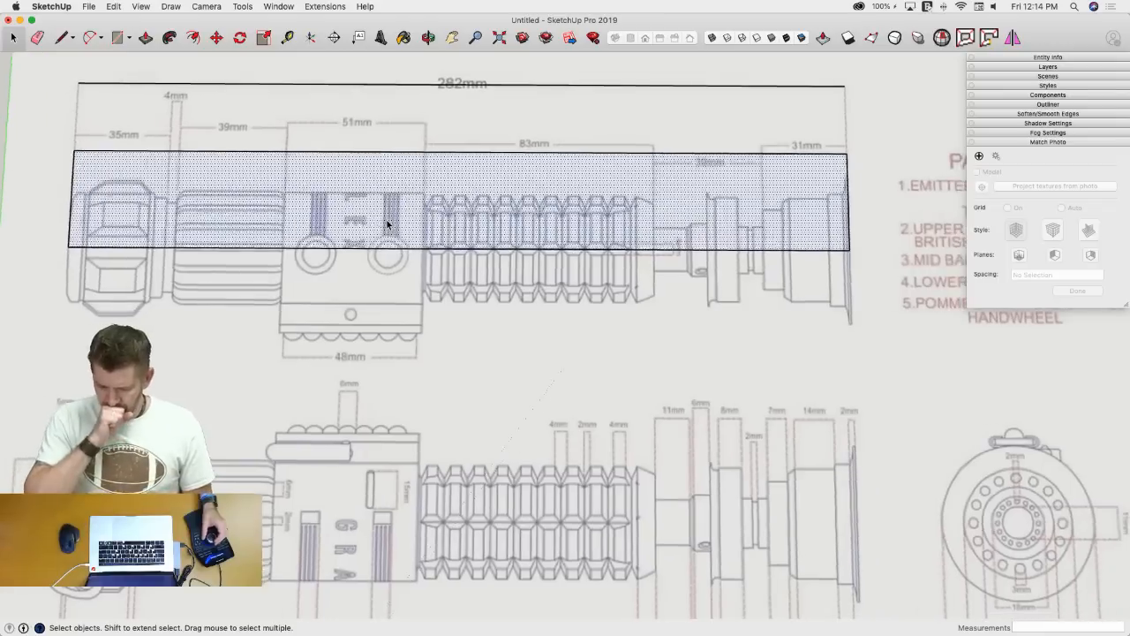
- Trace the flared rim and first shoulder of the emitter with lines, starting on the short right edge of the half-profile rectangle
key("super+1")
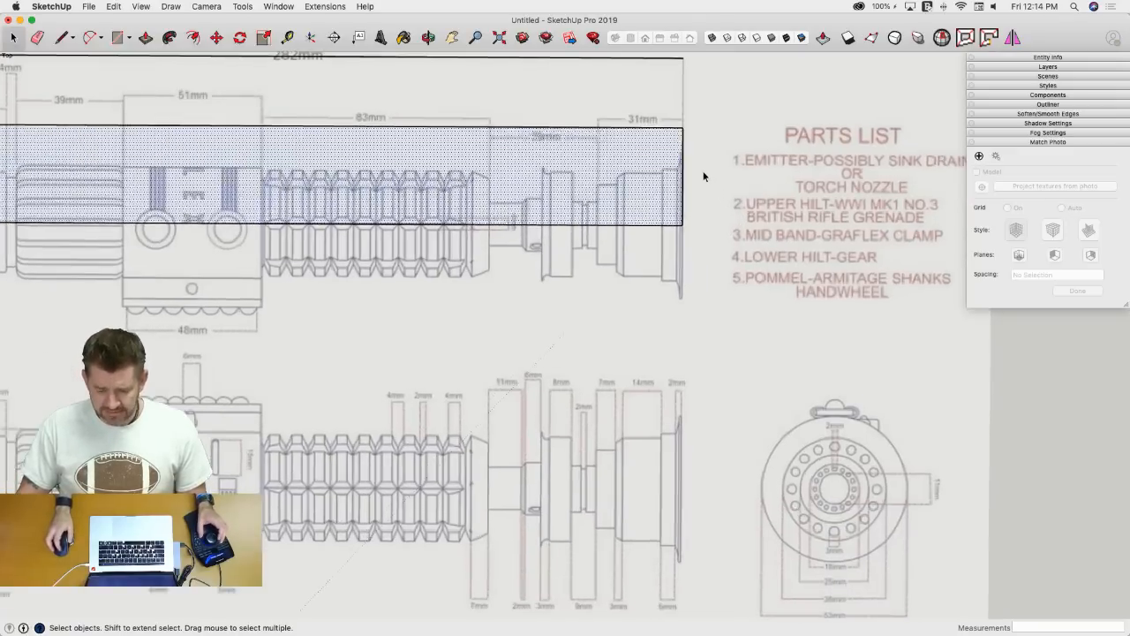
key("l")
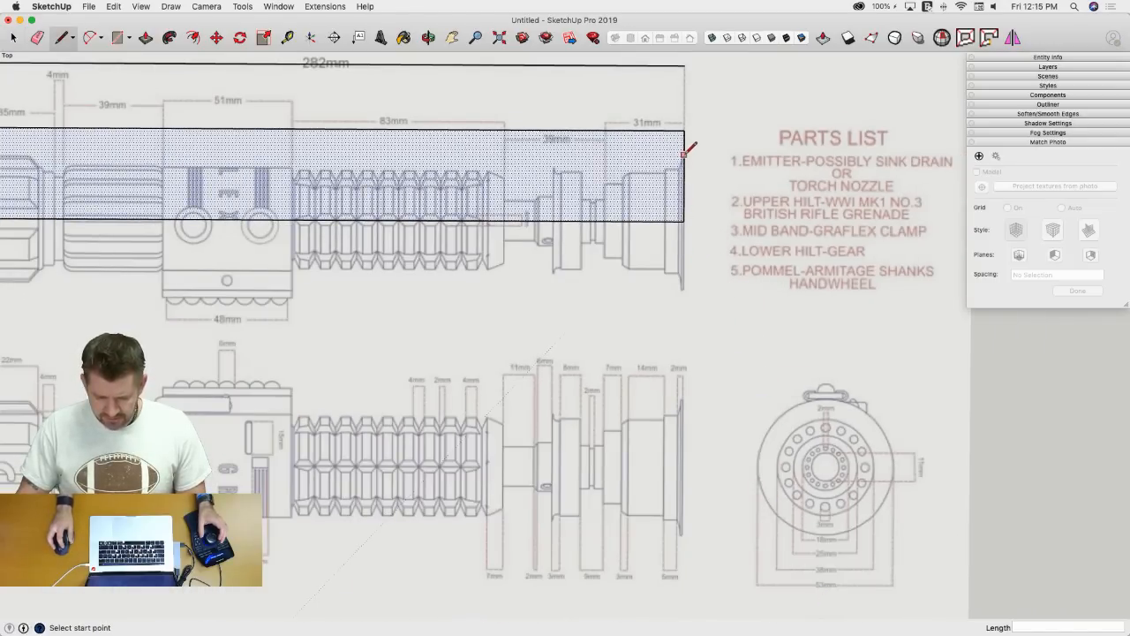
scroll(694, 147, "up", 5)
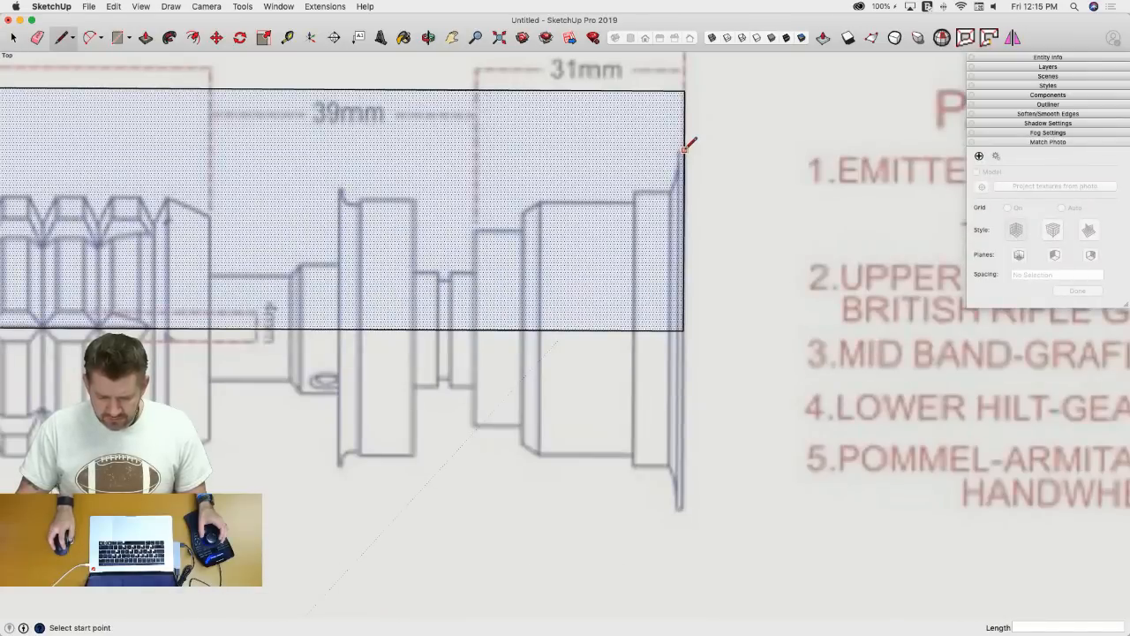
left_click(683, 148)
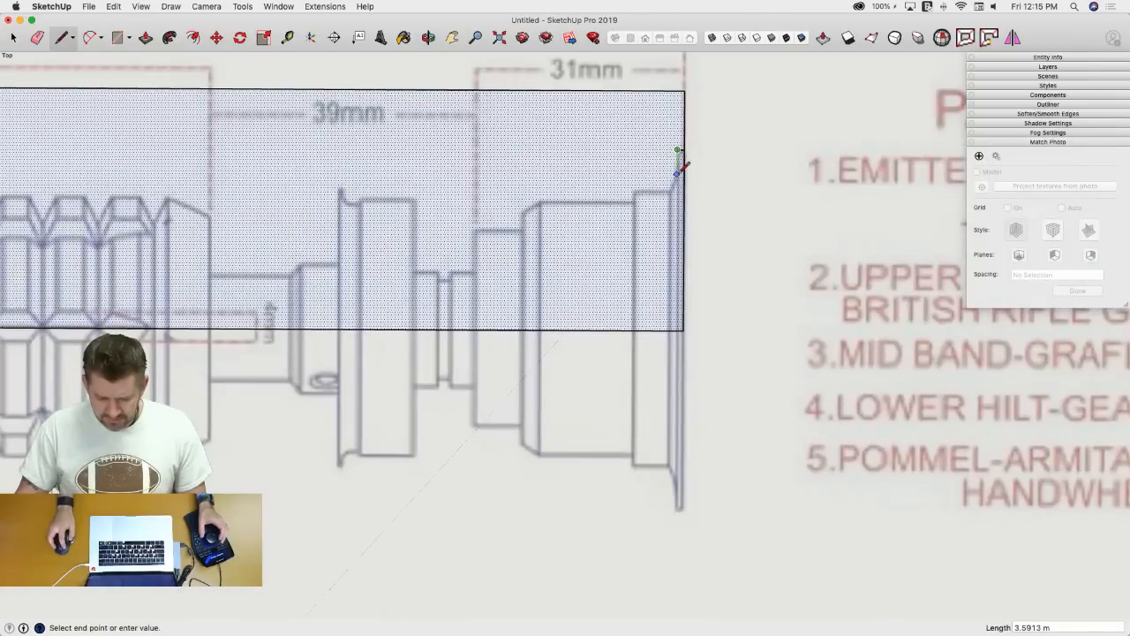
scroll(668, 192, "up", 5)
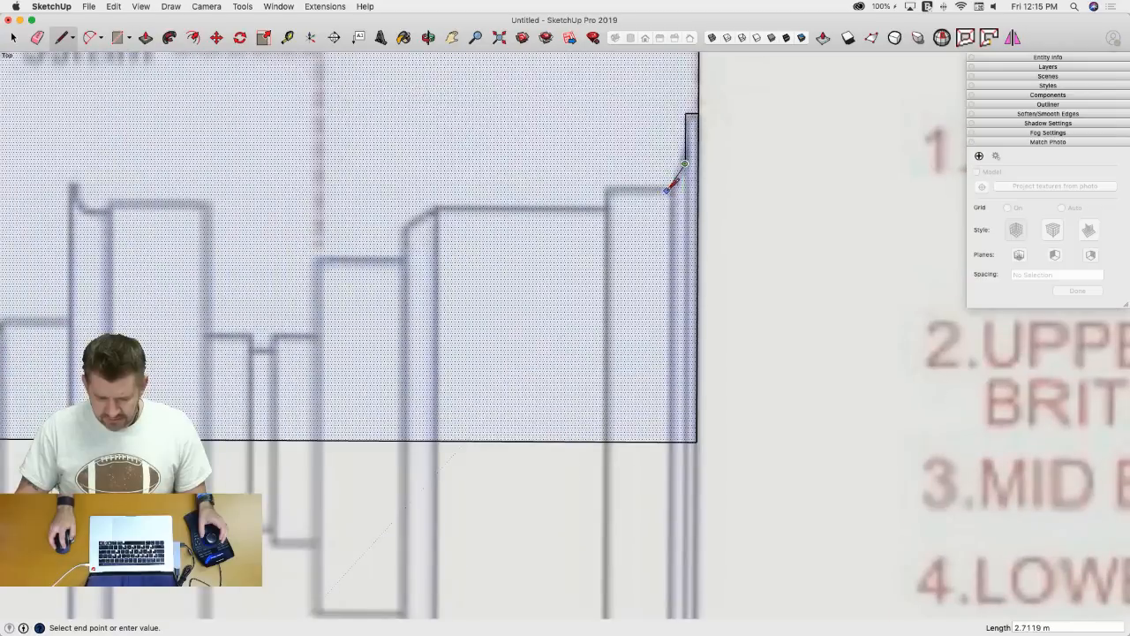
left_click(667, 190)
left_click(610, 190)
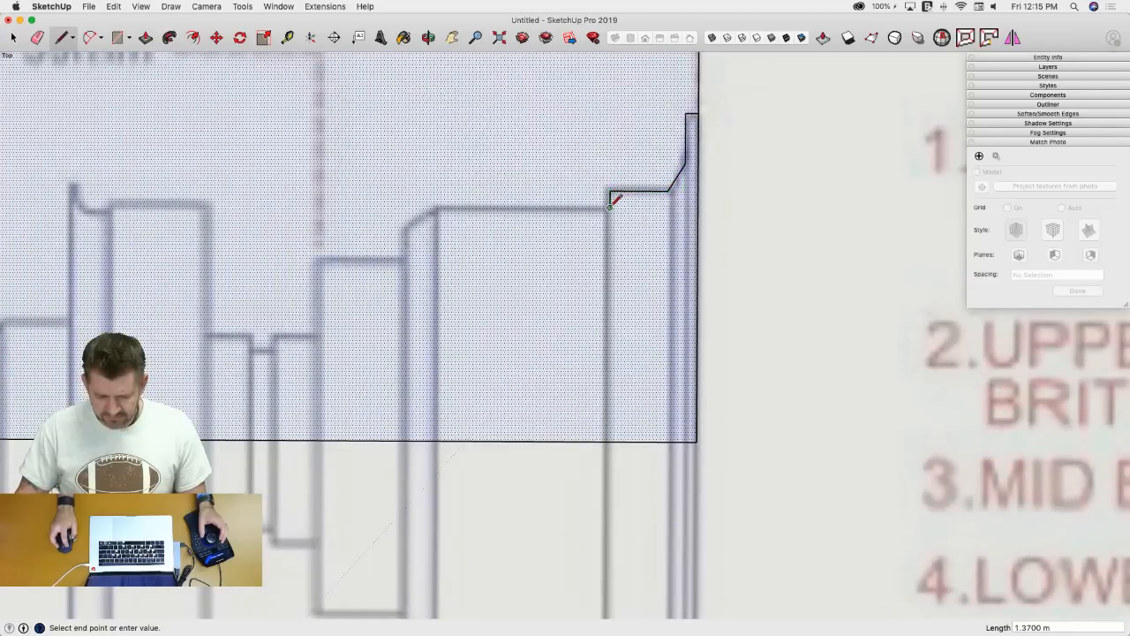
- Erase the traced rim and shoulder lines from the half-profile rectangle
key("e")
scroll(714, 504, "down", 5)
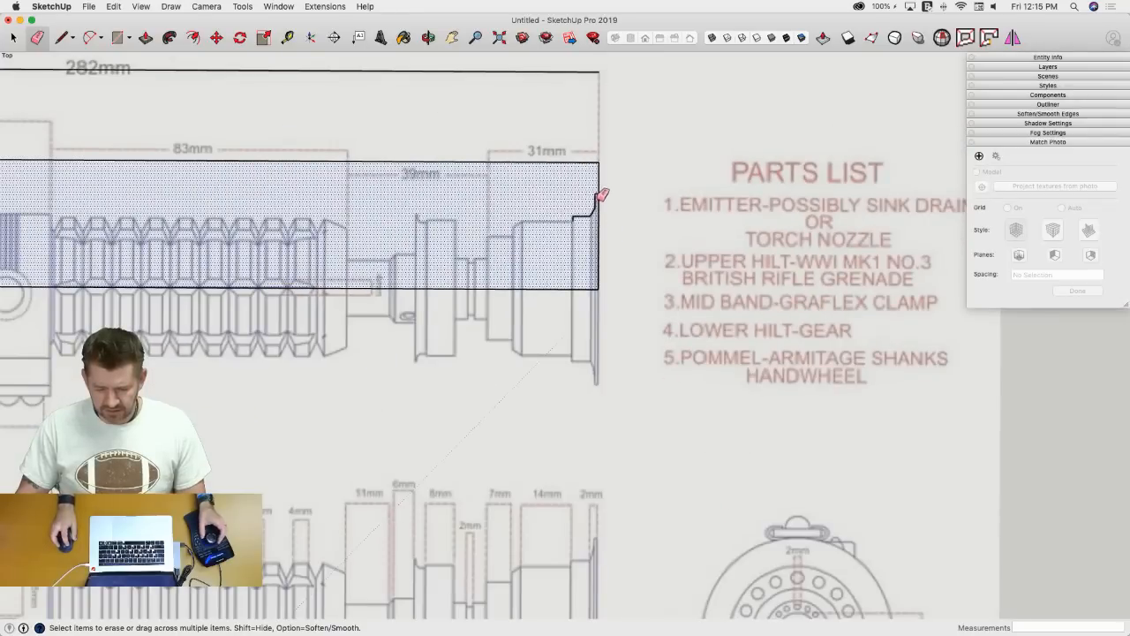
left_click(601, 189)
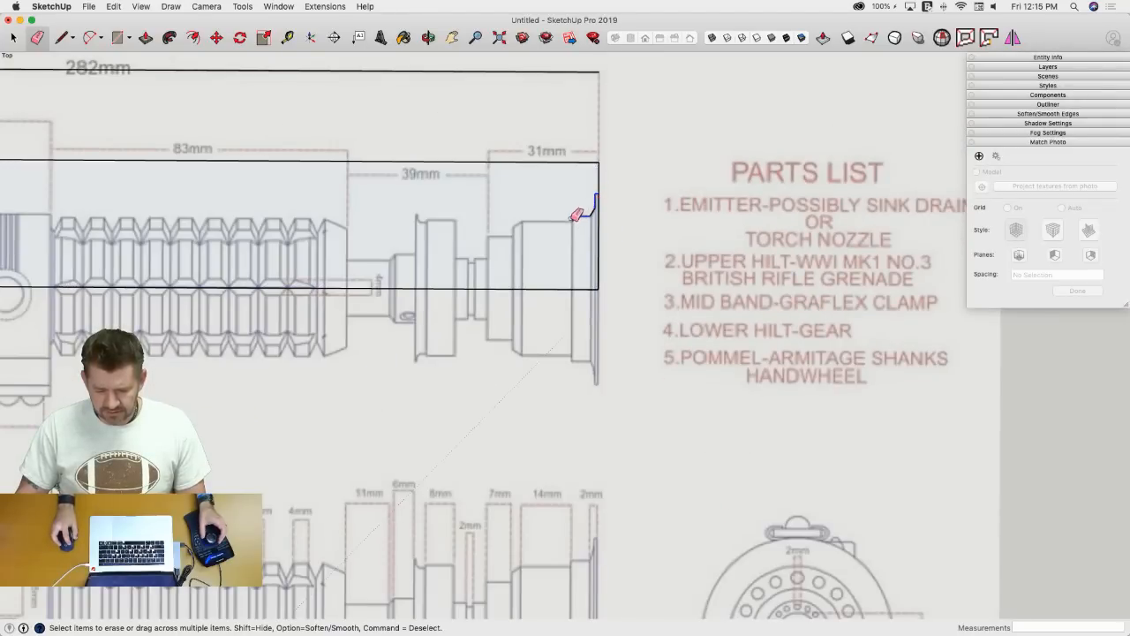
- Examine the emitter's diameter dimensions in the circular end view of the blueprint
key("l")
scroll(662, 172, "down", 3)
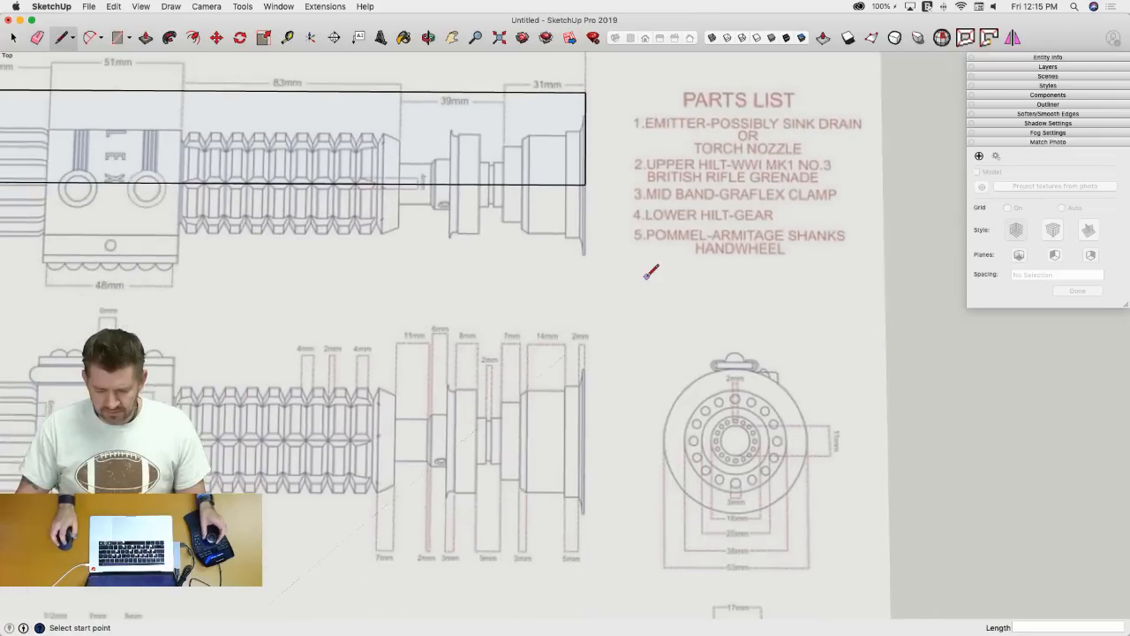
scroll(657, 264, "down", 1)
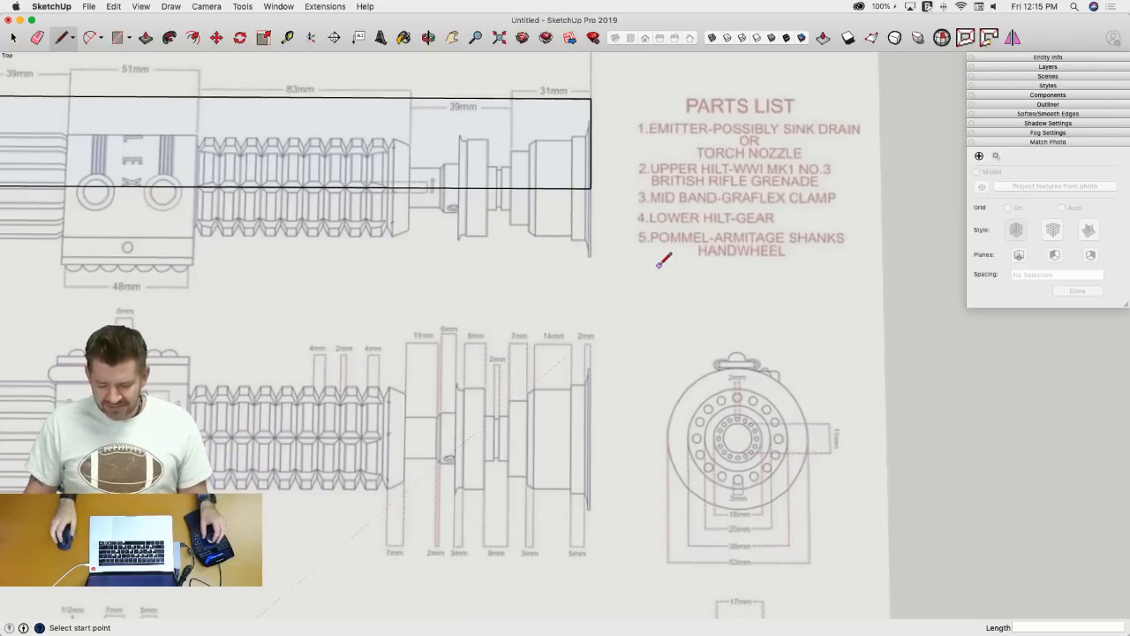
middle_click_drag(663, 261, 669, 256)
mouse_move(668, 346)
middle_mouse_down()
mouse_move(663, 331)
mouse_move(733, 510)
middle_mouse_up()
key("super+1")
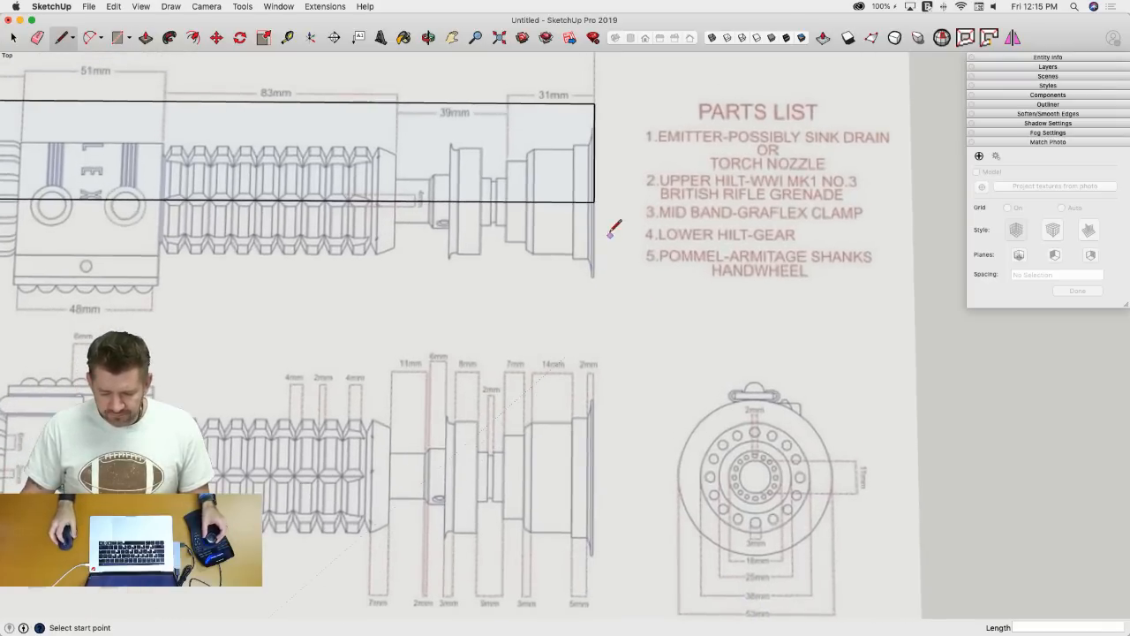
left_click(594, 201)
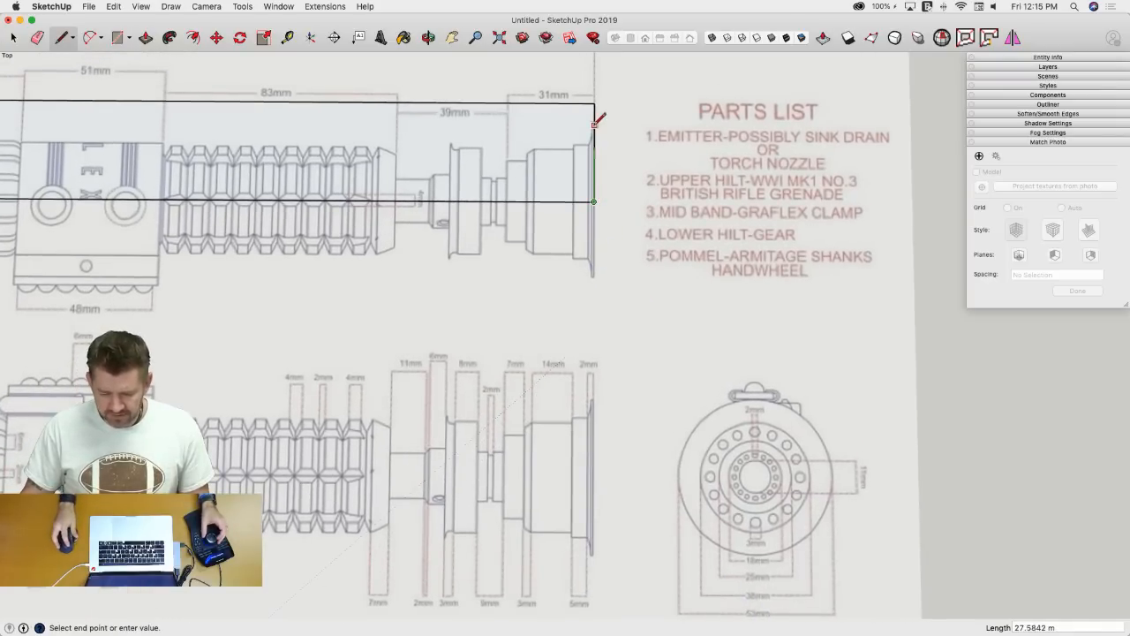
key("space")
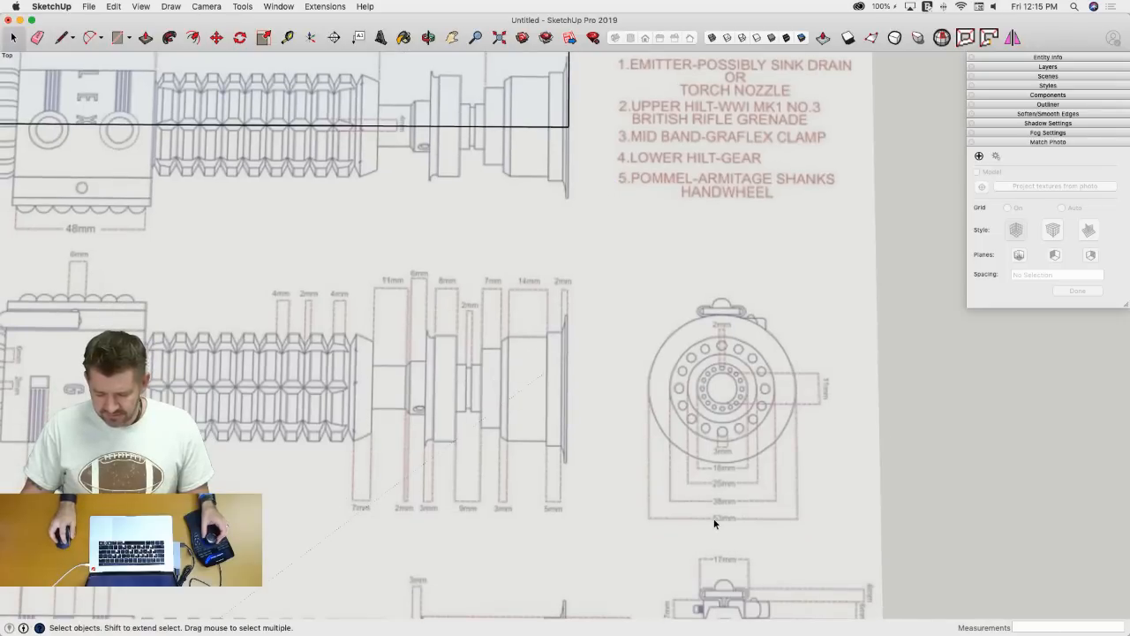
scroll(714, 524, "down", 6)
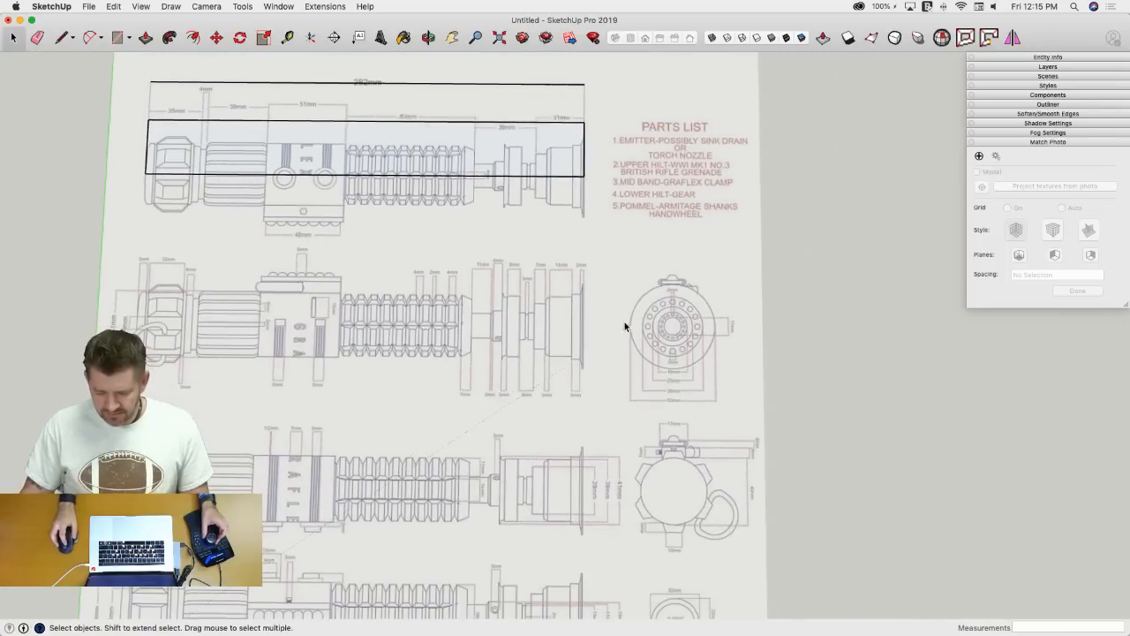
scroll(600, 314, "up", 2)
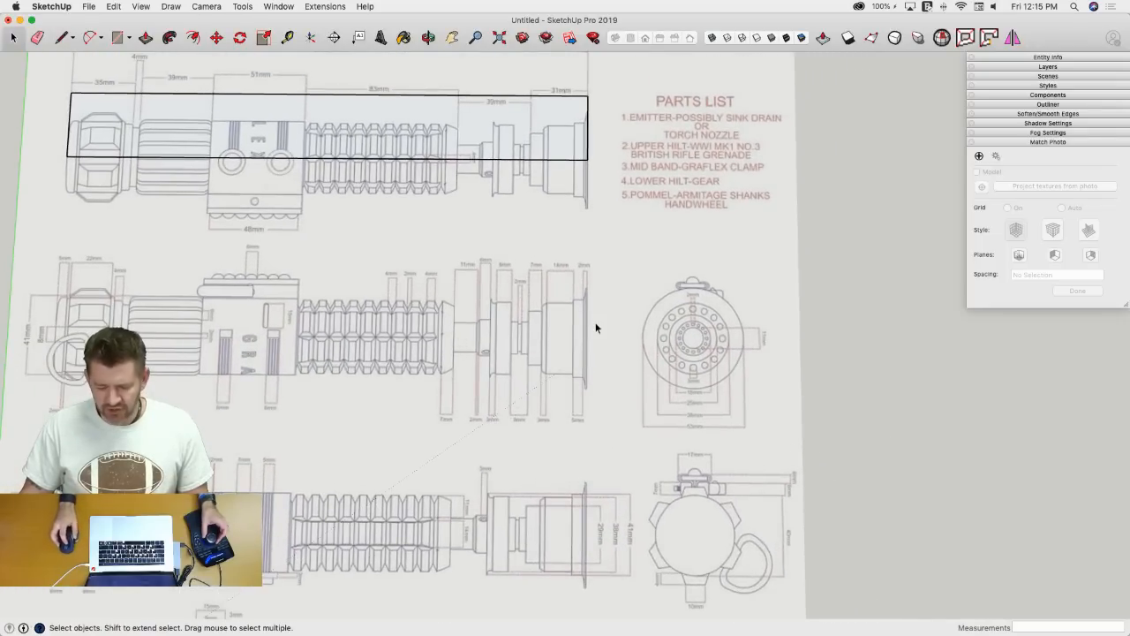
scroll(596, 328, "up", 2)
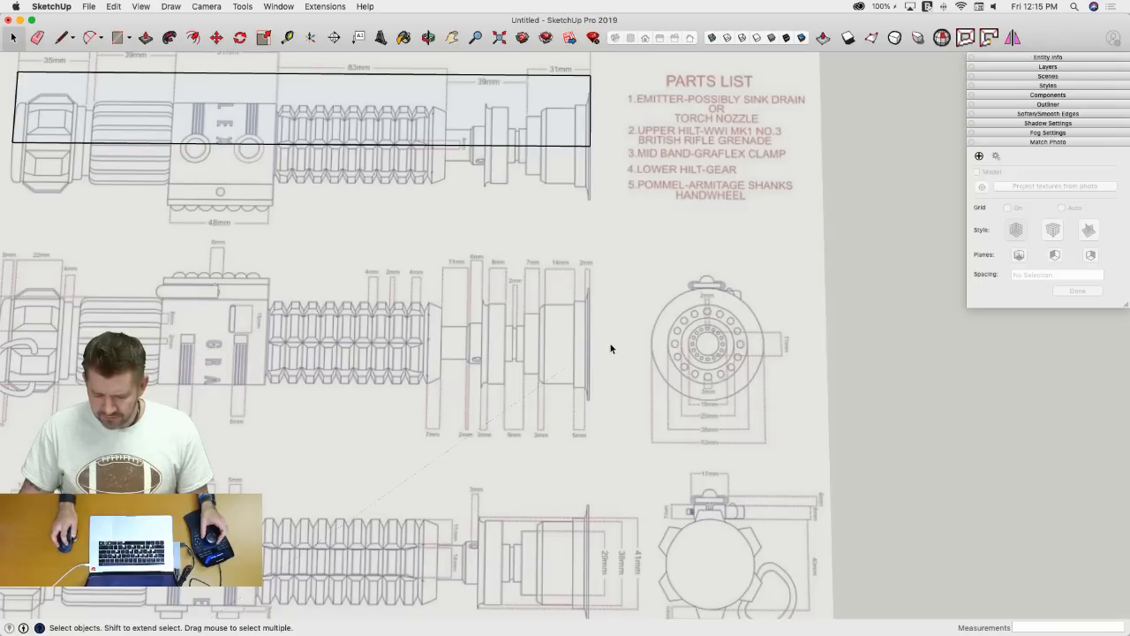
- Draw a 26.5 m line from the emitter end of the rectangle's centreline edge outward along its short edge
key("l")
left_click(590, 144)
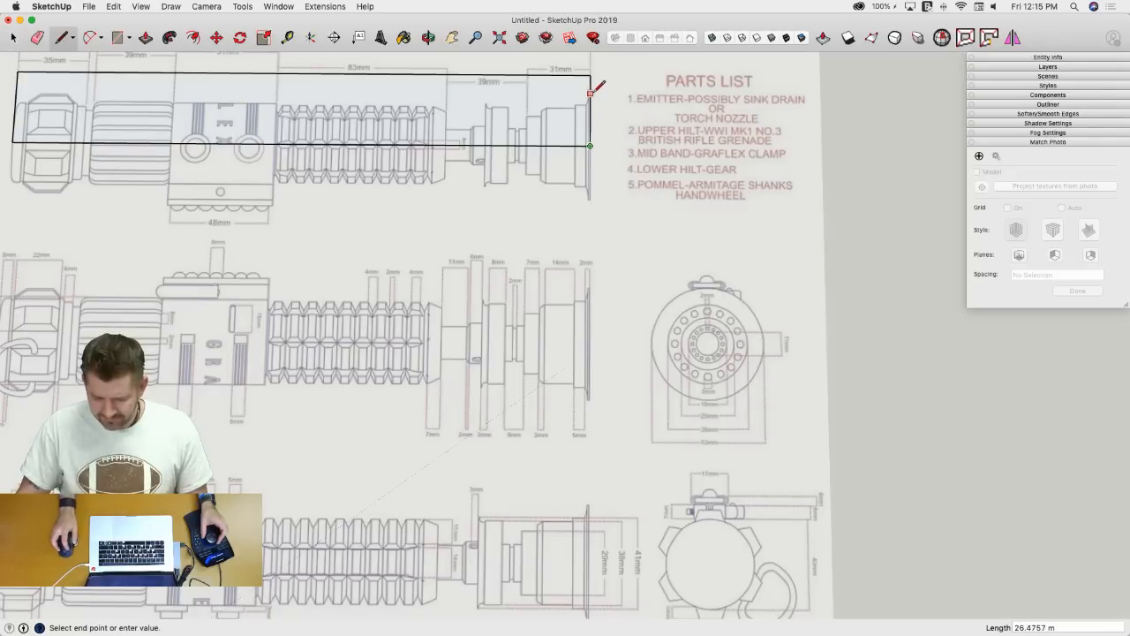
scroll(590, 89, "up", 2)
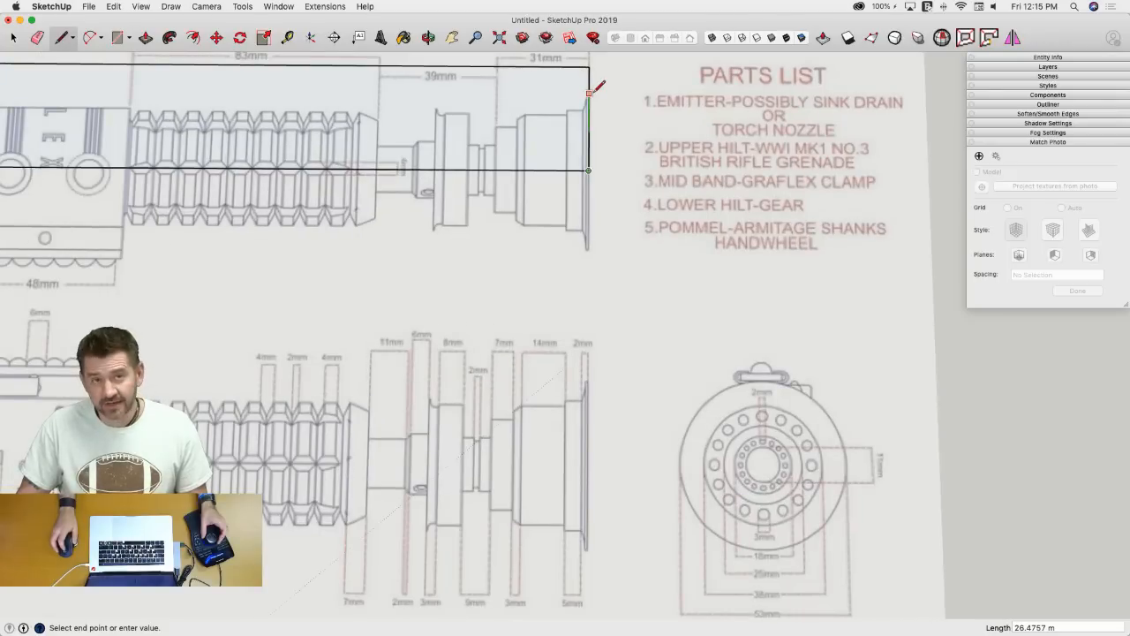
scroll(597, 86, "up", 3)
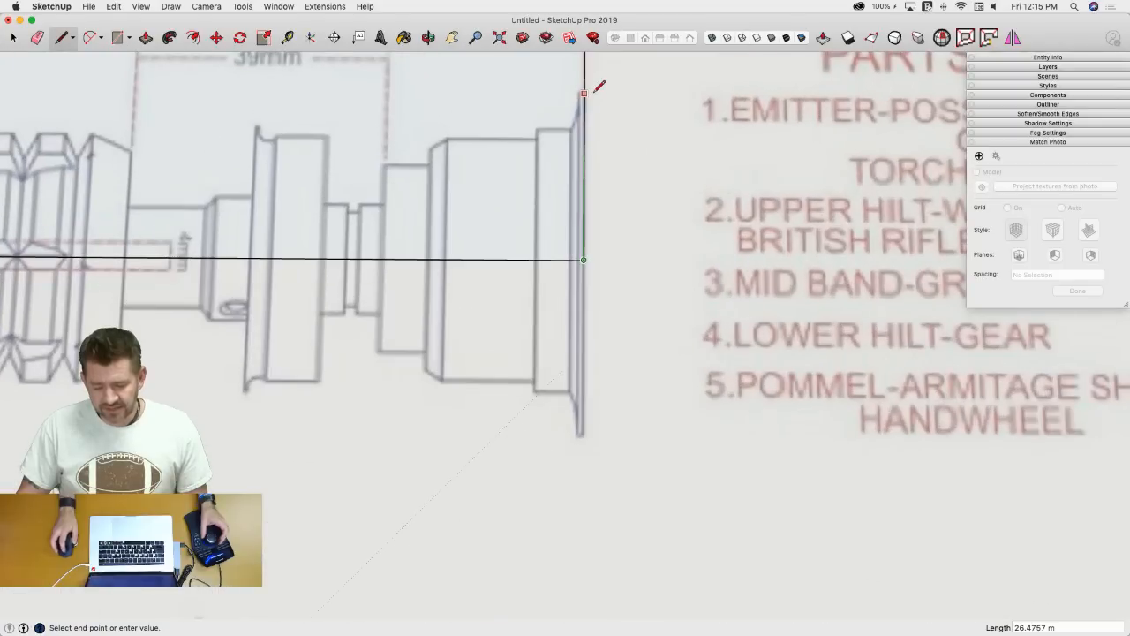
type("26.5")
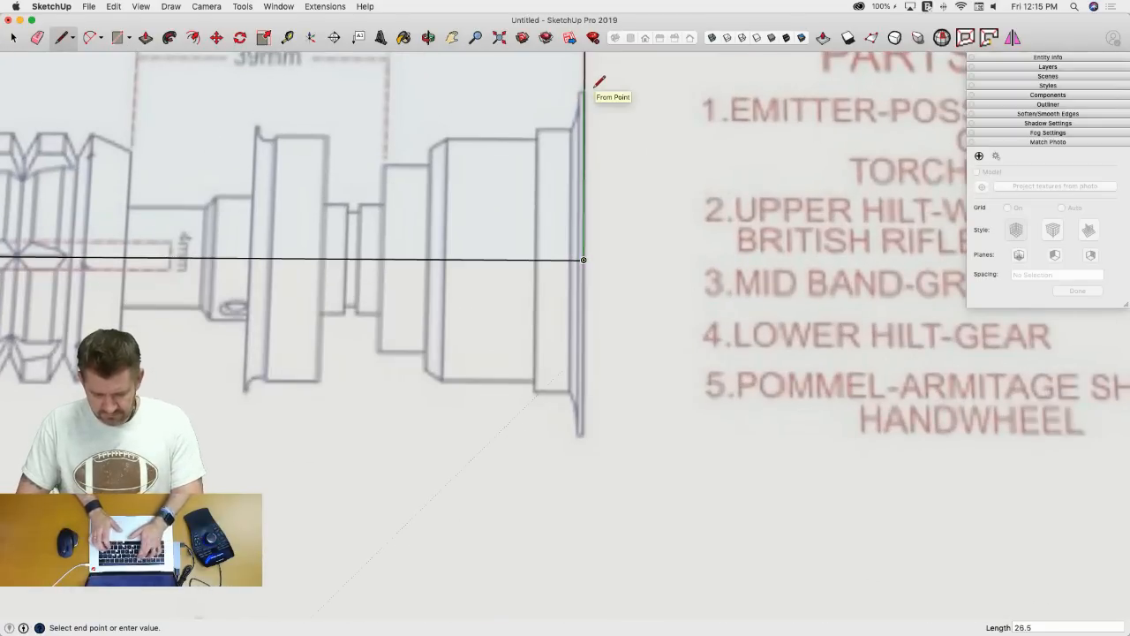
key("Return")
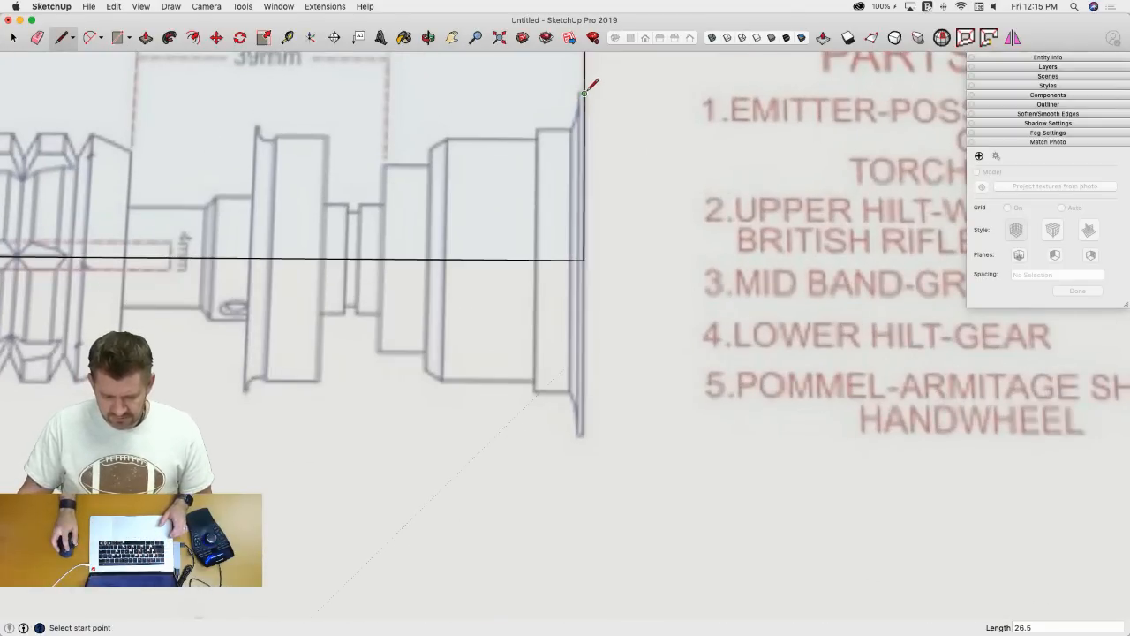
- Draw a 2 m line inward from the end of the 26.5 m line to mark the rim's thickness
left_click(584, 92)
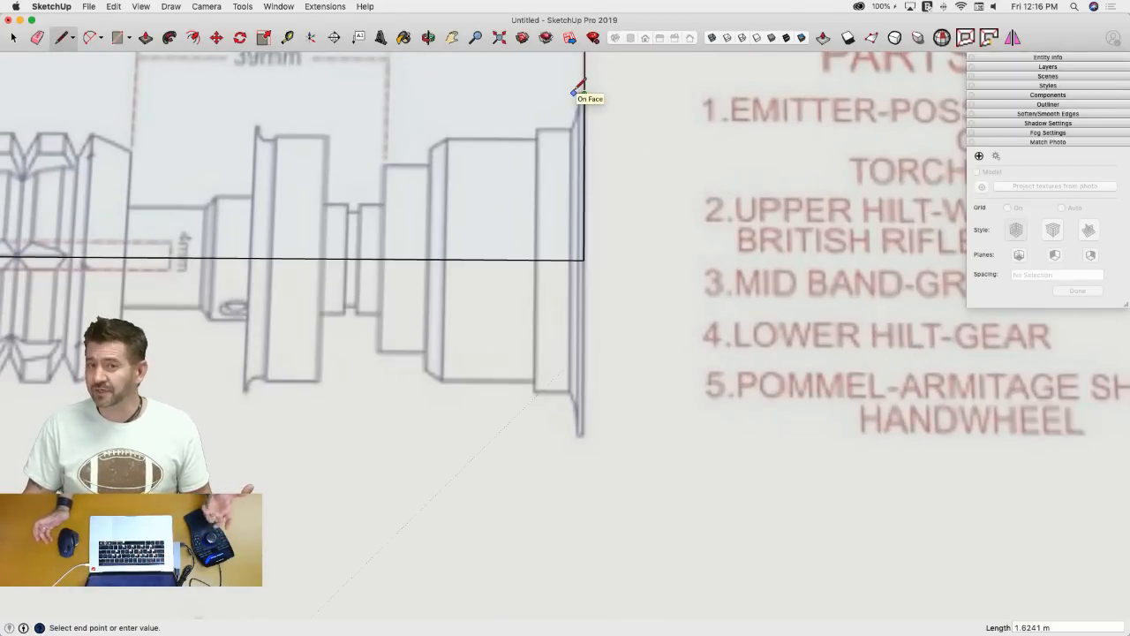
scroll(578, 89, "down", 8)
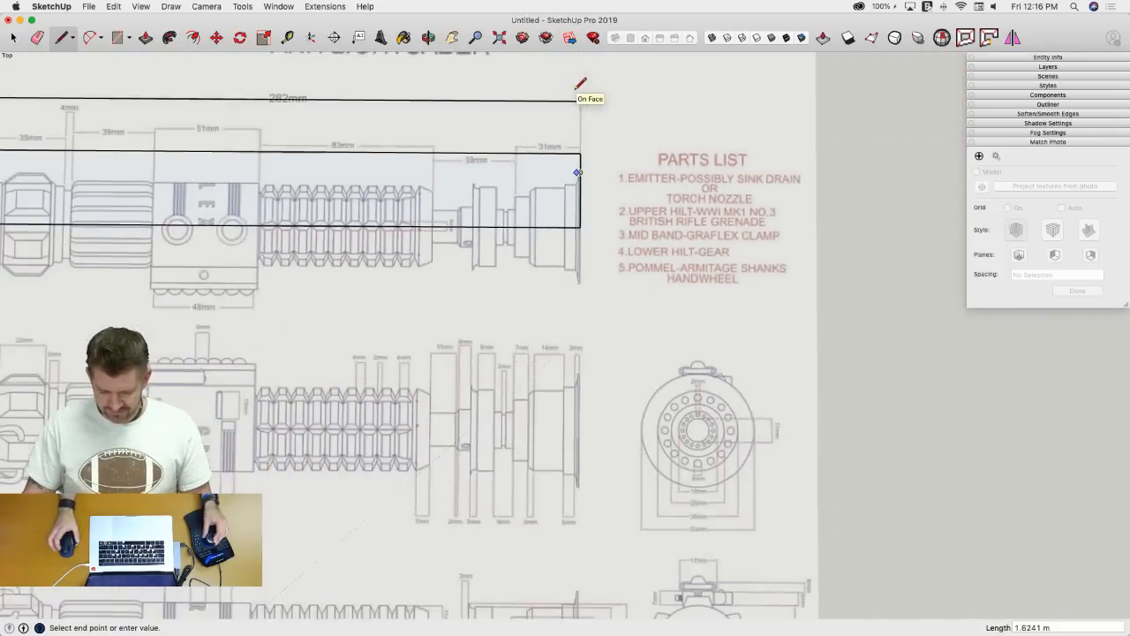
scroll(600, 208, "up", 5)
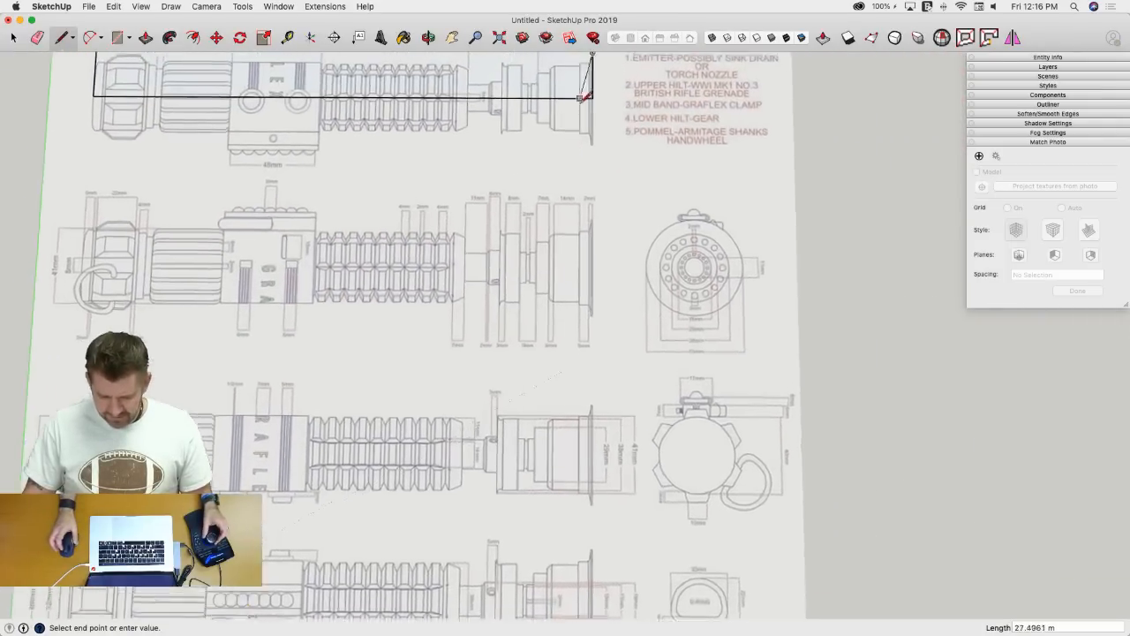
scroll(600, 207, "up", 5)
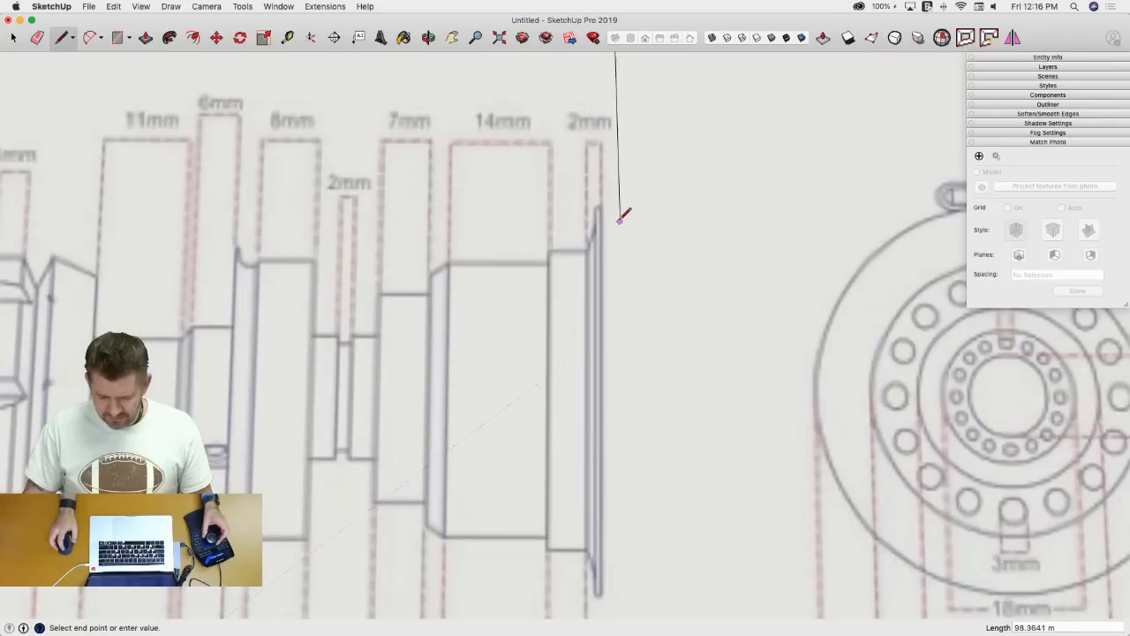
scroll(596, 155, "down", 3)
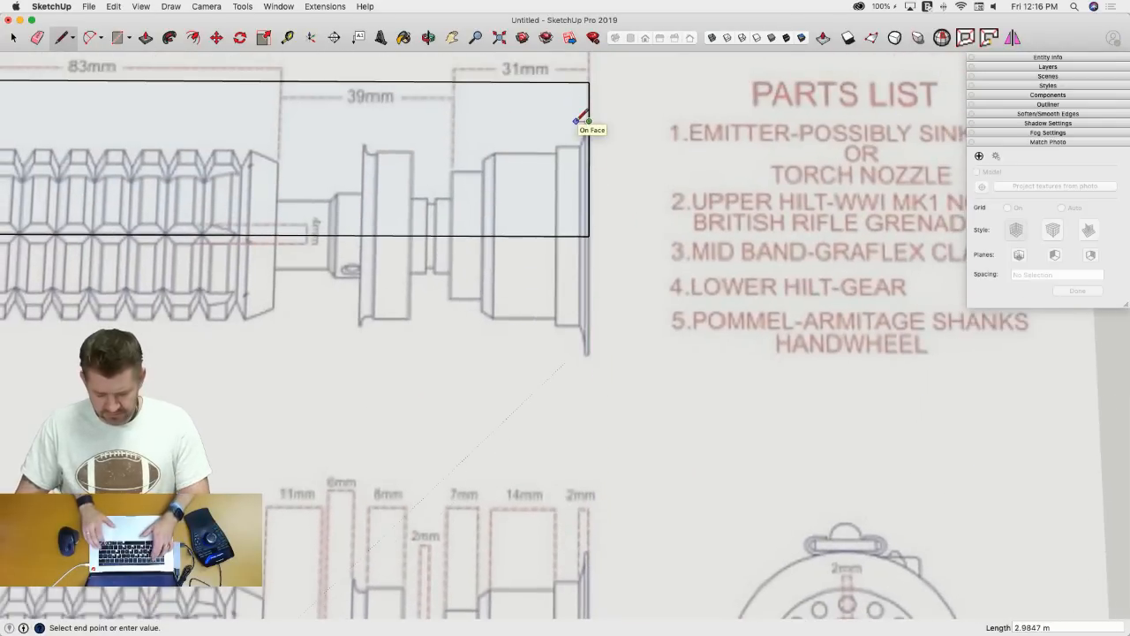
type("2")
key("Return")
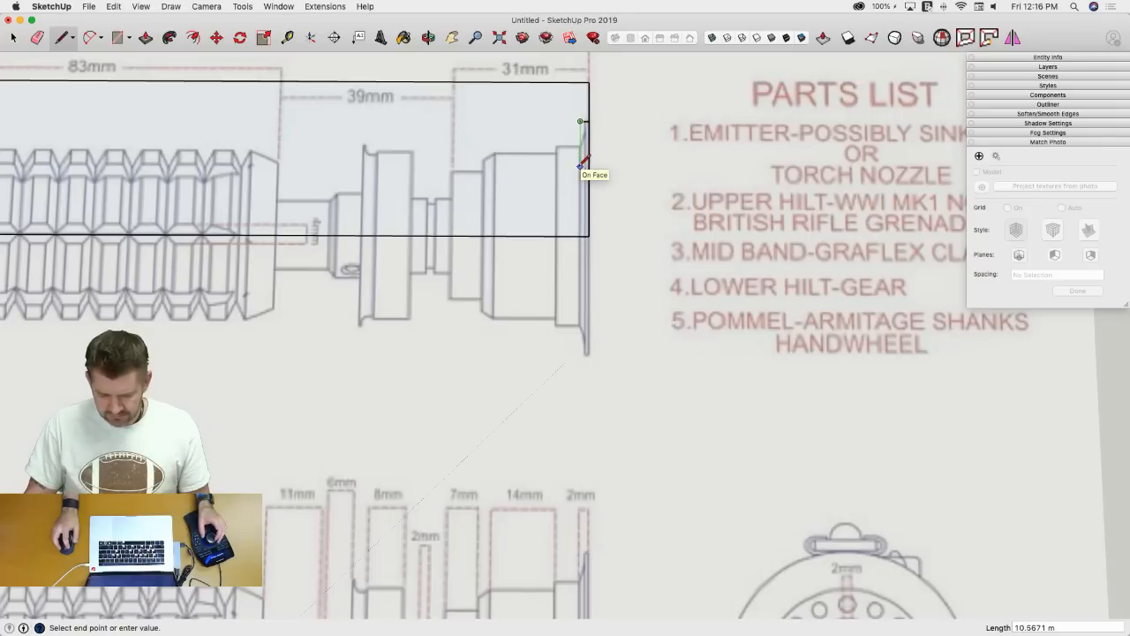
- Draw lines from the inner end and the midpoint of the 2 m rim edge straight down to the centreline
left_click(580, 235)
scroll(582, 136, "up", 4)
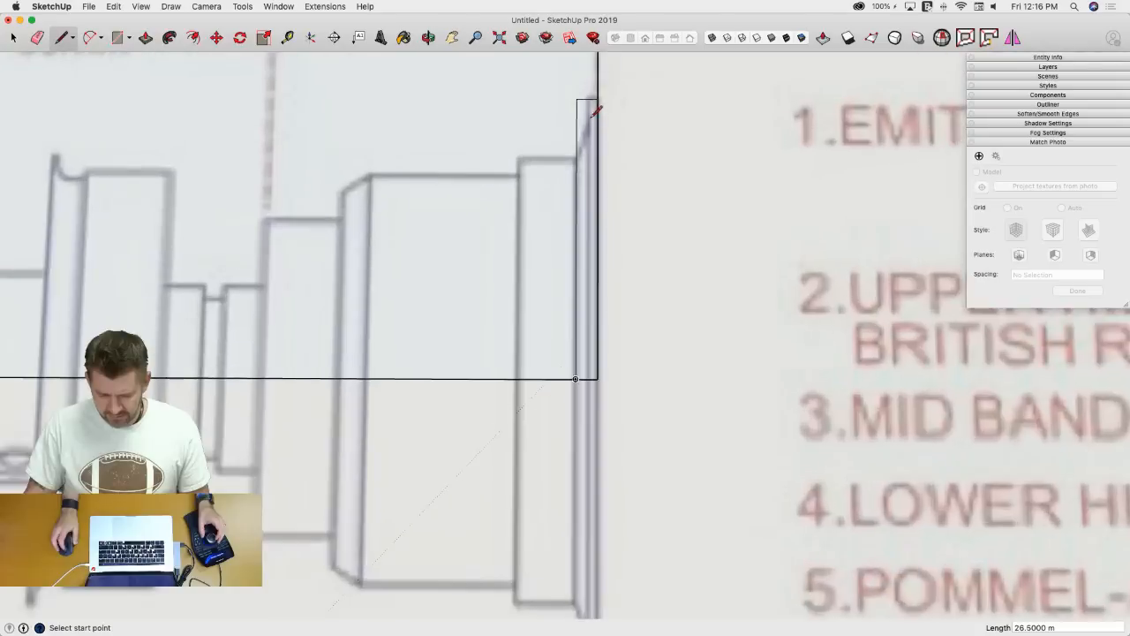
scroll(594, 111, "up", 2)
left_click(585, 89)
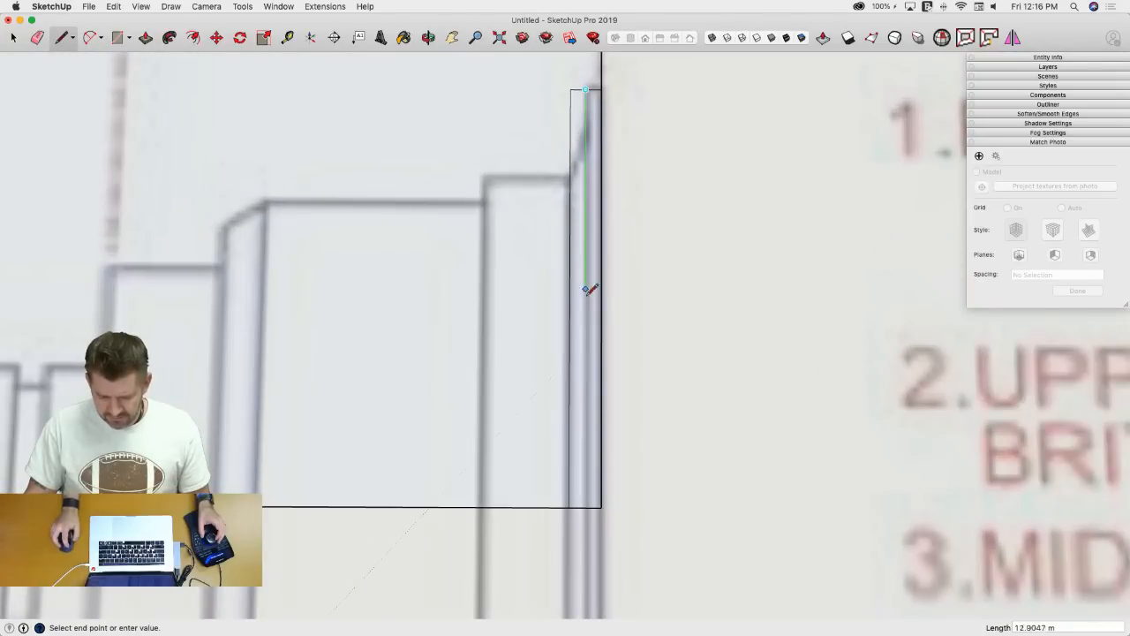
left_click(593, 501)
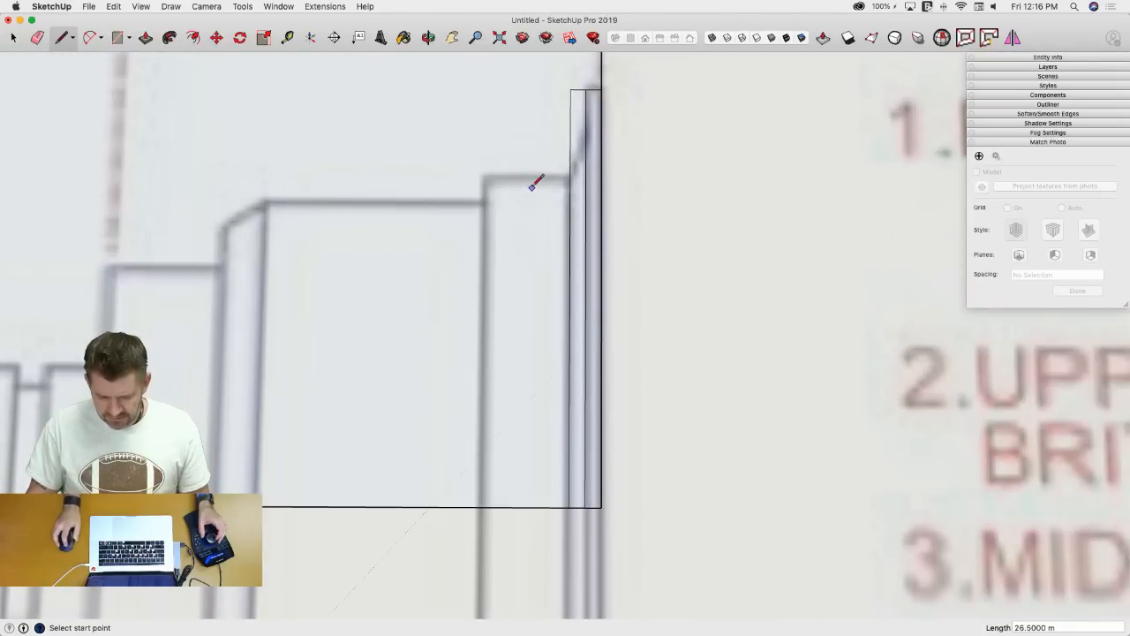
- Draw a 20.5 m line from the centreline outward along the rim's inner edge to mark the adjoining collar's radius
scroll(571, 176, "down", 2)
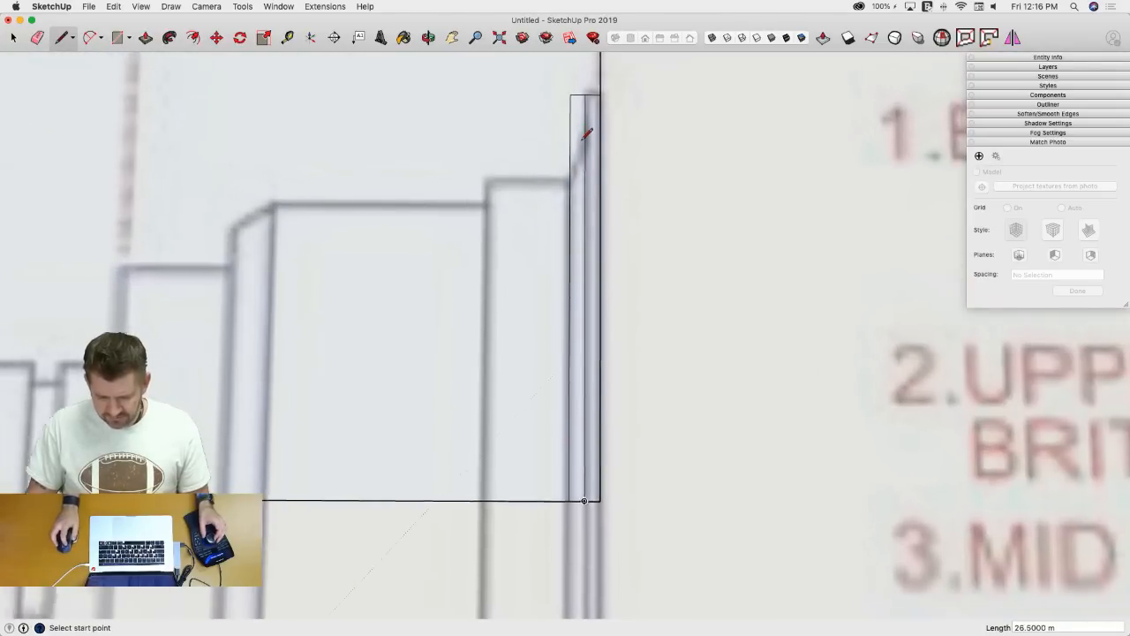
scroll(585, 180, "down", 5)
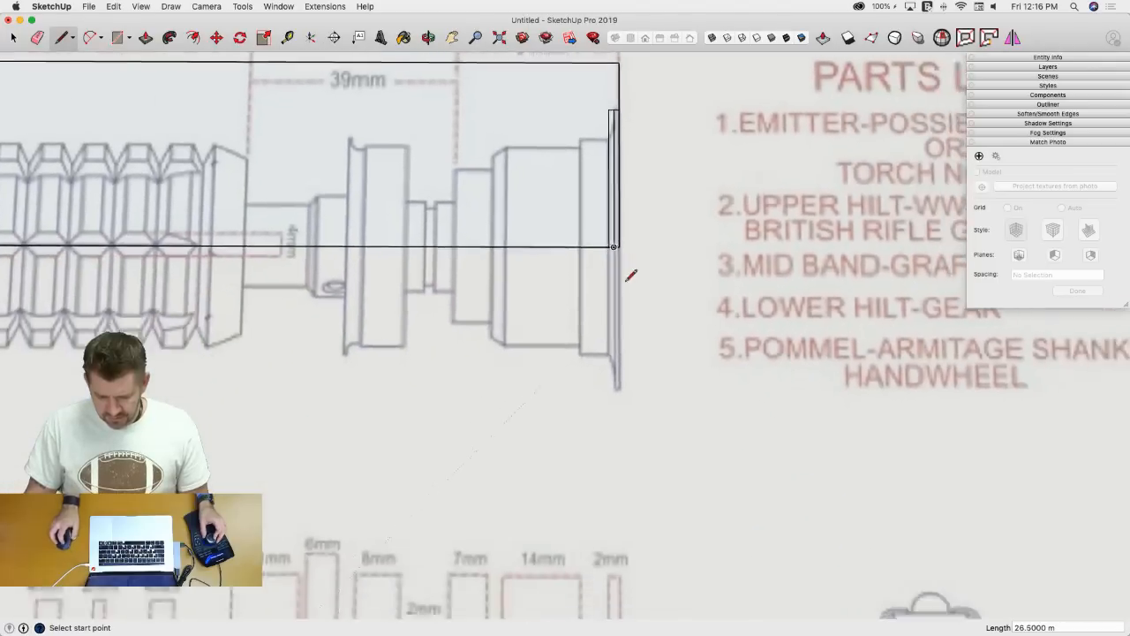
scroll(578, 406, "down", 2)
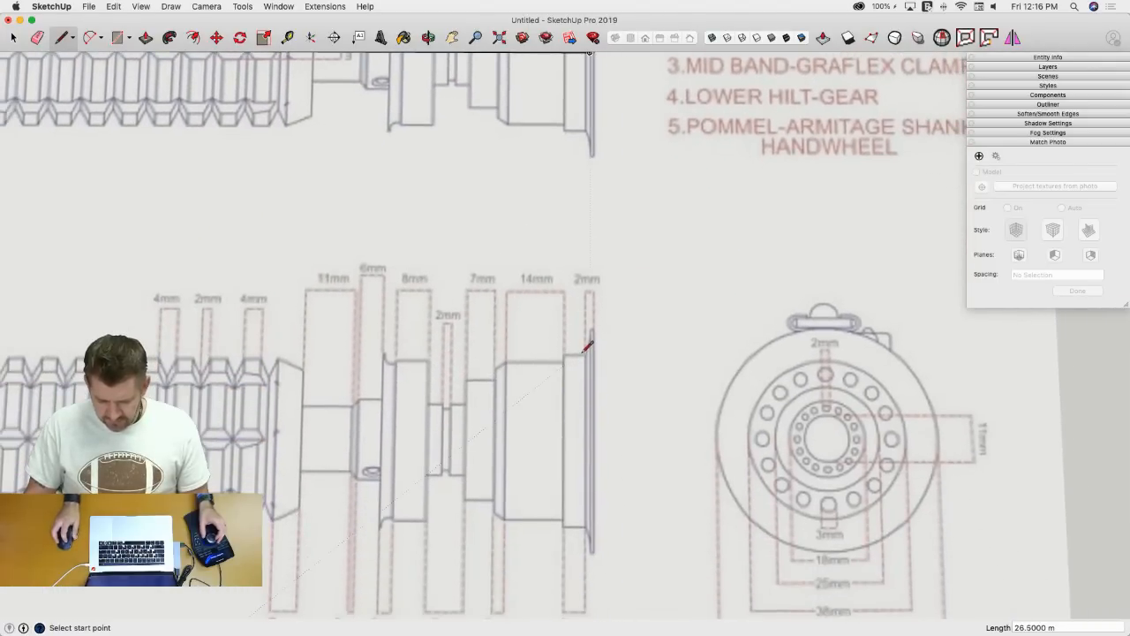
scroll(587, 346, "up", 3)
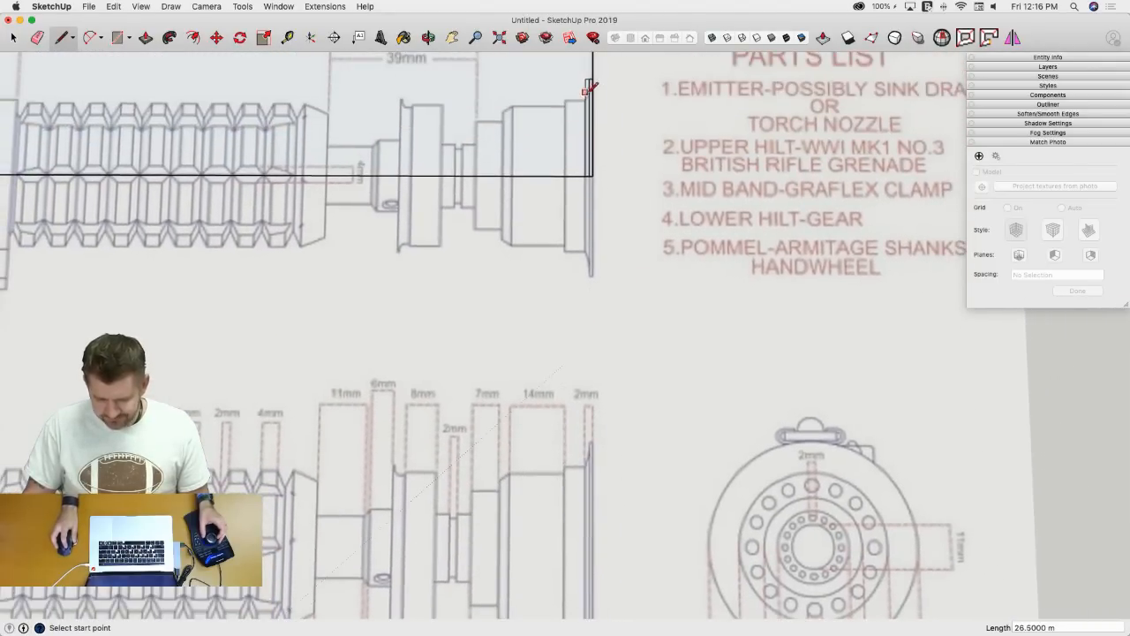
scroll(651, 298, "down", 3)
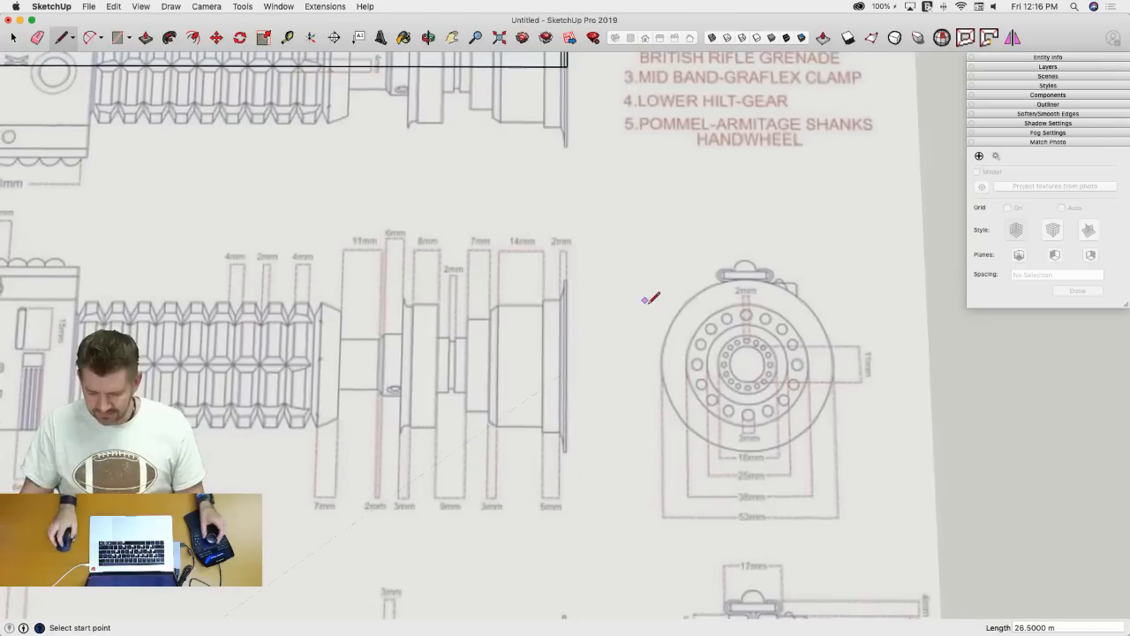
scroll(634, 326, "down", 5)
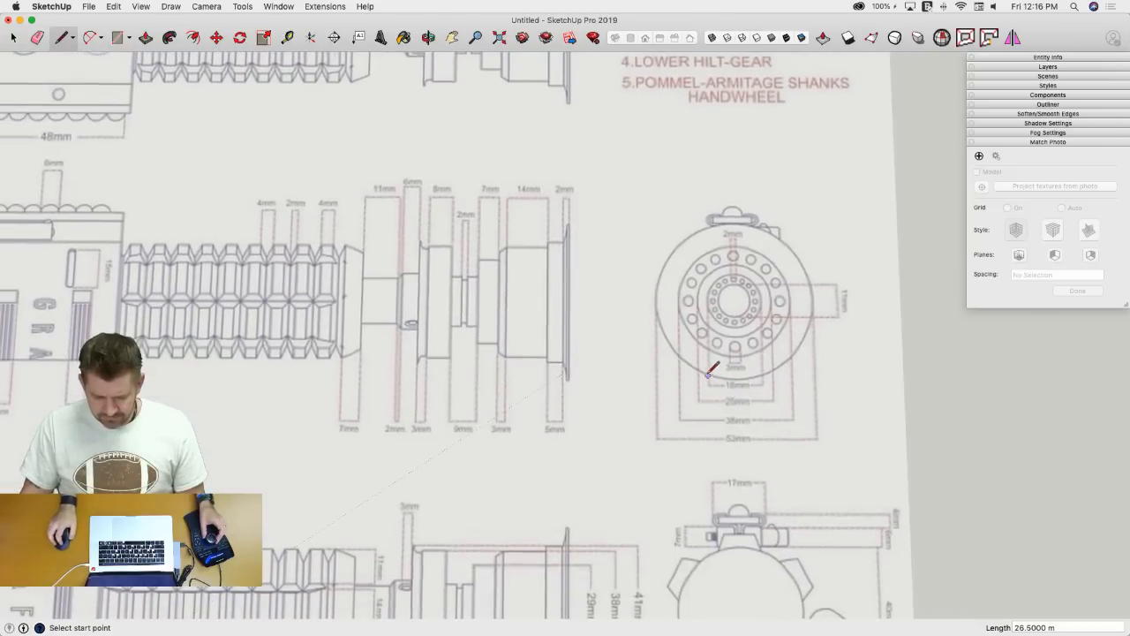
scroll(677, 435, "up", 4)
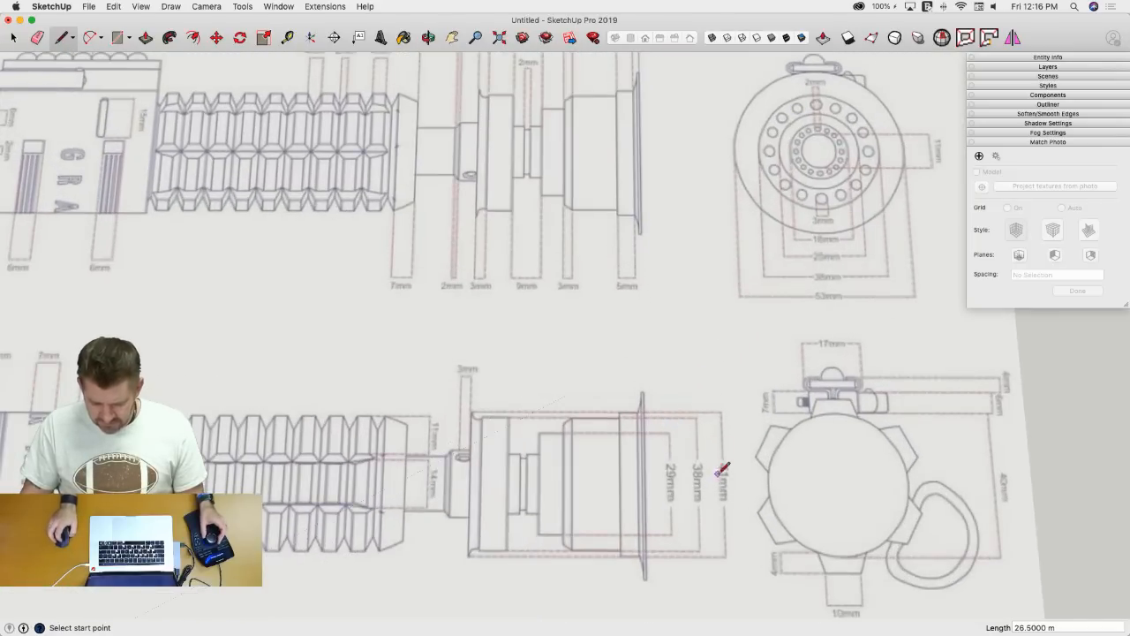
scroll(671, 272, "up", 6)
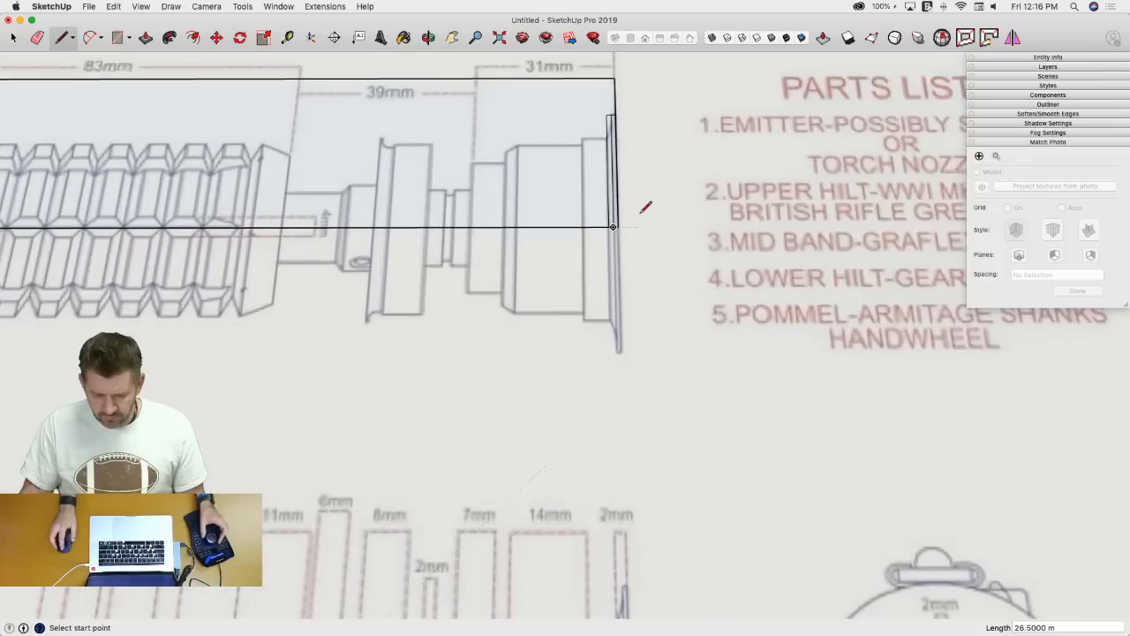
left_click(615, 252)
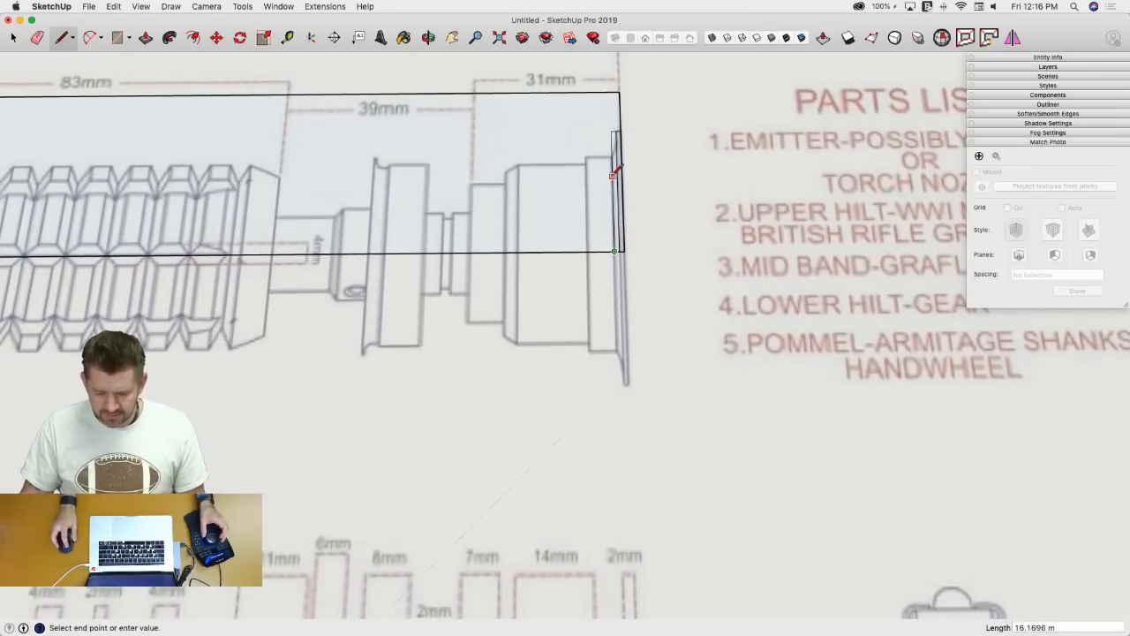
type("20.5")
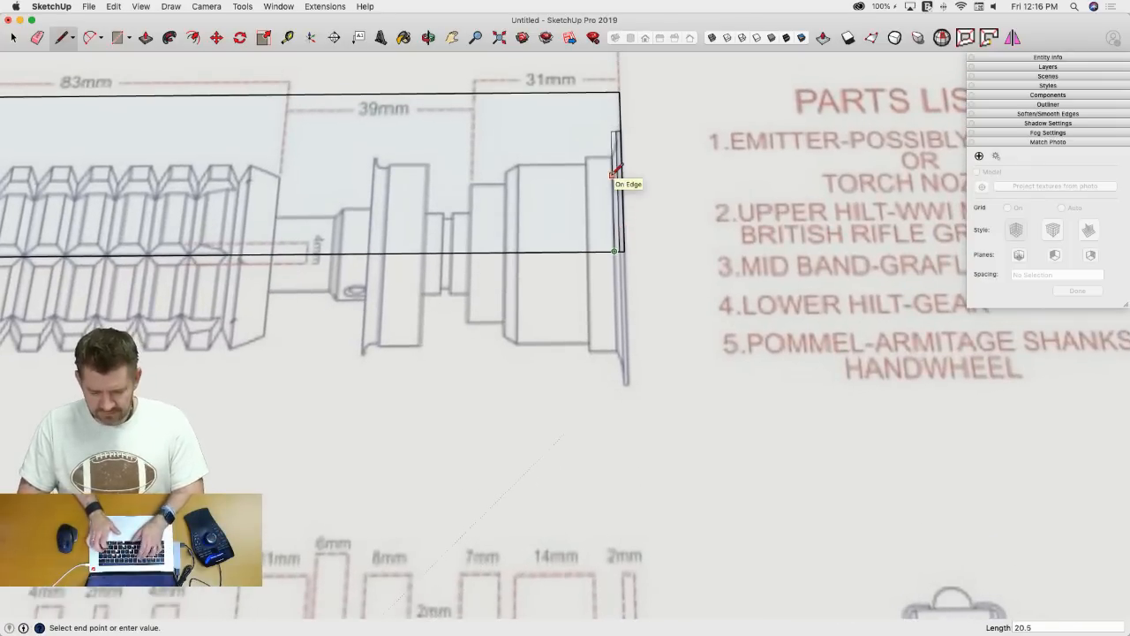
key("Return")
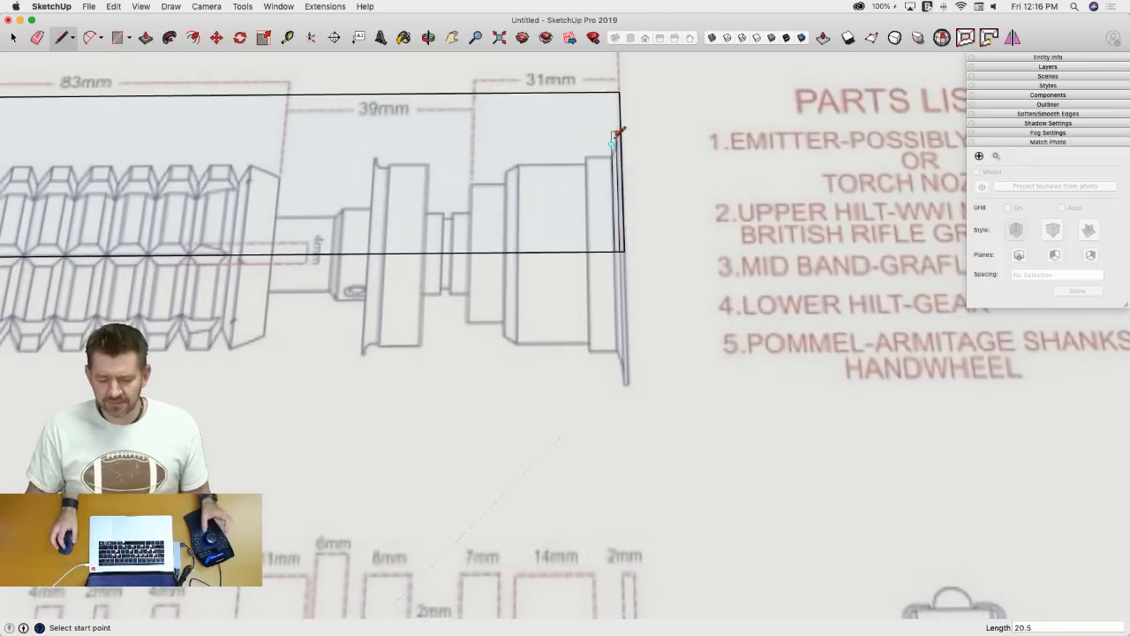
- Draw a 5 m line inward from the 20.5 m point and close the collar with a line straight down to the centreline
left_click(613, 156)
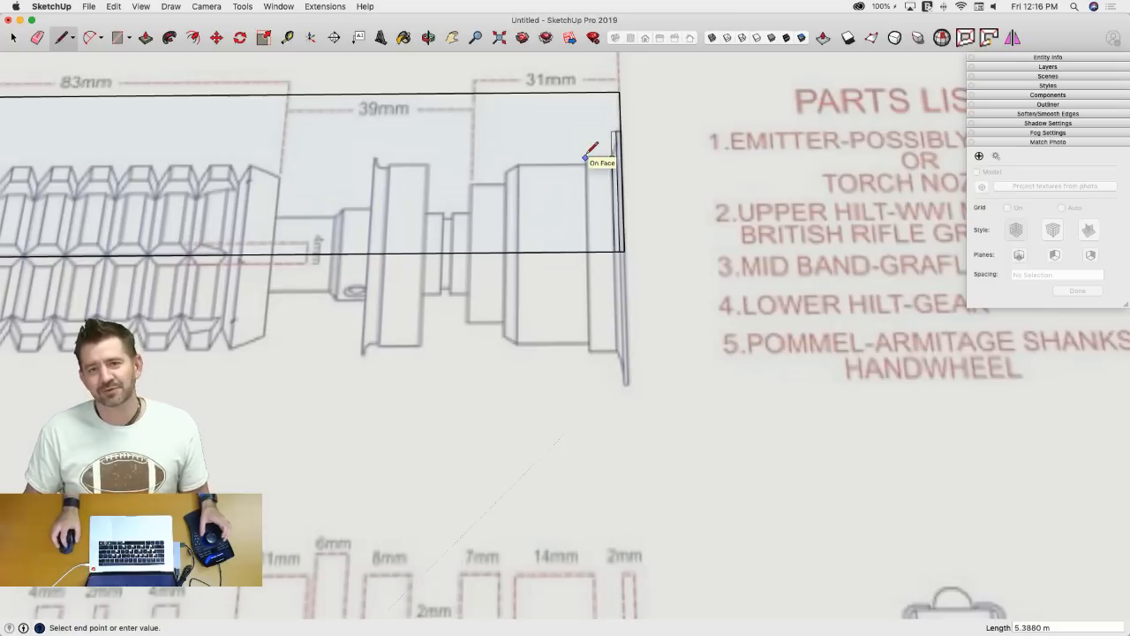
scroll(585, 157, "down", 3)
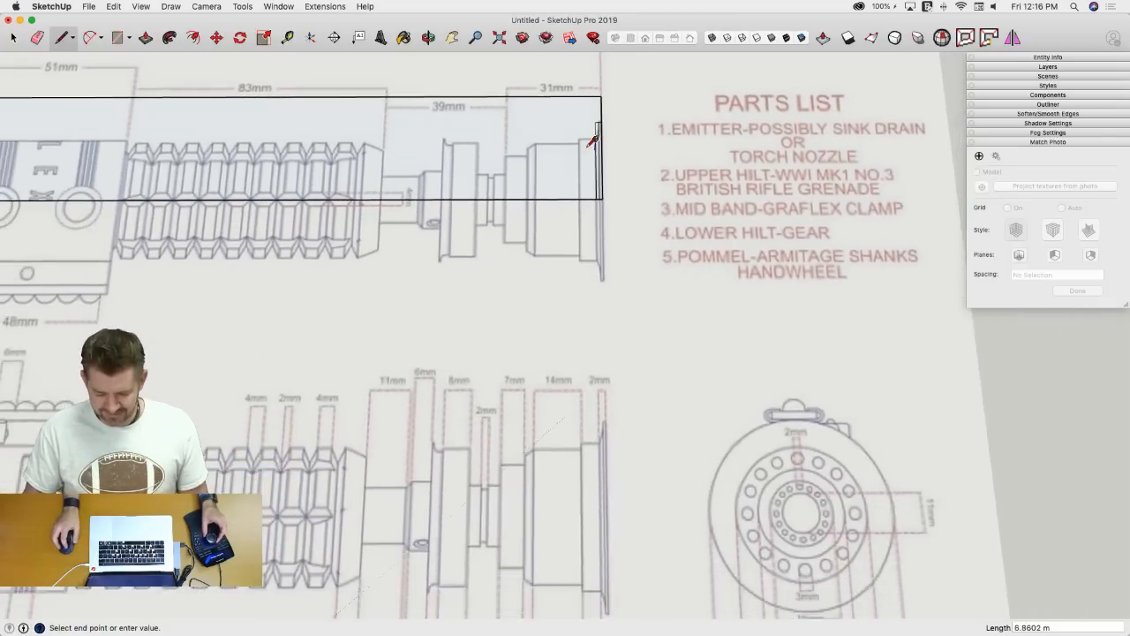
scroll(583, 155, "down", 3)
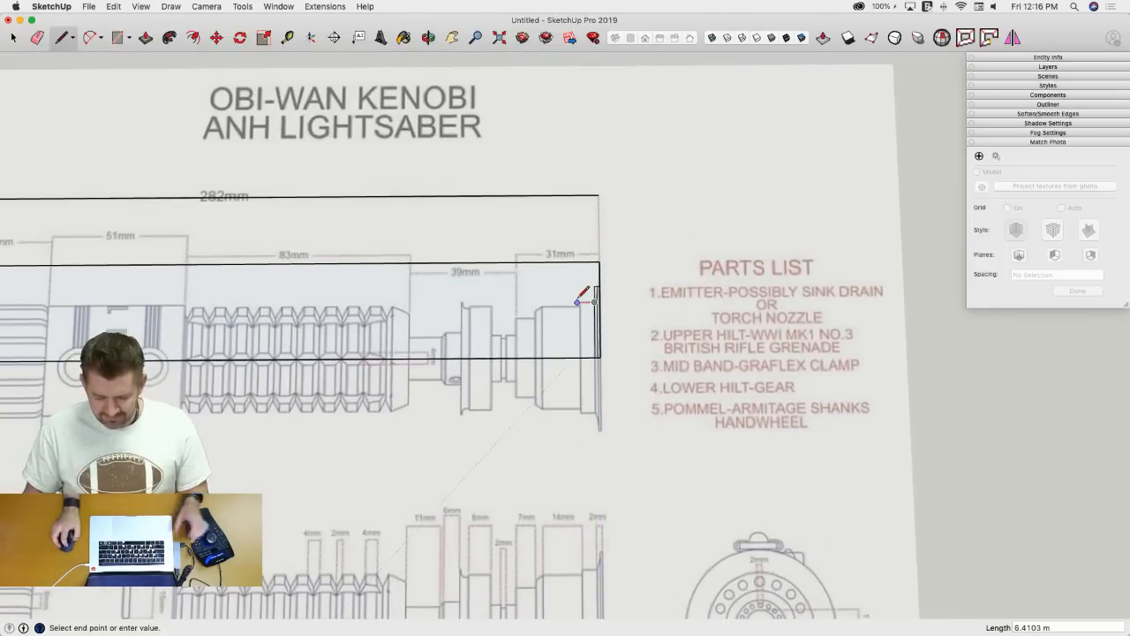
left_click(578, 302)
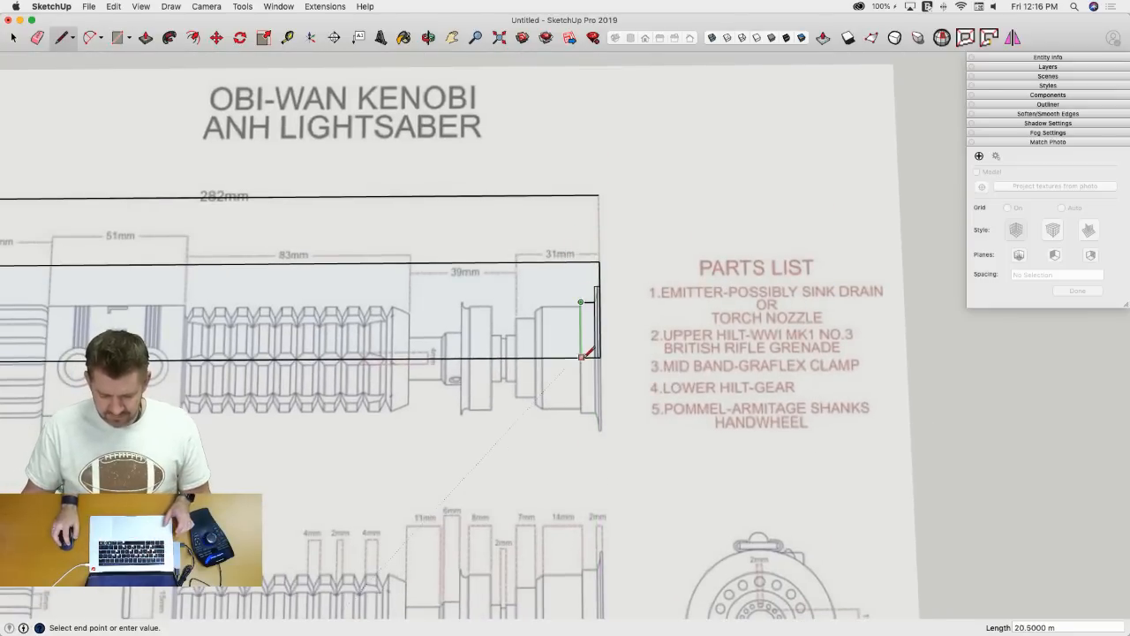
left_click(581, 357)
- Draw a 1 m helper line from the collar's corner across the rim, then a sloped line from the upper rim edge's midpoint to that corner
scroll(584, 353, "up", 5)
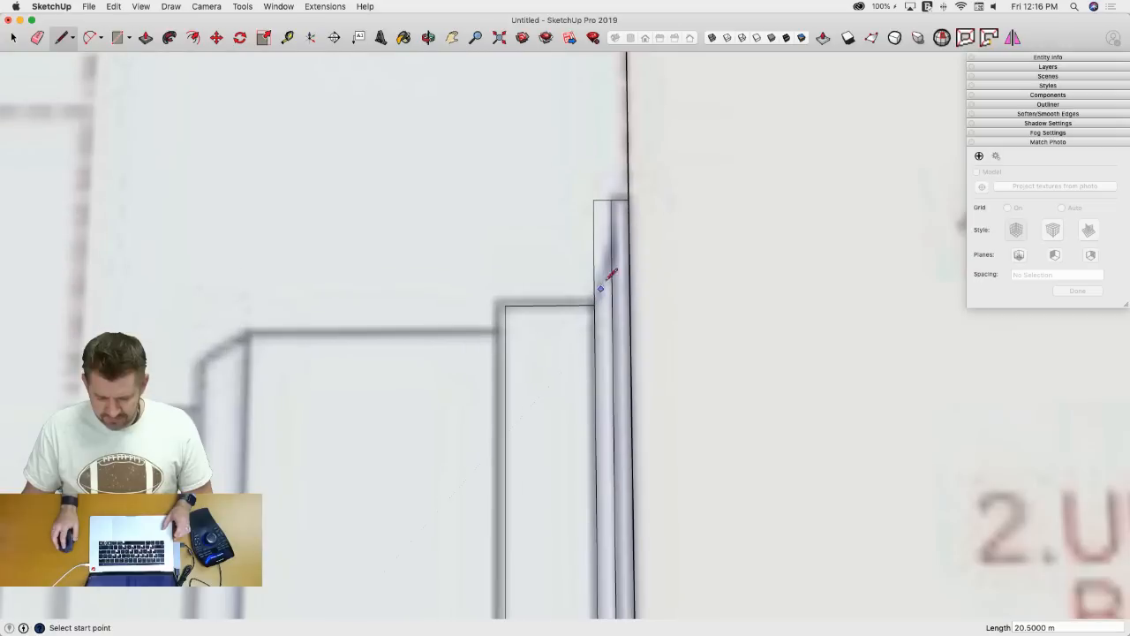
left_click(594, 304)
left_click(614, 305)
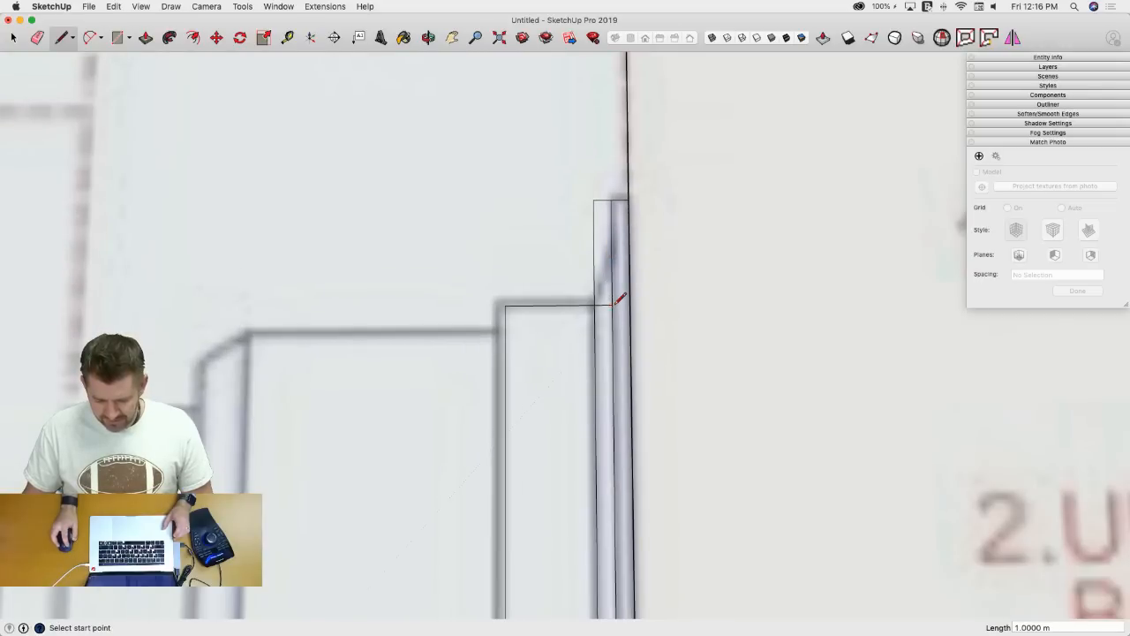
left_click(610, 251)
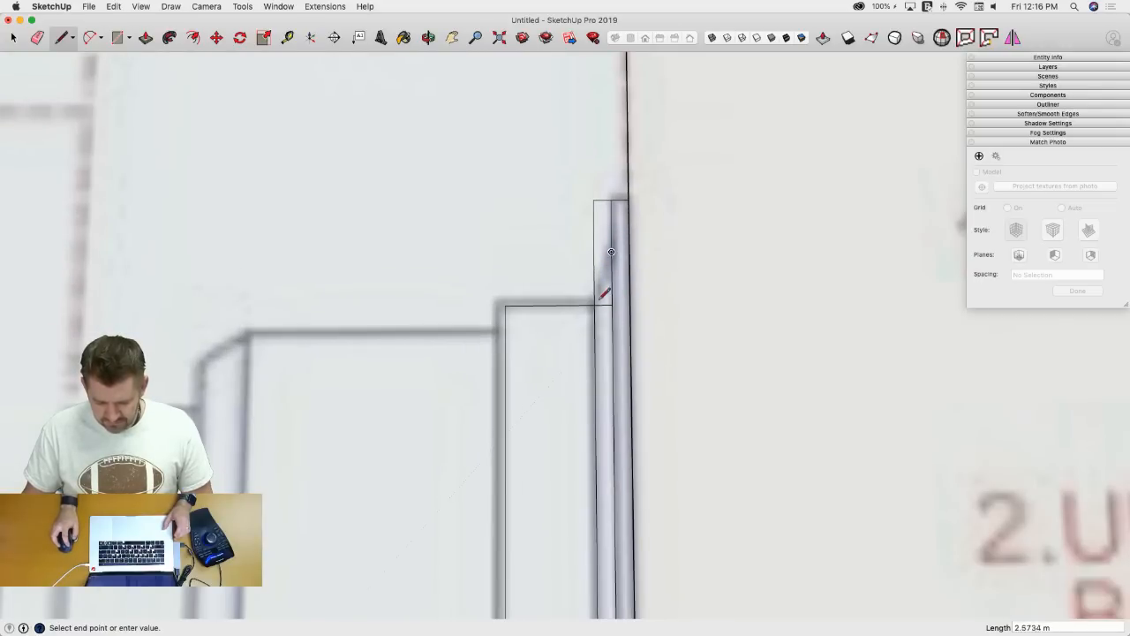
left_click(594, 304)
- Erase the rim's surplus corner edges, the helper line and the leftover middle line below it, leaving the sloped flare
key("e")
left_click_drag(597, 202, 606, 196)
left_click_drag(608, 296, 622, 312)
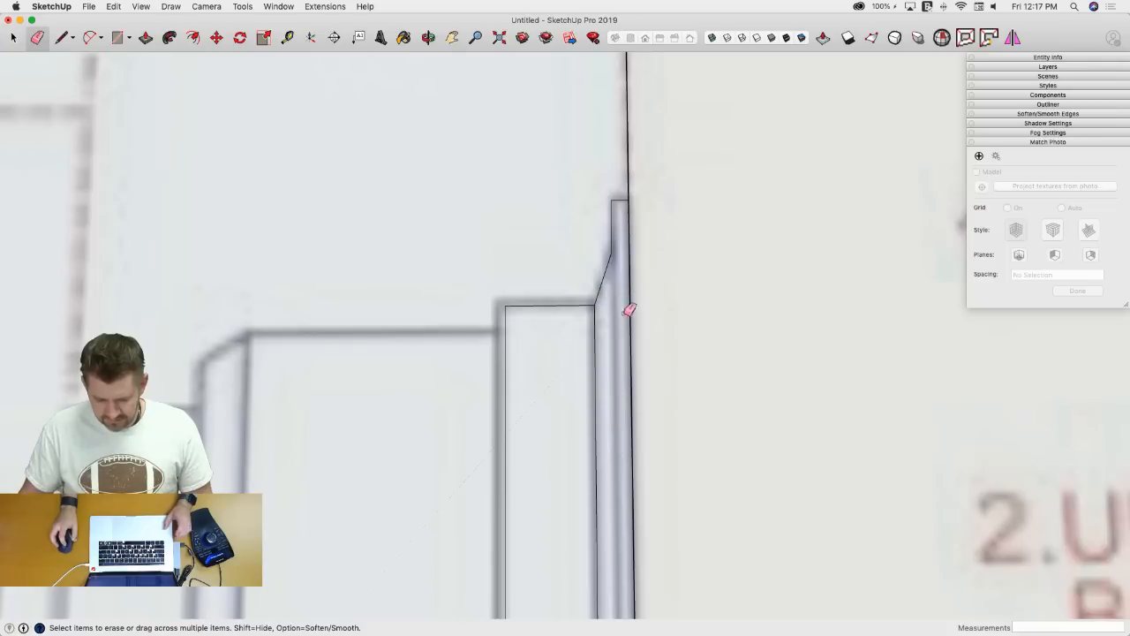
- Draw a 19 m line from the centreline outward along the collar's inner edge to mark the next section's radius
scroll(624, 269, "down", 1)
scroll(630, 266, "down", 4)
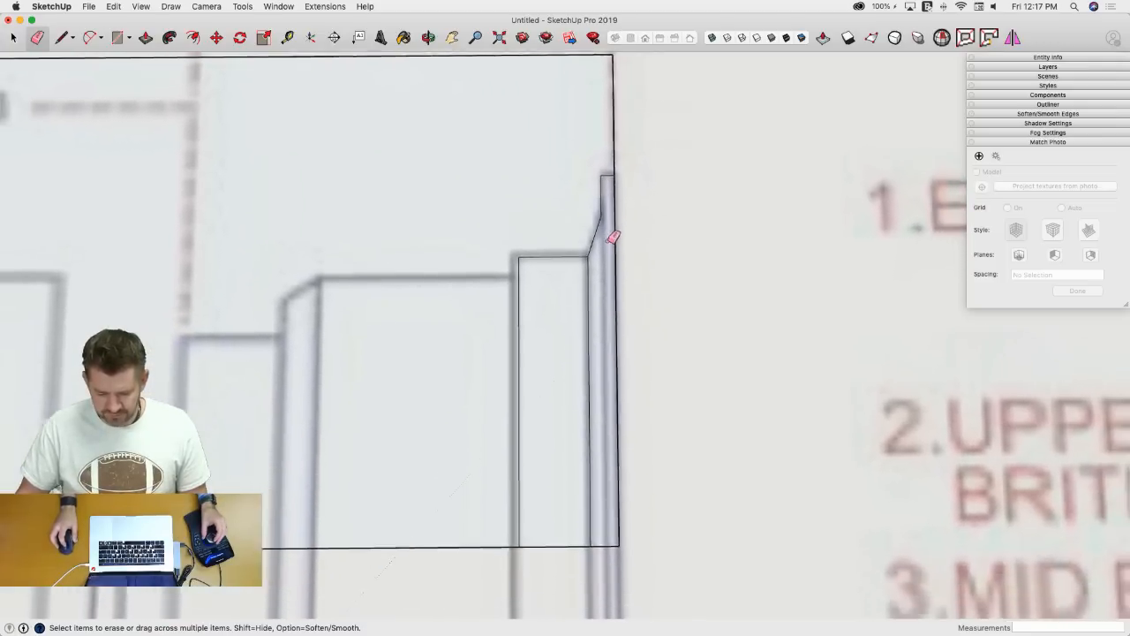
scroll(640, 311, "down", 5)
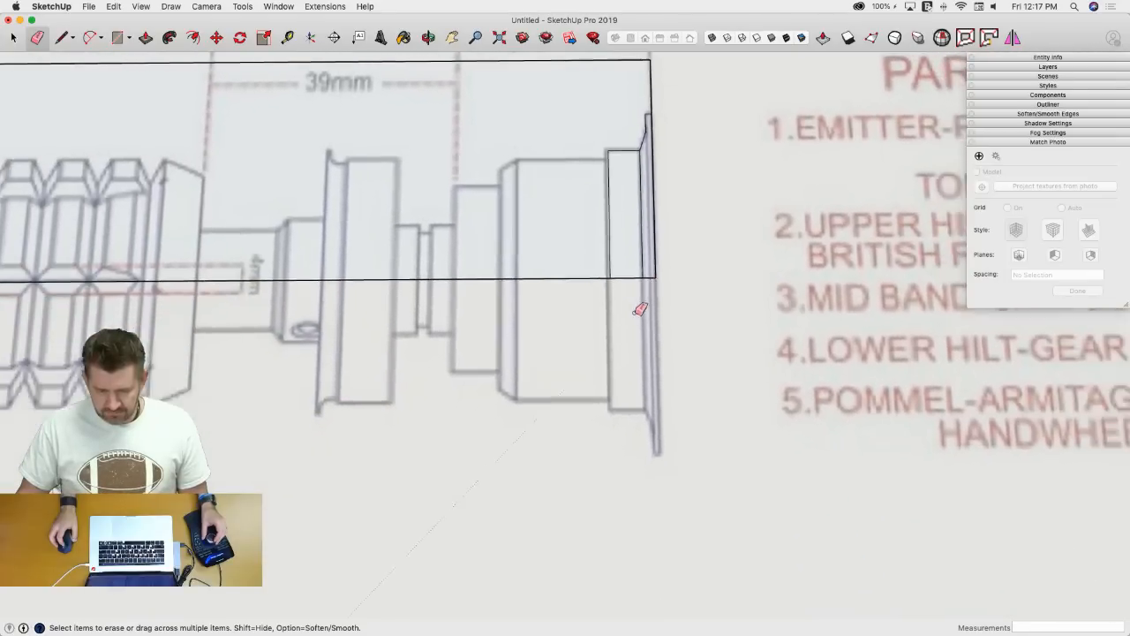
scroll(660, 310, "down", 5)
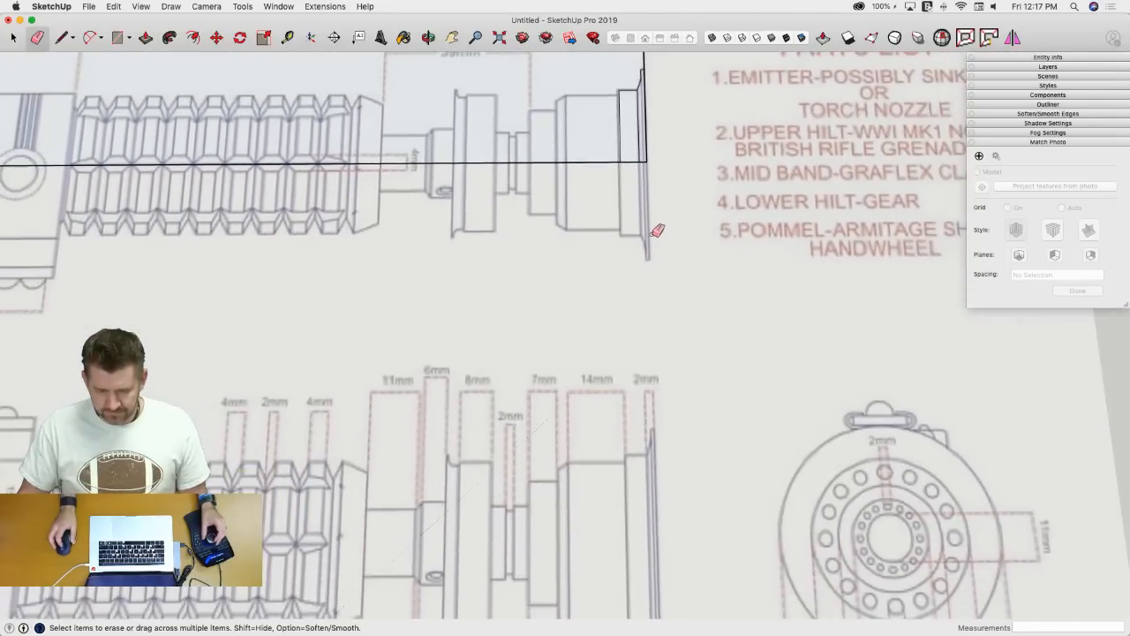
key("l")
scroll(623, 331, "down", 3)
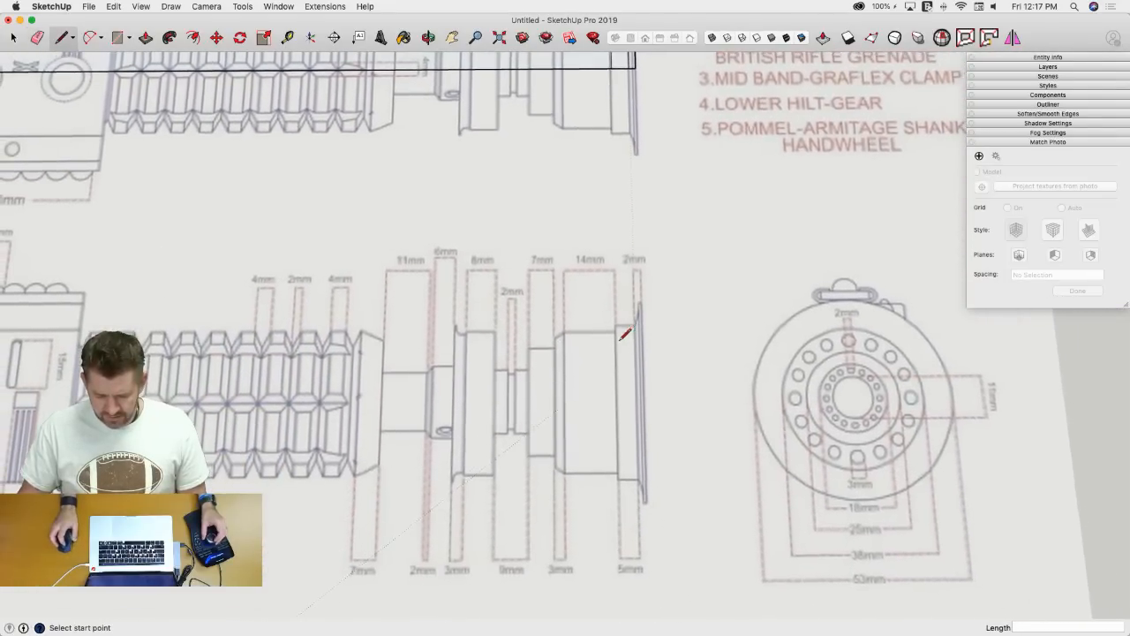
scroll(594, 370, "down", 4)
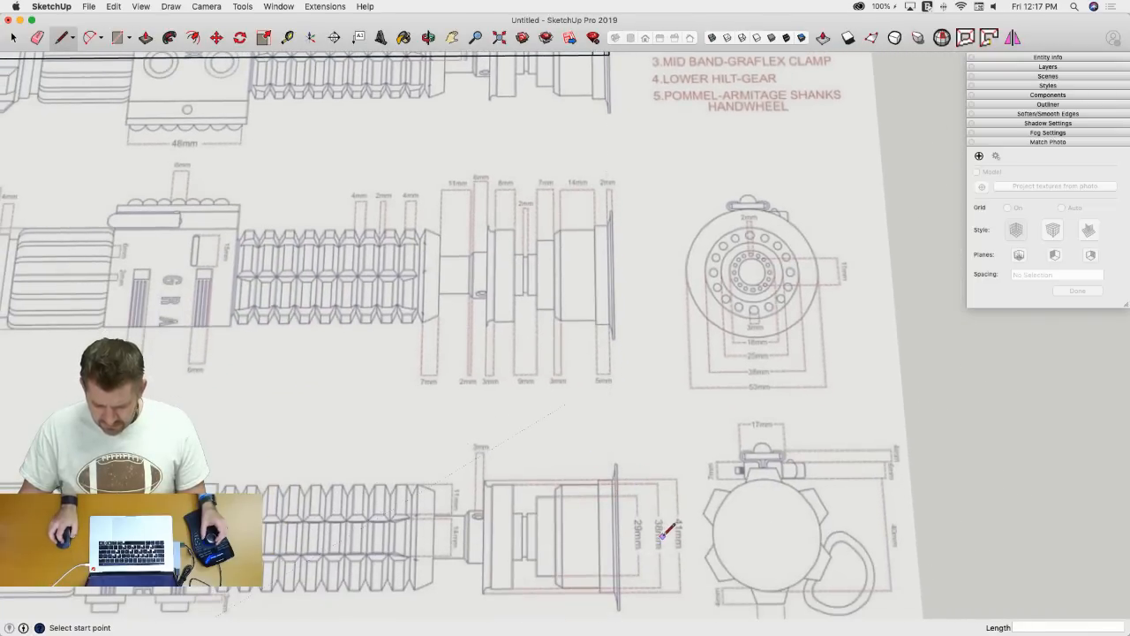
scroll(669, 531, "down", 2)
scroll(609, 99, "up", 8)
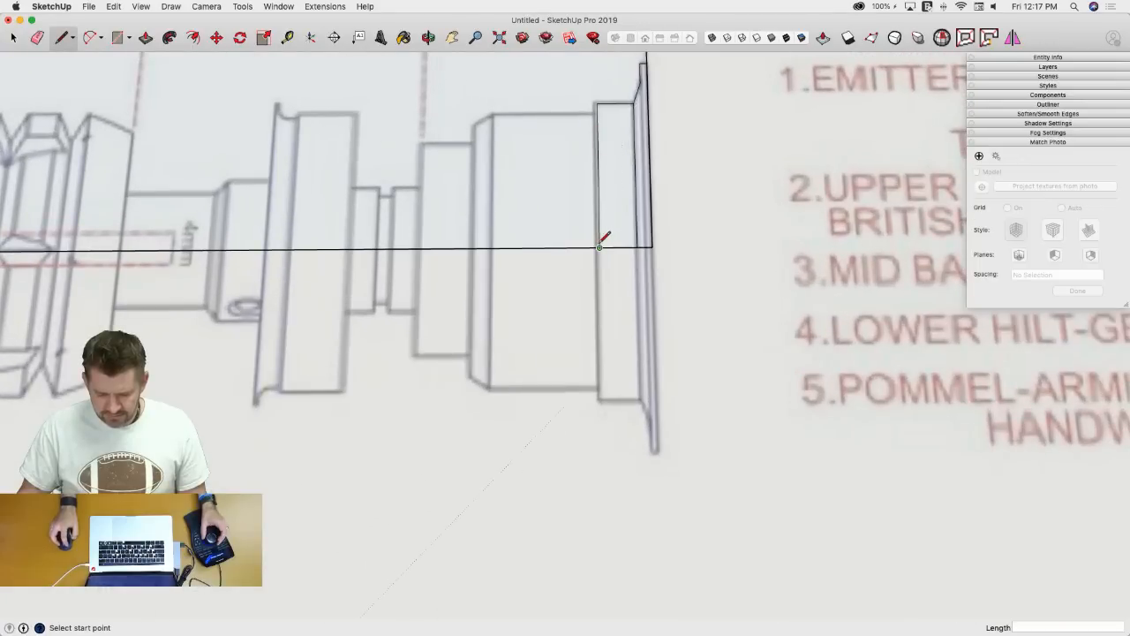
left_click(599, 246)
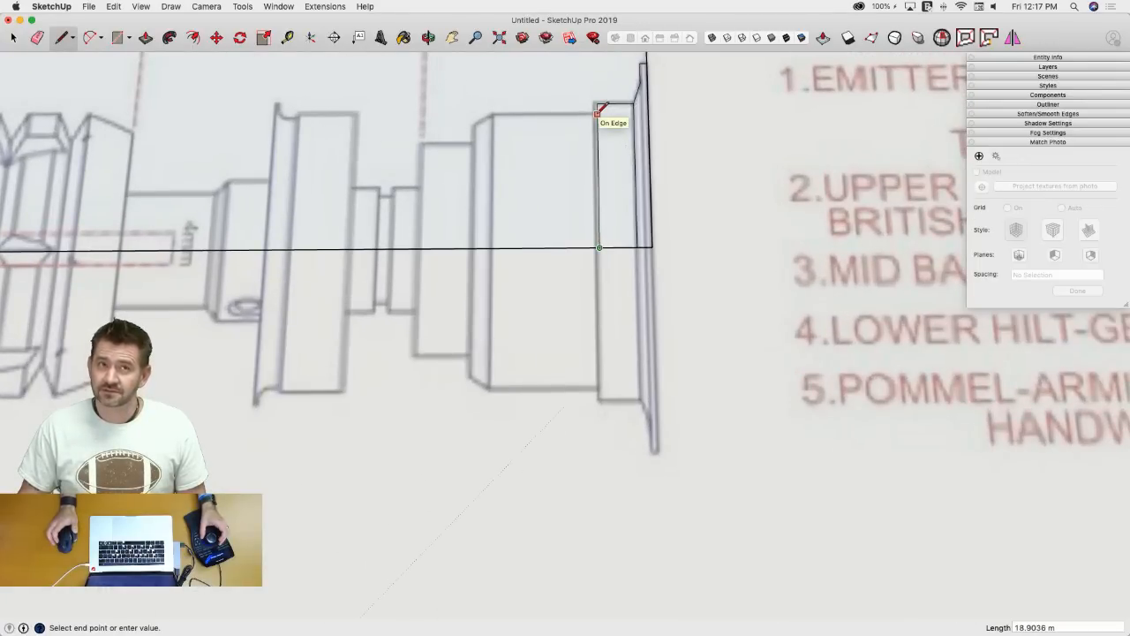
type("19")
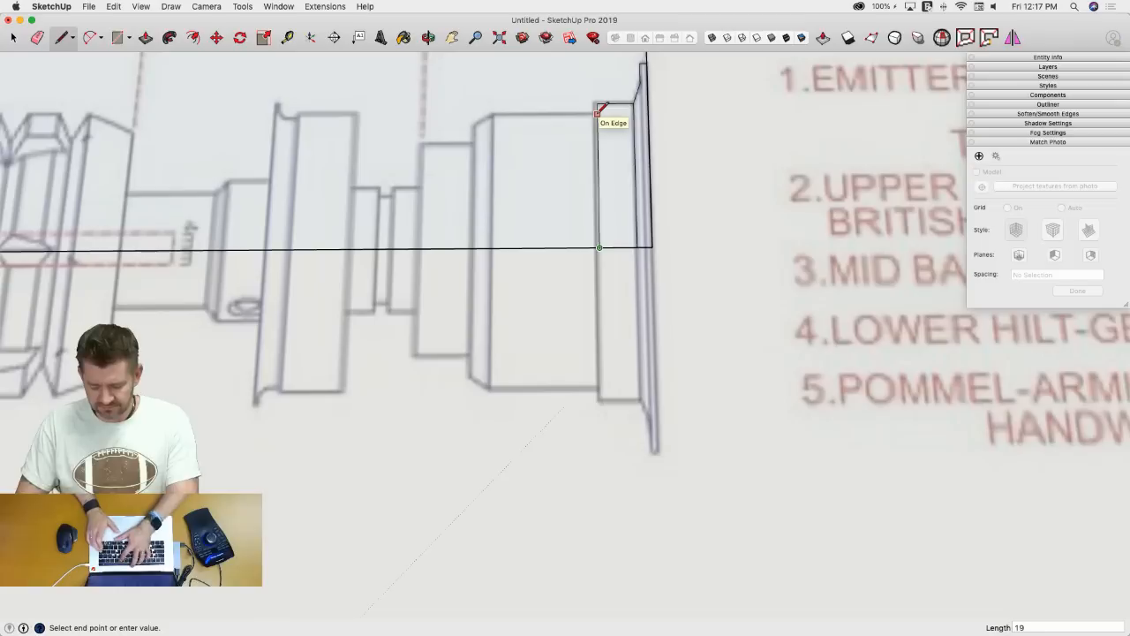
key("Return")
- Draw a 14 m line inward from the 19 m point and close the section with a line down to the centreline
left_click(598, 109)
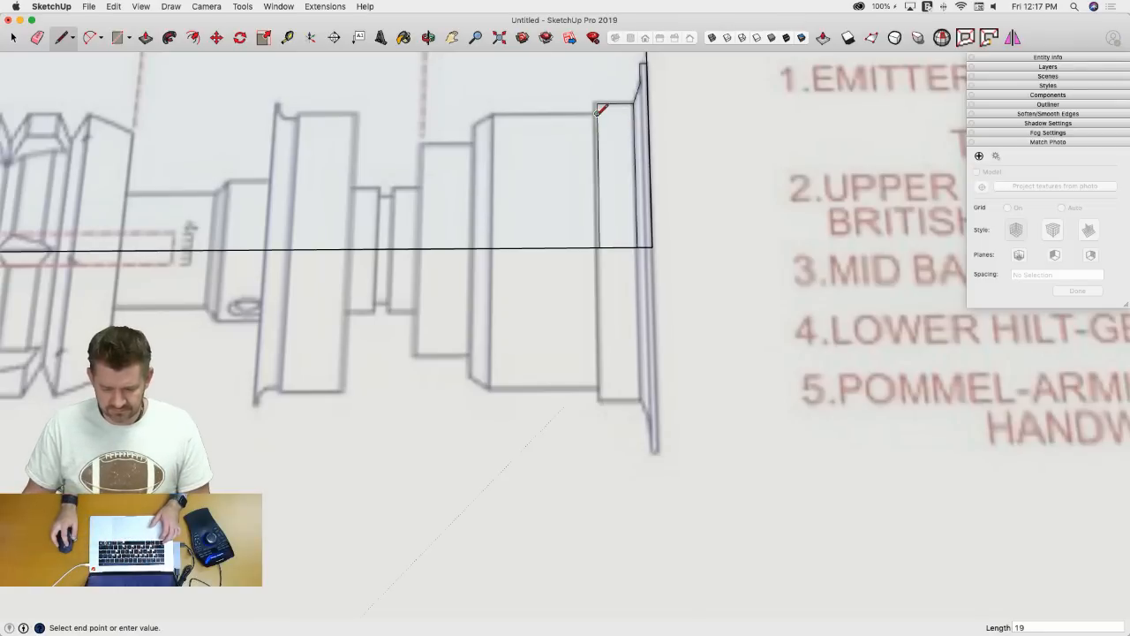
scroll(546, 103, "down", 4)
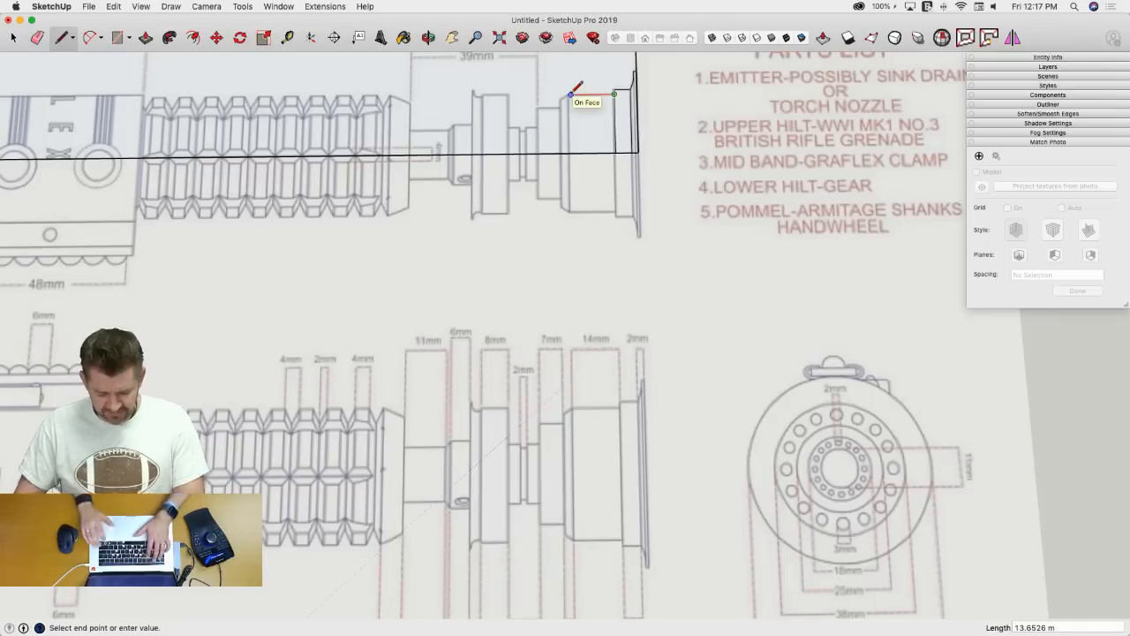
type("14")
key("Return")
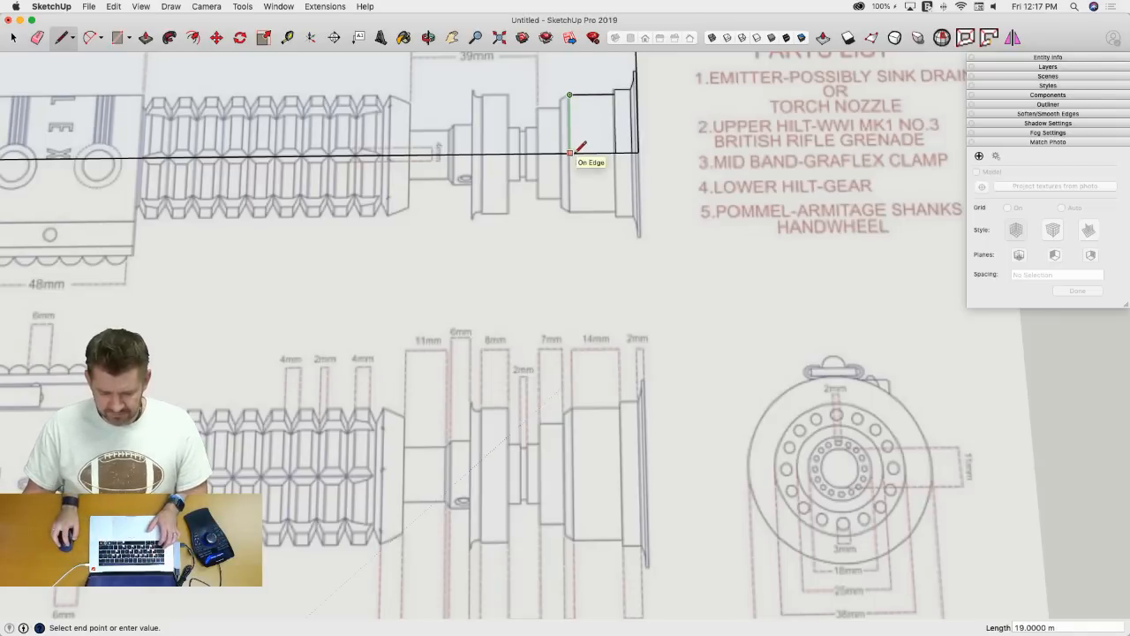
left_click(572, 156)
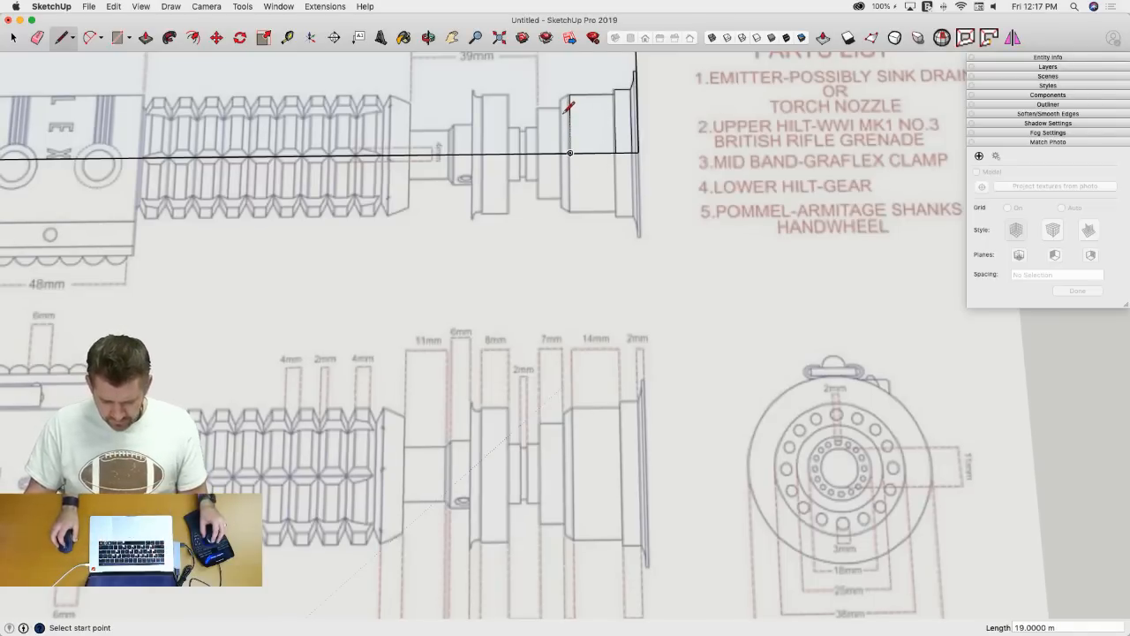
- Draw a 3 m line inward from the 14 m section's outer corner and close it with a line down to the centreline
scroll(587, 541, "down", 2)
scroll(575, 517, "up", 2)
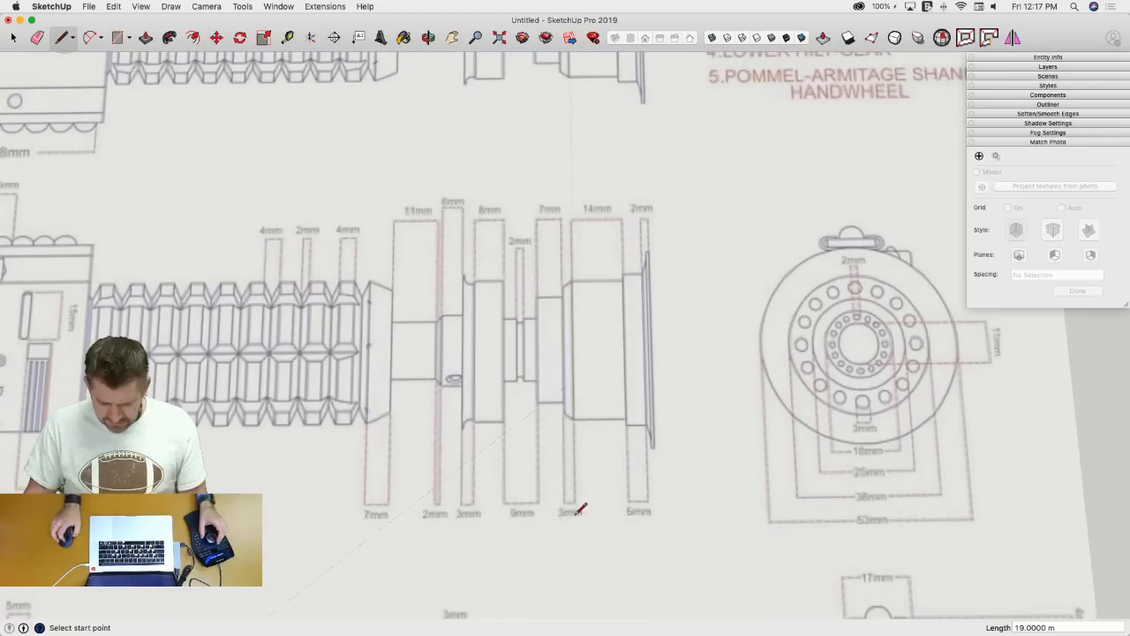
scroll(600, 350, "down", 3)
scroll(590, 149, "up", 7)
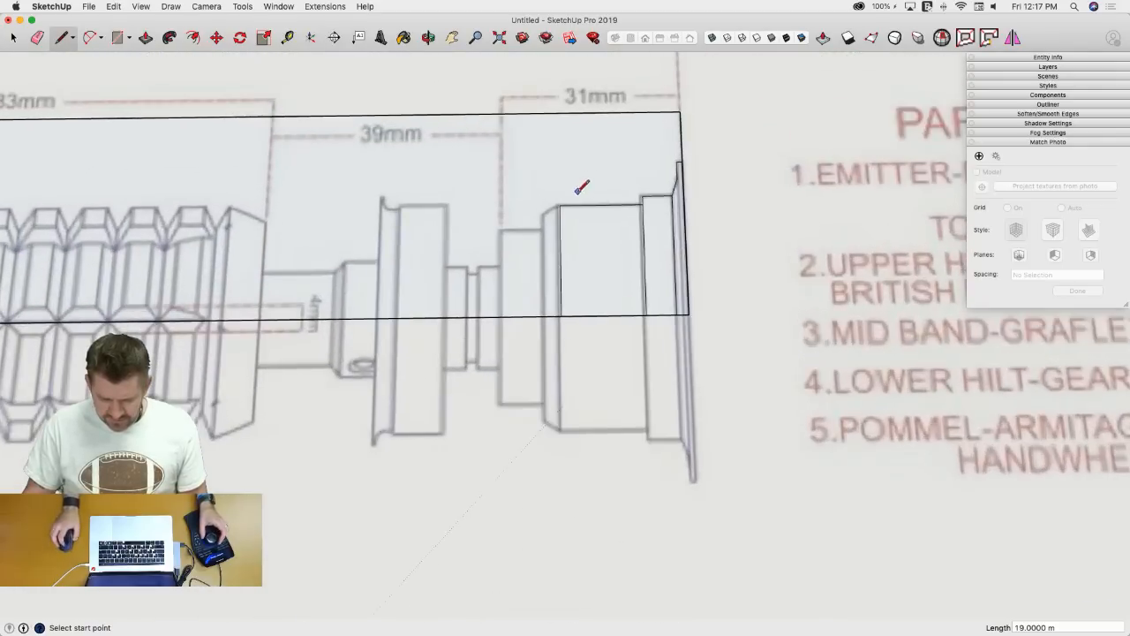
left_click(563, 214)
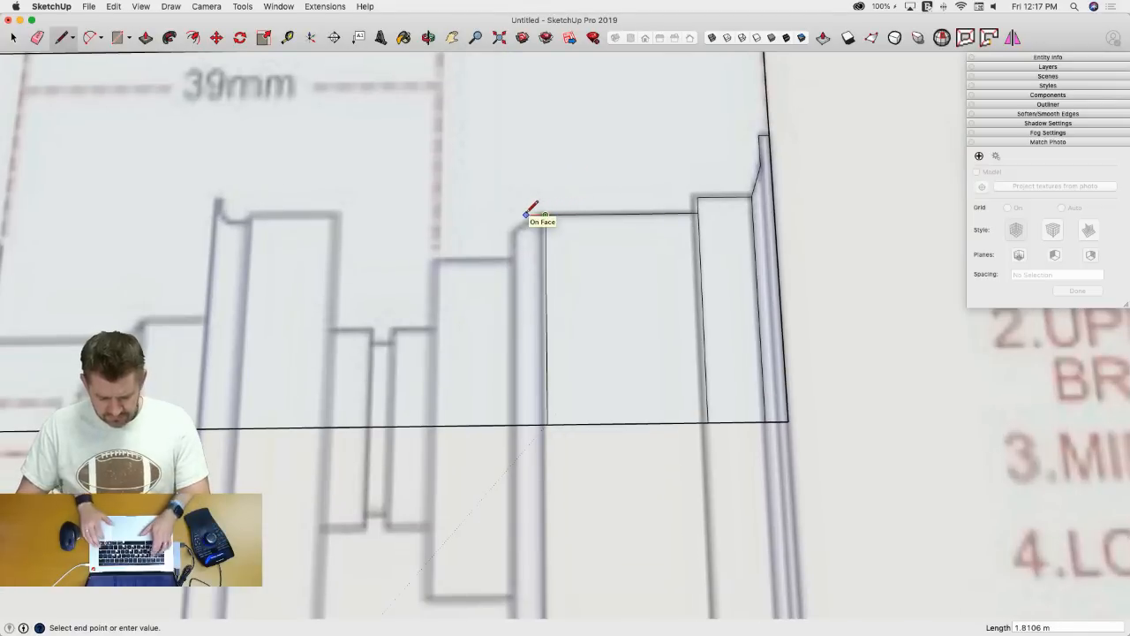
type("3")
left_click(516, 424)
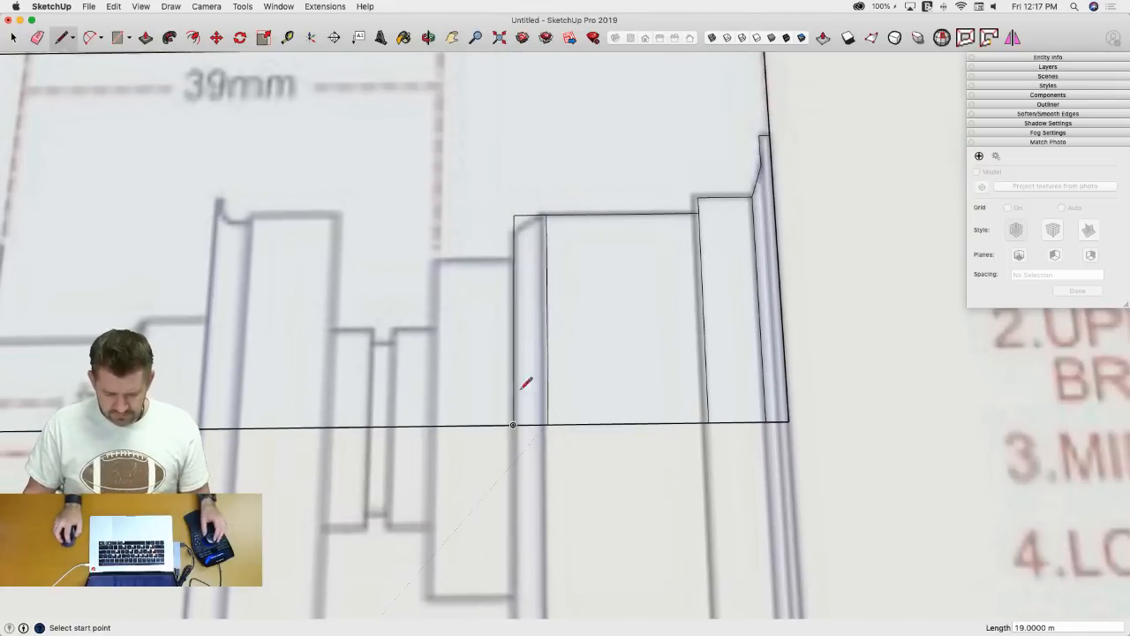
- Draw a sloped line across the outer corner of the 3 m section following the blueprint's chamfer, and erase the surplus corner edges
scroll(535, 340, "down", 4)
scroll(541, 362, "down", 5)
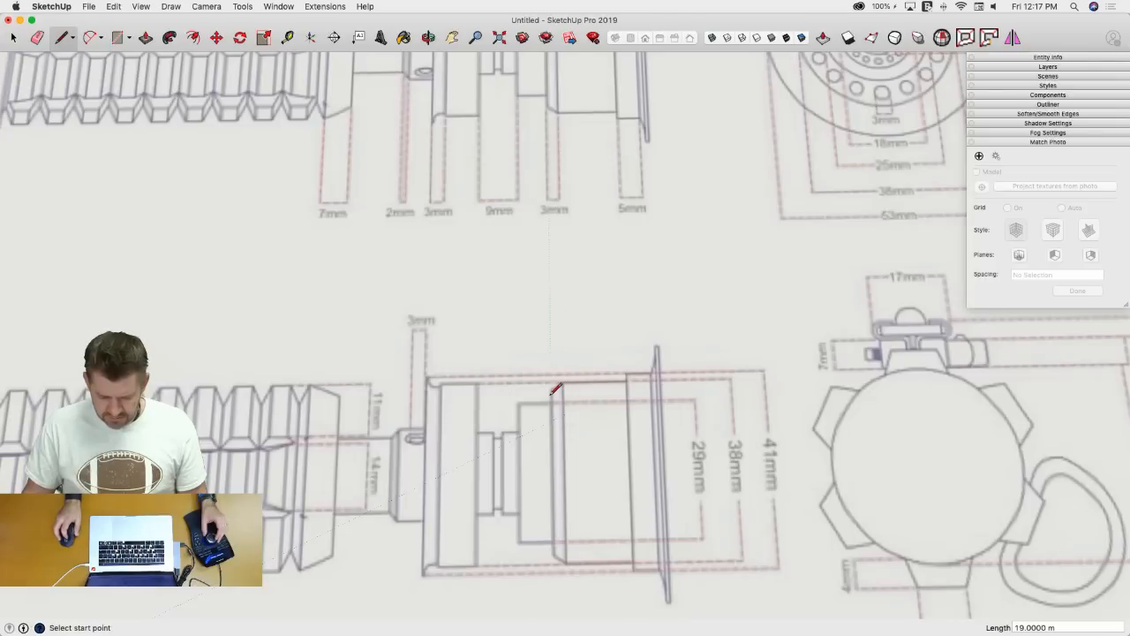
scroll(562, 380, "down", 5)
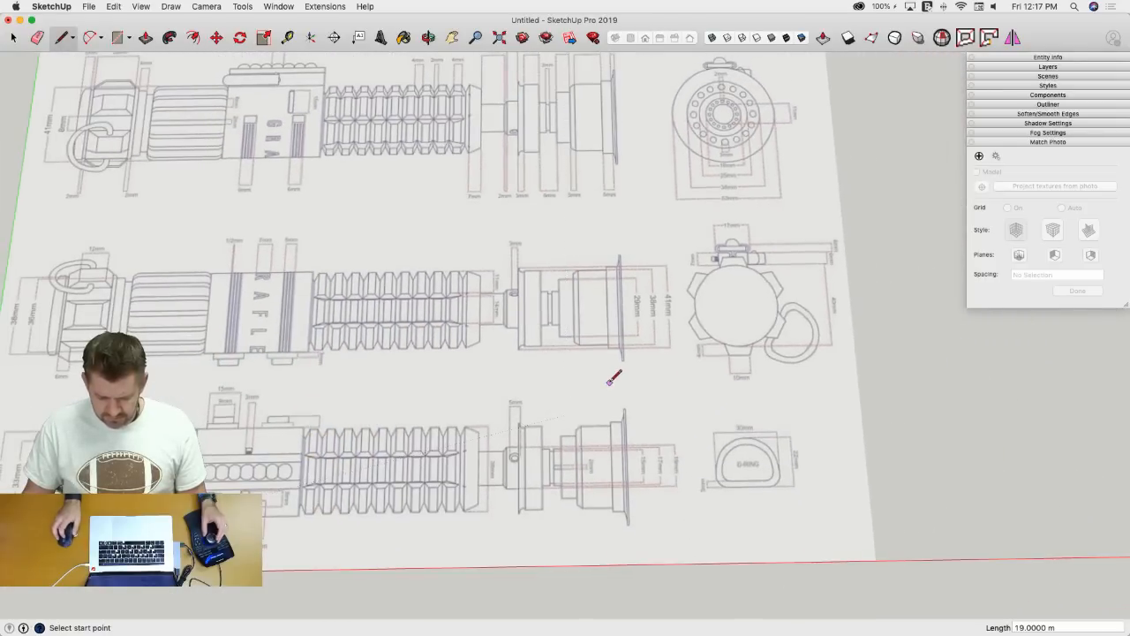
scroll(586, 309, "up", 5)
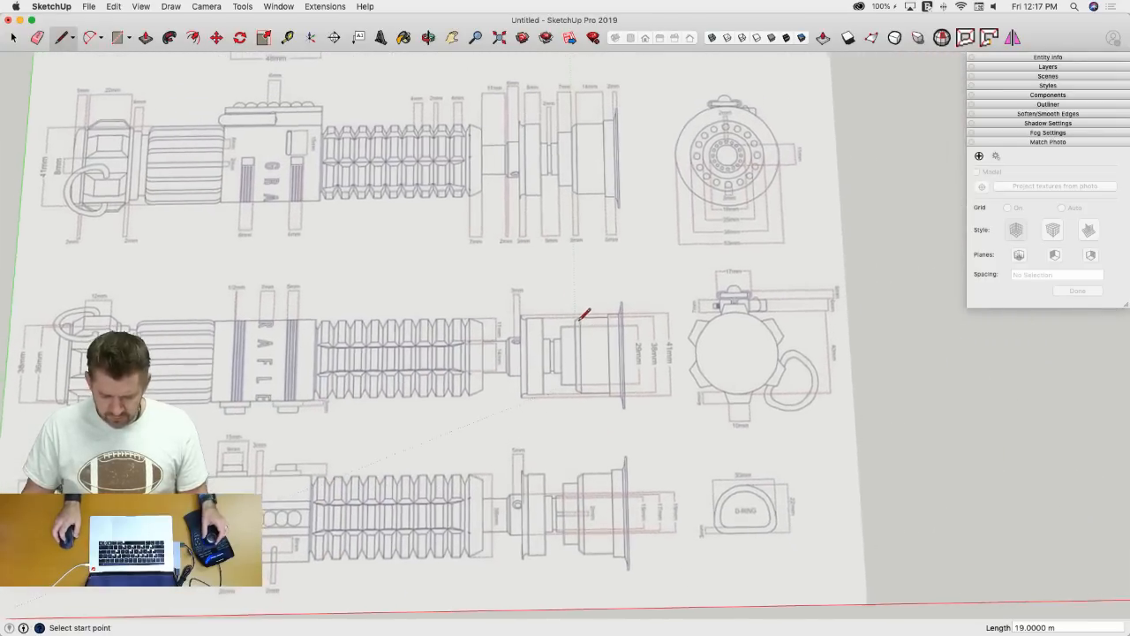
scroll(582, 315, "up", 5)
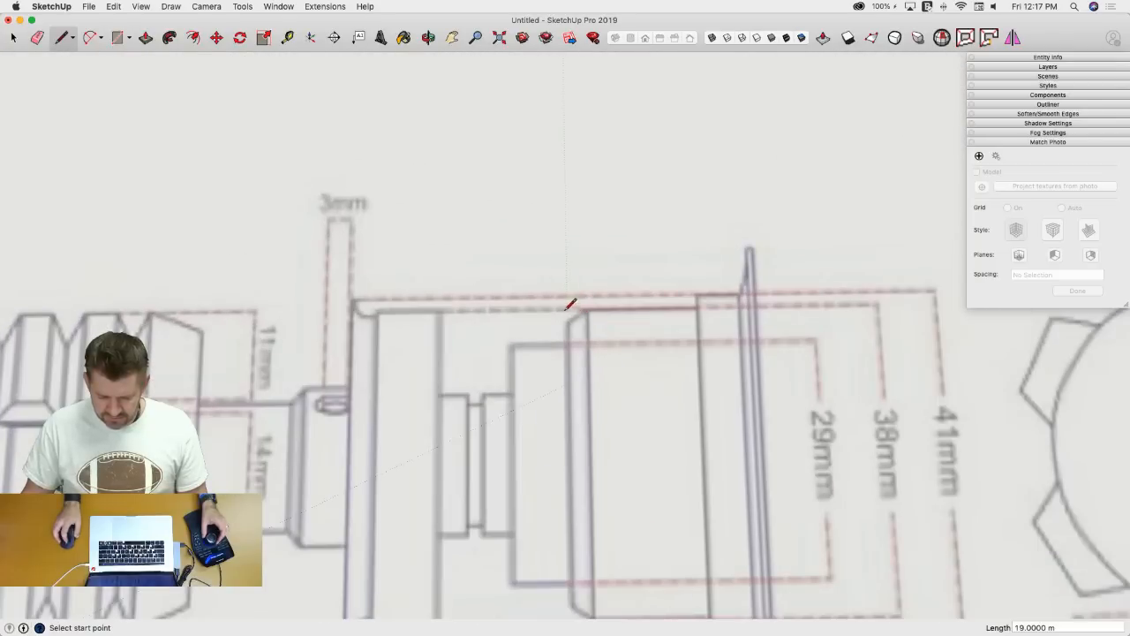
scroll(574, 323, "down", 3)
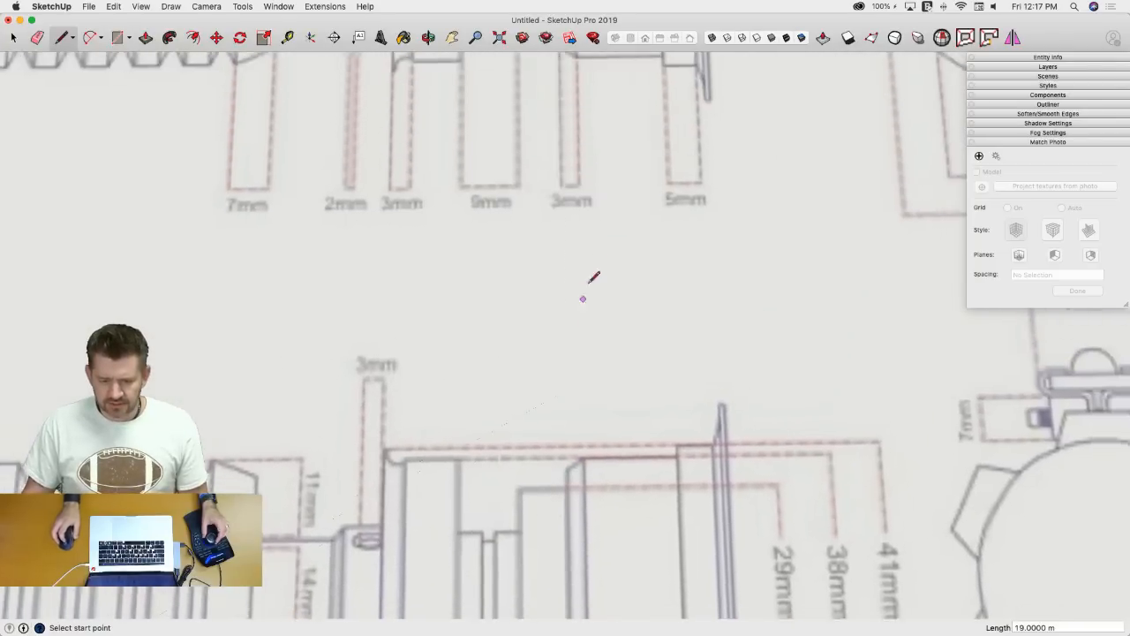
scroll(592, 182, "down", 6)
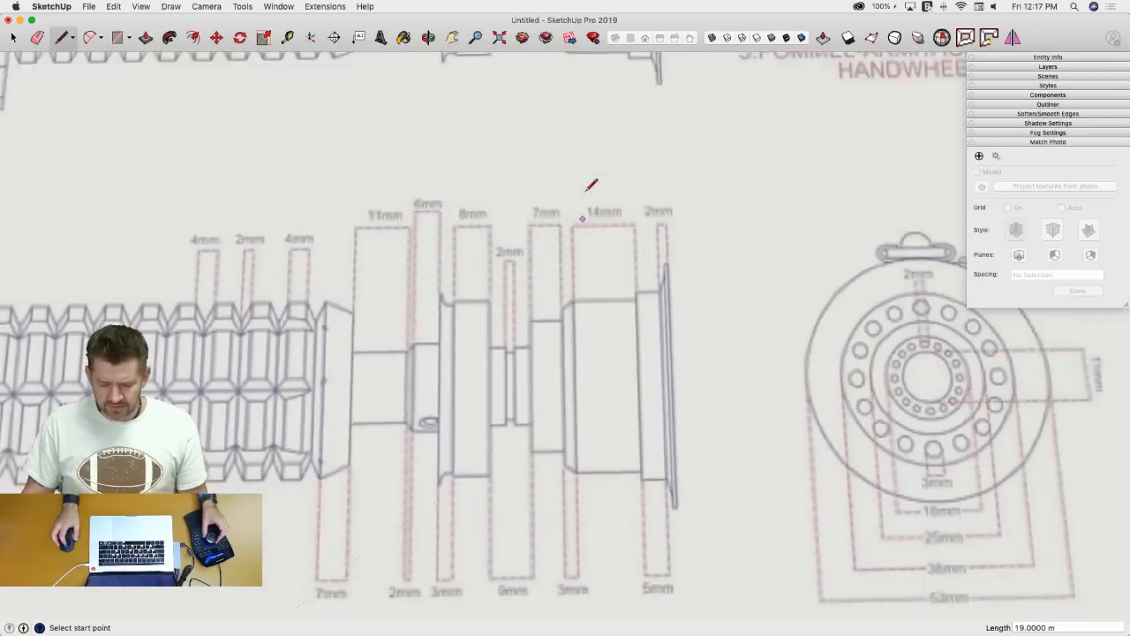
scroll(574, 208, "up", 3)
scroll(569, 211, "up", 4)
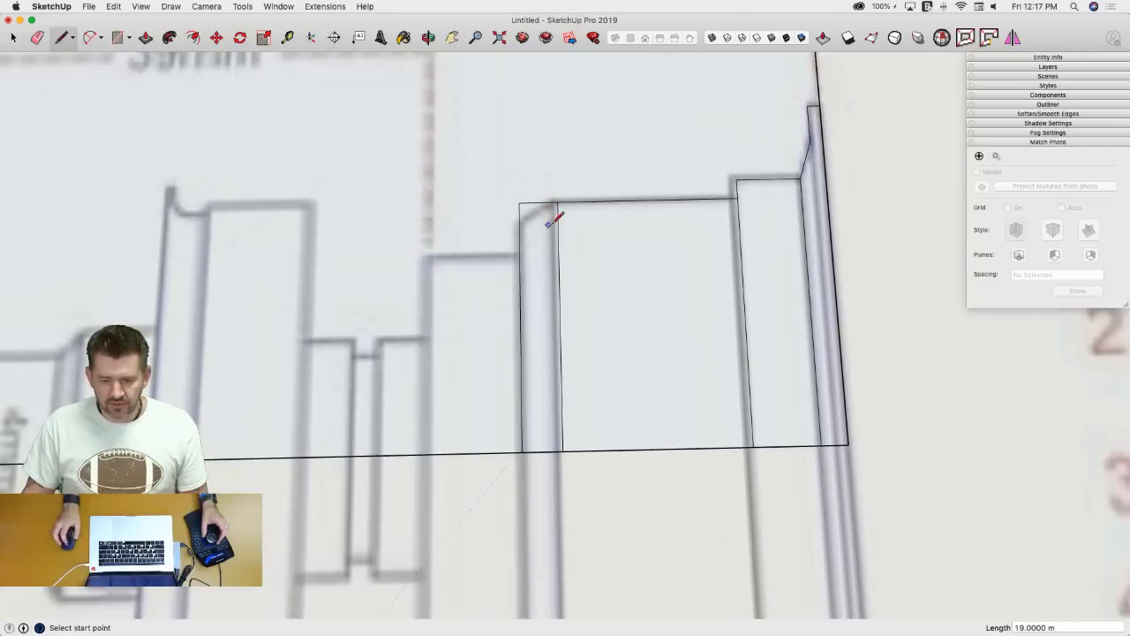
scroll(558, 209, "up", 3)
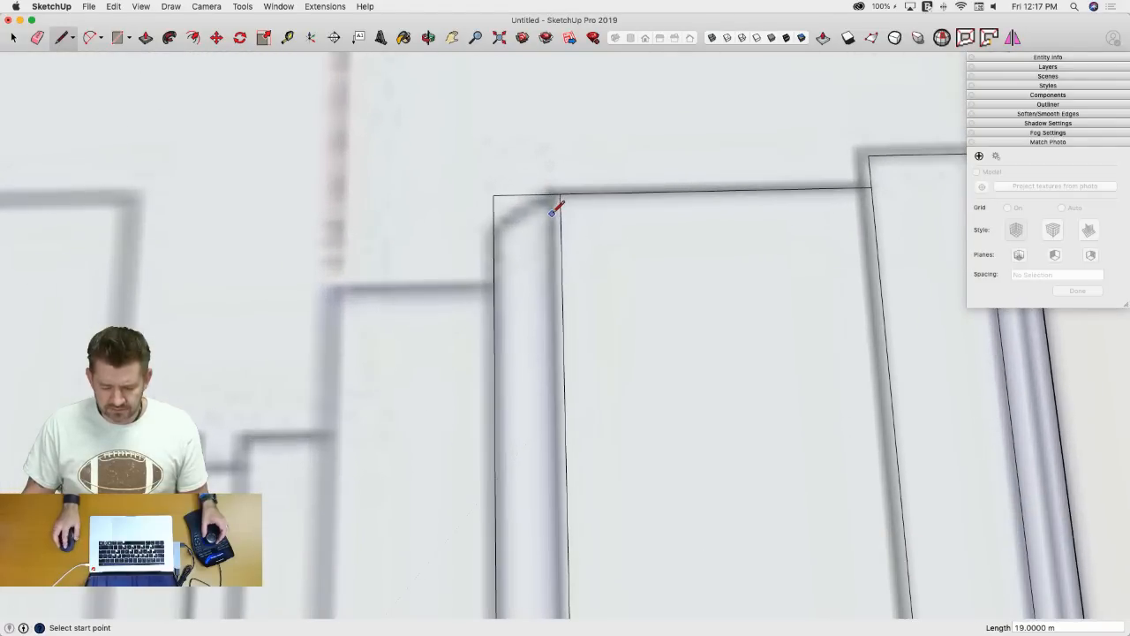
left_click(559, 192)
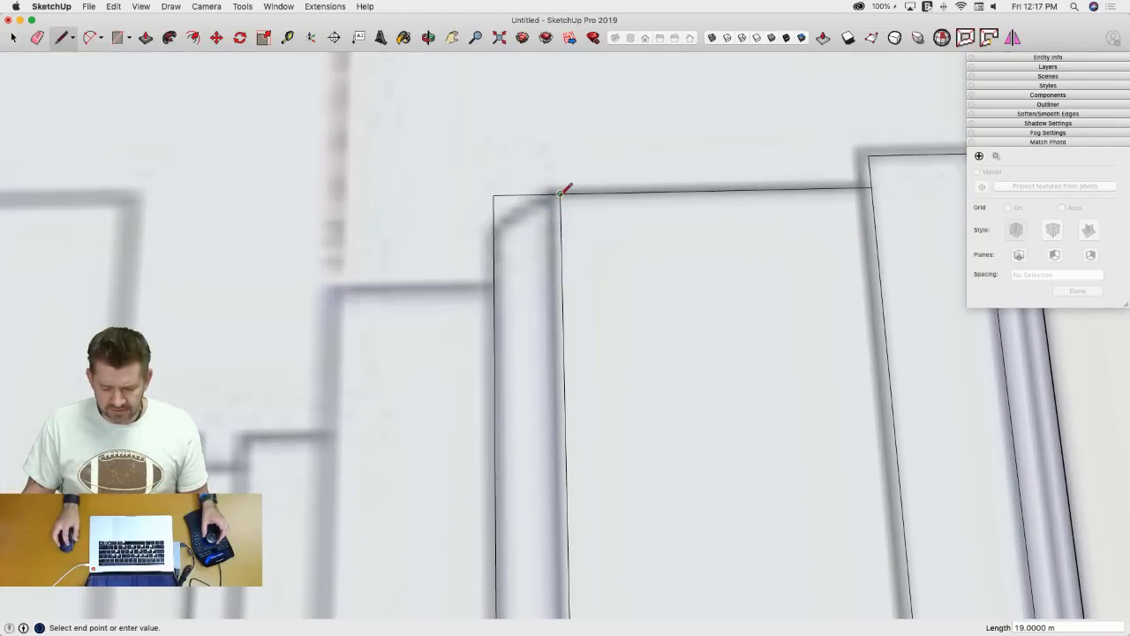
left_click(495, 243)
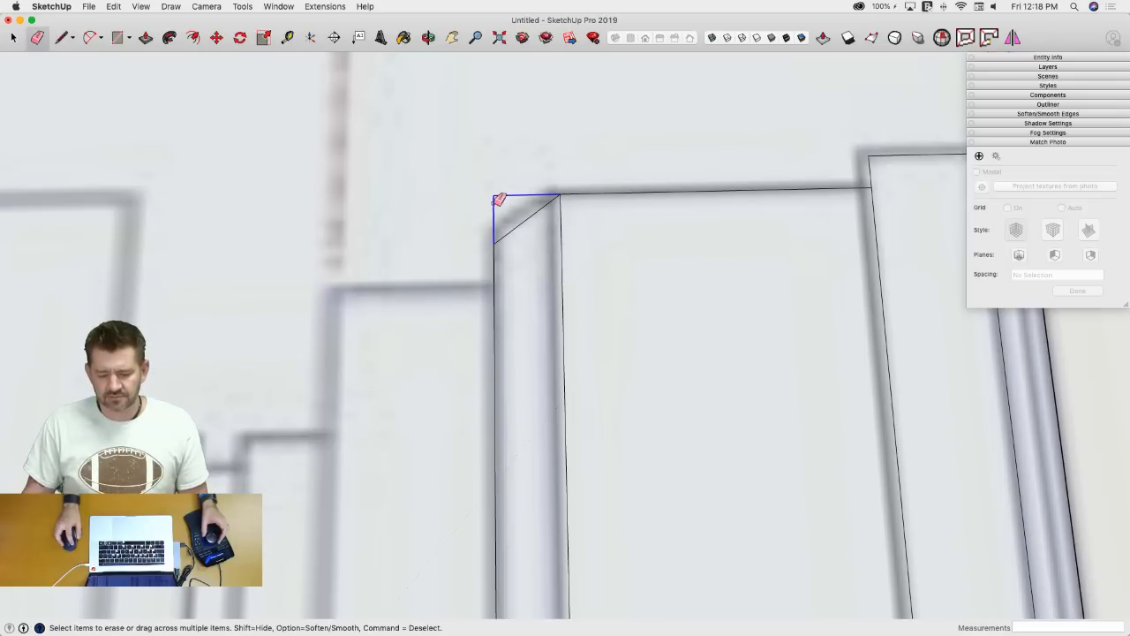
- Examine the blueprint's dimensioned views for the diameter and width of the section inward of the chamfer
scroll(497, 202, "down", 5)
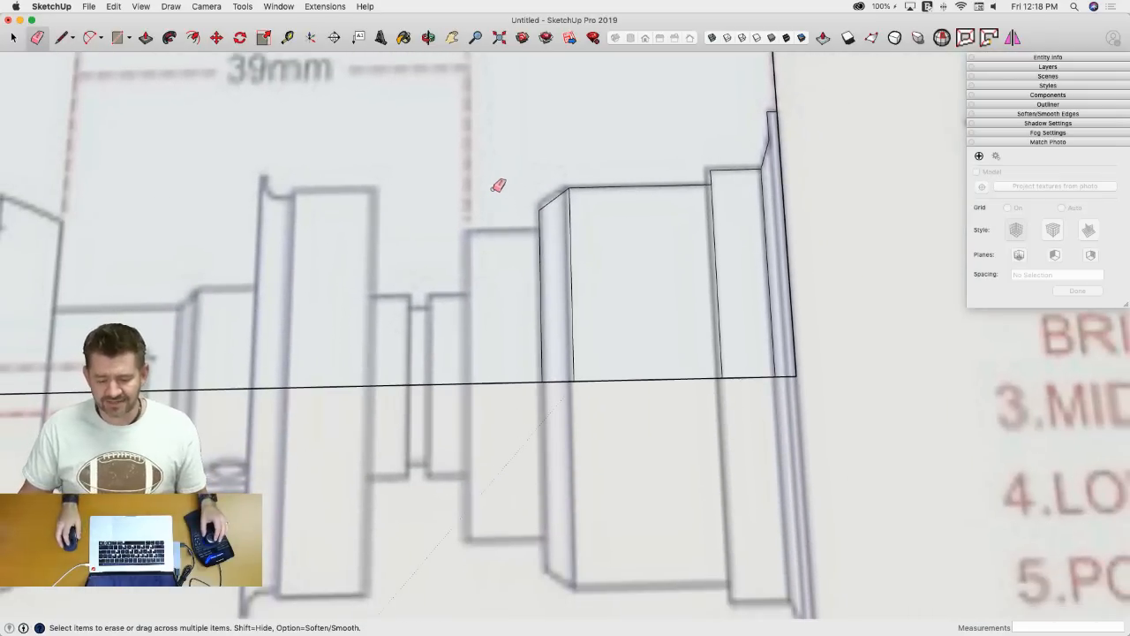
scroll(498, 185, "down", 6)
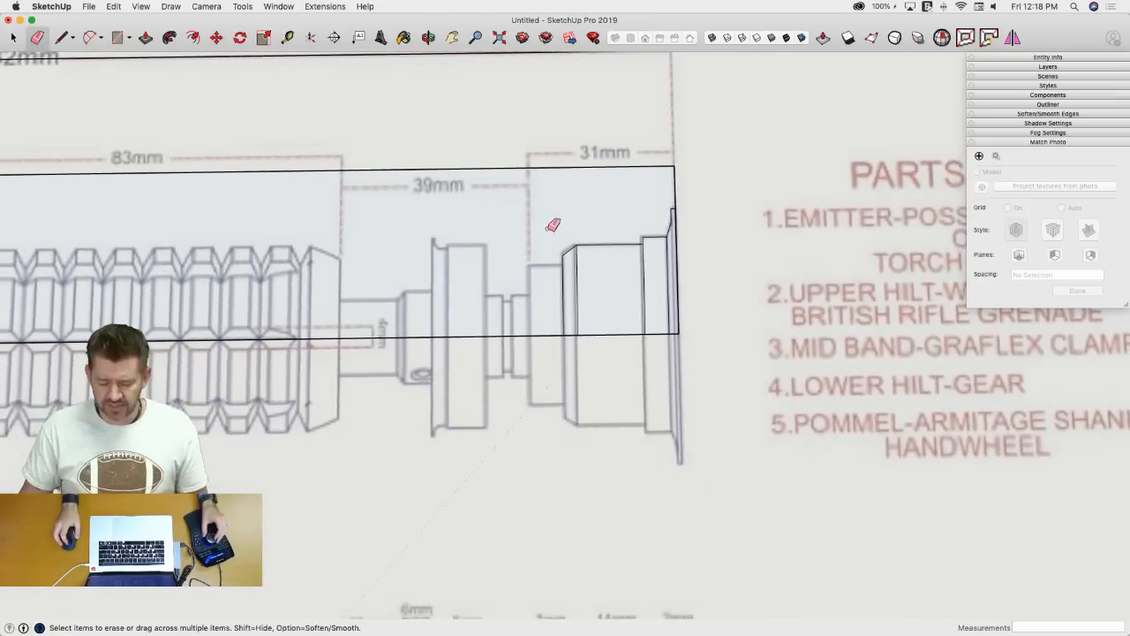
scroll(552, 225, "up", 10)
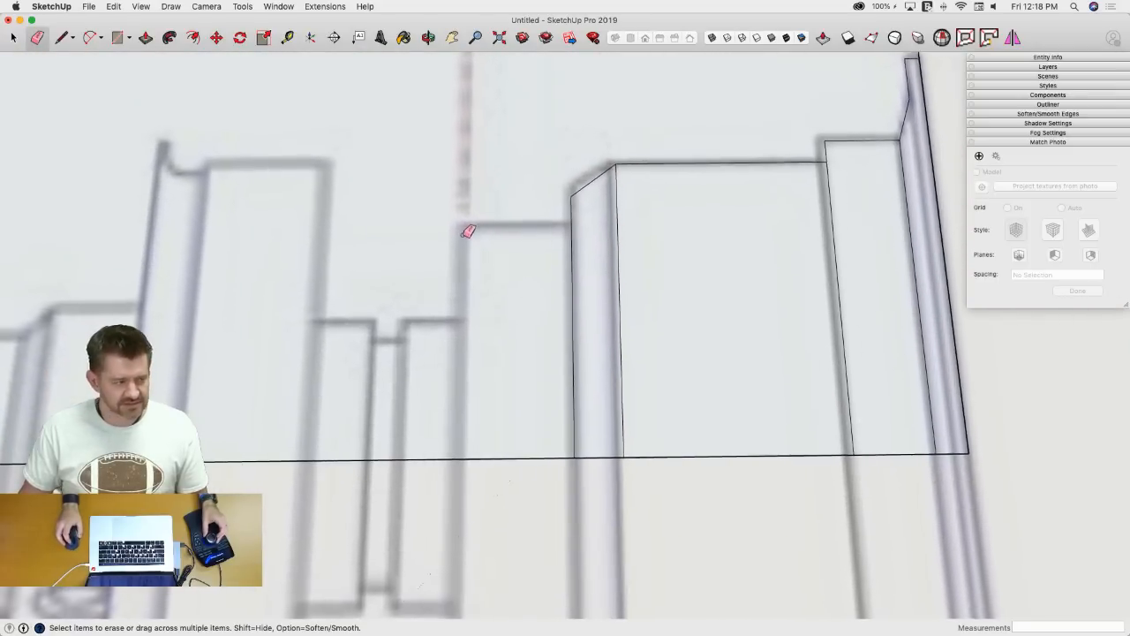
scroll(486, 219, "down", 3)
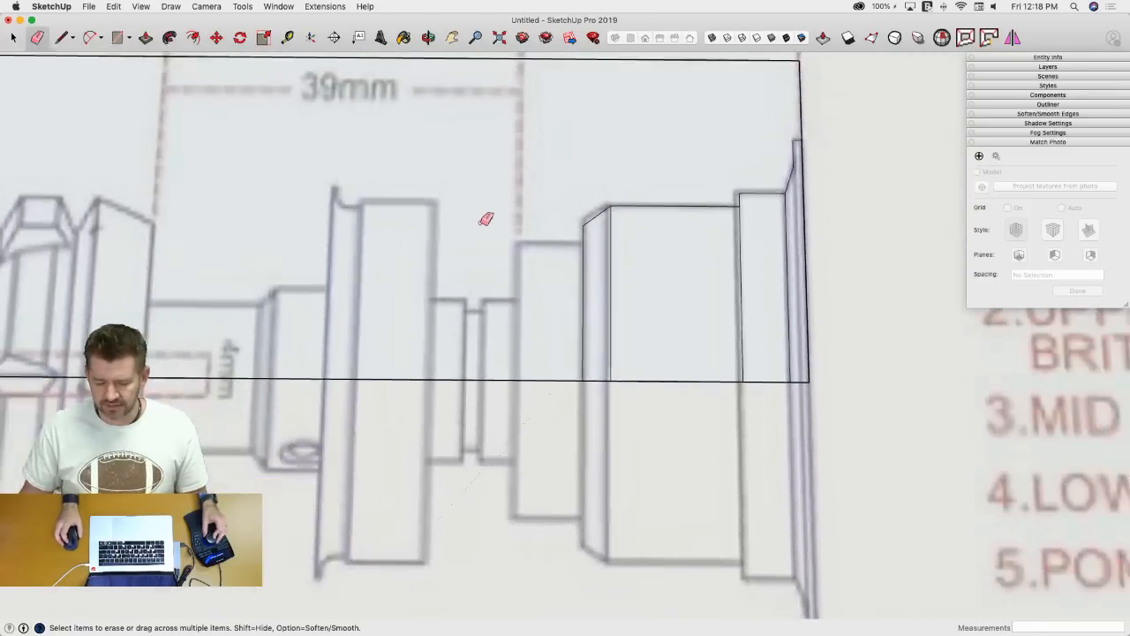
scroll(489, 217, "down", 5)
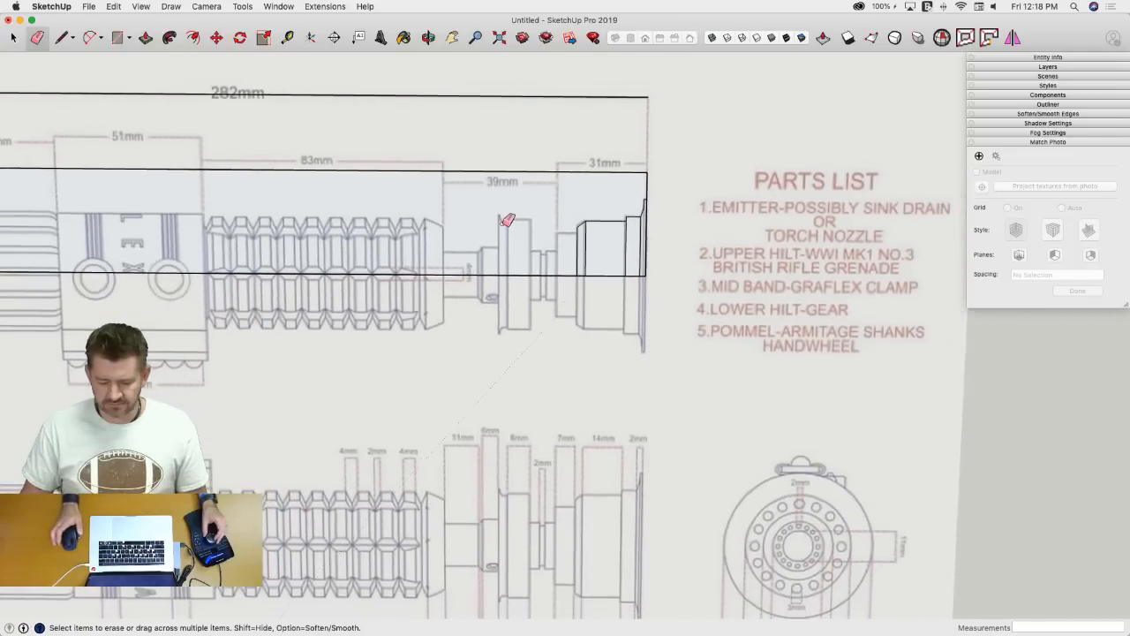
scroll(508, 219, "down", 1)
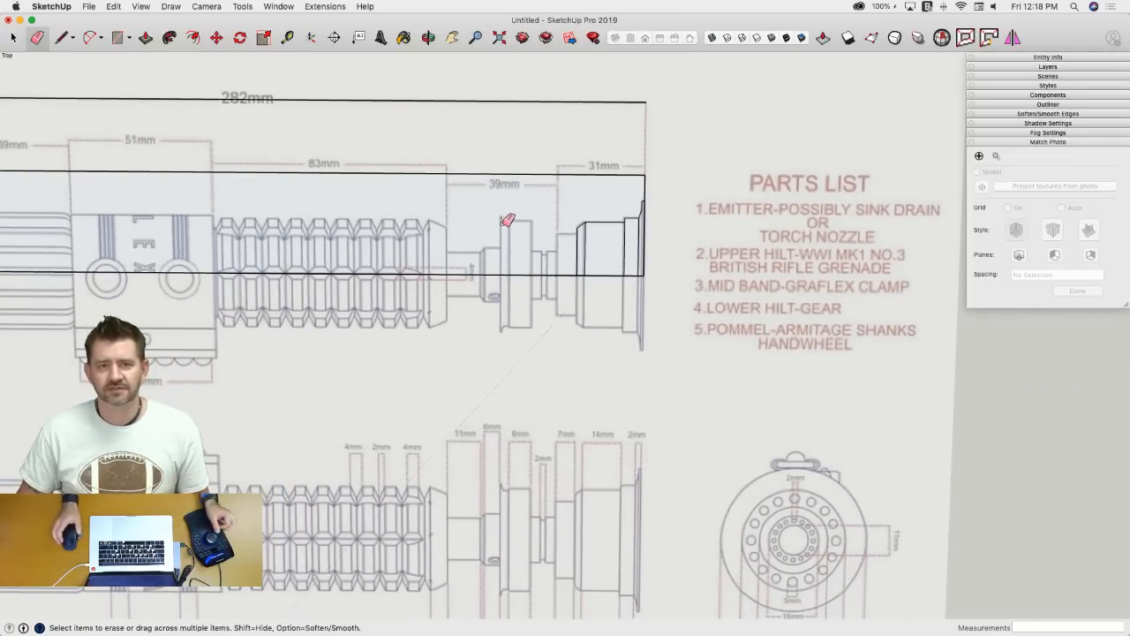
scroll(575, 225, "down", 4)
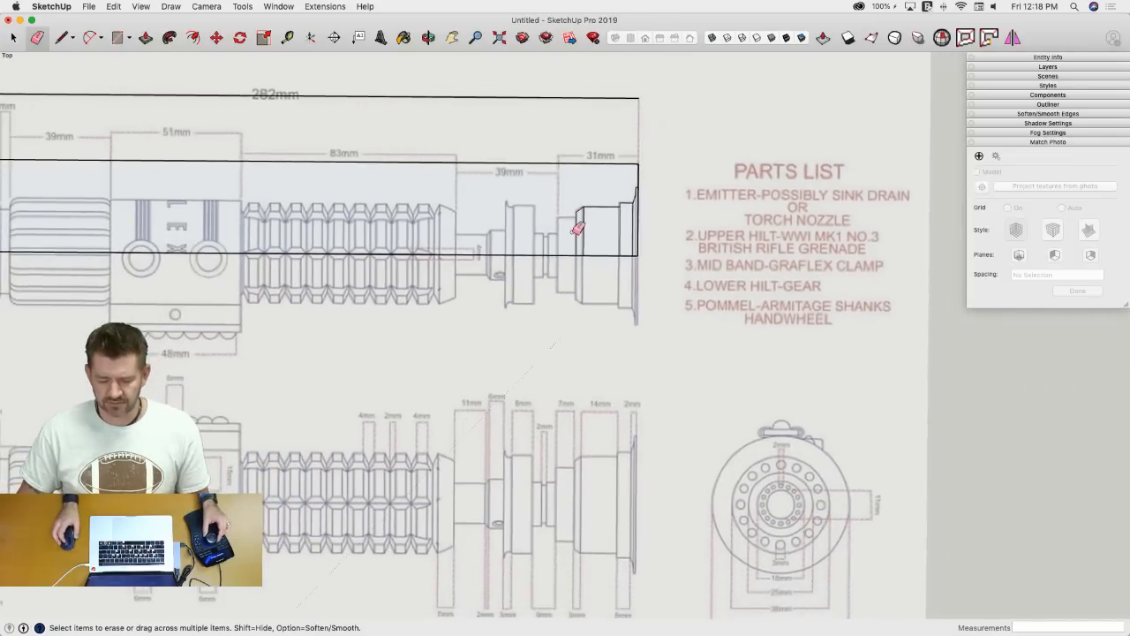
scroll(572, 212, "down", 3)
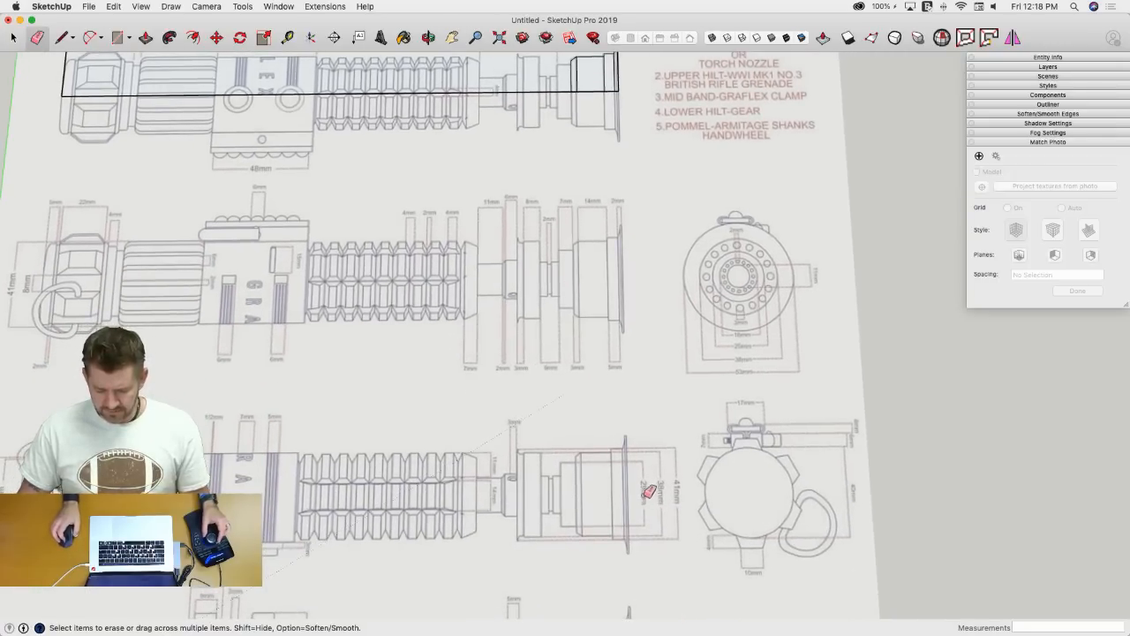
- Draw a 14.5 m line from the centreline outward along the chamfered section's inner edge to mark the next radius
scroll(594, 223, "up", 6)
key("l")
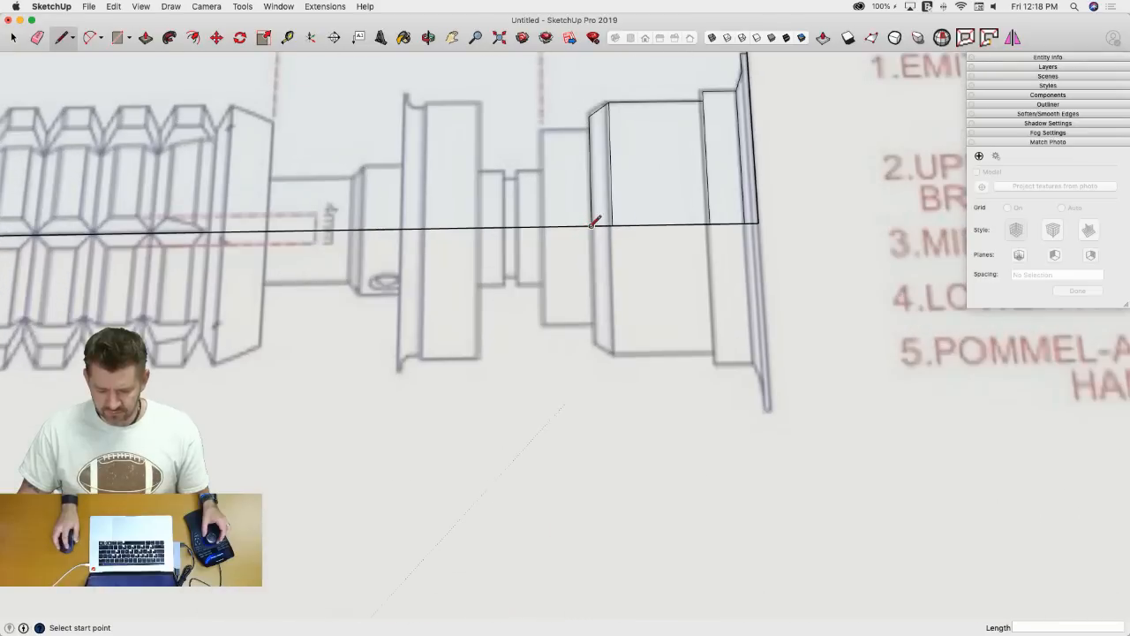
left_click(591, 225)
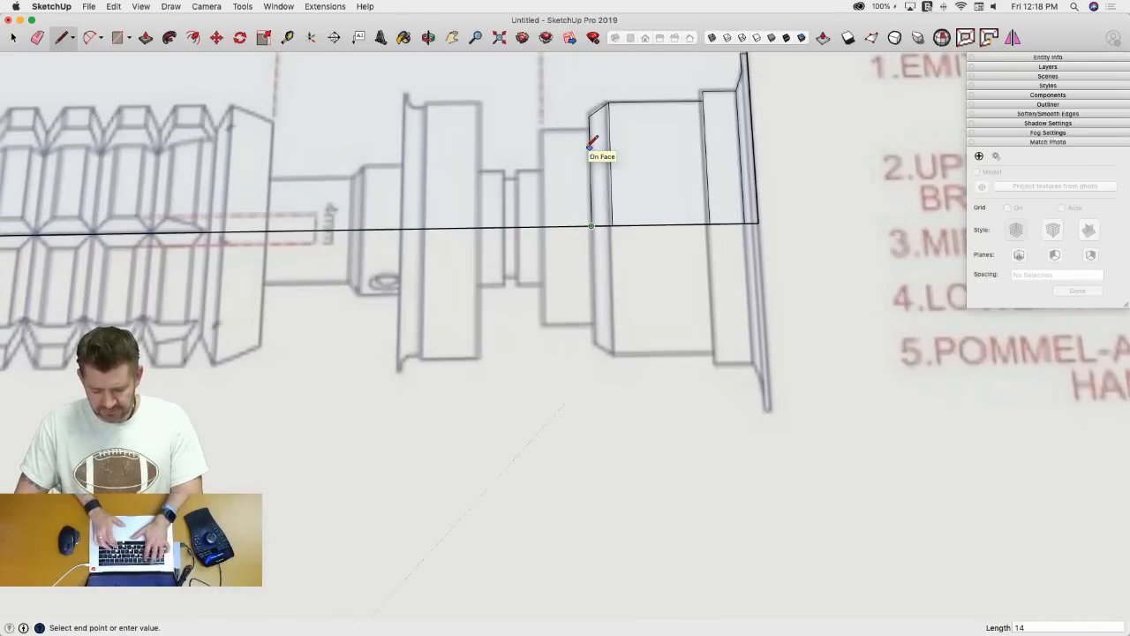
type("14.5")
key("Return")
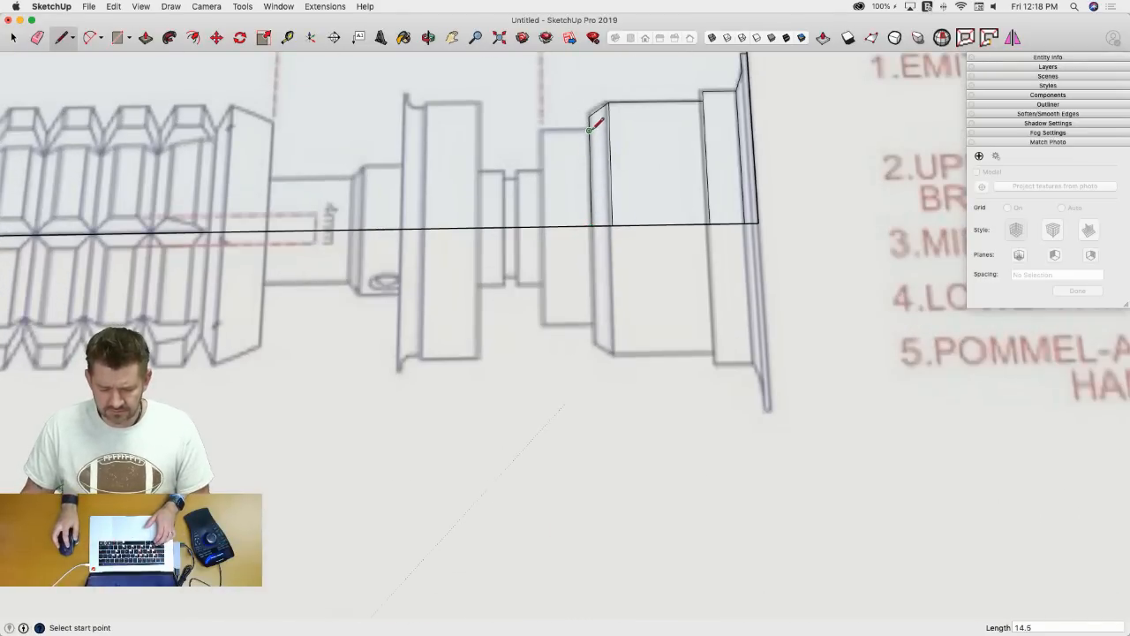
- Draw a 7 m line inward from the 14.5 m point and close the section with a line down to the centreline
left_click(589, 130)
scroll(547, 132, "down", 5)
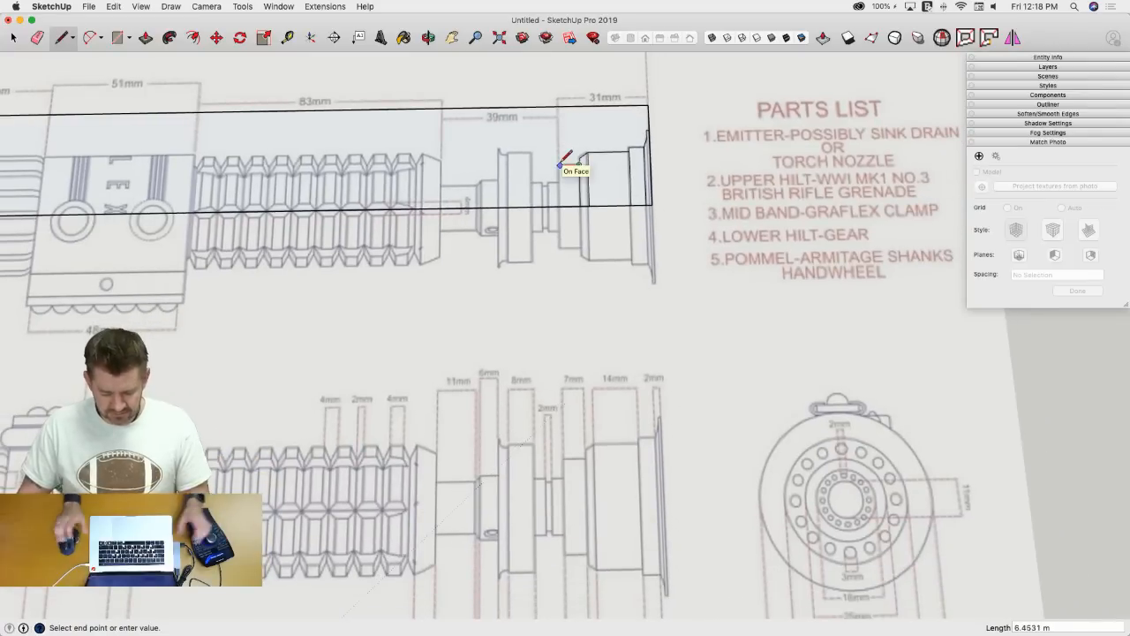
type("7")
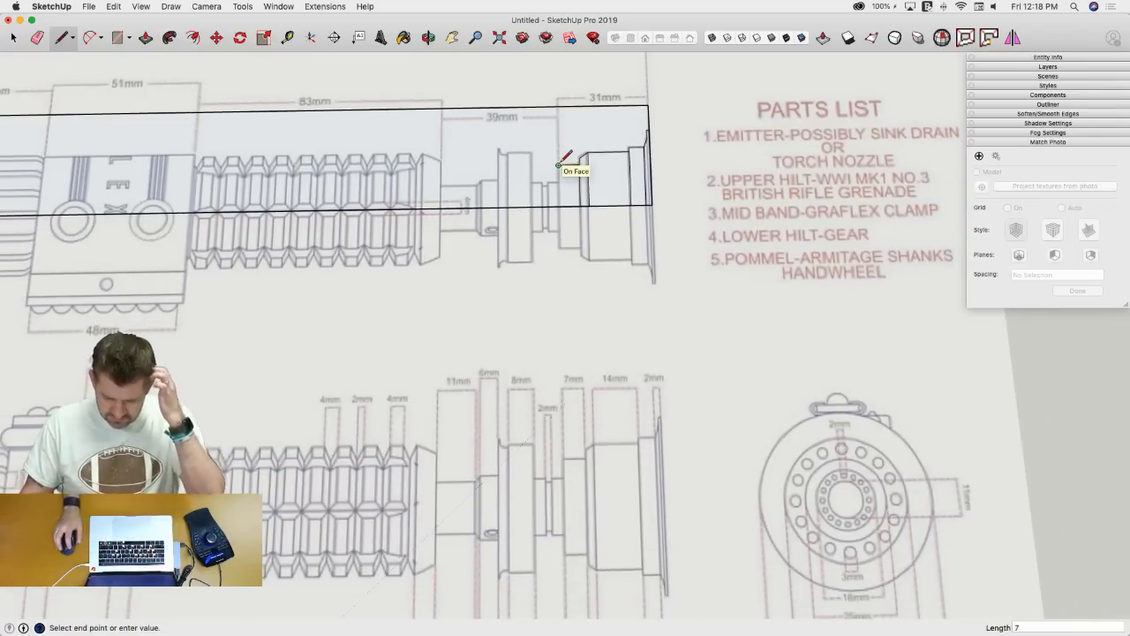
key("Return")
- Erase the dividing lines between the finished sections inside the profile, keeping the outline
key("e")
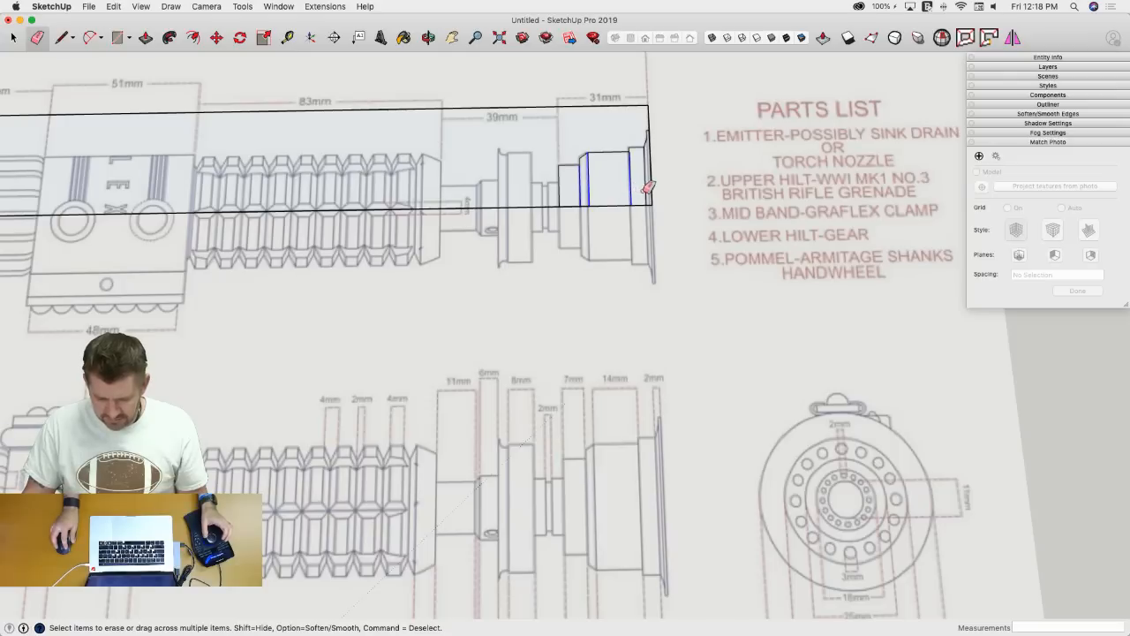
left_click_drag(650, 189, 620, 180)
- Examine the blueprint's other hilt views for the diameter and width of the narrow neck beside the 7 m section
middle_click_drag(617, 179, 593, 154)
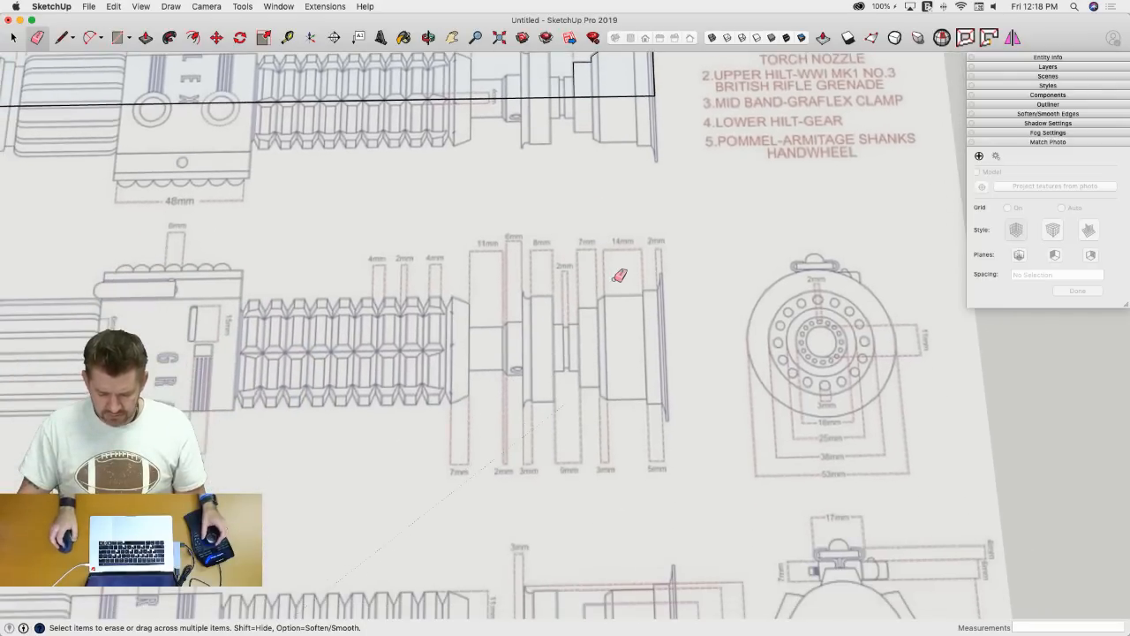
scroll(580, 167, "up", 6)
key("l")
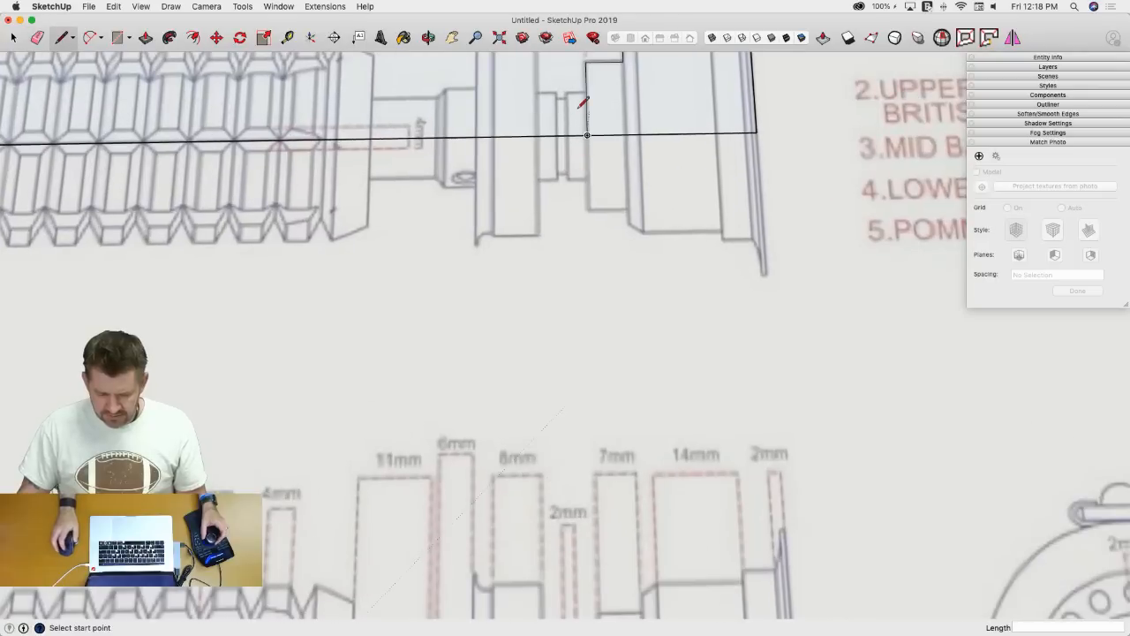
scroll(581, 106, "down", 8)
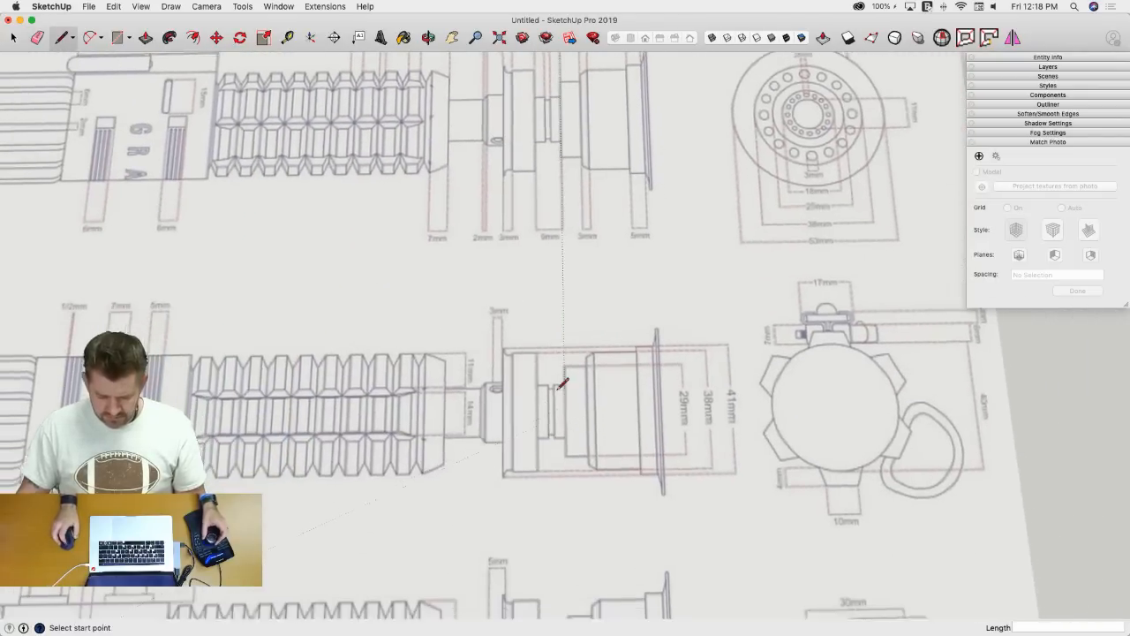
middle_click_drag(562, 384, 565, 361)
scroll(589, 419, "up", 4)
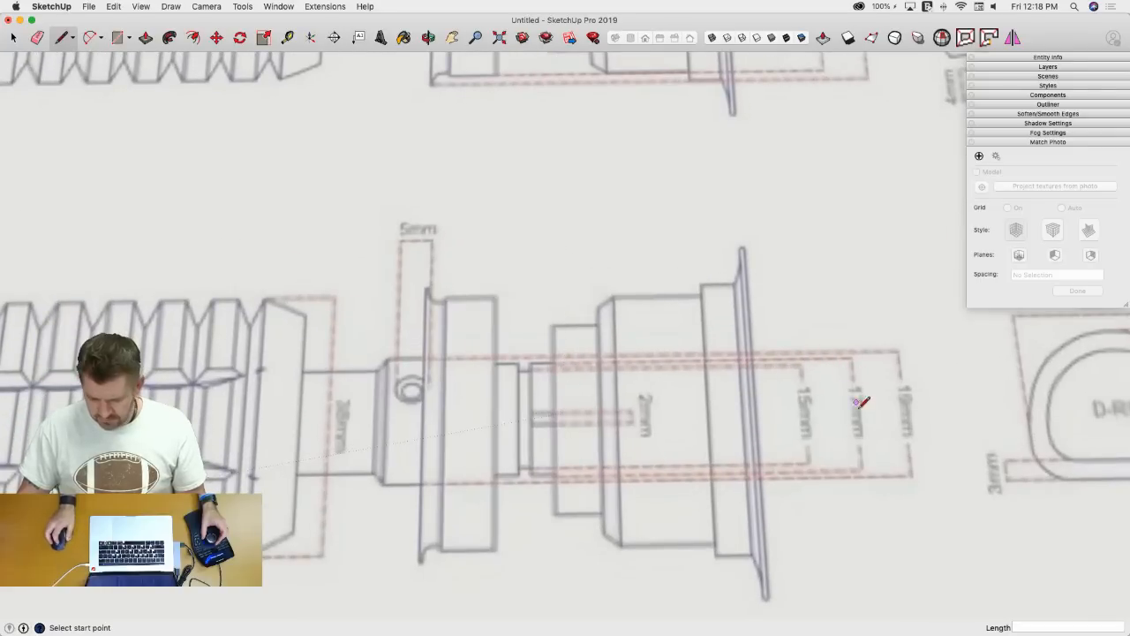
scroll(868, 411, "down", 4)
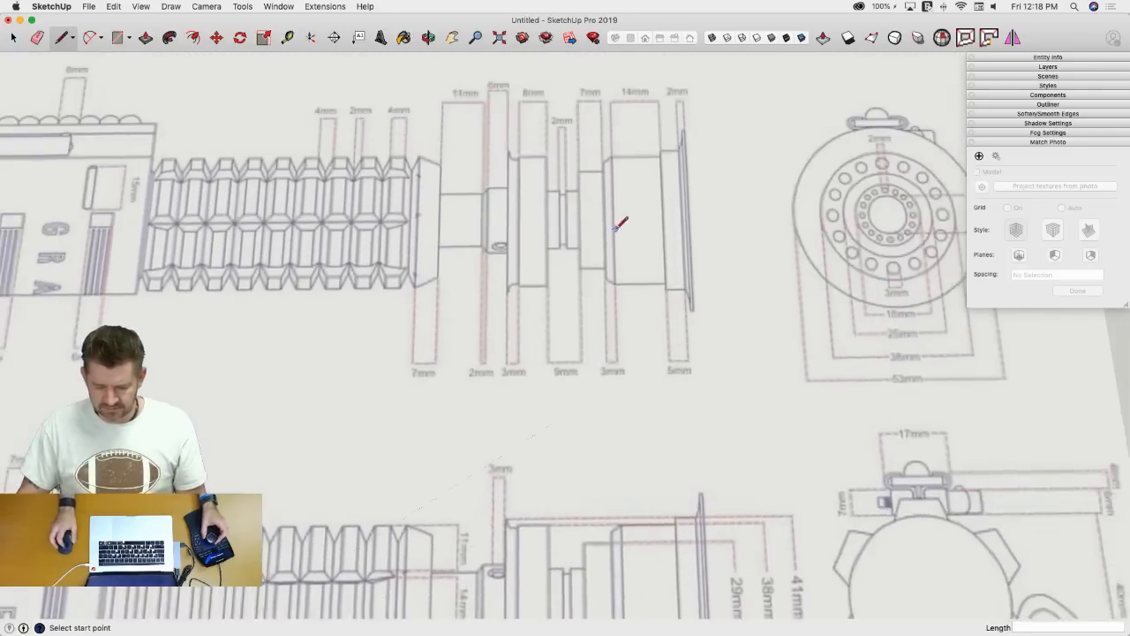
scroll(621, 222, "up", 3)
scroll(604, 231, "down", 3)
scroll(594, 175, "up", 4)
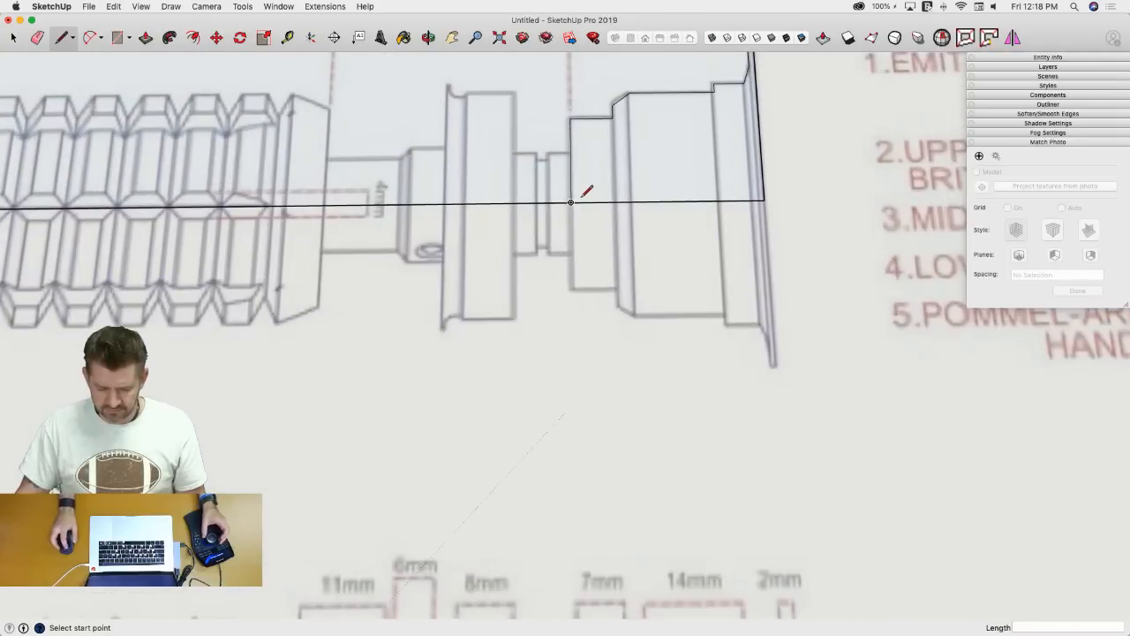
- Draw an 8.5 m line from the centreline outward along the 7 m section's inner edge to mark the neck's radius
left_click(570, 202)
type("8.5")
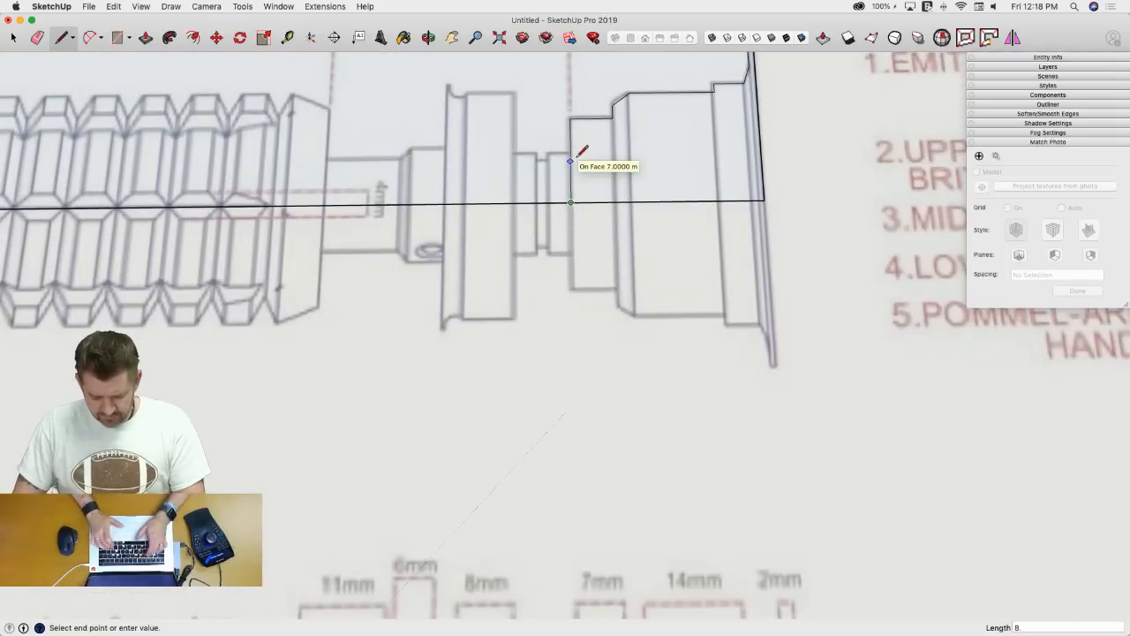
key("Return")
- Draw a 9 m line inward from the 8.5 m point and close the neck with a line down to the centreline
left_click(571, 157)
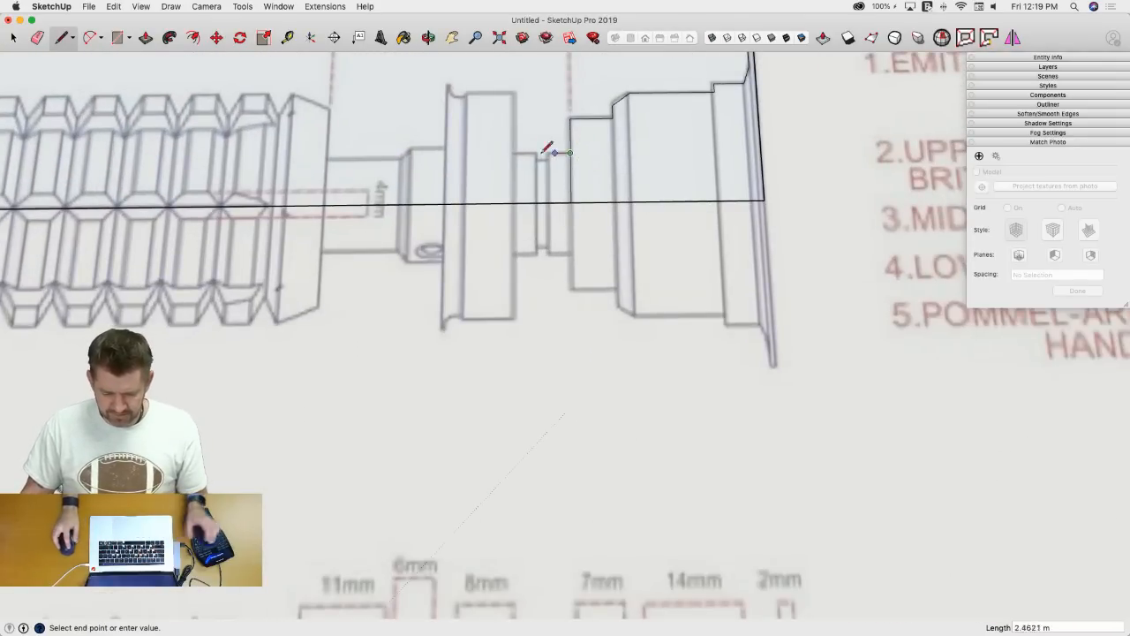
scroll(529, 146, "down", 1)
scroll(534, 341, "down", 3)
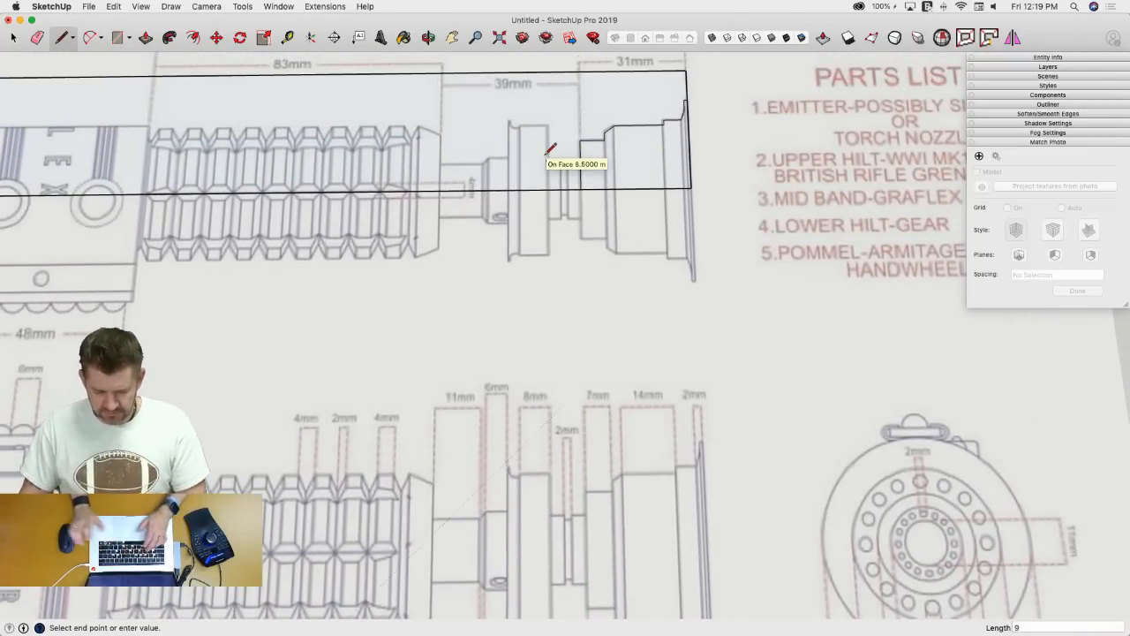
key("Return")
left_click(548, 189)
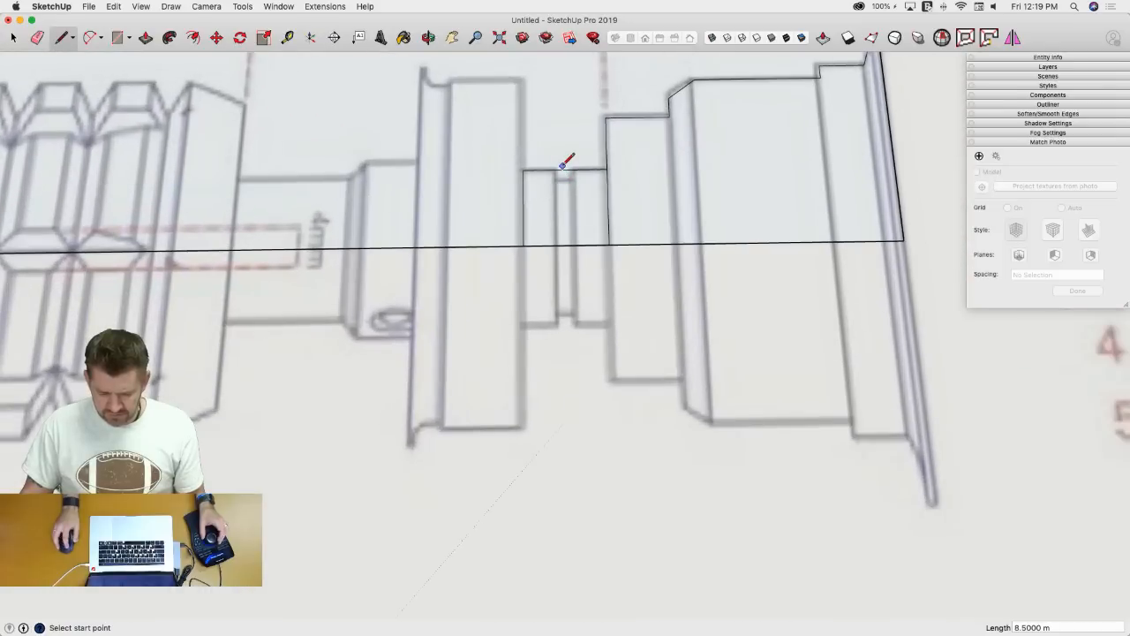
- Mark 1 m from the midpoint of the neck's outer edge toward the 7 m section and draw a line from there to the centreline
left_click(565, 167)
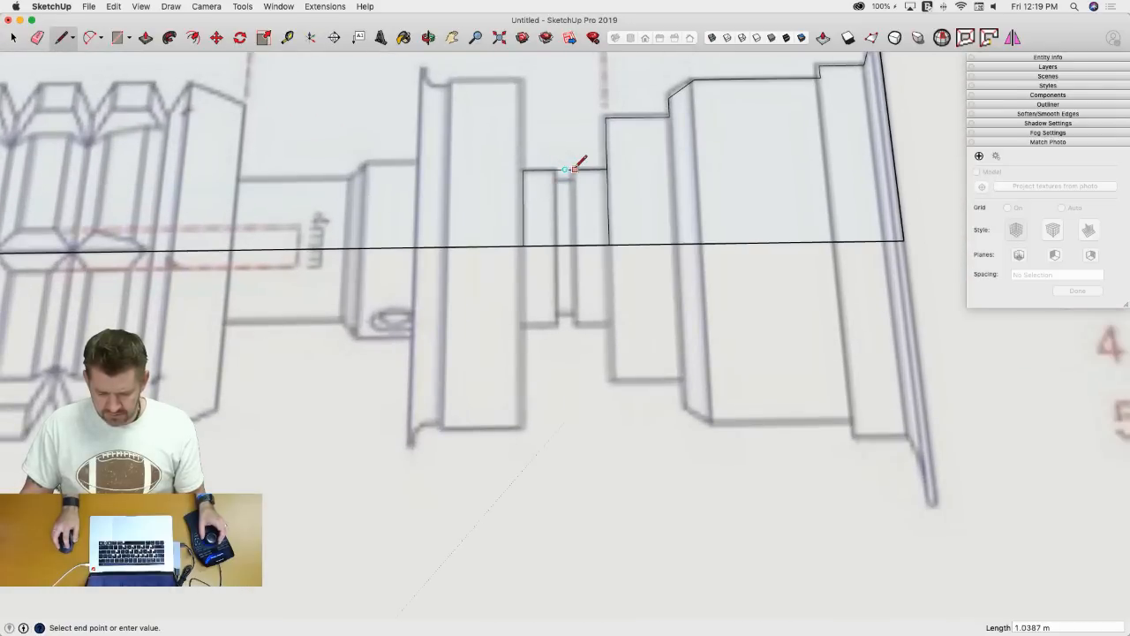
type("1")
key("Return")
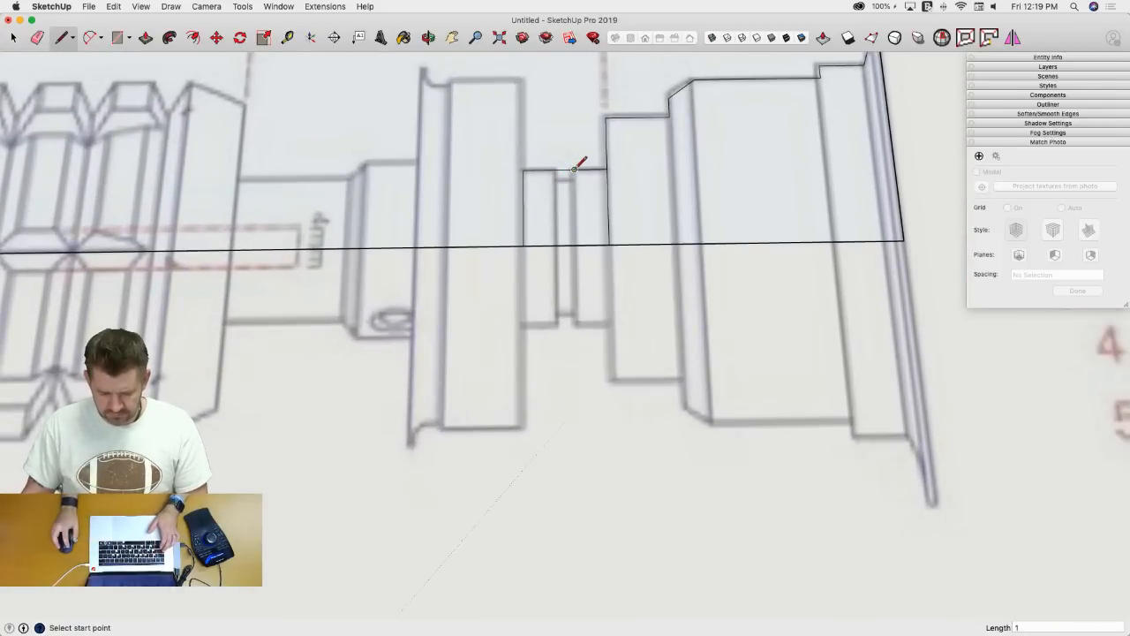
left_click(574, 168)
left_click(577, 244)
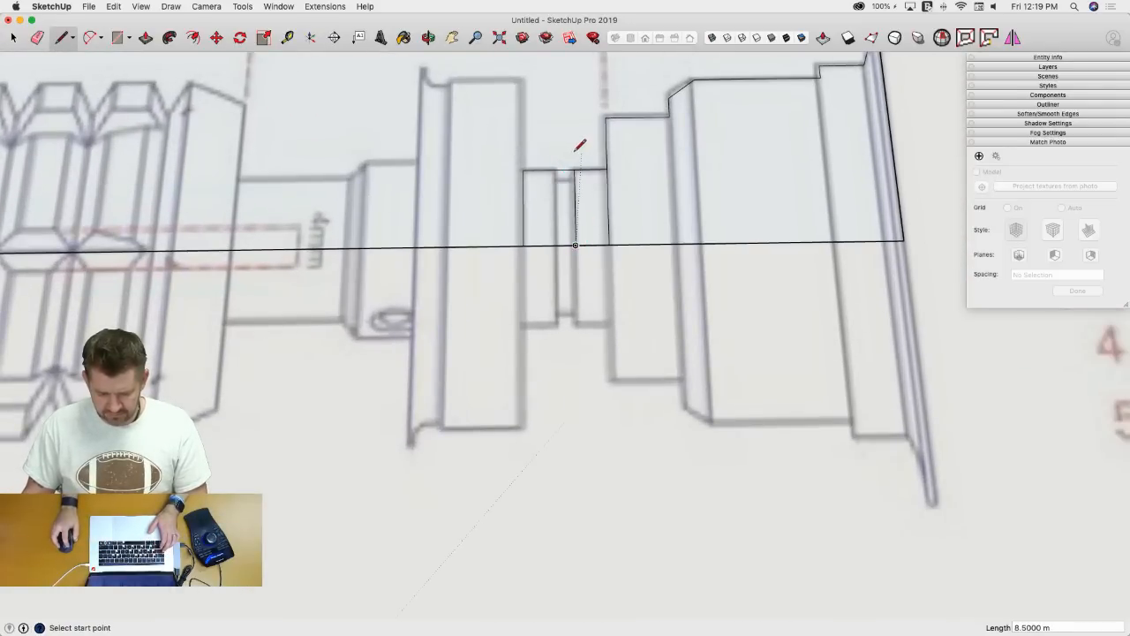
- Measure off 2 m inward along the neck's outer edge with a line and draw the groove's second side to the centreline
left_click(574, 168)
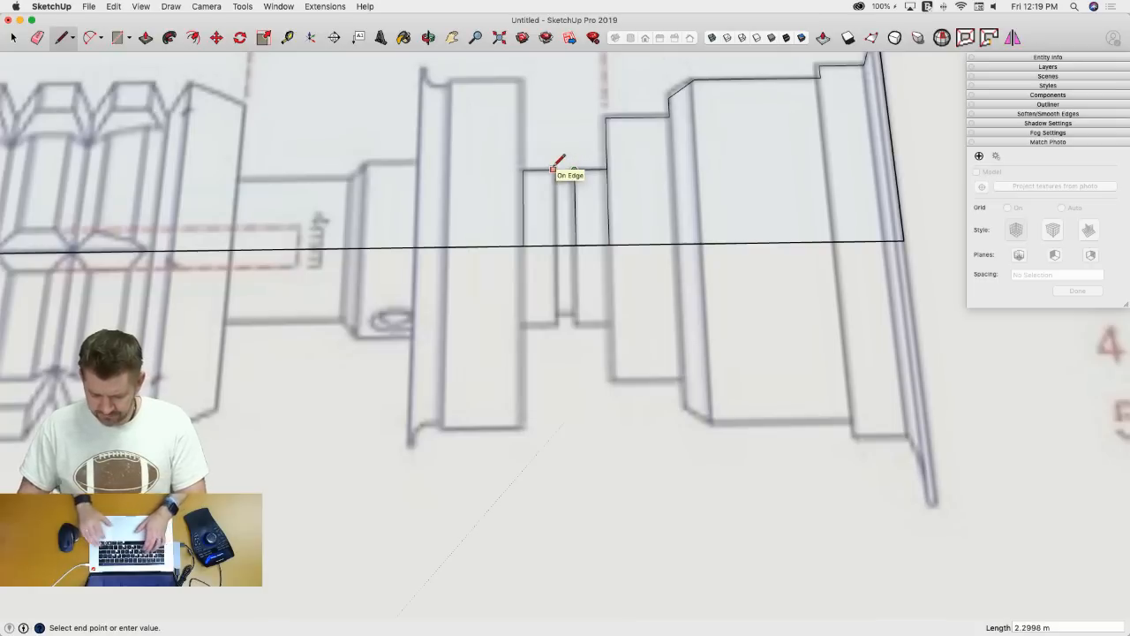
type("2")
key("Return")
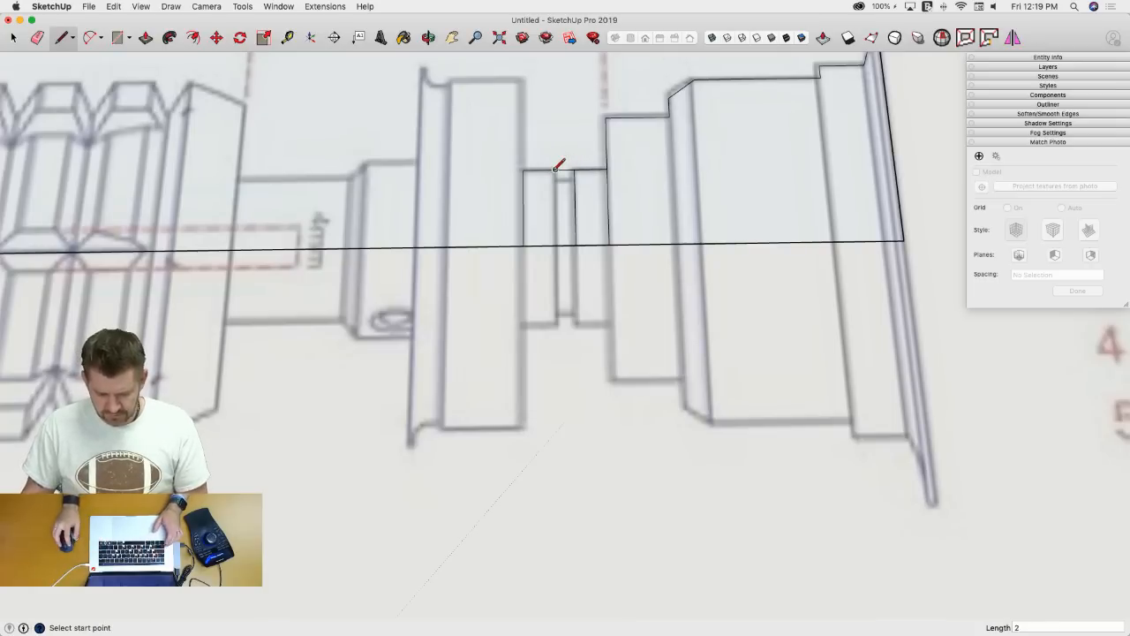
left_click(556, 169)
left_click(556, 245)
- Draw the groove's floor 1 m below the neck's outer edge, and erase the edge above it and the dividing lines inside the profile
scroll(556, 240, "down", 6)
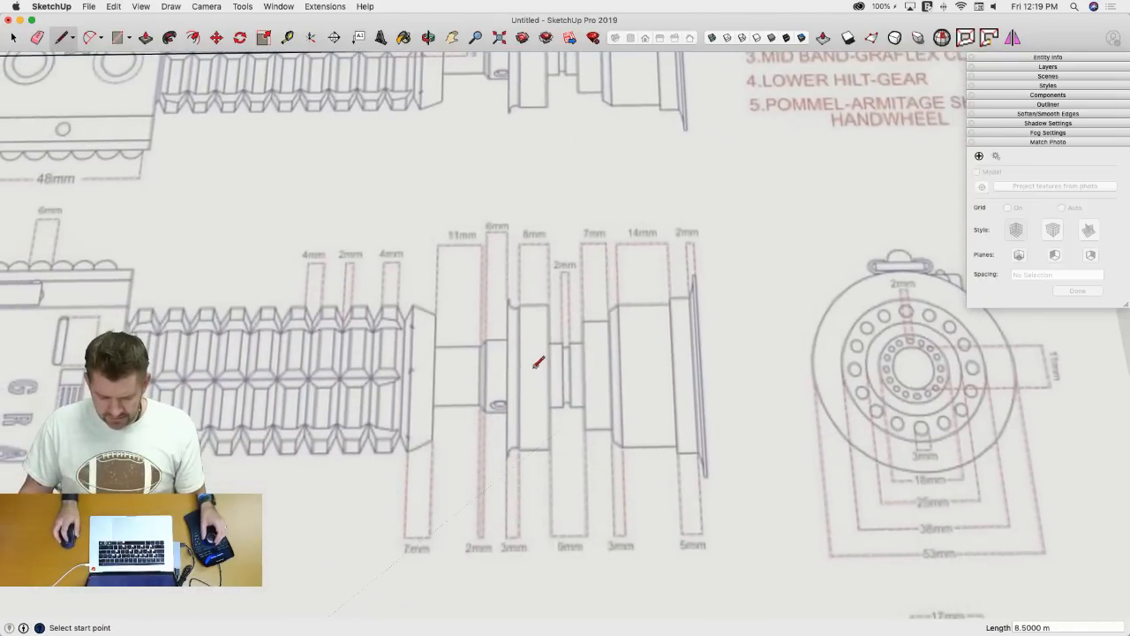
scroll(556, 344, "down", 2)
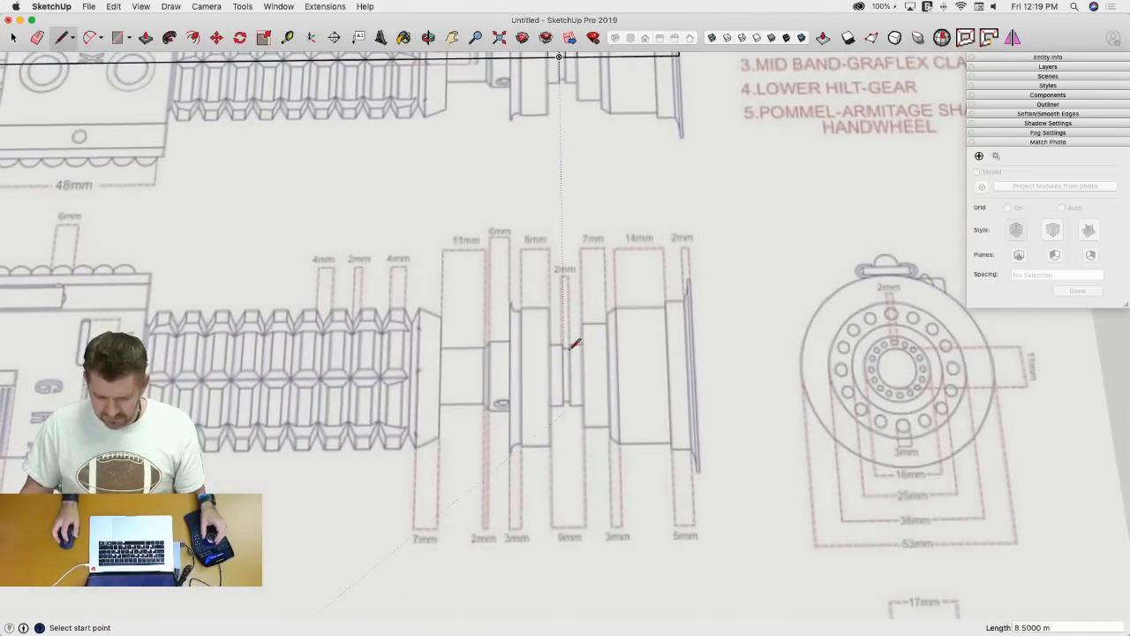
scroll(609, 459, "down", 8)
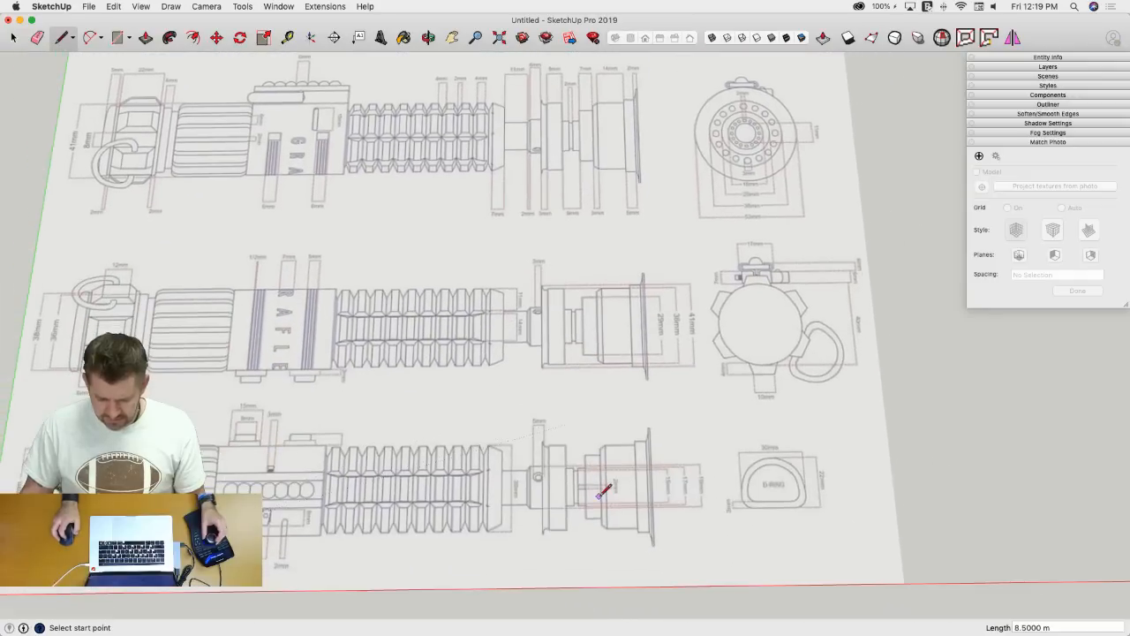
scroll(599, 493, "up", 6)
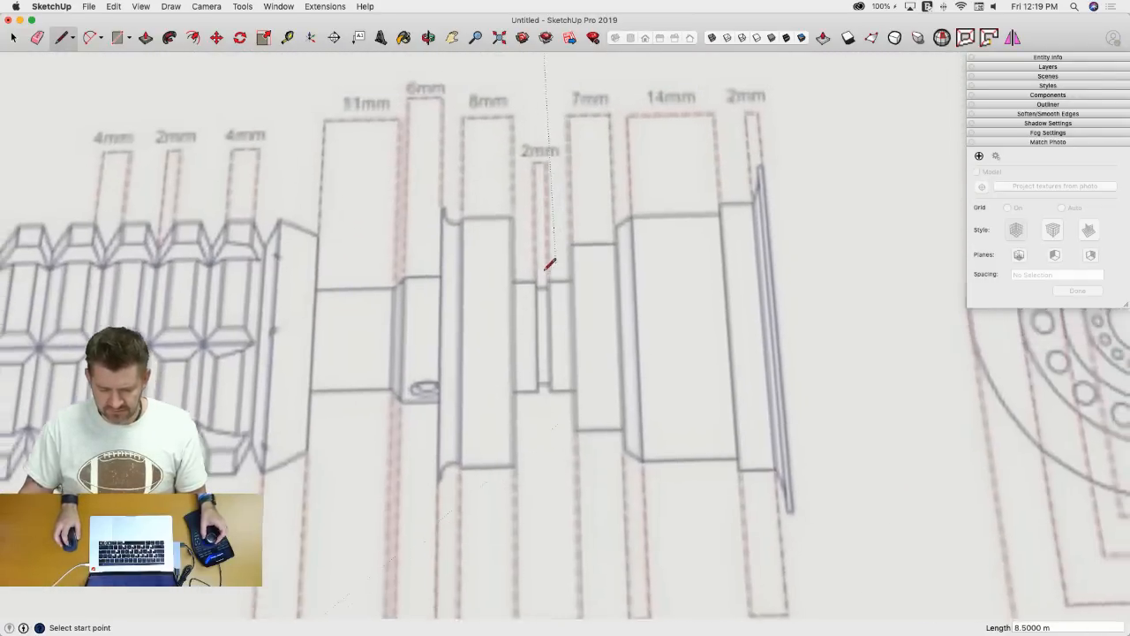
left_click(523, 279)
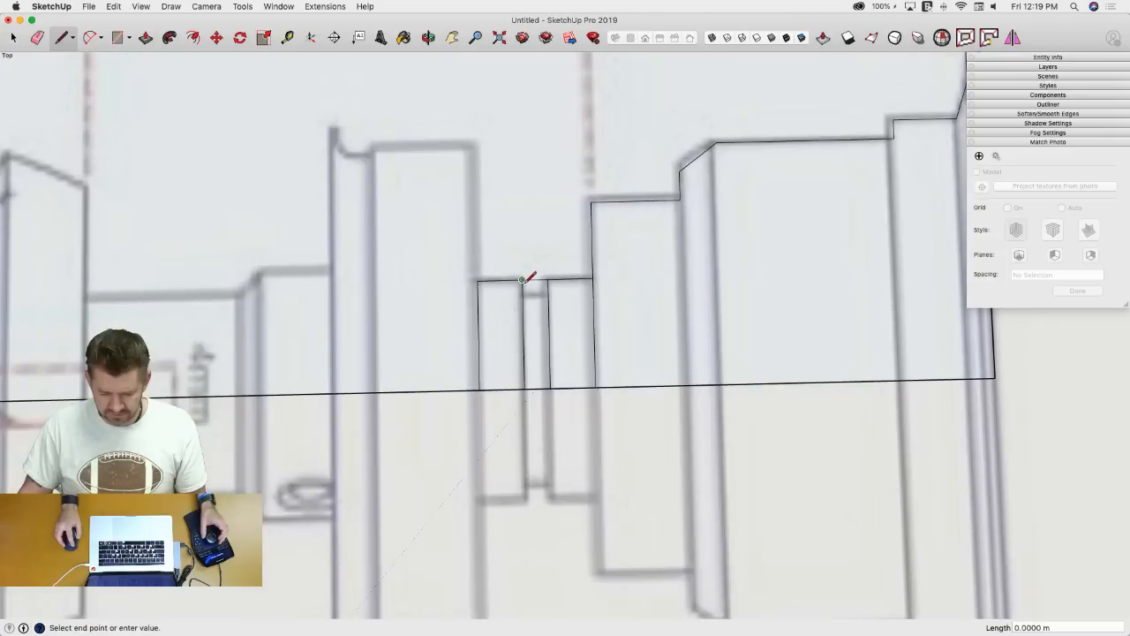
type("1")
key("Return")
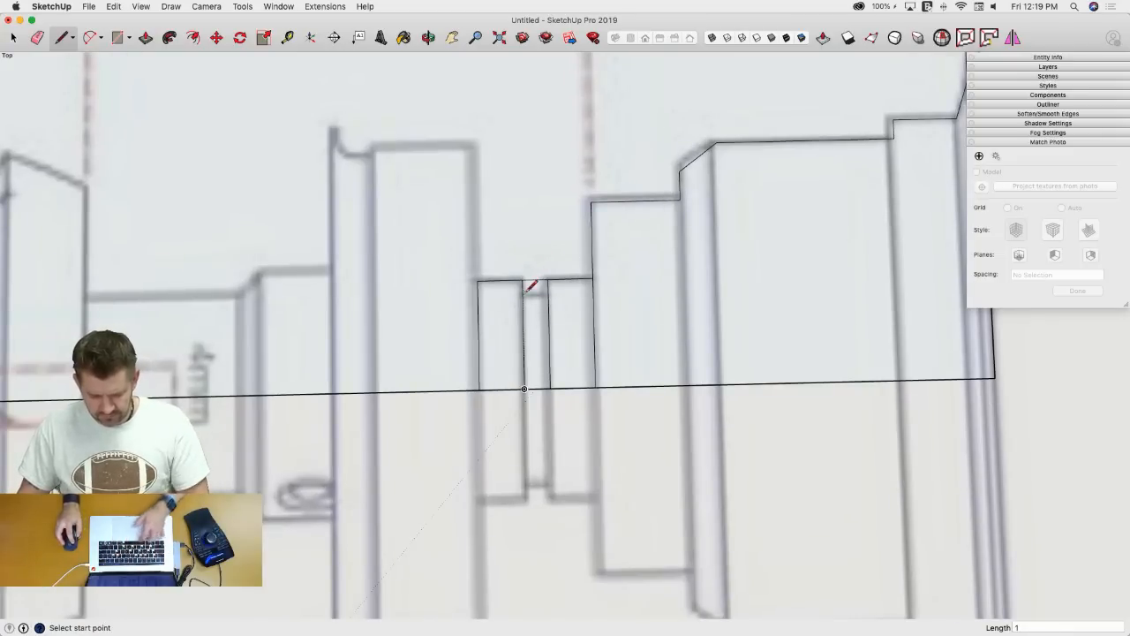
left_click(524, 293)
left_click(548, 292)
key("e")
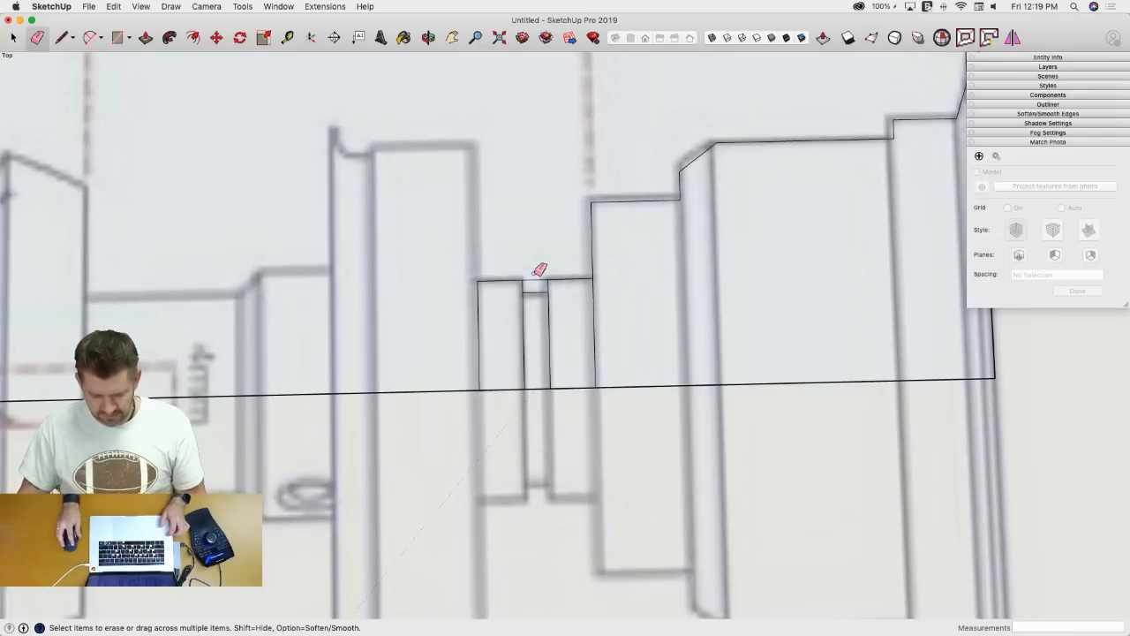
left_click_drag(519, 336, 596, 330)
- Draw a 19 m line from the centreline outward along the neck's inner end to mark the wide disc's radius
scroll(596, 342, "down", 5)
scroll(599, 338, "down", 5)
key("l")
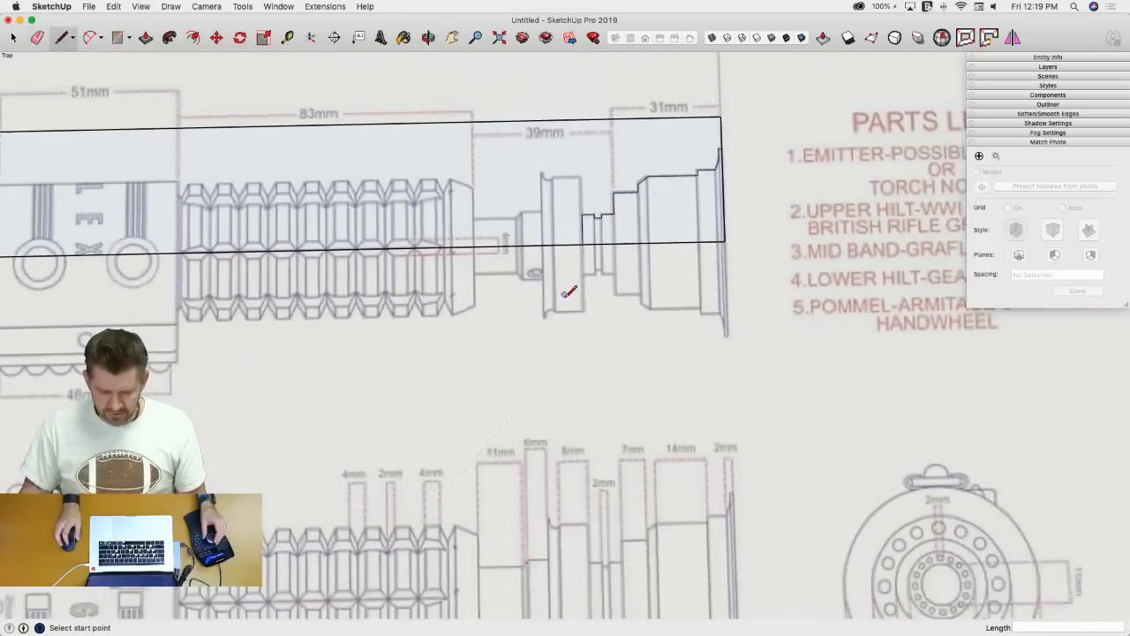
scroll(558, 324, "down", 1)
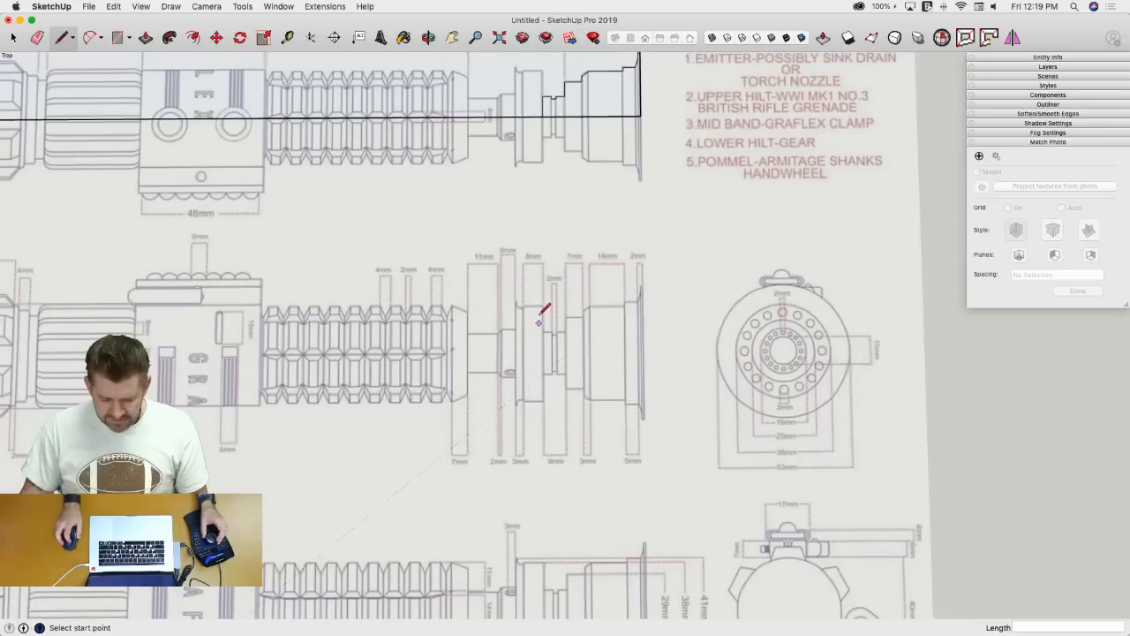
scroll(557, 150, "up", 1)
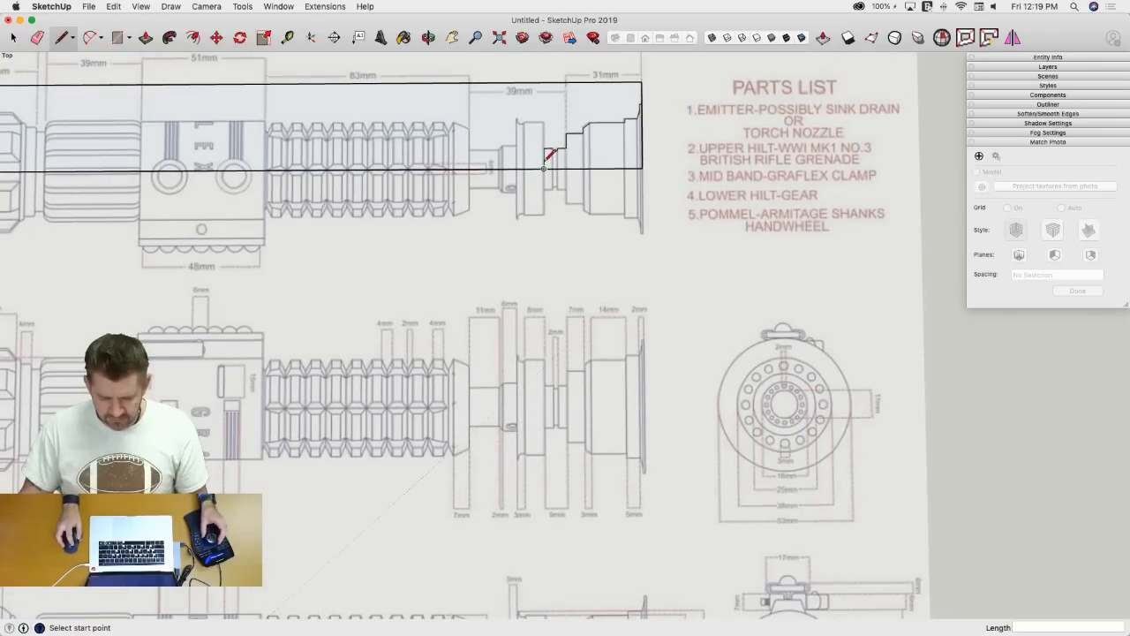
left_click(545, 167)
scroll(544, 168, "down", 1)
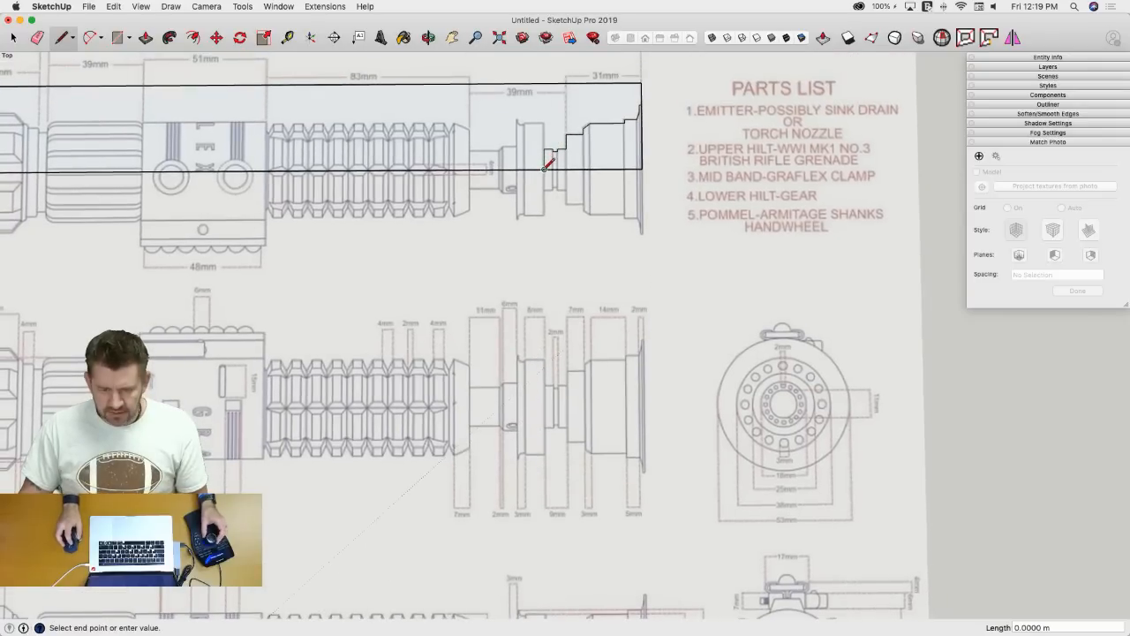
scroll(545, 165, "down", 3)
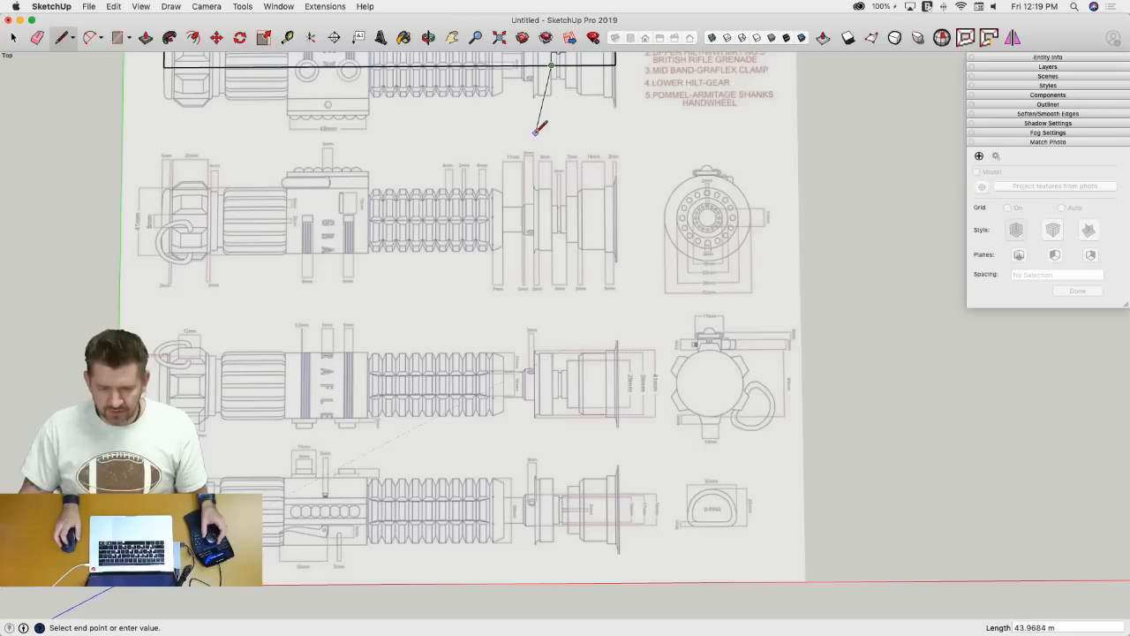
scroll(554, 115, "up", 1)
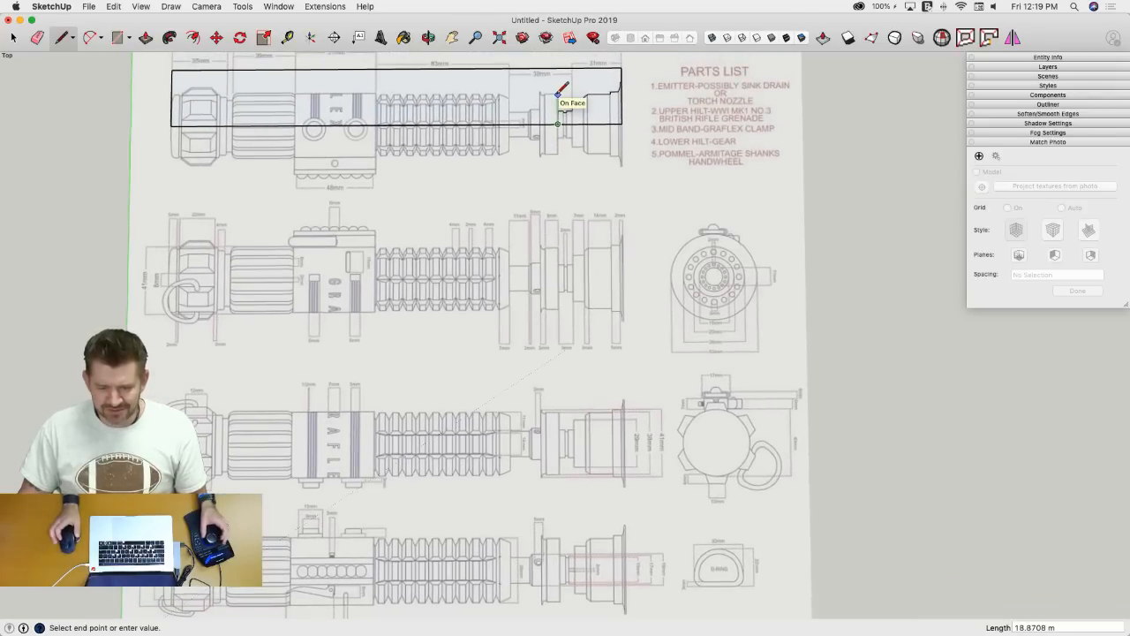
scroll(558, 91, "up", 2)
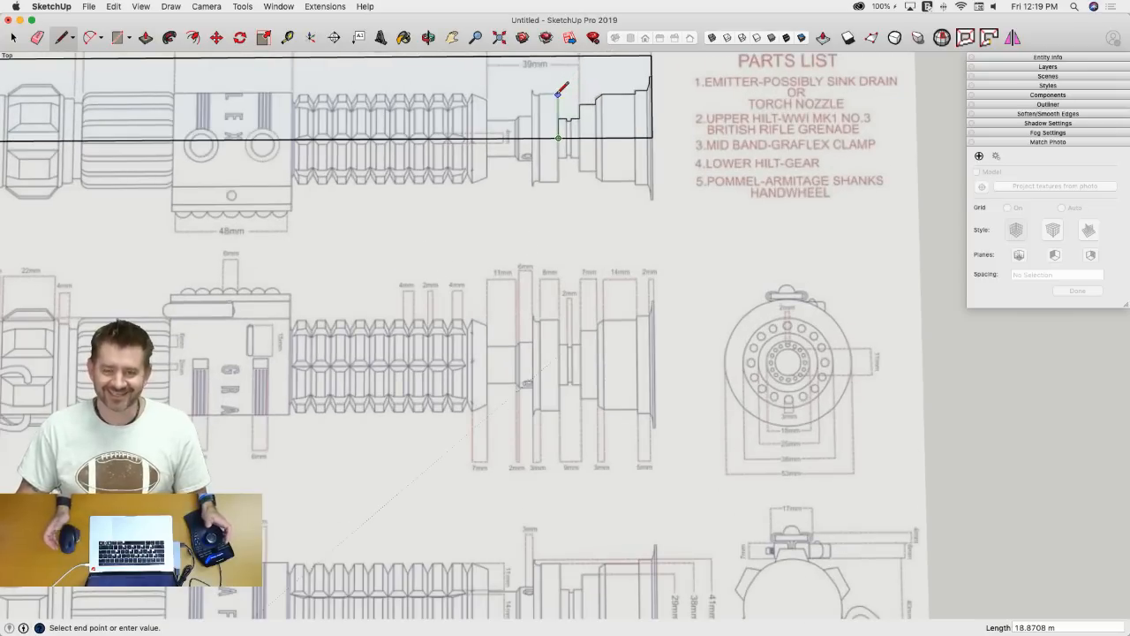
scroll(562, 88, "down", 2)
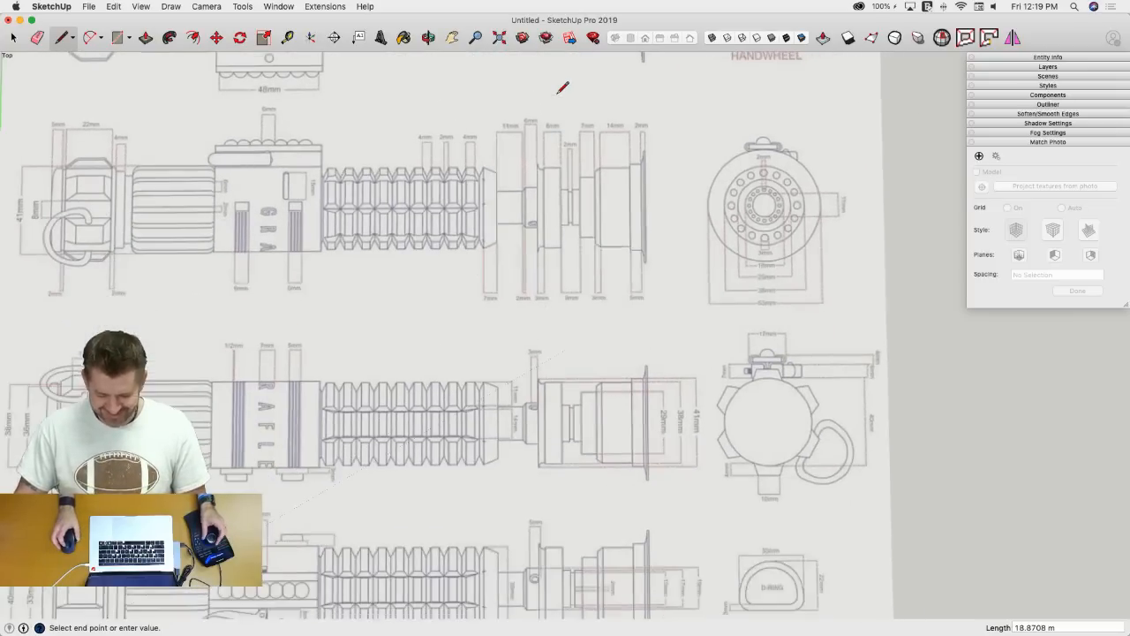
scroll(561, 89, "down", 2)
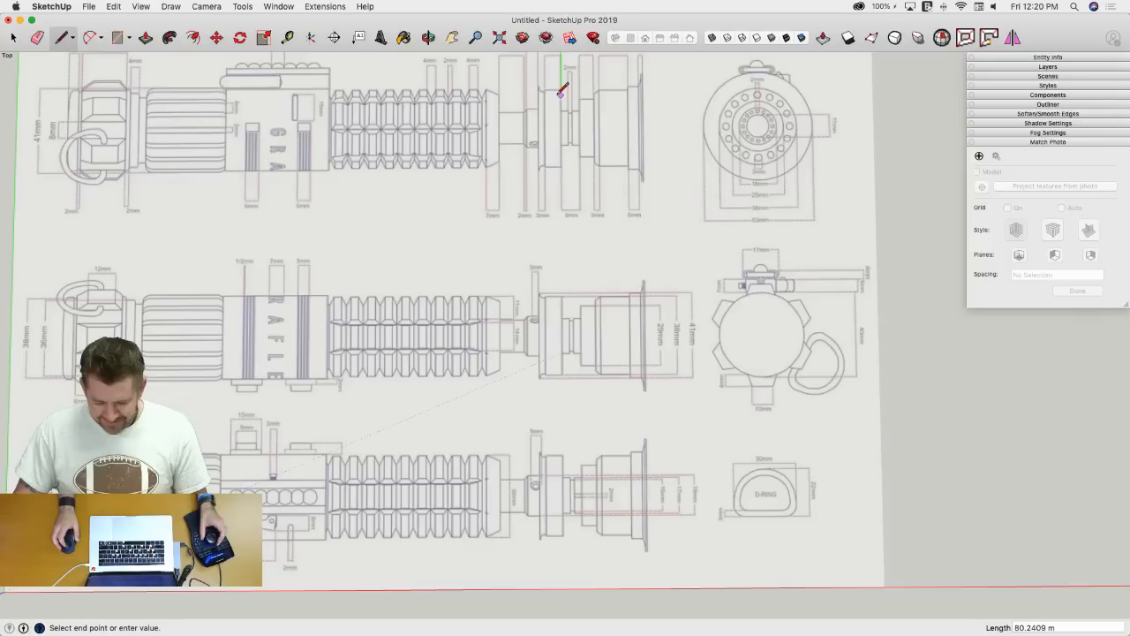
middle_click_drag(562, 88, 581, 178, "shift")
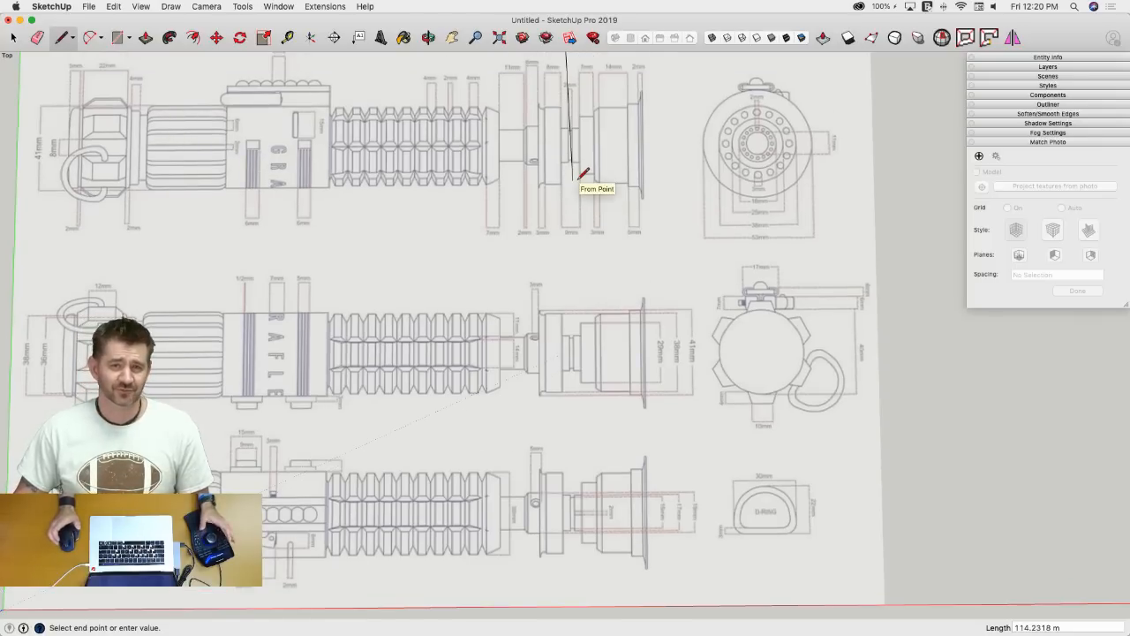
scroll(585, 167, "up", 3)
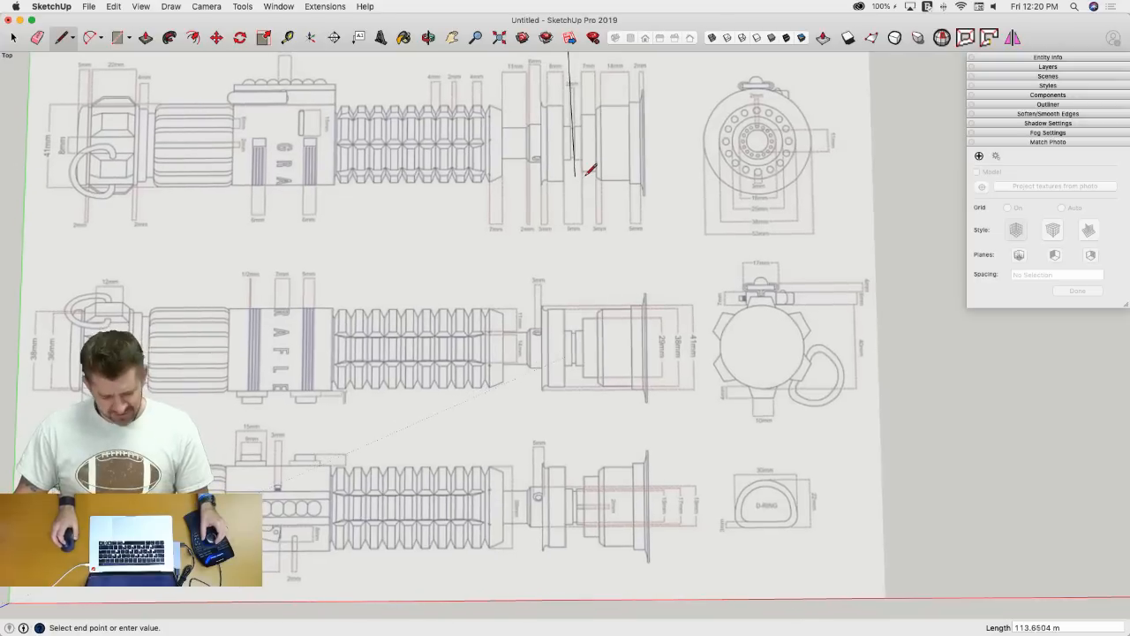
scroll(574, 172, "up", 1)
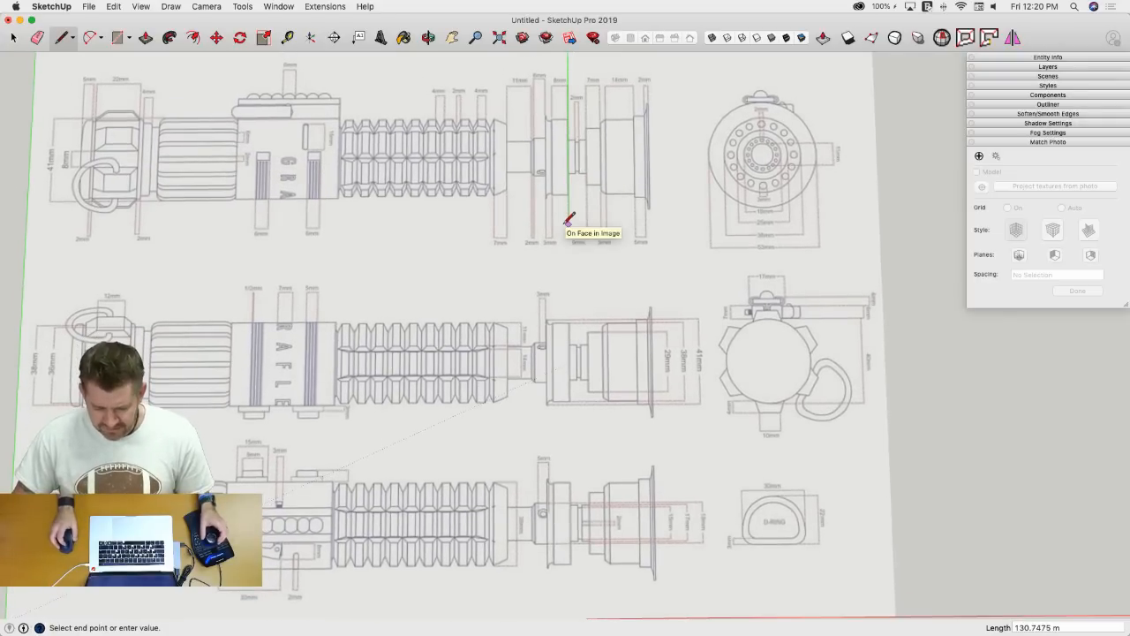
scroll(566, 223, "up", 2)
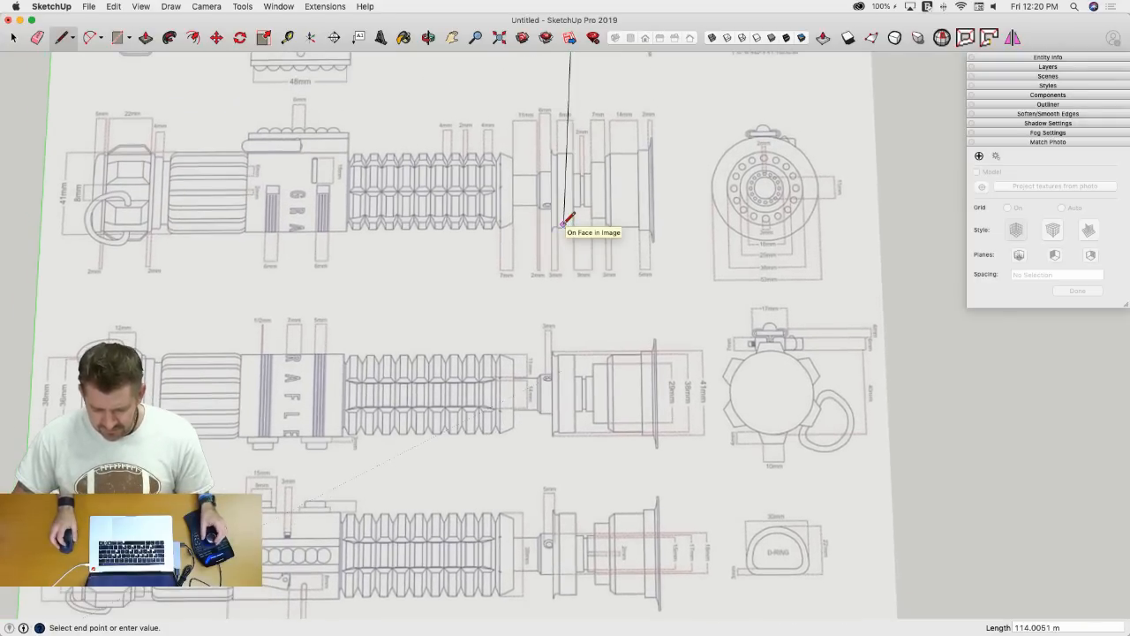
scroll(570, 224, "up", 5)
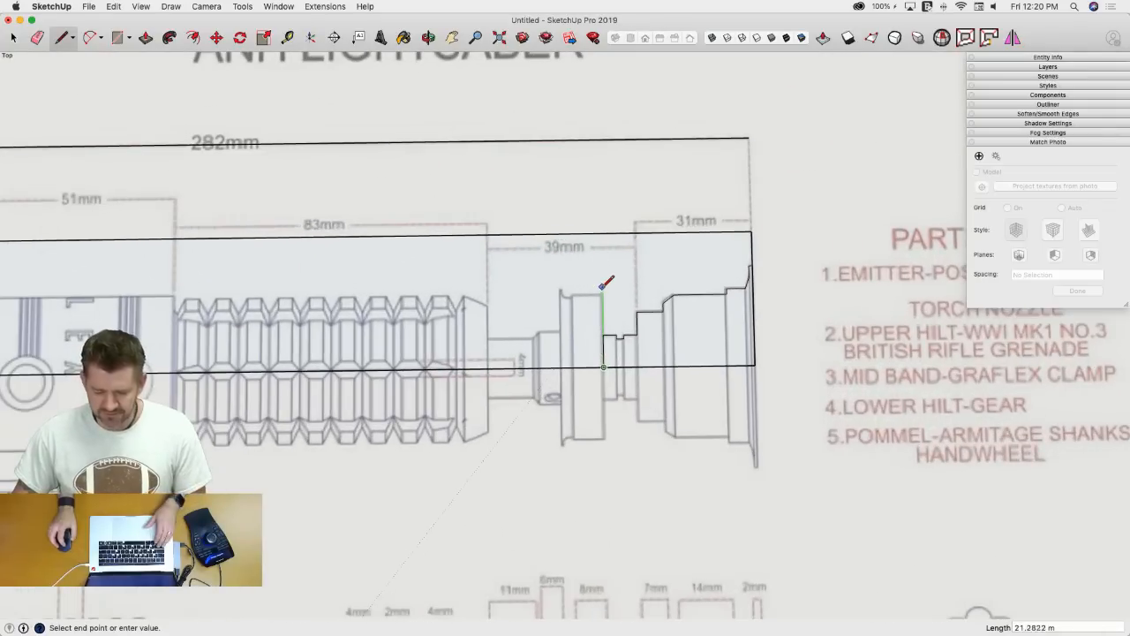
left_click(602, 293)
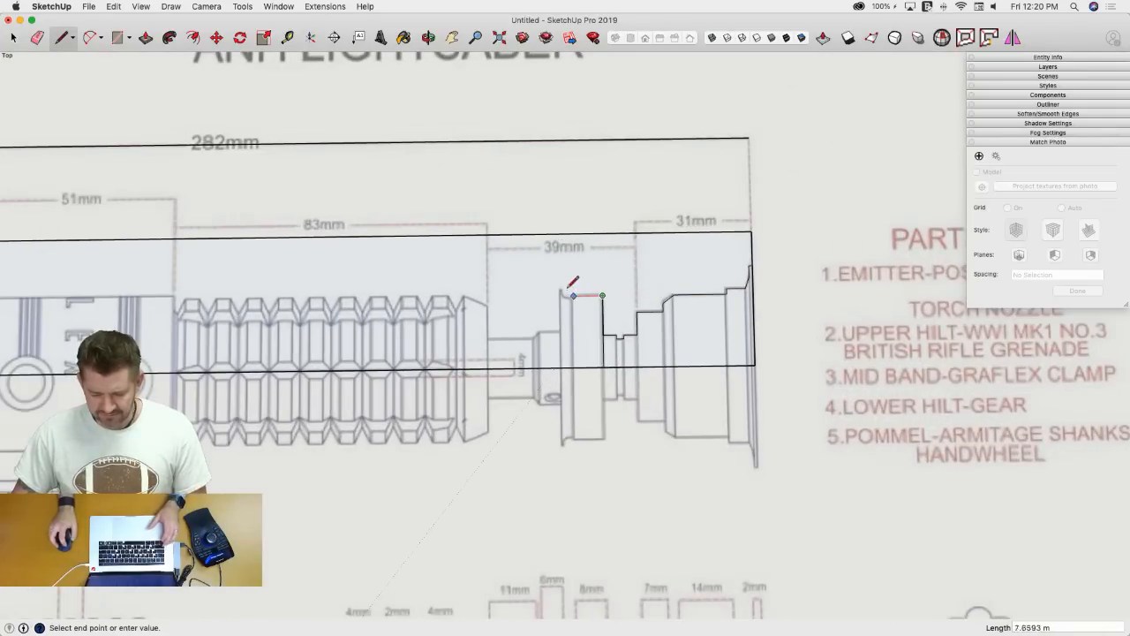
- Draw an 8 m line inward from the 19 m point and close the disc with a line down to the centreline
scroll(564, 231, "down", 5)
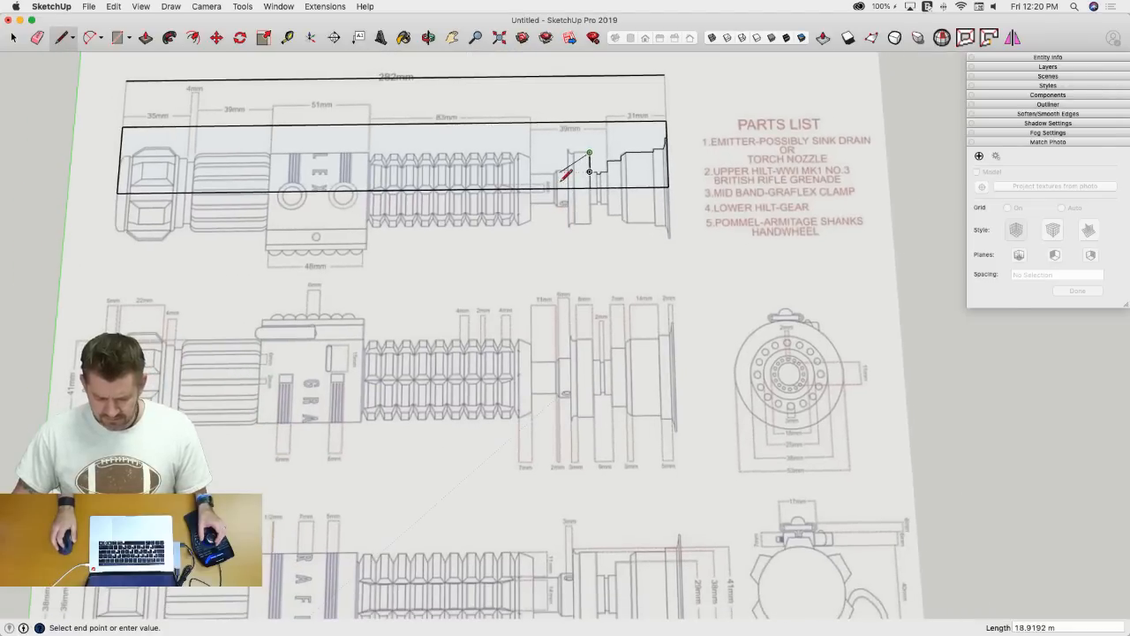
scroll(565, 172, "up", 4)
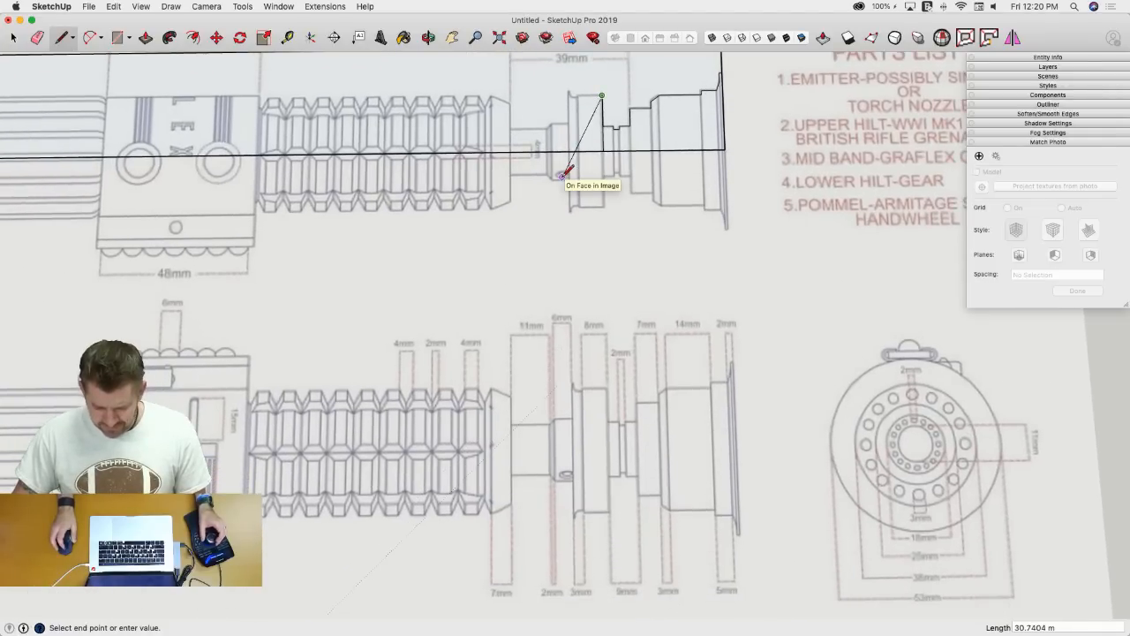
scroll(565, 172, "up", 4)
scroll(581, 173, "up", 2)
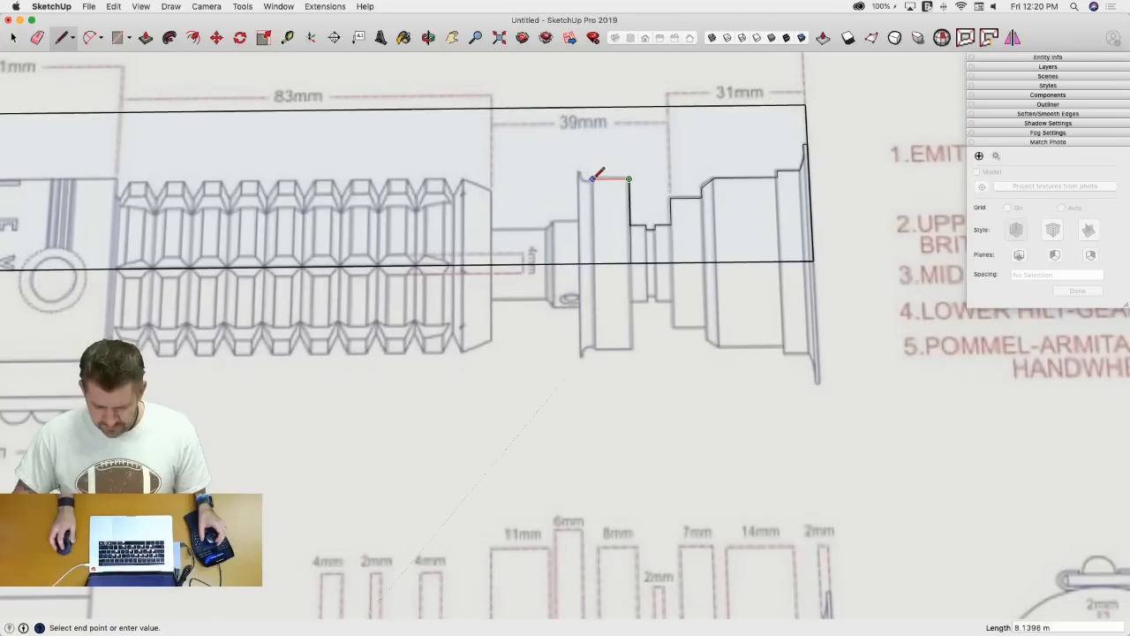
type("84")
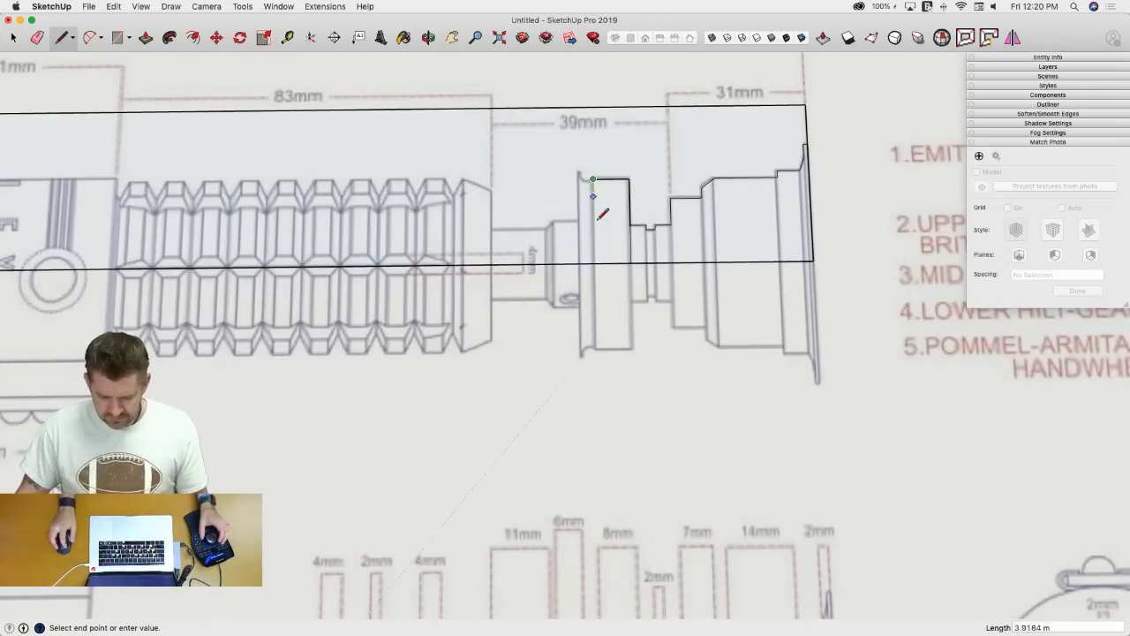
left_click(593, 262)
- Measure off 3 m inward along the centreline from the wide disc's inner end with a line, for the thin lip
scroll(645, 177, "down", 3)
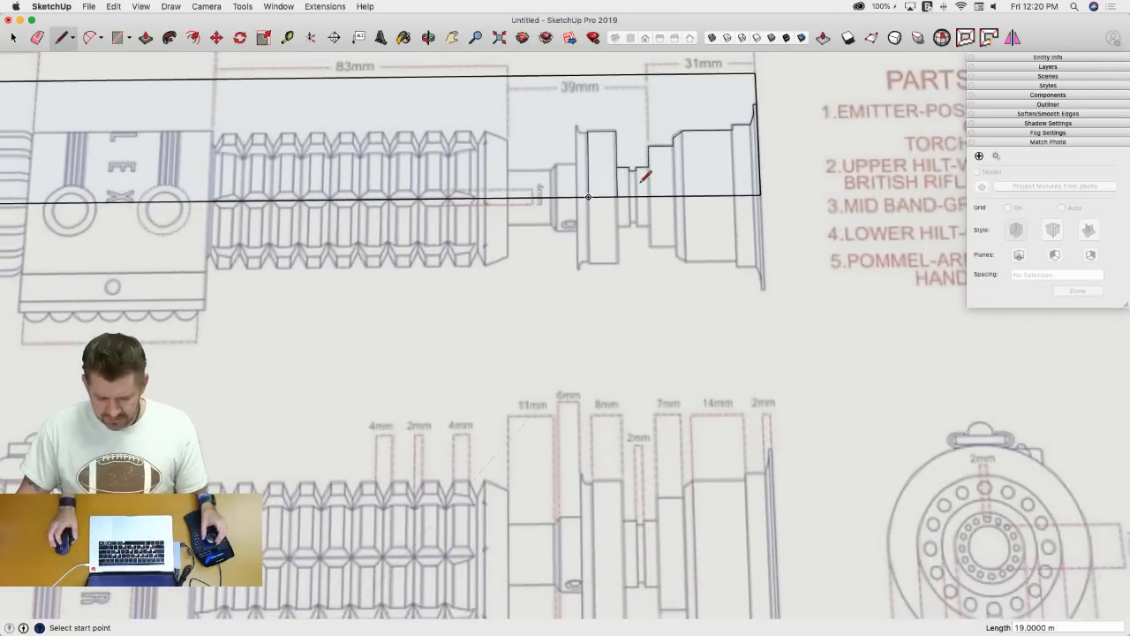
scroll(645, 177, "down", 5)
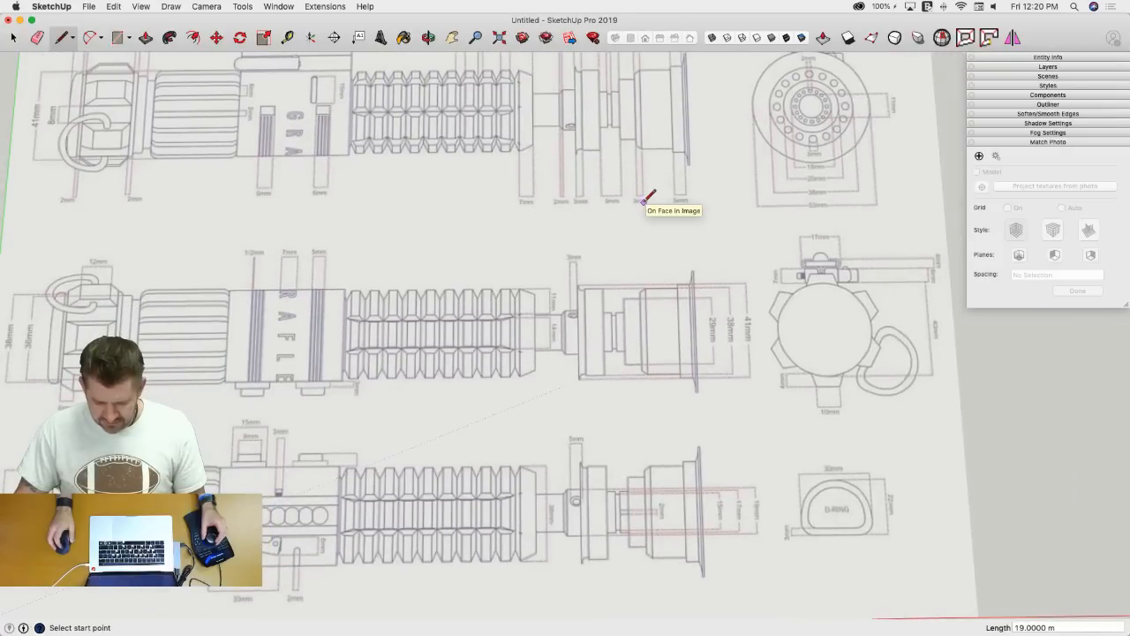
scroll(649, 194, "up", 3)
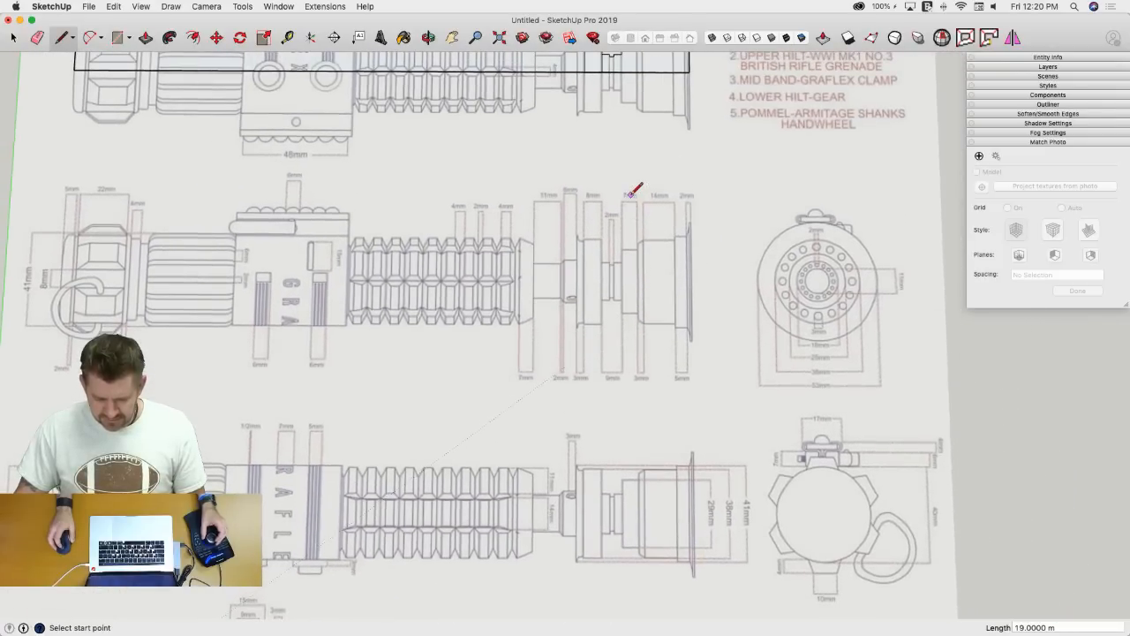
scroll(598, 143, "up", 5)
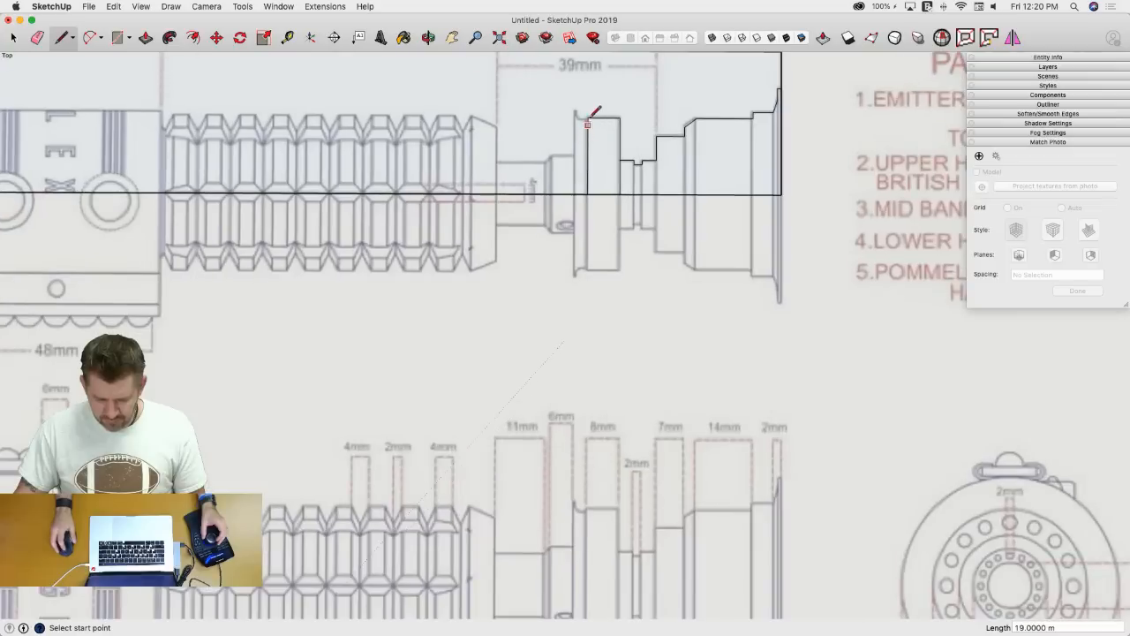
left_click(587, 193)
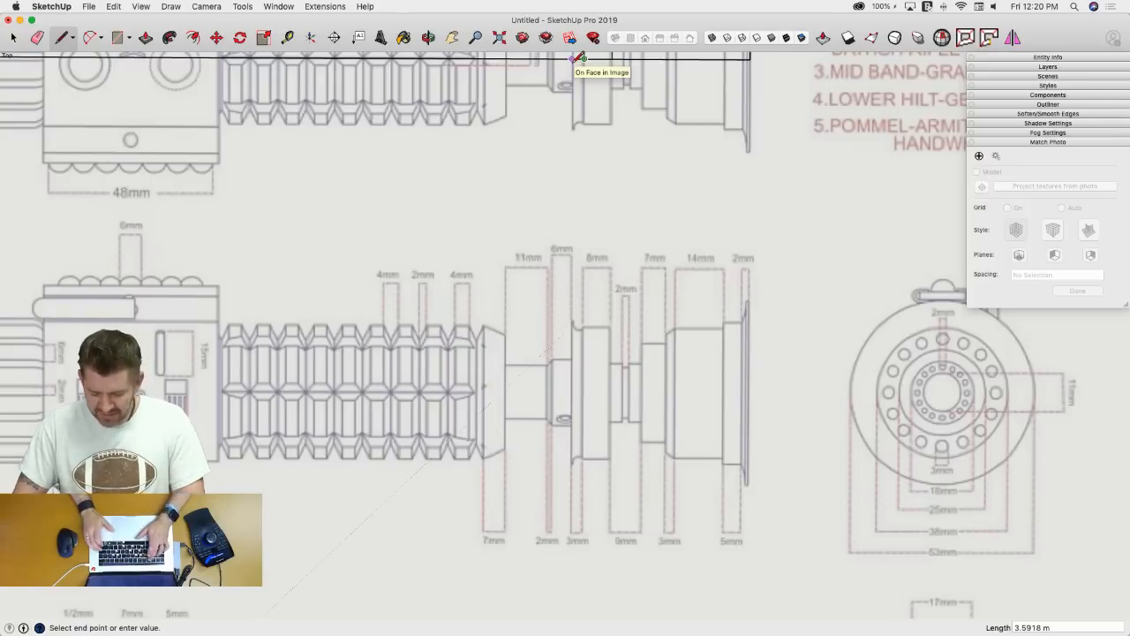
type("3")
key("Return")
- Draw the lip's inner side 20.5 m outward from the centreline, and close its rectangle back to the disc's outer corner
scroll(573, 87, "down", 1)
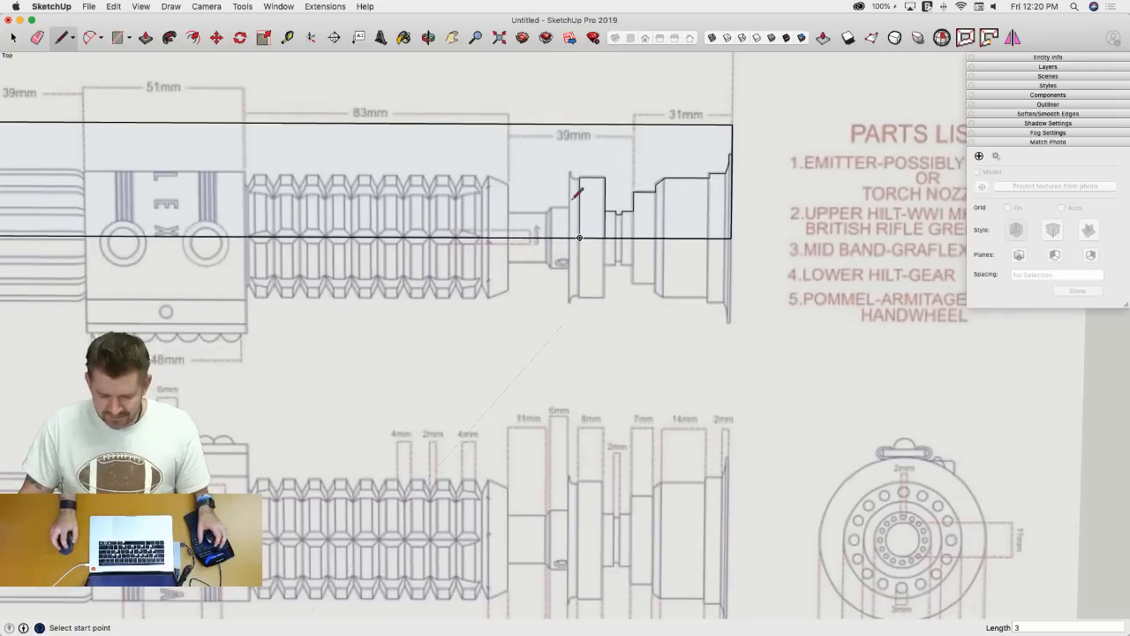
left_click(569, 237)
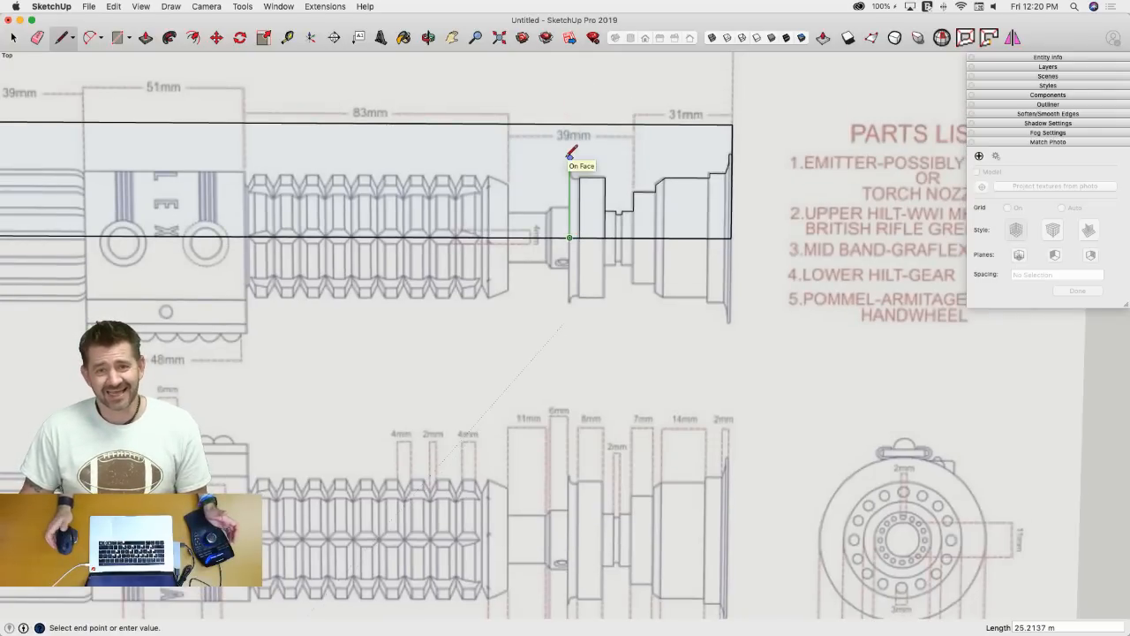
scroll(570, 152, "down", 3)
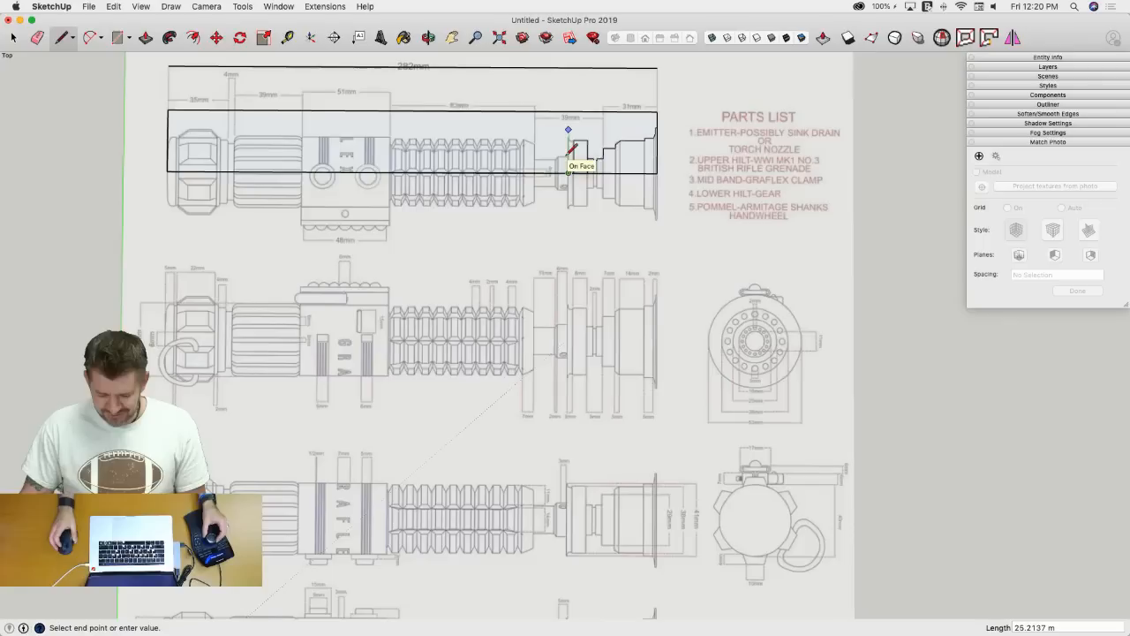
scroll(570, 148, "down", 2)
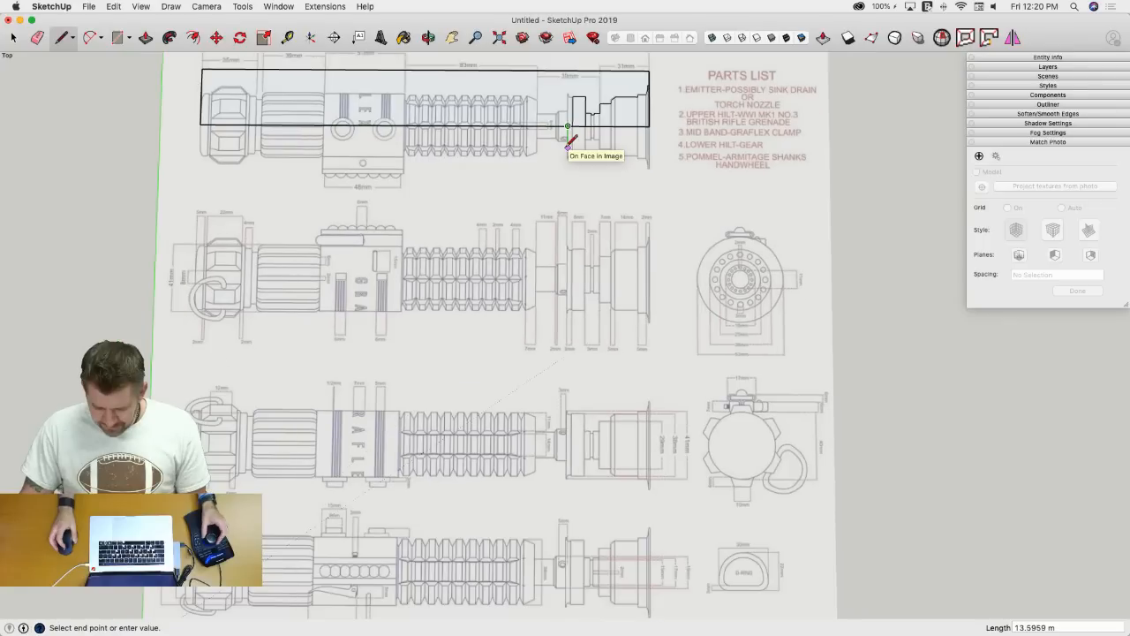
scroll(567, 231, "up", 3)
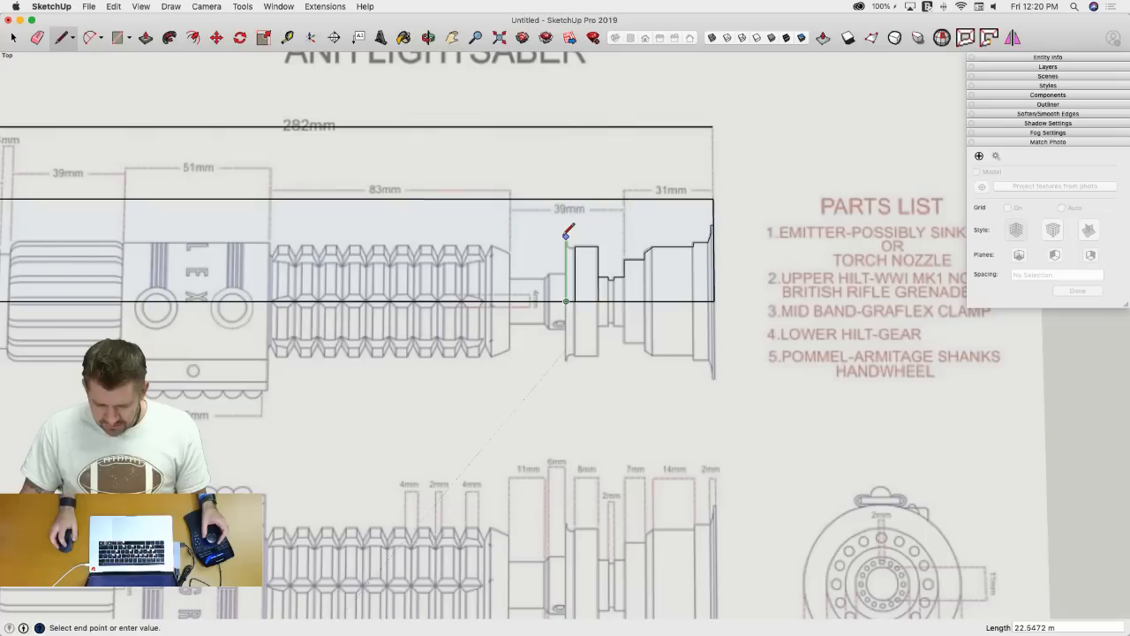
left_click(566, 241)
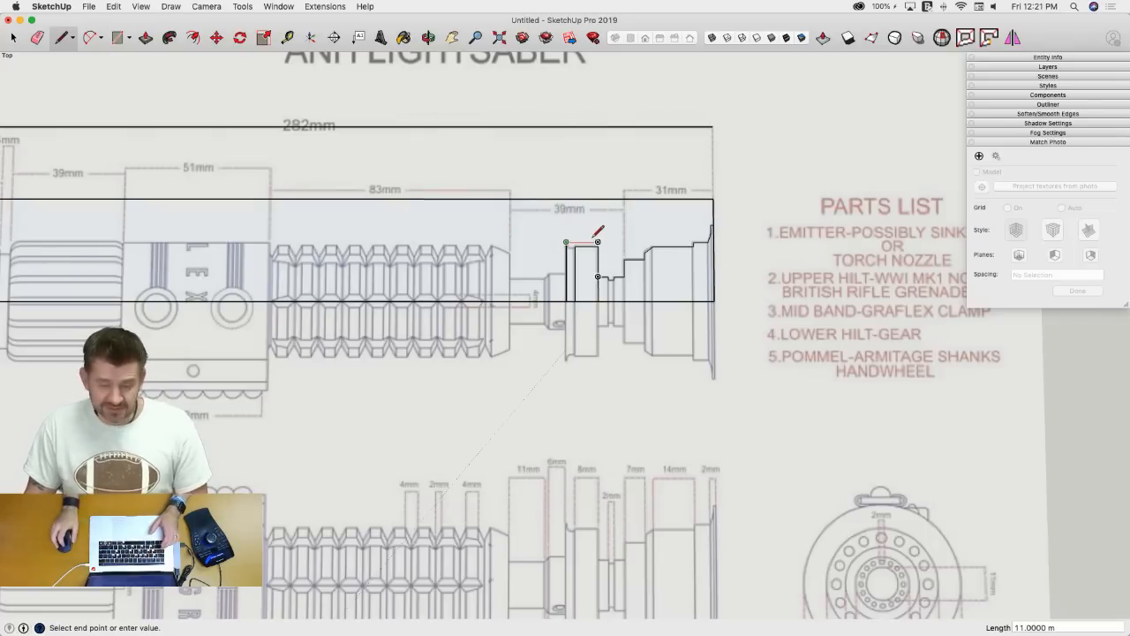
scroll(595, 235, "up", 4)
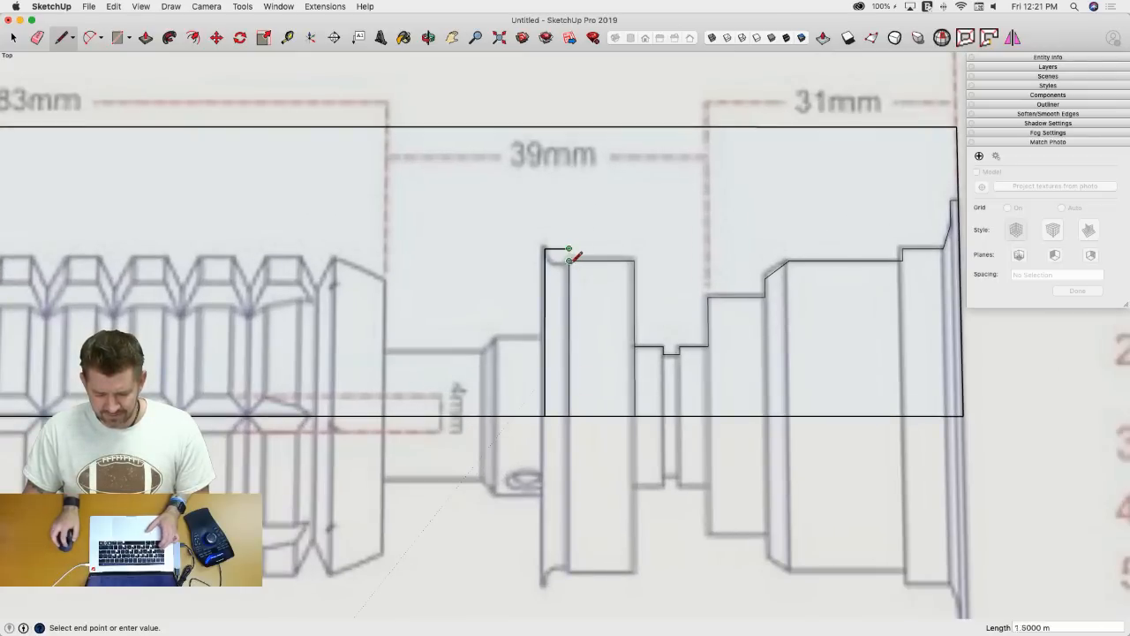
left_click(569, 259)
- Mark off 0.5 m along the lip's outer edge from its inner corner, and draw a 1 m line from there toward the centreline
scroll(565, 261, "up", 3)
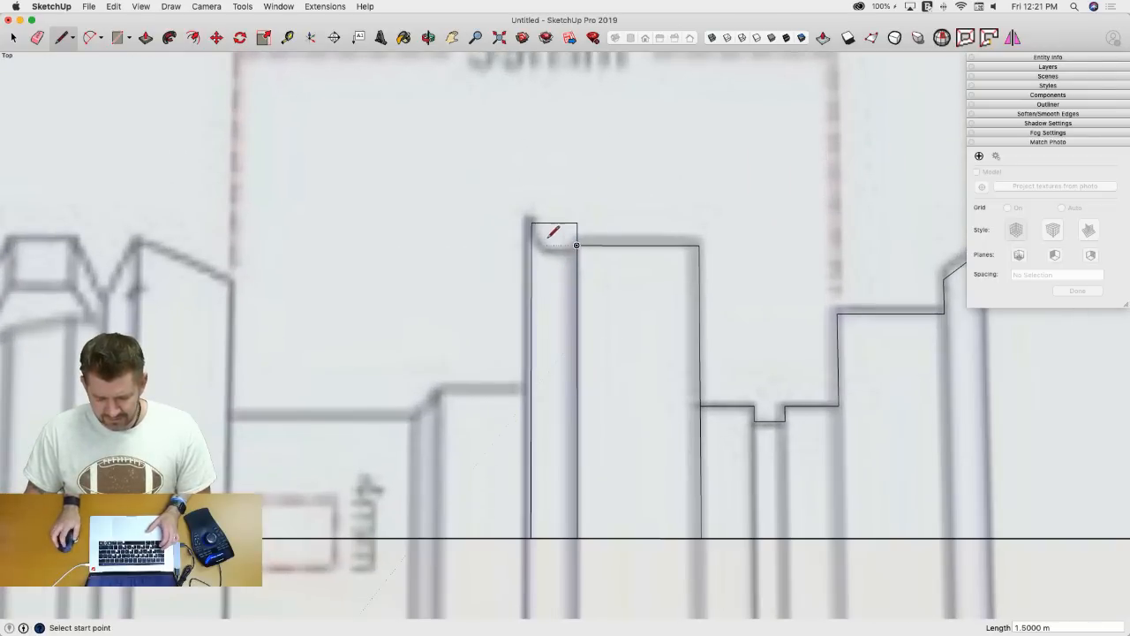
scroll(536, 233, "up", 2)
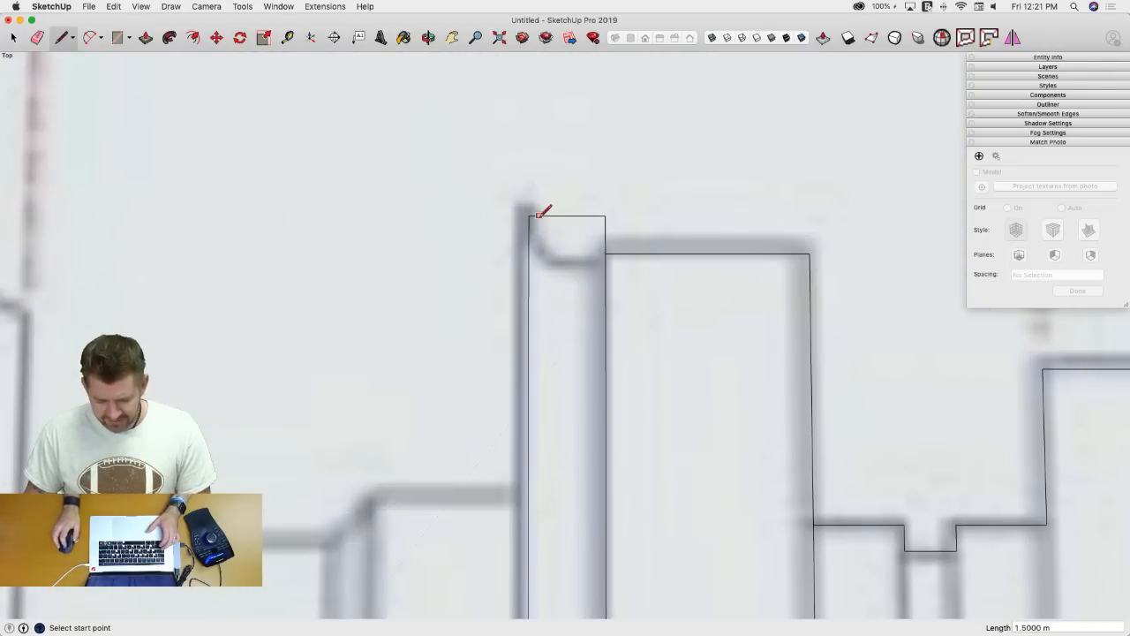
scroll(544, 212, "up", 1)
left_click(523, 215)
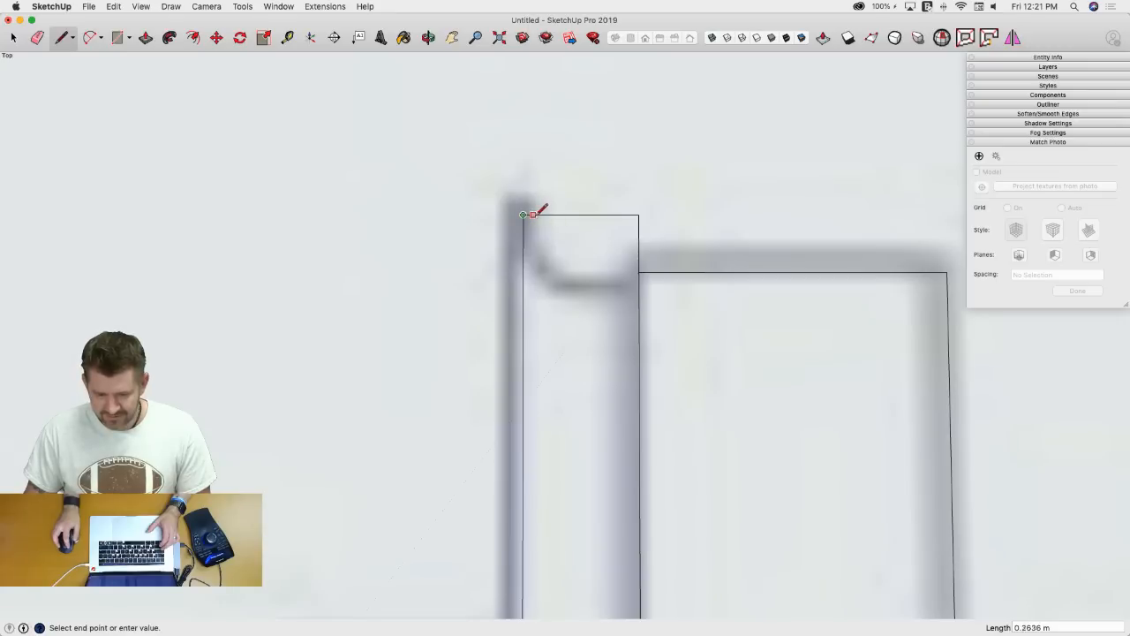
type(".")
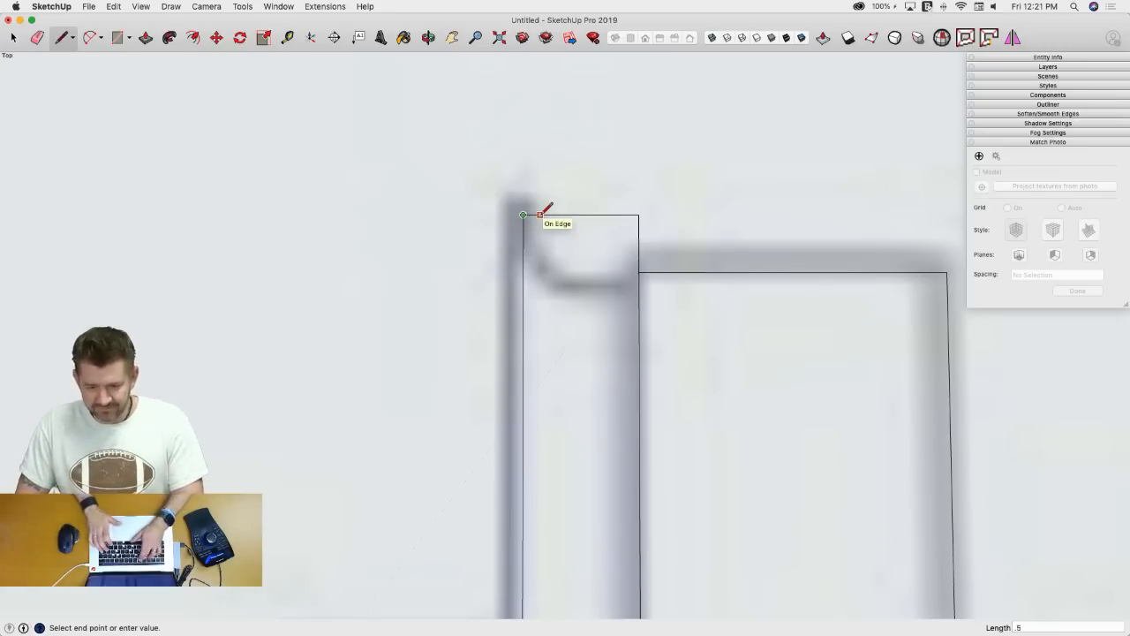
type("5")
key("Return")
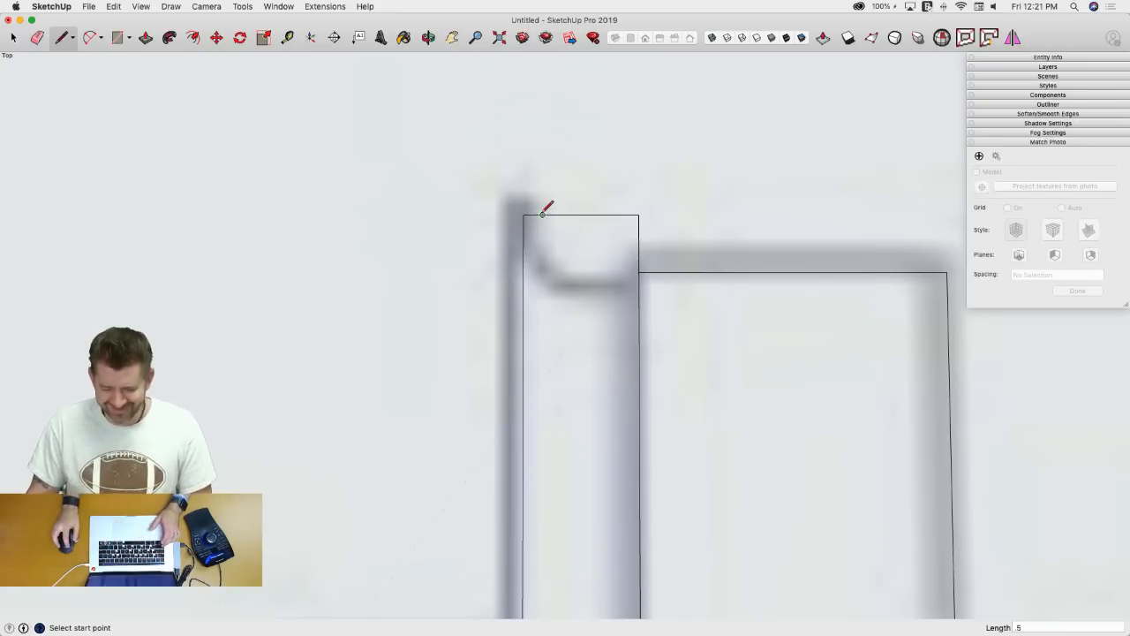
left_click(542, 213)
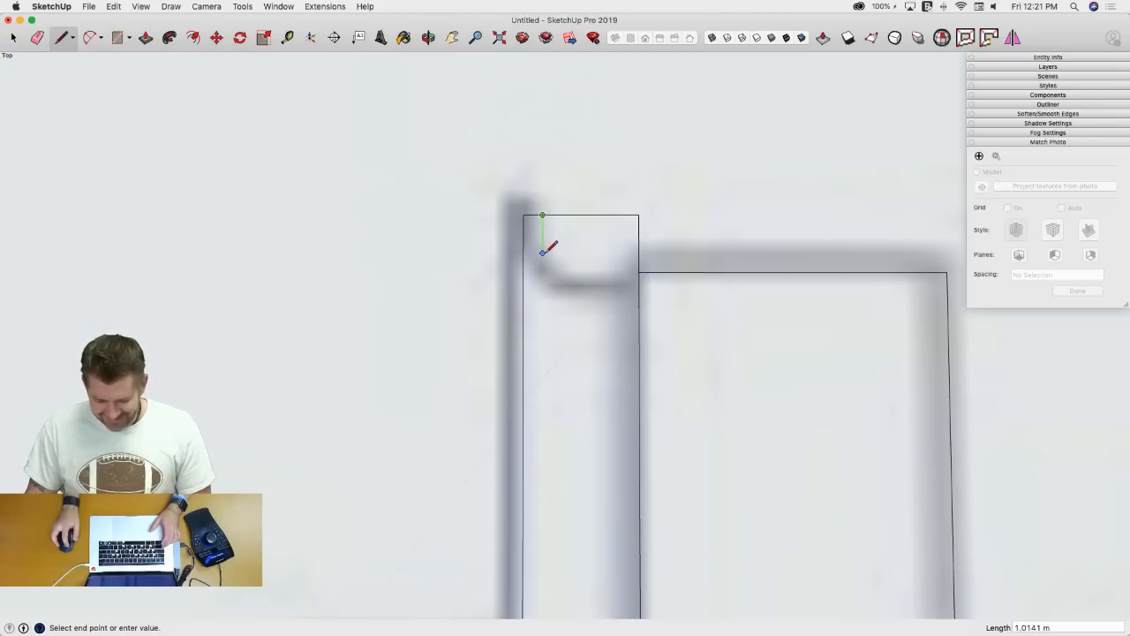
left_click(542, 252)
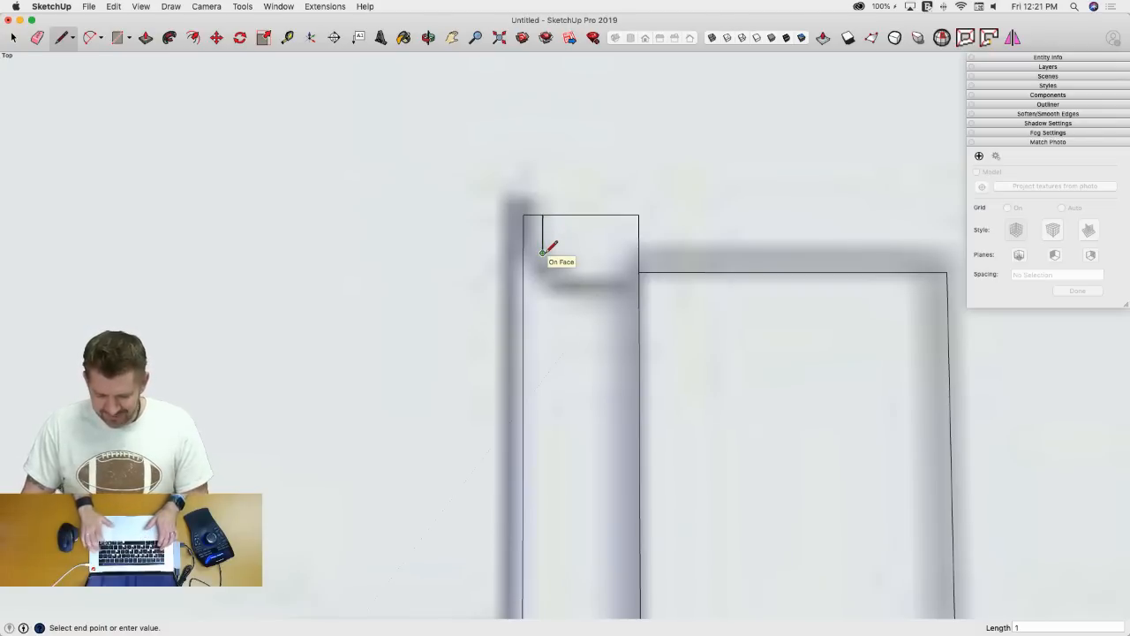
- Mark 0.5 m below the disc's outer corner, draw the recess floor toward the lip, and join it to the 1 m line with a slanted line
left_click(639, 271)
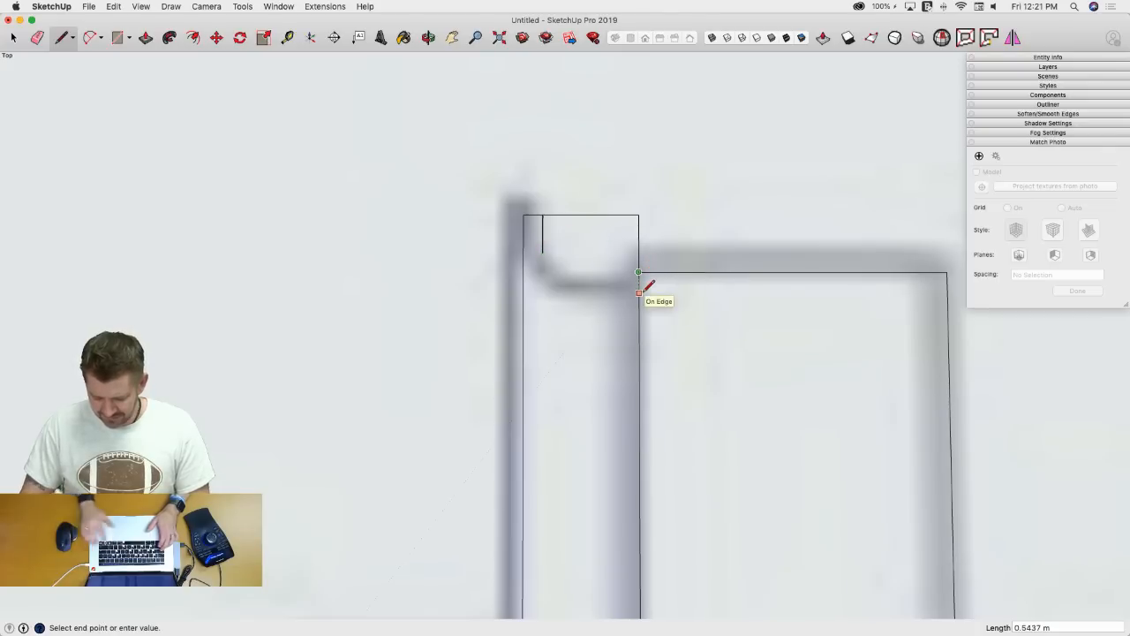
type(".5")
key("Return")
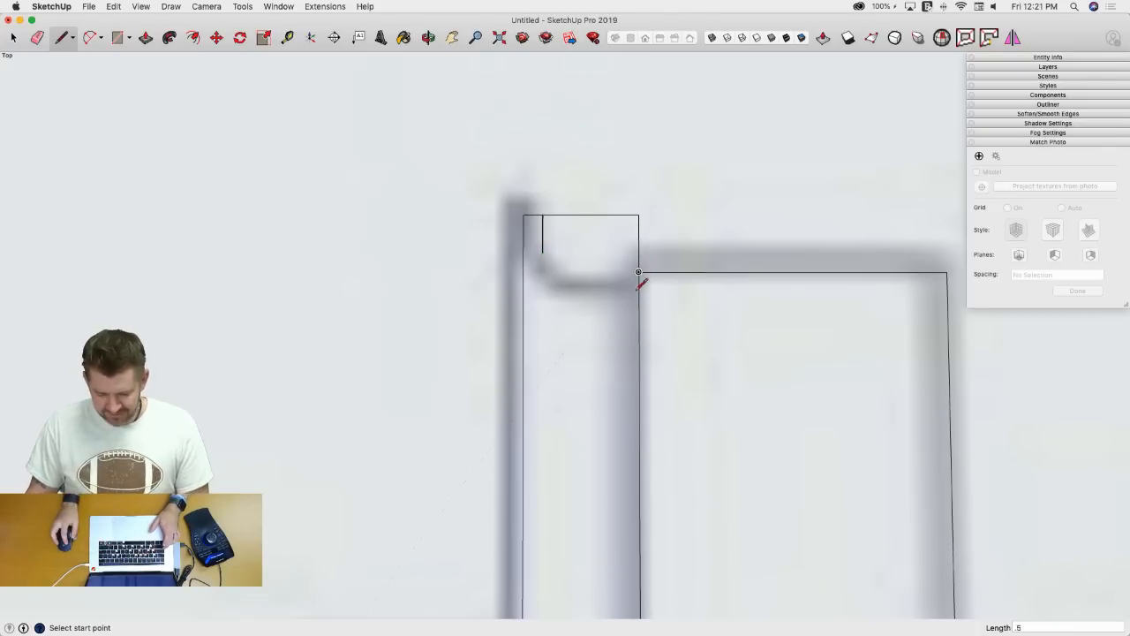
left_click(638, 290)
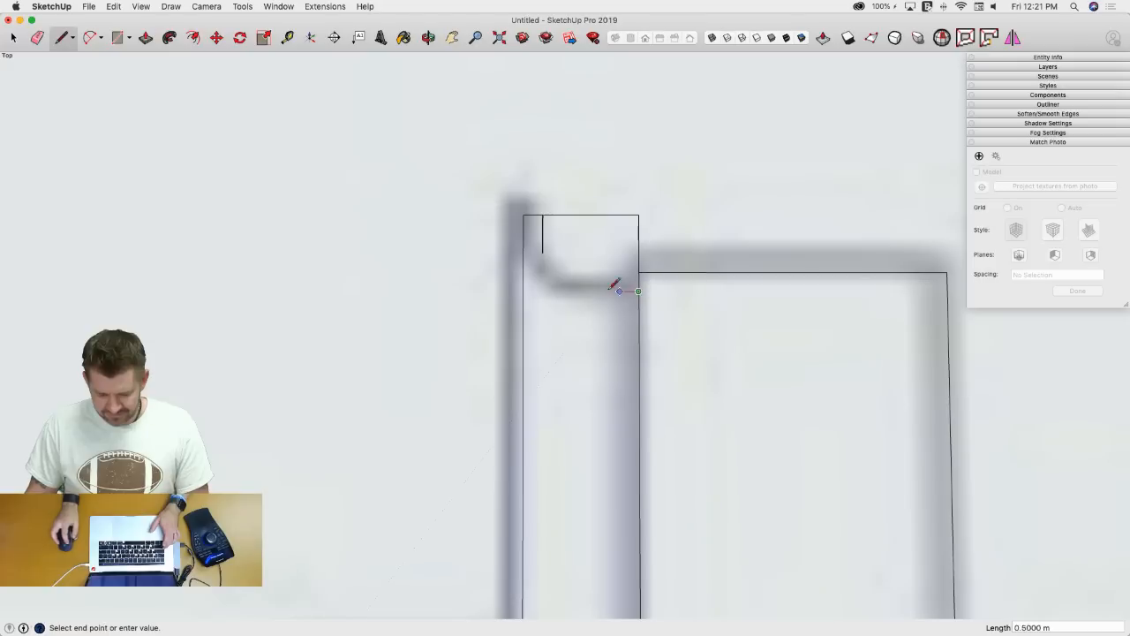
left_click(561, 290)
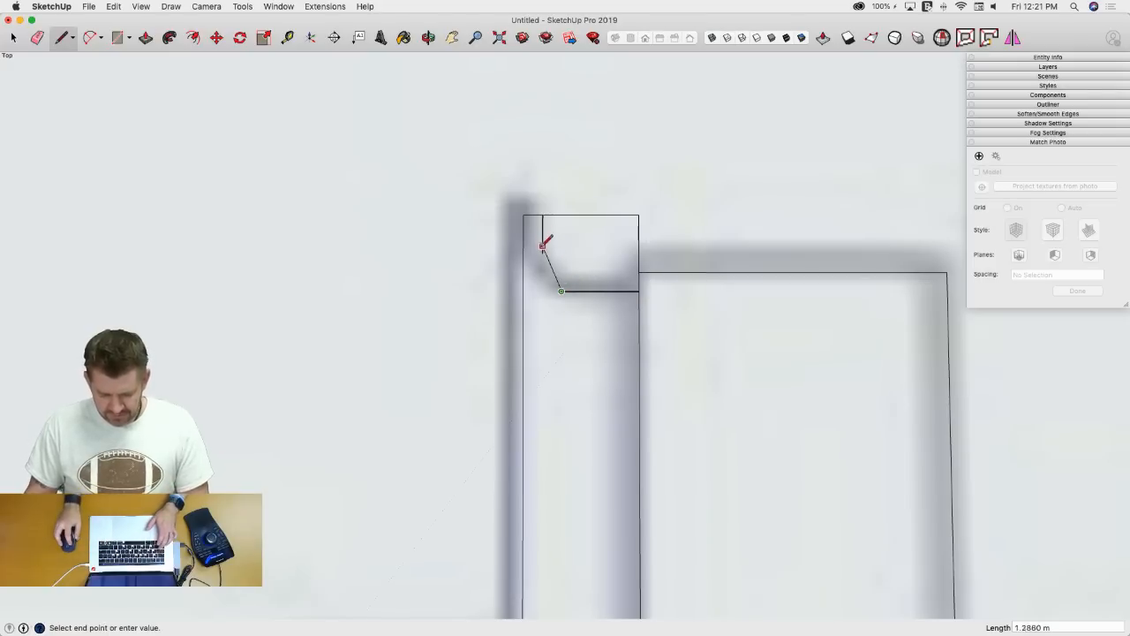
left_click(542, 252)
- Erase the leftover rectangle edges above the recess and the dividing lines on both sides of the wide disc inside the profile
key("e")
mouse_move(574, 202)
left_mouse_down()
mouse_move(653, 232)
mouse_move(648, 279)
left_mouse_up()
scroll(659, 300, "down", 5)
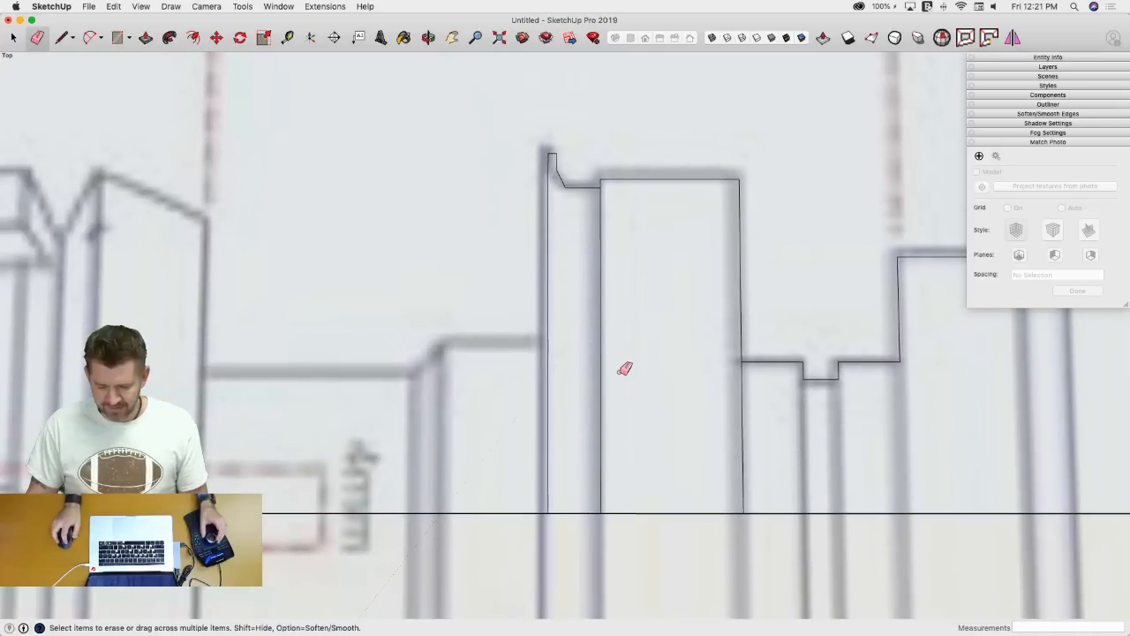
scroll(622, 373, "down", 3)
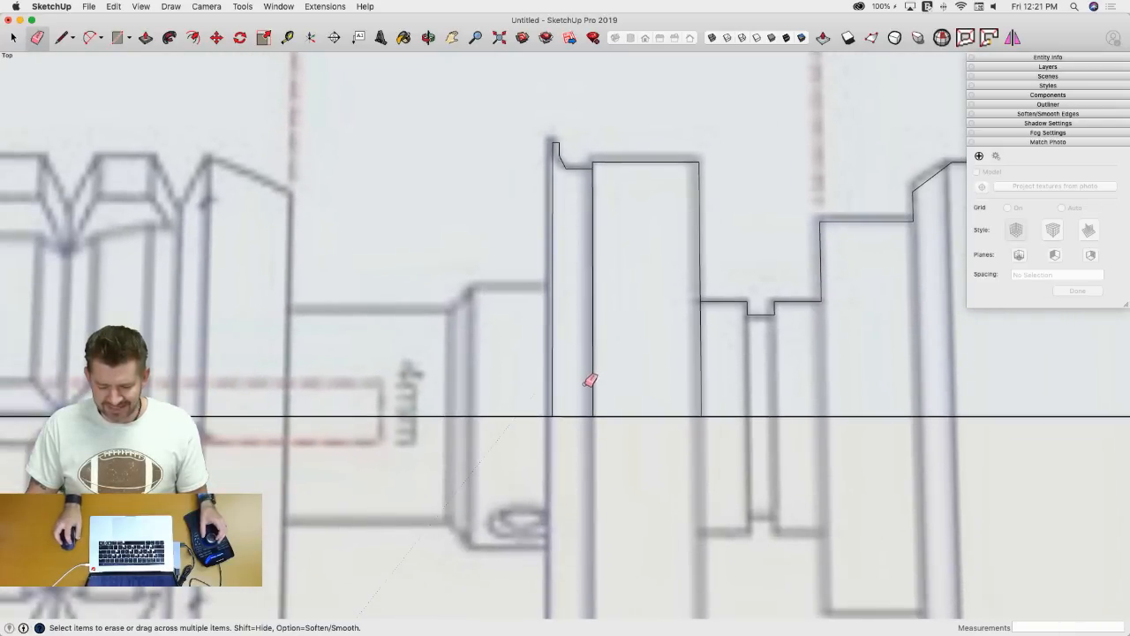
left_click_drag(589, 380, 709, 377)
- Examine the blueprint's other side views for the diameter dimension of the collar next to the lip
scroll(679, 371, "down", 4)
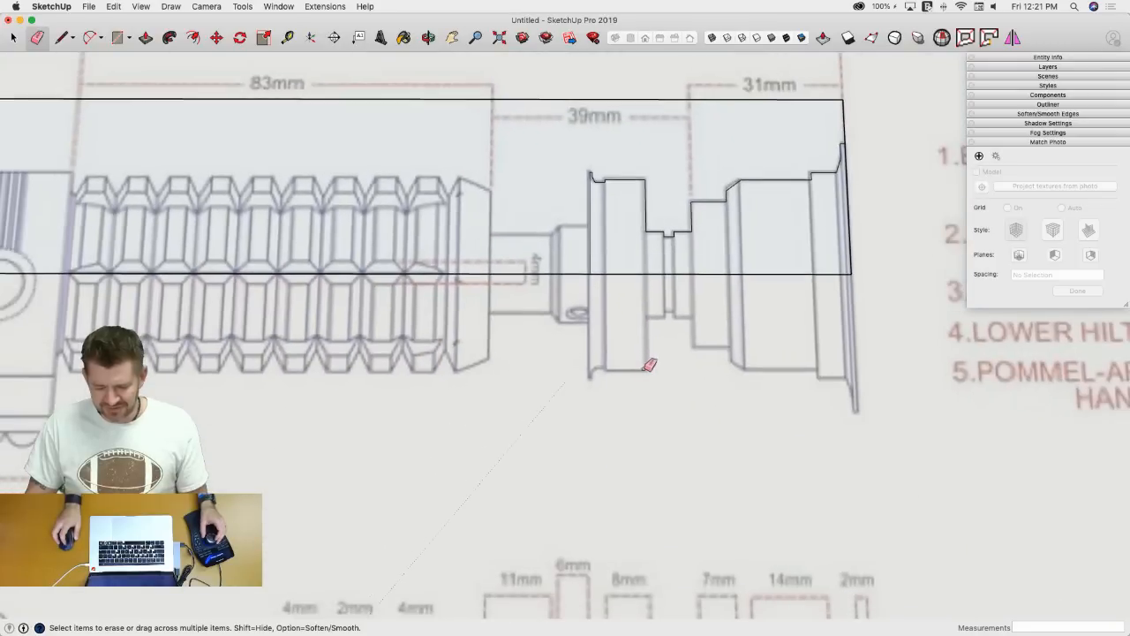
scroll(635, 353, "down", 5)
key("l")
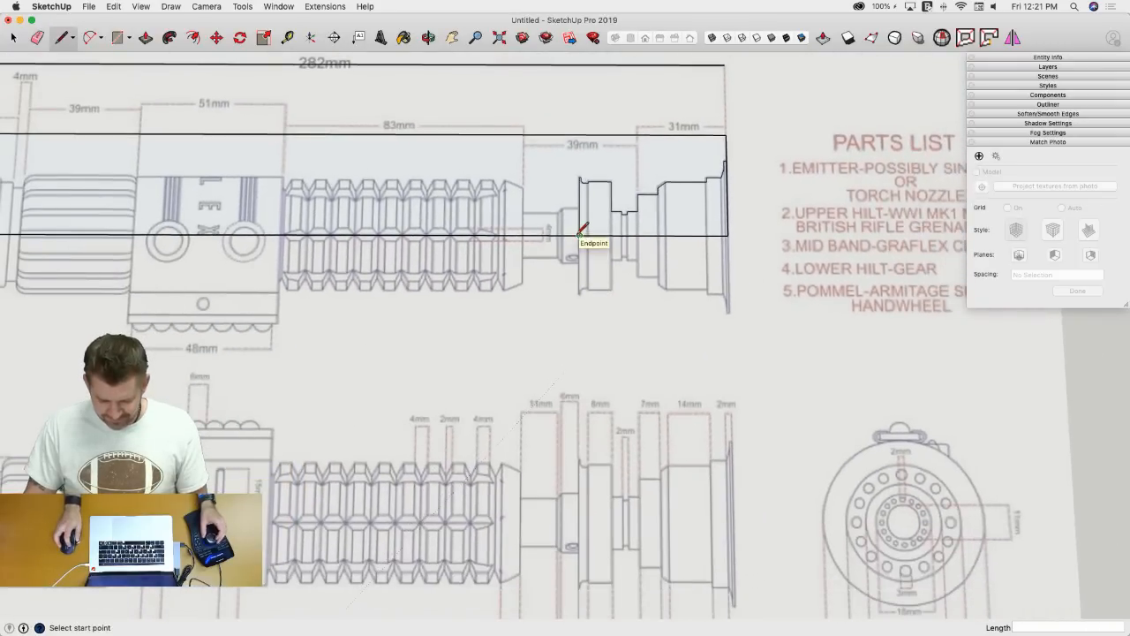
scroll(580, 231, "down", 5)
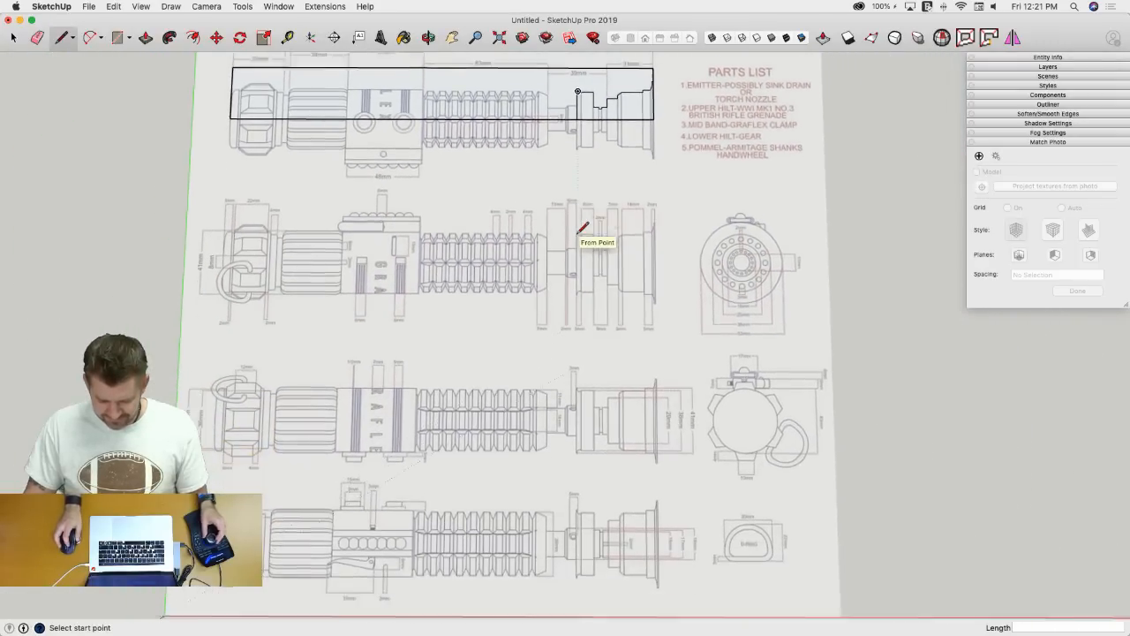
scroll(586, 239, "up", 5)
scroll(730, 501, "up", 3)
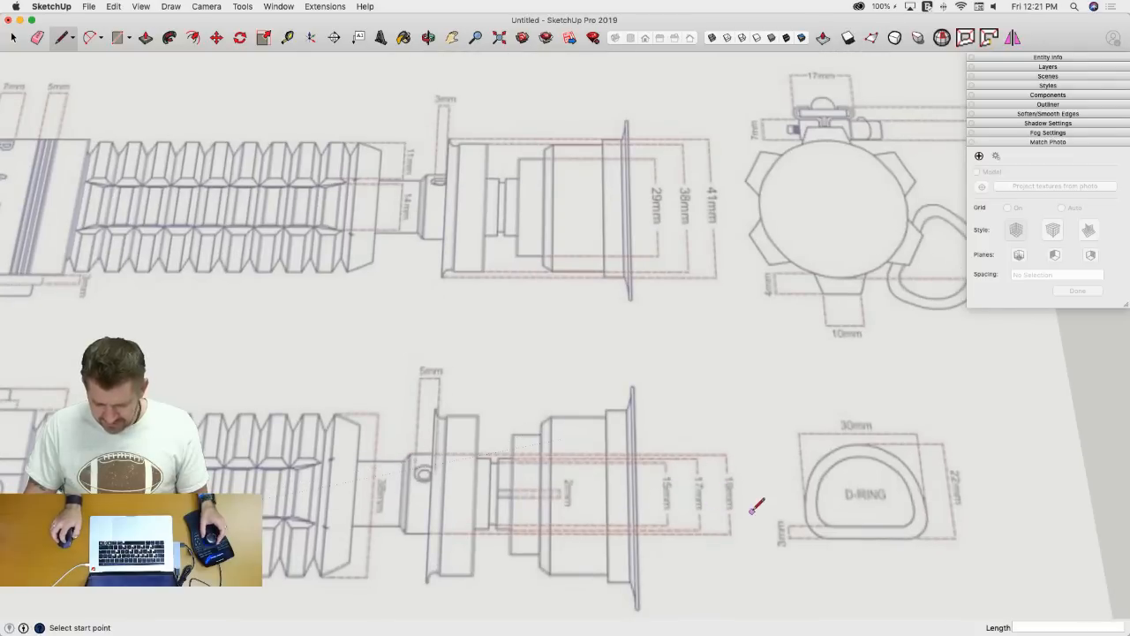
scroll(744, 492, "down", 4)
scroll(636, 309, "up", 5)
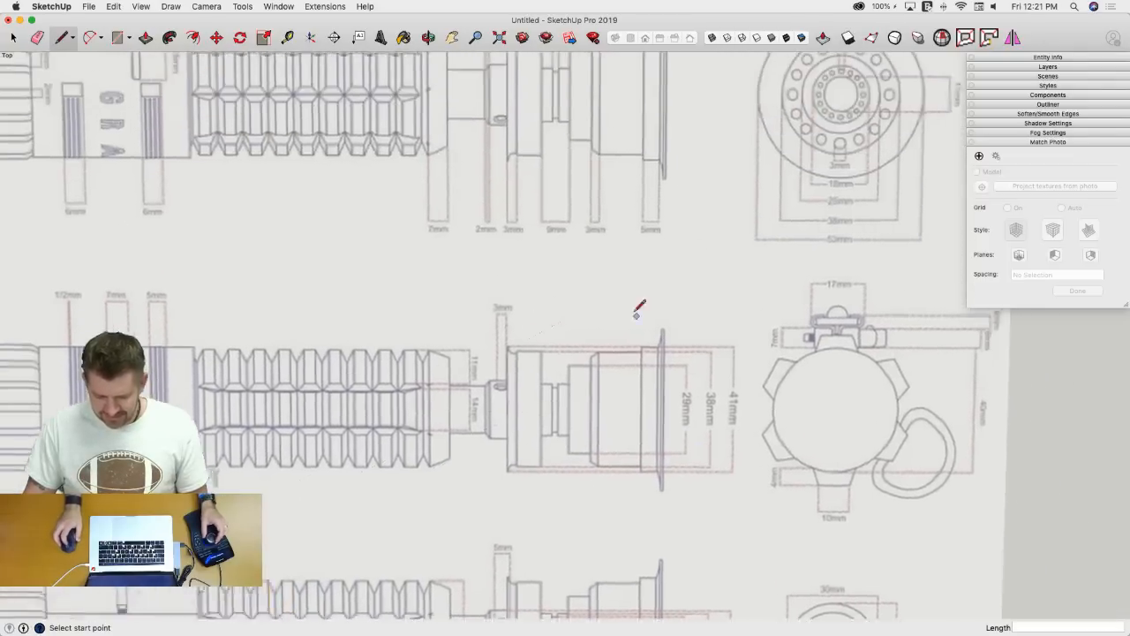
scroll(594, 253, "down", 5)
scroll(583, 273, "up", 6)
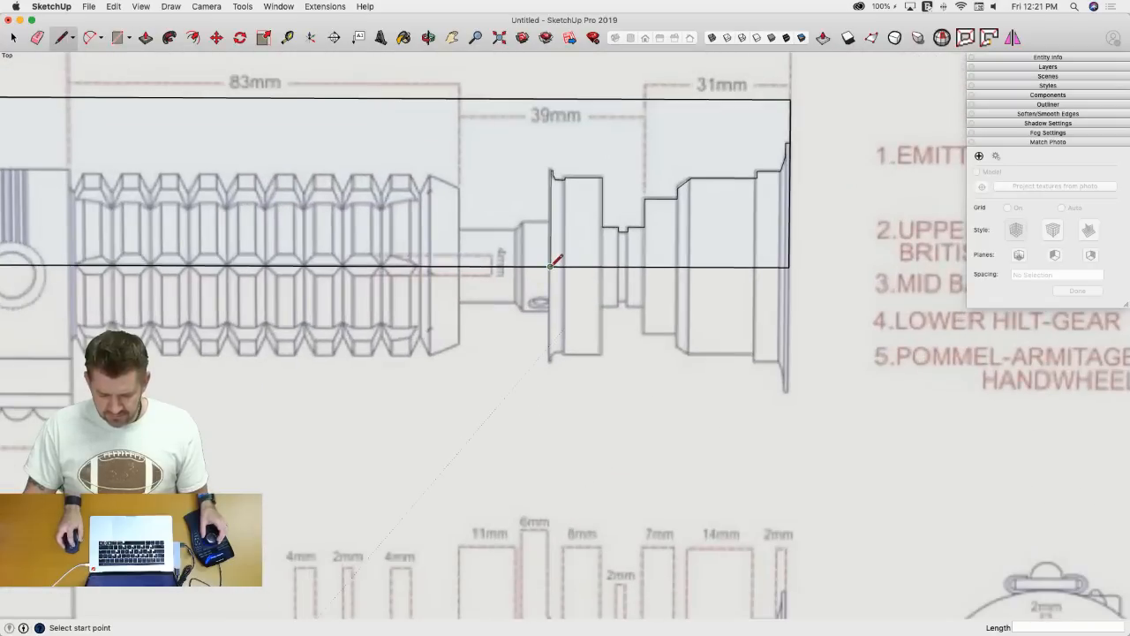
left_click(550, 265)
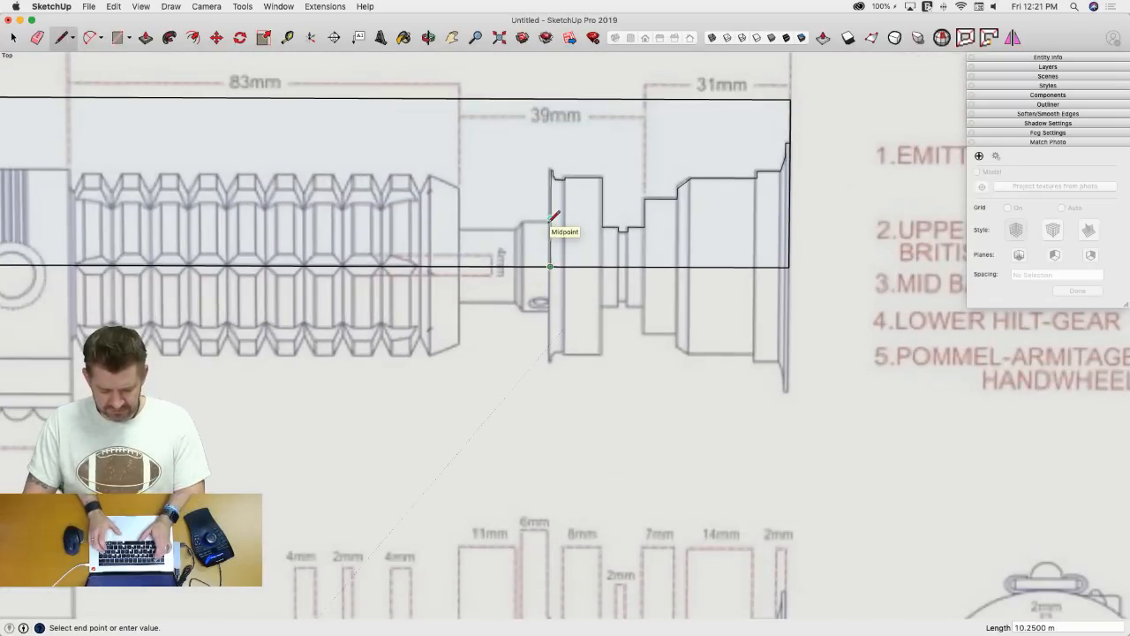
type("14.5")
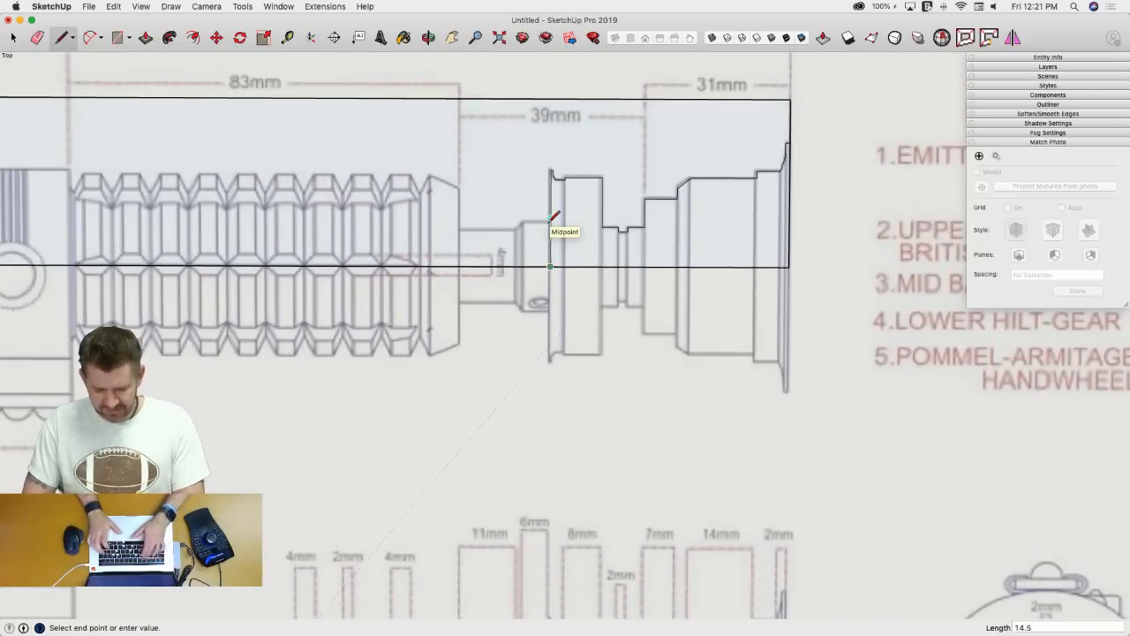
key("Return")
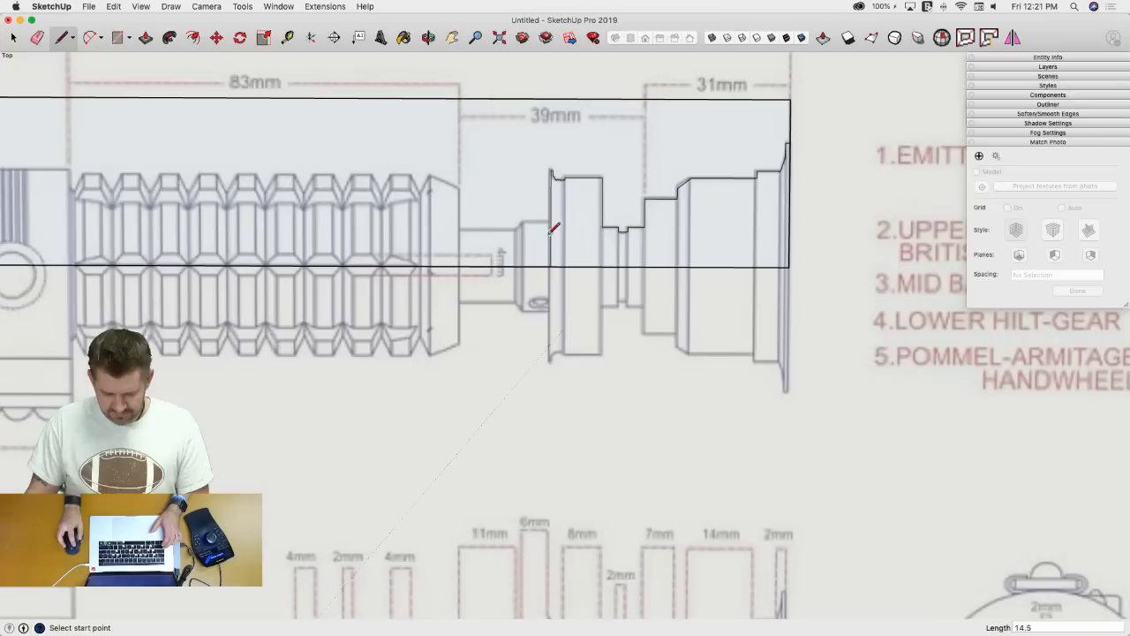
left_click(550, 264)
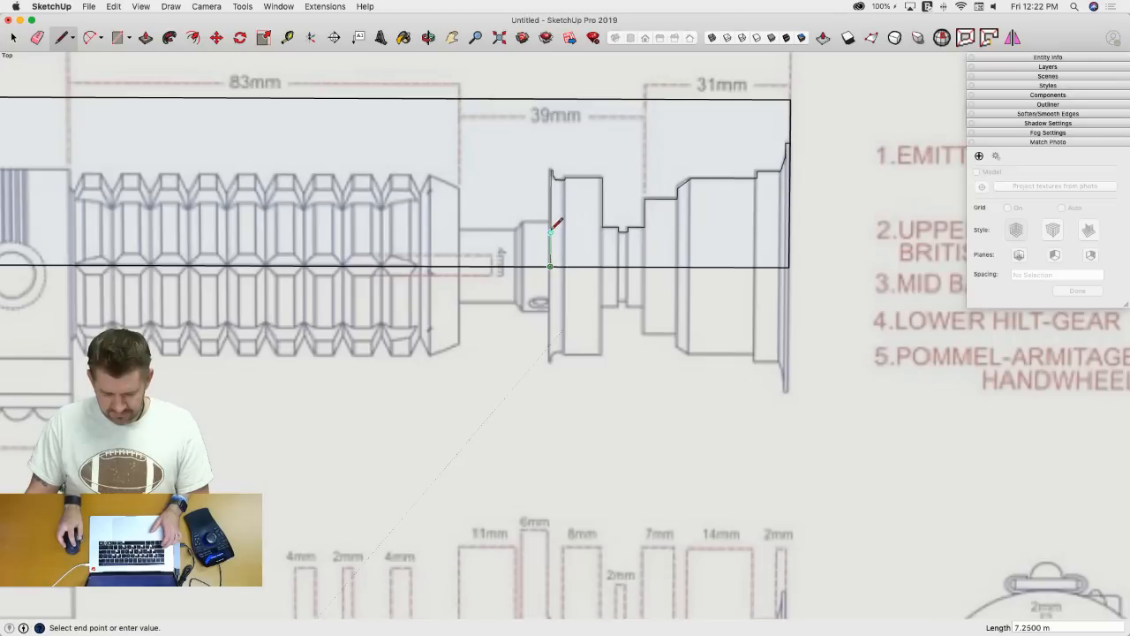
key("super+z")
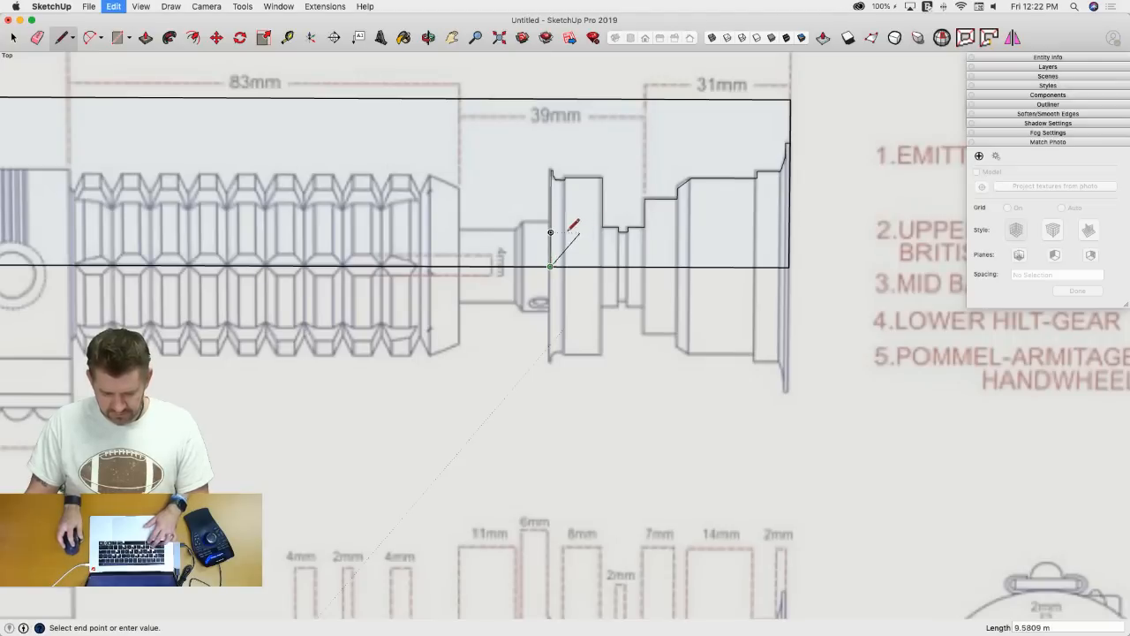
- Draw the collar's side 9.5 m outward from the centreline at the lip, its outer edge toward the grip, and its inner side back to the centreline
left_click(550, 265)
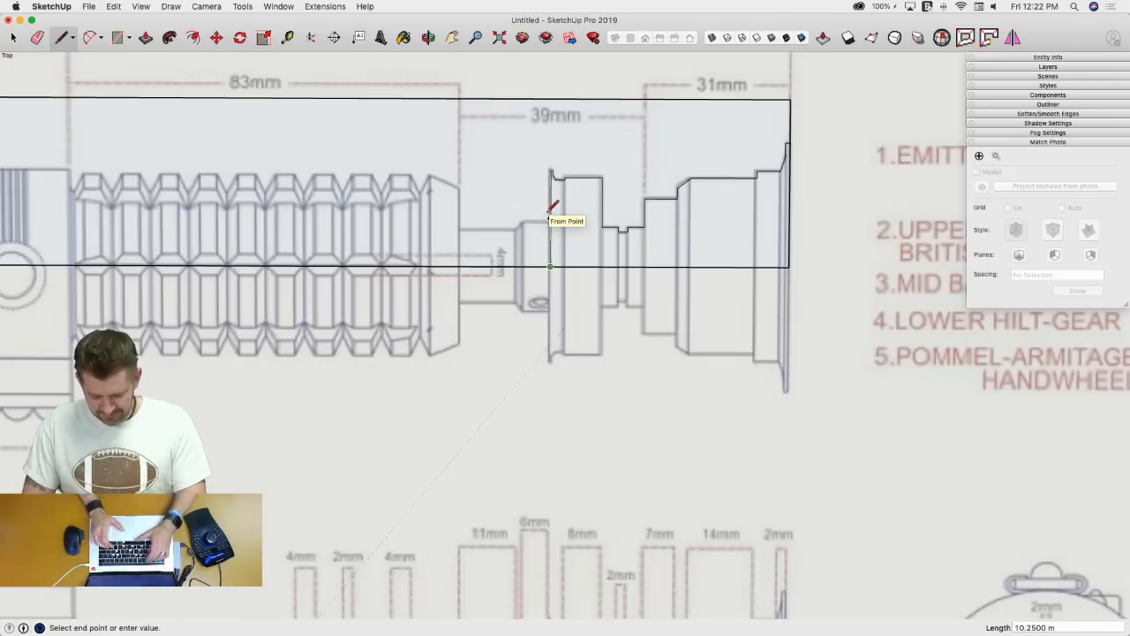
type("9.5")
key("Return")
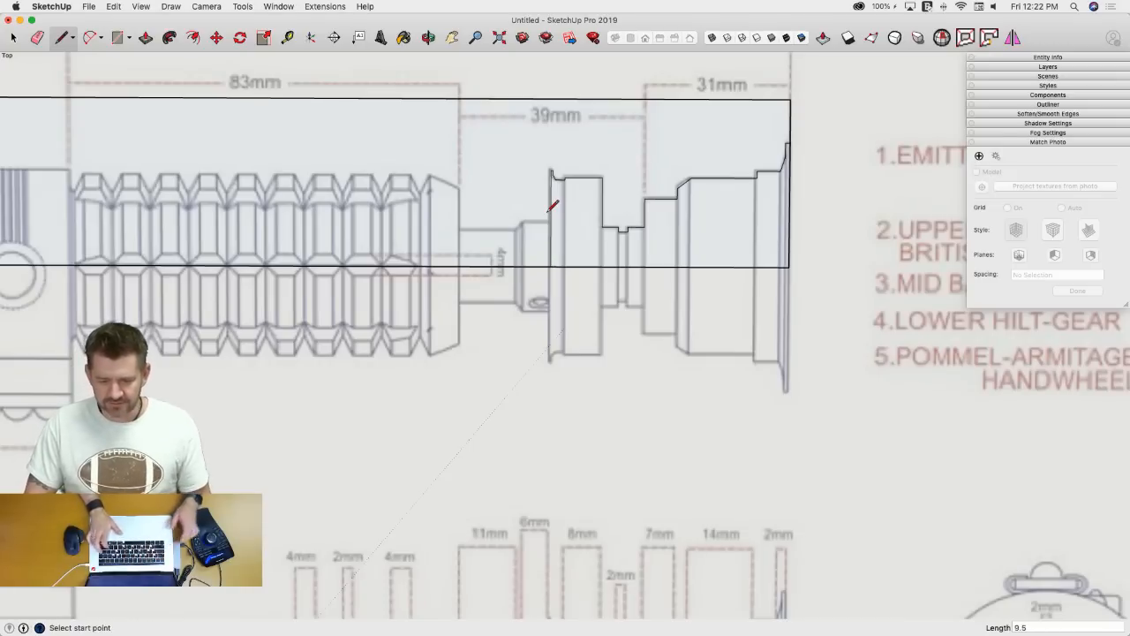
left_click(550, 220)
scroll(547, 216, "down", 5)
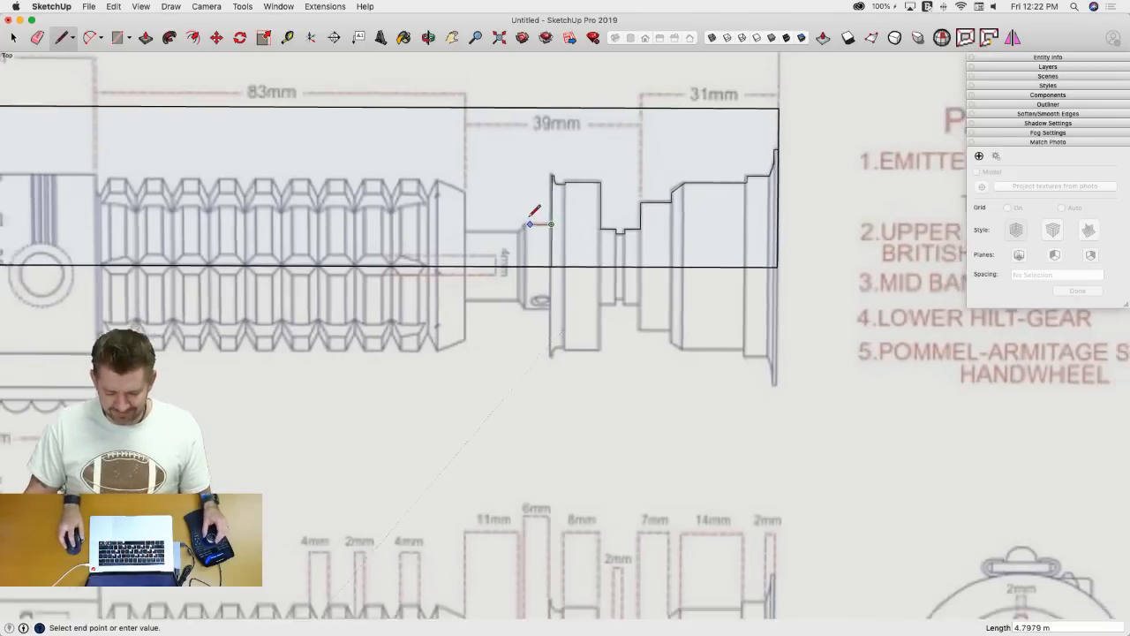
scroll(538, 201, "up", 5)
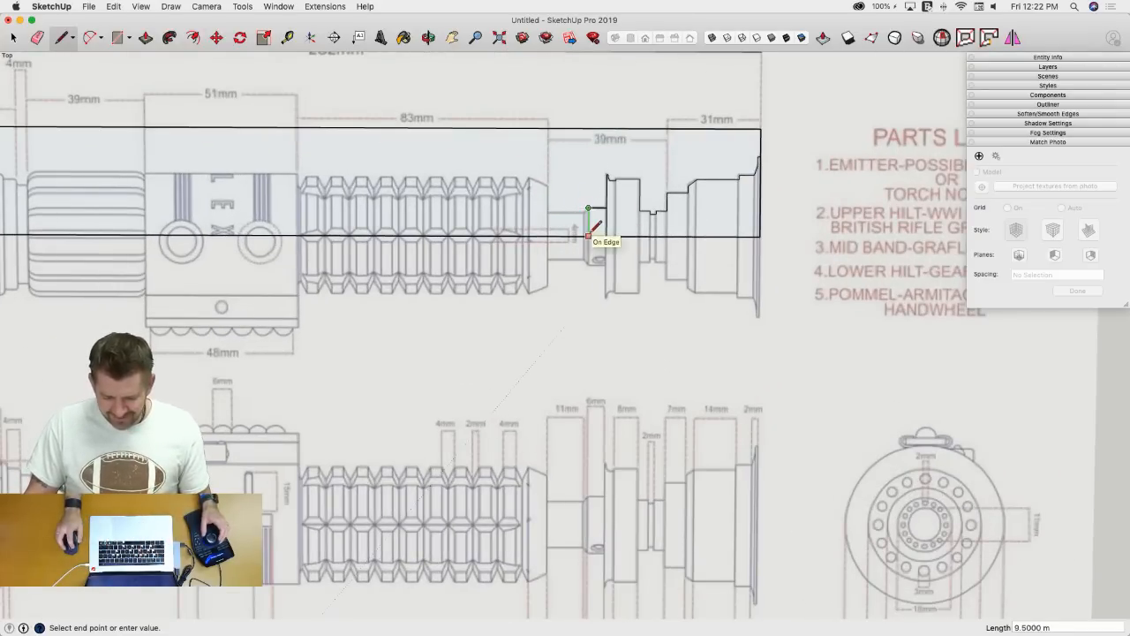
left_click(590, 237)
- Mark off 2 m along the centreline from the collar's inner side, and draw a perpendicular line 9.5 m outward from that point
scroll(599, 243, "down", 3)
scroll(596, 249, "up", 1)
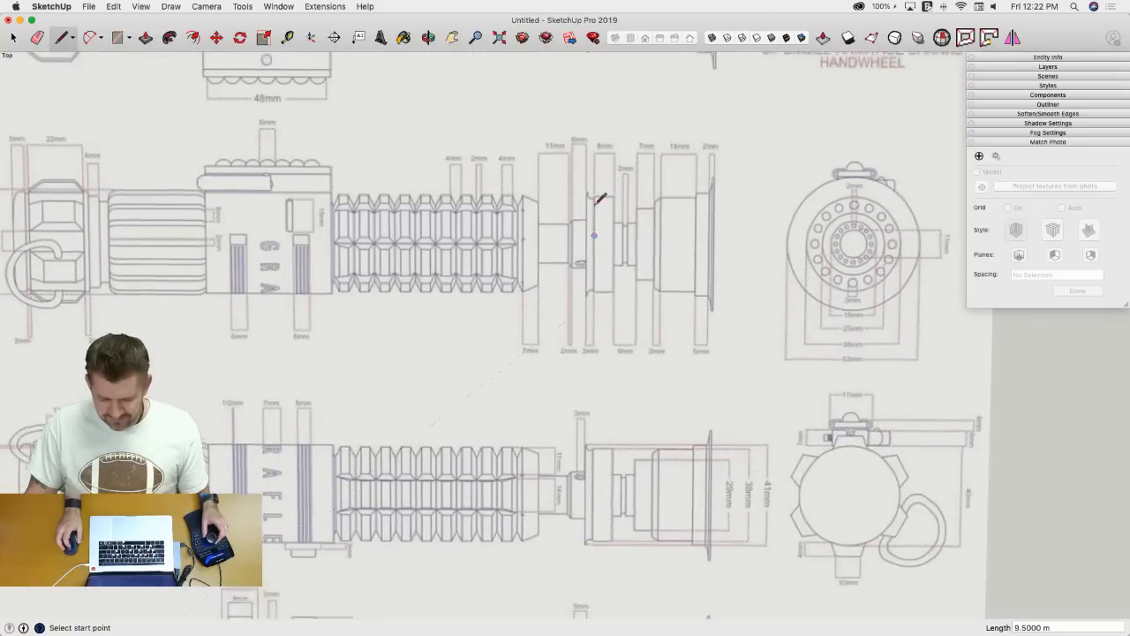
scroll(584, 175, "up", 4)
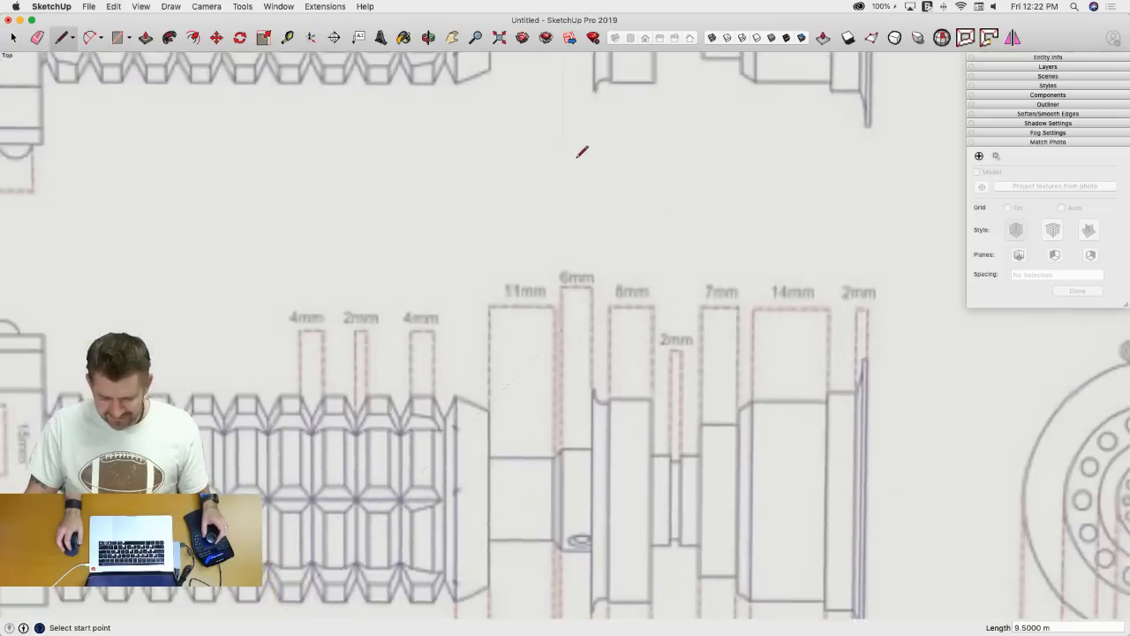
left_click(570, 124)
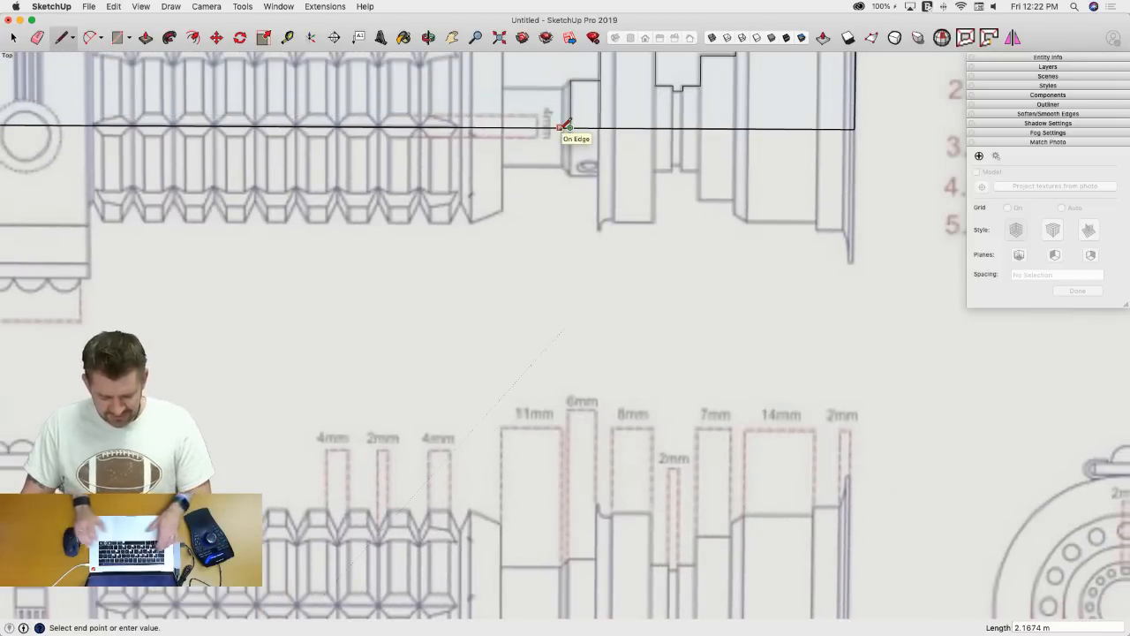
type("2")
key("Return")
left_click(560, 126)
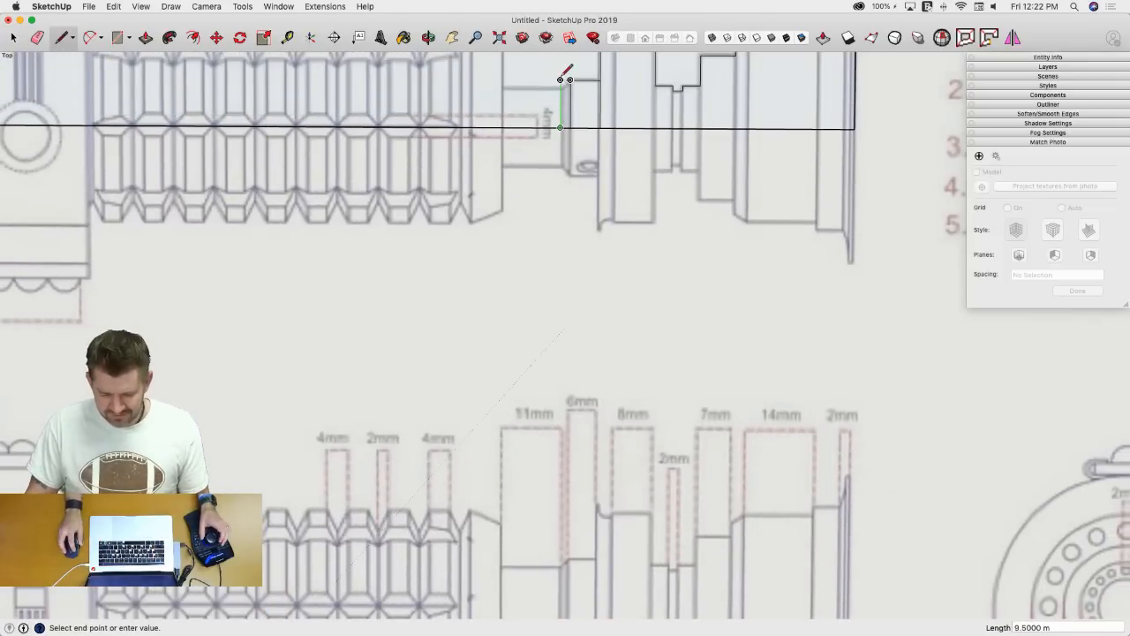
key("Escape")
- Draw the collar's chamfer to its outer corner from a point 2 m below the top of the added perpendicular line, and erase the leftover and dividing edges
scroll(559, 80, "down", 4)
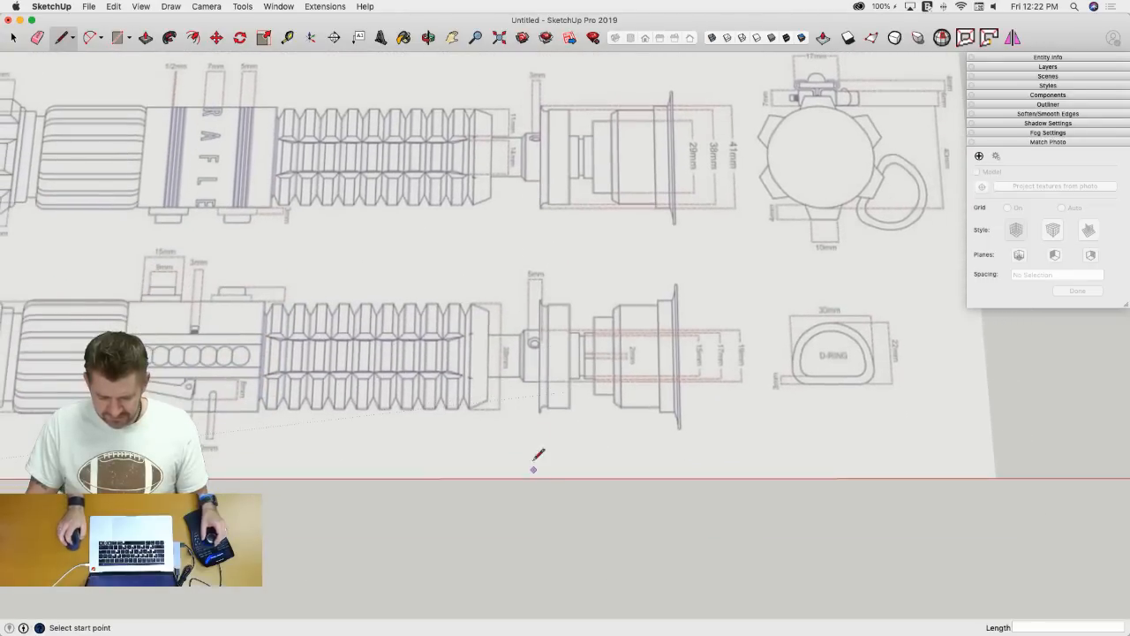
scroll(547, 245, "up", 6)
scroll(604, 228, "up", 5)
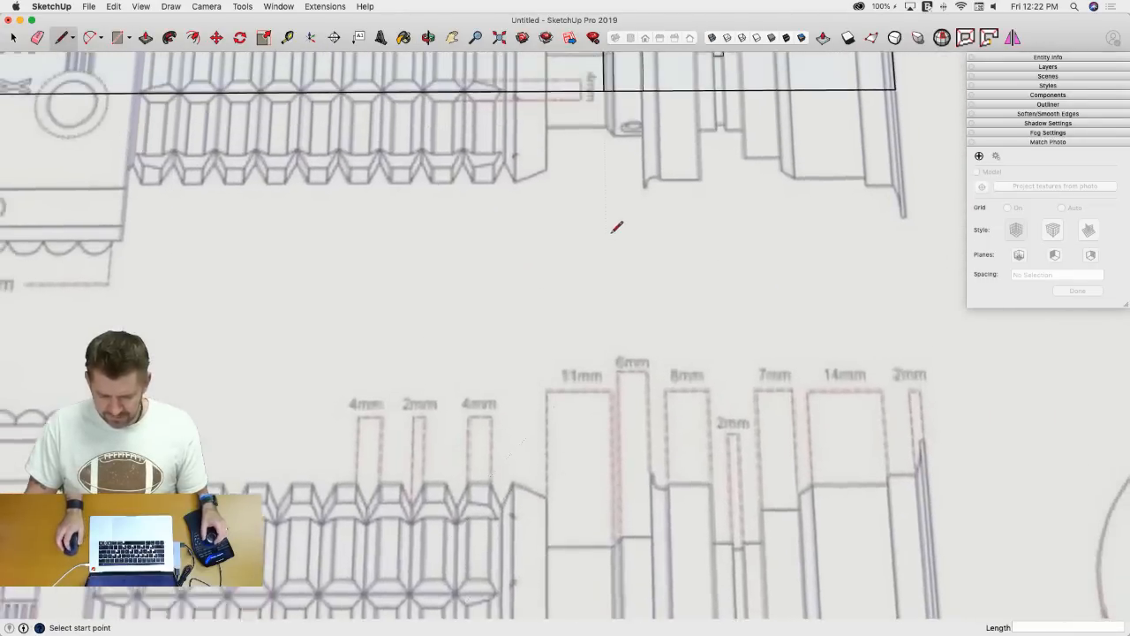
left_click(594, 192)
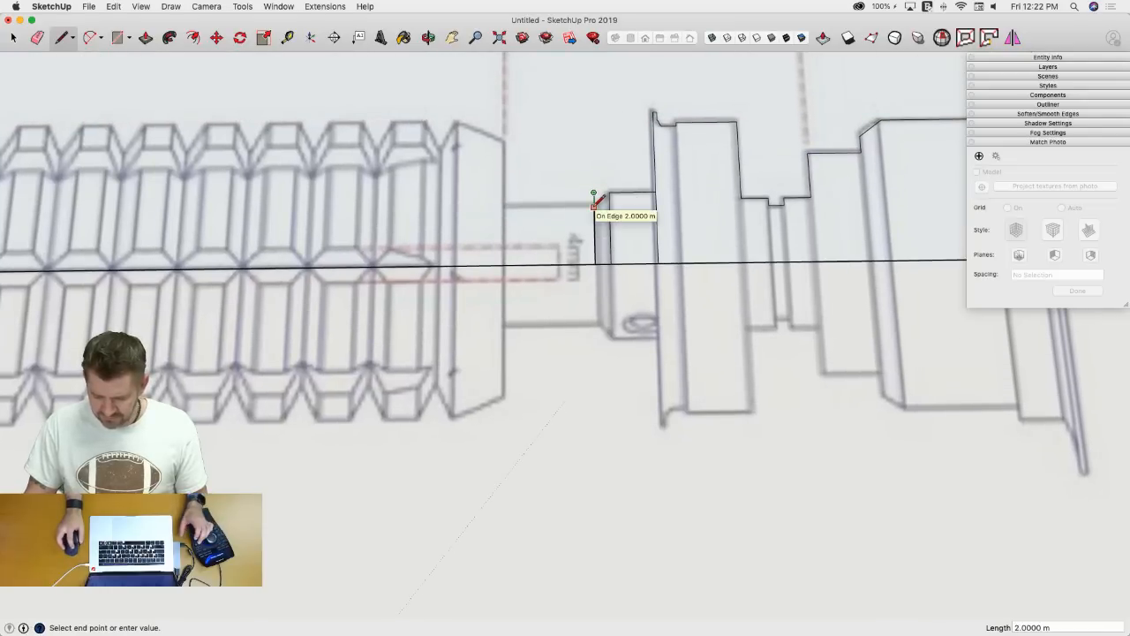
key("Escape")
left_click(594, 205)
key("e")
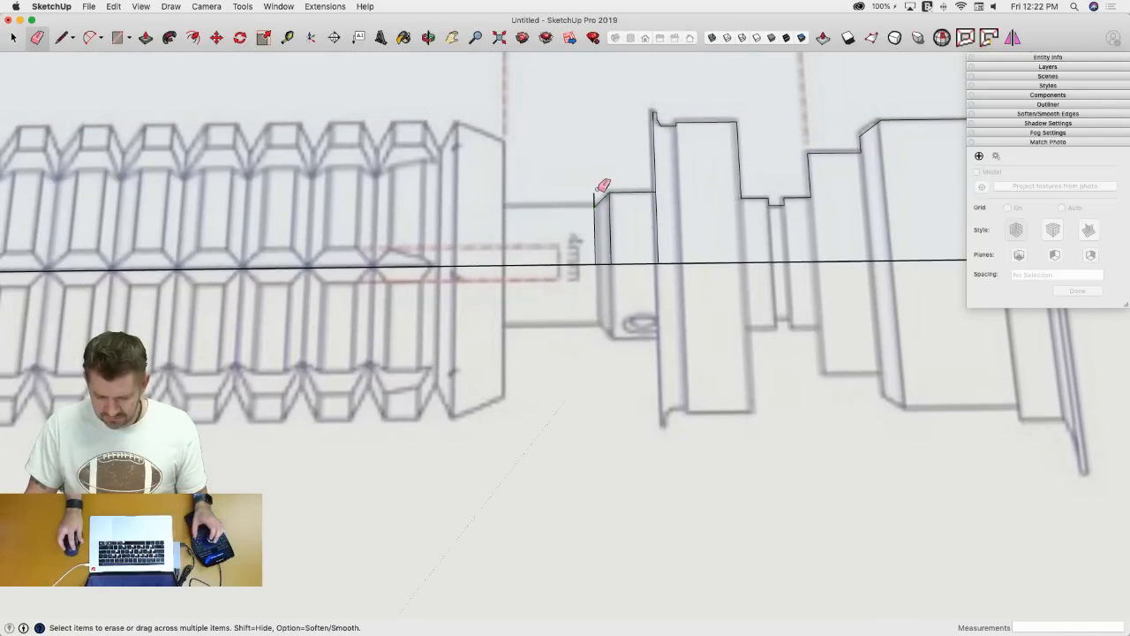
mouse_move(609, 223)
left_mouse_down()
mouse_move(665, 217)
mouse_move(691, 235)
left_mouse_up()
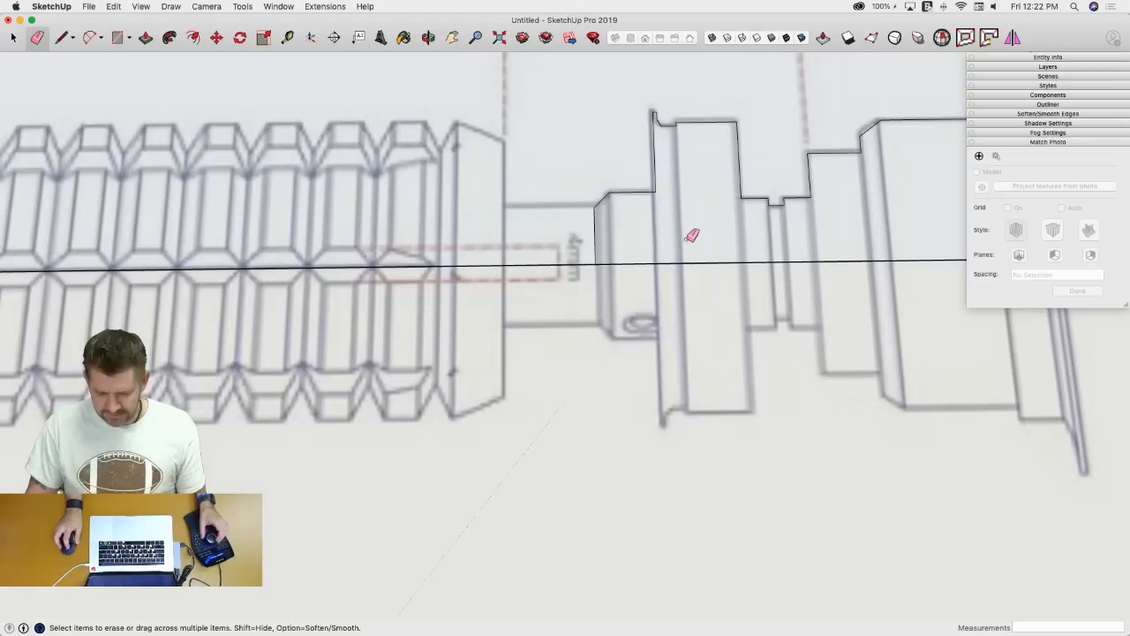
- Draw the neck's outer edge about 11 m from the chamfer's lower end toward the grip, and close it 7.5 m down to the centreline
scroll(692, 235, "down", 4)
key("l")
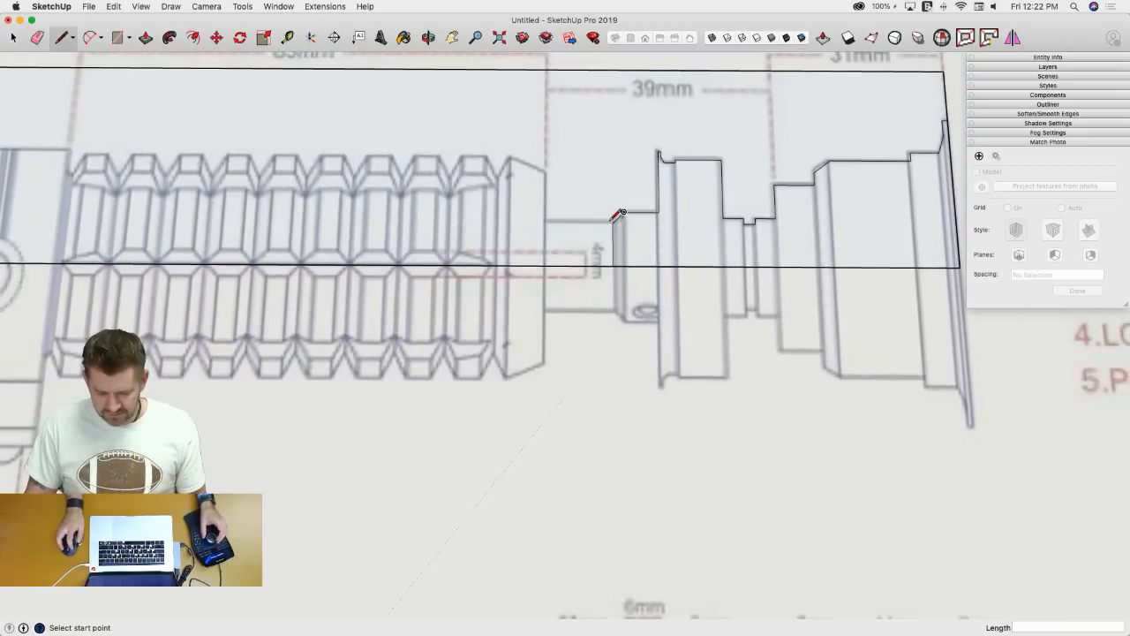
left_click(623, 212)
scroll(618, 212, "down", 5)
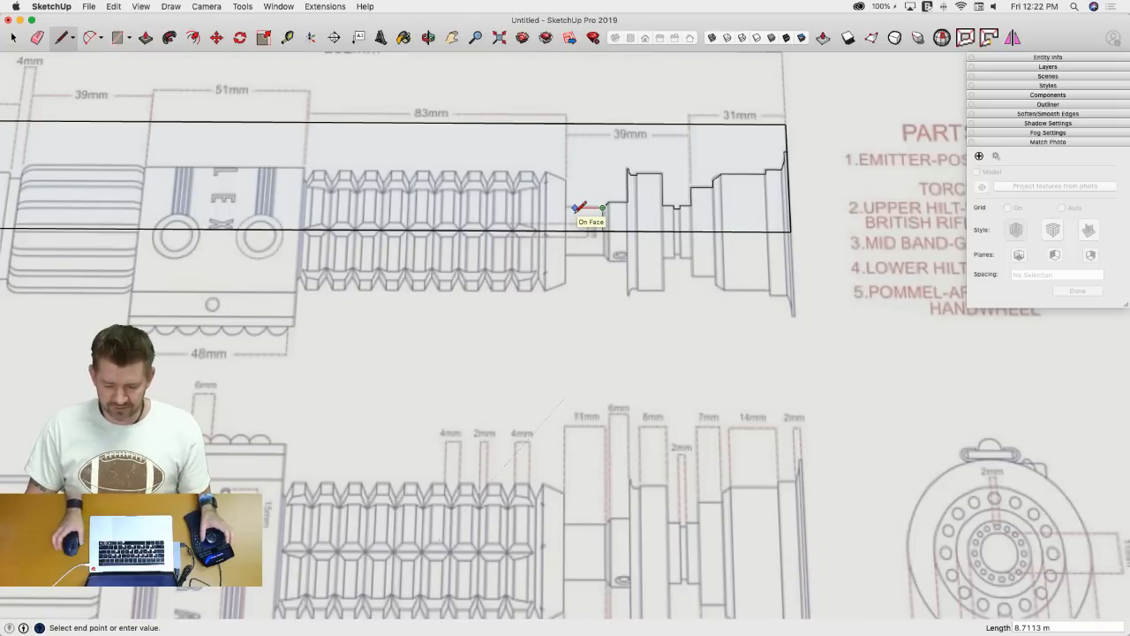
scroll(572, 205, "down", 6)
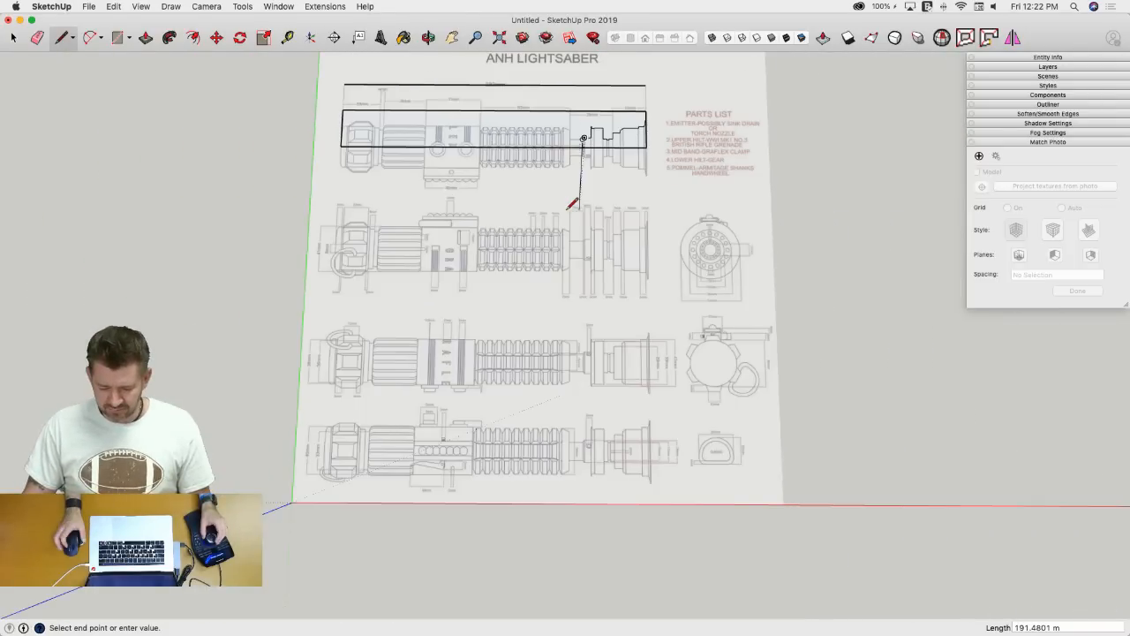
scroll(572, 205, "up", 8)
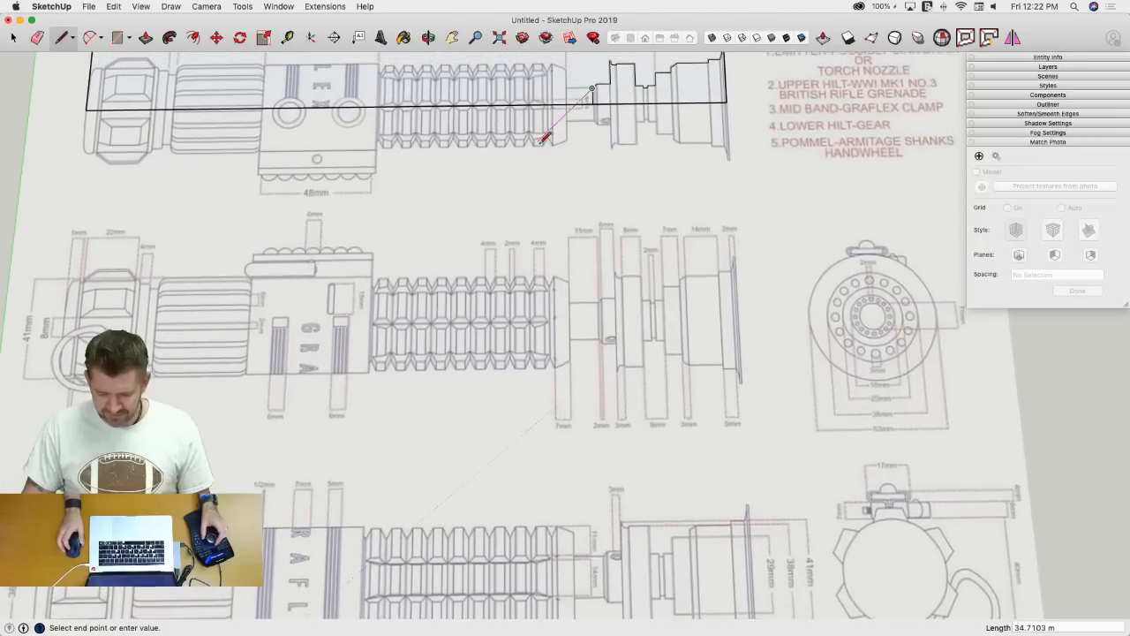
scroll(544, 139, "up", 4)
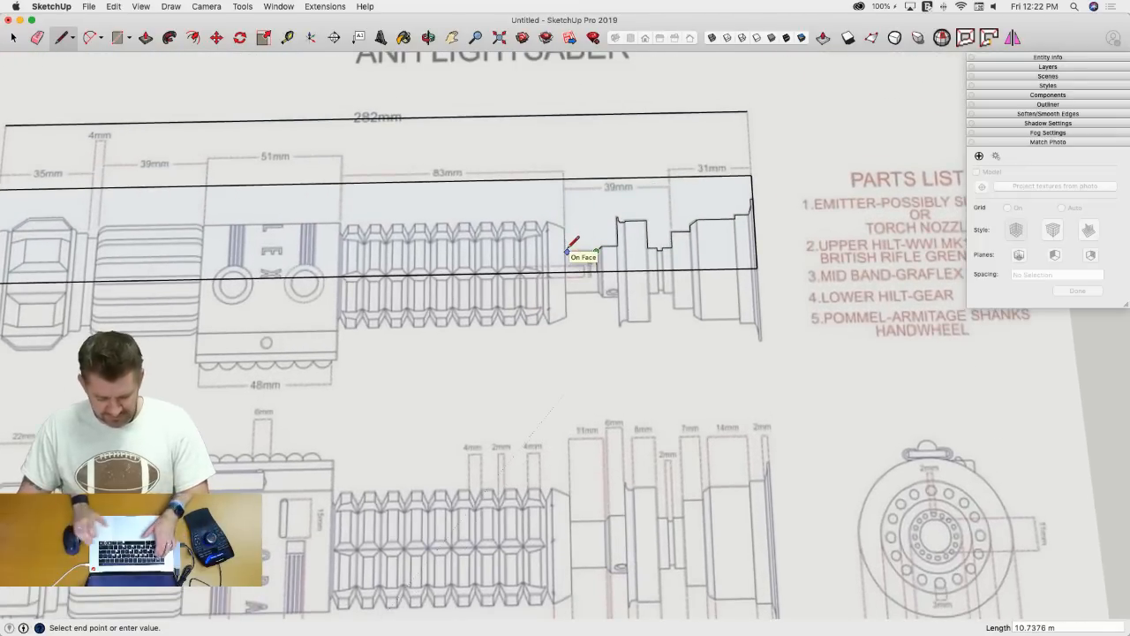
left_click(567, 251)
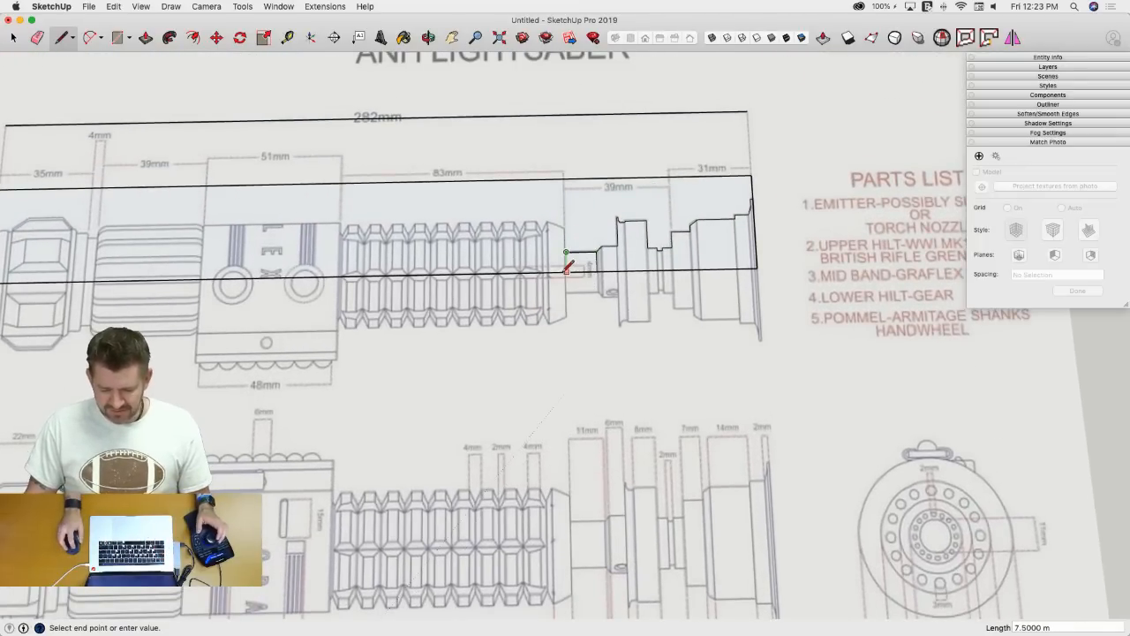
left_click(567, 271)
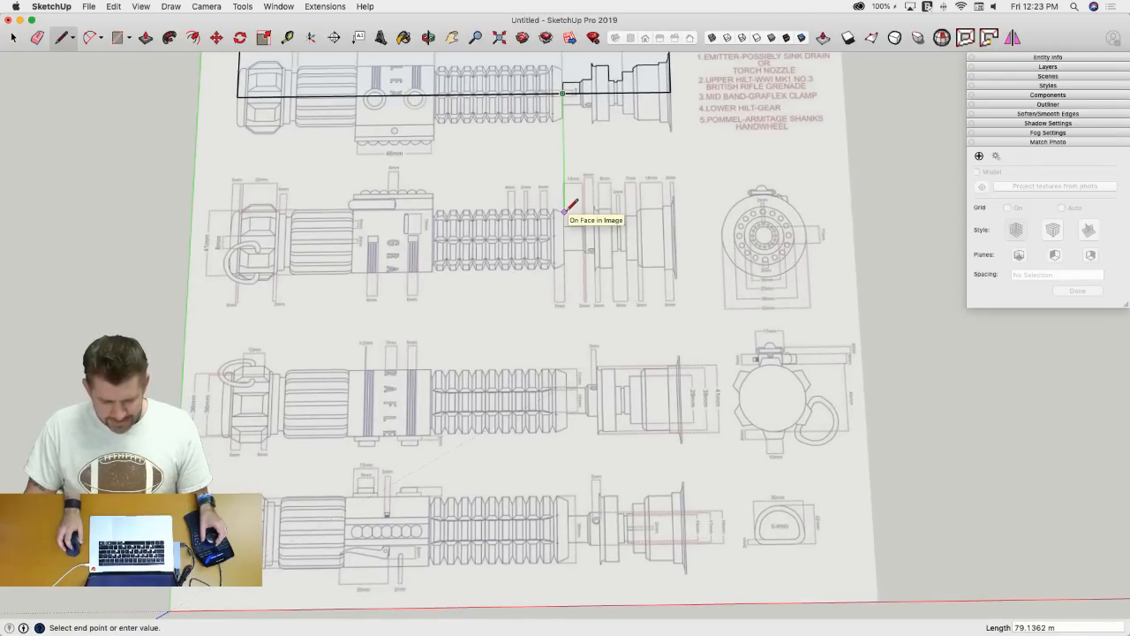
- Switch the OpenGL option for using maximum texture size off and back on in the preferences, accepting the slowdown warning
scroll(570, 205, "up", 5)
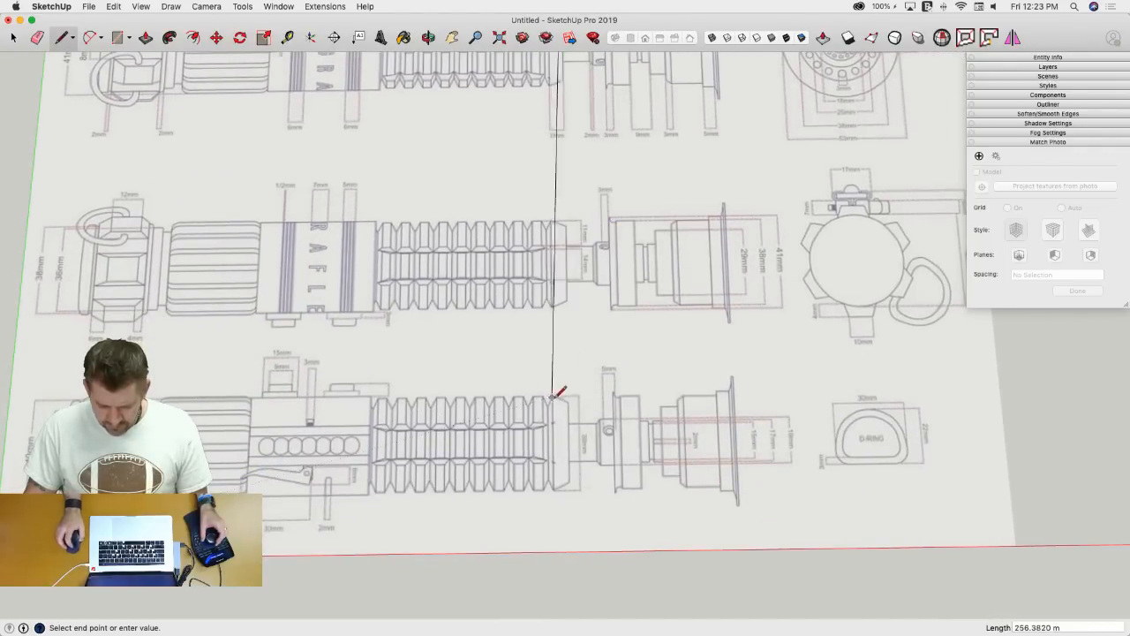
scroll(568, 395, "up", 5)
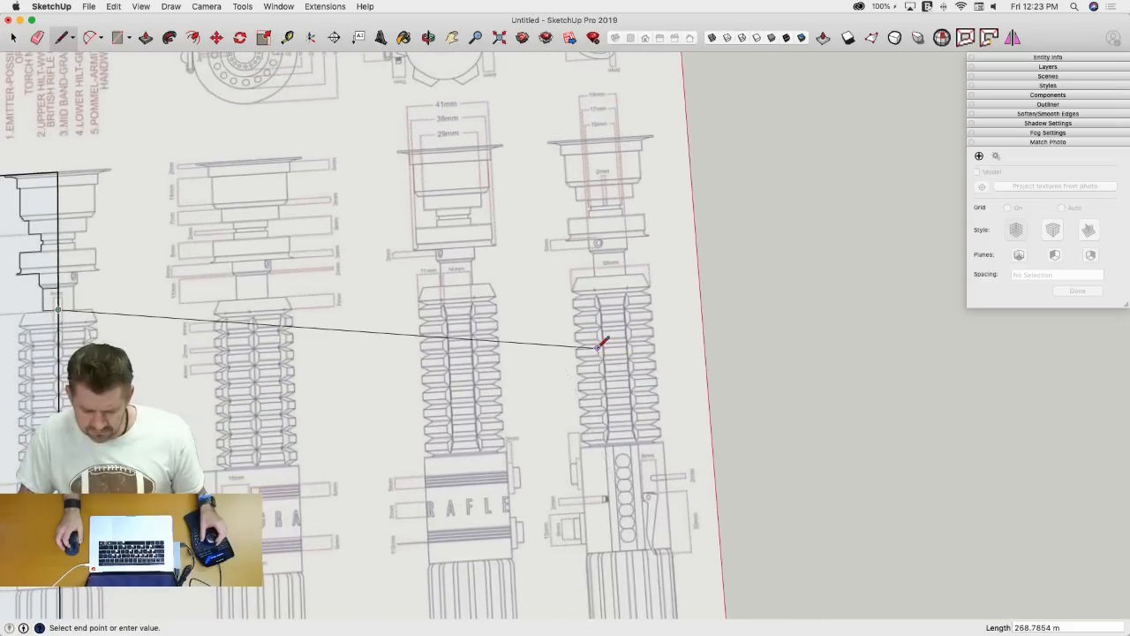
scroll(597, 347, "up", 3)
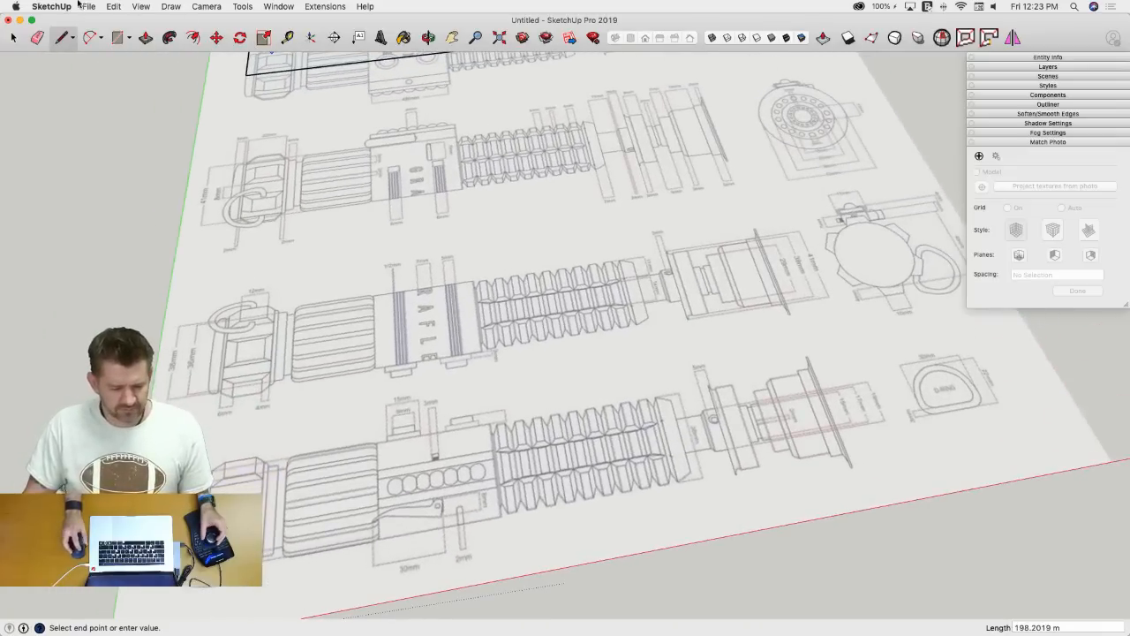
left_click(60, 7)
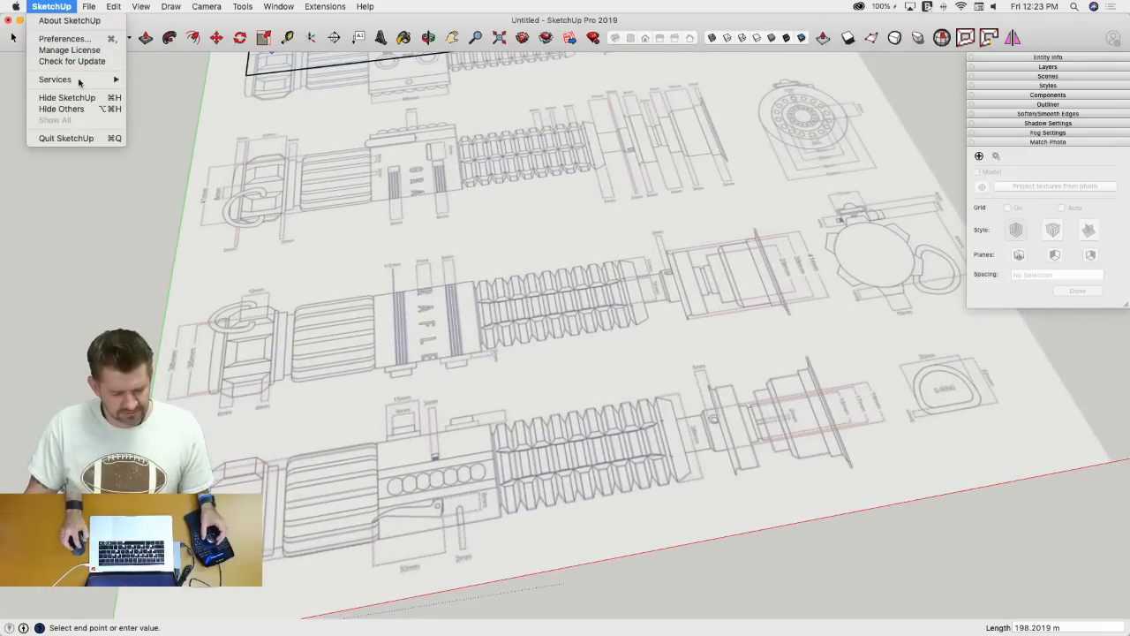
left_click(63, 39)
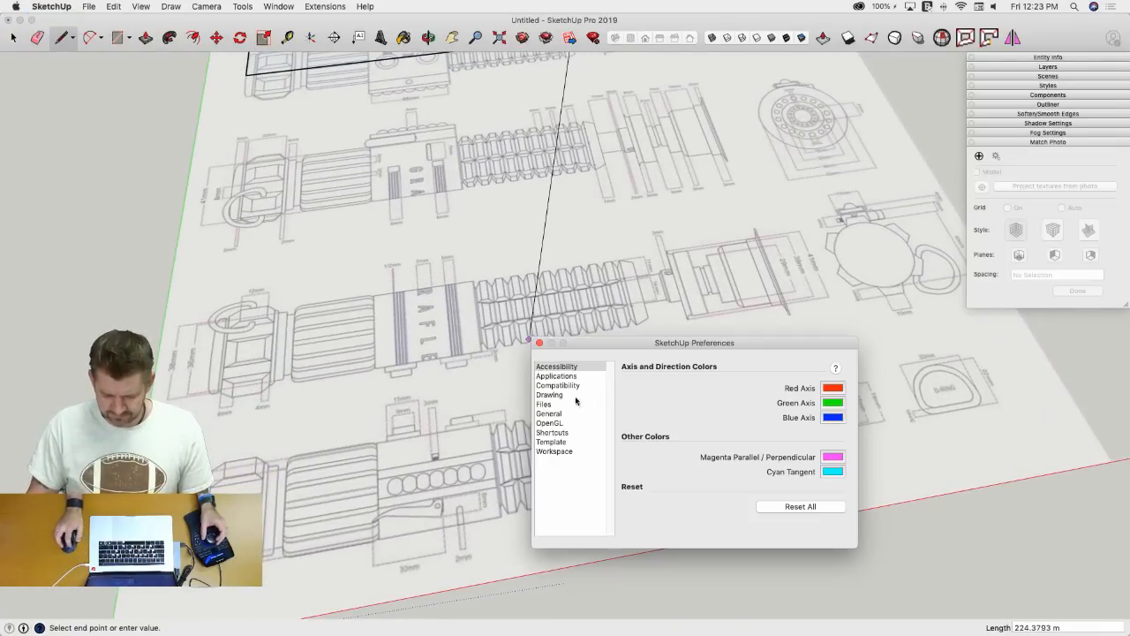
left_click(554, 422)
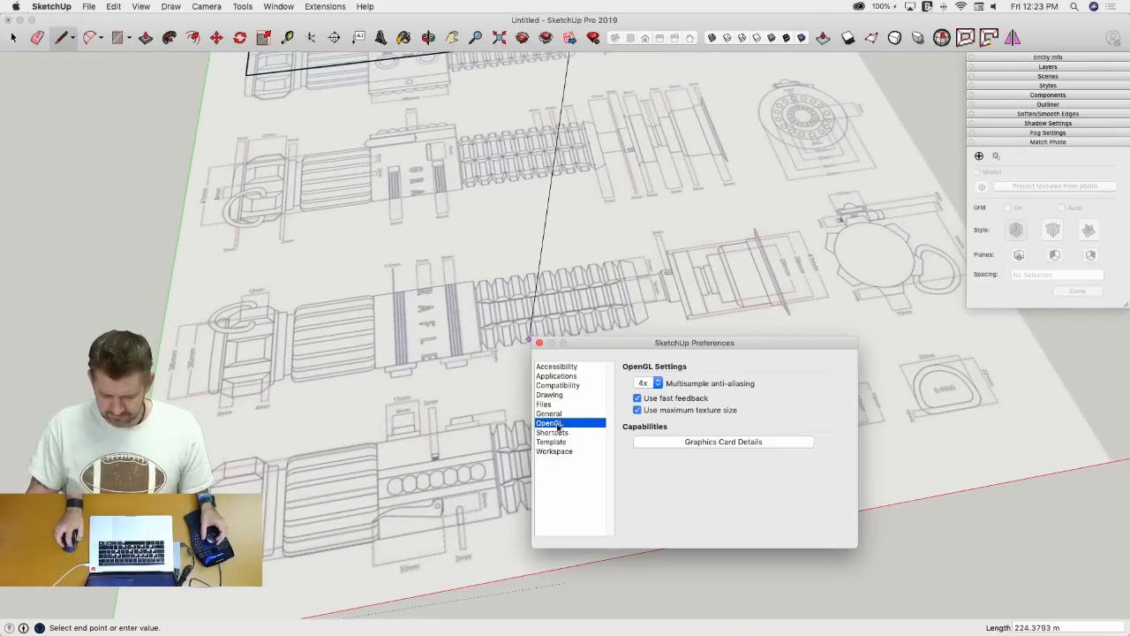
left_click(638, 410)
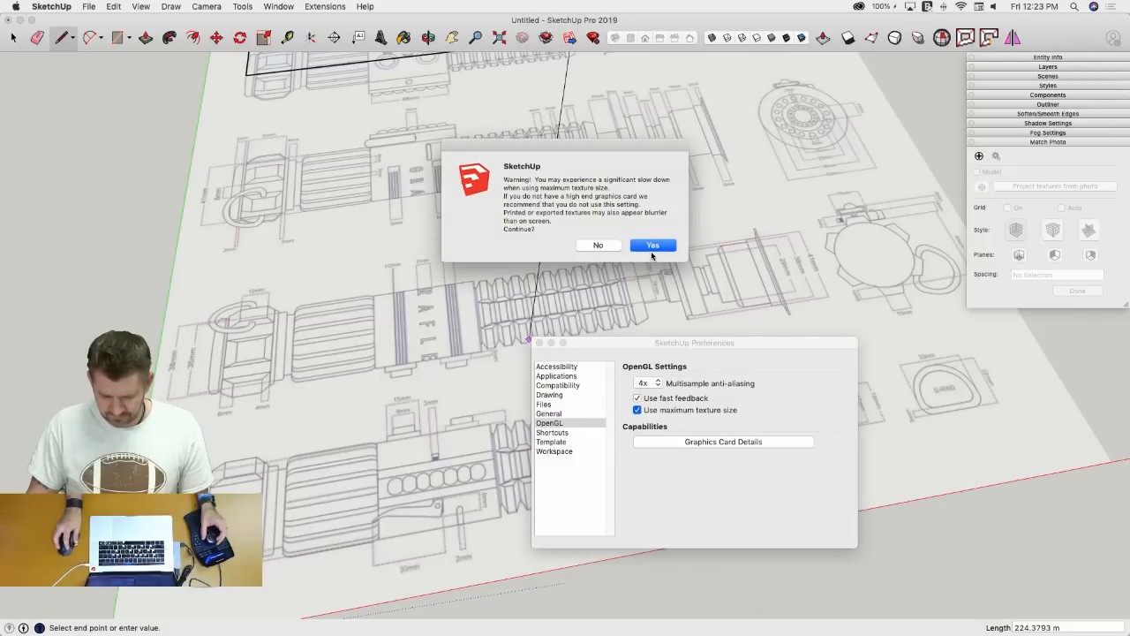
left_click(601, 245)
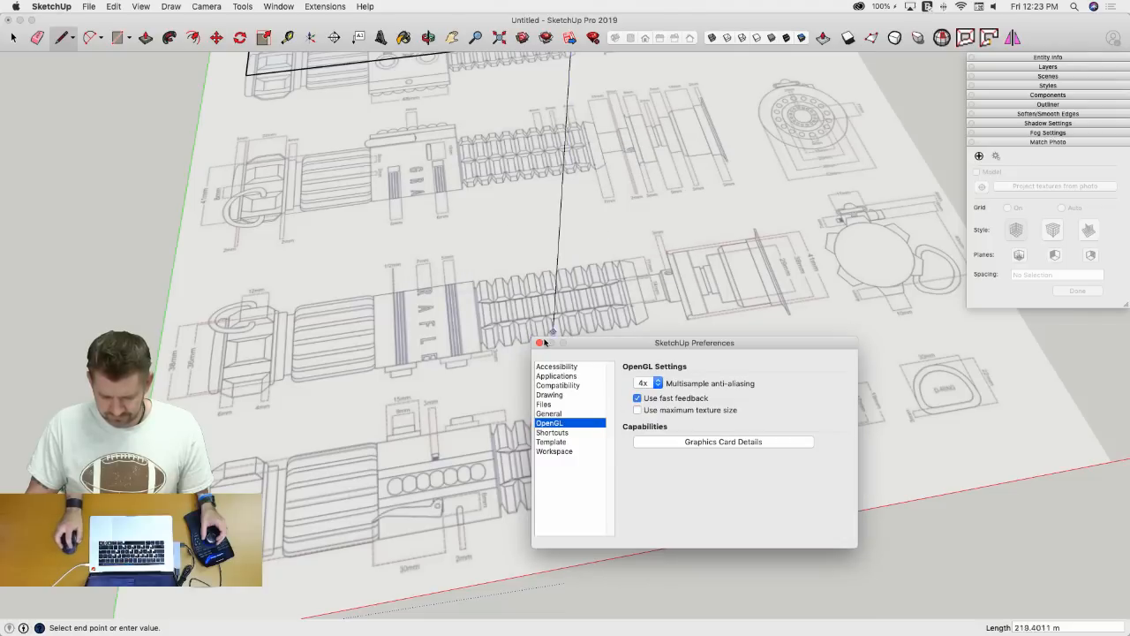
left_click(638, 410)
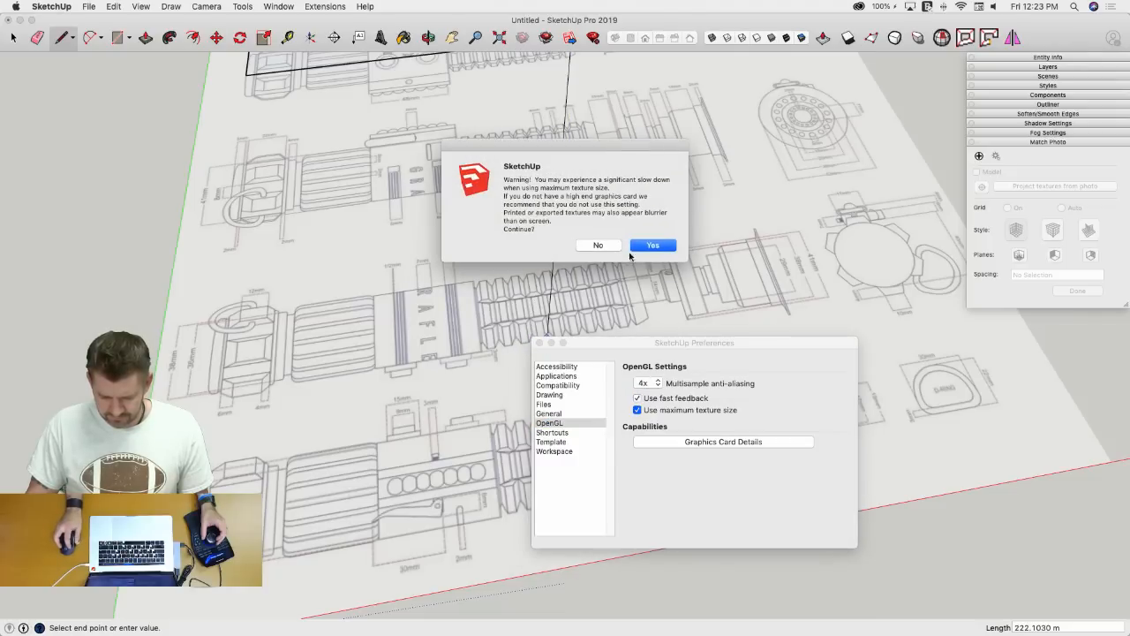
left_click(654, 246)
left_click(540, 343)
- Draw the grip's end edge 16.5 m outward from the centreline at the neck's inner end
scroll(584, 278, "down", 10)
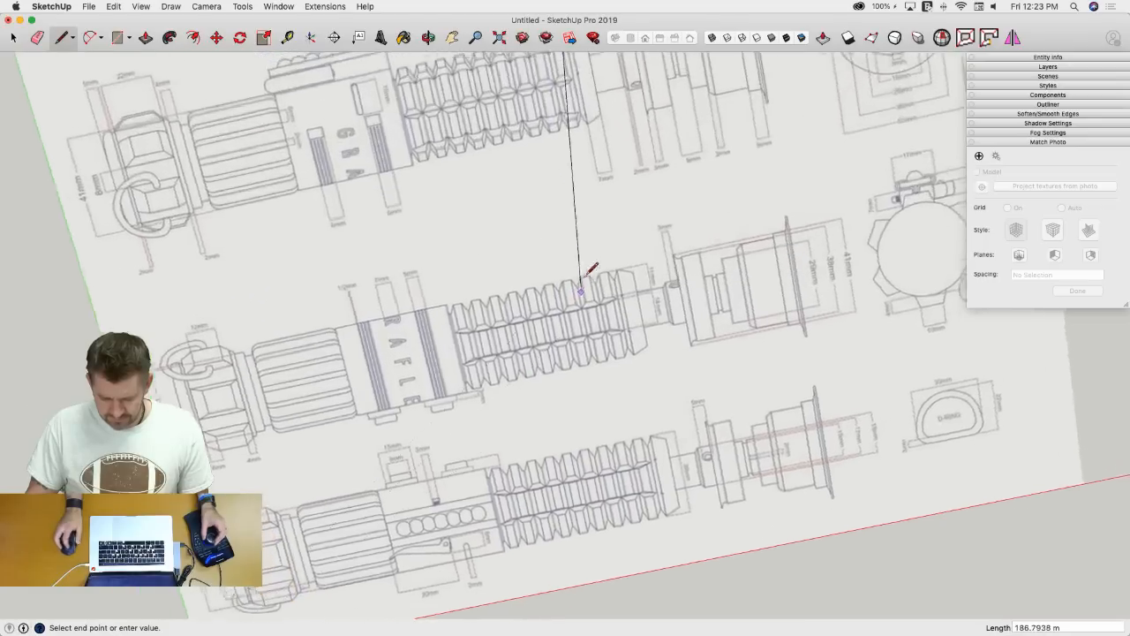
scroll(636, 379, "up", 12)
scroll(601, 370, "up", 5)
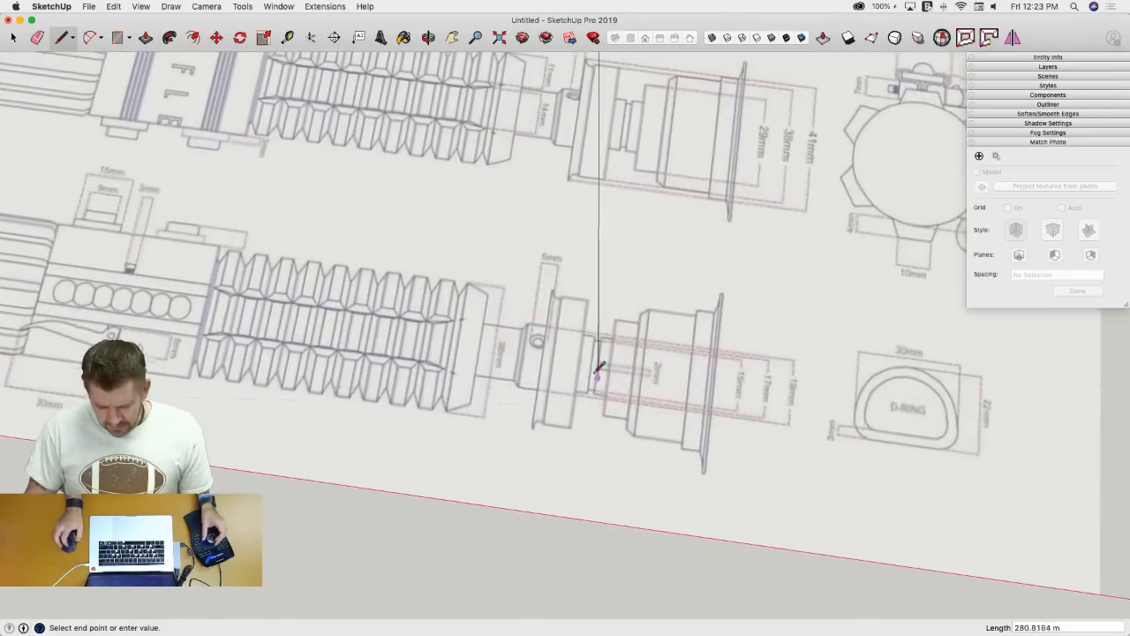
scroll(512, 349, "down", 8)
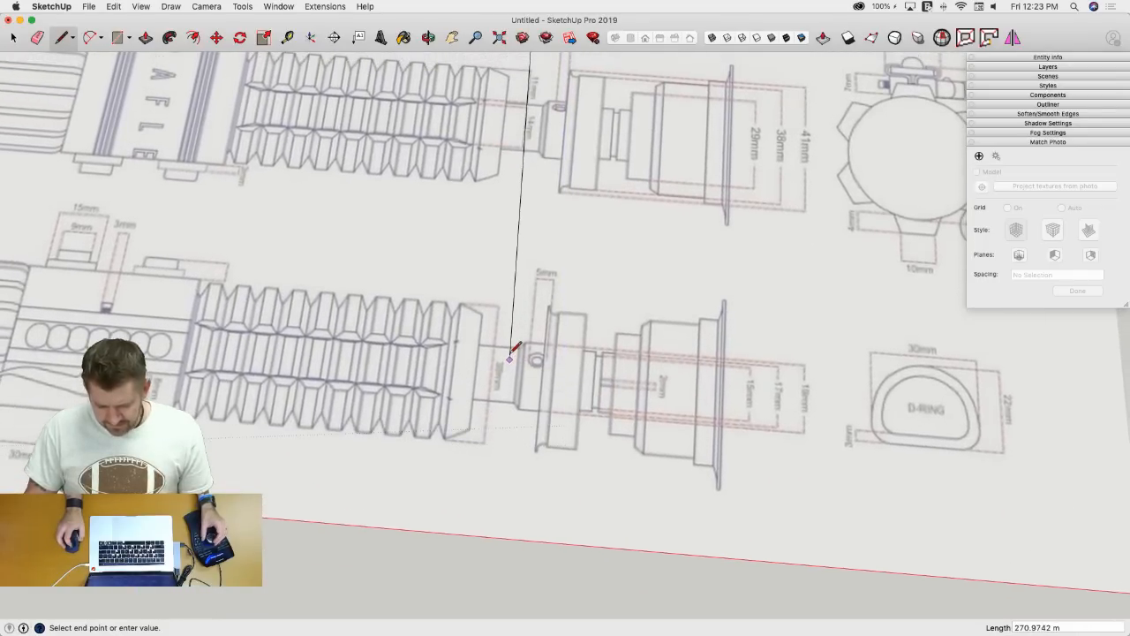
scroll(557, 287, "up", 8)
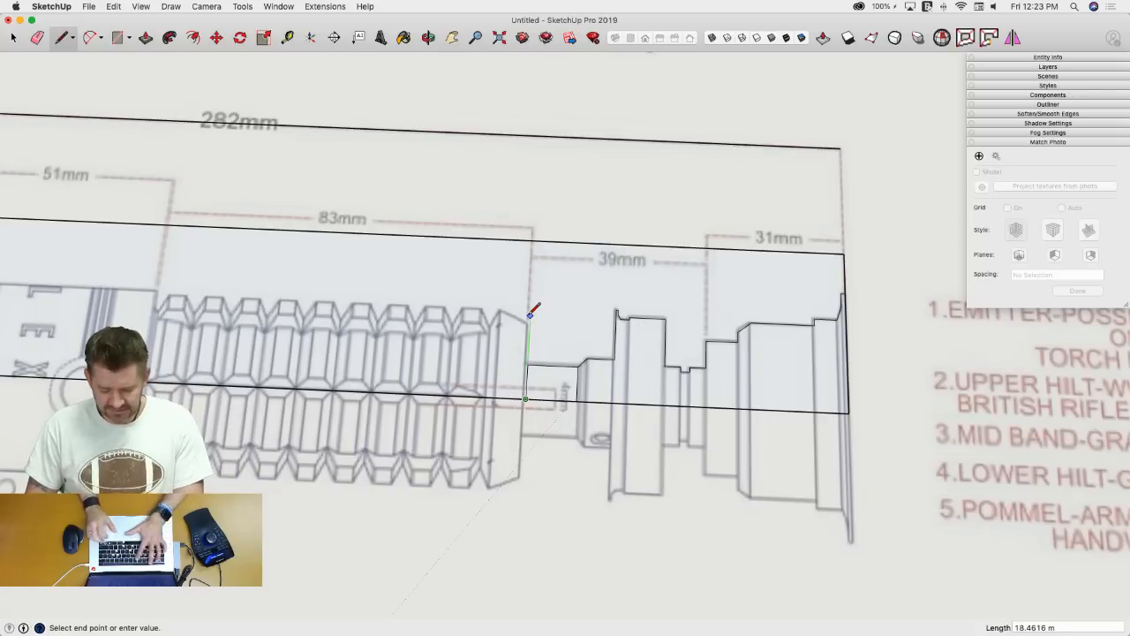
type("16.5")
key("Return")
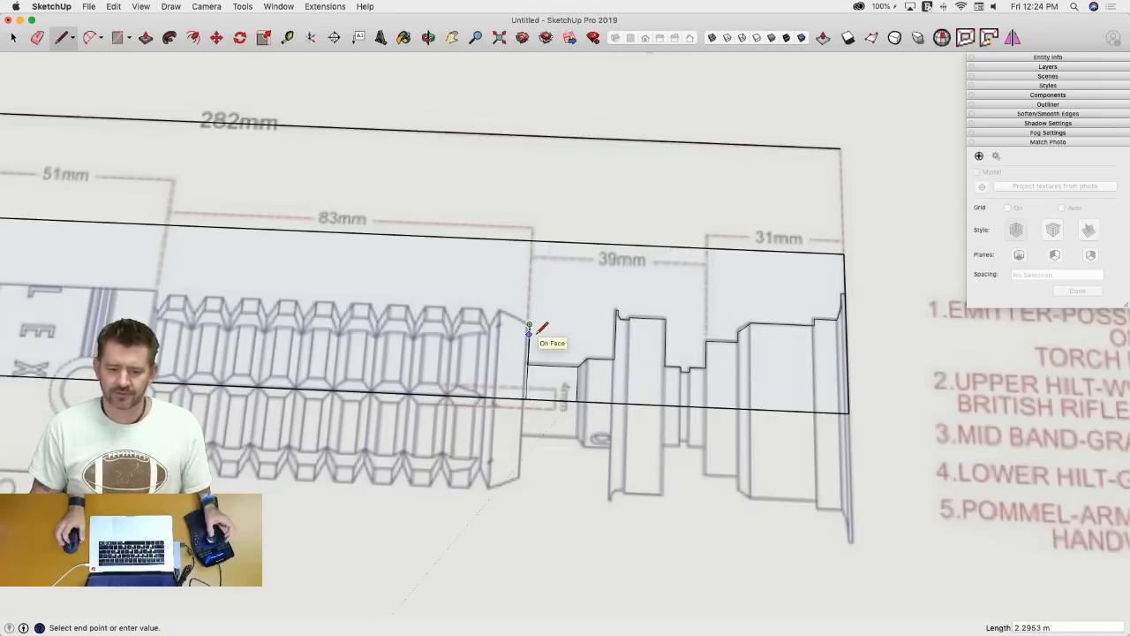
- Stop the line command and examine the blueprint's other views for the dimensions of the grip's end next to the neck
scroll(530, 326, "down", 5)
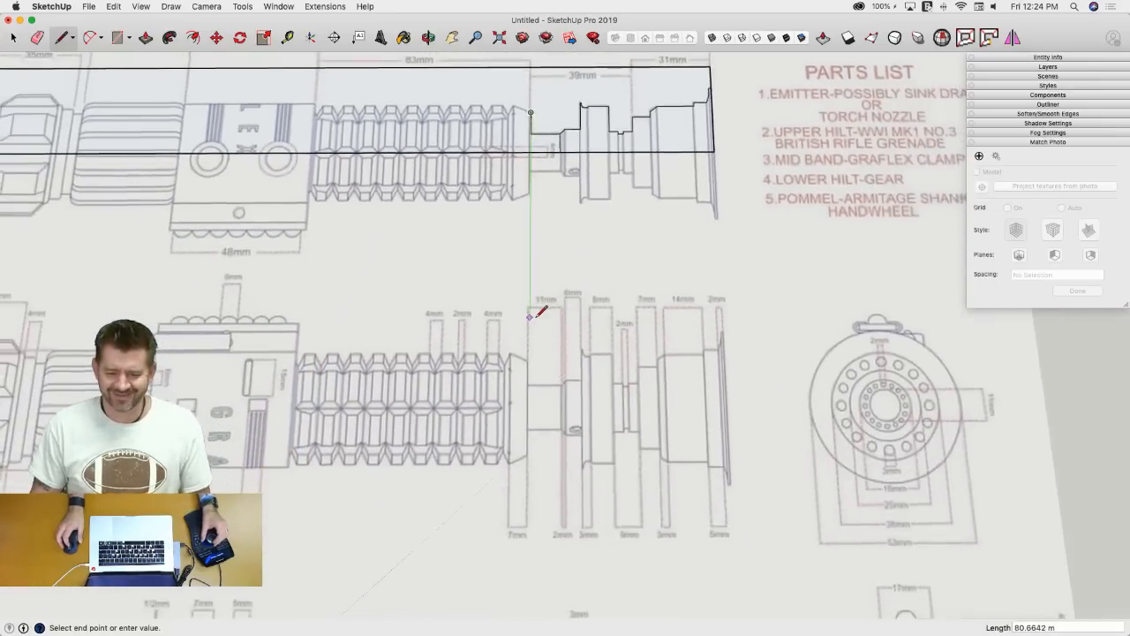
scroll(530, 315, "up", 4)
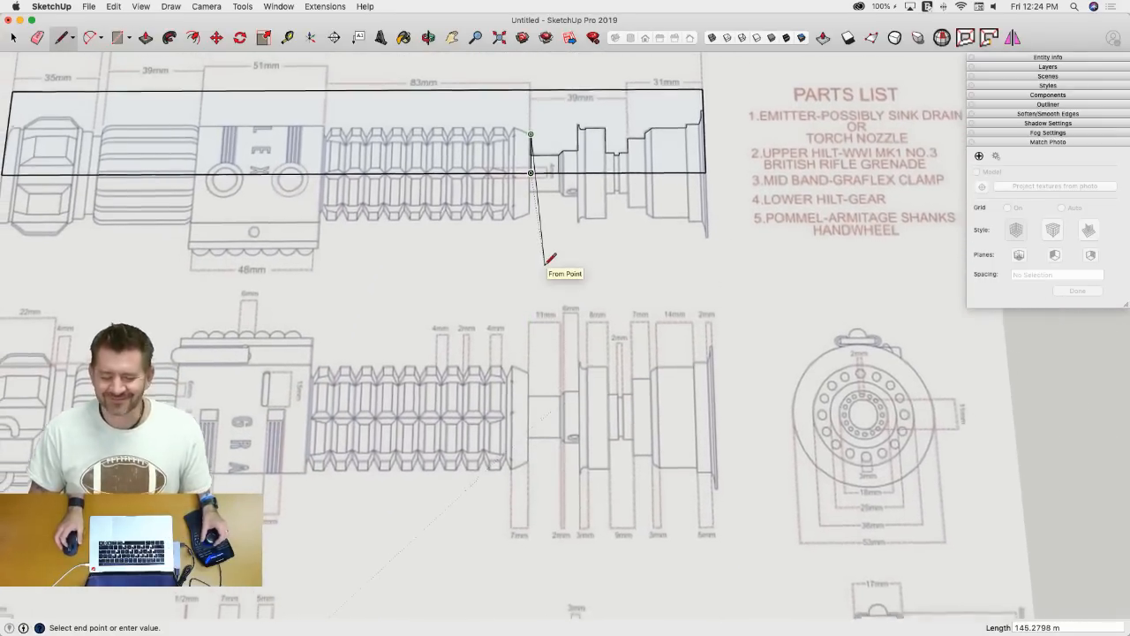
scroll(549, 257, "down", 2)
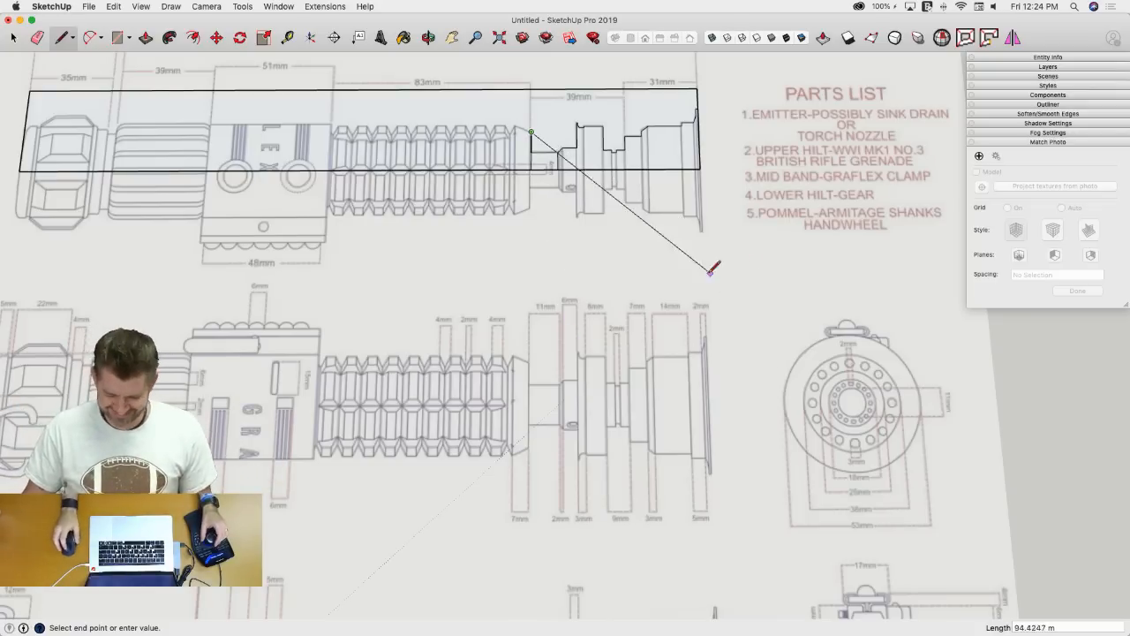
middle_click_drag(530, 199, 539, 292)
key("Escape")
scroll(540, 292, "down", 3)
scroll(568, 335, "up", 8)
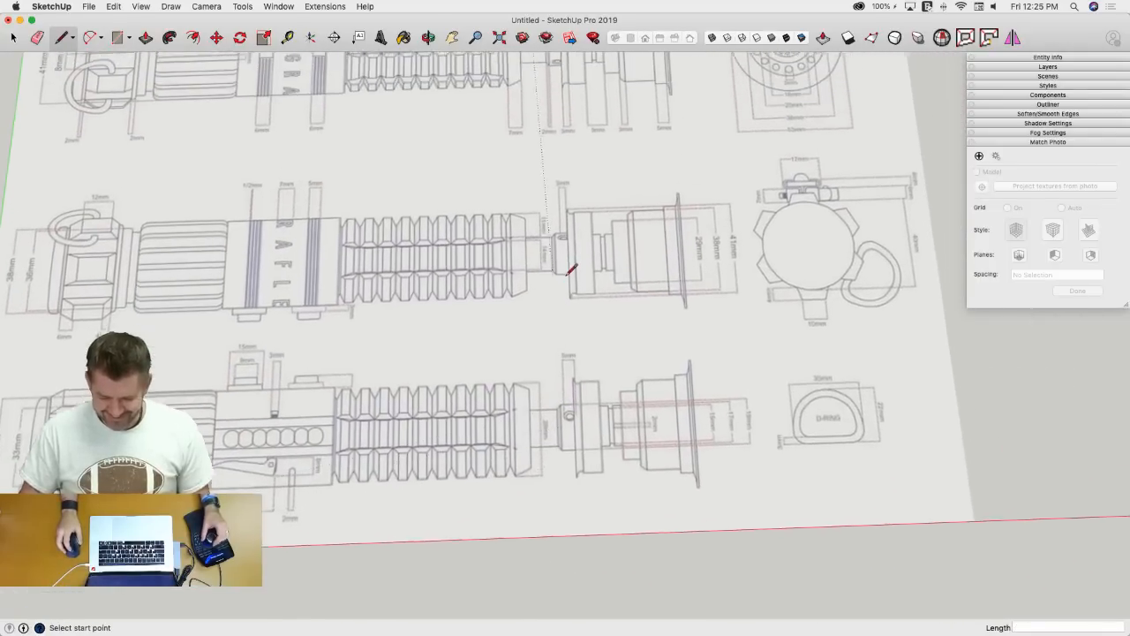
scroll(566, 441, "up", 3)
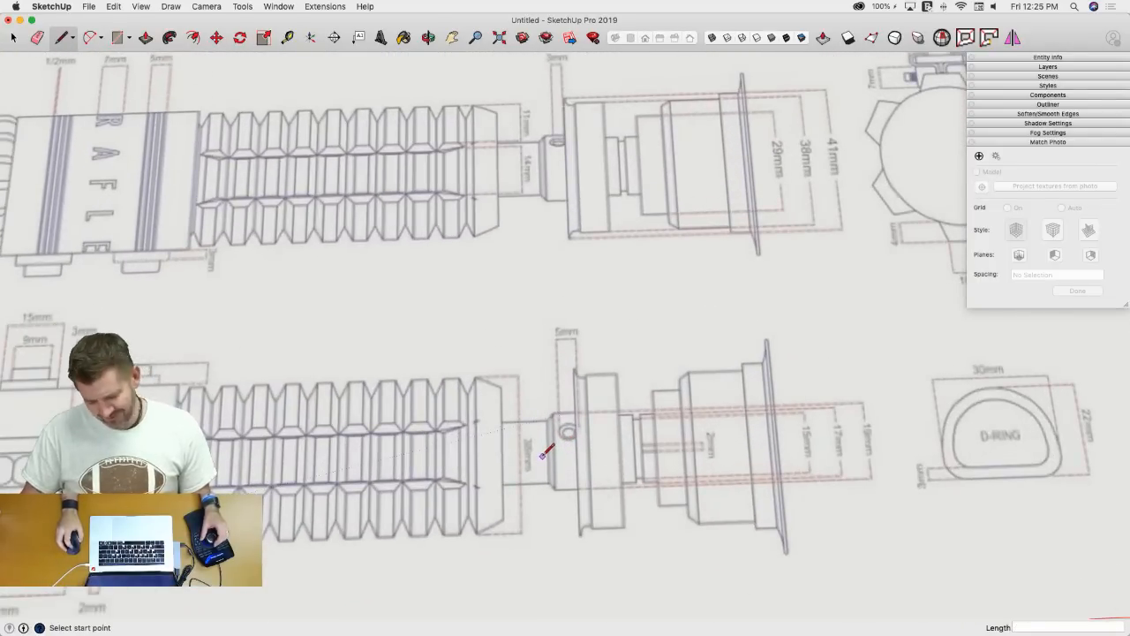
scroll(542, 450, "up", 4)
scroll(546, 449, "down", 3)
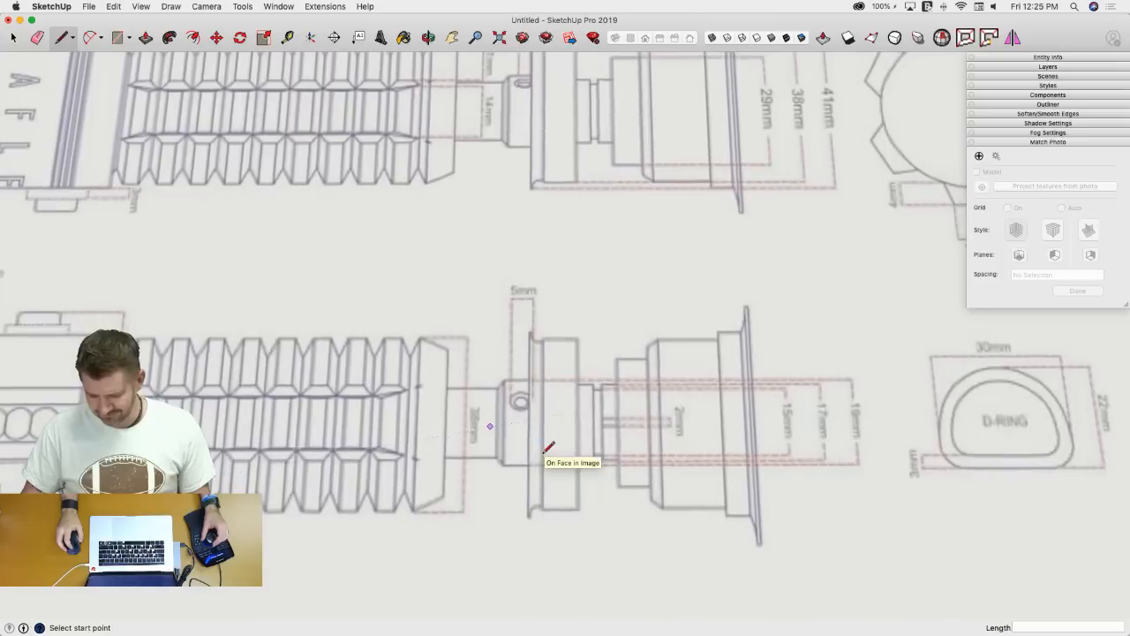
scroll(554, 447, "up", 1)
scroll(556, 446, "down", 5)
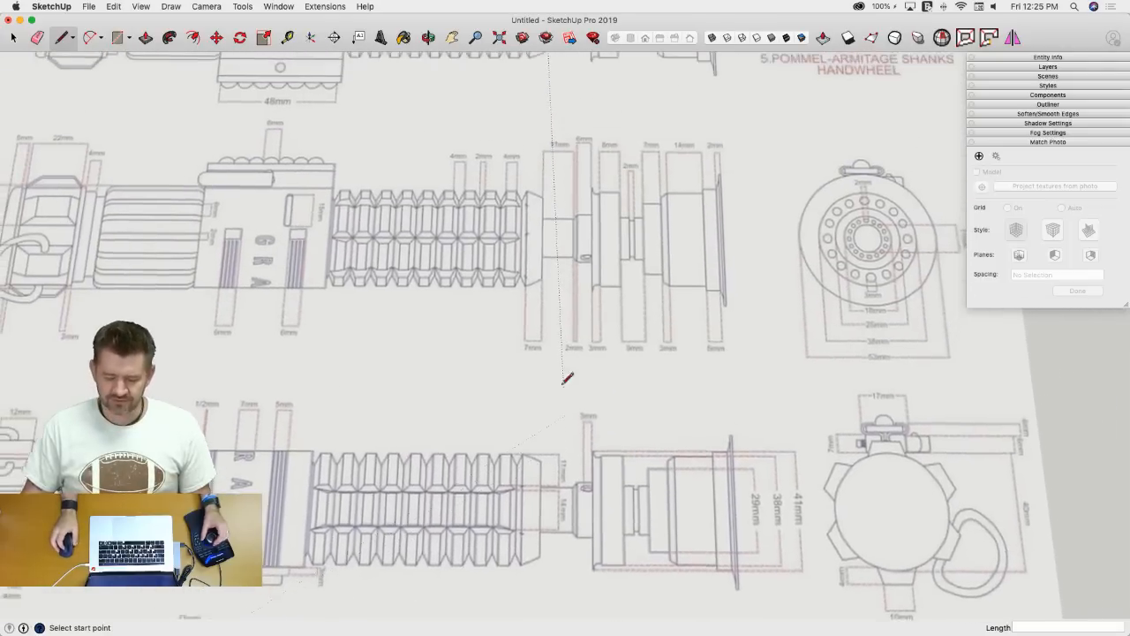
scroll(545, 282, "up", 3)
scroll(546, 292, "down", 3)
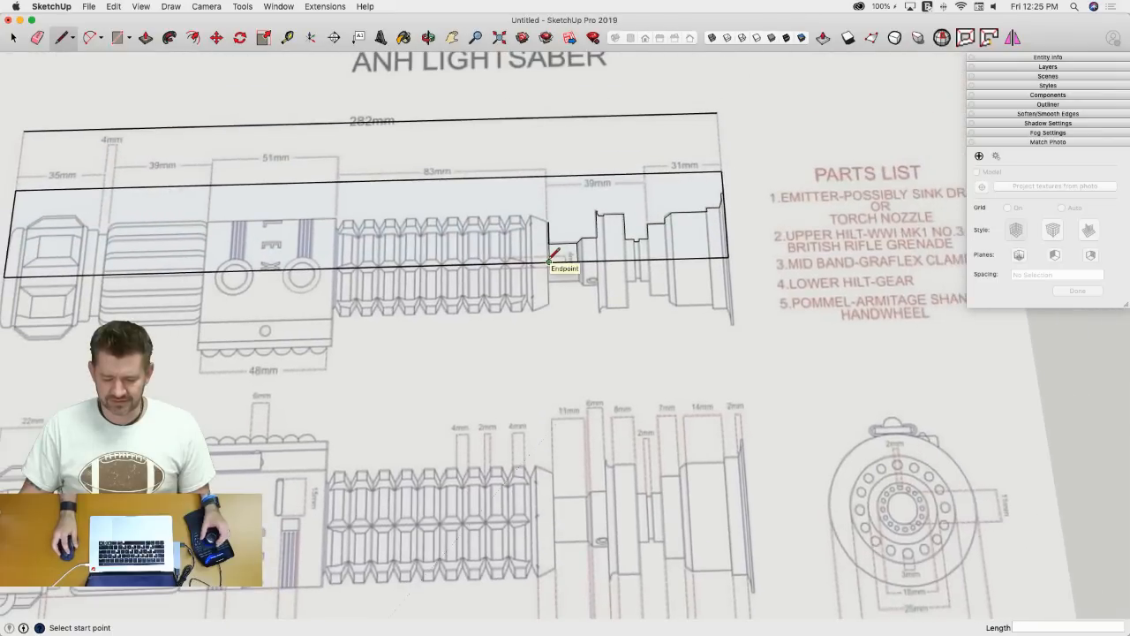
- Measure and erase the grip's end edge, and redraw it 17.5 m outward from the centreline
left_click(548, 262)
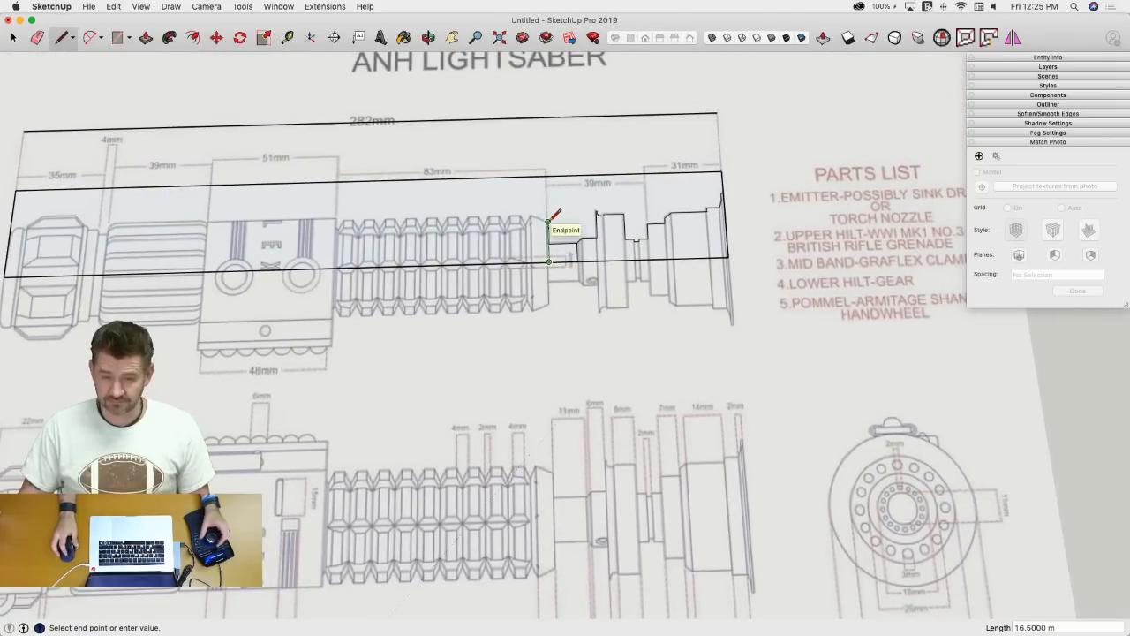
scroll(548, 221, "up", 5)
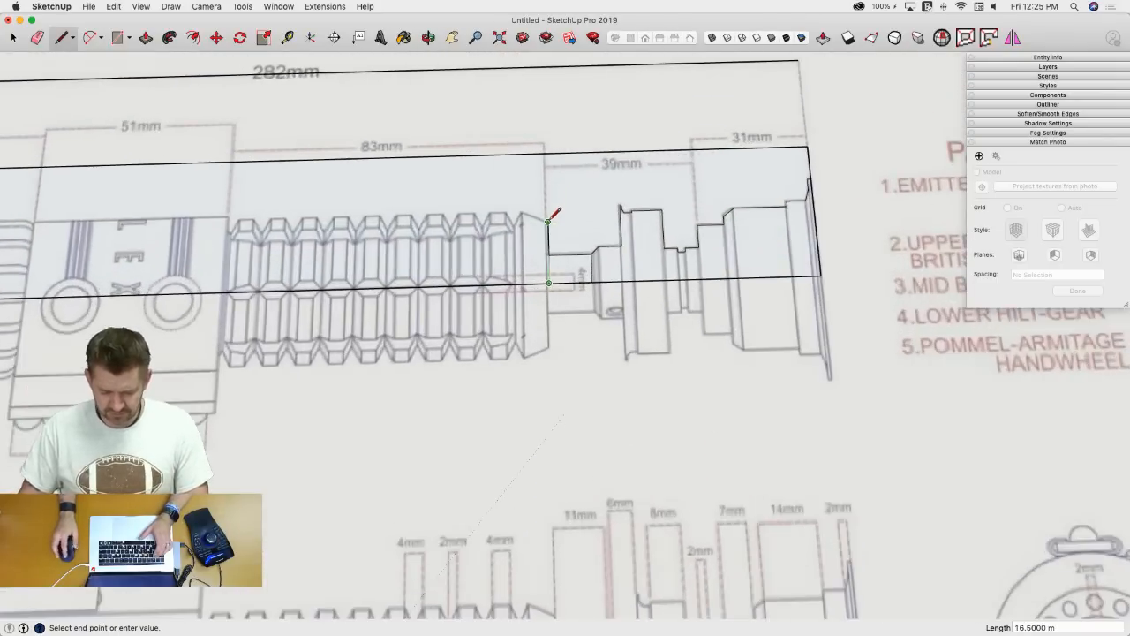
key("e")
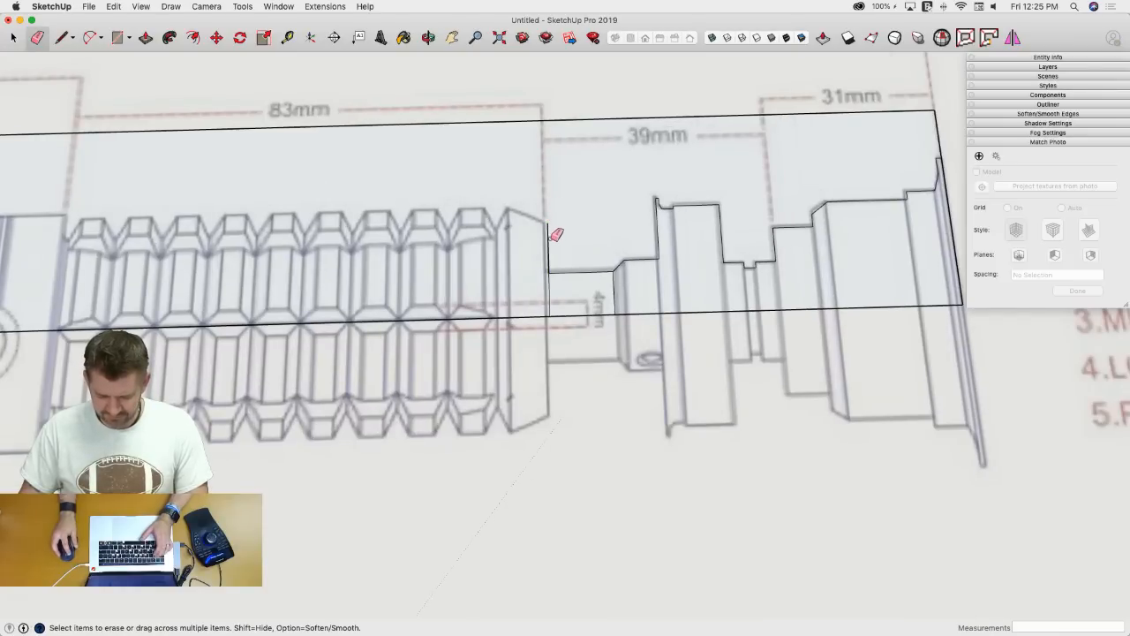
key("l")
left_click(549, 315)
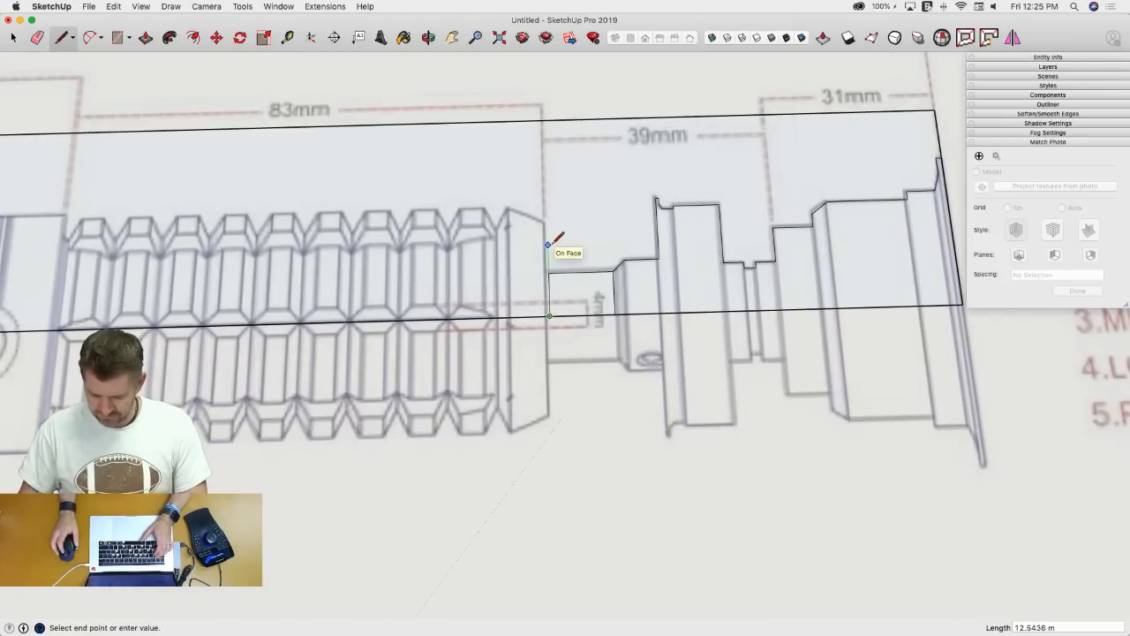
type("17.5")
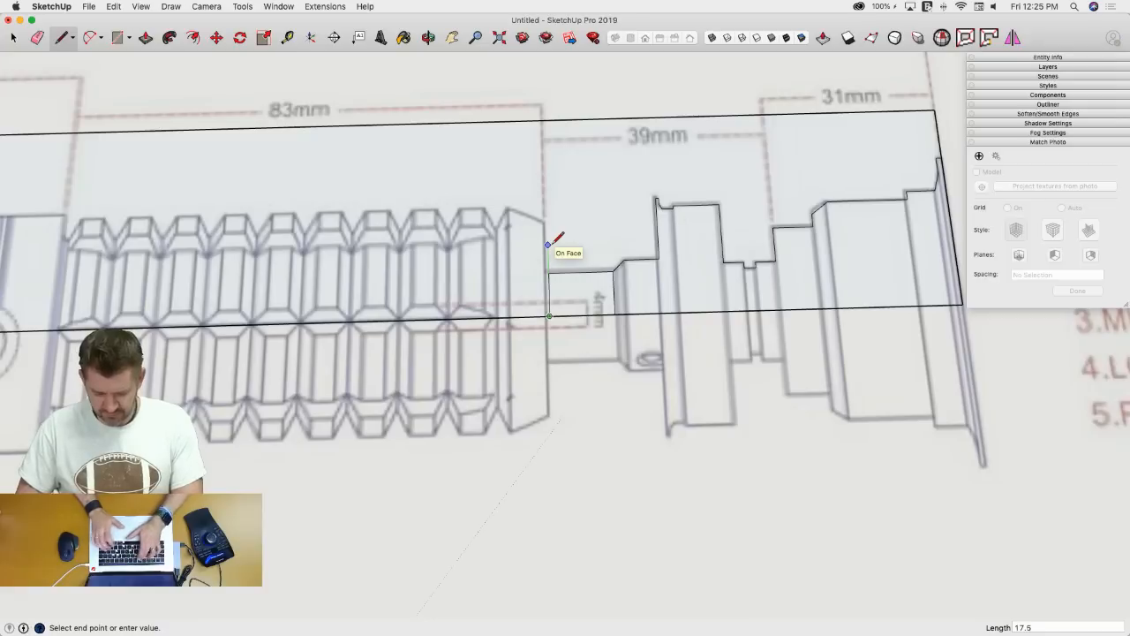
key("Return")
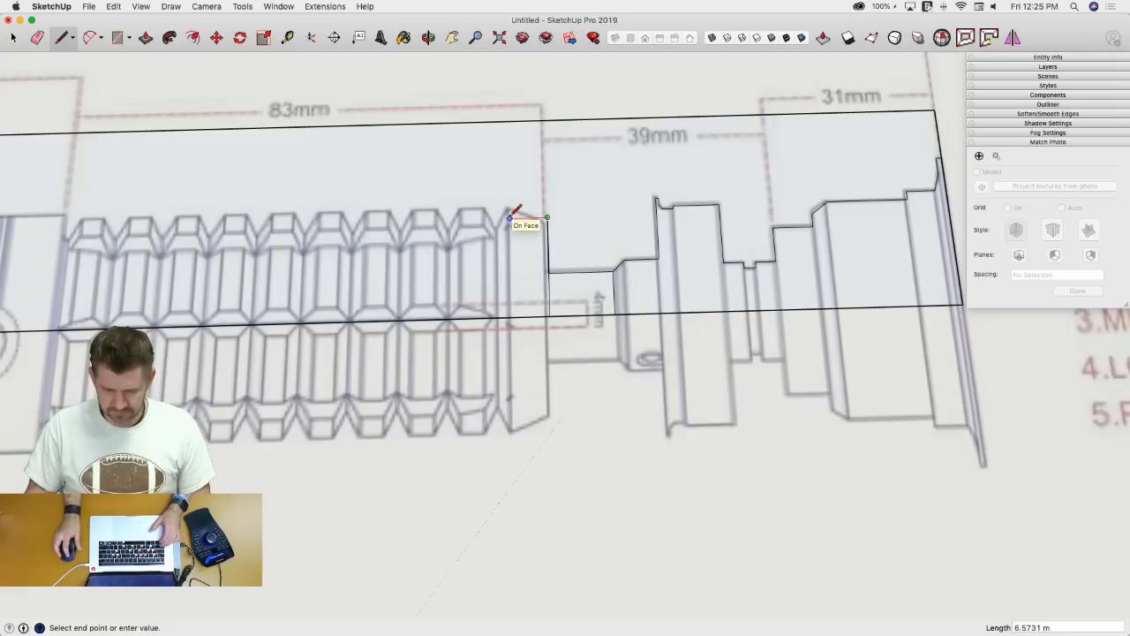
- Copy the grip's end edge to the opposite side of the centreline and measure the full diameter between both outer ends
key("space")
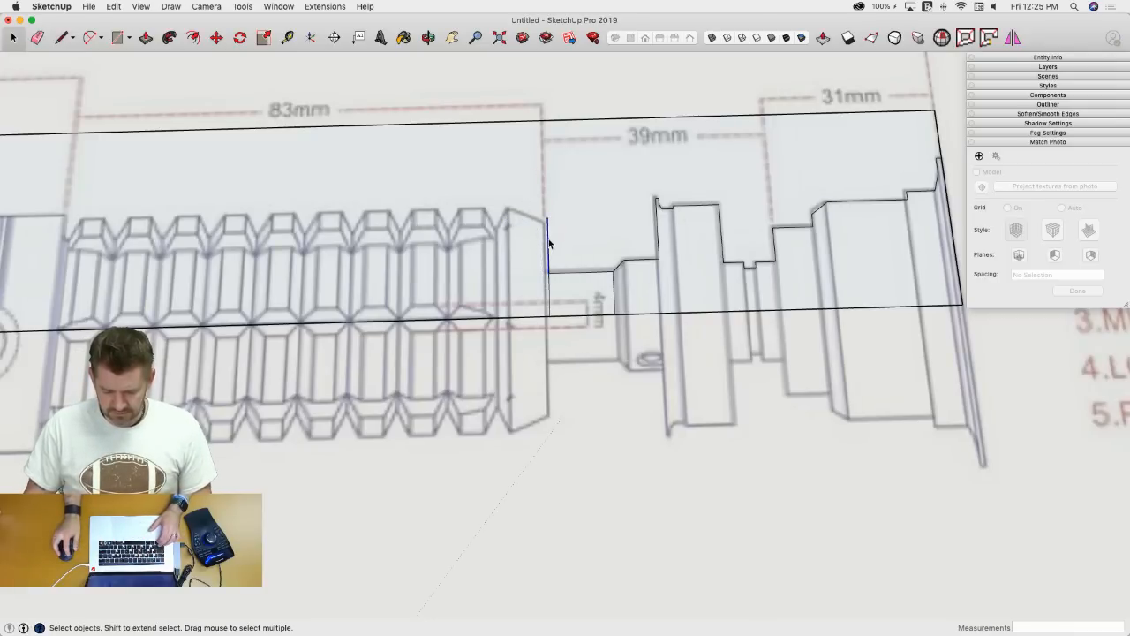
left_click(549, 302)
key("m")
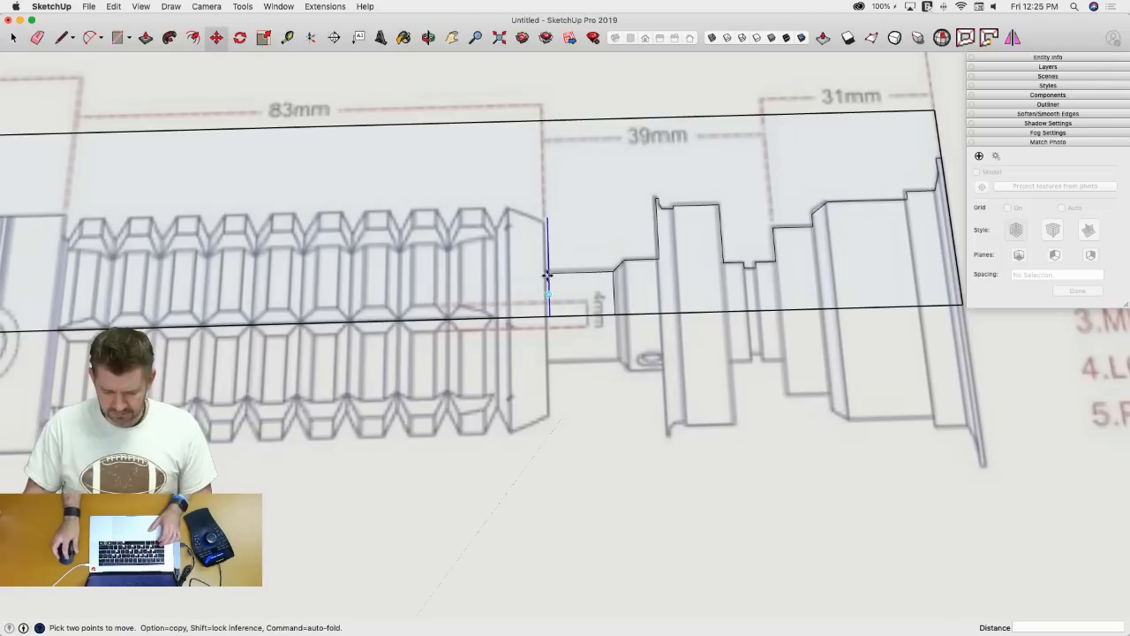
left_click(549, 221)
key("alt")
left_click(551, 322)
key("l")
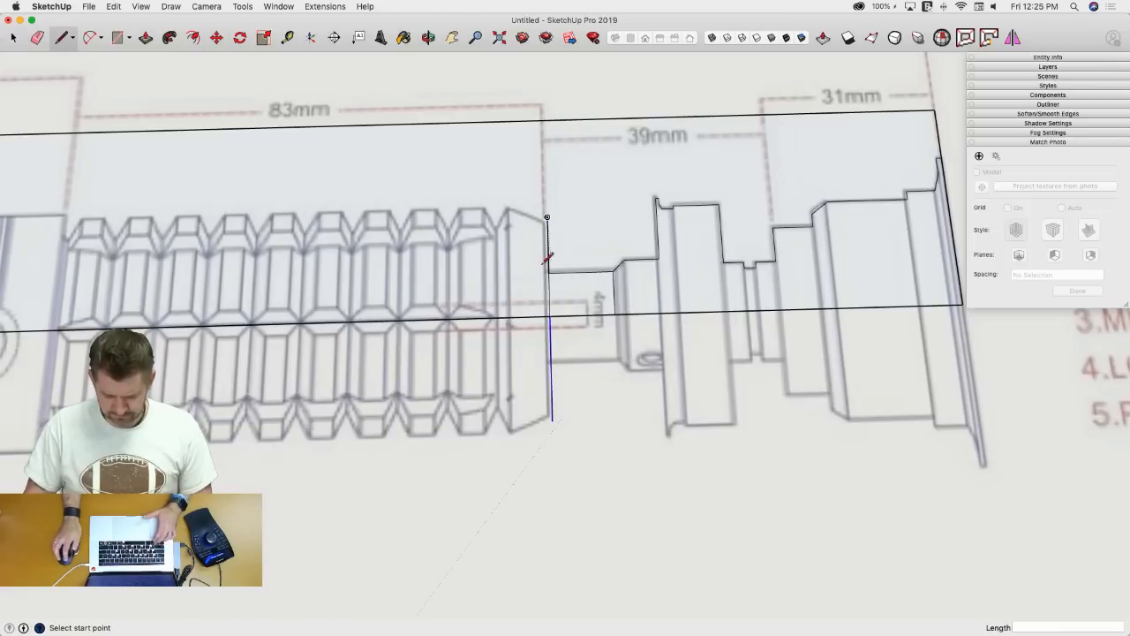
left_click(548, 216)
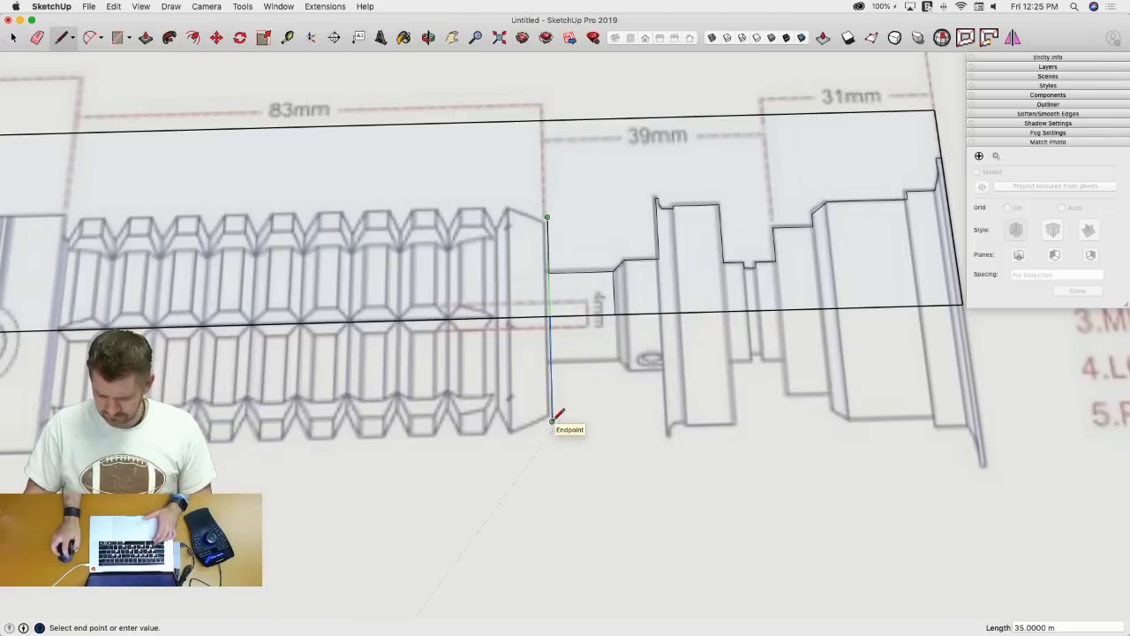
key("space")
- Examine the grip's end dimensions in the blueprint's lower views and in the enlarged ObiWan Lightsaber.jpg in Preview
scroll(552, 420, "down", 8)
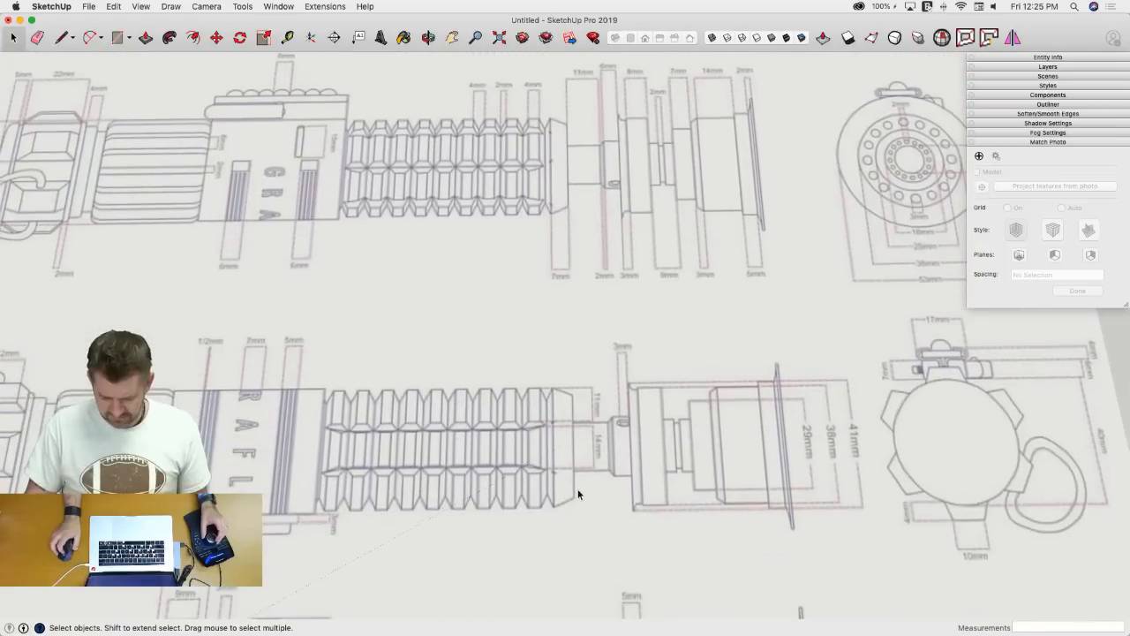
scroll(611, 475, "down", 3)
scroll(598, 486, "up", 5)
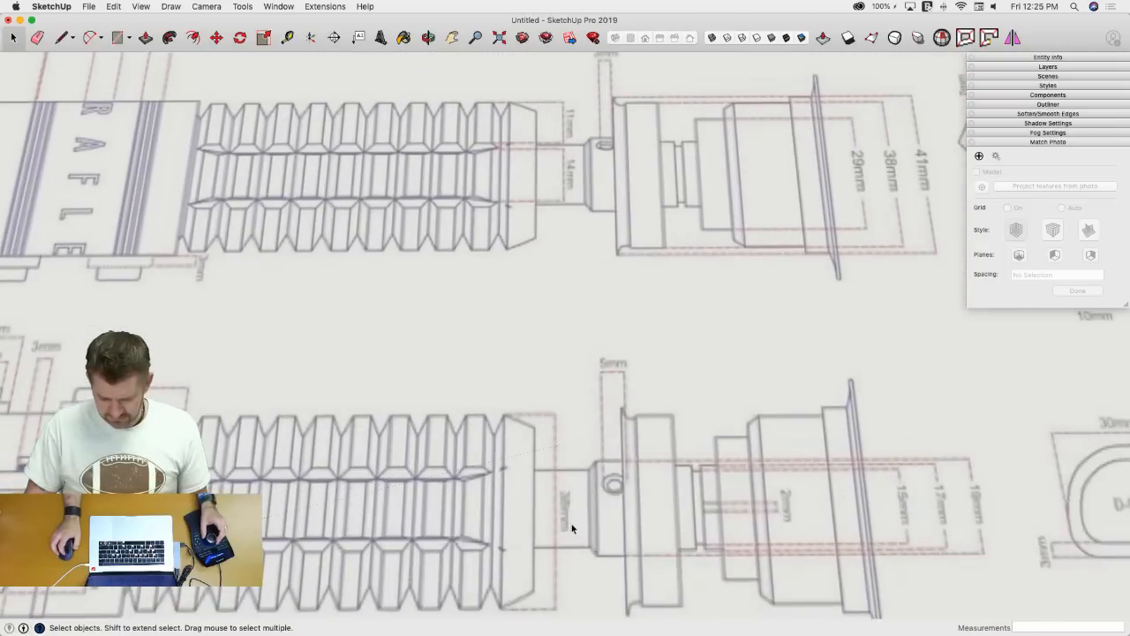
scroll(578, 514, "down", 5)
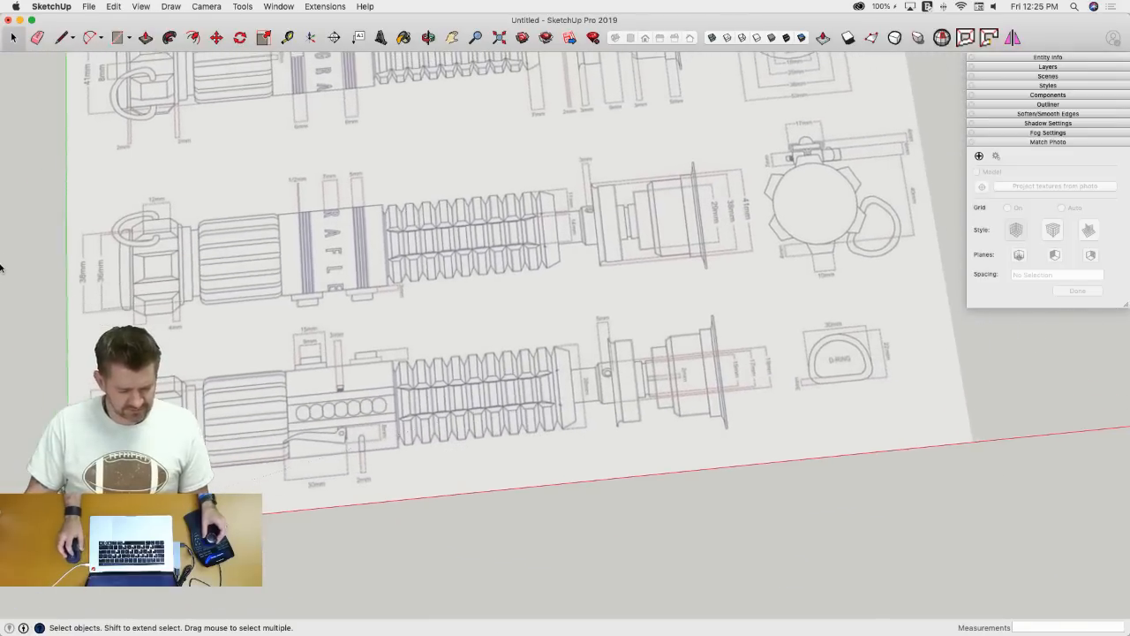
key("super+Tab")
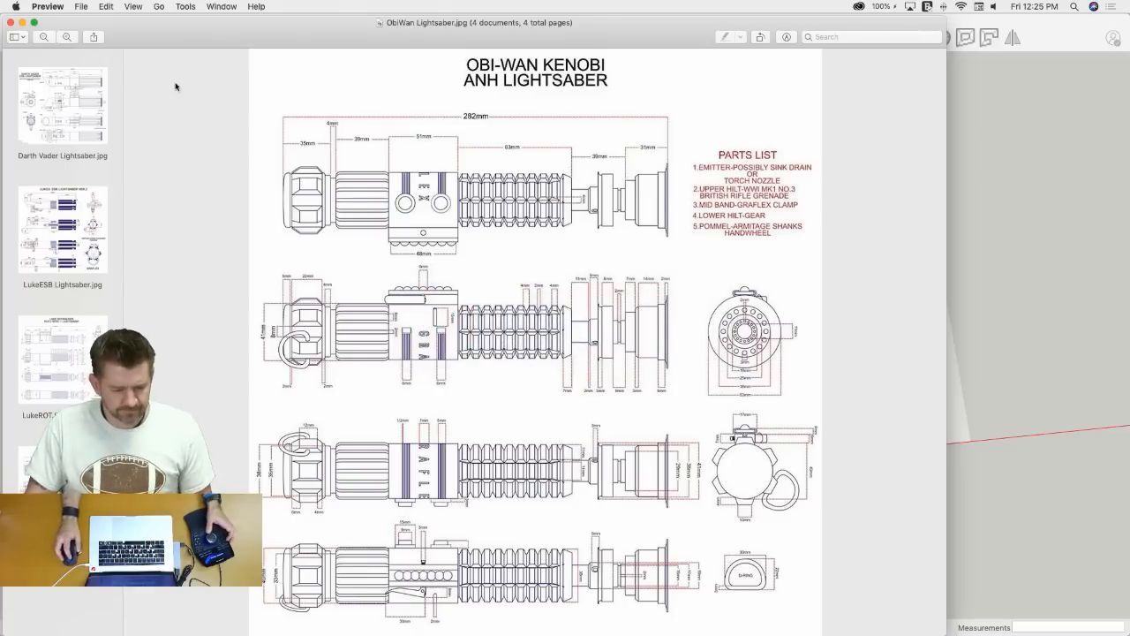
left_click(67, 37)
scroll(424, 408, "up", 5)
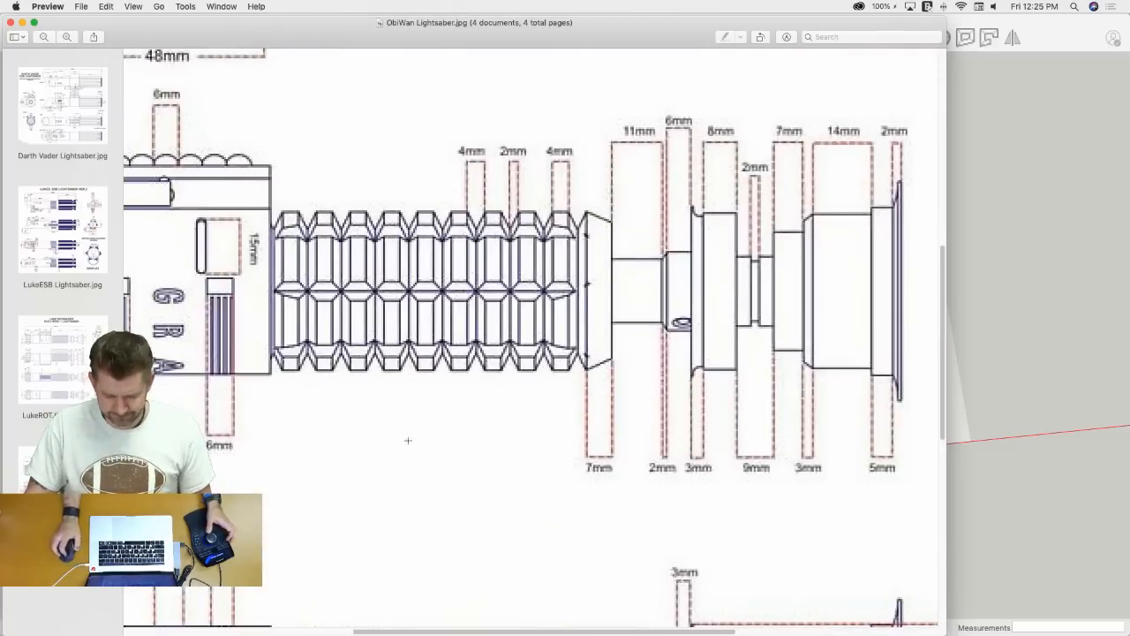
scroll(423, 409, "down", 5)
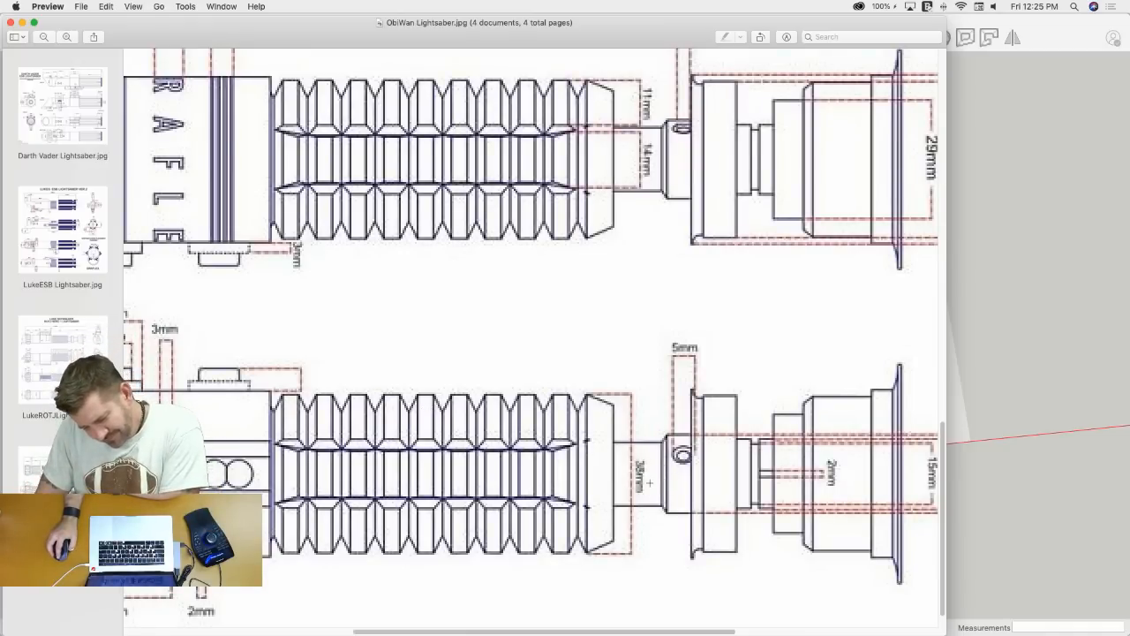
scroll(649, 482, "up", 1)
scroll(648, 482, "down", 1)
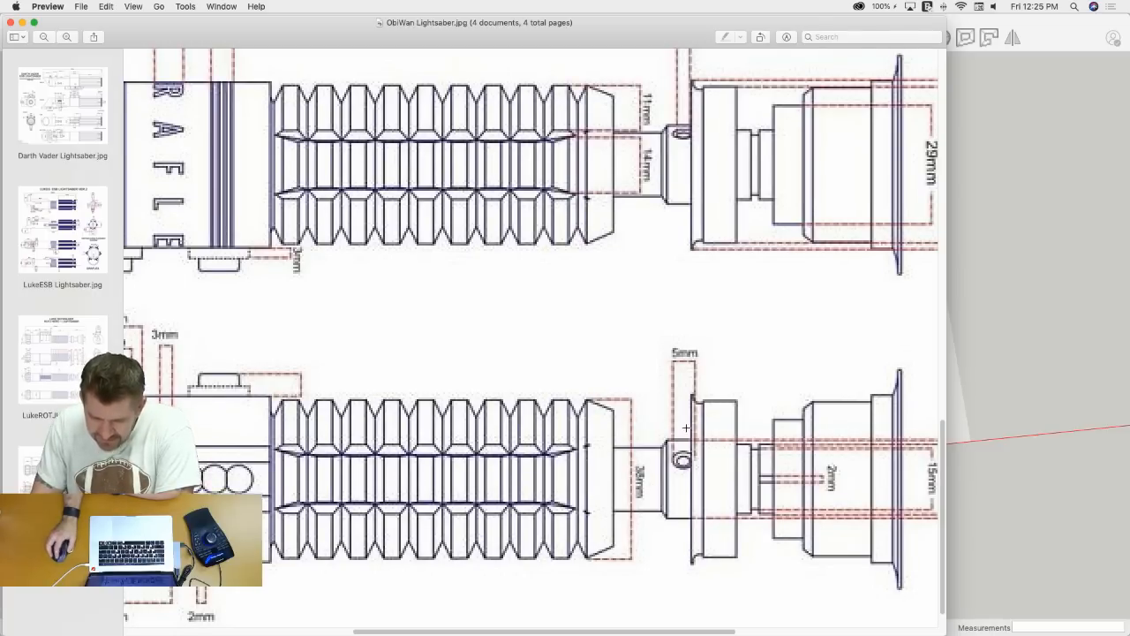
scroll(697, 380, "up", 2)
scroll(680, 366, "right", 5)
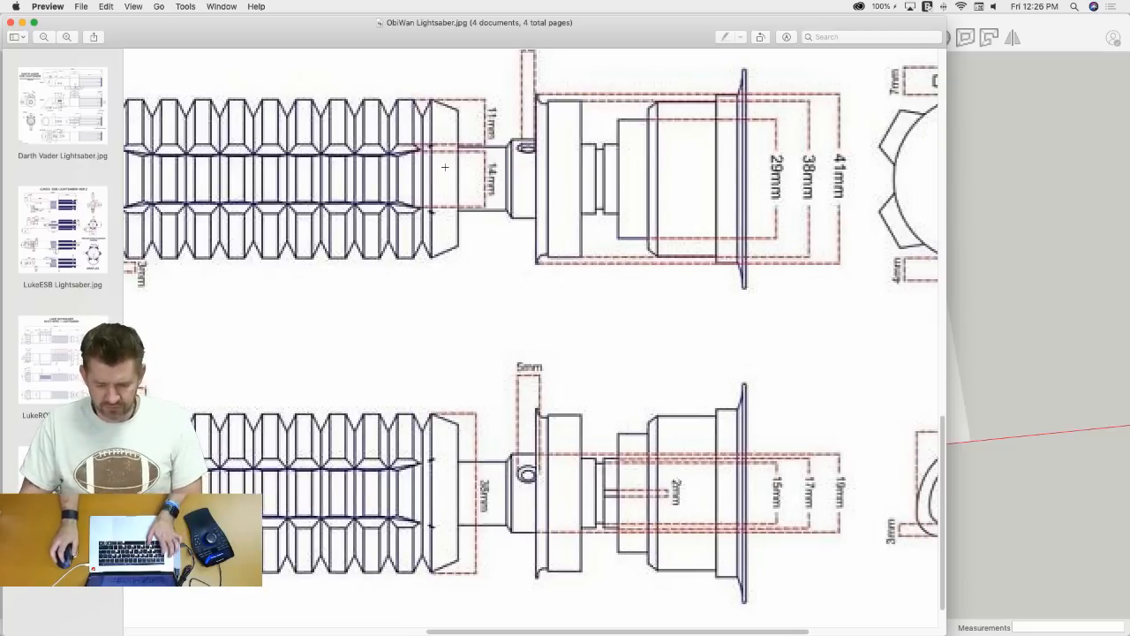
- Switch back to SketchUp and erase the grip's end edges on both sides of the centreline
left_click(1053, 24)
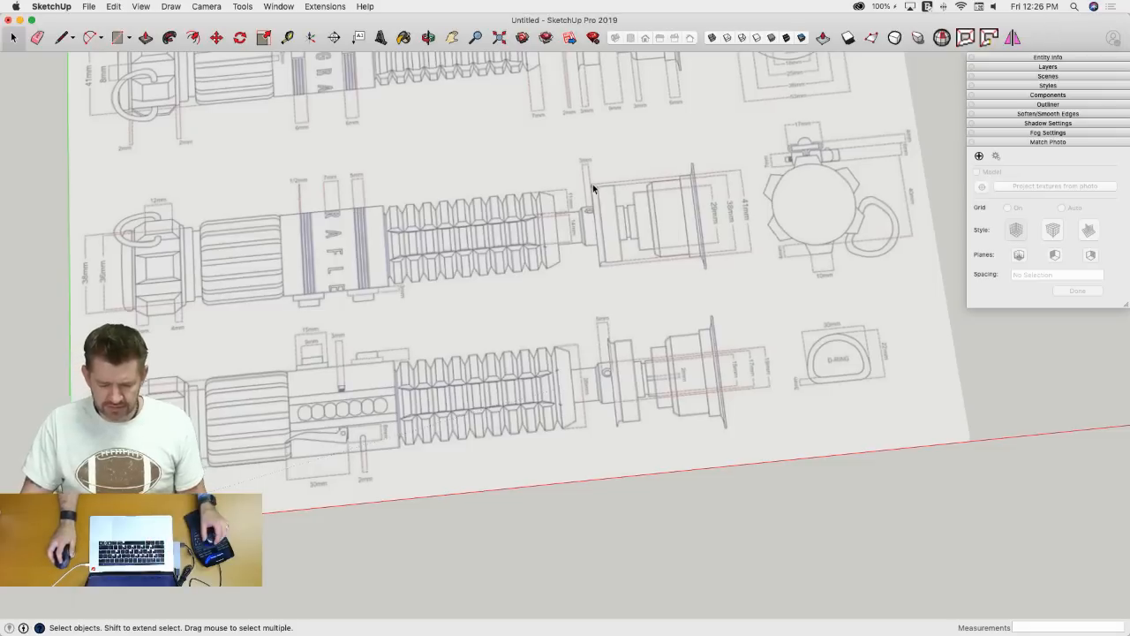
scroll(583, 187, "up", 5)
scroll(528, 197, "up", 6)
key("e")
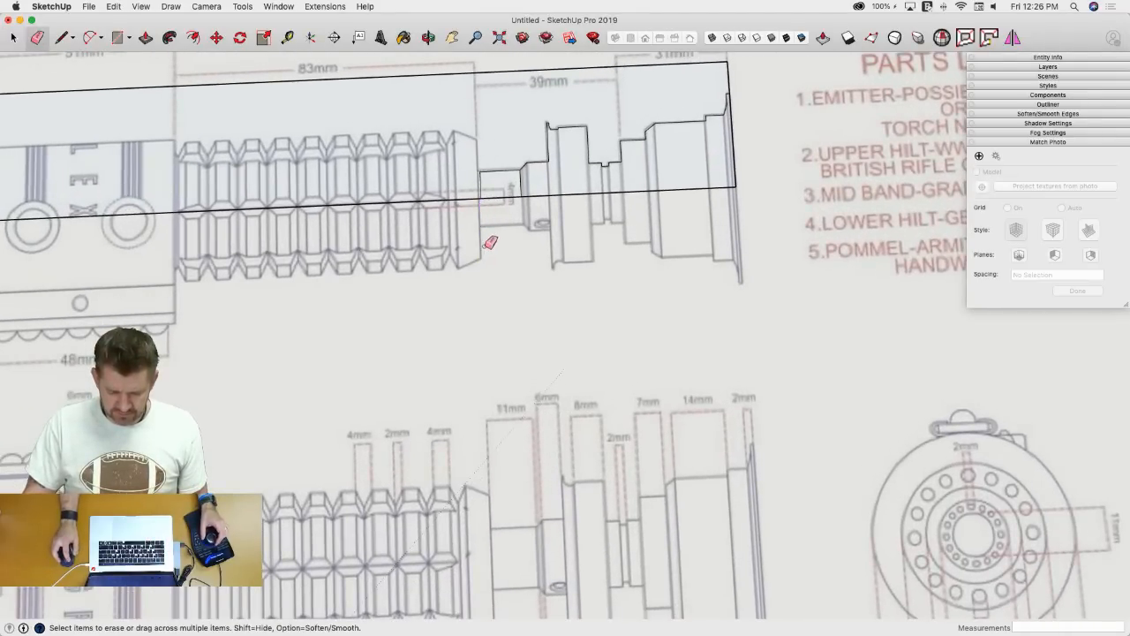
- Draw the grip's end edge 19 m outward from the centreline and continue the outline around the end section back to the centreline
key("l")
left_click(481, 197)
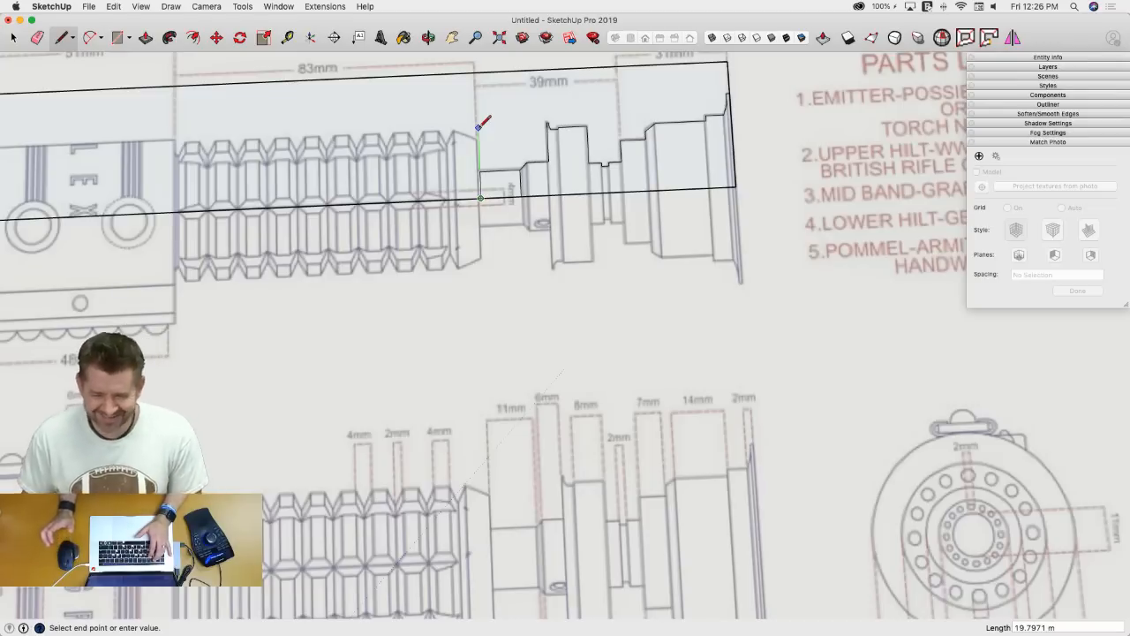
type("19")
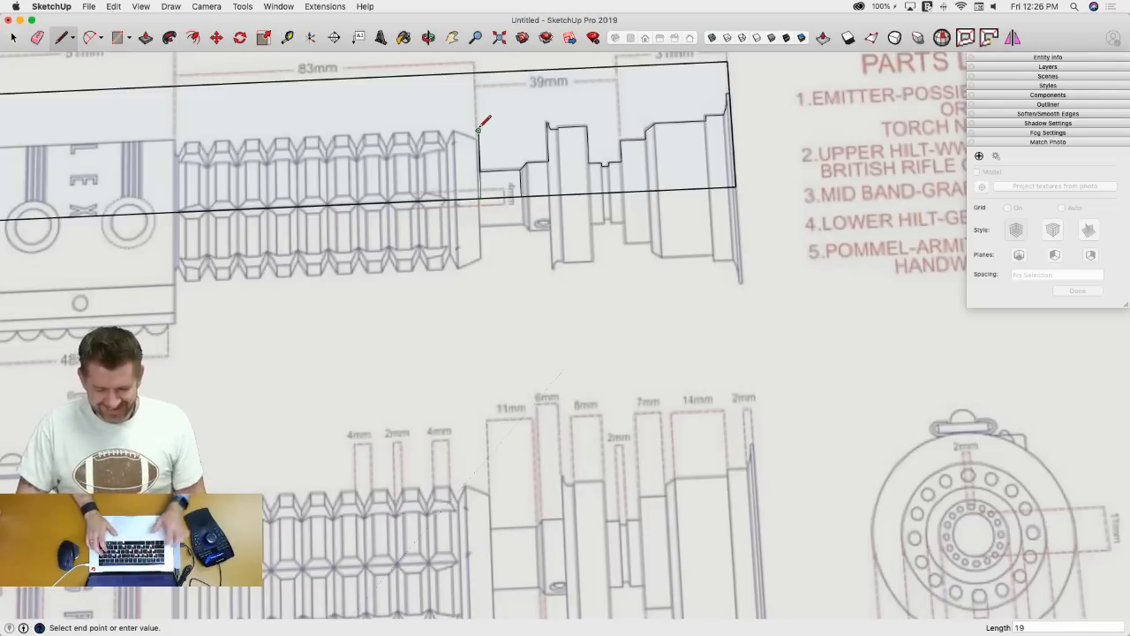
key("Return")
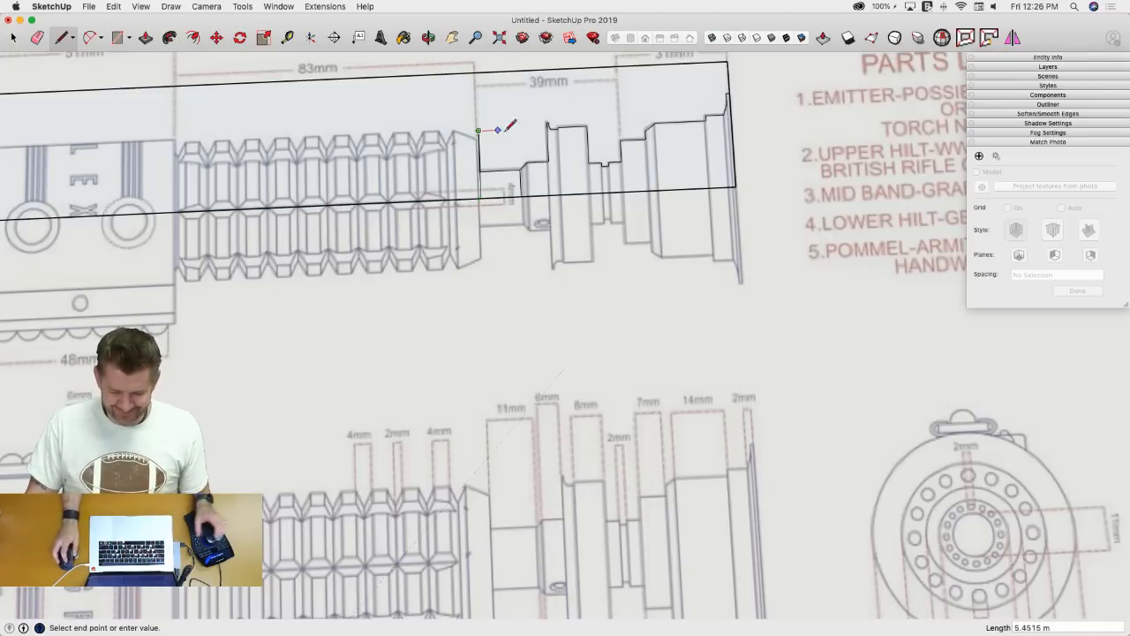
scroll(477, 128, "down", 5)
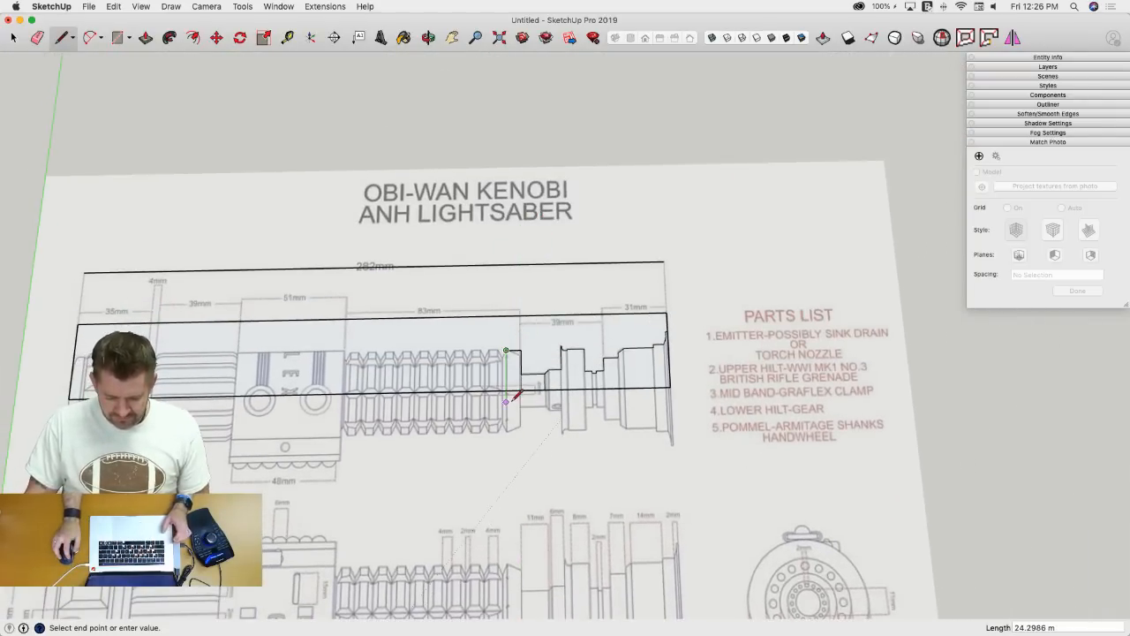
key("Escape")
- Save the model to the Desktop as Obiwan.skp
left_click(89, 7)
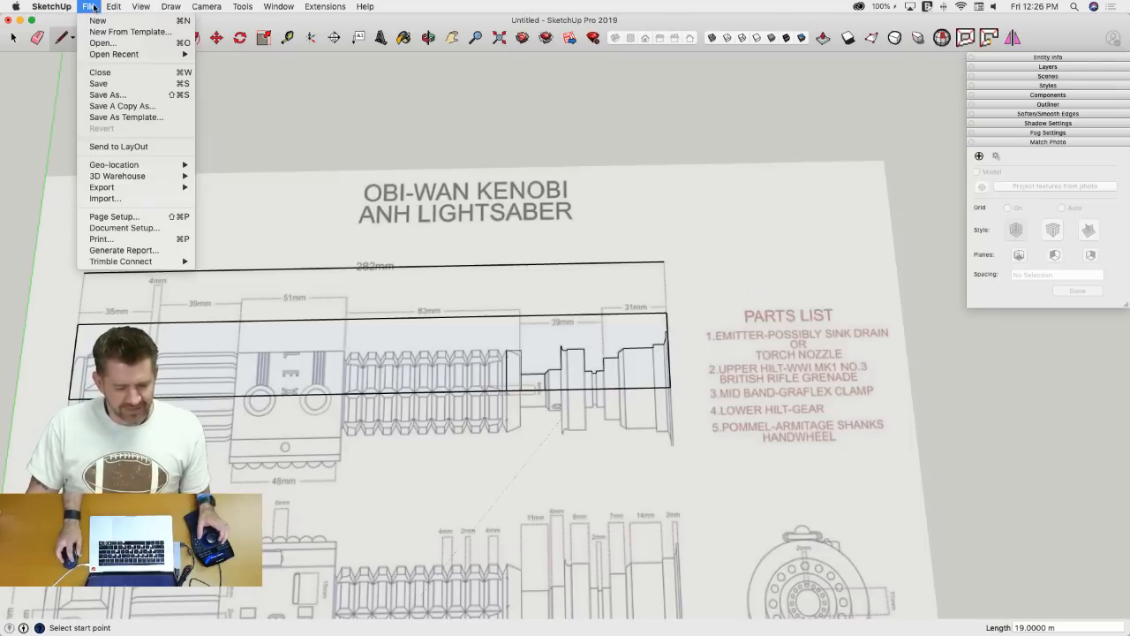
left_click(117, 95)
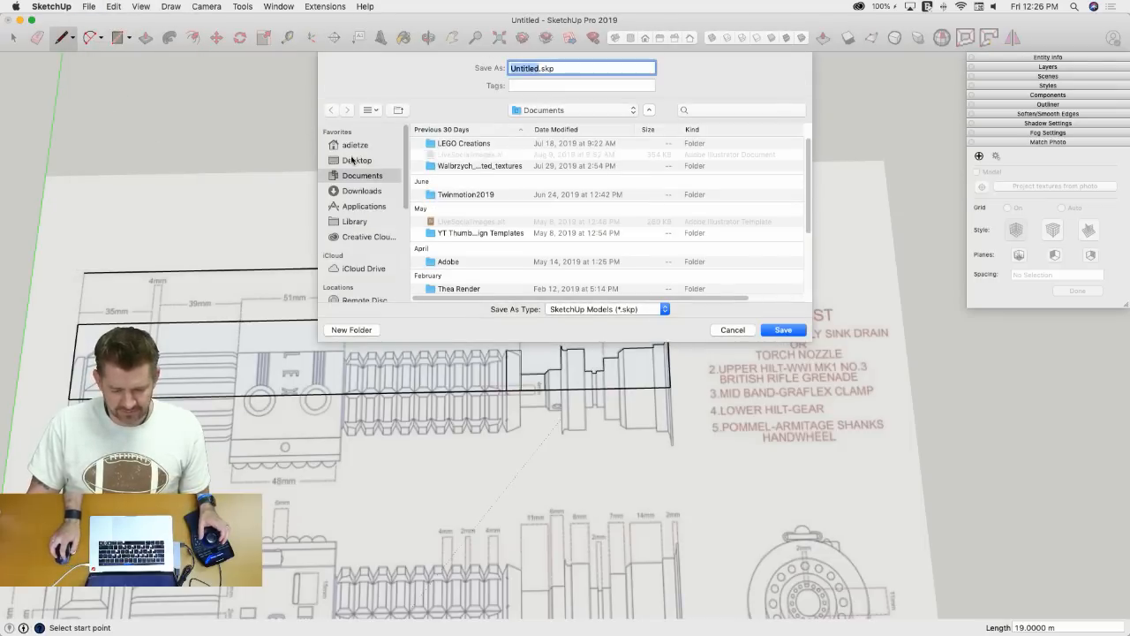
left_click(357, 160)
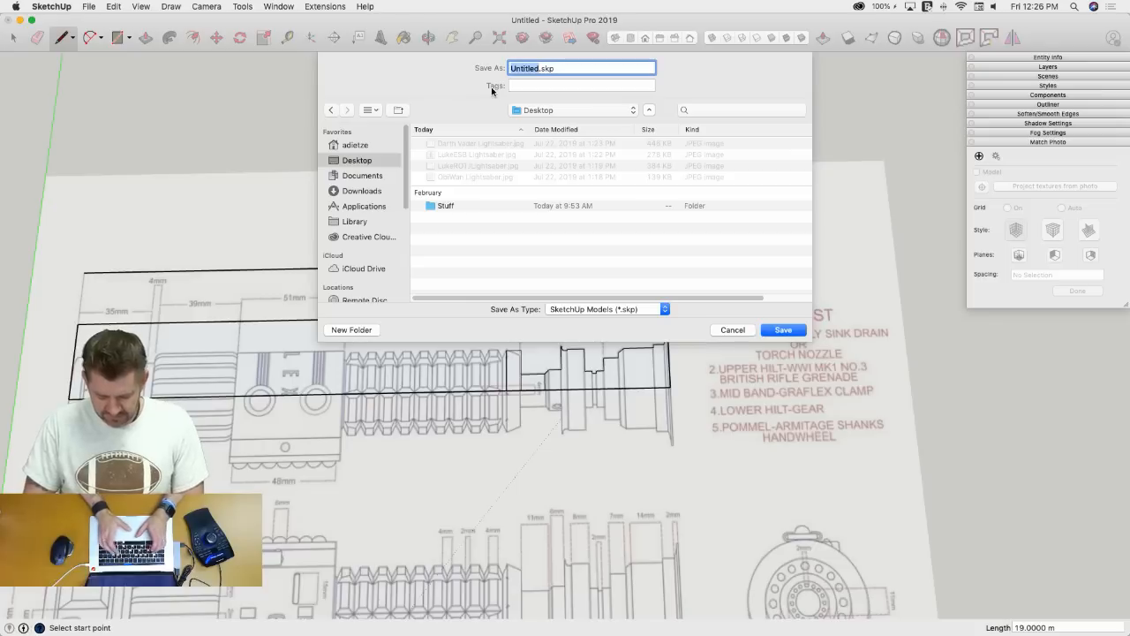
type("ObiW")
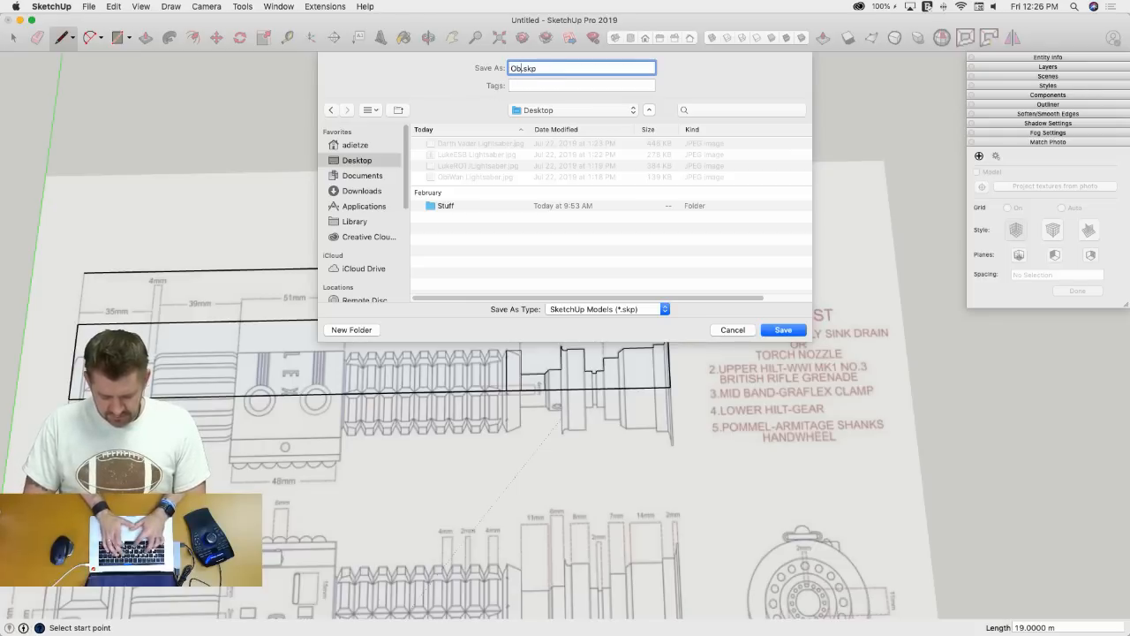
type("an")
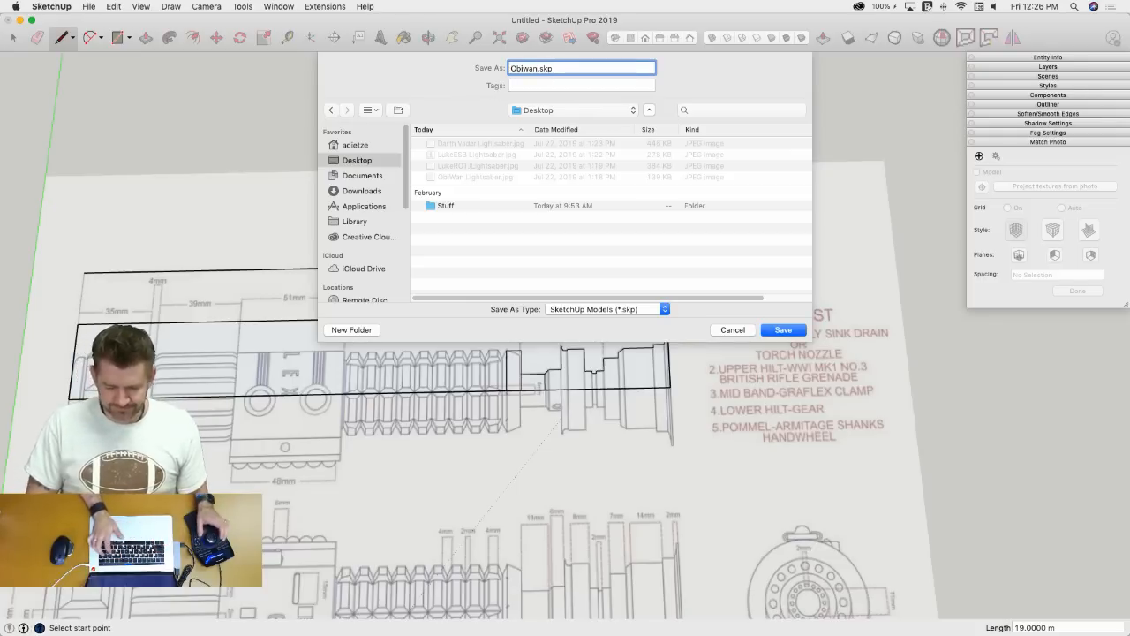
key("Return")
scroll(511, 267, "up", 5)
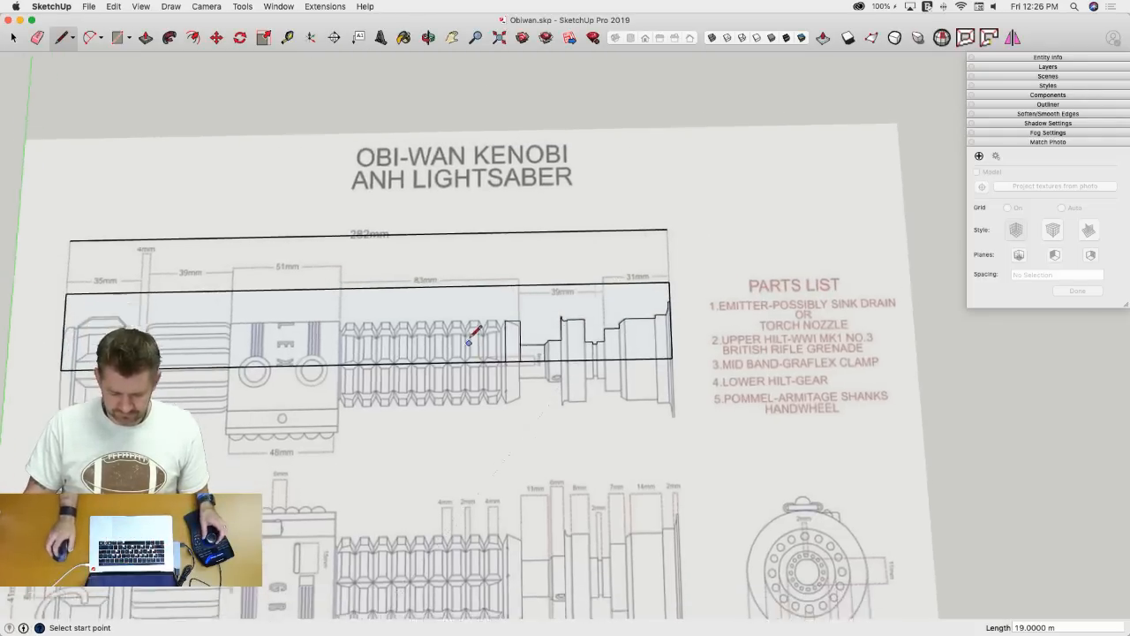
scroll(520, 256, "down", 3)
scroll(582, 177, "up", 3)
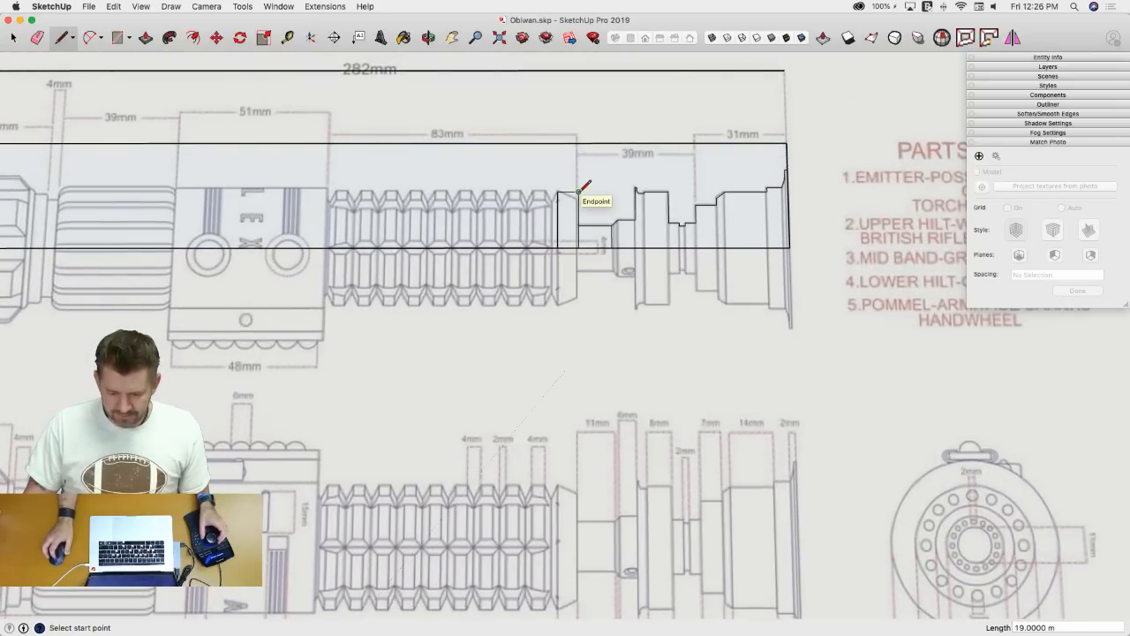
scroll(579, 190, "up", 2)
left_click(579, 191)
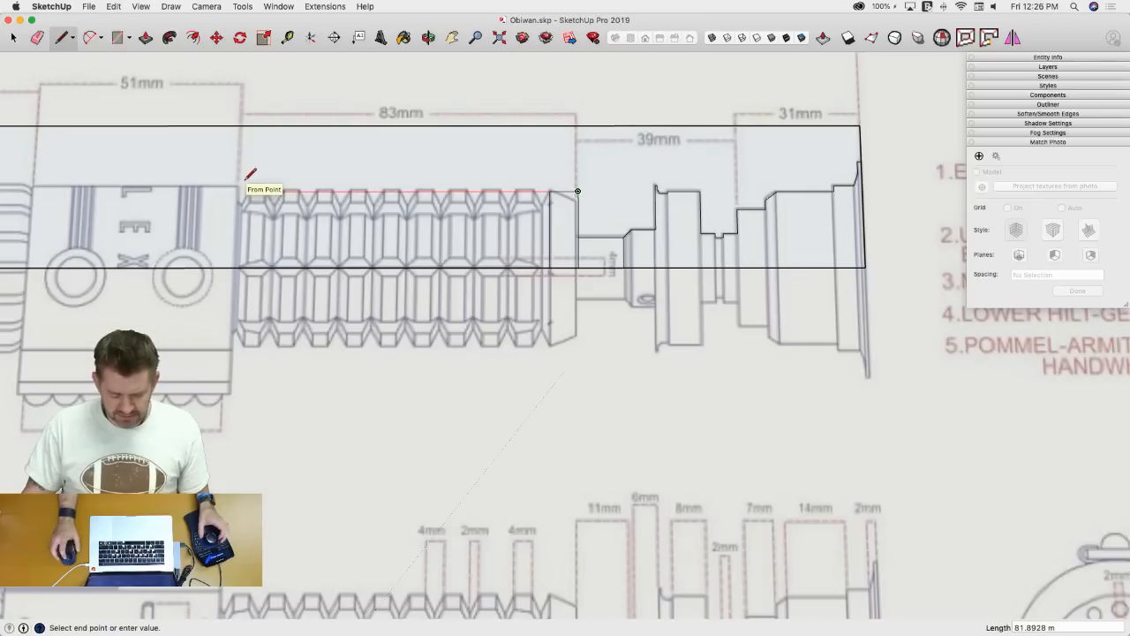
type("893")
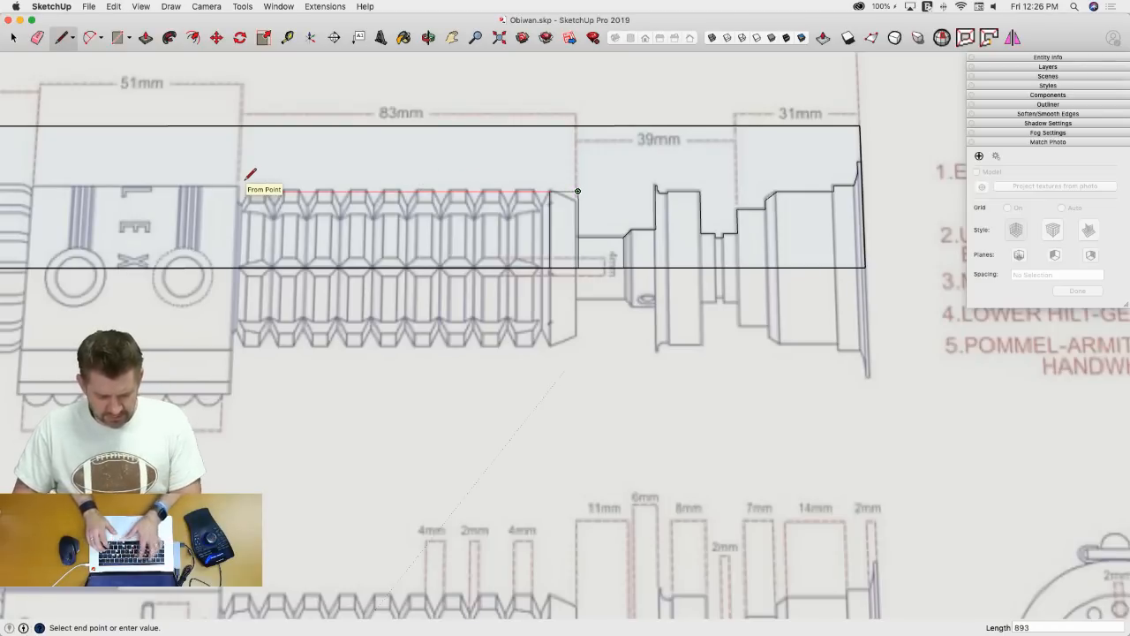
key("Return")
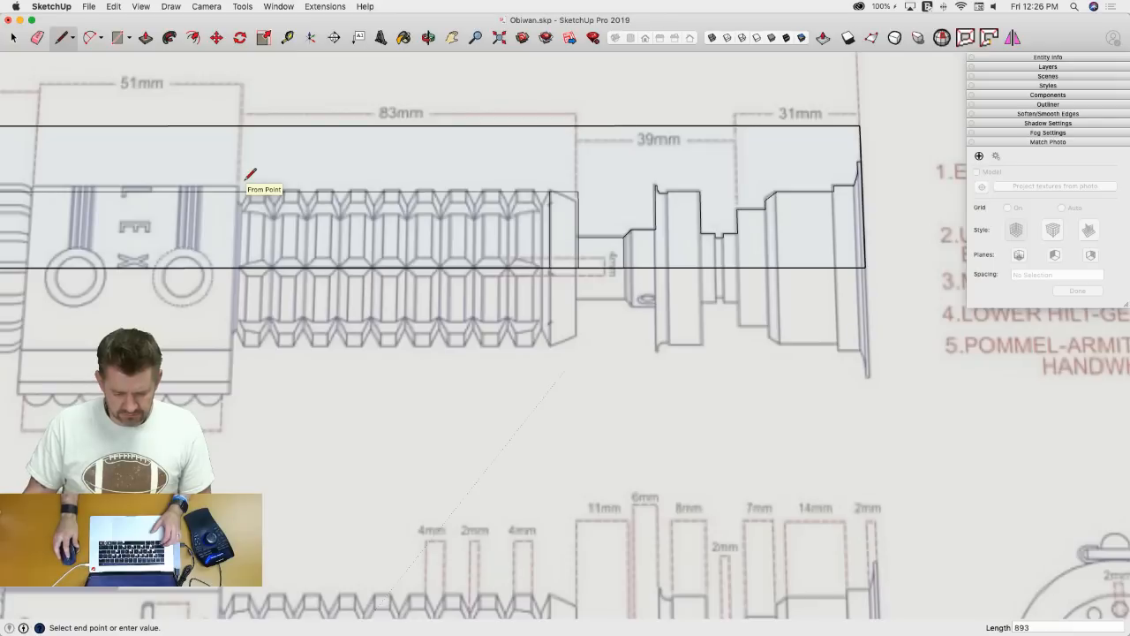
key("e")
left_click(248, 192)
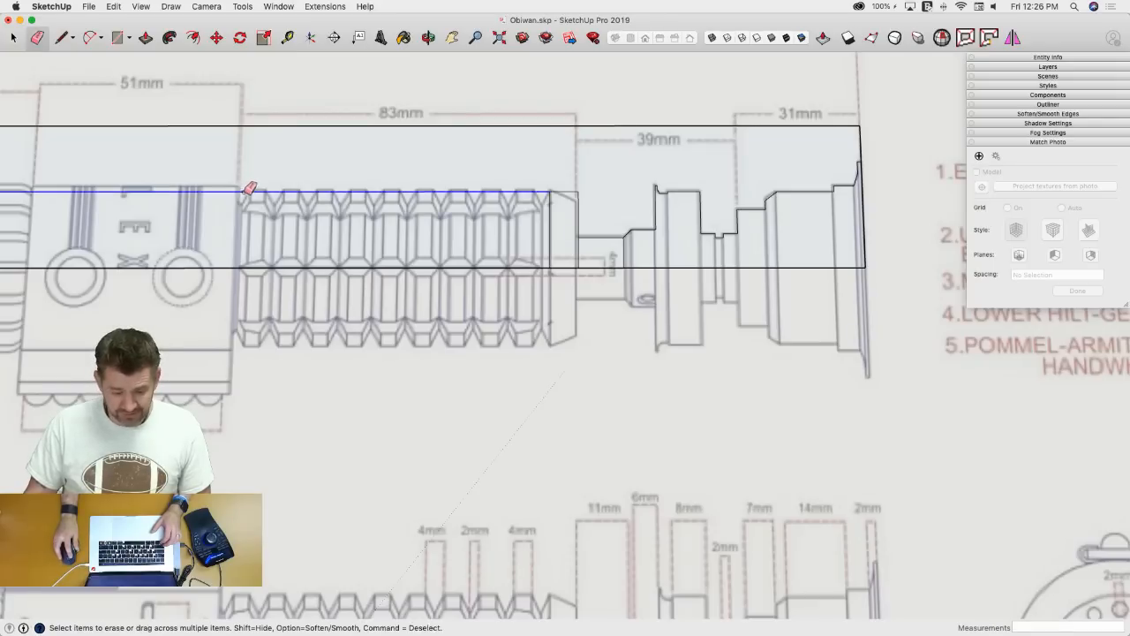
- Draw the grip's outer edge 83 m long from the end edge's outer corner and close it with a 19 m edge to the centreline
key("l")
left_click(578, 190)
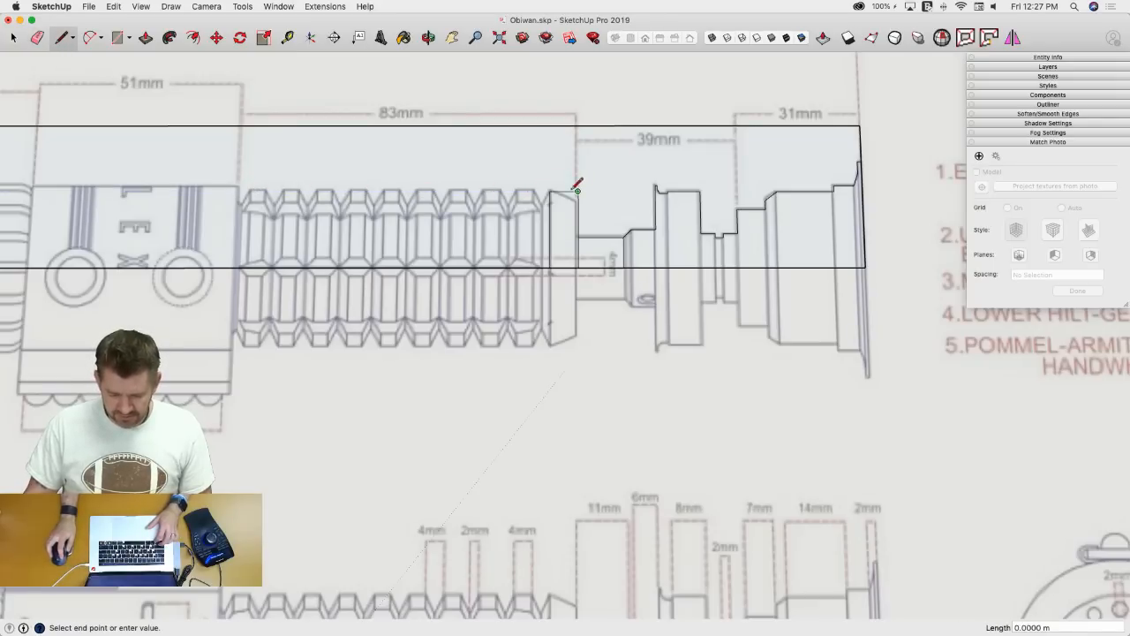
type("83")
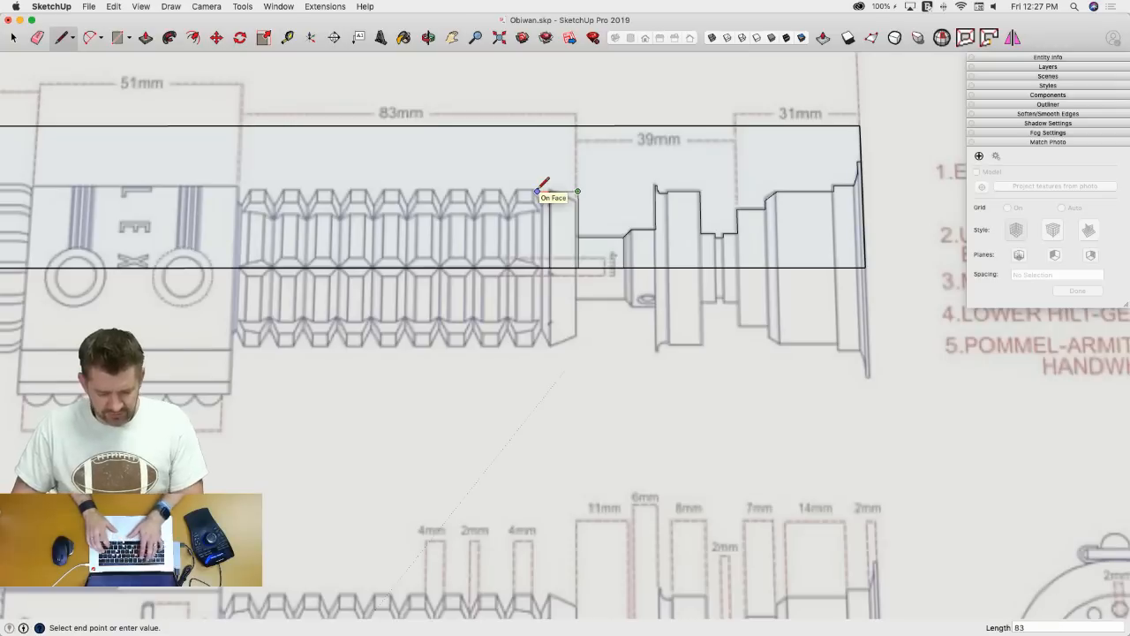
key("Return")
type("19")
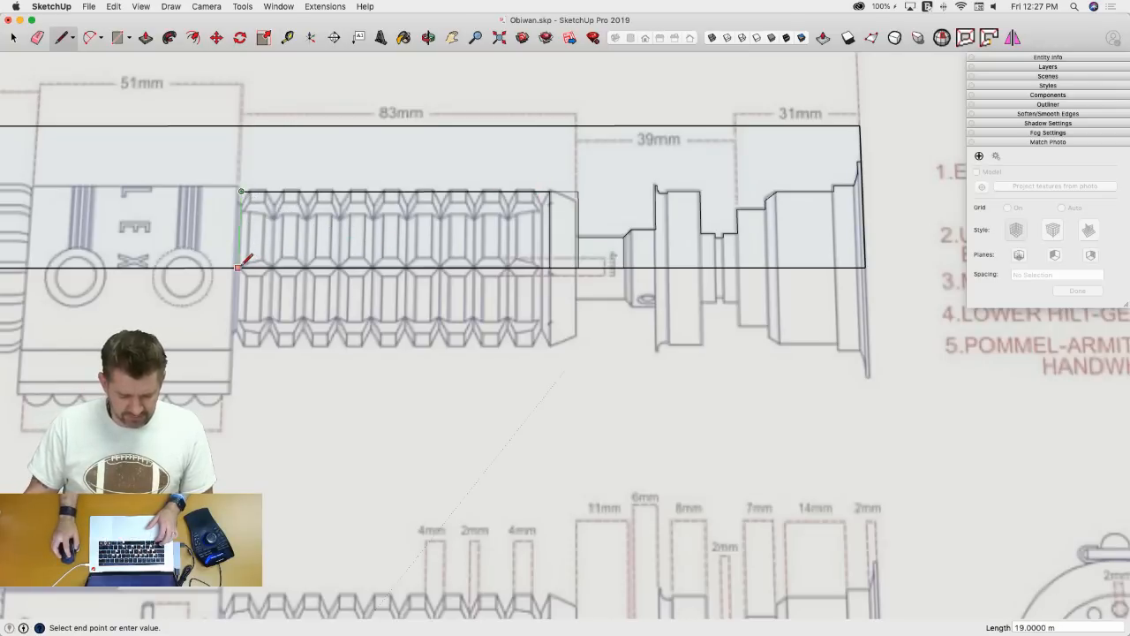
key("Return")
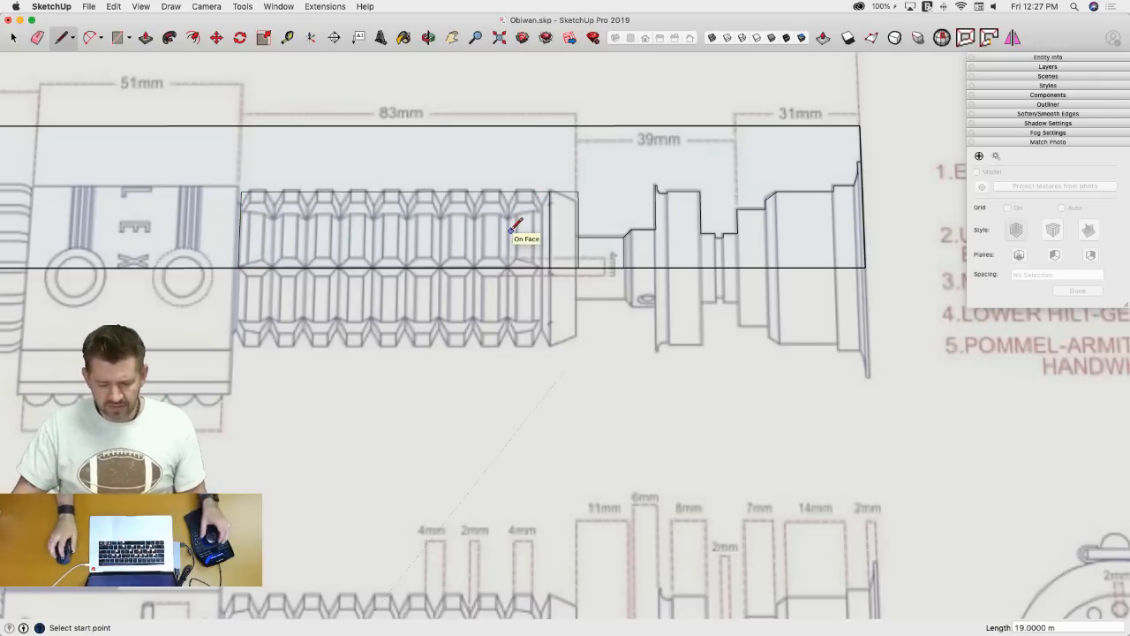
- Examine the blueprint's views for the grip's groove dimensions and the dimensions of the clamp section beside it
scroll(391, 165, "down", 3)
key("space")
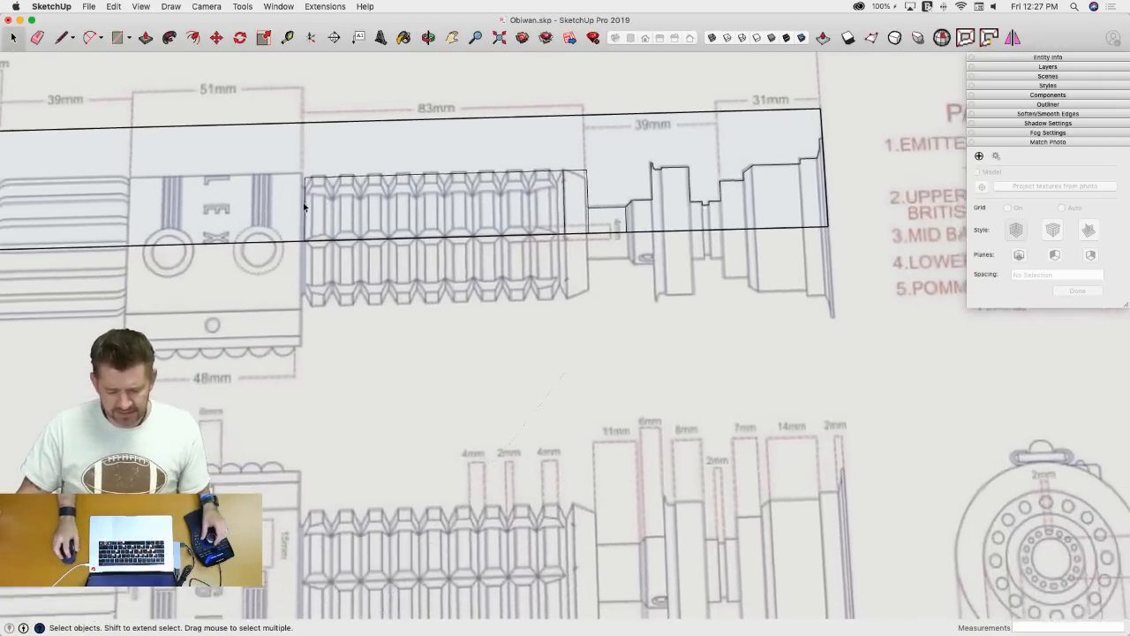
scroll(416, 403, "down", 2)
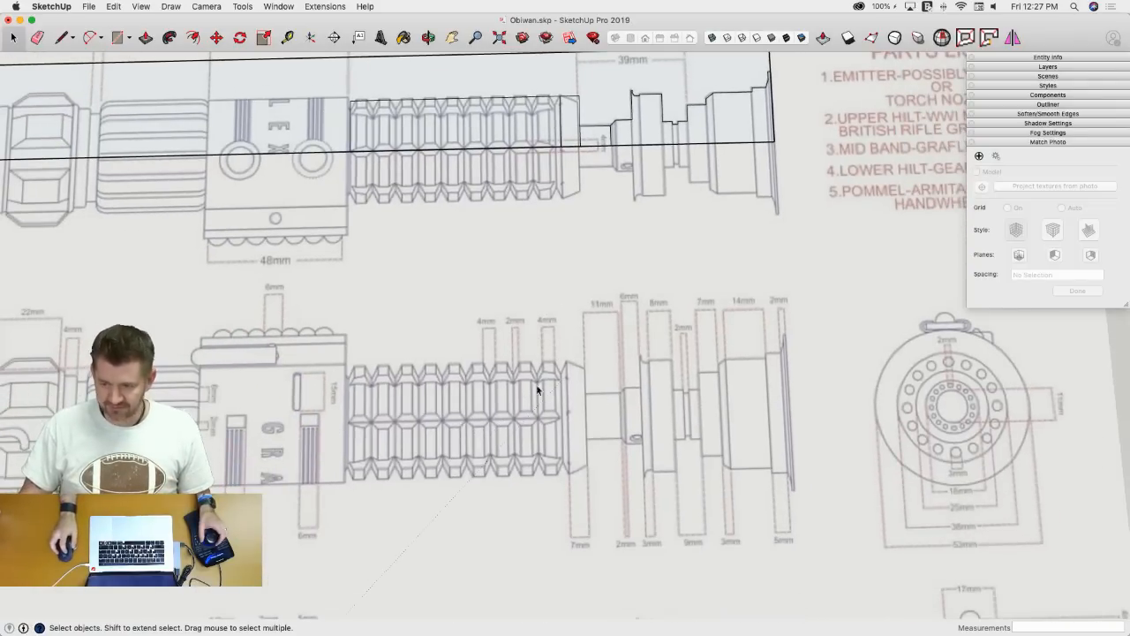
mouse_move(524, 397)
middle_mouse_down()
mouse_move(529, 412)
mouse_move(575, 244)
mouse_move(539, 257)
mouse_move(506, 239)
mouse_move(514, 260)
mouse_move(472, 186)
mouse_move(406, 205)
middle_mouse_up()
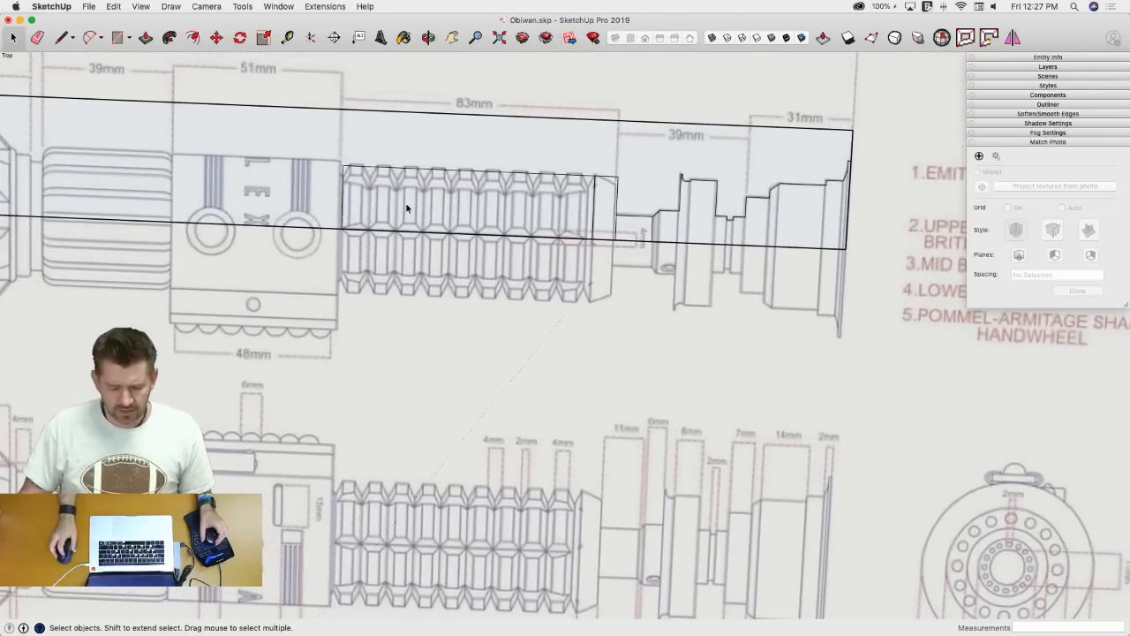
key("l")
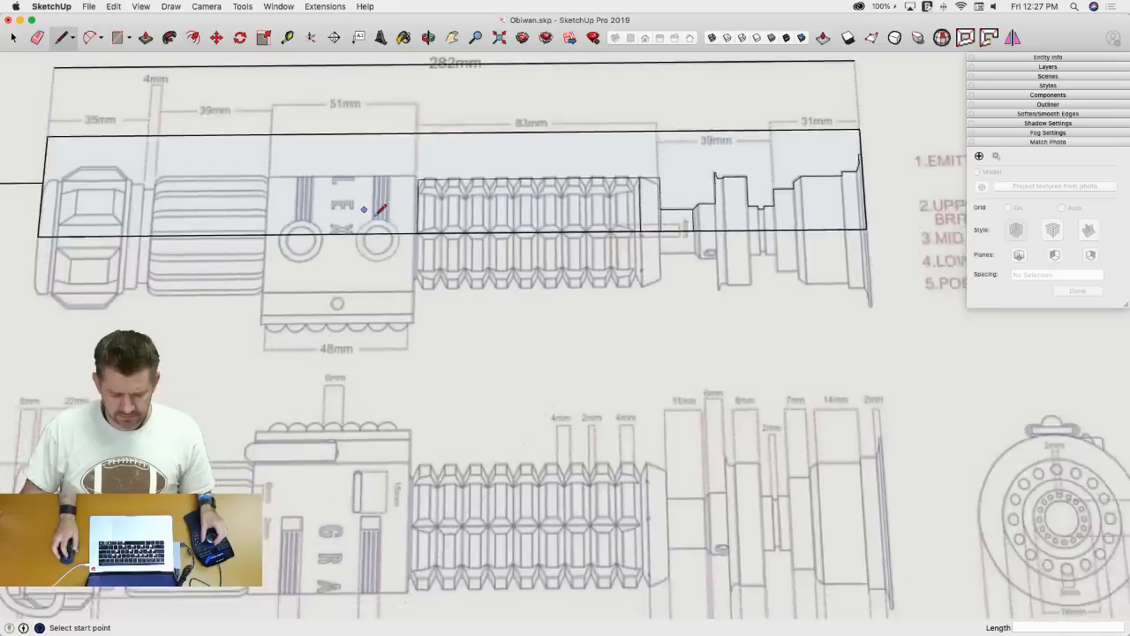
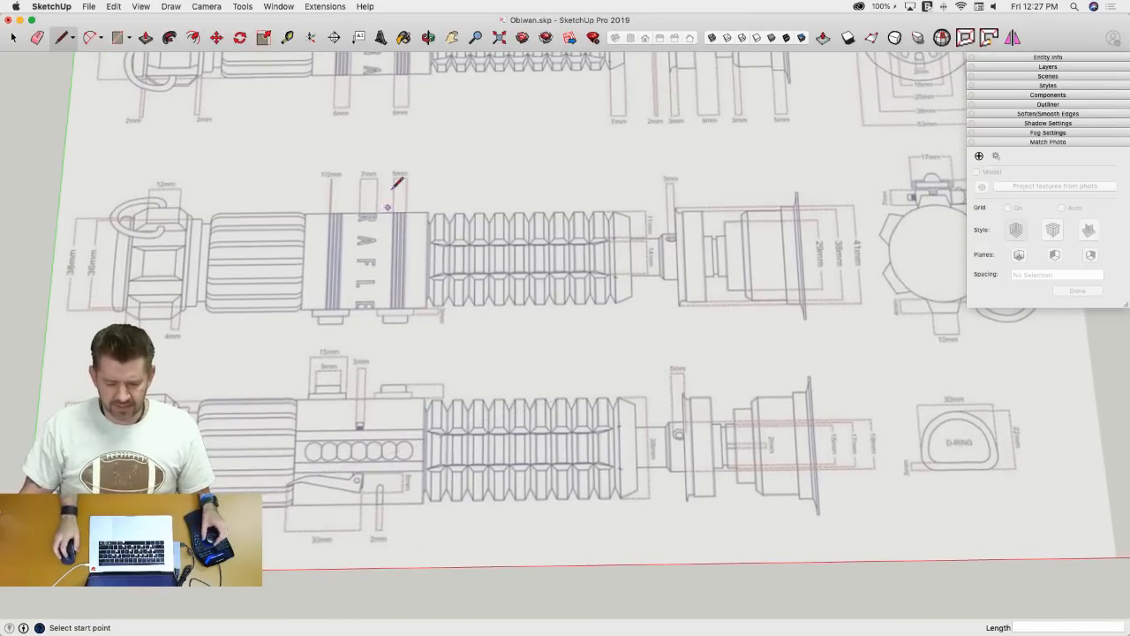
key("super+1")
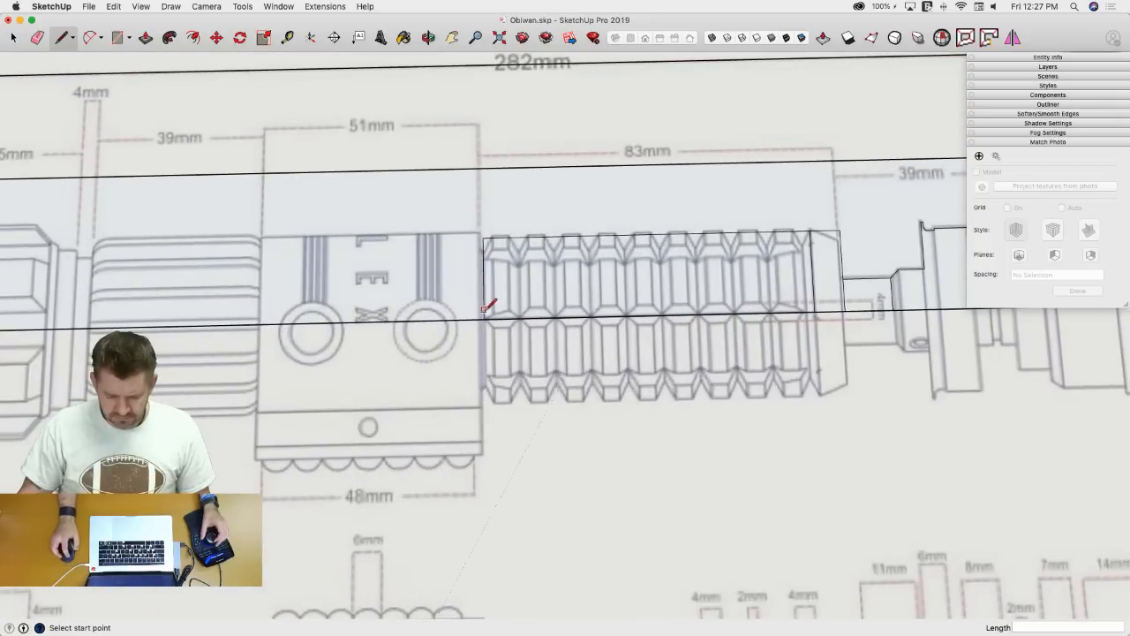
- Outline the clamp section with a 20 m edge outward from the centreline, a 51 m outer edge and a closing edge back to the centreline
left_click(484, 317)
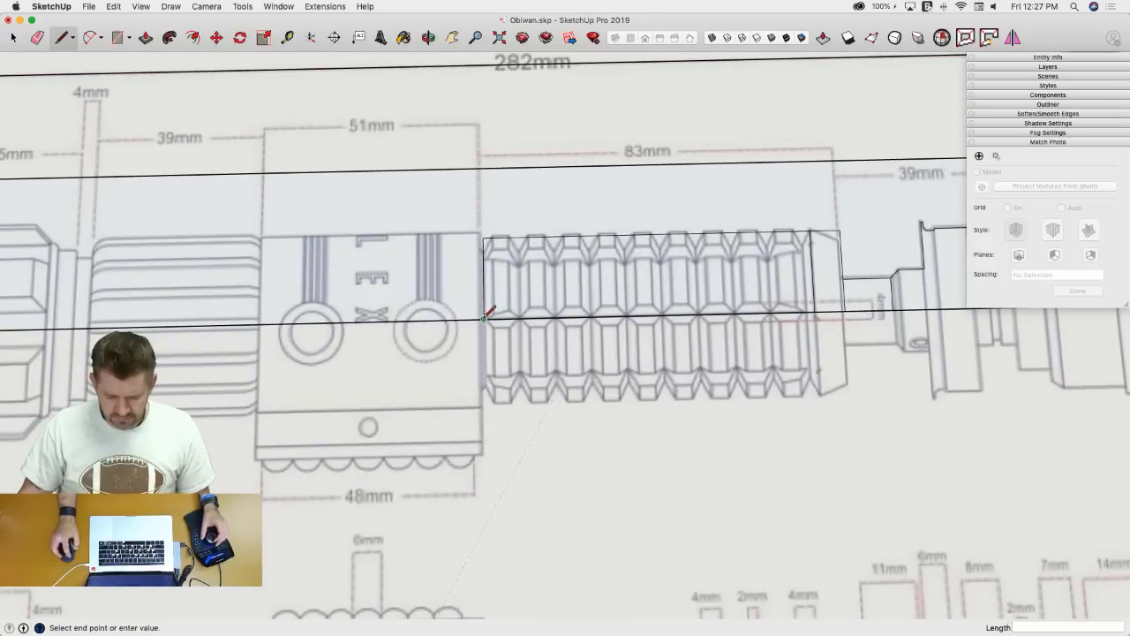
type("20")
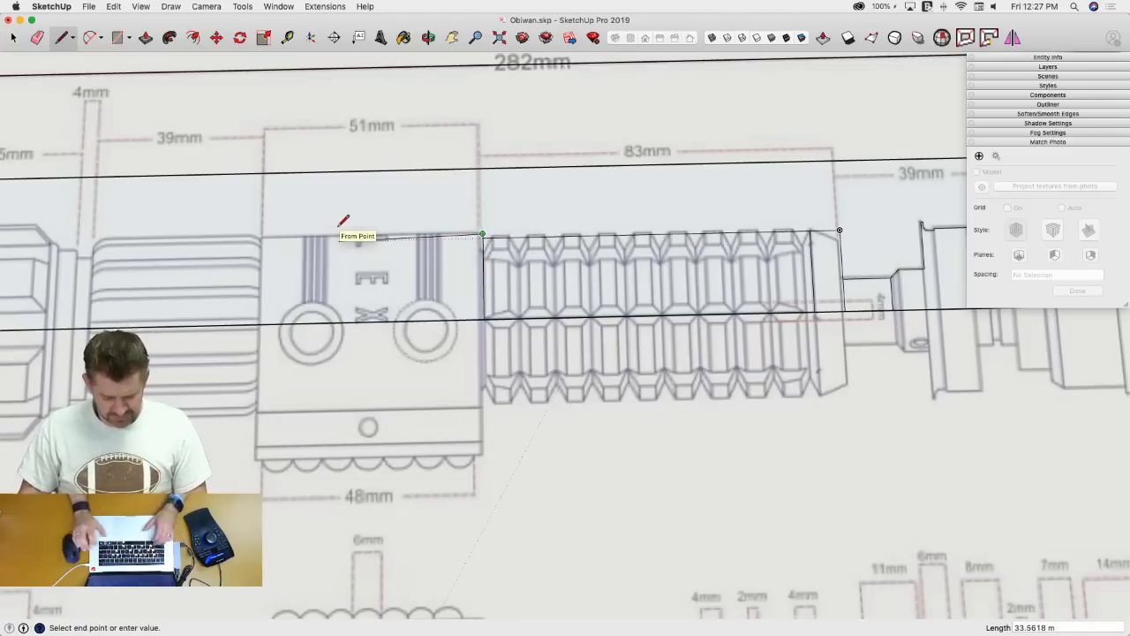
left_click(263, 238)
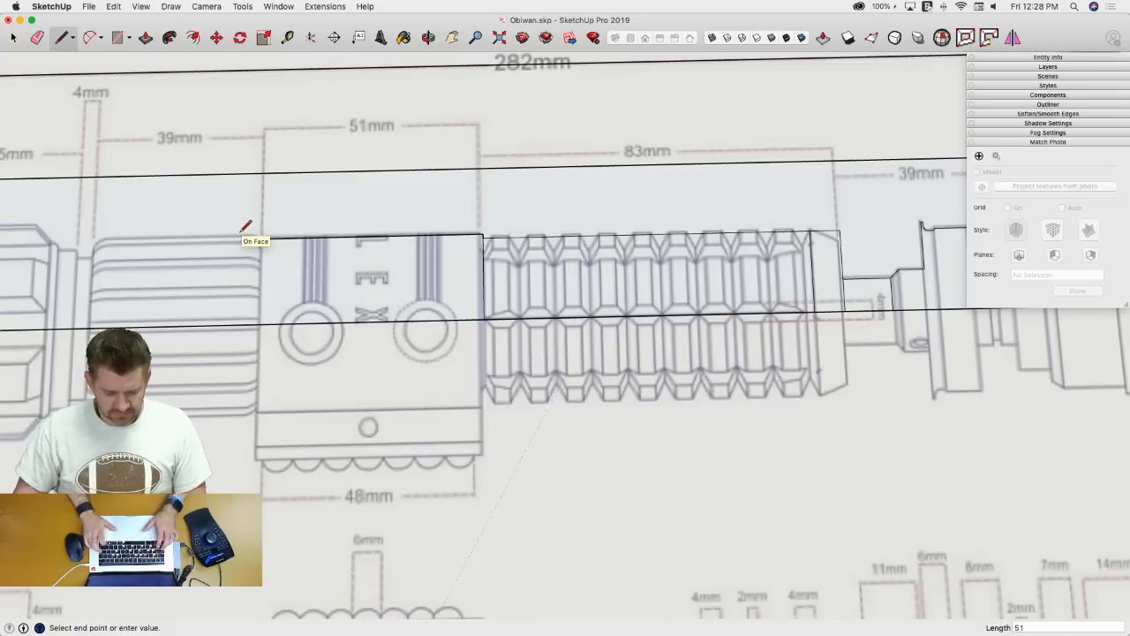
left_click(263, 322)
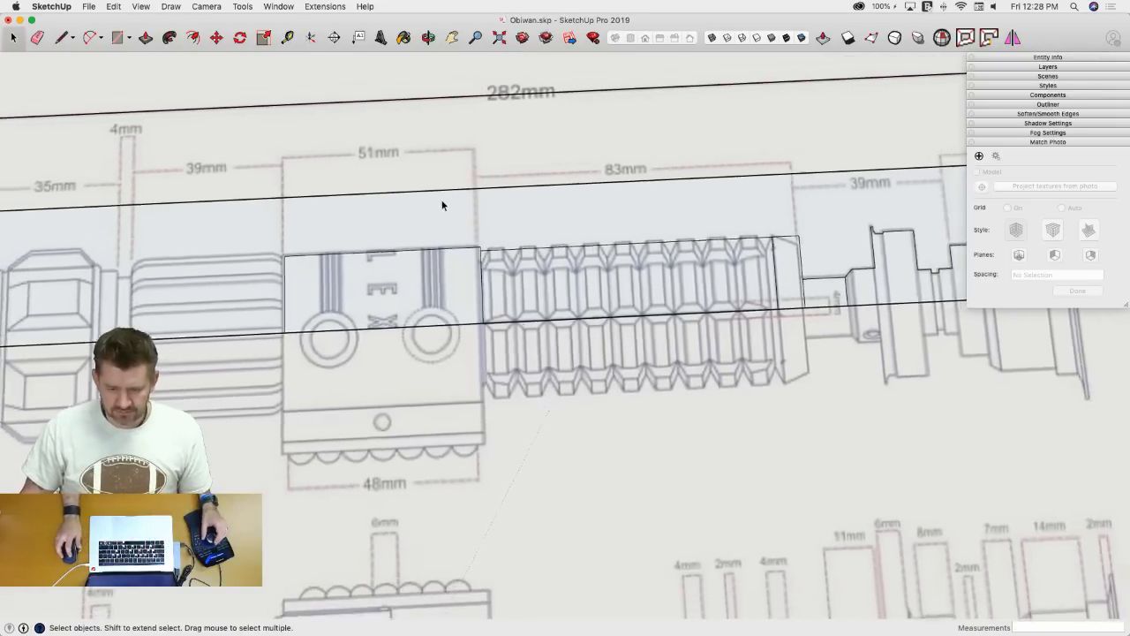
- Erase the edge that divides the clamp section from the grip
key("e")
left_click(477, 291)
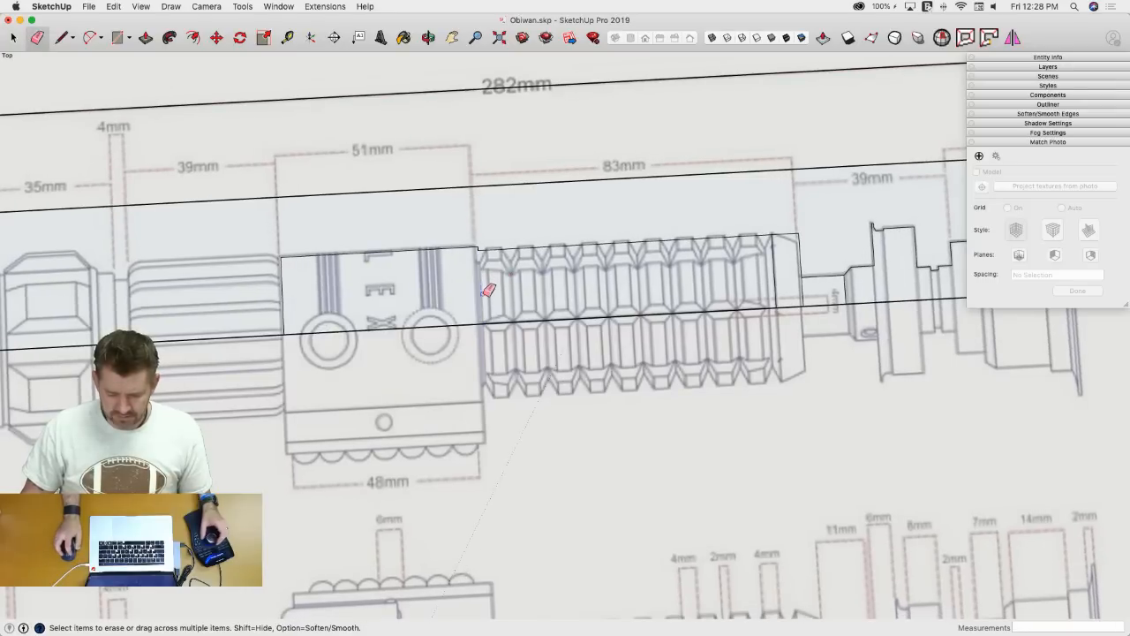
left_click(788, 291)
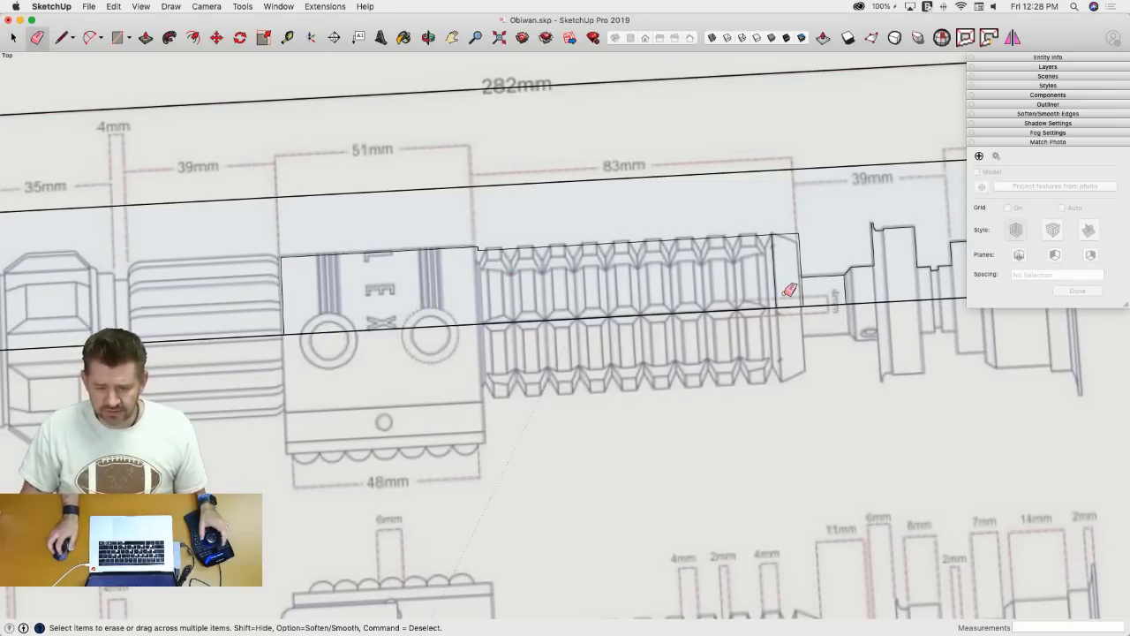
- Draw the grip's end bevel from its outer edge to a point 3 m down the end edge from the outer corner
middle_click_drag(789, 291, 739, 217)
key("l")
left_click(735, 217)
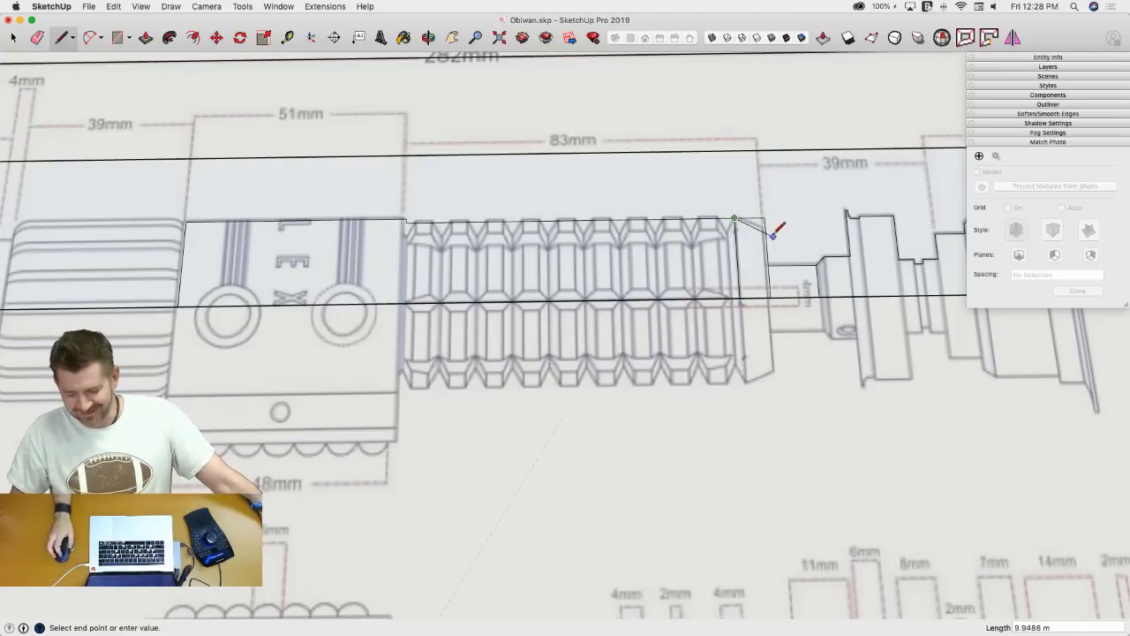
left_click(764, 227)
left_click(764, 218)
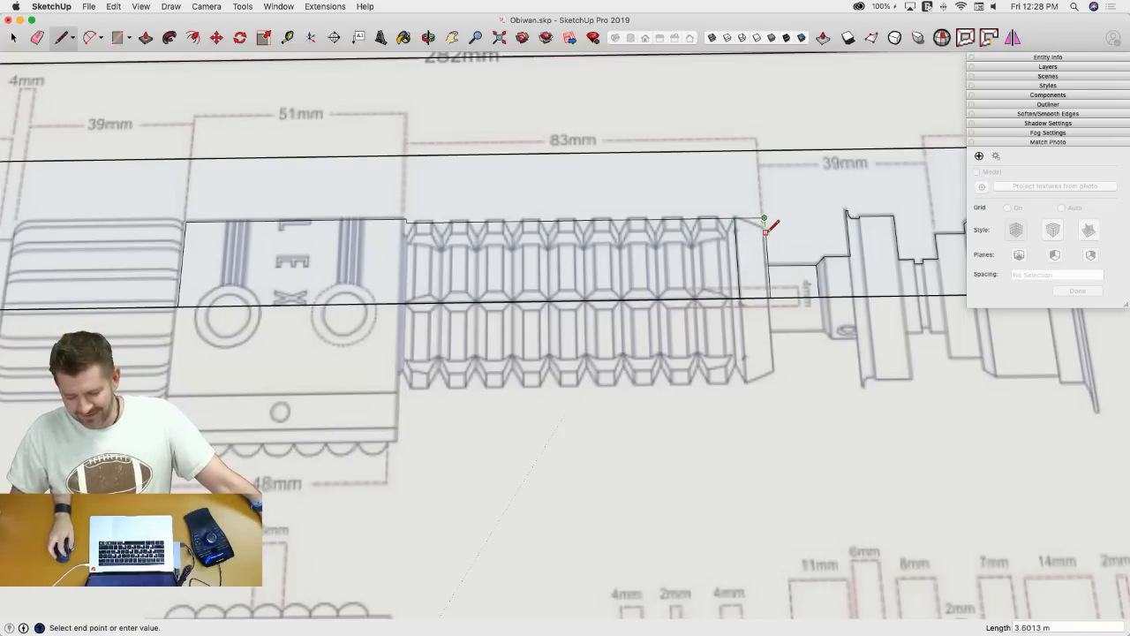
type("3")
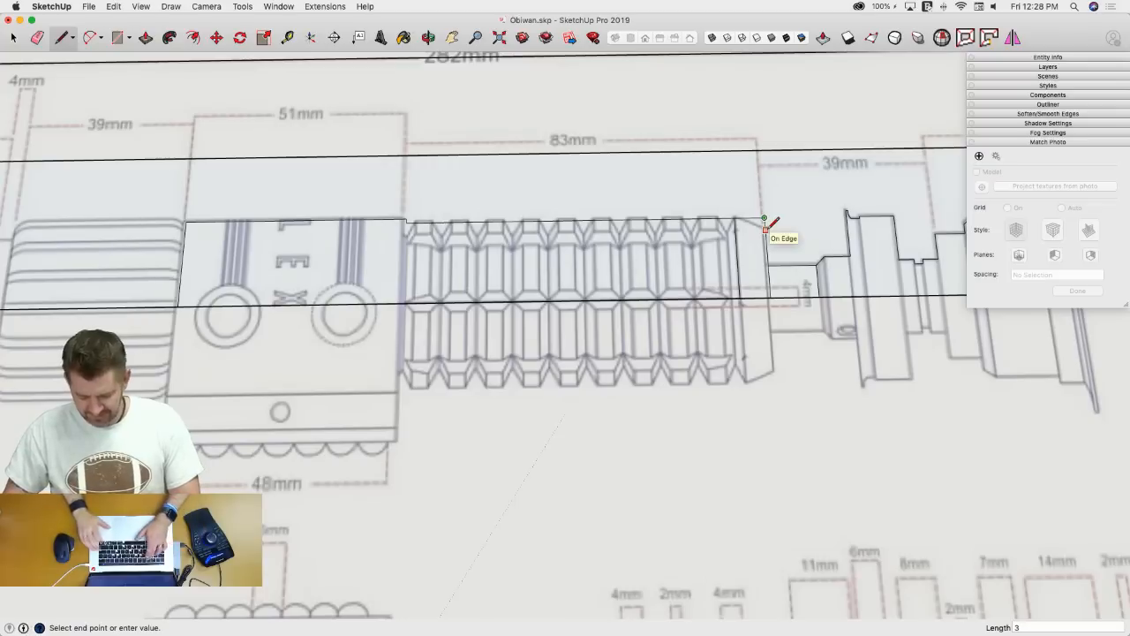
key("Return")
left_click(765, 227)
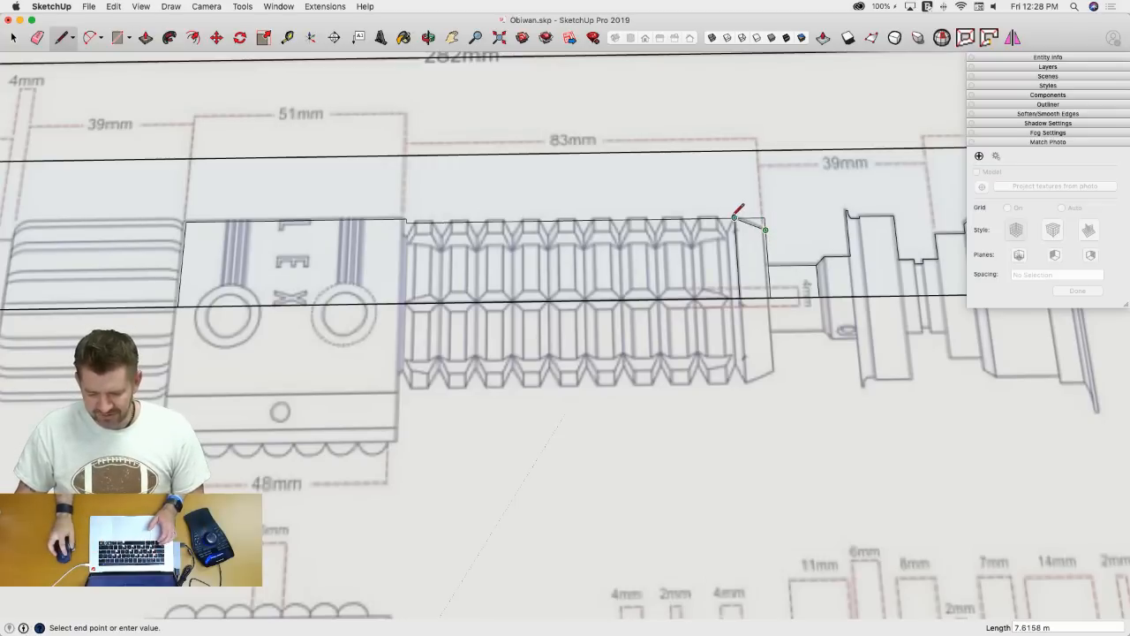
left_click(735, 217)
- Erase the corner edges outside the bevel and the edge dividing the grip from the narrow neck beside it
key("e")
scroll(759, 205, "up", 5)
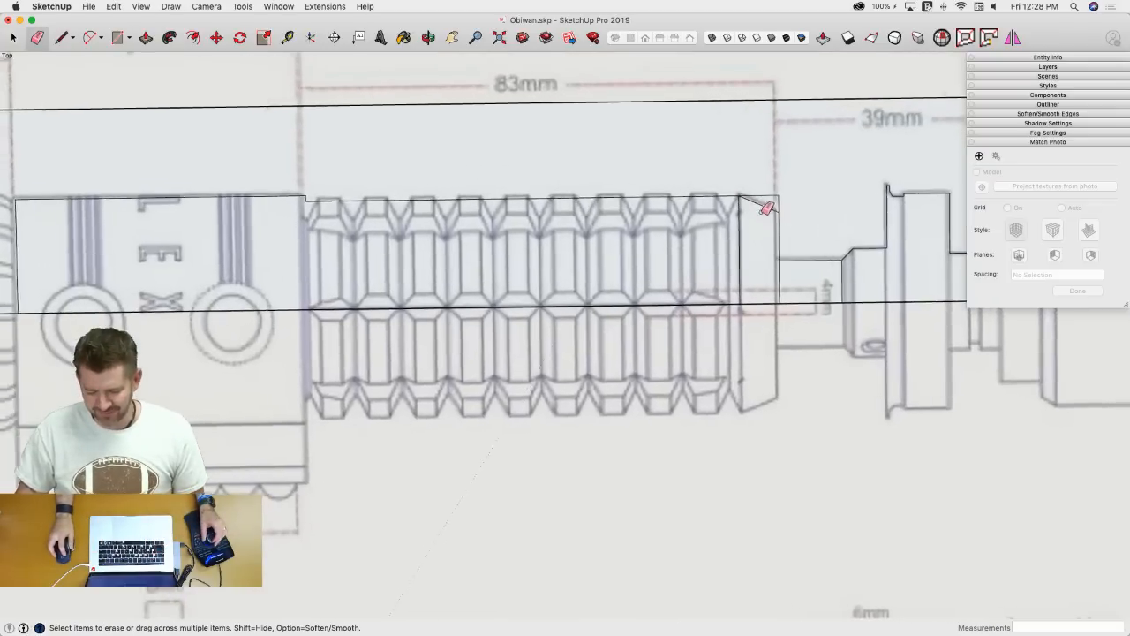
scroll(857, 245, "down", 3)
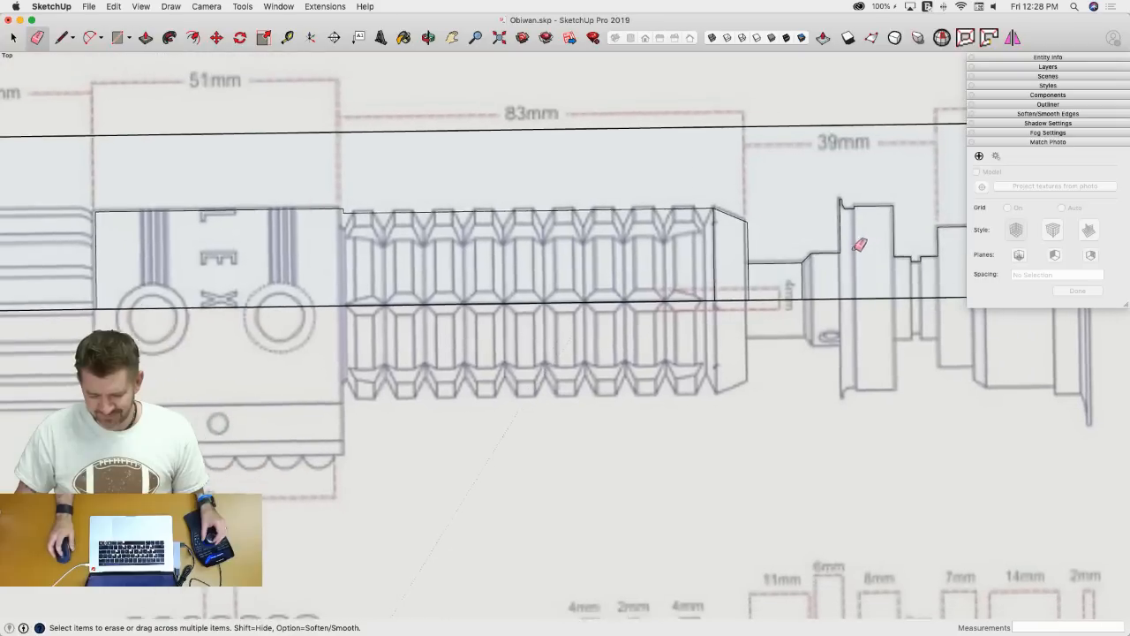
left_click_drag(757, 288, 817, 285)
scroll(837, 284, "down", 2)
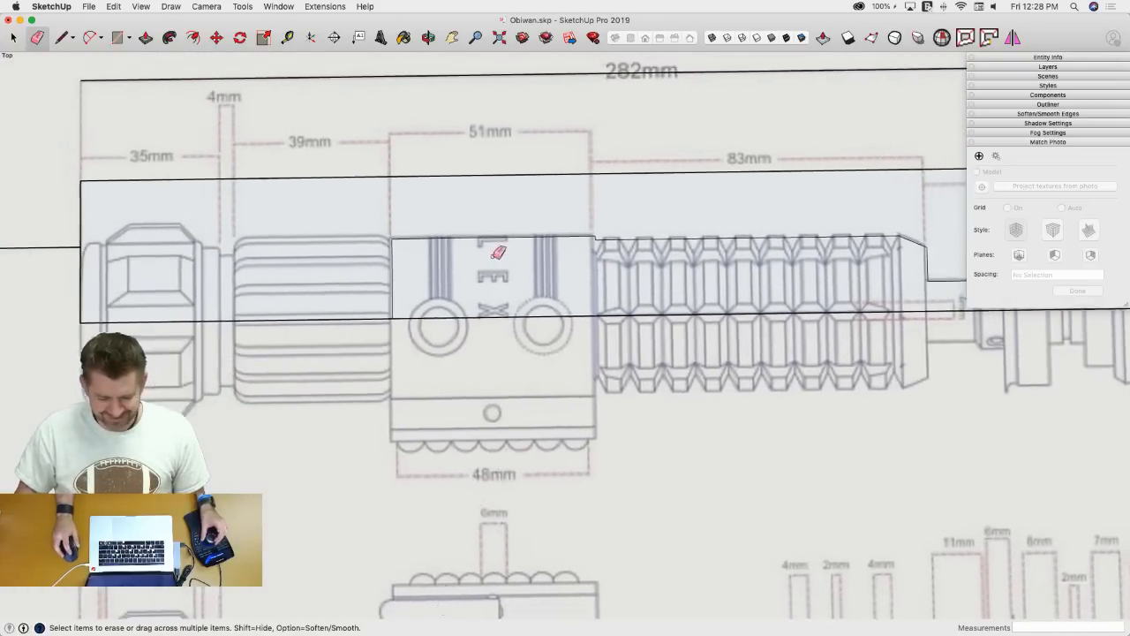
- Draw the 39 m outer edge of the ribbed section from the clamp's outer corner and close it down to the centreline
key("l")
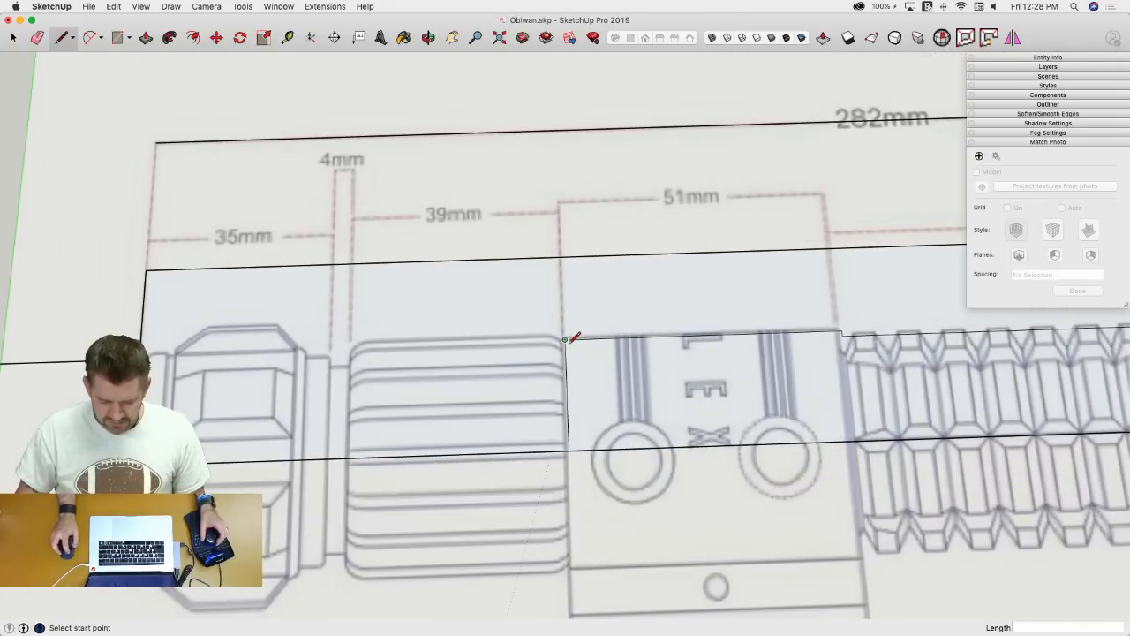
left_click(565, 339)
type("/")
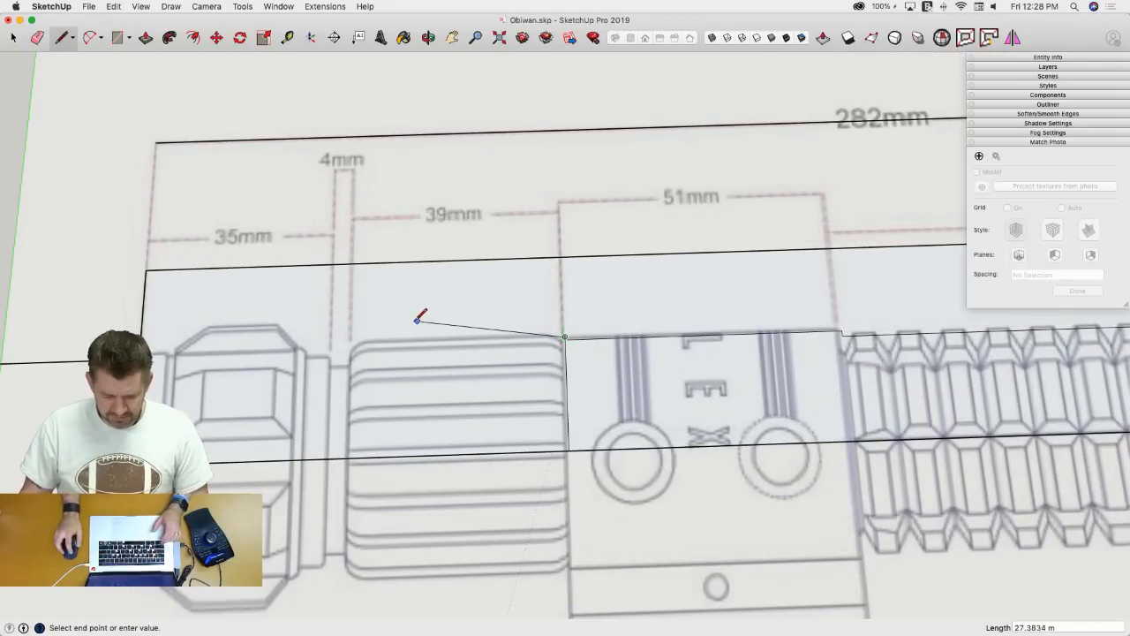
type("39")
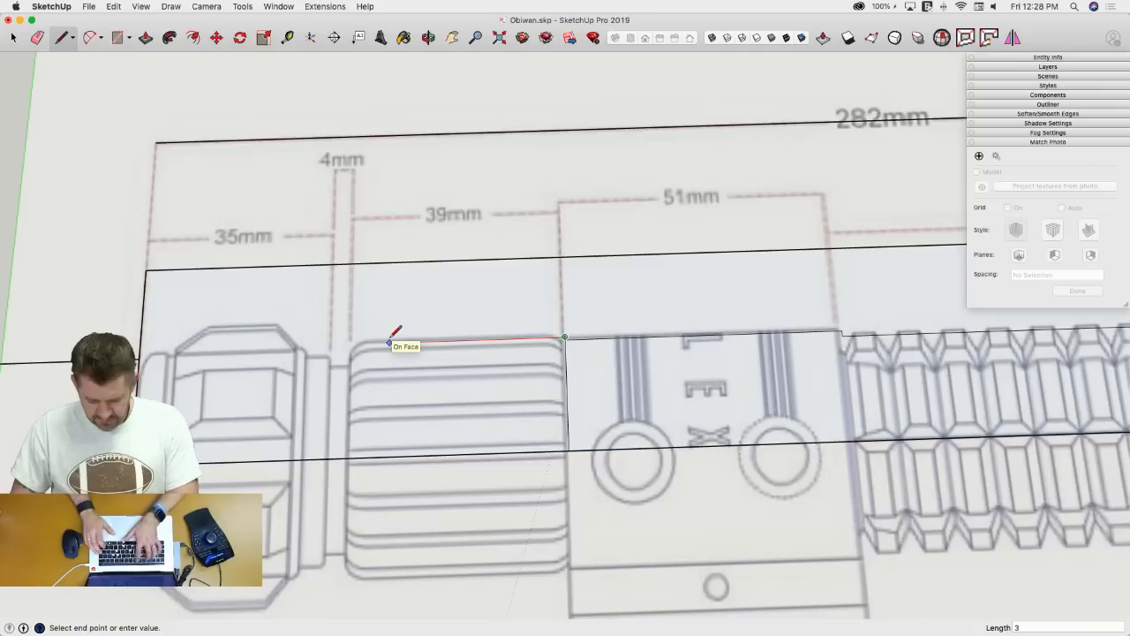
key("Return")
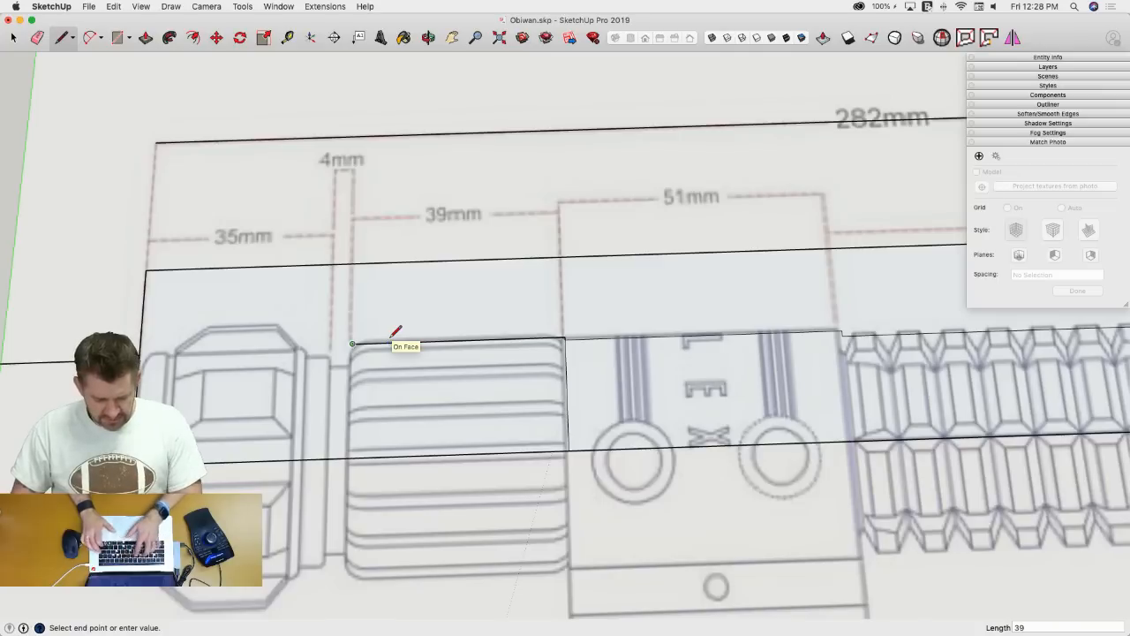
left_click(351, 455)
key("space")
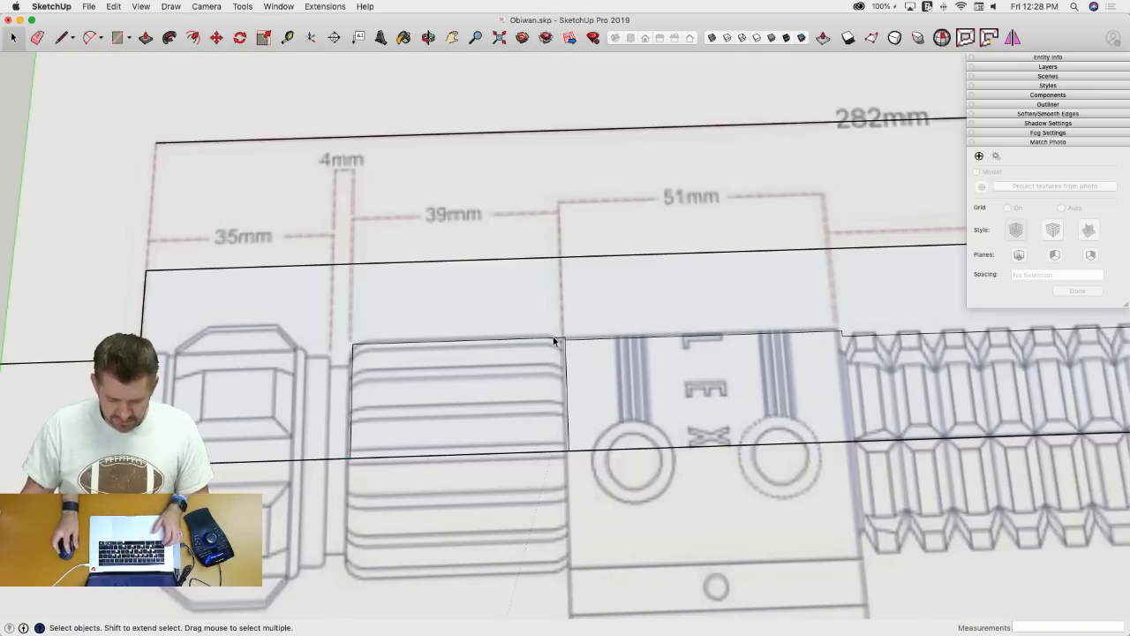
- Erase the stray line extending beyond the pommel end of the reference rectangle
key("l")
scroll(348, 353, "down", 5)
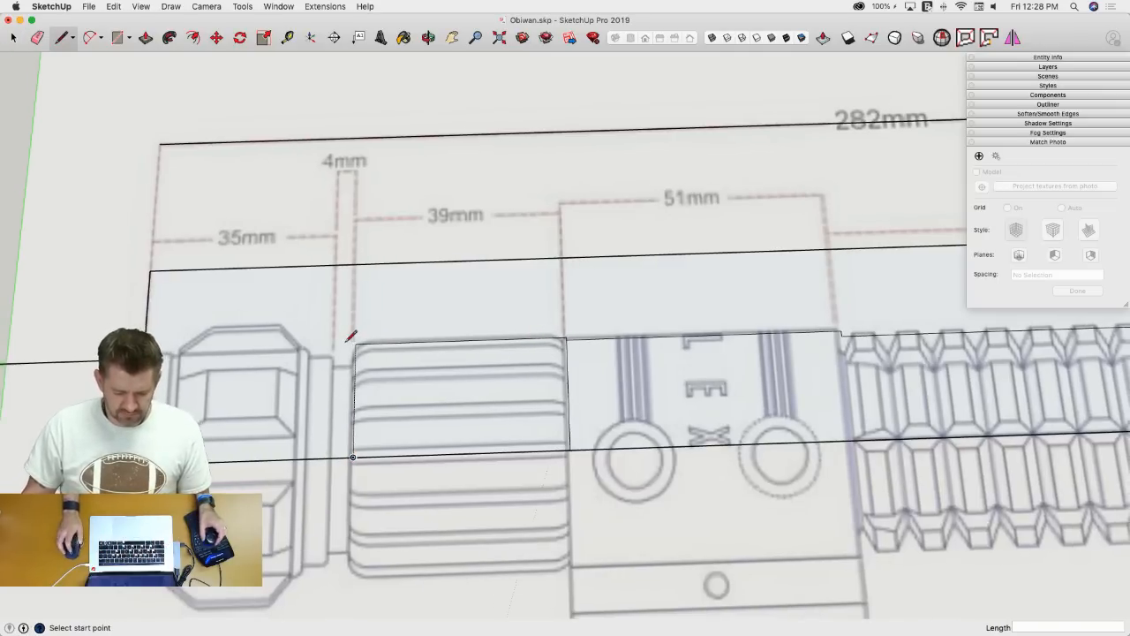
scroll(394, 331, "down", 5)
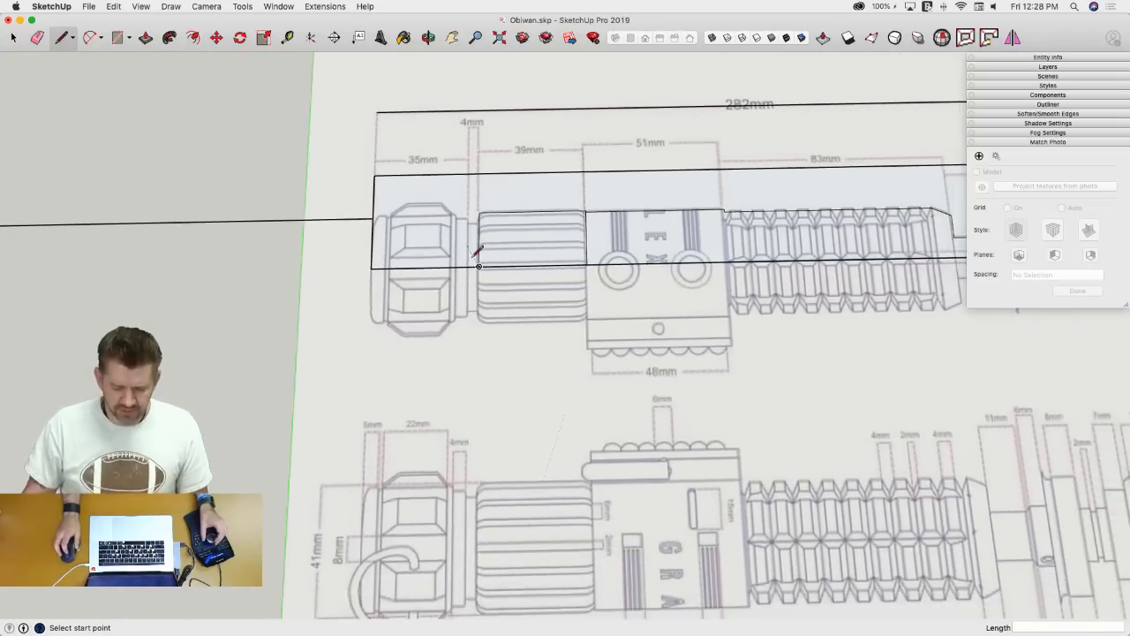
key("e")
left_click(442, 246)
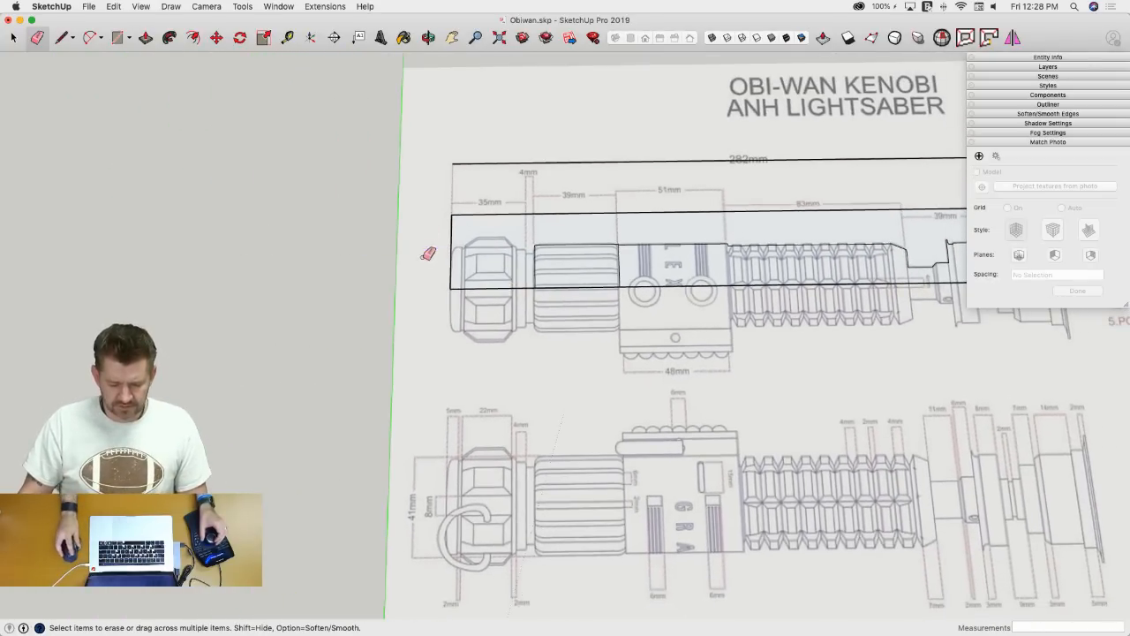
- Examine the blueprint's views for the diameter of the narrow neck between the ribbed section and the pommel
scroll(519, 249, "up", 5)
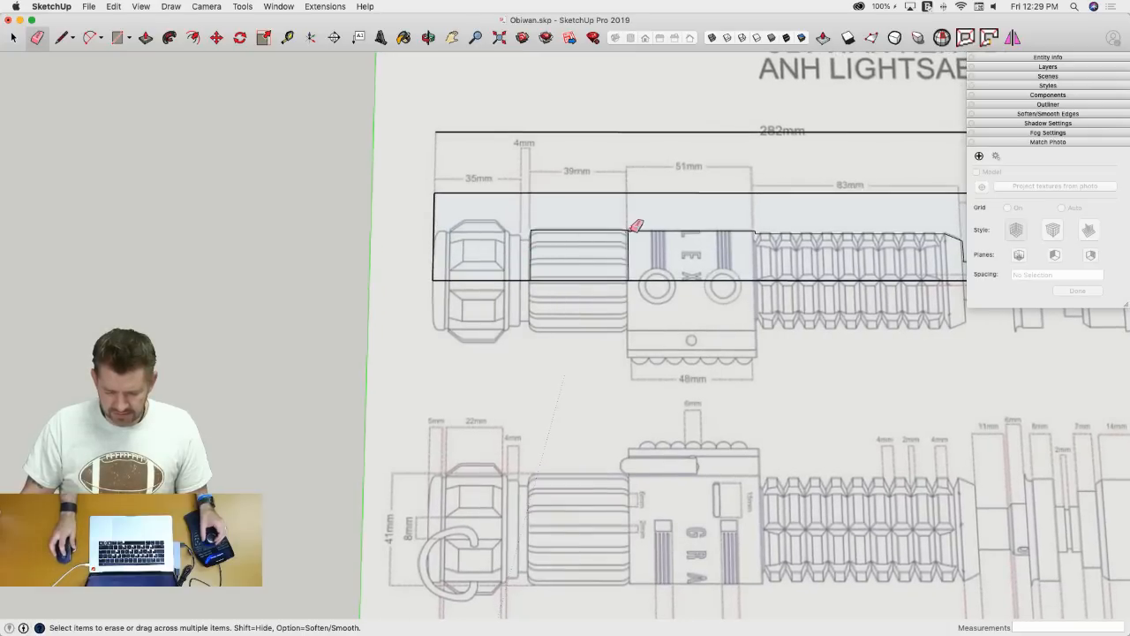
scroll(835, 250, "down", 2)
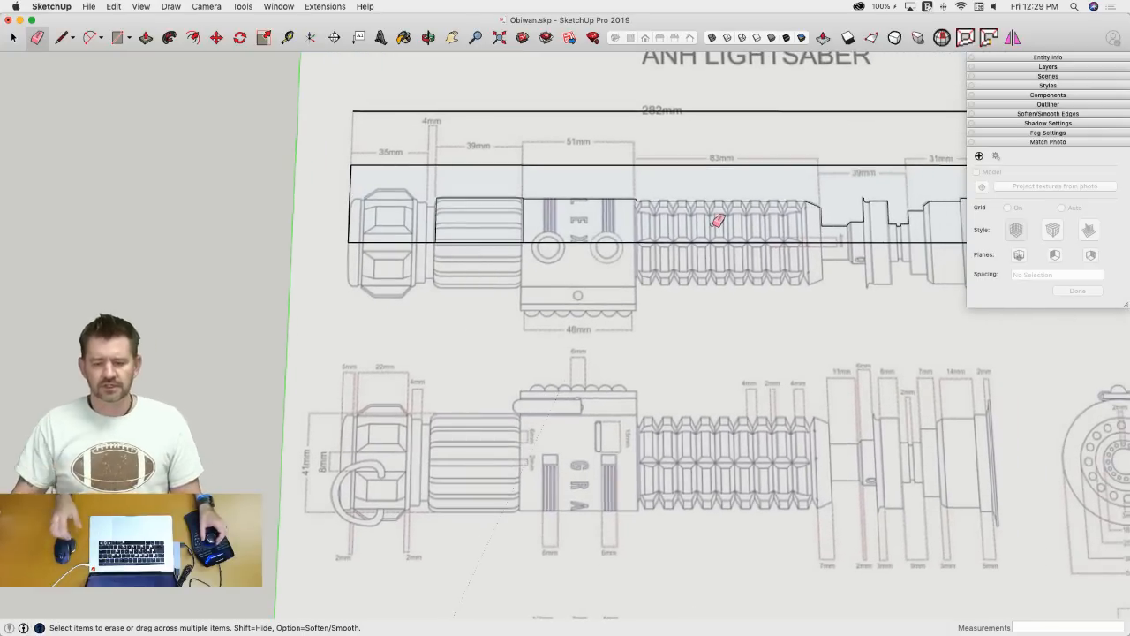
scroll(644, 253, "up", 3)
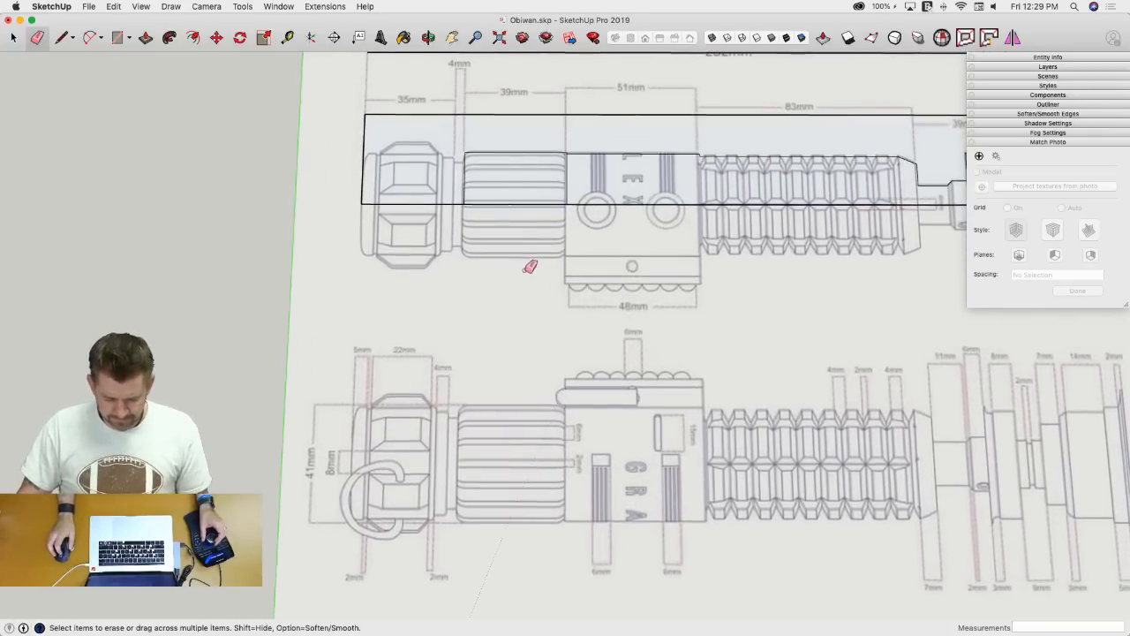
key("l")
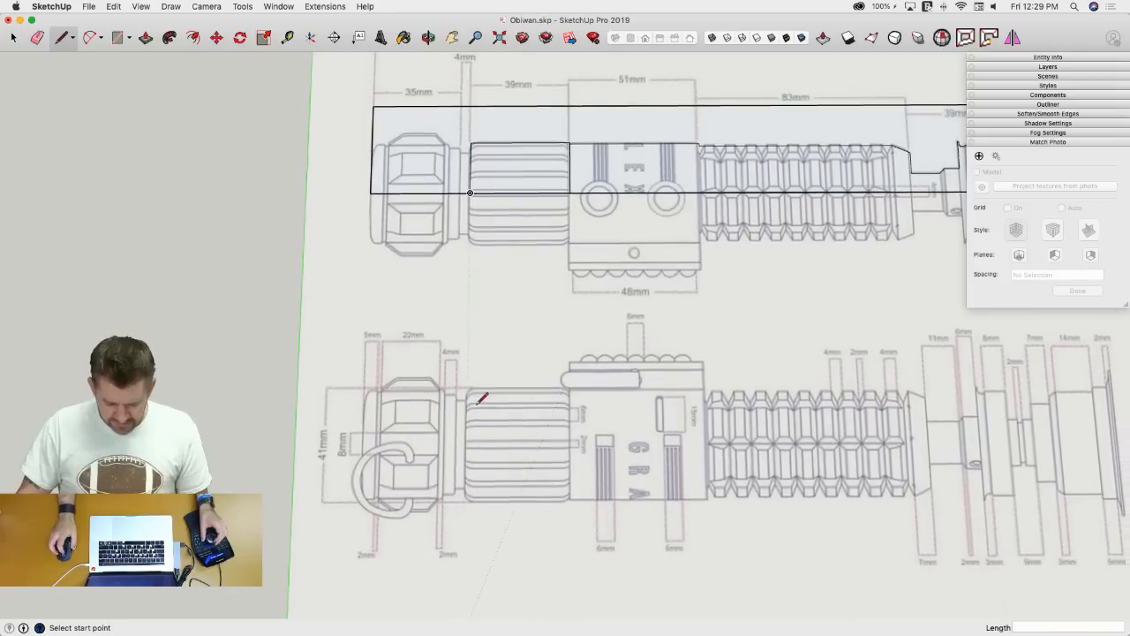
scroll(477, 397, "down", 3)
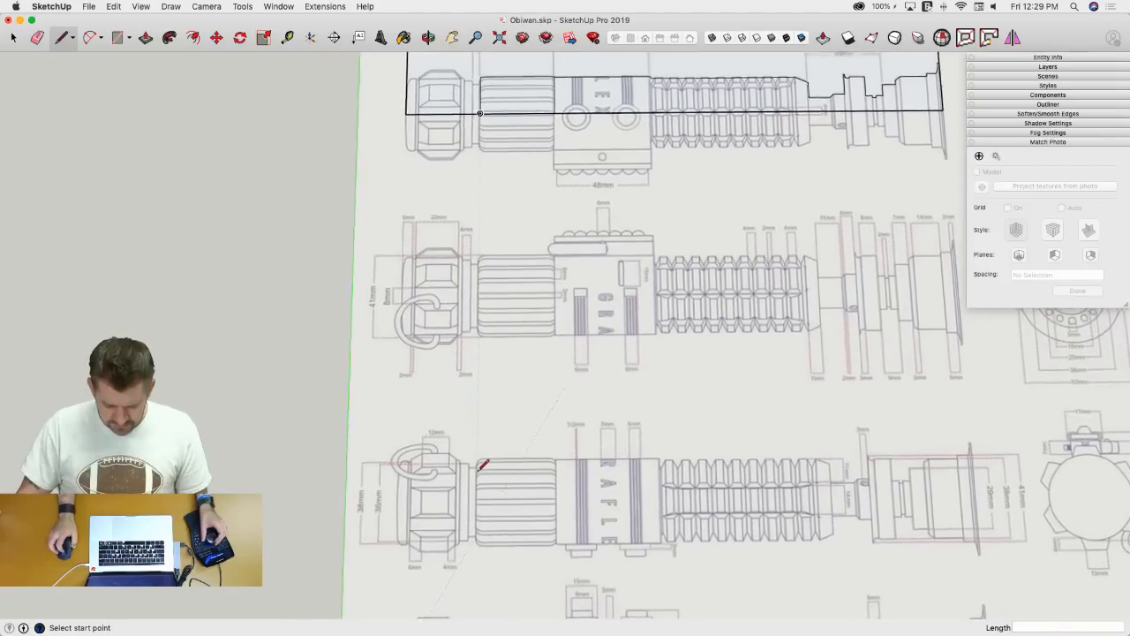
scroll(481, 463, "up", 2)
scroll(462, 453, "down", 2)
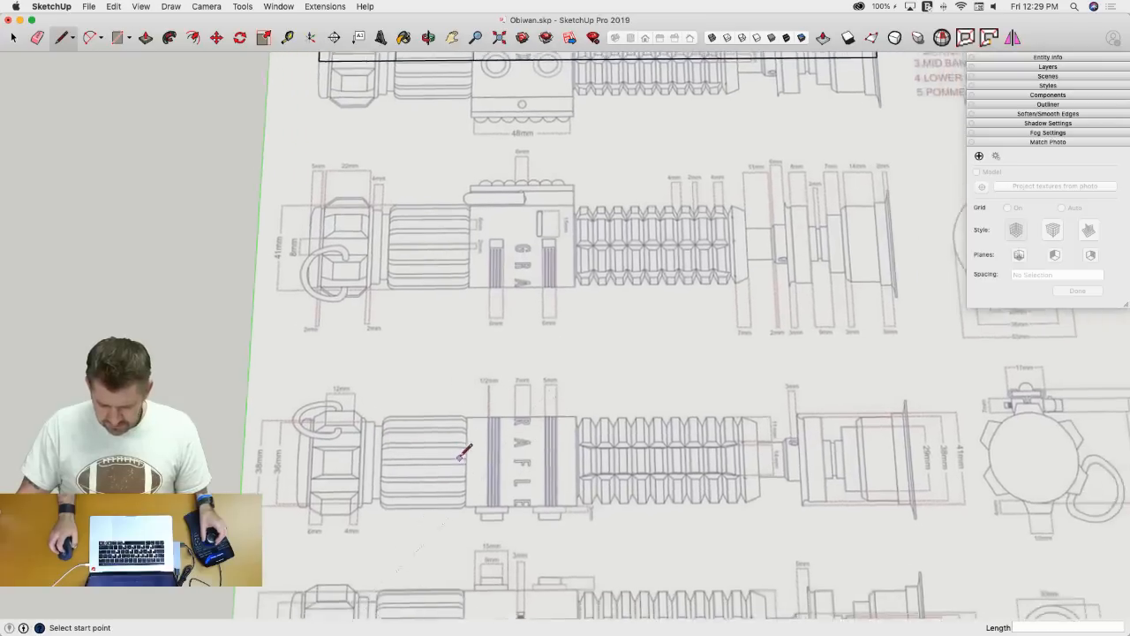
scroll(383, 516, "up", 2)
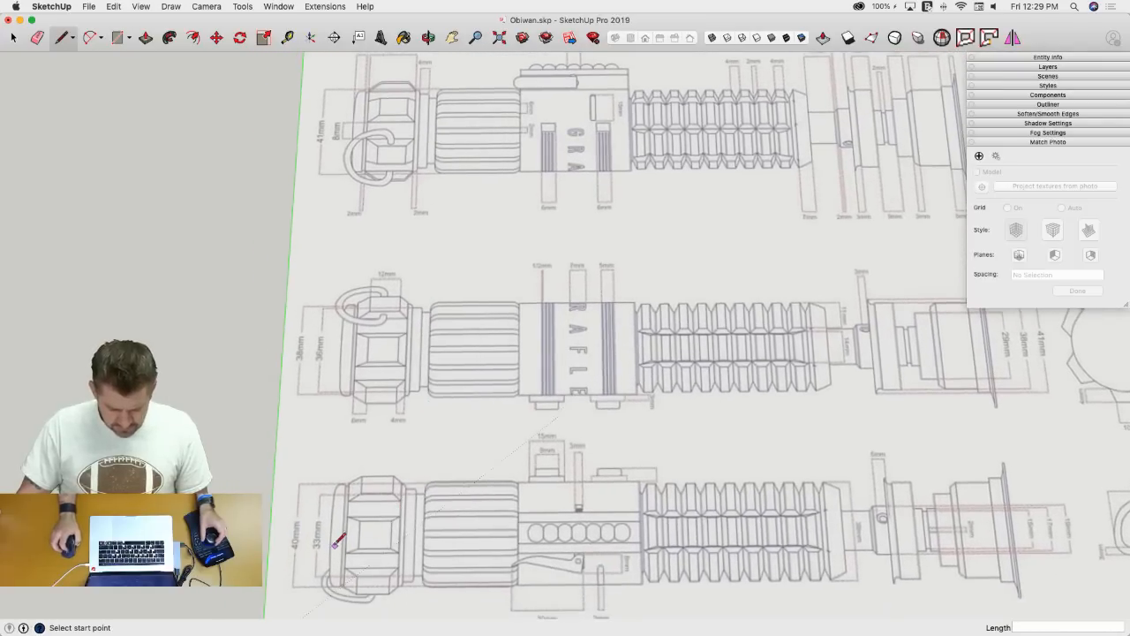
scroll(335, 535, "down", 2)
scroll(530, 221, "up", 6)
scroll(510, 248, "up", 2)
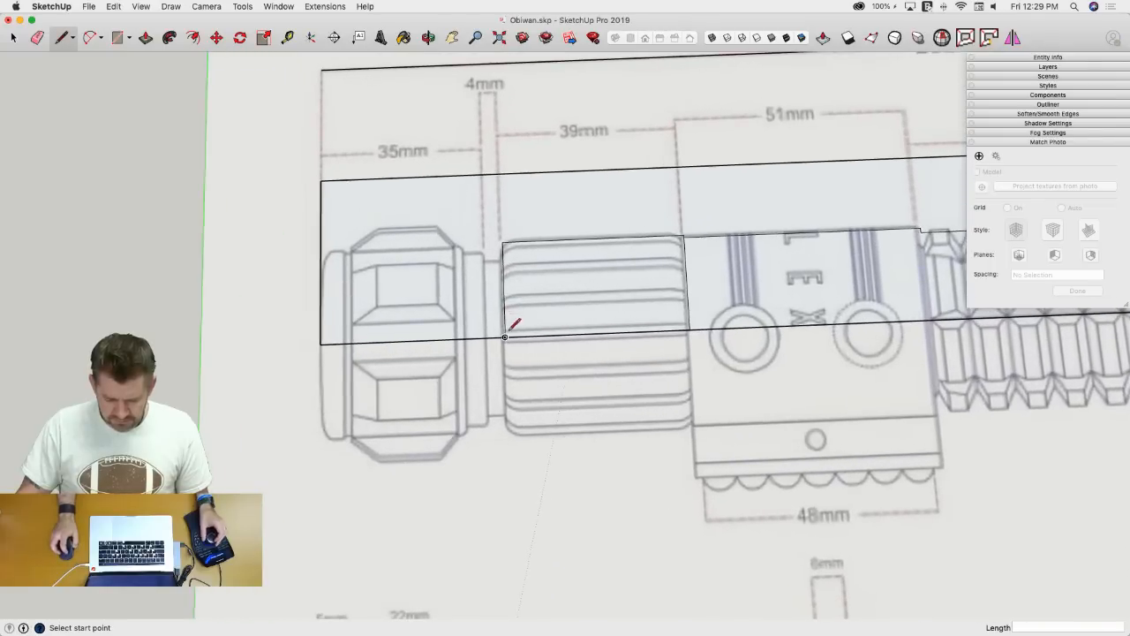
- Outline the neck beside the ribbed section 16.5 m outward from the centreline and 4 m long, closing it back to the centreline
left_click(504, 335)
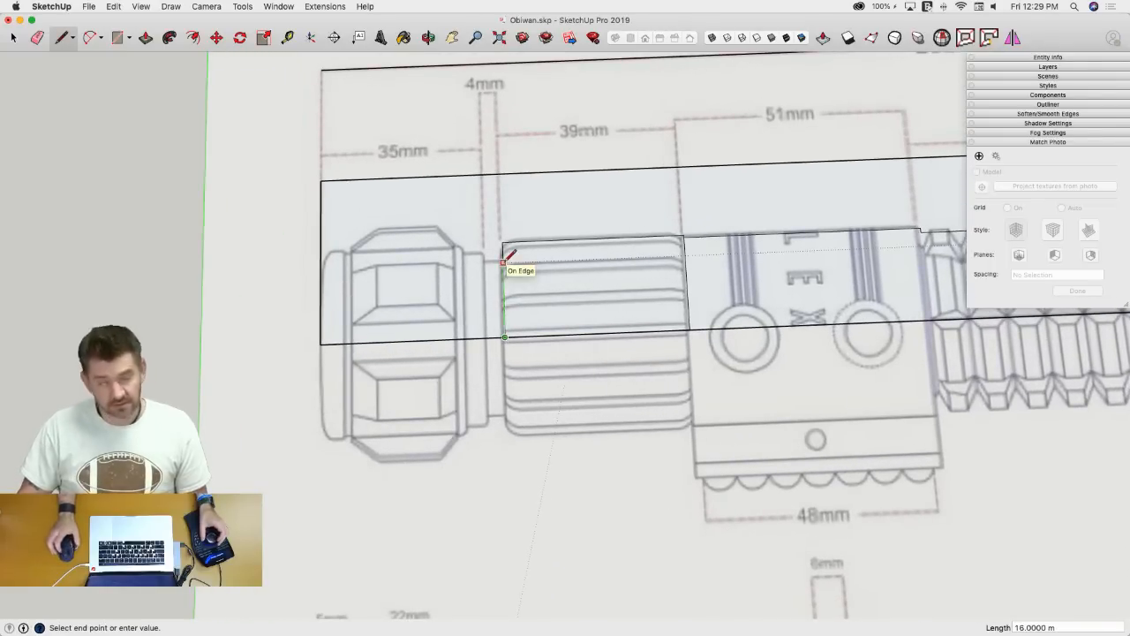
type("16.3")
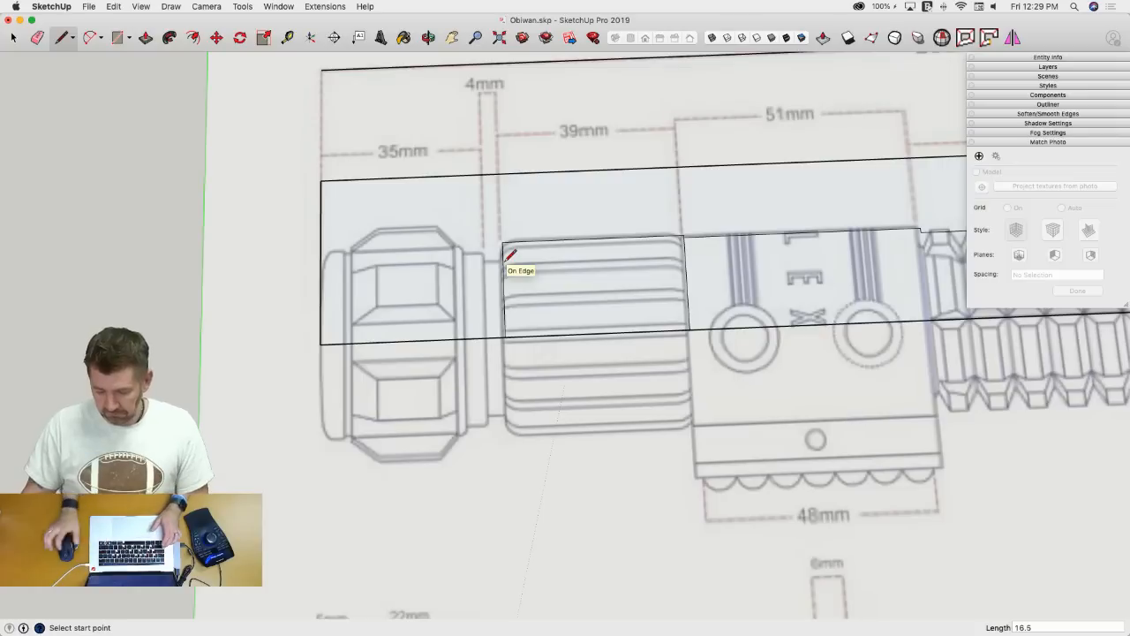
key("Return")
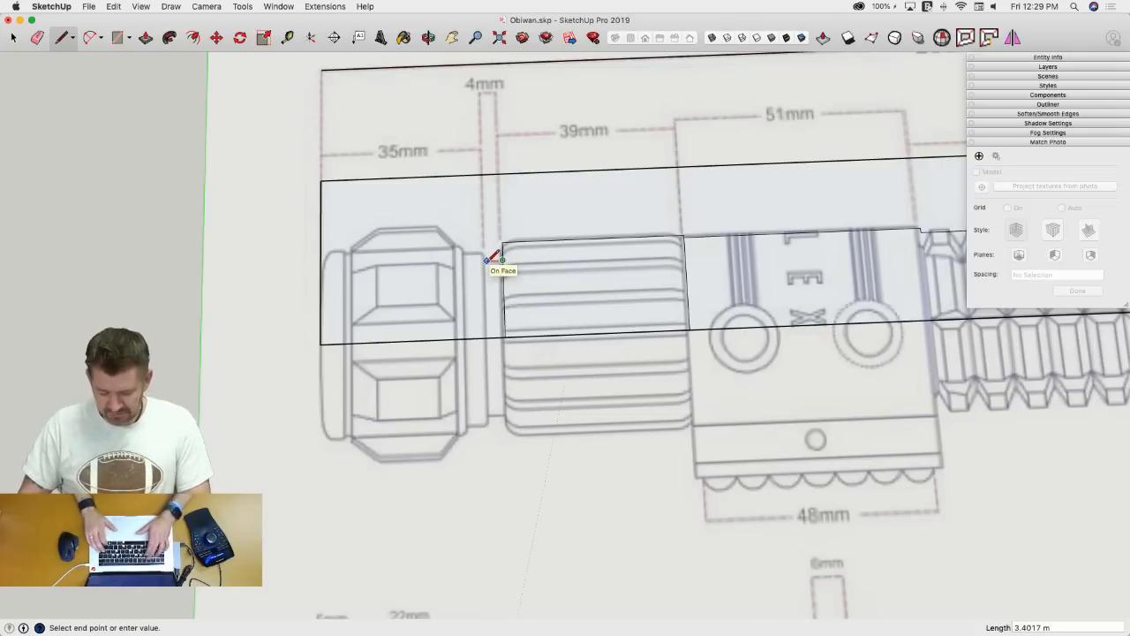
left_click(486, 256)
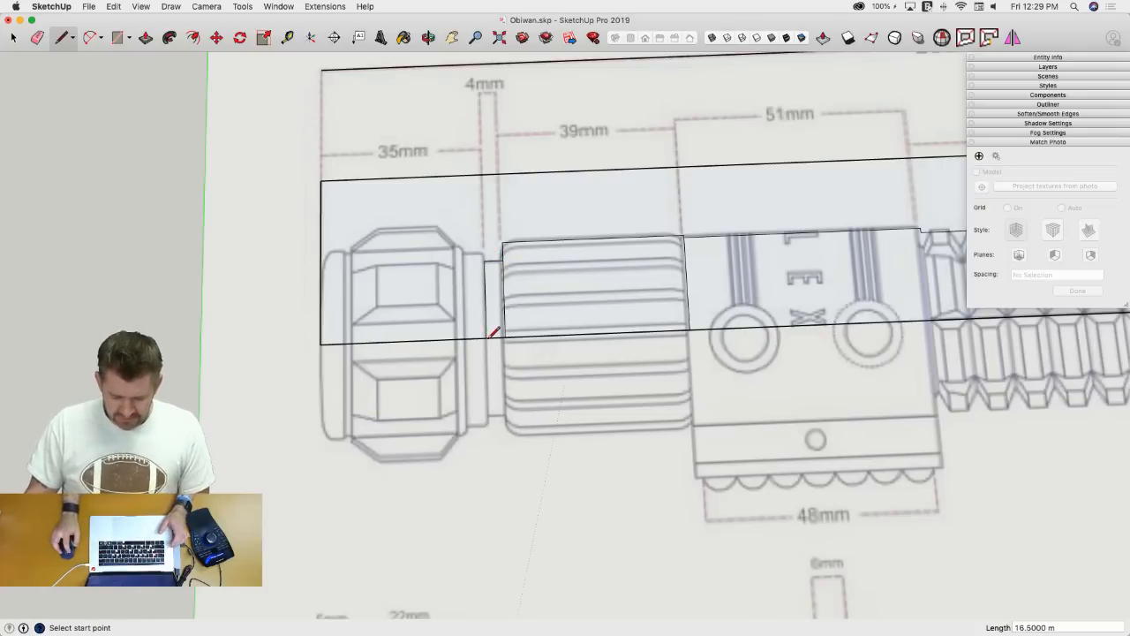
- Examine the blueprint's other views for the dimensions of the pommel section beside the neck
scroll(515, 265, "down", 3)
scroll(519, 382, "down", 4)
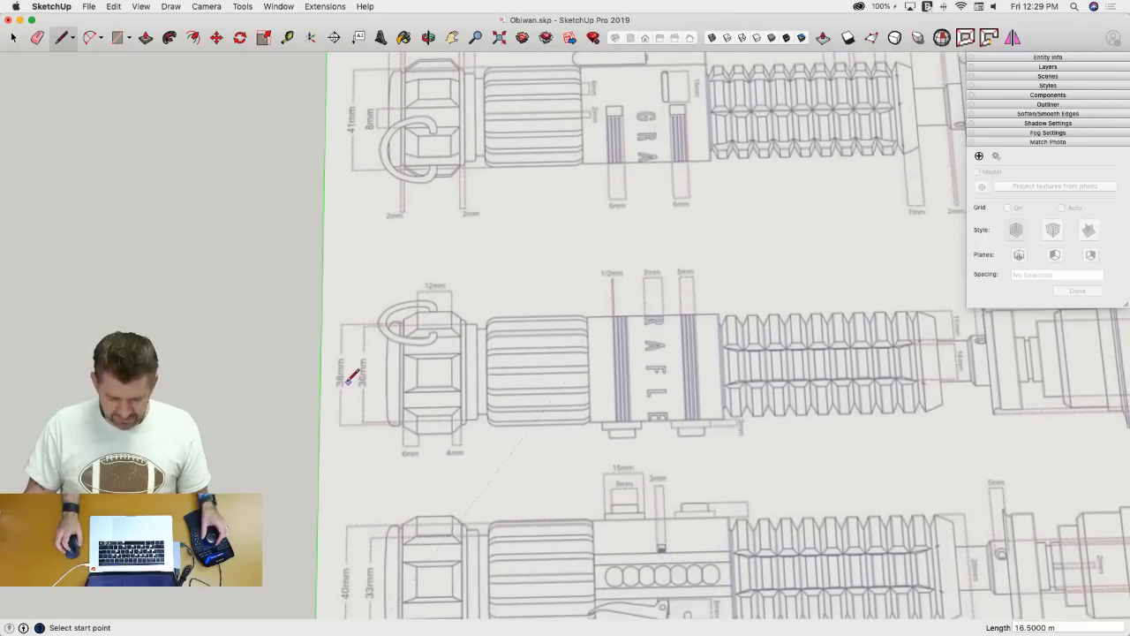
scroll(442, 256, "up", 6)
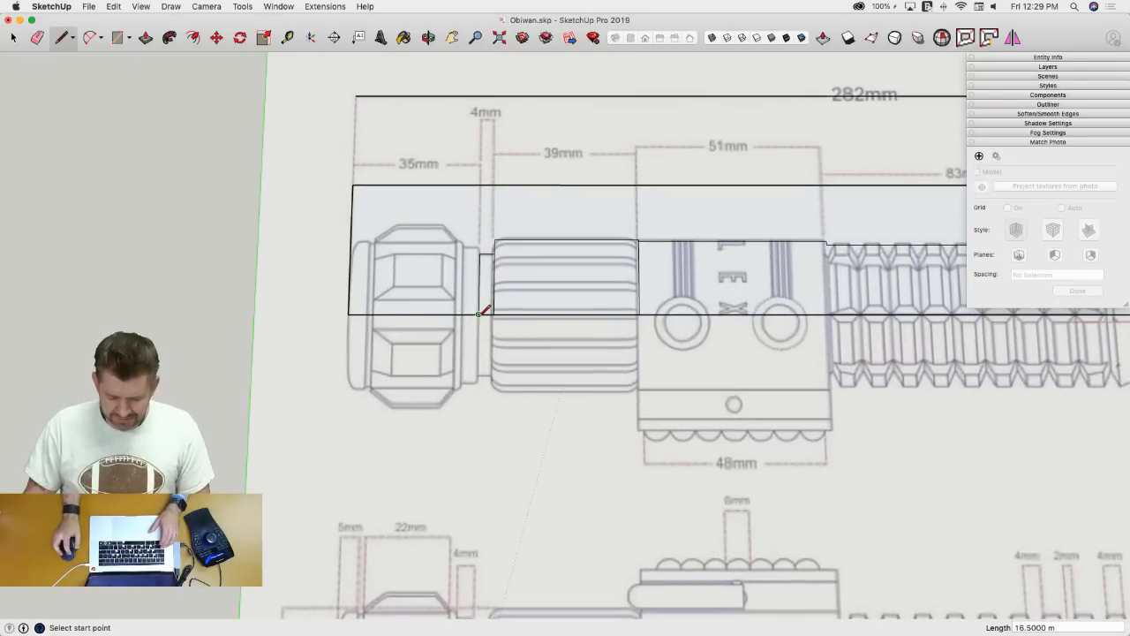
- Outline the collar beside the neck 19 m outward from the centreline and about 4 m long, closing it back to the centreline
left_click(478, 313)
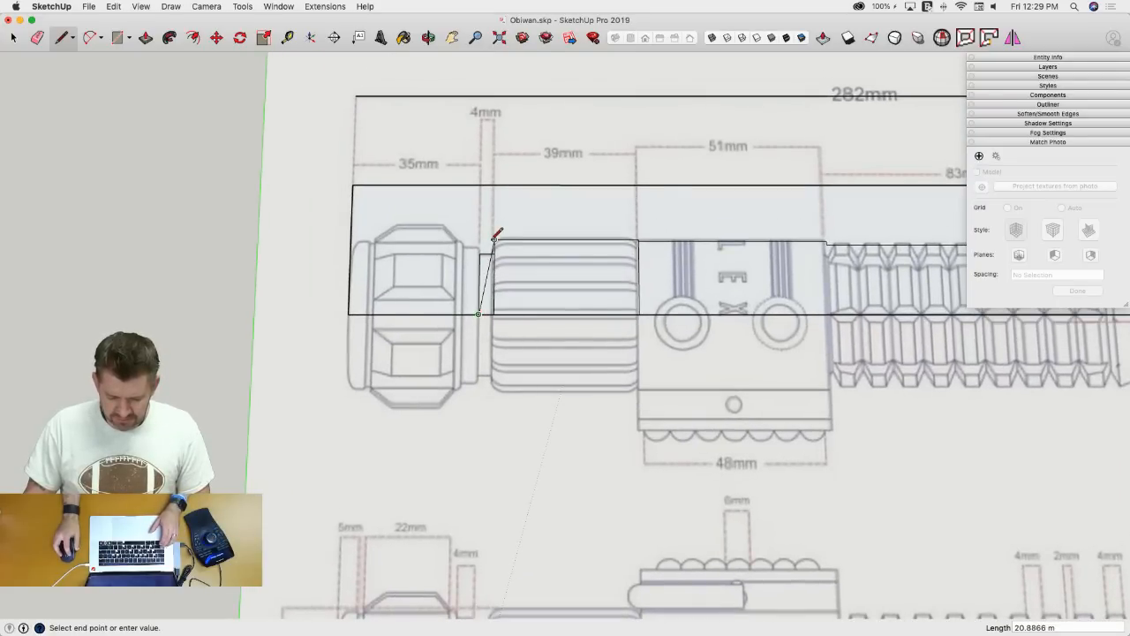
left_click(837, 244)
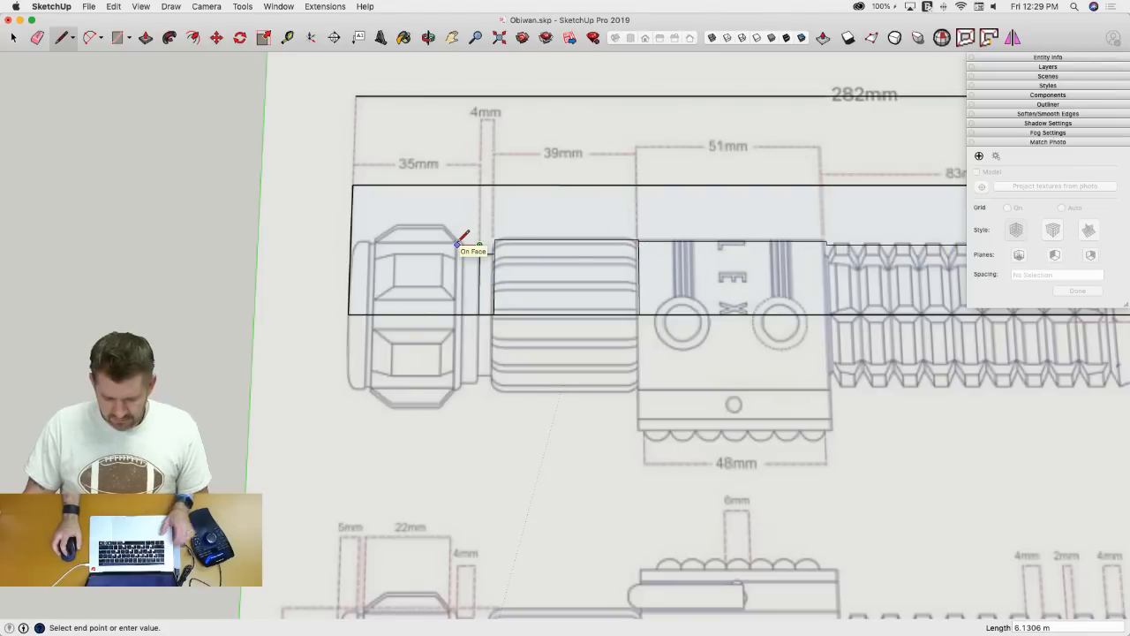
scroll(457, 244, "down", 5)
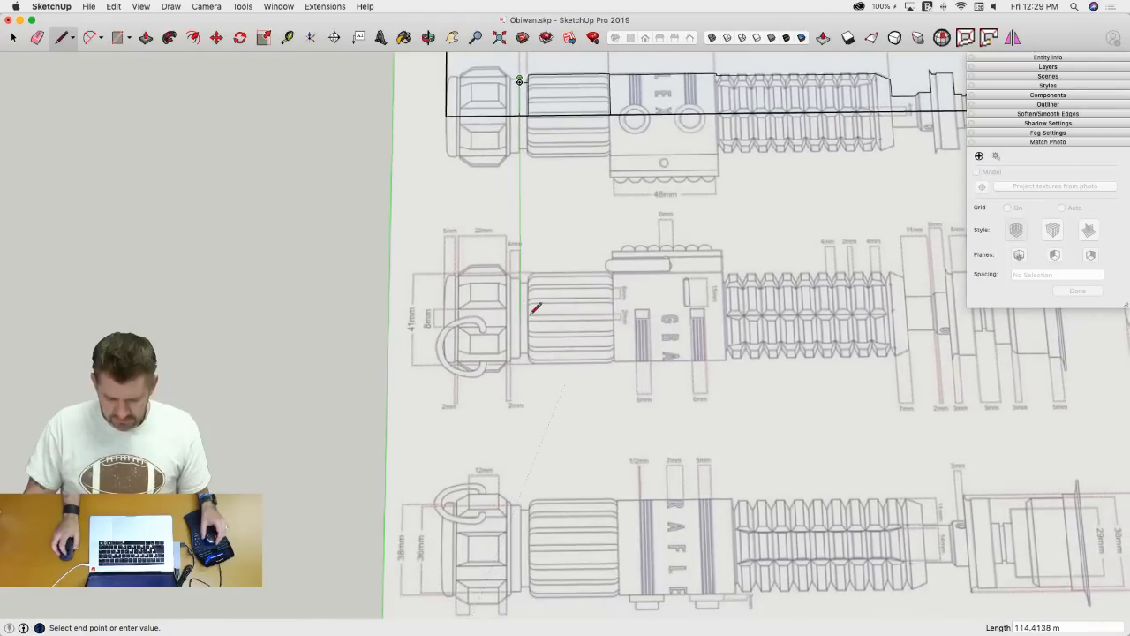
scroll(534, 307, "up", 3)
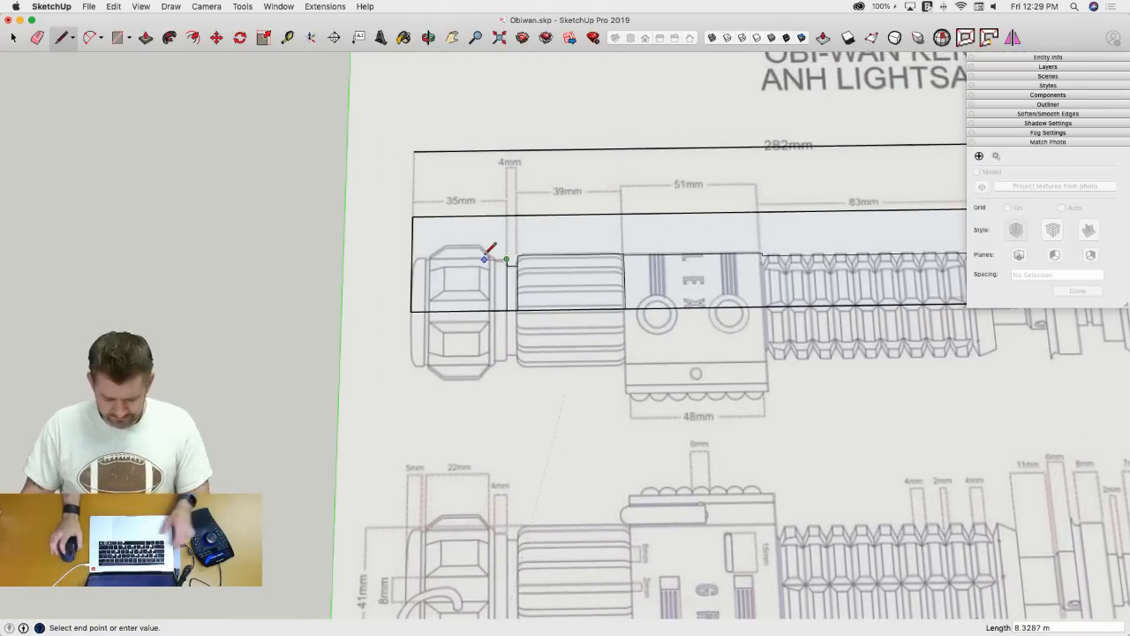
left_click(496, 260)
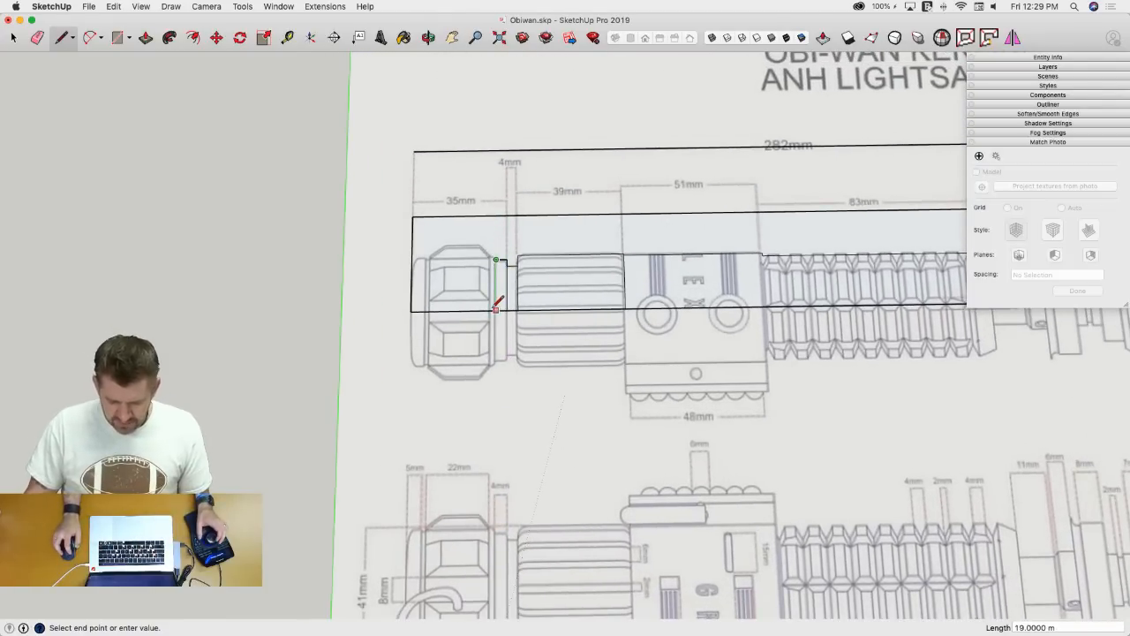
left_click(496, 307)
key("space")
scroll(468, 247, "up", 4)
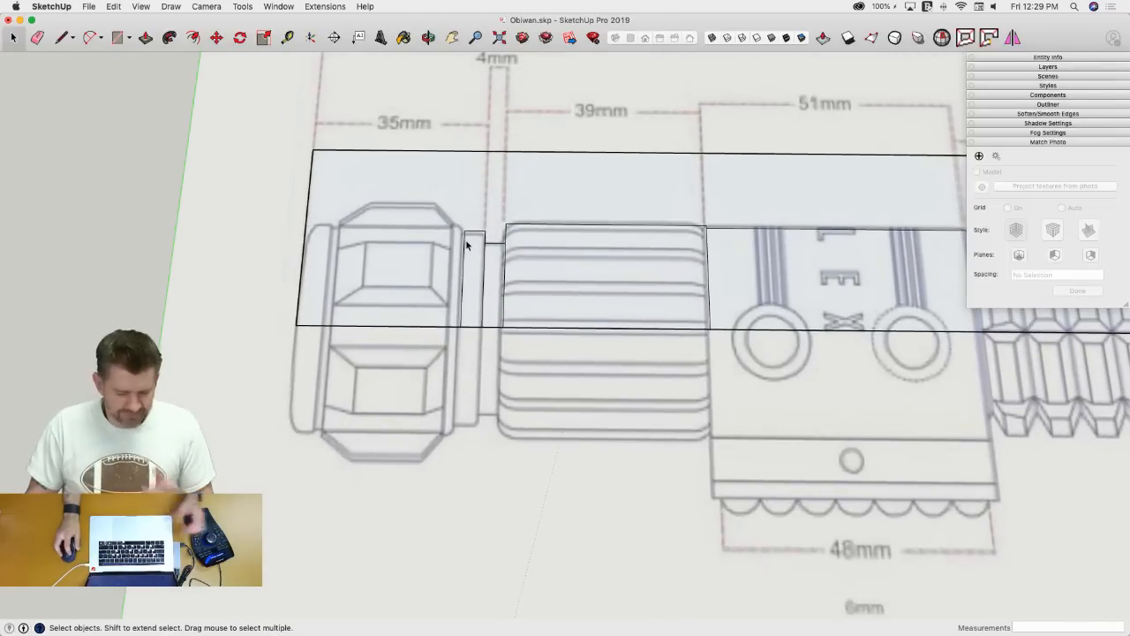
- Examine the blueprint's other views for the diameter and thickness of the thin rim between the collar and the faceted pommel ring
key("l")
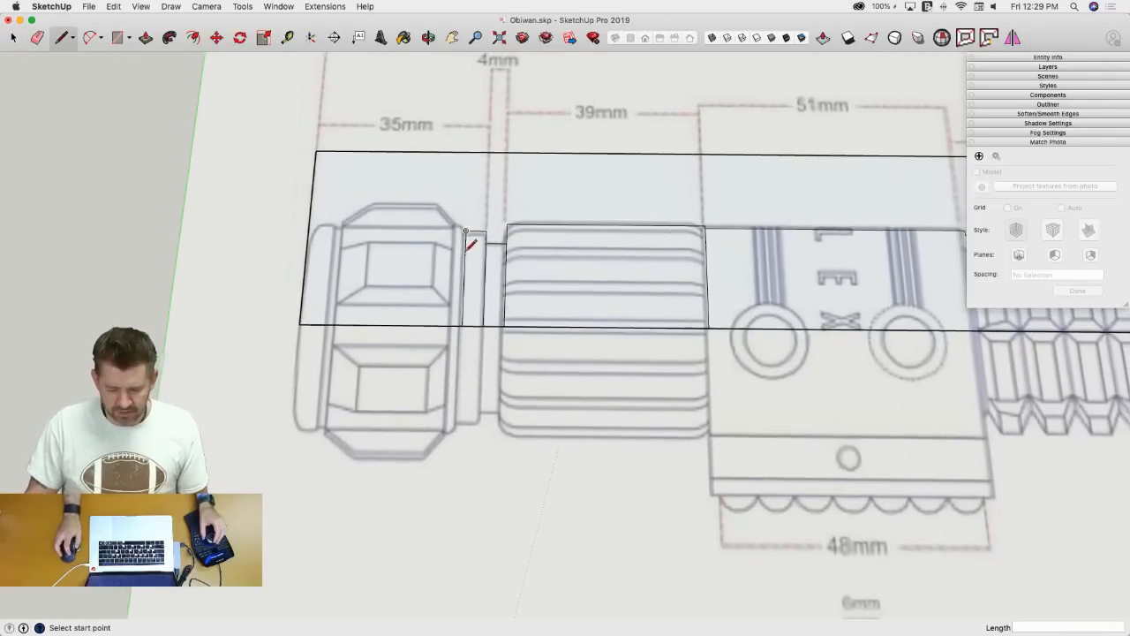
scroll(466, 252, "down", 1)
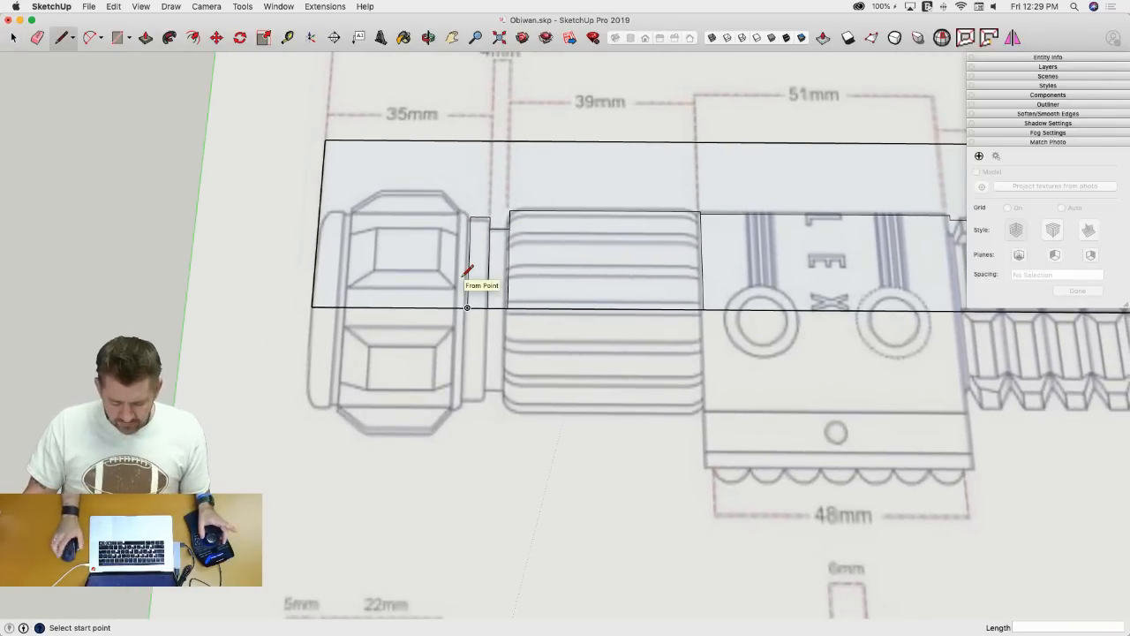
scroll(466, 221, "down", 5)
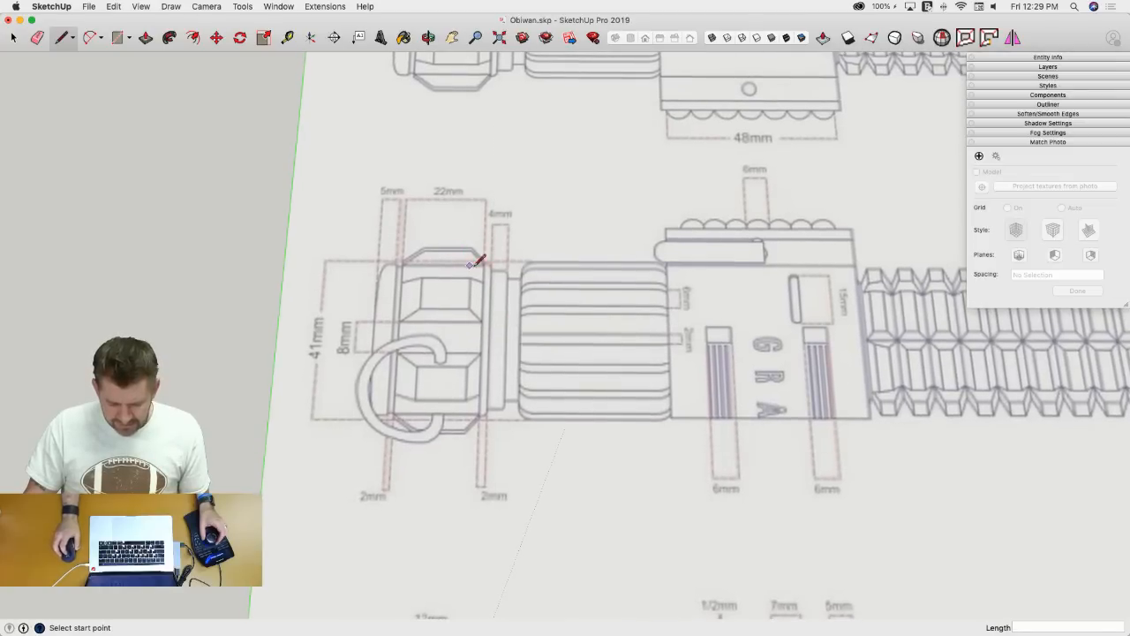
scroll(455, 268, "up", 5)
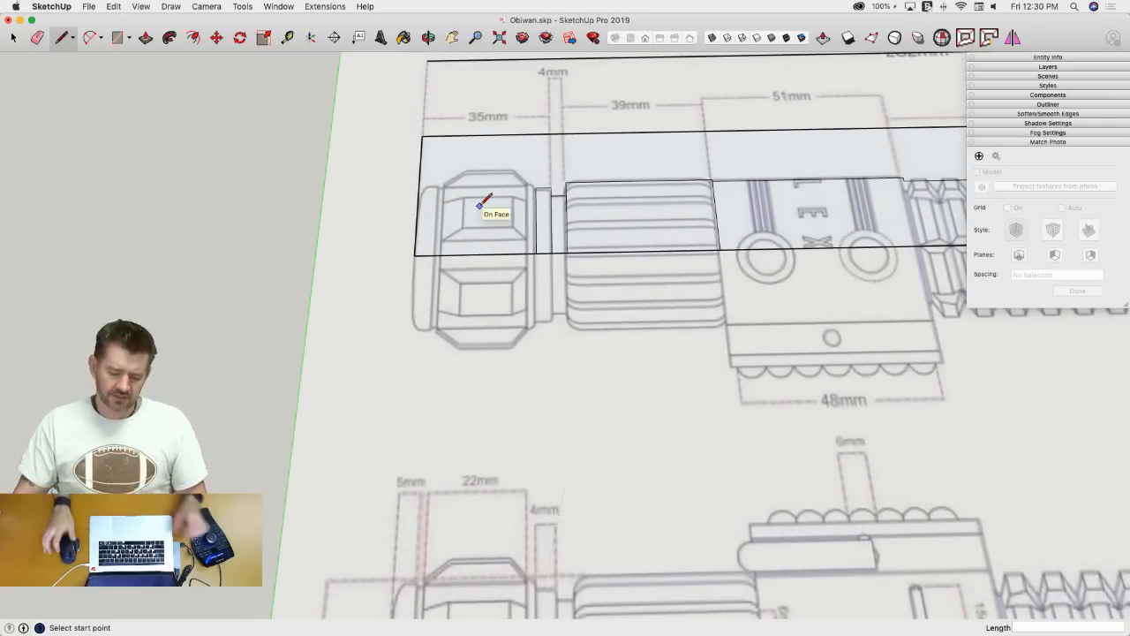
scroll(504, 245, "up", 2)
scroll(469, 235, "down", 5)
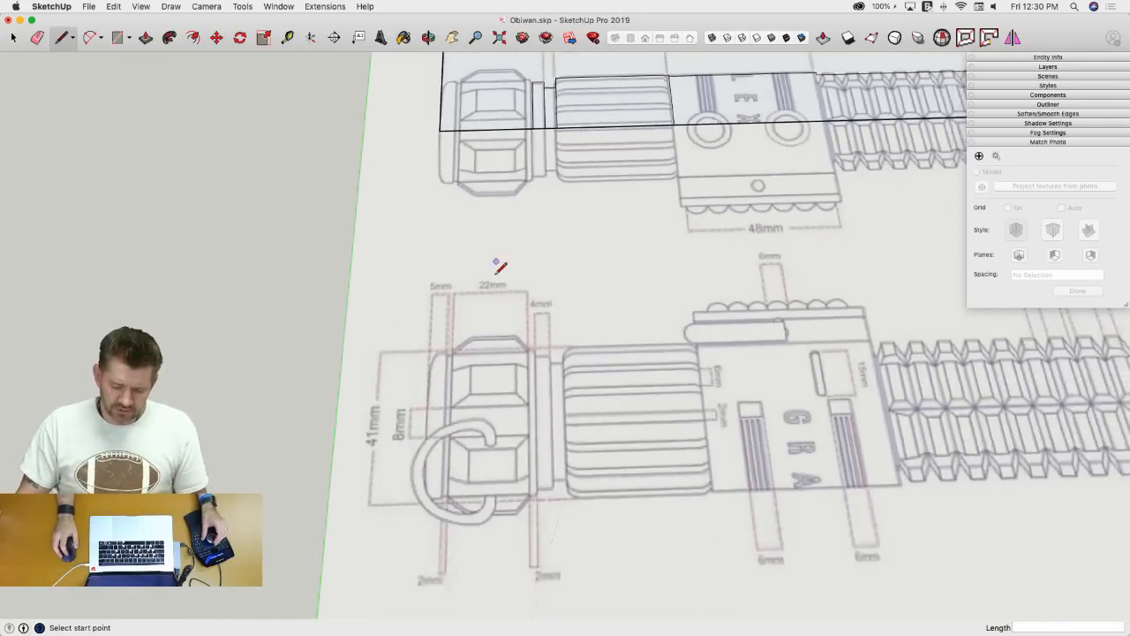
scroll(499, 274, "down", 5)
scroll(560, 265, "up", 7)
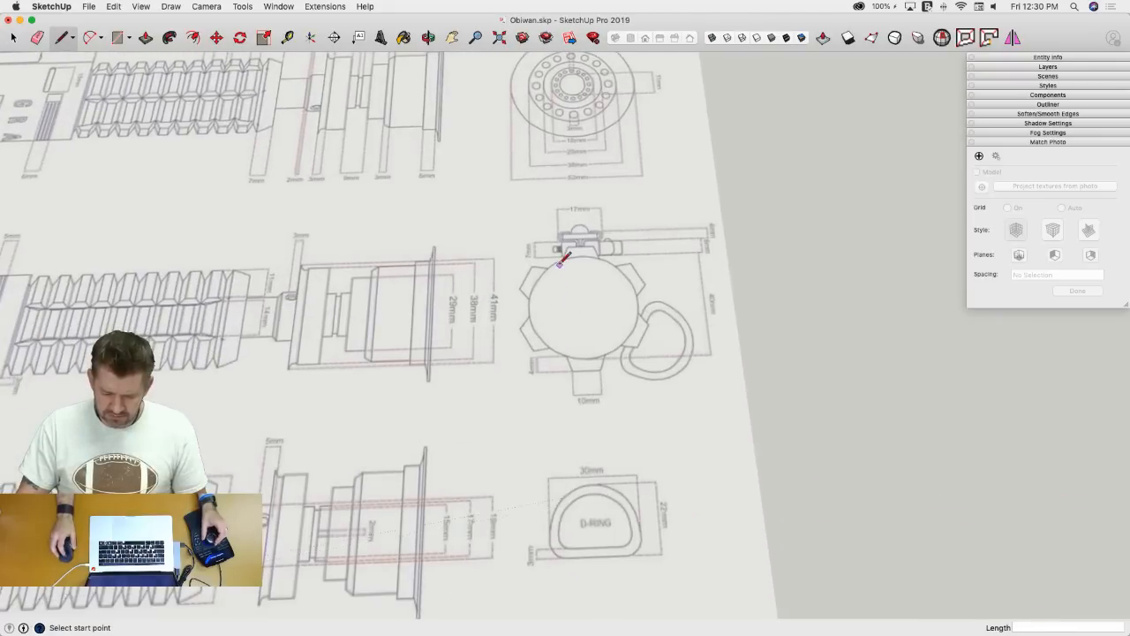
scroll(559, 261, "down", 6)
scroll(397, 283, "up", 8)
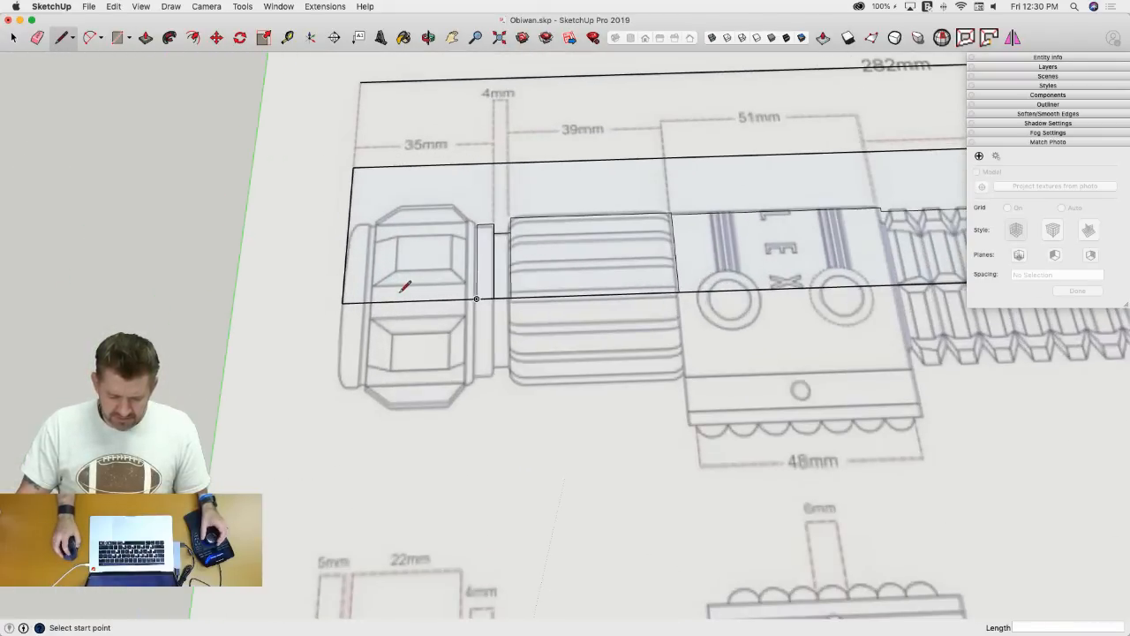
scroll(404, 287, "up", 1)
scroll(406, 301, "up", 1)
key("space")
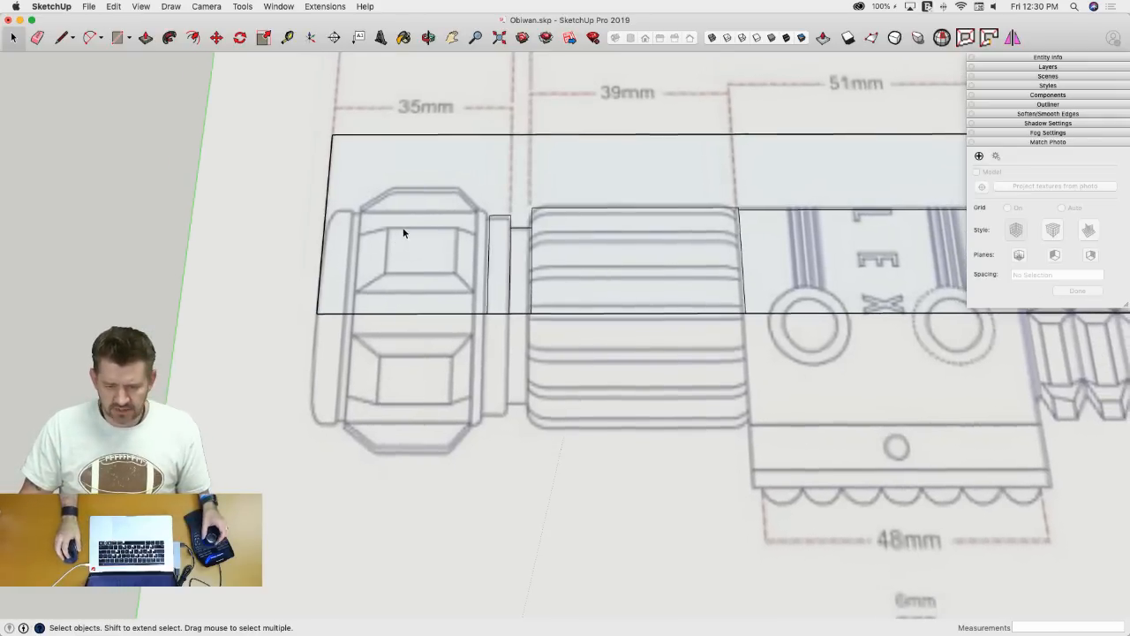
key("l")
scroll(466, 176, "up", 5)
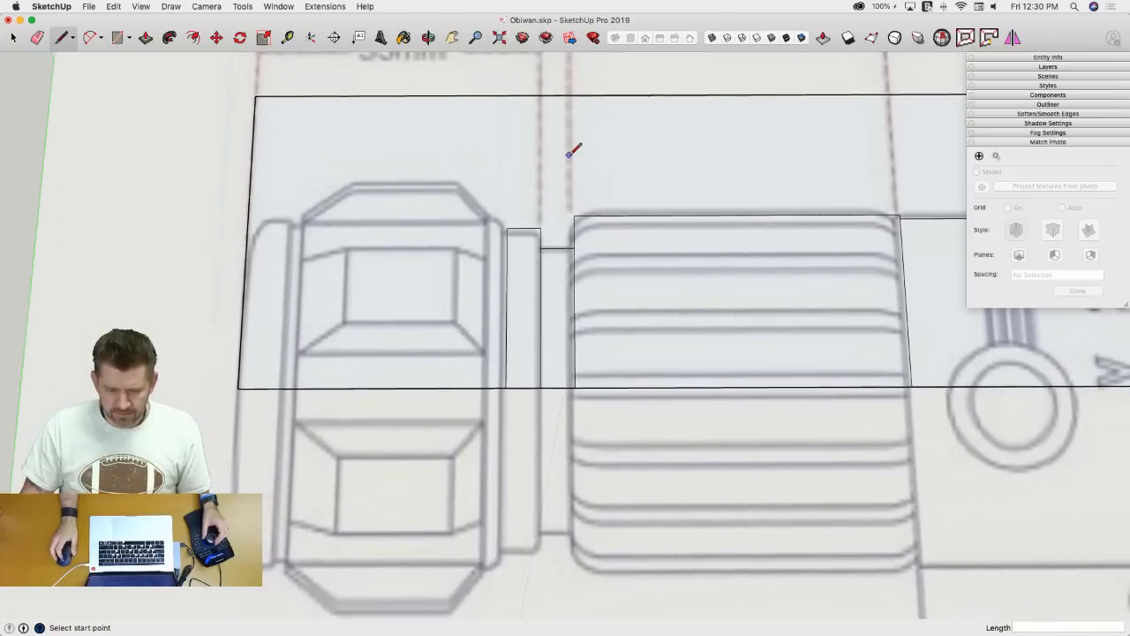
scroll(556, 163, "down", 2)
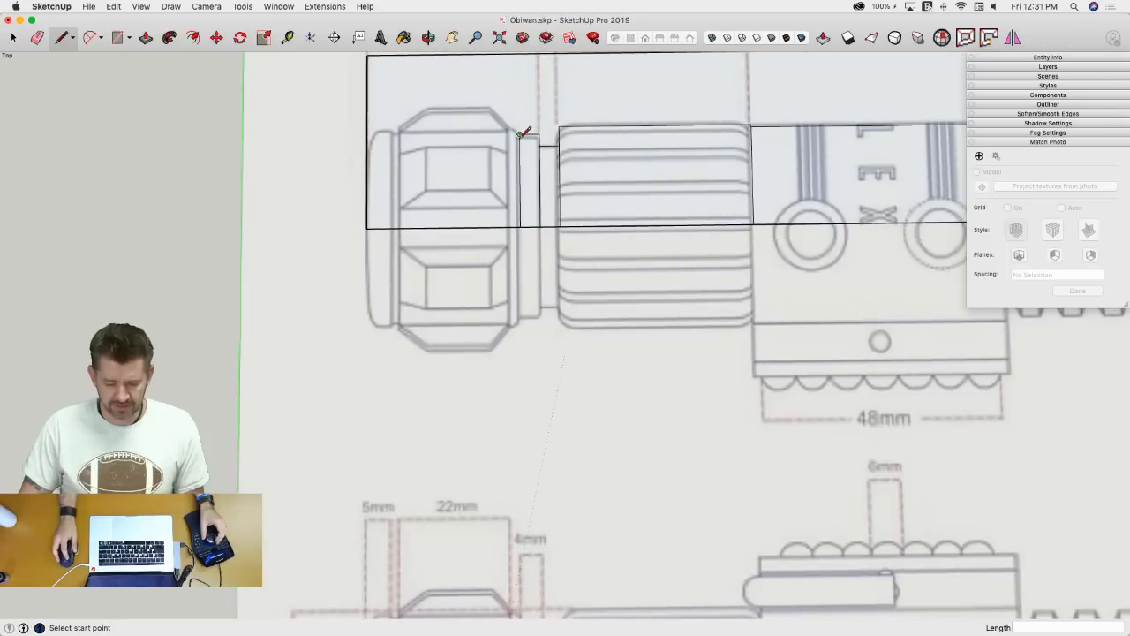
scroll(519, 142, "down", 4)
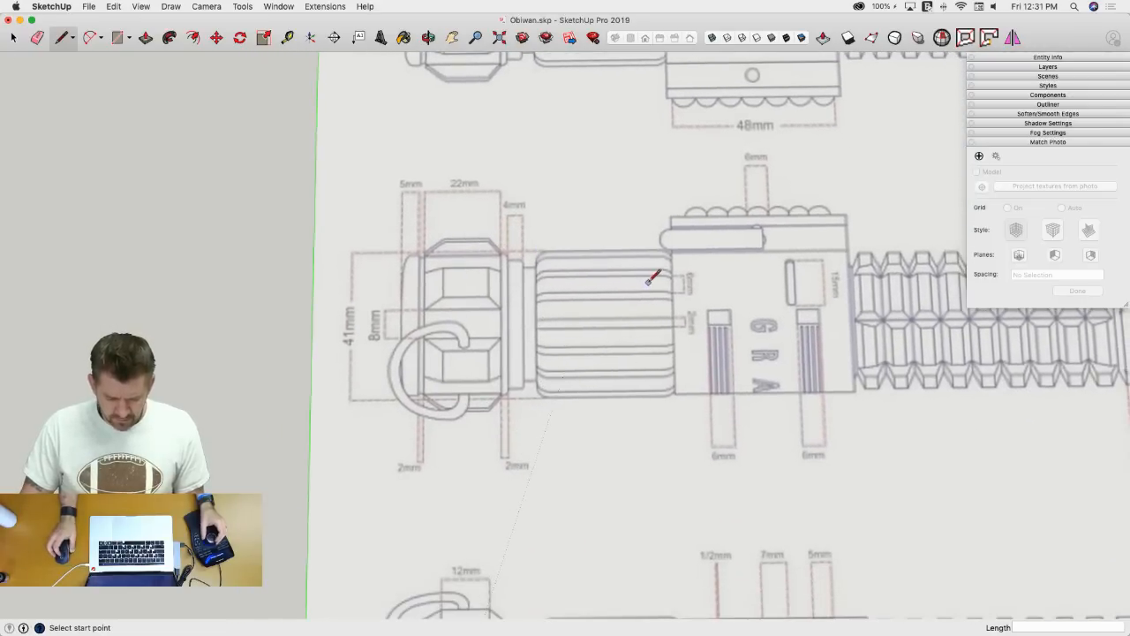
scroll(649, 278, "down", 3)
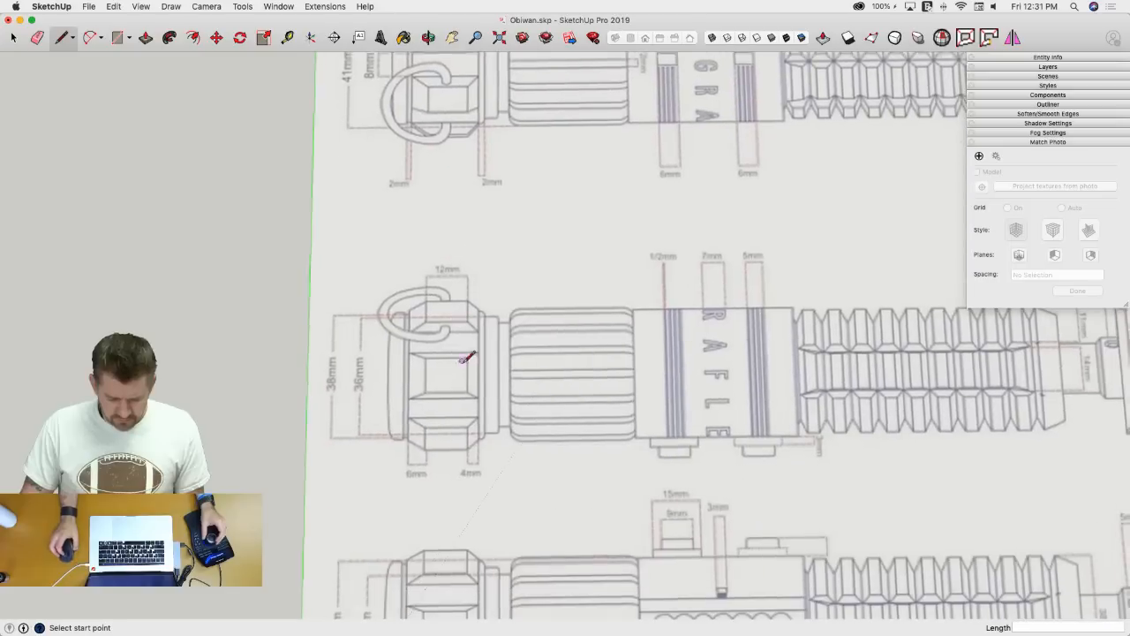
scroll(490, 309, "down", 3)
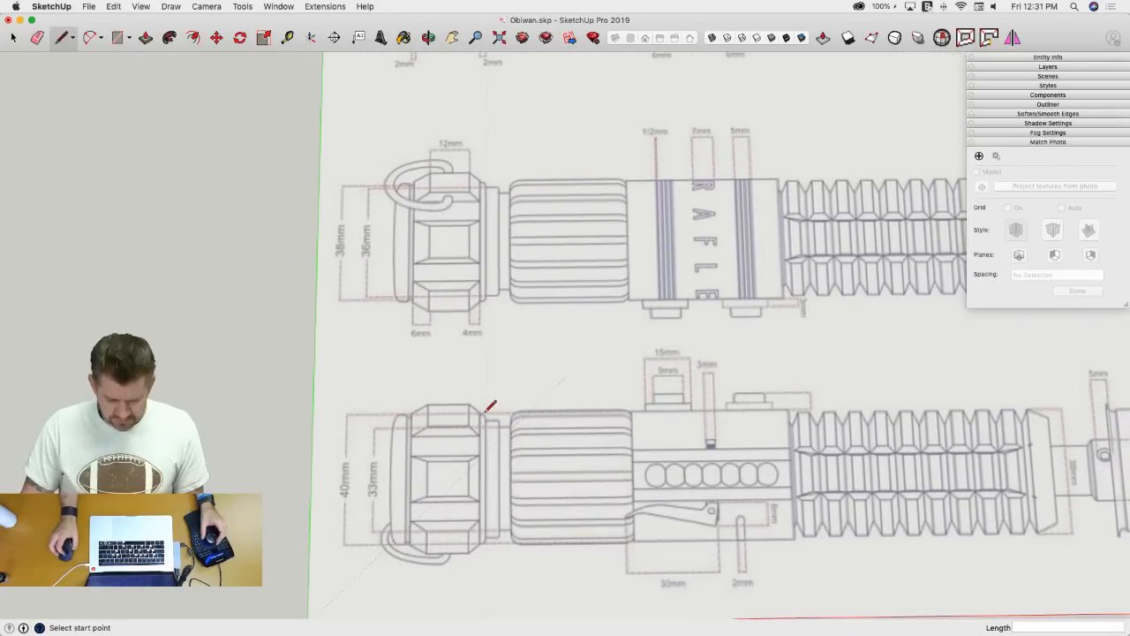
scroll(491, 407, "up", 5)
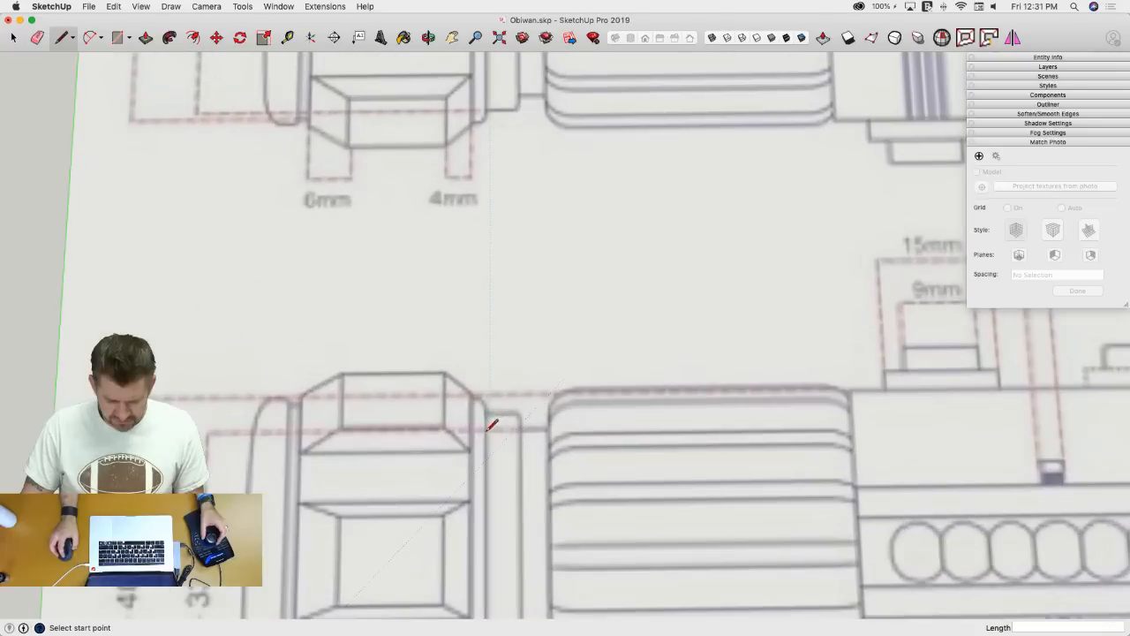
scroll(739, 395, "down", 10)
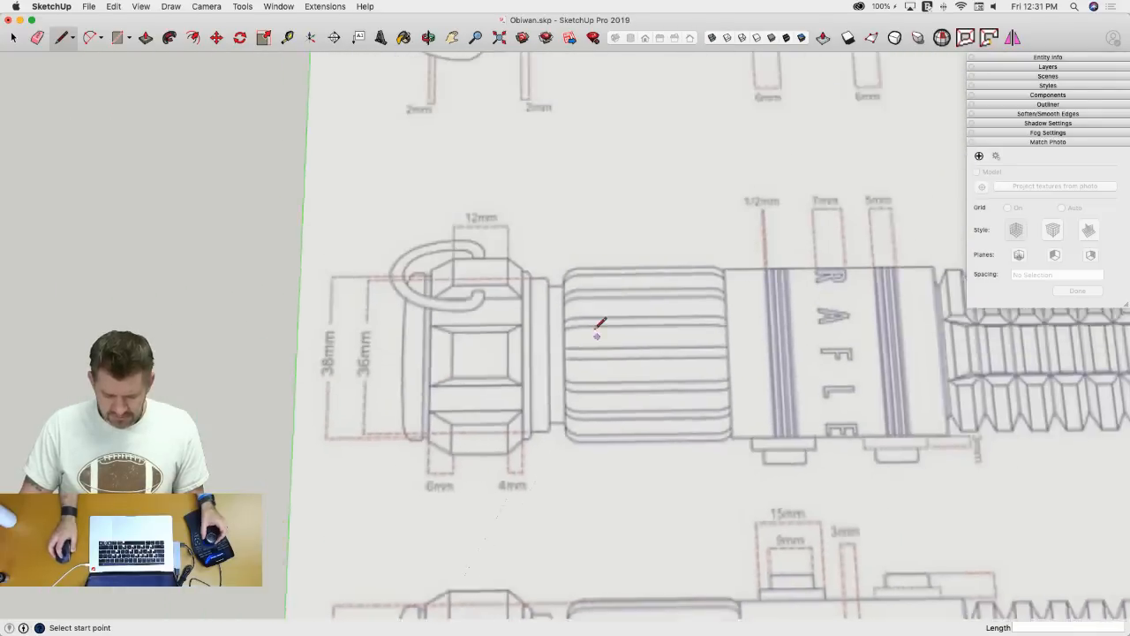
- Outline the thin rim beside the collar 20 m outward from the centreline and about 2 m long, closing it back to the centreline
scroll(573, 249, "up", 4)
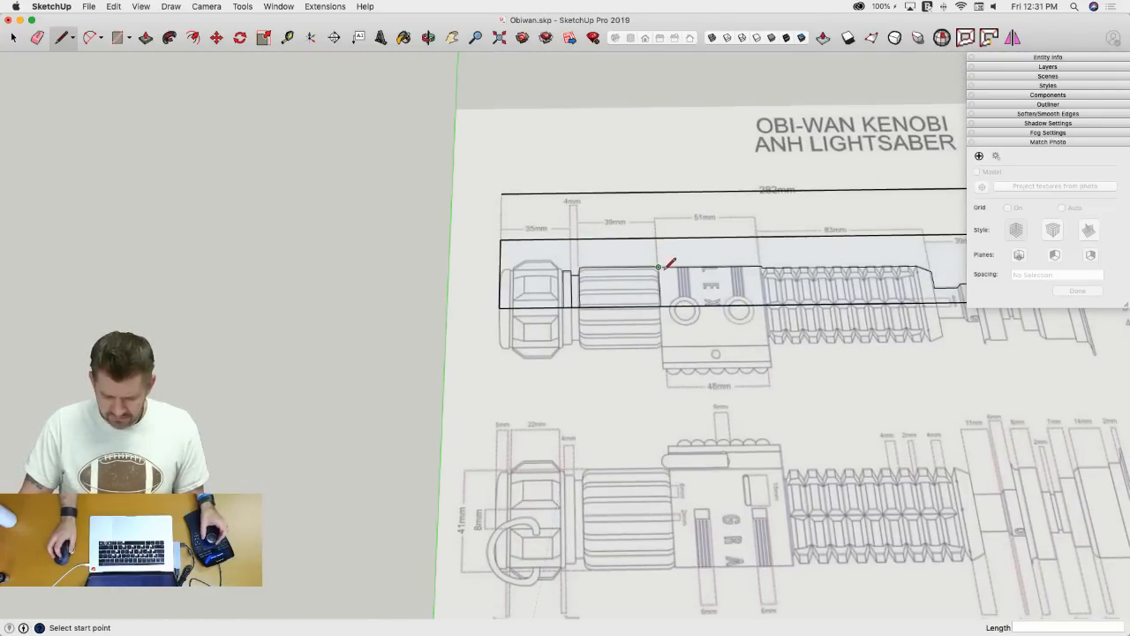
scroll(659, 265, "up", 5)
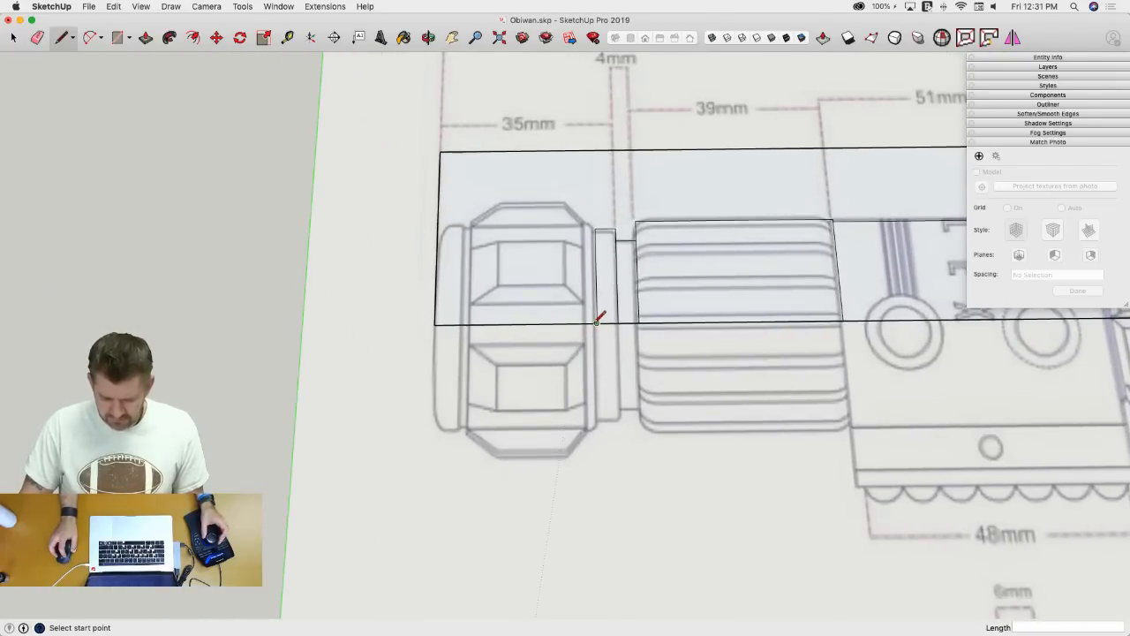
left_click(597, 320)
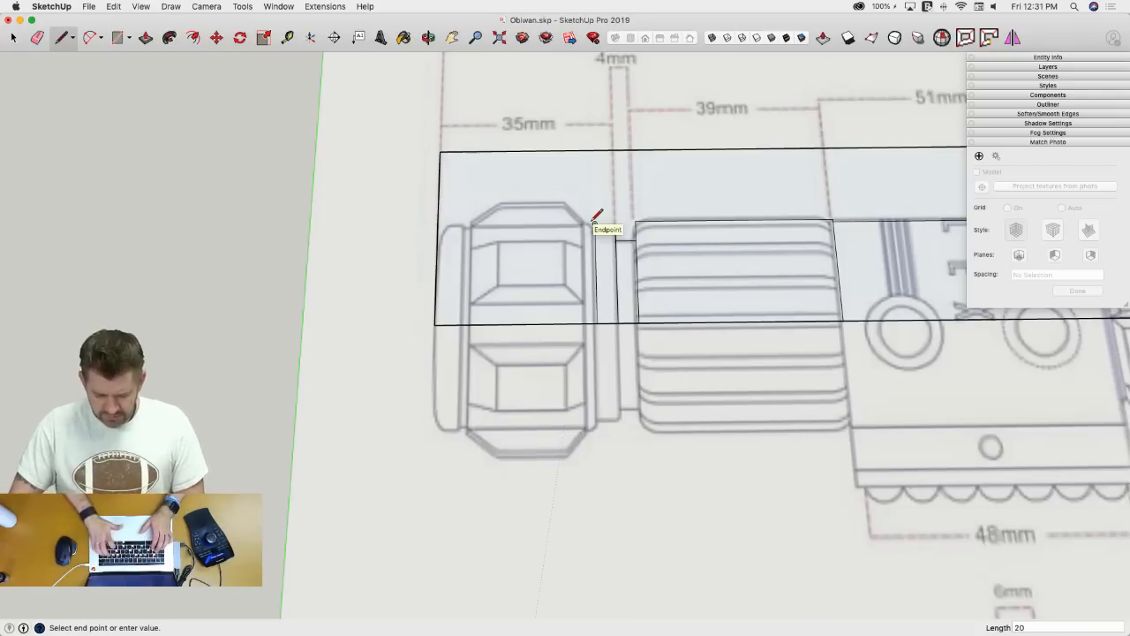
type("20")
key("Return")
scroll(583, 221, "down", 1)
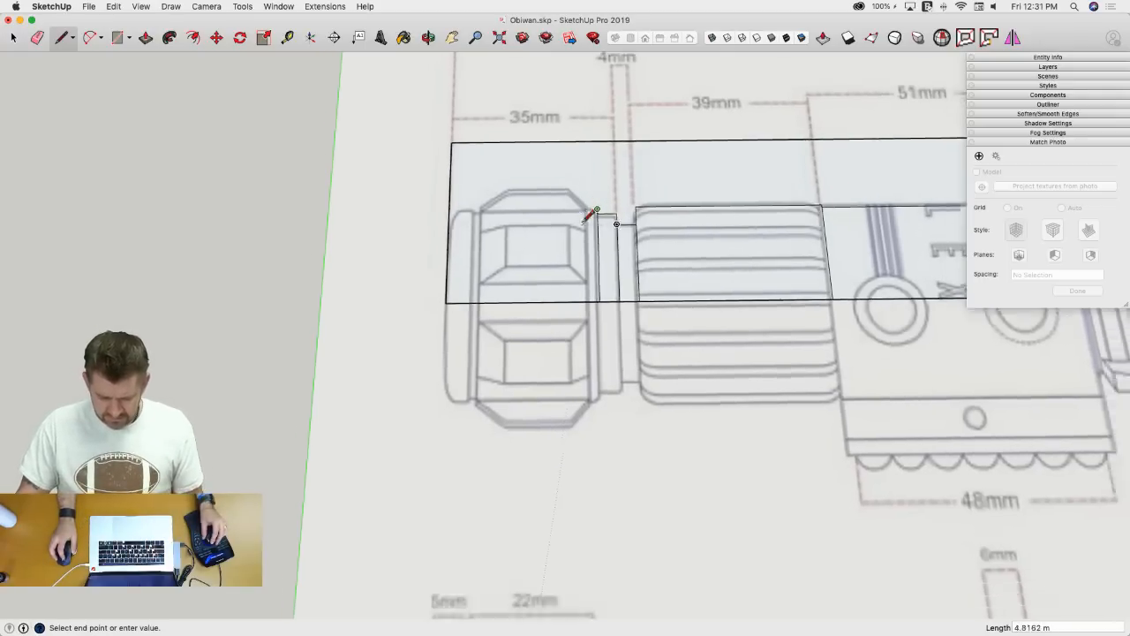
scroll(587, 219, "down", 4)
scroll(588, 234, "up", 3)
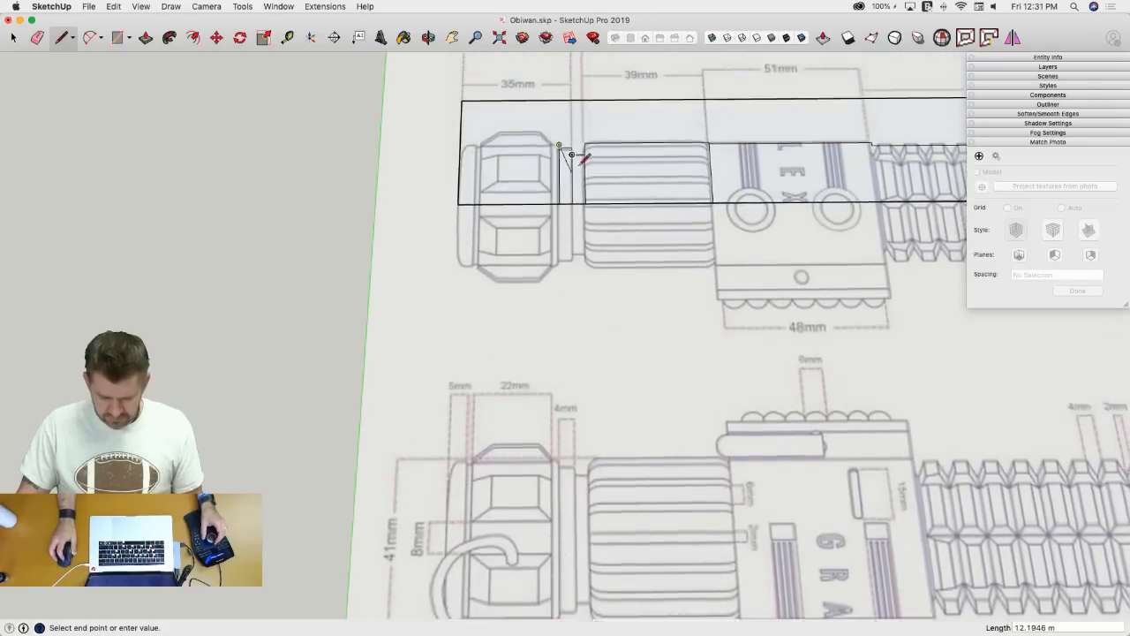
middle_click_drag(583, 157, 557, 225, "shift")
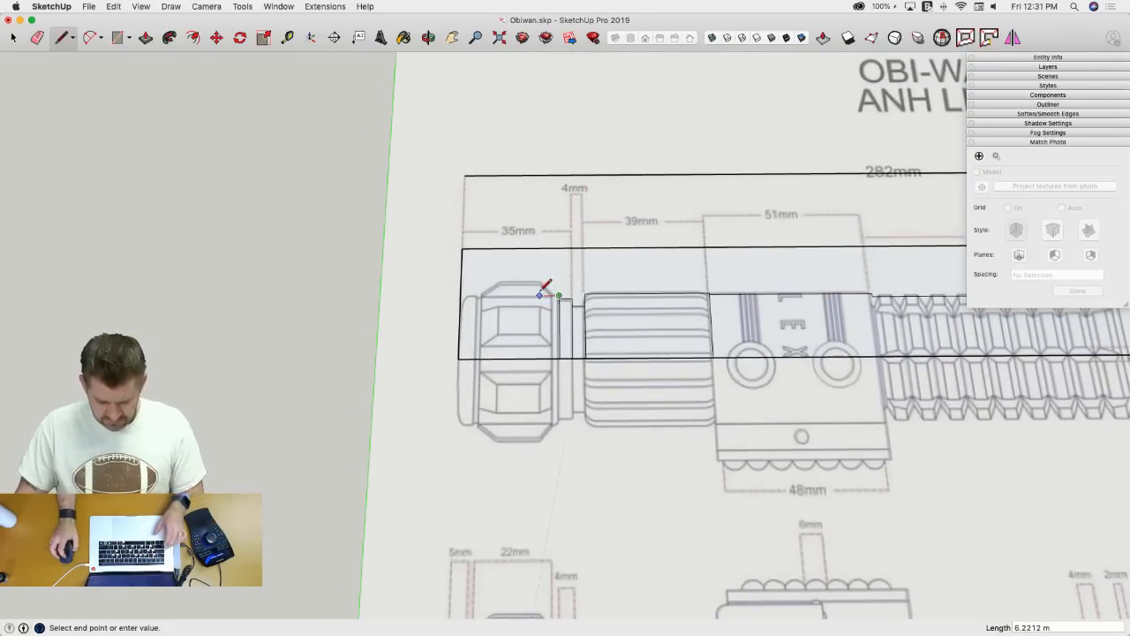
type("20.0000")
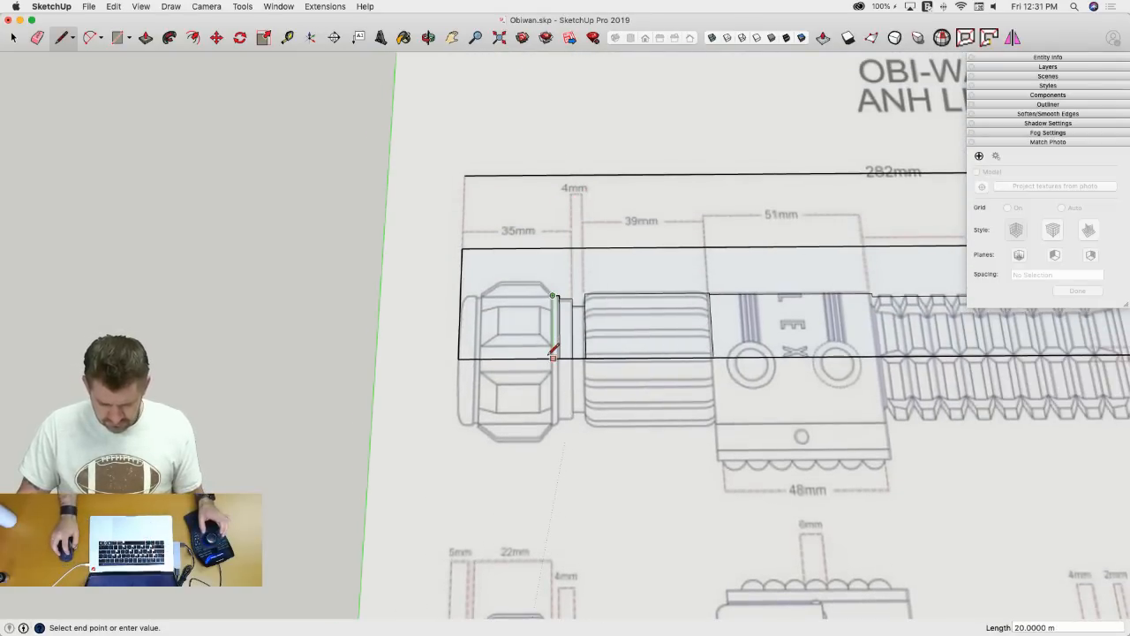
left_click(553, 355)
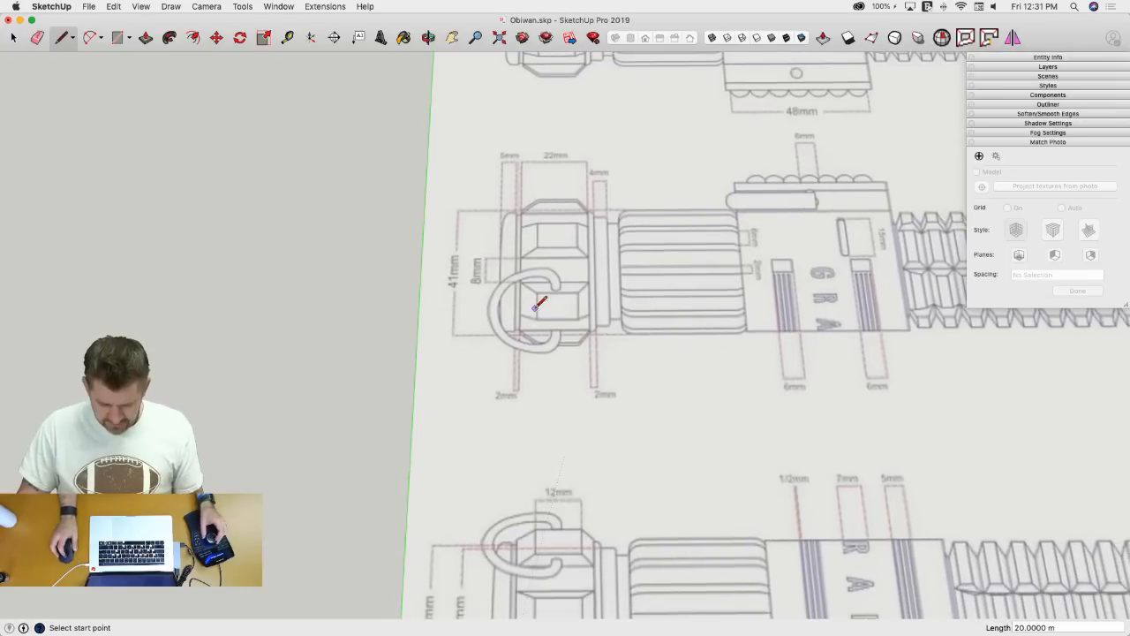
- Examine the blueprint's other views for the diameter and length of the faceted ring and the parts beside it
scroll(538, 304, "down", 5)
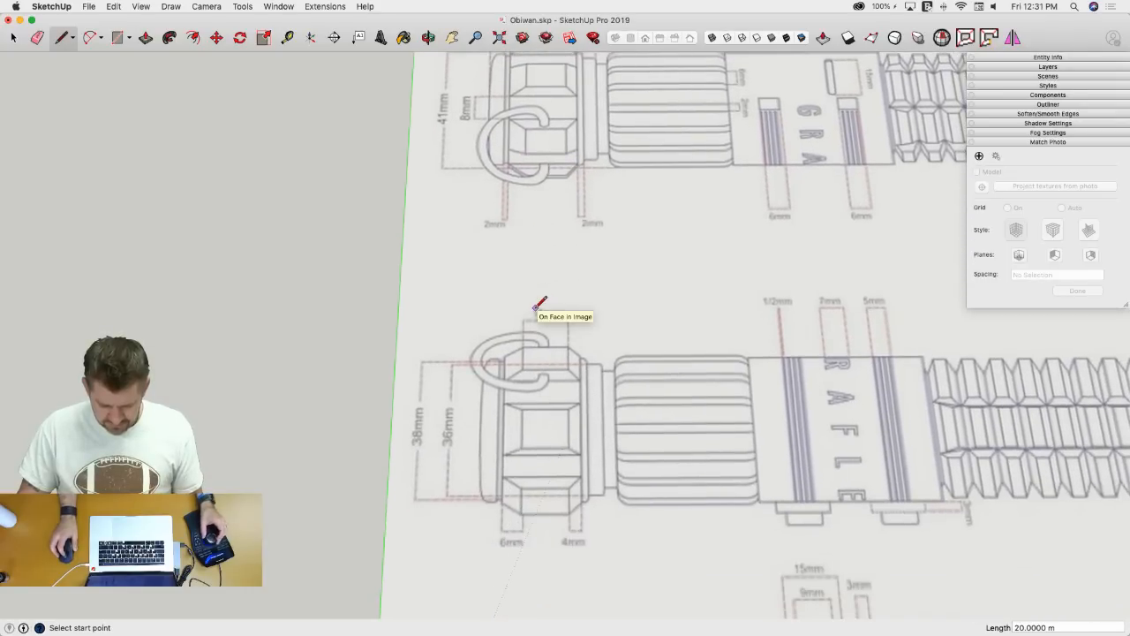
scroll(539, 305, "up", 3)
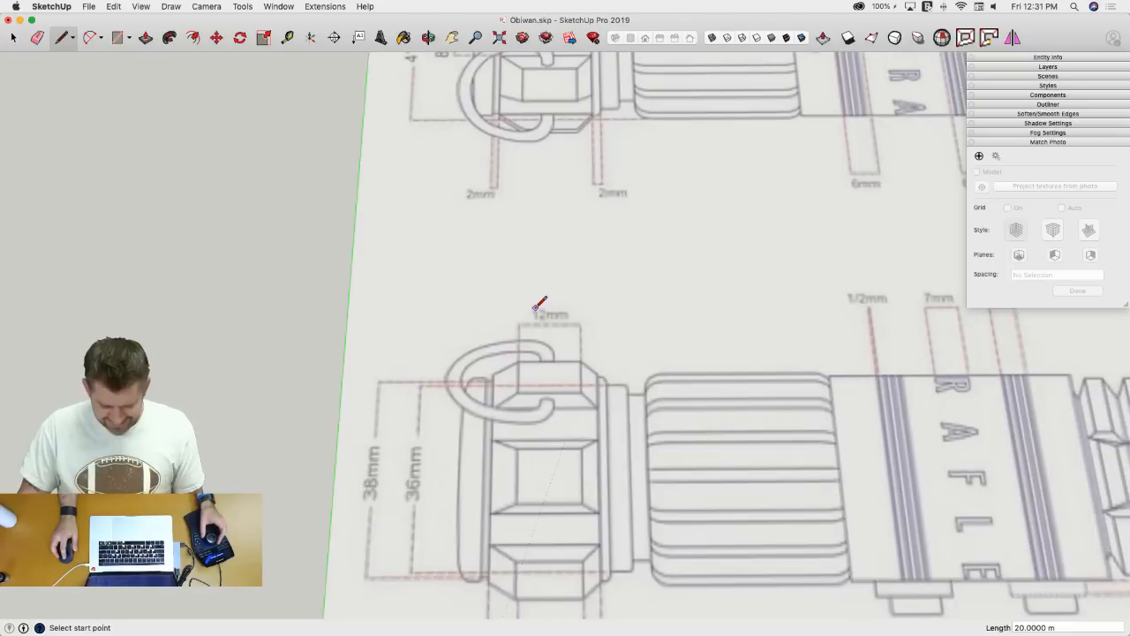
scroll(565, 324, "up", 4)
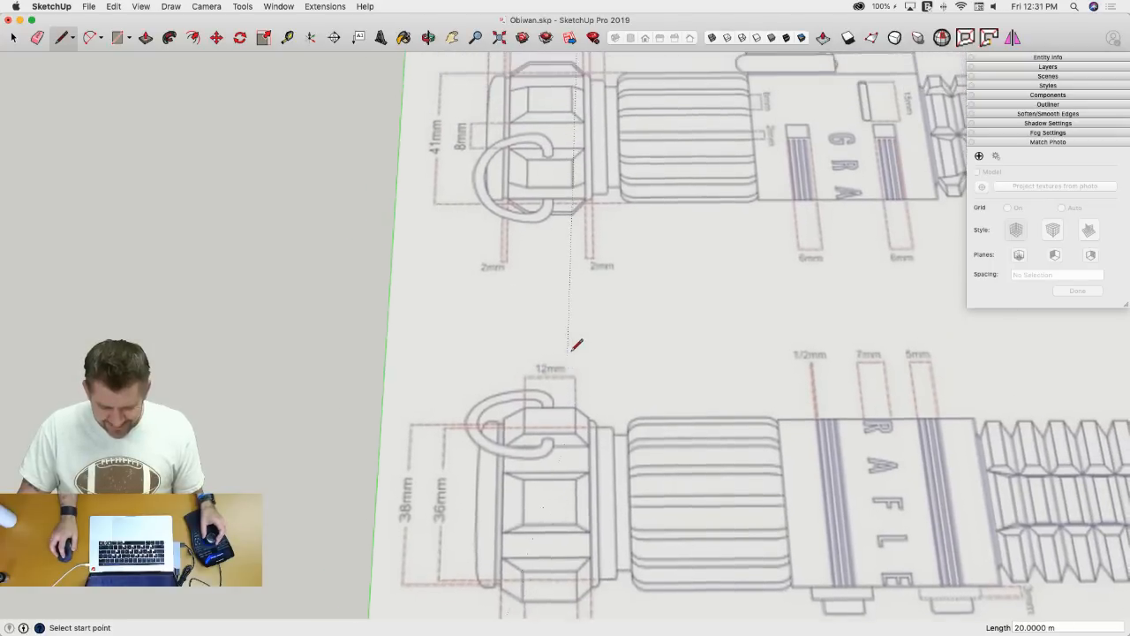
scroll(530, 424, "down", 4)
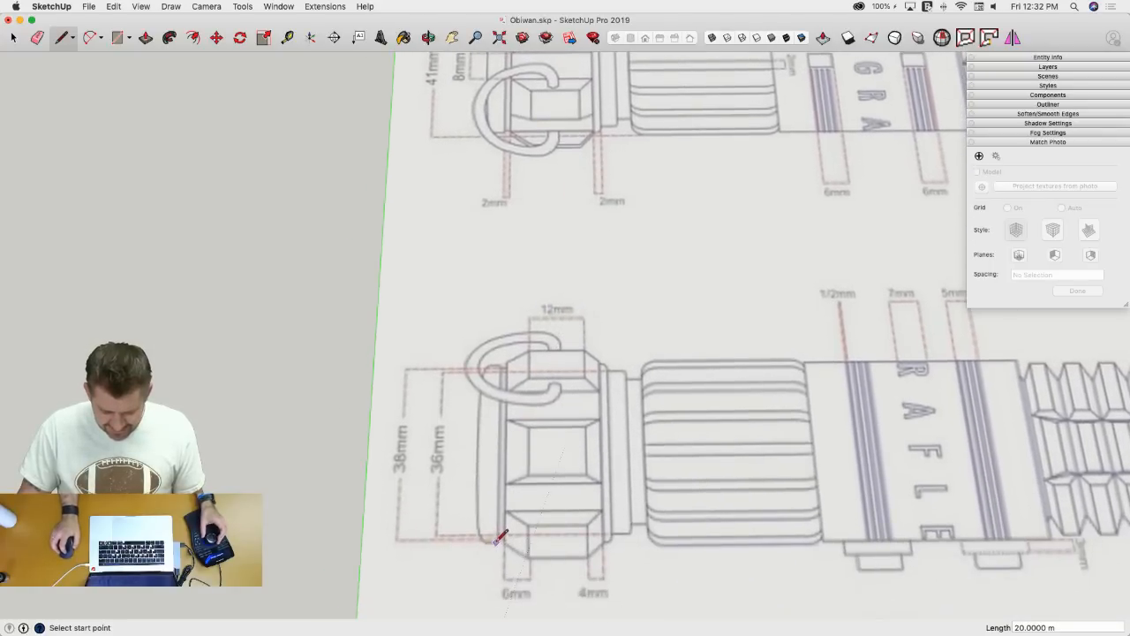
scroll(524, 539, "up", 6)
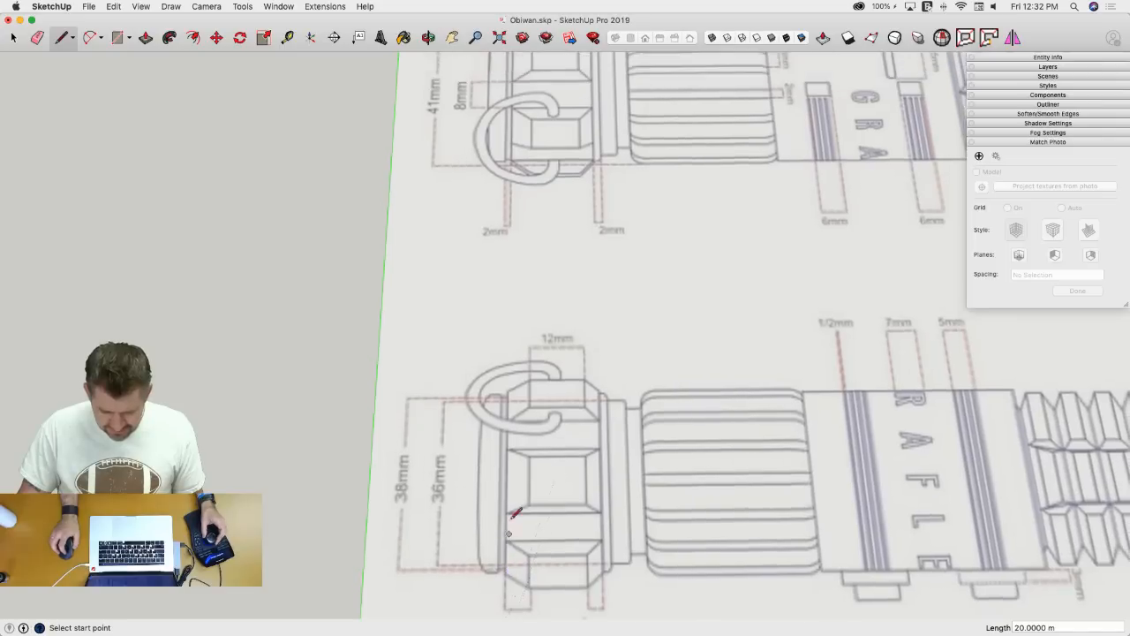
scroll(539, 260, "down", 6)
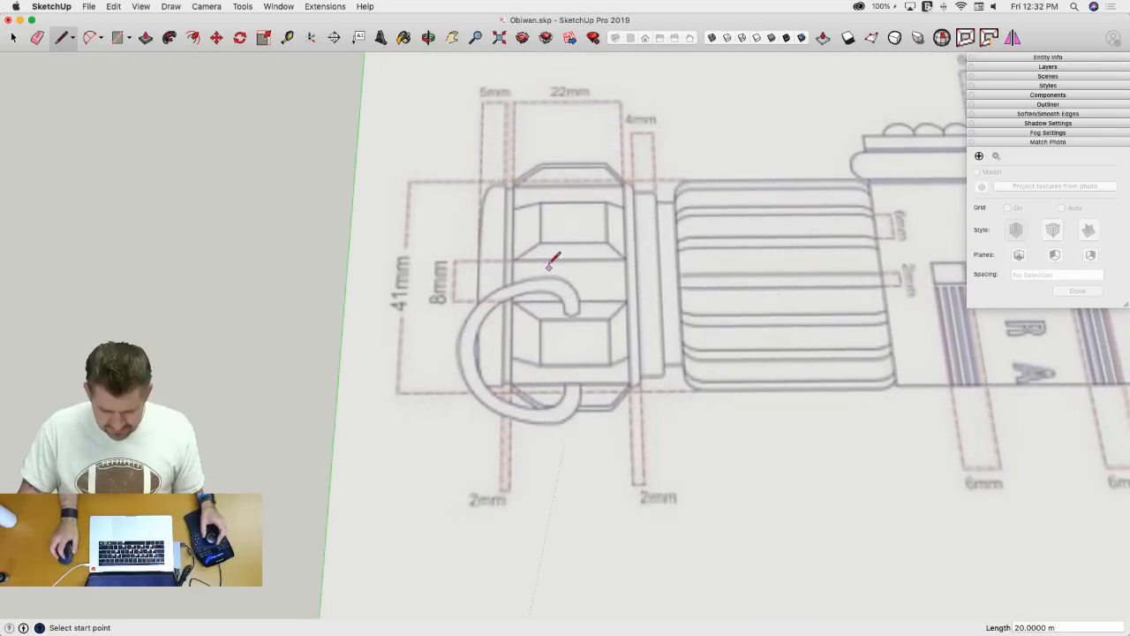
scroll(544, 230, "down", 8)
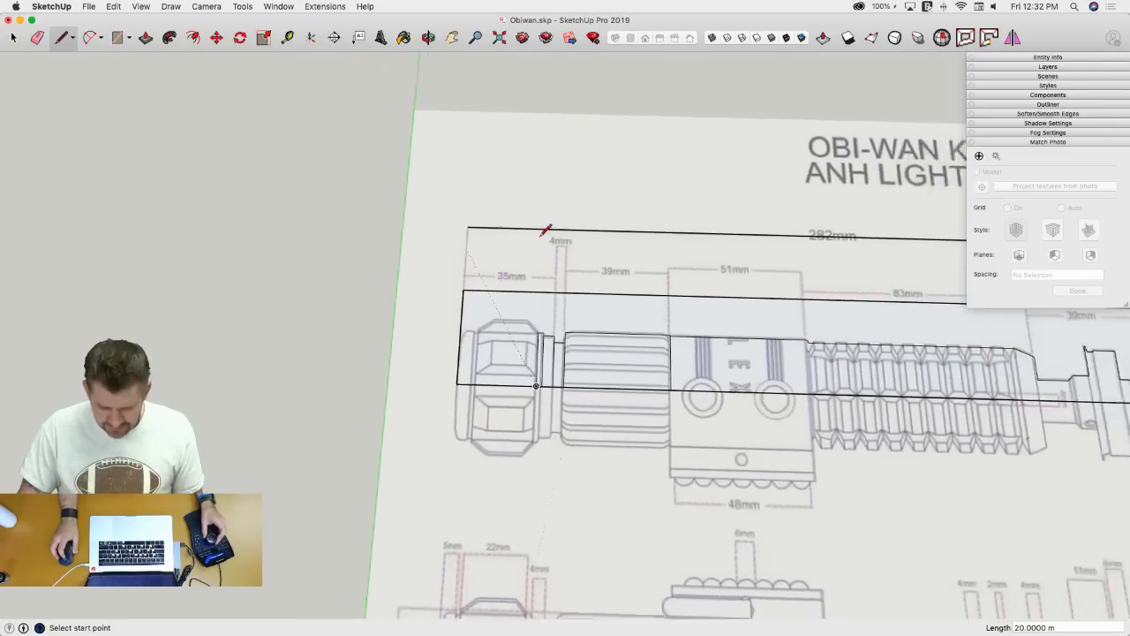
scroll(529, 177, "up", 10)
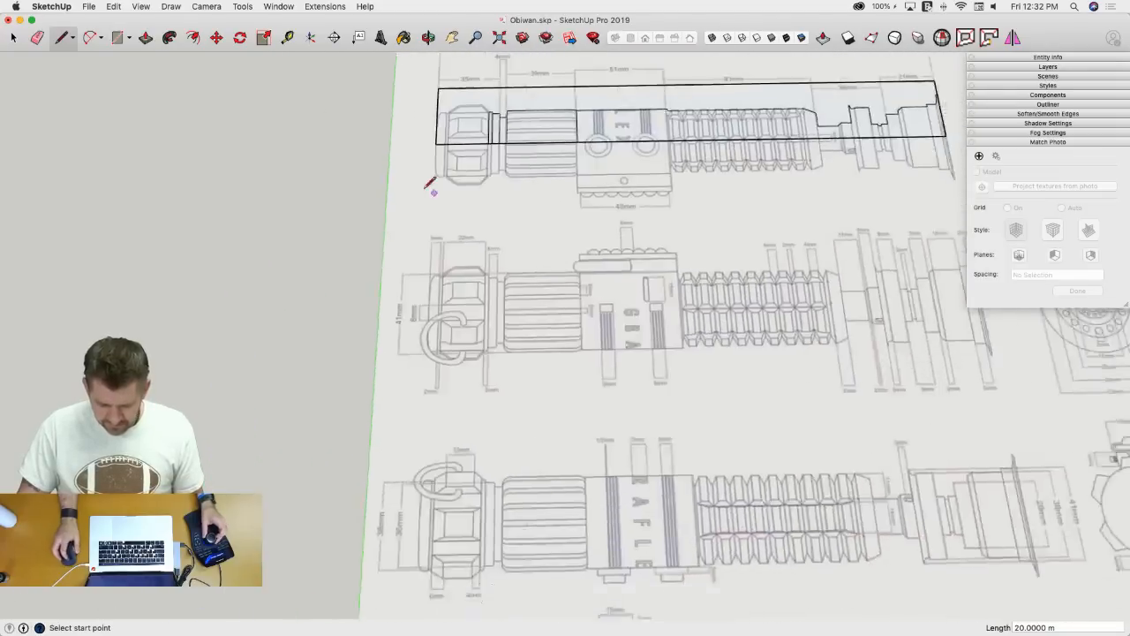
scroll(556, 295, "up", 1)
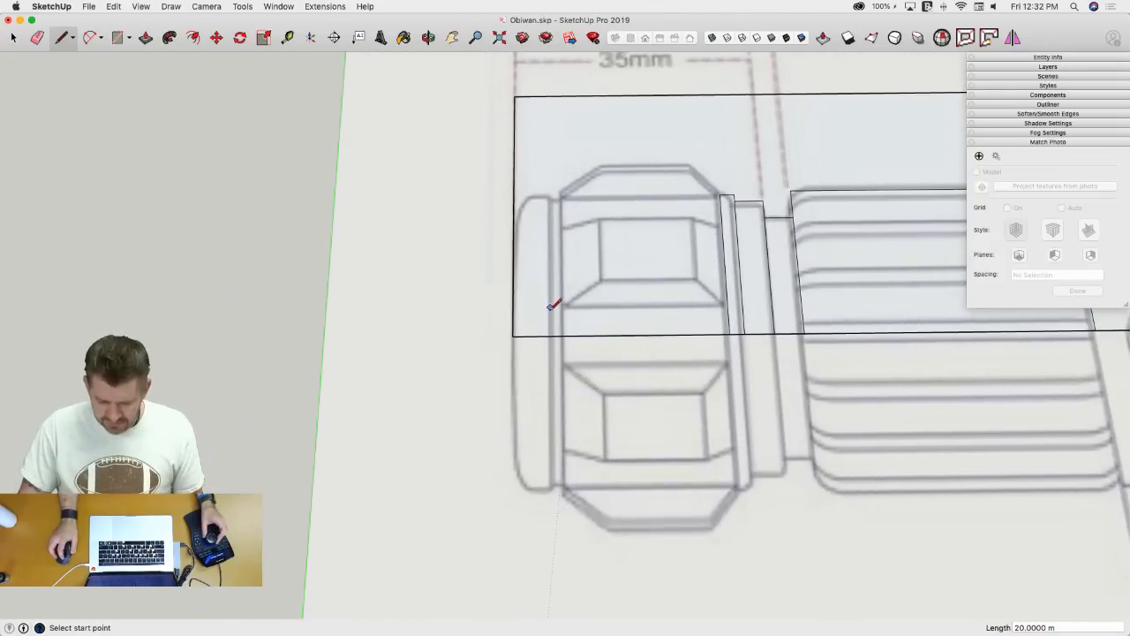
left_click(563, 335)
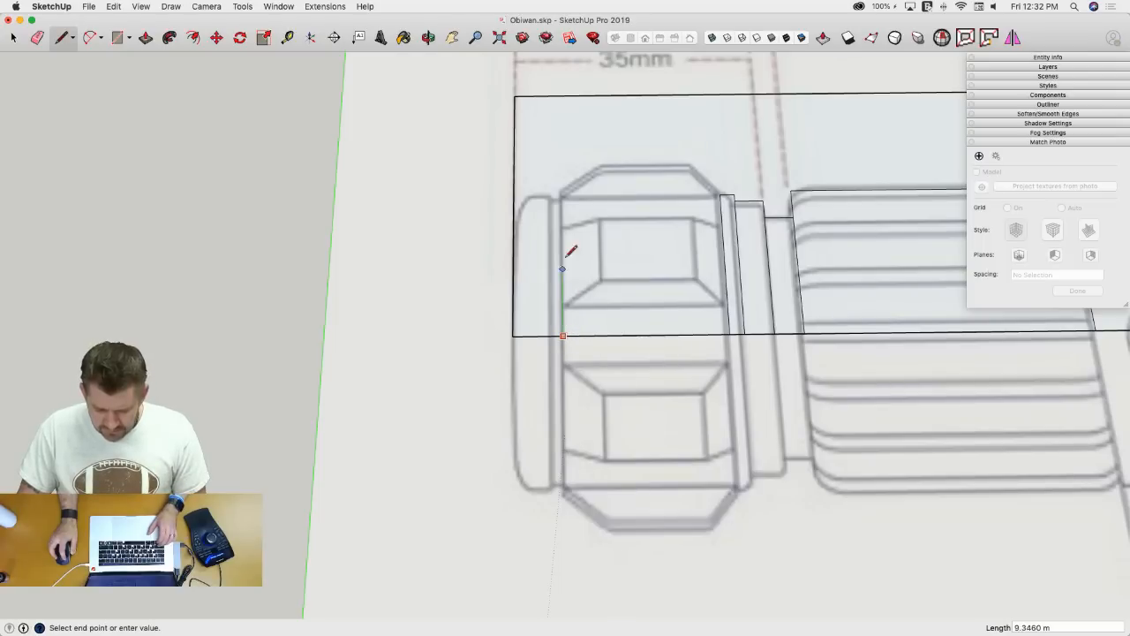
scroll(563, 195, "up", 4)
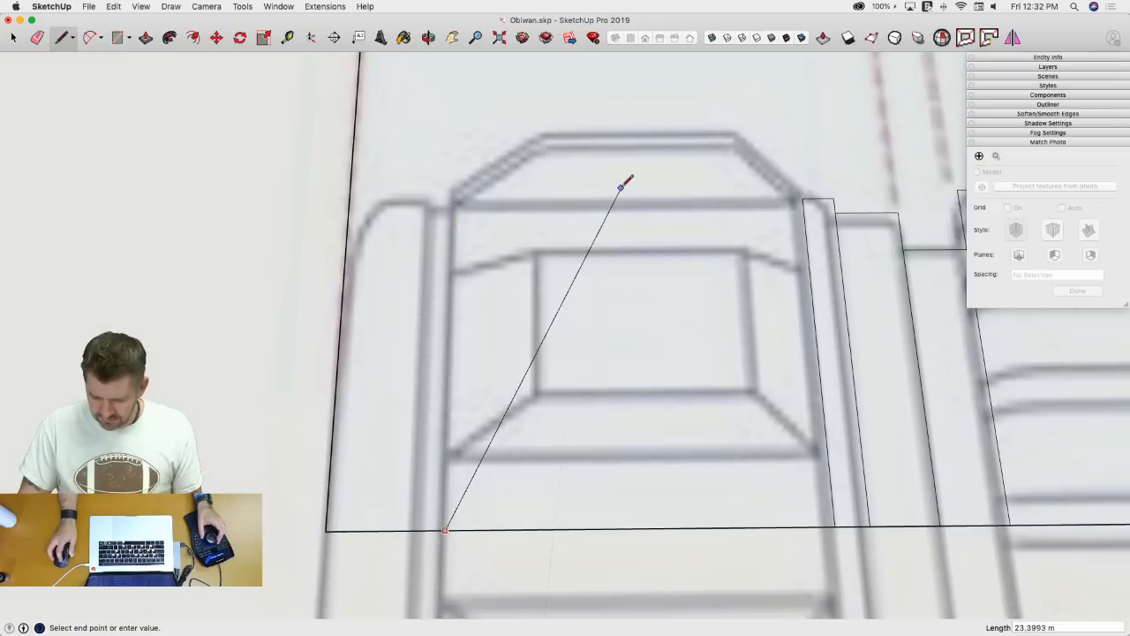
key("Escape")
- Outline the faceted ring's base from the thin rim's outer corner across to its far side, closing it with a 20 m line to the centreline
left_click(802, 198)
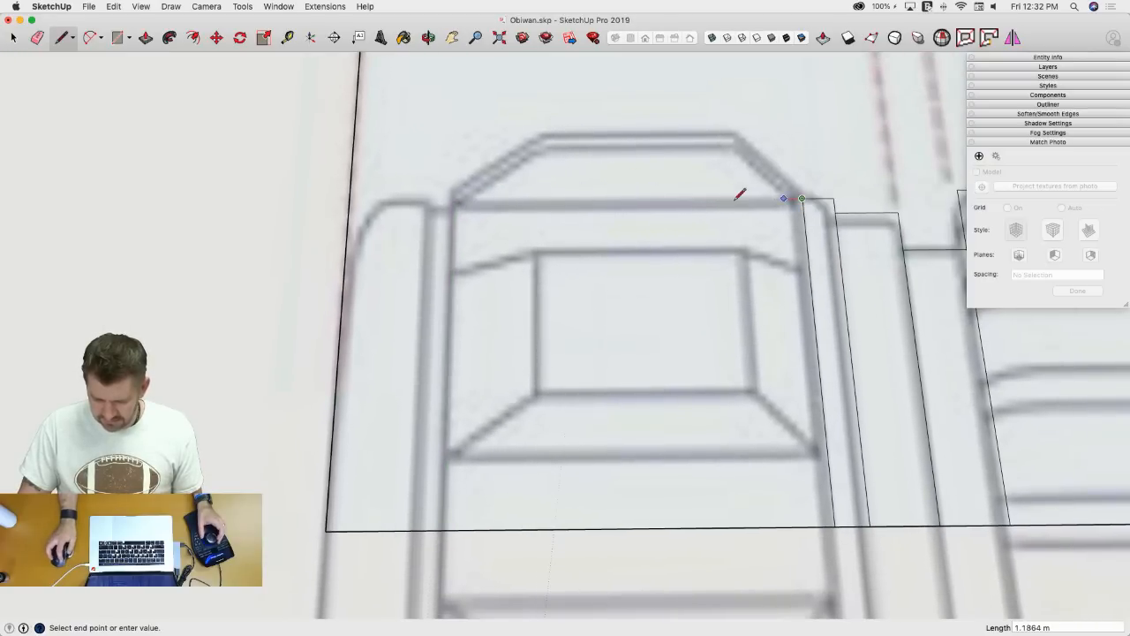
scroll(457, 200, "down", 10)
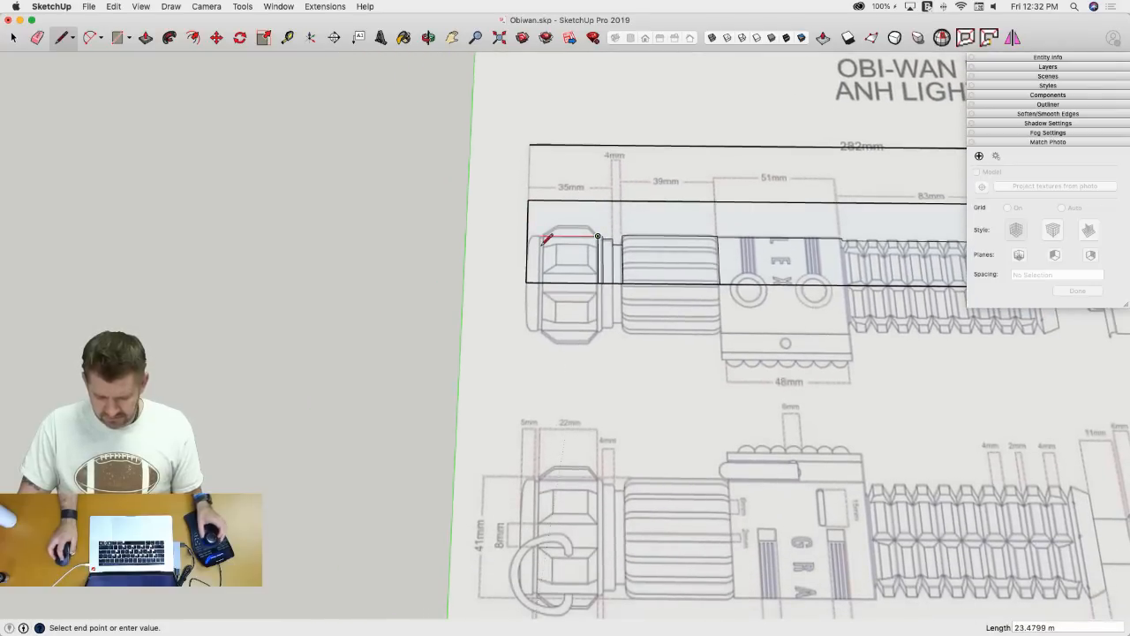
left_click(545, 236)
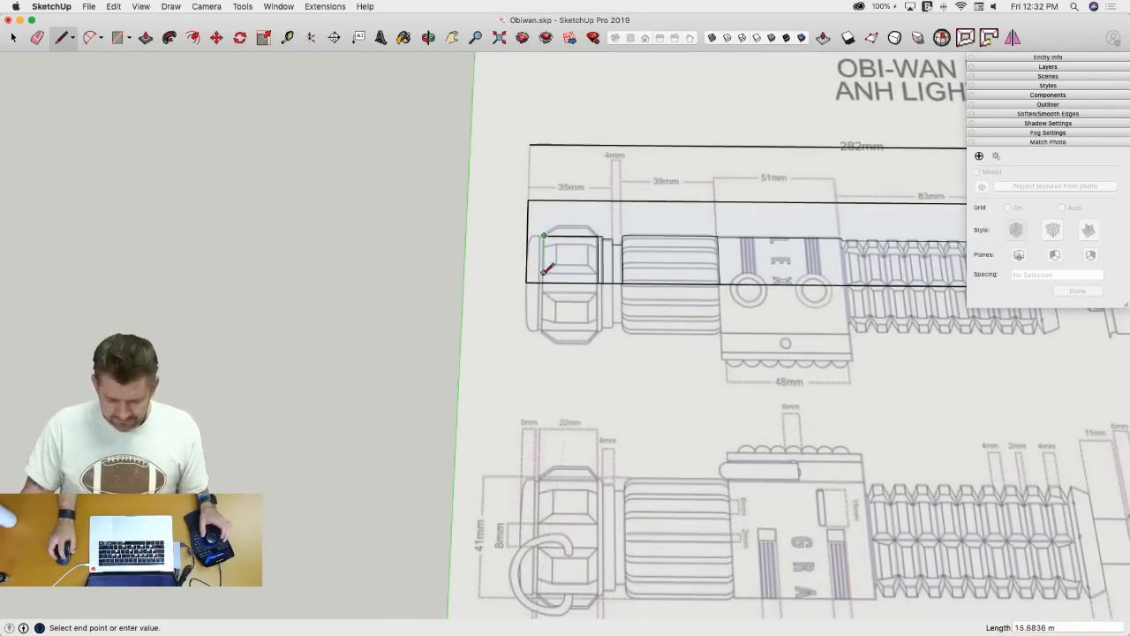
type("20")
key("Return")
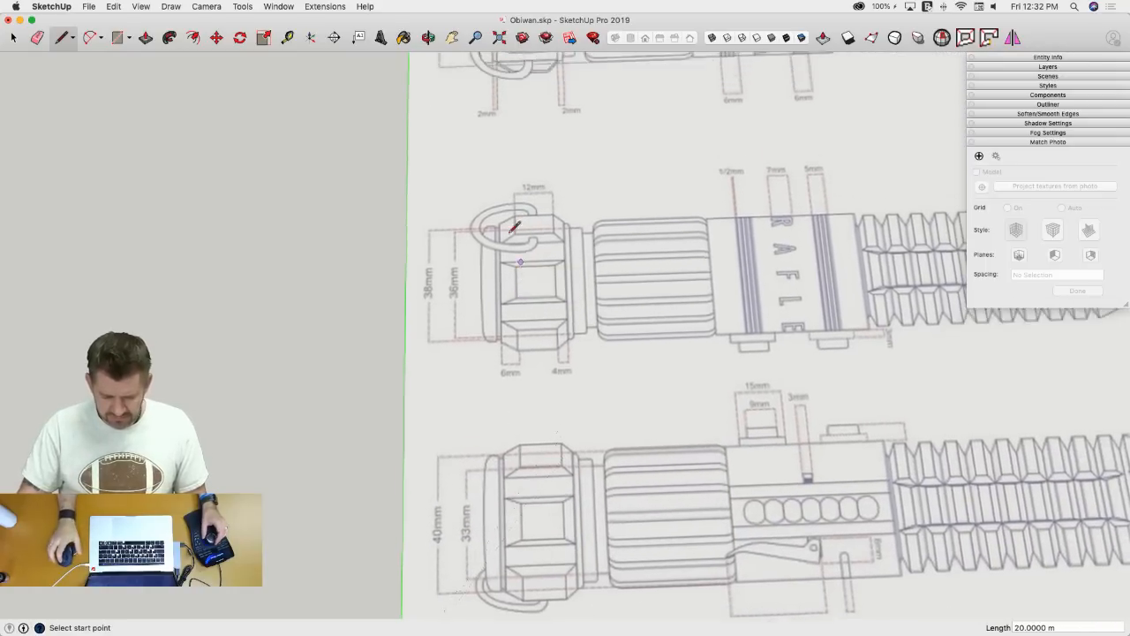
- Outline the narrow groove beyond the faceted ring, 1 m lower than the ring's base, closing it back to the centreline
scroll(548, 133, "up", 4)
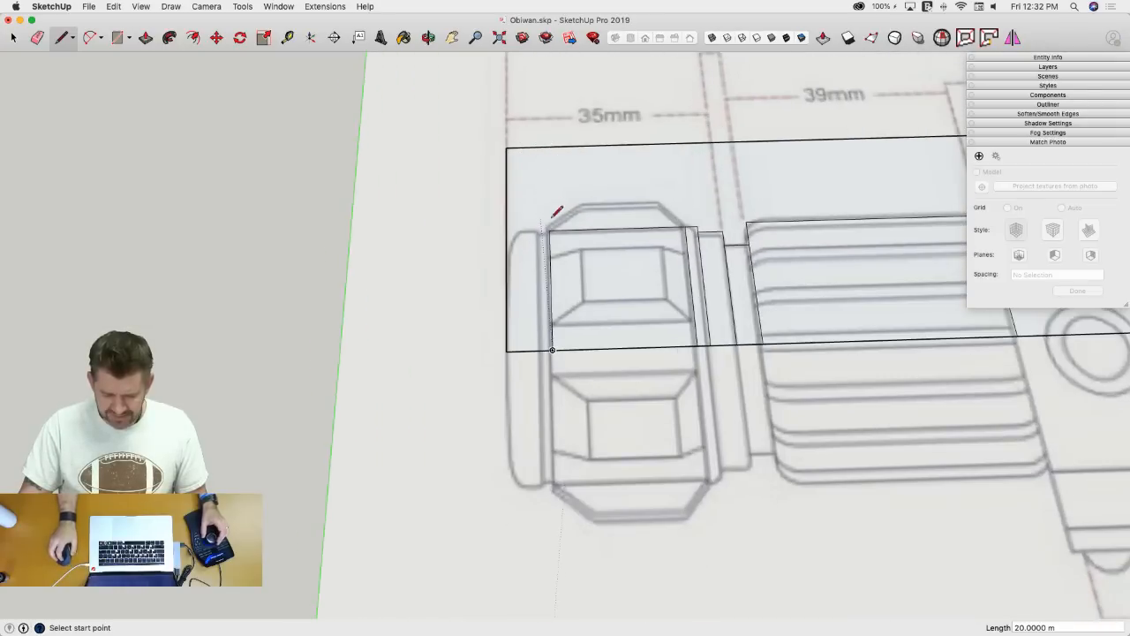
scroll(549, 219, "up", 4)
left_click(548, 231)
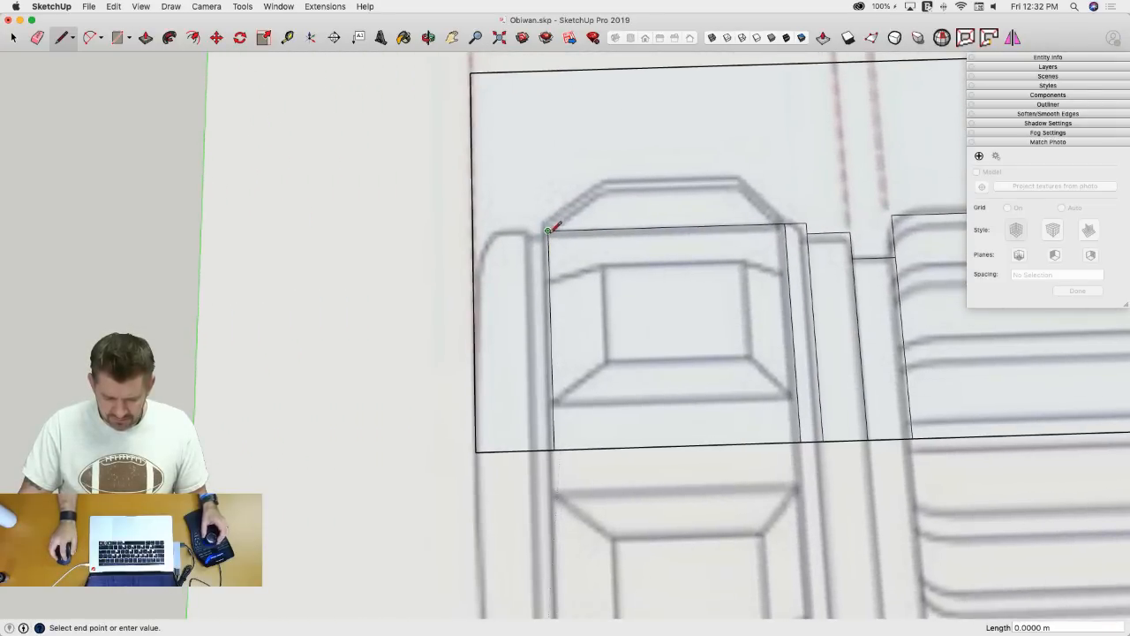
type("1")
key("Return")
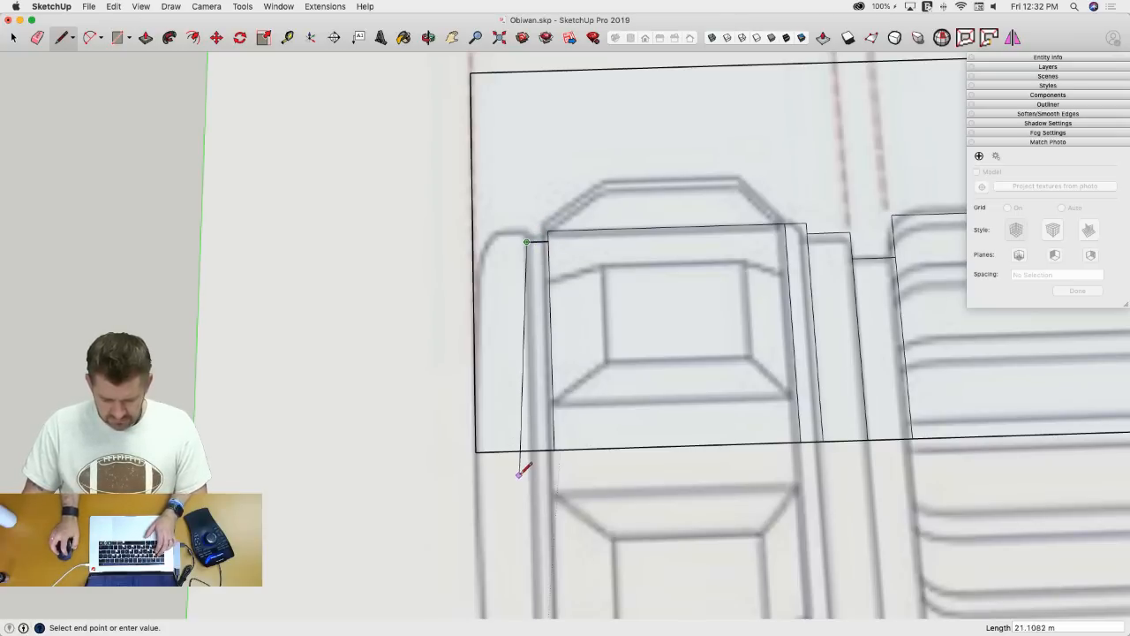
left_click(536, 446)
key("space")
- Outline the pommel's end cap from the centreline outward and 5 m across to the hilt's end edge
scroll(517, 365, "down", 10)
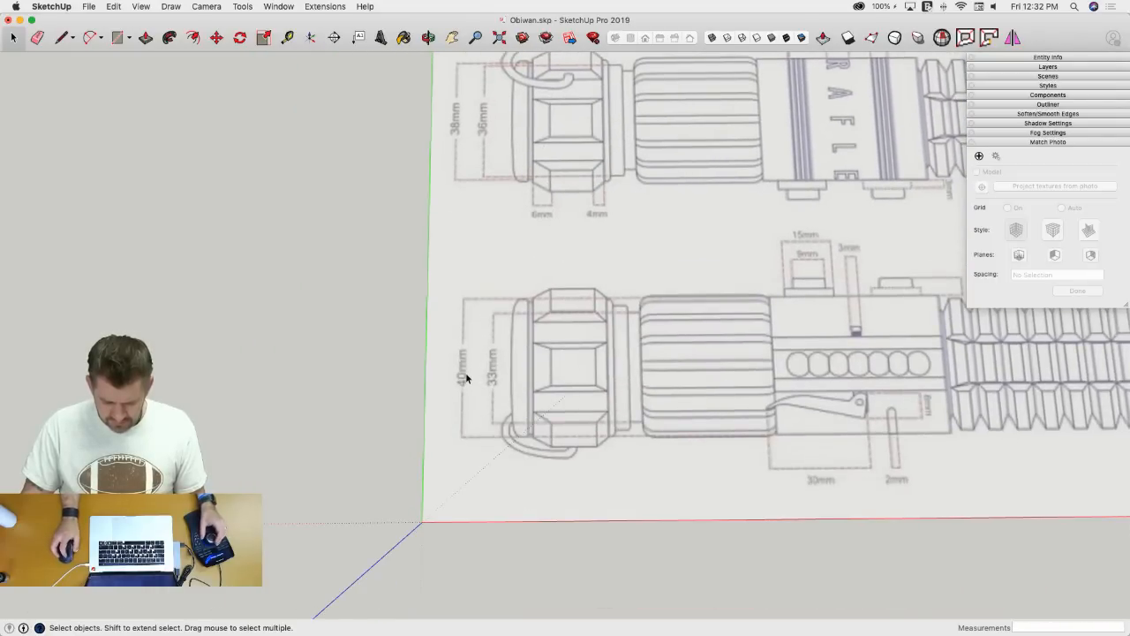
key("l")
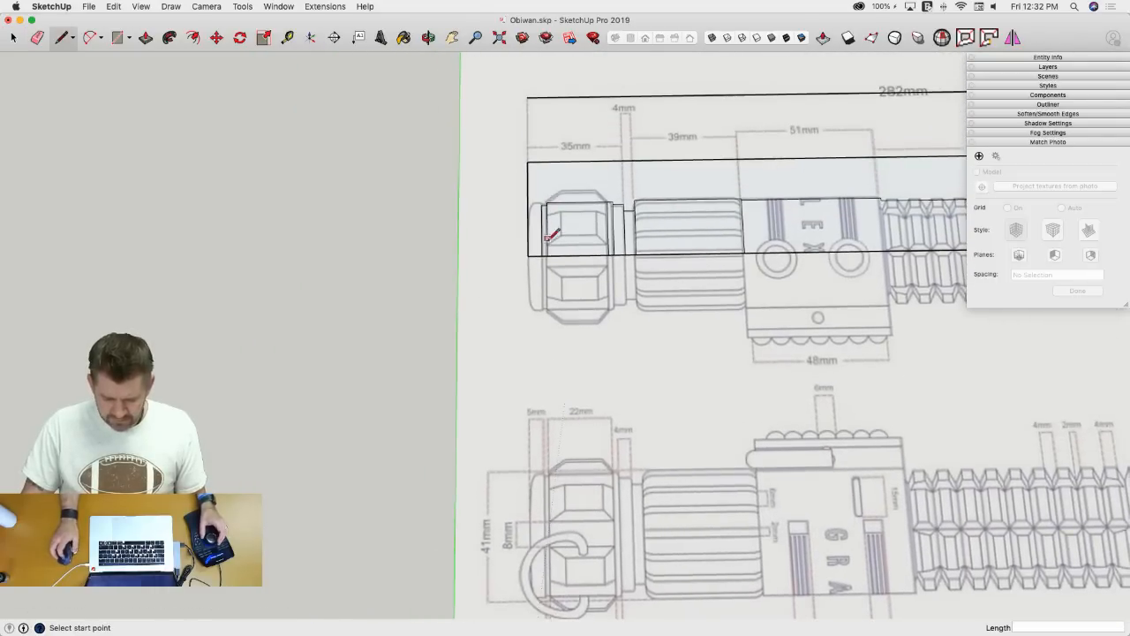
left_click(533, 272)
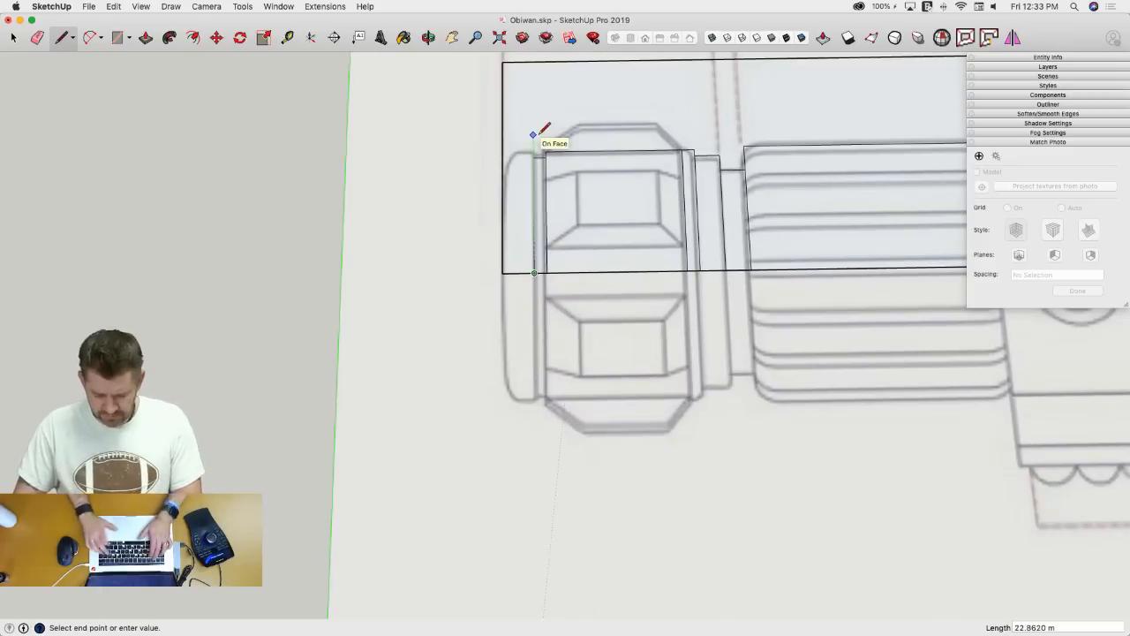
type("5")
key("Return")
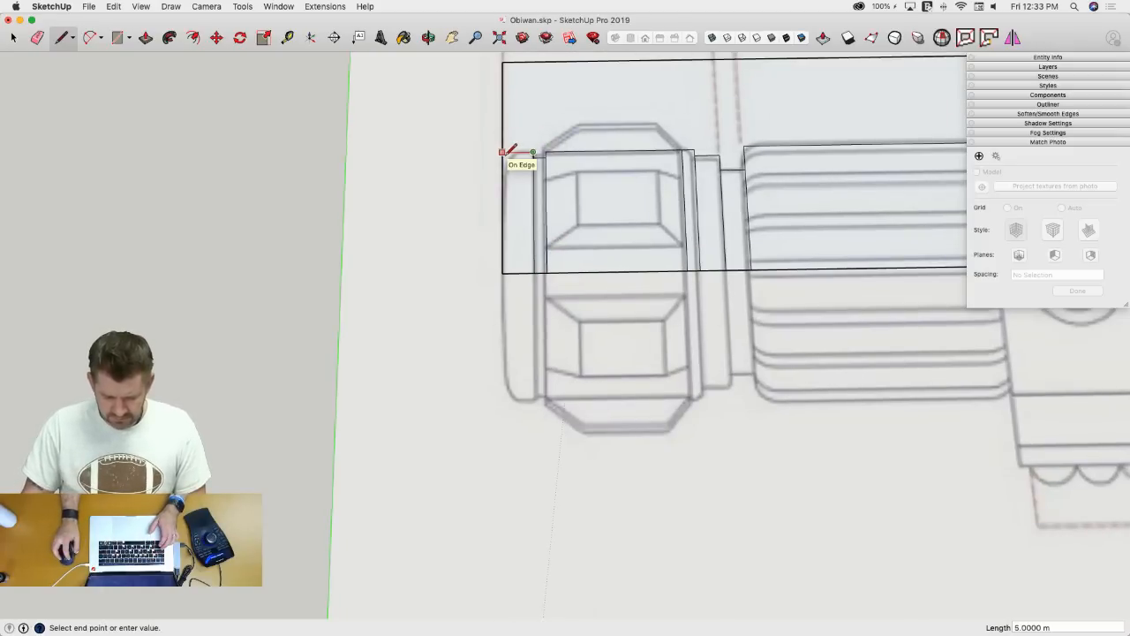
- Erase the leftover bounding-rectangle edges that lie outside the half-profile
key("e")
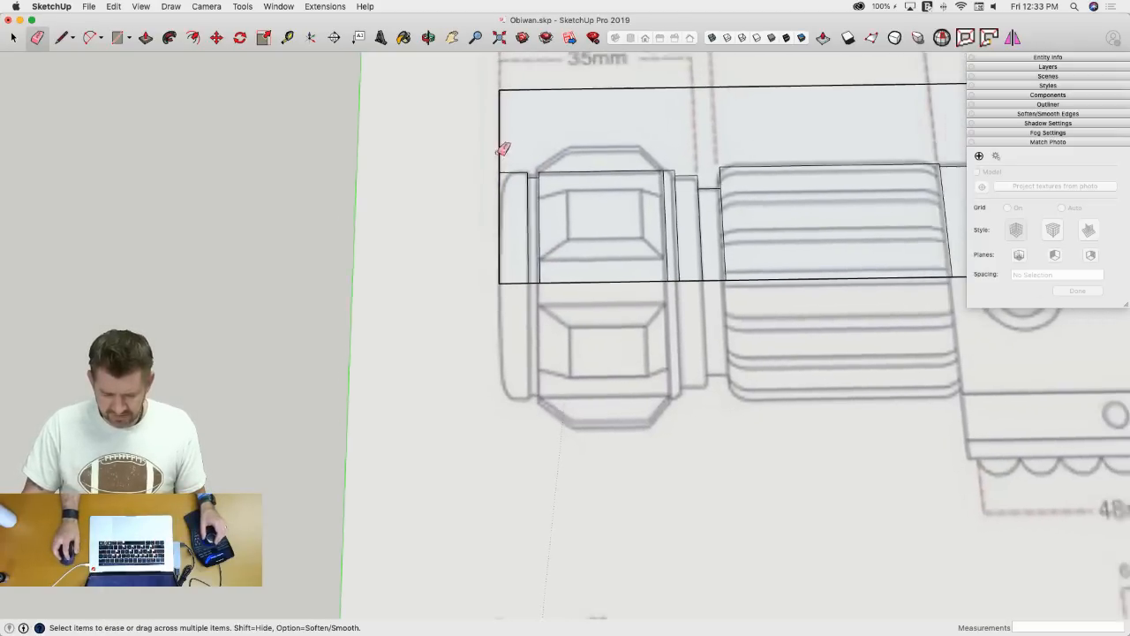
left_click(512, 115)
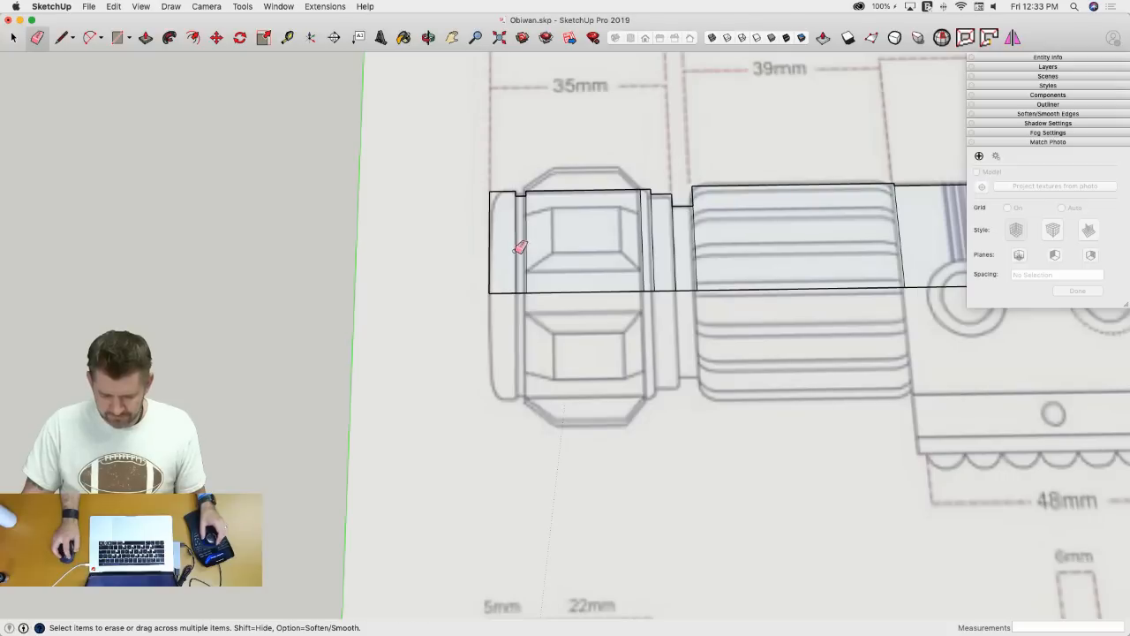
left_click_drag(519, 248, 577, 244)
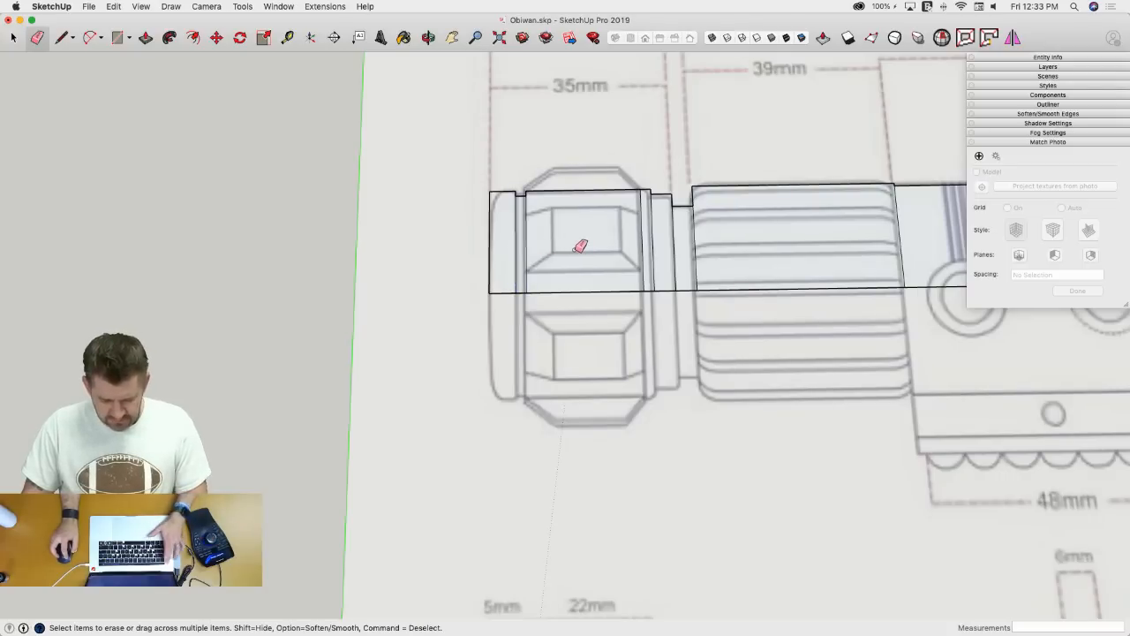
scroll(574, 209, "down", 3)
scroll(575, 209, "down", 4)
scroll(670, 168, "up", 2)
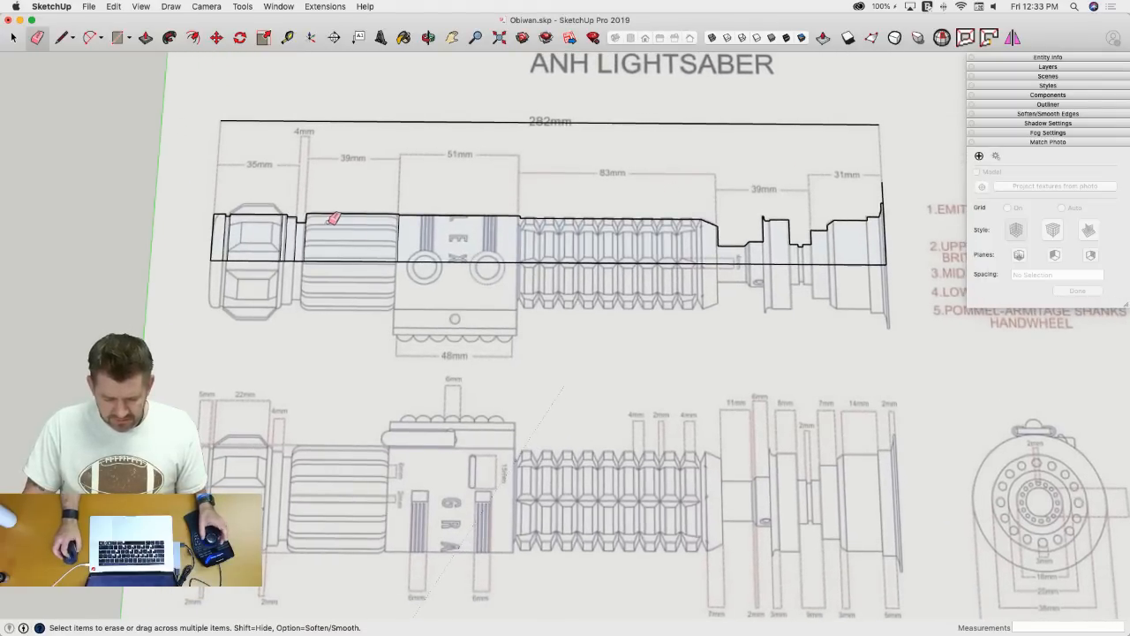
- Round the ribbed grip section's outer corner on the pommel side with an arc
scroll(333, 220, "up", 6)
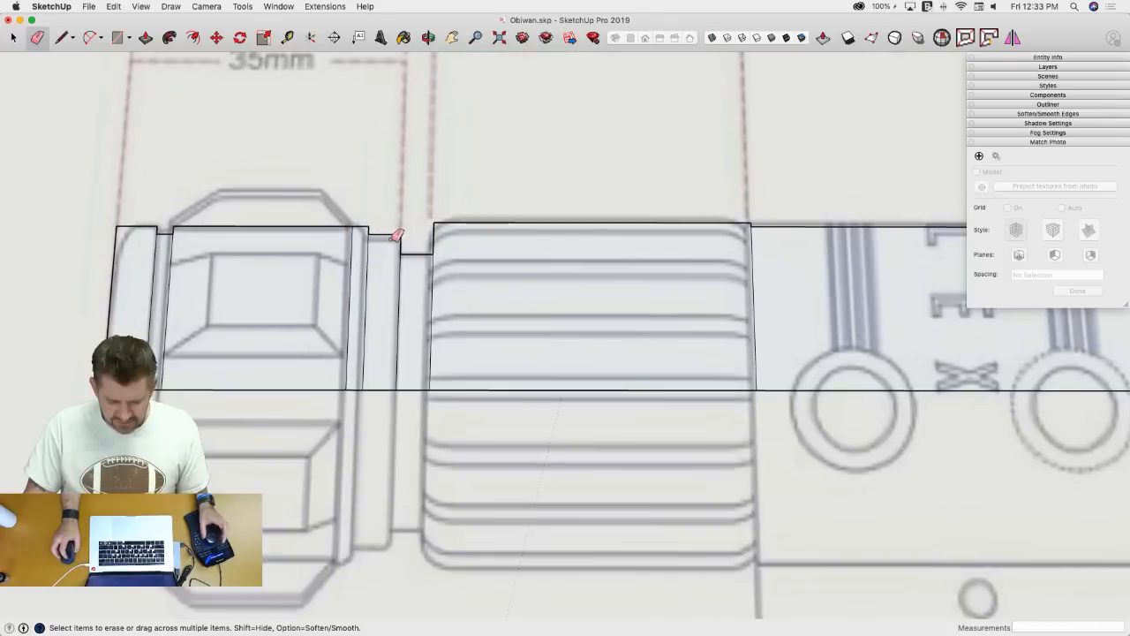
scroll(441, 234, "up", 3)
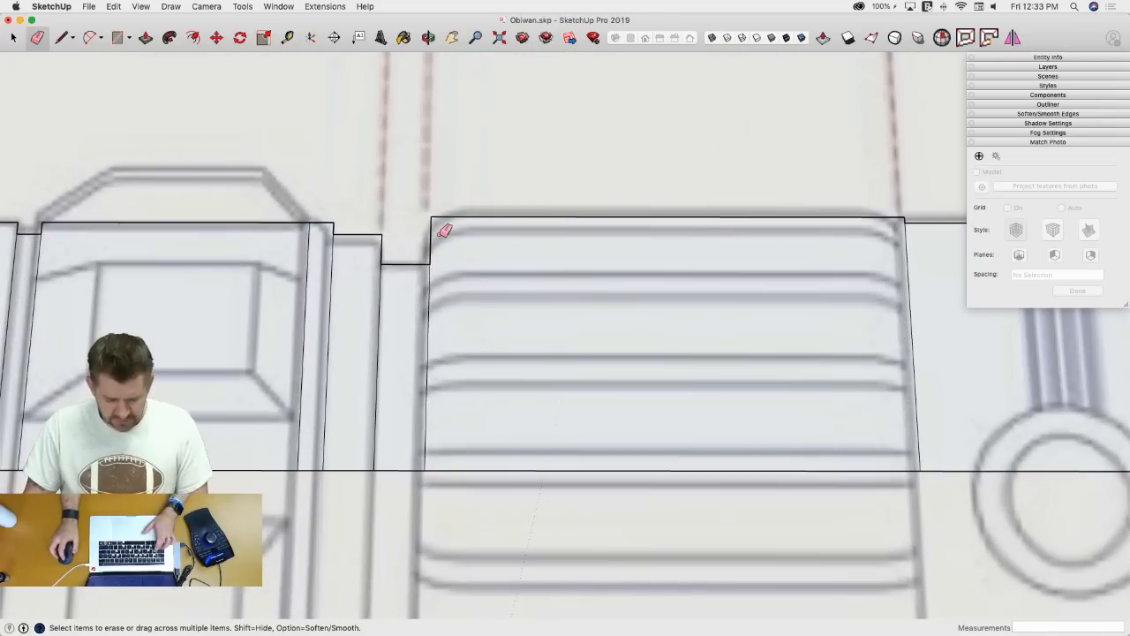
key("a")
left_click(429, 239)
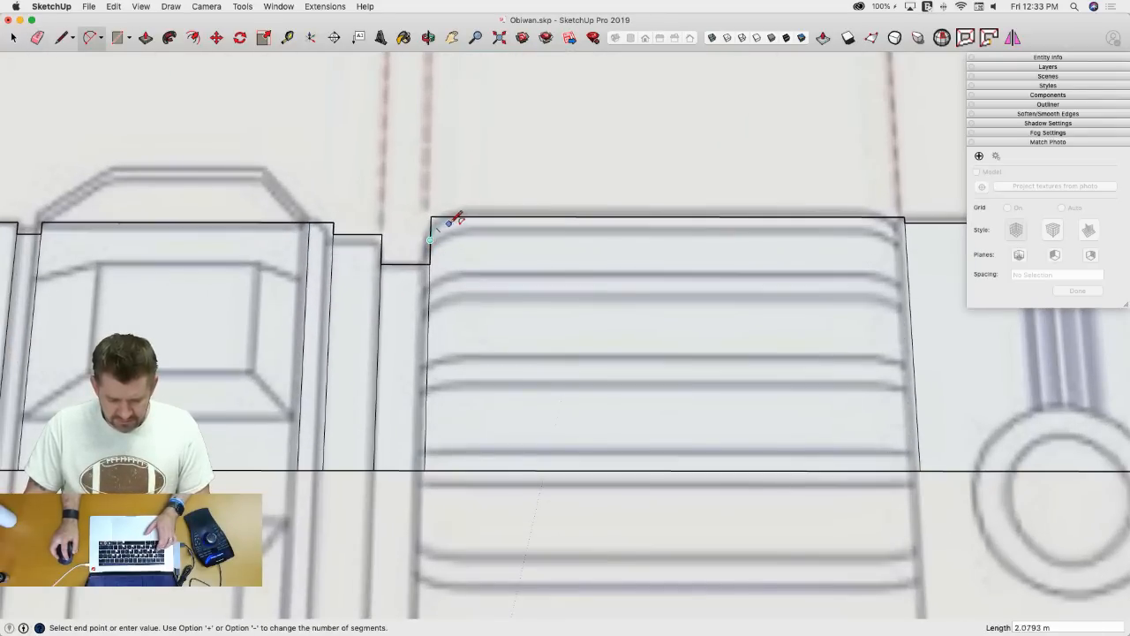
left_click(460, 216)
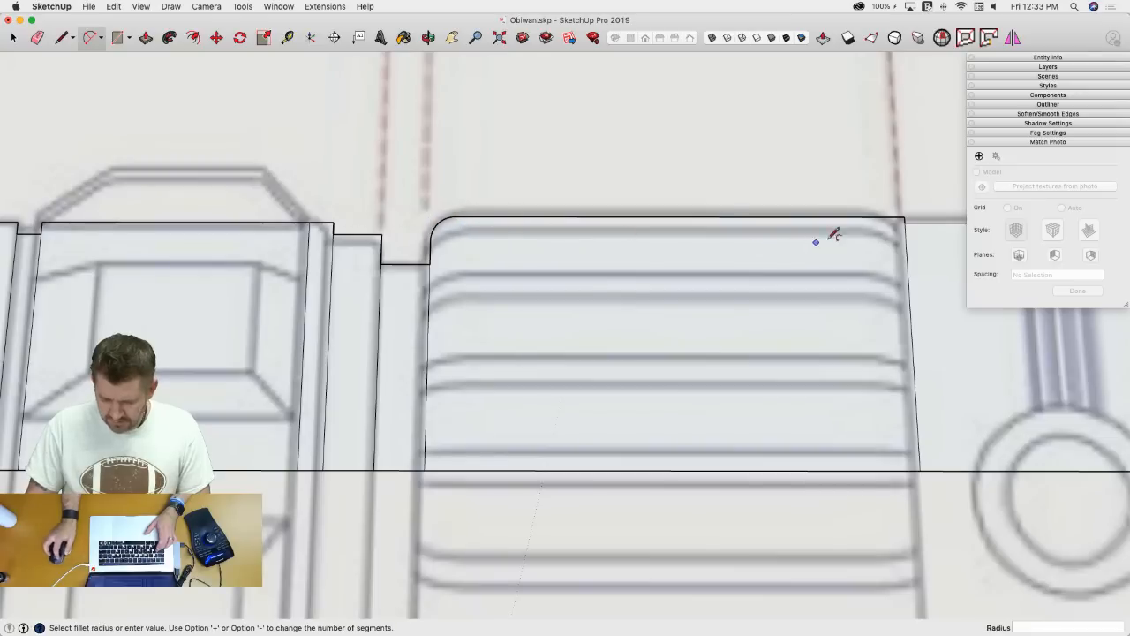
- Draw a 39 m line across the ribbed grip section from the rounded corner's lower end to the opposite side edge
scroll(896, 218, "up", 4)
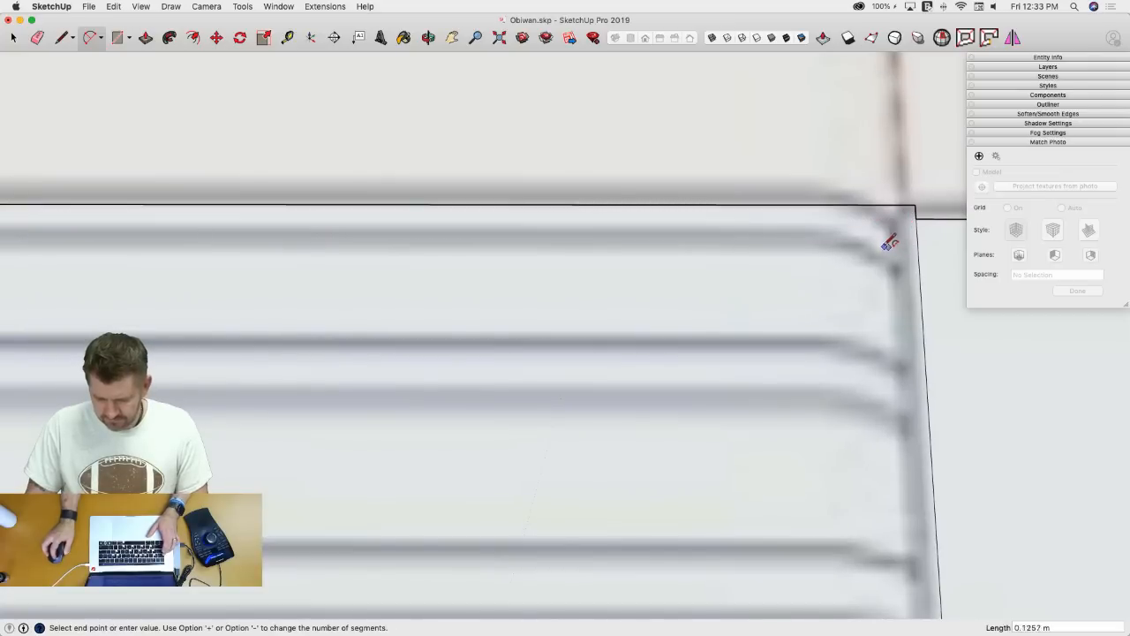
left_click(887, 238)
key("l")
scroll(860, 213, "down", 3)
scroll(725, 268, "down", 1)
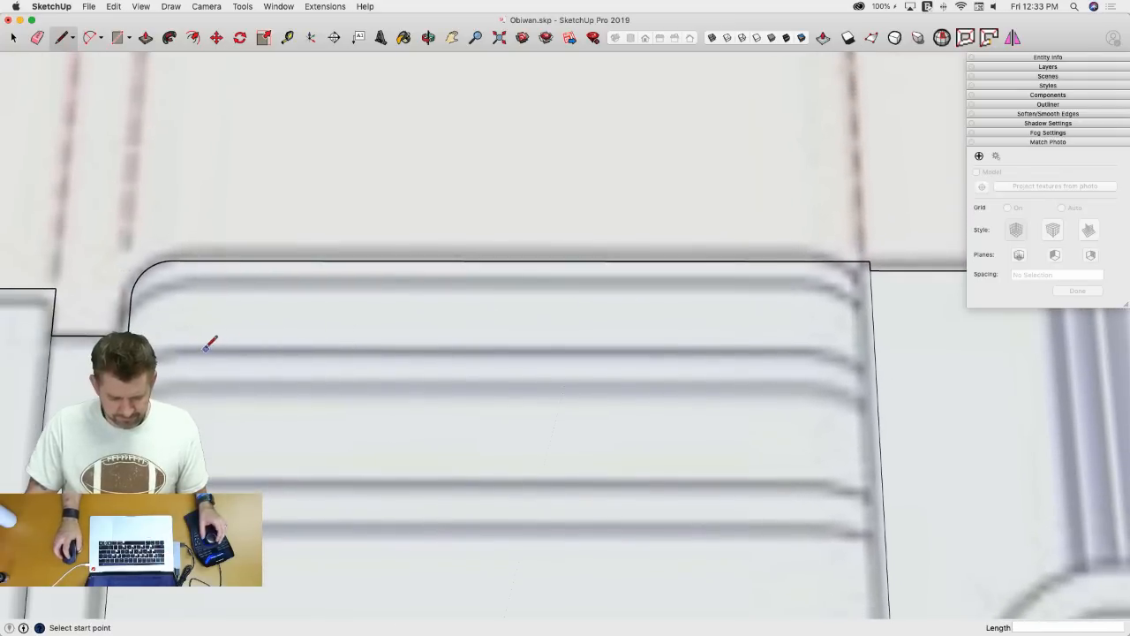
left_click(130, 297)
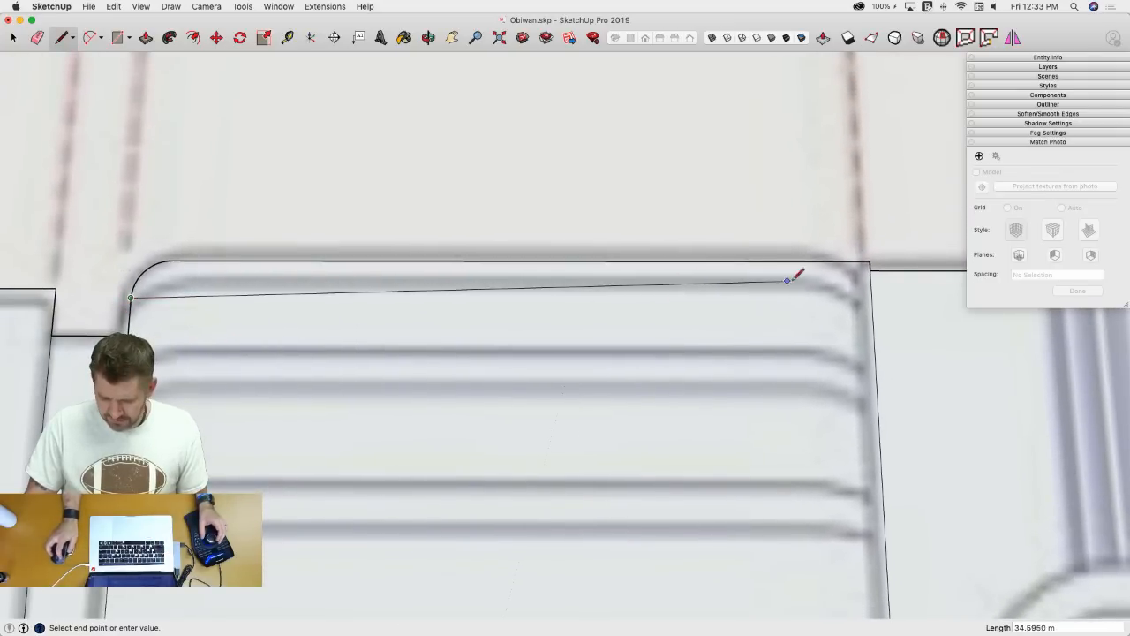
left_click(871, 296)
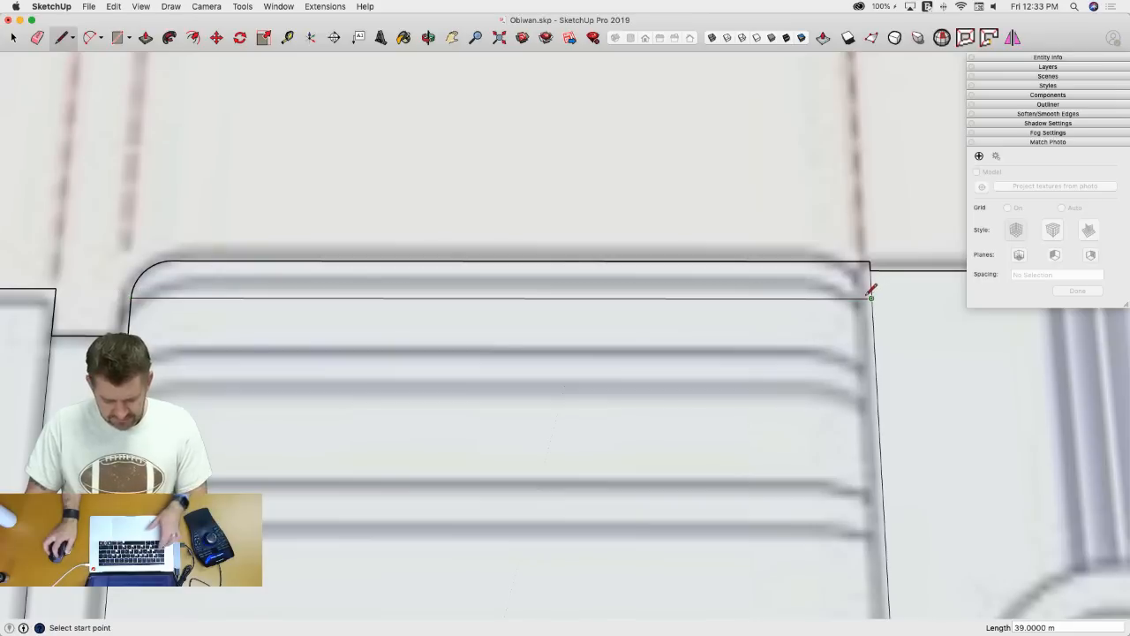
key("a")
left_click(870, 297)
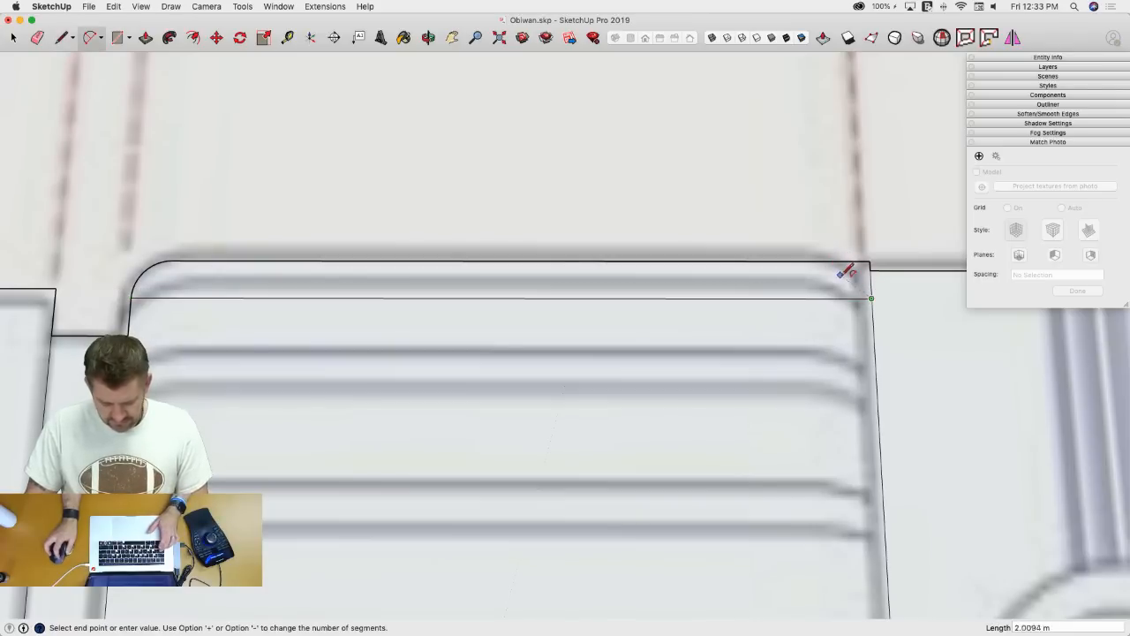
key("e")
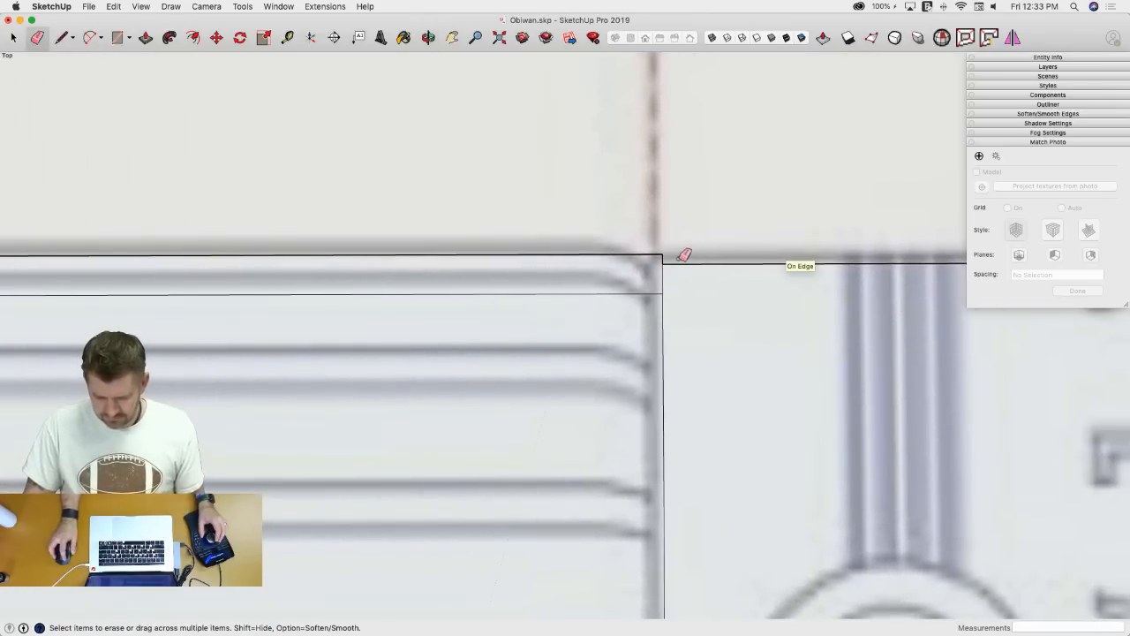
left_click(684, 255)
key("a")
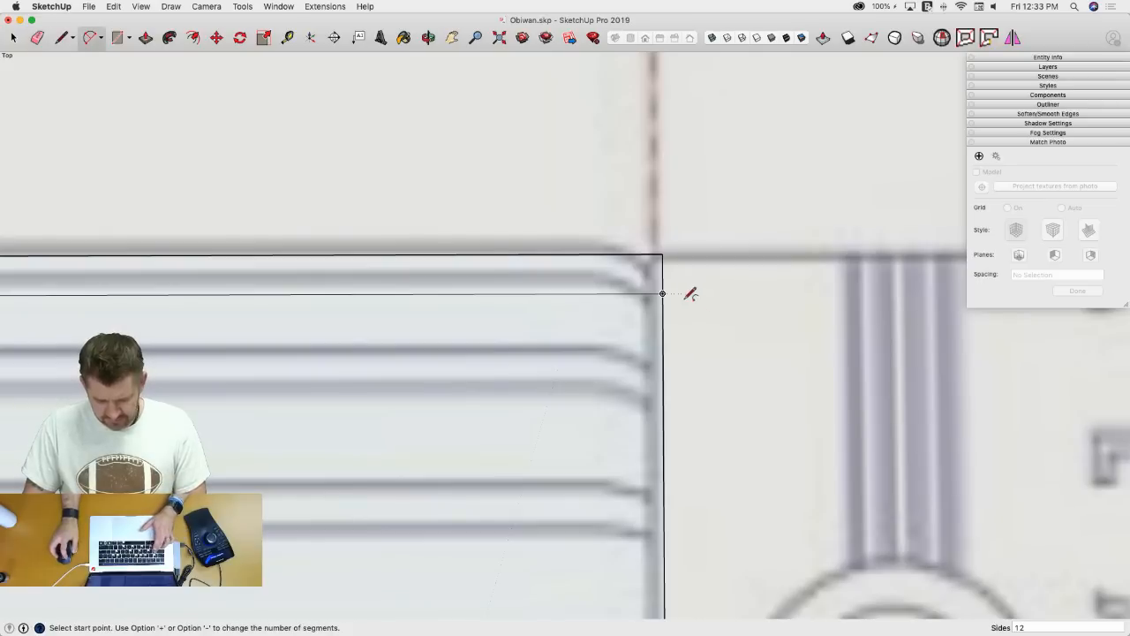
left_click(663, 292)
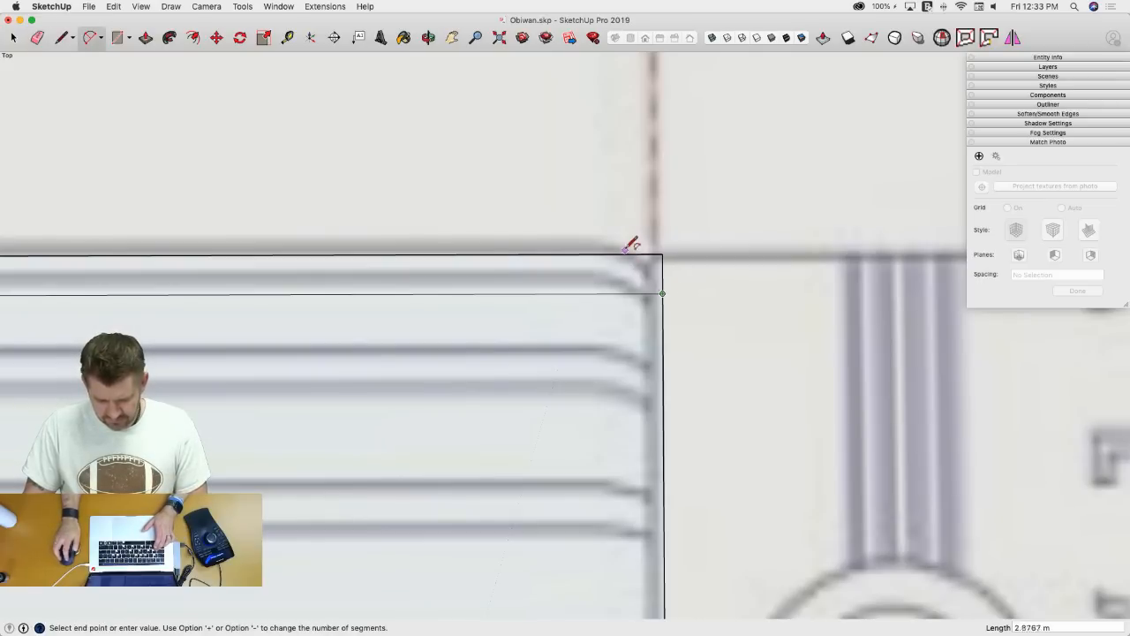
key("l")
- Undo the erased edge beside the ribbed grip section and the 39 m line drawn across the section
key("super+z")
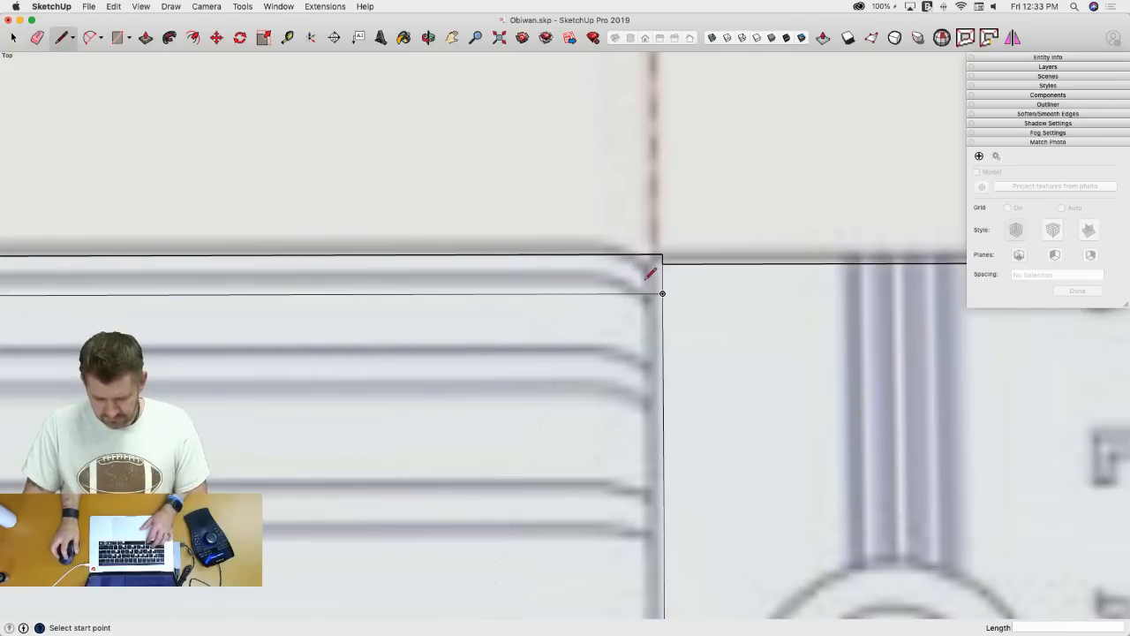
key("super+z")
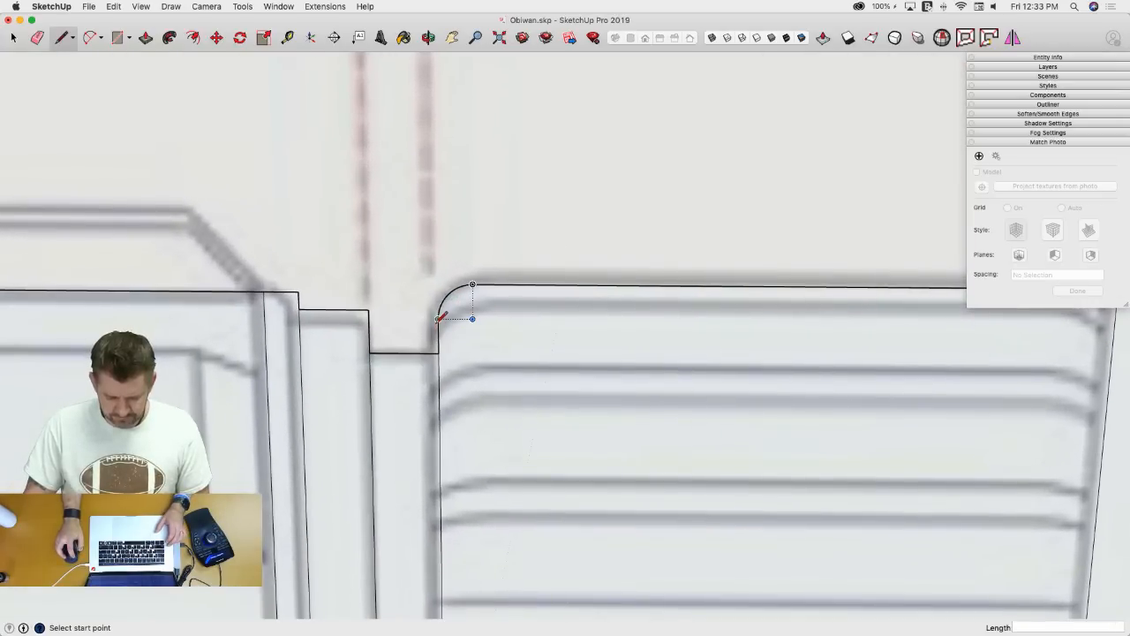
- Try to redraw the square corner over the grip's rounded corner and copy the resulting corner piece off the profile
left_click(438, 318)
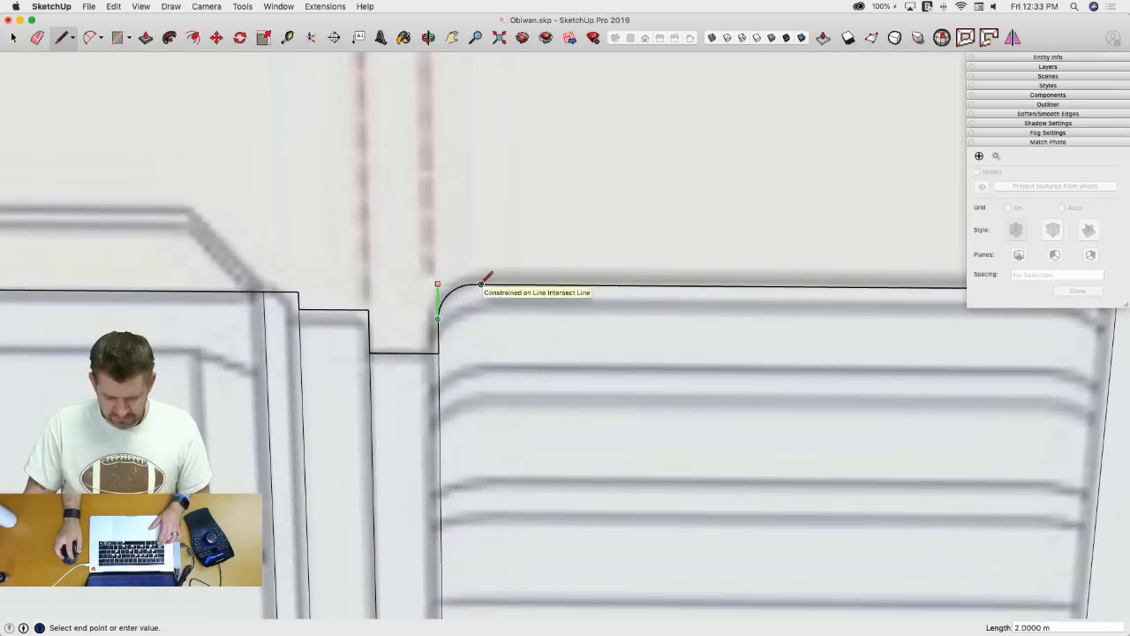
left_click(480, 288)
key("space")
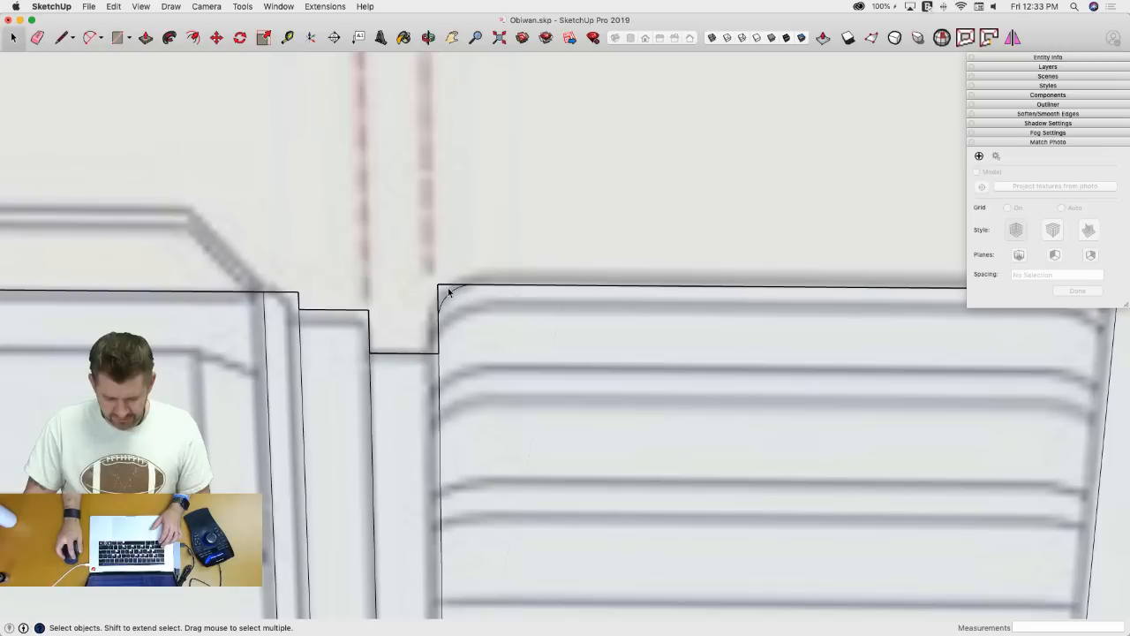
key("m")
left_click(443, 291)
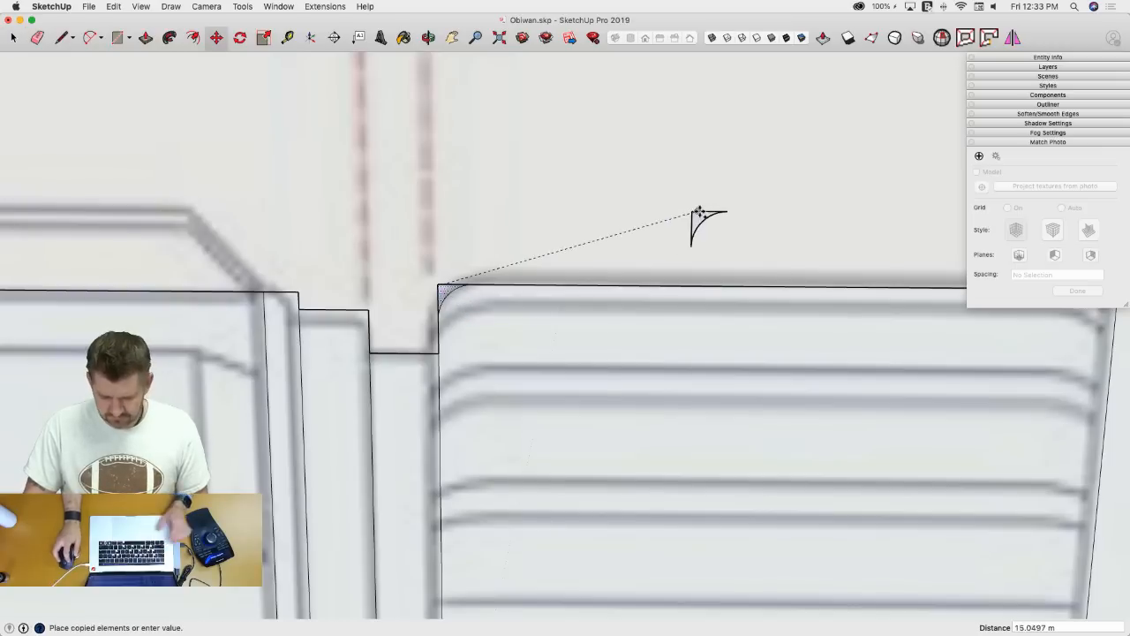
key("e")
scroll(409, 212, "up", 3)
- Erase the square corner edges outside the grip's rounded corner on the pommel side
key("l")
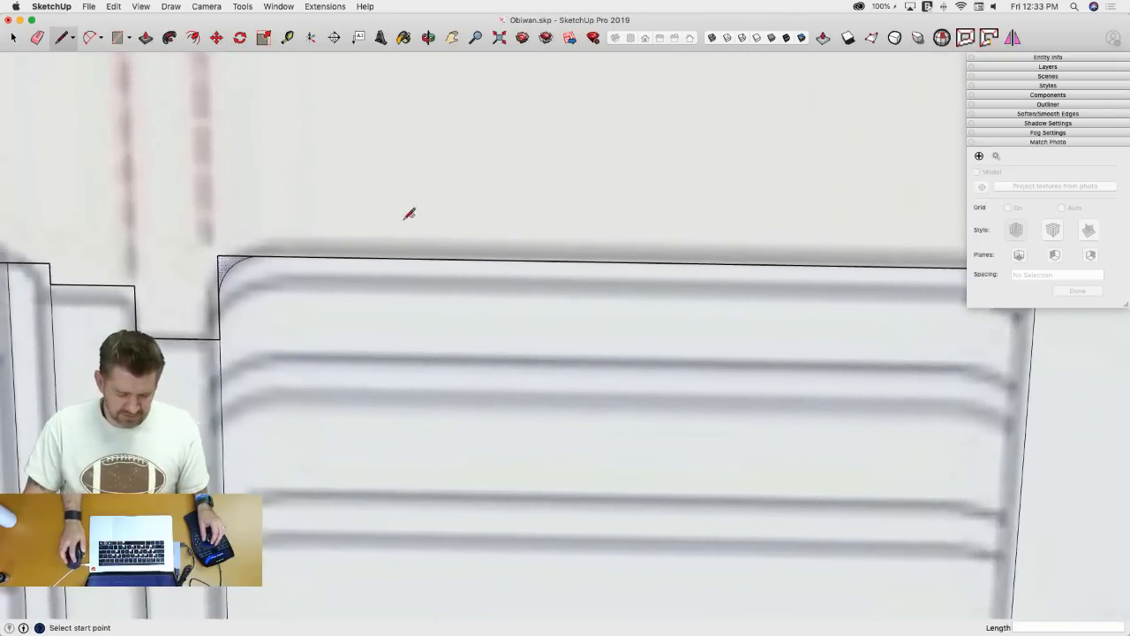
left_click(254, 259)
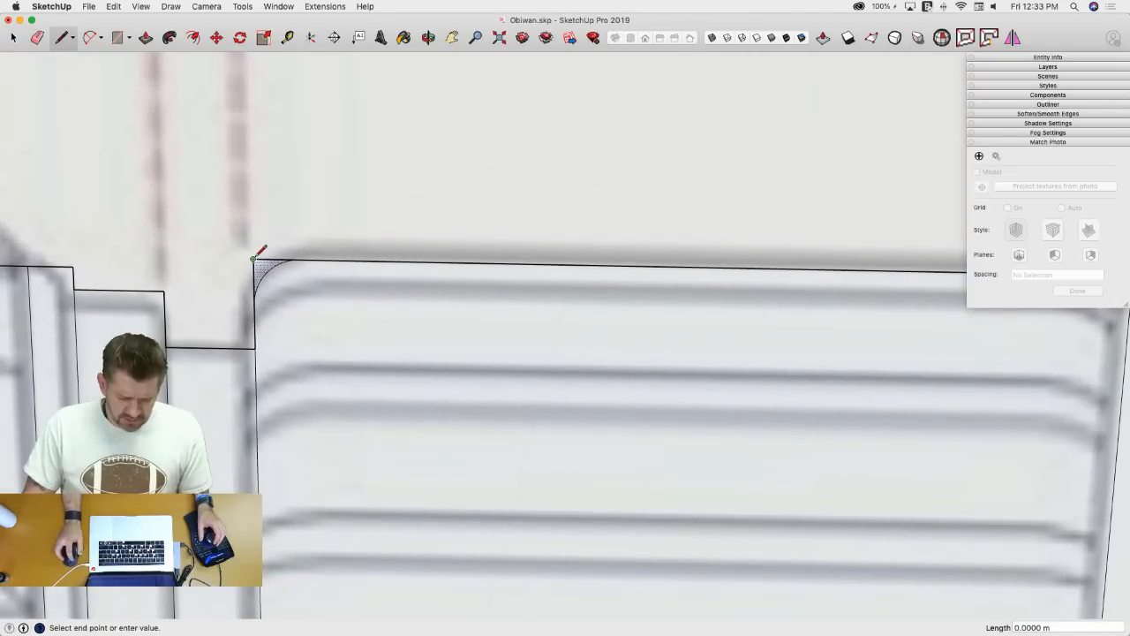
left_click(298, 259)
key("e")
left_click_drag(268, 250, 251, 268)
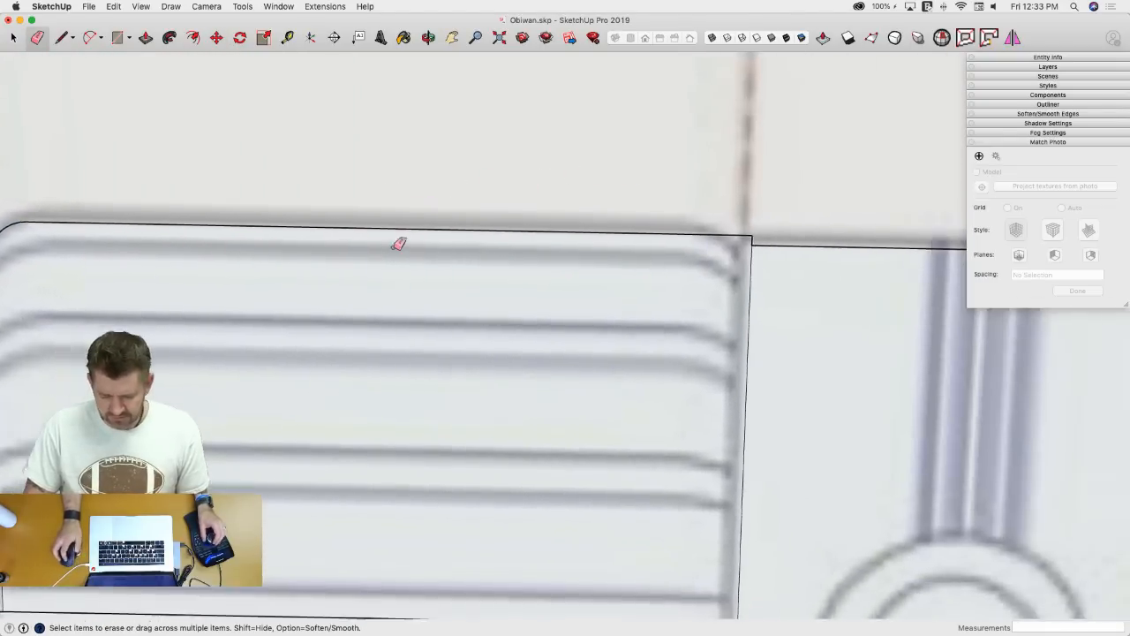
- Round the ribbed grip section's other outer corner with an arc between points 2 m along each edge, and erase the square corner
key("l")
left_click(546, 265)
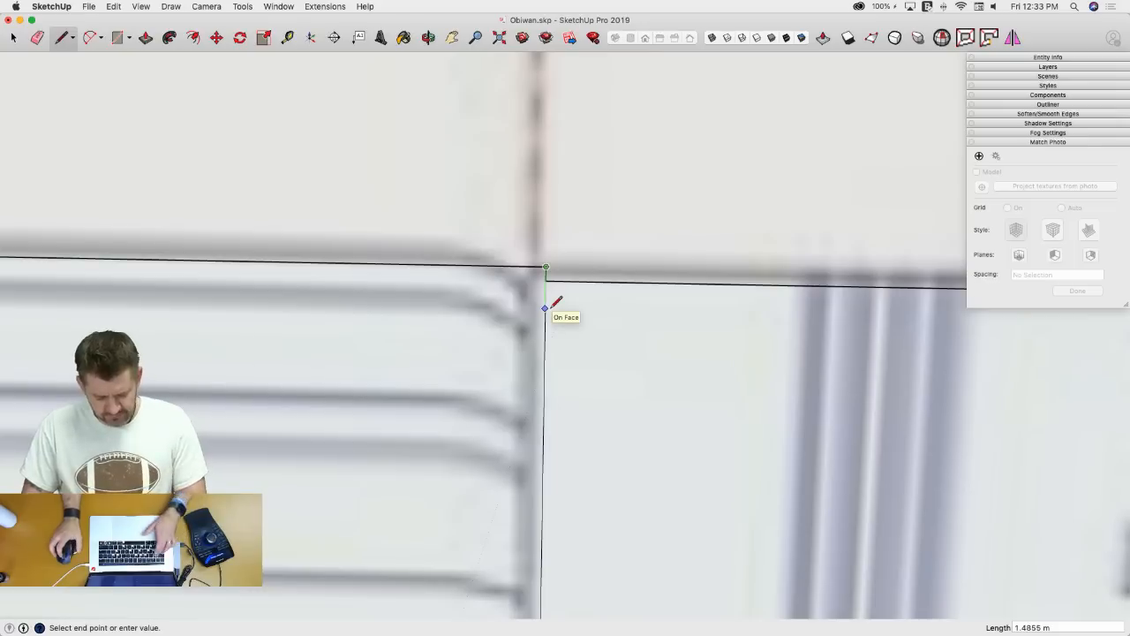
type("2")
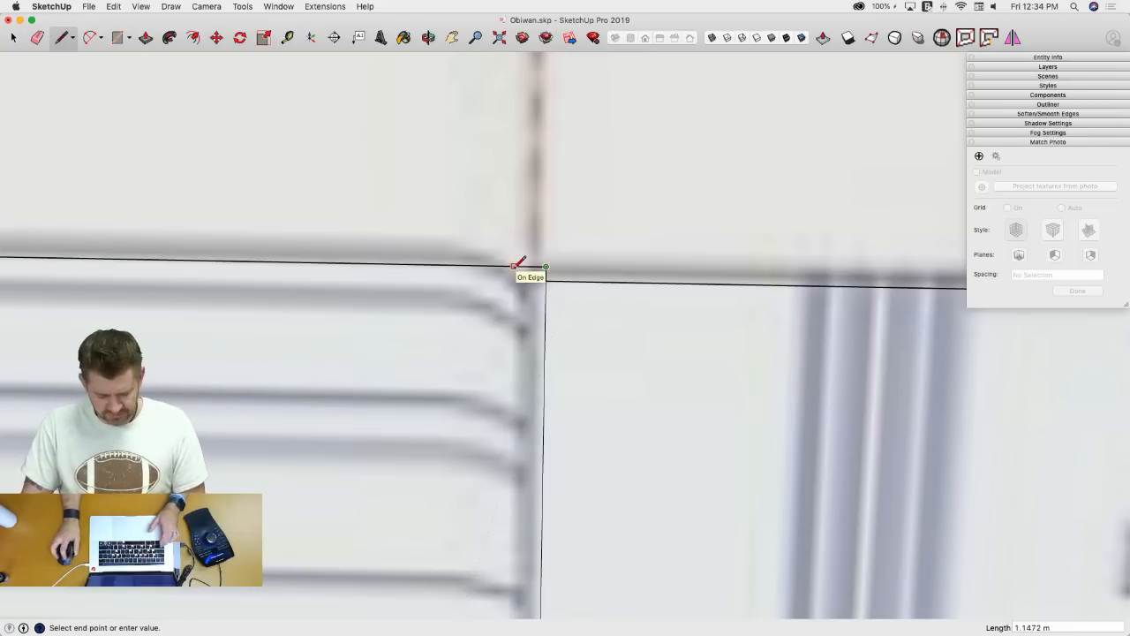
type("a")
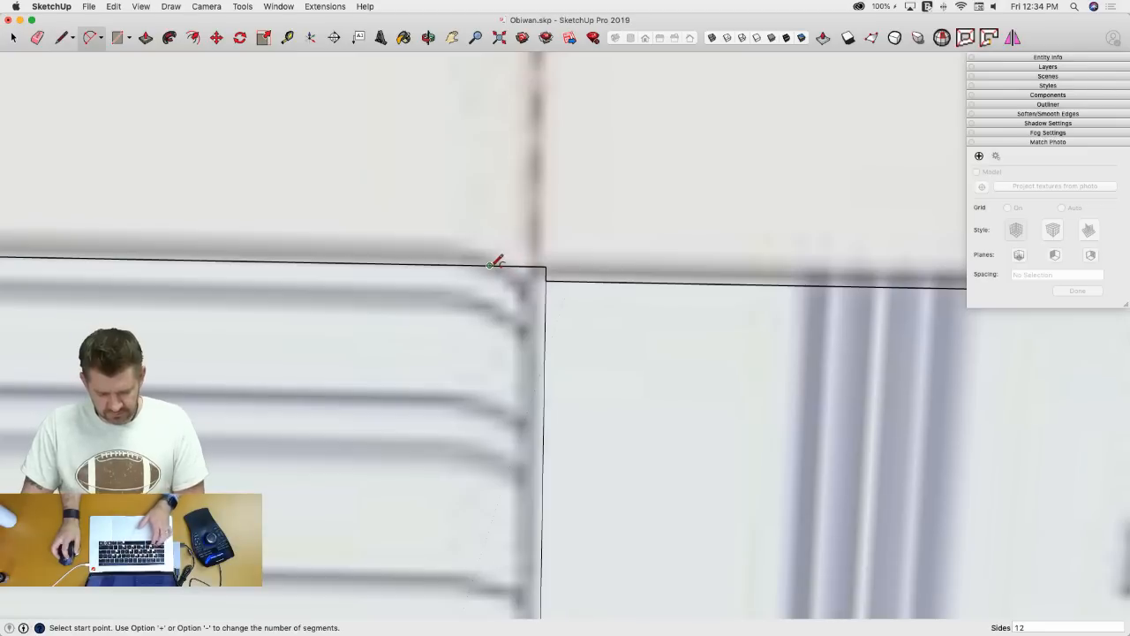
left_click(489, 265)
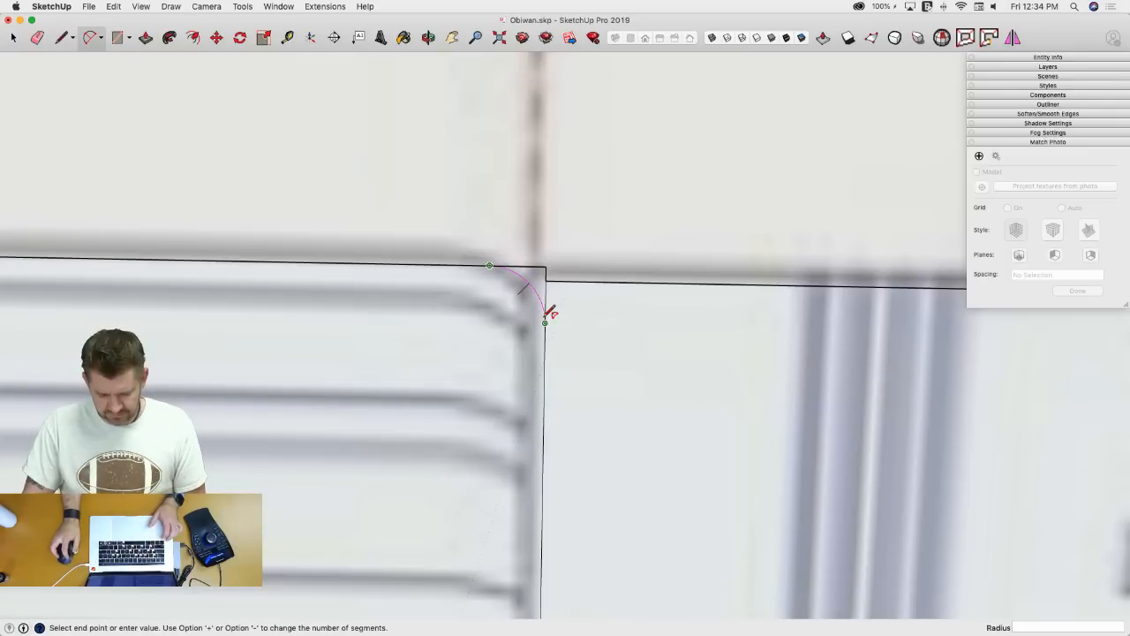
double_click(545, 316)
key("e")
left_click_drag(542, 265, 549, 270)
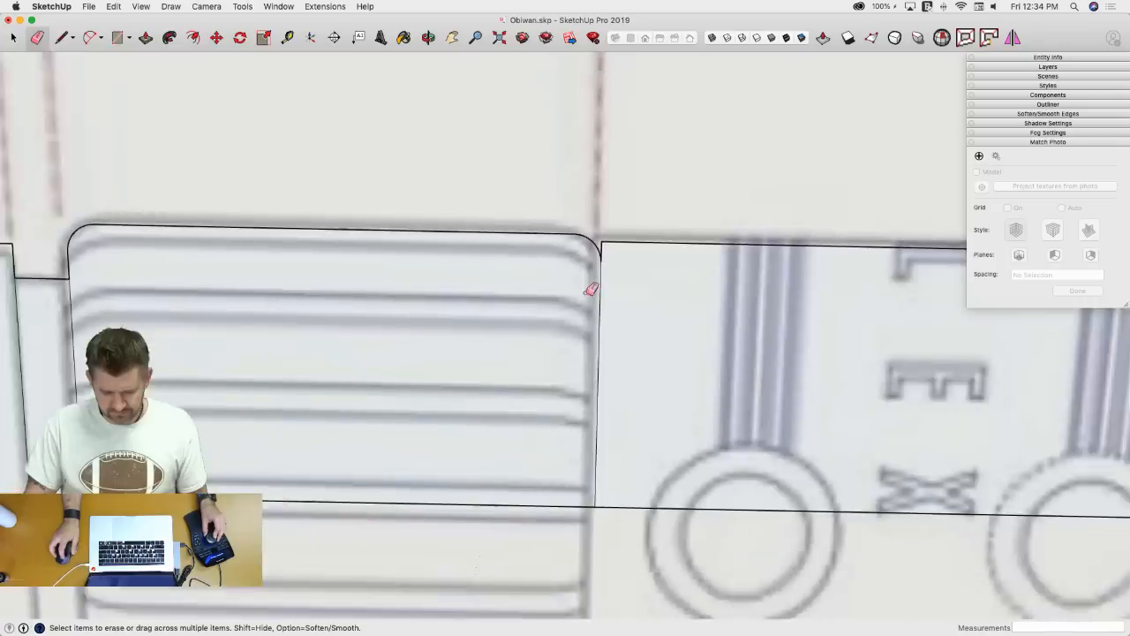
- Round the outer corner of the pommel's narrow collar beside the neck with an arc starting 0.5 m up the step edge
scroll(591, 289, "down", 5)
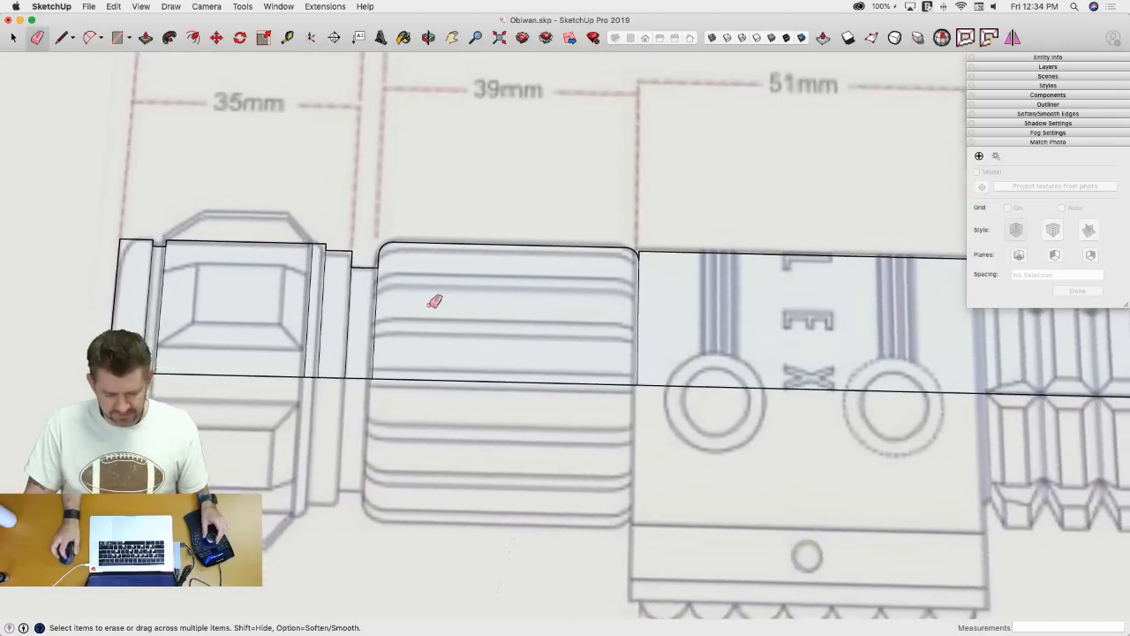
scroll(379, 285, "up", 8)
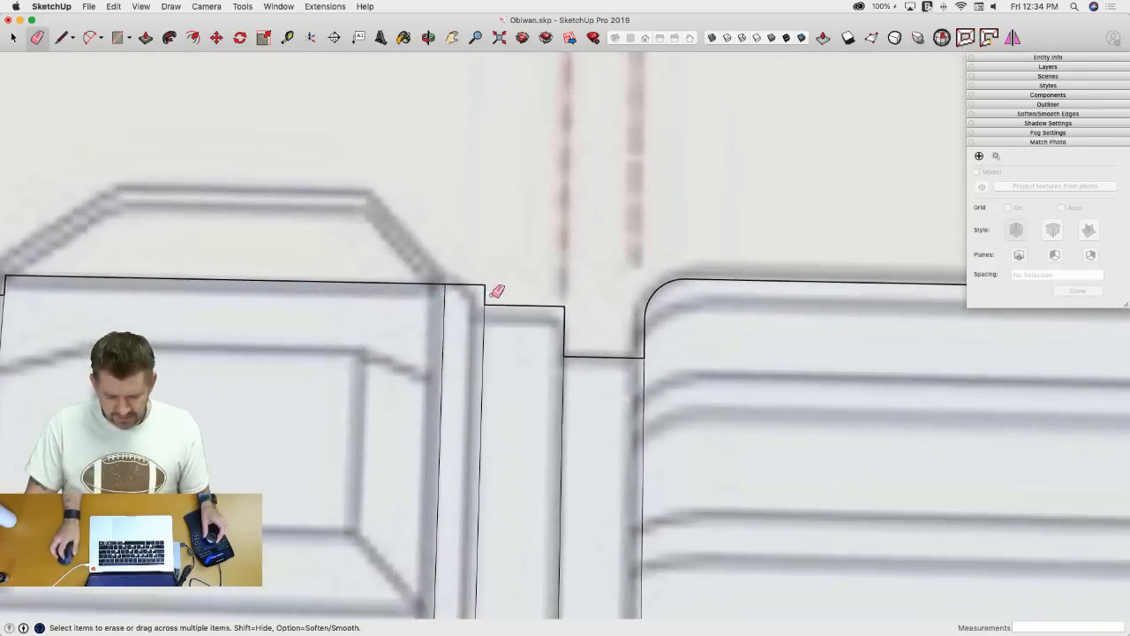
scroll(494, 295, "up", 3)
key("a")
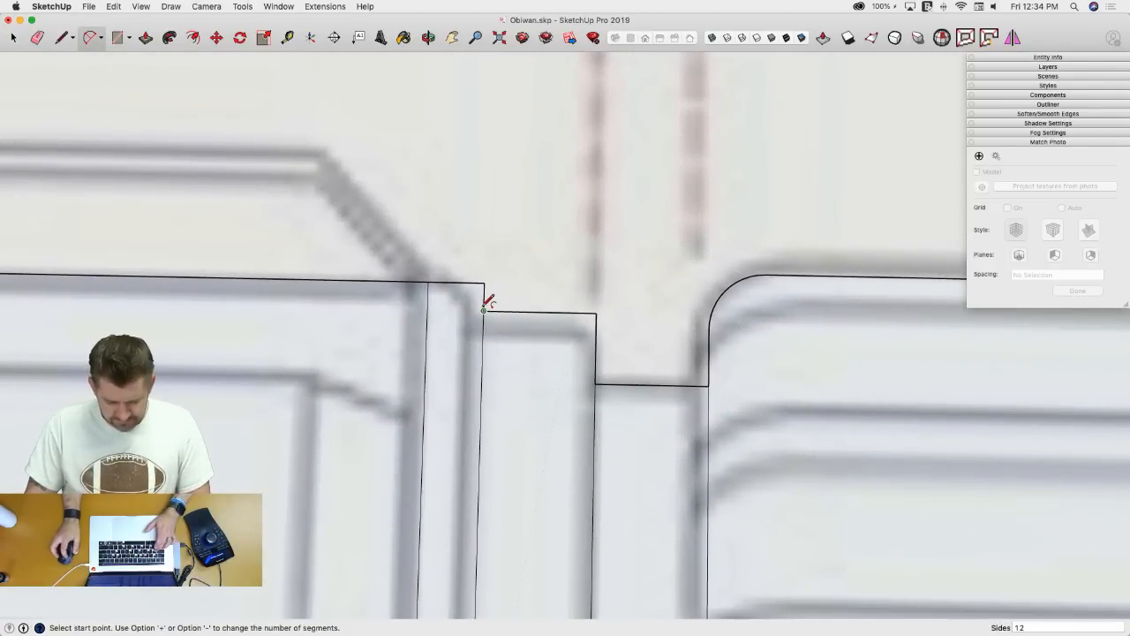
scroll(486, 302, "up", 2)
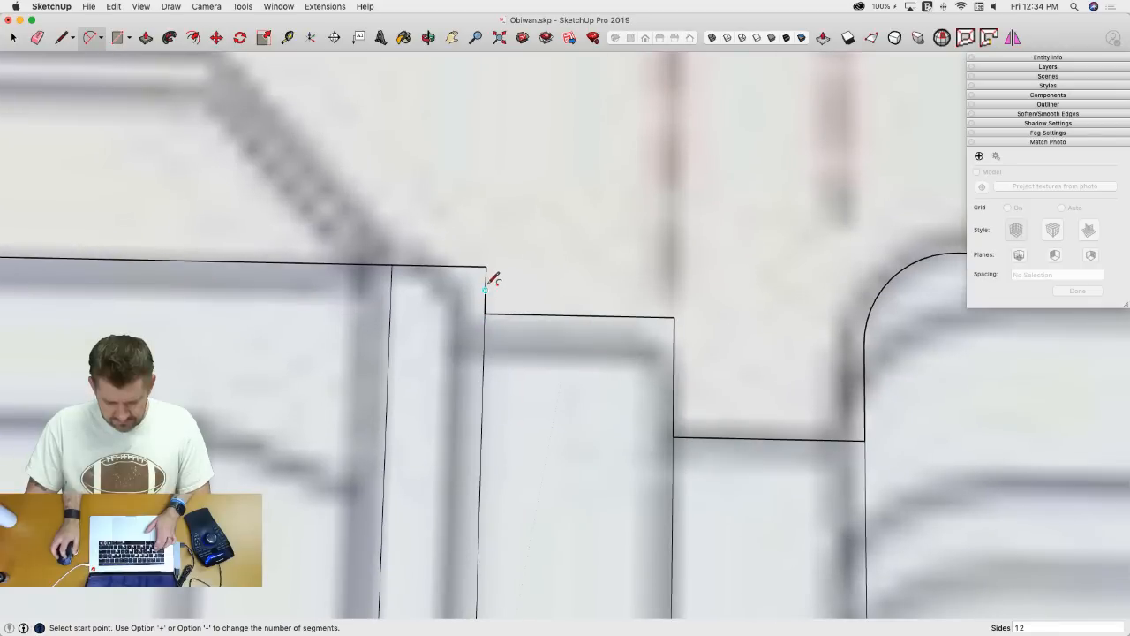
key("l")
left_click(484, 313)
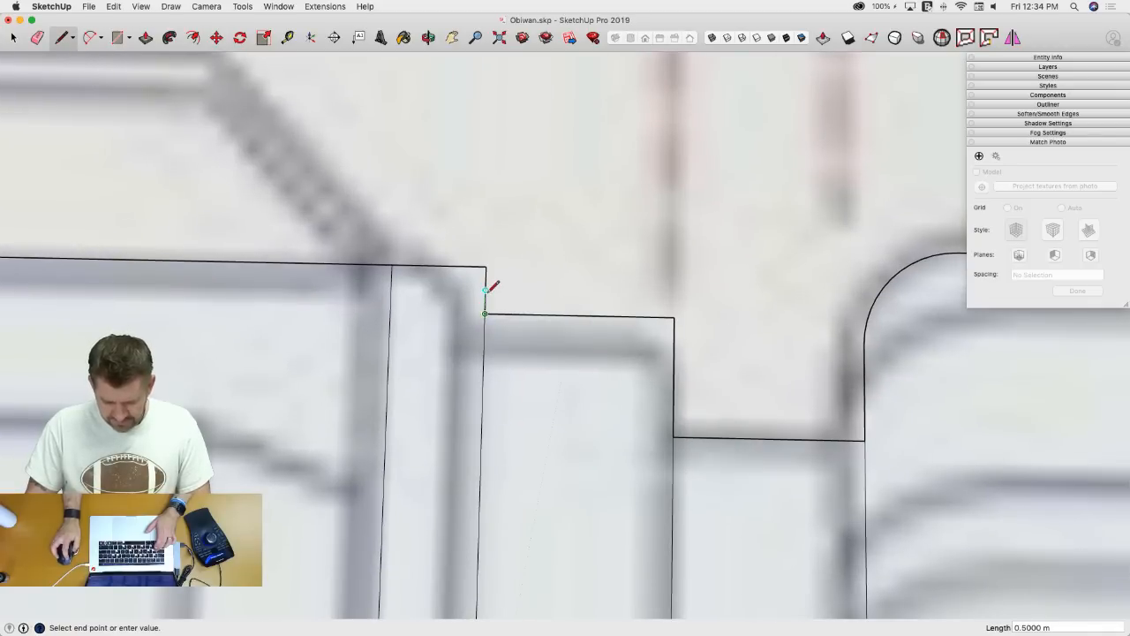
left_click(485, 290)
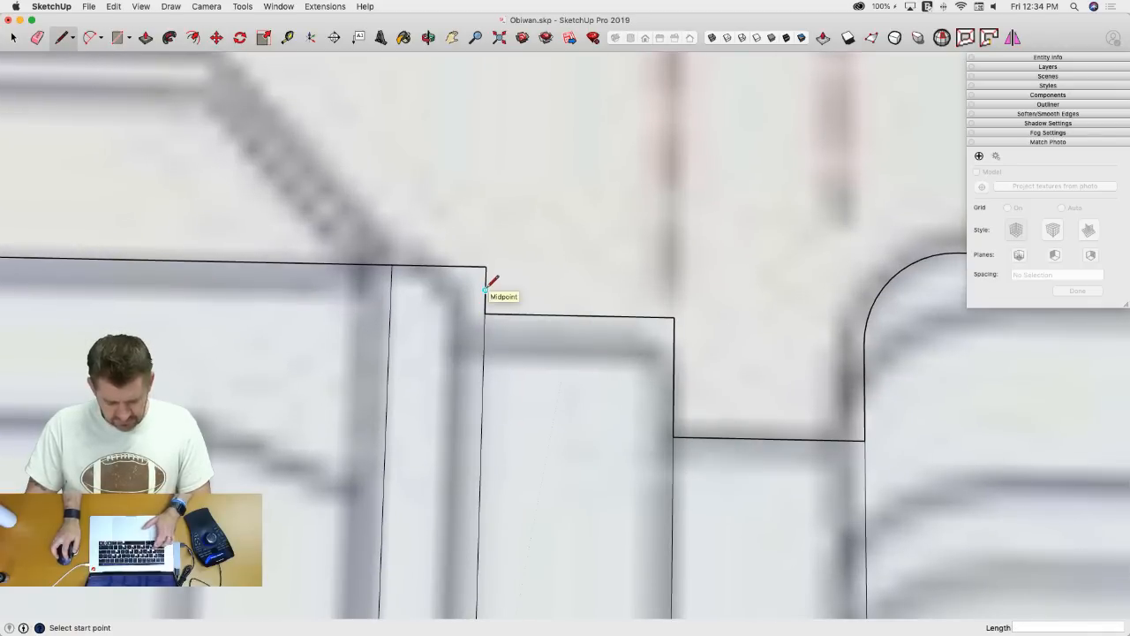
key("a")
left_click(484, 290)
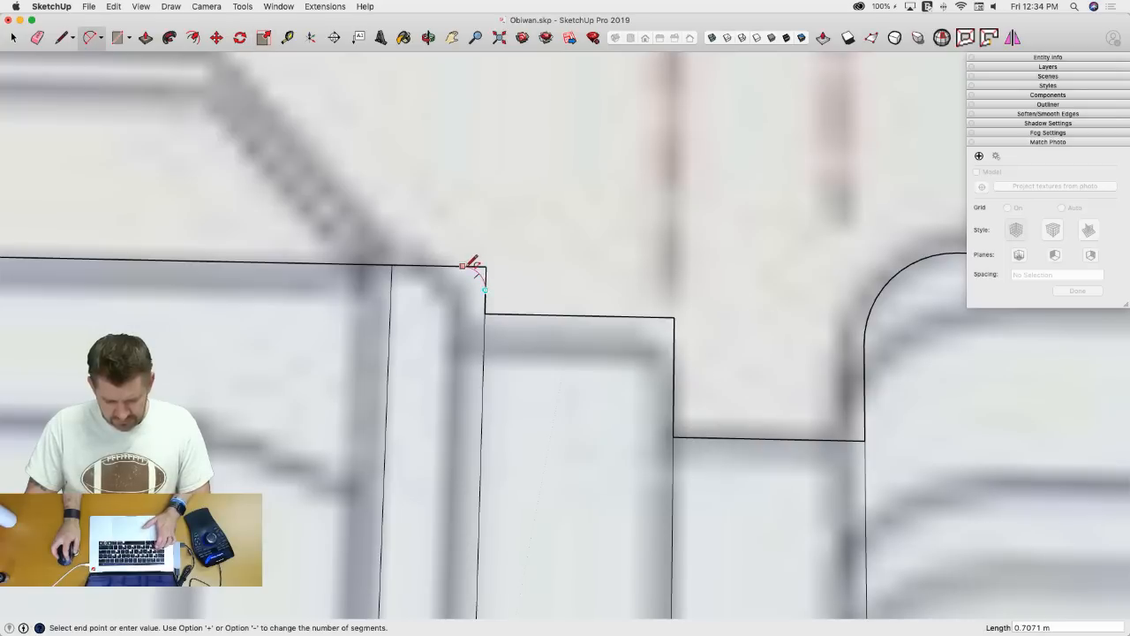
left_click(473, 262)
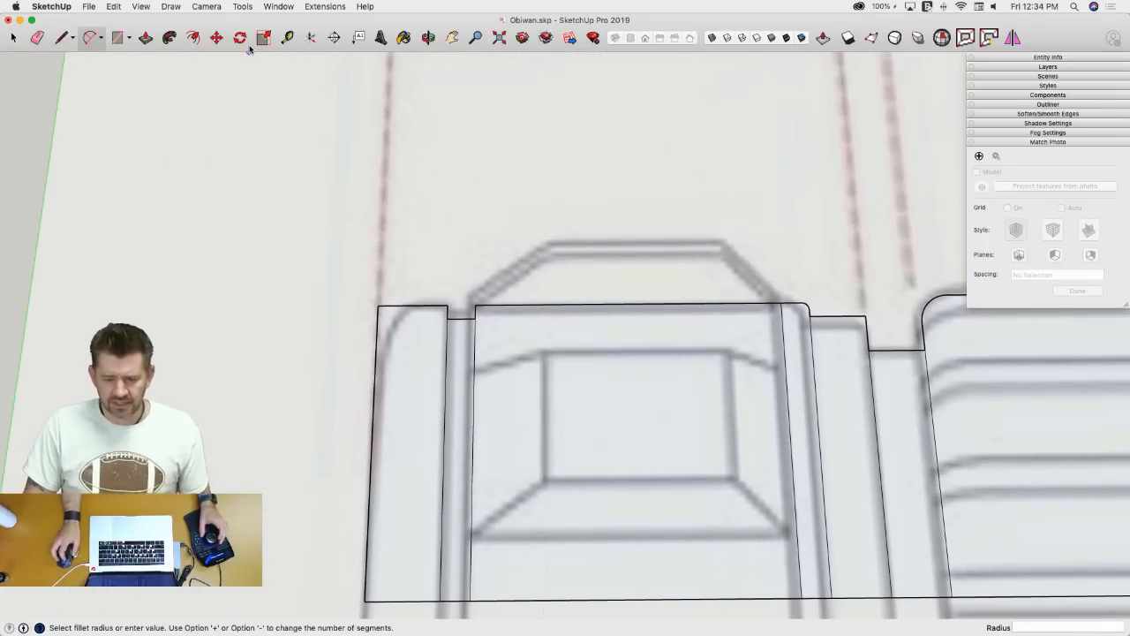
- Round the end cap's outer corner with a degree 3 Bezier curve from its outer edge's midpoint, and erase the square corner
left_click(172, 8)
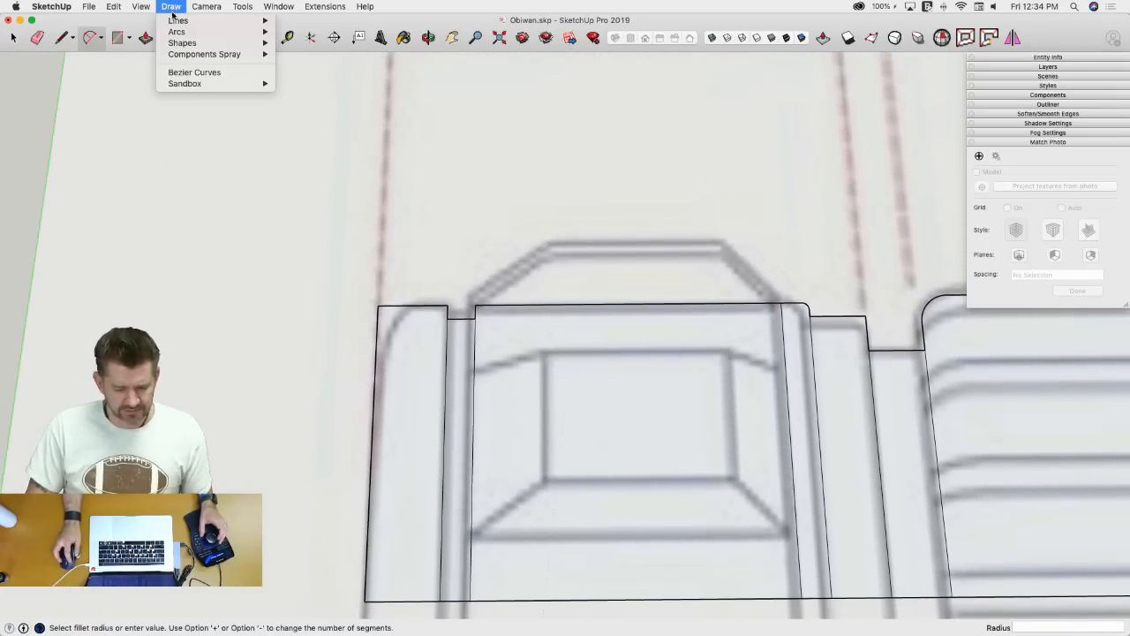
left_click(194, 72)
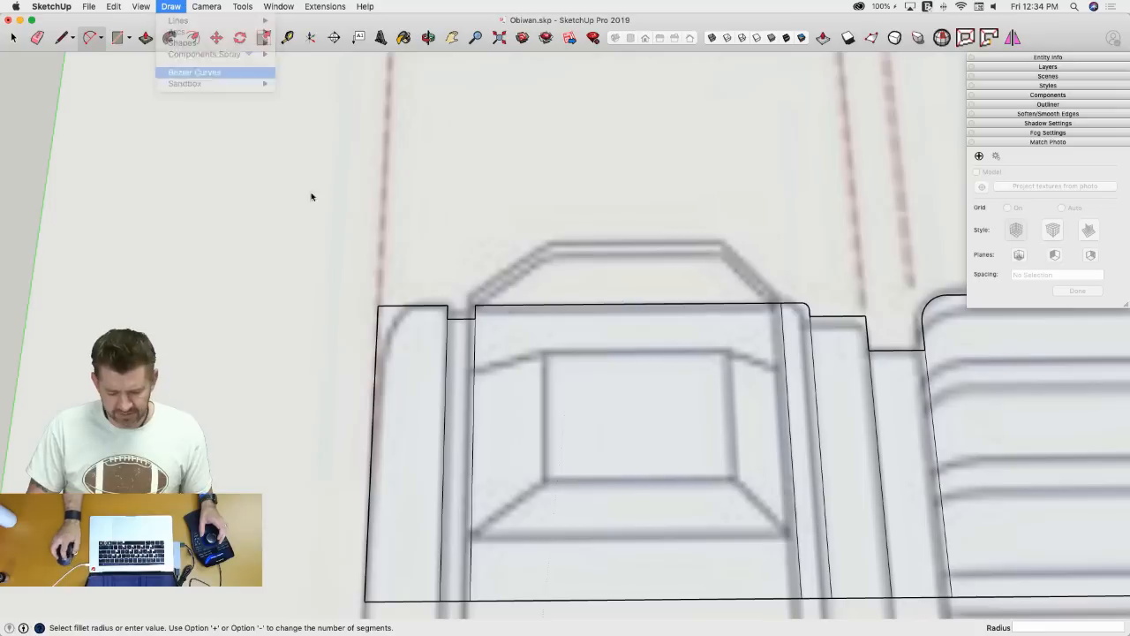
left_click(414, 308)
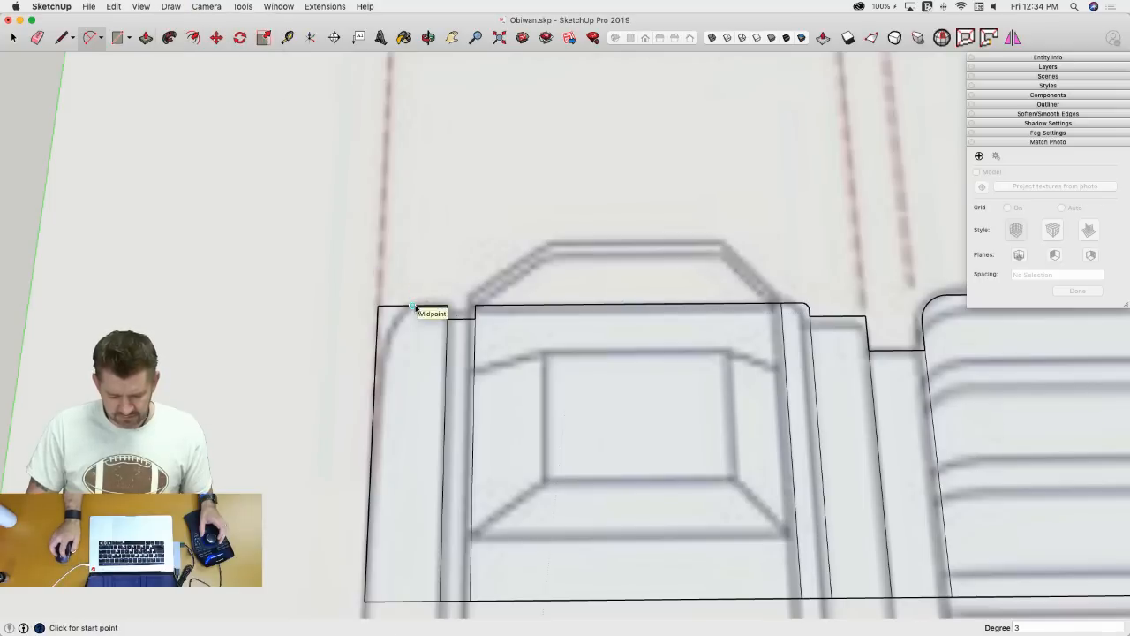
left_click(374, 394)
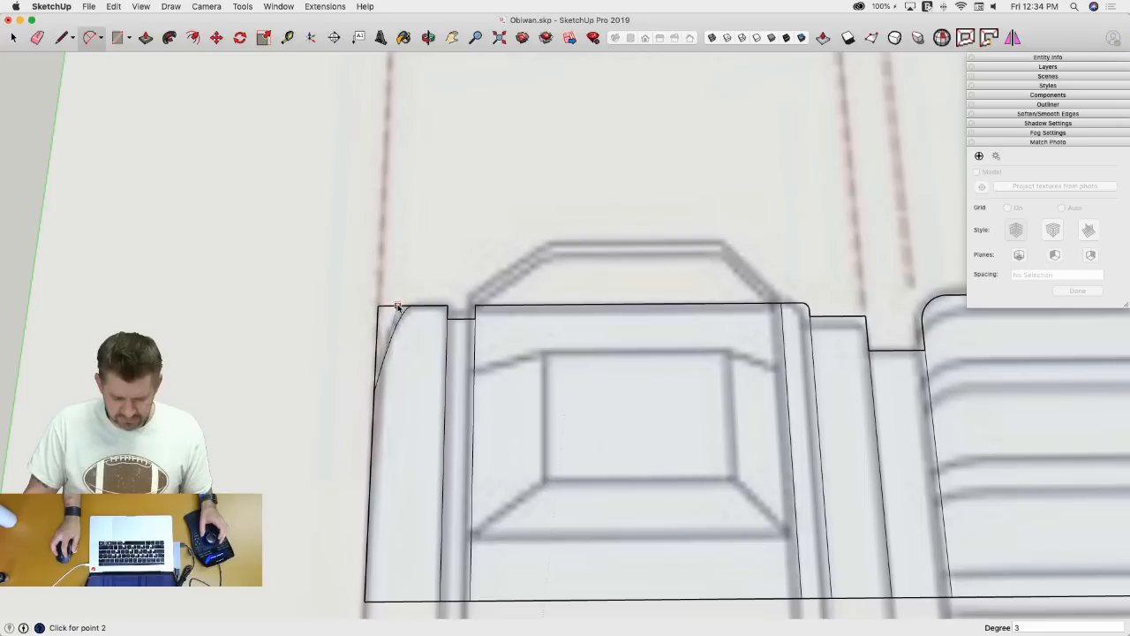
left_click(394, 308)
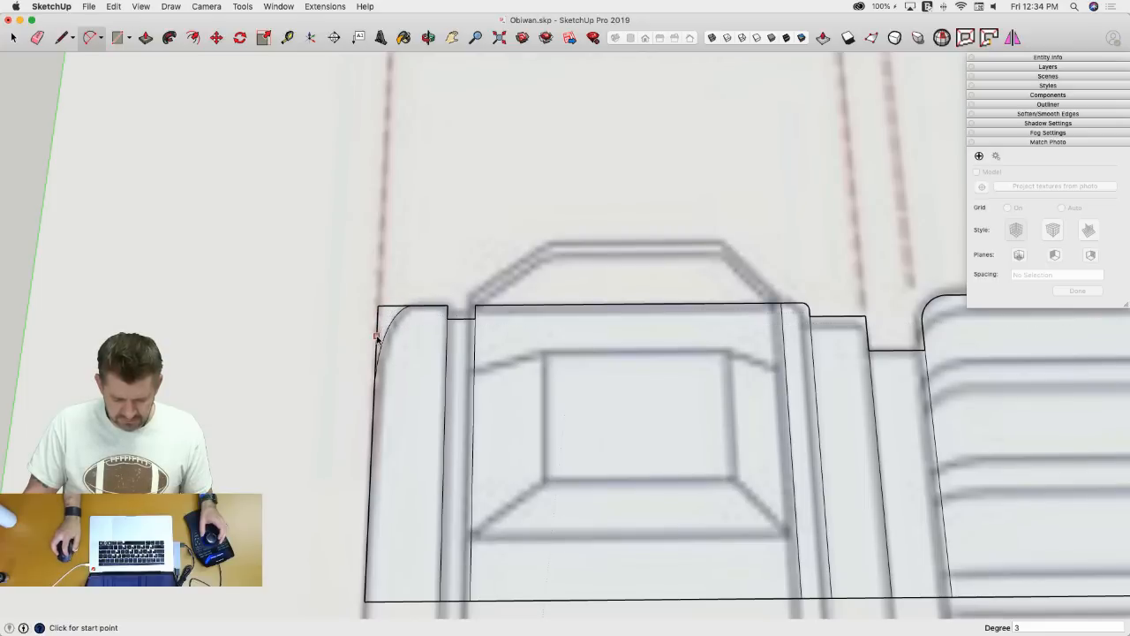
key("e")
scroll(369, 345, "down", 3)
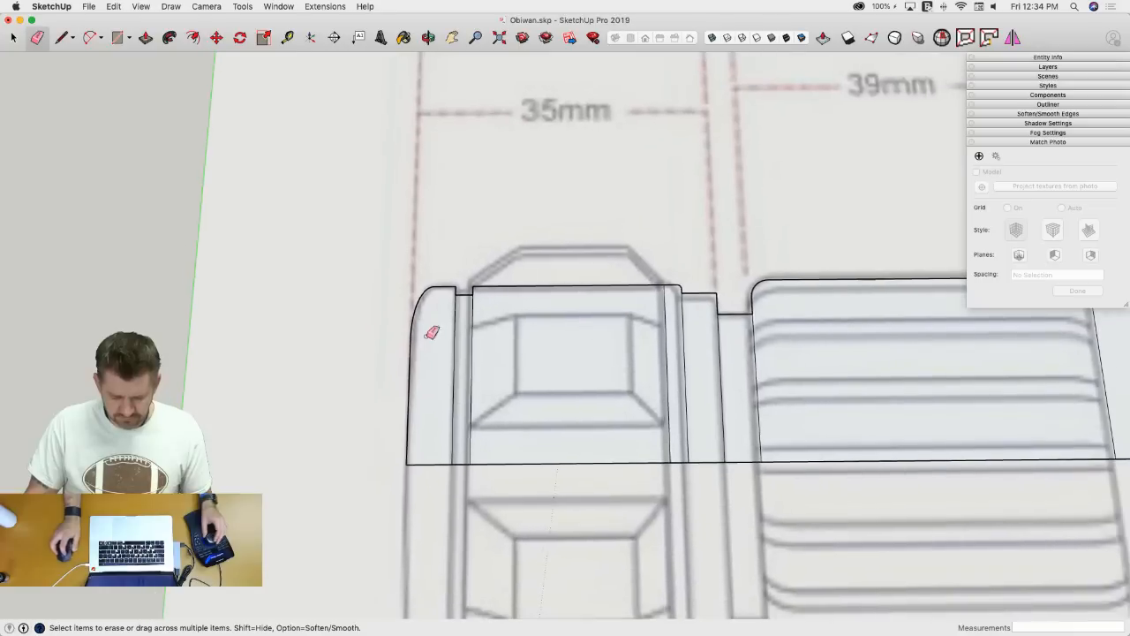
left_click_drag(442, 351, 539, 357)
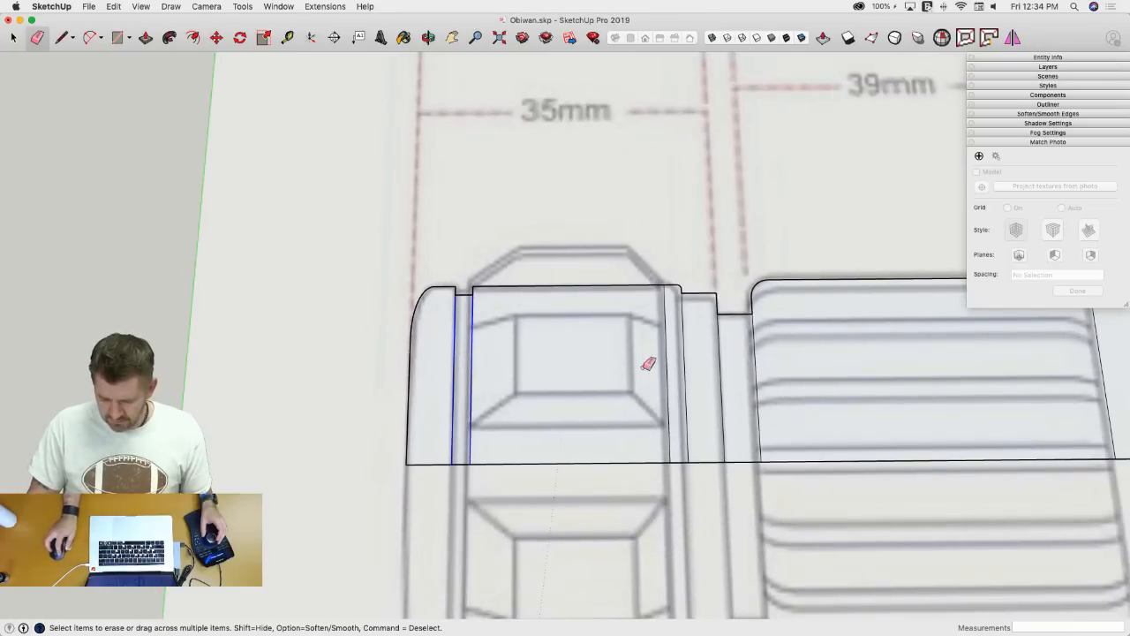
left_click_drag(648, 364, 676, 367)
left_click_drag(677, 366, 677, 366)
- Lower the pommel knob section's outer edge by drawing a line across from the small step's midpoint and erasing the old edges above
scroll(672, 291, "up", 4)
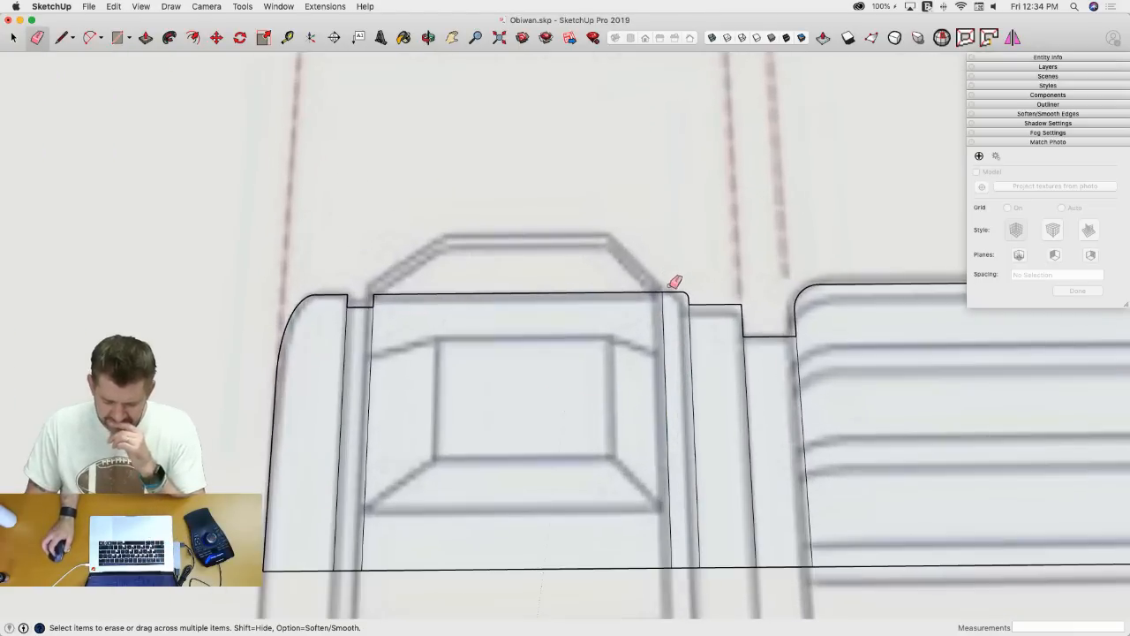
scroll(623, 287, "down", 2)
key("space")
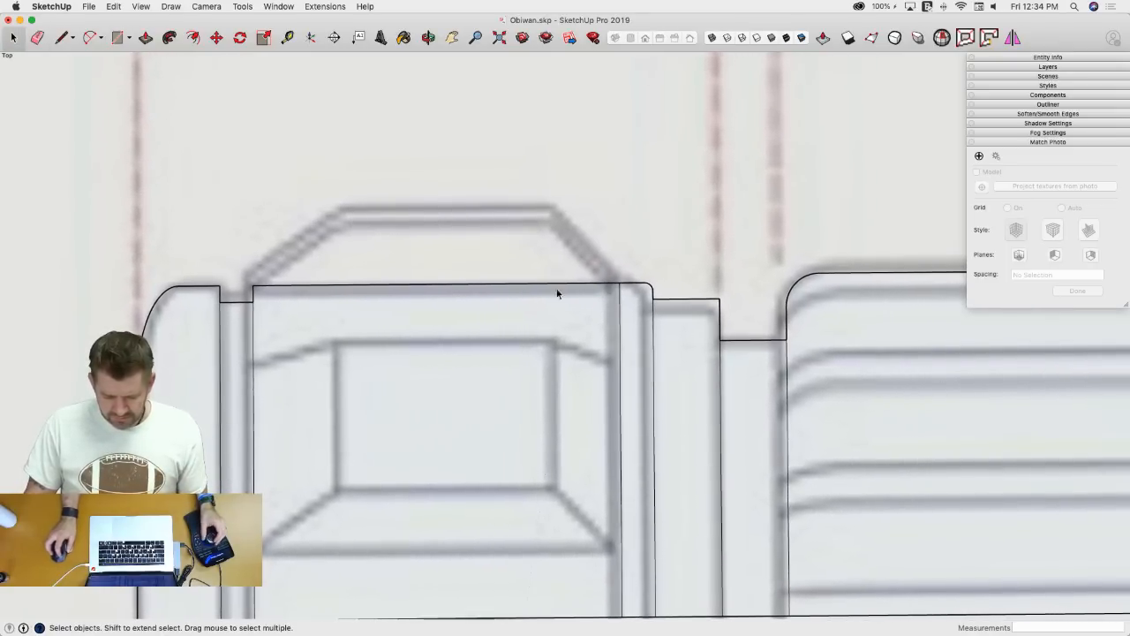
key("l")
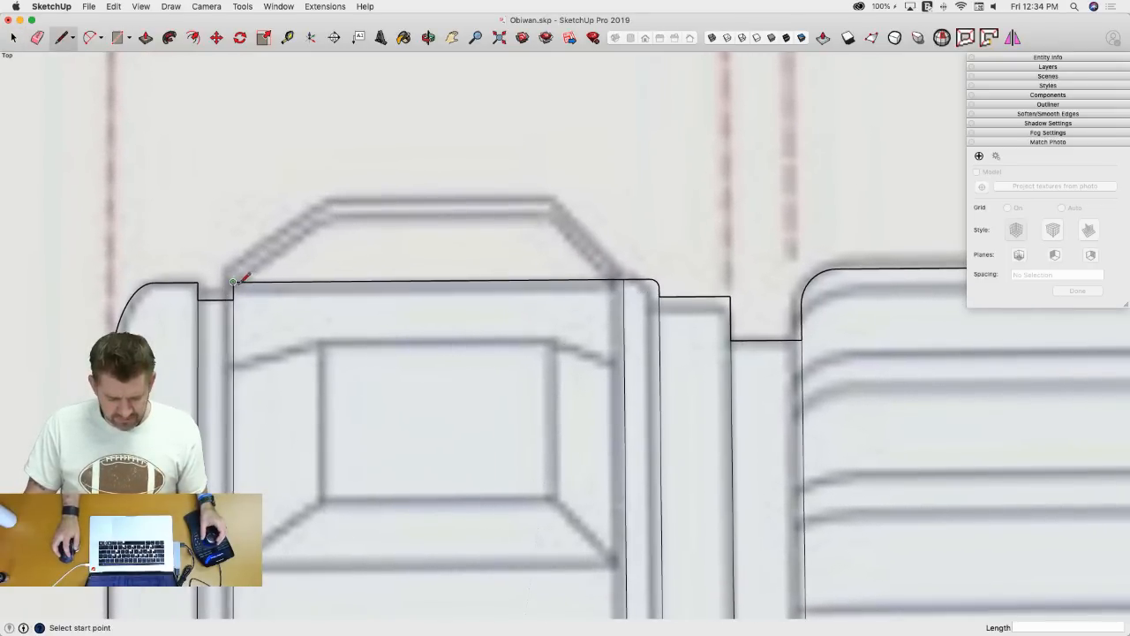
scroll(234, 281, "up", 2)
left_click(233, 289)
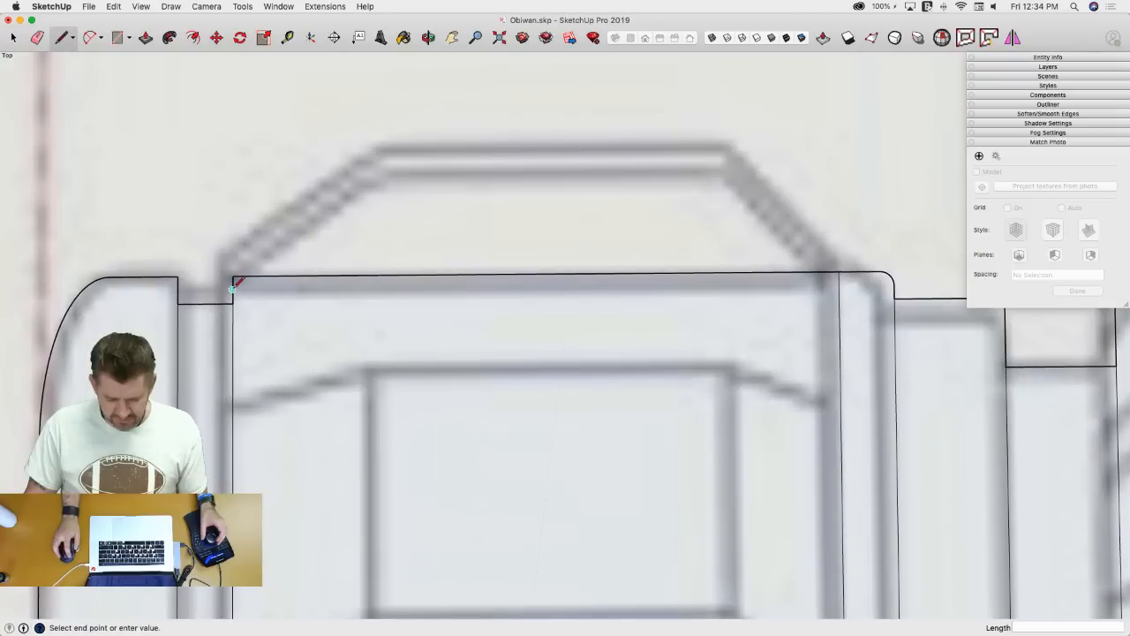
left_click(839, 284)
key("e")
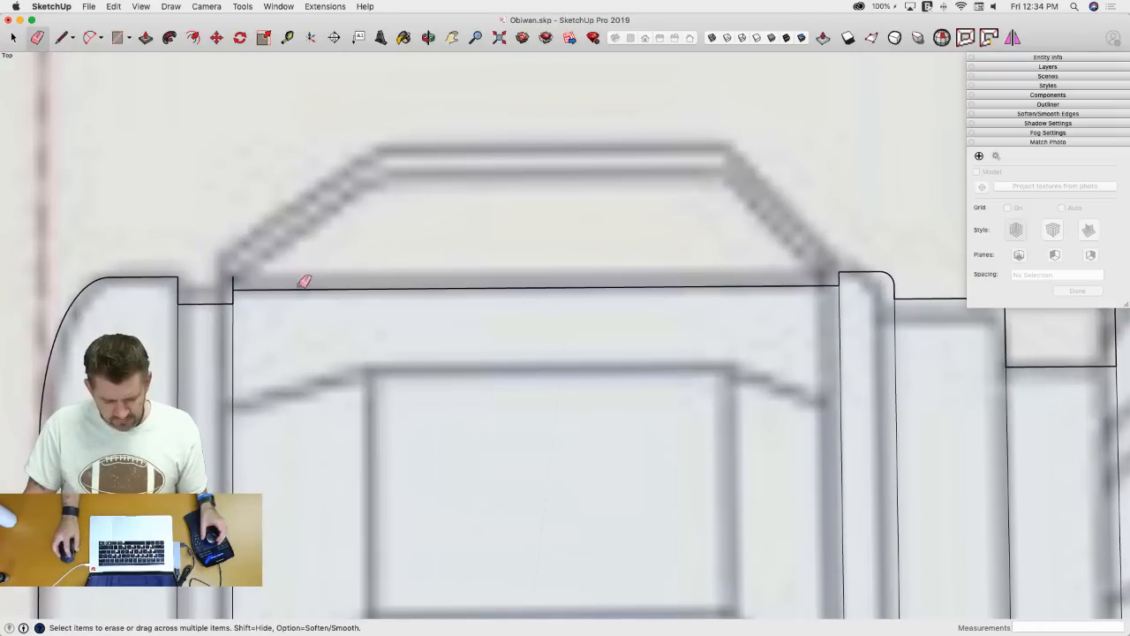
scroll(240, 279, "down", 5)
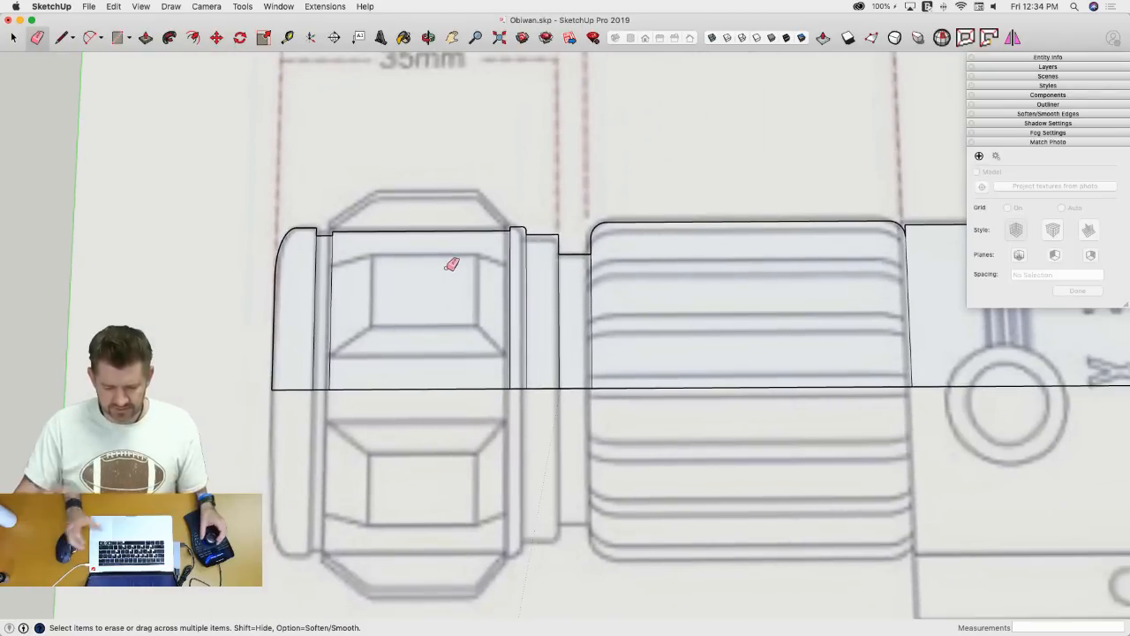
- Erase the vertical edges inside the half-profile from the emitter end to the clamp, merging it into one face
left_click_drag(487, 291, 636, 307)
left_click_drag(883, 304, 916, 305)
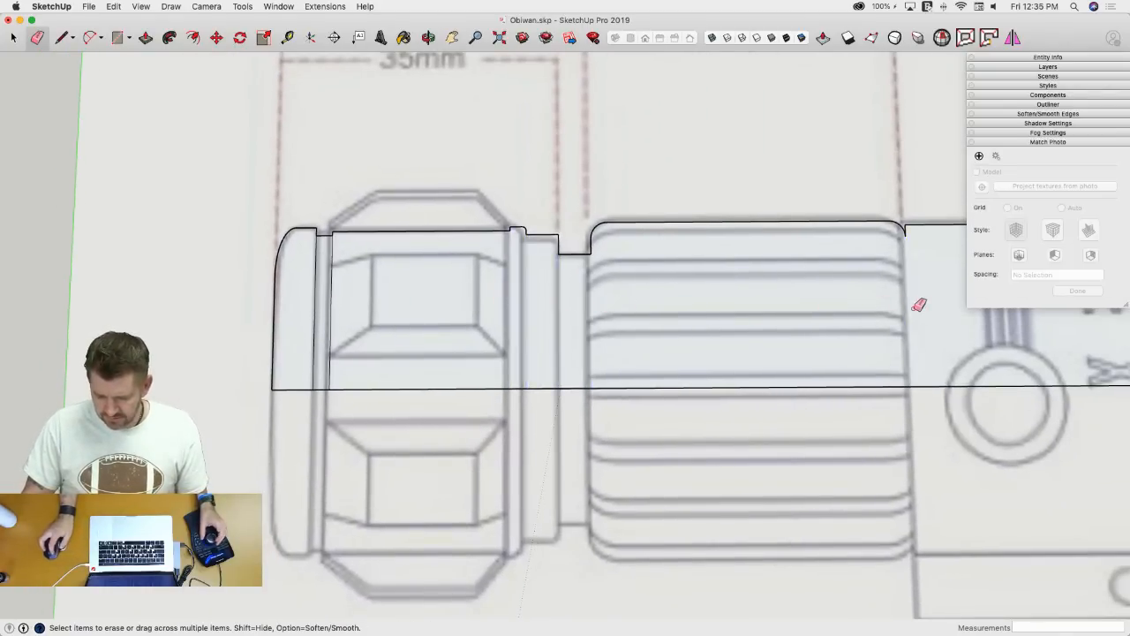
scroll(650, 255, "down", 5)
key("space")
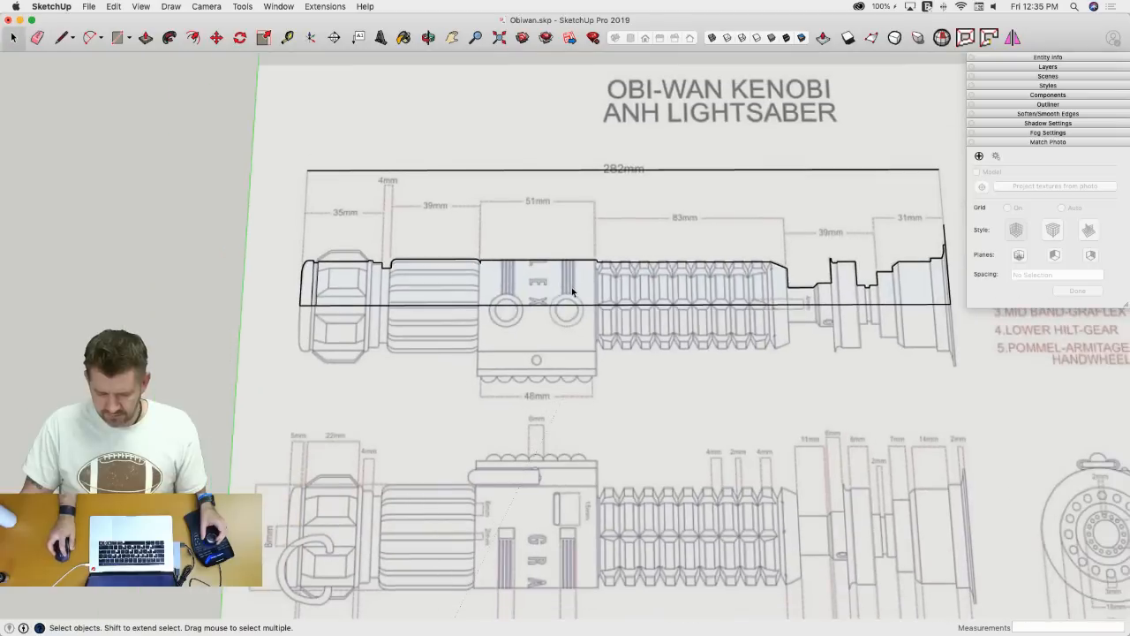
left_click(568, 291)
scroll(452, 267, "up", 3)
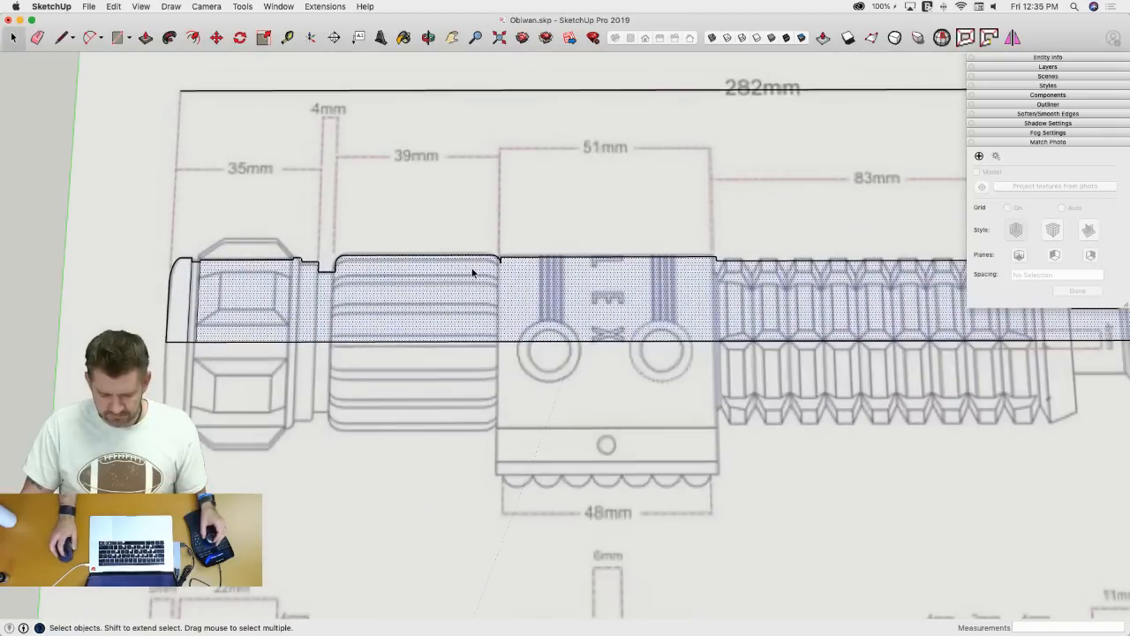
key("e")
left_click_drag(207, 308, 205, 308)
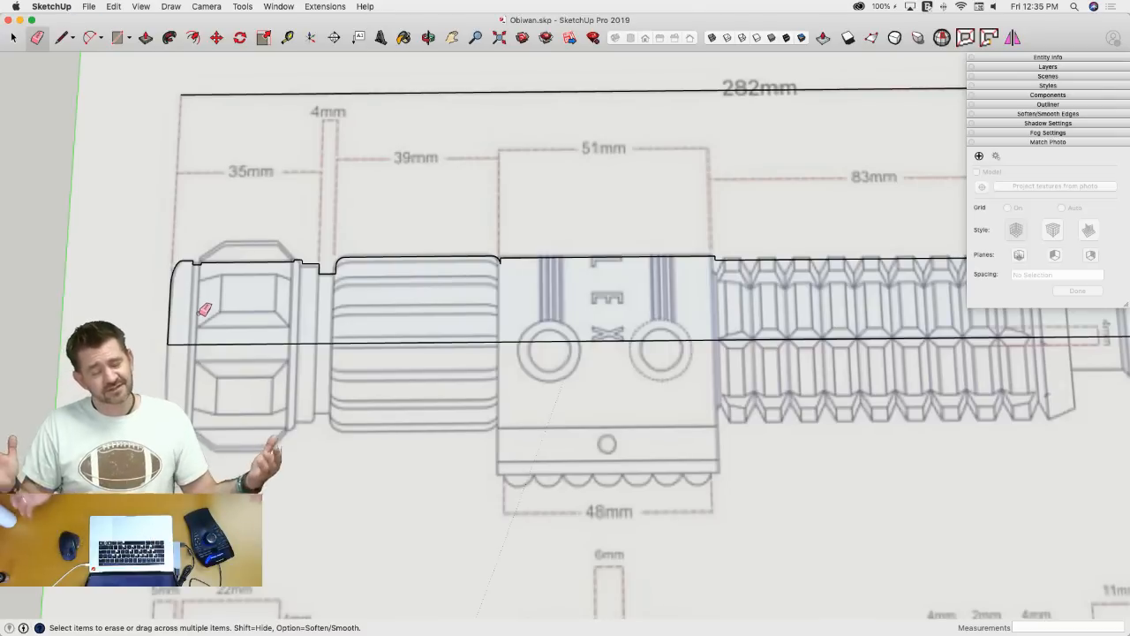
- Draw a two-point arc with a bulge of about 11.6 m on the blank area above the 282mm dimension
scroll(222, 265, "down", 5)
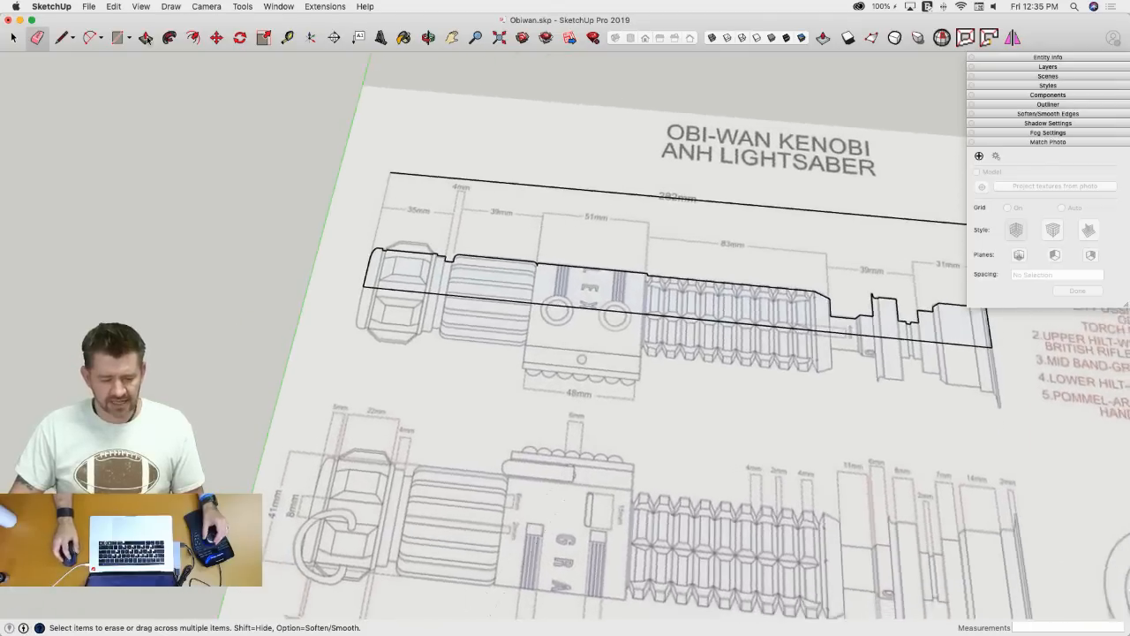
left_click(89, 38)
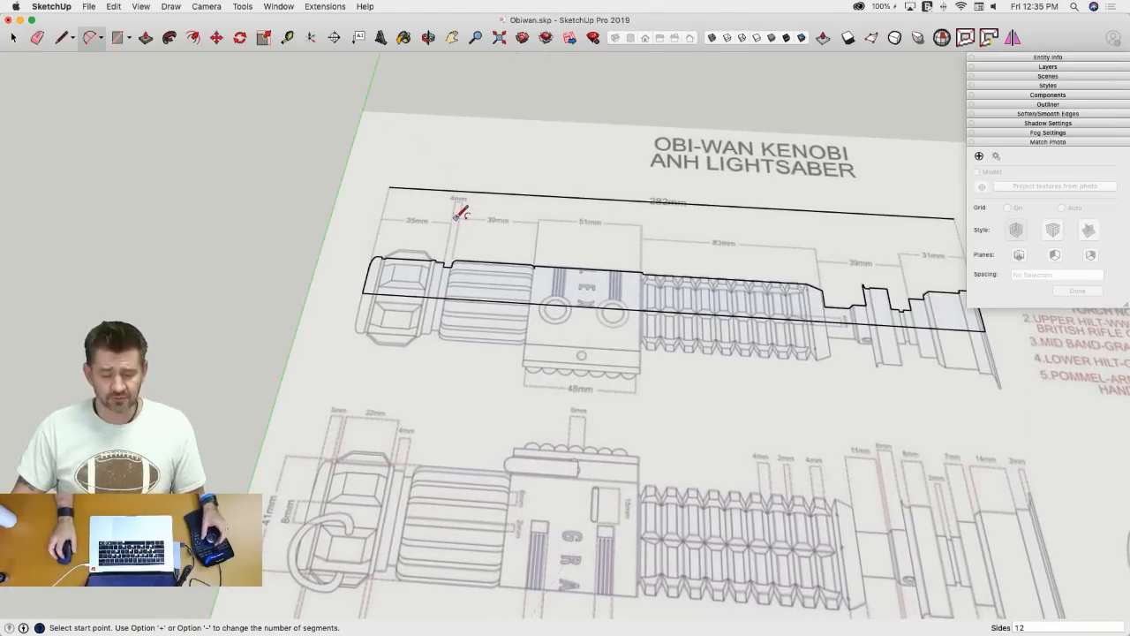
left_click(423, 170)
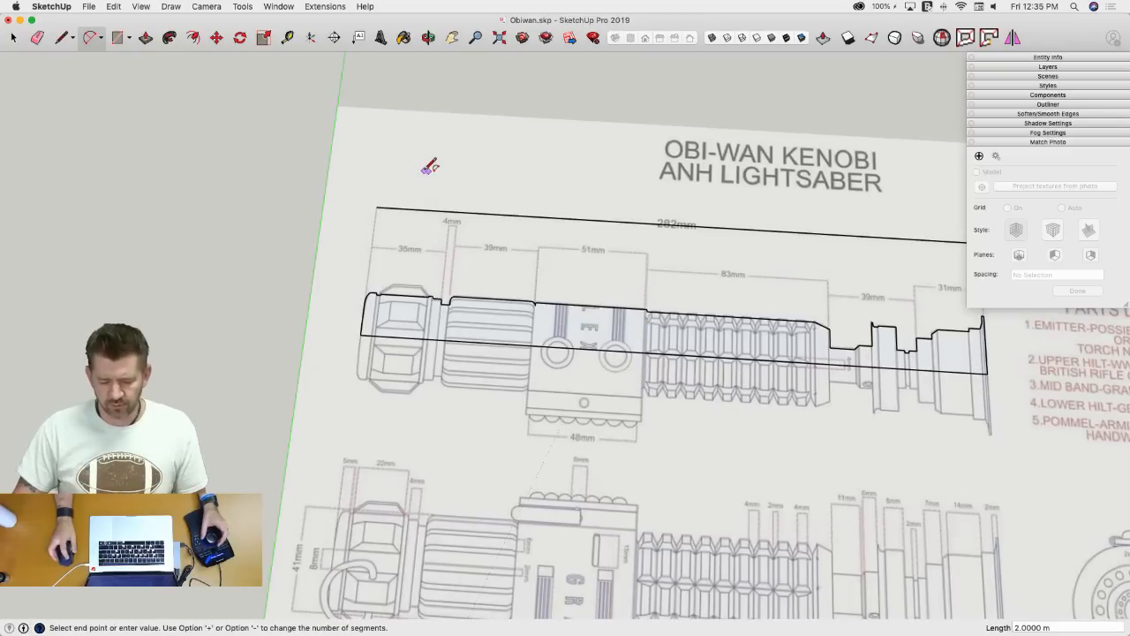
left_click(525, 145)
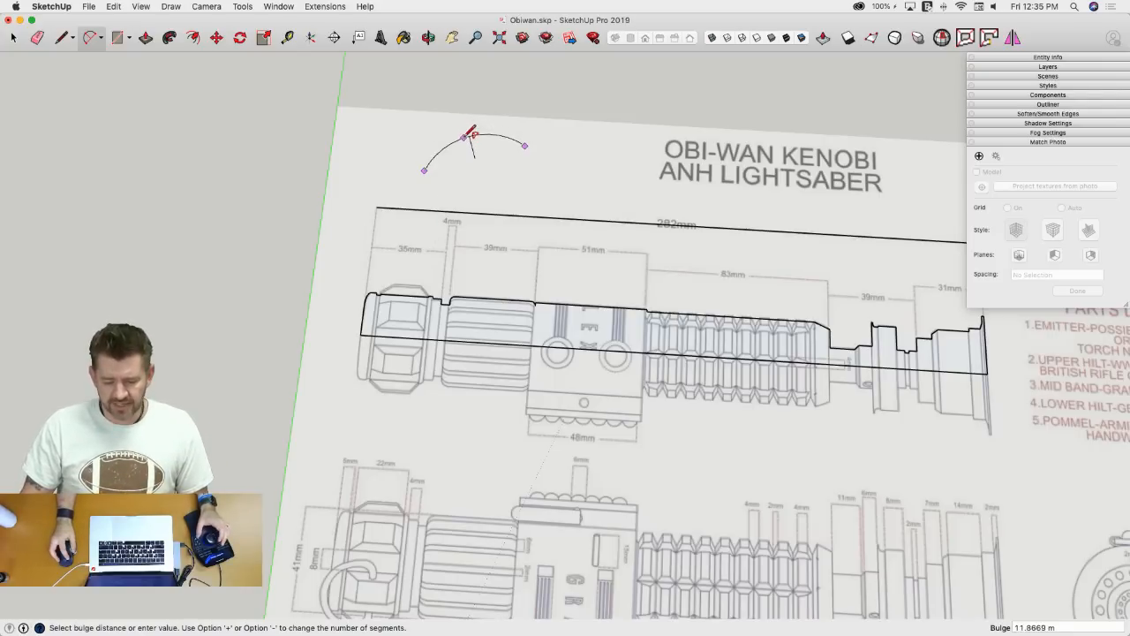
left_click(472, 132)
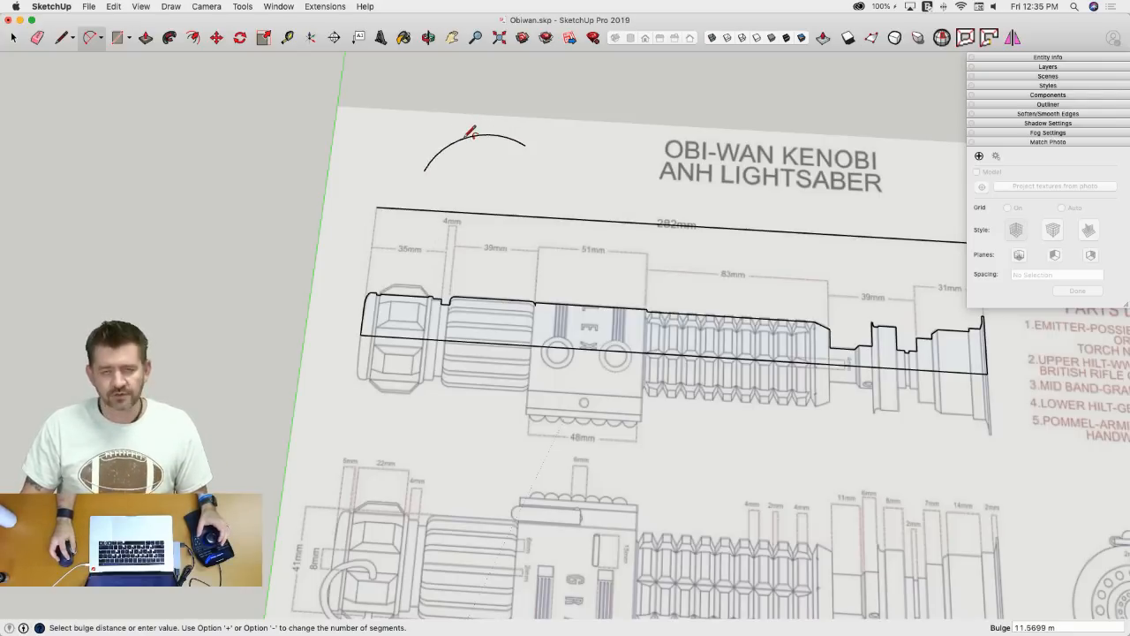
- Draw an S-shaped degree 3 Bezier curve between the arc and the blueprint title
left_click(141, 7)
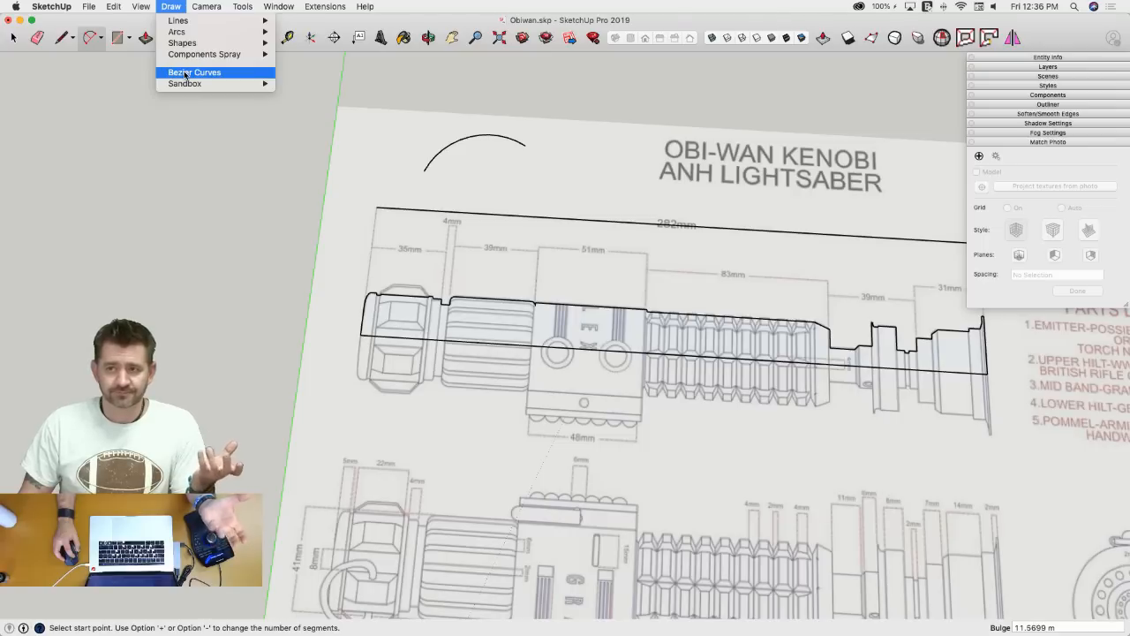
left_click(185, 74)
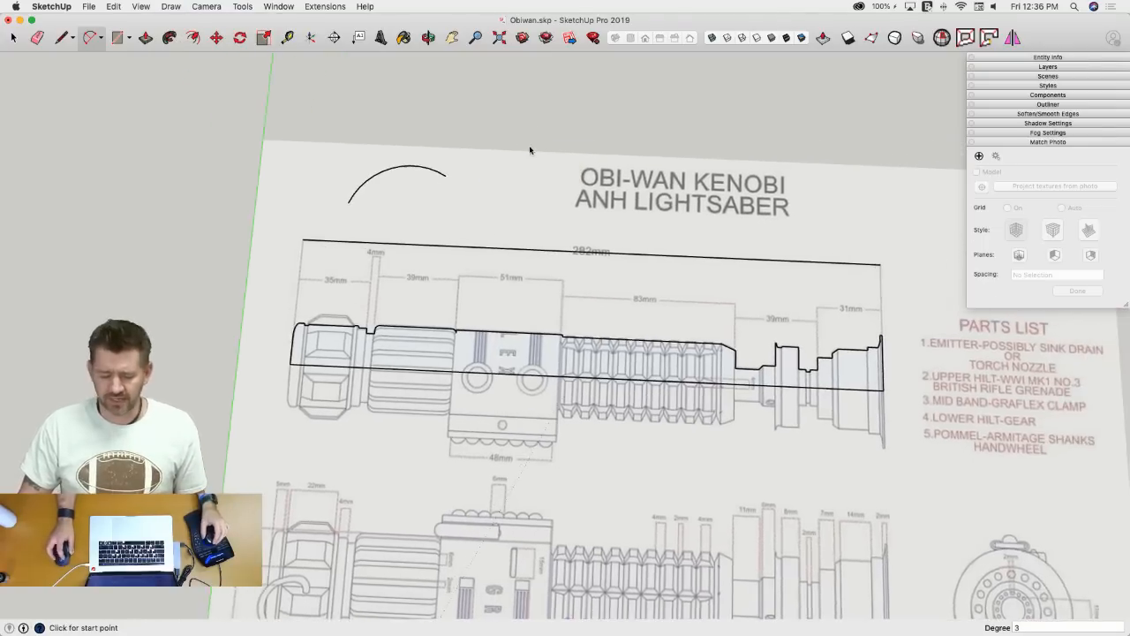
left_click(483, 206)
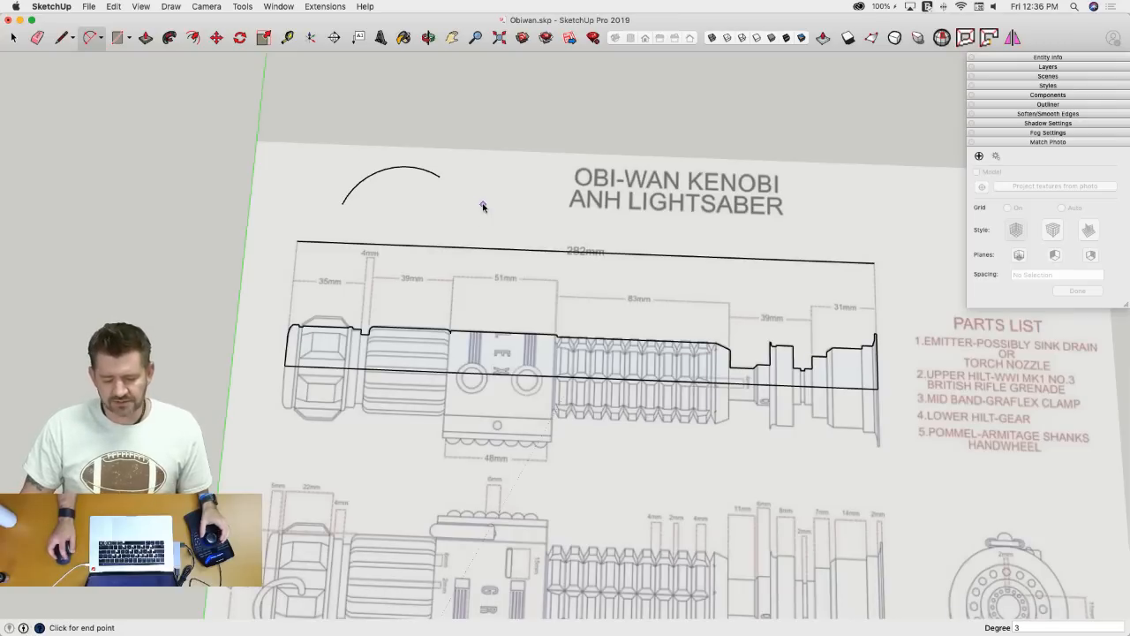
left_click(557, 169)
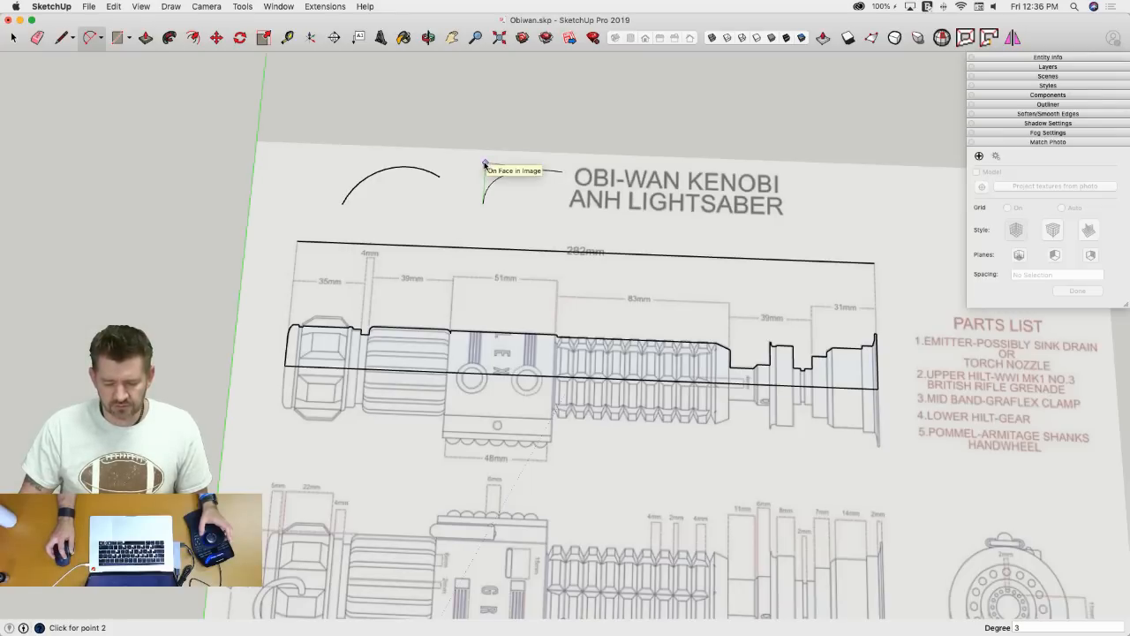
left_click(487, 162)
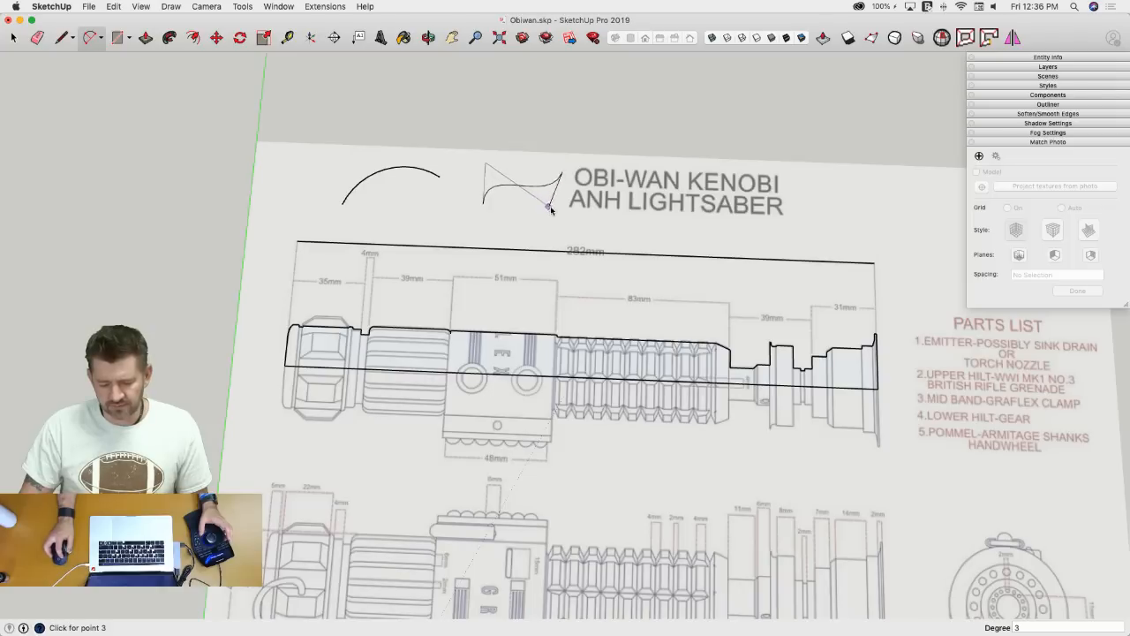
left_click(560, 210)
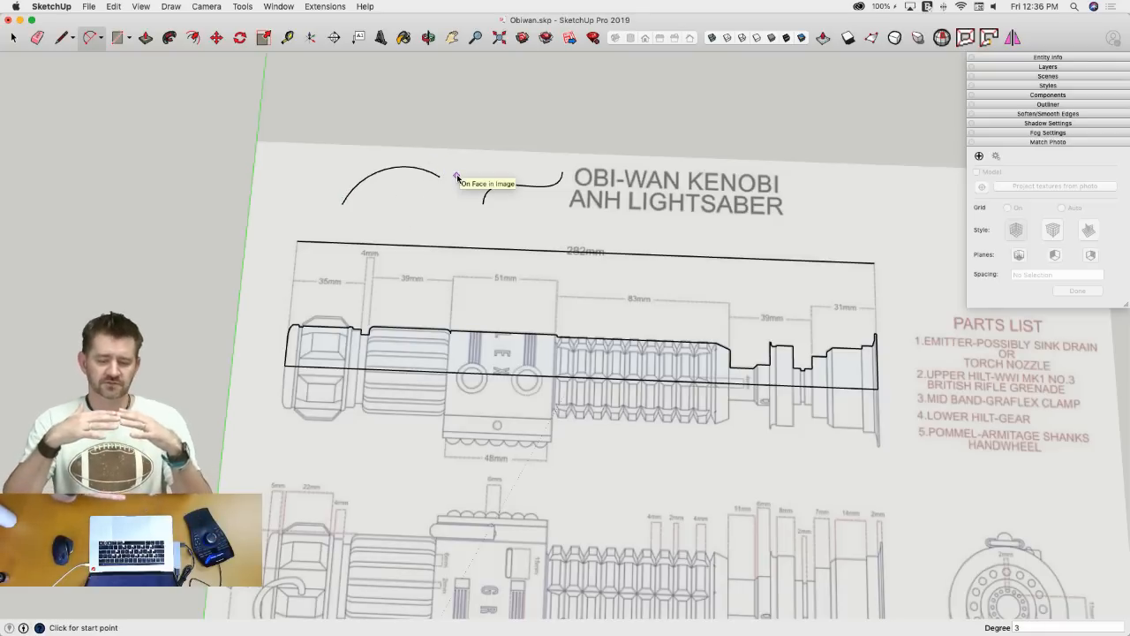
- Erase the practice Bezier curve and the arc beside the blueprint title
key("e")
middle_click_drag(504, 210, 505, 183)
left_click(505, 187)
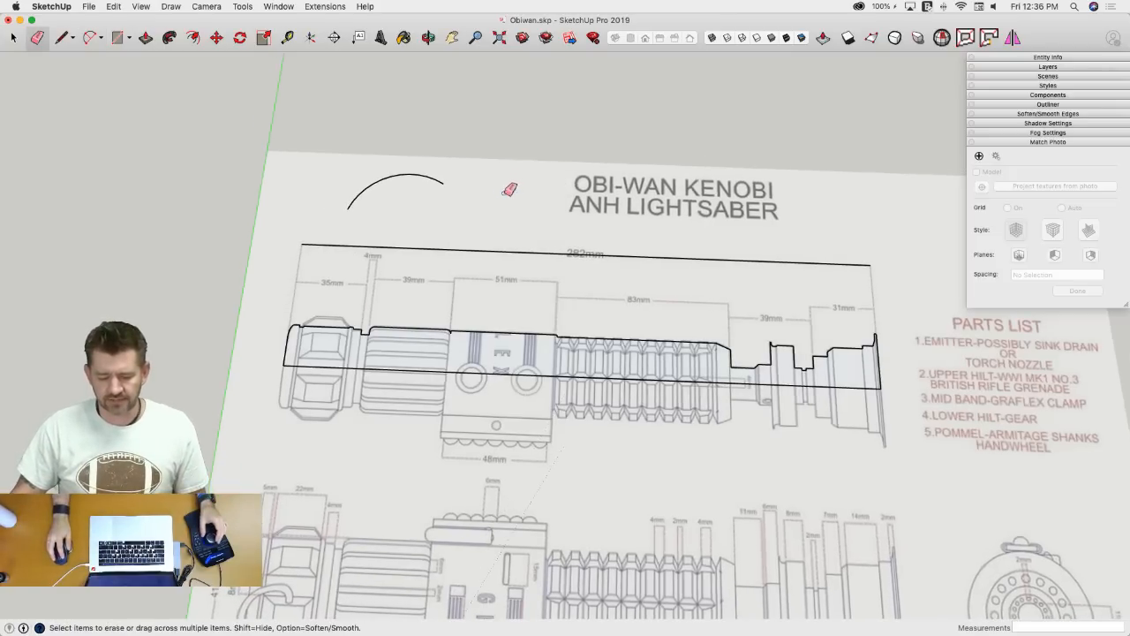
left_click(437, 181)
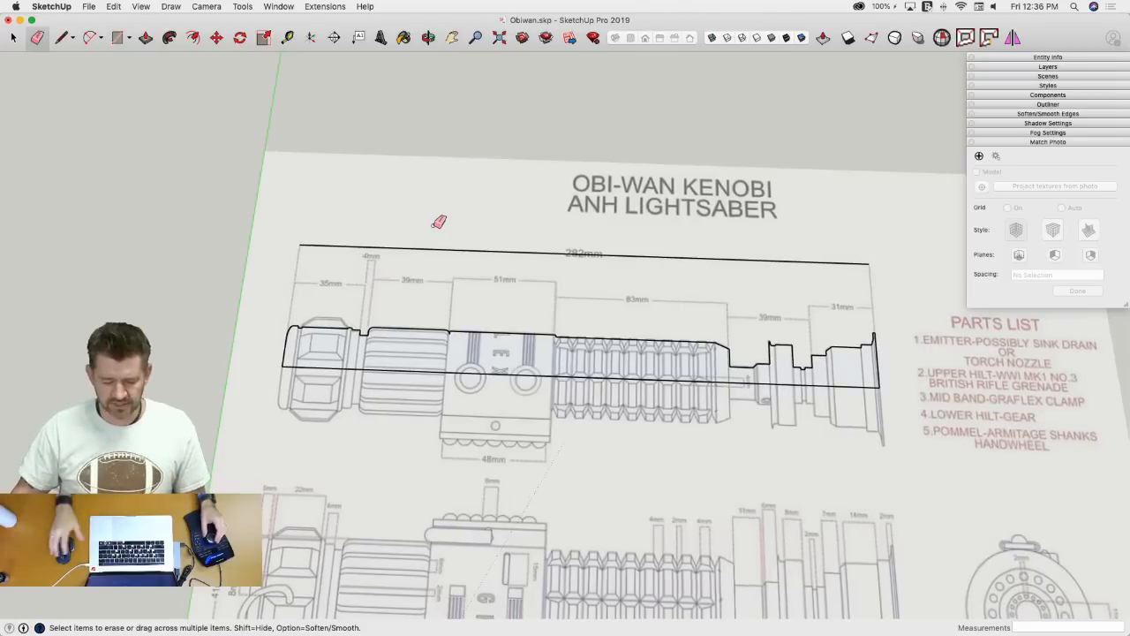
- Erase the reference line along the 282mm dimension and select the half-profile face
mouse_move(439, 222)
middle_mouse_down()
mouse_move(746, 362)
mouse_move(655, 352)
mouse_move(833, 369)
mouse_move(732, 345)
mouse_move(414, 322)
middle_mouse_up()
left_click(477, 248)
key("space")
left_click(655, 351)
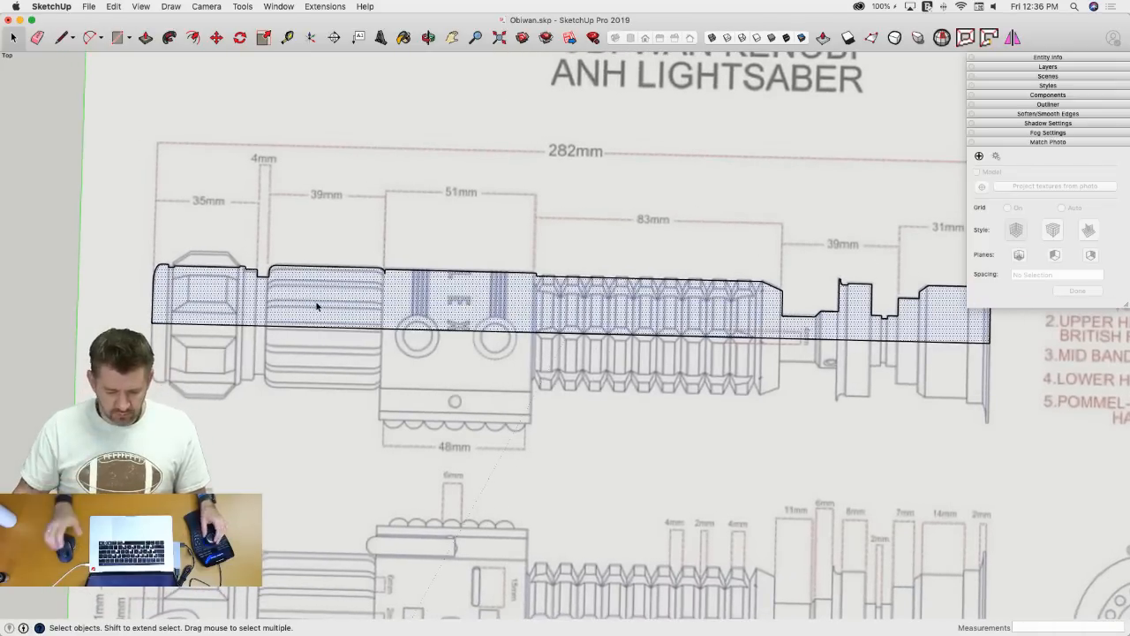
- Examine the traced half-profile against the first side view, from the emitter end to the ribbed grip and pommel
scroll(316, 305, "up", 2)
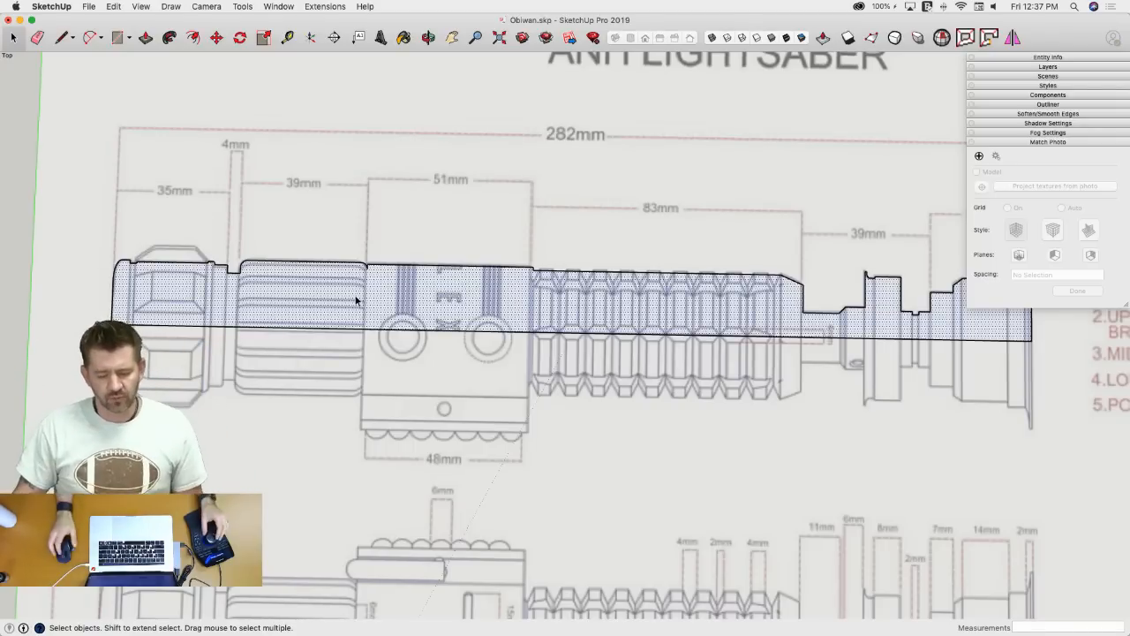
mouse_move(356, 301)
middle_mouse_down()
mouse_move(363, 235)
mouse_move(330, 247)
mouse_move(380, 291)
mouse_move(348, 272)
middle_mouse_up()
scroll(379, 274, "up", 2)
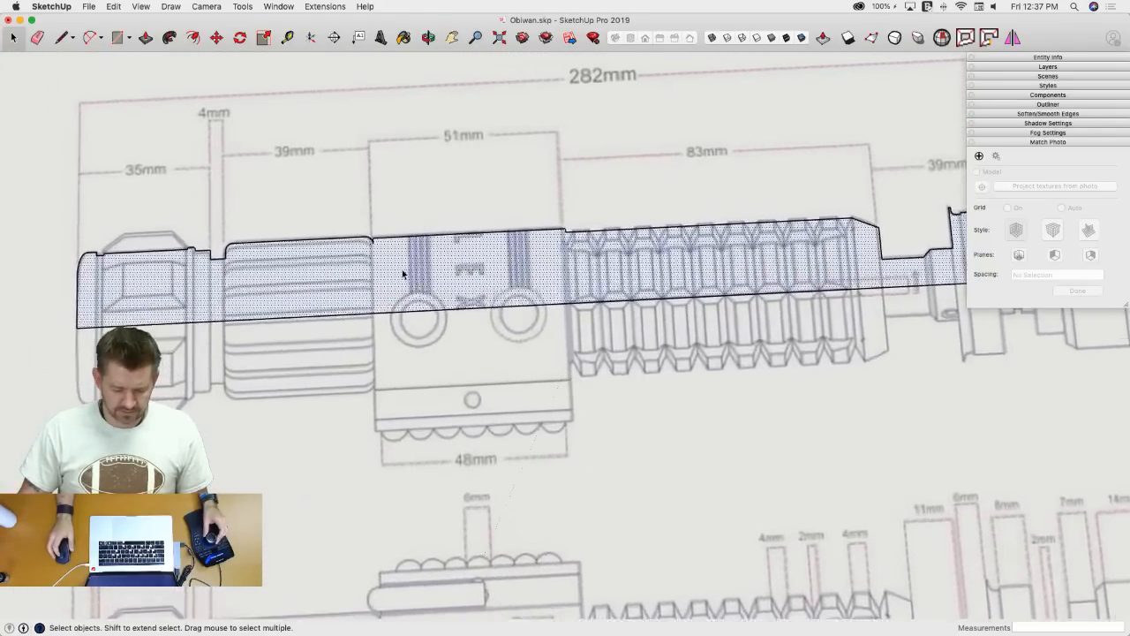
scroll(402, 273, "up", 2)
scroll(399, 274, "right", 5)
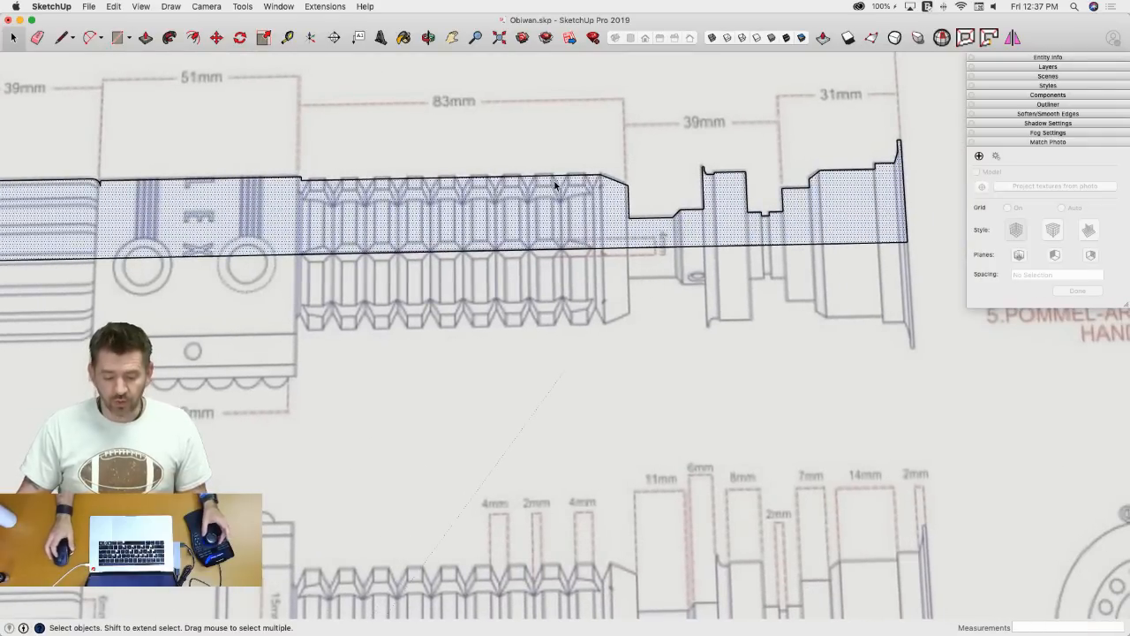
scroll(555, 184, "down", 5)
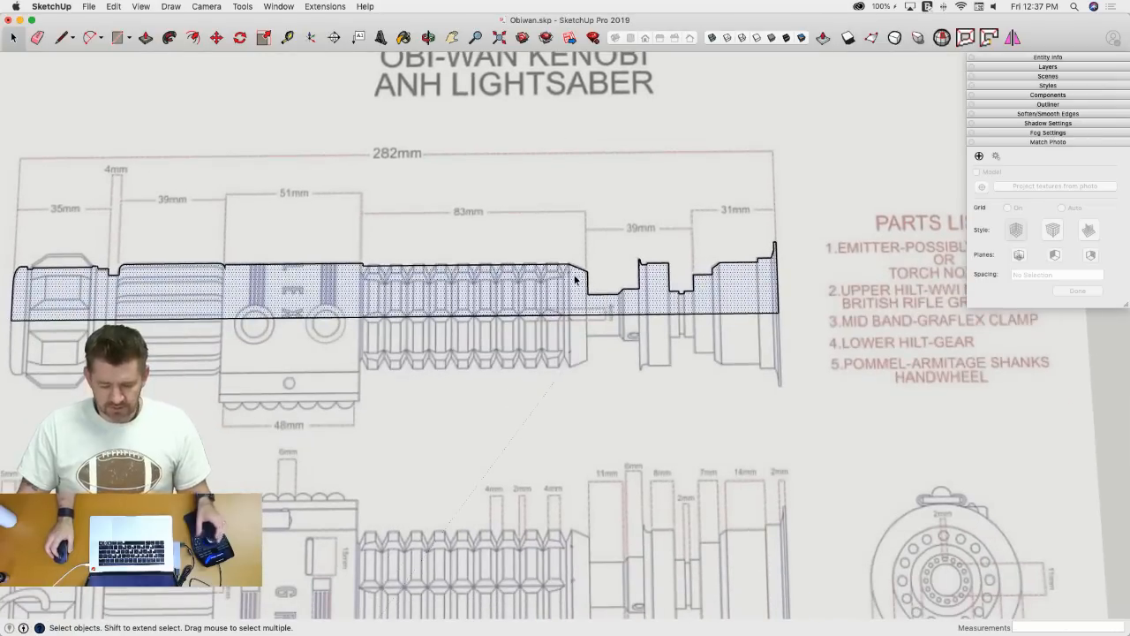
scroll(522, 225, "up", 4)
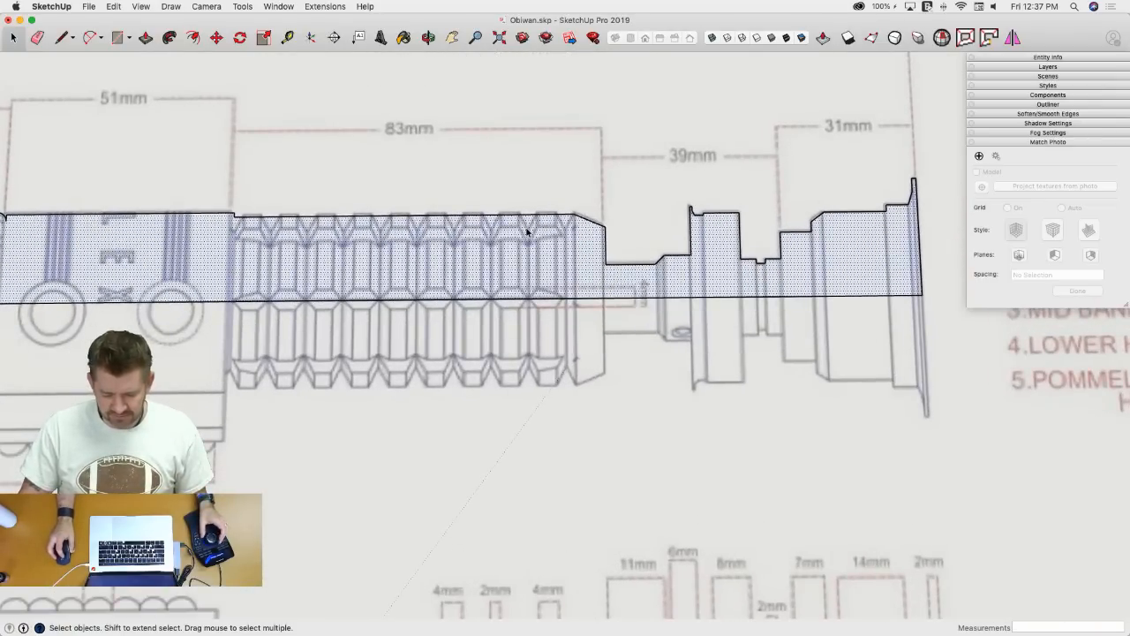
- Examine the grip rib spacing and depth dimensions in the other side views of the blueprint
scroll(554, 248, "down", 5)
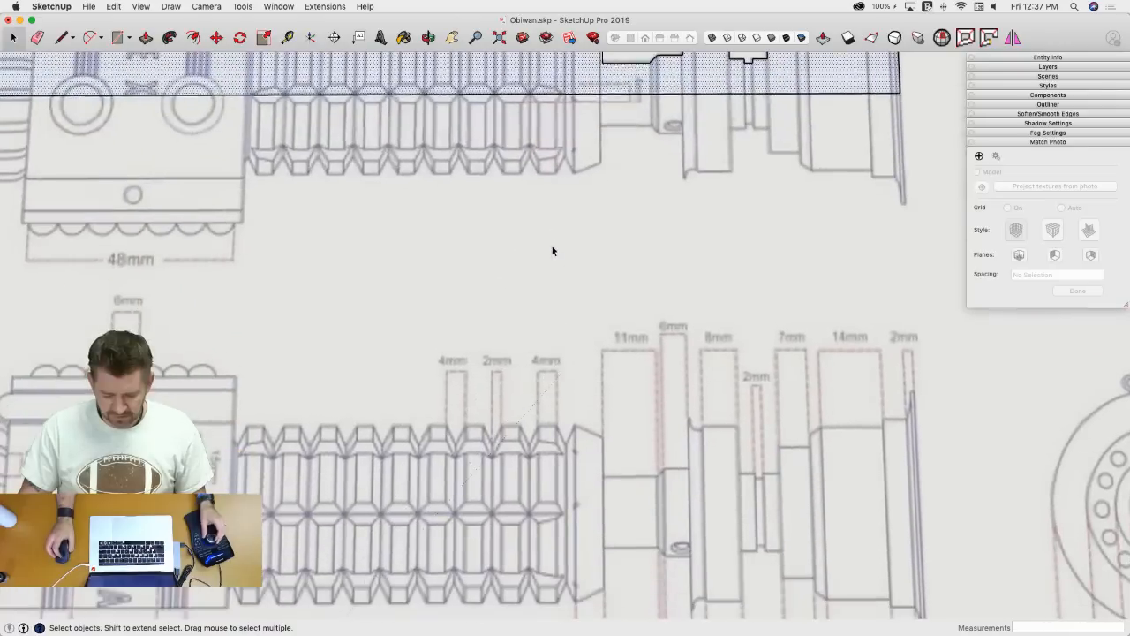
scroll(554, 248, "down", 3)
scroll(554, 249, "down", 2)
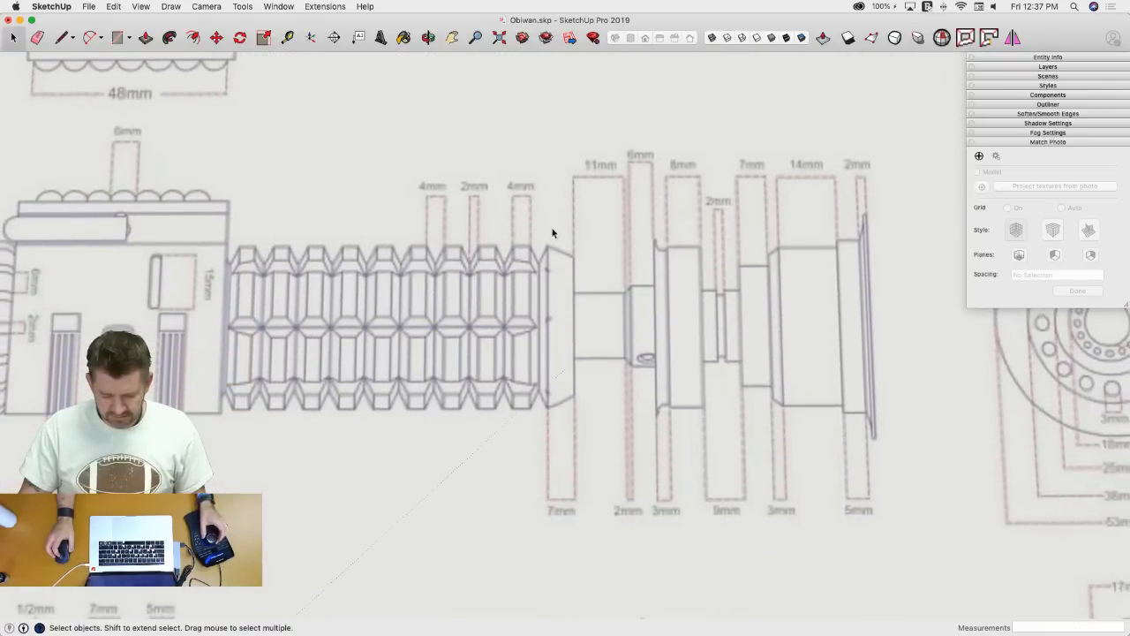
scroll(539, 199, "down", 3)
scroll(443, 253, "down", 3)
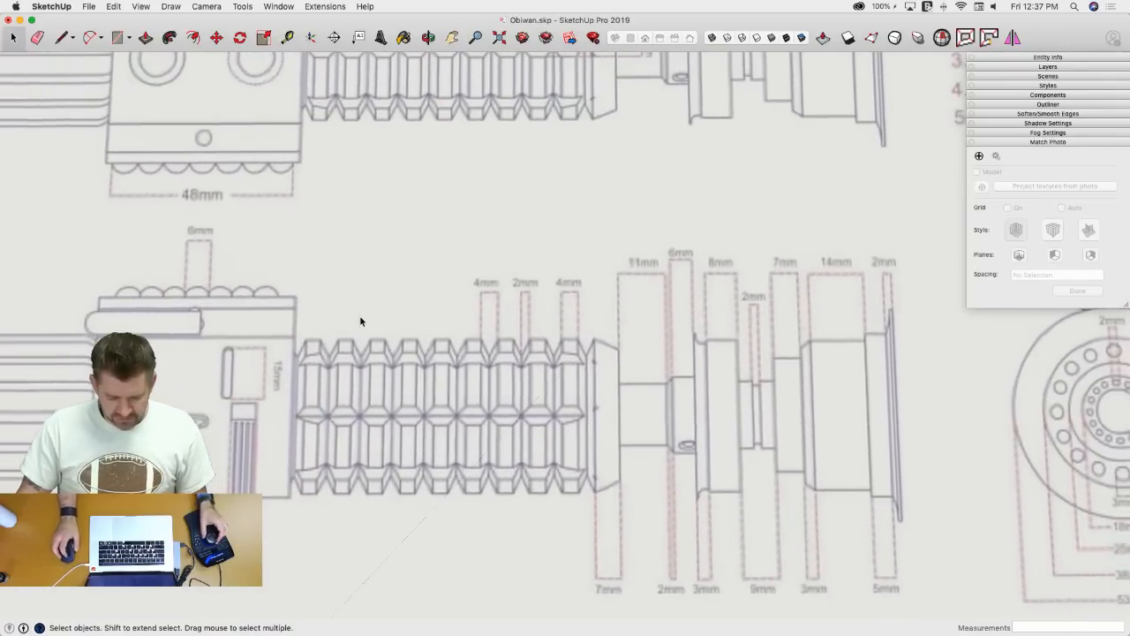
scroll(463, 336, "up", 4)
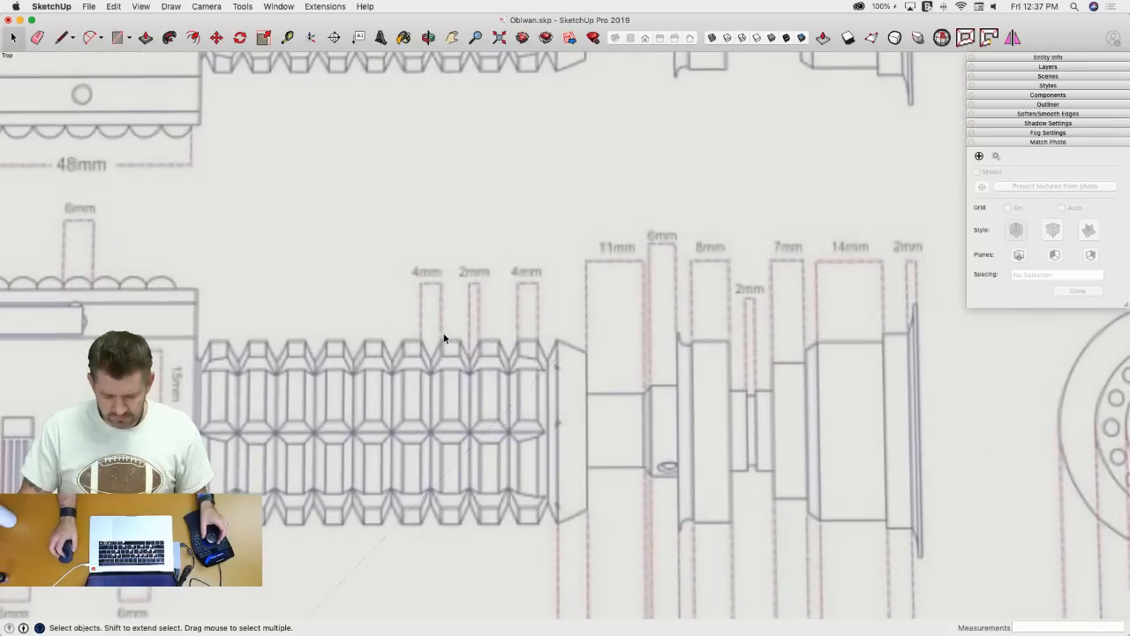
scroll(419, 373, "down", 5)
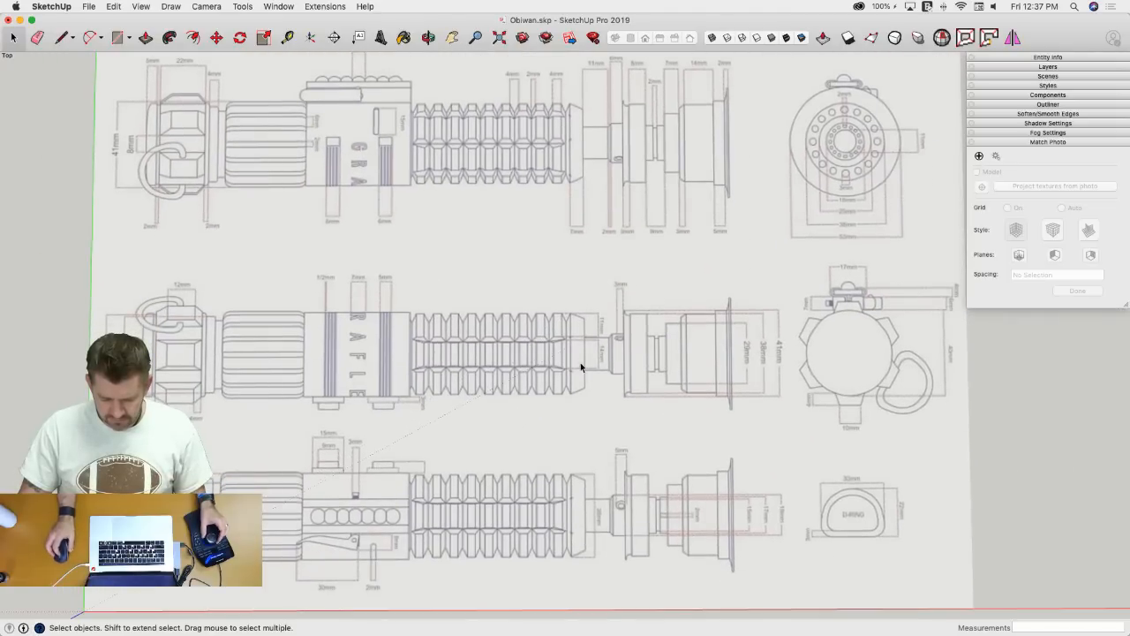
scroll(583, 349, "up", 5)
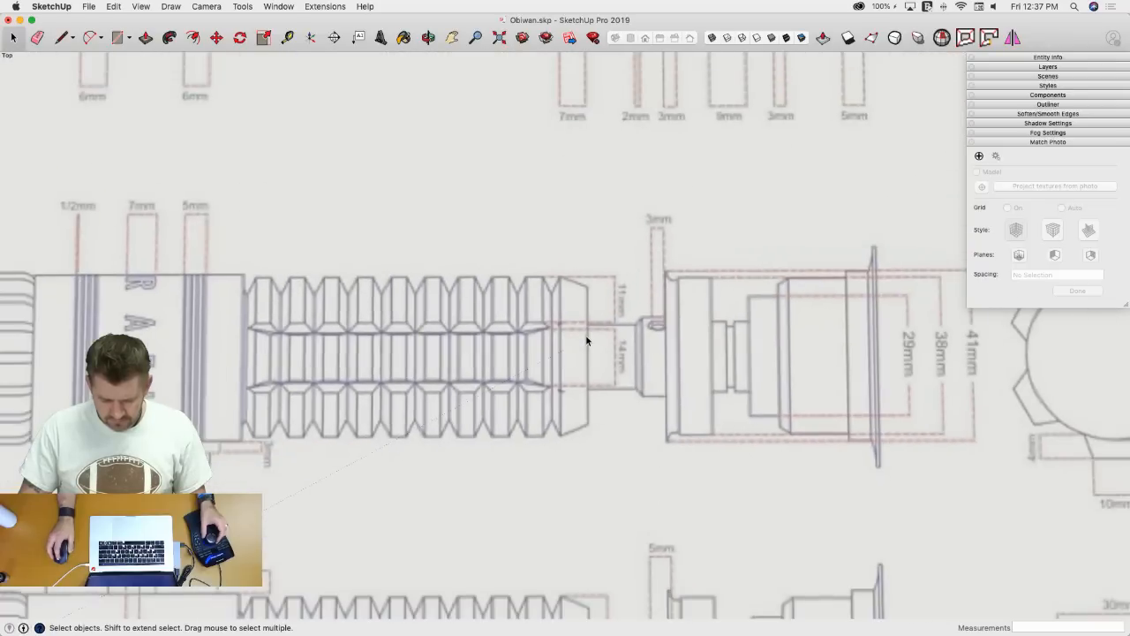
scroll(586, 340, "down", 3)
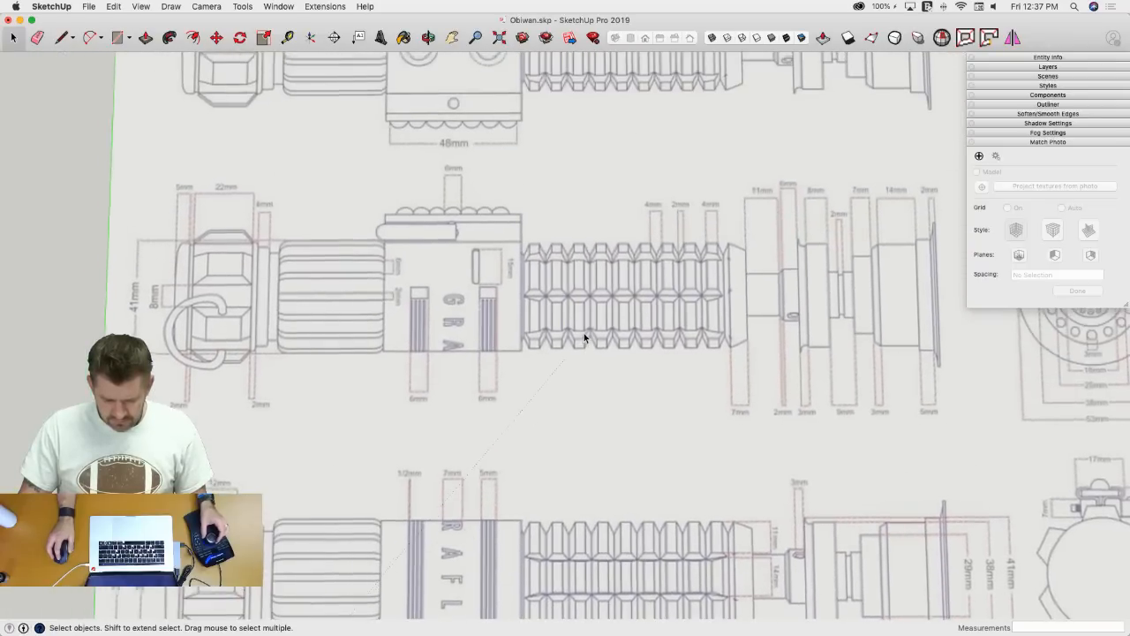
scroll(584, 336, "down", 3)
scroll(573, 324, "up", 4)
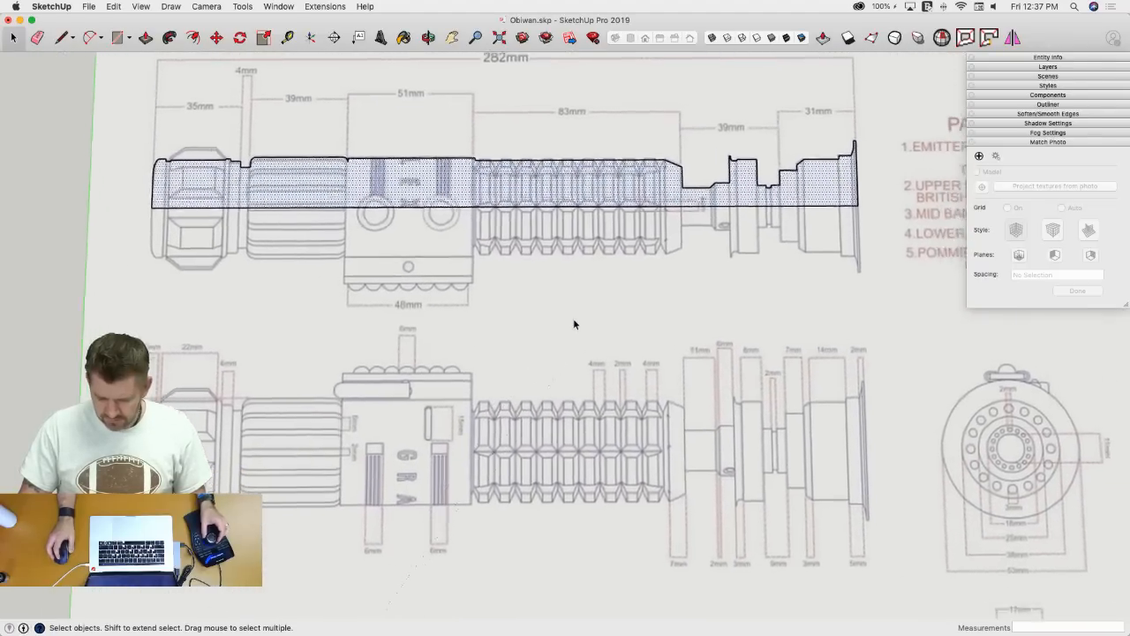
scroll(573, 323, "down", 5)
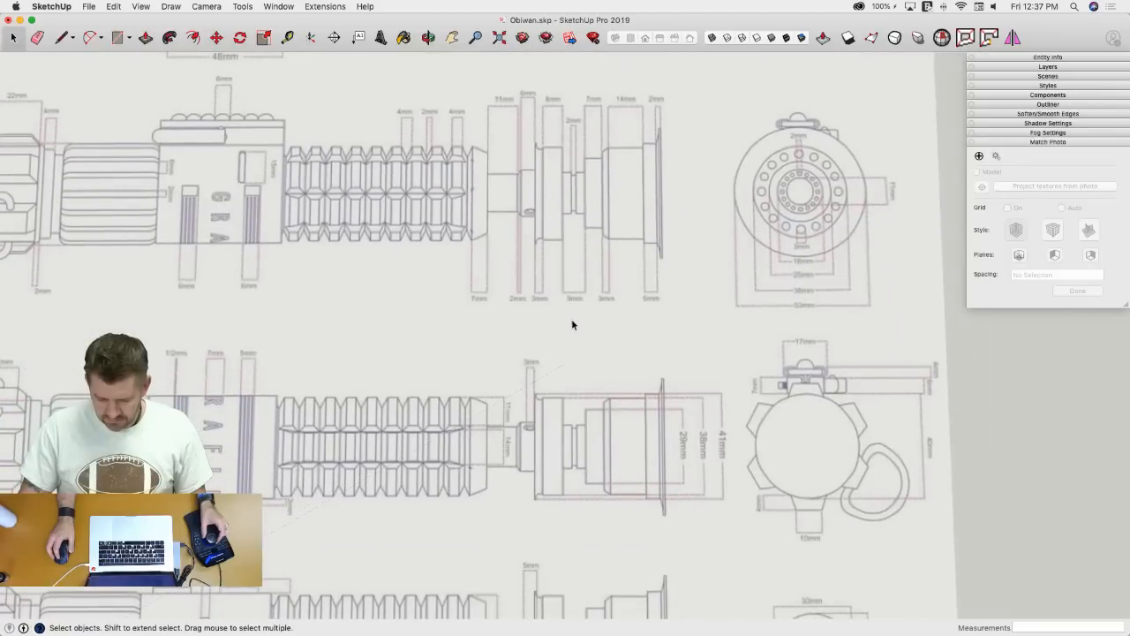
scroll(573, 324, "down", 3)
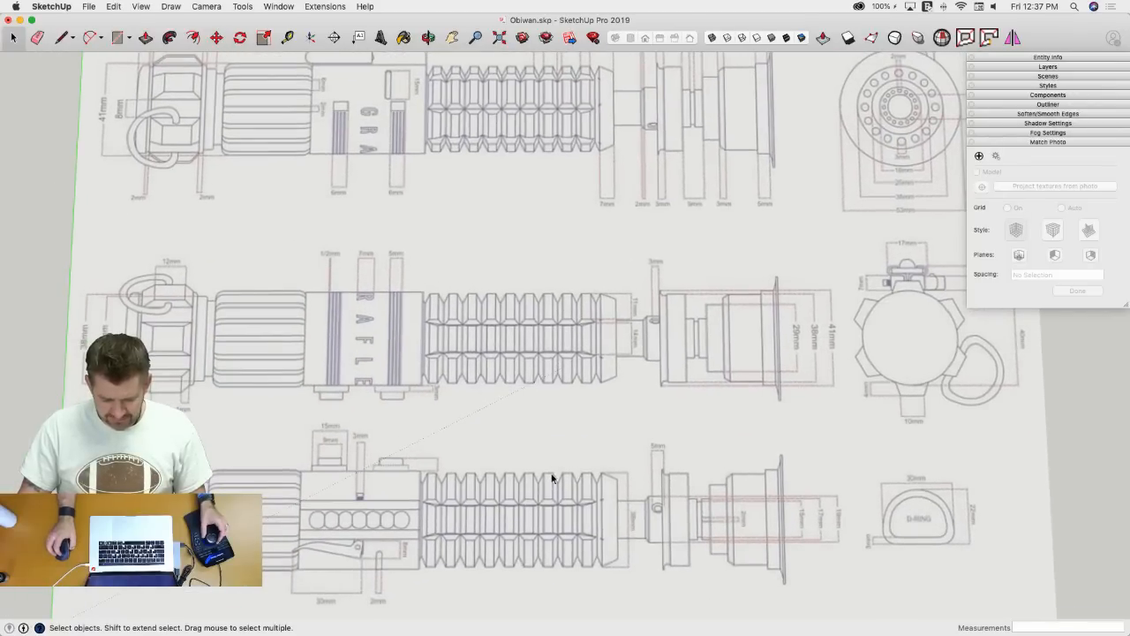
- Draw a vertical line about 3.5 m long from the grip's upper edge down the groove between two middle ribs
scroll(512, 227, "up", 8)
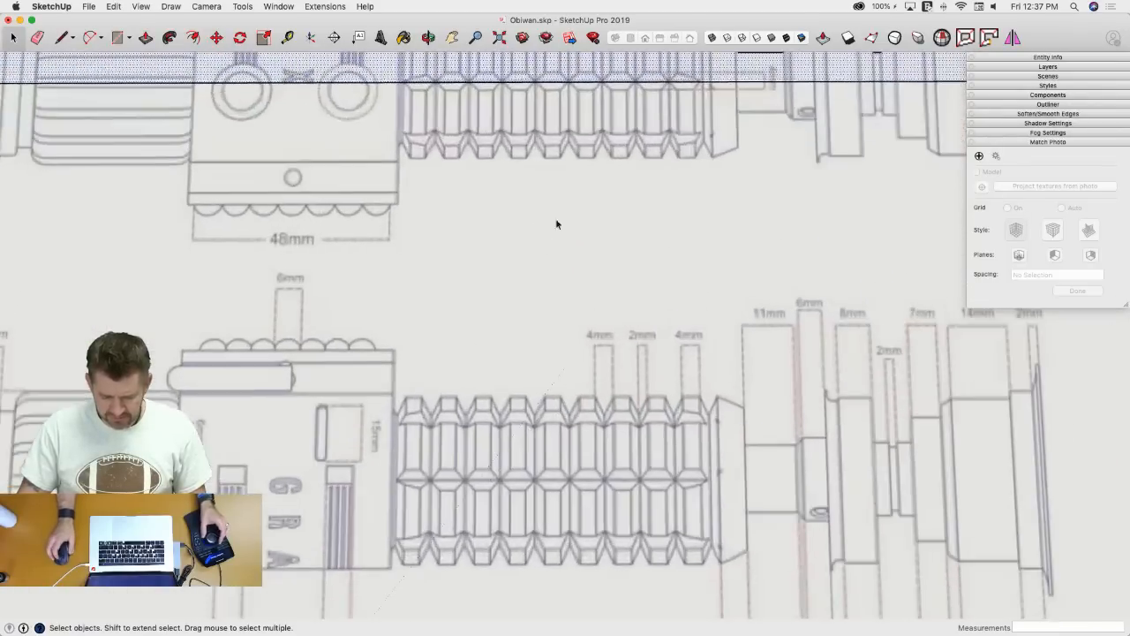
key("l")
scroll(588, 153, "up", 4)
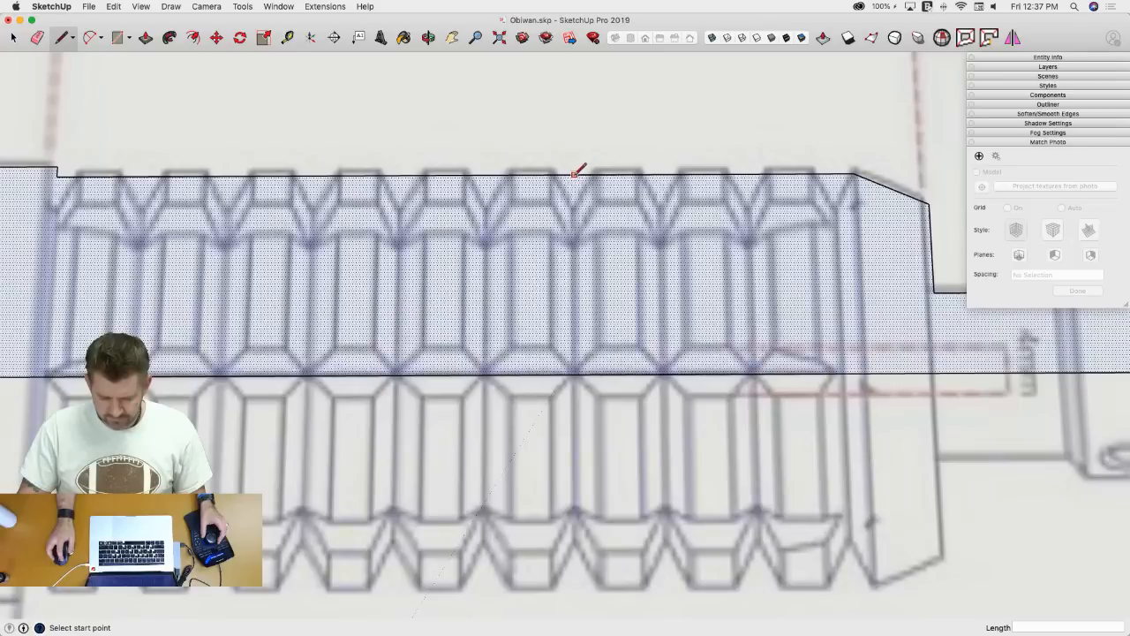
left_click(573, 174)
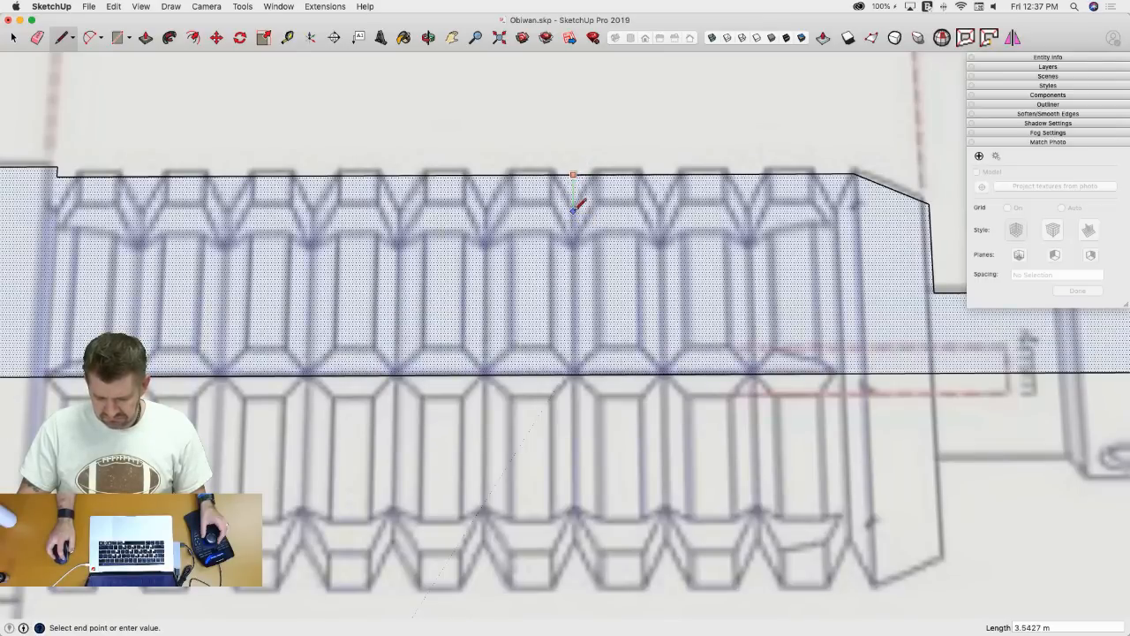
key("Escape")
scroll(571, 209, "down", 1)
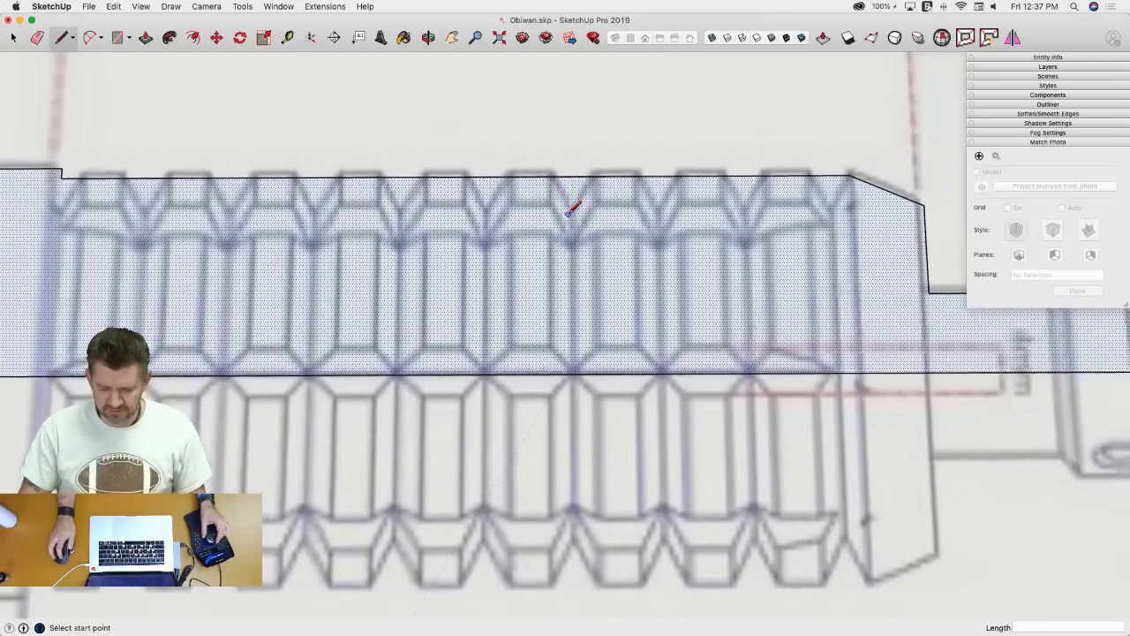
scroll(572, 209, "down", 5)
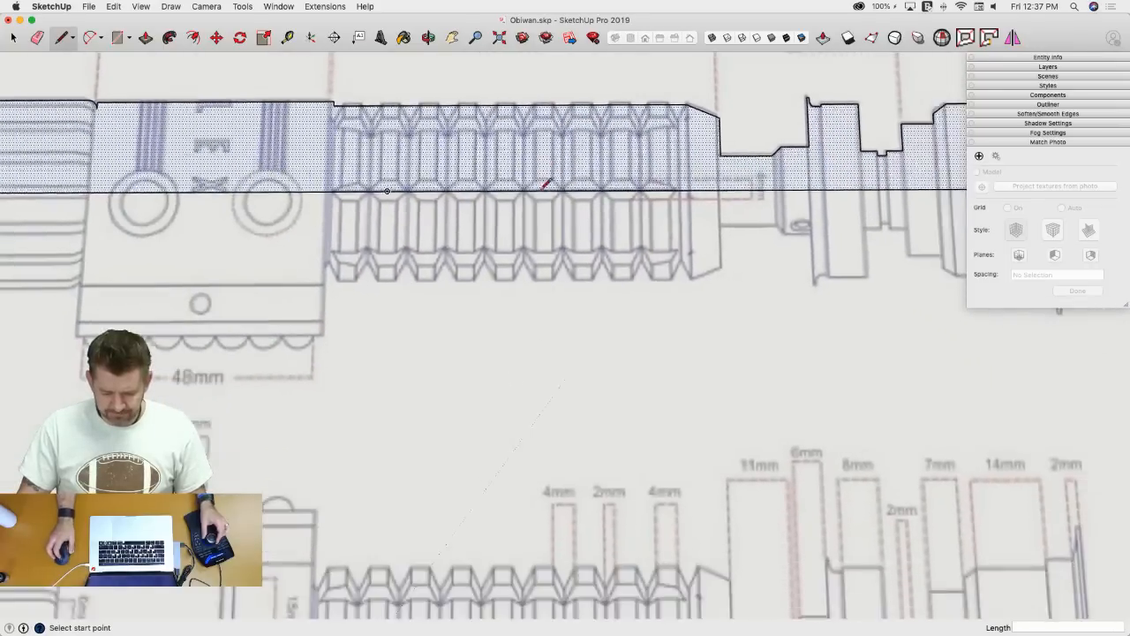
scroll(566, 299, "down", 2)
scroll(566, 406, "up", 6)
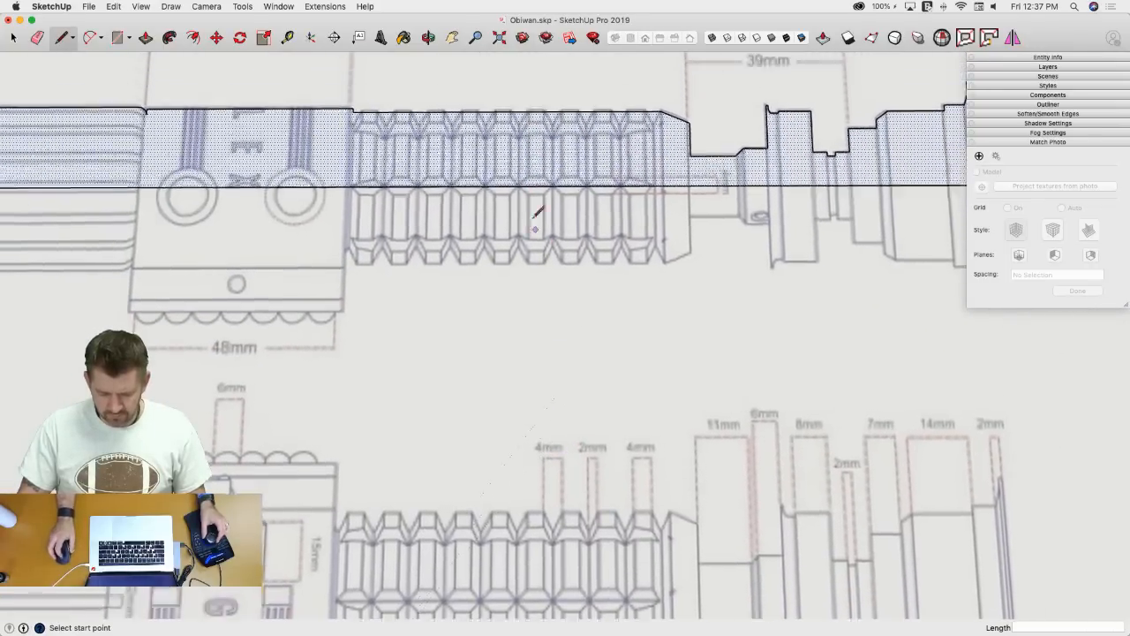
scroll(497, 300, "up", 3)
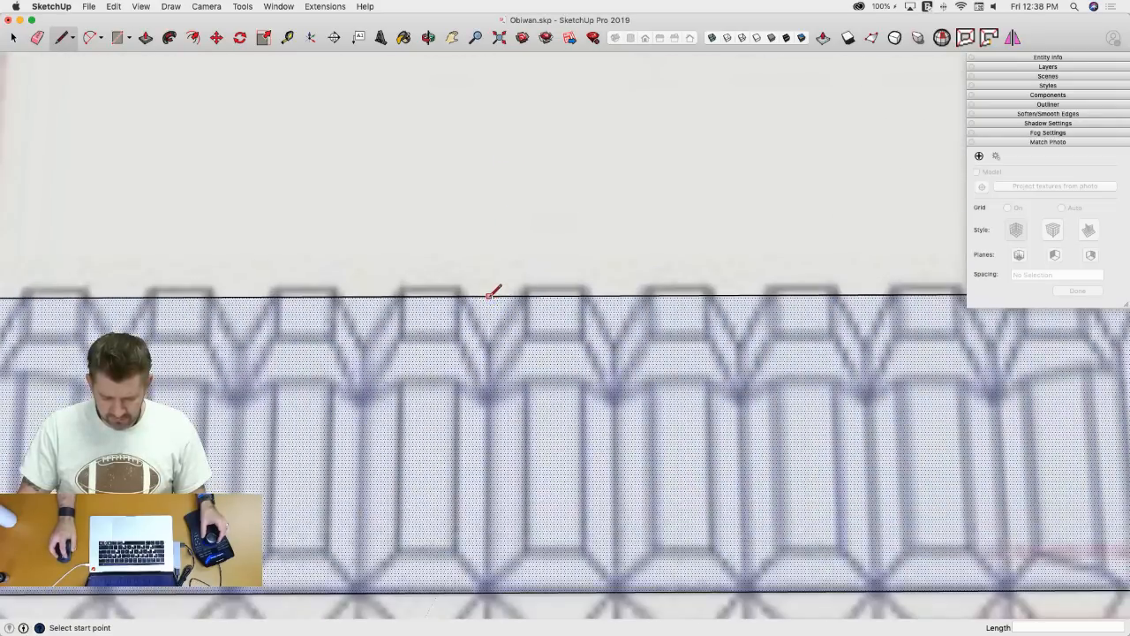
left_click(489, 296)
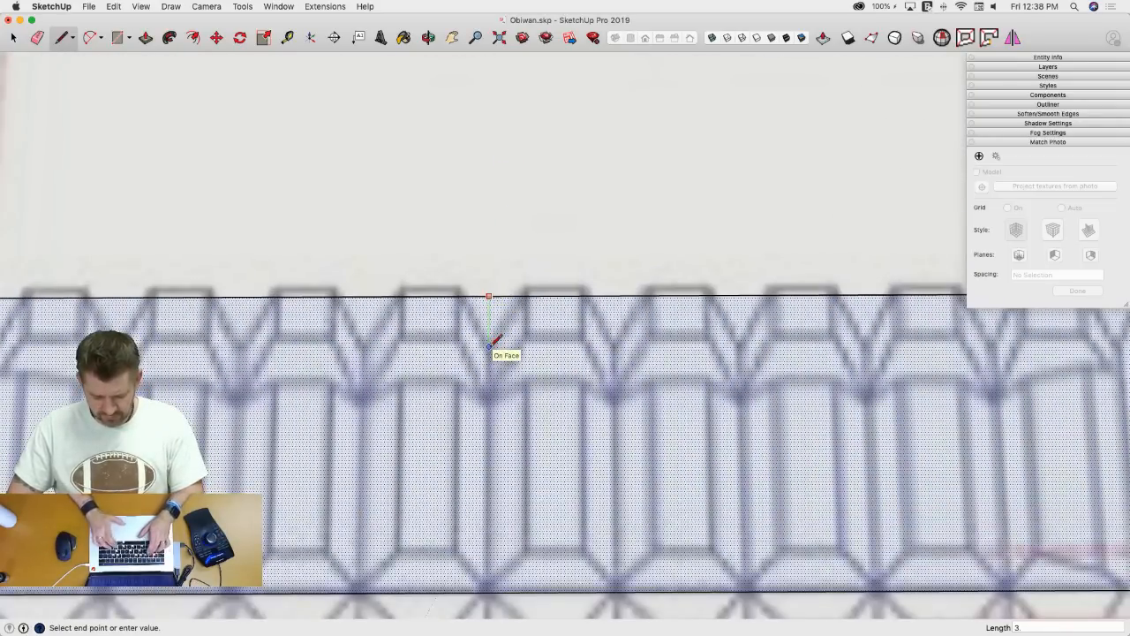
left_click(490, 346)
key("Escape")
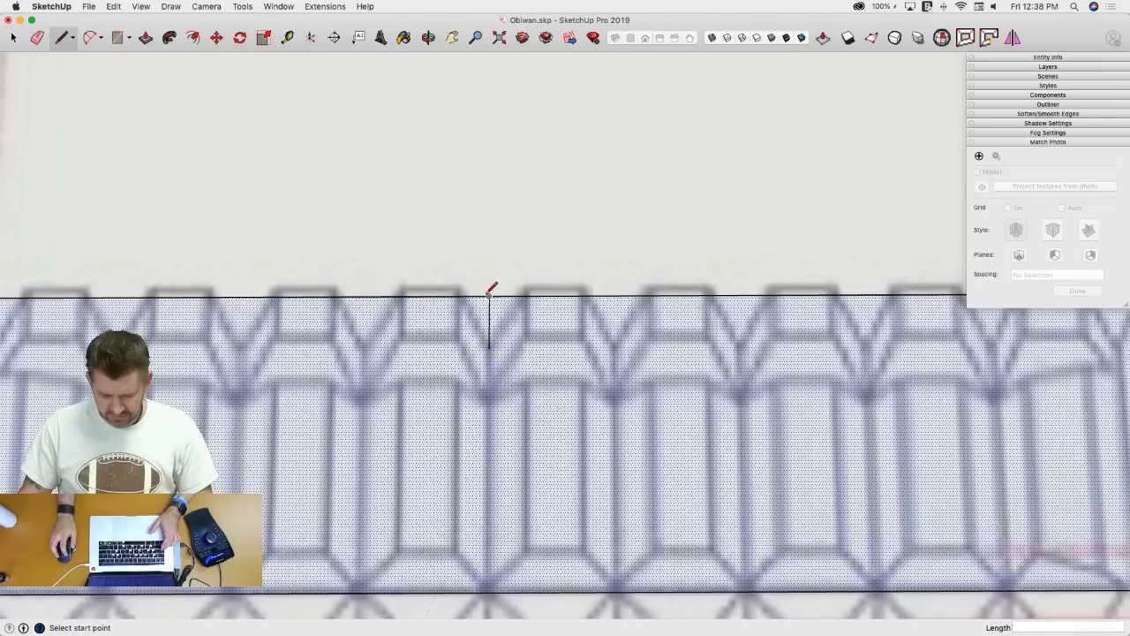
- Mark 2 m along the grip's upper edge toward the pommel from the vertical line and connect that point to the line's lower end
left_click(488, 296)
type("2")
key("Return")
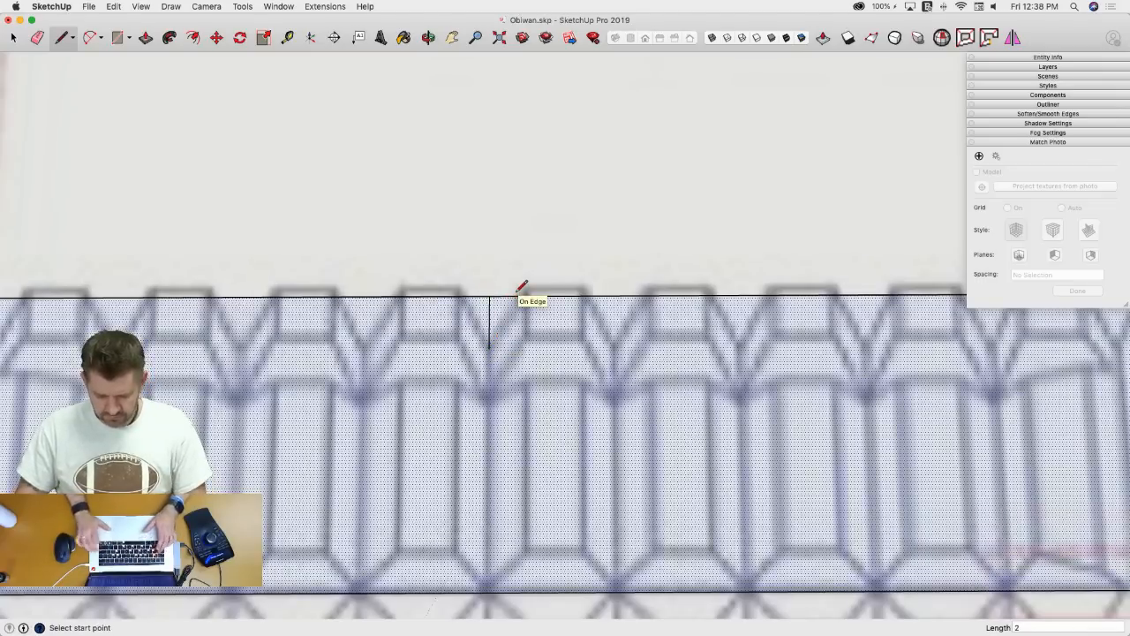
left_click(519, 296)
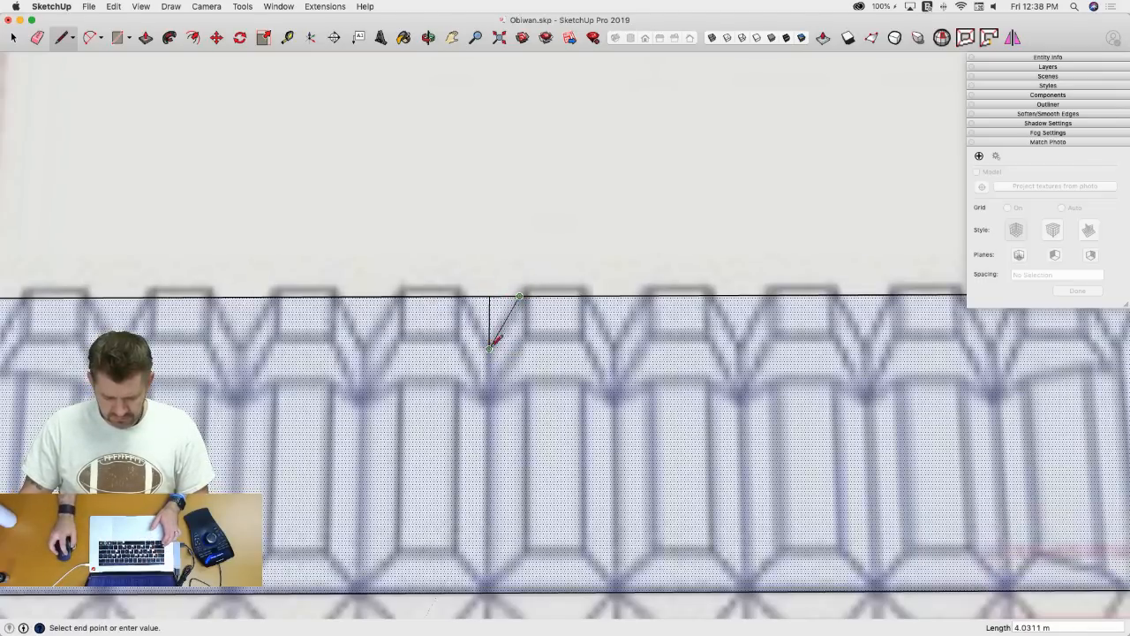
left_click(490, 346)
- Mark 2 m along the upper edge toward the clamp from the vertical line and connect that point to the line's lower end
left_click(488, 295)
type("2")
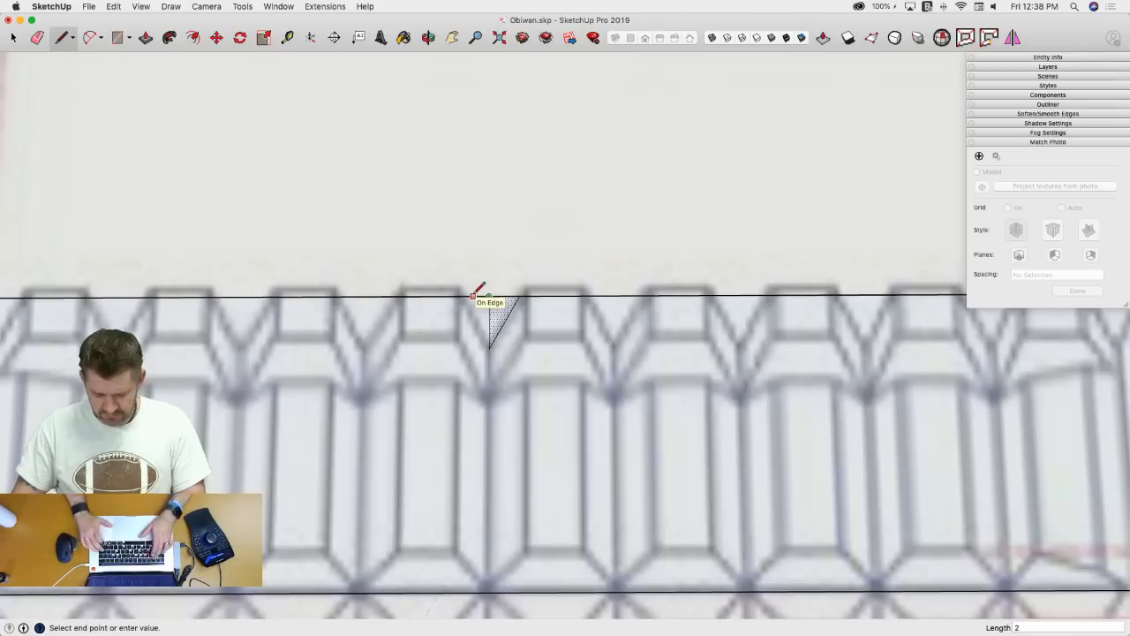
key("Return")
left_click(459, 294)
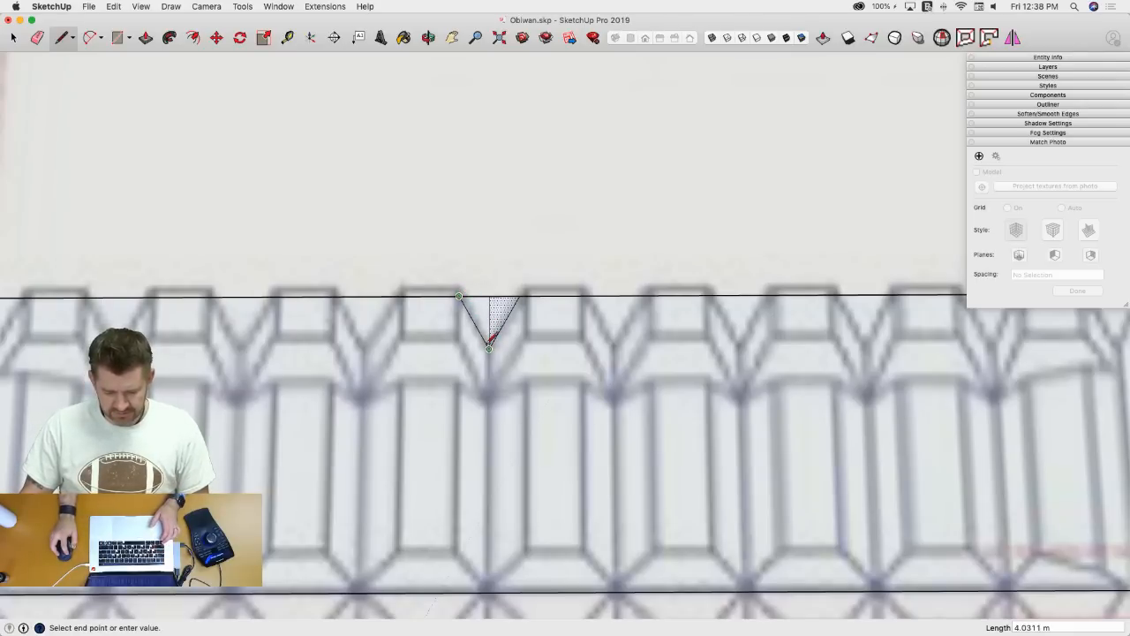
left_click(490, 346)
- Erase the vertical centre line inside the V-shaped groove and select the resulting triangular face
key("e")
left_click(491, 309)
key("space")
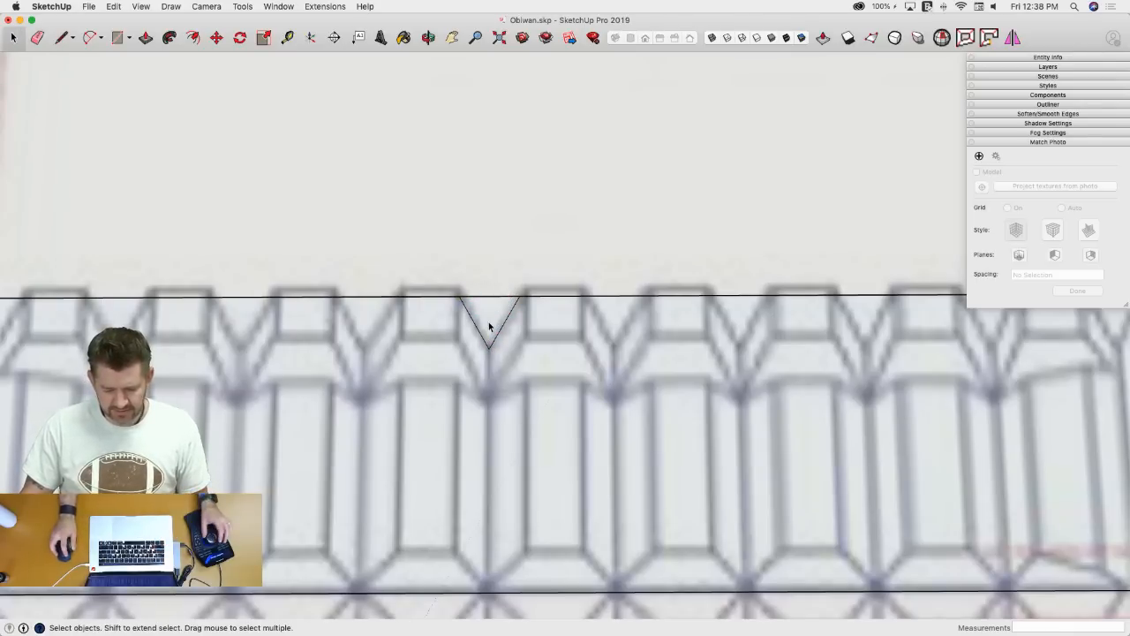
left_click(497, 311)
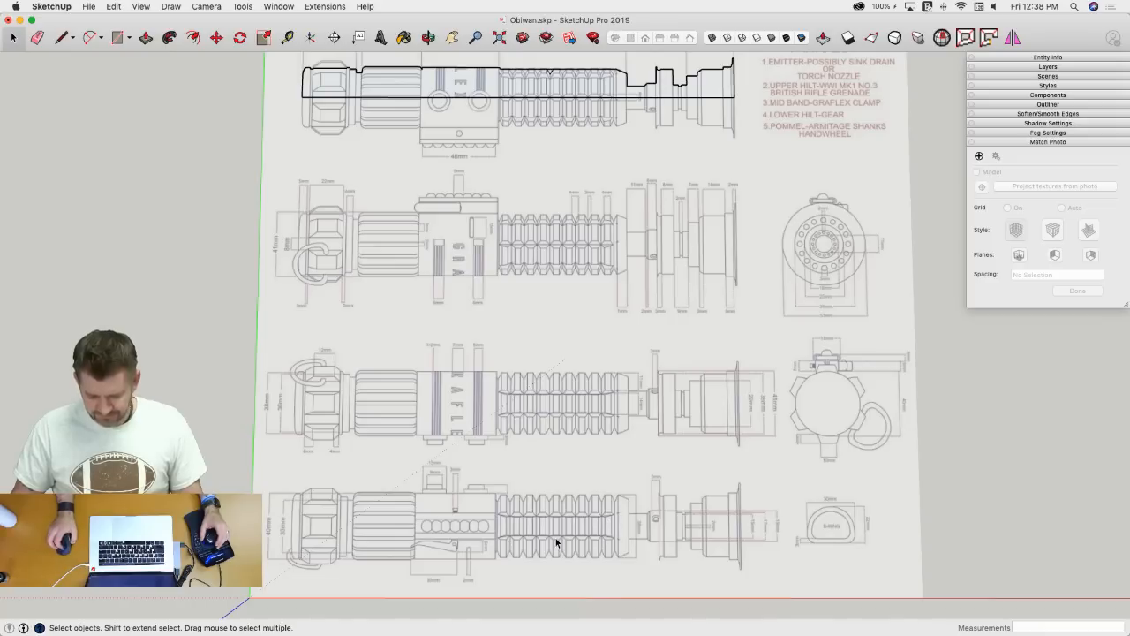
- Examine the whole blueprint, comparing the traced half-profile and its grip groove with the other side views
middle_click_drag(565, 391, 549, 402)
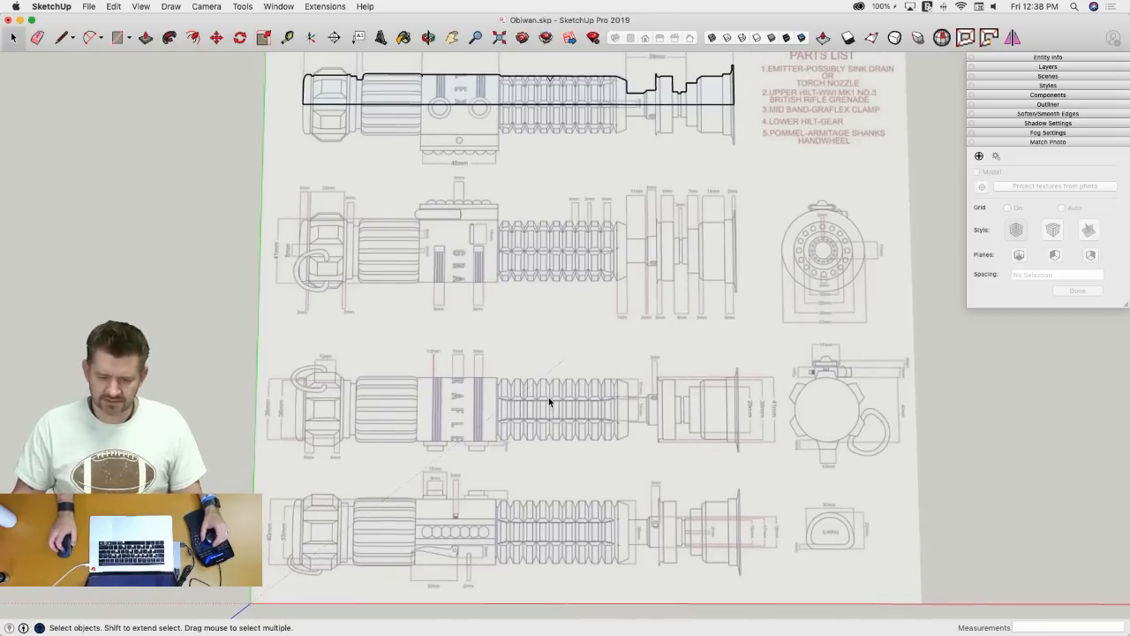
scroll(549, 398, "down", 1)
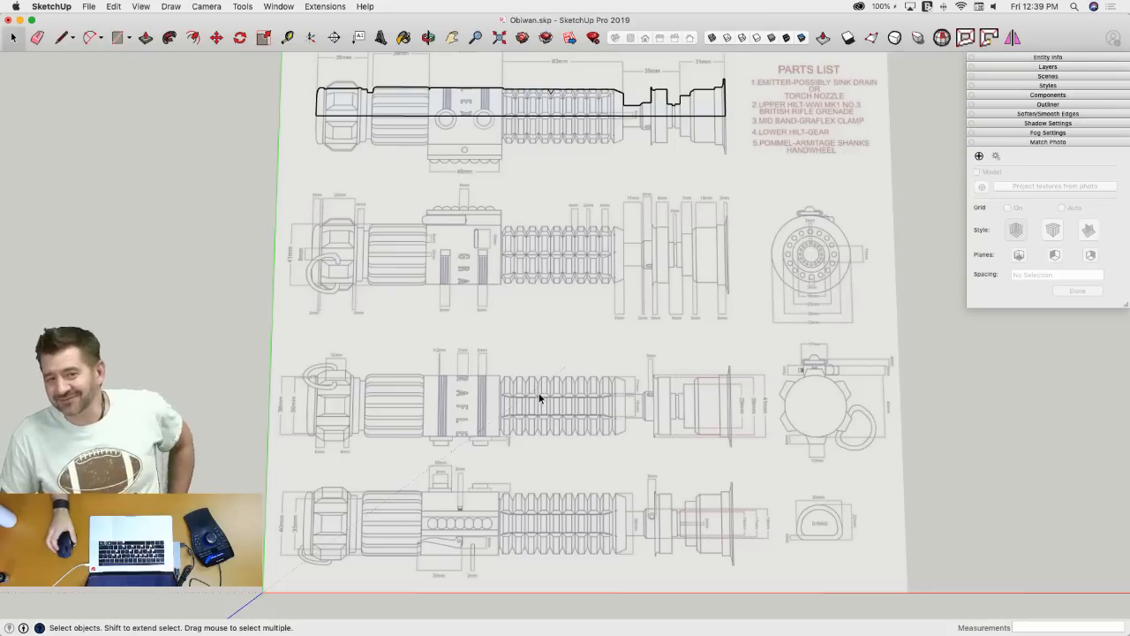
middle_click_drag(532, 265, 614, 428)
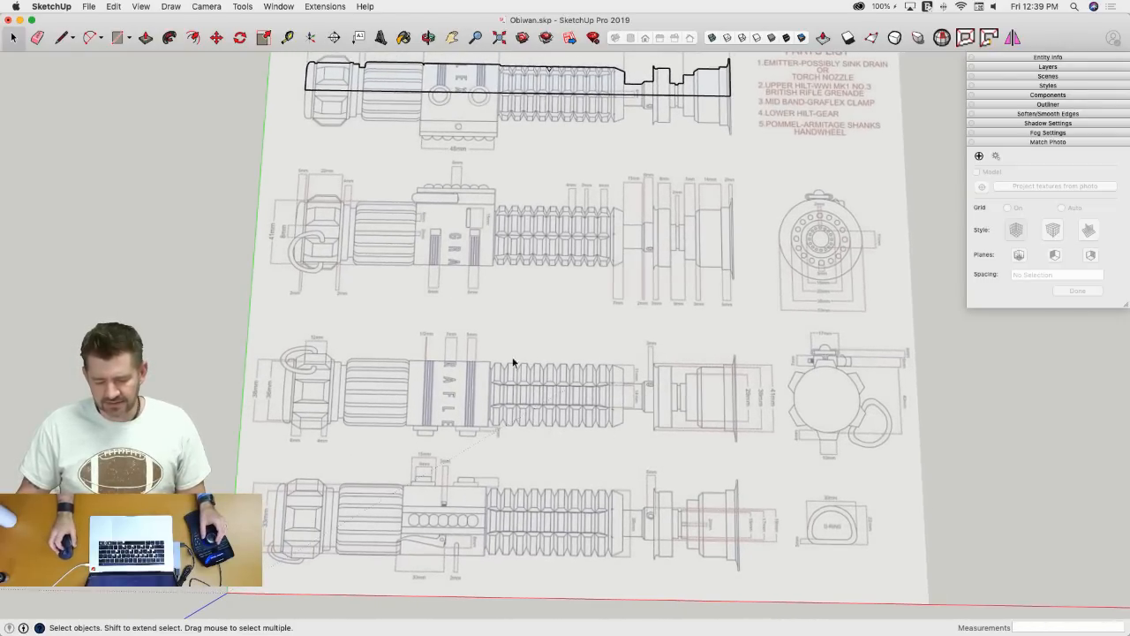
scroll(623, 389, "up", 3)
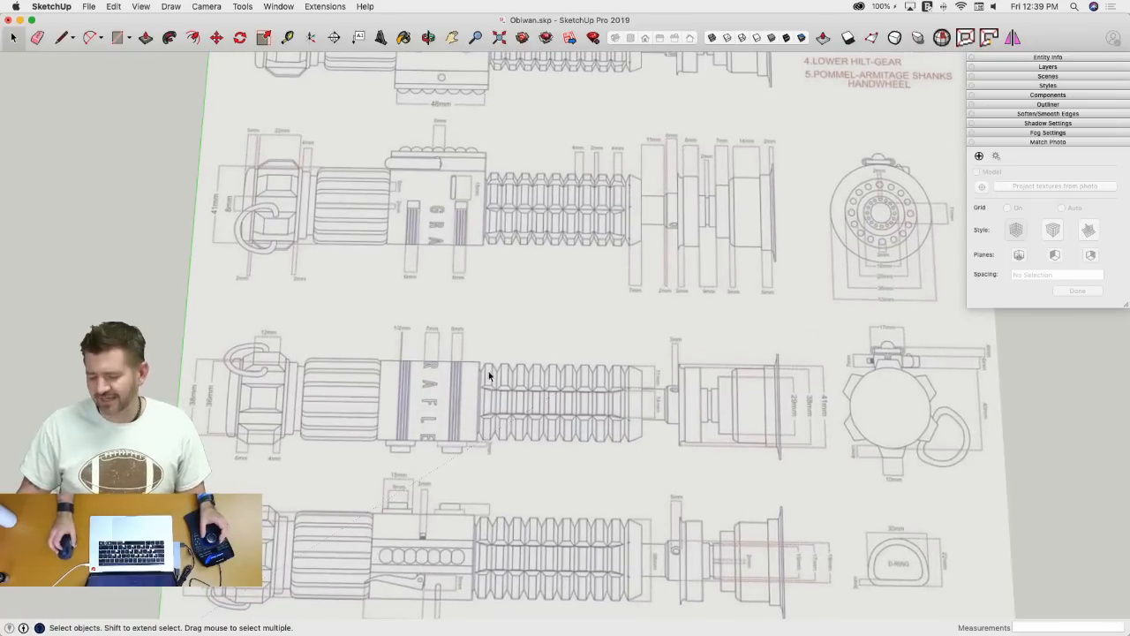
scroll(573, 350, "down", 3)
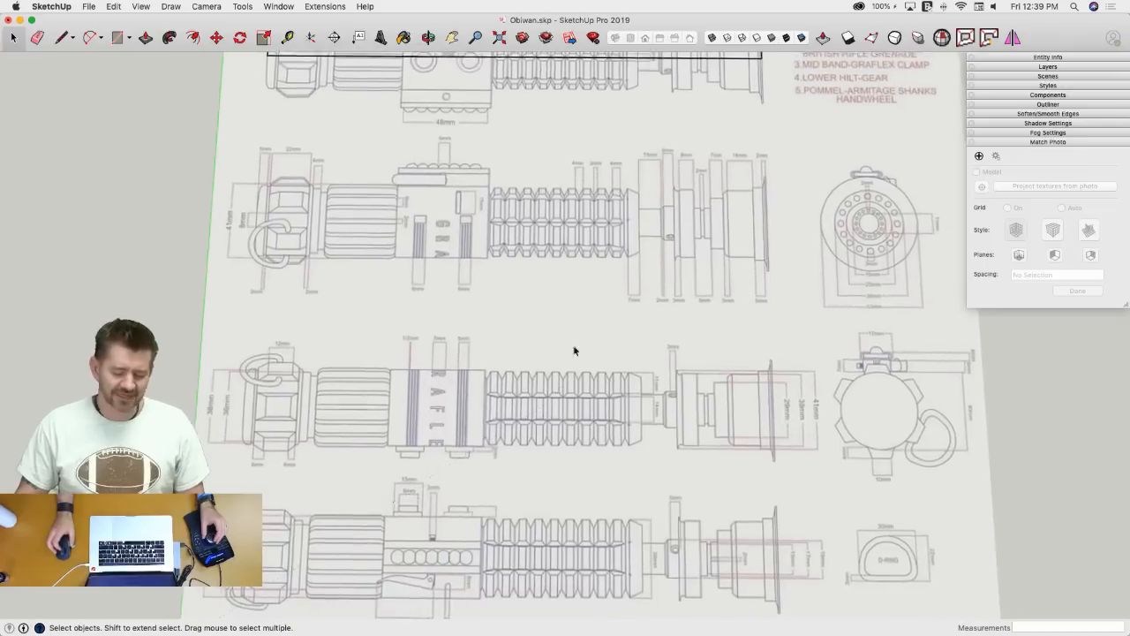
scroll(559, 245, "up", 2)
scroll(552, 245, "up", 2)
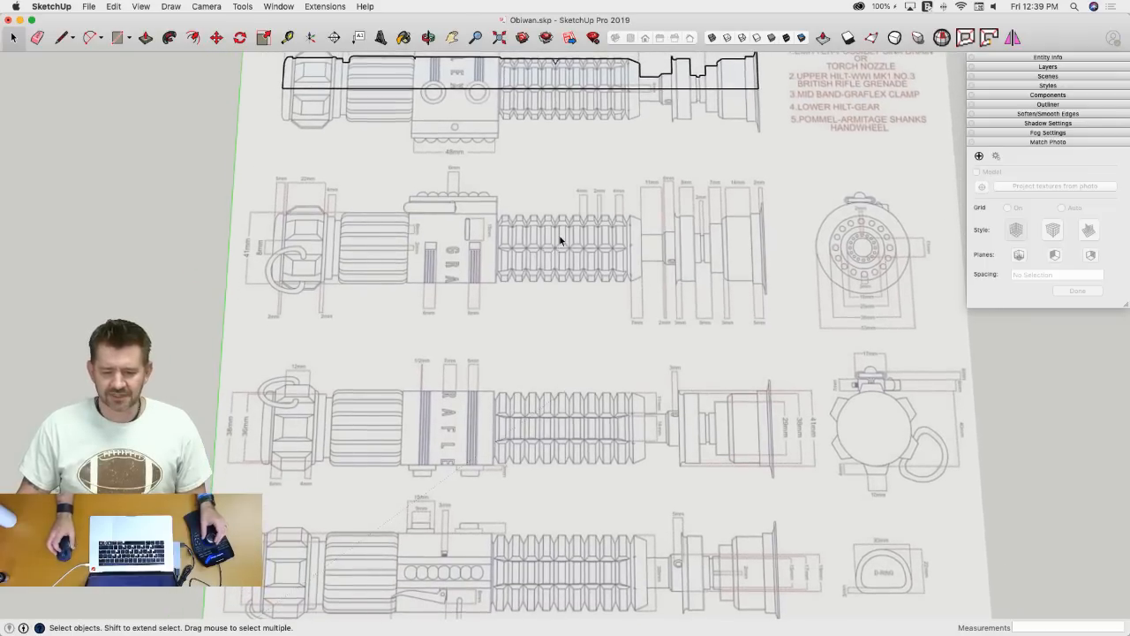
scroll(569, 260, "down", 3)
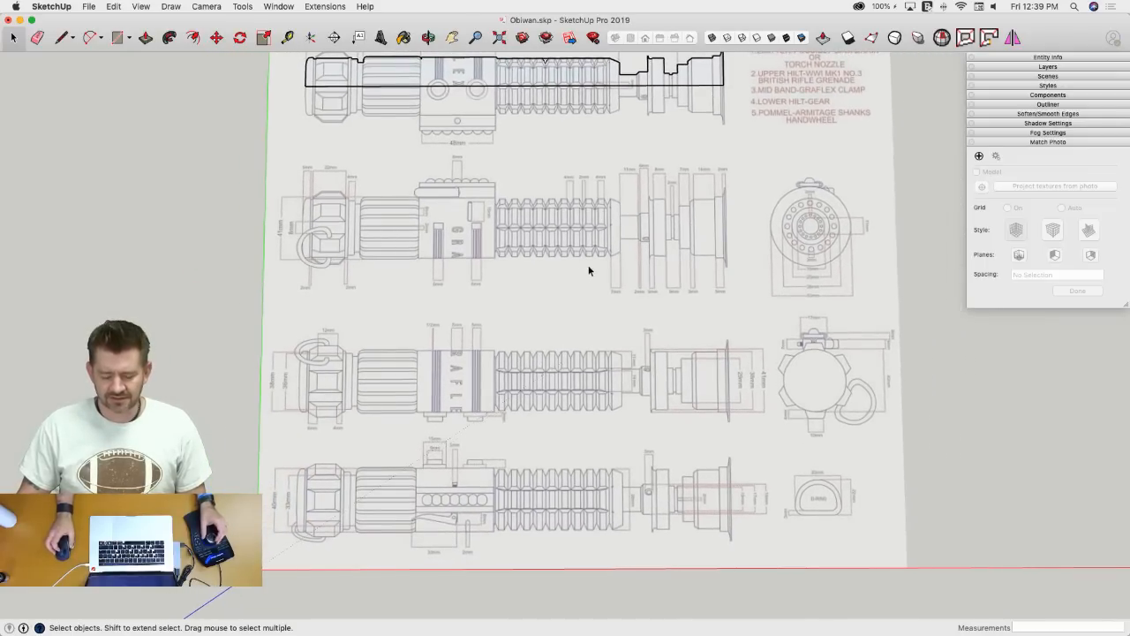
scroll(583, 276, "up", 1)
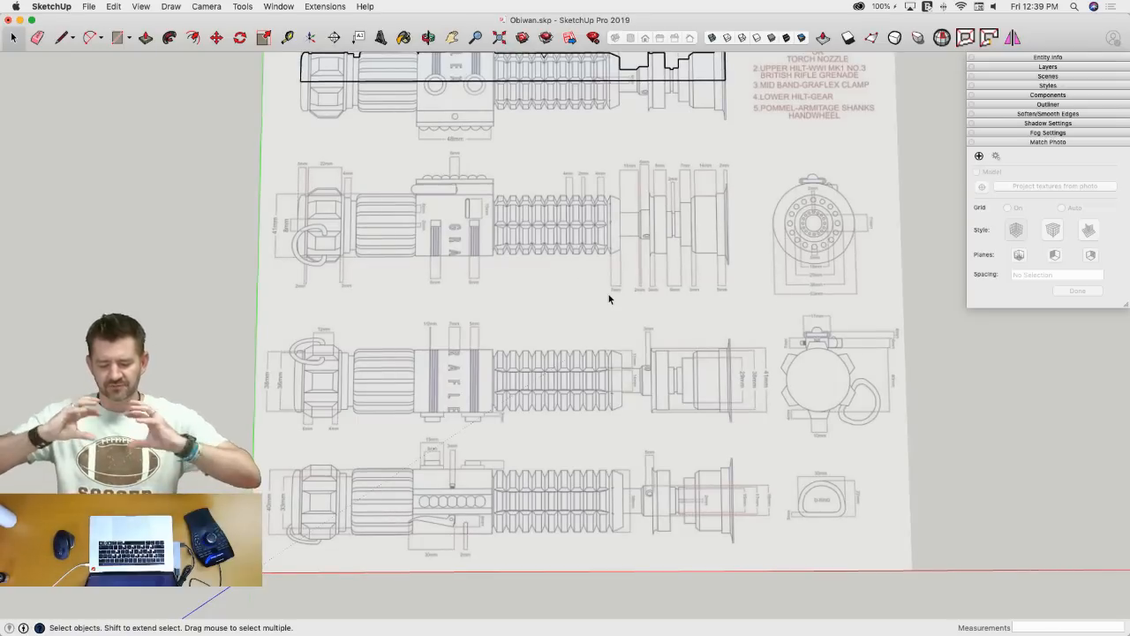
scroll(429, 285, "up", 2)
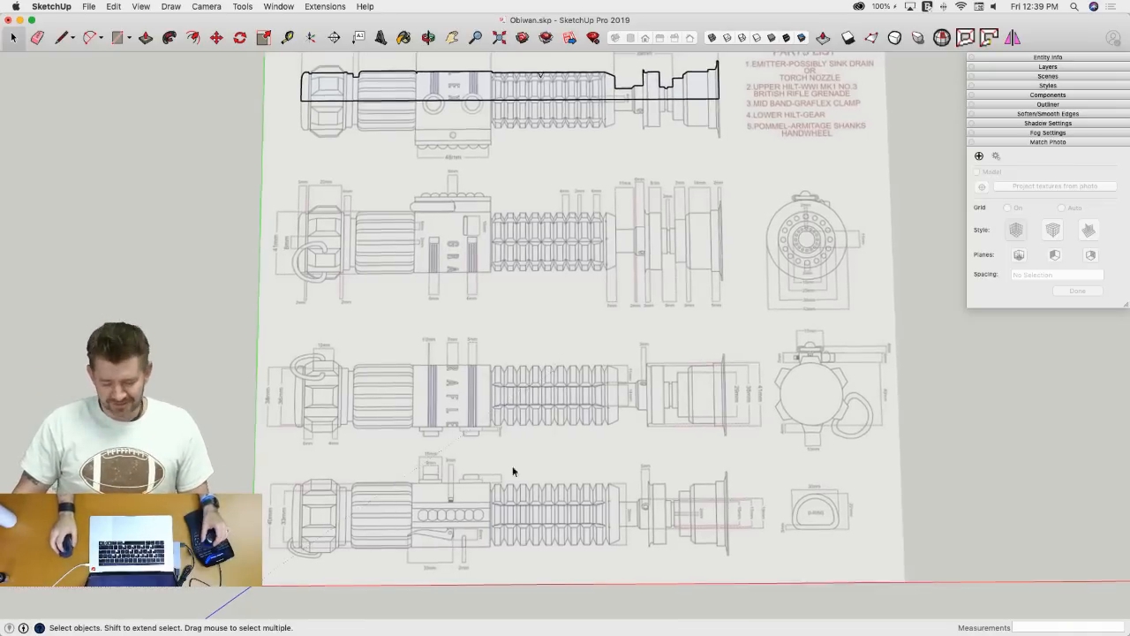
middle_click_drag(512, 472, 542, 431)
- Switch to the standard top view and inspect the V-shaped groove in the grip's upper edge
key("super+2")
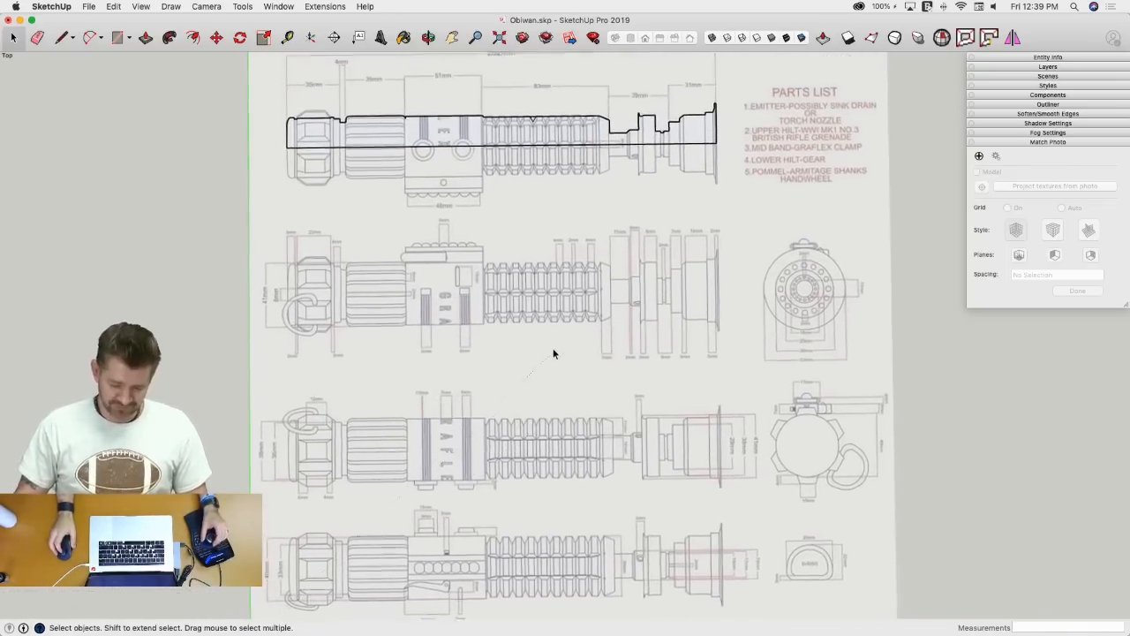
scroll(534, 257, "up", 5)
scroll(542, 191, "up", 6)
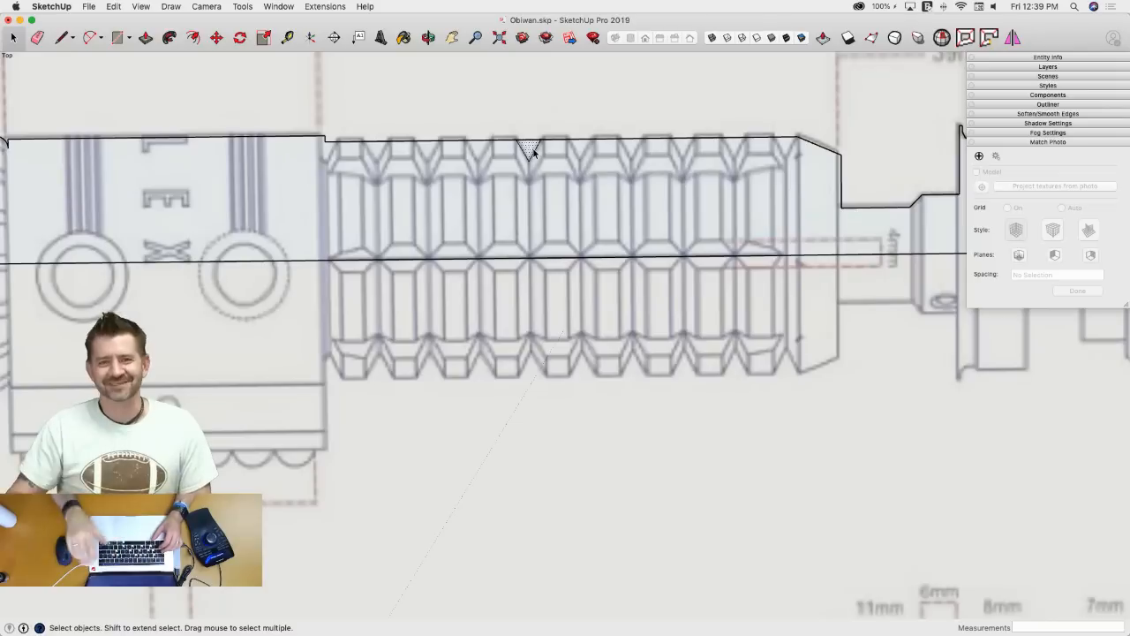
scroll(531, 152, "up", 3)
key("l")
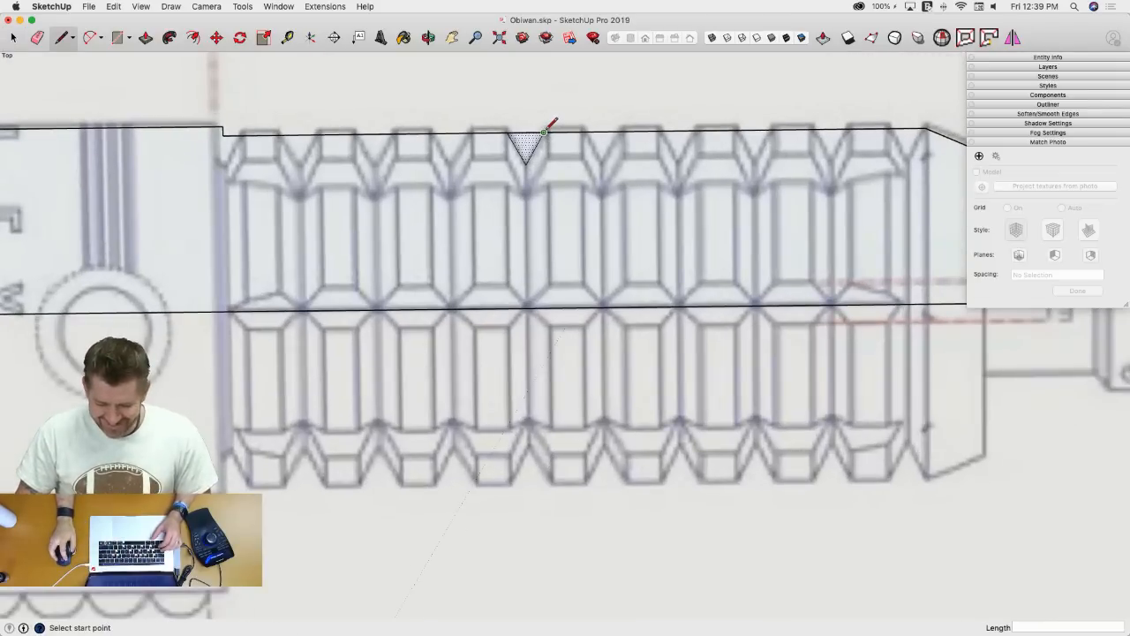
left_click(544, 132)
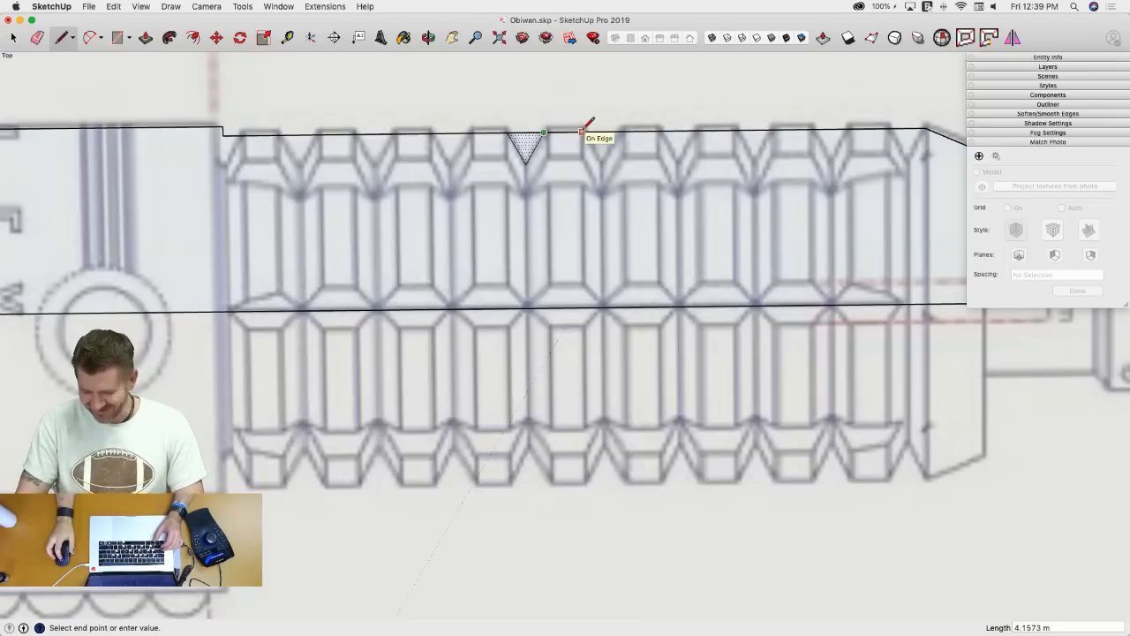
key("space")
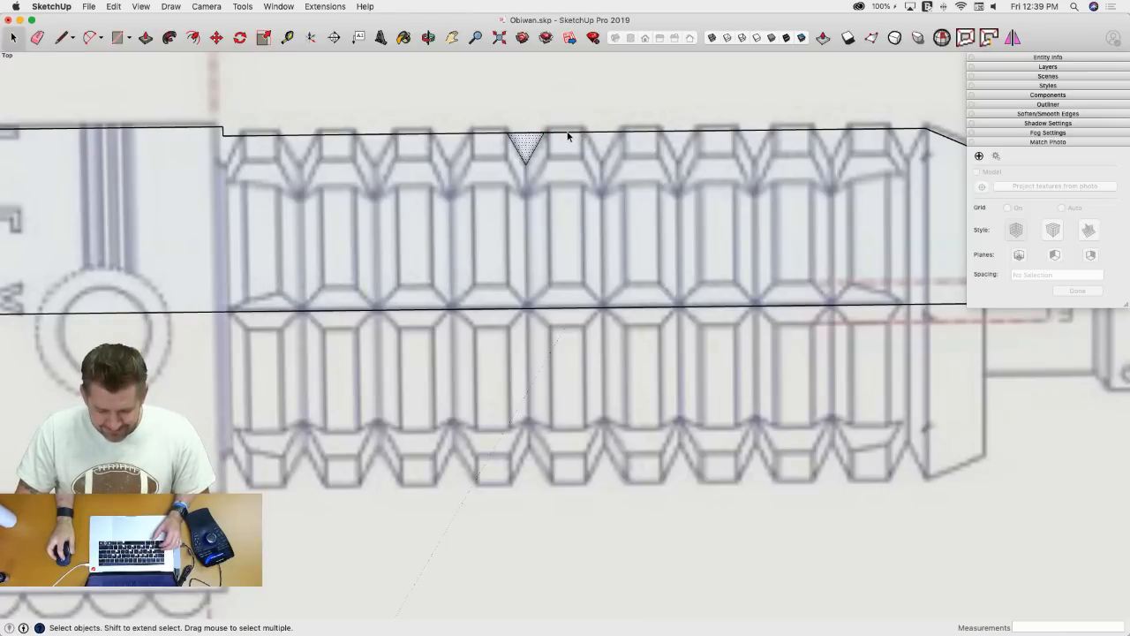
scroll(565, 154, "down", 5)
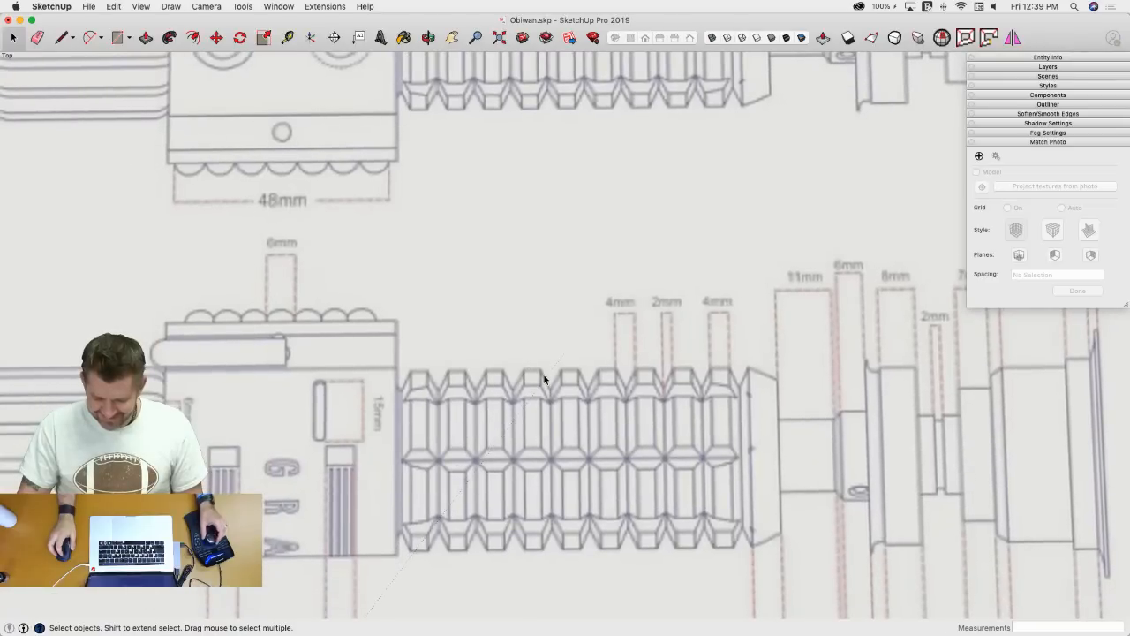
scroll(630, 283, "up", 6)
key("l")
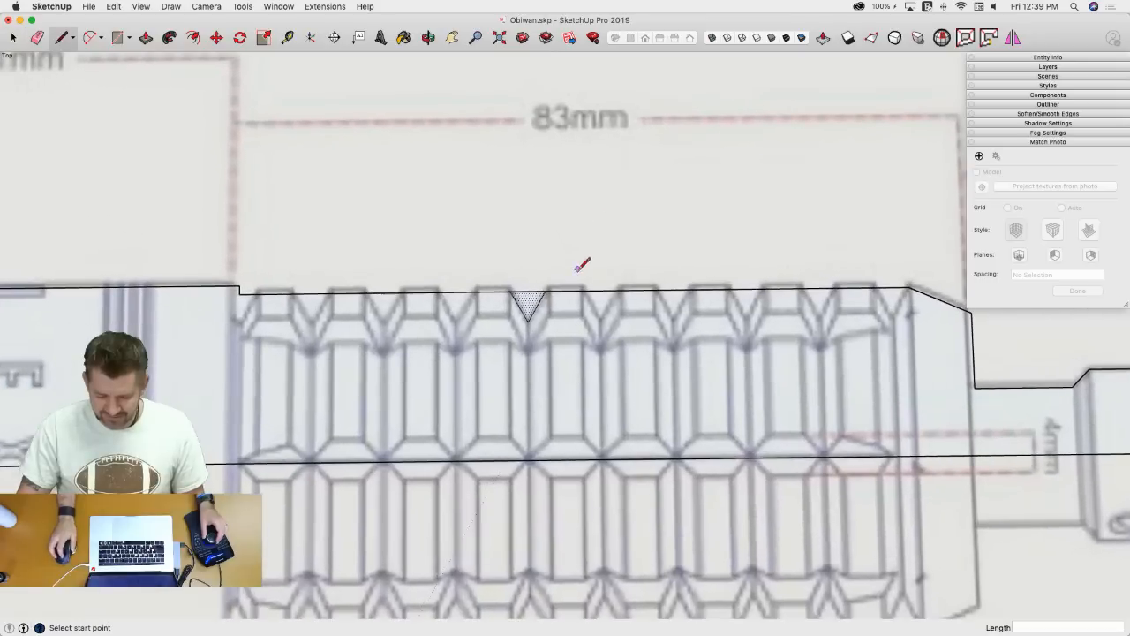
left_click(545, 291)
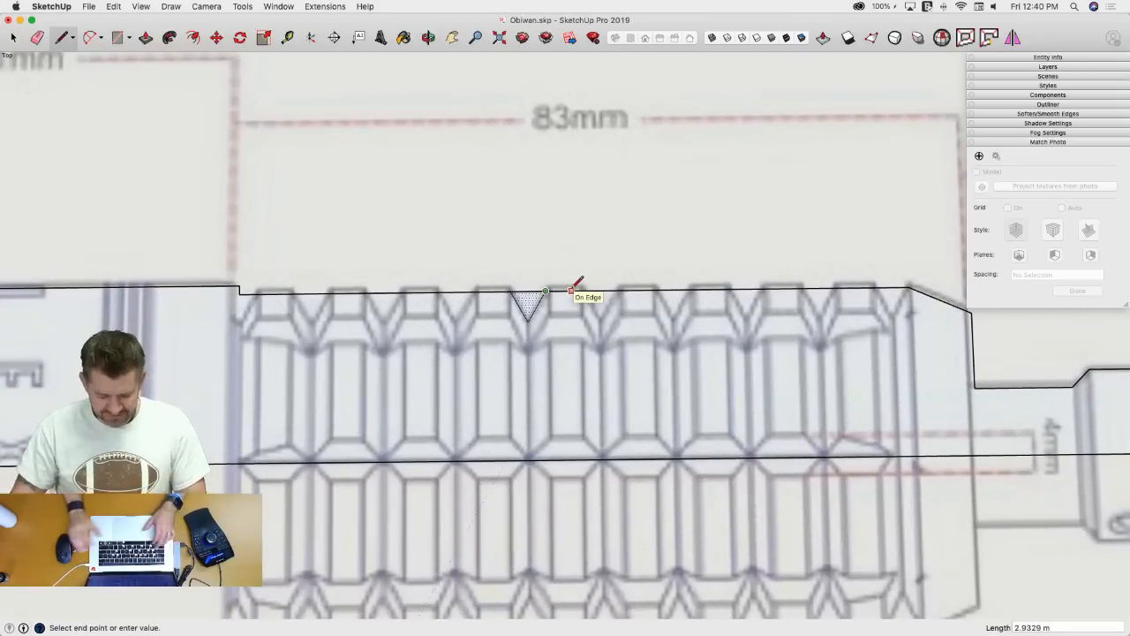
key("Escape")
key("space")
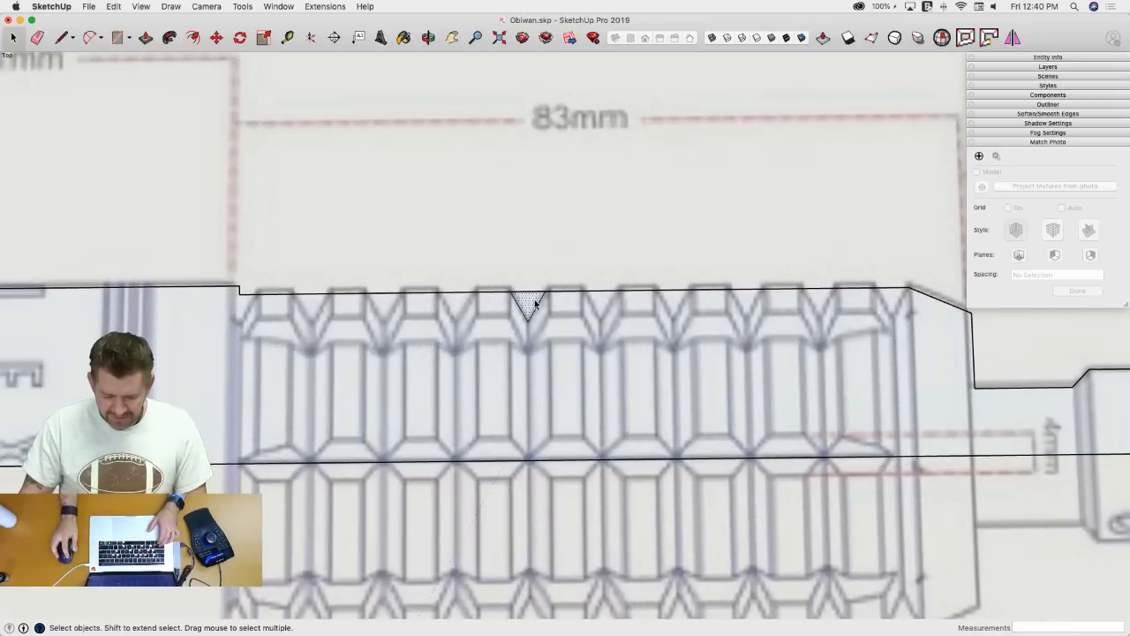
- Copy the triangular groove three times along the grip's upper edge toward the clamp, spacing the copies 8 m apart
key("m")
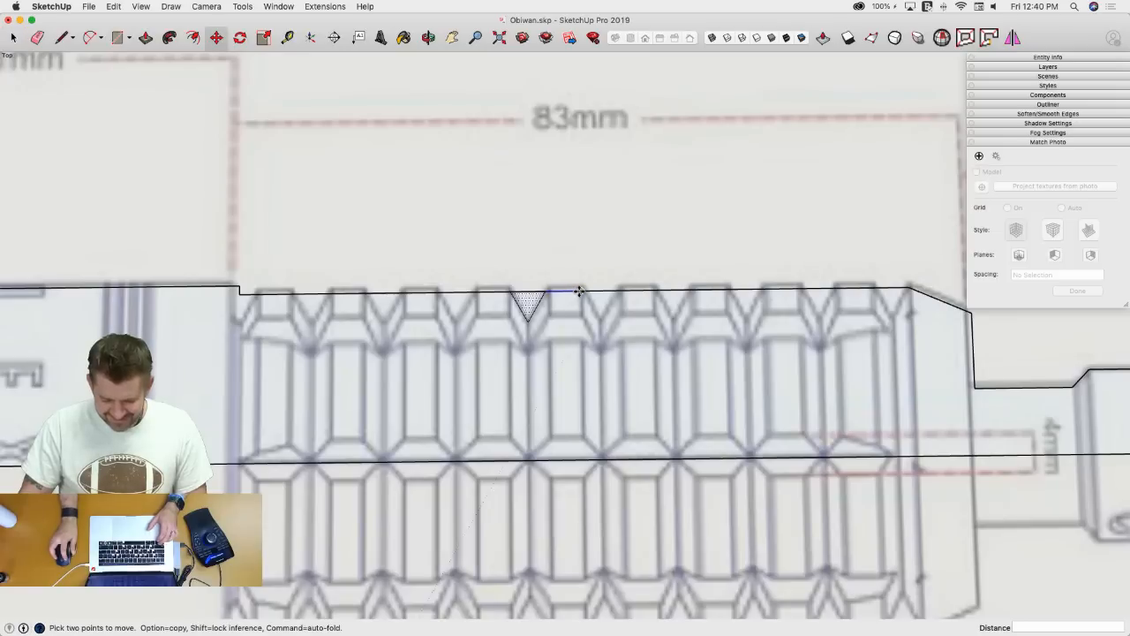
key("alt")
left_click(578, 290)
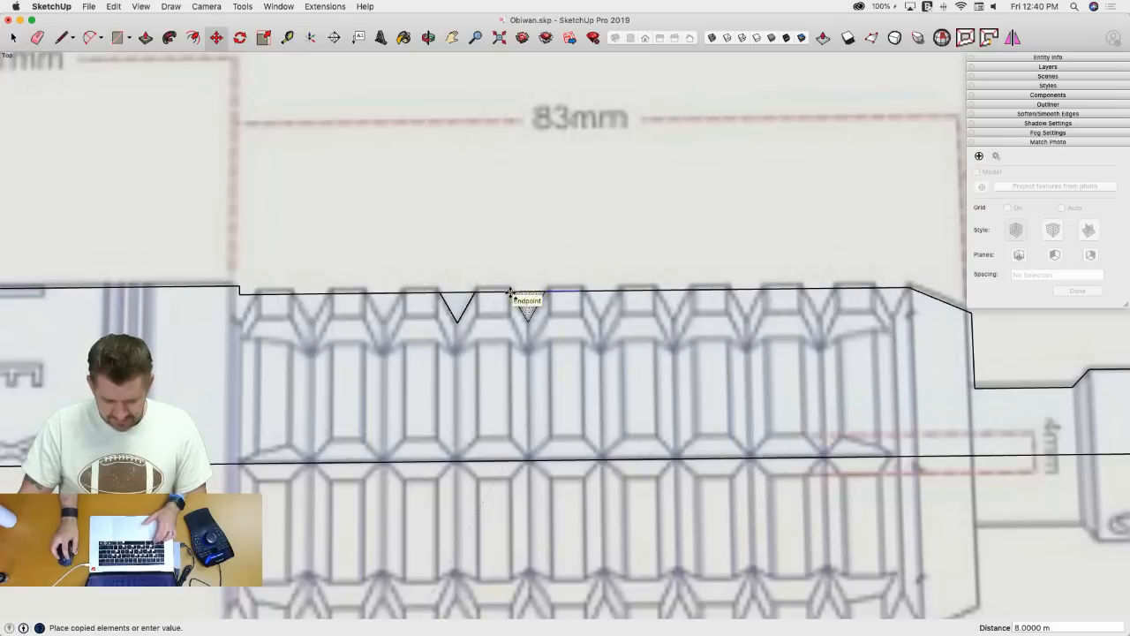
left_click(511, 293)
left_click(509, 293)
key("alt")
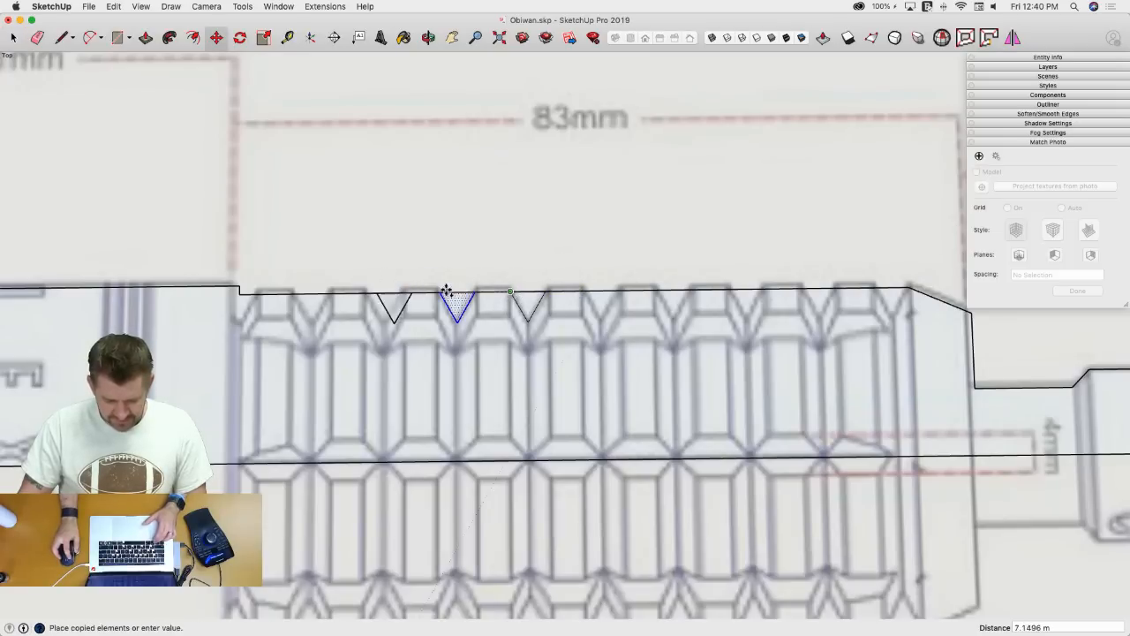
left_click(440, 293)
left_click(441, 293)
key("alt")
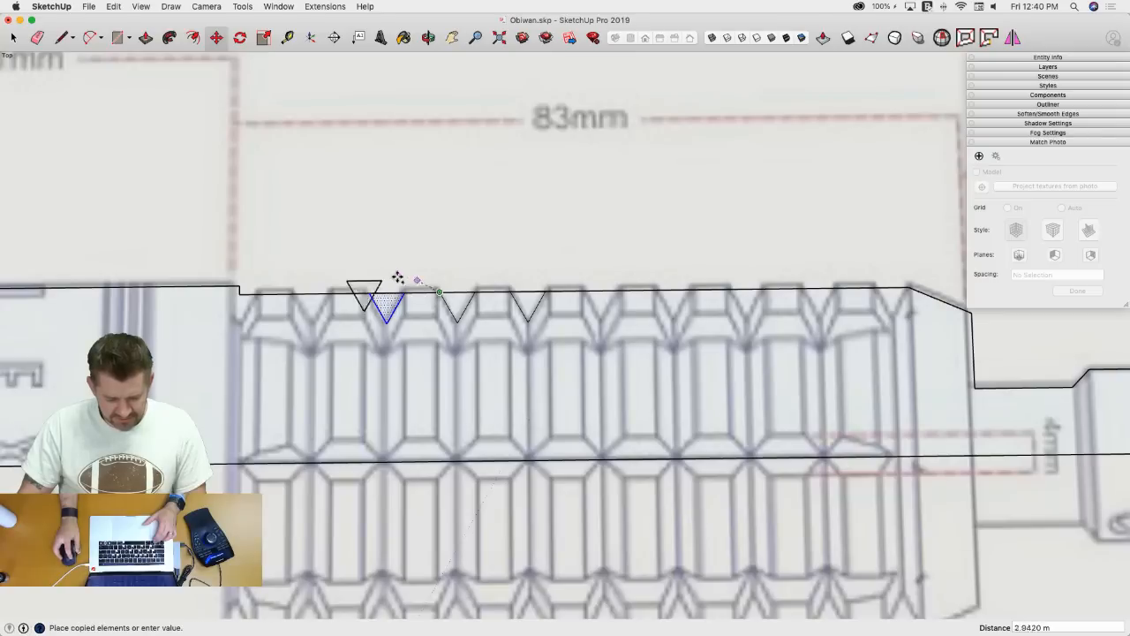
left_click(369, 293)
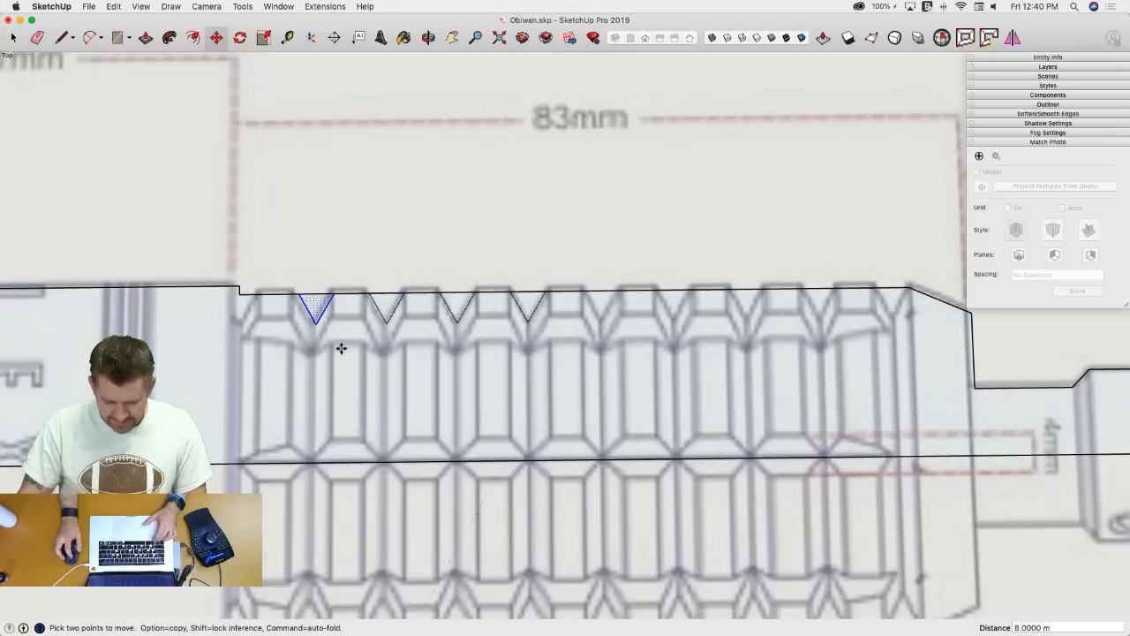
- Select the three grooves nearest the pommel and copy them toward the pommel, continuing the row at the same spacing
key("space")
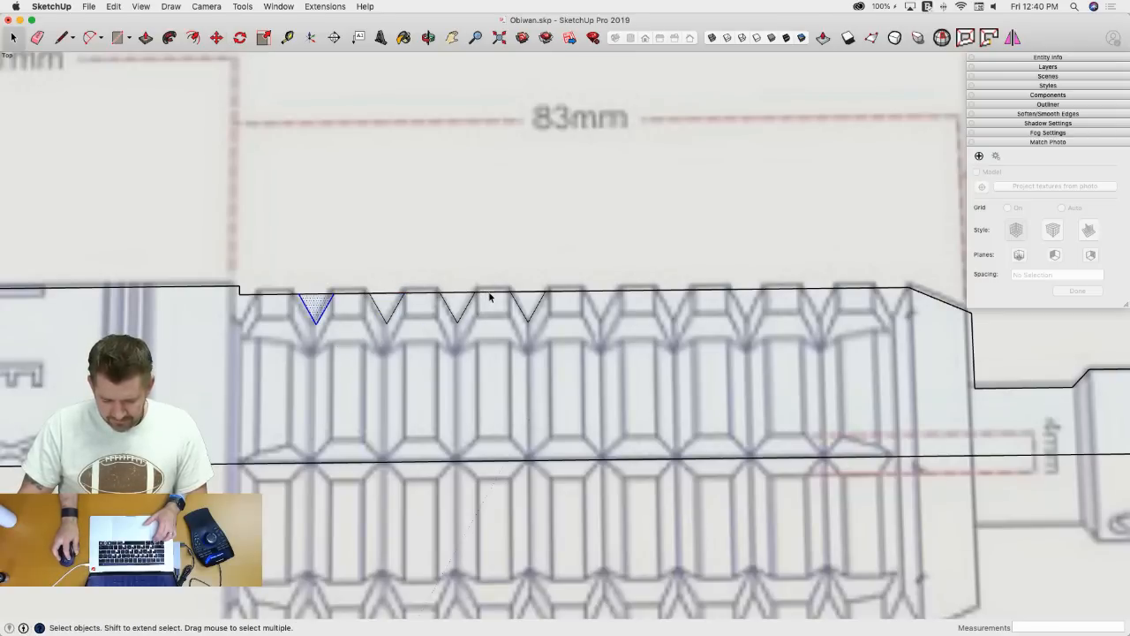
left_click(494, 293)
left_click(524, 300, "shift")
left_click(459, 302, "shift")
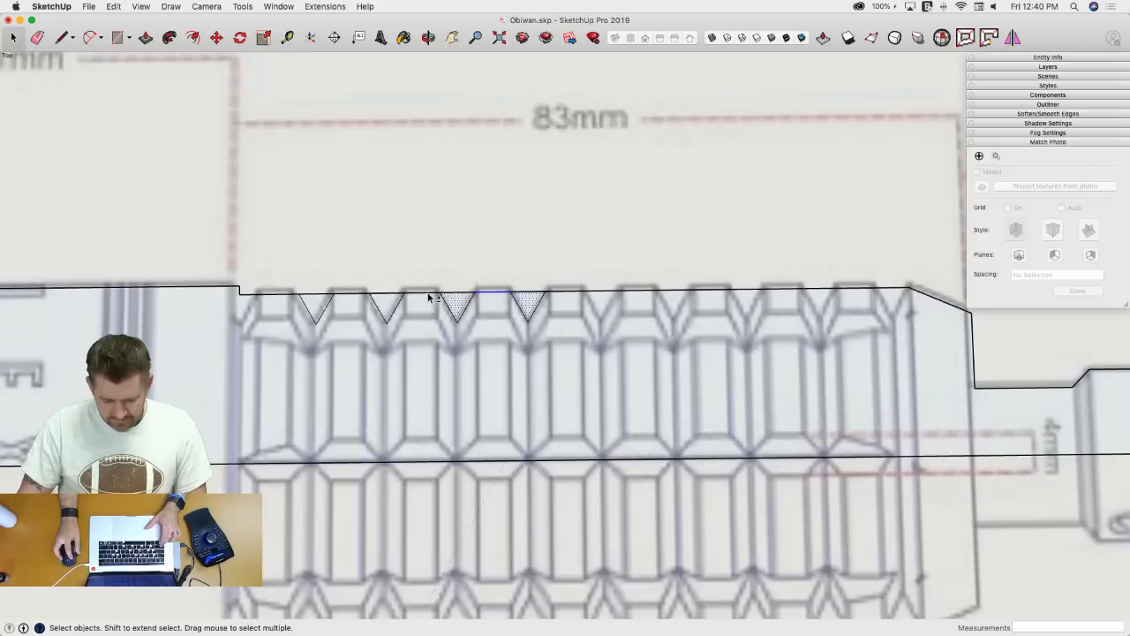
left_click(425, 292, "shift")
left_click(387, 301, "shift")
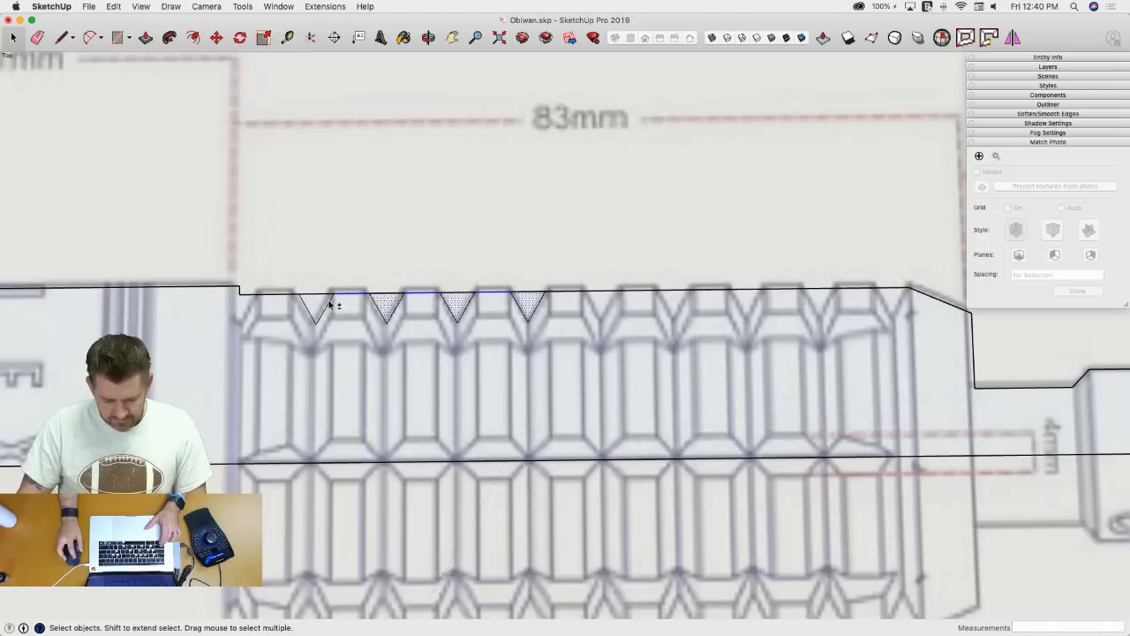
key("m")
key("alt")
left_click(334, 294)
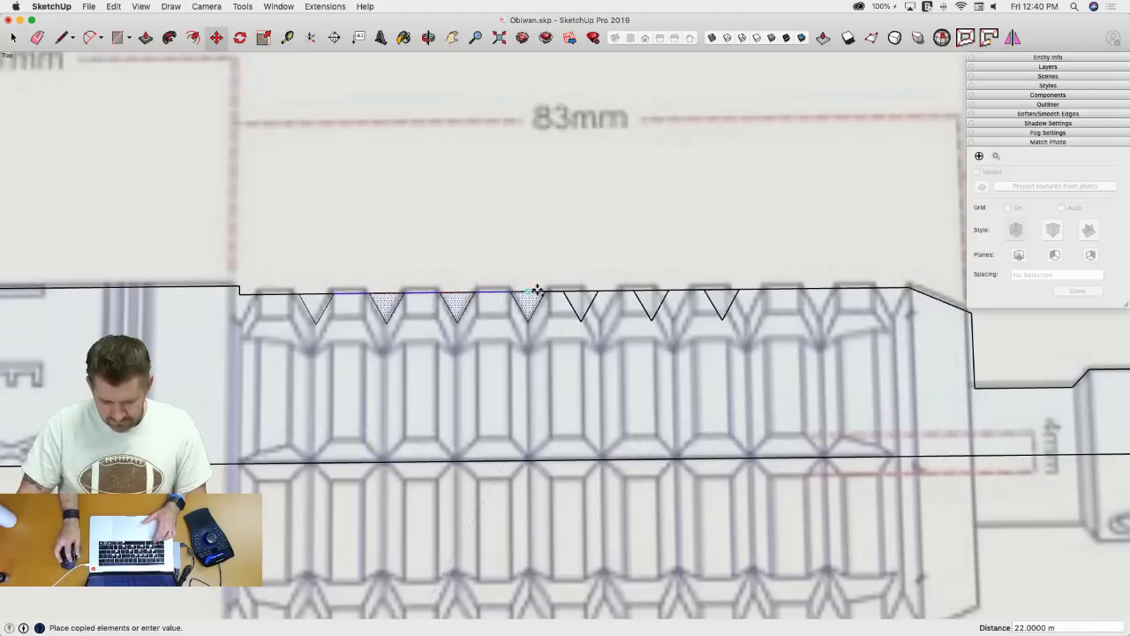
left_click(546, 292)
key("space")
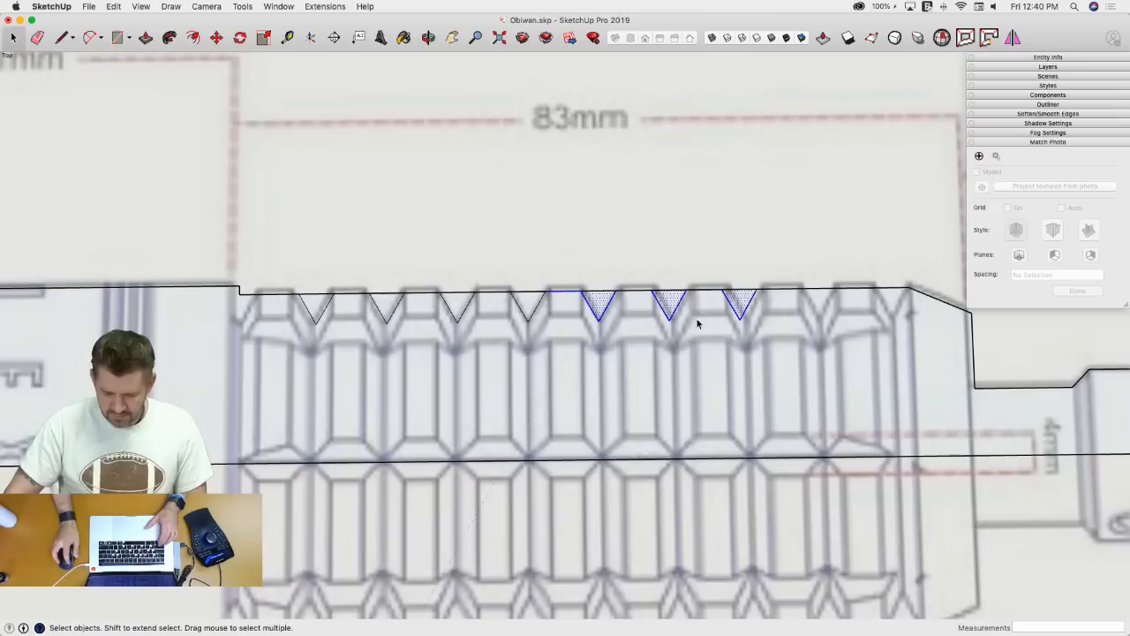
left_click(742, 300)
key("m")
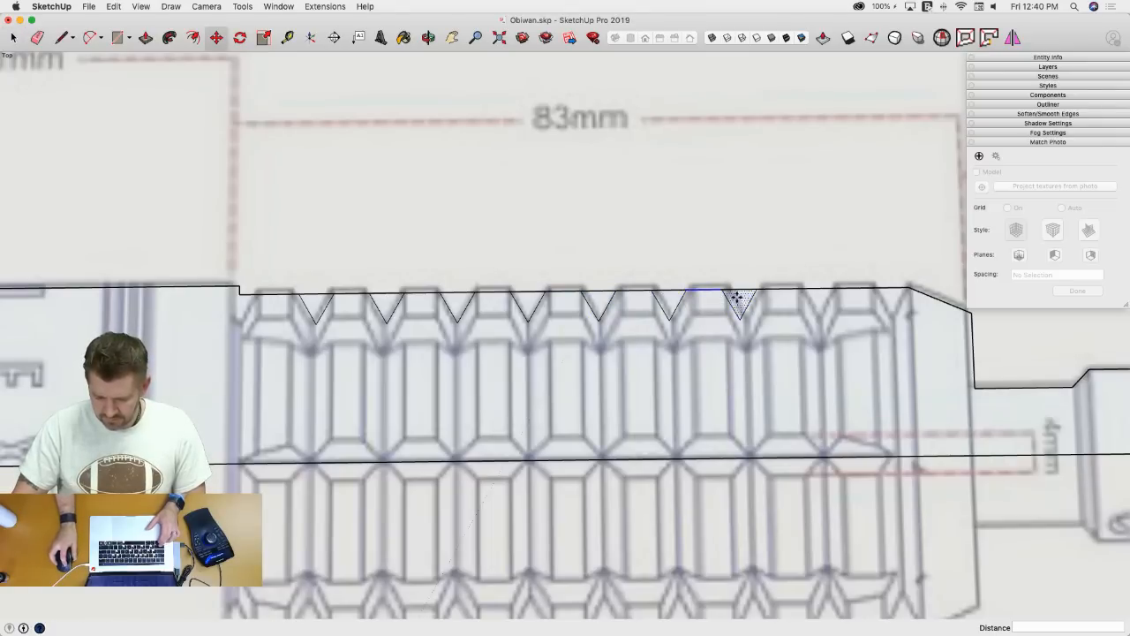
left_click(685, 291)
key("alt")
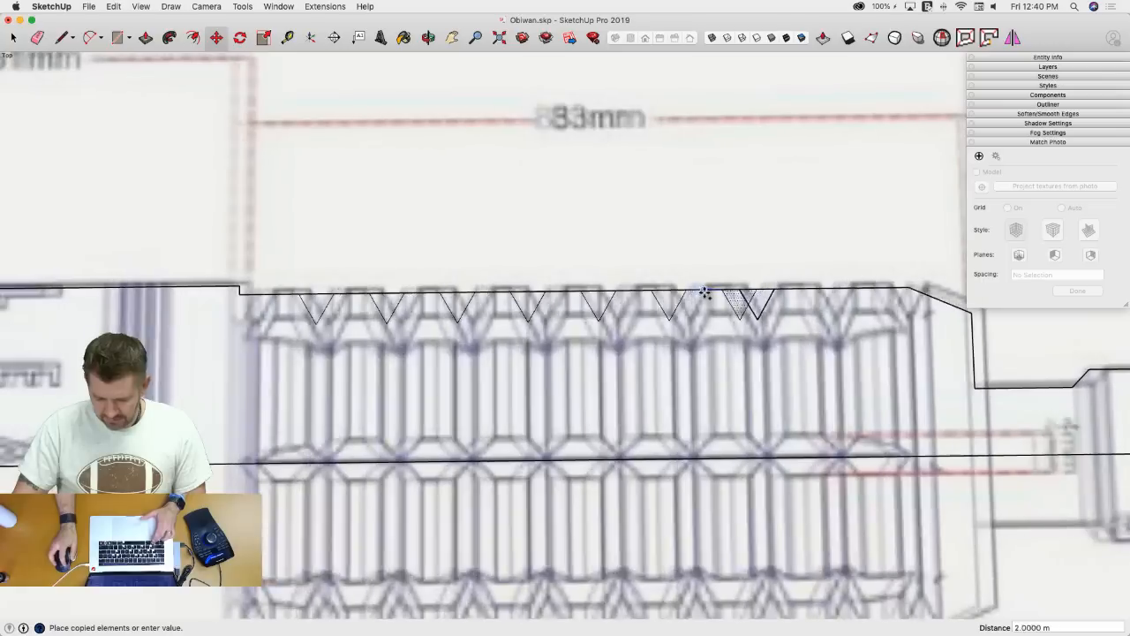
key("Escape")
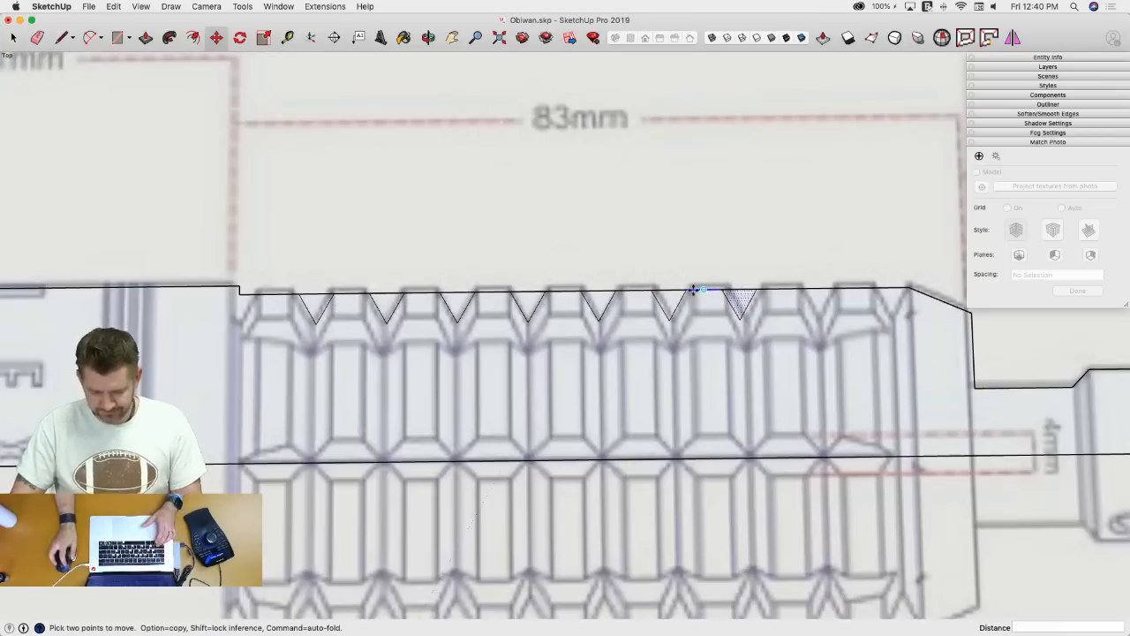
- Copy only the groove nearest the pommel twice more along the upper edge toward the grip's chamfered end, 8 m apart
key("space")
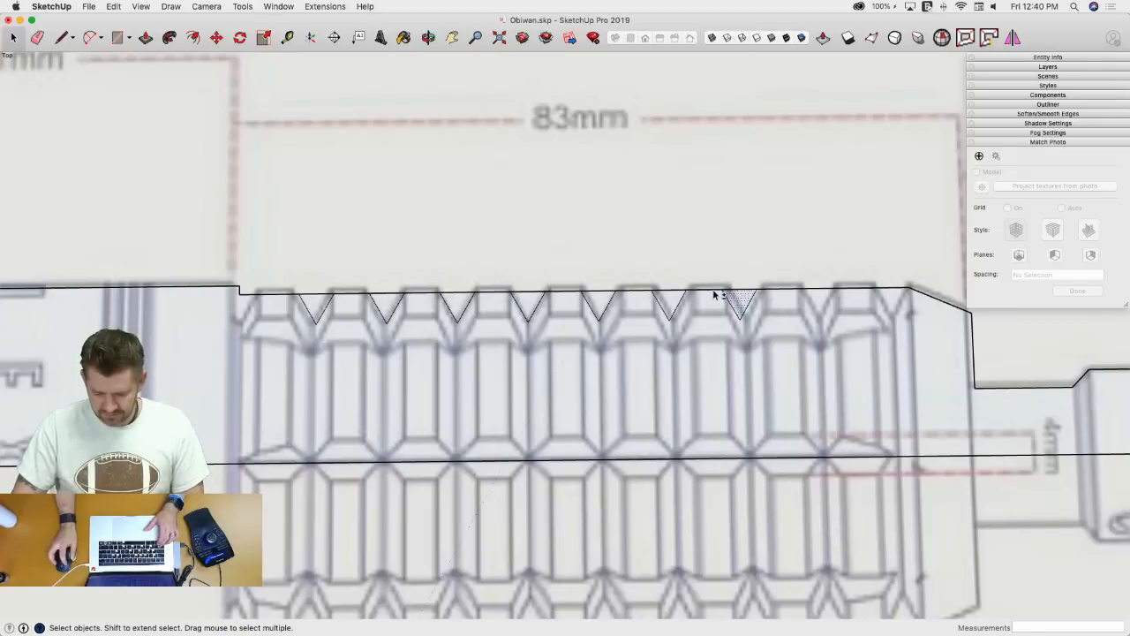
key("m")
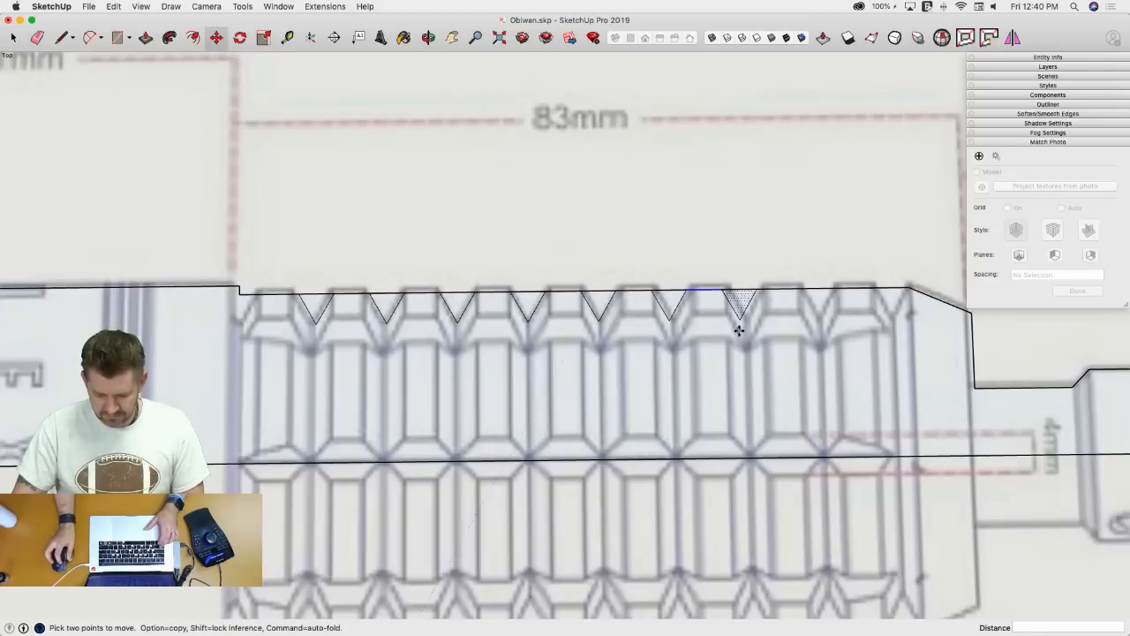
left_click(687, 292, "alt")
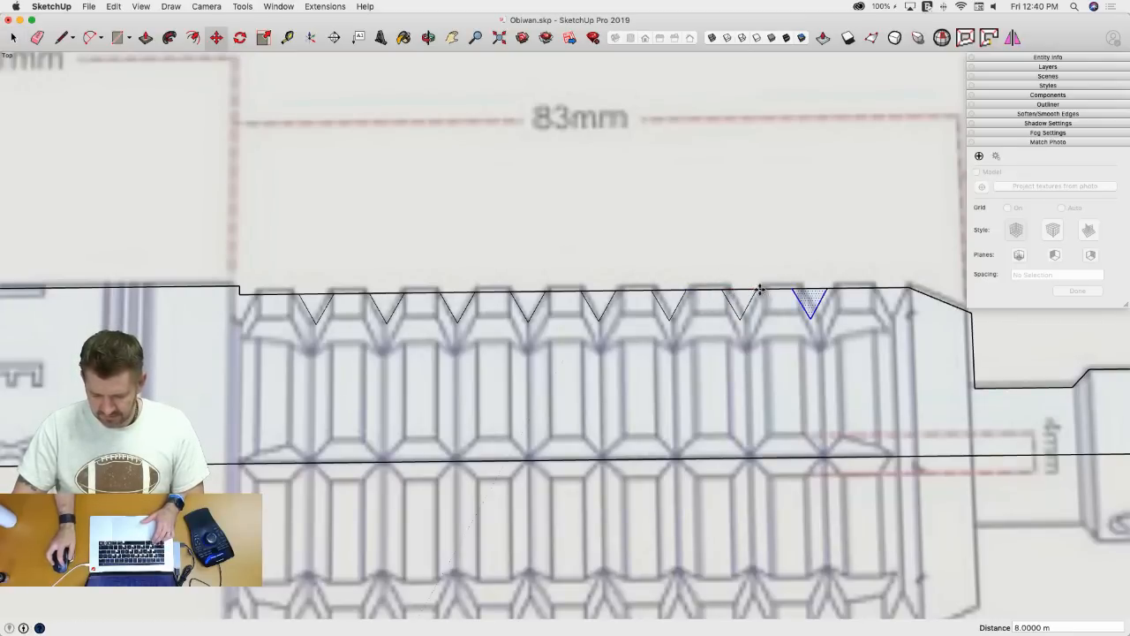
left_click(758, 293)
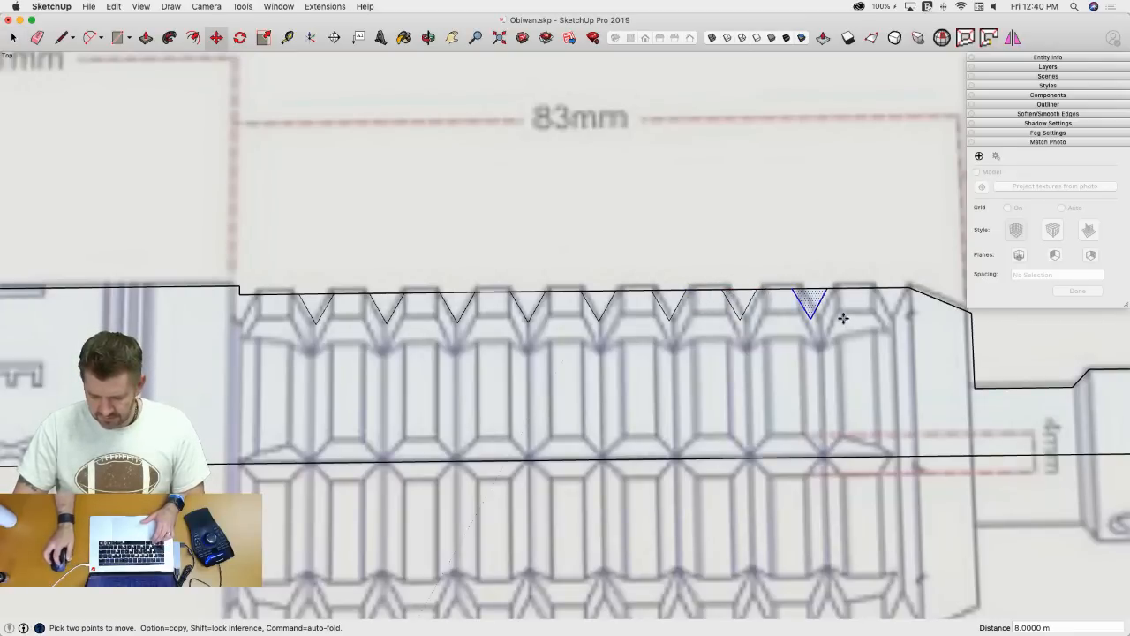
left_click(757, 291, "alt")
left_click(827, 290)
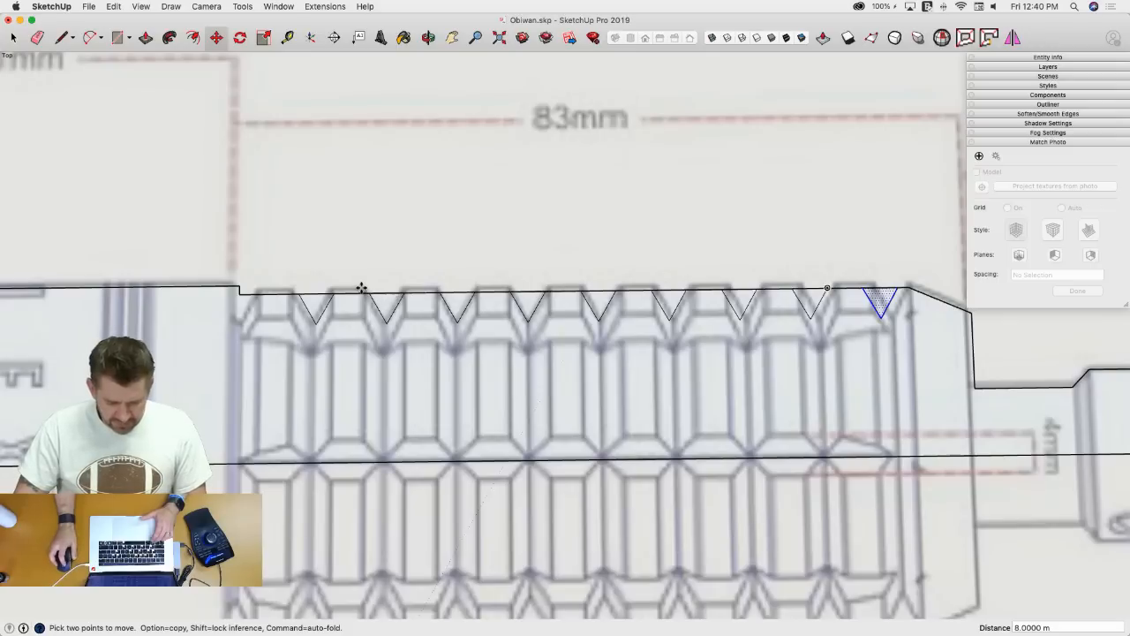
key("space")
left_click(315, 302)
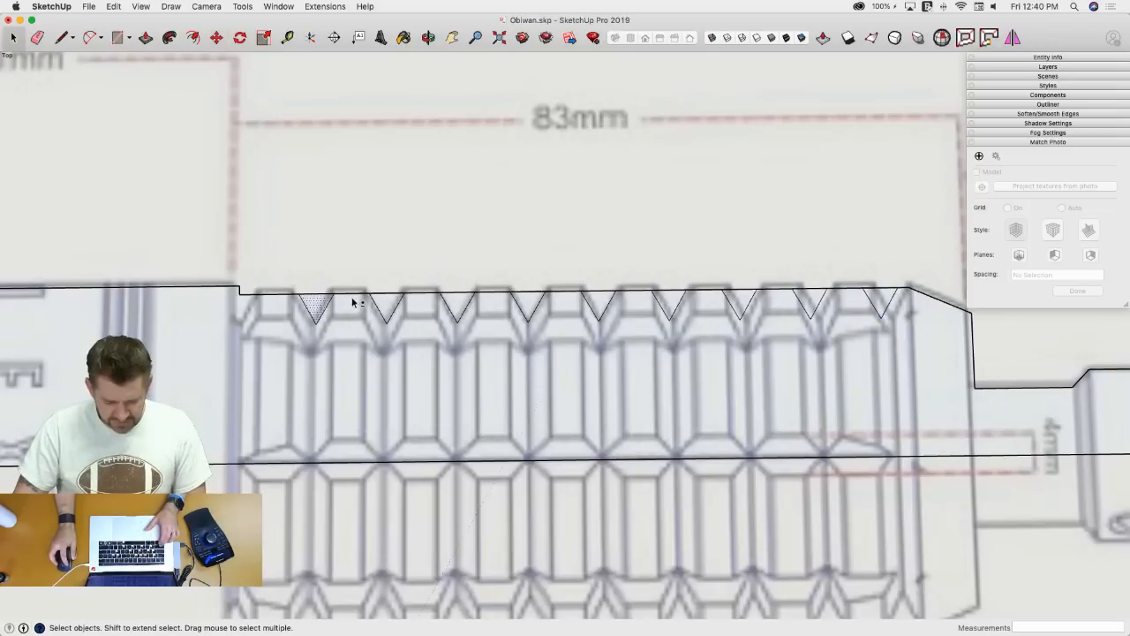
key("m")
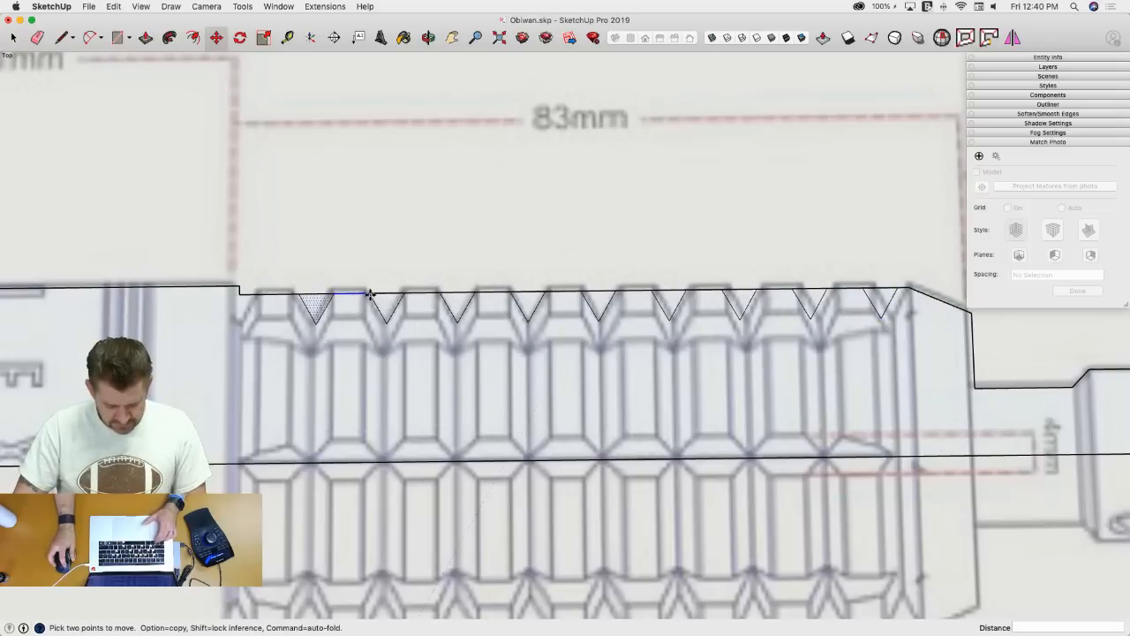
left_click(369, 293)
key("alt")
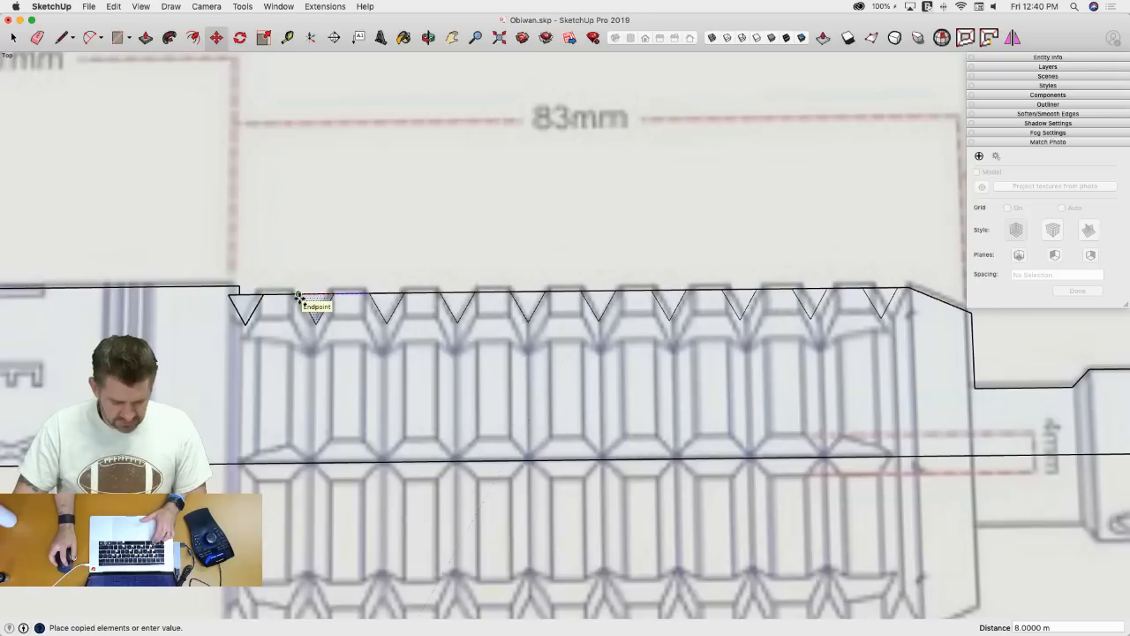
left_click(298, 295)
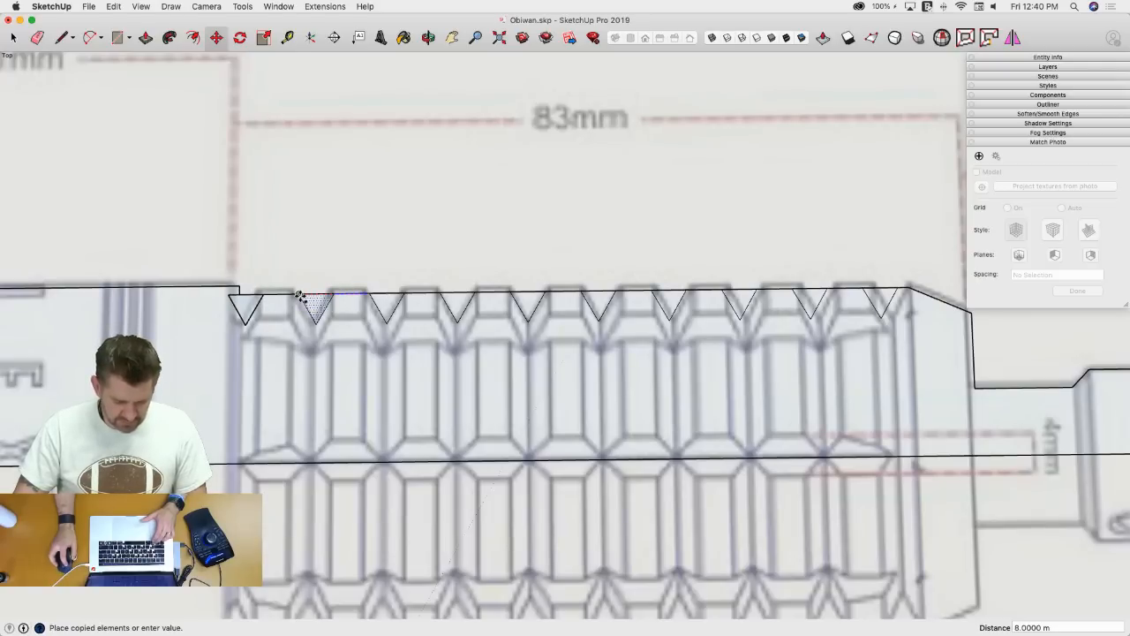
key("space")
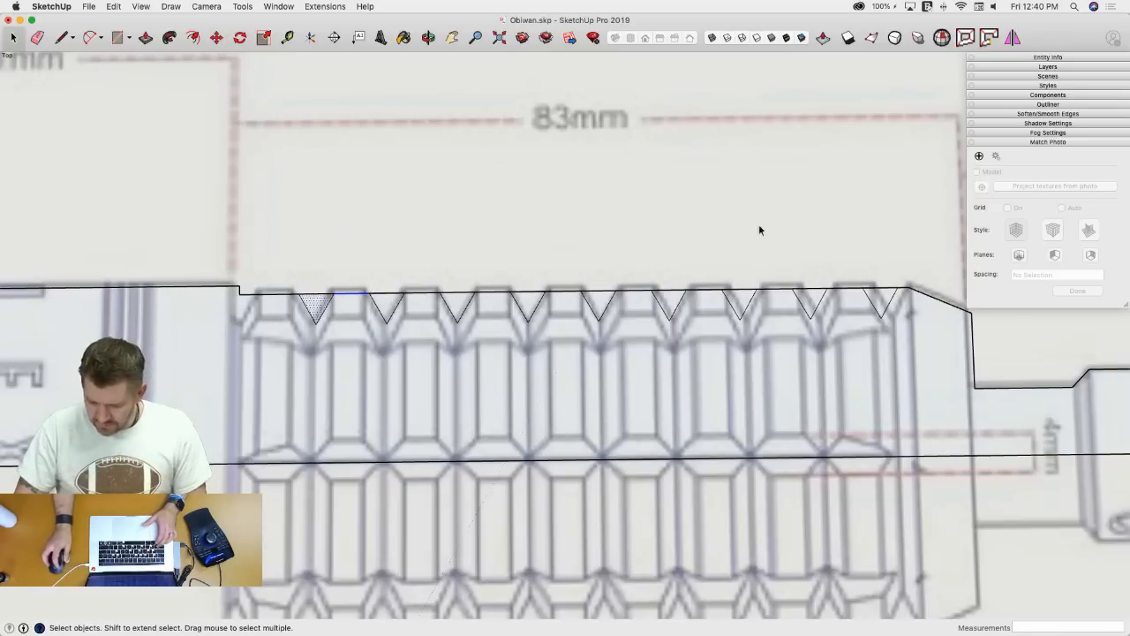
- Measure the gap between the last groove and the corner where the grip's end chamfer starts
key("l")
left_click(904, 286)
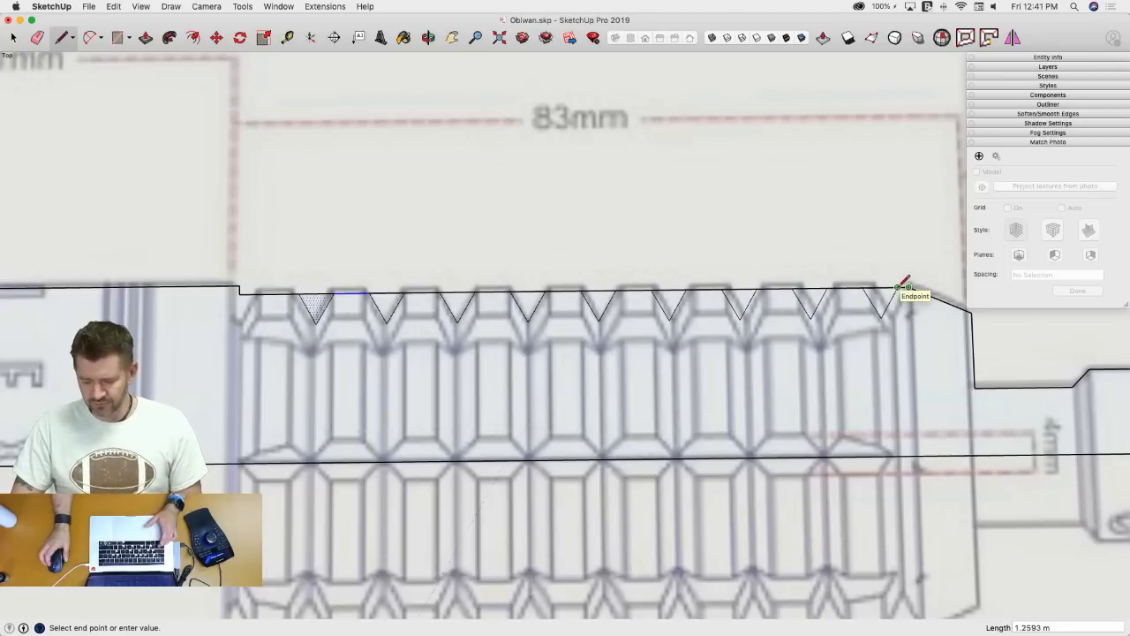
key("space")
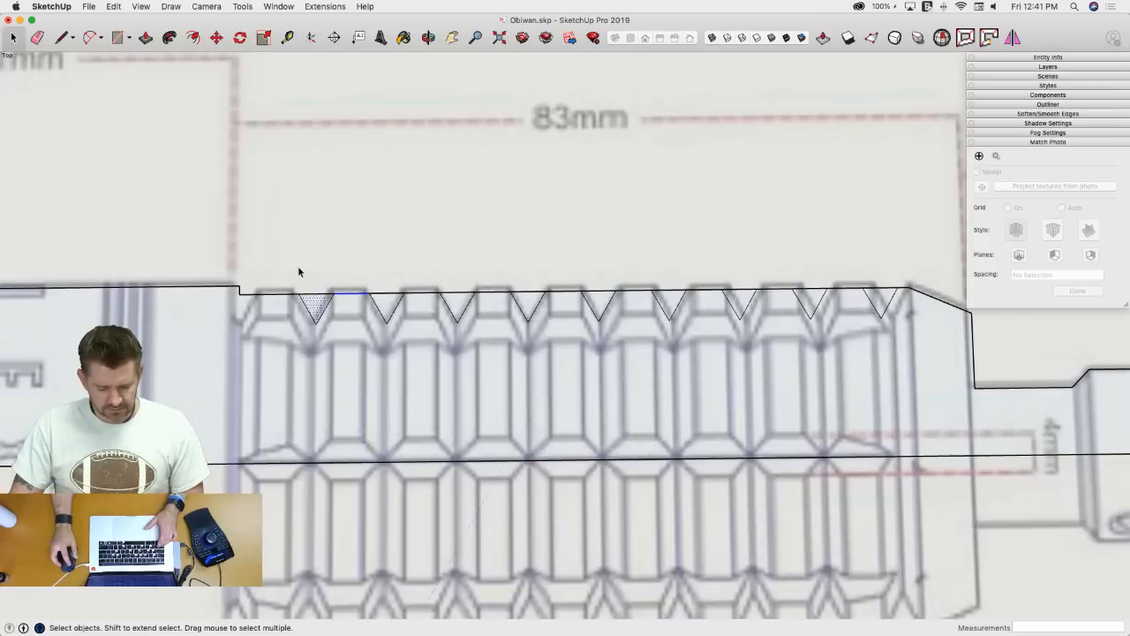
- Move the whole row of nine grooves about 1.26 m along the upper edge so the last one meets the chamfer corner
left_click_drag(293, 259, 901, 347)
key("m")
left_click_drag(898, 288, 911, 288)
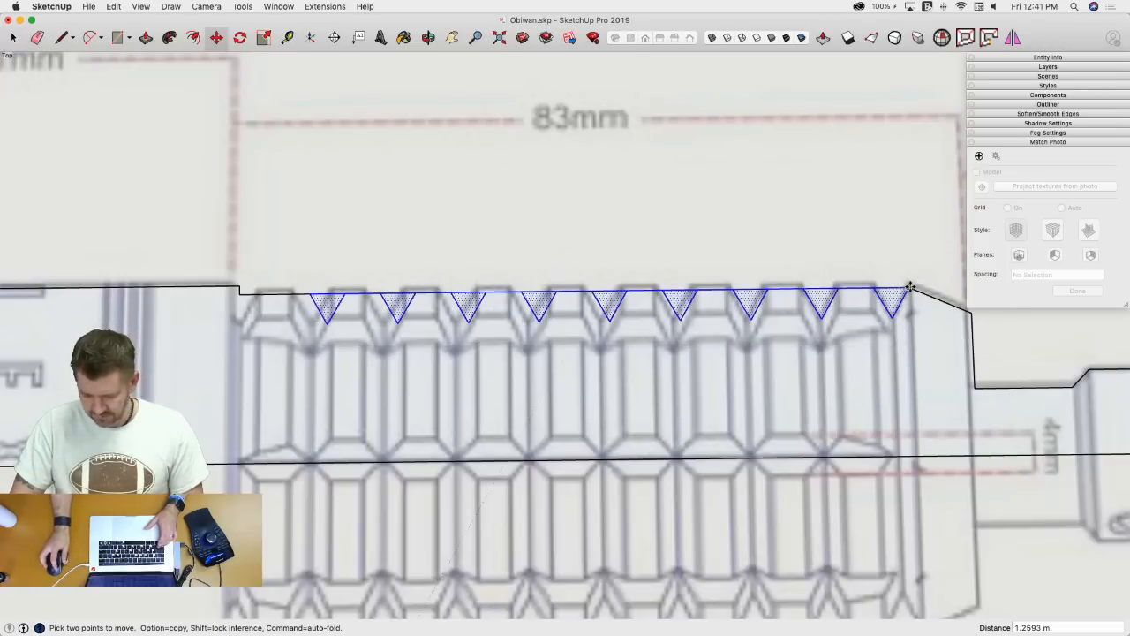
- Copy the groove nearest the clamp 8 m along the upper edge toward the clamp to complete the row
key("space")
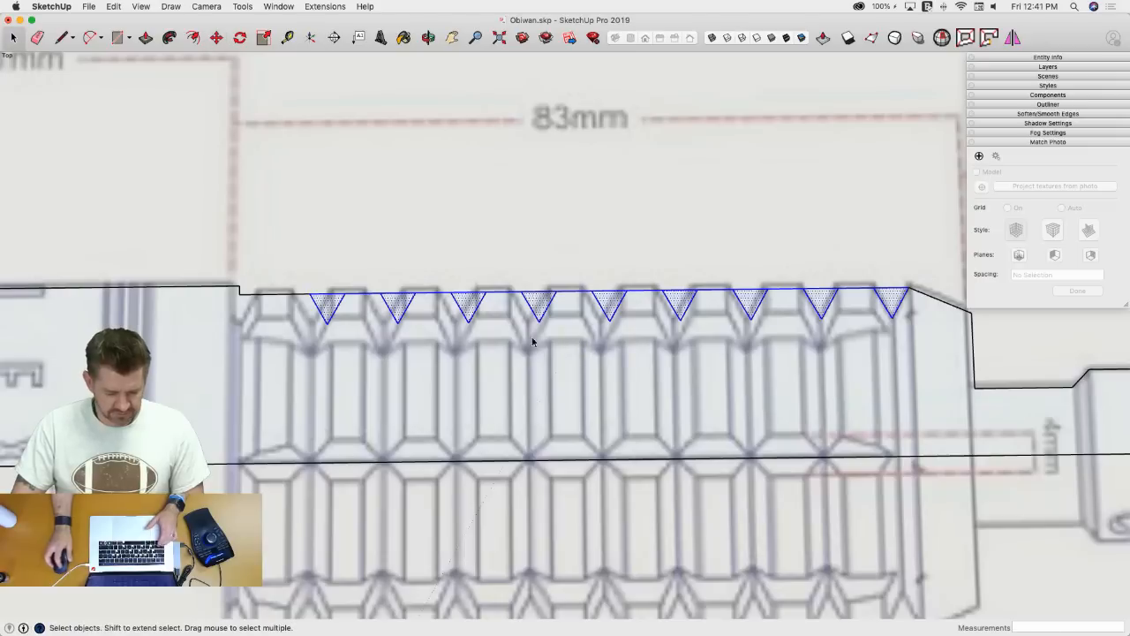
left_click(337, 301)
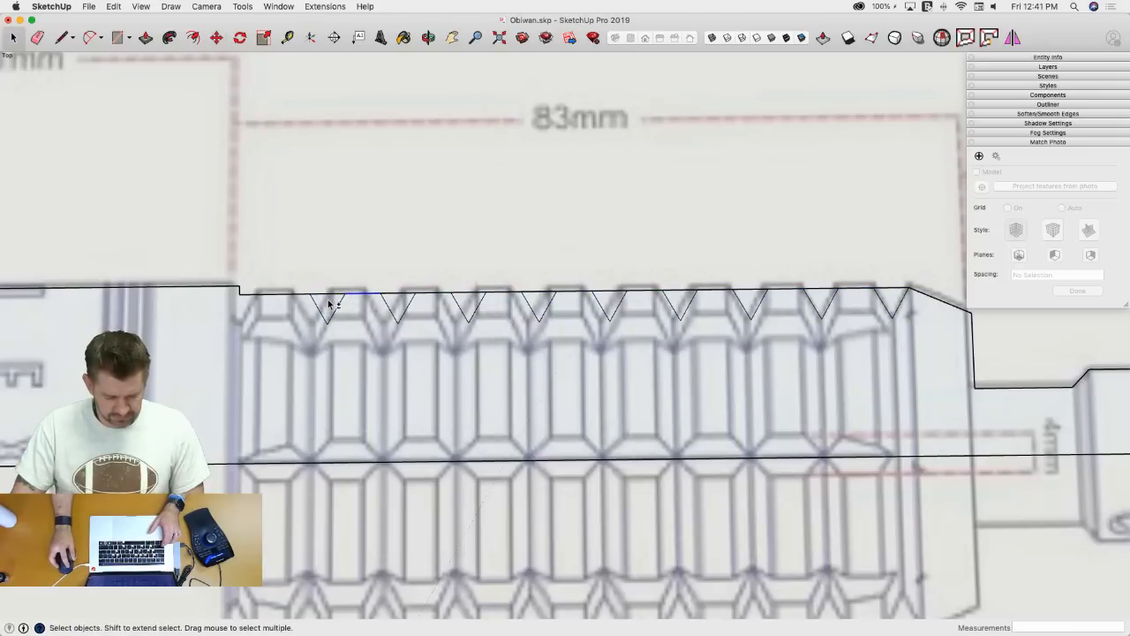
key("m")
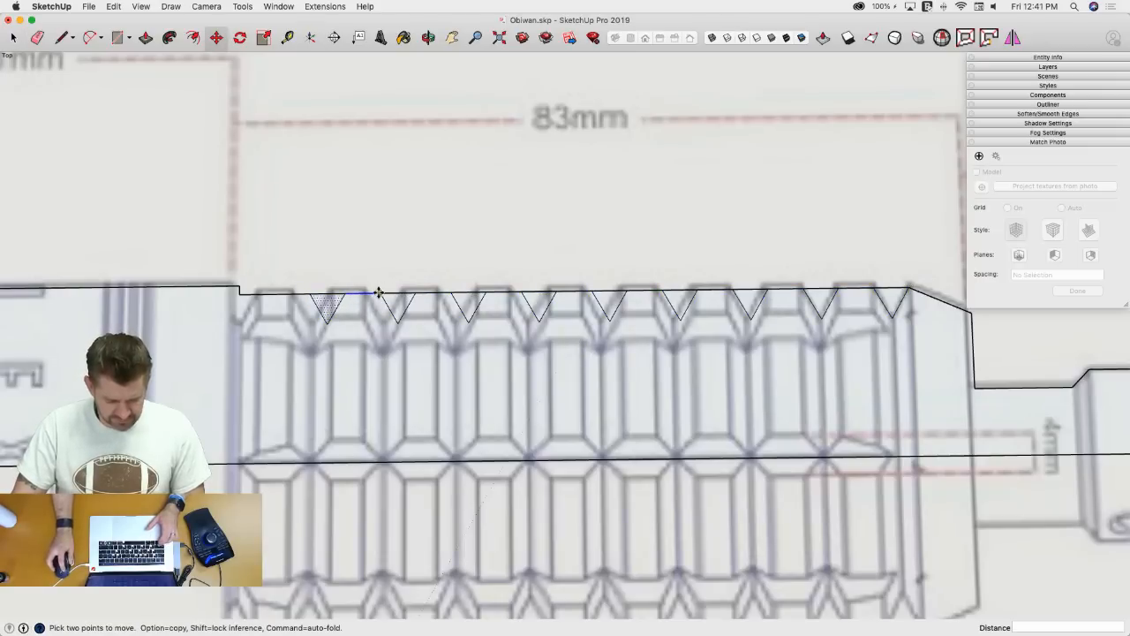
left_click(380, 295)
key("alt")
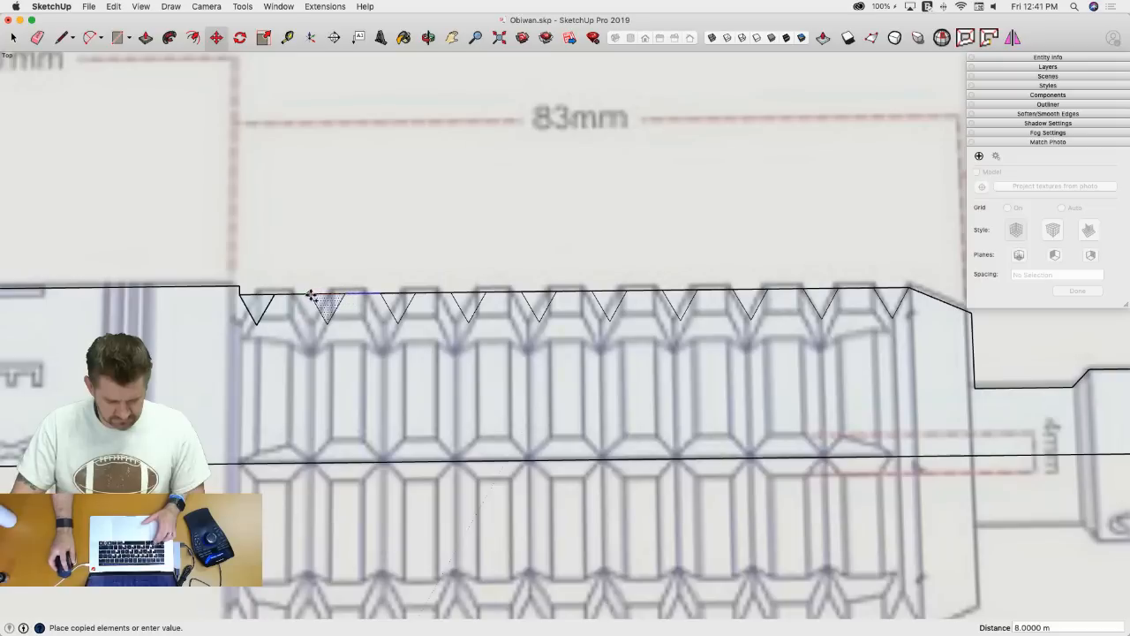
type("8")
key("Return")
key("space")
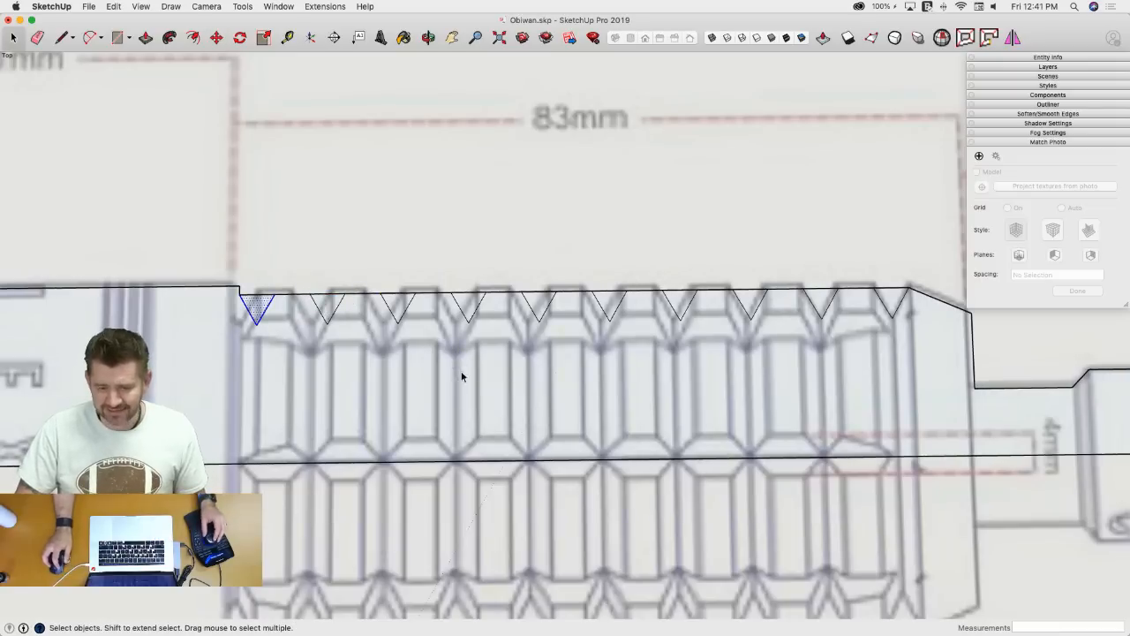
- Clear the selection and inspect the corner where the first groove meets the step beside the clamp
scroll(461, 366, "down", 10)
left_click(217, 240)
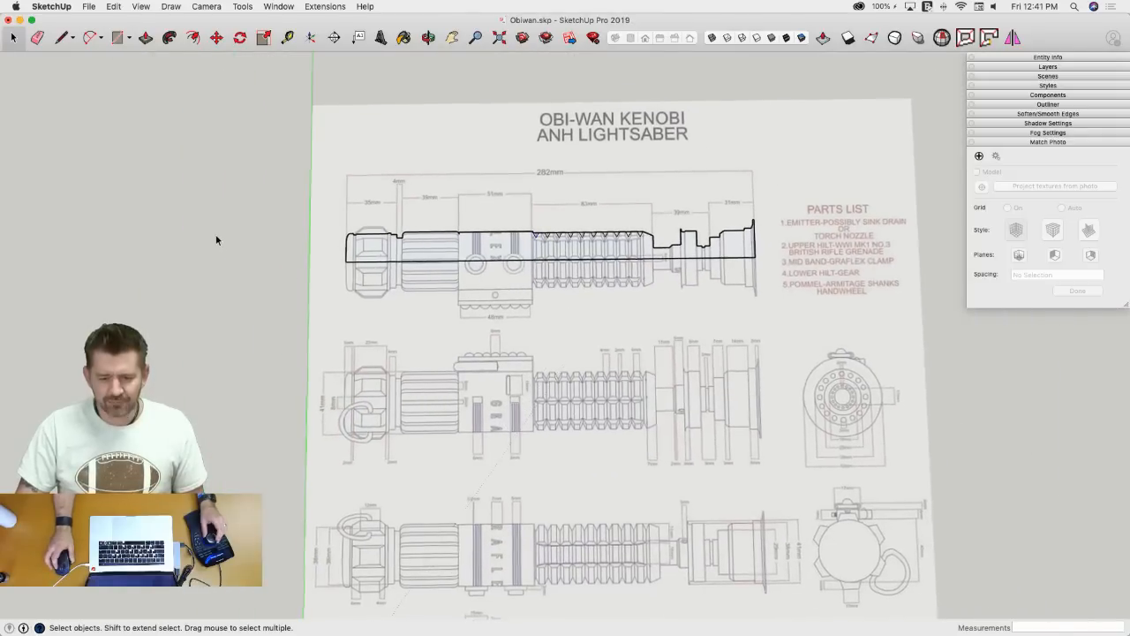
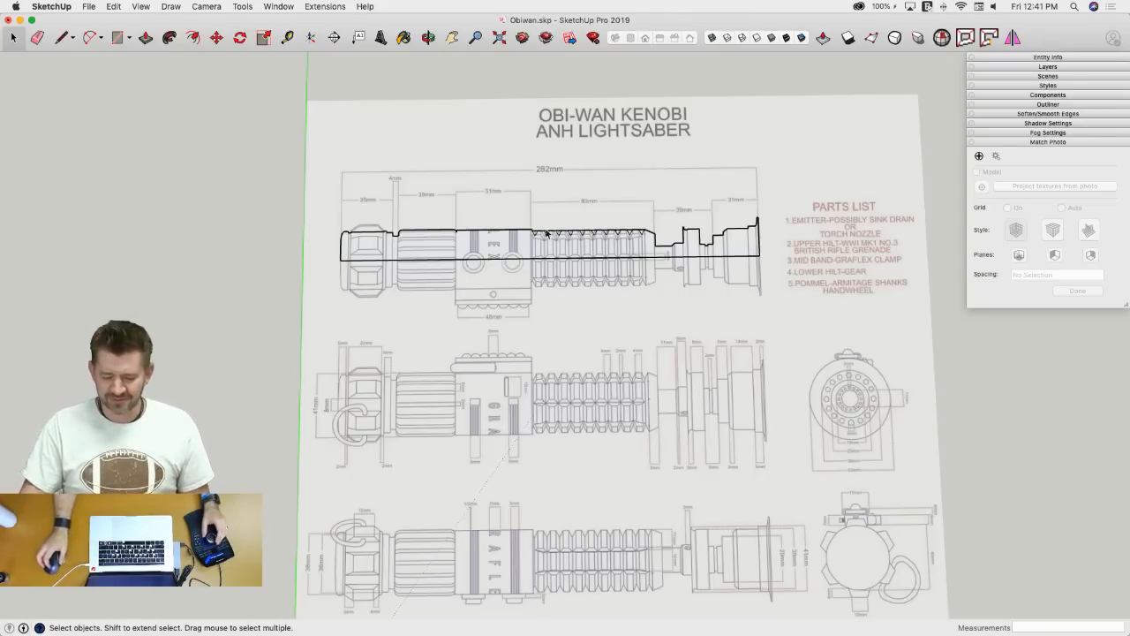
scroll(548, 234, "up", 10)
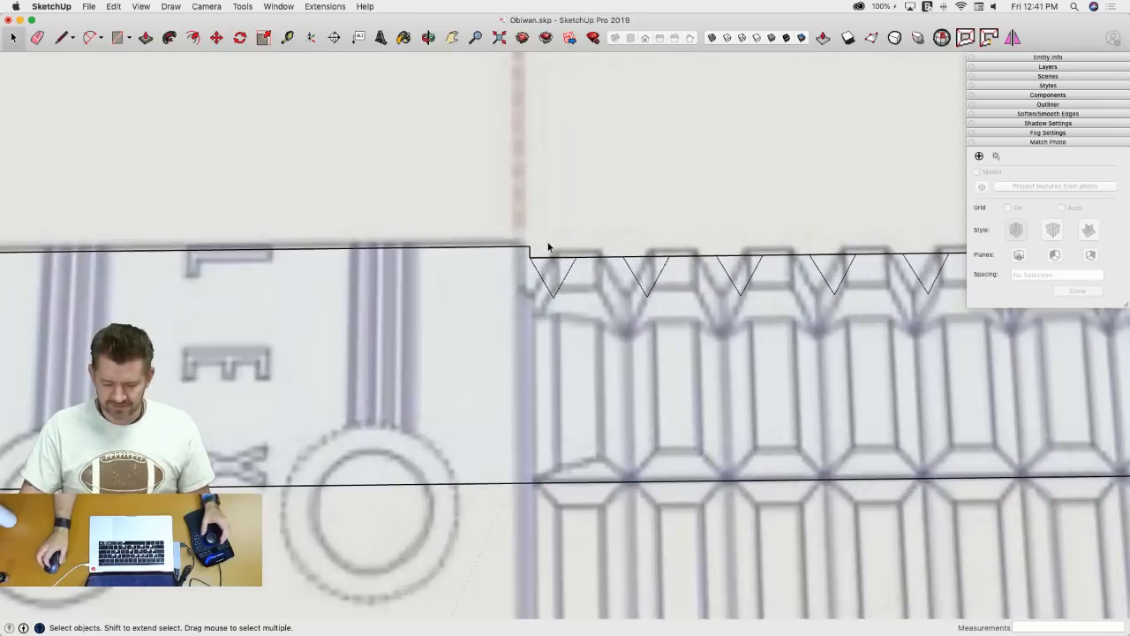
scroll(547, 247, "up", 10)
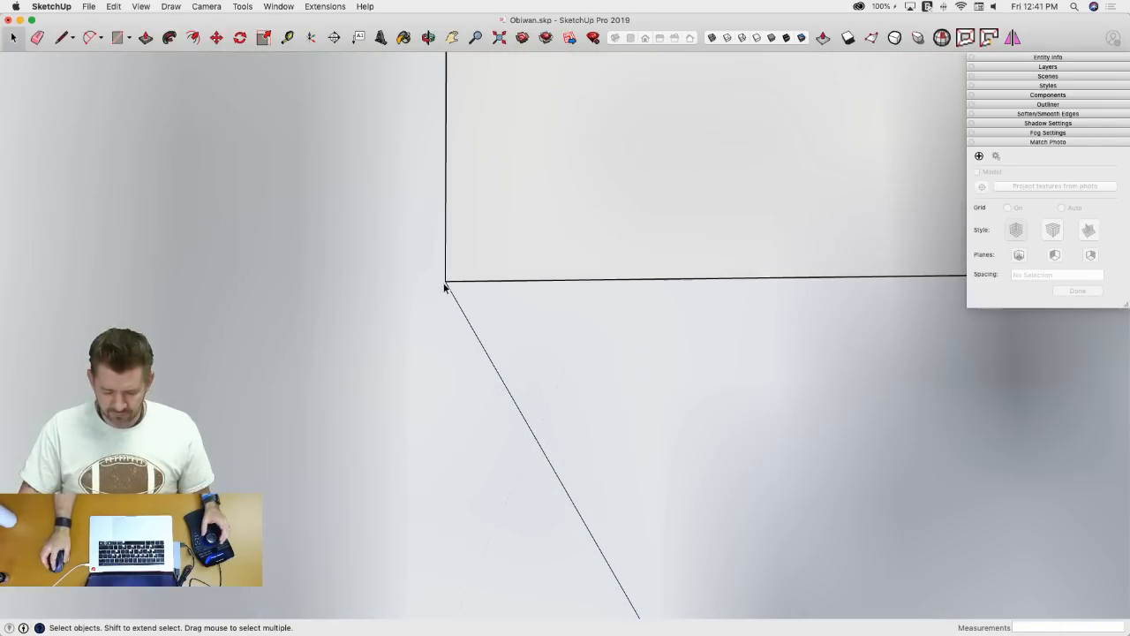
- Erase the edge segments closing off the five grooves nearest the clamp along the grip's upper edge
scroll(447, 288, "up", 1)
key("e")
left_click(459, 278)
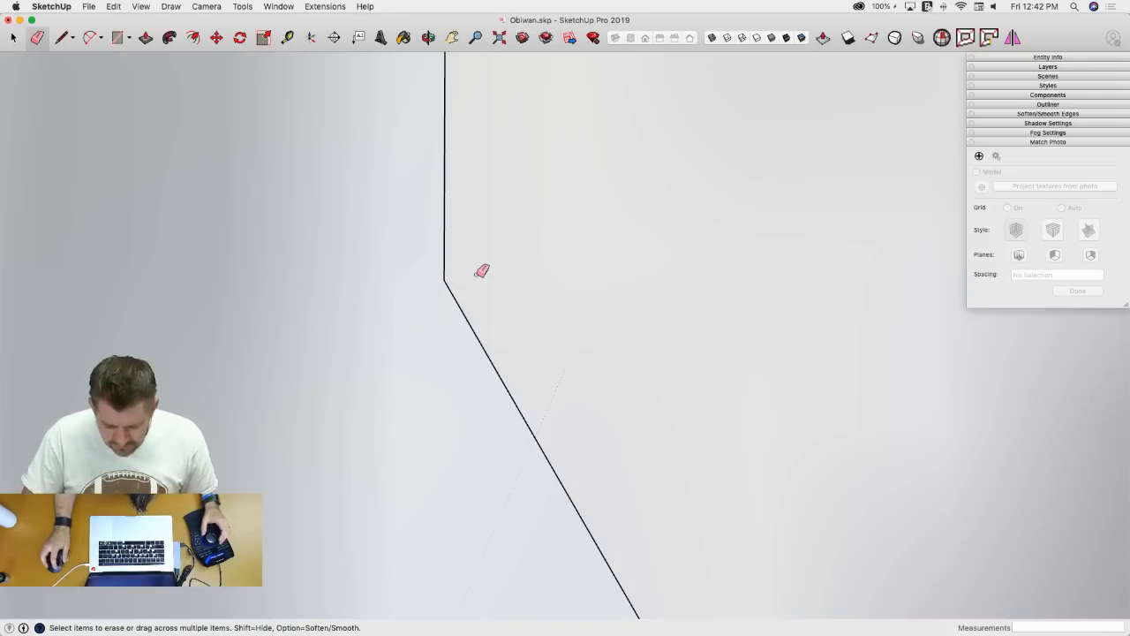
scroll(489, 267, "down", 10)
scroll(569, 265, "down", 5)
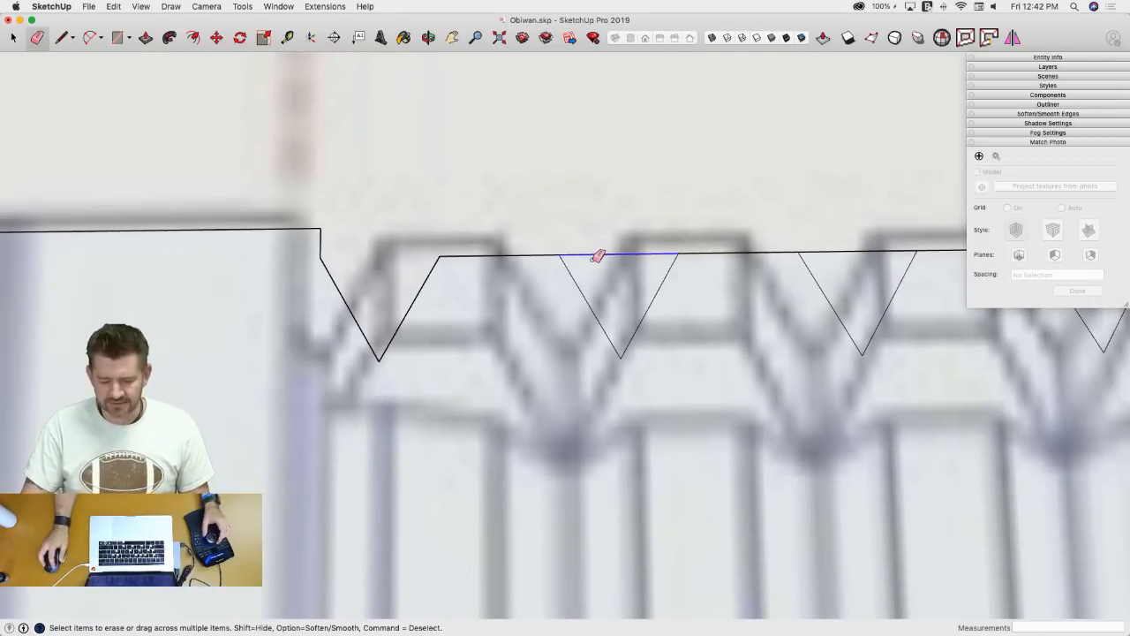
scroll(598, 255, "up", 4)
left_click(601, 277)
scroll(689, 257, "down", 2)
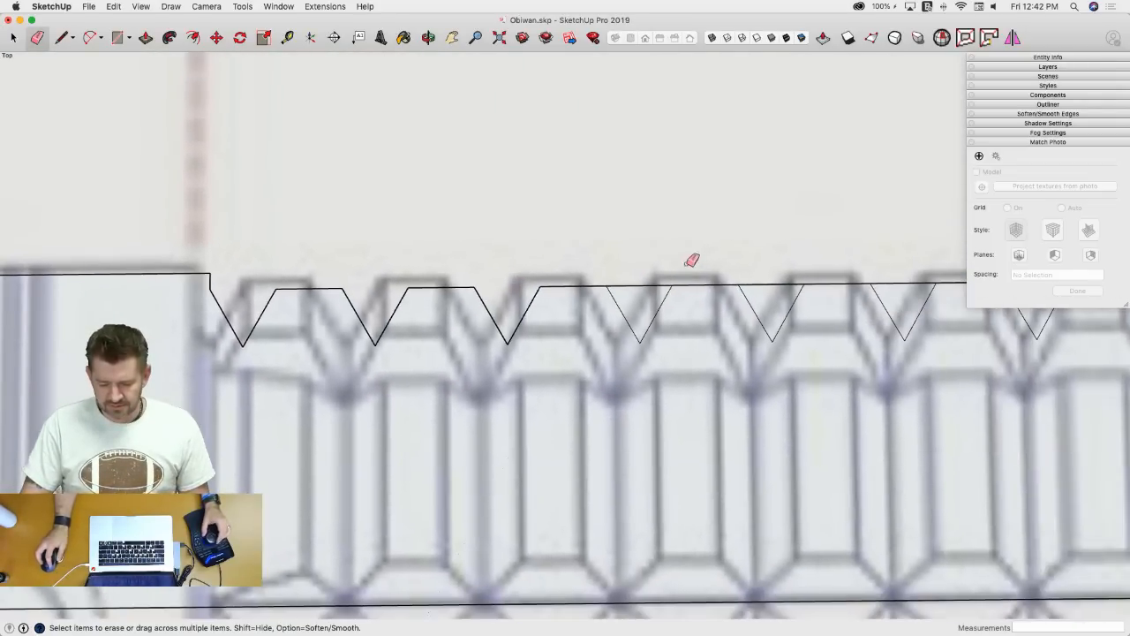
left_click(650, 282)
scroll(693, 272, "down", 2)
left_click(684, 291)
scroll(303, 348, "down", 5)
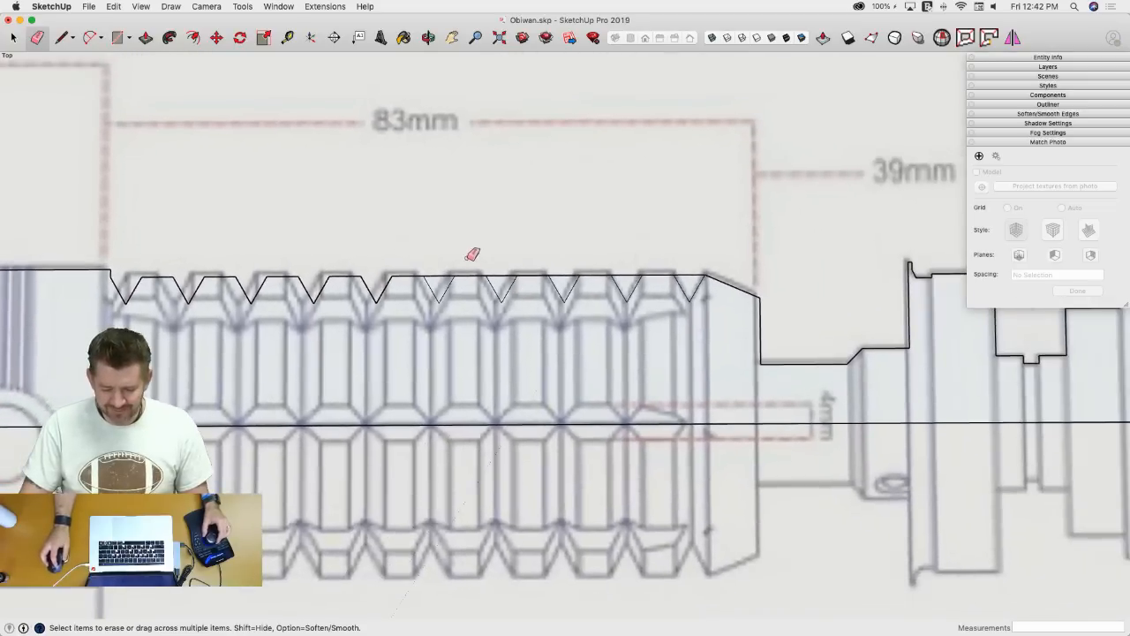
- Erase the edge segments across the remaining five grooves, up to the grip's end chamfer
left_click(438, 278)
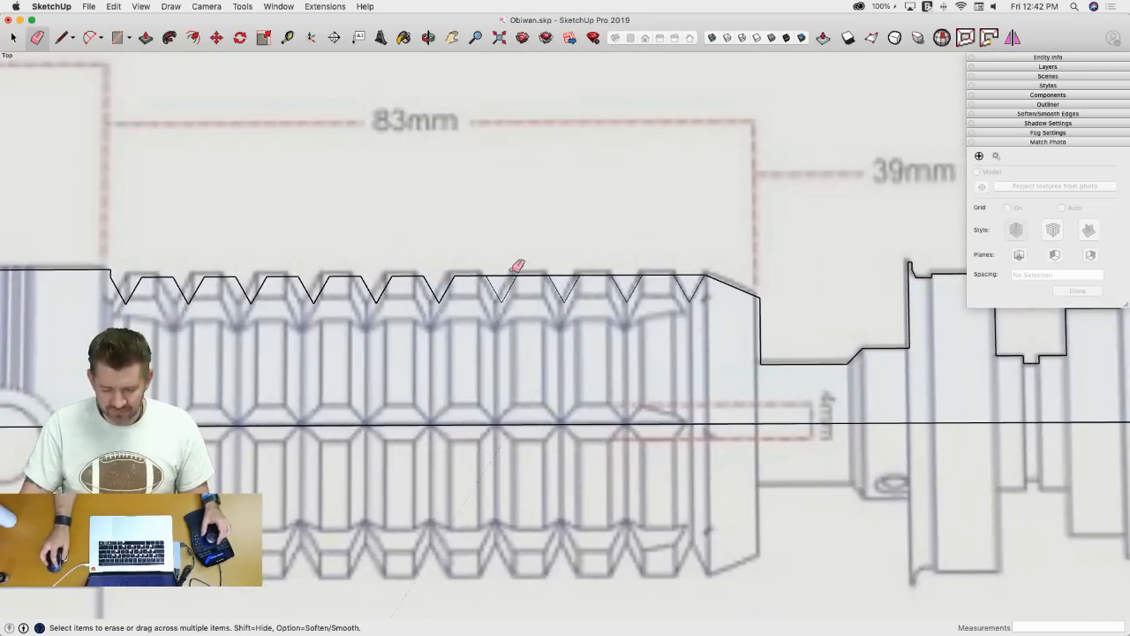
left_click(501, 277)
left_click(562, 275)
left_click(628, 274)
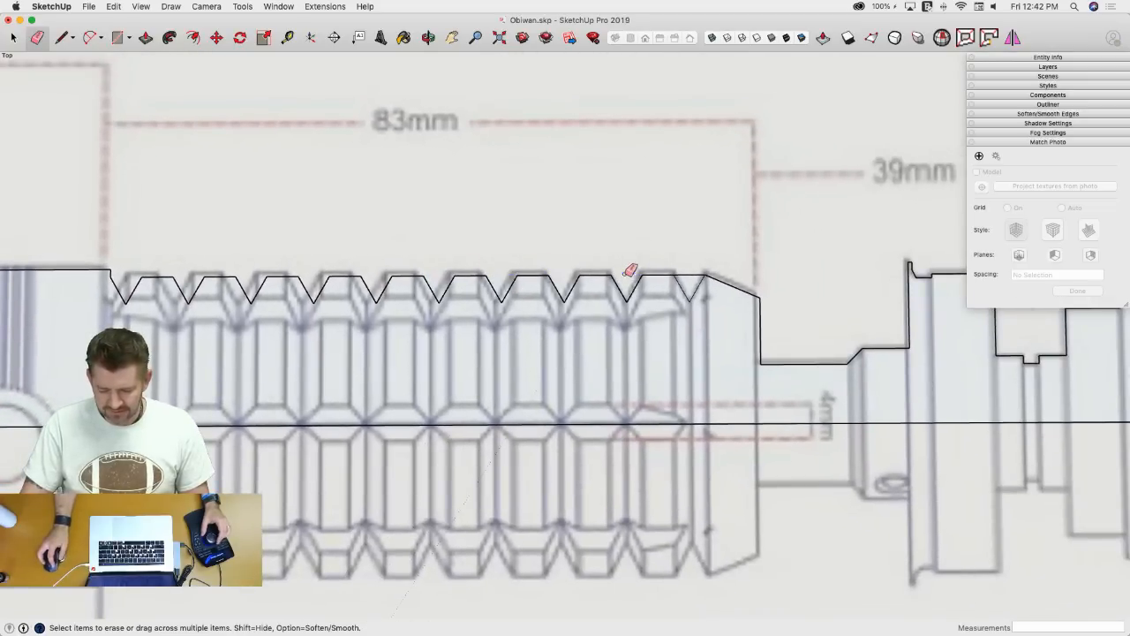
left_click(688, 274)
- Examine the grooved half-profile against the blueprint, from the grip's details out to the whole drawing sheet
scroll(626, 273, "down", 3)
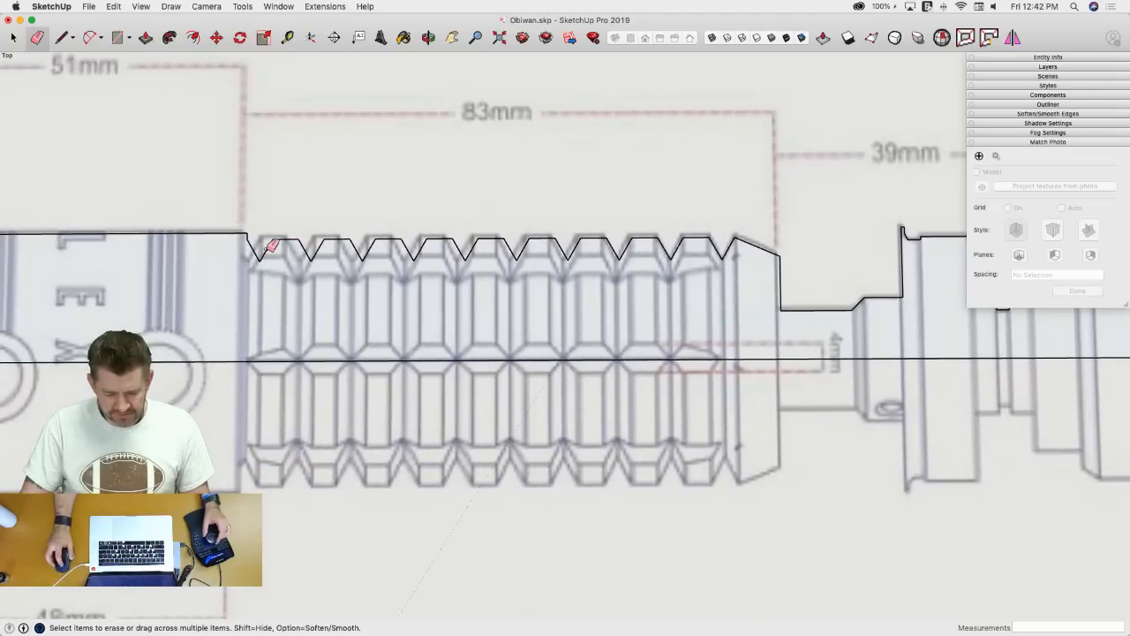
scroll(287, 244, "down", 3)
scroll(291, 257, "down", 3)
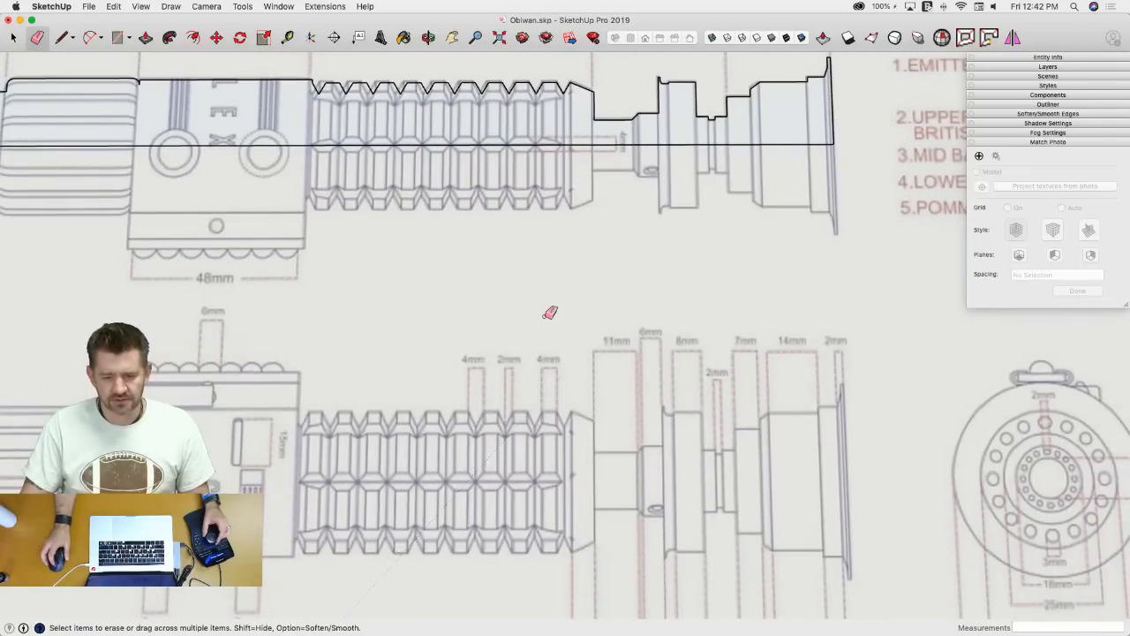
scroll(555, 297, "down", 1)
scroll(557, 295, "up", 2)
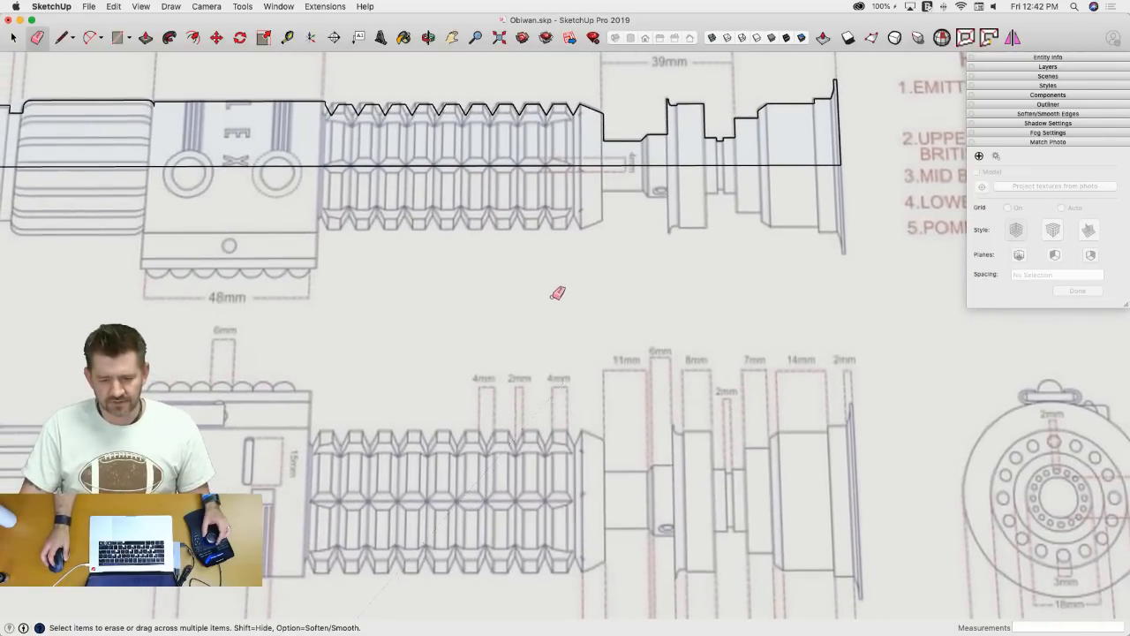
scroll(557, 294, "down", 2)
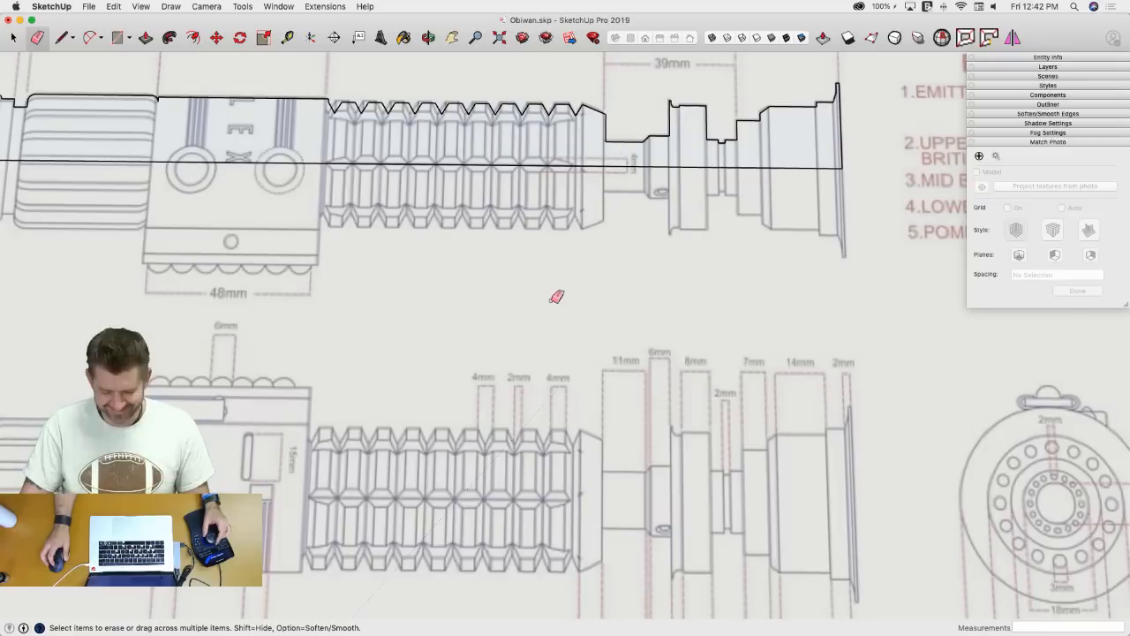
scroll(556, 296, "up", 3)
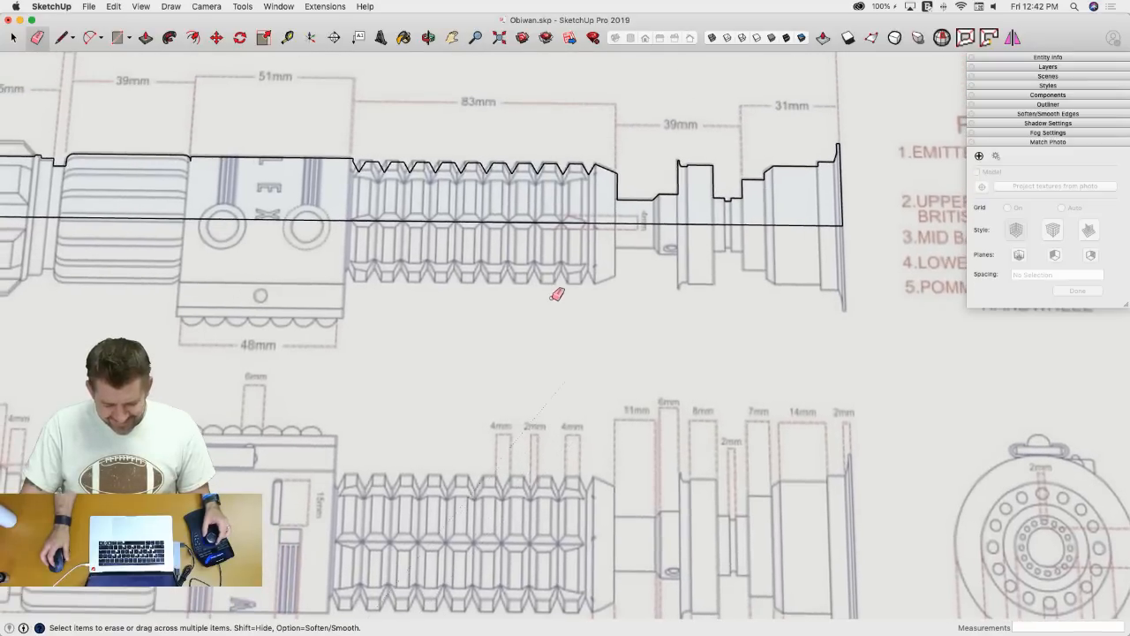
key("space")
scroll(391, 239, "up", 6)
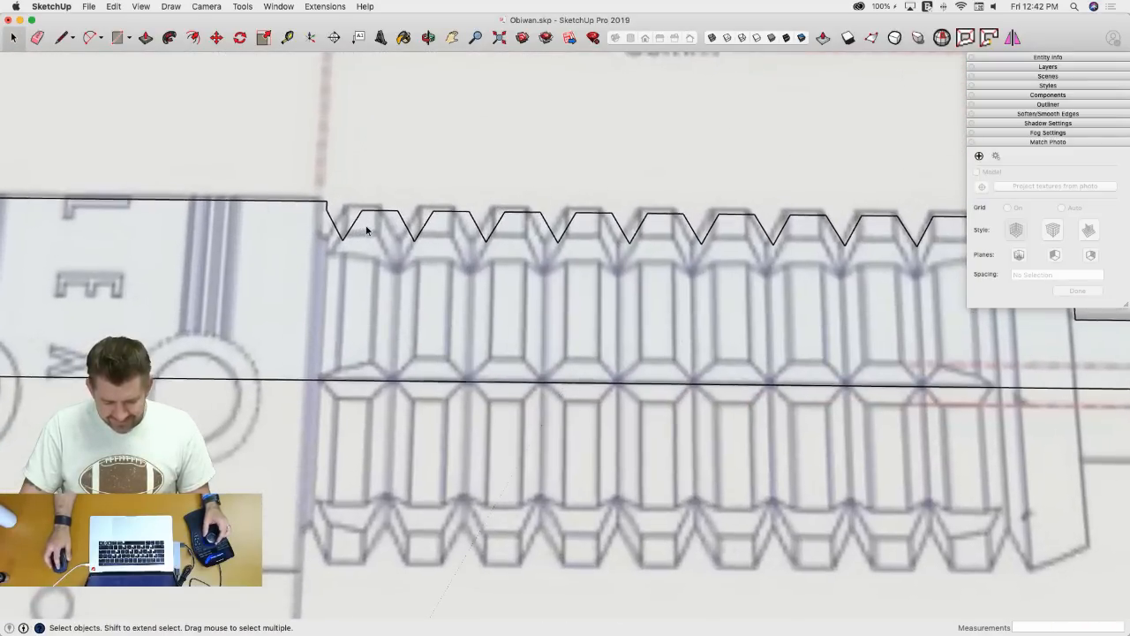
scroll(366, 228, "down", 10)
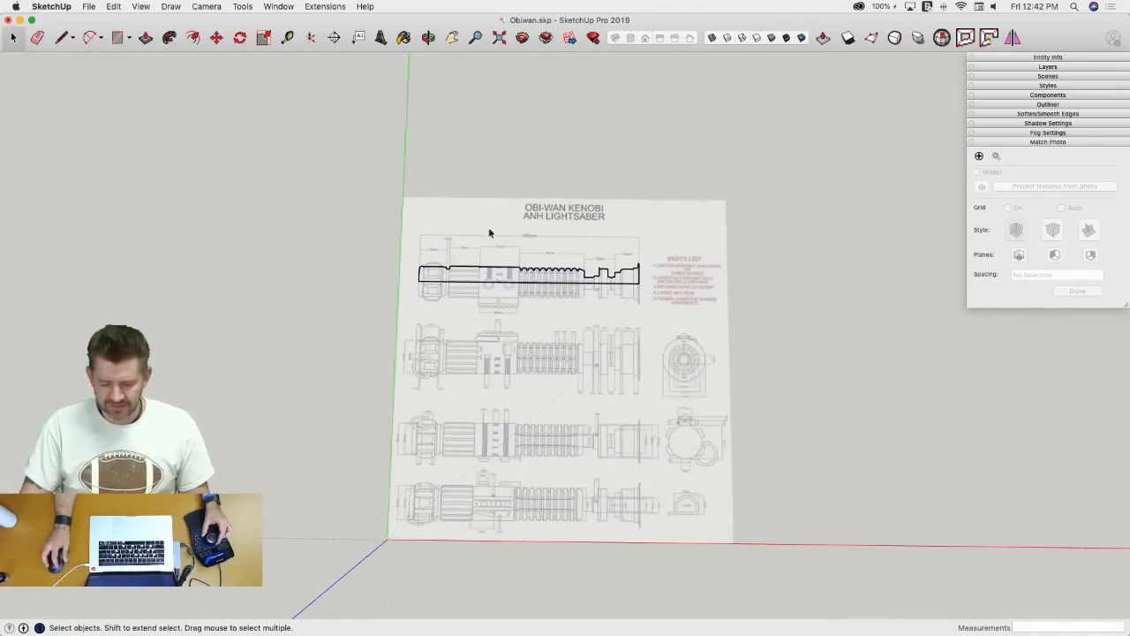
- Assign the blueprint image to a new layer named REF
left_click(532, 230)
scroll(532, 229, "up", 3)
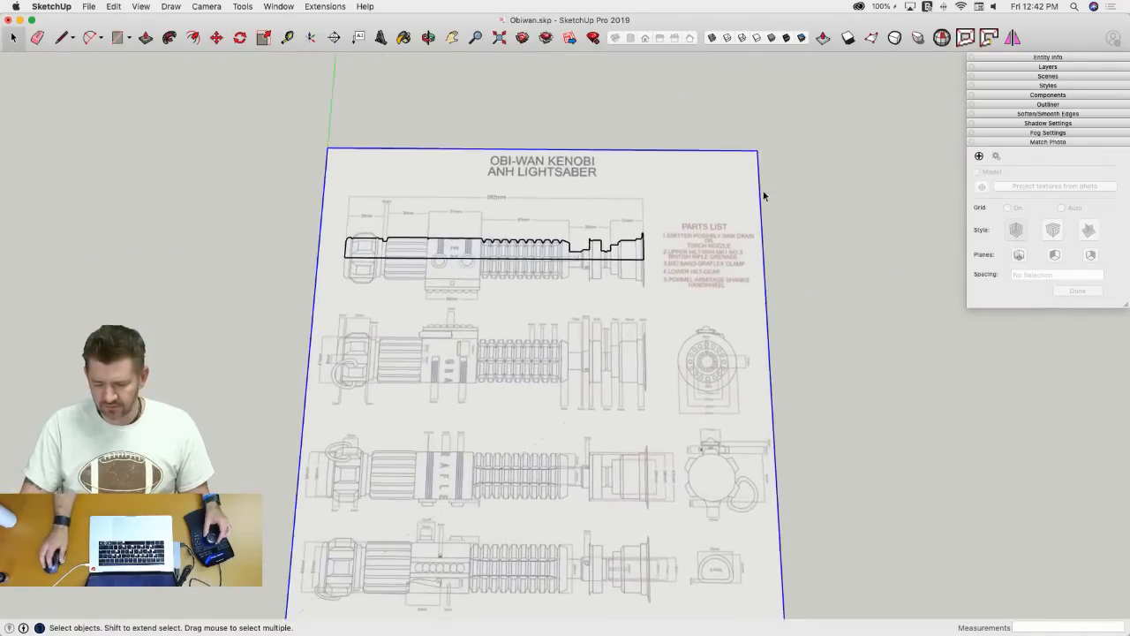
left_click(1039, 57)
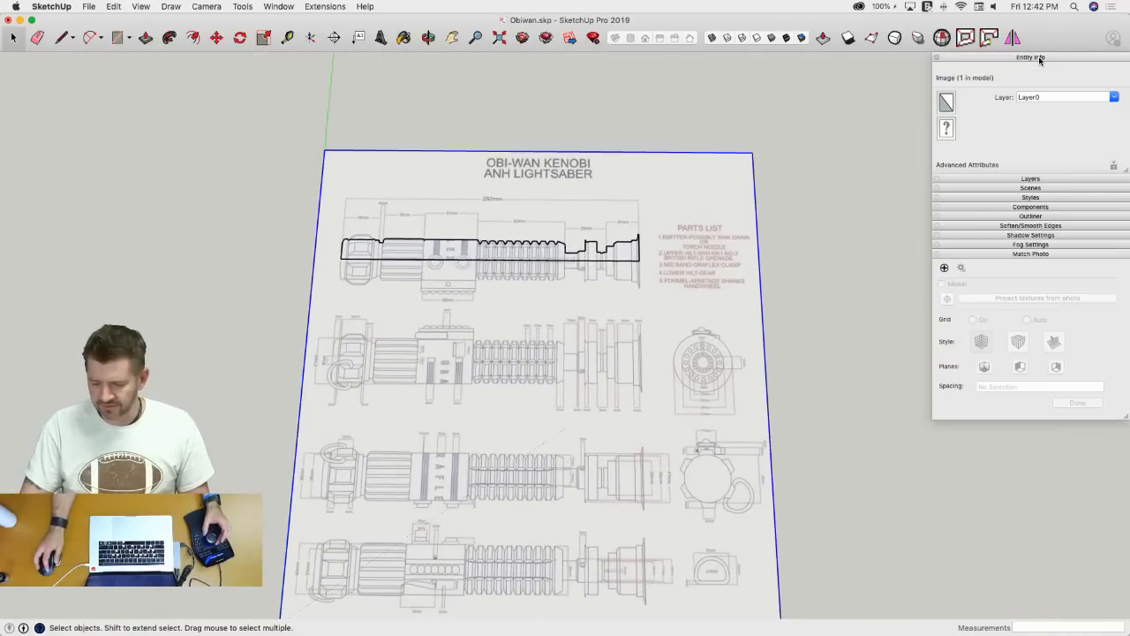
left_click(1054, 98)
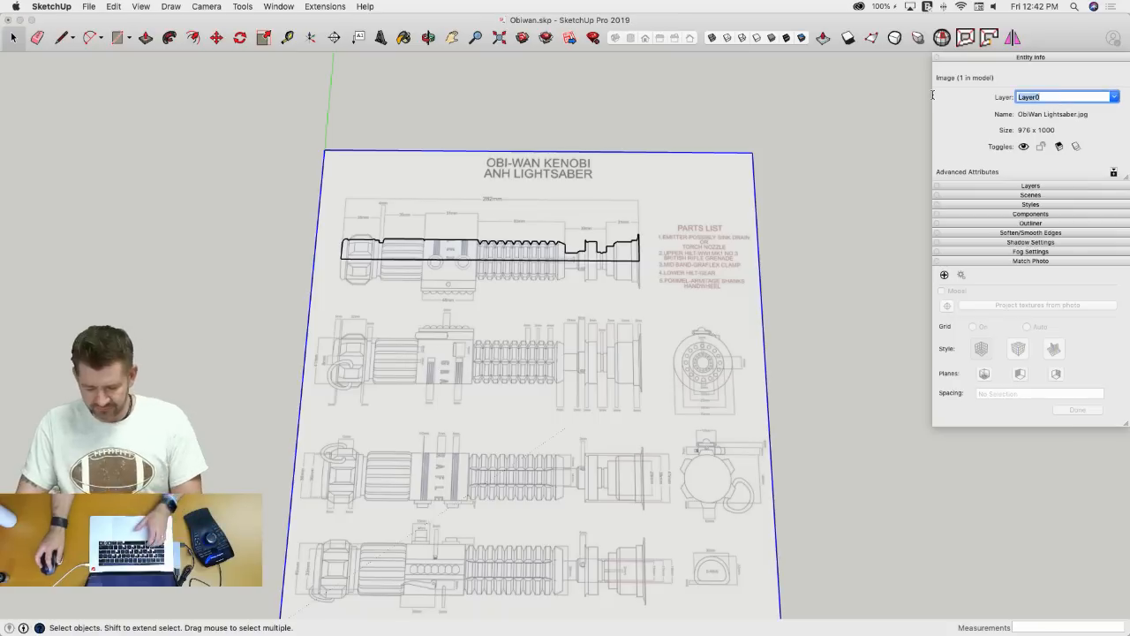
type("REF")
key("Return")
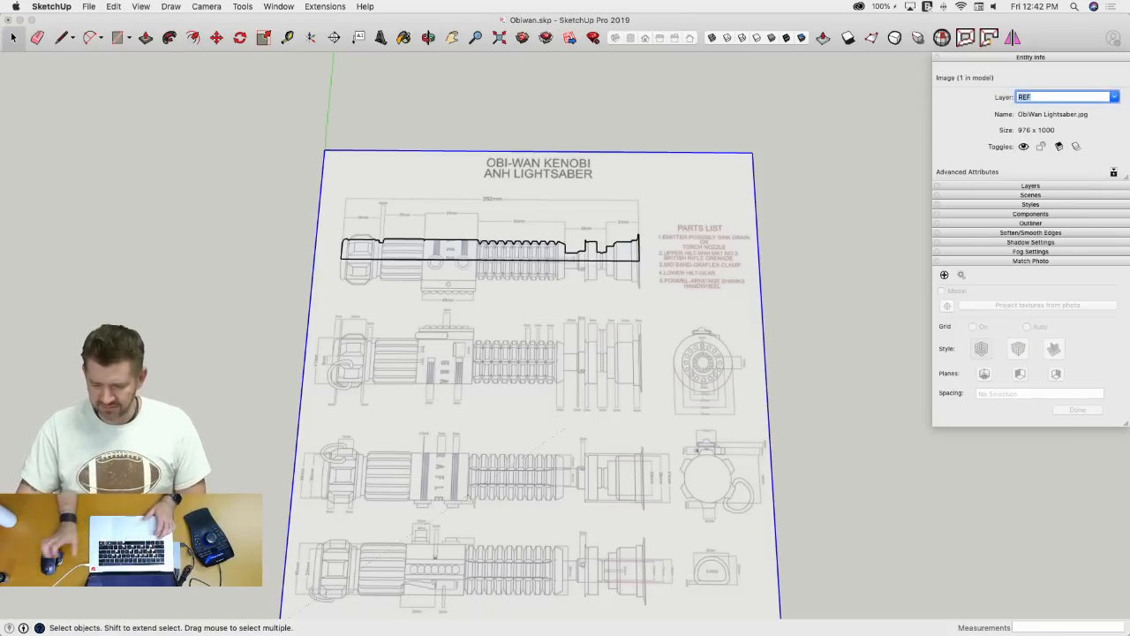
- Check the REF layer in the layer list by hiding it and showing it again
left_click(1028, 187)
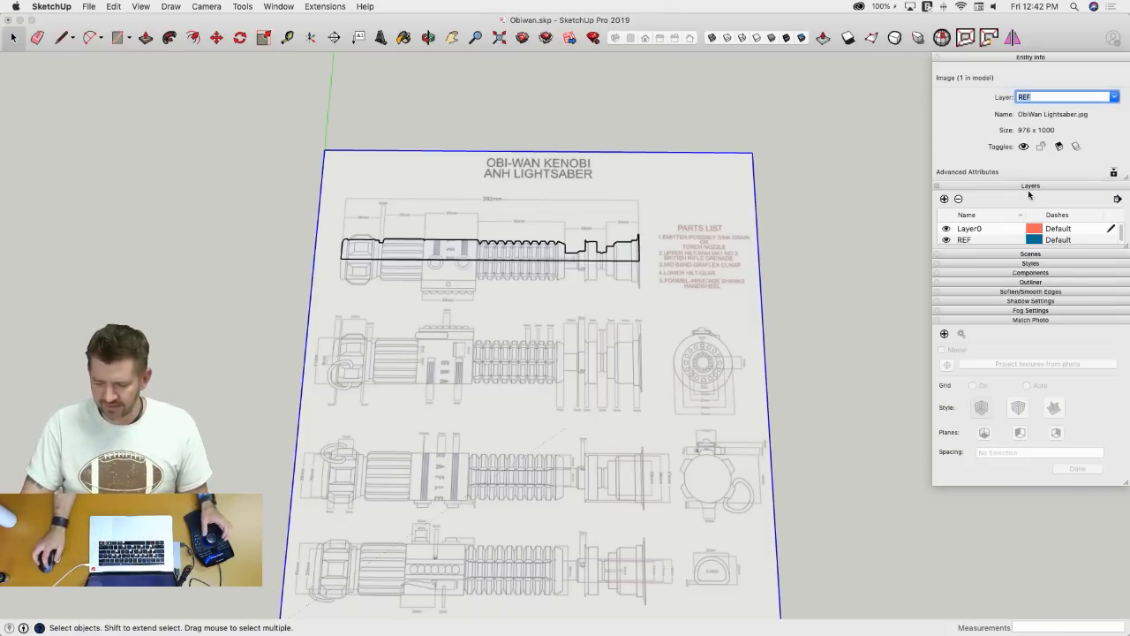
left_click(945, 240)
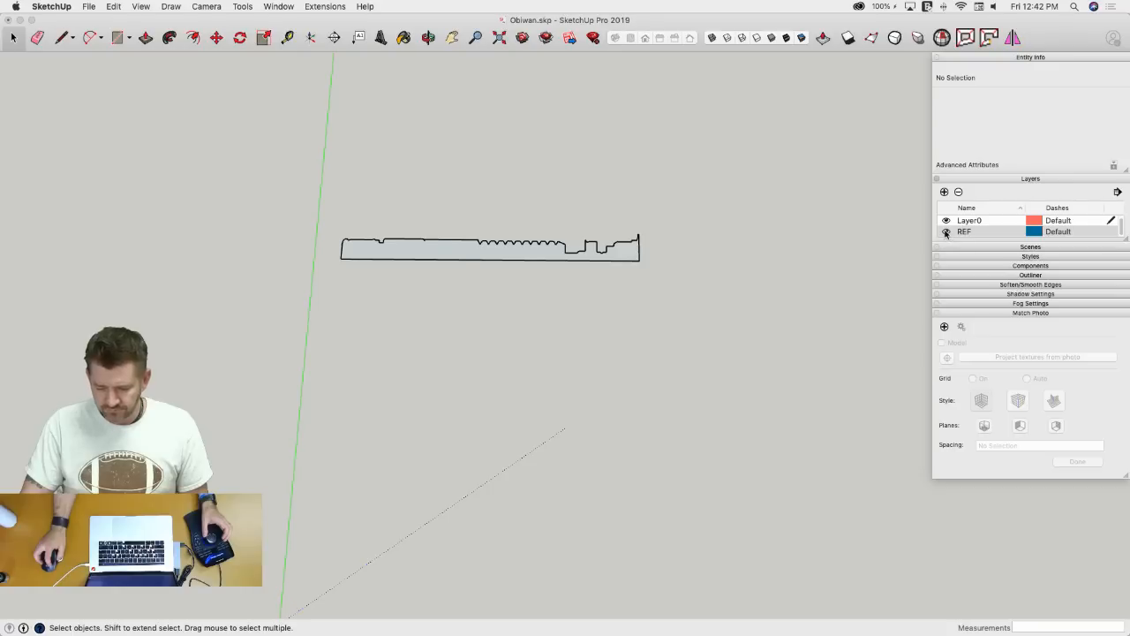
left_click(946, 231)
left_click(467, 185)
right_click(463, 180)
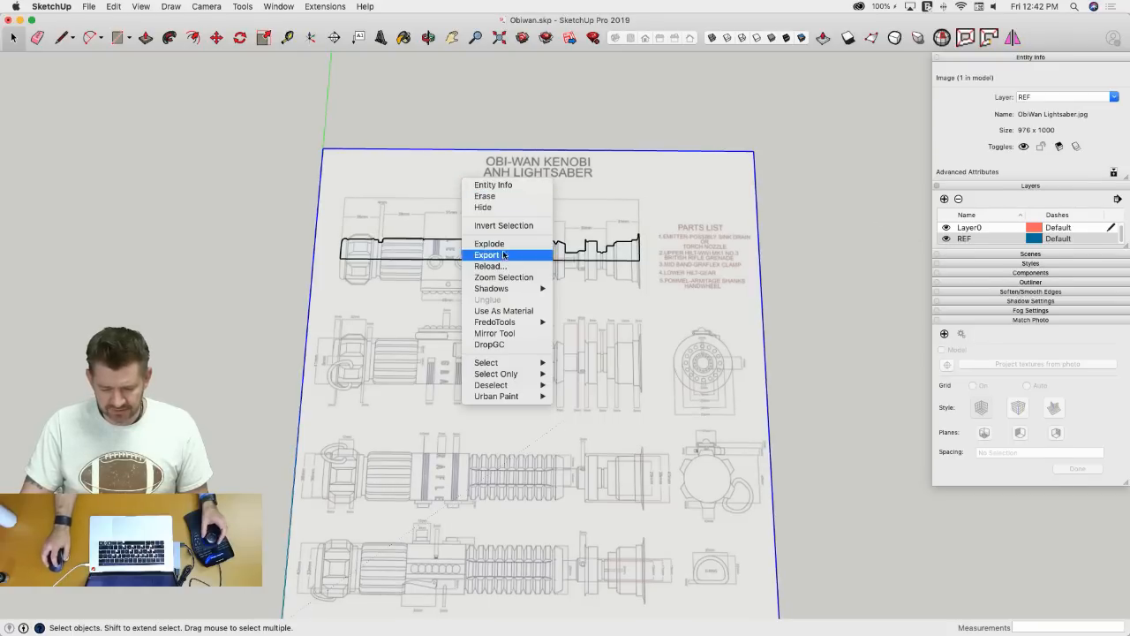
left_click(759, 140)
scroll(742, 177, "up", 2)
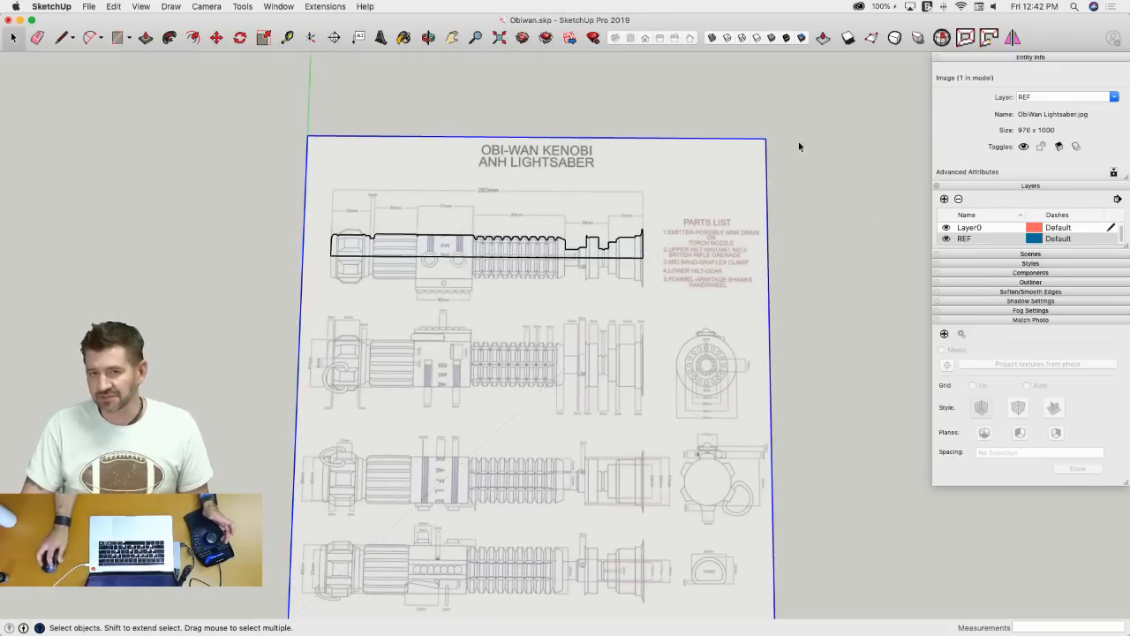
right_click(595, 179)
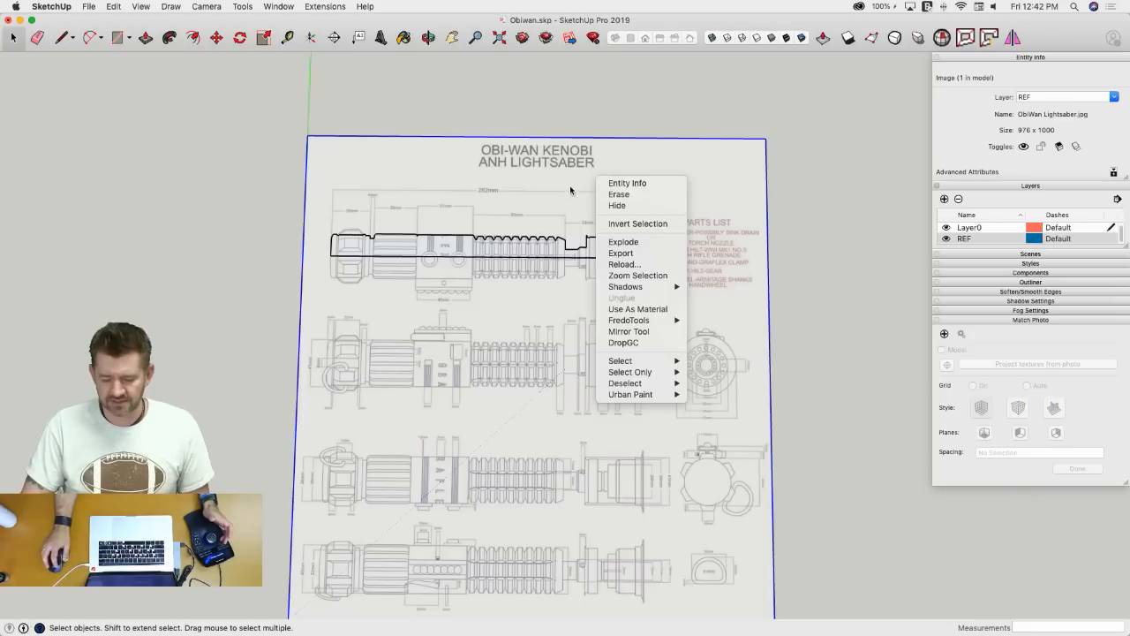
left_click(555, 223)
right_click(583, 184)
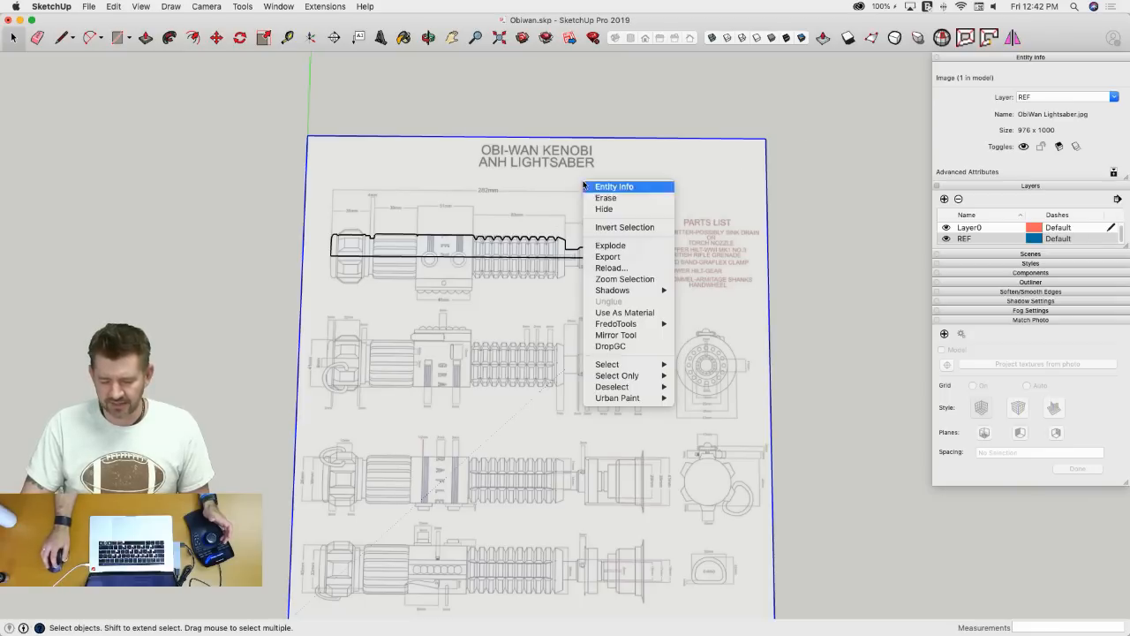
- Try to explode the blueprint image and group its pieces while the hilt profile is still ungrouped
right_click(696, 157)
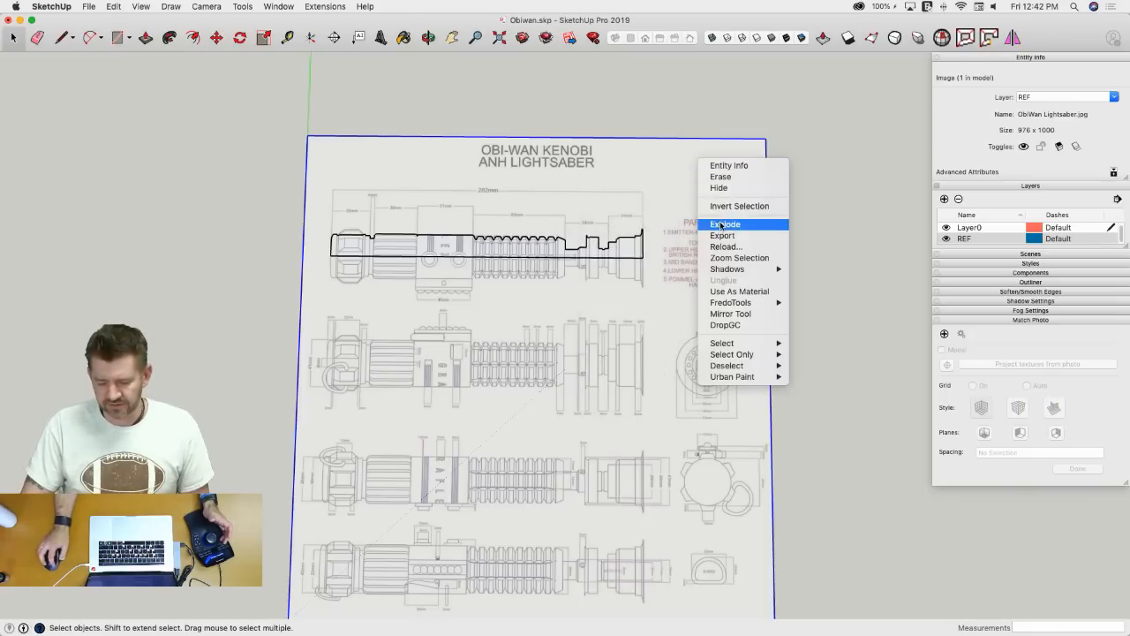
left_click(651, 172)
key("super+a")
right_click(651, 169)
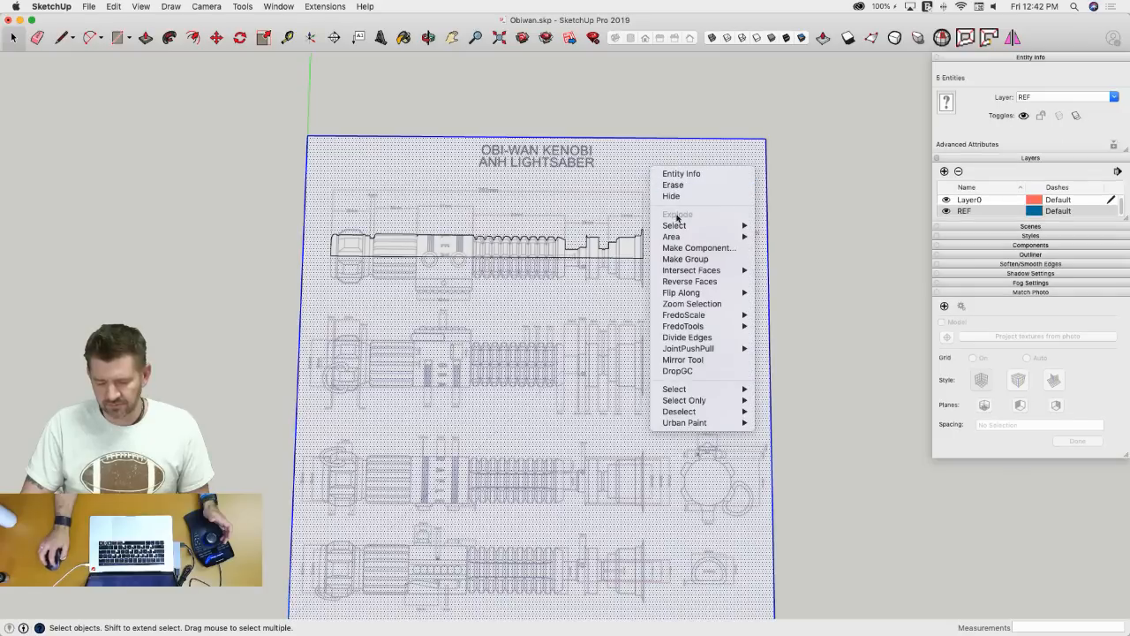
left_click(690, 260)
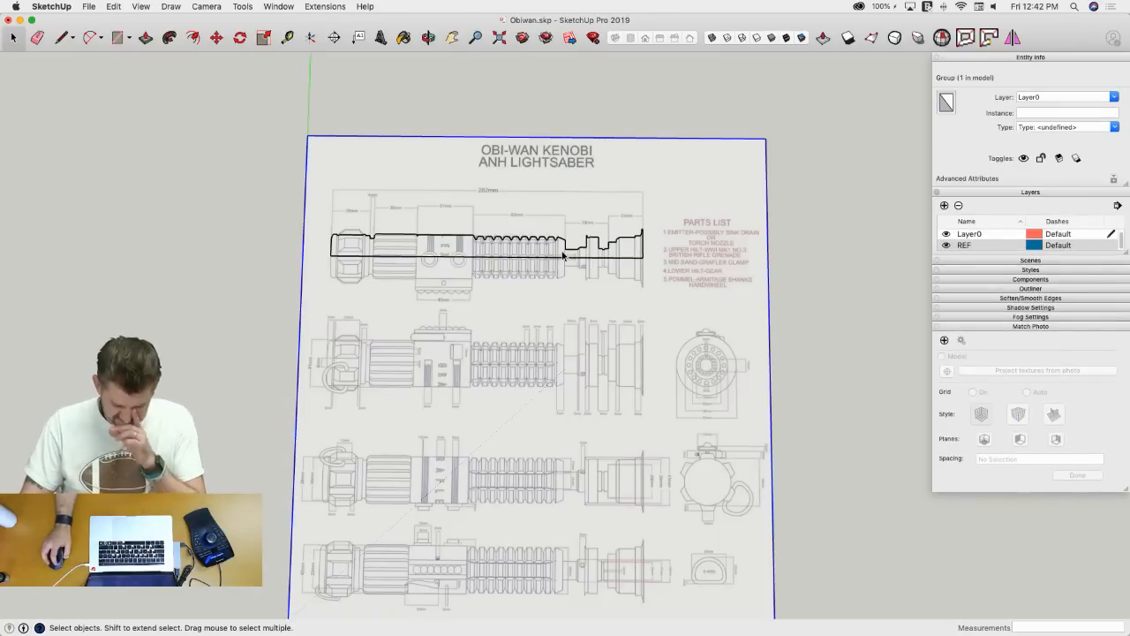
left_click(812, 81)
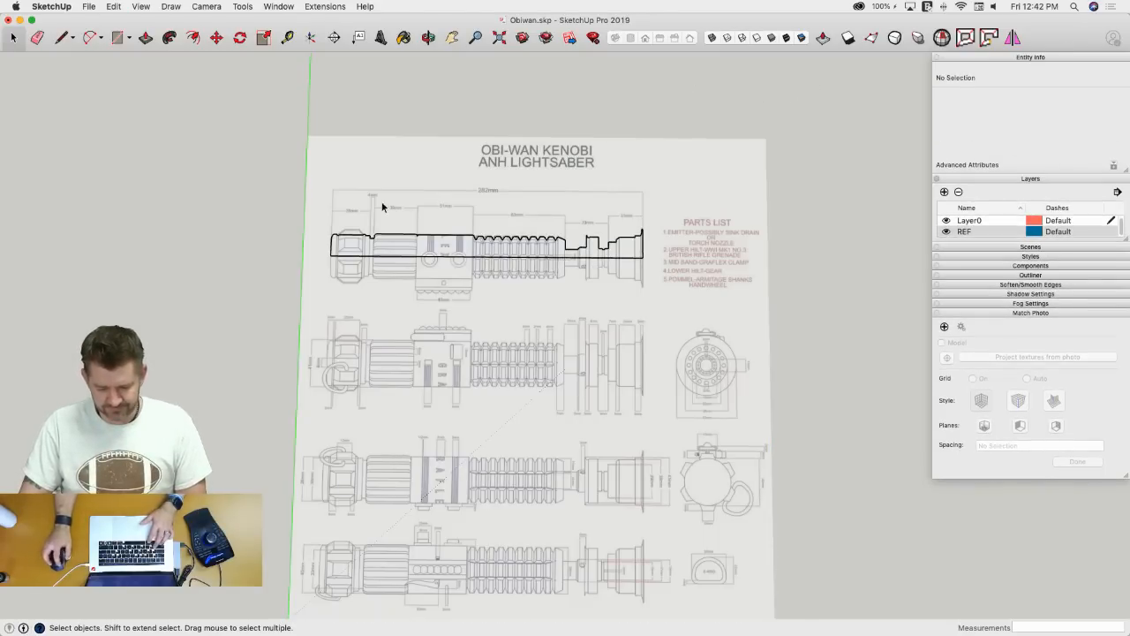
- Group all edges and the face of the traced hilt half-profile, leaving the blueprint image out
mouse_move(309, 204)
left_mouse_down()
mouse_move(471, 275)
mouse_move(661, 276)
left_mouse_up()
right_click(630, 248)
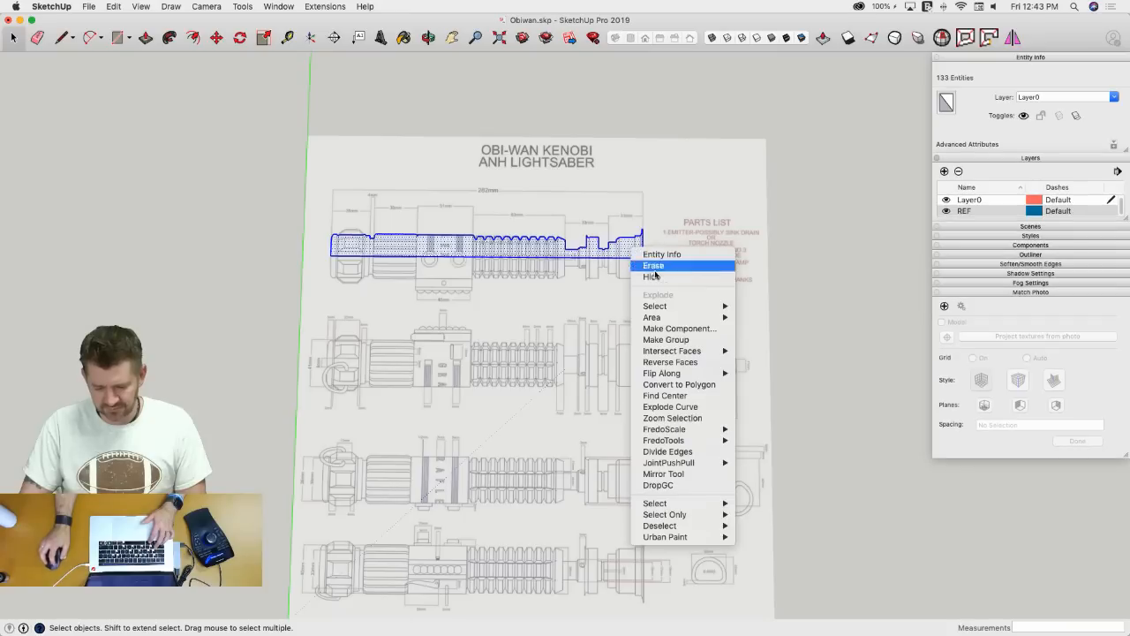
mouse_move(667, 315)
left_click(669, 339)
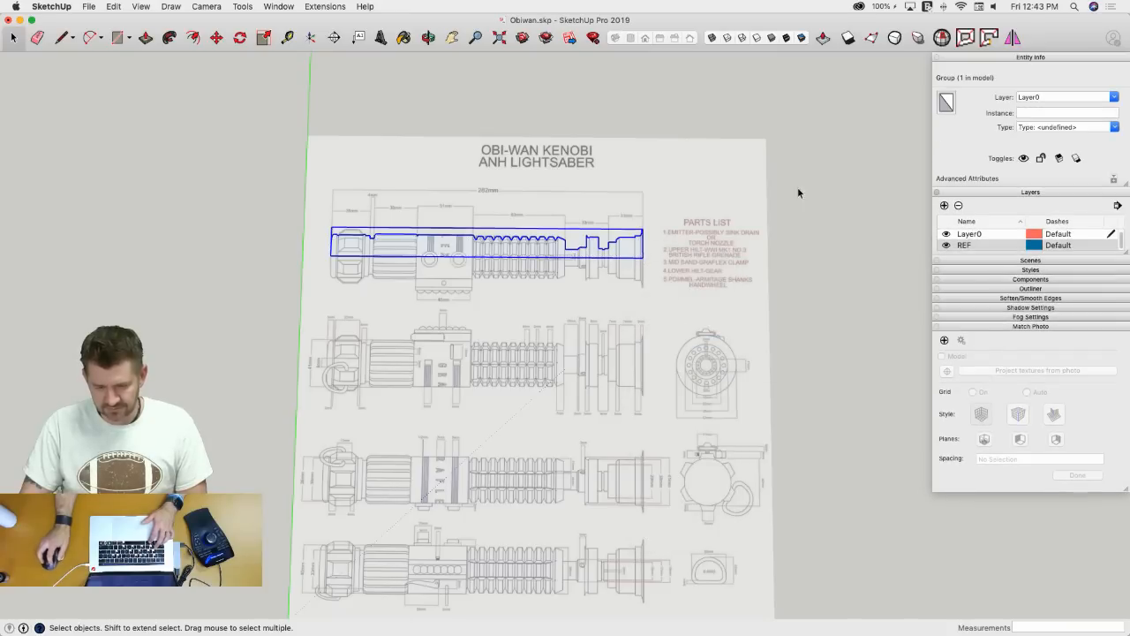
left_click(802, 193)
- Explode the blueprint image and make a group from its resulting face and border edges
left_click(699, 196)
right_click(698, 191)
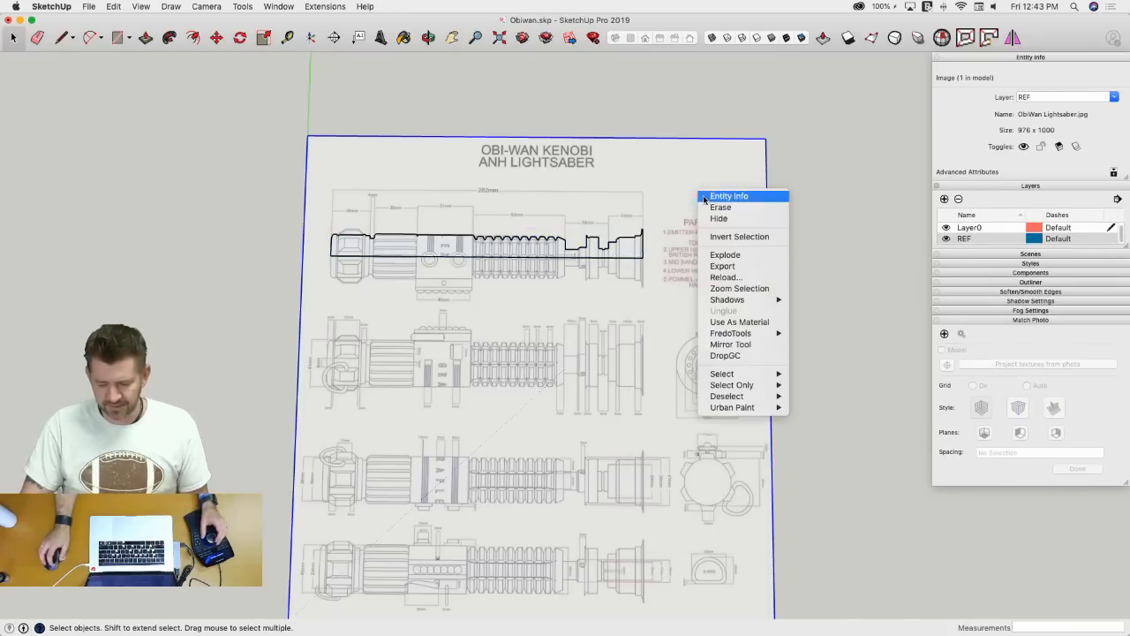
left_click(741, 255)
right_click(691, 196)
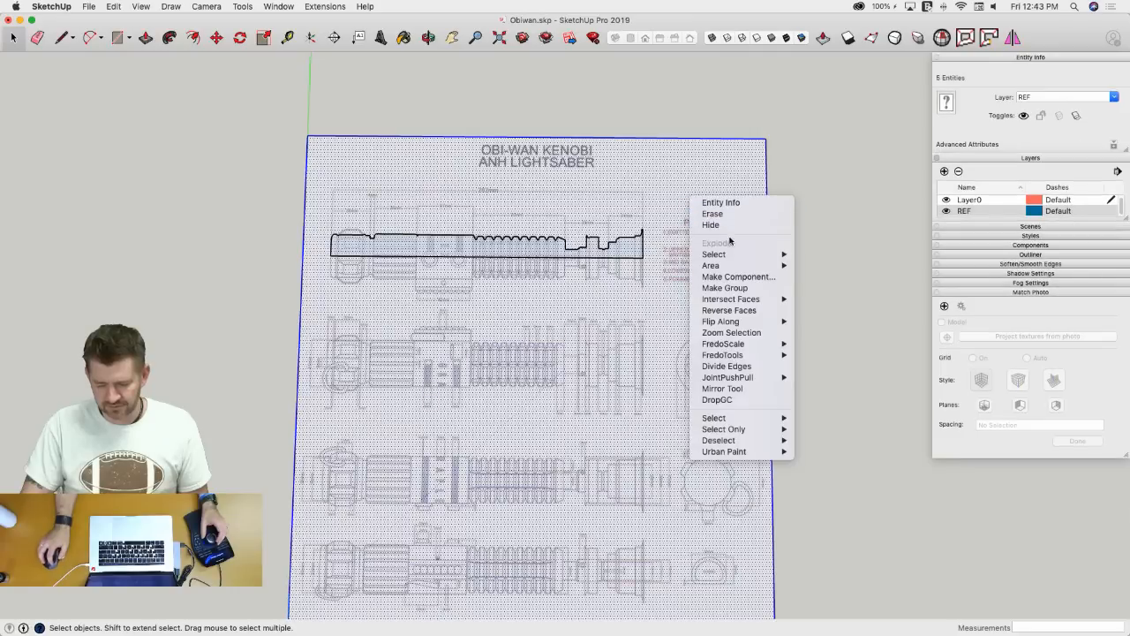
left_click(745, 288)
- Lock the blueprint group
right_click(664, 185)
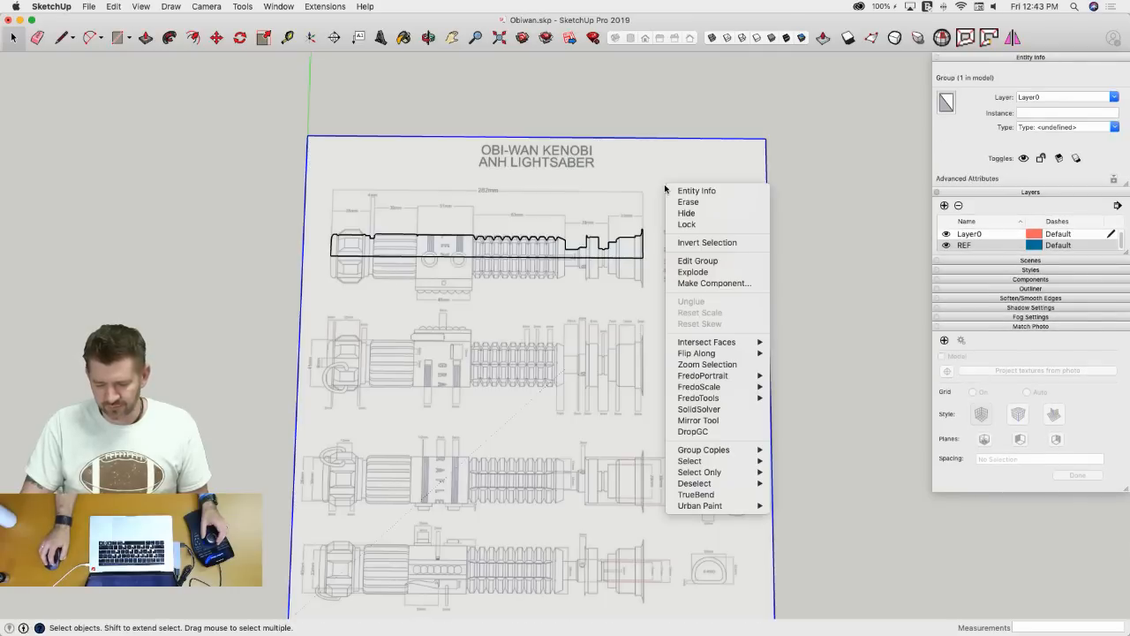
left_click(702, 226)
scroll(570, 92, "up", 2)
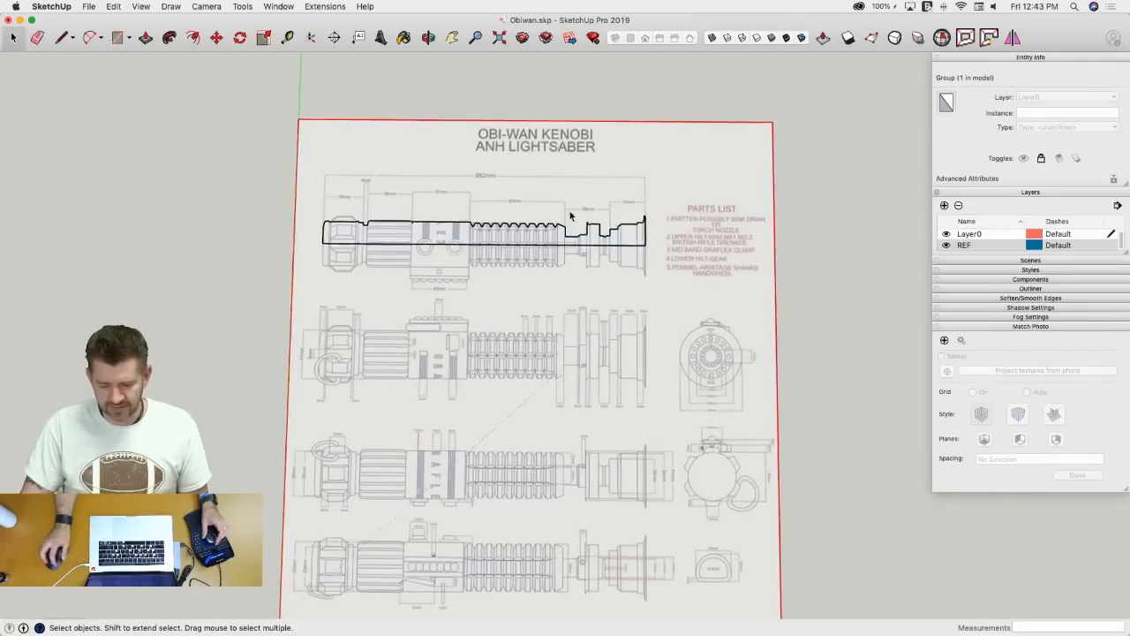
- Try to move the hilt profile group together with the locked blueprint group to test the lock
left_click_drag(295, 296, 240, 304)
key("m")
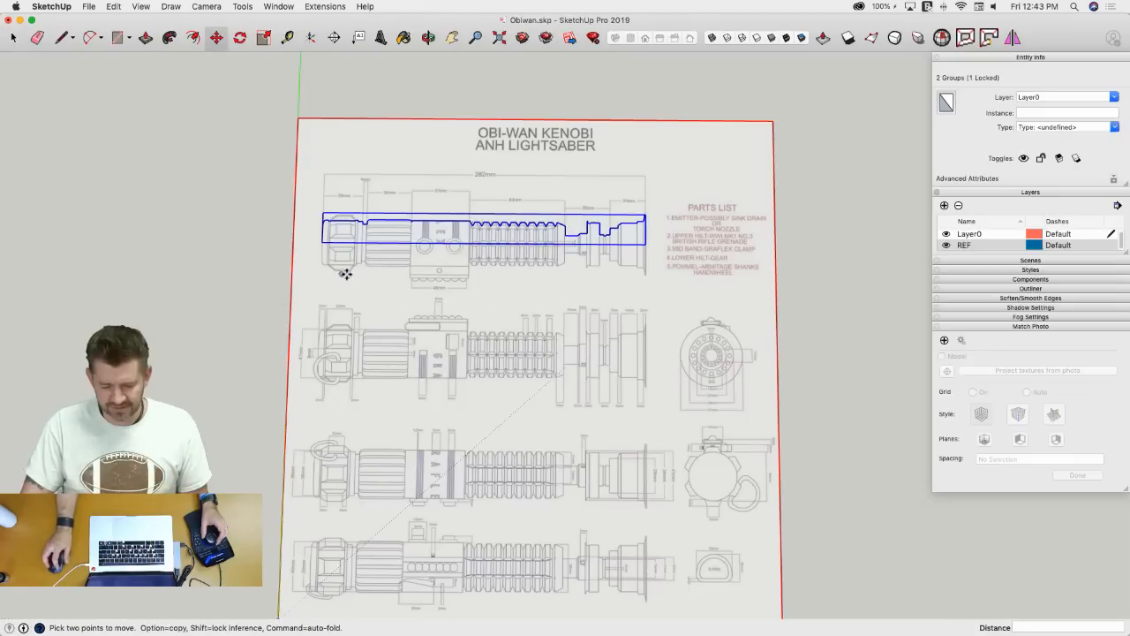
left_click(344, 272)
left_click(398, 346)
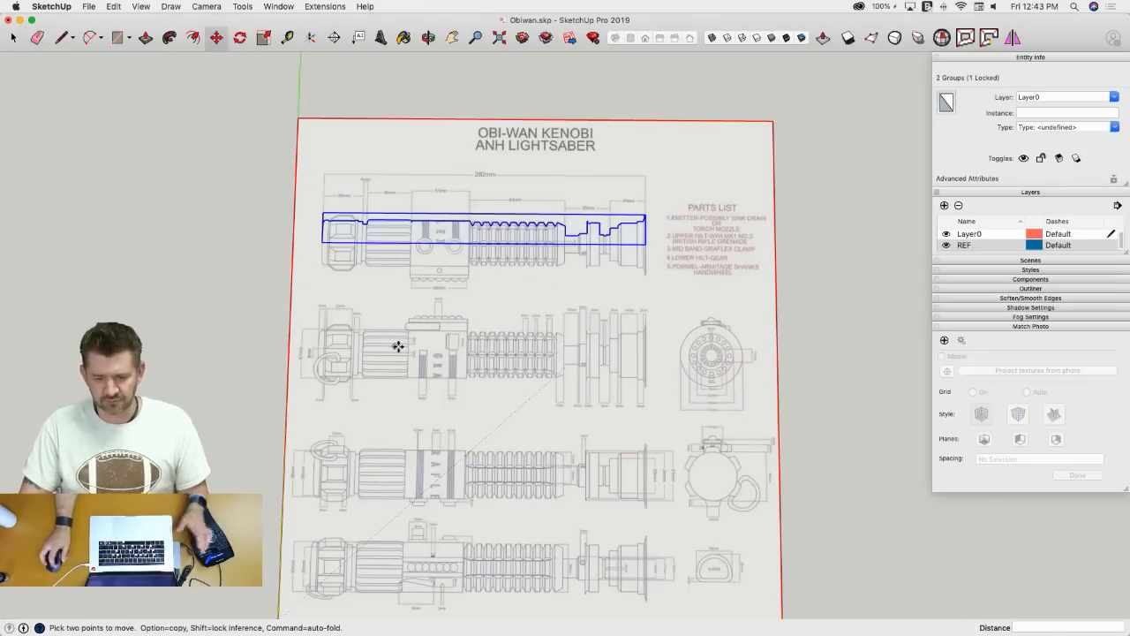
- Explode the hilt profile group back into loose edges and face
key("space")
right_click(418, 238)
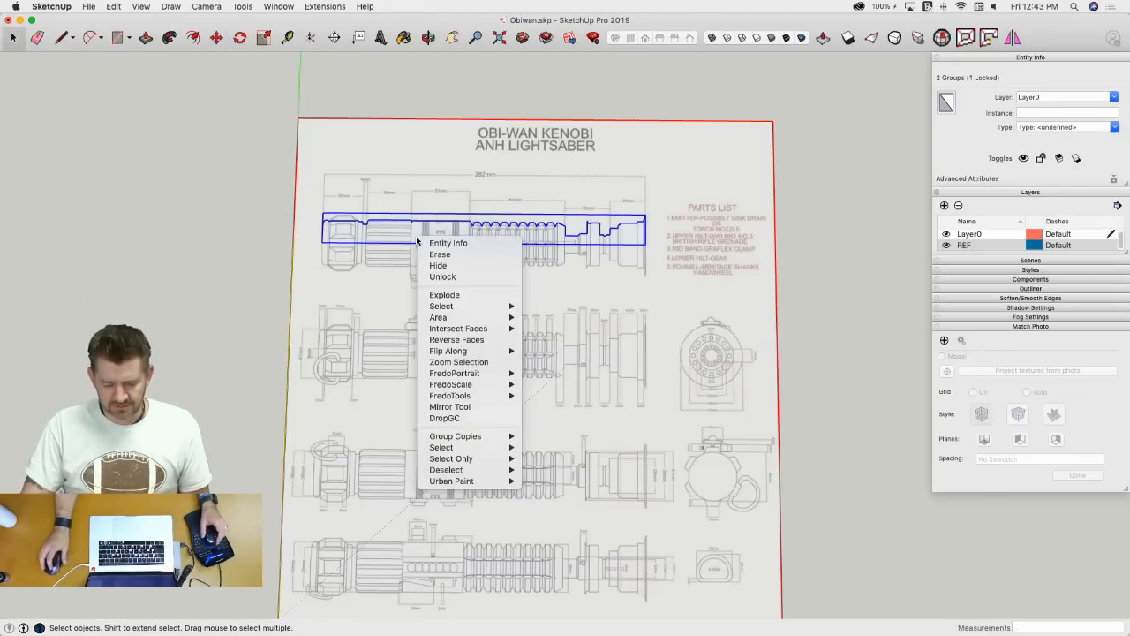
left_click(462, 294)
- Square off the first groove next to the 51 mm clamp section with a horizontal and a vertical line, erasing its sloped edge
scroll(568, 249, "up", 6)
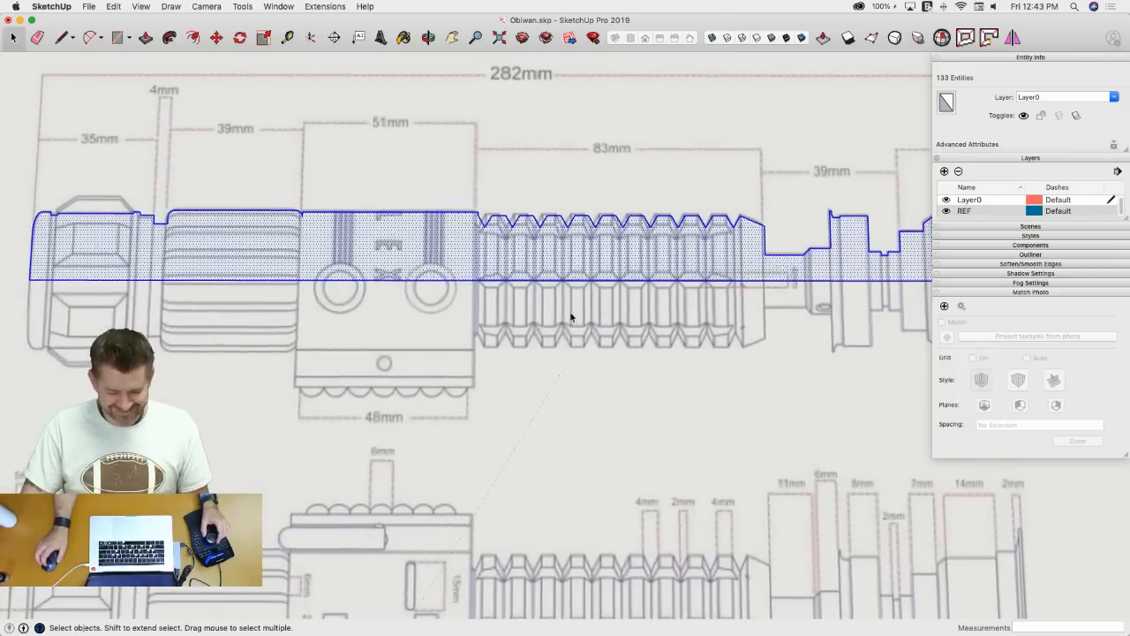
scroll(553, 256, "up", 5)
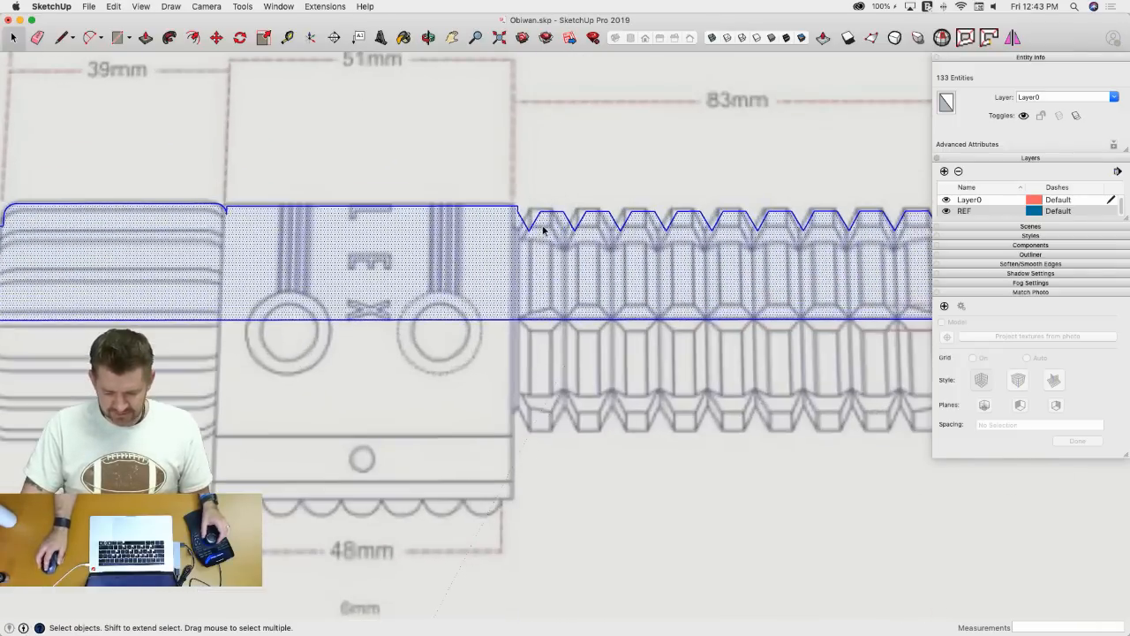
scroll(521, 241, "up", 3)
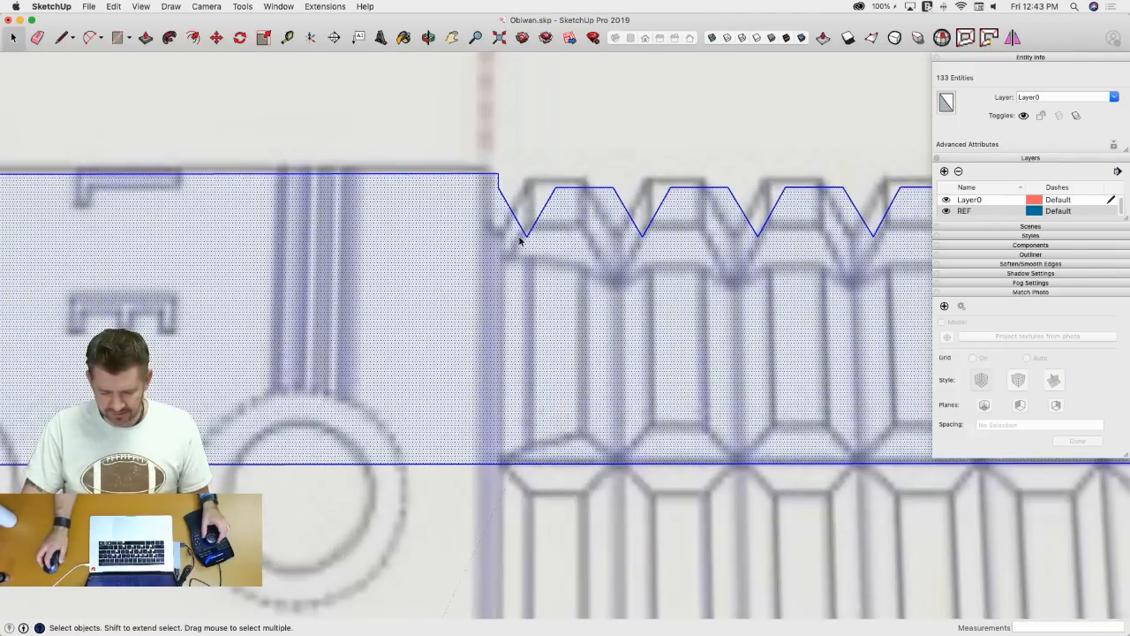
key("l")
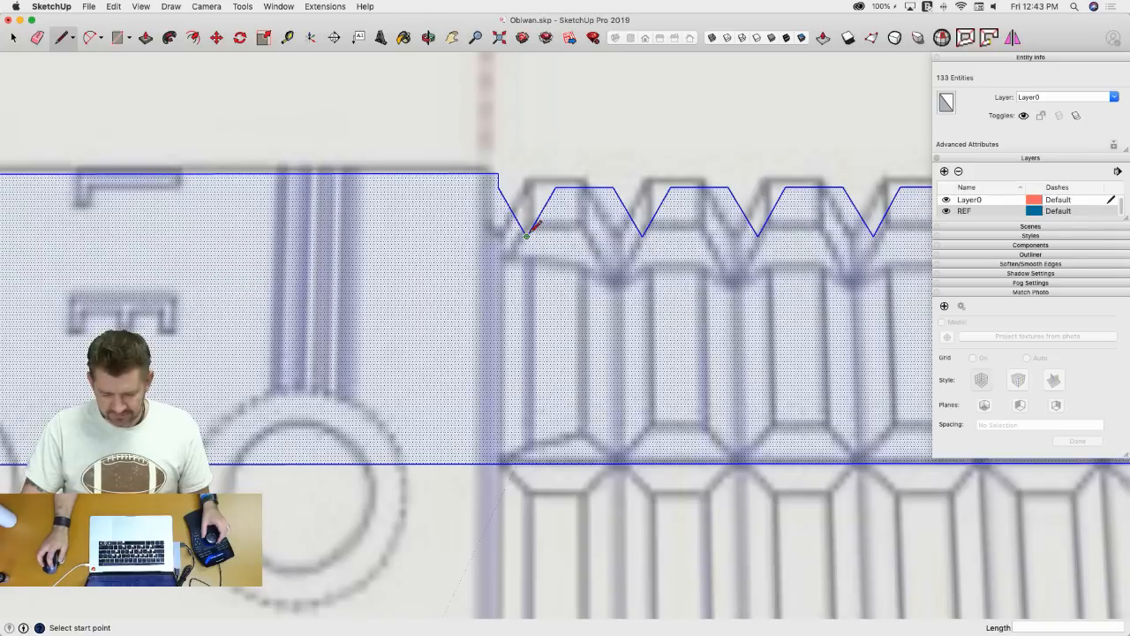
left_click(526, 235)
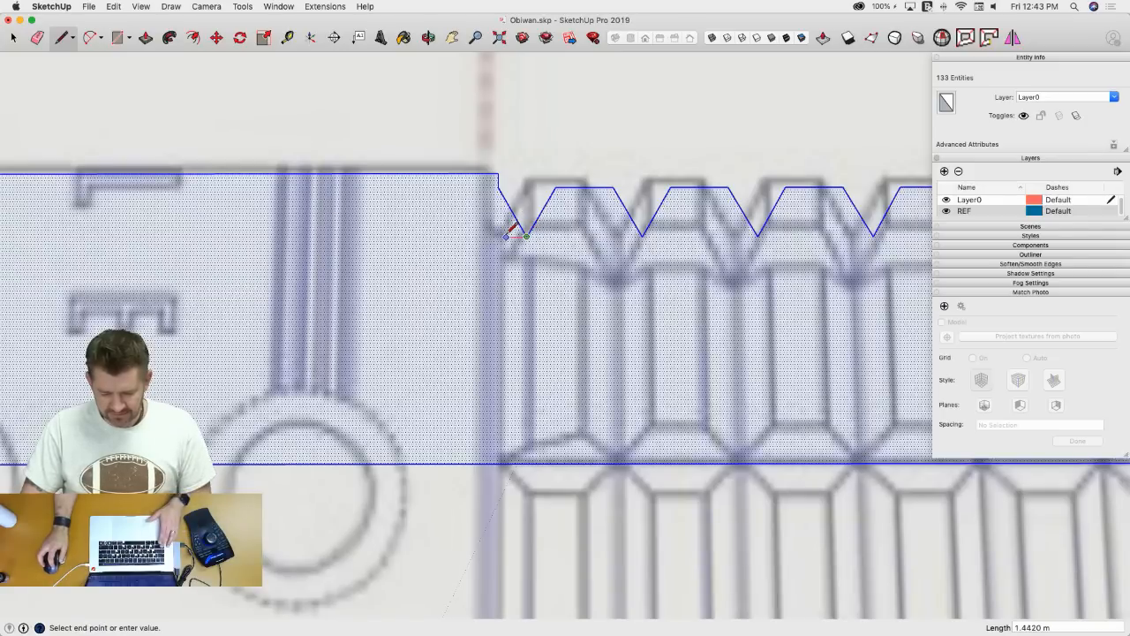
left_click(499, 187)
left_click(499, 187)
key("e")
left_click_drag(515, 202, 504, 219)
- Examine the hilt half-profile against the blueprint along its full length
scroll(499, 355, "down", 5)
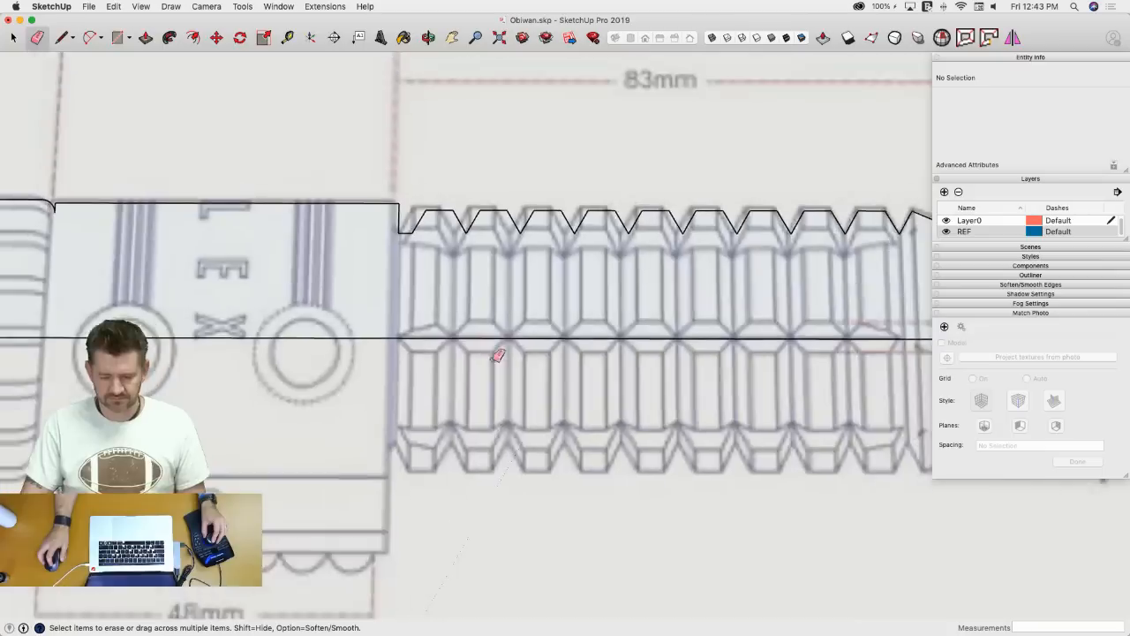
scroll(508, 375, "down", 3)
key("space")
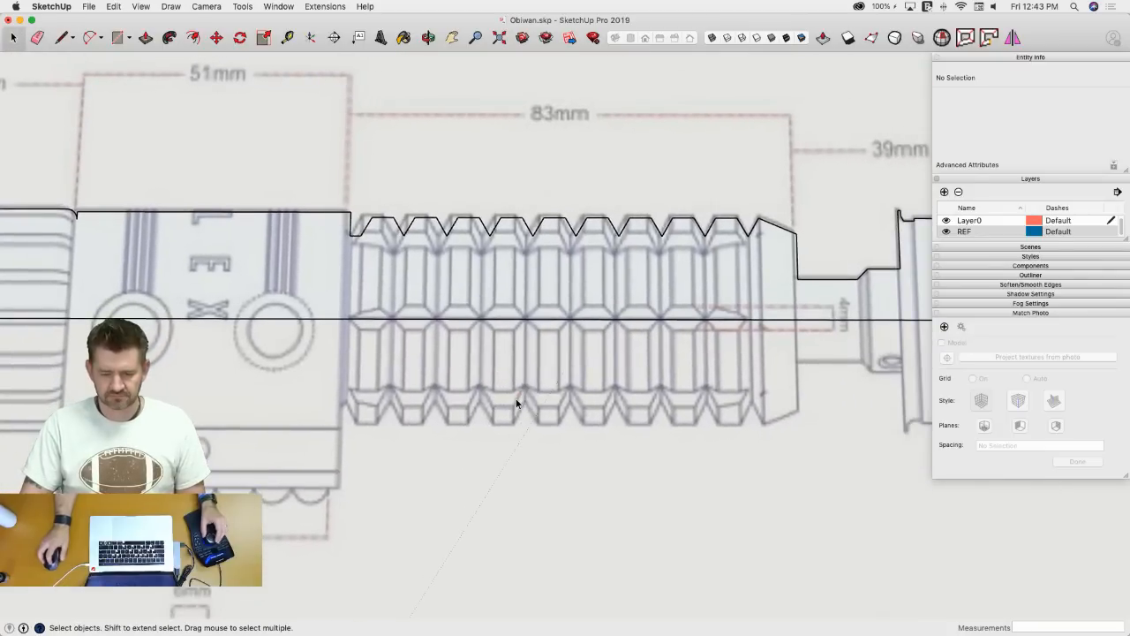
scroll(516, 403, "down", 8)
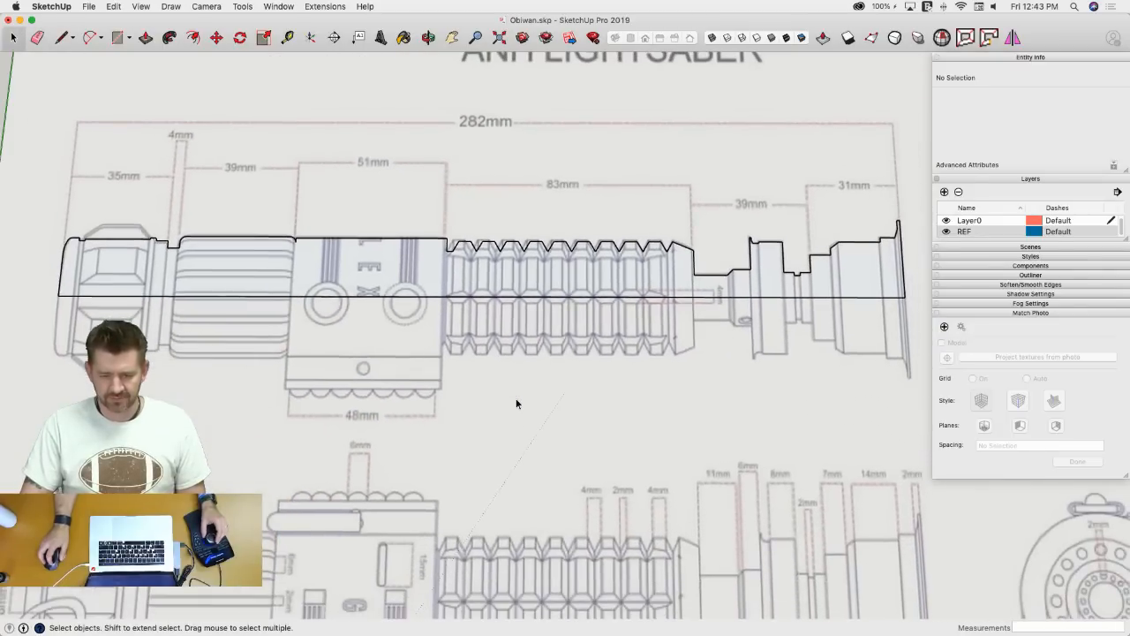
scroll(517, 404, "down", 4)
key("super+1")
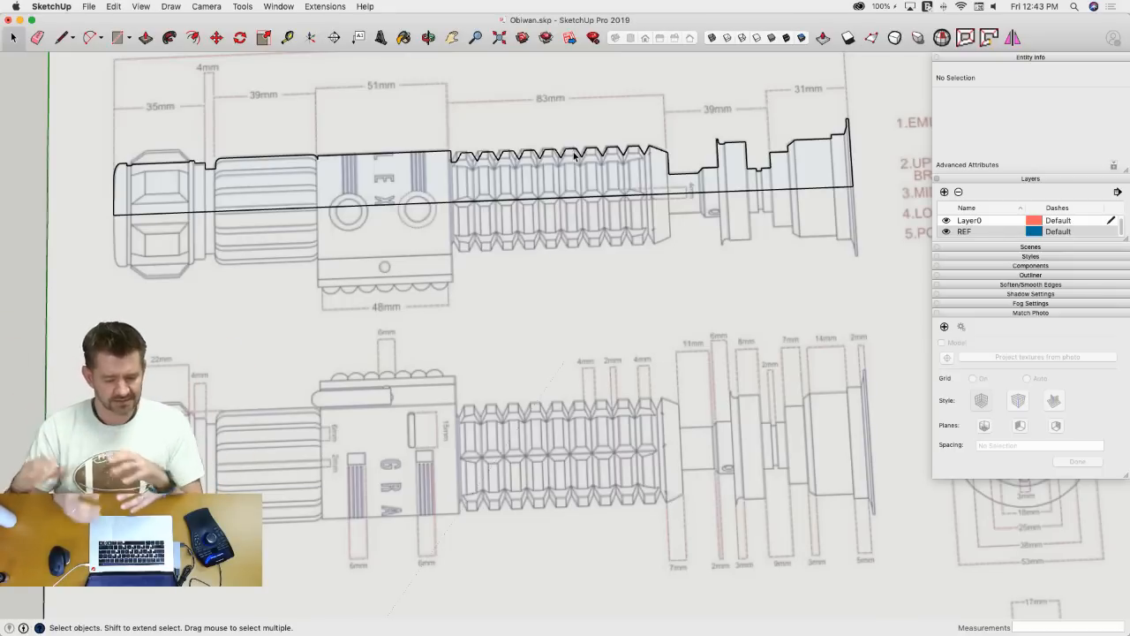
scroll(263, 212, "down", 4)
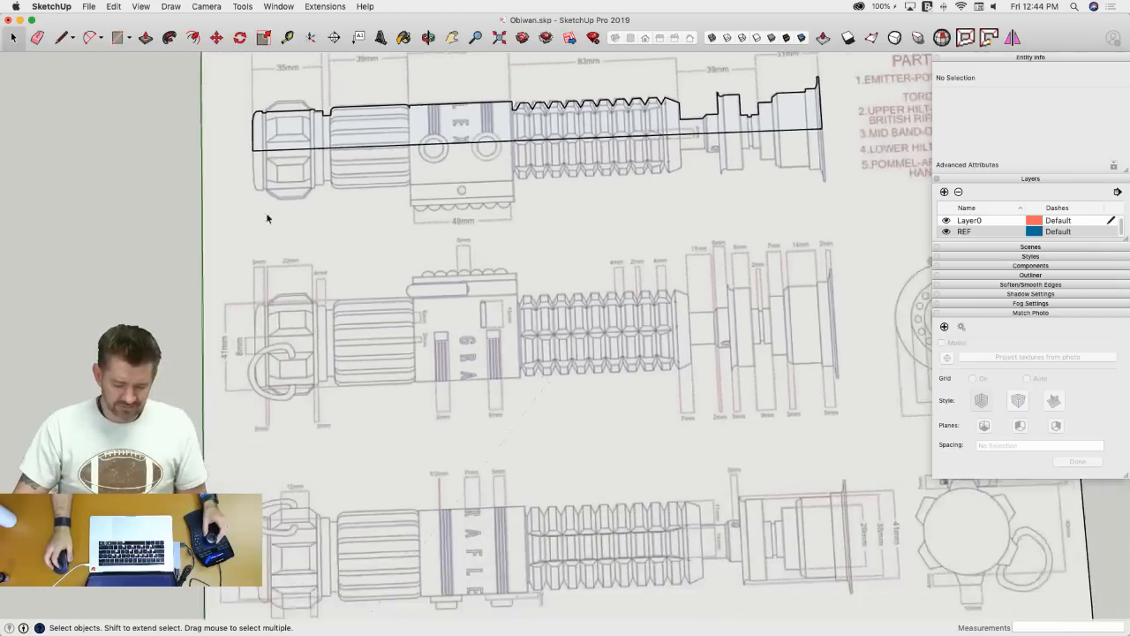
scroll(371, 174, "up", 5)
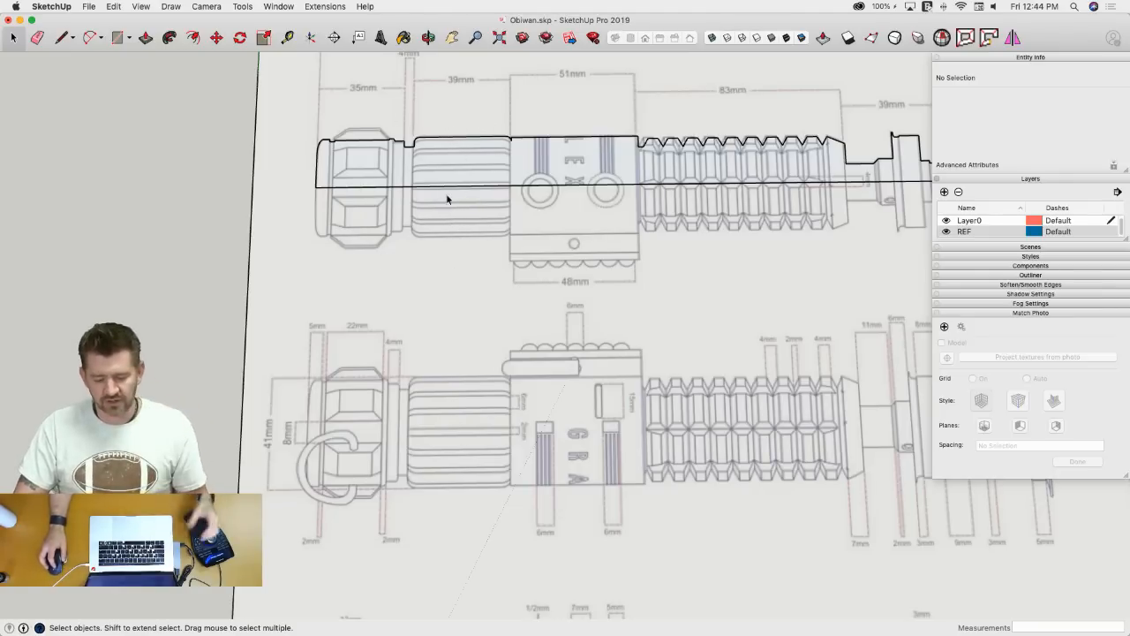
scroll(452, 207, "up", 5)
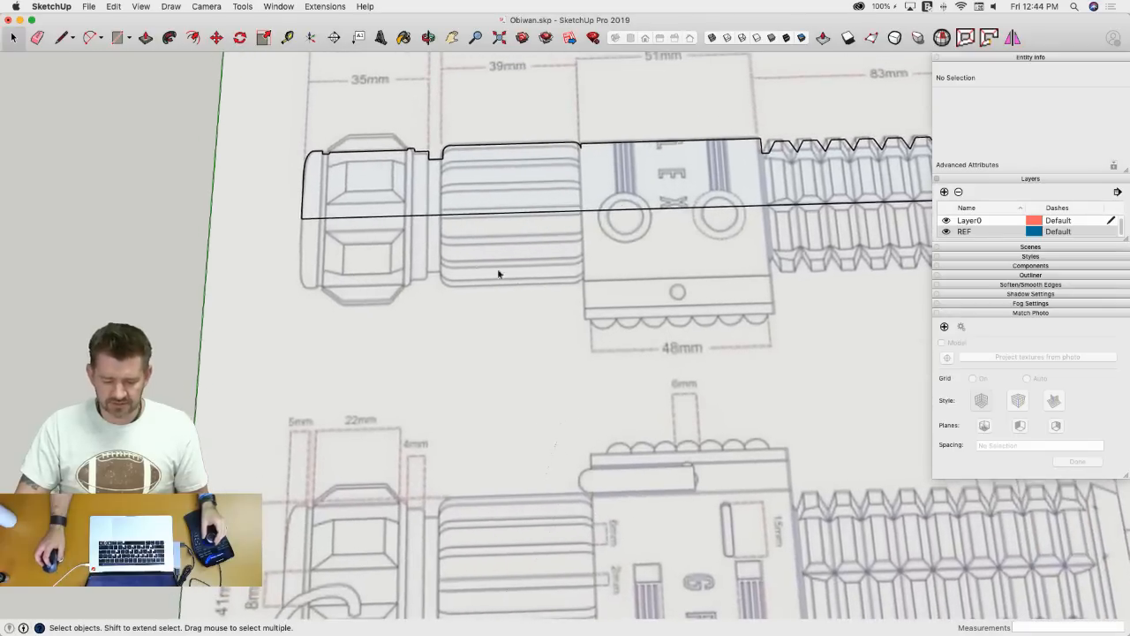
scroll(479, 221, "up", 1)
mouse_move(466, 292)
middle_mouse_down()
mouse_move(481, 264)
mouse_move(474, 253)
mouse_move(494, 288)
mouse_move(491, 385)
mouse_move(474, 378)
middle_mouse_up()
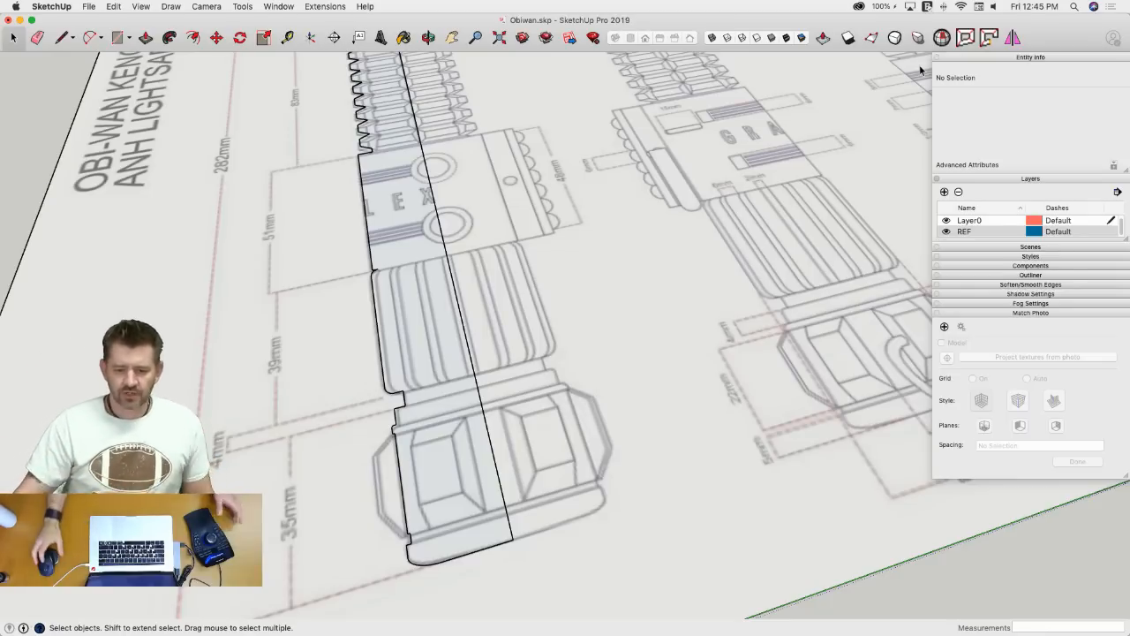
mouse_move(920, 69)
middle_mouse_down()
mouse_move(578, 291)
mouse_move(512, 293)
mouse_move(520, 350)
middle_mouse_up()
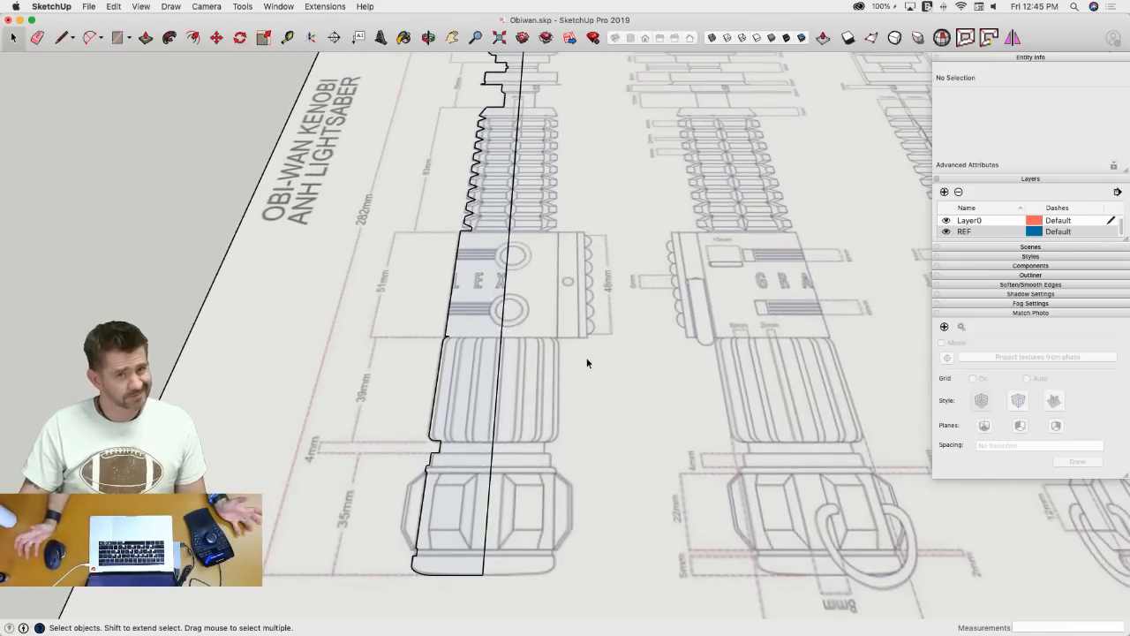
- Draw a 24-sided circle of about 20.5 m radius just beyond the 31 mm flared end, centred on the hilt axis and perpendicular to it
mouse_move(587, 362)
middle_mouse_down()
mouse_move(453, 378)
mouse_move(471, 369)
middle_mouse_up()
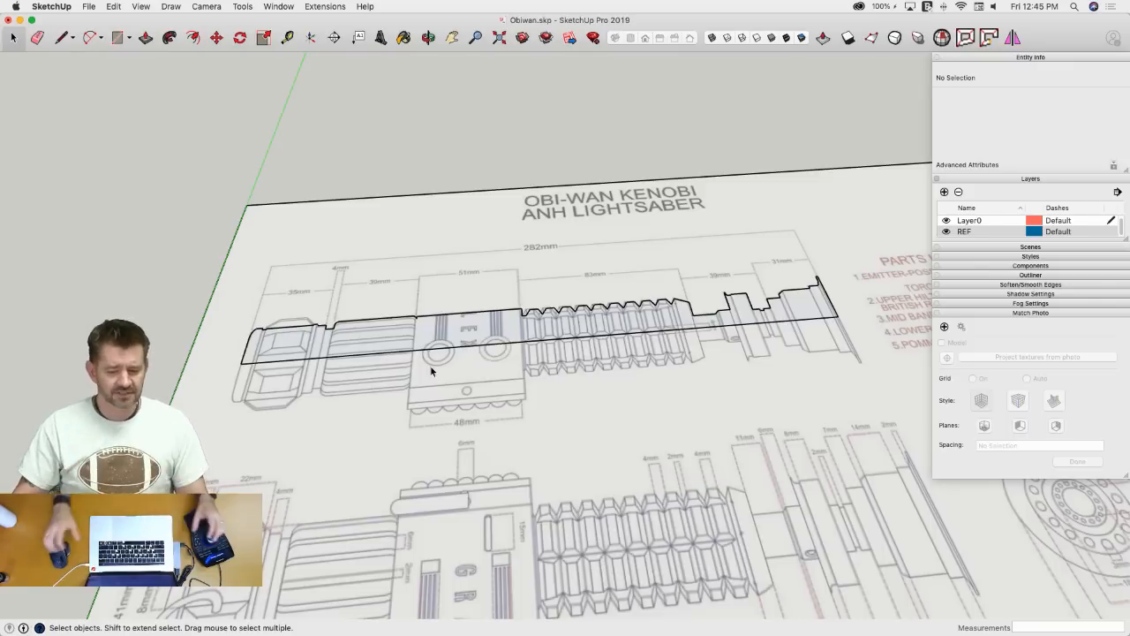
mouse_move(432, 371)
middle_mouse_down()
mouse_move(391, 373)
mouse_move(351, 397)
mouse_move(418, 435)
mouse_move(458, 430)
middle_mouse_up()
key("c")
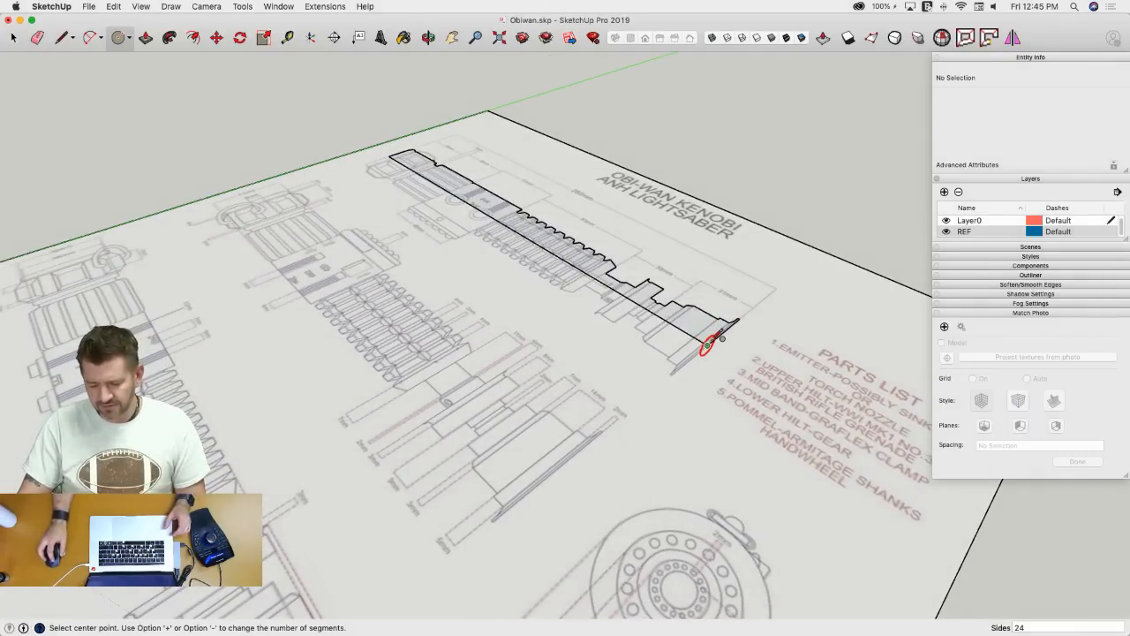
left_click(707, 345)
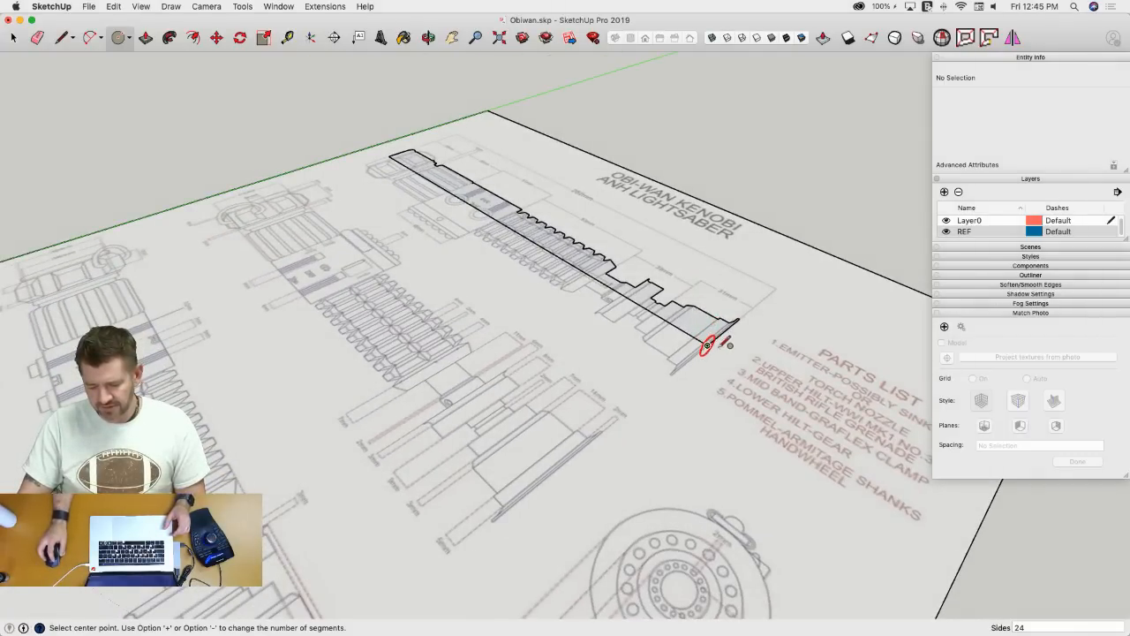
left_click(766, 369)
- Try sweeping the hilt profile face around the 24-segment circle with Follow Me
key("space")
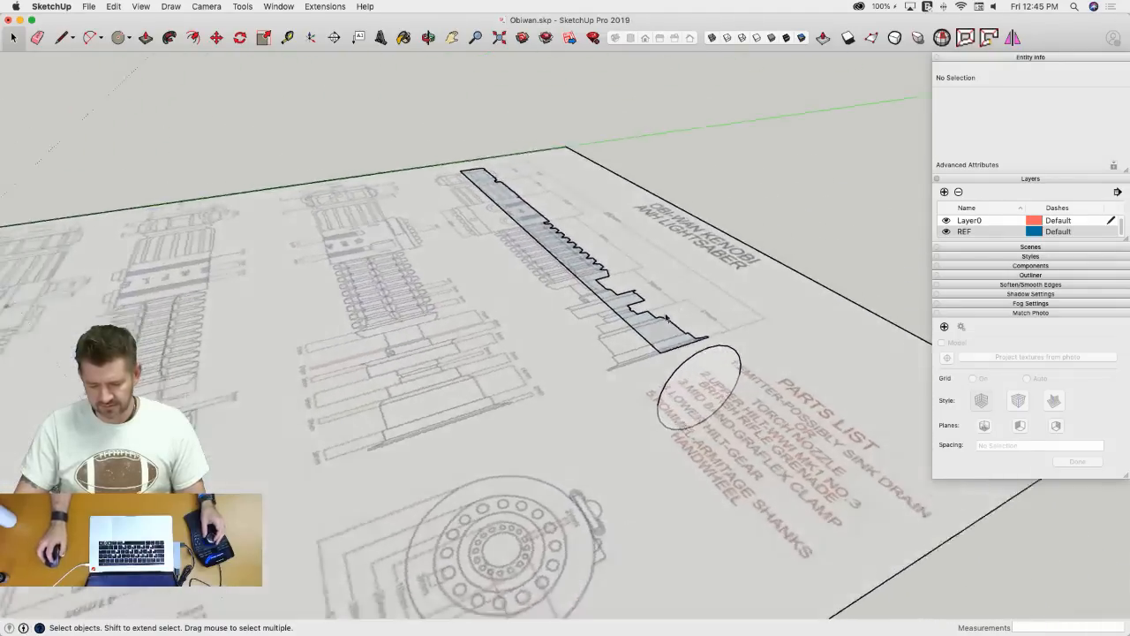
left_click(684, 359)
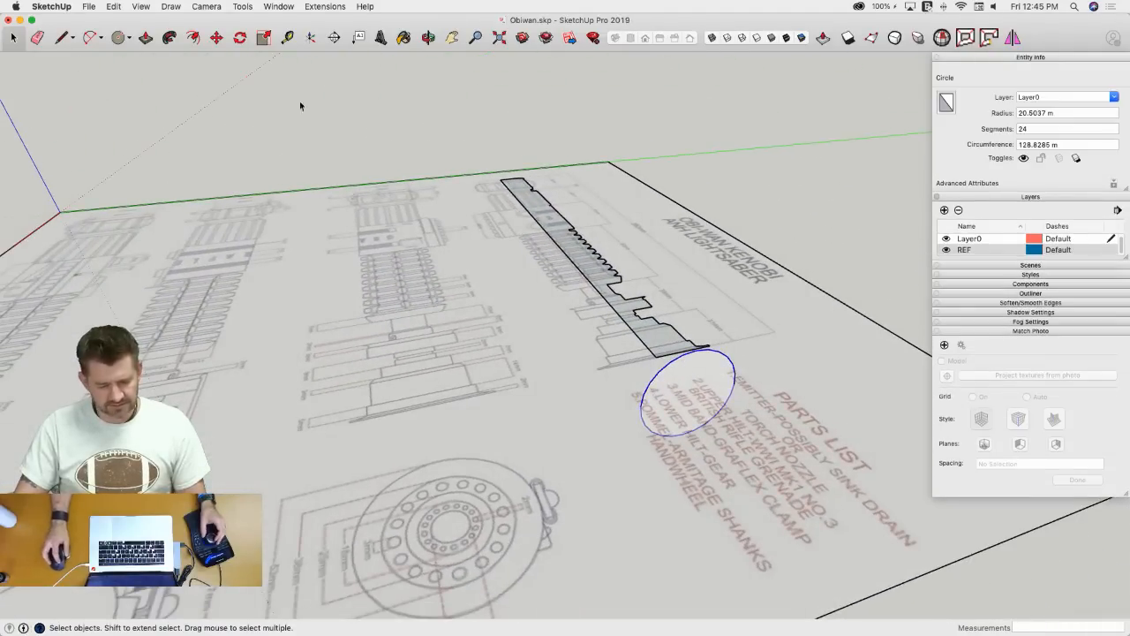
left_click(168, 38)
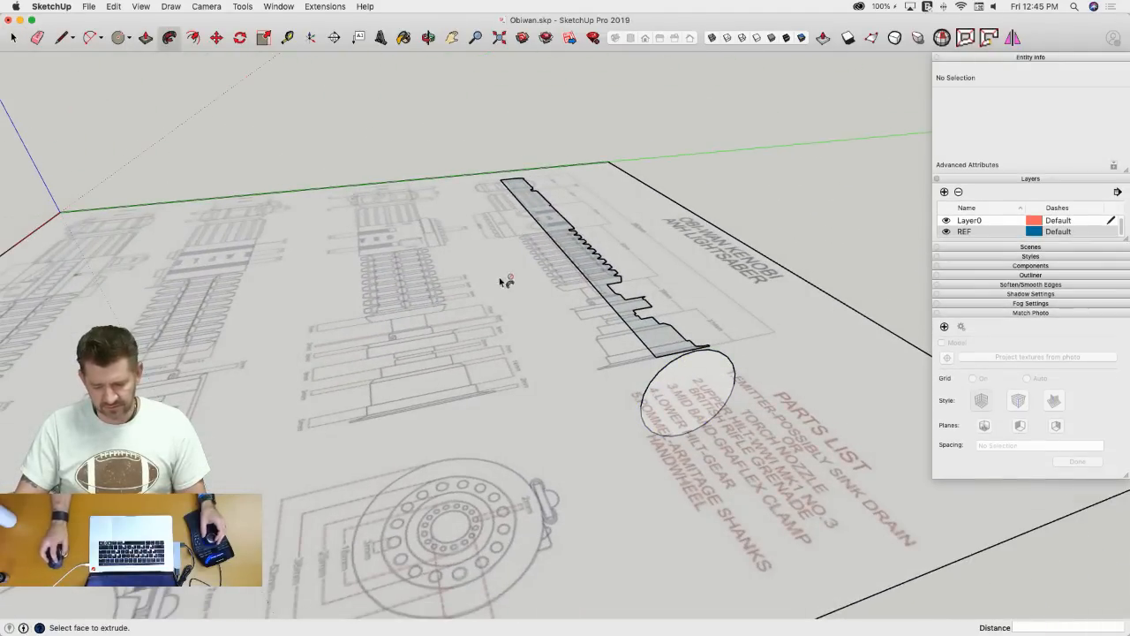
left_click(648, 331)
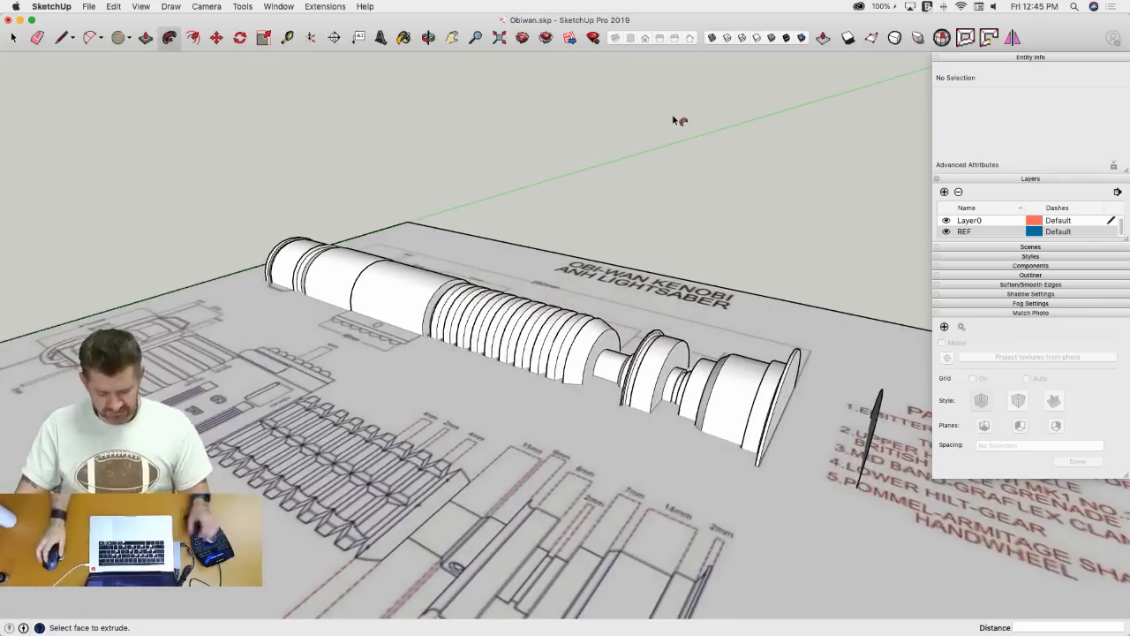
key("super+z")
- Set the path circle's segment count to 48
key("space")
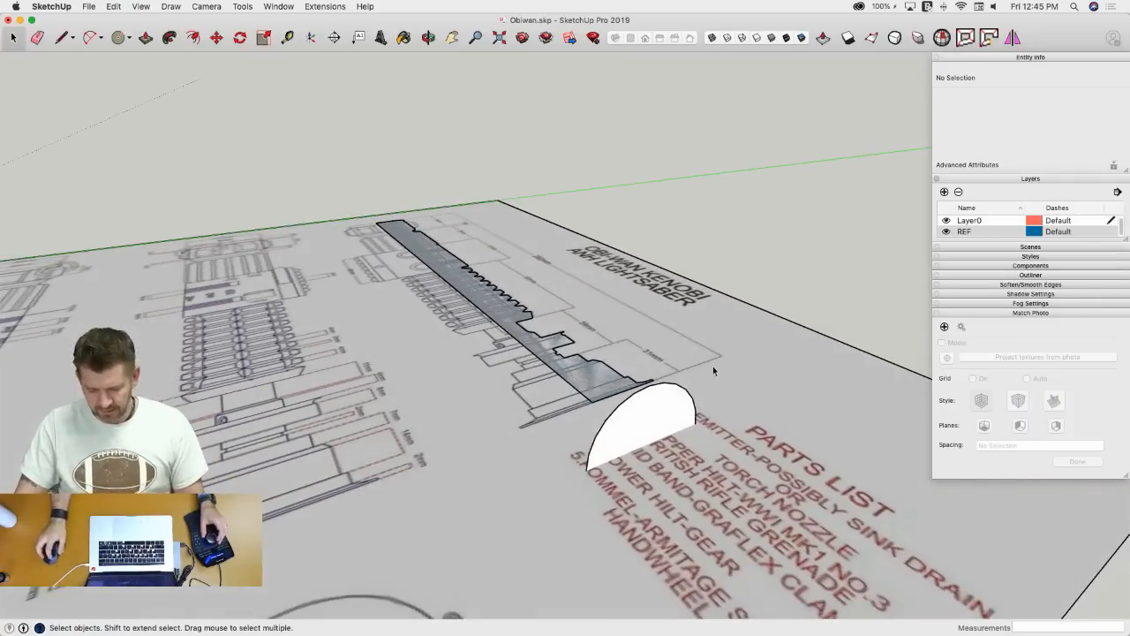
left_click(677, 389)
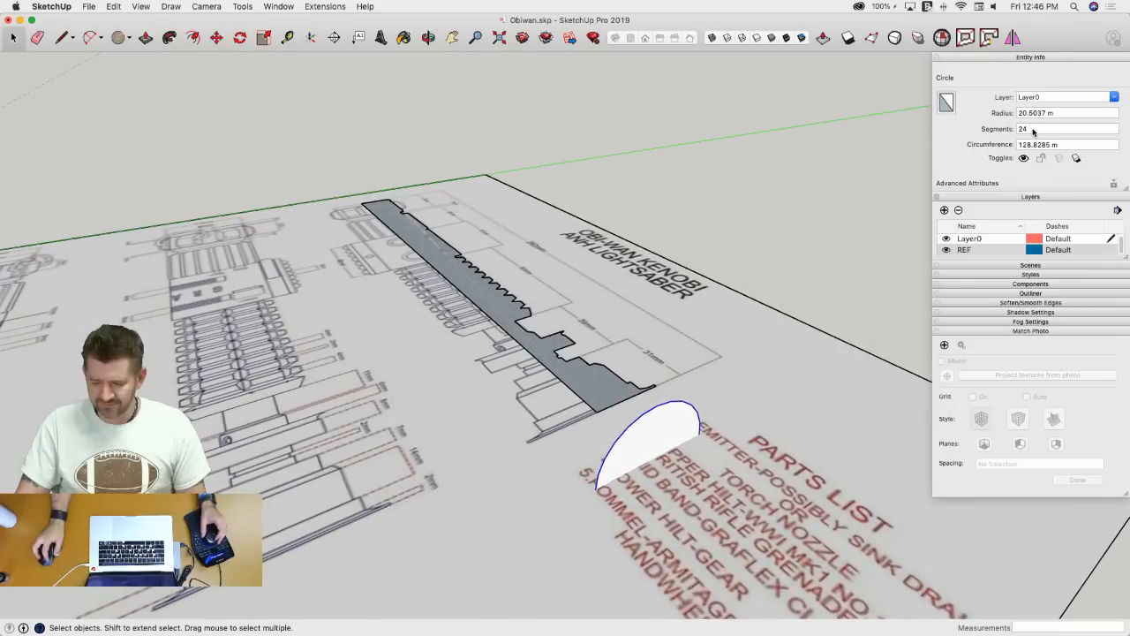
left_click(1033, 130)
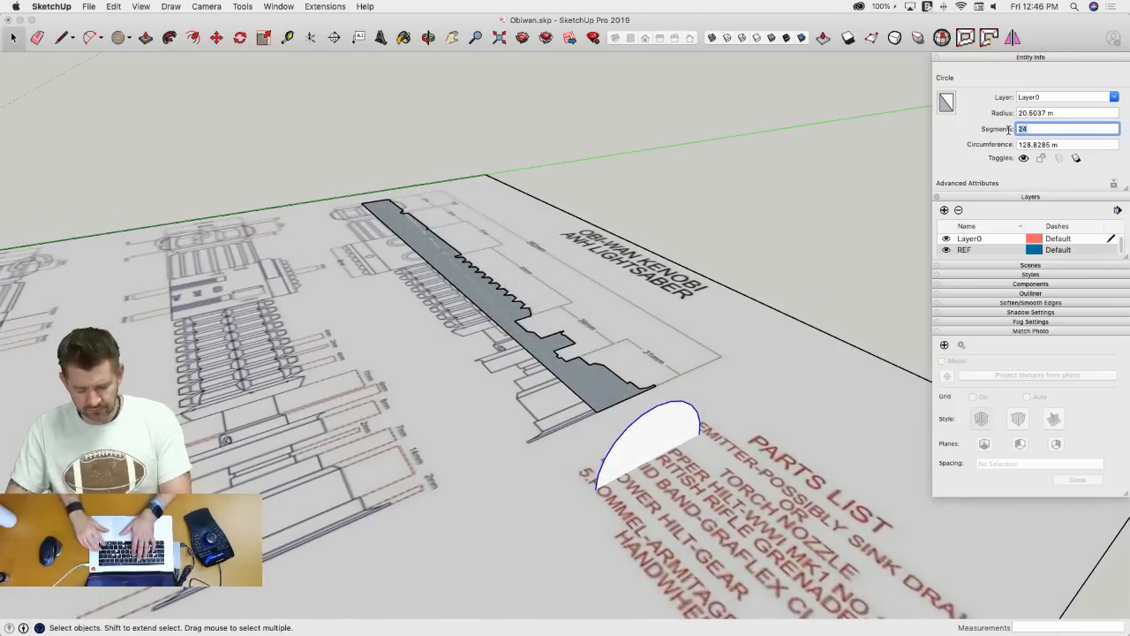
type("48")
key("Return")
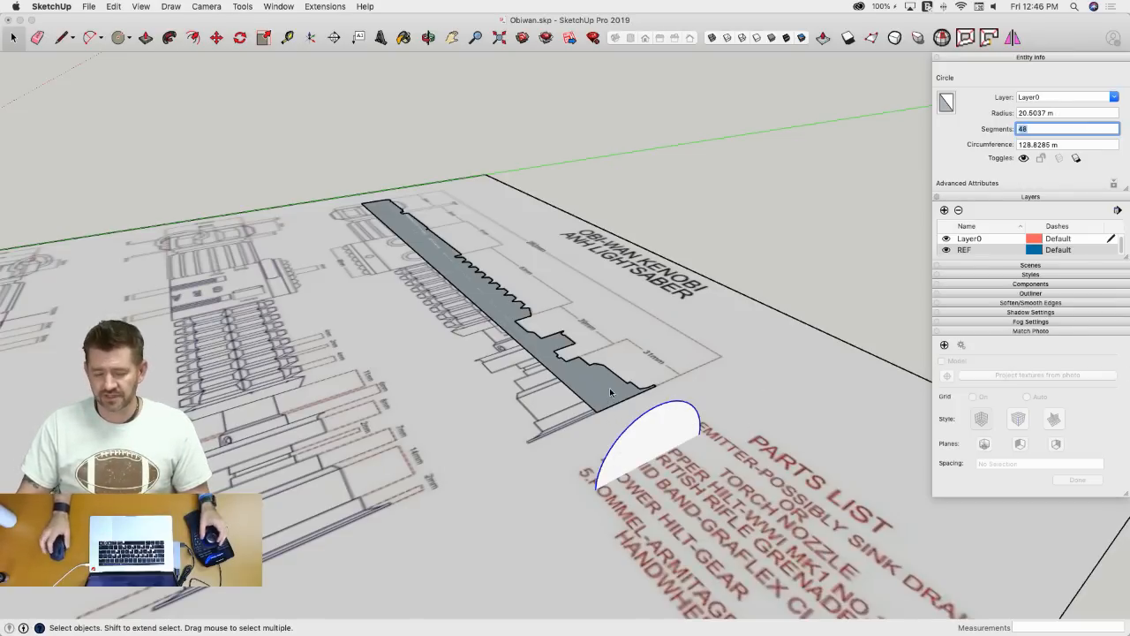
- Revolve the hilt profile face around the circle with Follow Me to form the solid hilt
middle_click_drag(609, 392, 617, 426)
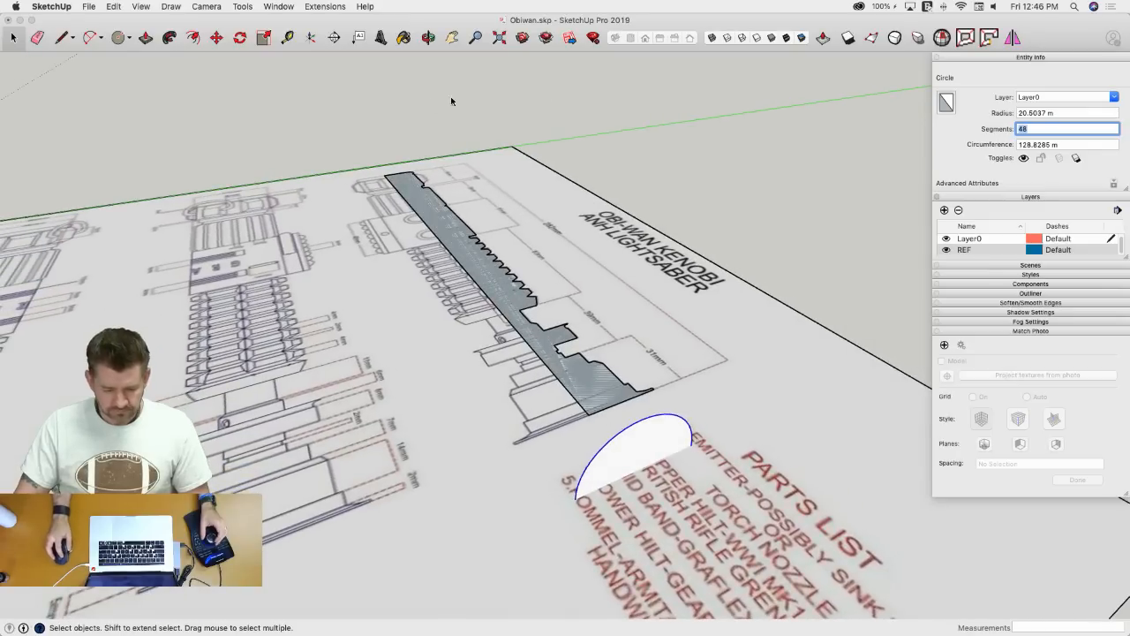
left_click(169, 37)
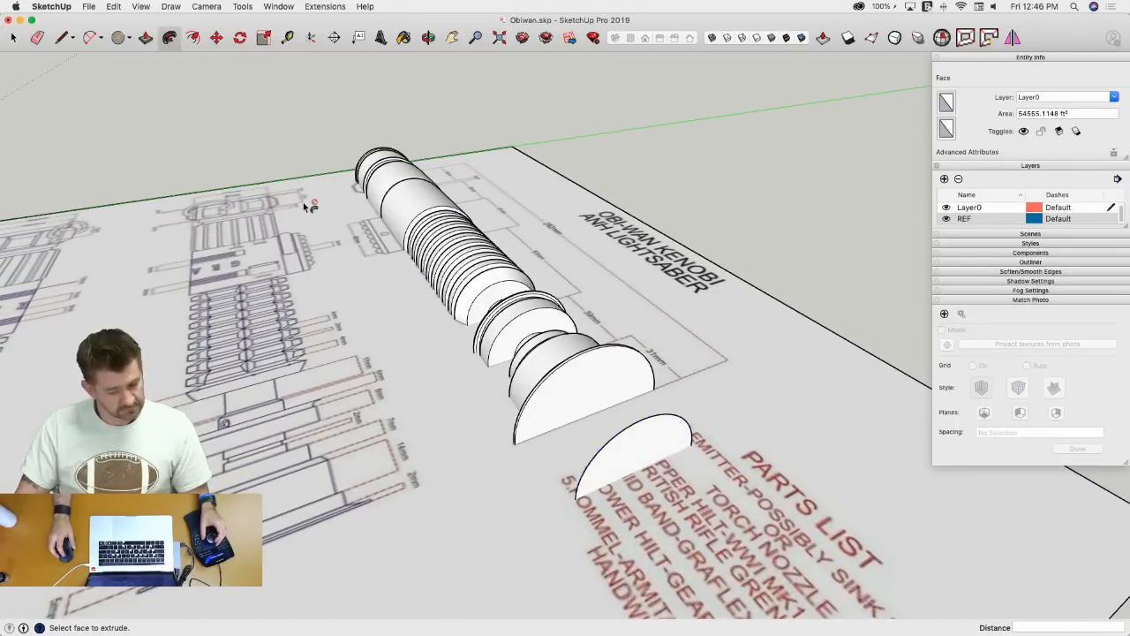
middle_click_drag(306, 205, 530, 347)
scroll(529, 334, "down", 6)
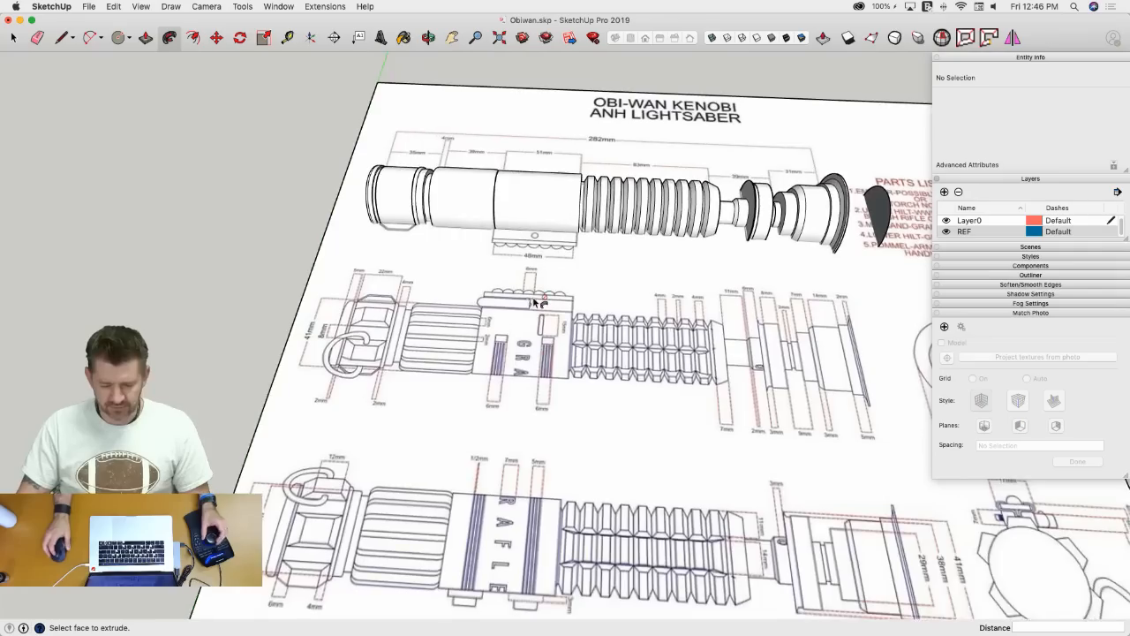
middle_click_drag(536, 303, 554, 300)
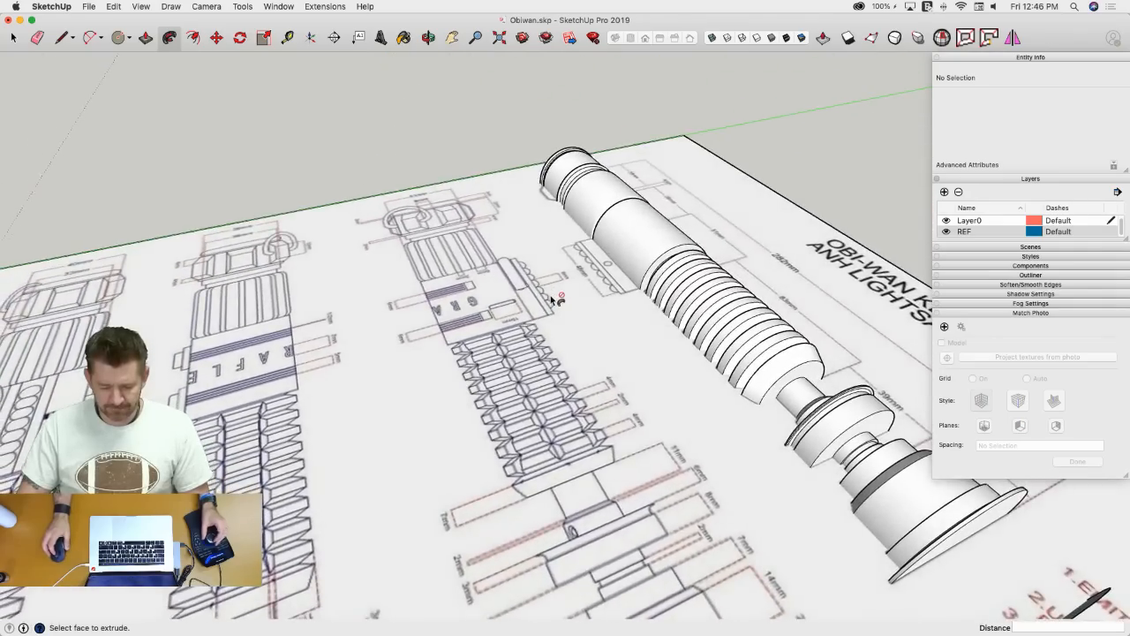
scroll(553, 301, "down", 4)
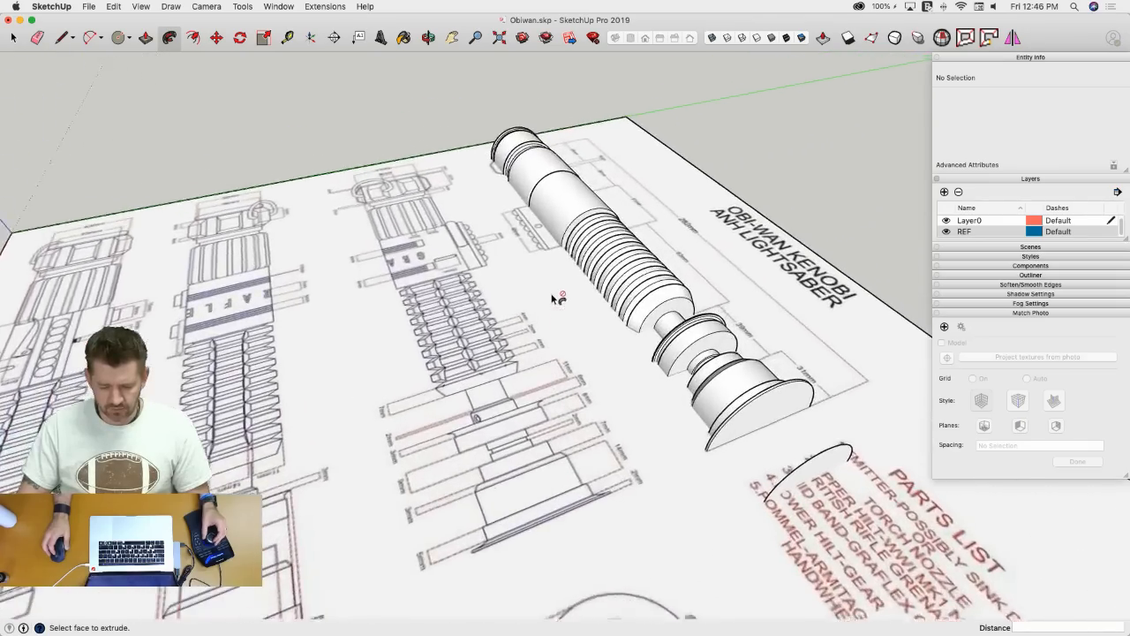
- Group all connected geometry of the revolved hilt
key("space")
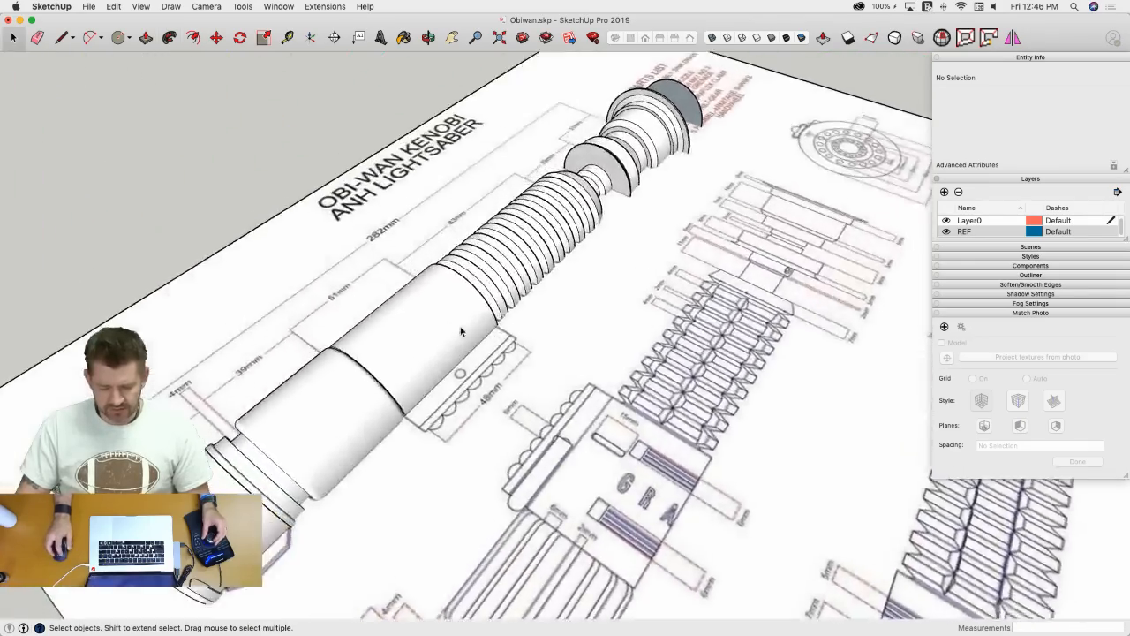
triple_click(416, 324)
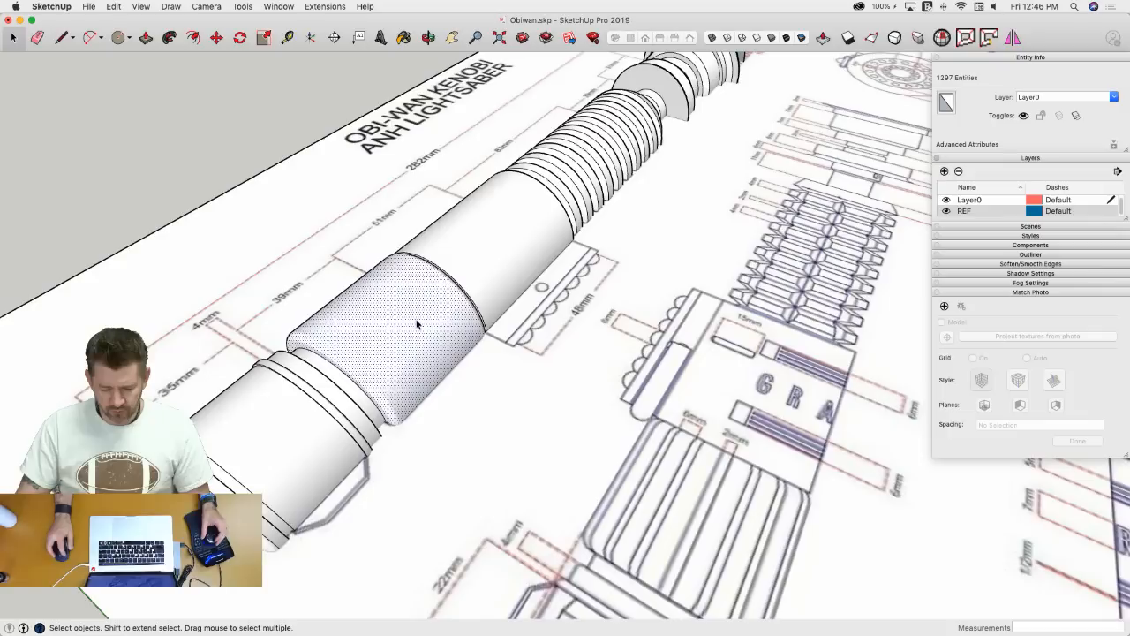
right_click(419, 324)
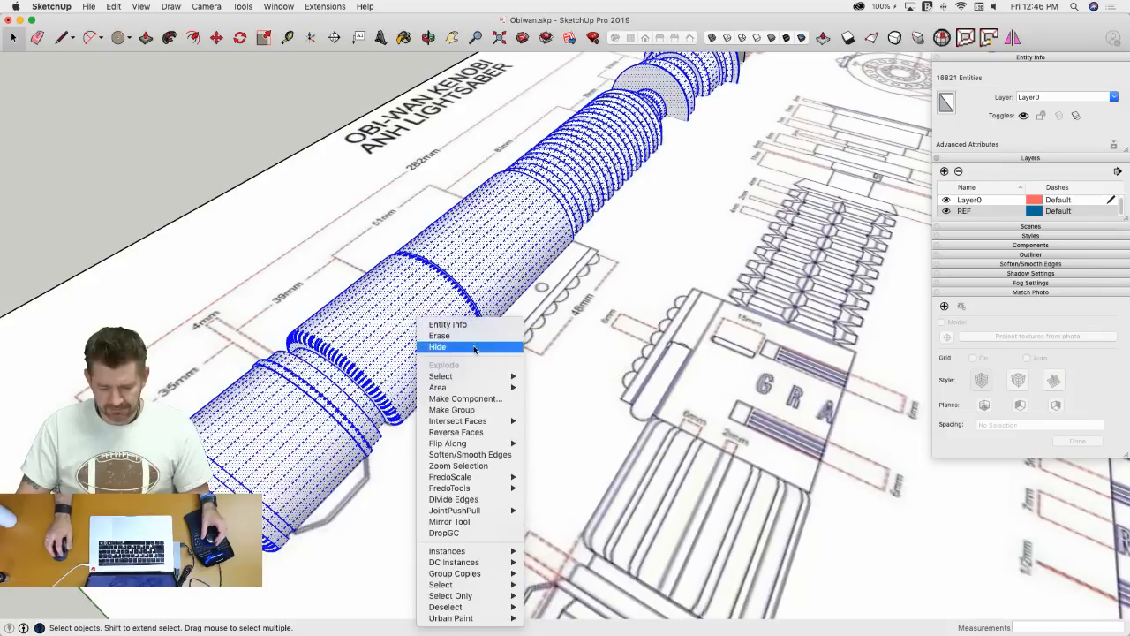
left_click(483, 411)
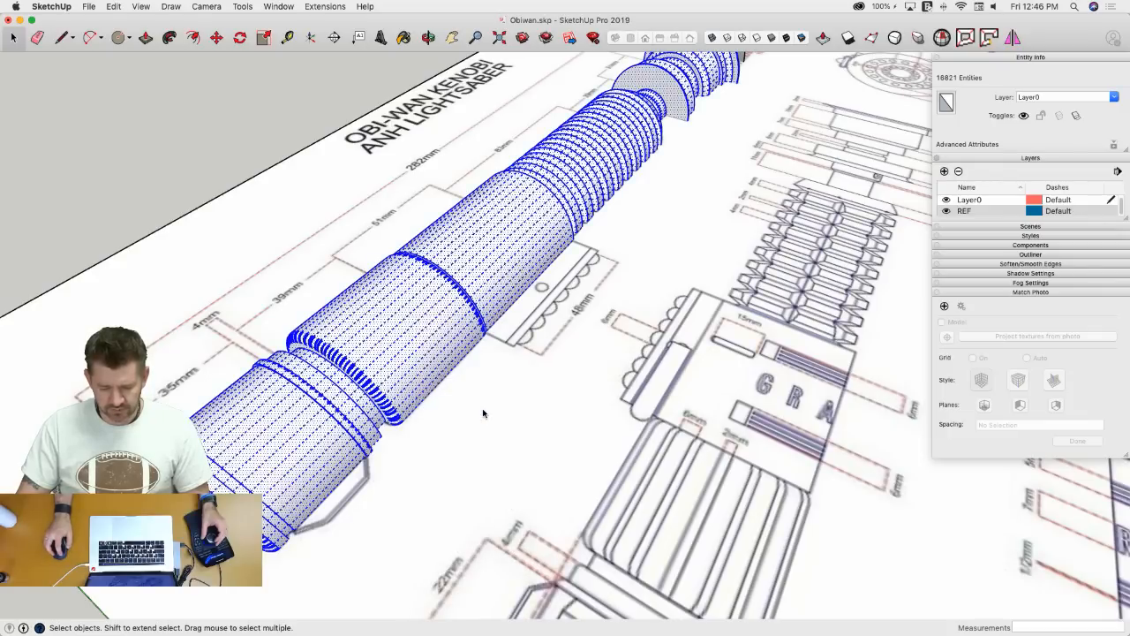
- Erase the leftover path circle beyond the pommel end of the hilt
middle_click_drag(507, 356, 918, 118)
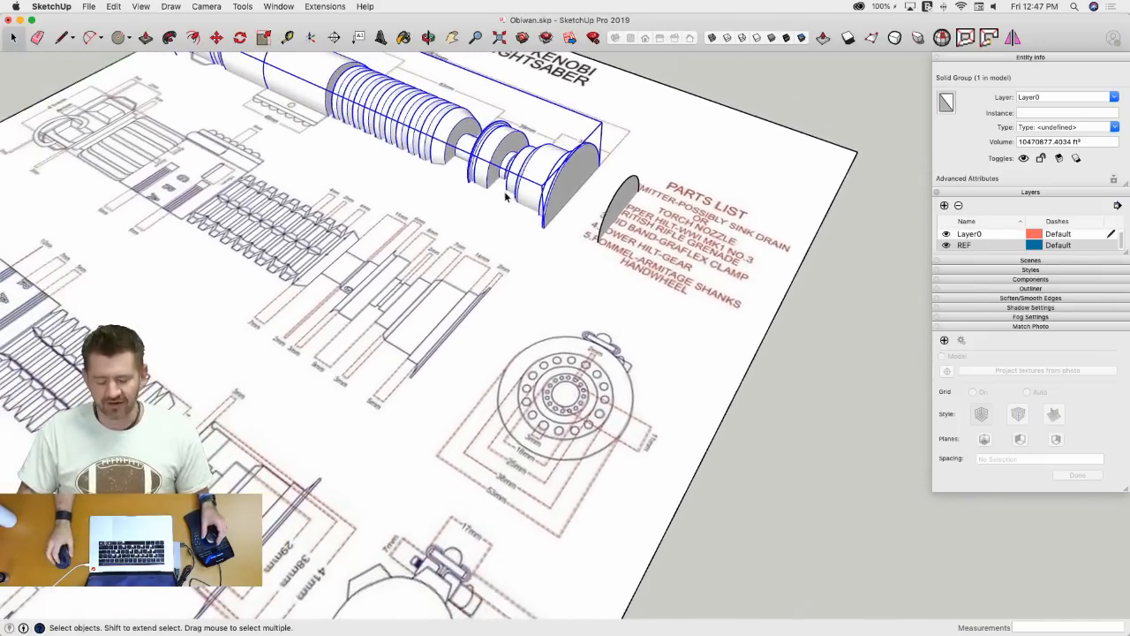
key("e")
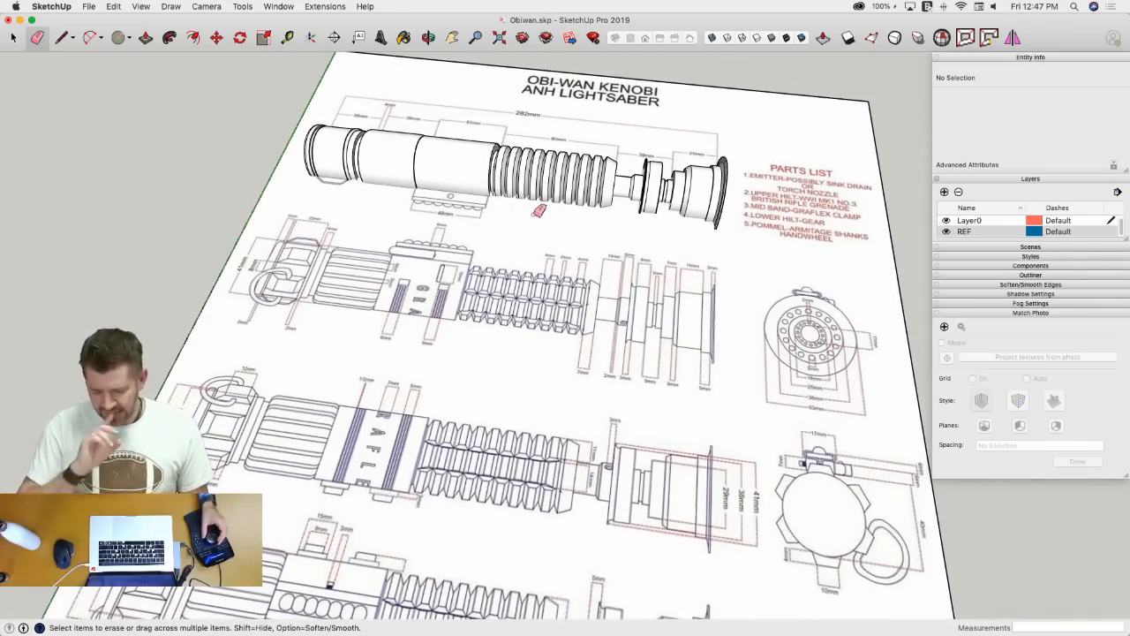
key("space")
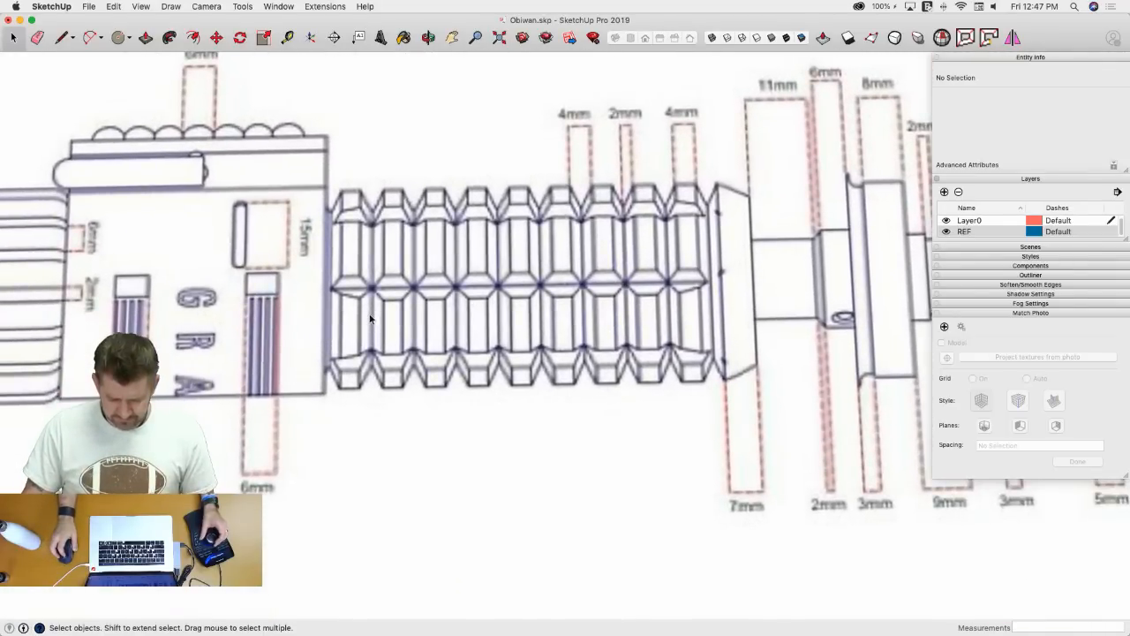
- Draw a line through the middle of the ribbed grip on the separate blueprint view and an upright, downward-pointing triangular face at its end
key("l")
scroll(362, 289, "up", 3)
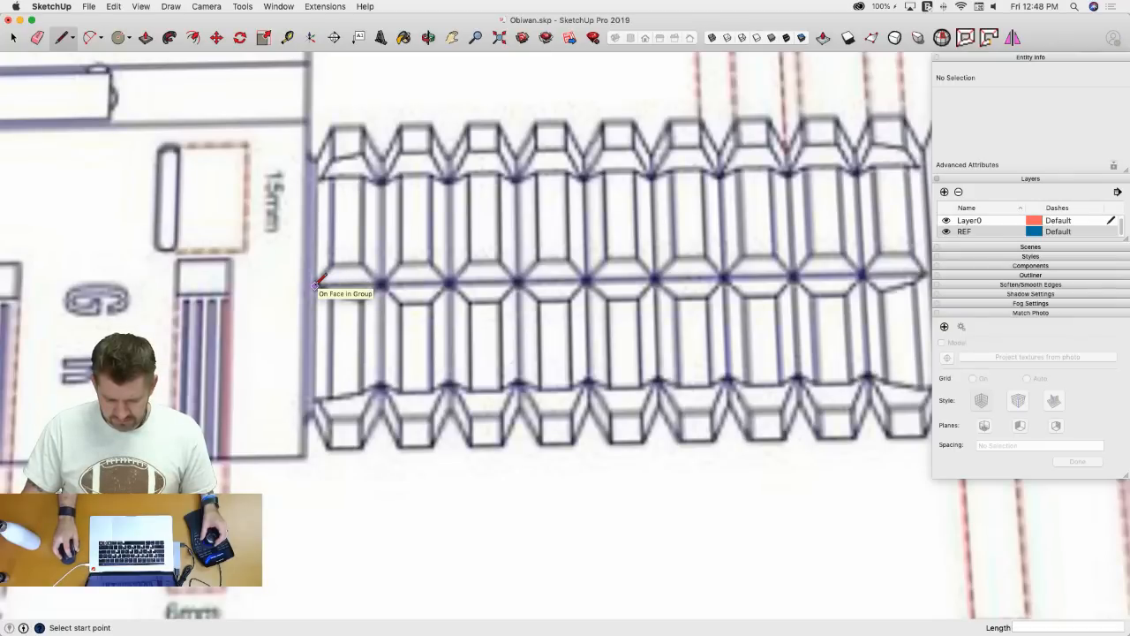
left_click(315, 285)
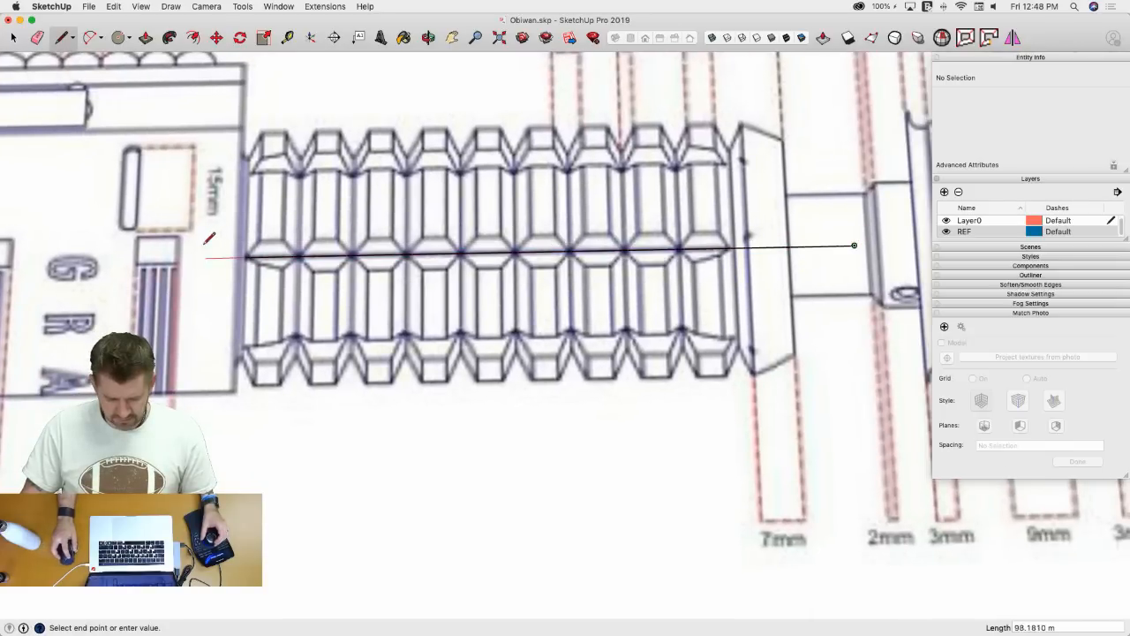
scroll(435, 281, "up", 3)
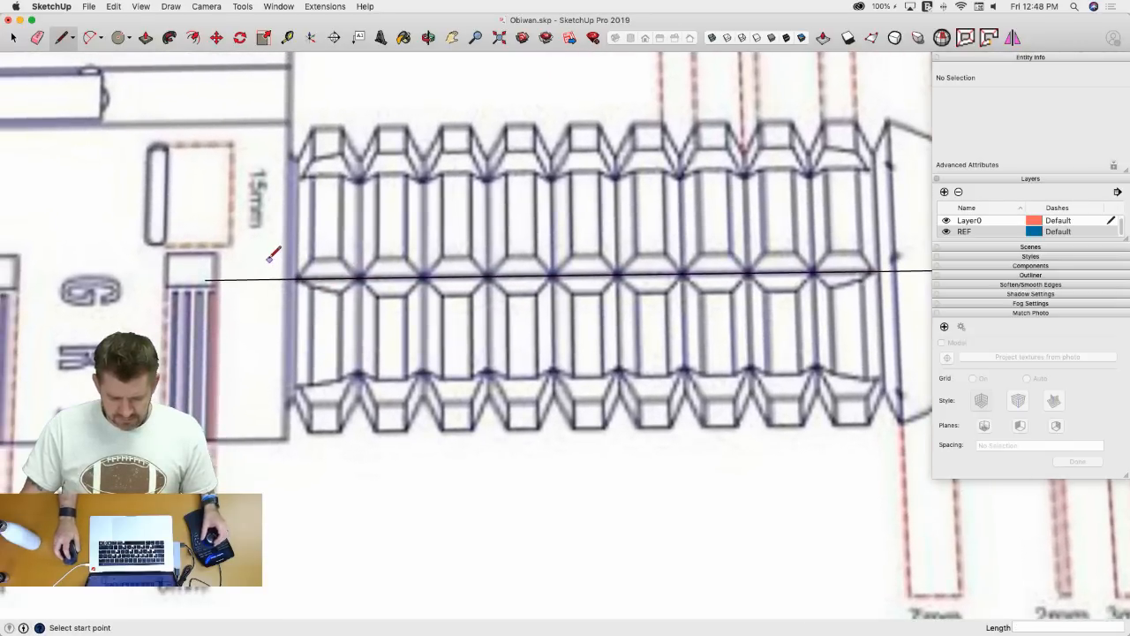
middle_click_drag(371, 269, 274, 252)
scroll(275, 251, "down", 10)
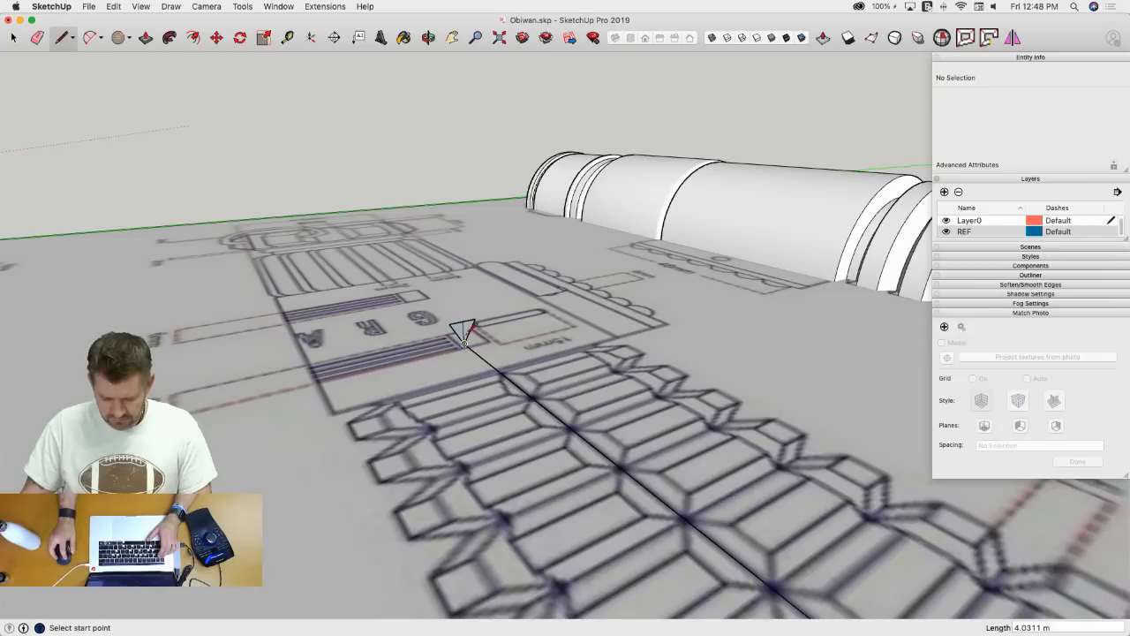
- Extrude the triangle along the full centre line and pull its top face upward to form a tall bar with a pointed underside
key("p")
left_click(464, 332)
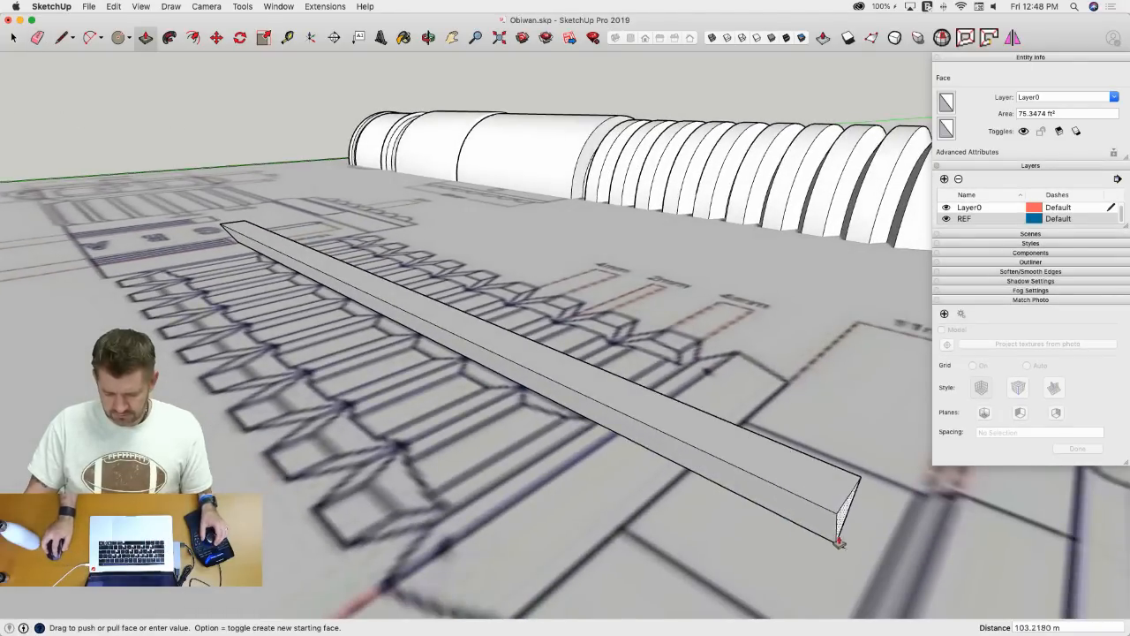
left_click(839, 555)
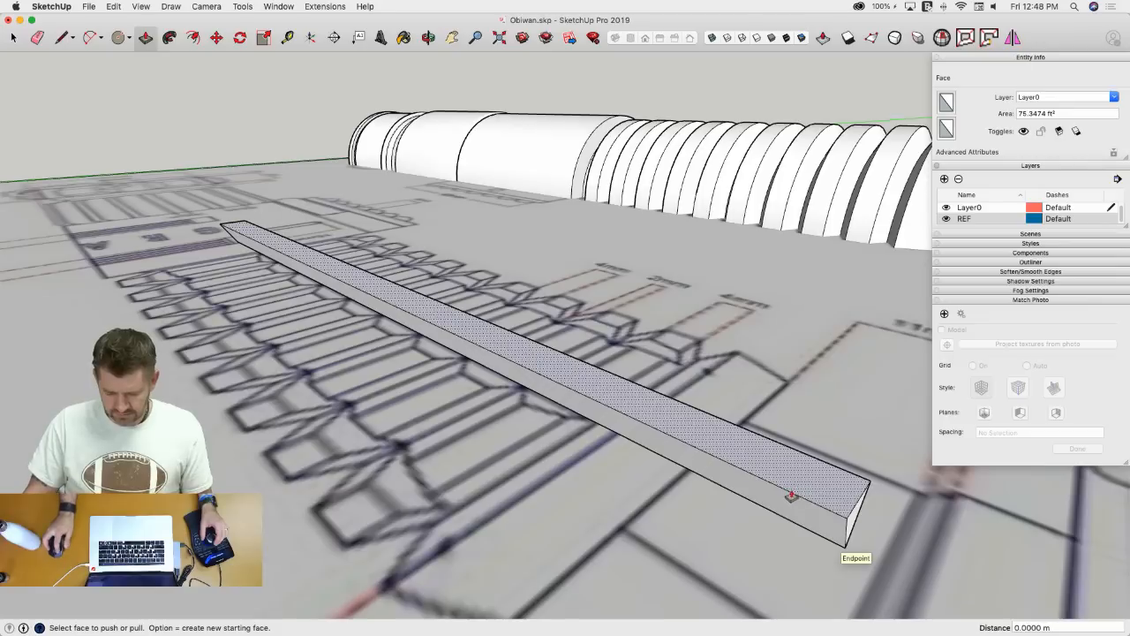
left_click(787, 482)
left_click(786, 401)
- Select all connected geometry of the pointed bar and make it a group
key("space")
middle_click_drag(786, 401, 655, 439)
triple_click(684, 411)
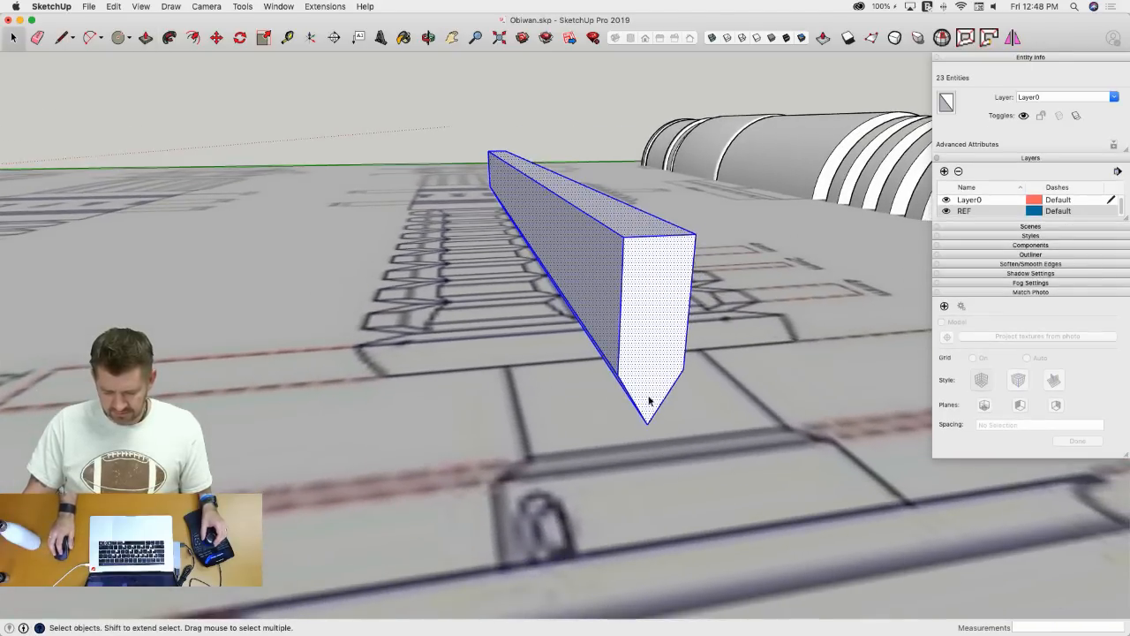
mouse_move(649, 400)
middle_mouse_down()
mouse_move(580, 444)
mouse_move(561, 434)
middle_mouse_up()
right_click(561, 434)
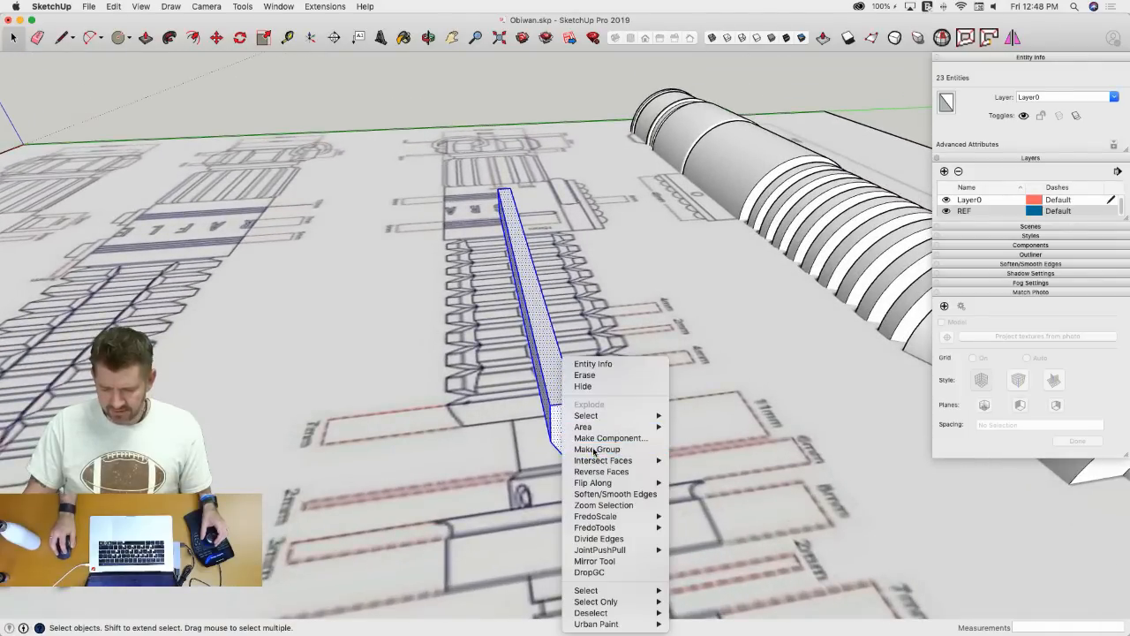
left_click(597, 449)
- Move the bar group onto the top of the hilt's ribbed section, sinking its pointed edge 3.5 m into the ridges
middle_click_drag(596, 448, 550, 447)
key("m")
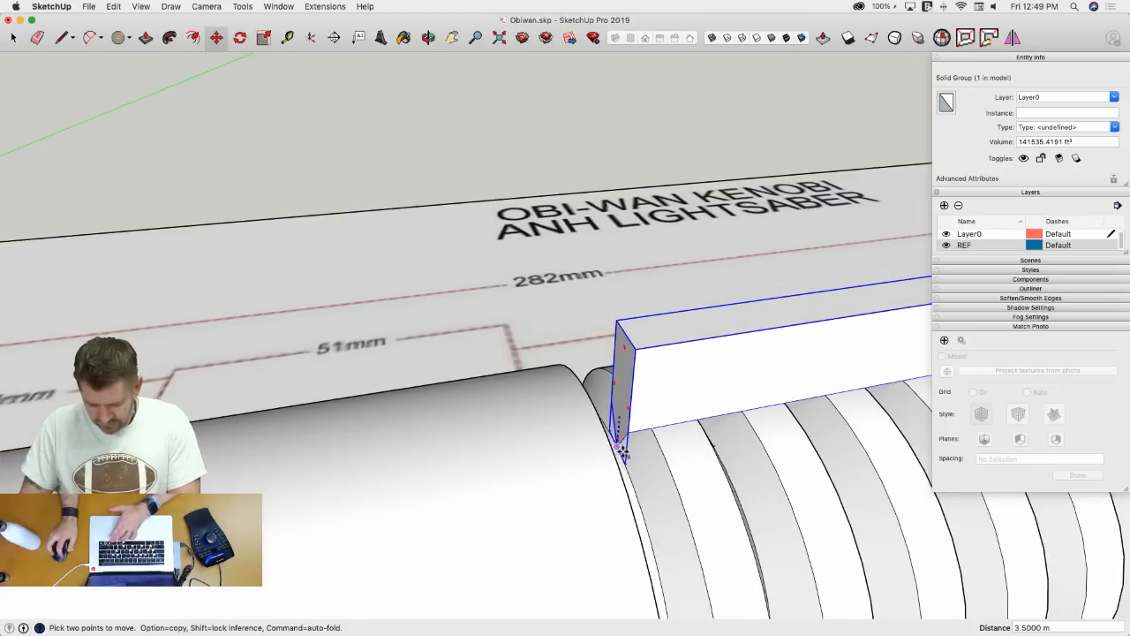
key("space")
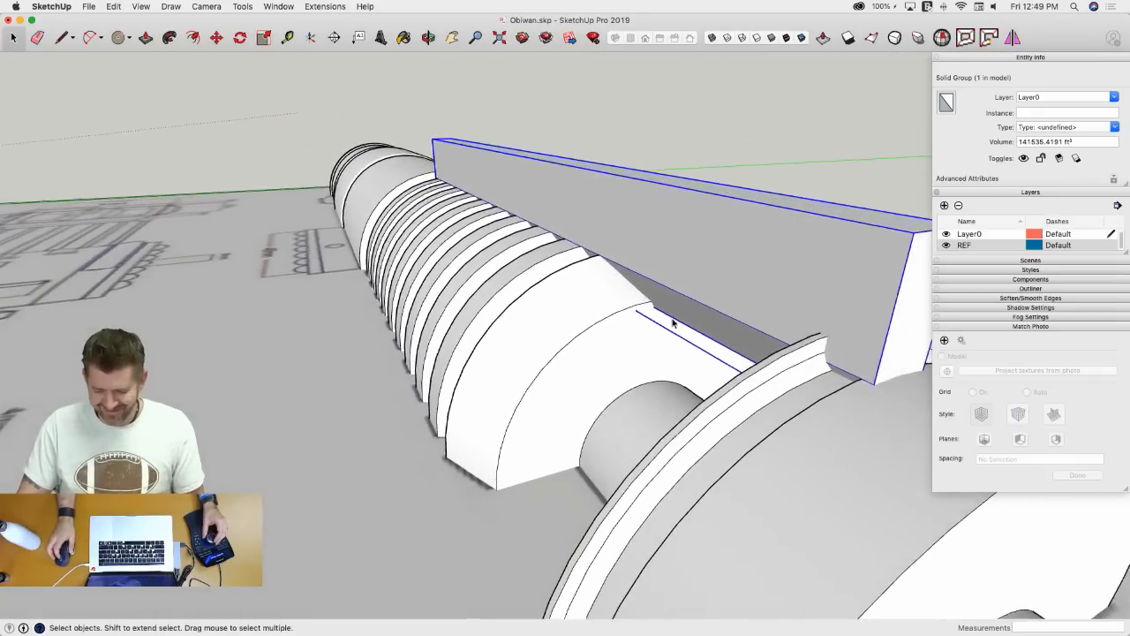
- Scale the bar's length to about 0.69 so it spans only the ridges of the grip
key("s")
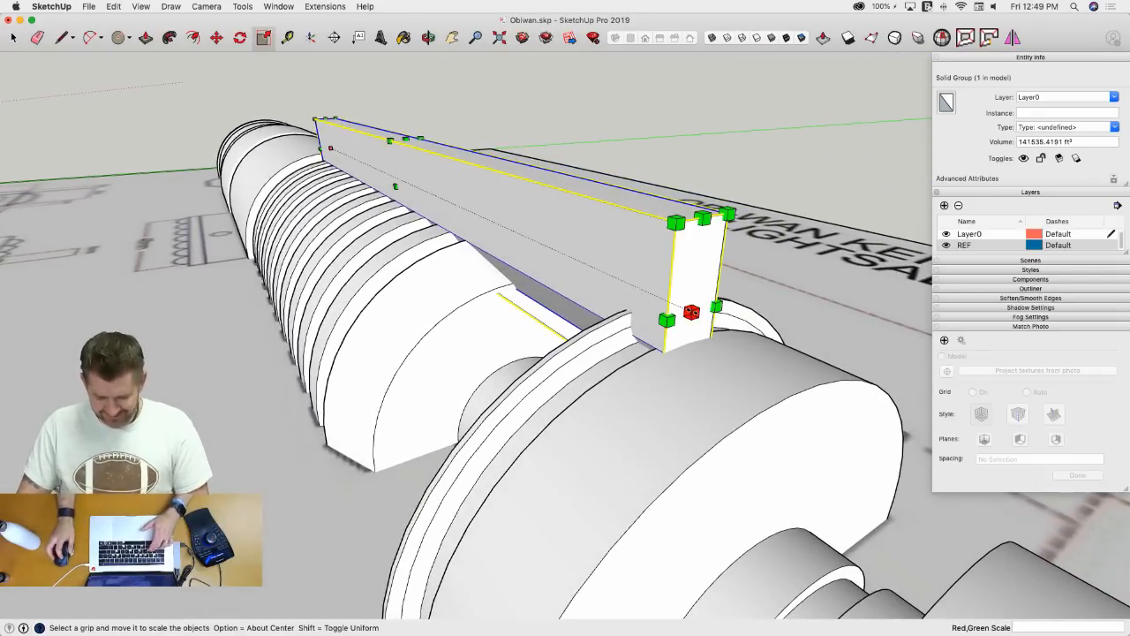
left_click_drag(691, 312, 559, 261)
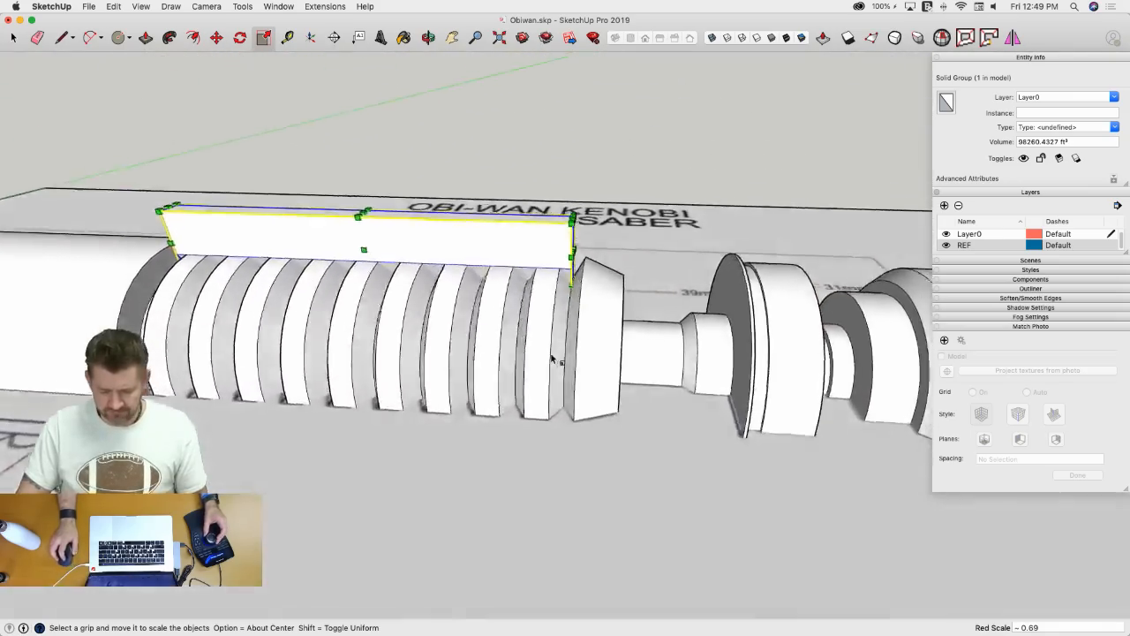
key("space")
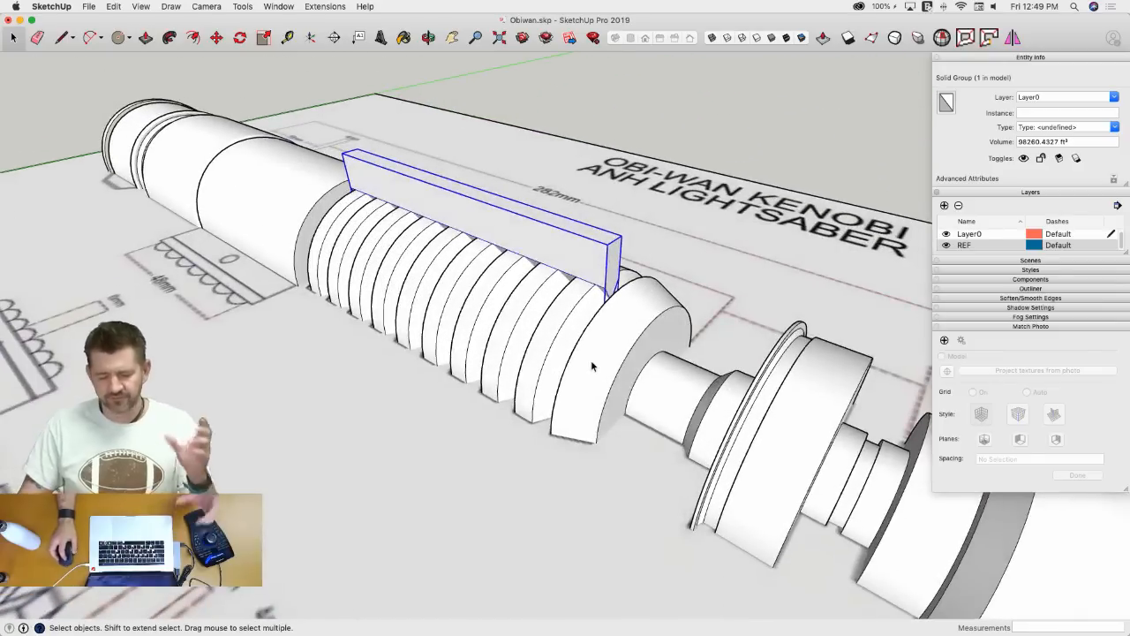
- Assign the hilt group to Layer0 and hide the REF layer
left_click(601, 361)
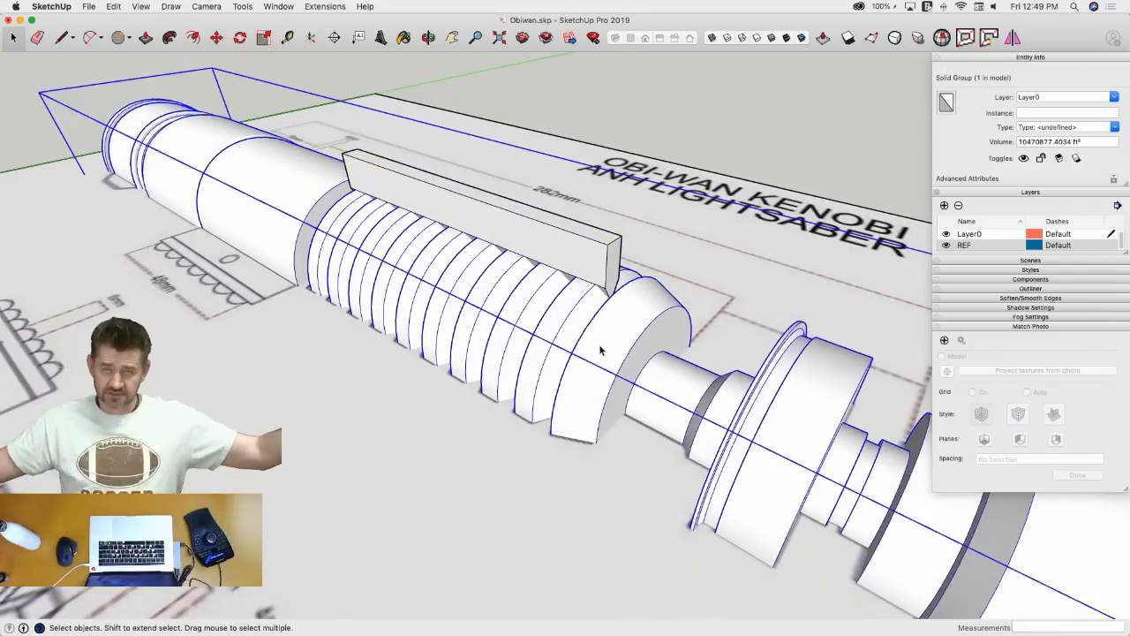
left_click(1110, 98)
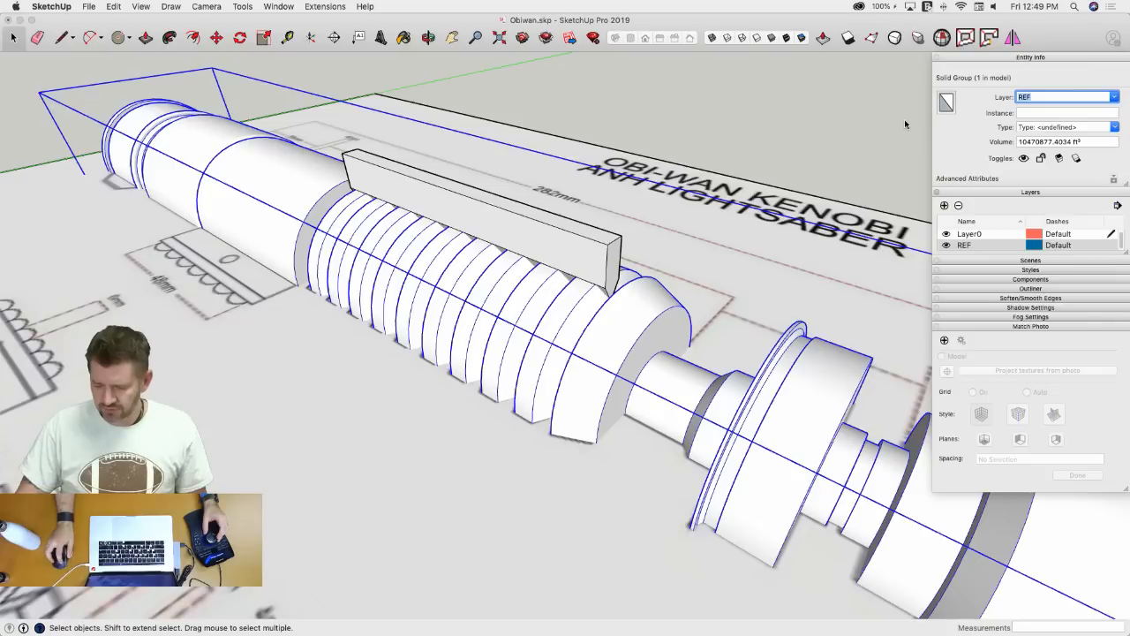
left_click(1115, 96)
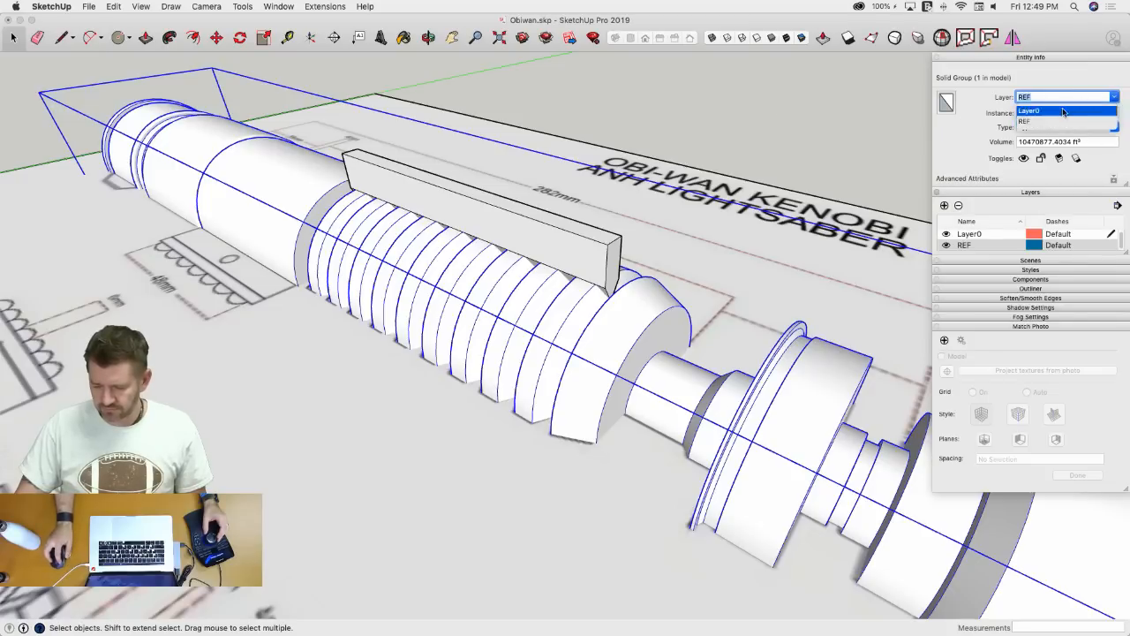
left_click(1063, 111)
left_click(946, 245)
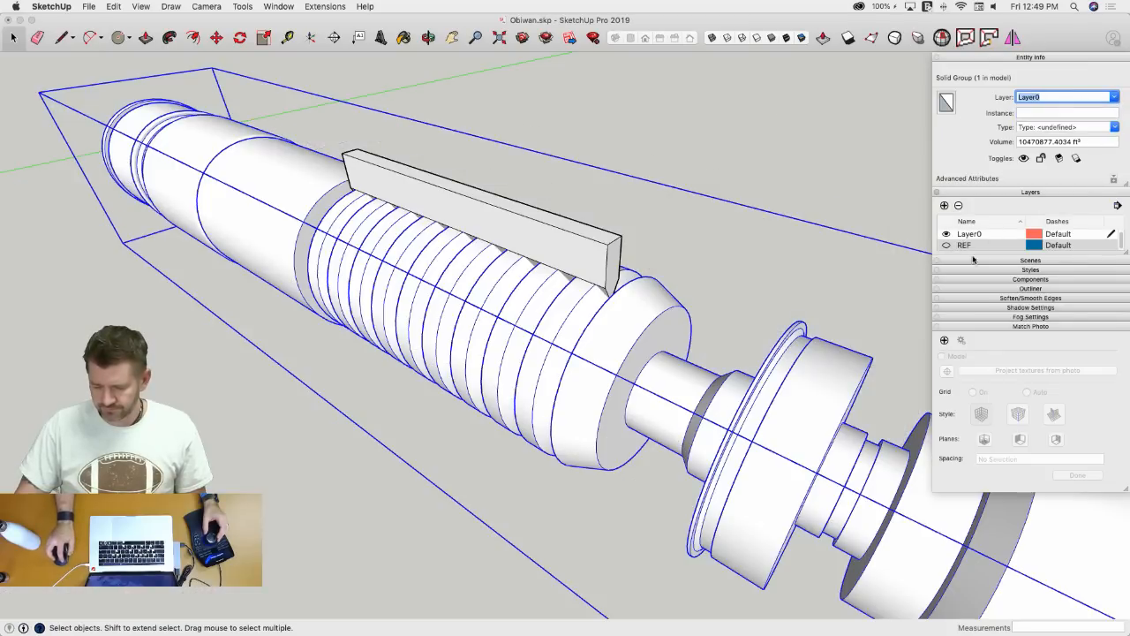
left_click(994, 328)
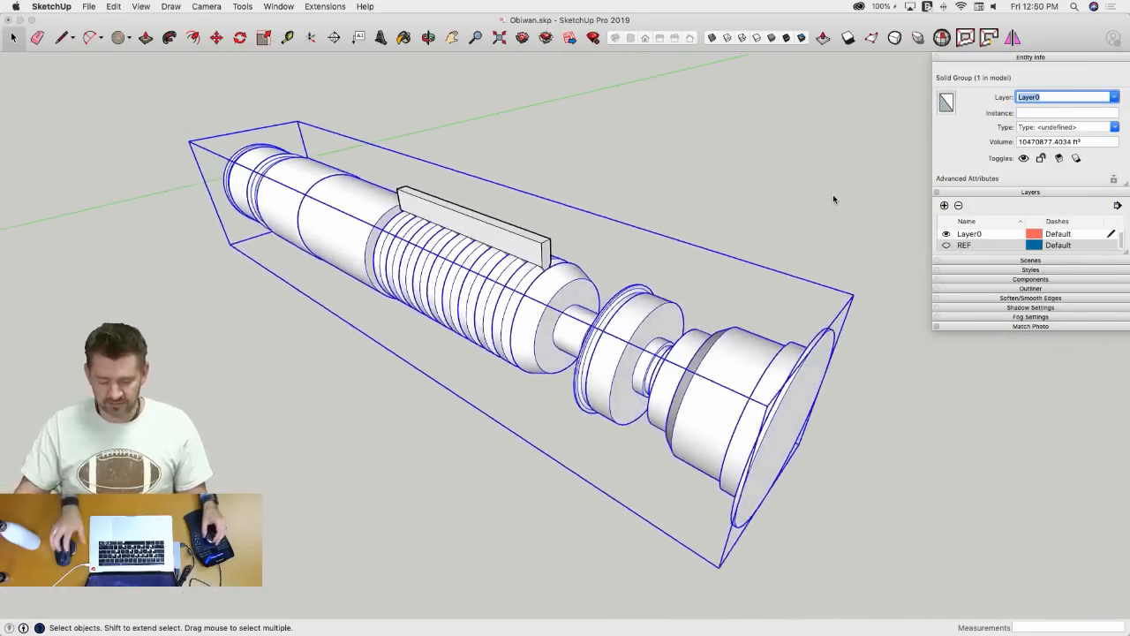
- Show the Solid Tools palette and trim the pointed bar with the hilt group as the cutting solid
key("space")
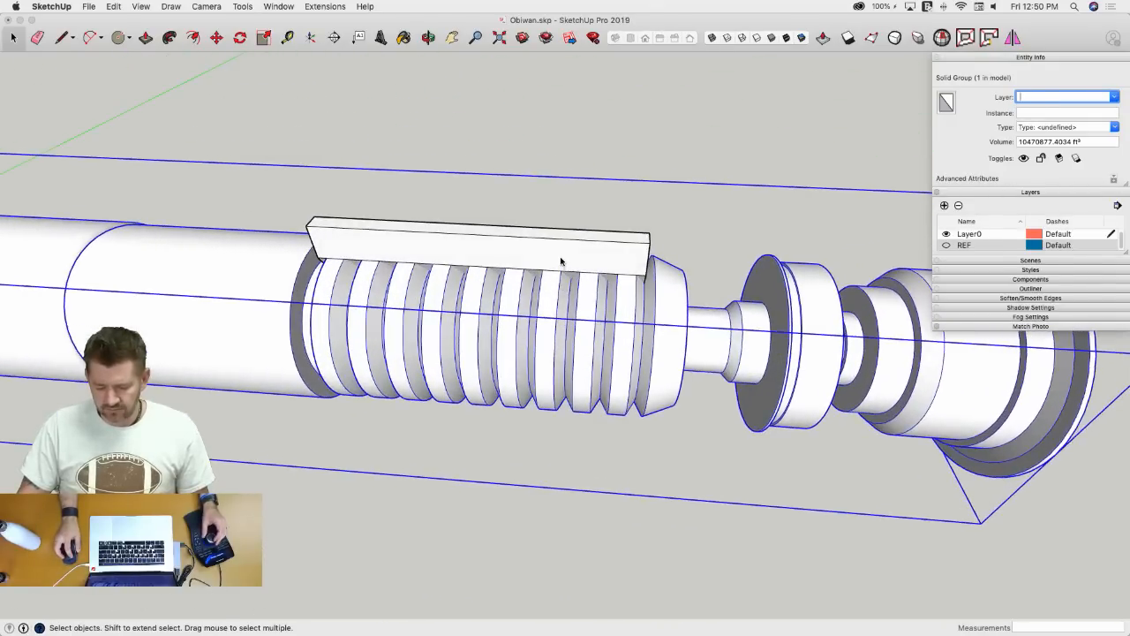
left_click(488, 257)
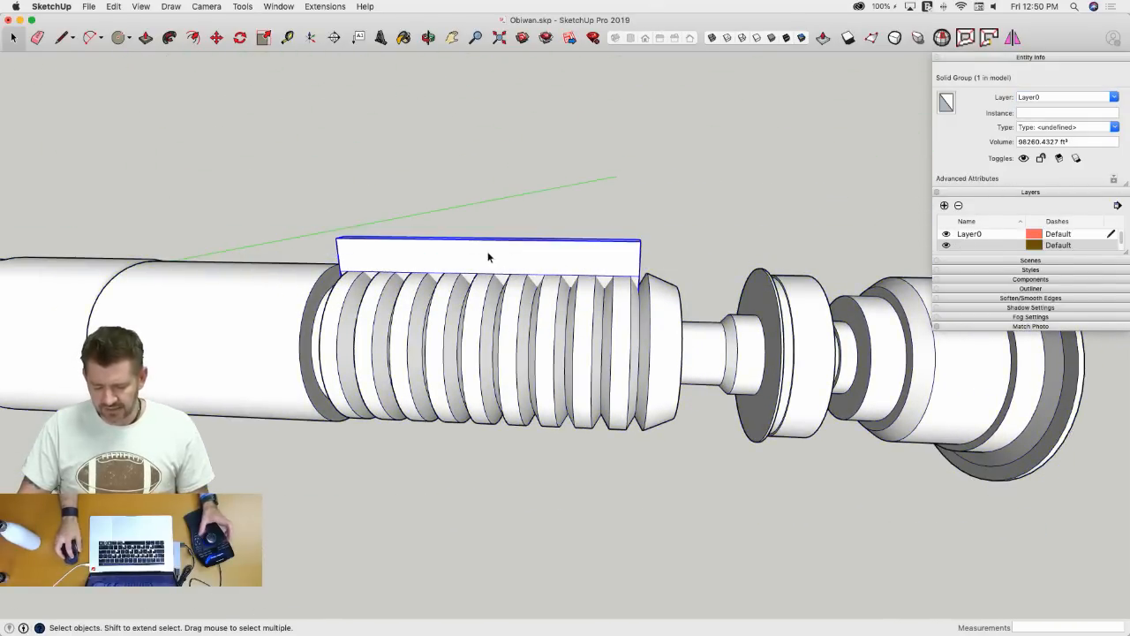
left_click(534, 301)
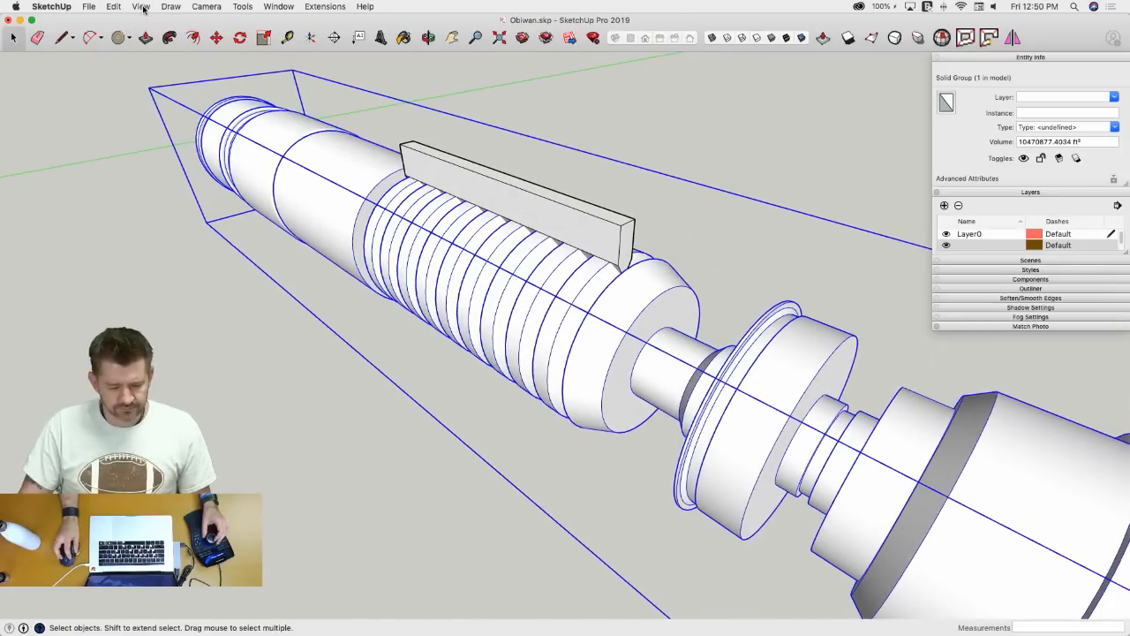
left_click(89, 7)
left_click(102, 84)
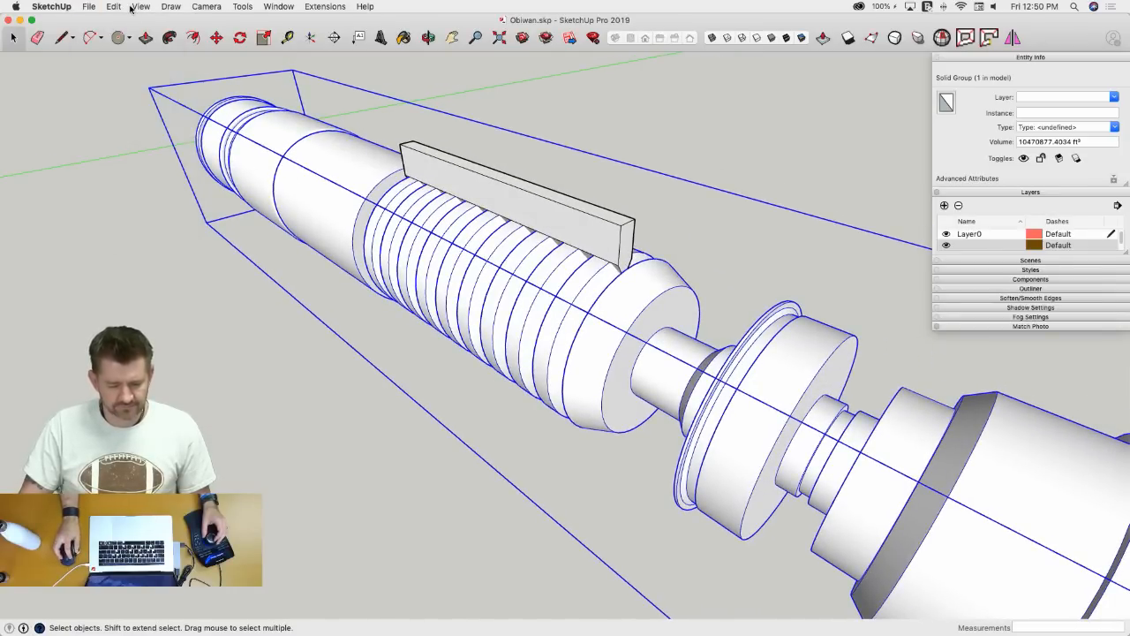
left_click(143, 7)
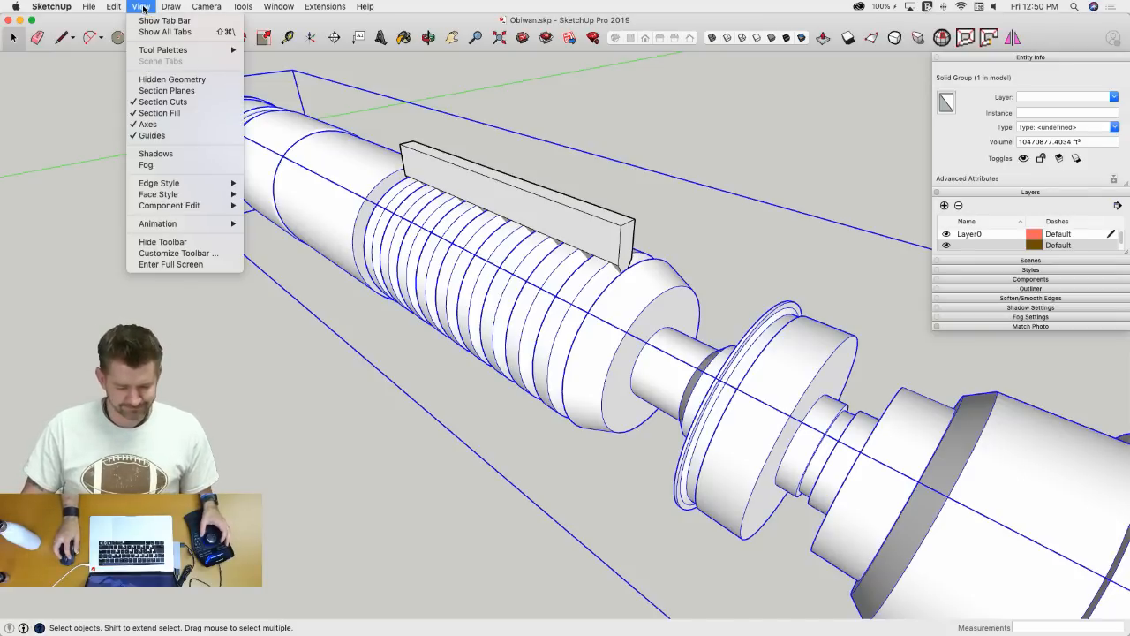
mouse_move(176, 50)
left_click(304, 61)
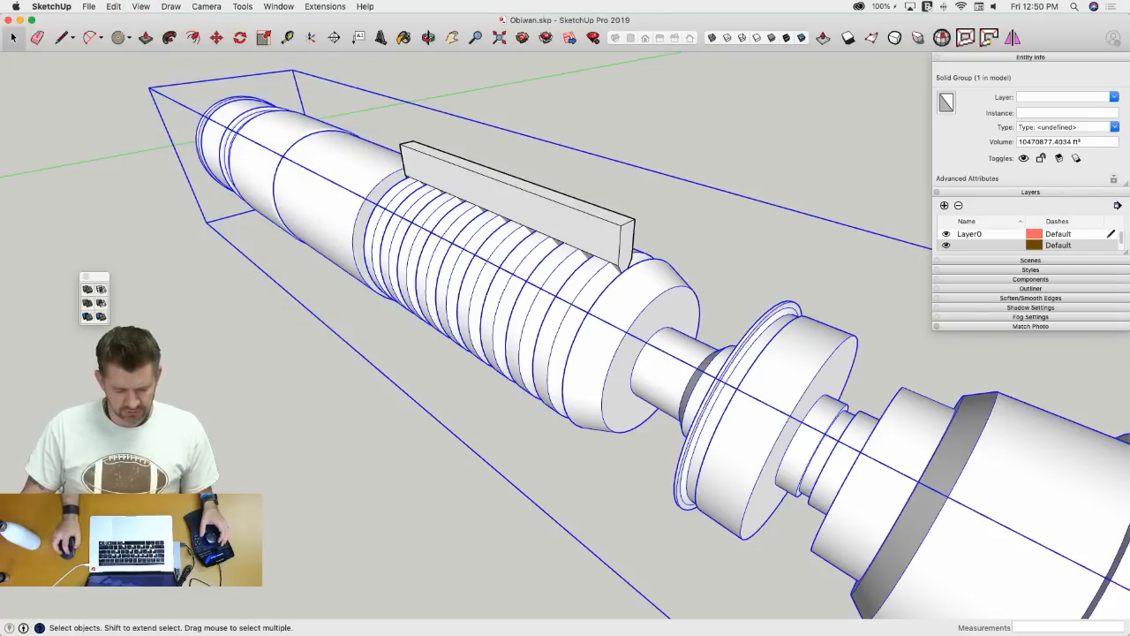
left_click(86, 317)
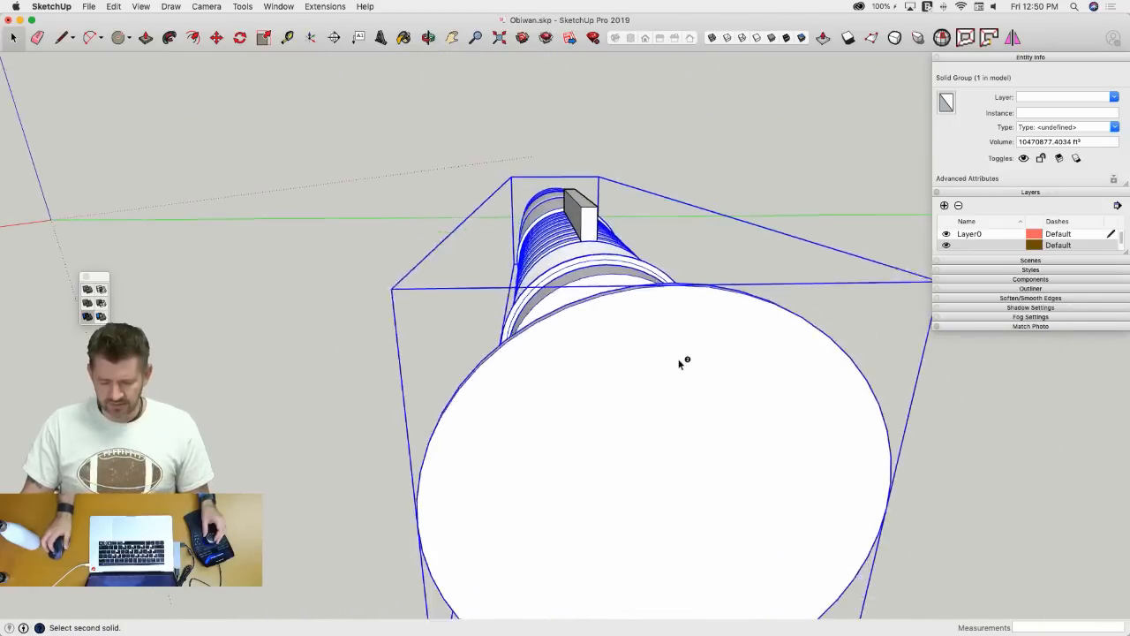
- Draw a vertical diameter line across the pommel's round end face
key("q")
key("l")
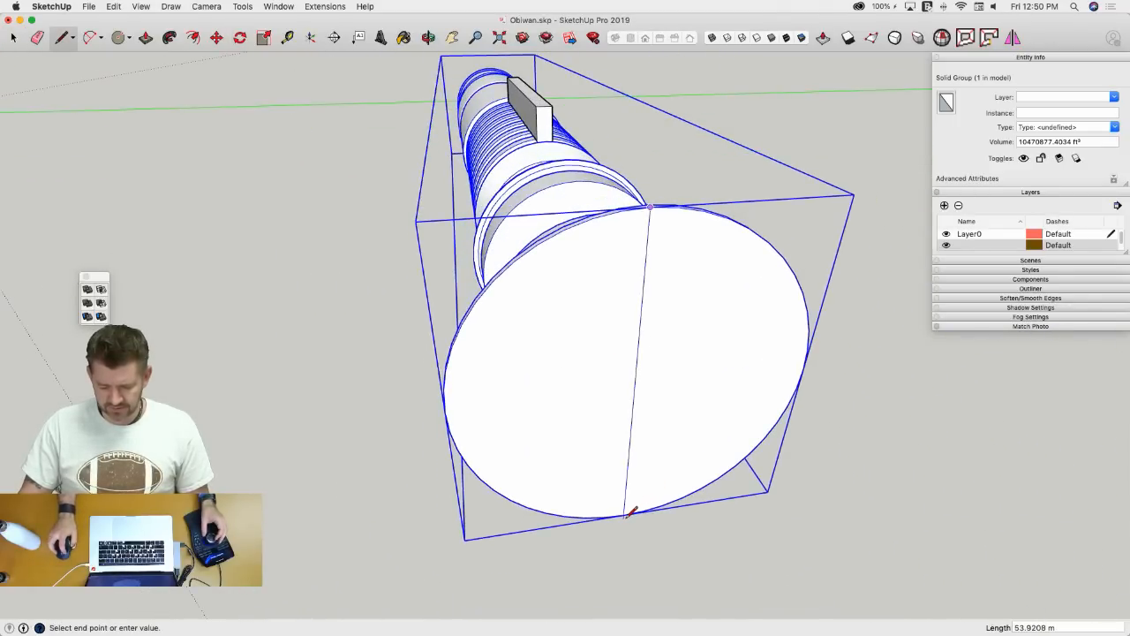
key("q")
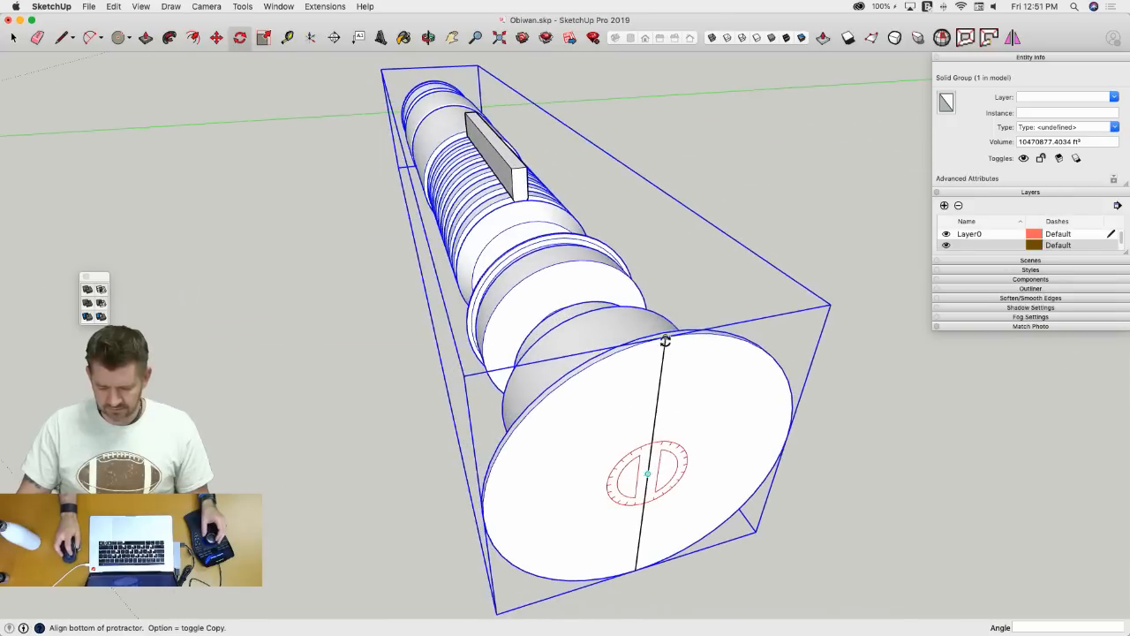
left_click(664, 337)
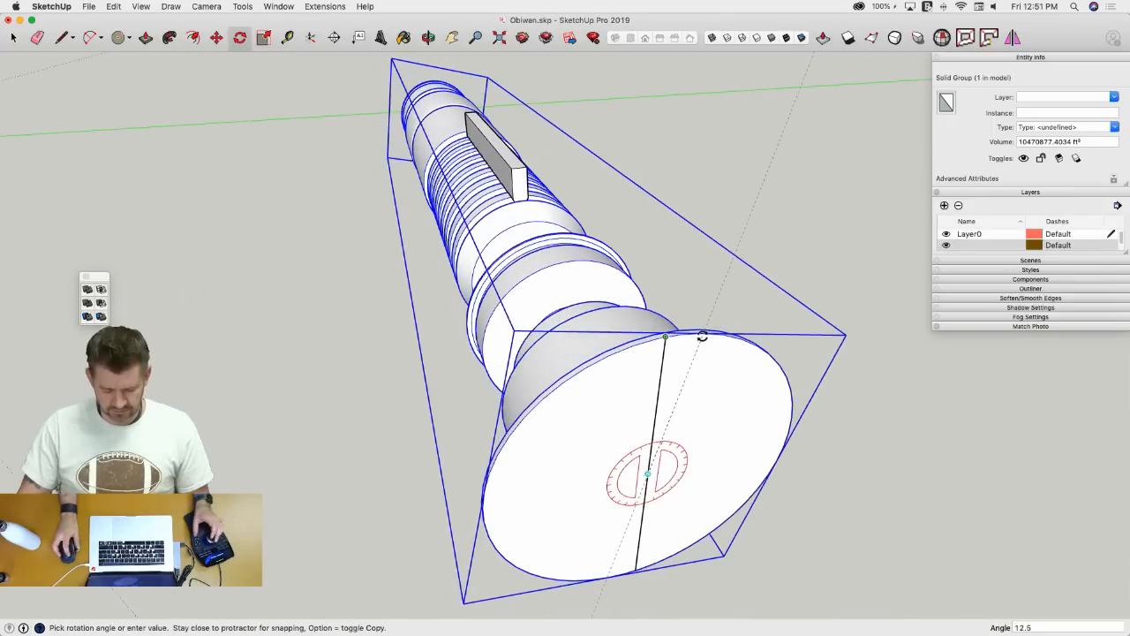
key("space")
- Move the trimmed bar about 16 m up off the ribbed section to expose its notched underside
left_click(522, 180)
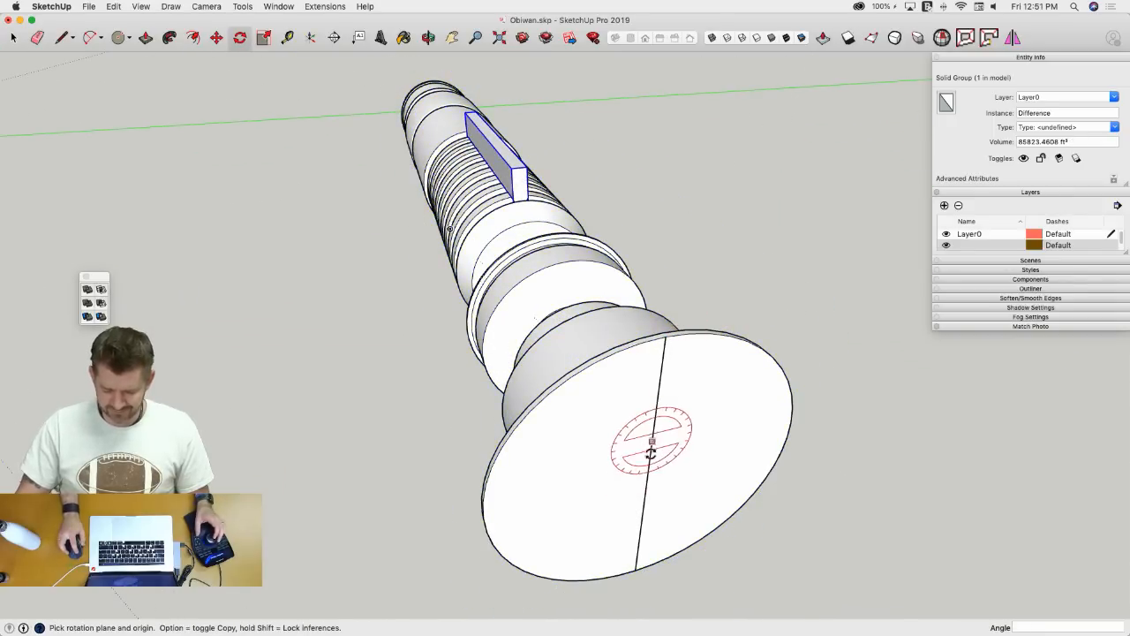
left_click(666, 338)
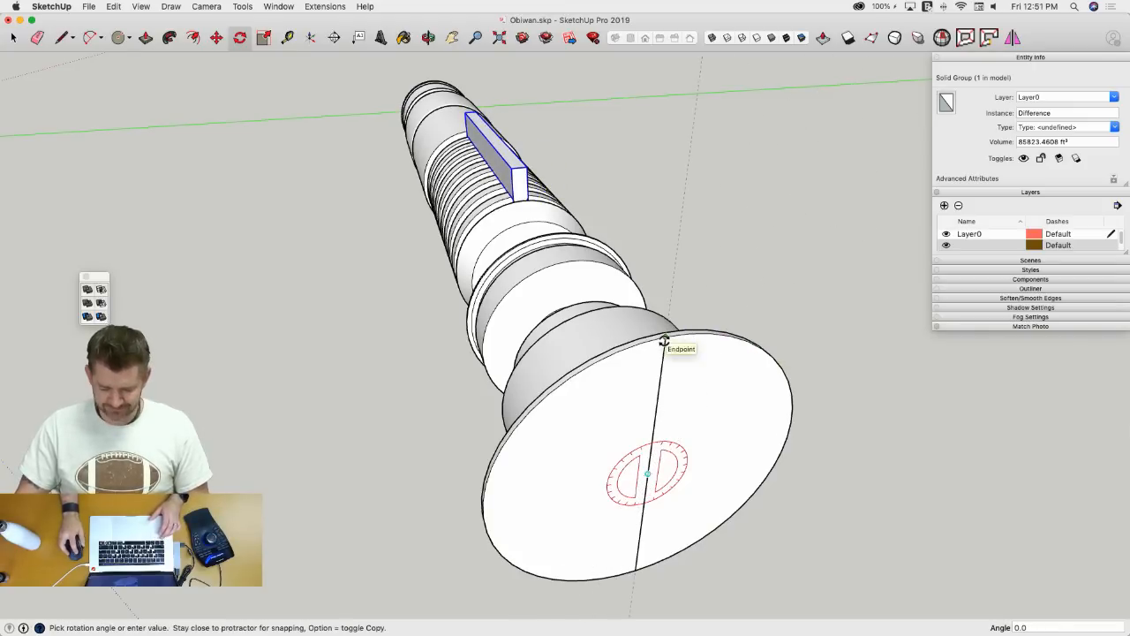
key("space")
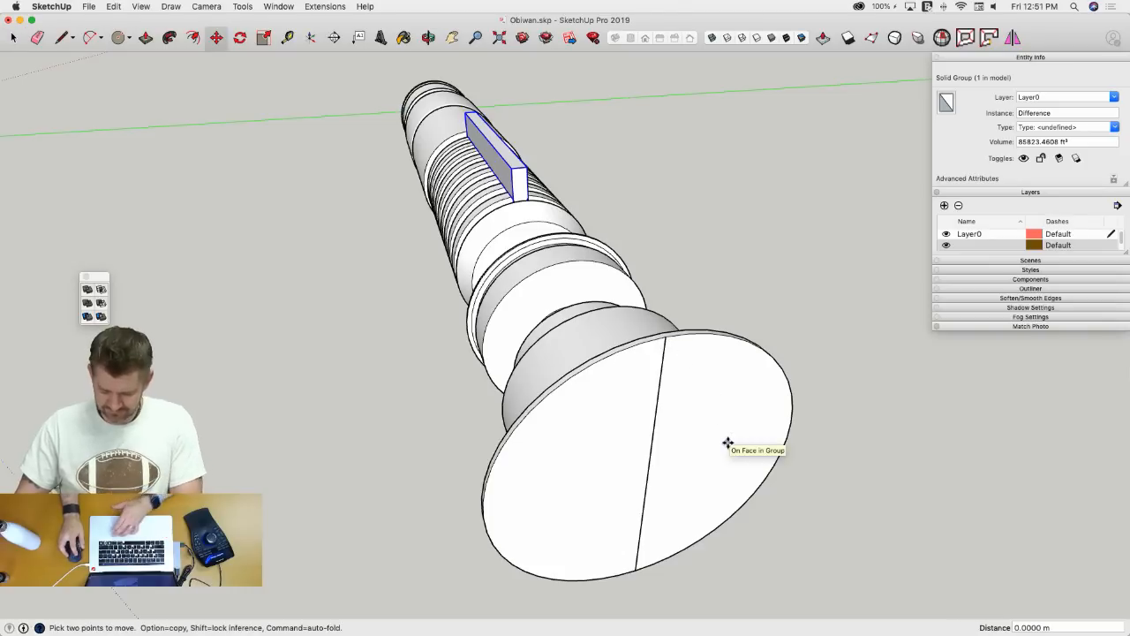
left_click(727, 442)
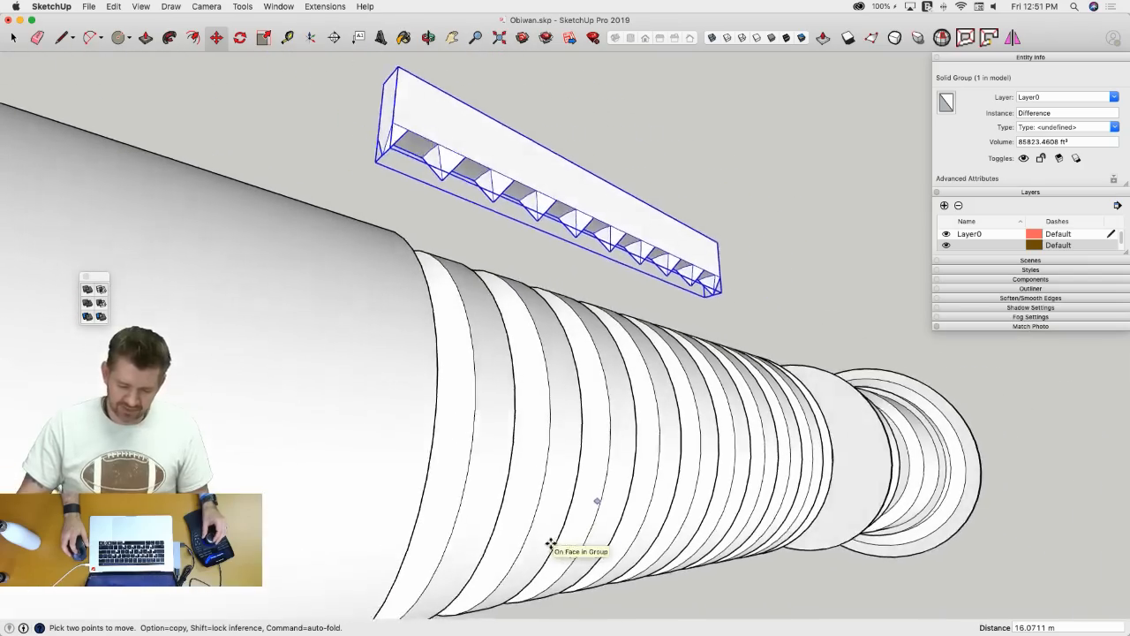
- Undo the pointed bar's upward move and its trim, restoring the full cutter bar on the ribbed grip
middle_click_drag(712, 562, 750, 240)
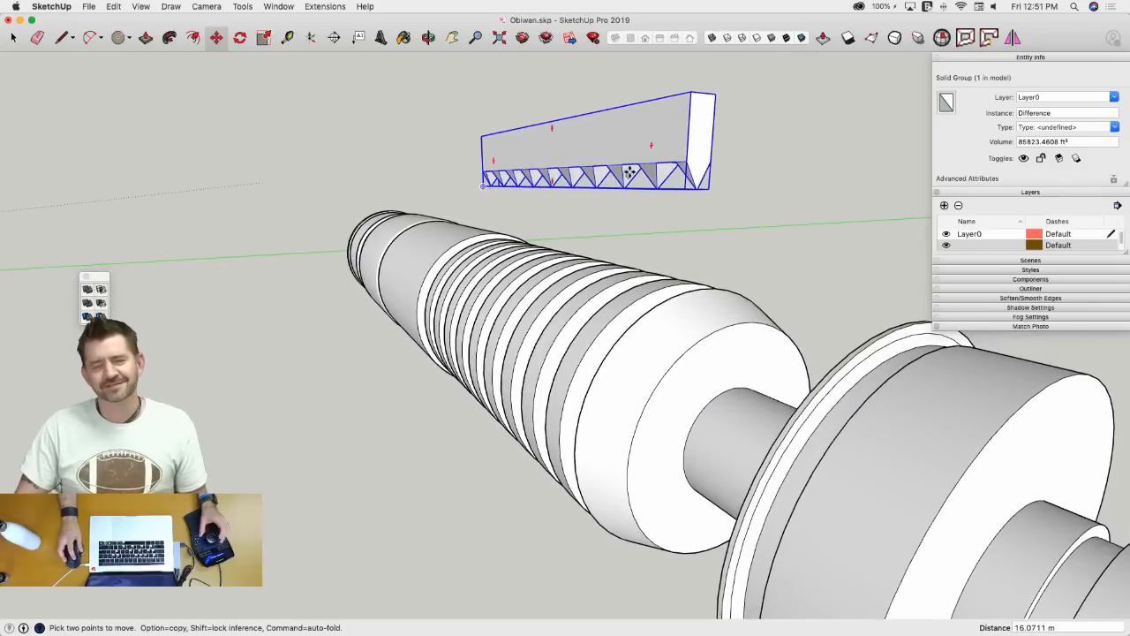
key("Escape")
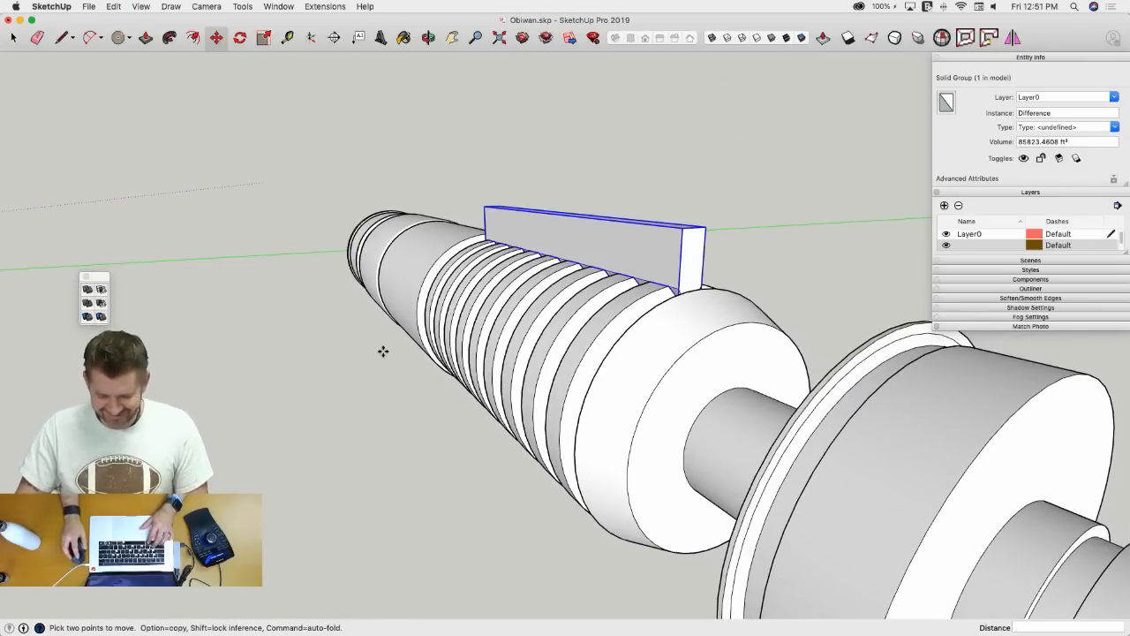
middle_click_drag(384, 351, 711, 265)
scroll(702, 318, "up", 3)
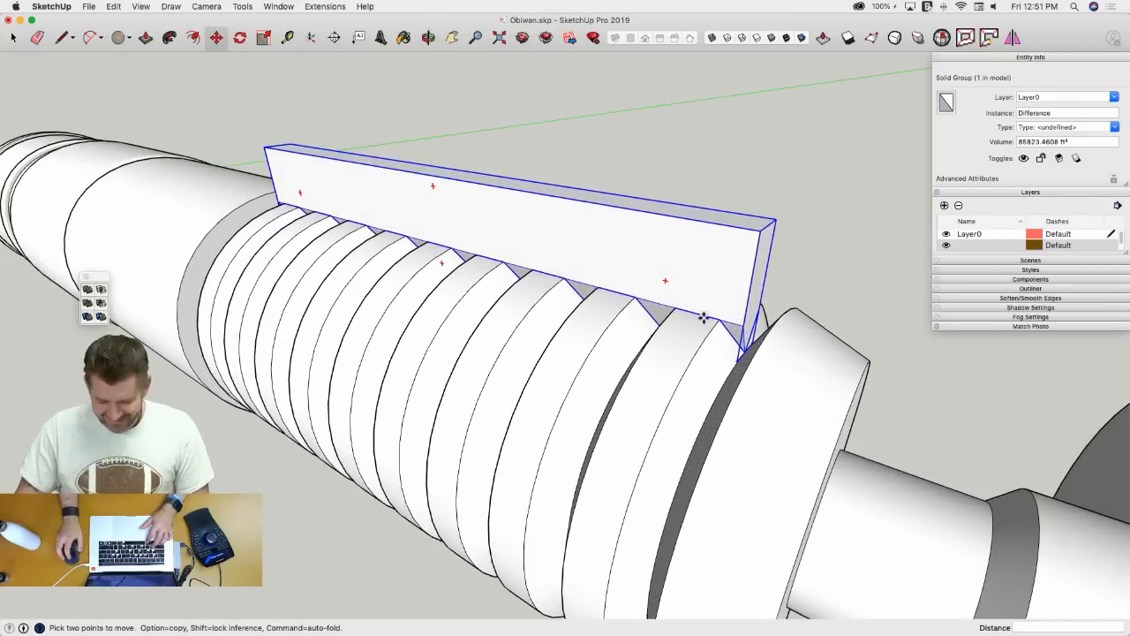
key("space")
left_click(810, 260)
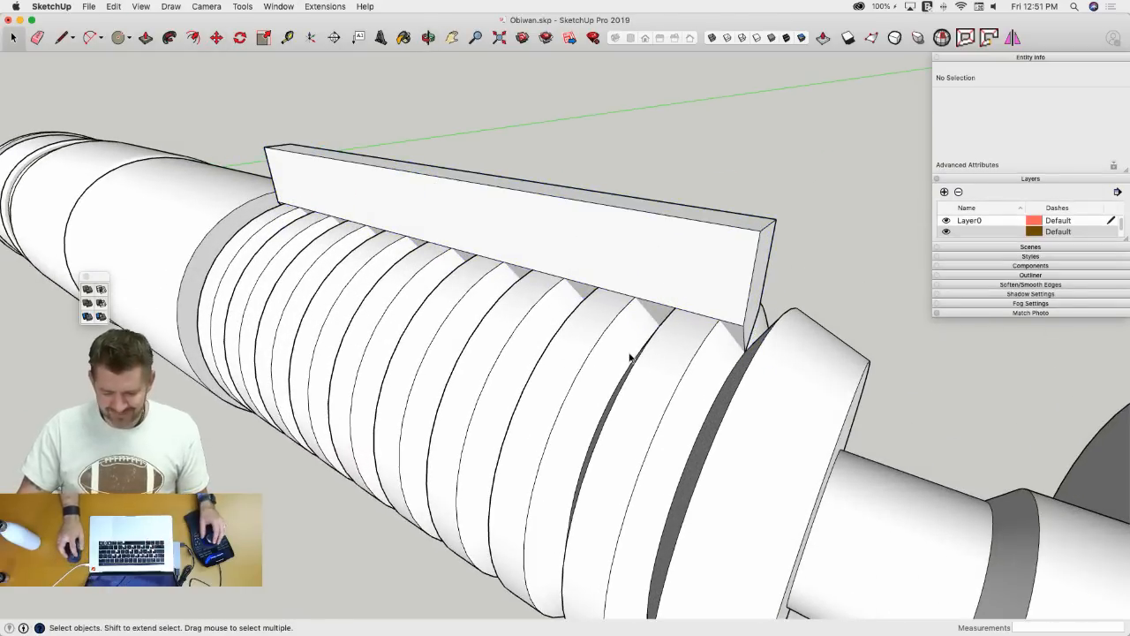
- Trim the hilt group with the pointed bar as the cutting solid to carve the first lengthwise groove
scroll(629, 357, "down", 5)
left_click(600, 290)
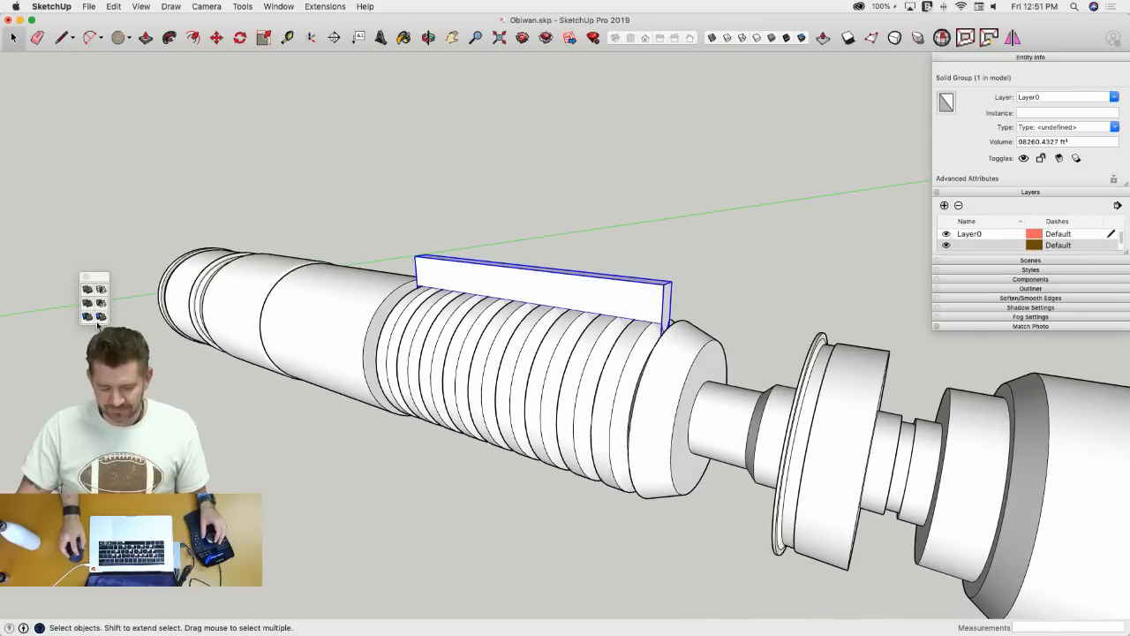
left_click(485, 381)
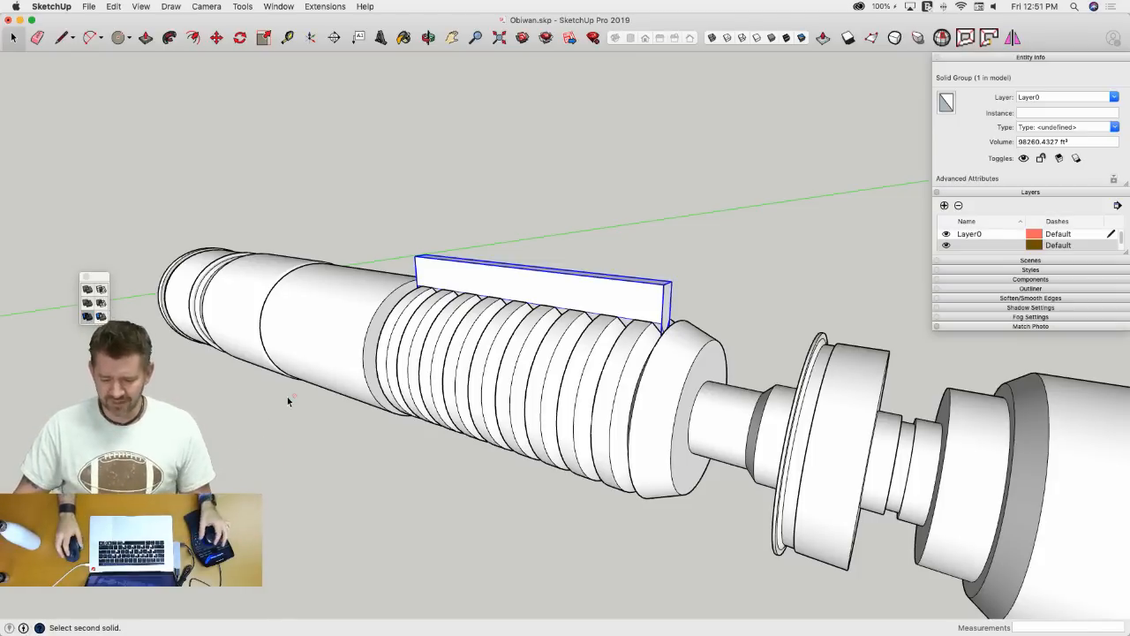
- Draw a vertical diameter line across the pommel's round end face as a centre reference
key("l")
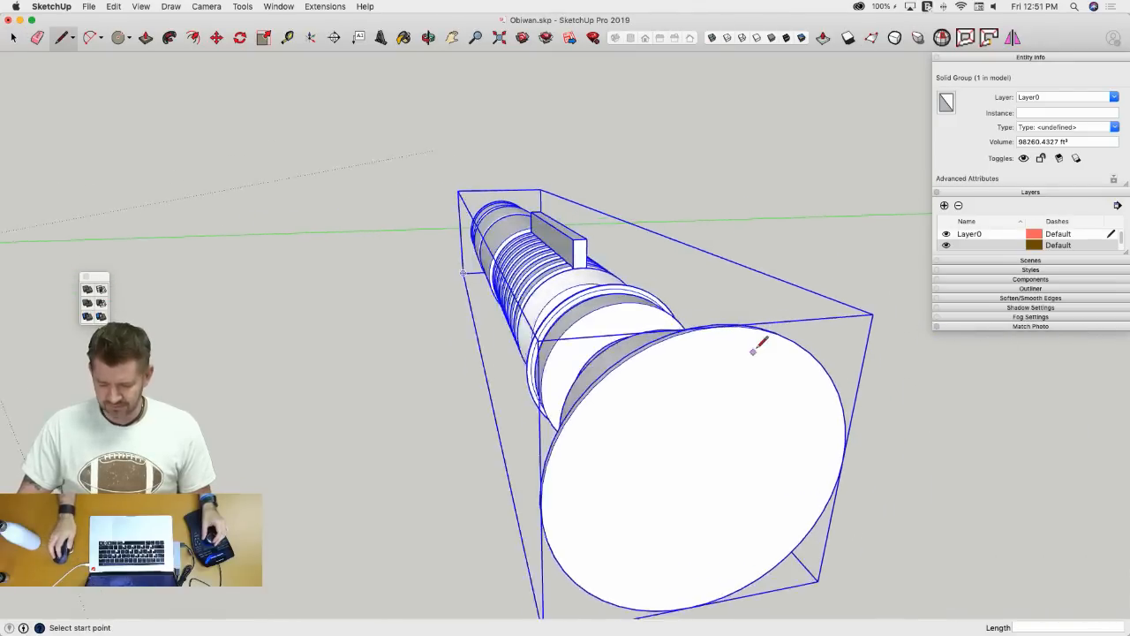
key("q")
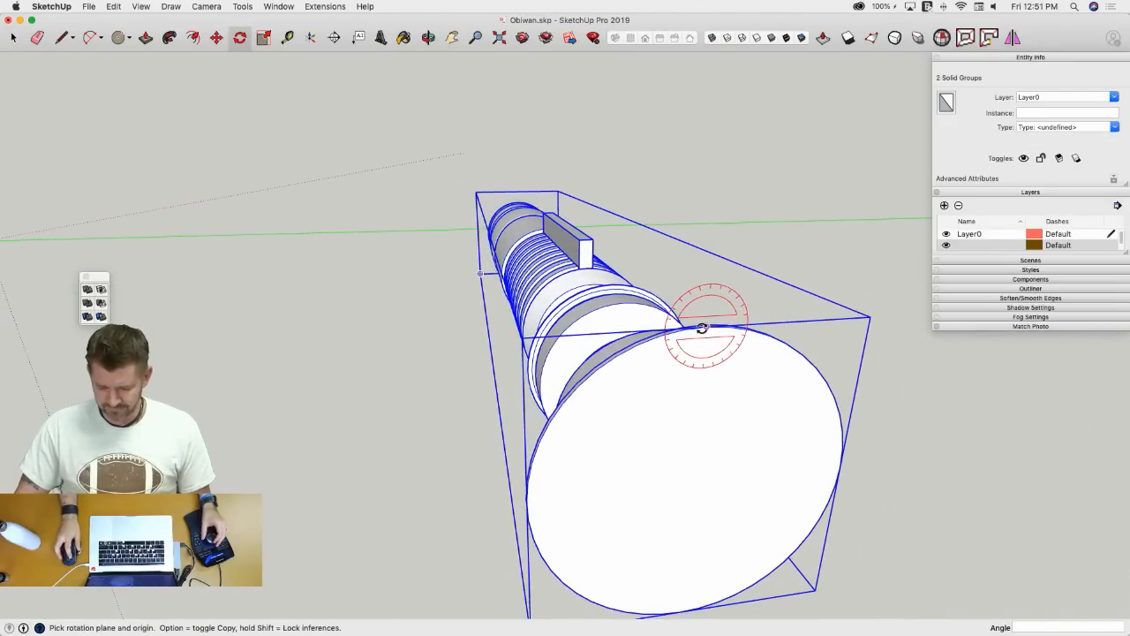
key("l")
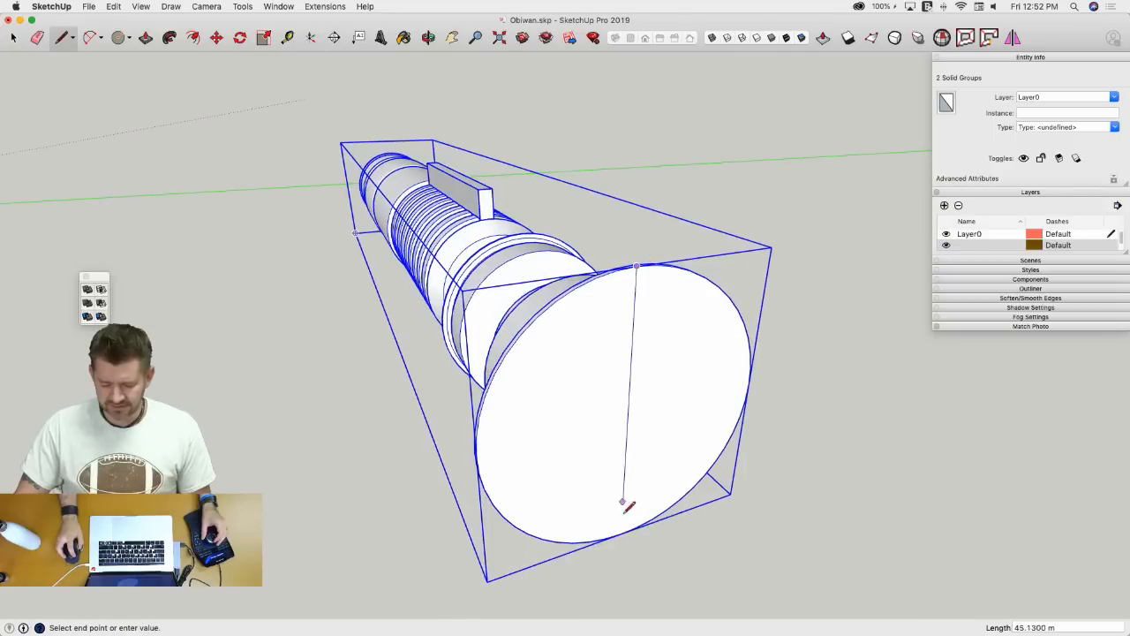
key("space")
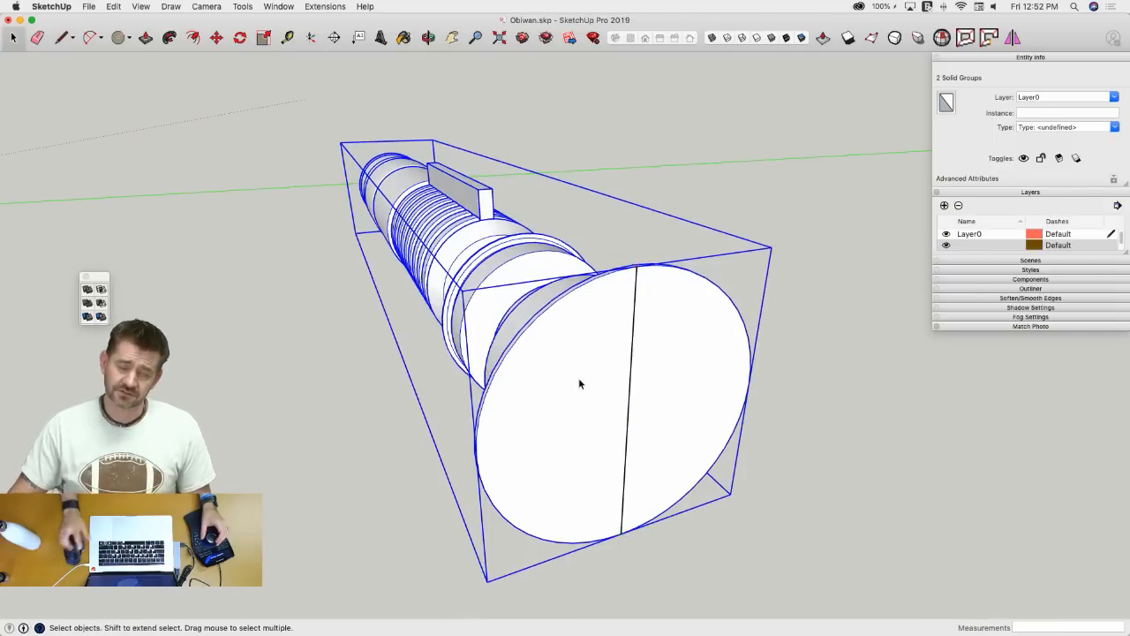
- Rotate the cutter bar 60° around the midpoint of the diameter line on the pommel's end face
middle_click_drag(580, 383, 607, 301)
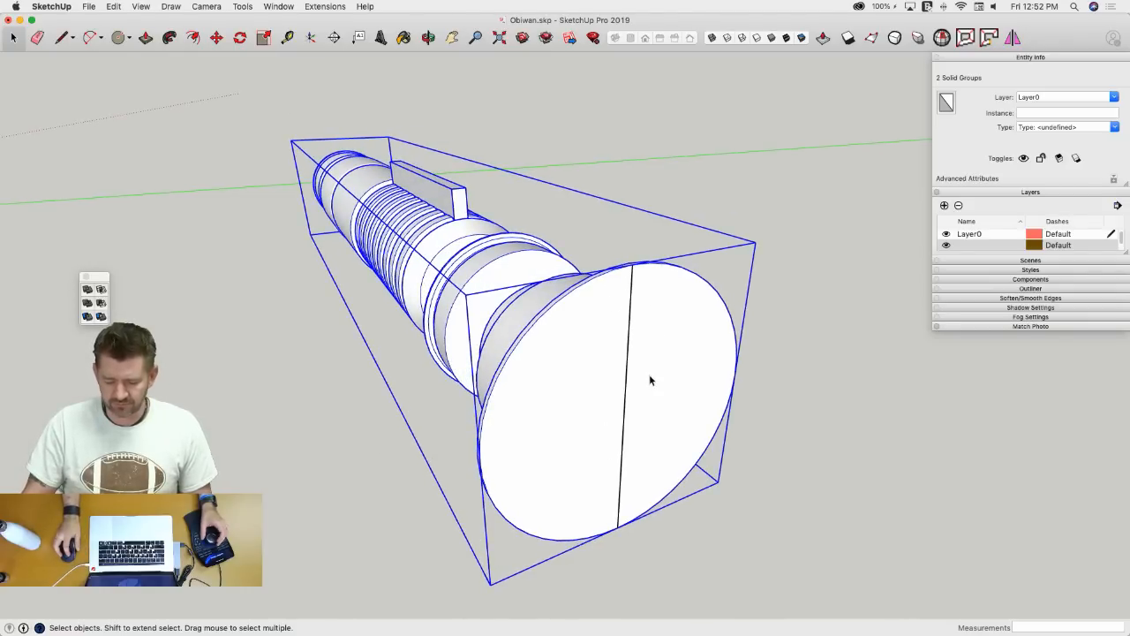
left_click(436, 212)
key("q")
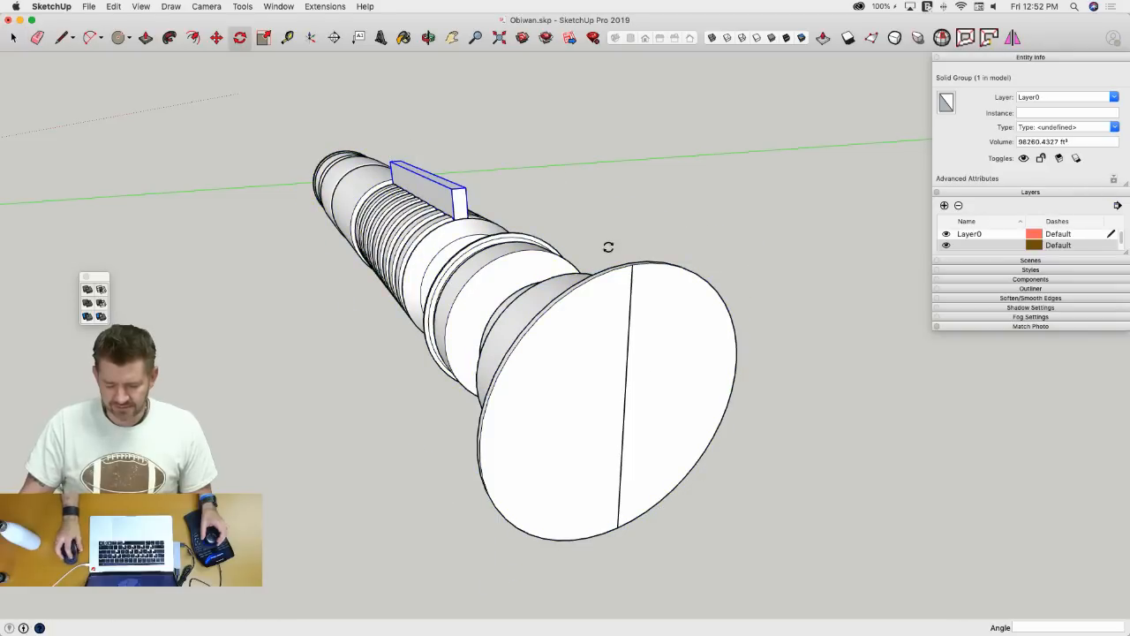
left_click_drag(624, 408, 620, 314)
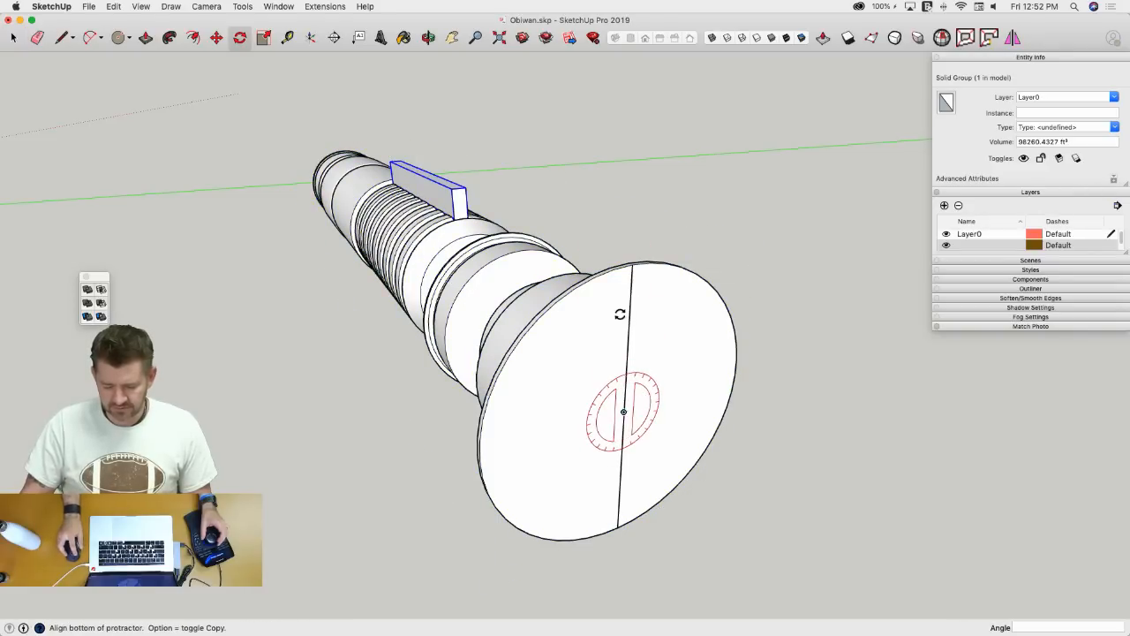
left_click(630, 301)
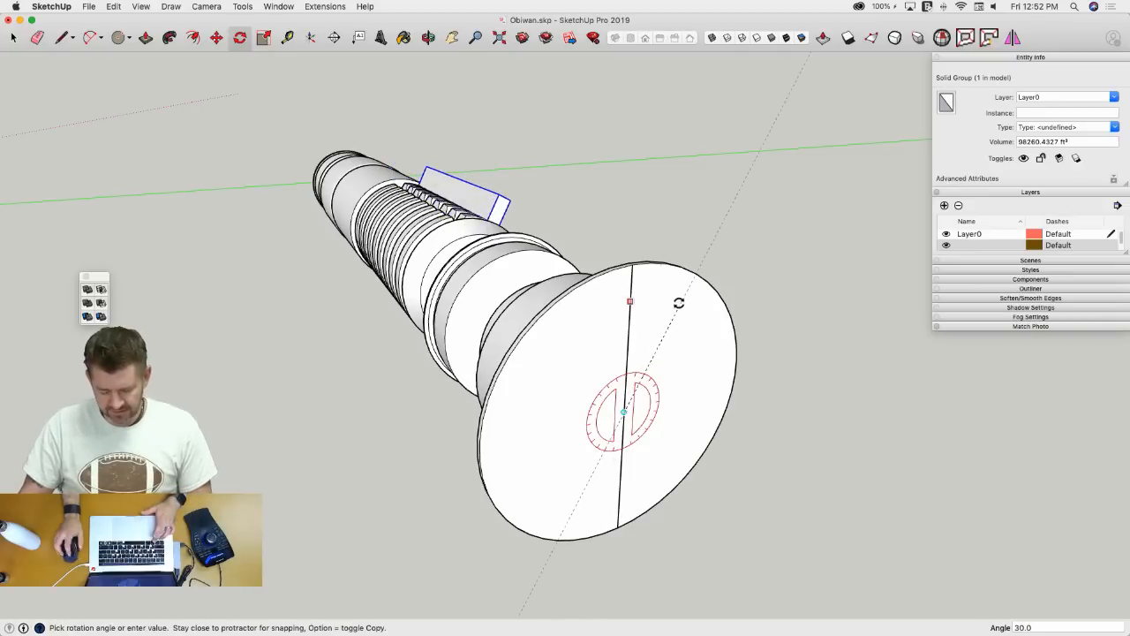
type("60")
key("Return")
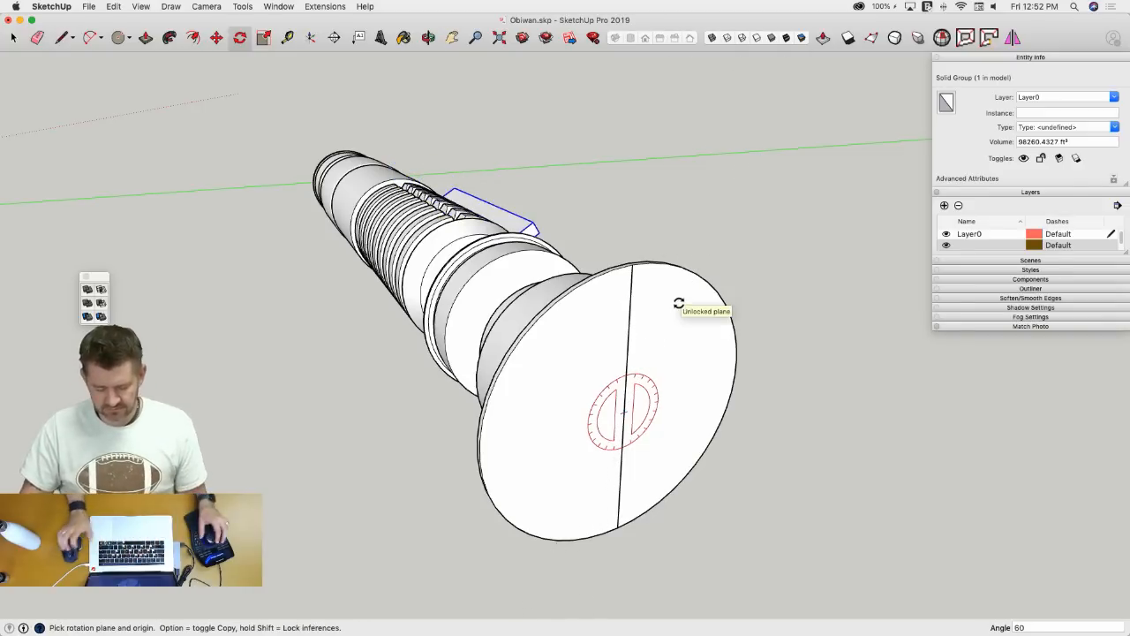
- Trim the hilt with the rotated bar to carve the second groove across the ribs
key("space")
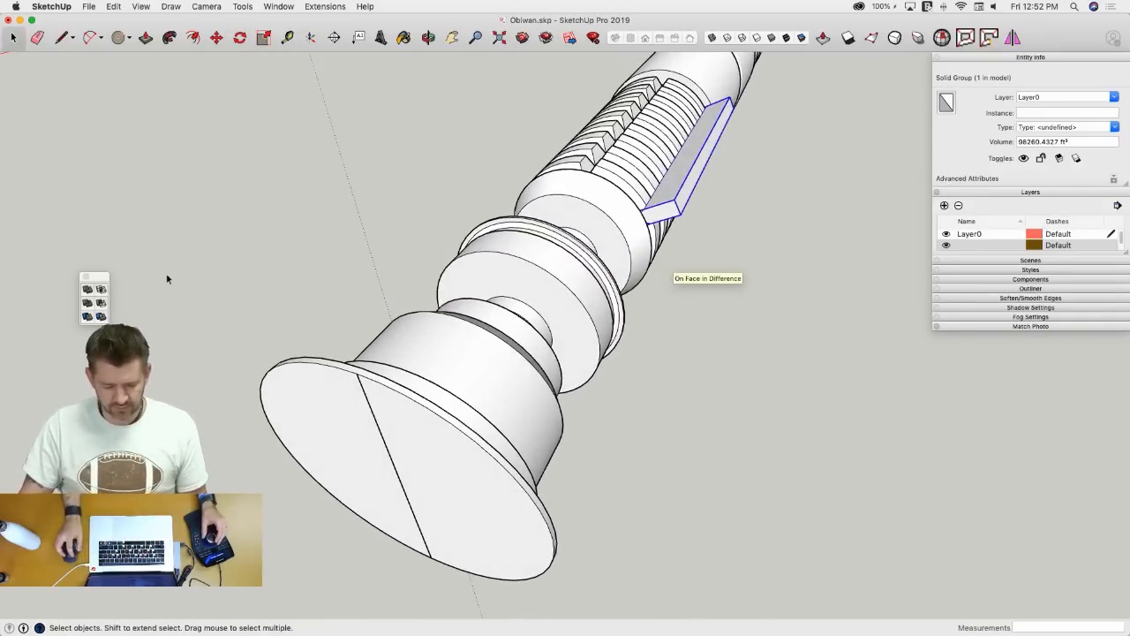
left_click(88, 316)
left_click(545, 212)
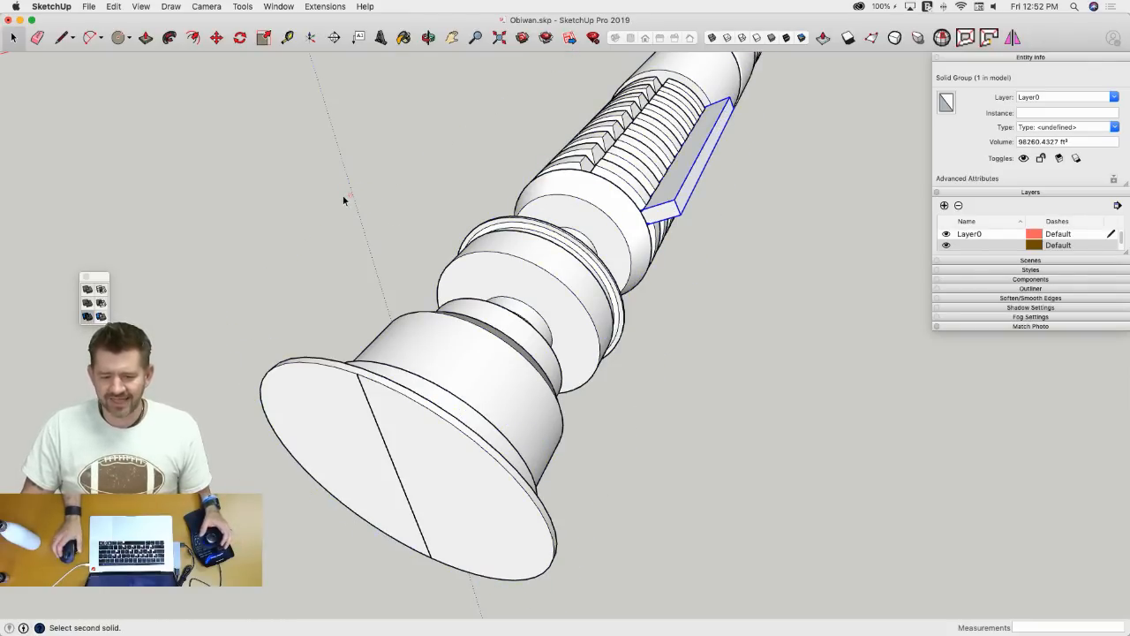
- Select only the cutter bar and rotate it another 60° about the end face's centre, away from the second groove
key("super+a")
middle_click_drag(345, 201, 504, 265)
key("q")
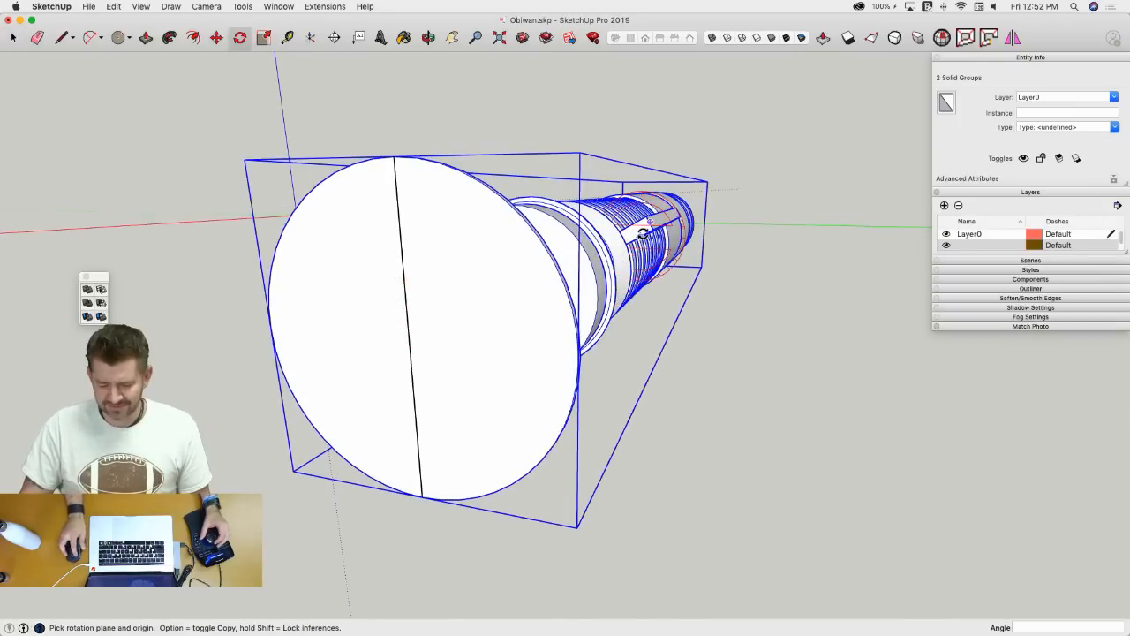
key("space")
left_click(644, 229)
key("m")
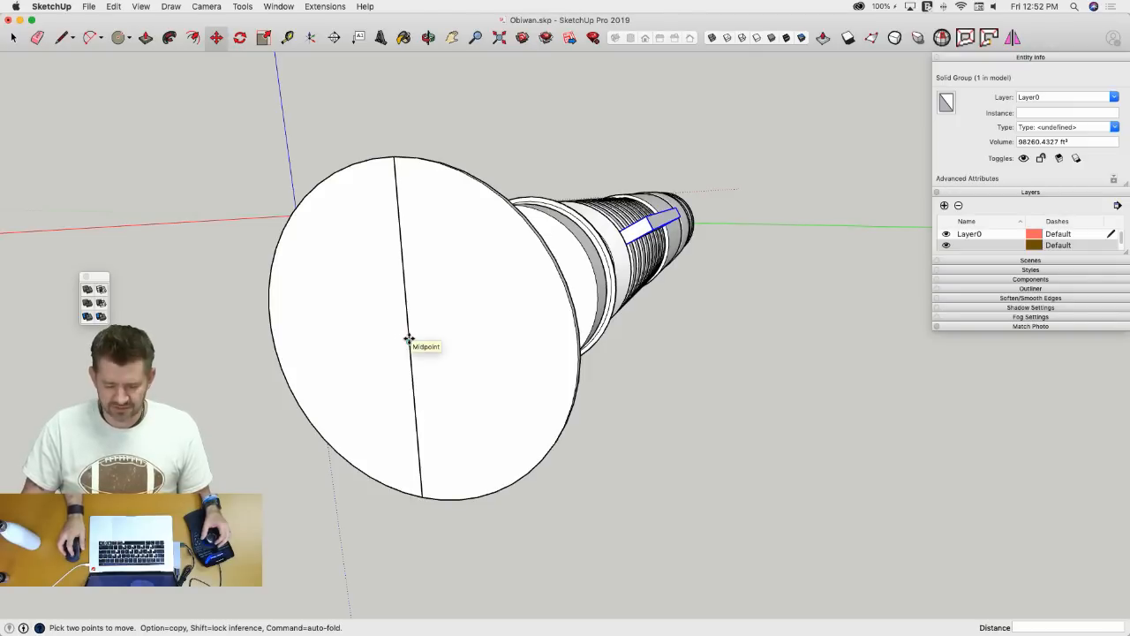
key("q")
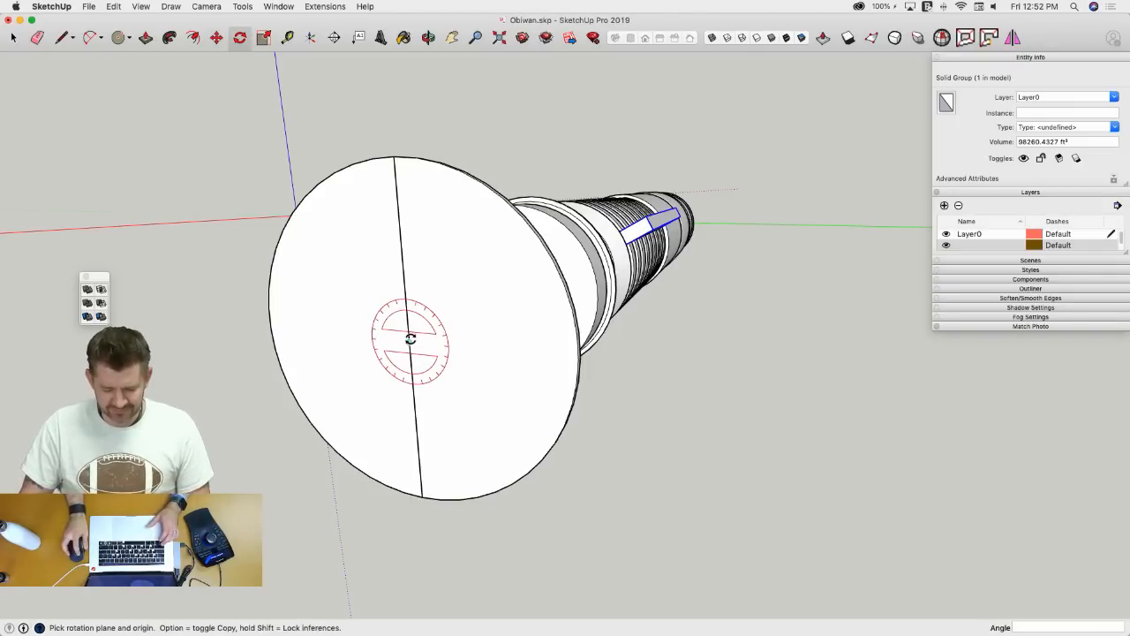
left_click_drag(408, 341, 401, 248)
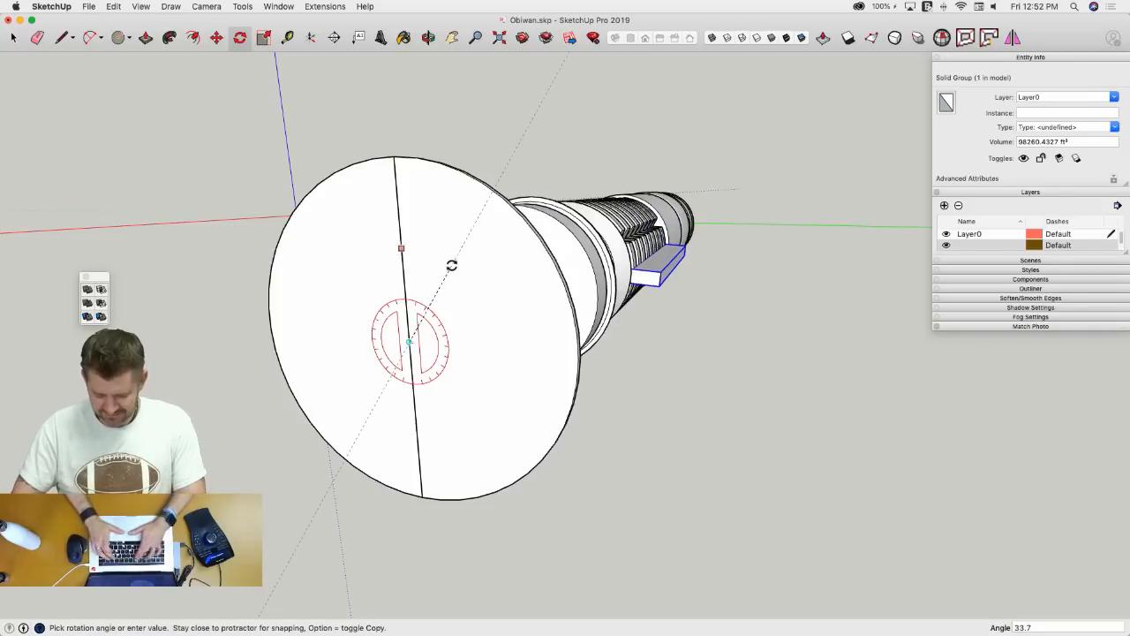
key("Return")
- Trim the hilt with the bar at its new position to carve the third groove
key("space")
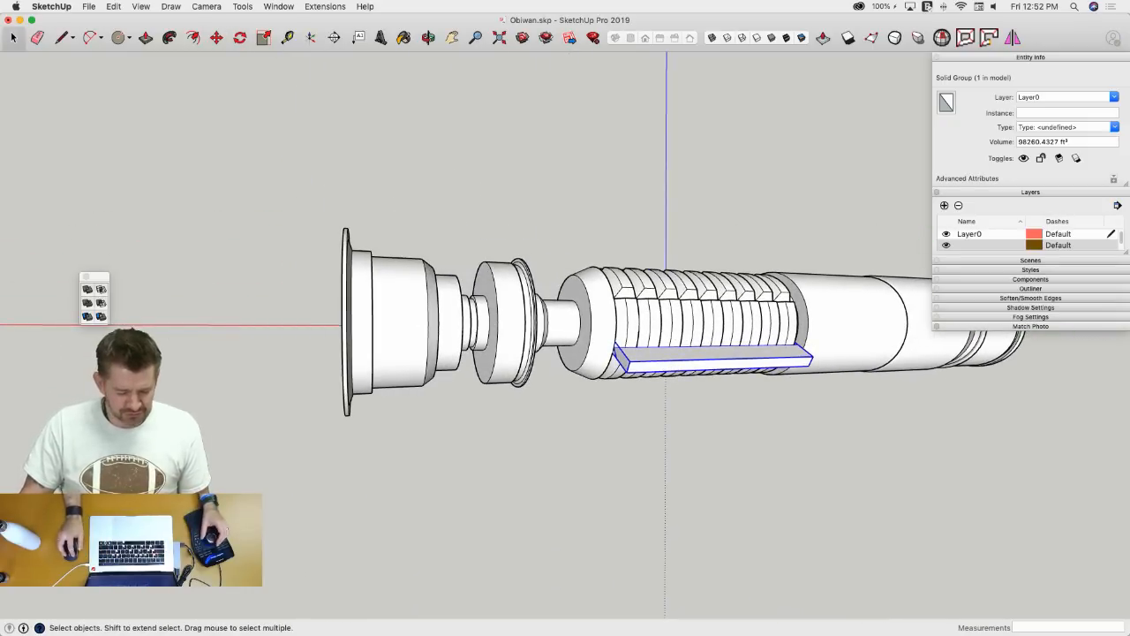
left_click(86, 315)
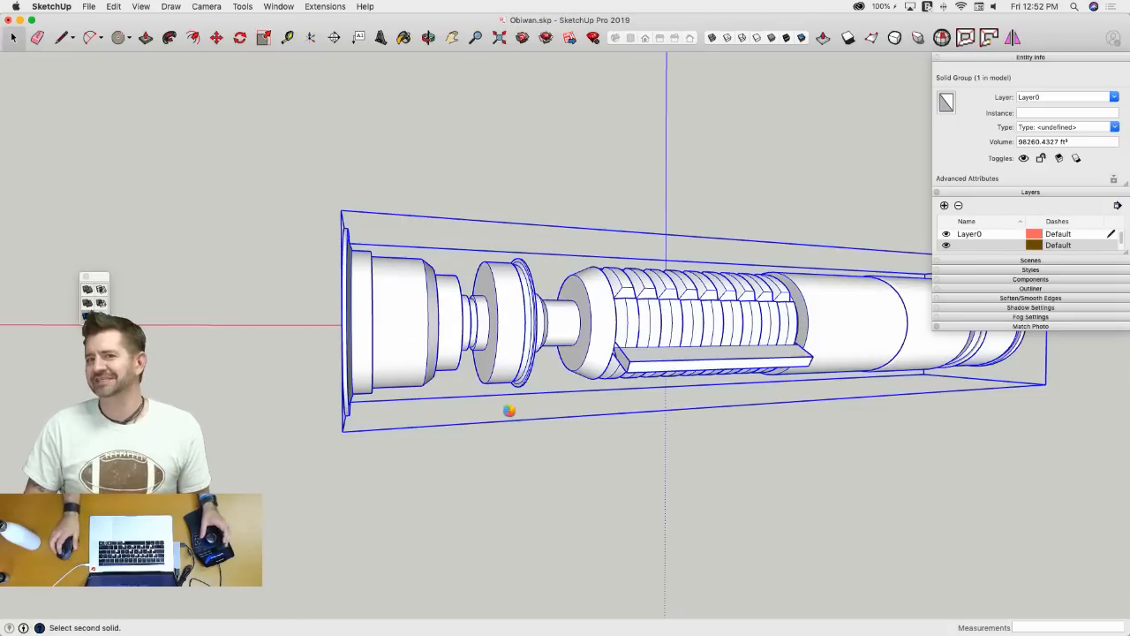
key("space")
- Rotate the bar a further 60° about the end face's centre to the hilt's underside and trim the hilt with it
middle_click_drag(621, 351, 534, 345)
key("q")
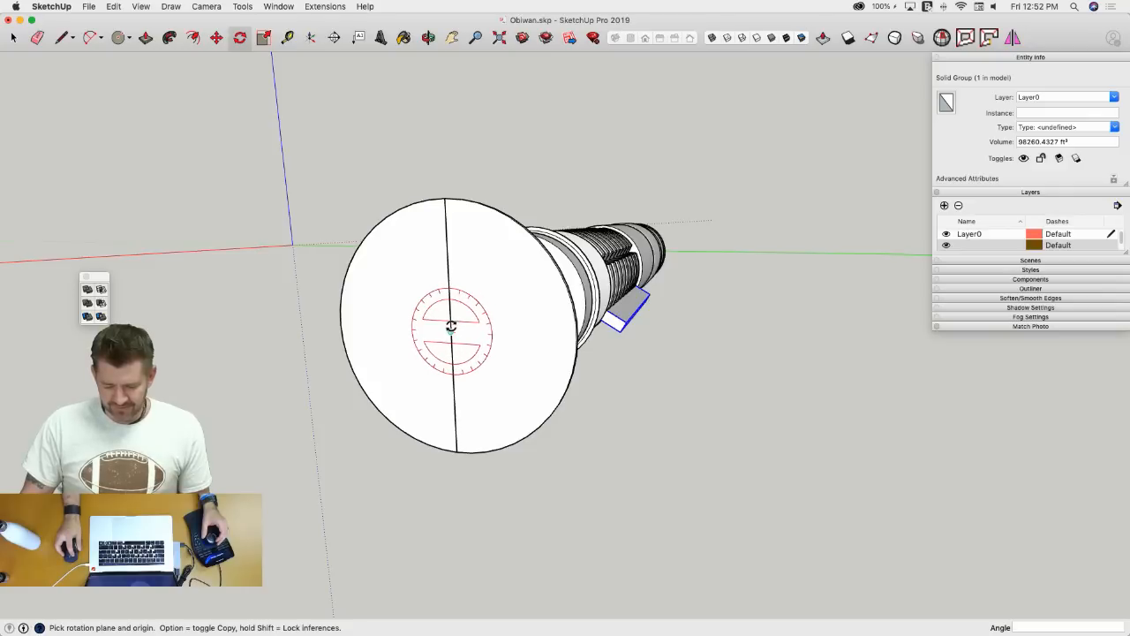
left_click(450, 331)
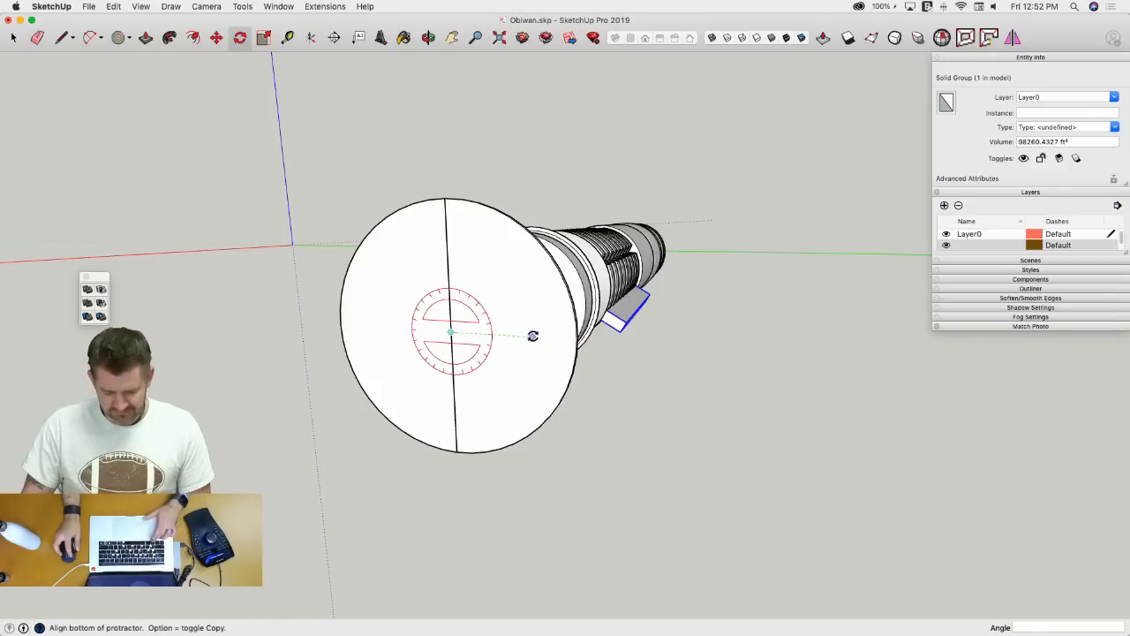
left_click(533, 335)
type("60")
key("Return")
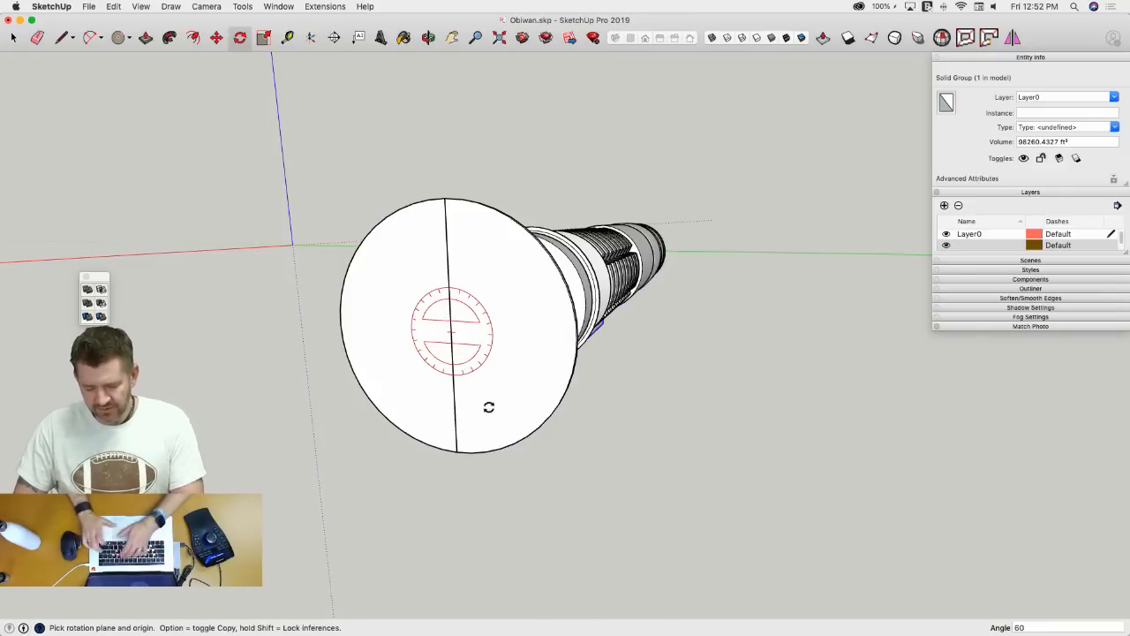
key("space")
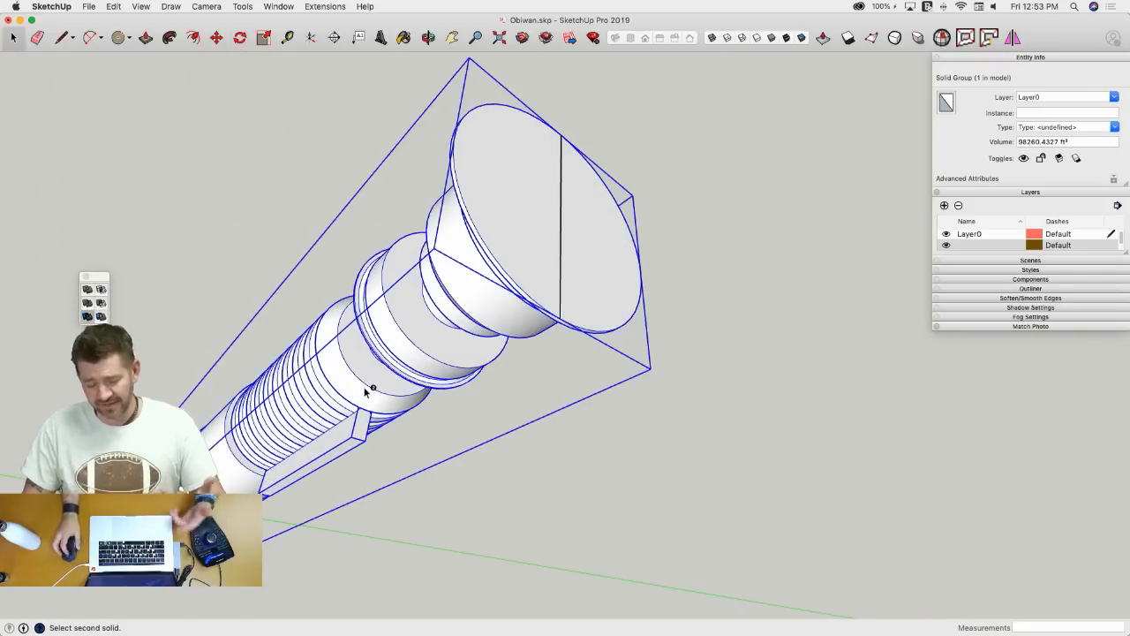
left_click(363, 428)
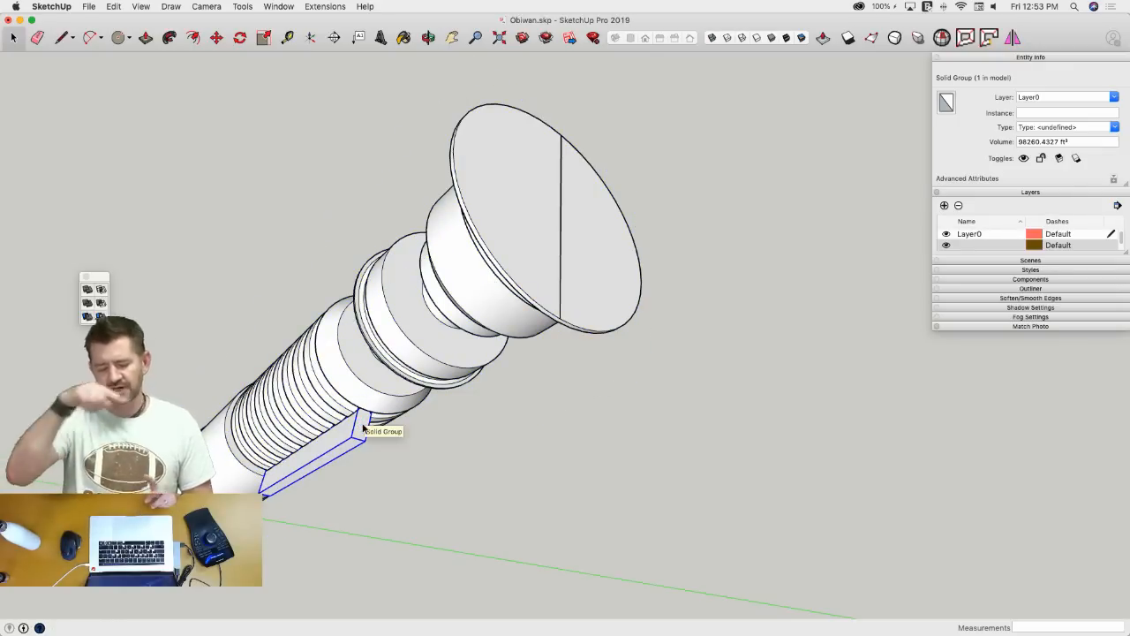
- Rotate the bar 60° from the hilt's underside around the diameter line's midpoint, onto the ungrooved side of the grip
key("q")
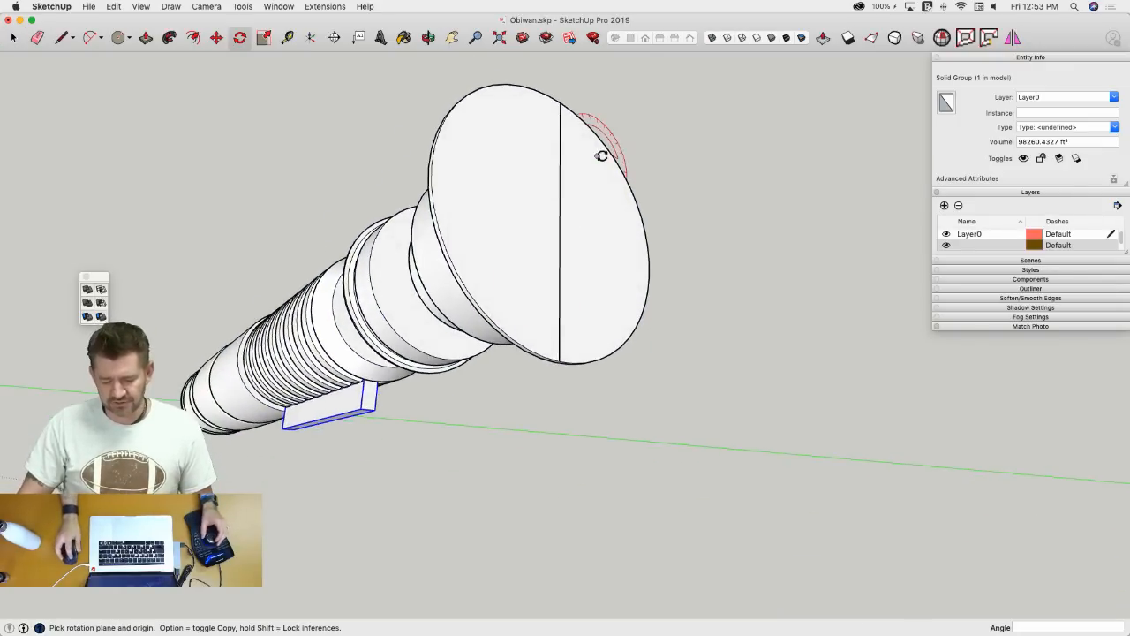
left_click(561, 218)
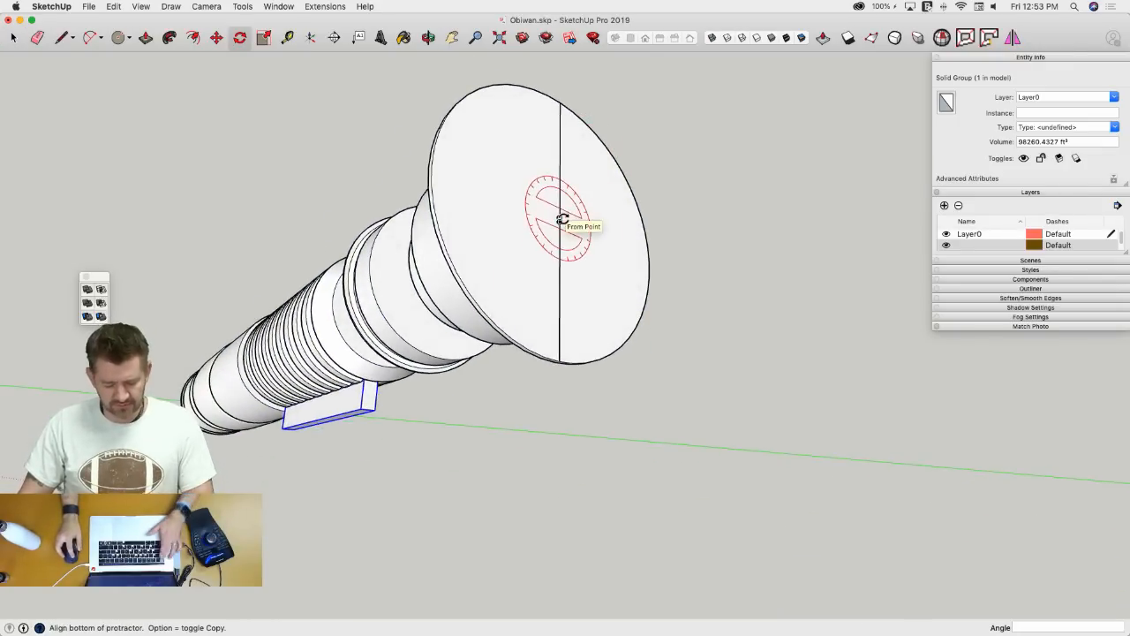
key("Escape")
left_click(560, 222)
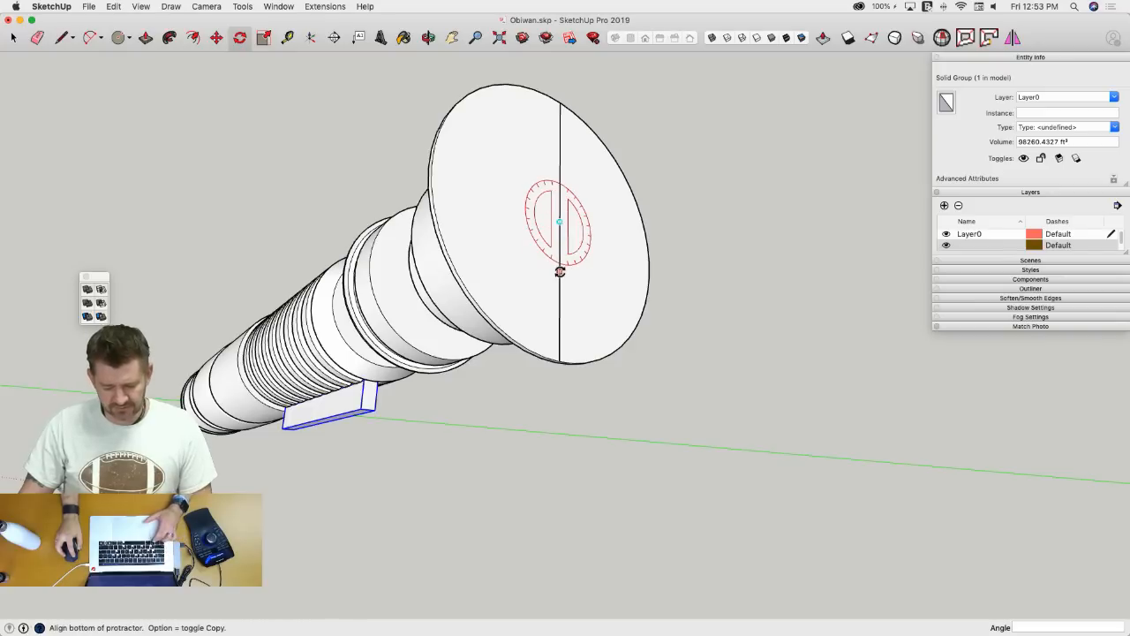
left_click(559, 271)
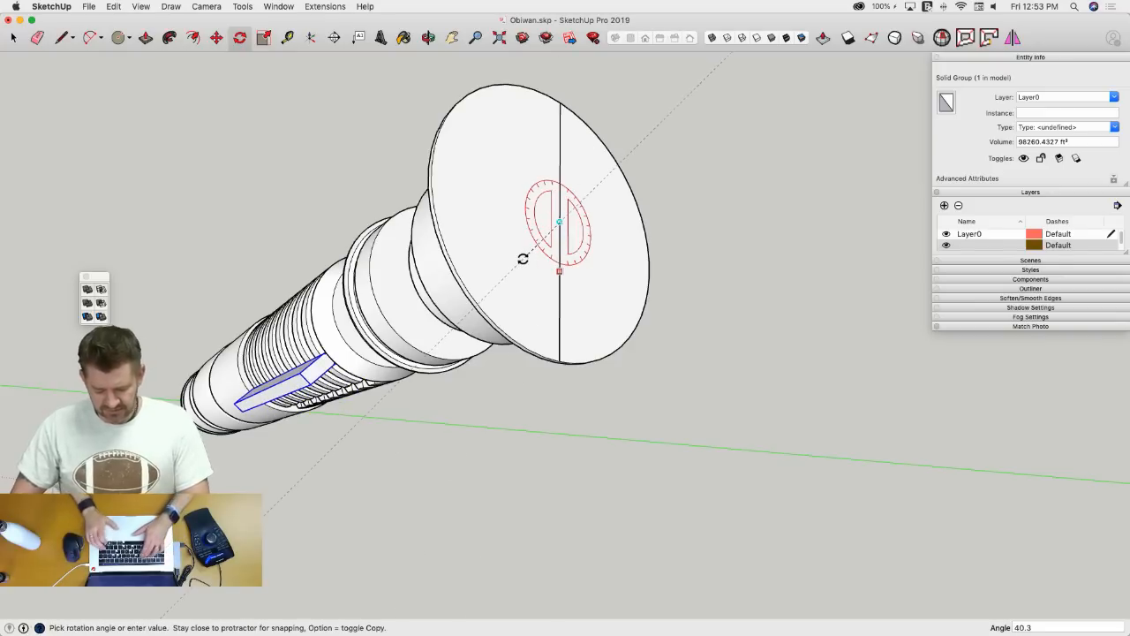
type("60")
key("Return")
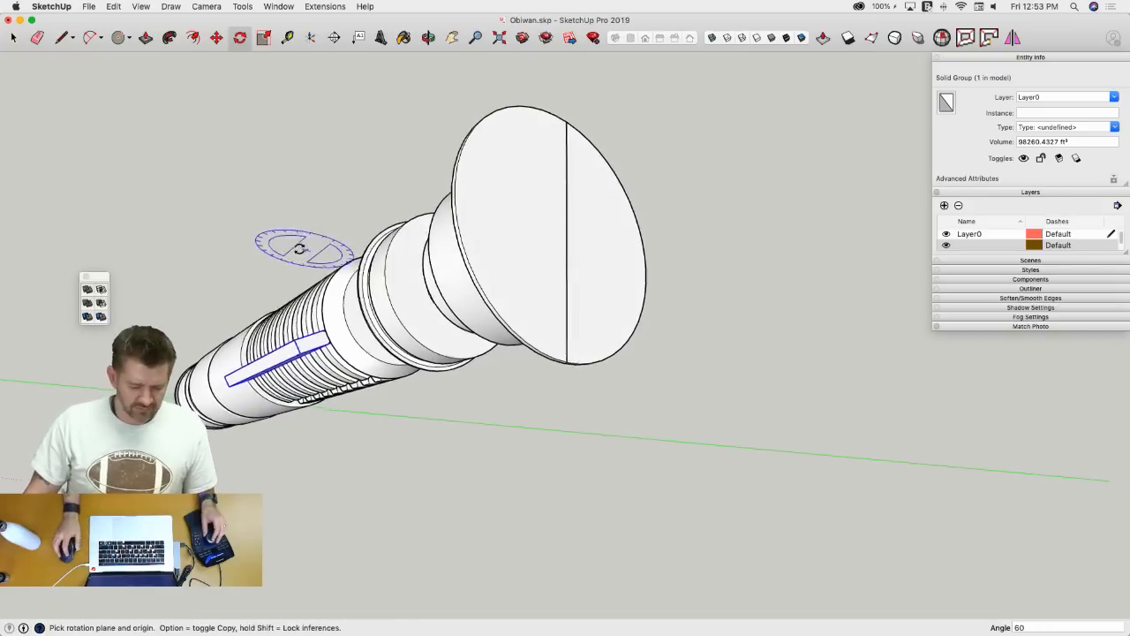
- Trim the hilt with the bar on this side to carve the fifth groove
key("space")
left_click(86, 317)
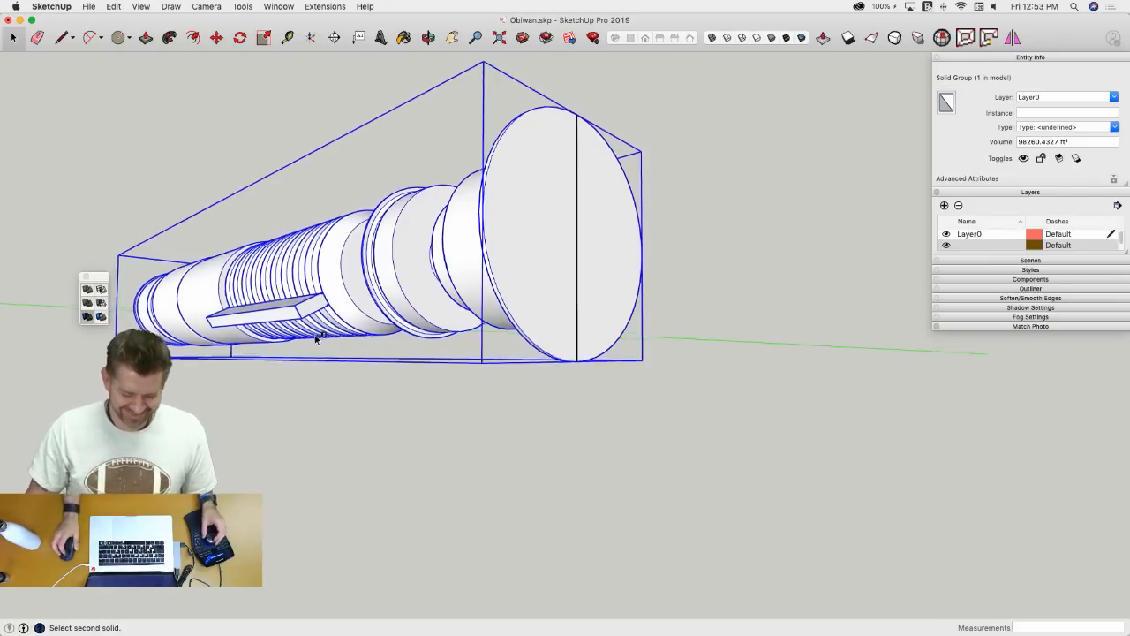
key("space")
middle_click_drag(323, 352, 500, 336)
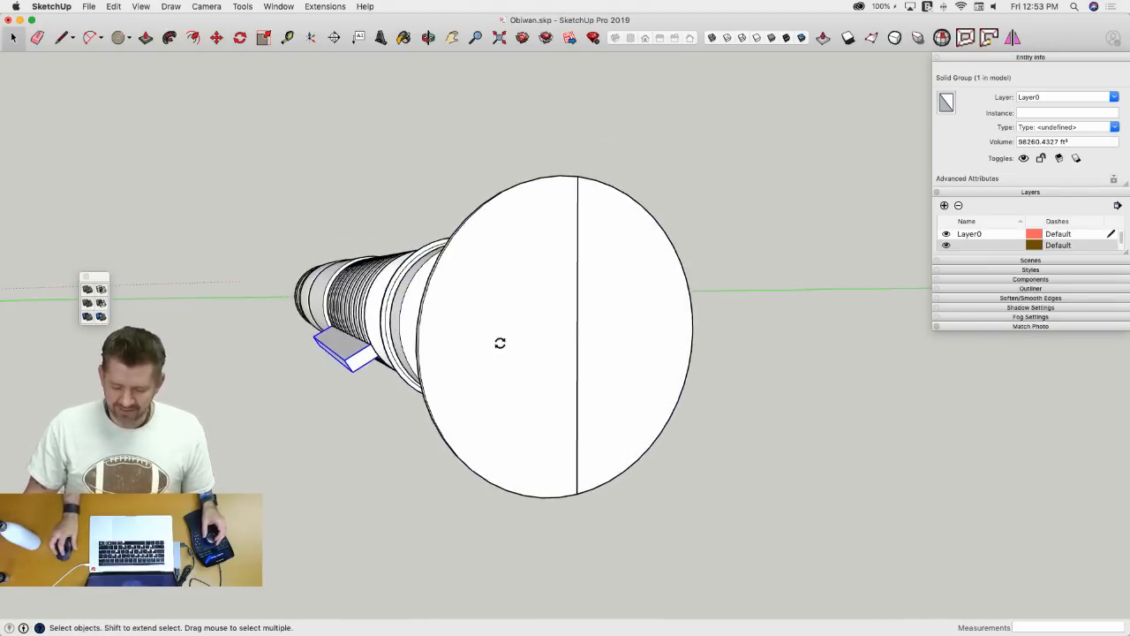
- Rotate the bar 60° about the end face's centre onto the last ungrooved side of the grip and trim the hilt with it
key("q")
left_click_drag(576, 340, 576, 381)
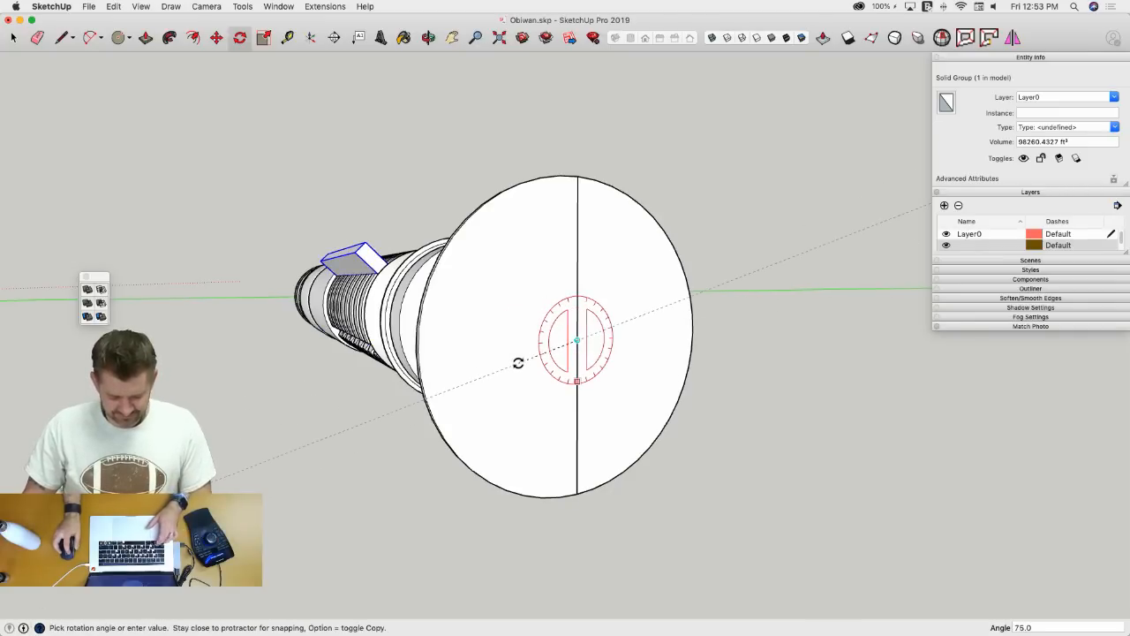
type("60")
key("Return")
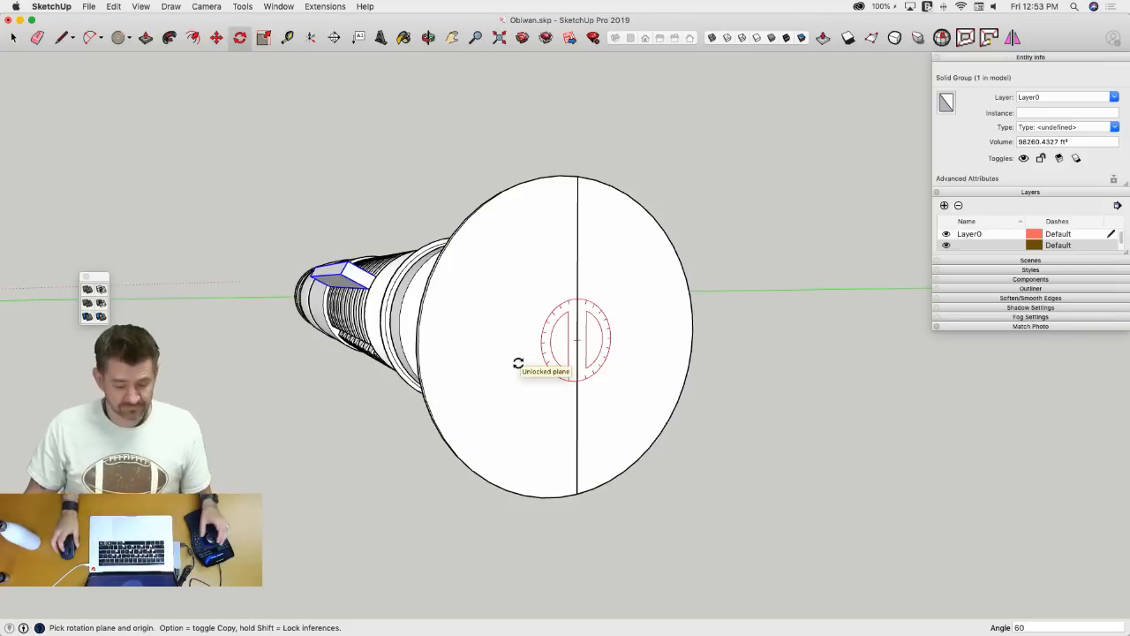
key("space")
left_click(91, 317)
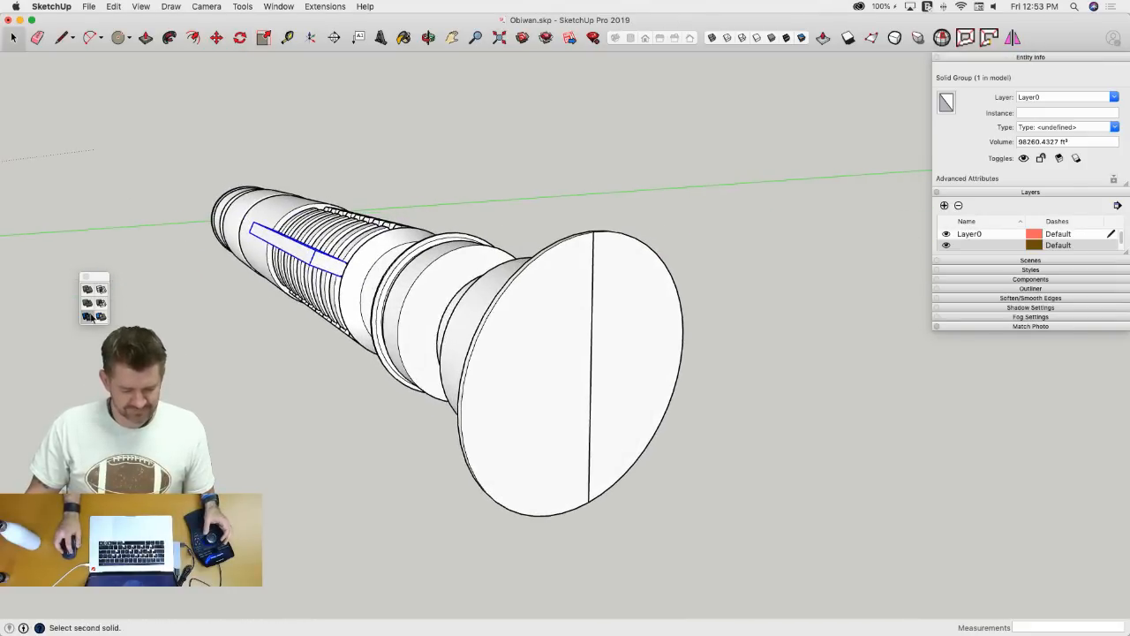
left_click(608, 301)
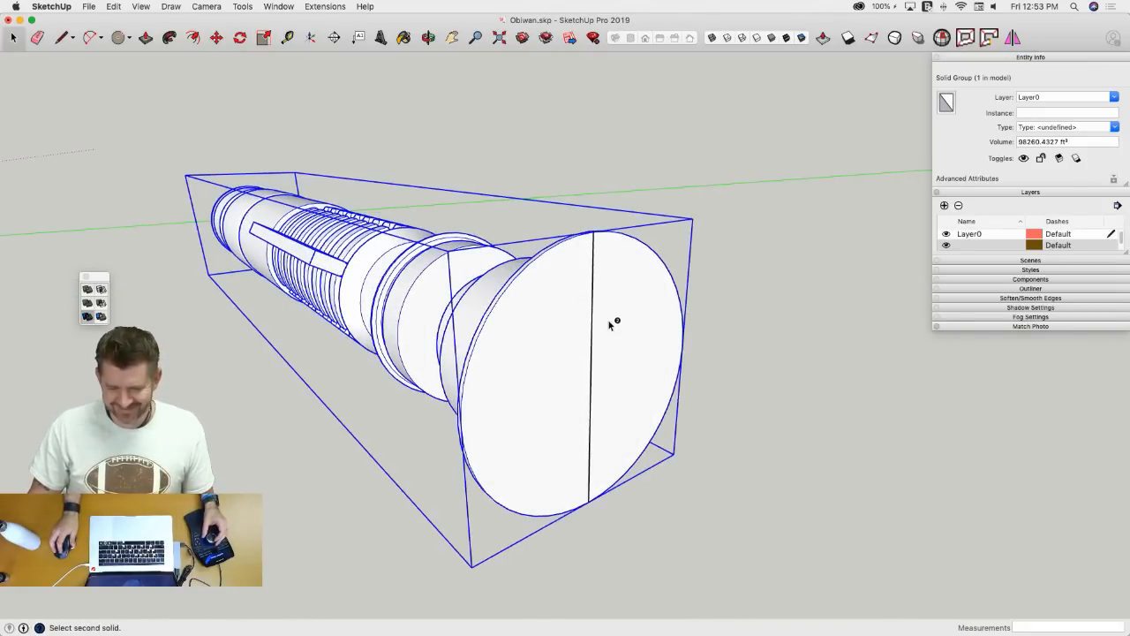
- Erase the diameter line on the hilt's end face and the leftover cutting bar beside the grip
key("e")
left_click(594, 336)
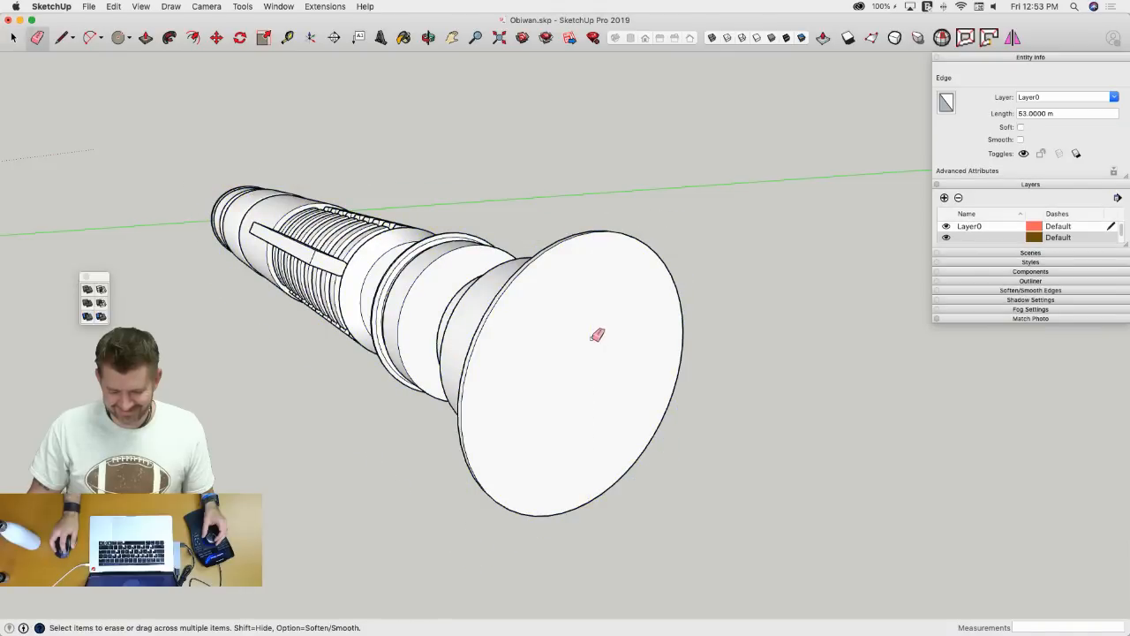
left_click(311, 258)
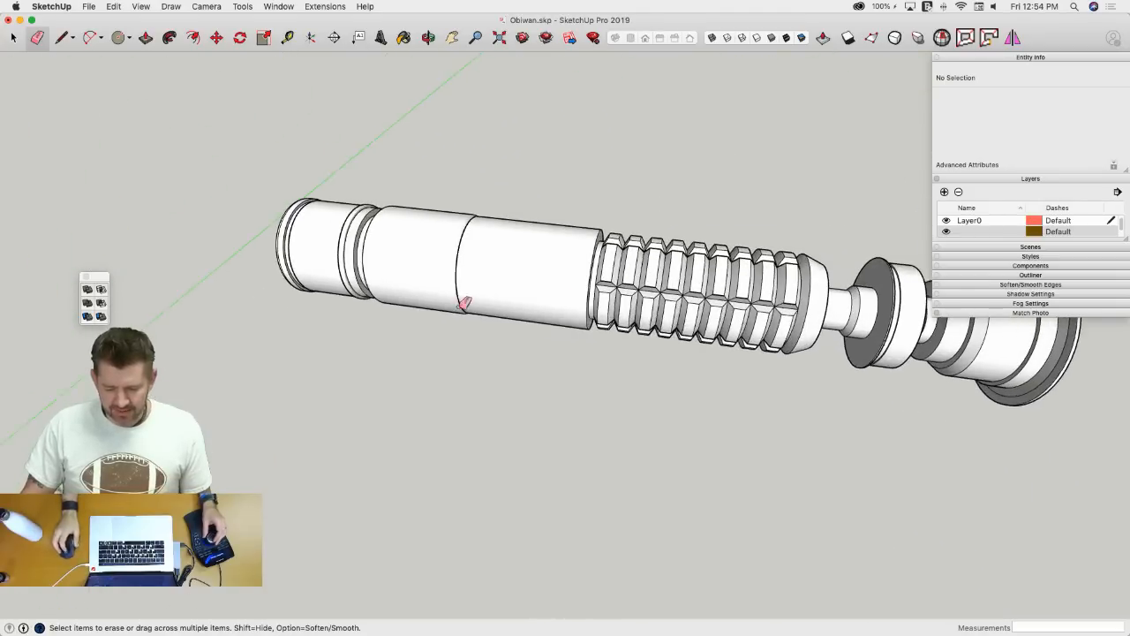
- Enlarge the layer list, select the hilt group and make the REF layer with the reference drawing visible
left_click(946, 232)
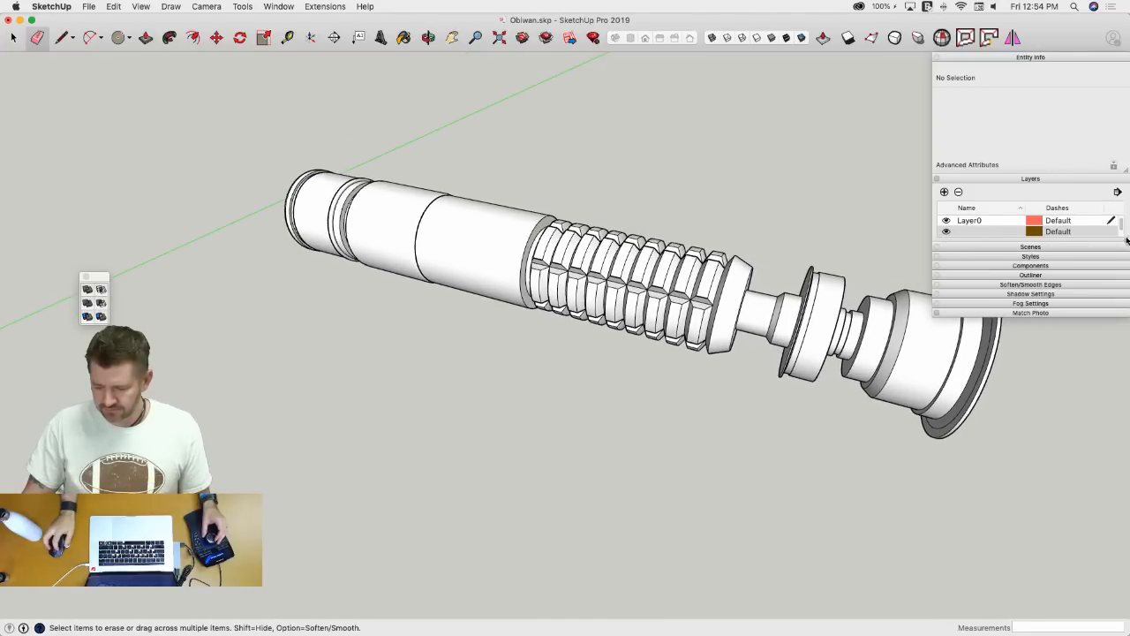
left_click_drag(1126, 241, 1128, 284)
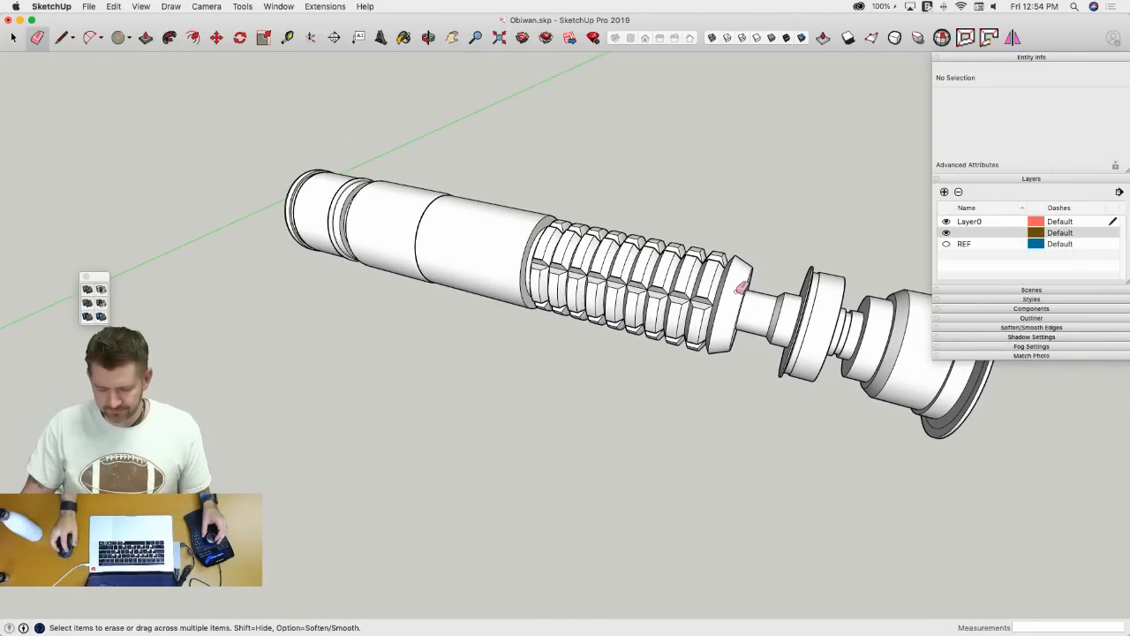
key("space")
left_click(735, 286)
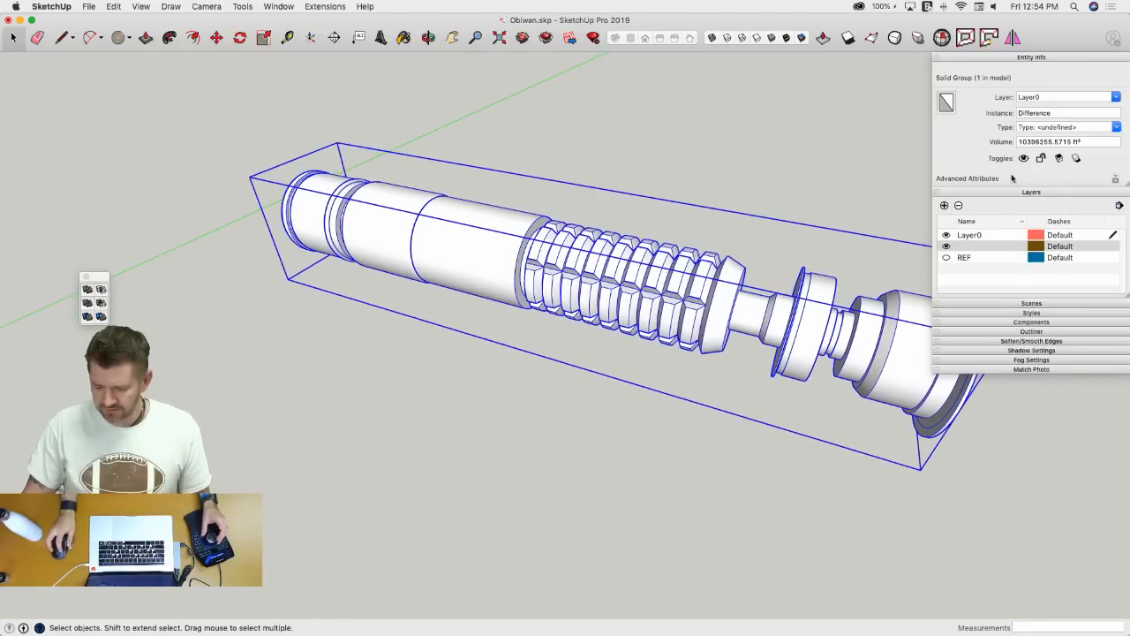
left_click(947, 258)
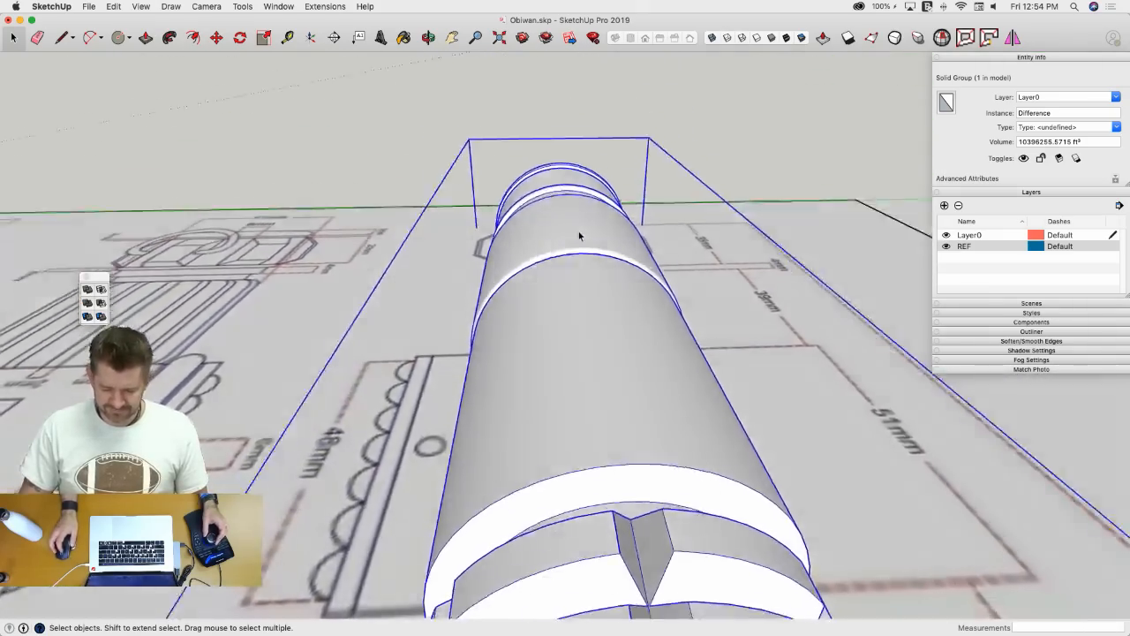
key("l")
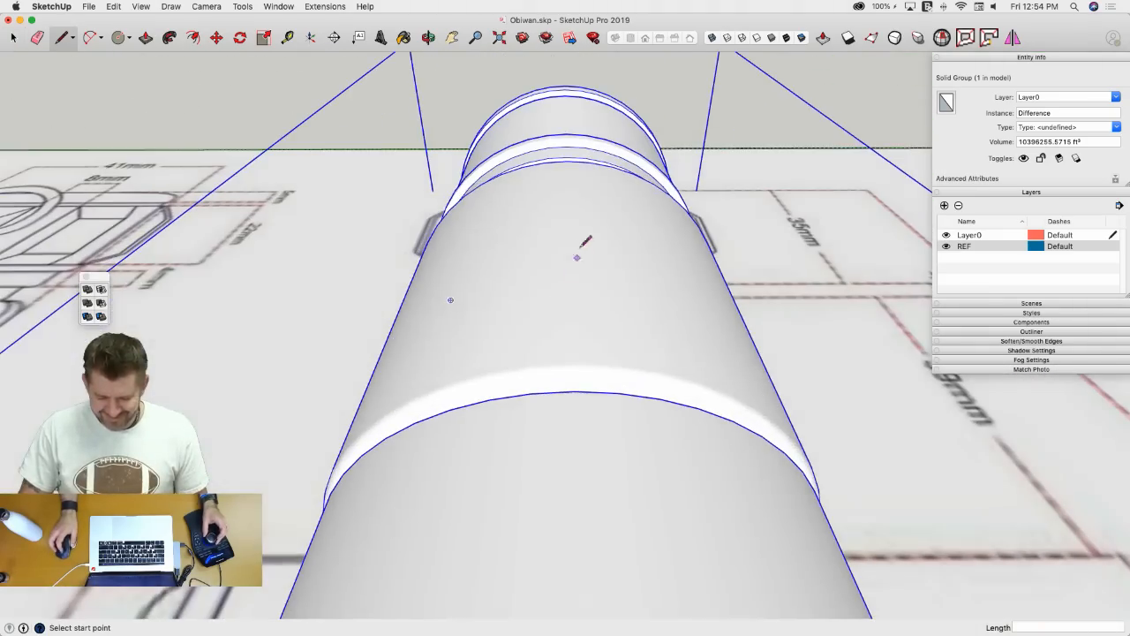
left_click(567, 163)
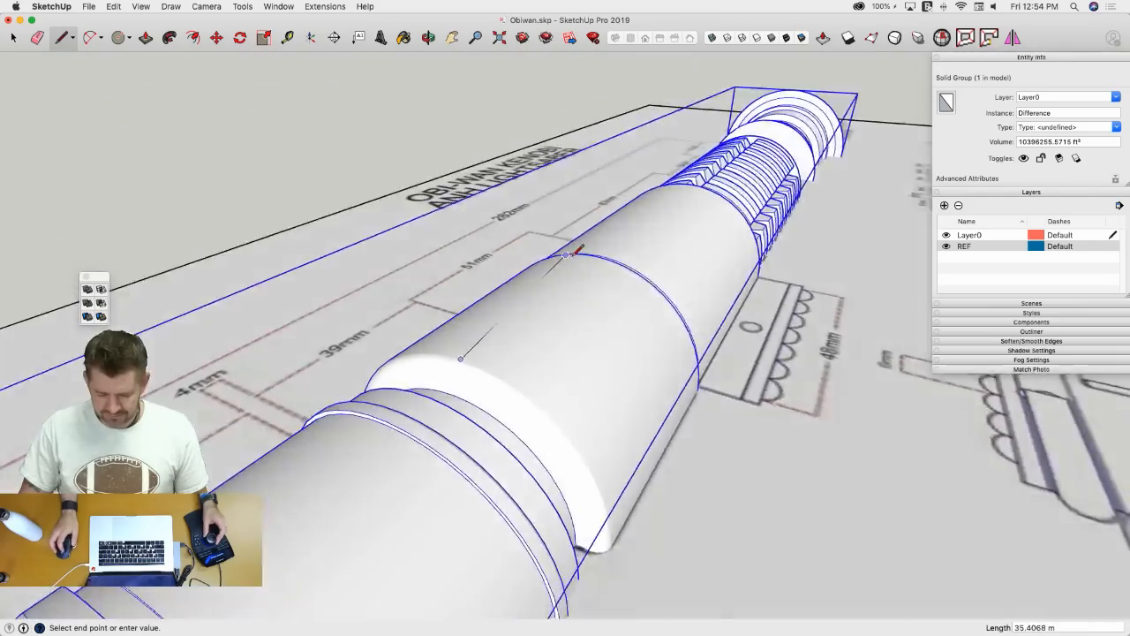
key("space")
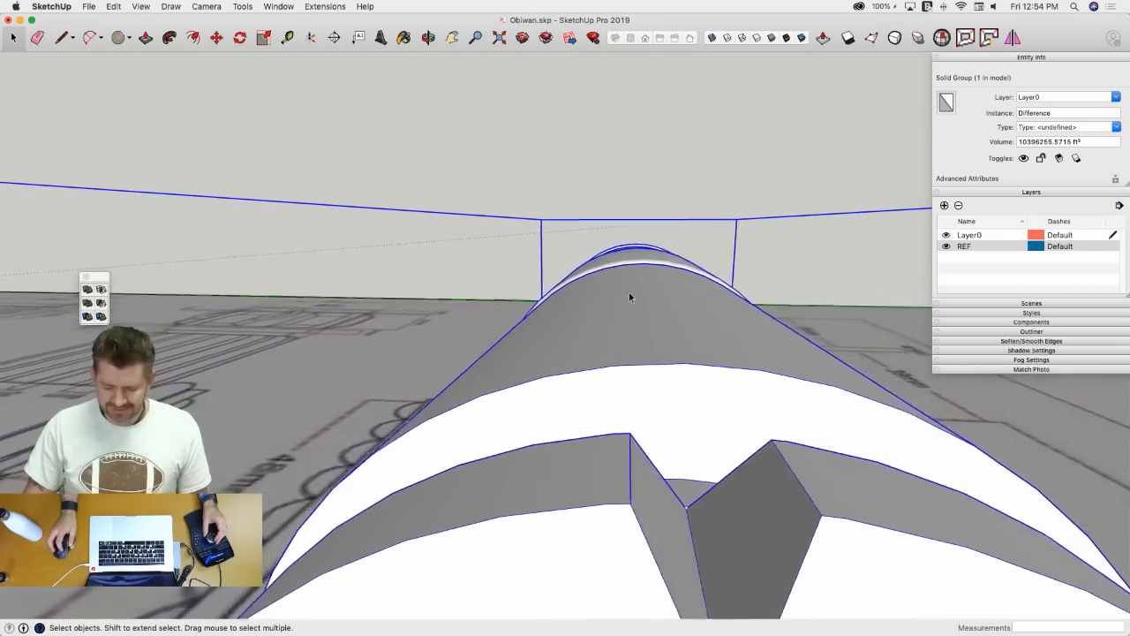
- Display the hidden geometry so the facet edges along the smooth part of the hilt show
middle_click_drag(629, 296, 638, 327)
key("l")
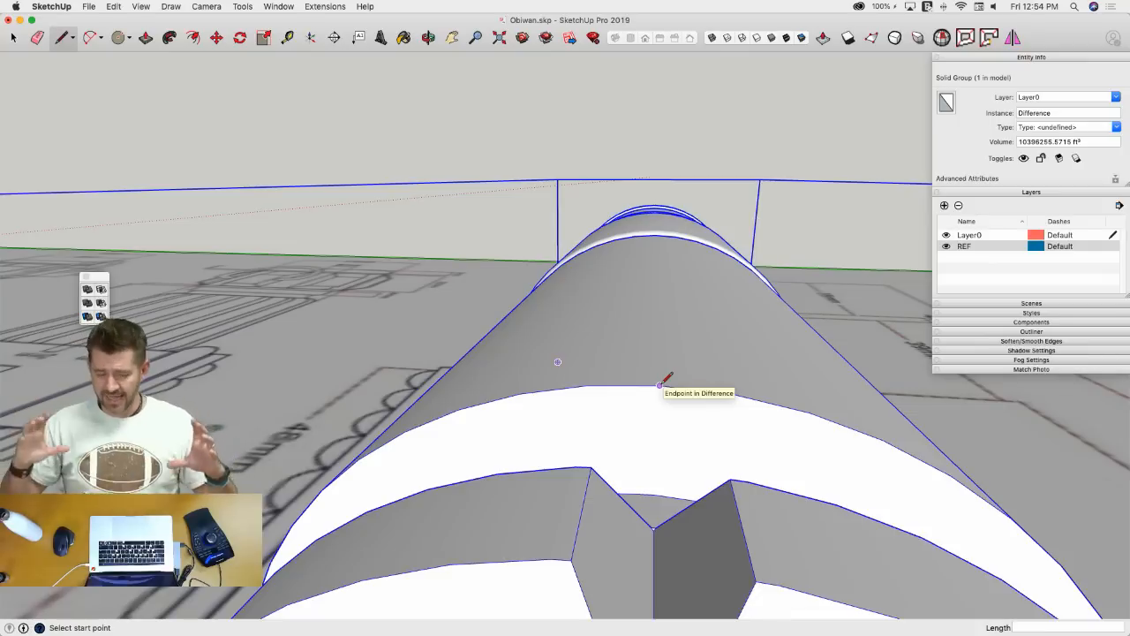
mouse_move(661, 385)
middle_mouse_down()
mouse_move(668, 259)
mouse_move(655, 224)
mouse_move(668, 263)
middle_mouse_up()
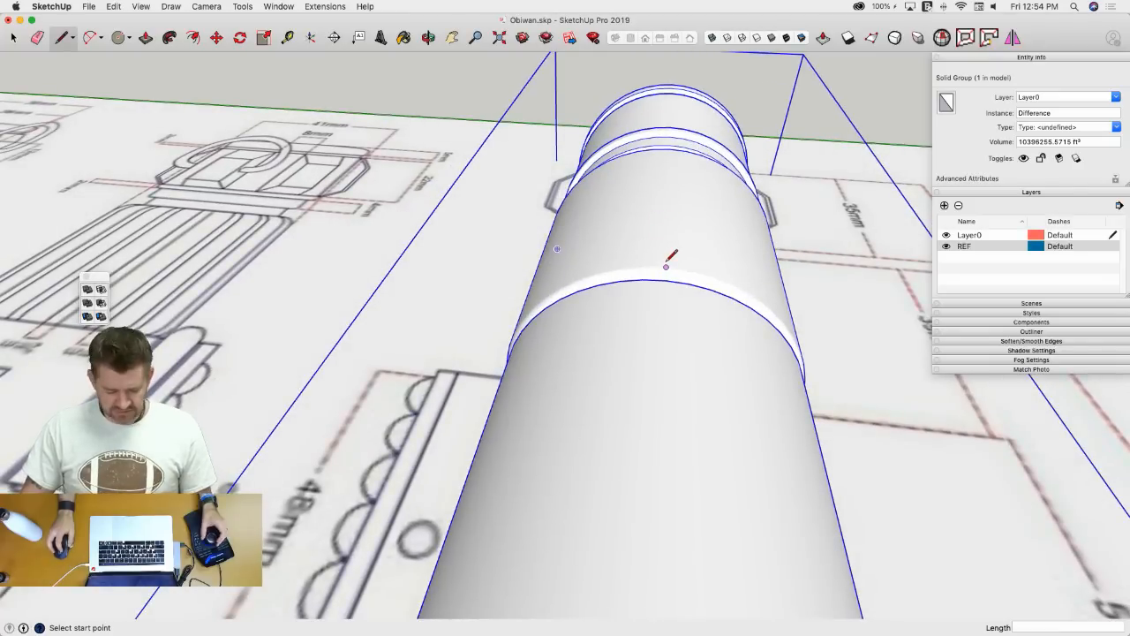
key("alt+h")
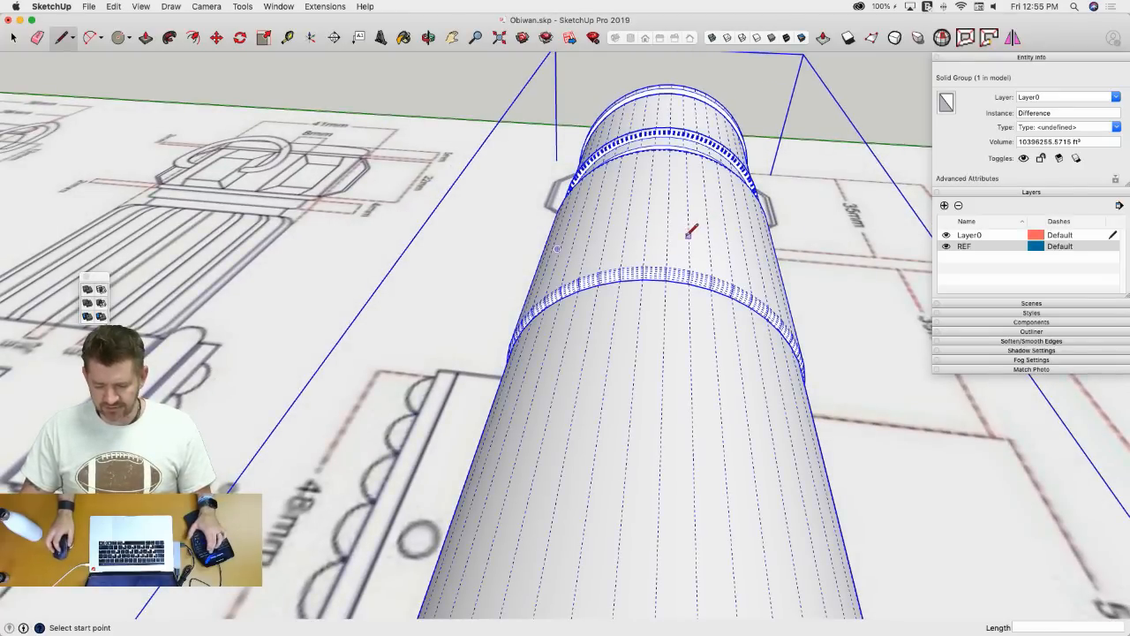
- Draw a 39 × 2 m rectangle from its centre on a lengthwise facet edge atop the hilt's 39 mm section
middle_click_drag(672, 255, 649, 256)
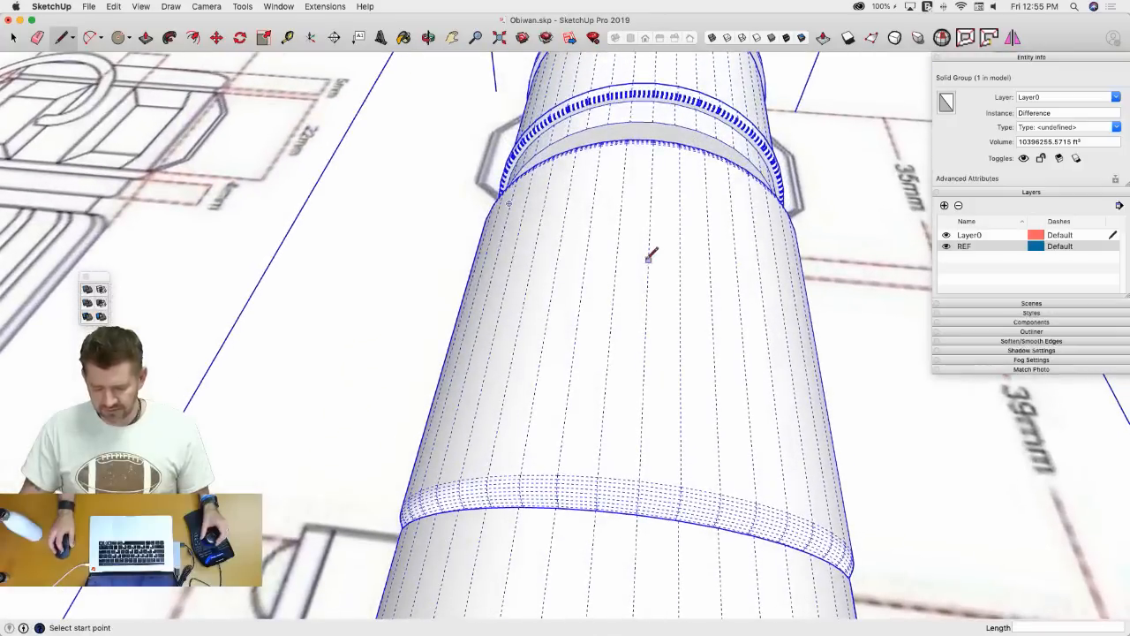
key("r")
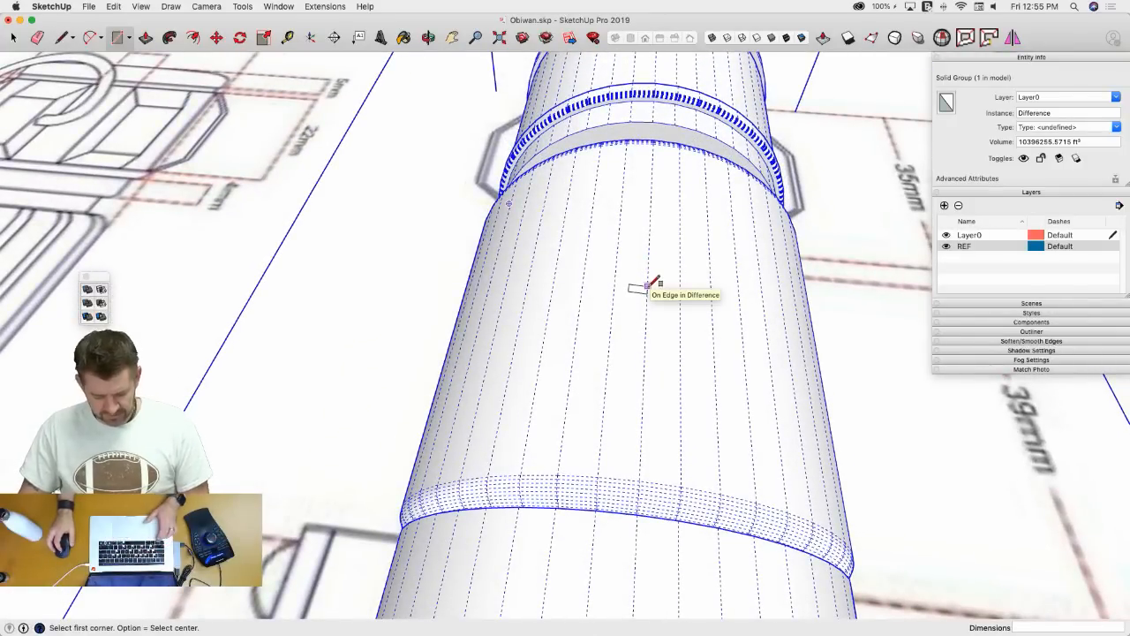
key("alt")
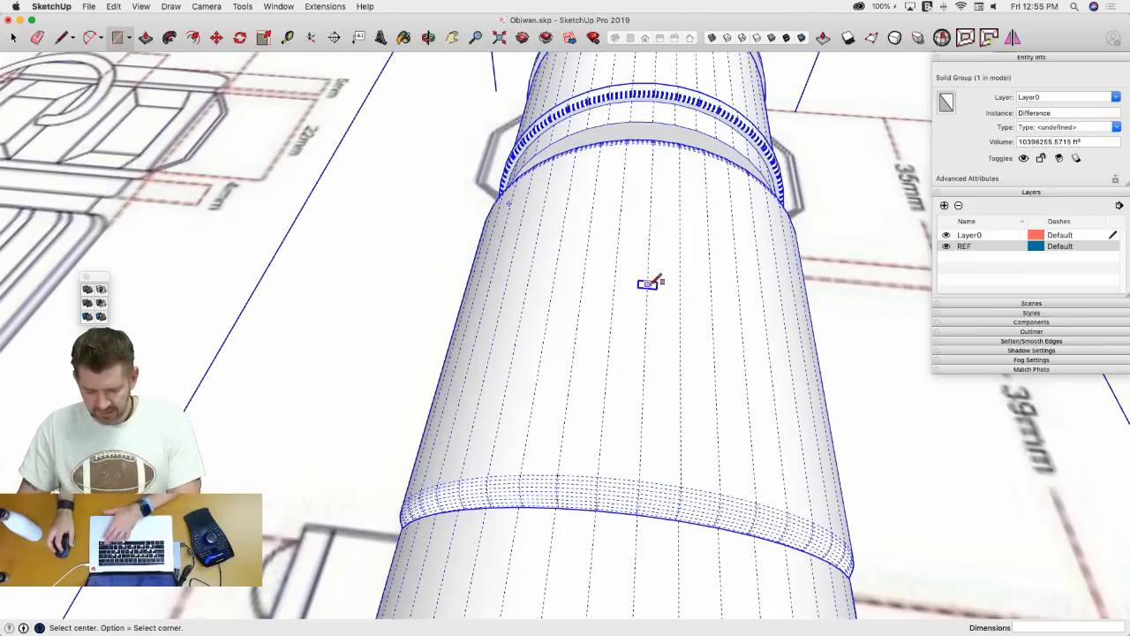
middle_click_drag(649, 288, 582, 275)
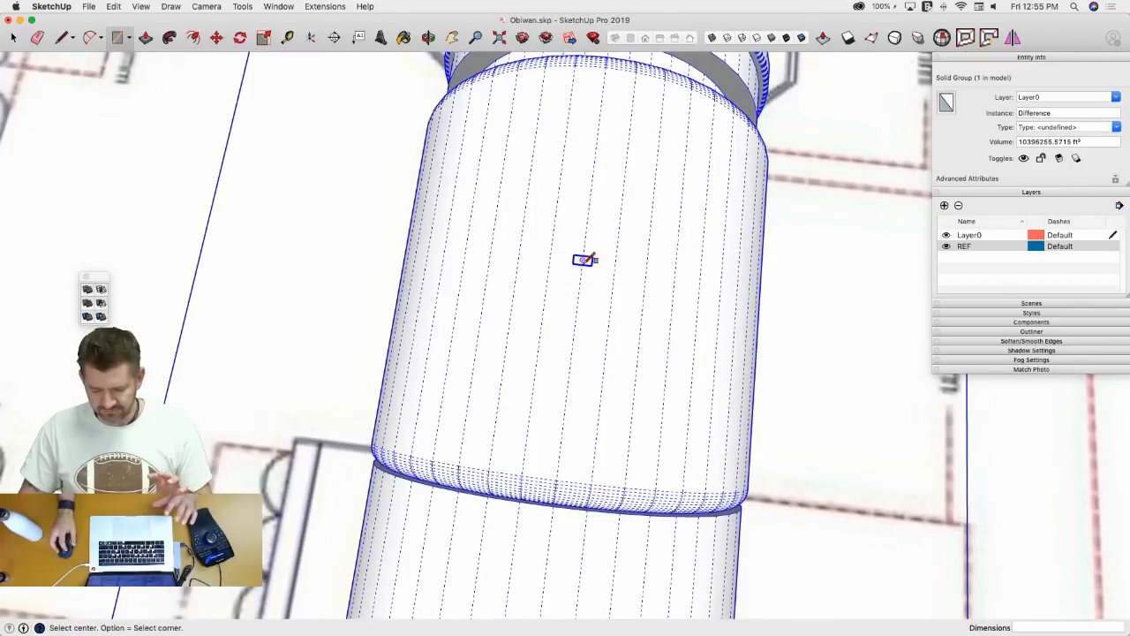
left_click(583, 261)
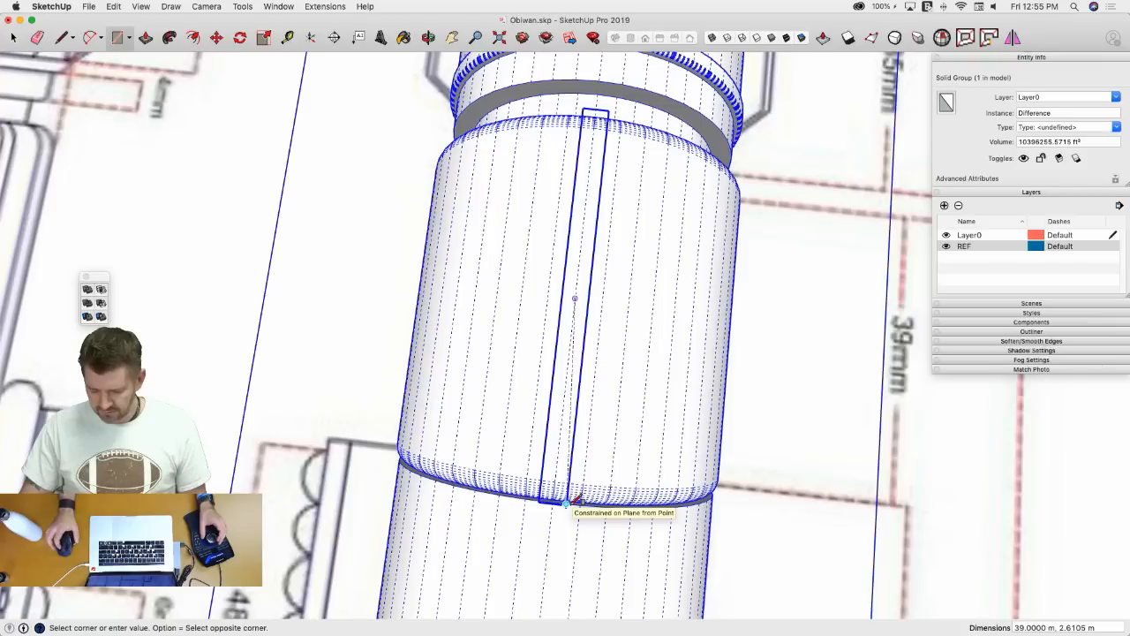
type("39")
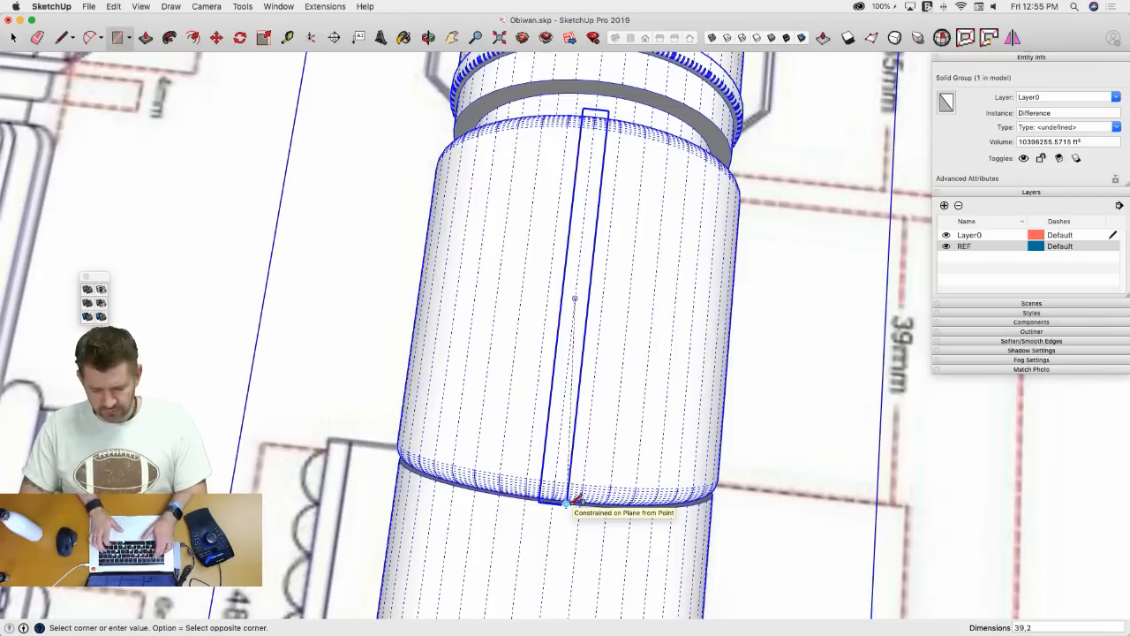
type(",2")
key("Return")
key("space")
- Push/Pull the rectangle upward into a thin raised bar along the top of the 39 mm section
middle_click_drag(576, 498, 507, 255)
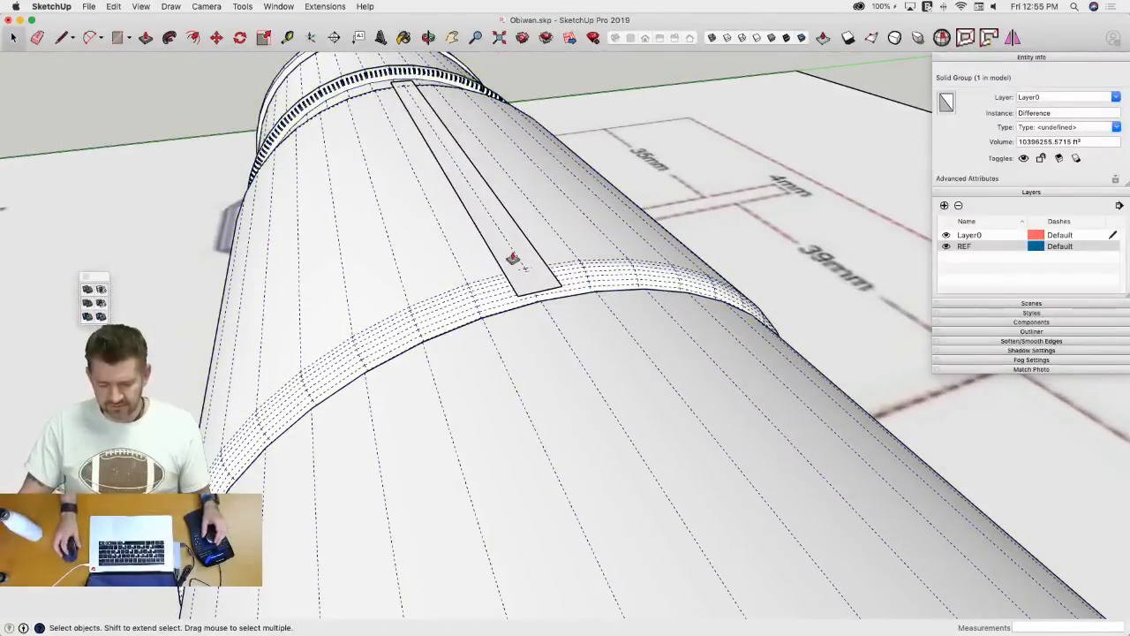
key("p")
left_click_drag(504, 252, 501, 239)
left_click(500, 238)
middle_click_drag(500, 239, 514, 373)
- Extend the bar's underside about 1.59 m down to the edge of the hilt section's rounded shoulder
left_click(529, 323)
scroll(532, 341, "up", 10)
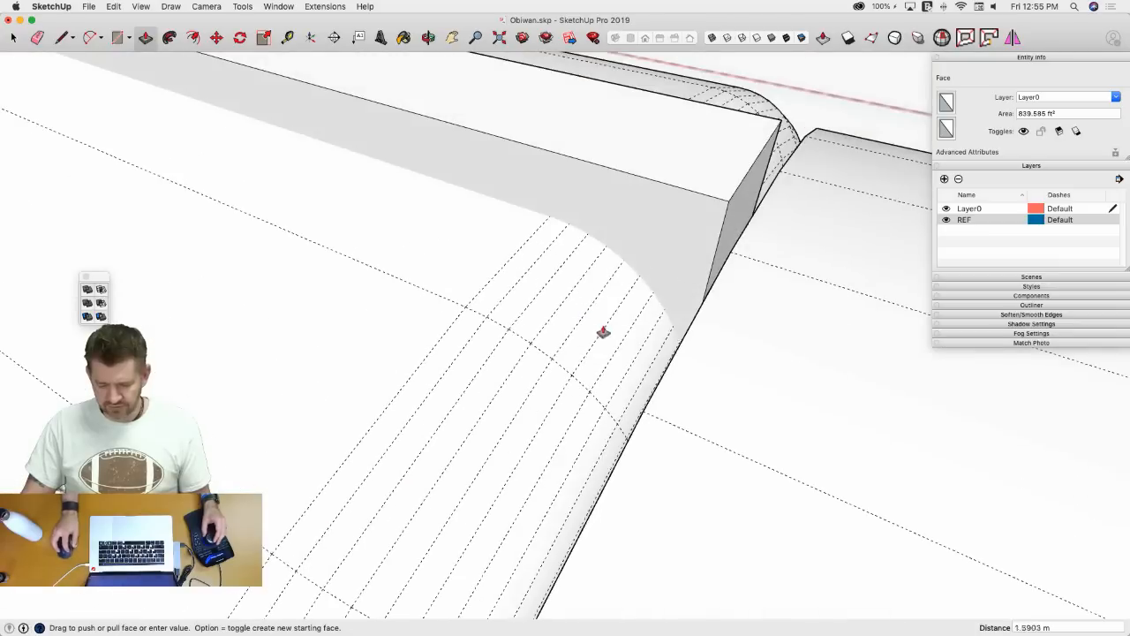
middle_click_drag(639, 381, 650, 421)
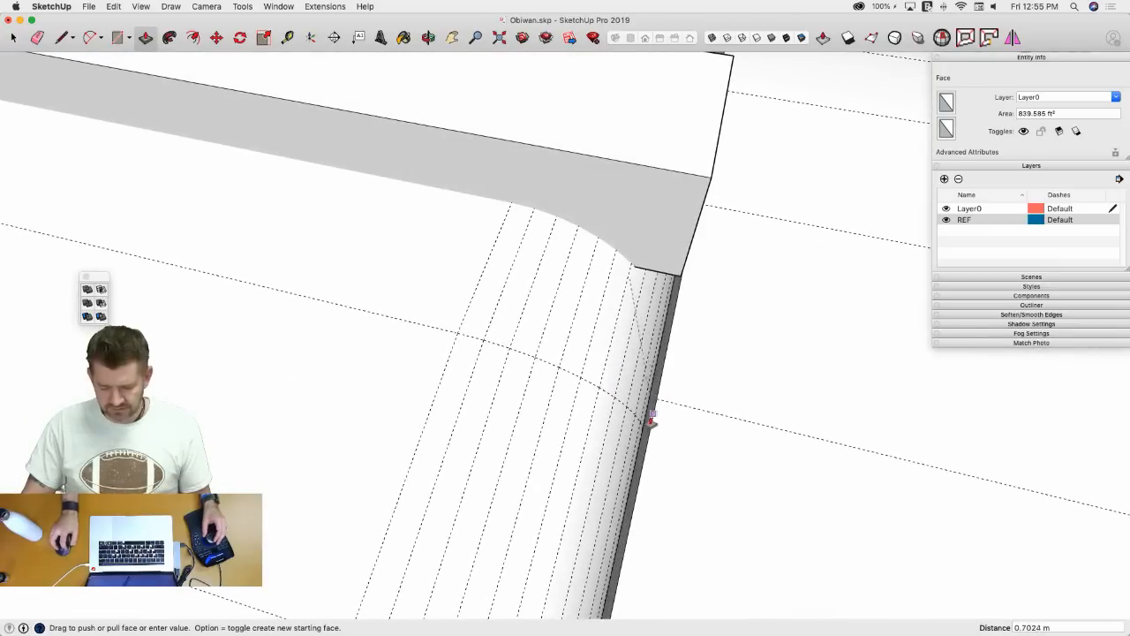
left_click(654, 360)
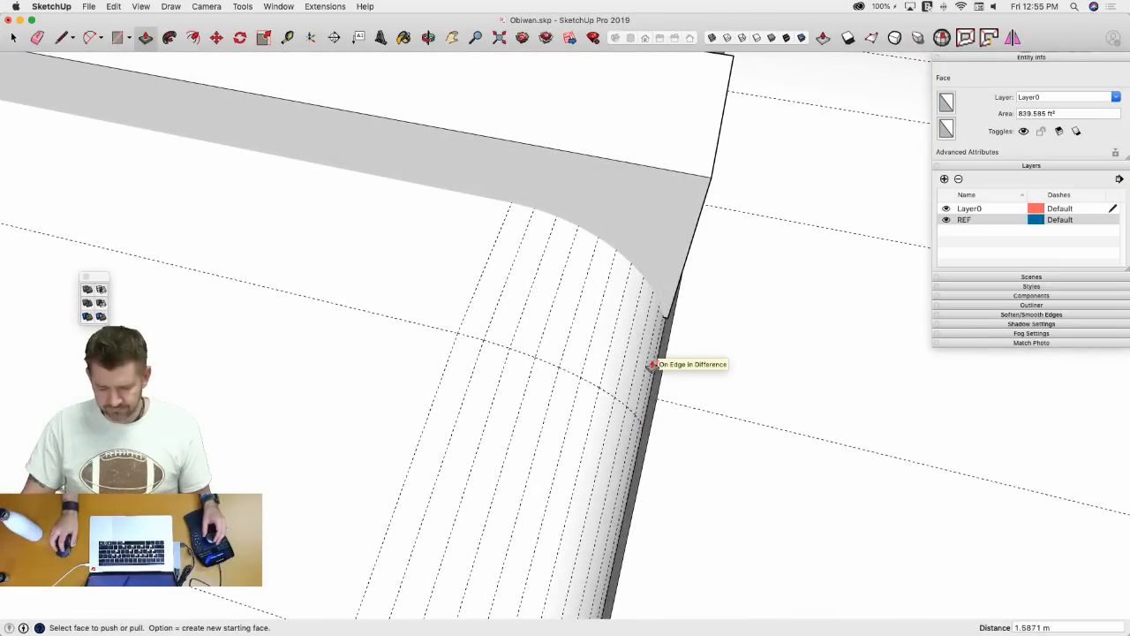
- At the bar's other end, push its bottom face about 0.6 m further down, past the rounded shoulder's lower edge
scroll(565, 341, "down", 10)
middle_click_drag(565, 341, 681, 366)
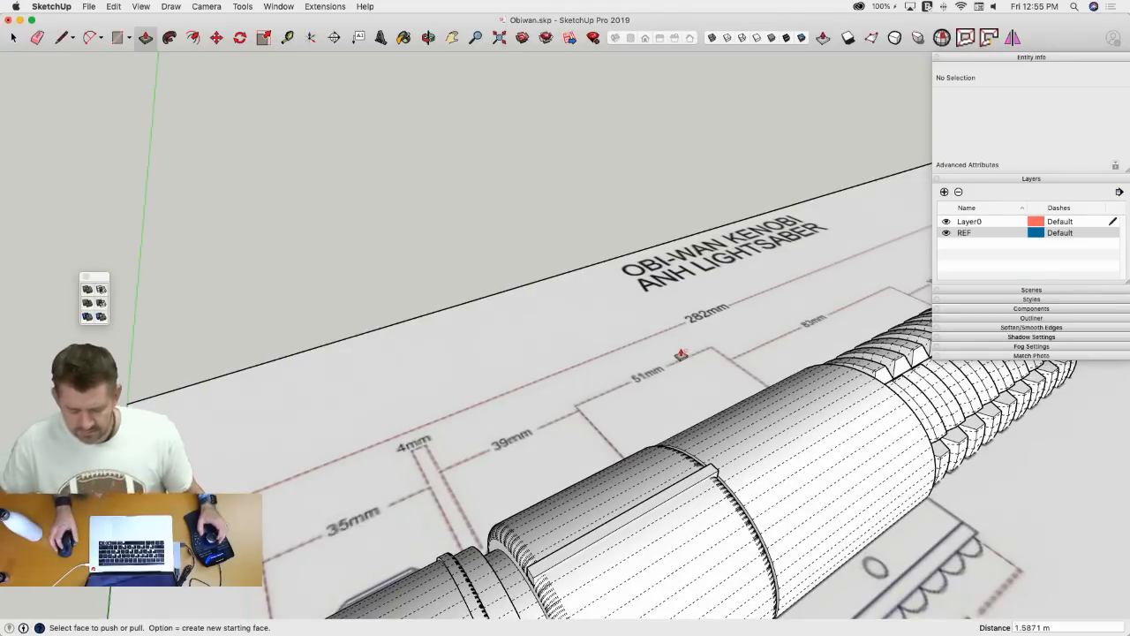
scroll(579, 305, "down", 5)
scroll(570, 403, "up", 8)
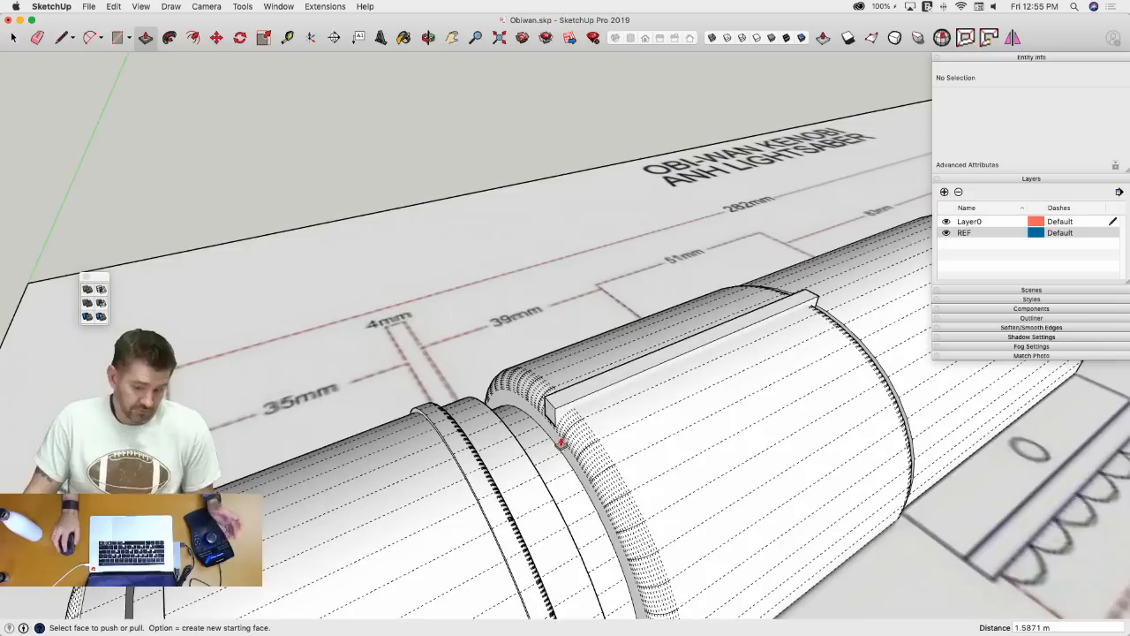
scroll(559, 442, "up", 8)
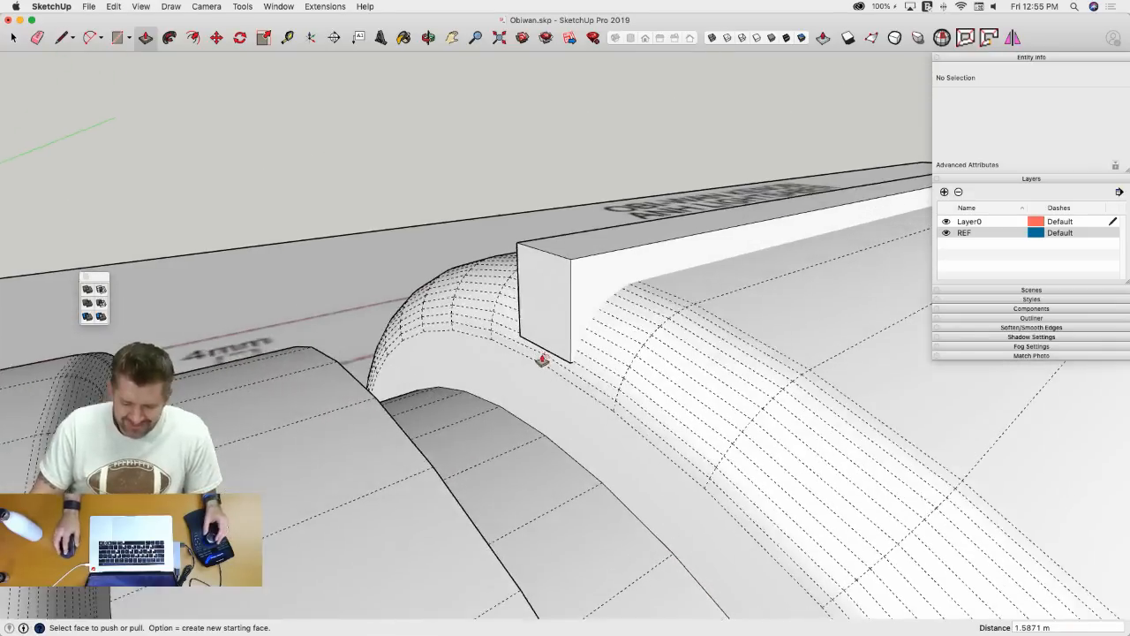
scroll(542, 361, "up", 6)
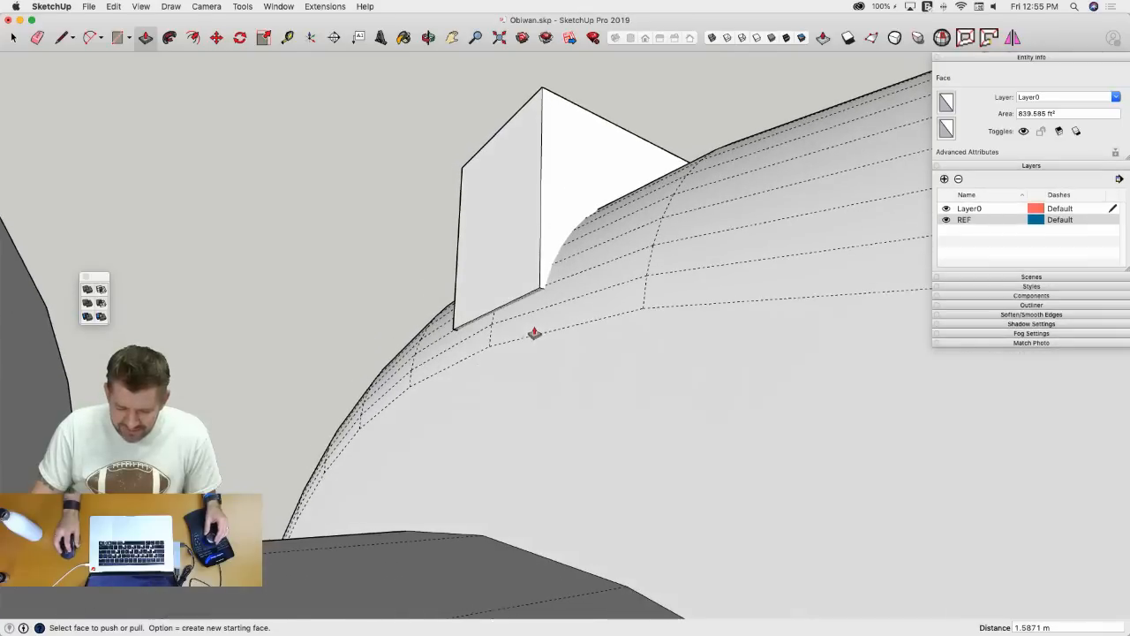
left_click(537, 298)
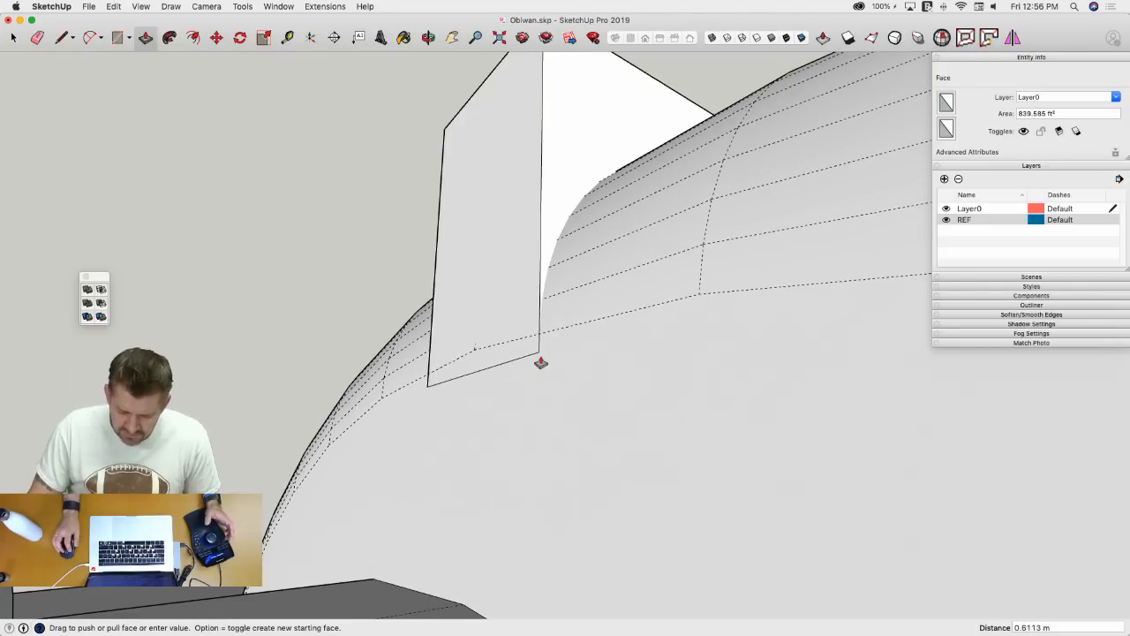
left_click(535, 359)
- Draw a helper line about 0.4 m long from where the bar's corner meets the shoulder edge, and push the bar's bottom face to that point
key("l")
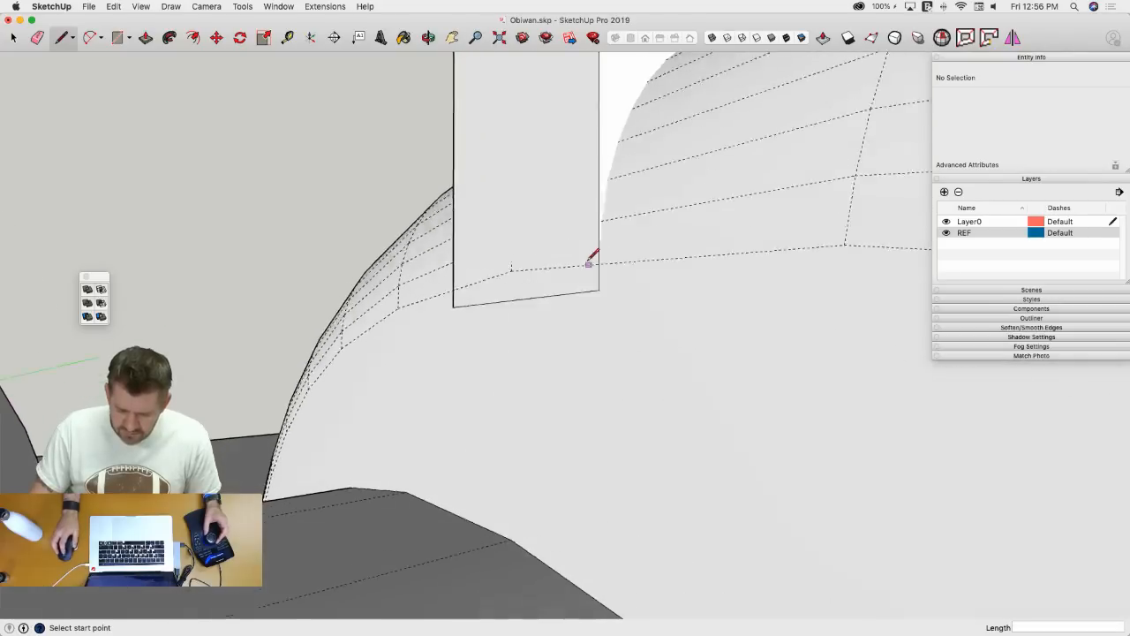
left_click(599, 279)
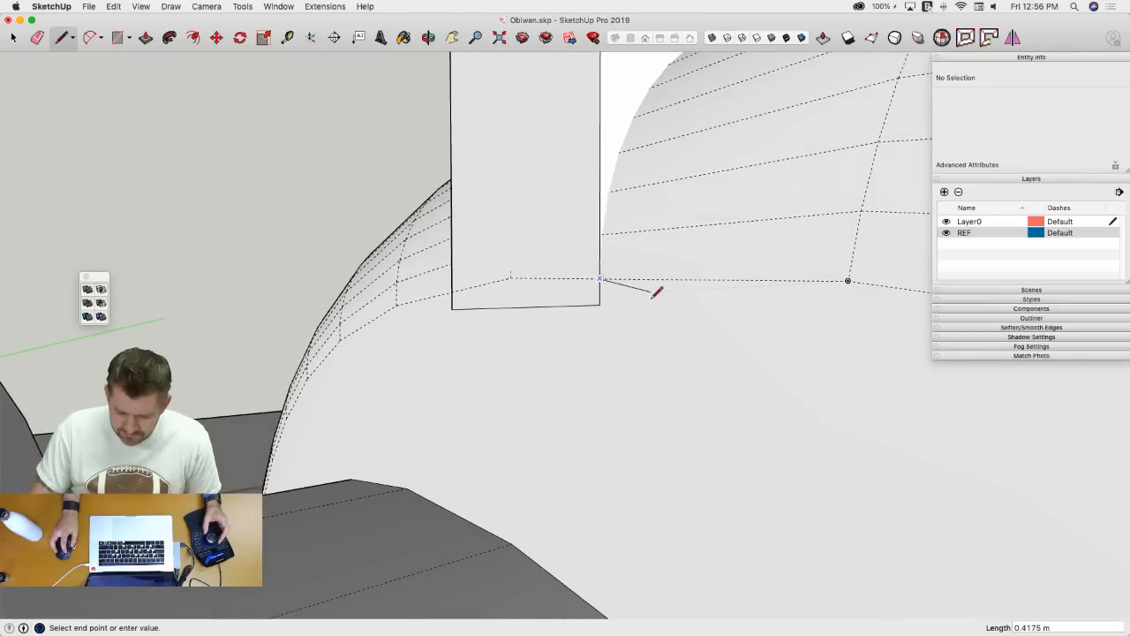
left_click(650, 291)
key("p")
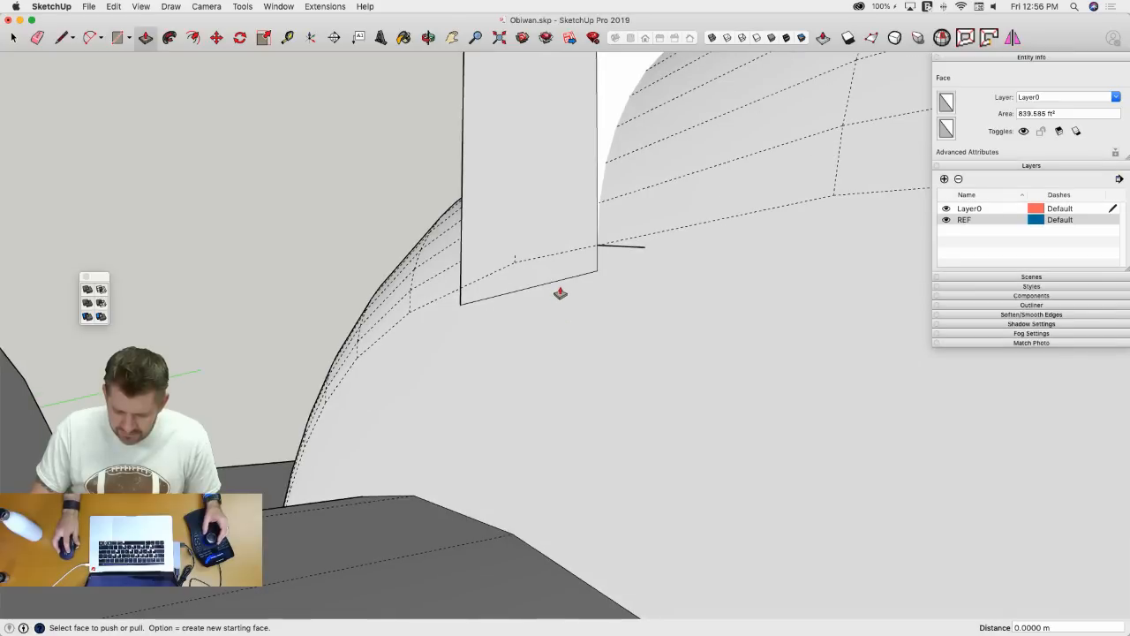
left_click(559, 292)
left_click(598, 251)
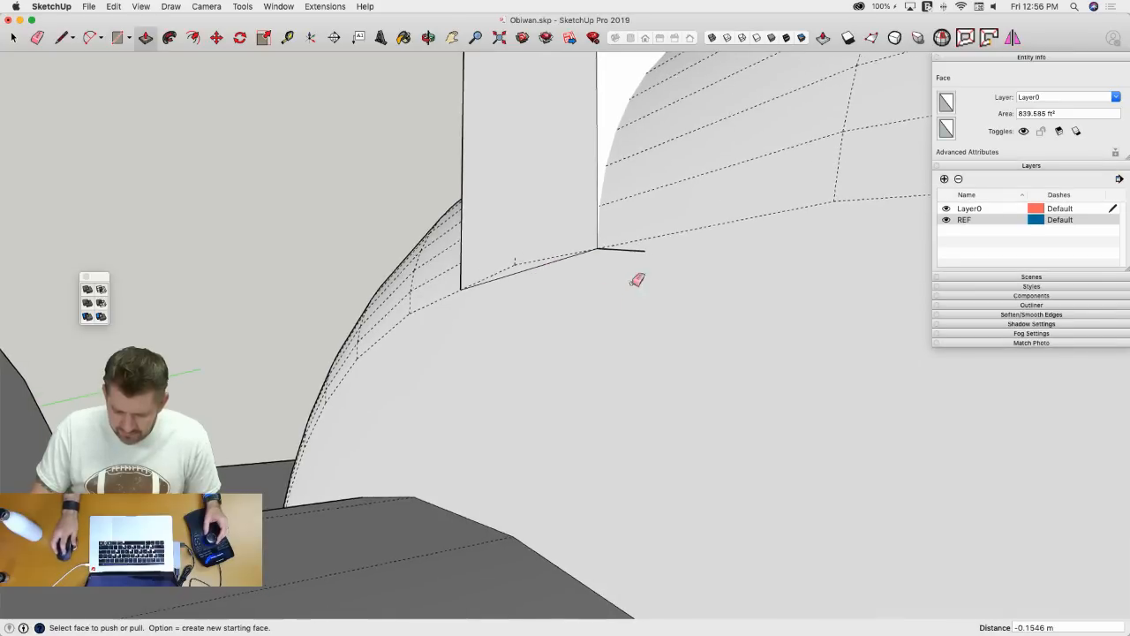
- Erase the helper line at the bar's corner and make the whole bar a group
key("e")
key("space")
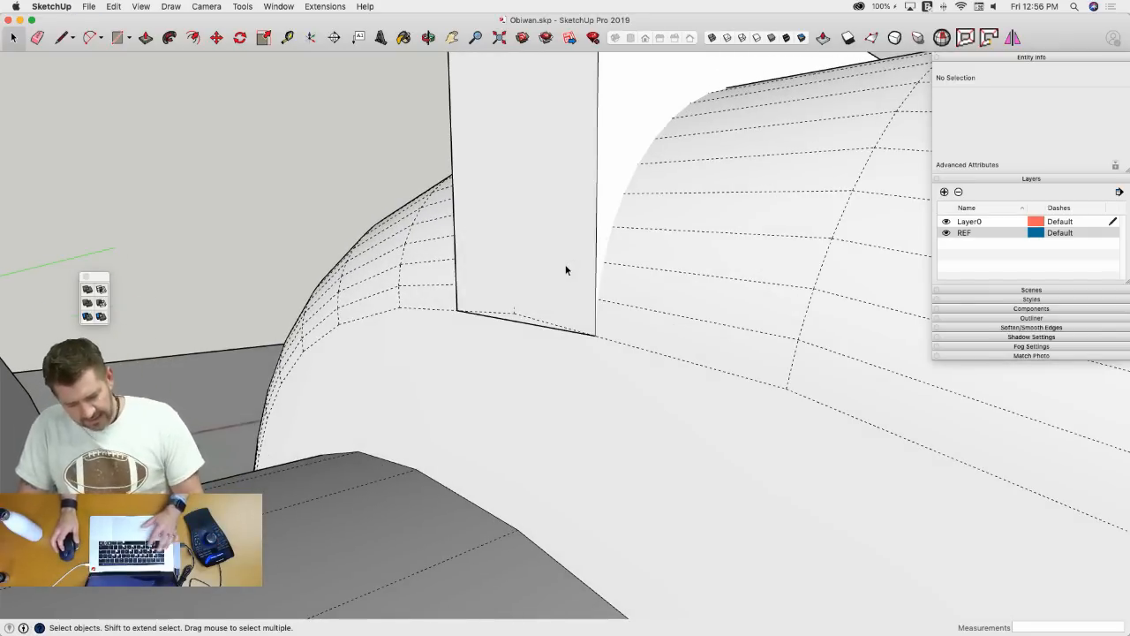
triple_click(565, 269)
right_click(567, 268)
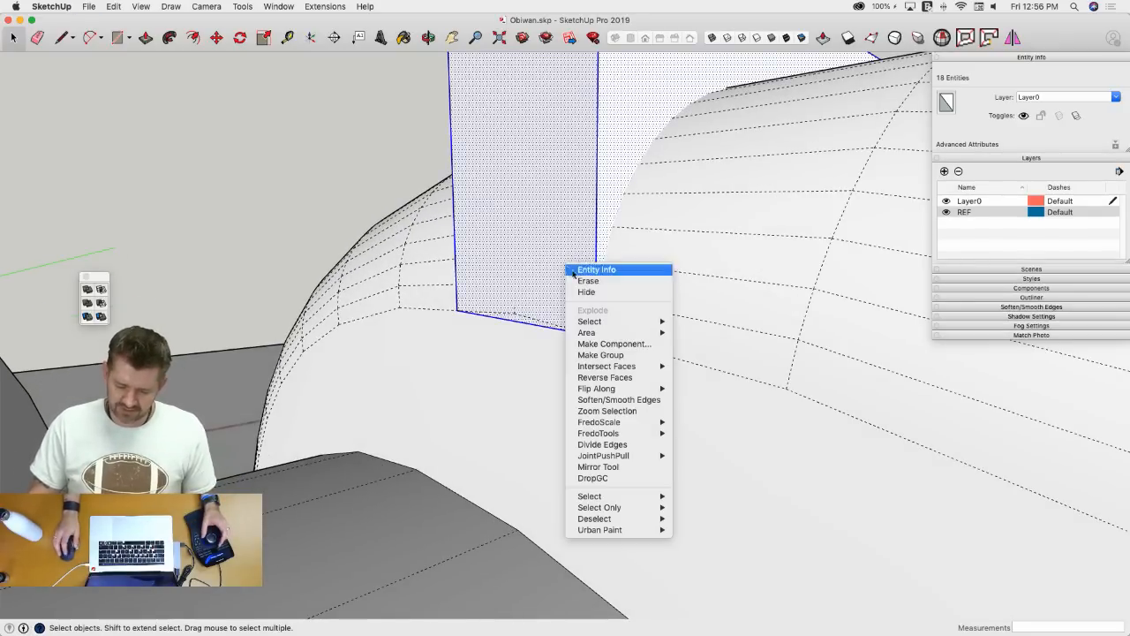
left_click(626, 358)
- Draw a vertical line on the pommel's flat end face from its topmost point straight down to the base edge
scroll(530, 361, "down", 6)
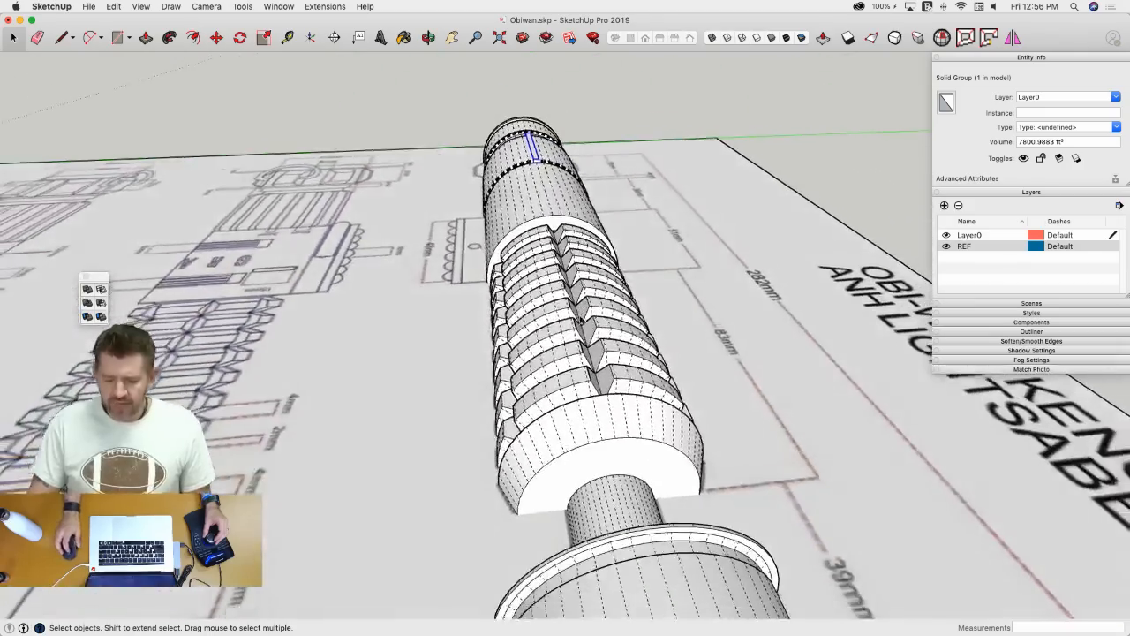
key("q")
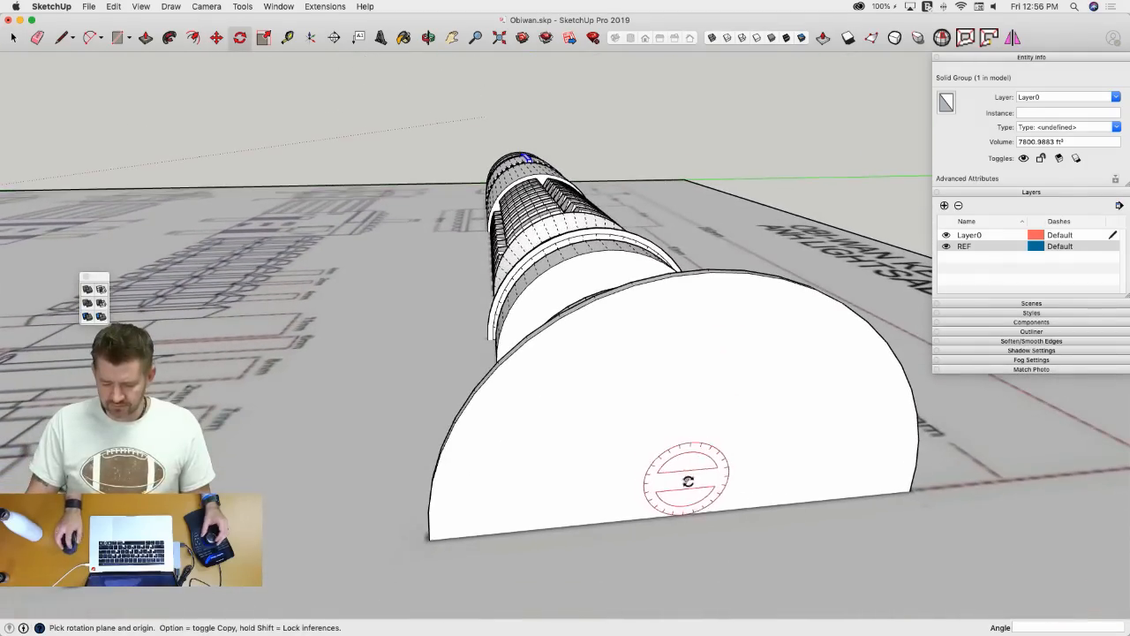
key("l")
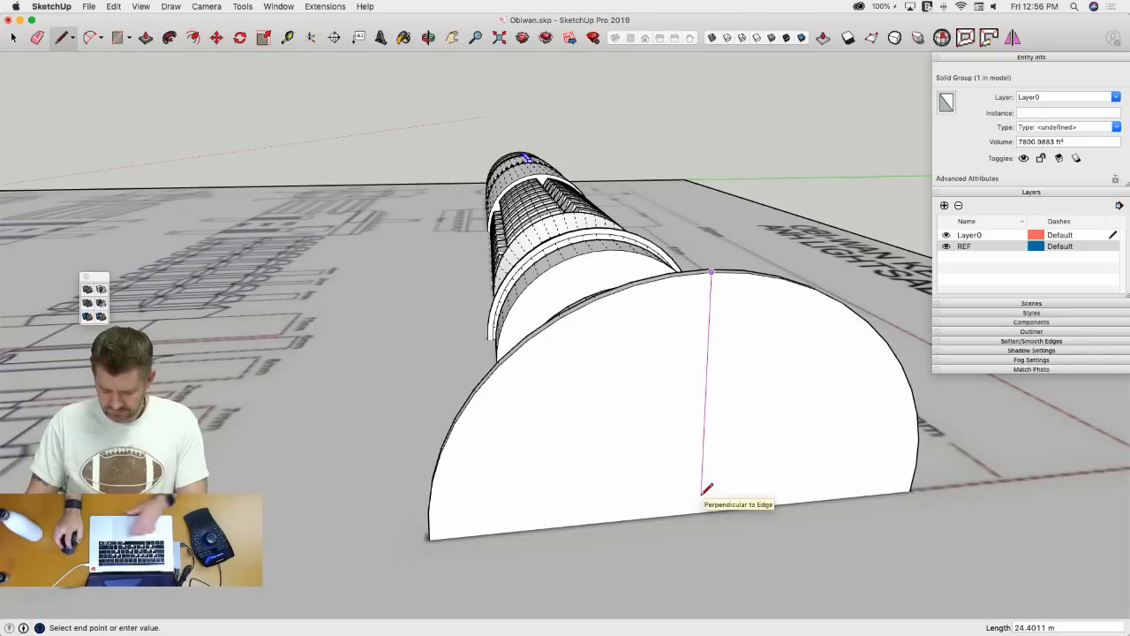
key("Up")
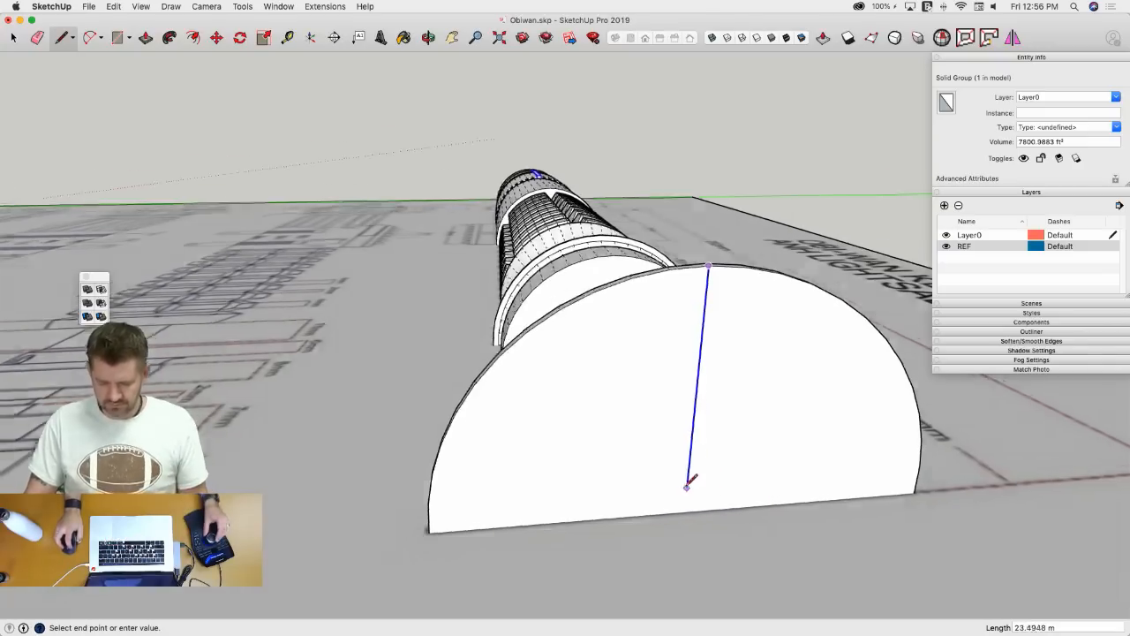
key("Escape")
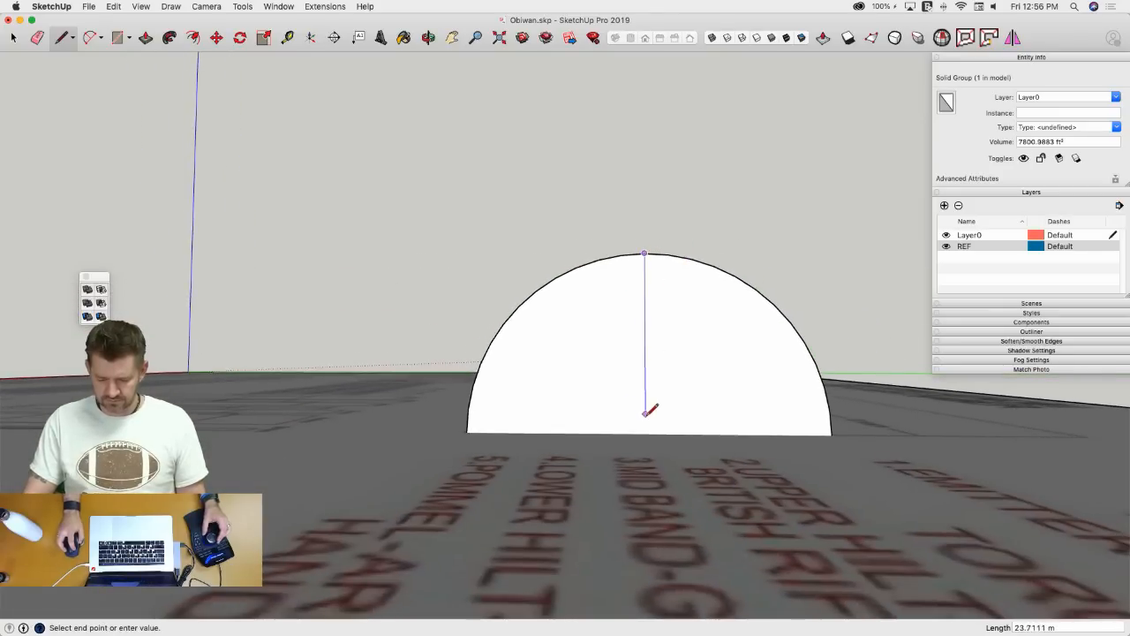
left_click(645, 434)
key("space")
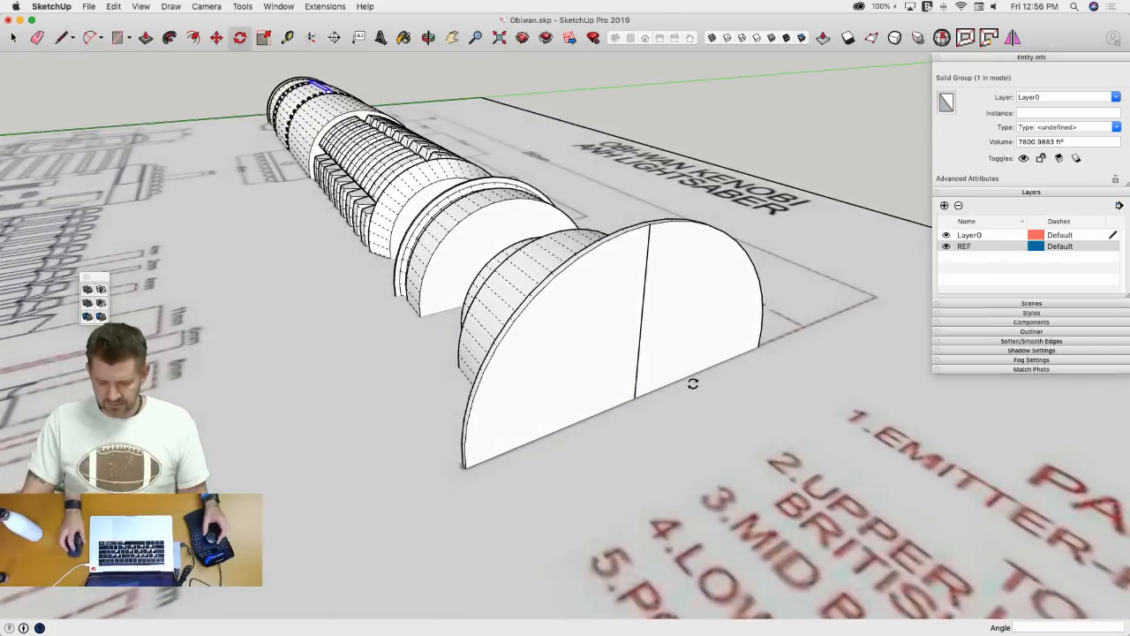
- Try a rotated array of the bar around the foot of the vertical line, with a 30° angle and x11 copies
key("q")
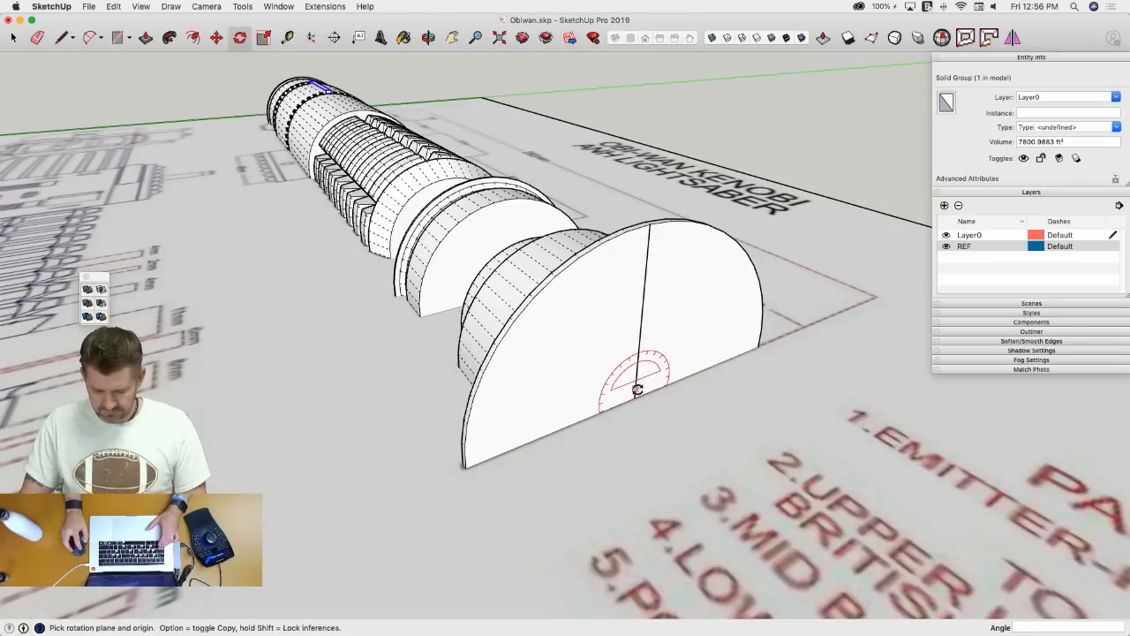
left_click(633, 398)
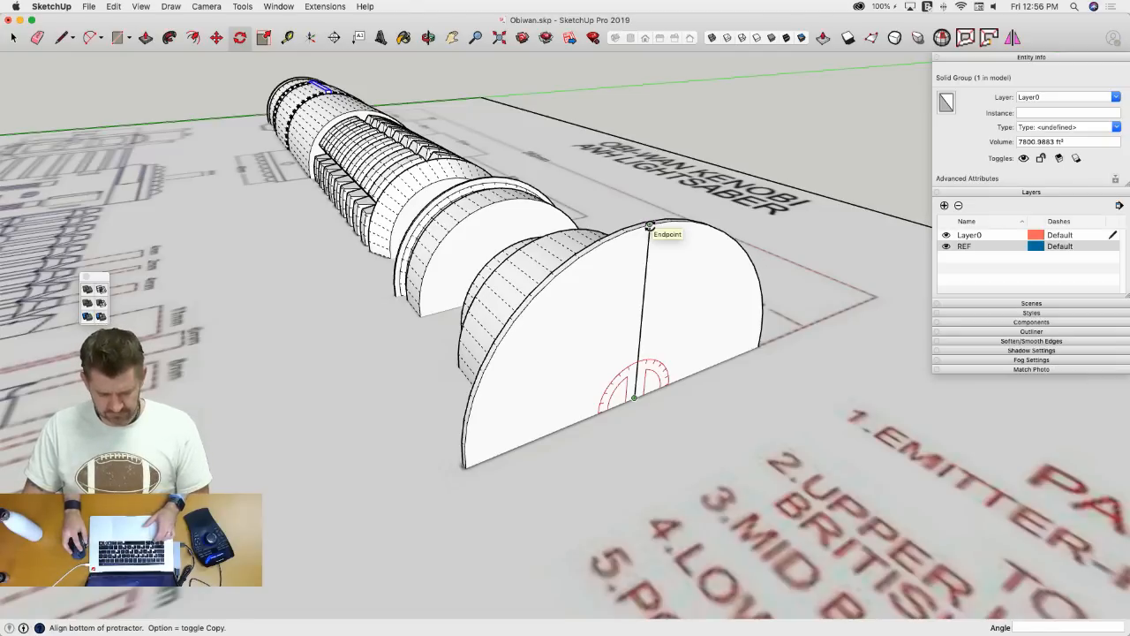
left_click(650, 226)
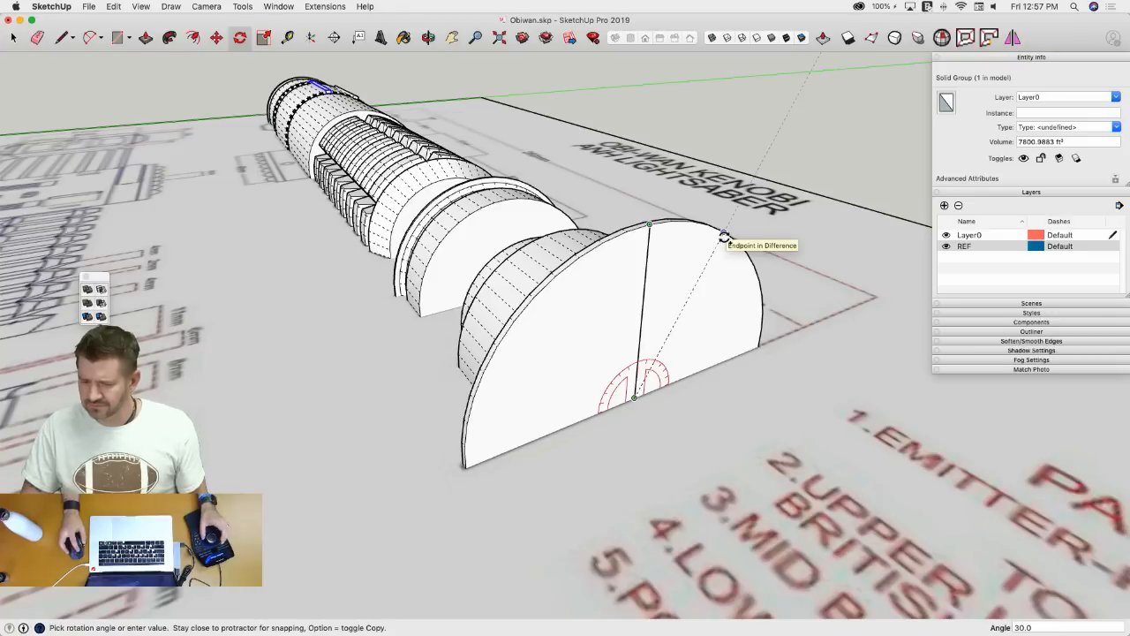
left_click(724, 236)
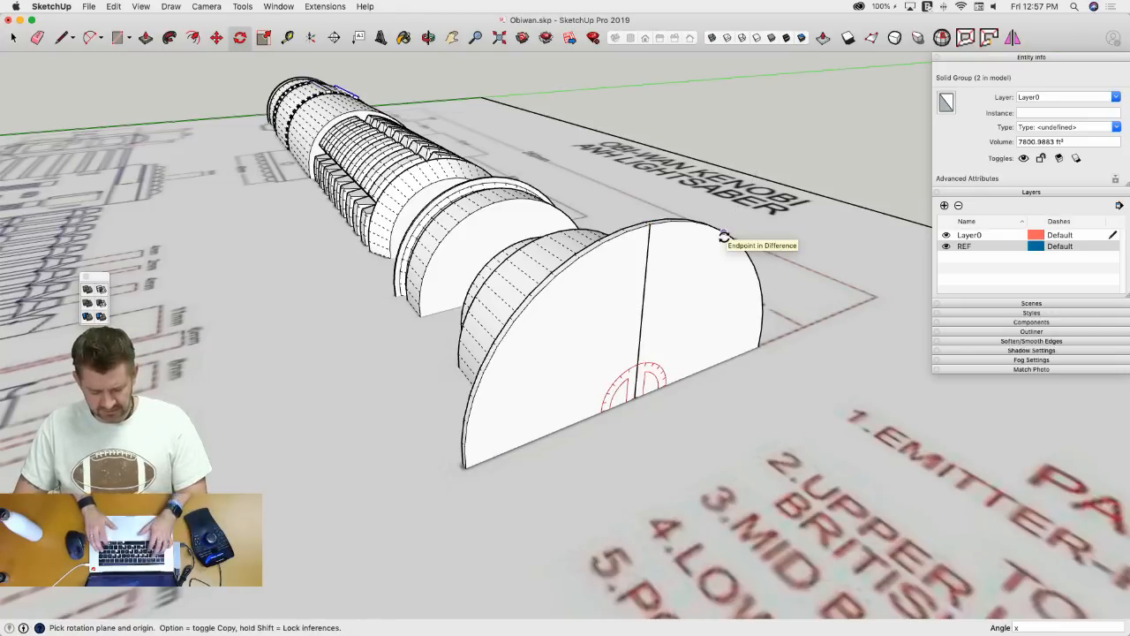
key("Return")
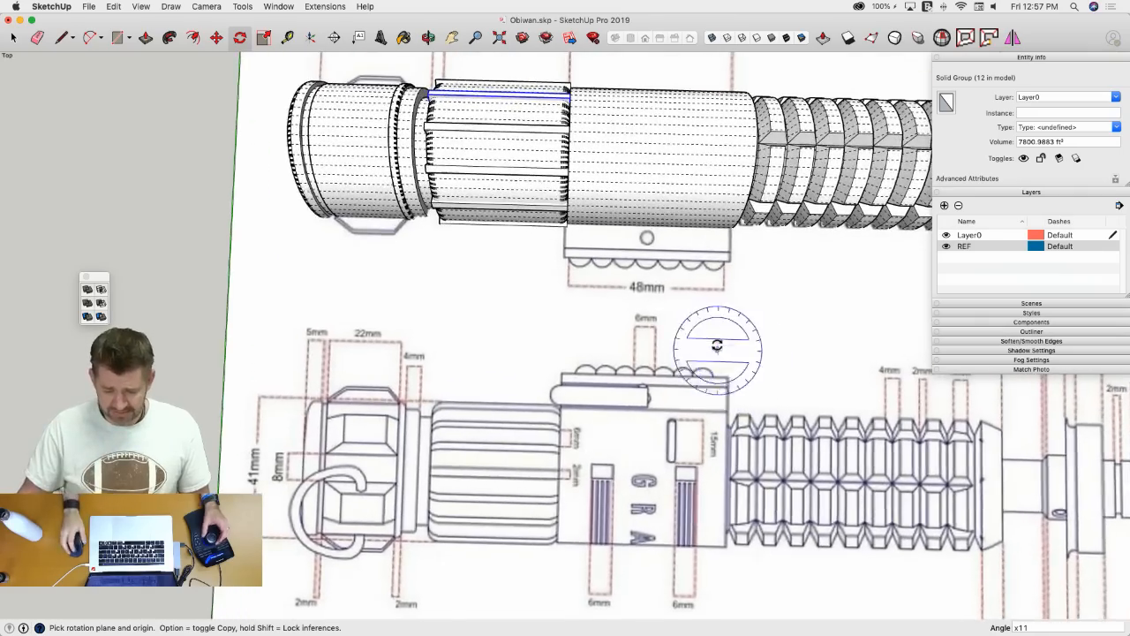
- Measure the gap between two neighbouring bars at the shoulder edge of the 39 mm section
key("l")
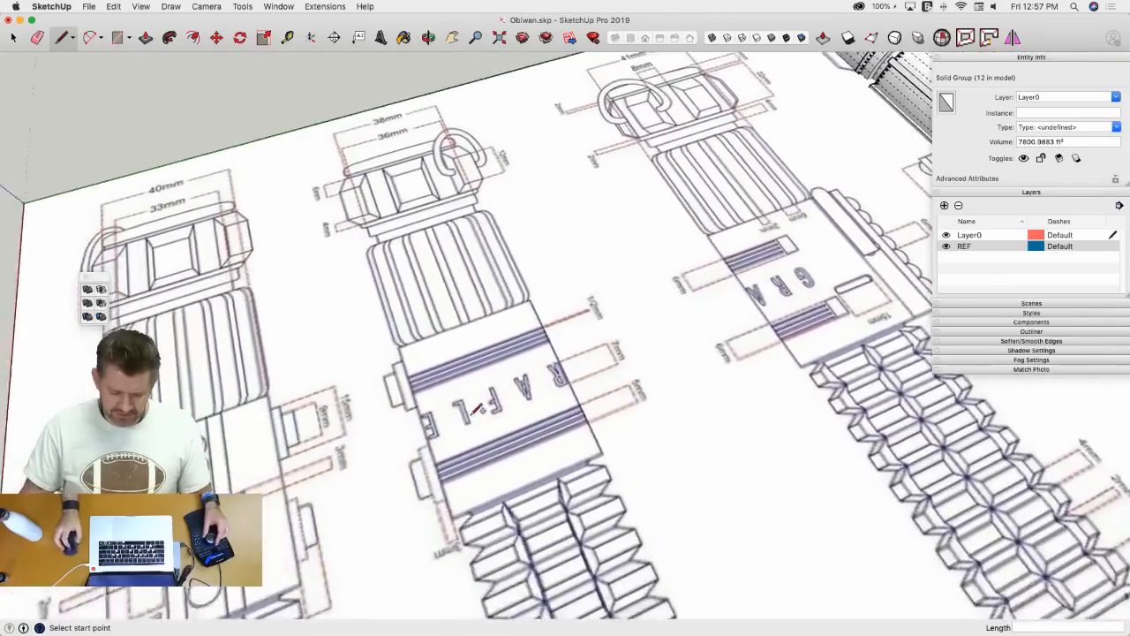
scroll(685, 236, "up", 5)
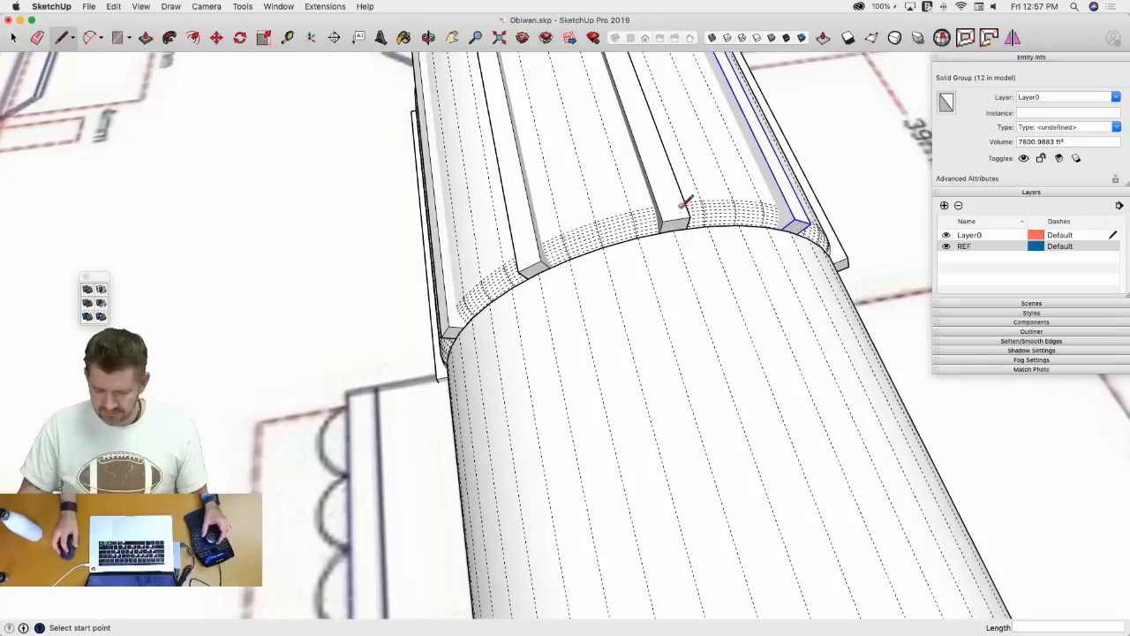
left_click(692, 210)
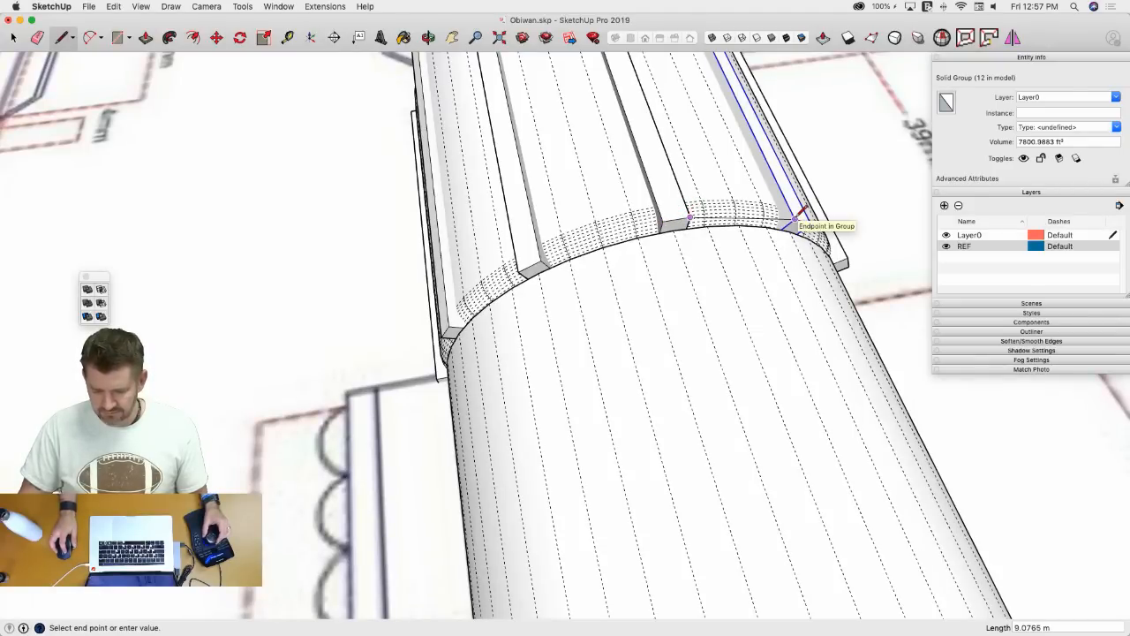
key("space")
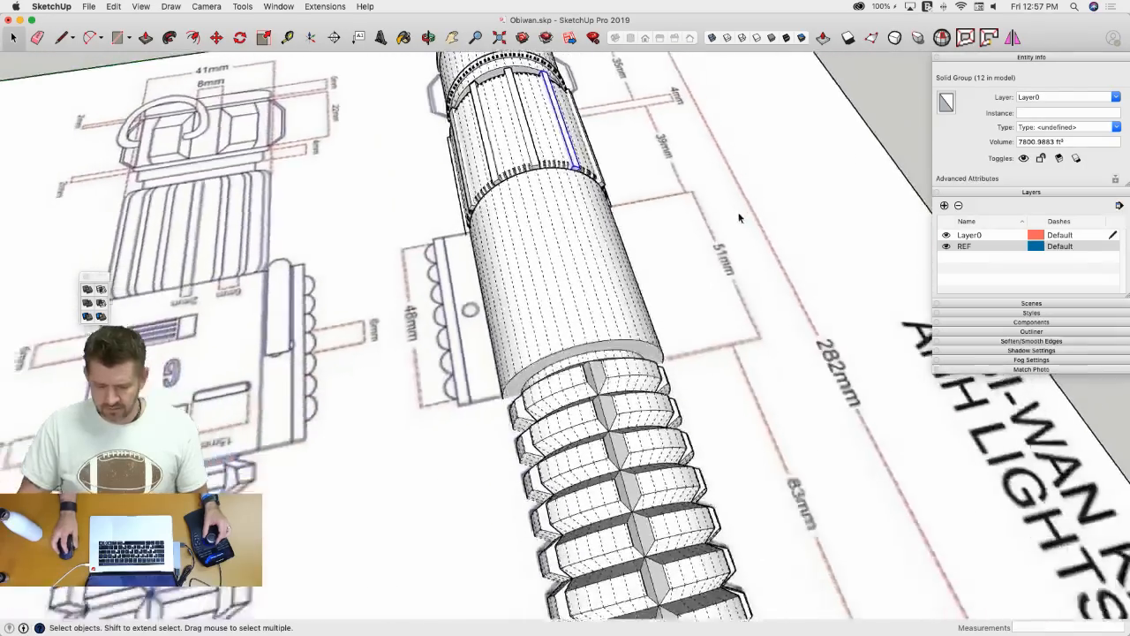
scroll(738, 217, "down", 10)
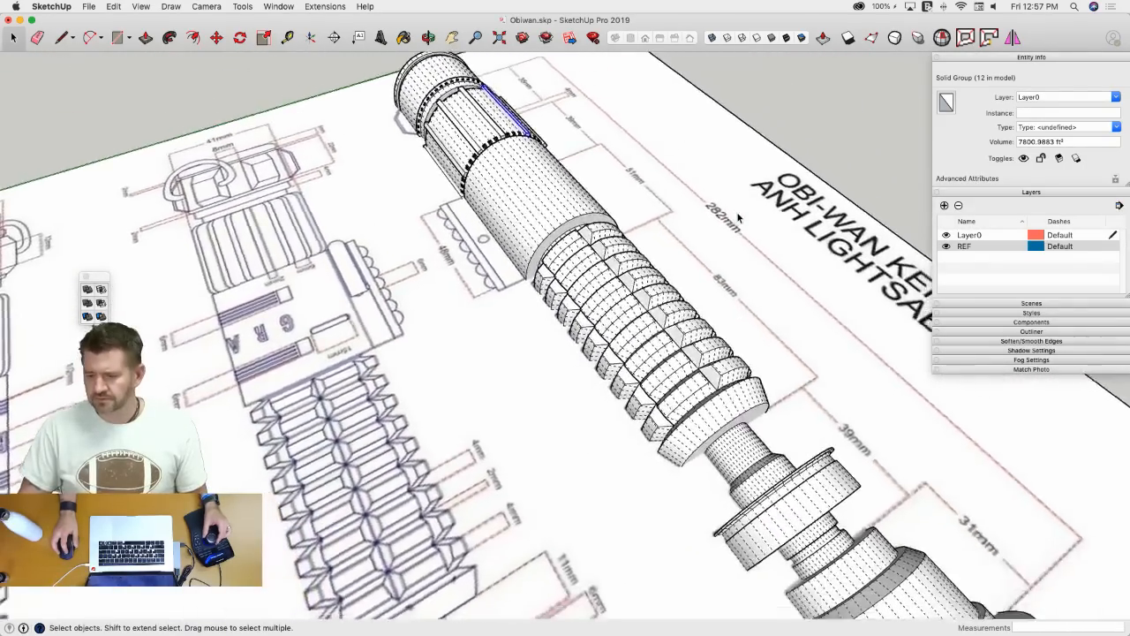
scroll(733, 236, "up", 5)
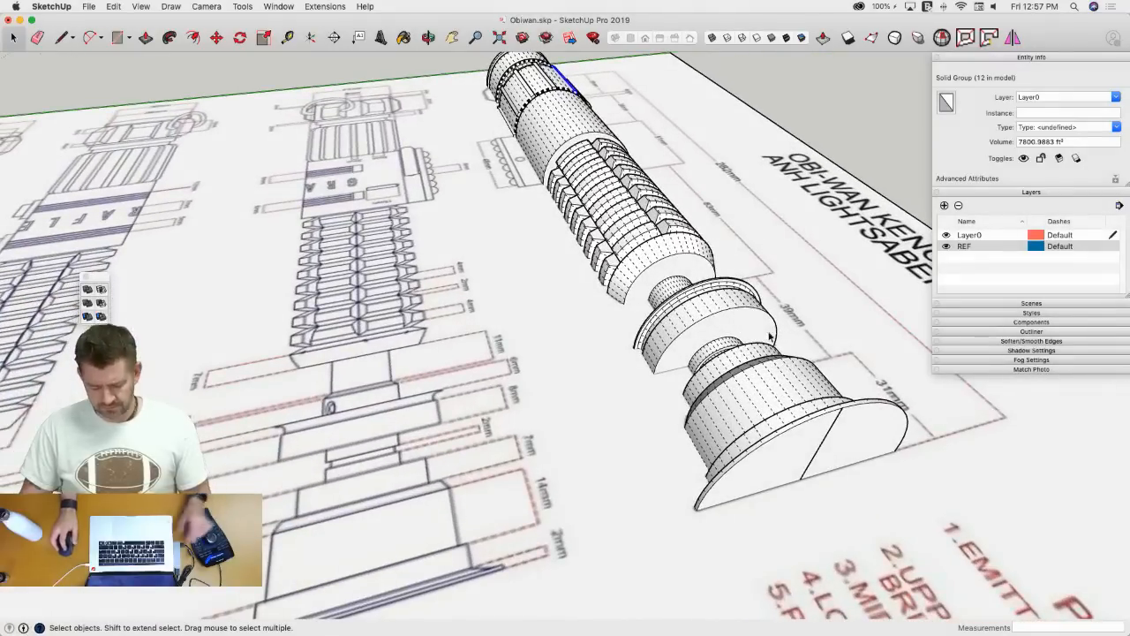
- Undo the 30° copies and rotate-copy the original bar by 20° around the foot of the vertical line, setting the array to x20
key("super+shift+a")
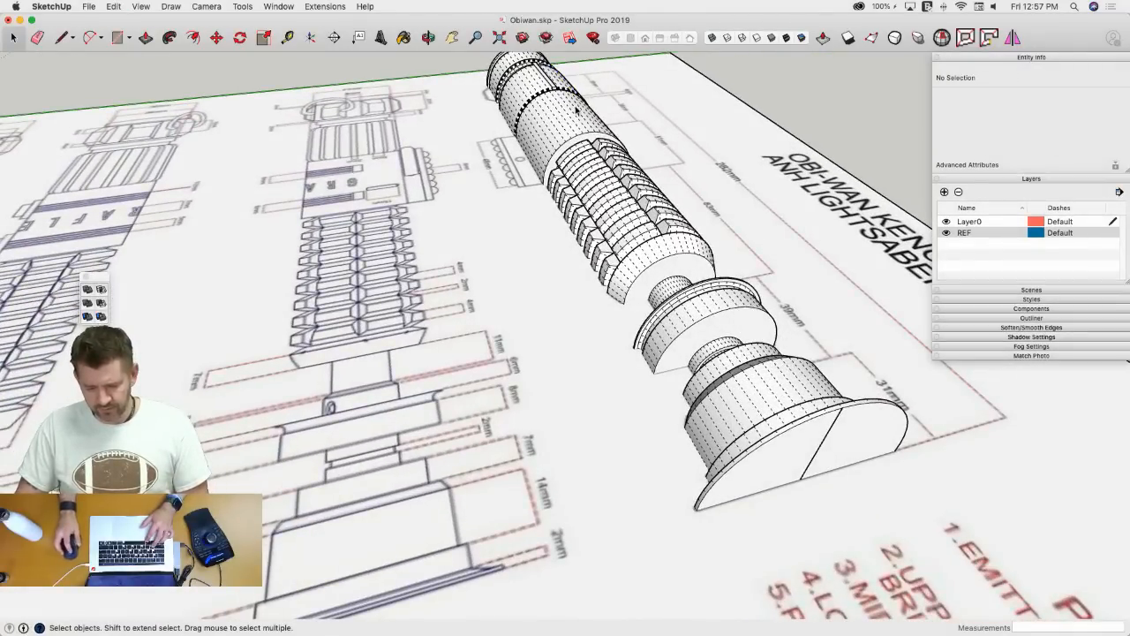
left_click(553, 84)
key("q")
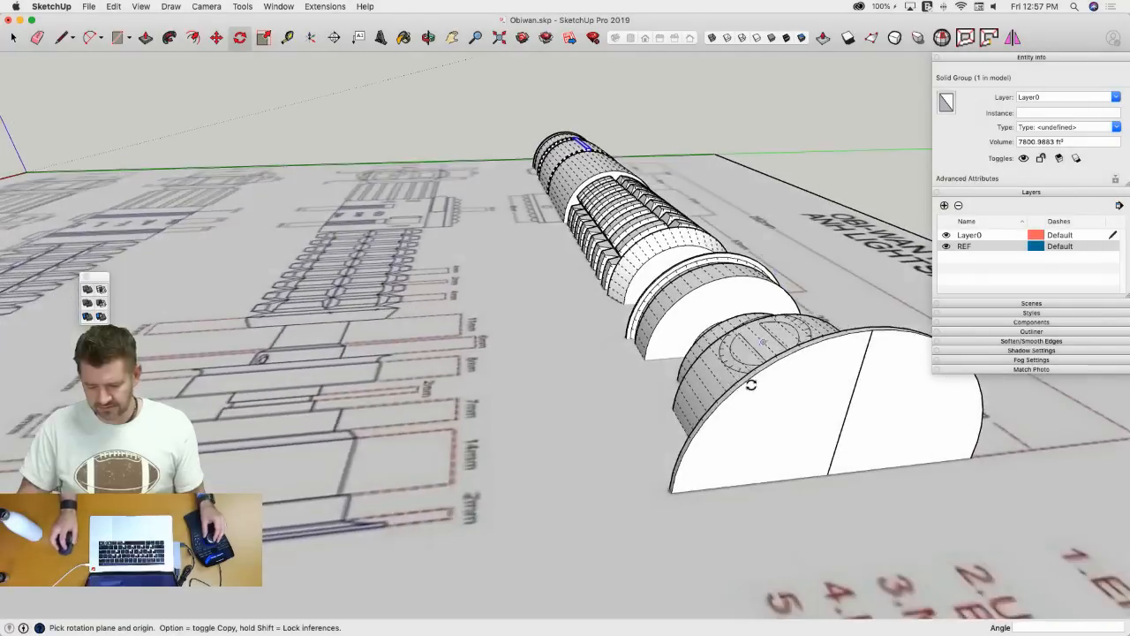
left_click(832, 478)
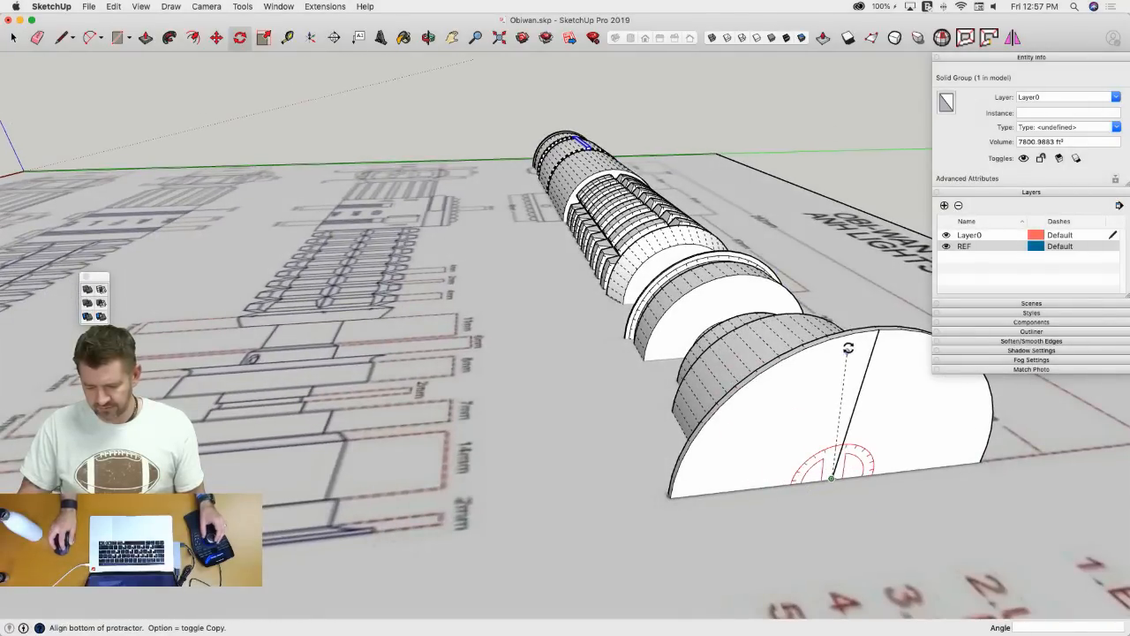
left_click(770, 315)
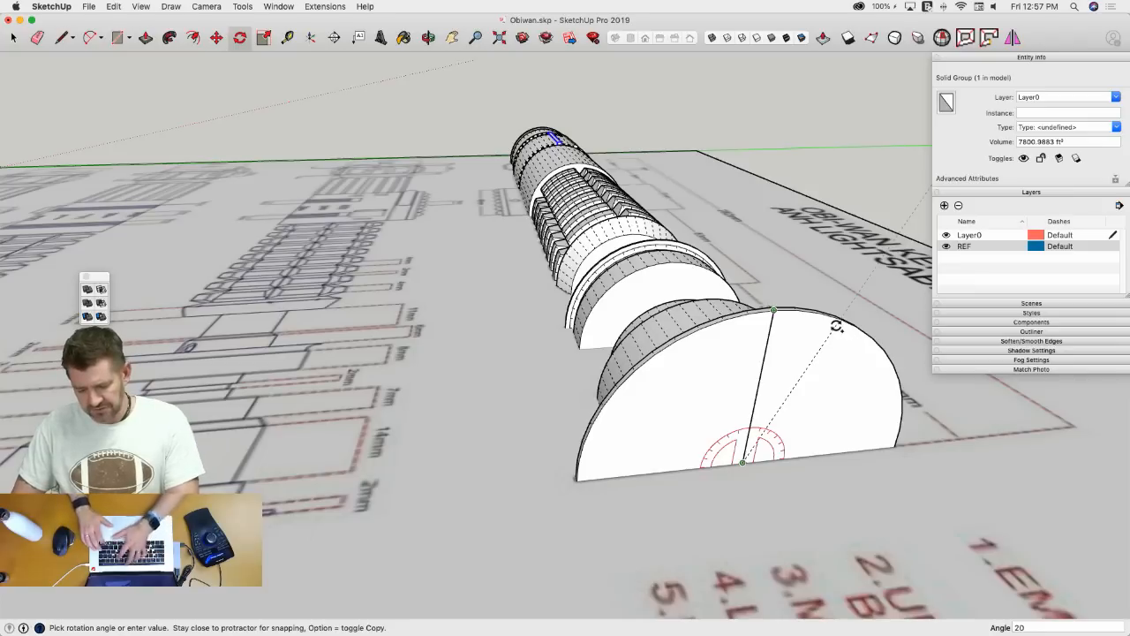
key("Return")
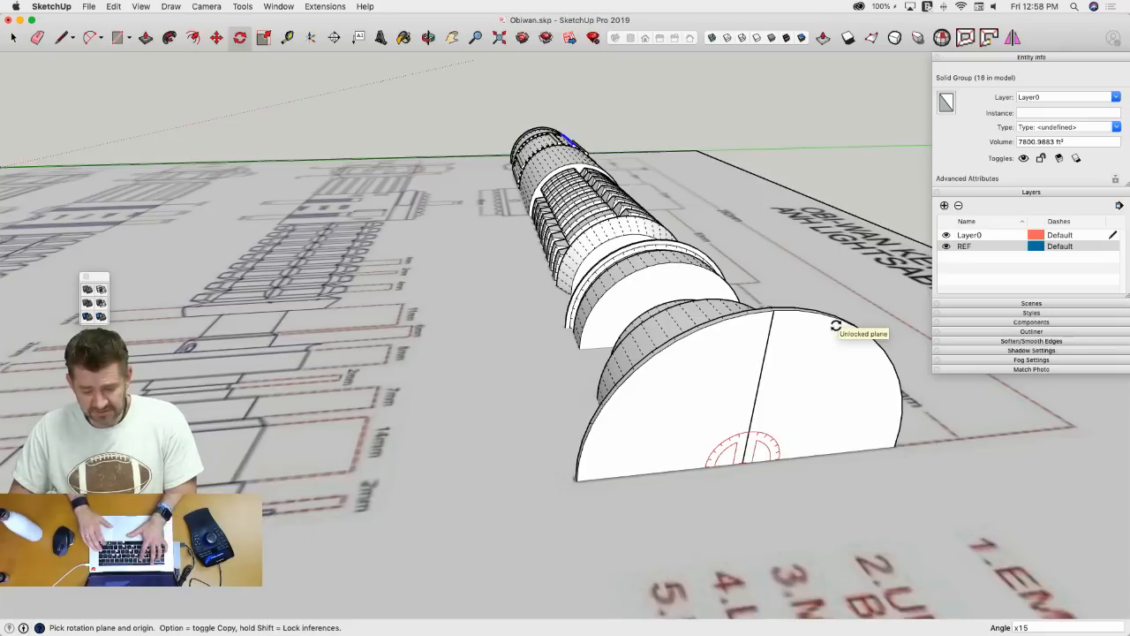
type("x20")
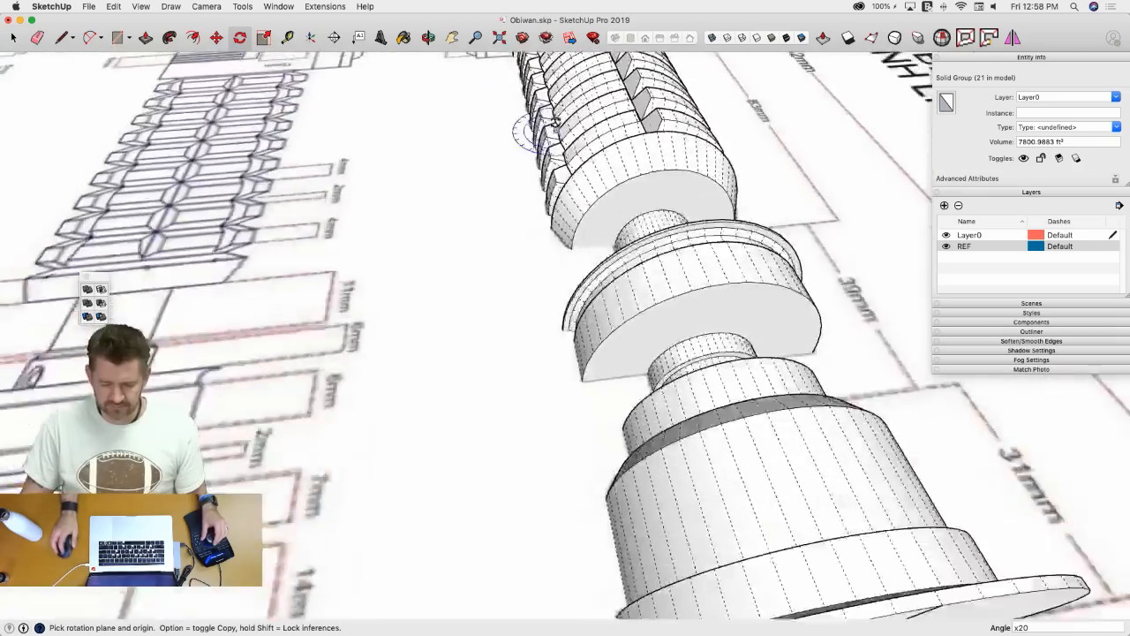
- Examine the bar spacing on the 39 mm section from several angles and compare it with the ribs in the reference drawings
middle_click_drag(536, 132, 556, 212)
key("l")
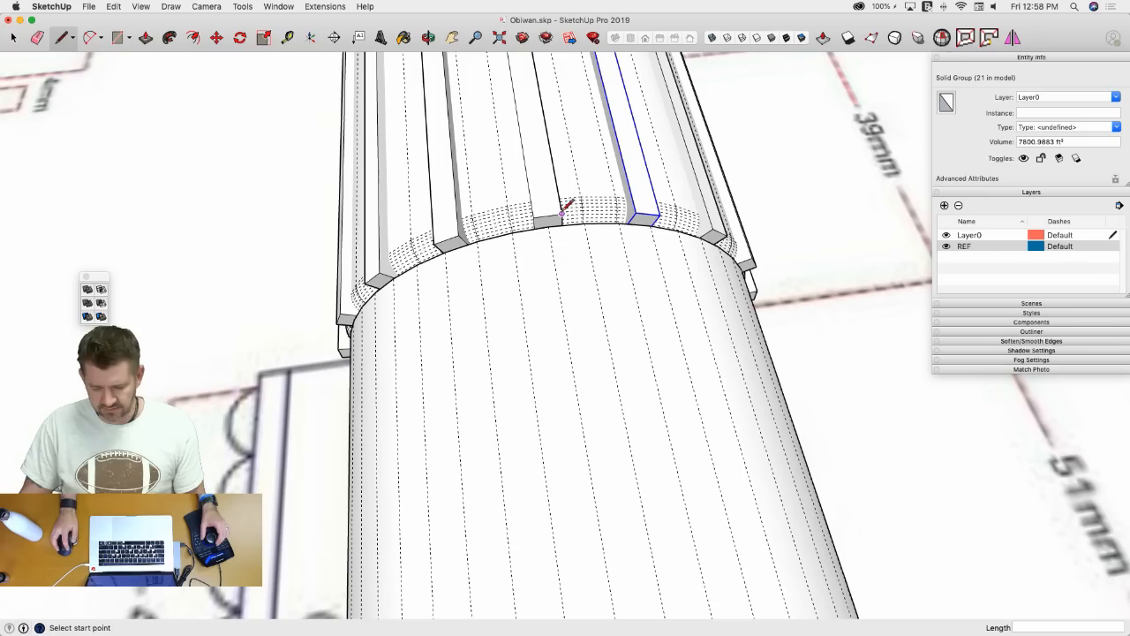
key("space")
scroll(640, 265, "down", 15)
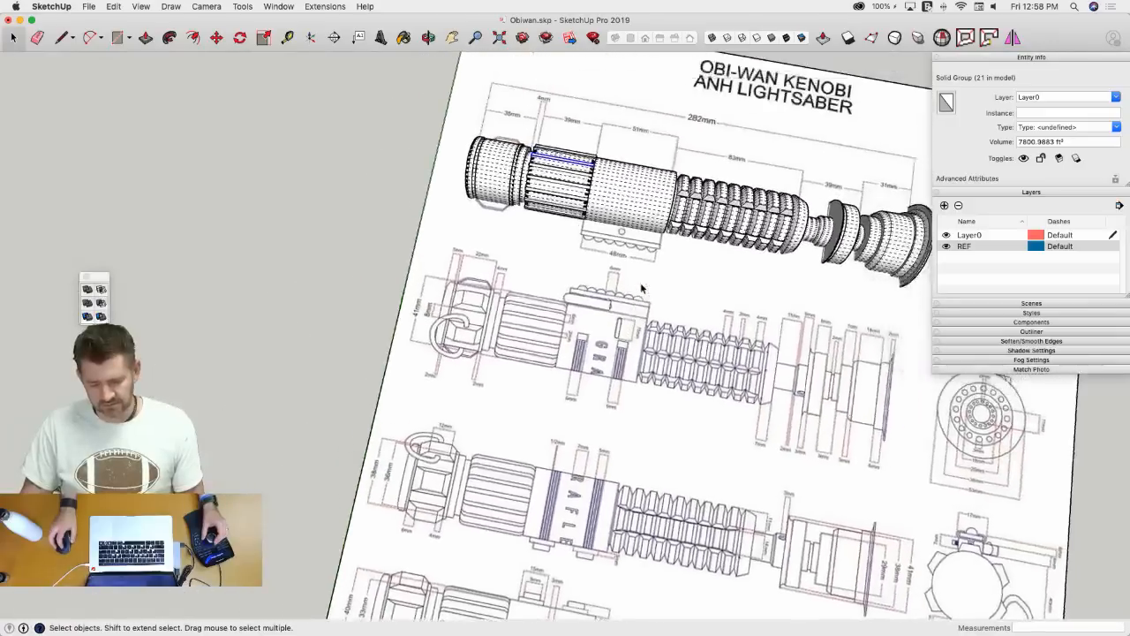
middle_click_drag(640, 288, 678, 312)
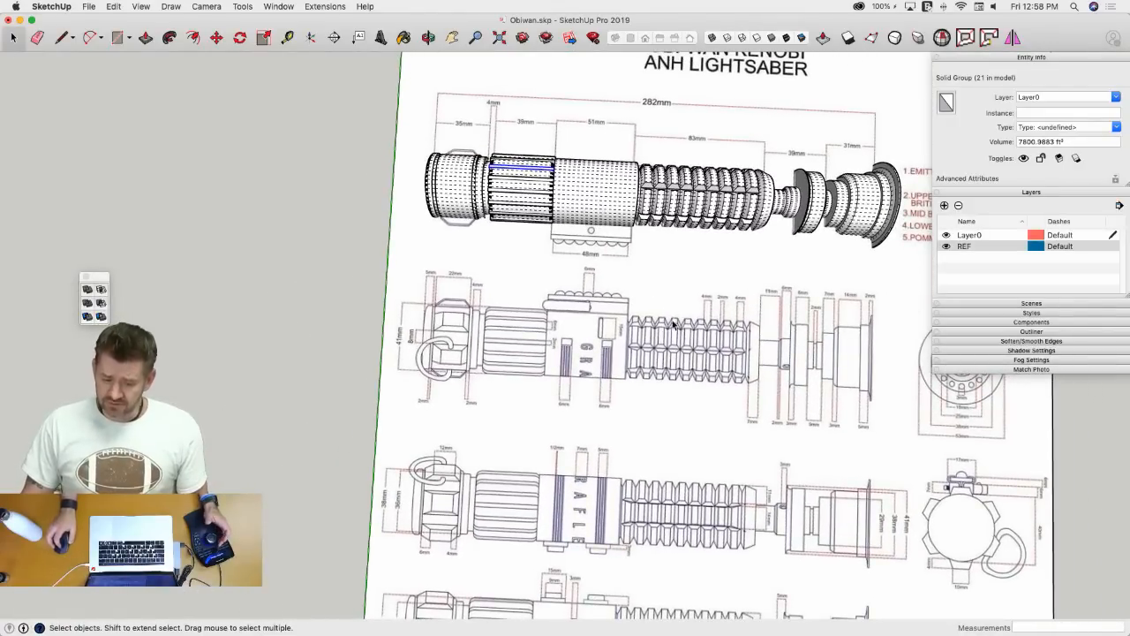
middle_click_drag(541, 196, 544, 427)
scroll(531, 403, "up", 5)
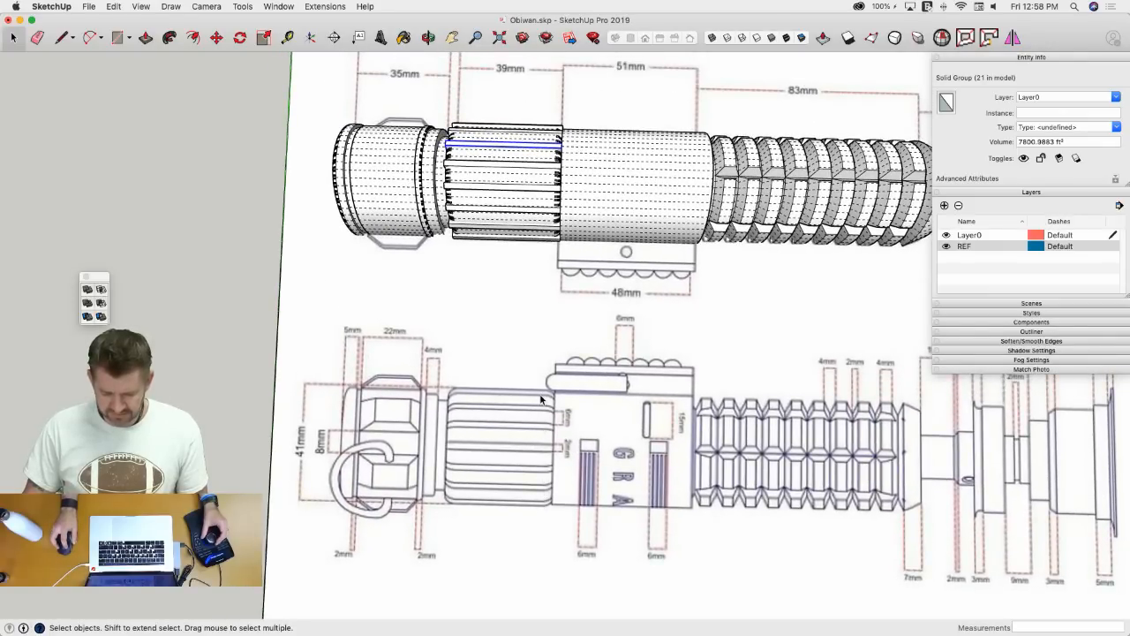
key("super+2")
scroll(516, 280, "up", 5)
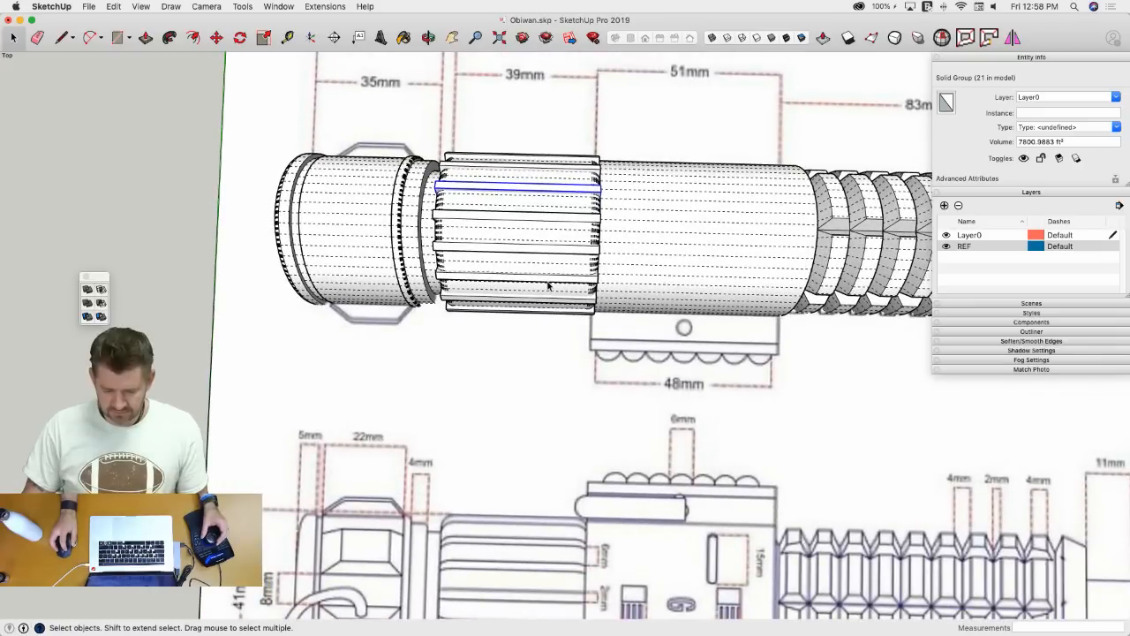
middle_click_drag(544, 172, 582, 347)
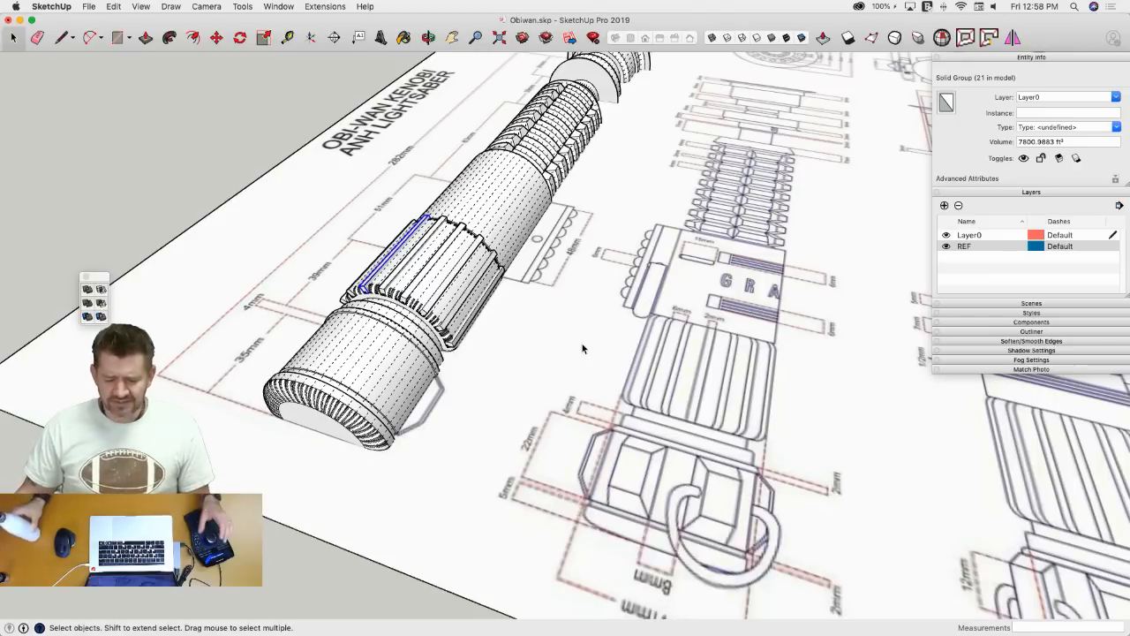
middle_click_drag(581, 347, 396, 202)
scroll(334, 166, "up", 3)
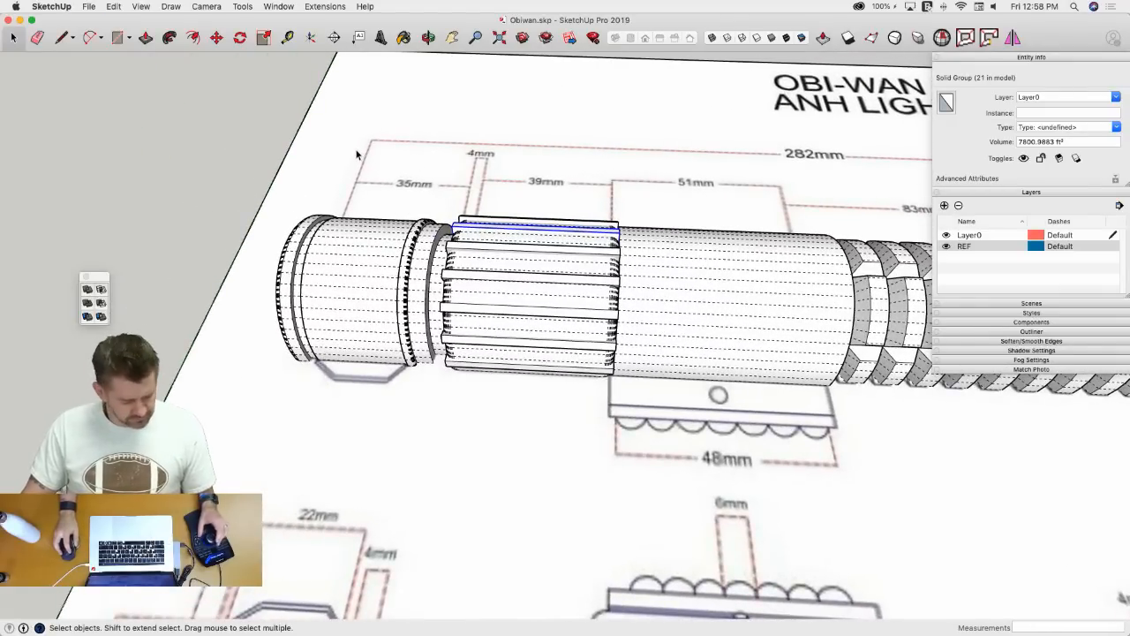
- Turn off the hidden geometry lines and try to subtract all the bars from the hilt in one operation
key("h")
left_click_drag(357, 123, 657, 389)
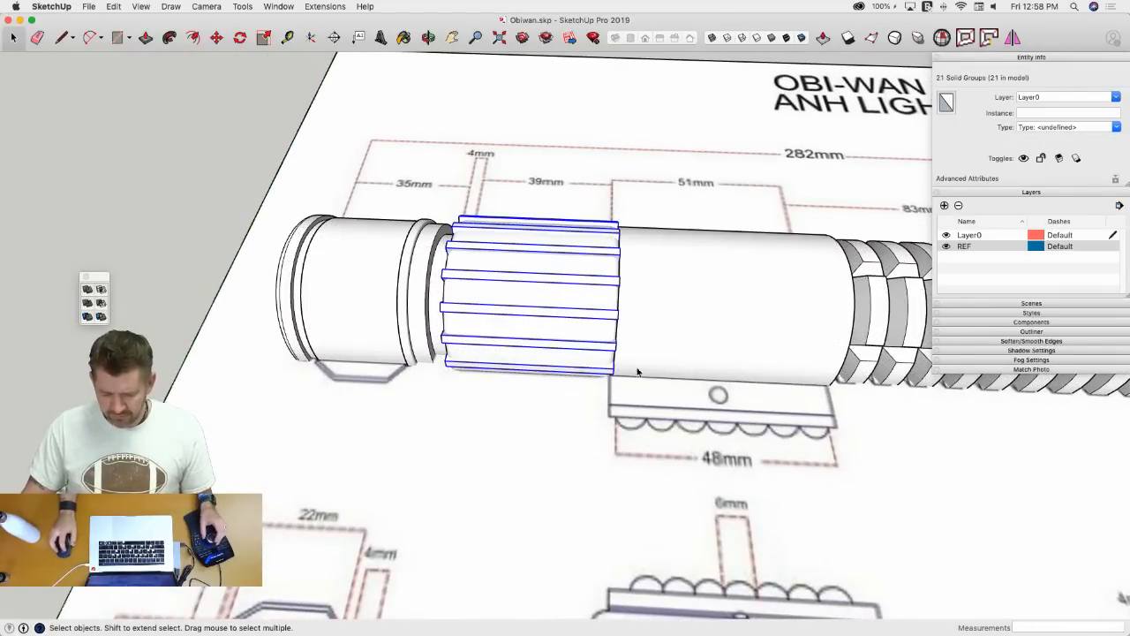
middle_click_drag(638, 373, 176, 291)
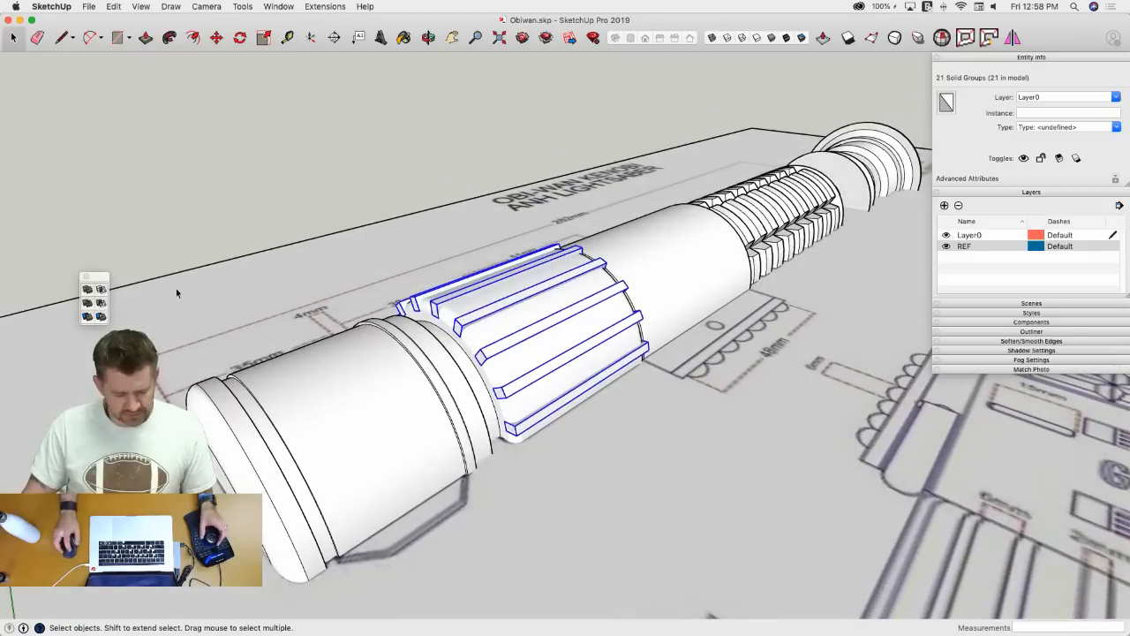
left_click(101, 303)
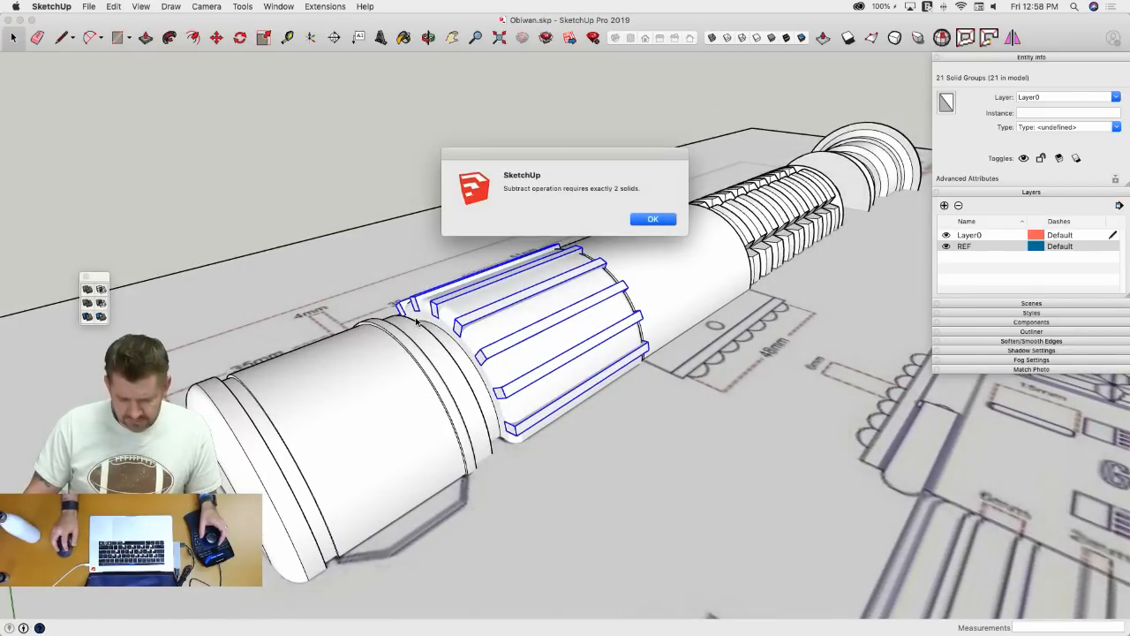
left_click(653, 218)
- Clear the selection, select a bar on the upper side of the 39 mm section and hide the REF layer
left_click(388, 174)
middle_click_drag(389, 174, 435, 306)
left_click(437, 309)
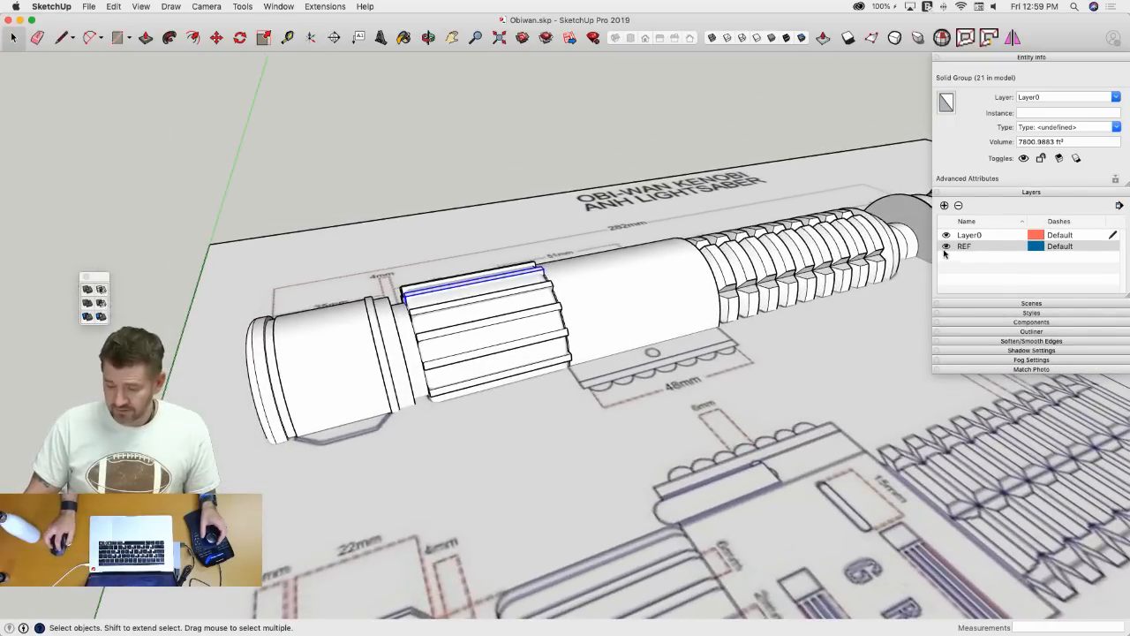
left_click(947, 247)
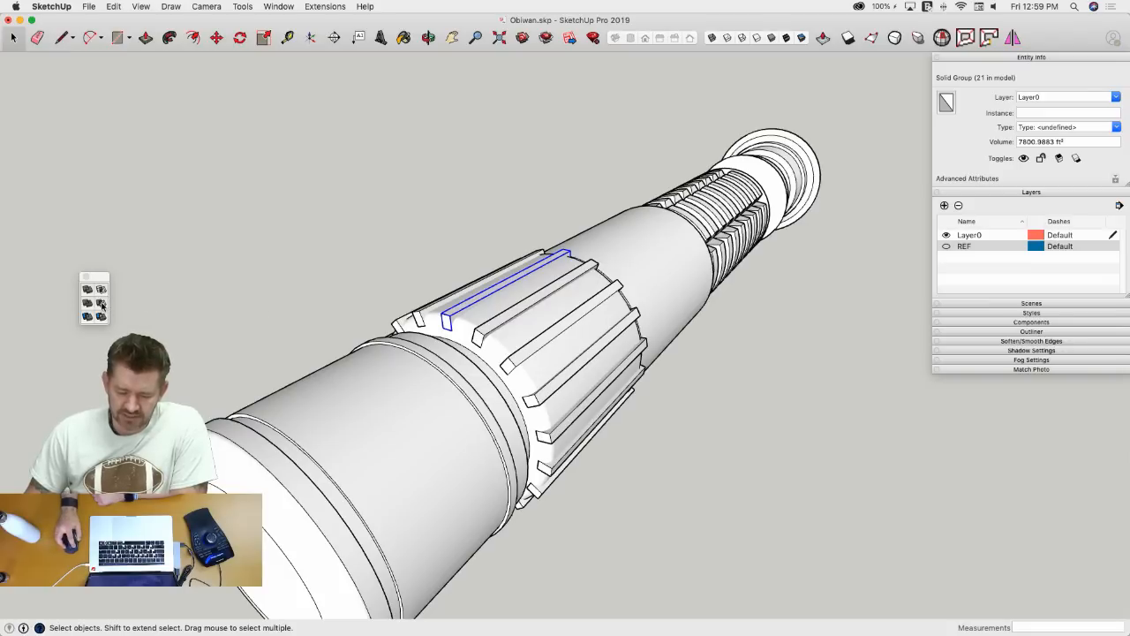
- Subtract the selected bar from the hilt as a test, check the groove by shifting the hilt aside, and undo the cut
left_click(101, 303)
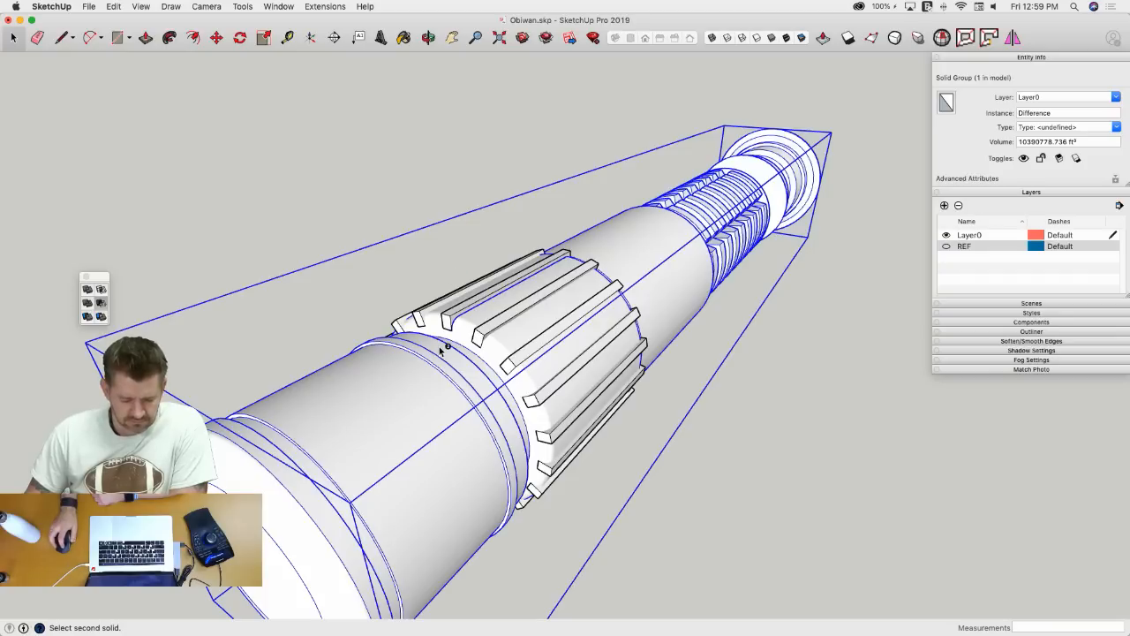
key("m")
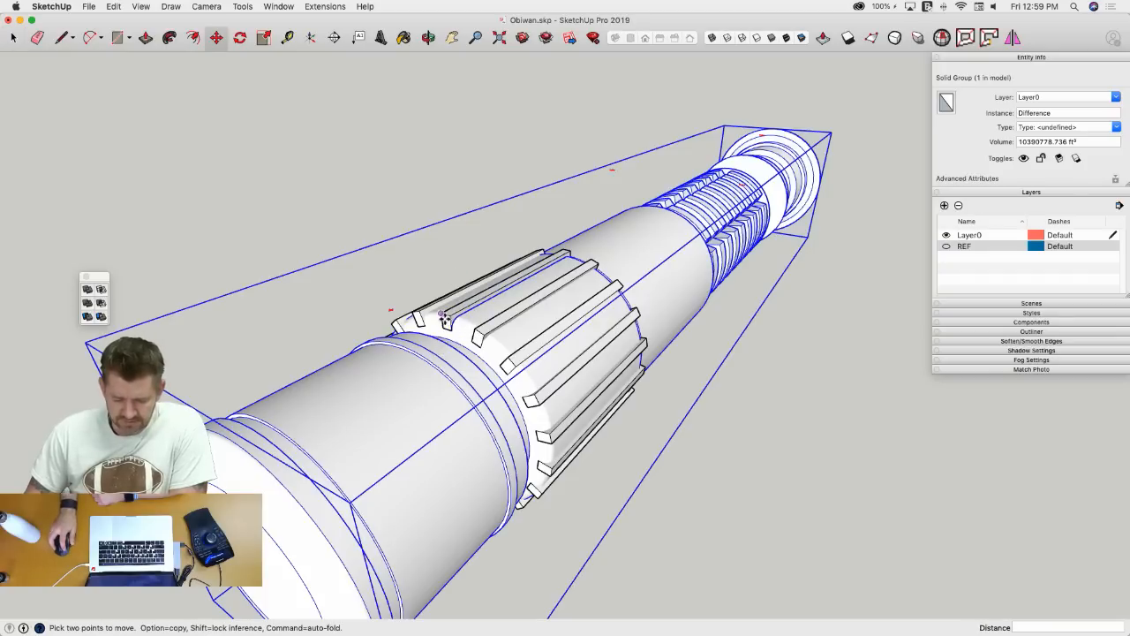
left_click(450, 318)
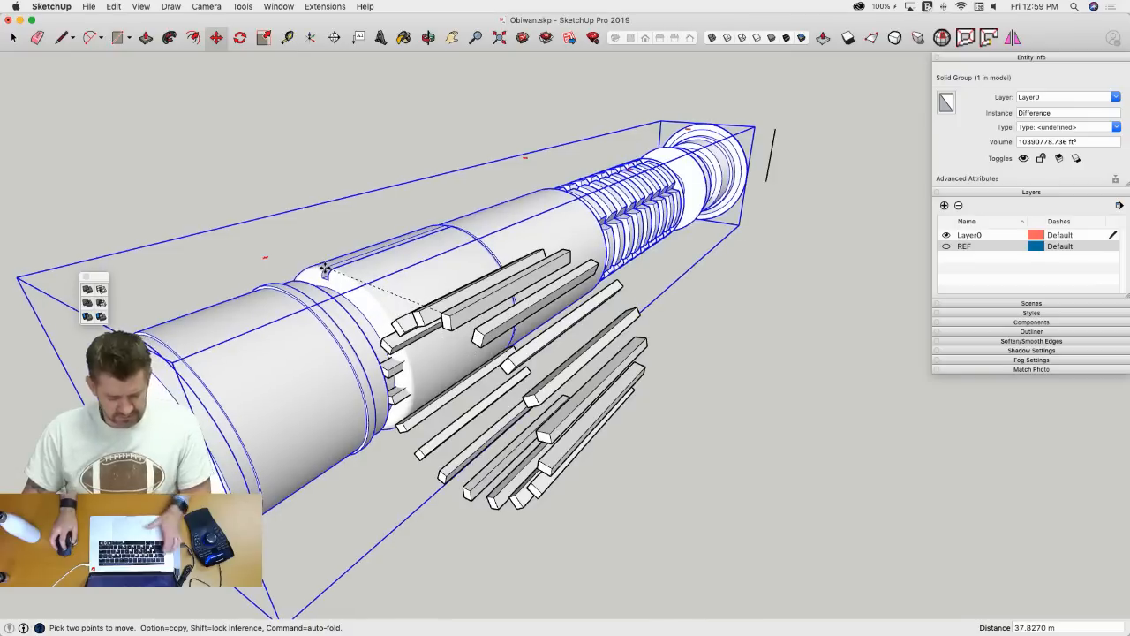
key("Escape")
key("space")
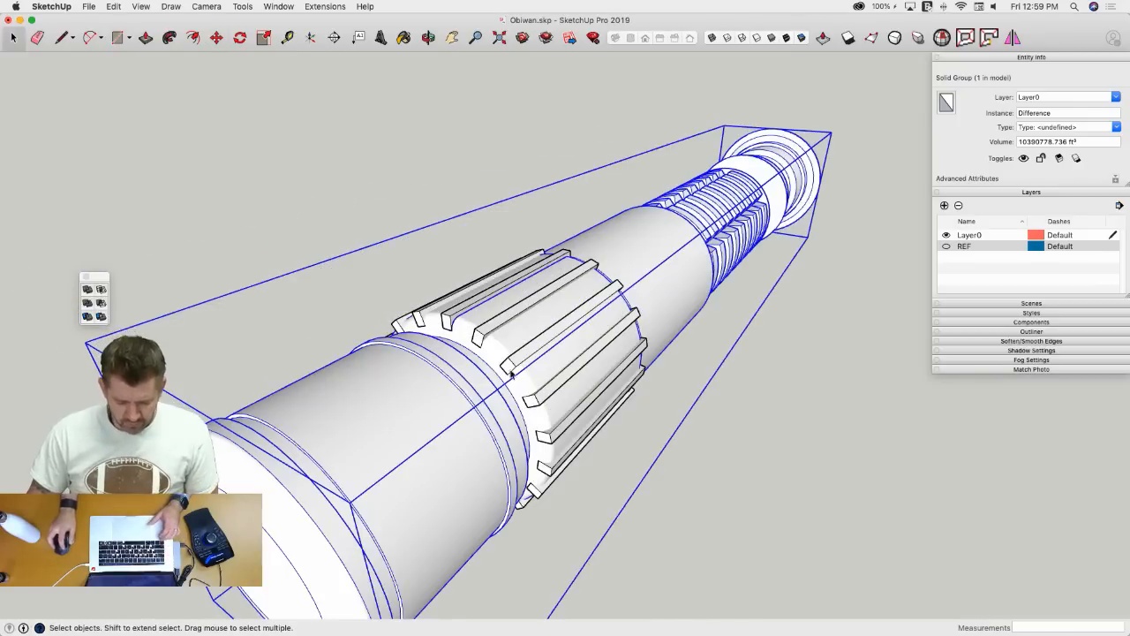
left_click(487, 341)
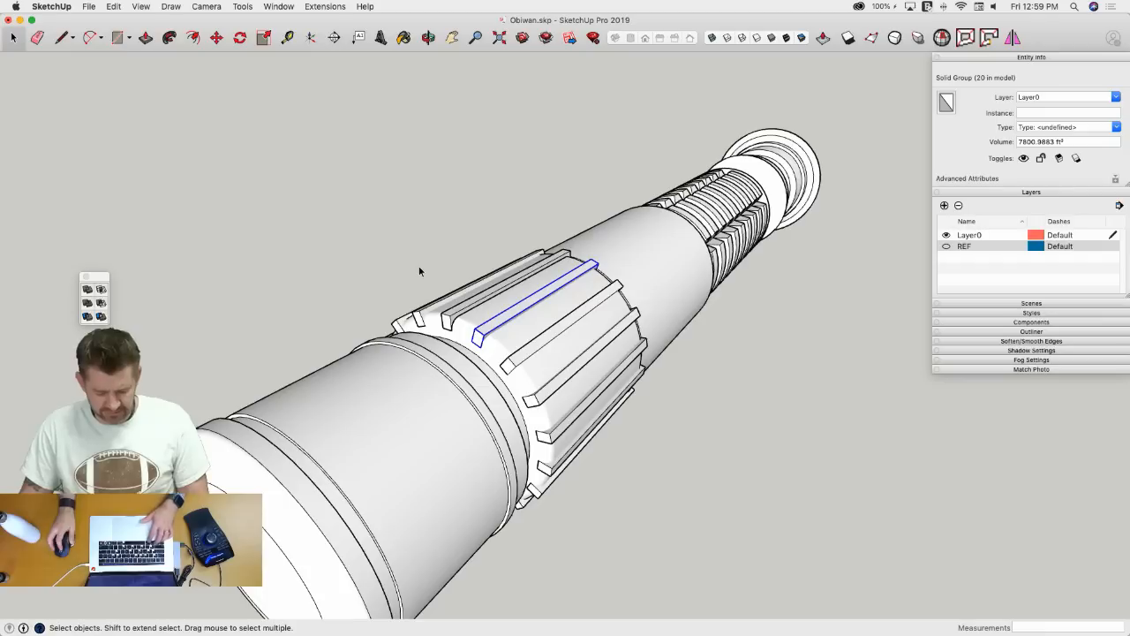
key("super+c")
key("super+shift+v")
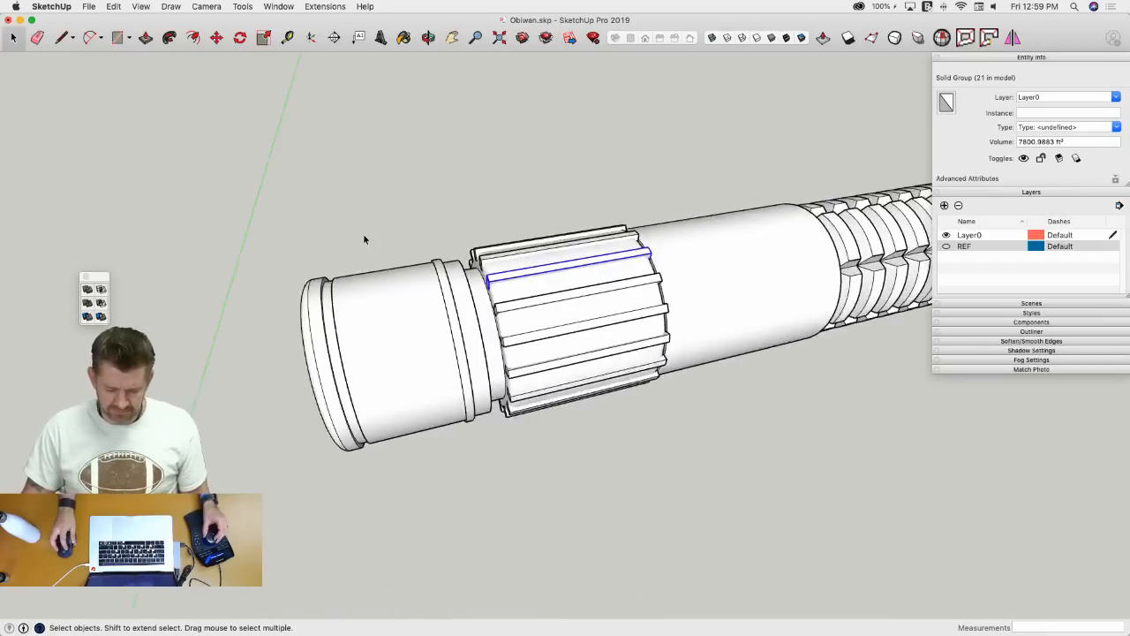
- Delete the duplicate bars that overlap other bars around the 39 mm section
left_click_drag(392, 152, 650, 438)
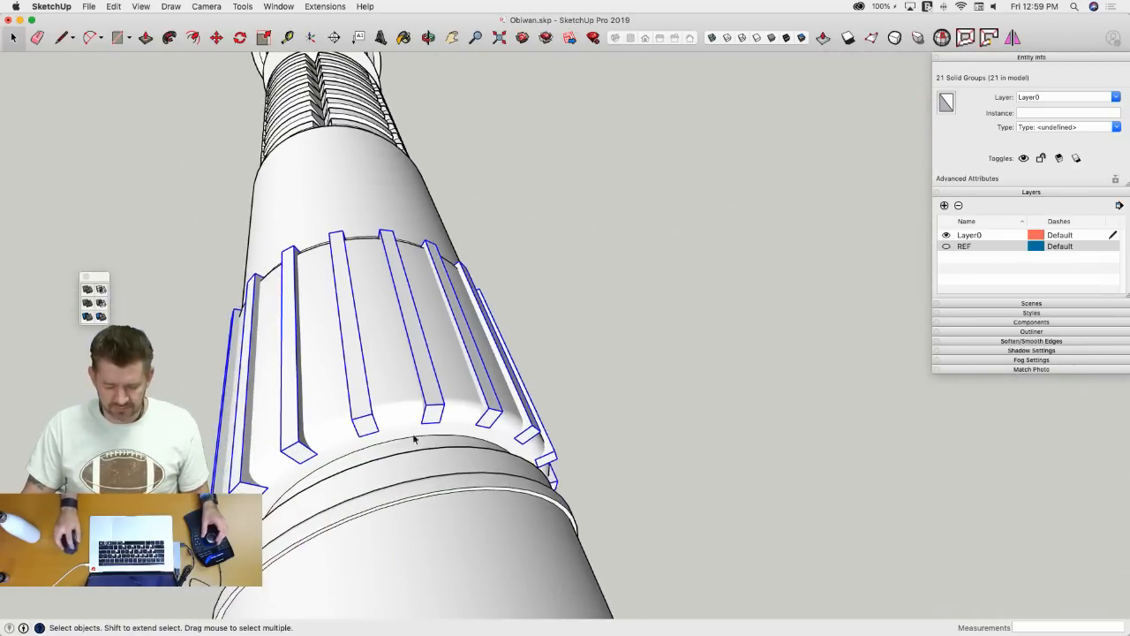
left_click(372, 426)
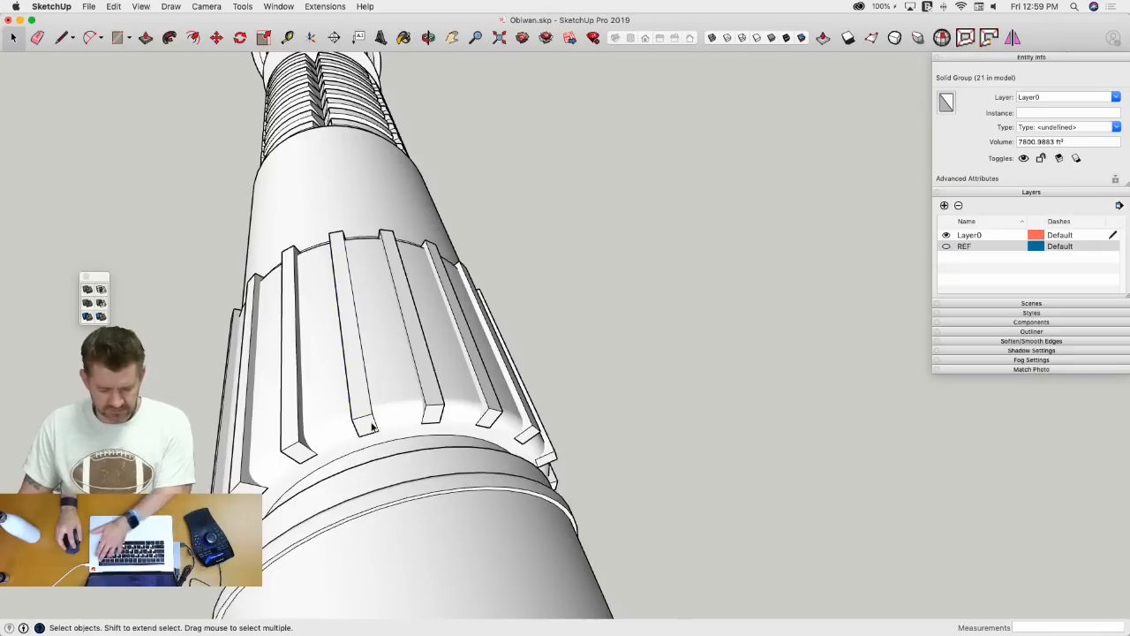
key("Delete")
left_click(374, 427)
key("Delete")
key("super+z")
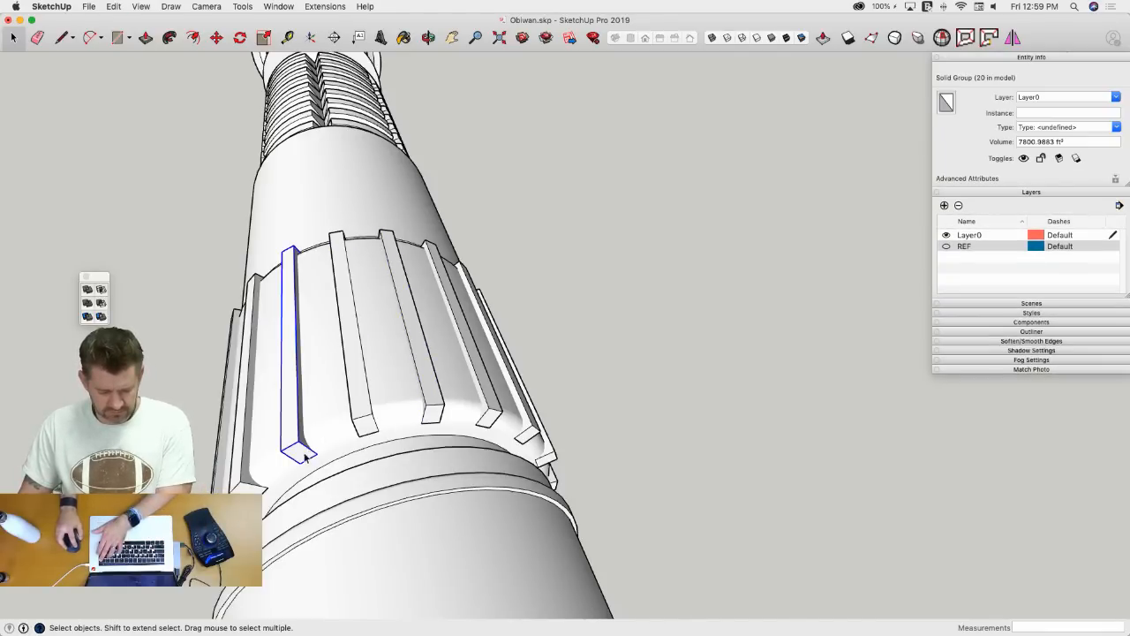
key("Escape")
left_click(252, 353)
key("Escape")
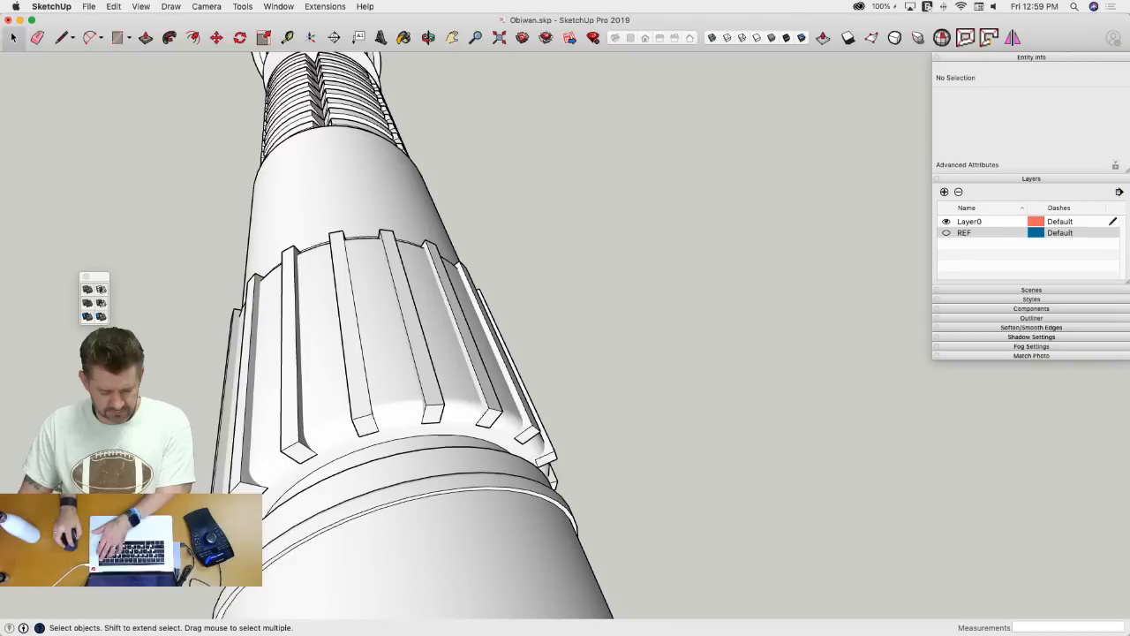
key("Escape")
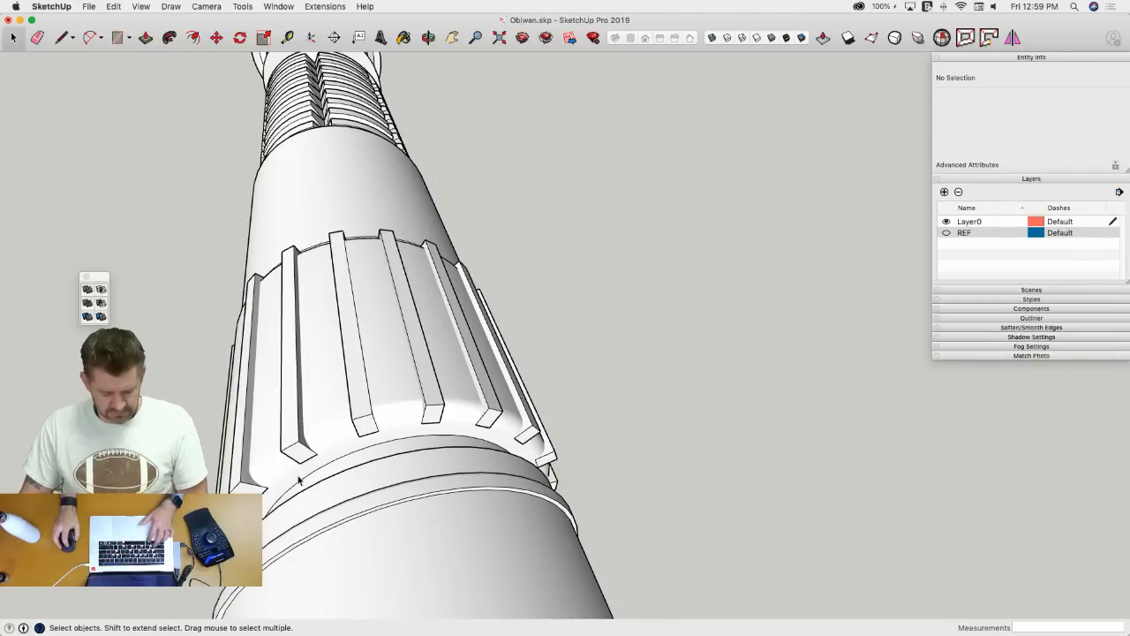
- Check the remaining bars by selecting them all, and subtract one bar from the hilt's 39 mm section
left_click_drag(334, 149, 631, 415)
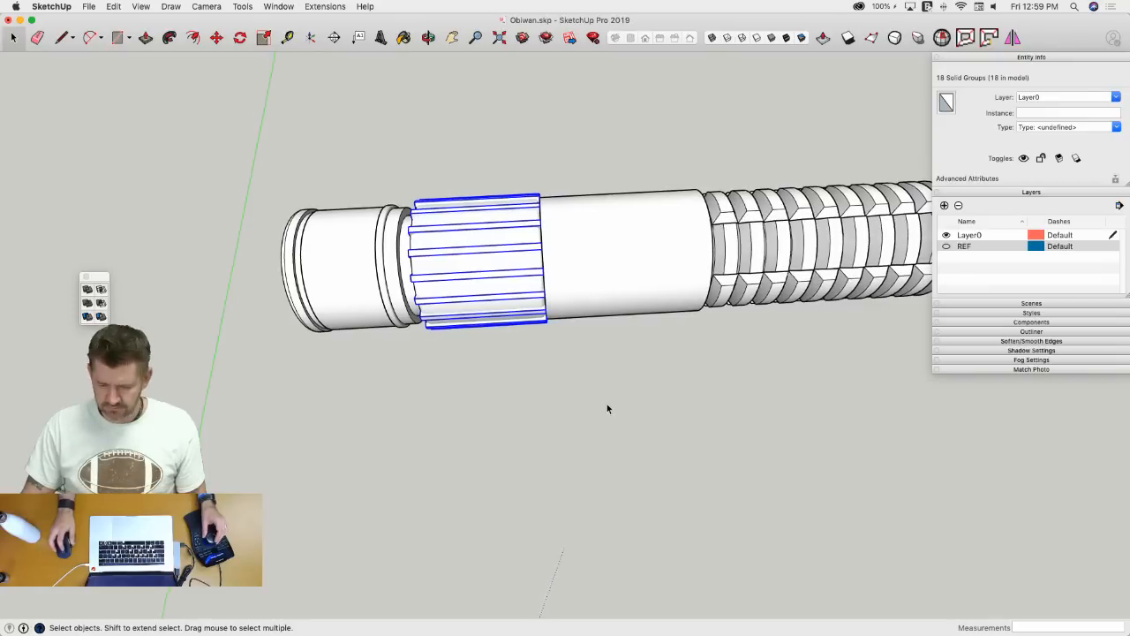
middle_click_drag(606, 409, 463, 311)
left_click(517, 311)
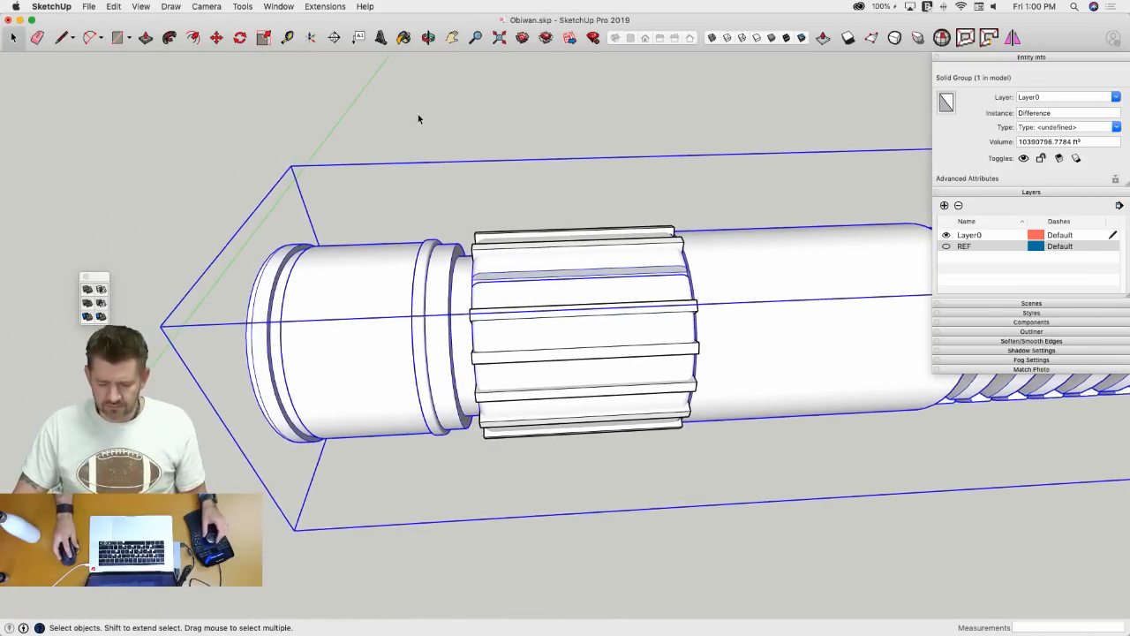
- Group the remaining bars and try to subtract the whole group from the hilt
left_click_drag(418, 114, 764, 542)
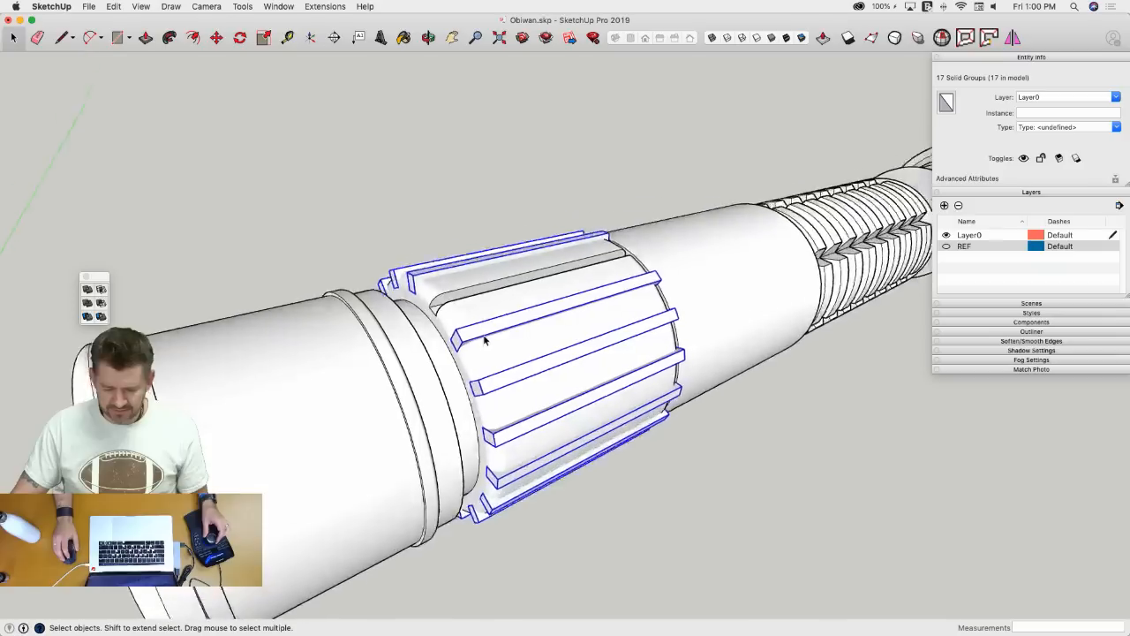
right_click(482, 326)
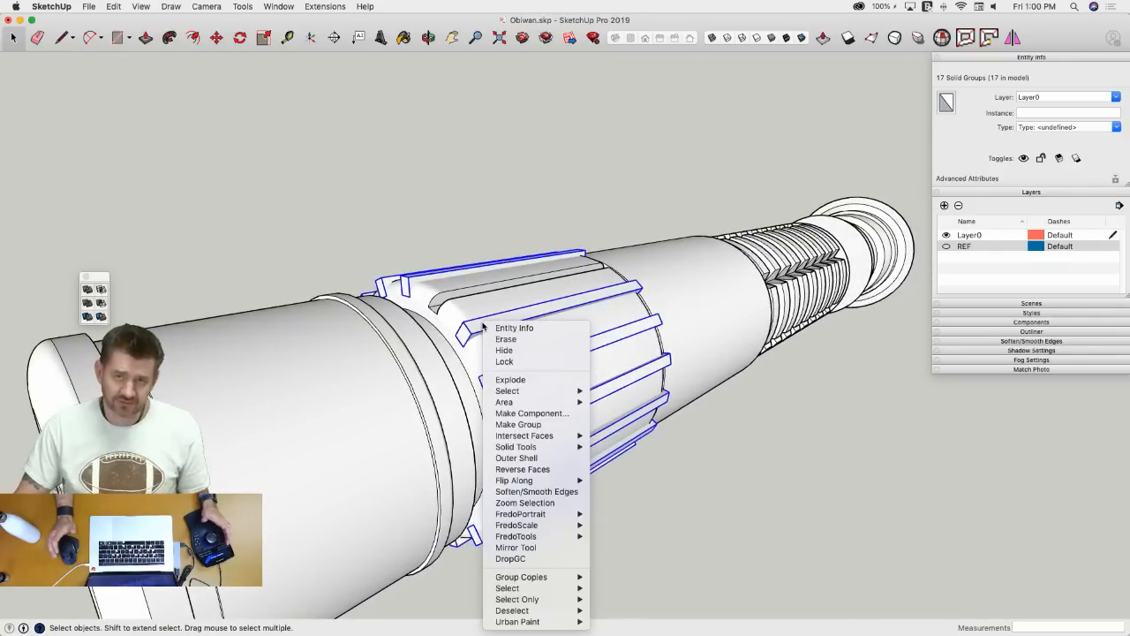
left_click(554, 425)
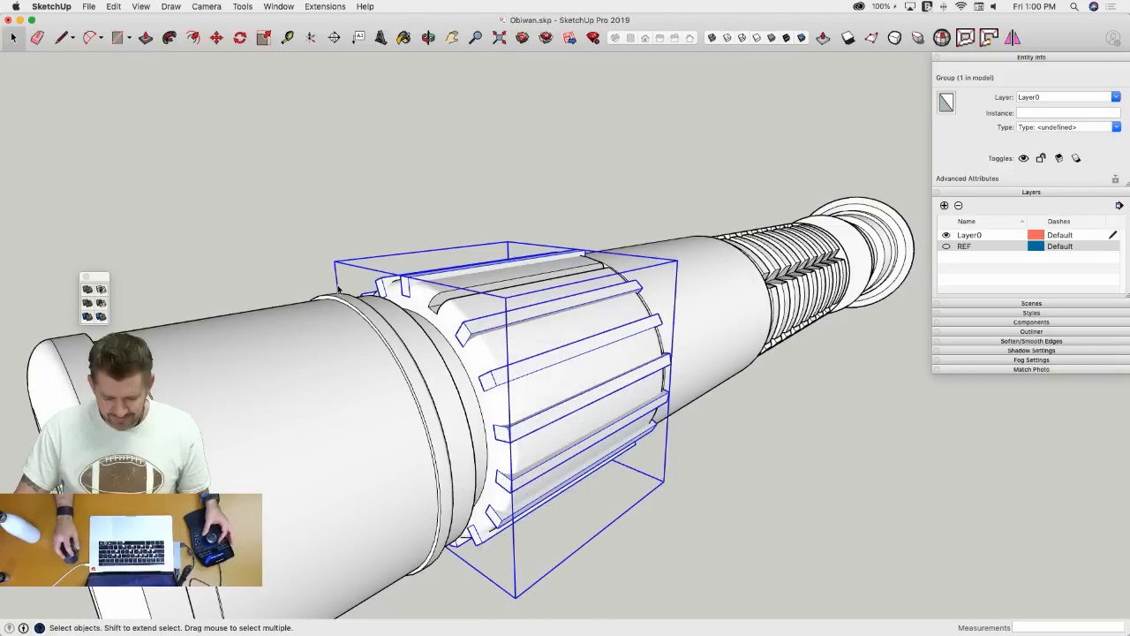
left_click(100, 304)
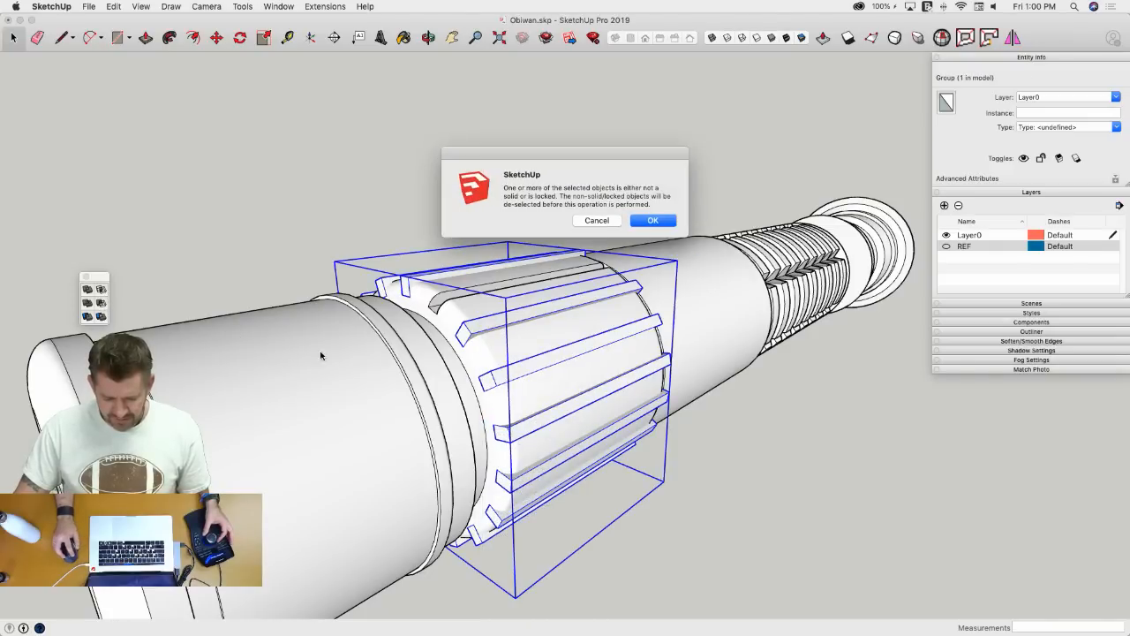
left_click(600, 222)
- Open the bar group to inspect its contents, close it and explode it back into separate bars
left_click(492, 346)
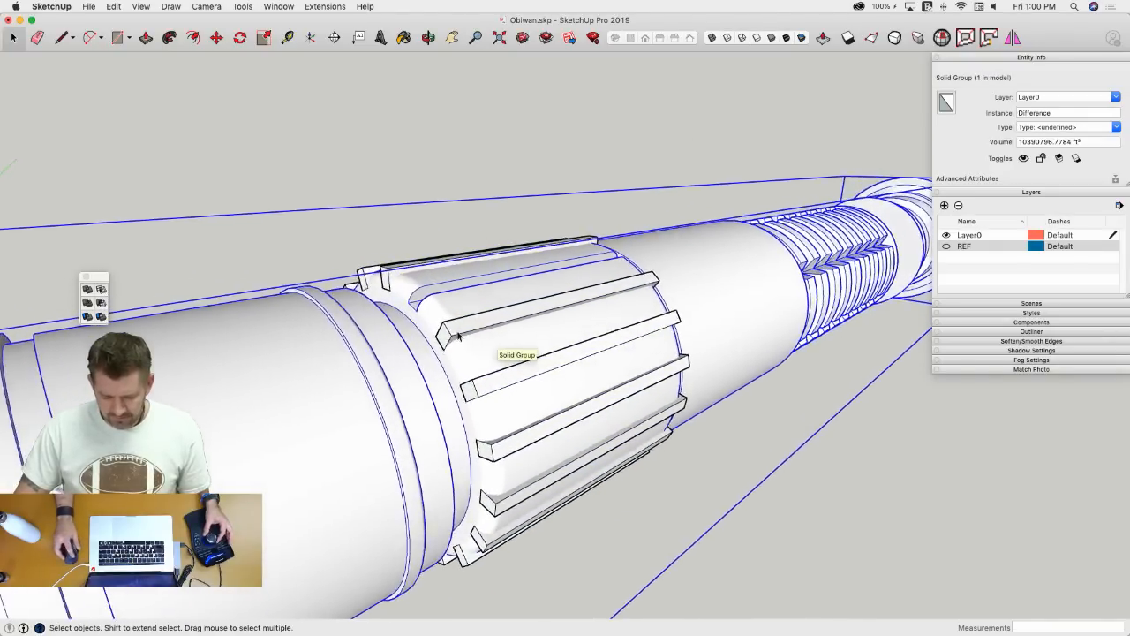
double_click(457, 336)
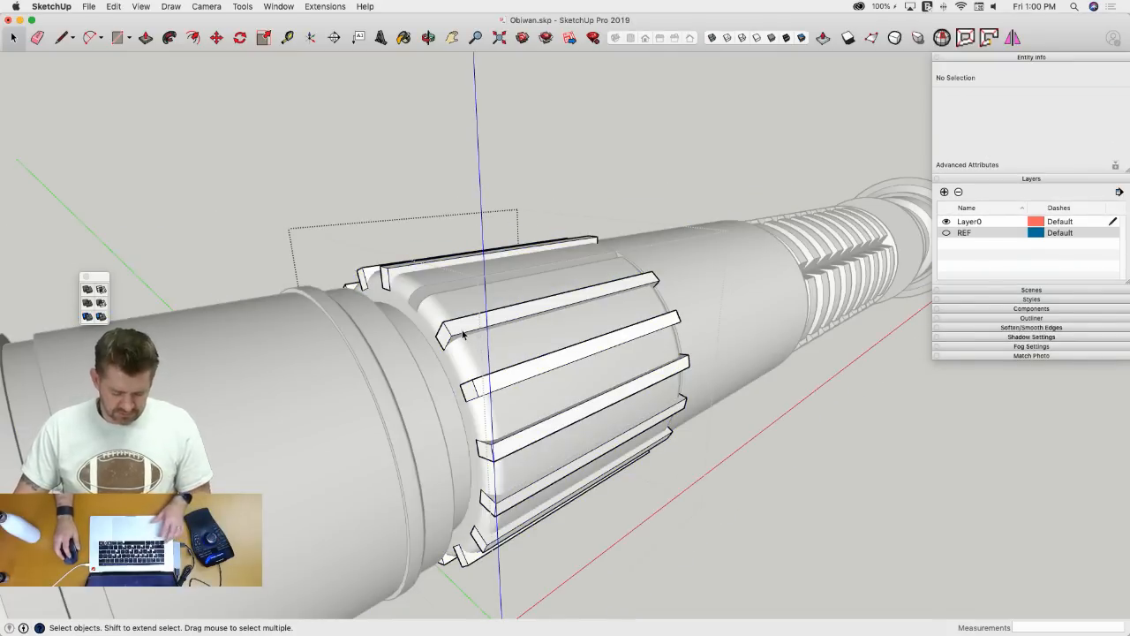
left_click(424, 160)
left_click(424, 270)
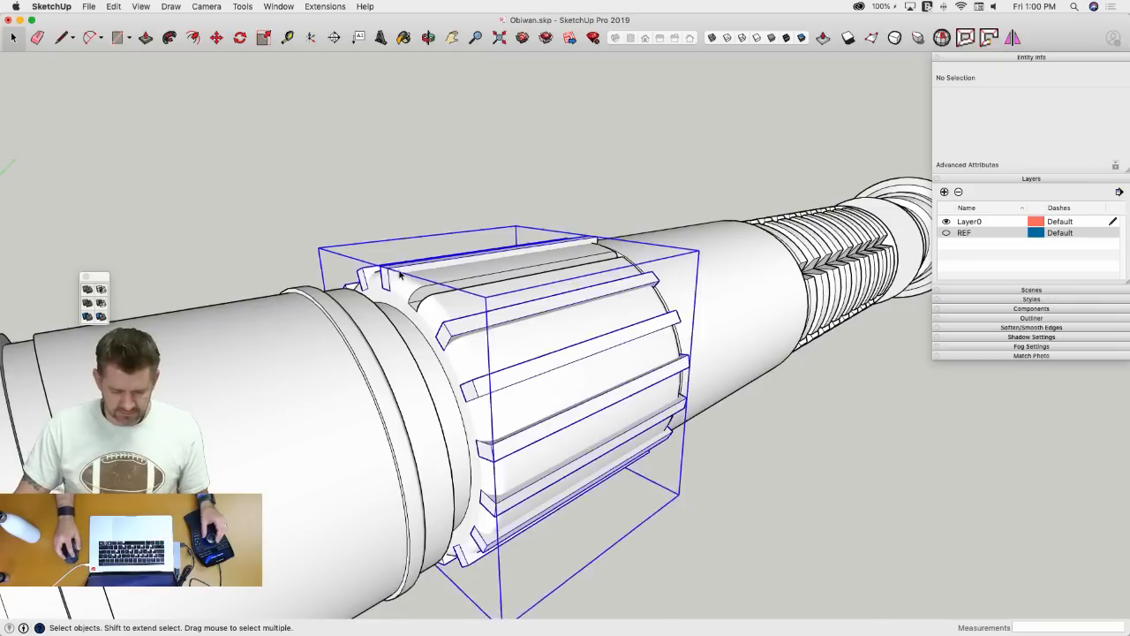
right_click(499, 275)
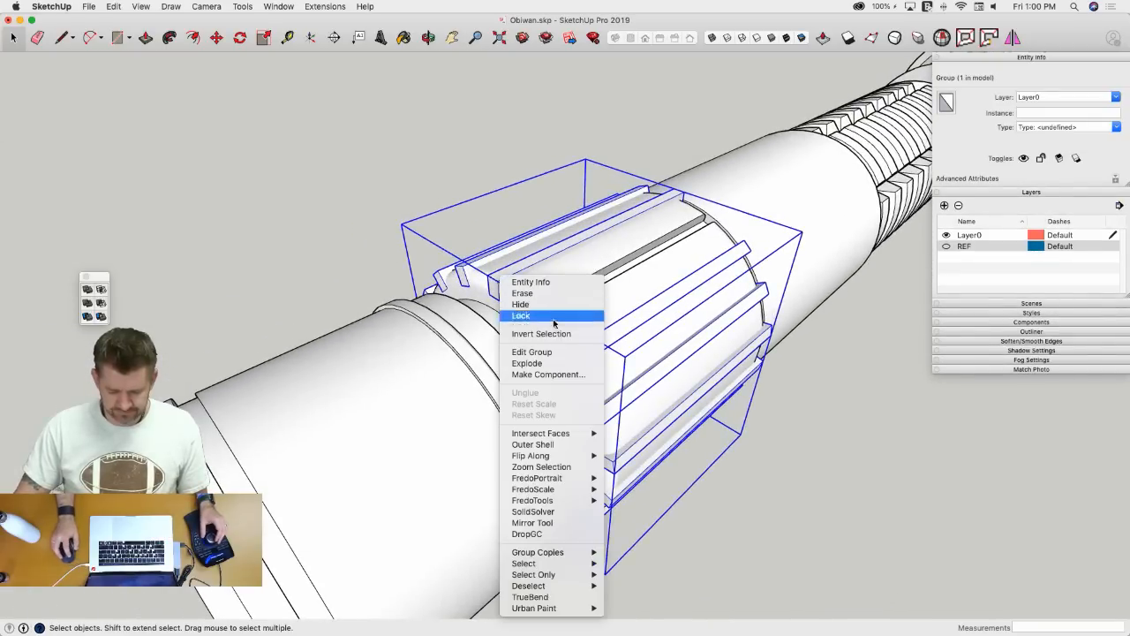
left_click(554, 364)
- Subtract four more bars from the hilt one at a time, cutting the grooves beside the first one
left_click(500, 278)
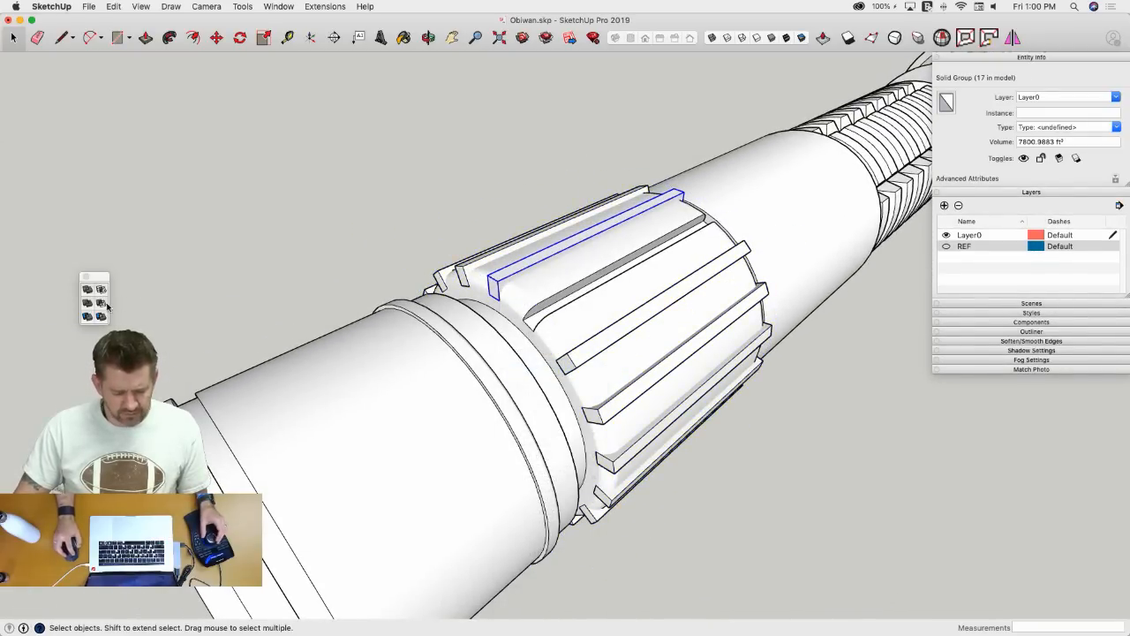
left_click(101, 304)
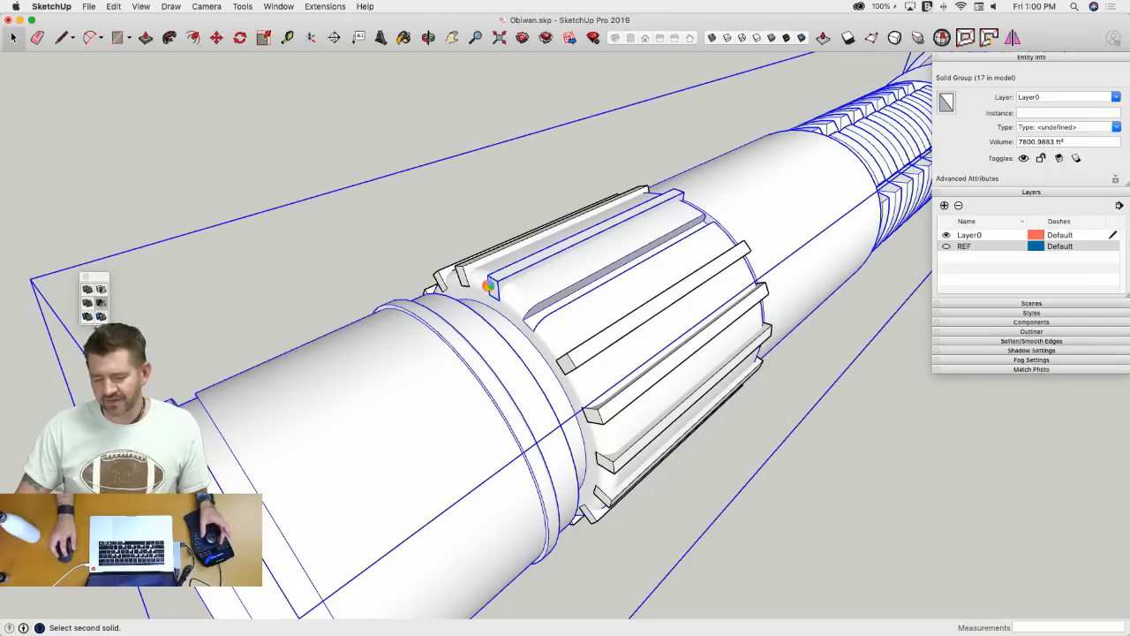
left_click(466, 279)
left_click(466, 279)
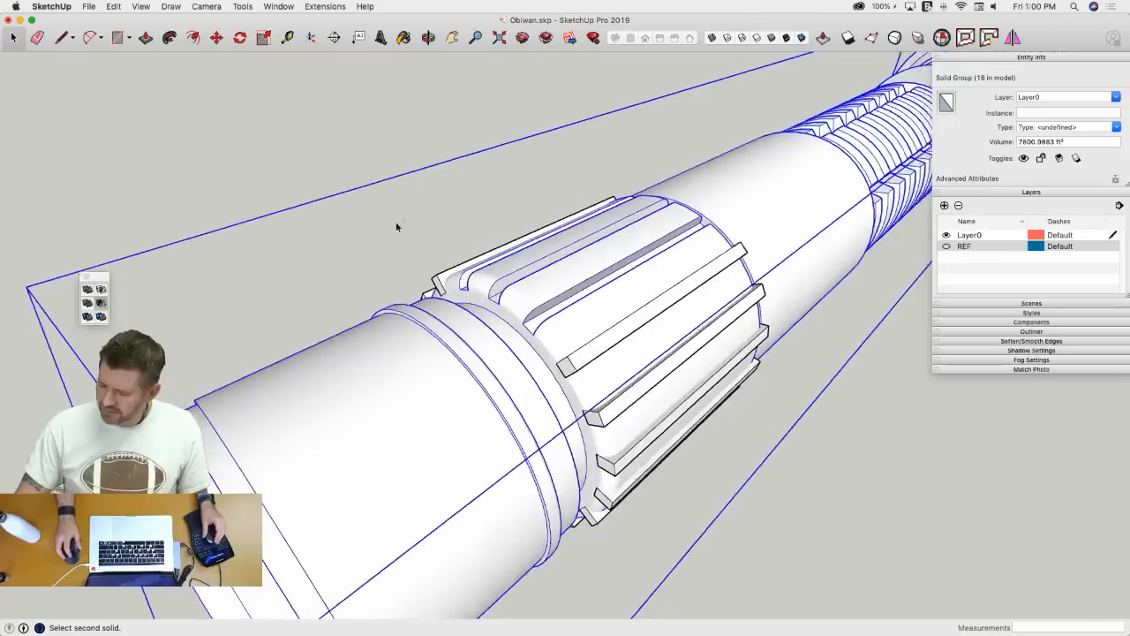
left_click(473, 315)
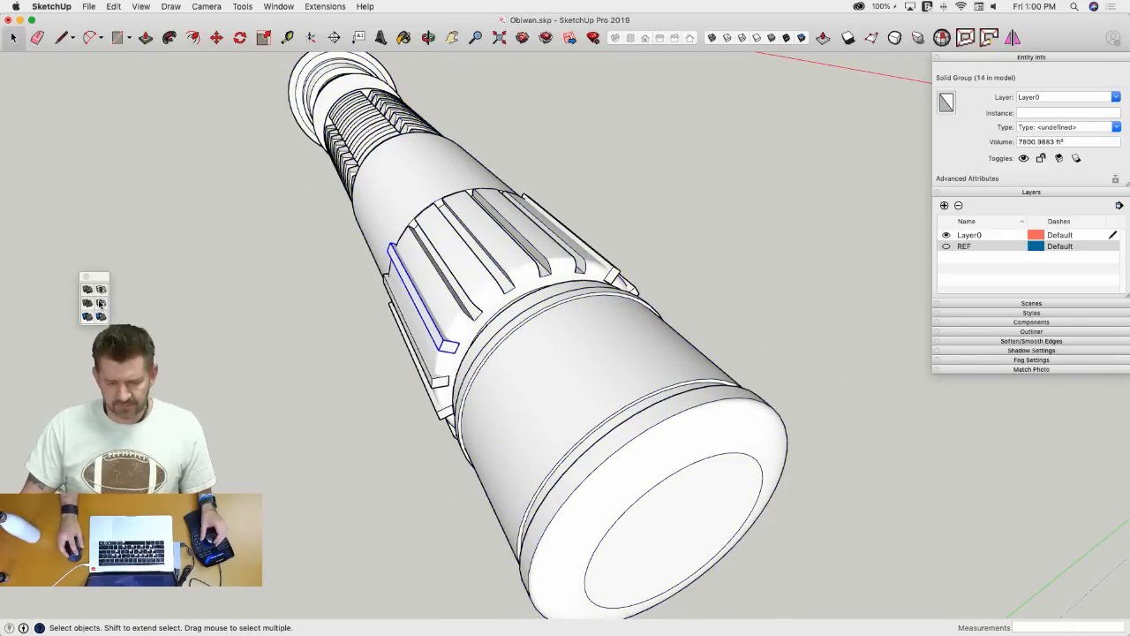
left_click(508, 266)
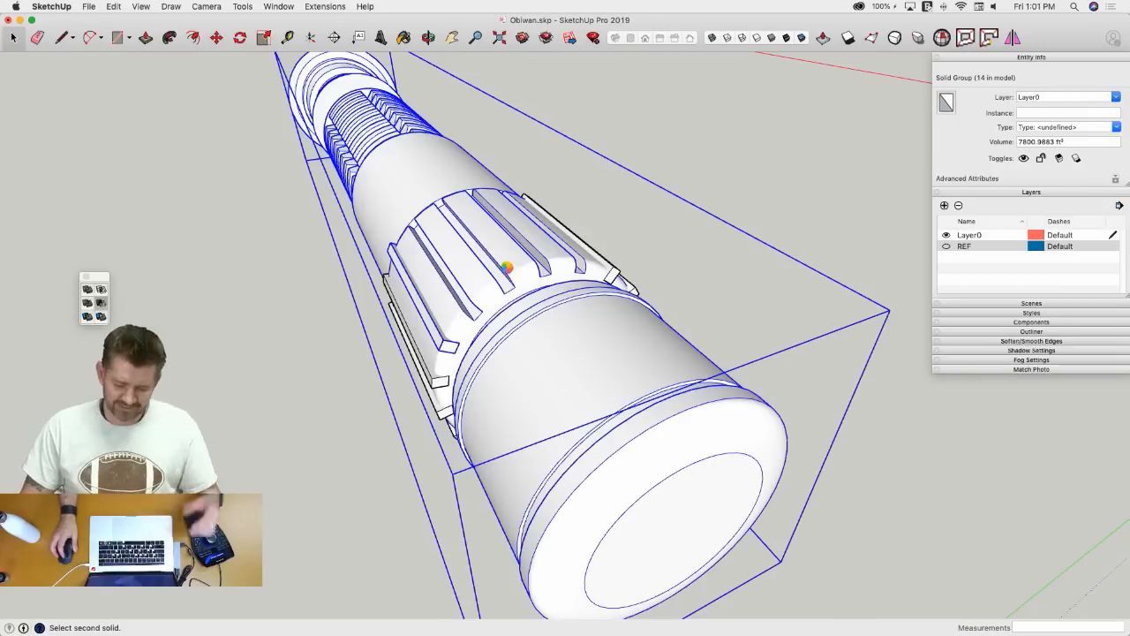
- Exit the opened bar, select all the uncut bars around the 39 mm section and make them a single group
double_click(414, 372)
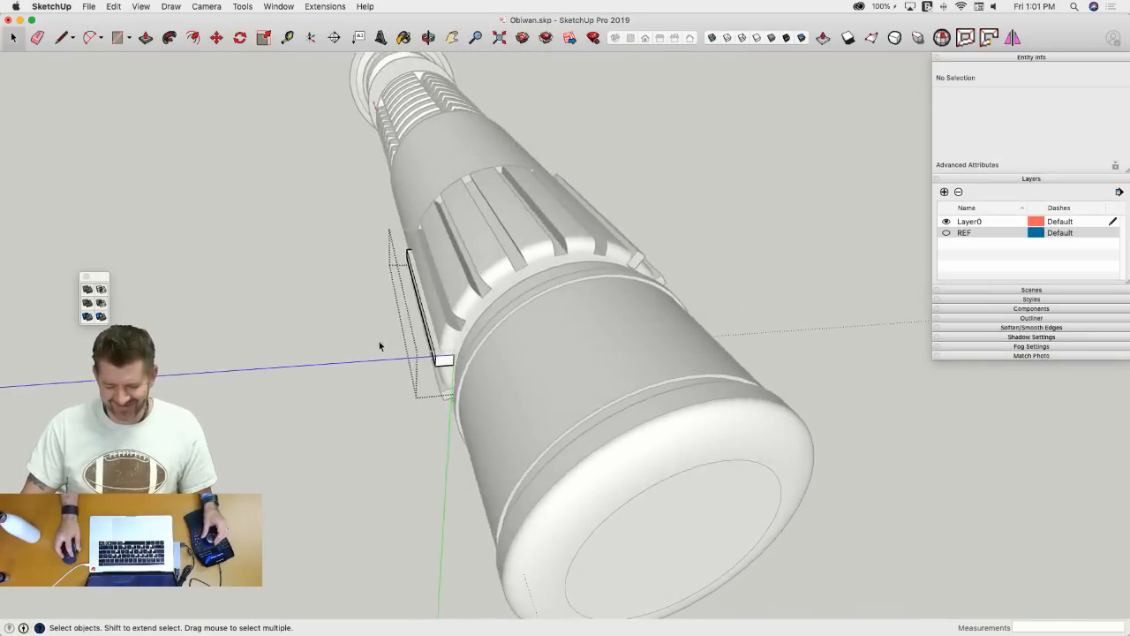
left_click(379, 343)
left_click_drag(395, 109, 828, 531)
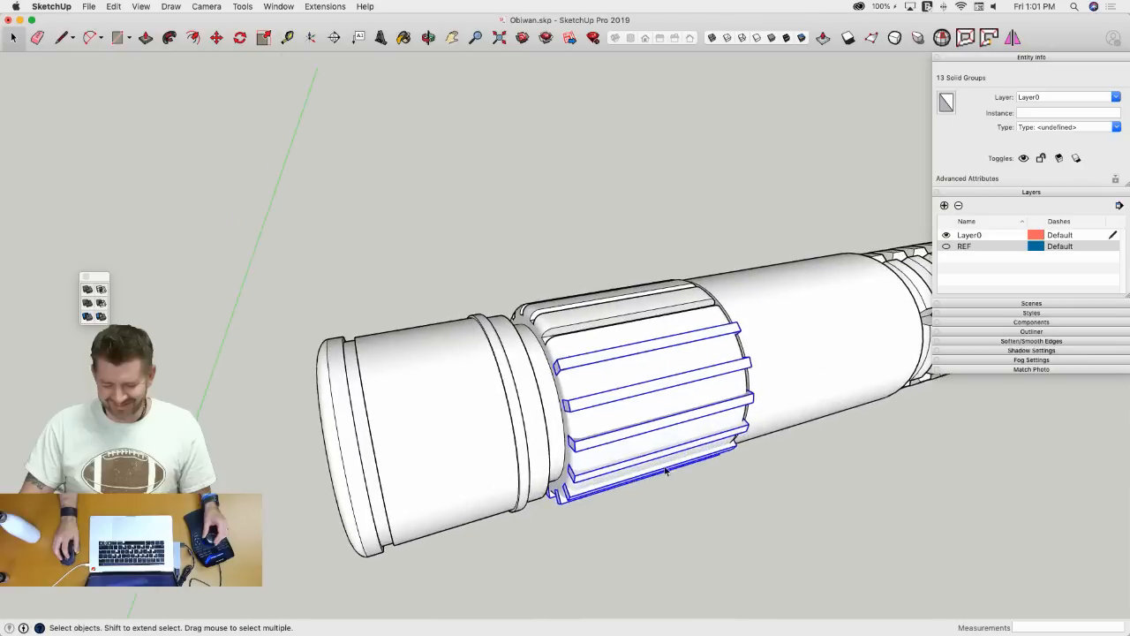
right_click(598, 443)
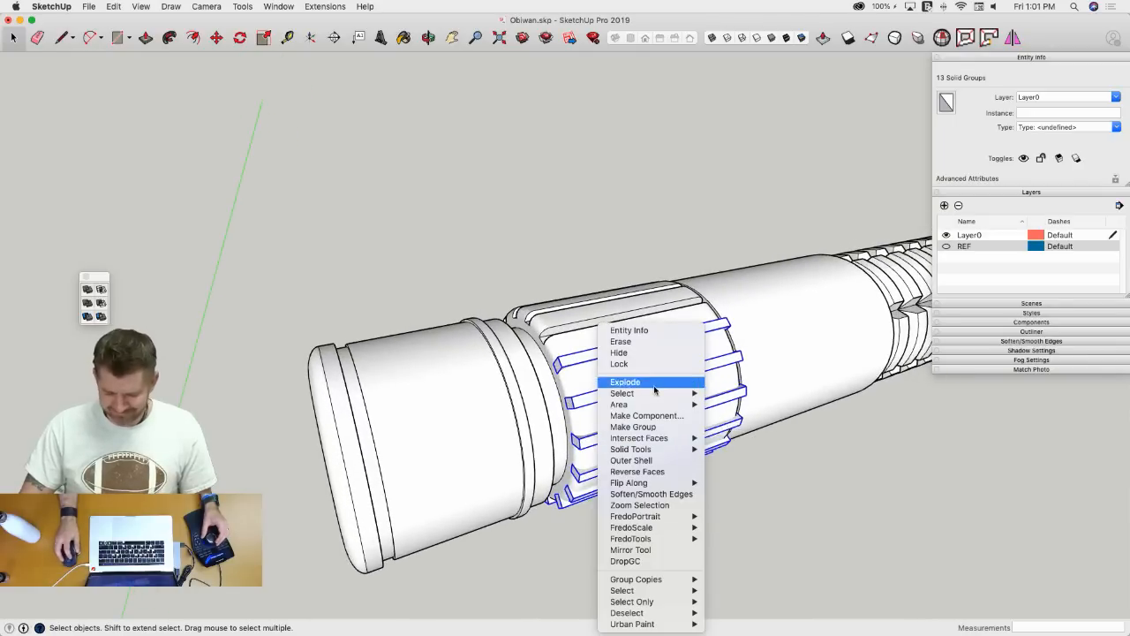
left_click(657, 429)
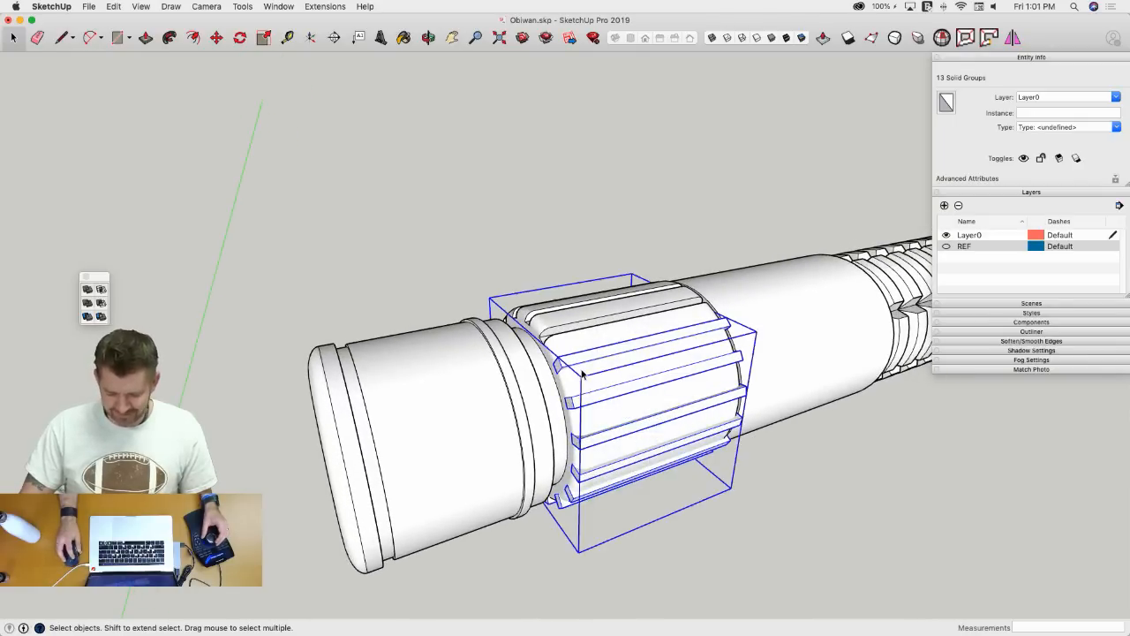
- Explode the 13 bars inside their group, close it and subtract the group from the hilt to cut the remaining lengthwise grooves
left_click_drag(419, 263, 850, 580)
right_click(623, 365)
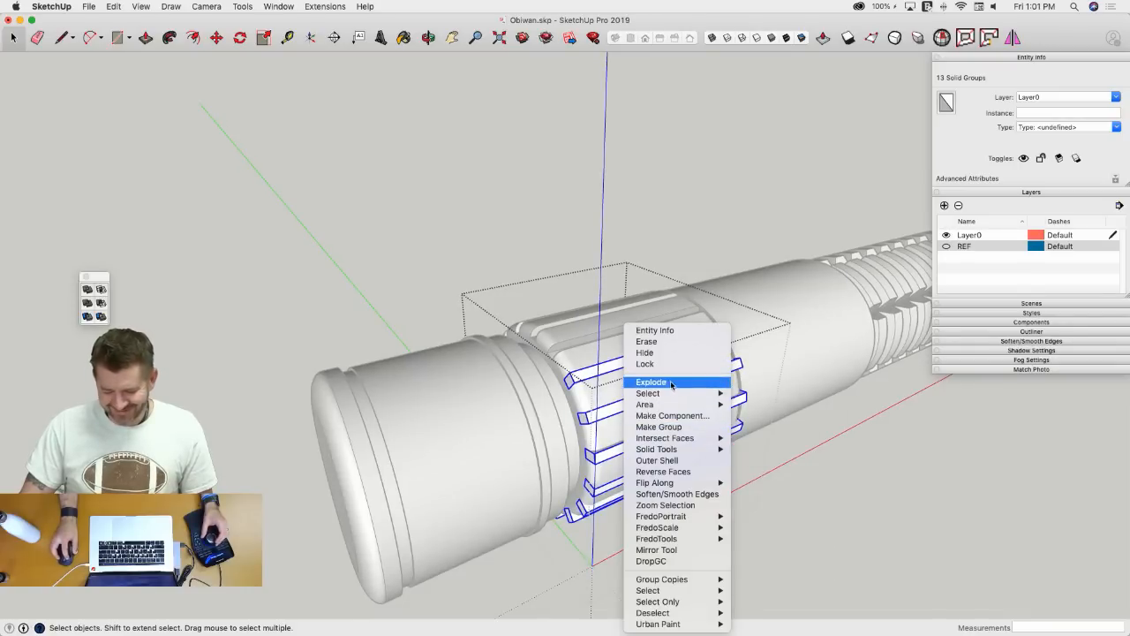
left_click(650, 381)
left_click(847, 488)
left_click(616, 376)
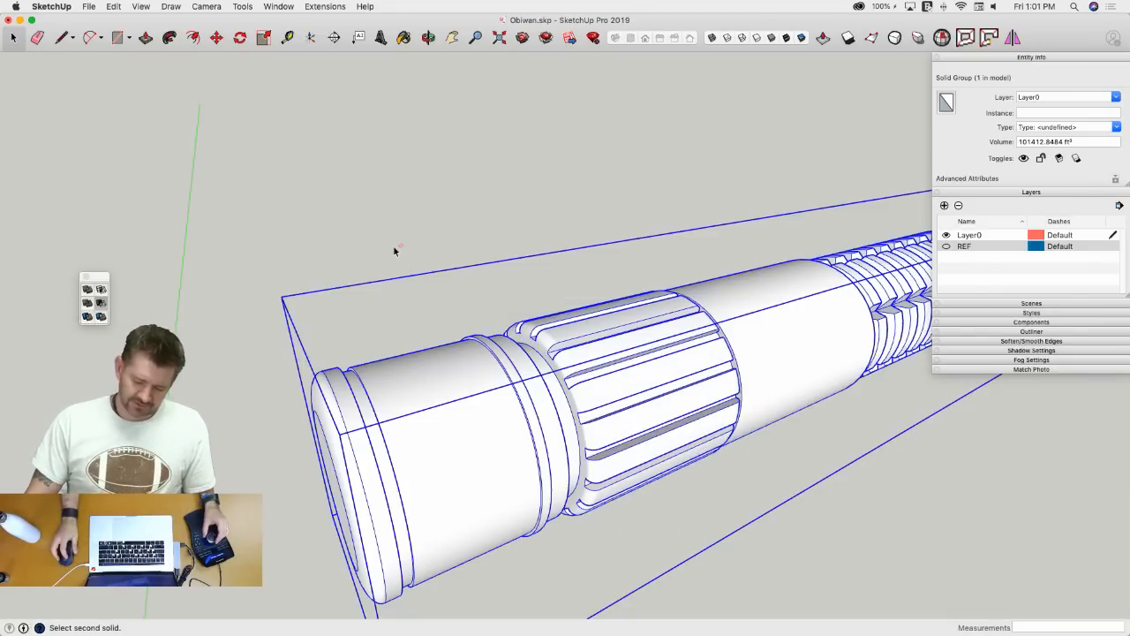
key("space")
left_click(437, 231)
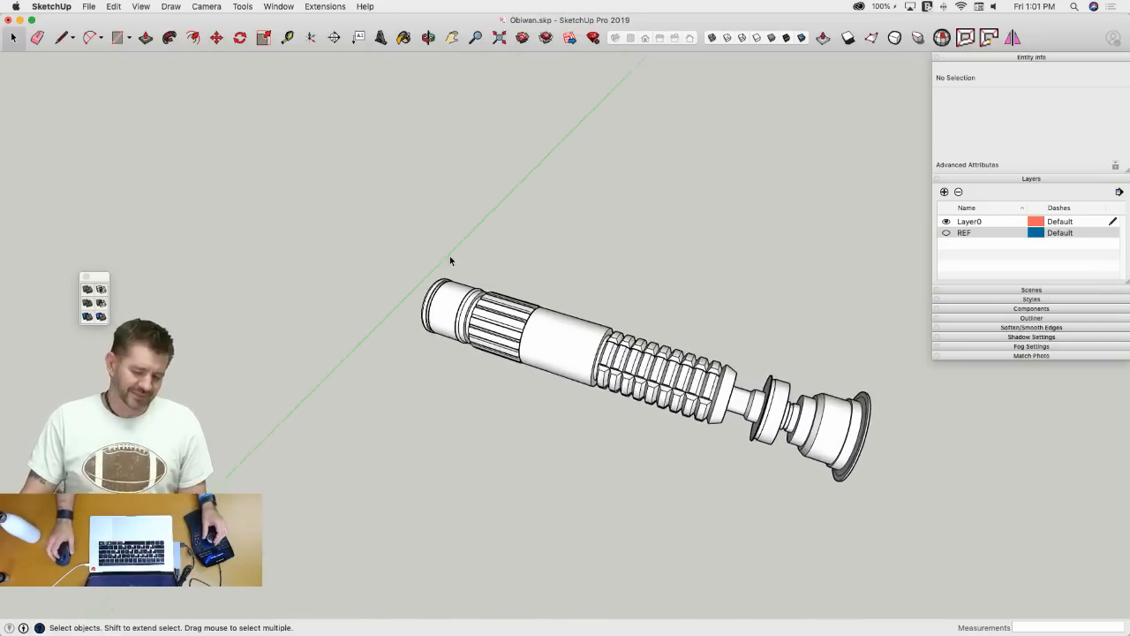
key("e")
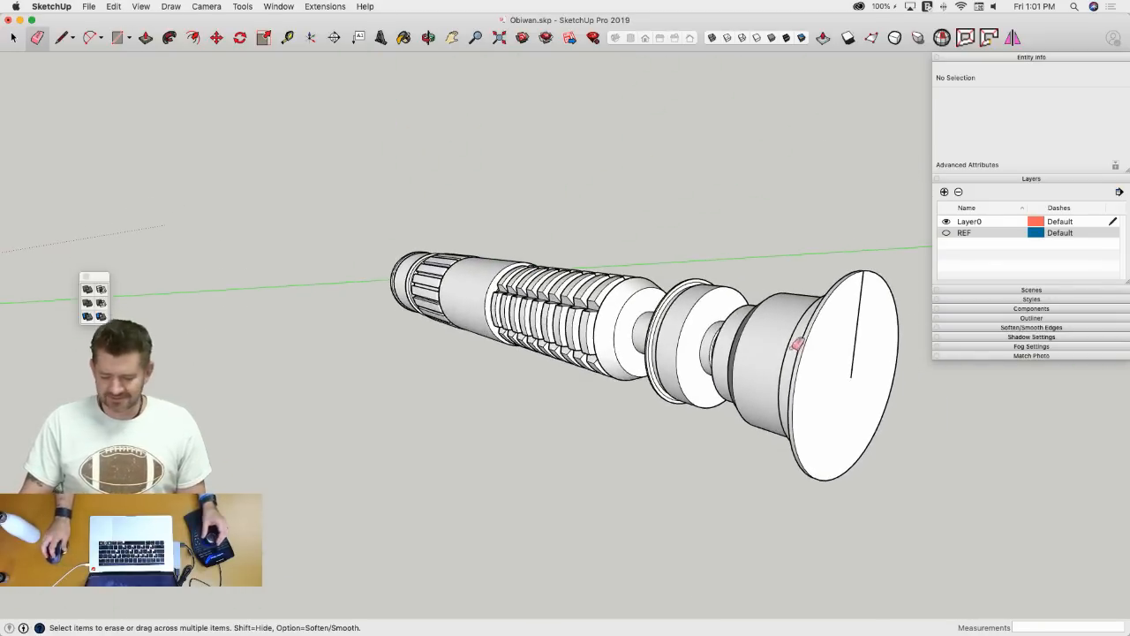
key("space")
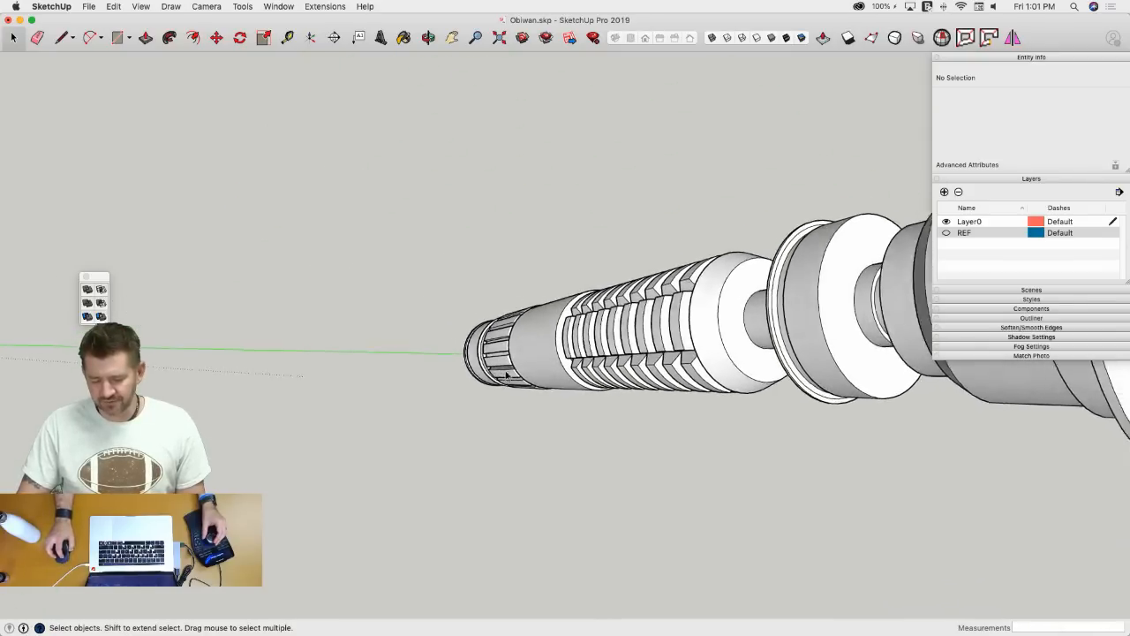
- Show the REF layer and draw a 22 m by 5 m rectangle over the lug outline beside the 35 mm end section
left_click(946, 233)
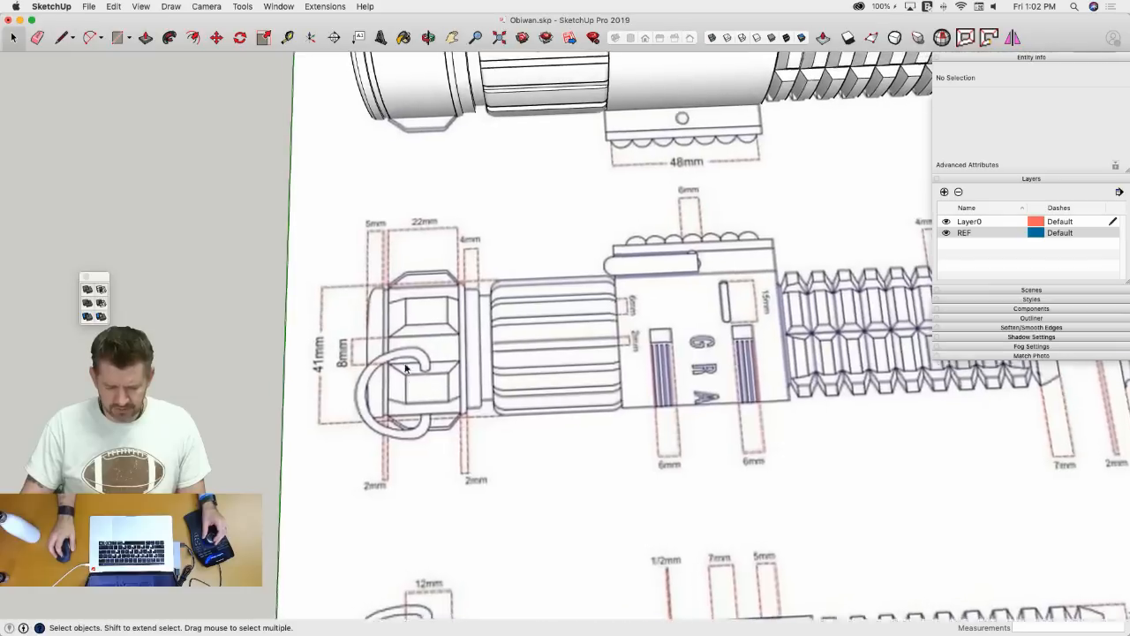
key("l")
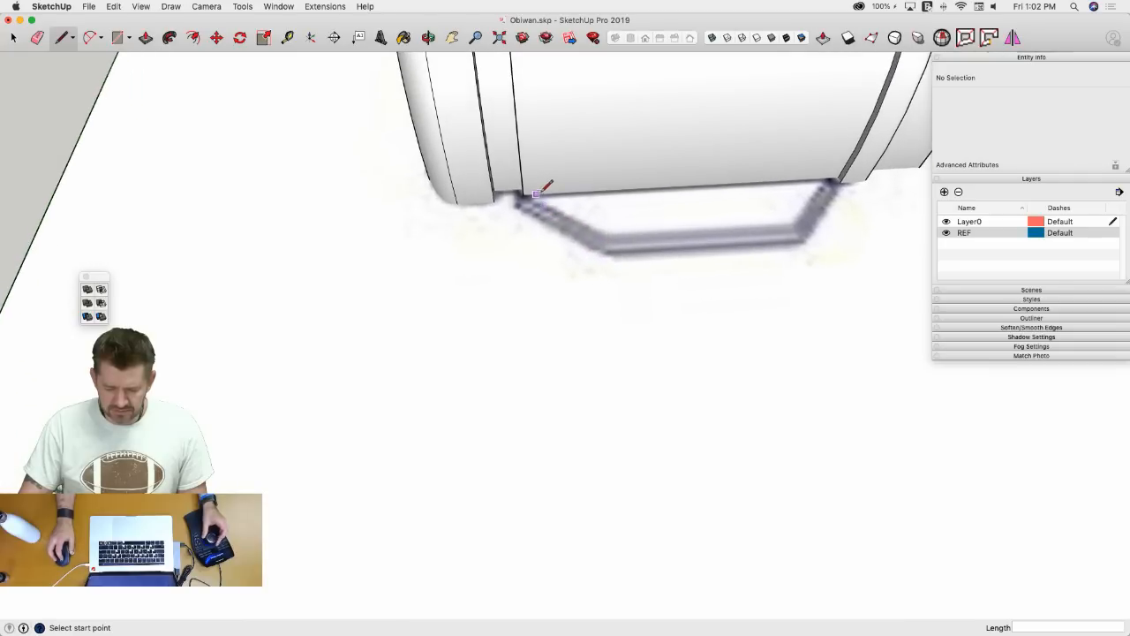
left_click(523, 193)
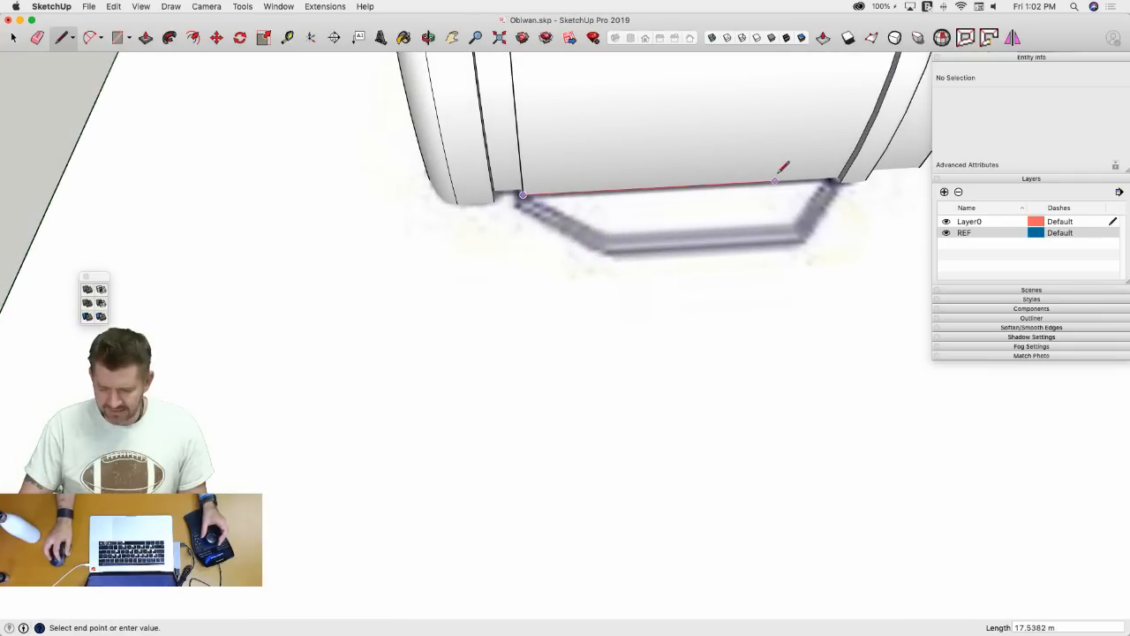
left_click(837, 176)
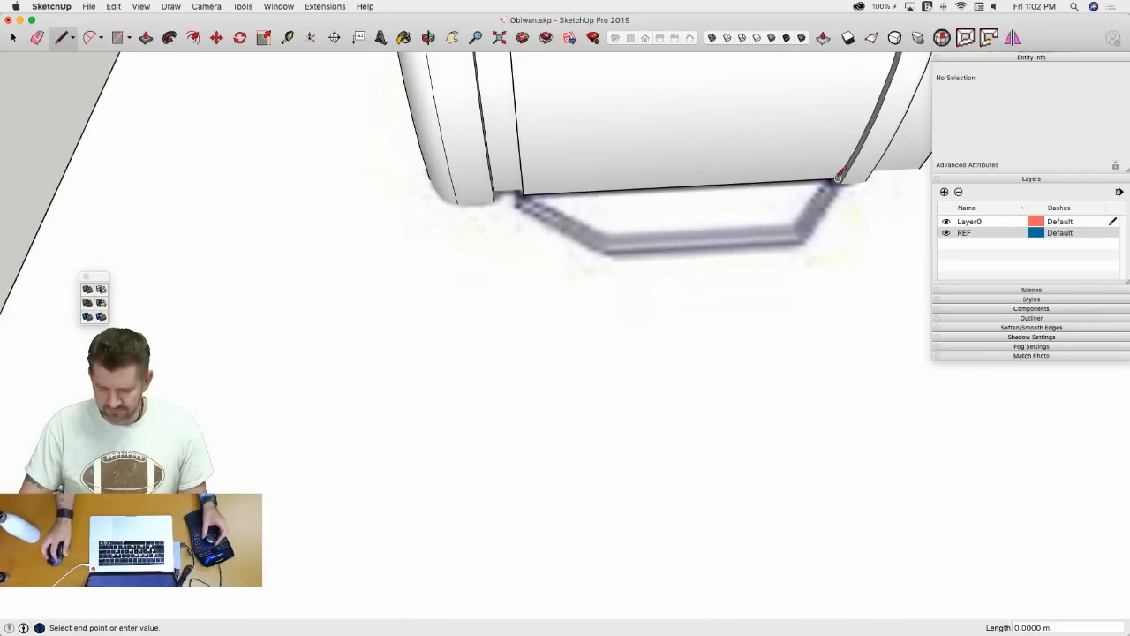
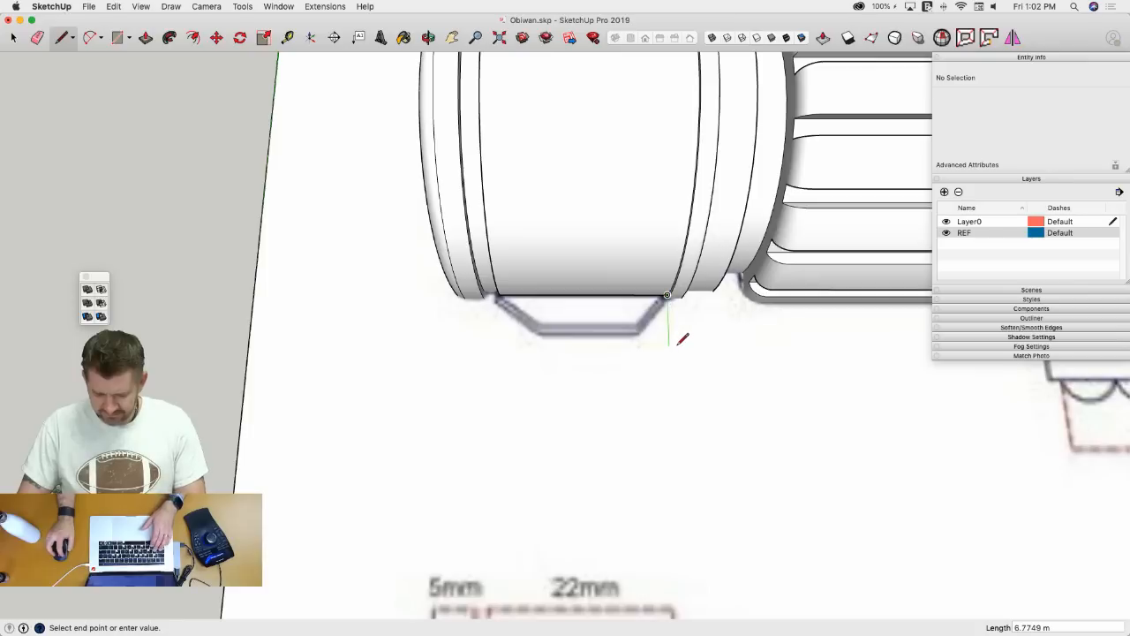
left_click(668, 332)
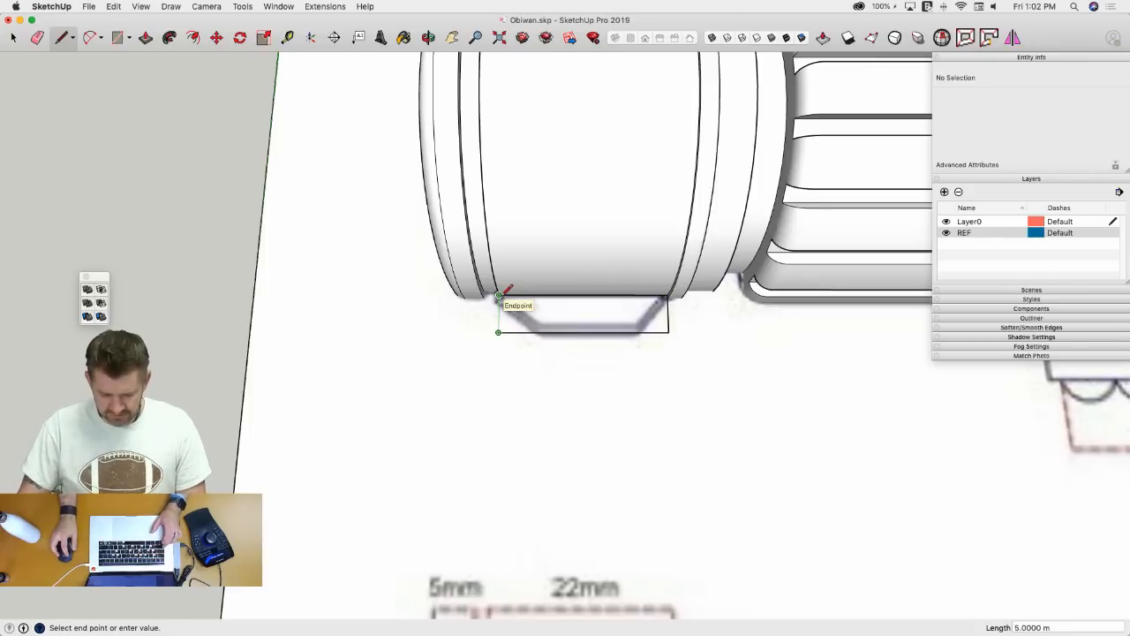
left_click(499, 295)
- Slope the rectangle's corner nearest the hilt end with a diagonal starting 4 m up its side, about 6.4 m long, and erase the outer corner
scroll(541, 320, "up", 3)
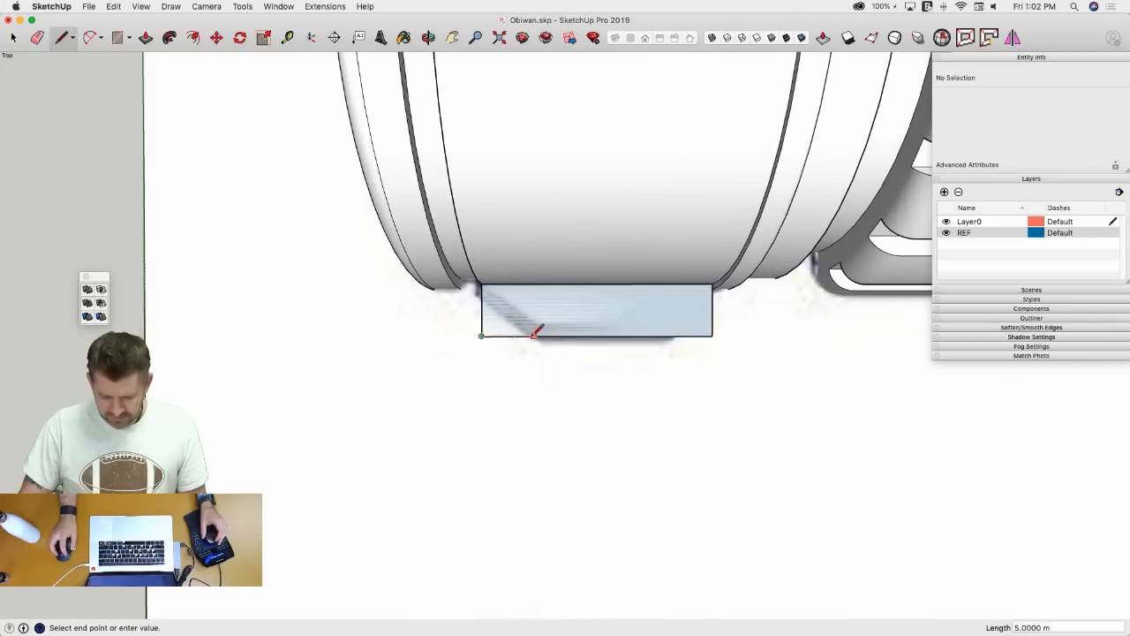
key("Escape")
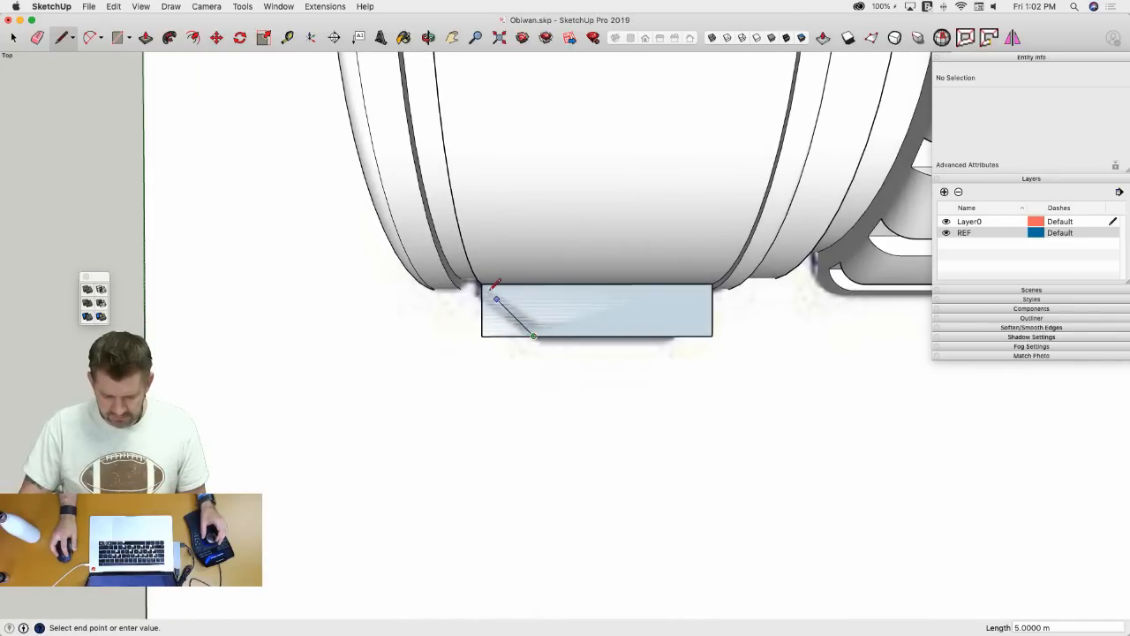
scroll(484, 283, "up", 2)
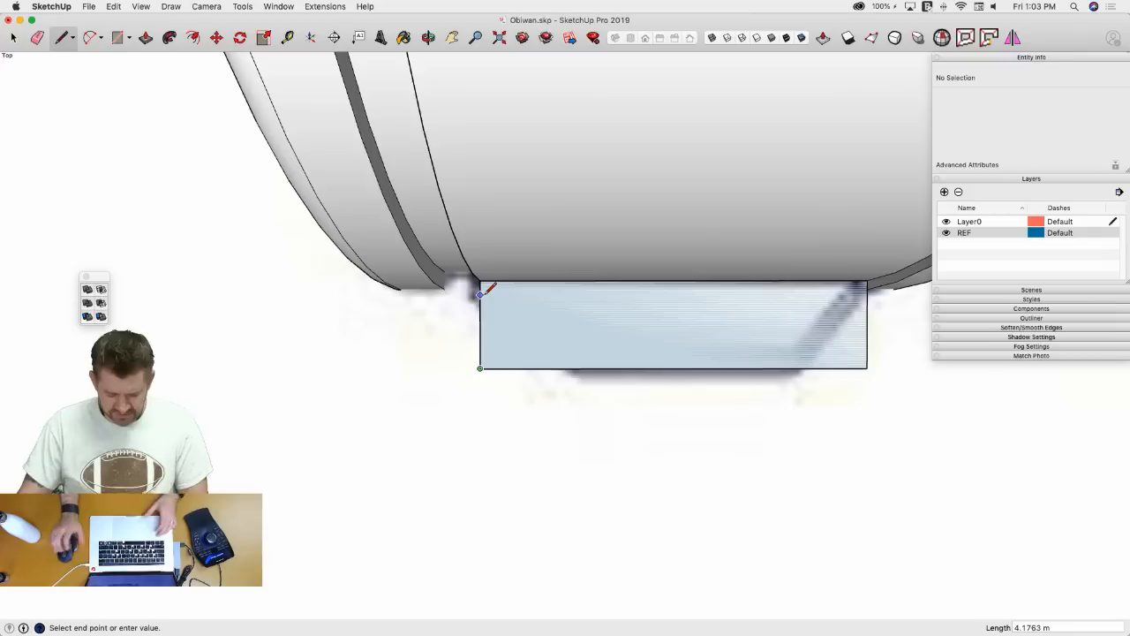
type("4")
key("Return")
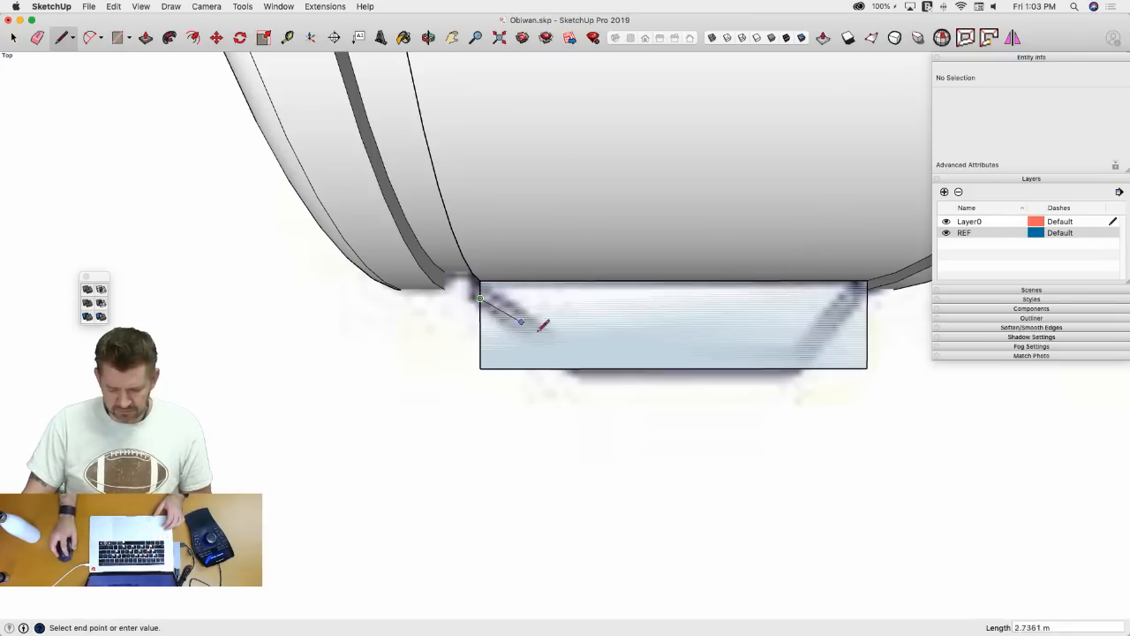
left_click(568, 367)
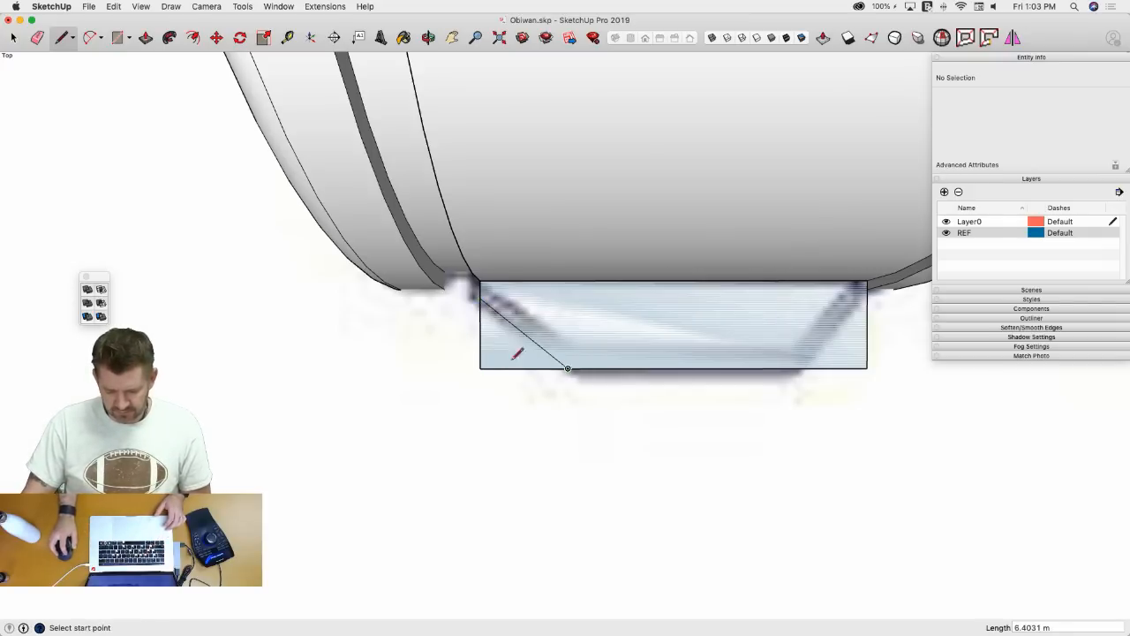
key("e")
mouse_move(475, 334)
left_mouse_down()
mouse_move(507, 374)
mouse_move(529, 374)
left_mouse_up()
scroll(729, 353, "down", 4)
- Slope the opposite corner with a diagonal ending 4 m along the outer edge, using a 22 m construction line, and erase the leftover edges
key("l")
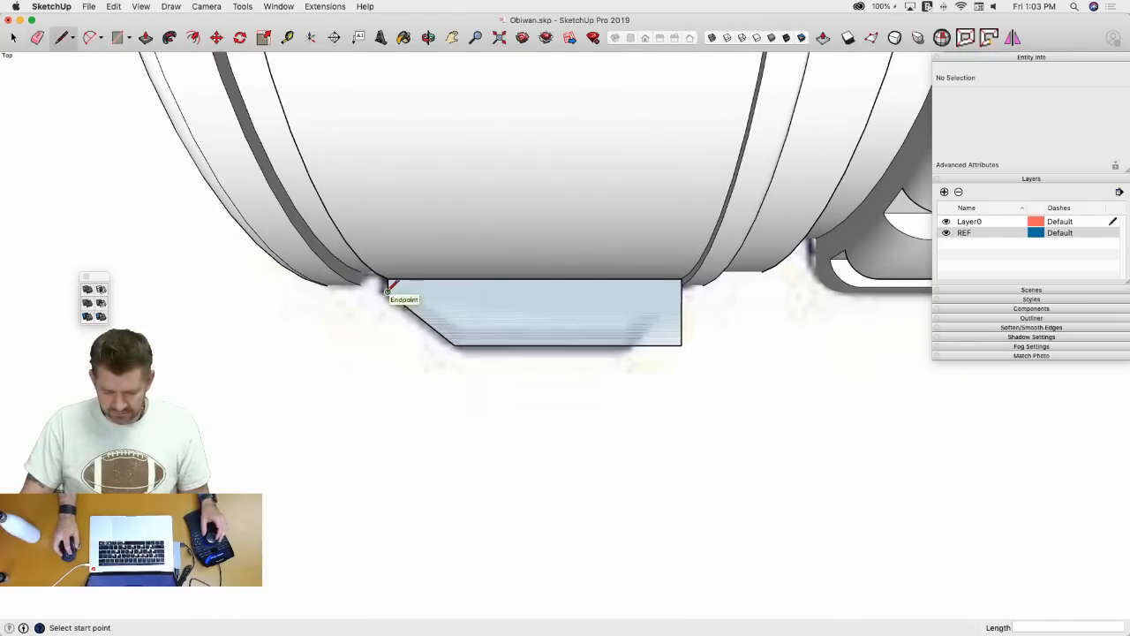
left_click(388, 290)
left_click(682, 291)
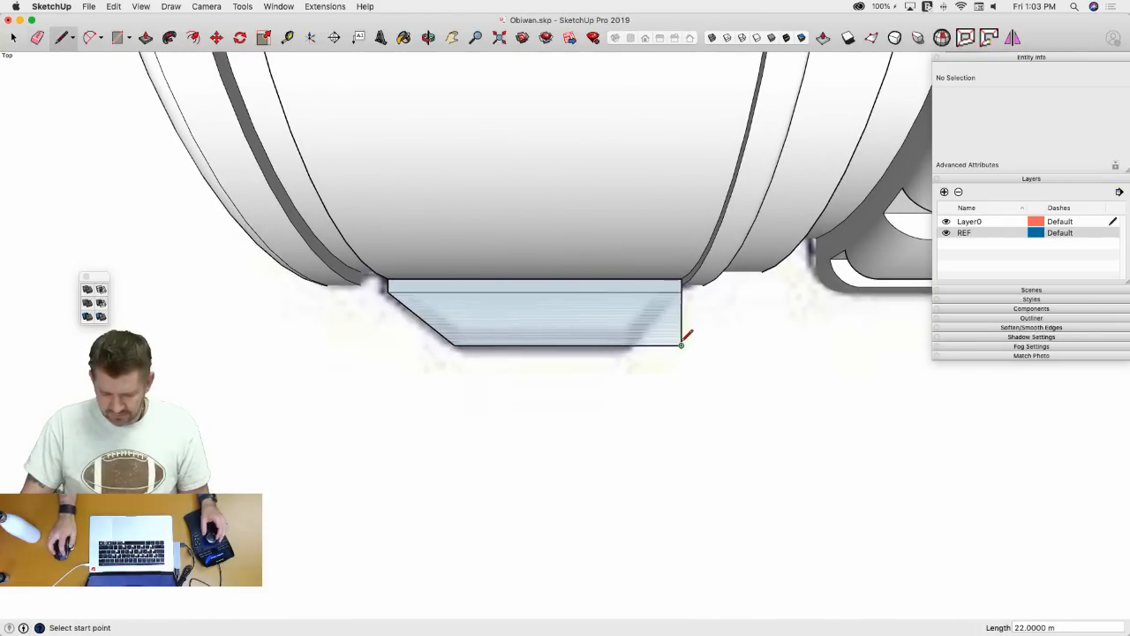
left_click(628, 345)
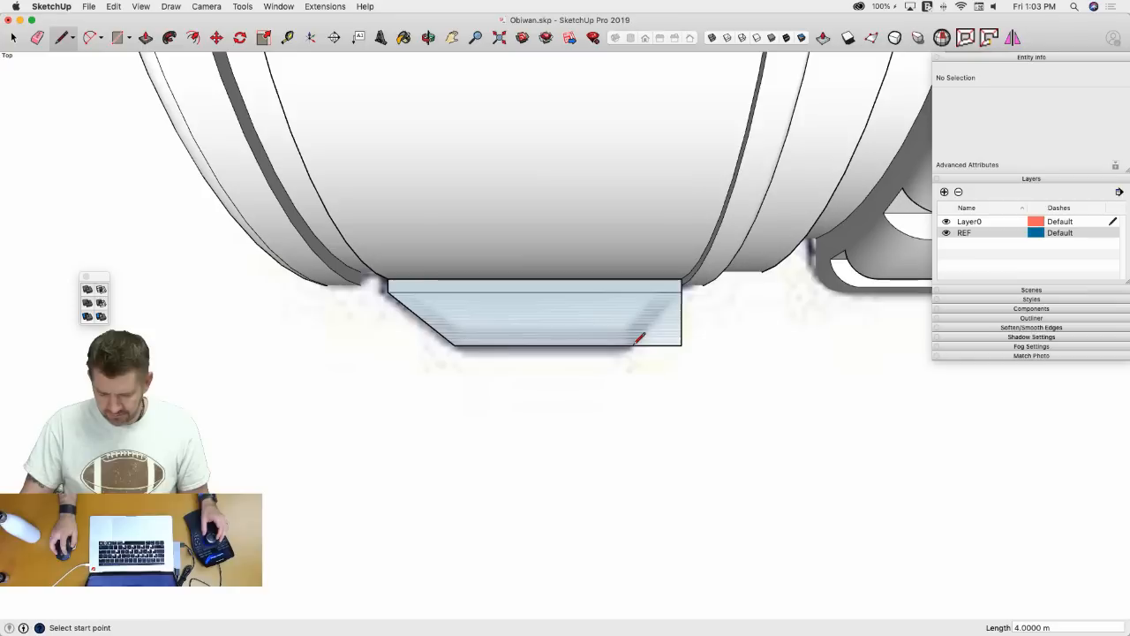
key("e")
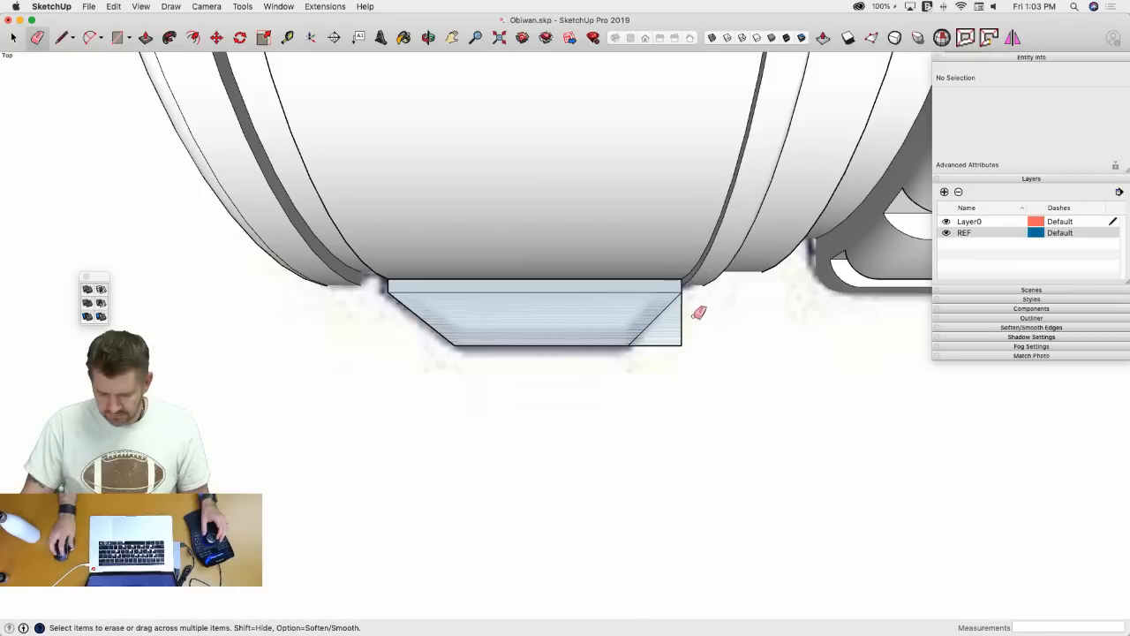
left_click(662, 289)
key("space")
- Examine the lug dimensions in the other reference views and measure the width of the lug's flat face
scroll(651, 335, "down", 5)
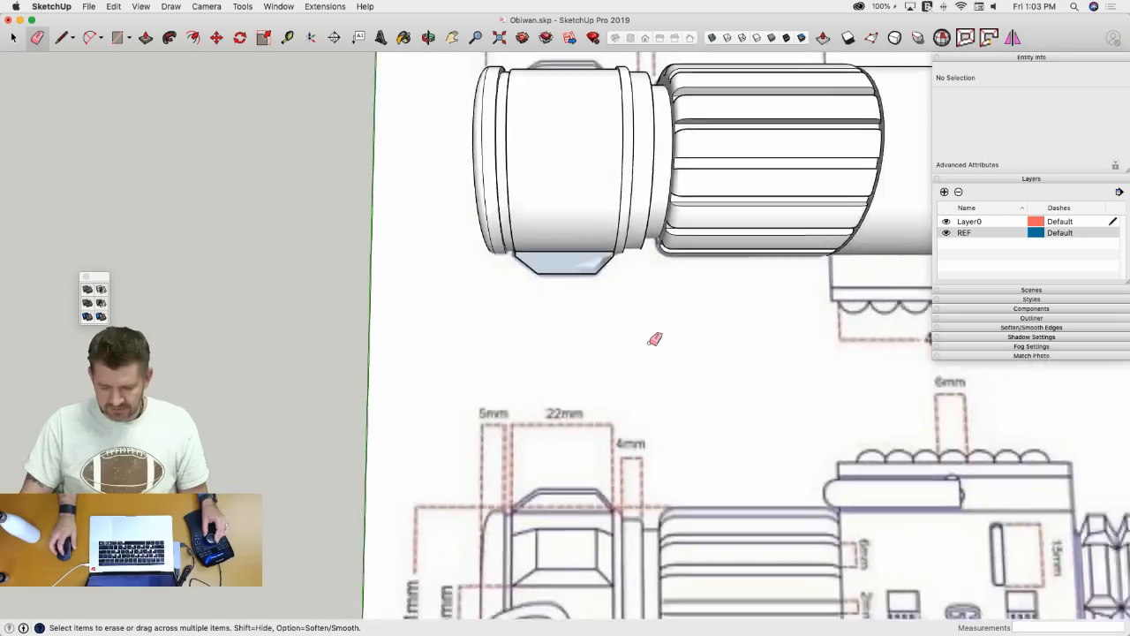
scroll(680, 354, "down", 3)
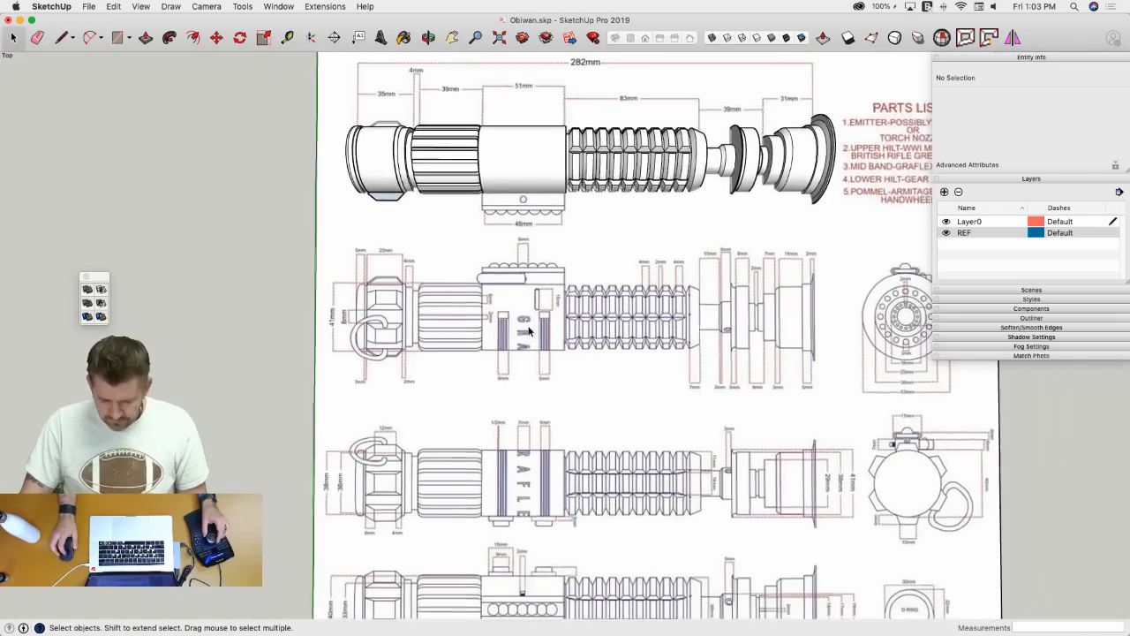
scroll(415, 297, "up", 10)
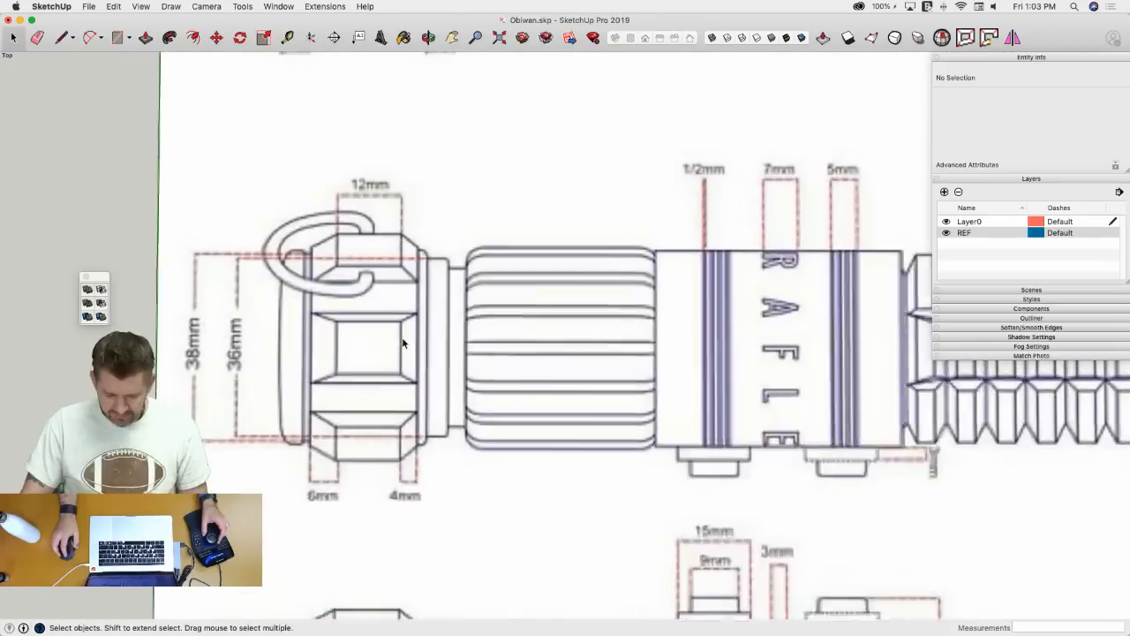
key("l")
scroll(407, 314, "up", 3)
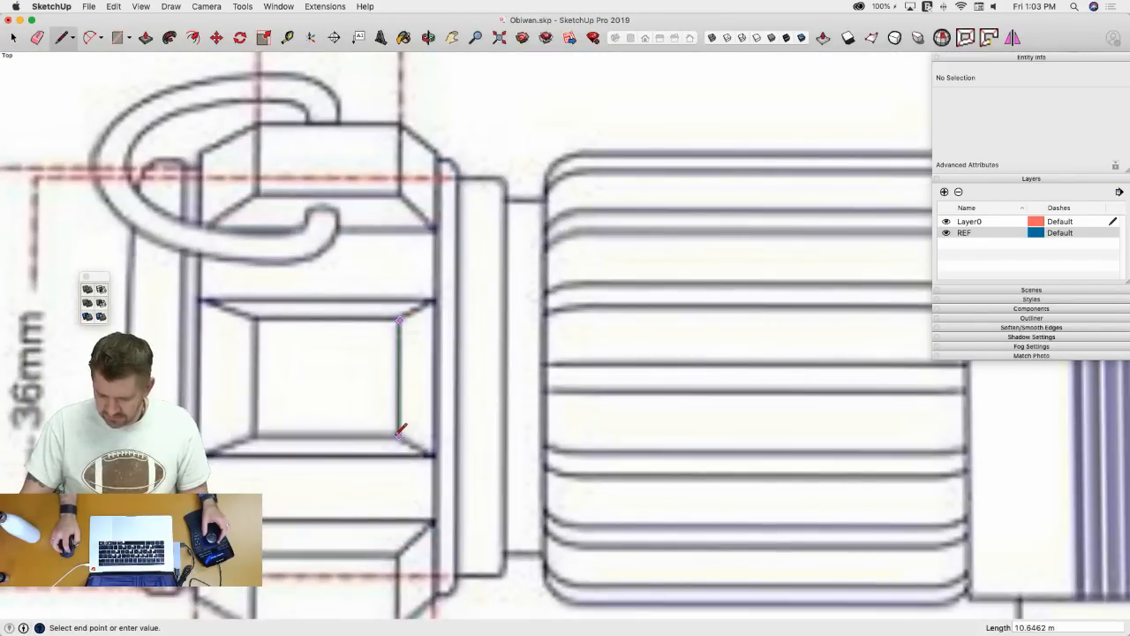
key("Escape")
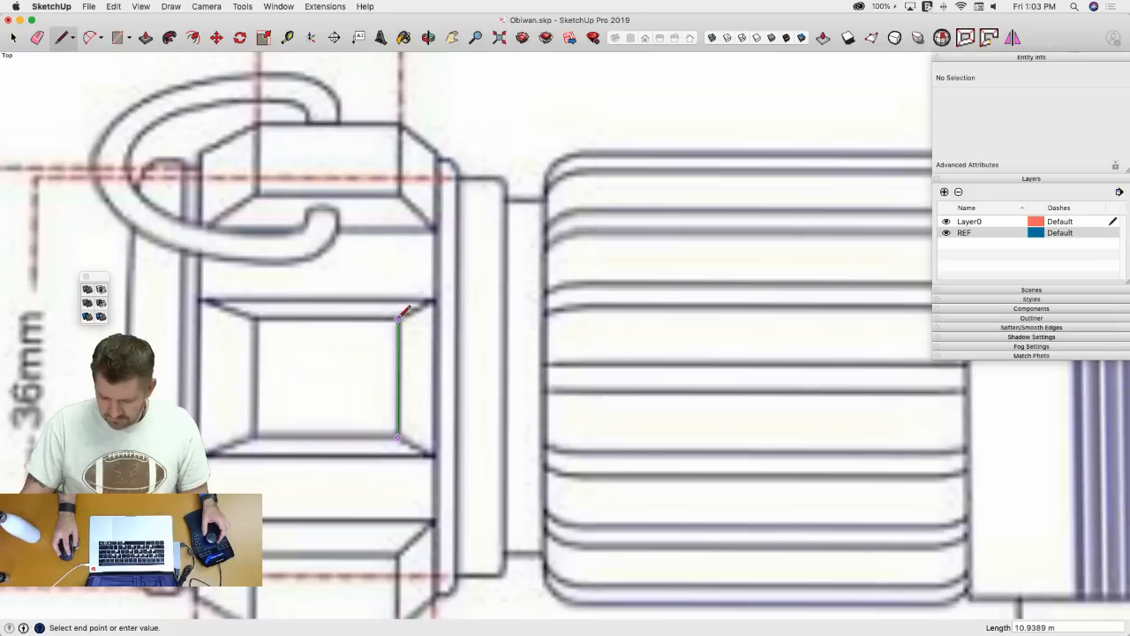
key("Escape")
scroll(402, 315, "down", 8)
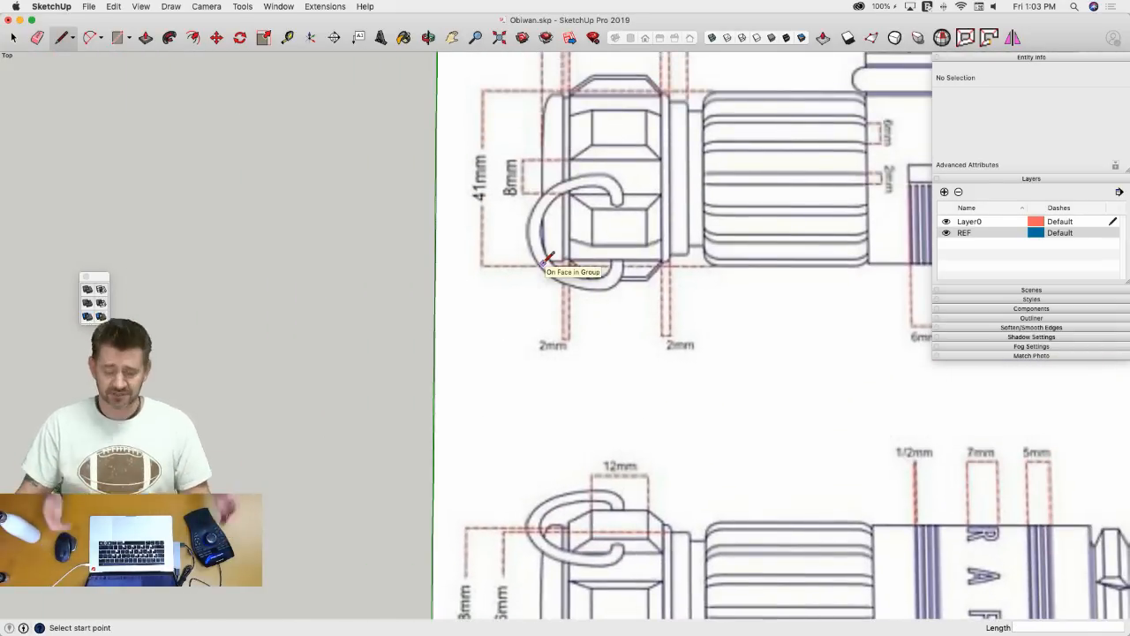
scroll(611, 243, "down", 3)
- Extrude the lug profile 5.5 m upward and 5.5 m downward from the reference plane
scroll(618, 239, "up", 5)
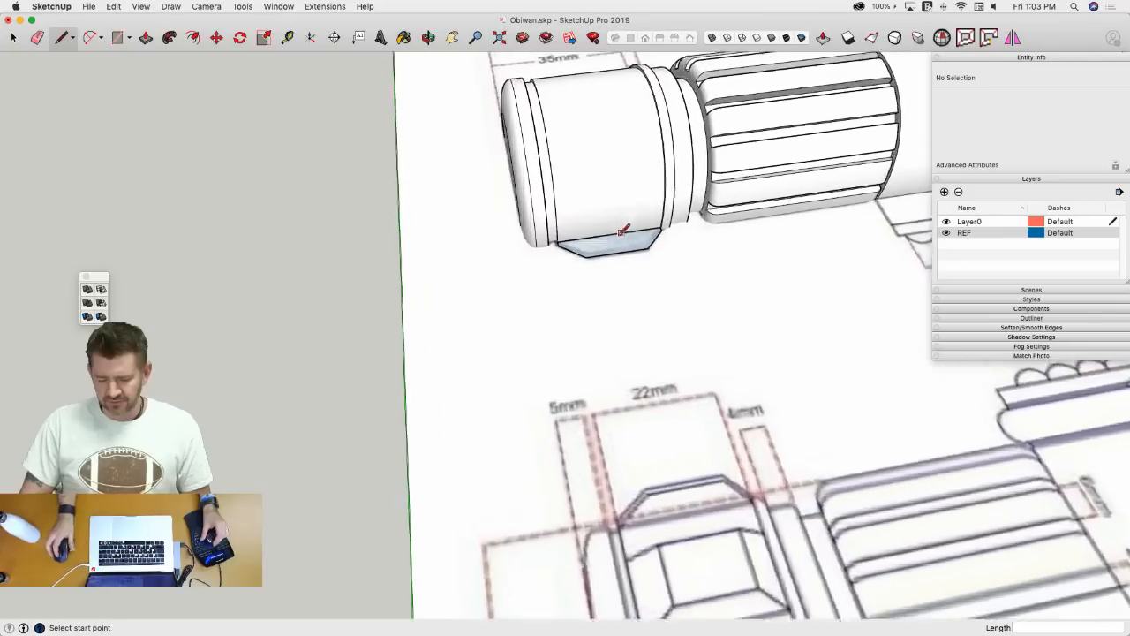
scroll(622, 229, "up", 3)
key("p")
left_click_drag(618, 362, 616, 337)
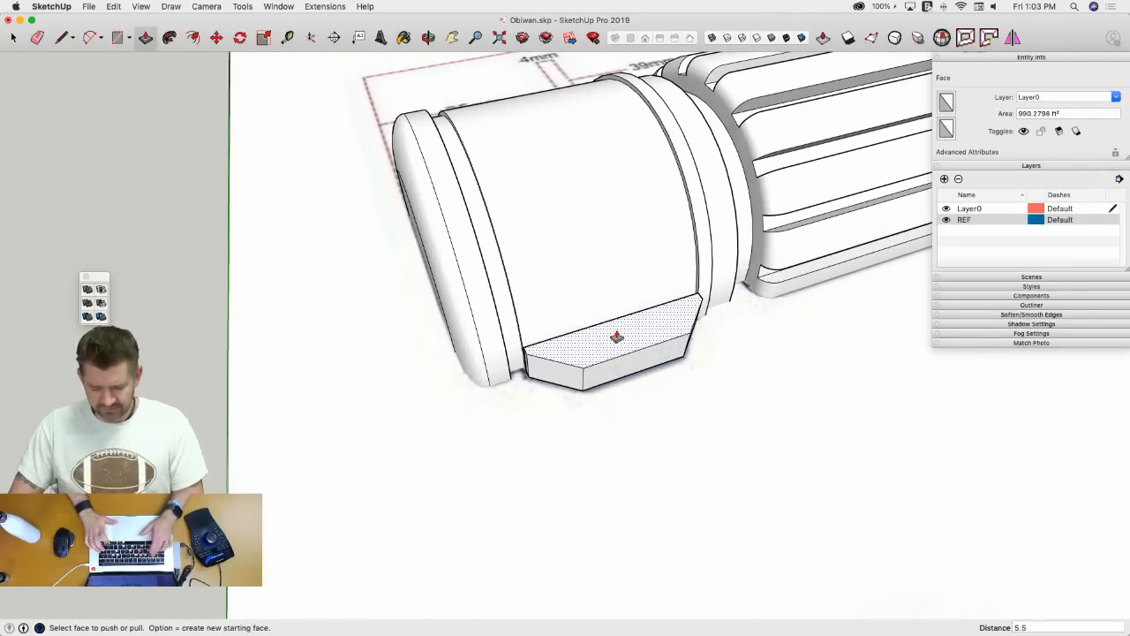
key("Return")
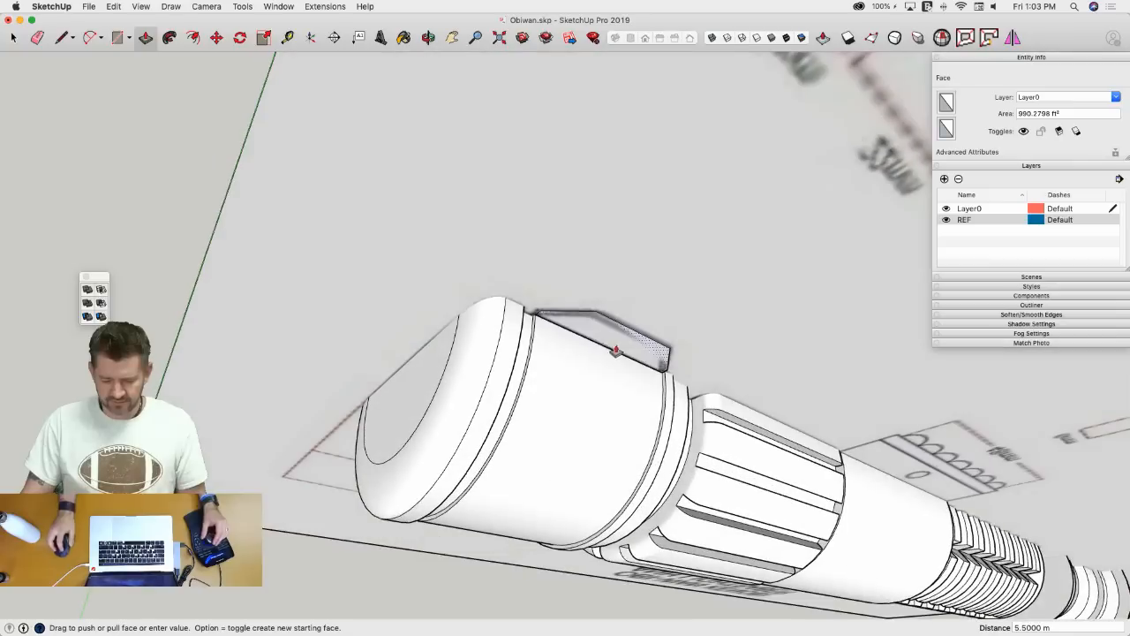
left_click_drag(612, 349, 607, 374)
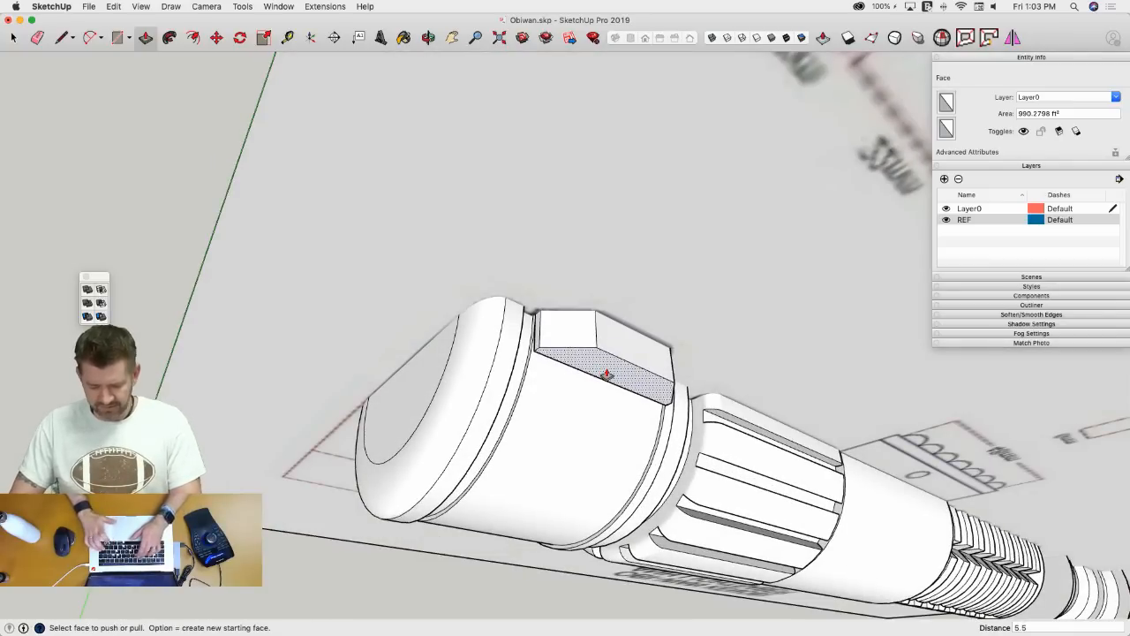
- Extend the lug's inner face about 7.3 m into the hilt's end section with Push/Pull
left_click(606, 374)
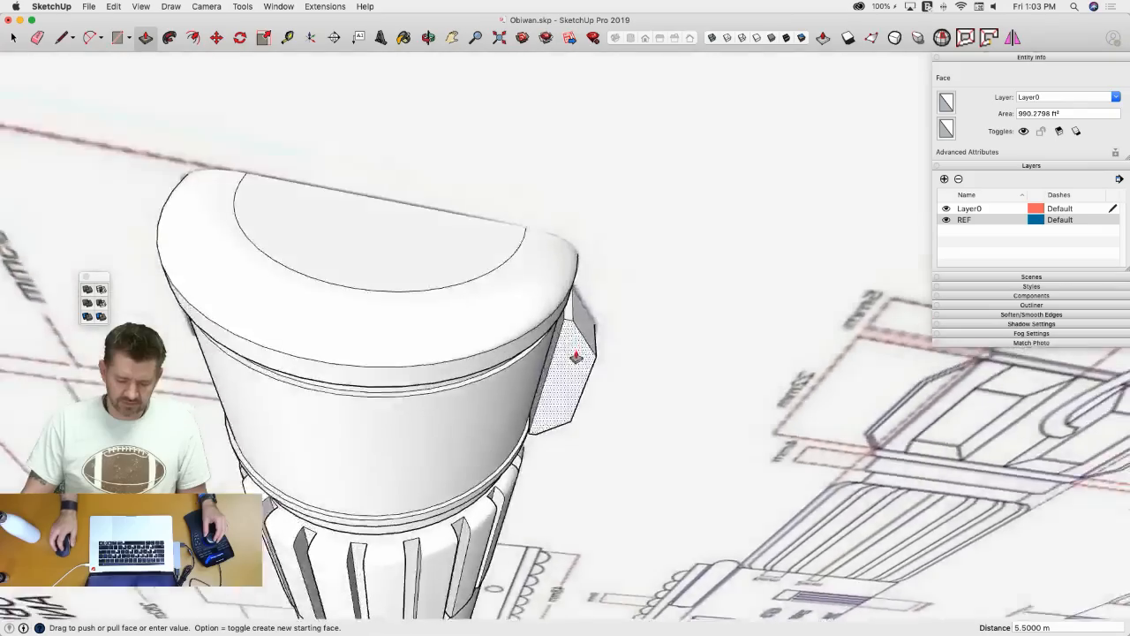
left_click(574, 343)
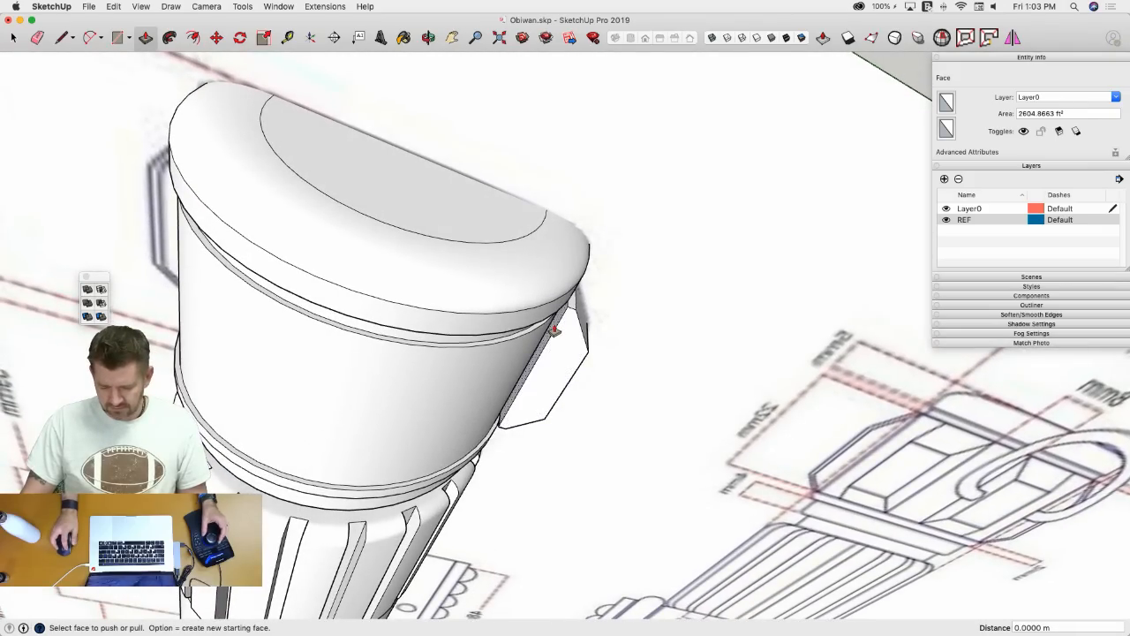
left_click(554, 330)
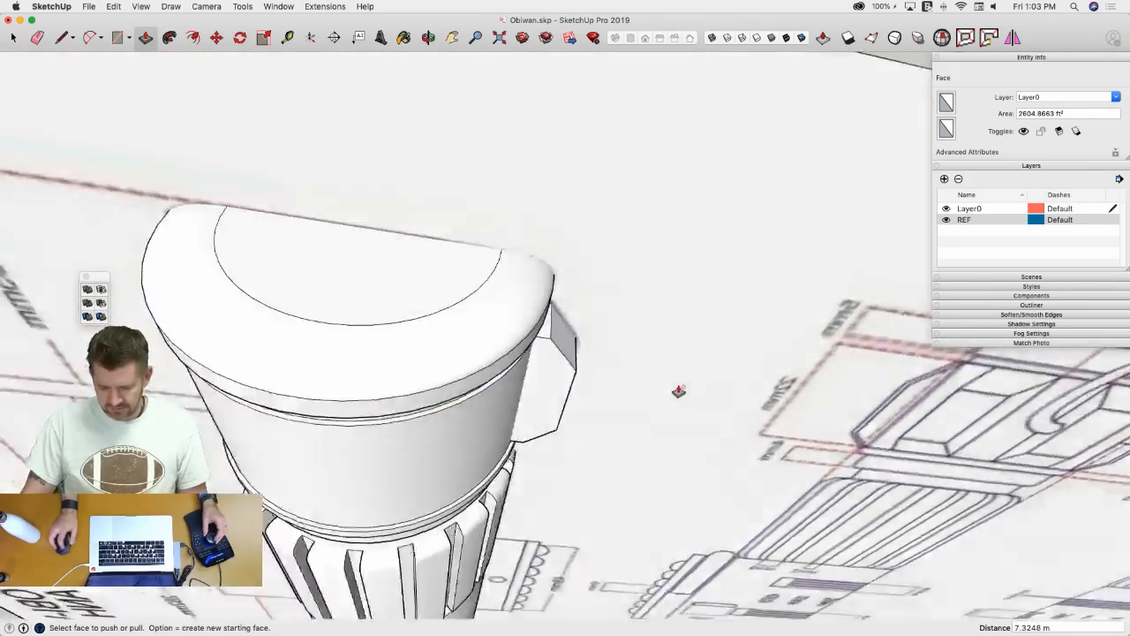
left_click(676, 391)
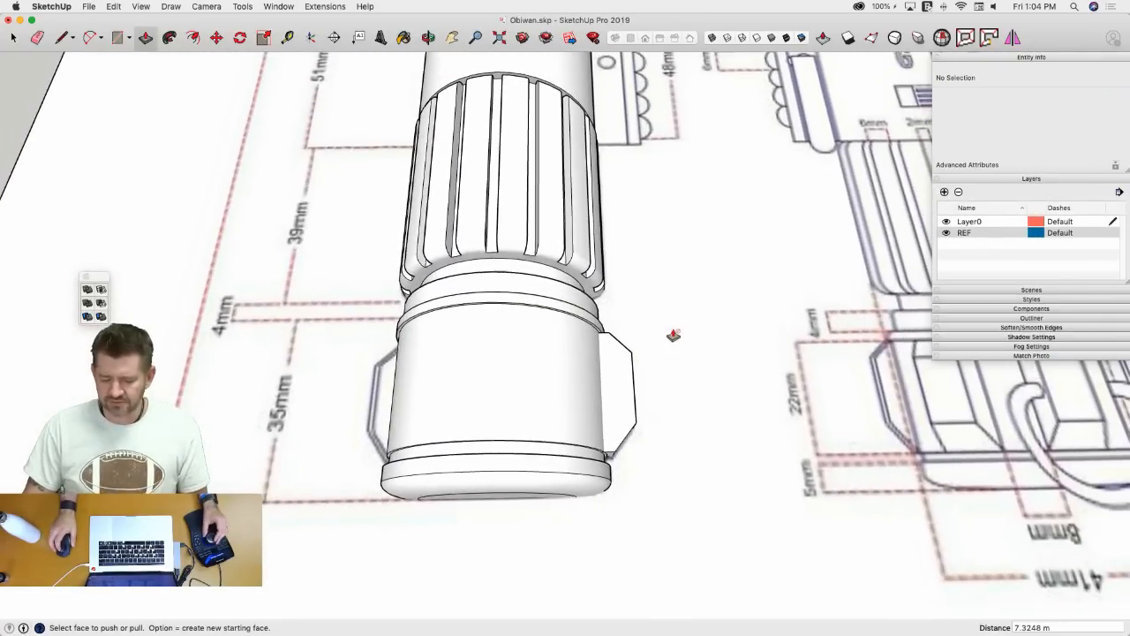
key("space")
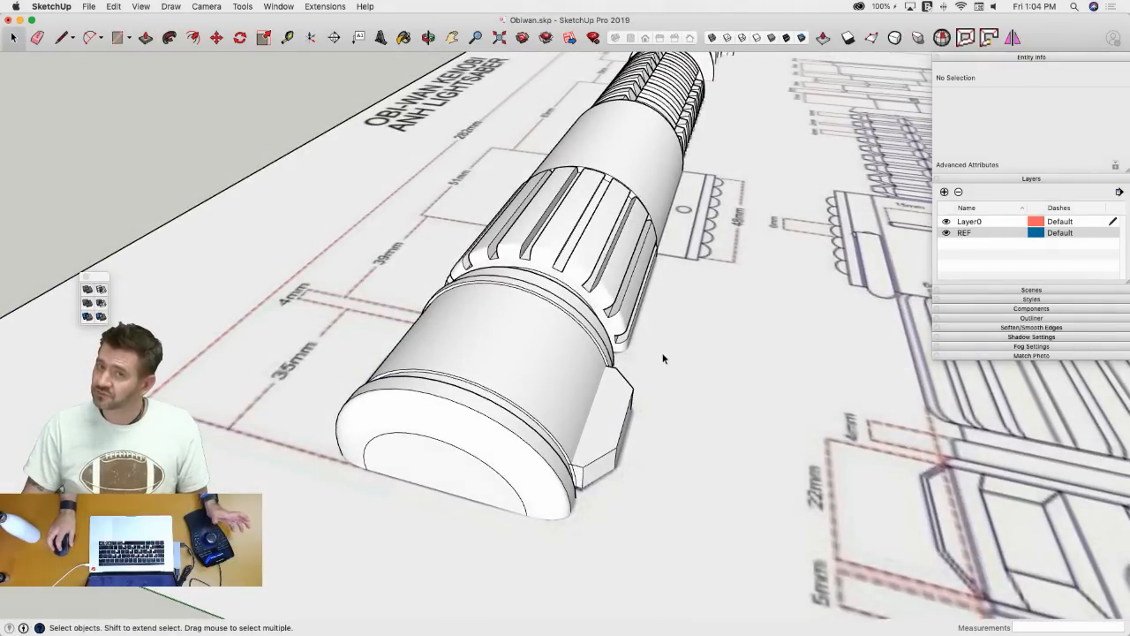
- Select all the connected geometry of the lug on the hilt's end section and make it a group
left_click(605, 415)
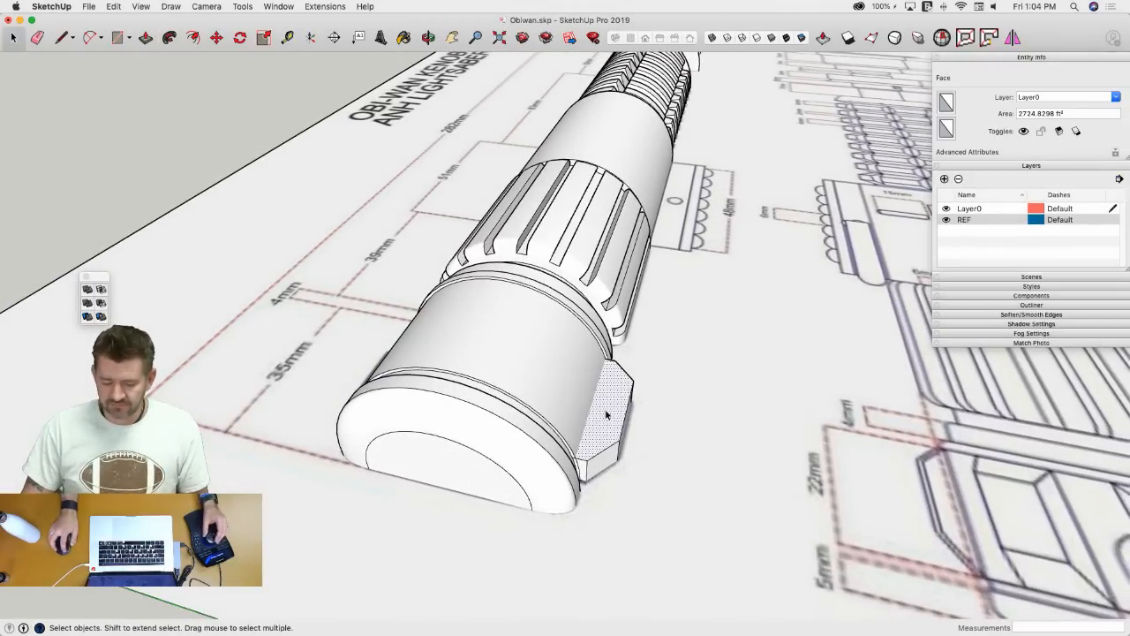
triple_click(606, 415)
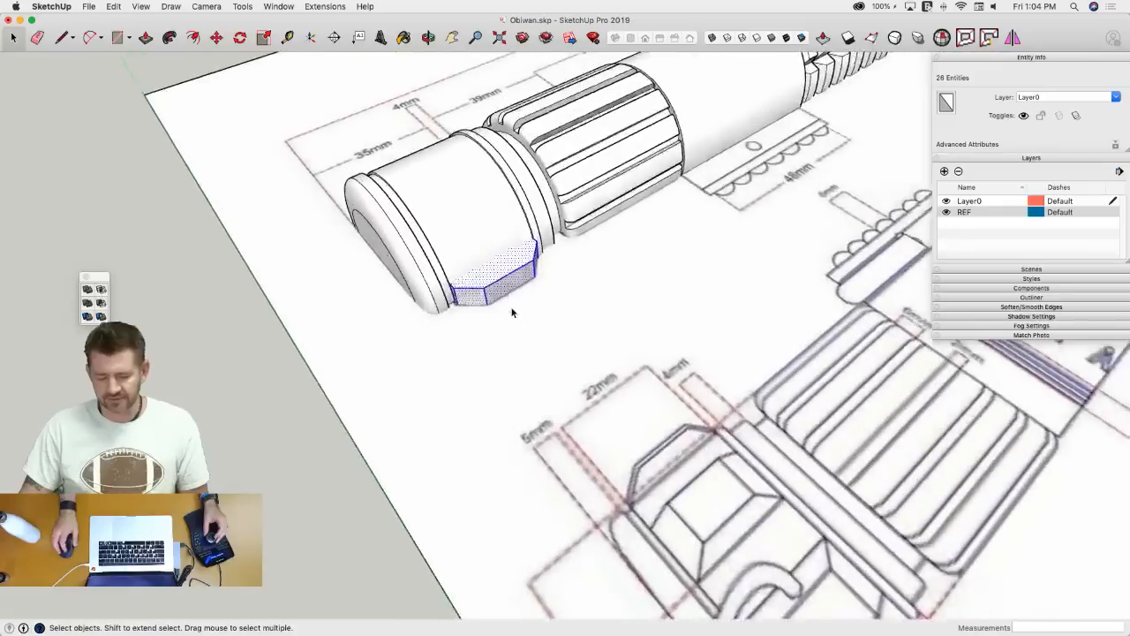
right_click(510, 292)
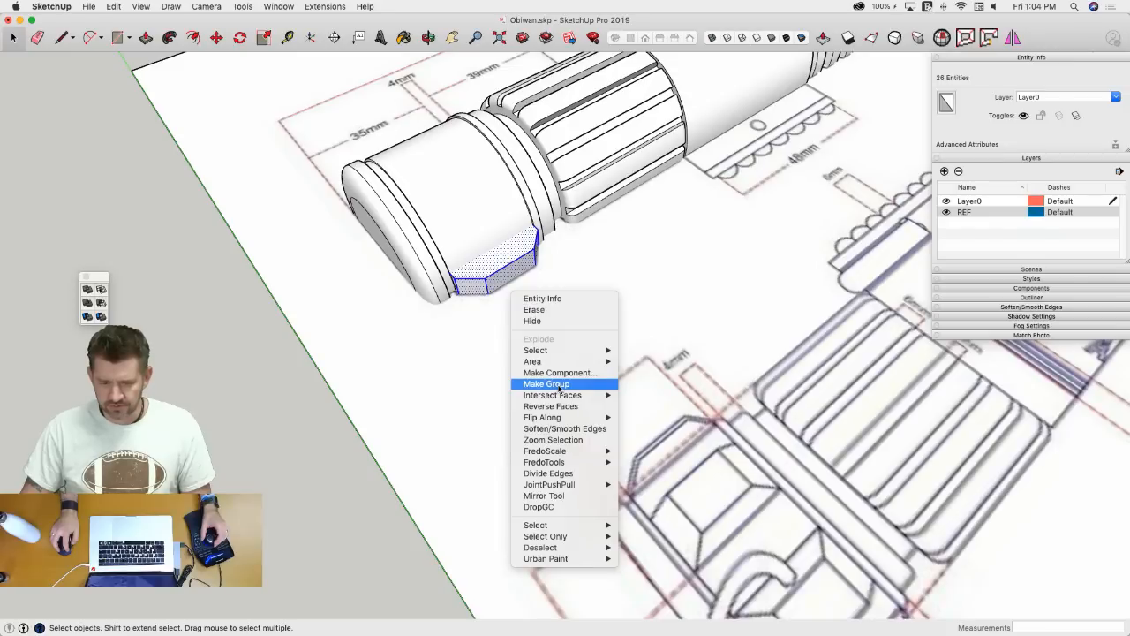
left_click(559, 384)
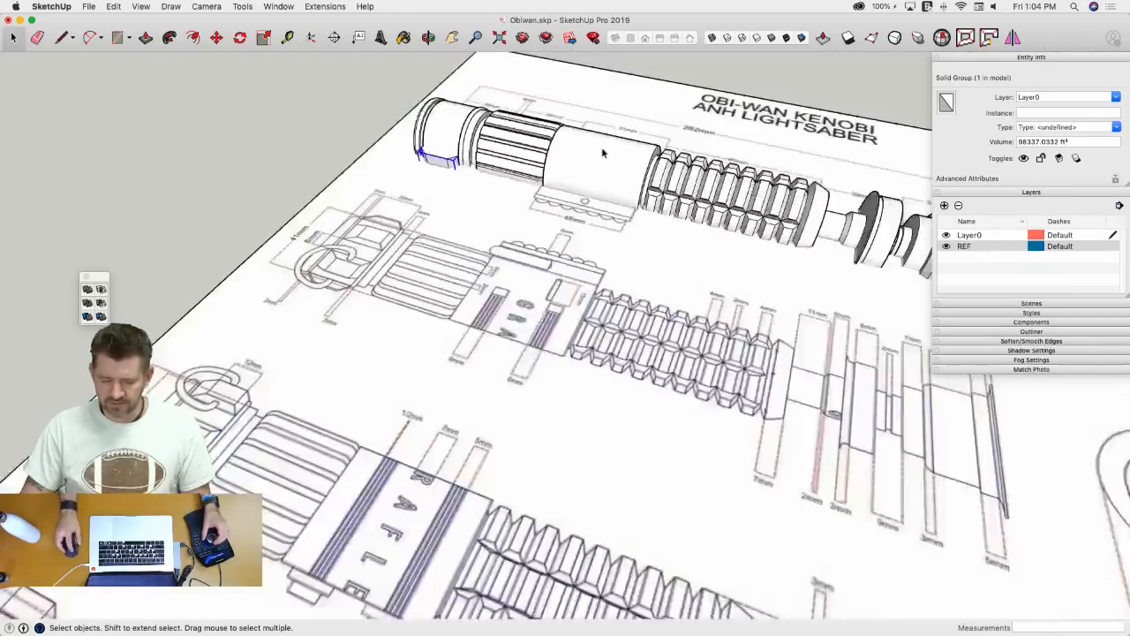
- Draw a vertical line down to the centre of the hilt's flat end face and rotate-copy the lug group around it at 60°, x5
key("l")
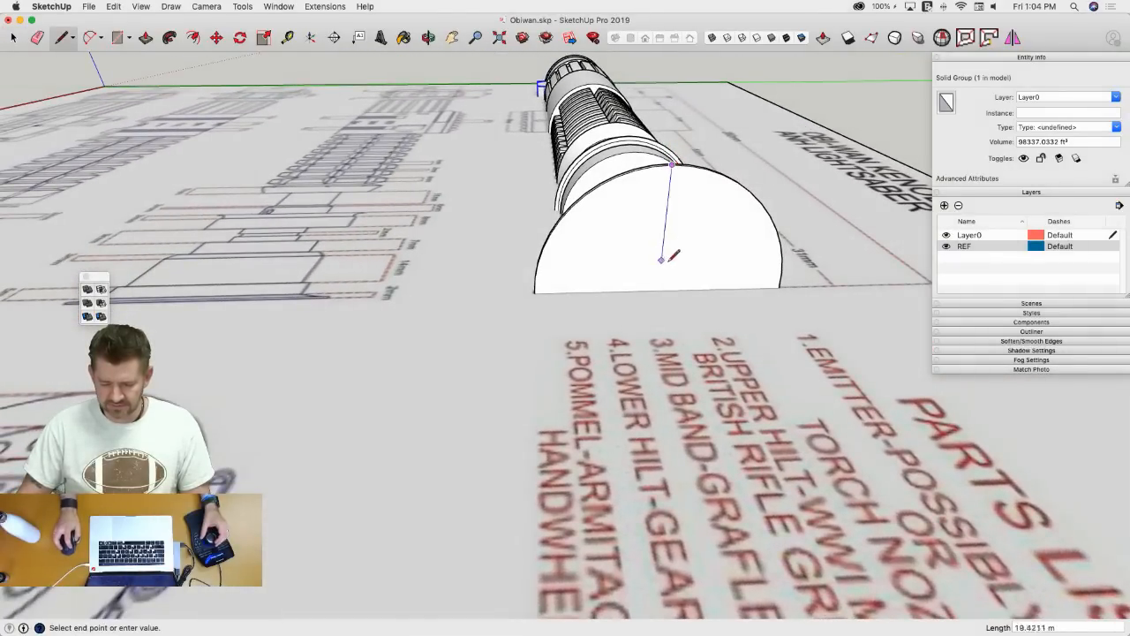
left_click(657, 289)
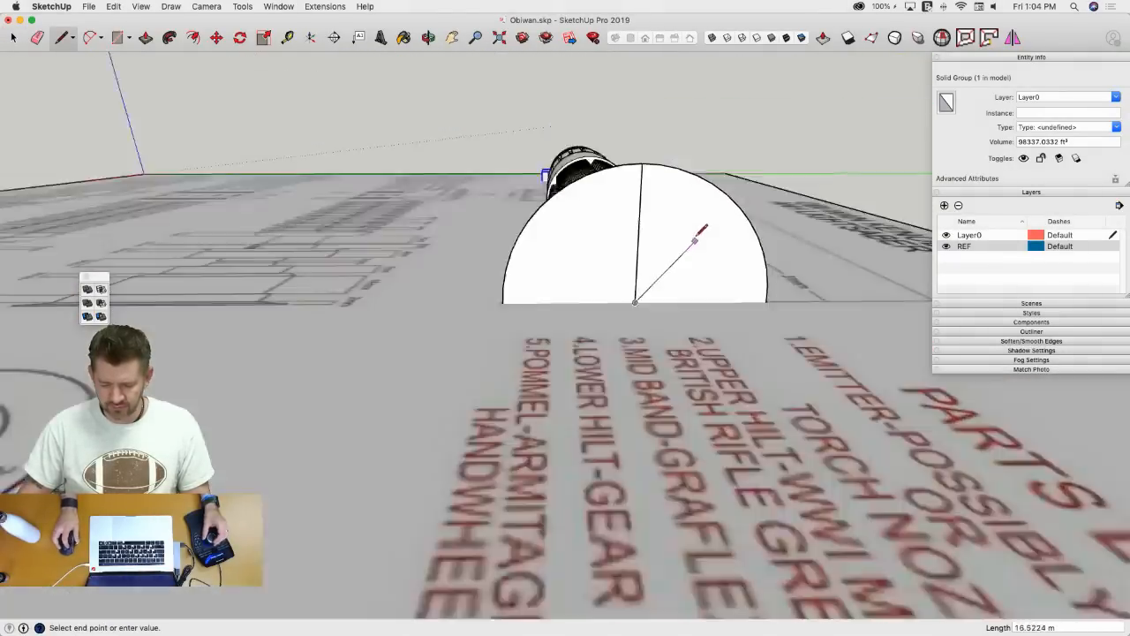
key("q")
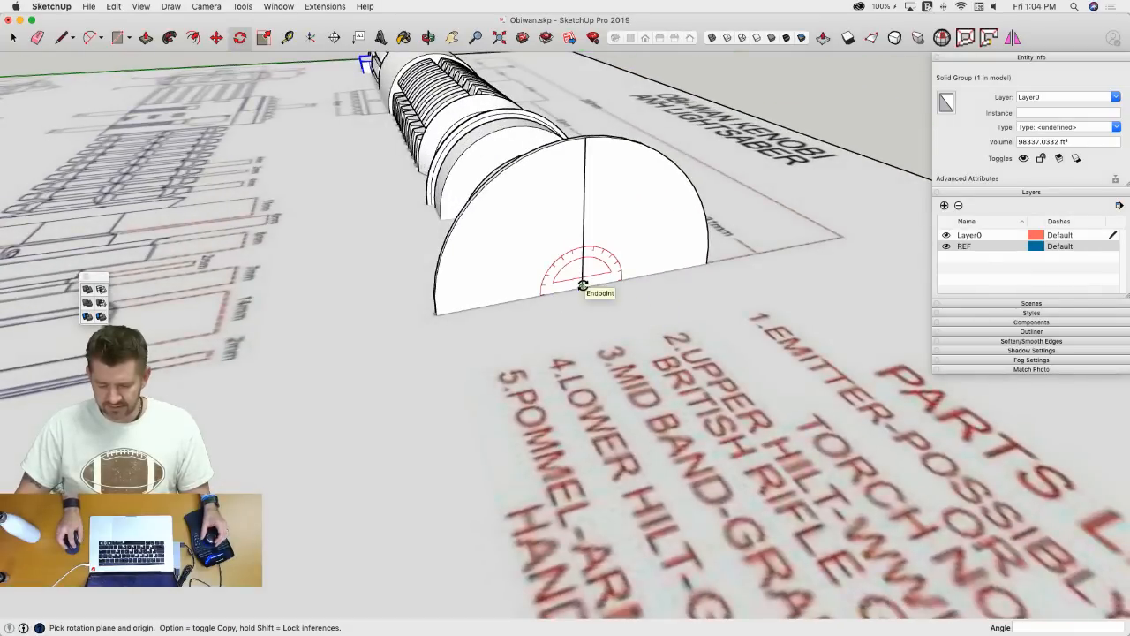
left_click(582, 285)
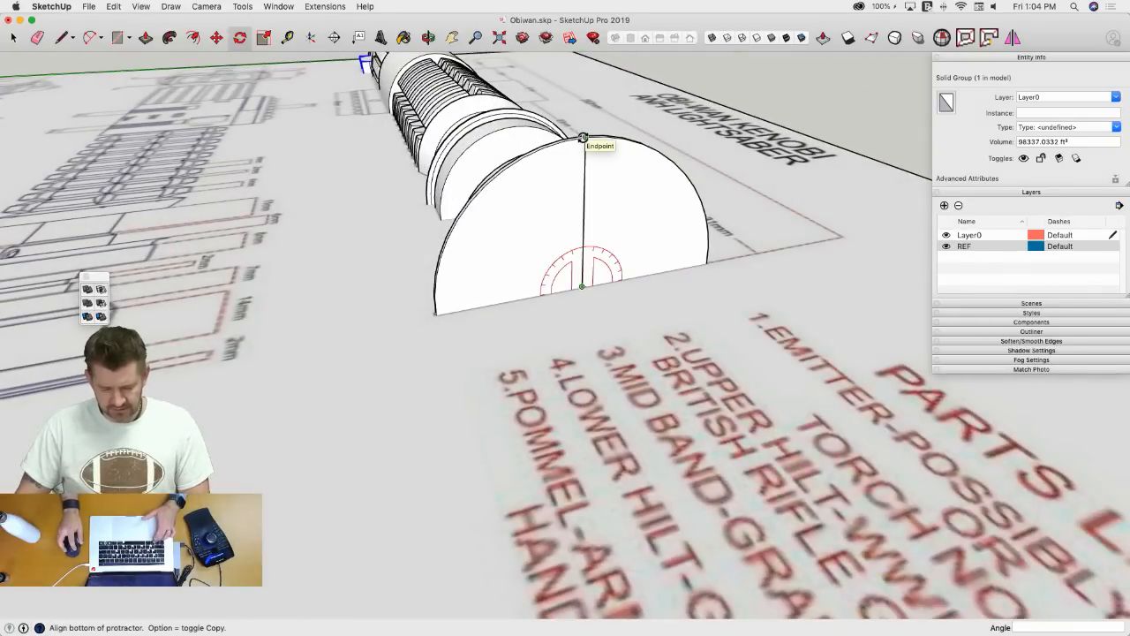
left_click(582, 137)
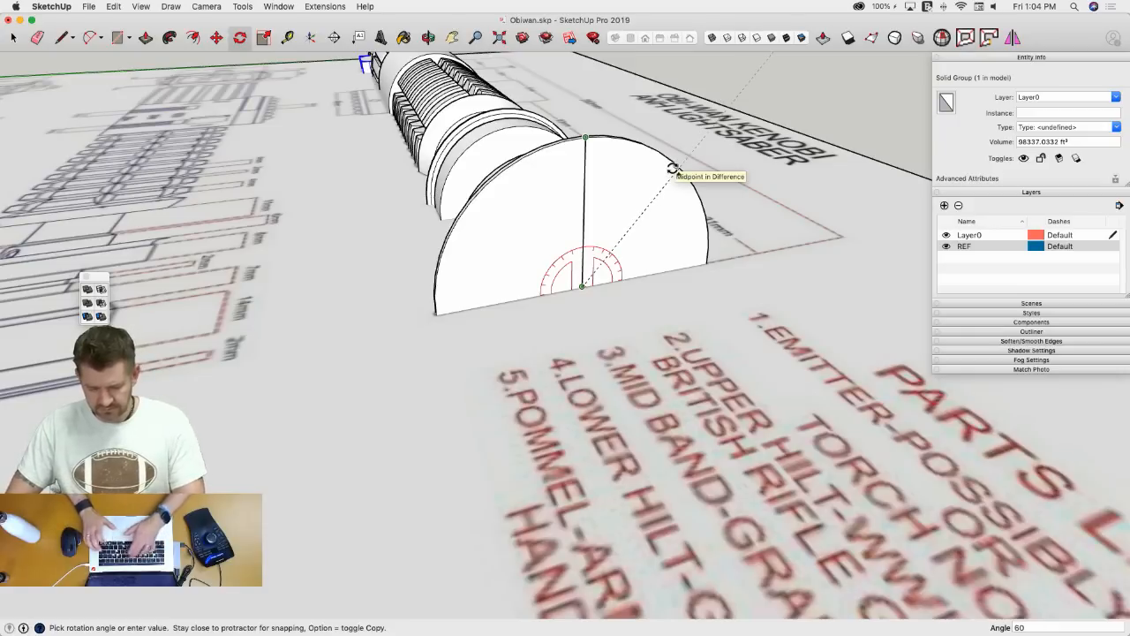
left_click(673, 169)
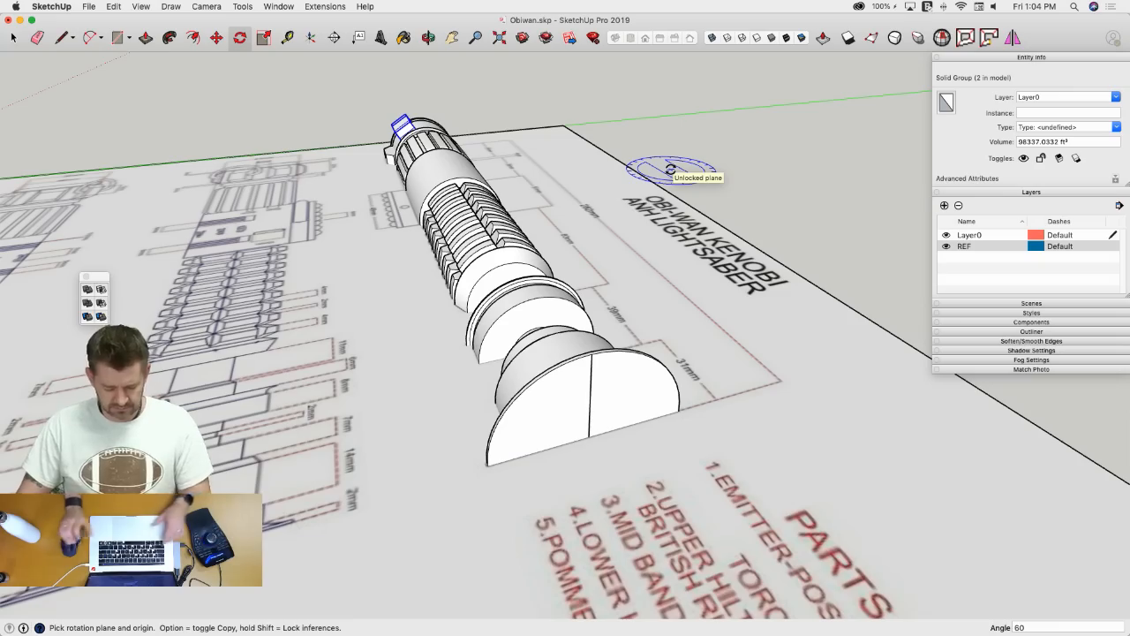
type("x5")
key("Return")
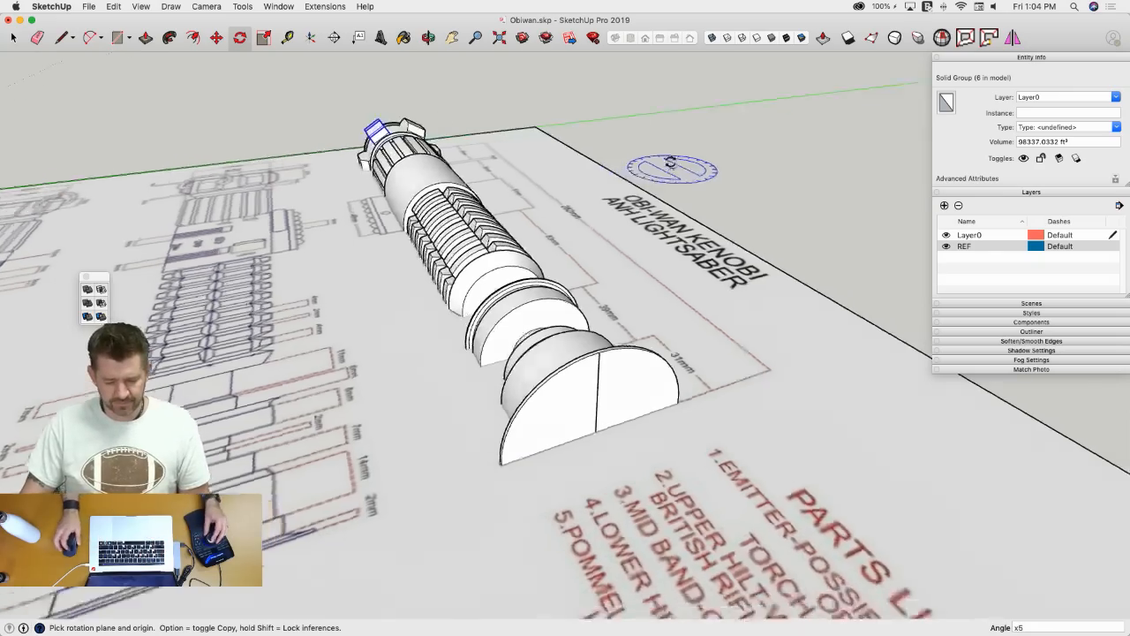
- Select all six solid blocks around the emitter end and combine them into one group
key("space")
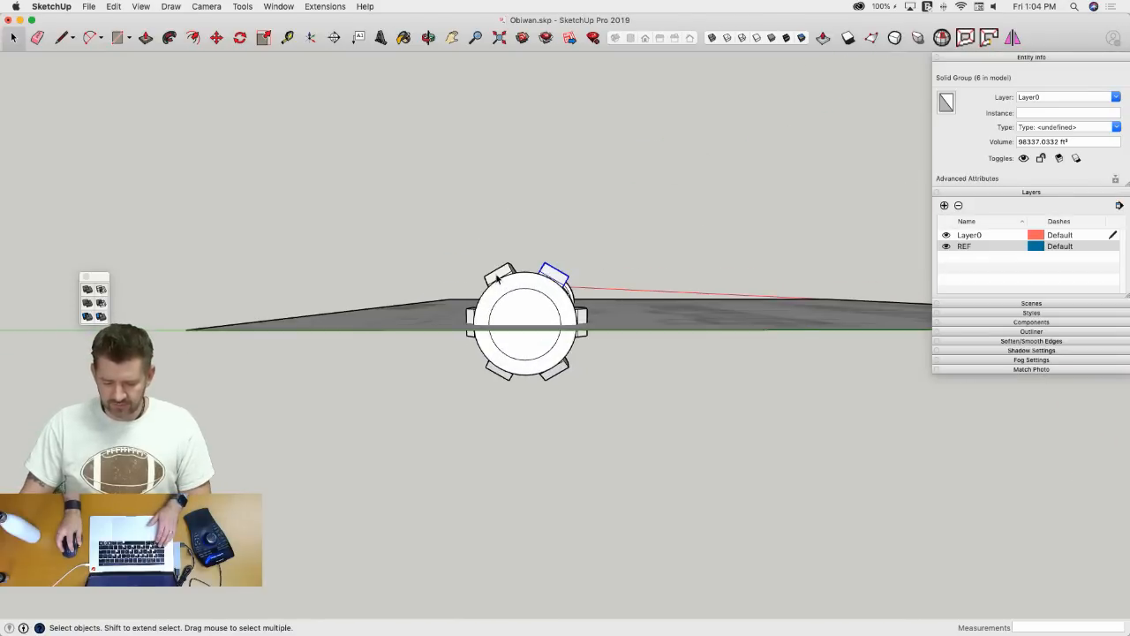
left_click(471, 319, "shift")
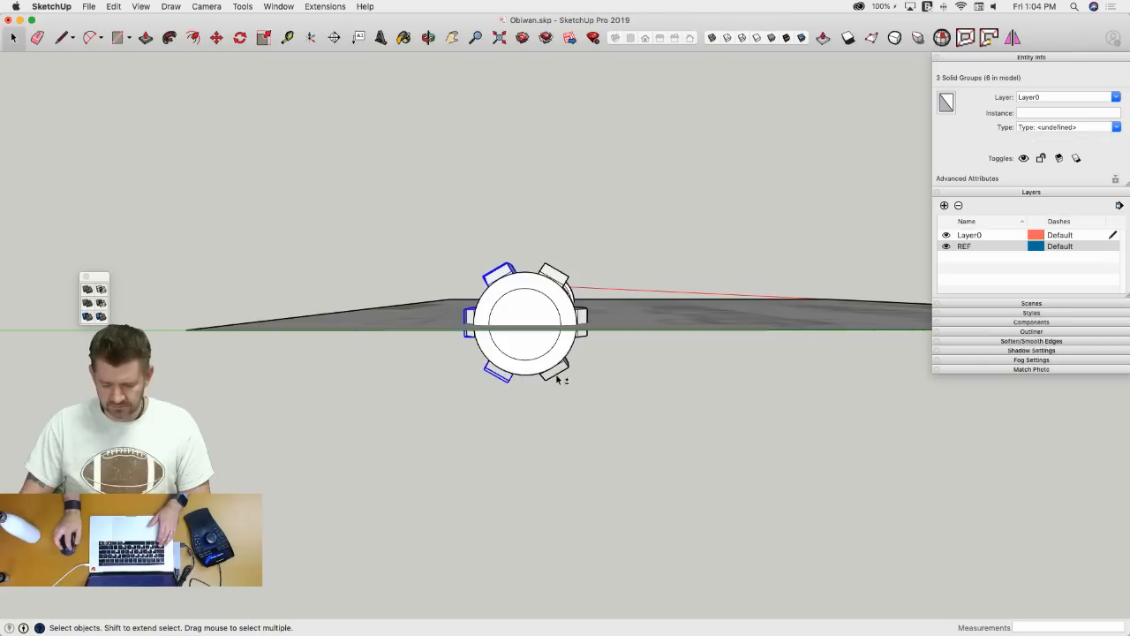
right_click(563, 275)
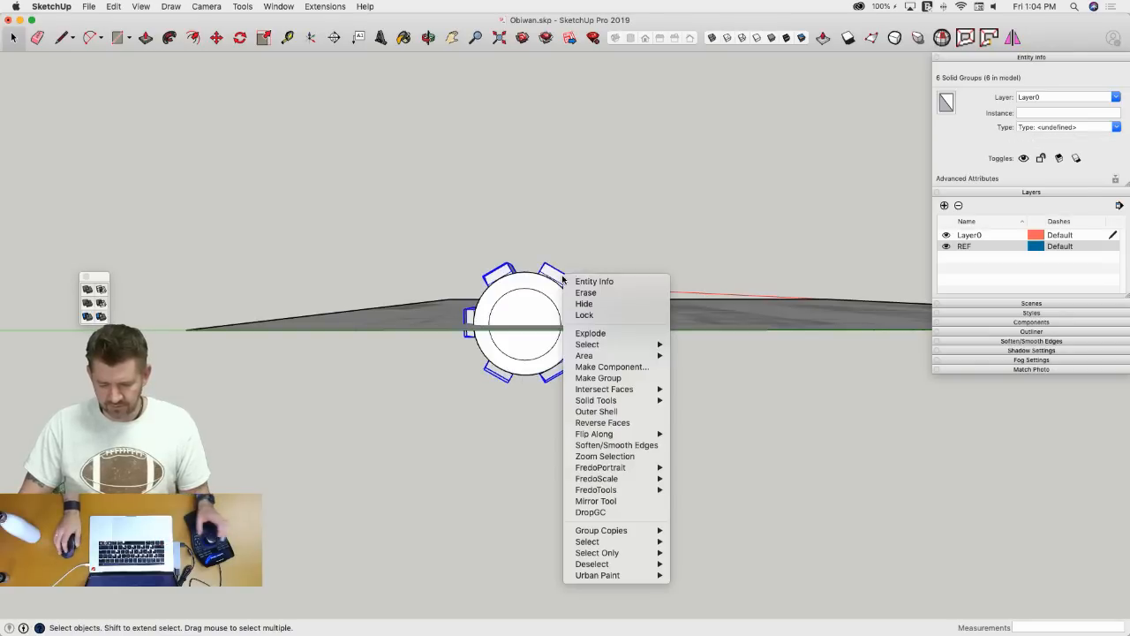
left_click(622, 379)
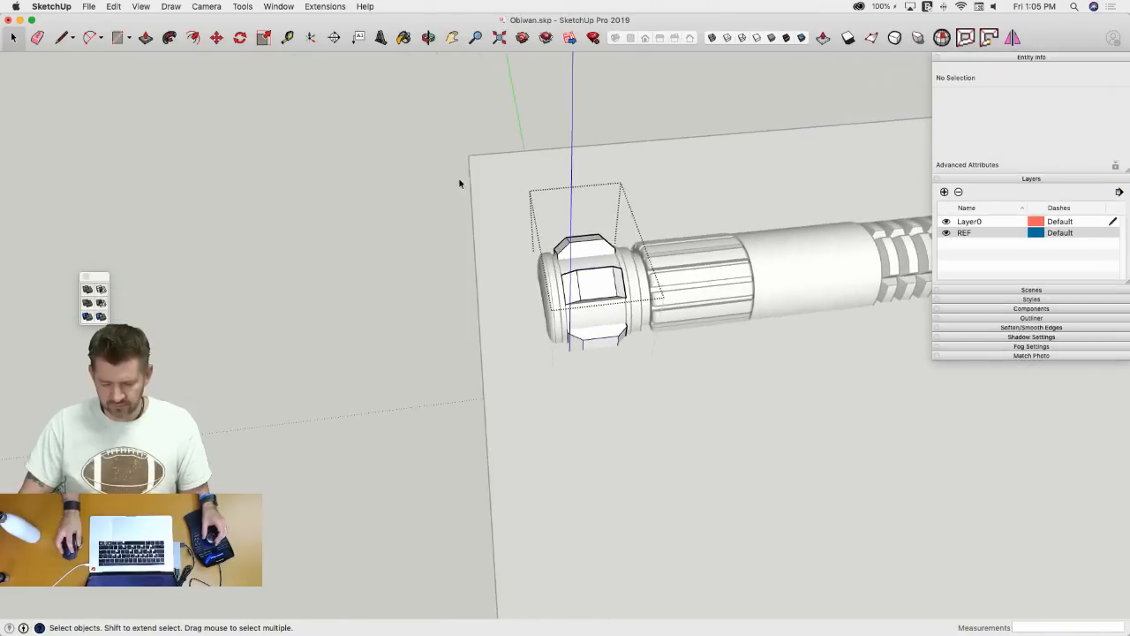
- Inside the new group, select the six nested emitter block groups and explode them
left_click_drag(458, 176, 725, 457)
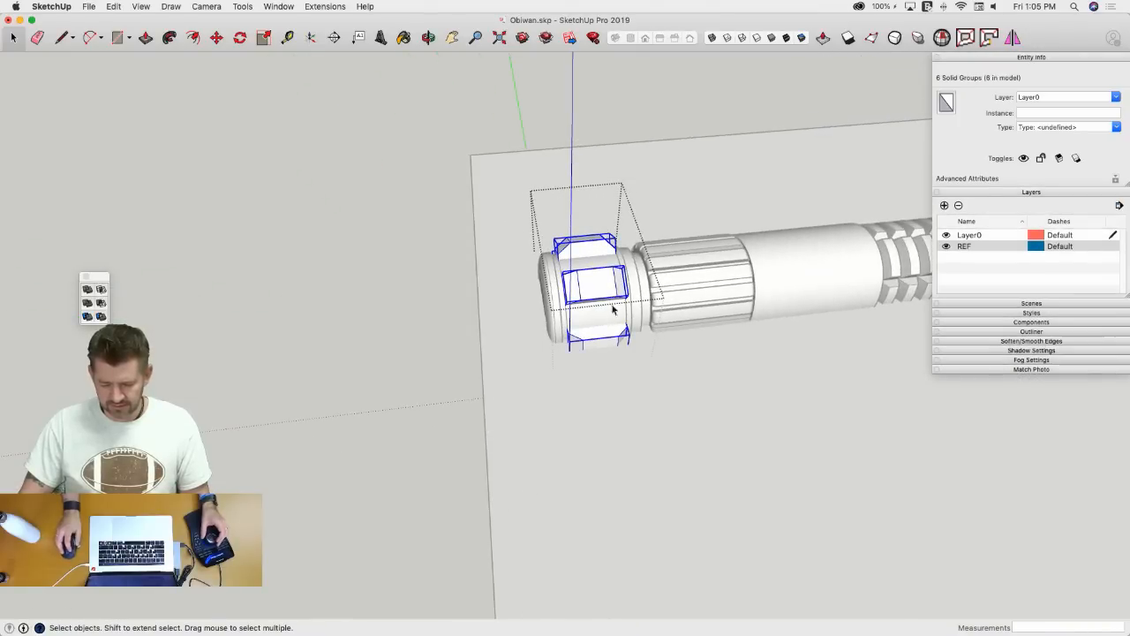
right_click(597, 281)
mouse_move(632, 356)
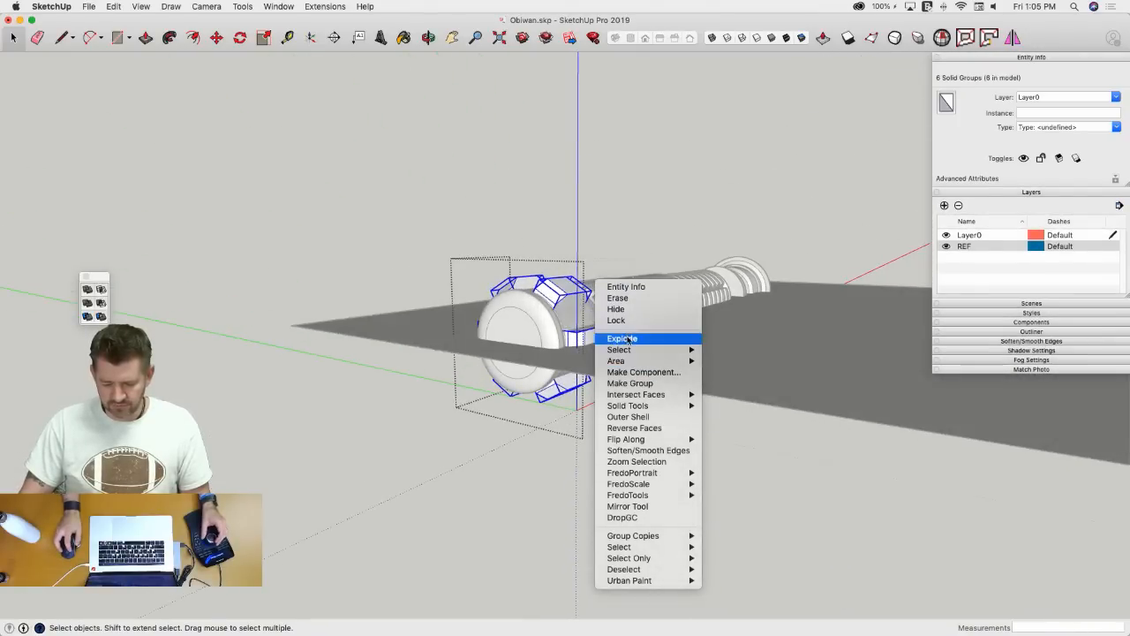
left_click(623, 338)
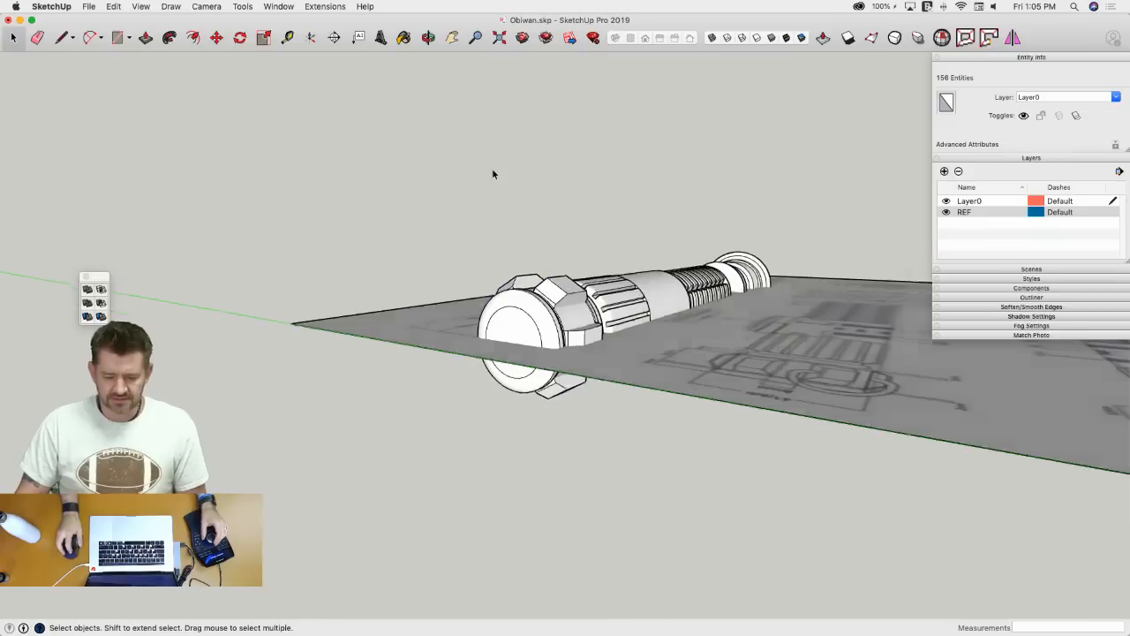
- Leave the emitter block group, save the model, and merge the group with the lightsaber hilt using Outer Shell
left_click(495, 171)
left_click(649, 249)
left_click(775, 357)
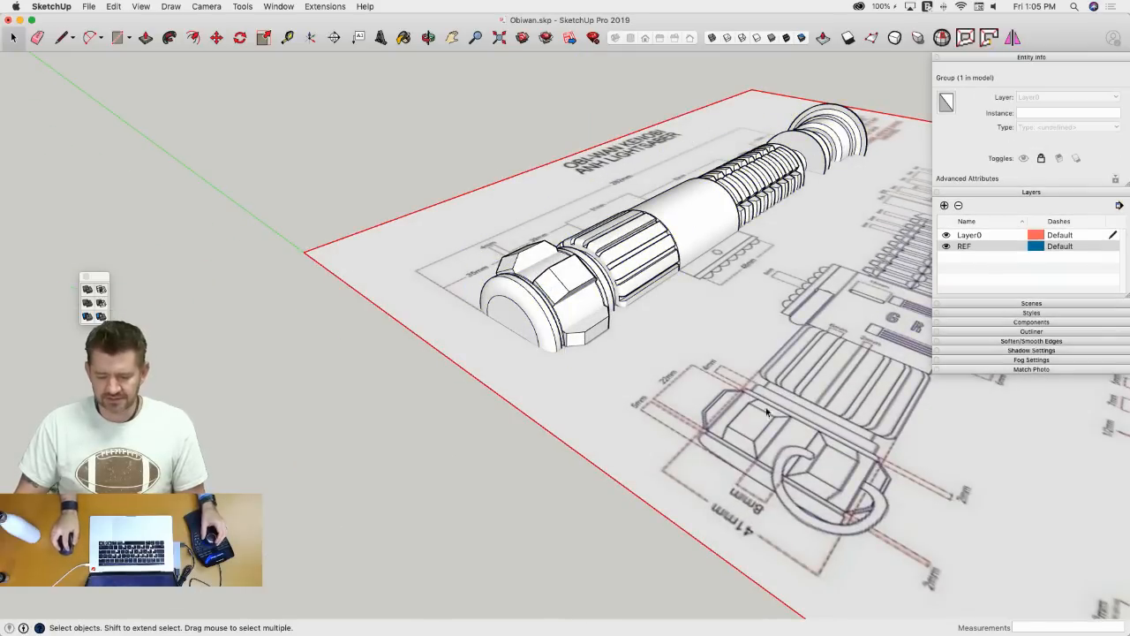
mouse_move(775, 357)
middle_mouse_down()
mouse_move(598, 353)
mouse_move(592, 303)
mouse_move(555, 307)
mouse_move(571, 300)
middle_mouse_up()
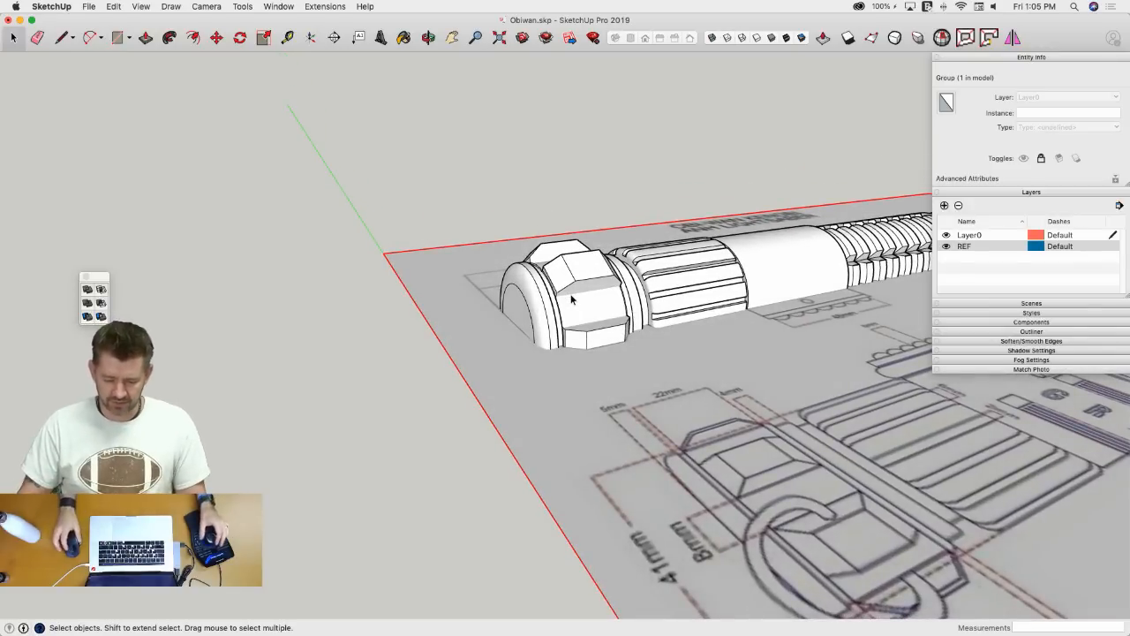
mouse_move(571, 300)
middle_mouse_down()
mouse_move(582, 265)
mouse_move(556, 256)
mouse_move(548, 283)
mouse_move(509, 306)
middle_mouse_up()
left_click(582, 282)
scroll(588, 281, "up", 2)
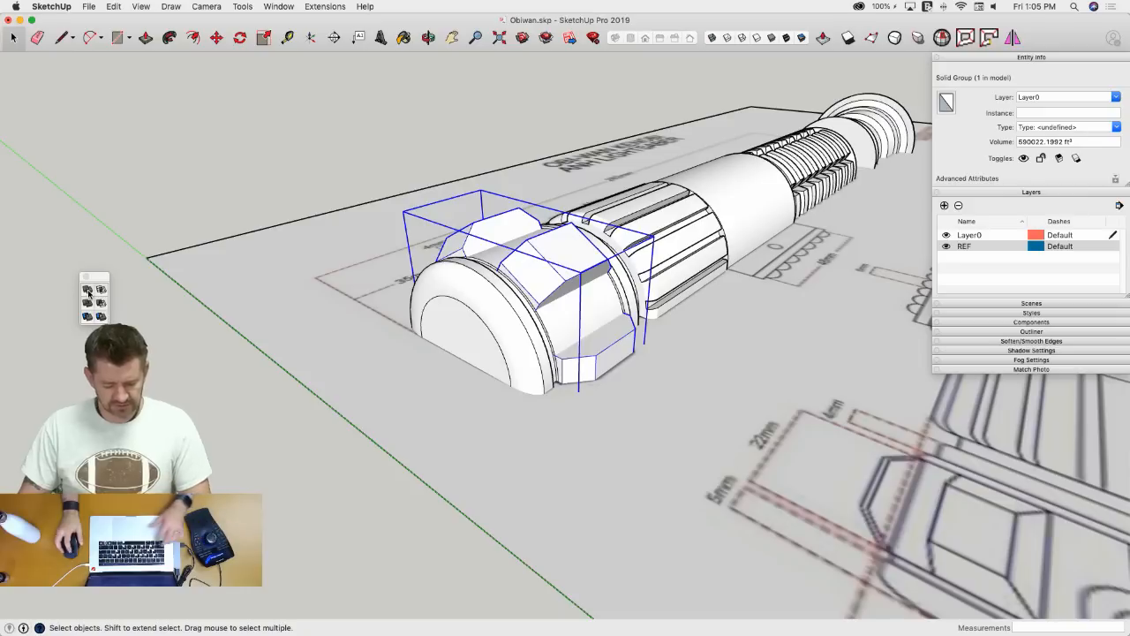
key("super+s")
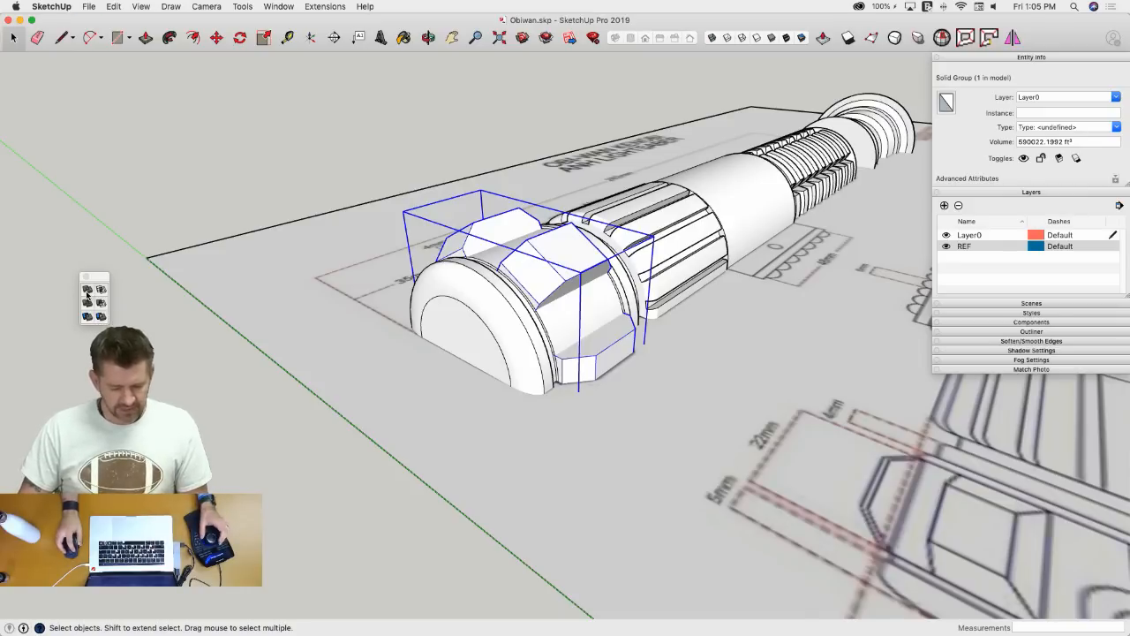
left_click(87, 291)
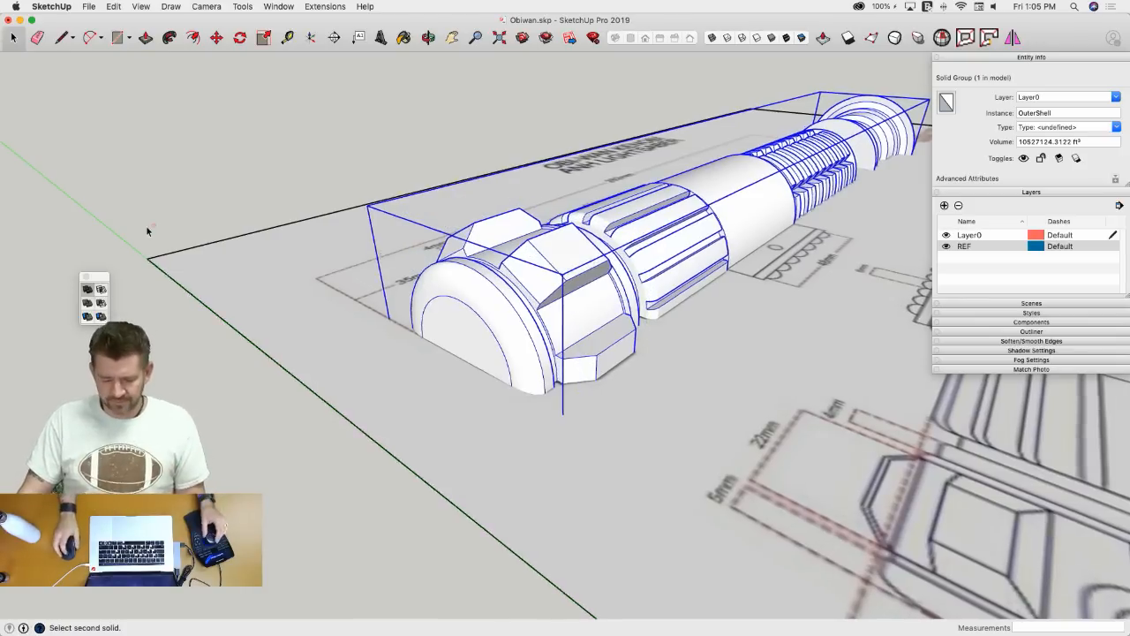
- Examine the merged emitter joints and the reference drawing's side and end views for the remaining hilt details
scroll(451, 268, "up", 10)
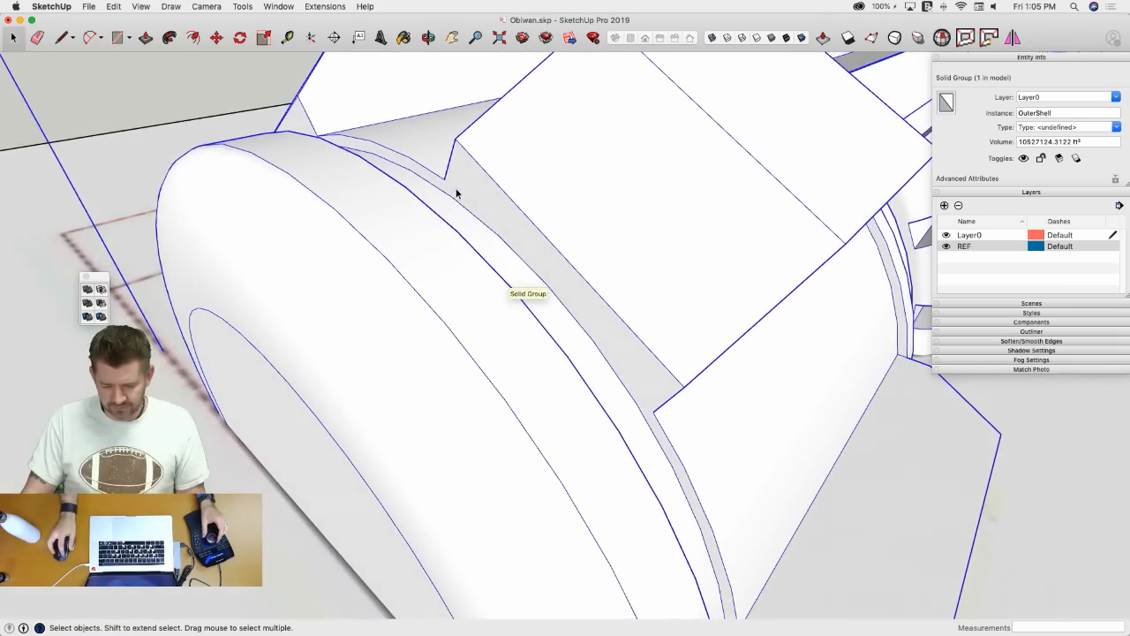
scroll(457, 193, "down", 10)
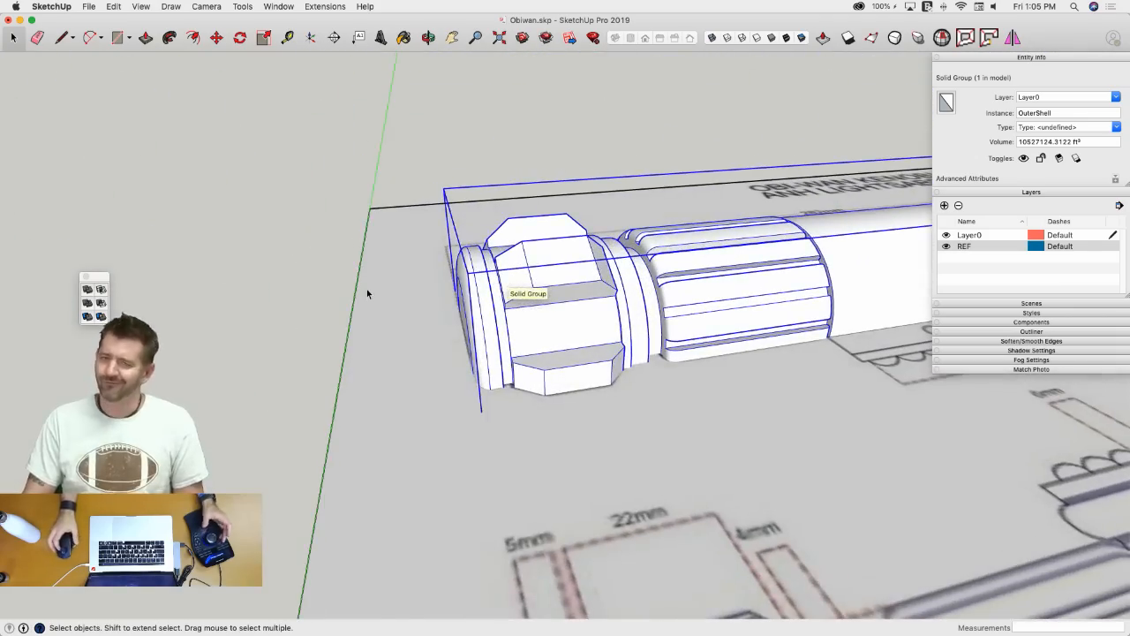
mouse_move(367, 289)
middle_mouse_down()
mouse_move(294, 295)
mouse_move(259, 260)
mouse_move(129, 278)
middle_mouse_up()
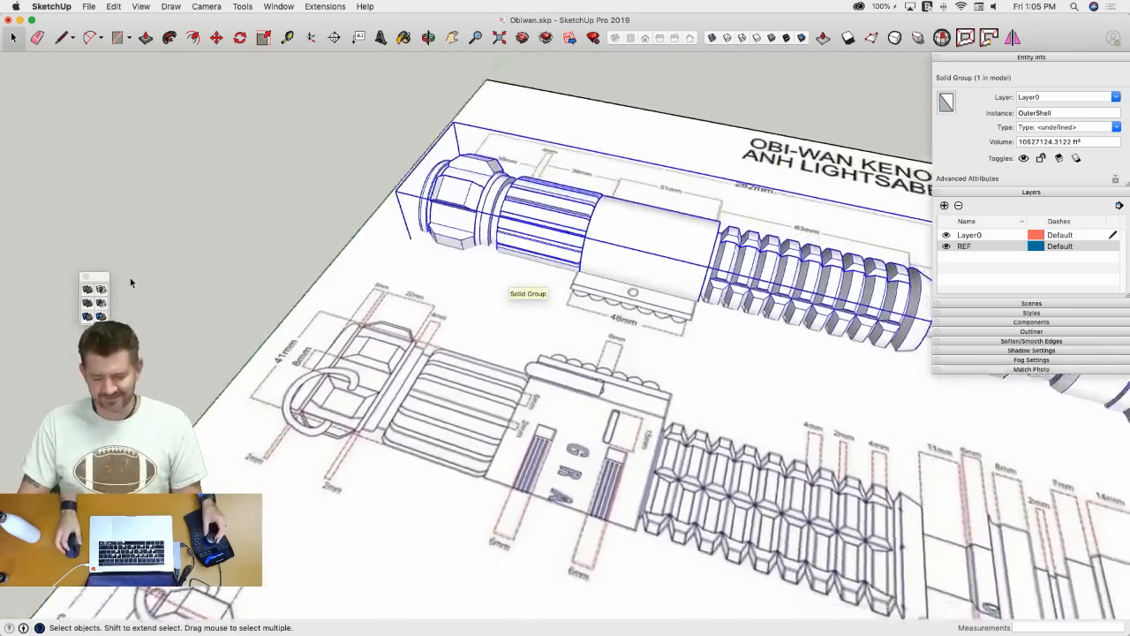
scroll(131, 283, "down", 5)
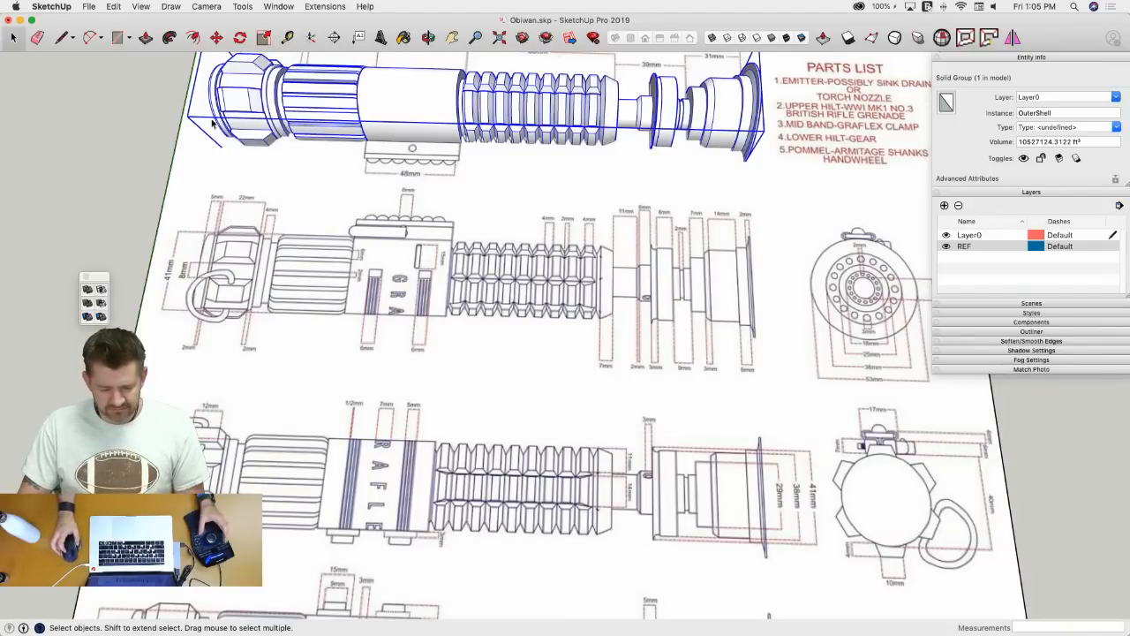
mouse_move(212, 124)
middle_mouse_down()
mouse_move(257, 149)
mouse_move(273, 216)
mouse_move(301, 228)
mouse_move(285, 221)
mouse_move(274, 245)
middle_mouse_up()
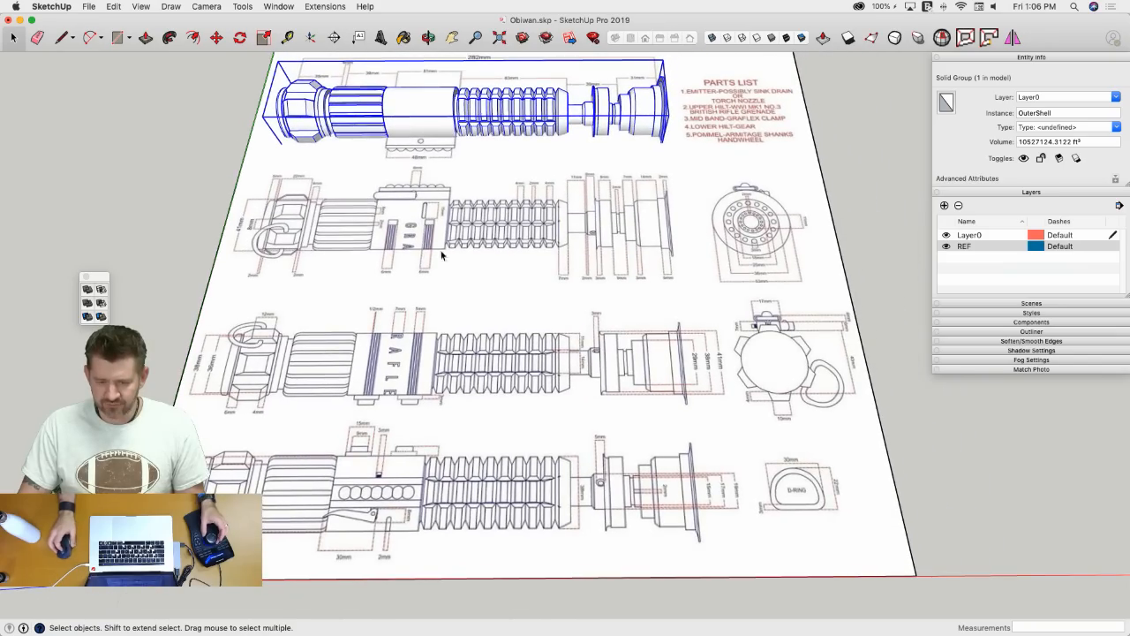
mouse_move(441, 256)
middle_mouse_down()
mouse_move(388, 252)
mouse_move(462, 321)
middle_mouse_up()
scroll(377, 250, "up", 5)
mouse_move(612, 282)
middle_mouse_down()
mouse_move(463, 287)
mouse_move(554, 317)
mouse_move(573, 277)
mouse_move(403, 421)
mouse_move(292, 397)
mouse_move(320, 330)
middle_mouse_up()
scroll(338, 227, "up", 6)
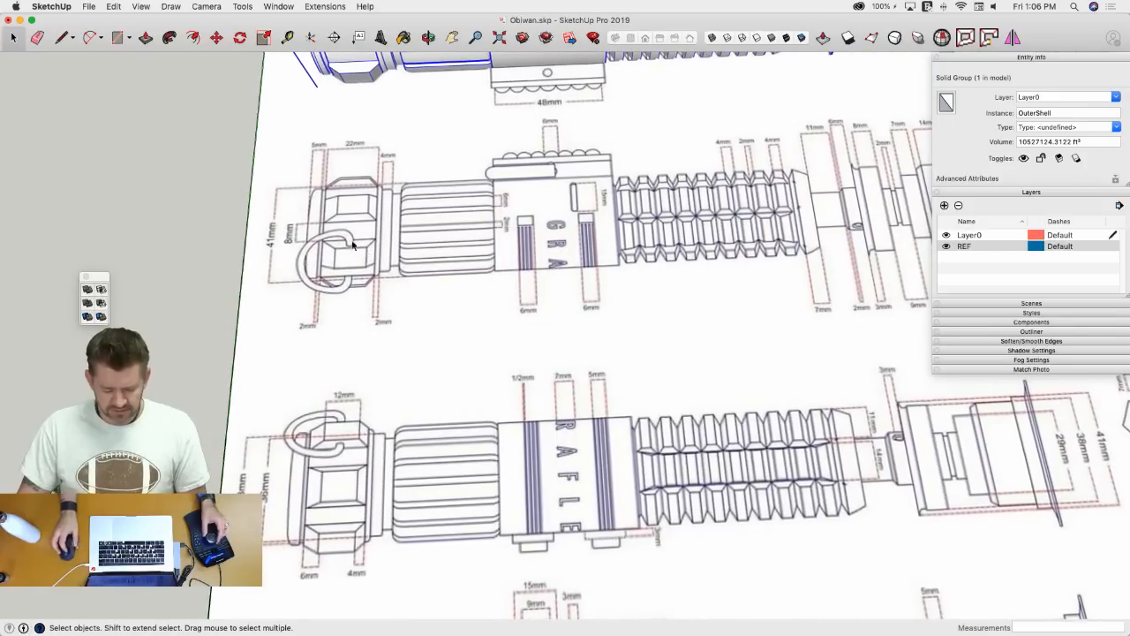
middle_click_drag(335, 240, 346, 290)
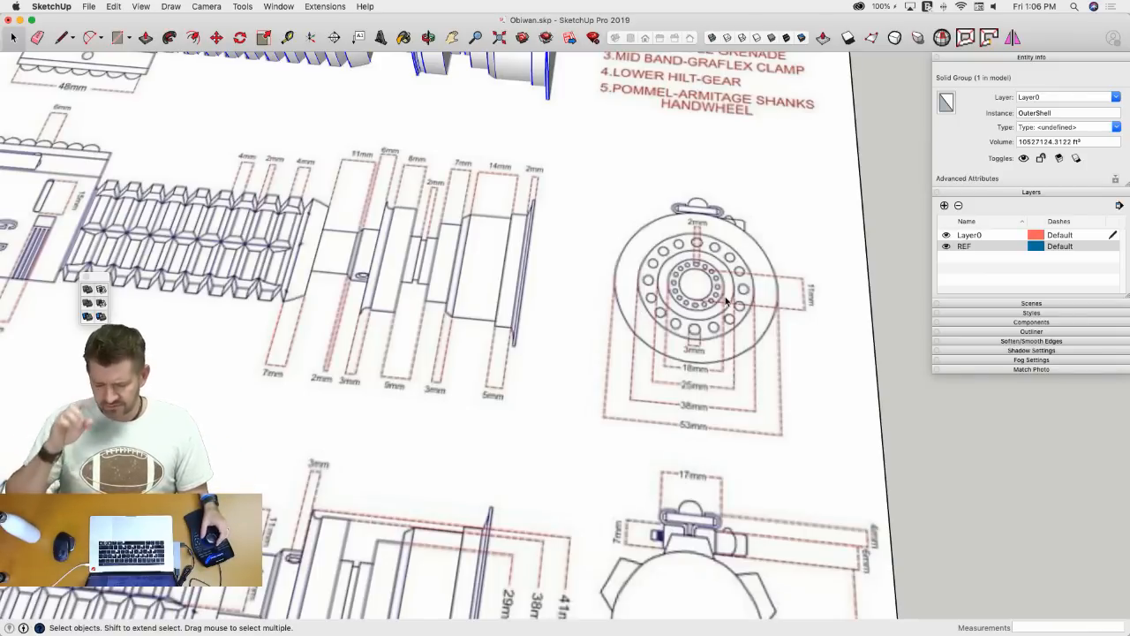
scroll(725, 302, "down", 6)
middle_click_drag(725, 302, 702, 253)
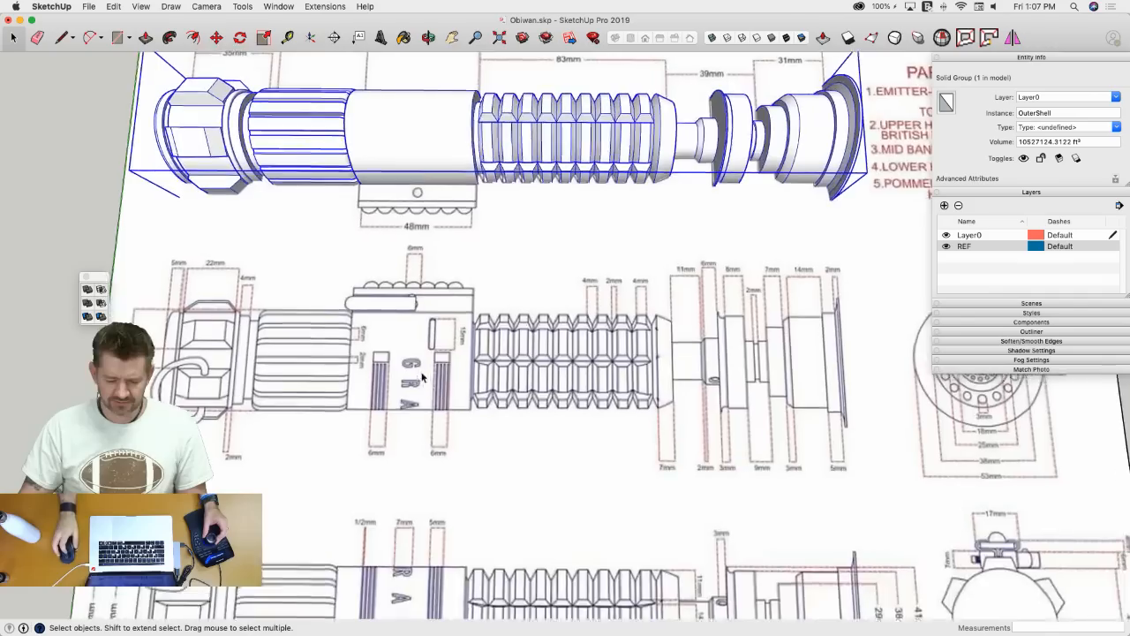
- Trace the narrow rectangular clamp strip beside the smooth mid band over the reference drawing with the Line tool
key("l")
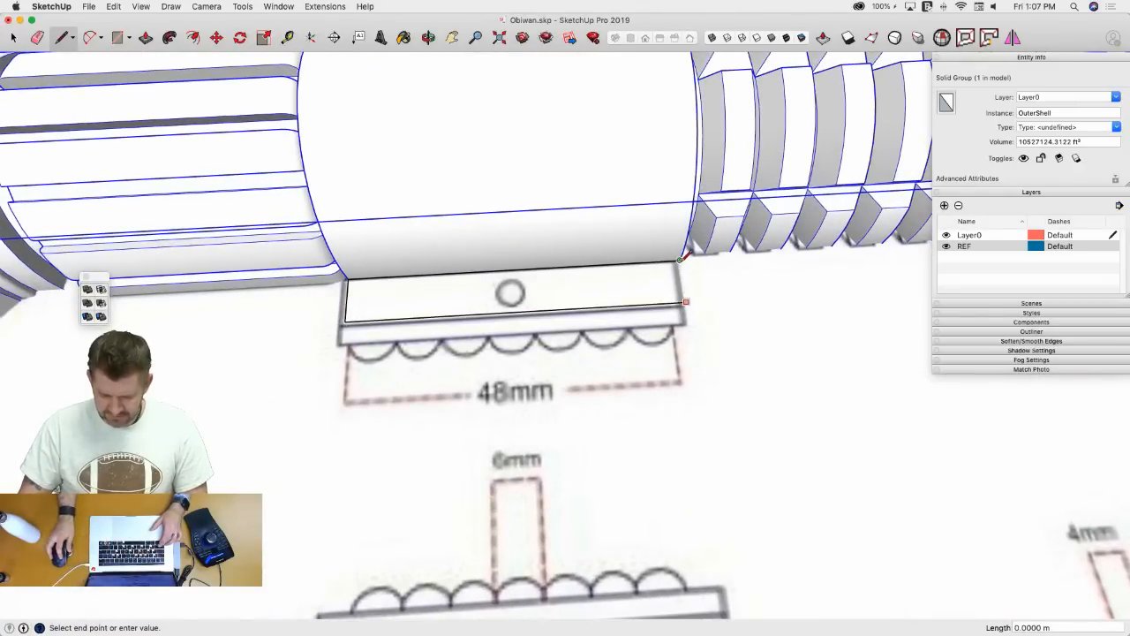
key("Escape")
key("space")
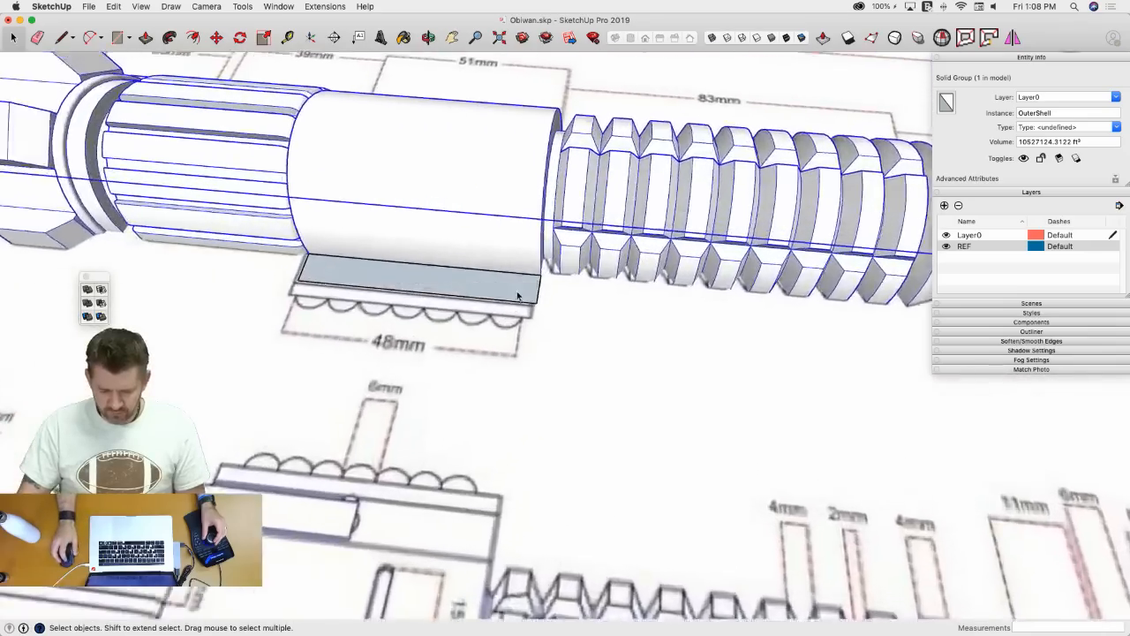
- Push/Pull the clamp strip's face upward from the reference plane by 8.5 m
scroll(508, 305, "down", 5)
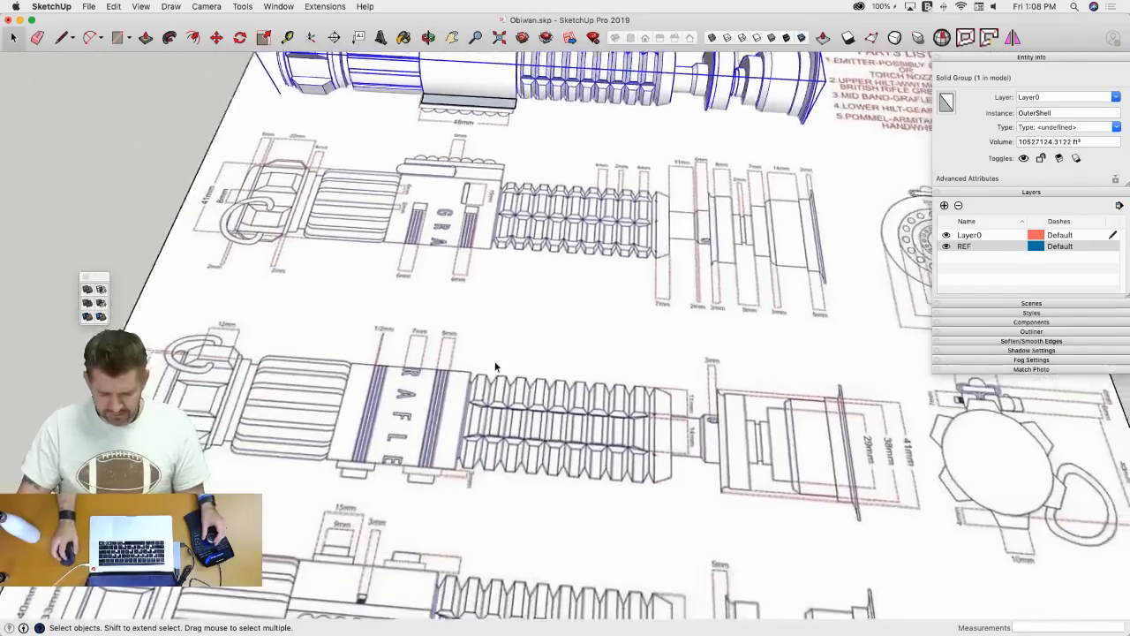
scroll(618, 389, "up", 4)
scroll(786, 366, "down", 3)
middle_click_drag(785, 367, 530, 335)
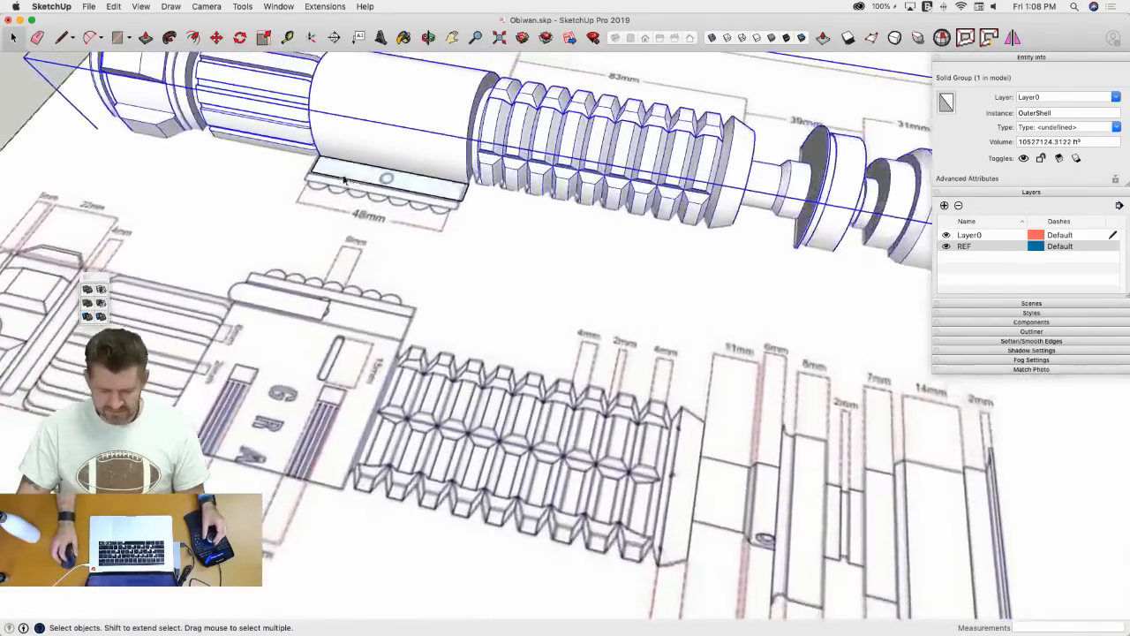
scroll(508, 317, "up", 6)
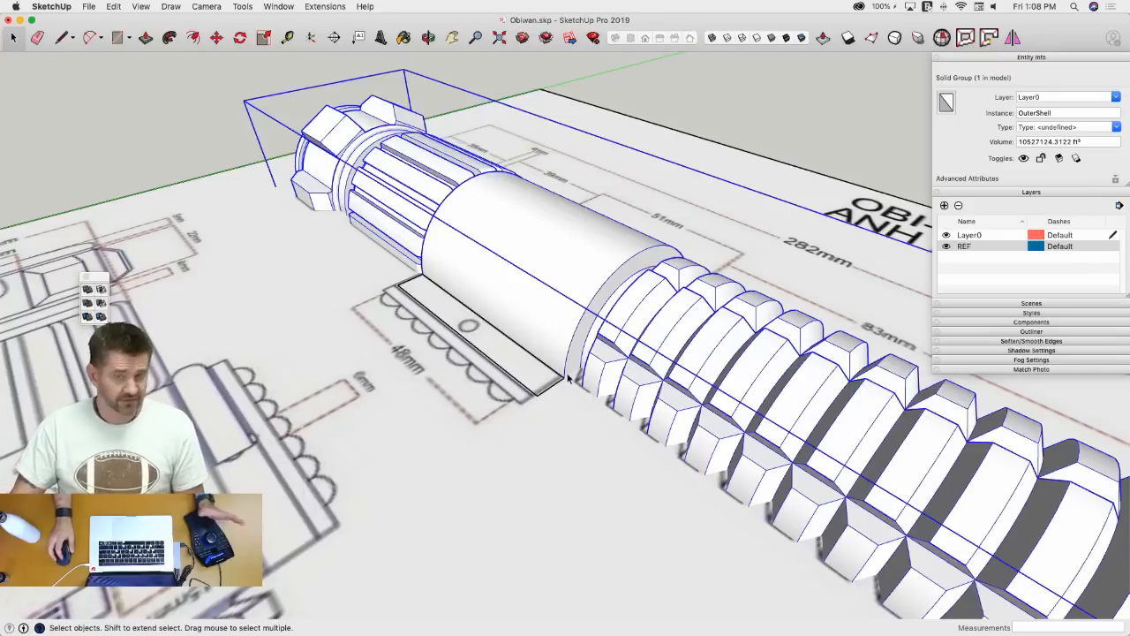
key("p")
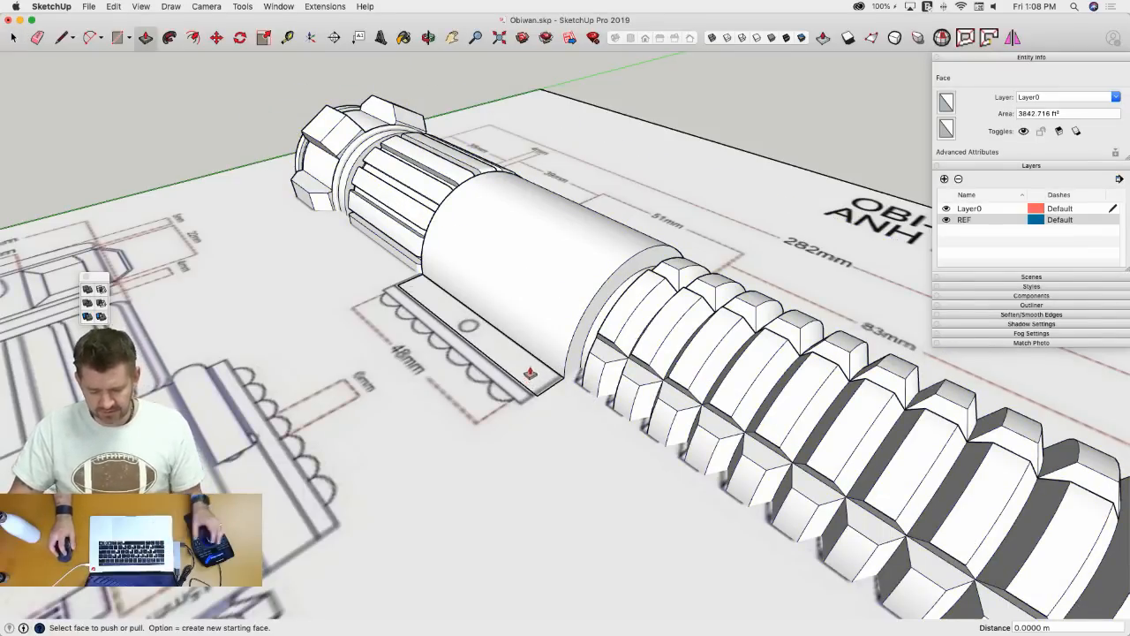
middle_click_drag(529, 372, 514, 370)
left_click_drag(514, 371, 505, 363)
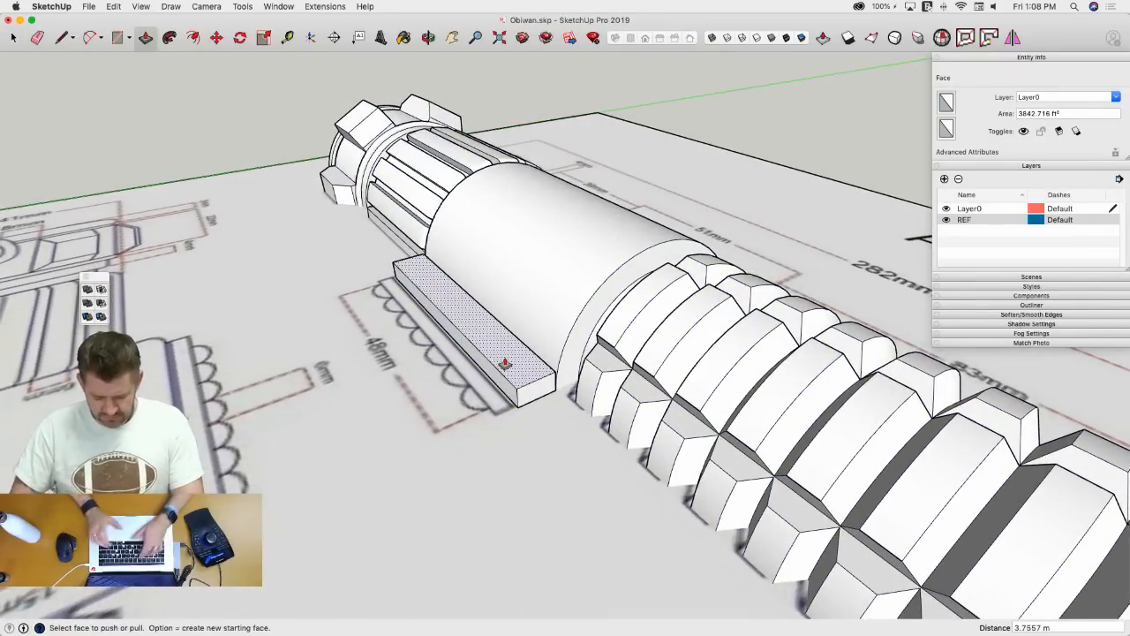
type("8.5")
key("Return")
- Push/Pull the underside of the clamp strip downward by 8.5 m
mouse_move(500, 361)
middle_mouse_down()
mouse_move(532, 406)
mouse_move(511, 380)
middle_mouse_up()
left_click_drag(511, 379, 511, 397)
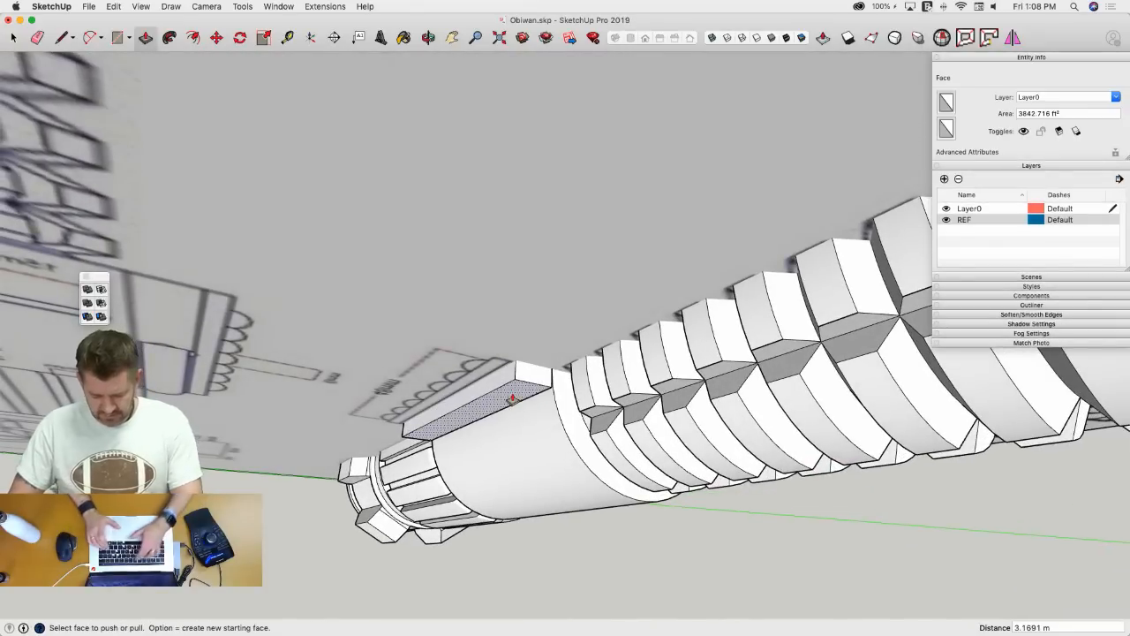
type("8.5")
key("Return")
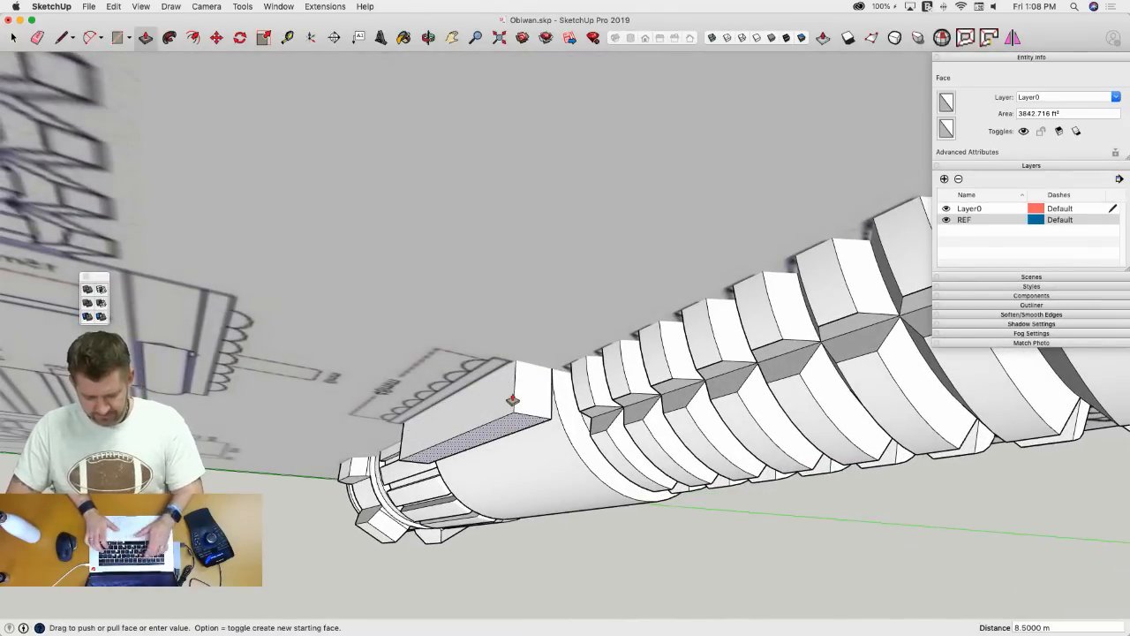
key("space")
- Examine the clamp's scalloped edge in the side views and its profile in the end view of the reference drawing
mouse_move(511, 399)
middle_mouse_down()
mouse_move(489, 356)
mouse_move(377, 316)
middle_mouse_up()
scroll(374, 316, "up", 3)
scroll(458, 324, "down", 3)
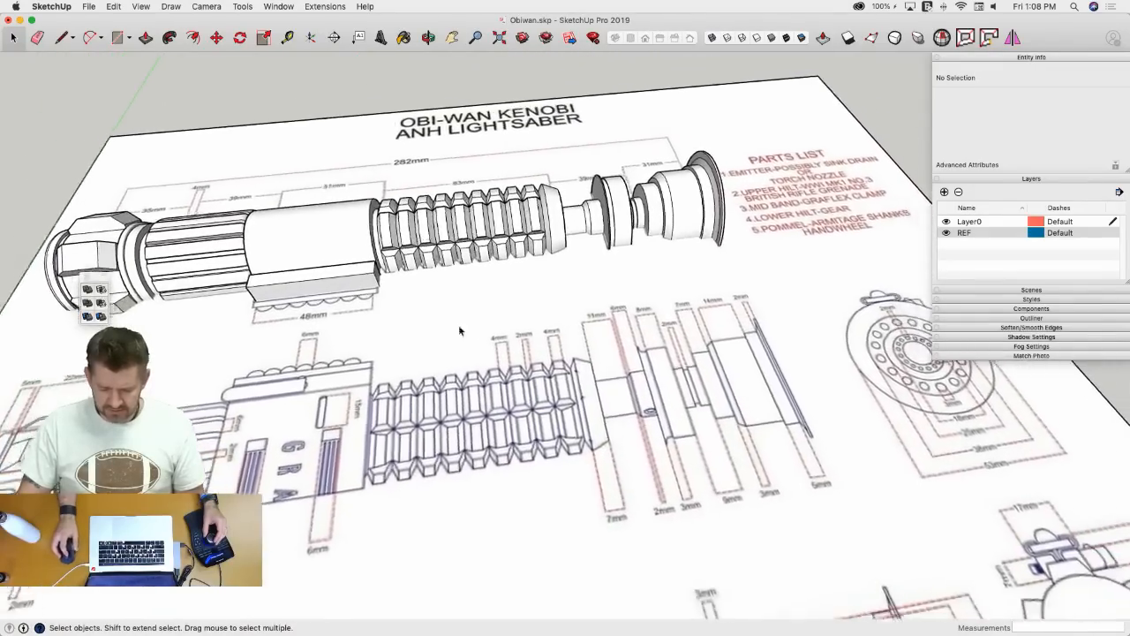
scroll(472, 330, "up", 5)
scroll(485, 340, "up", 2)
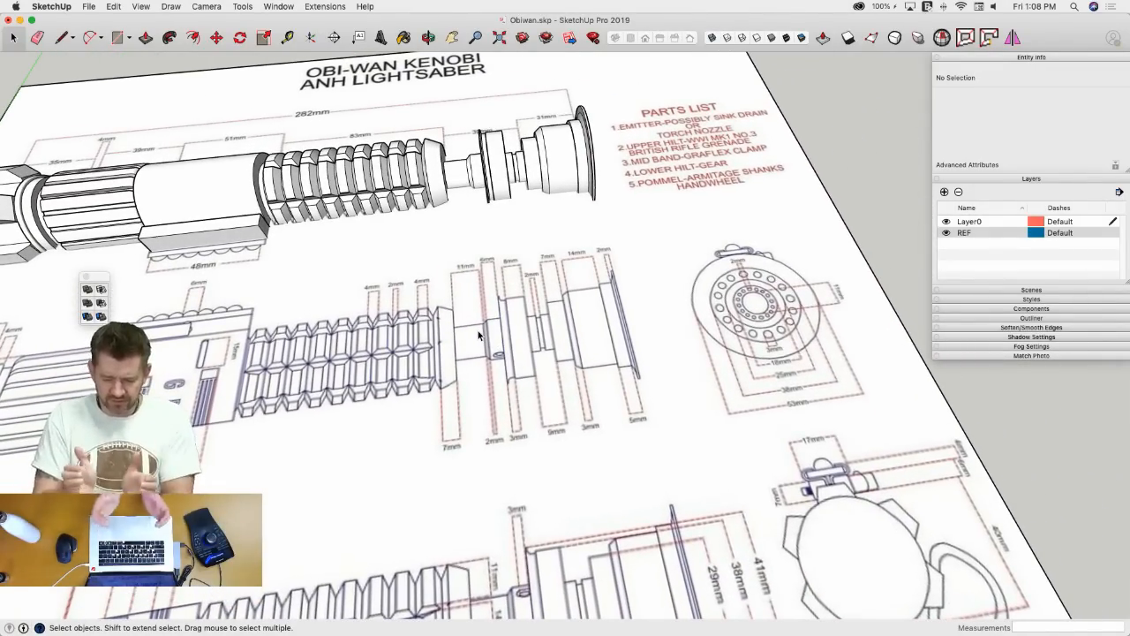
scroll(250, 250, "up", 4)
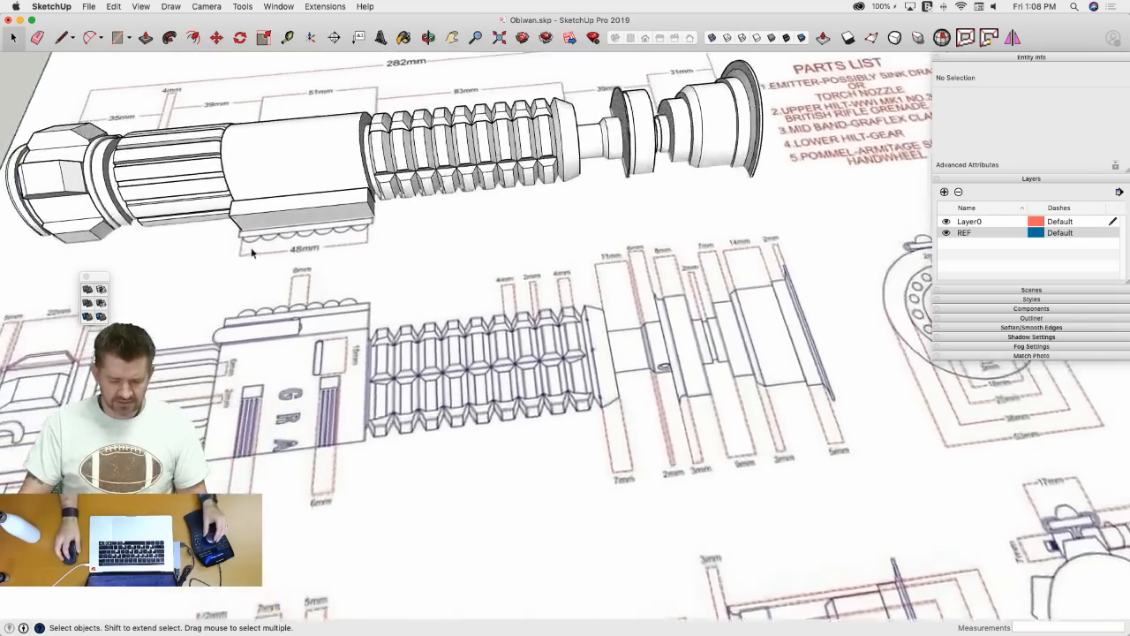
scroll(284, 240, "down", 1)
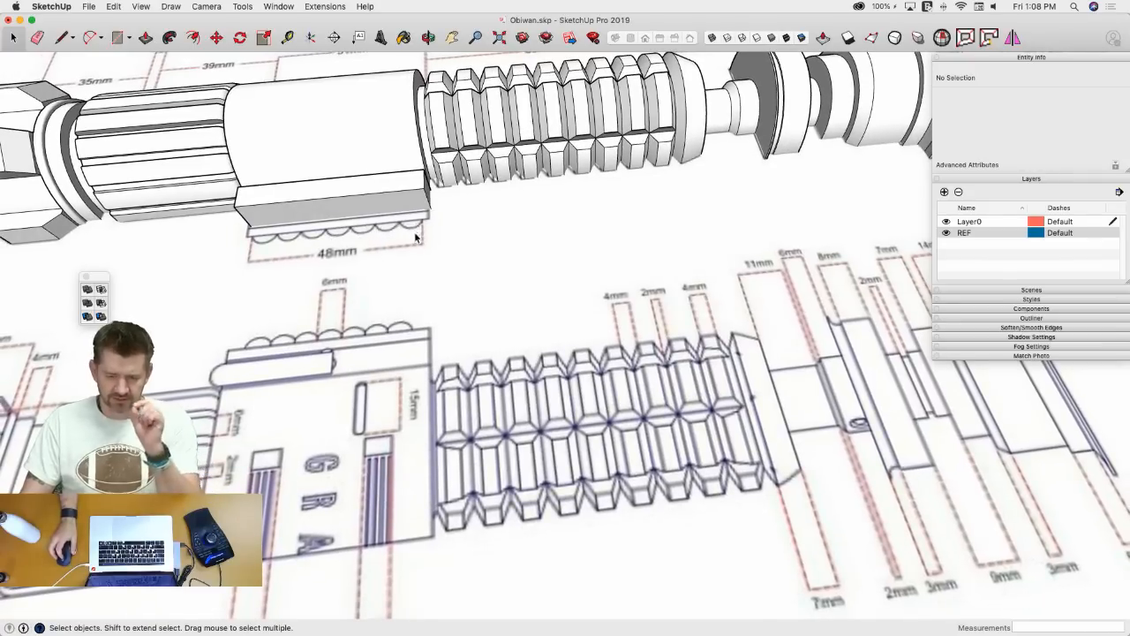
scroll(404, 233, "down", 1)
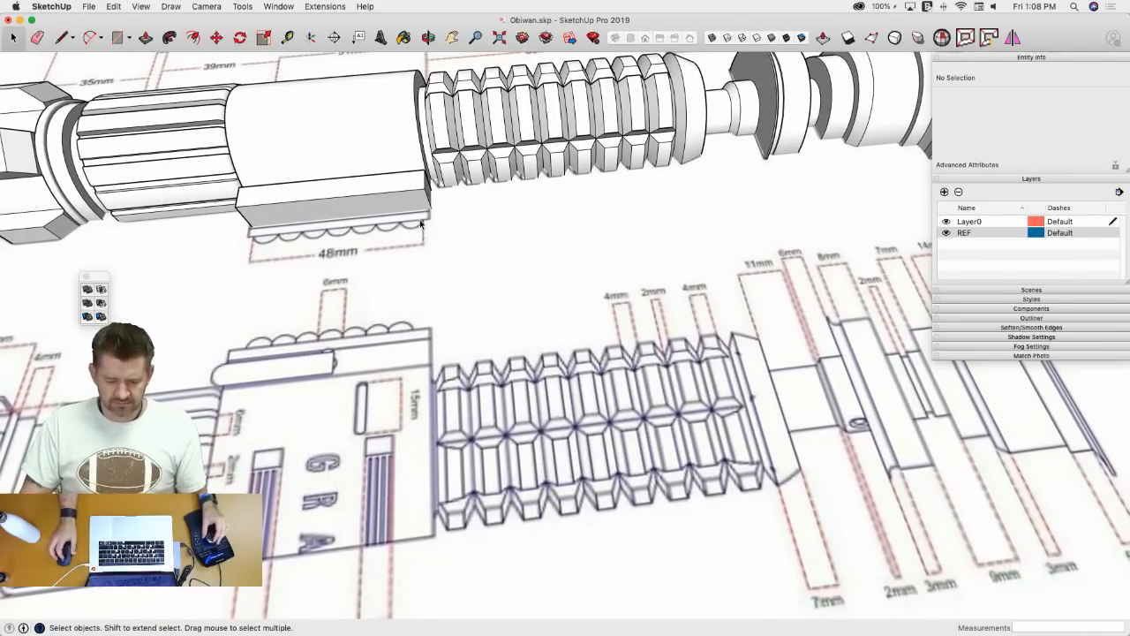
scroll(404, 233, "down", 5)
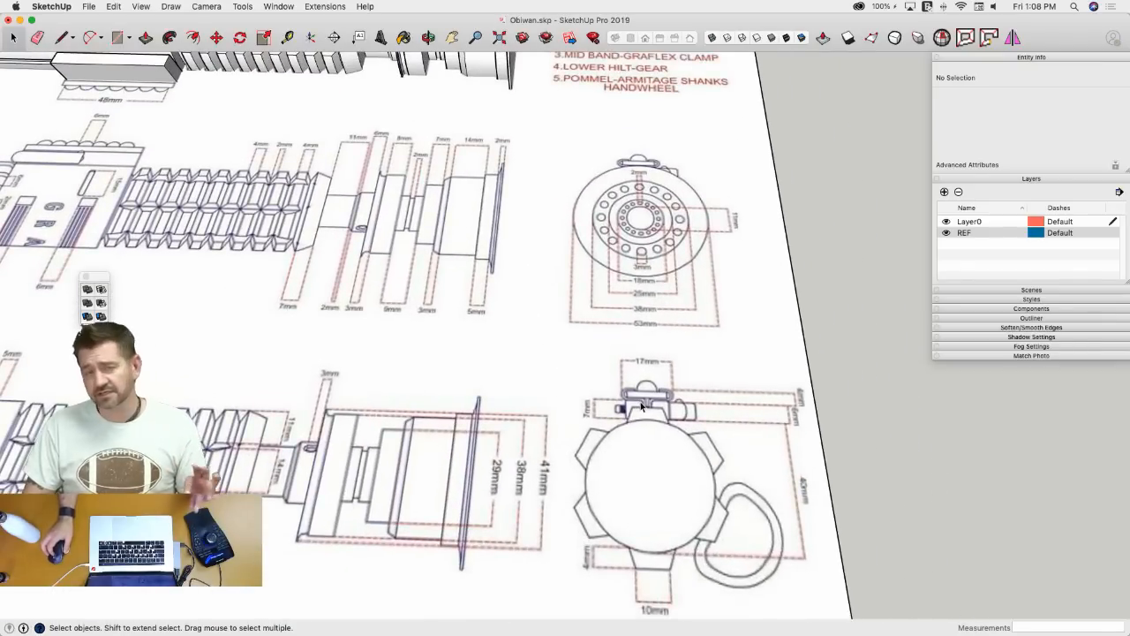
- Measure the width of the clamp's narrow neck in the end view of the reference drawing with the Line tool
key("l")
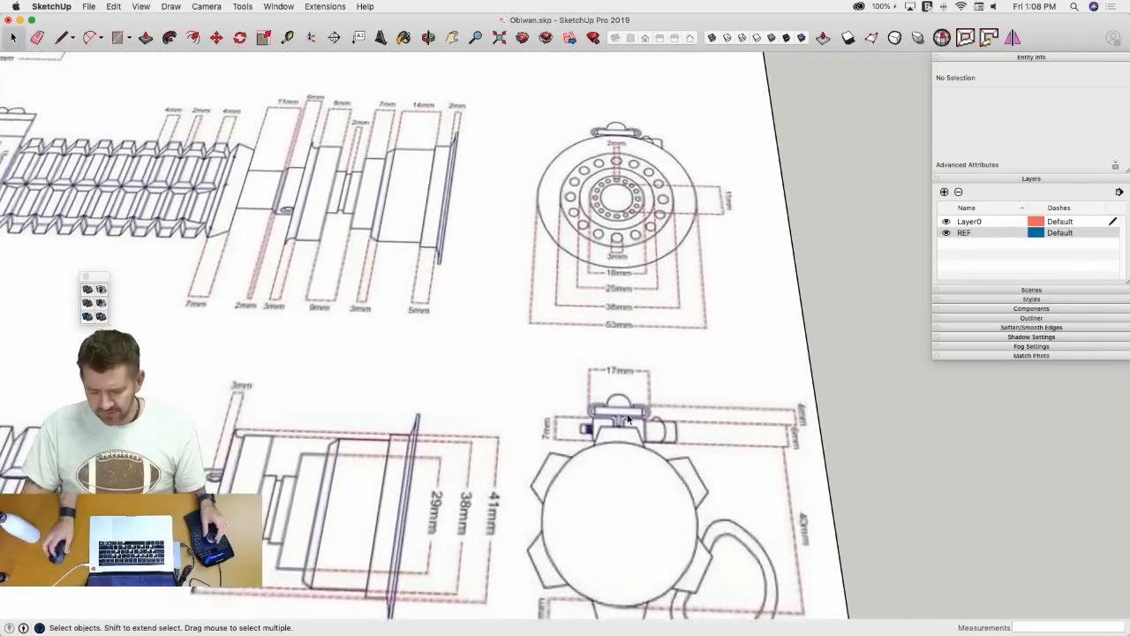
scroll(592, 441, "up", 4)
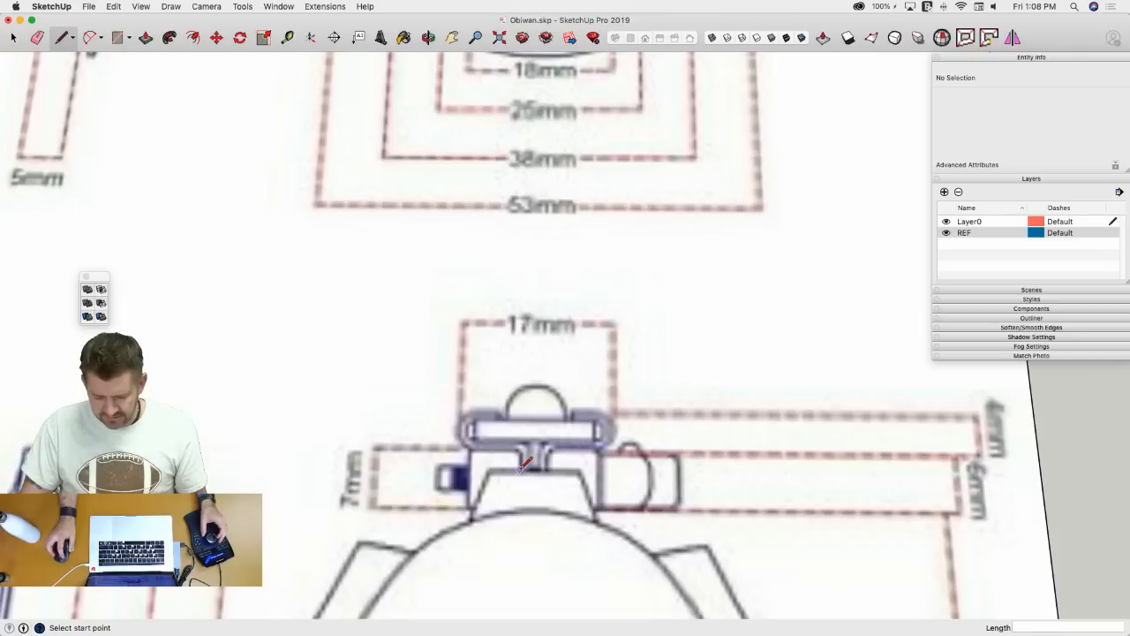
left_click(522, 468)
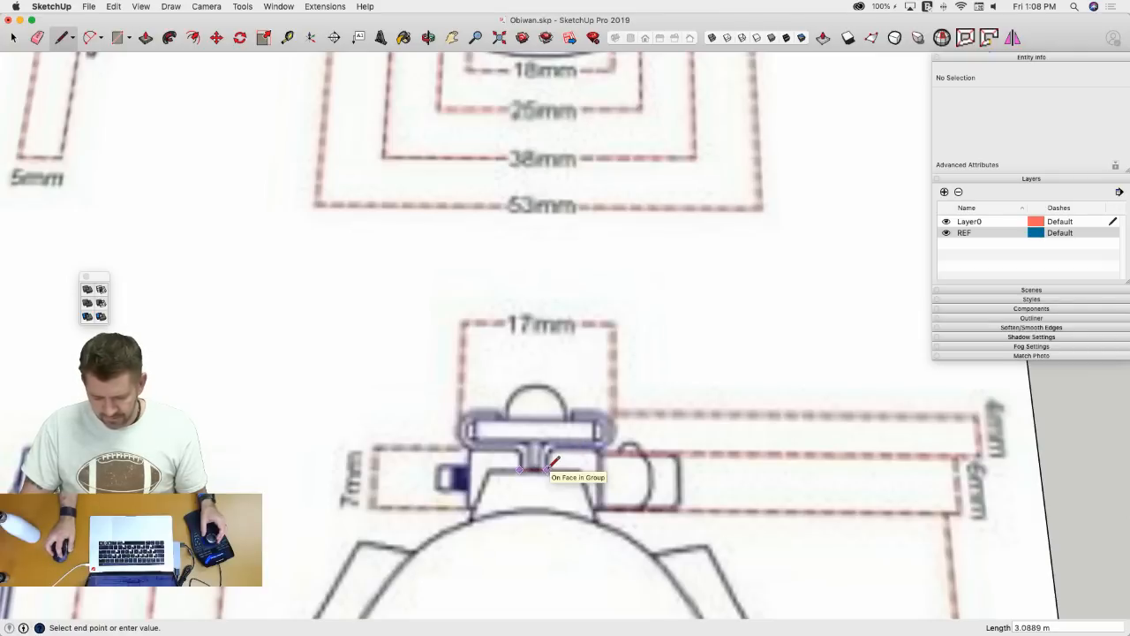
key("Escape")
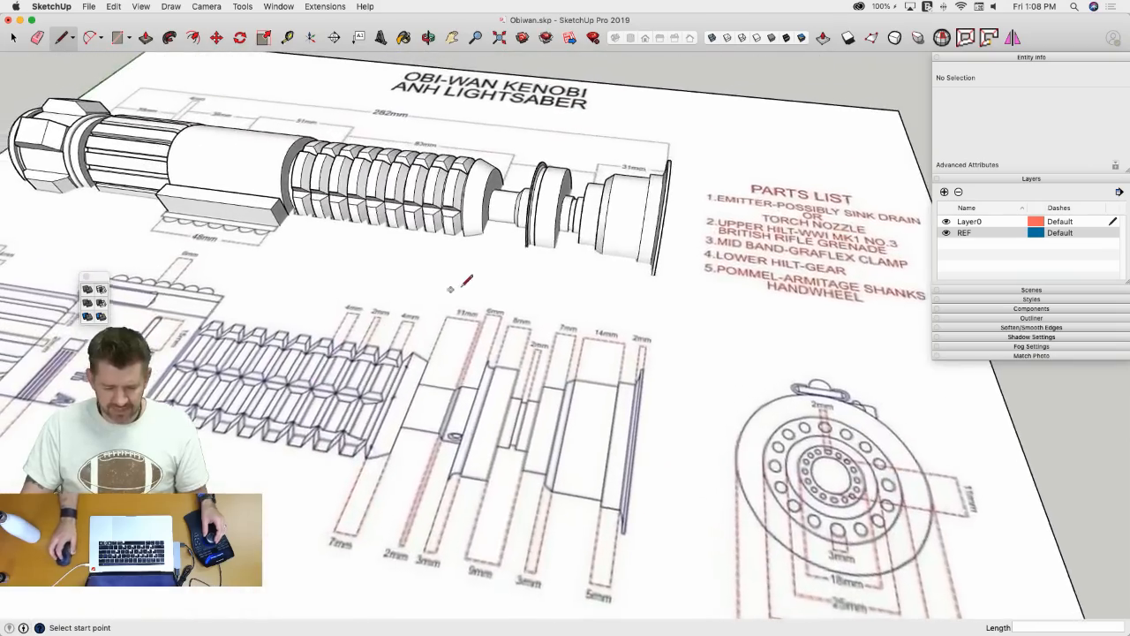
- Make the whole clamp strip beside the smooth mid band into a group
key("space")
scroll(309, 273, "up", 3)
triple_click(300, 269)
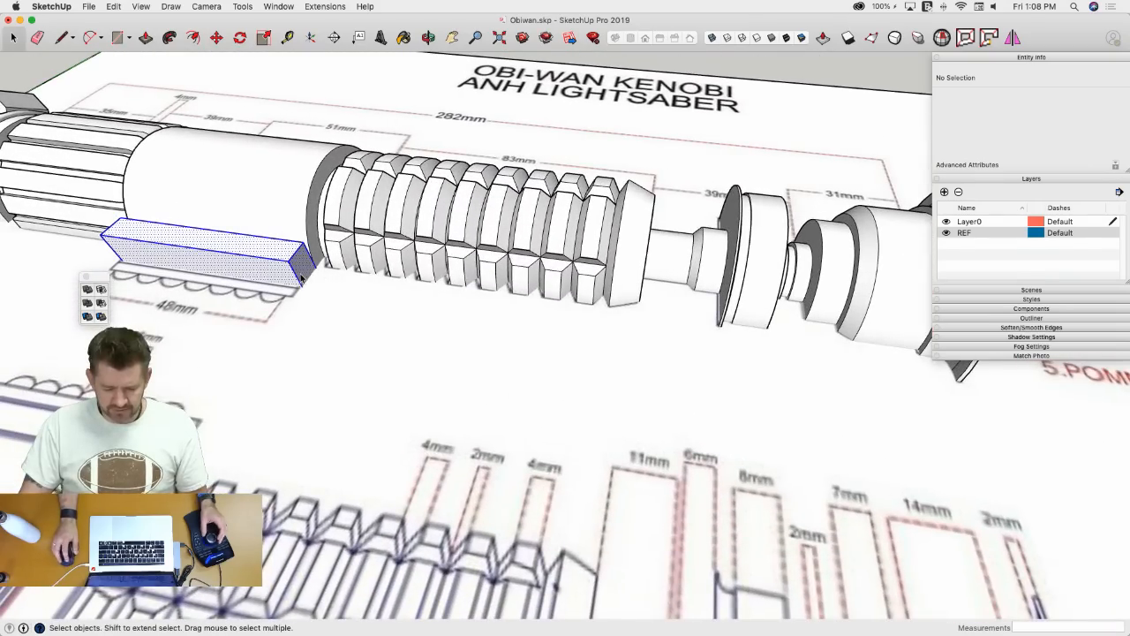
right_click(301, 273)
left_click(337, 363)
- Copy the grouped clamp strip to the empty space outside the reference drawing
key("m")
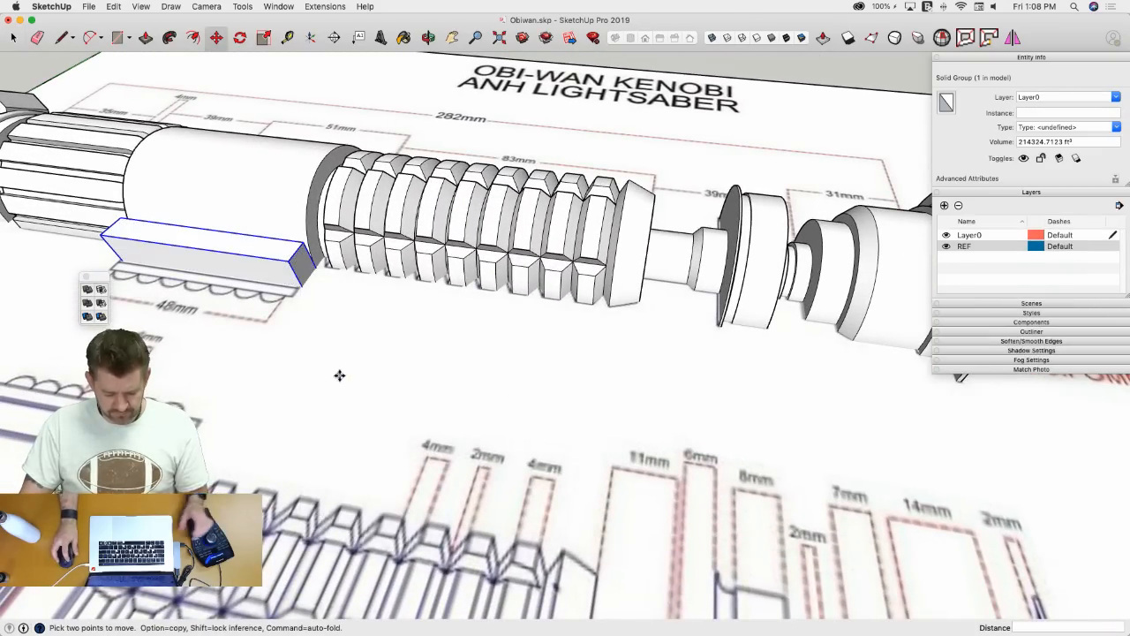
left_click(339, 375)
key("alt")
scroll(538, 441, "down", 6)
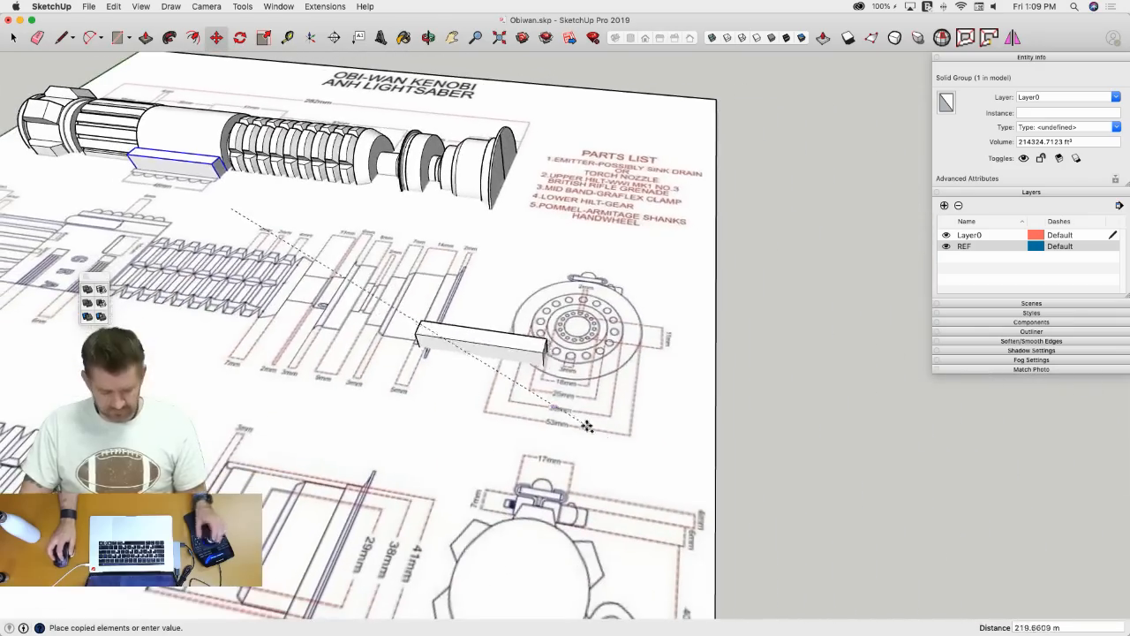
left_click(960, 504)
mouse_move(960, 504)
middle_mouse_down()
mouse_move(644, 444)
mouse_move(499, 446)
mouse_move(590, 454)
middle_mouse_up()
key("space")
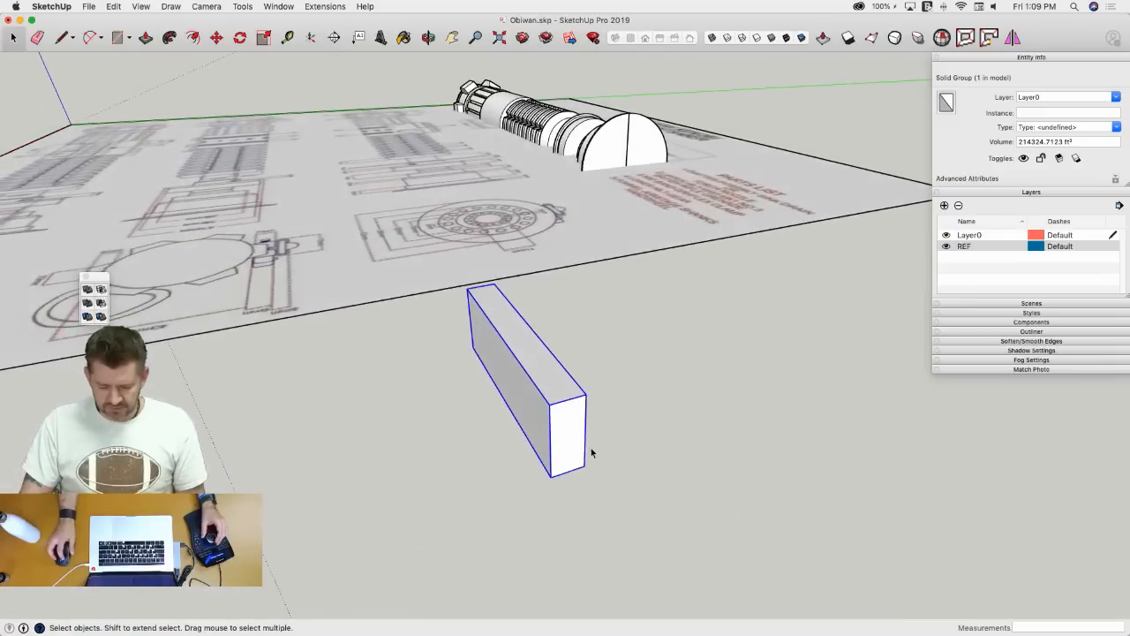
- Rotate the copied clamp block about its long axis to lie flat on its wide side, and turn it in plan
key("q")
left_click(584, 432)
left_click(620, 432)
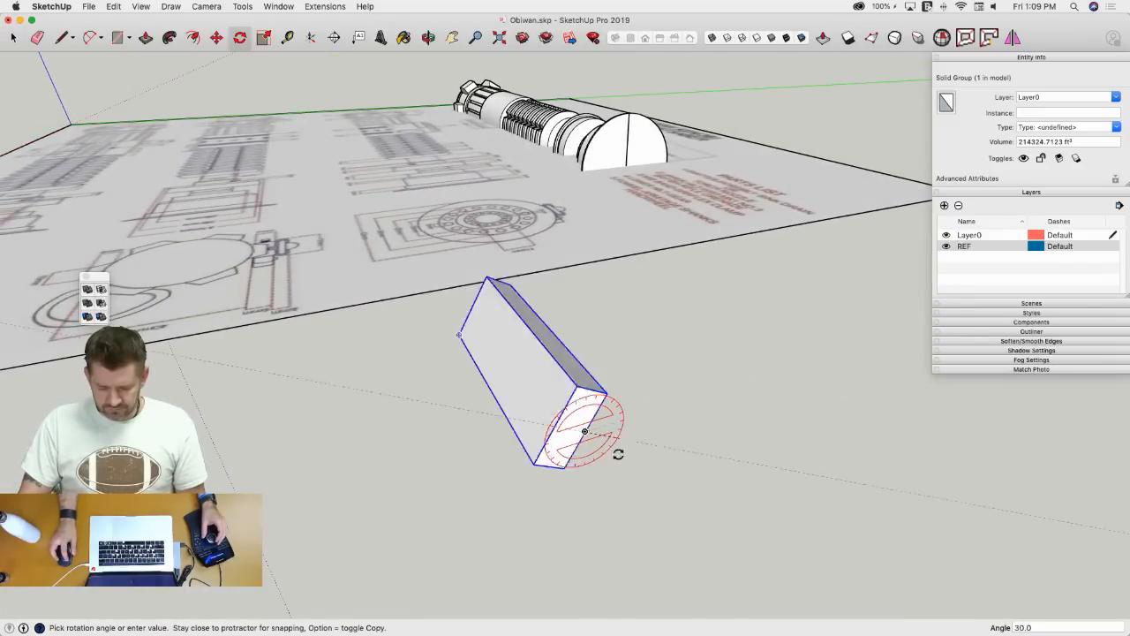
left_click(583, 477)
left_click(544, 379)
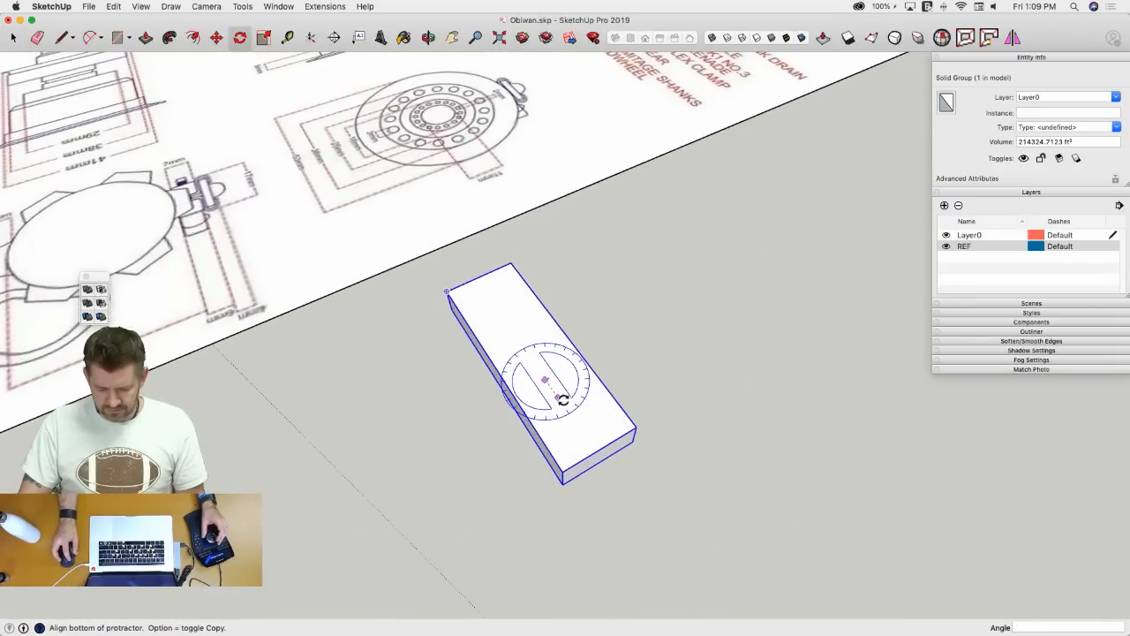
left_click(562, 405)
left_click(472, 409)
mouse_move(471, 409)
middle_mouse_down()
mouse_move(416, 416)
mouse_move(638, 436)
mouse_move(655, 330)
middle_mouse_up()
key("space")
key("l")
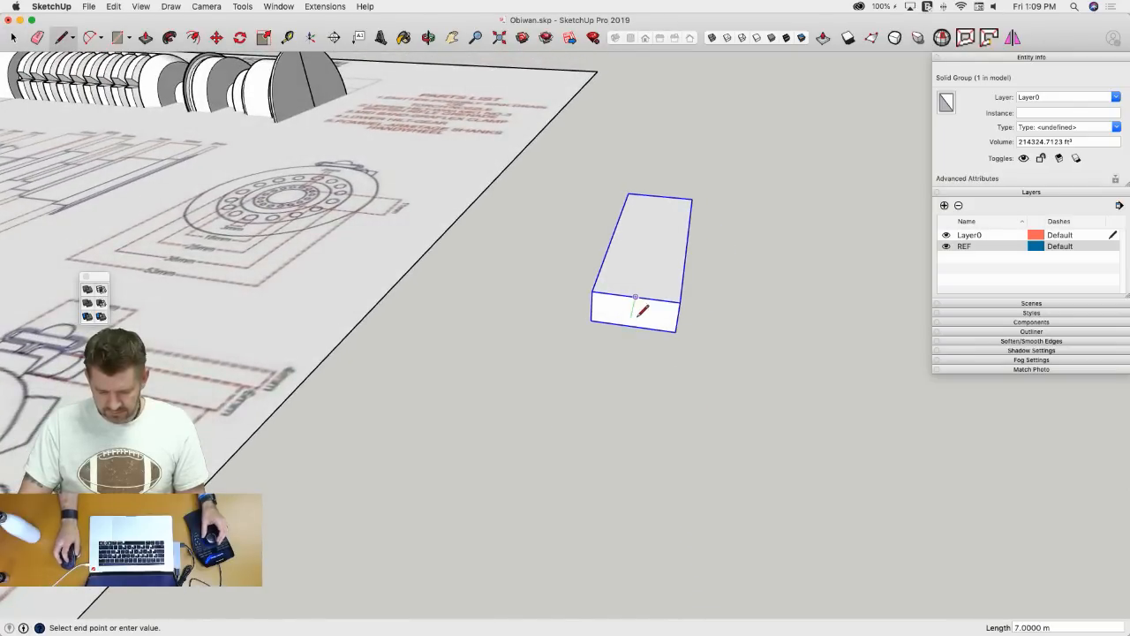
mouse_move(643, 310)
middle_mouse_down()
mouse_move(644, 297)
mouse_move(645, 329)
middle_mouse_up()
key("space")
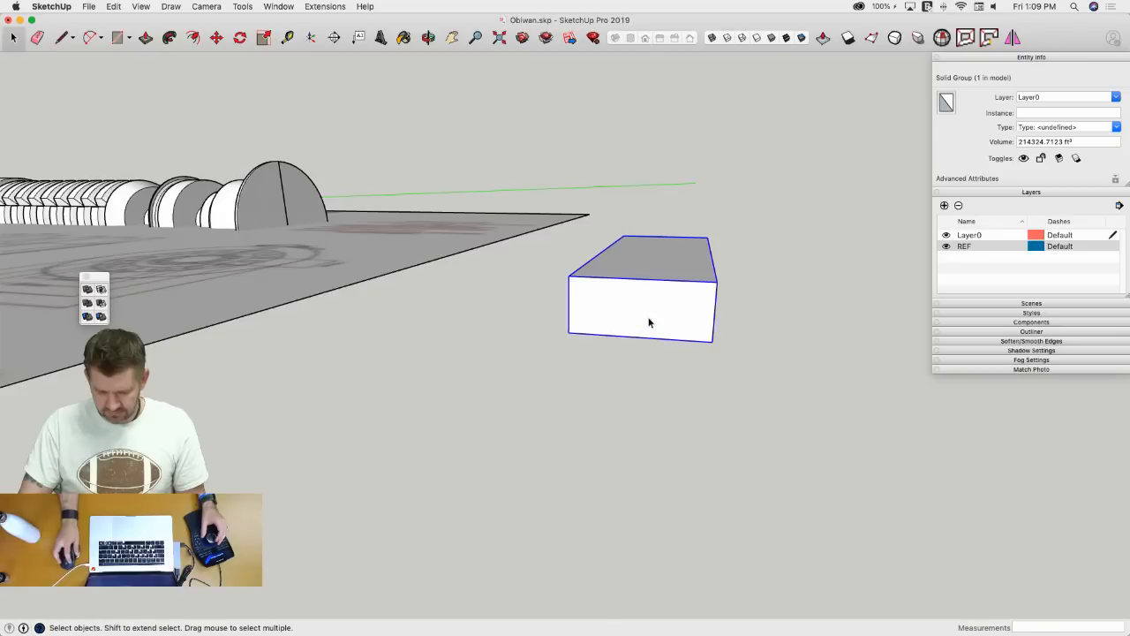
- Inside the copied group, draw a narrow rectangle 1.5 m wide down from the midpoint of the end face's upper edge
double_click(648, 320)
key("l")
left_click(640, 278)
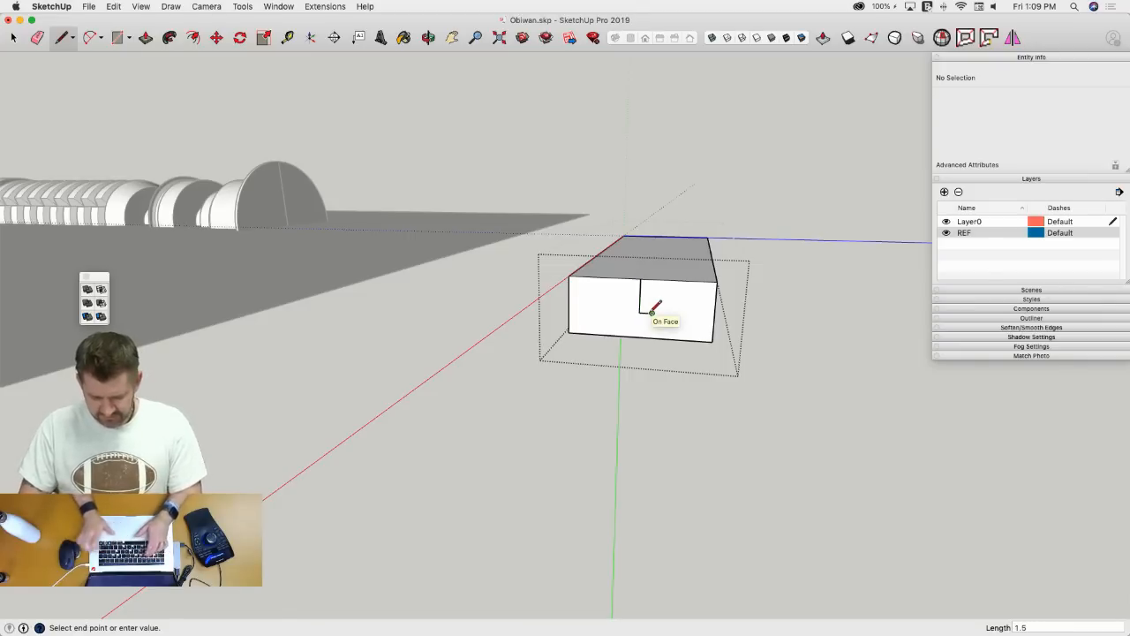
key("Return")
key("space")
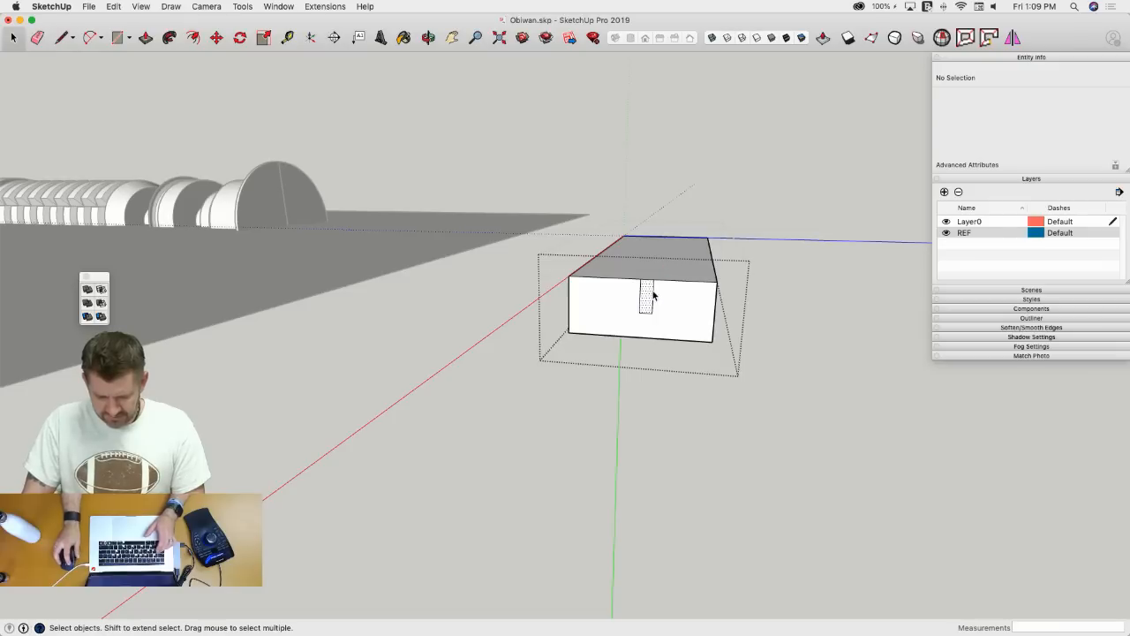
- Copy the narrow rectangle to the other side of the end face's midpoint and erase the dividing line between the two
left_click(653, 296)
key("m")
key("space")
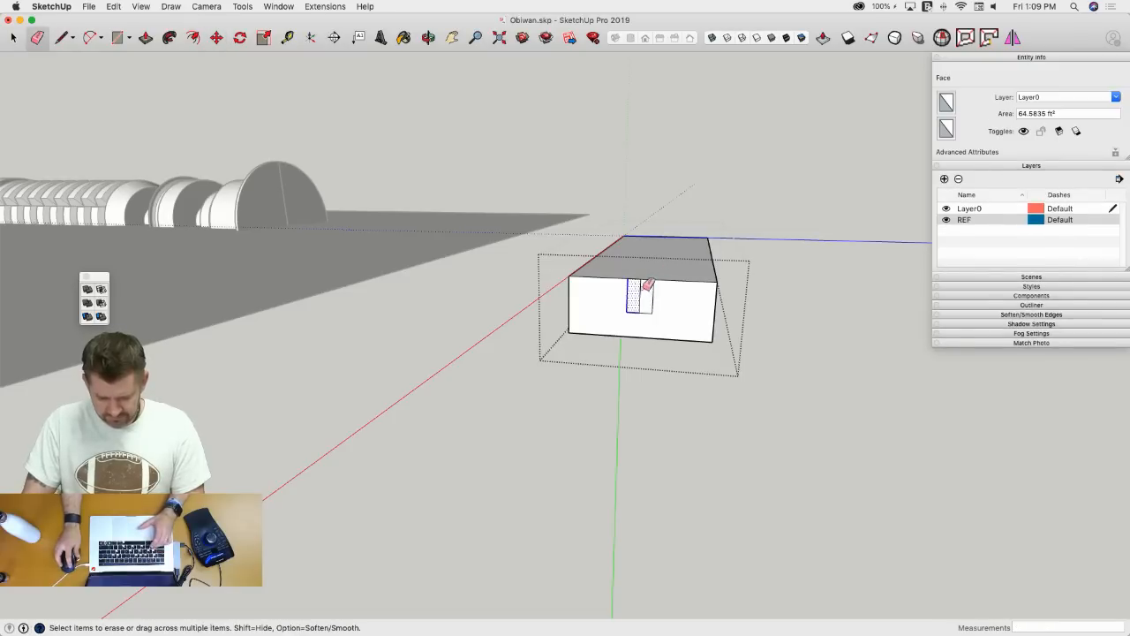
key("super+t")
- Push/Pull the slot profile through the full length of the block to cut the groove
key("p")
left_click(640, 297)
left_click(649, 223)
key("e")
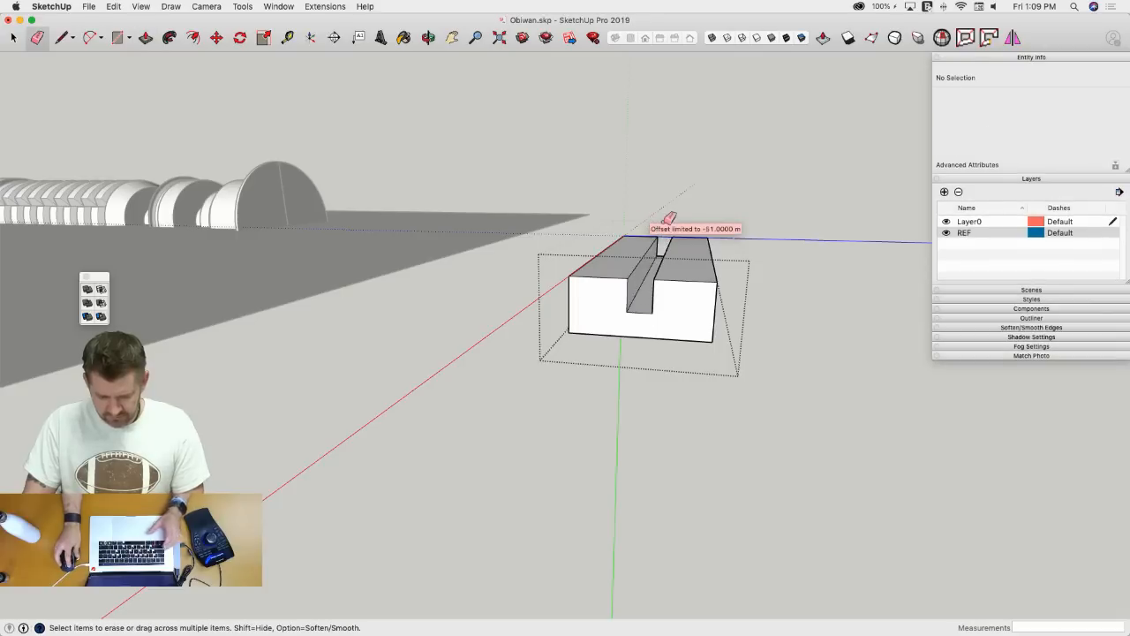
key("space")
- Try to Push/Pull the underside of the grooved block downward
scroll(622, 320, "down", 5)
middle_click_drag(467, 386, 485, 384)
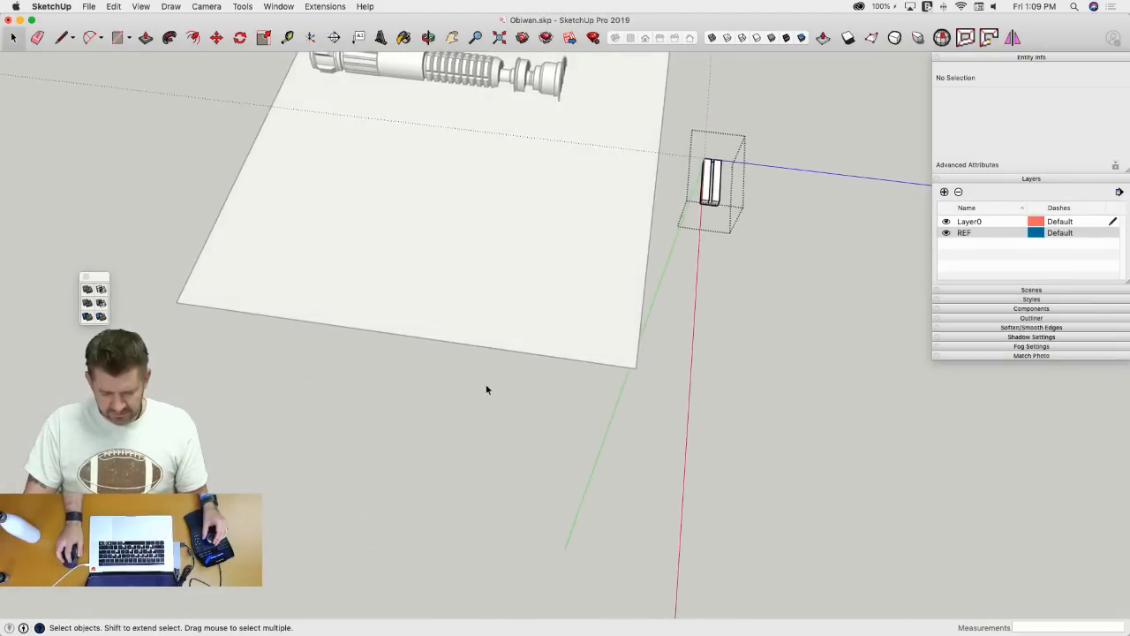
scroll(688, 327, "up", 8)
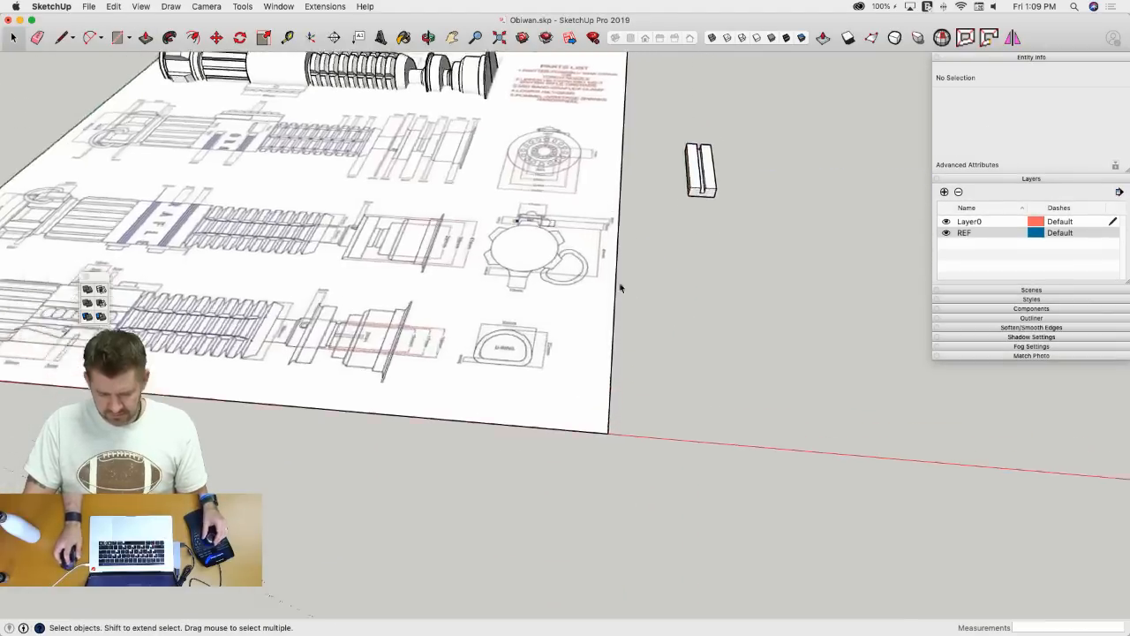
scroll(525, 284, "up", 6)
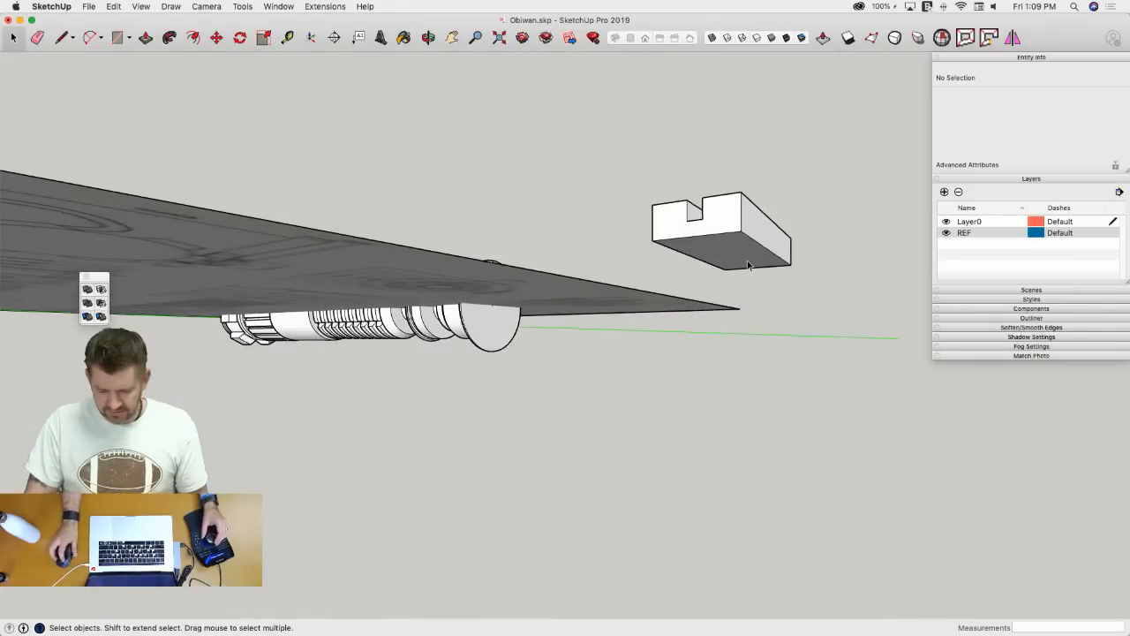
key("p")
key("space")
key("p")
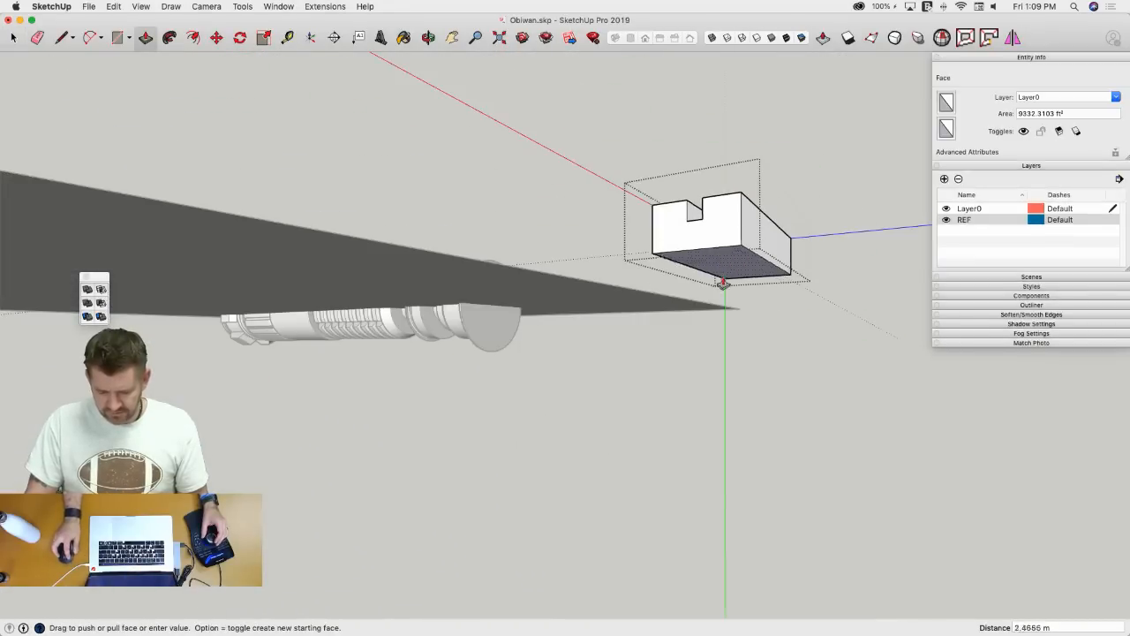
left_click_drag(728, 254, 722, 324)
key("space")
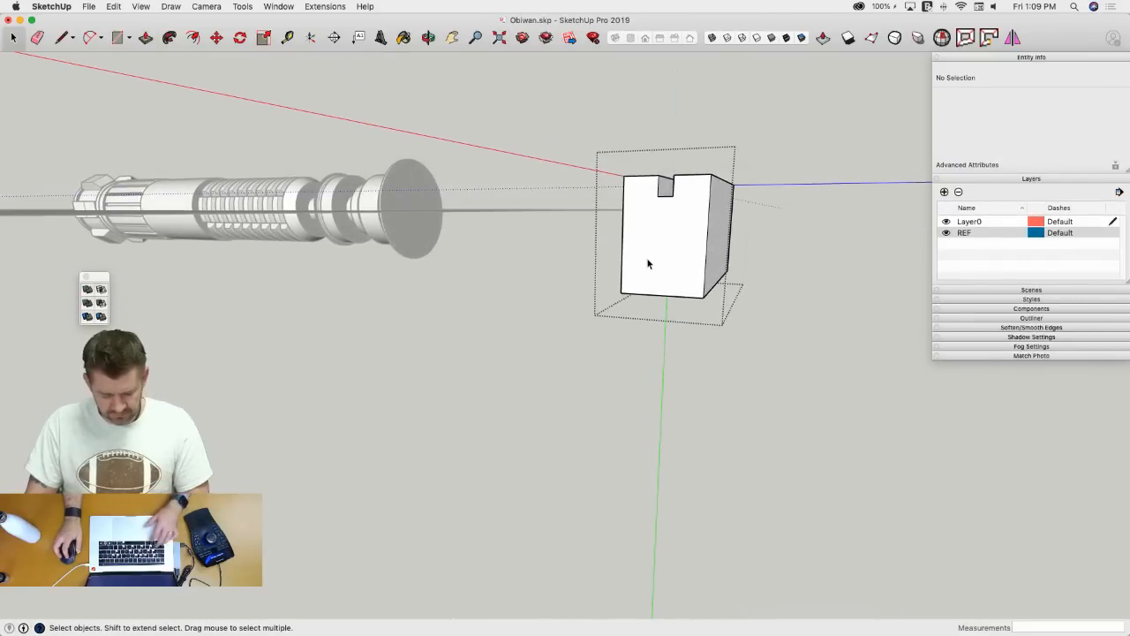
key("super+z")
- Draw a reference line outward from the block's lower corner and Push/Pull the underside downward by about 9.5 m
key("l")
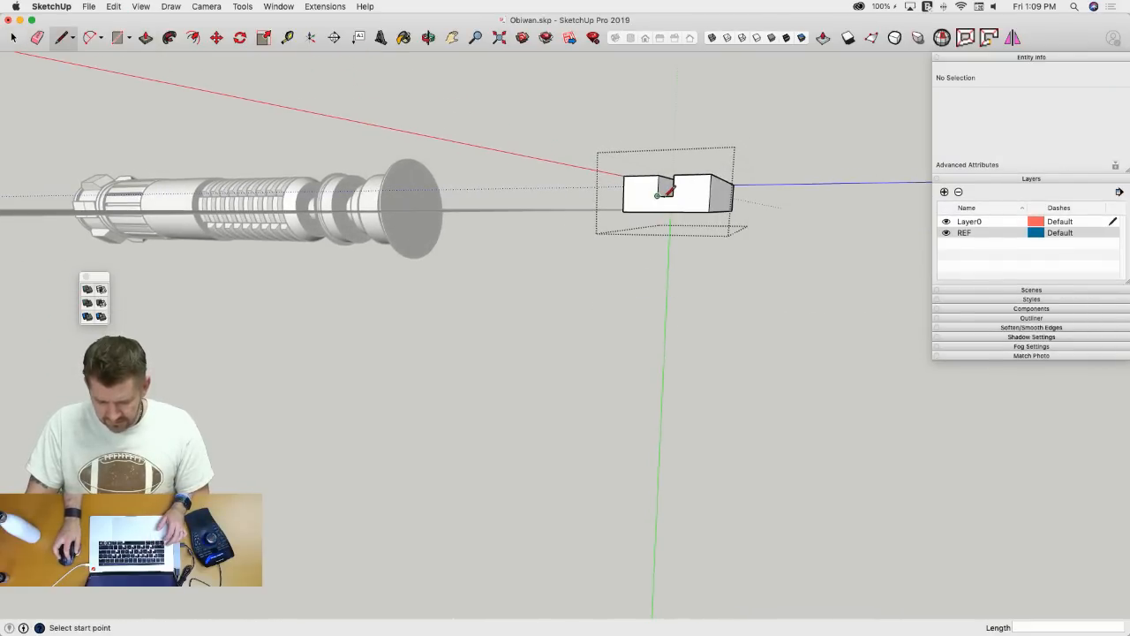
left_click(608, 208)
key("p")
left_click_drag(664, 273, 664, 325)
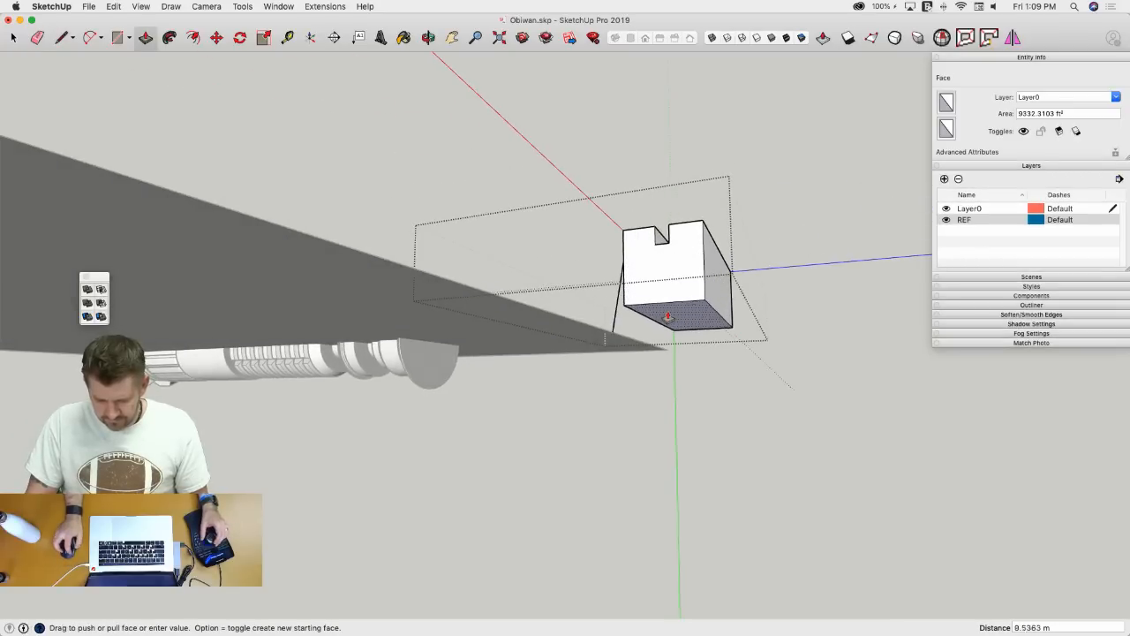
- Draw an edge across the block's end face at the reference line's level and erase the protruding reference line
key("l")
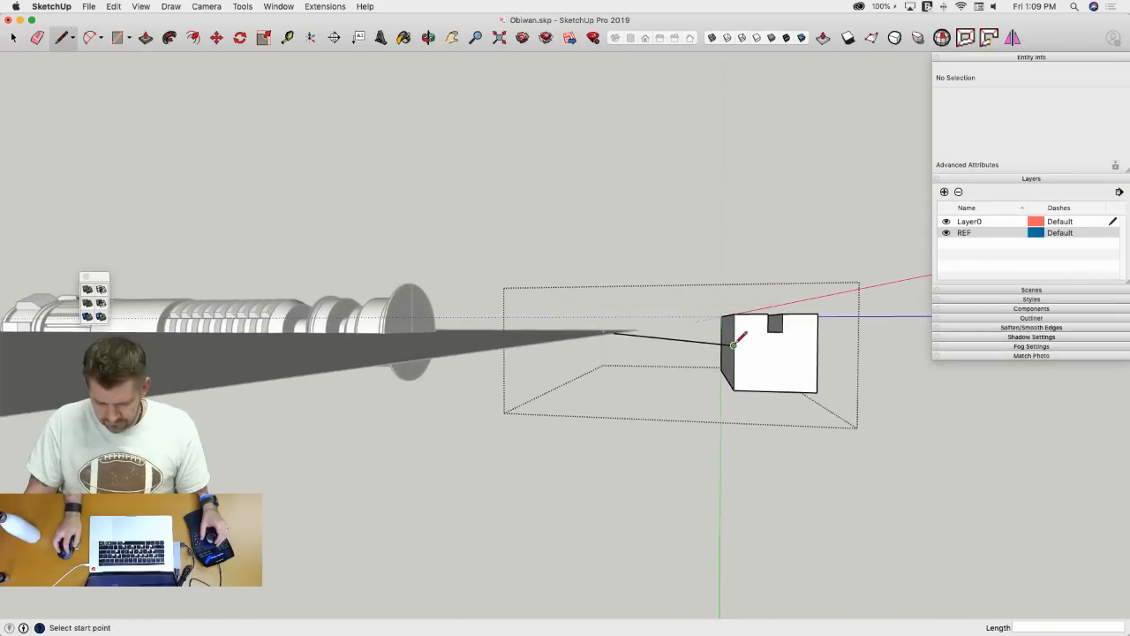
key("Escape")
key("e")
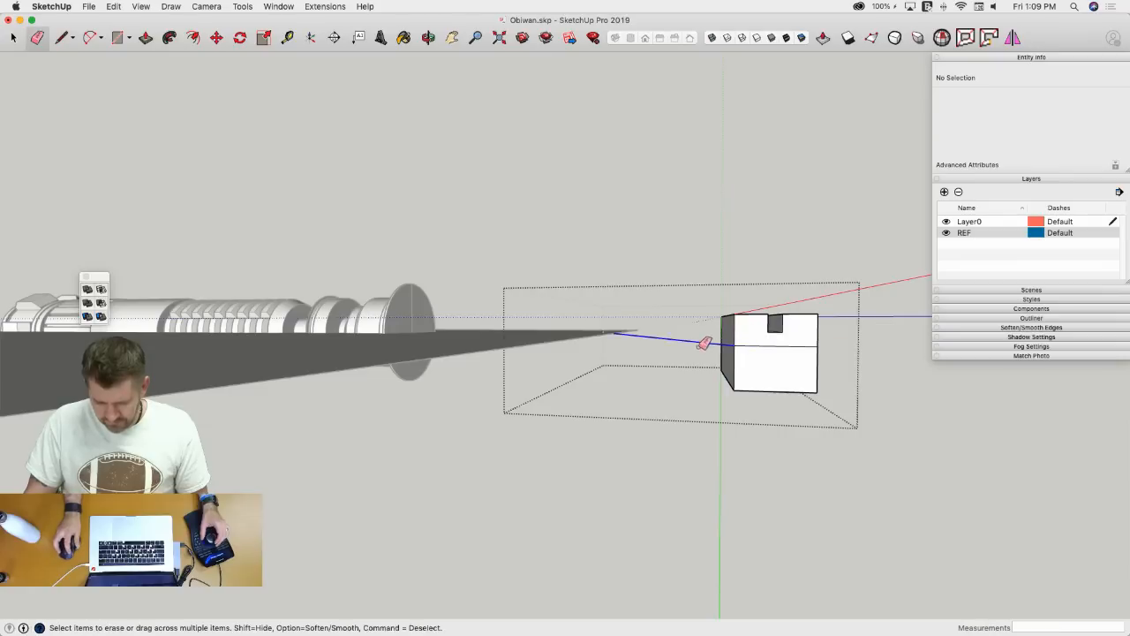
middle_click_drag(706, 341, 770, 336)
- Draw a short vertical line from the dividing edge's midpoint up to the groove floor and leave the group
key("l")
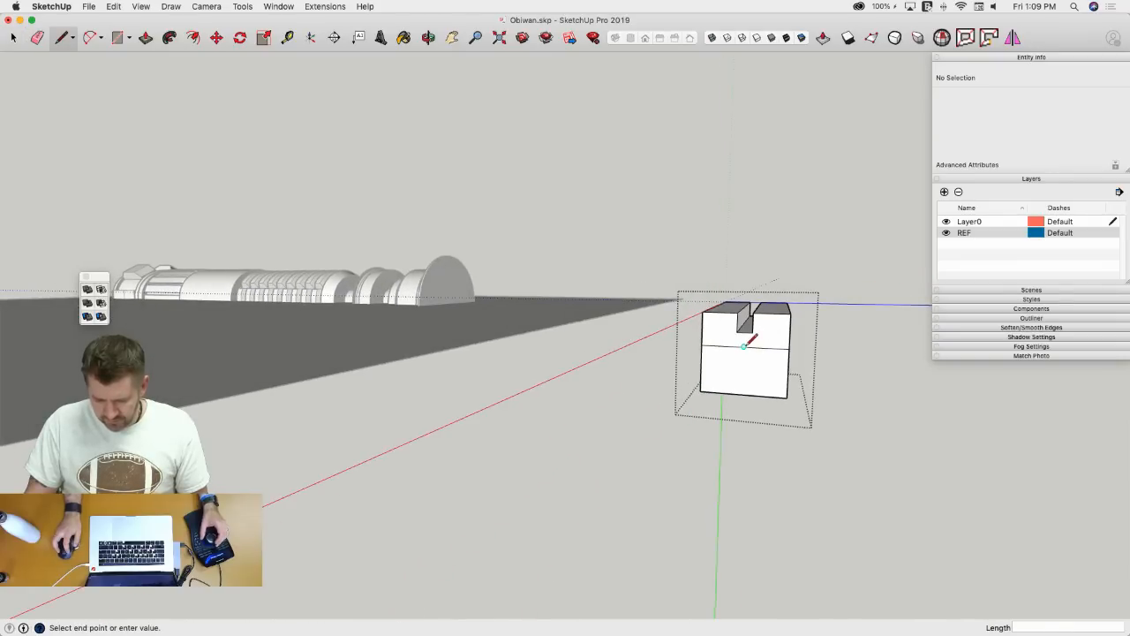
key("space")
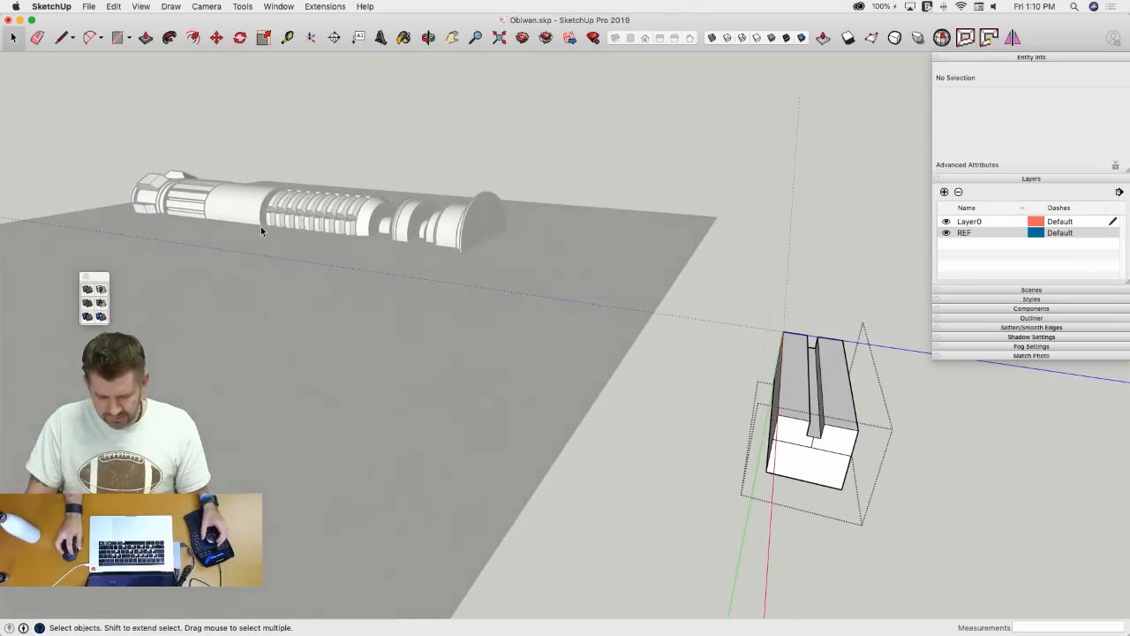
left_click(580, 393)
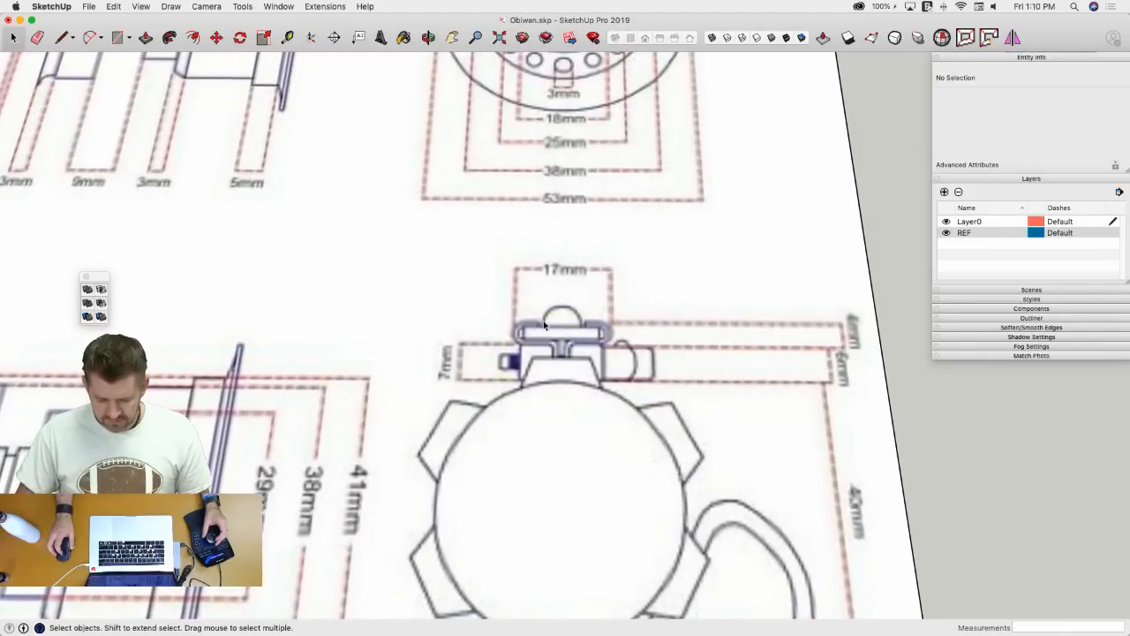
- Measure the height of the clamp's upper plate in the end view of the reference drawing with the Line tool
key("l")
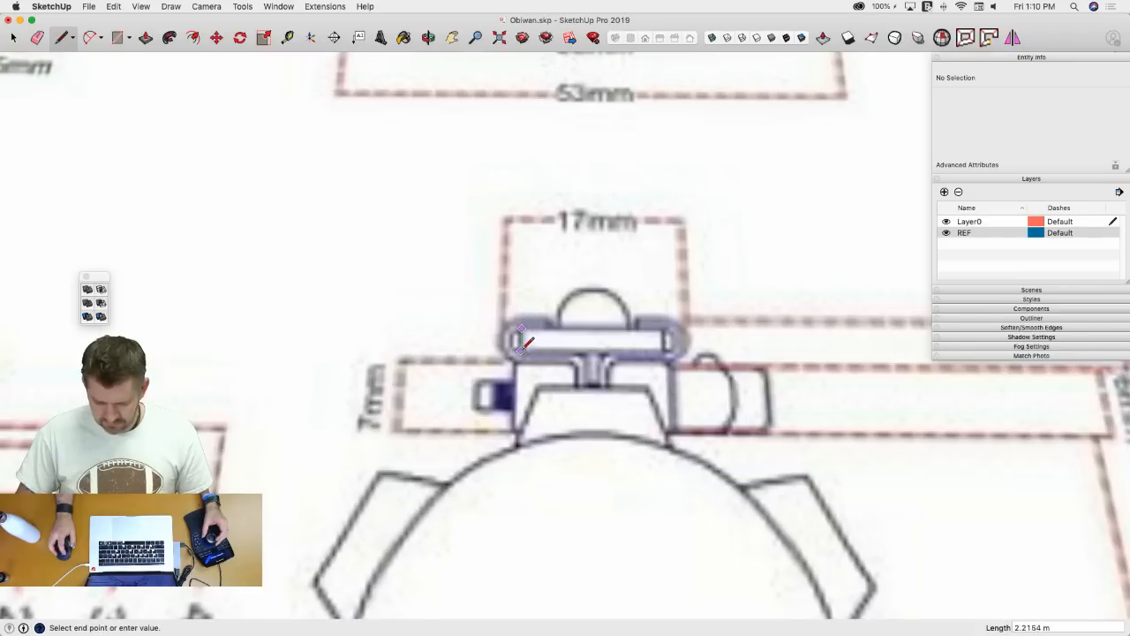
key("space")
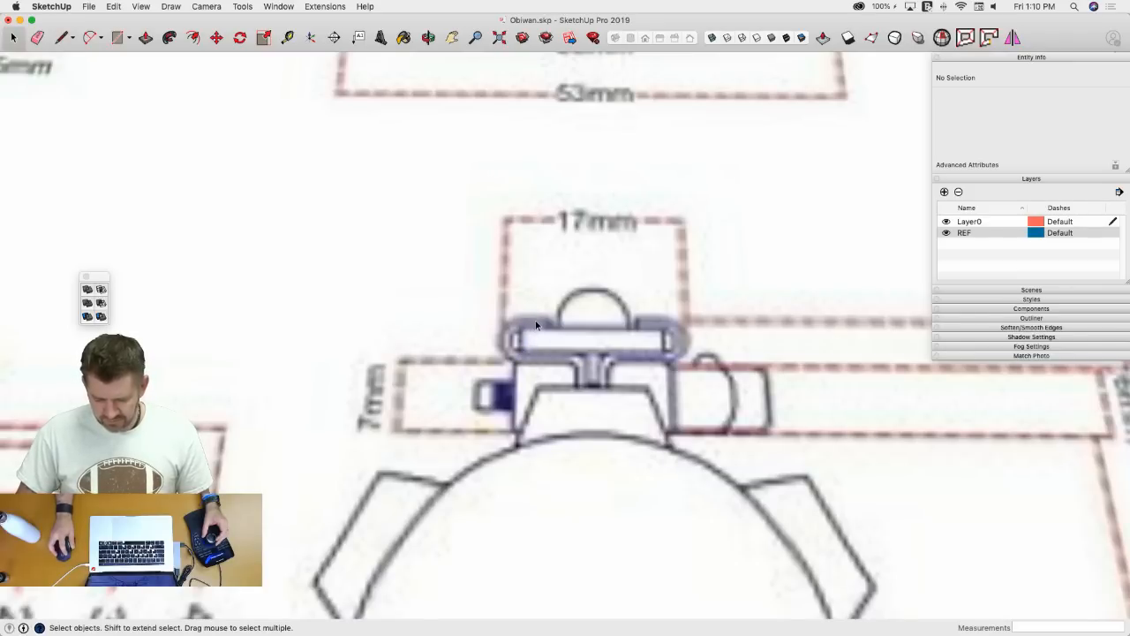
scroll(537, 365, "down", 6)
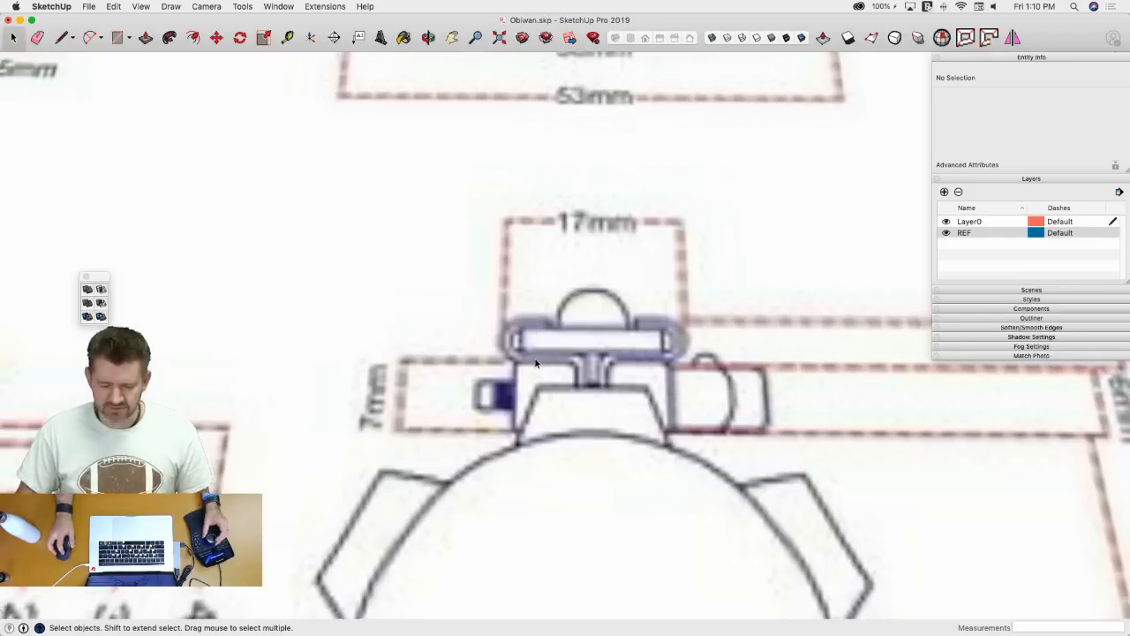
scroll(551, 368, "down", 8)
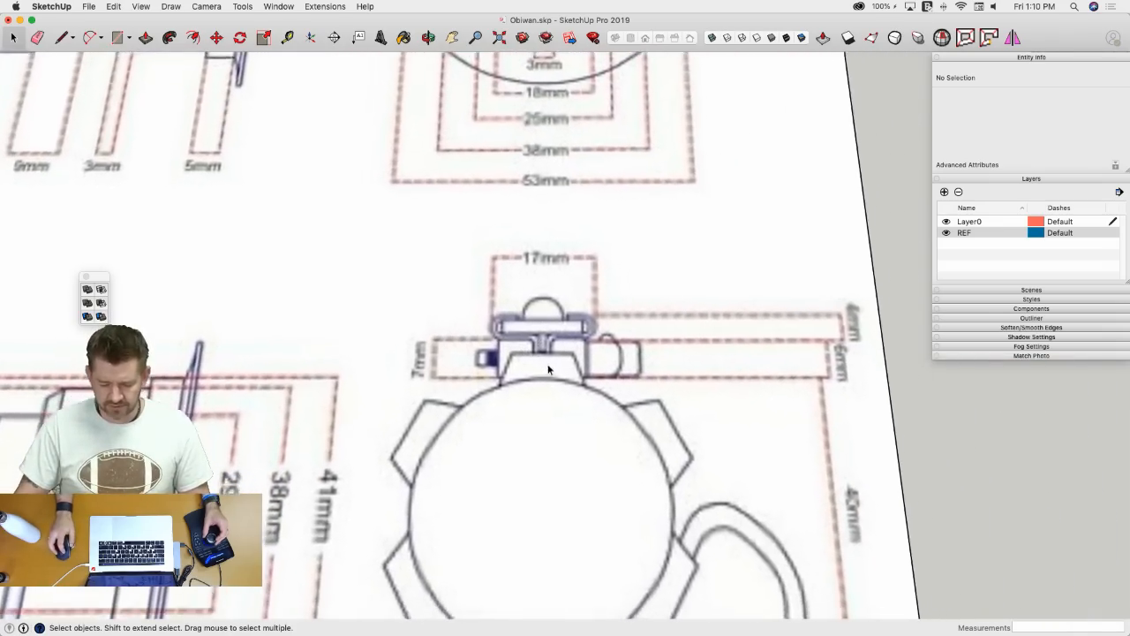
- Draw a 4 m vertical line up from the outer upper corner of the block's end face
middle_click_drag(750, 338, 802, 284)
middle_click_drag(720, 441, 600, 435)
scroll(701, 361, "up", 5)
key("l")
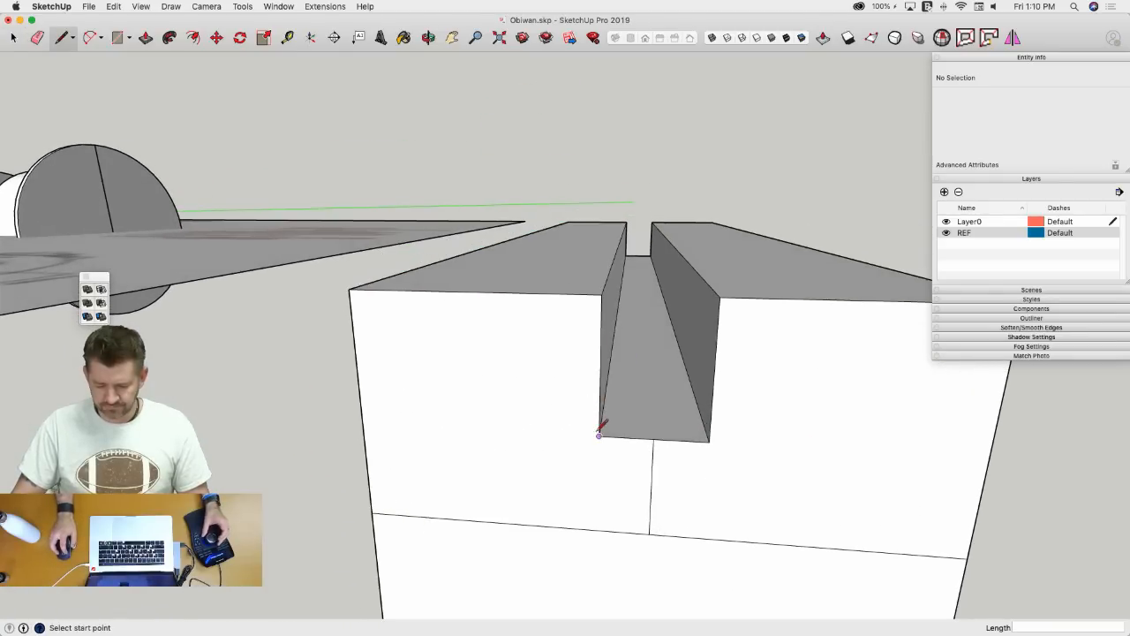
left_click(602, 294)
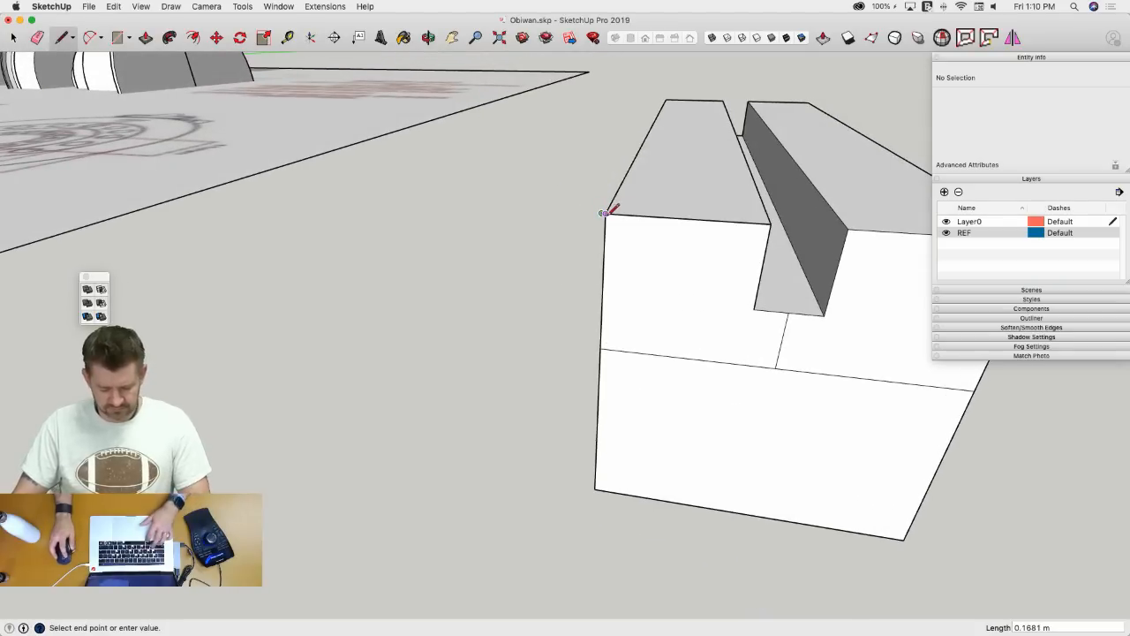
key("Escape")
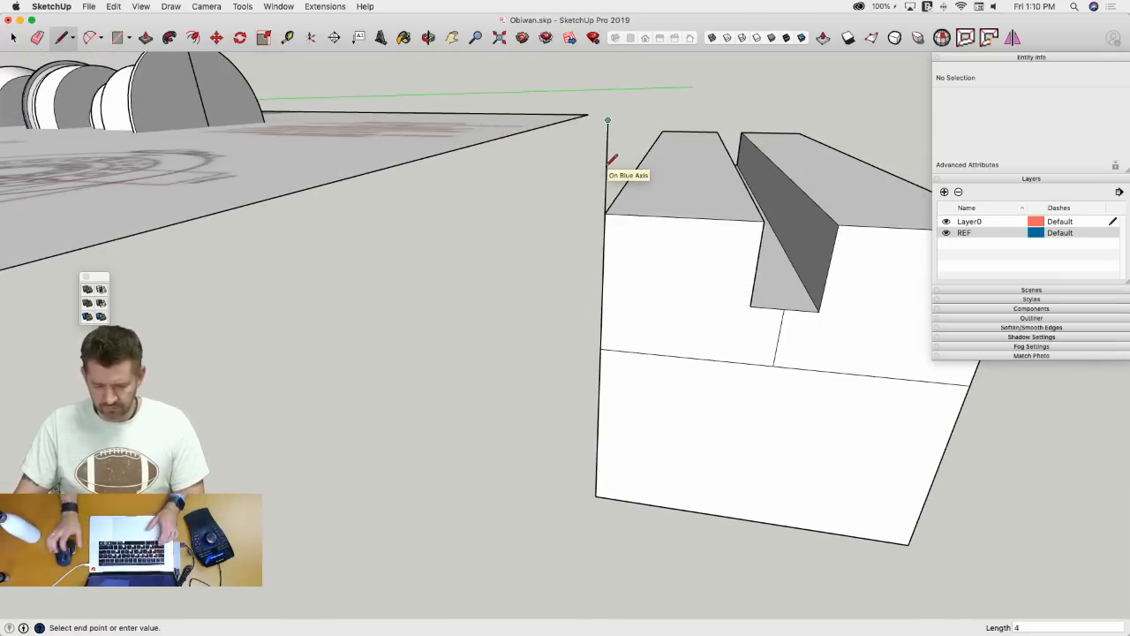
key("Return")
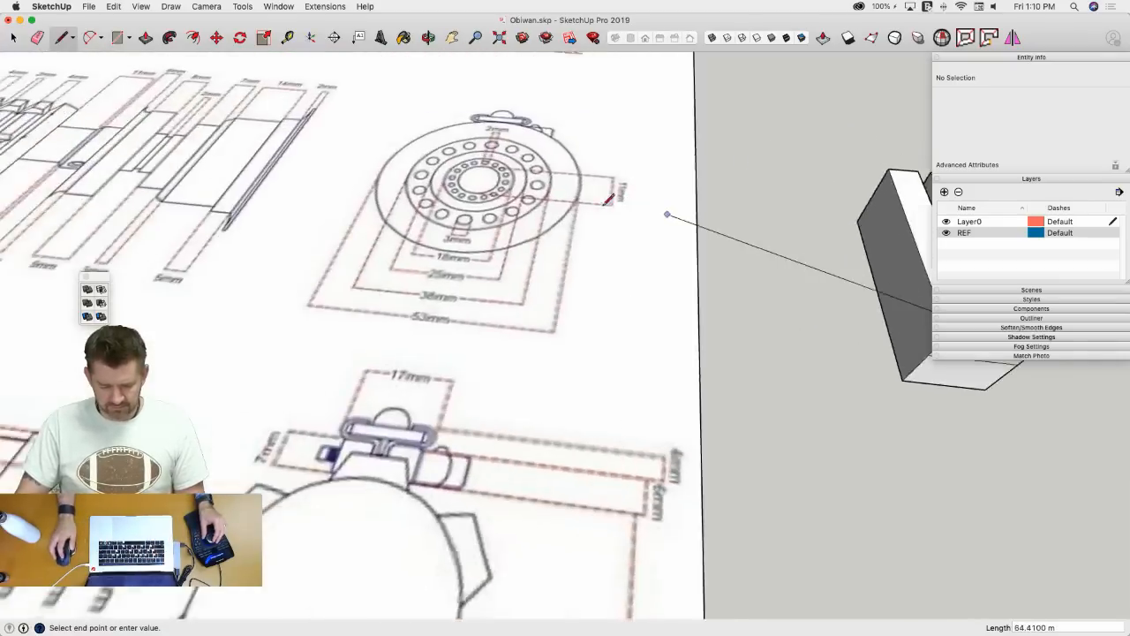
- Measure the plate's curled lip in the reference drawing and draw a horizontal line inward from the vertical line's upper end
key("Escape")
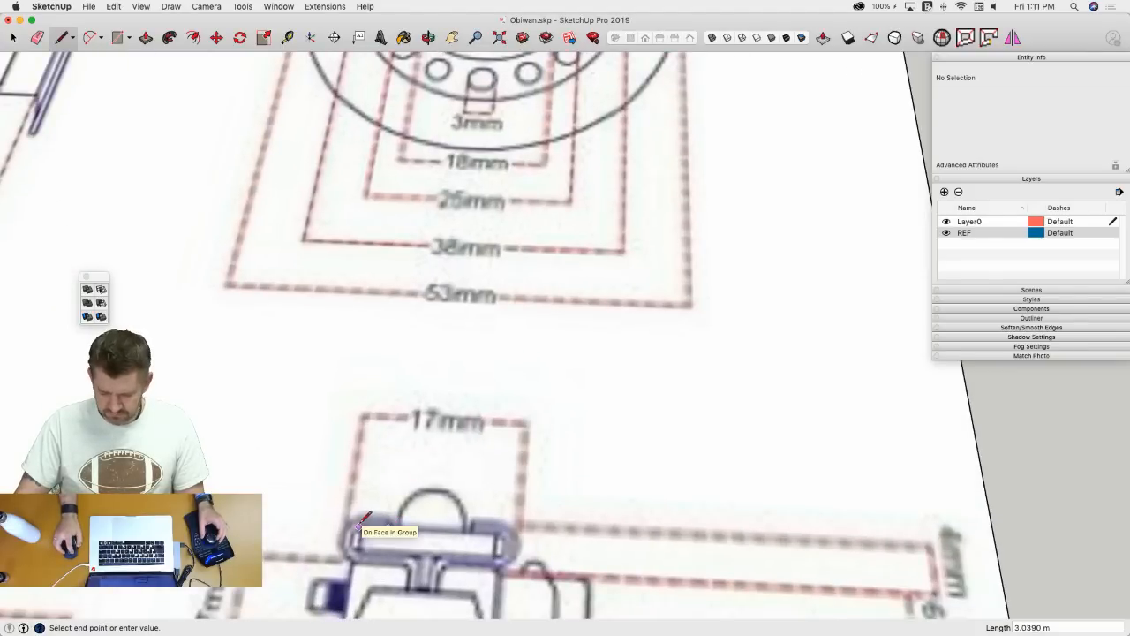
key("Escape")
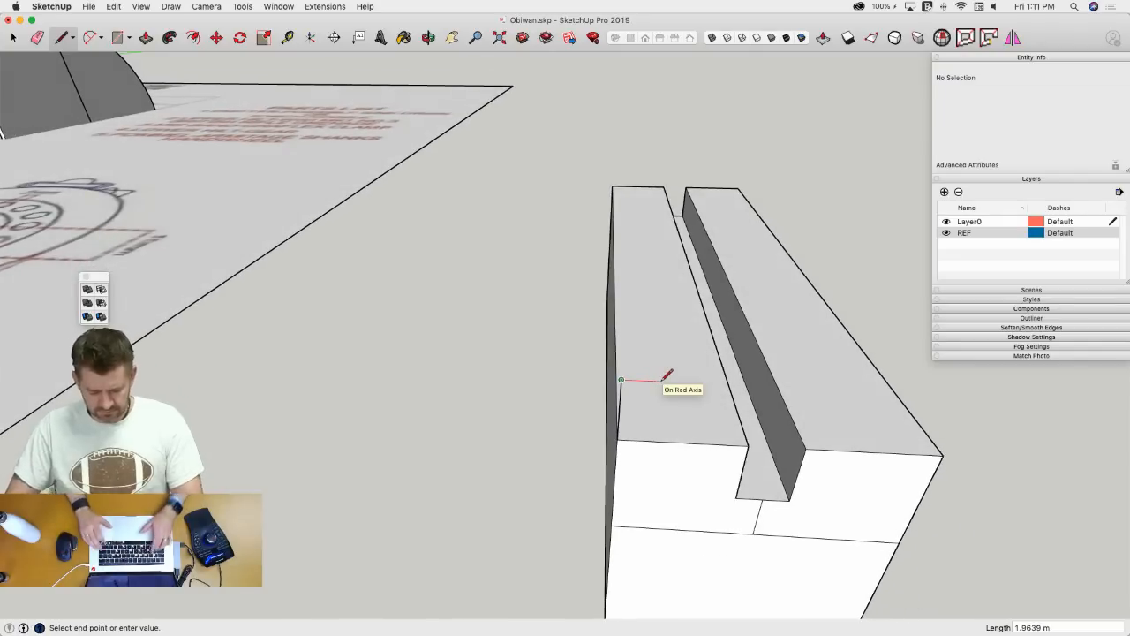
scroll(663, 382, "up", 3)
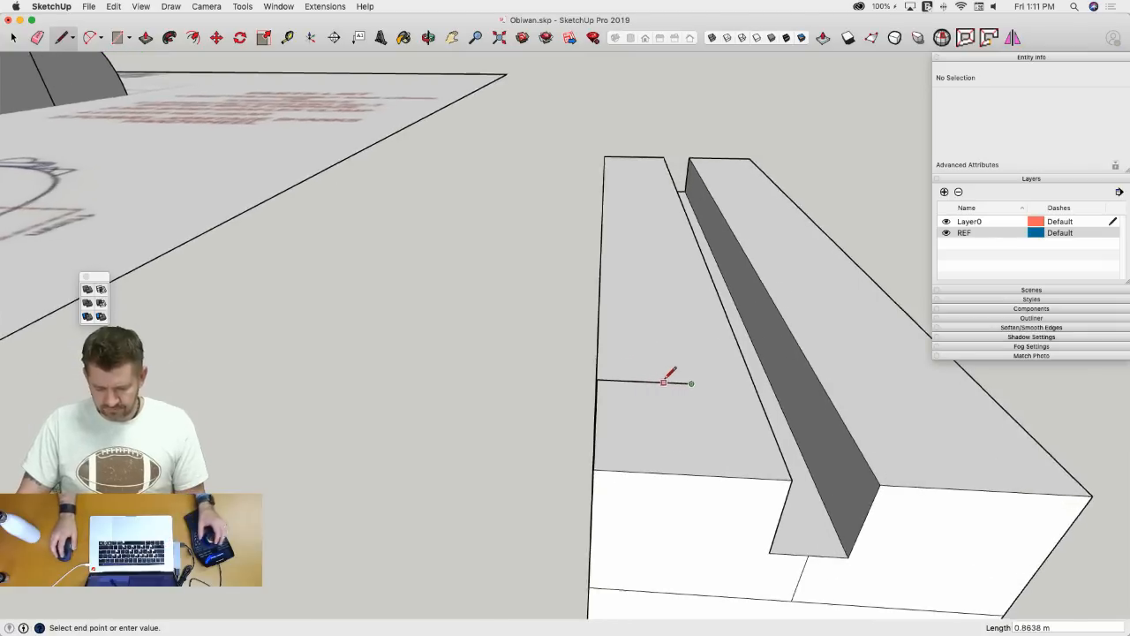
mouse_move(666, 381)
middle_mouse_down()
mouse_move(630, 363)
mouse_move(548, 374)
mouse_move(438, 471)
mouse_move(474, 467)
mouse_move(715, 292)
middle_mouse_up()
key("space")
scroll(675, 338, "down", 4)
scroll(715, 292, "up", 3)
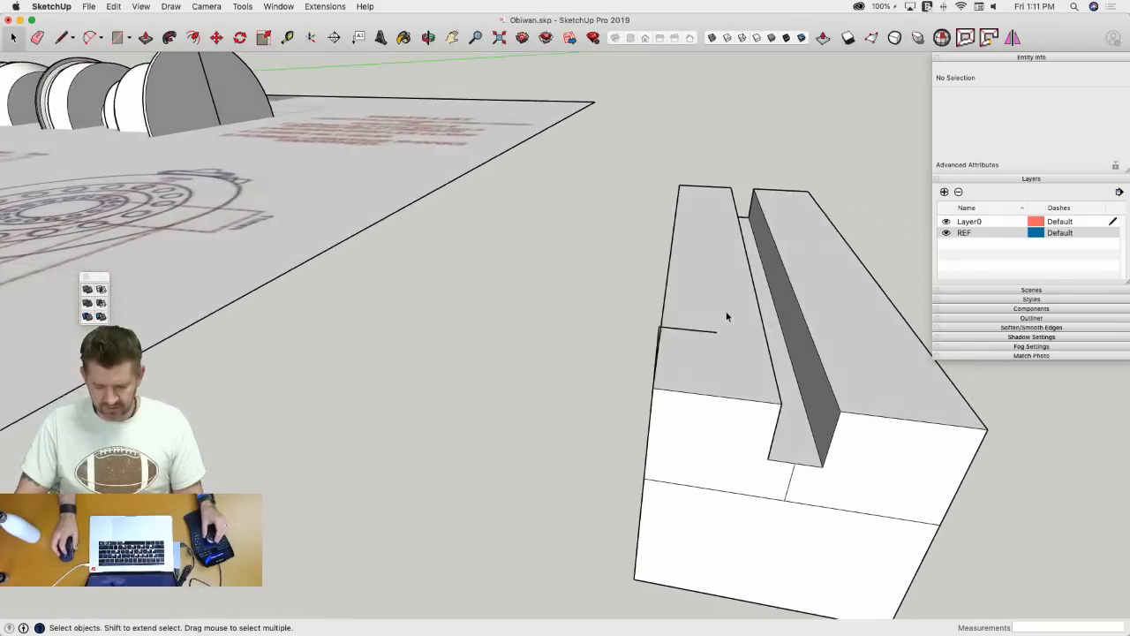
- Draw an arc bulging outward about 1 m between the two ends of the vertical line
key("a")
left_click(658, 327)
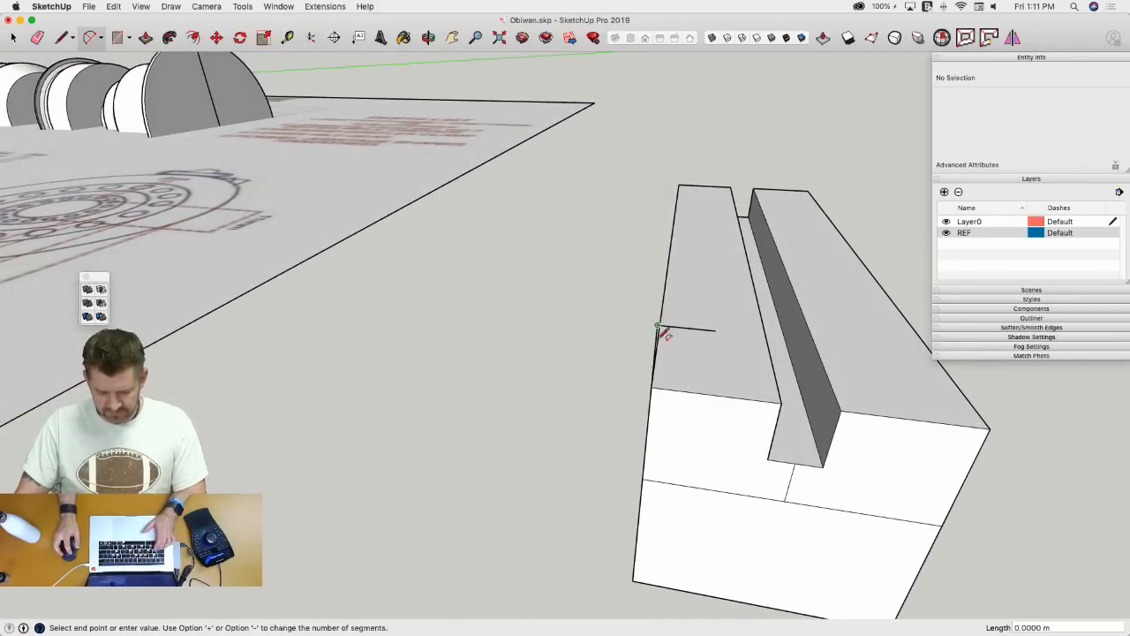
left_click(652, 385)
left_click(641, 374)
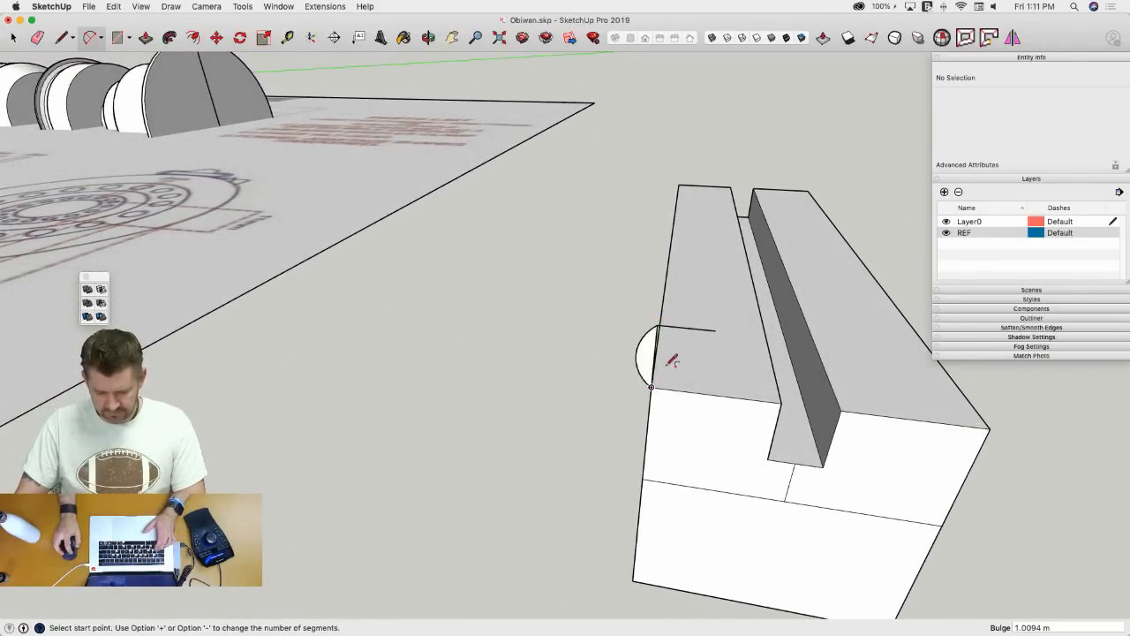
- Outline the lip 1 m thick and draw the plate's inner contour up from the groove floor and 8 m across to the vertical line
key("l")
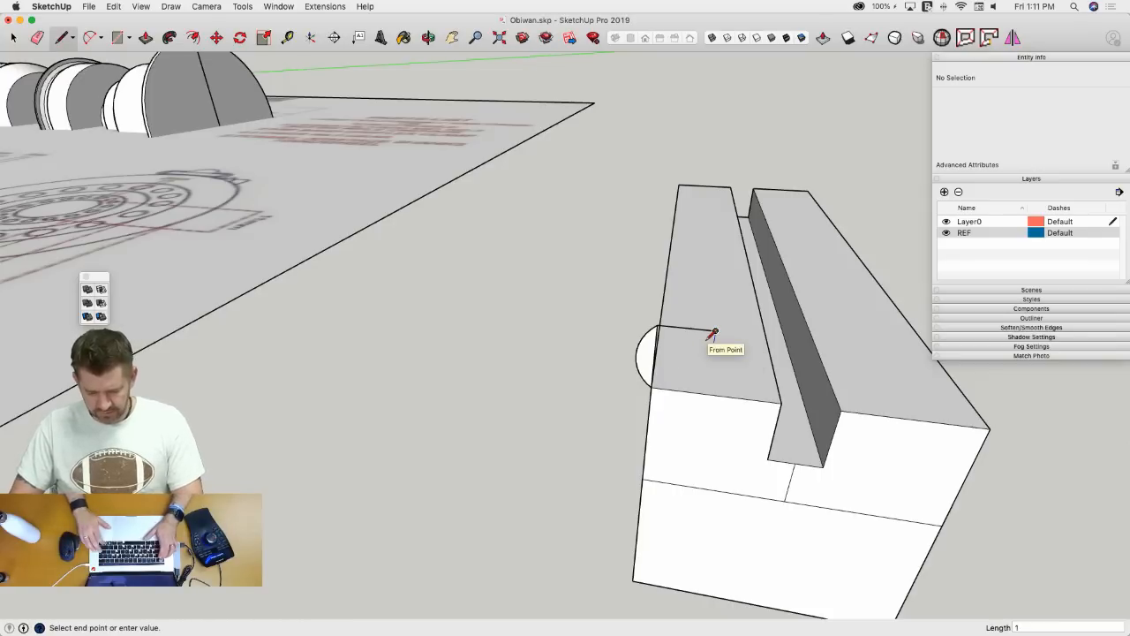
left_click(710, 340)
left_click(656, 340)
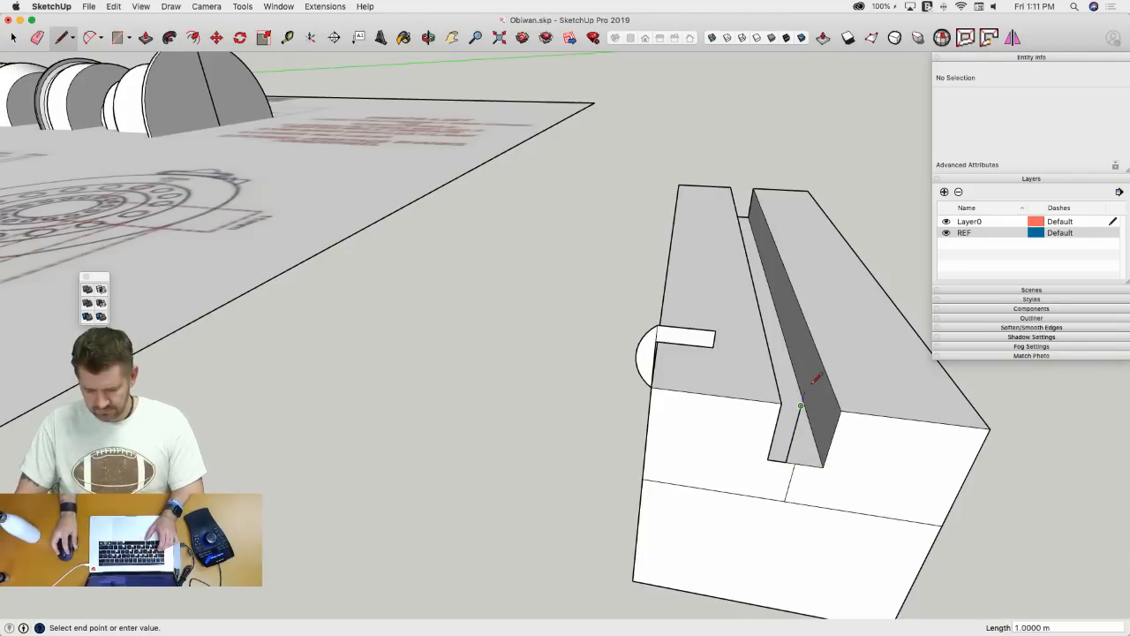
key("Return")
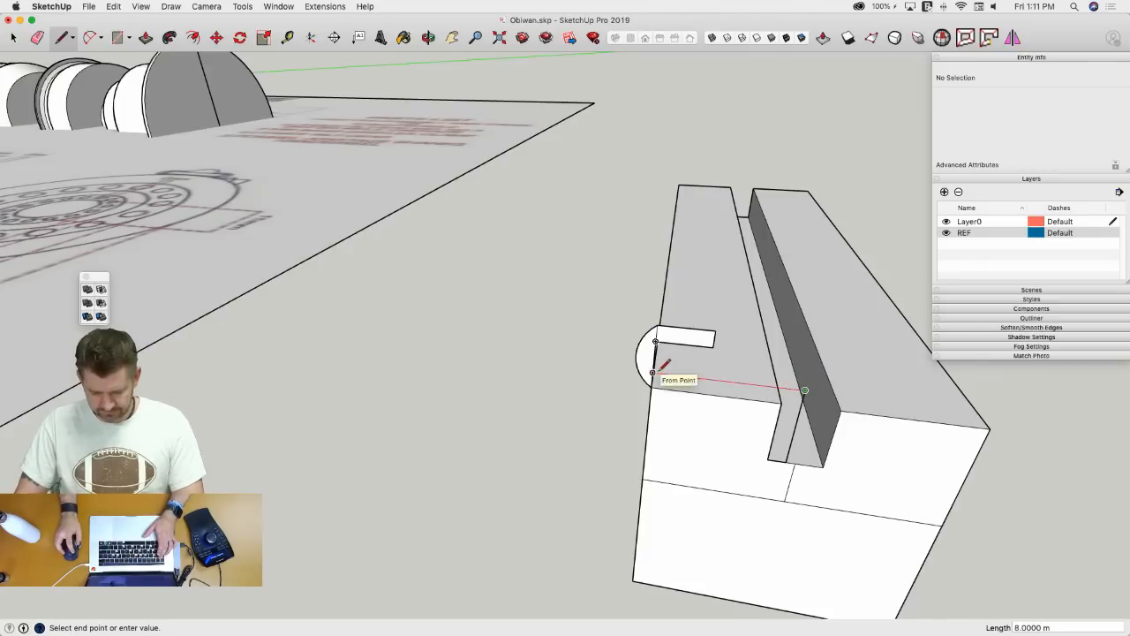
- Close the plate profile with a line along the block's upper edge from the outer corner to the groove corner
key("space")
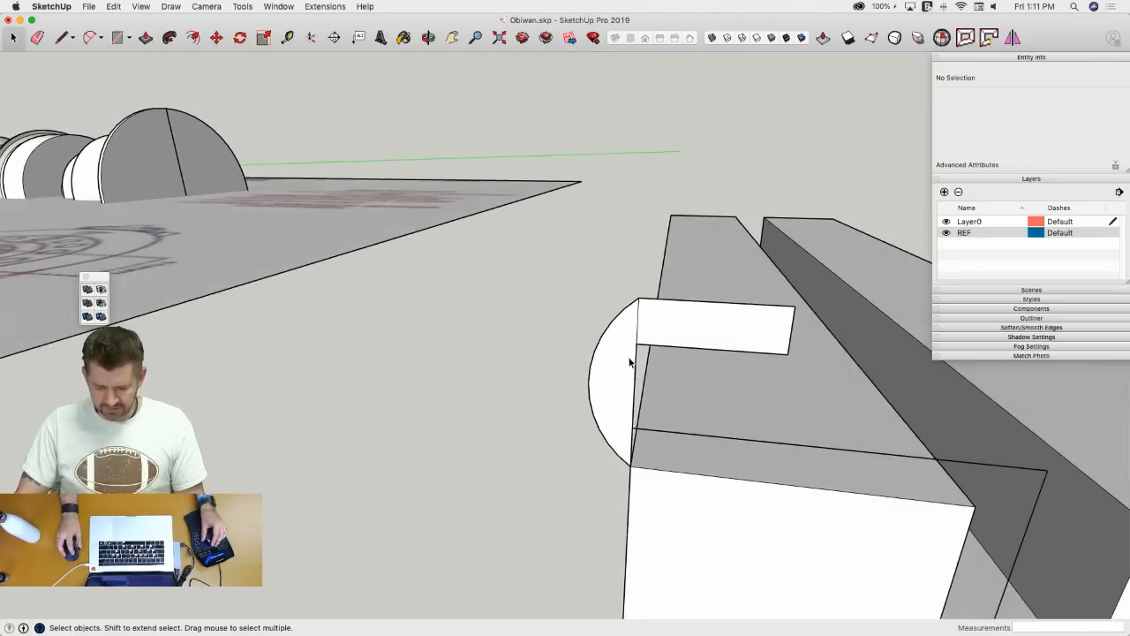
key("e")
key("l")
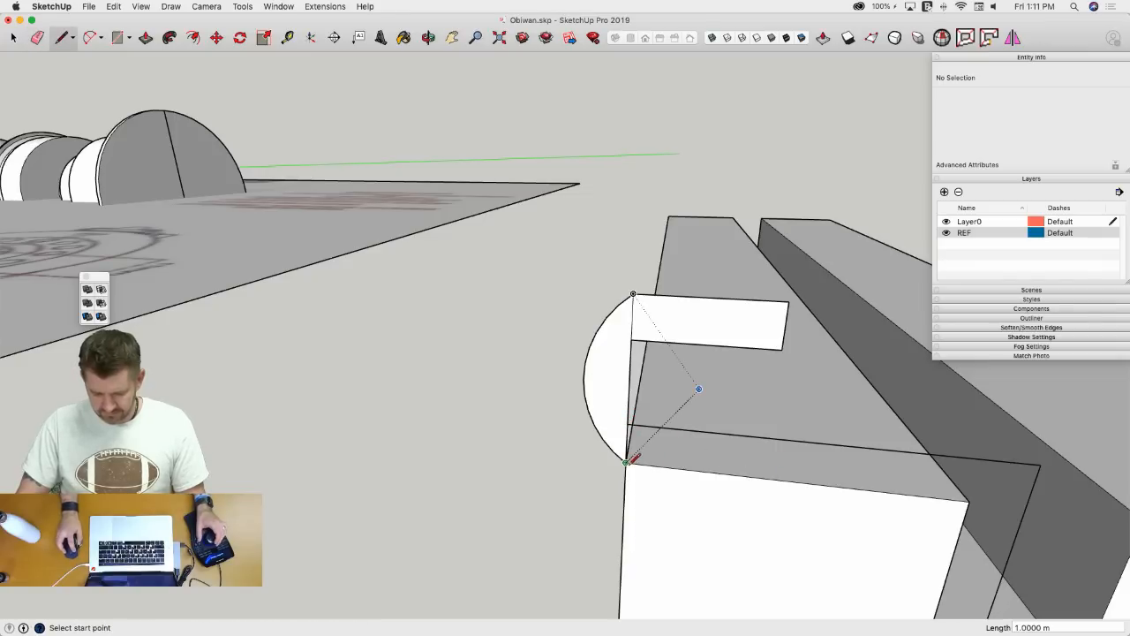
left_click(633, 459)
left_click(966, 497)
- Erase the shallow arc and draw a semicircular one with a 2 m bulge between the plate's base corner and the lip's upper corner
key("e")
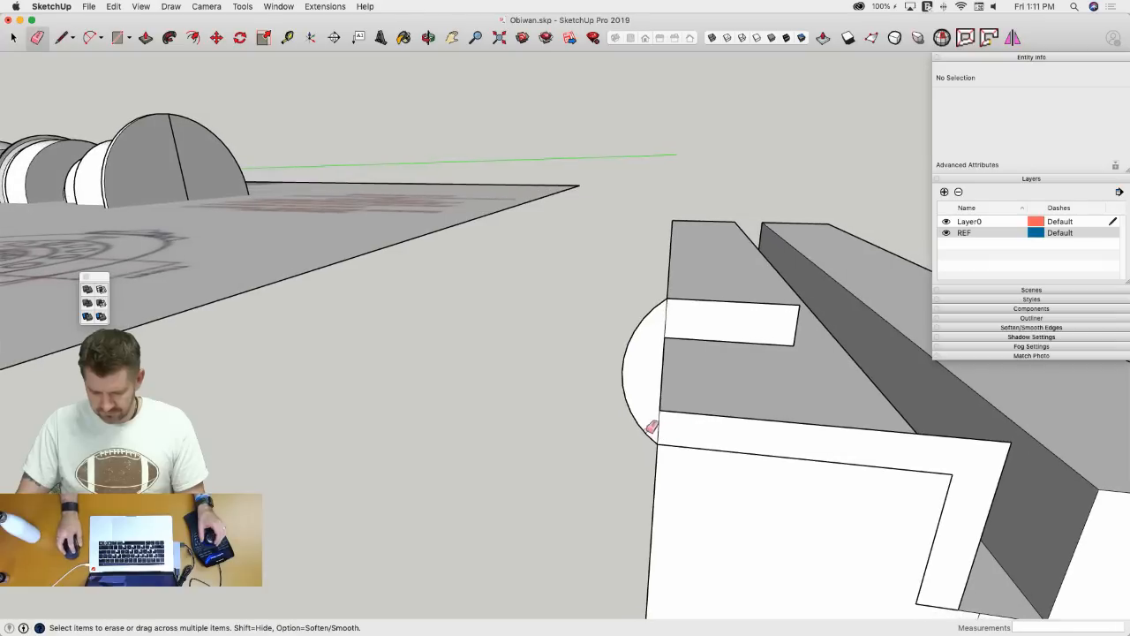
left_click_drag(637, 405, 645, 391)
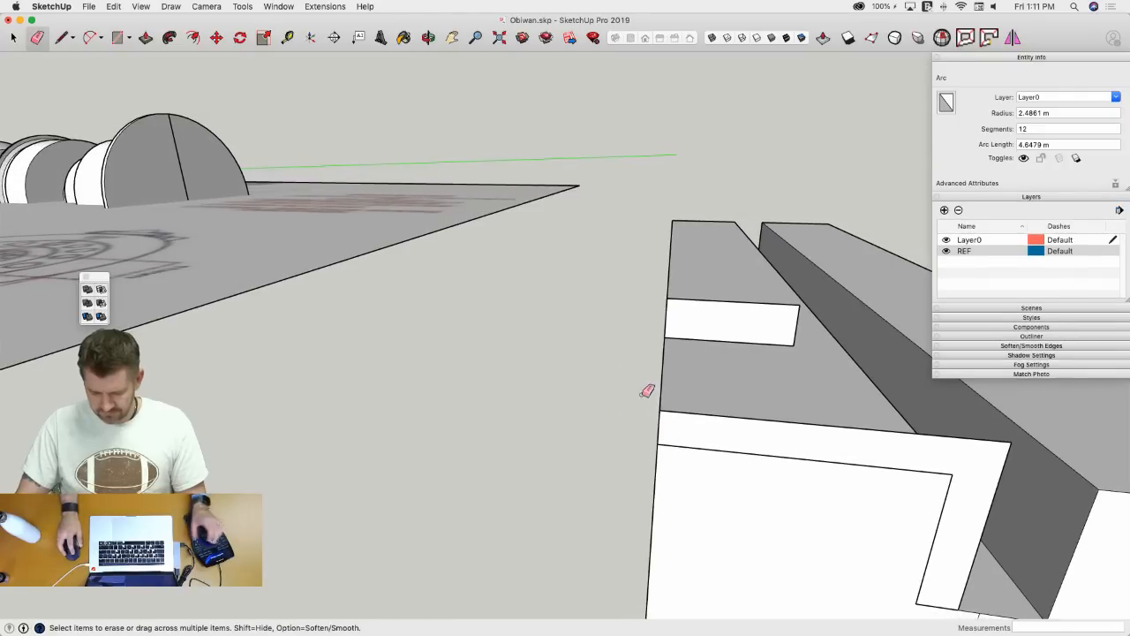
key("a")
left_click(658, 442)
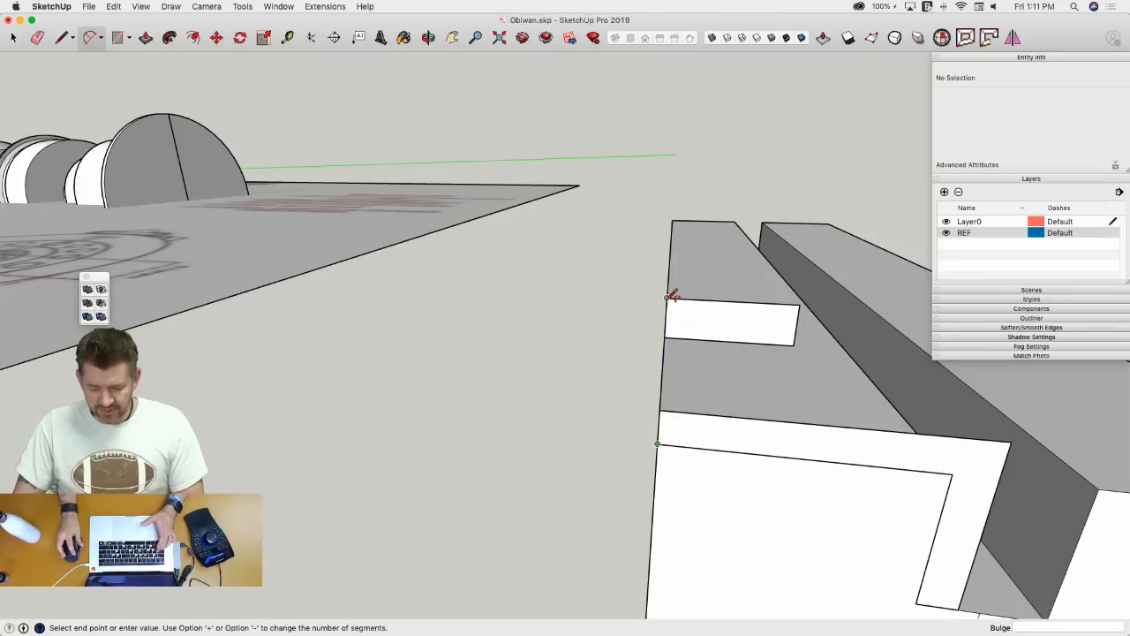
left_click(668, 297)
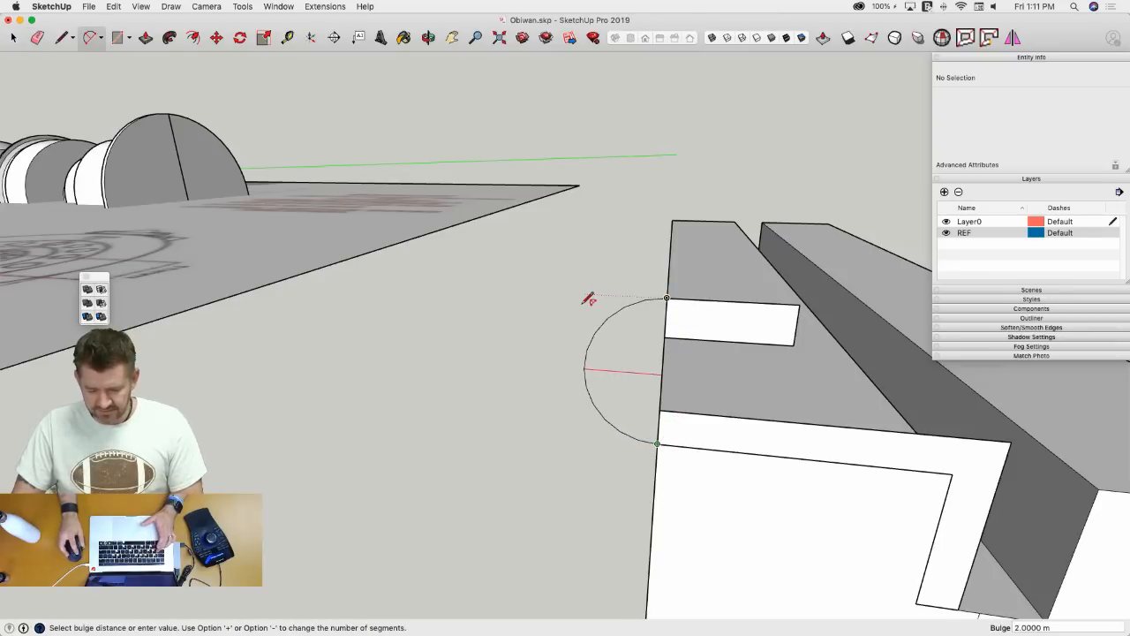
left_click(585, 303)
- Draw a concentric inner arc between the lip's underside and the plate's upper edge, and erase the vertical segment inside the curl
left_click(665, 336)
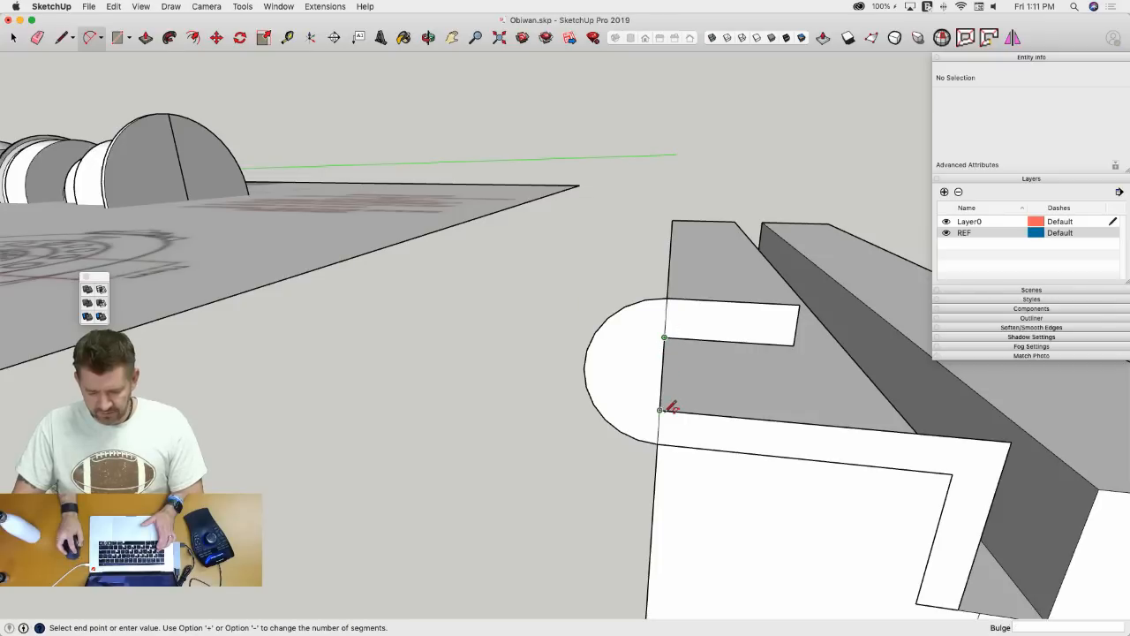
left_click(660, 409)
left_click(626, 369)
key("e")
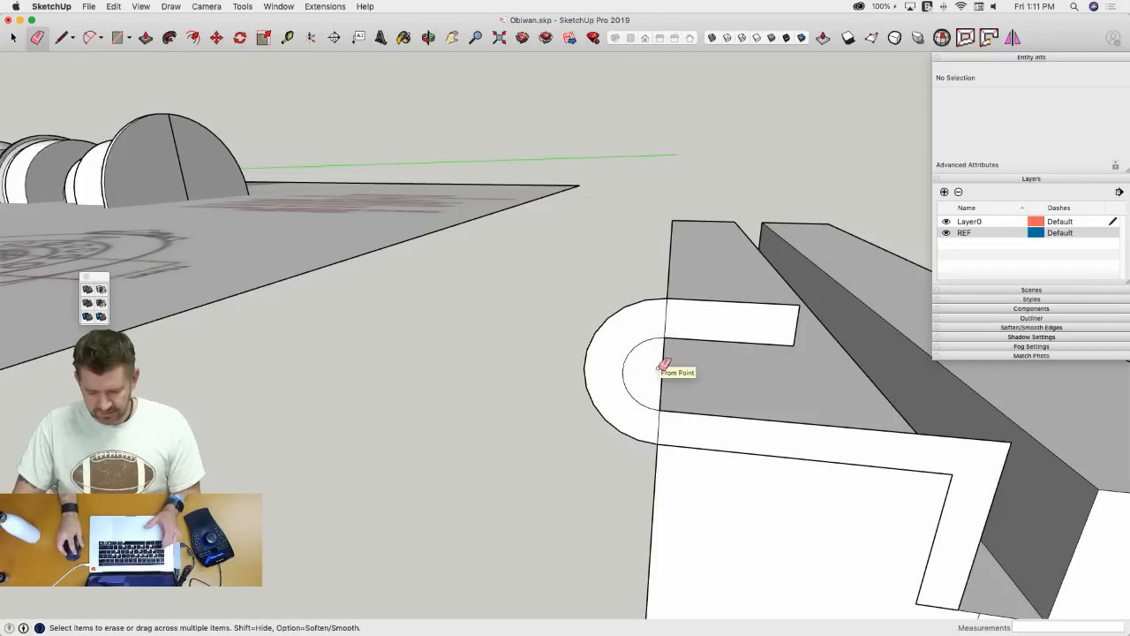
left_click(560, 362)
- Move the curled end section 1 m inward along the block's upper edge and erase the seam lines in the profile
key("space")
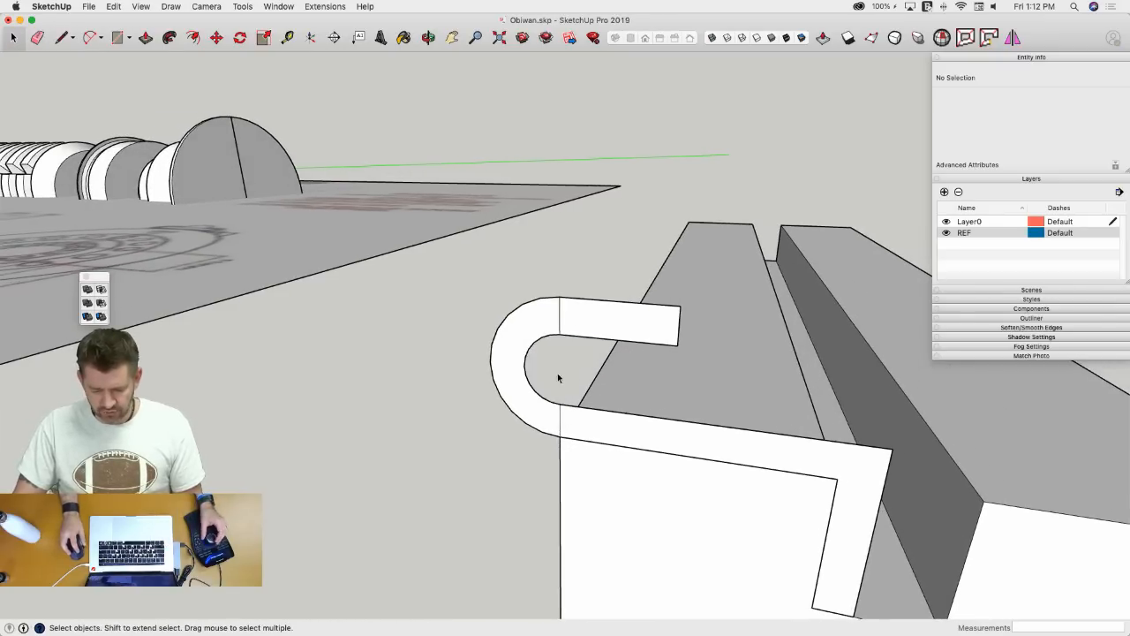
left_click_drag(481, 429, 477, 432)
key("m")
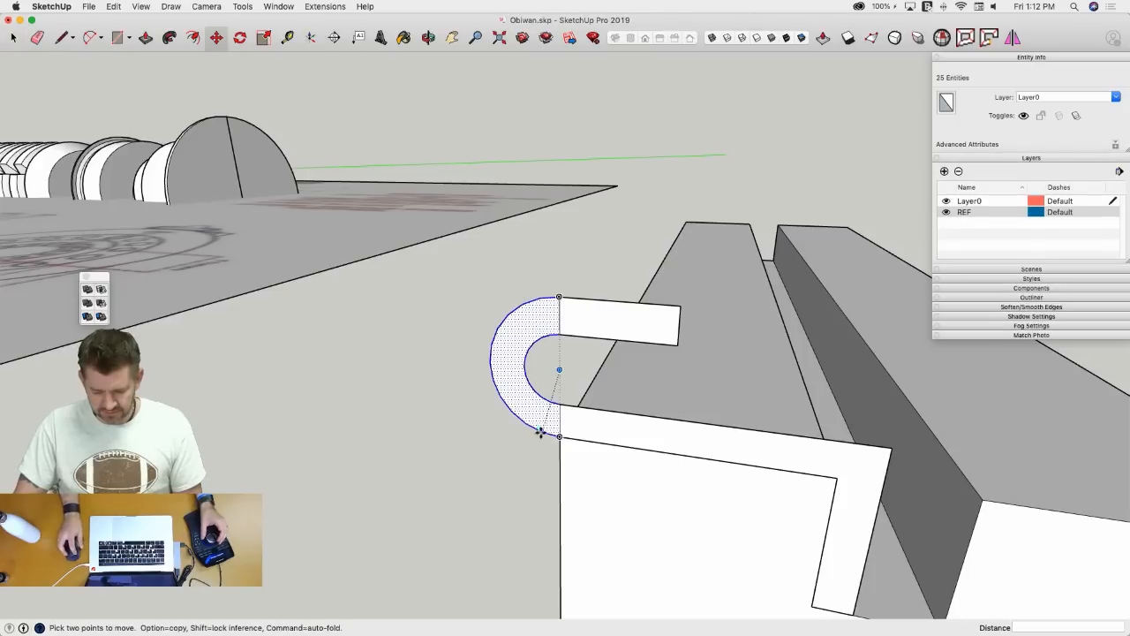
left_click(557, 435)
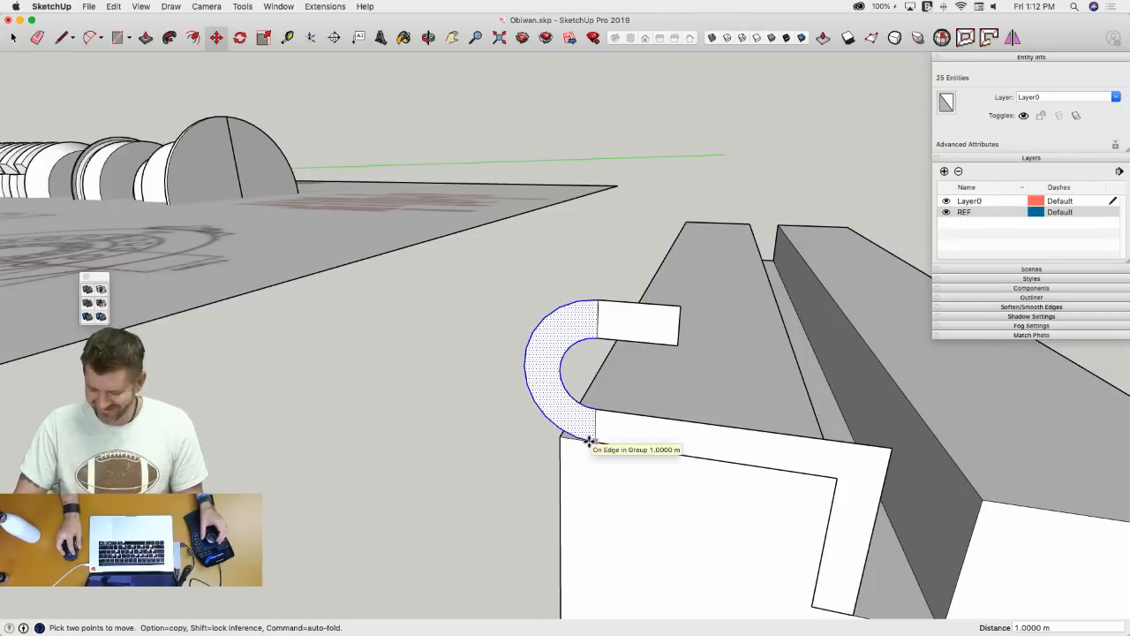
key("e")
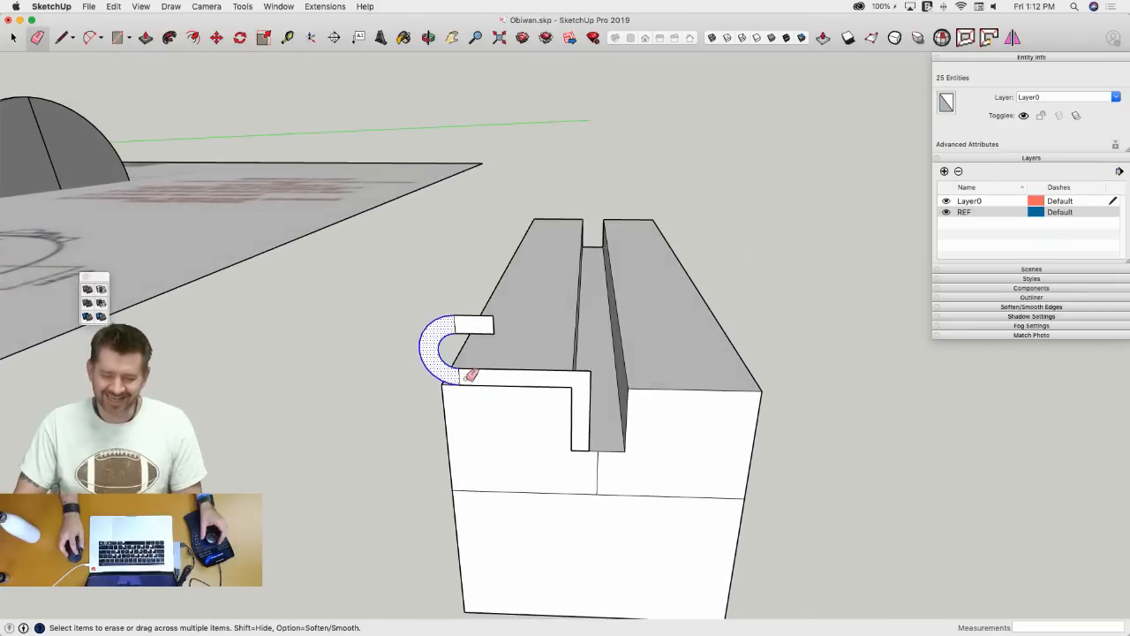
key("Escape")
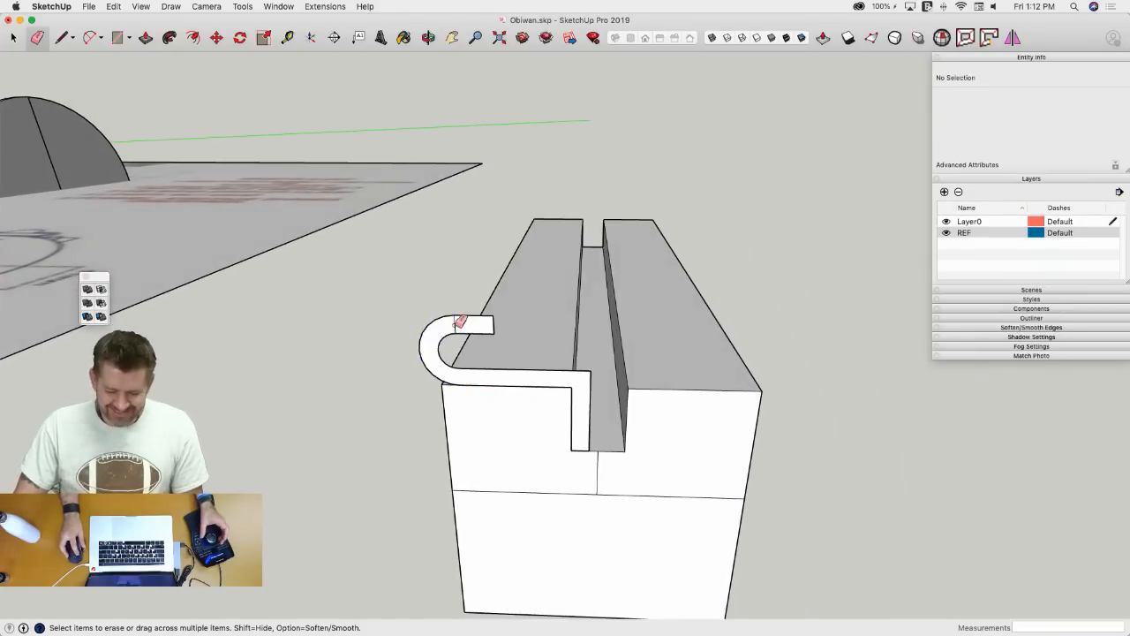
- Copy the whole hook profile by rotating it 180 degrees about the groove floor's midpoint onto the block's other side
key("space")
double_click(574, 412)
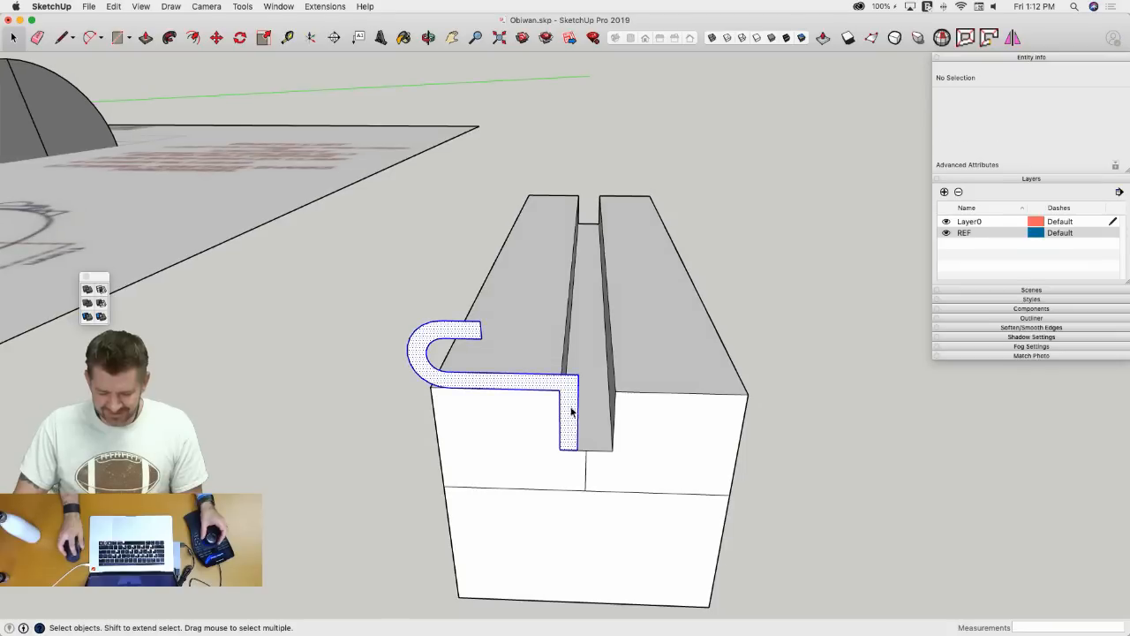
key("q")
left_click(585, 450)
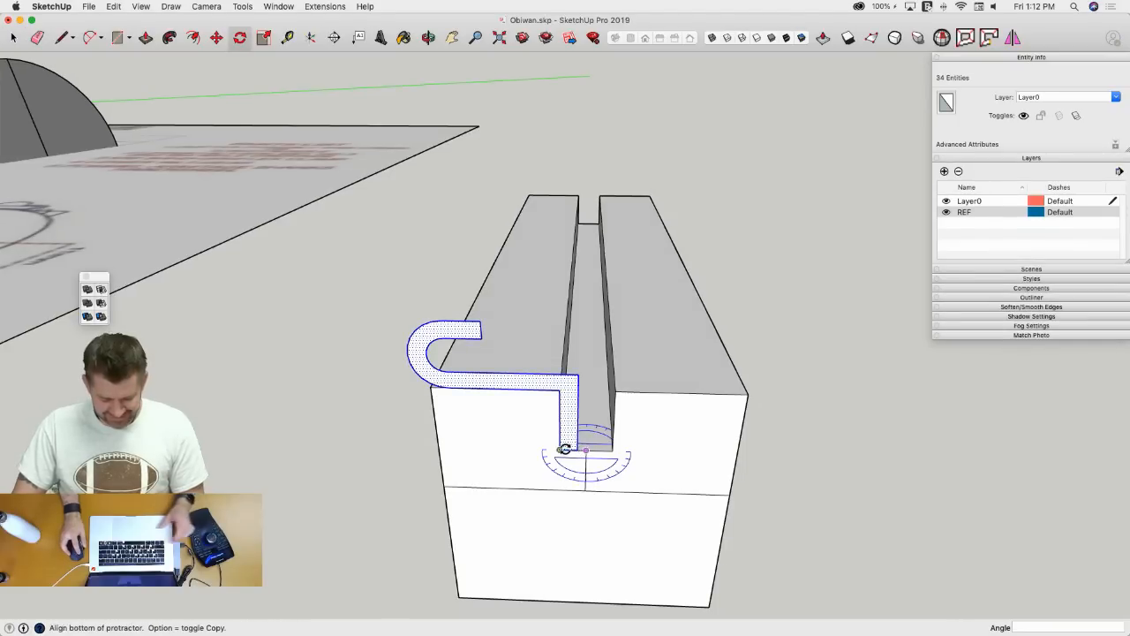
left_click(562, 449)
left_click(607, 451)
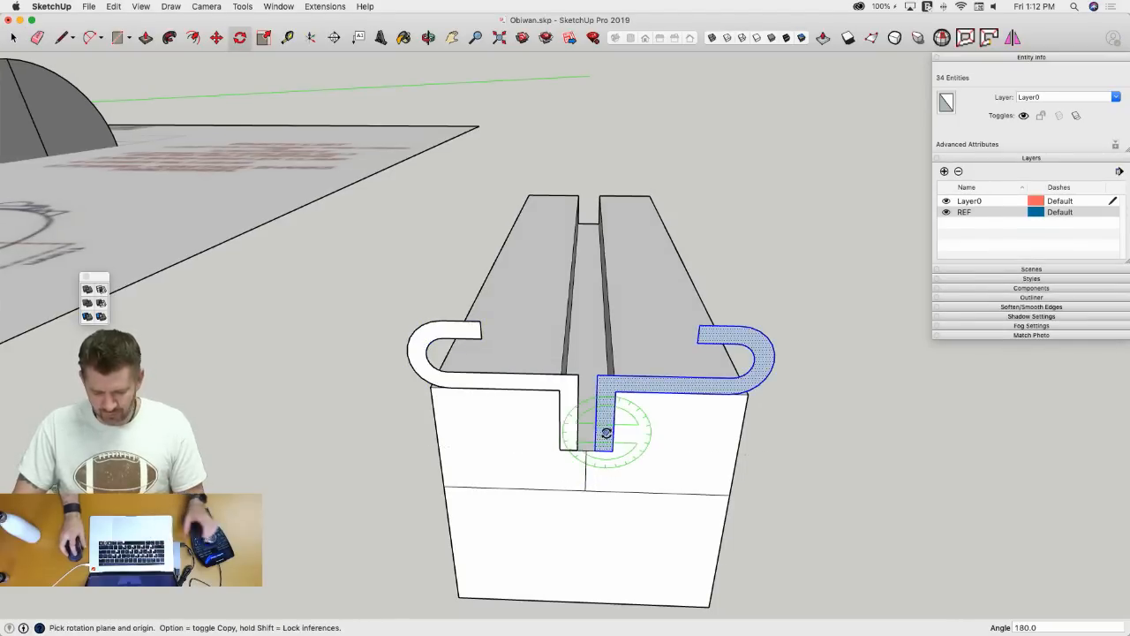
key("space")
- Push/Pull the rotated profile copy 51 m along the block and try repeating the extrusion on the original profile
key("l")
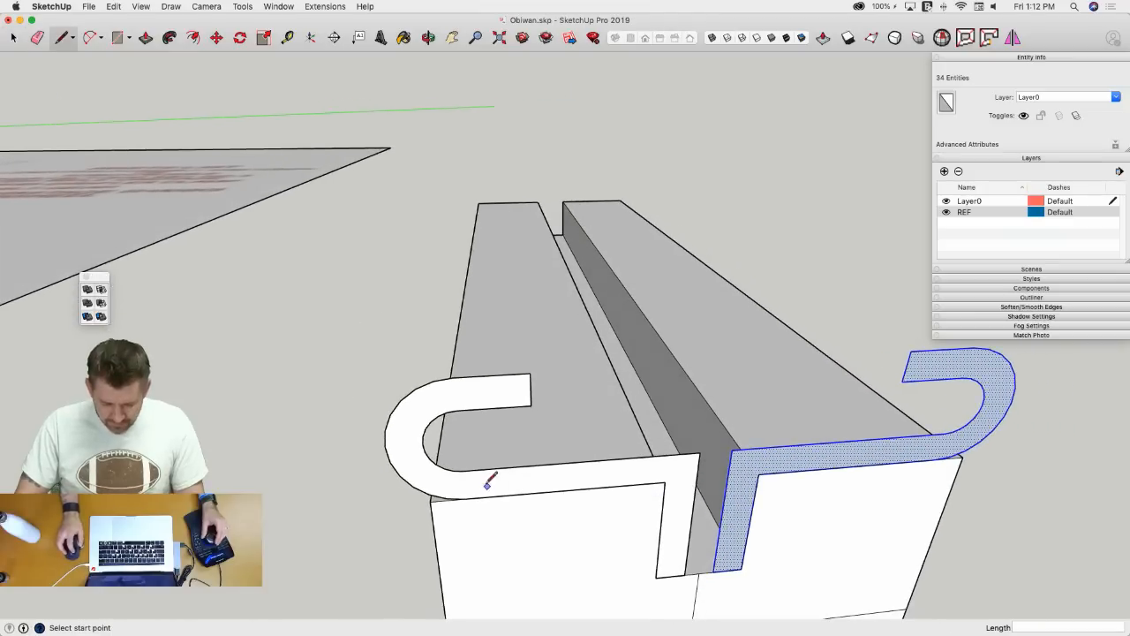
key("space")
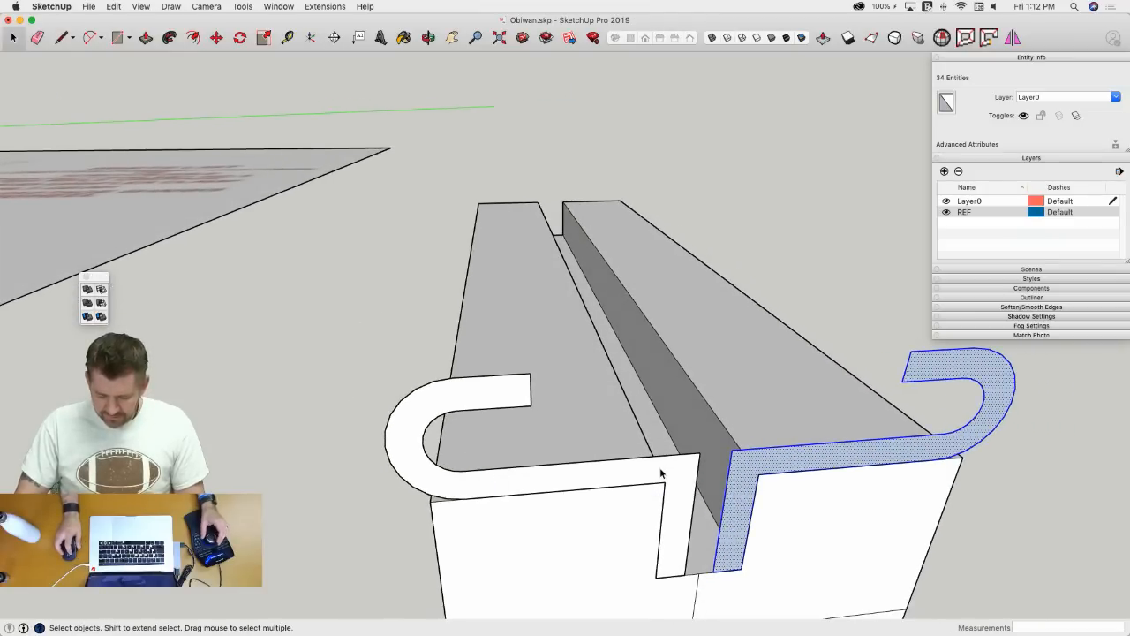
key("p")
left_click(752, 467)
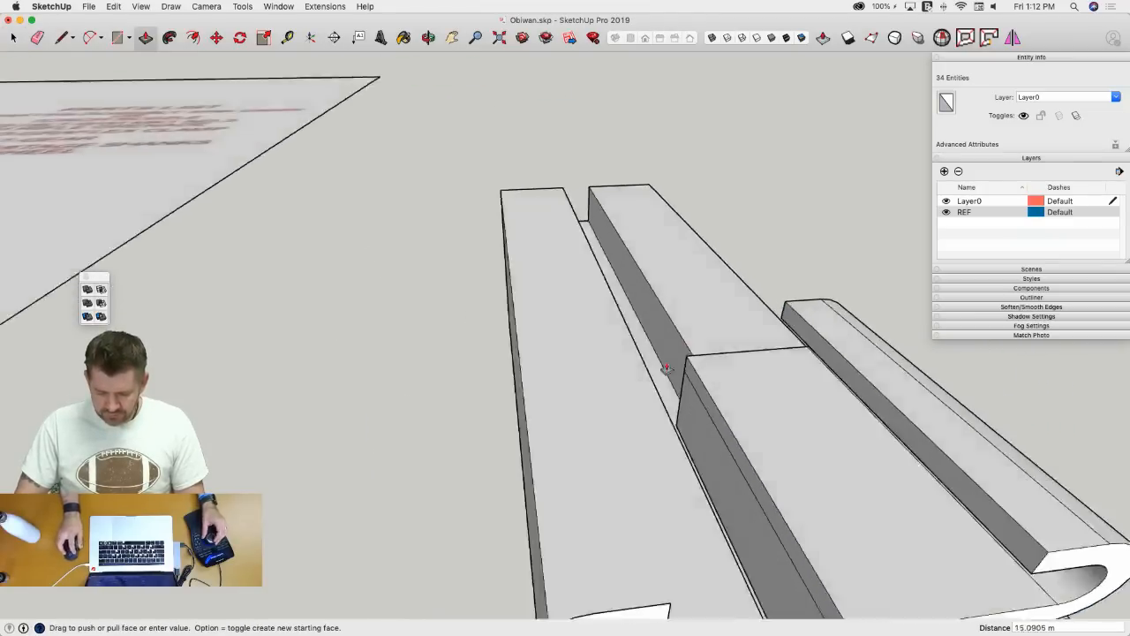
left_click(595, 237)
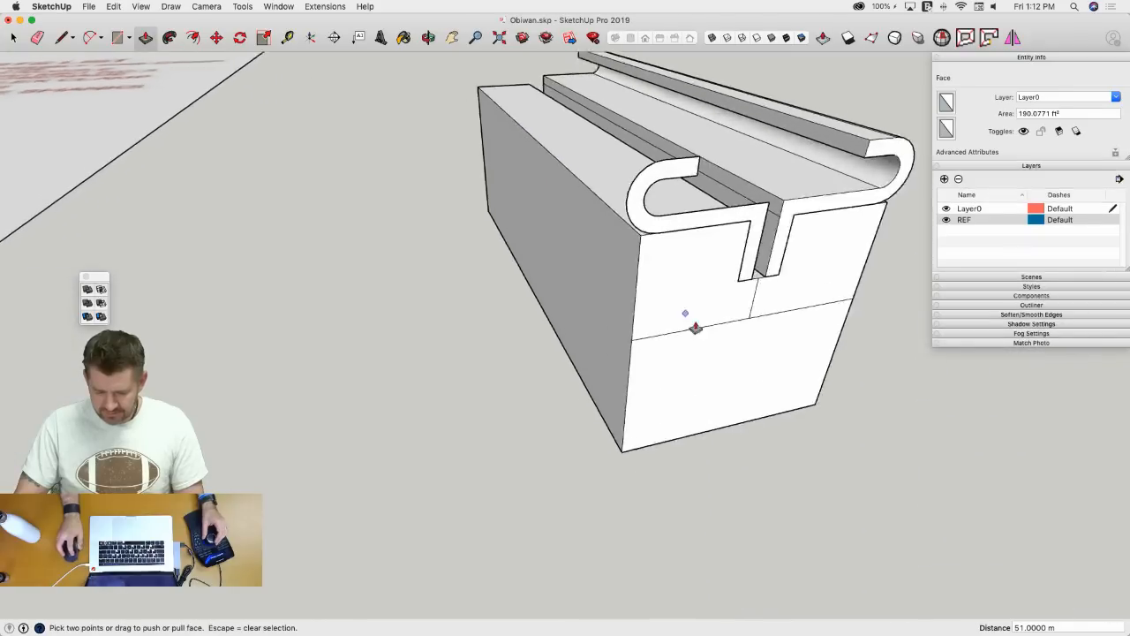
double_click(593, 145)
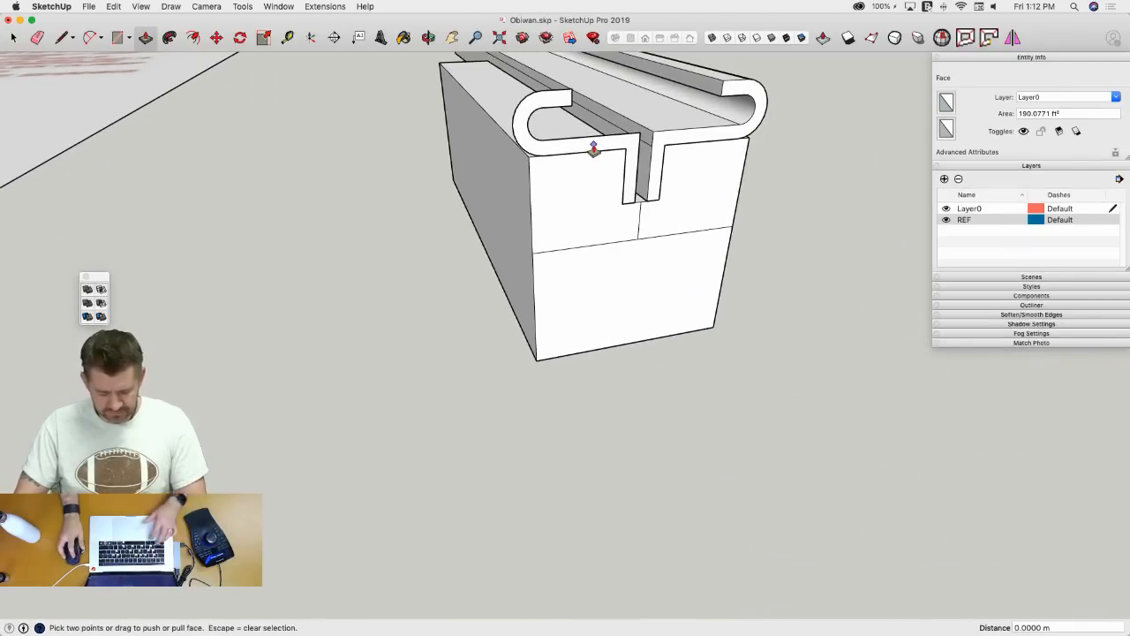
key("e")
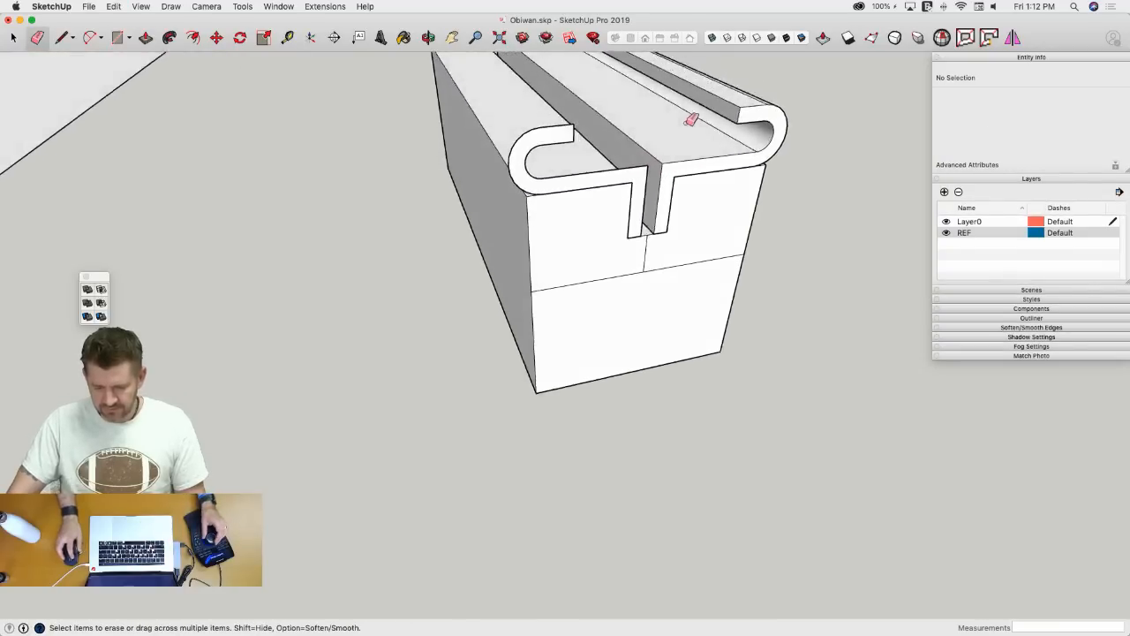
- Push/Pull the original hook profile 51 m along the block to match the opposite rail
middle_click_drag(691, 120, 665, 176)
key("p")
left_click(633, 285)
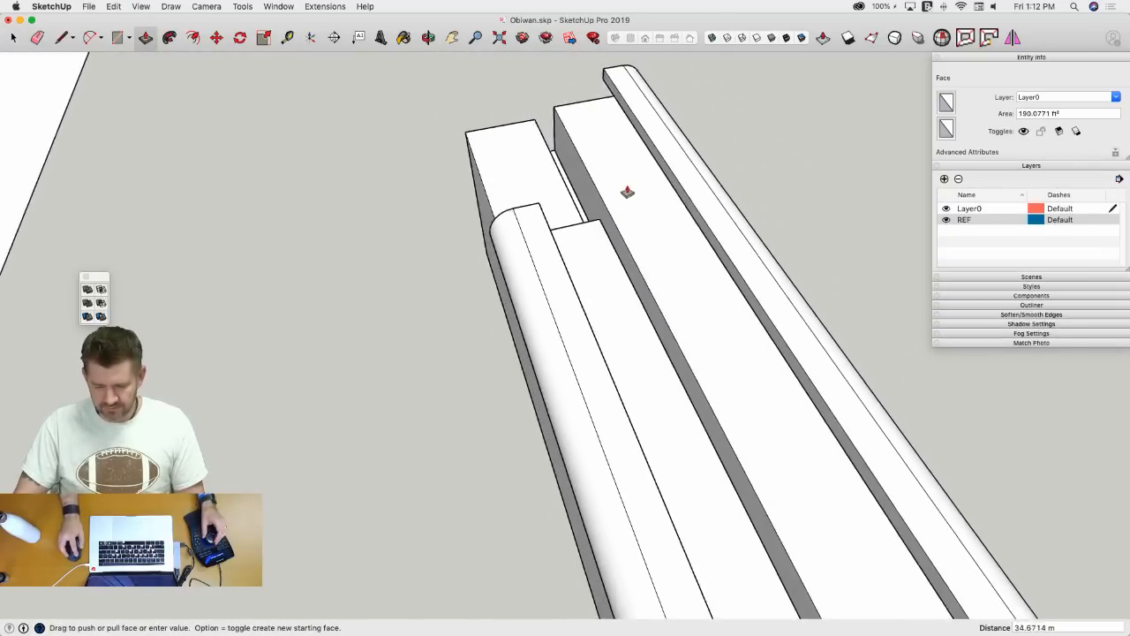
type("51")
key("Return")
scroll(586, 144, "down", 5)
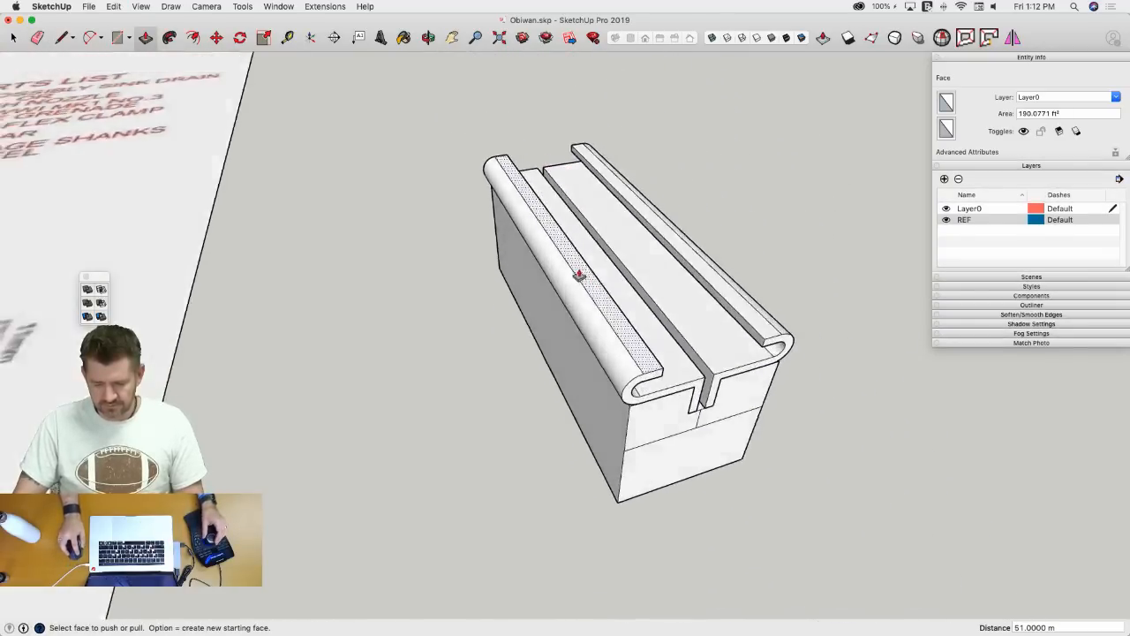
middle_click_drag(578, 275, 626, 328)
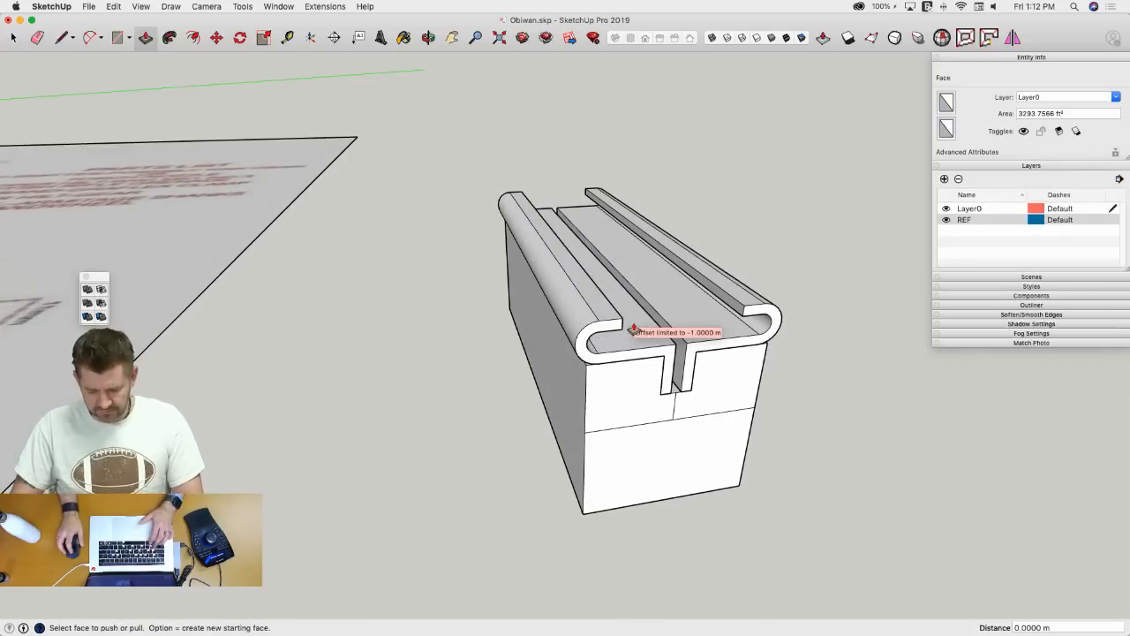
- Select all connected geometry of the curled plate rails and make it a group
key("space")
left_click(638, 328)
triple_click(704, 313)
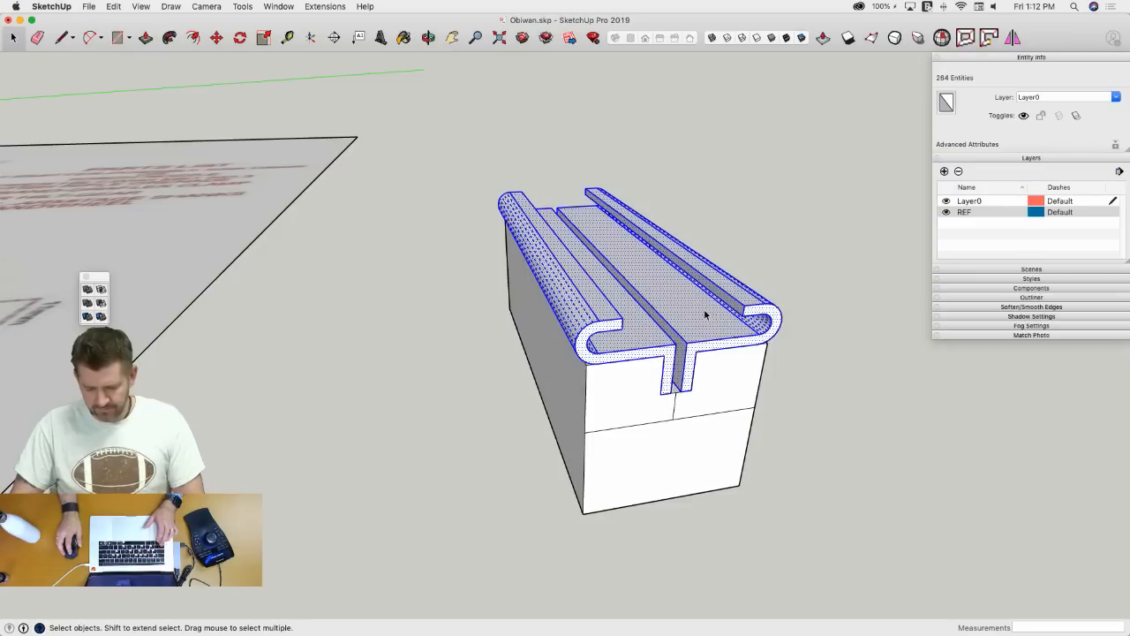
right_click(704, 313)
left_click(728, 391)
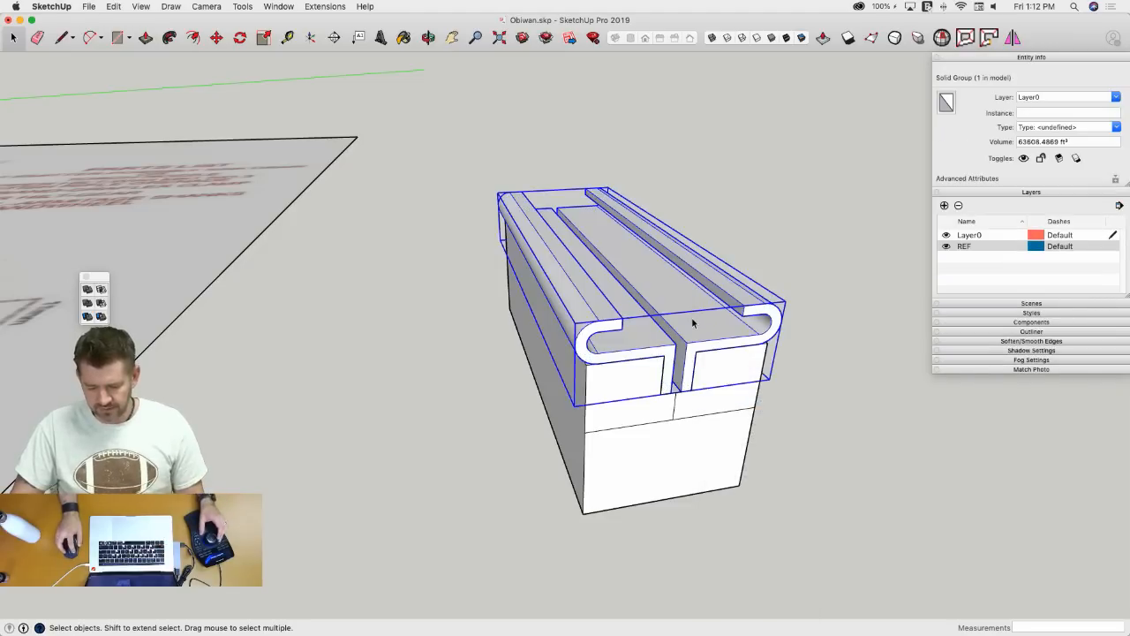
- Inside the rails group, soften all edges including coplanar ones at a 36 degree angle between normals
double_click(693, 324)
key("super+a")
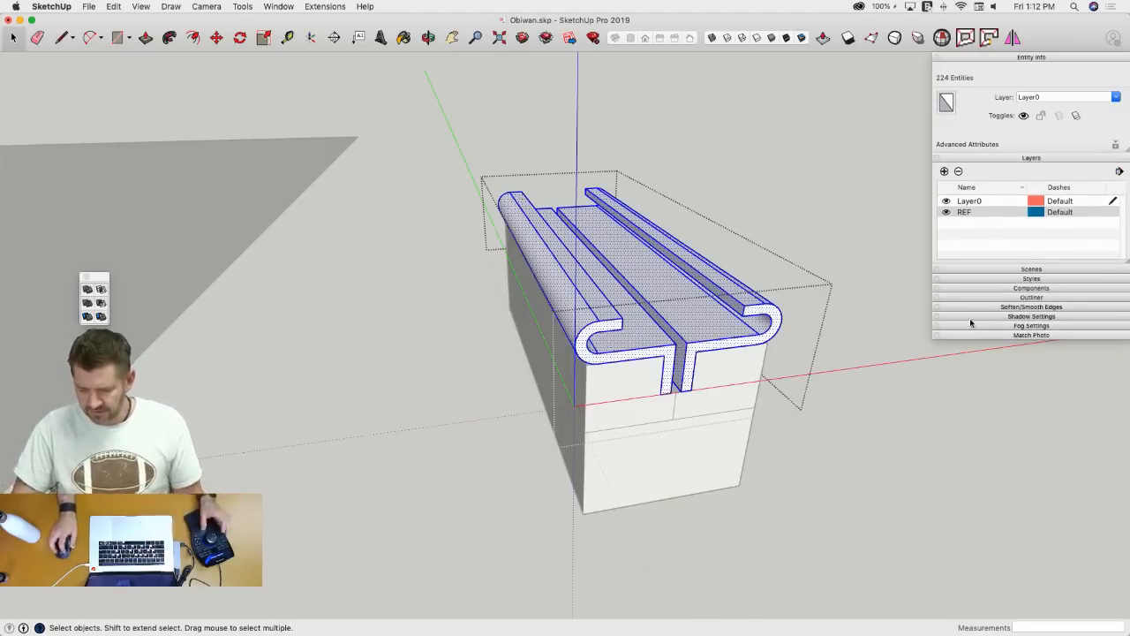
left_click(1030, 307)
left_click(942, 362)
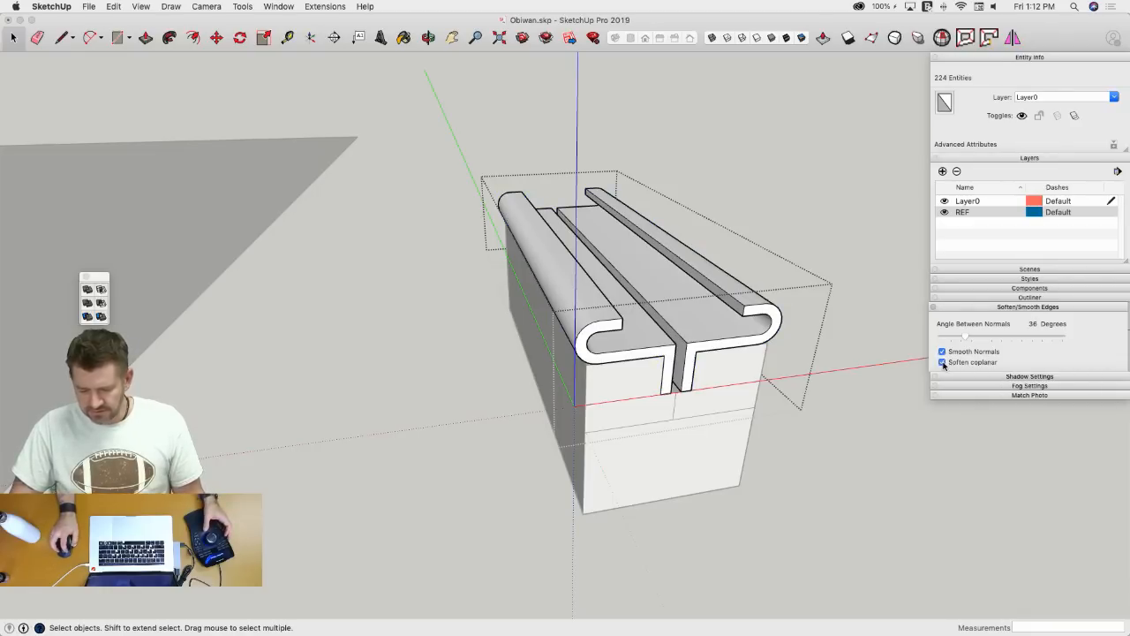
left_click(806, 254)
- Draw the end profile of a flat insert strip between the curls, with vertical edges where each inner arc begins
mouse_move(806, 254)
middle_mouse_down()
mouse_move(733, 270)
mouse_move(694, 308)
mouse_move(605, 270)
mouse_move(500, 301)
mouse_move(520, 298)
middle_mouse_up()
key("l")
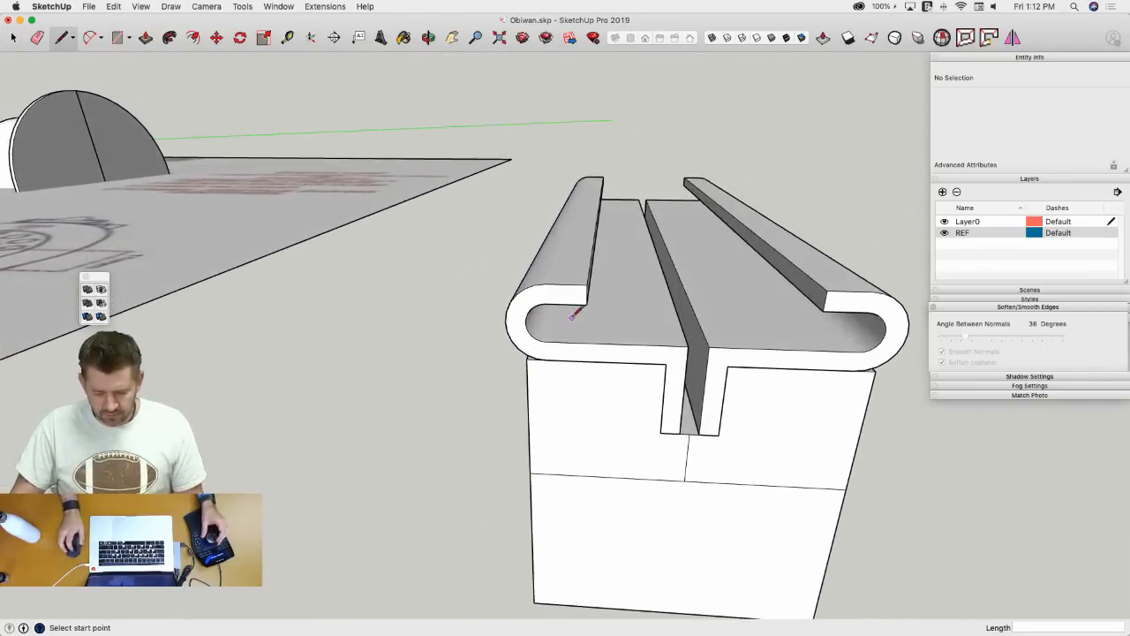
scroll(530, 297, "up", 5)
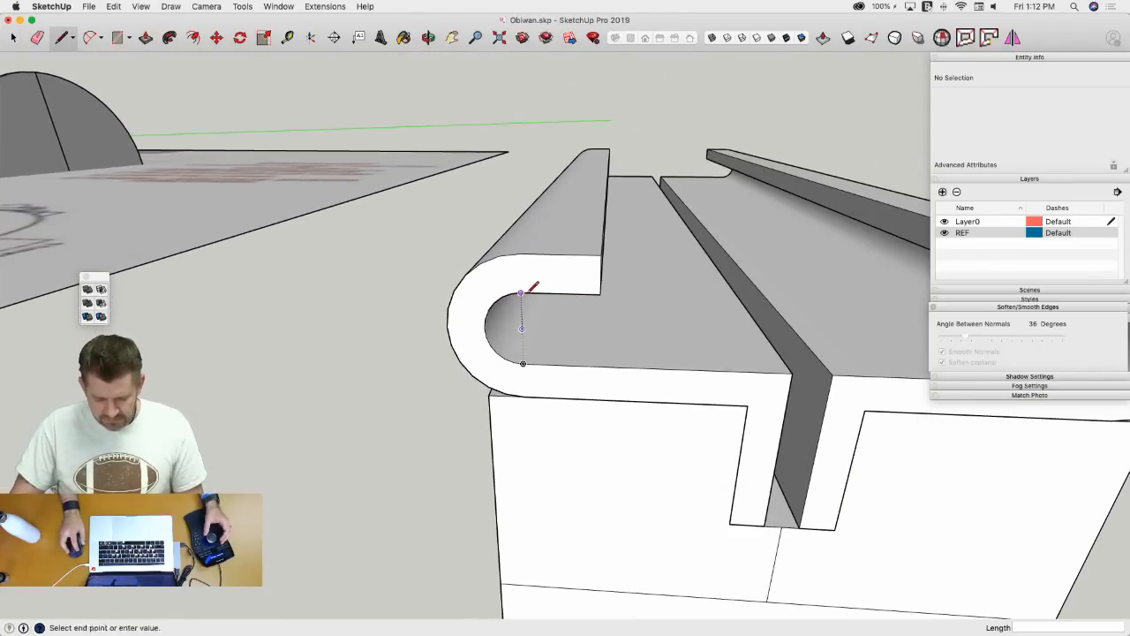
left_click(523, 363)
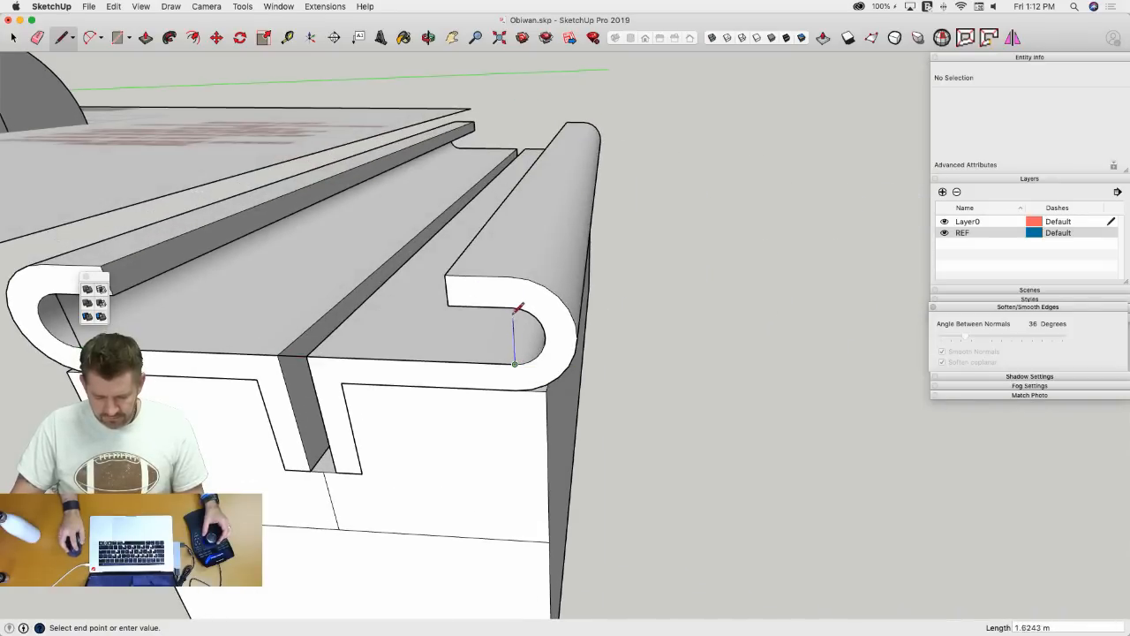
left_click(55, 293)
- Push/Pull the strip profile 51 m between the curled rails to their far end
key("p")
left_click(202, 323)
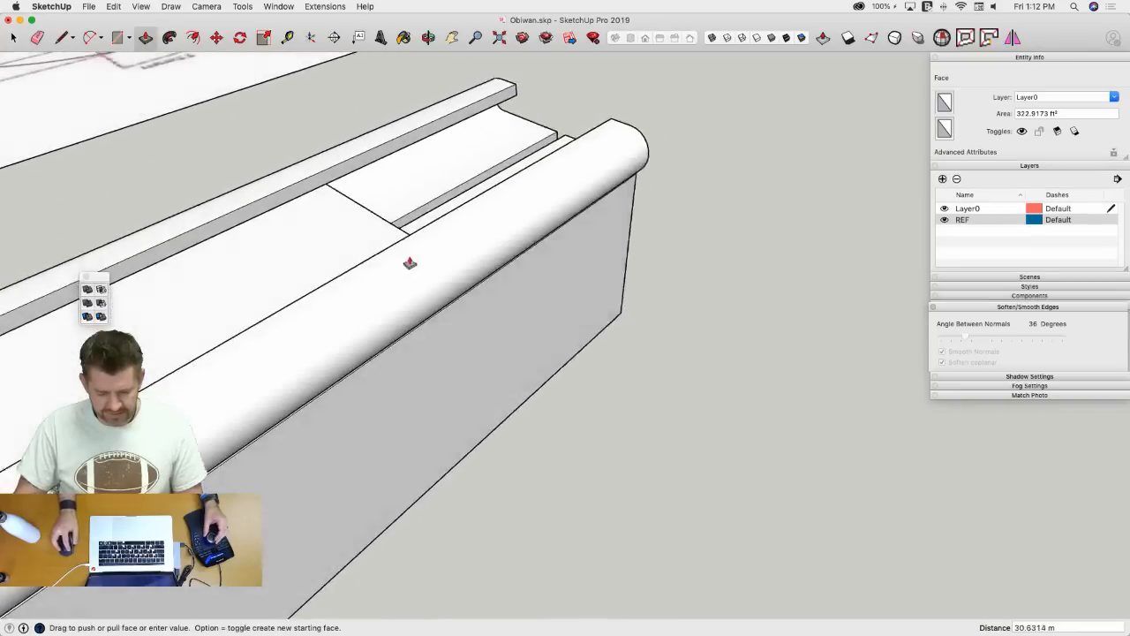
left_click(504, 244)
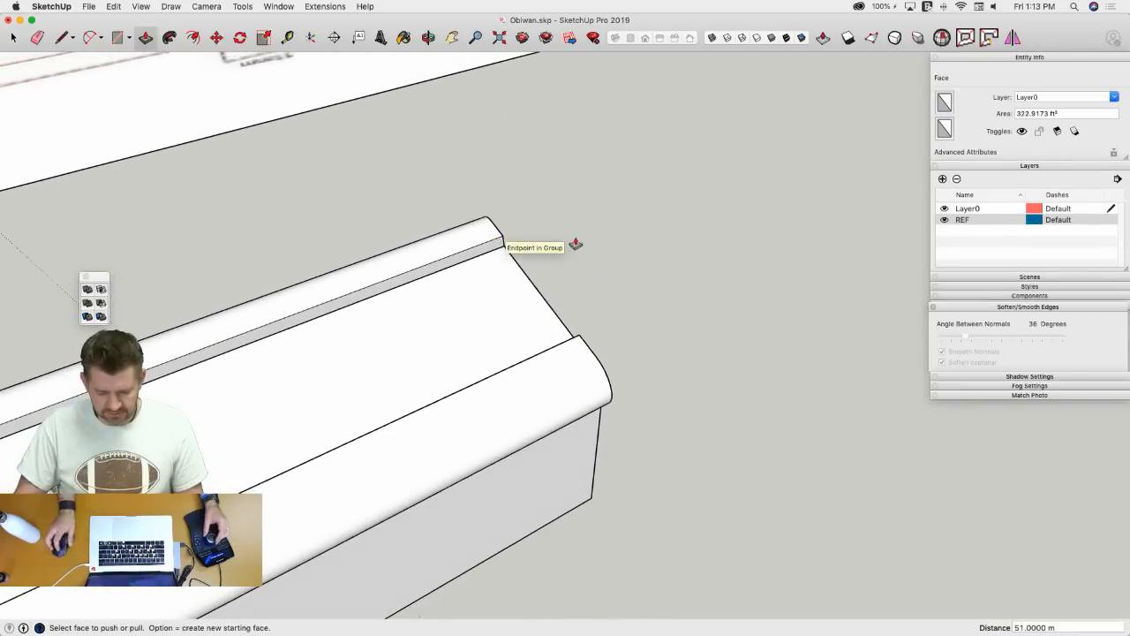
key("space")
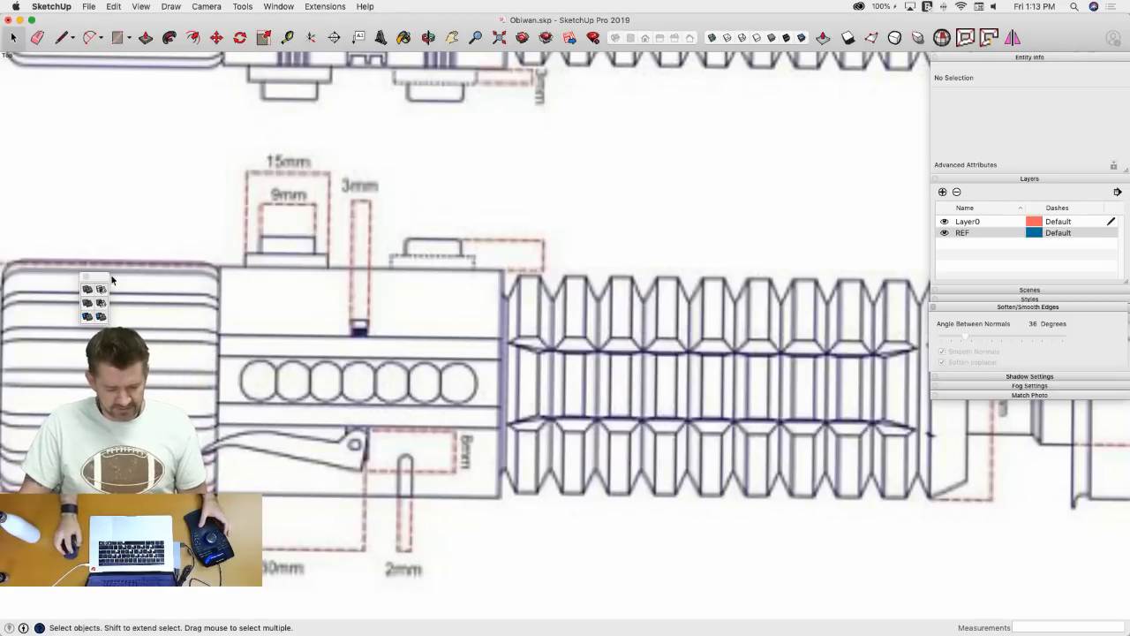
- Move the floating tool palette off the drawing and examine the clamp's side view with its row of circles
left_click_drag(107, 276, 15, 59)
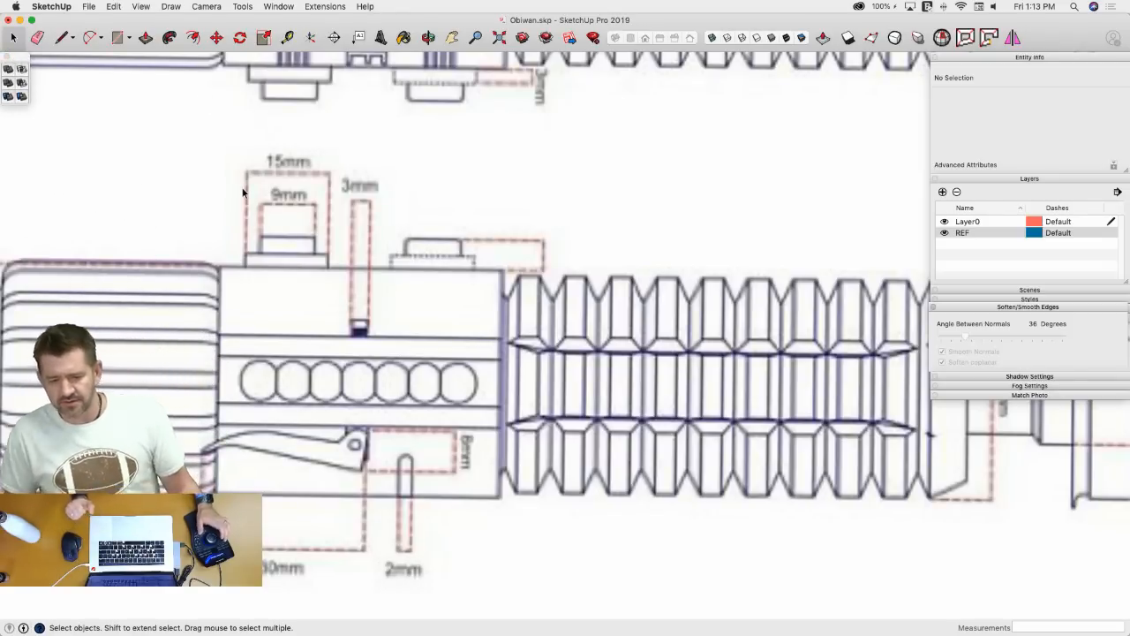
scroll(245, 192, "down", 5)
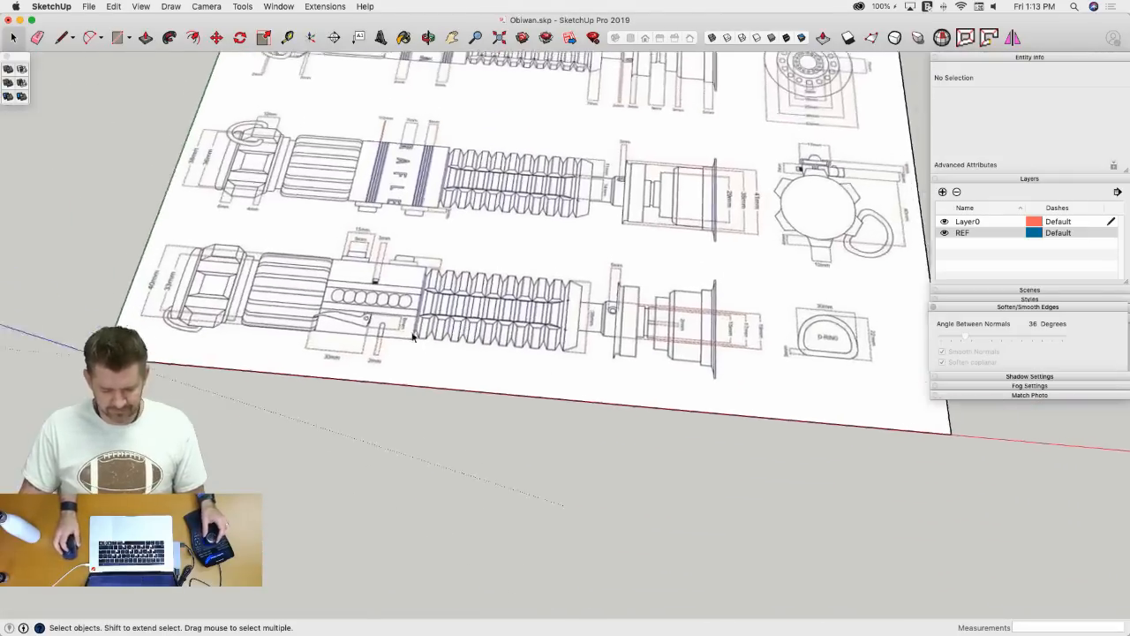
scroll(330, 340, "up", 3)
scroll(330, 341, "up", 3)
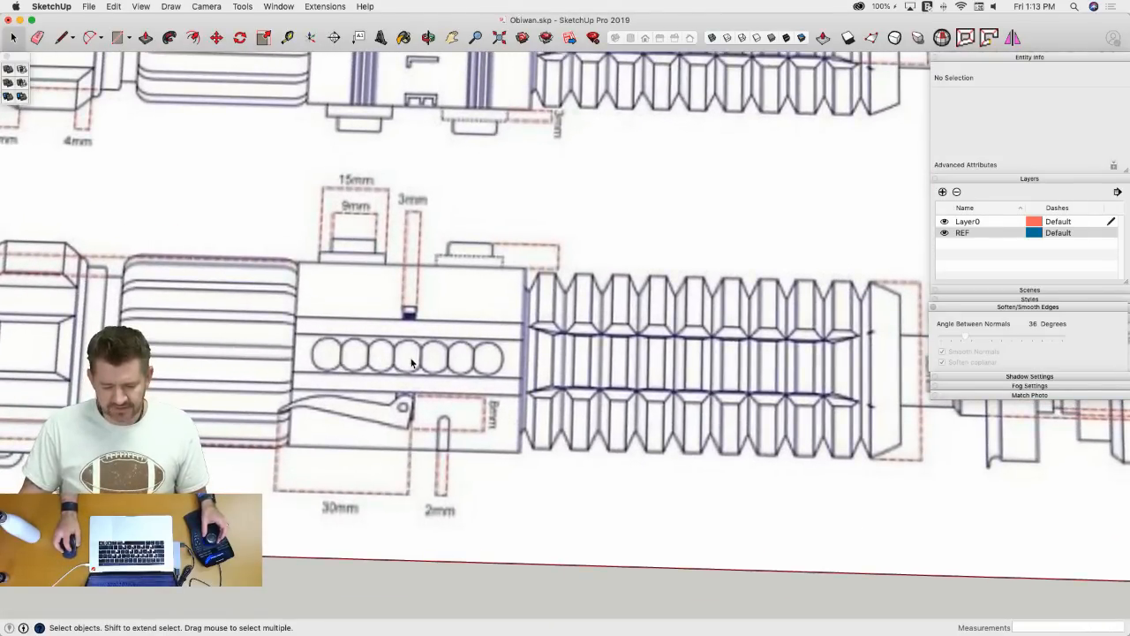
scroll(408, 342, "down", 3)
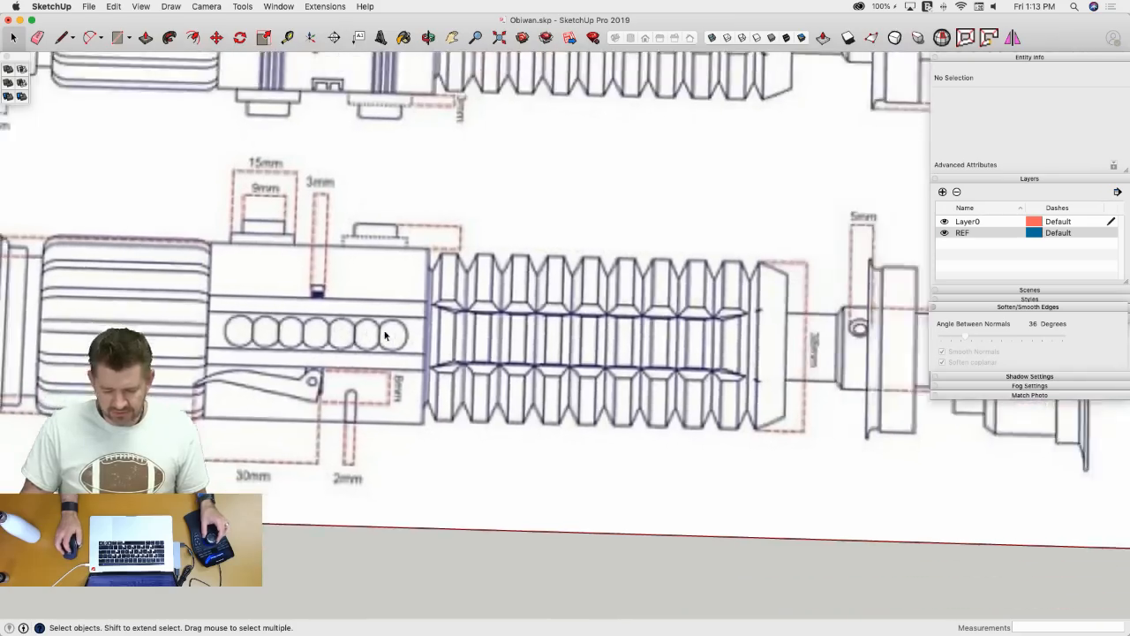
- Measure the gap between the two curled lips at the end of the rails
scroll(779, 274, "down", 5)
scroll(779, 274, "down", 2)
scroll(471, 203, "up", 5)
middle_click_drag(502, 199, 482, 242)
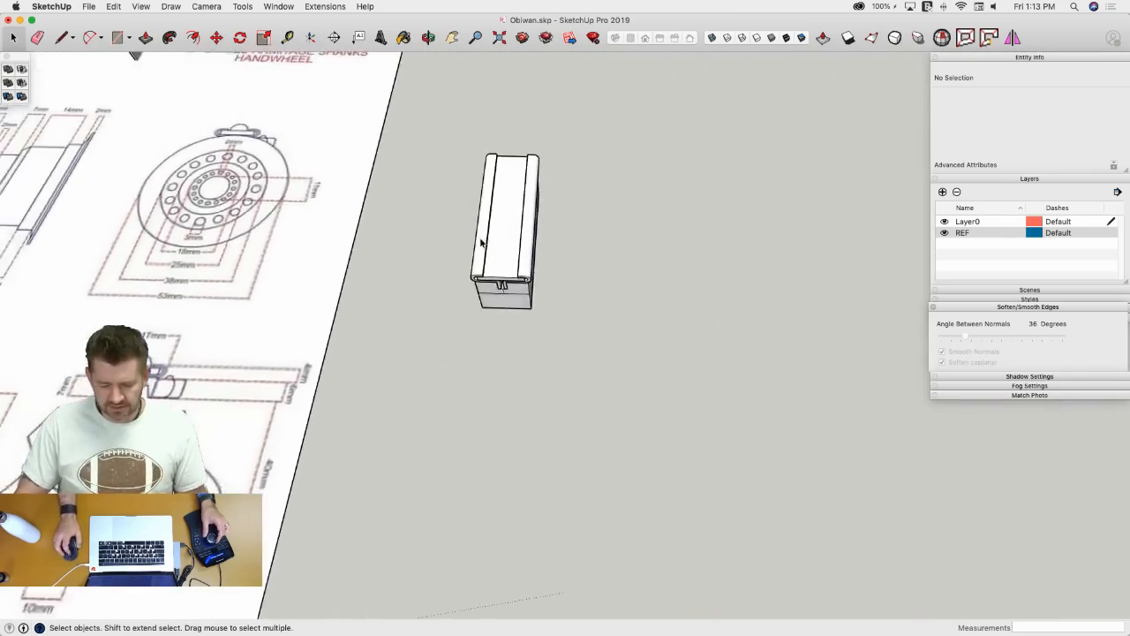
scroll(506, 332, "up", 3)
scroll(506, 333, "up", 3)
key("l")
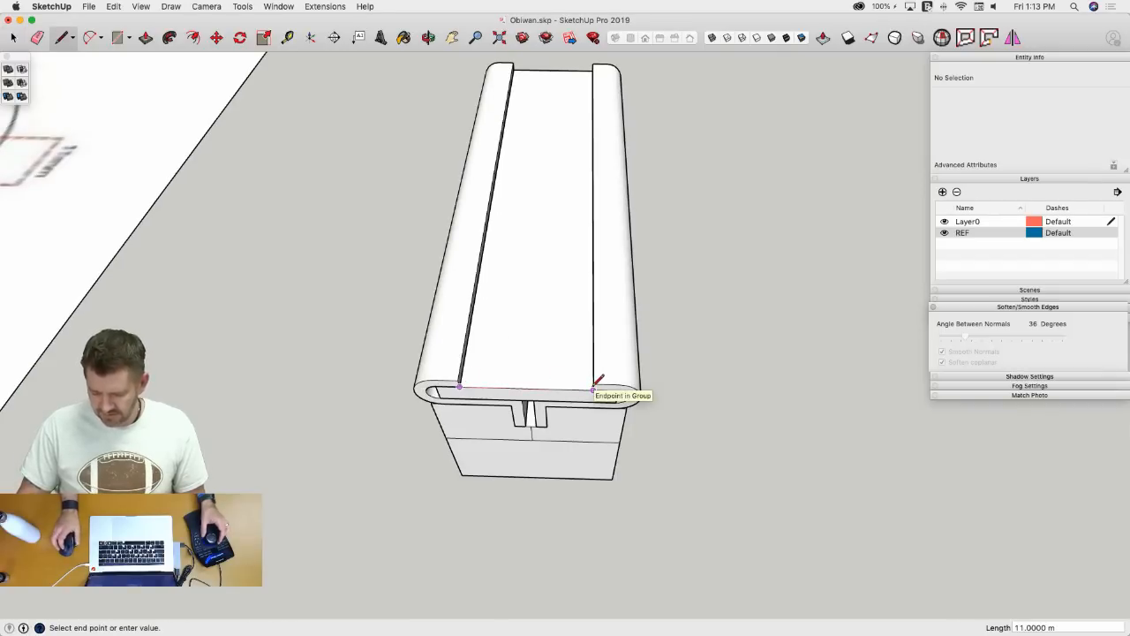
key("space")
- Examine the overlapping circles on the clamp strip up close in the reference drawing's side view
scroll(593, 387, "down", 6)
scroll(383, 429, "up", 5)
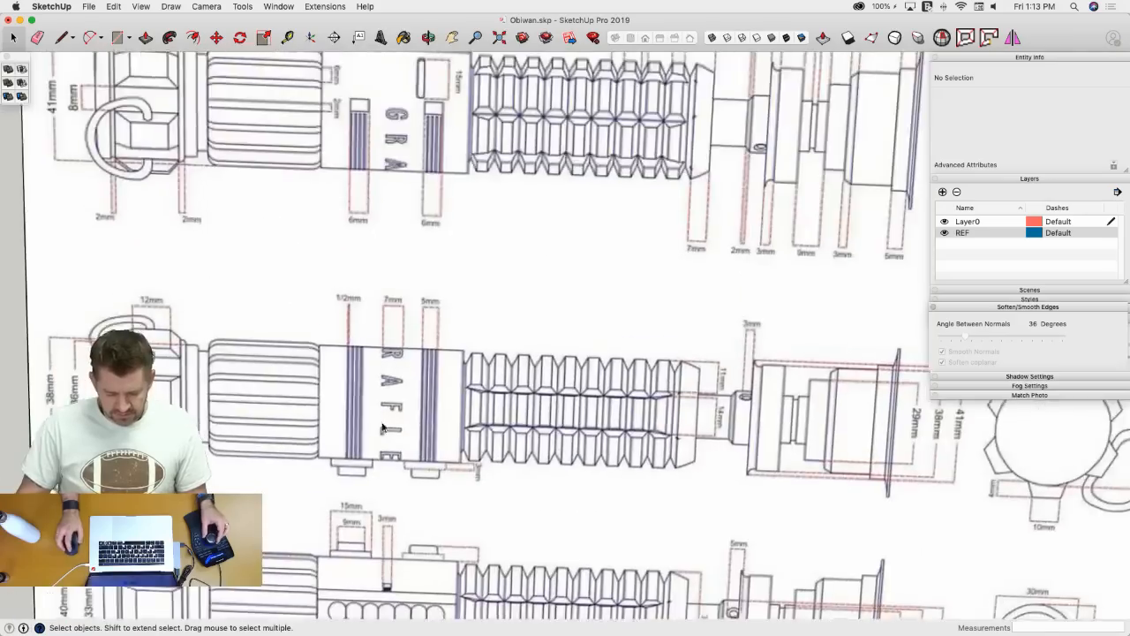
scroll(410, 484, "up", 3)
key("l")
scroll(416, 472, "up", 4)
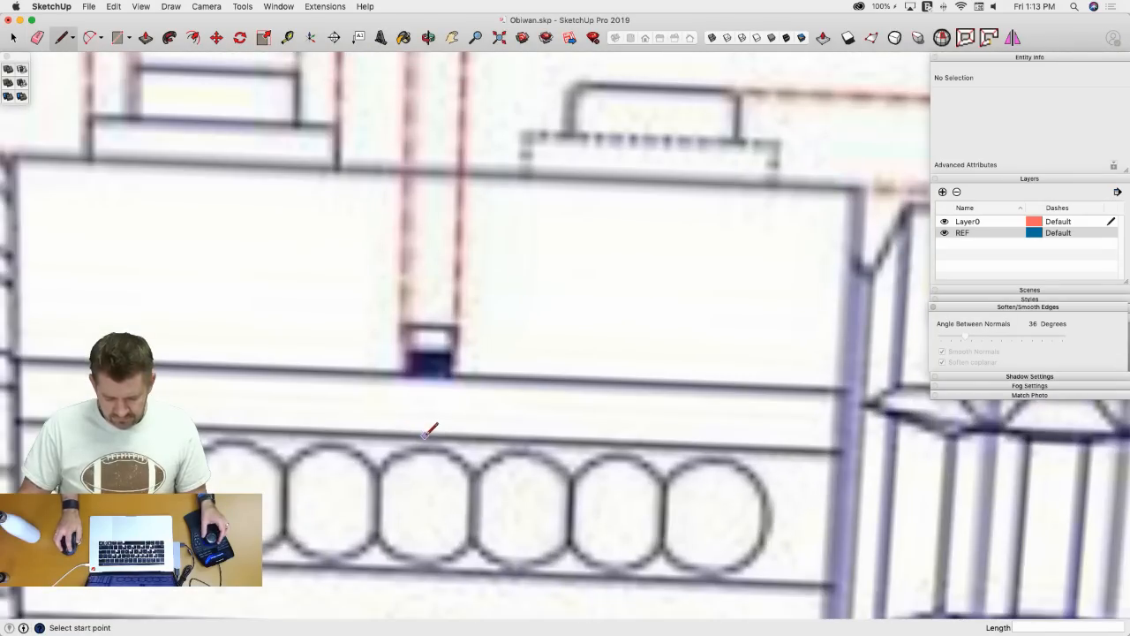
key("space")
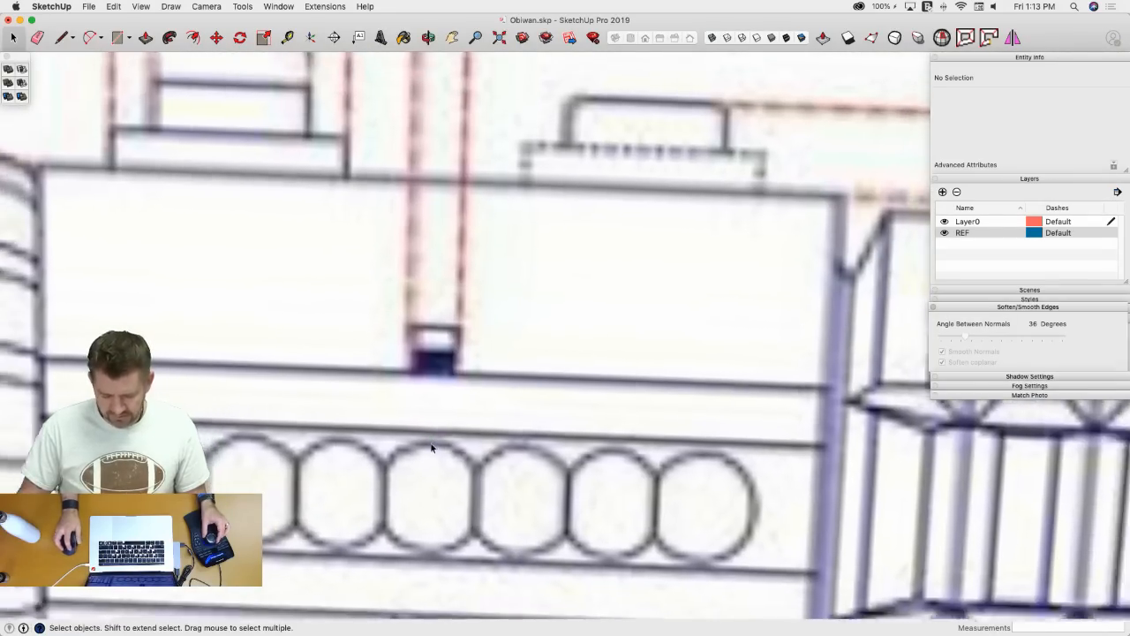
scroll(371, 424, "down", 5)
scroll(362, 398, "down", 8)
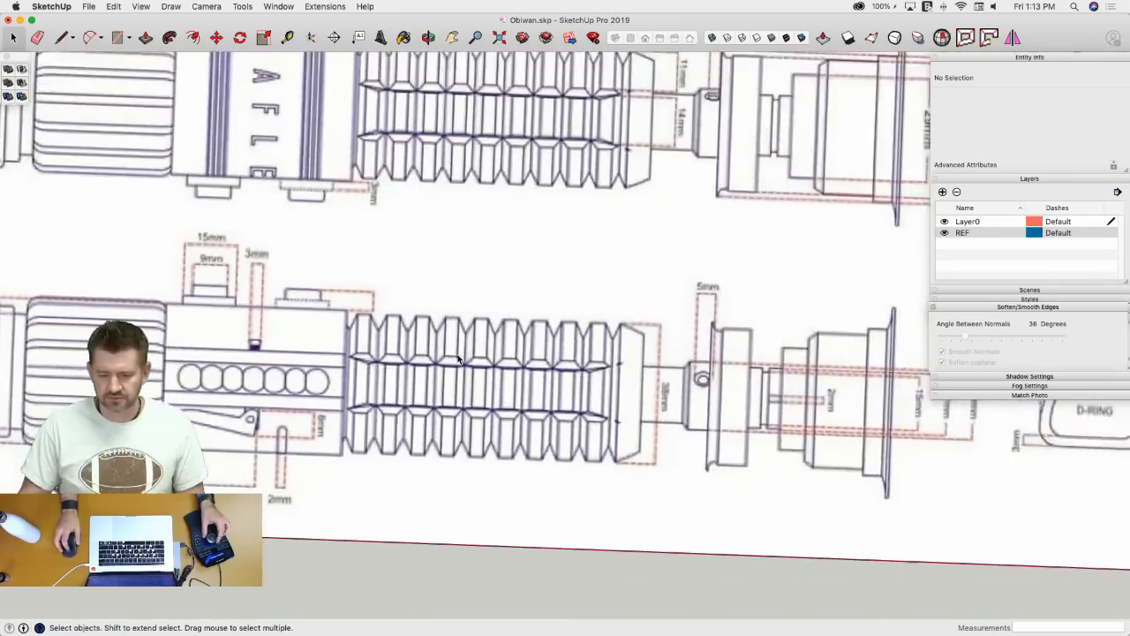
- Draw a flat circle with a 4.5 m radius on the ground beside the clamp block
middle_click_drag(765, 230, 670, 266)
scroll(618, 318, "up", 5)
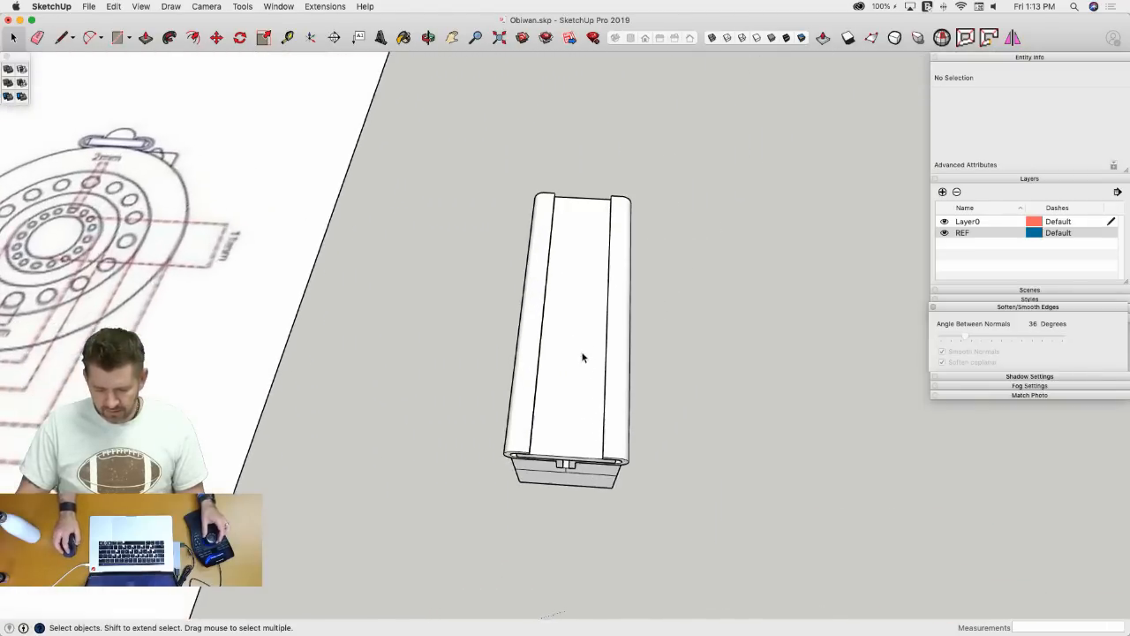
key("c")
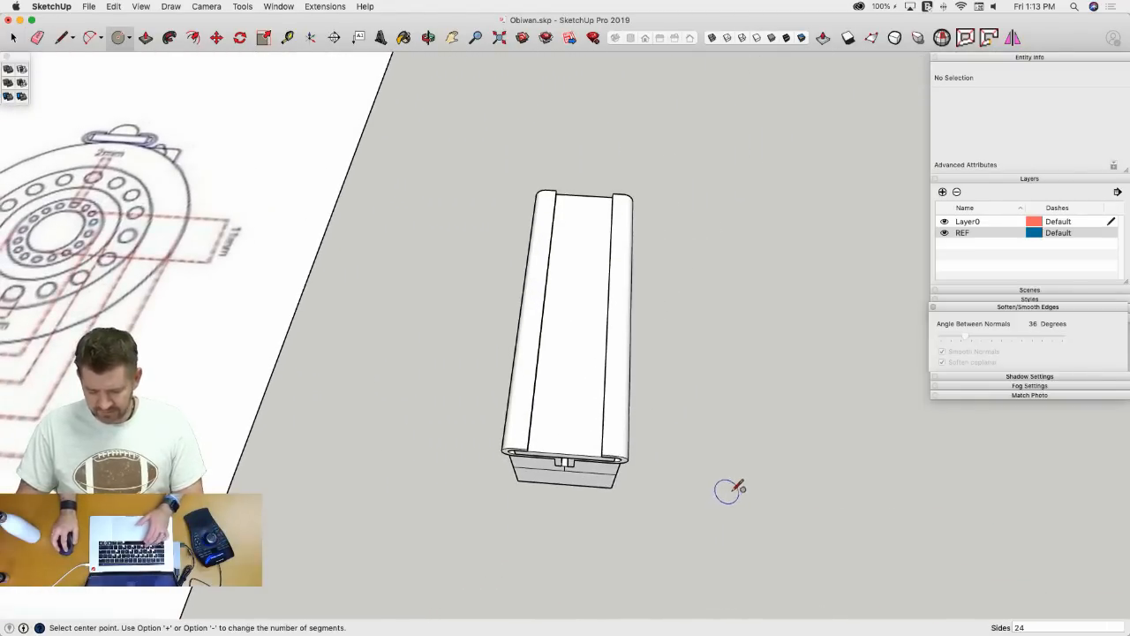
left_click(734, 492)
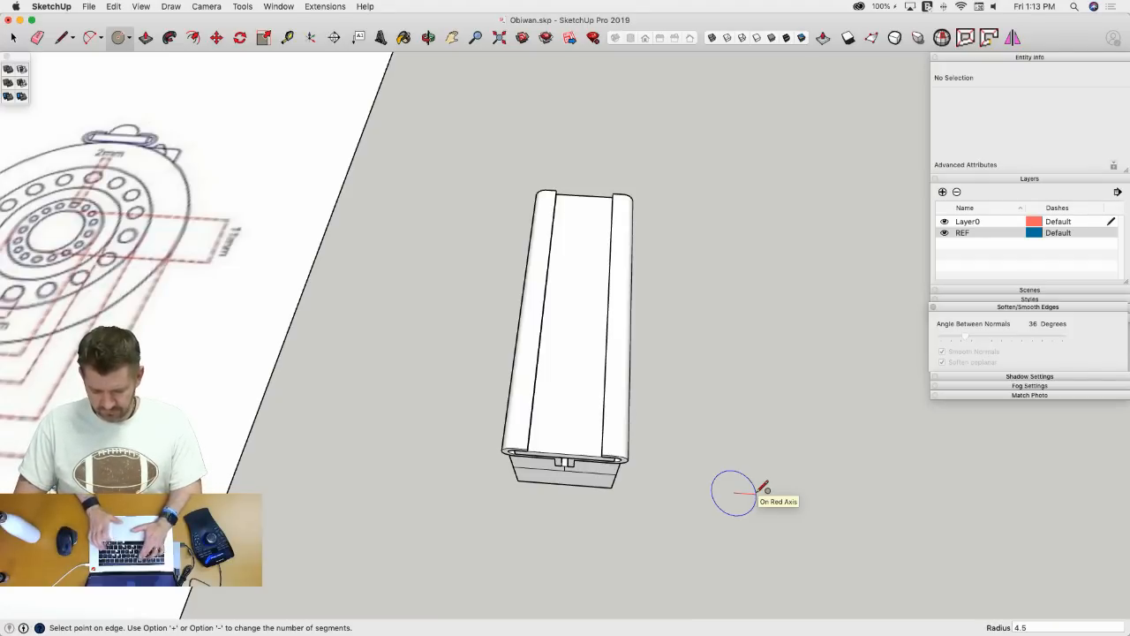
key("Return")
- Draw a perpendicular circle of 4.5 m radius from the flat circle's centre
middle_click_drag(741, 488, 766, 457)
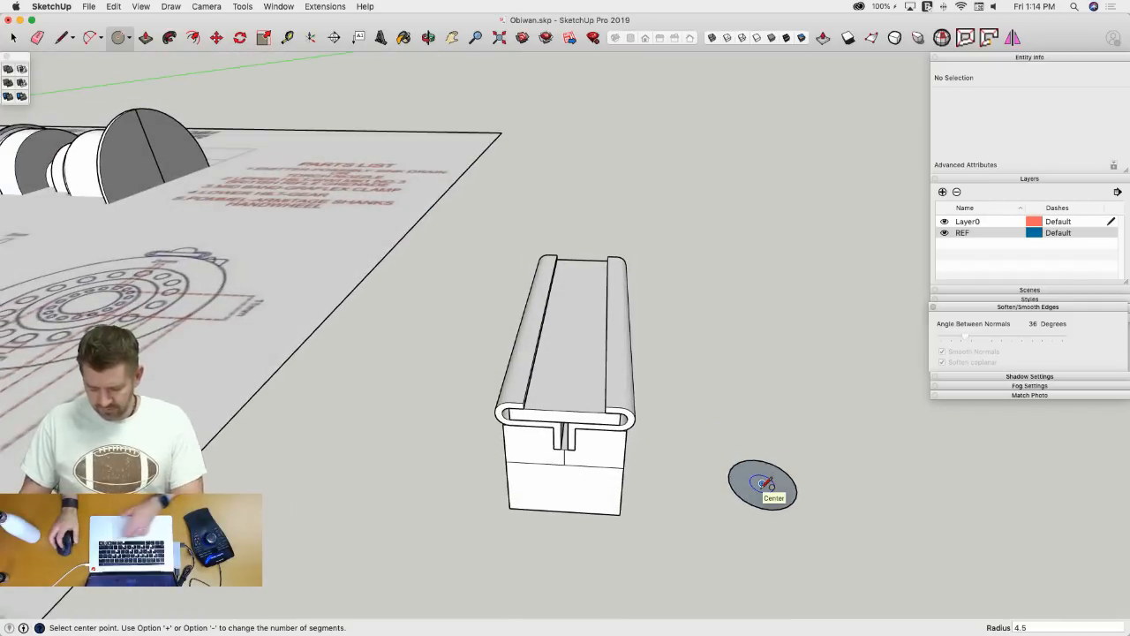
left_click(763, 483)
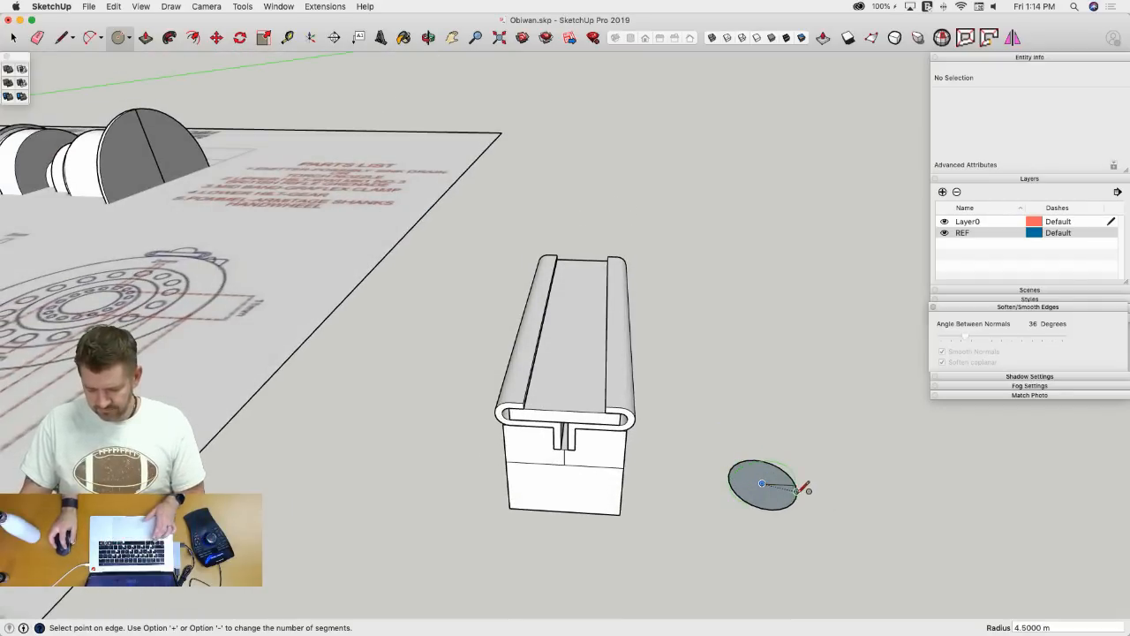
left_click(798, 483)
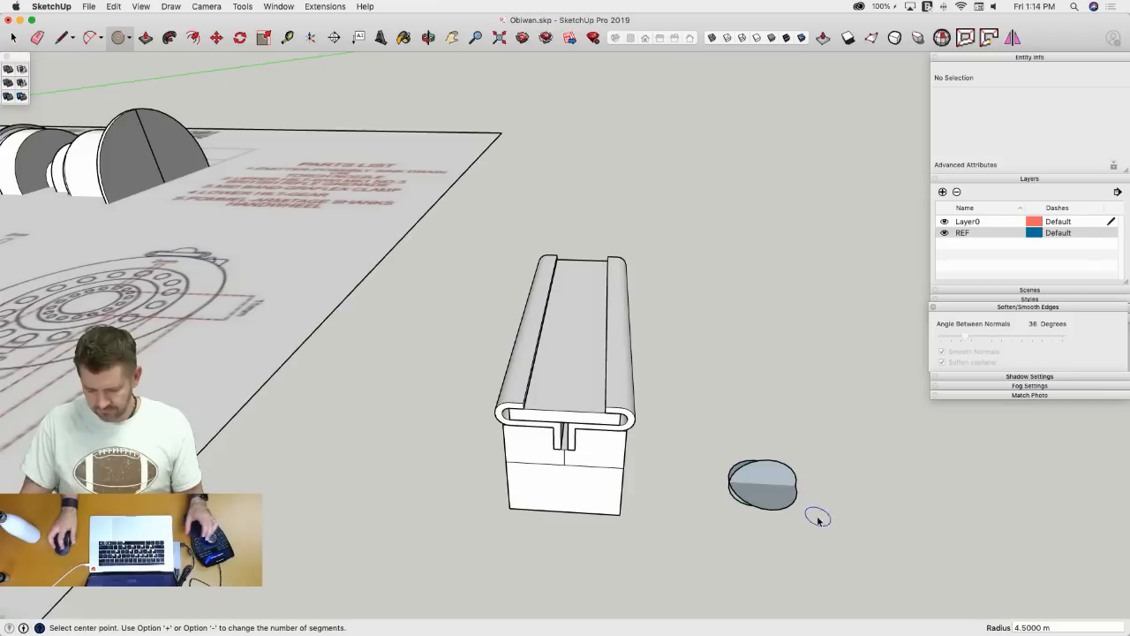
- Sweep one circle around the other with Follow Me to form a sphere, and delete its lower half
key("space")
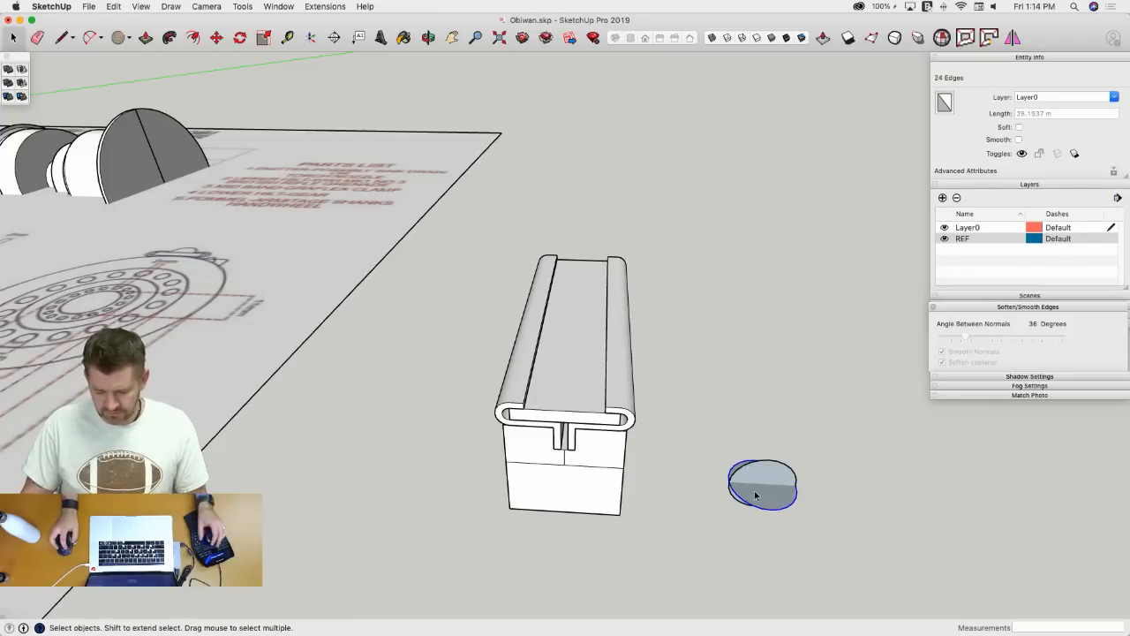
key("p")
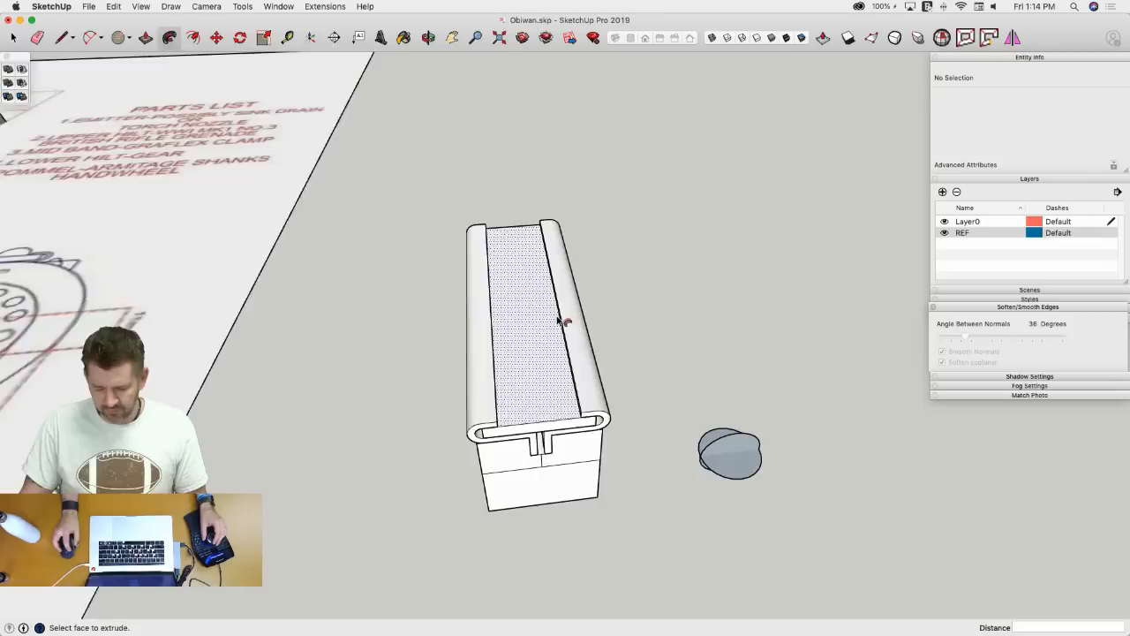
key("space")
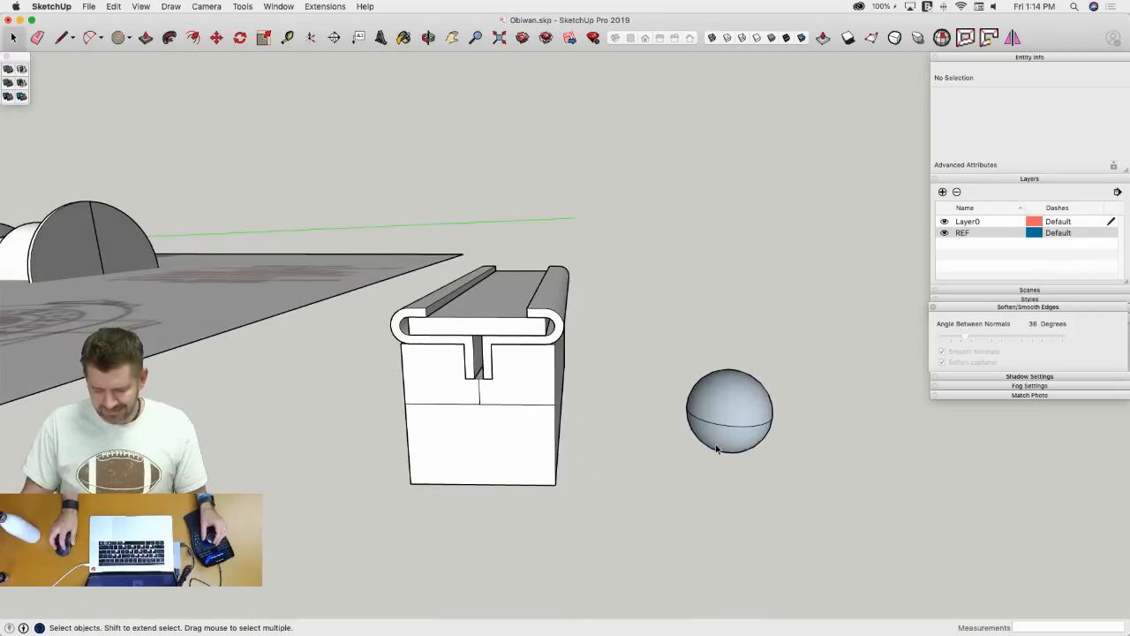
left_click(725, 436)
key("Delete")
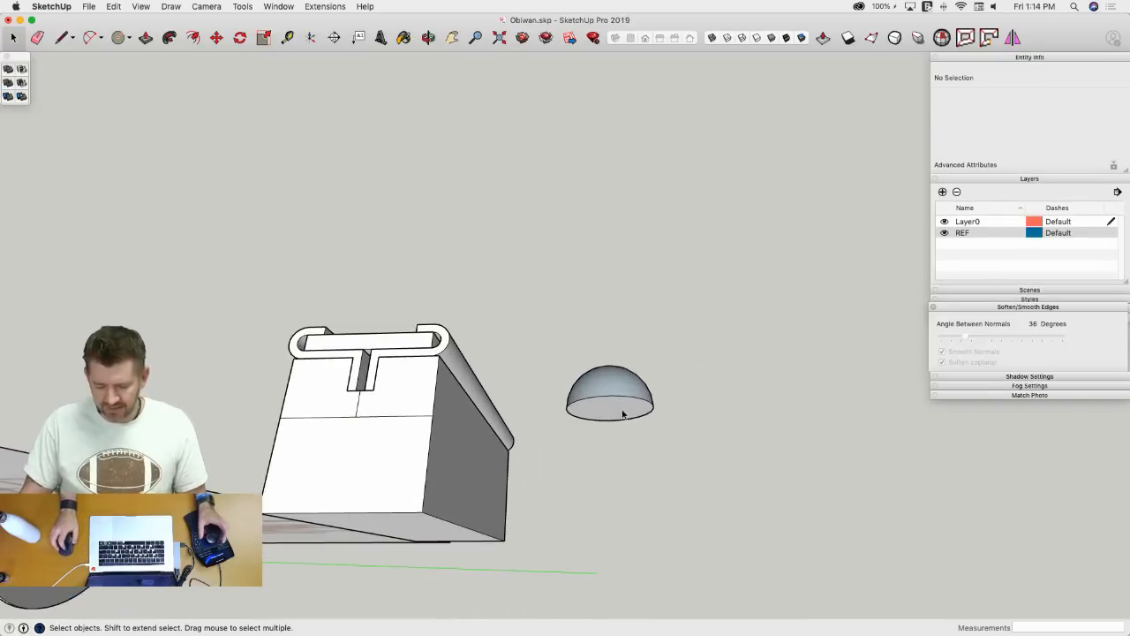
- Reverse the dome's outer faces, and group the dome with its flat base
scroll(622, 413, "up", 3)
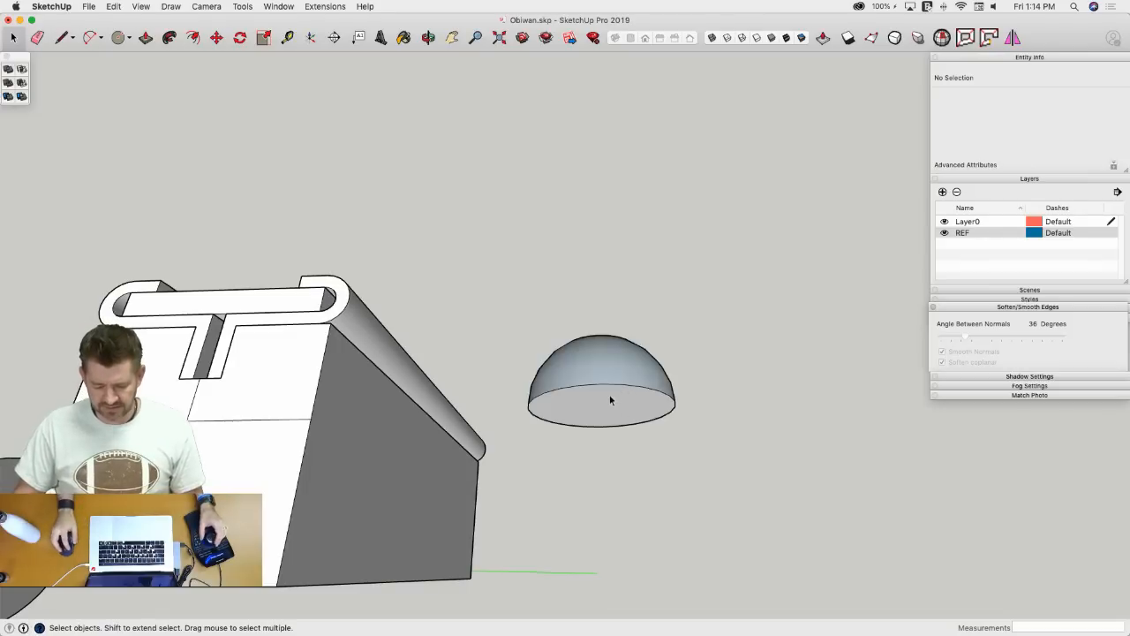
left_click(602, 371)
right_click(603, 369)
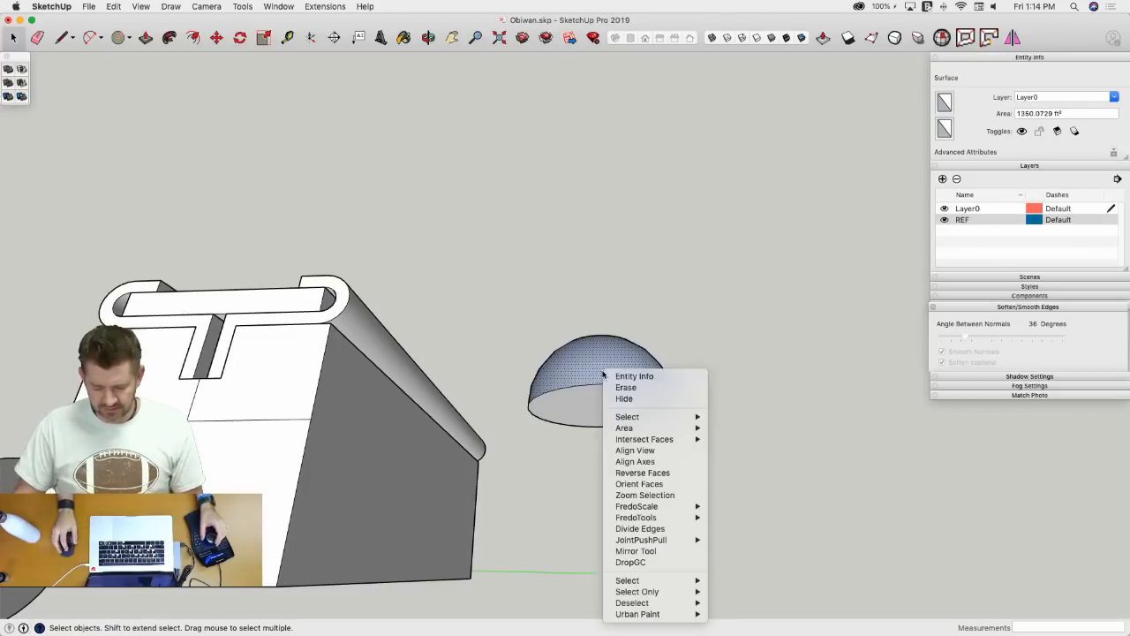
left_click(678, 472)
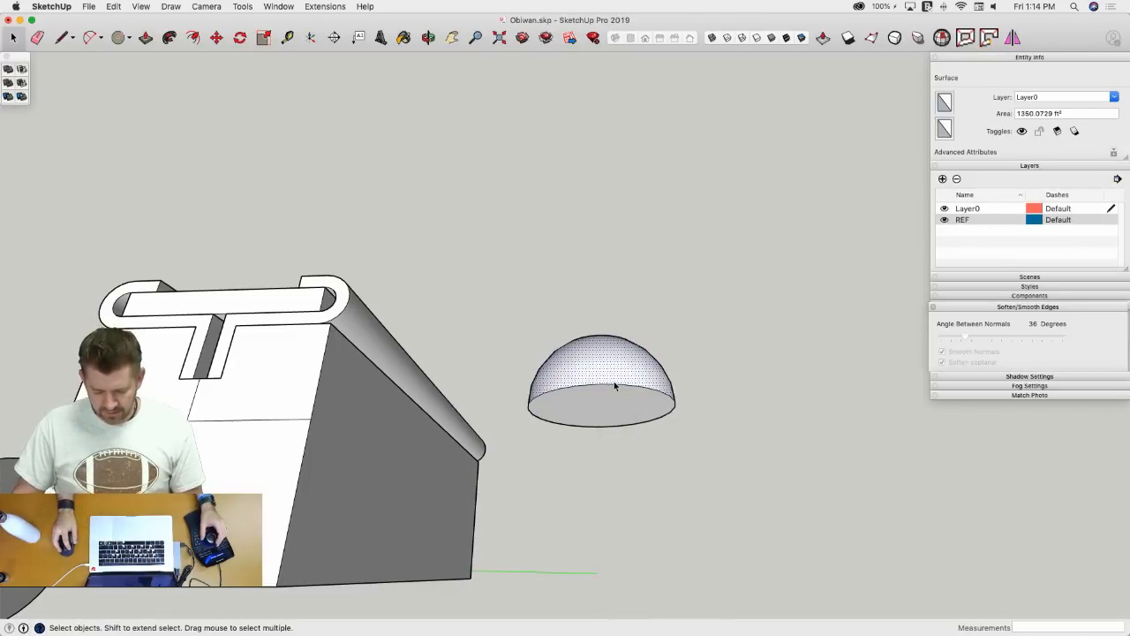
triple_click(615, 382)
right_click(613, 378)
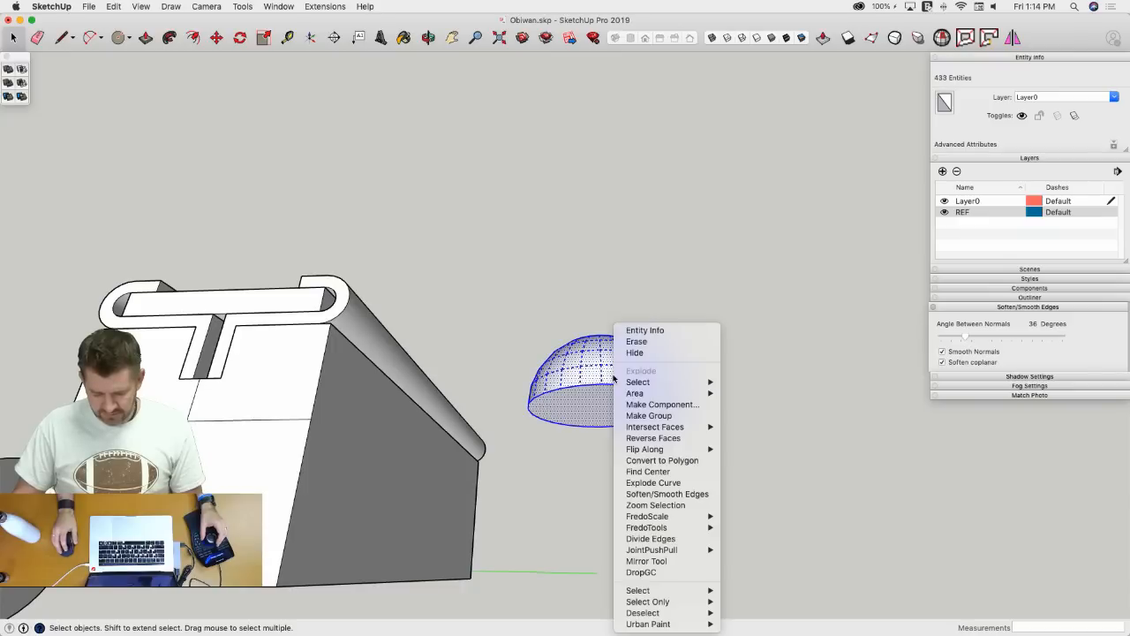
left_click(678, 415)
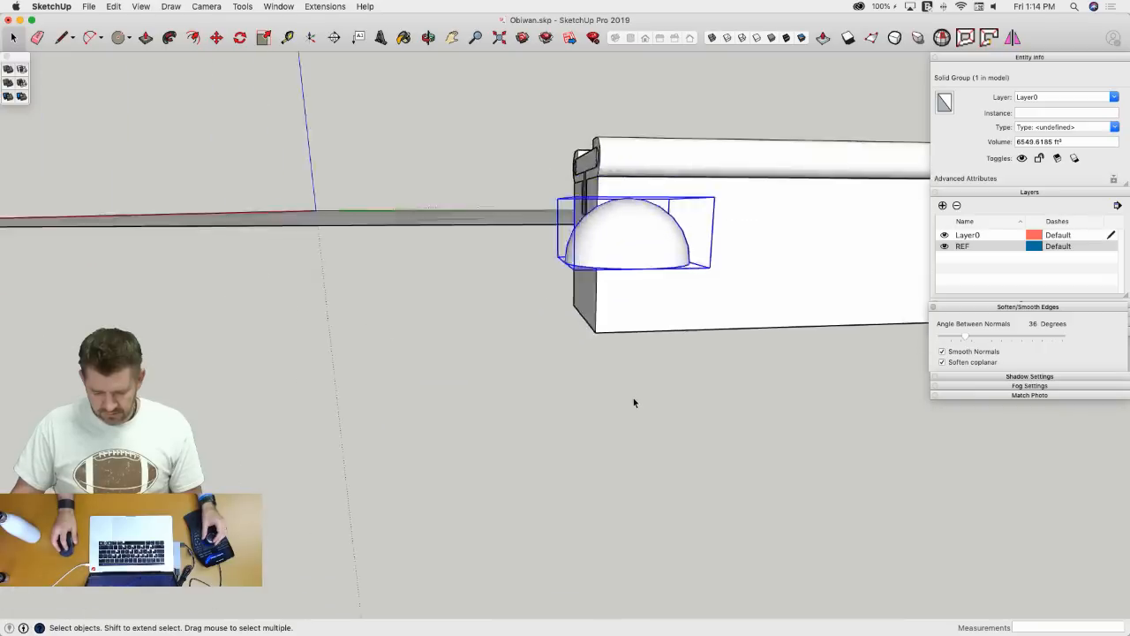
- Move the dome group onto the clamp's insert strip, with its base edge at the middle of the strip's end edge
key("m")
middle_click_drag(614, 398, 621, 367)
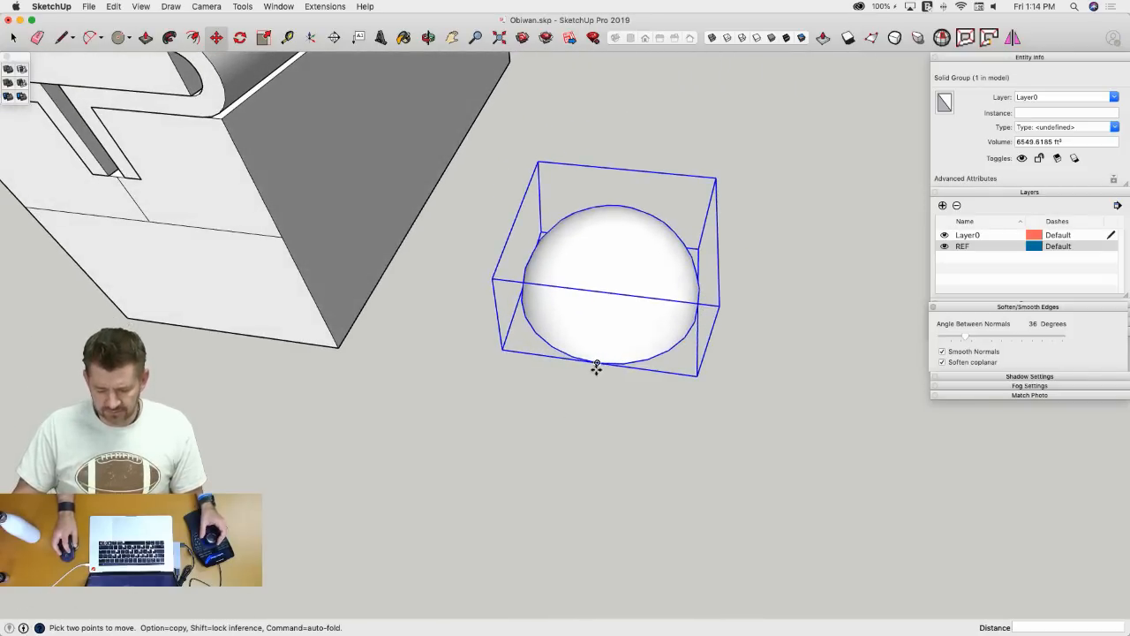
left_click(596, 364)
middle_click_drag(597, 364, 615, 330)
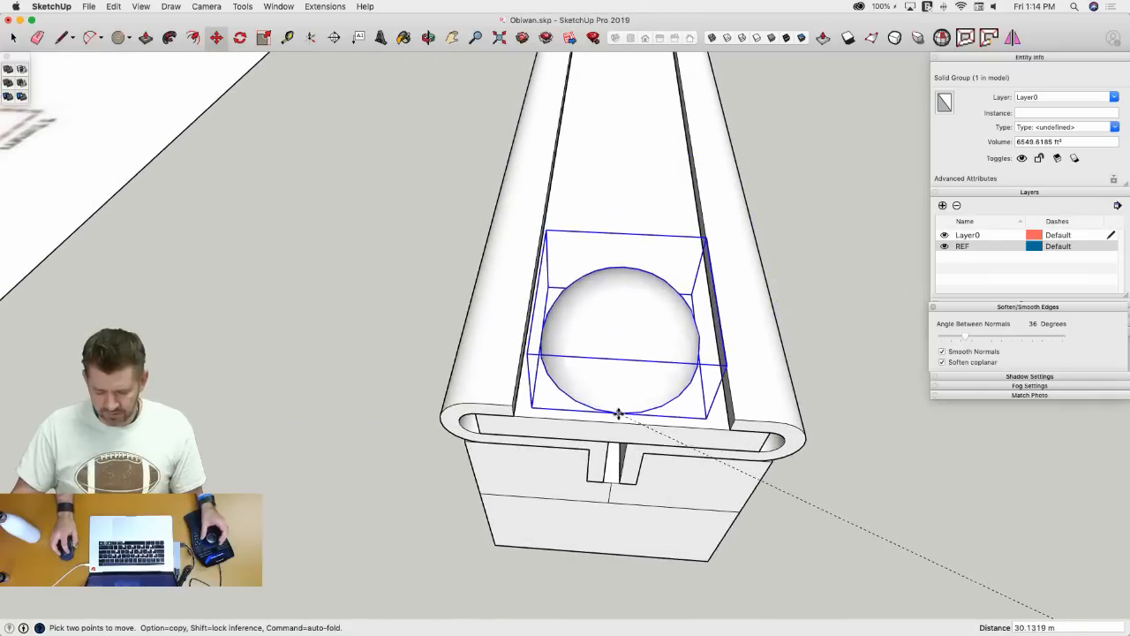
middle_click_drag(622, 435, 578, 425)
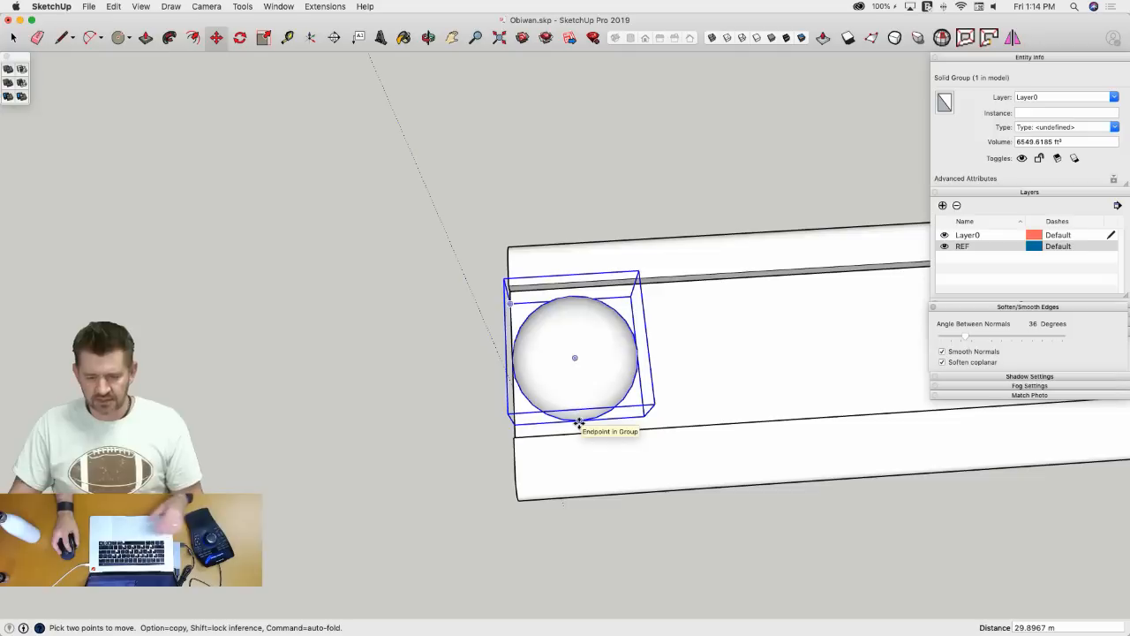
- Slide the dome 21 m lengthwise along the insert strip towards its middle
scroll(579, 423, "down", 3)
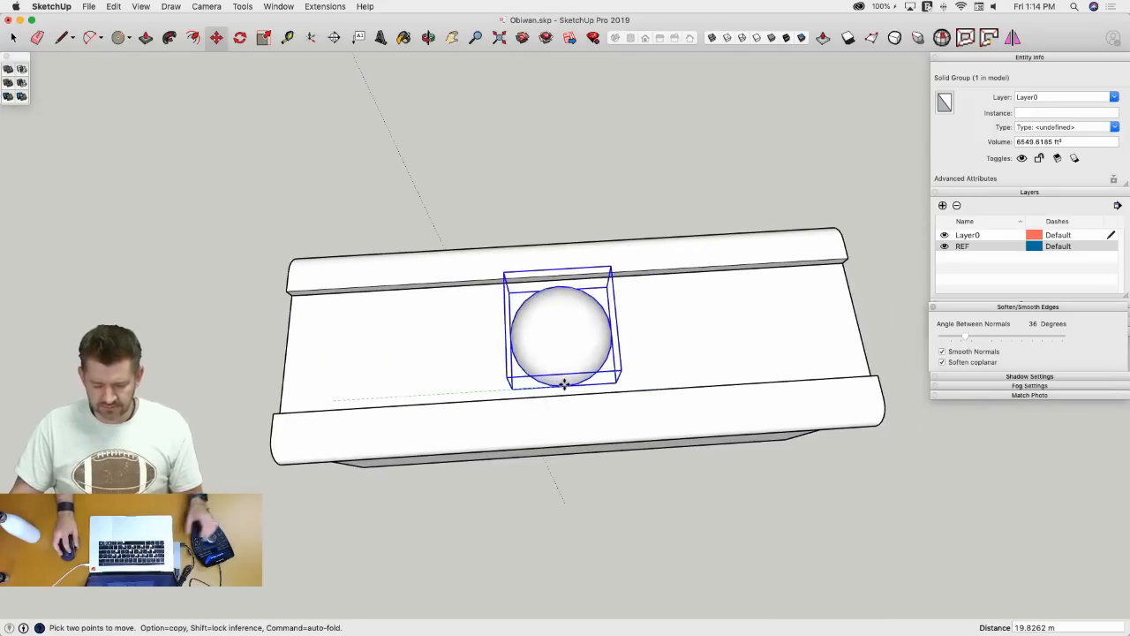
type("21")
key("Return")
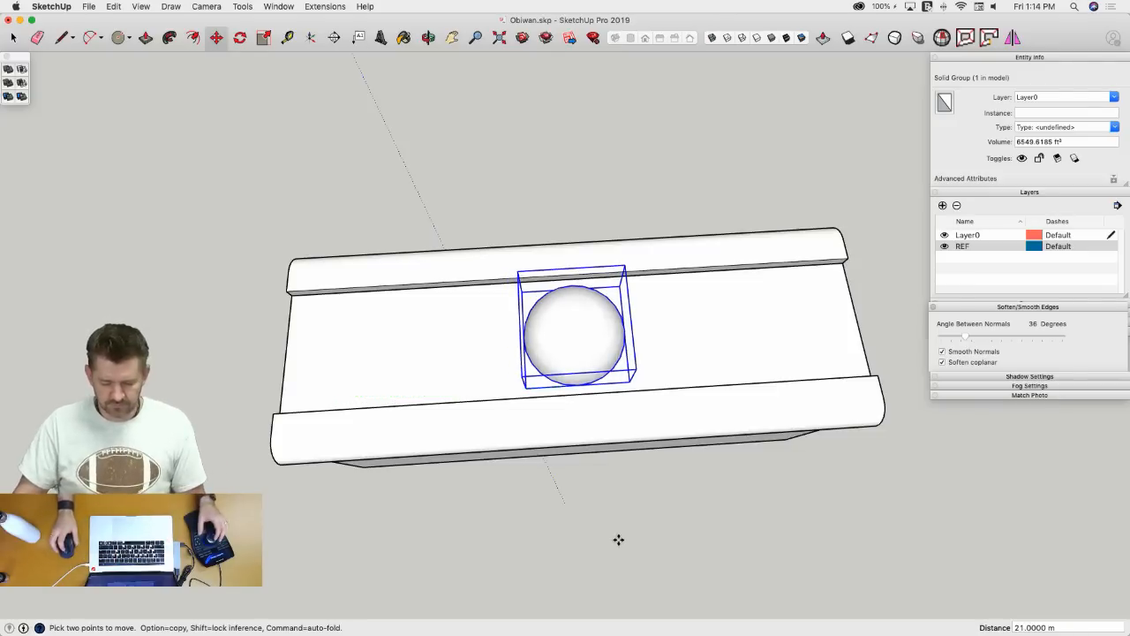
key("space")
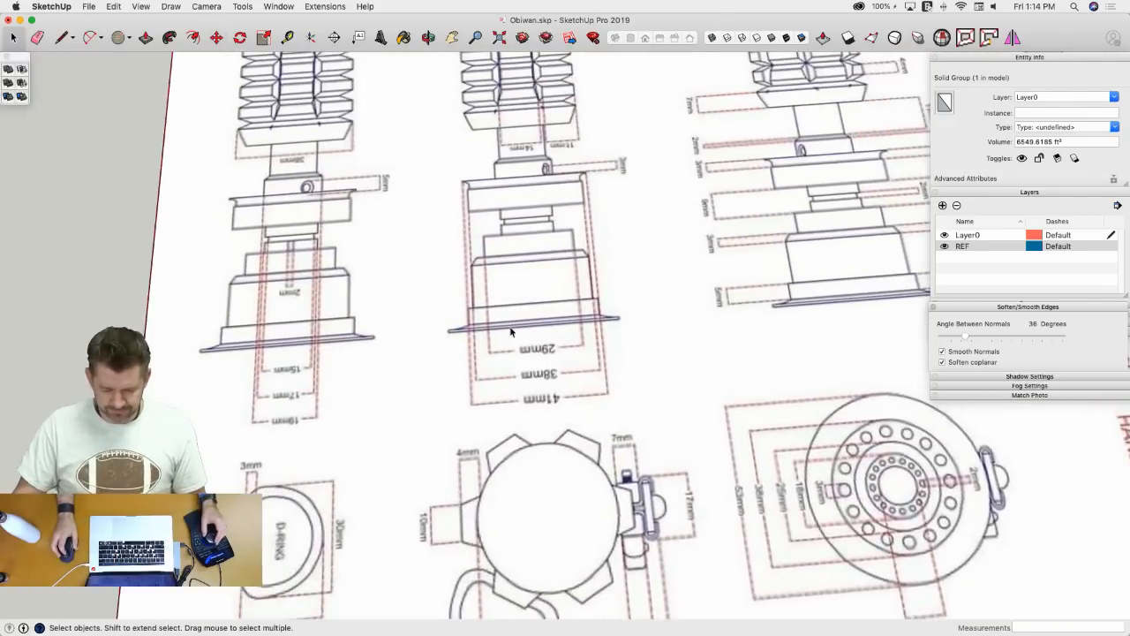
- Measure the gap between the last circle and the clamp strip's end in the reference drawing's side view
scroll(510, 331, "down", 5)
middle_click_drag(518, 396, 434, 441)
scroll(433, 442, "up", 8)
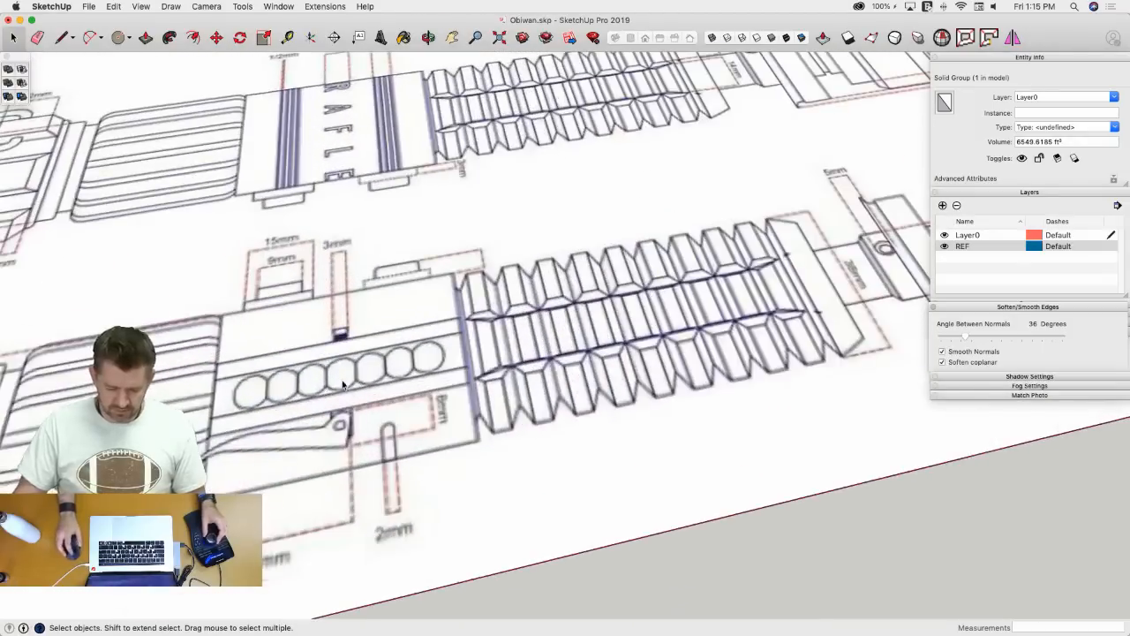
scroll(395, 378, "up", 3)
key("l")
scroll(476, 339, "up", 4)
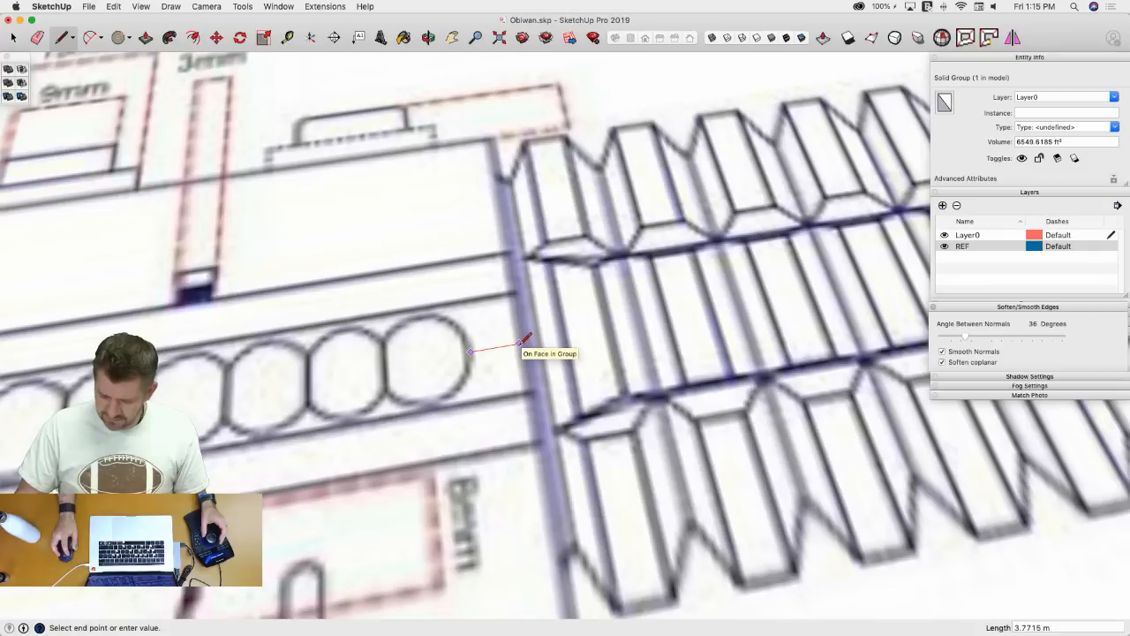
key("space")
scroll(439, 332, "down", 3)
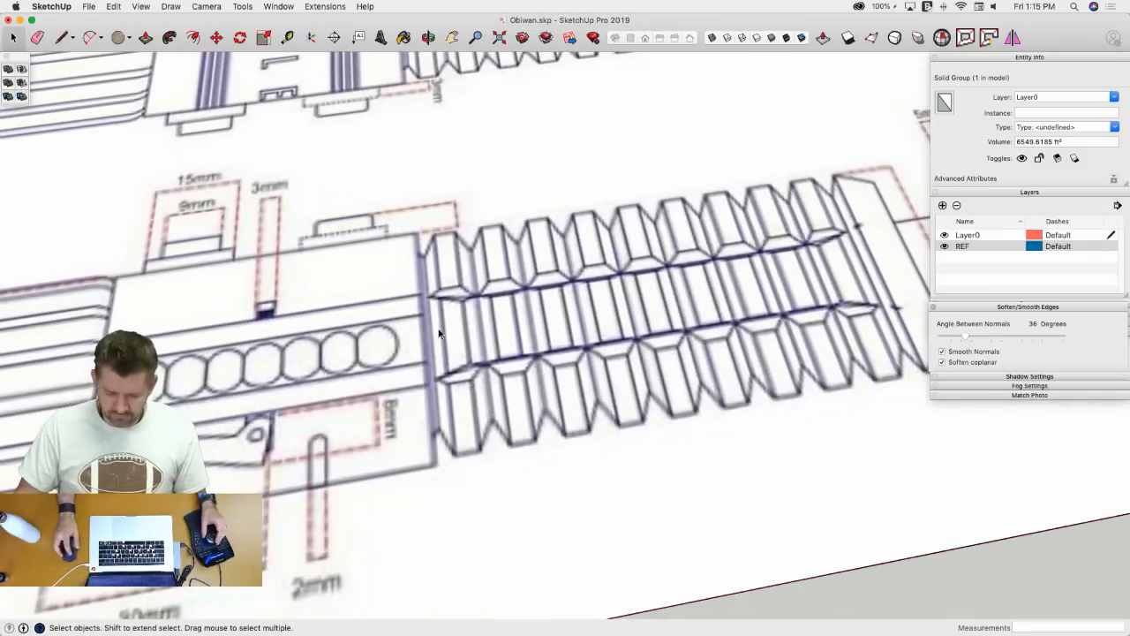
middle_click_drag(406, 340, 292, 366)
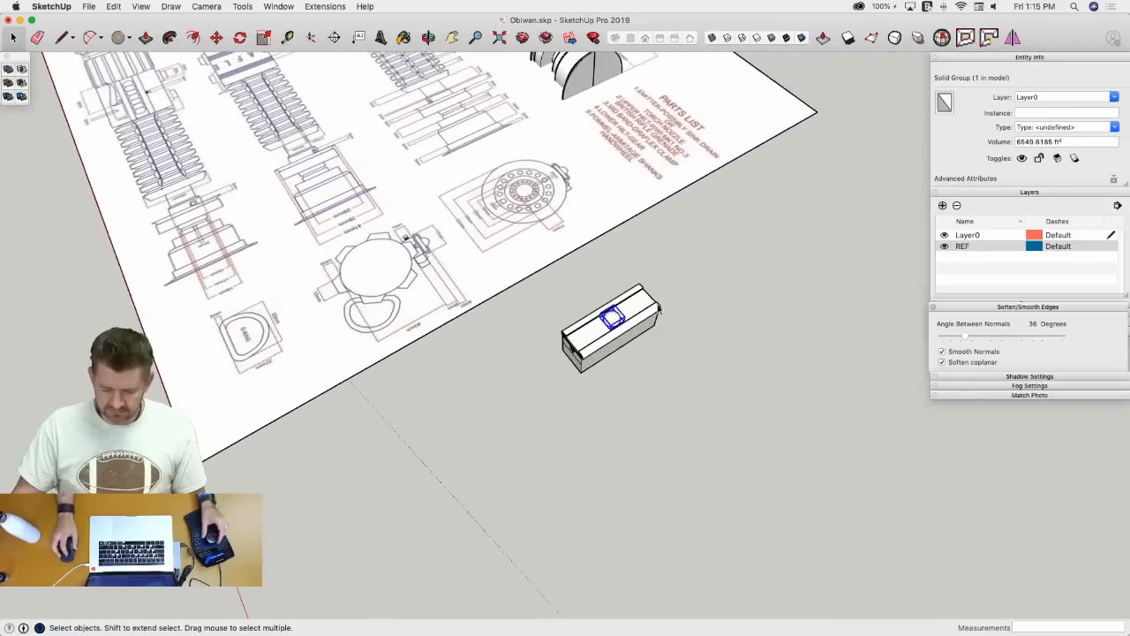
- Draw a short guide line inward from the midpoint of the insert strip's end edge
key("l")
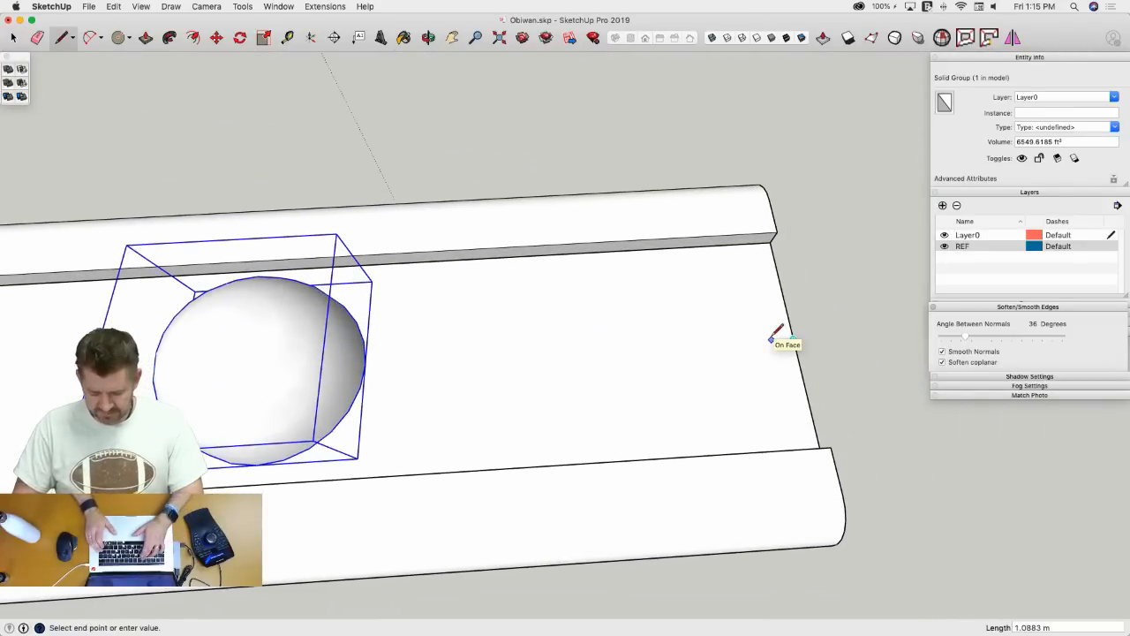
left_click(771, 339)
key("space")
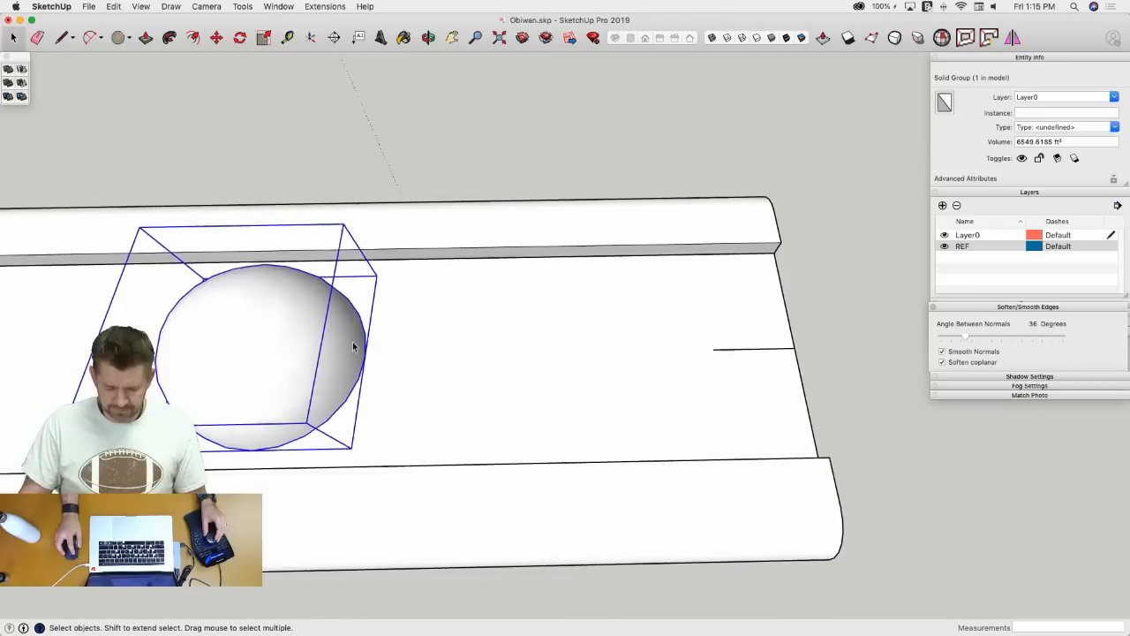
- Copy the dome 17 m to the guide line's inner end, and divide the distance to make a row of four overlapping domes
key("m")
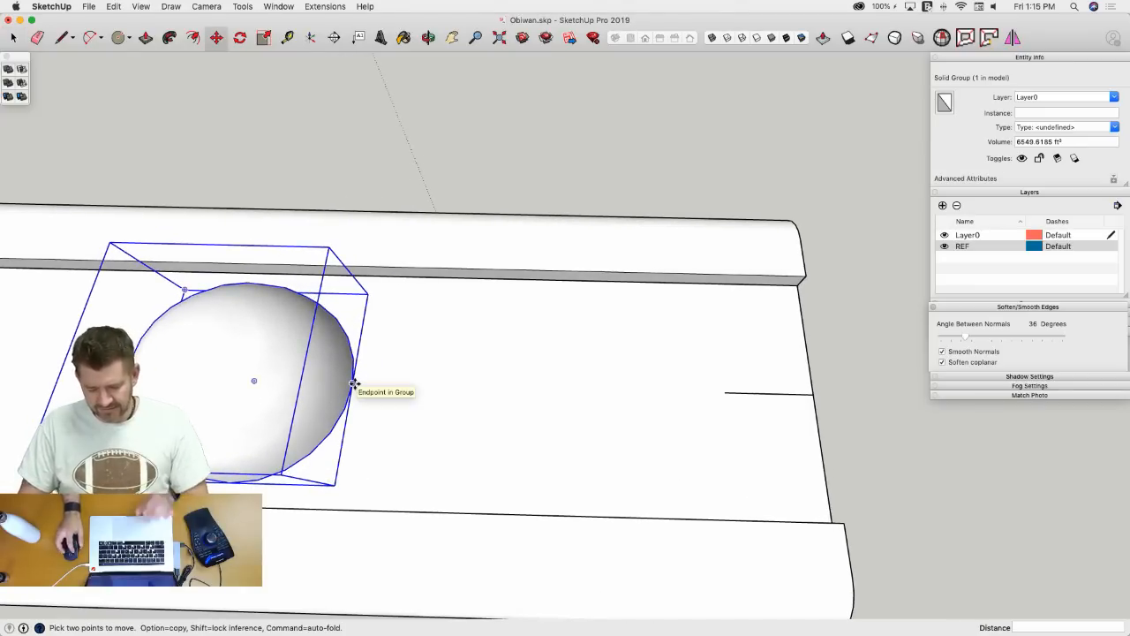
left_click(354, 383)
key("alt")
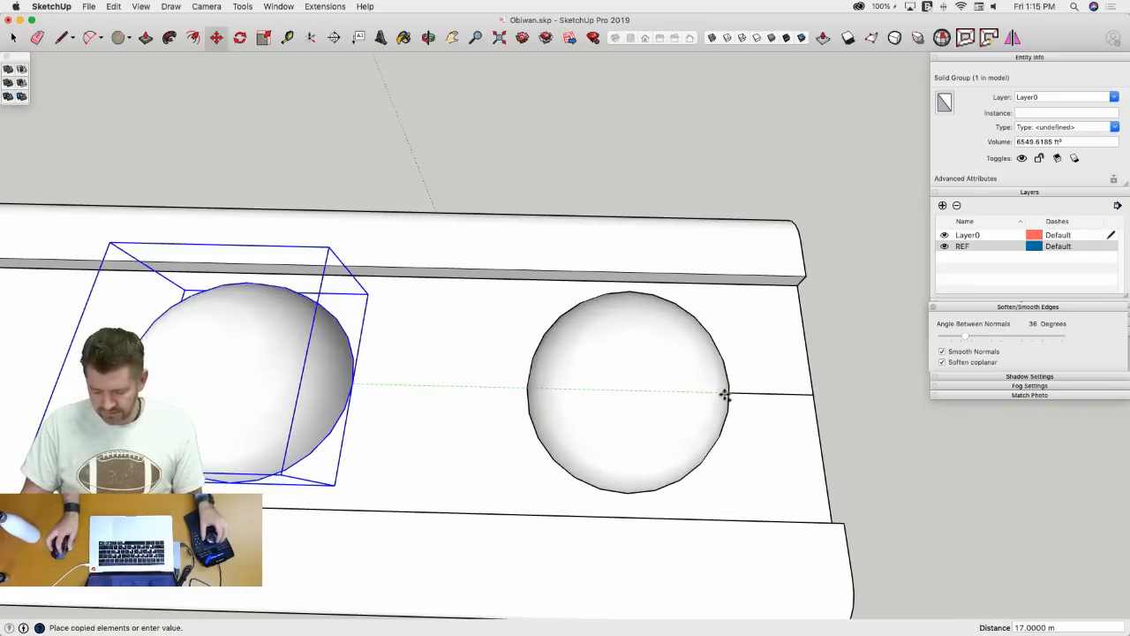
middle_click_drag(724, 394, 654, 457)
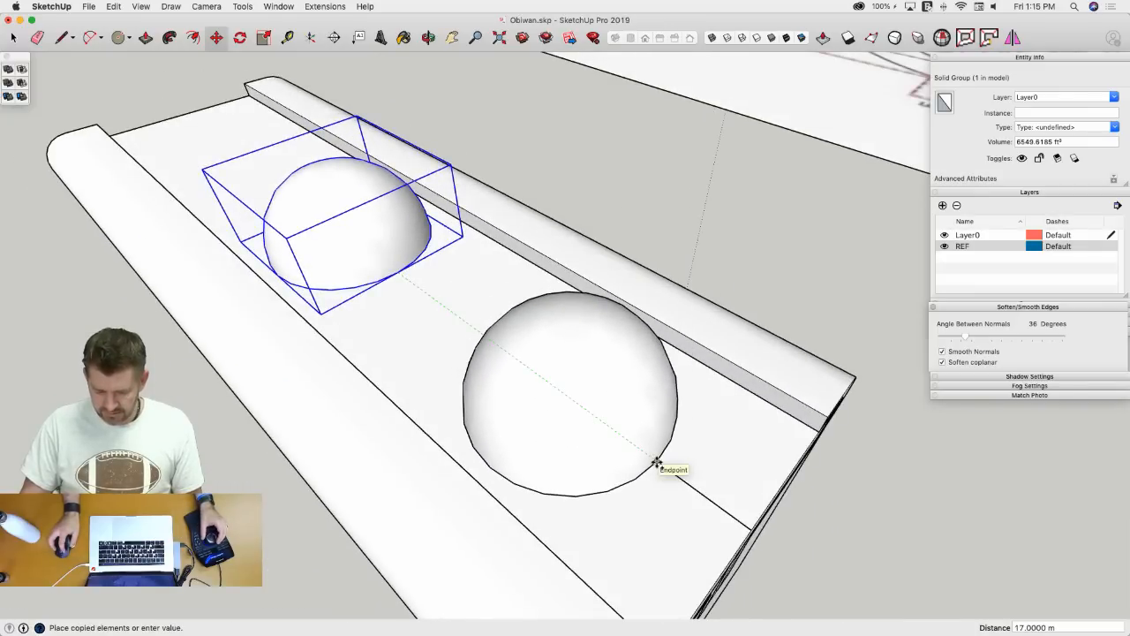
left_click(657, 462)
scroll(654, 462, "down", 10)
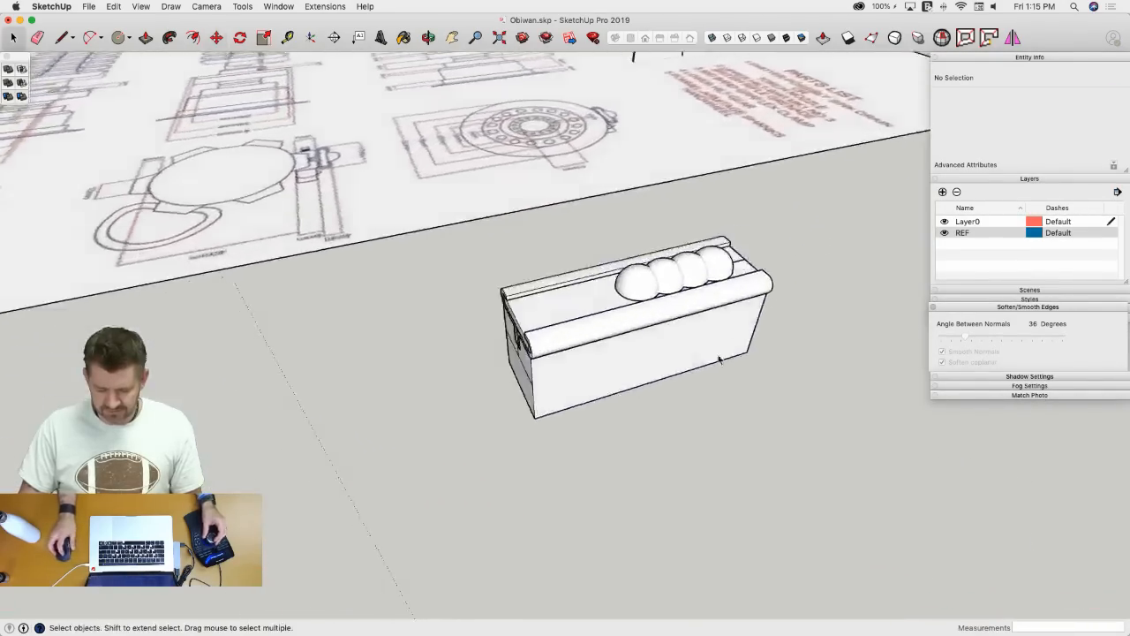
- Rotate-copy the three outer domes 180° about the central dome's top point to complete a row of seven domes
left_click(623, 454)
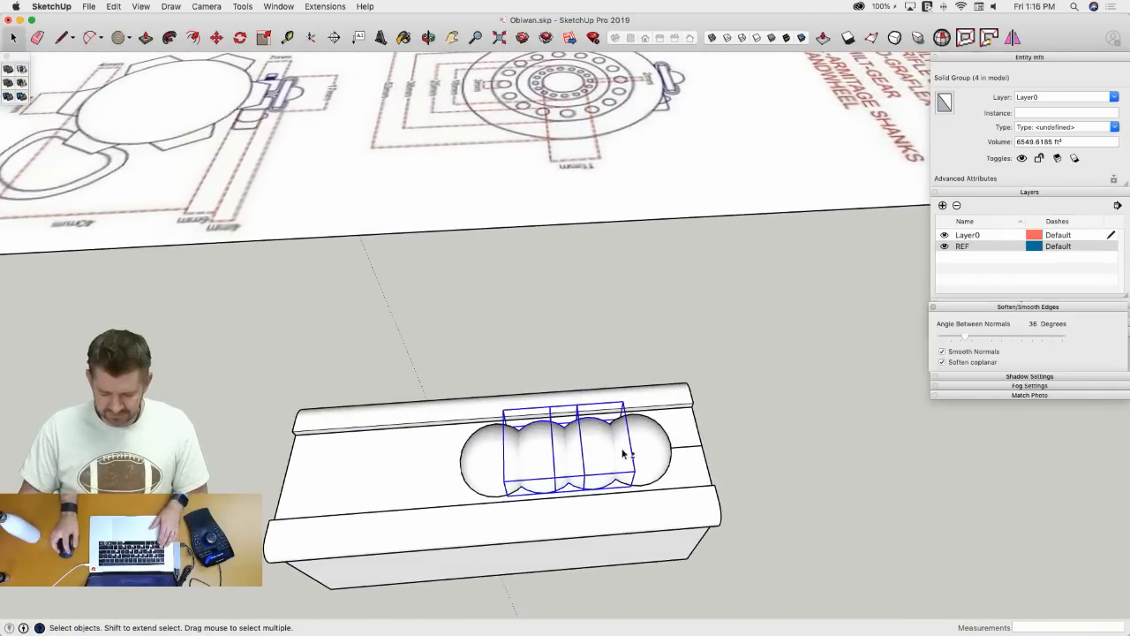
key("q")
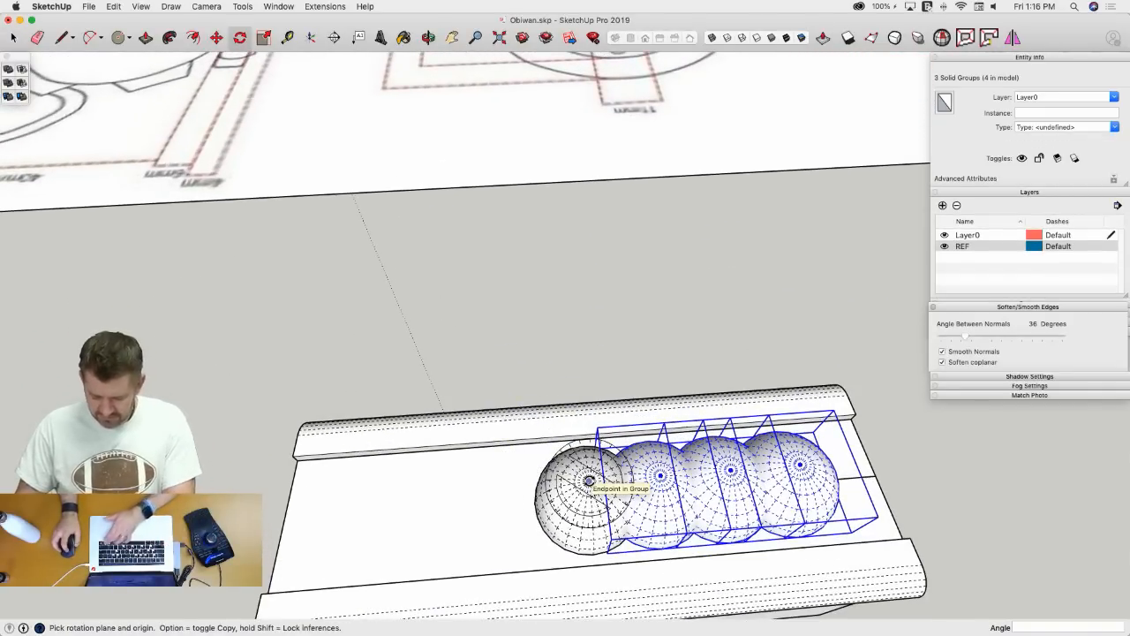
left_click(588, 481)
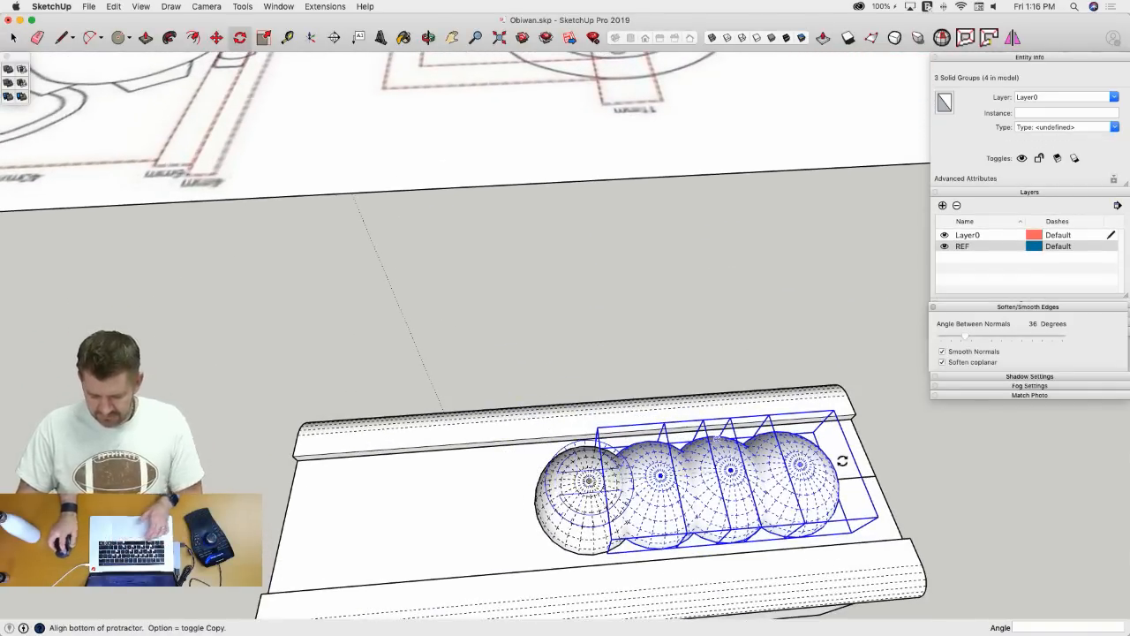
left_click(903, 460)
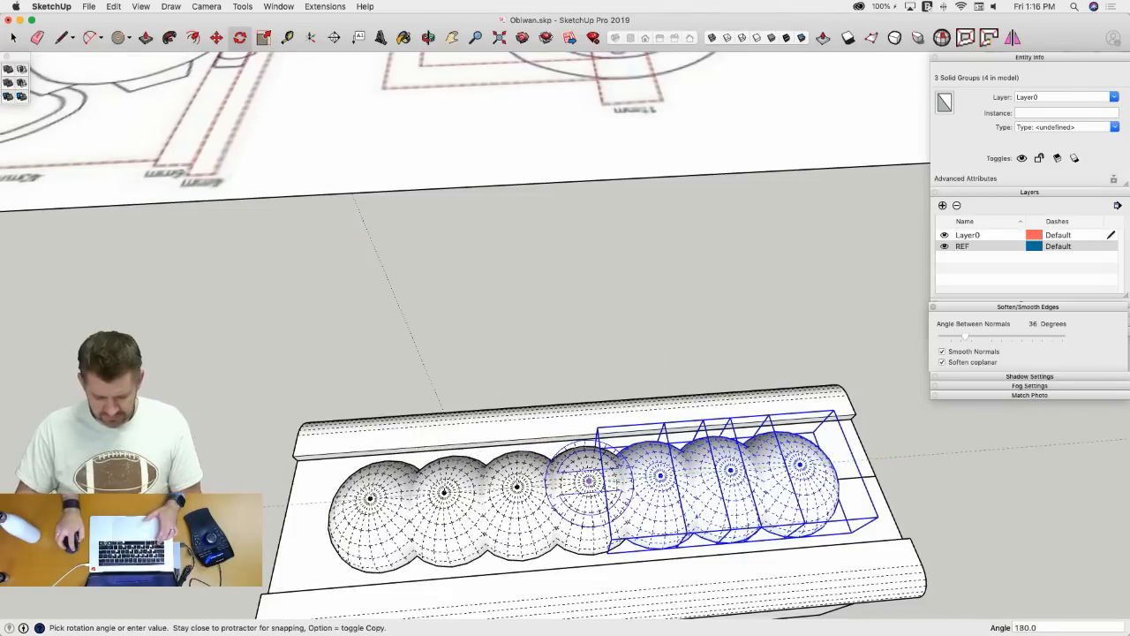
left_click(284, 504)
key("space")
left_click(336, 336)
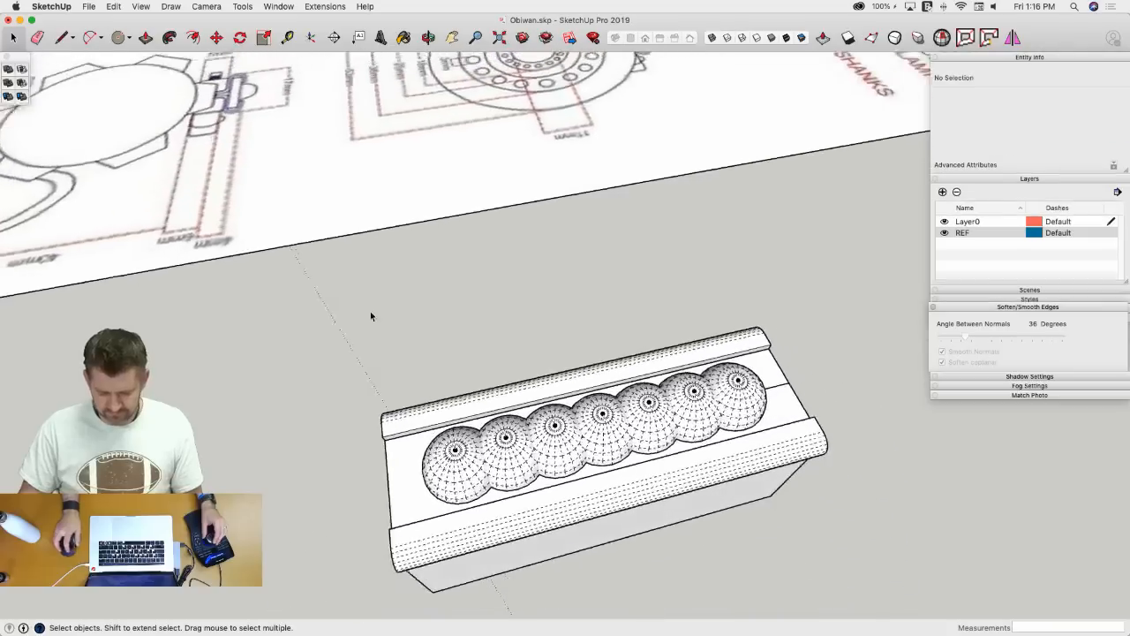
- Erase the short guide line at the strip's end and turn off the hidden geometry display
key("e")
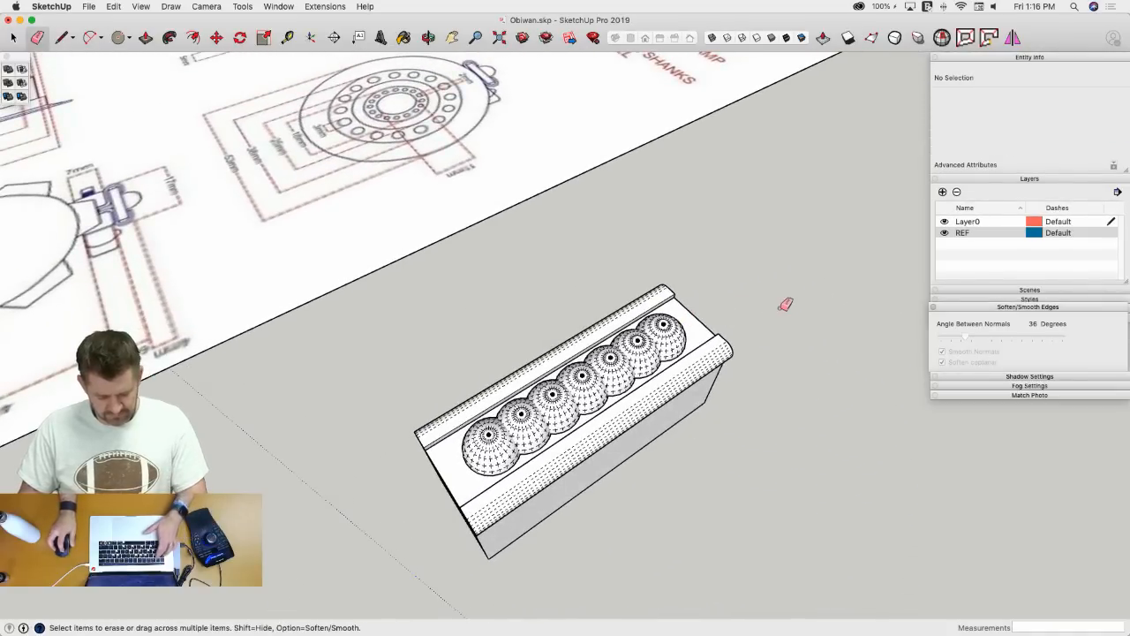
key("space")
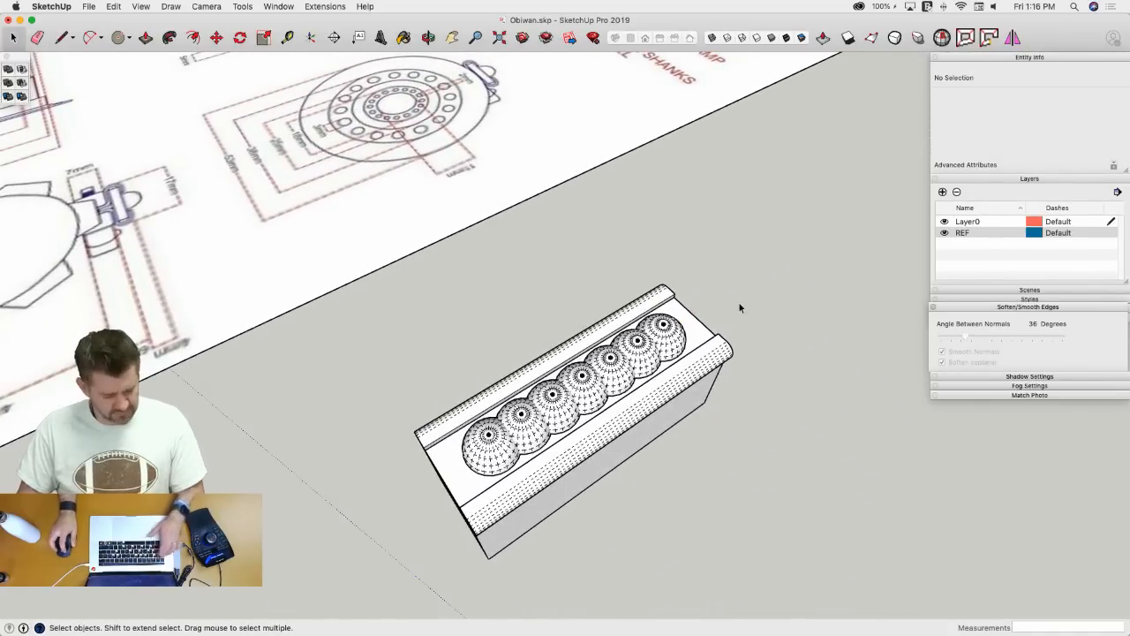
key("alt+h")
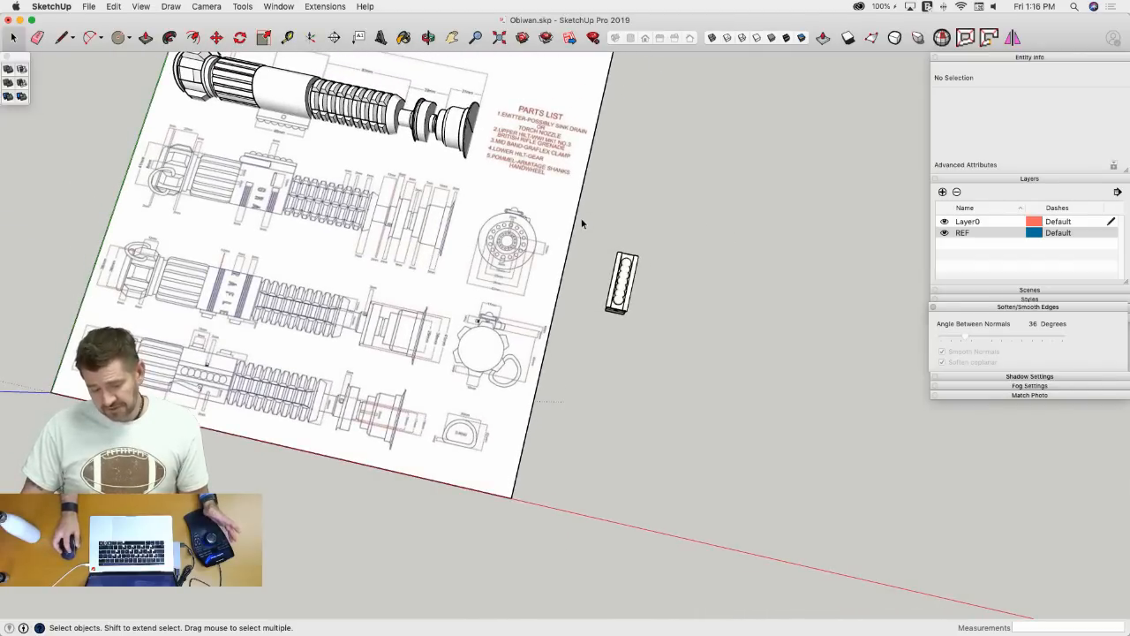
- Select the whole clamp assembly with its seven domes and make it a single group
left_click_drag(606, 209, 660, 371)
left_click_drag(591, 214, 663, 385)
right_click(638, 304)
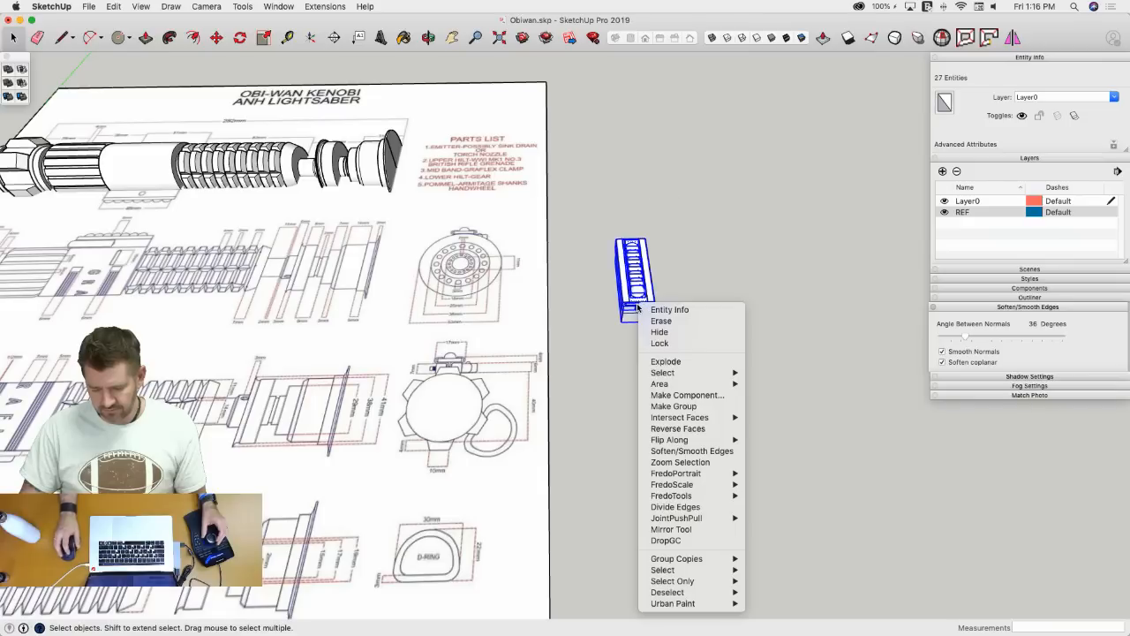
left_click(690, 403)
- Rotate the clamp group a quarter turn on the ground to run lengthwise with the lightsaber, and tip it onto its side
key("m")
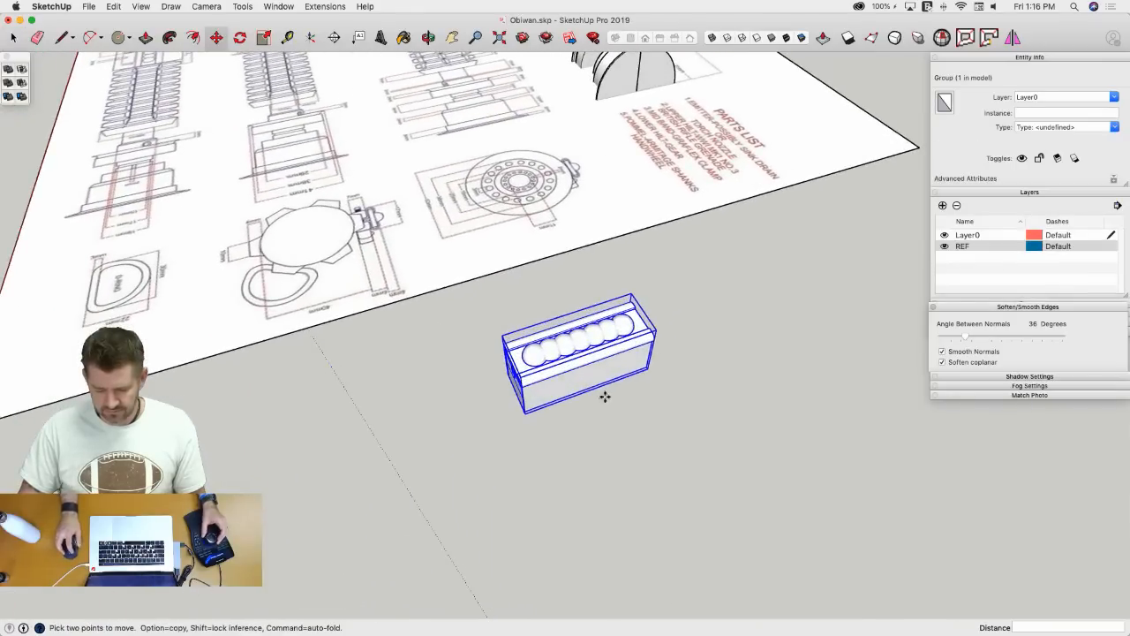
key("q")
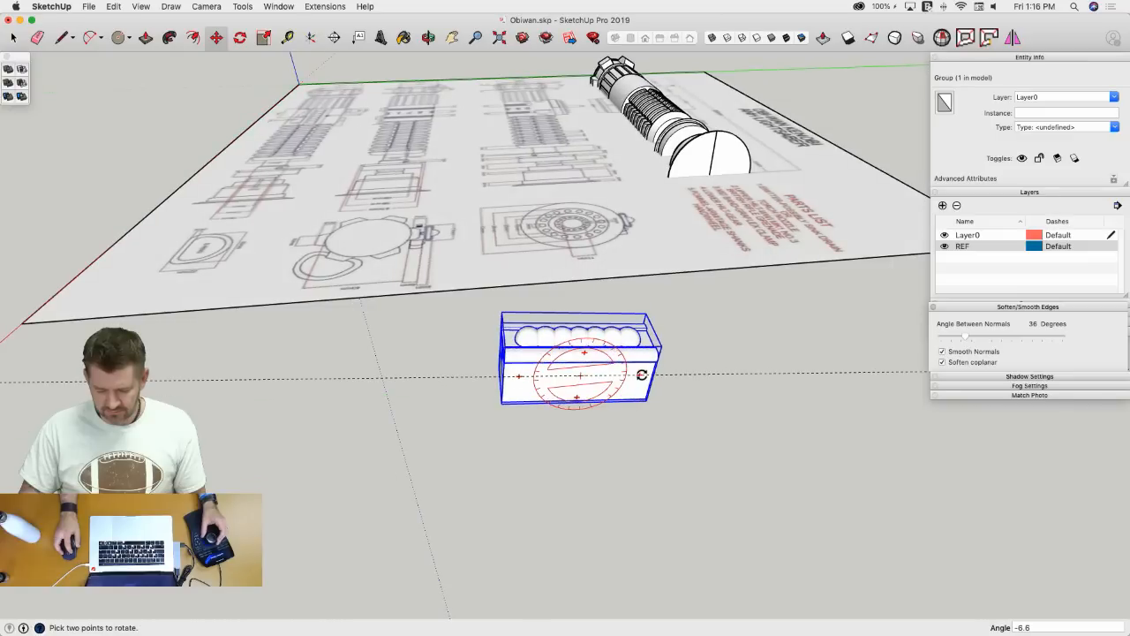
key("m")
middle_click_drag(642, 368, 650, 407)
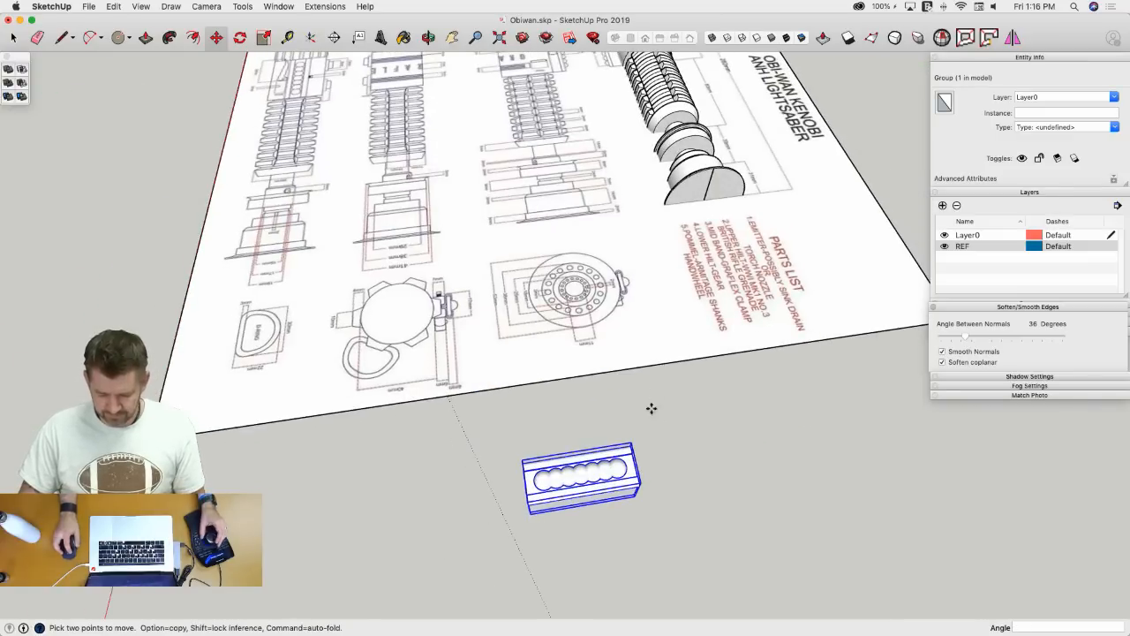
left_click_drag(632, 465, 600, 481)
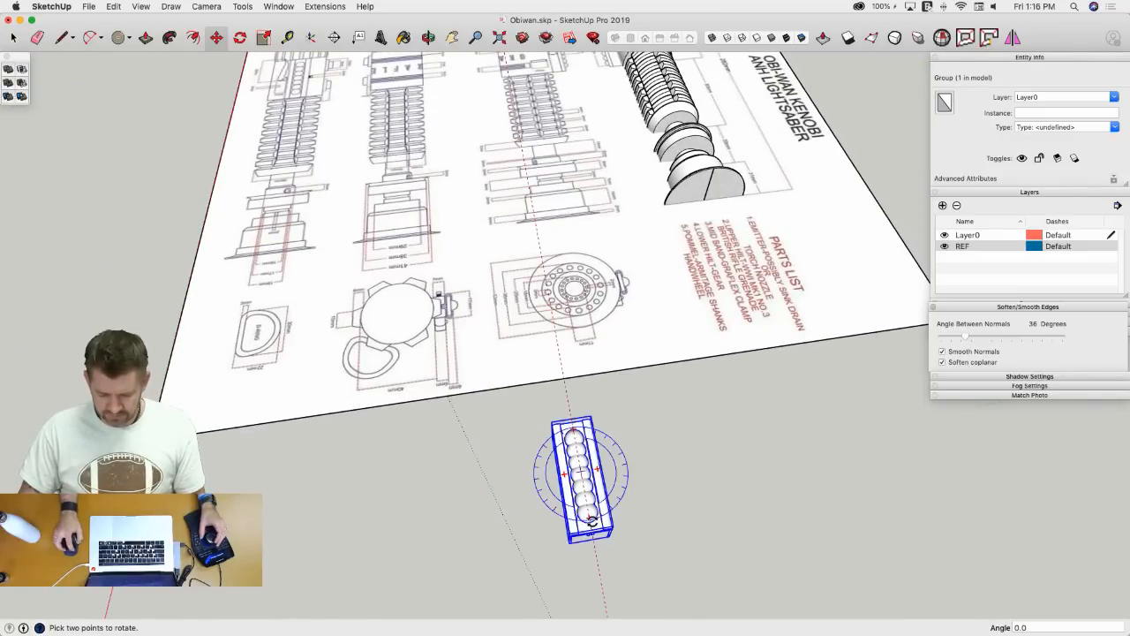
middle_click_drag(600, 481, 596, 423)
left_click_drag(588, 386, 643, 409)
left_click(643, 410)
scroll(645, 431, "up", 10)
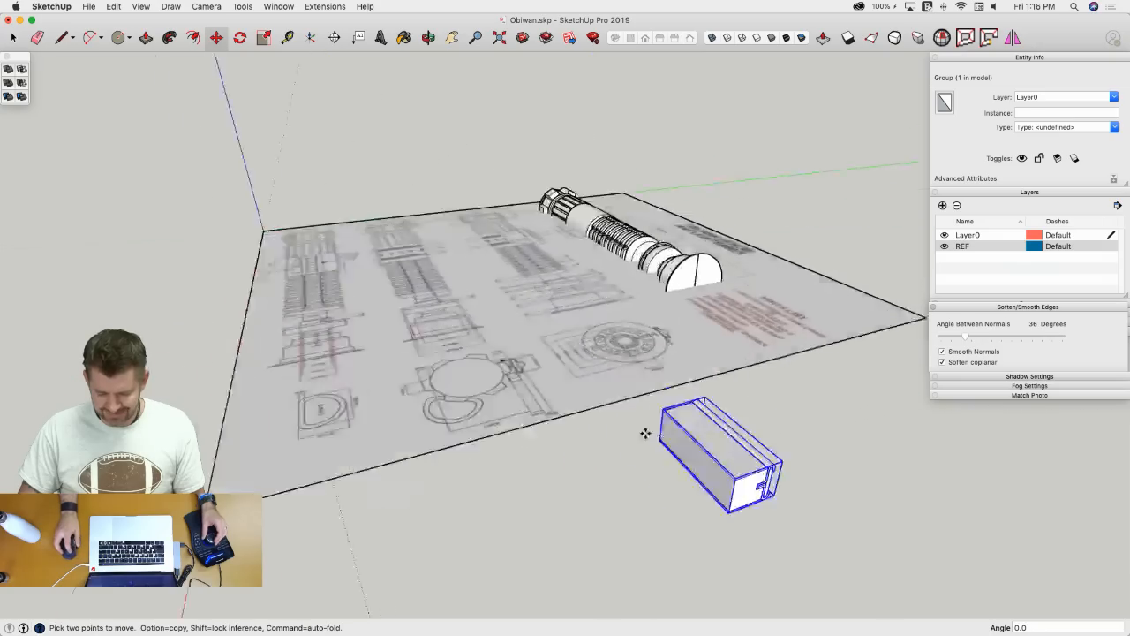
- Place the clamp group on the matching reference view to compare its outline, and check the gap between the clamp's edge and its first dome
middle_click_drag(645, 432, 791, 234)
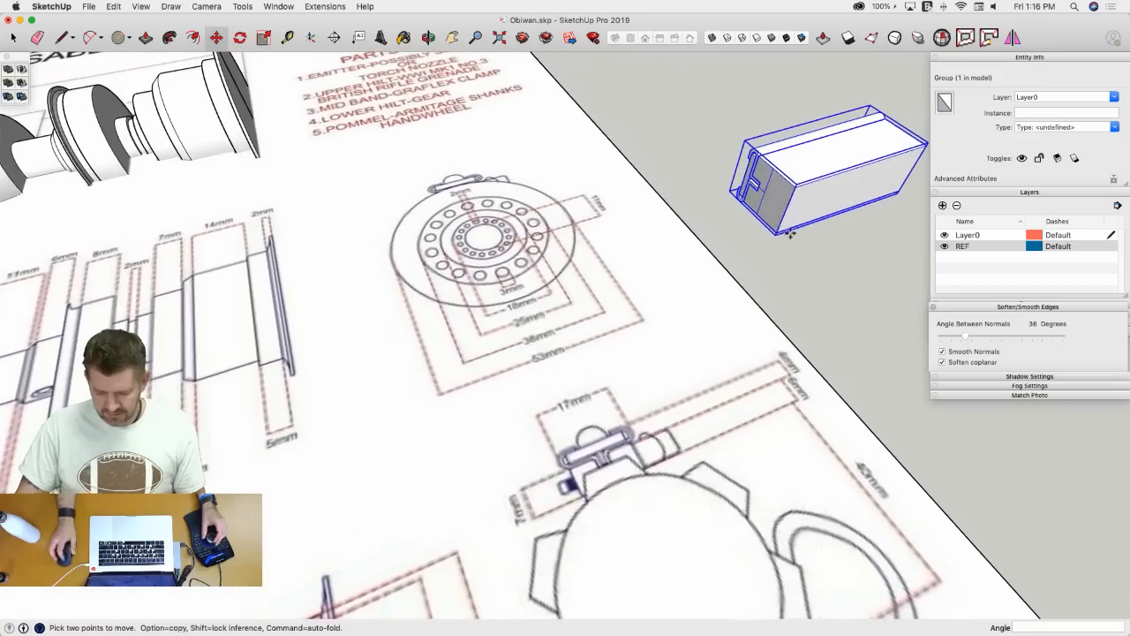
left_click(764, 192)
middle_click_drag(765, 192, 689, 262)
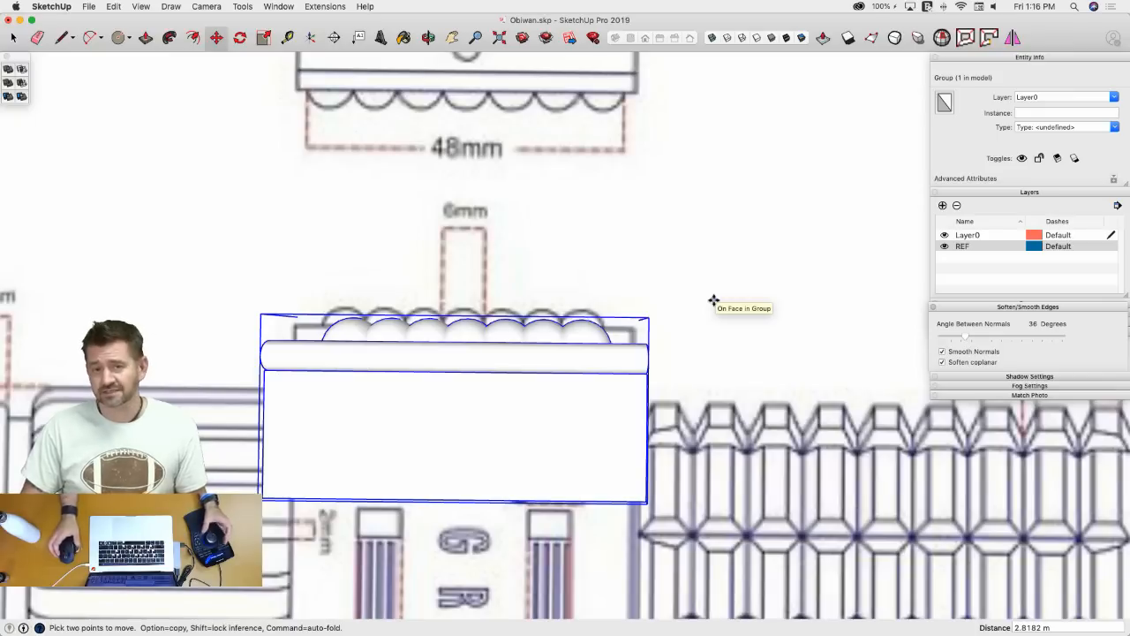
scroll(712, 287, "down", 5)
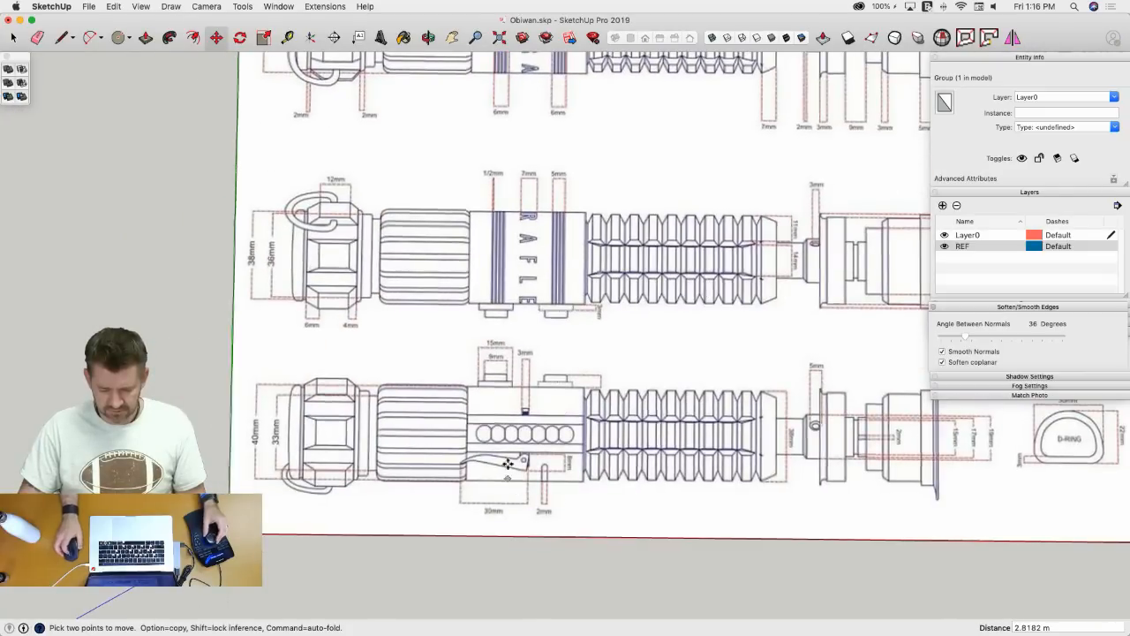
scroll(530, 433, "up", 5)
key("l")
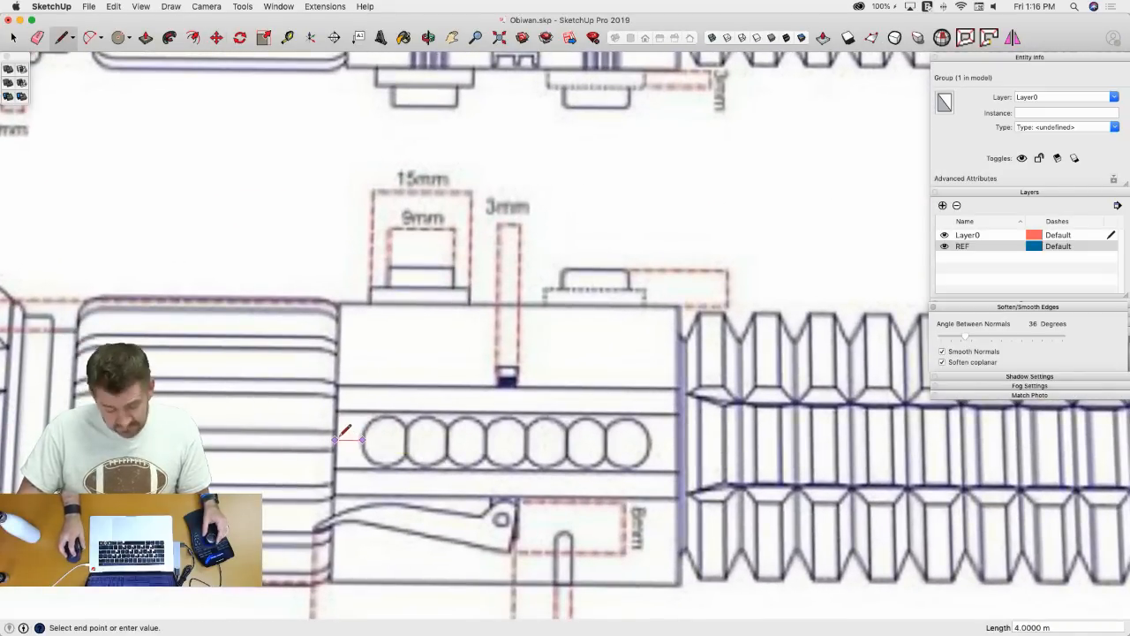
key("space")
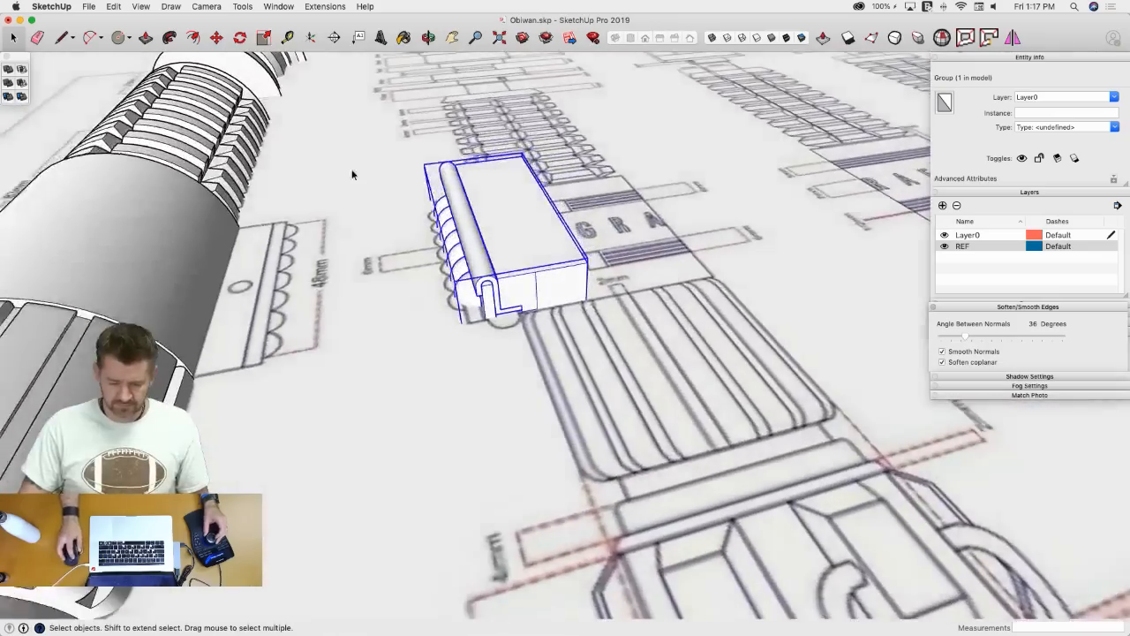
- Move the clamp group off the reference sheet into the empty space beside it
left_click_drag(343, 121, 671, 441)
key("m")
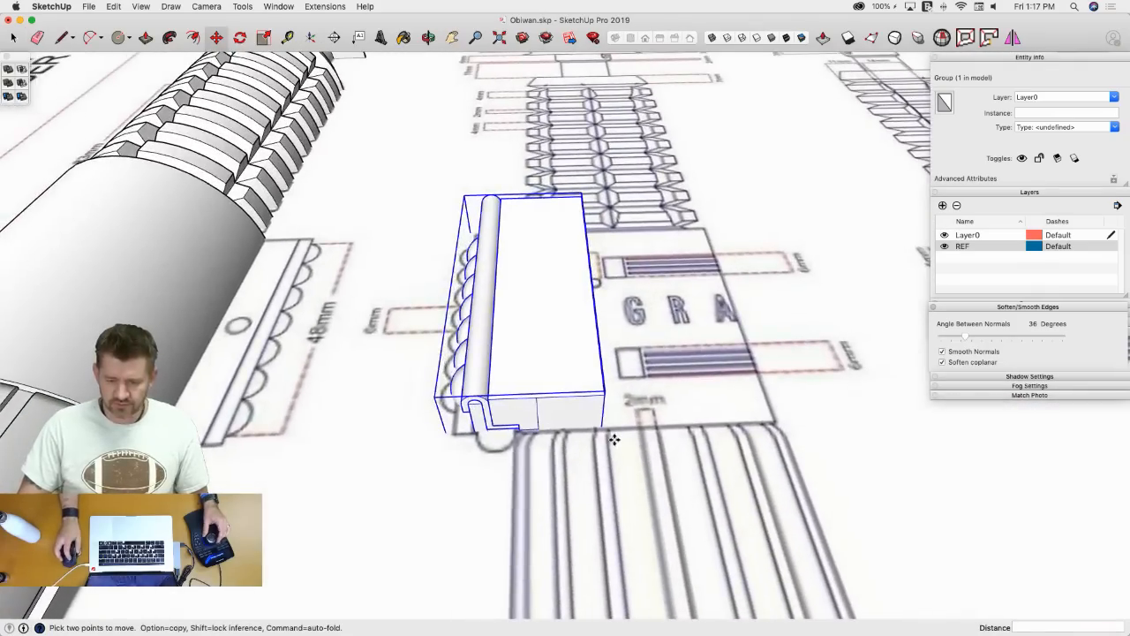
left_click(613, 438)
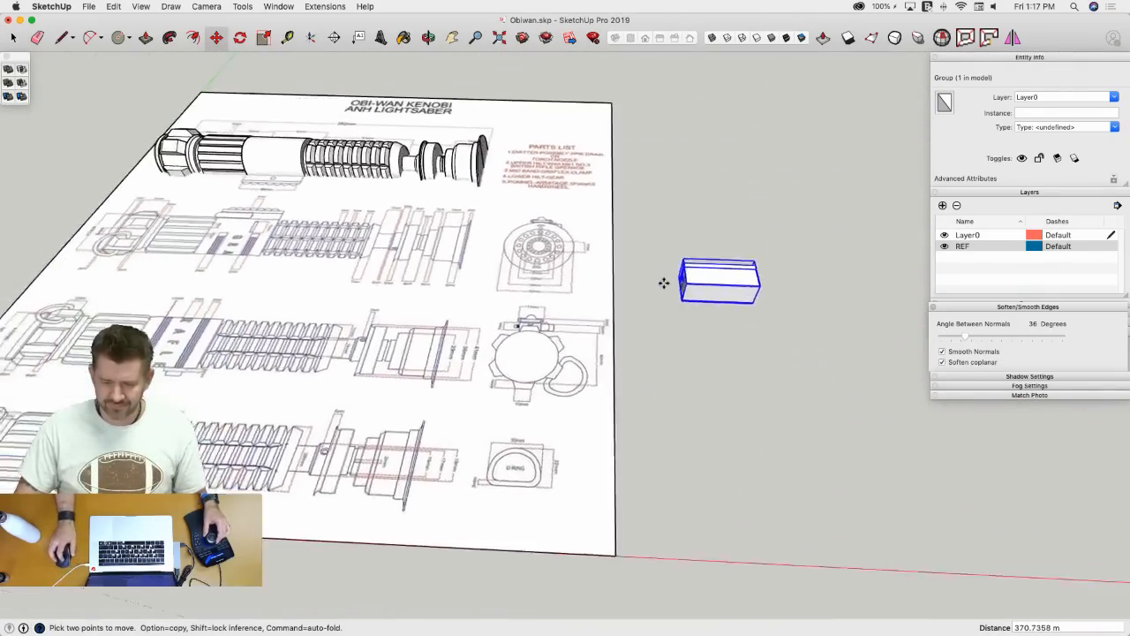
left_click(664, 283)
- Open the clamp group for editing and select the flat plate behind the domes
key("space")
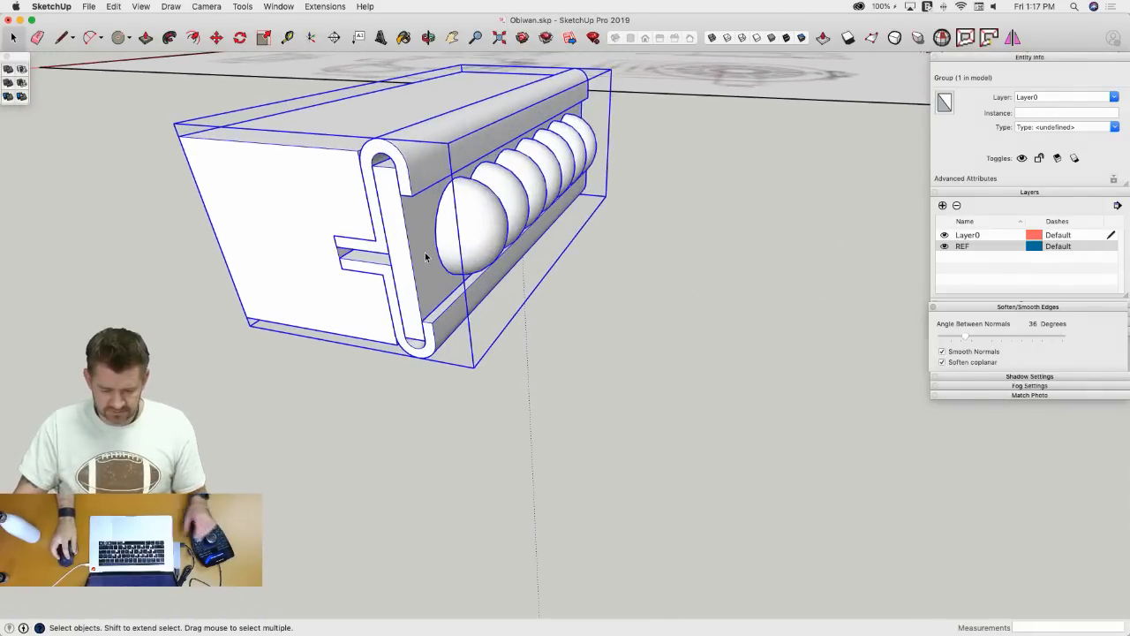
double_click(426, 257)
left_click(408, 250)
- Try to merge all seven domes at once with Outer Shell
left_click(487, 239)
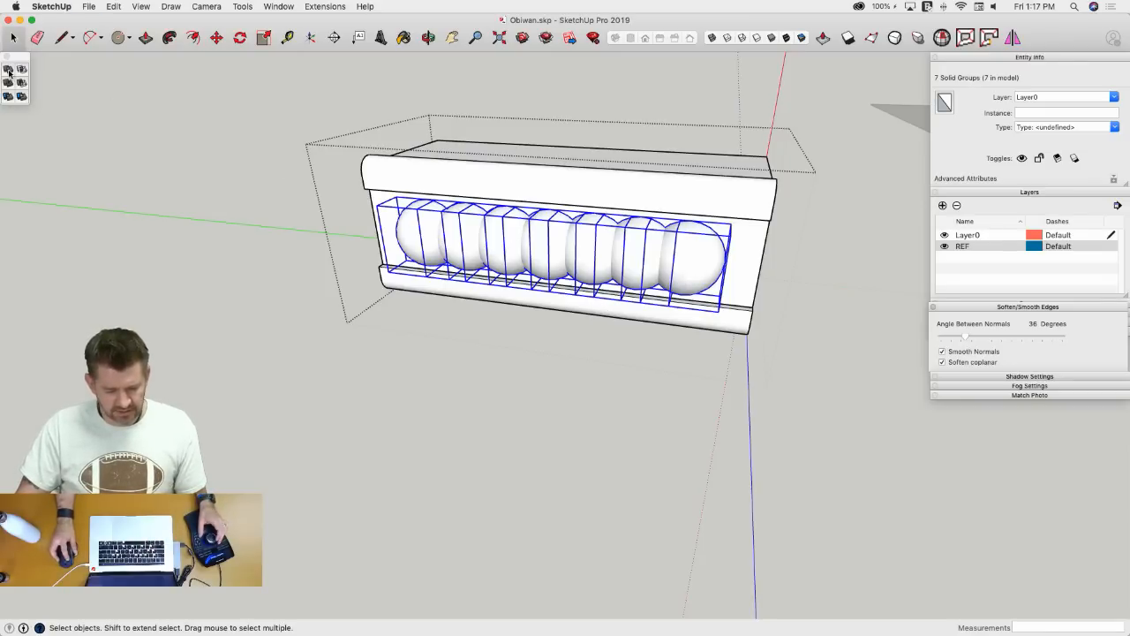
left_click(9, 71)
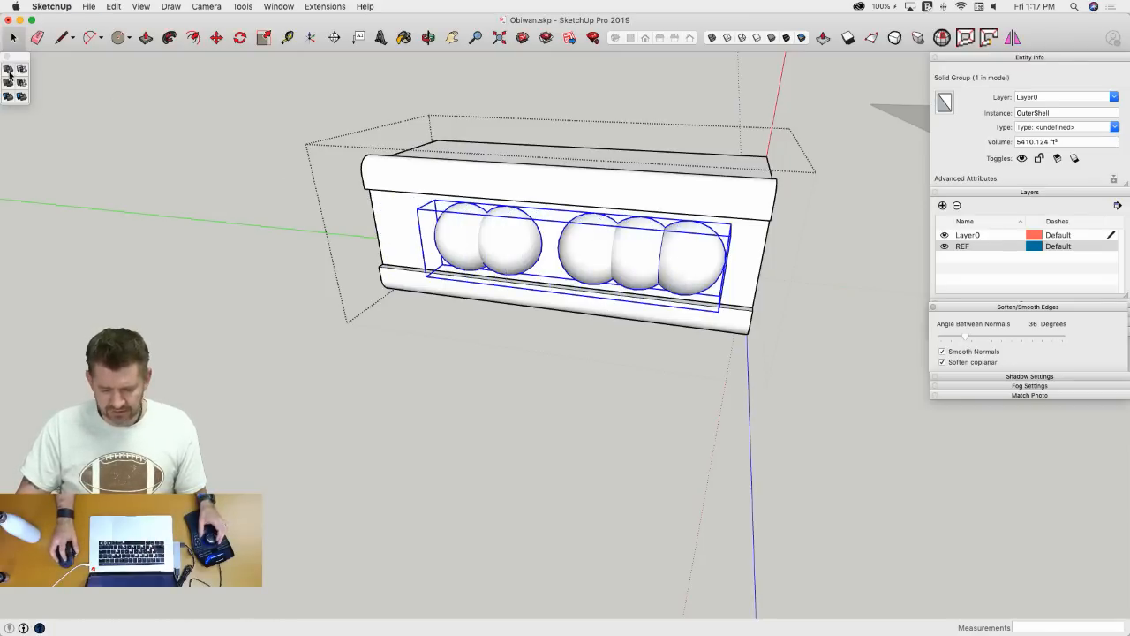
left_click(245, 326)
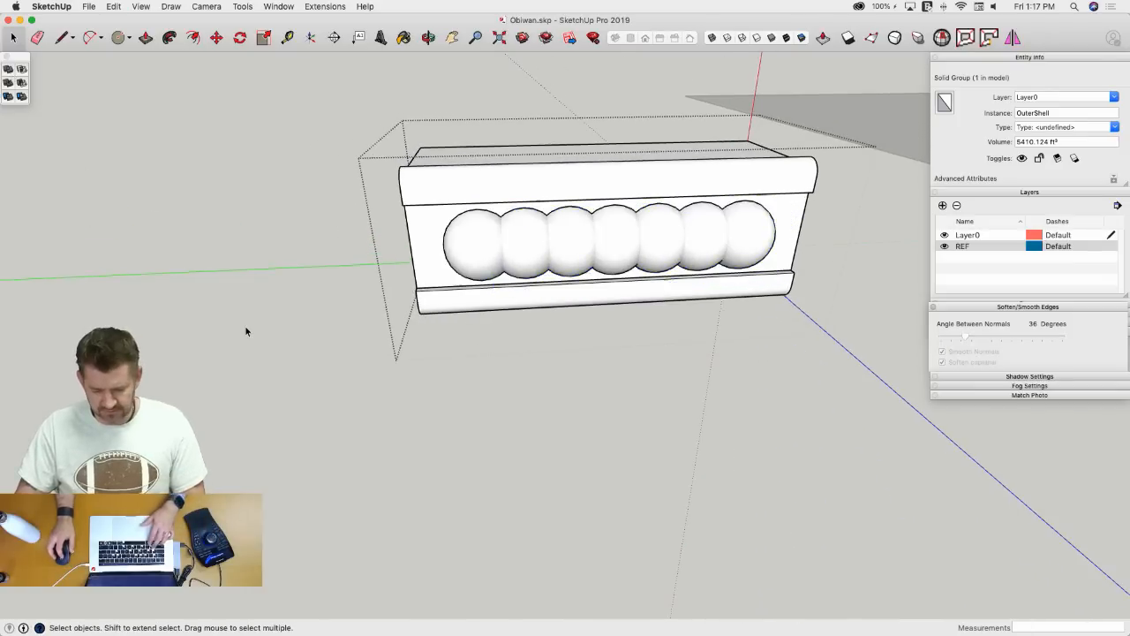
- Merge the seven domes into one solid with Outer Shell, adding one dome at a time from one end of the row
left_click(467, 254)
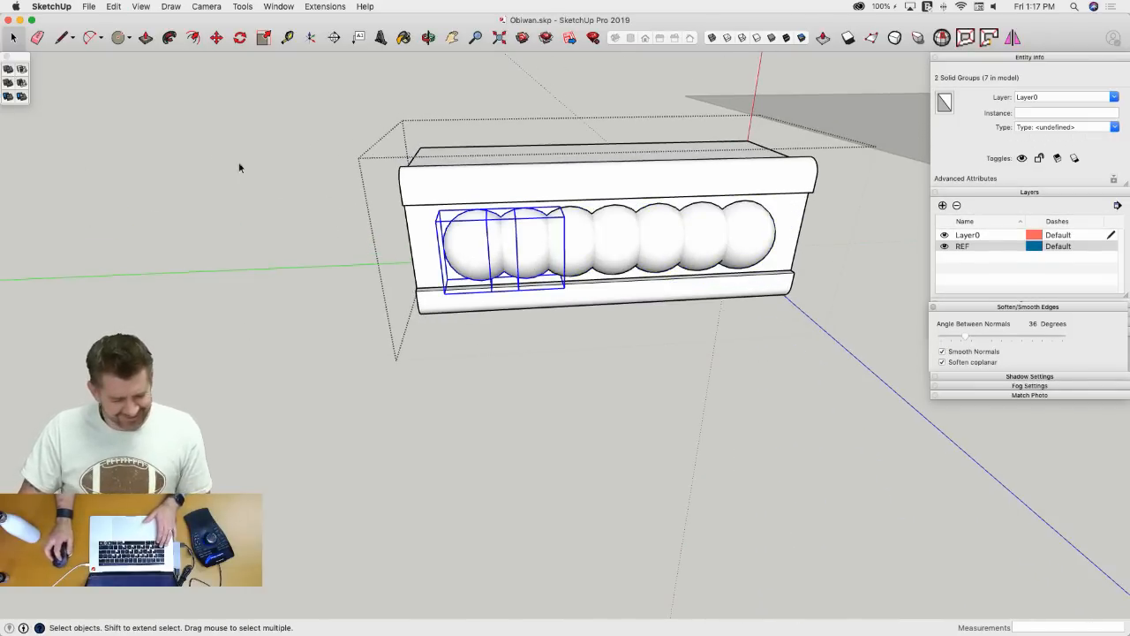
left_click(8, 71)
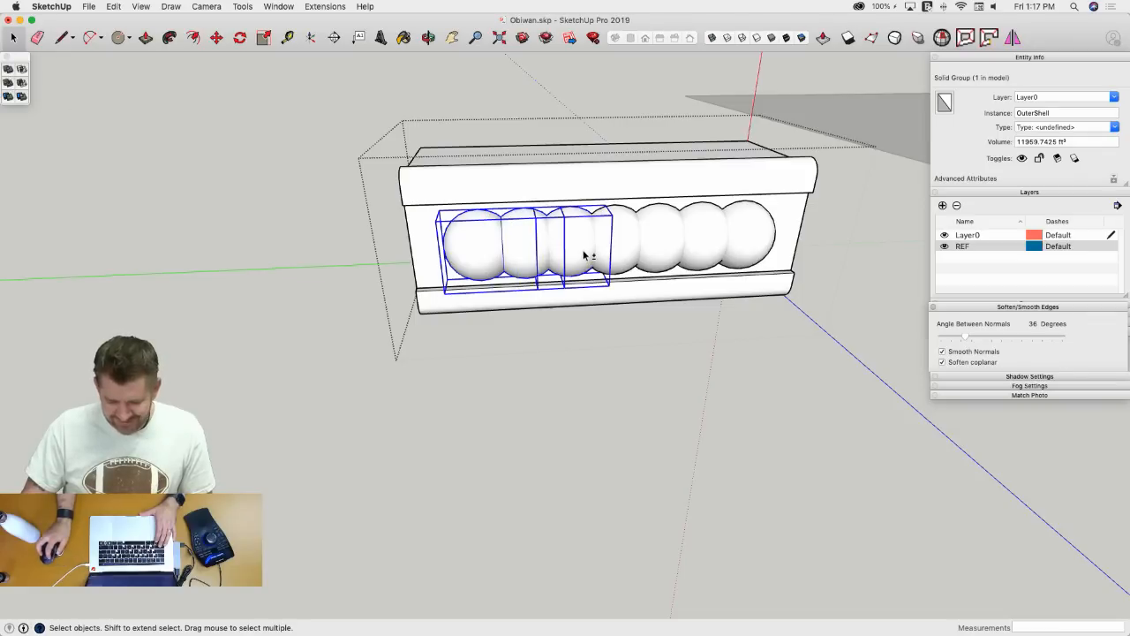
key("super+z")
left_click(8, 74)
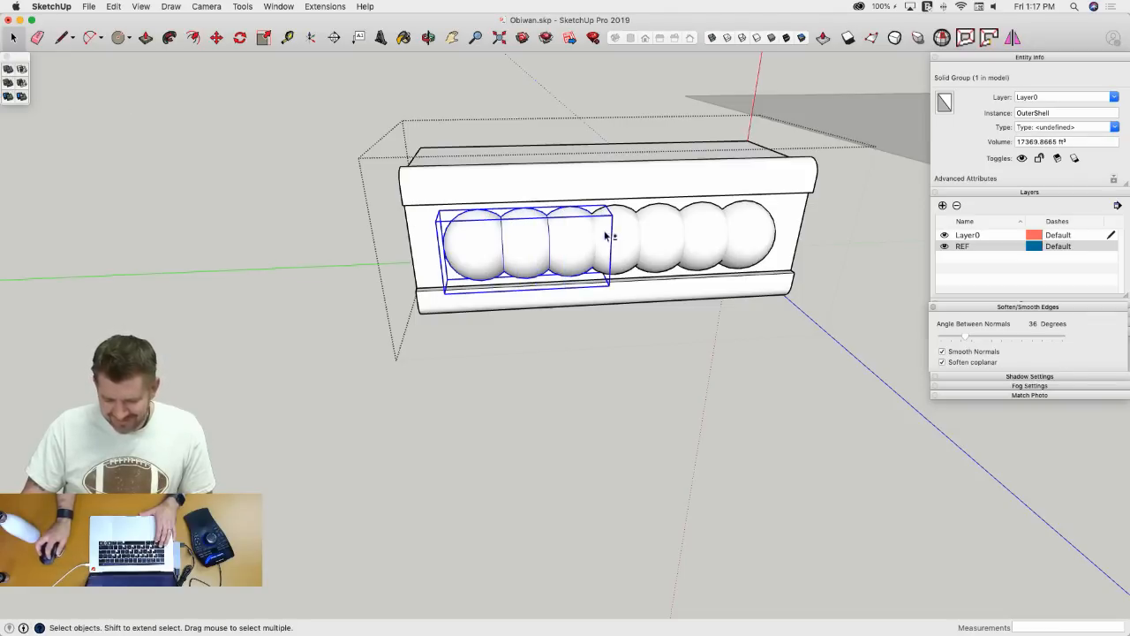
left_click(9, 70)
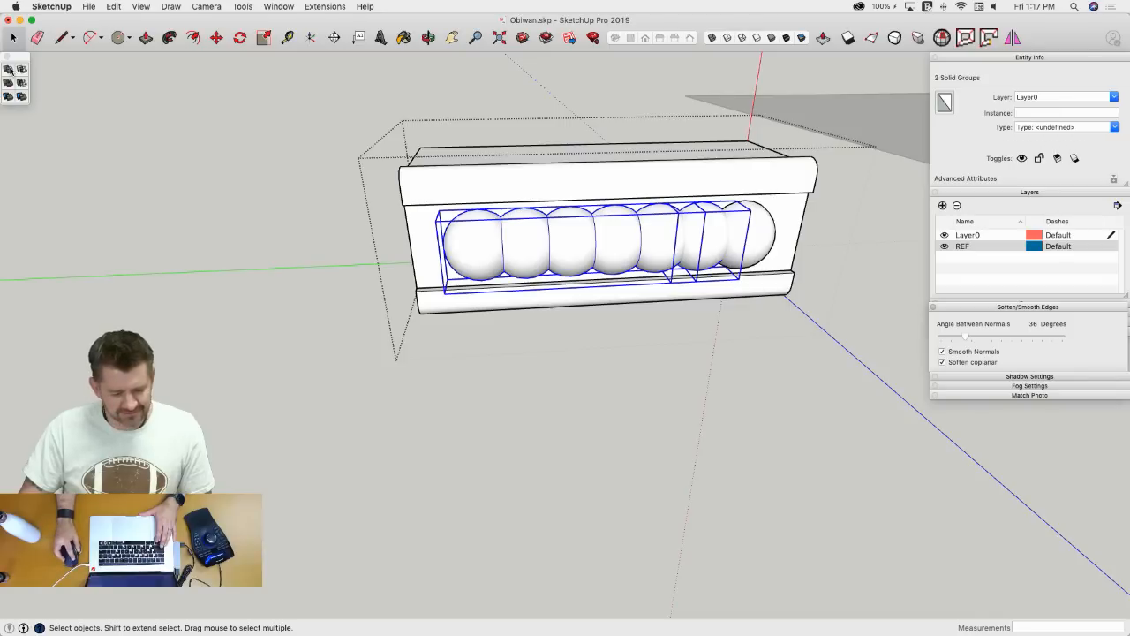
left_click(8, 70)
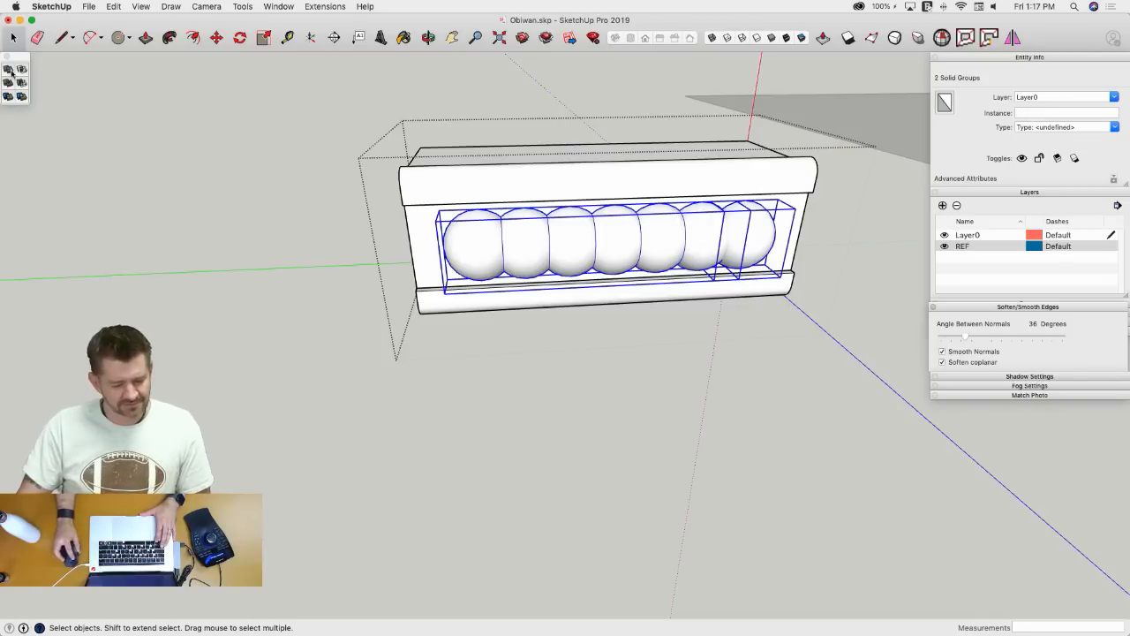
- Make the flat plate behind the domes a group and merge it with the dome row using Outer Shell
left_click(419, 226, "shift")
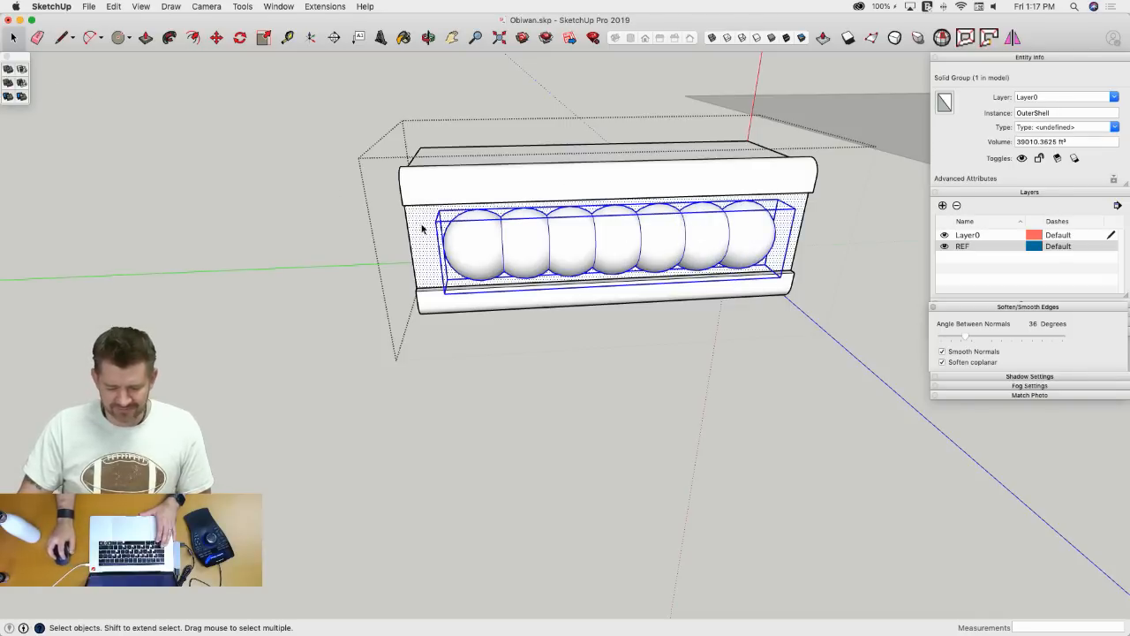
middle_click_drag(292, 241, 484, 236)
right_click(484, 236)
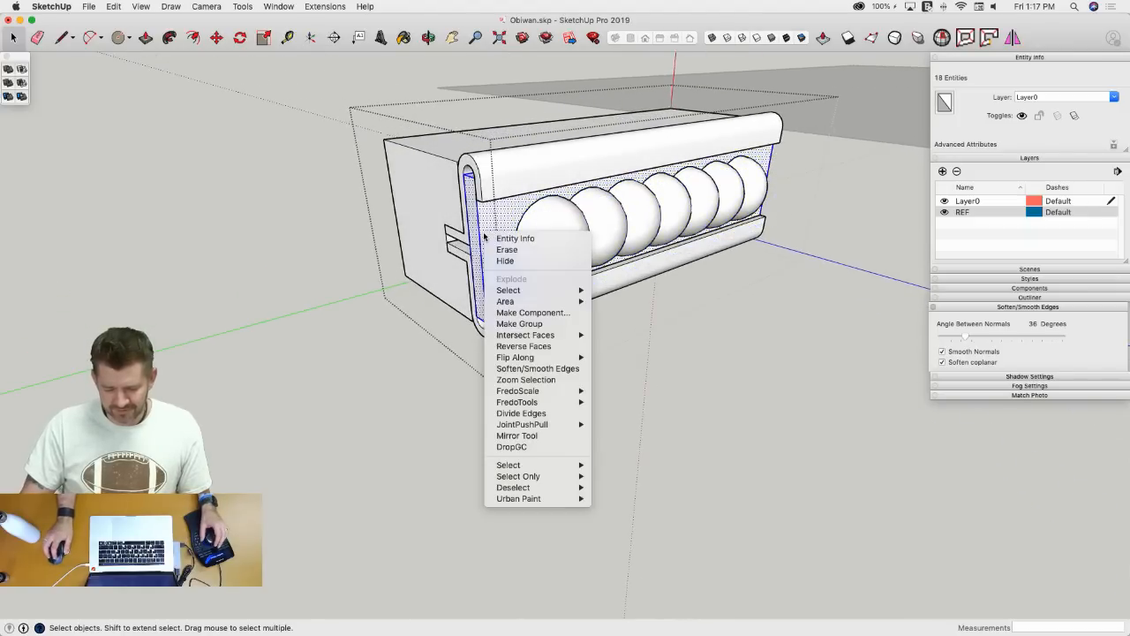
left_click(512, 323)
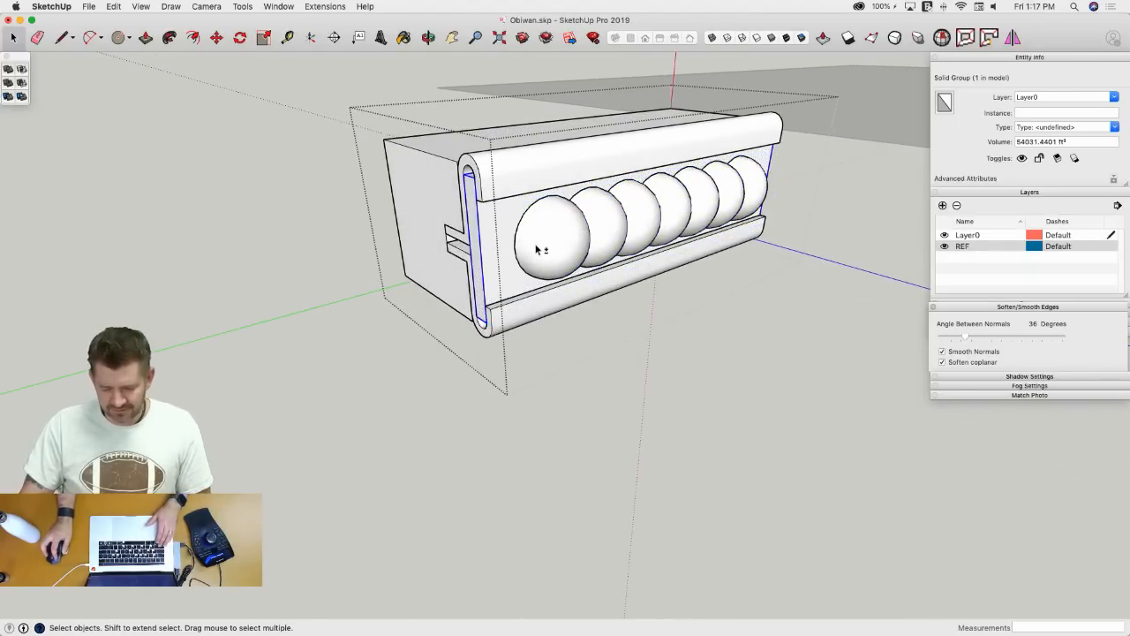
left_click(538, 250, "shift")
left_click(8, 70)
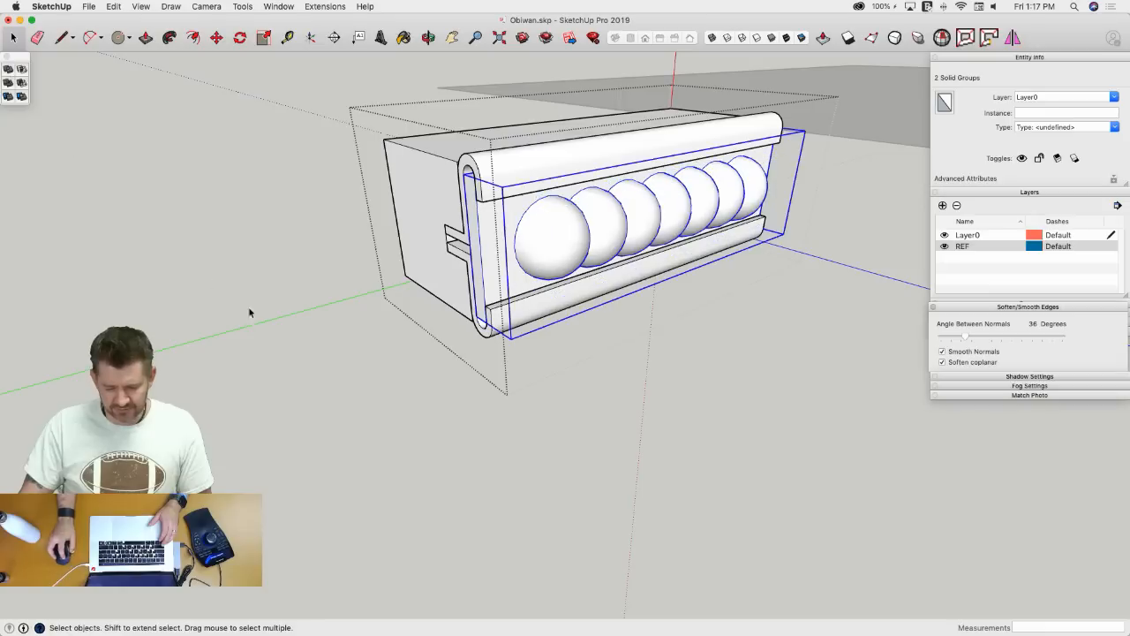
- Check that the clamp's plate, rail and base block are solid groups, and close the clamp group
middle_click_drag(319, 284, 522, 272)
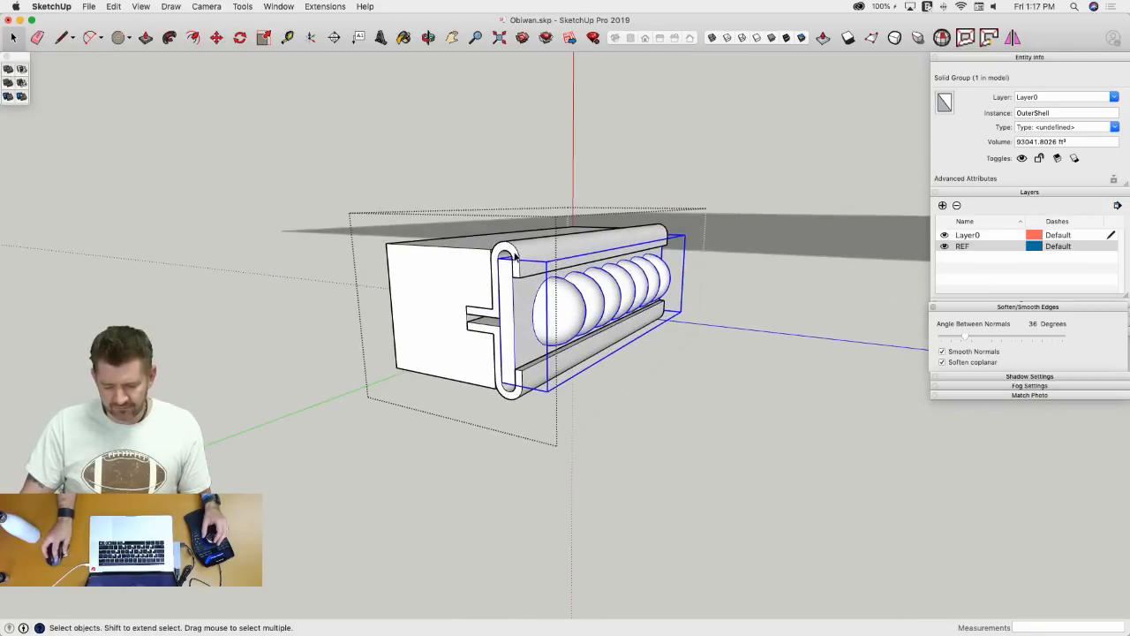
left_click(515, 256)
left_click(509, 301)
left_click(486, 355)
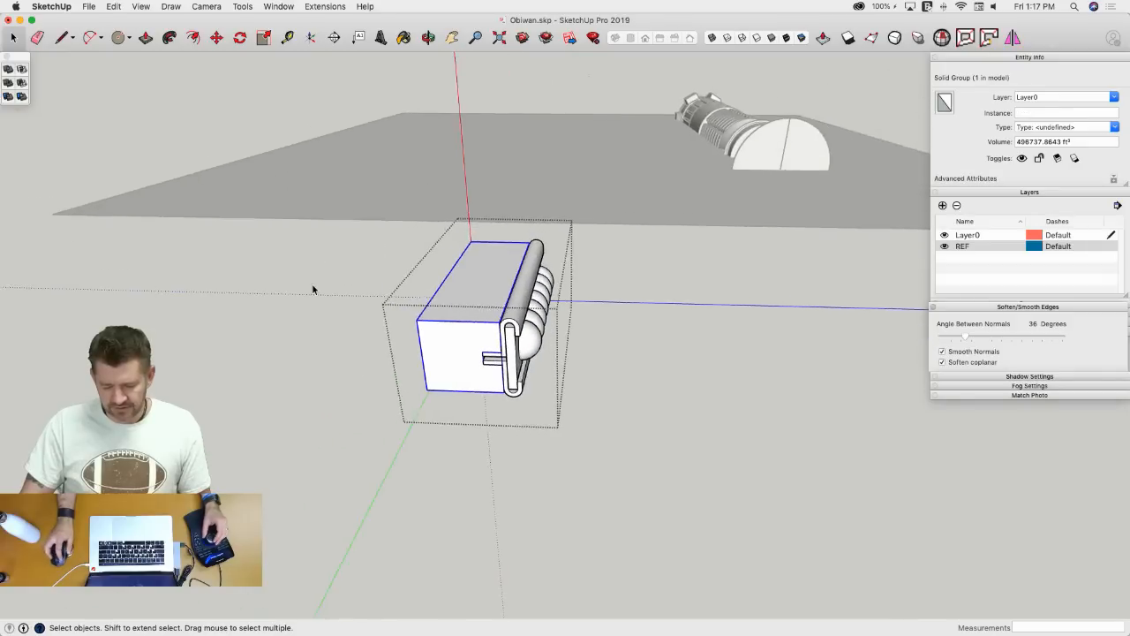
left_click(313, 290)
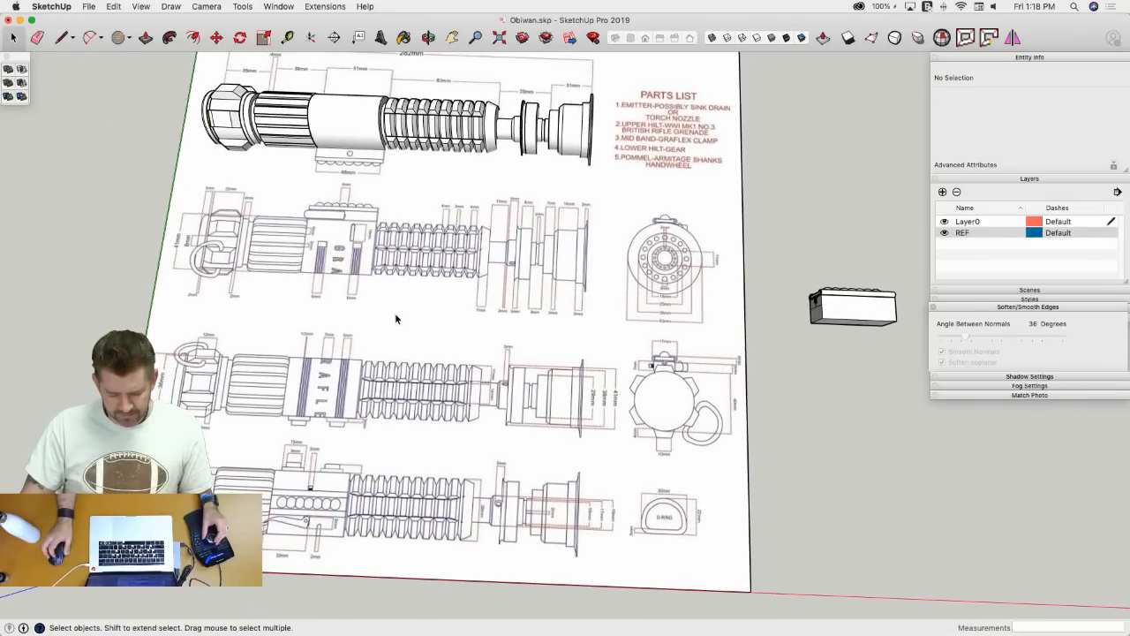
- Examine the clamp lever's shape and its 30 mm and 8 mm dimensions in the lowest reference side view
scroll(285, 481, "up", 5)
mouse_move(285, 481)
middle_mouse_down()
mouse_move(283, 452)
mouse_move(424, 380)
middle_mouse_up()
scroll(425, 380, "up", 5)
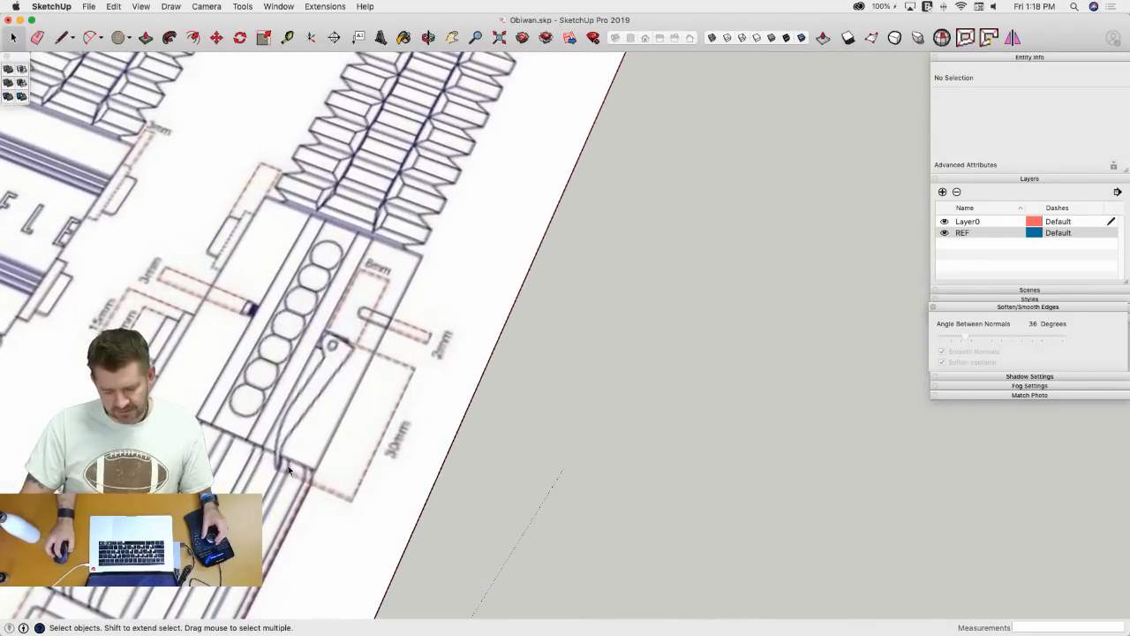
middle_click_drag(285, 470, 285, 452)
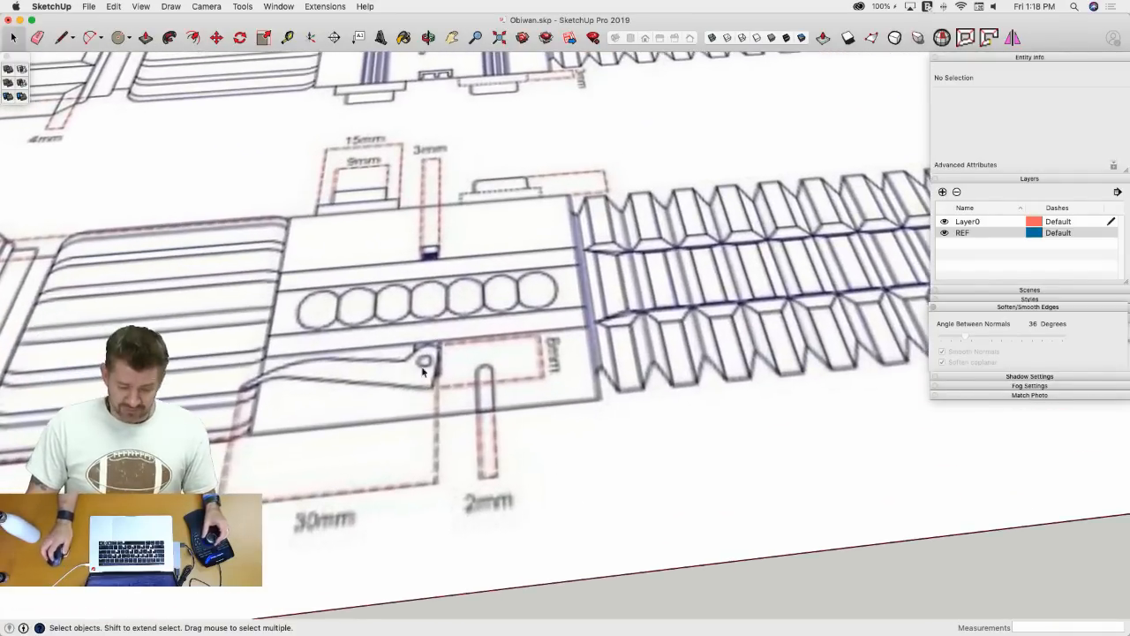
key("l")
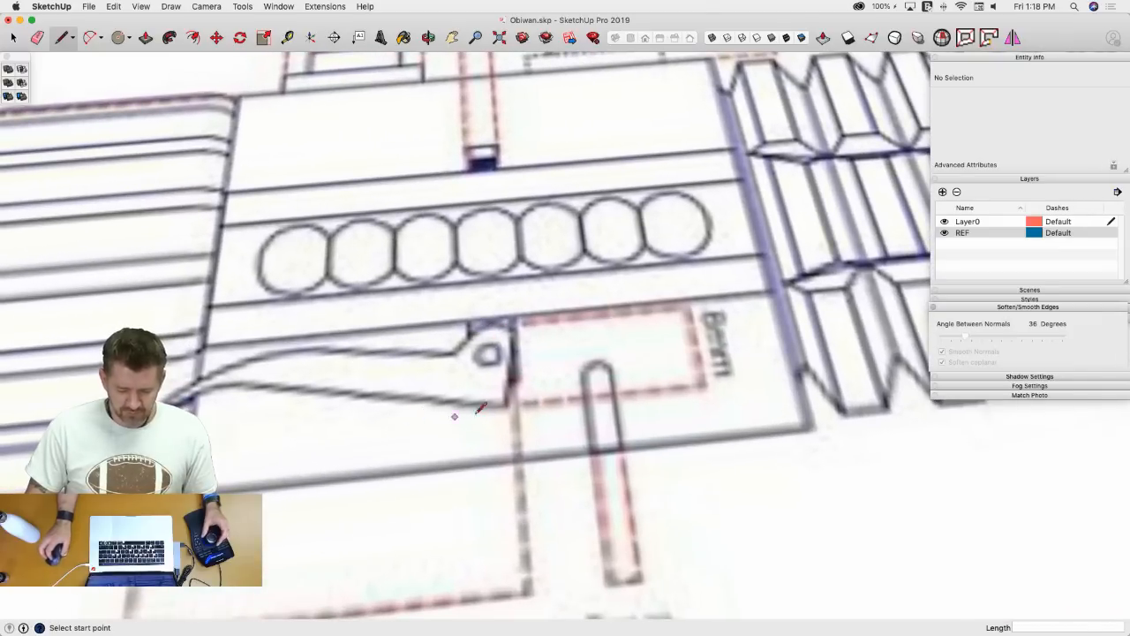
key("space")
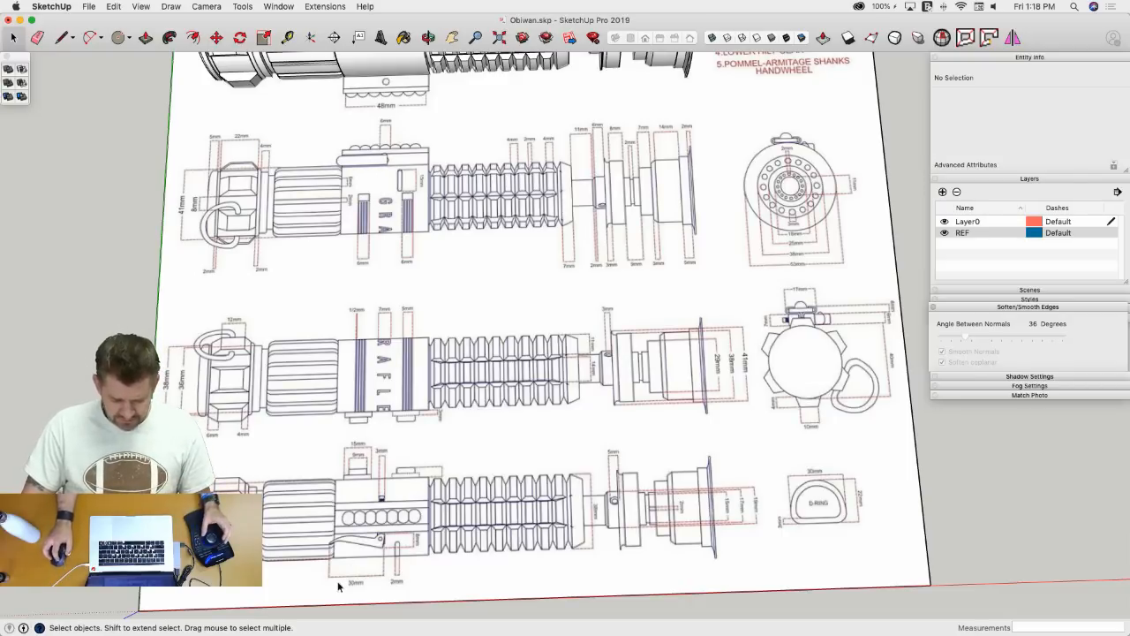
scroll(371, 565, "up", 3)
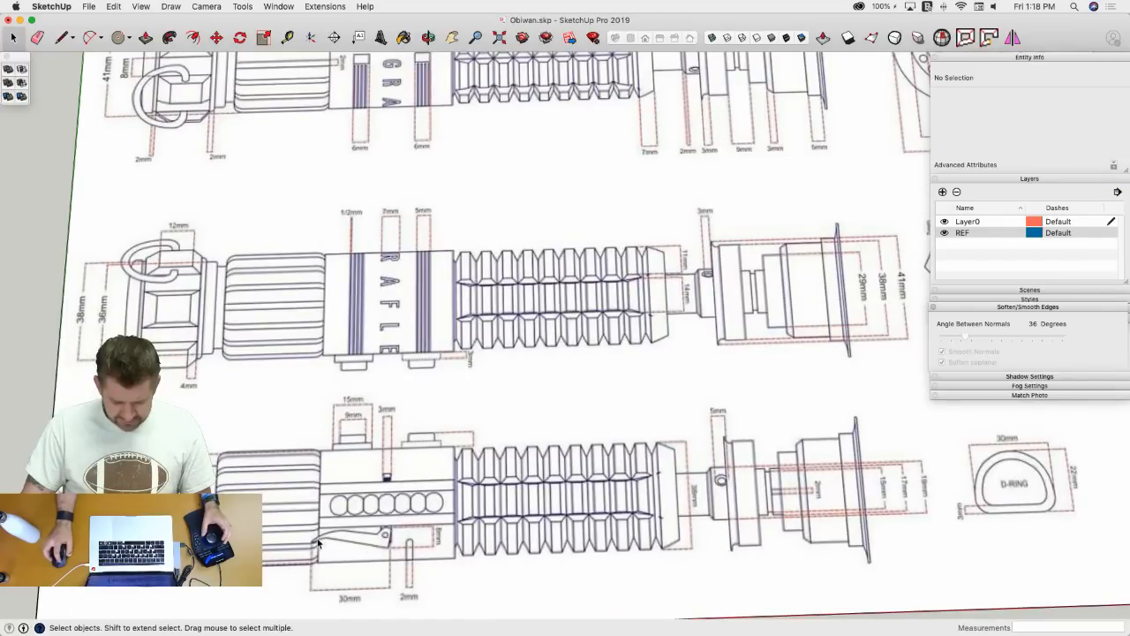
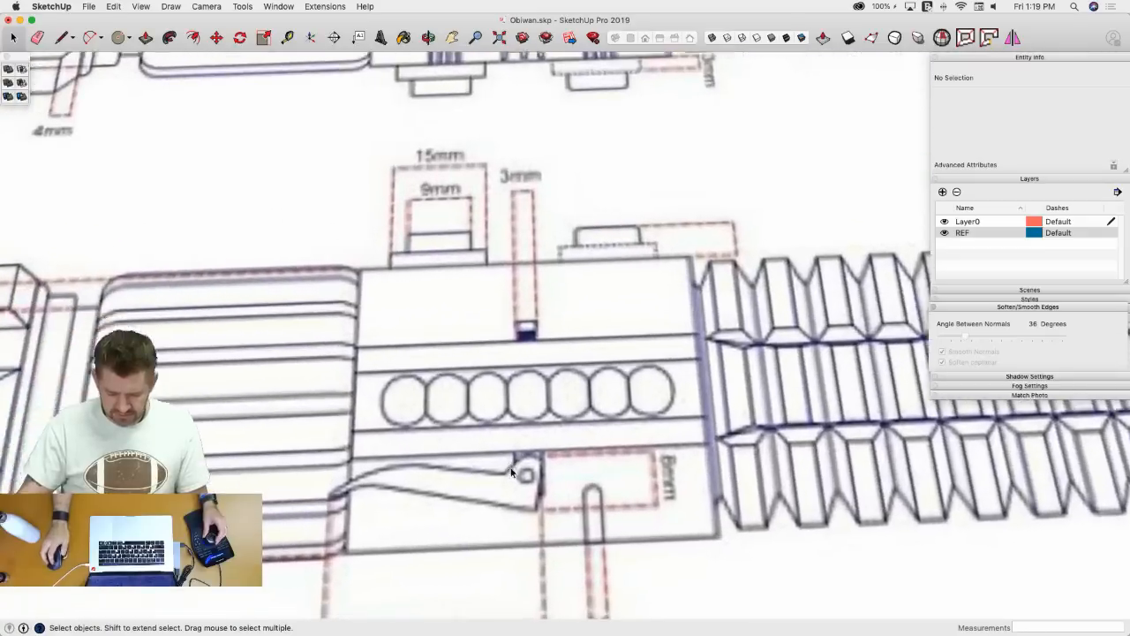
- Trace the straight part of the lever's upper edge with a line from the pivot end to where the curve begins
key("l")
left_click(557, 448)
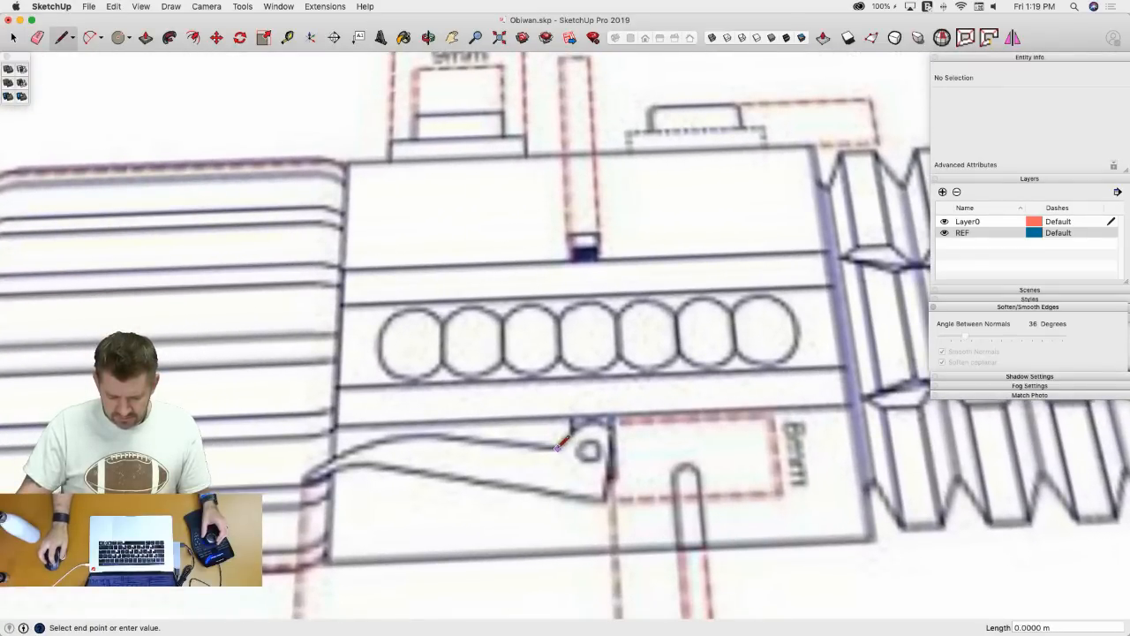
left_click(438, 434)
key("Escape")
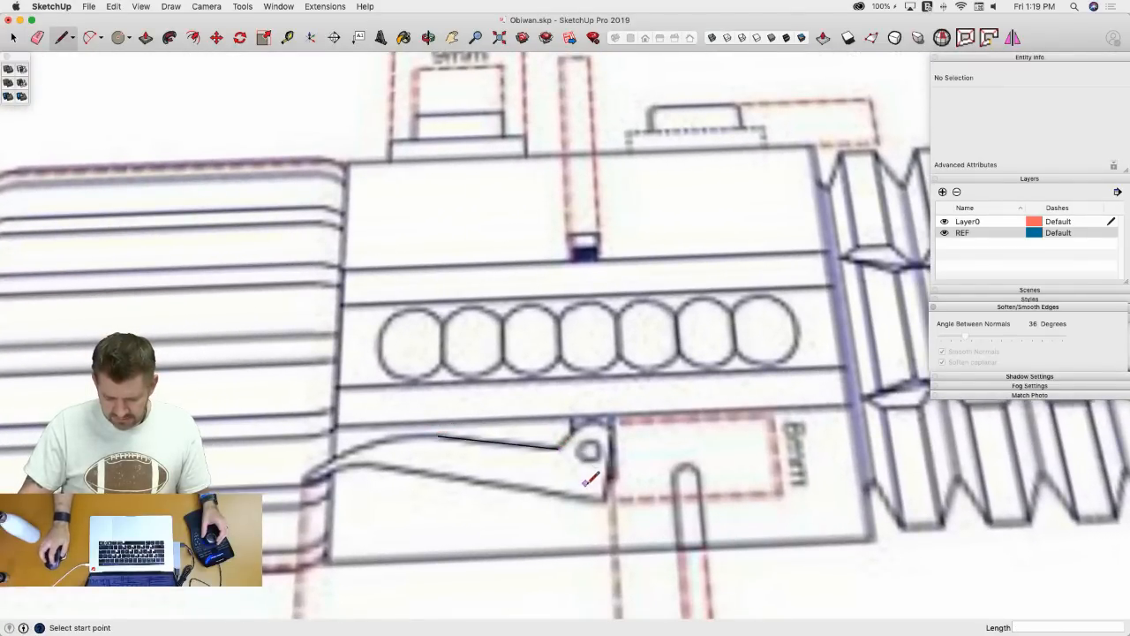
- Trace the lever's straight lower edge, and draw its end edge about 5.2 m long from the lower corner up beside the pivot
left_click(602, 501)
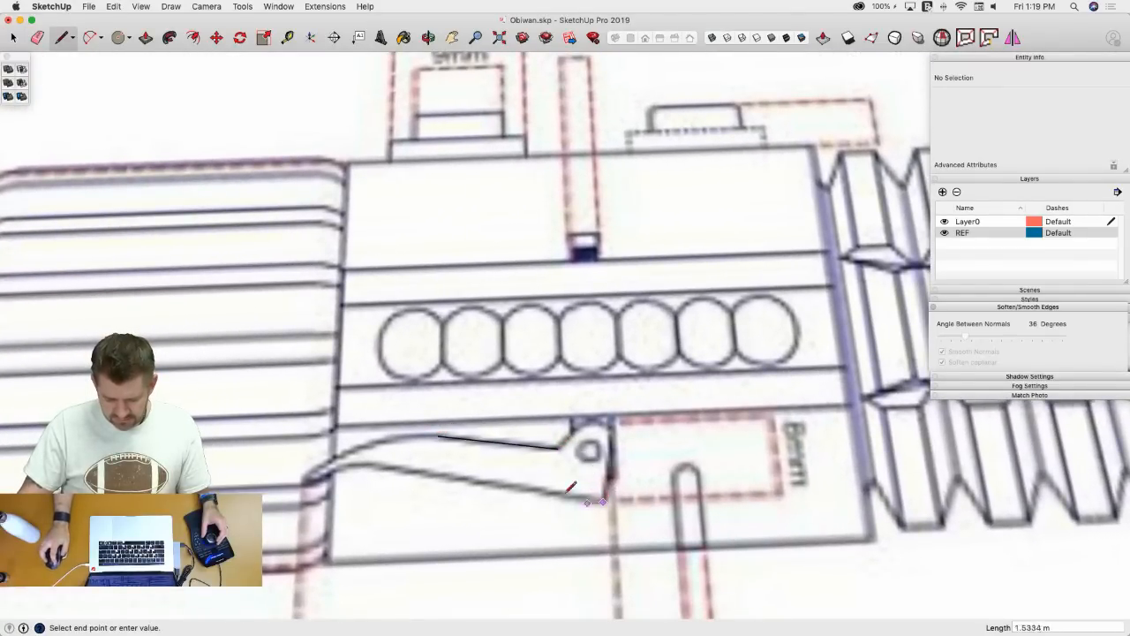
left_click(381, 465)
scroll(529, 495, "up", 2)
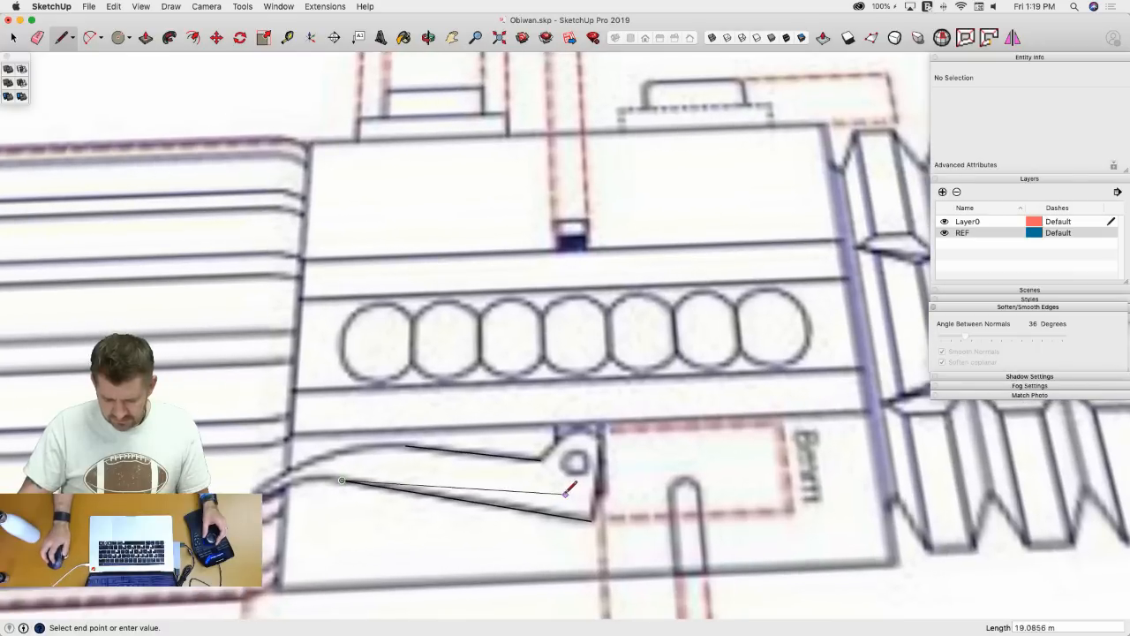
key("Escape")
left_click(592, 520)
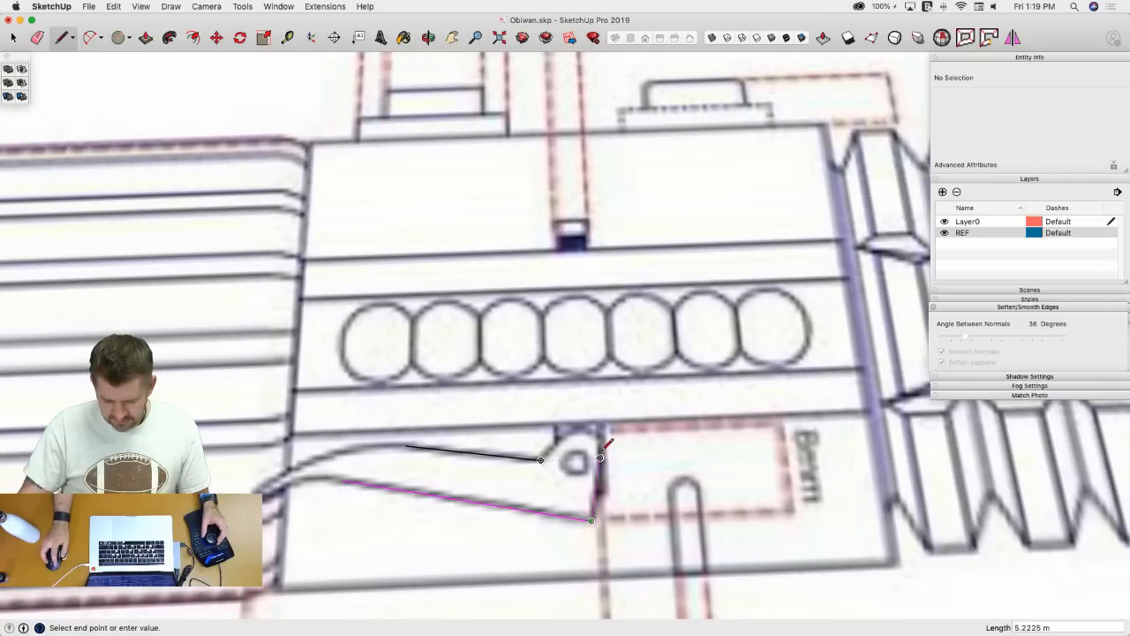
left_click(600, 458)
key("Escape")
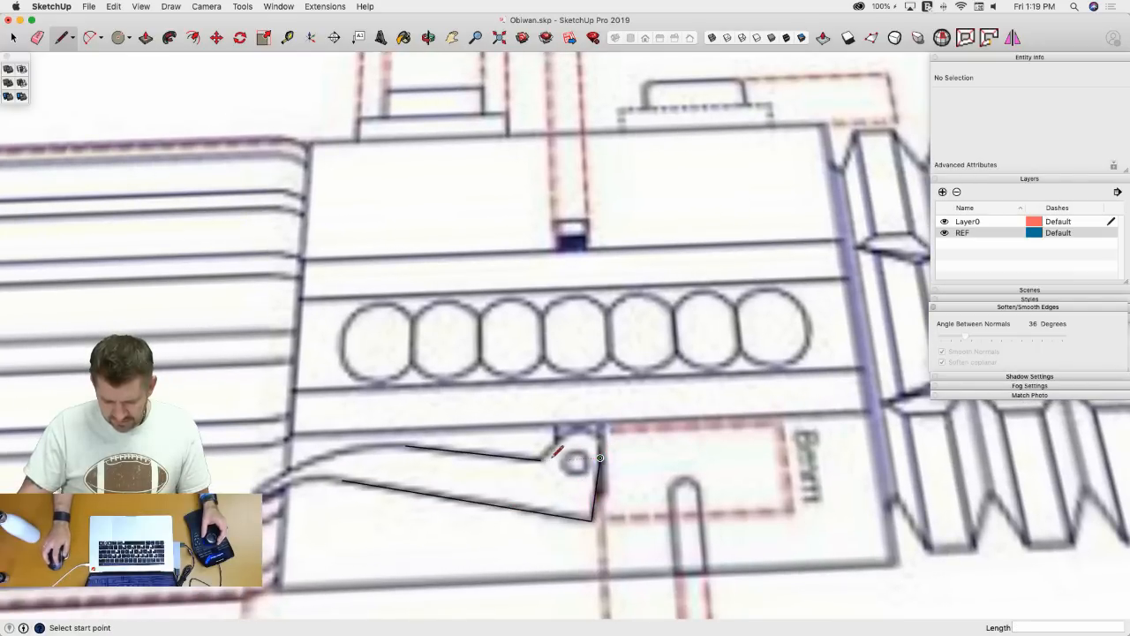
- Trace the lever's short slanted edge about 2.7 m long and the rounded arc over the pivot, ending on the lever's end edge
left_click(541, 459)
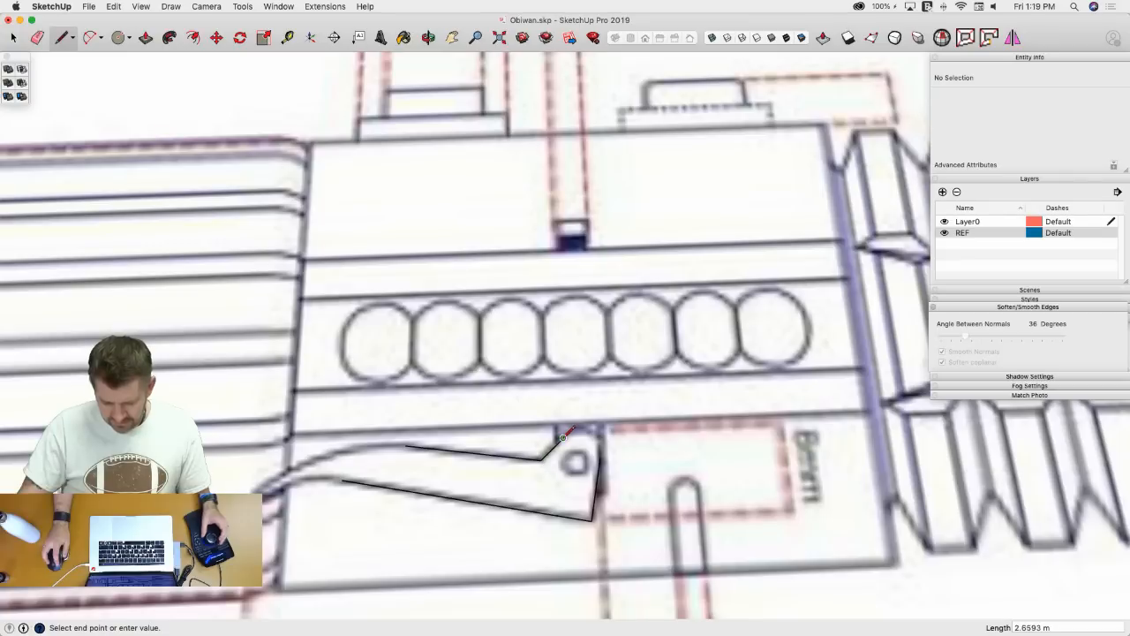
left_click(562, 437)
key("a")
left_click(562, 437)
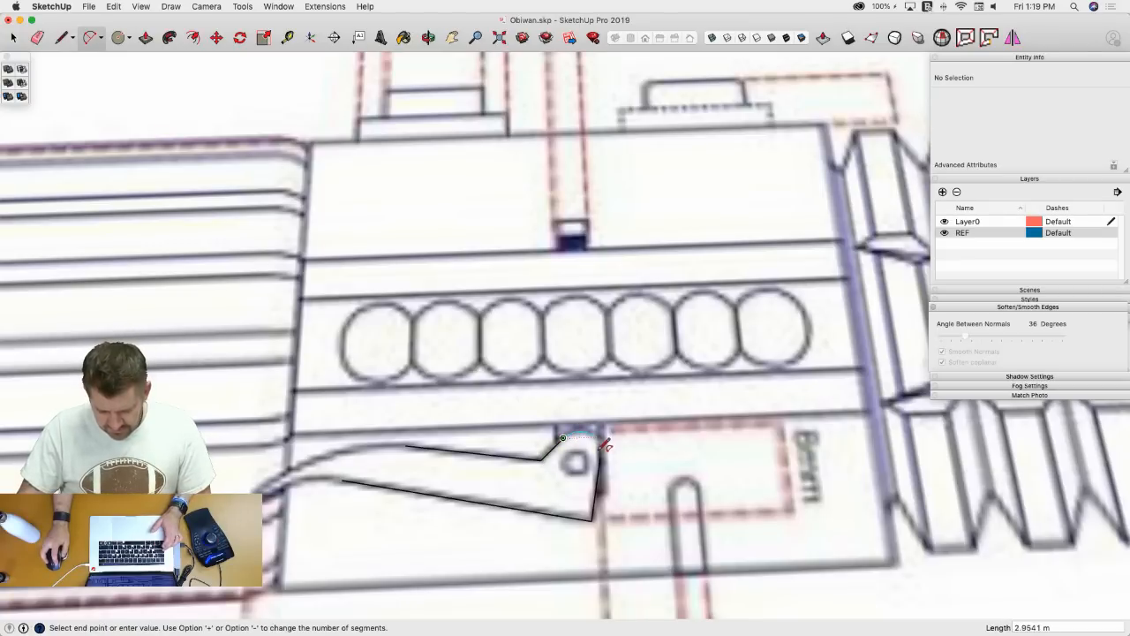
left_click(600, 457)
left_click(607, 452)
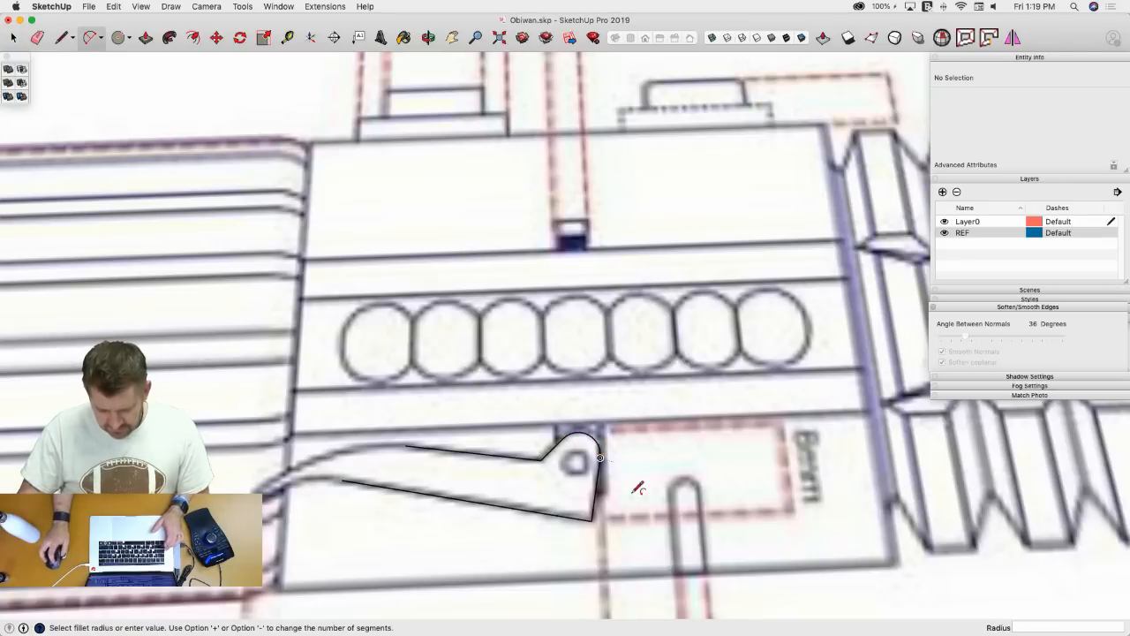
- Trace the lever's curved lower and upper edges to the tip with tangent arcs, about 6.8 m and 13.1 m long
scroll(410, 502, "down", 10)
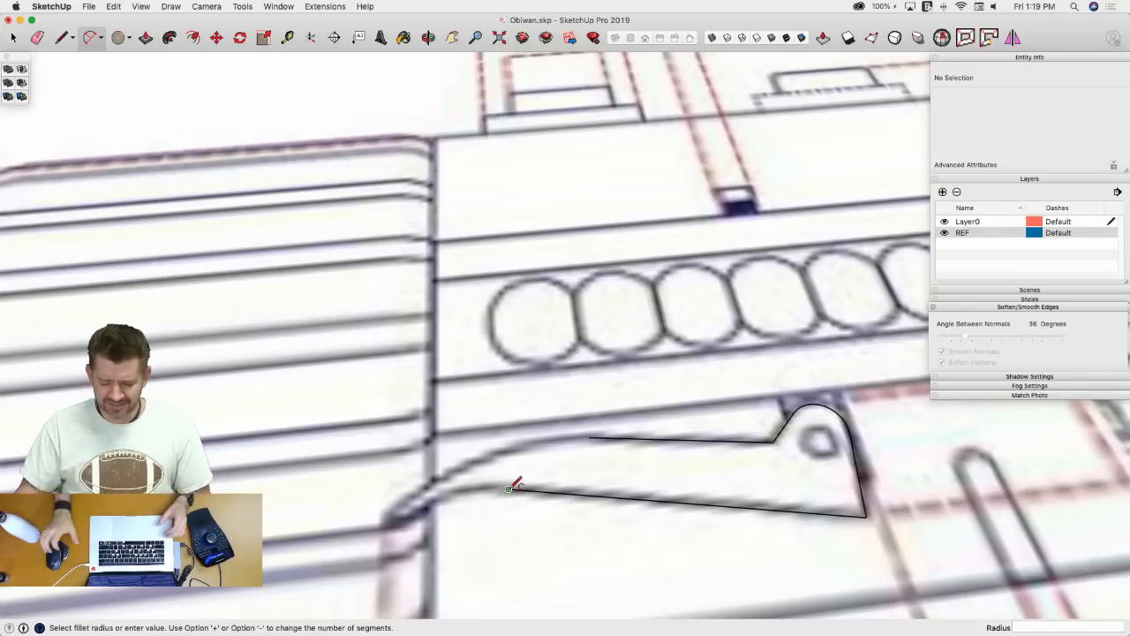
key("space")
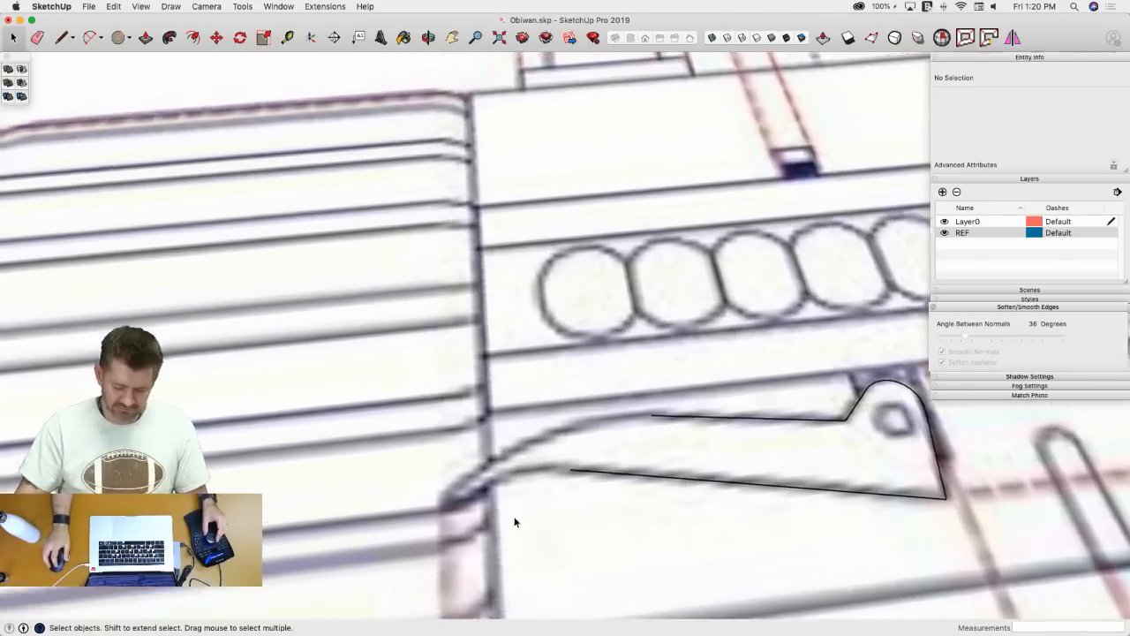
key("a")
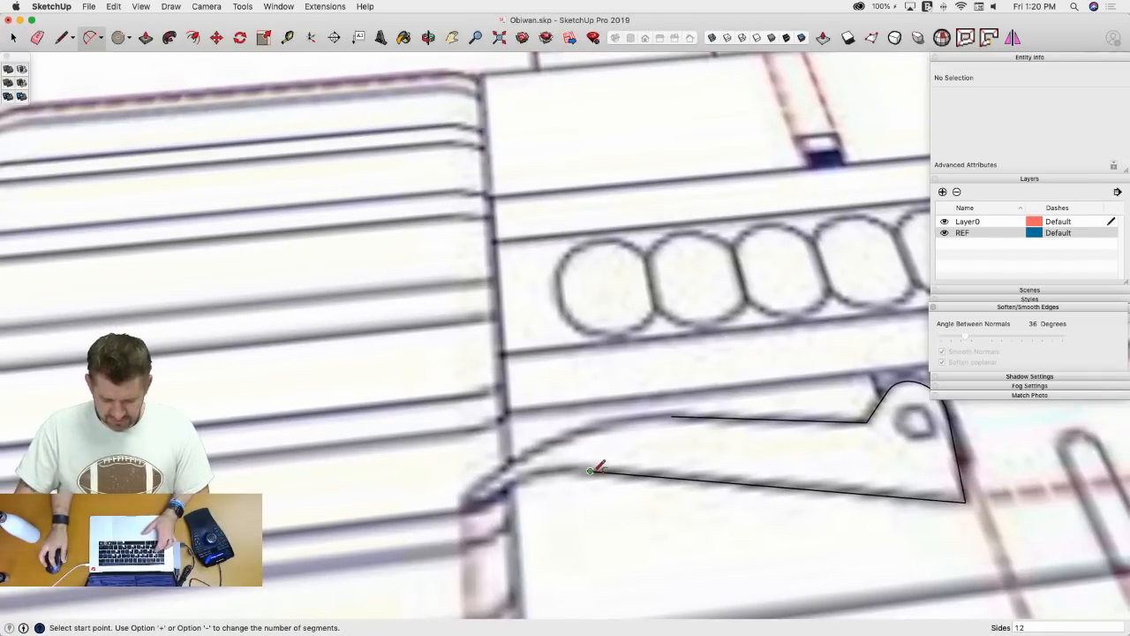
left_click(590, 471)
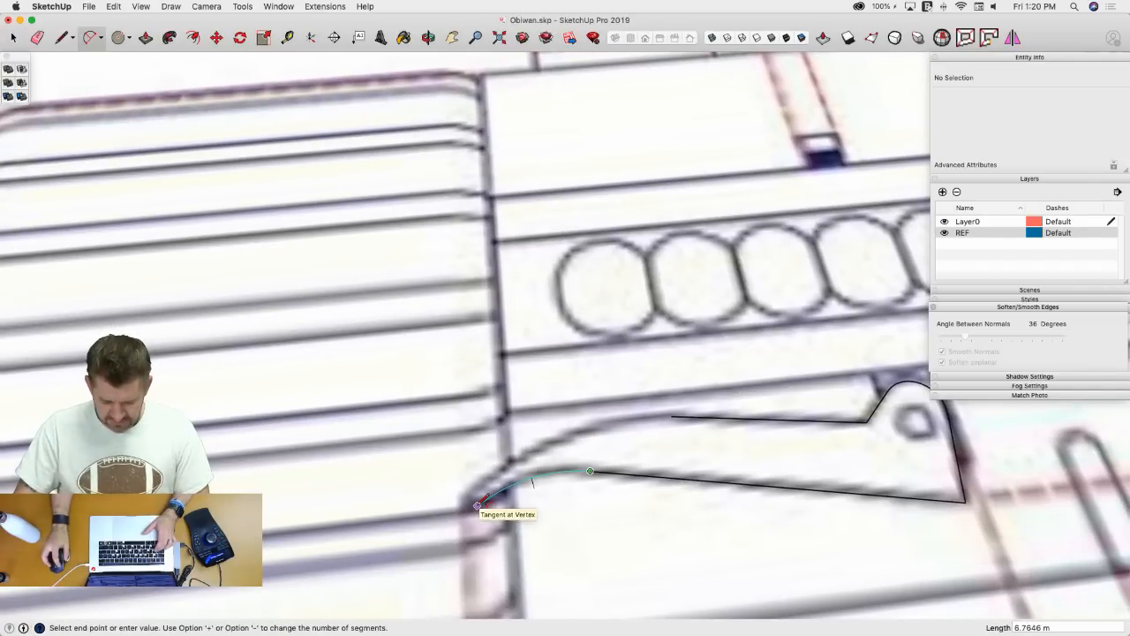
left_click(478, 505)
left_click(480, 511)
left_click(671, 415)
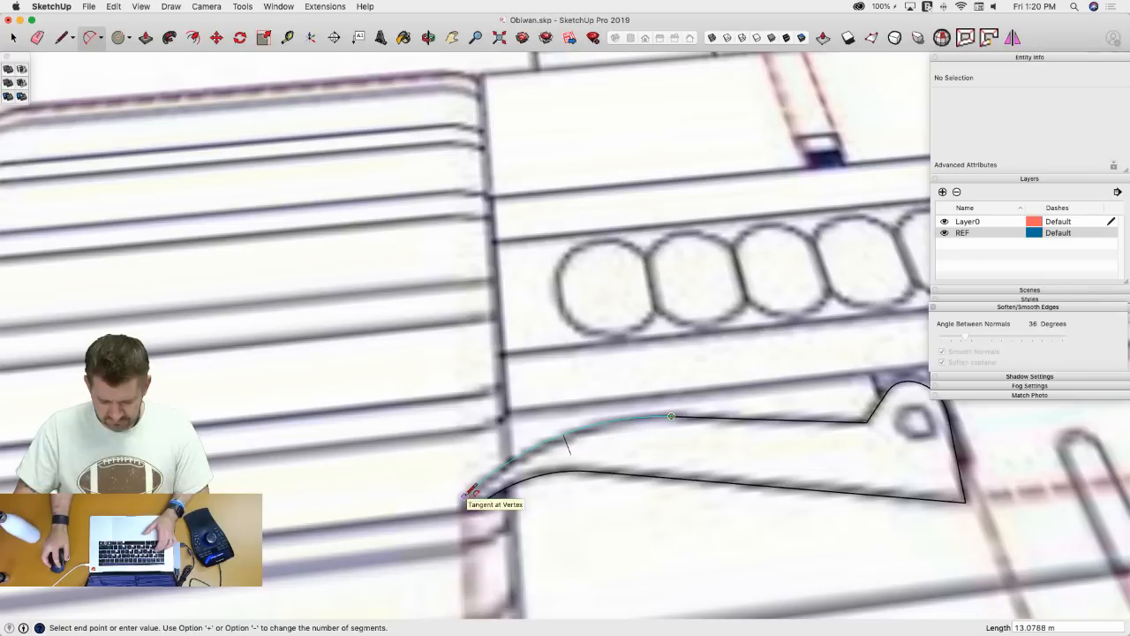
left_click(469, 493)
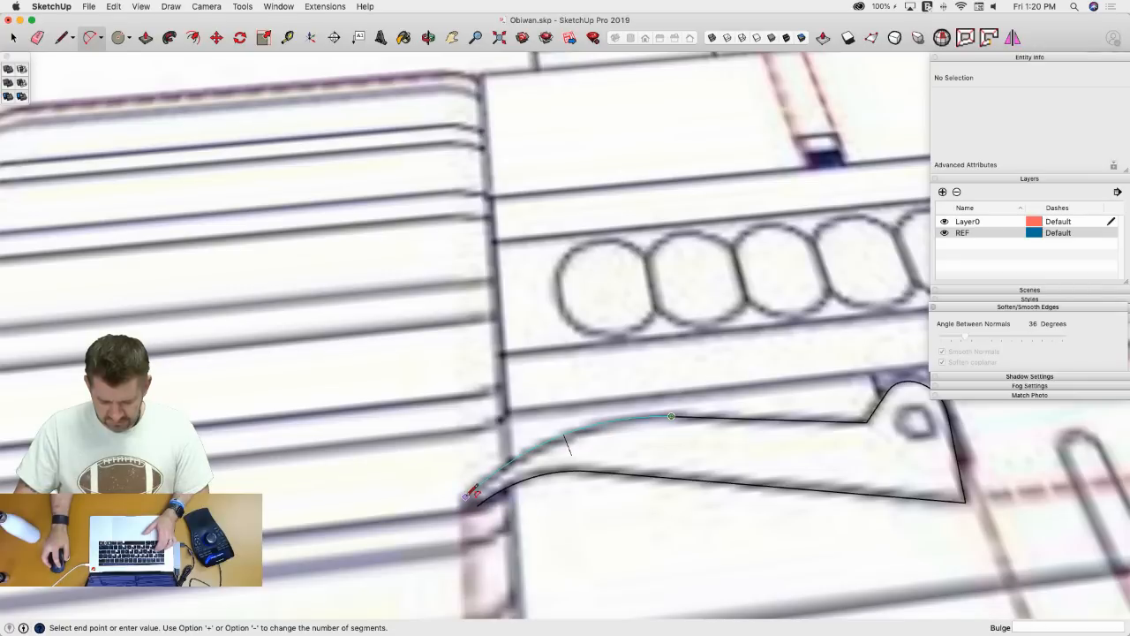
left_click(471, 492)
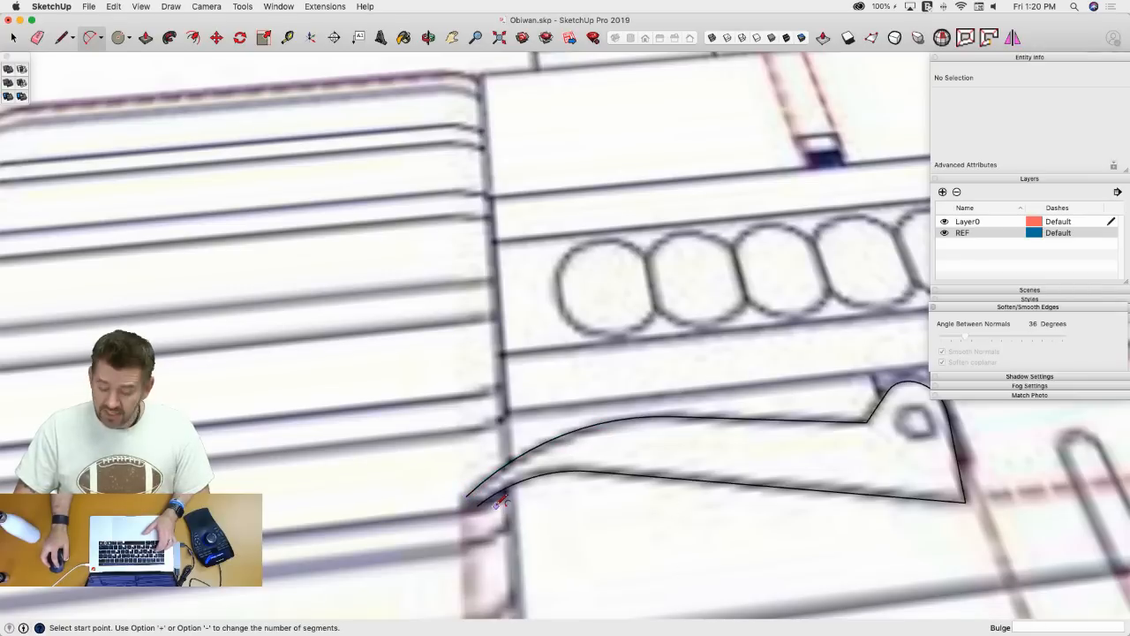
- Close the lever outline with a small rounded arc joining the two curved edges at the tip
scroll(441, 514, "up", 2)
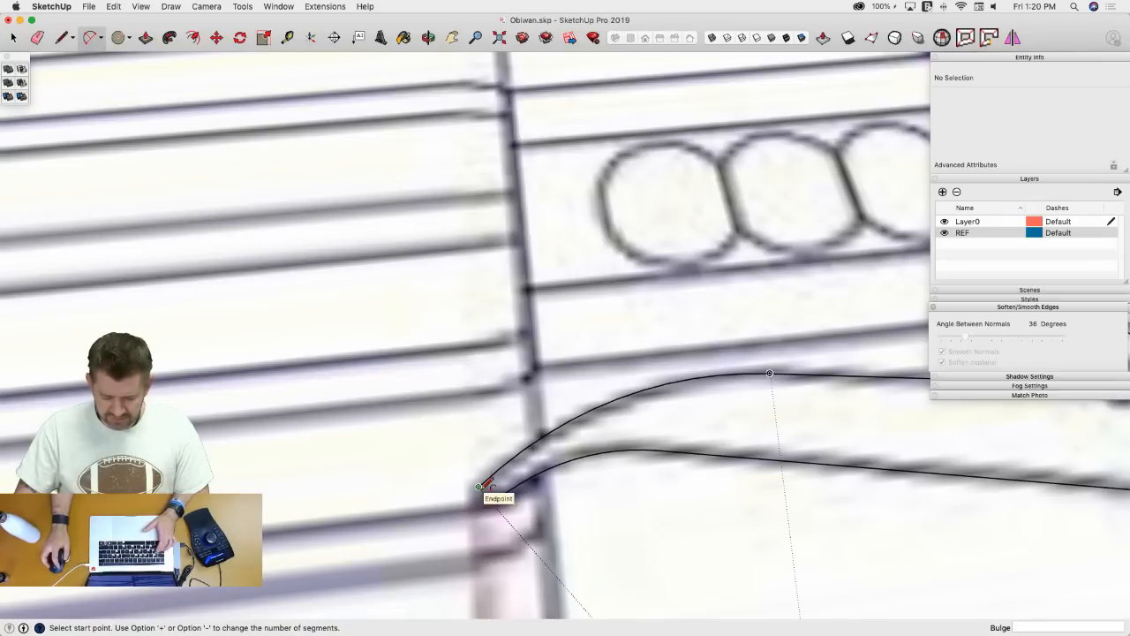
left_click(496, 501)
left_click(477, 486)
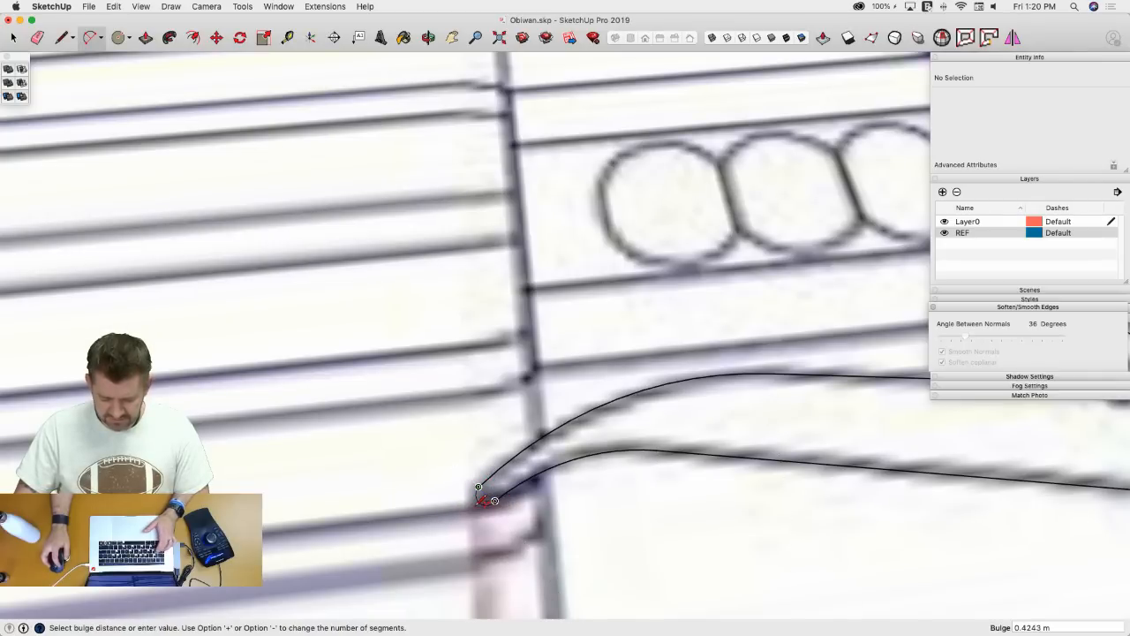
left_click(481, 516)
key("space")
scroll(532, 552, "down", 2)
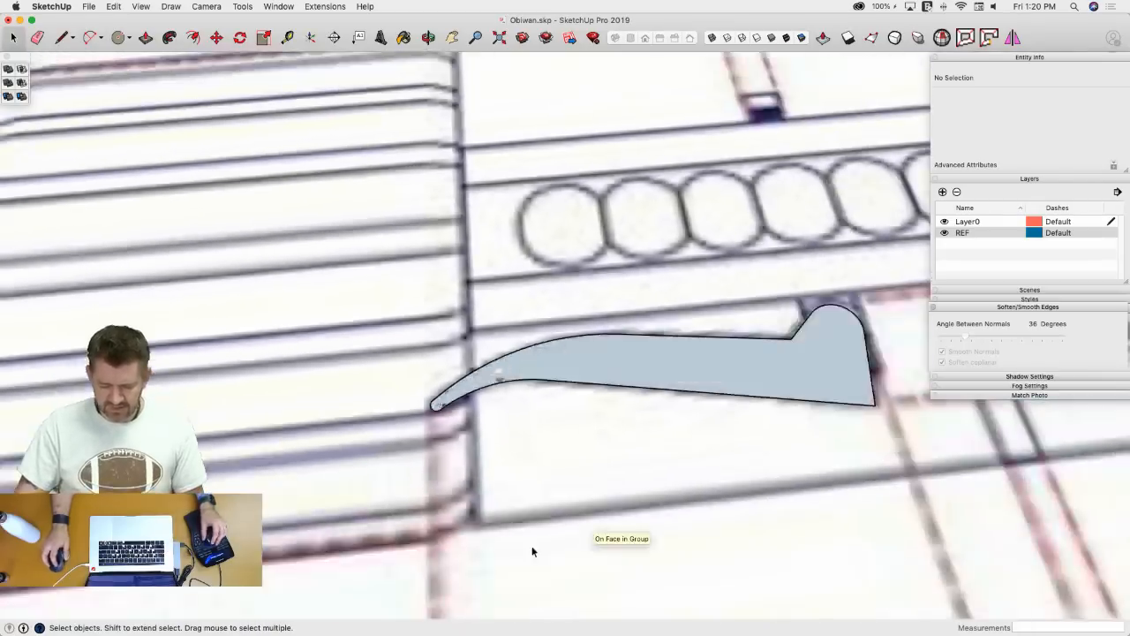
scroll(533, 551, "down", 3)
scroll(506, 381, "up", 1)
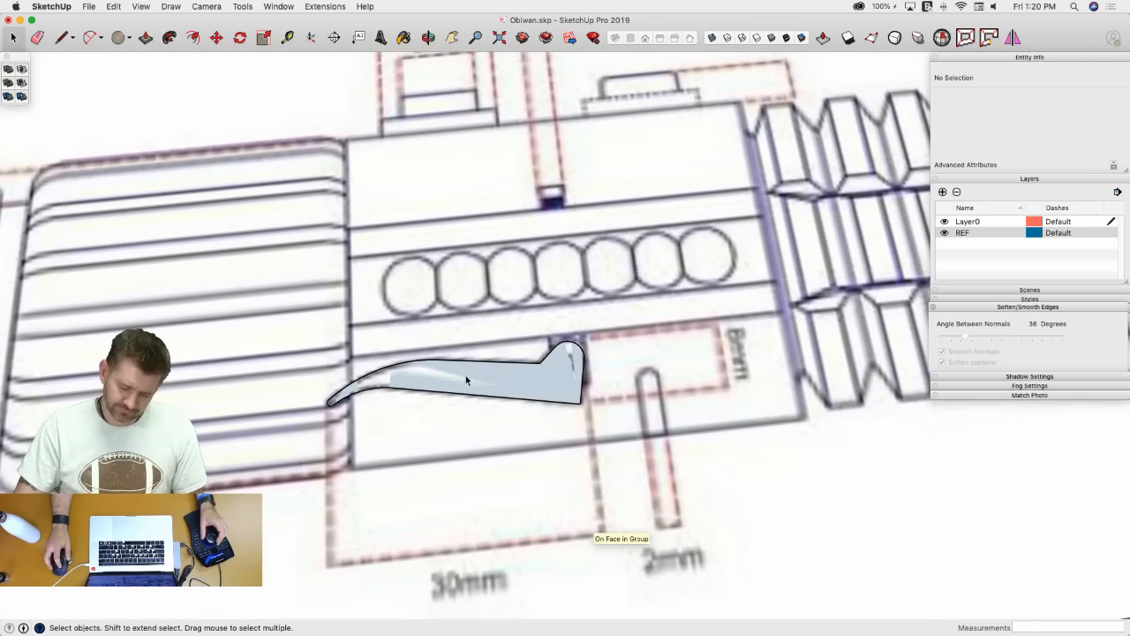
- Extrude the closed lever profile 1 m upward from the reference drawing
mouse_move(465, 375)
middle_mouse_down()
mouse_move(515, 388)
mouse_move(542, 375)
mouse_move(537, 392)
middle_mouse_up()
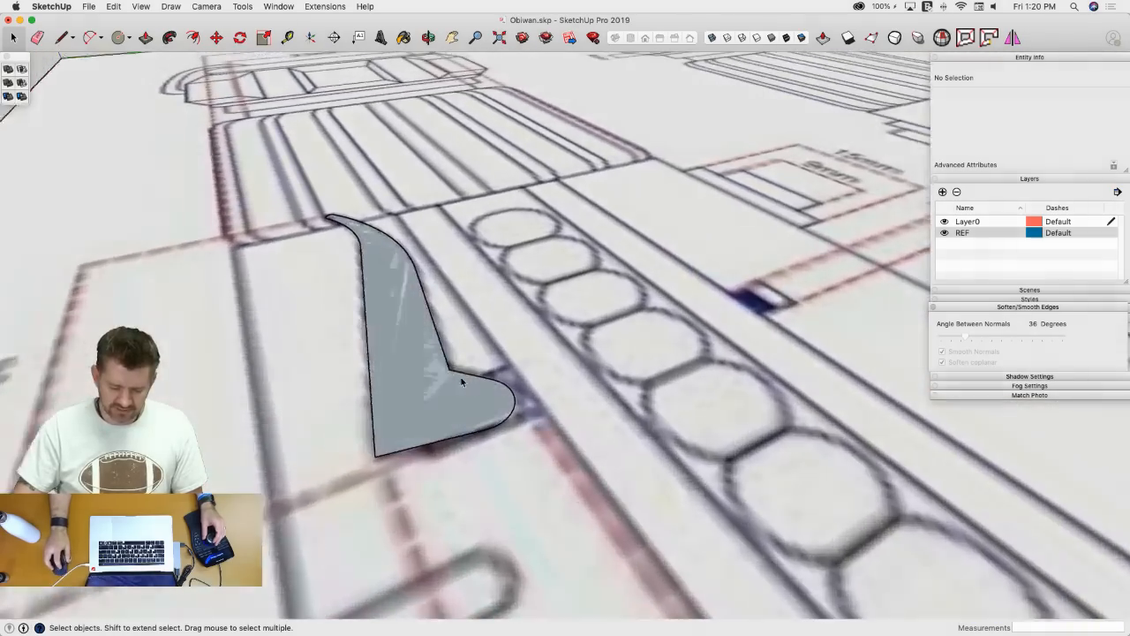
key("p")
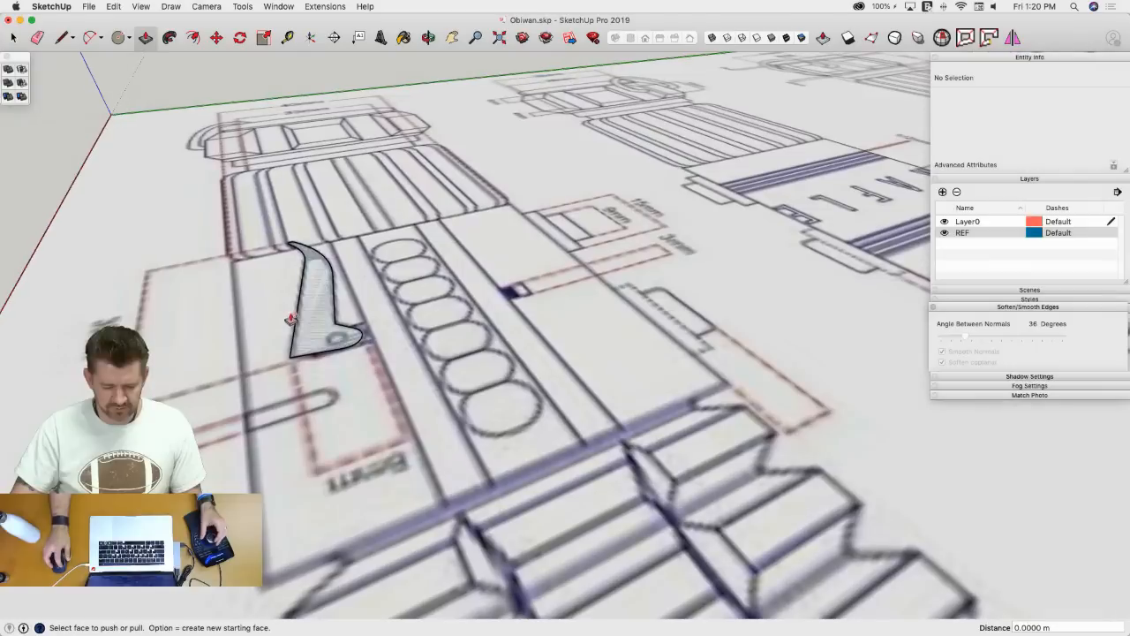
left_click(310, 344)
left_click(310, 340)
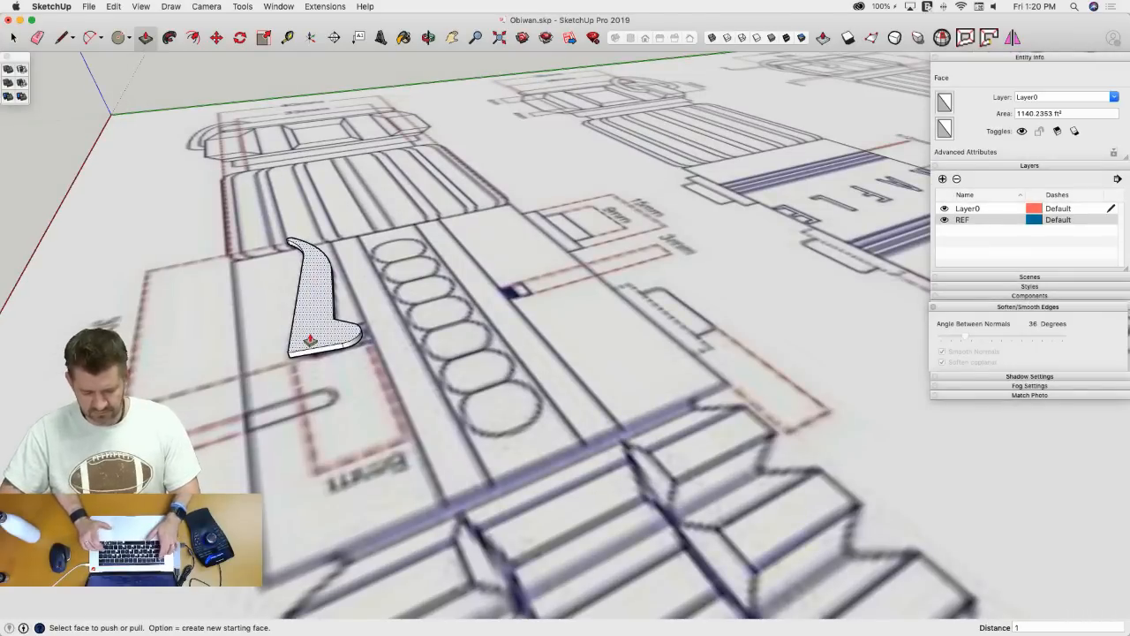
left_click(309, 339)
- Smooth the whole extruded lever's edges at 36 degrees with coplanar softening off, and make the lever a group
key("space")
triple_click(284, 291)
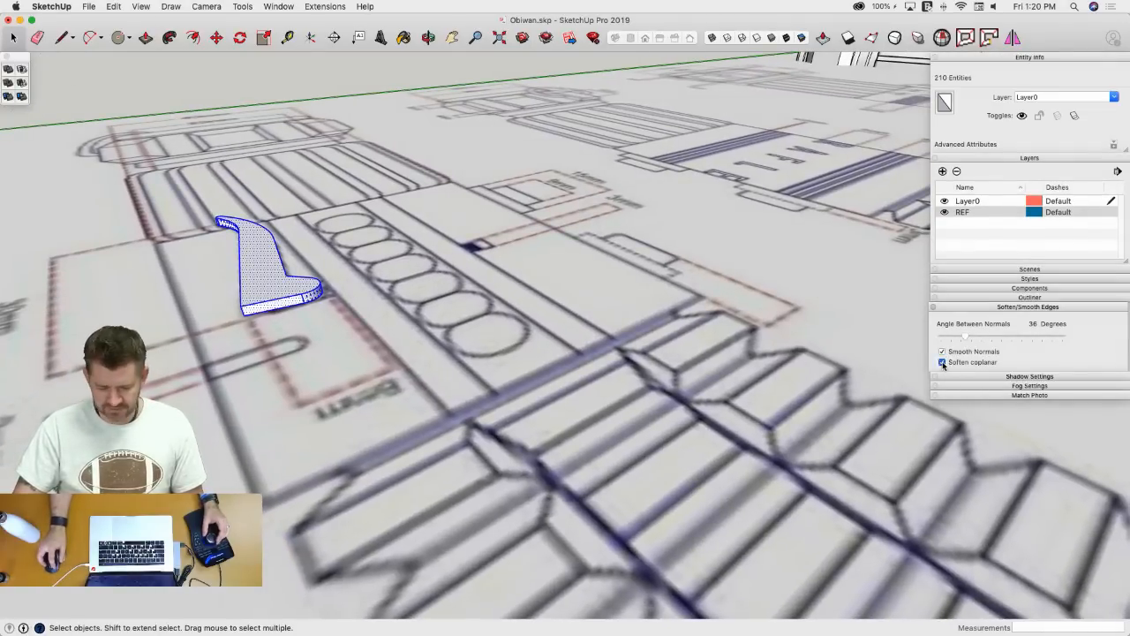
left_click(942, 361)
left_click(285, 301)
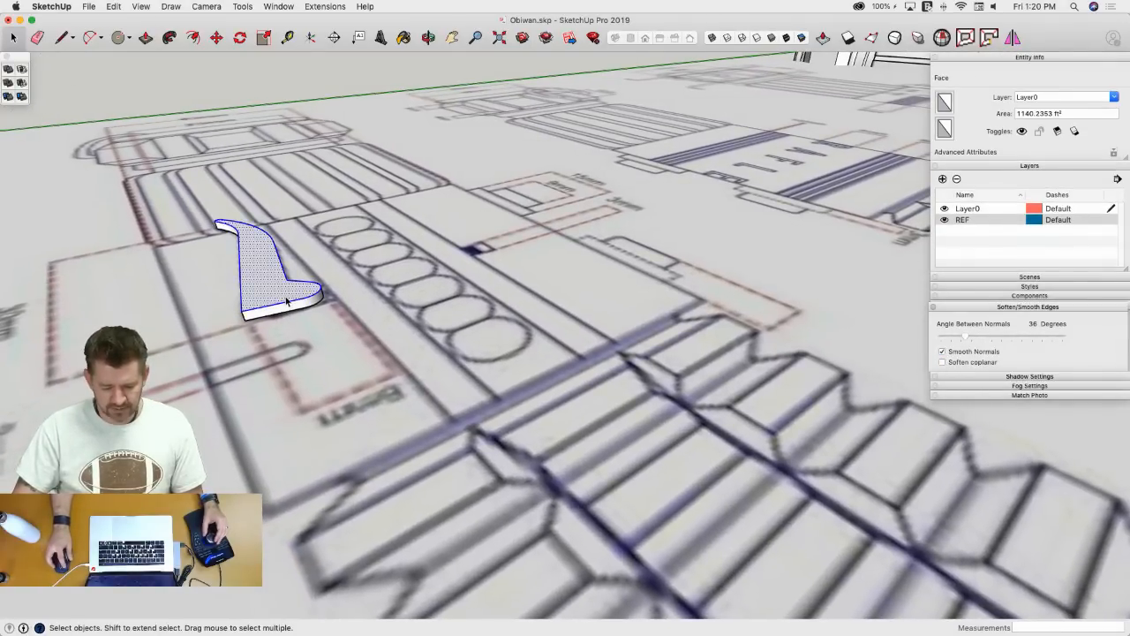
triple_click(285, 301)
right_click(287, 299)
left_click(316, 386)
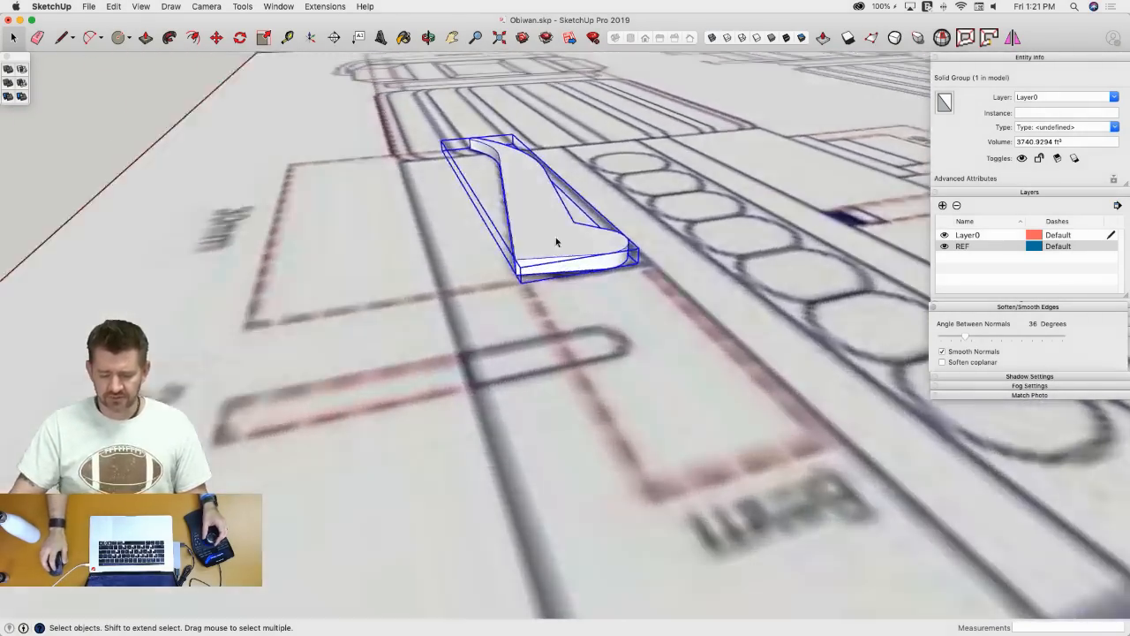
- Rotate the lever group 90 degrees about its long direction so that it stands on edge
key("m")
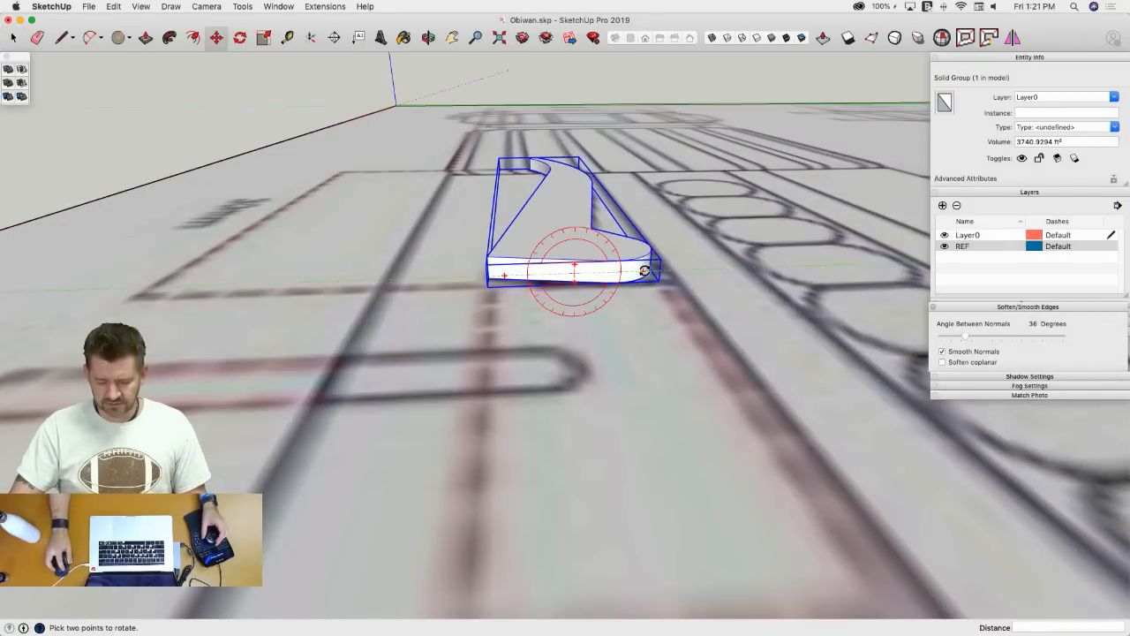
left_click(643, 271)
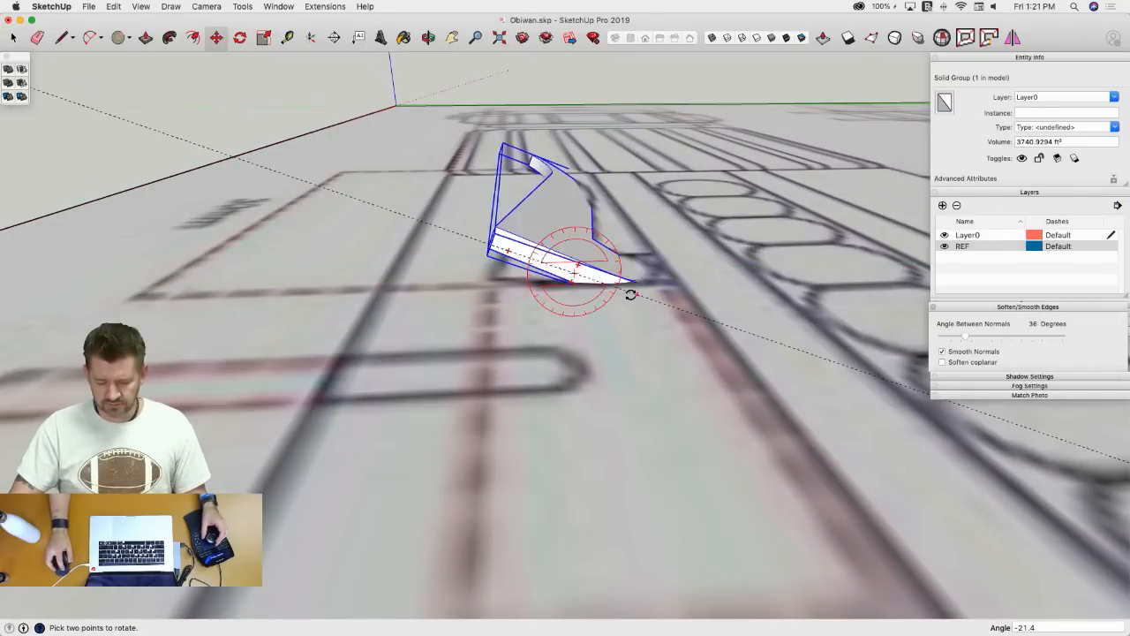
left_click(575, 310)
middle_click_drag(575, 311, 484, 267)
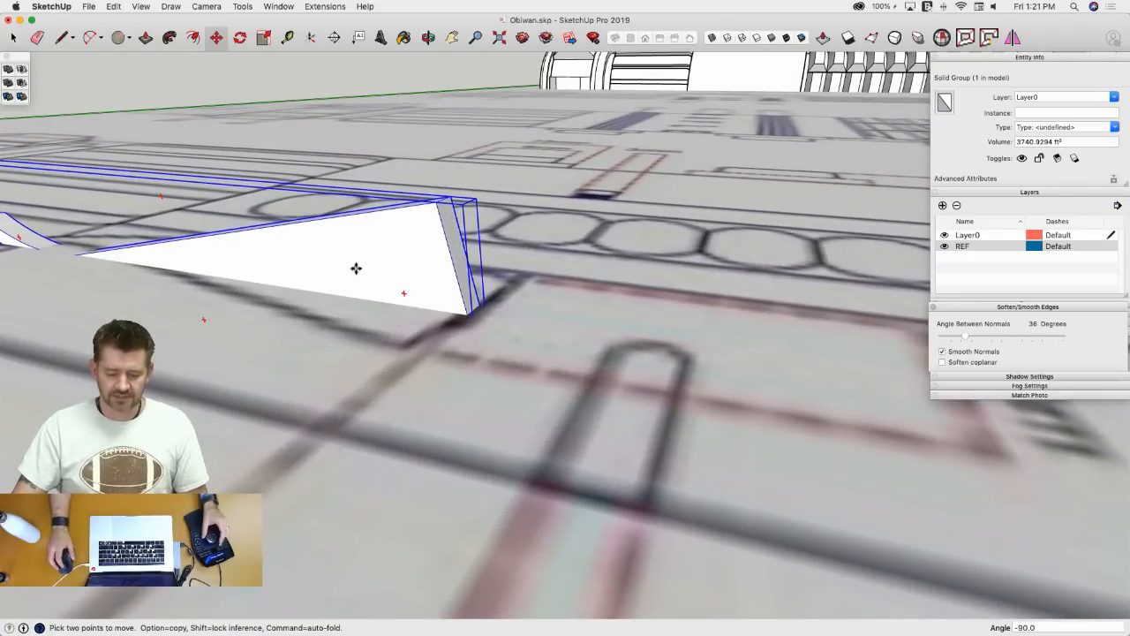
- Move the upright lever group about 217 m to the reference view showing the lever edge-on beneath the bubble strip
middle_click_drag(356, 269, 389, 291)
scroll(388, 289, "up", 8)
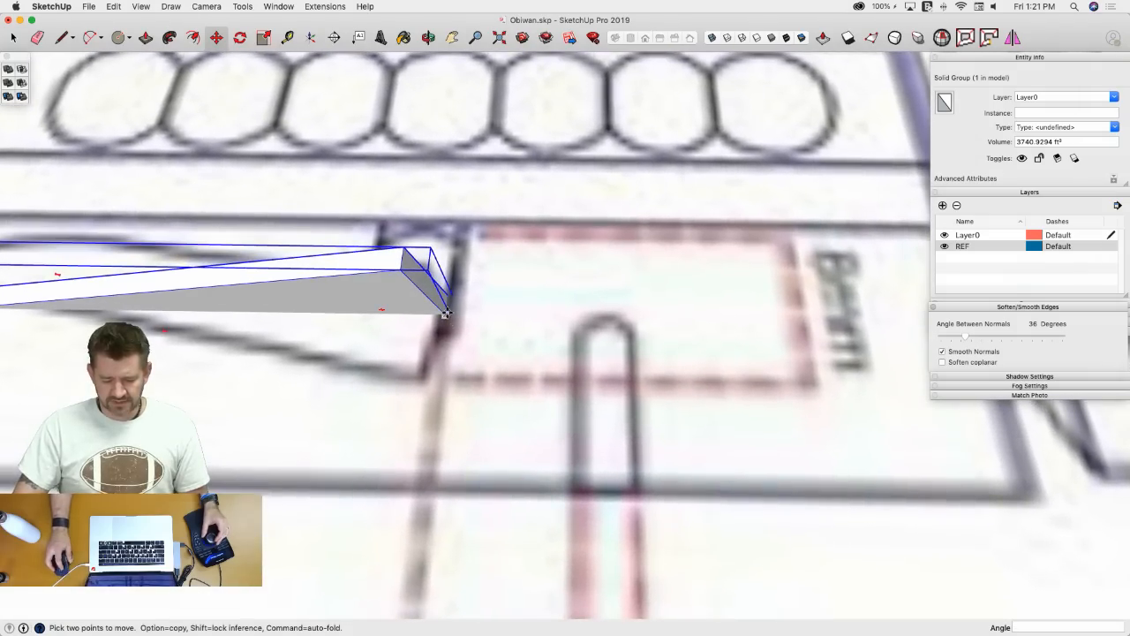
left_click(446, 314)
scroll(494, 315, "down", 10)
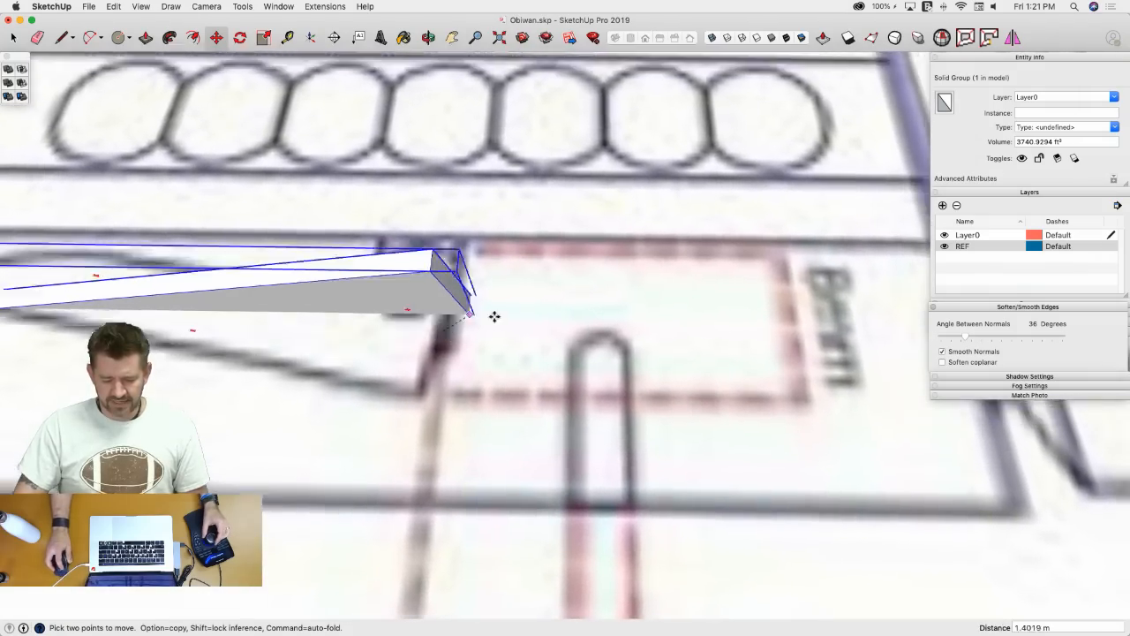
scroll(599, 399, "down", 10)
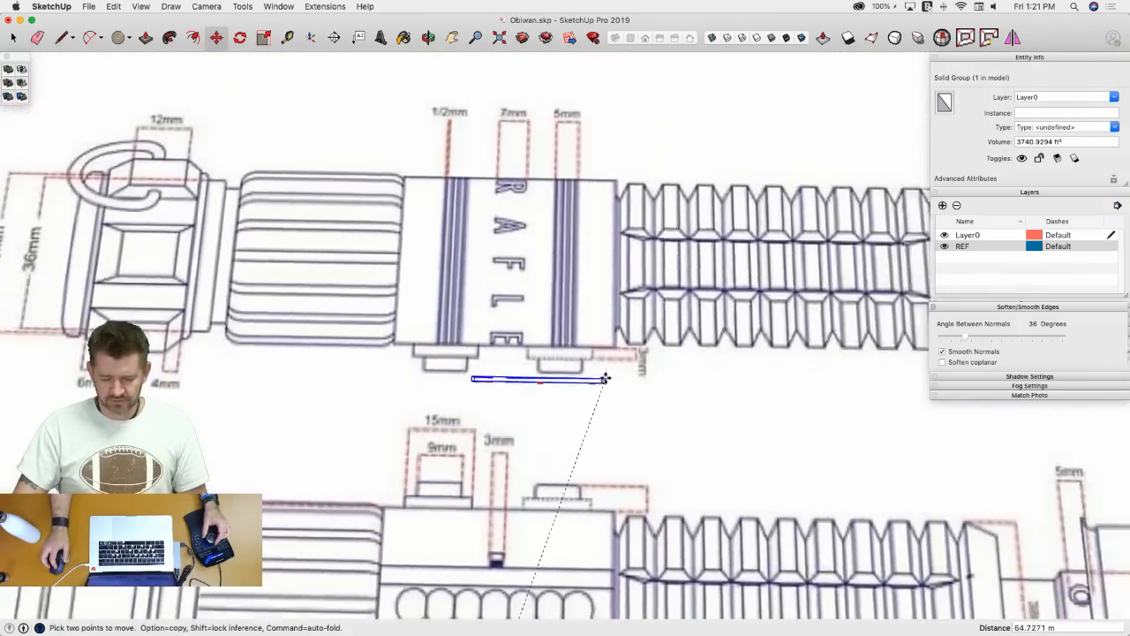
scroll(549, 263, "up", 6)
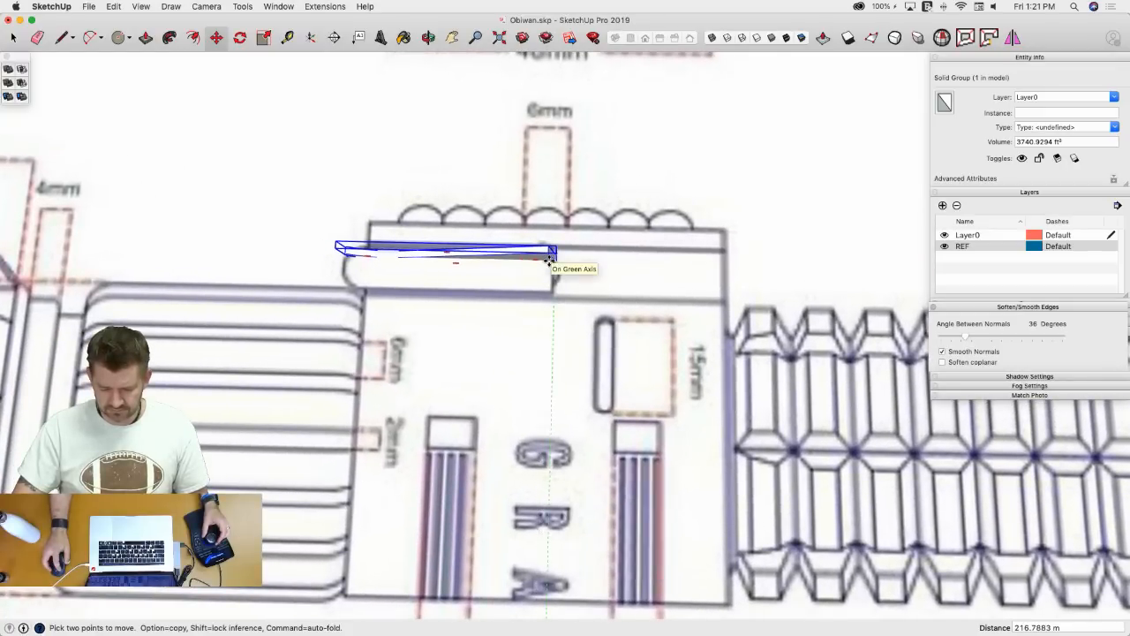
scroll(580, 280, "up", 8)
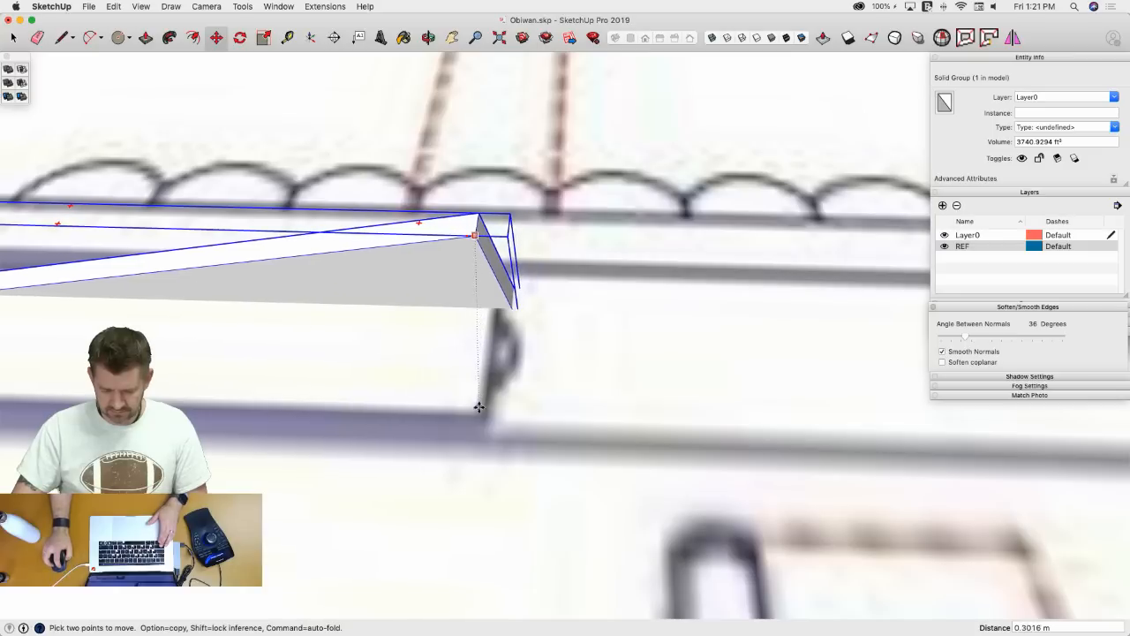
scroll(628, 305, "down", 5)
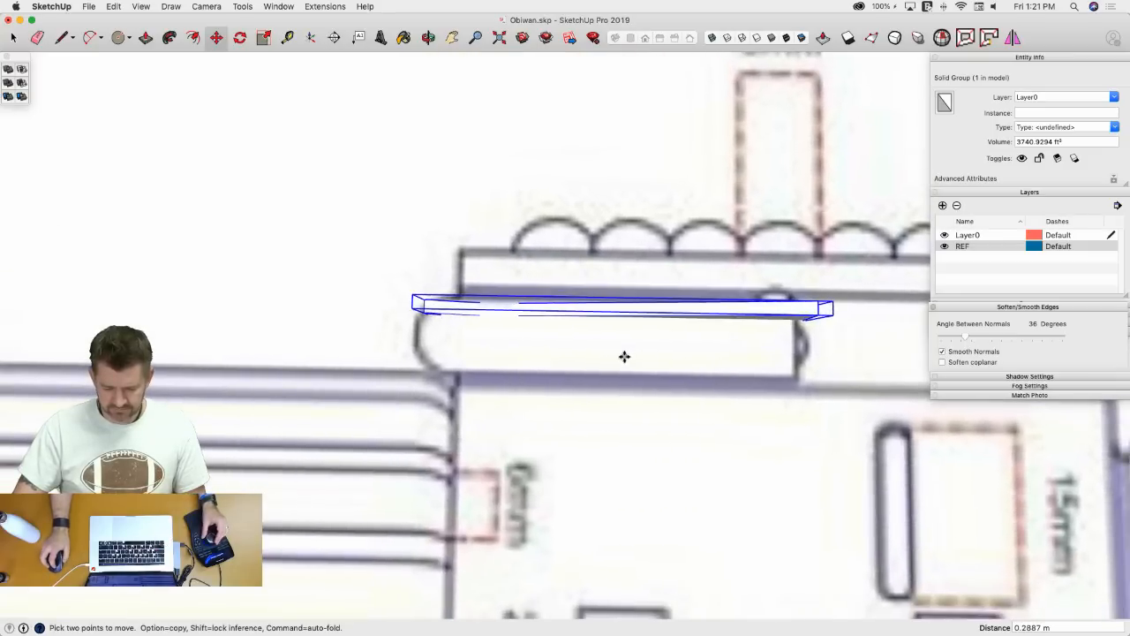
- Shift the upright lever about 0.2 m to line up with the side of the lever outline in the reference
middle_click_drag(624, 356, 560, 398)
left_click(559, 398)
key("q")
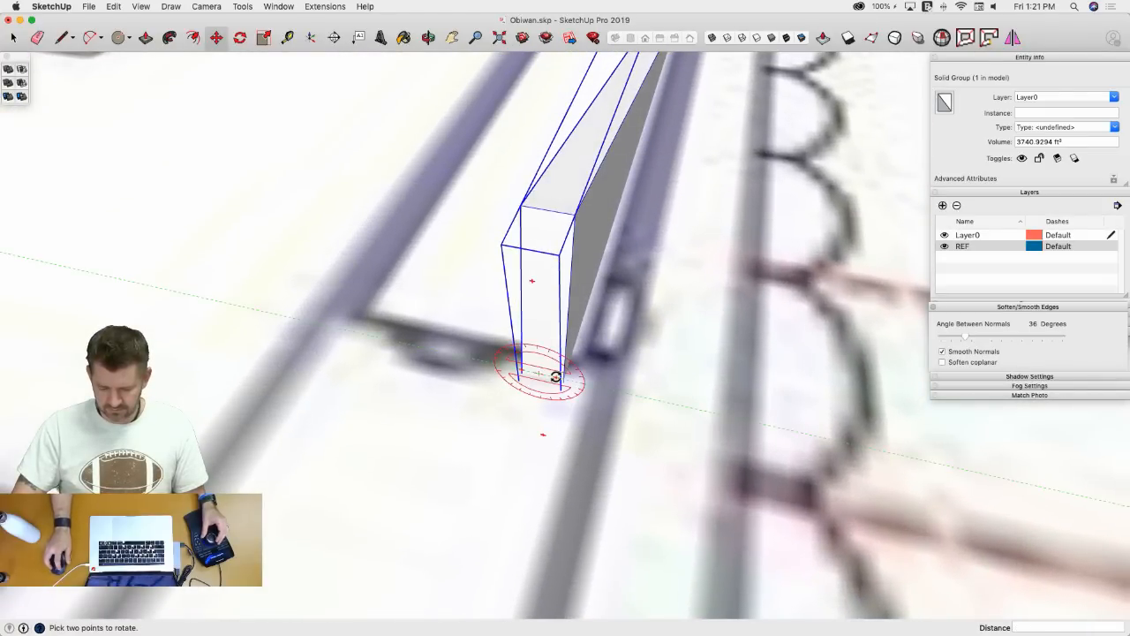
key("space")
key("m")
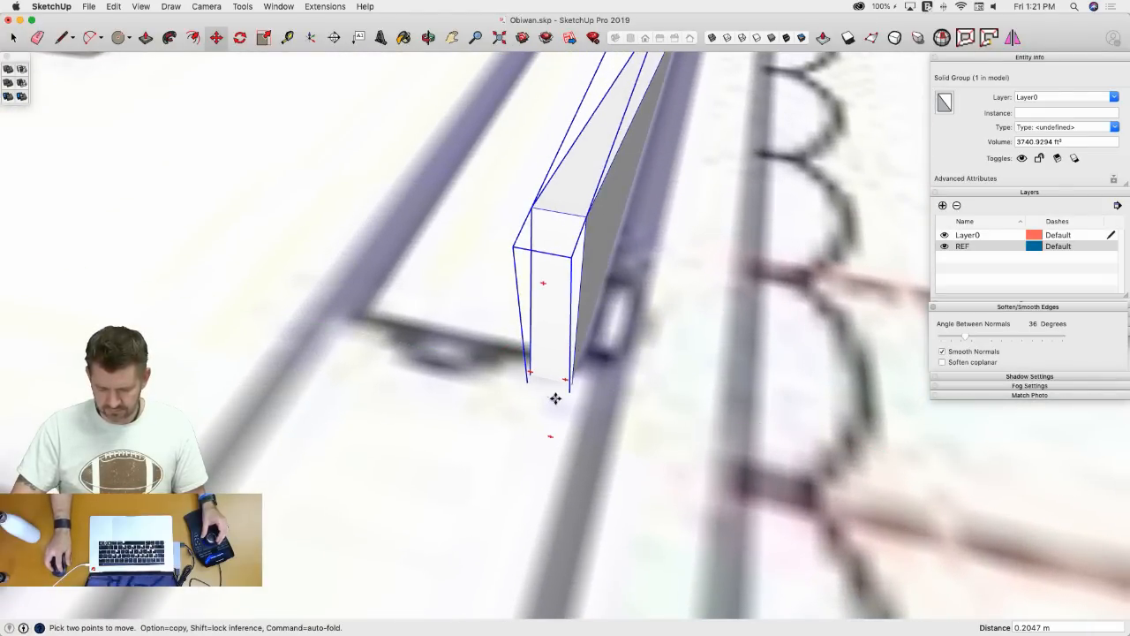
left_click(554, 396)
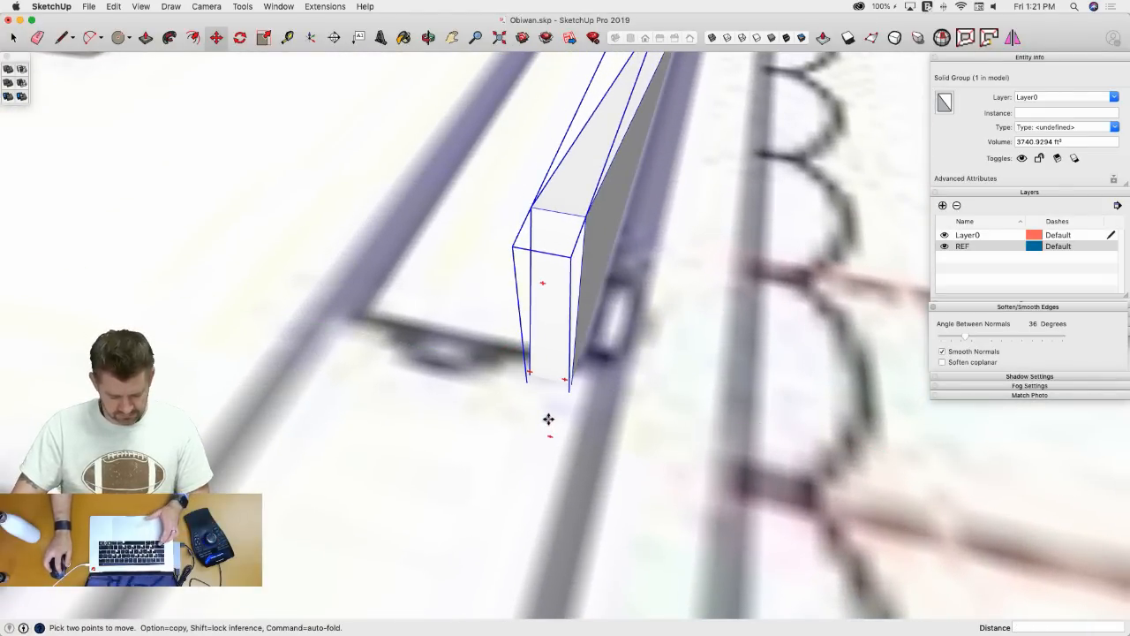
- Try a copy of the lever plate placed about 4.9 m away at the outline's opposite side, and undo it
left_click(528, 337)
key("alt")
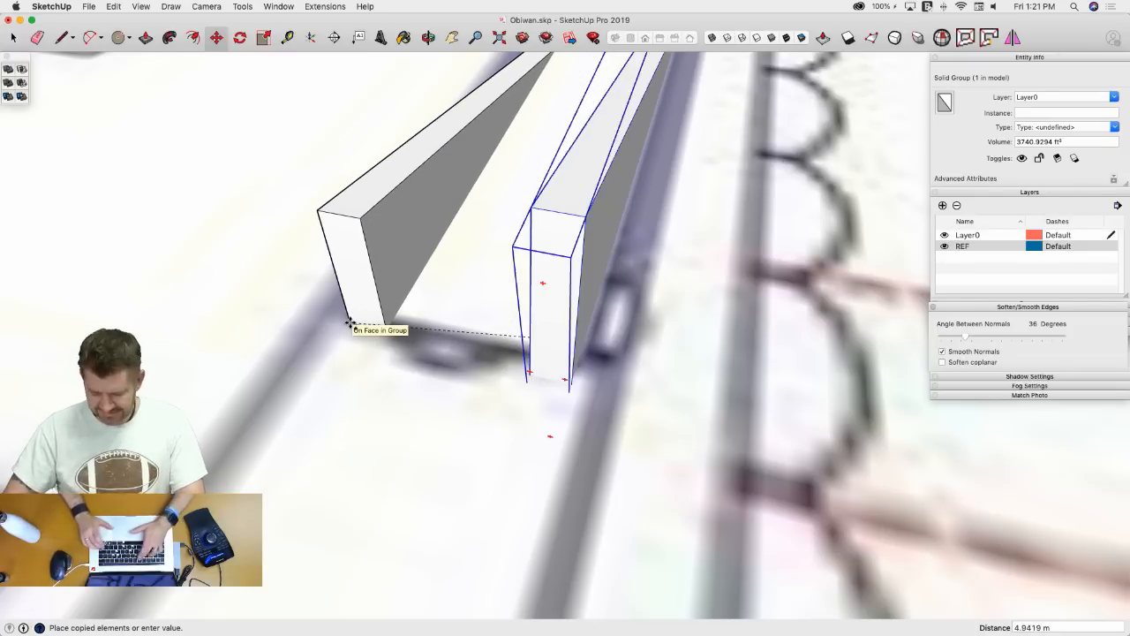
left_click(349, 323)
middle_click_drag(353, 336, 515, 463)
key("super+z")
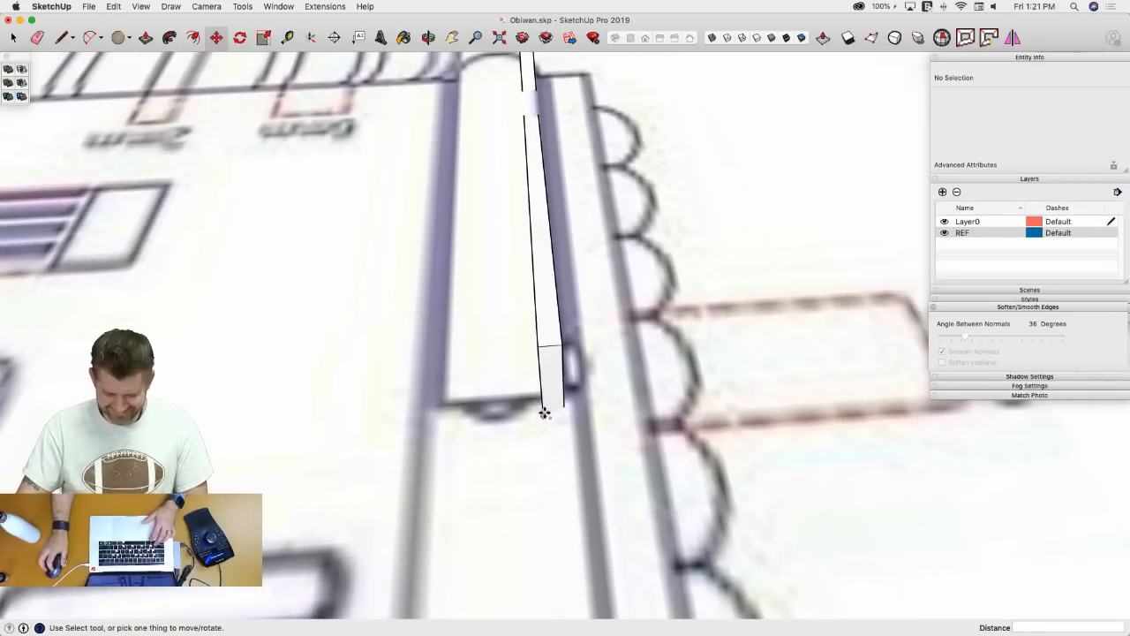
- Copy the upright lever plate 5 m across to the opposite side of the lever outline in the reference
key("space")
left_click(539, 415)
middle_click_drag(540, 415, 579, 418)
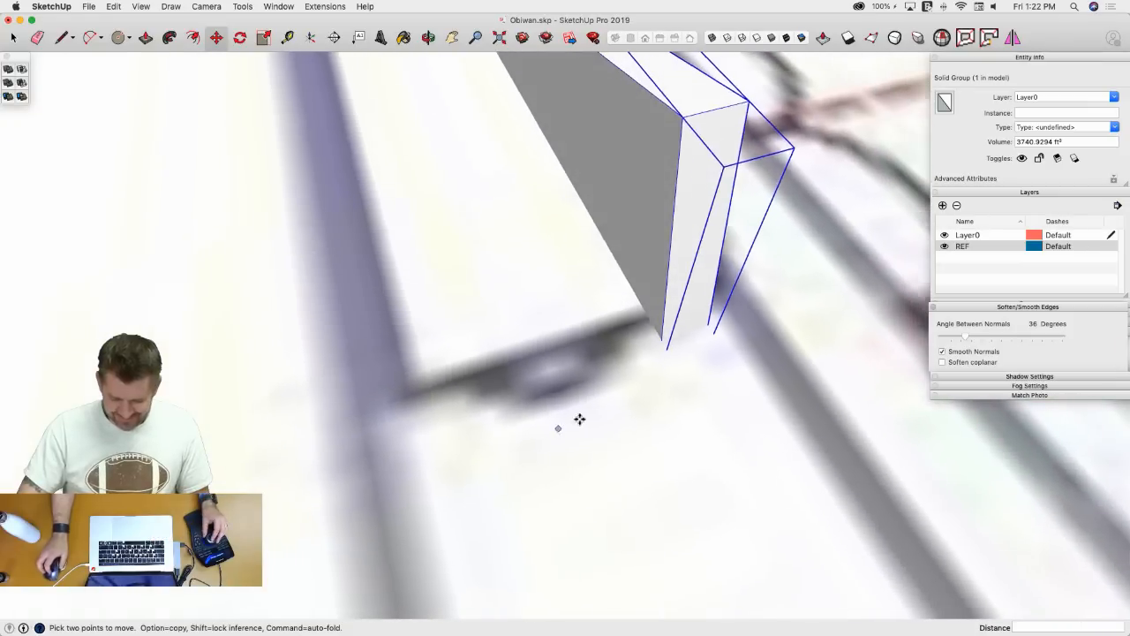
left_click(660, 340)
key("alt")
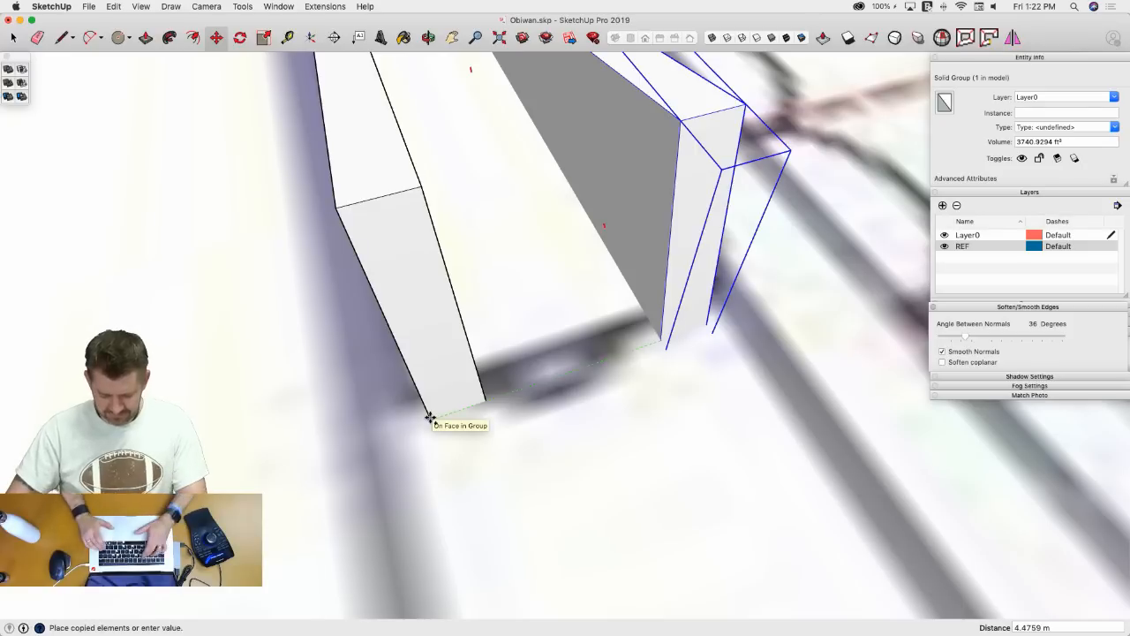
type("5")
key("Return")
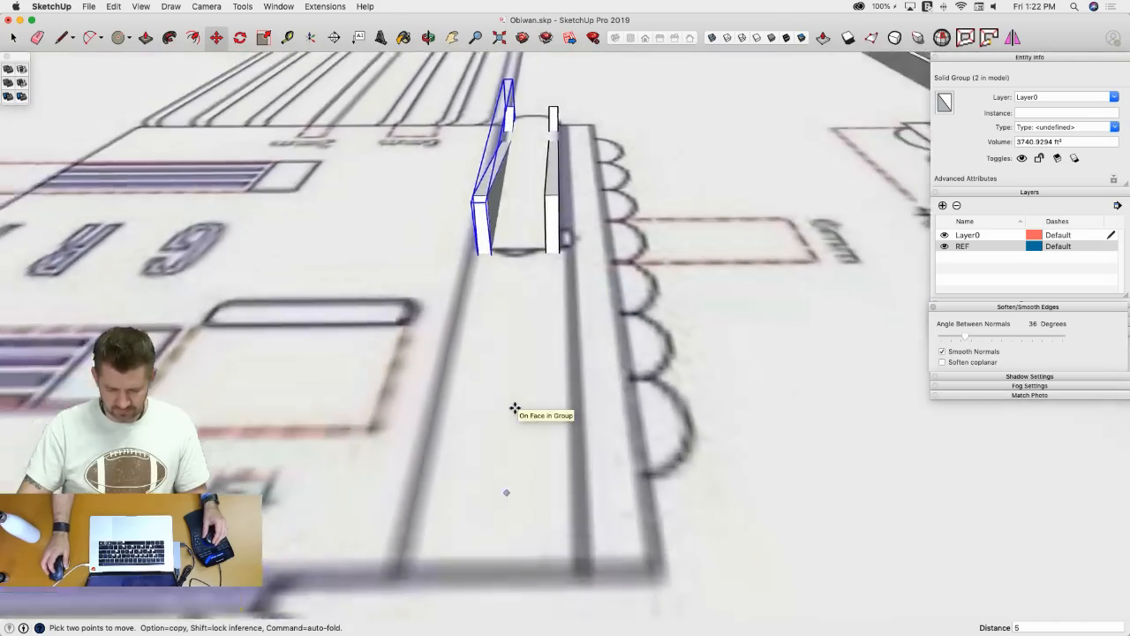
key("l")
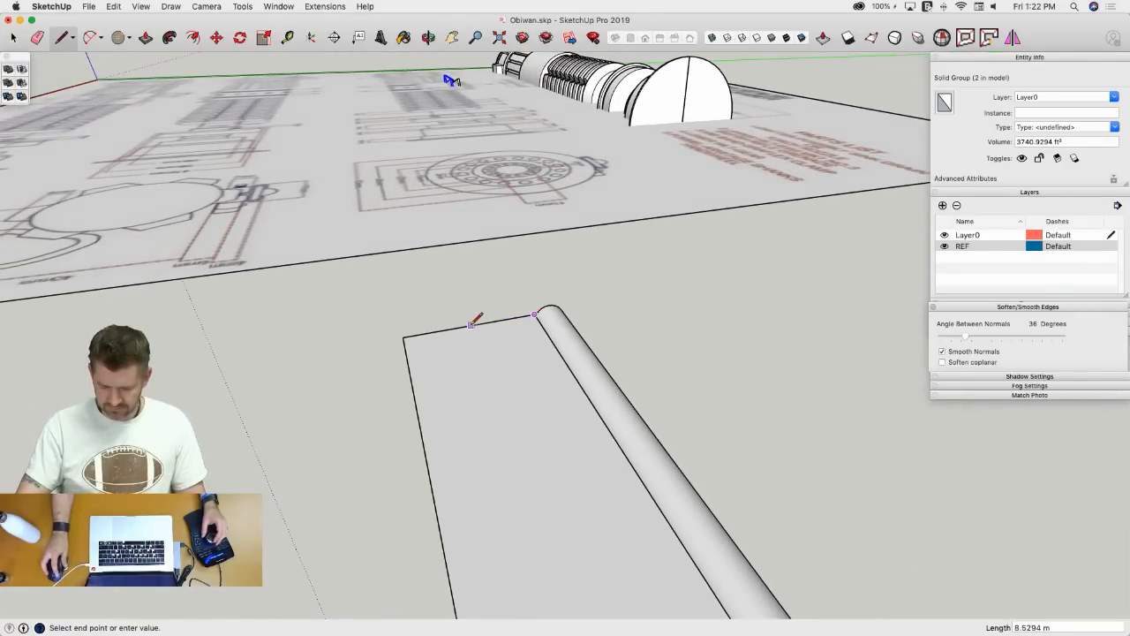
key("Escape")
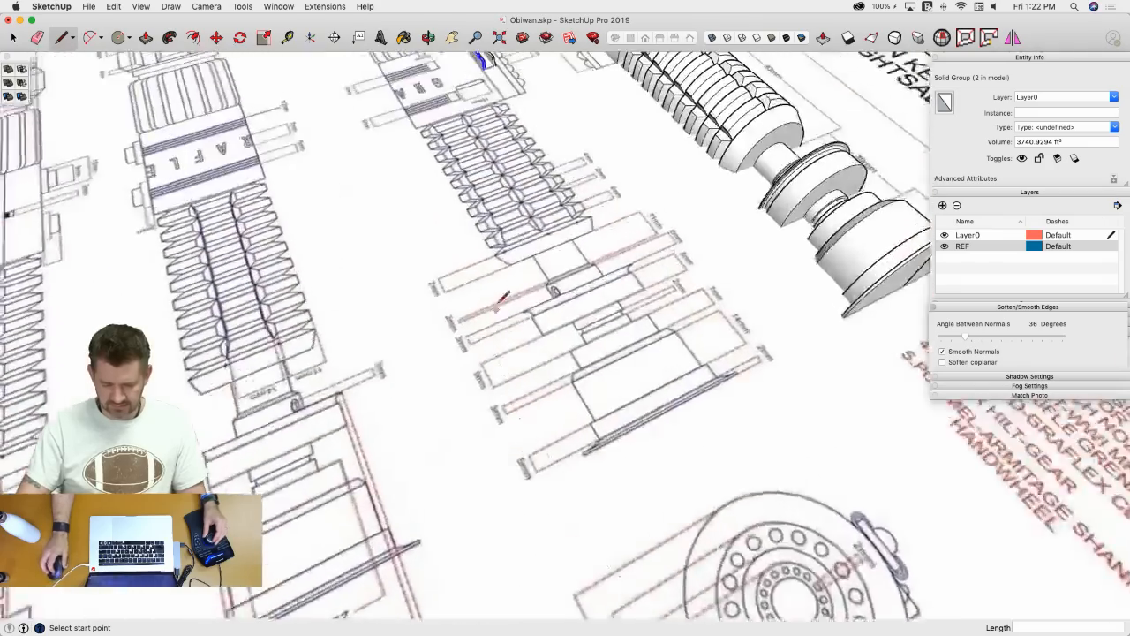
key("space")
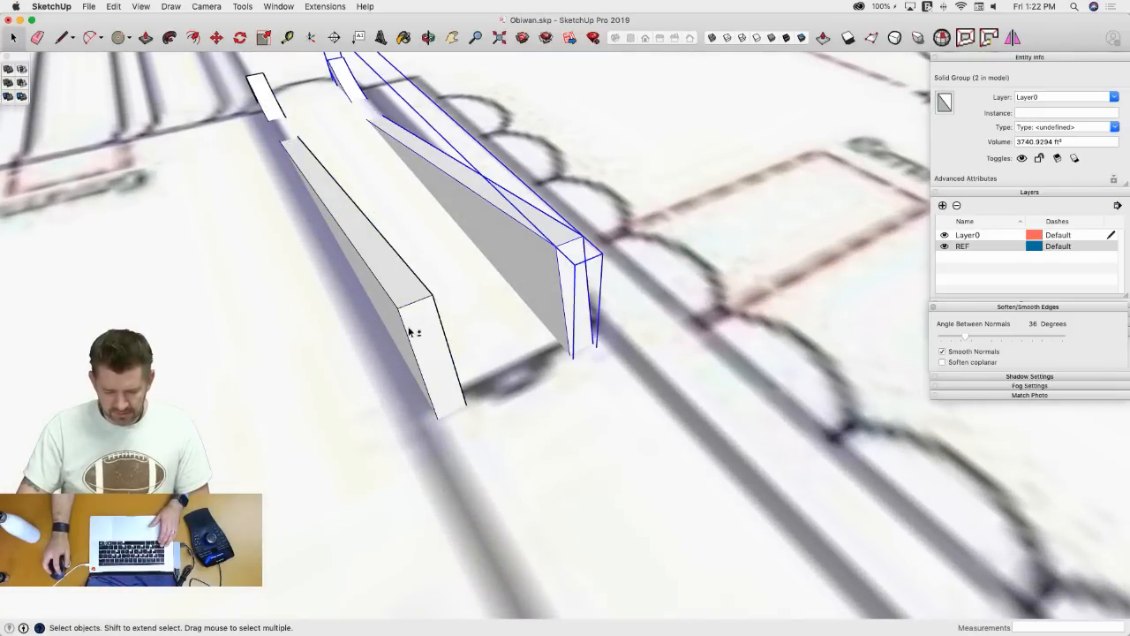
- Explode both lever plates and draw a 1 m deep rectangular face between their inner upper corners at the tall end
left_click(412, 329, "shift")
right_click(416, 320)
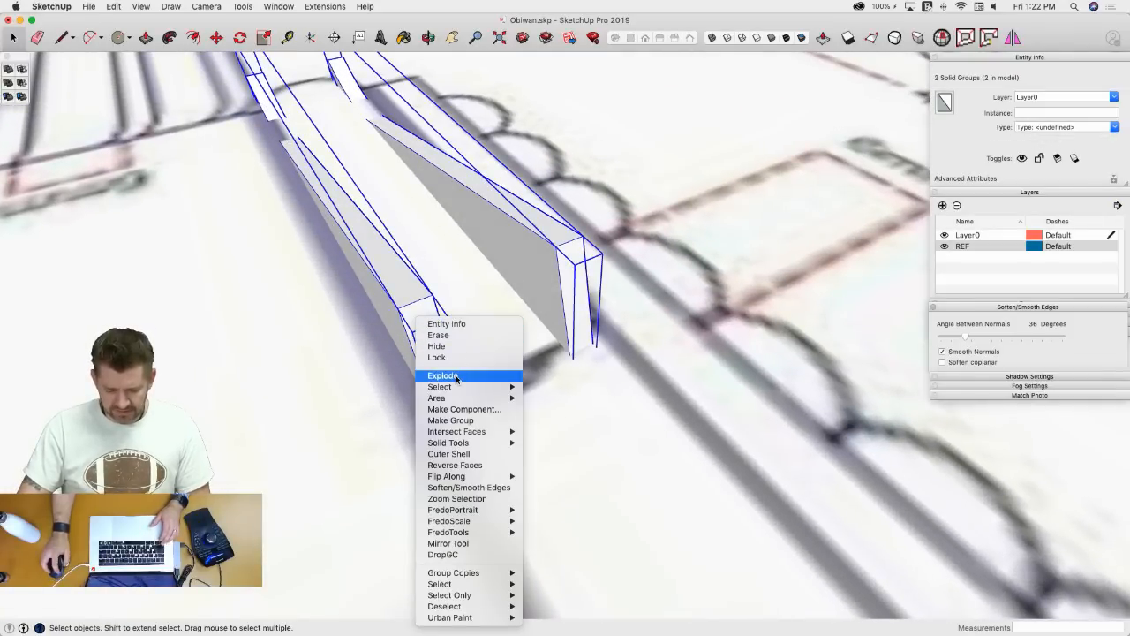
left_click(444, 375)
key("l")
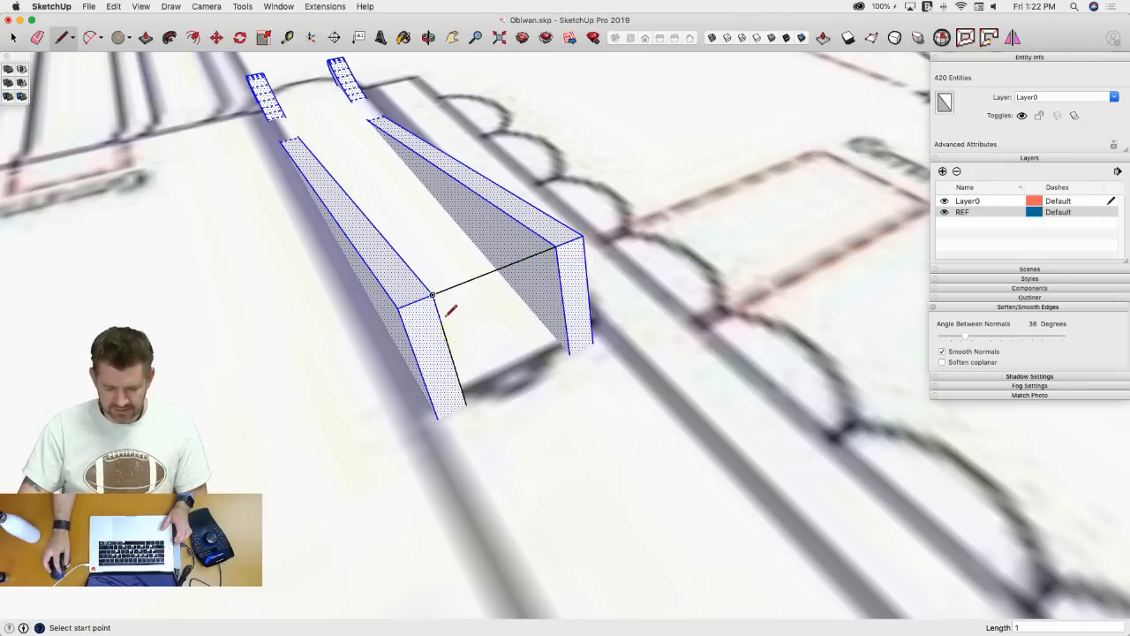
left_click(559, 275)
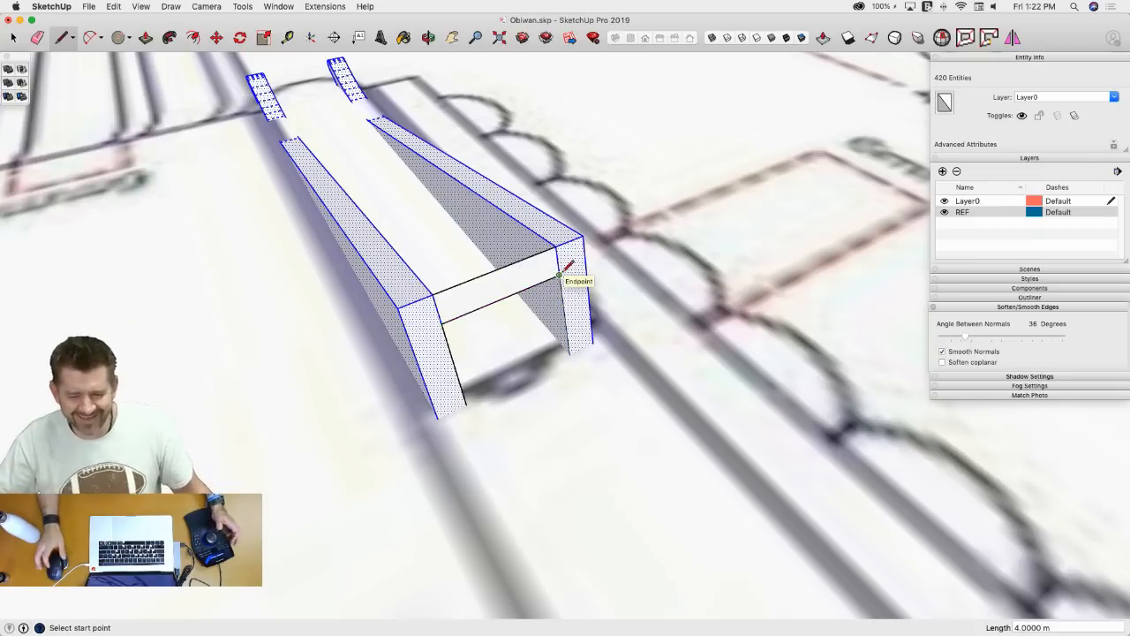
- Draw a slanted line across the rounded tip of each lever plate to separate the tip from the plate's side
middle_click_drag(625, 227, 253, 197)
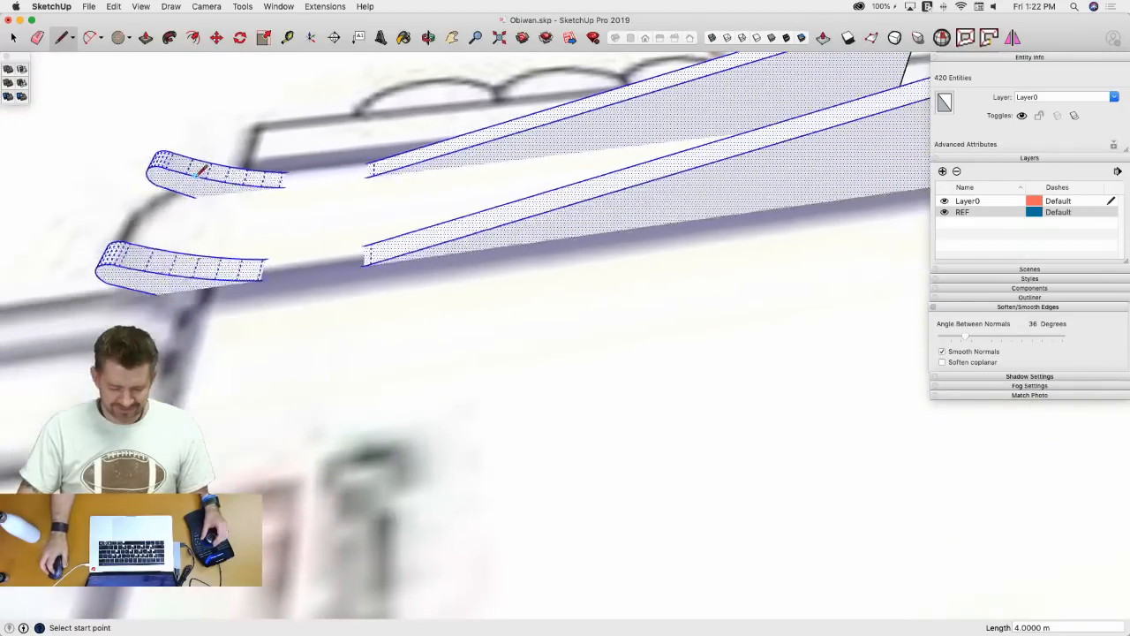
key("space")
middle_click_drag(308, 197, 346, 220)
middle_click_drag(302, 155, 340, 195)
key("l")
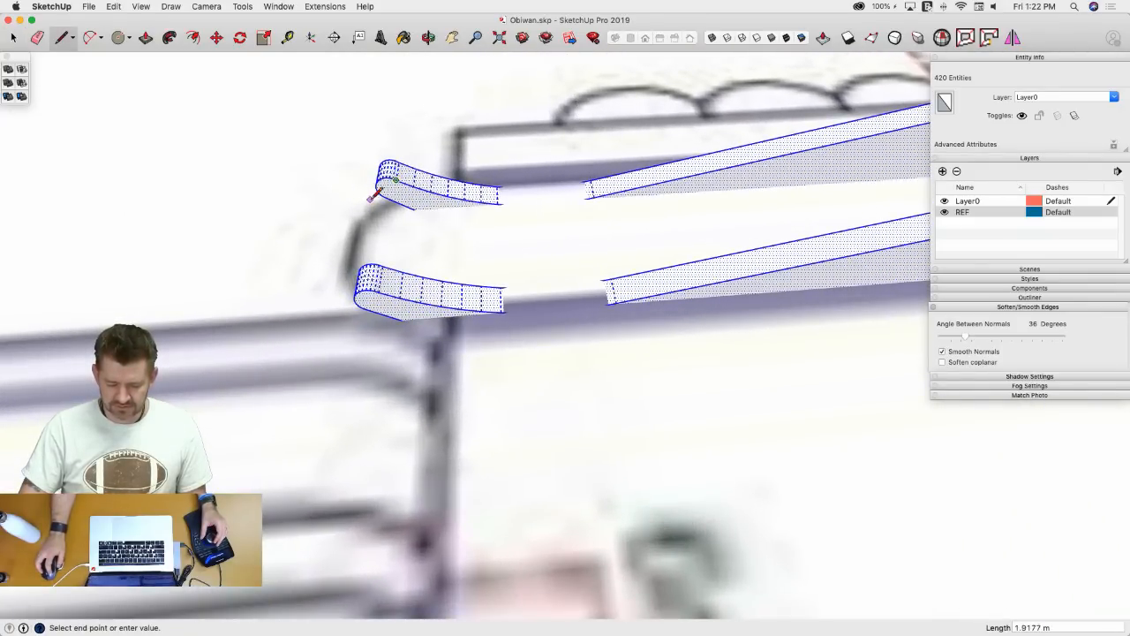
left_click(389, 189)
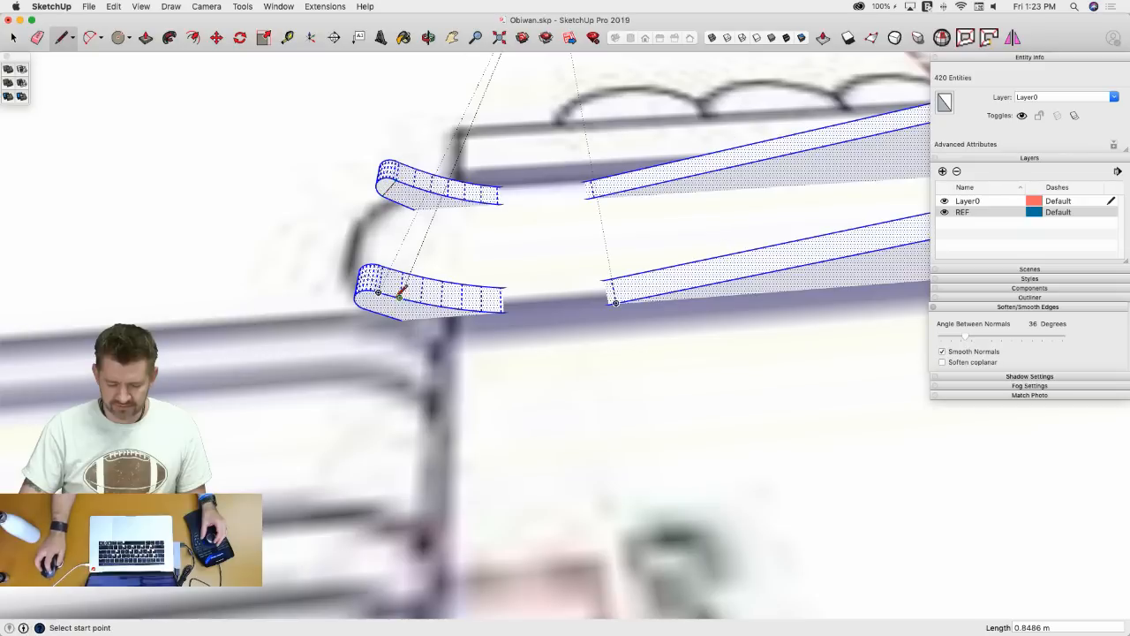
- Push the rounded tips of both lever plates through their 1 m thickness to leave slanted flat ends
key("p")
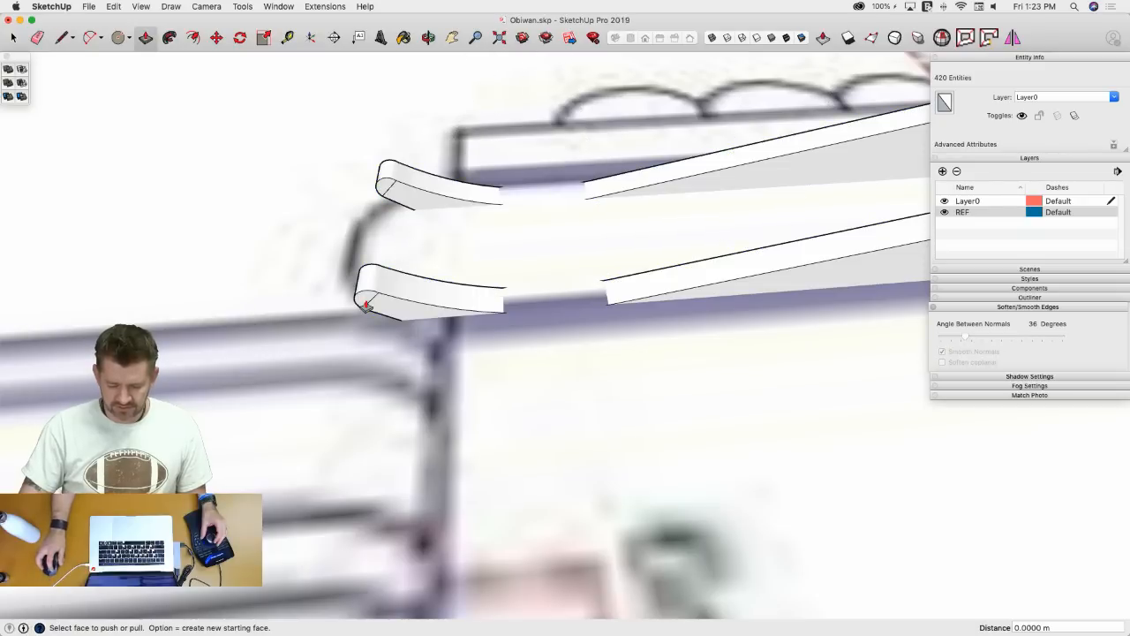
left_click(369, 297)
left_click(359, 255)
left_click(385, 183)
left_click(389, 99)
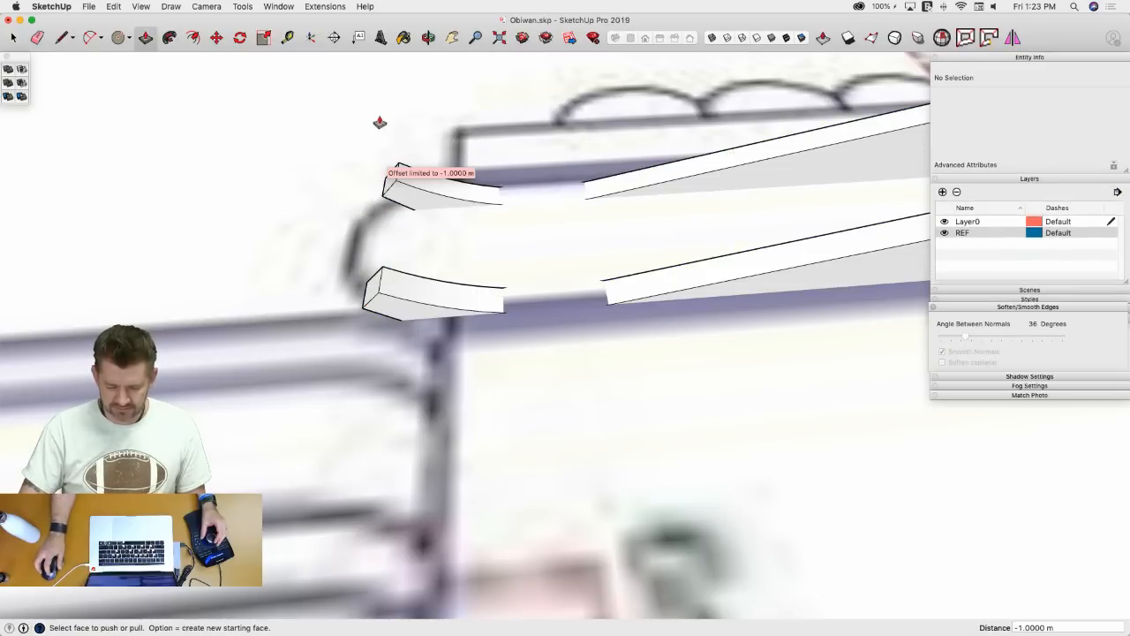
key("l")
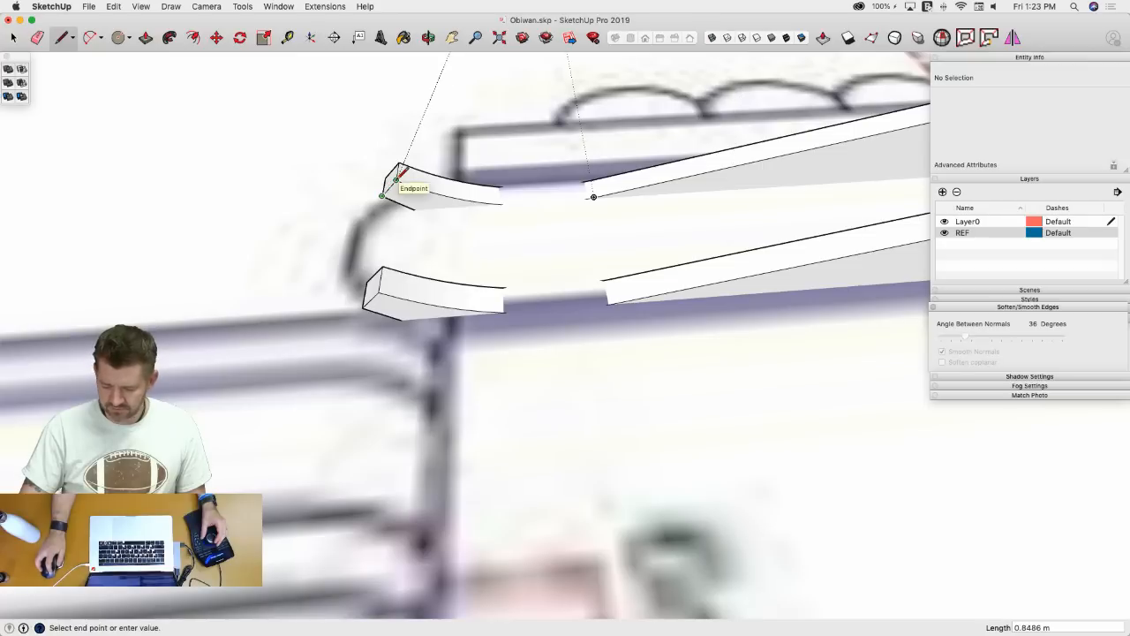
key("space")
- Select all connected lever geometry and raise it 1 m clear of the reference image
middle_click_drag(399, 173, 616, 118)
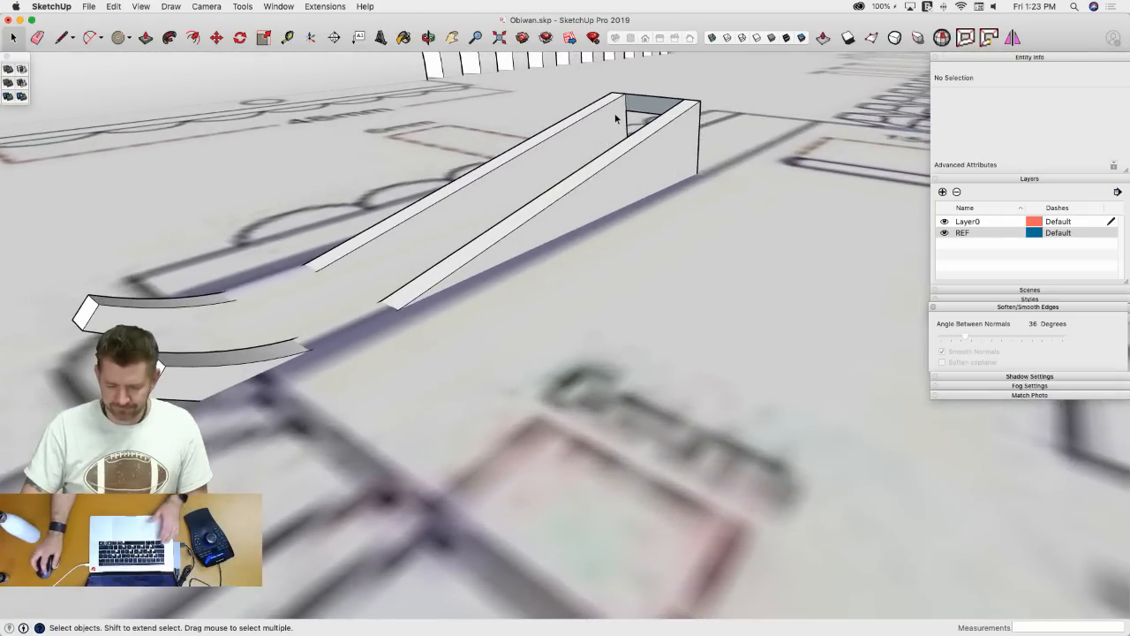
left_click(612, 104)
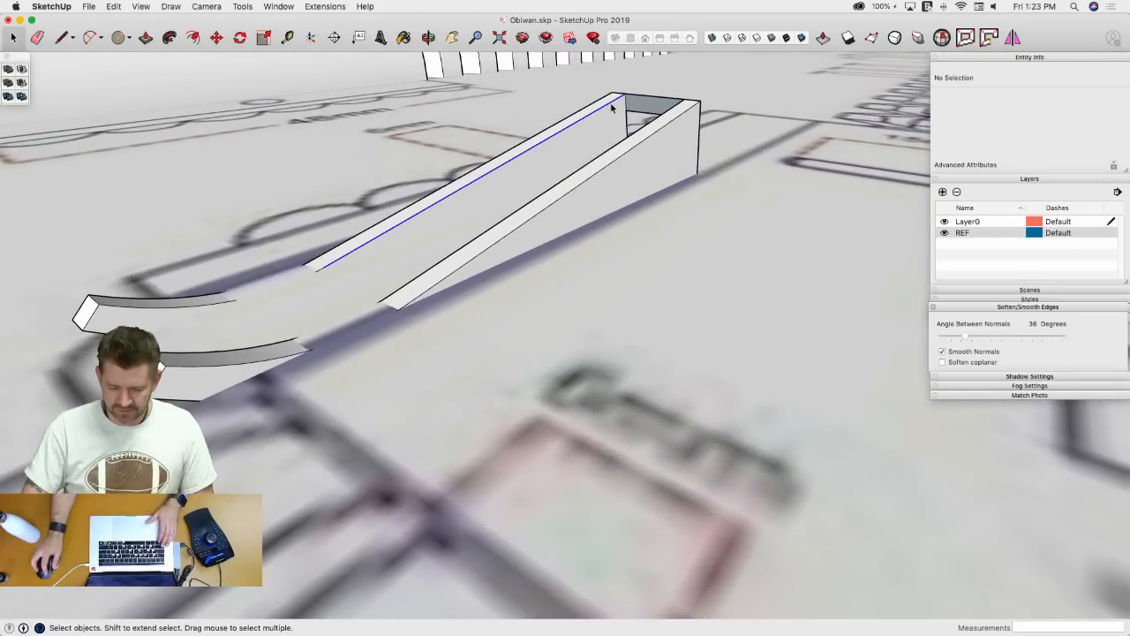
triple_click(518, 167)
key("m")
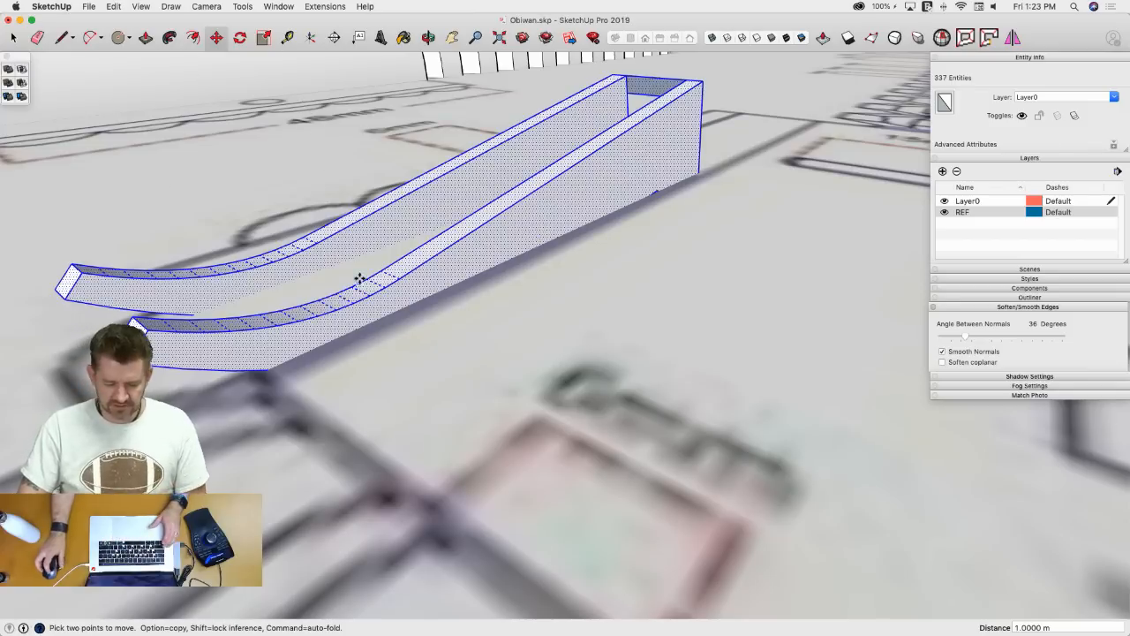
key("space")
- Sweep the bridging face along a lever plate's inner upper edge with Follow Me to form the web between the plates
left_click(340, 234)
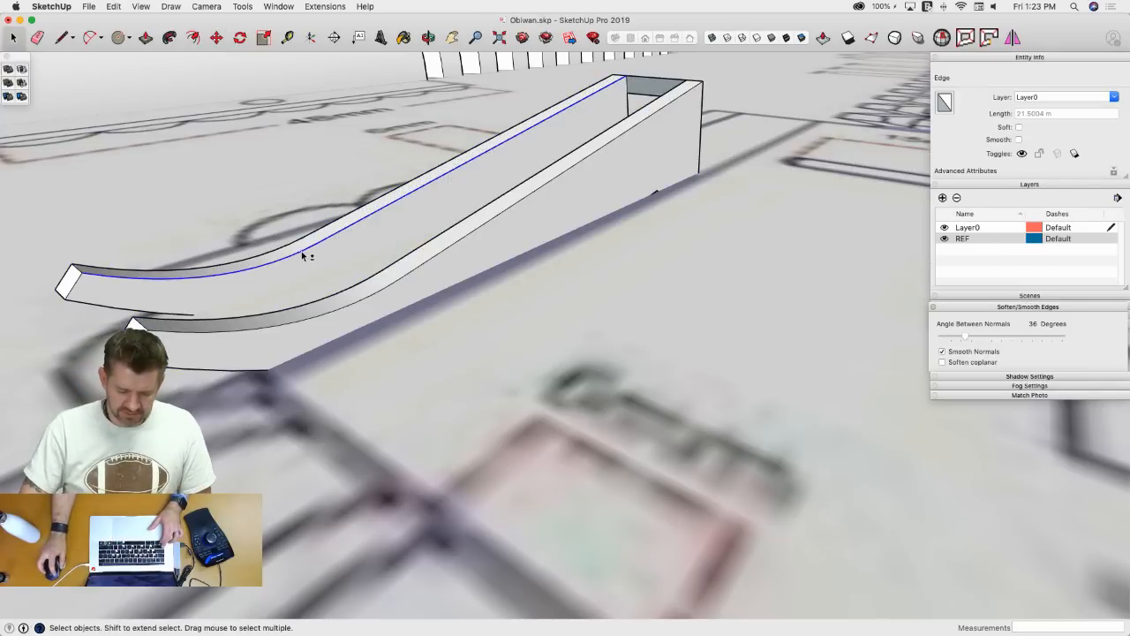
left_click(170, 39)
left_click(637, 86)
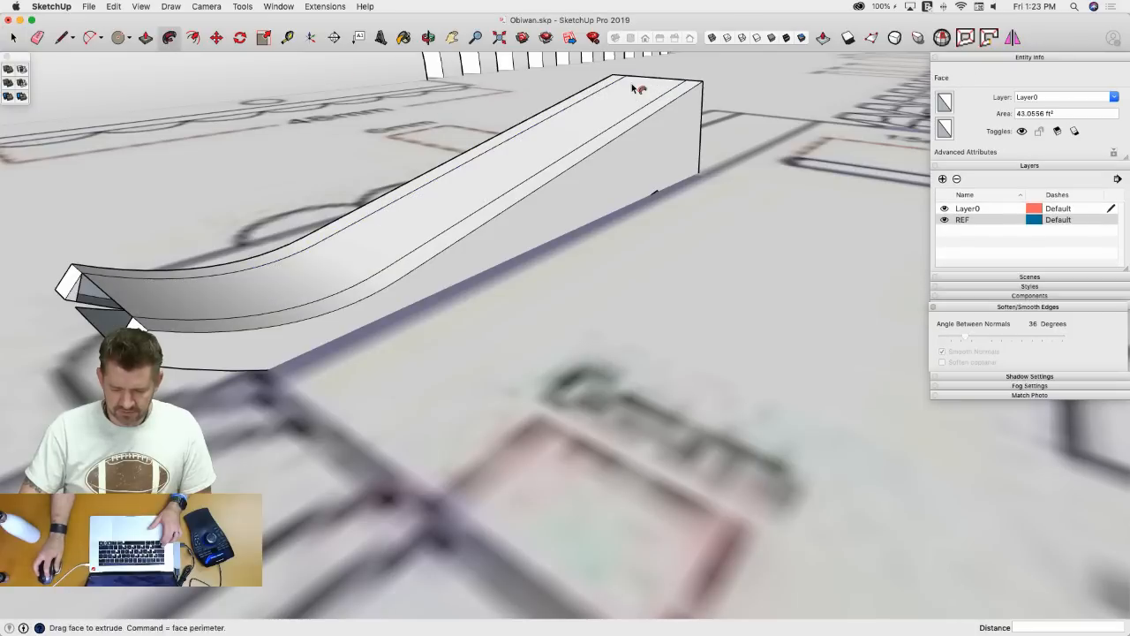
- Hide the REF layer to expose the underside of the lever's tip
middle_click_drag(655, 193, 488, 416)
scroll(609, 336, "up", 3)
key("l")
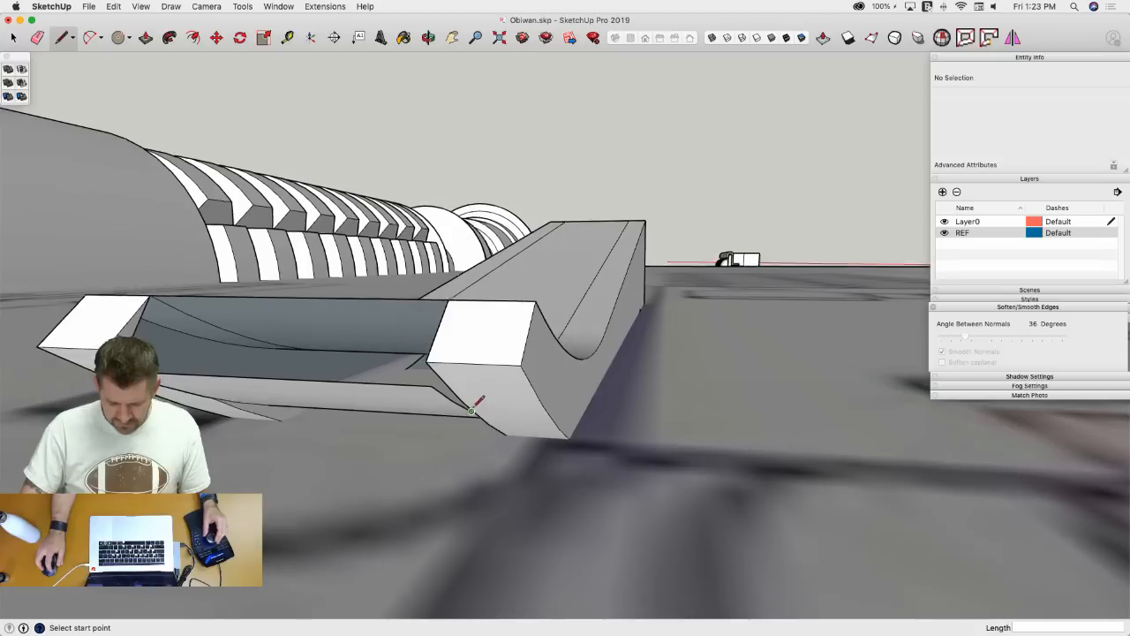
key("space")
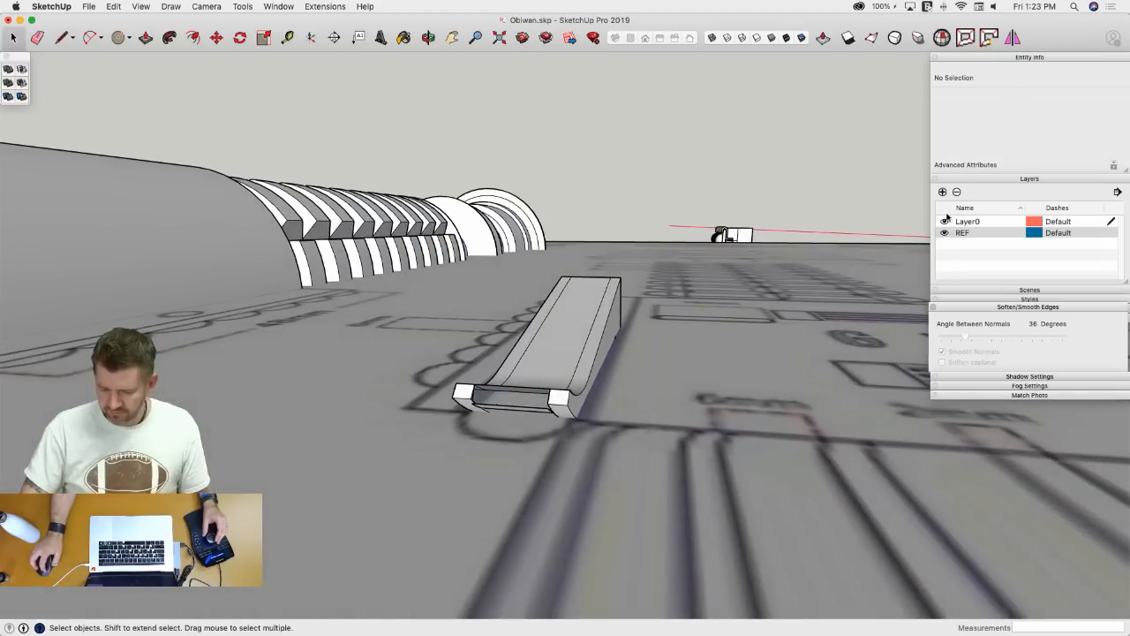
left_click(945, 233)
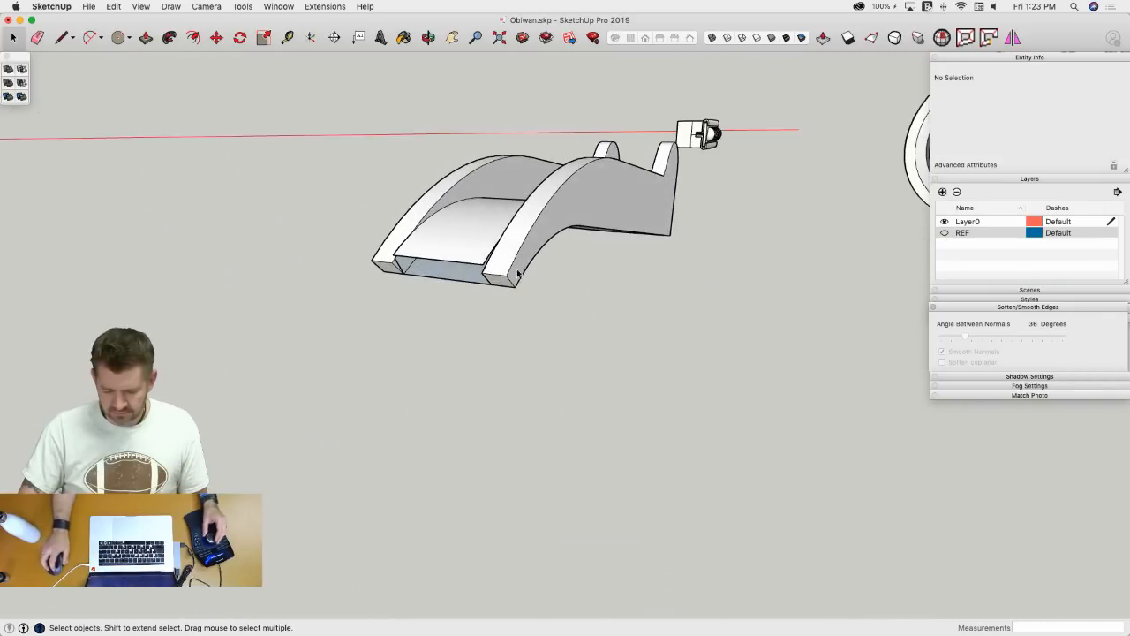
- Draw a line across the web's underside near the tip and erase the leftover web edges beyond it
key("l")
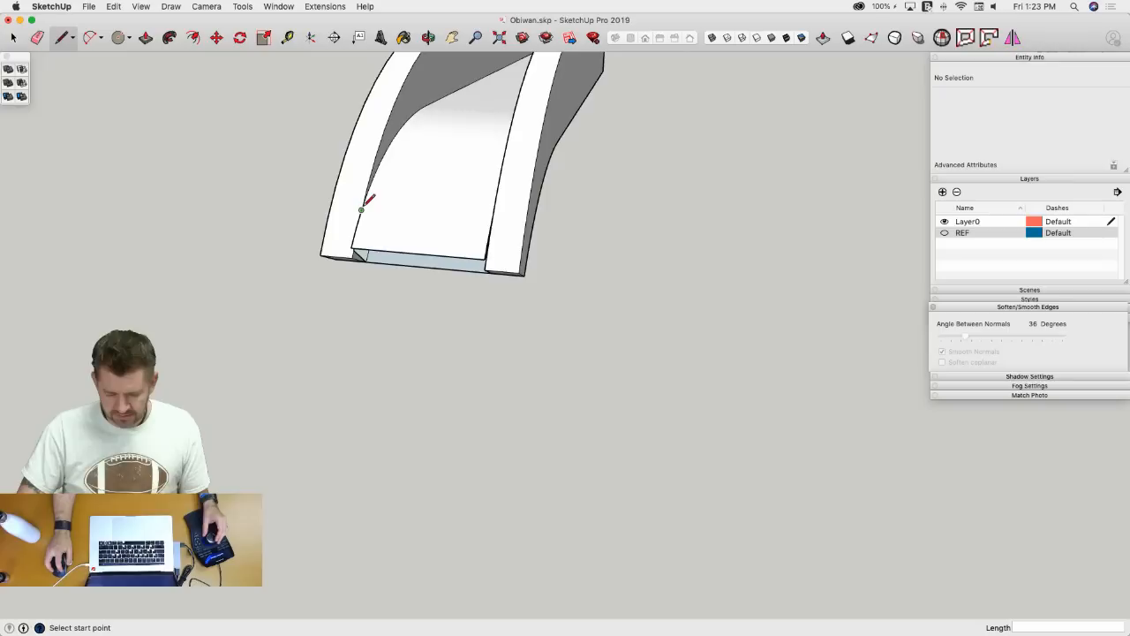
left_click(491, 215)
key("e")
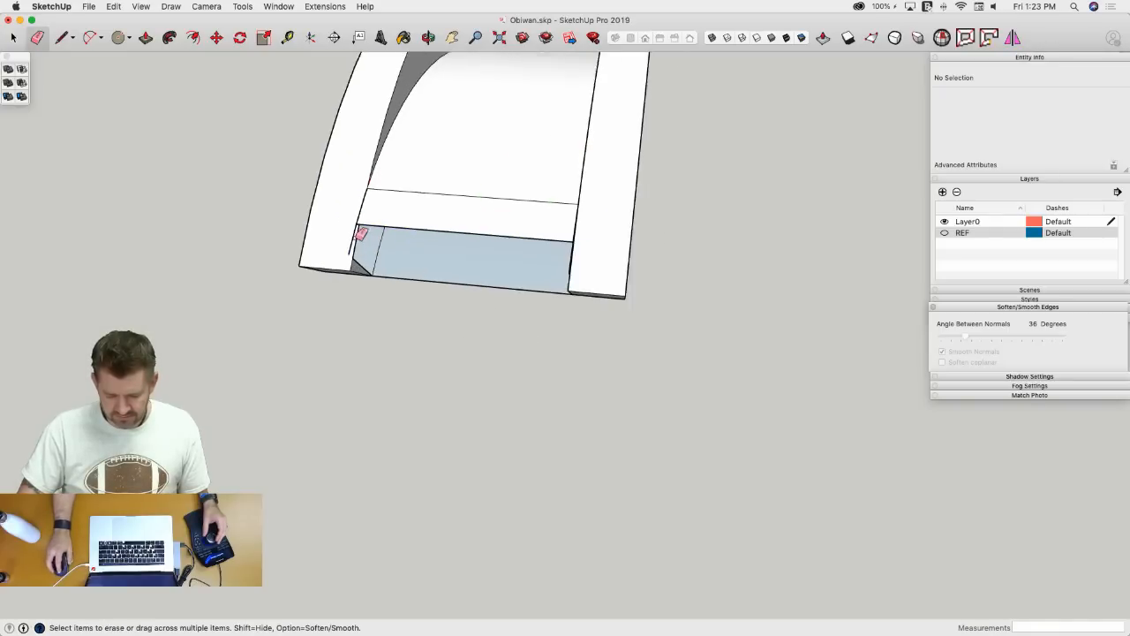
left_click(361, 219)
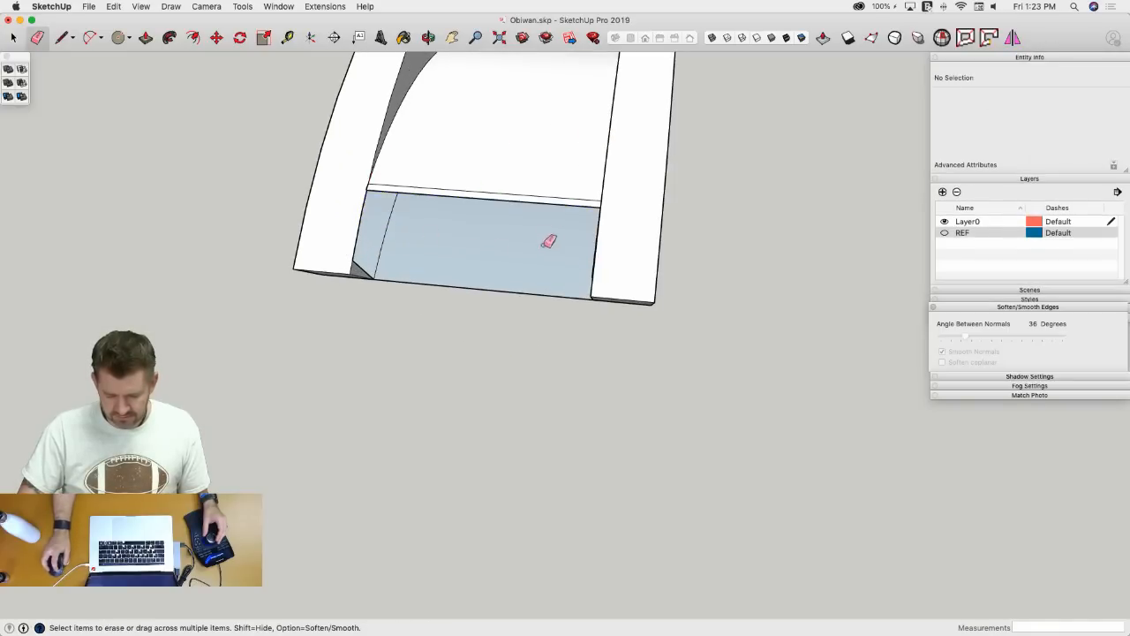
left_click(563, 203)
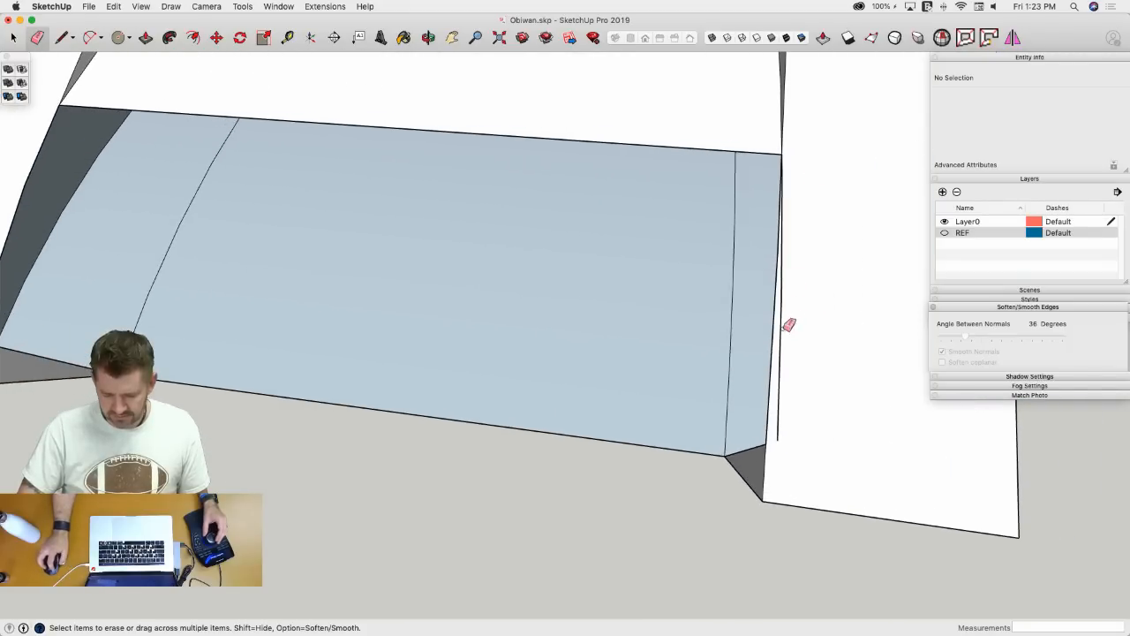
left_click(788, 325)
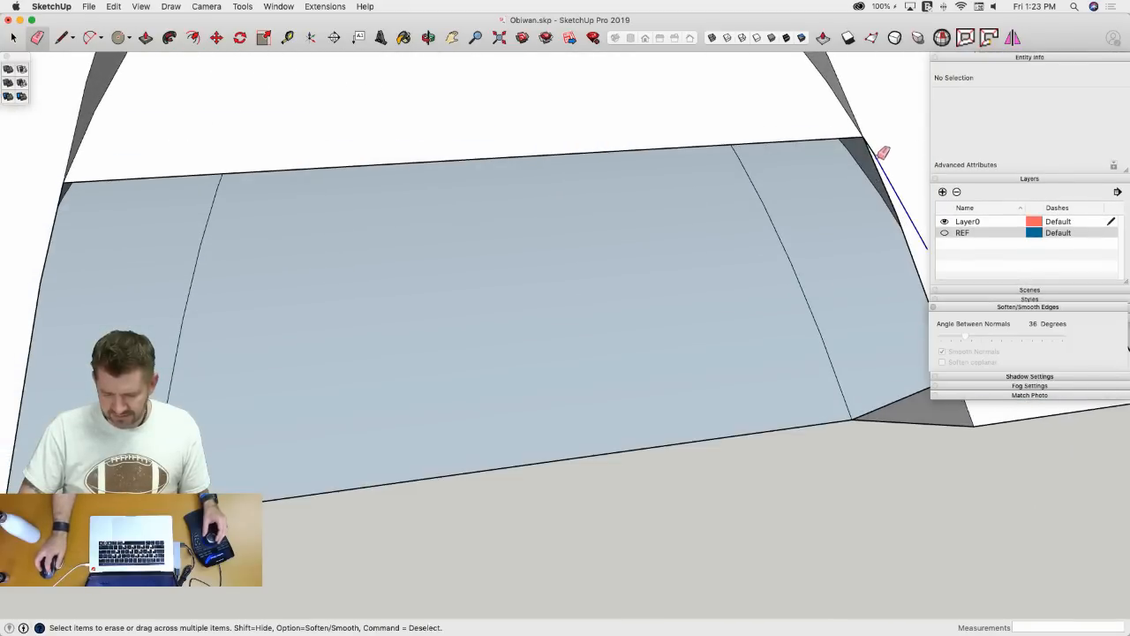
left_click(878, 147)
- Draw 4 m lines between the side plates to close the lever's open tip with underside and end faces
key("l")
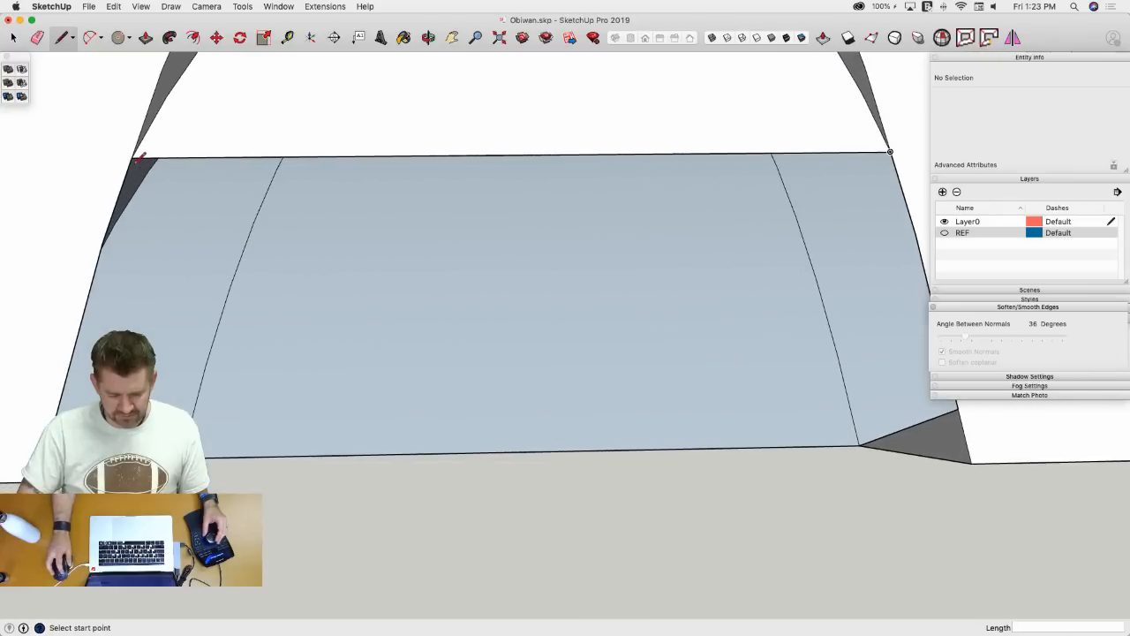
left_click(104, 241)
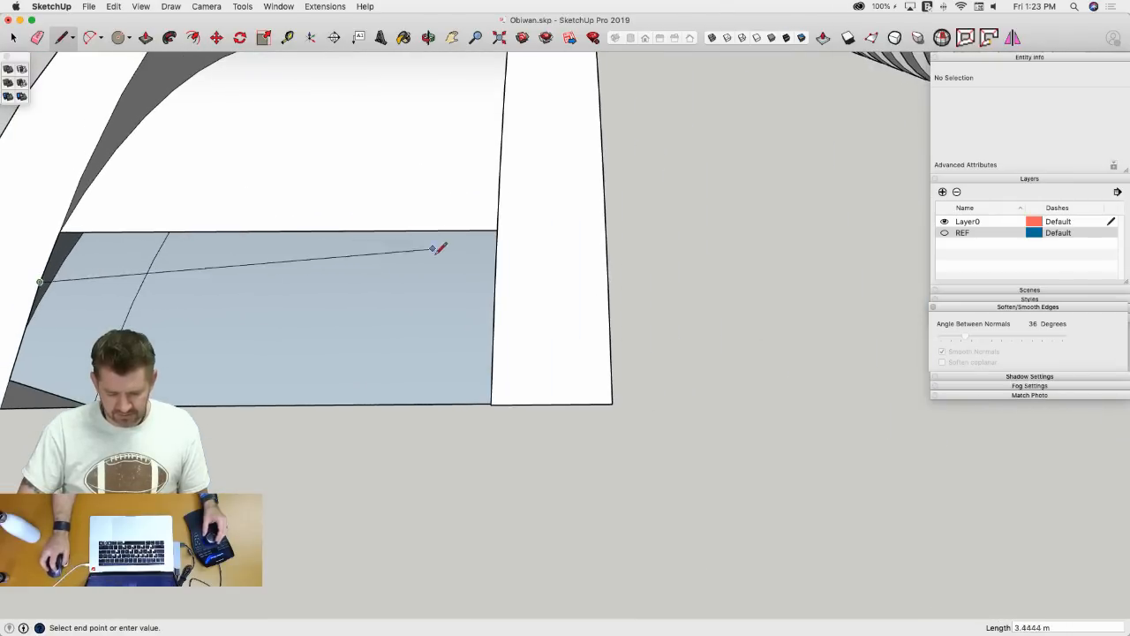
left_click(483, 280)
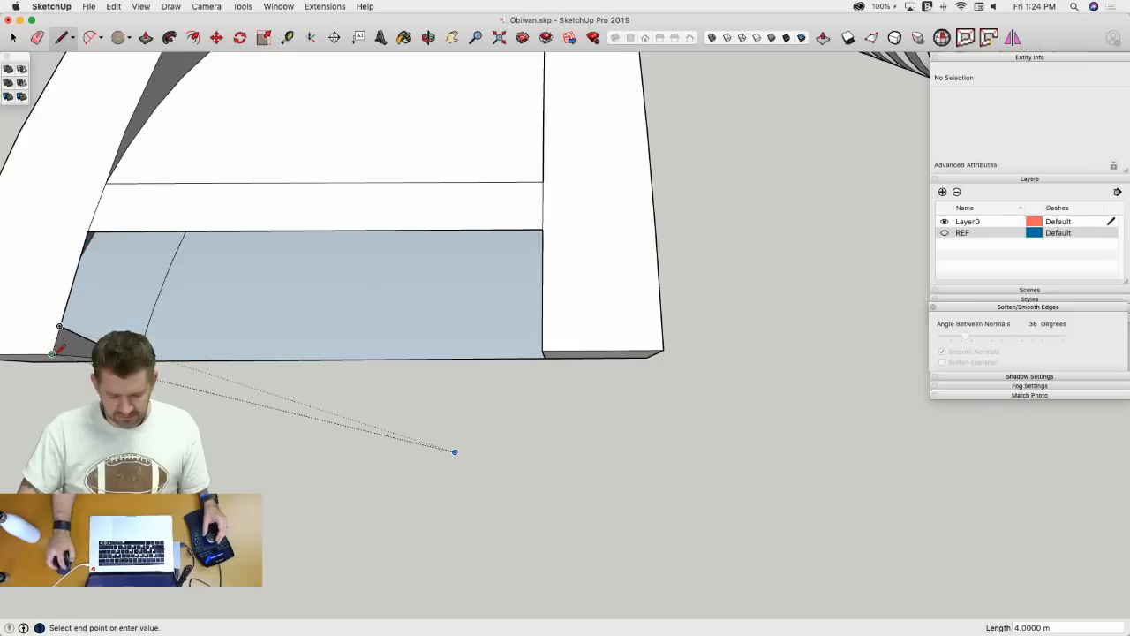
left_click(543, 351)
- Soften the seam edges on the underside of the lever's tip and erase the dividing edges on its end and upper faces
key("e")
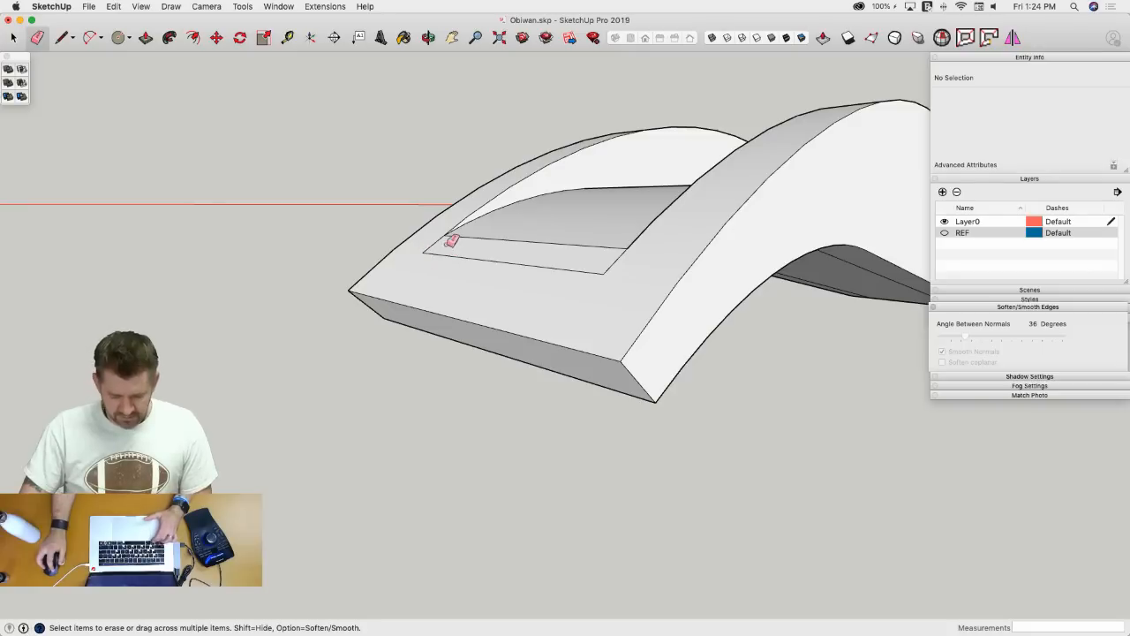
mouse_move(450, 240)
left_mouse_down("alt")
mouse_move(436, 244)
mouse_move(625, 262)
left_mouse_up("alt")
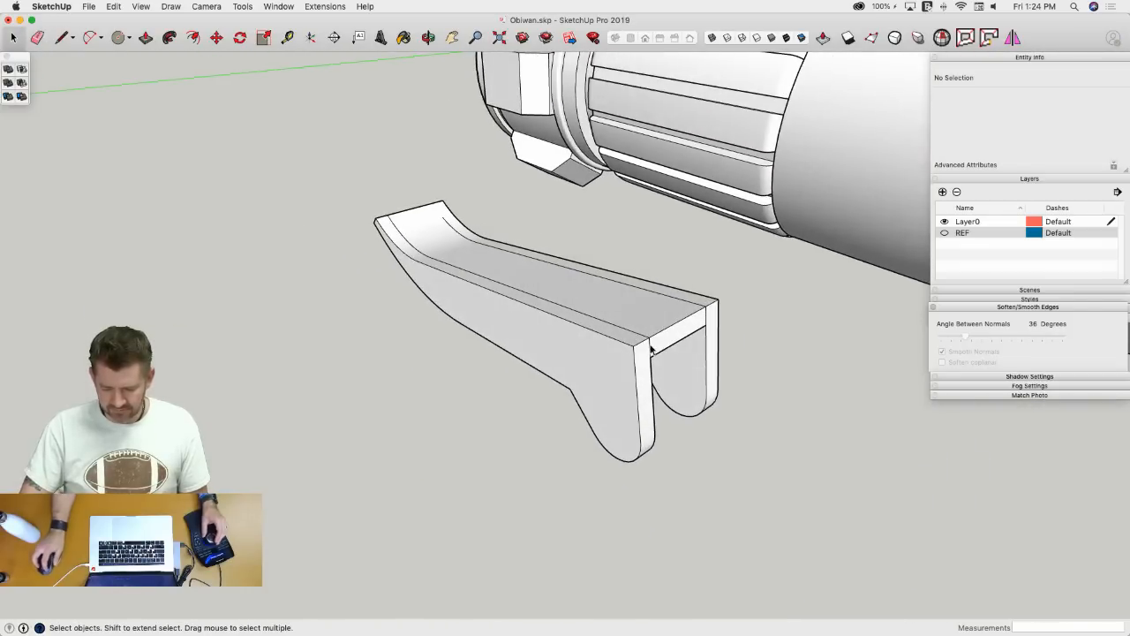
left_click(702, 321)
left_click(691, 305)
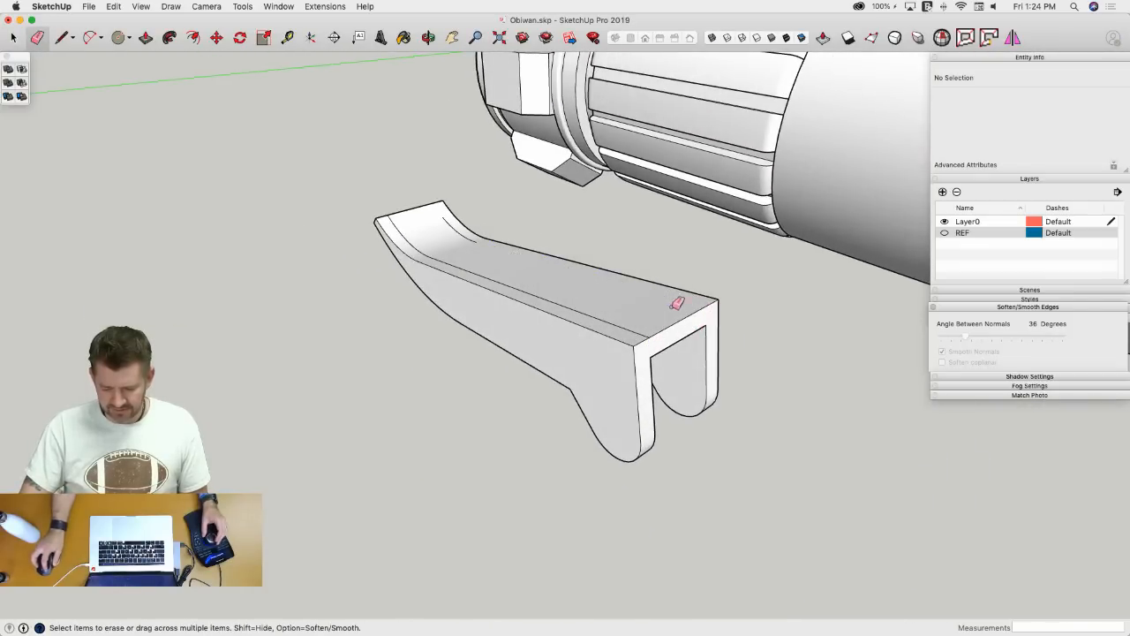
left_click(620, 324)
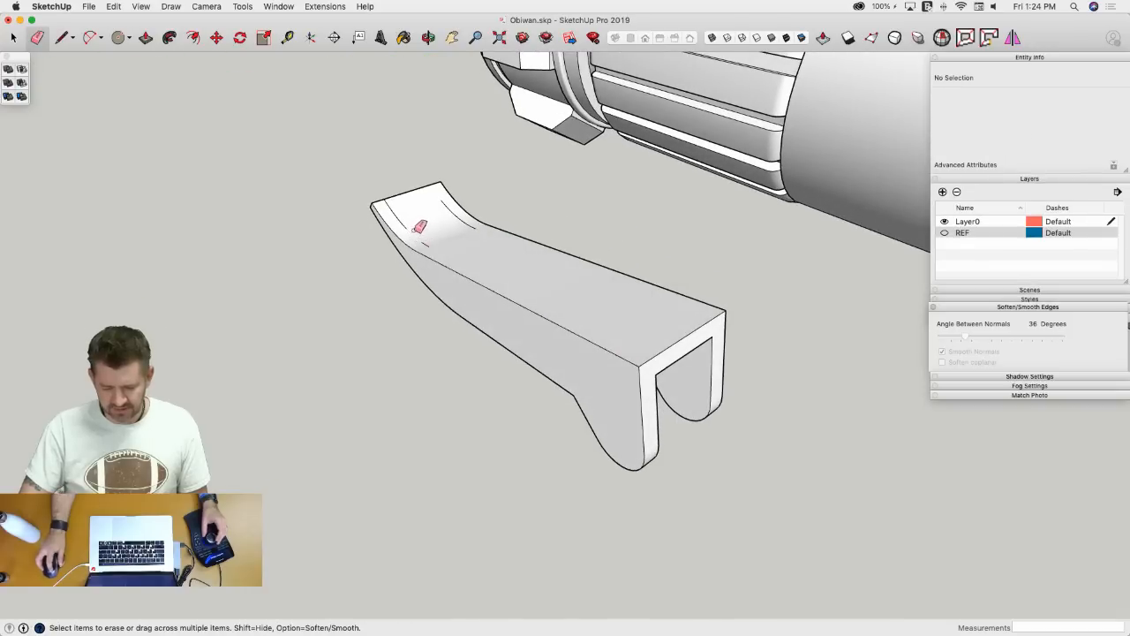
key("space")
left_click(439, 248)
triple_click(438, 249)
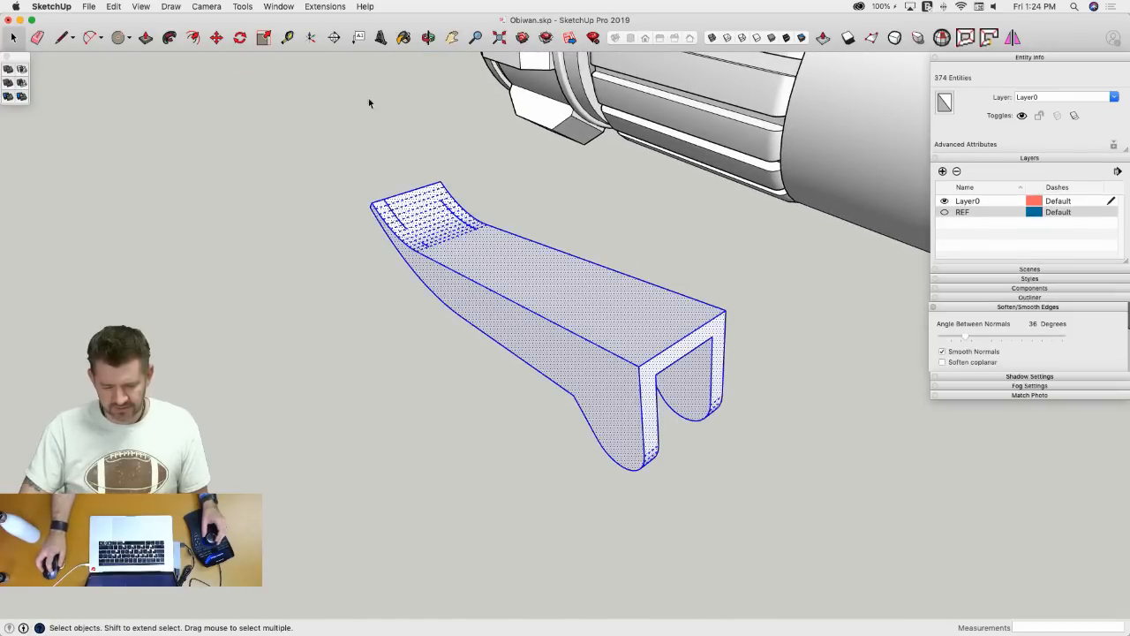
left_click(318, 6)
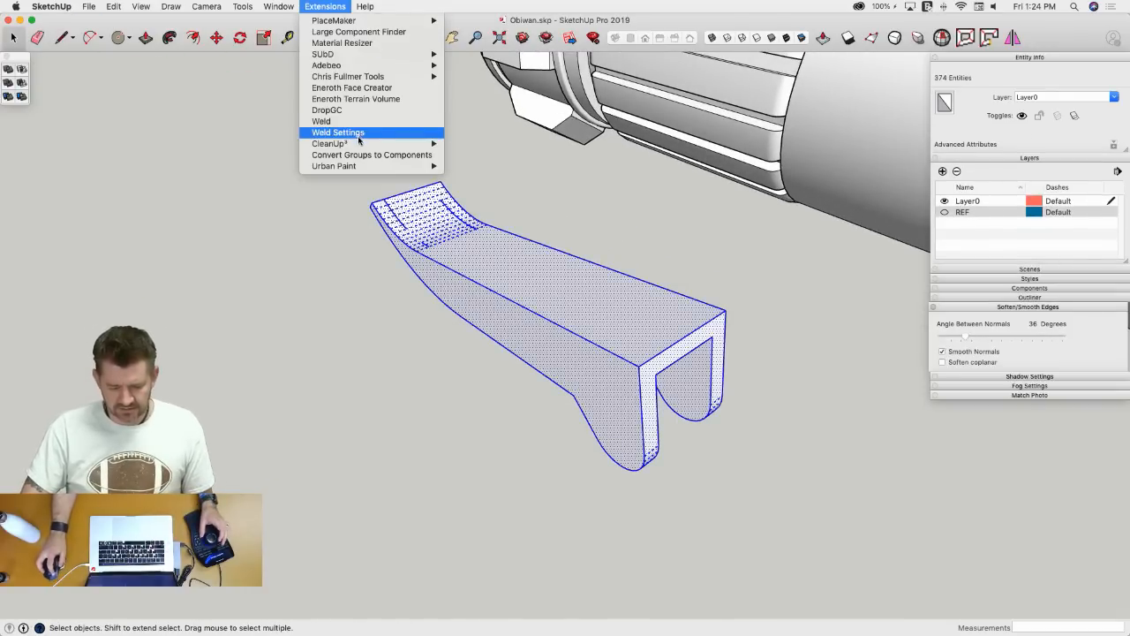
mouse_move(364, 143)
left_click(525, 184)
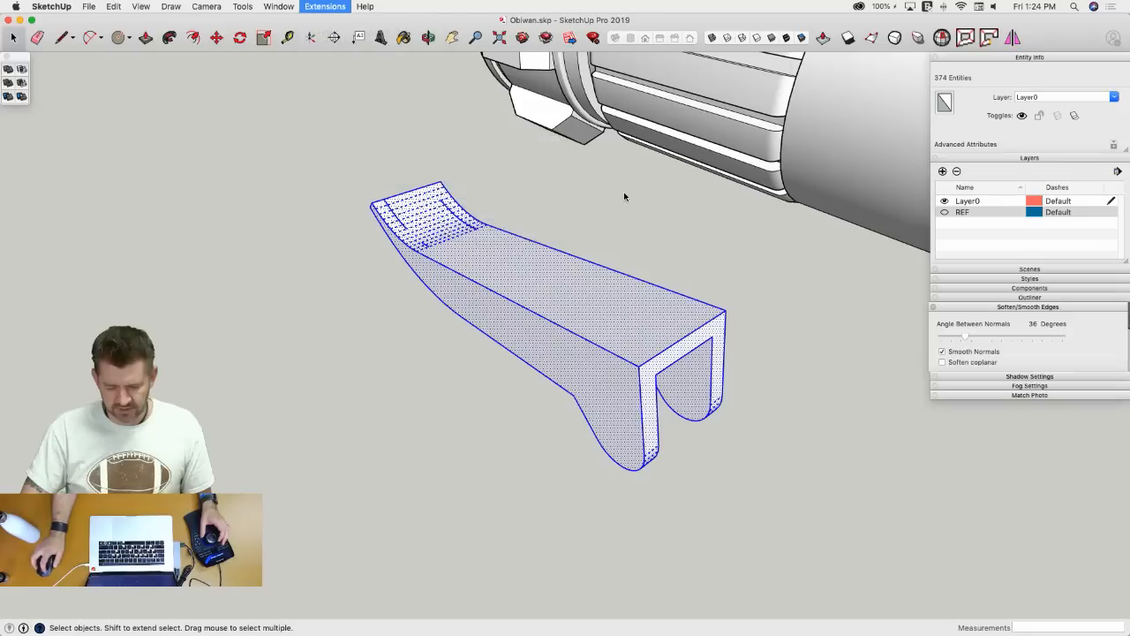
left_click(578, 214)
middle_click_drag(577, 213, 449, 234)
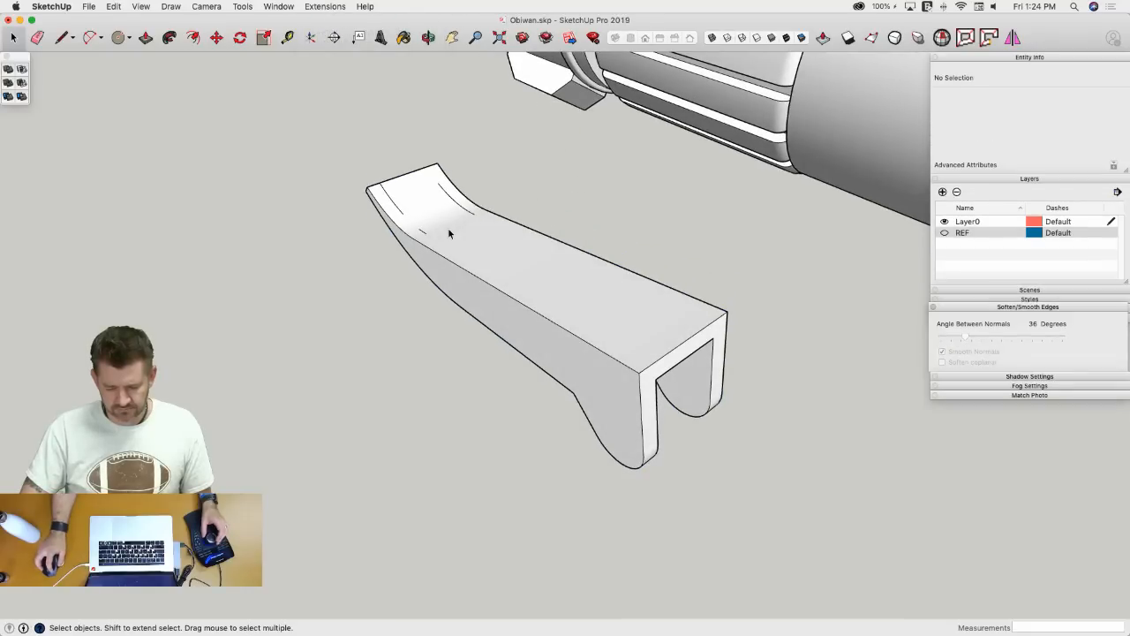
triple_click(448, 233)
- Erase the leftover line fragments on the curved upper surface near the lever's tip
key("e")
scroll(431, 191, "up", 5)
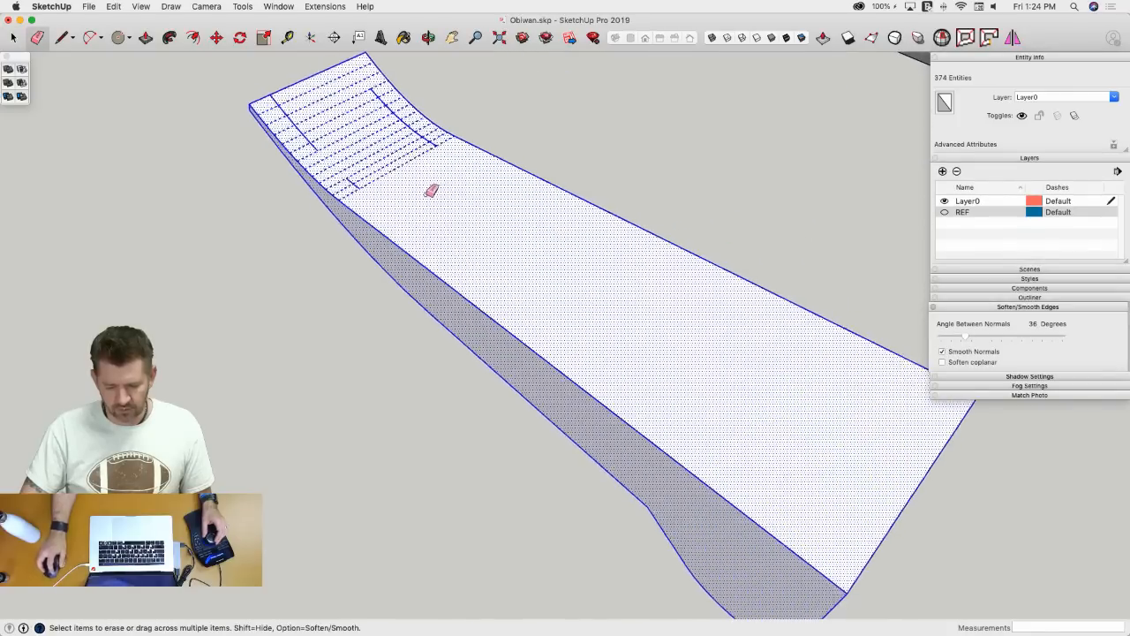
left_click(432, 148)
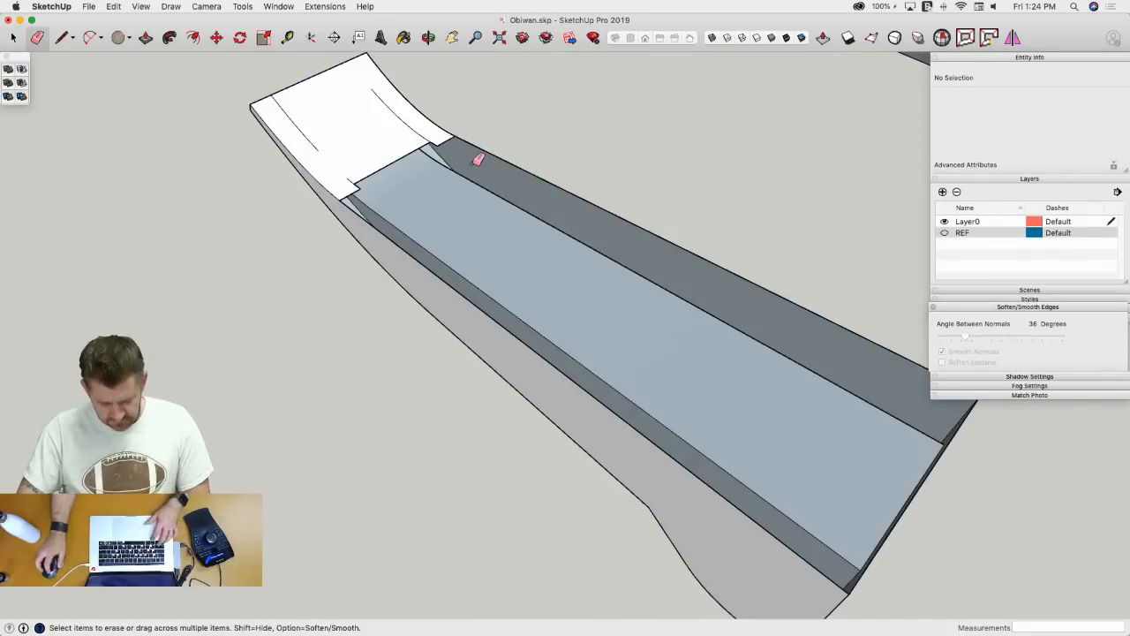
key("super+z")
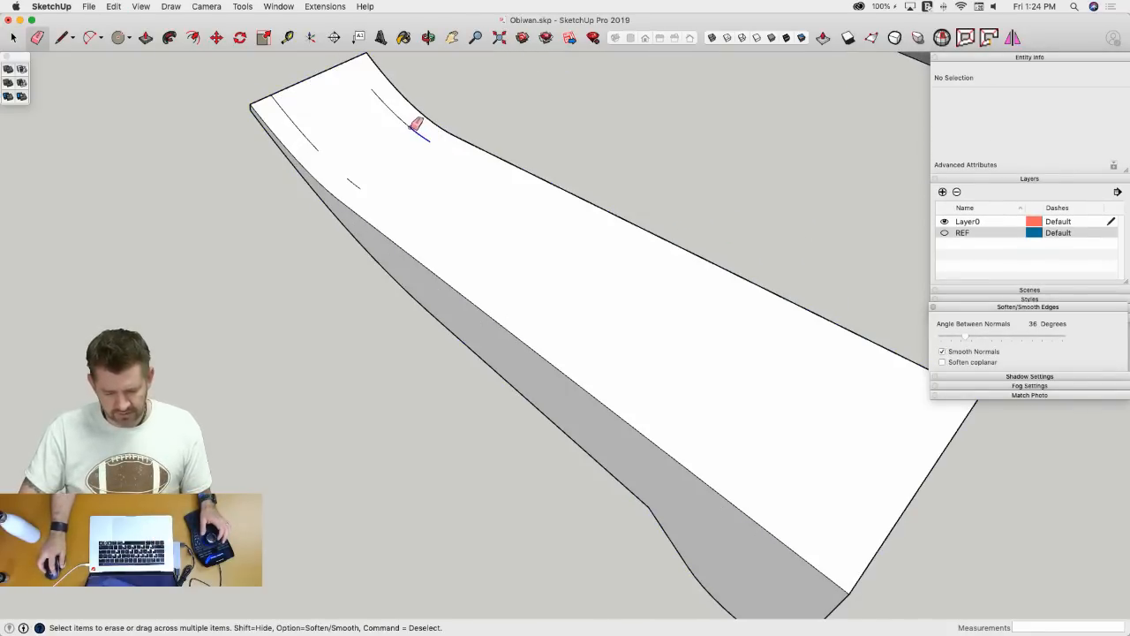
left_click_drag(385, 102, 372, 88)
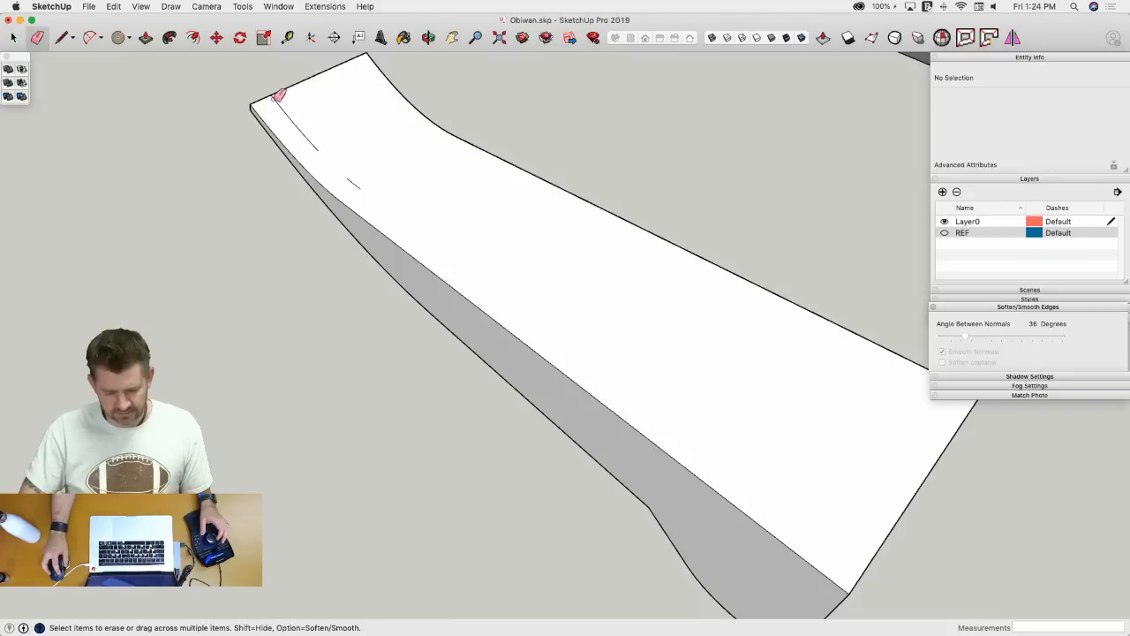
mouse_move(340, 170)
left_mouse_down()
mouse_move(365, 194)
mouse_move(404, 191)
left_mouse_up()
key("space")
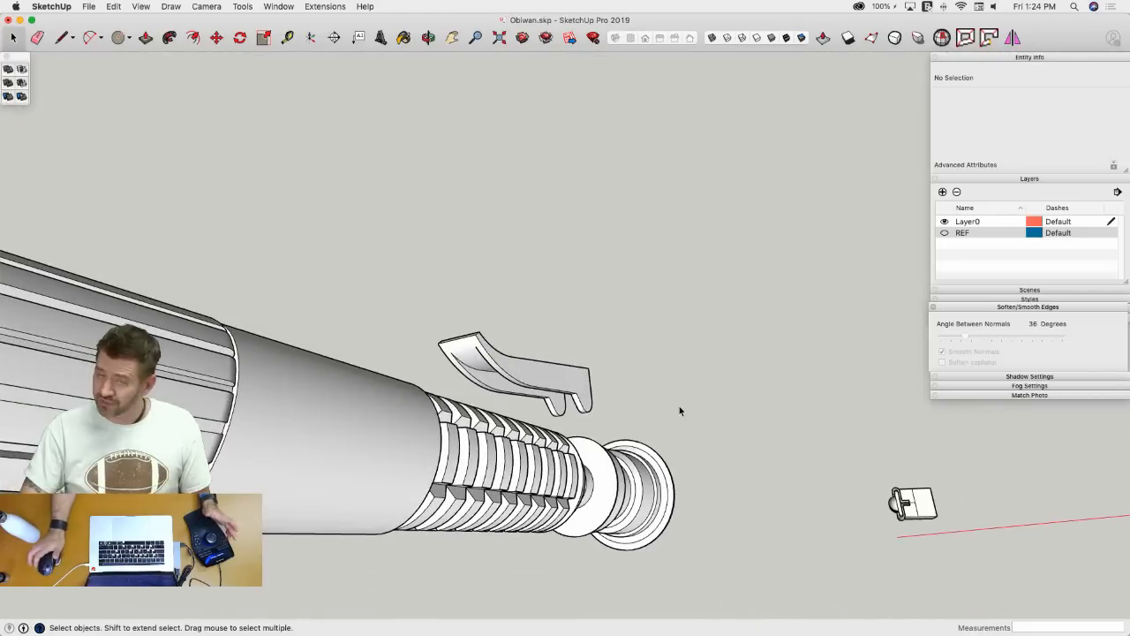
- With the REF layer shown, push/pull the lever's tip face outward to lengthen it and remove the seam it leaves on the curve
left_click(945, 232)
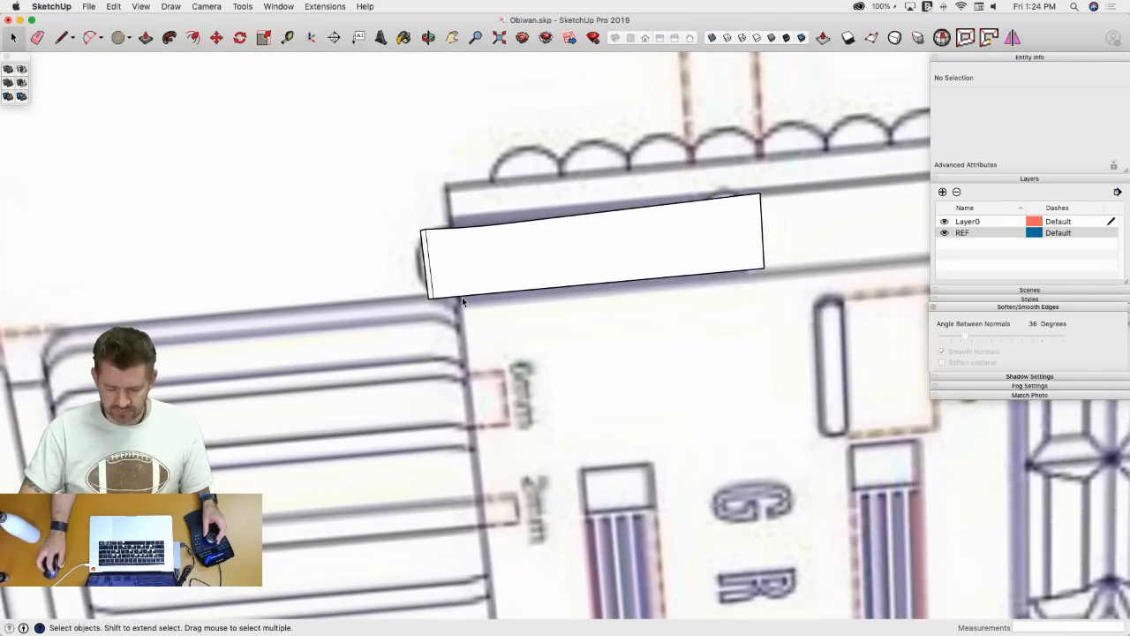
key("p")
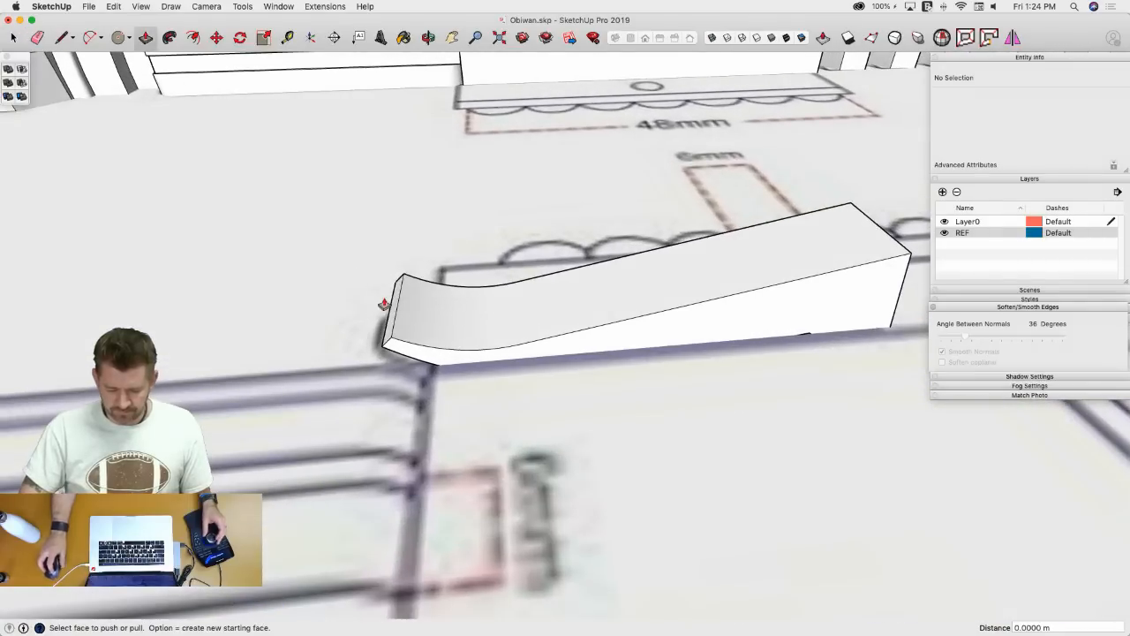
left_click(394, 320)
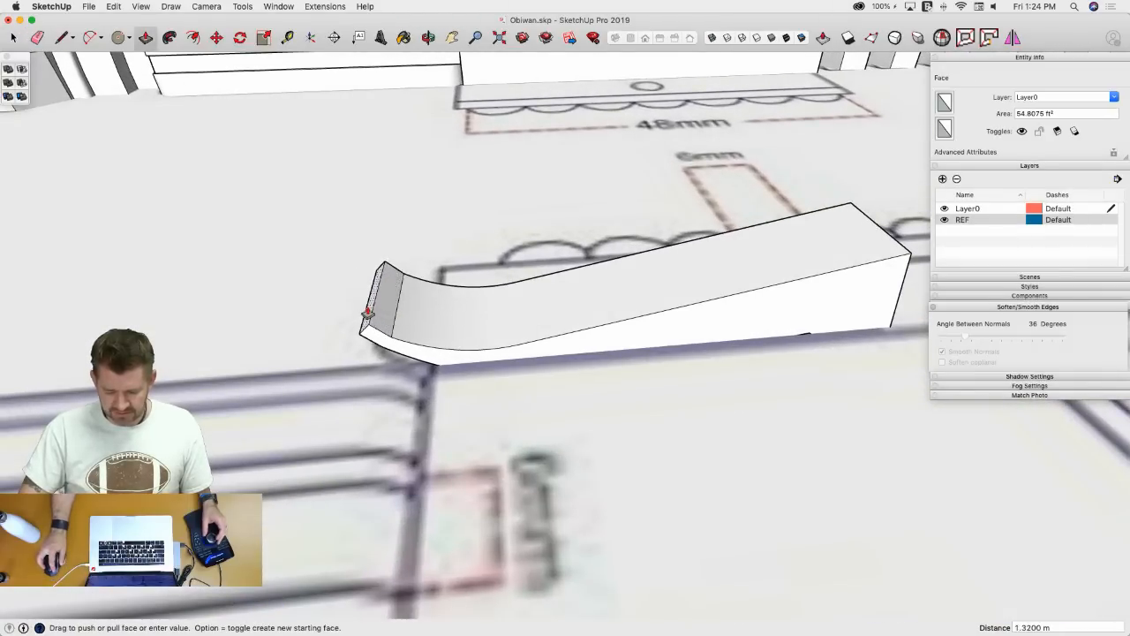
key("e")
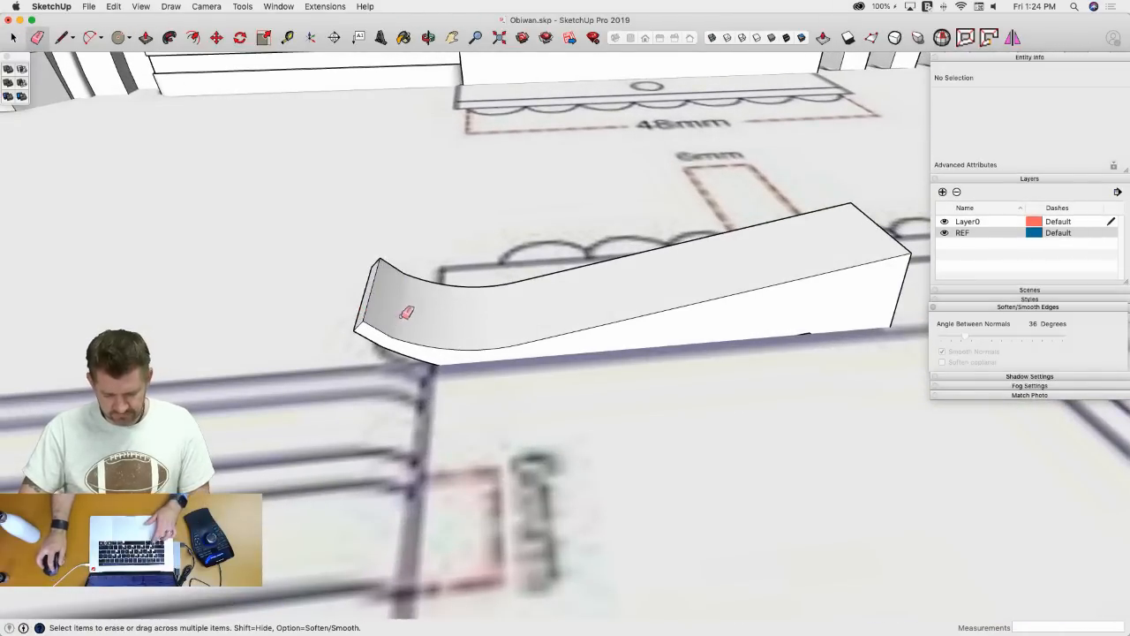
middle_click_drag(444, 365, 428, 352)
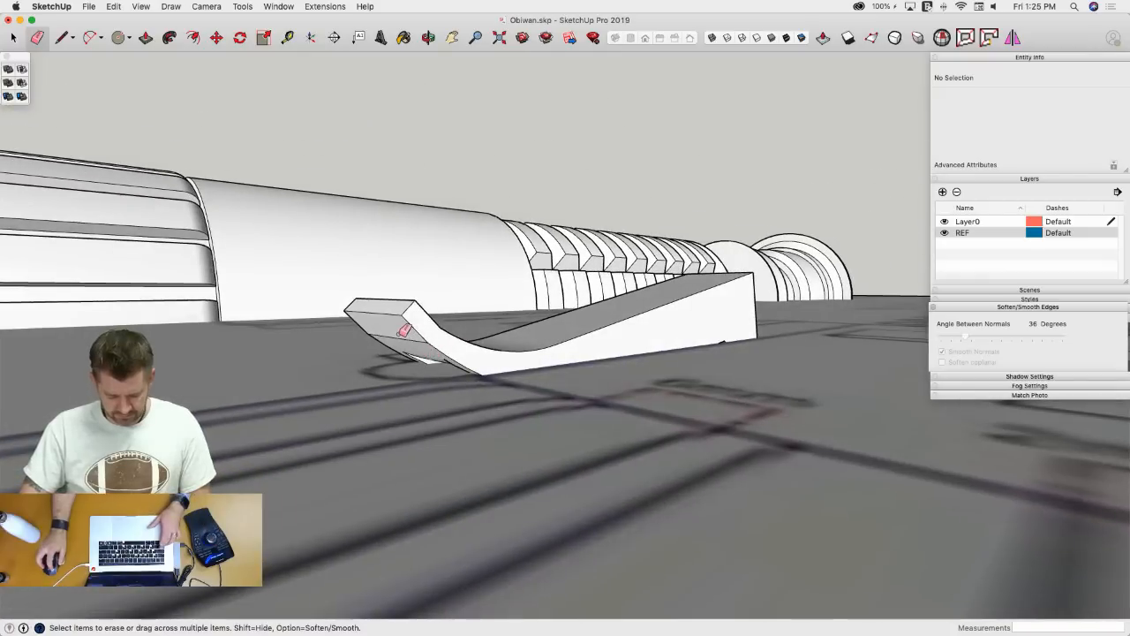
- Make the whole lever a group and hide it to expose its outline on the reference drawing
key("space")
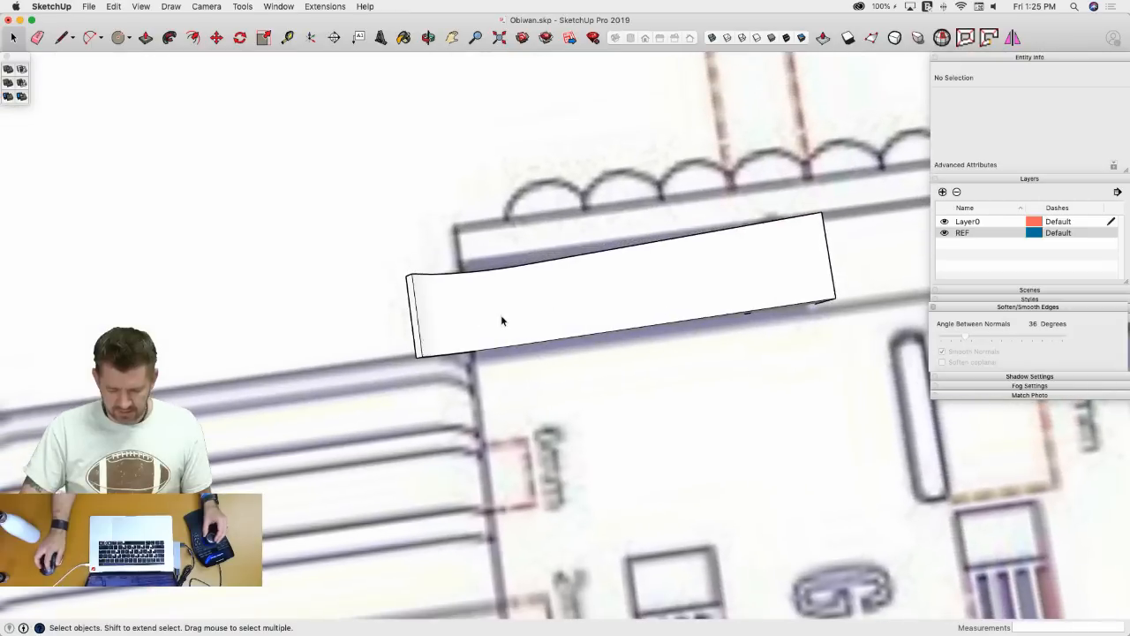
left_click(502, 319)
right_click(549, 317)
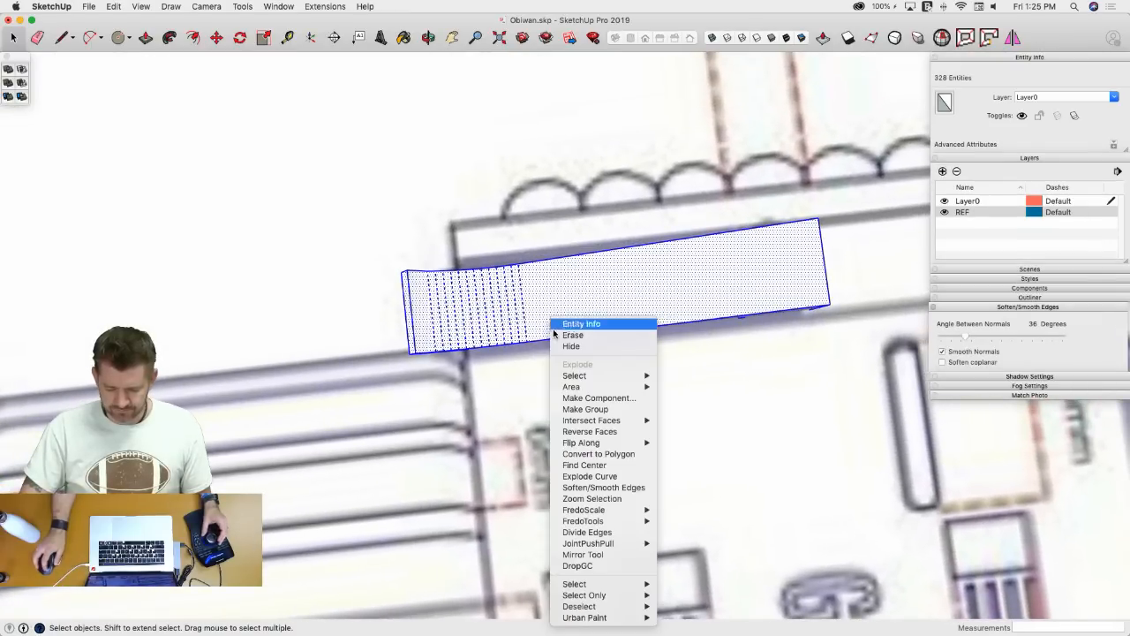
left_click(579, 409)
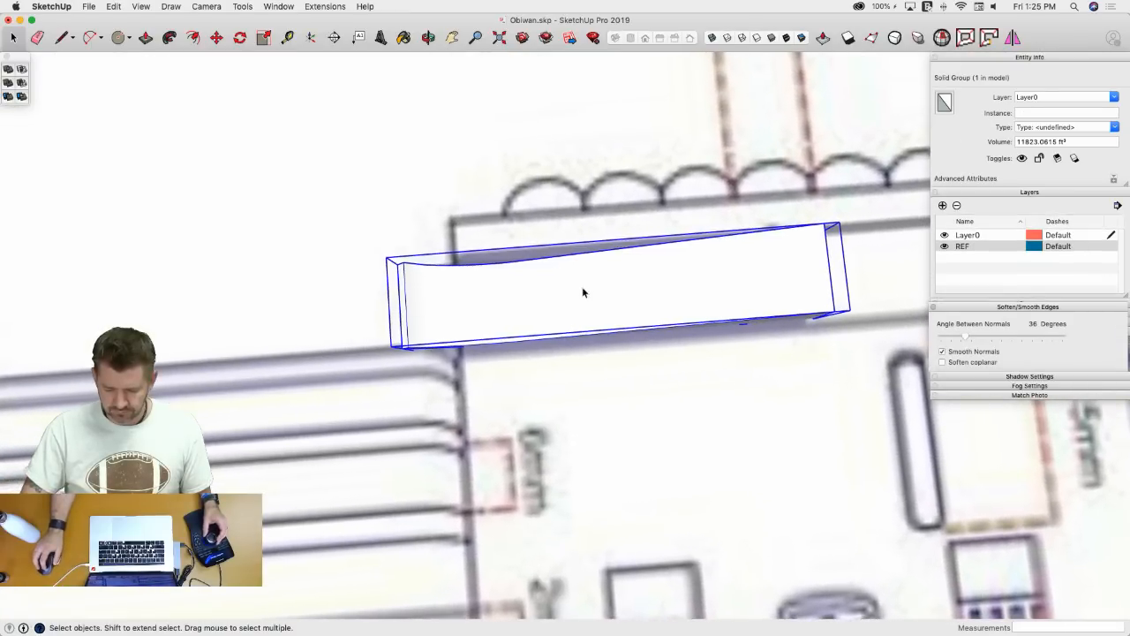
right_click(656, 286)
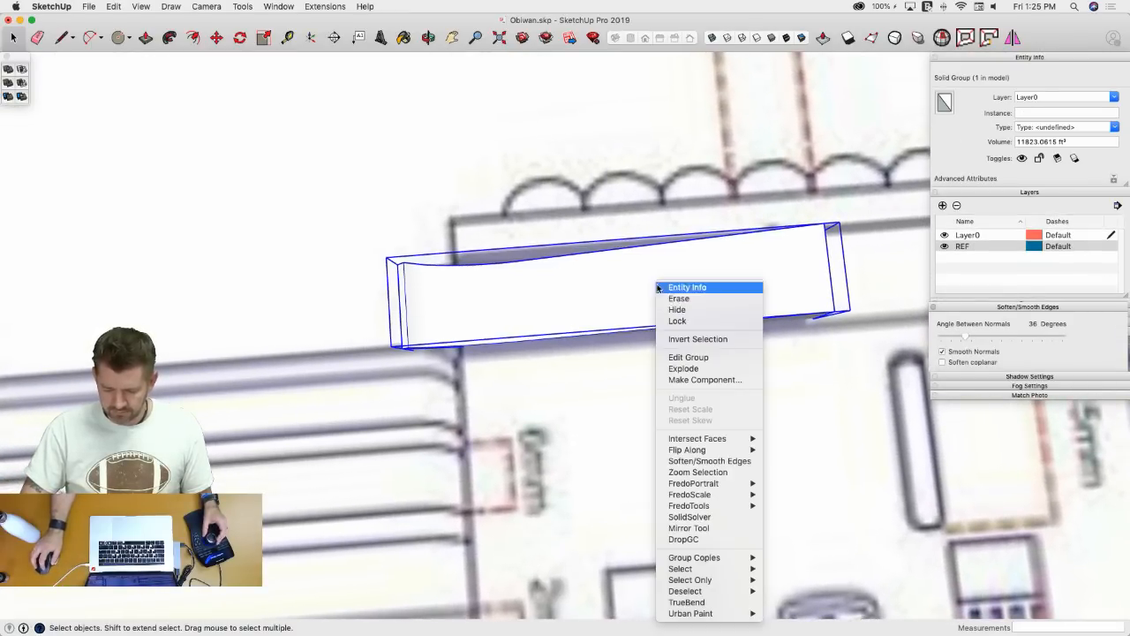
left_click(657, 309)
key("l")
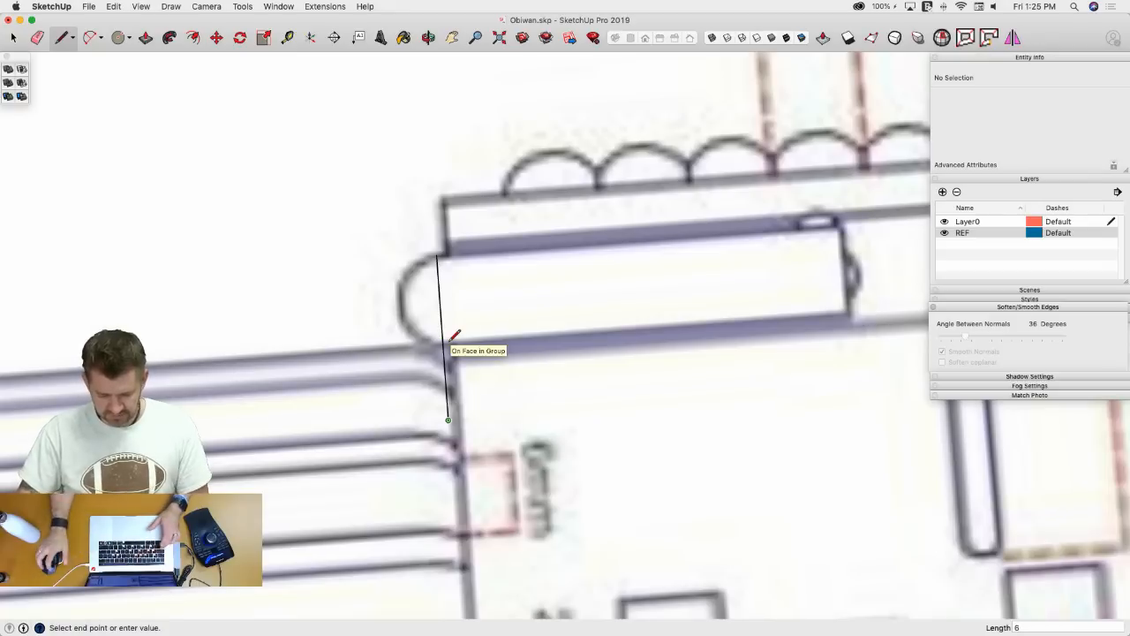
key("e")
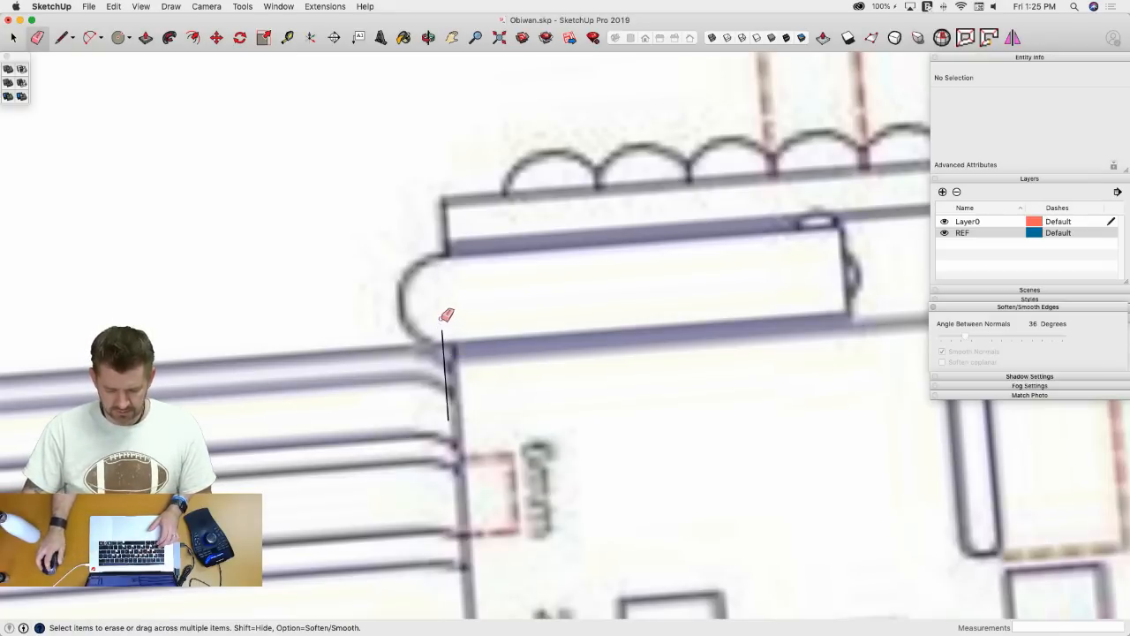
key("l")
key("e")
left_click(445, 334)
- Draw a straight line across the base of the reference lever's rounded tip and a two-point arc tracing the tip's curve
key("l")
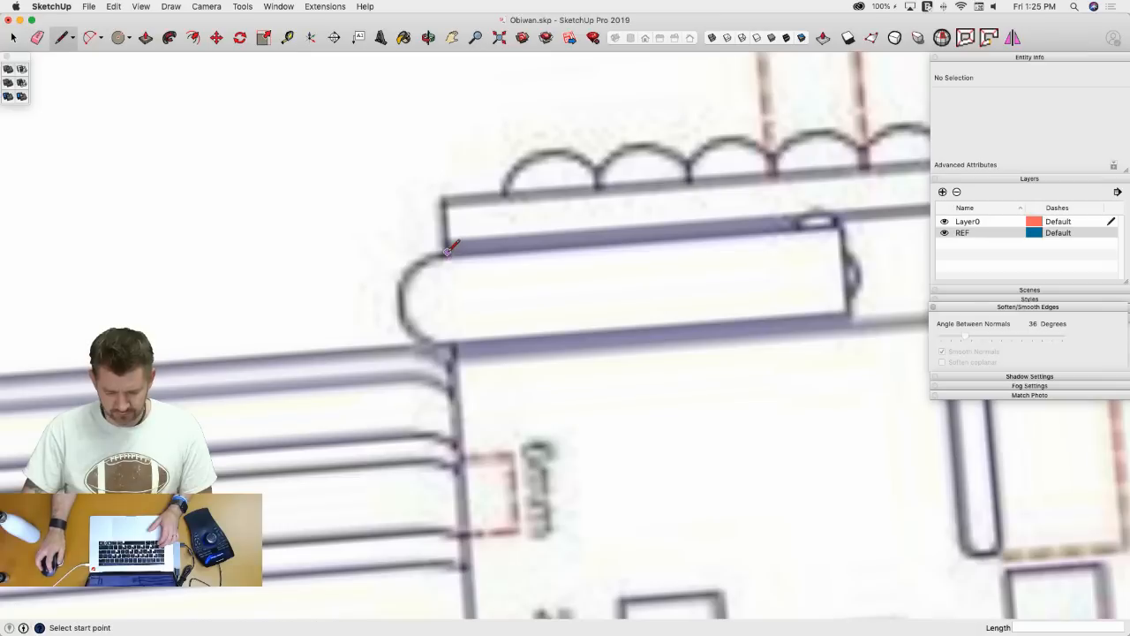
left_click(448, 334)
key("a")
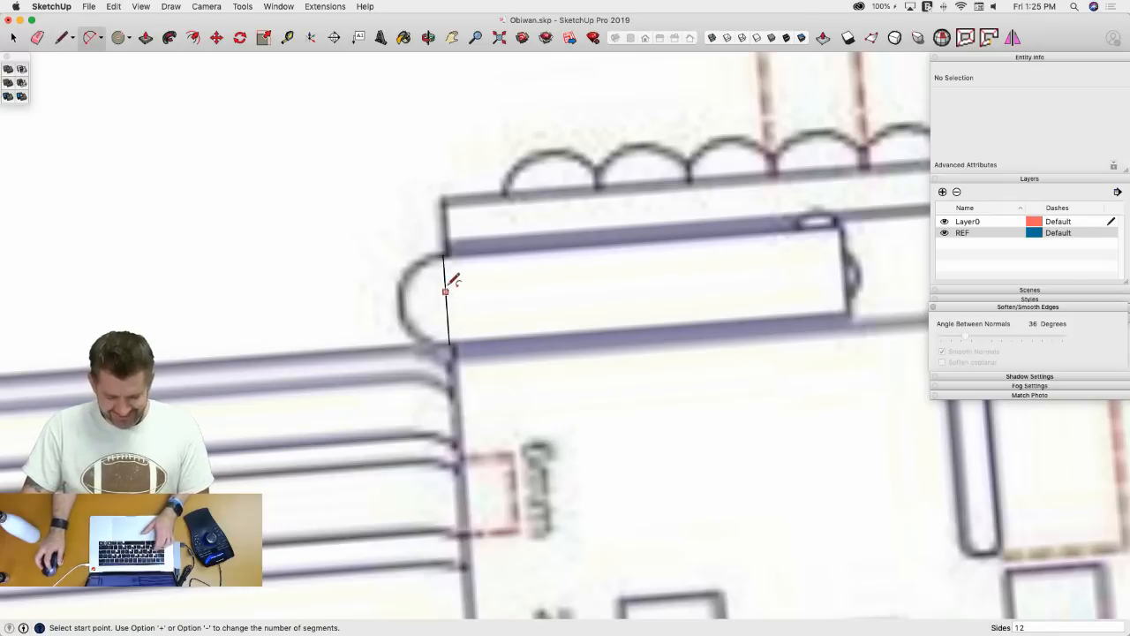
left_click(442, 255)
left_click(448, 343)
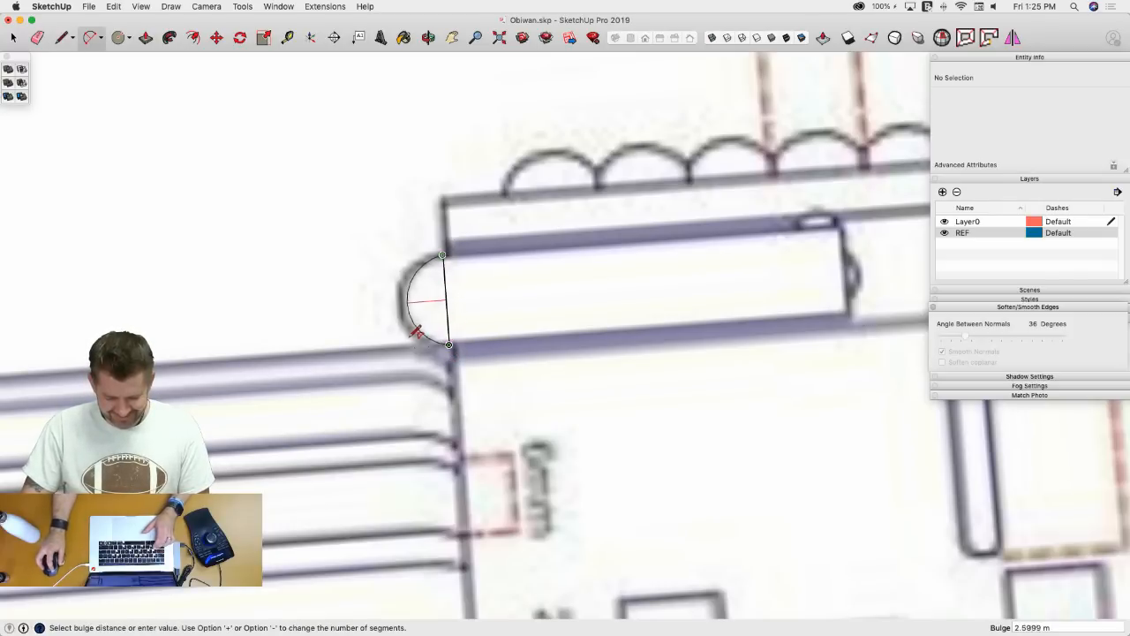
left_click(409, 332)
key("e")
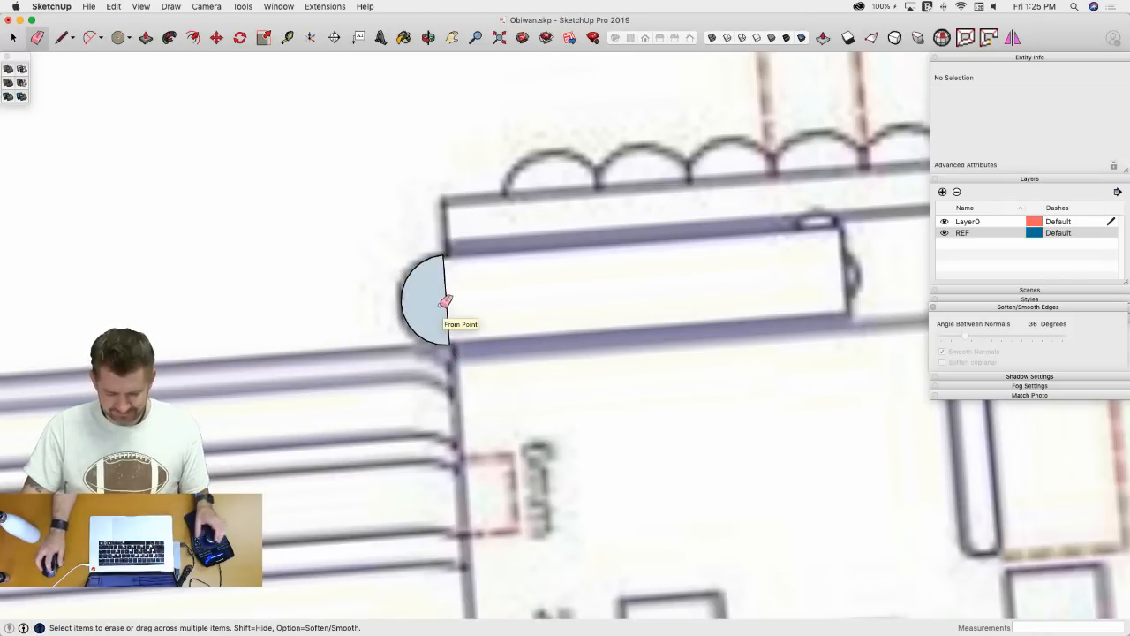
key("p")
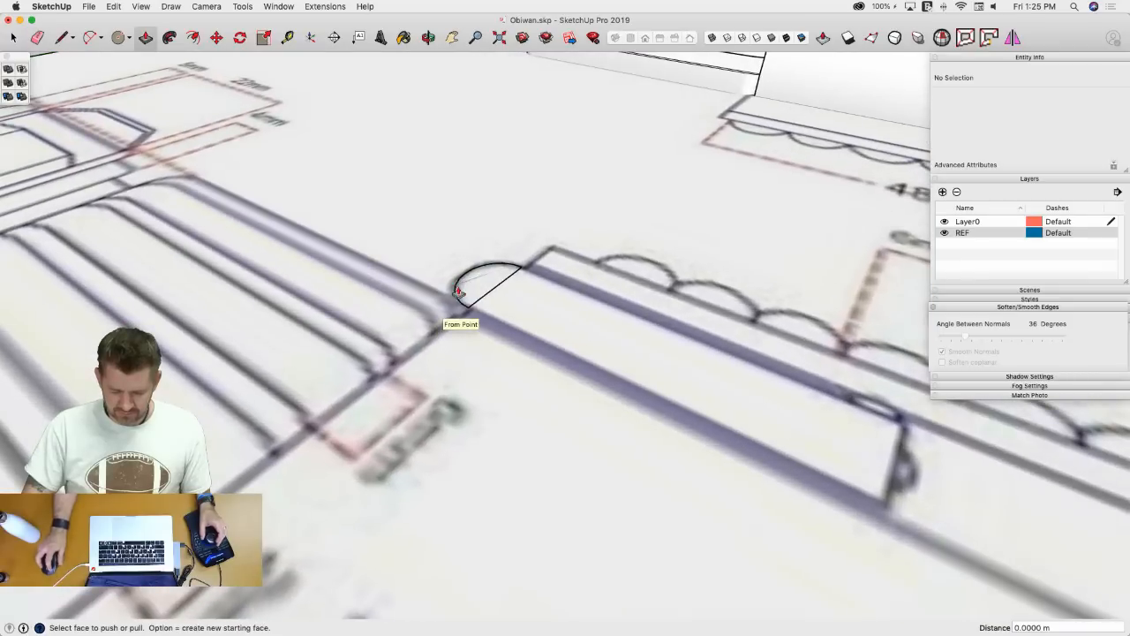
left_click_drag(479, 290, 474, 187)
key("Escape")
- Draw a box outline around the arc and push/pull the enclosed face outside the curve up about 13.8 m as a cutting block
key("l")
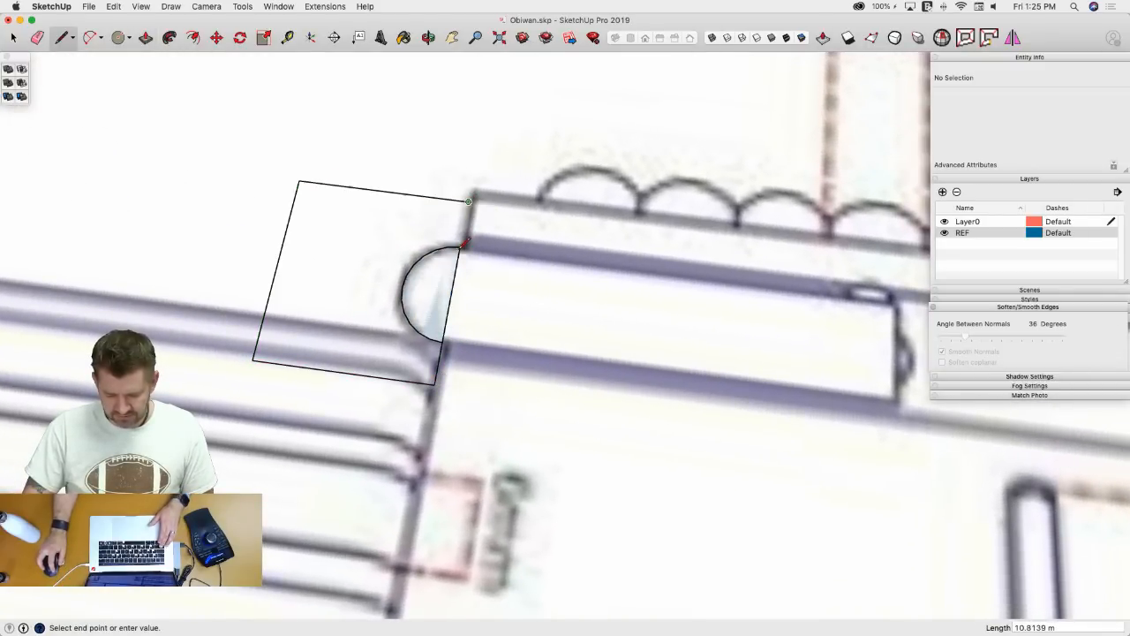
left_click(460, 243)
key("p")
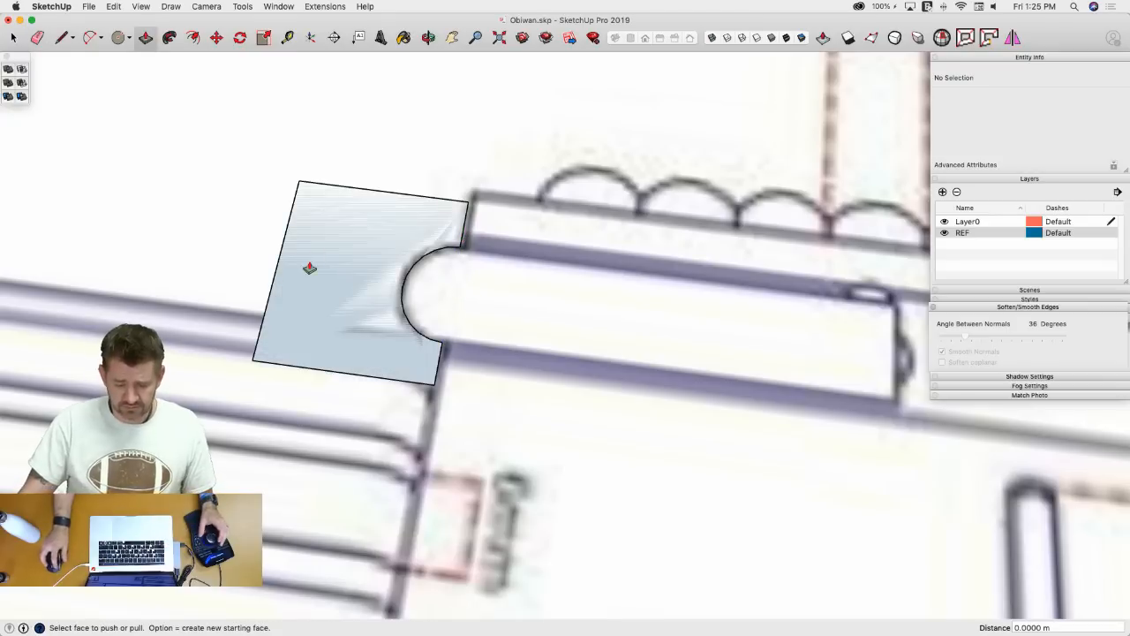
left_click(366, 338)
left_click(263, 178)
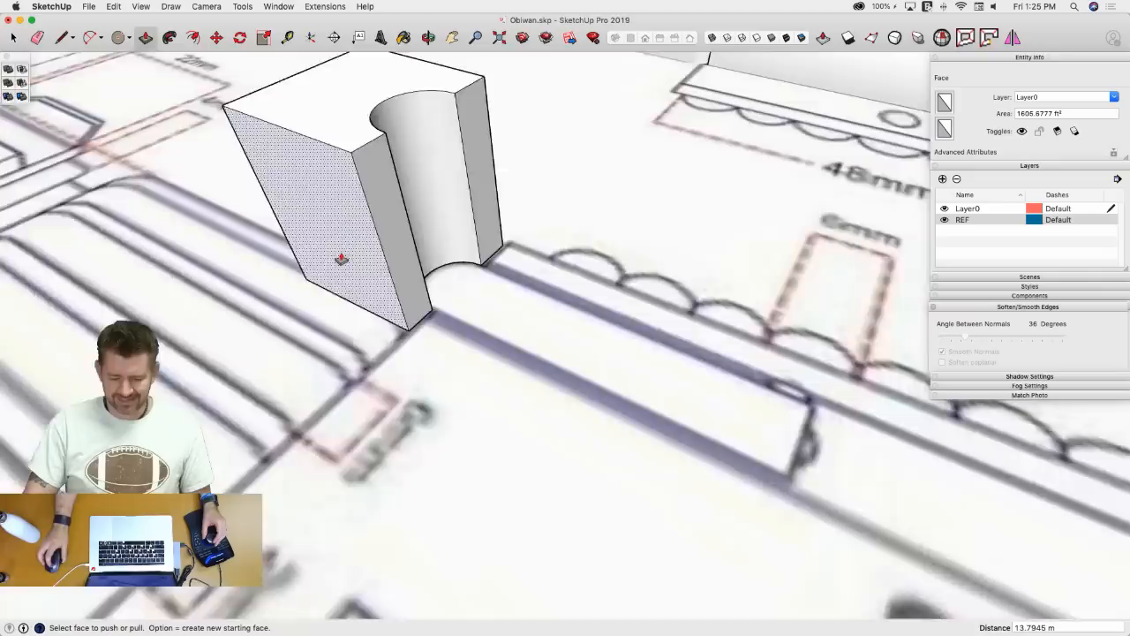
- Select all of the cutting block's geometry and make it a group
key("space")
triple_click(413, 274)
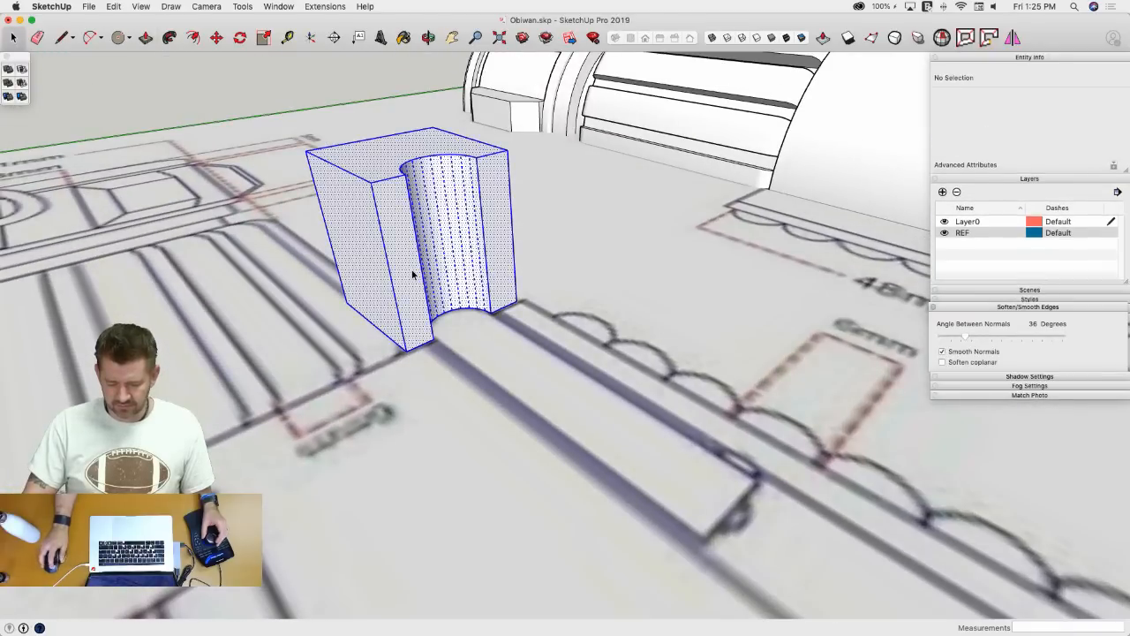
right_click(414, 270)
left_click(447, 360)
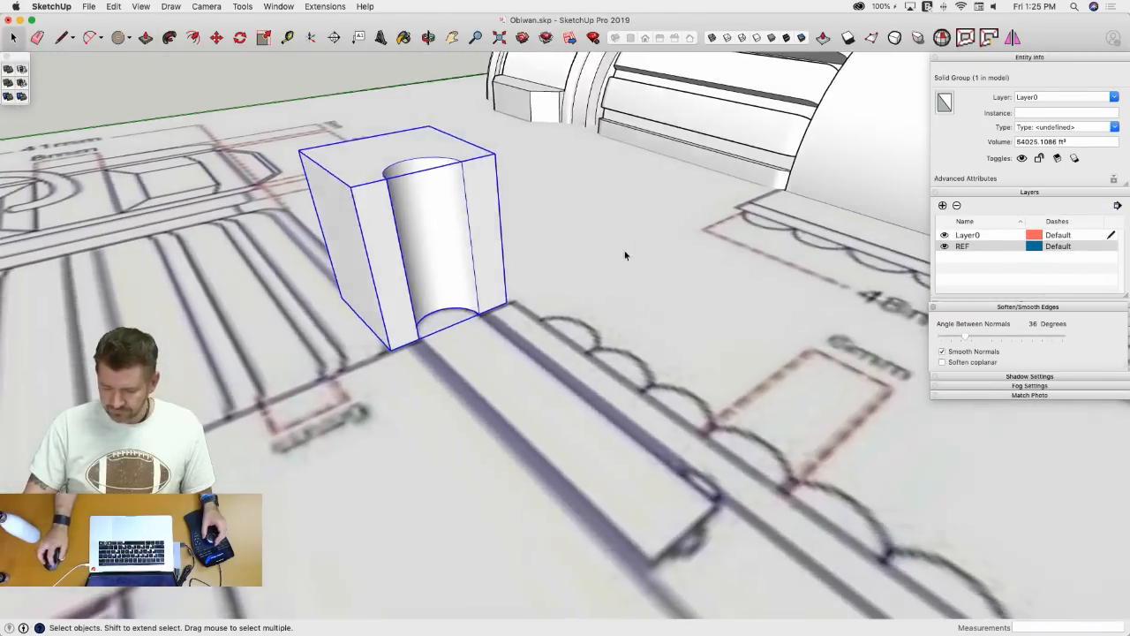
- Unhide the lever group so it shows together with the cutting block
left_click(135, 6)
mouse_move(123, 7)
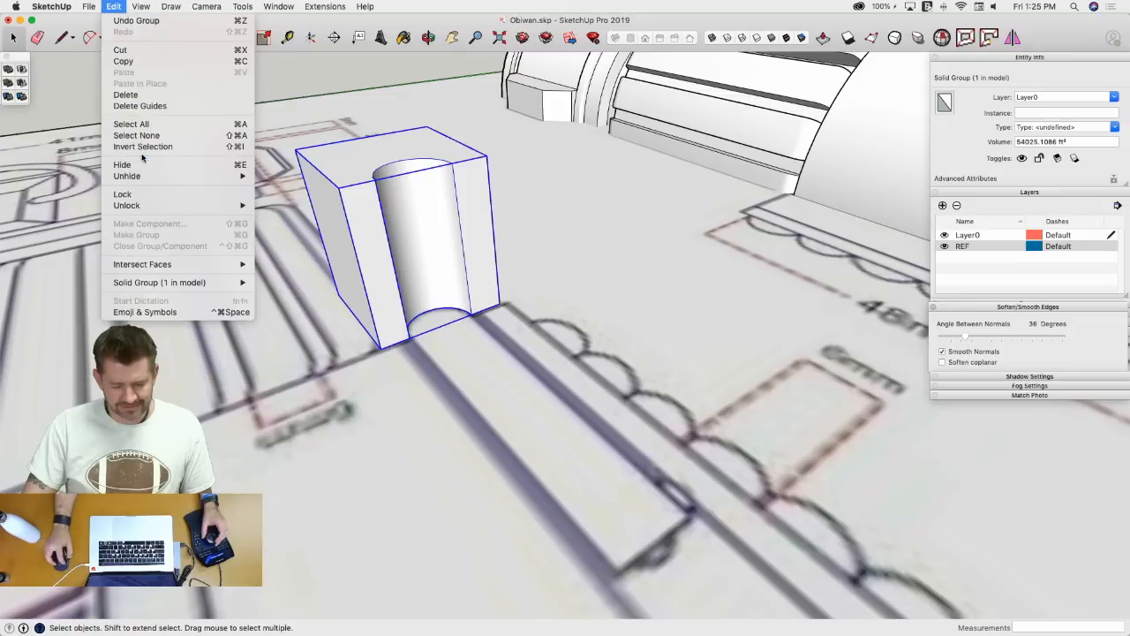
mouse_move(179, 180)
left_click(303, 197)
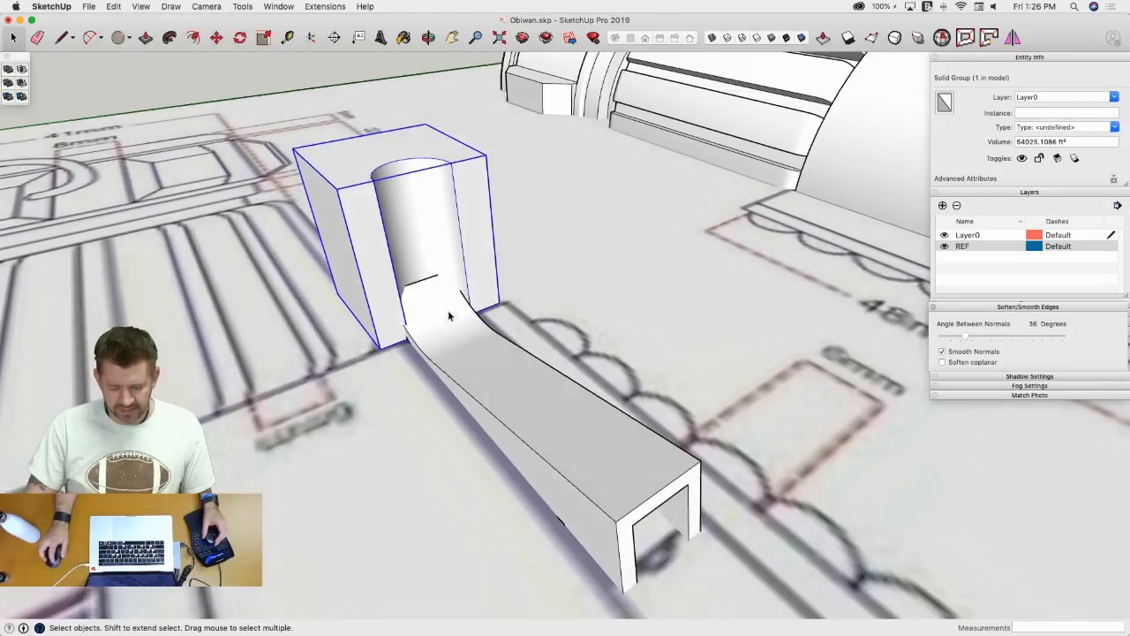
- Move the cutting block by its lower inner corner to line its curved cut-out up with the lever's side edge
scroll(434, 301, "up", 6)
scroll(423, 291, "up", 2)
key("m")
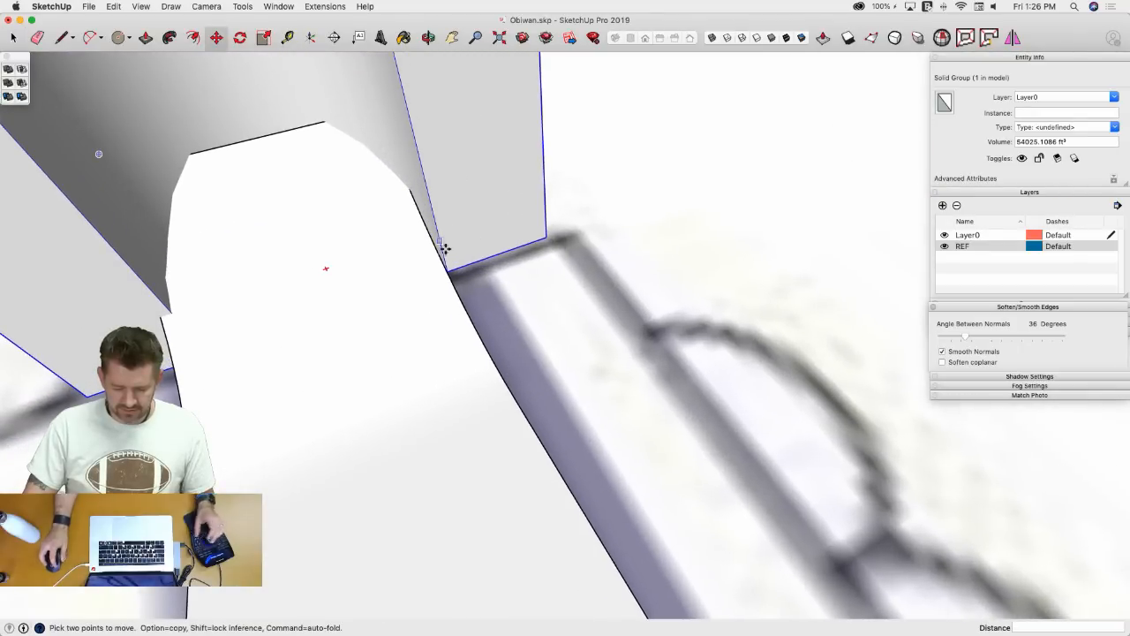
left_click(449, 271)
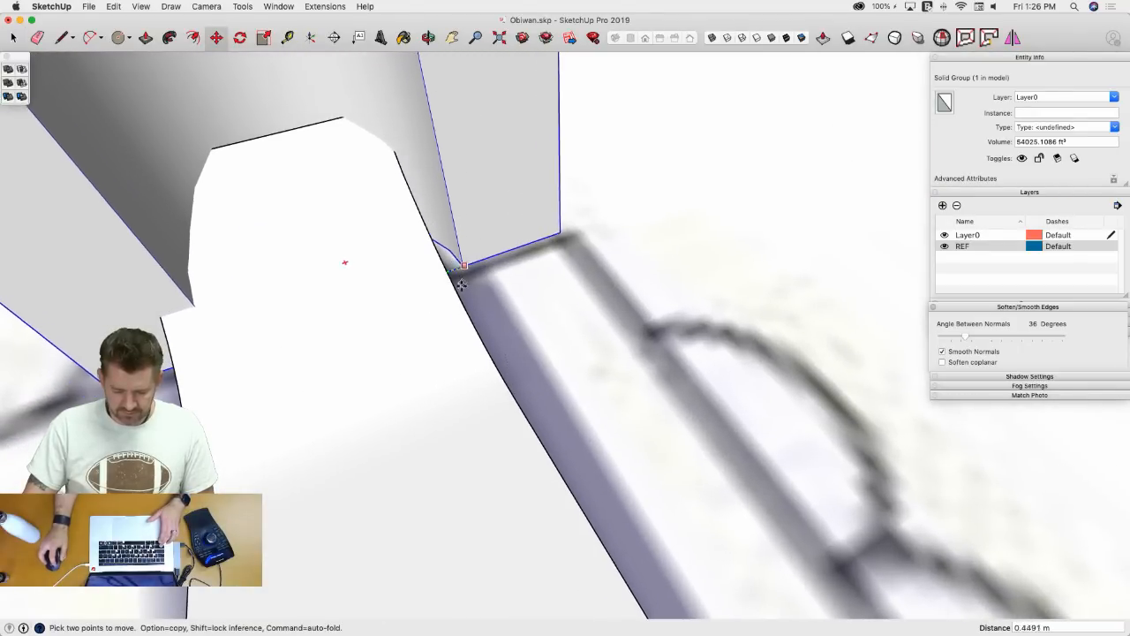
middle_click_drag(477, 283, 511, 372)
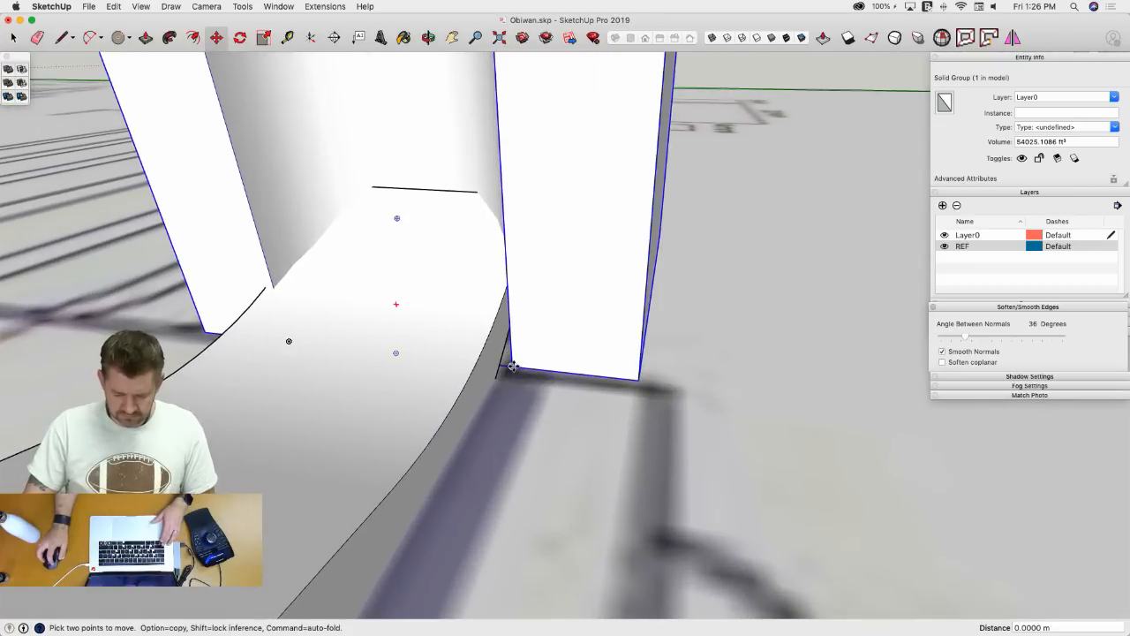
left_click(513, 366)
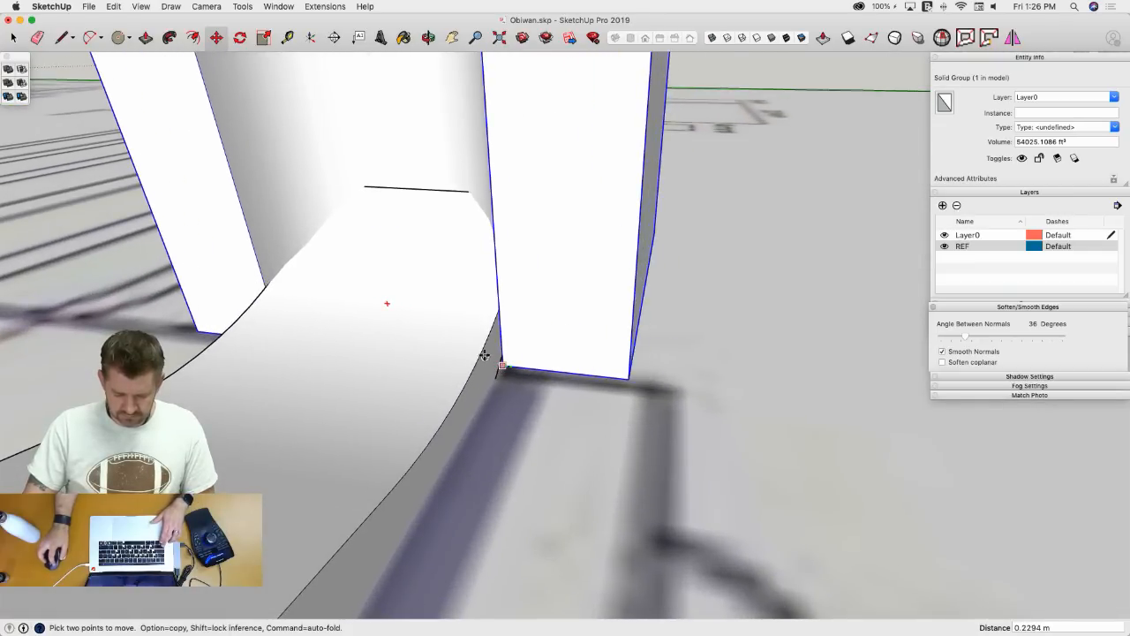
scroll(558, 406, "up", 10)
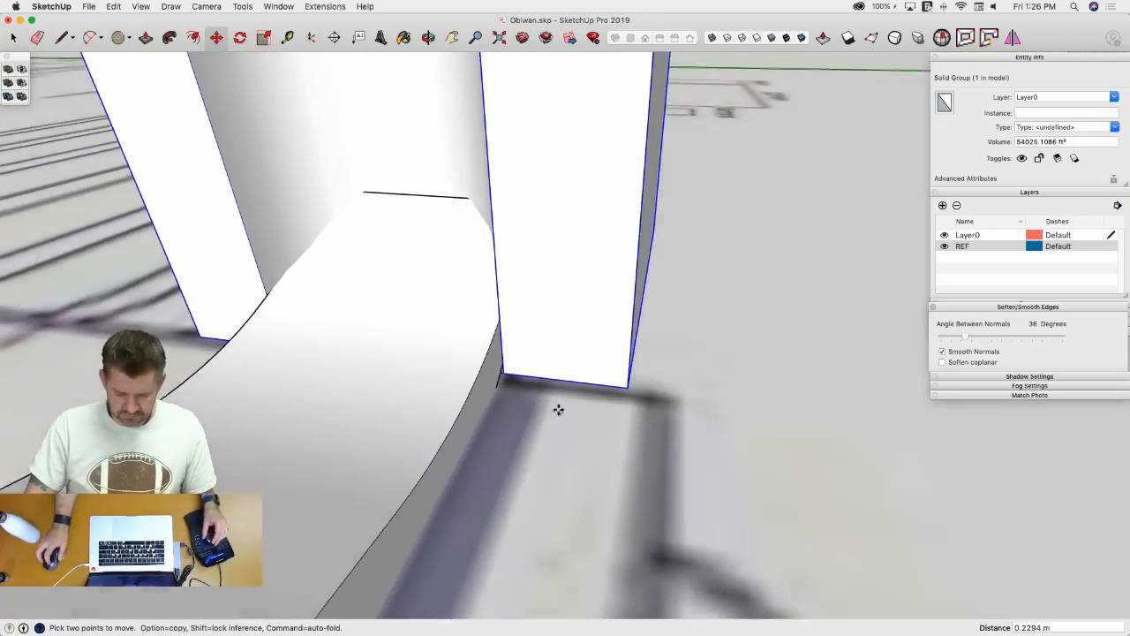
- Nudge the cutting block slightly further along the lever so its arc fully covers the squared tip
scroll(593, 460, "down", 6)
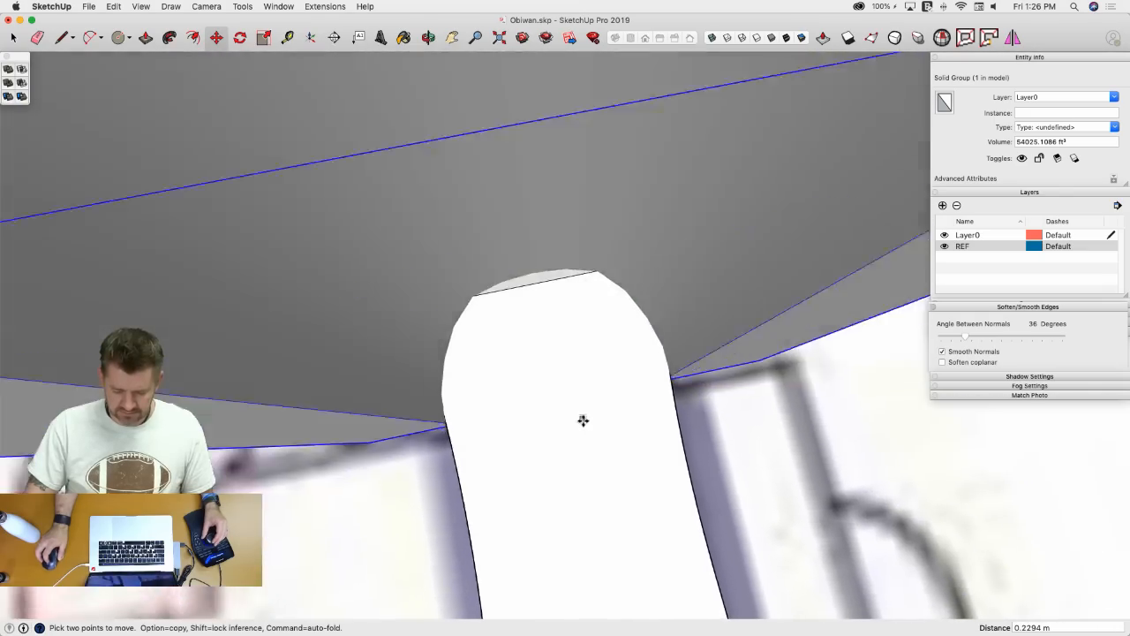
middle_click_drag(582, 420, 658, 409)
key("space")
scroll(525, 319, "up", 4)
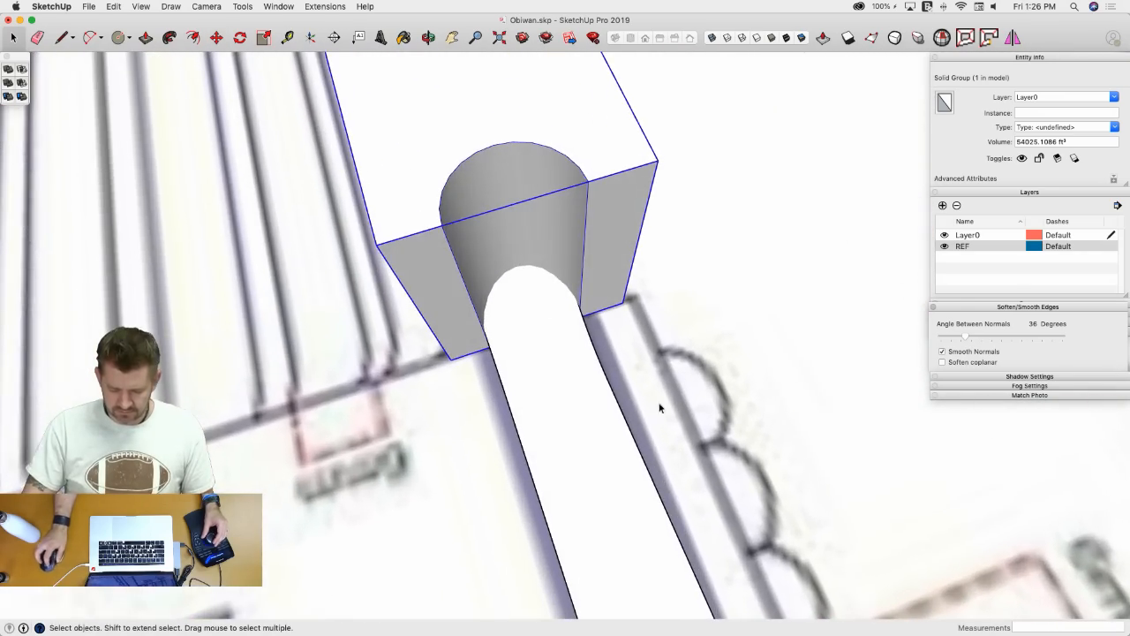
key("m")
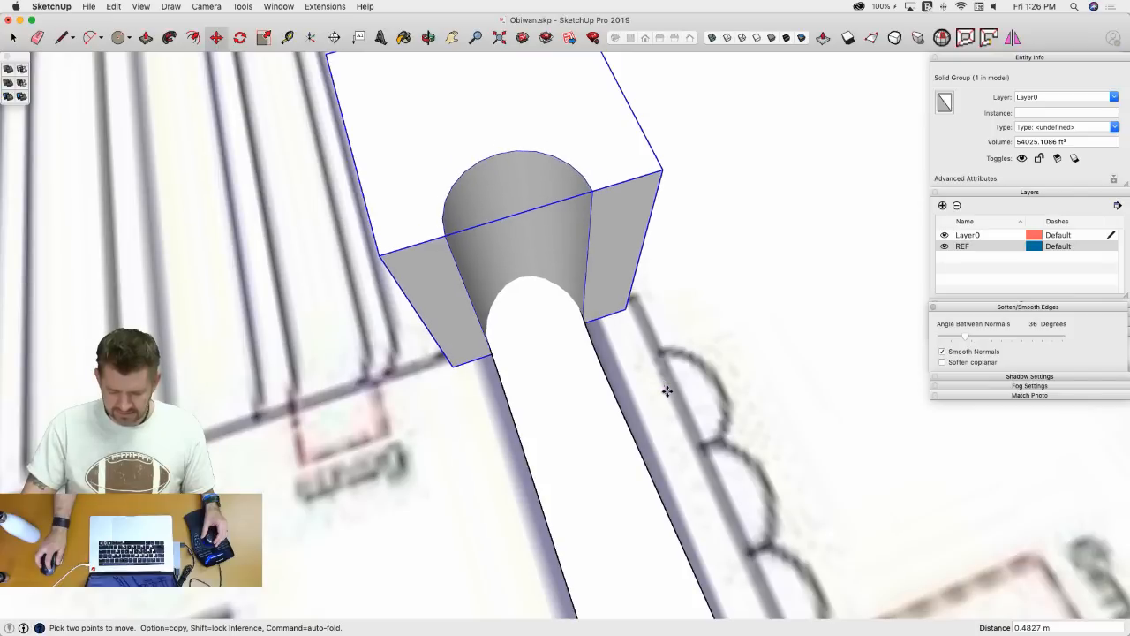
key("space")
- Subtract the cutting block from the lever group to leave the tip rounded
middle_click_drag(661, 405, 479, 309)
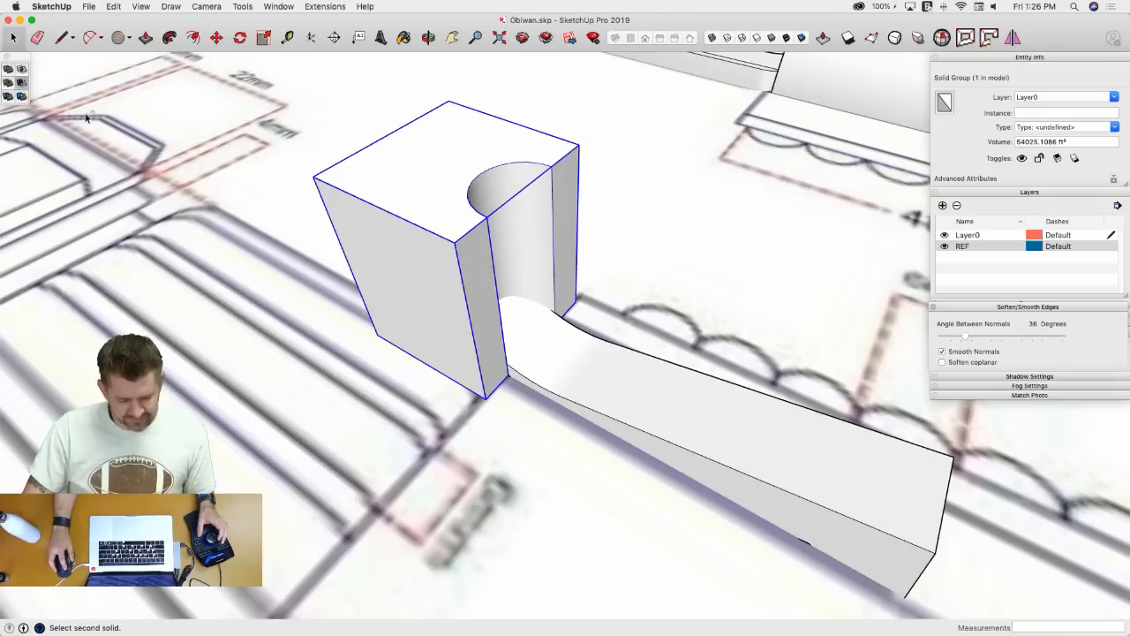
left_click(597, 357)
key("space")
- Move the rounded lever off the reference drawing to the empty area beside the clamp box
middle_click_drag(764, 278, 776, 415)
key("m")
scroll(776, 415, "down", 10)
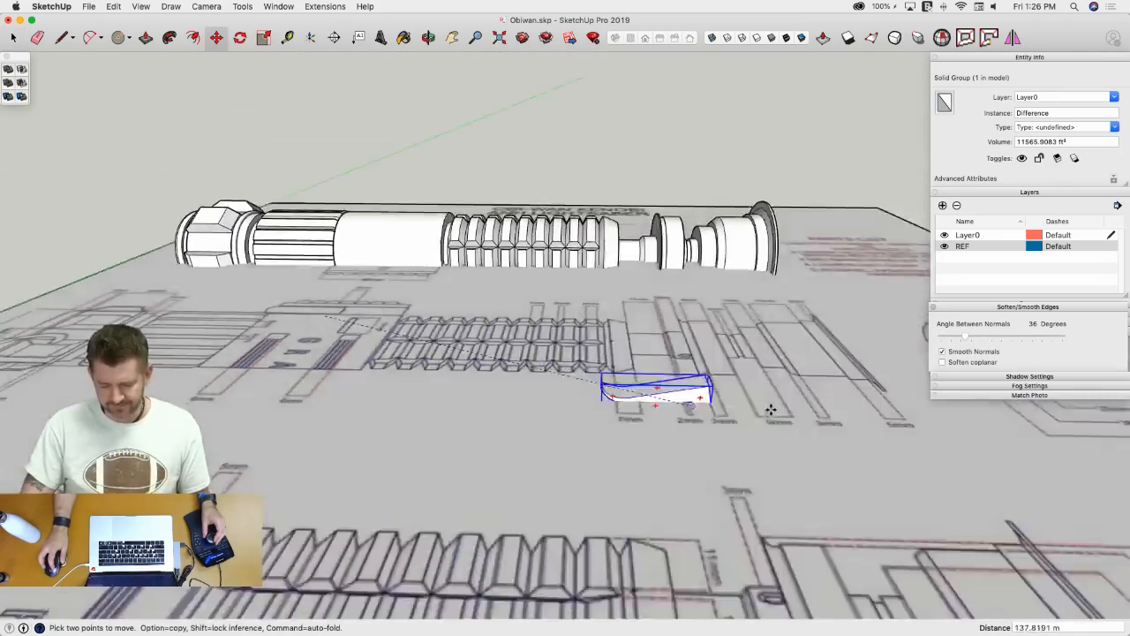
scroll(738, 493, "up", 10)
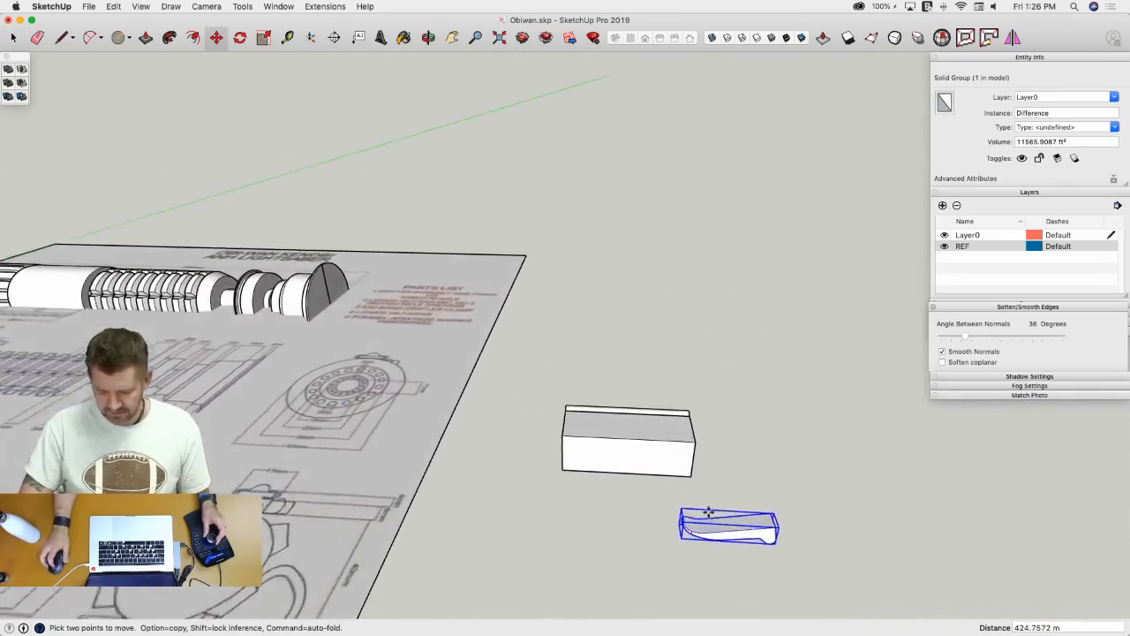
key("space")
- Open the lever group, select all of its geometry and soften its coplanar edges
triple_click(681, 558)
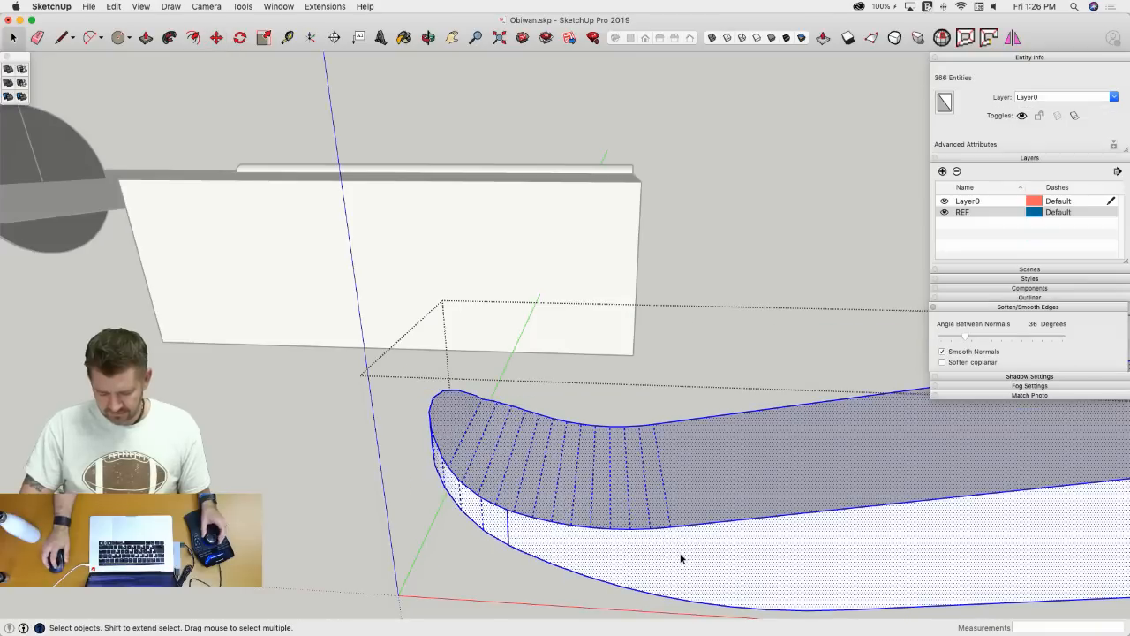
key("e")
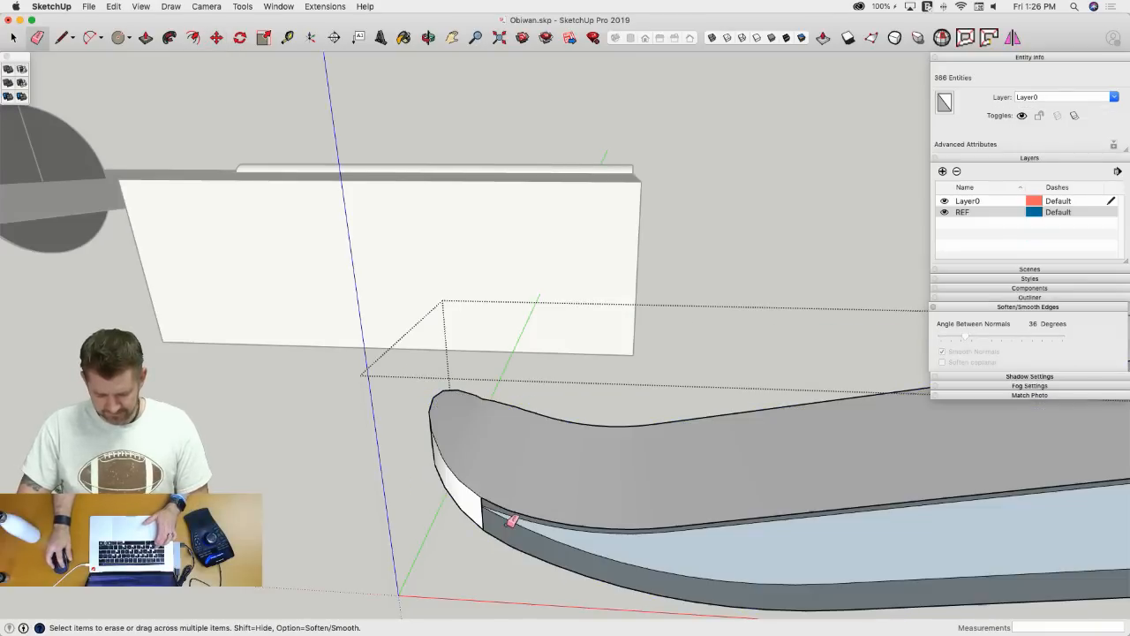
key("space")
triple_click(768, 471)
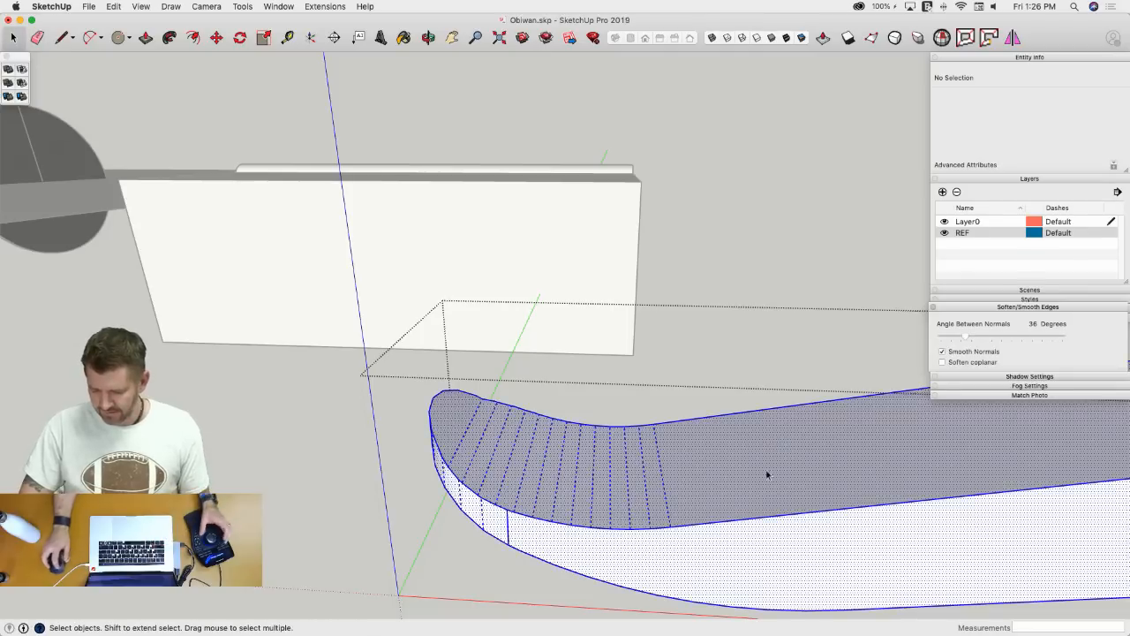
left_click(942, 361)
scroll(827, 346, "down", 5)
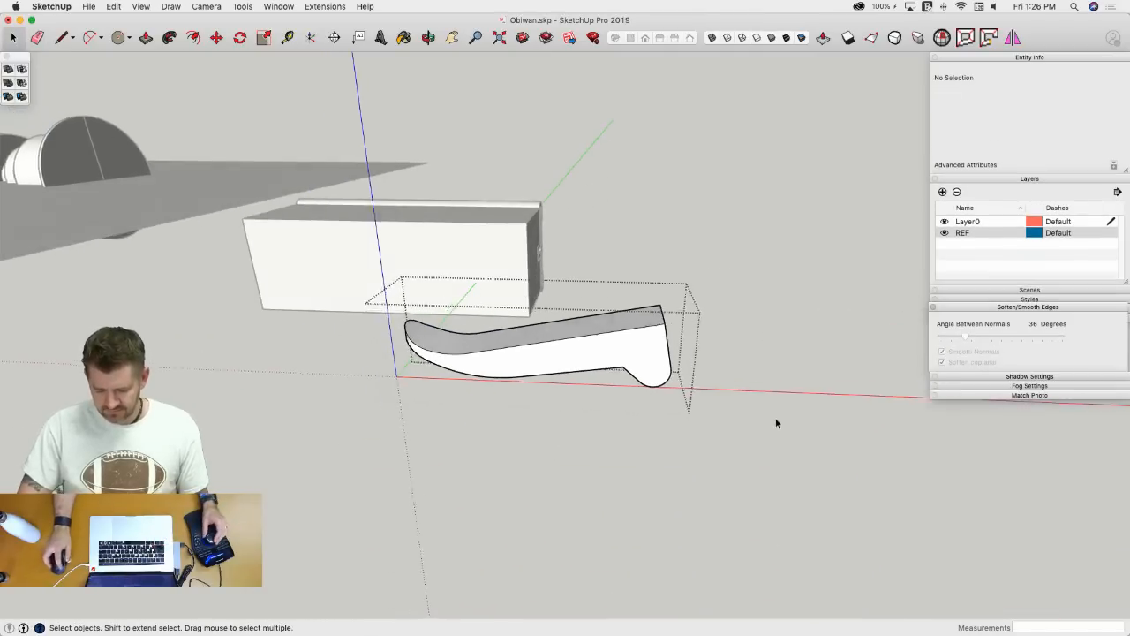
- Draw a circle of radius 0.5 m at the center of the lever arm's rounded hinge end
left_click(661, 387)
scroll(661, 390, "up", 2)
key("l")
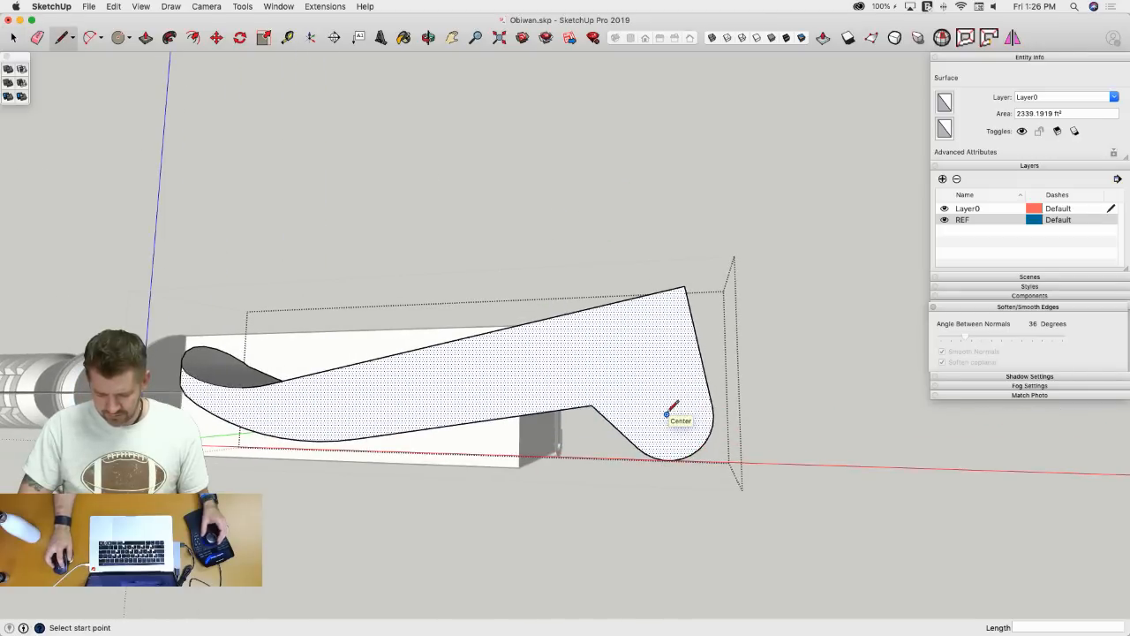
key("c")
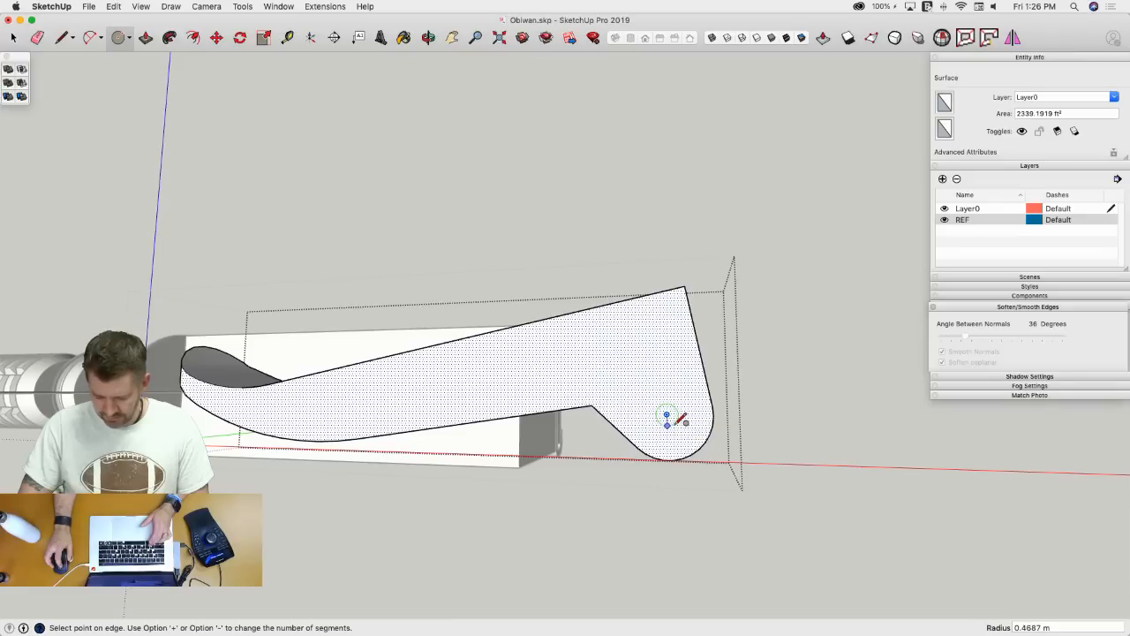
left_click(678, 416)
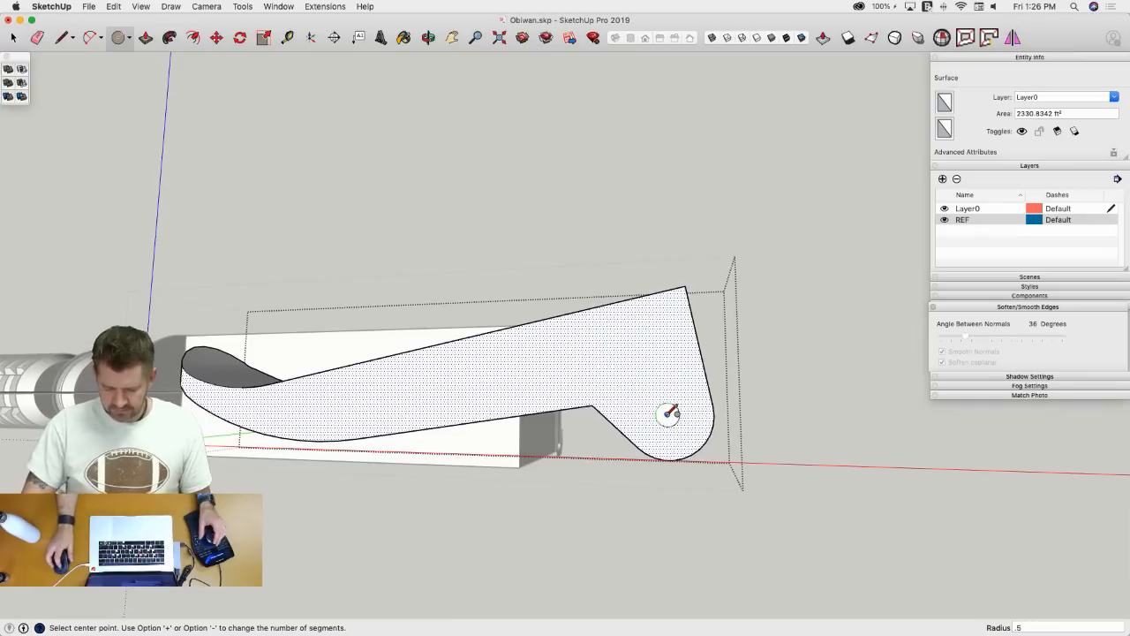
- Push/pull the circle through both lever arms so the cylinder extends past the far arm
key("p")
left_click(655, 433)
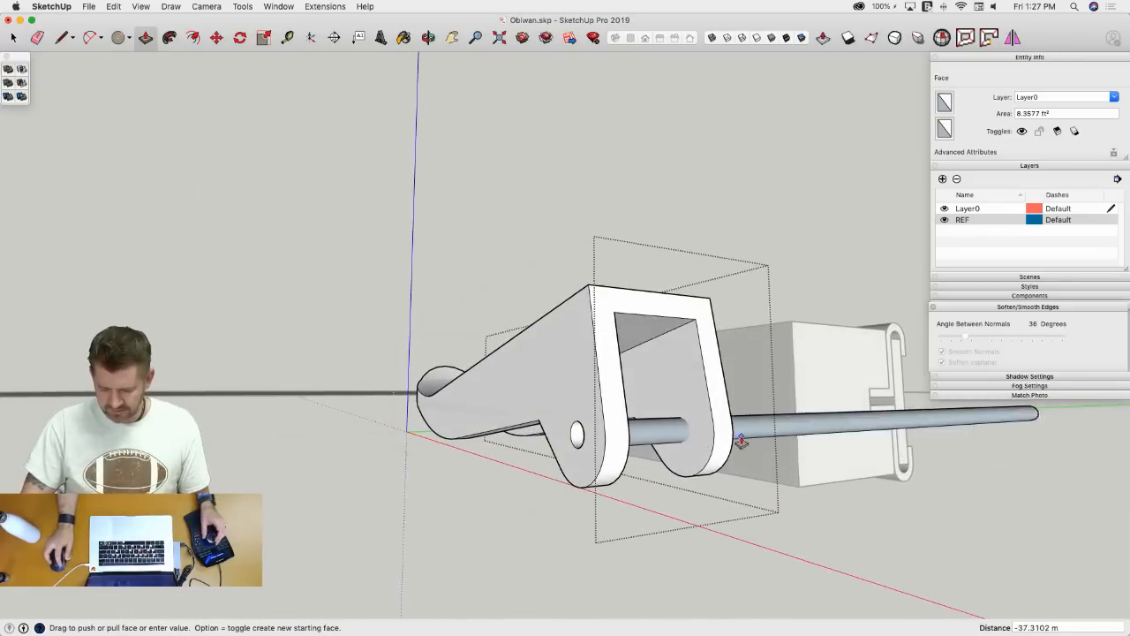
left_click(679, 446)
key("space")
- Select the geometry around the lever's hinge end and intersect its faces with the selection
middle_click_drag(676, 441, 618, 482)
left_click_drag(618, 482, 410, 312)
right_click(535, 325)
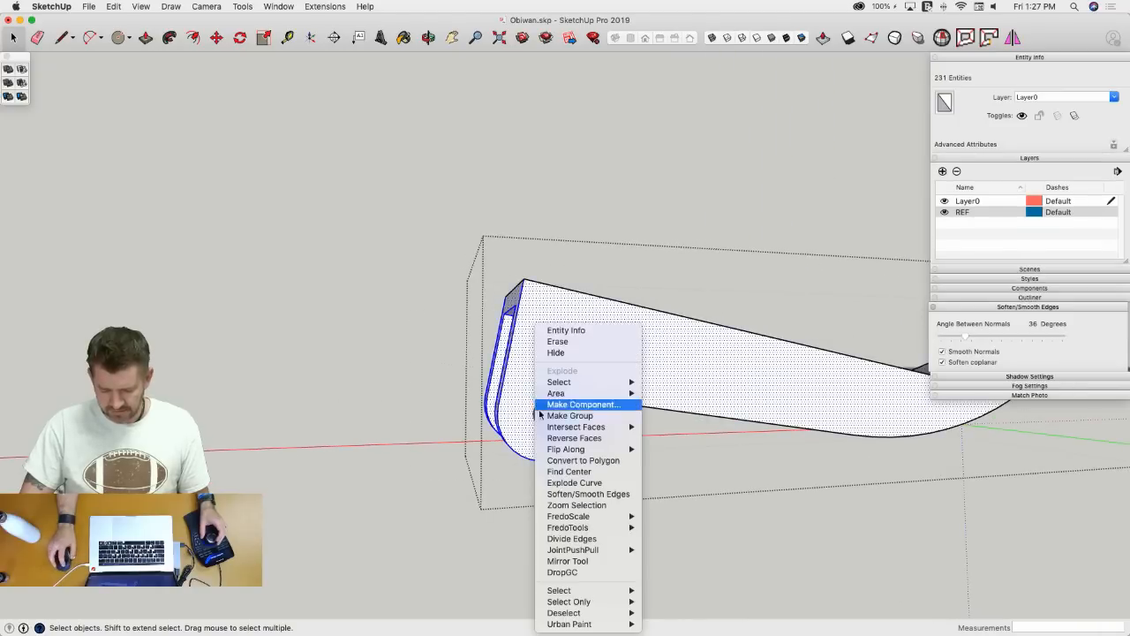
mouse_move(580, 427)
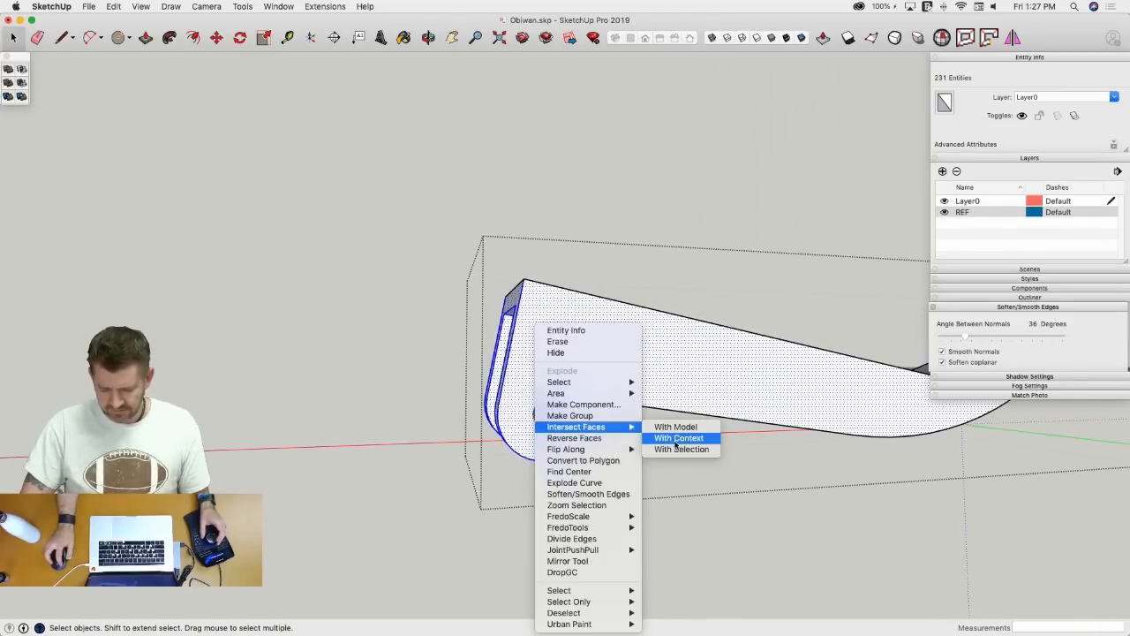
left_click(680, 448)
- Delete the cylinder pieces outside and between the arms and the cap face on the outer arm to open the hinge holes
middle_click_drag(680, 448, 629, 394)
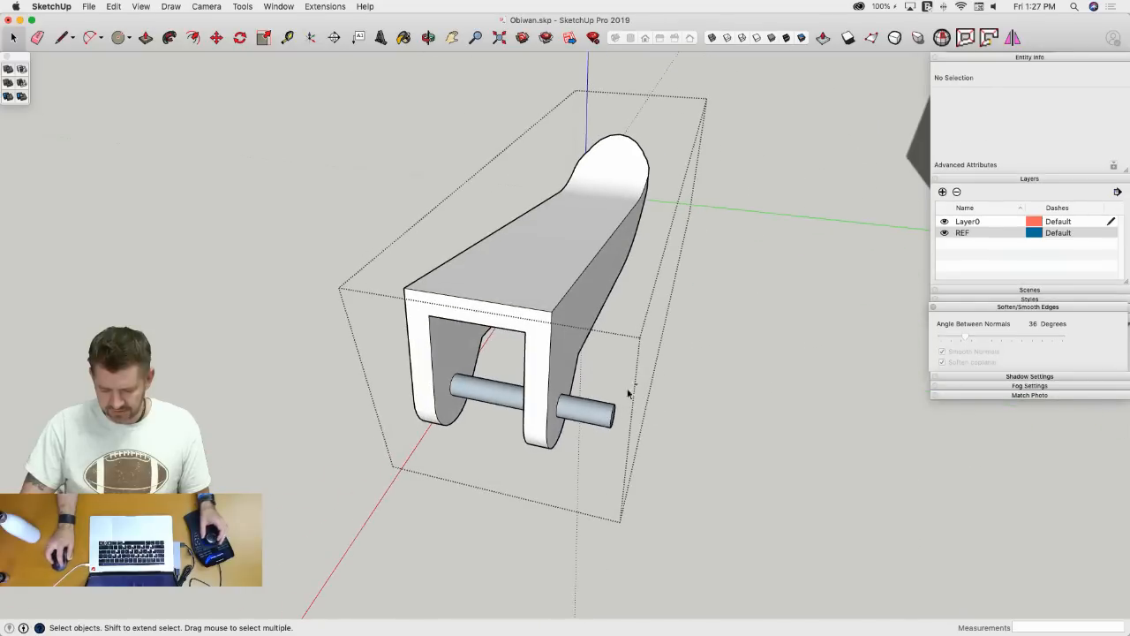
left_click(610, 444)
key("Delete")
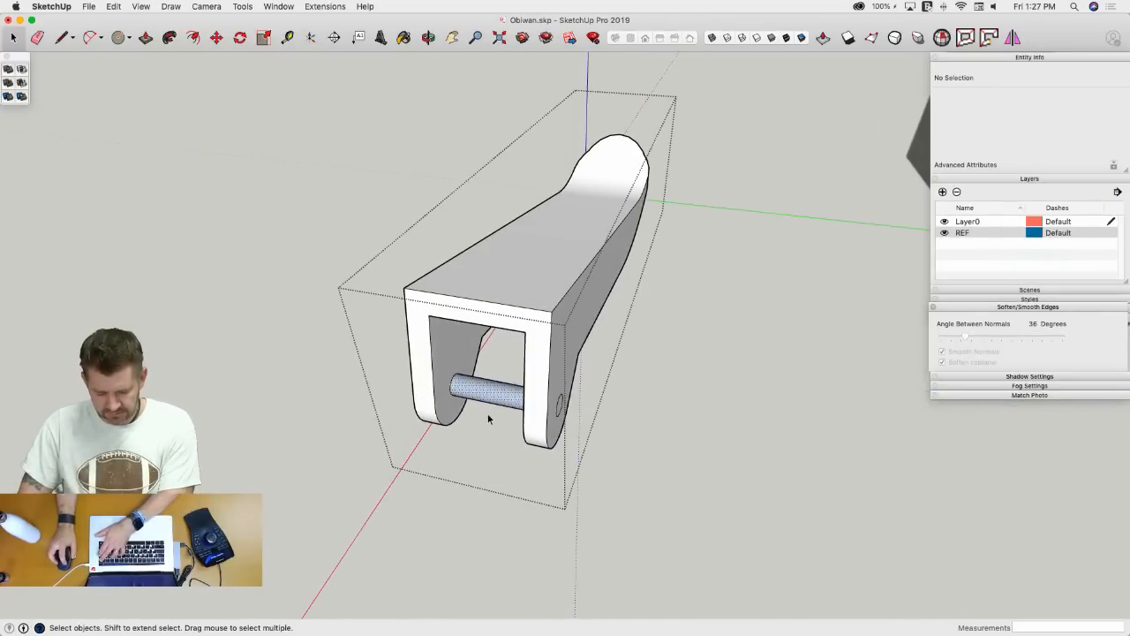
left_click(455, 386)
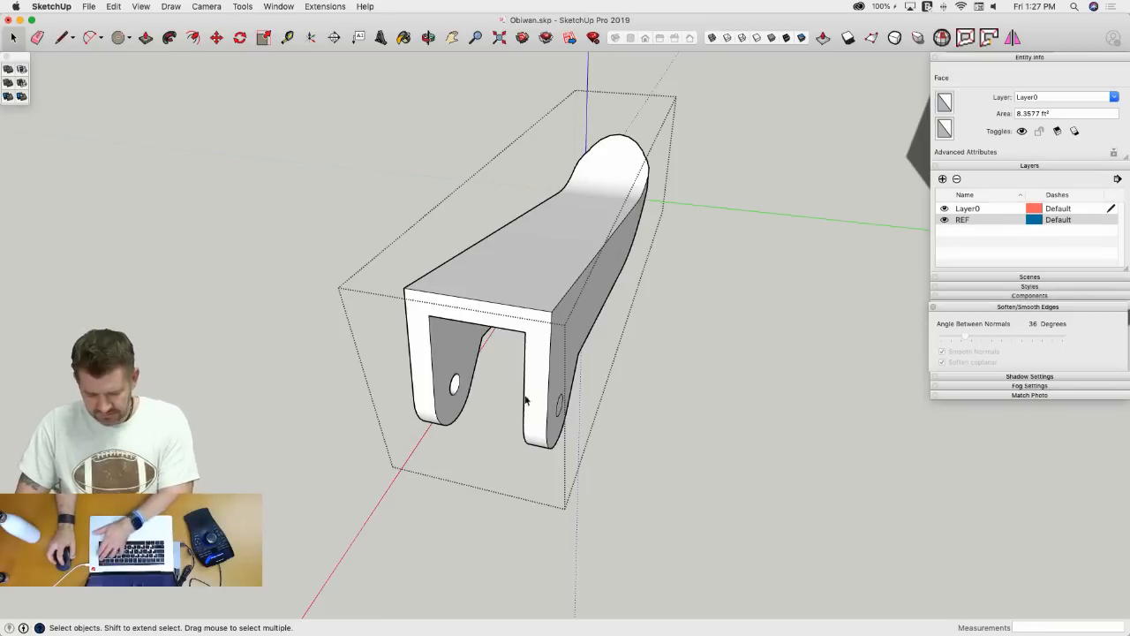
key("Delete")
left_click(560, 408)
scroll(559, 409, "up", 6)
key("Delete")
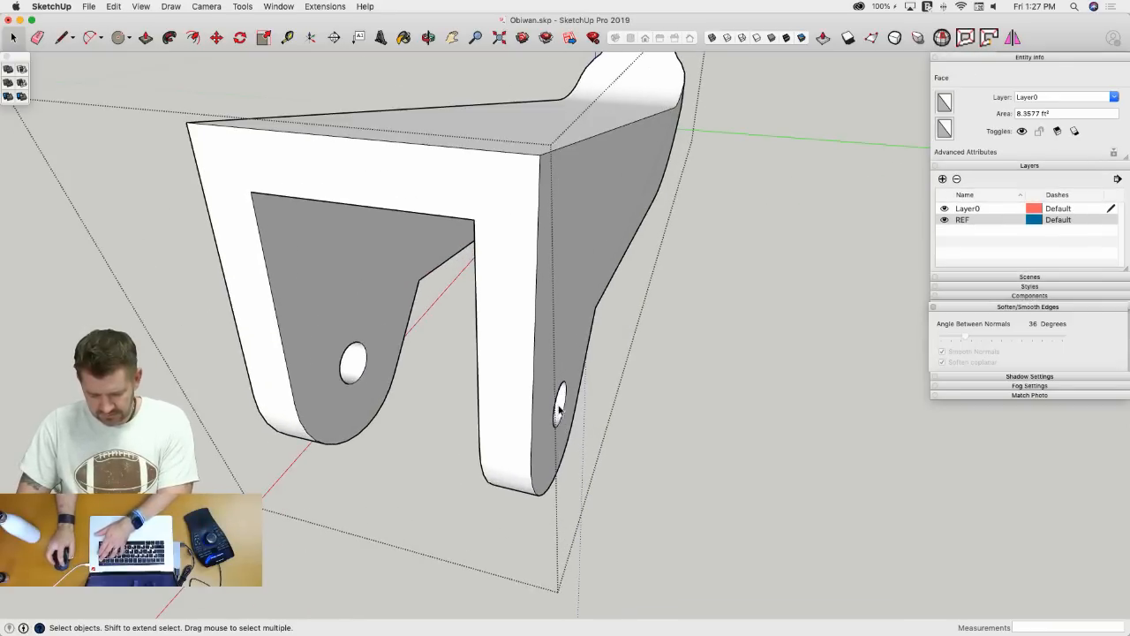
- Close the lever group and move the whole lever onto the clamp box's large flat face
middle_click_drag(478, 341, 454, 539)
scroll(703, 383, "down", 5)
left_click(605, 424)
key("m")
left_click(553, 528)
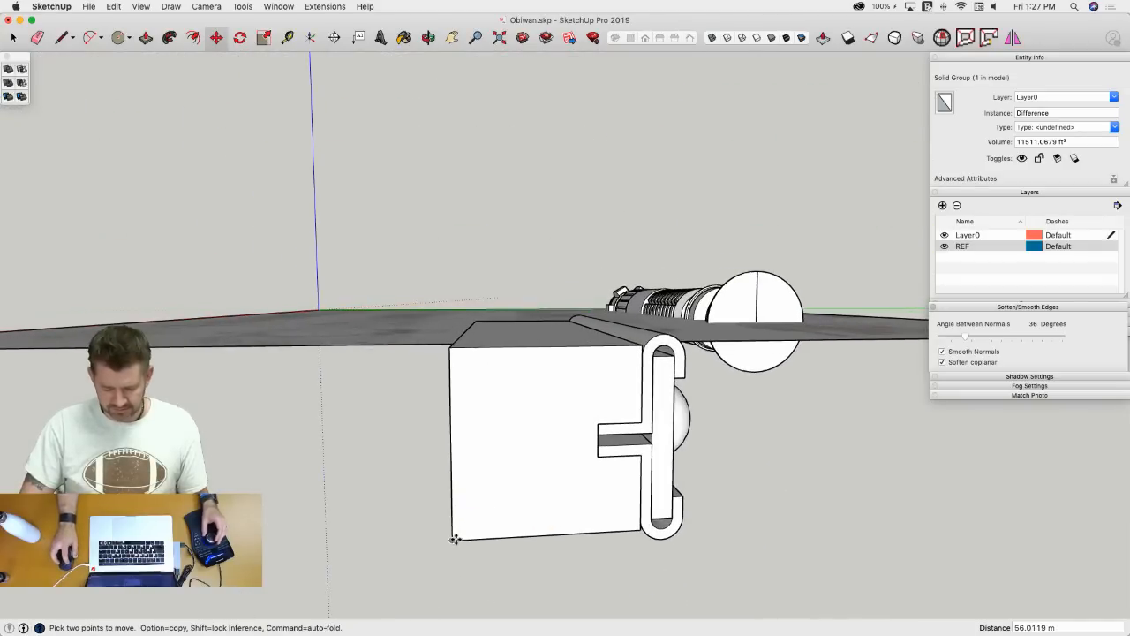
left_click(453, 419)
key("space")
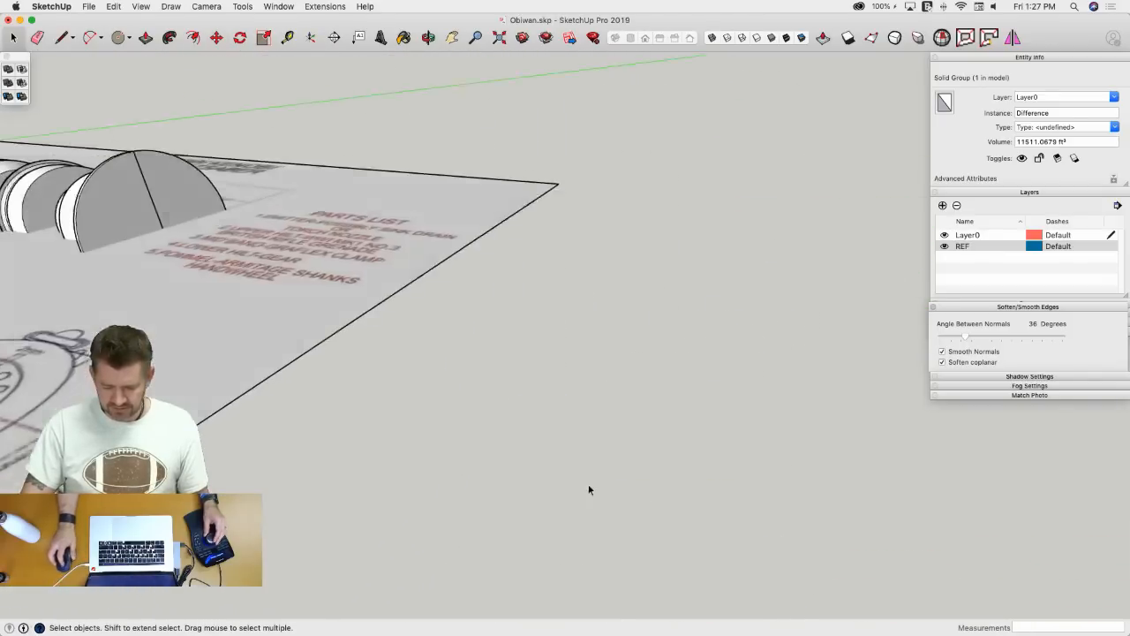
- Open the lever group, select all of its geometry and make it a nested group
double_click(656, 395)
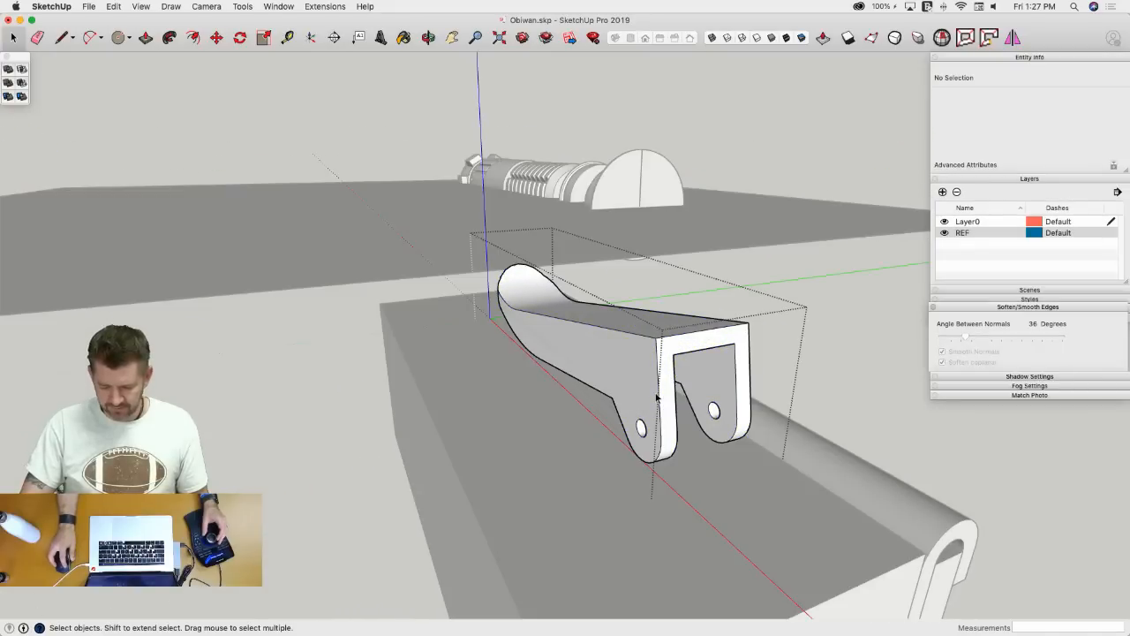
triple_click(656, 395)
right_click(656, 397)
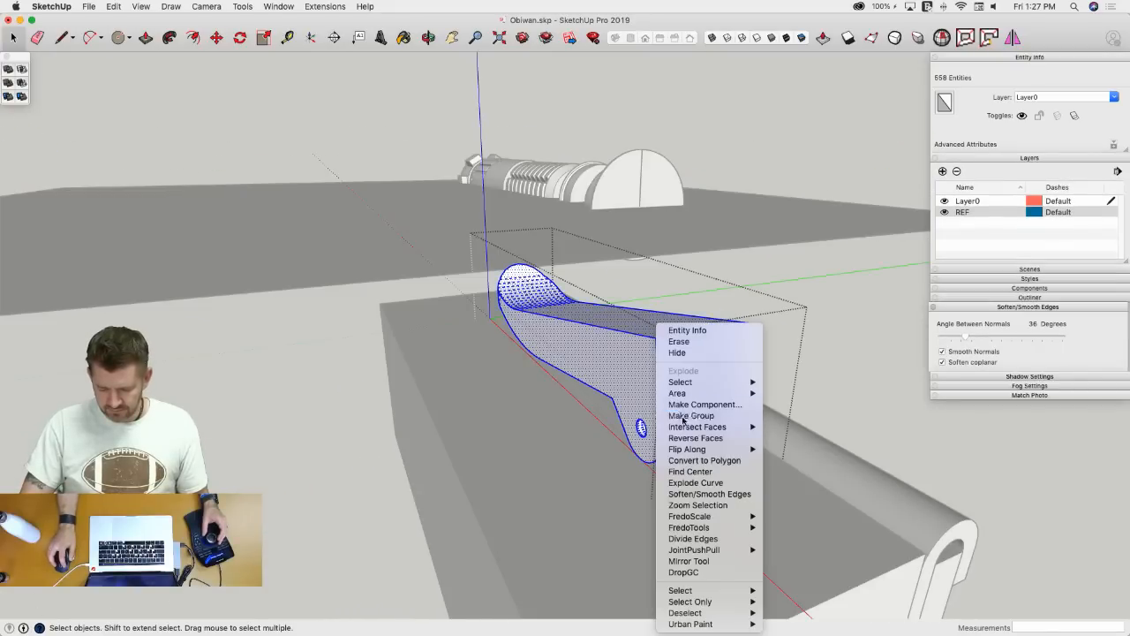
left_click(682, 416)
- Draw a circle of radius 0.5 m filling the hinge hole on the lever's outer arm
key("c")
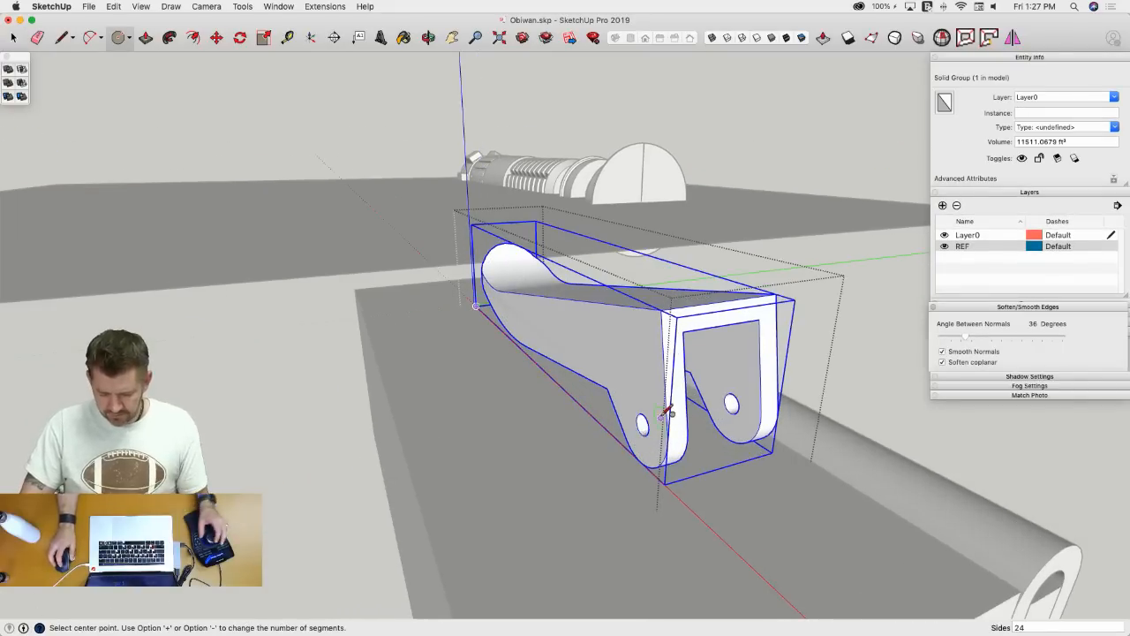
scroll(668, 410, "up", 10)
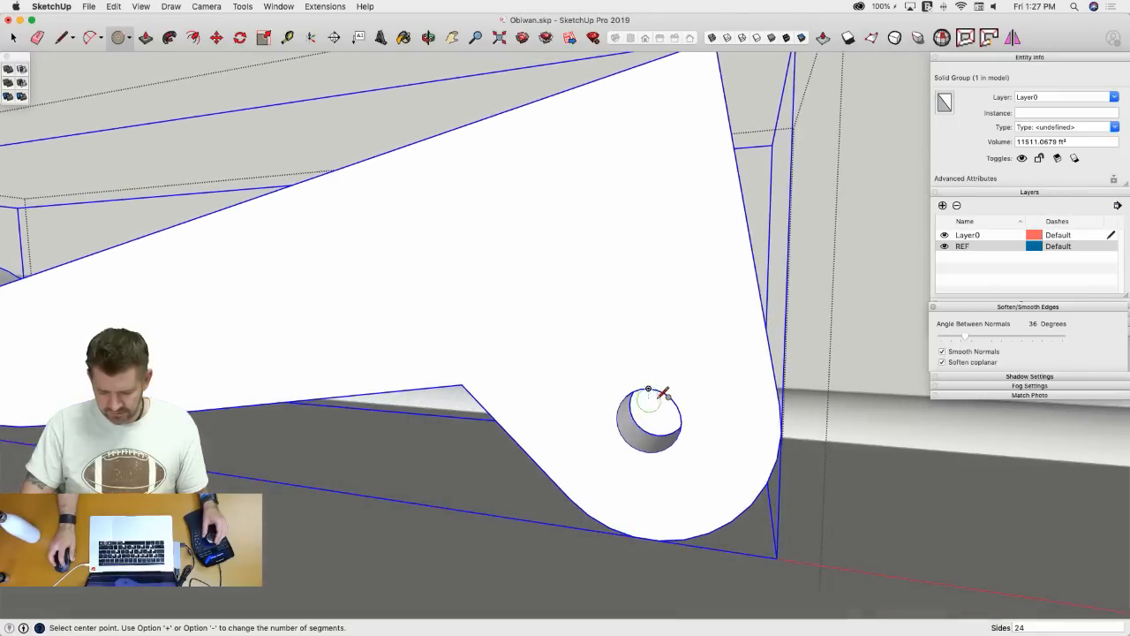
left_click(649, 420)
left_click(646, 387)
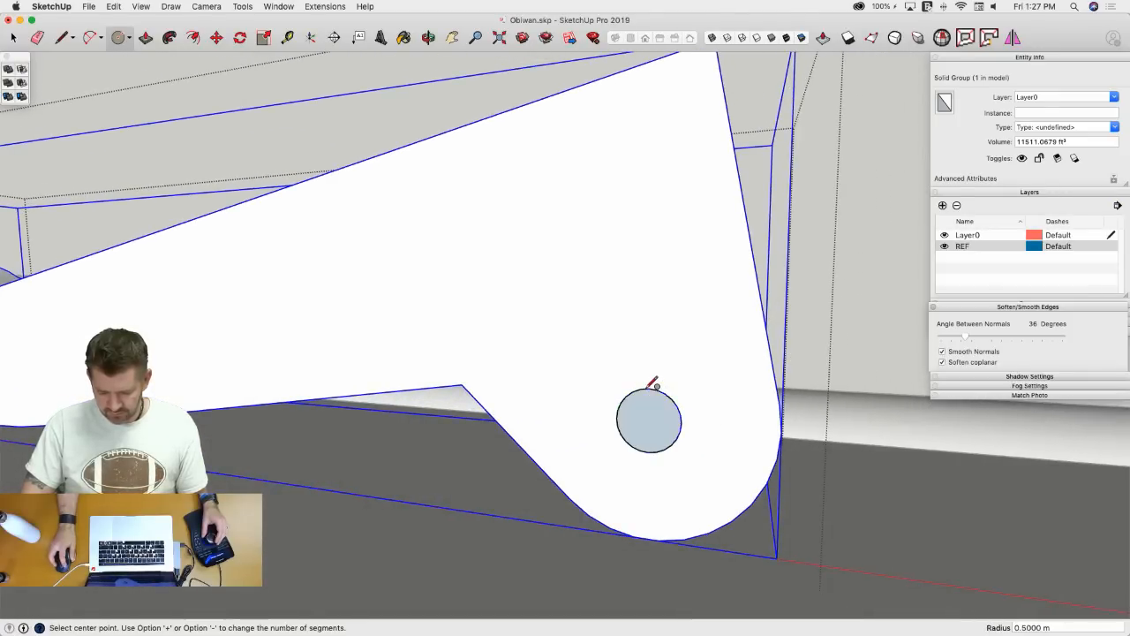
- Extrude the circle through both lever arms as a hinge pin and extend each end 0.5 m beyond the arms
key("p")
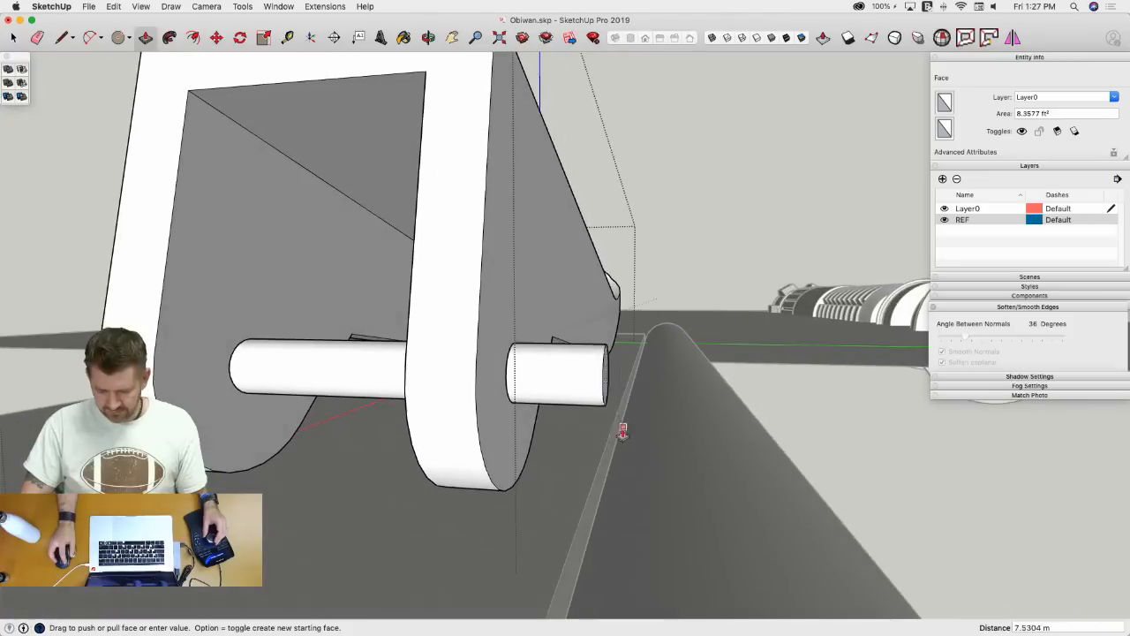
left_click(515, 389)
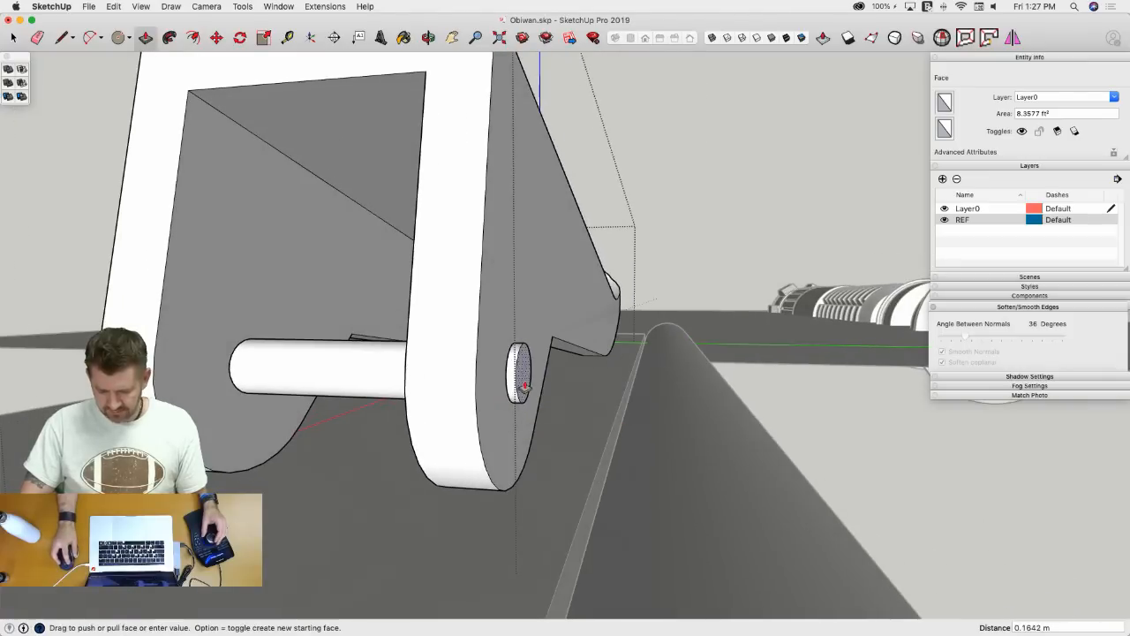
type(".5")
key("Return")
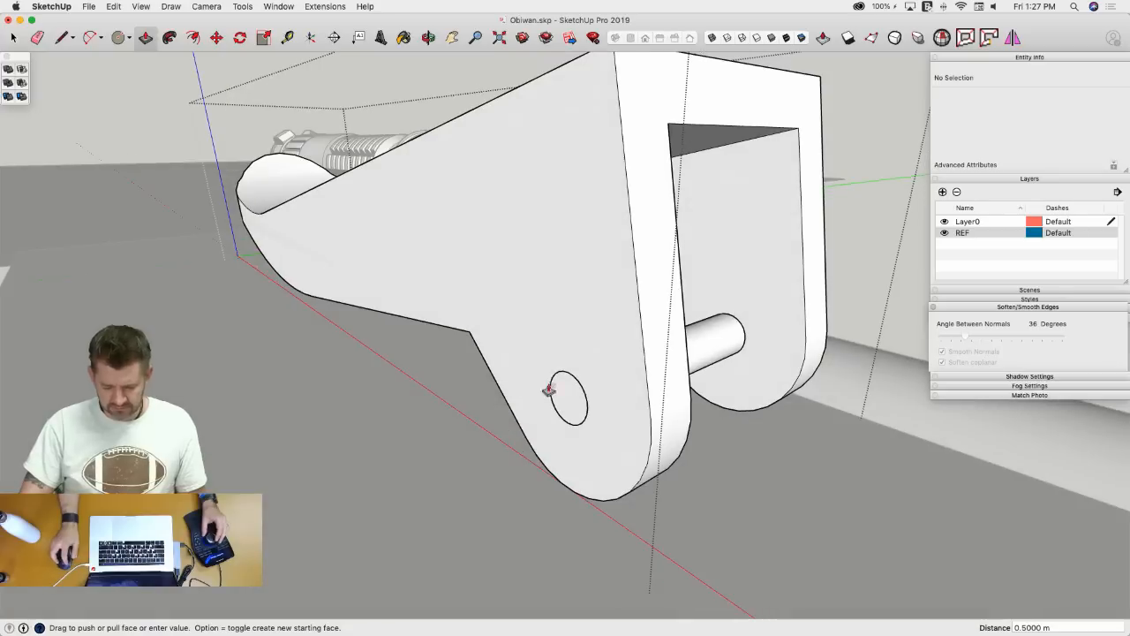
double_click(563, 395)
middle_click_drag(563, 395, 581, 402)
key("space")
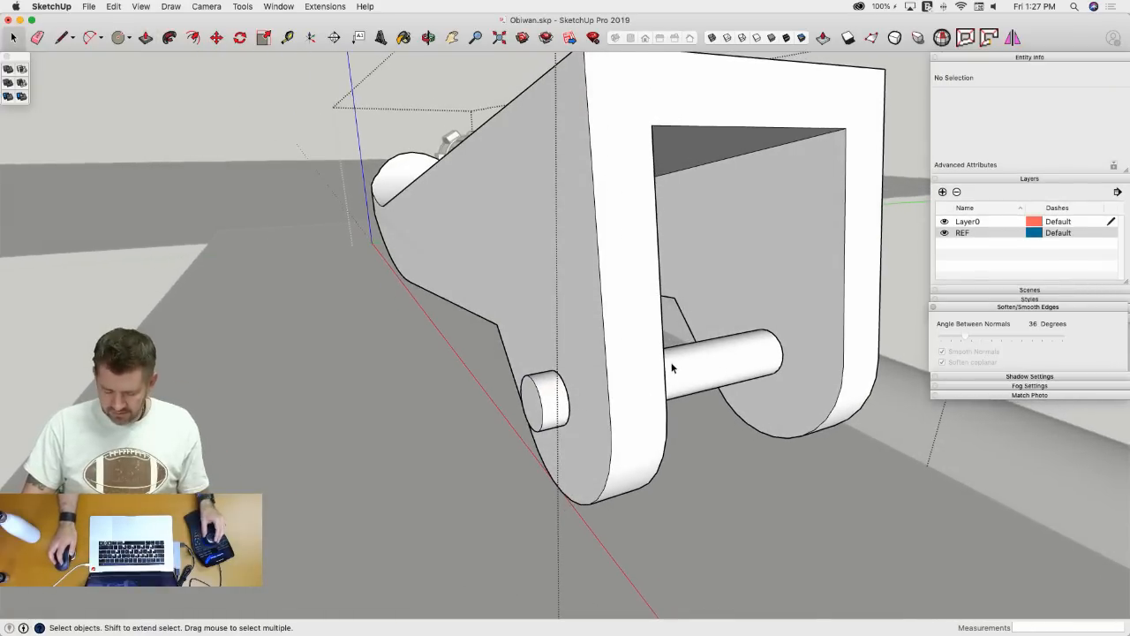
- Draw a 4 m line lengthwise along the hinge pin between the two arms
key("l")
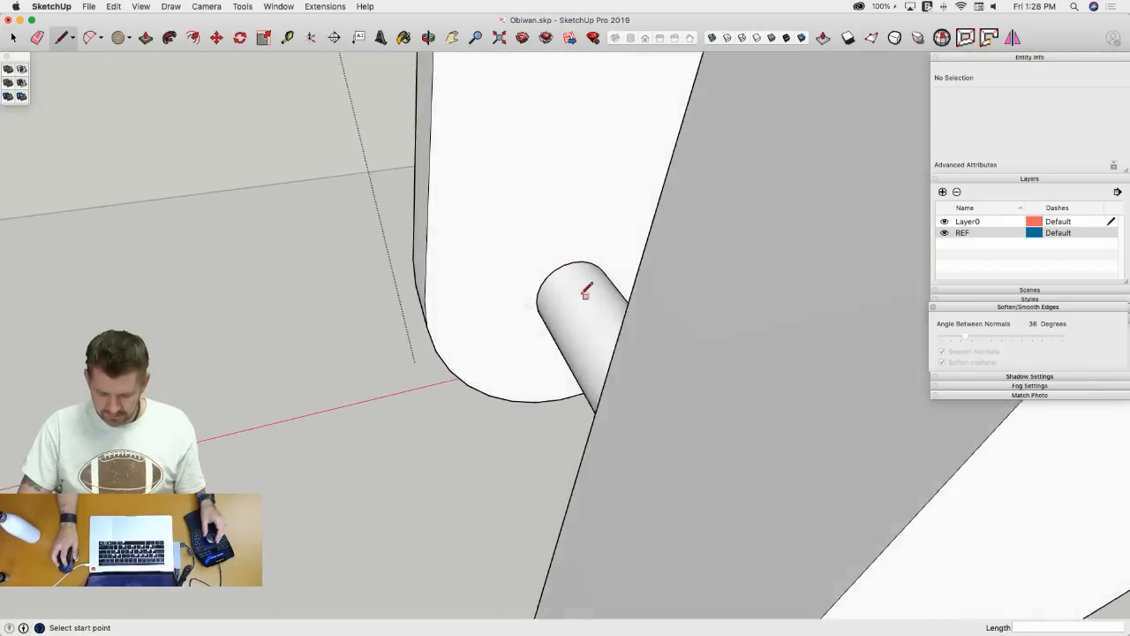
left_click(619, 267)
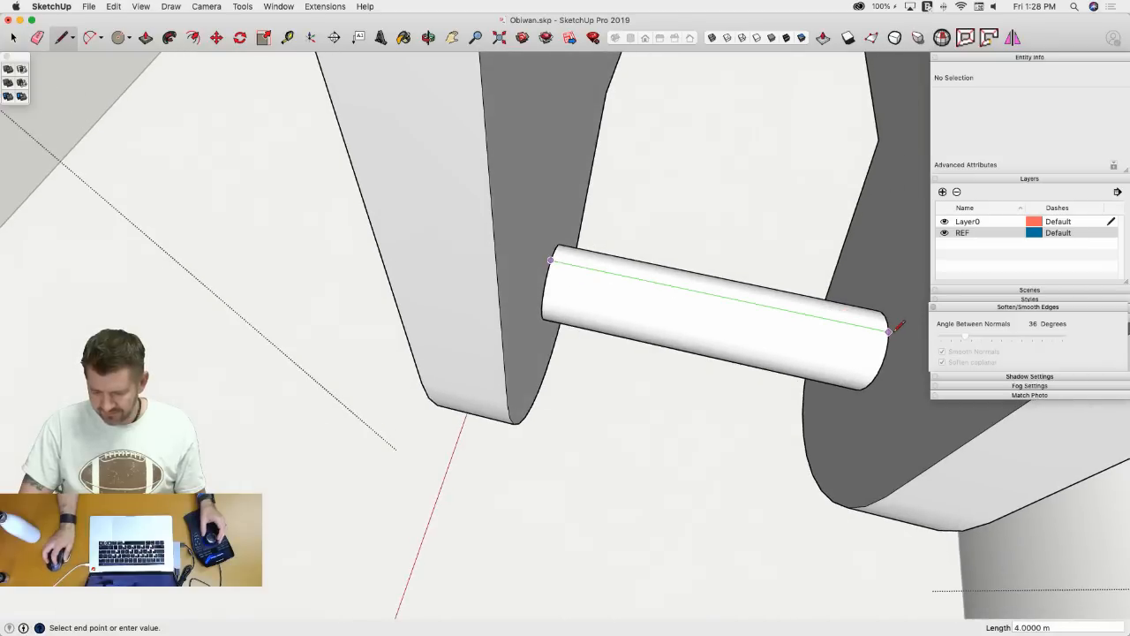
key("c")
left_click(714, 294)
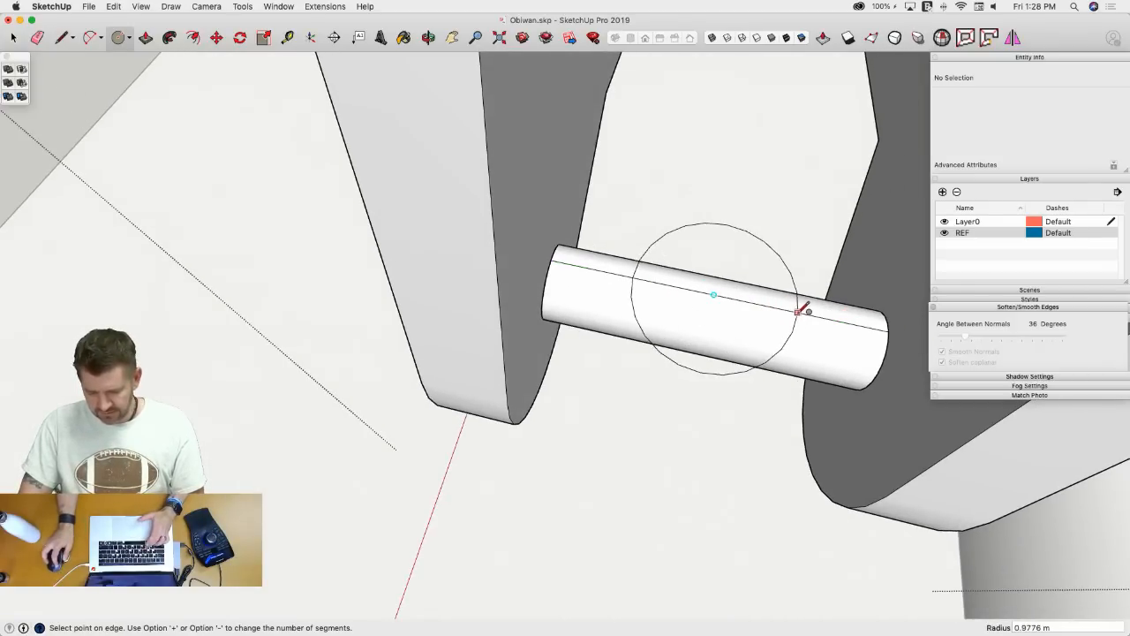
key("space")
- Examine the reference drawing's clamp dimensions for the size of the lever's hinge parts
scroll(784, 301, "down", 10)
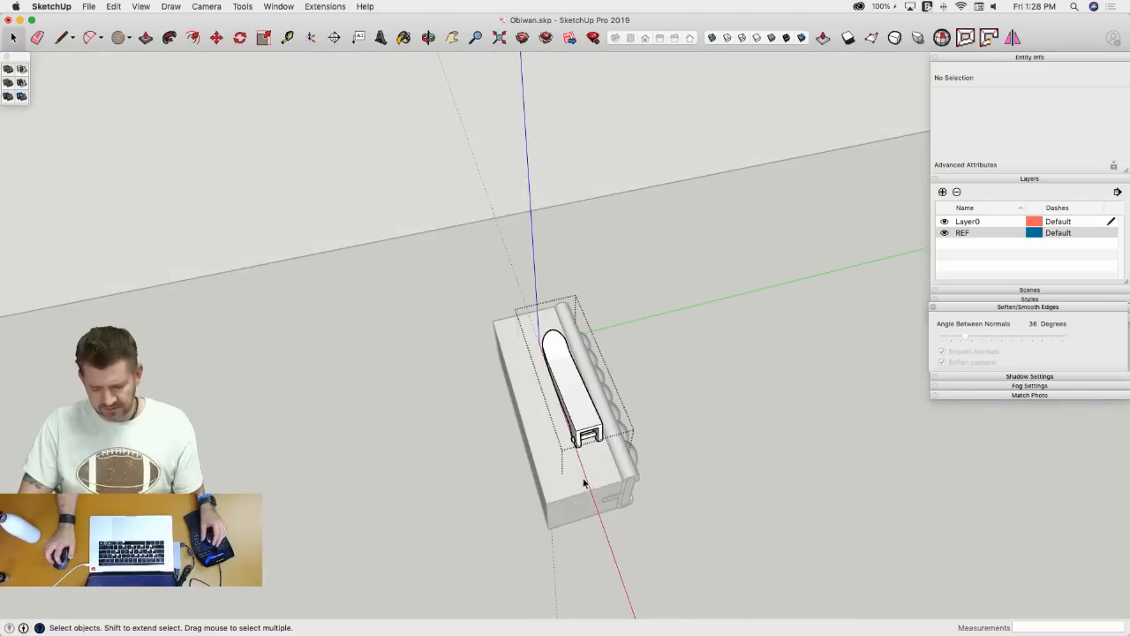
middle_click_drag(527, 351, 275, 396)
scroll(433, 337, "up", 3)
scroll(433, 336, "down", 3)
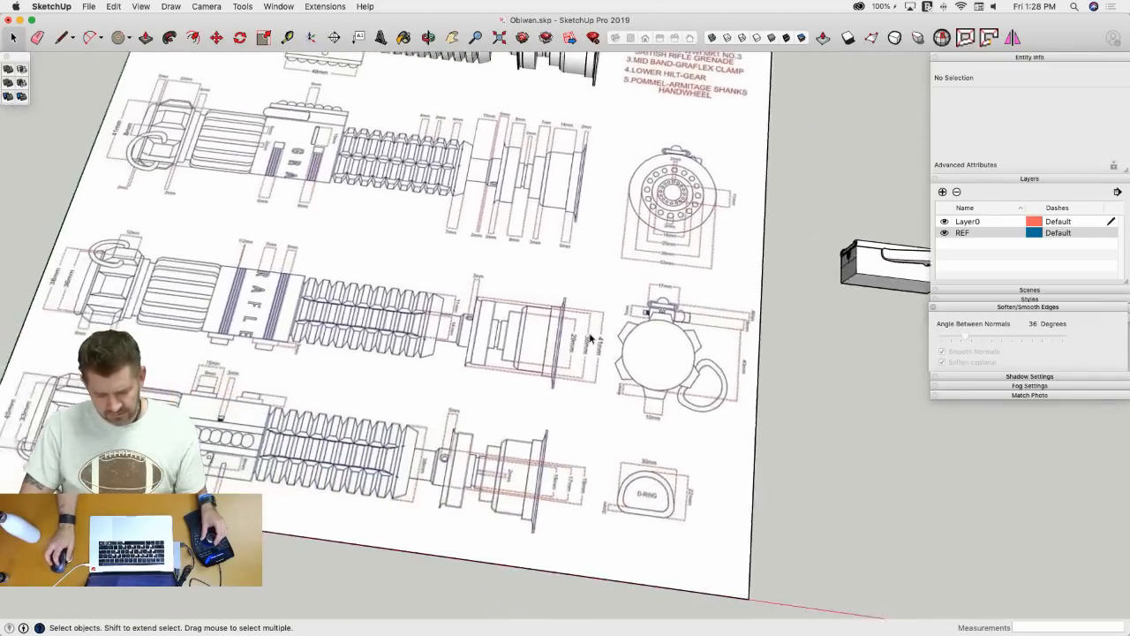
scroll(276, 397, "up", 2)
scroll(264, 395, "up", 3)
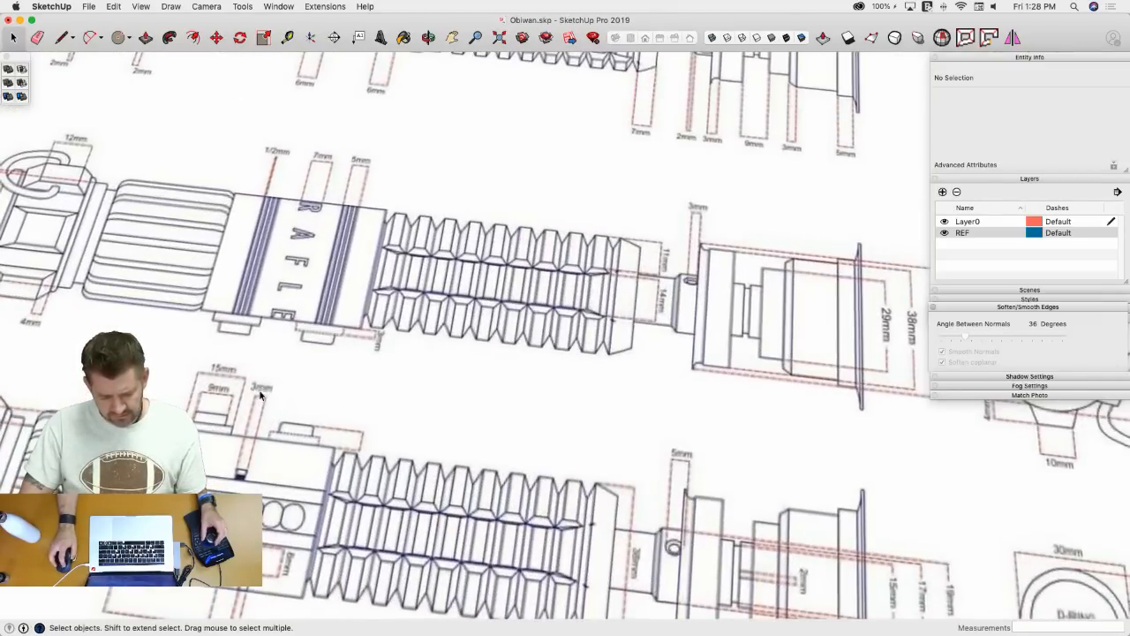
scroll(262, 396, "down", 4)
middle_click_drag(396, 403, 461, 338)
scroll(462, 338, "up", 8)
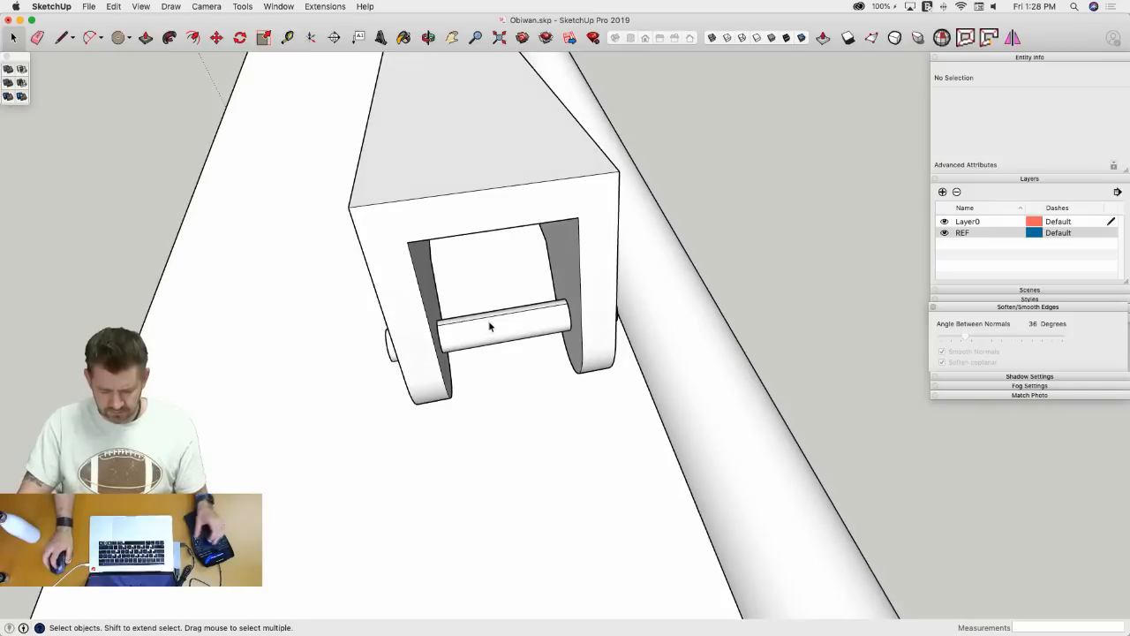
- Open the lever group and draw a circle of radius 1.5 m centred on the midpoint of the pin's lengthwise line
key("c")
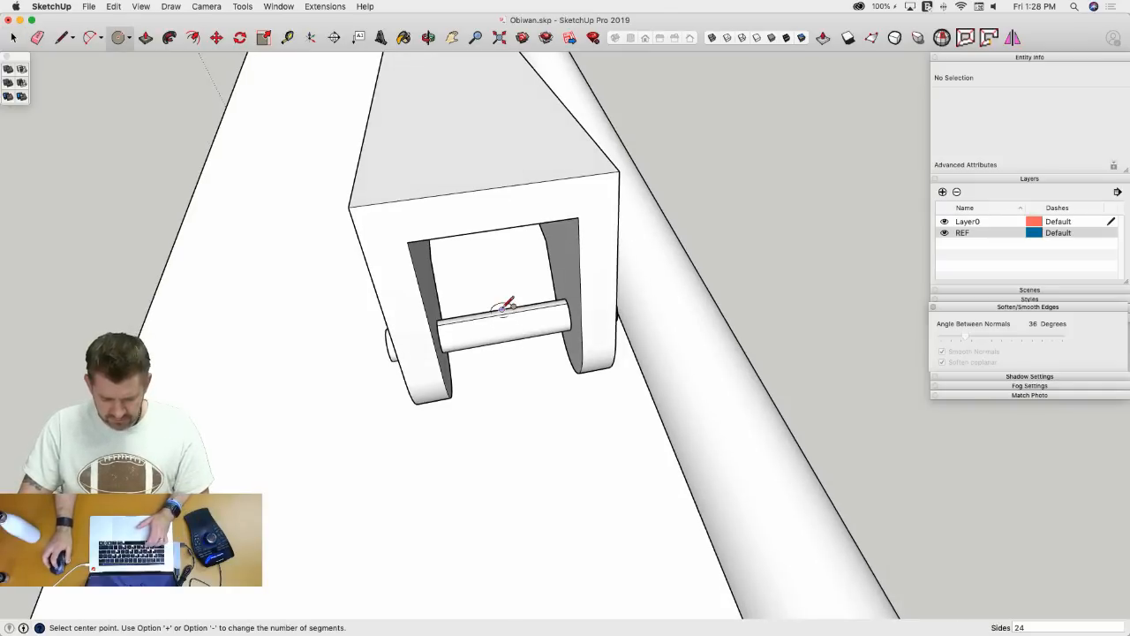
key("space")
double_click(505, 322)
key("c")
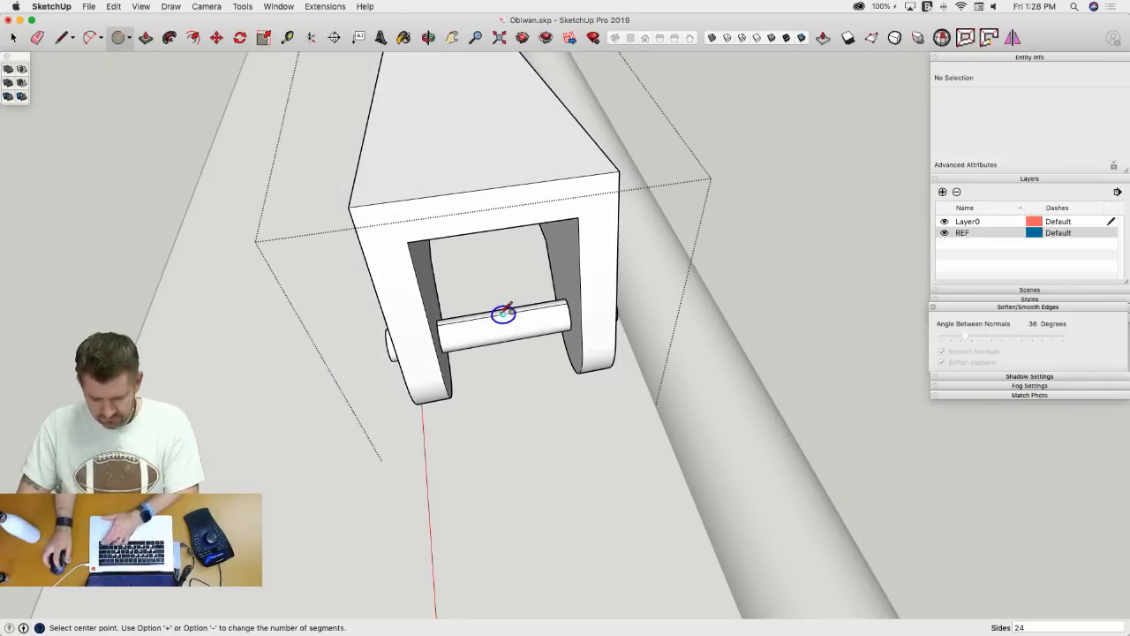
left_click(503, 313)
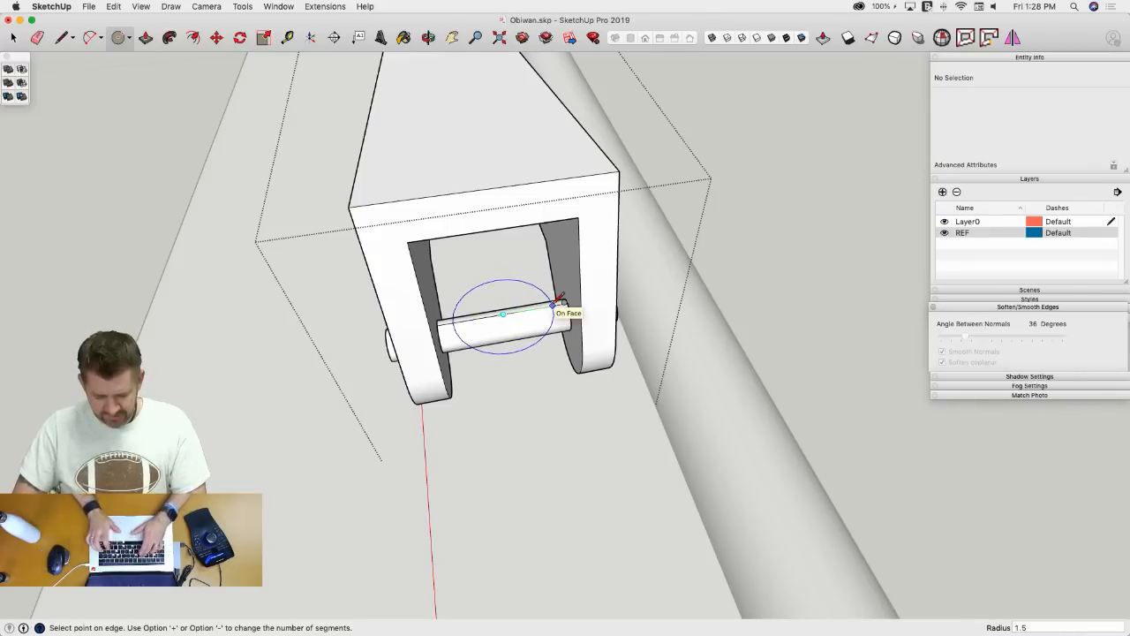
left_click(558, 302)
- Extrude the circle's back half upward and raise its front half about 0.5 m
key("p")
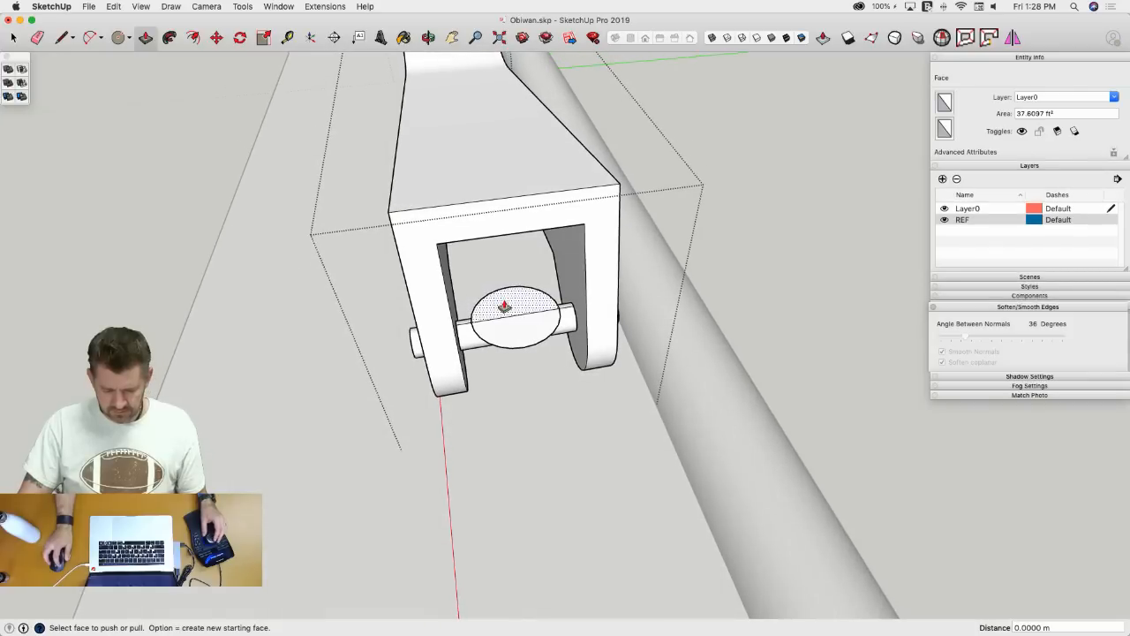
key("space")
left_click(508, 321)
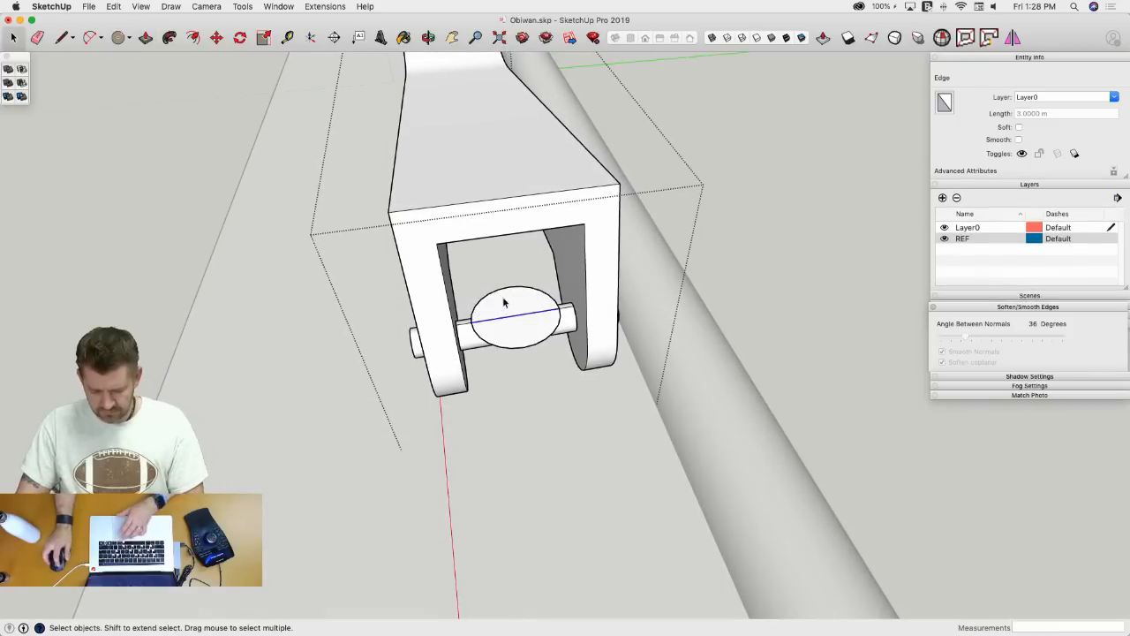
key("p")
left_click_drag(503, 302, 503, 284)
left_click_drag(506, 339, 486, 309)
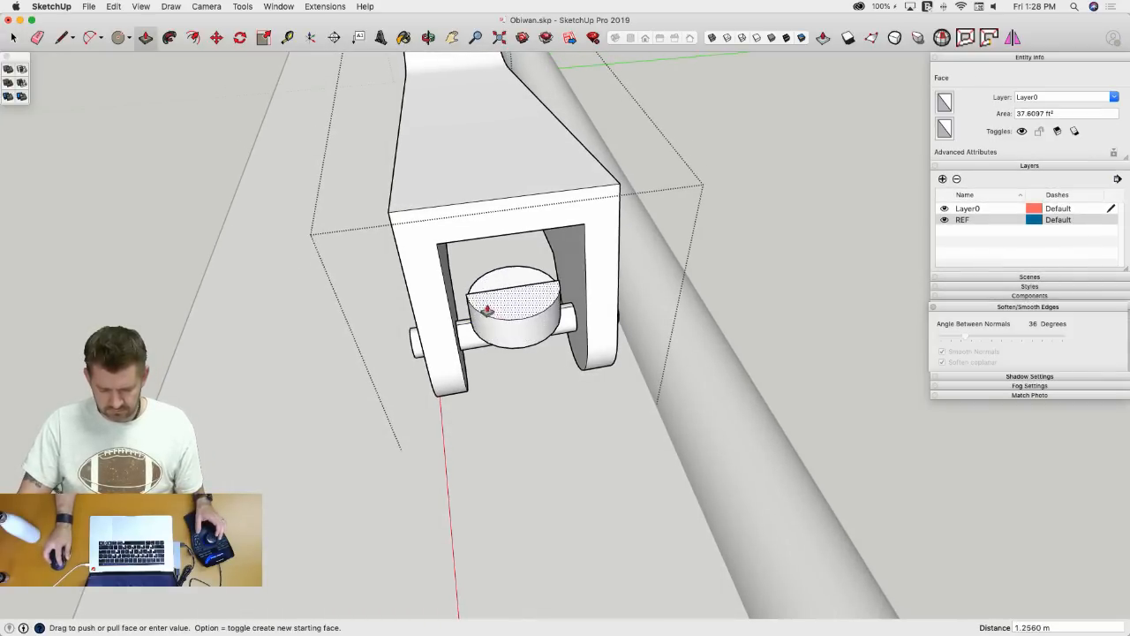
middle_click_drag(476, 308, 547, 281)
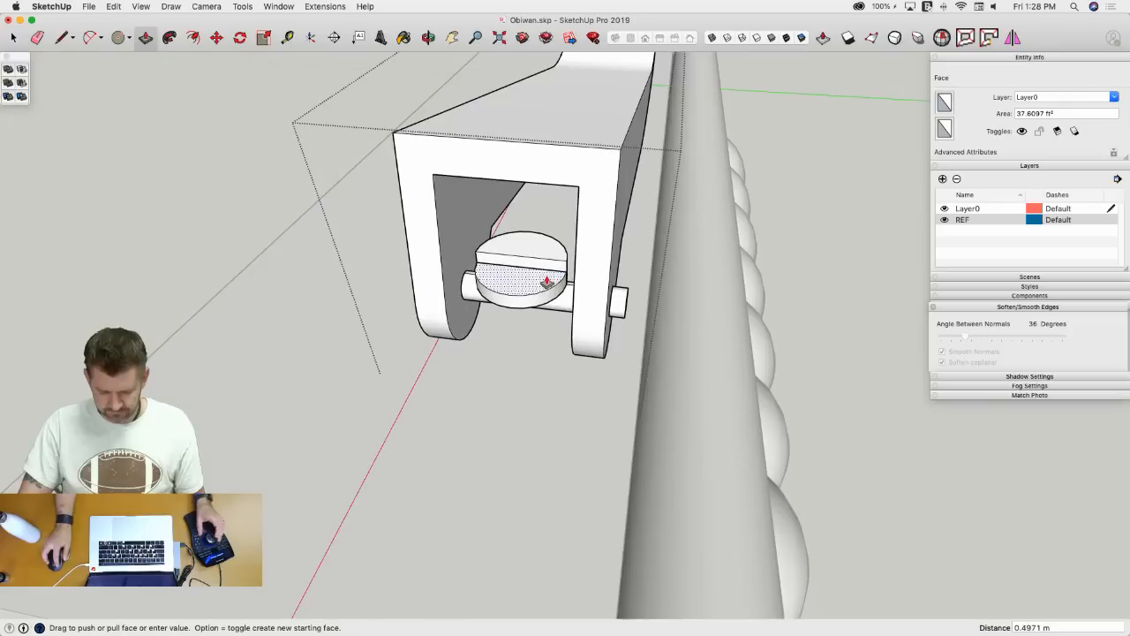
left_click(527, 286)
- Lower the back half level with the front half and erase the line dividing them
key("e")
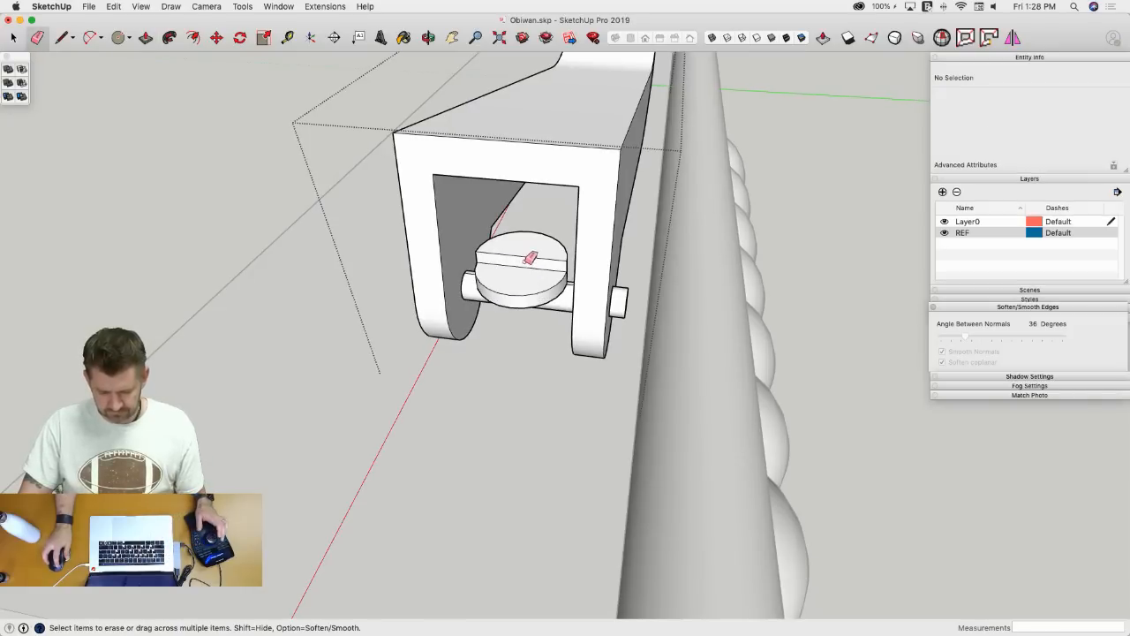
key("p")
left_click(527, 252)
left_click(508, 264)
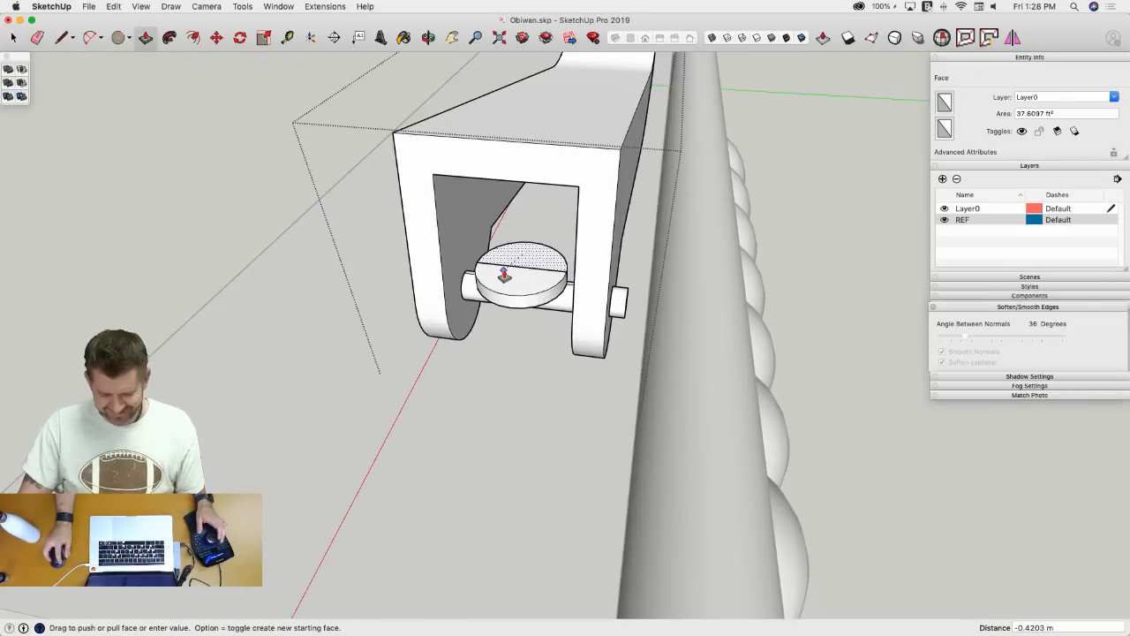
key("e")
- Extrude the merged disc face upward about 1.8 m to form a taller cylinder
key("p")
left_click(515, 264)
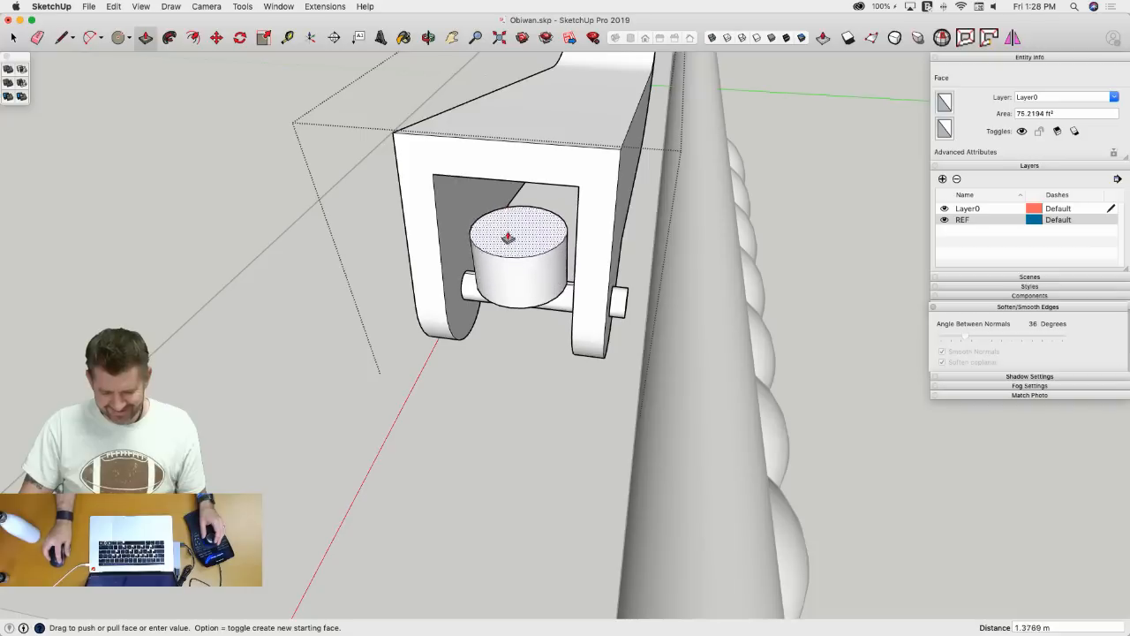
left_click(506, 226)
- Try to extrude the half face on the cylinder's underside downward past the pin, and undo it
middle_click_drag(506, 227, 522, 255)
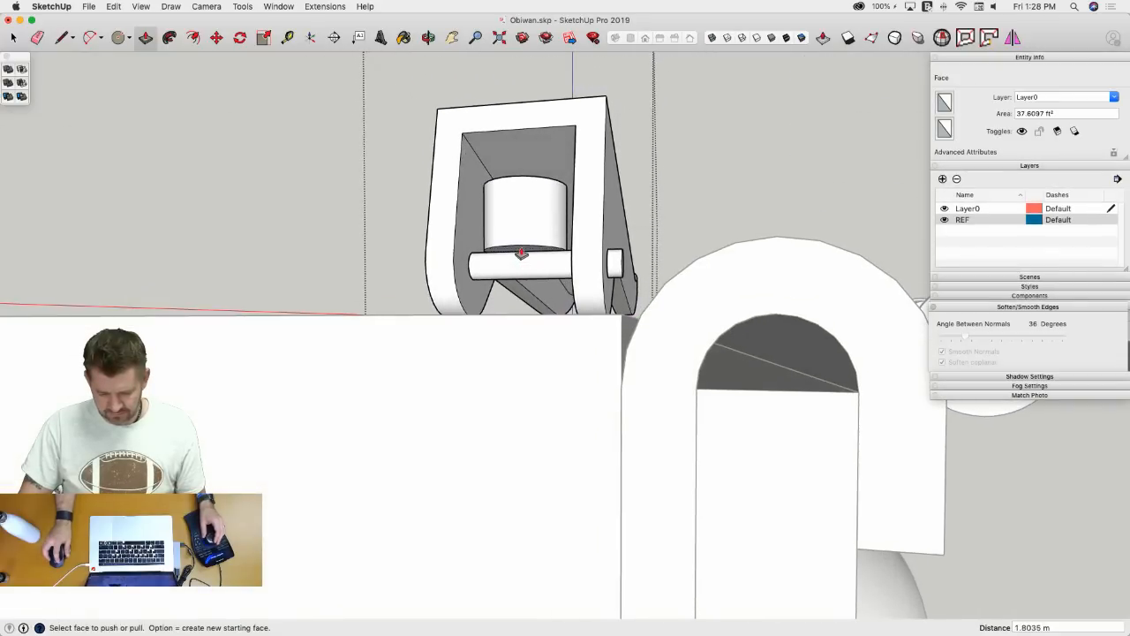
left_click(521, 253)
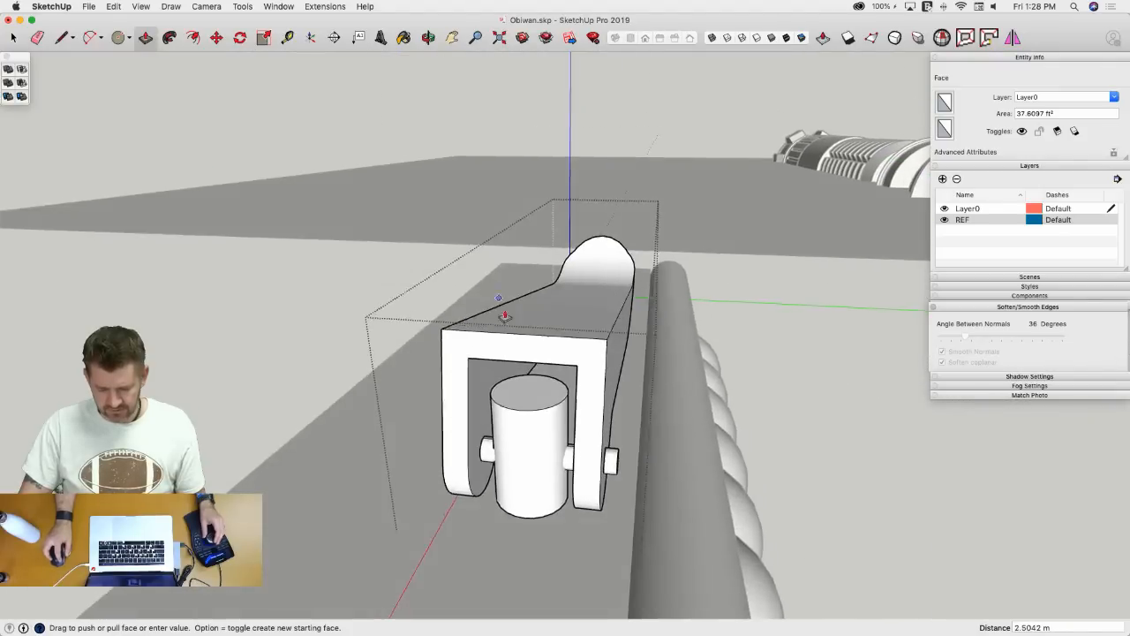
left_click(511, 342)
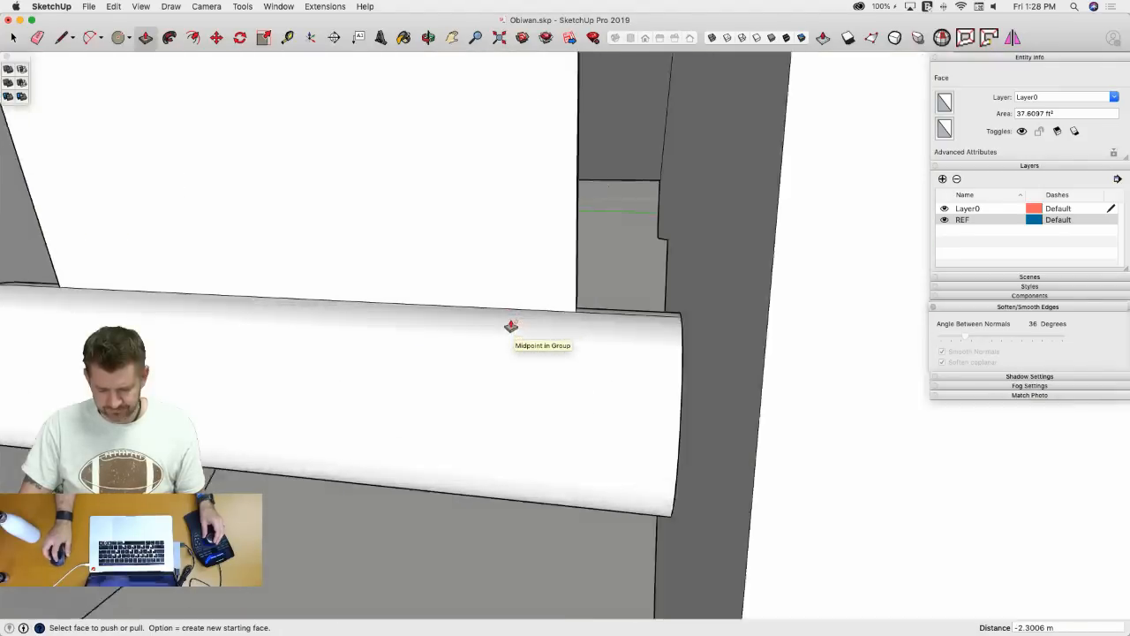
key("super+z")
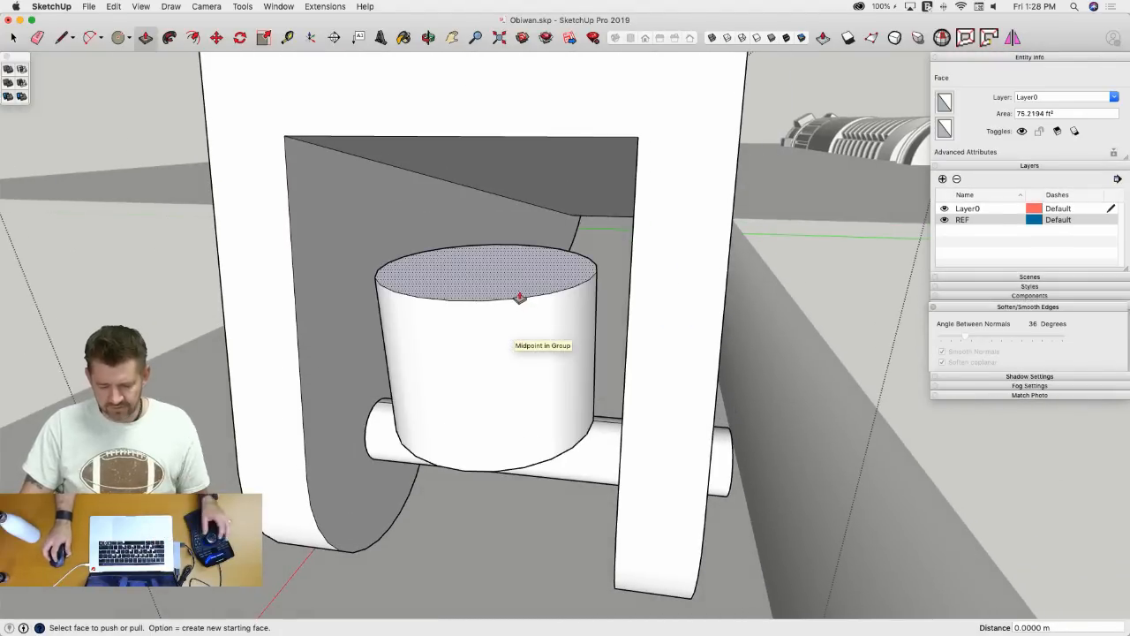
- Erase the cylinder's side wall, lower rim and leftover edges, leaving only its top disc
key("e")
left_click(499, 235)
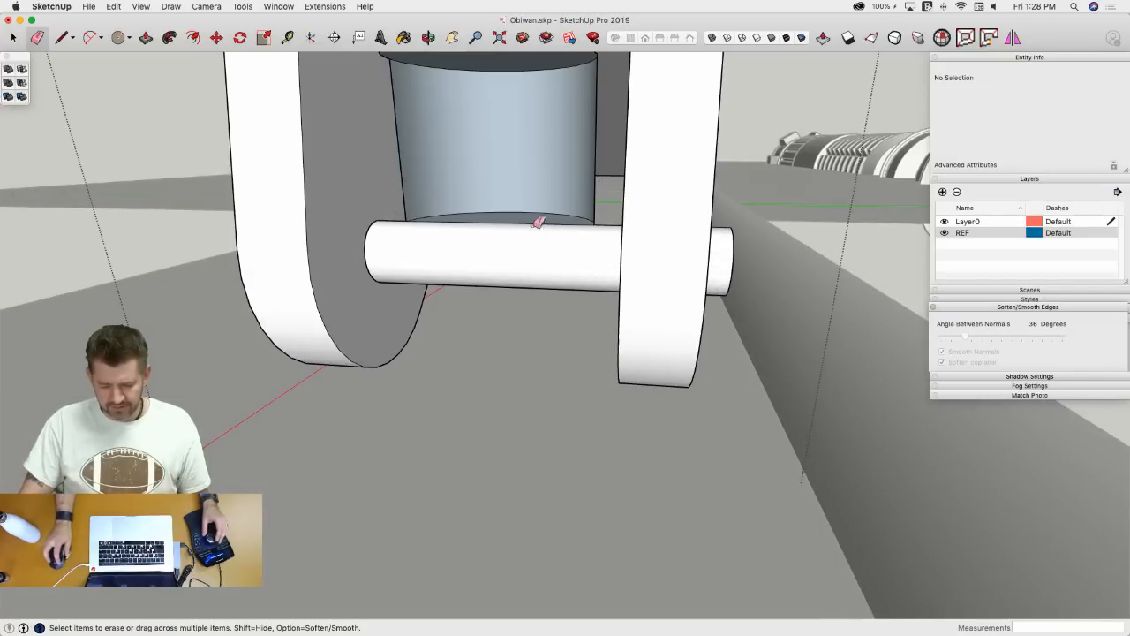
left_click(588, 214)
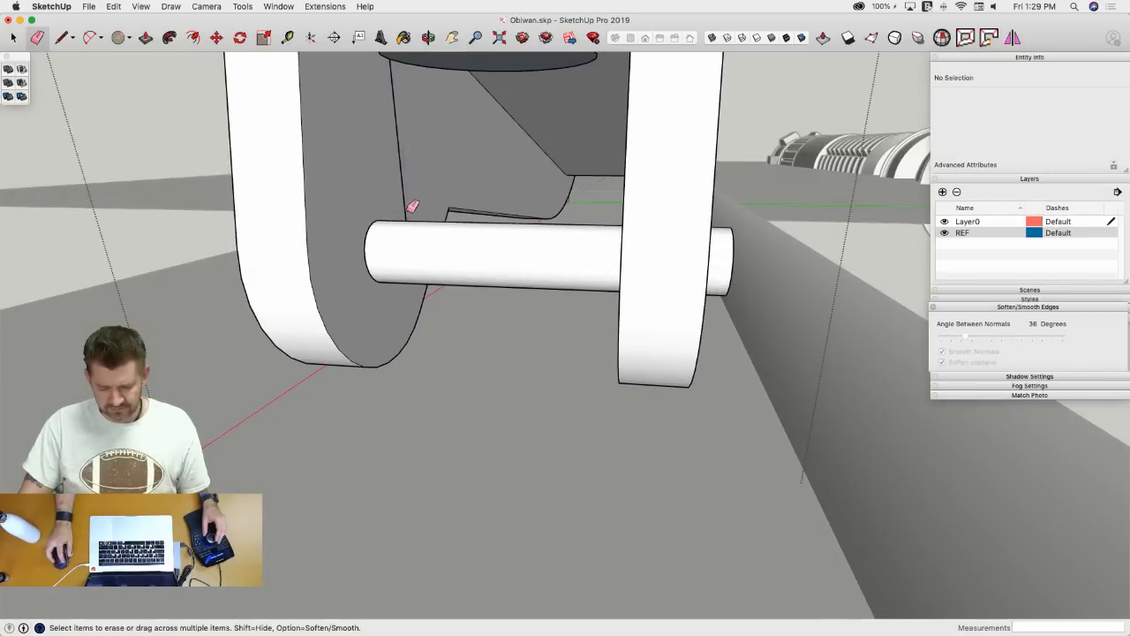
left_click(408, 210)
- Extrude the disc downward through the clamp box to about 2.2 m below its underside and close the lever group
key("p")
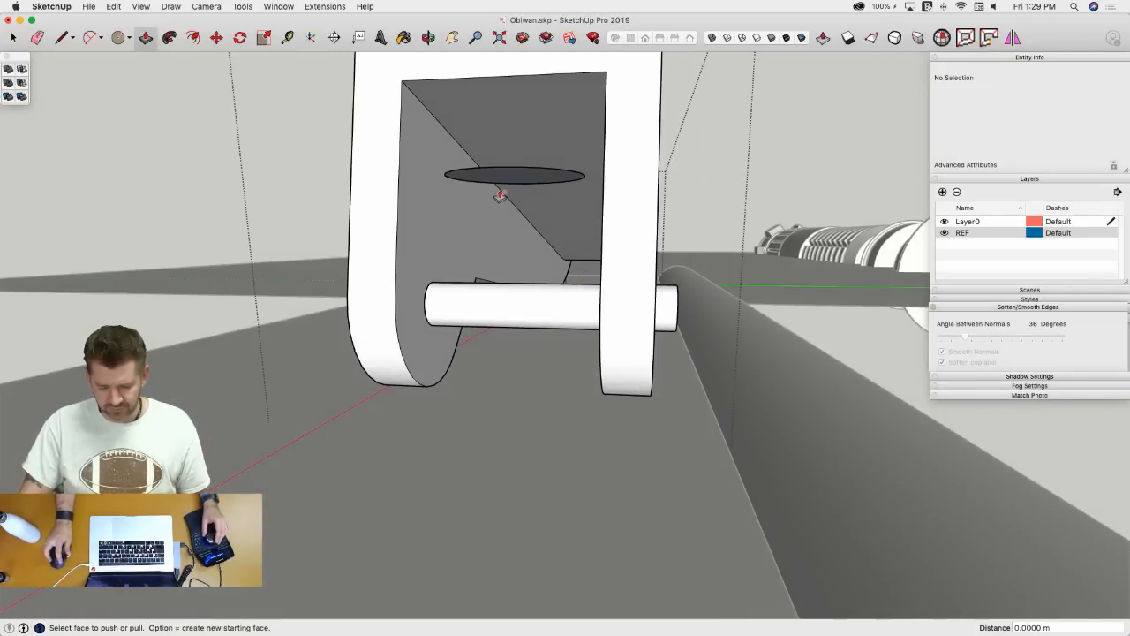
left_click(500, 196)
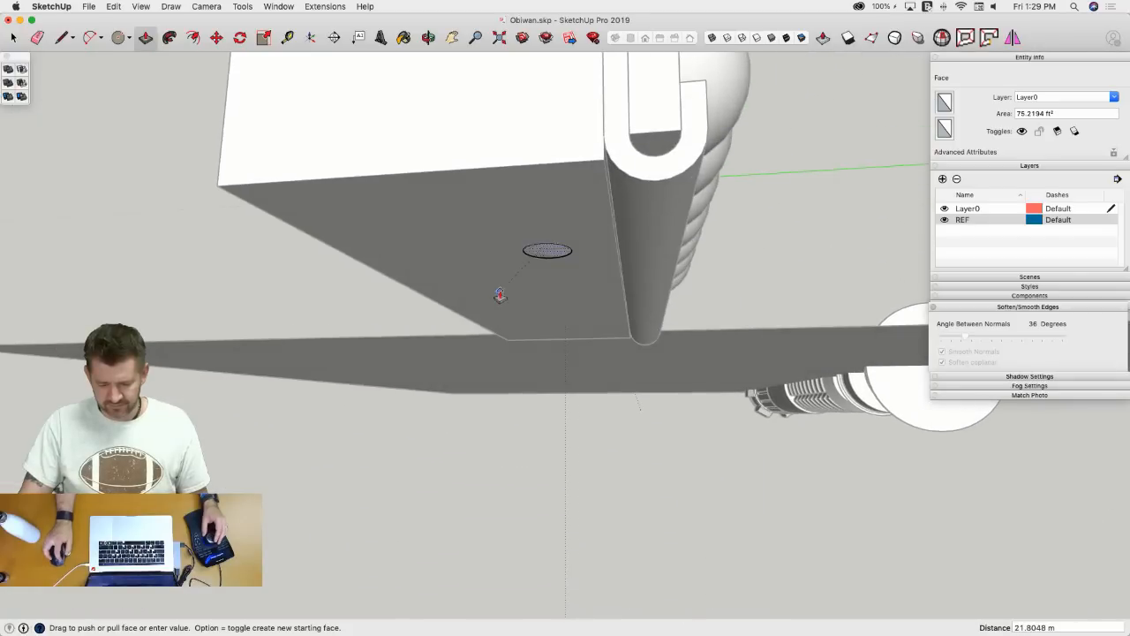
left_click(543, 251)
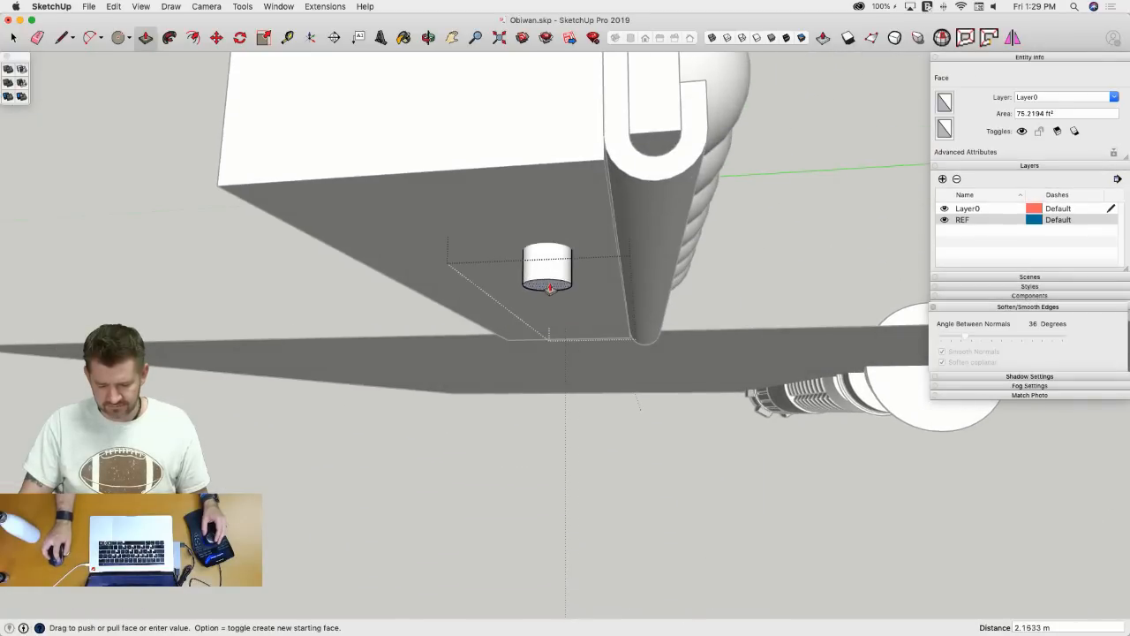
left_click(549, 288)
key("space")
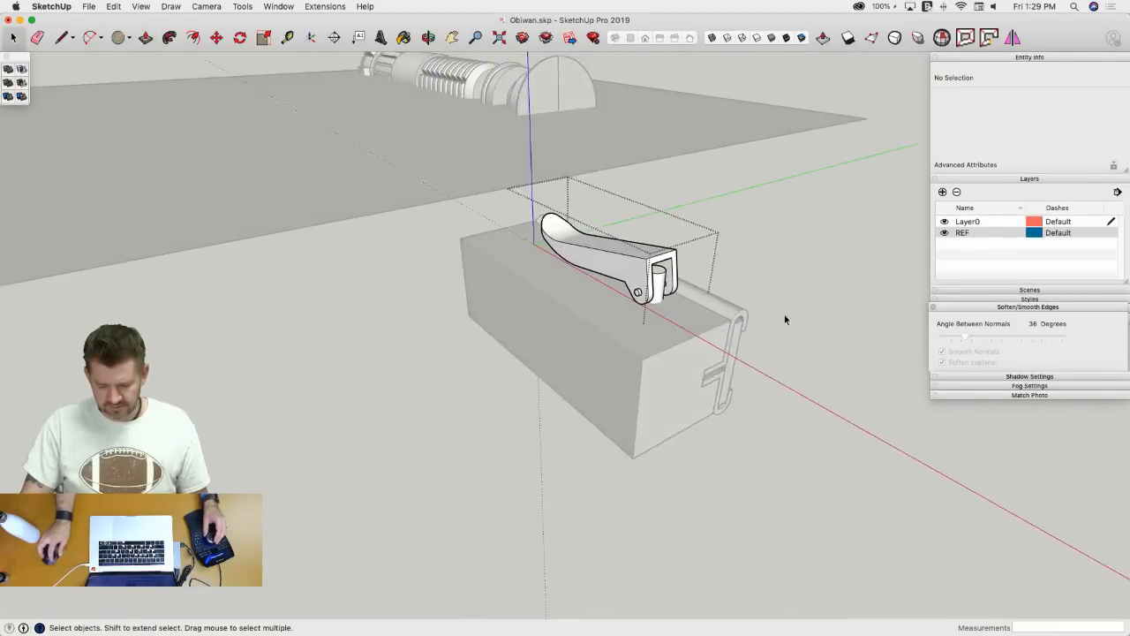
left_click(497, 244)
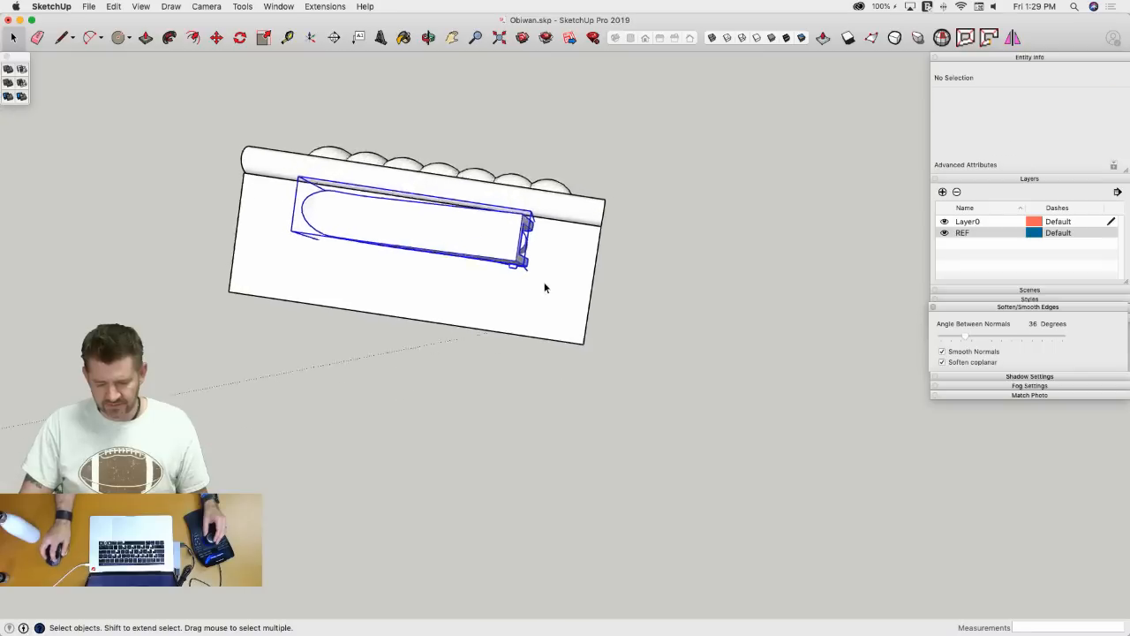
- Move the clamp box and lever groups together onto the clamp in the side view of the reference drawing
key("m")
key("space")
left_click_drag(362, 183, 654, 405)
key("m")
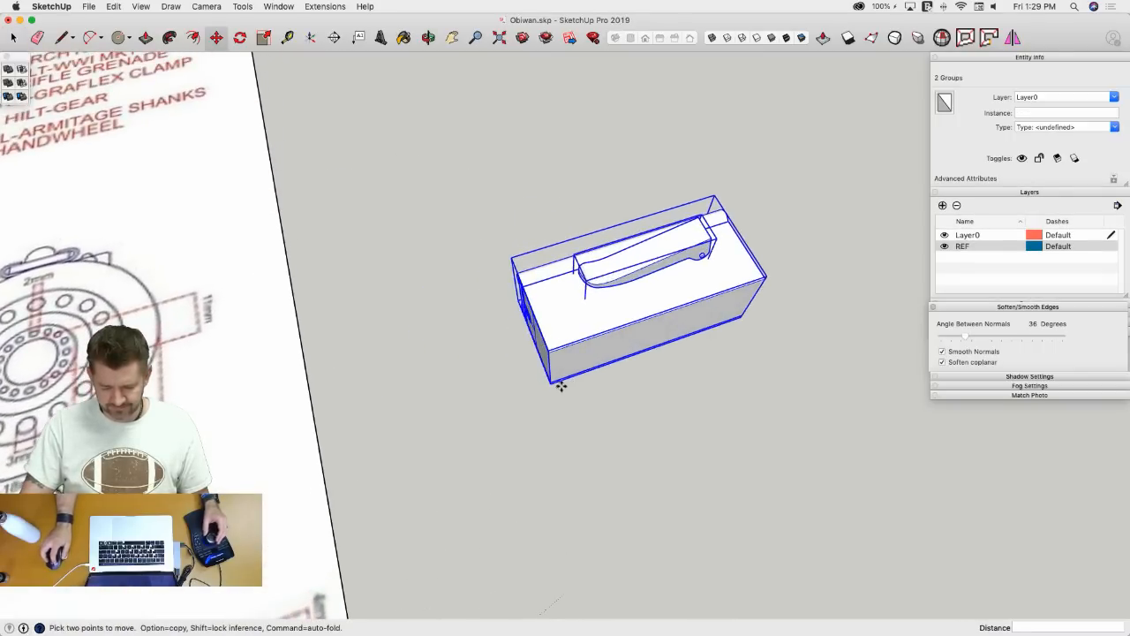
middle_click_drag(562, 352, 560, 345)
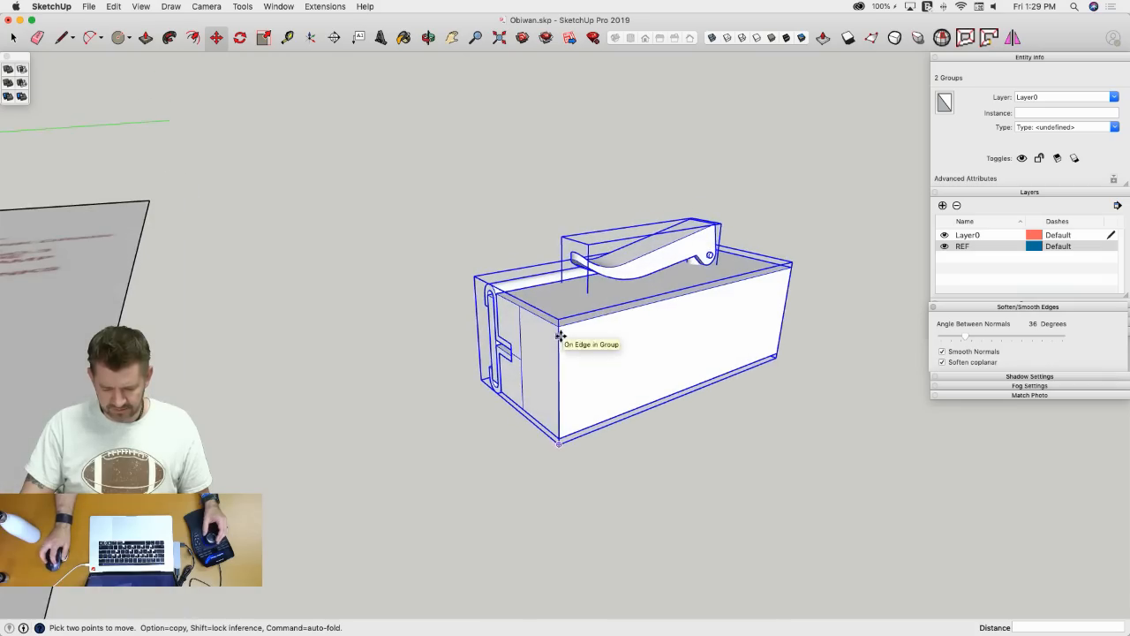
left_click(560, 335)
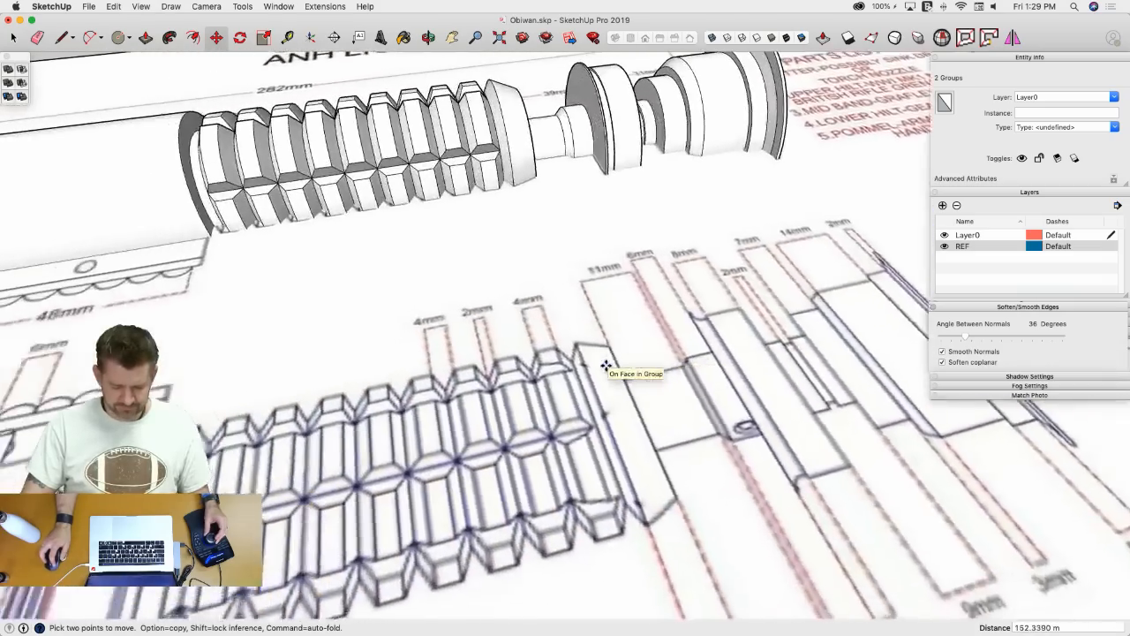
middle_click_drag(605, 365, 600, 535)
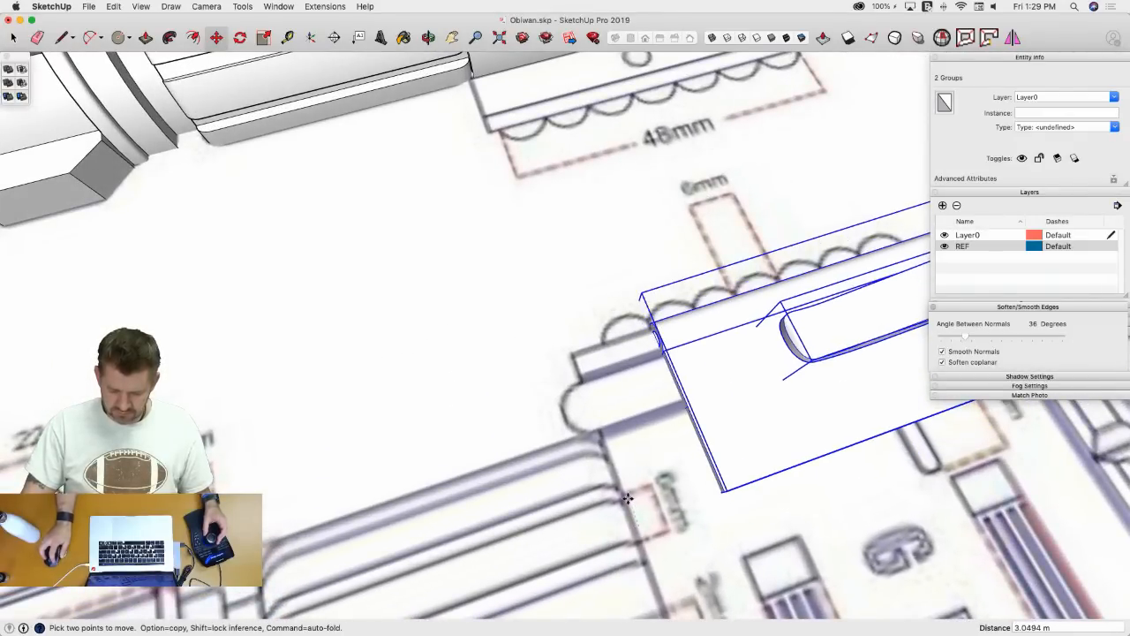
left_click(585, 539)
key("space")
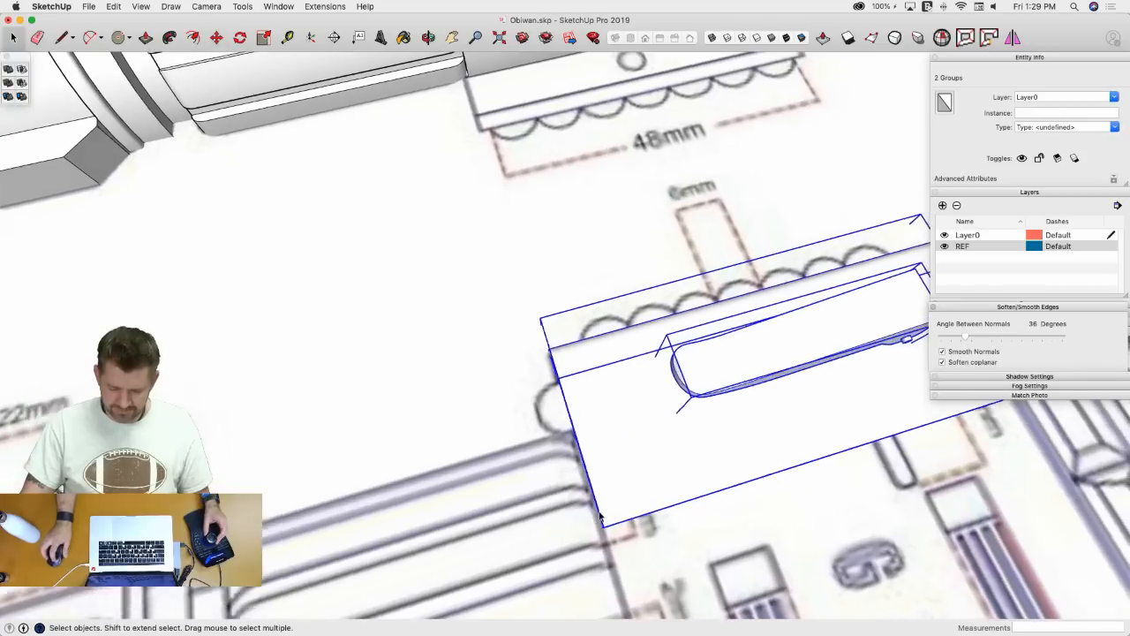
- Move the lever group along the clamp box until its rounded end overhangs the box as in the reference drawing
key("m")
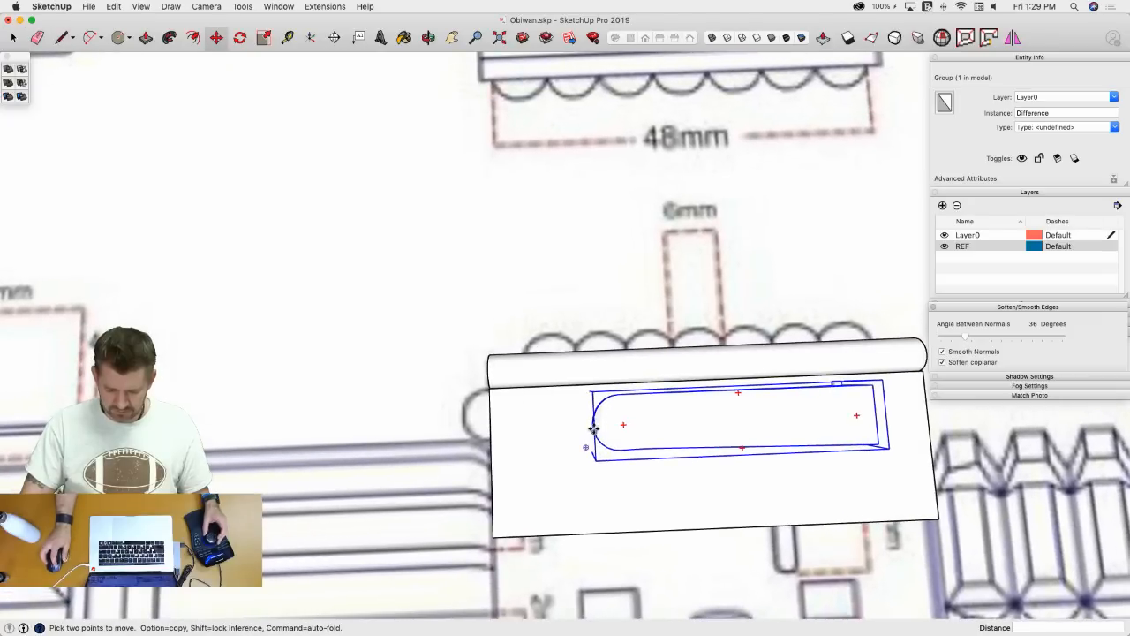
left_click(595, 424)
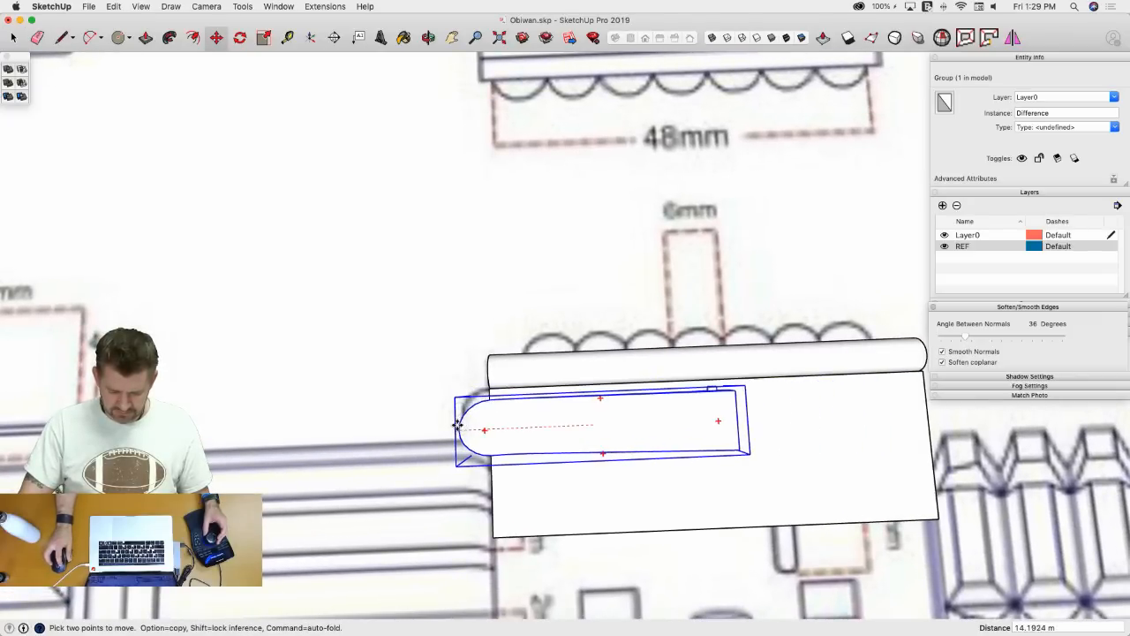
middle_click_drag(466, 424, 449, 442)
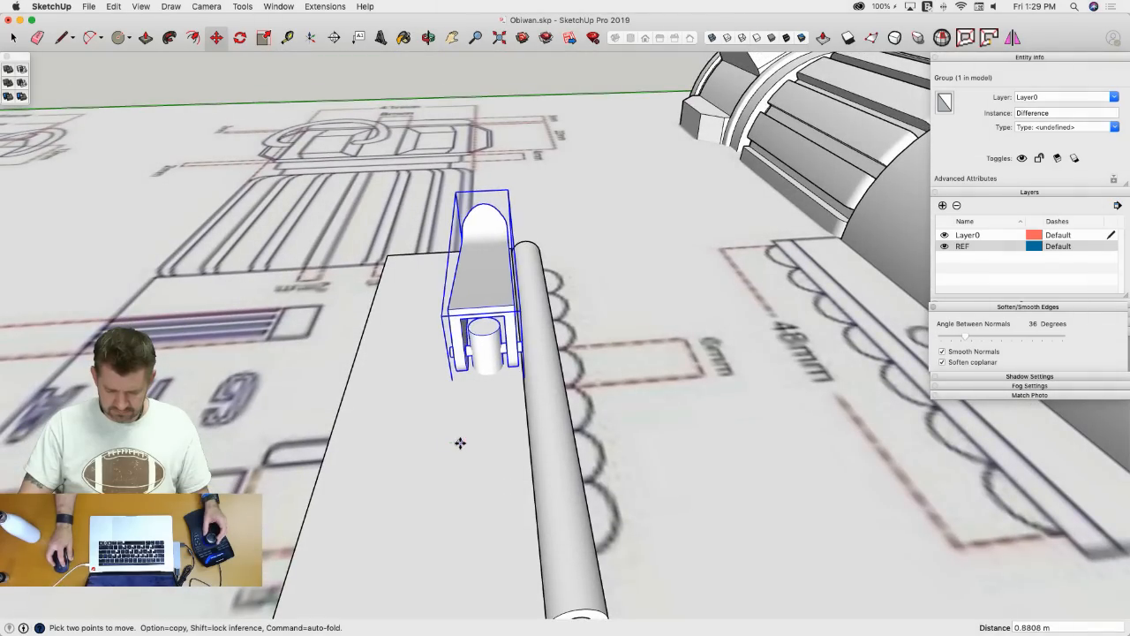
key("space")
left_click(804, 489)
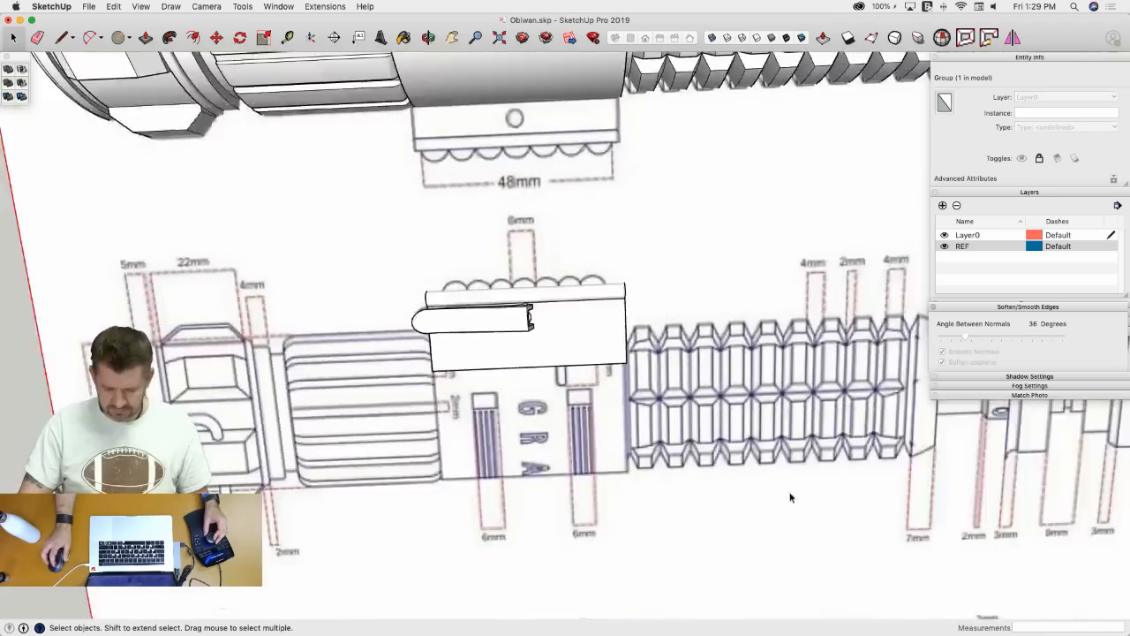
- Combine the clamp box and the lever into one group
scroll(521, 311, "down", 3)
left_click(530, 340)
middle_click_drag(529, 340, 558, 366)
right_click(558, 367)
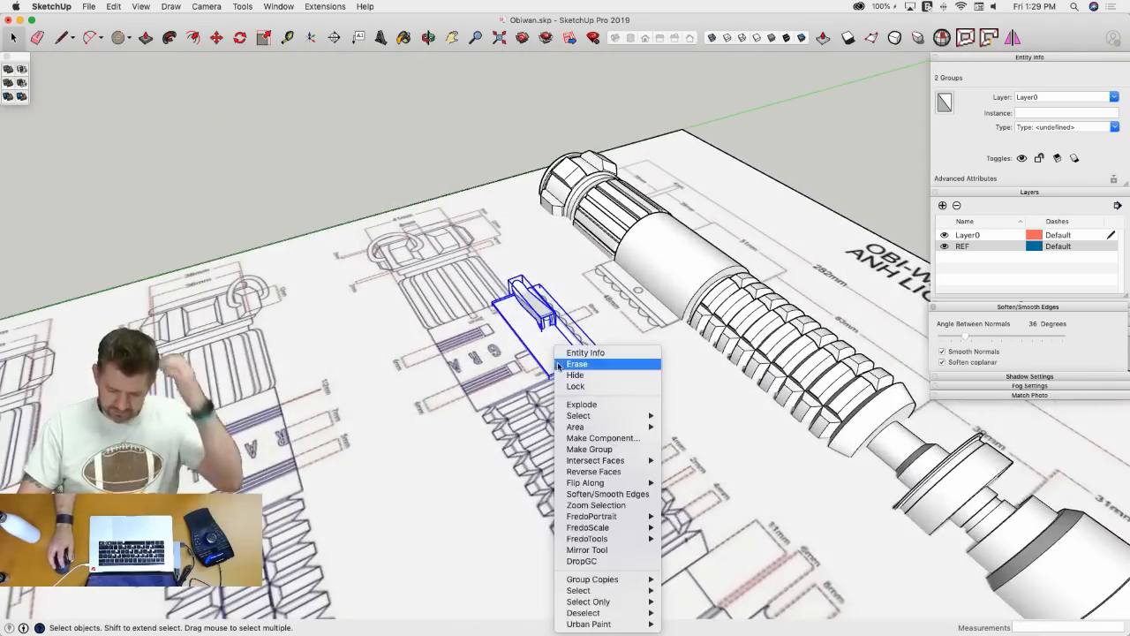
left_click(598, 445)
- Rotate the clamp group -90 degrees about the lightsaber's long axis direction
middle_click_drag(598, 444, 573, 420)
key("m")
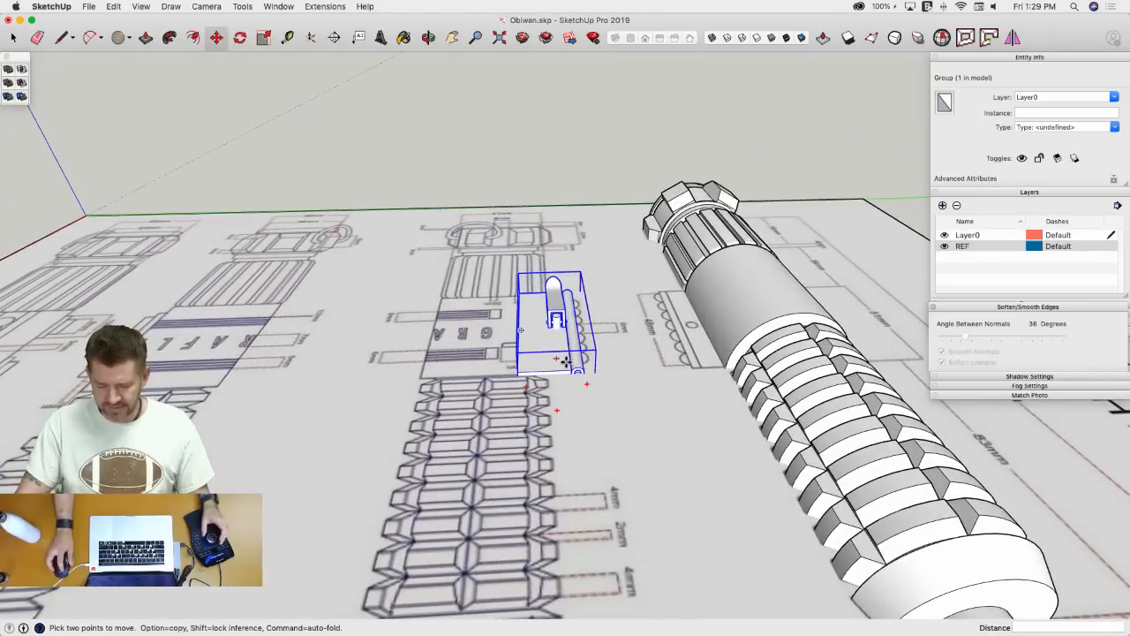
key("q")
left_click(557, 360)
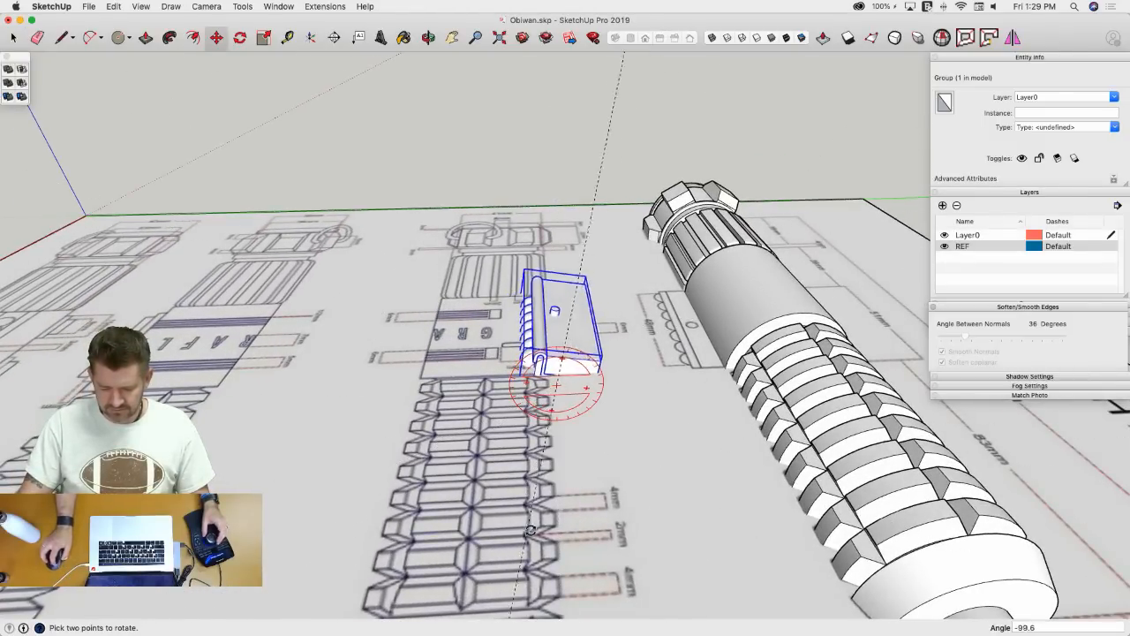
middle_click_drag(572, 529, 548, 433)
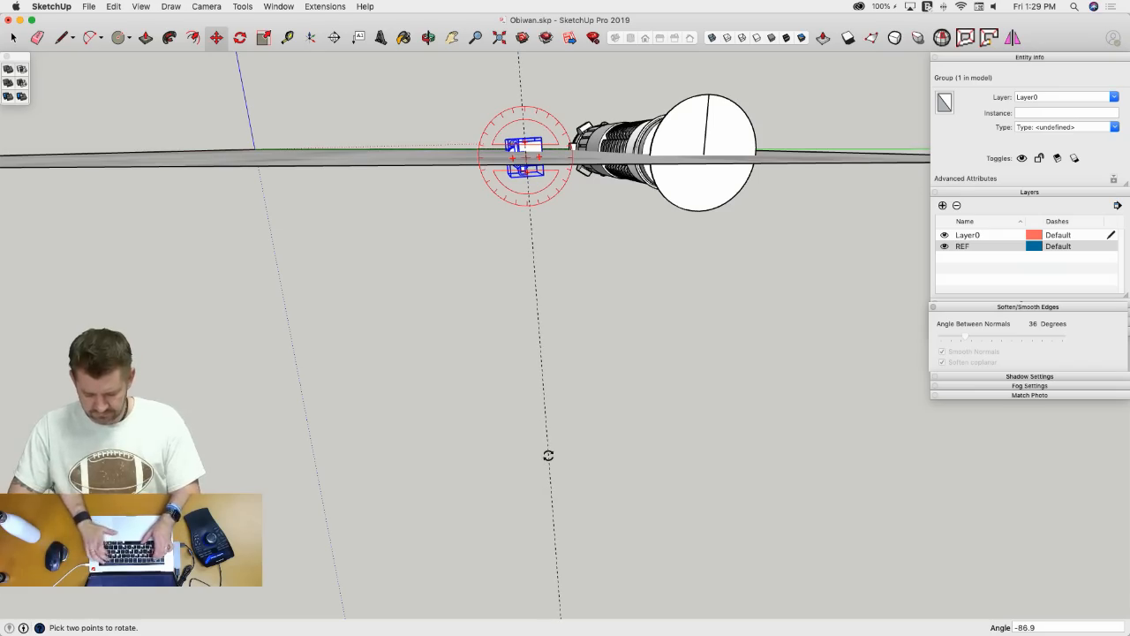
type("-90")
key("Return")
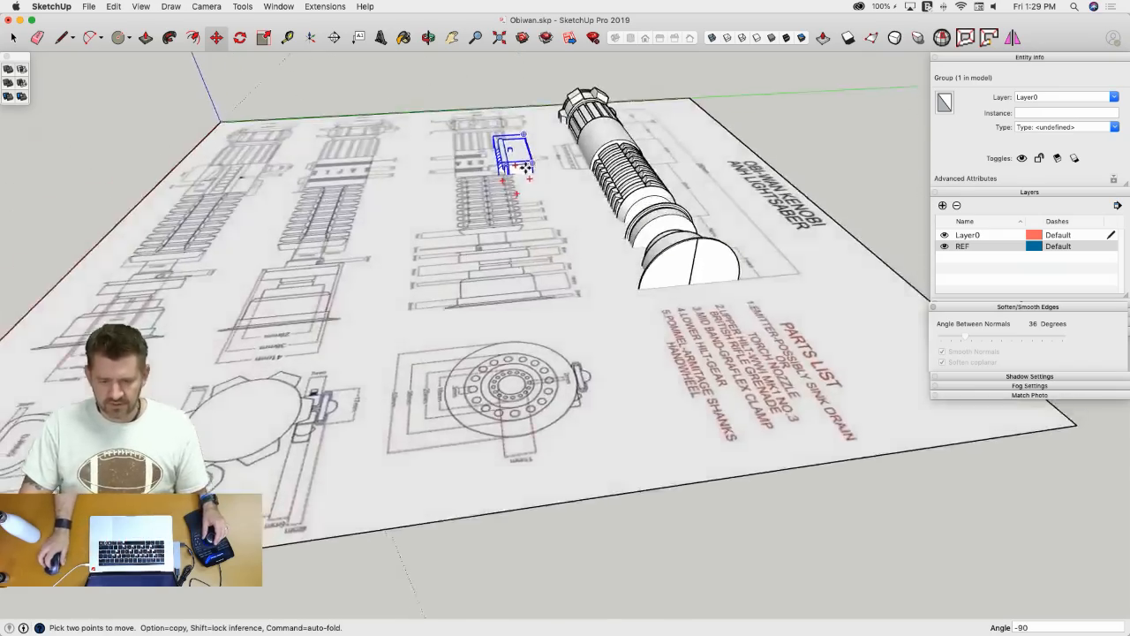
key("space")
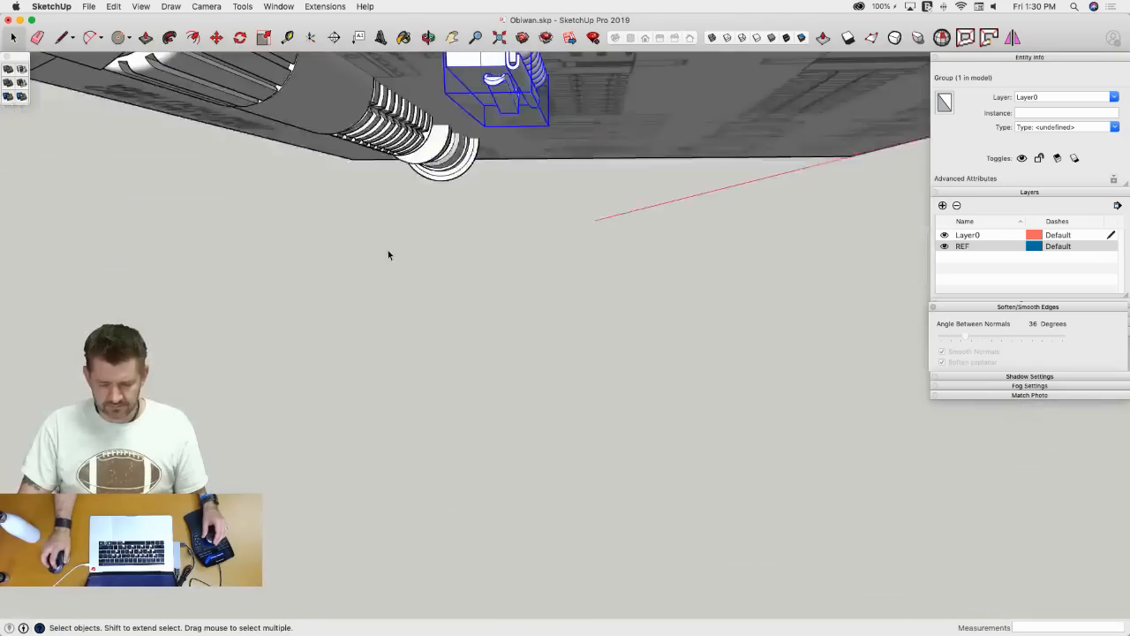
- Move the clamp group by its end edge onto the lightsaber's middle band, flush with the band's end, and deselect it
key("m")
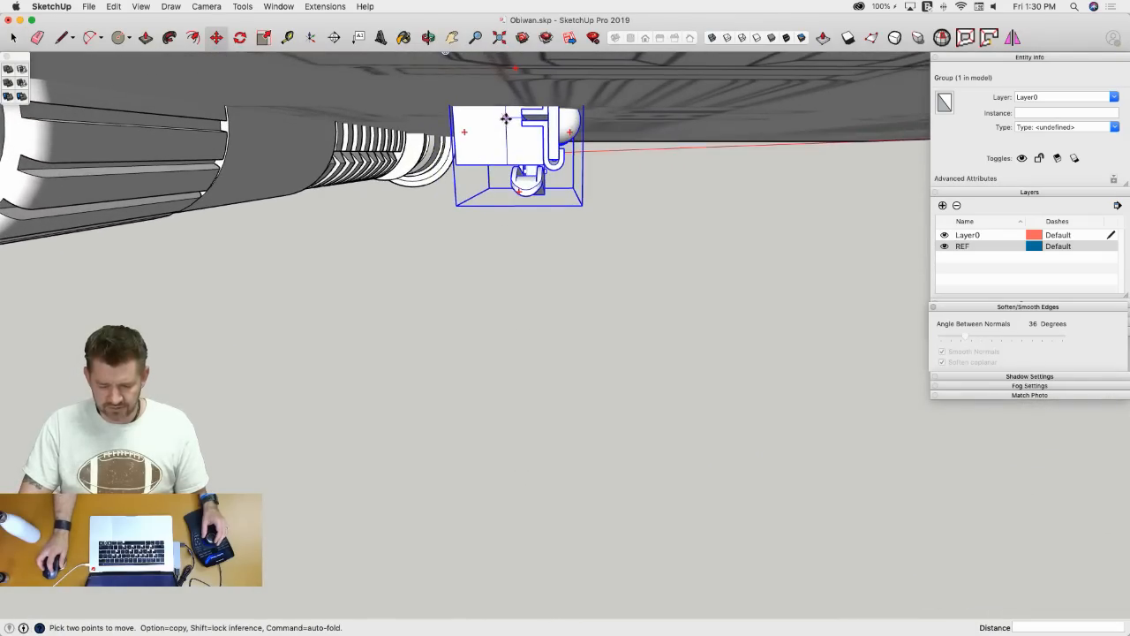
left_click(506, 118)
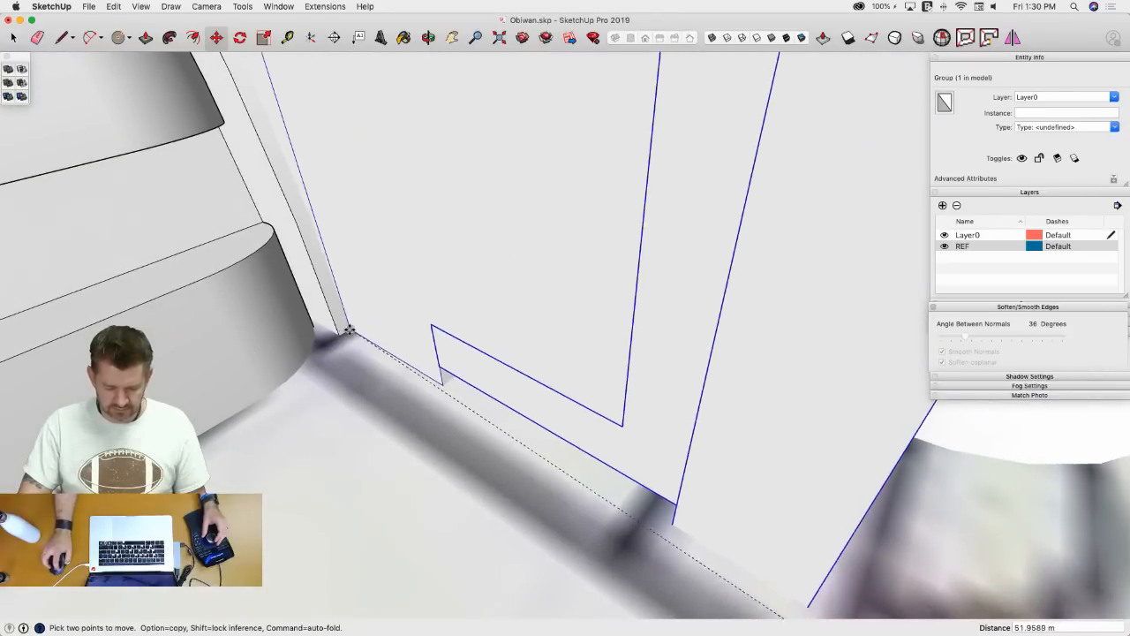
left_click(355, 331)
key("space")
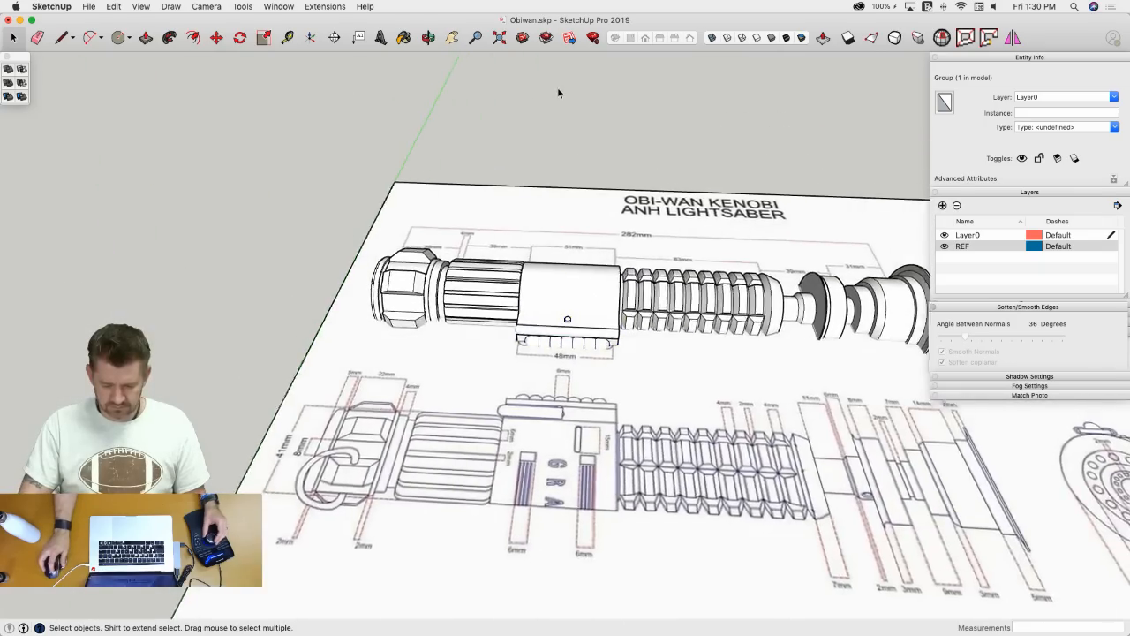
left_click(557, 92)
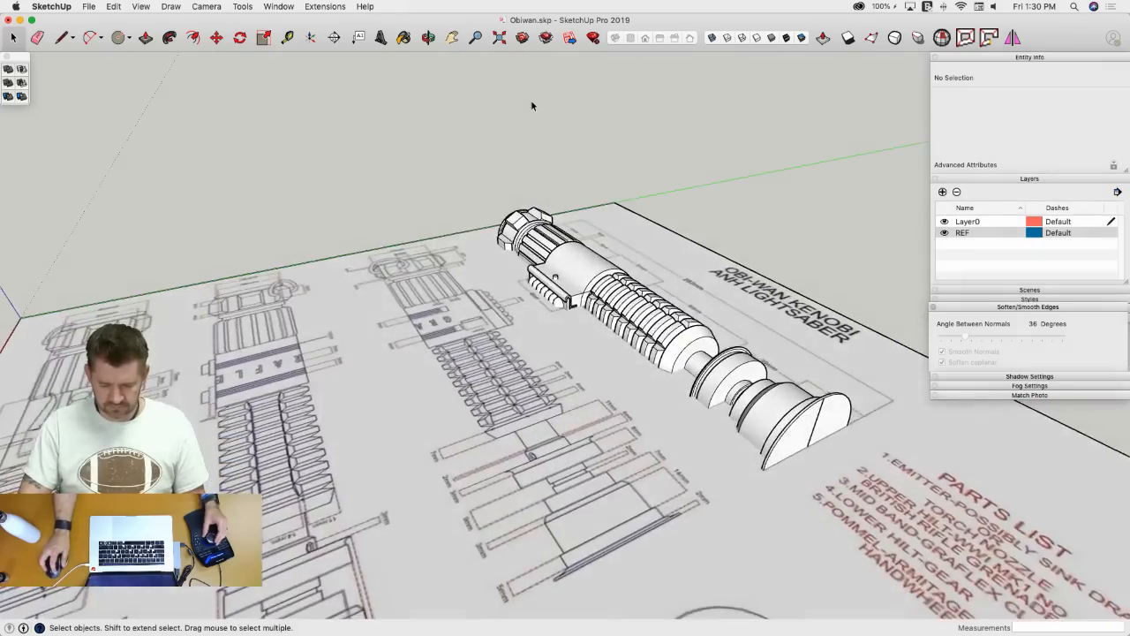
- Outline one half of the D-ring drawing with a rectangle 22 m tall and 15 m wide, and delete its face
key("e")
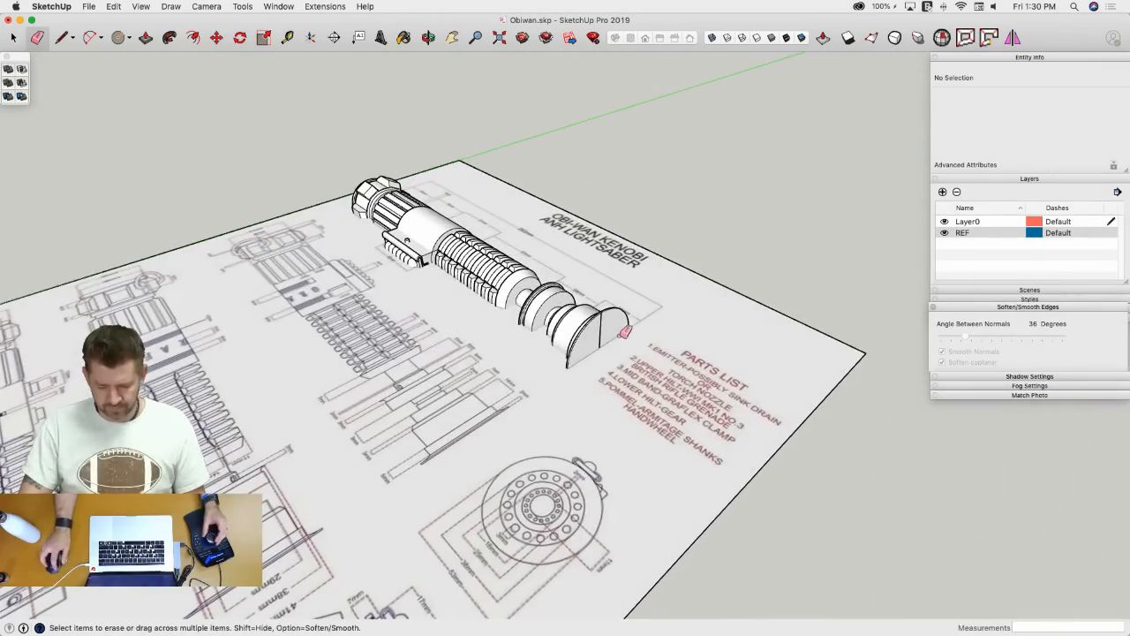
key("space")
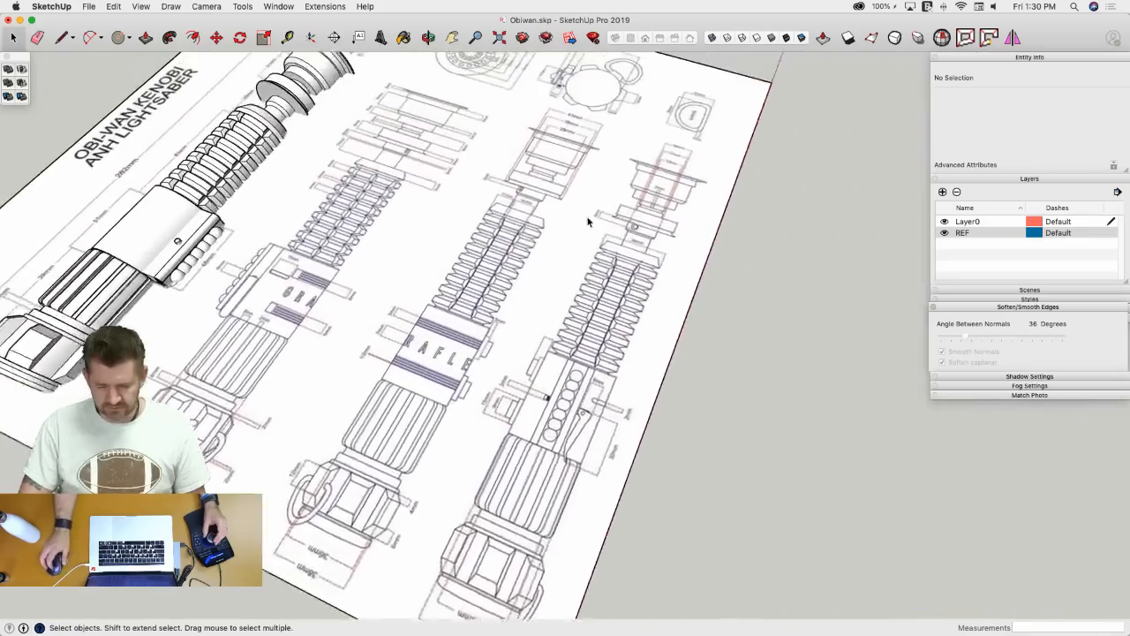
scroll(631, 201, "up", 4)
scroll(631, 205, "up", 6)
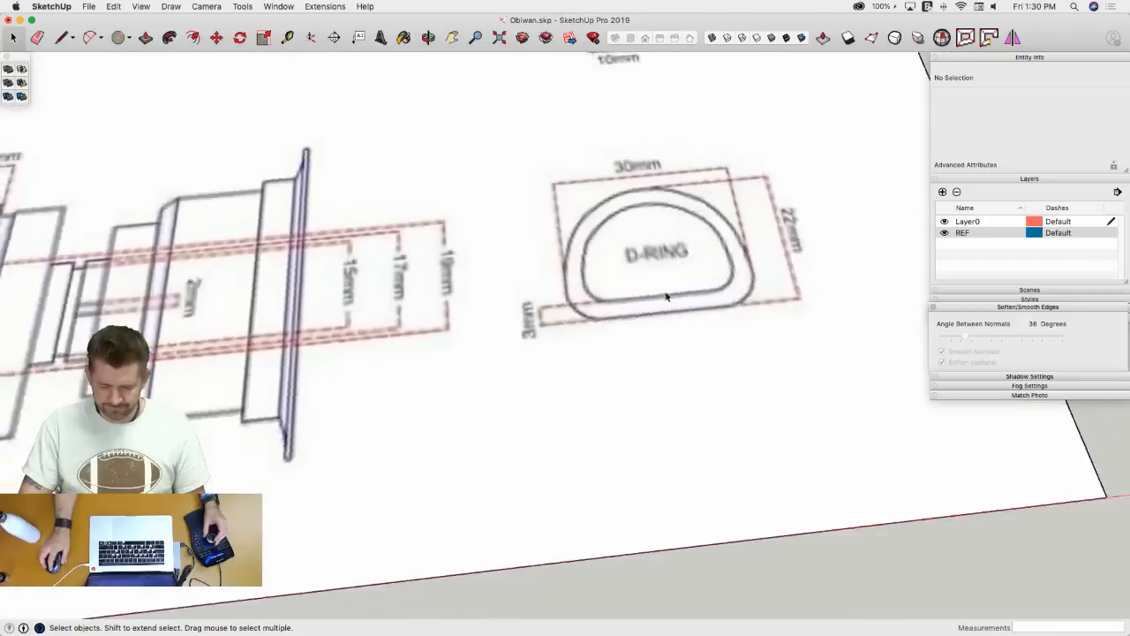
key("l")
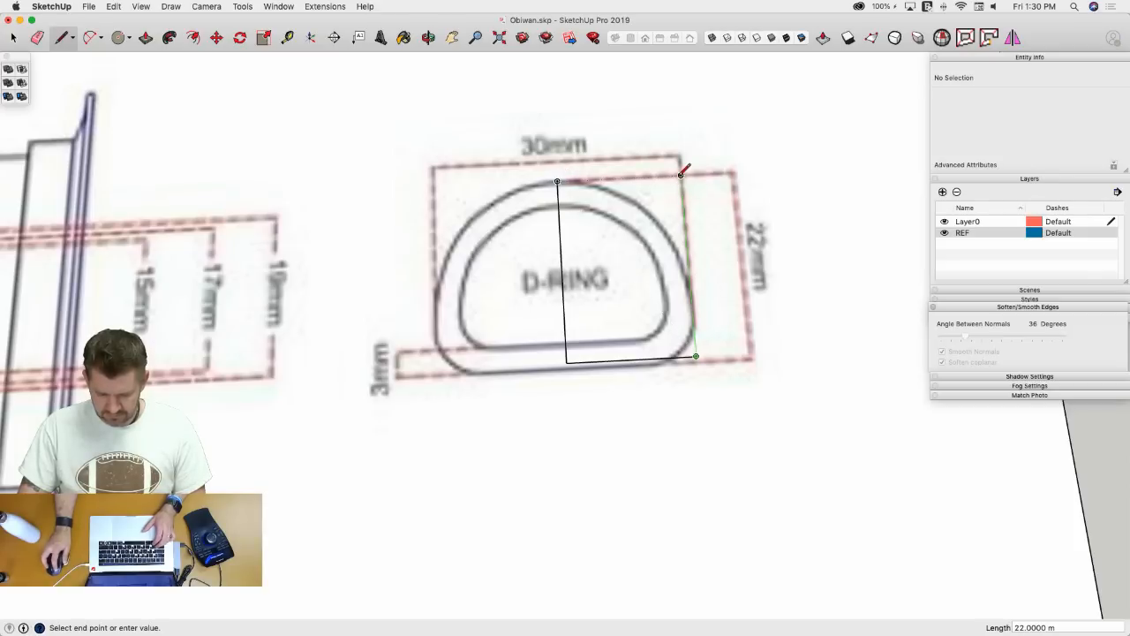
left_click(558, 182)
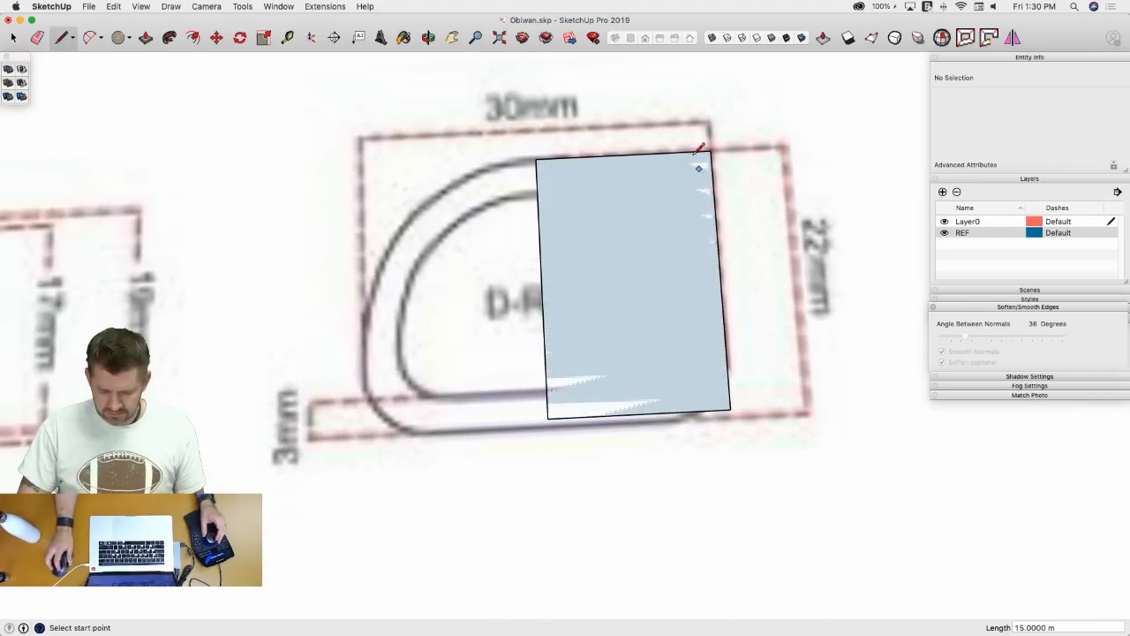
key("space")
left_click(585, 341)
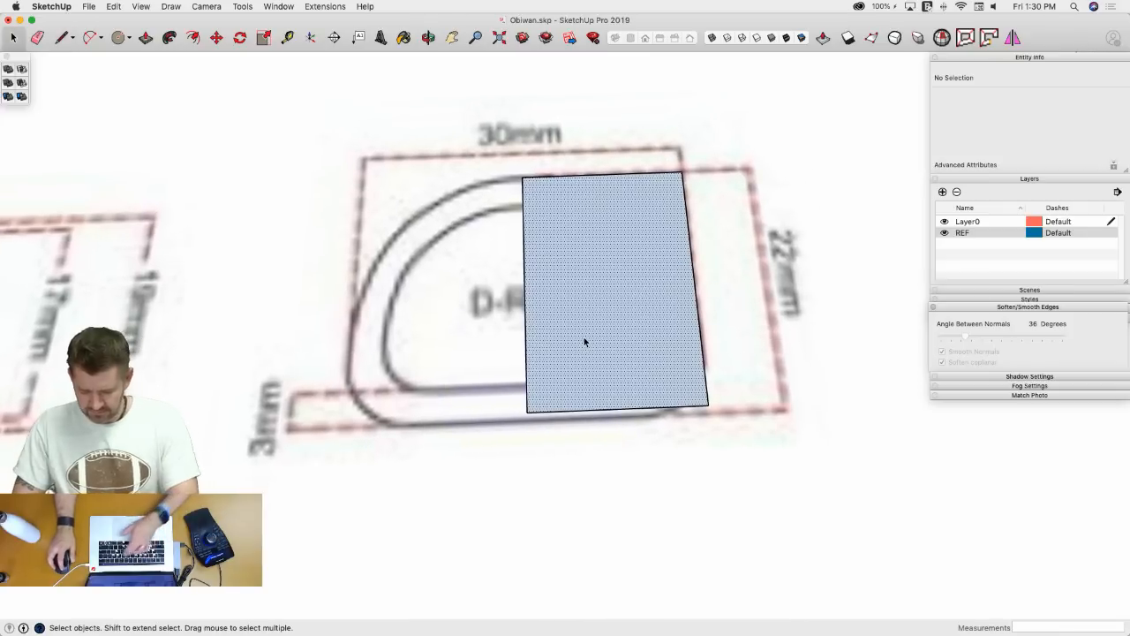
key("Delete")
- Draw short horizontal marker lines off the rectangle's centre-line edge, one near its bottom corner and one 1.5 m below its top corner
key("l")
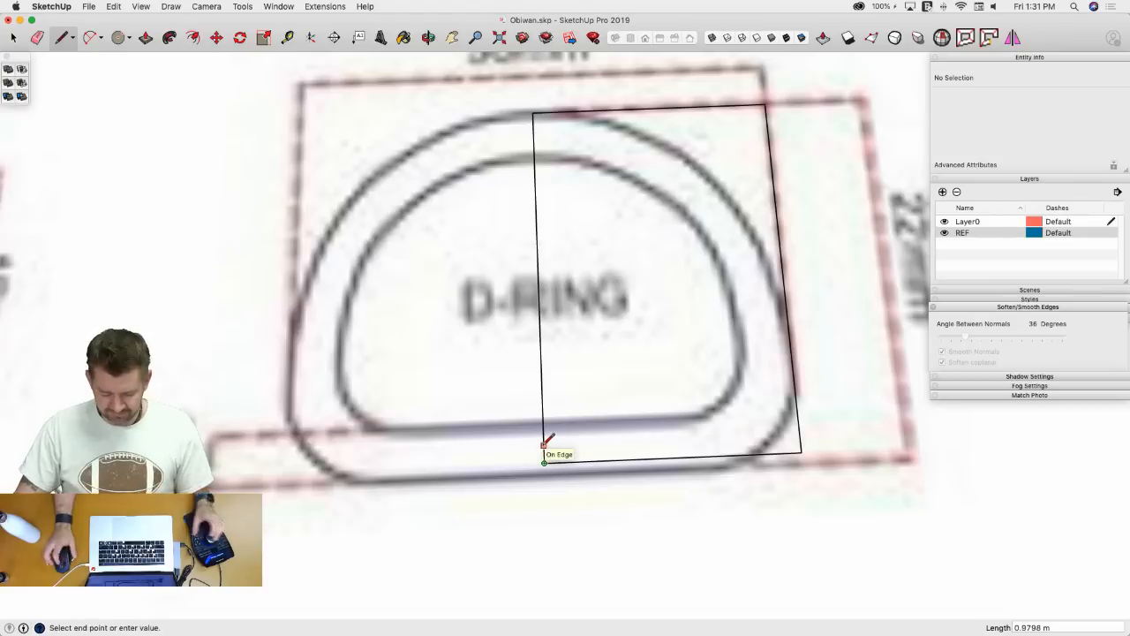
type("5")
key("Return")
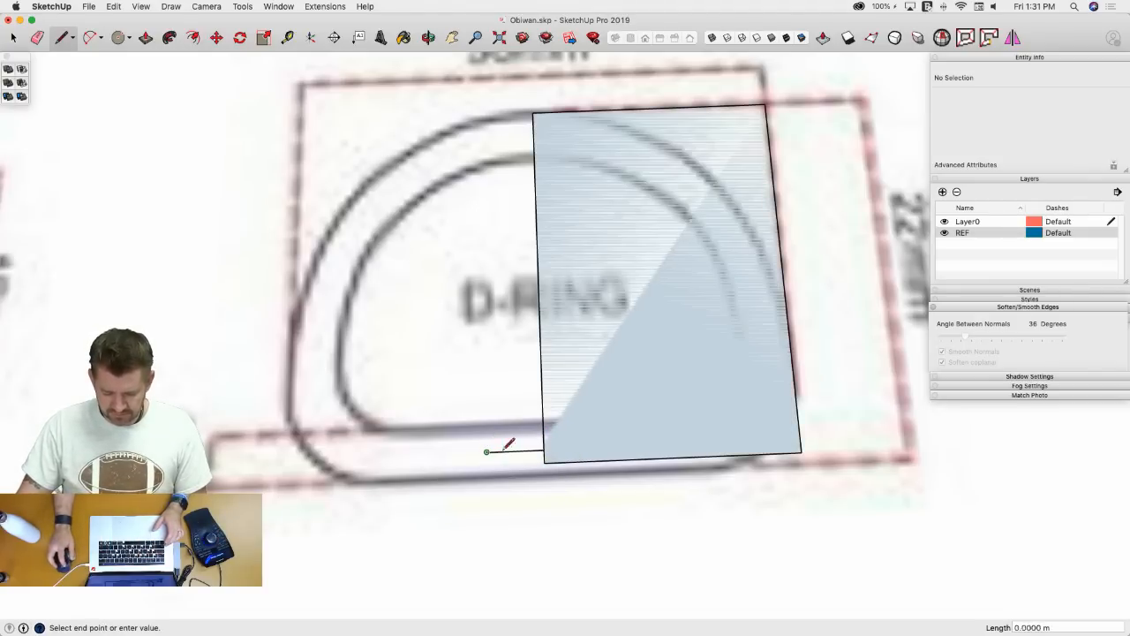
key("XF86AudioLowerVolume")
key("Escape")
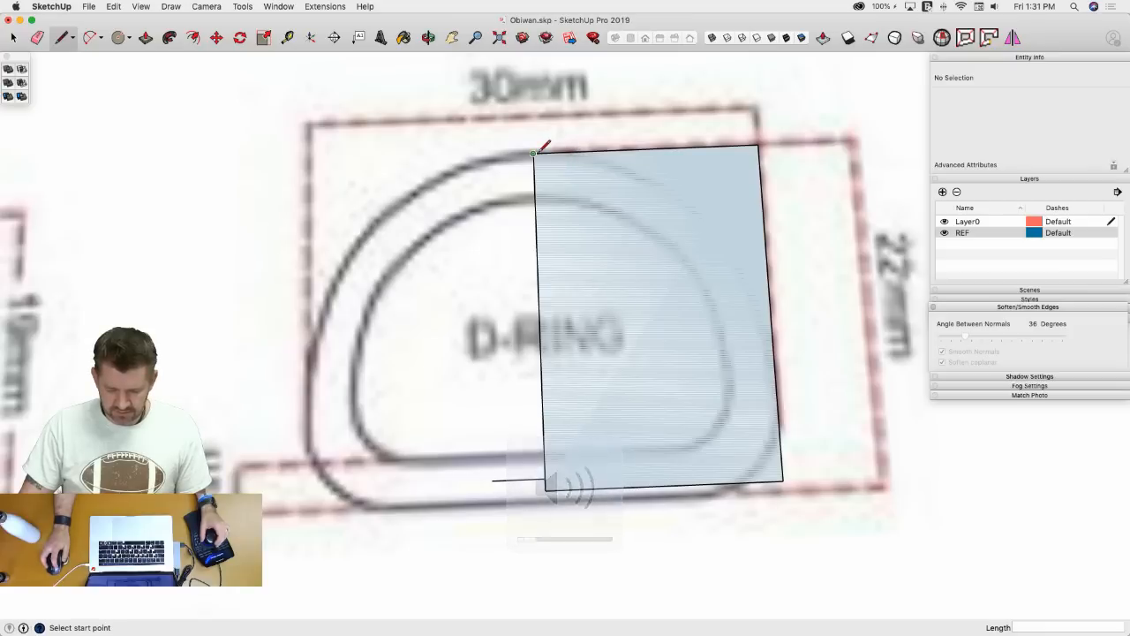
left_click(534, 152)
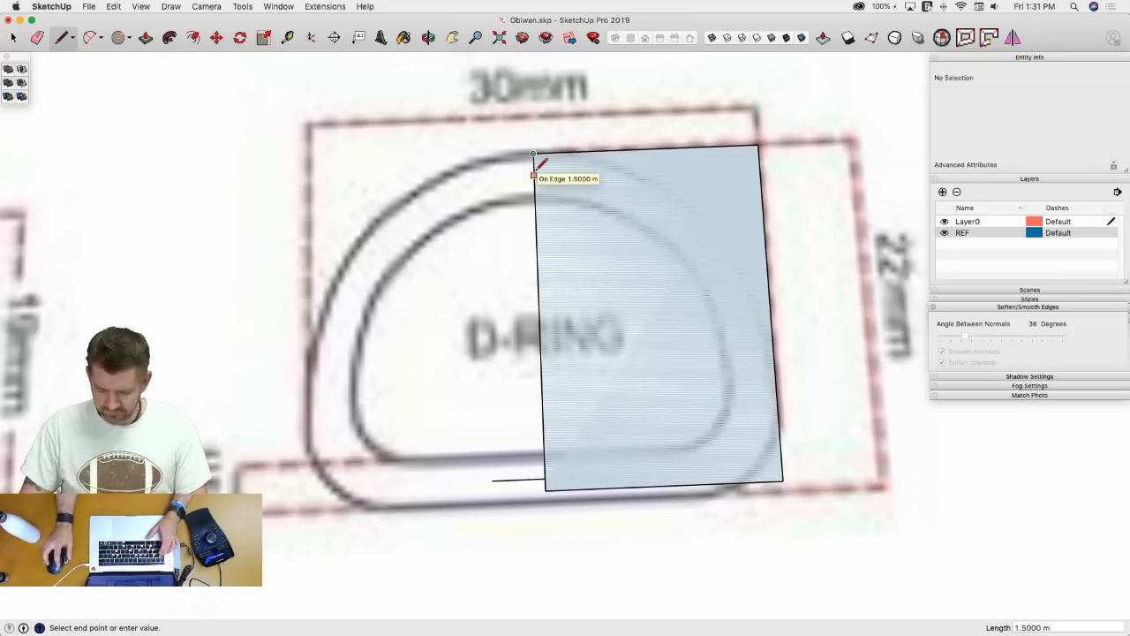
left_click(534, 175)
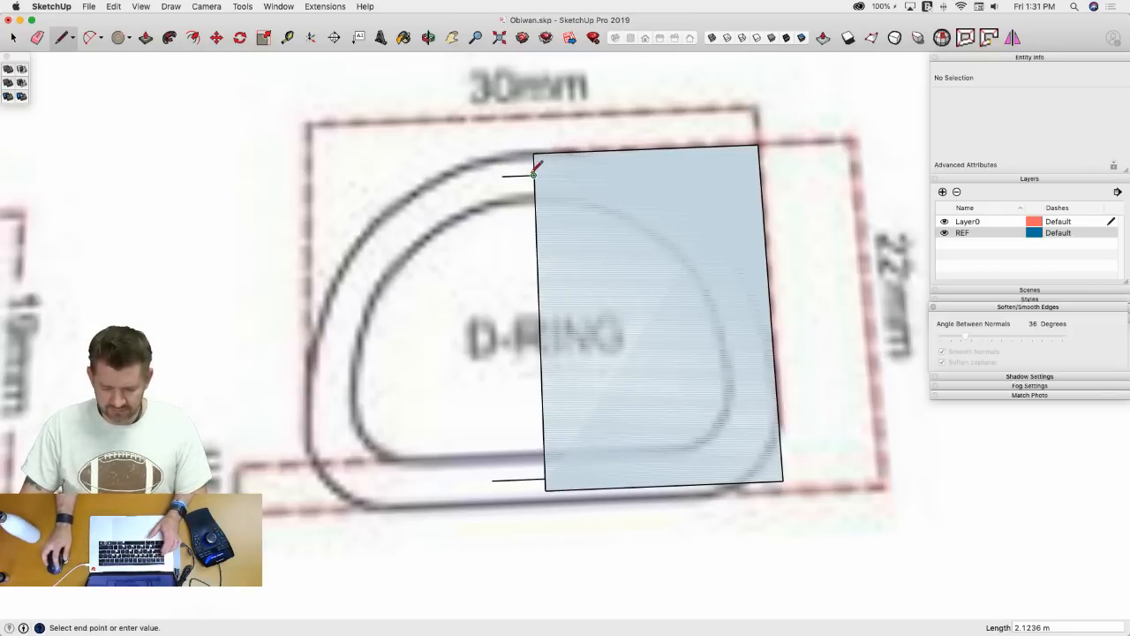
- Copy the rectangle's outer vertical edge 1.5 m inward
key("e")
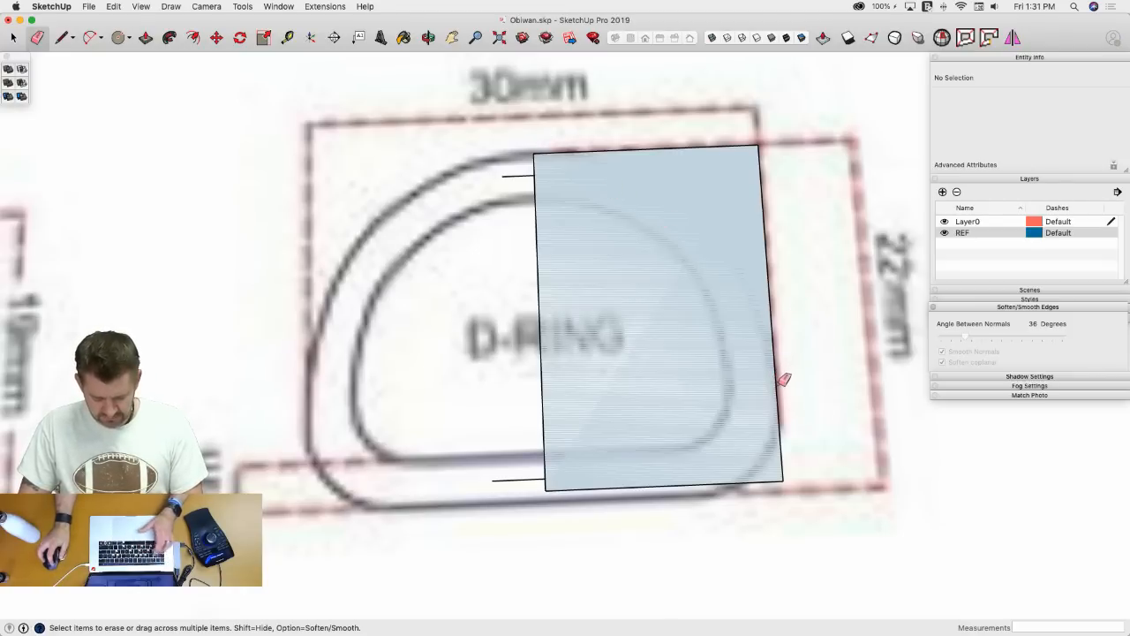
key("f")
key("space")
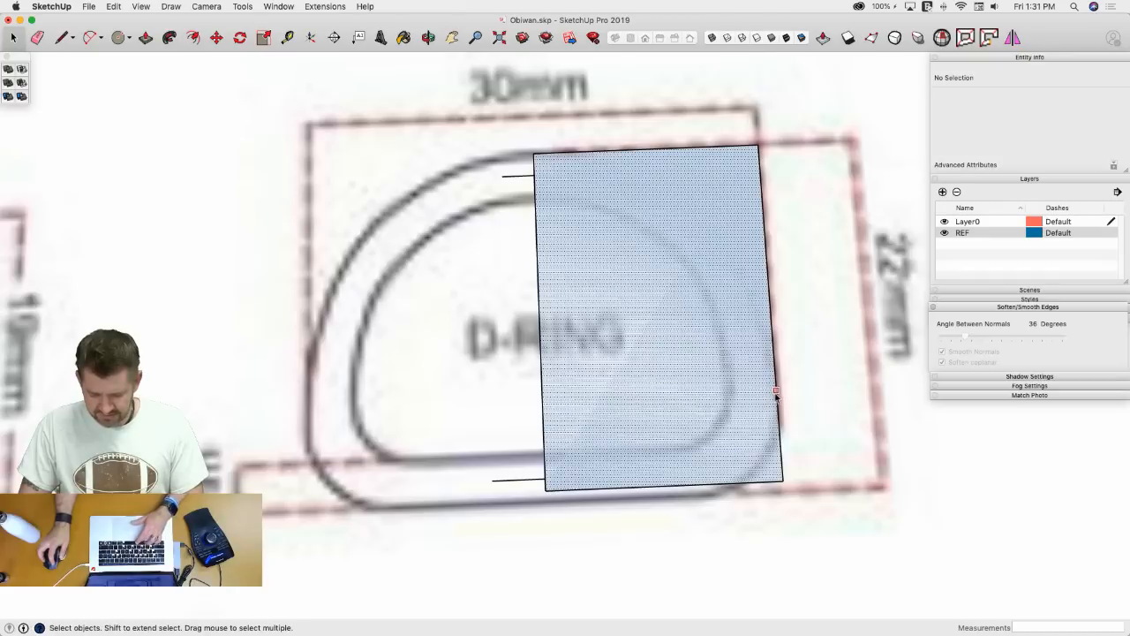
left_click(776, 394)
left_click(777, 394)
key("m")
left_click(774, 392)
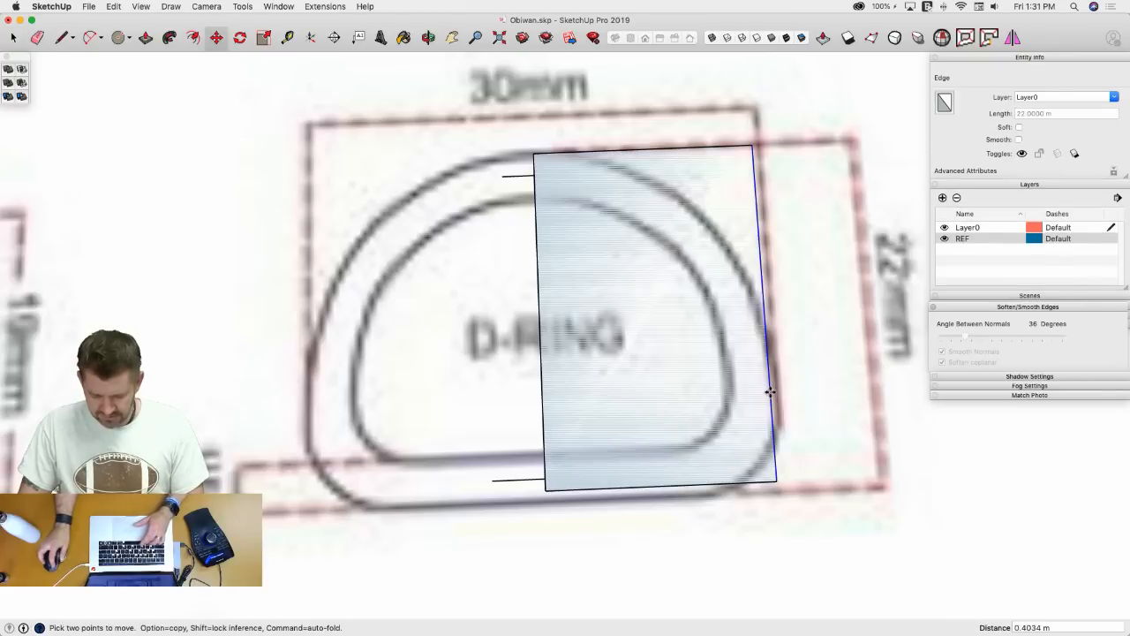
key("alt")
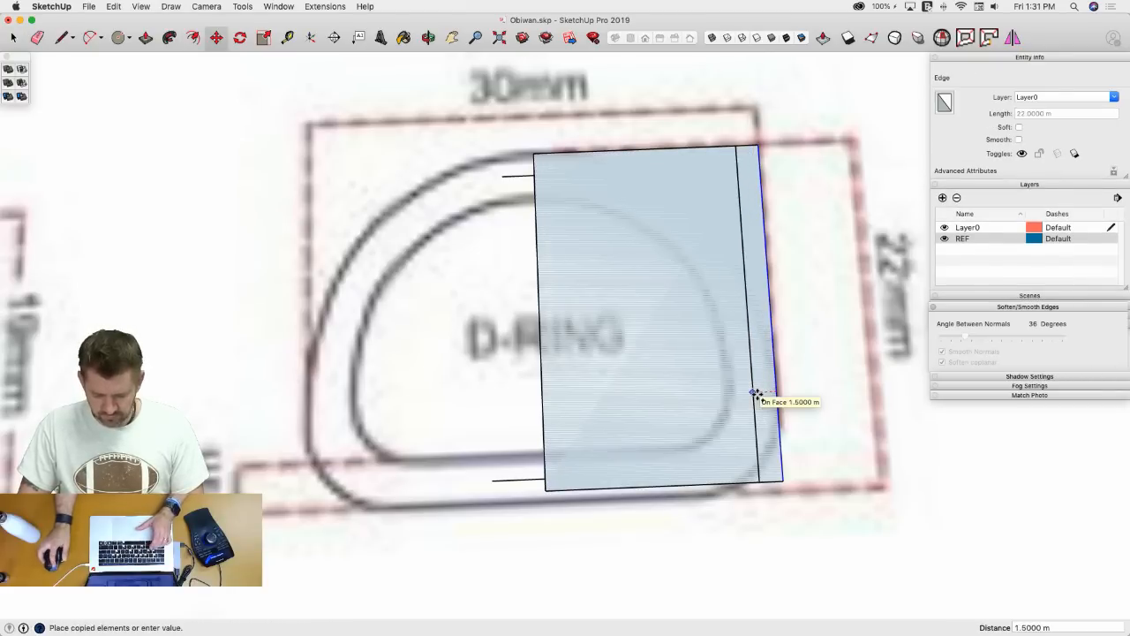
left_click(756, 395)
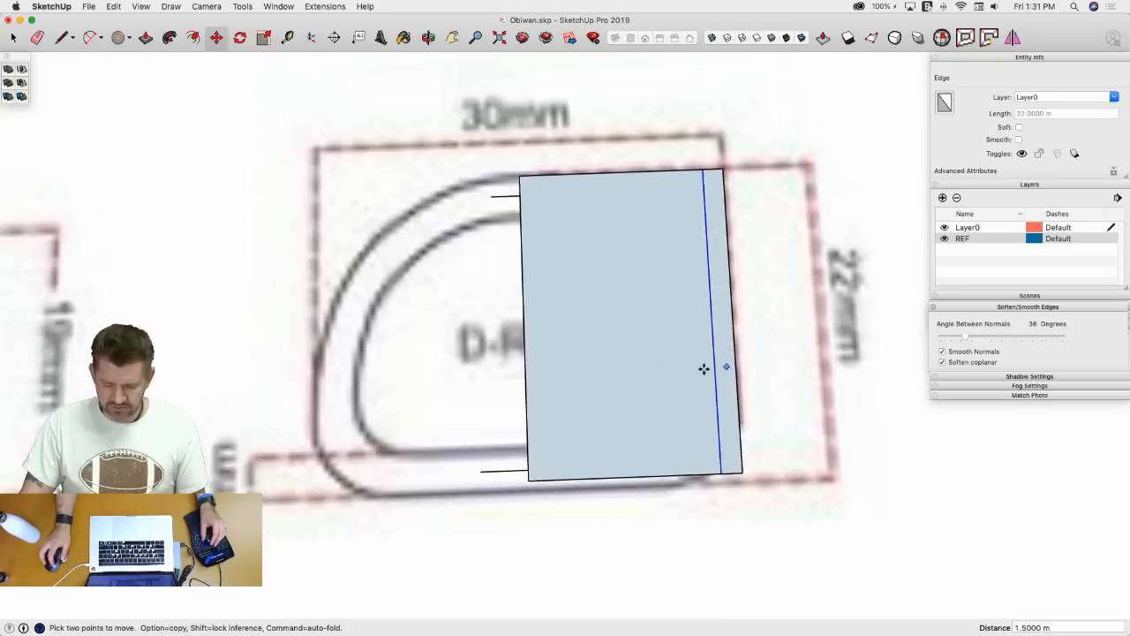
- Delete the larger face between the centre line and the copied edge to uncover the D-ring drawing
key("space")
left_click(661, 405)
key("Delete")
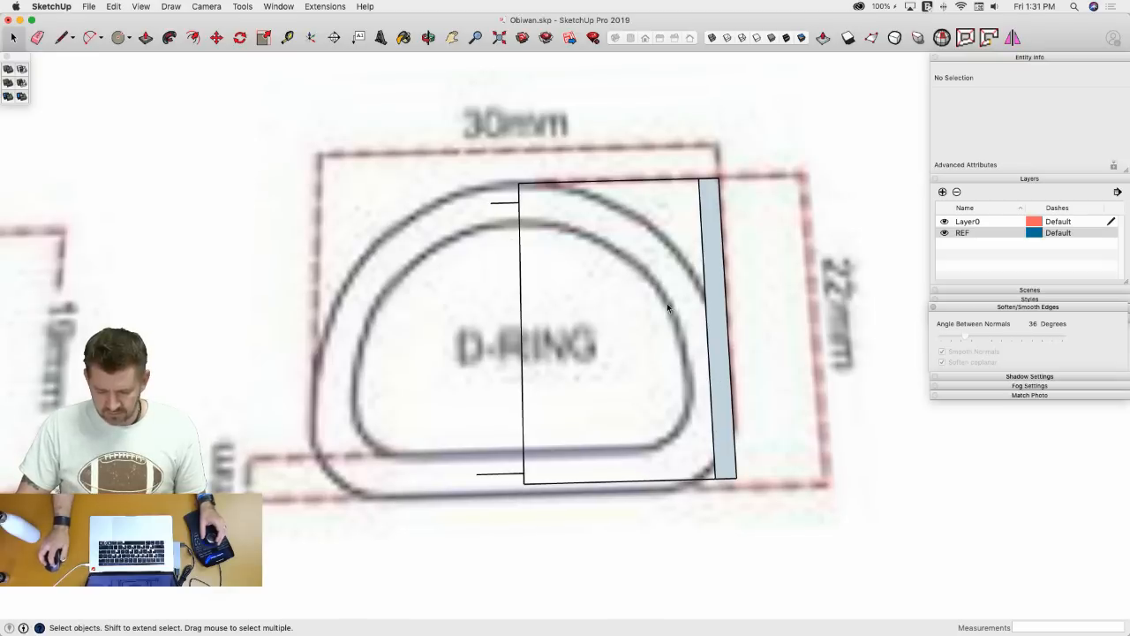
- Draw an arc with a bulge of about 4 m from the upper marker line to the copied vertical edge
left_click(92, 37)
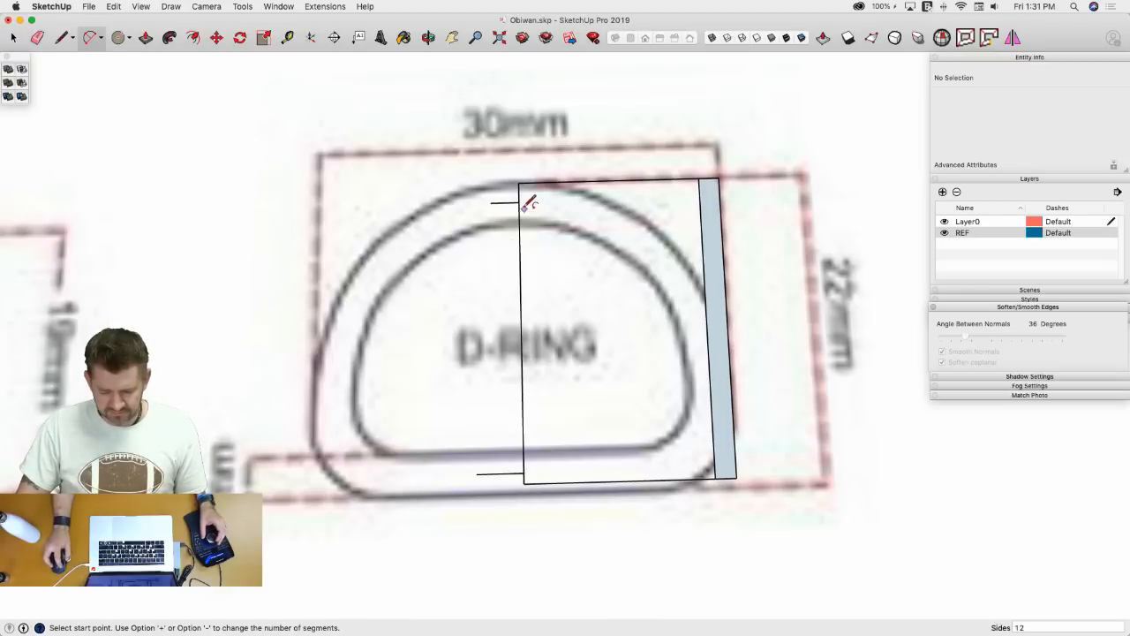
left_click(518, 203)
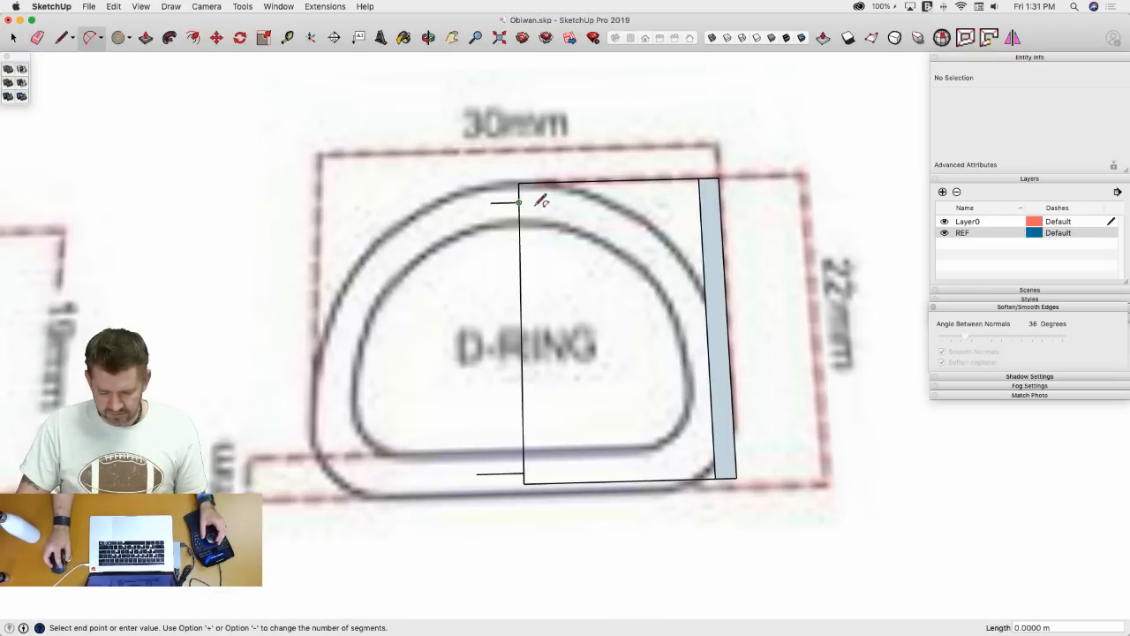
left_click(710, 369)
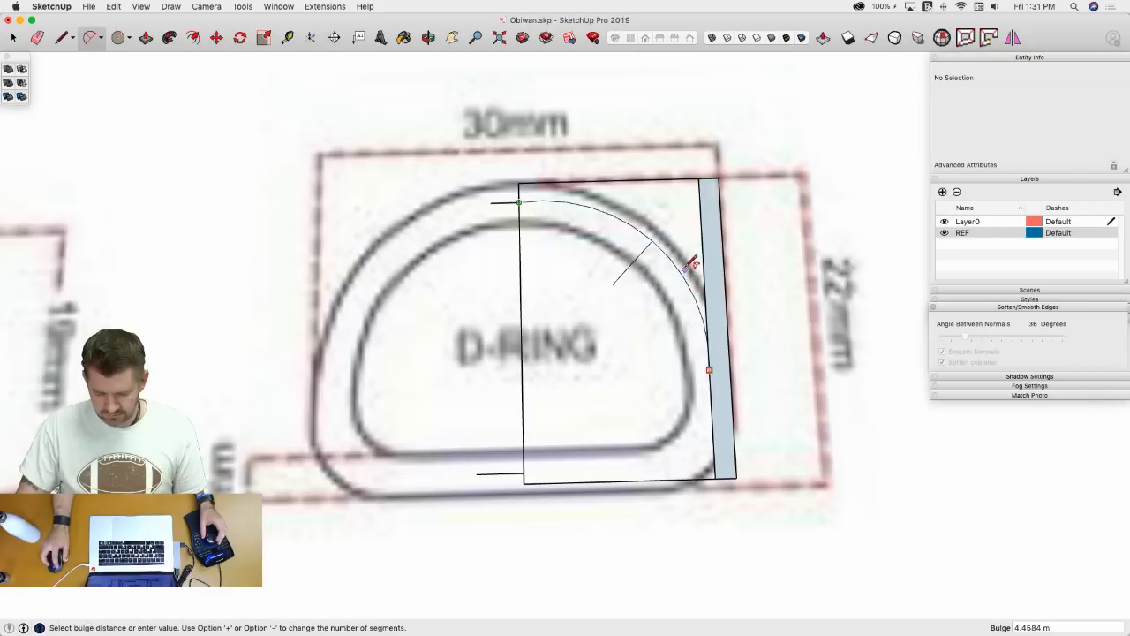
left_click(685, 267)
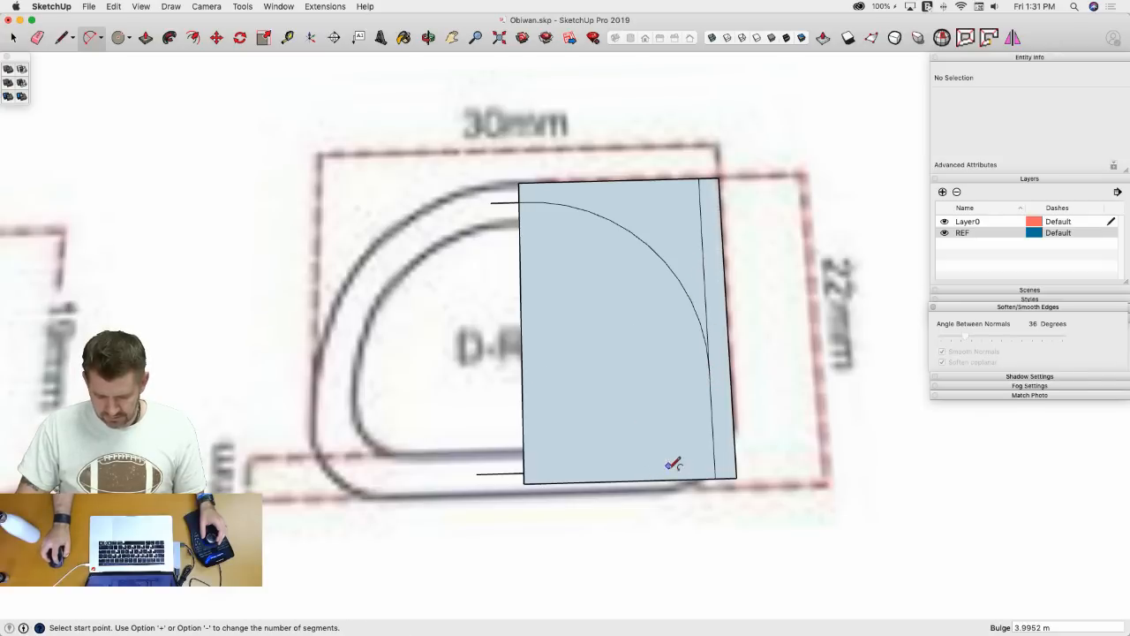
- Draw a 13.5 m line from the lower marker to the copied edge and round the corner with an arc of about 5.17 m radius
key("l")
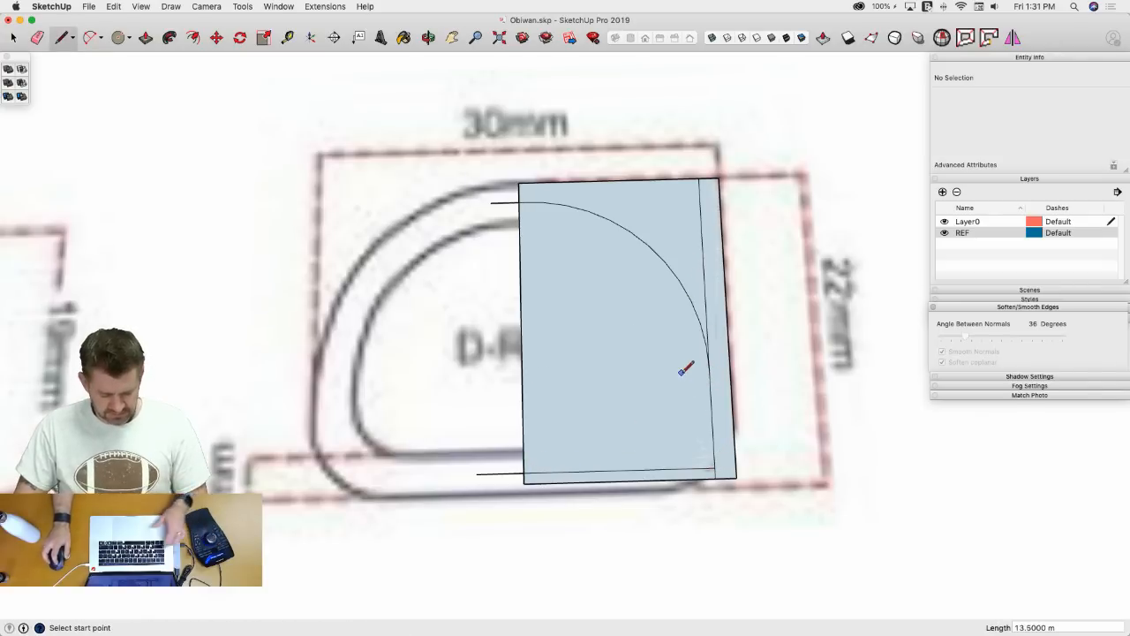
key("a")
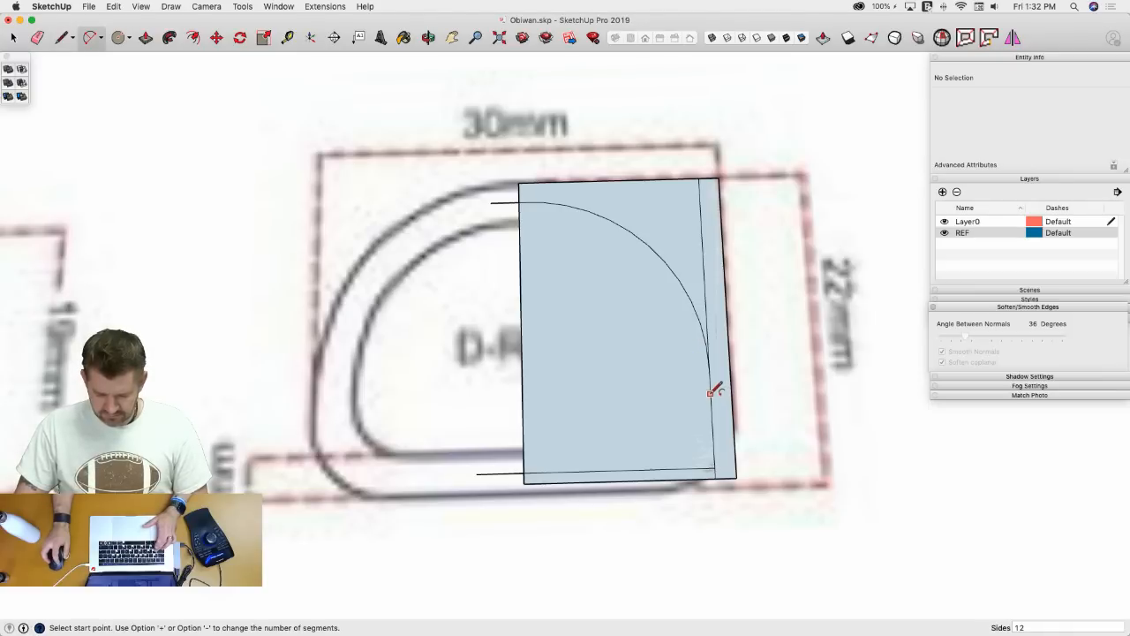
left_click(710, 394)
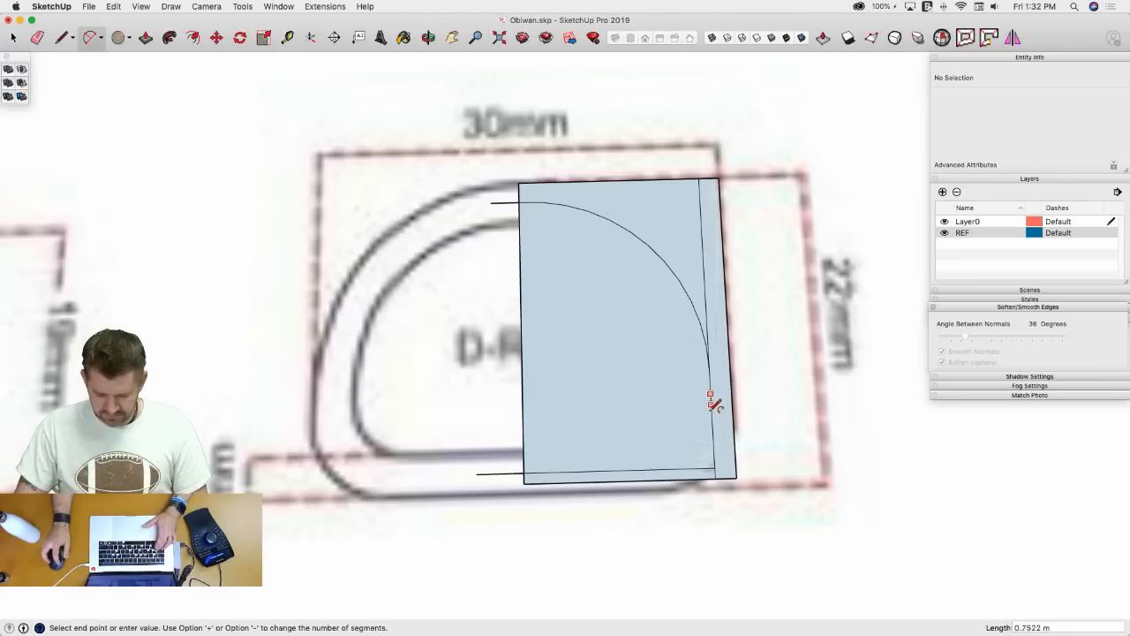
left_click(641, 468)
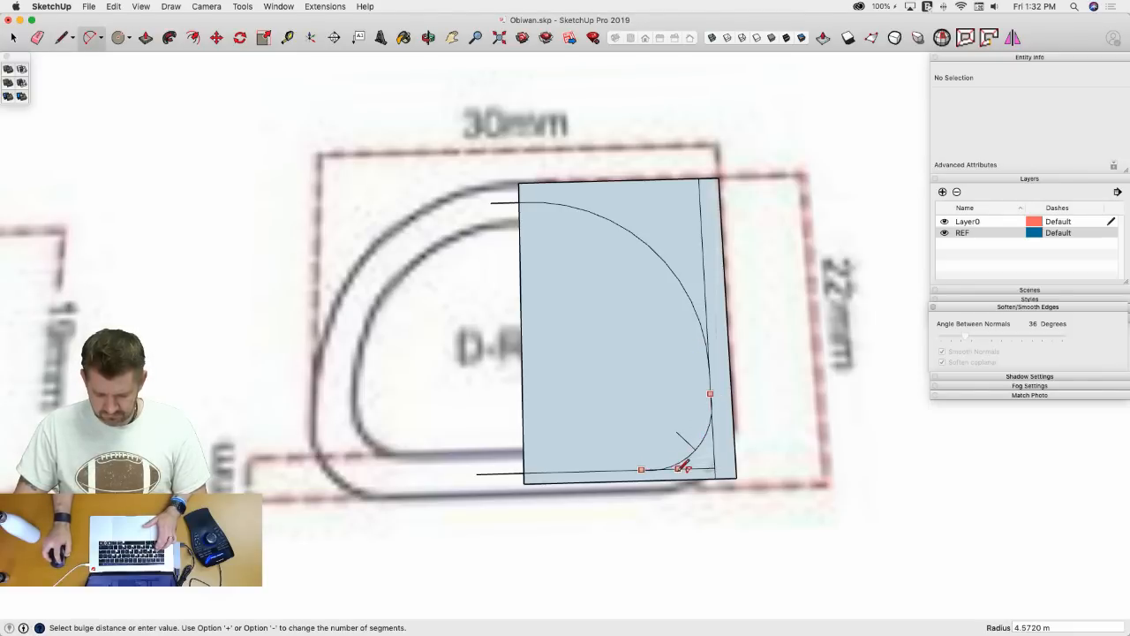
left_click(675, 466)
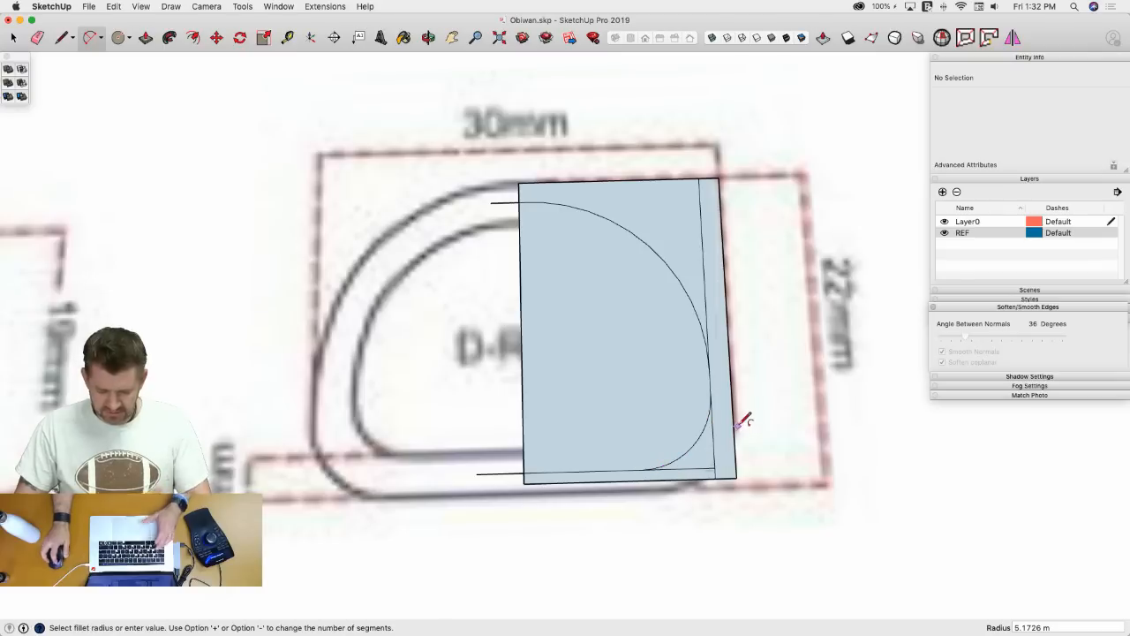
- Erase the rectangle's edges and the marker lines around the half D-ring centre path
key("e")
mouse_move(720, 457)
left_mouse_down()
mouse_move(713, 466)
mouse_move(750, 461)
left_mouse_up()
mouse_move(509, 467)
left_mouse_down()
mouse_move(529, 480)
mouse_move(524, 445)
left_mouse_up()
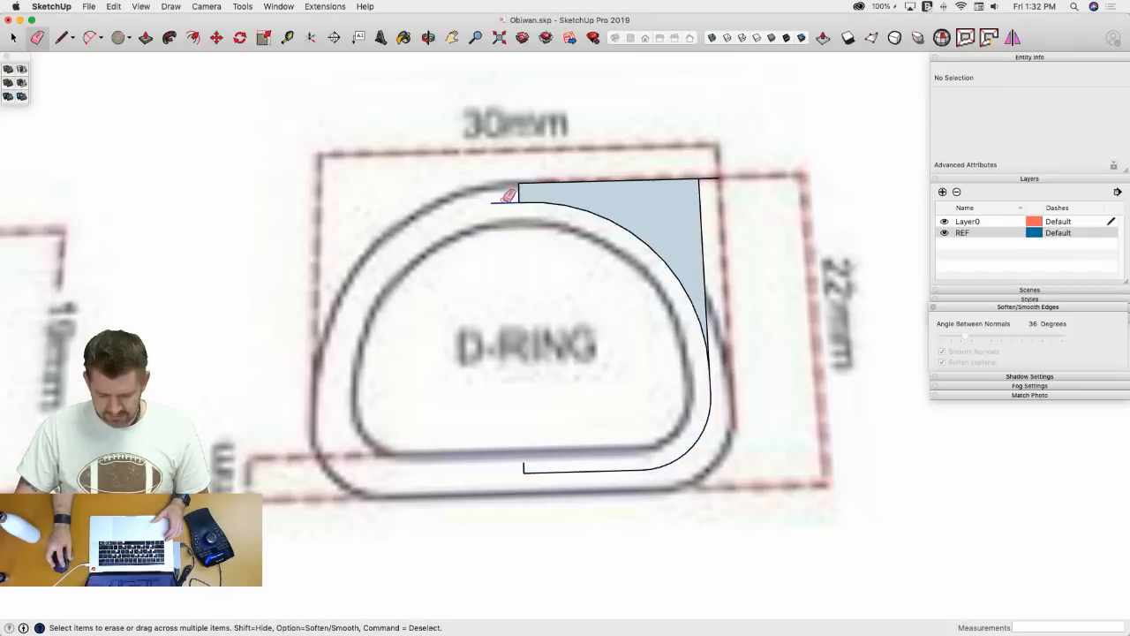
left_click_drag(507, 196, 518, 187)
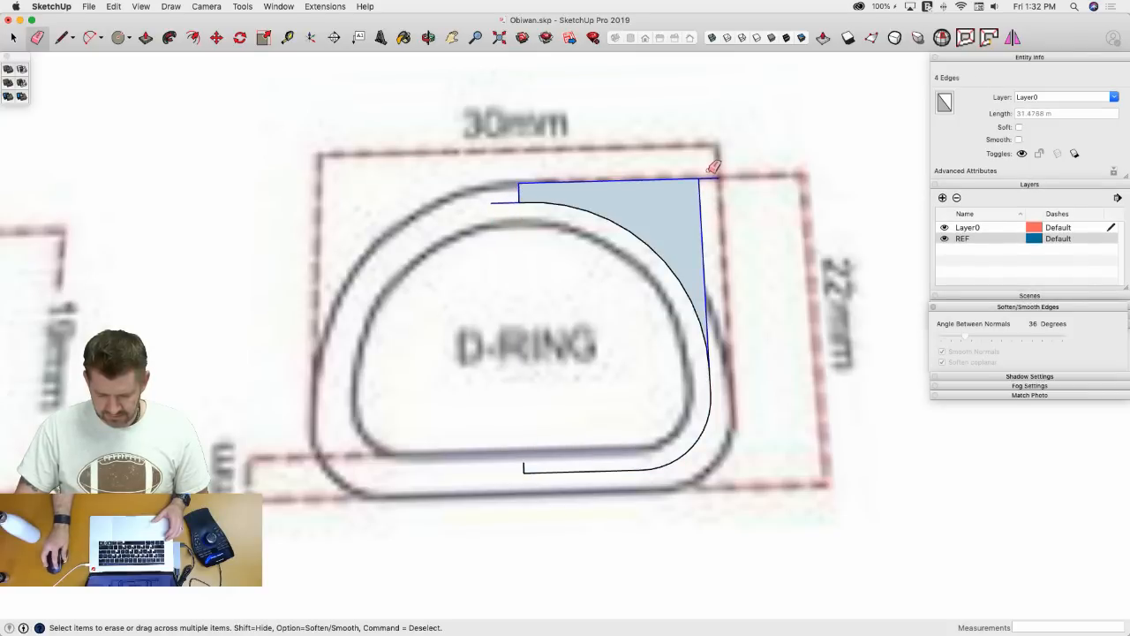
left_click_drag(713, 166, 712, 249)
- Weld all connected edges of the half D-ring path into a single curve
key("space")
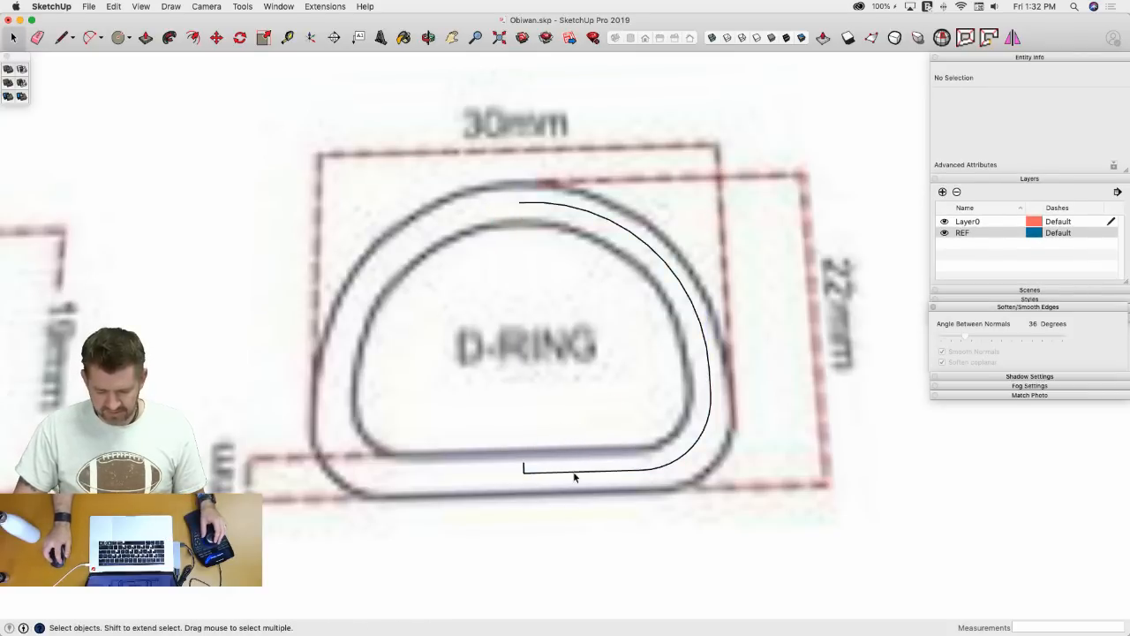
left_click(579, 472)
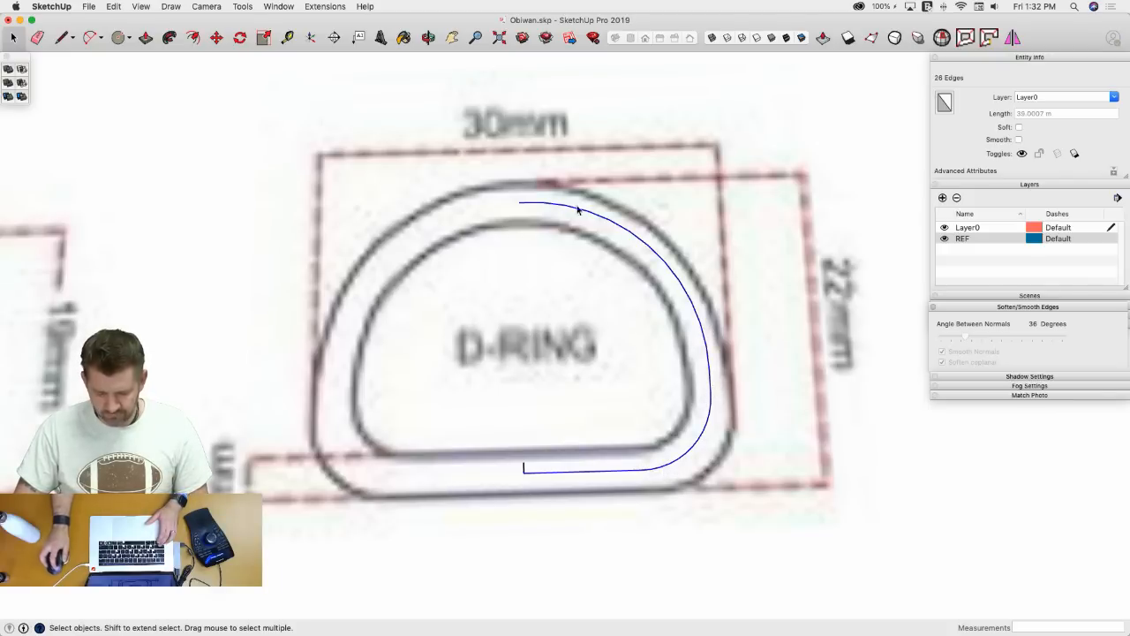
left_click(325, 6)
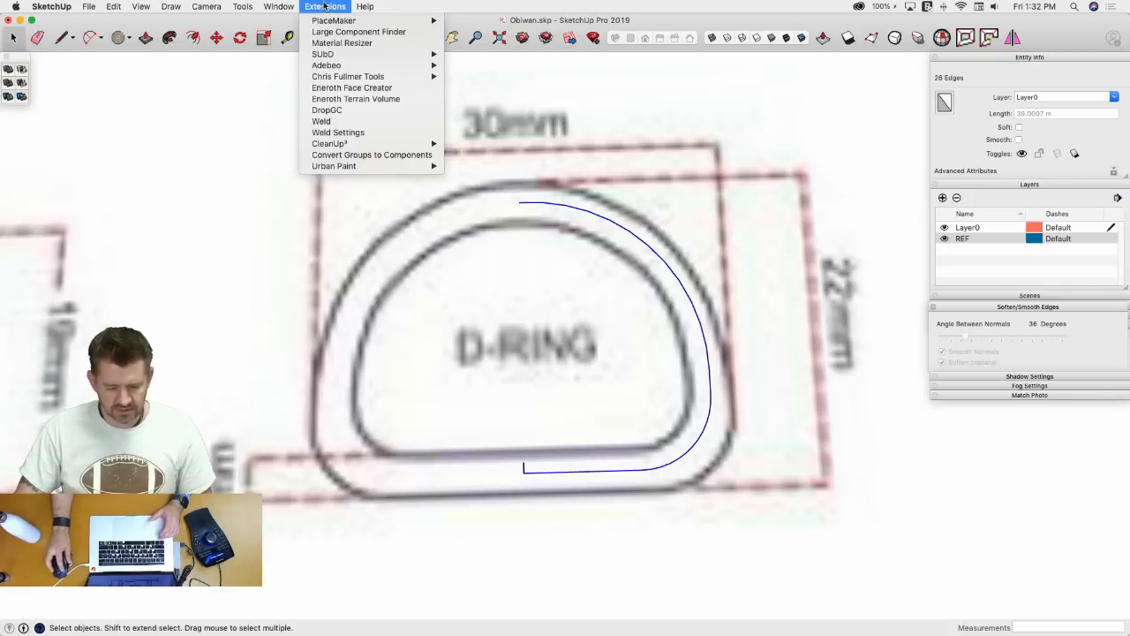
left_click(353, 121)
- Rotate a copy of the welded curve around the D-ring's centre line to form the opposite half of the outline
left_click(590, 471)
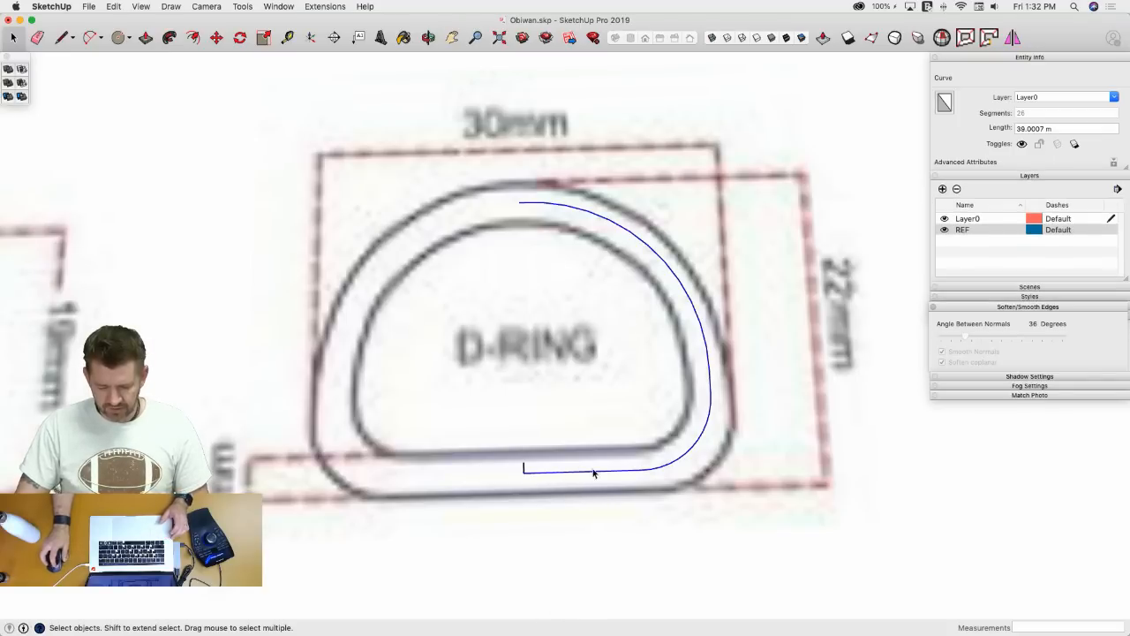
key("q")
left_click(525, 472)
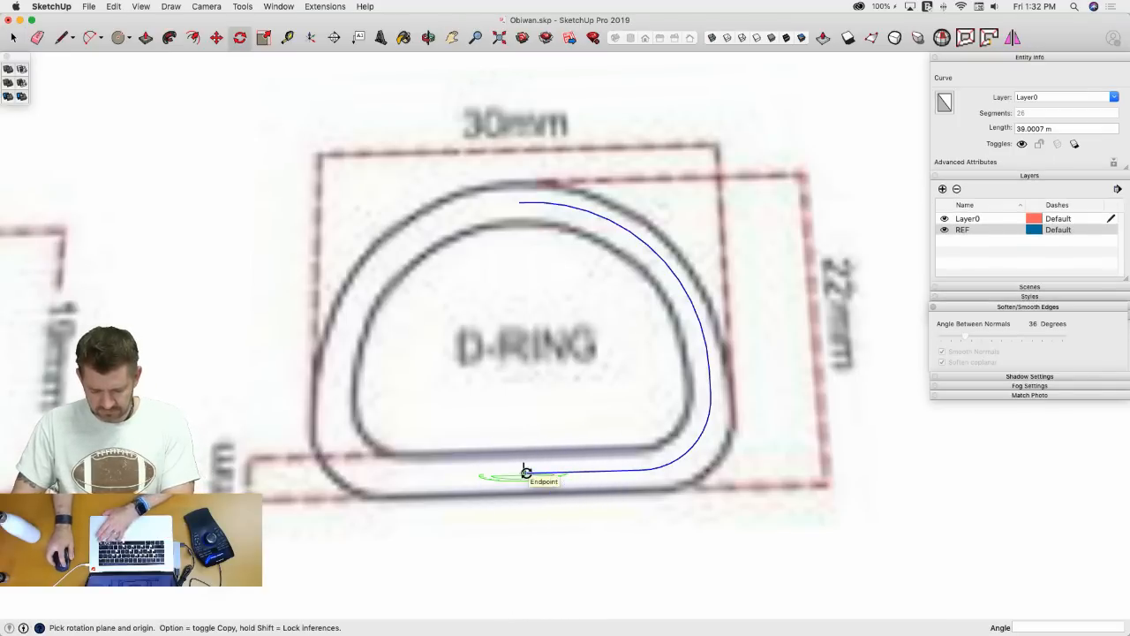
left_click(546, 472)
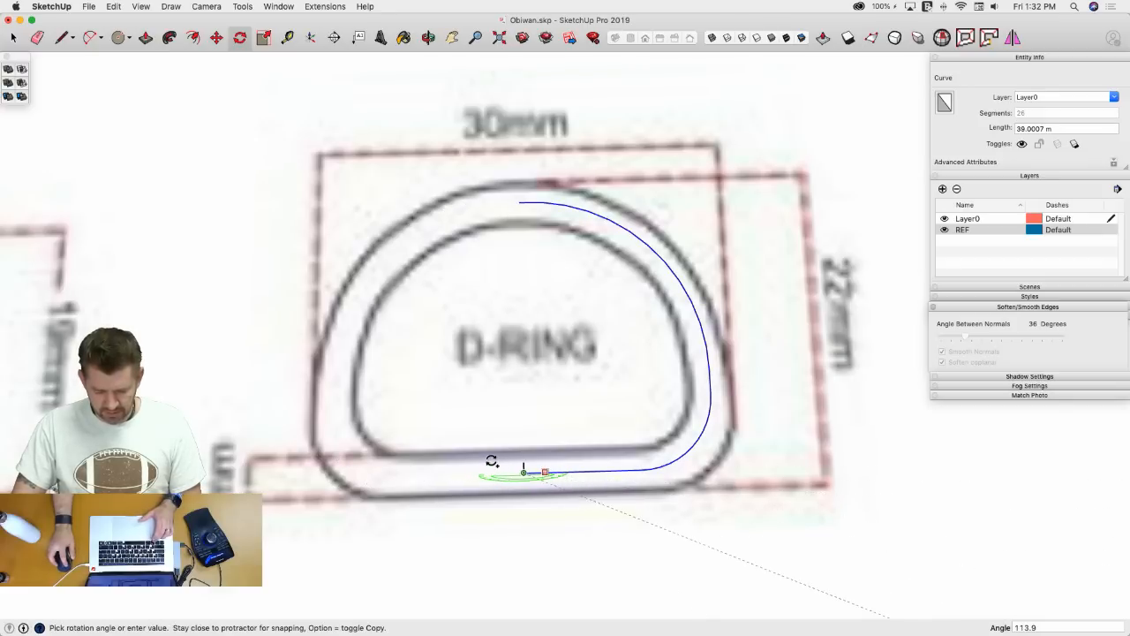
mouse_move(444, 472)
middle_mouse_down()
mouse_move(448, 447)
mouse_move(437, 451)
mouse_move(644, 416)
mouse_move(549, 444)
mouse_move(571, 478)
middle_mouse_up()
left_click(434, 455)
- Erase the leftover stub edge at the middle of the D-ring path's straight side
scroll(640, 415, "up", 3)
key("e")
left_click(569, 487)
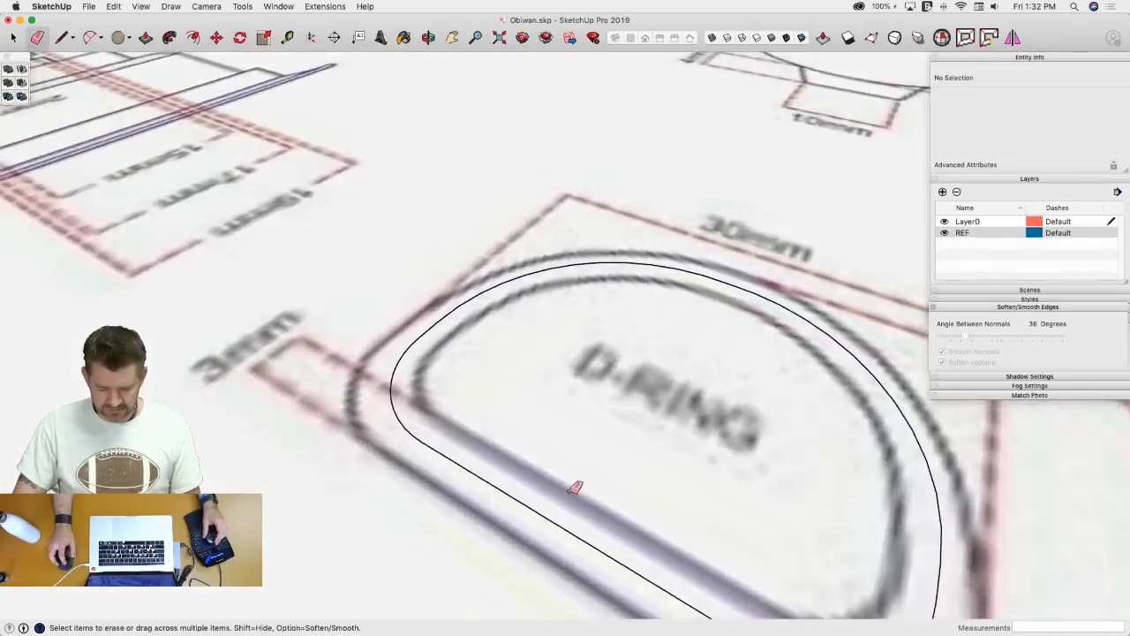
- Draw an upright circle with a 1.5 m radius centred on the endpoint along the D-ring path's straight side
key("c")
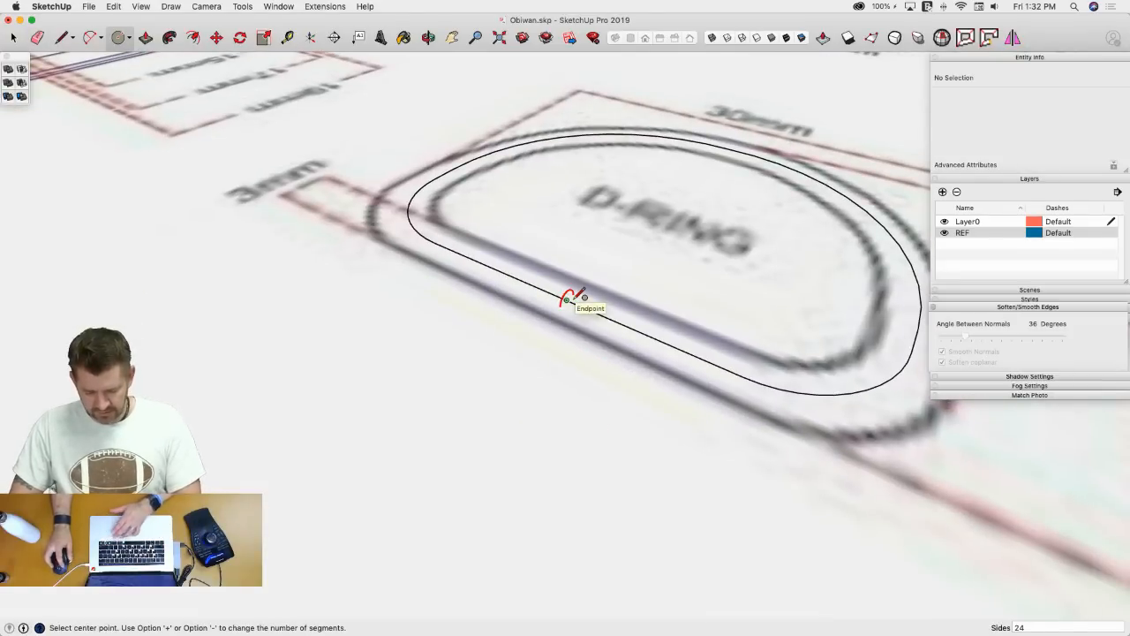
left_click(566, 299)
left_click(586, 283)
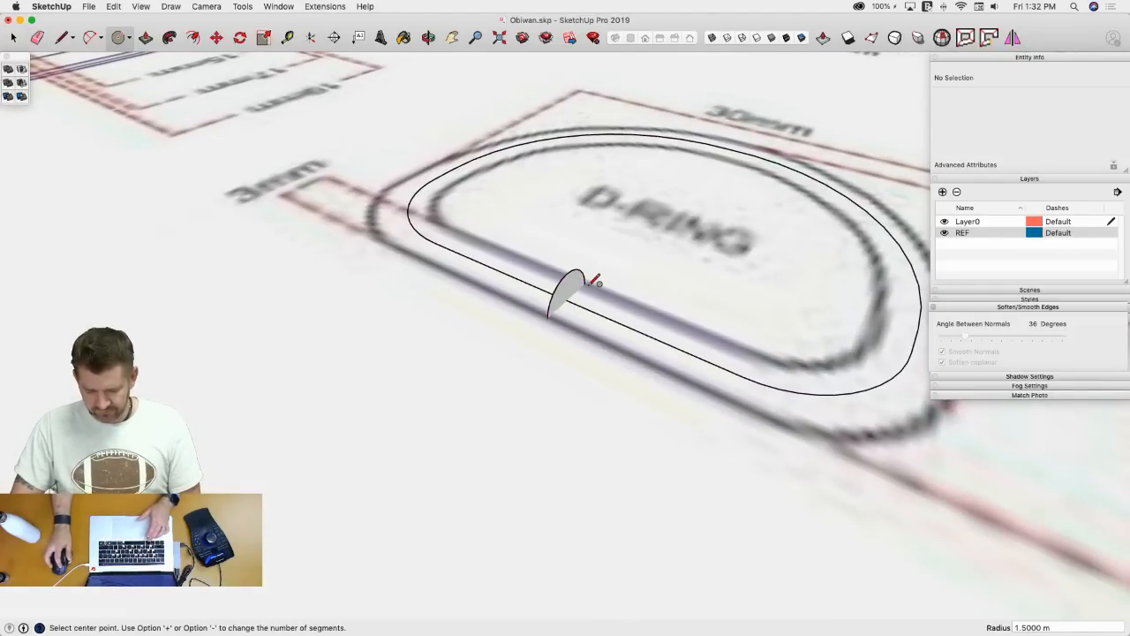
- Weld the whole D-ring path into one curve and sweep the circle along it with Follow Me
key("space")
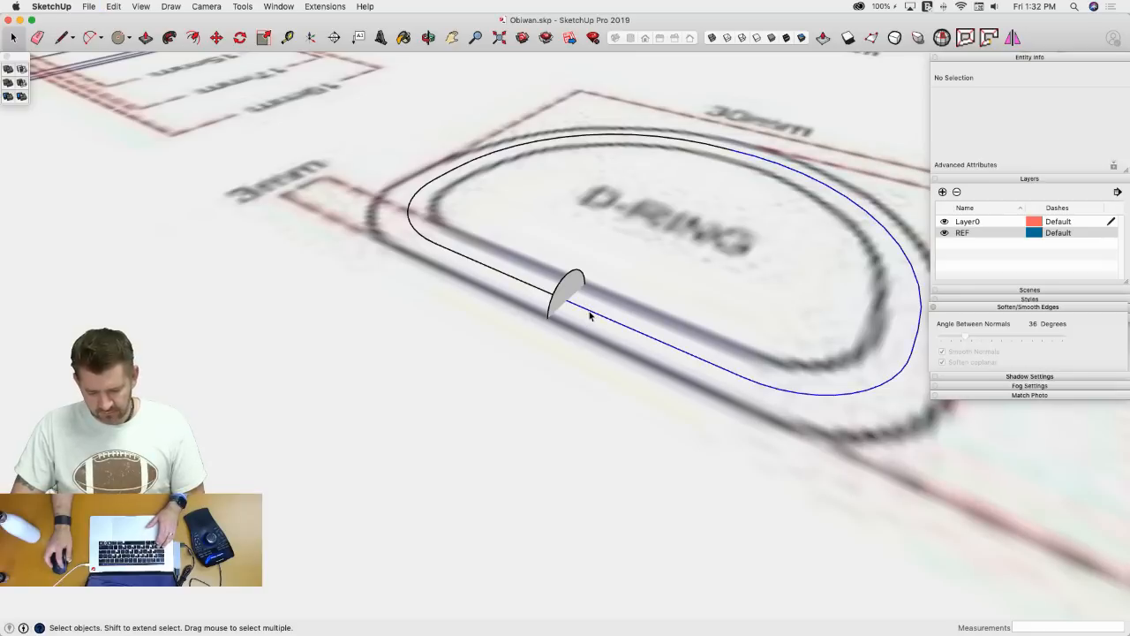
left_click(320, 6)
left_click(353, 120)
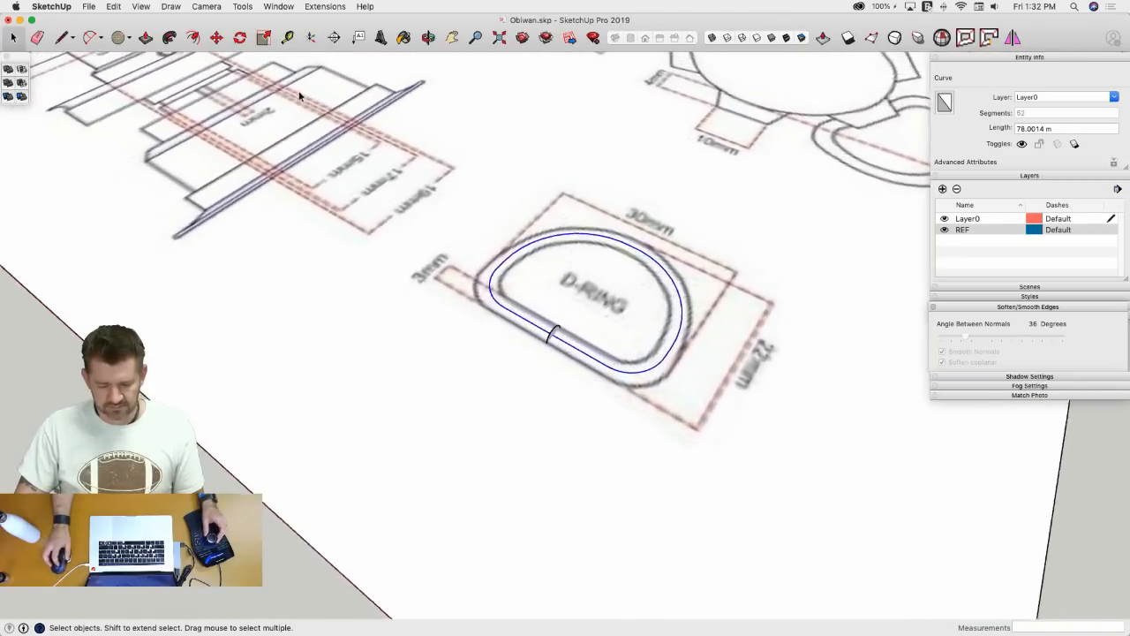
left_click(169, 38)
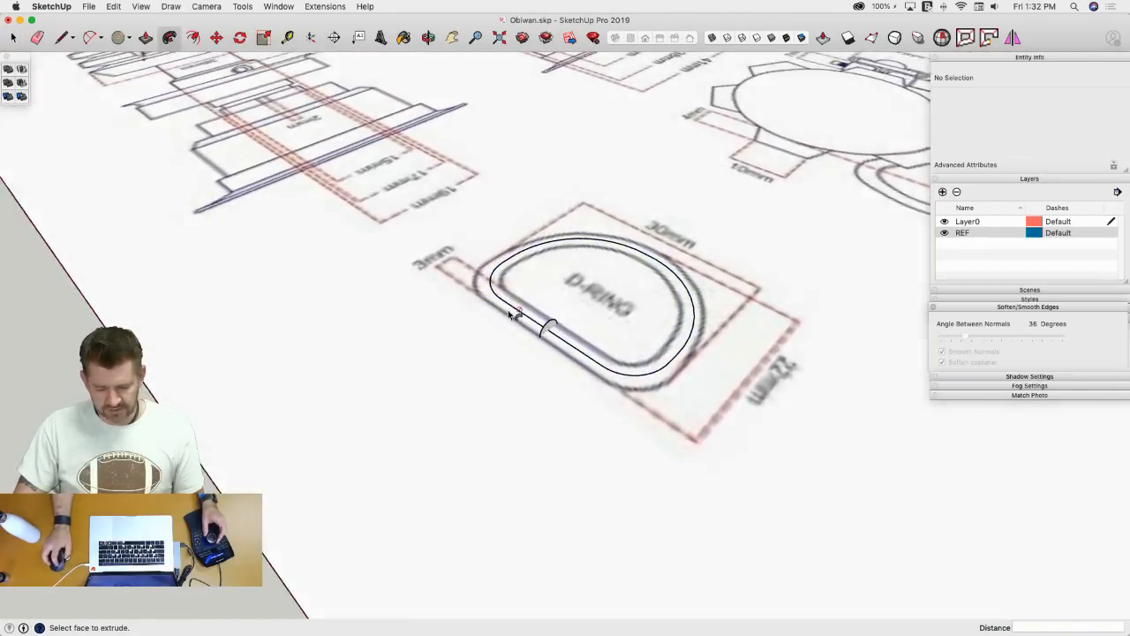
left_click(549, 330)
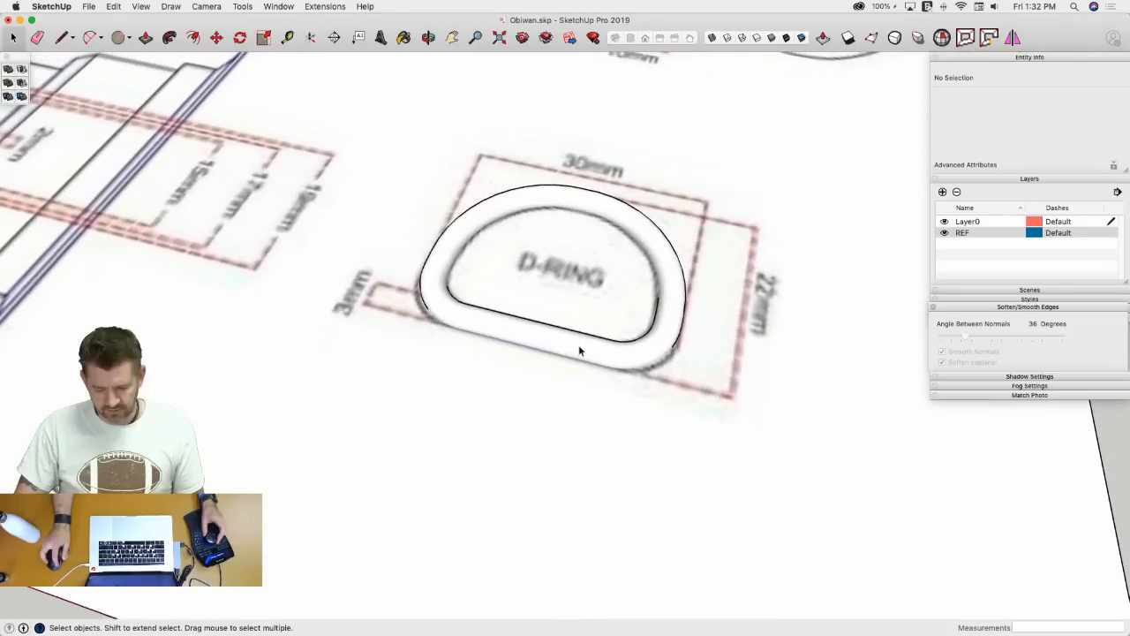
- Make a group from all the connected geometry of the swept D-ring
left_click(578, 346)
key("m")
key("space")
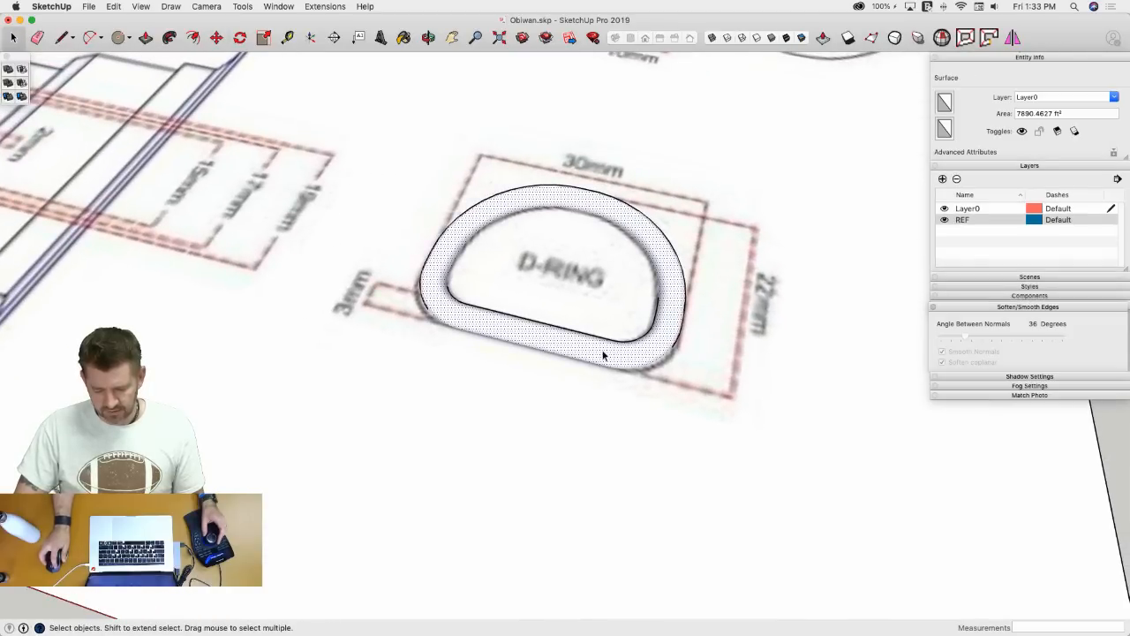
triple_click(604, 362)
right_click(603, 361)
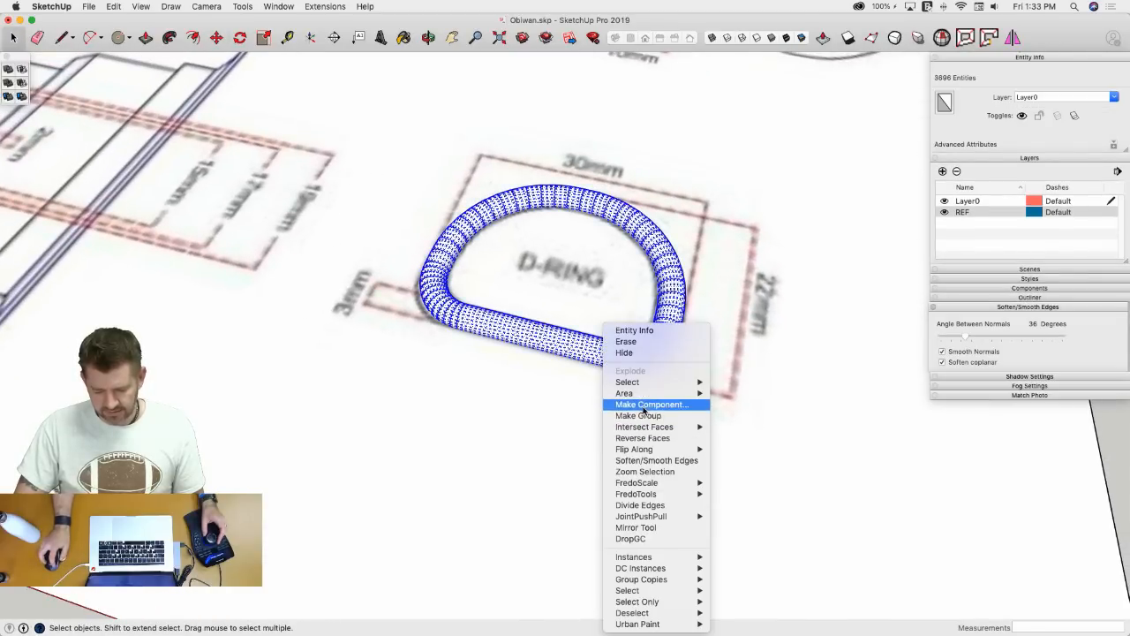
left_click(638, 415)
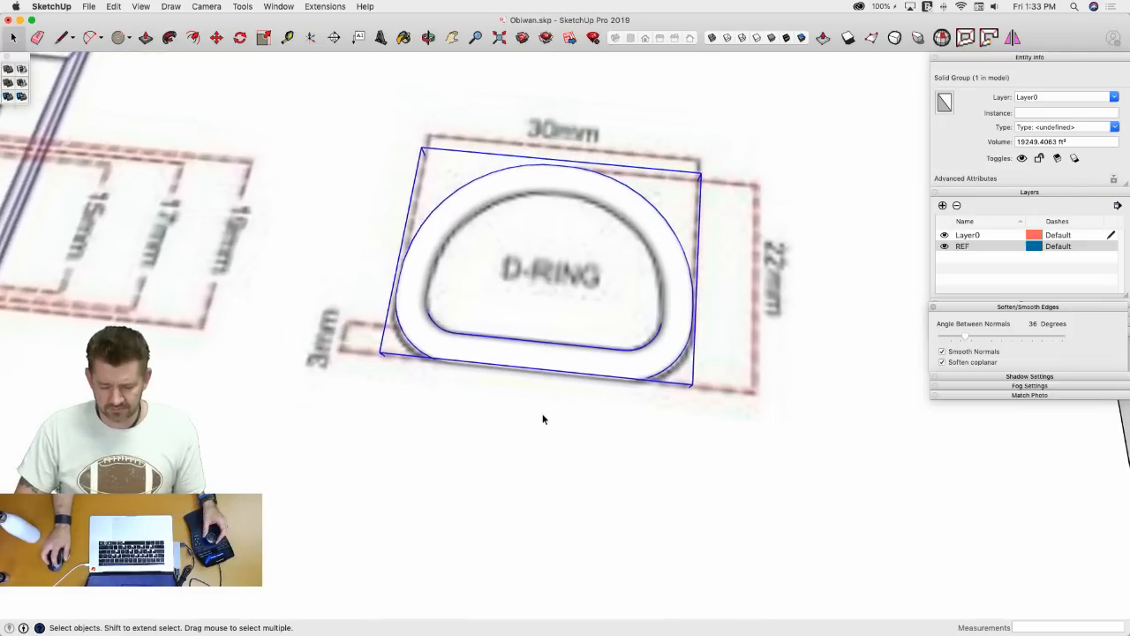
- Place a copy of the D-ring group about 464 m away, off the reference sheet beside the 3D lightsaber's pommel
key("m")
left_click(545, 404)
key("alt")
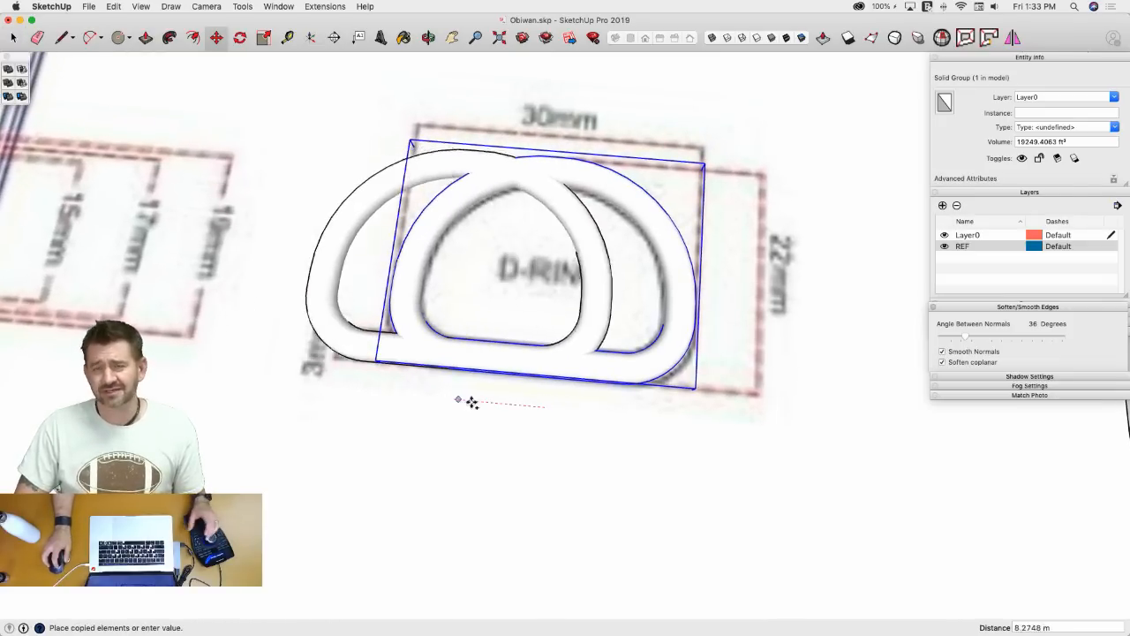
key("alt")
scroll(404, 370, "down", 5)
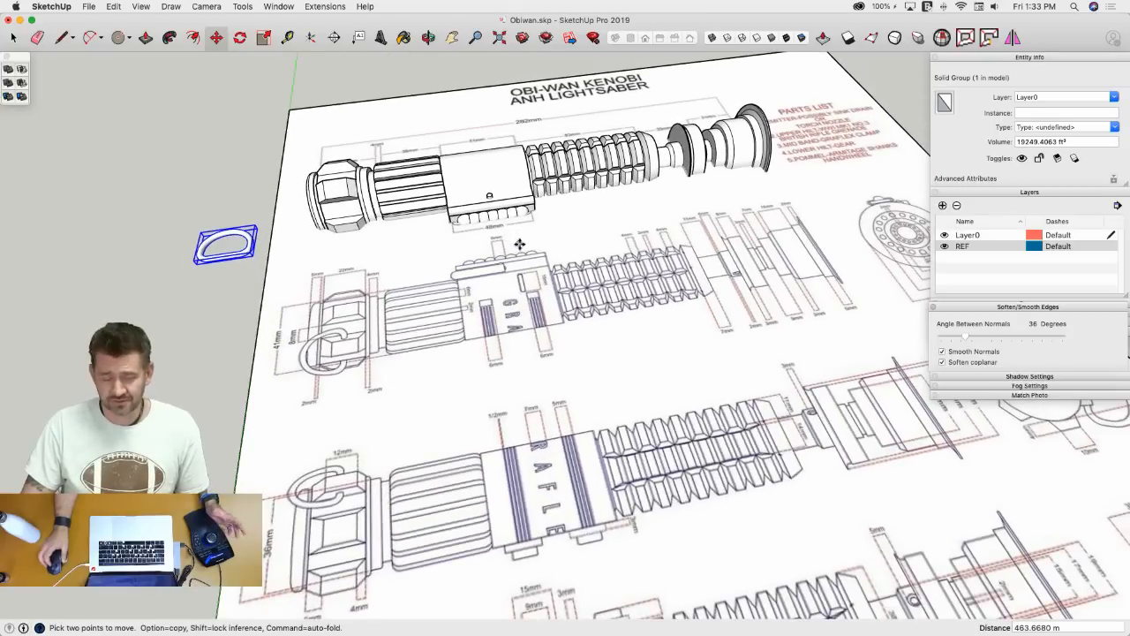
- Rotate the lightsaber's two groups about the centre of the end face to swing the clamp to the opposite side
key("space")
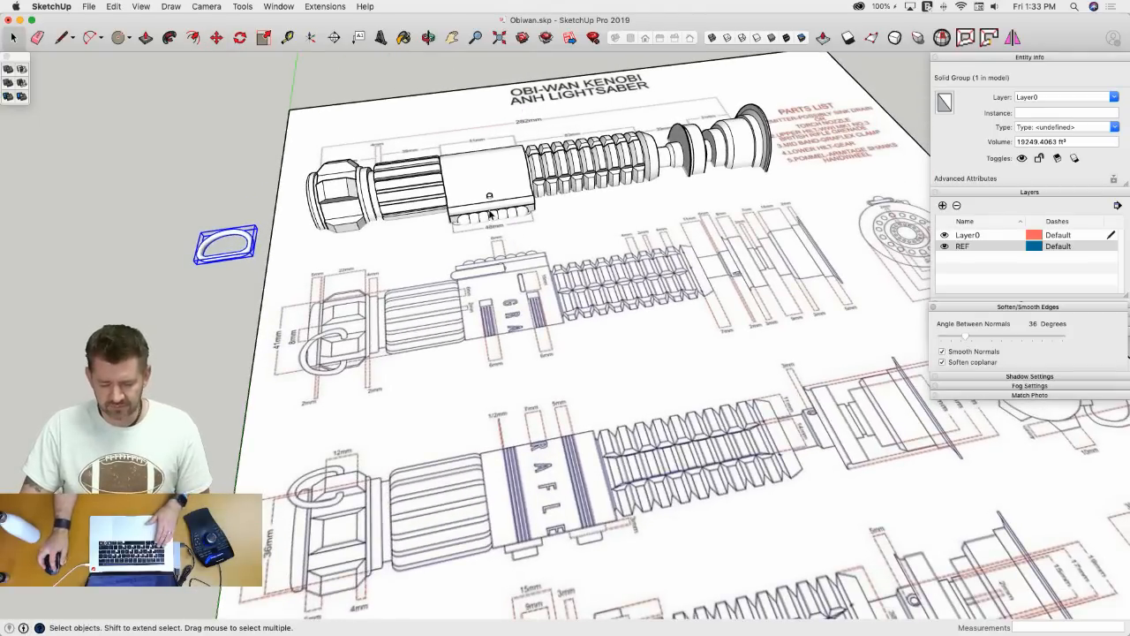
left_click(477, 172)
left_click(476, 172, "shift")
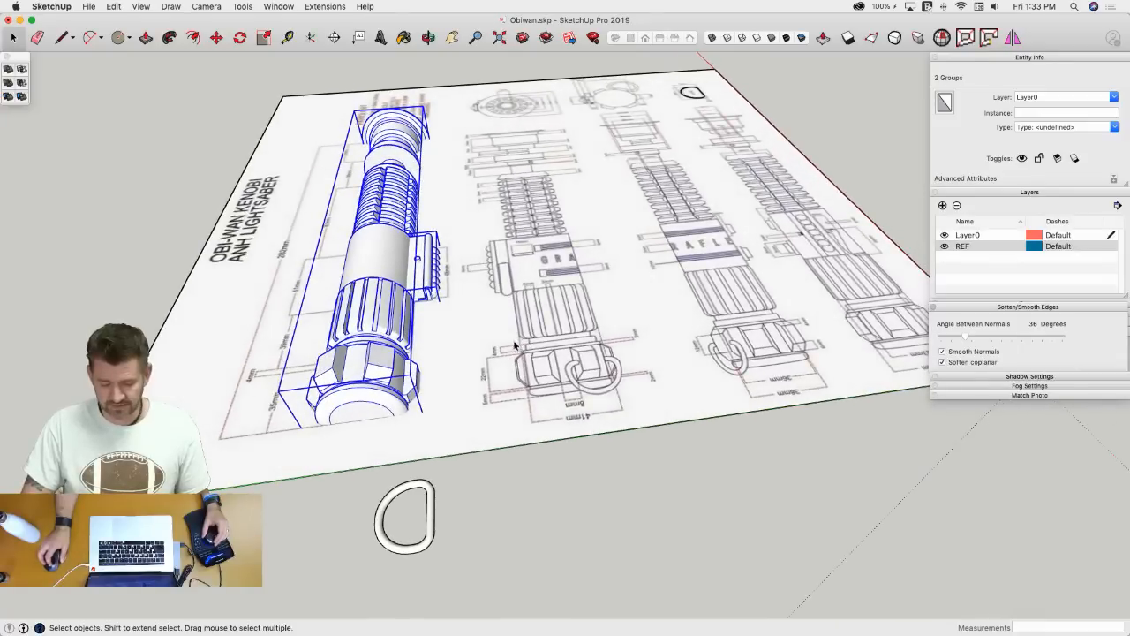
key("q")
key("m")
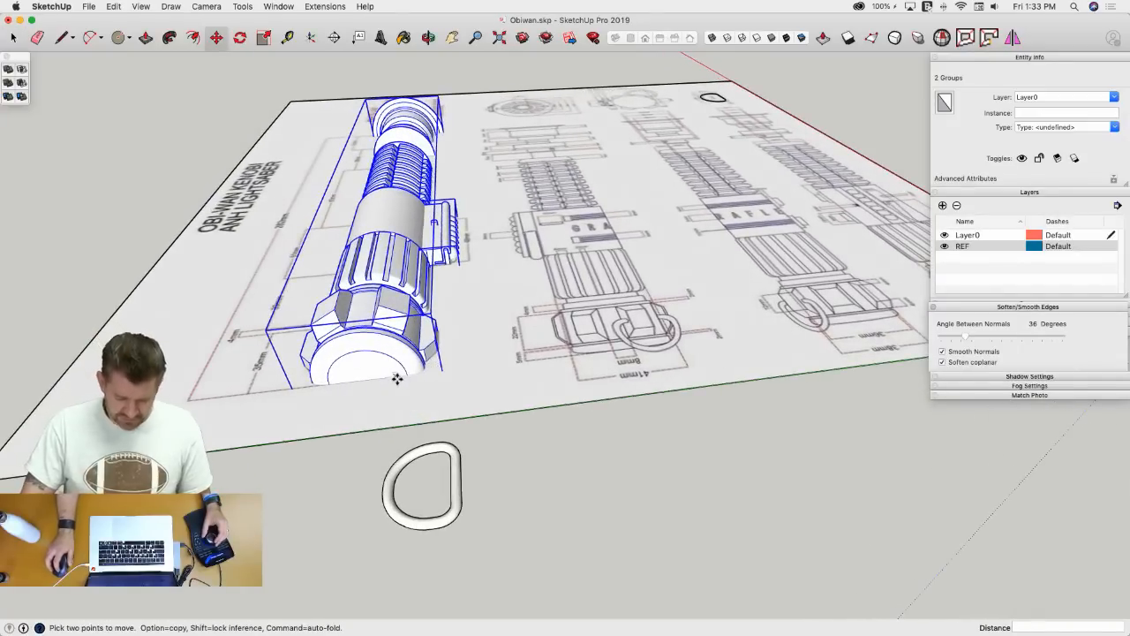
key("q")
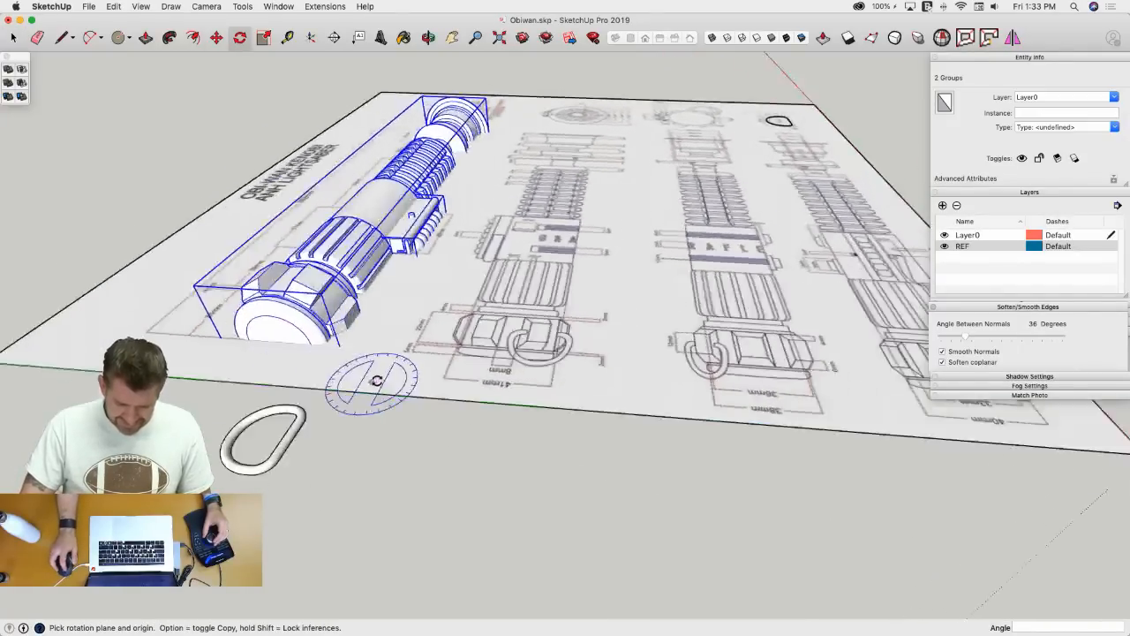
key("l")
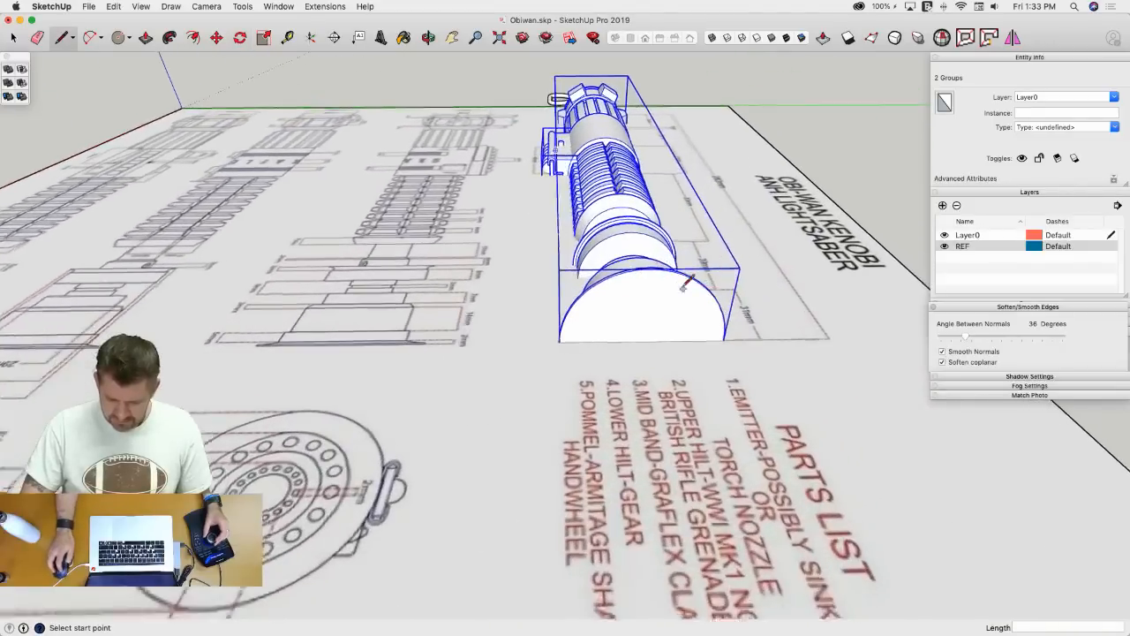
key("q")
left_click(641, 341)
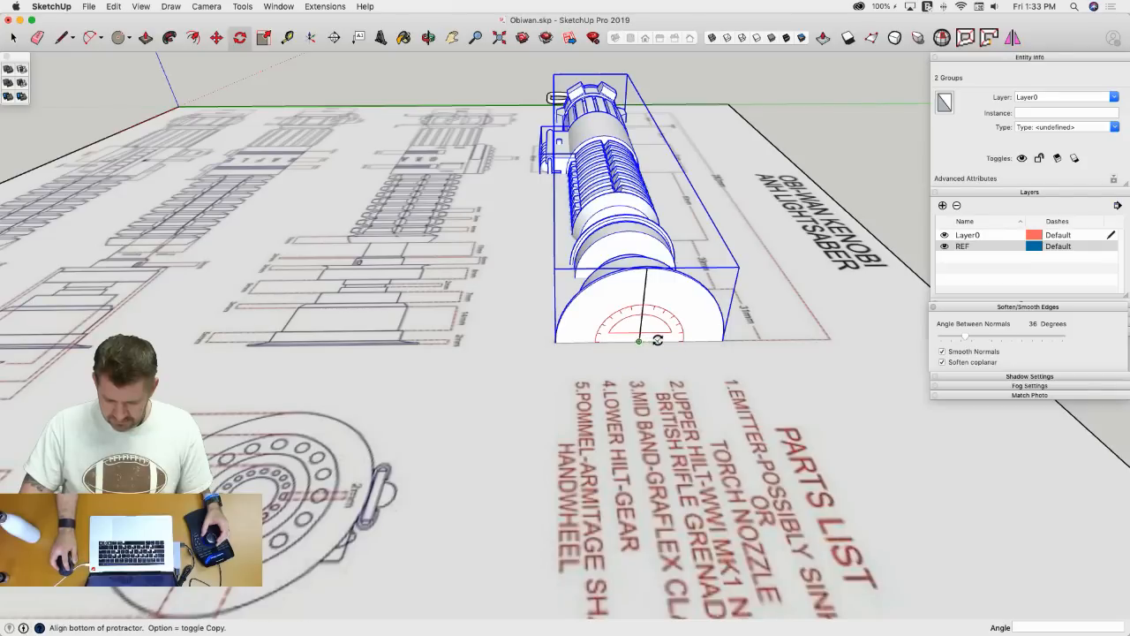
left_click(657, 340)
left_click(617, 341)
key("space")
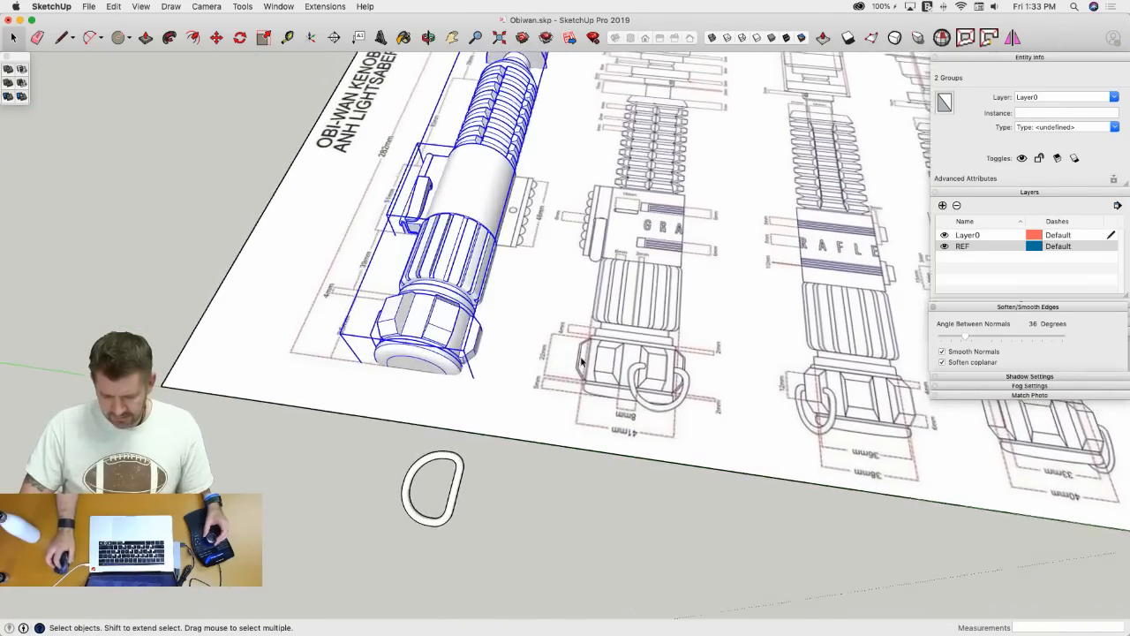
- Rotate the D-ring copy 90 degrees on the ground plane so its straight side faces the pommel
left_click(438, 448)
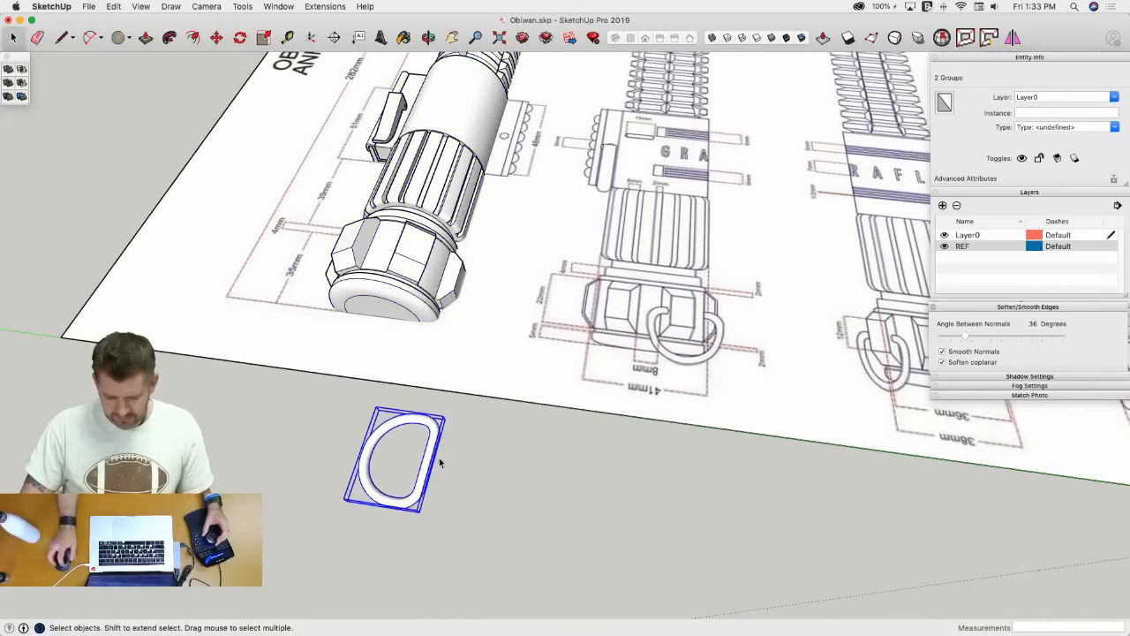
key("m")
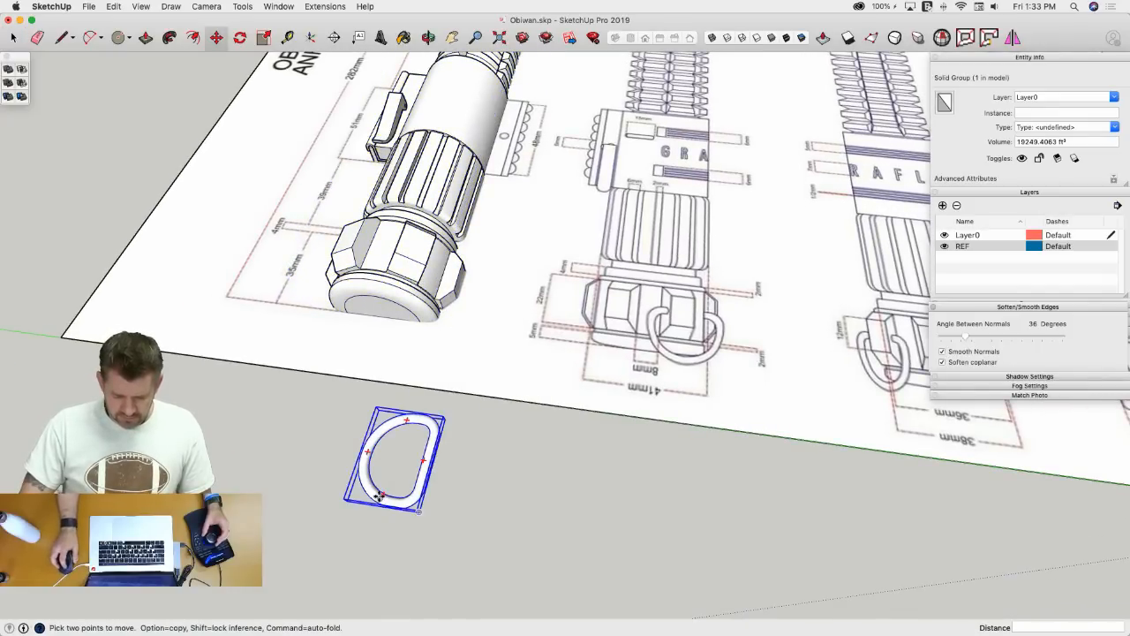
left_click(381, 494)
left_click(476, 465)
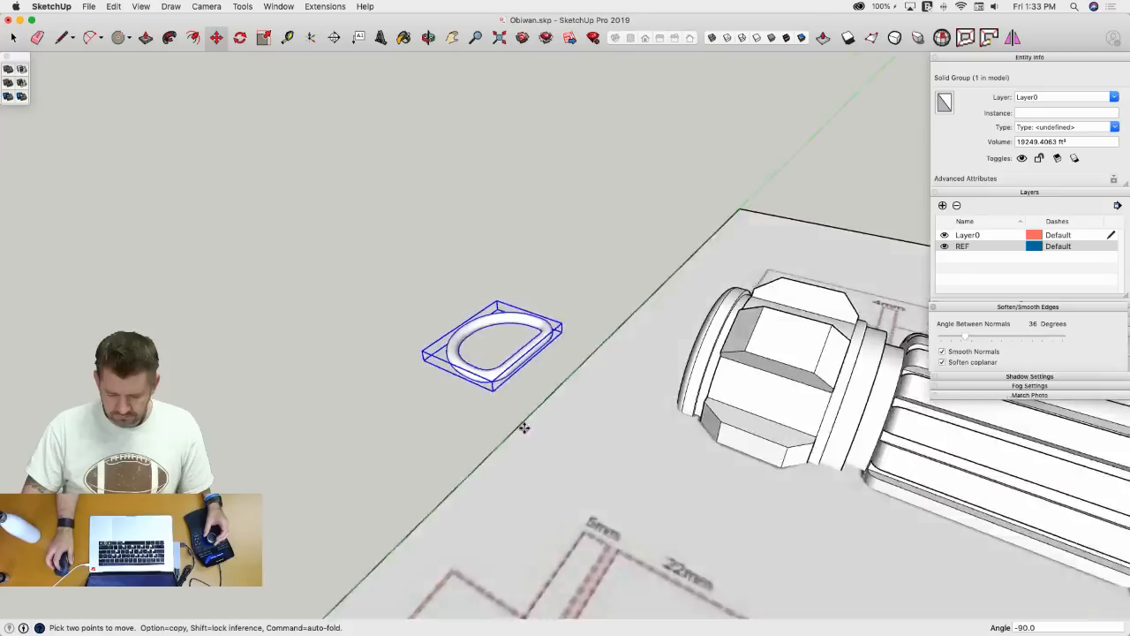
- Show hidden geometry and move the D-ring by its straight side about 56 m onto the raised pommel block's corner
key("space")
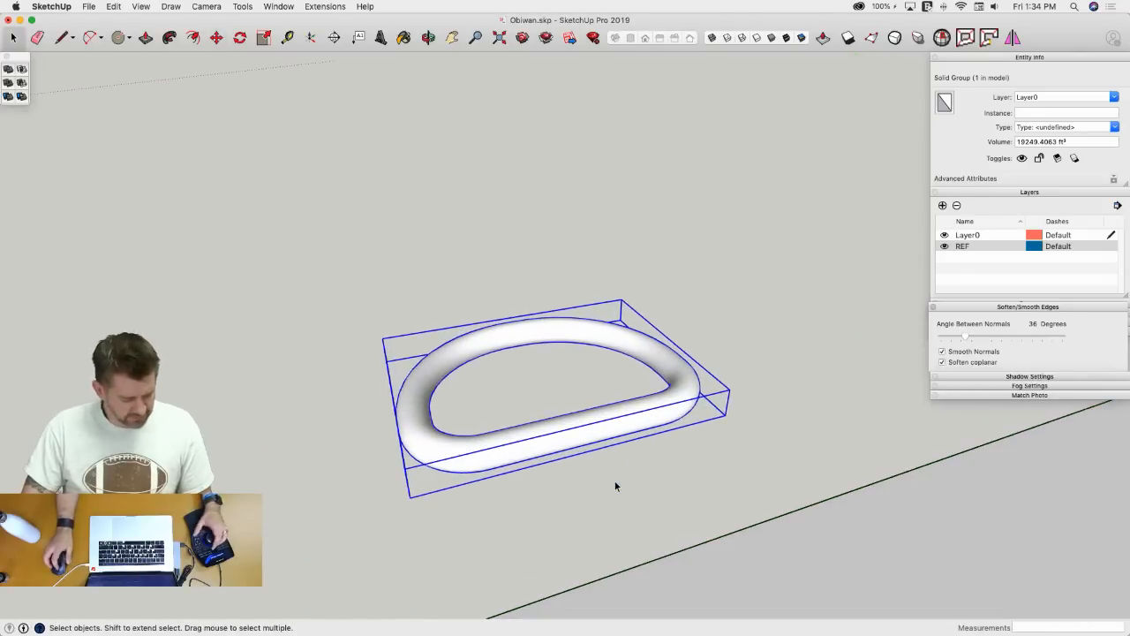
key("alt+h")
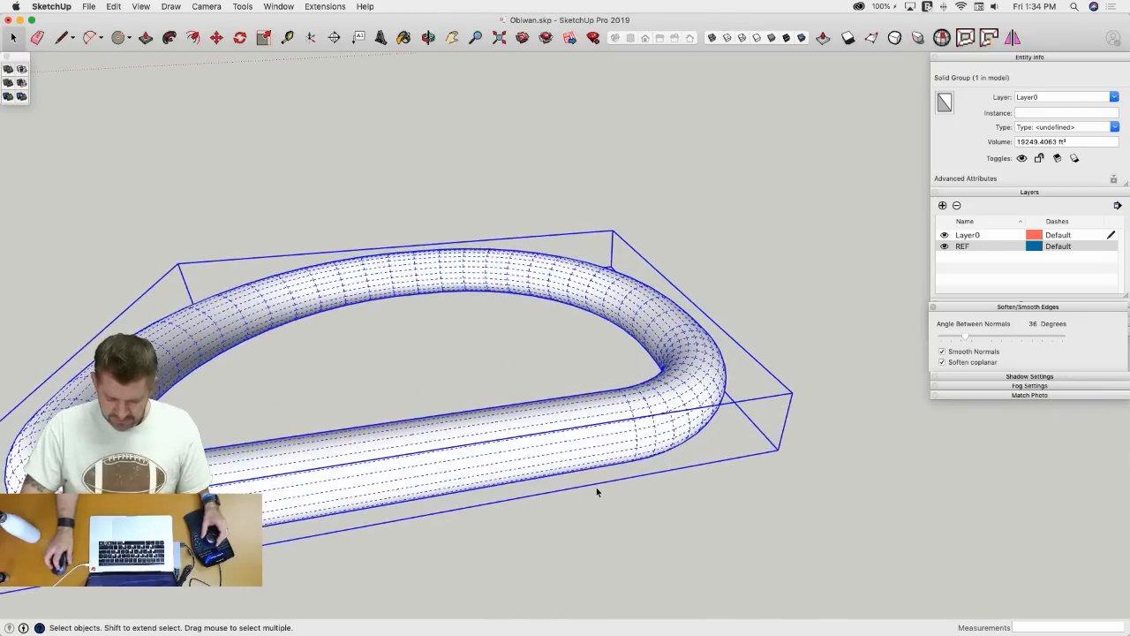
key("m")
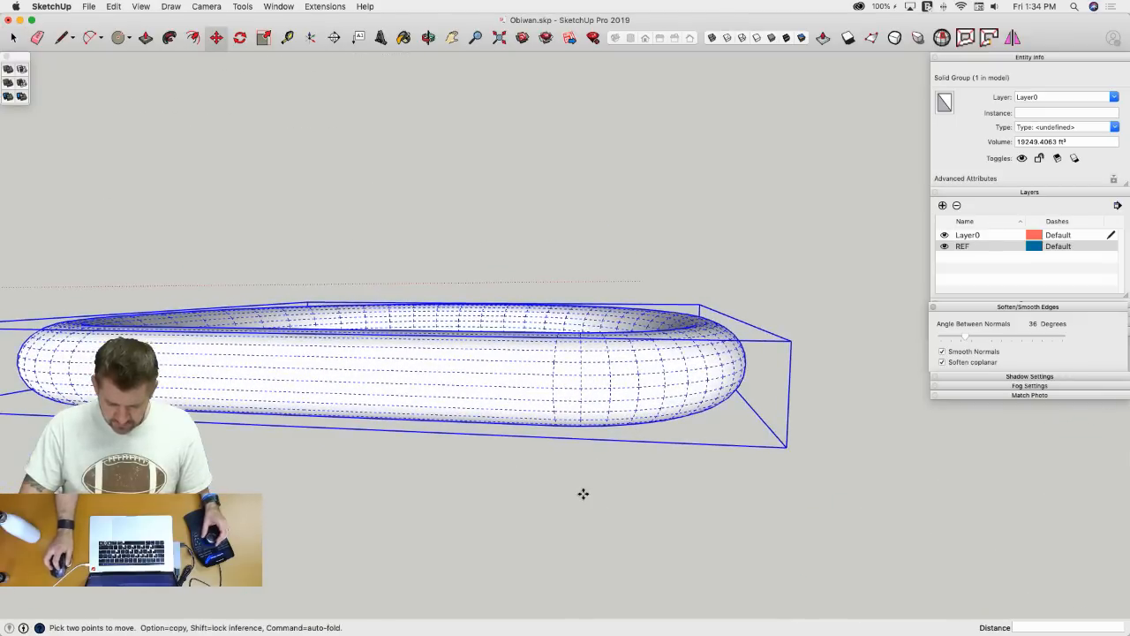
left_click(489, 386)
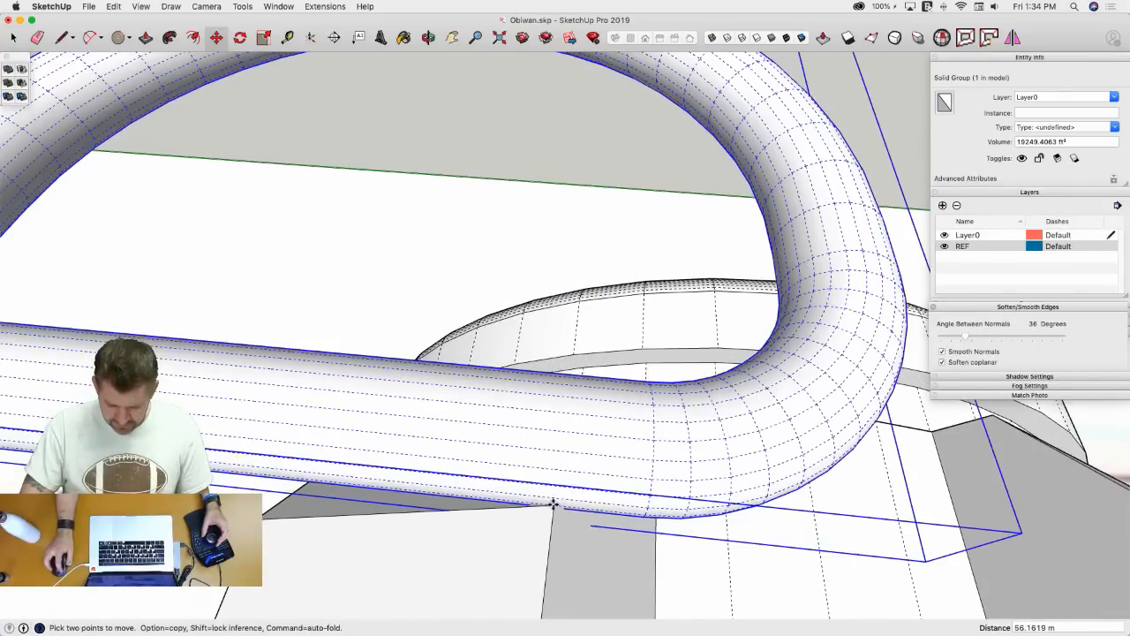
left_click(554, 503)
- Rotate the D-ring 30 degrees about the block's corner to align its straight side with the outer edge
key("q")
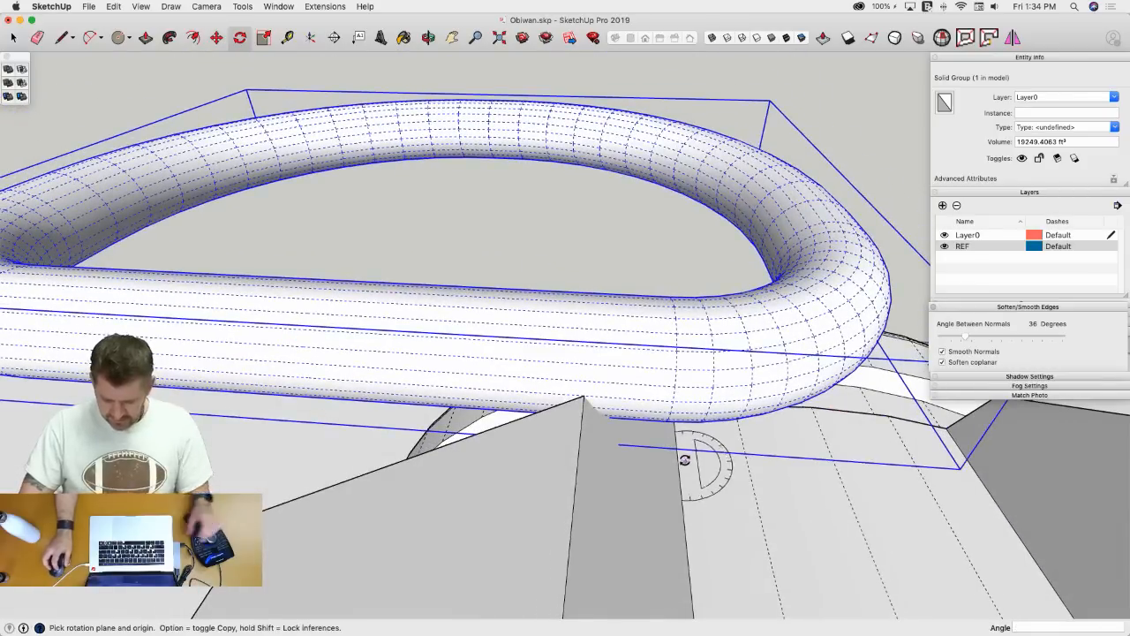
left_click(586, 398)
left_click(487, 388)
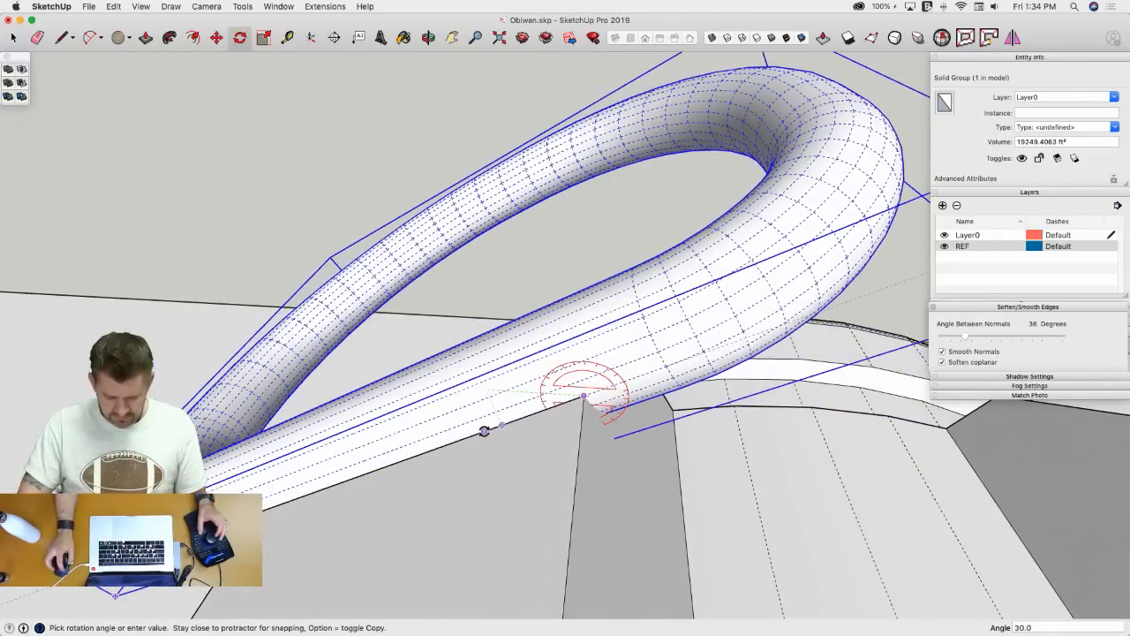
left_click(484, 430)
key("space")
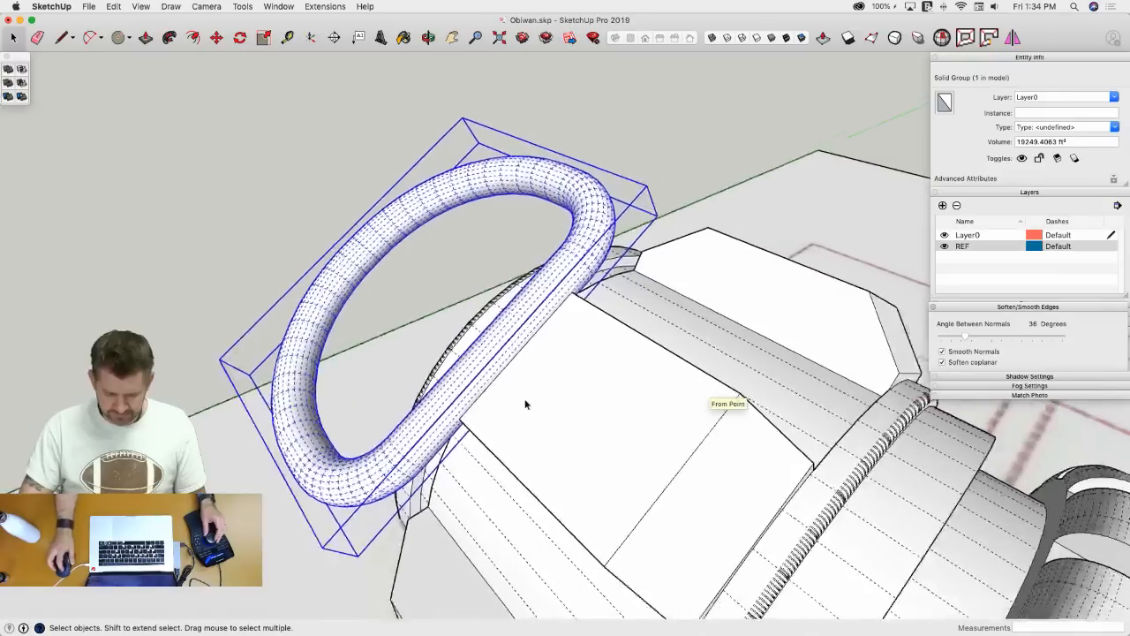
- Slide the D-ring about 0.92 m along the outer edge of the raised pommel block
key("m")
middle_click_drag(511, 415, 532, 428)
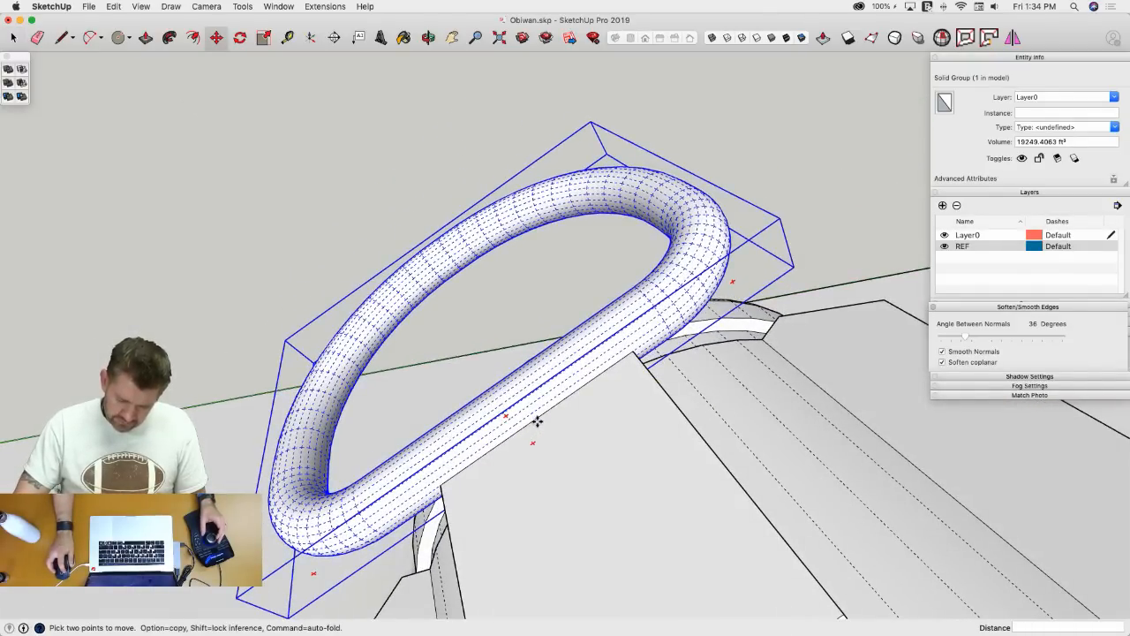
left_click(537, 421)
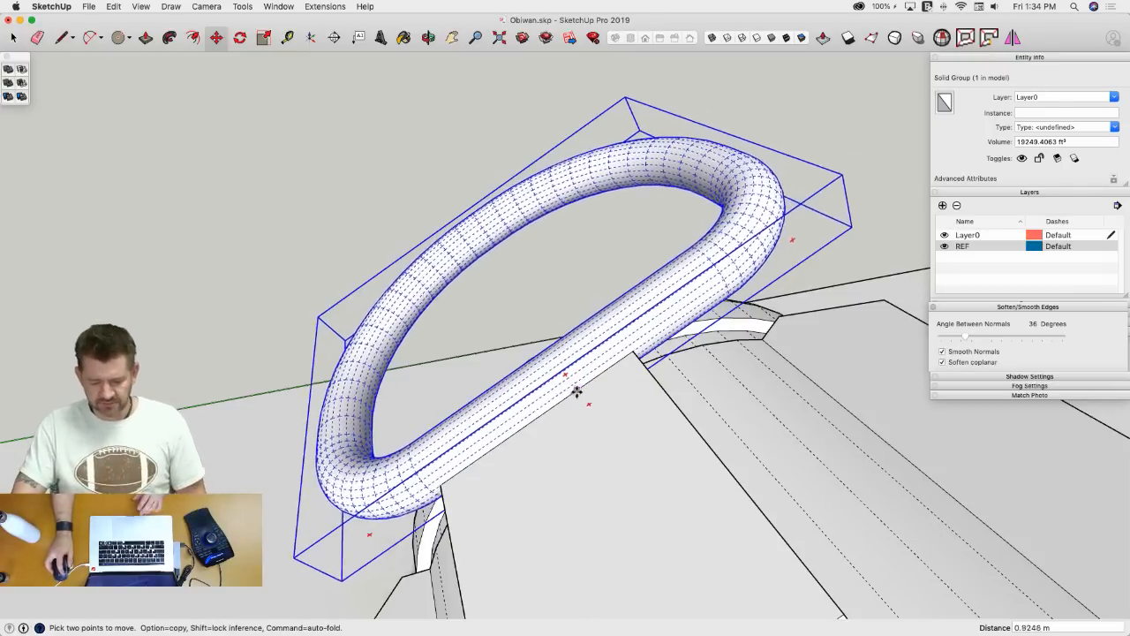
left_click(537, 421)
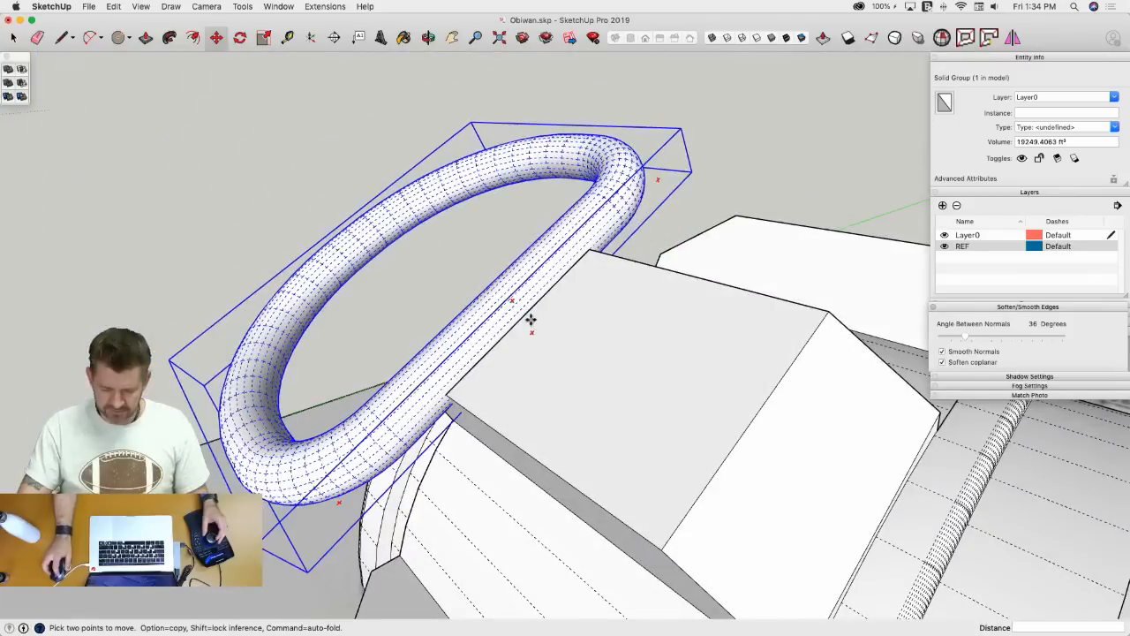
- Move the D-ring 6.5 m inward across the raised pommel block, away from its outer edge
left_click(525, 318)
key("shift")
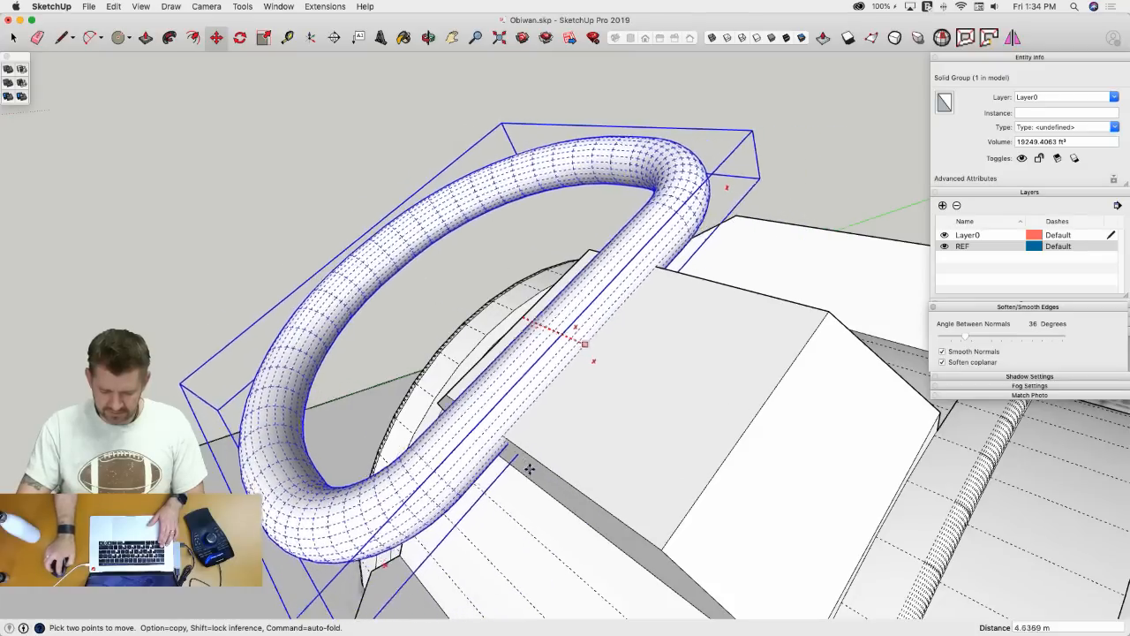
type("5.5")
key("Return")
- Draw a line down the raised pommel block's side face and lower the D-ring about 2.9 m into the block
scroll(764, 332, "down", 10)
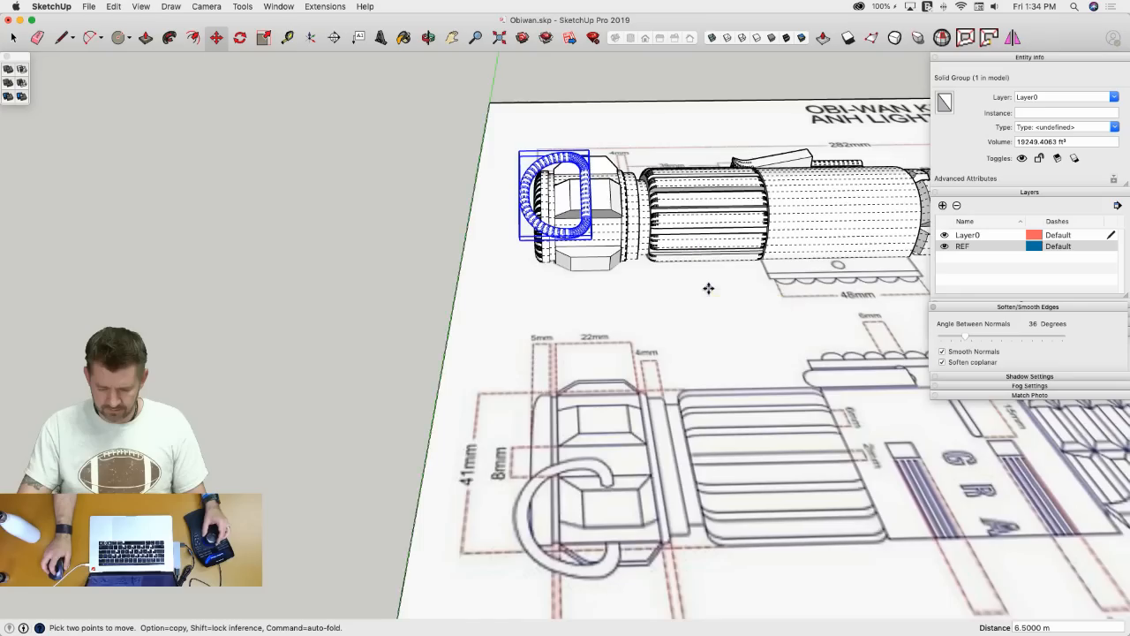
mouse_move(708, 288)
middle_mouse_down()
mouse_move(664, 248)
mouse_move(675, 298)
mouse_move(656, 247)
mouse_move(681, 232)
mouse_move(663, 221)
mouse_move(675, 231)
mouse_move(652, 181)
middle_mouse_up()
scroll(675, 299, "up", 6)
key("l")
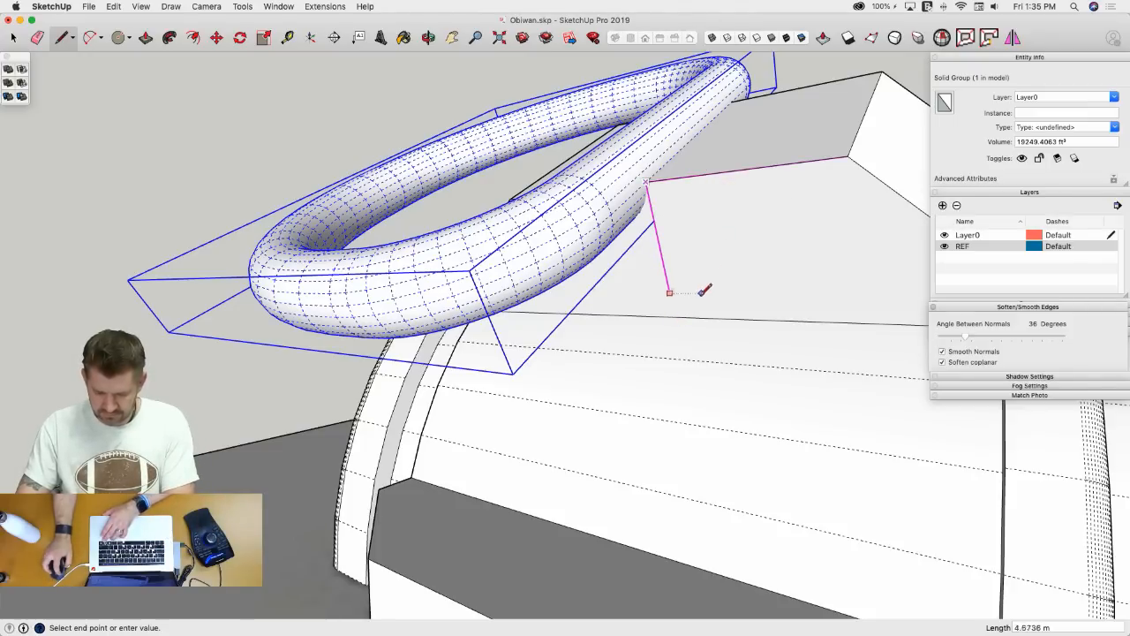
left_click(647, 184)
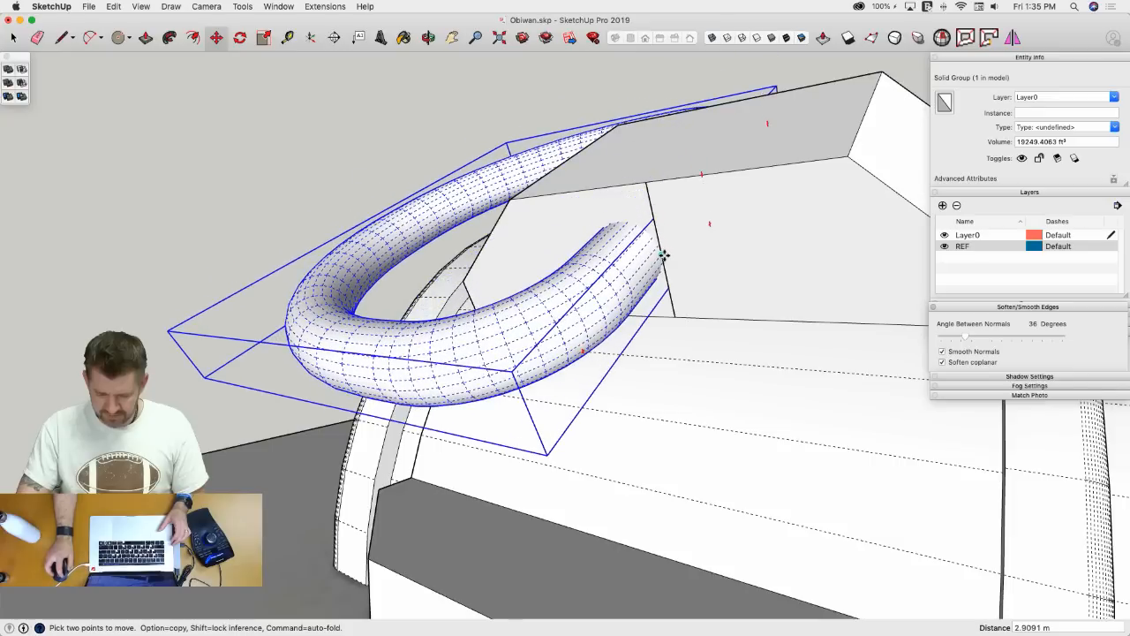
- Examine the D-ring's fit on the pommel block and the whole lightsaber from several sides
left_click(652, 206)
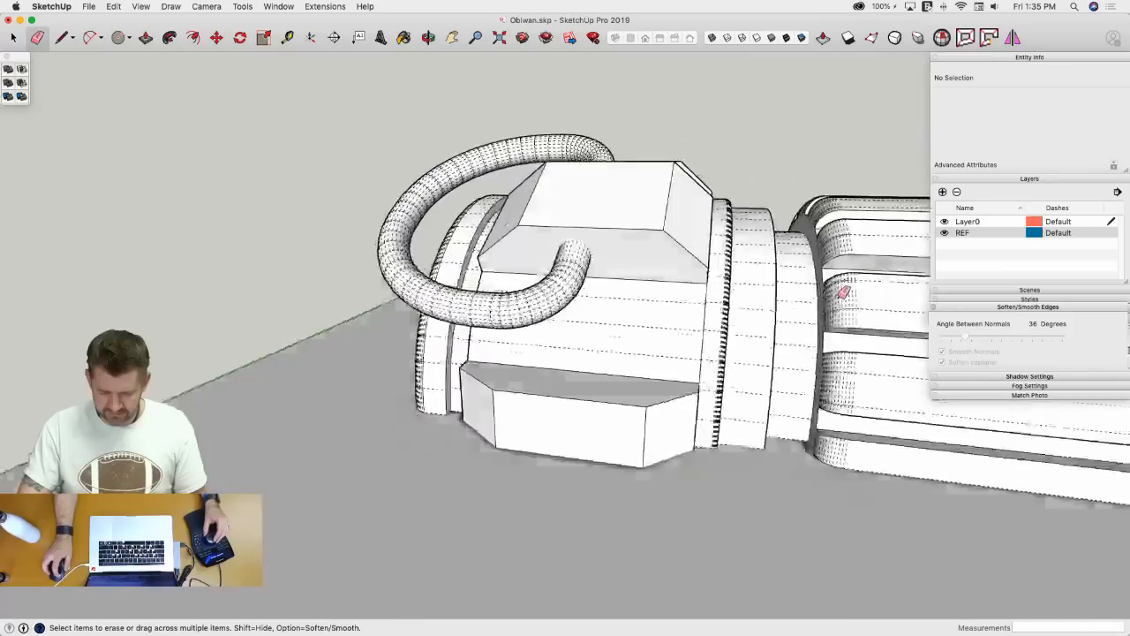
key("space")
middle_click_drag(764, 324, 821, 329)
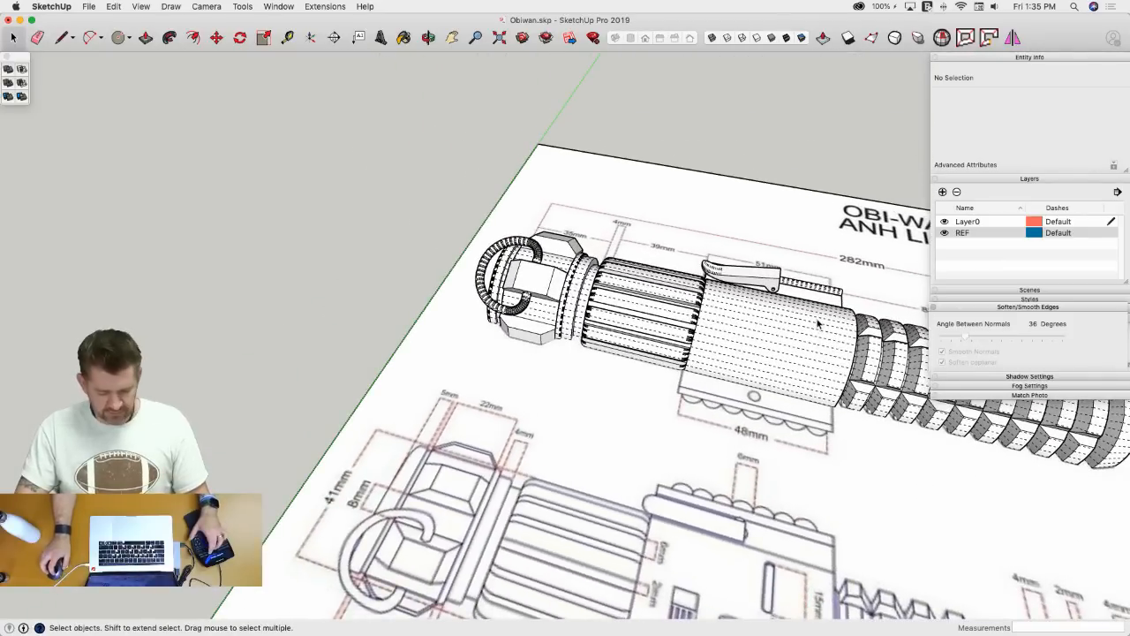
middle_click_drag(527, 308, 586, 276)
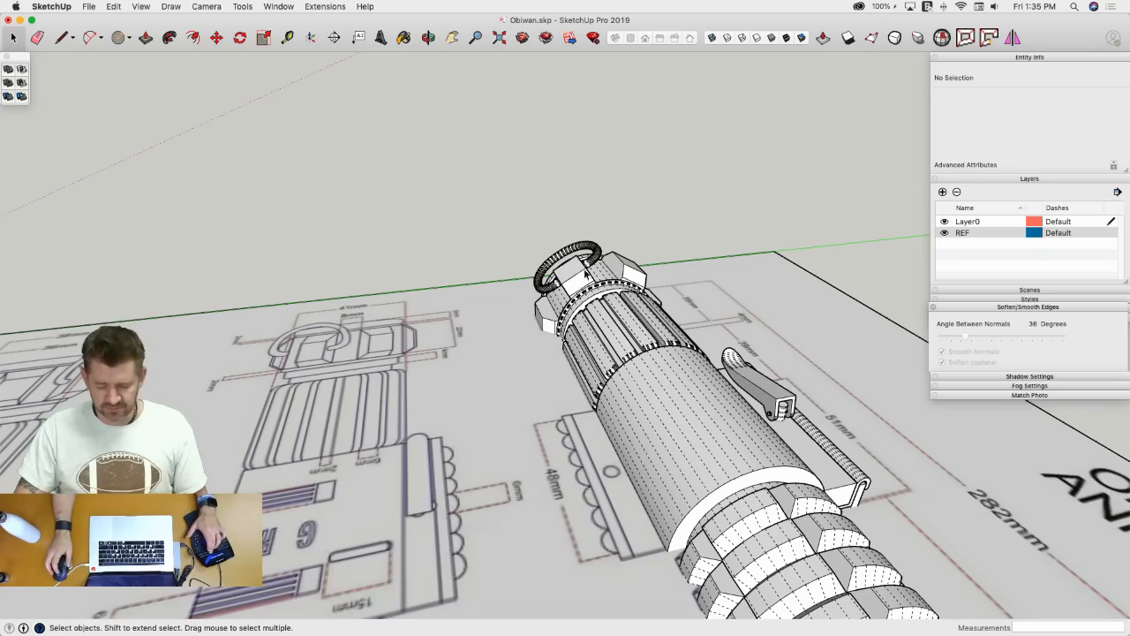
mouse_move(567, 250)
middle_mouse_down()
mouse_move(575, 270)
mouse_move(676, 327)
mouse_move(666, 351)
mouse_move(576, 362)
mouse_move(565, 300)
mouse_move(442, 212)
mouse_move(303, 144)
mouse_move(346, 244)
middle_mouse_up()
key("e")
scroll(561, 292, "up", 3)
key("space")
- Rotate the three lightsaber groups parallel to the reference sheet's side edge and move them about 148.2 m to lie beside the sheet
left_click_drag(804, 414, 750, 441)
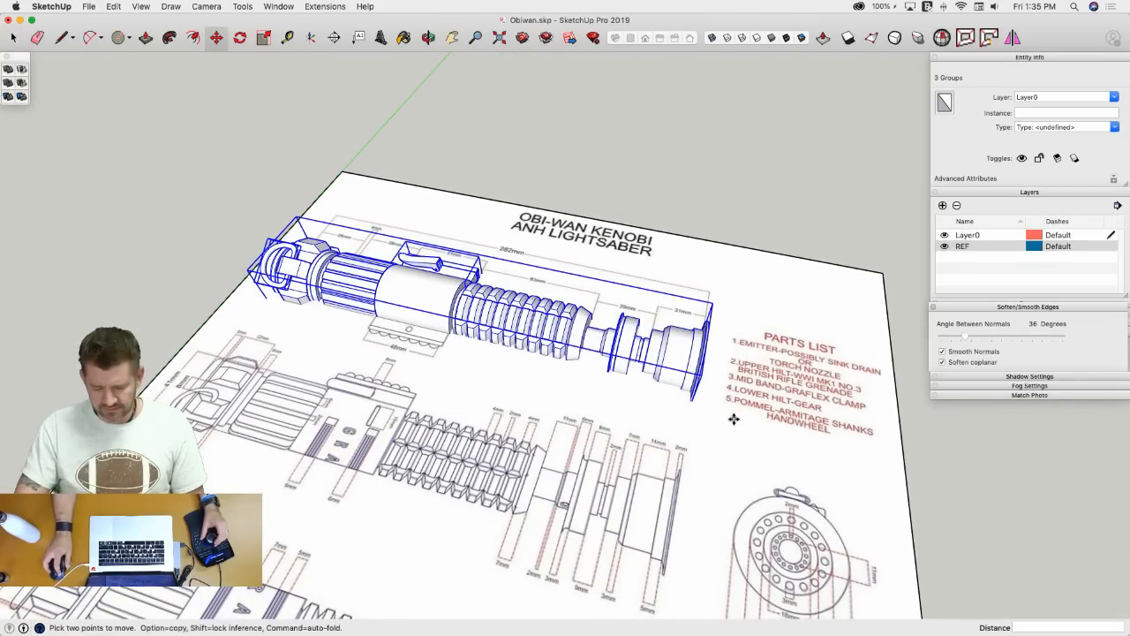
middle_click_drag(727, 416, 675, 378)
key("space")
key("q")
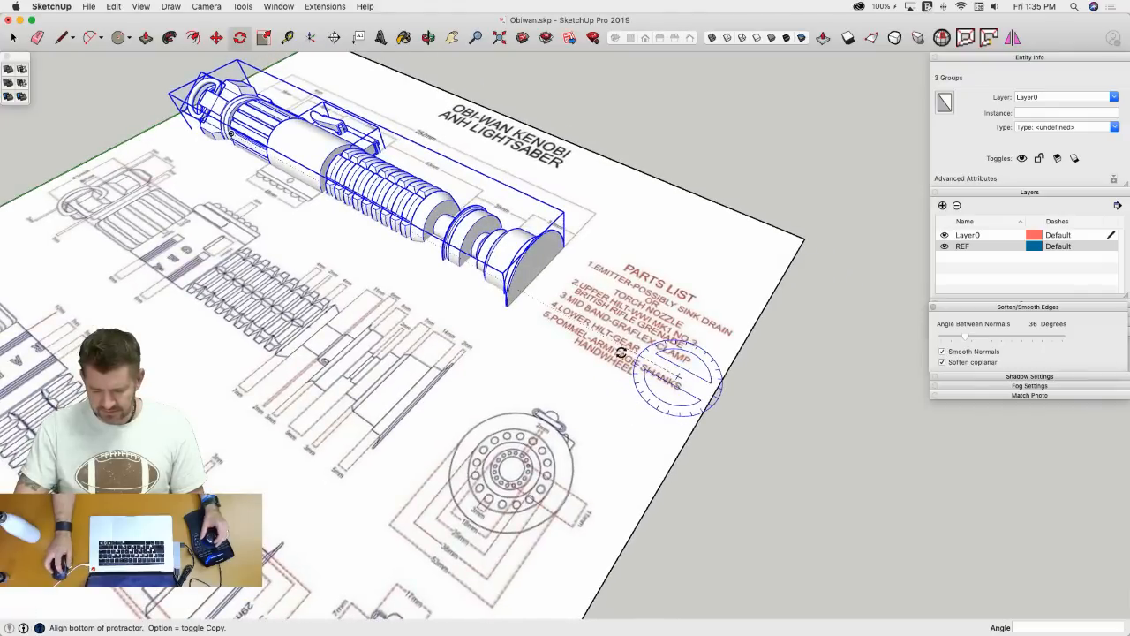
left_click(622, 352)
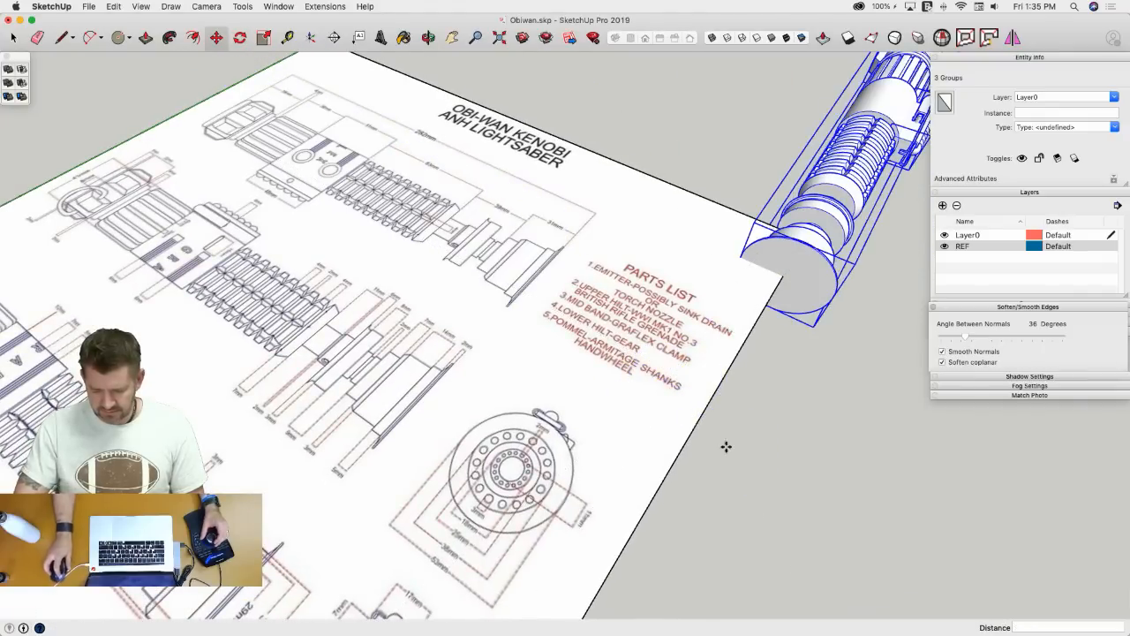
middle_click_drag(726, 447, 541, 209)
left_click(541, 204)
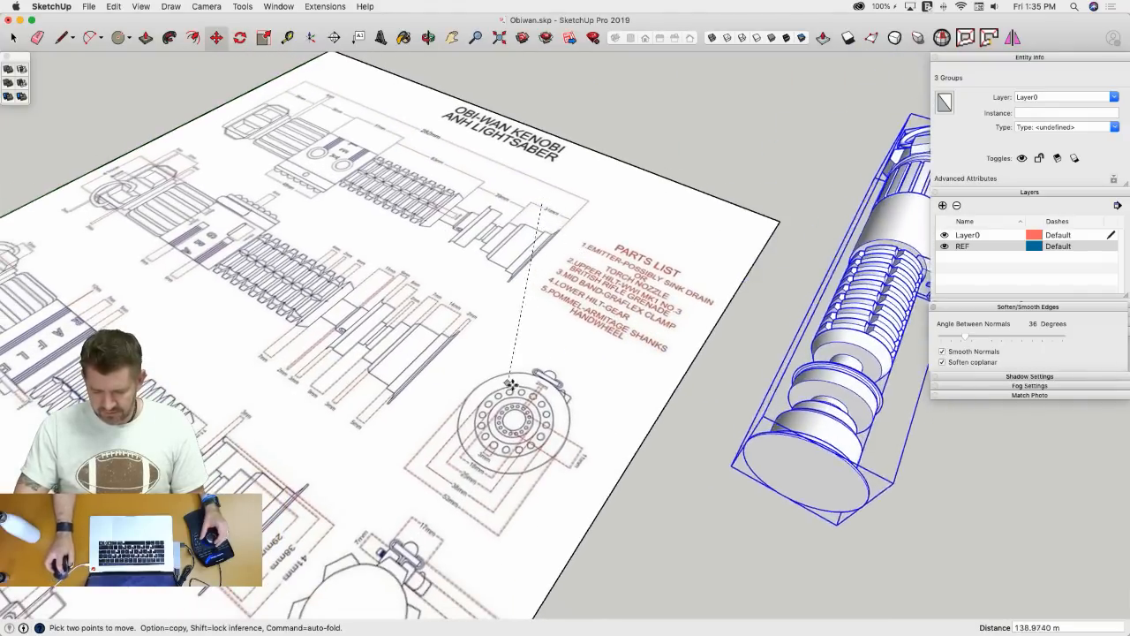
- Erase the leftover D-ring outline from the reference drawing
scroll(598, 404, "up", 3)
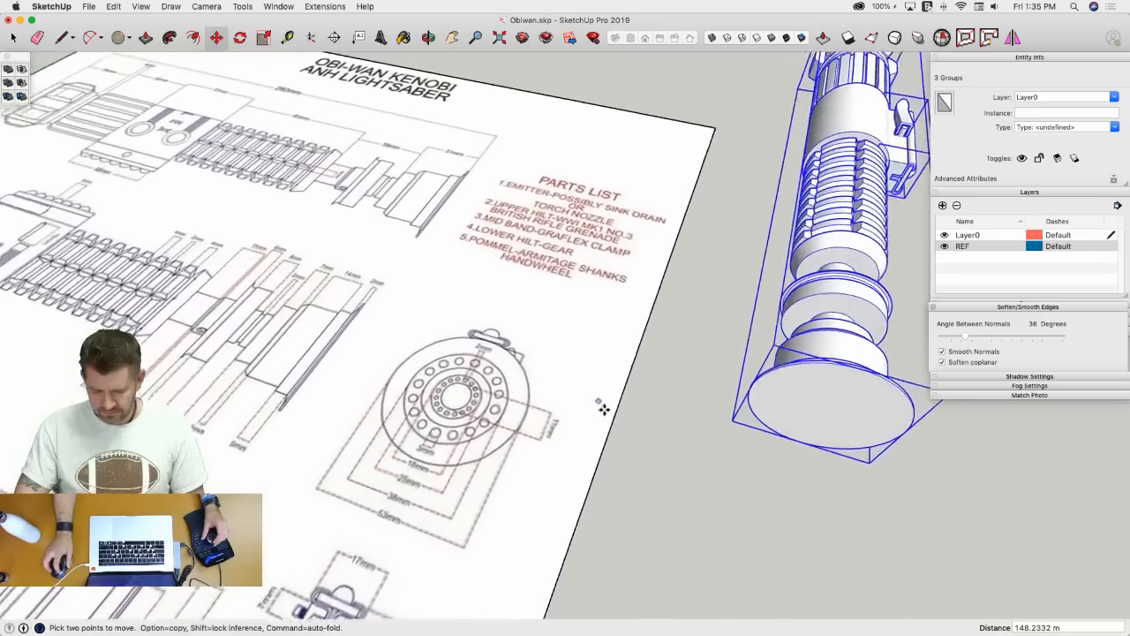
scroll(547, 399, "up", 3)
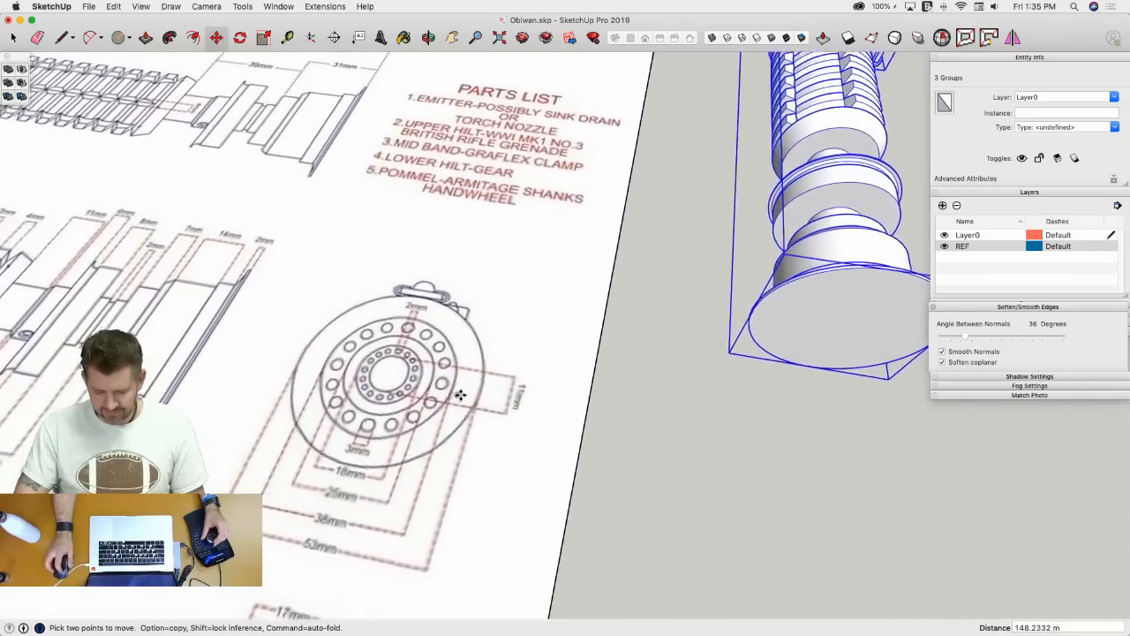
middle_click_drag(460, 395, 434, 358)
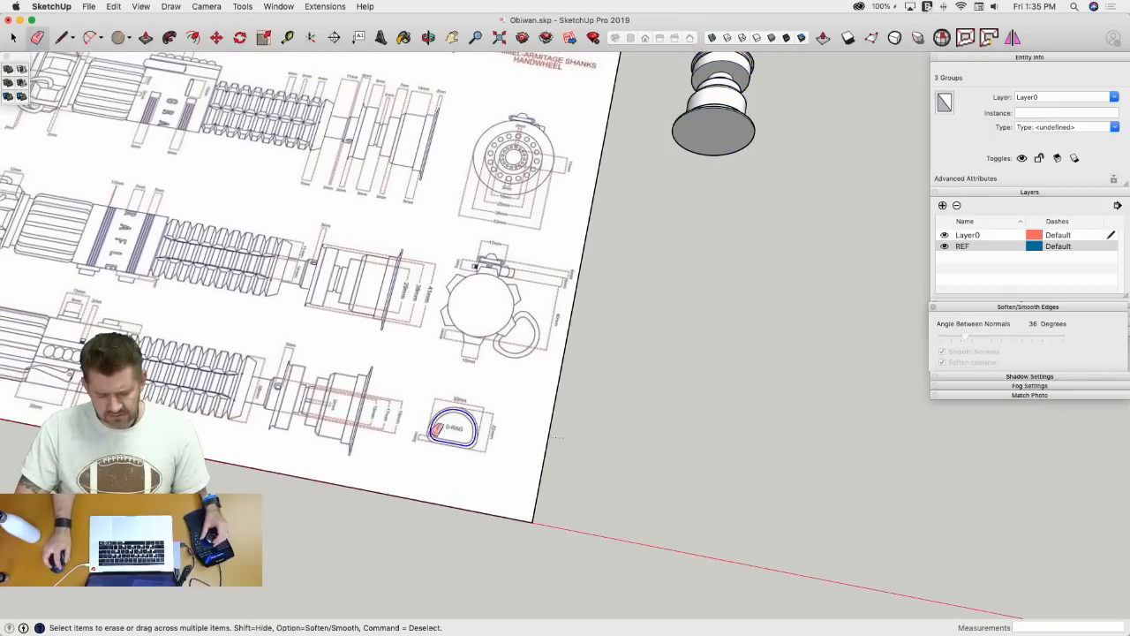
left_click_drag(433, 434, 467, 433)
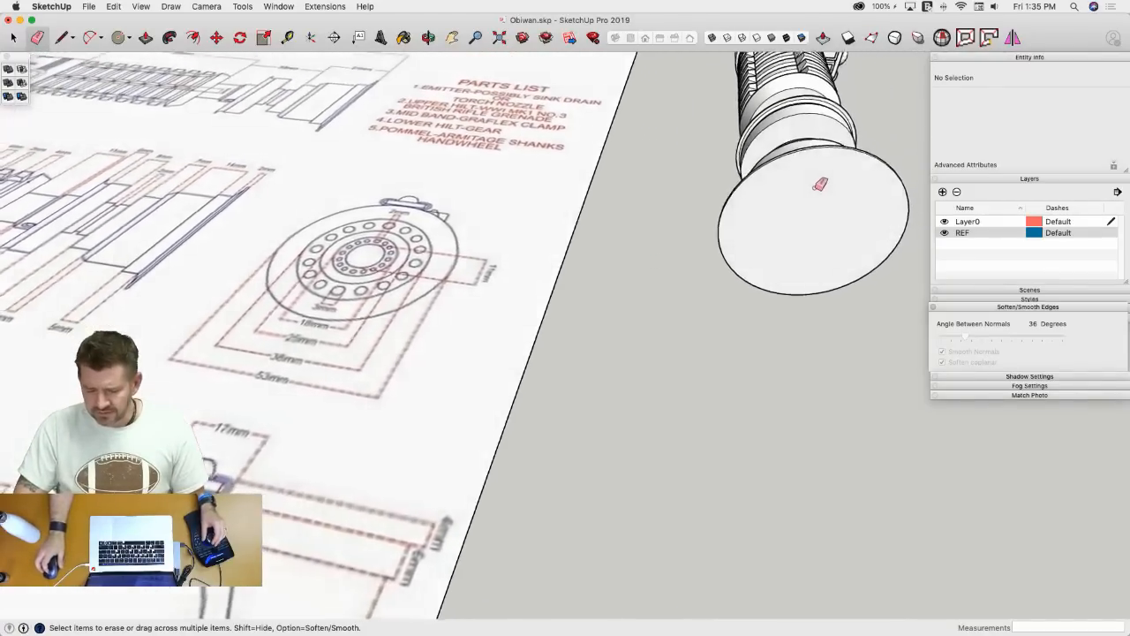
- Explode the lightsaber hilt's group into loose geometry, leaving the clamp lever group intact
key("space")
left_click(806, 202)
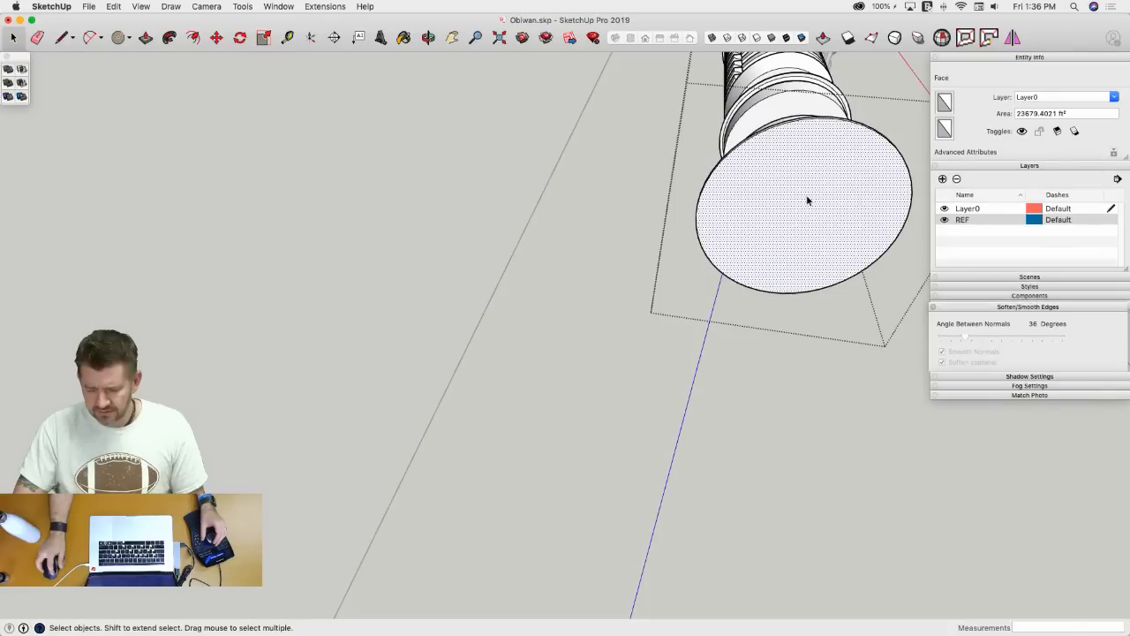
left_click(738, 329)
left_click(663, 277)
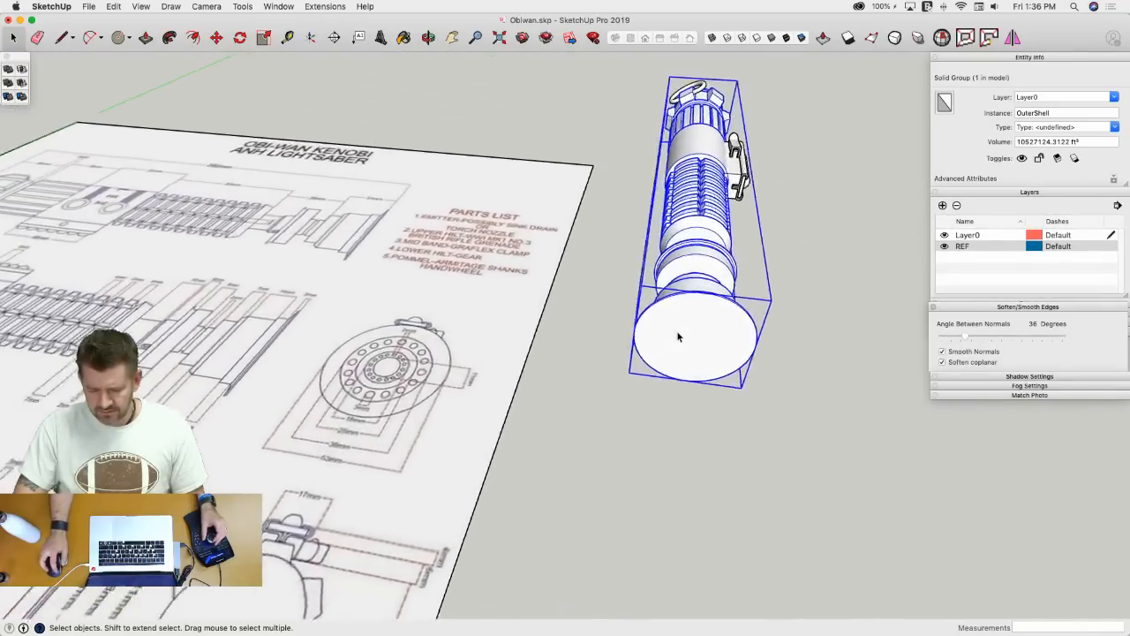
double_click(777, 240)
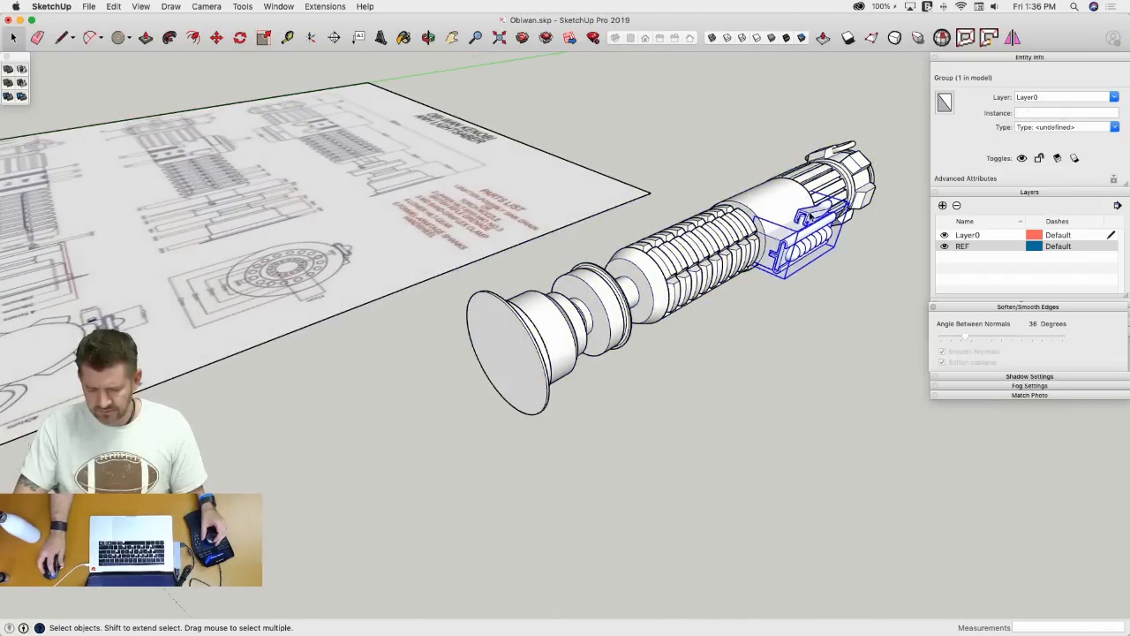
right_click(542, 426)
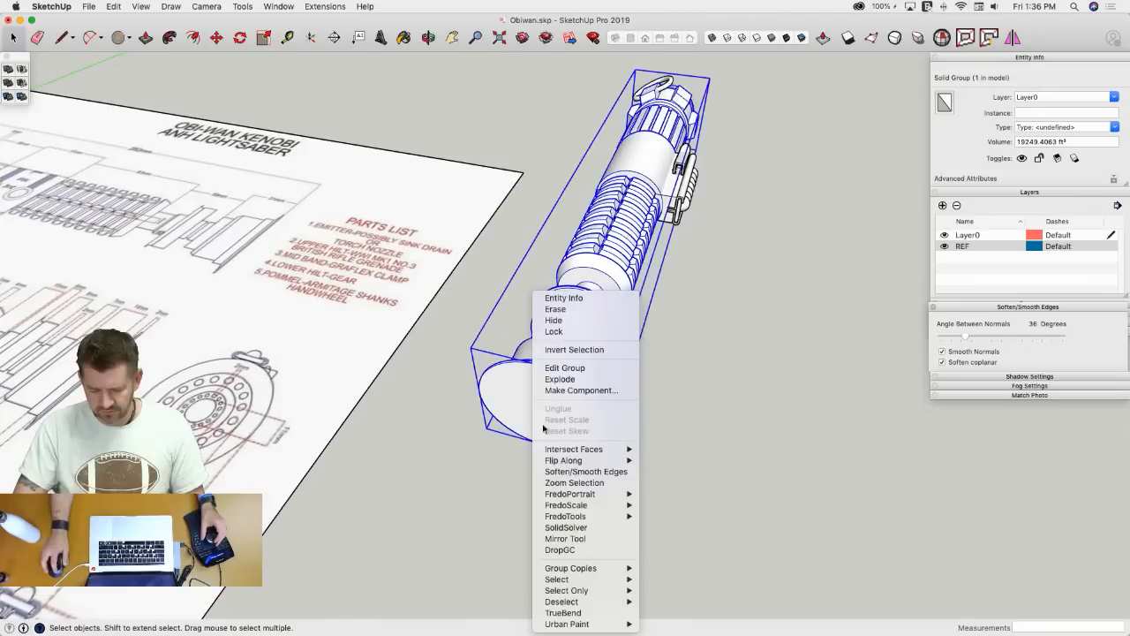
left_click(582, 379)
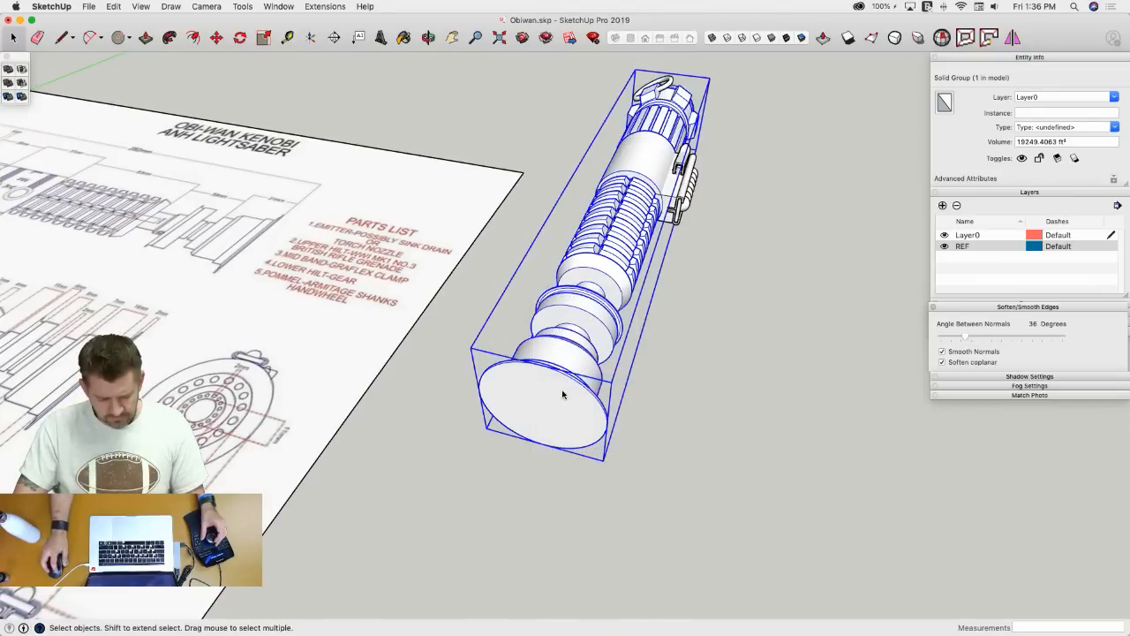
- Offset the emitter end face's edge 5 m inward and recess the inner circular face 1 m
scroll(550, 386, "up", 10)
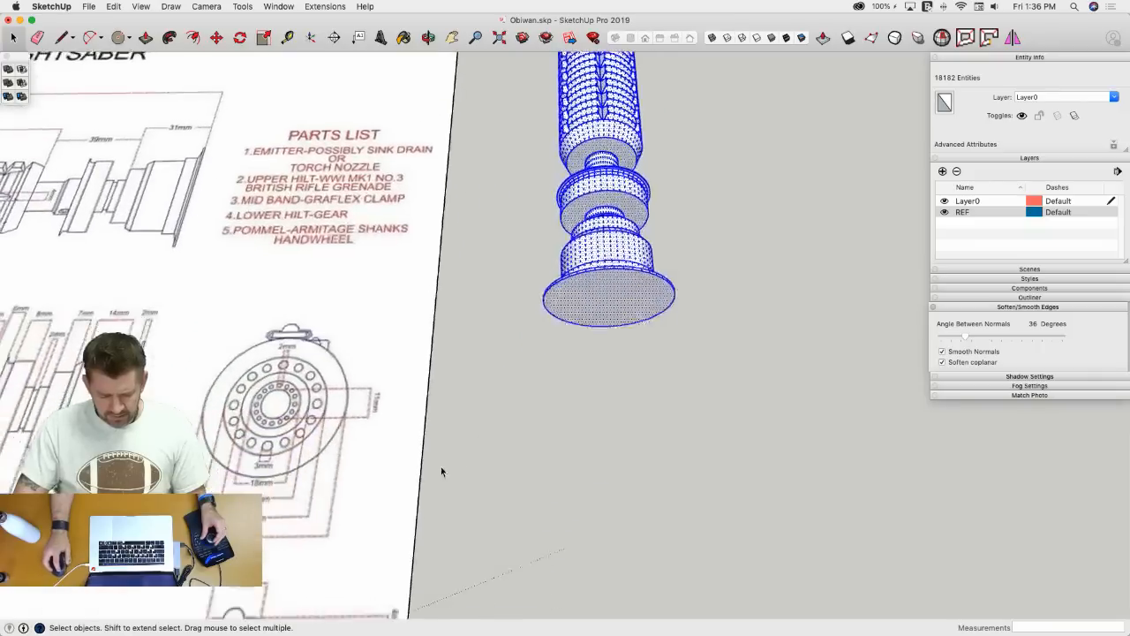
scroll(327, 497, "up", 5)
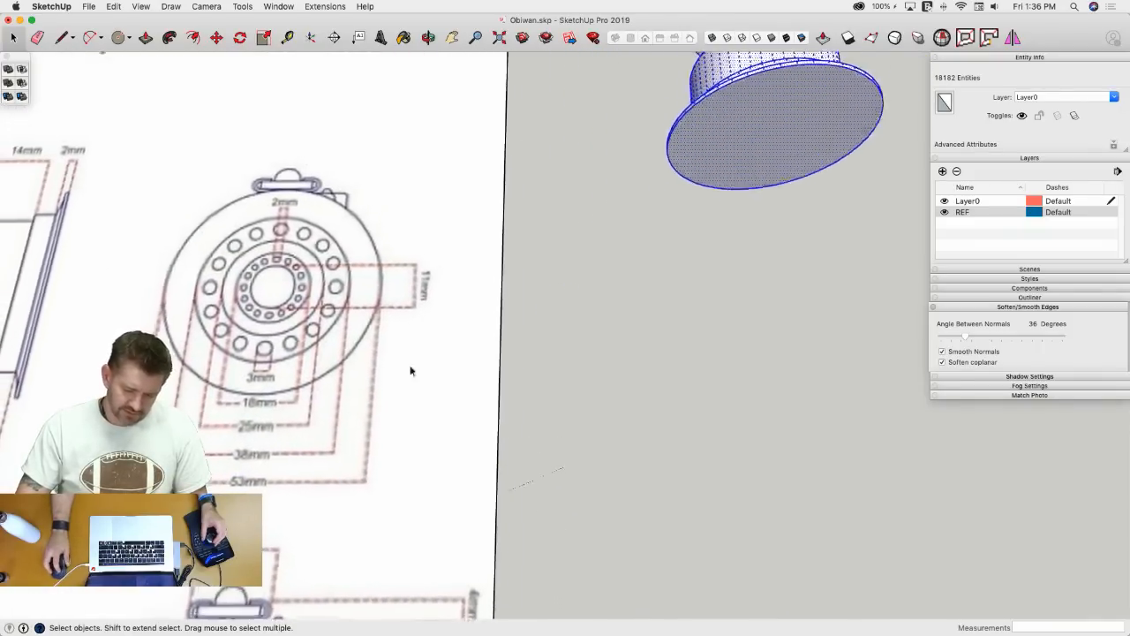
left_click(690, 166)
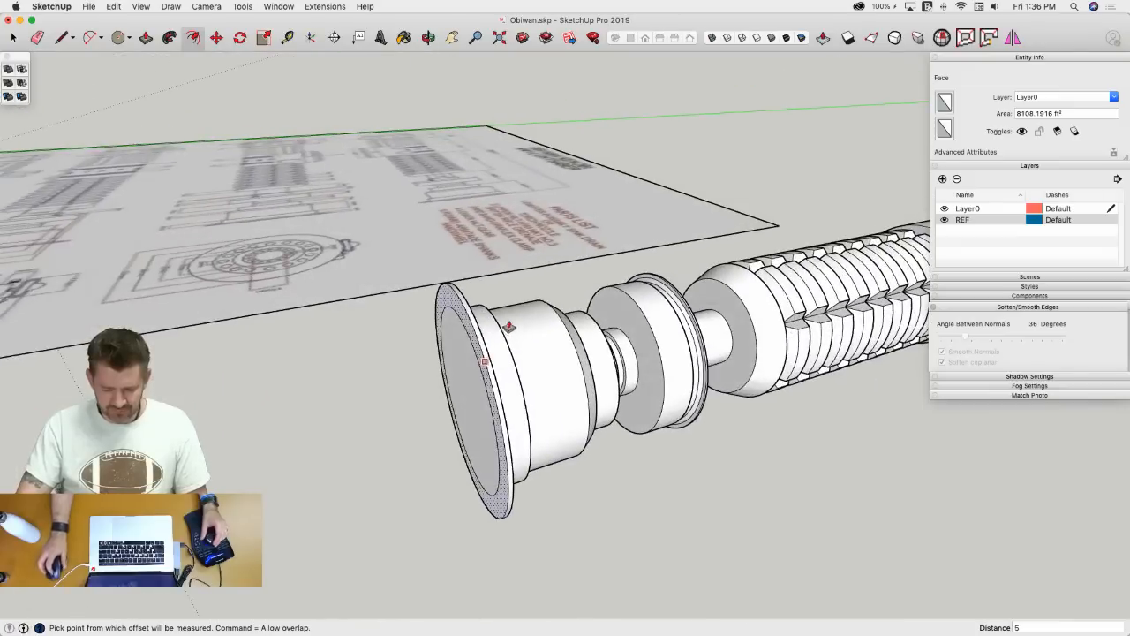
key("p")
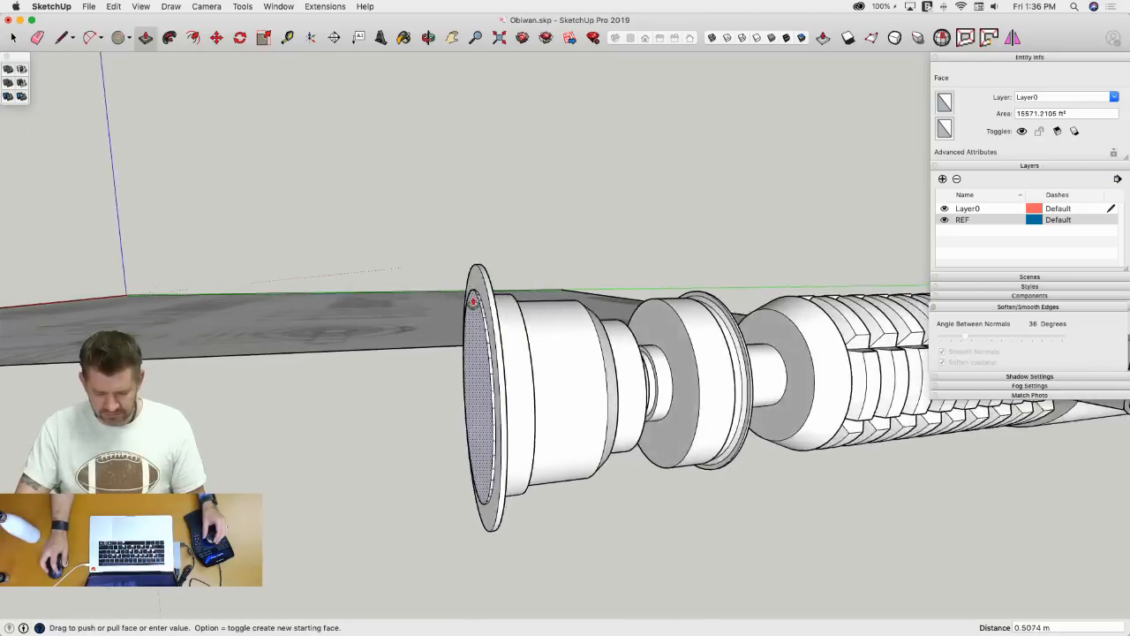
left_click(492, 283)
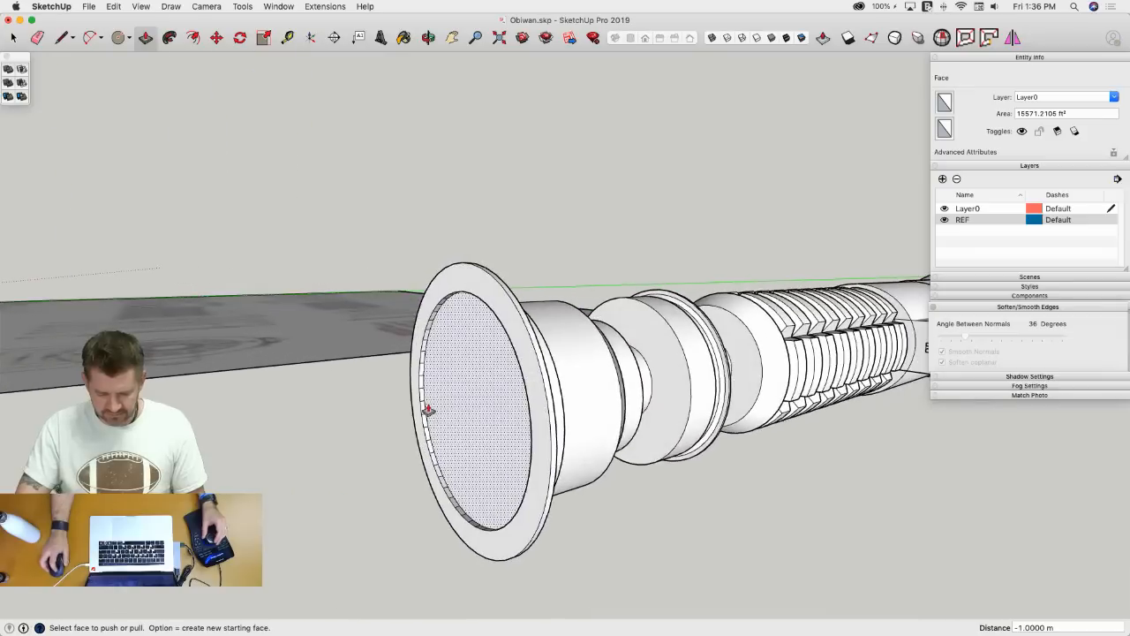
- Offset the edge of the recessed emitter face 7 m inward
key("space")
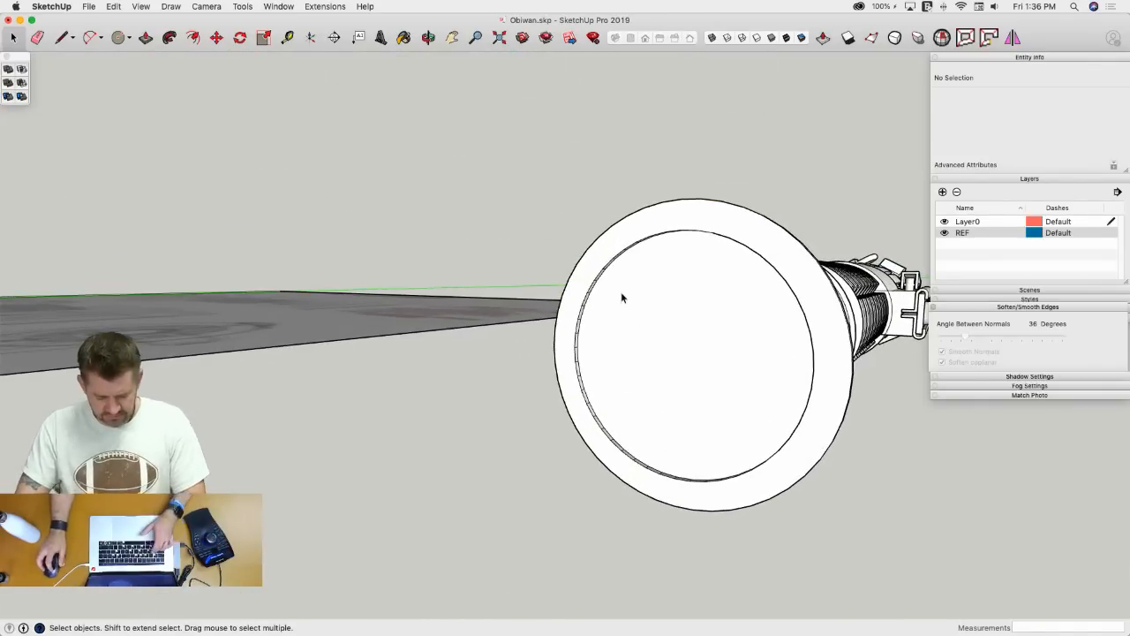
key("f")
left_click(622, 256)
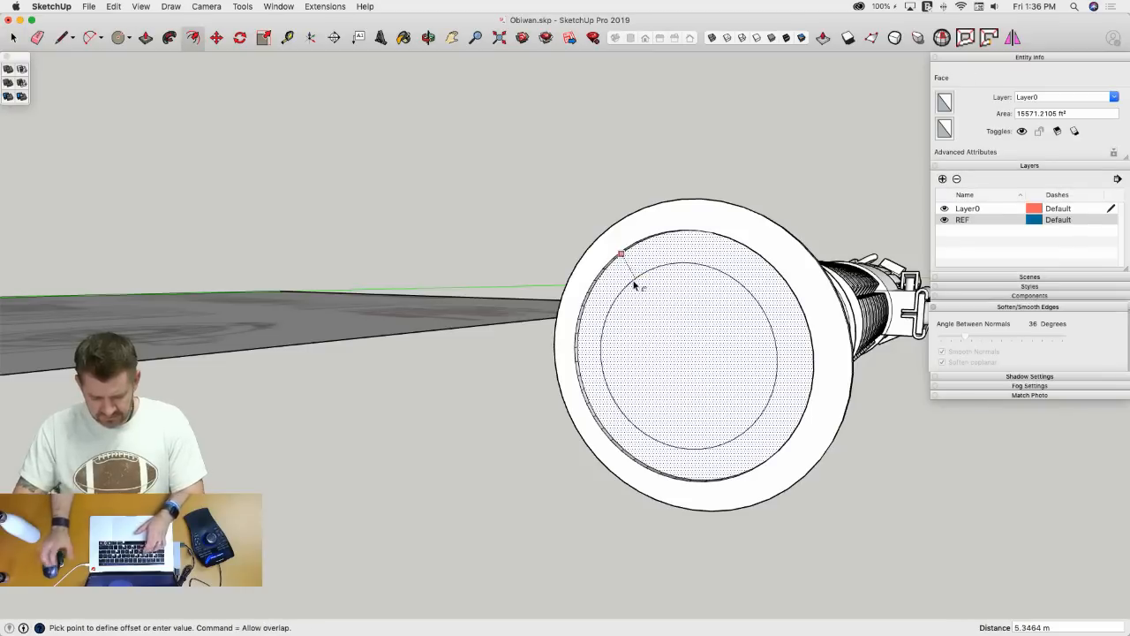
type("7m")
key("Return")
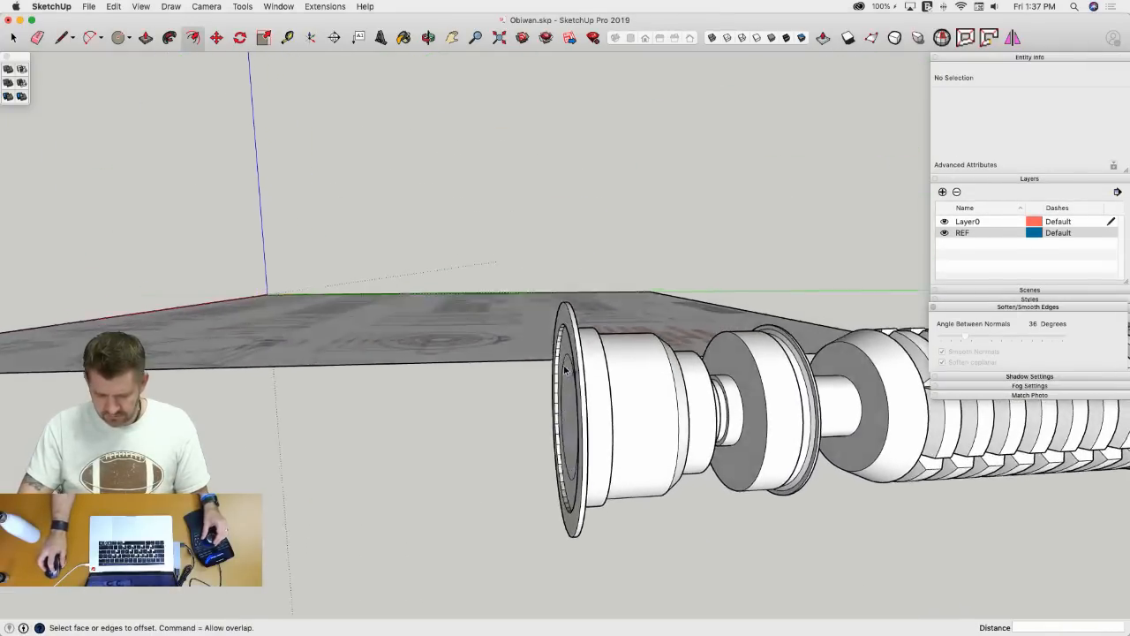
- Push the innermost circular face 20 m into the emitter and pull the bore's floor back 14 m
key("p")
left_click(565, 384)
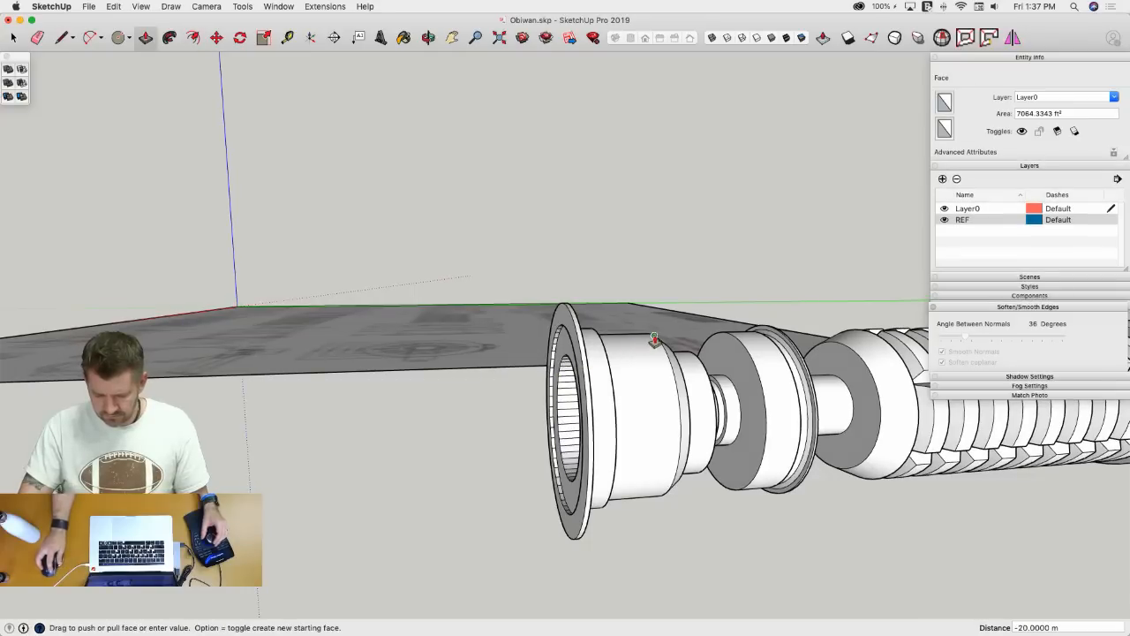
left_click(654, 337)
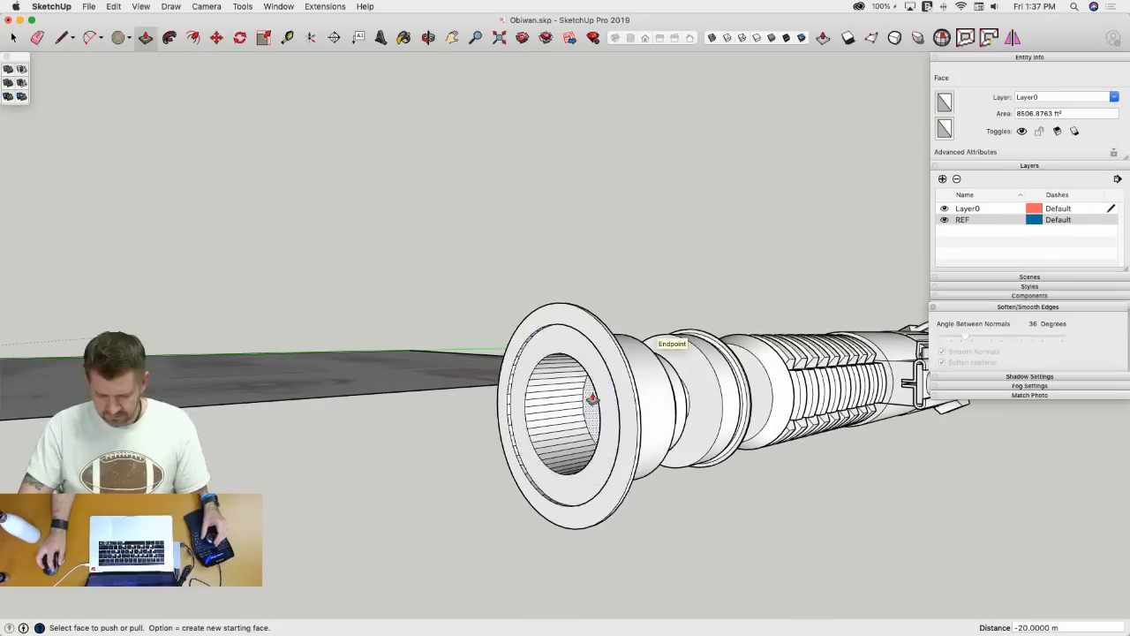
left_click(592, 399)
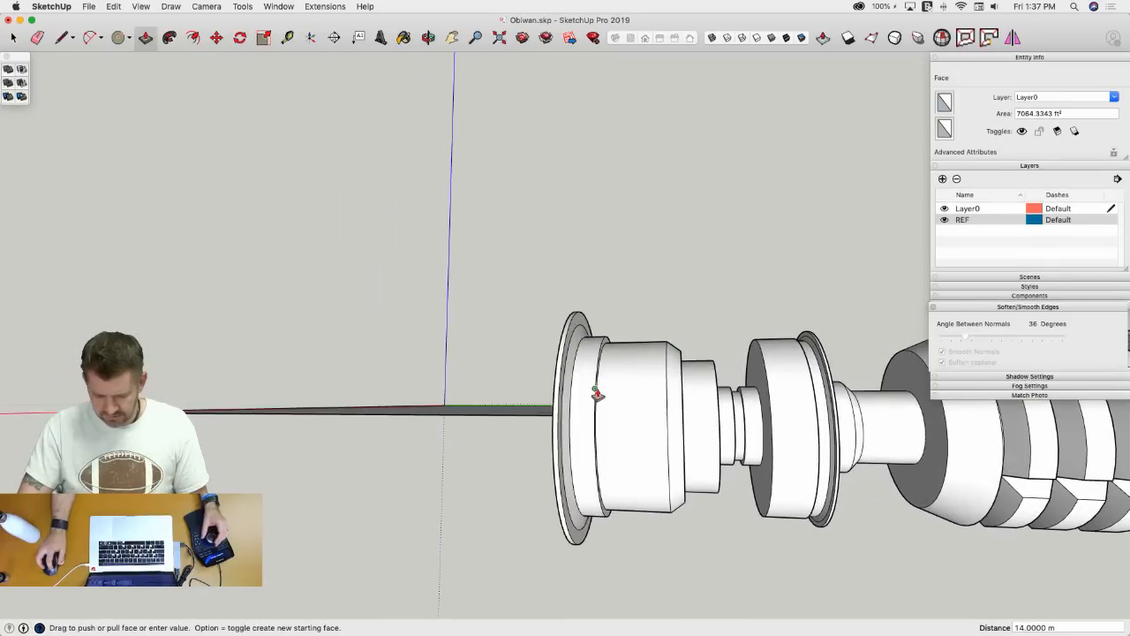
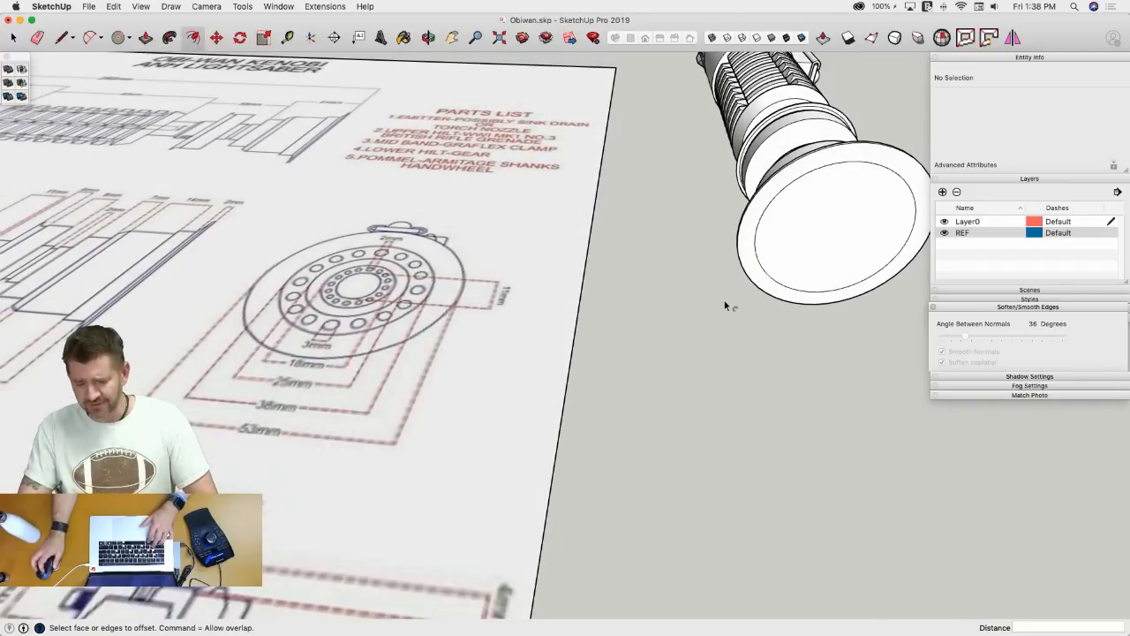
- Check the emitter diameters on the reference drawing and offset the end face's outer edge inward as a concentric circle
scroll(510, 391, "up", 3)
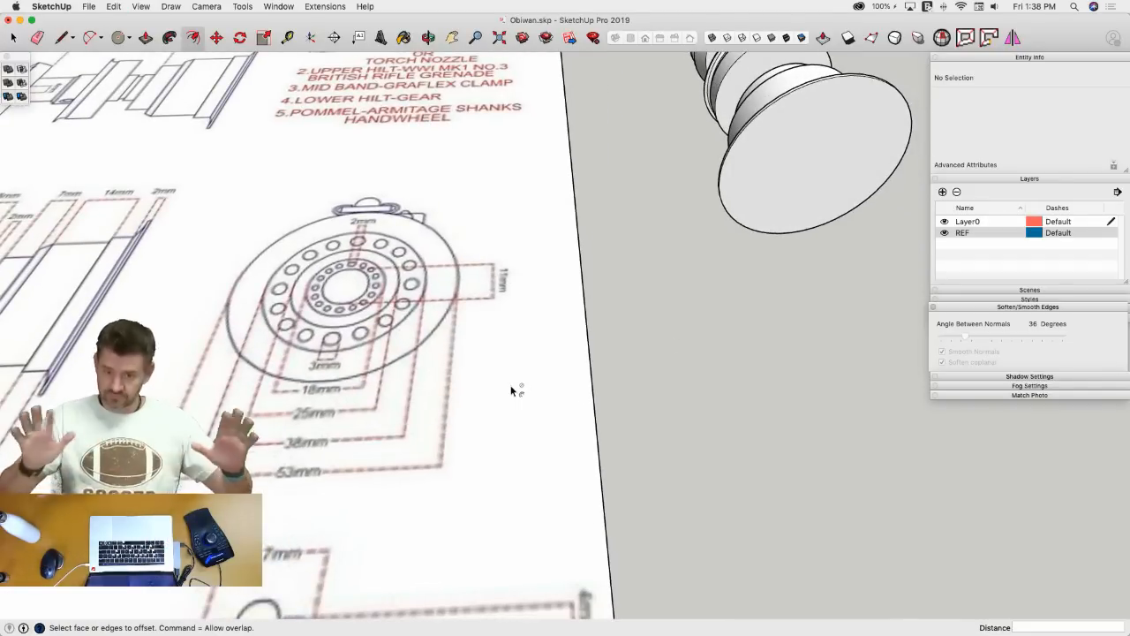
mouse_move(510, 394)
middle_mouse_down()
mouse_move(371, 487)
mouse_move(353, 374)
middle_mouse_up()
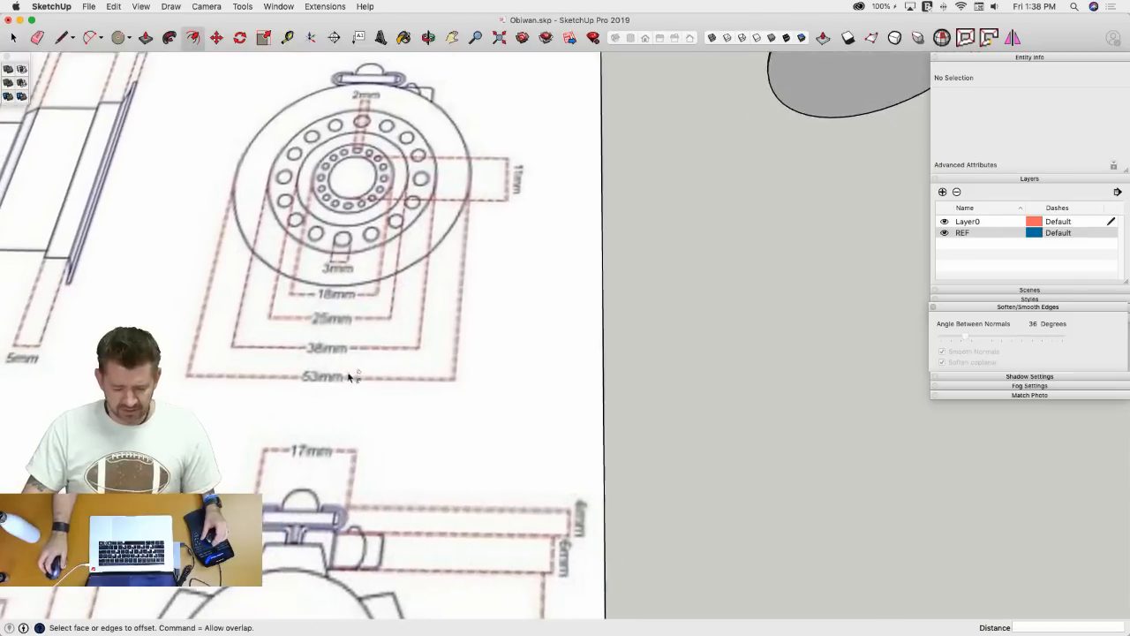
scroll(328, 356, "up", 2)
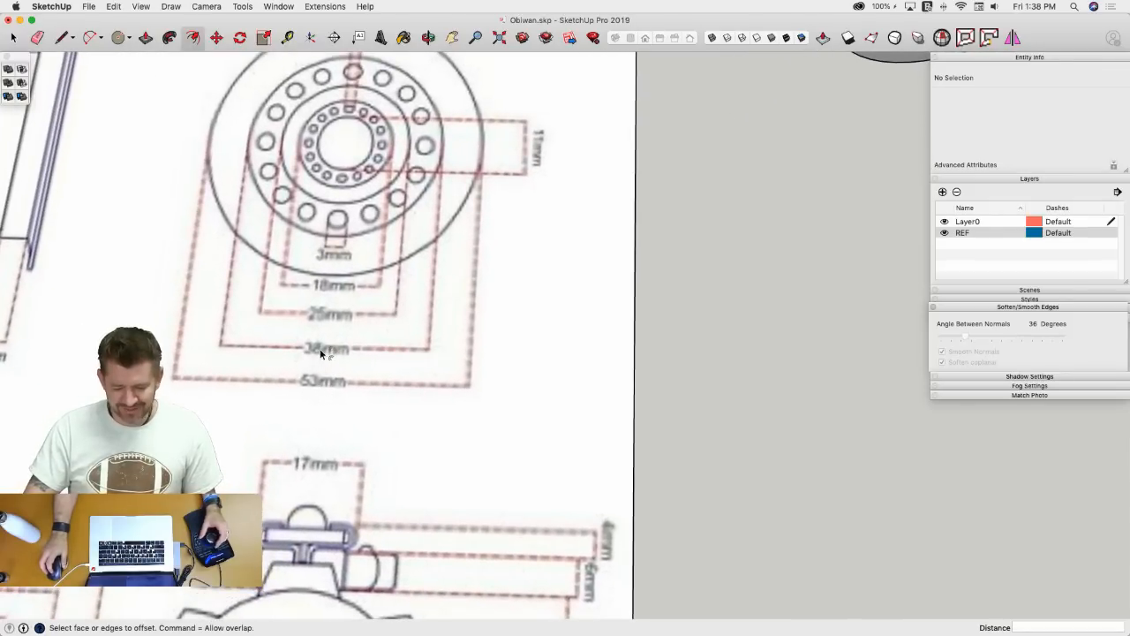
scroll(327, 353, "up", 1)
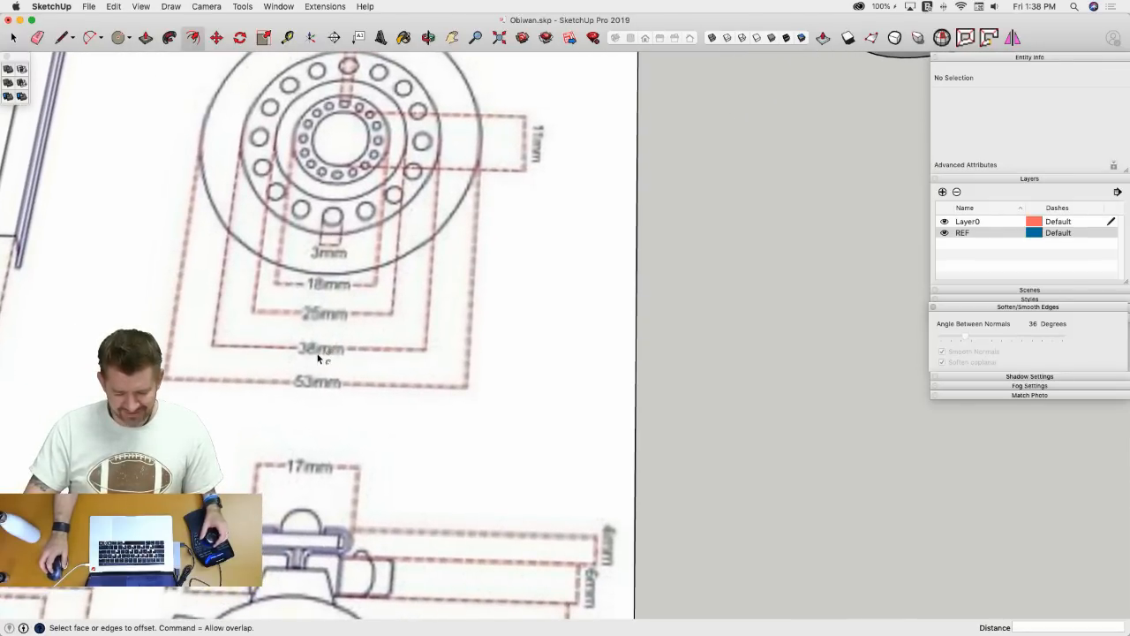
scroll(316, 354, "down", 3)
middle_click_drag(421, 352, 591, 303)
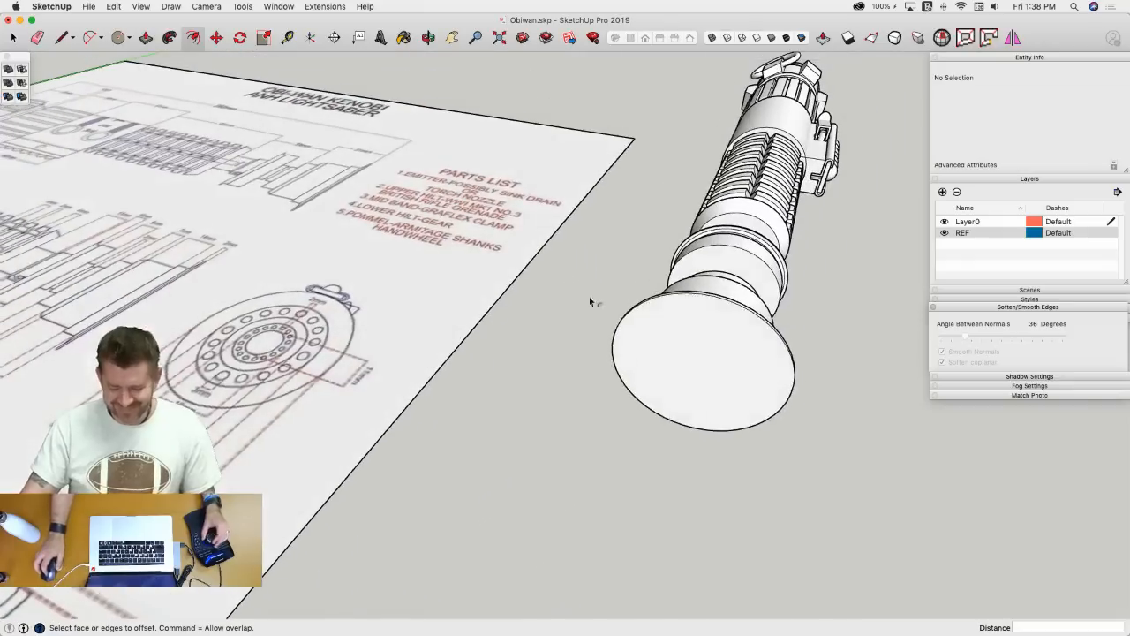
left_click(669, 353)
left_click(664, 334)
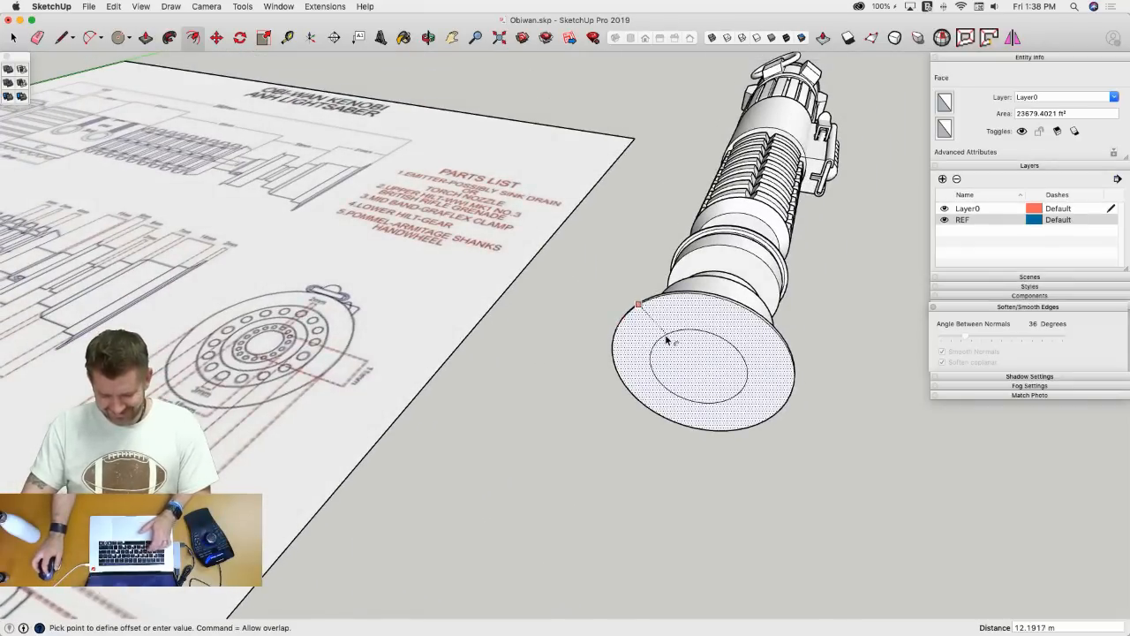
key("Return")
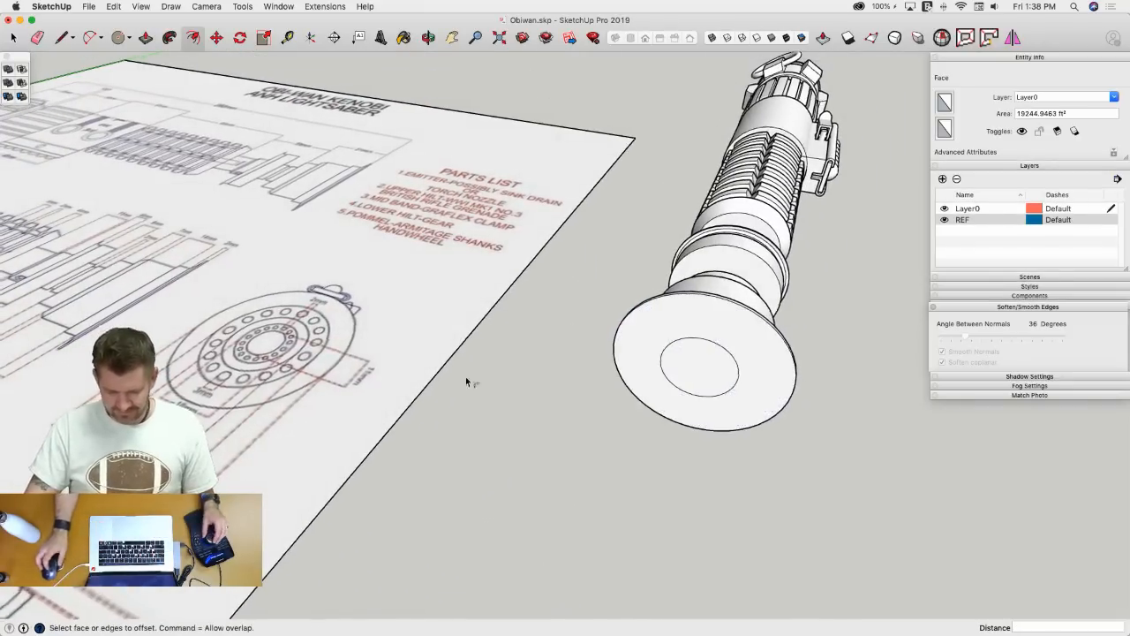
- Erase the inner circle on the emitter's end face and offset the face's outer edge 7.5 m inward instead
key("e")
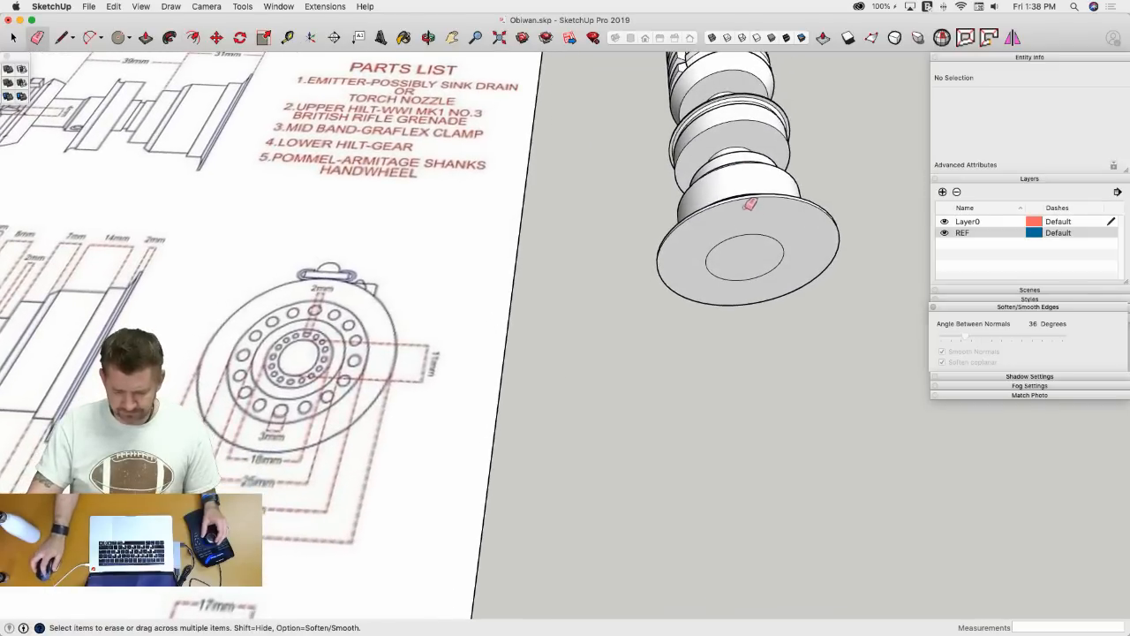
left_click(745, 234)
left_click_drag(764, 227, 752, 217)
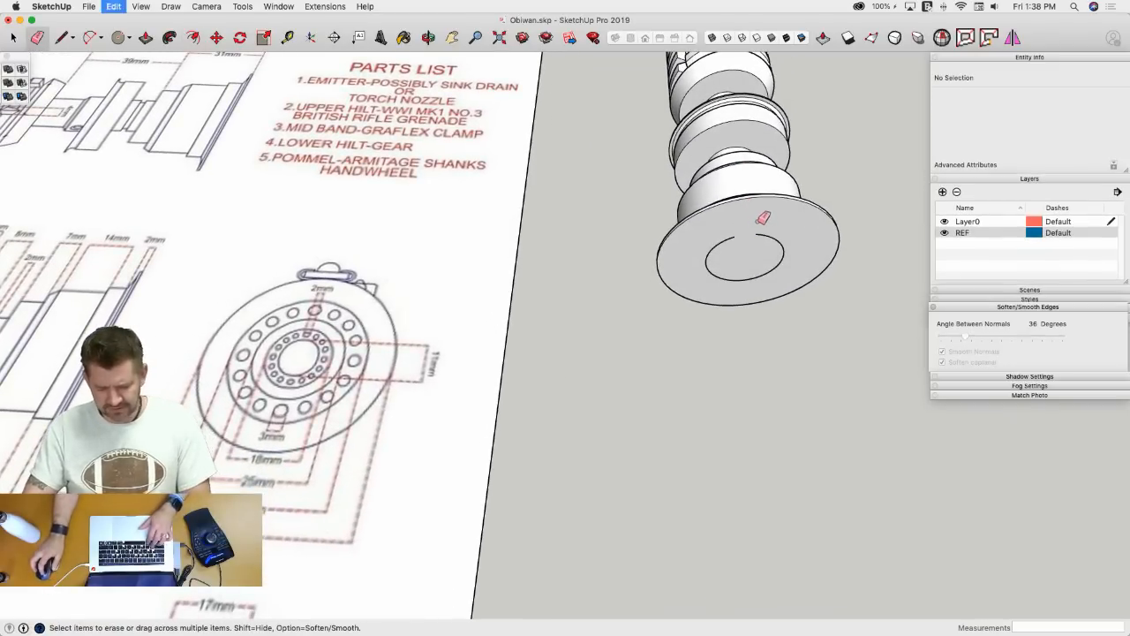
key("f")
left_click(704, 221)
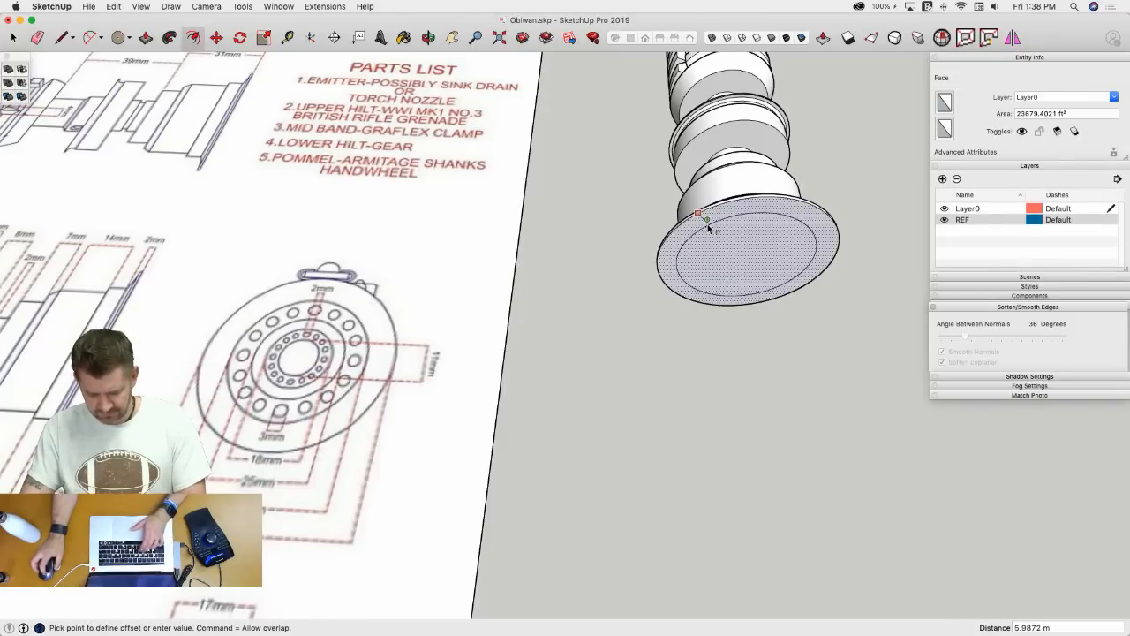
type("7.5")
key("Return")
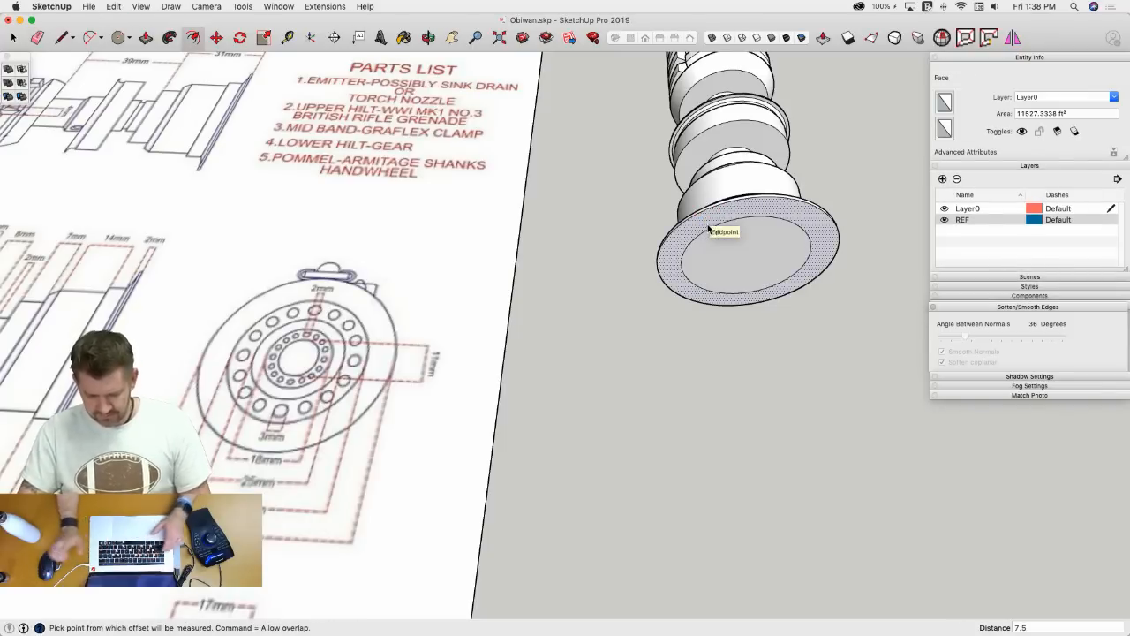
- Measure the width of the ring of larger holes in the reference drawing's emitter end view
scroll(228, 396, "up", 2)
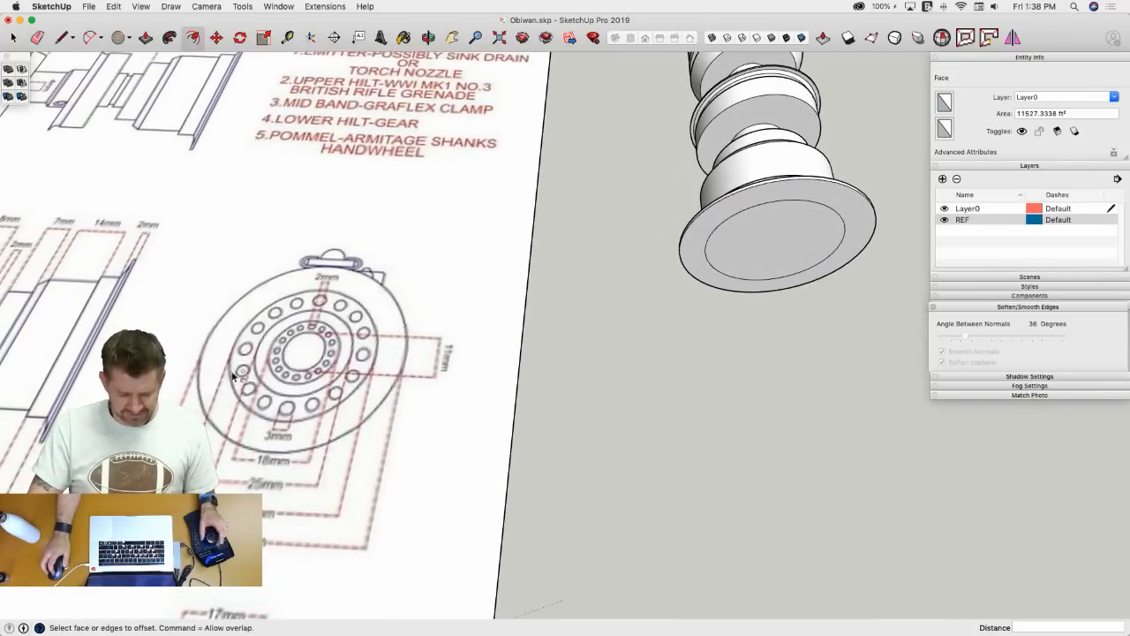
key("l")
scroll(242, 362, "up", 5)
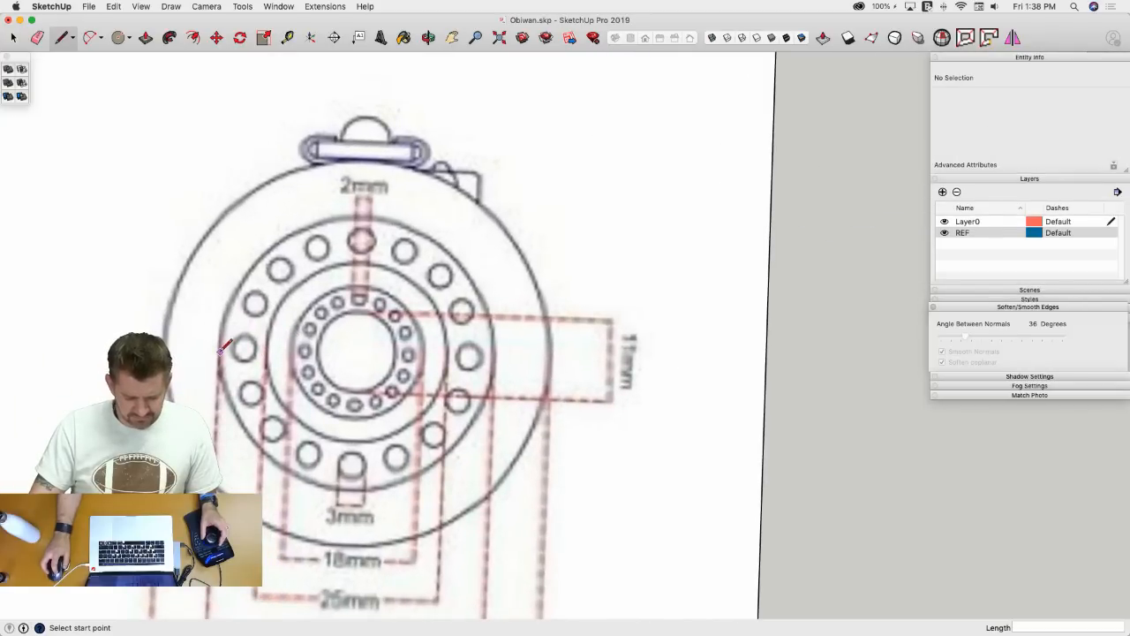
left_click(220, 351)
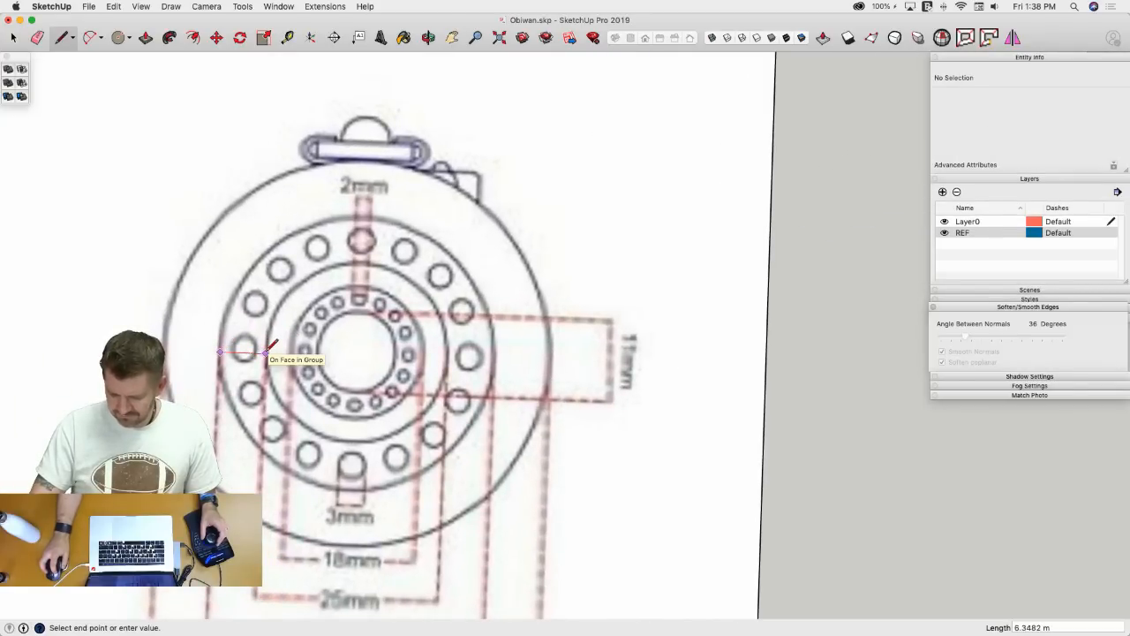
scroll(267, 352, "down", 3)
key("space")
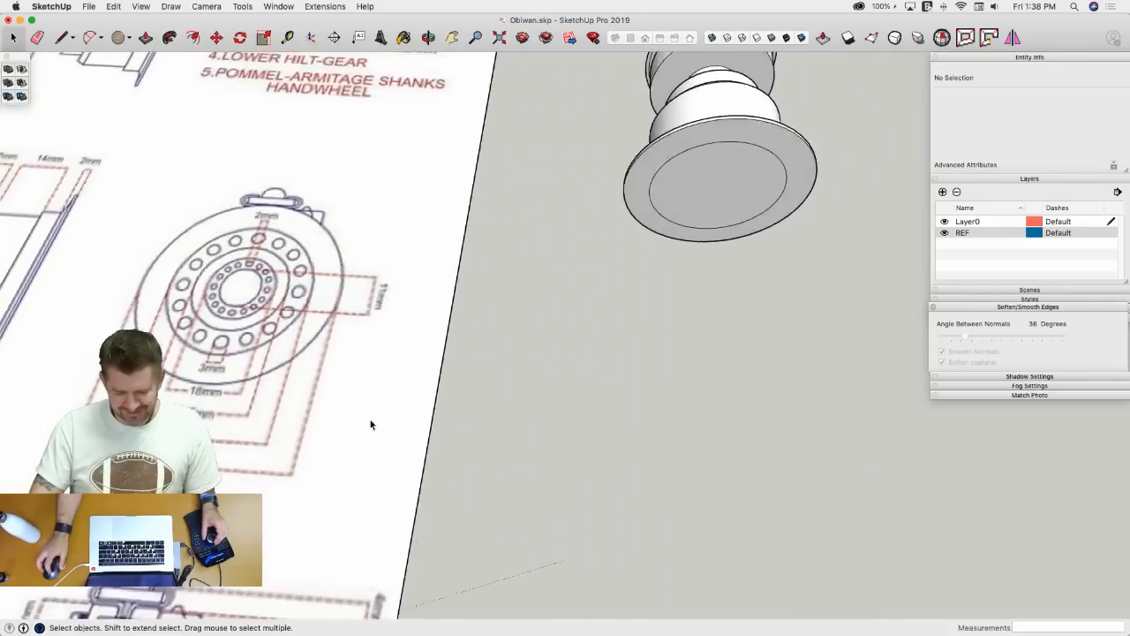
- Offset the edge of the emitter's inner circular face 6.5 m inward
key("f")
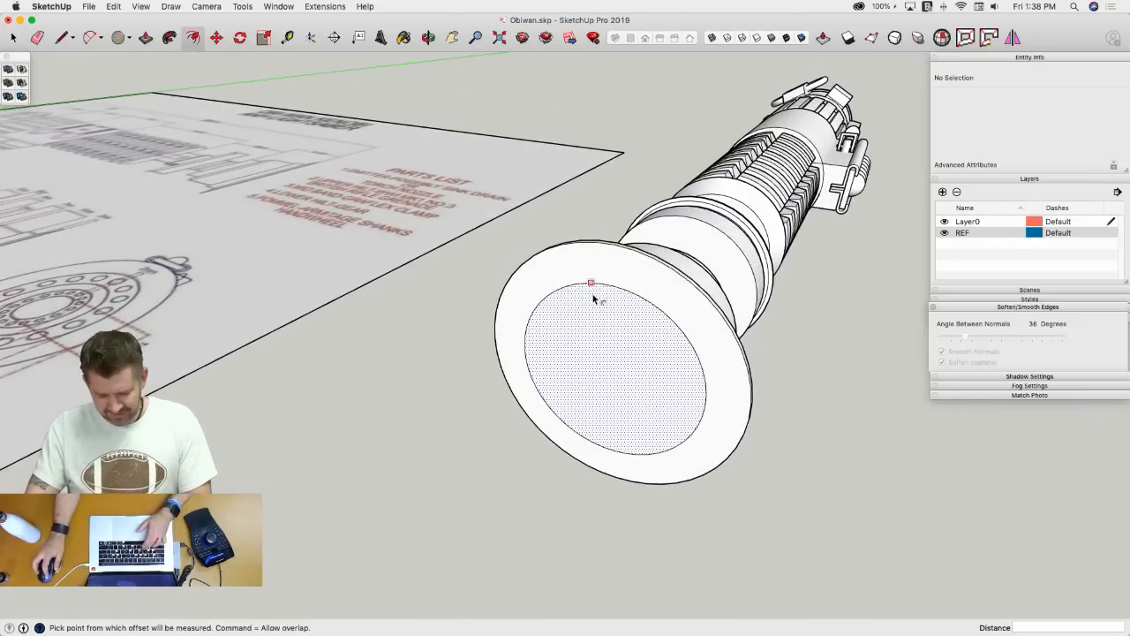
left_click(591, 284)
type("6")
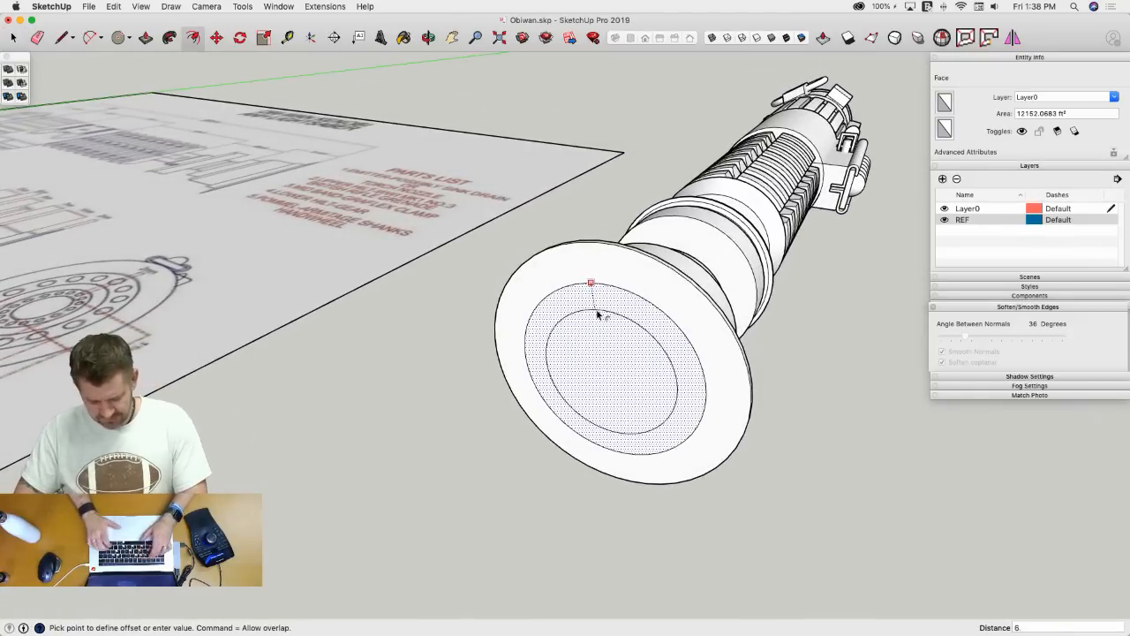
type(".5")
key("Return")
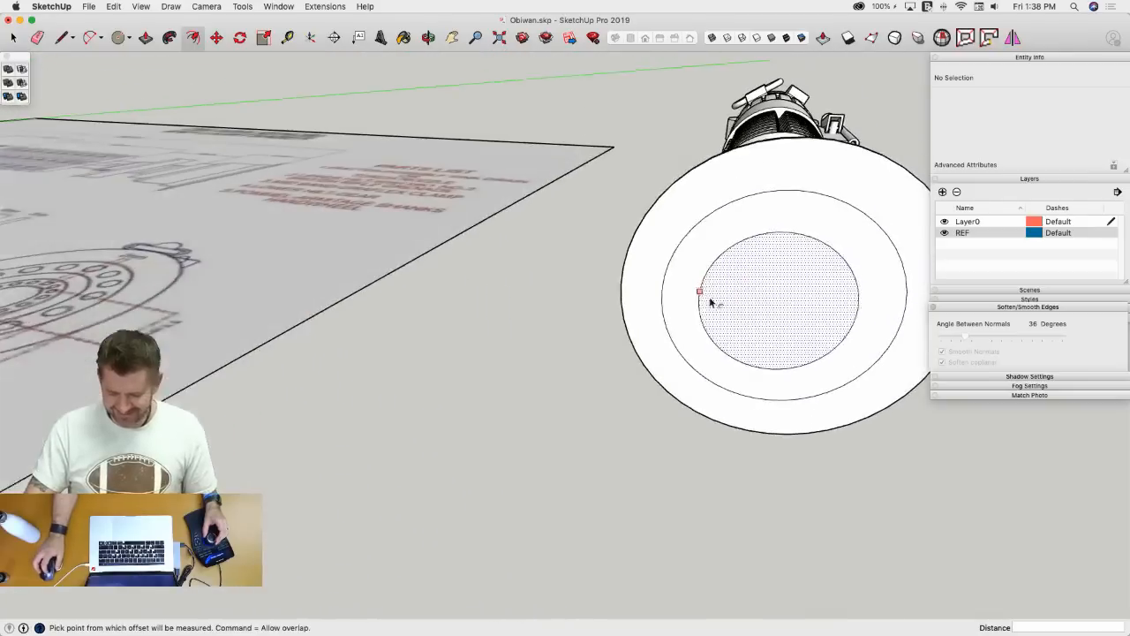
- Offset the innermost circle of the emitter face 3.5 m inward, and offset the resulting circle another 3.5 m inward
left_click(713, 254)
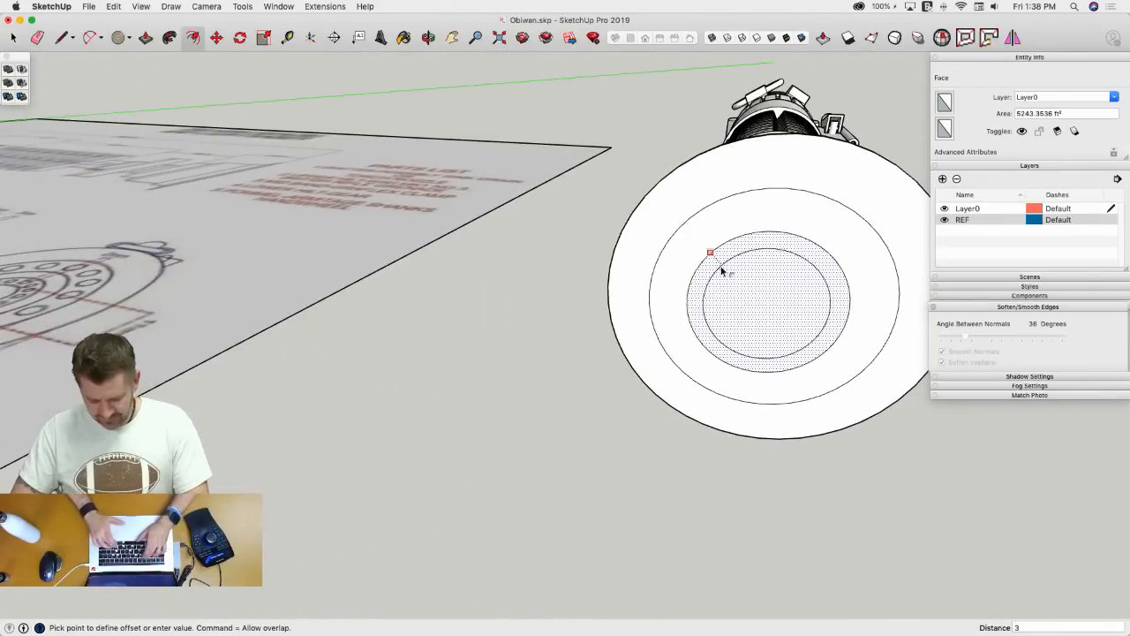
type("3.5")
key("Return")
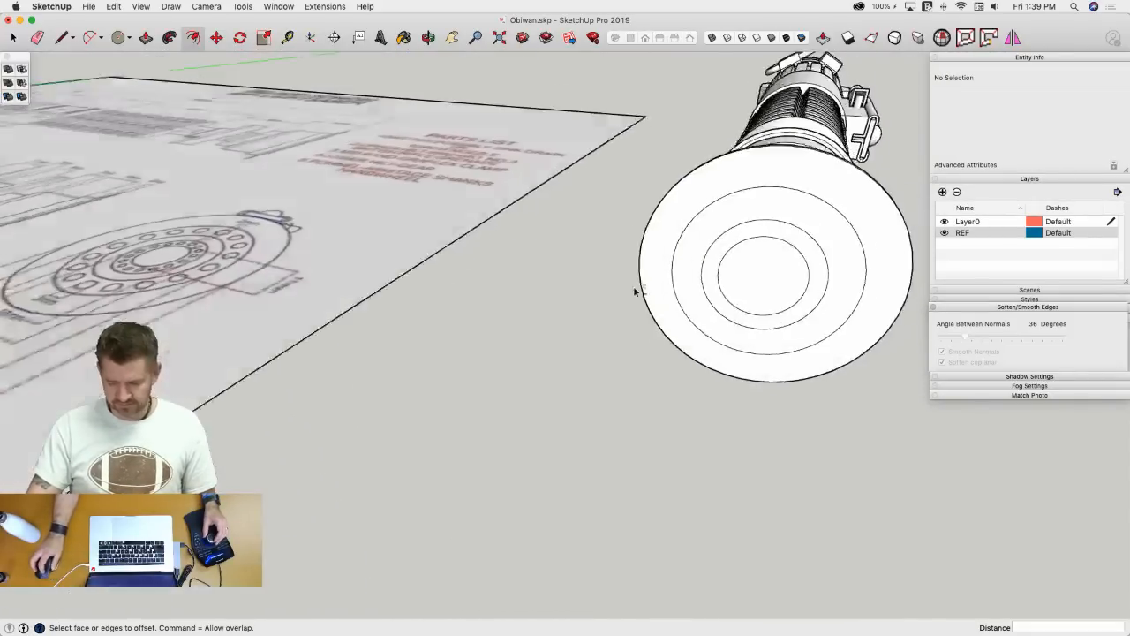
left_click(706, 223)
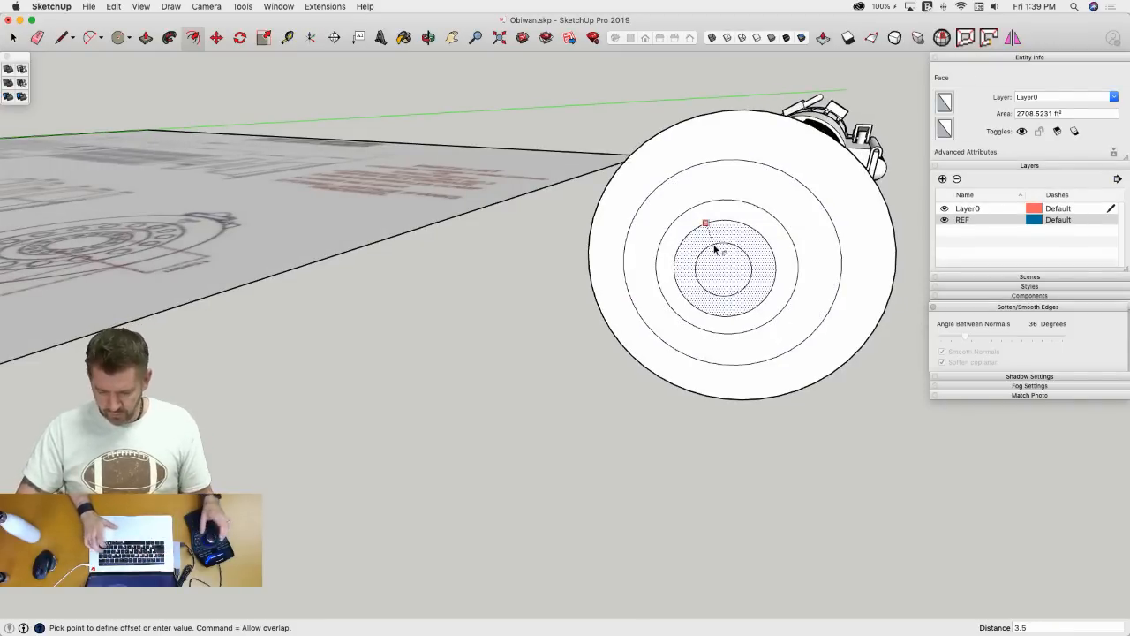
key("Return")
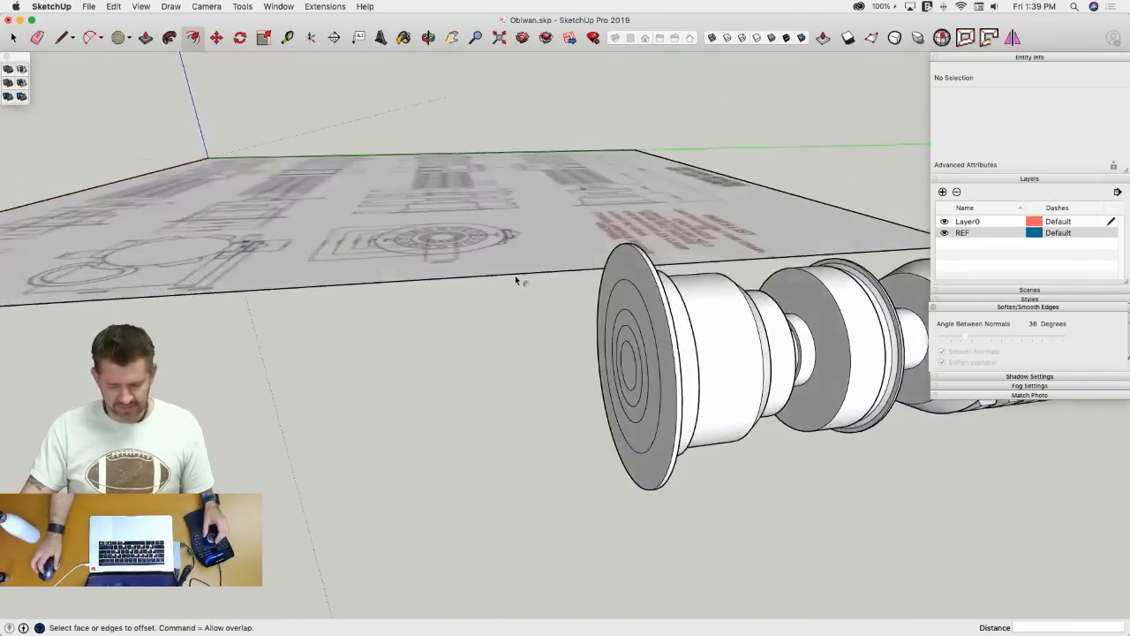
- Push the emitter's concentric faces inward at stepped depths, with the inner ring 24 m and the centre circle 31 m deep
key("p")
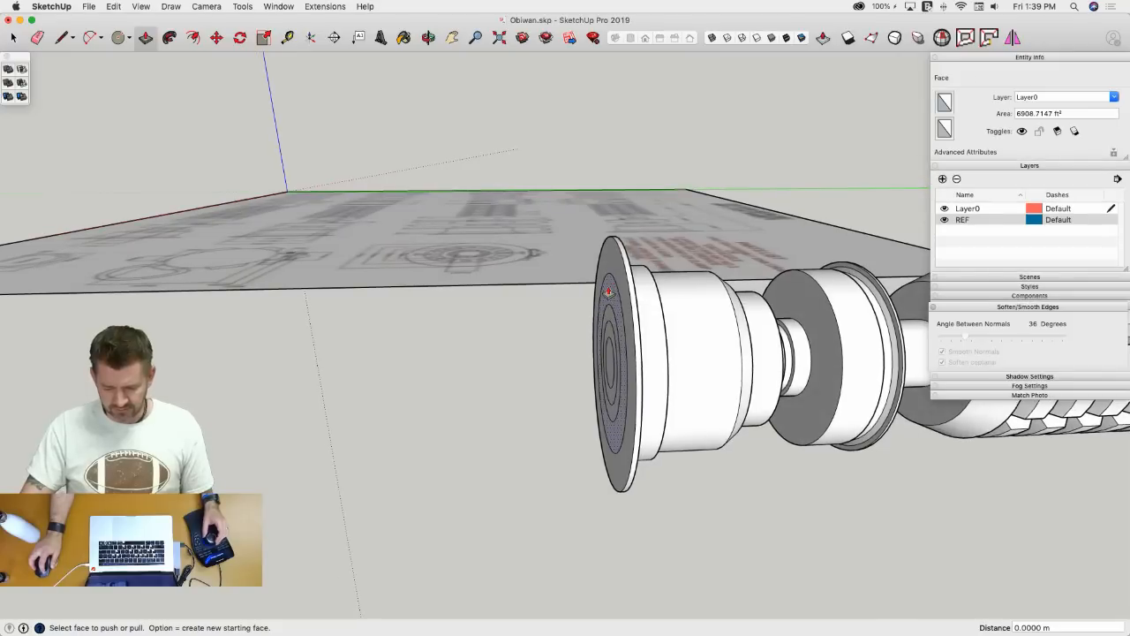
left_click(607, 291)
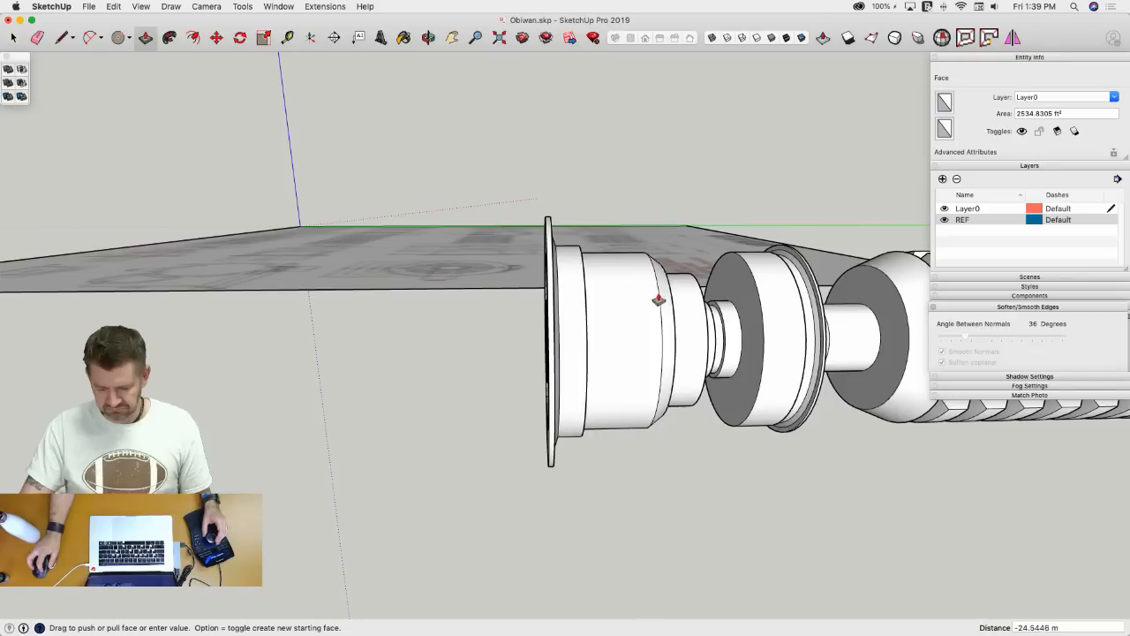
left_click(659, 300)
left_click(507, 349)
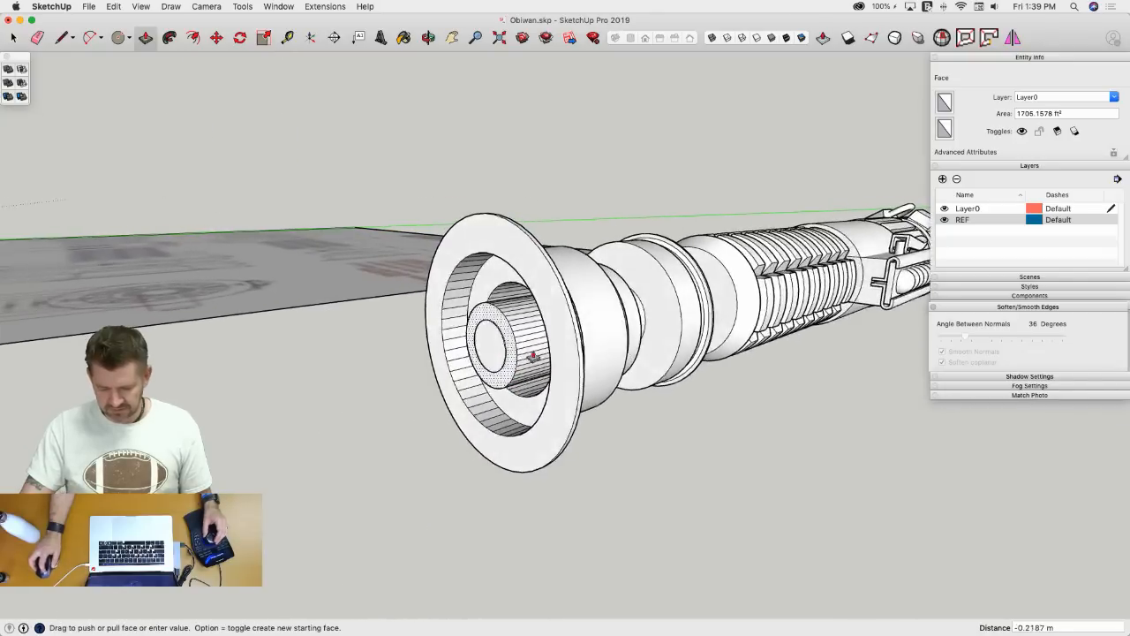
left_click(606, 319)
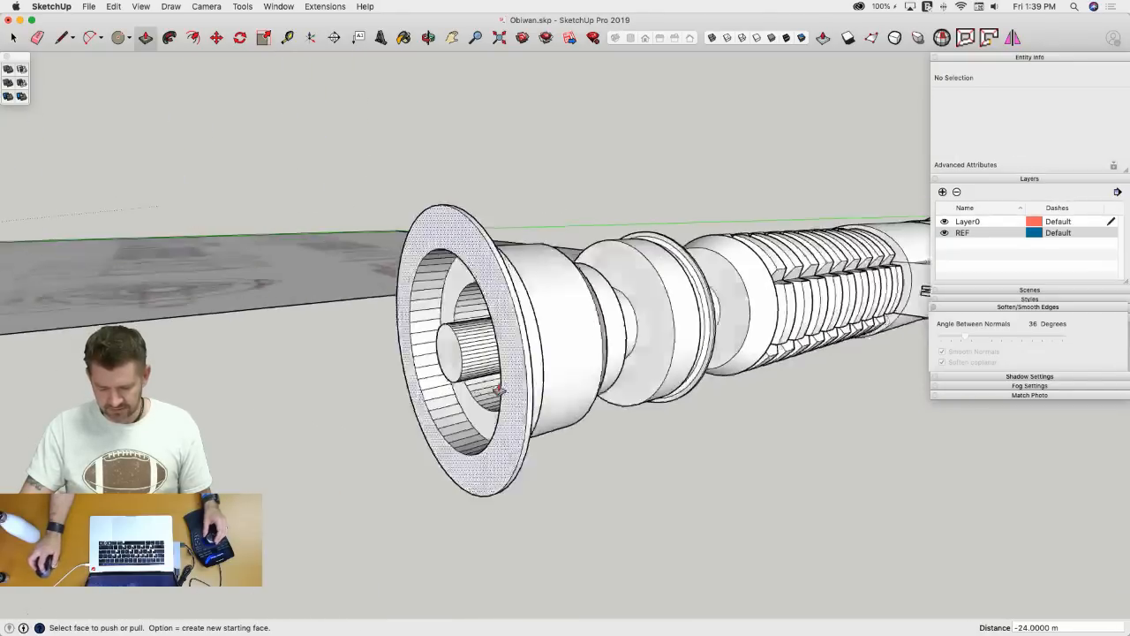
left_click(457, 367)
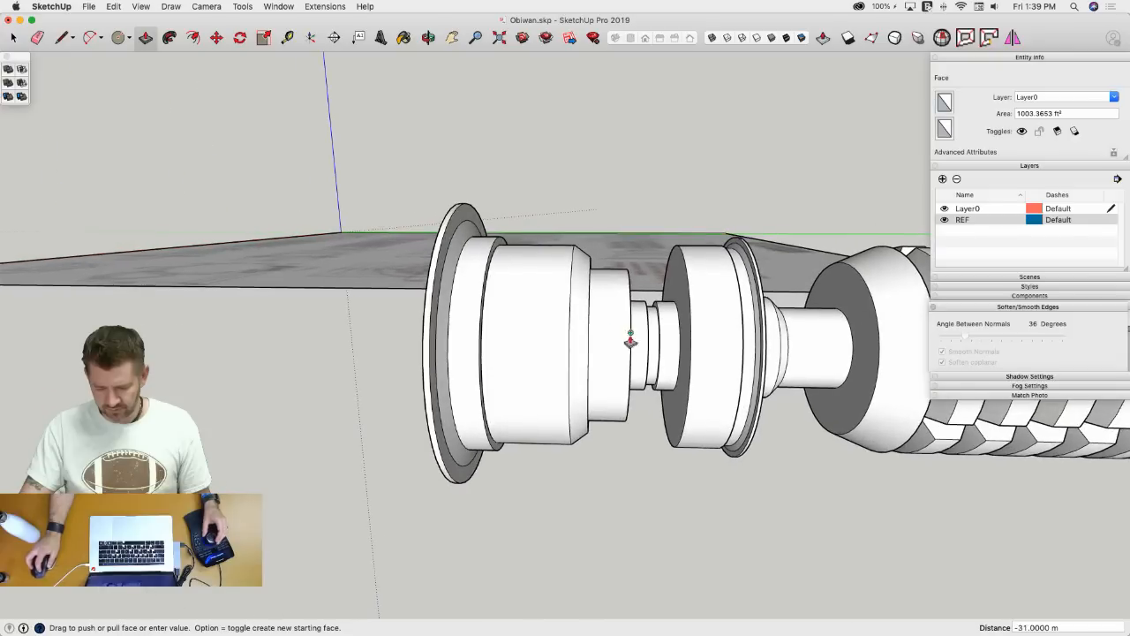
left_click(626, 345)
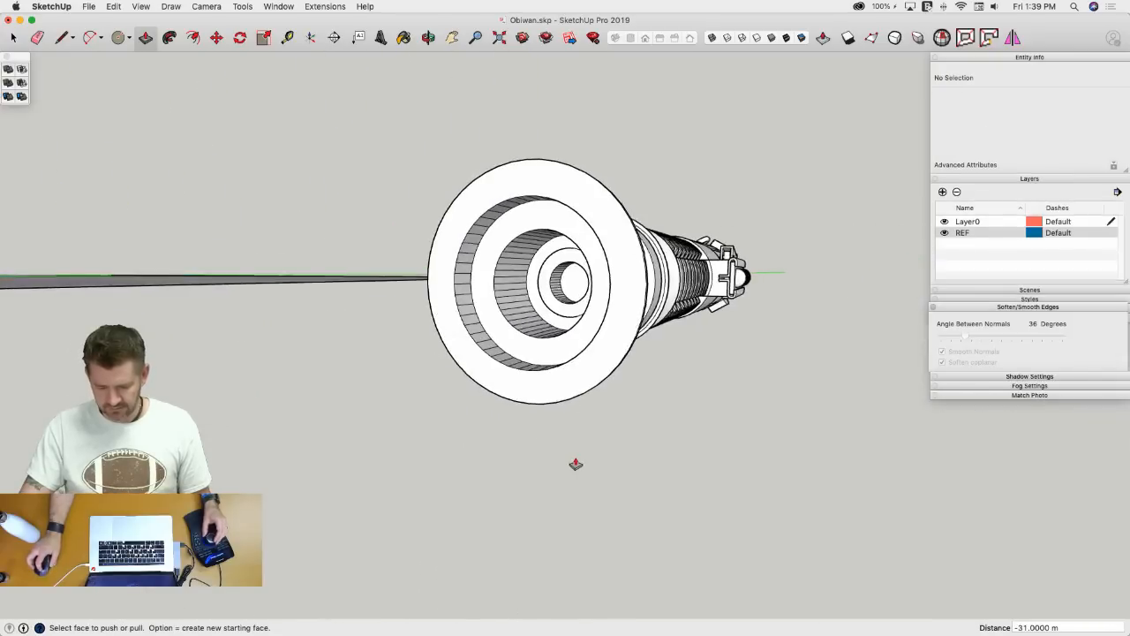
- Soften the edges of the whole connected saber body at 36 degrees with smooth normals and soften coplanar enabled
key("space")
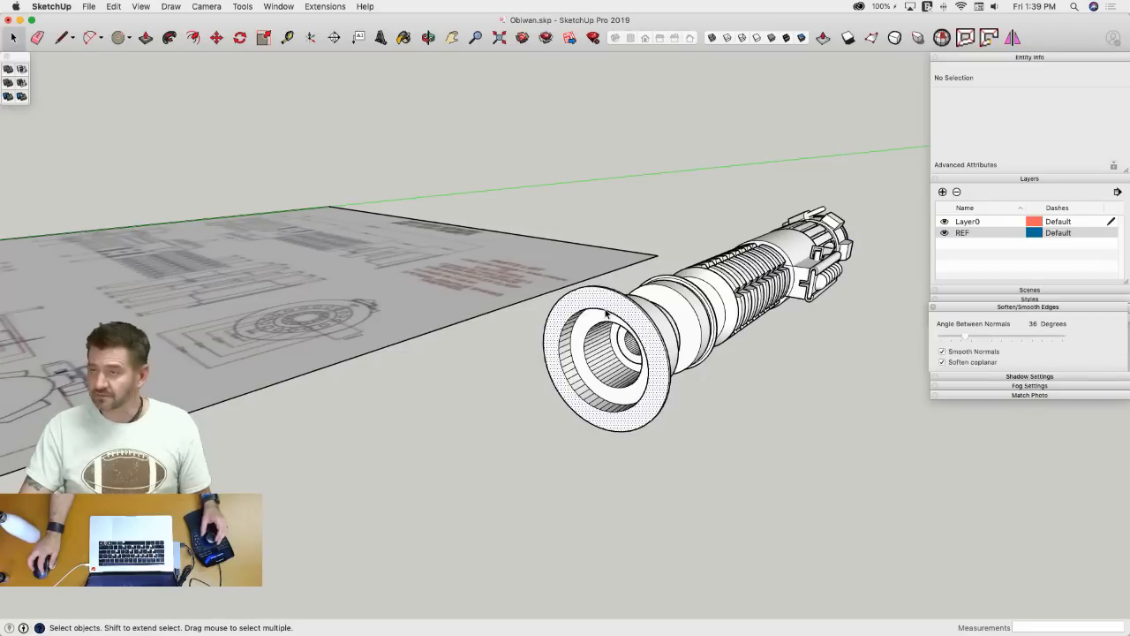
triple_click(605, 314)
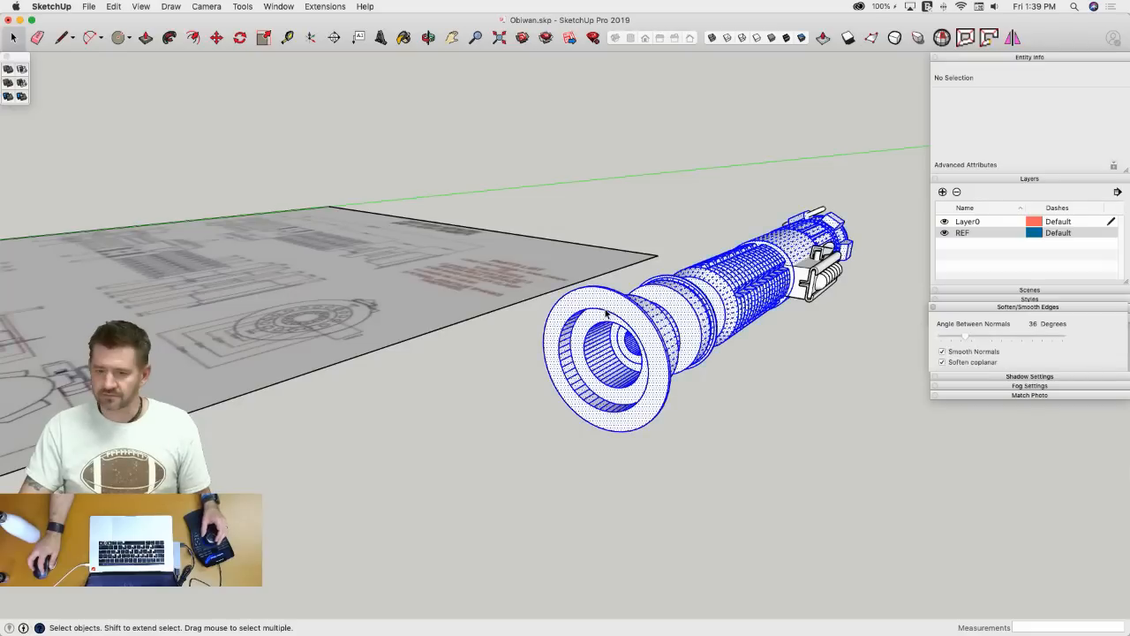
left_click(941, 362)
left_click(774, 328)
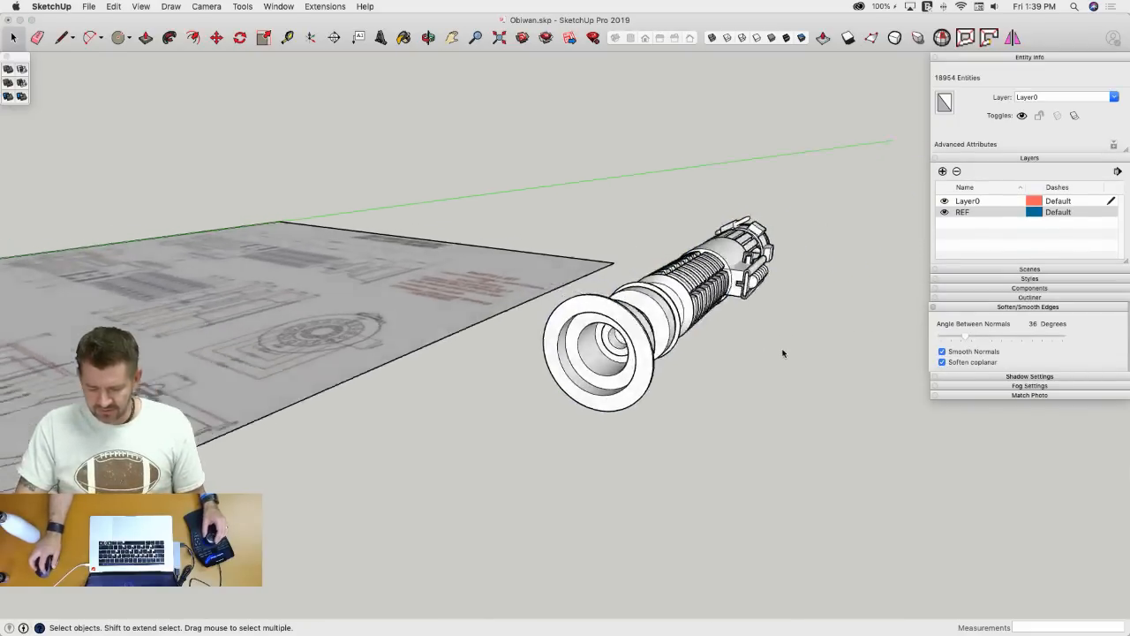
- Check the hole layout on the reference drawing and draw a line about 6.5 m long across the emitter's wide recessed ring
middle_click_drag(623, 326, 666, 339)
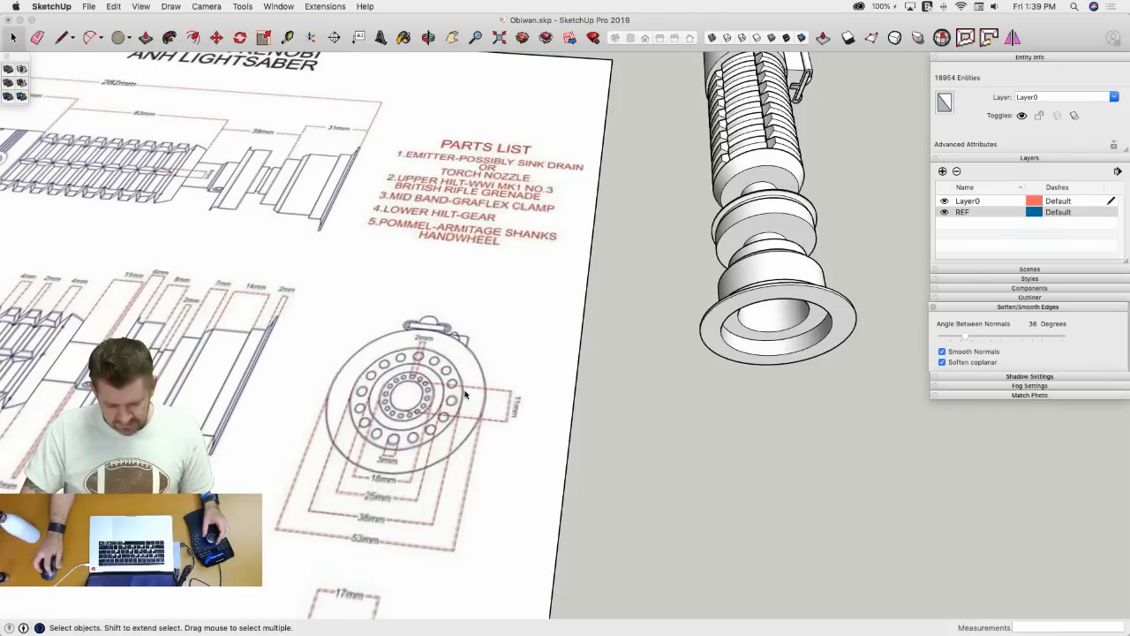
middle_click_drag(465, 395, 749, 396)
scroll(750, 396, "up", 5)
key("l")
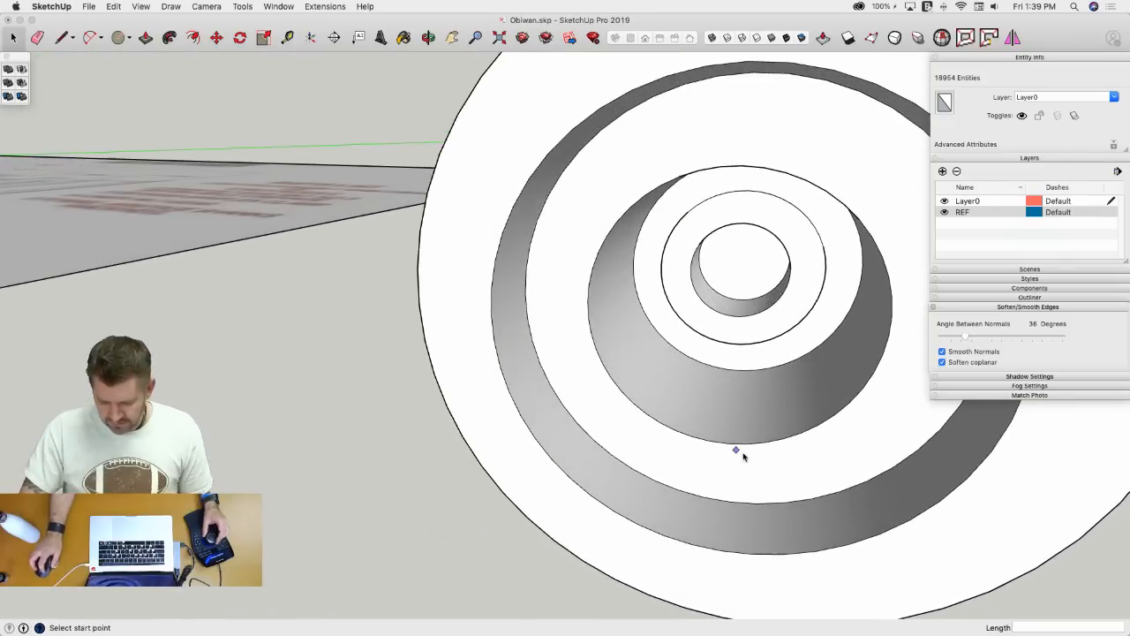
scroll(709, 444, "down", 6)
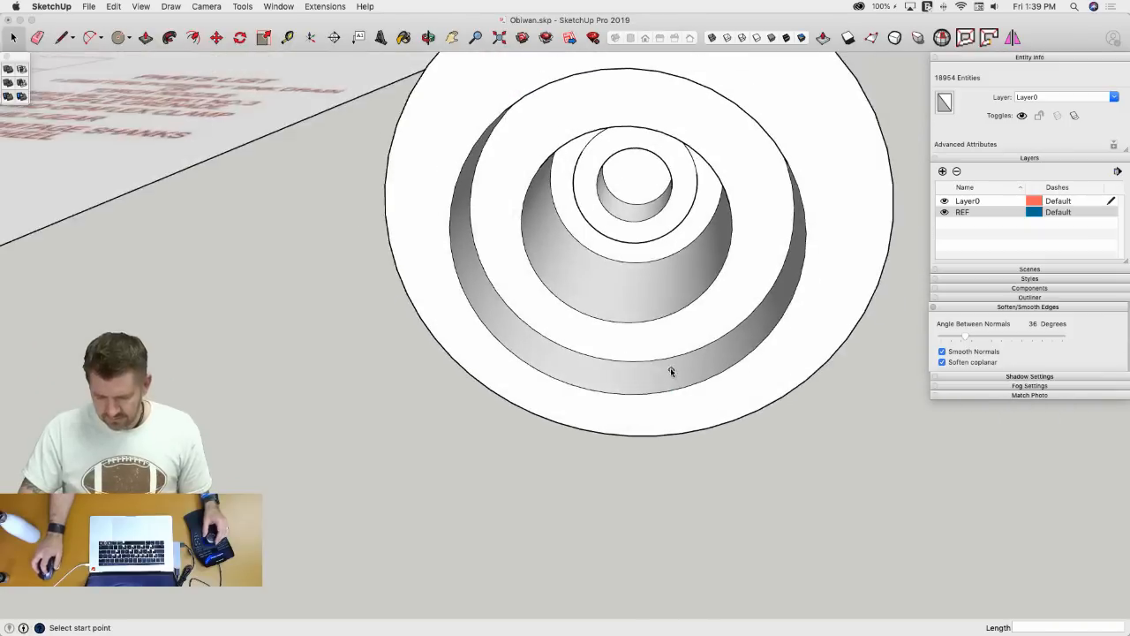
middle_click_drag(671, 371, 565, 154)
left_click(561, 129)
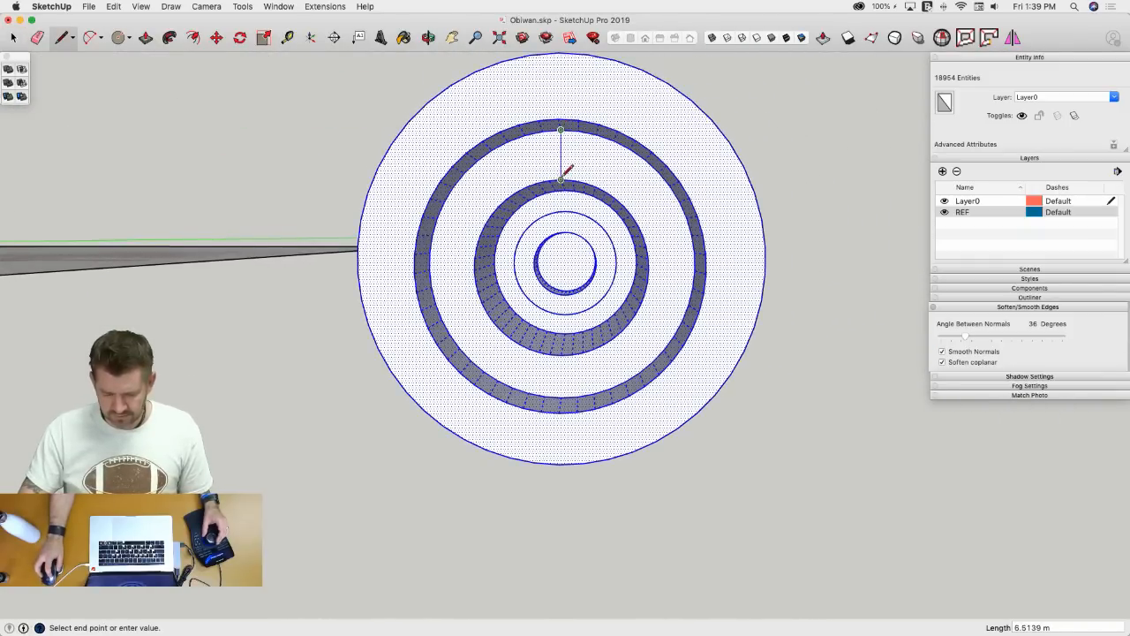
scroll(566, 170, "up", 2)
- Draw a circle of 1.5 m radius centred on the midpoint of the line across the emitter's recessed ring
key("c")
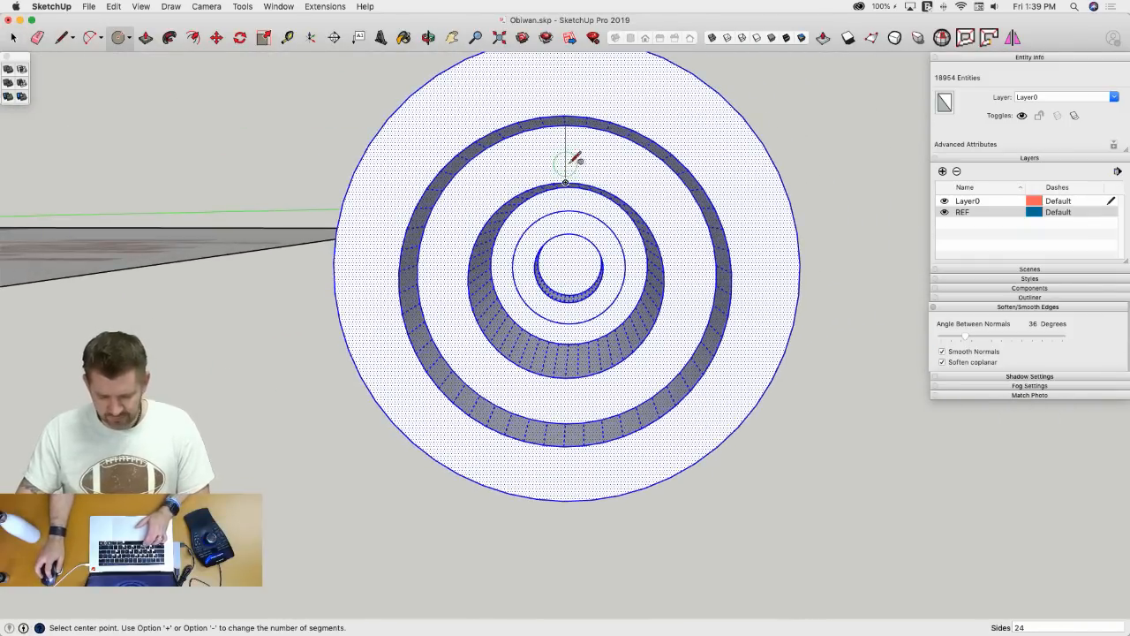
left_click(566, 152)
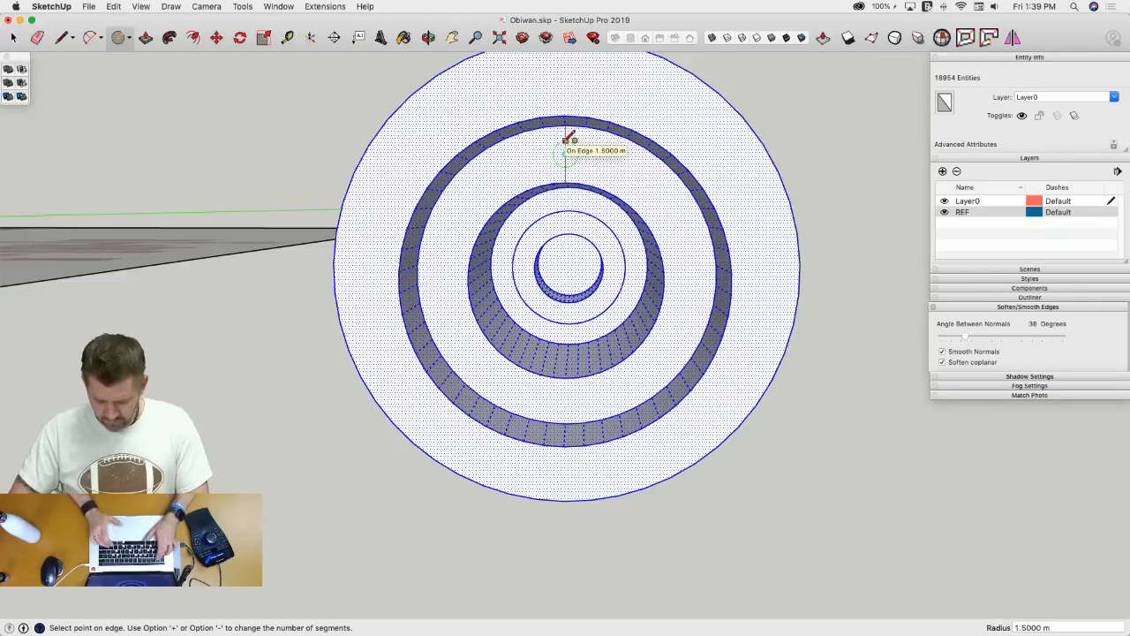
left_click(569, 139)
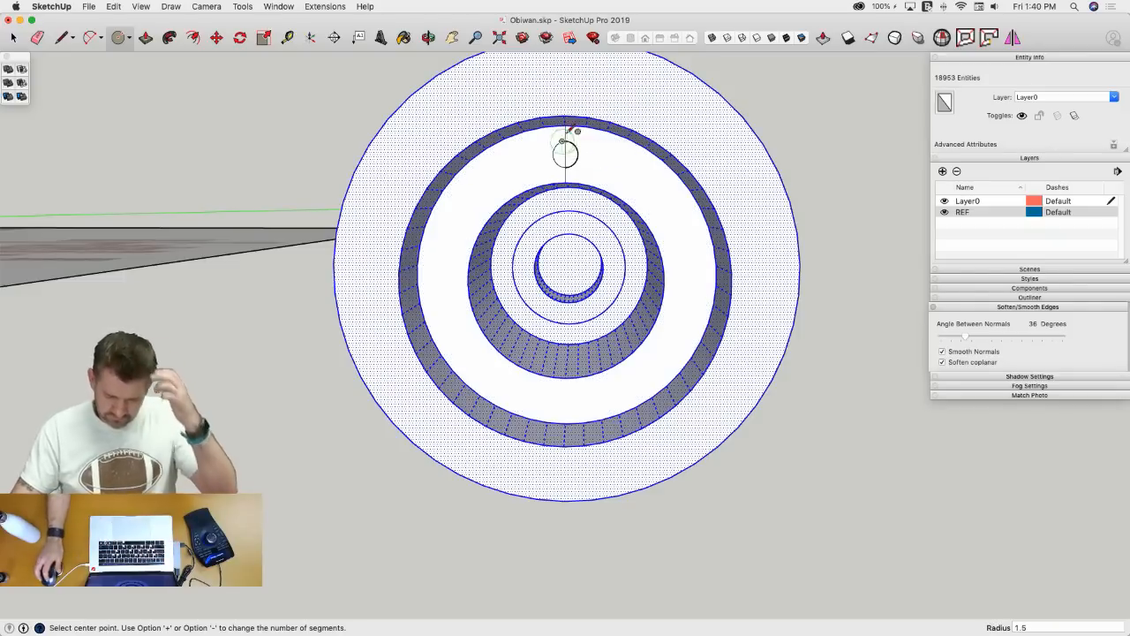
- Erase the line segments above, inside and below the small circle so only the hole outline remains on the ring
key("e")
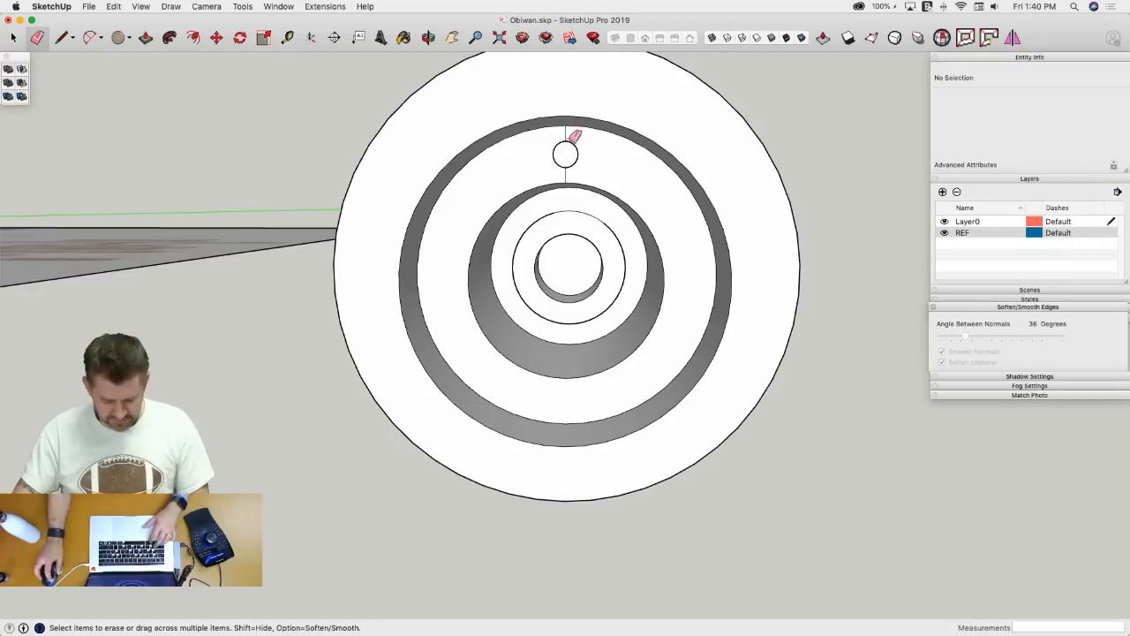
scroll(572, 144, "up", 4)
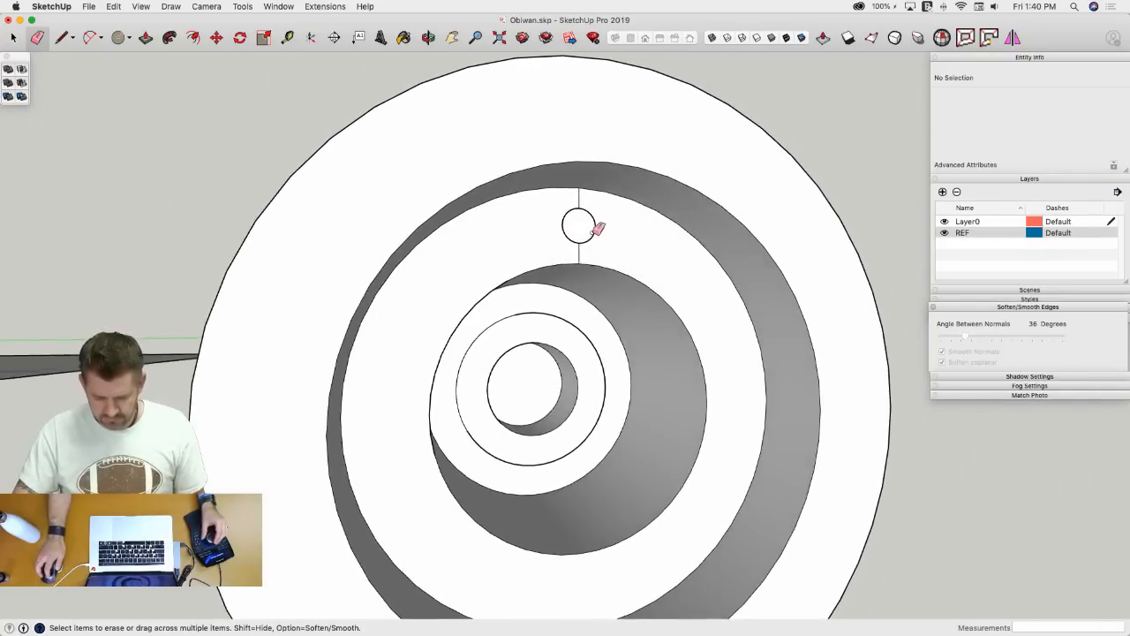
key("l")
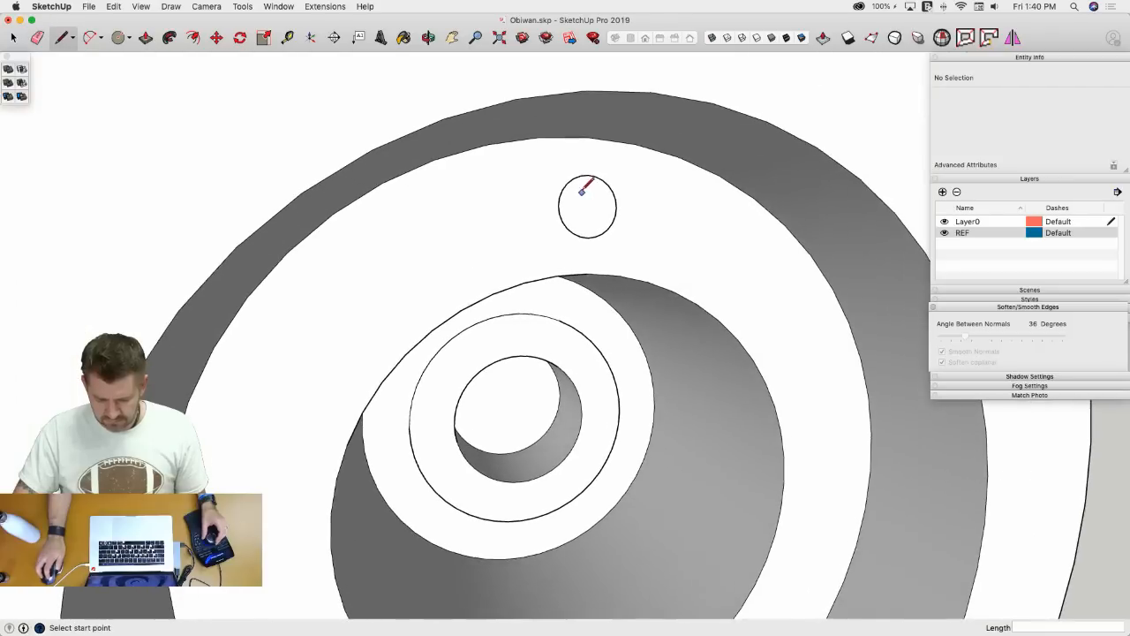
key("Escape")
key("space")
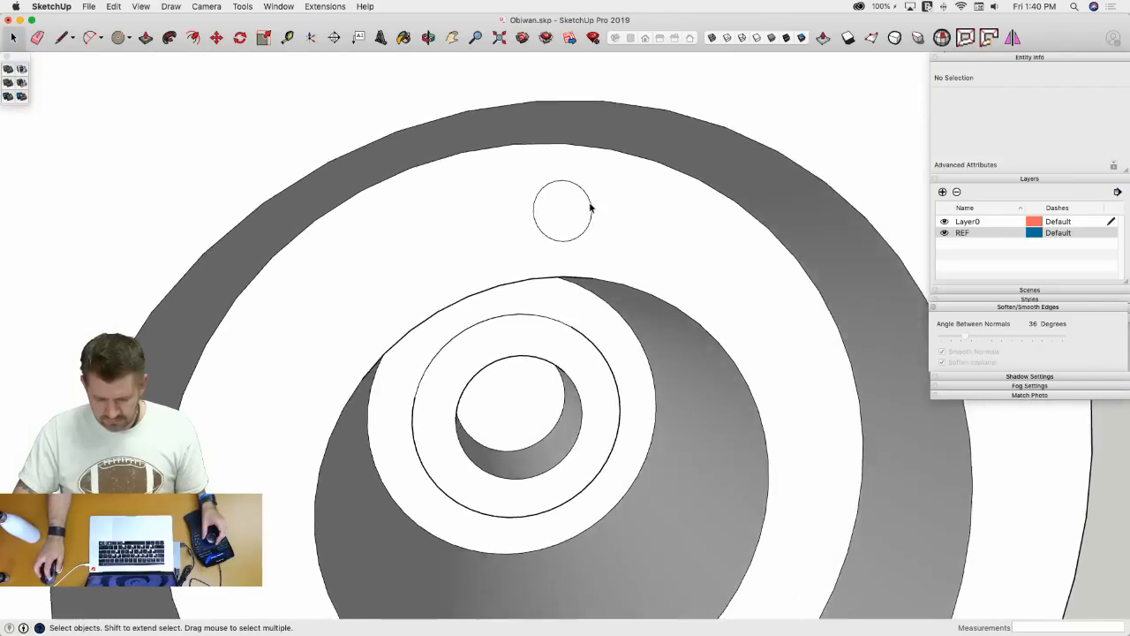
- Push the small circle on the emitter's recessed ring 5 m inward to form a hole
key("p")
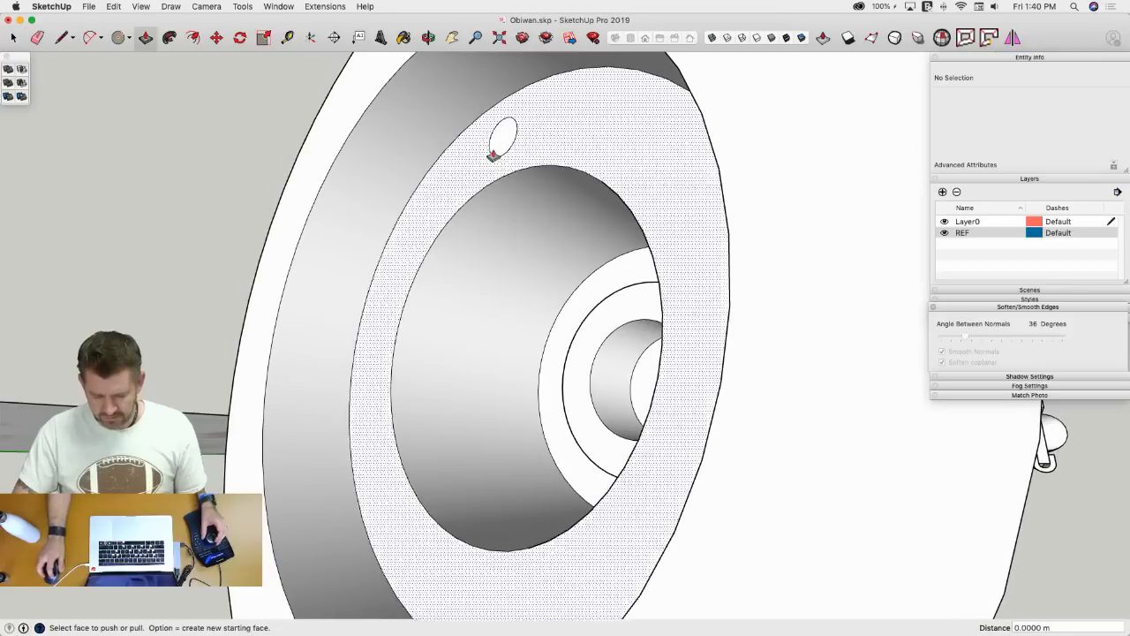
left_click(505, 148)
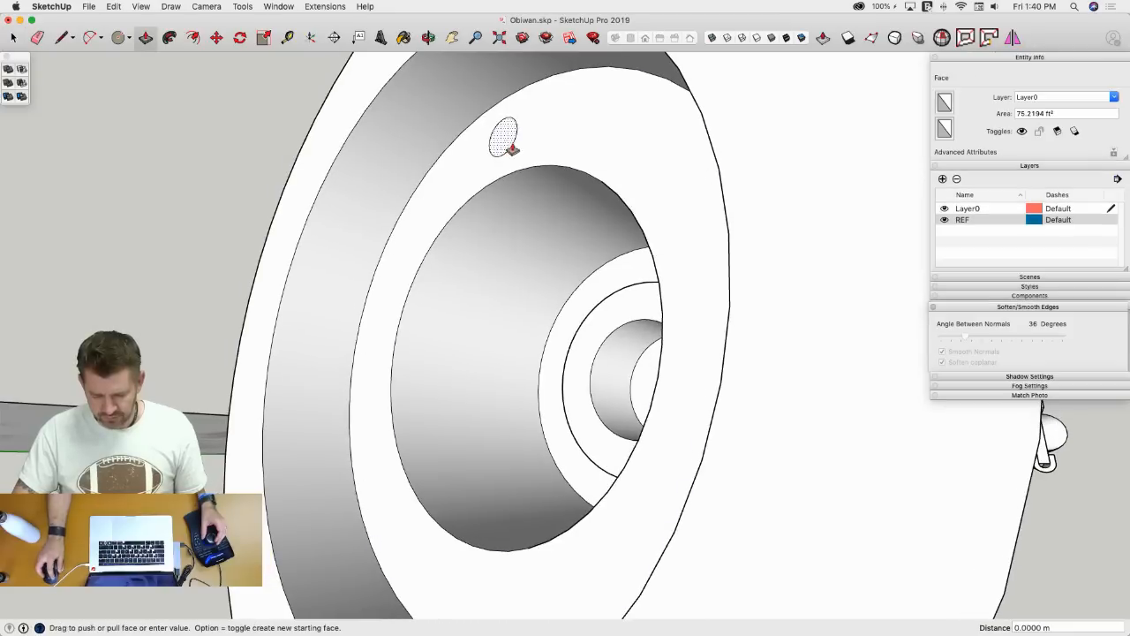
left_click(540, 188)
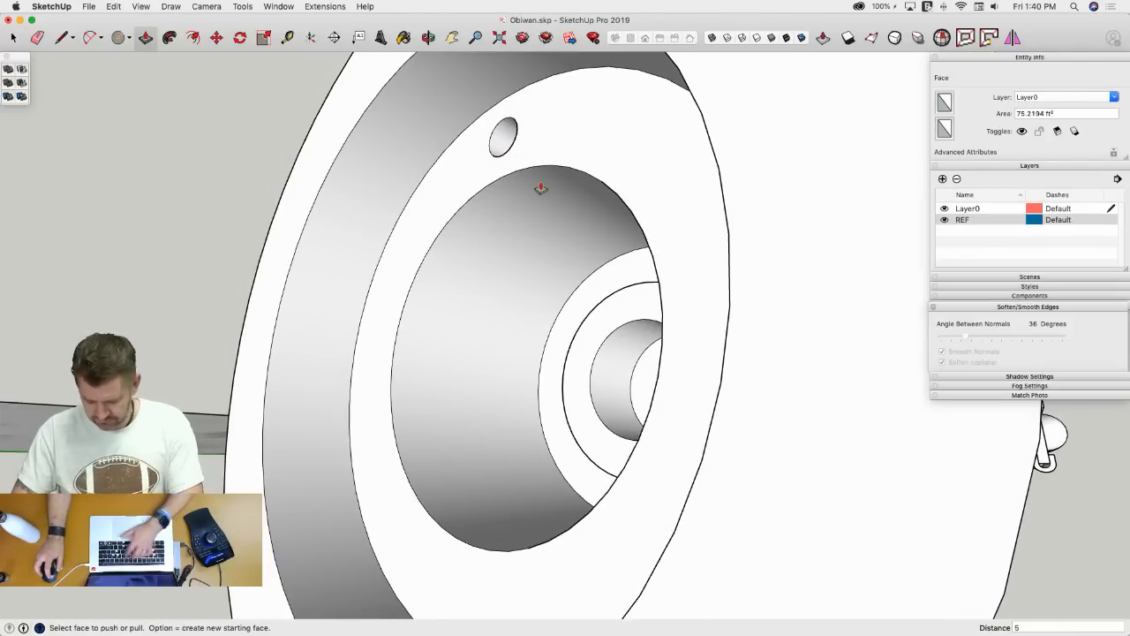
key("space")
- Select the complete small hole on the emitter's recessed ring, including its floor, side wall and rim edges
middle_click_drag(527, 194, 599, 258)
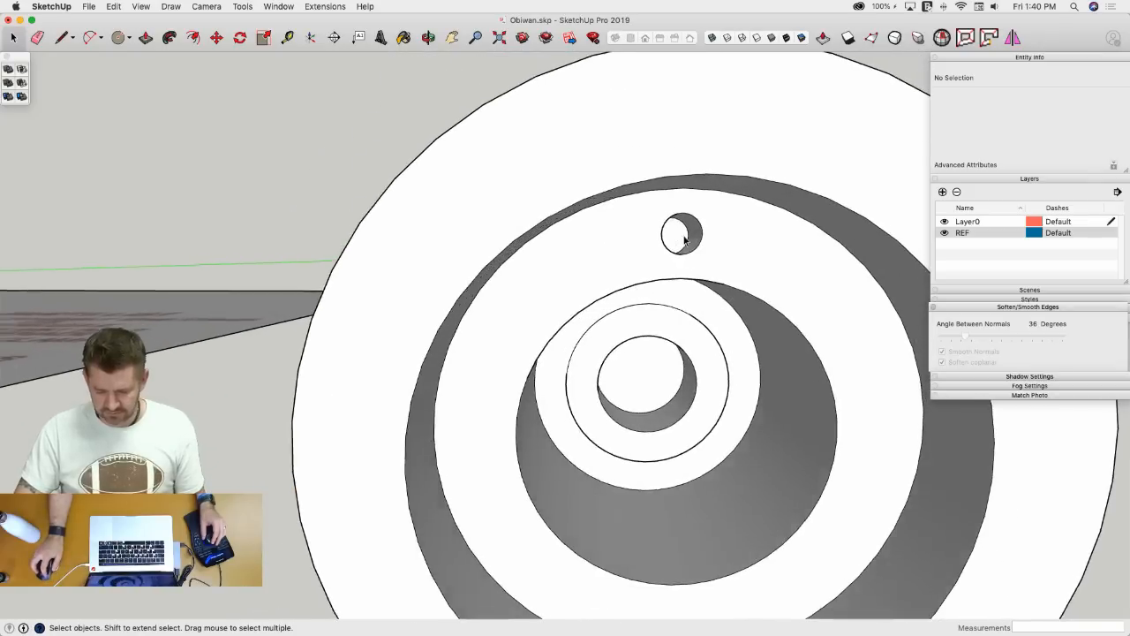
left_click(655, 231)
scroll(657, 227, "up", 3)
double_click(664, 213)
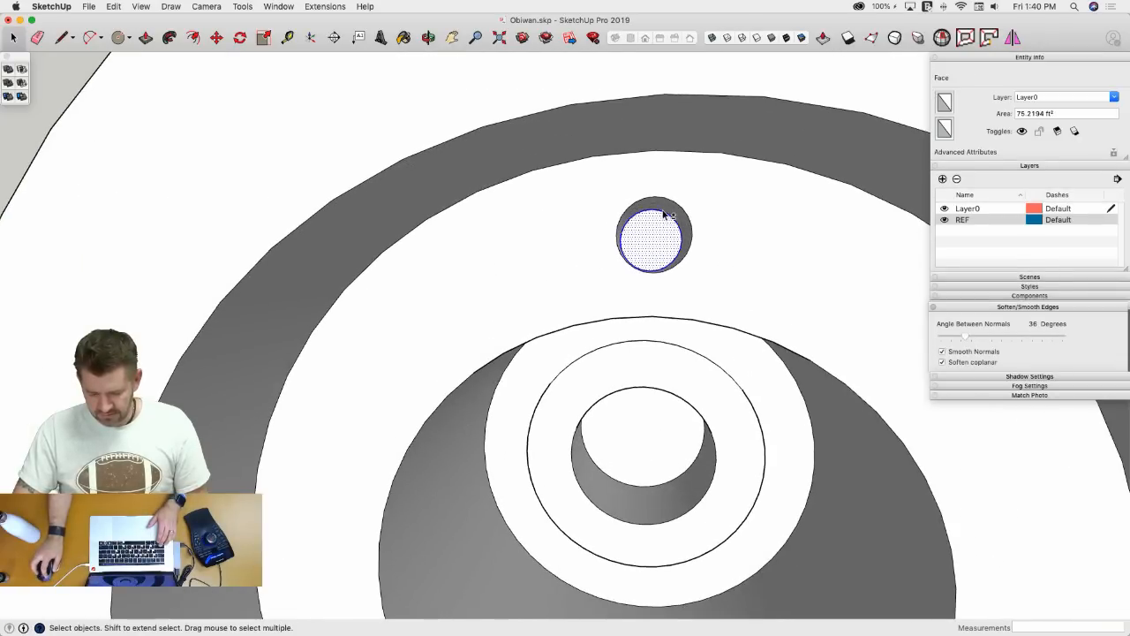
middle_click_drag(663, 214, 598, 236)
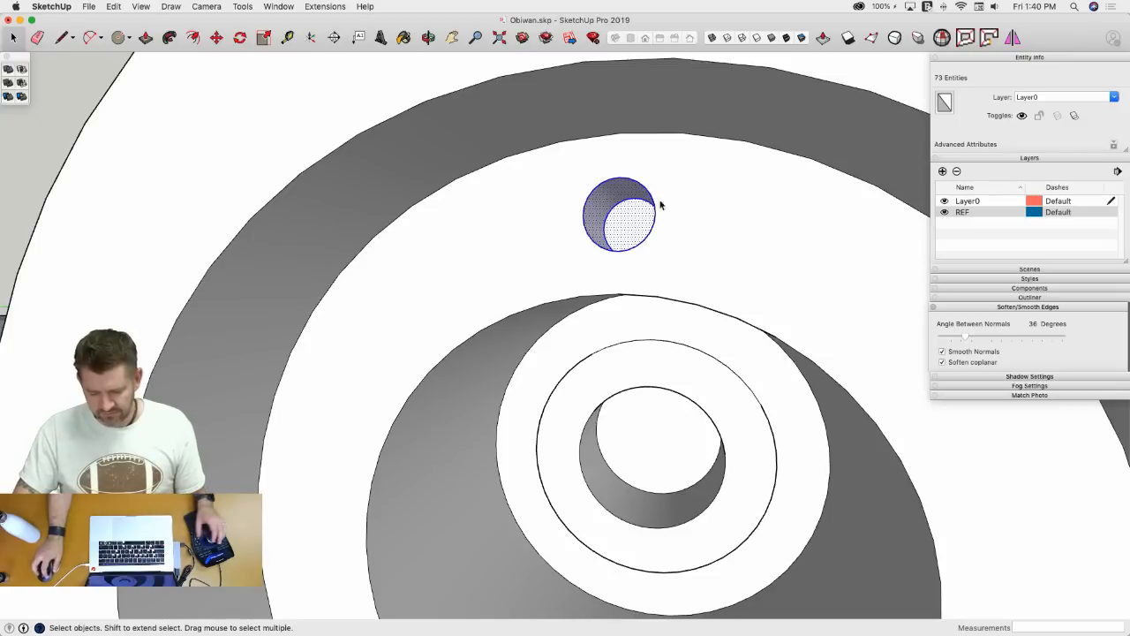
scroll(673, 303, "down", 5)
- Draw a vertical line across the diameter of the central bore's floor to mark its centre for rotation
key("q")
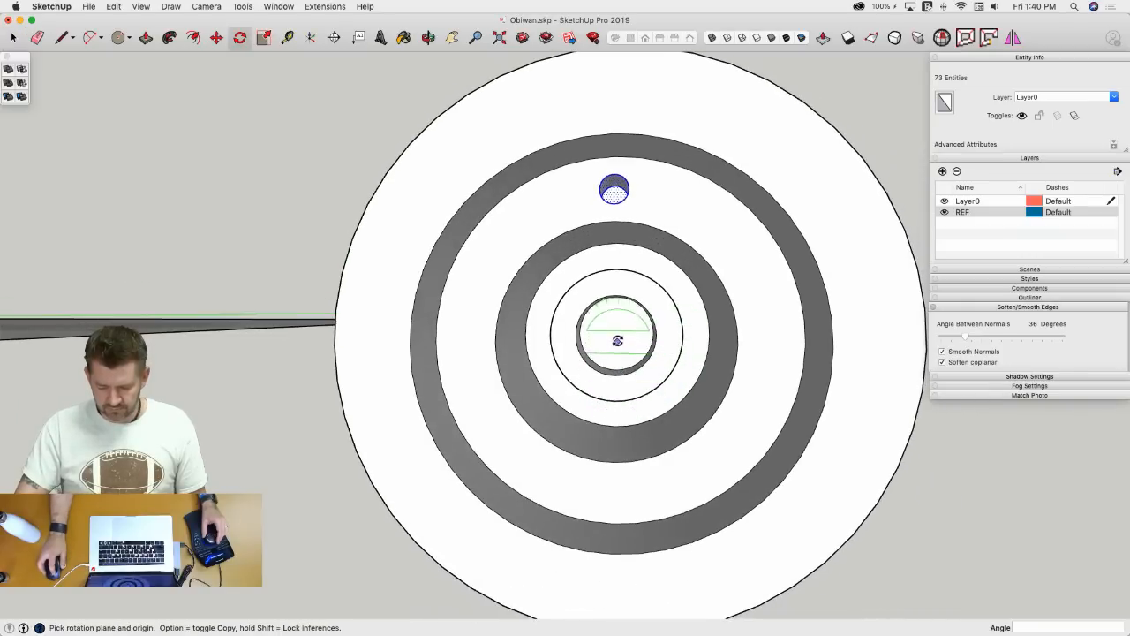
key("l")
middle_click_drag(619, 369, 621, 375)
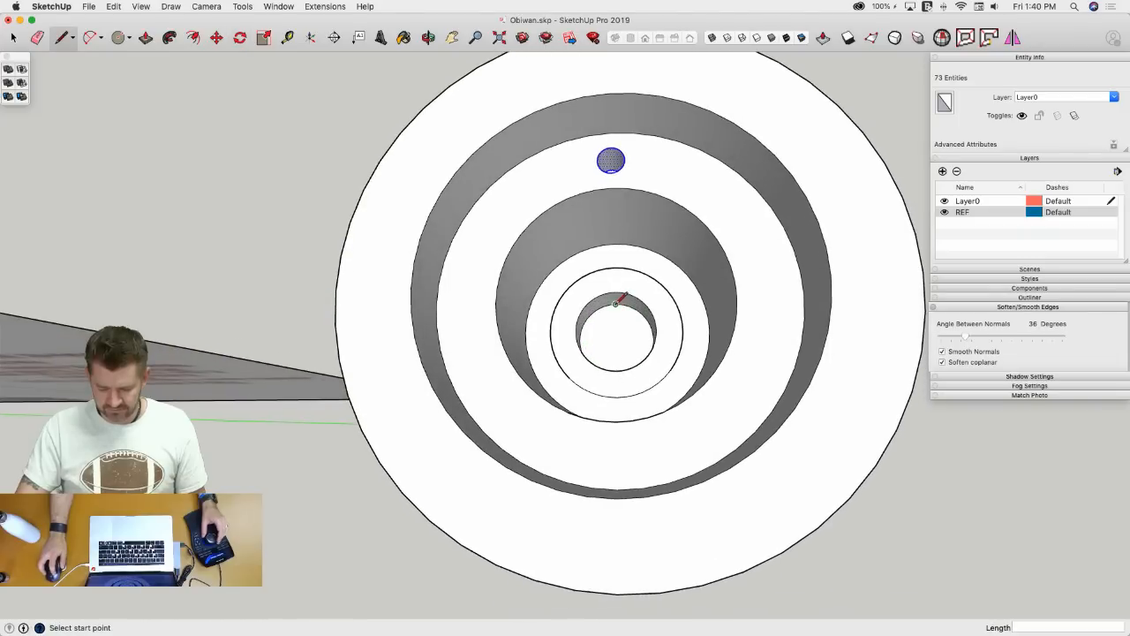
left_click(615, 303)
middle_click_drag(616, 303, 634, 342)
left_click(615, 368)
- Try to rotate-copy the selected hole 360 degrees about the bore's centre, divided by 16
key("q")
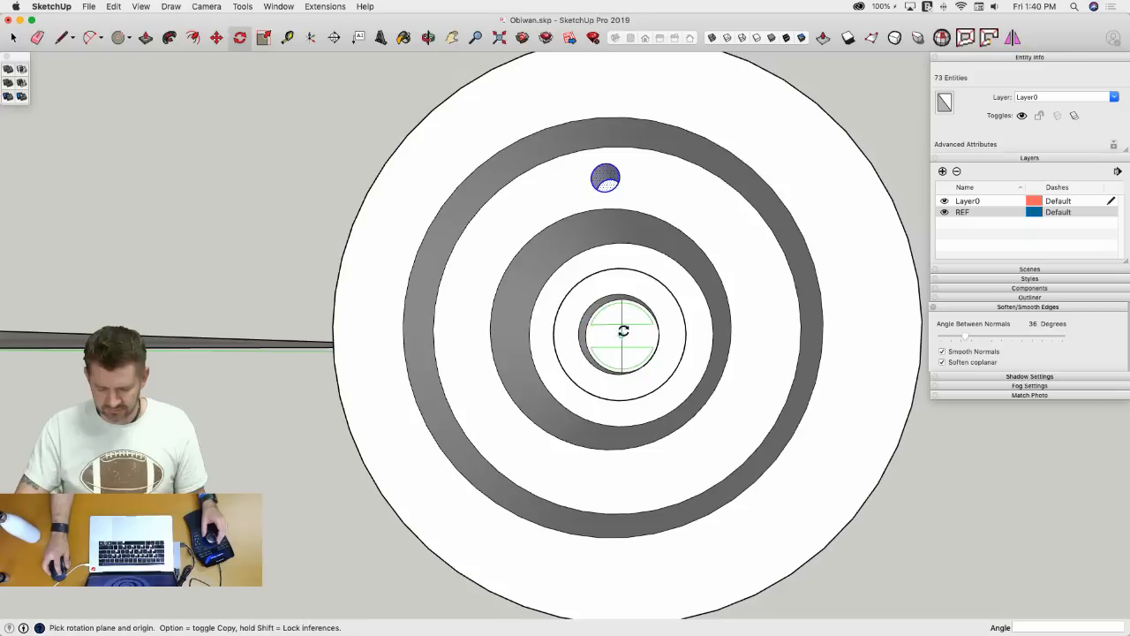
left_click(623, 334)
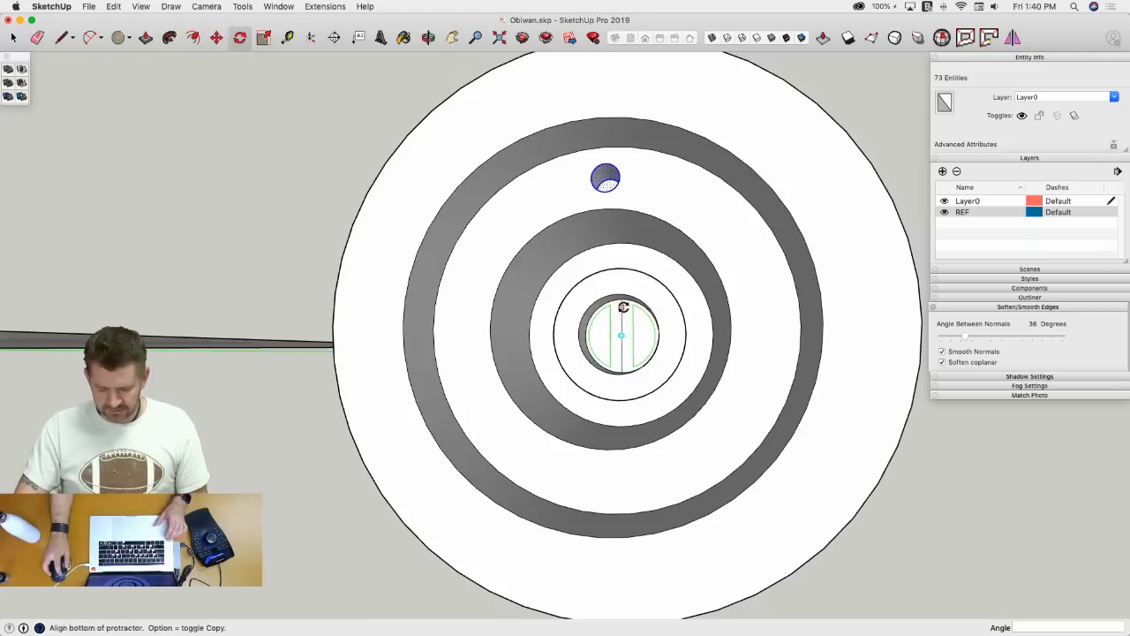
left_click(605, 177)
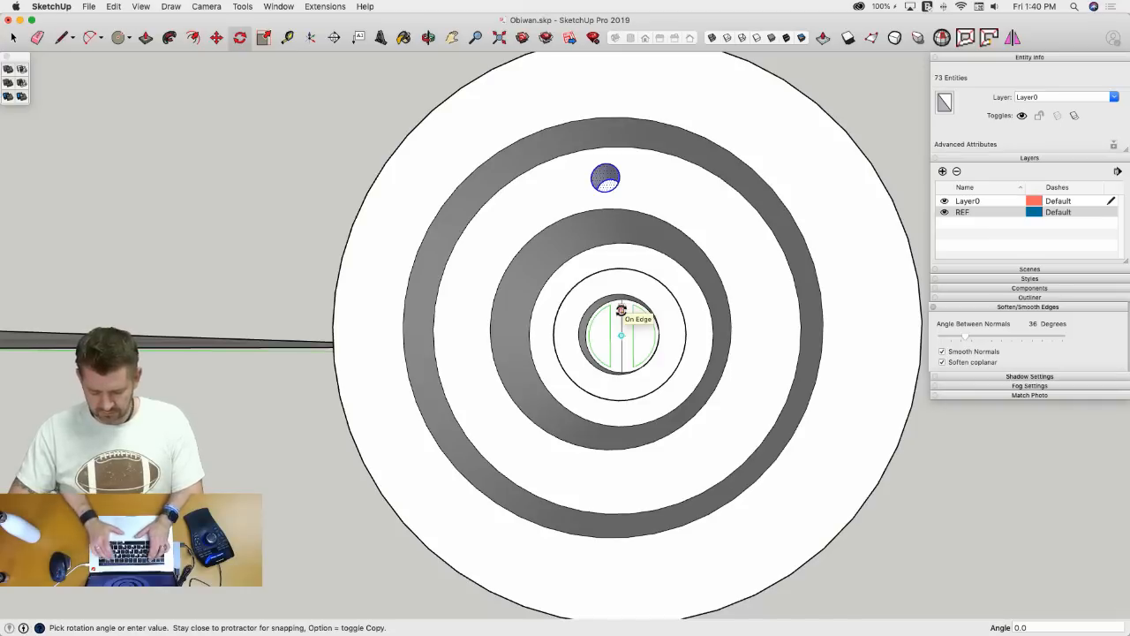
type("360")
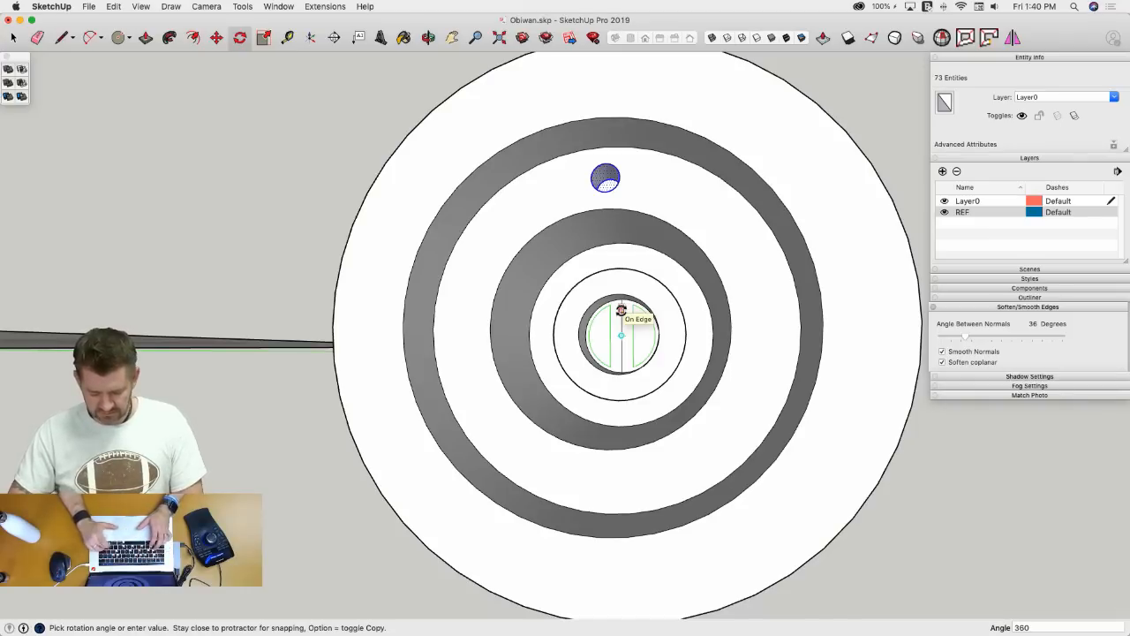
key("Return")
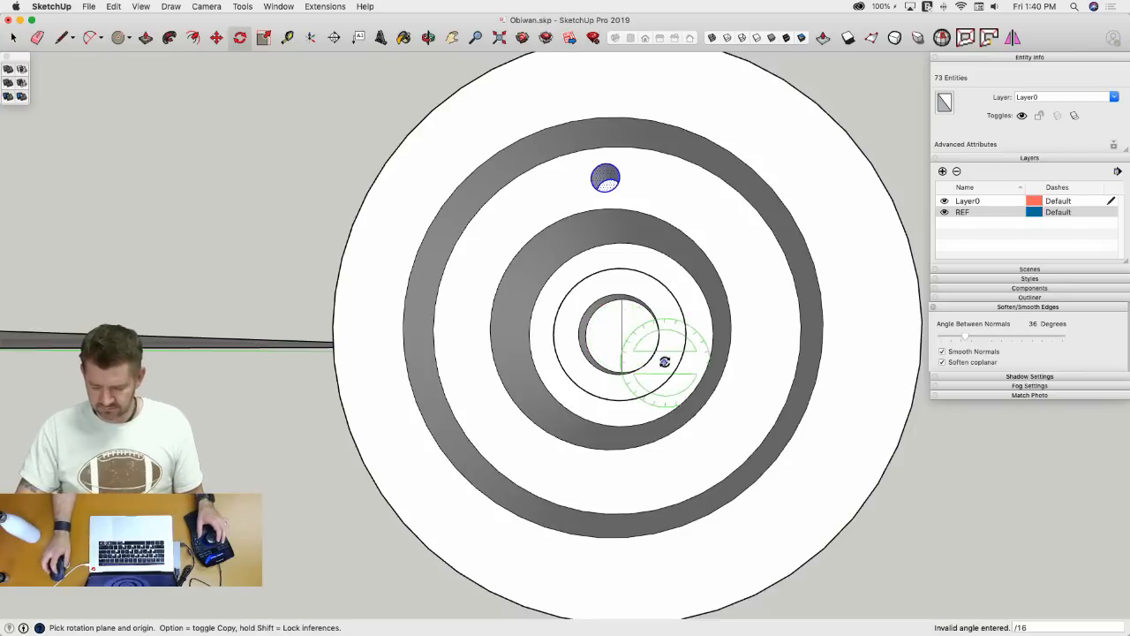
- Rotate-copy the hole 15 degrees about the bore's centre, repeat it with x15, and undo the resulting array
middle_click_drag(671, 359, 629, 337)
left_click(630, 333)
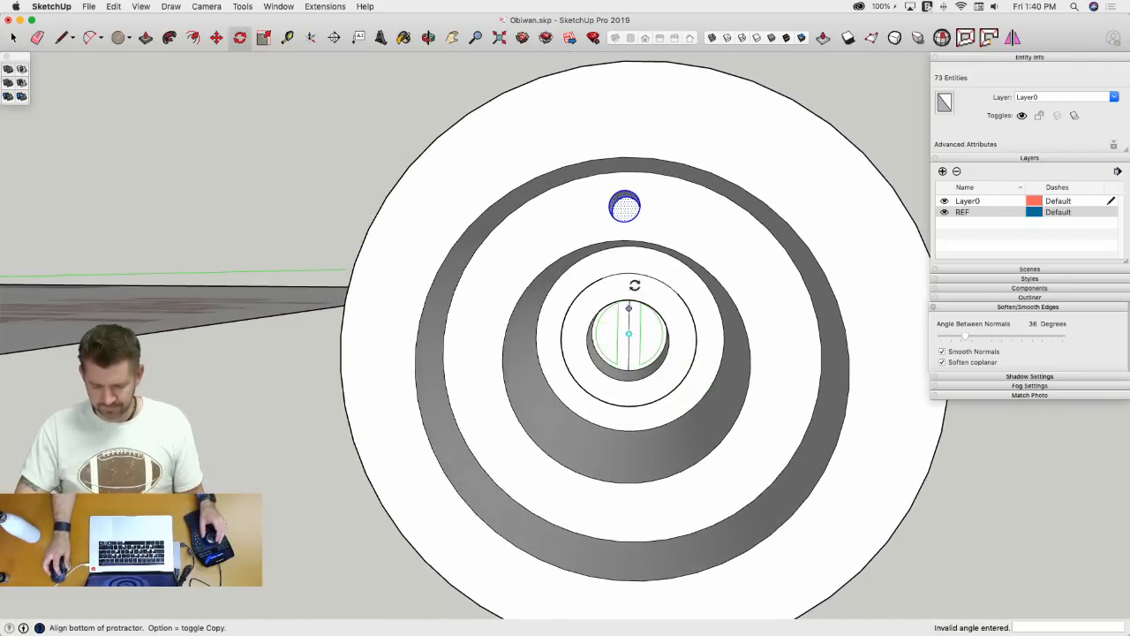
left_click(624, 206)
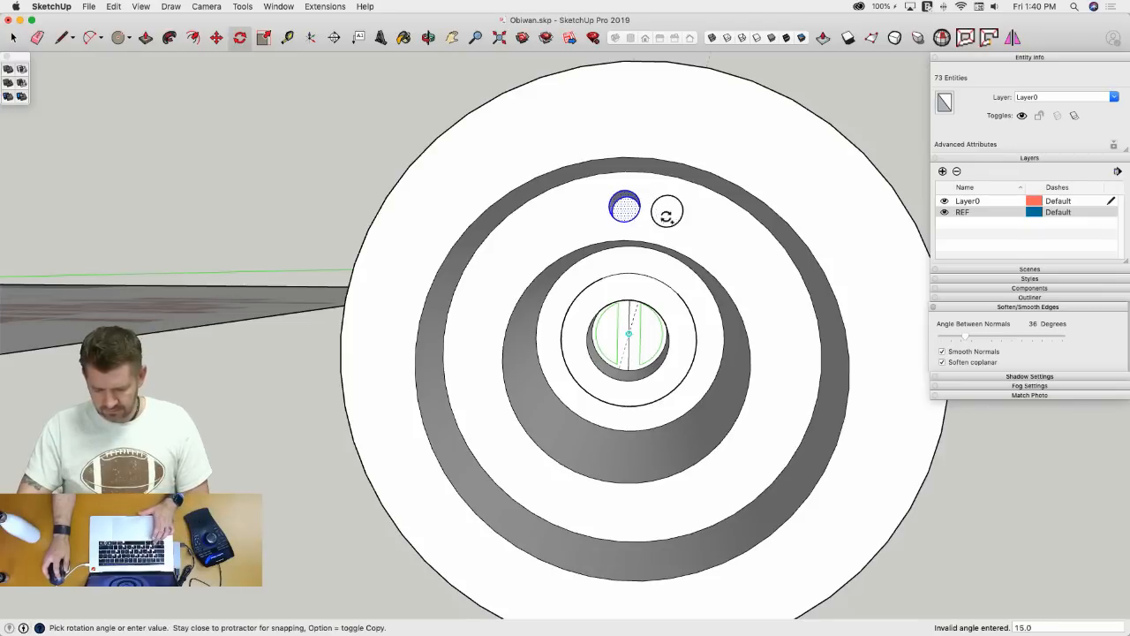
type("12")
key("Return")
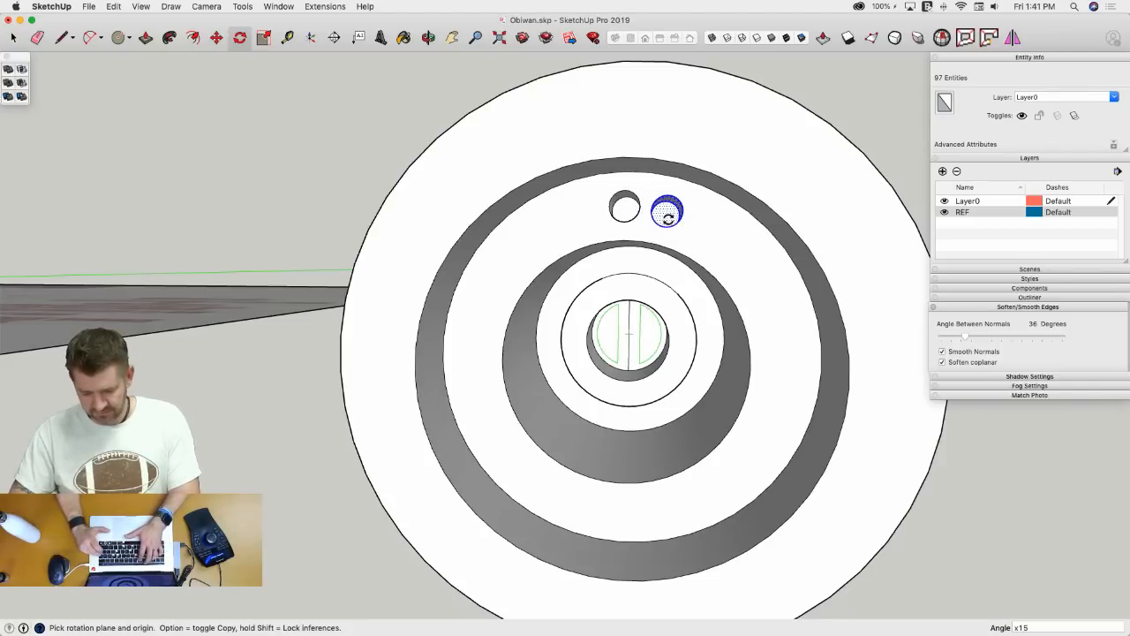
type("x15")
key("Return")
scroll(668, 218, "down", 5)
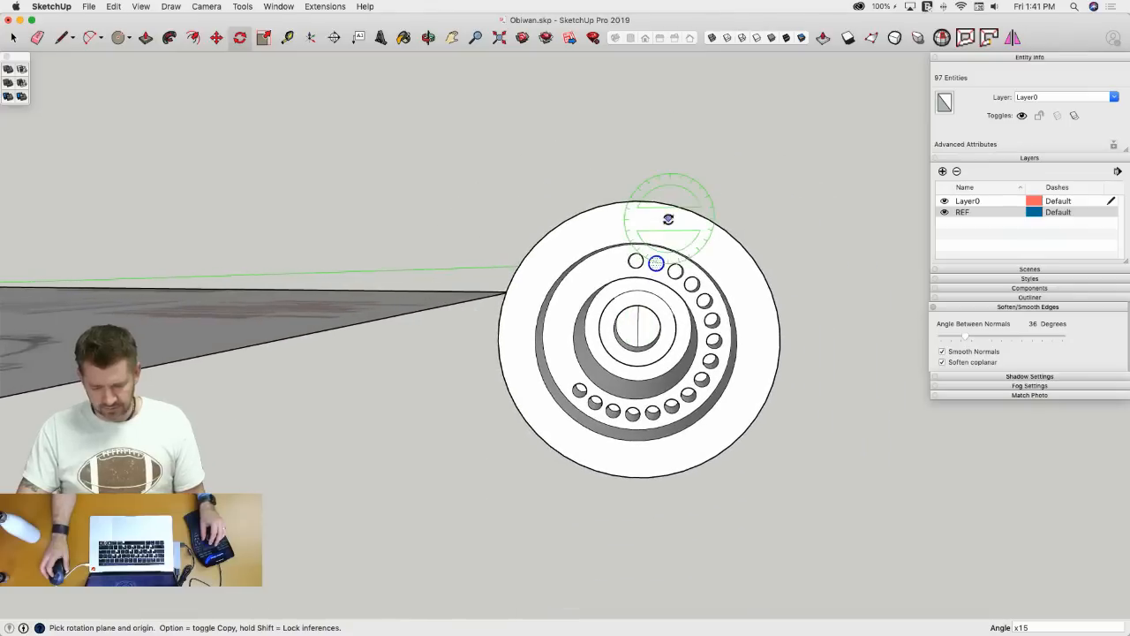
key("super+z")
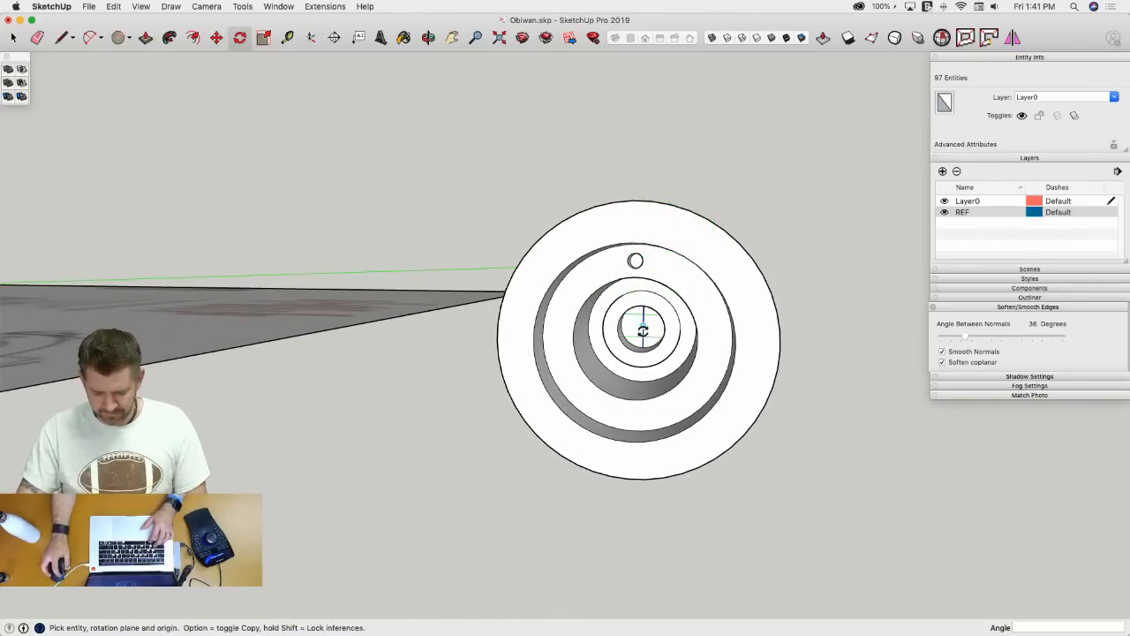
- Reselect the remaining small hole with its floor, side wall and rim edges
key("space")
scroll(632, 262, "up", 4)
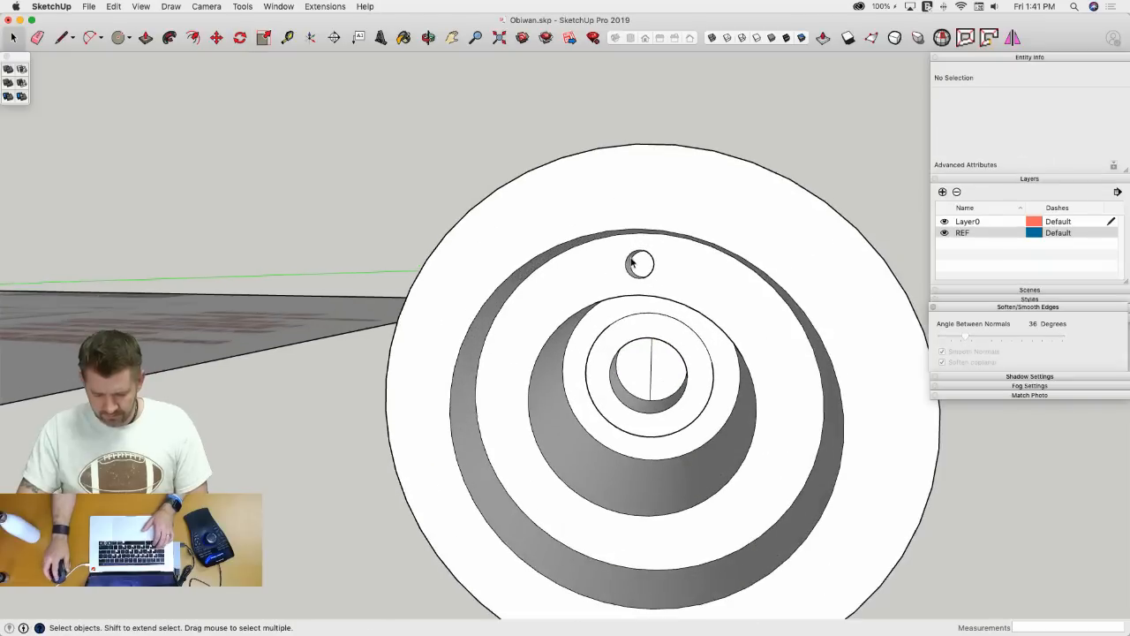
left_click_drag(669, 282, 668, 283)
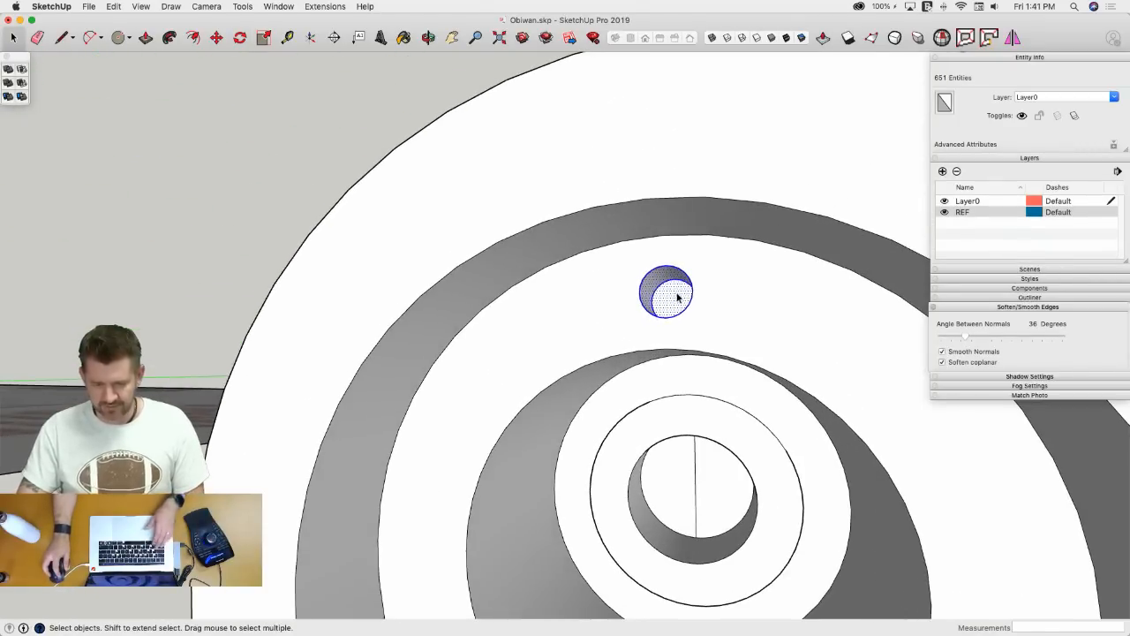
left_click(679, 306)
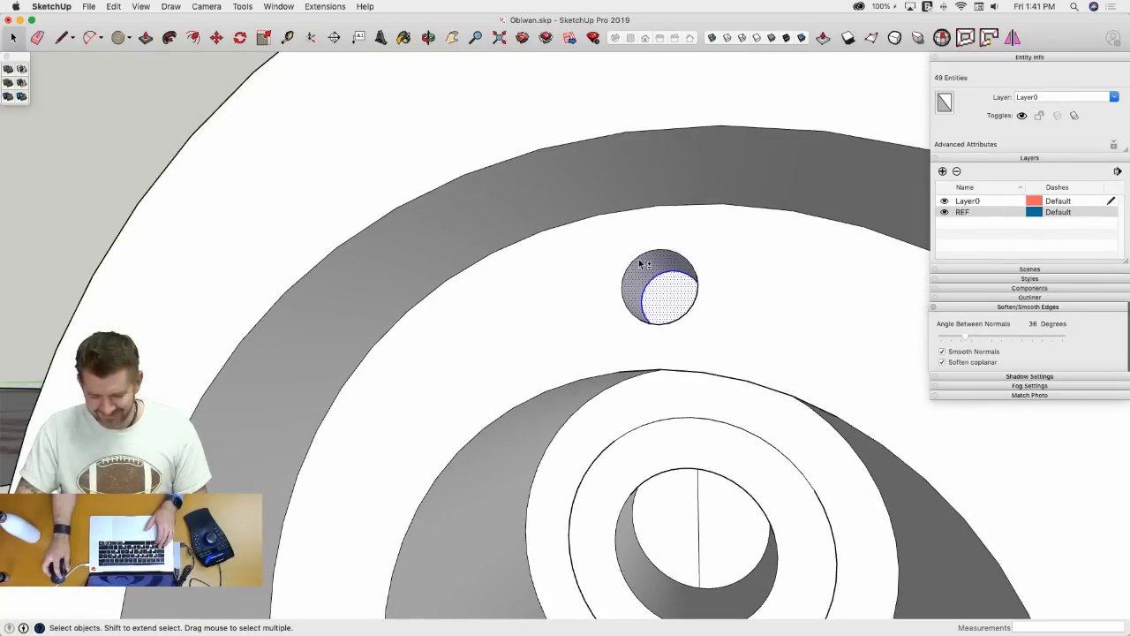
- Check the hole layout on the reference drawing and rotate-copy the hole at 22.5-degree spacing into a full ring of 16 holes
key("q")
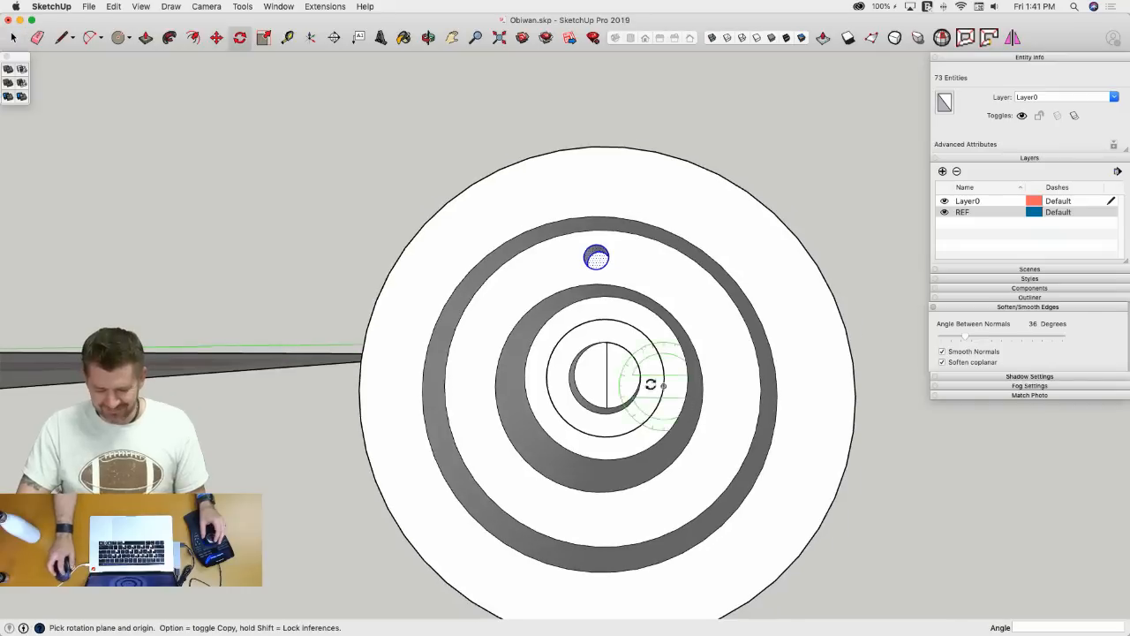
scroll(605, 378, "down", 10)
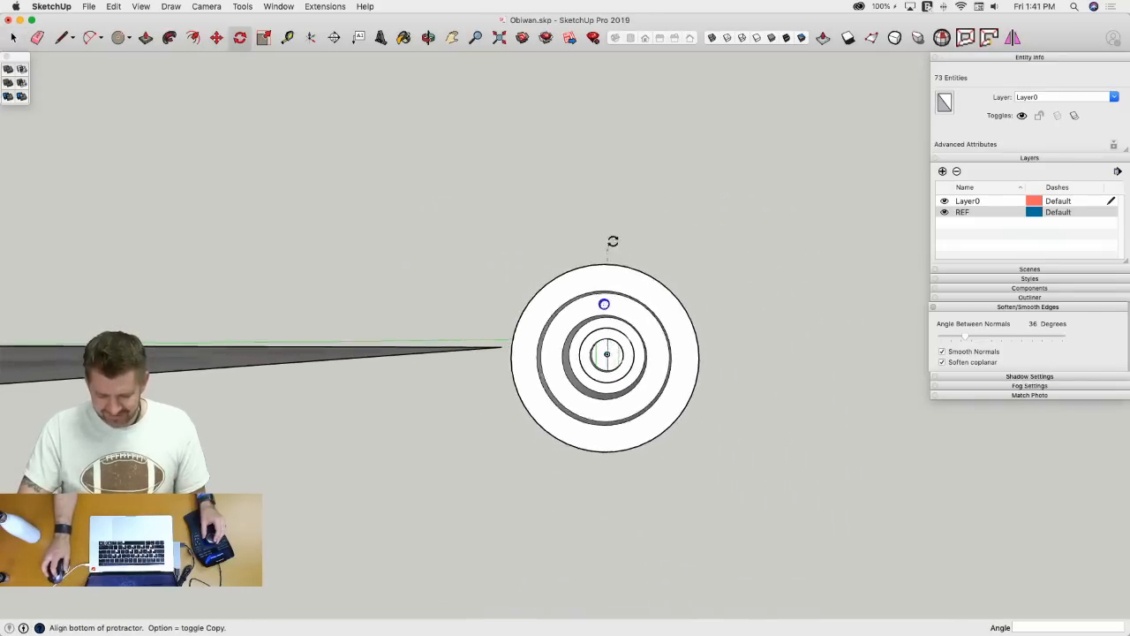
middle_click_drag(613, 239, 450, 475)
scroll(450, 475, "up", 5)
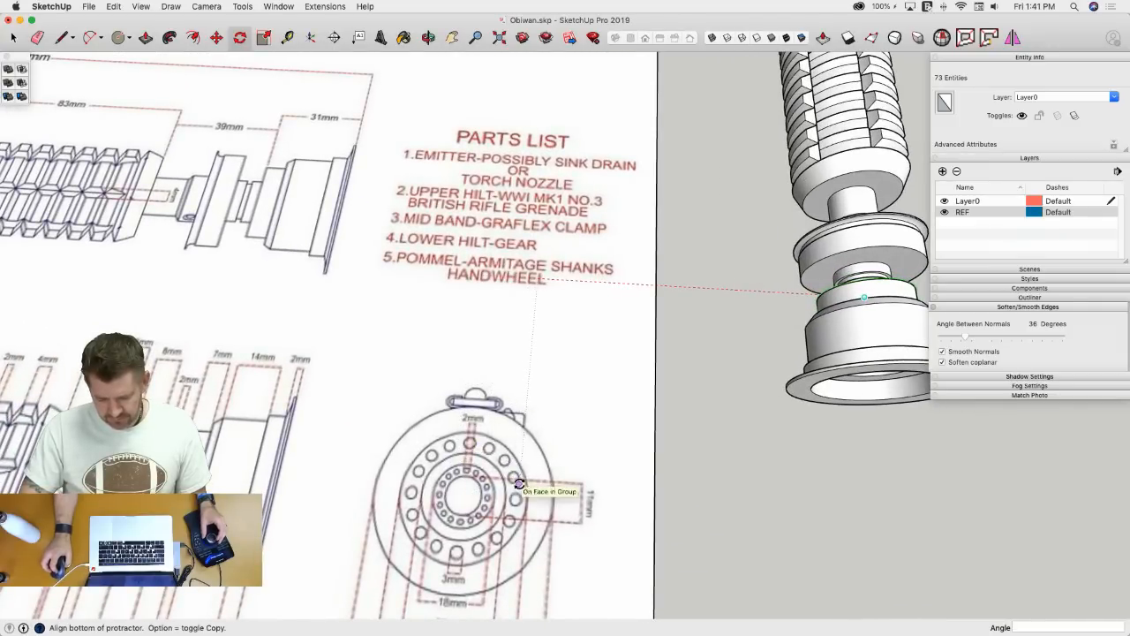
scroll(750, 361, "down", 5)
middle_click_drag(749, 361, 700, 328)
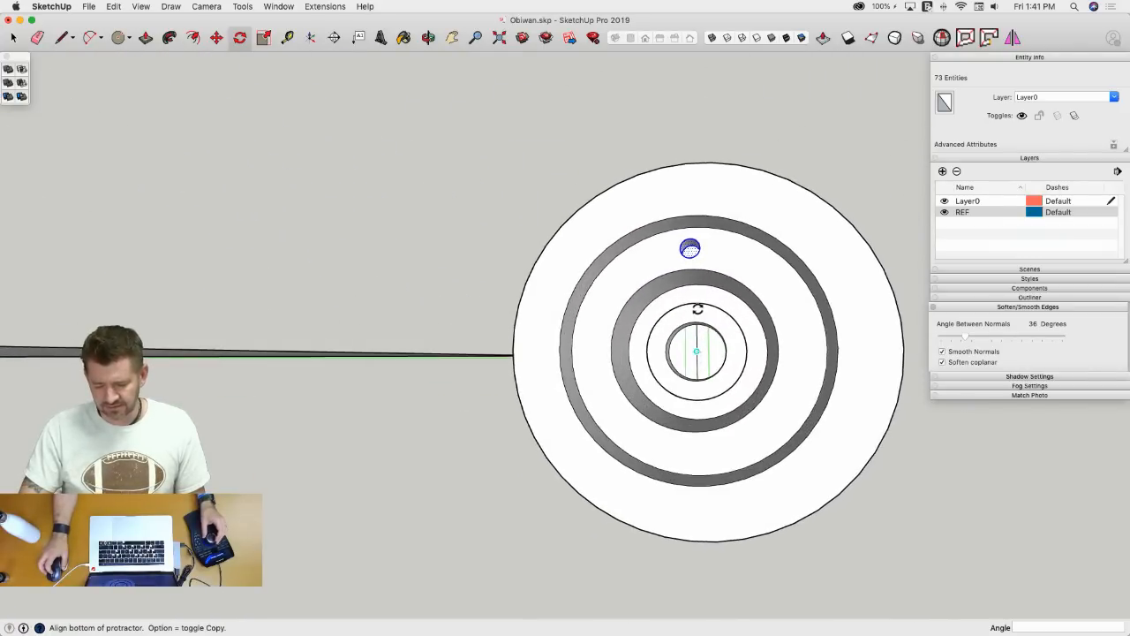
scroll(696, 318, "up", 2)
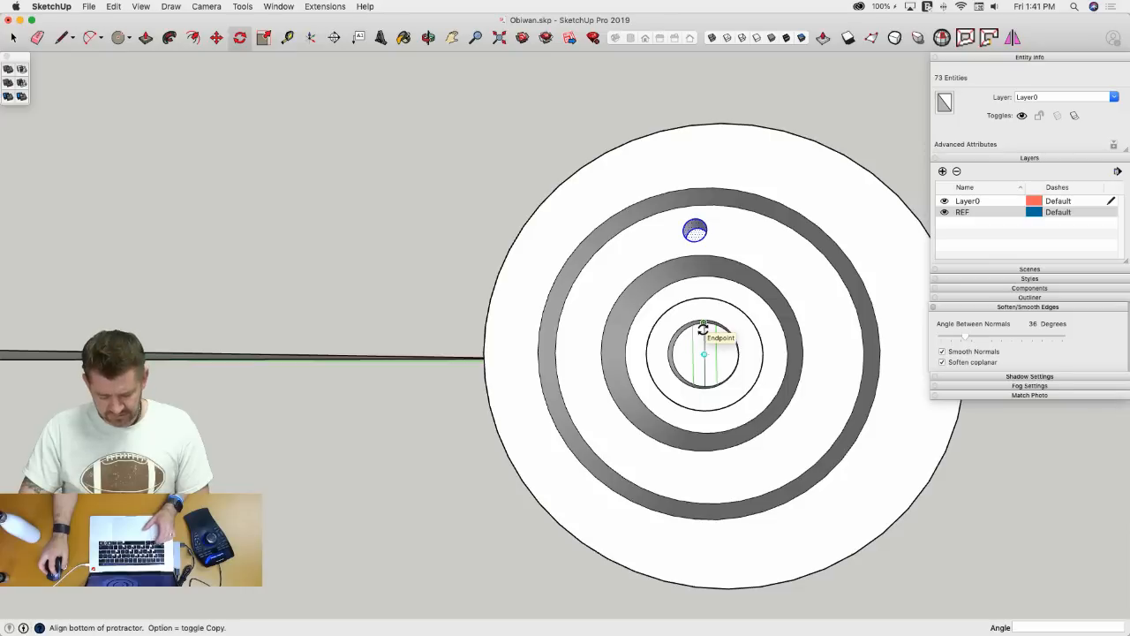
left_click_drag(702, 330, 705, 326)
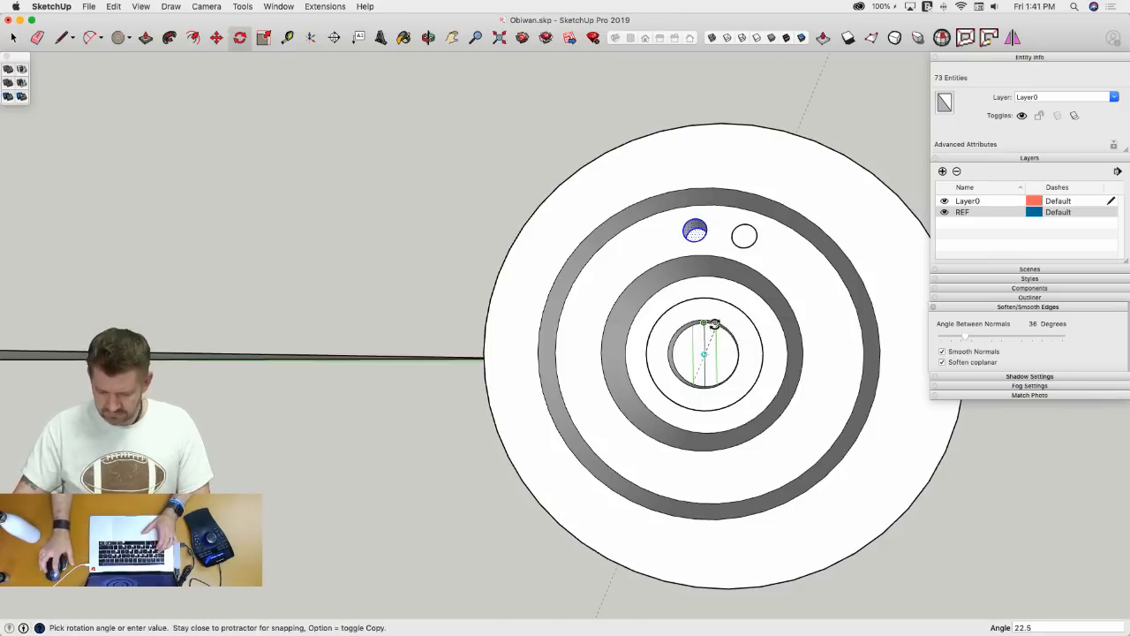
left_click(715, 324)
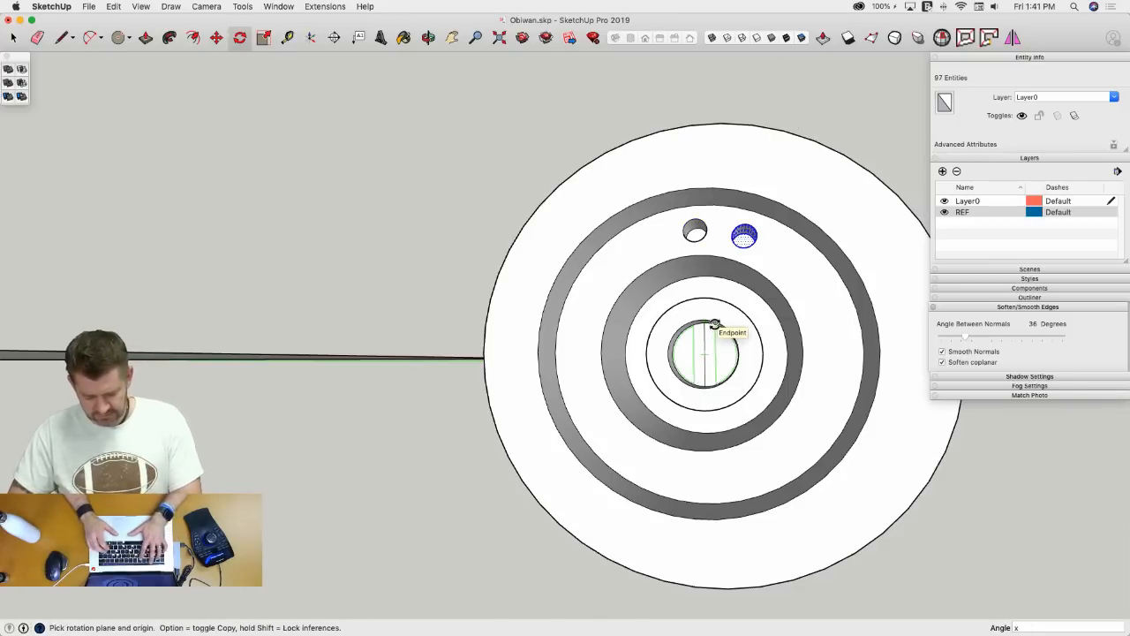
key("Return")
- Push the inner ring face around the central bore deeper and erase the centre line on the bore's floor
key("space")
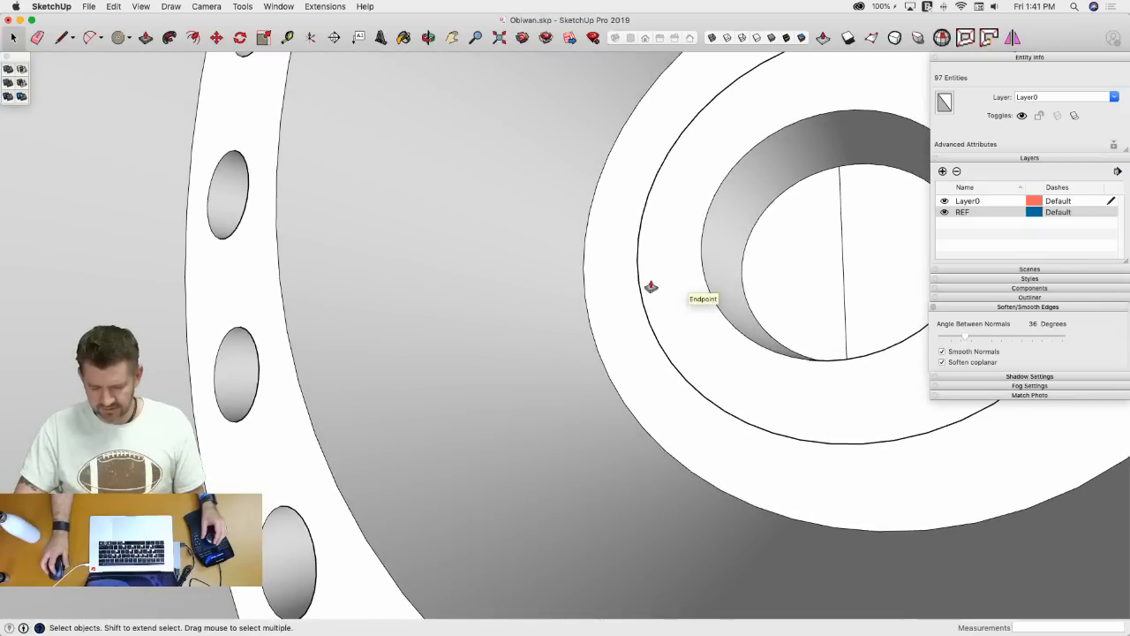
key("p")
left_click(677, 299)
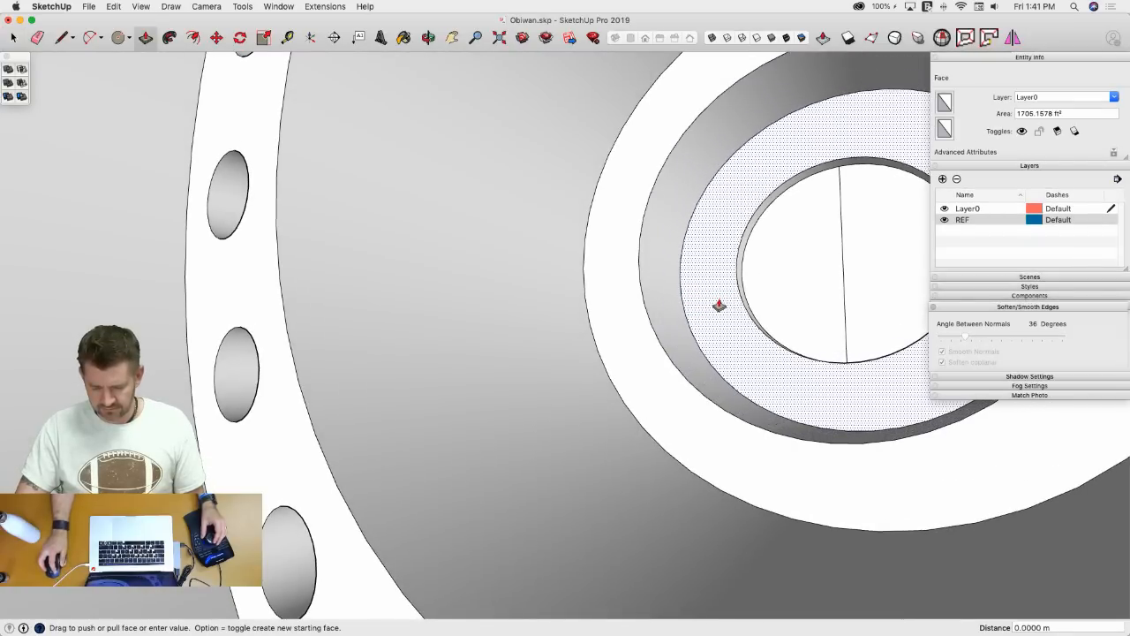
key("e")
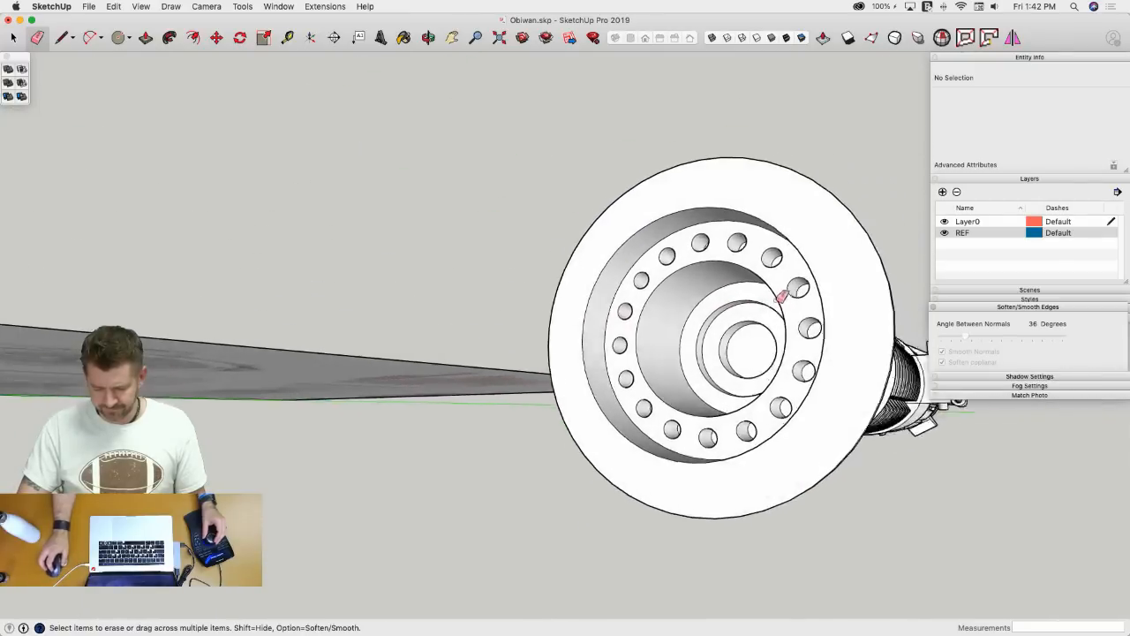
- Draw a straight radial guide line across the recessed inner ring face, from its outer edge to the central bore's rim
key("l")
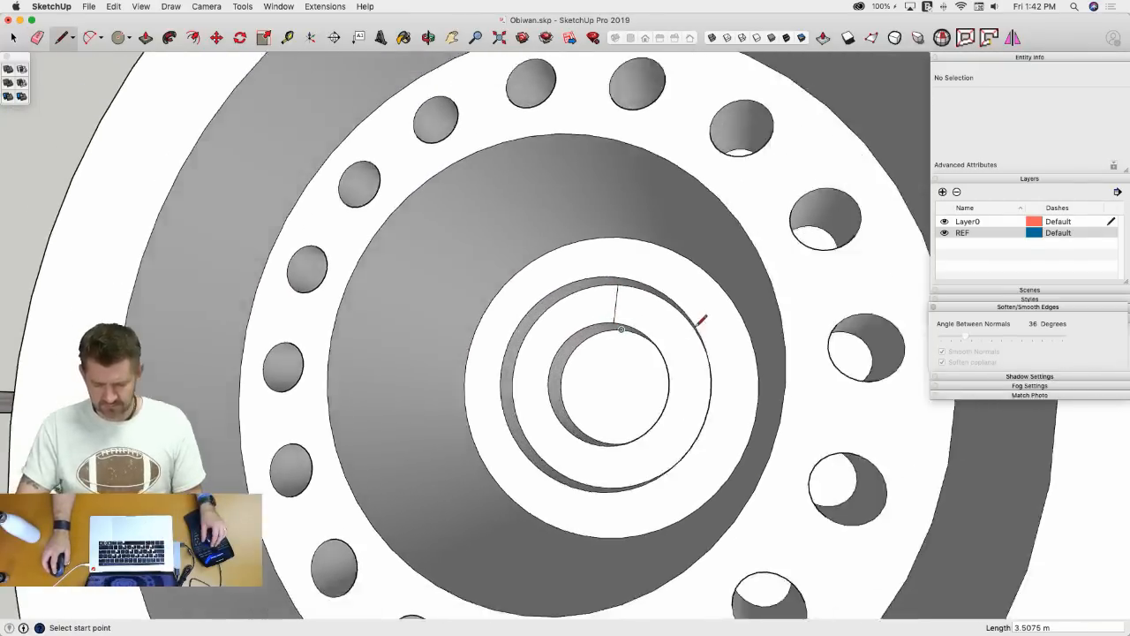
key("e")
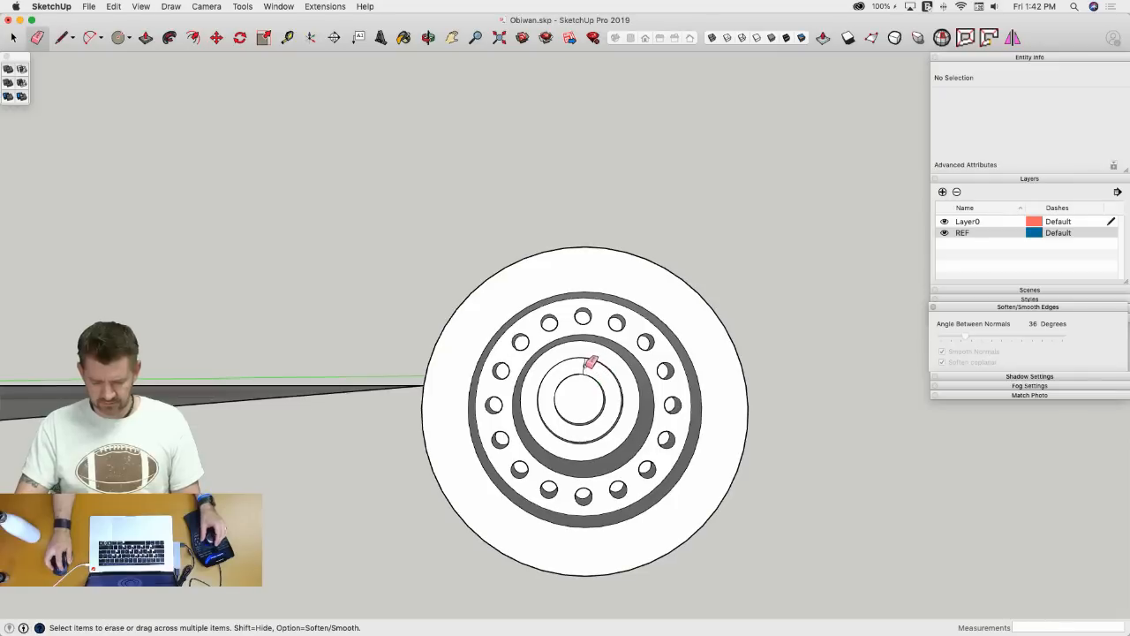
key("l")
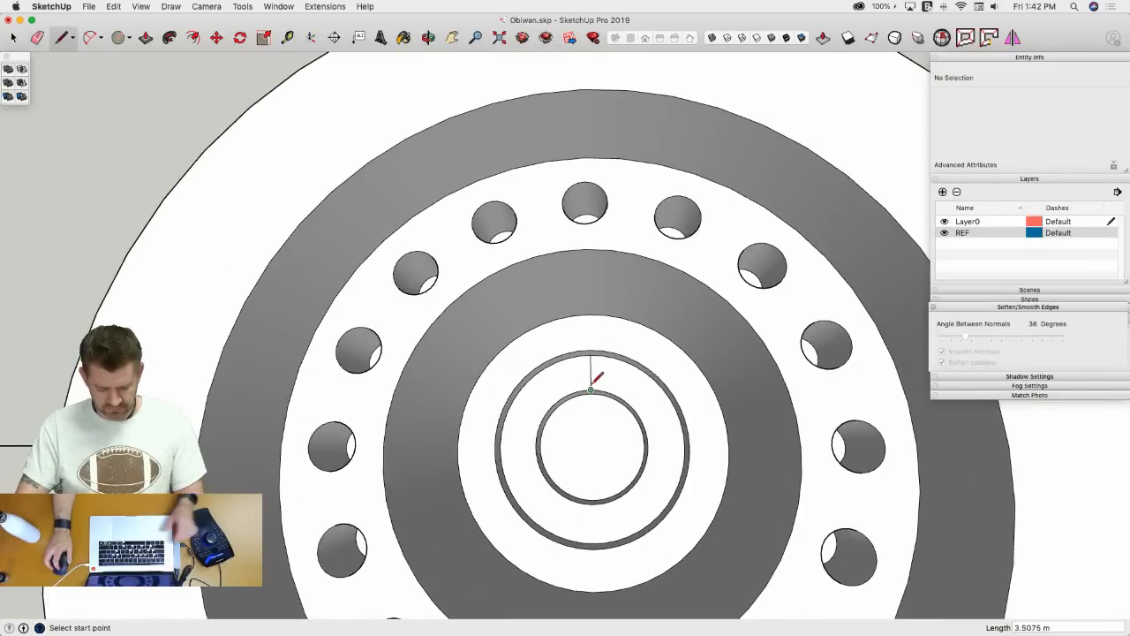
- Draw a circle of 1 m radius centred on the guide line's midpoint and erase the guide line
key("c")
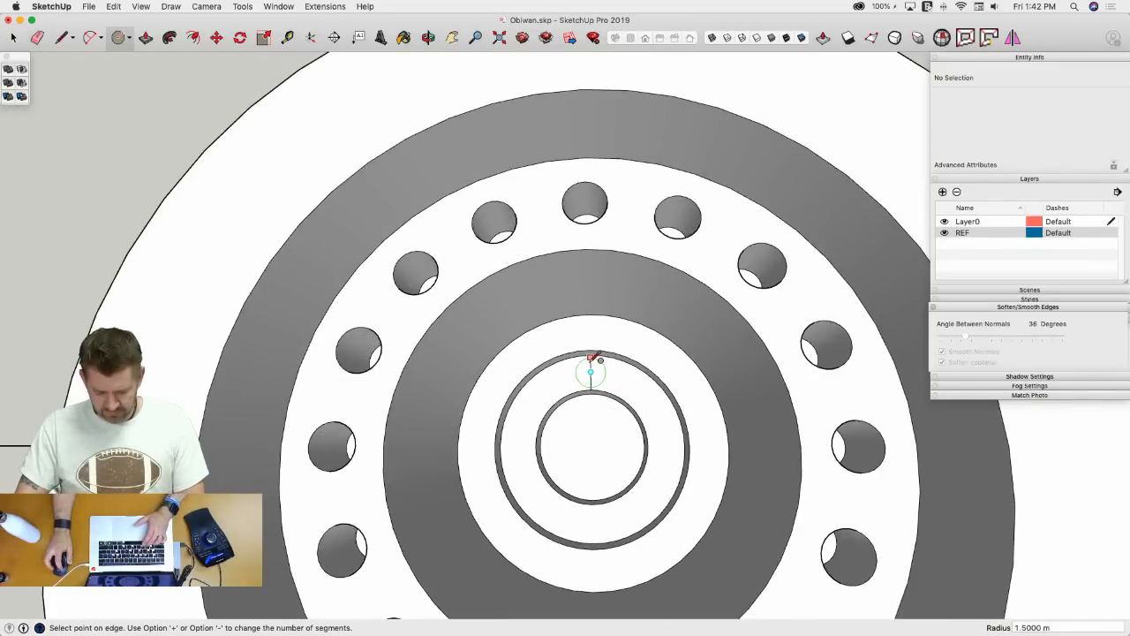
type("1")
key("Return")
key("e")
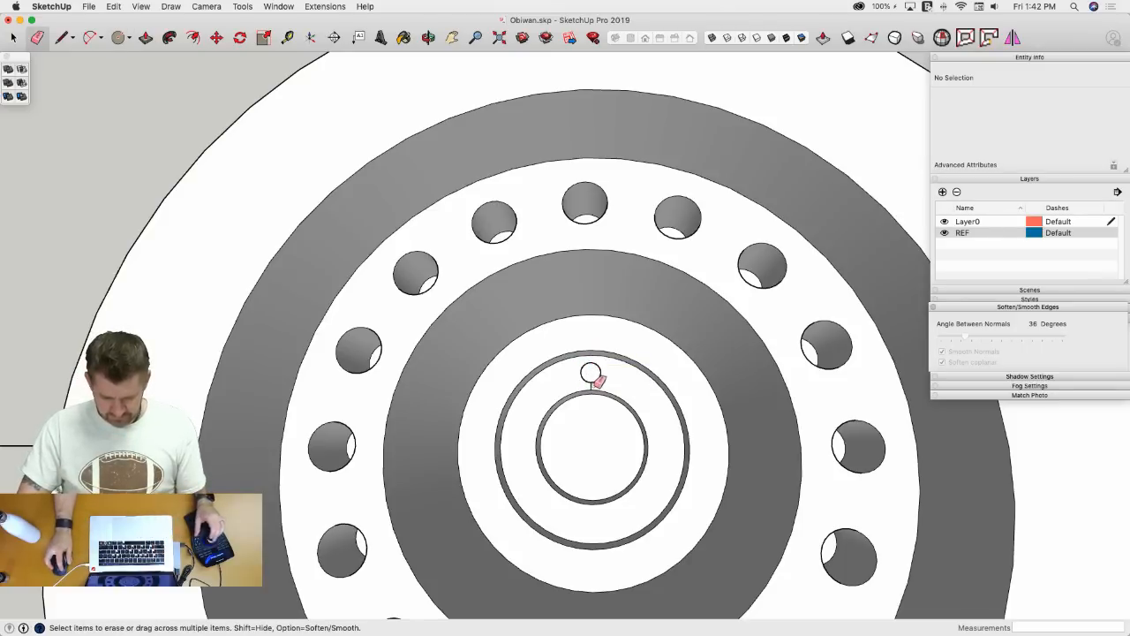
scroll(593, 379, "up", 5)
- Try to split the small circle from the ring face by drawing a line across it, erase that line and inspect the ring from behind
key("l")
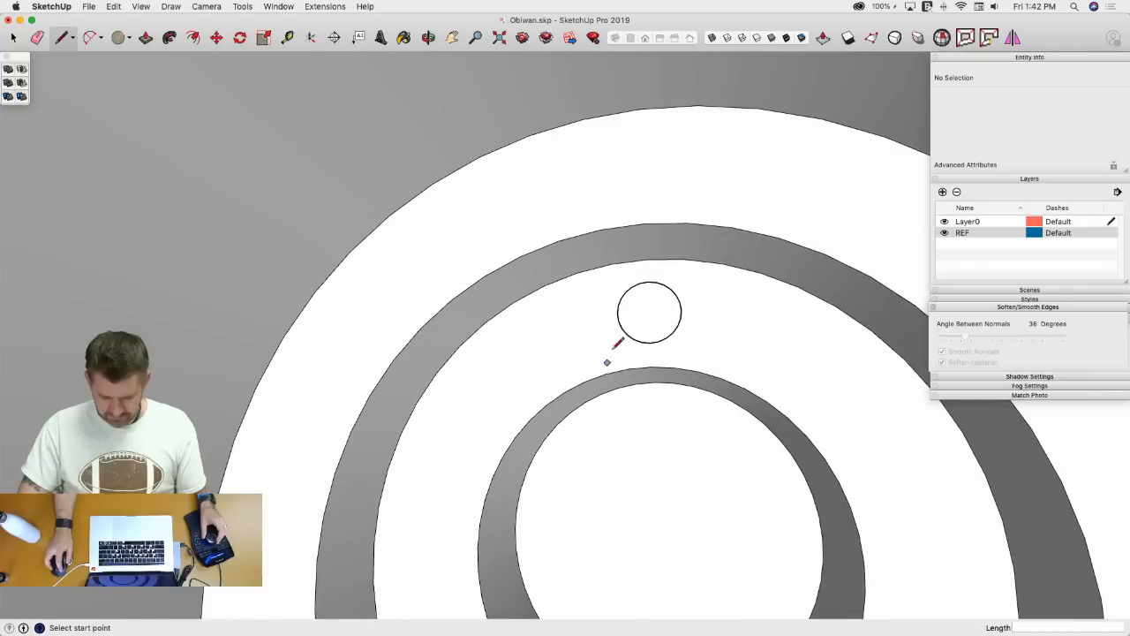
left_click(631, 286)
left_click(625, 291)
key("p")
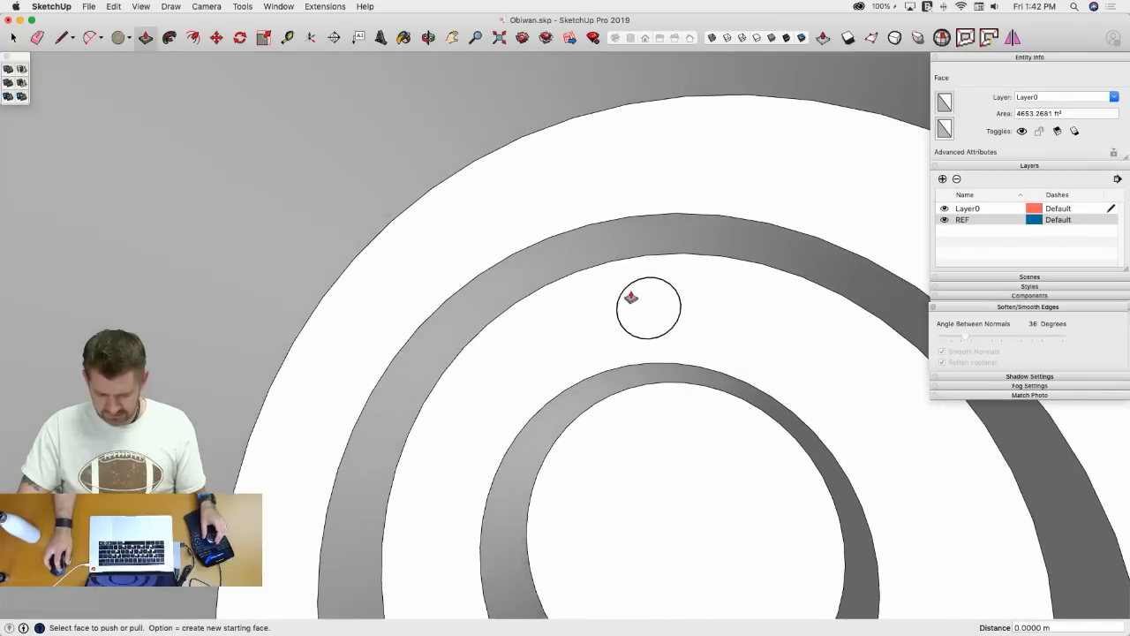
key("l")
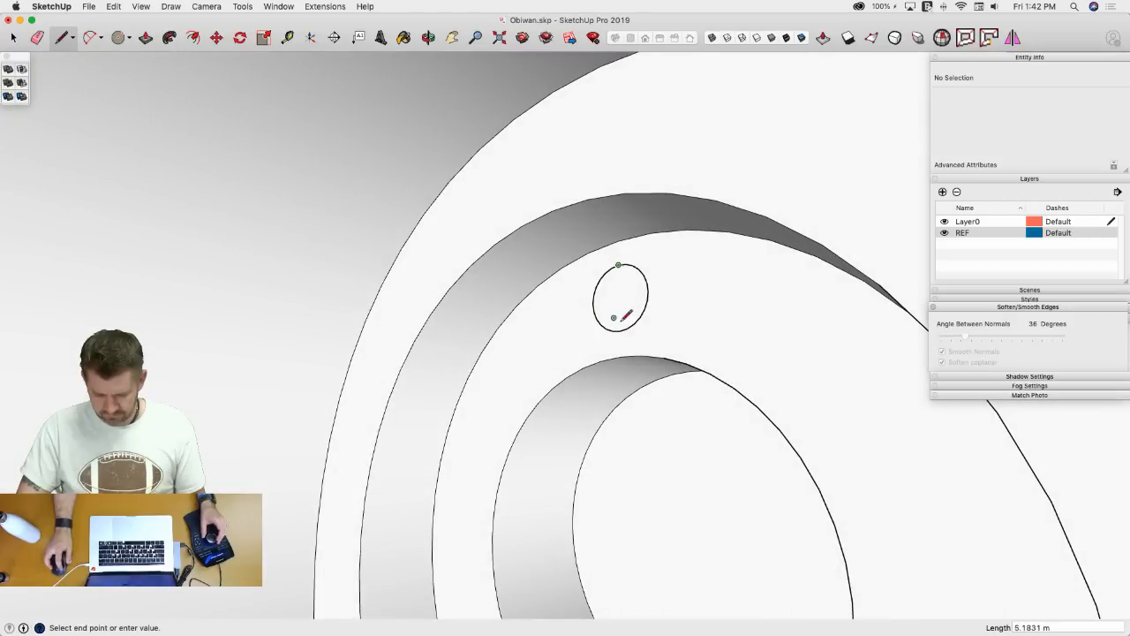
left_click(619, 330)
key("e")
left_click(636, 298)
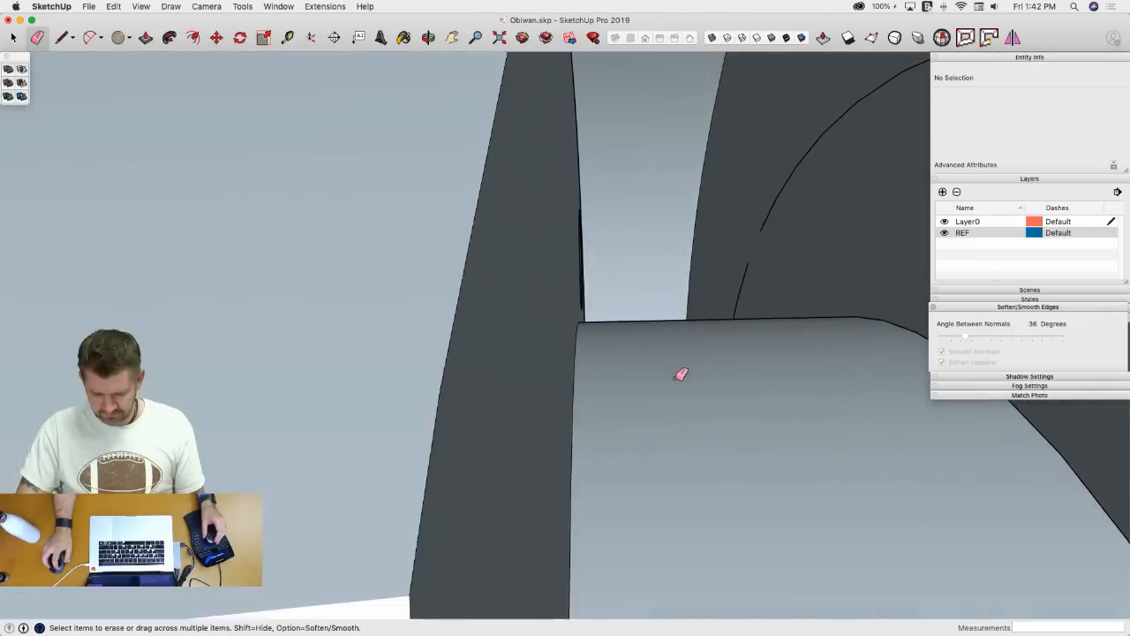
key("l")
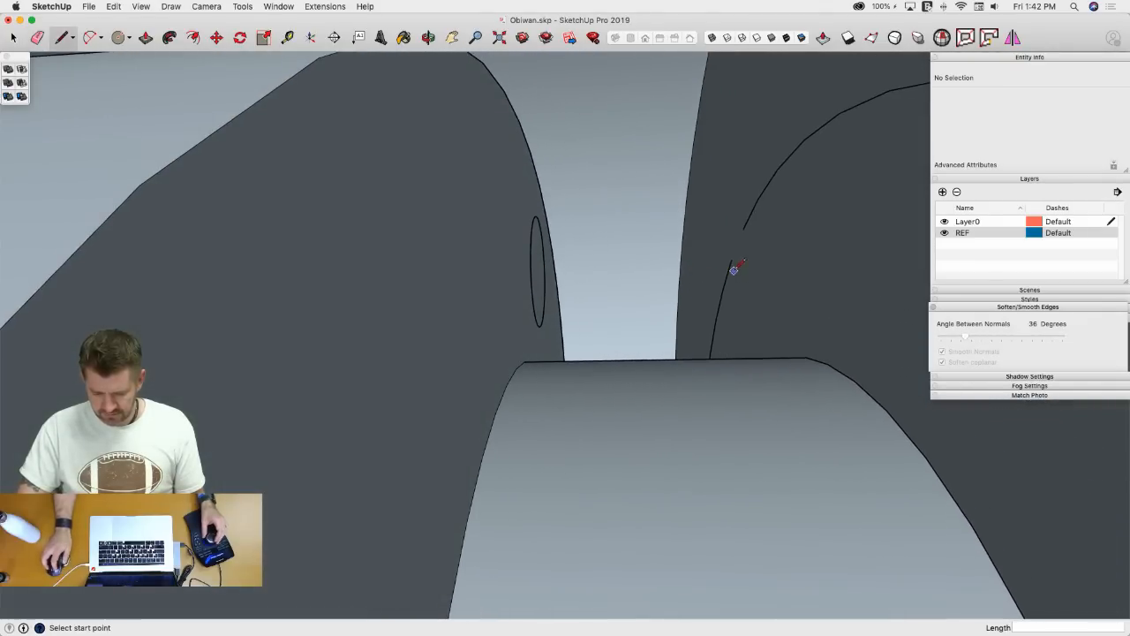
- Delete the central bore's floor face, undo the deletion and reverse the floor face
key("space")
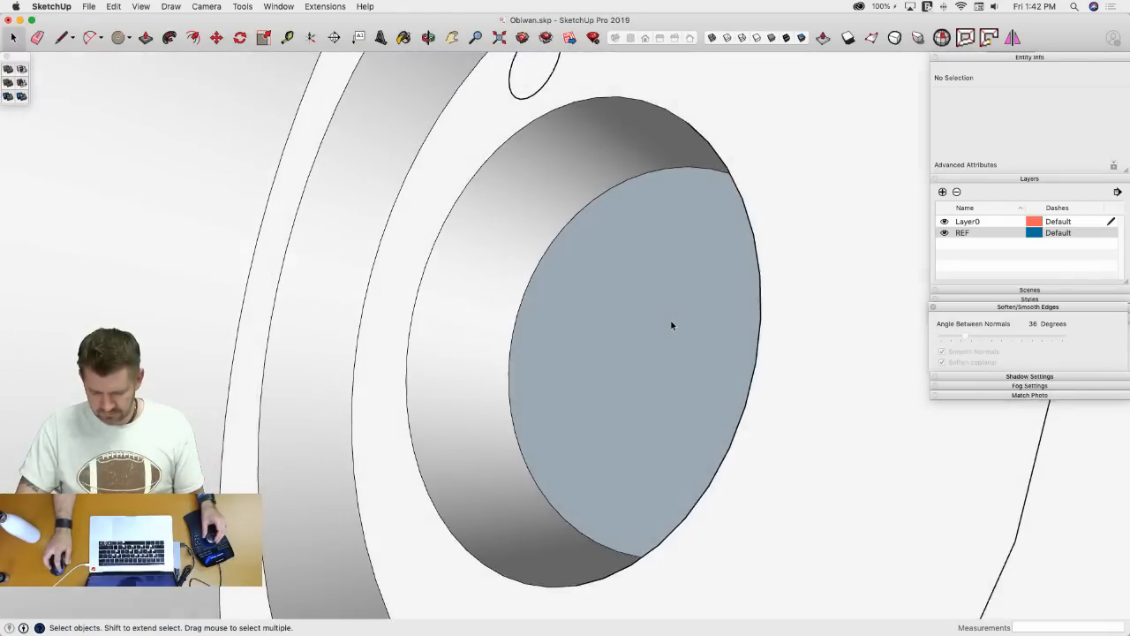
left_click(671, 323)
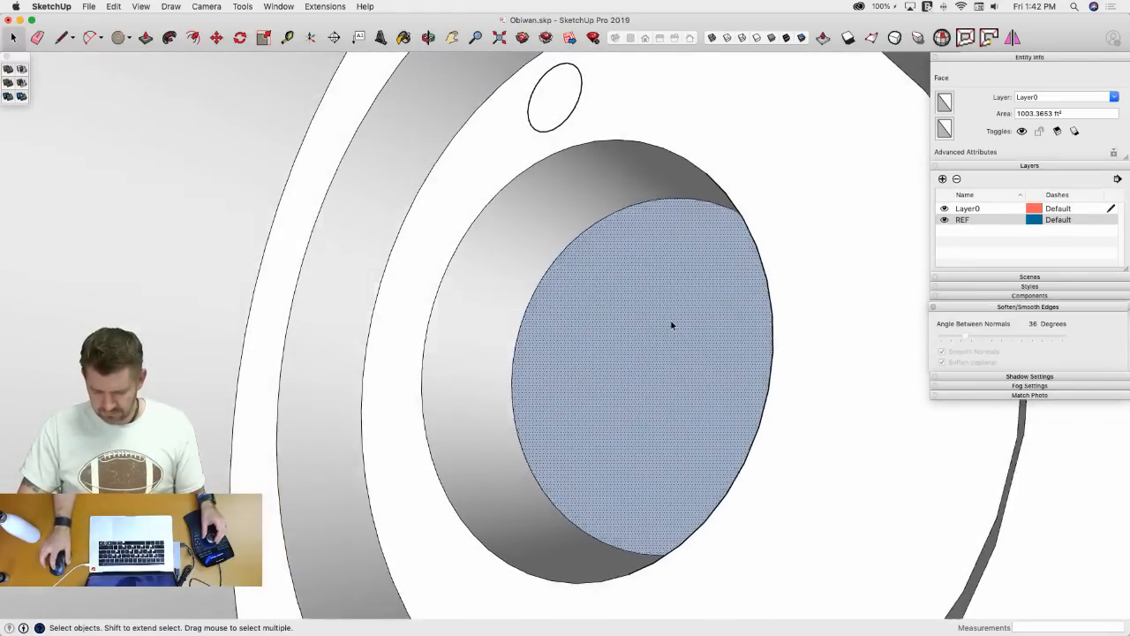
key("Delete")
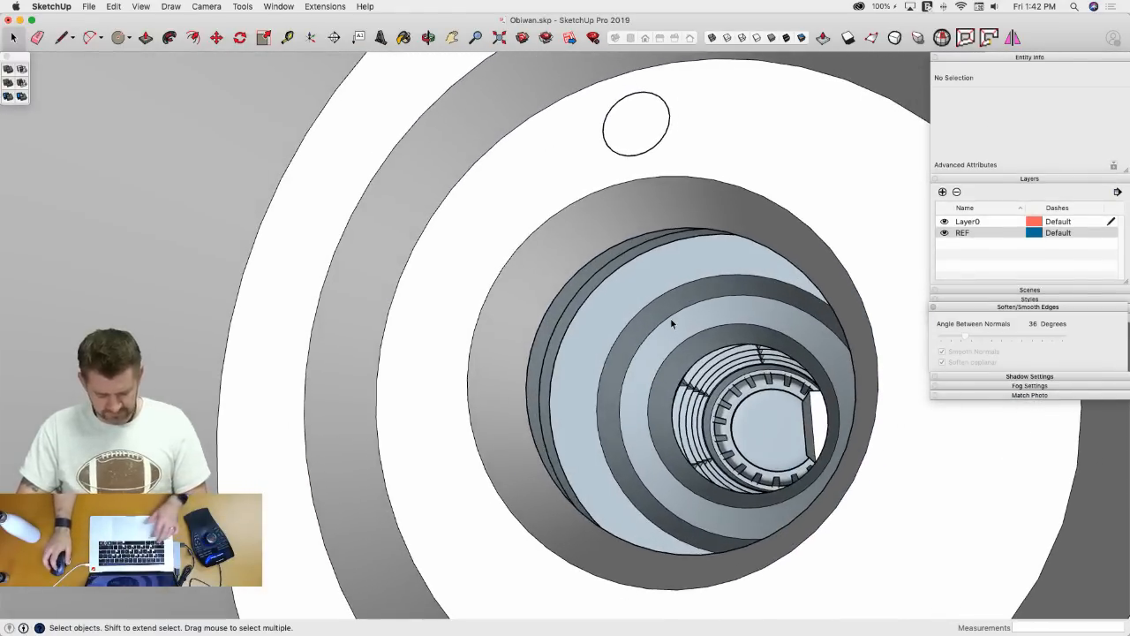
key("super+z")
right_click(661, 325)
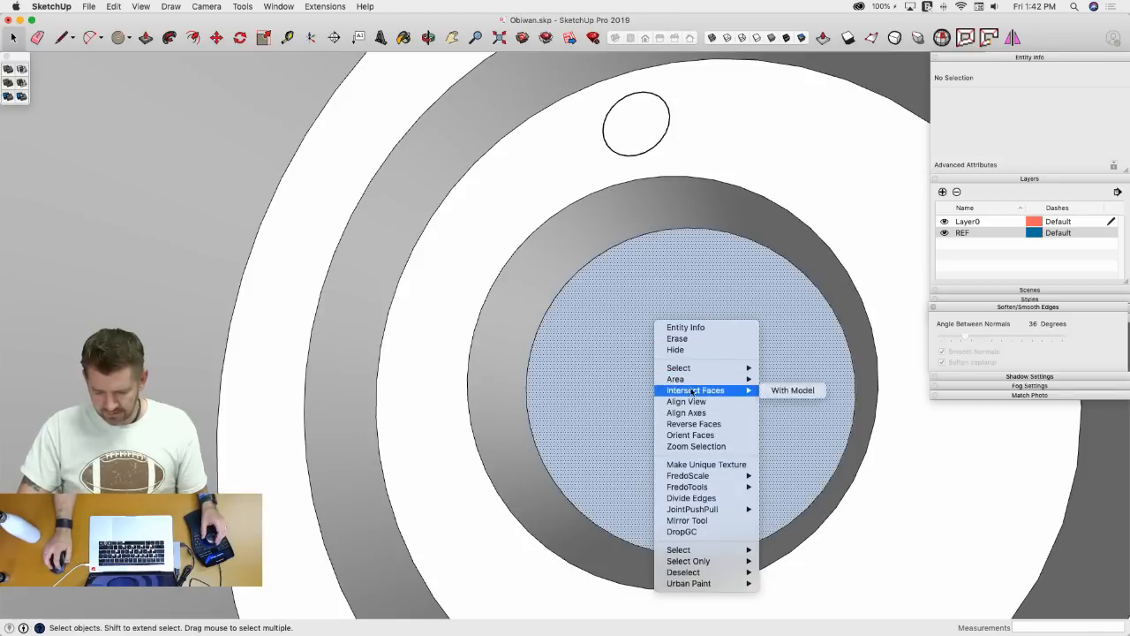
left_click(694, 424)
- Draw a chord across the small circle to form its own face, erase the chord and cancel a trial move of the circle
key("l")
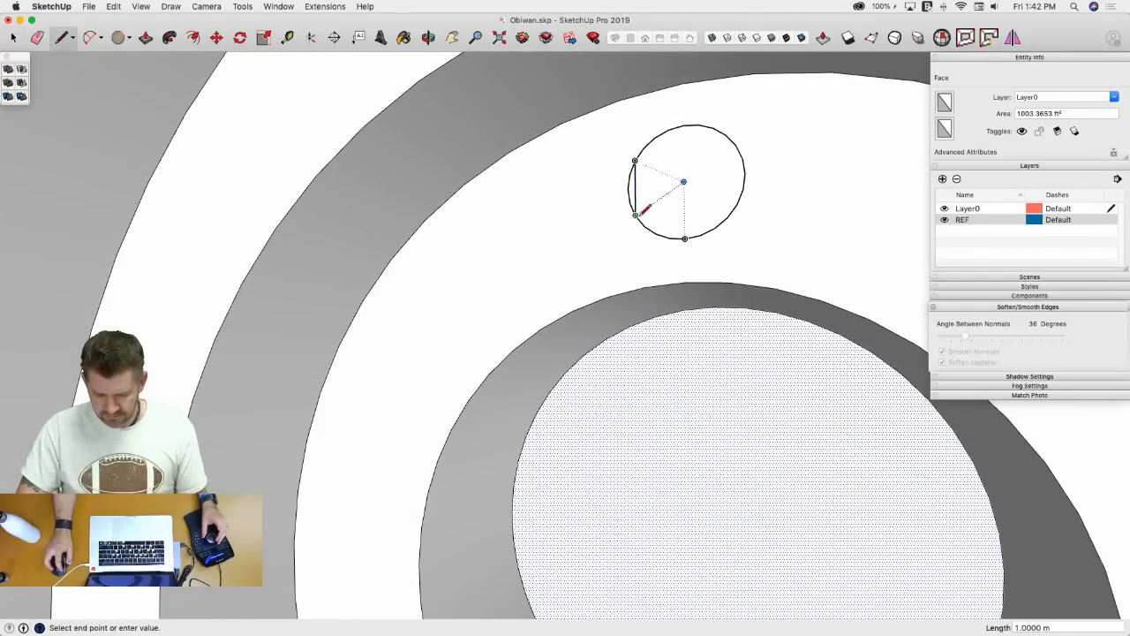
key("e")
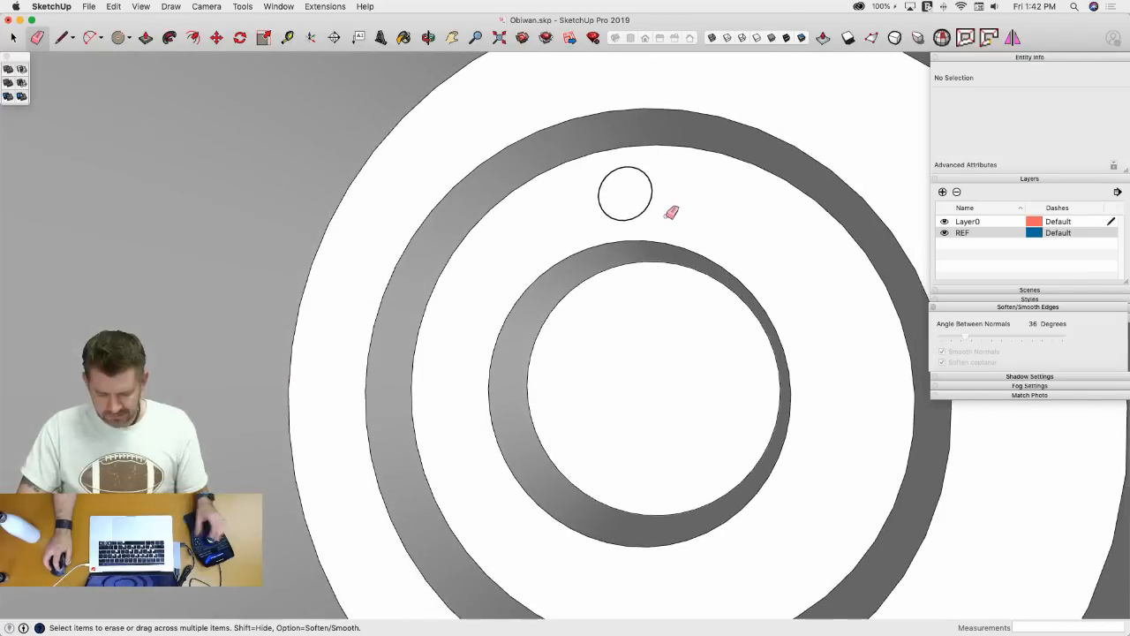
key("space")
left_click(649, 209)
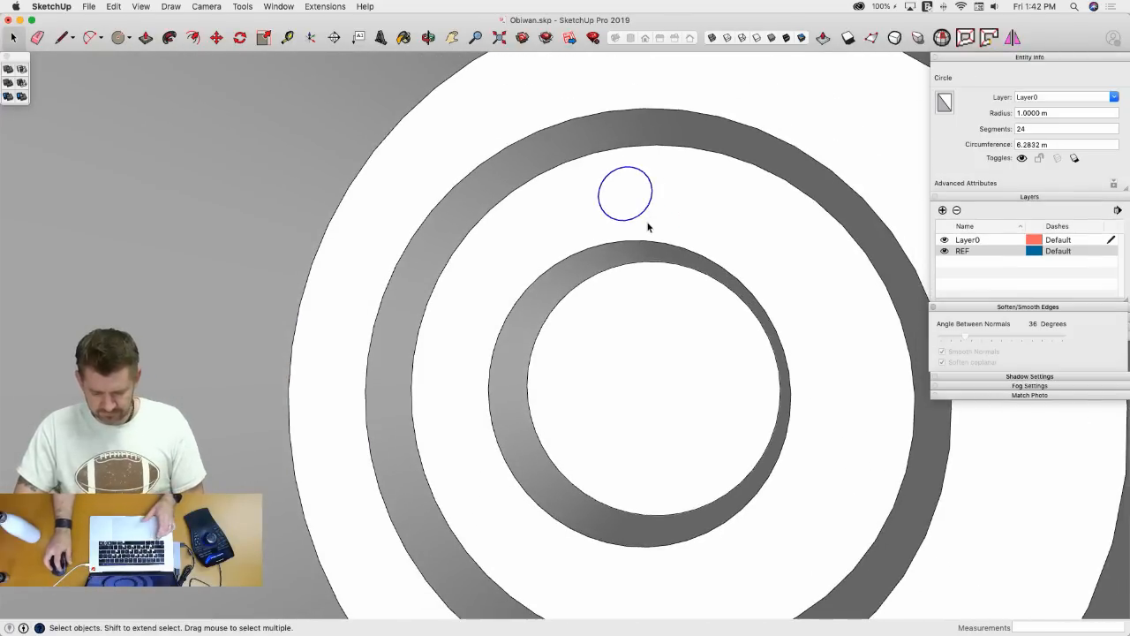
key("m")
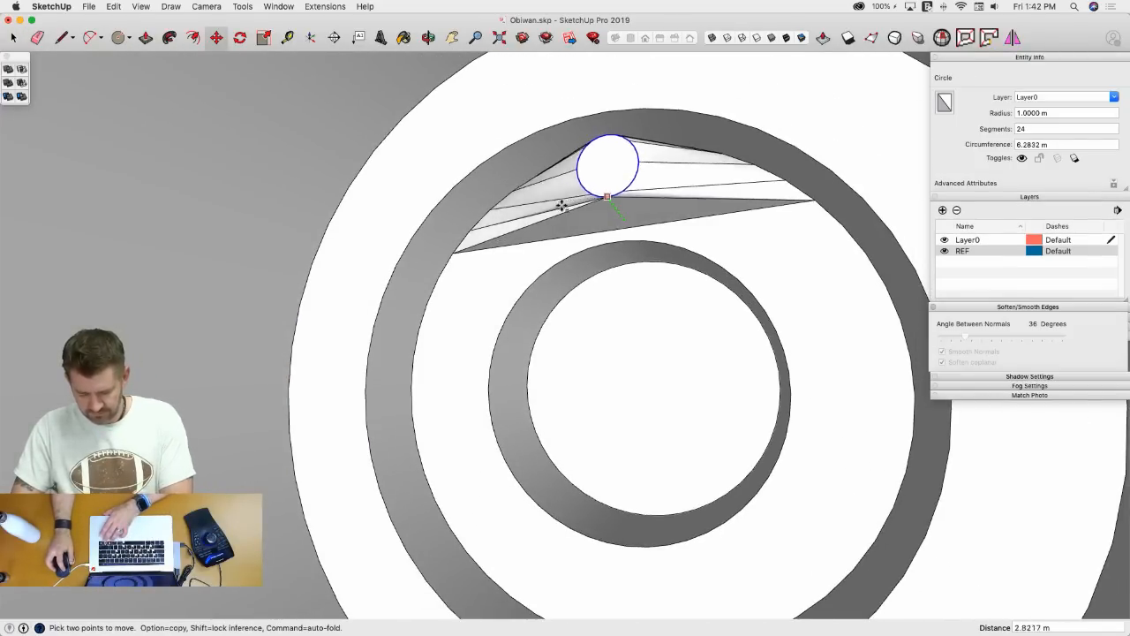
key("Escape")
- Push the small circle's face about 2.01 m into the ring to form a hole
key("p")
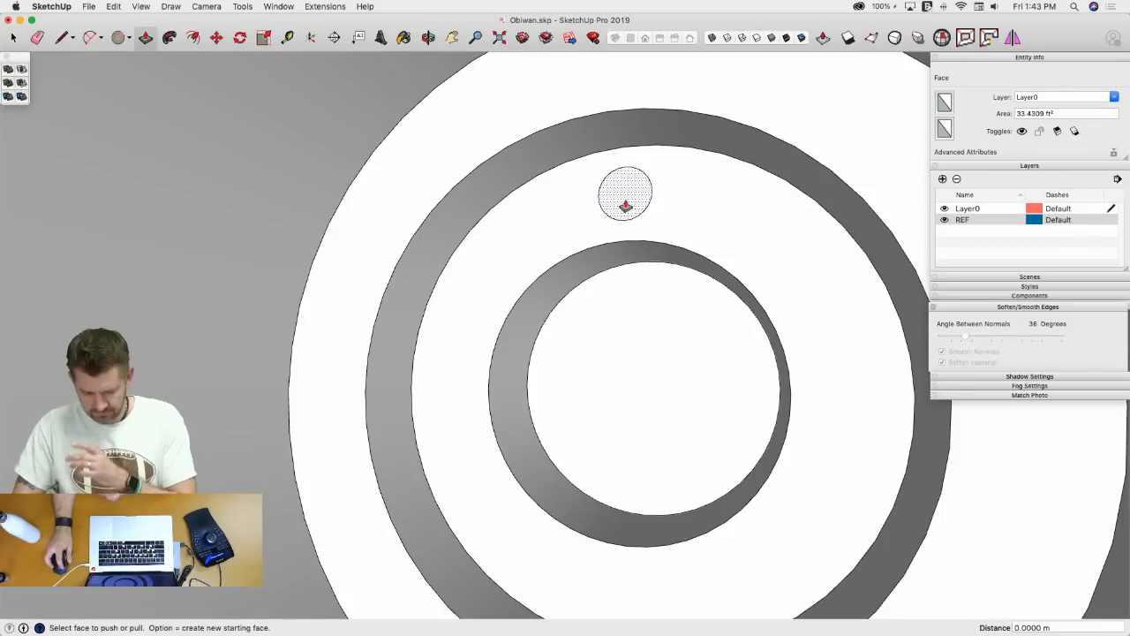
left_click(626, 205)
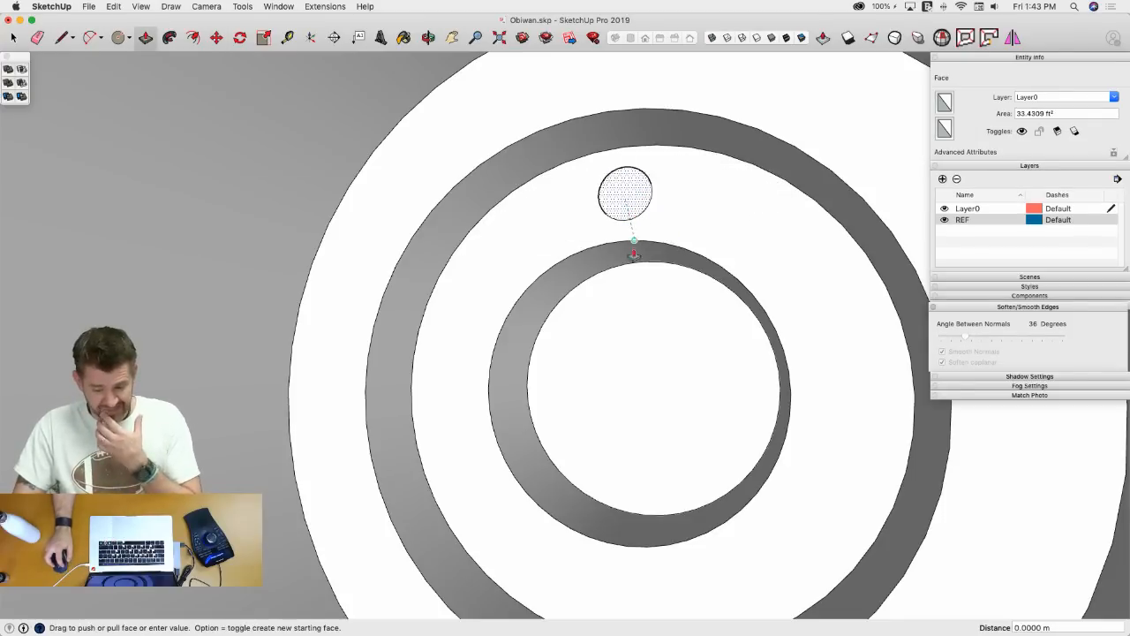
left_click(631, 255)
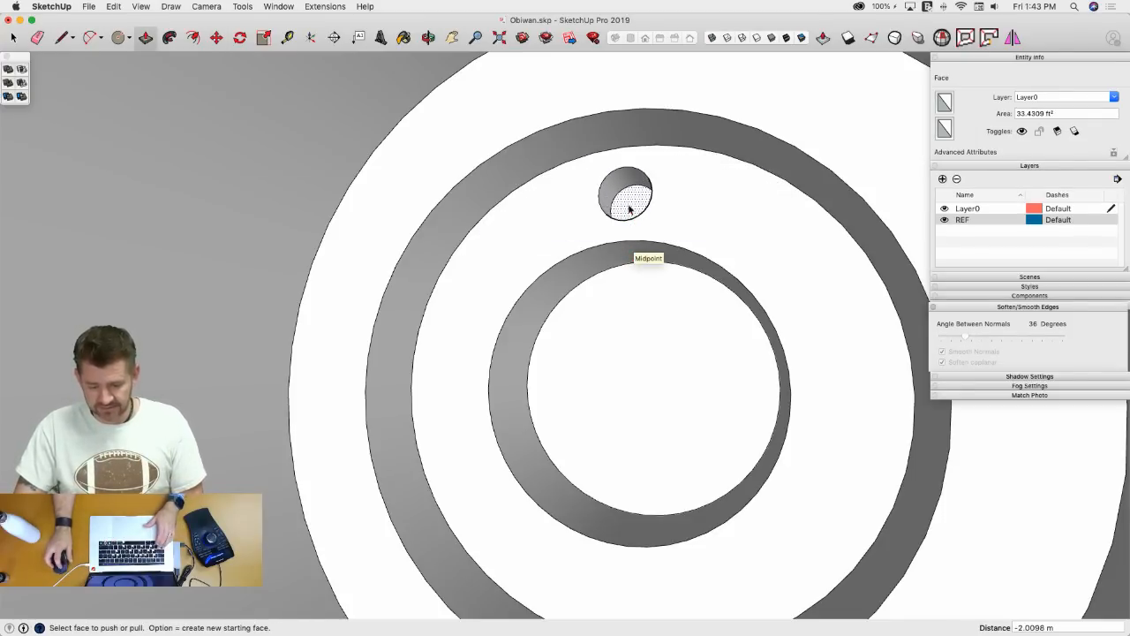
- Select the small hole's floor, side wall and rim edges
key("space")
key("super+a")
left_click(632, 203)
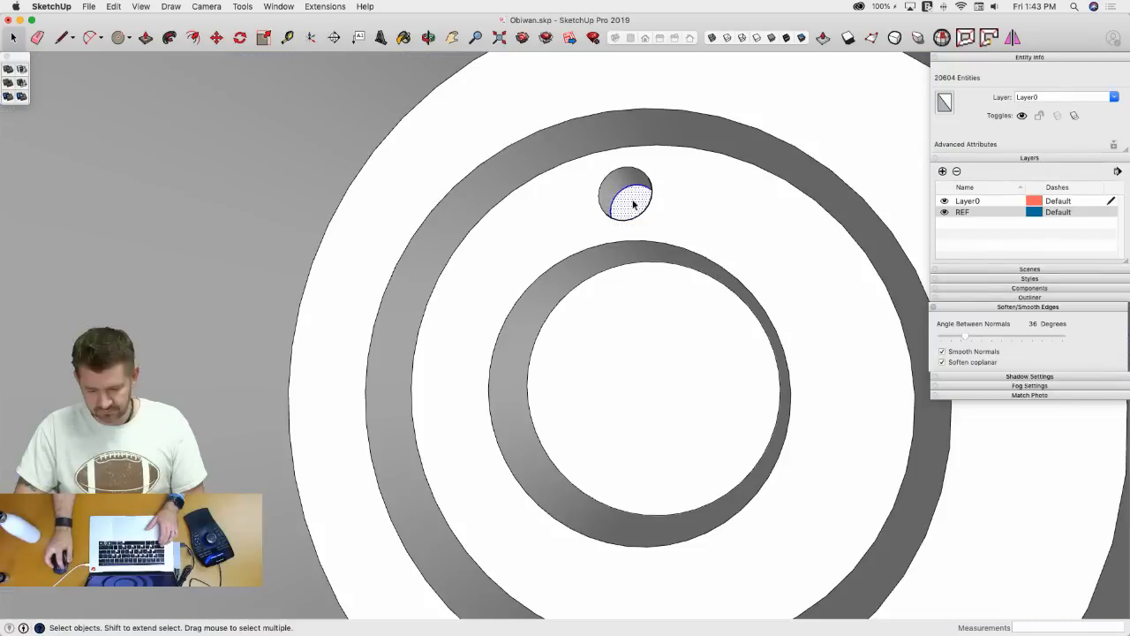
triple_click(622, 185)
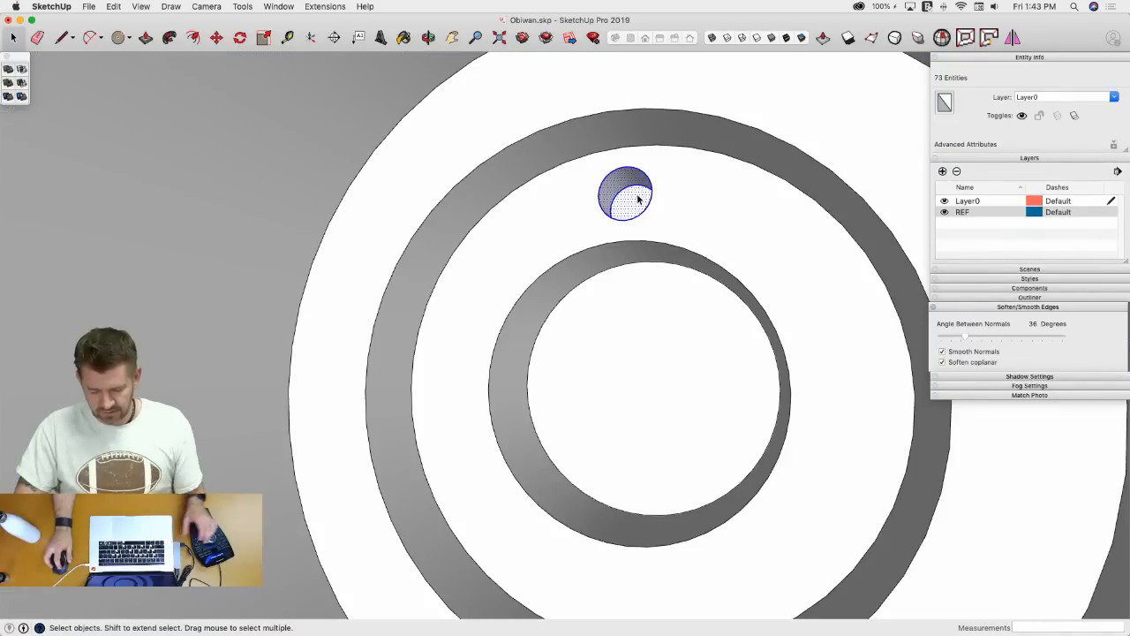
- Draw a centre line across the bore's floor and rotate-copy the small hole 22.5 degrees about the line's midpoint
scroll(671, 285, "down", 5)
key("l")
scroll(662, 183, "down", 3)
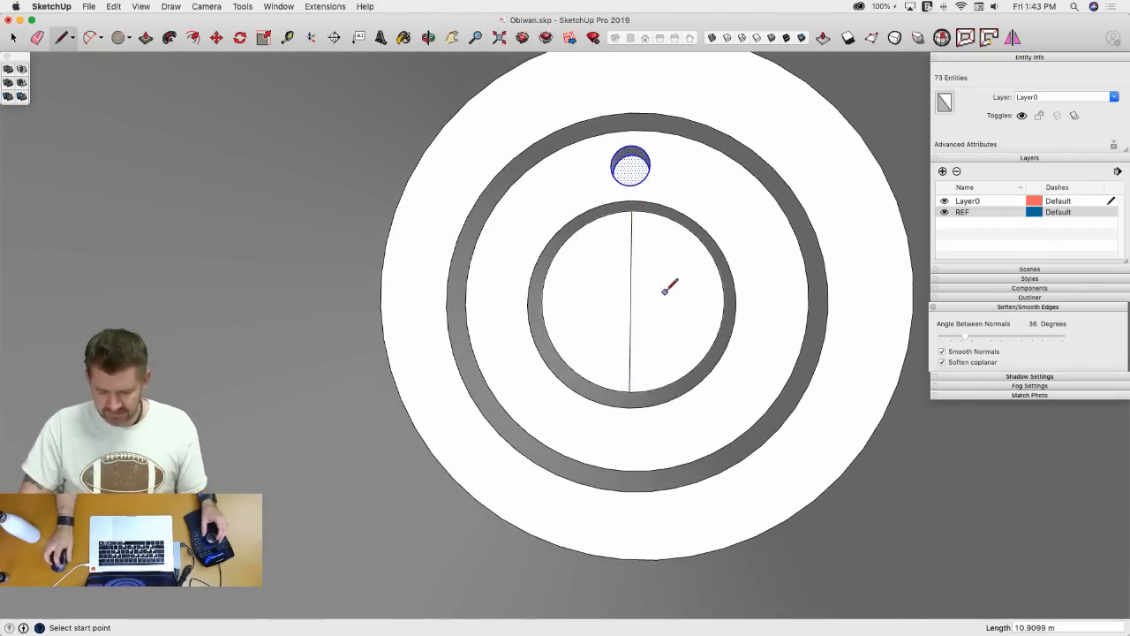
key("q")
left_click(630, 303)
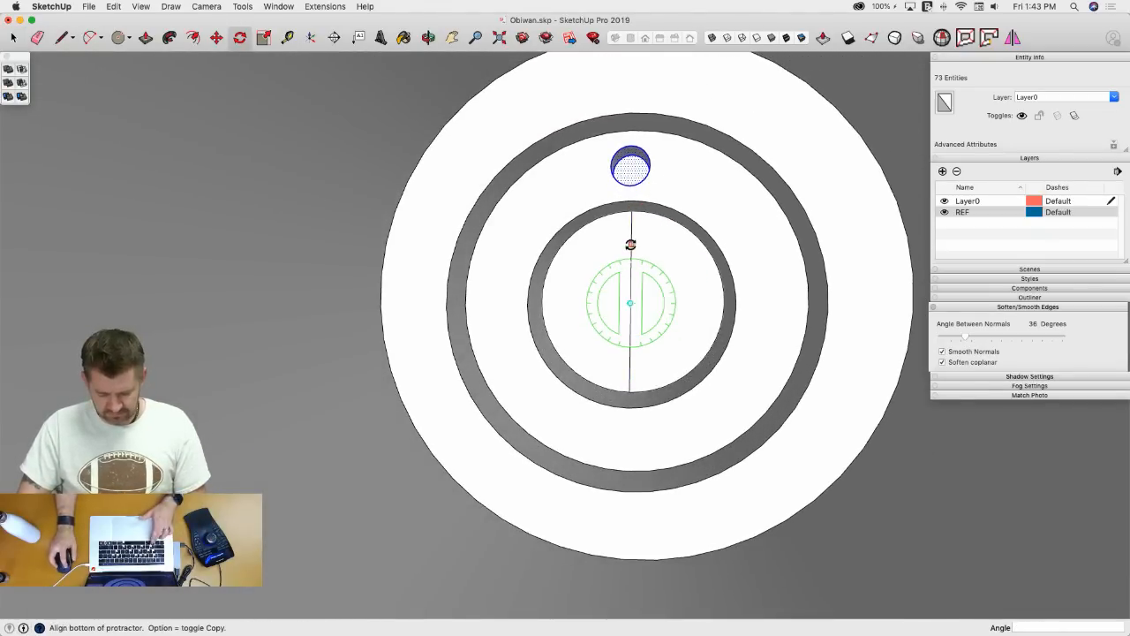
left_click(631, 244)
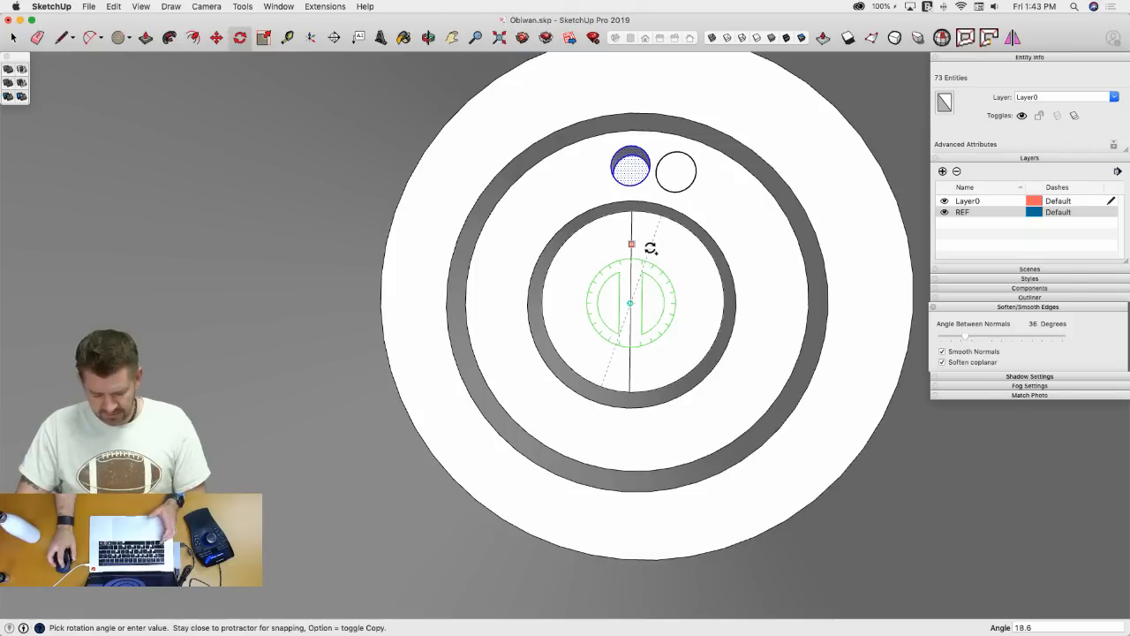
type("22.5")
key("Return")
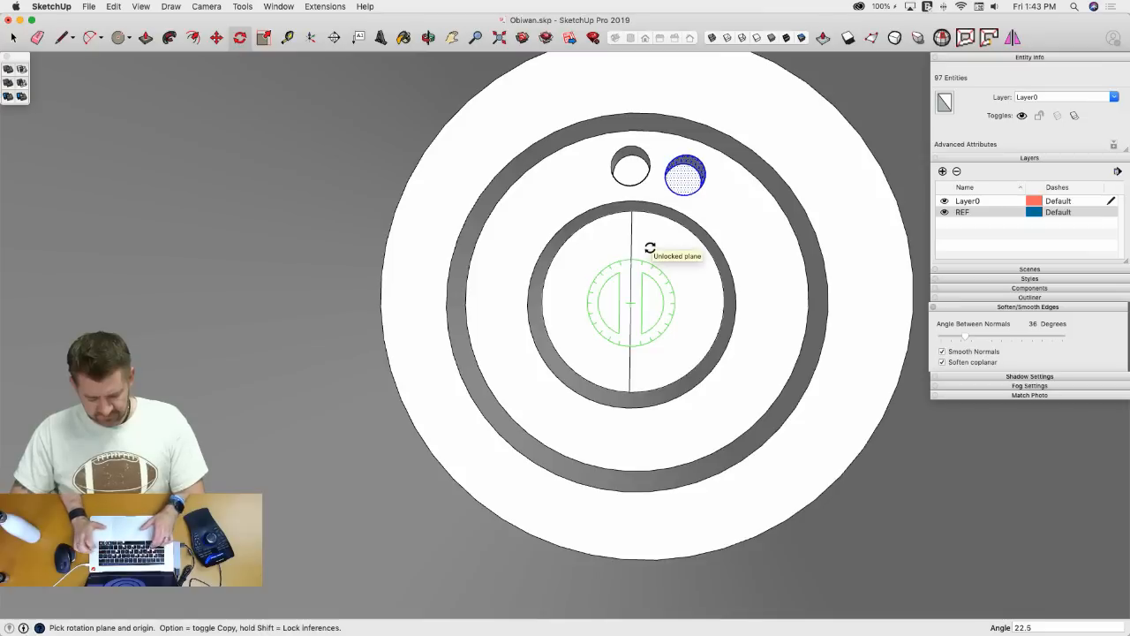
- Repeat the rotated hole copy with x15 to fill the ring and erase the centre line on the bore's floor
type("x15")
key("Return")
key("e")
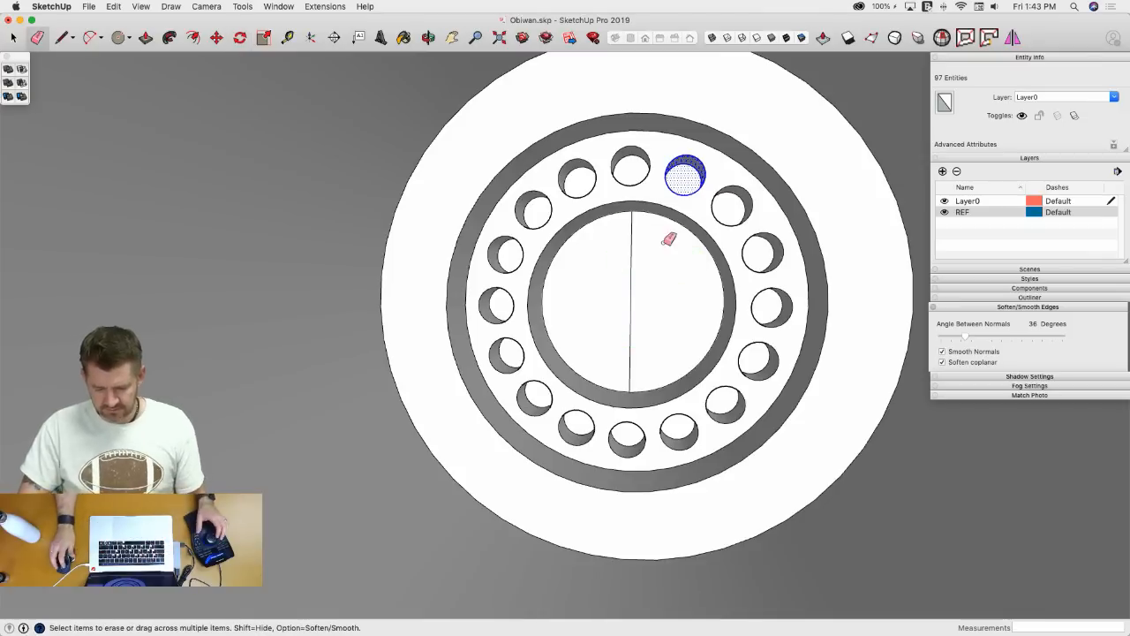
left_click(630, 289)
- Select all connected geometry of the lightsaber body and make it a group
key("space")
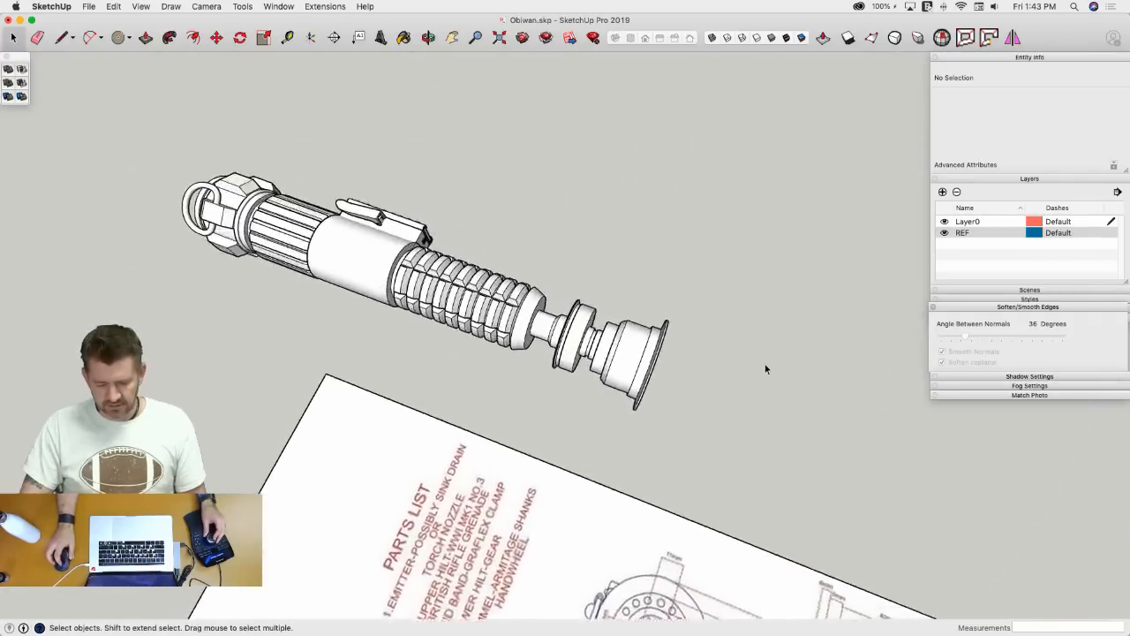
triple_click(438, 426)
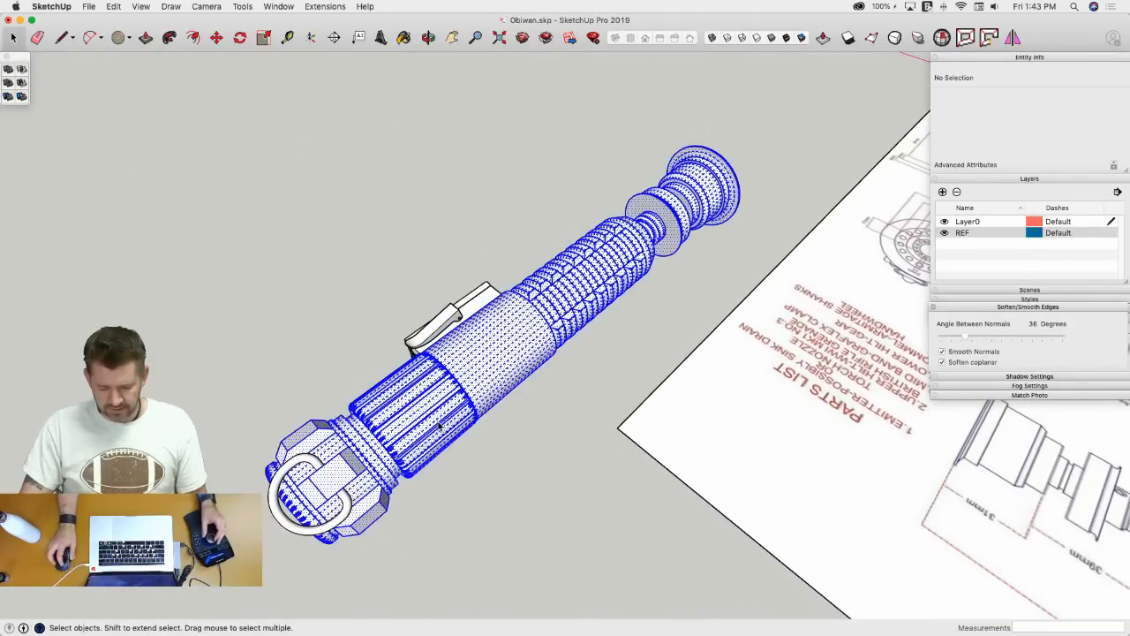
right_click(438, 425)
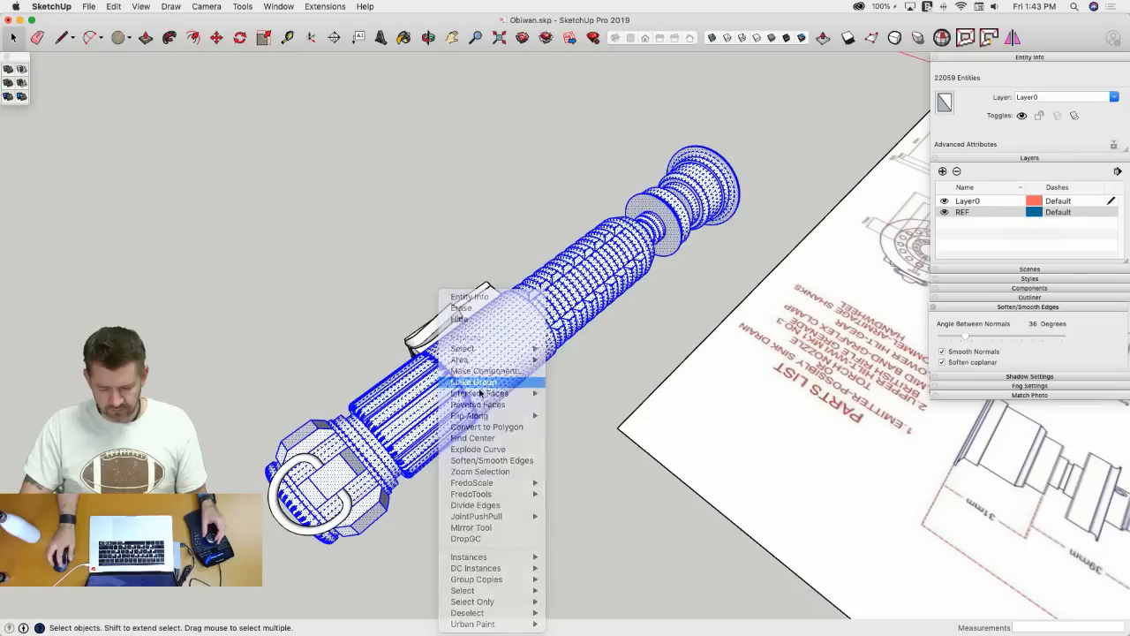
left_click(477, 382)
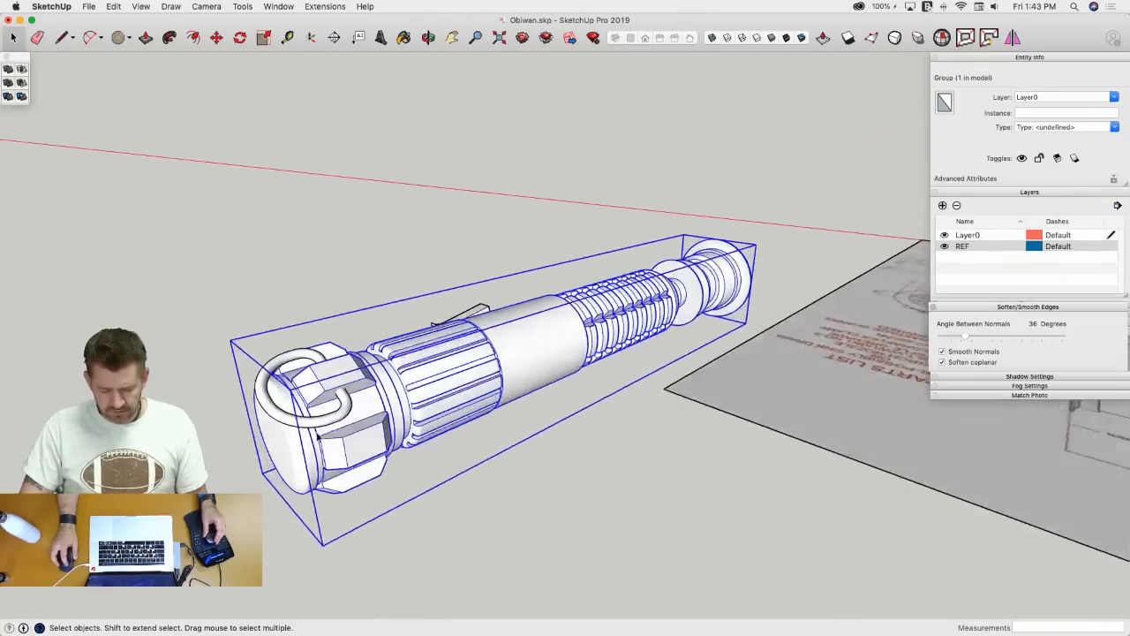
- Try a Solid Tools operation between the D-shaped ring at the pommel and the lightsaber body group
left_click(444, 439)
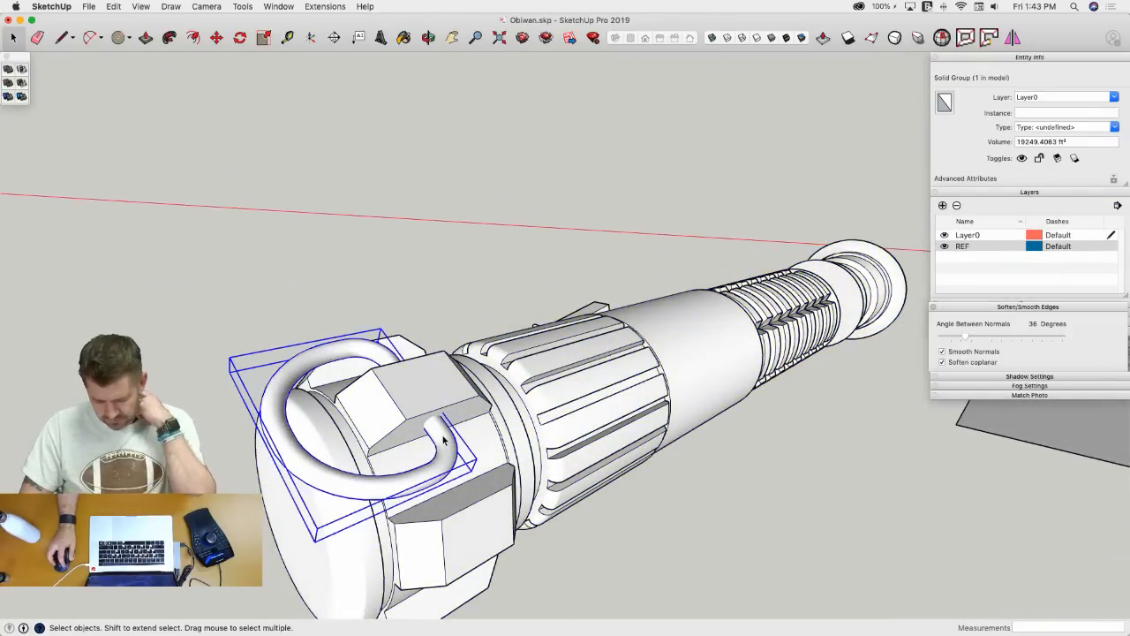
left_click(8, 96)
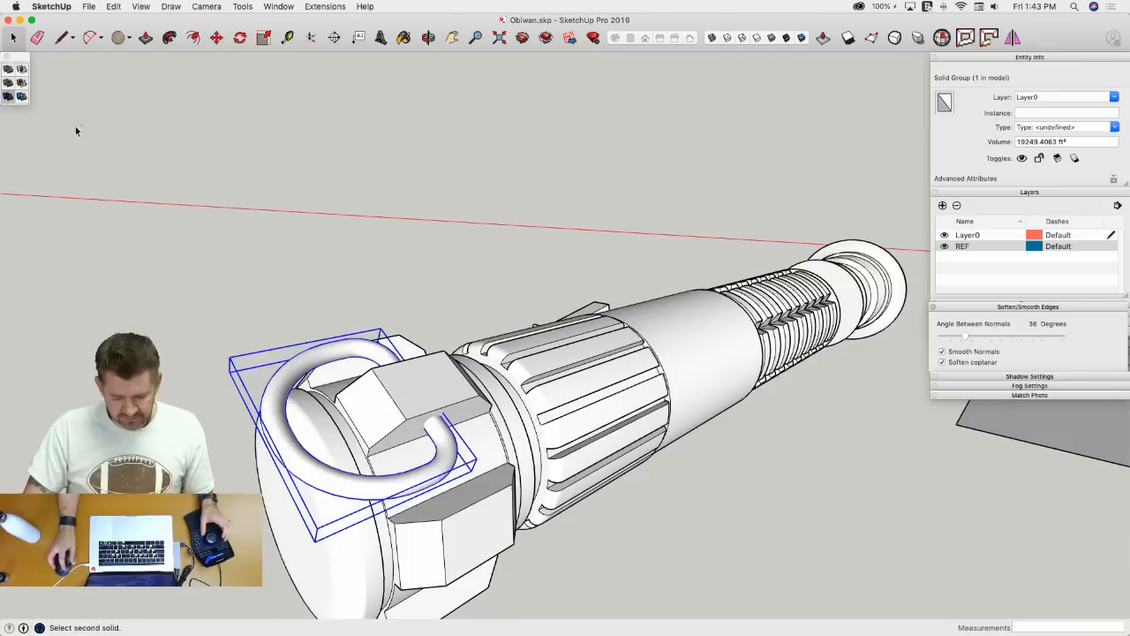
left_click(420, 358)
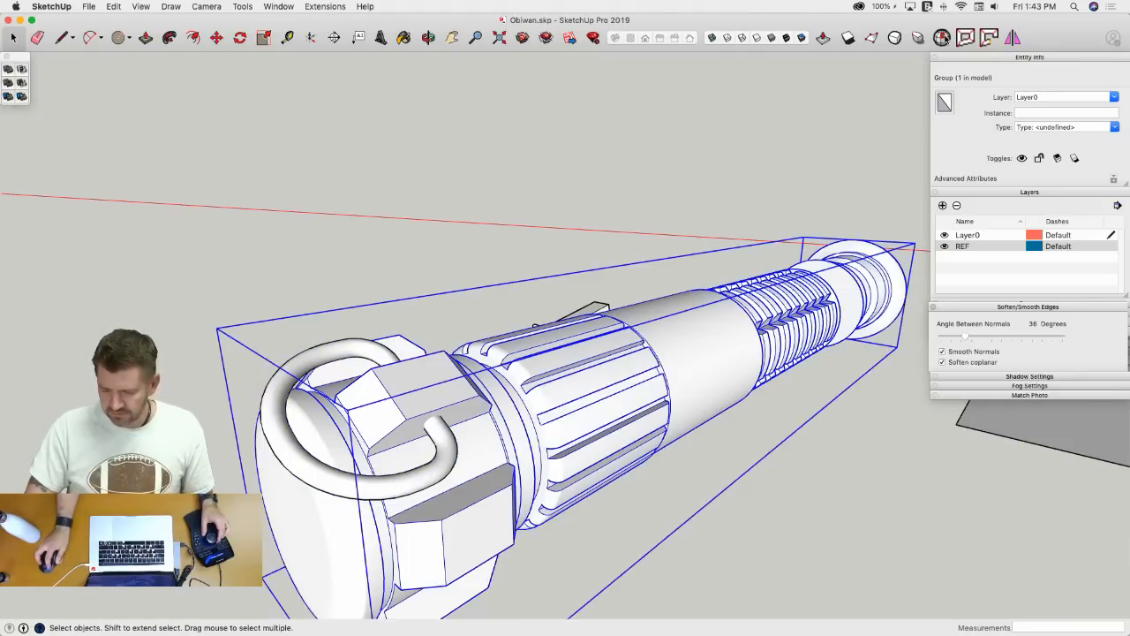
- Check the lightsaber body group with Solid Inspector and trim the body with the D-shaped pommel ring
left_click(941, 37)
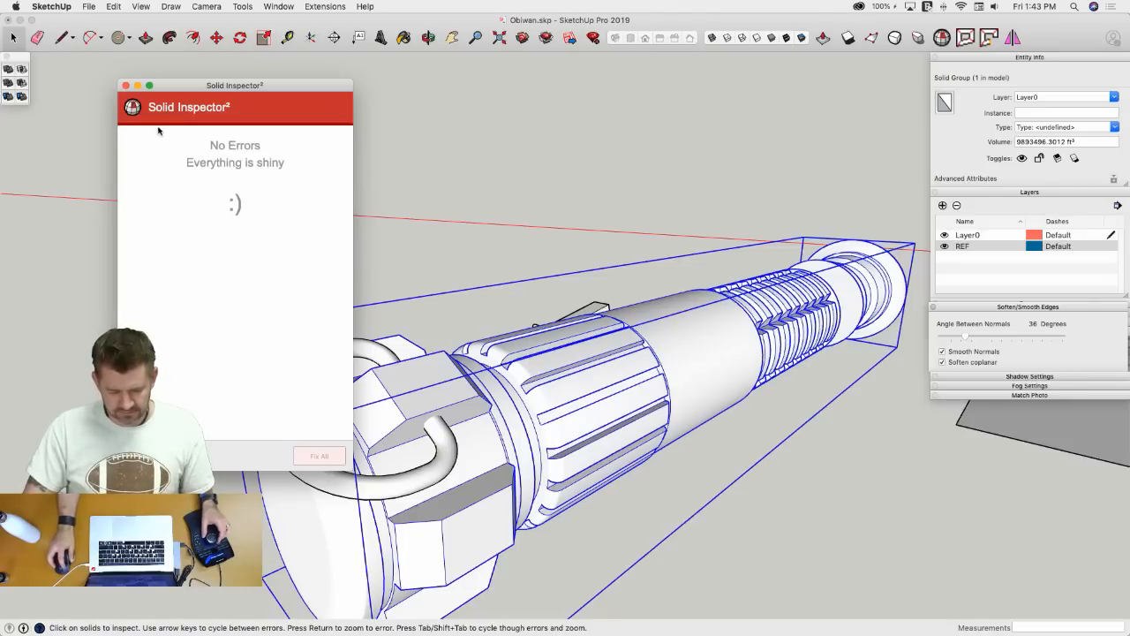
left_click(125, 86)
left_click(450, 448)
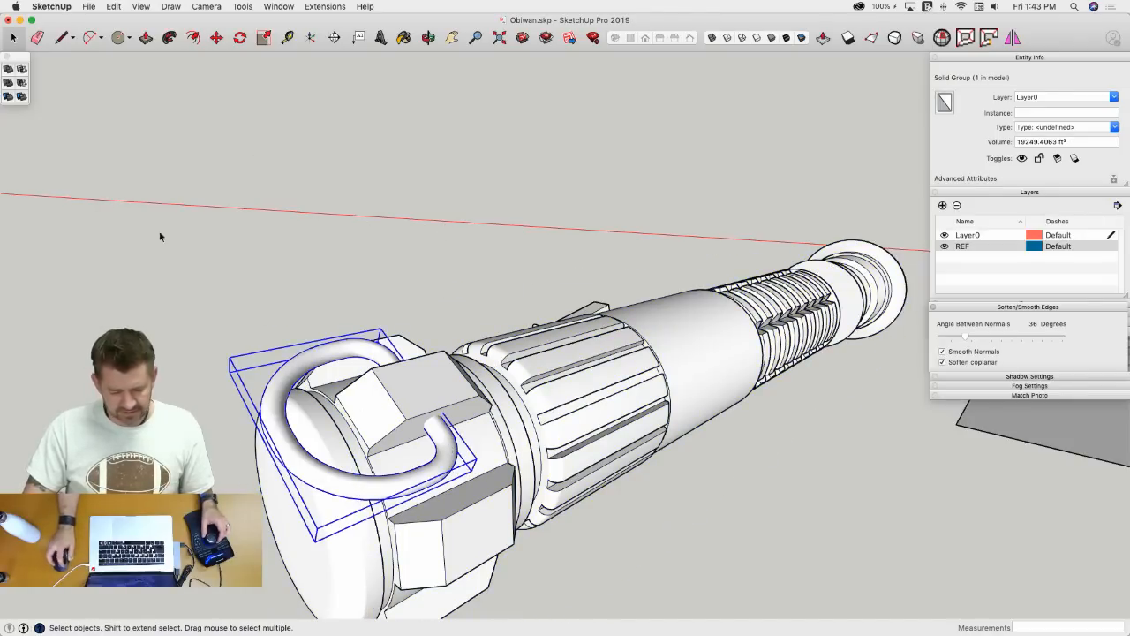
left_click(8, 97)
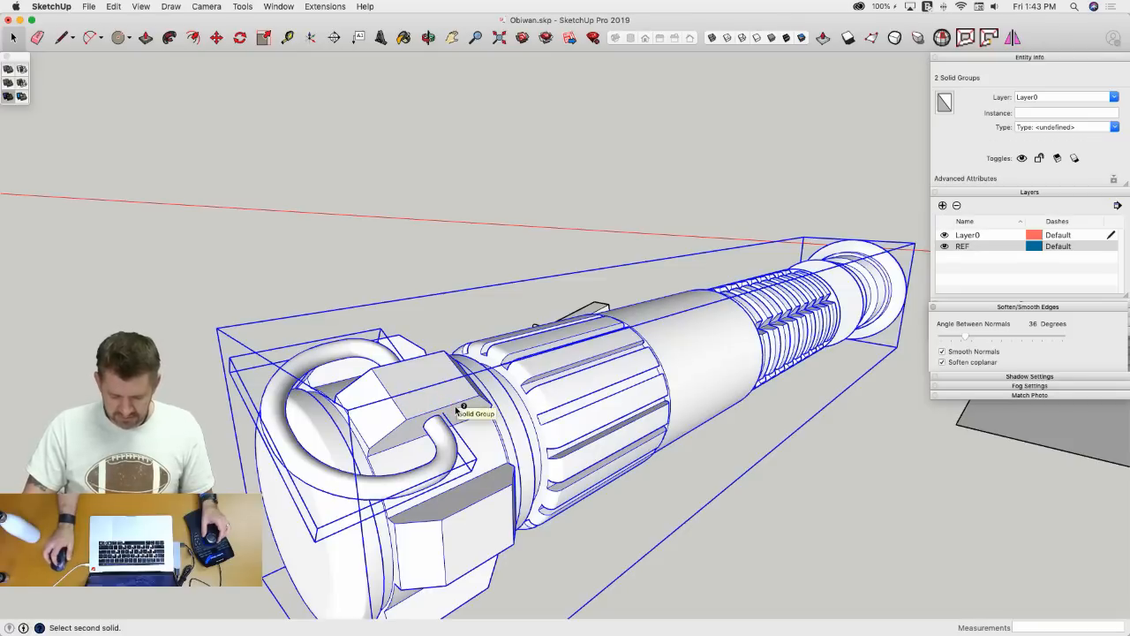
left_click(441, 388)
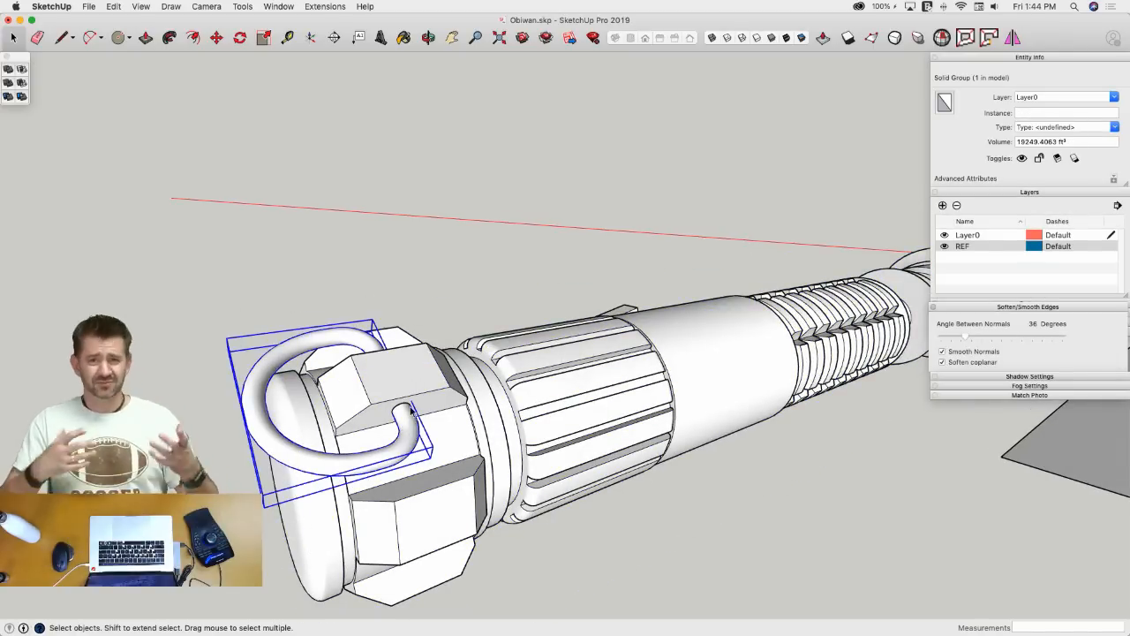
- Explode the side clamp assembly group and its nested group so the clamp parts become separate solid groups
middle_click_drag(335, 458, 585, 306)
left_click(624, 330)
right_click(584, 306)
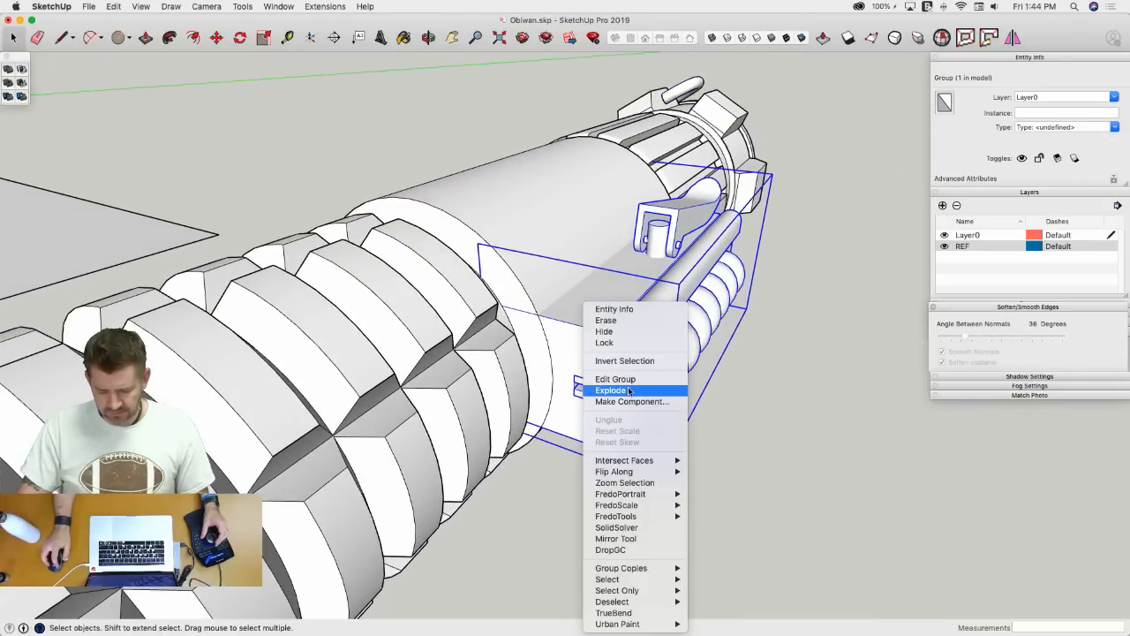
left_click(631, 390)
left_click(589, 334)
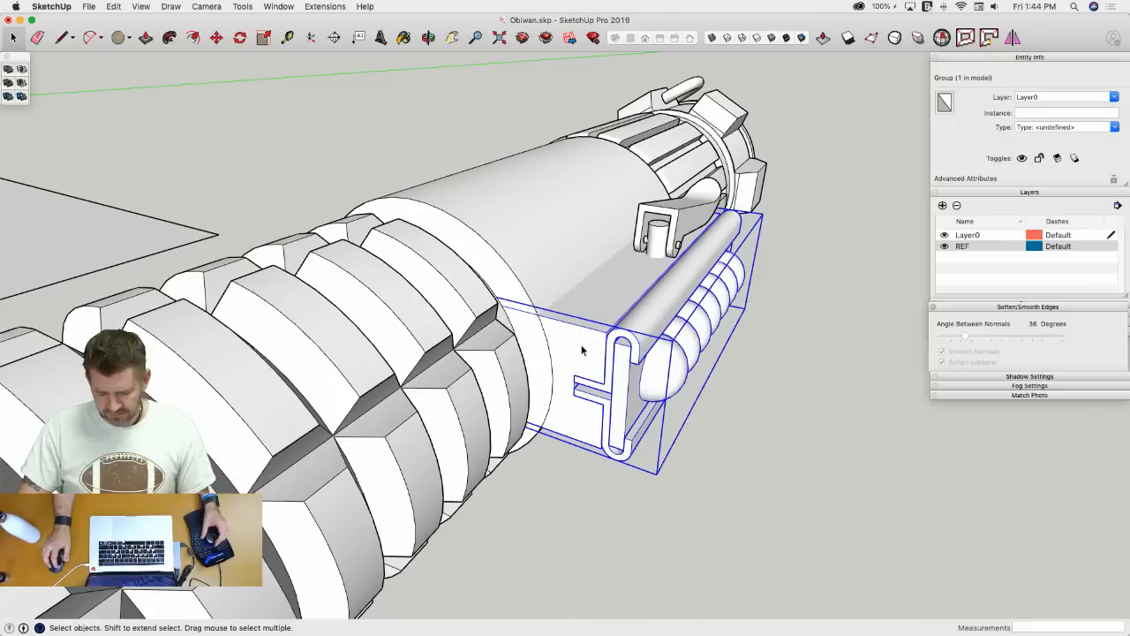
right_click(581, 350)
left_click(626, 380)
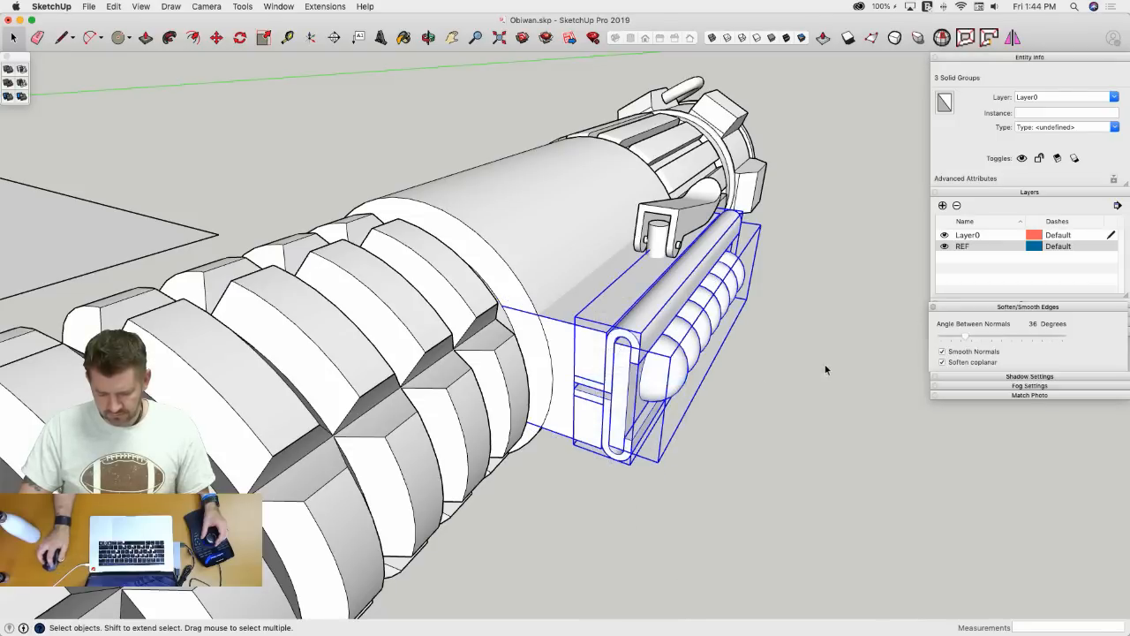
- Merge the clamp's mounting block with the lightsaber body using Outer Shell
left_click(726, 454)
left_click(572, 363)
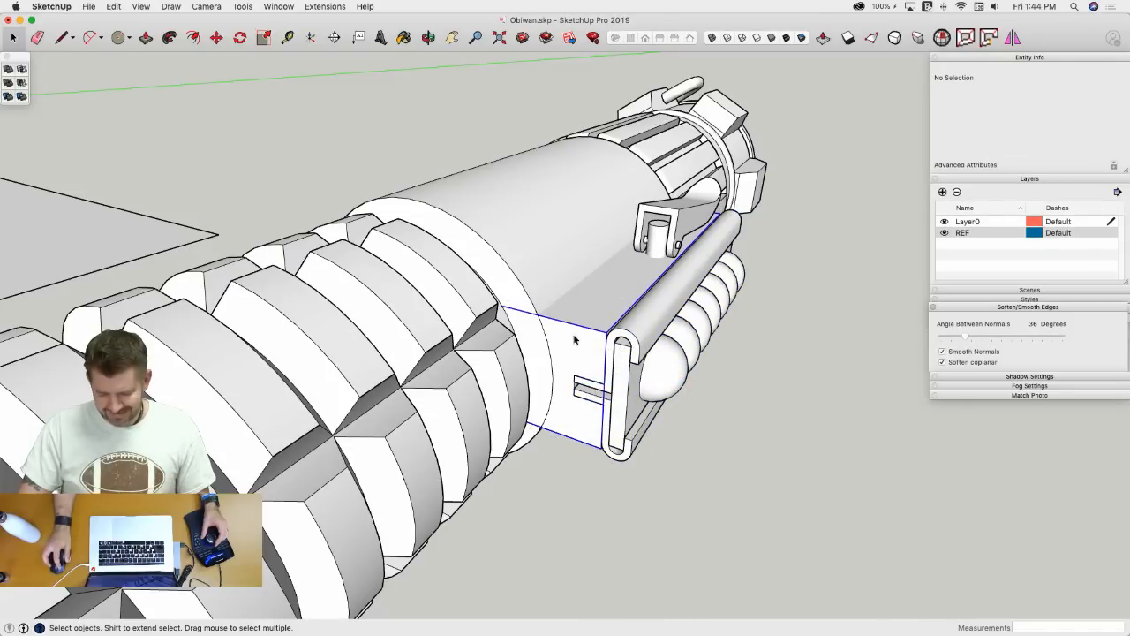
left_click(533, 276, "shift")
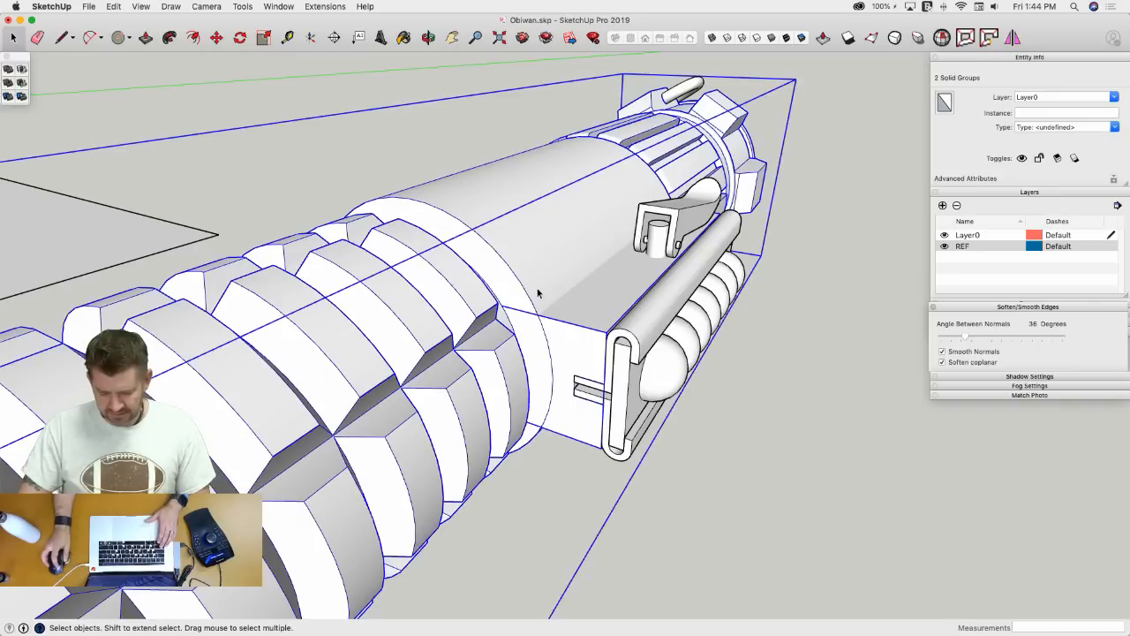
left_click(785, 370)
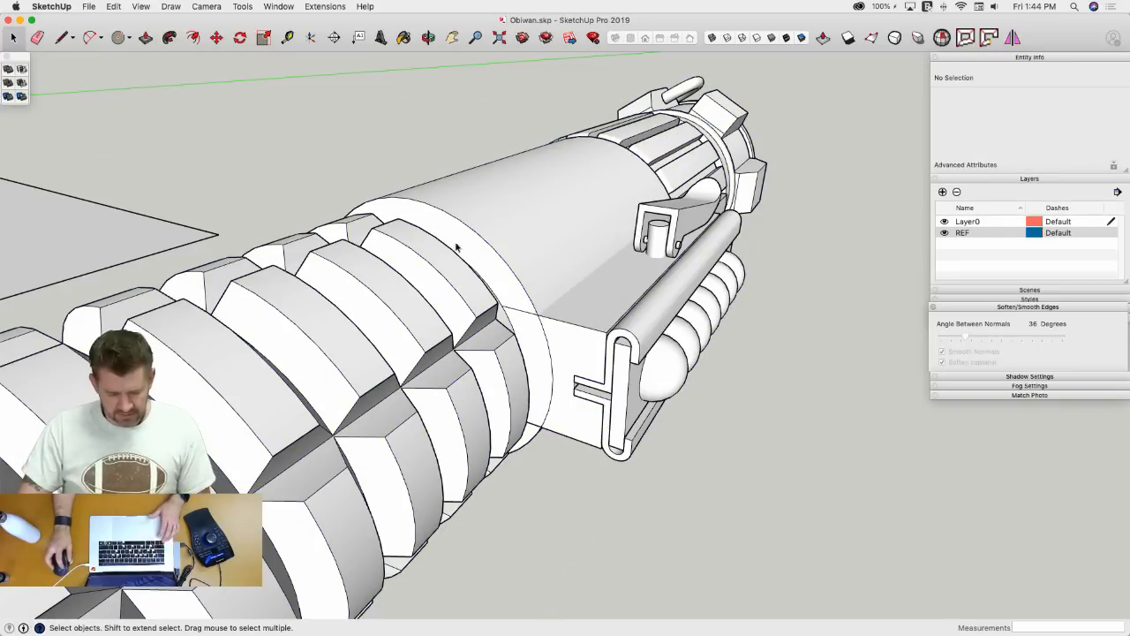
left_click(578, 324)
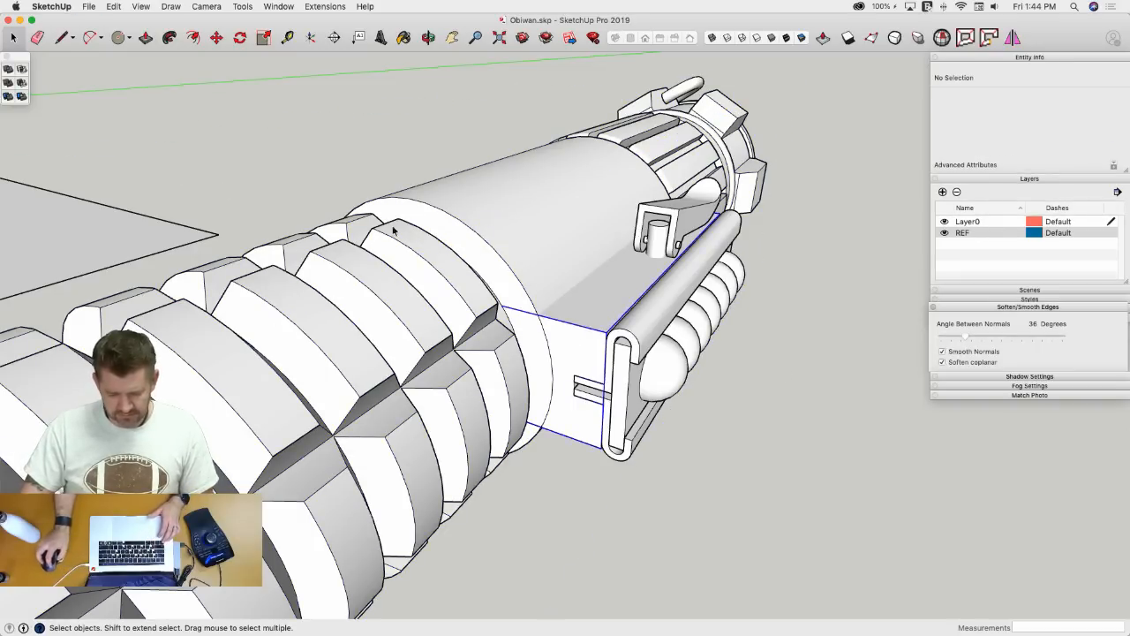
left_click(9, 70)
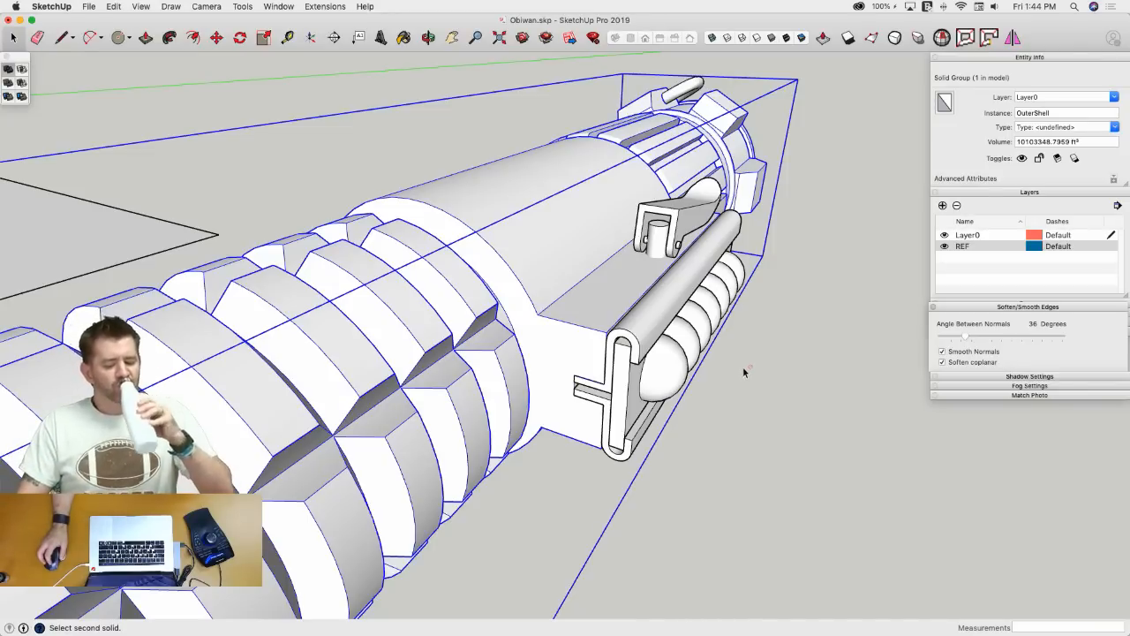
left_click(648, 316)
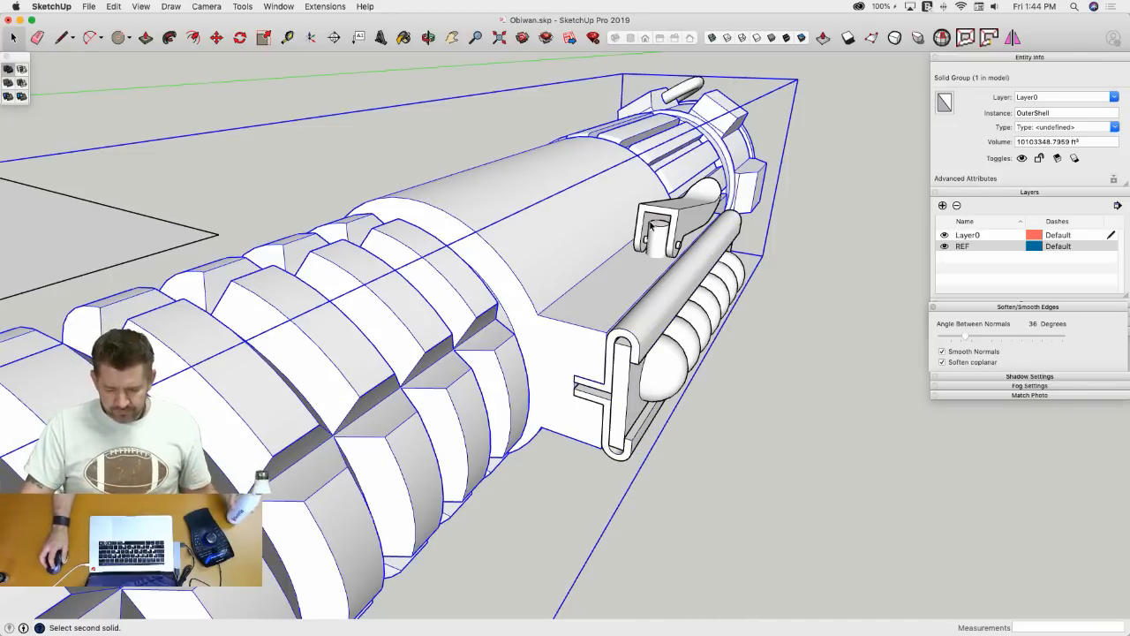
- Inside the lever group on the clamp block, make a separate group of the small cross pin
left_click(654, 243)
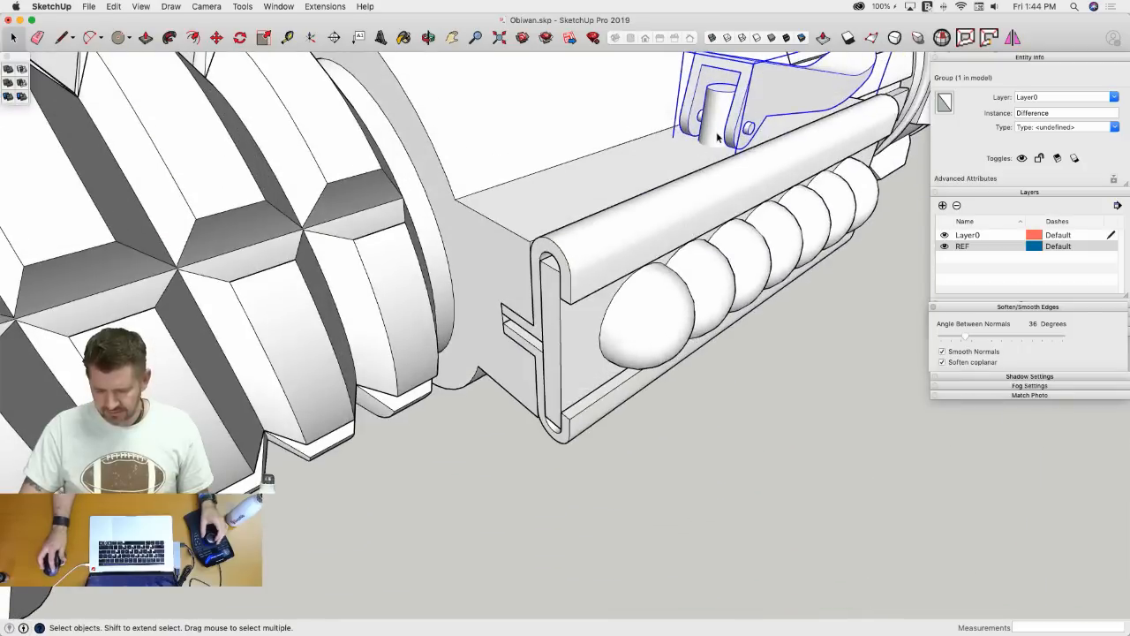
double_click(717, 137)
left_click(716, 139)
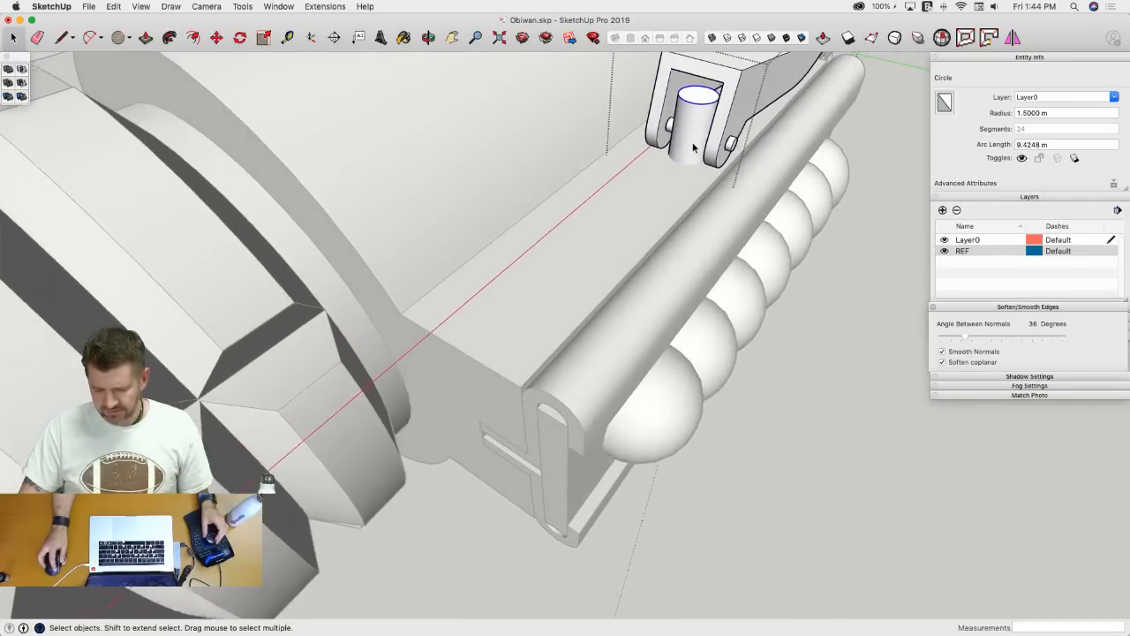
left_click(690, 143)
double_click(690, 143)
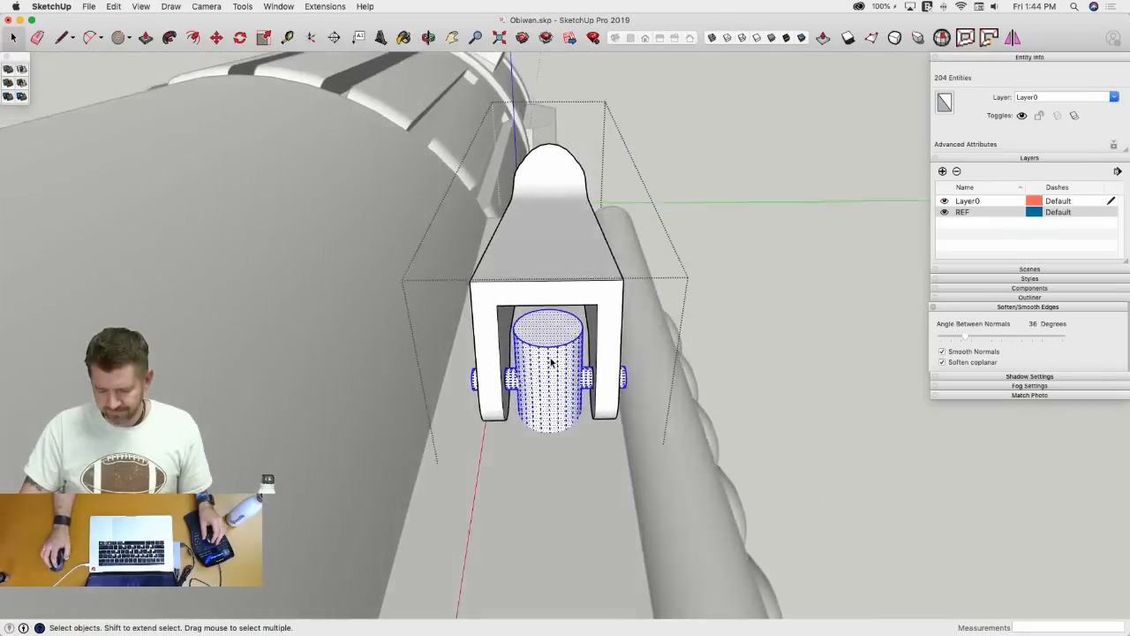
right_click(548, 380)
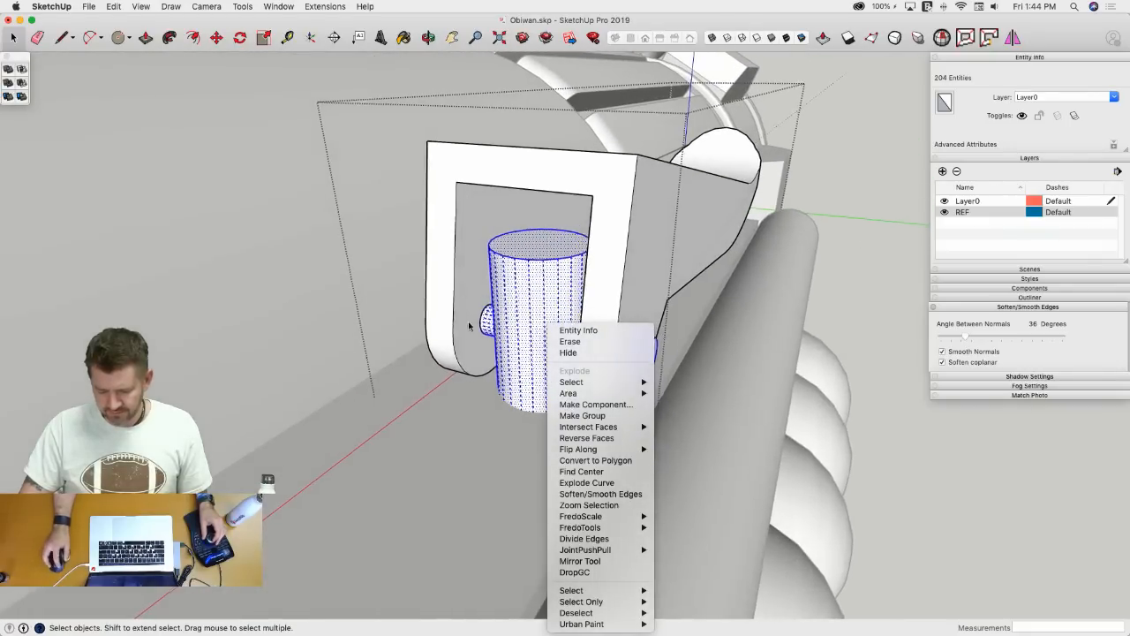
key("Escape")
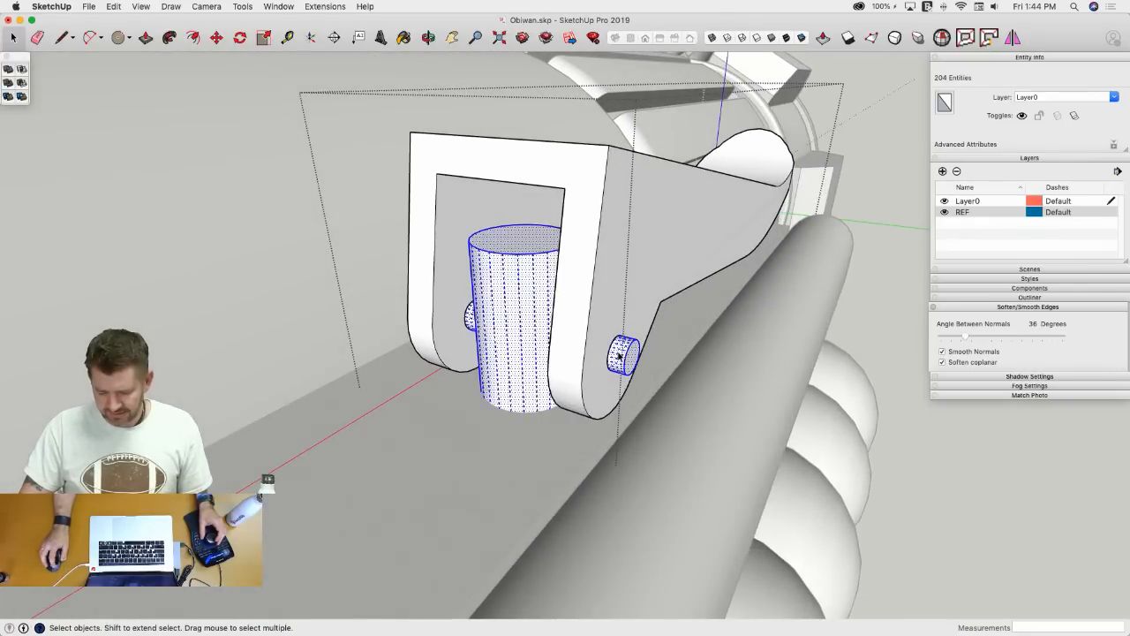
left_click(619, 357)
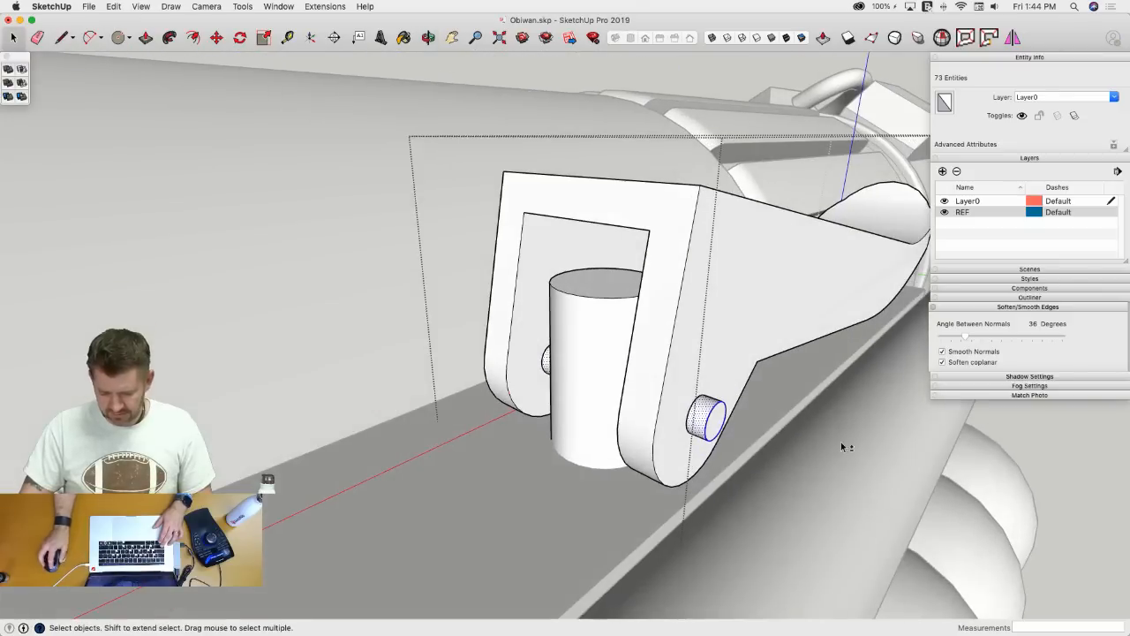
right_click(717, 425)
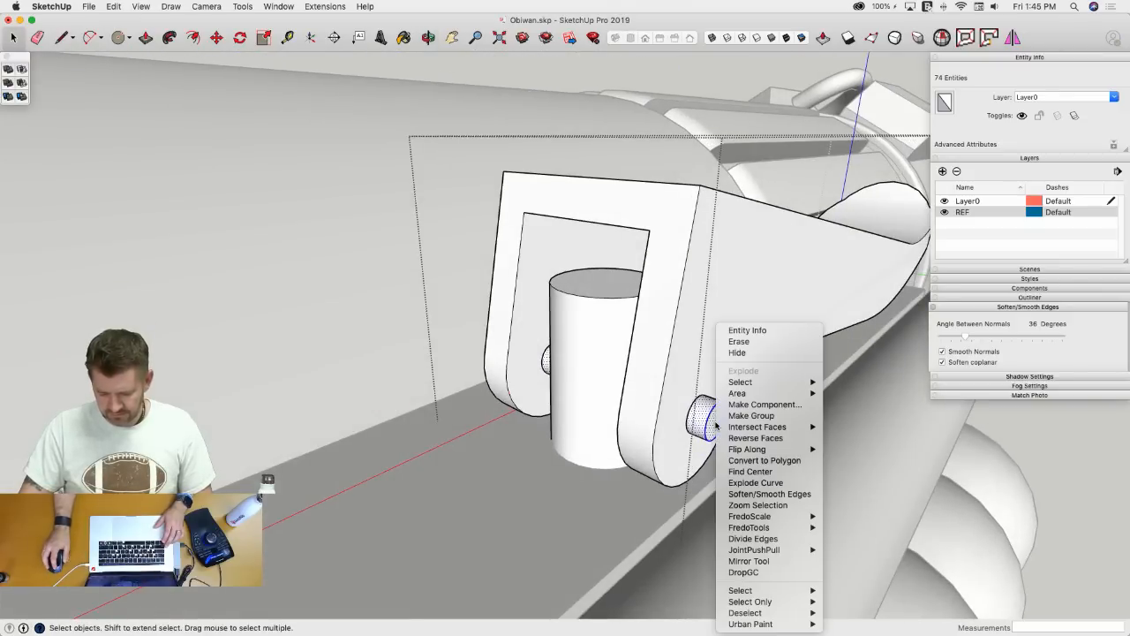
left_click(751, 415)
key("m")
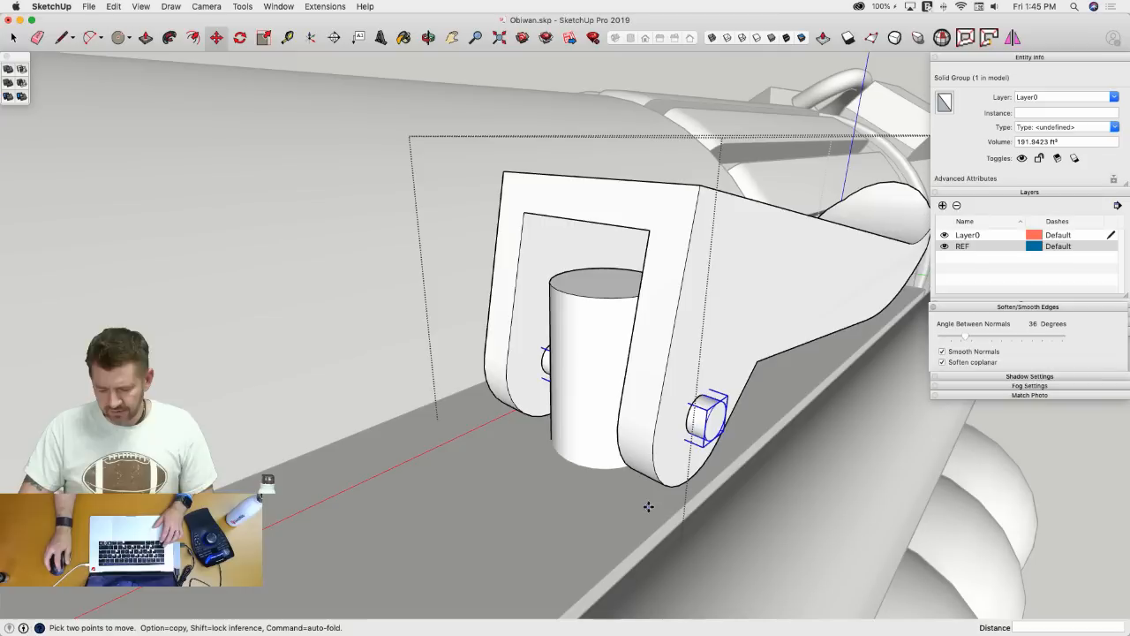
left_click(647, 506)
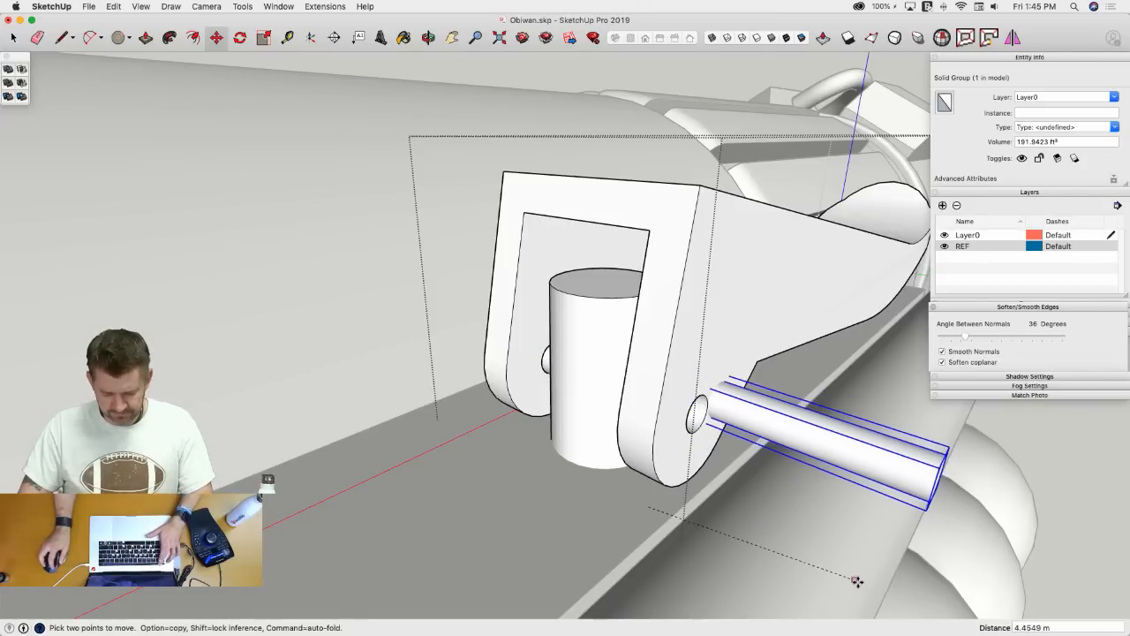
key("Escape")
key("space")
- Make the upright cylinder between the lever's arms a group and trim it with the cross pin
middle_click_drag(727, 527, 688, 325)
triple_click(748, 436)
right_click(688, 325)
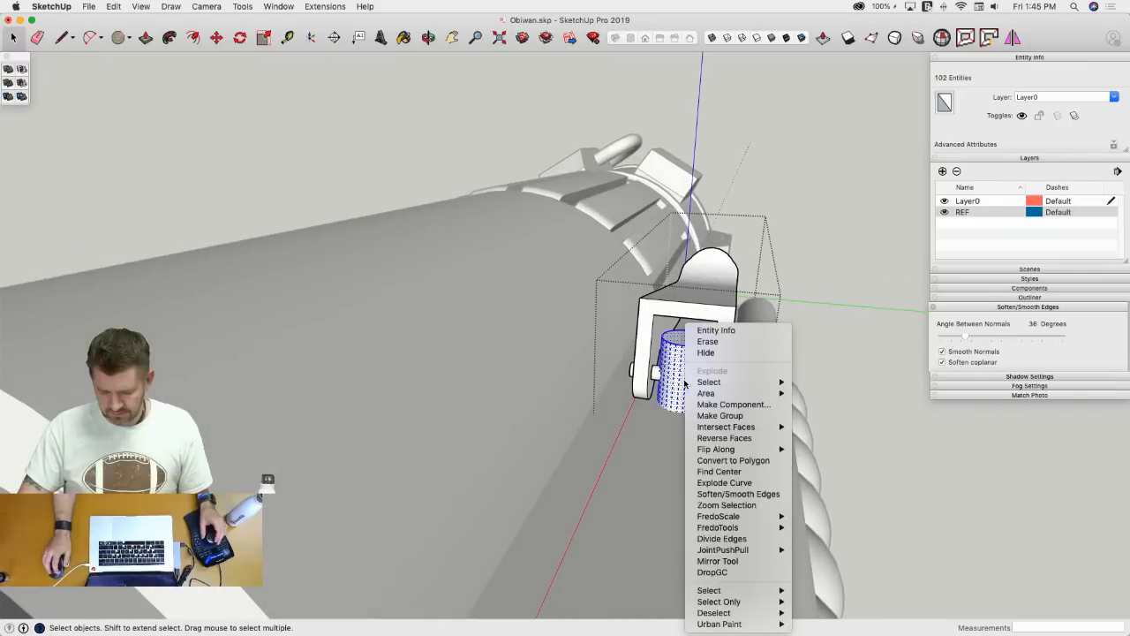
left_click(715, 416)
middle_click_drag(715, 416, 713, 424)
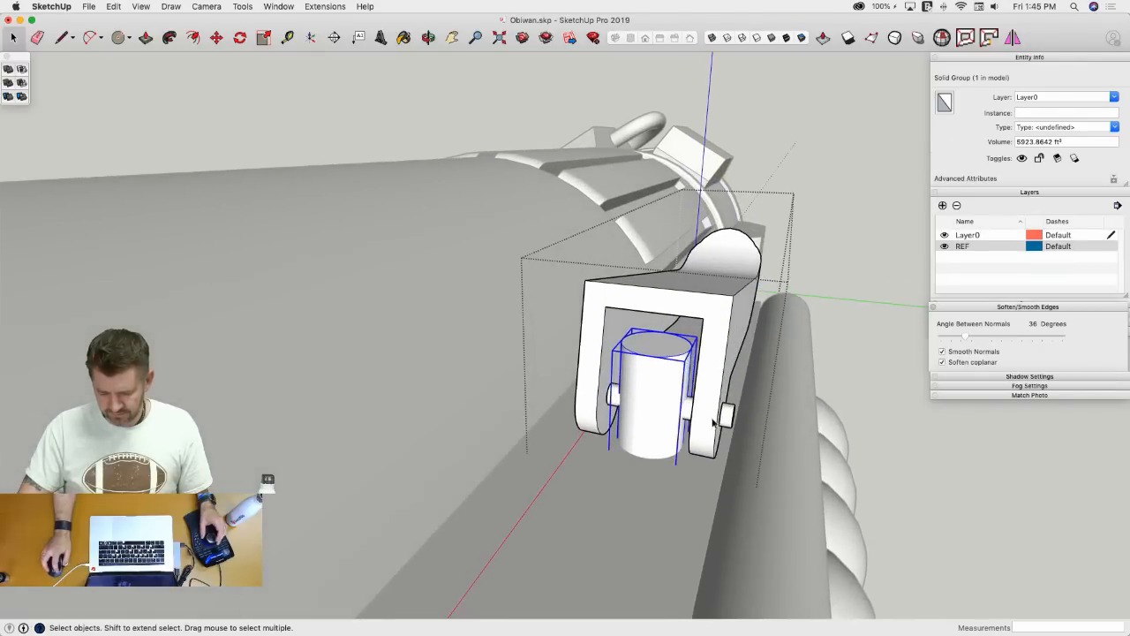
left_click(692, 413)
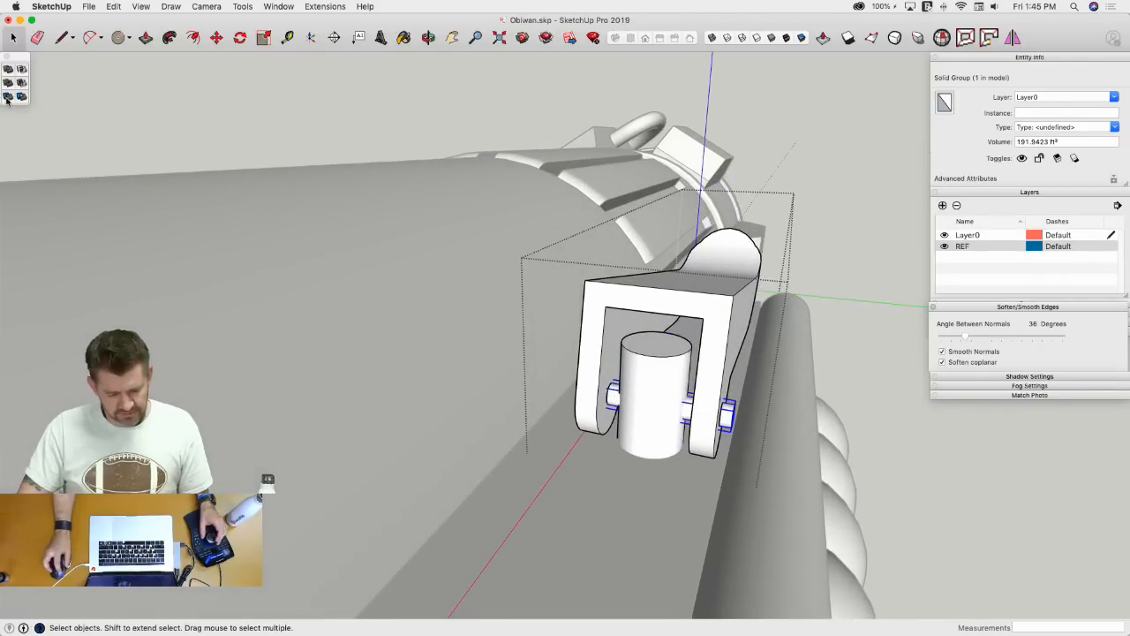
scroll(649, 388, "up", 1)
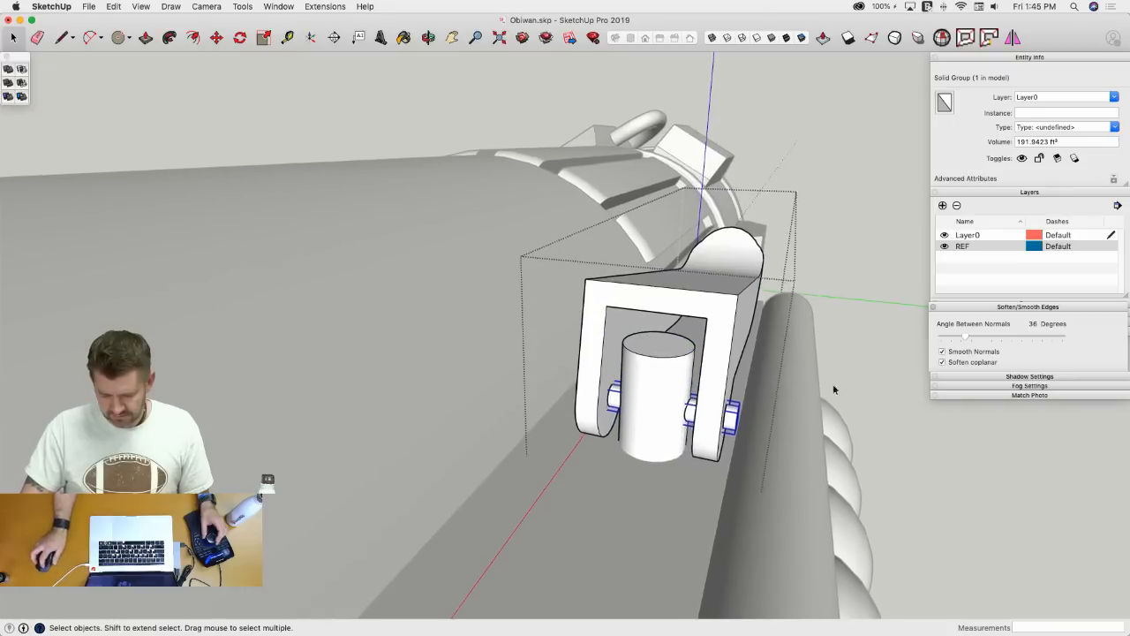
- Leave the lever group and explode it into its separate solid parts
middle_click_drag(832, 383, 870, 320)
left_click(871, 320)
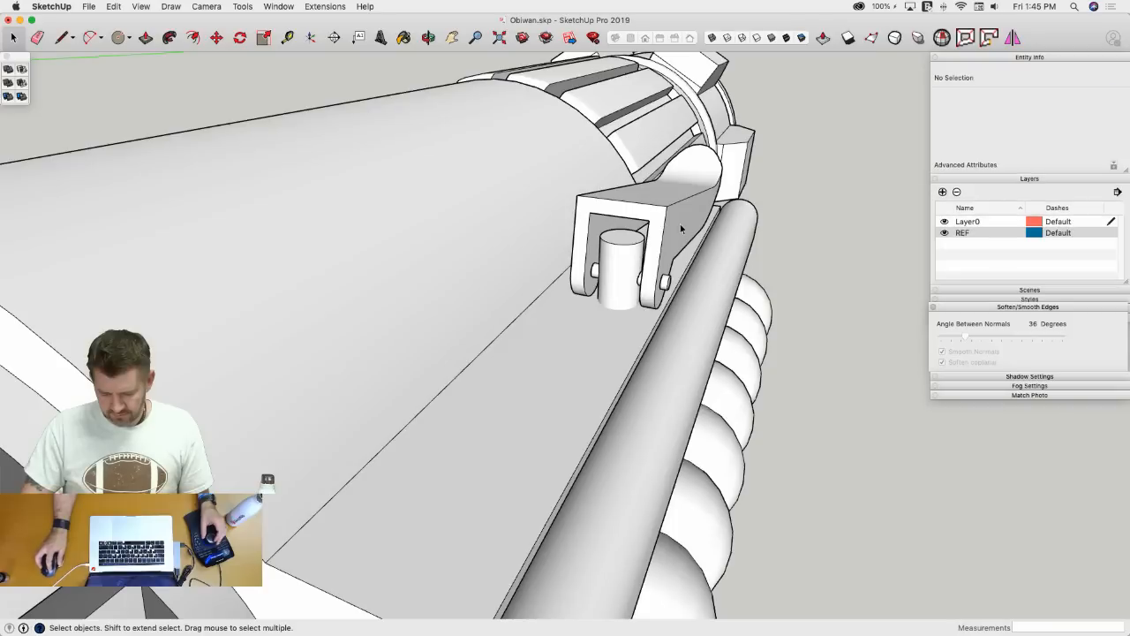
left_click(673, 235)
right_click(623, 260)
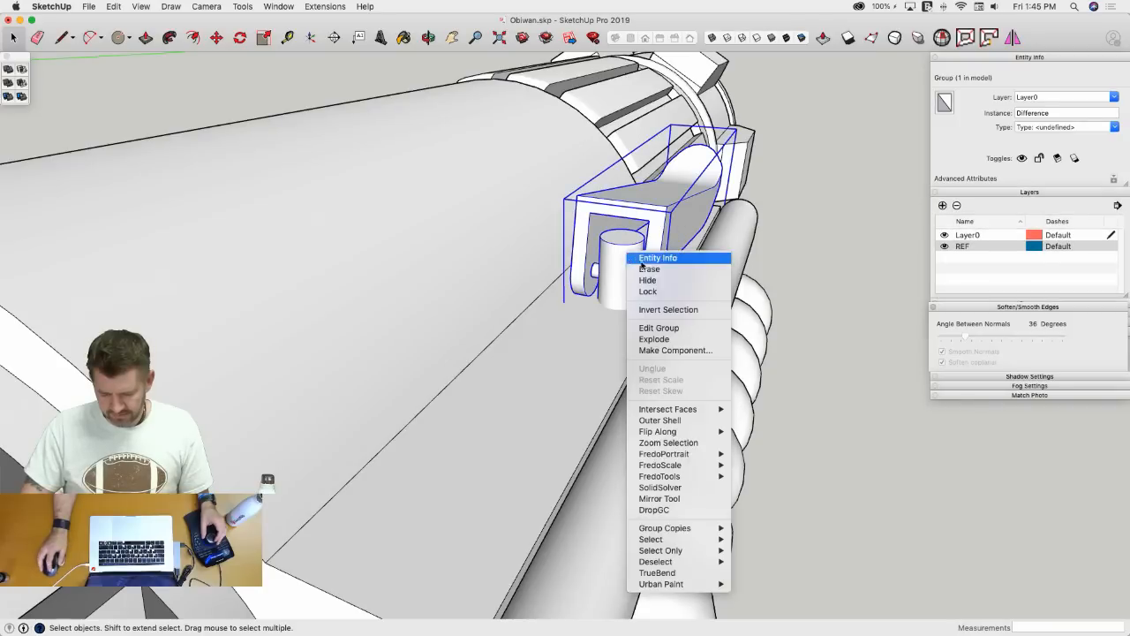
left_click(664, 337)
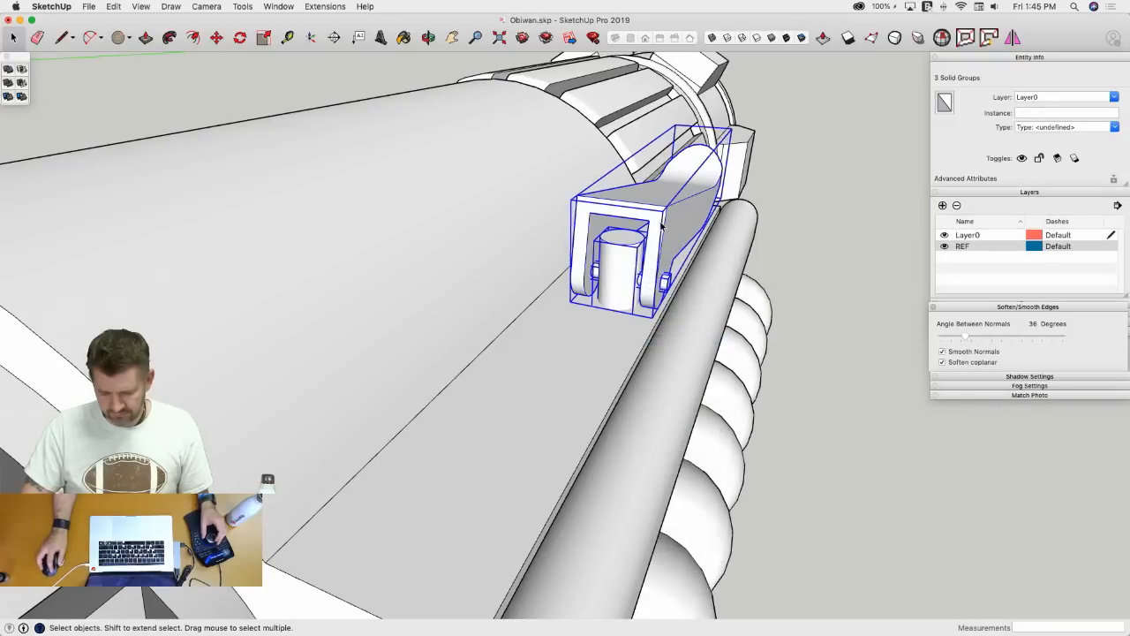
- Trim the lightsaber body with the upright cylinder beneath the lever
left_click(832, 345)
left_click(612, 291)
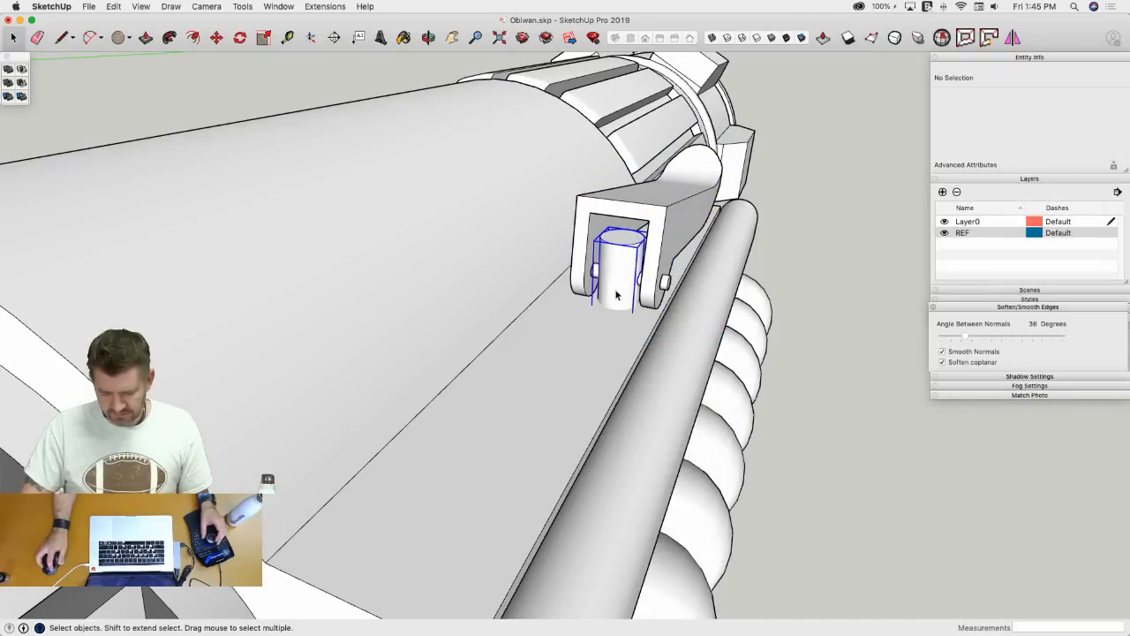
left_click(9, 97)
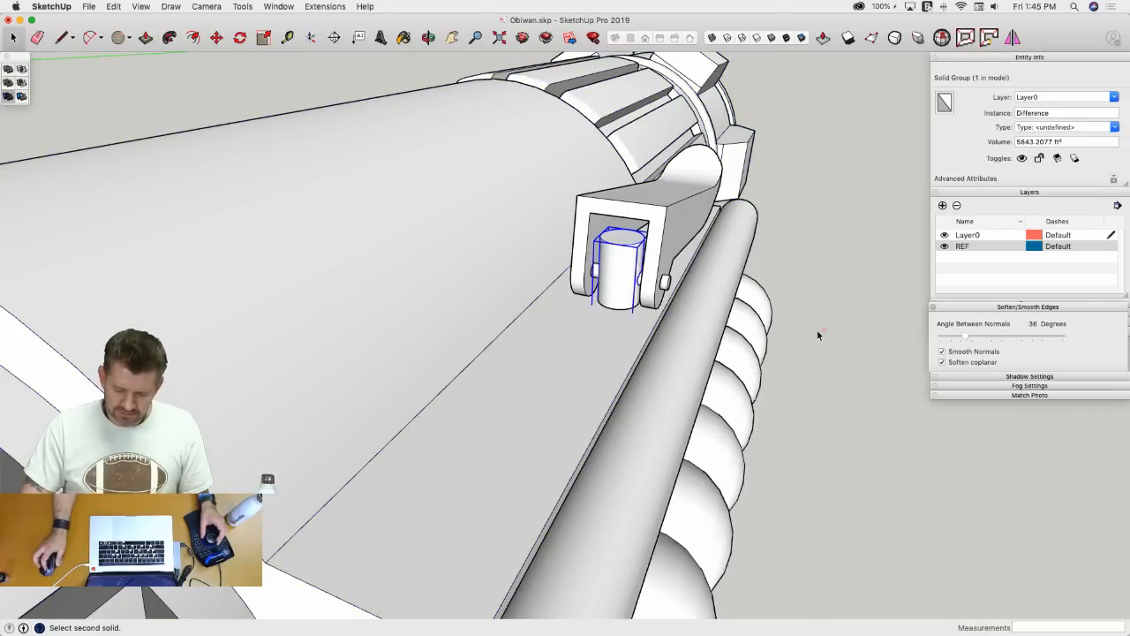
key("space")
- Examine the clamp, mounting block, lever parts and pommel ring individually to check that each is a separate solid
scroll(802, 339, "down", 5)
middle_click_drag(761, 354, 609, 399)
left_click(597, 404)
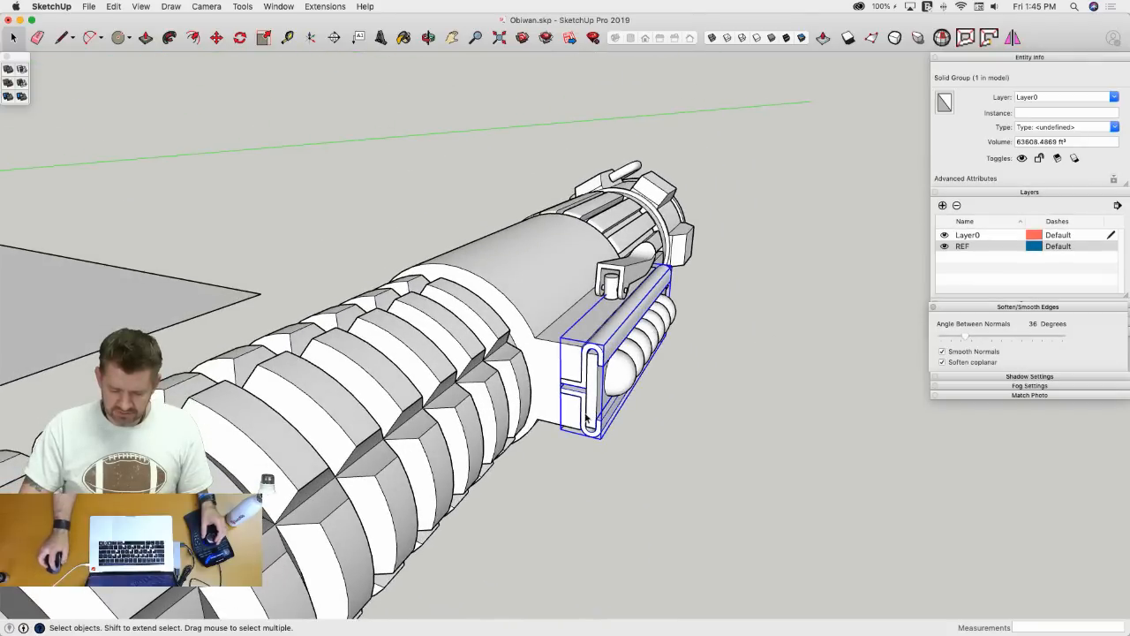
left_click(572, 369)
left_click(611, 288)
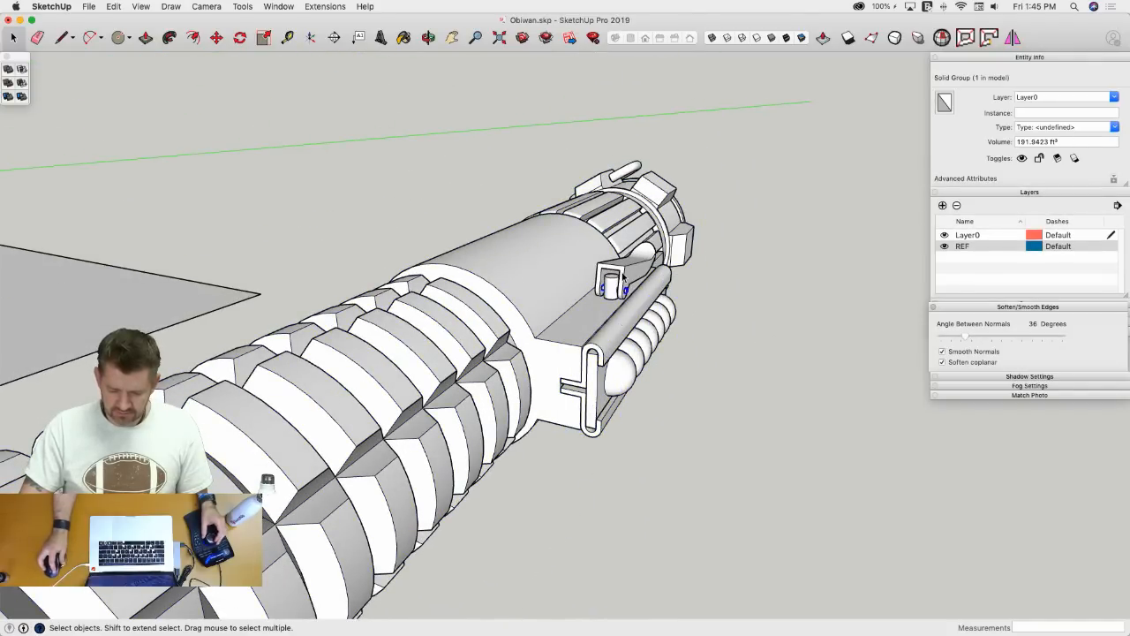
left_click(623, 275)
left_click(733, 425)
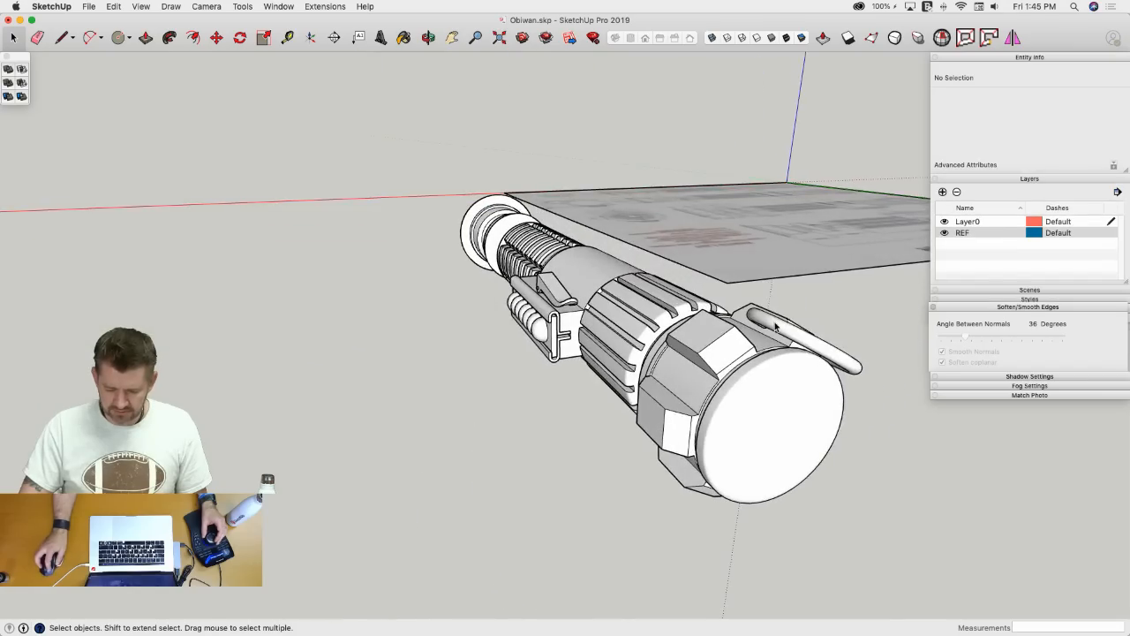
left_click(775, 326)
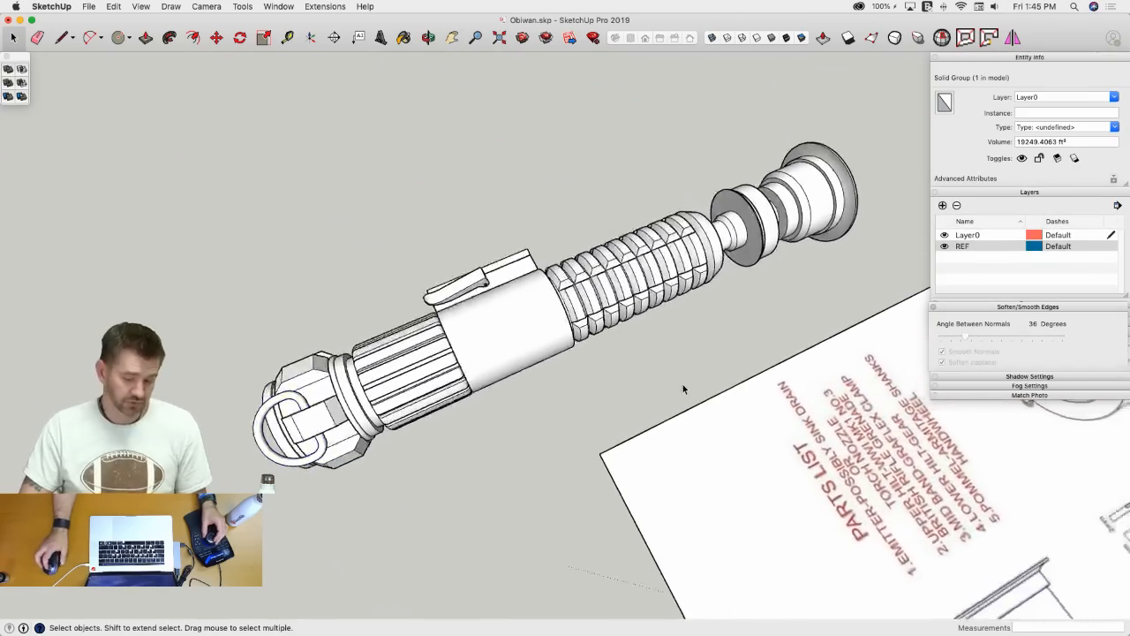
- Unlock the locked reference drawing and delete it from the model
left_click(682, 384)
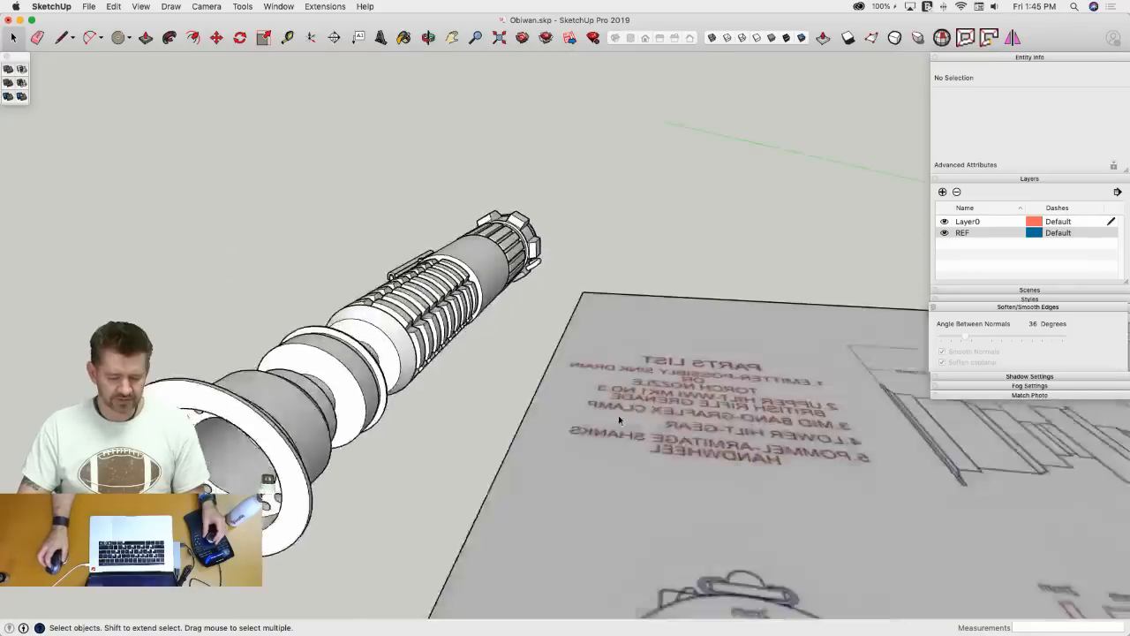
left_click(485, 389)
right_click(486, 389)
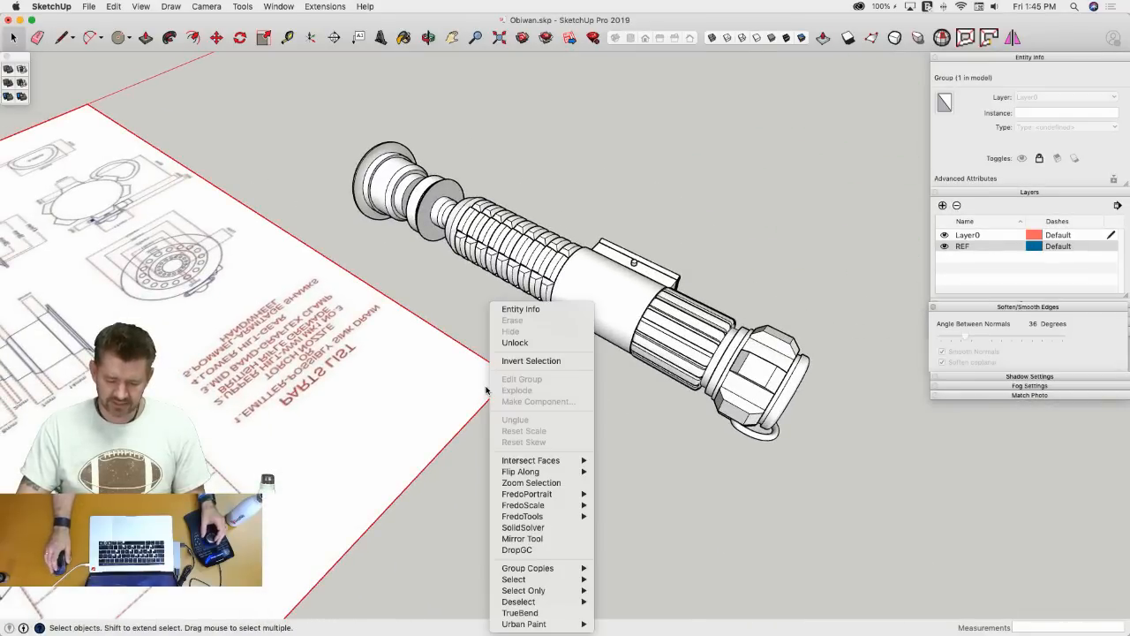
left_click(529, 343)
key("Delete")
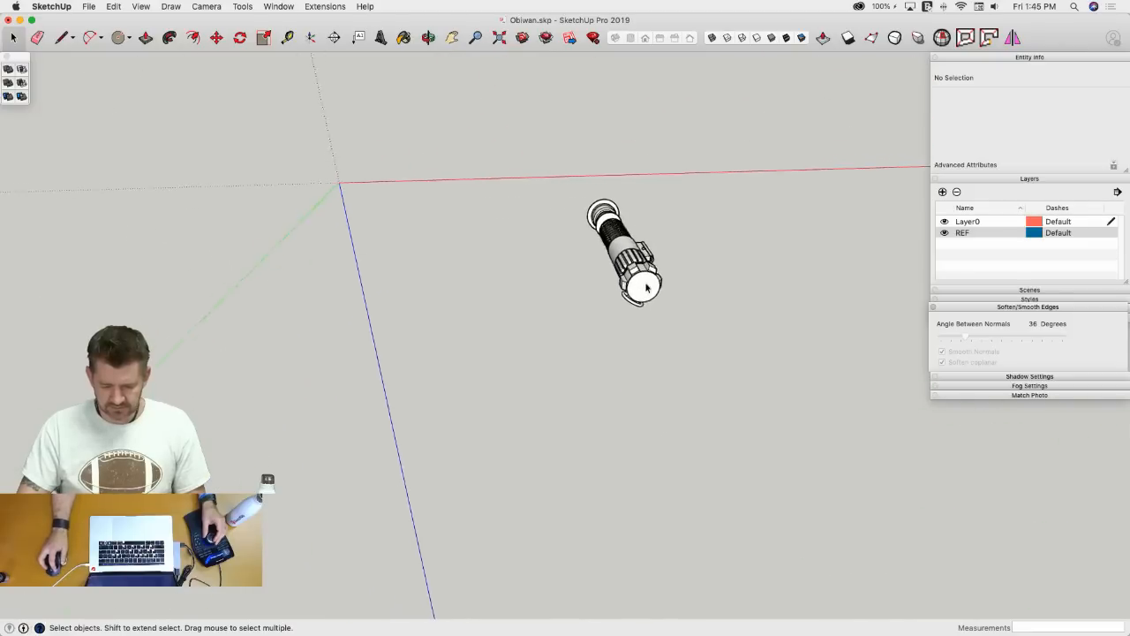
- Select all of the lightsaber's solid parts and combine them into one group
left_click(673, 243)
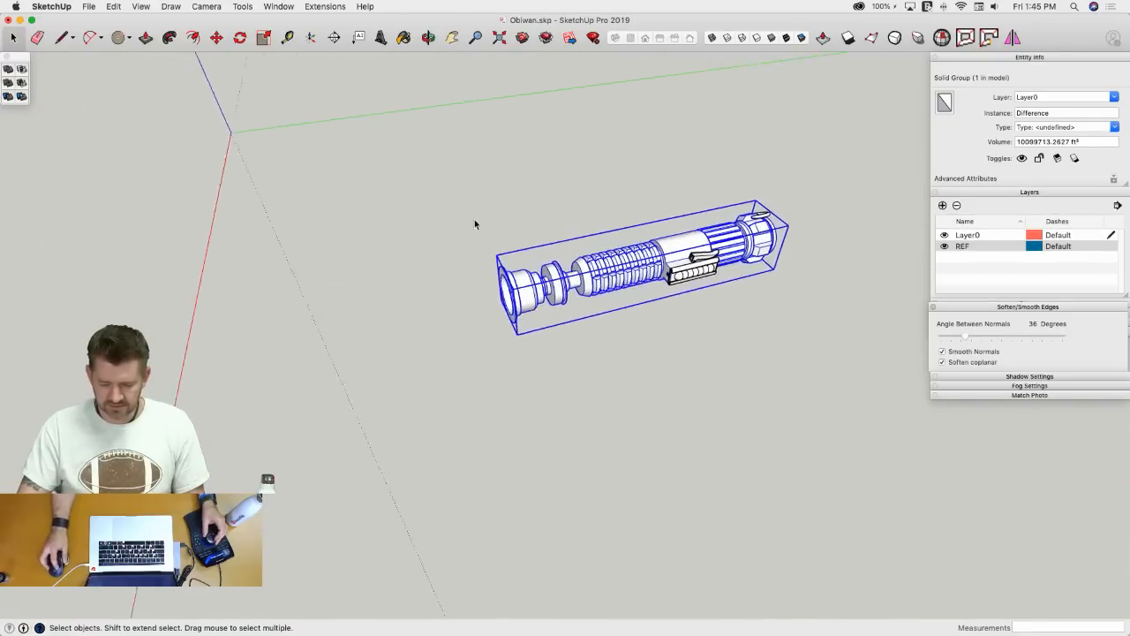
left_click_drag(404, 162, 878, 334)
right_click(663, 267)
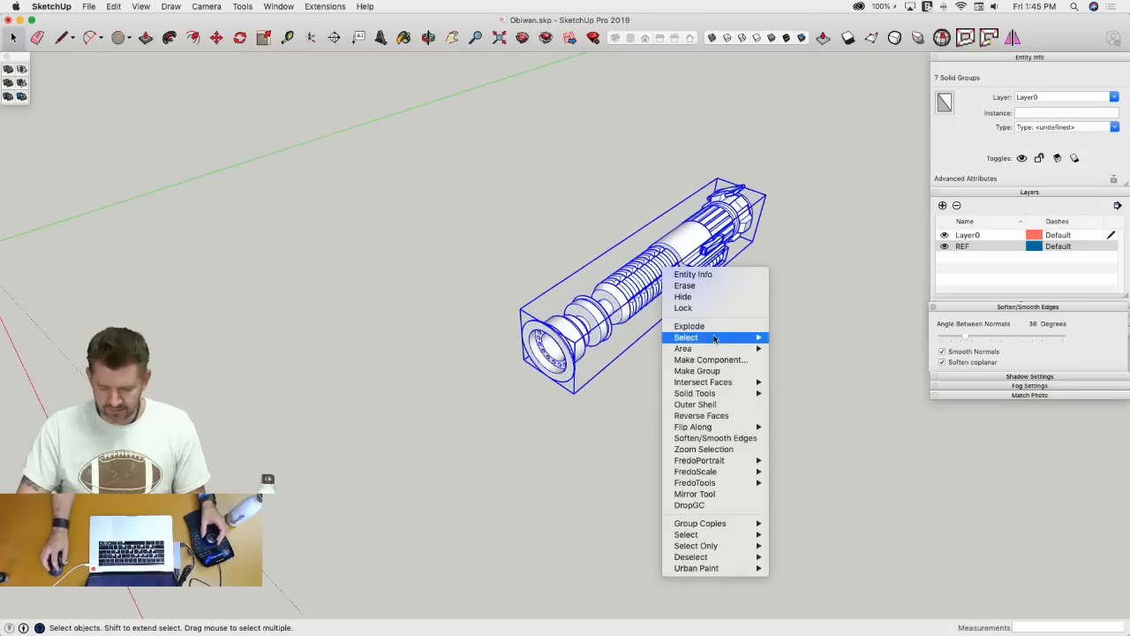
left_click(697, 371)
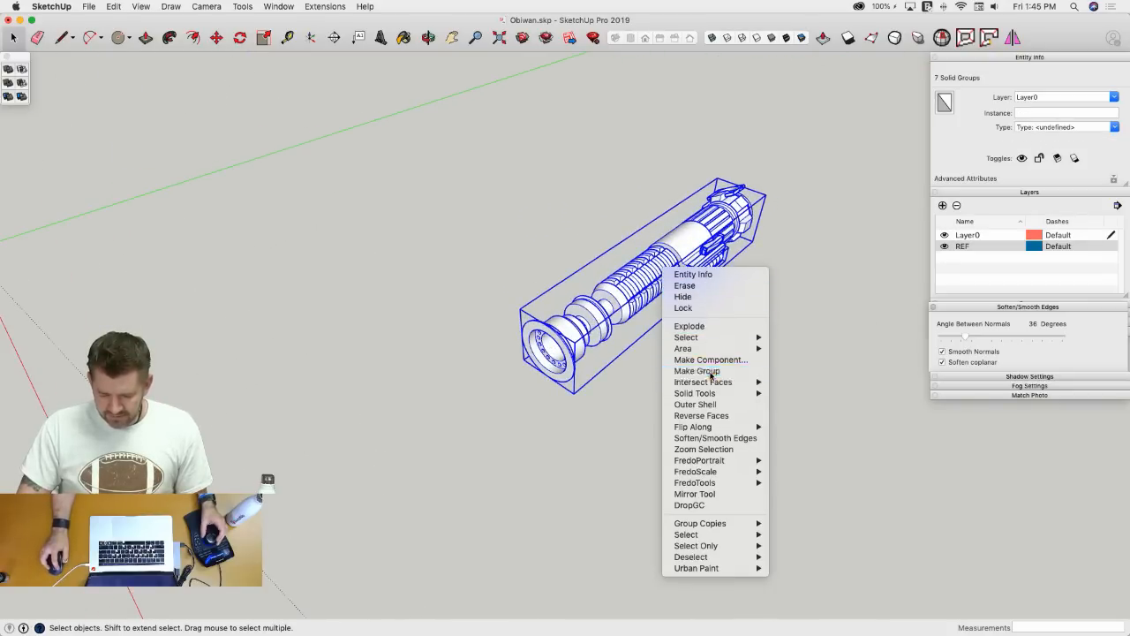
- Move the grouped lightsaber so its emitter end sits next to the axes origin
key("m")
left_click(670, 407)
middle_click_drag(689, 402, 456, 429)
left_click(456, 429)
key("space")
left_click(590, 411)
scroll(591, 413, "up", 10)
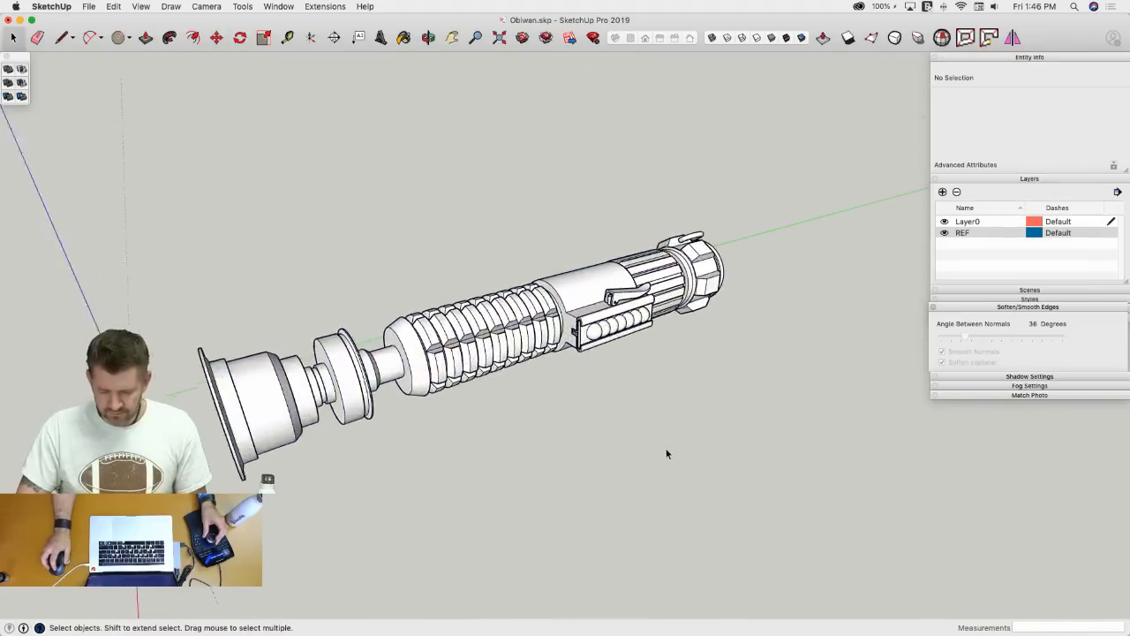
- Save the cleaned-up lightsaber model under its existing file name
scroll(680, 459, "up", 5)
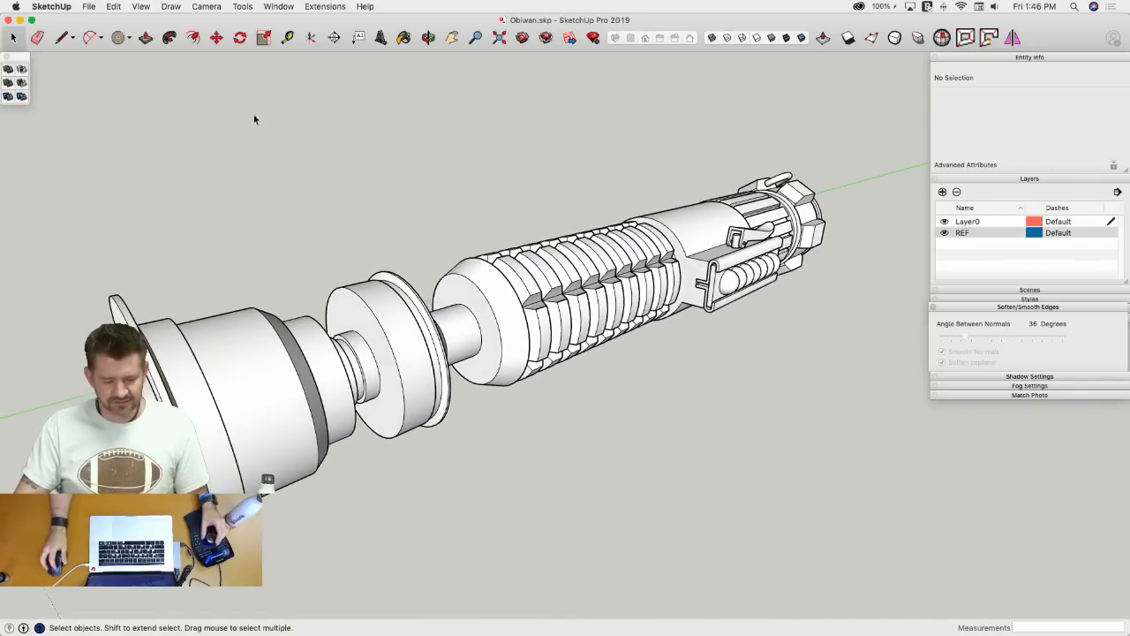
left_click(89, 6)
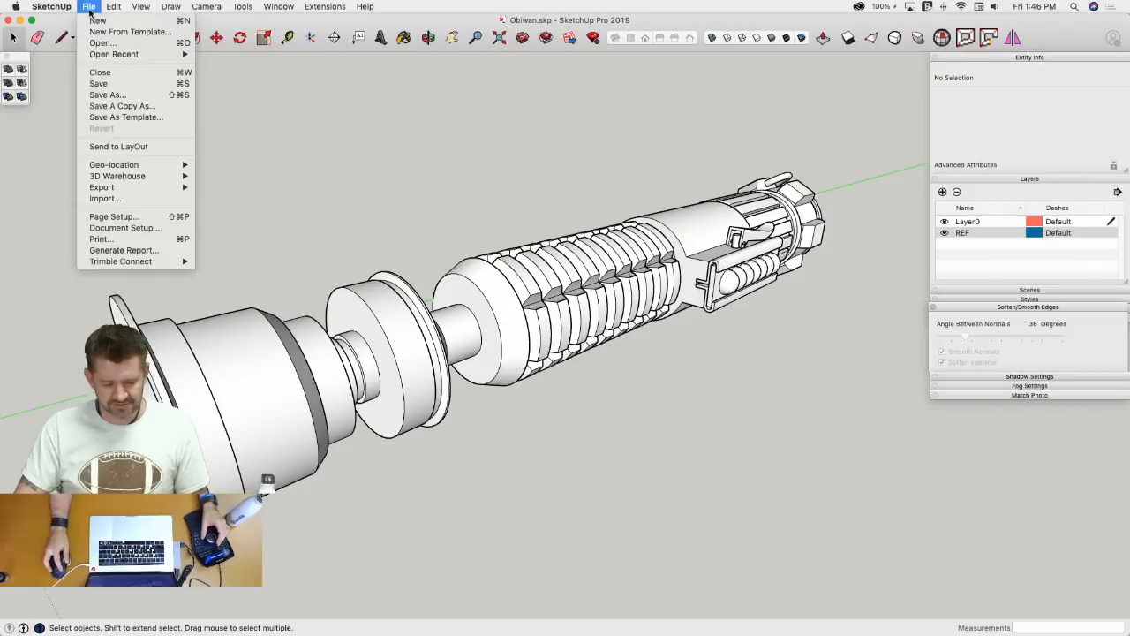
left_click(98, 85)
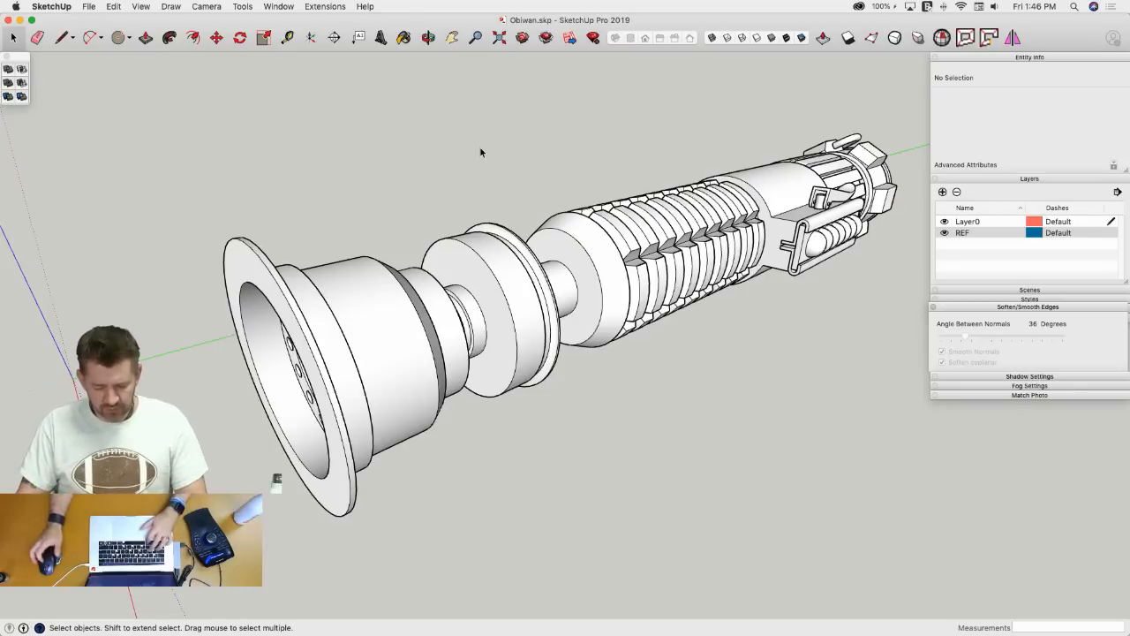
- Create a new model and resize its window to fill the screen
left_click(88, 6)
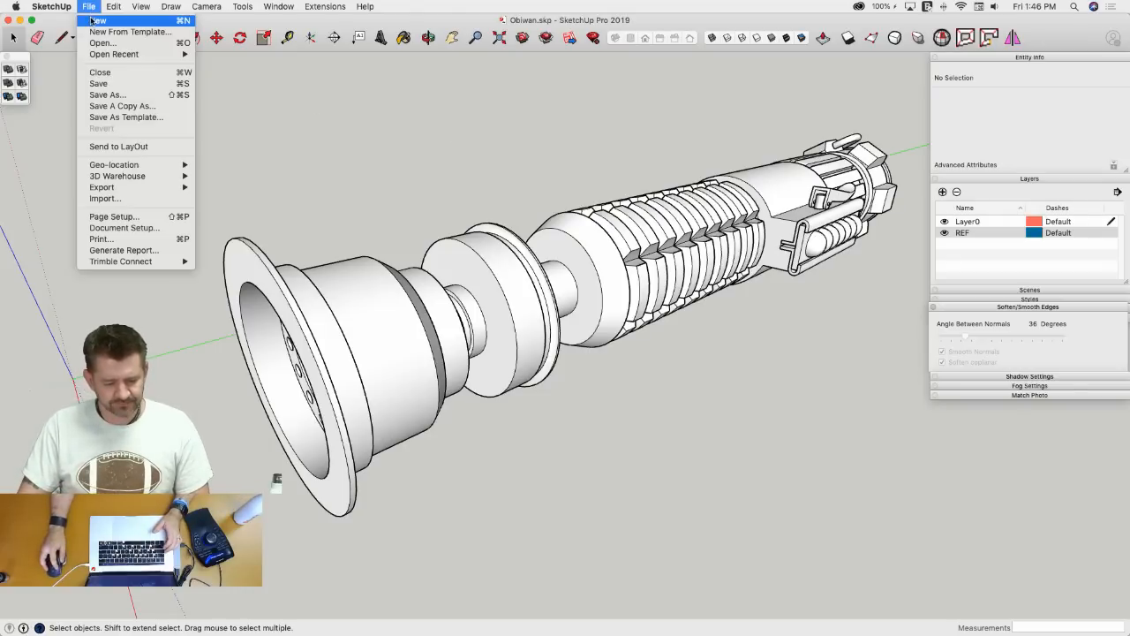
left_click(96, 20)
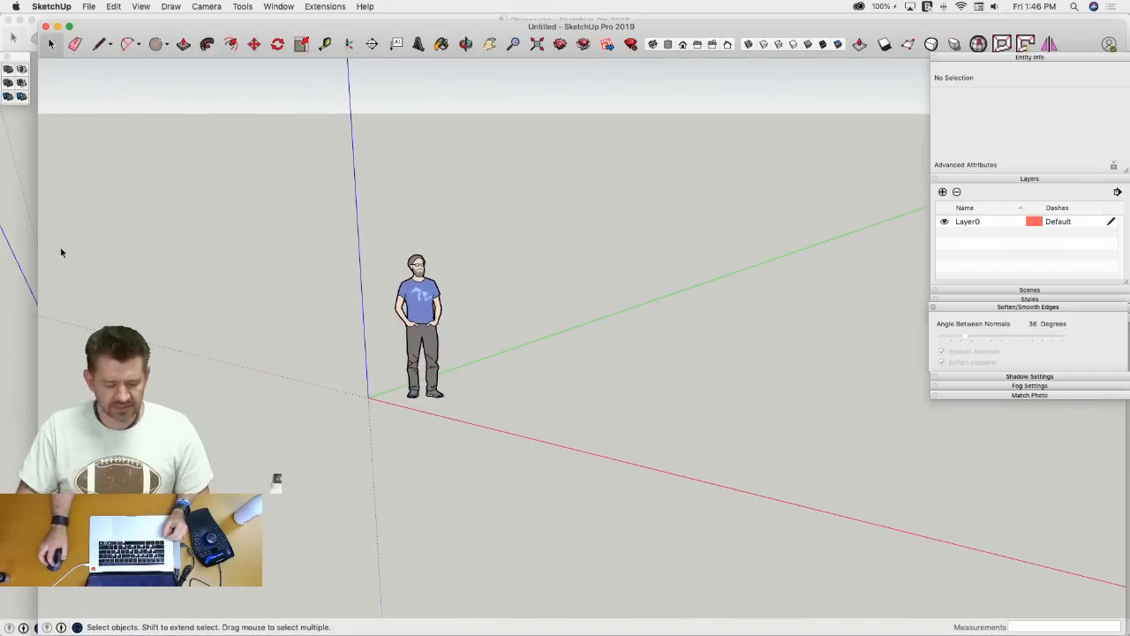
left_click_drag(35, 241, 0, 234)
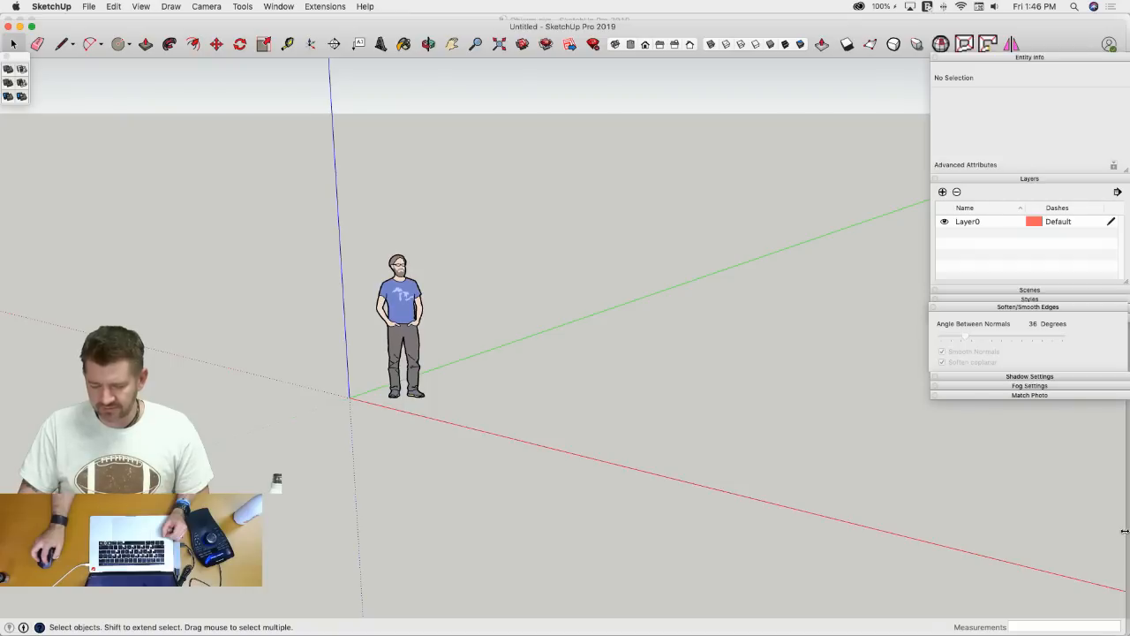
left_click_drag(1124, 530, 1126, 552)
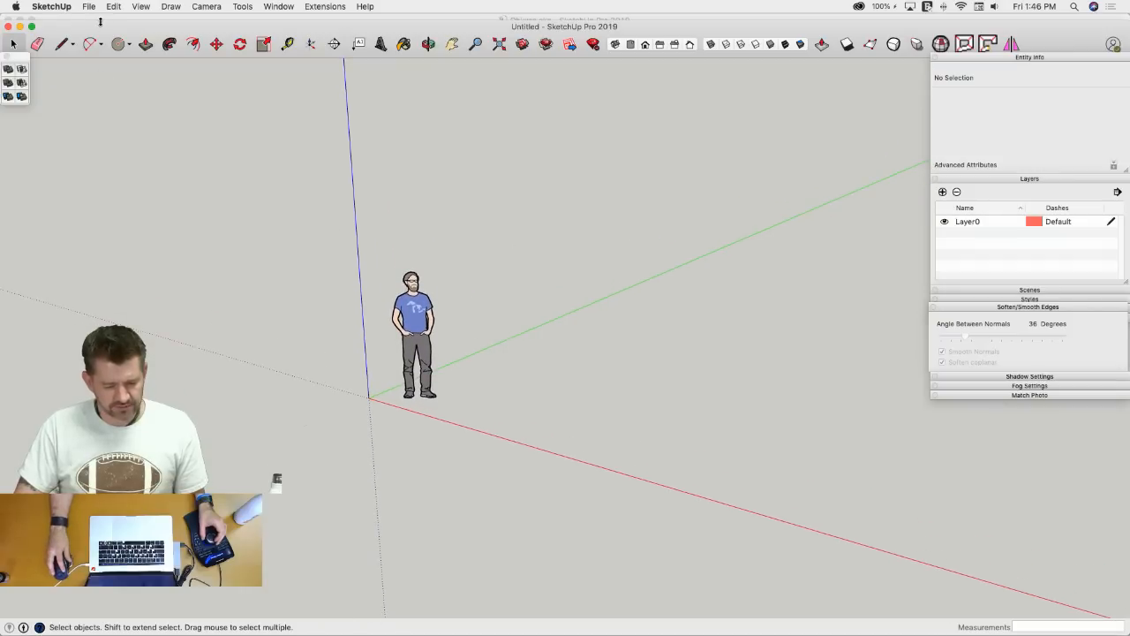
left_click_drag(101, 22, 101, 16)
- Import Darth Vader Lightsaber.jpg from the Desktop as an image and place it at the origin
left_click(89, 6)
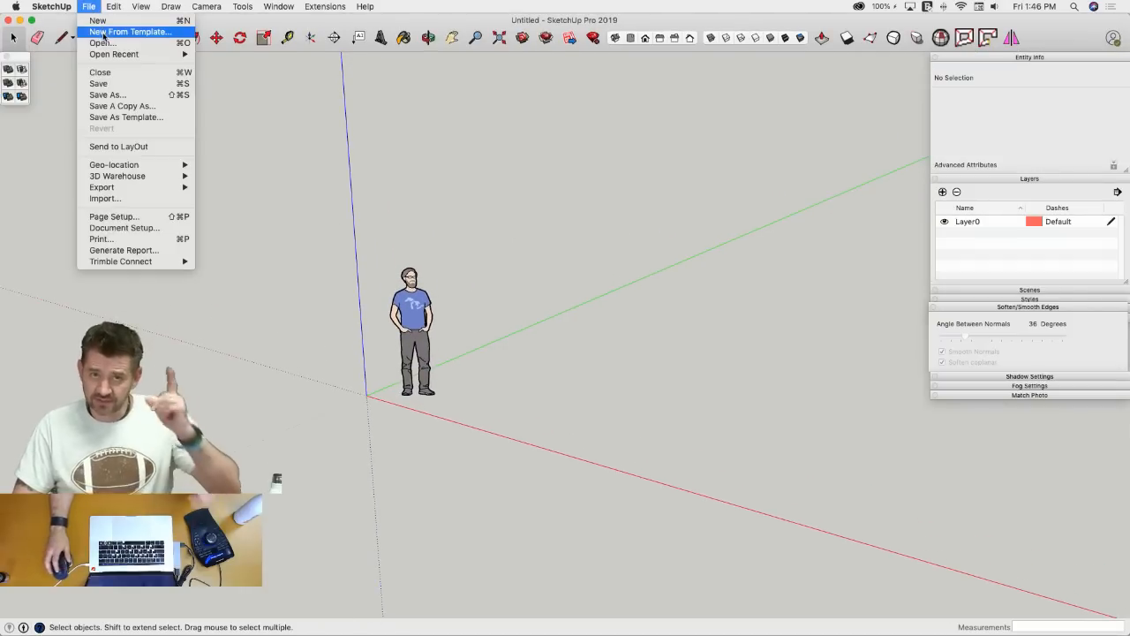
left_click(125, 202)
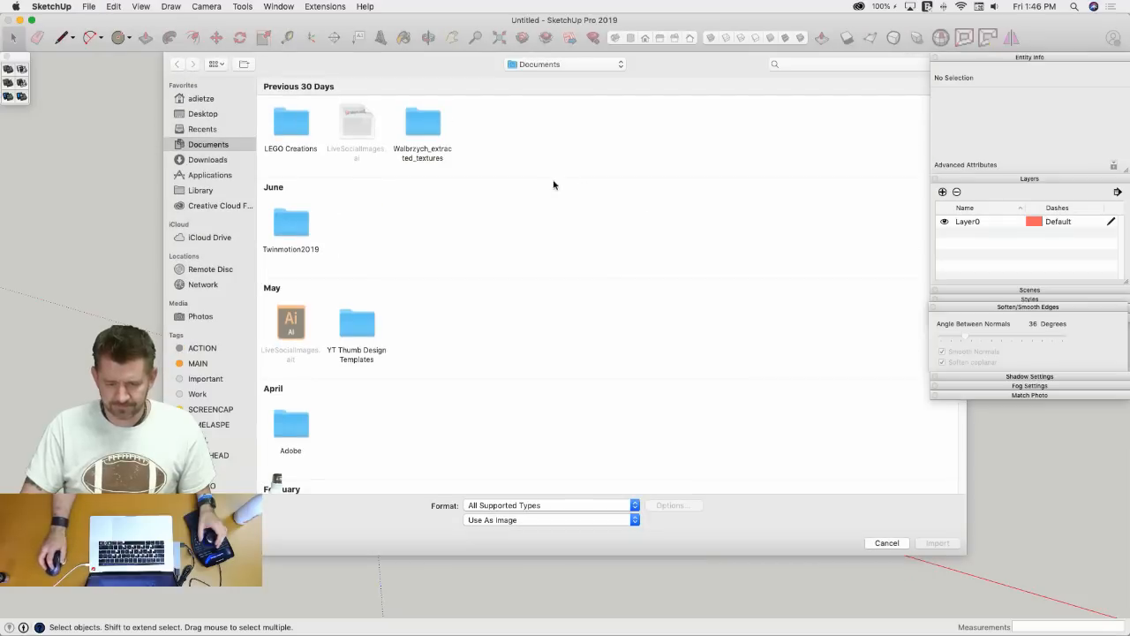
left_click(200, 114)
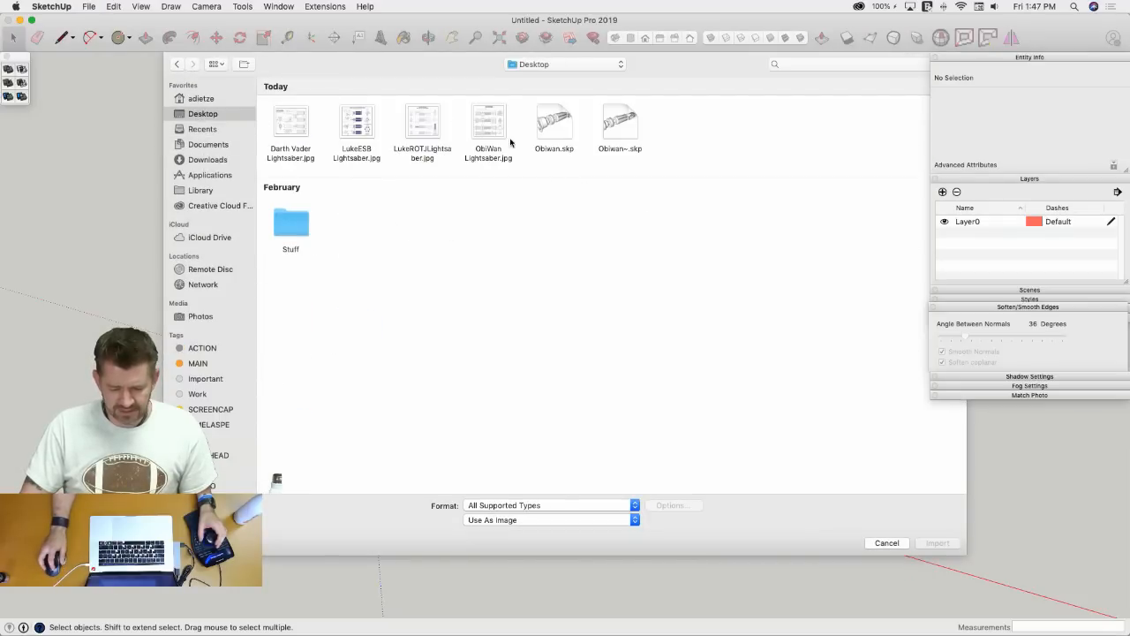
left_click(296, 128)
left_click(938, 543)
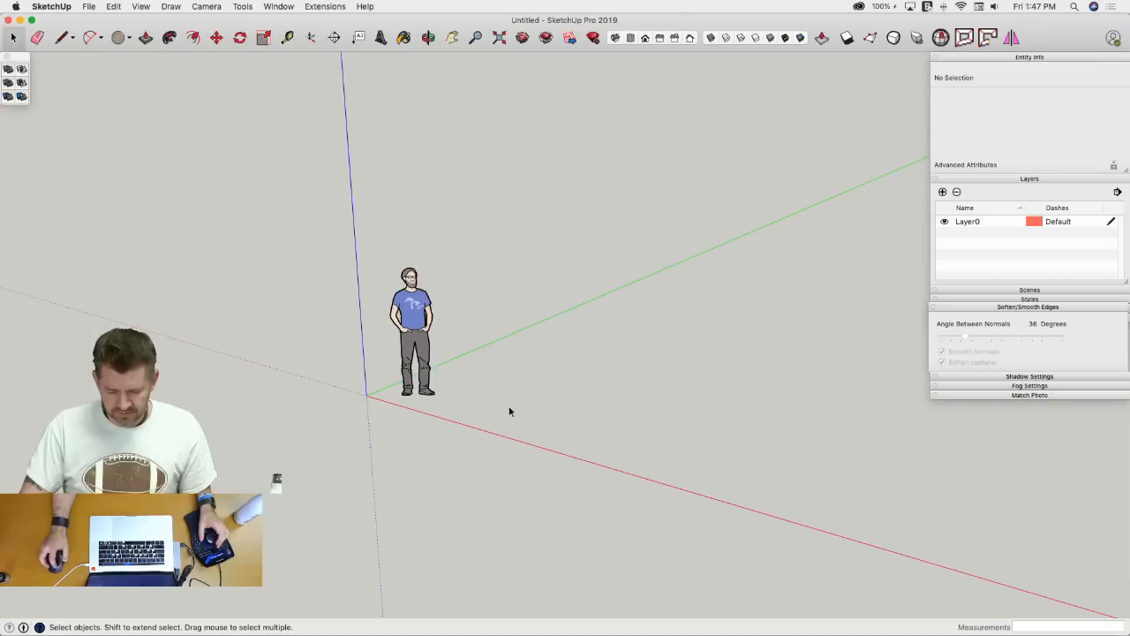
double_click(367, 396)
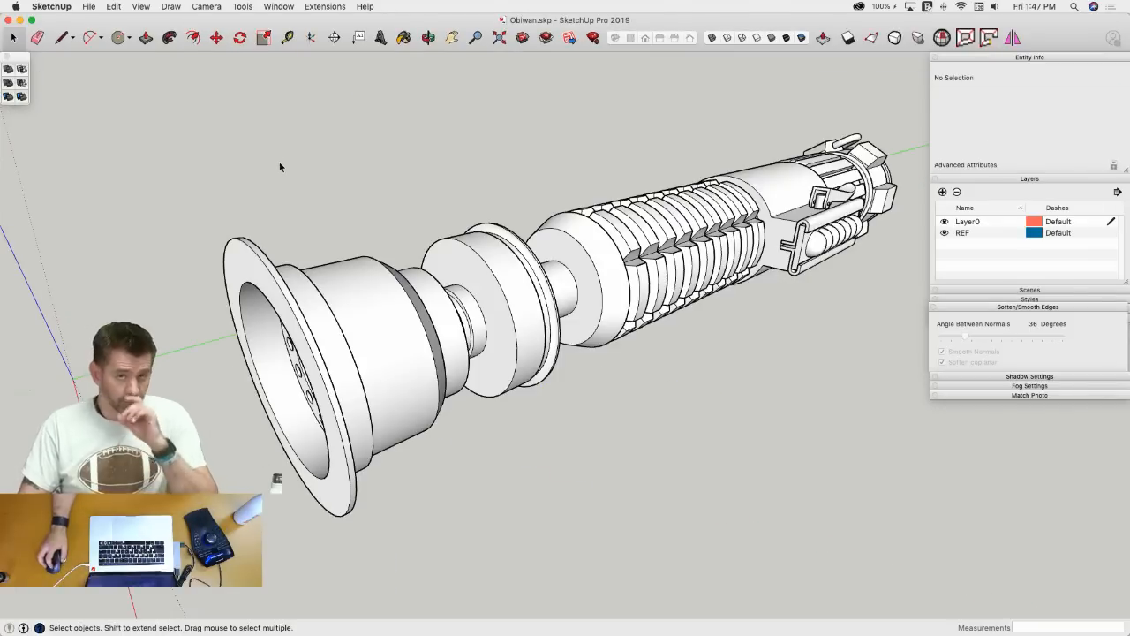
- Switch back to the Obiwan.skp model and scale the lightsaber group uniformly by a factor of .01
scroll(298, 268, "down", 6)
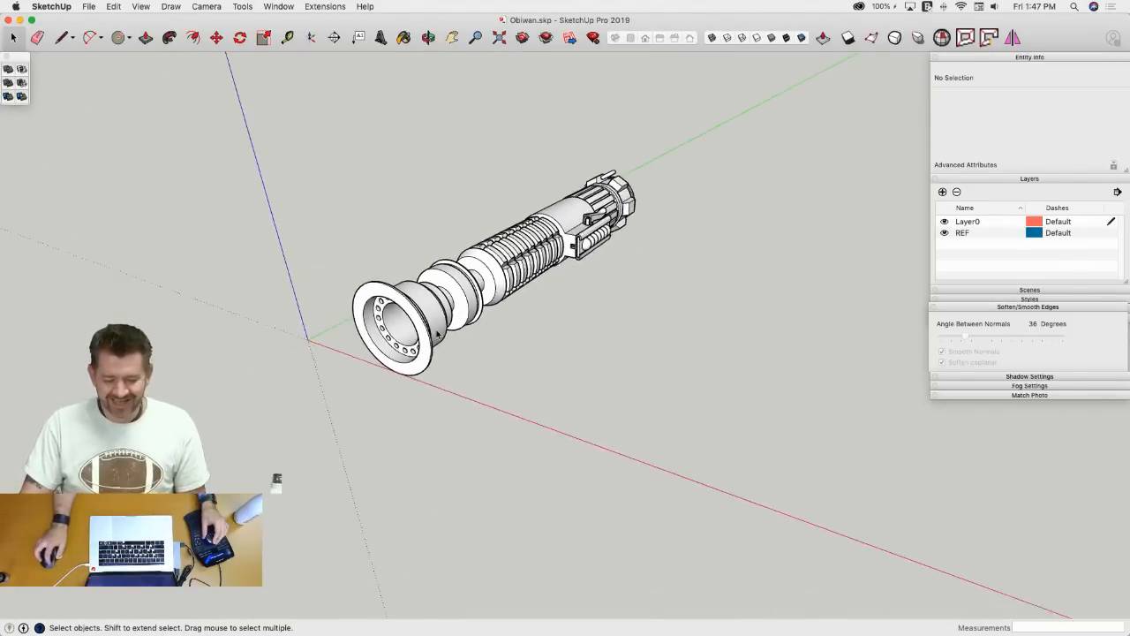
left_click(418, 319)
key("s")
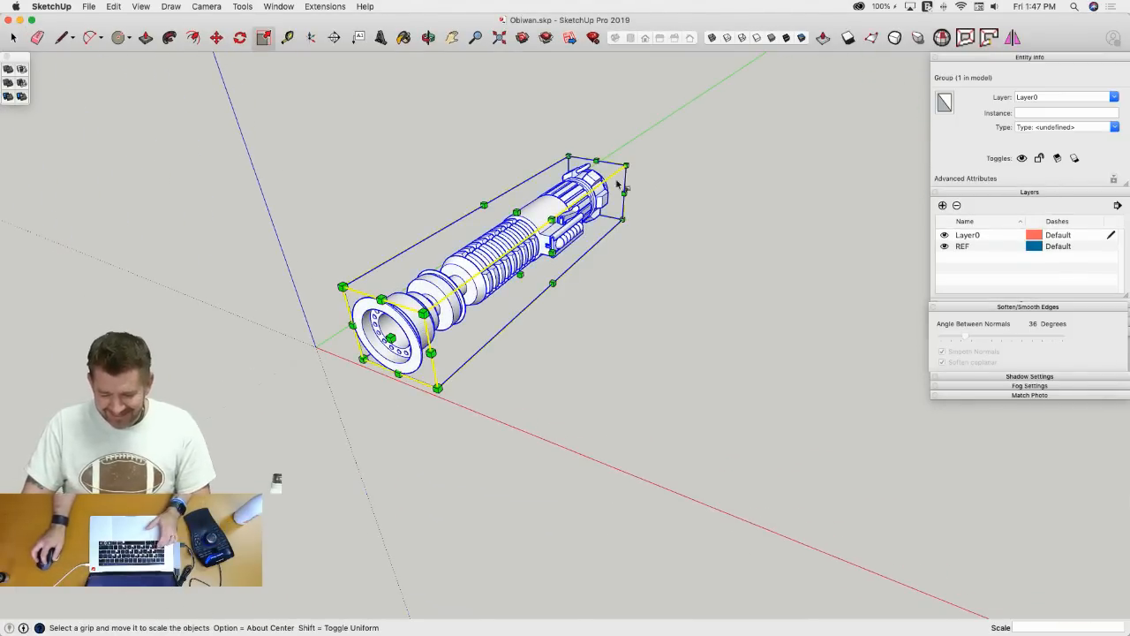
left_click_drag(627, 164, 607, 182)
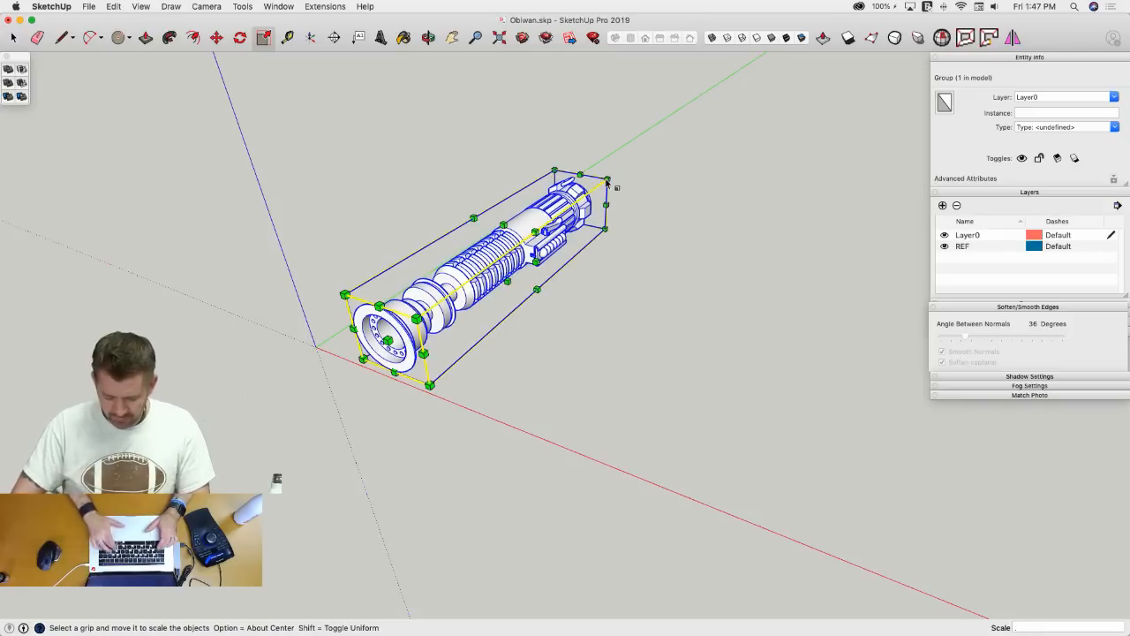
type(".01")
key("Return")
scroll(379, 375, "up", 5)
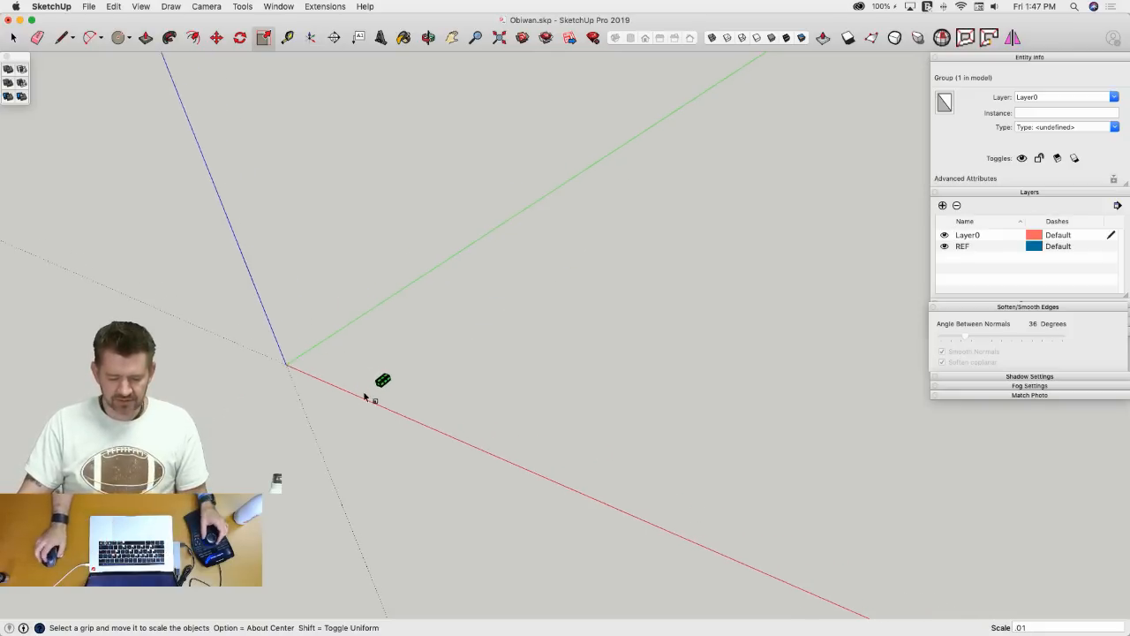
- Move the scaled-down lightsaber group back to the axes origin, with its emitter end beside the red axis
key("space")
left_click(408, 383)
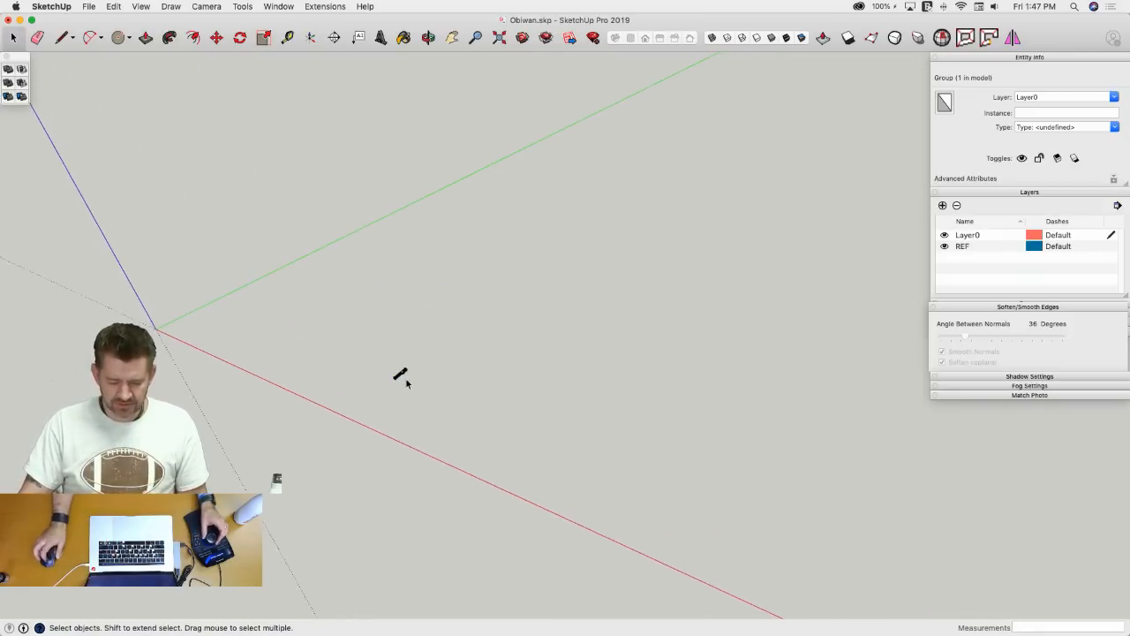
left_click(469, 402)
key("m")
left_click(469, 405)
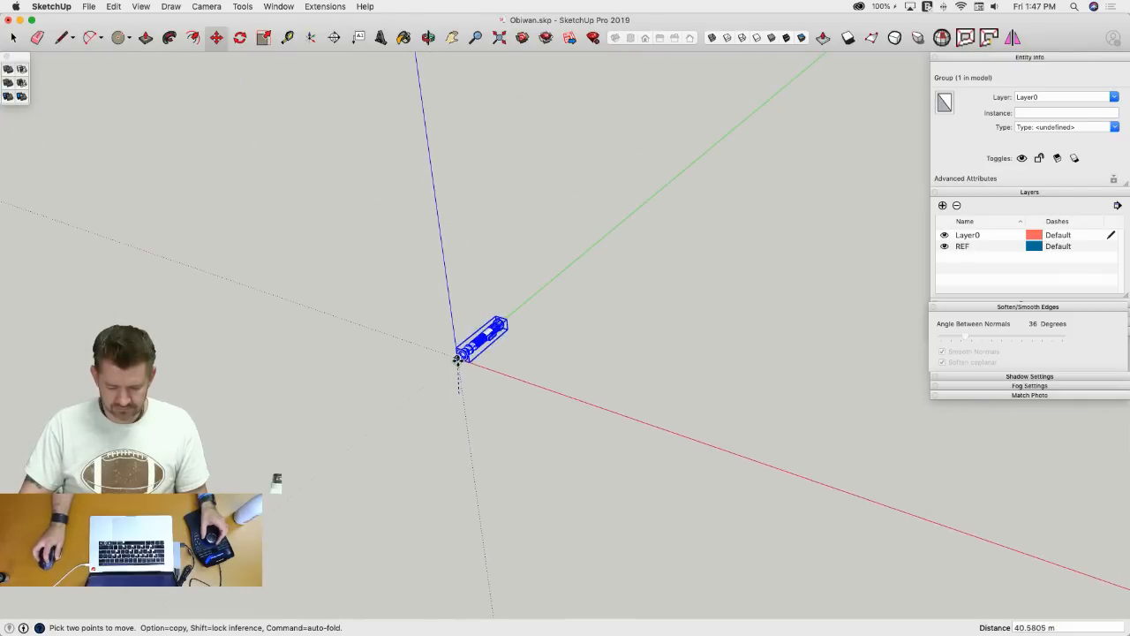
left_click(456, 357)
left_click(459, 357)
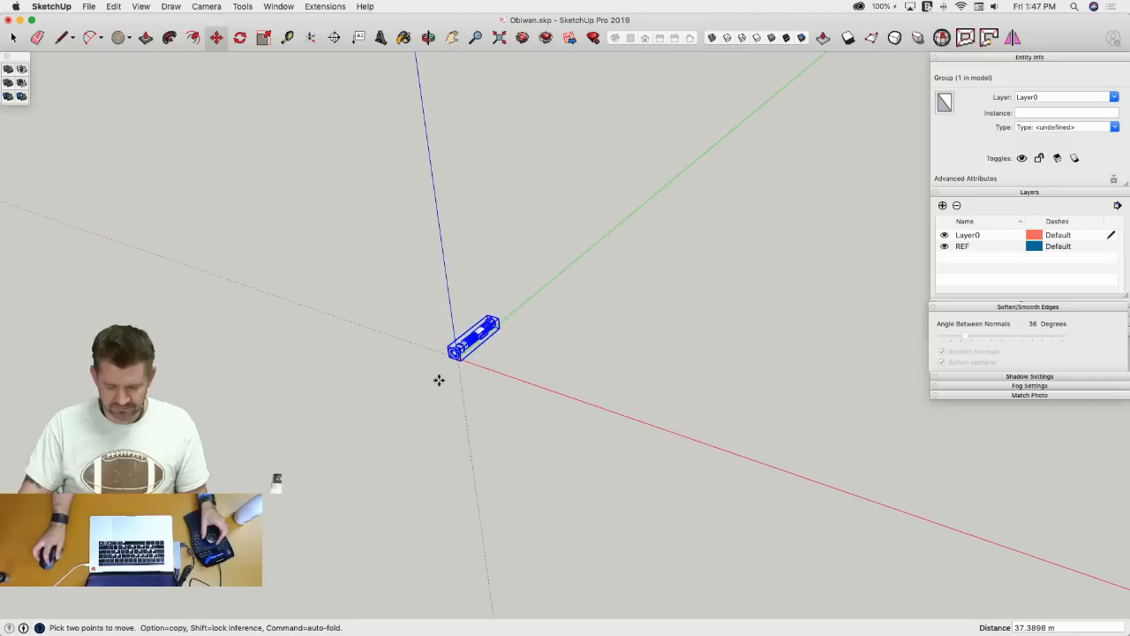
left_click(425, 367)
left_click(456, 371)
- Check the lightsaber's overall length with the Line tool from the emitter rim to the pommel end, without drawing an edge
key("l")
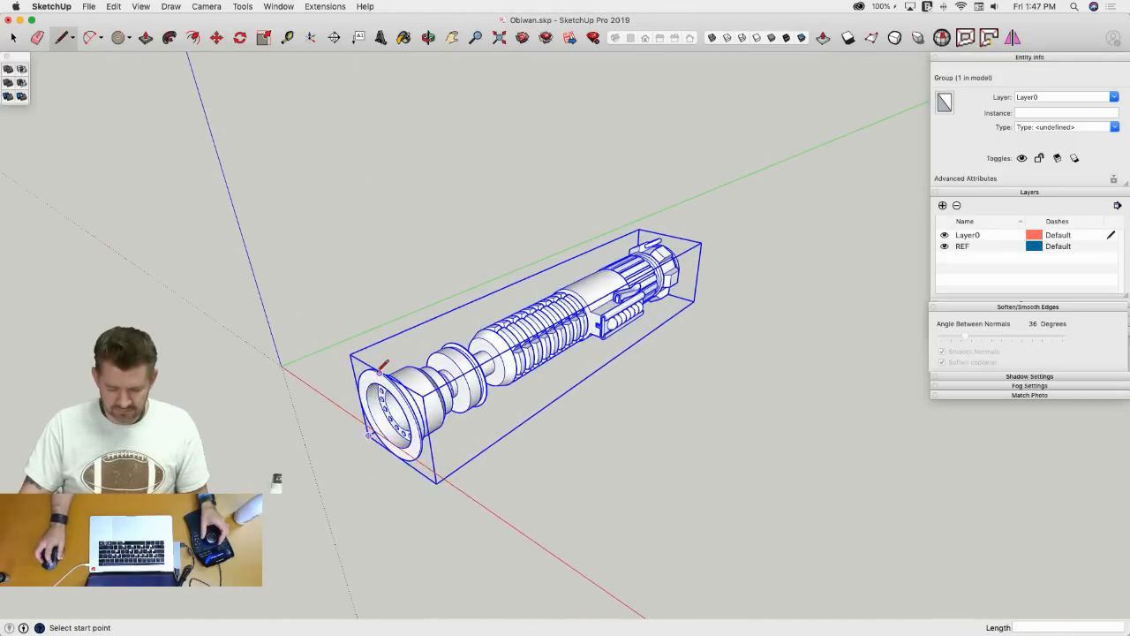
left_click(380, 371)
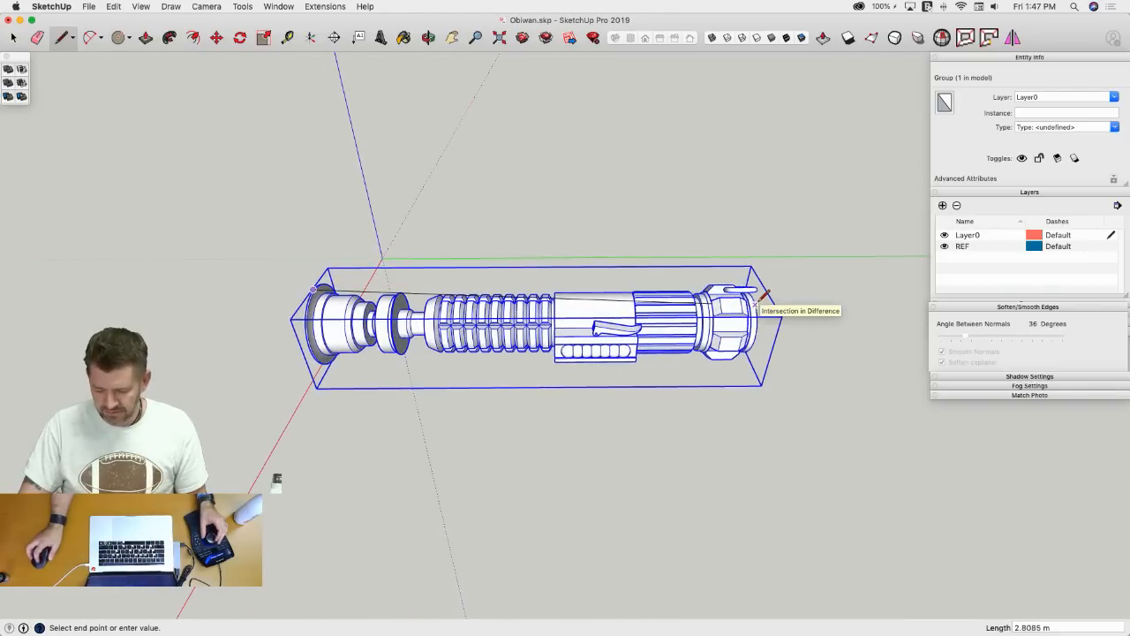
key("space")
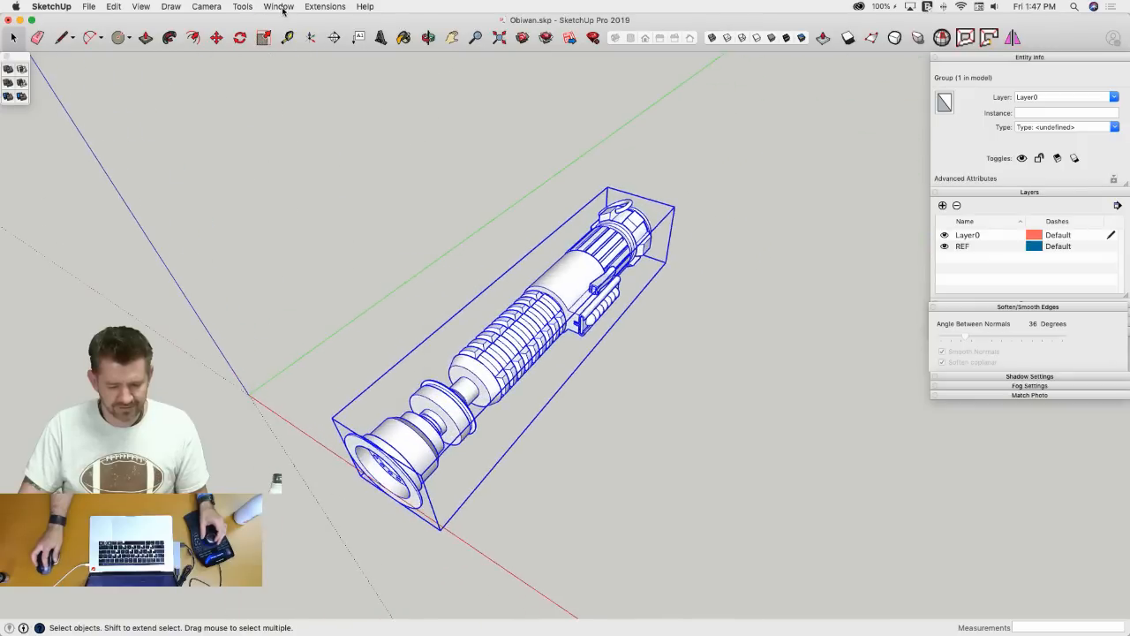
- Set the model's length units to millimeters in Model Info
left_click(279, 6)
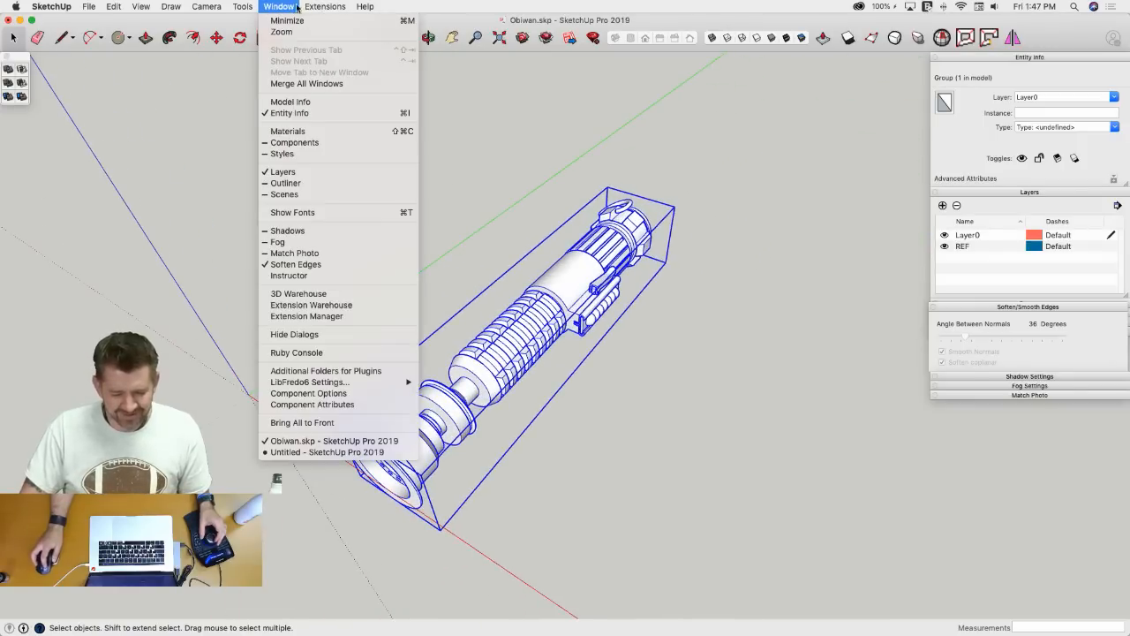
left_click(296, 101)
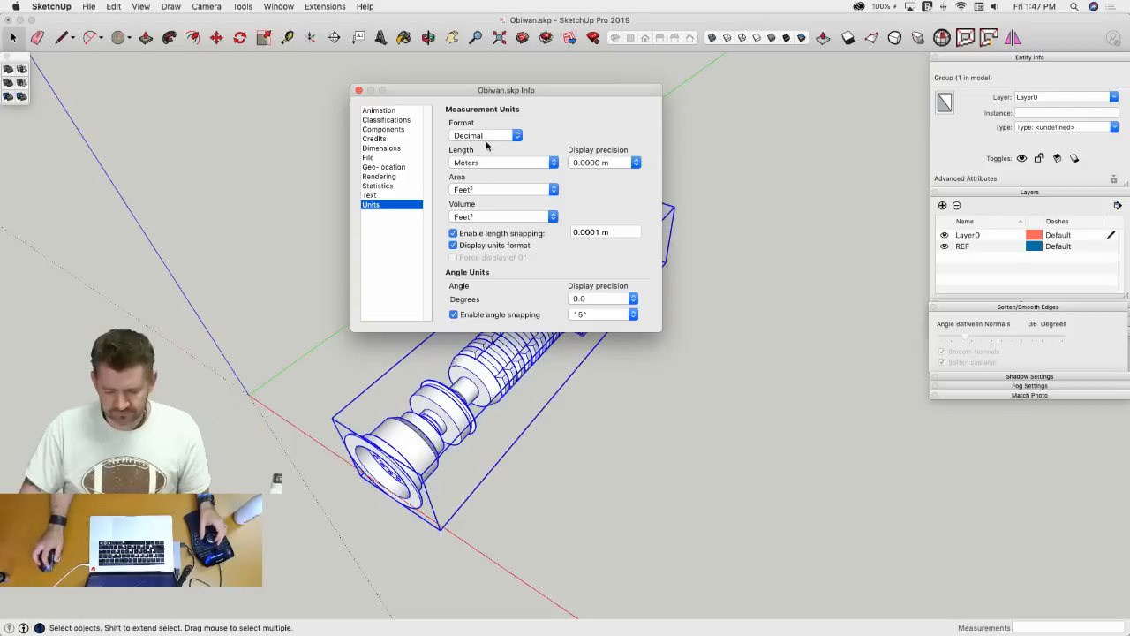
left_click(486, 165)
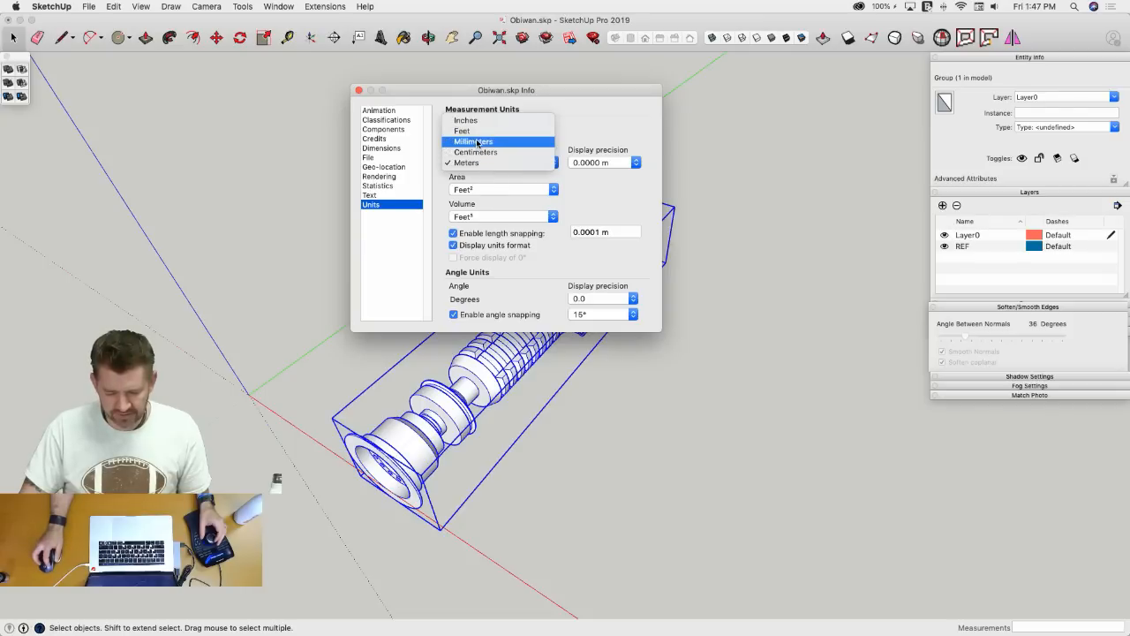
left_click(485, 143)
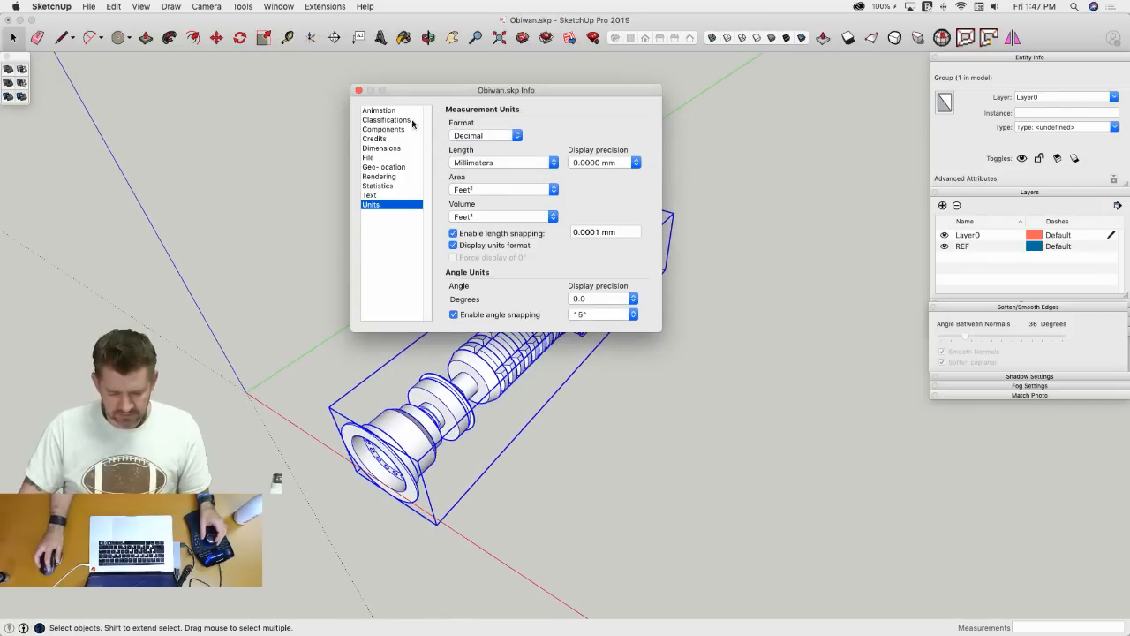
left_click(359, 90)
- Measure the lightsaber's overall length in millimeters with the Line tool, from the emitter rim to the pommel end
key("l")
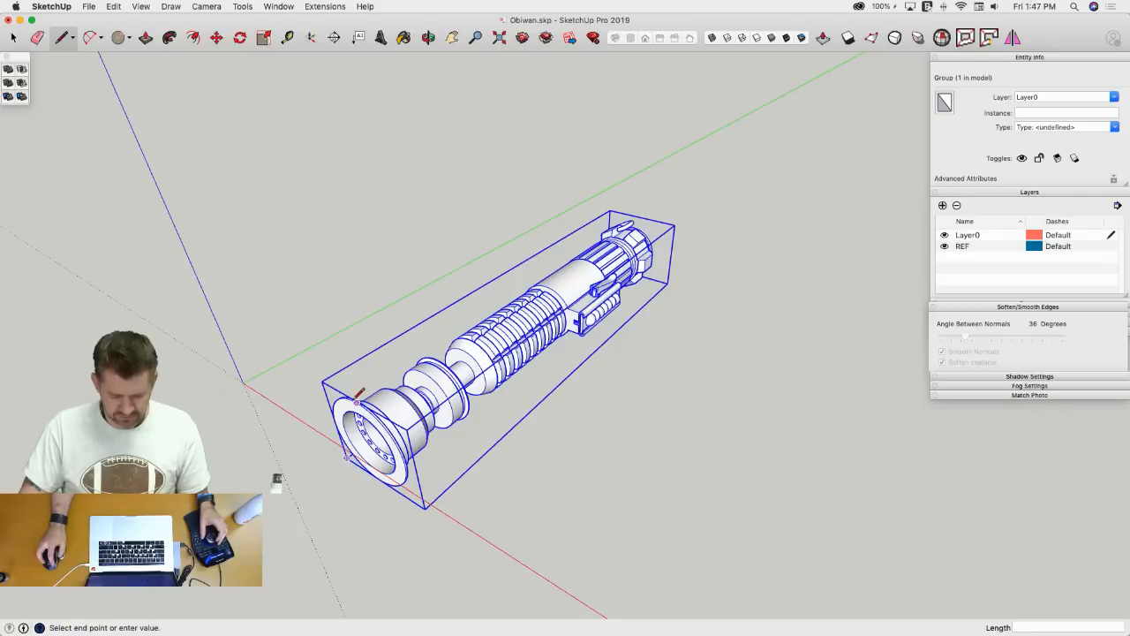
middle_click_drag(357, 393, 756, 310)
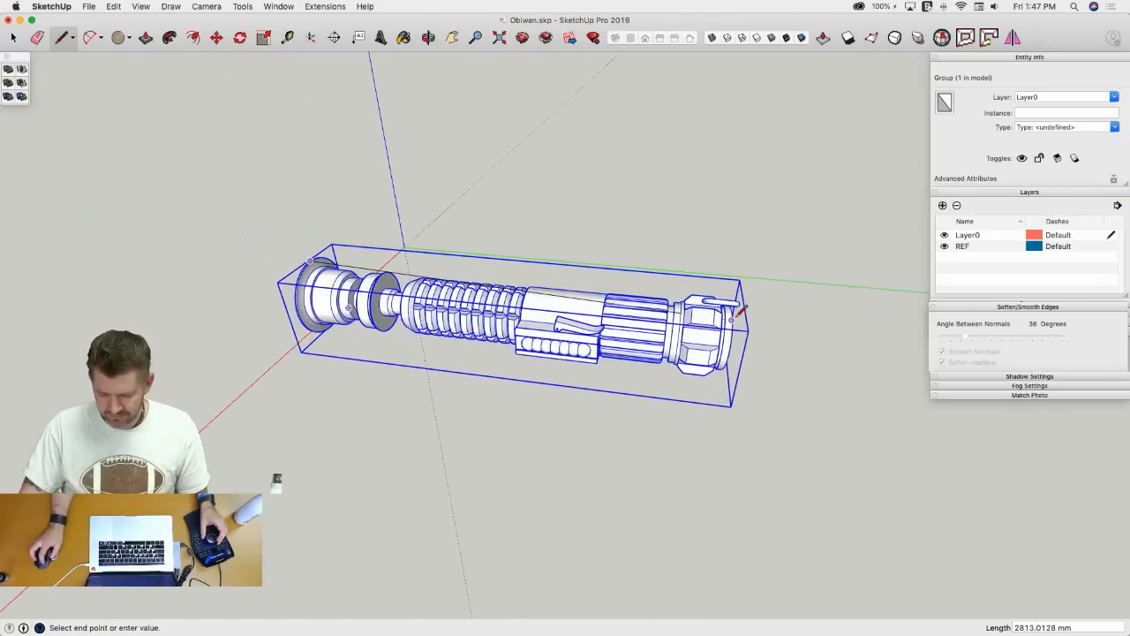
left_click(735, 318)
key("space")
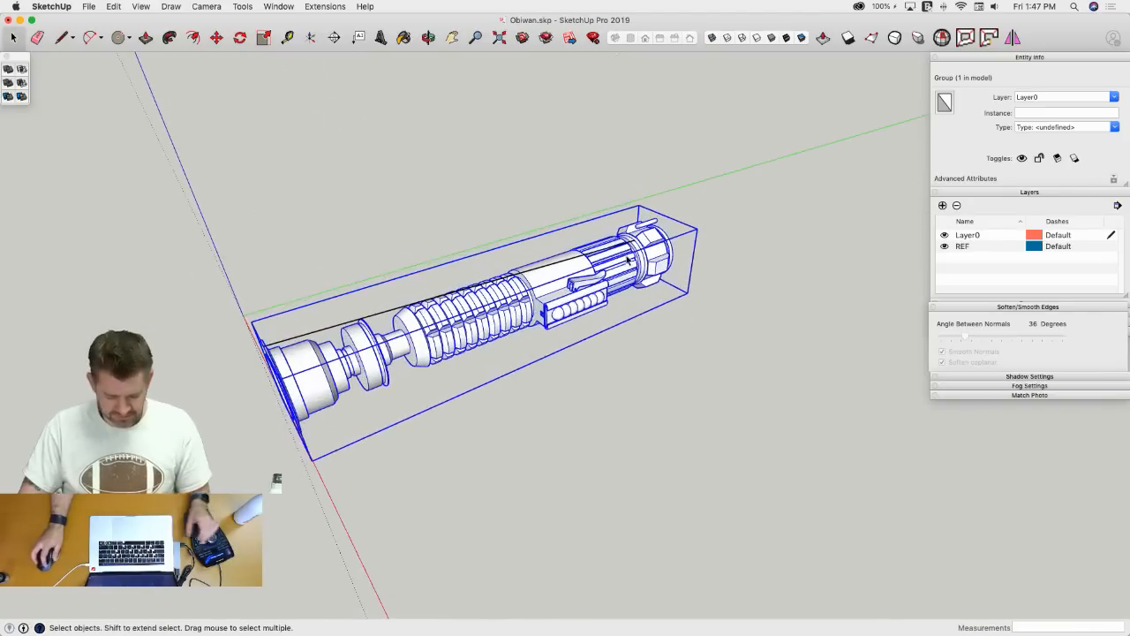
- Try to scale the lightsaber group uniformly by a factor of .01
key("s")
left_click(697, 228)
left_click(680, 236)
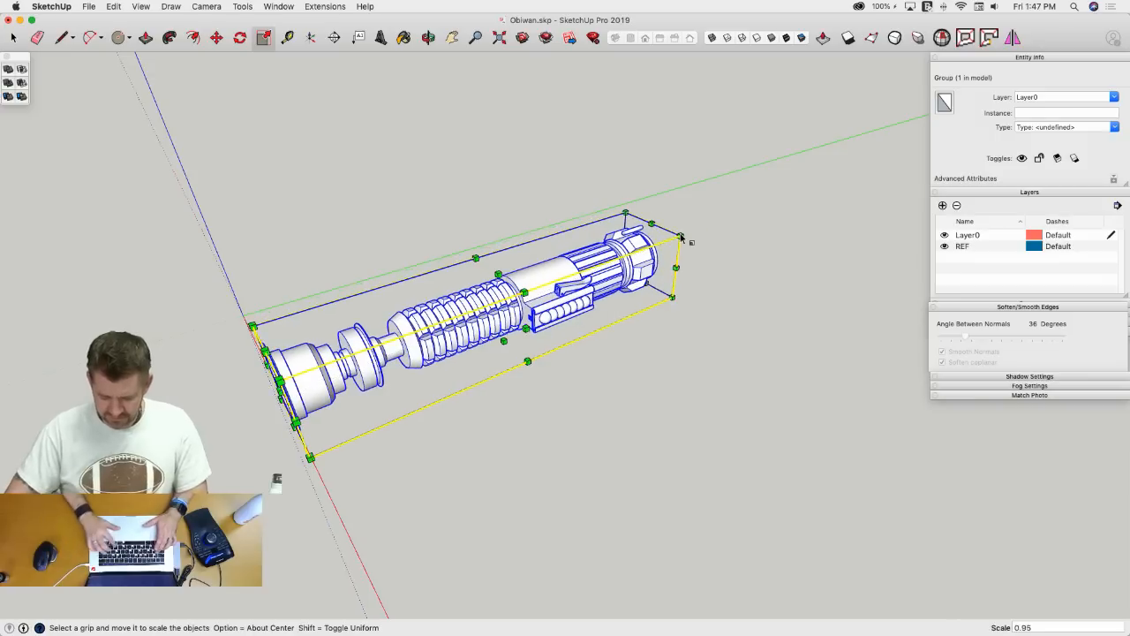
type(".01")
key("Return")
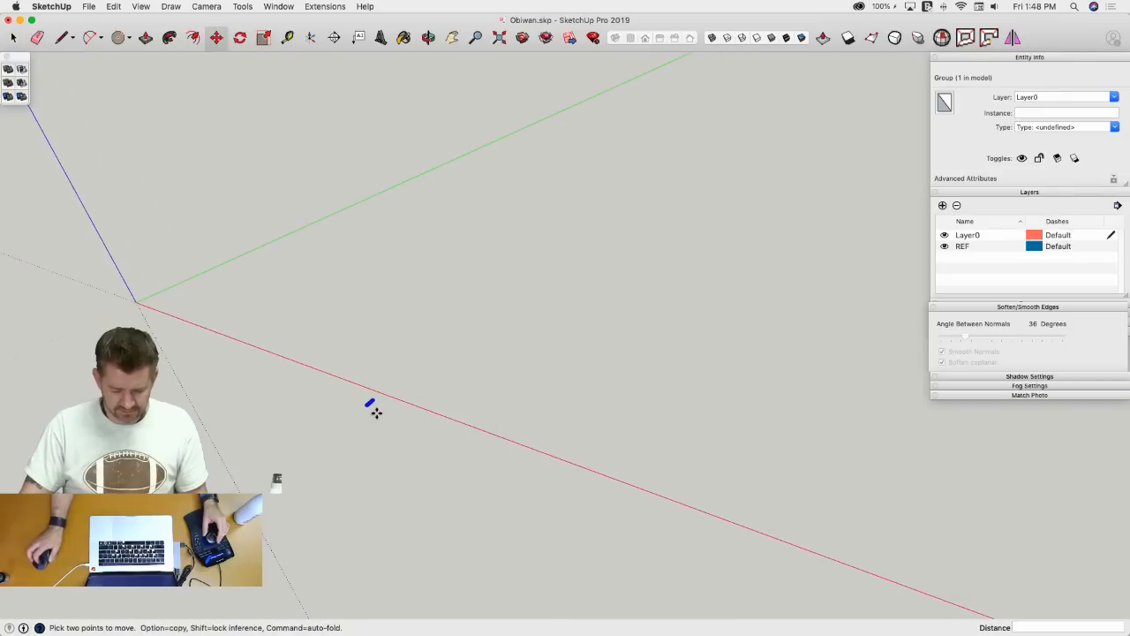
key("shift+z")
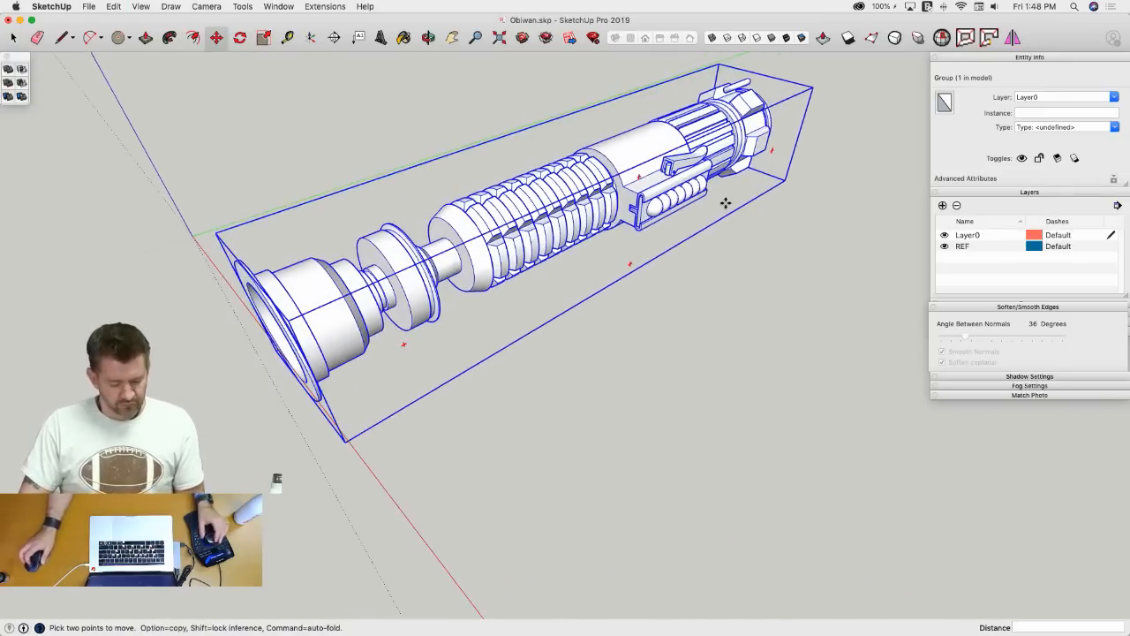
- Scale the lightsaber group uniformly by a factor of .1
key("s")
left_click_drag(811, 86, 797, 97)
key("Return")
scroll(371, 415, "up", 5)
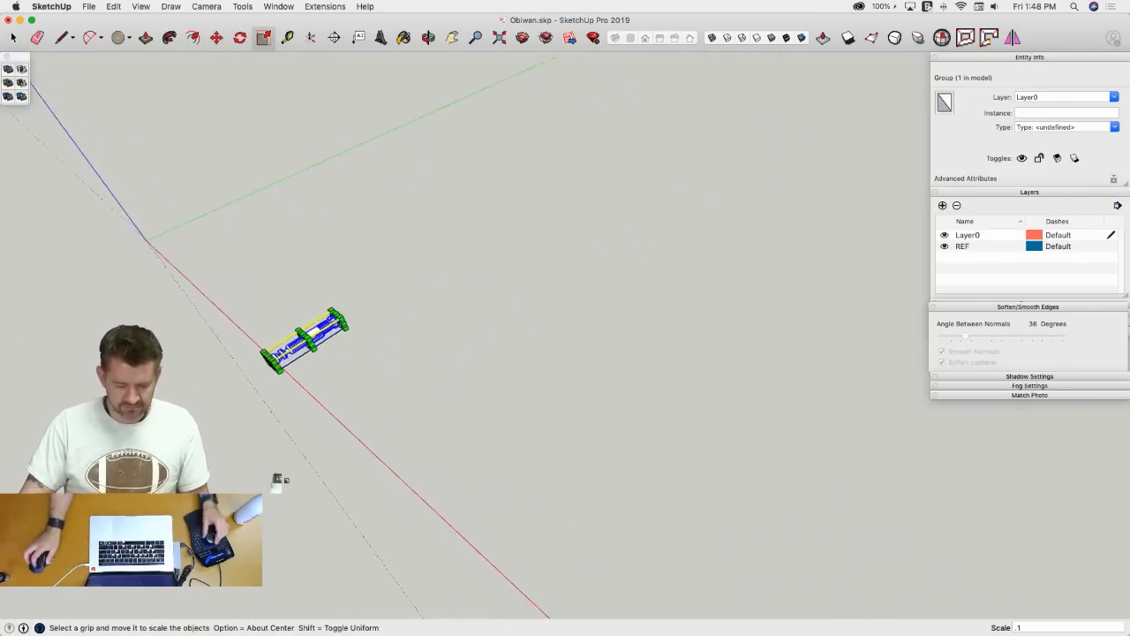
- Check the resized lightsaber's length with the Line tool from the emitter rim to the pommel end, without drawing an edge
scroll(409, 429, "up", 3)
key("l")
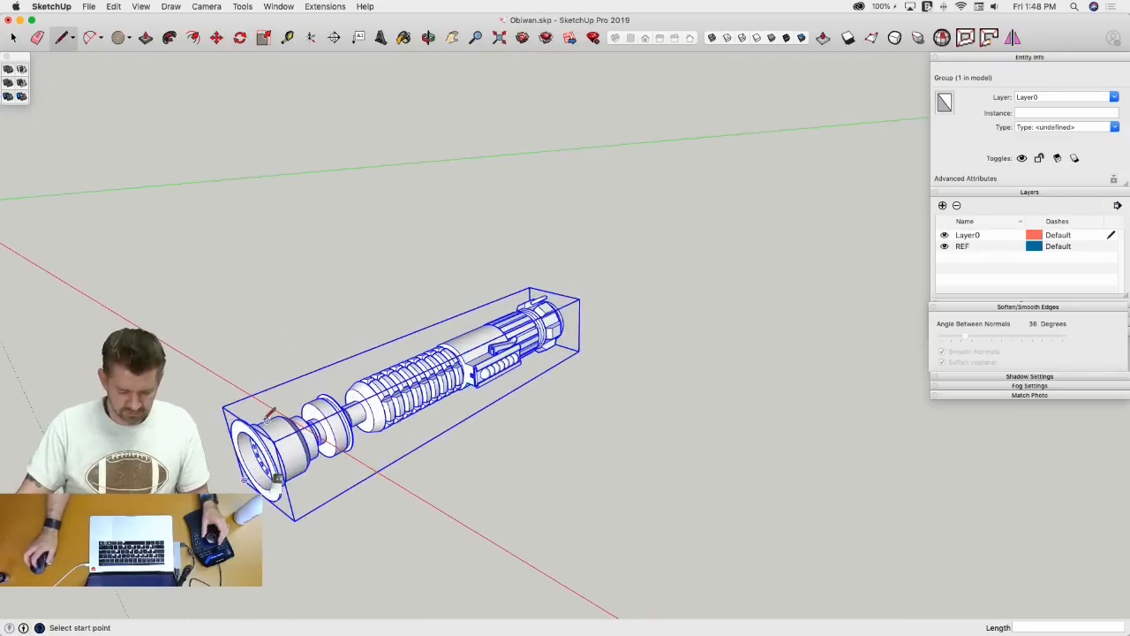
left_click(252, 424)
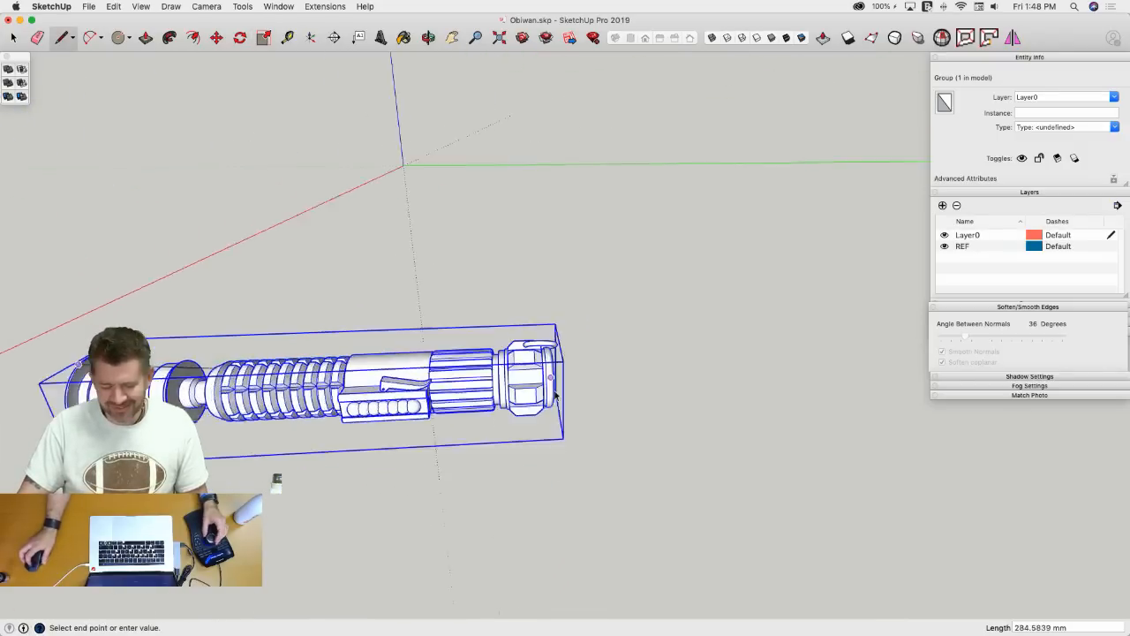
key("space")
- Move the lightsaber group by the lowest point of its emitter rim back to the axes origin
key("m")
middle_click_drag(397, 486, 353, 483)
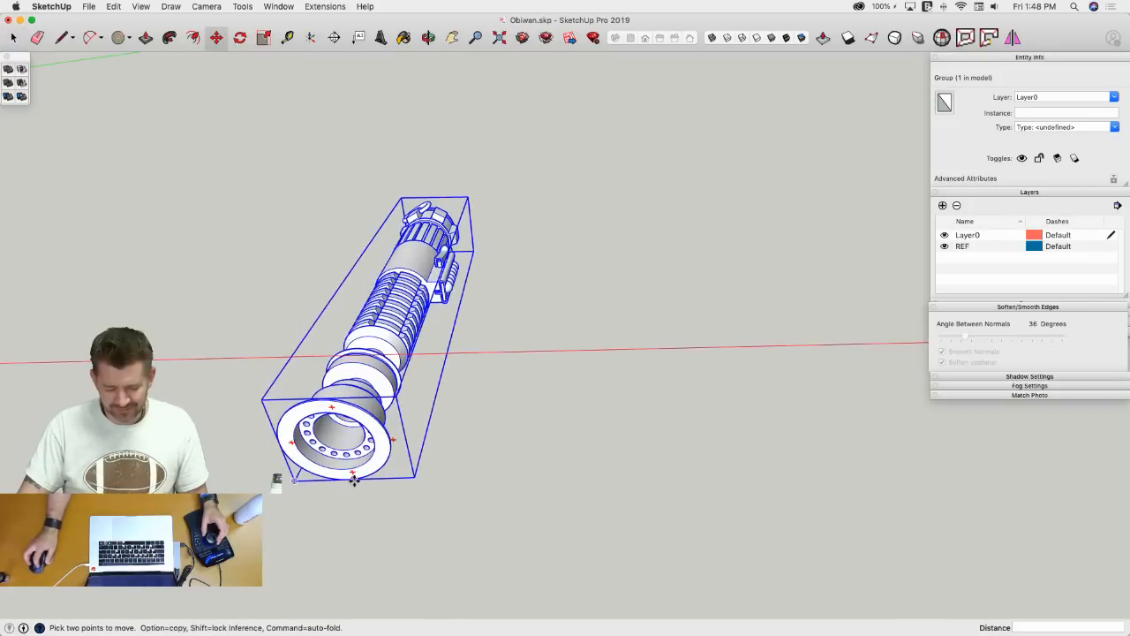
left_click(353, 479)
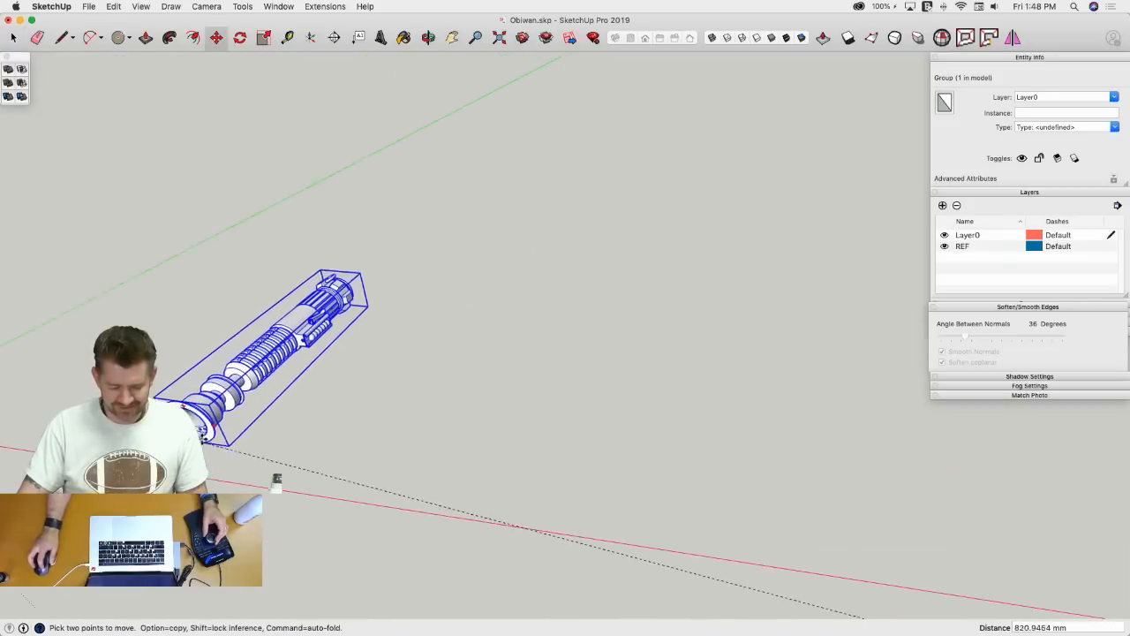
middle_click_drag(276, 479, 276, 479)
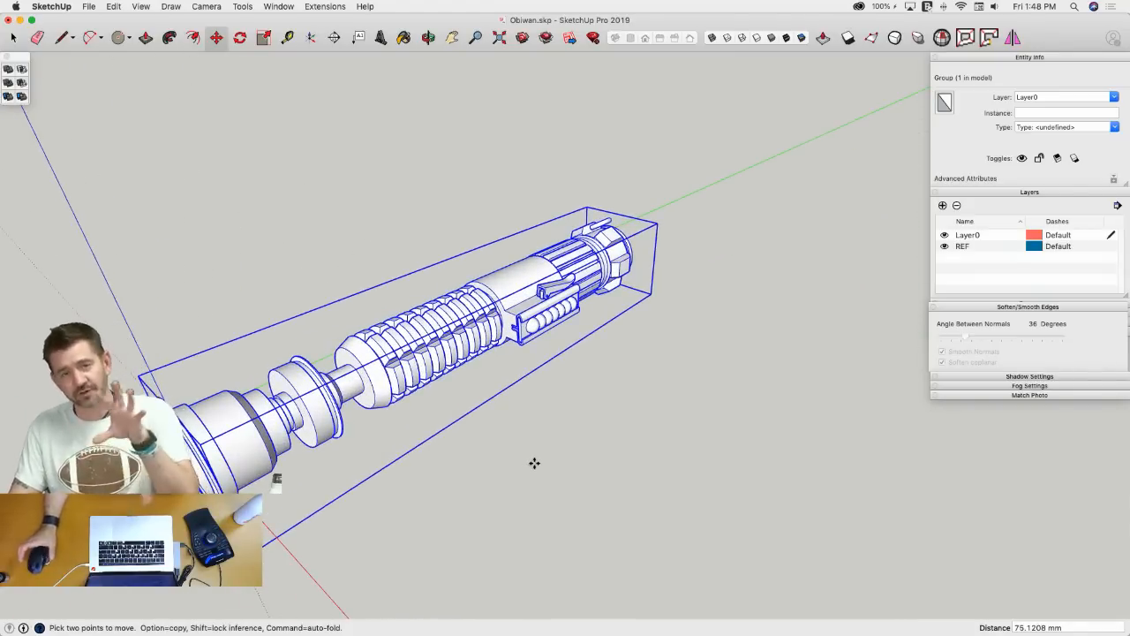
middle_click_drag(560, 432, 547, 329)
key("space")
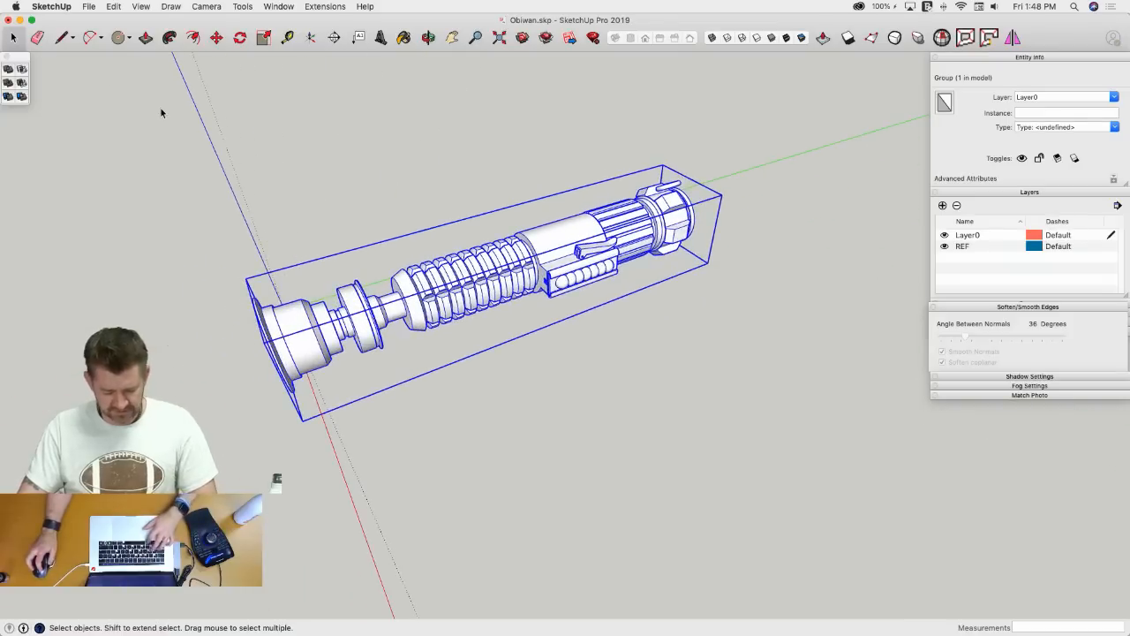
- Switch to the untitled Darth Vader lightsaber model and delete the standing scale figure
left_click(13, 20)
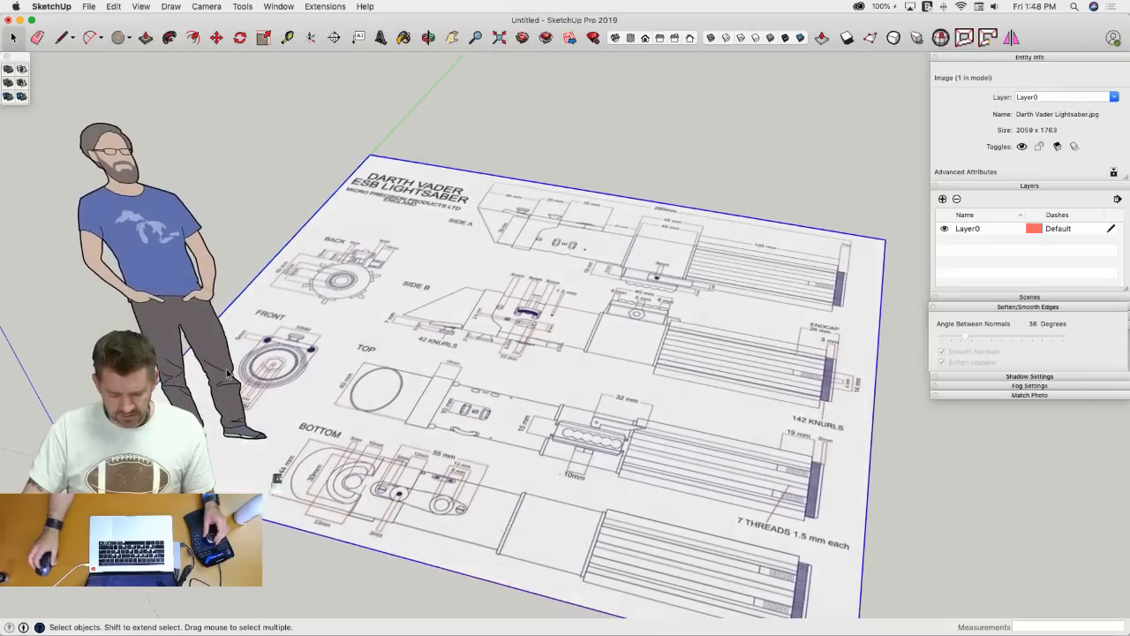
left_click(228, 374)
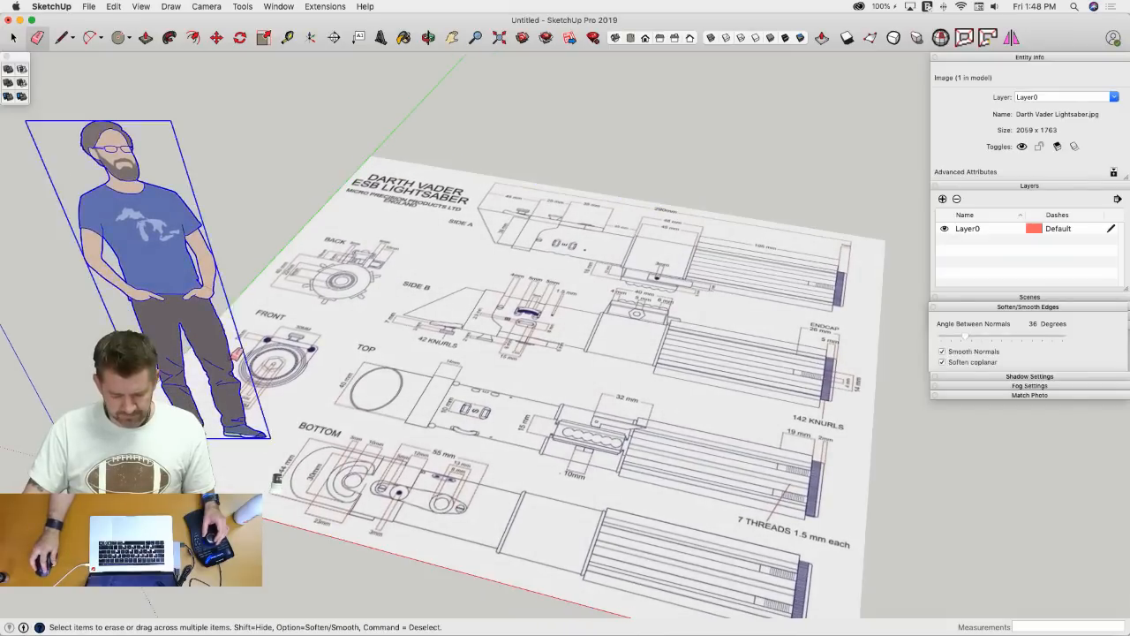
key("Delete")
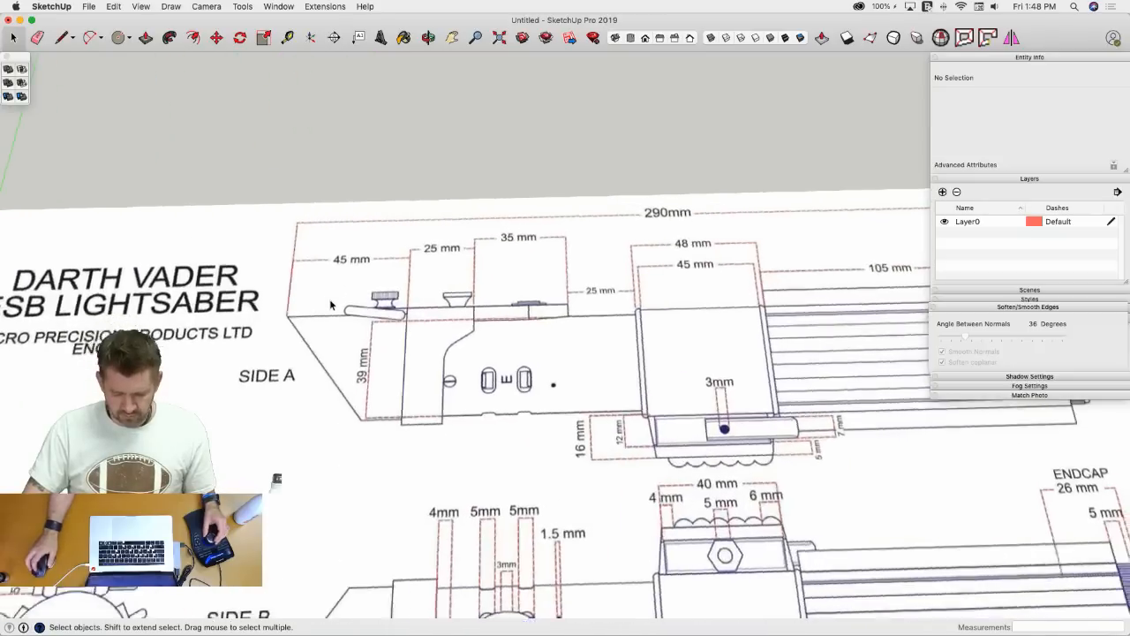
- Draw a straight reference line over the 290mm overall dimension above the Side A view
key("l")
scroll(146, 237, "up", 2)
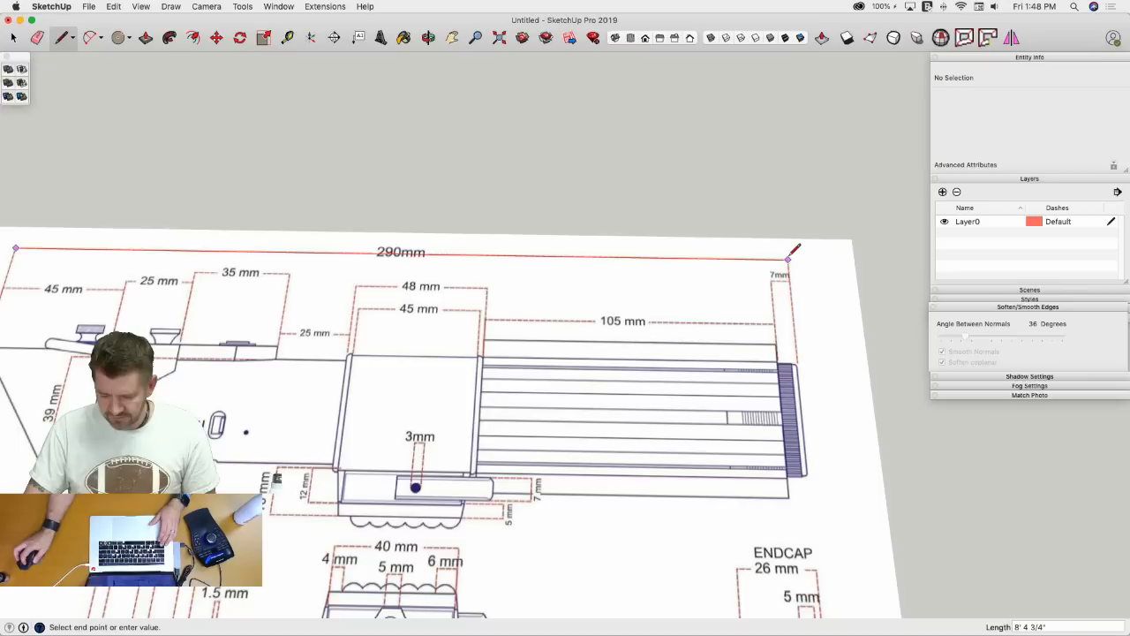
left_click(788, 259)
key("space")
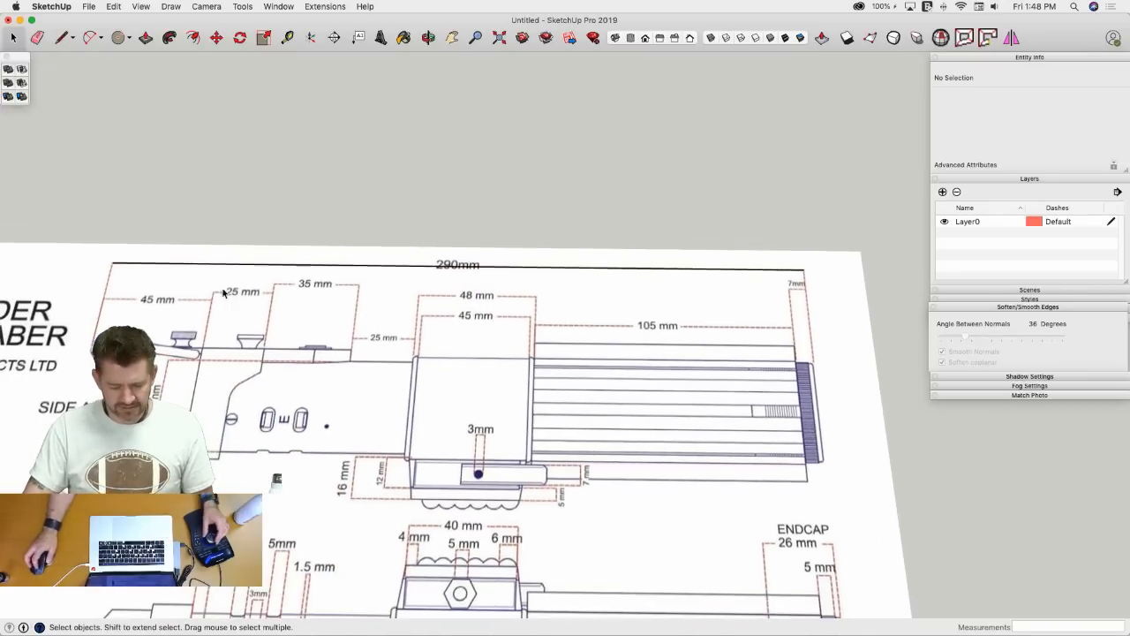
- Measure the reference line end to end with Tape Measure and resize the whole model so that it equals 290m
left_click(287, 38)
left_click(163, 277)
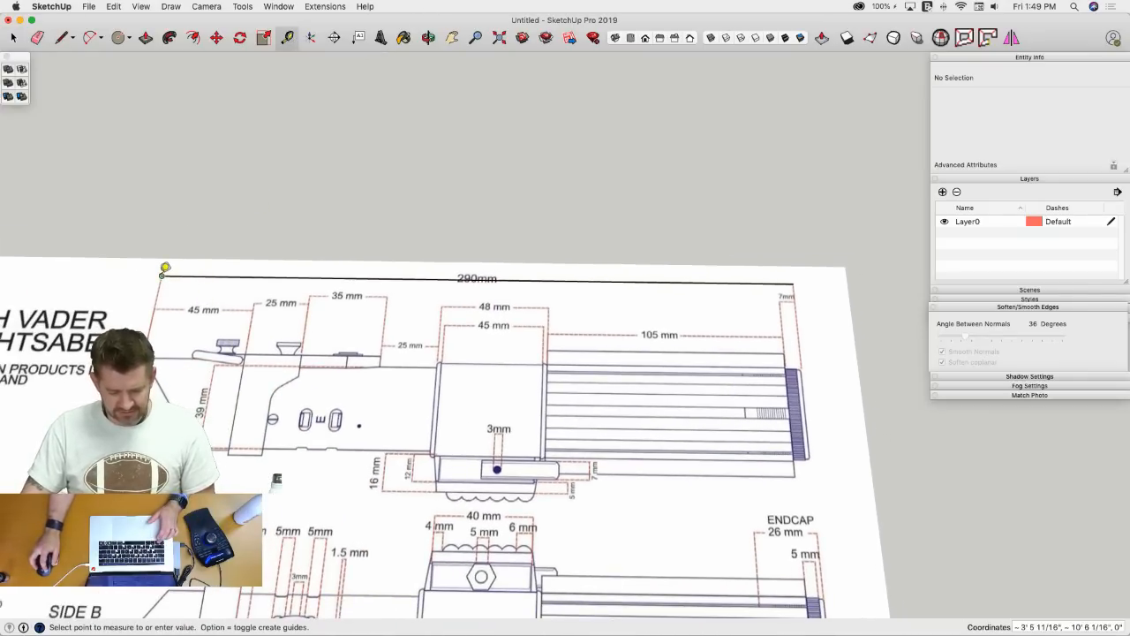
left_click(793, 282)
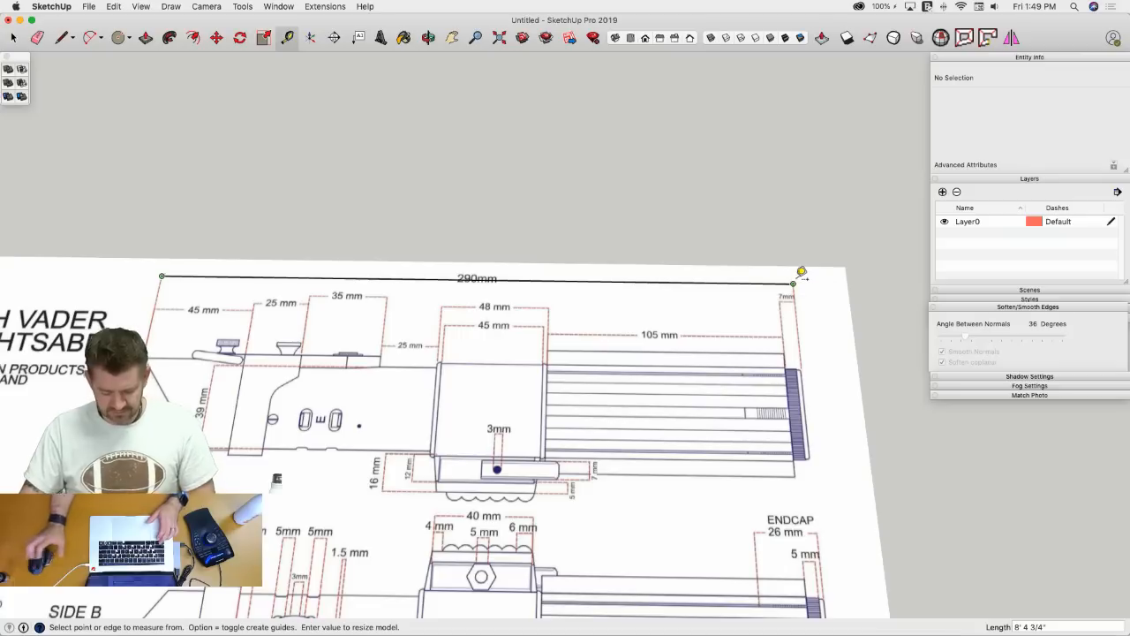
type("290m")
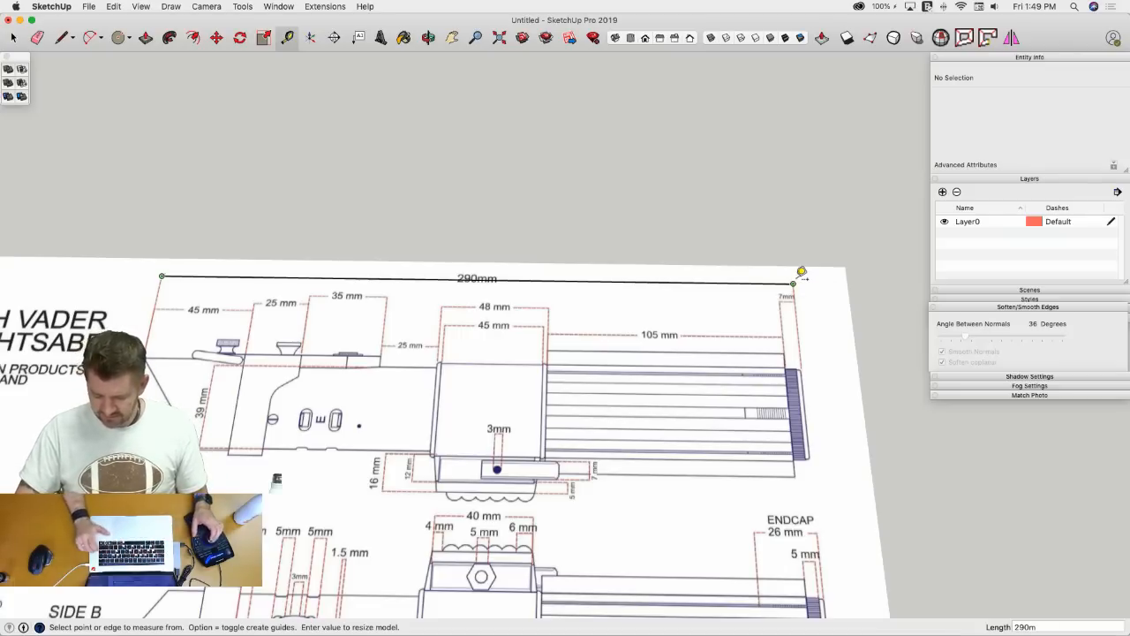
key("Return")
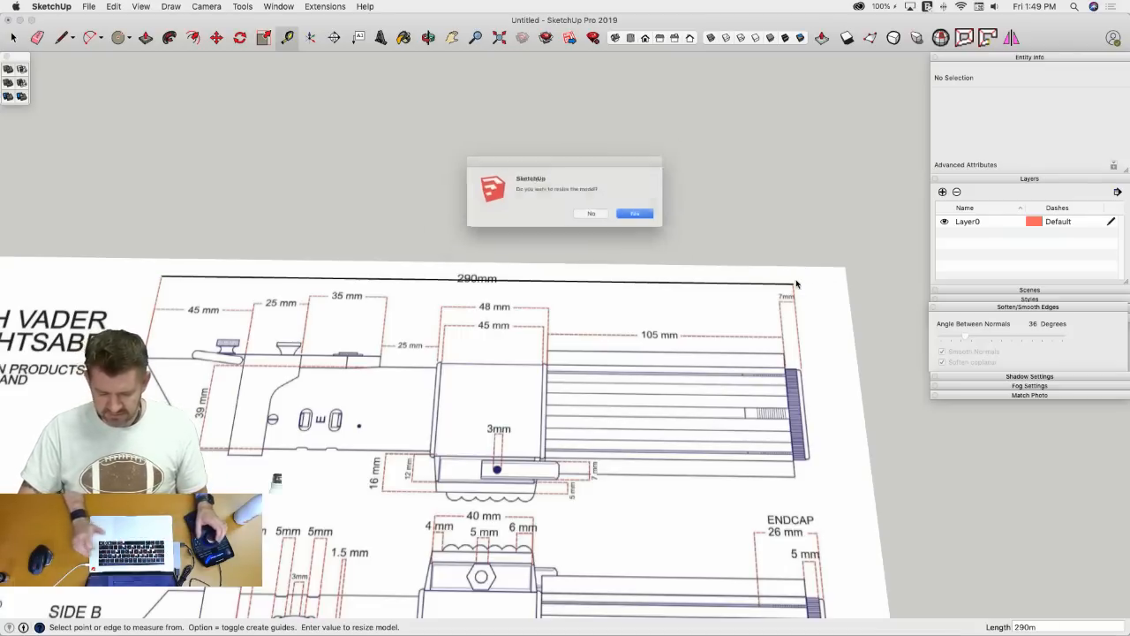
left_click(653, 220)
scroll(662, 225, "down", 10)
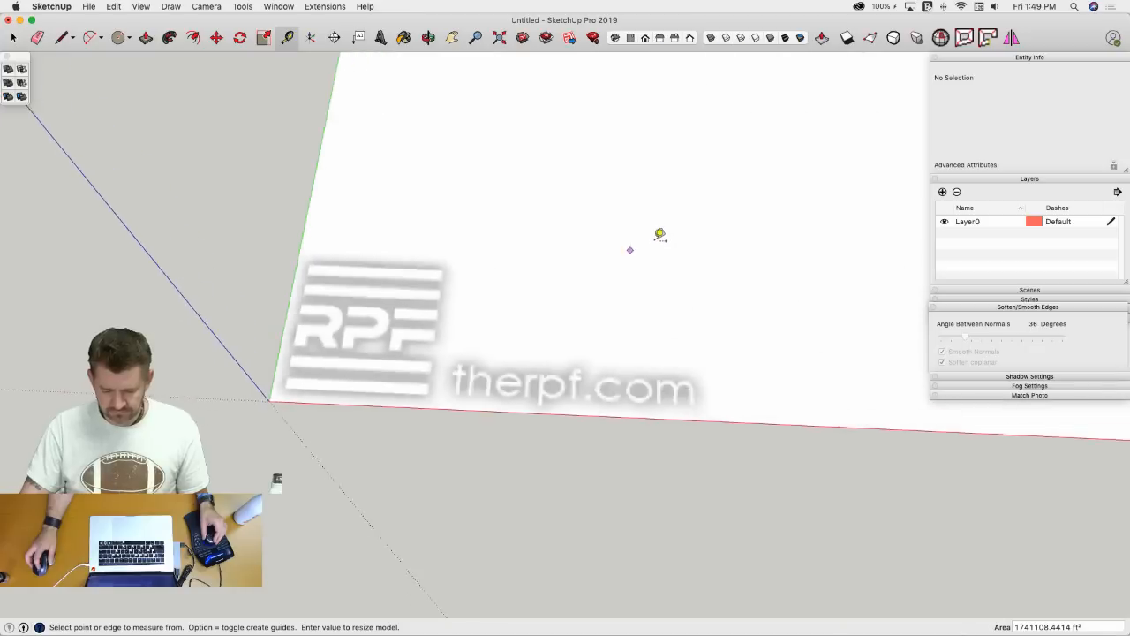
- Erase the reference line drawn over the 290mm dimension
scroll(582, 223, "up", 4)
key("e")
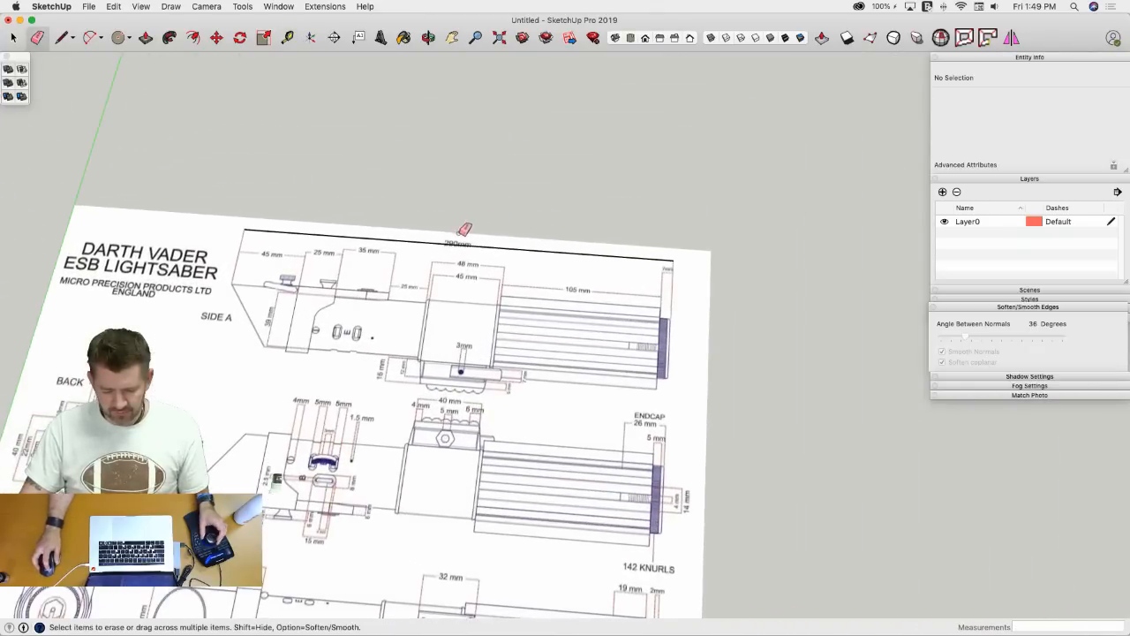
scroll(307, 354, "up", 5)
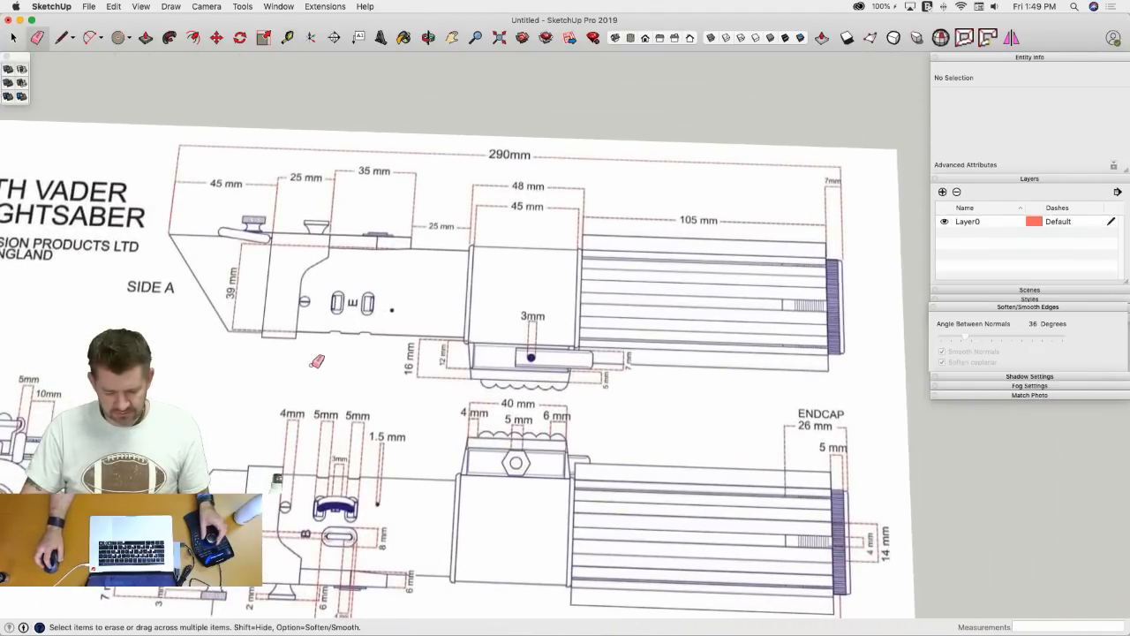
- Examine the Darth Vader reference drawing's side, top, bottom, front and back views with their dimensions
scroll(406, 309, "down", 4)
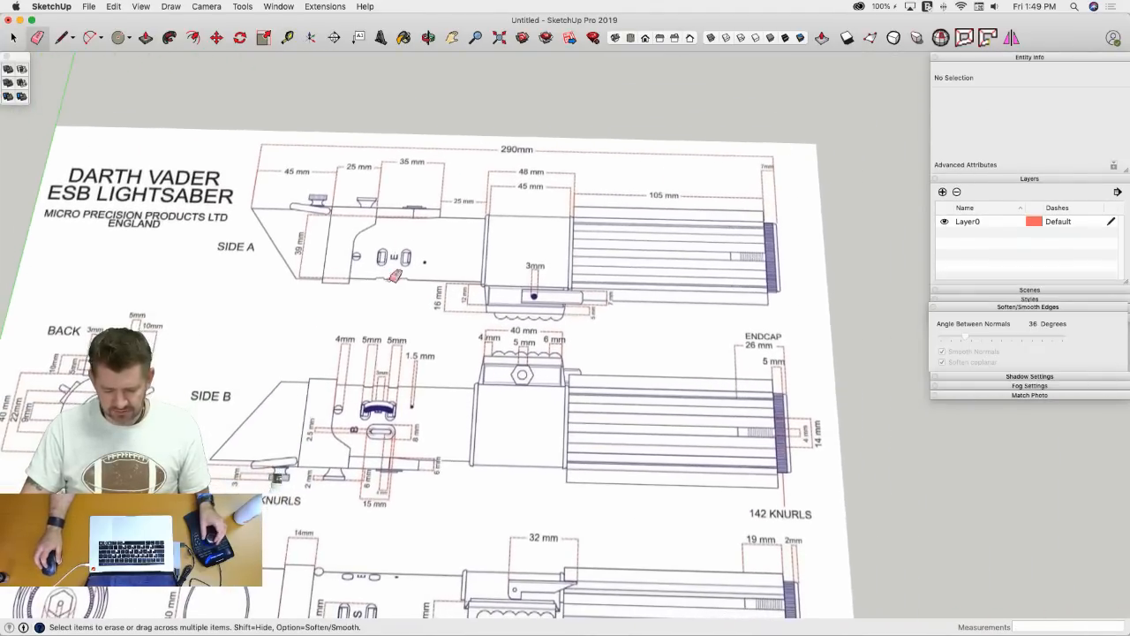
mouse_move(503, 274)
middle_mouse_down()
mouse_move(487, 349)
mouse_move(370, 283)
middle_mouse_up()
scroll(356, 269, "up", 5)
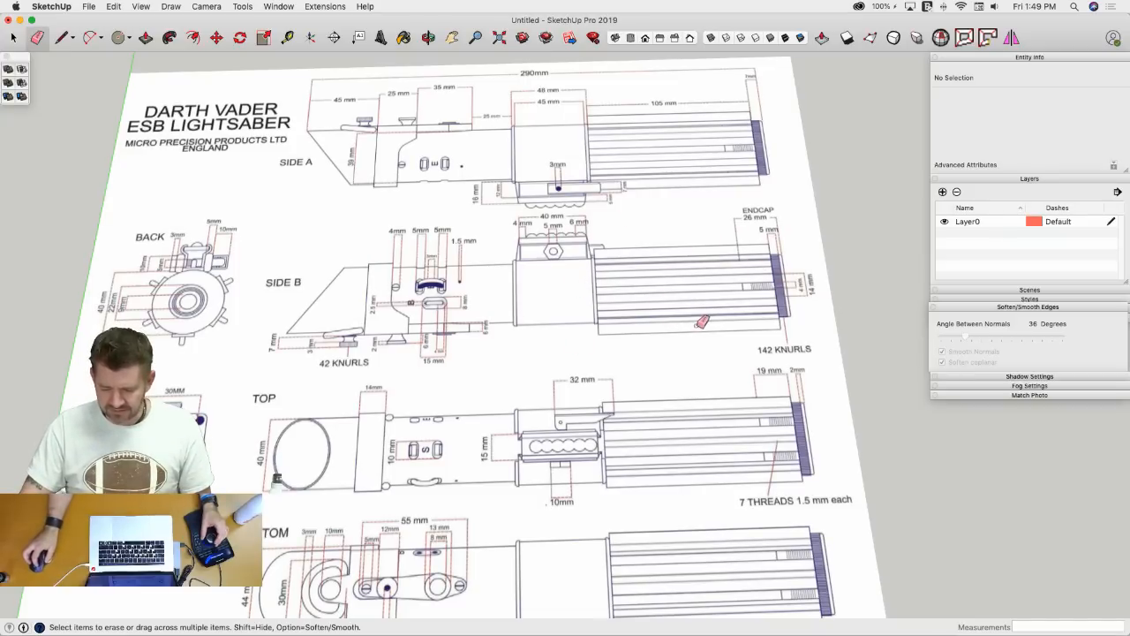
mouse_move(651, 285)
middle_mouse_down()
mouse_move(694, 245)
mouse_move(630, 262)
mouse_move(645, 264)
middle_mouse_up()
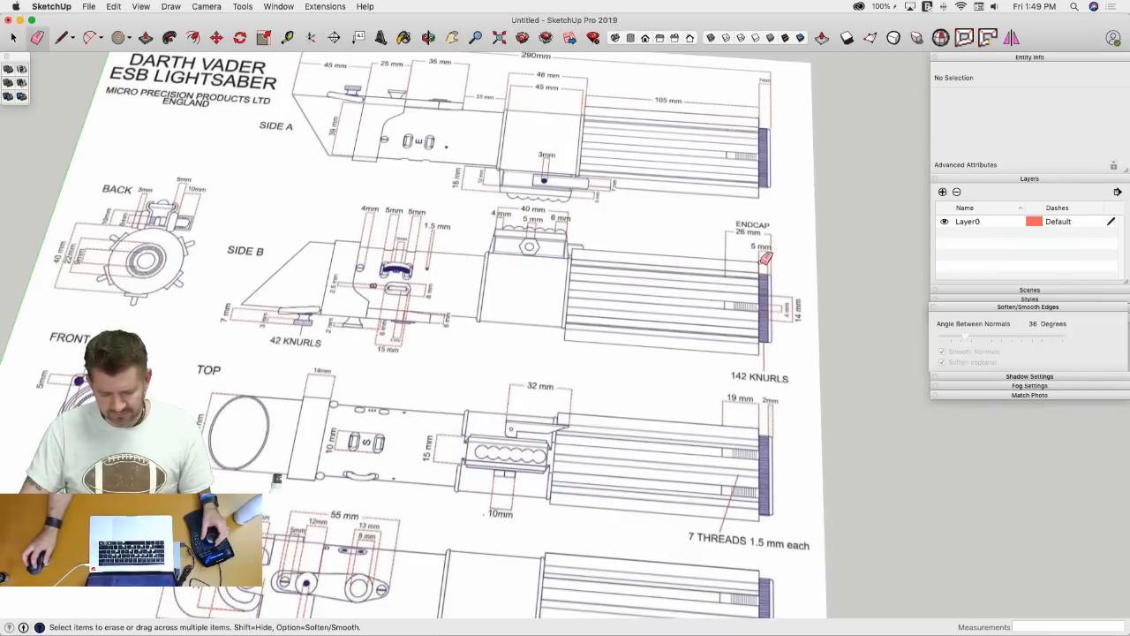
middle_click_drag(766, 258, 564, 322)
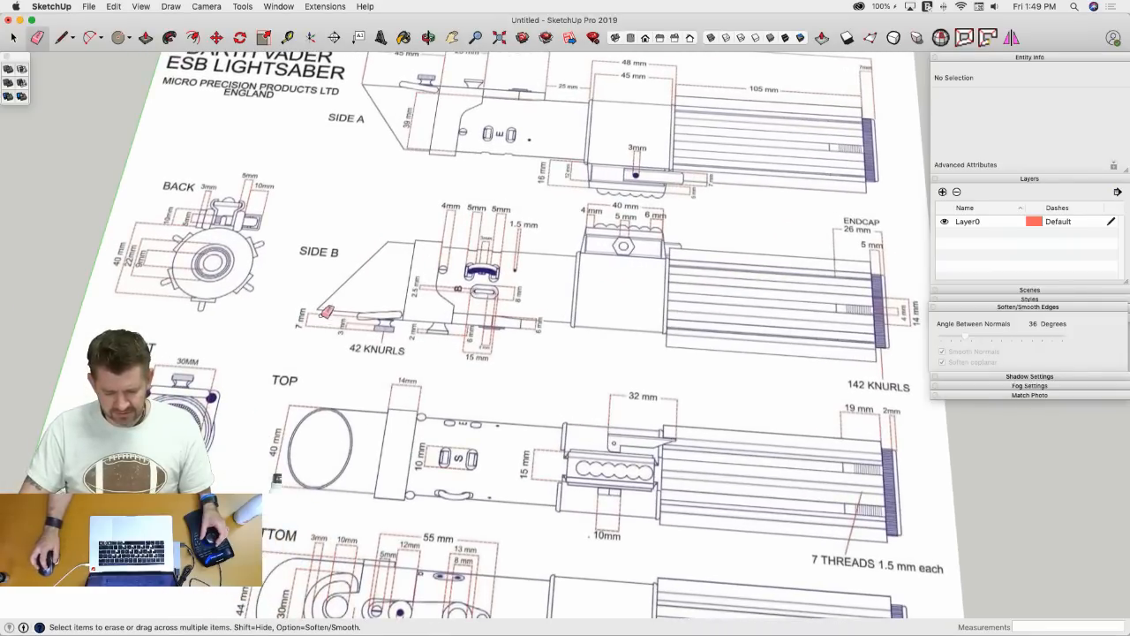
middle_click_drag(465, 302, 418, 407)
mouse_move(396, 491)
middle_mouse_down()
mouse_move(380, 313)
mouse_move(426, 347)
mouse_move(565, 317)
mouse_move(531, 292)
middle_mouse_up()
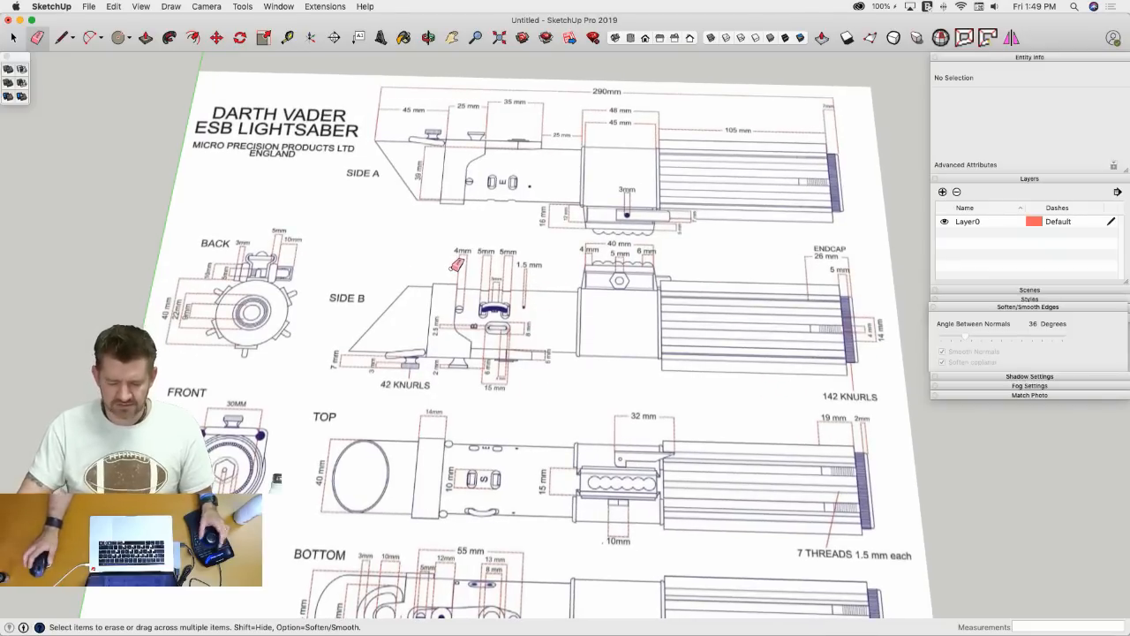
scroll(405, 188, "up", 3)
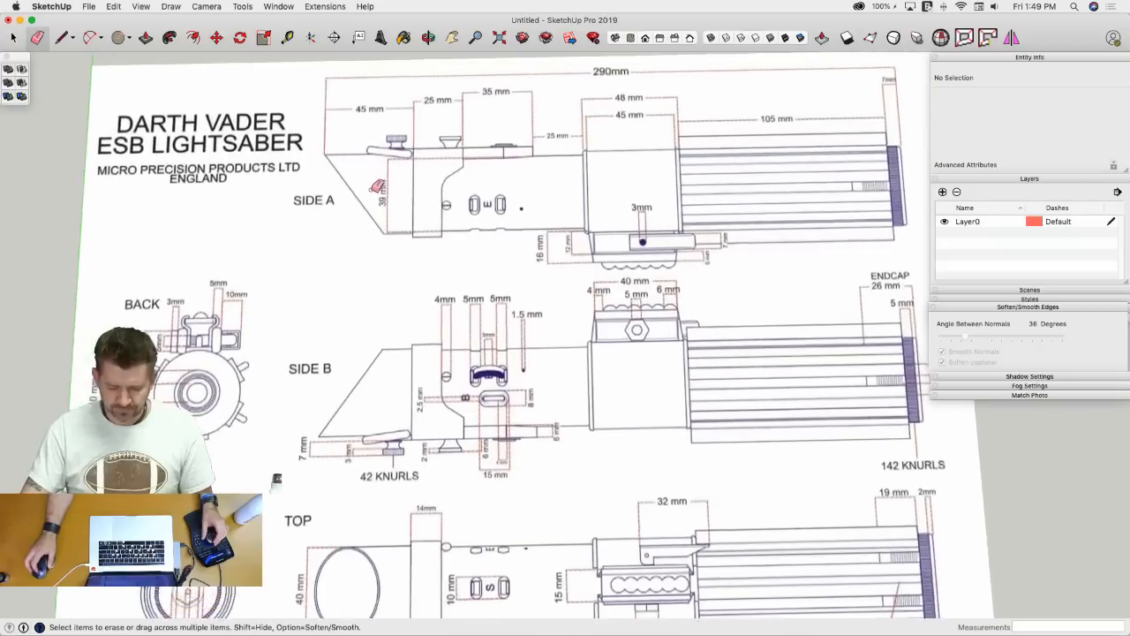
scroll(377, 187, "up", 5)
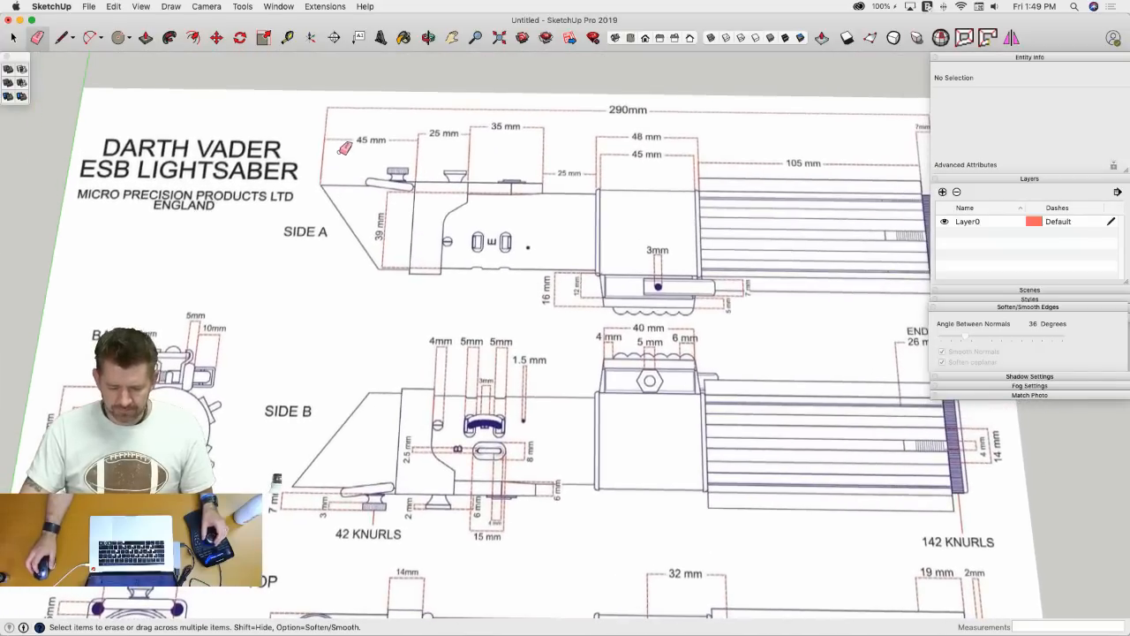
- Set the model's measurement units to Decimal format with Meters as the length unit
left_click(281, 6)
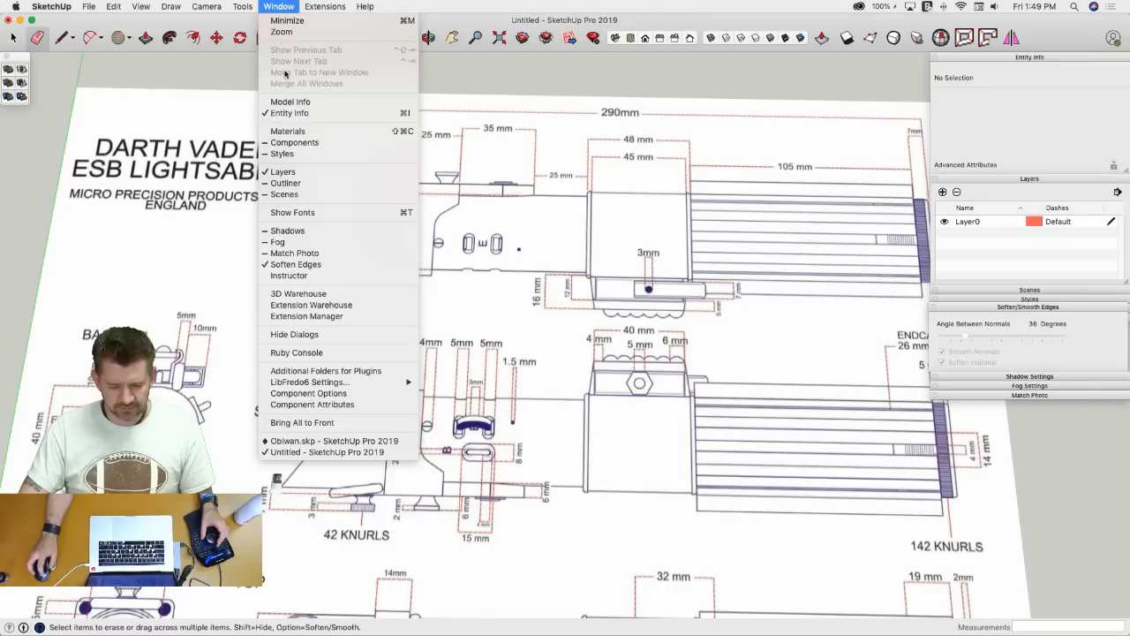
left_click(290, 101)
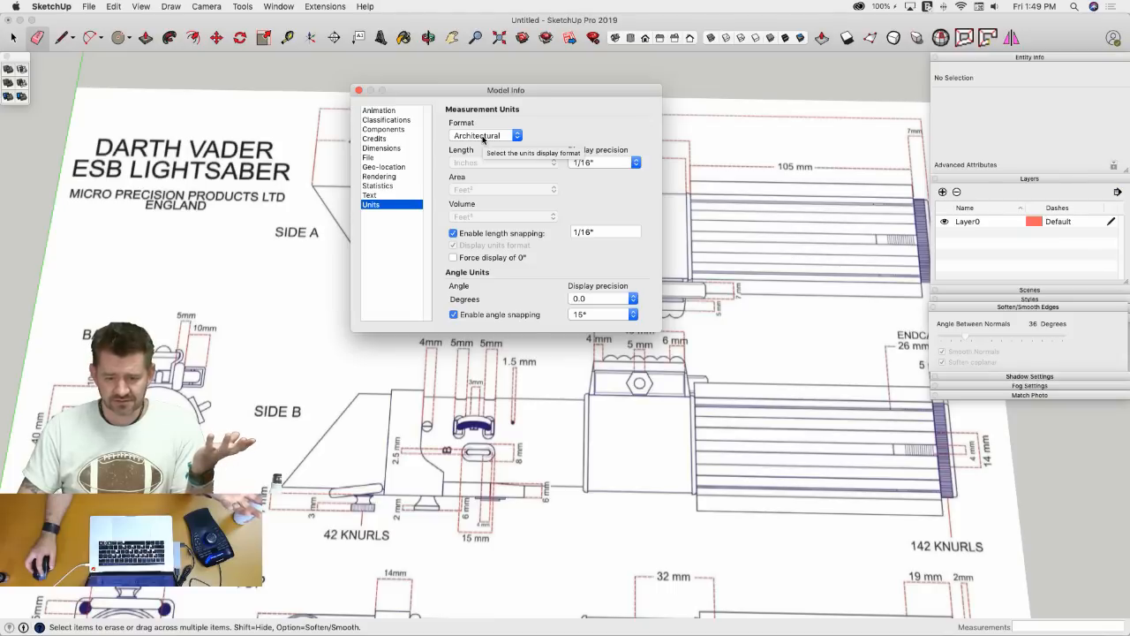
left_click(483, 136)
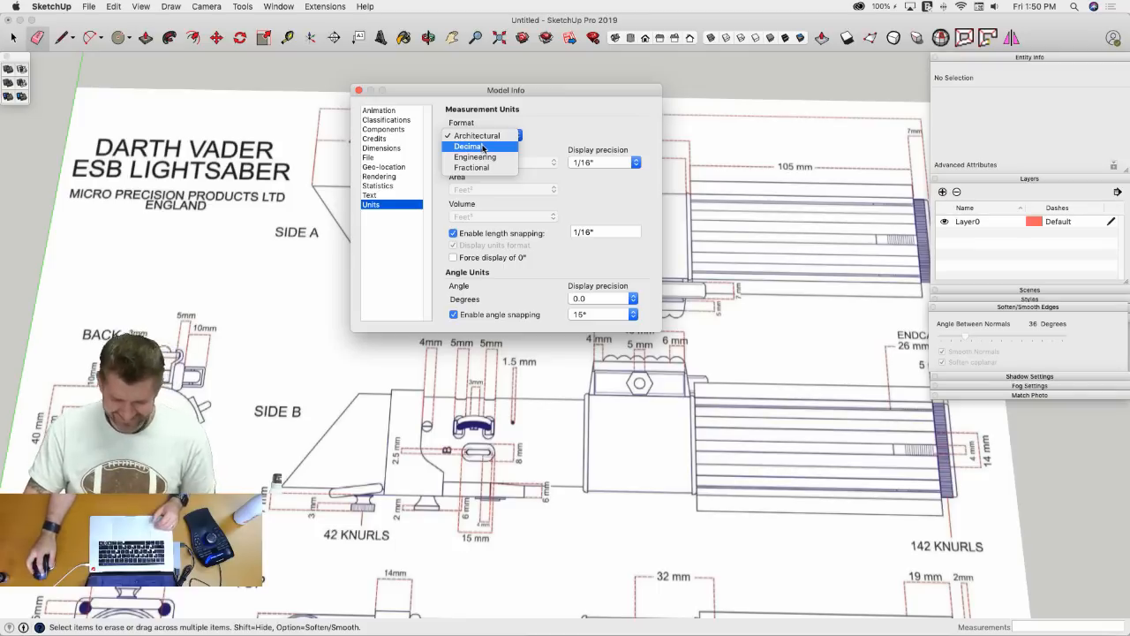
left_click(483, 146)
left_click(496, 163)
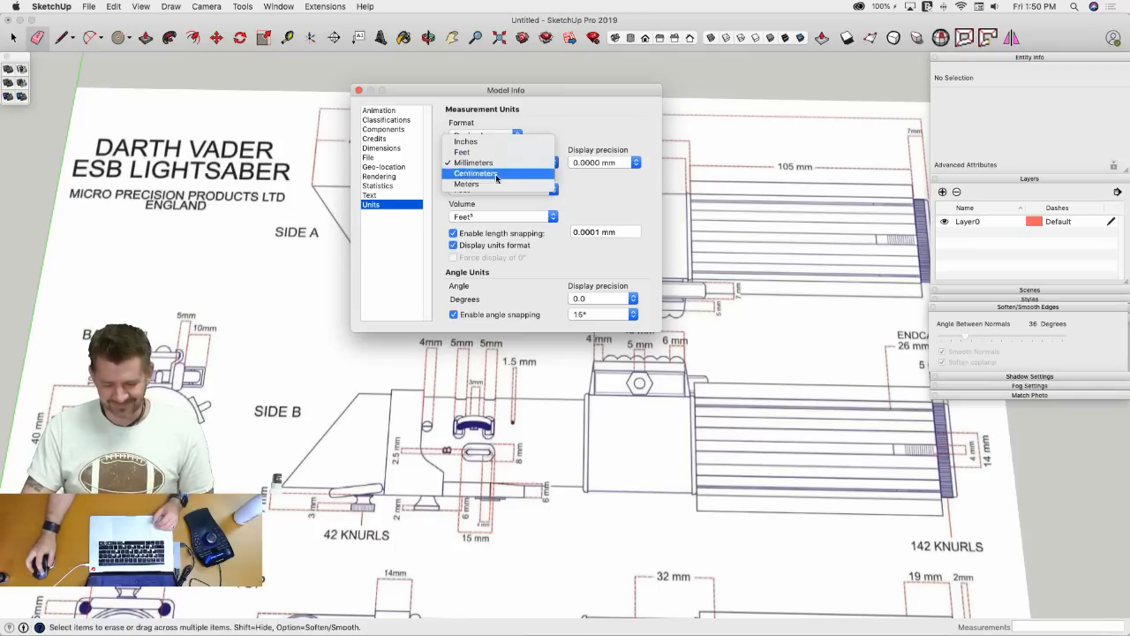
left_click(467, 183)
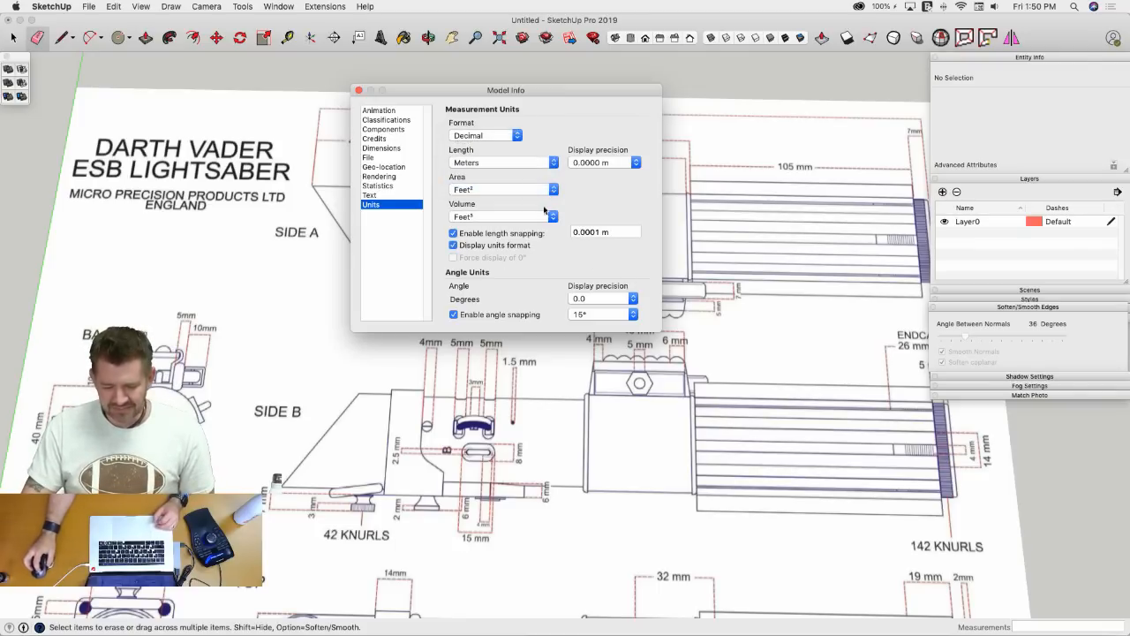
left_click(359, 90)
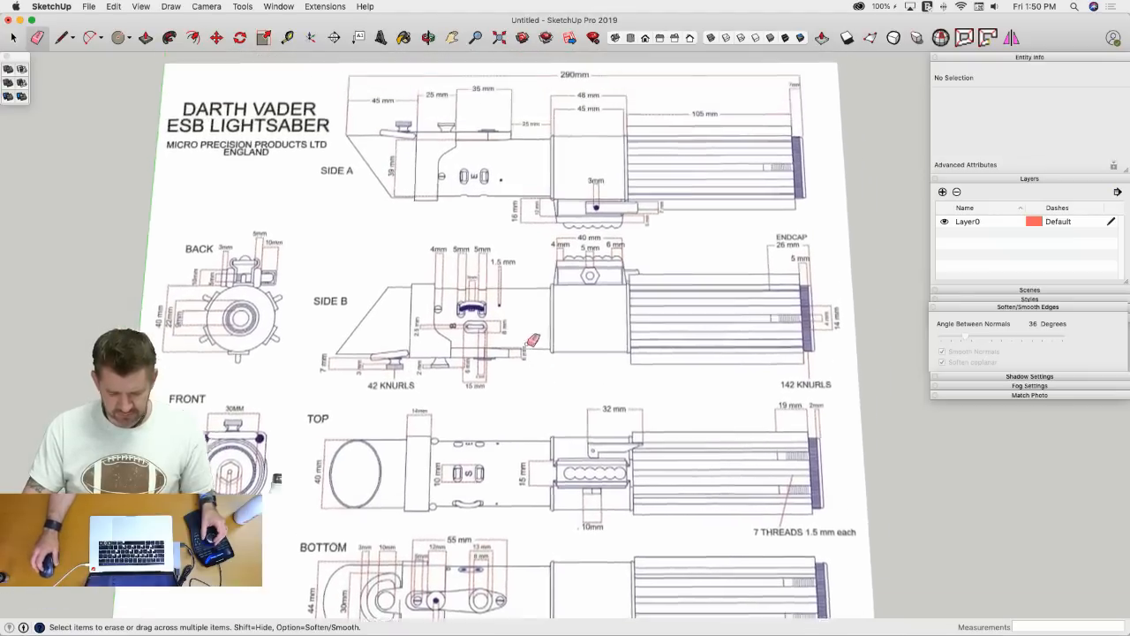
- Draw a line about 55 m long from the leftmost screw in the Bottom view to the outline's rounded end
key("l")
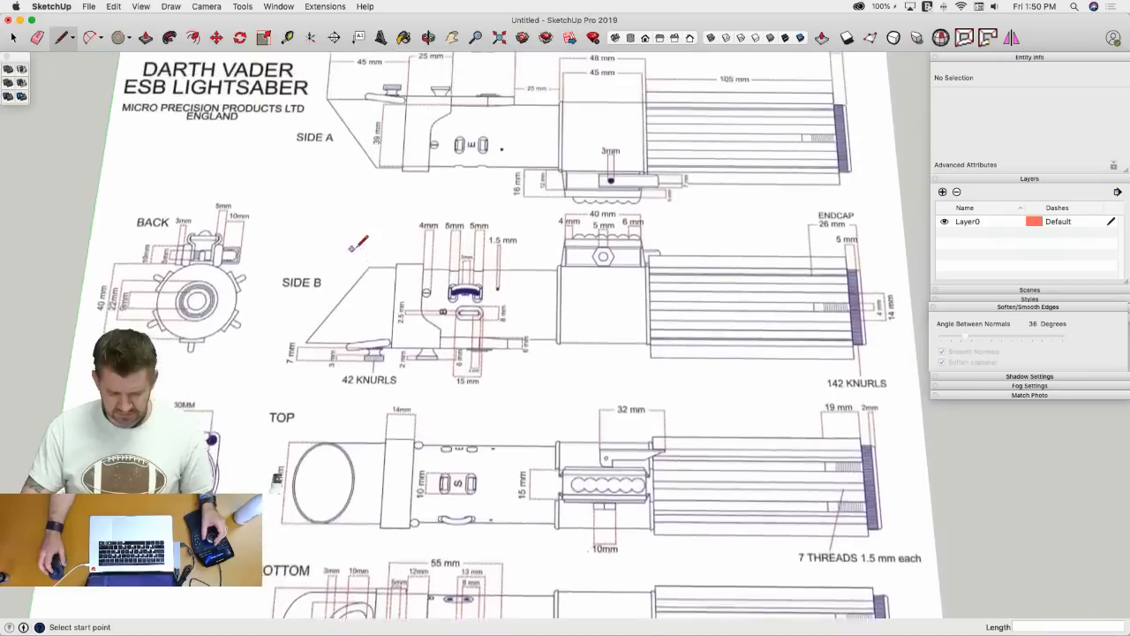
scroll(421, 248, "up", 5)
key("space")
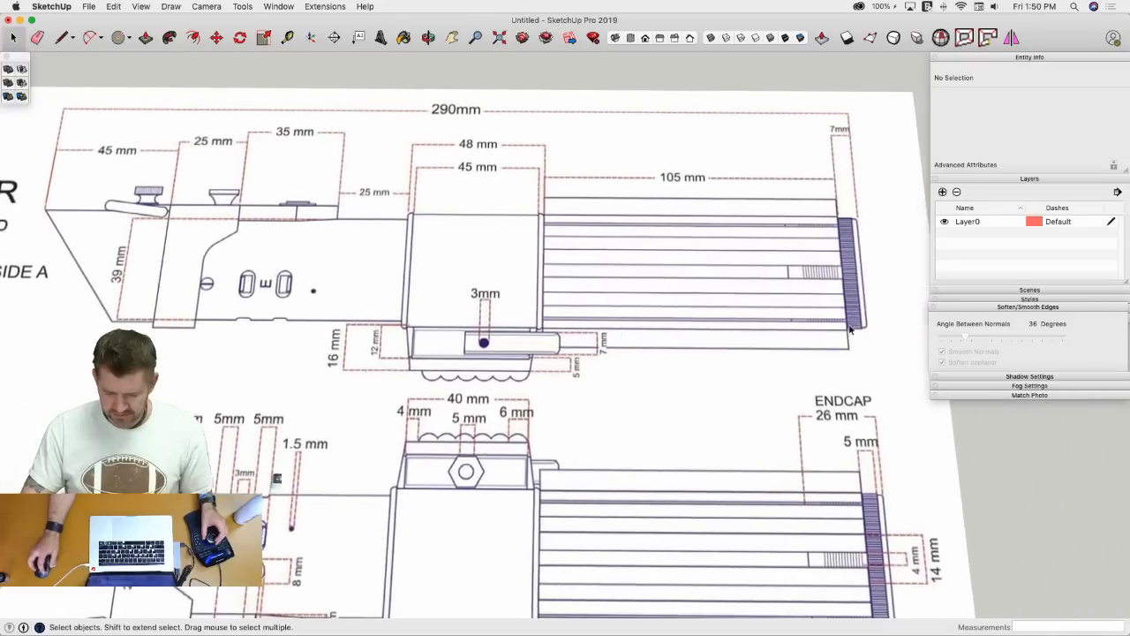
key("l")
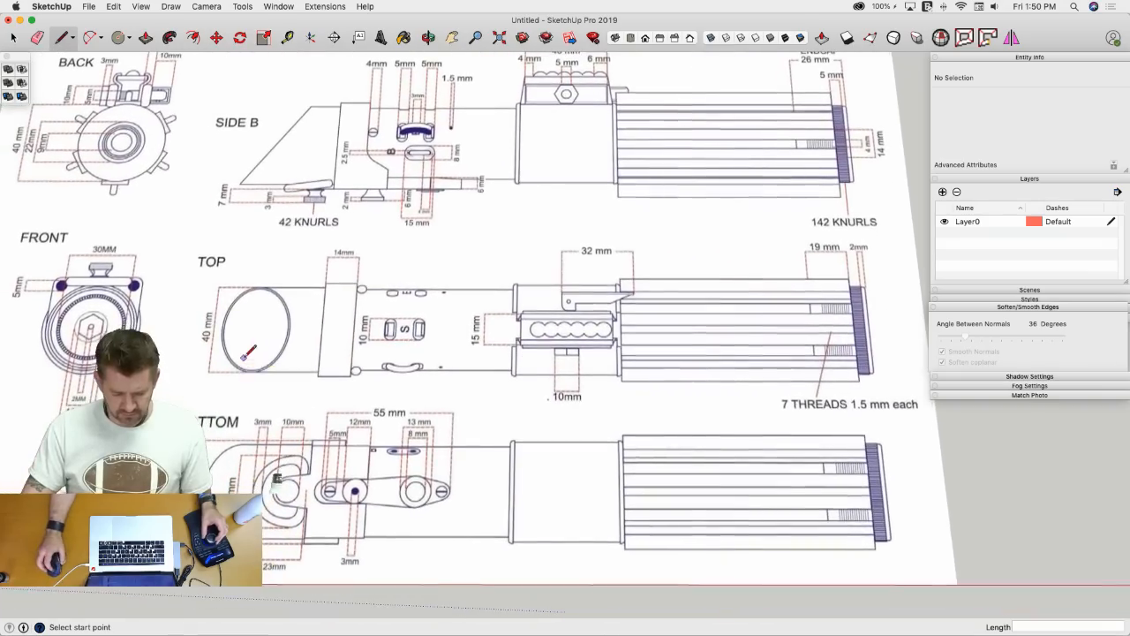
scroll(235, 461, "up", 5)
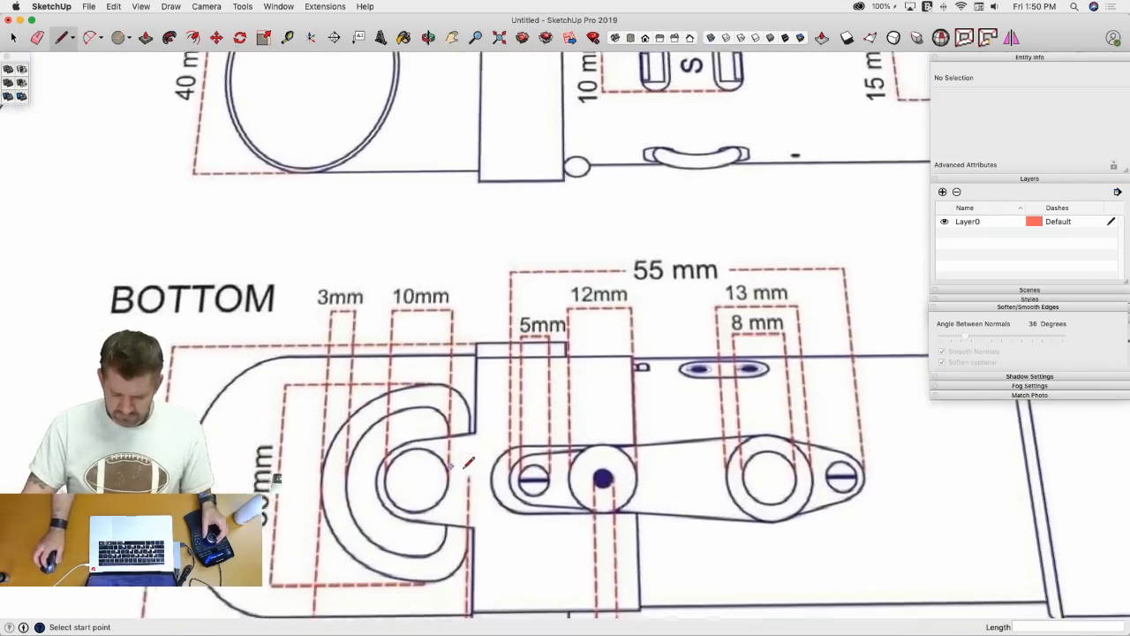
scroll(445, 454, "up", 5)
scroll(445, 454, "up", 3)
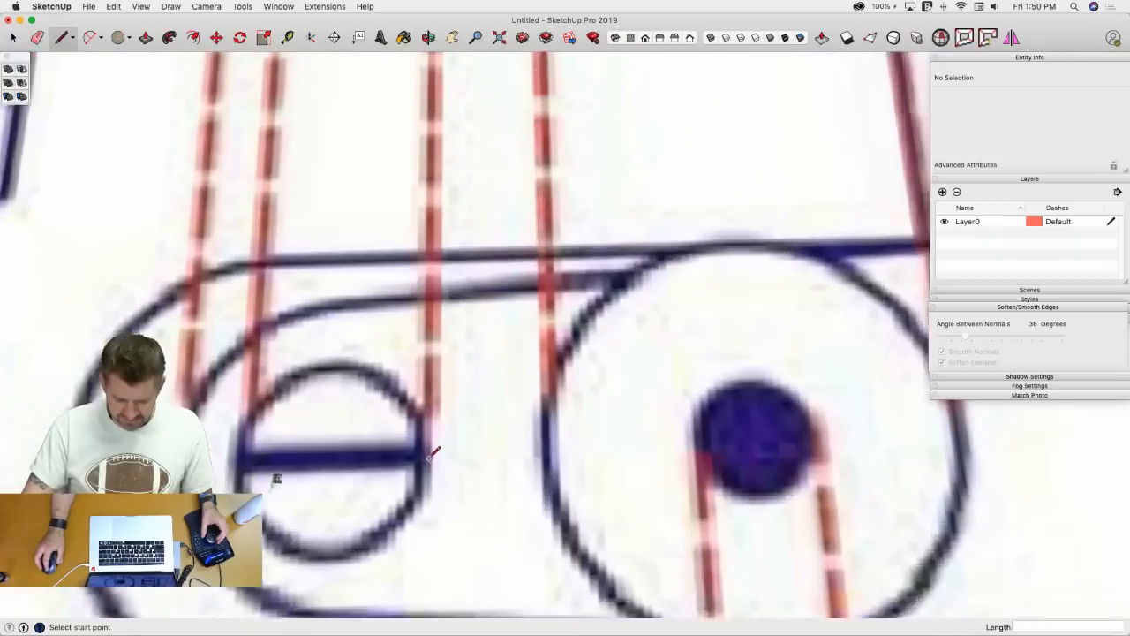
scroll(388, 455, "down", 10)
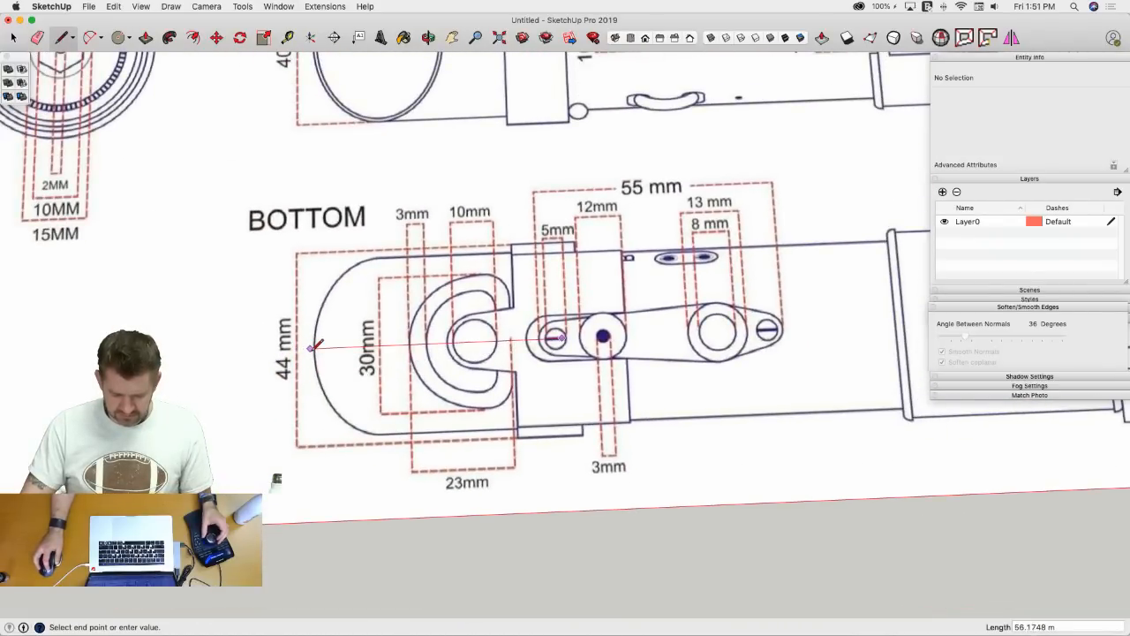
scroll(315, 347, "up", 5)
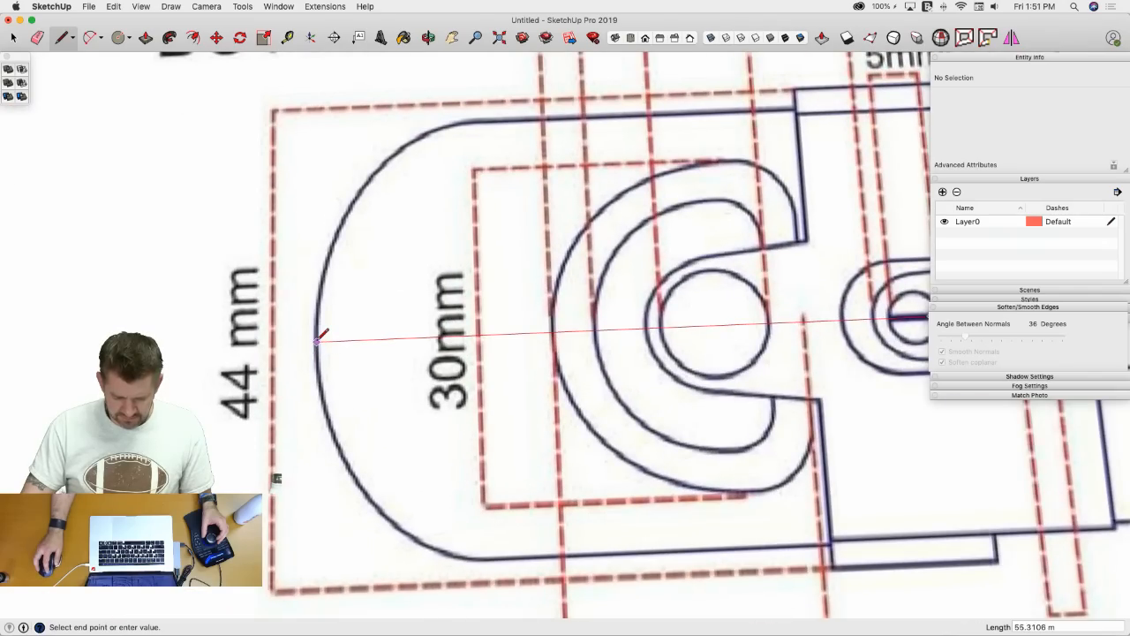
left_click(316, 340)
- Draw a 290 m centreline along the red axis through the Bottom view, starting at its rounded end
scroll(320, 339, "down", 12)
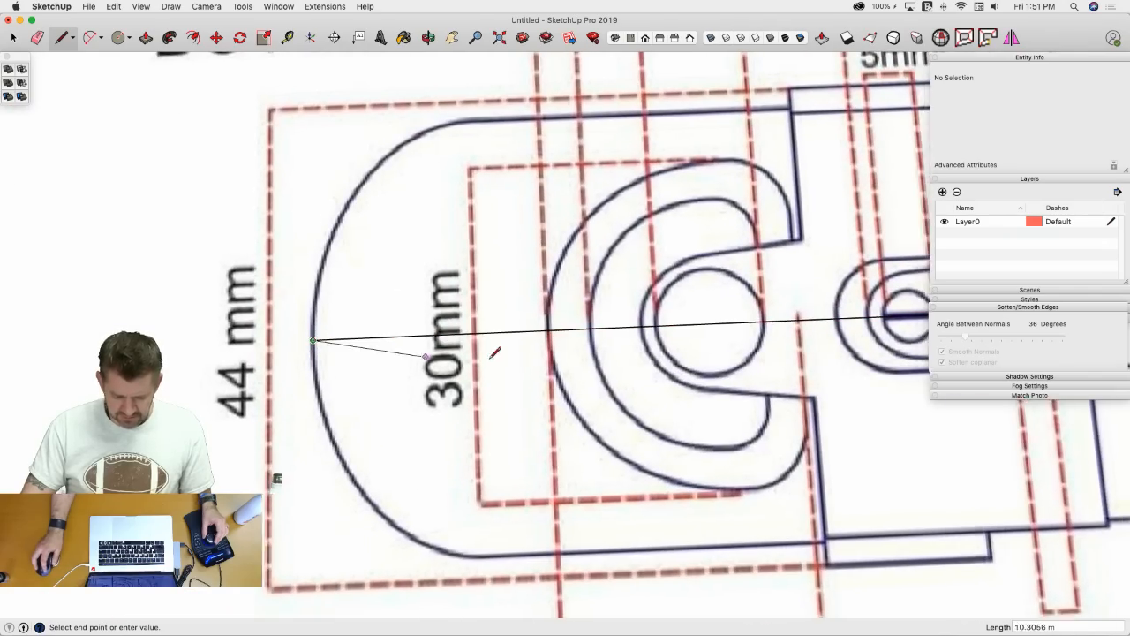
scroll(491, 146, "down", 1)
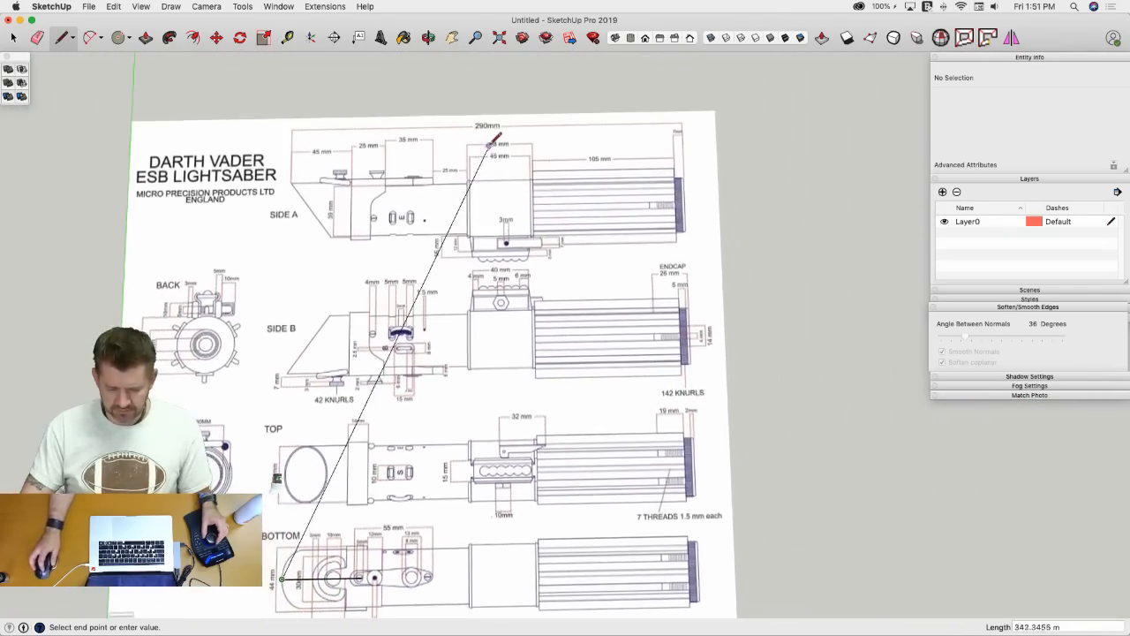
scroll(535, 227, "up", 3)
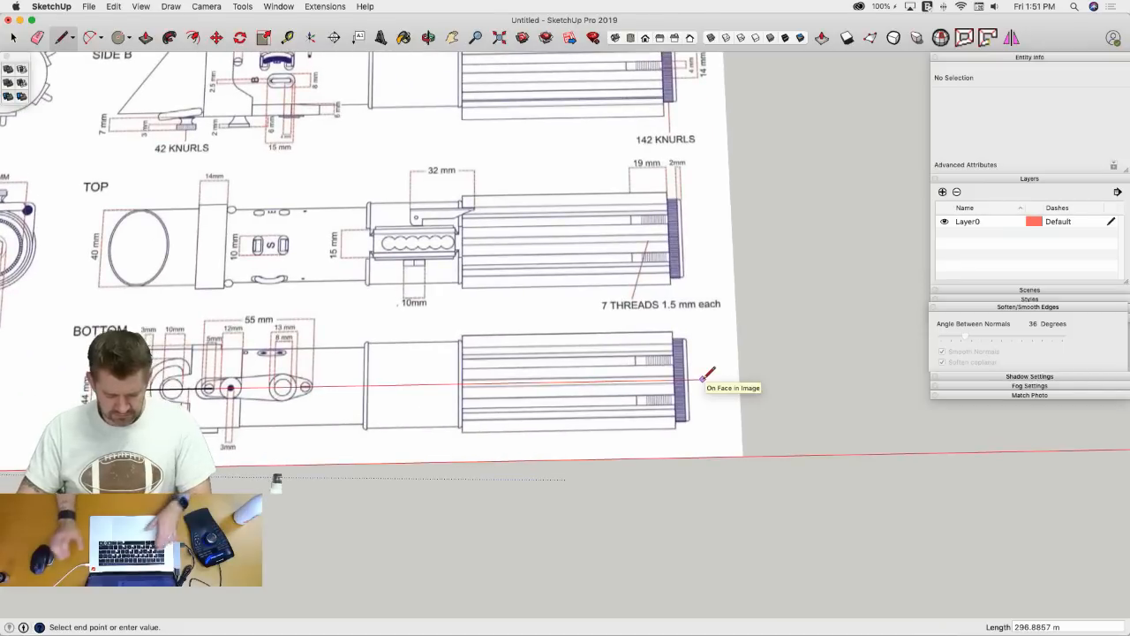
type("29")
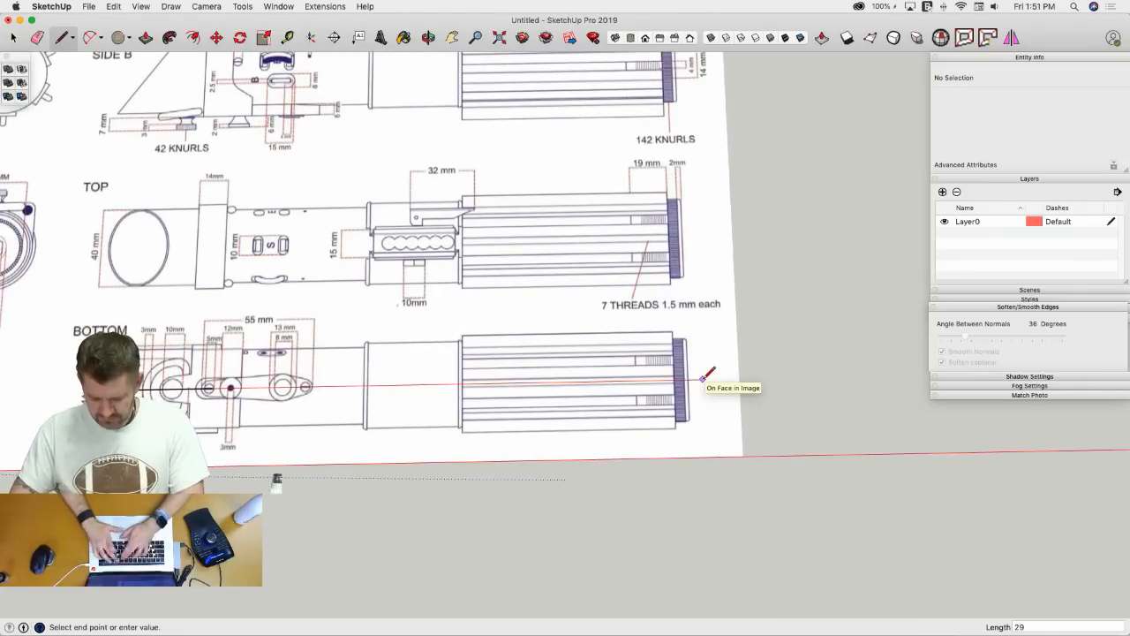
type("0")
key("Return")
key("space")
- Draw an upright 48-sided circle of 19.5 m radius centred on the Bottom view's centreline, near the clamp
scroll(621, 411, "up", 1)
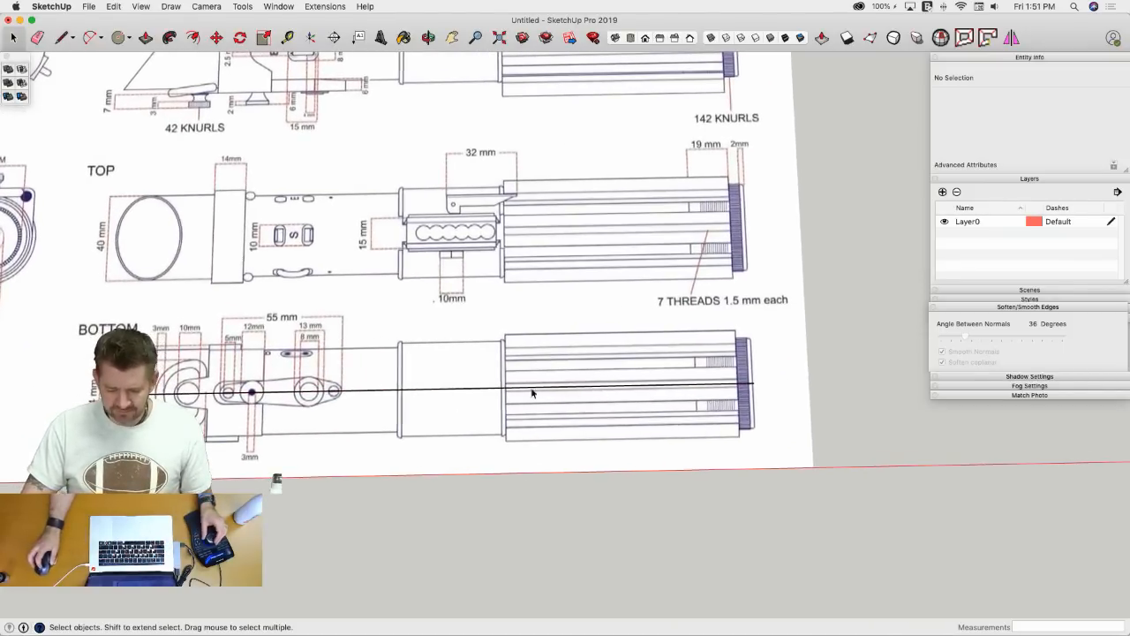
scroll(398, 399, "up", 1)
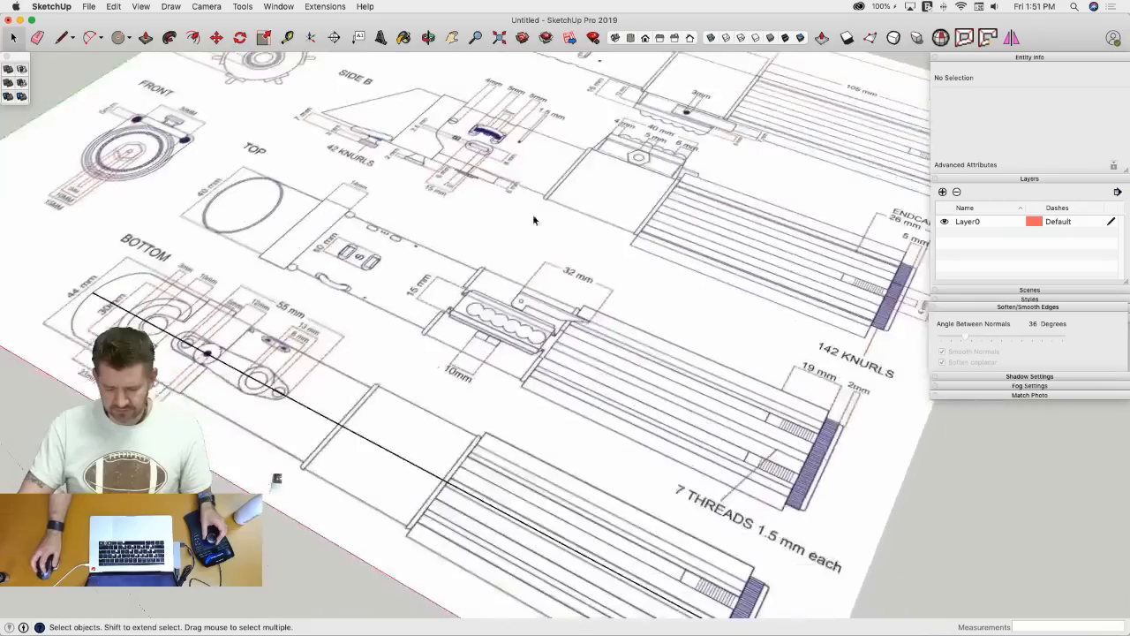
middle_click_drag(532, 219, 554, 450)
scroll(555, 450, "up", 5)
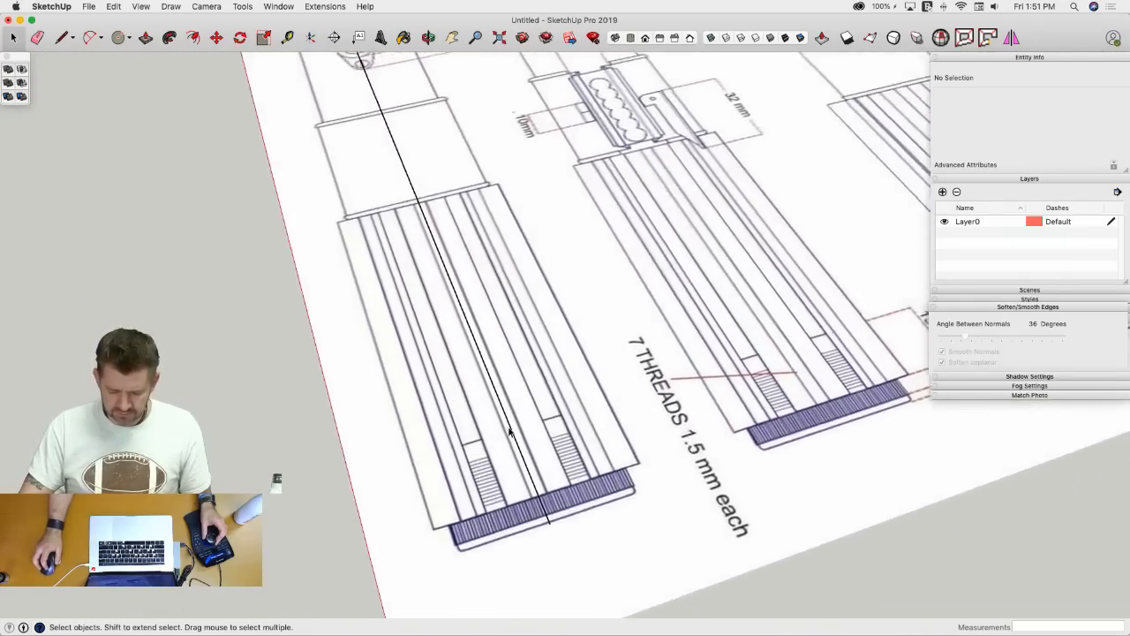
key("l")
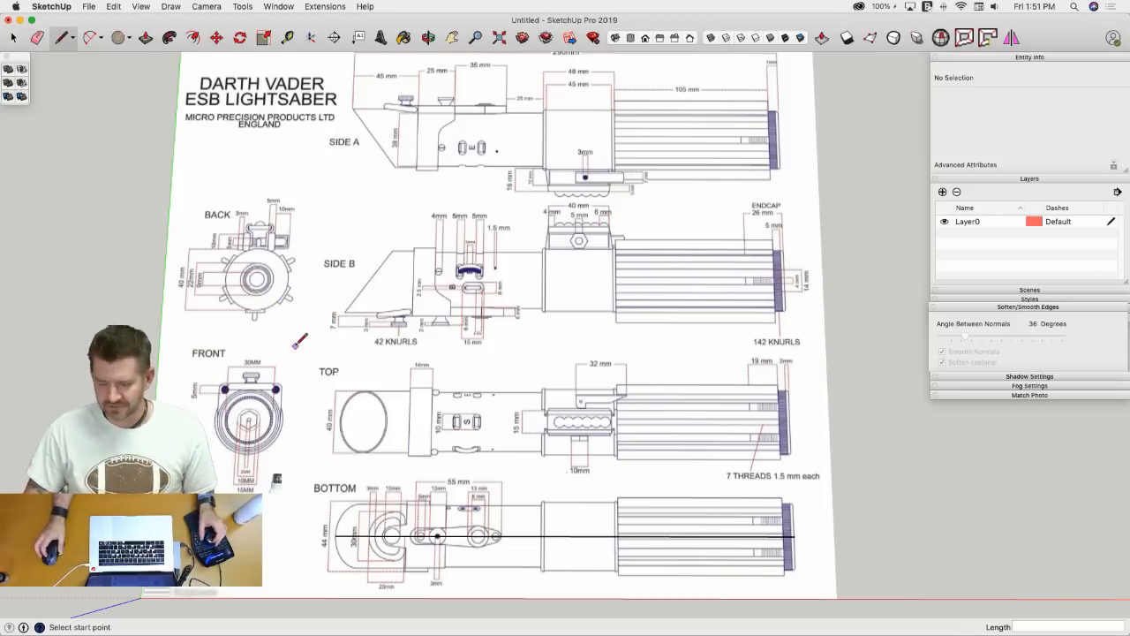
scroll(436, 417, "up", 3)
middle_click_drag(386, 438, 384, 380, "shift")
middle_click_drag(369, 506, 306, 432)
key("c")
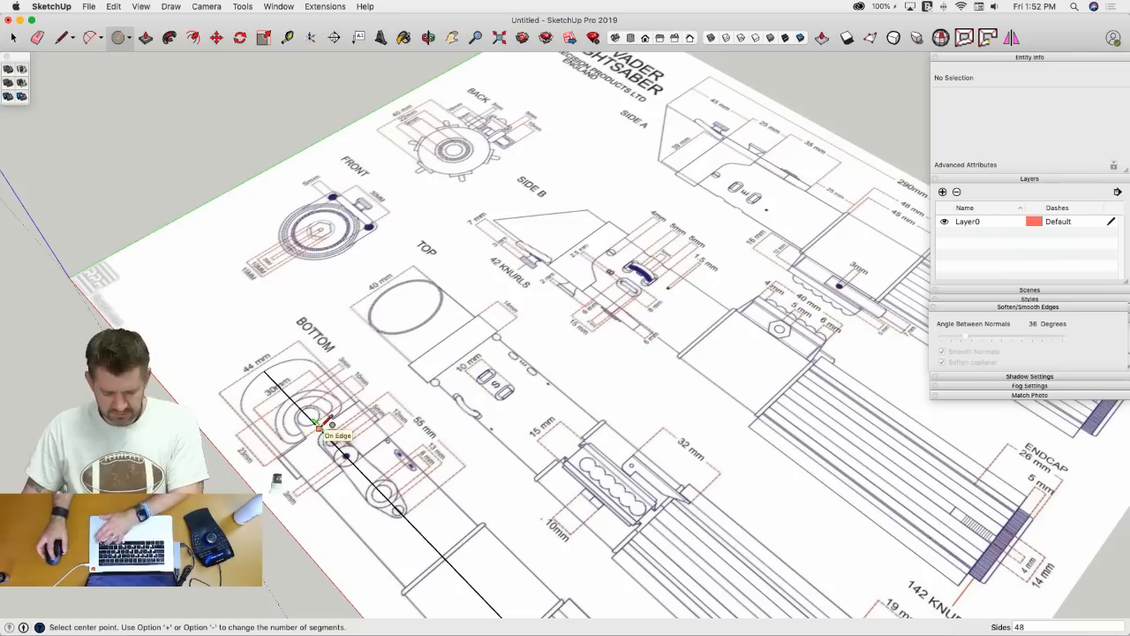
left_click(328, 424)
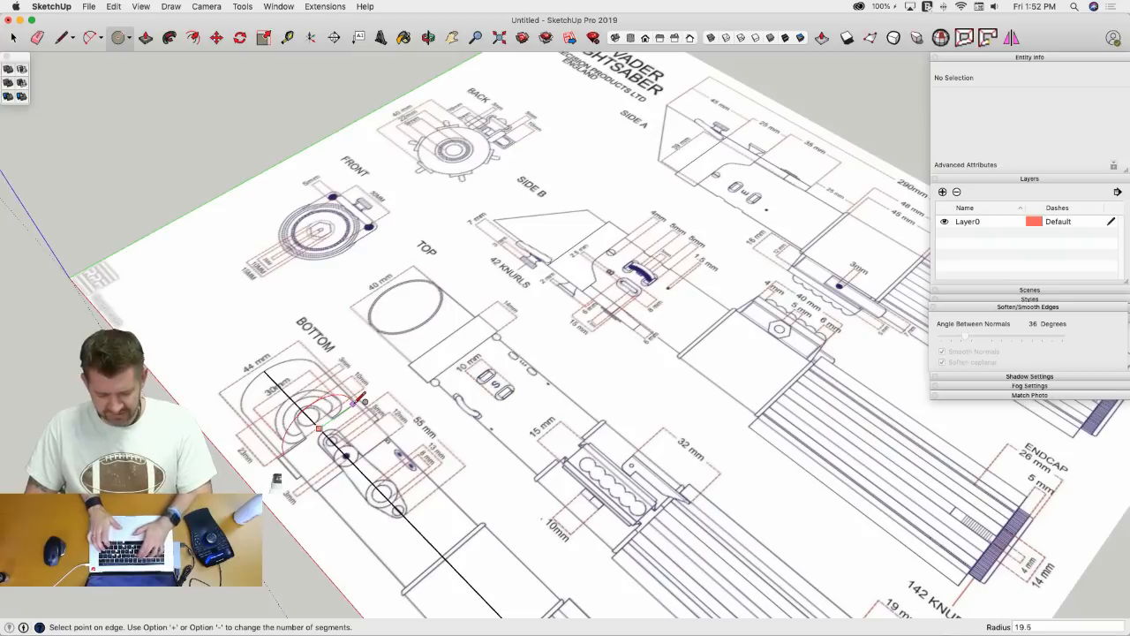
left_click(361, 399)
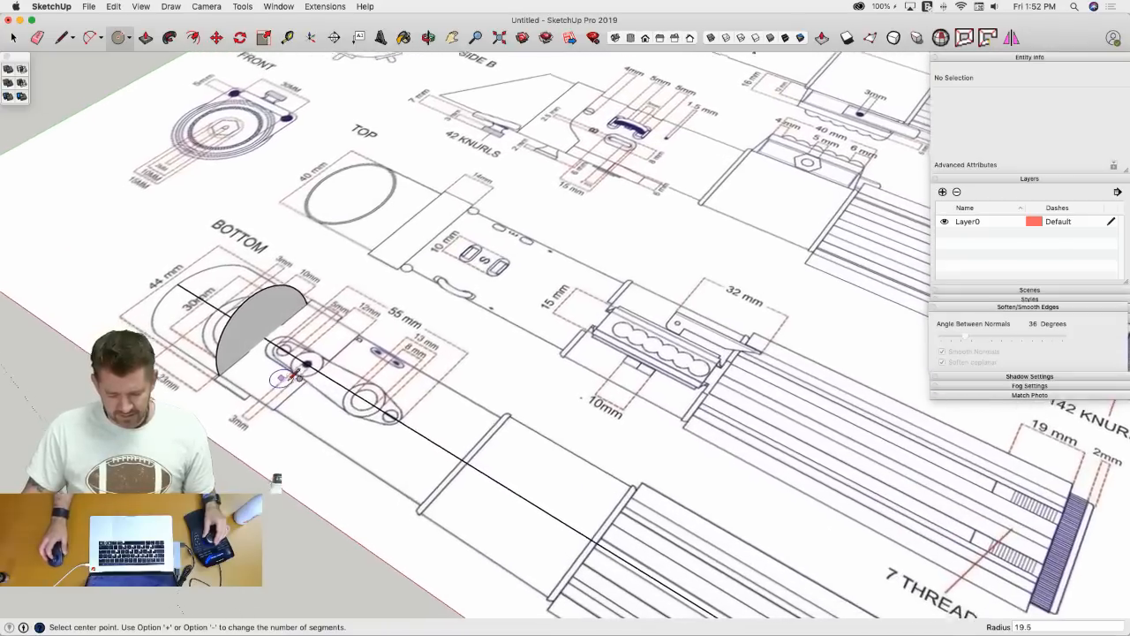
key("p")
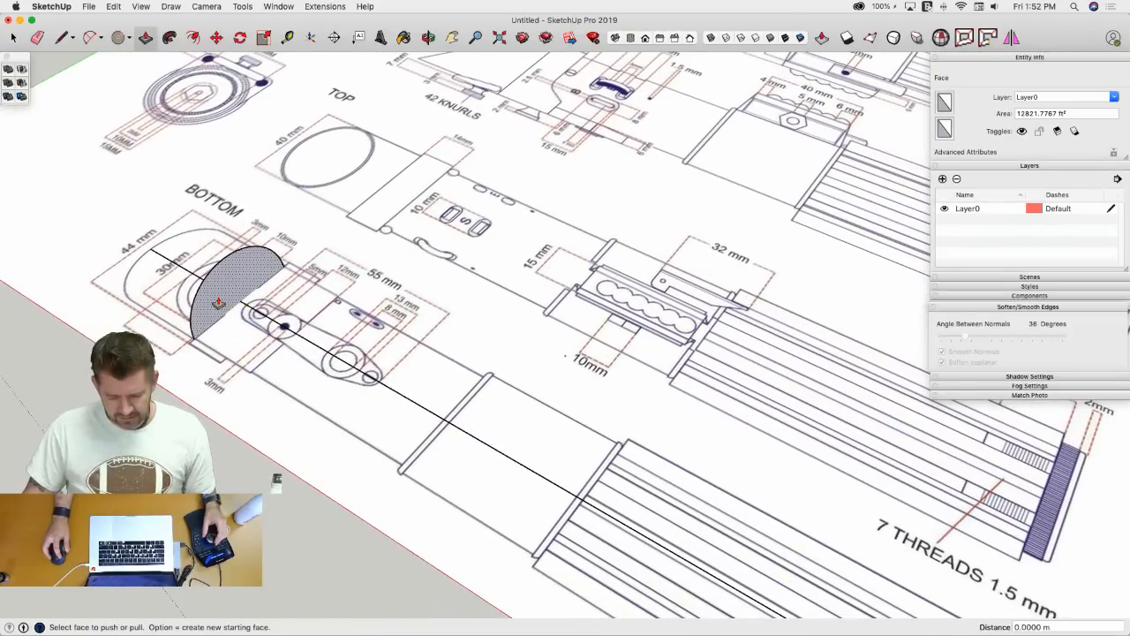
left_click(218, 303)
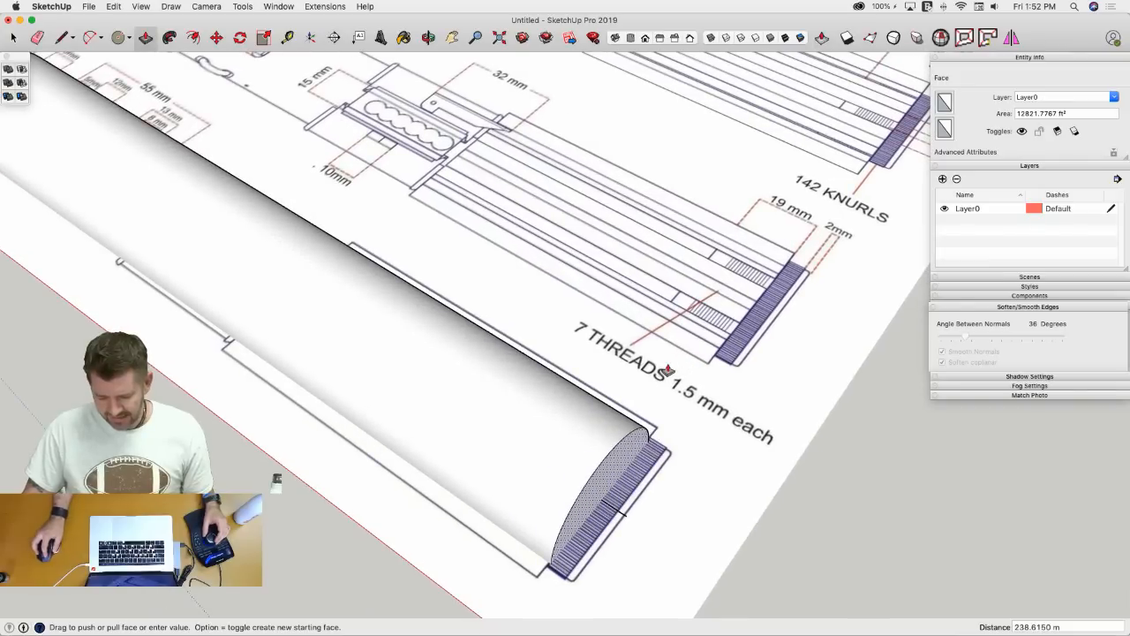
key("Escape")
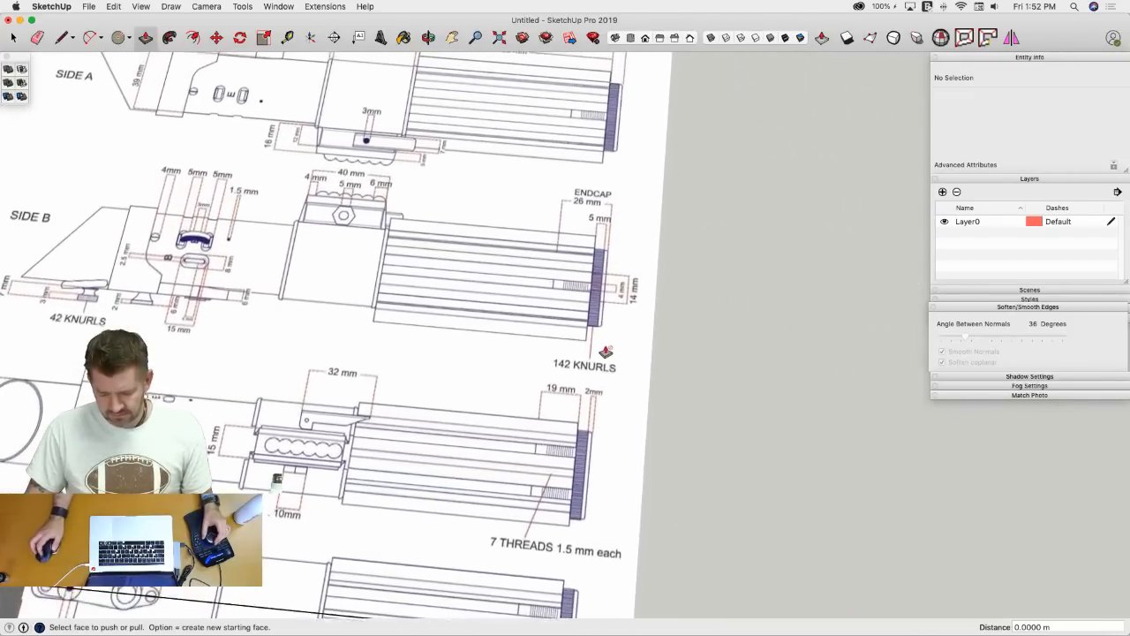
- Draw a perpendicular line from the centreline at the start of the knurled end, and extrude the circle about 238.55 m to that mark
key("l")
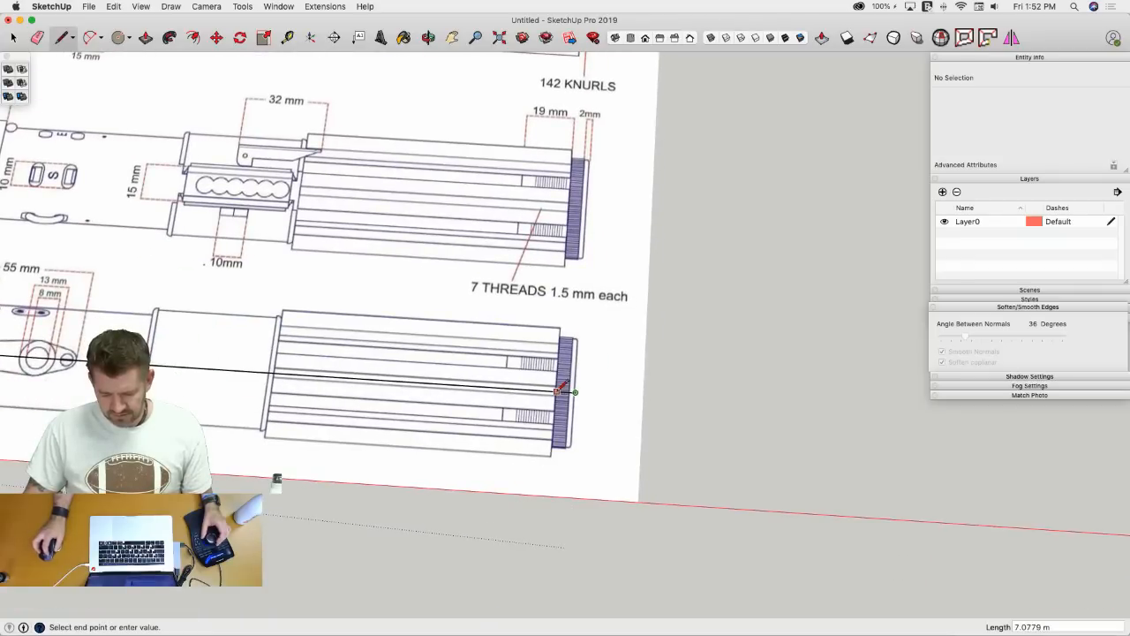
key("Escape")
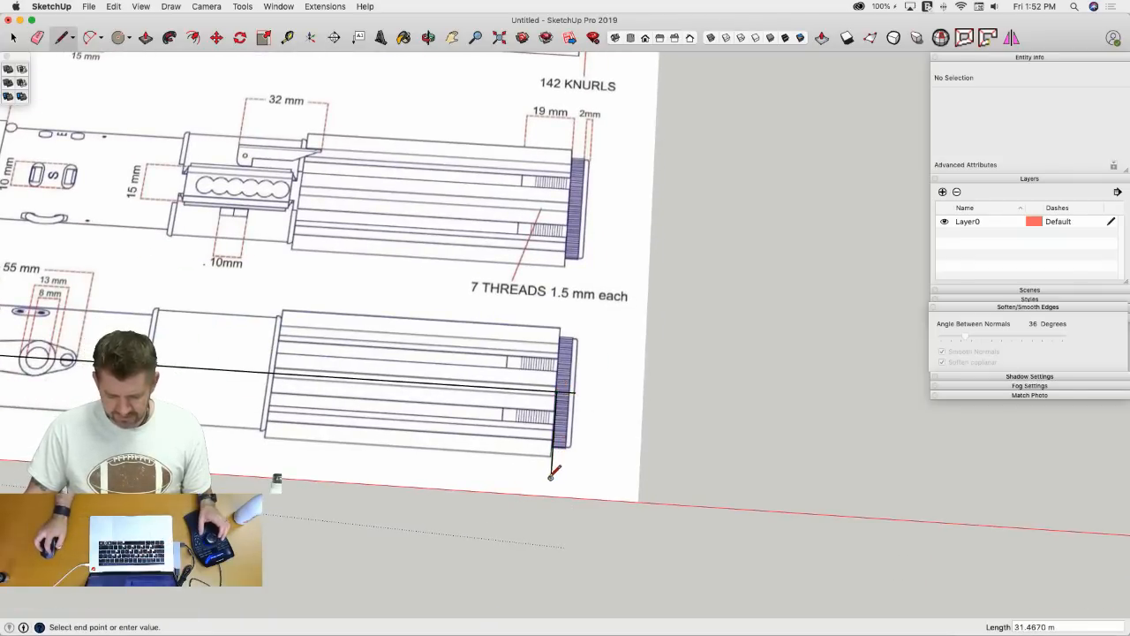
key("p")
left_click_drag(31, 216, 497, 457)
- Offset the circular edge on the tube's emitter-side end face inward by 0.5 m
middle_click_drag(497, 456, 355, 391)
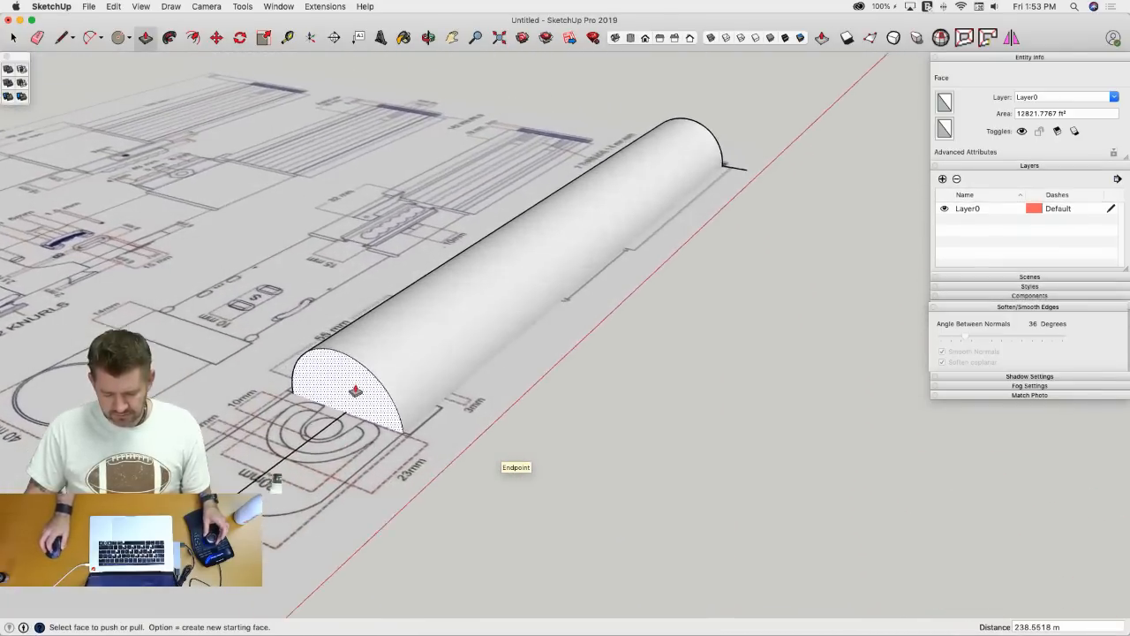
scroll(357, 386, "up", 5)
key("f")
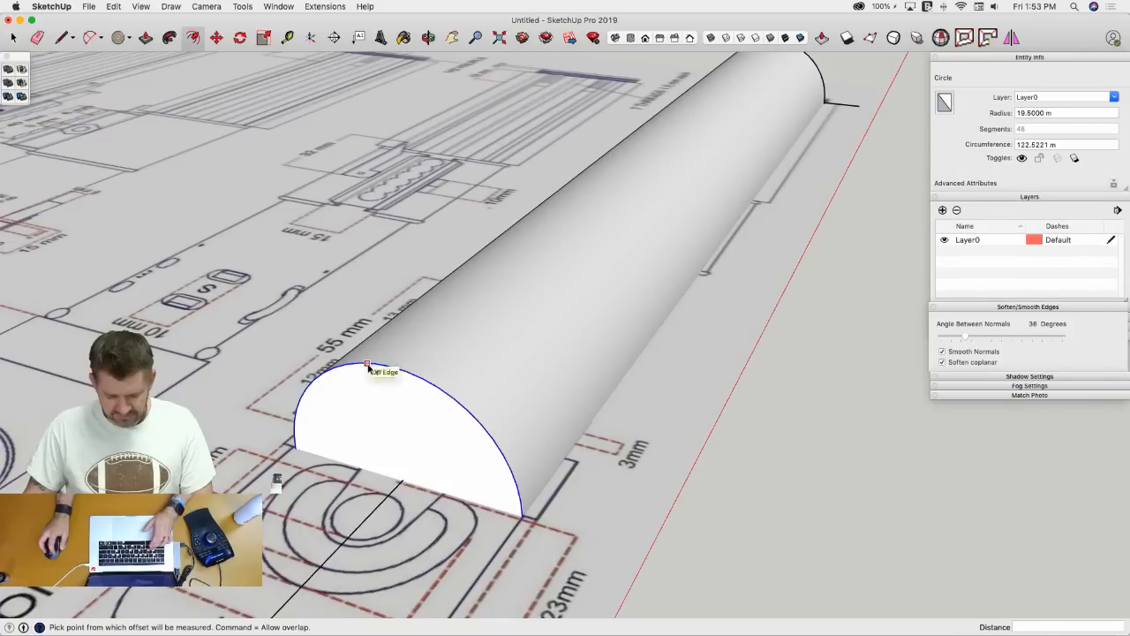
left_click(368, 367)
key("Escape")
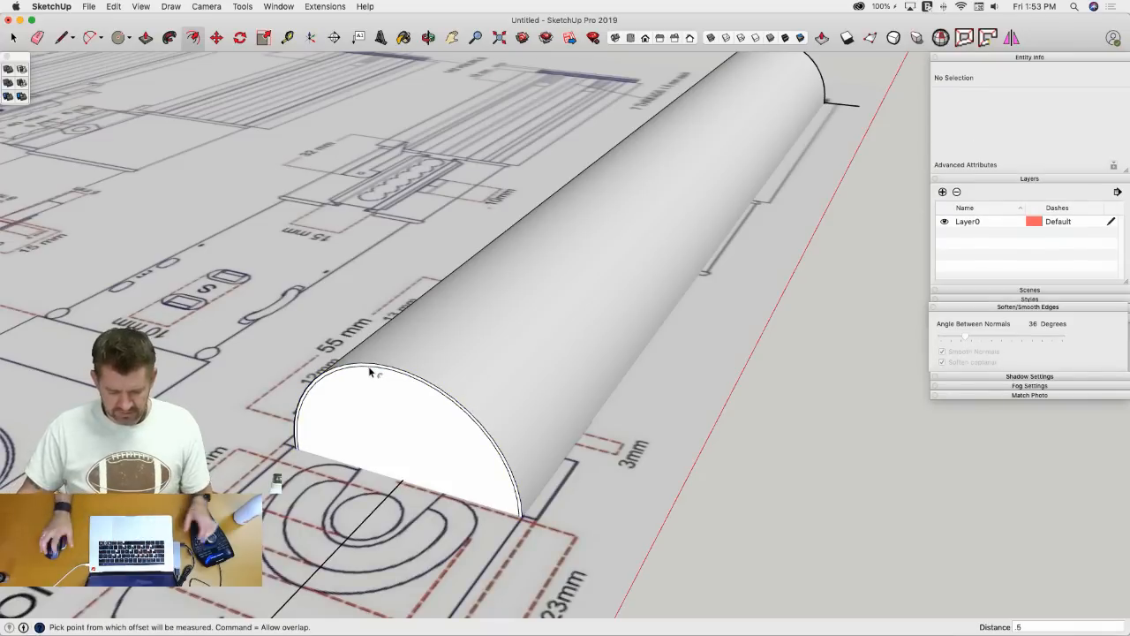
left_click(369, 371)
- Draw a 0.5 m line across the tube's rim connecting the outer and inner circles
key("l")
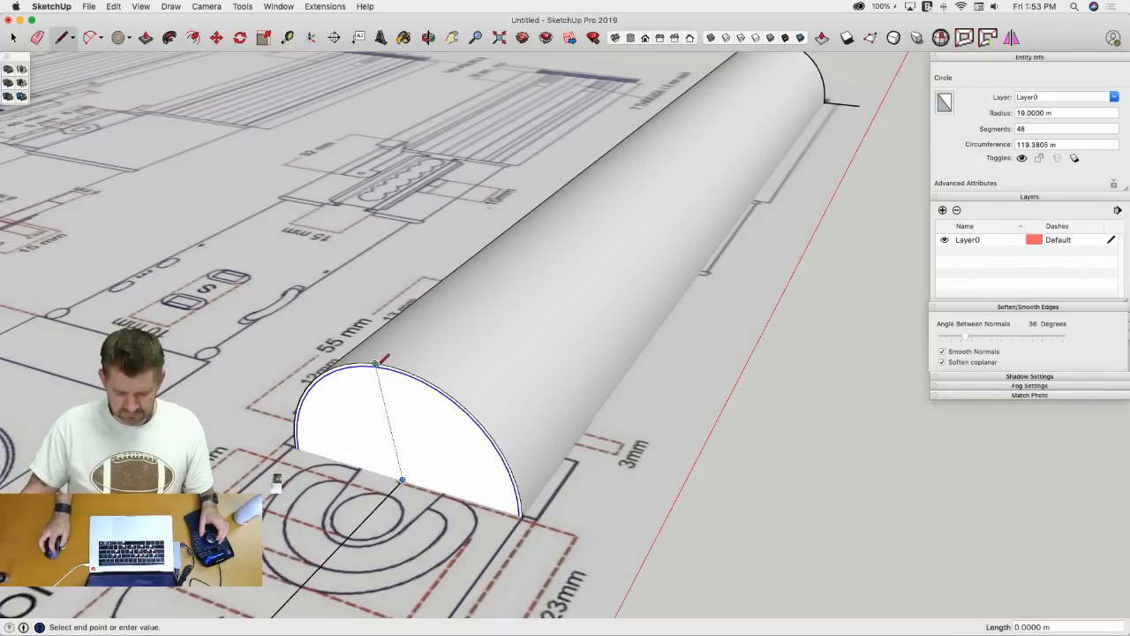
scroll(377, 360, "up", 5)
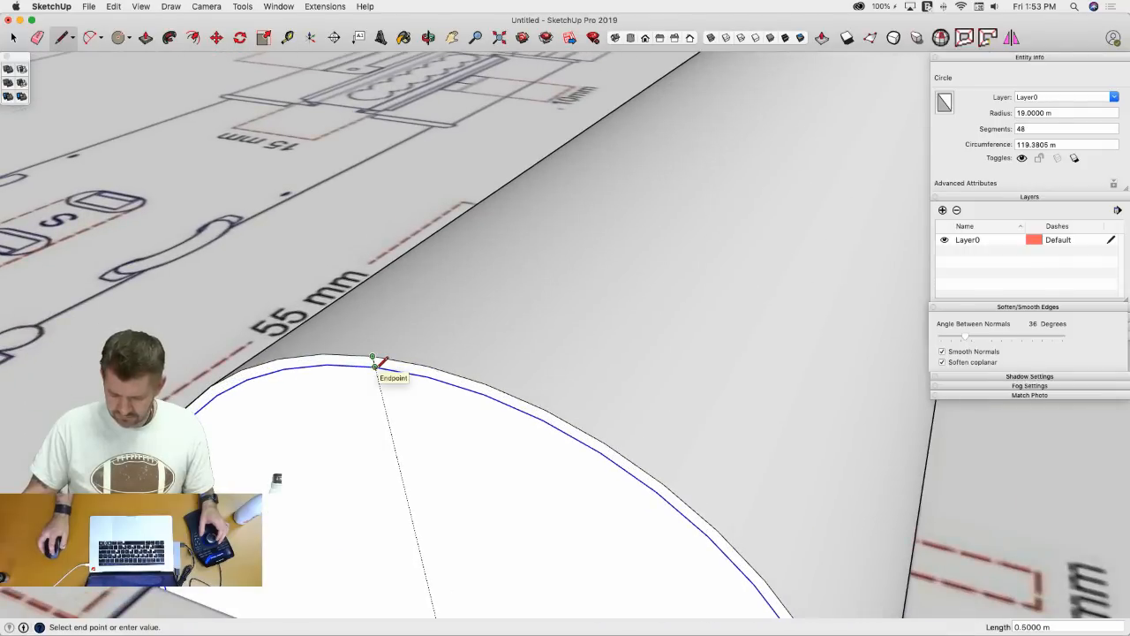
left_click(376, 367)
- Push the inner circular face through the tube until flush with its knurled end, and delete the remaining disc to hollow the tube
key("p")
left_click(368, 406)
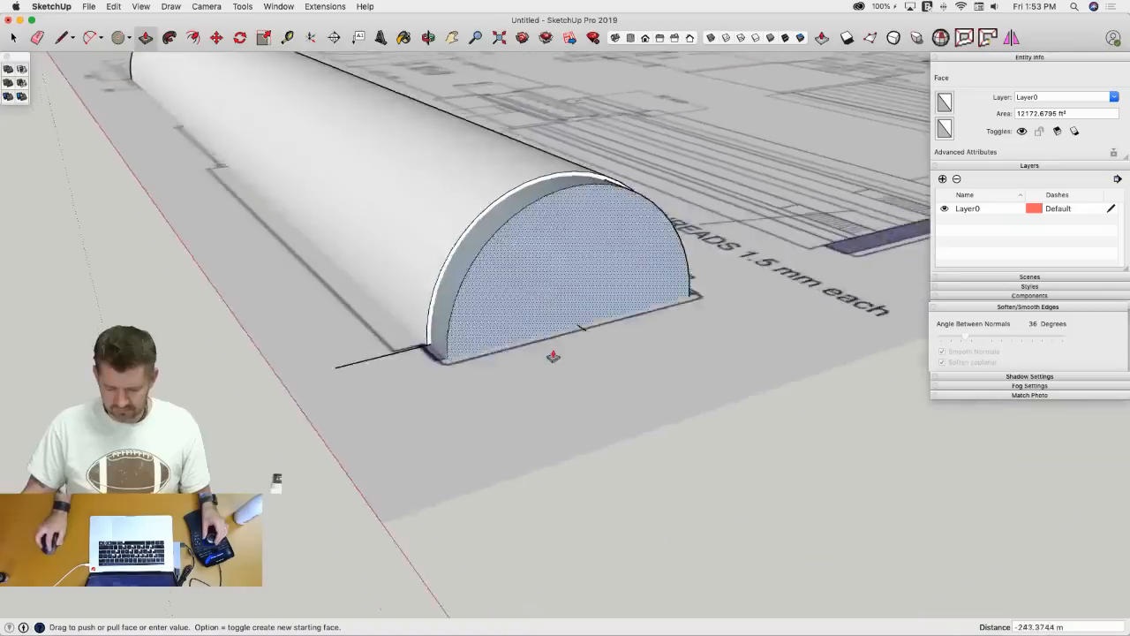
middle_click_drag(552, 355, 333, 202)
left_click(285, 183)
key("space")
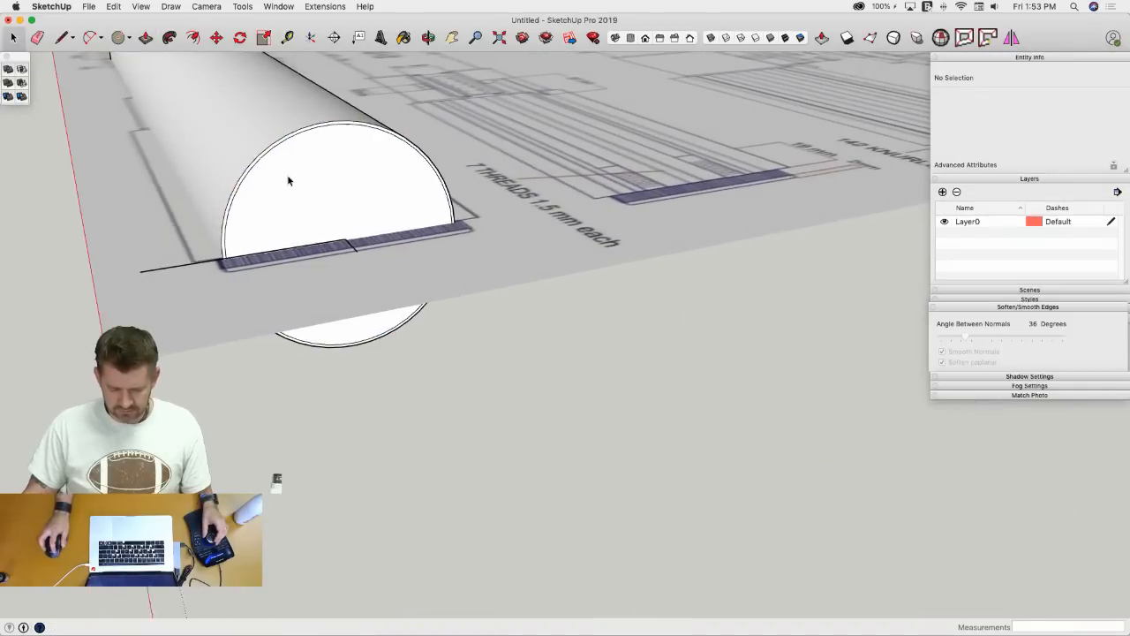
left_click(288, 181)
key("Delete")
- Try to split the construction line attached to the tube's knurled-end rim with a short crossing line
mouse_move(288, 176)
middle_mouse_down()
mouse_move(372, 220)
mouse_move(404, 187)
mouse_move(391, 224)
mouse_move(422, 251)
mouse_move(406, 282)
mouse_move(497, 315)
mouse_move(512, 240)
mouse_move(504, 401)
mouse_move(484, 328)
mouse_move(634, 393)
middle_mouse_up()
triple_click(485, 329)
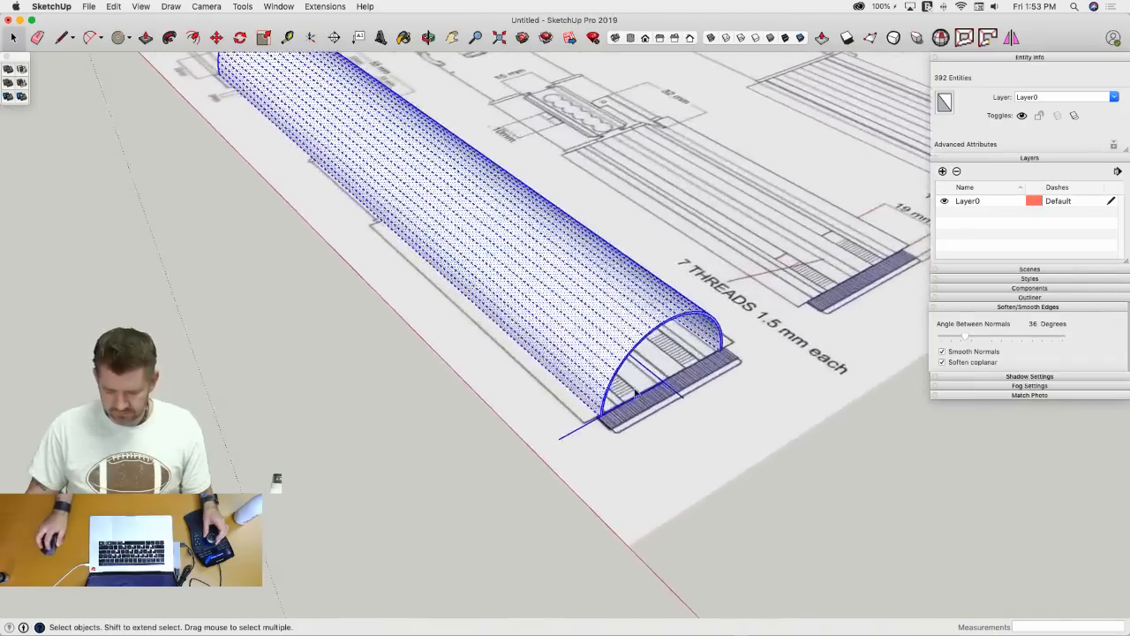
left_click(634, 393)
scroll(622, 395, "up", 5)
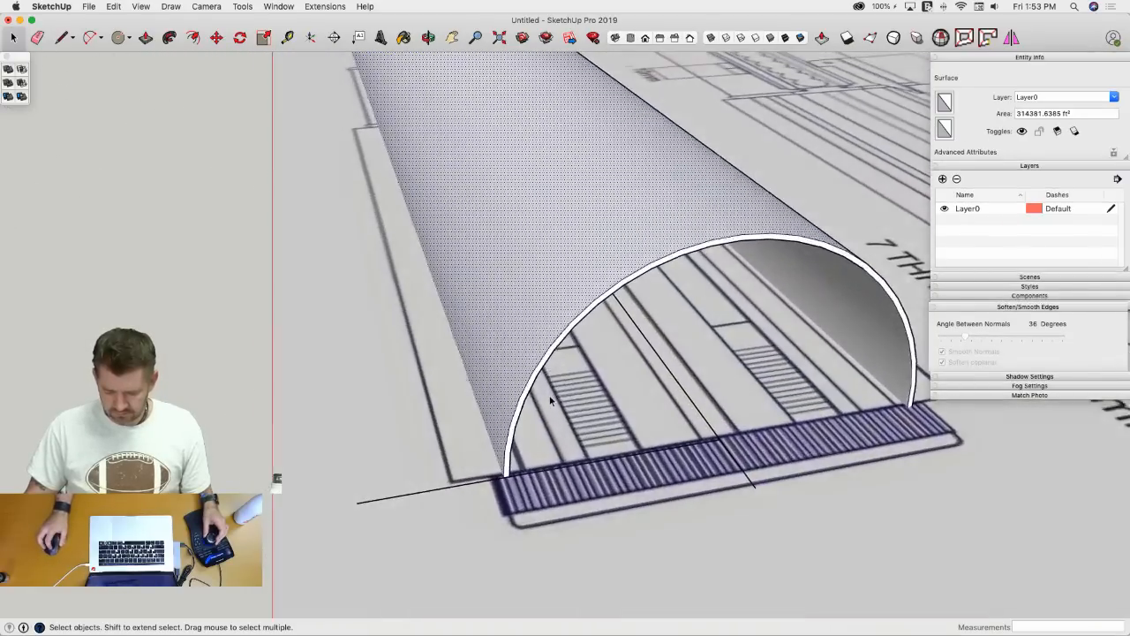
scroll(550, 400, "up", 2)
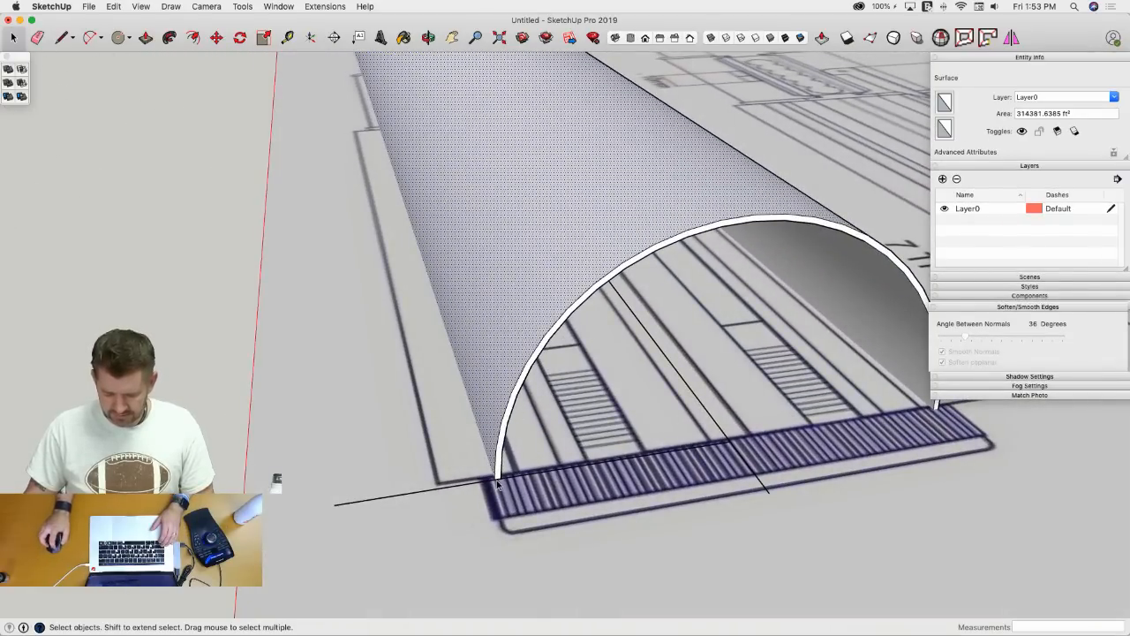
key("e")
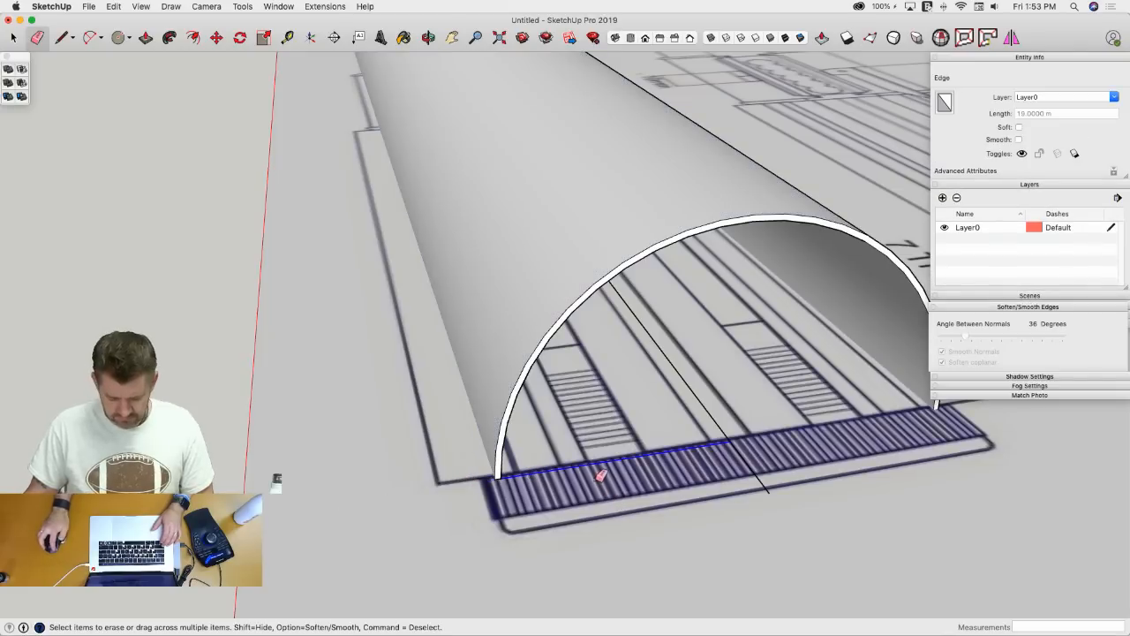
key("l")
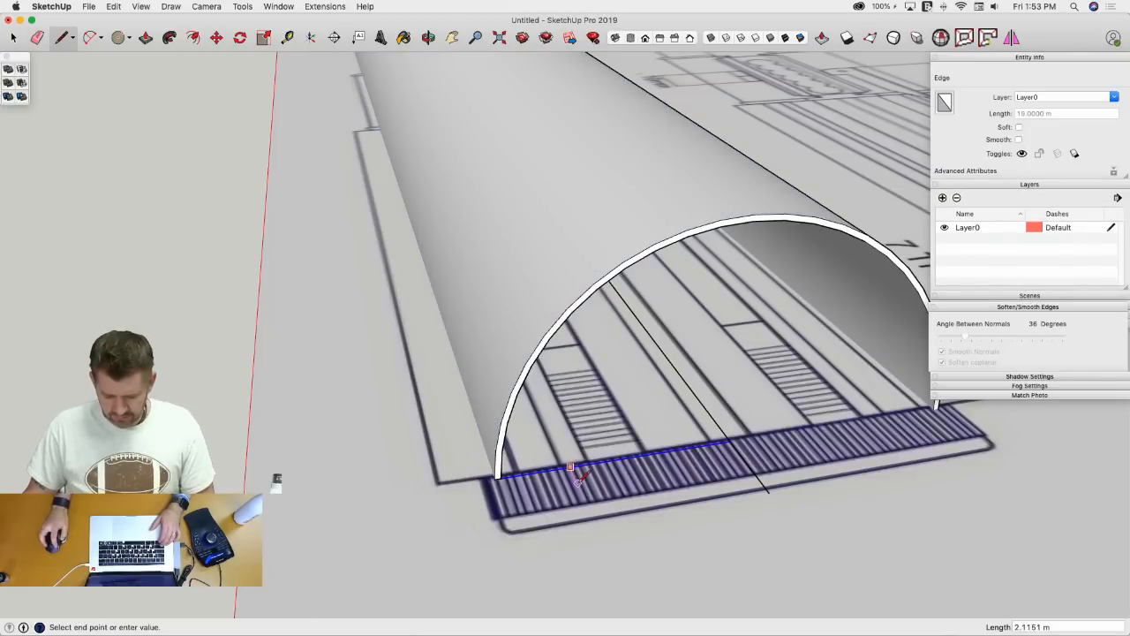
key("e")
left_click_drag(592, 478, 591, 477)
key("space")
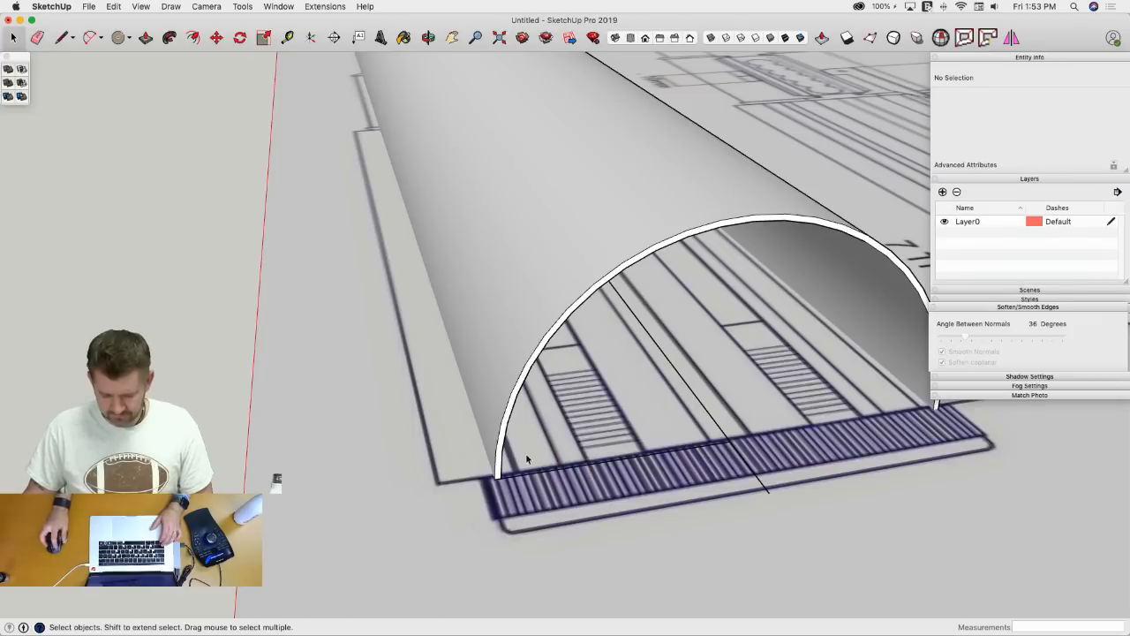
- Split the perpendicular construction line near the tube's rim with a short line and erase the segment touching the tube
key("e")
key("l")
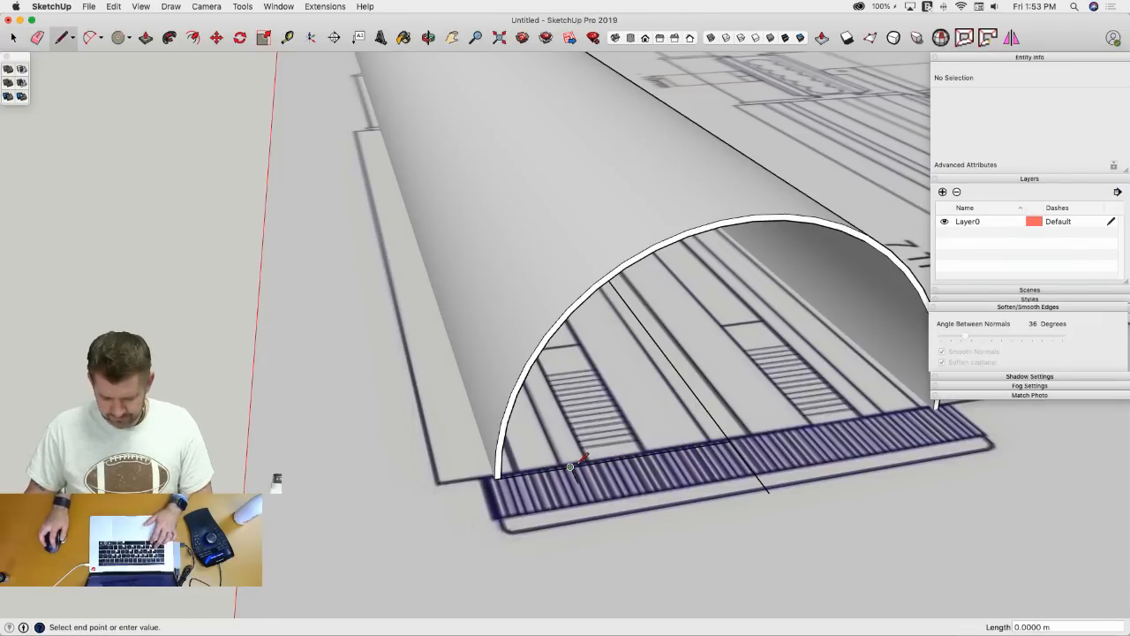
key("e")
mouse_move(551, 469)
left_mouse_down()
mouse_move(588, 478)
mouse_move(576, 480)
left_mouse_up()
key("space")
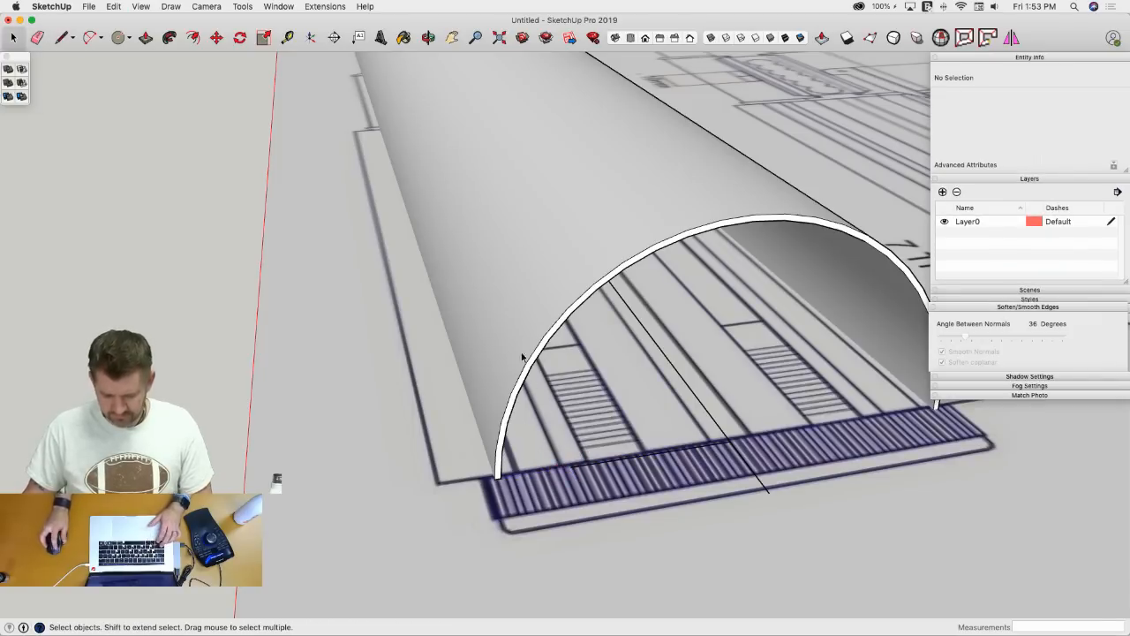
- Select the whole hollow tube and make it a component with the definition name Body
triple_click(516, 334)
right_click(515, 329)
mouse_move(584, 430)
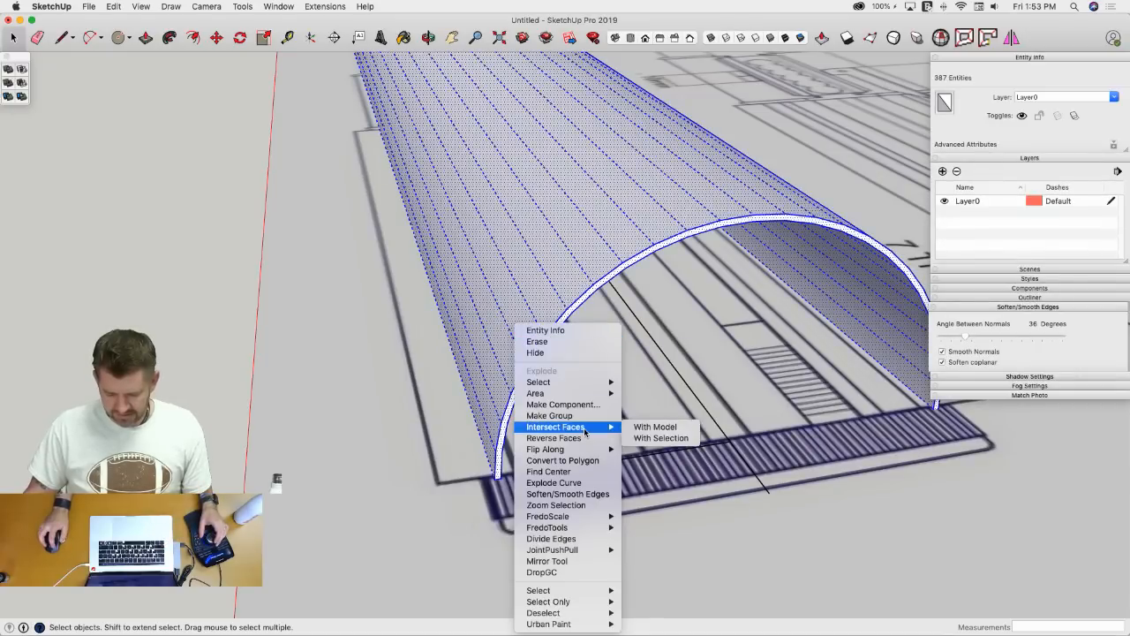
left_click(579, 404)
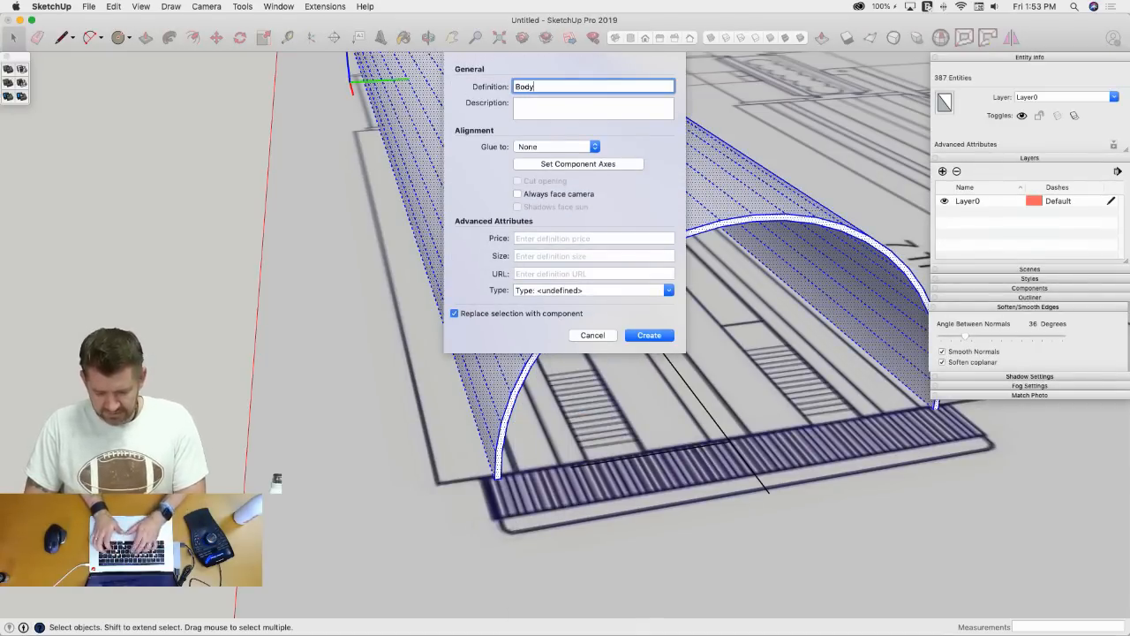
key("Return")
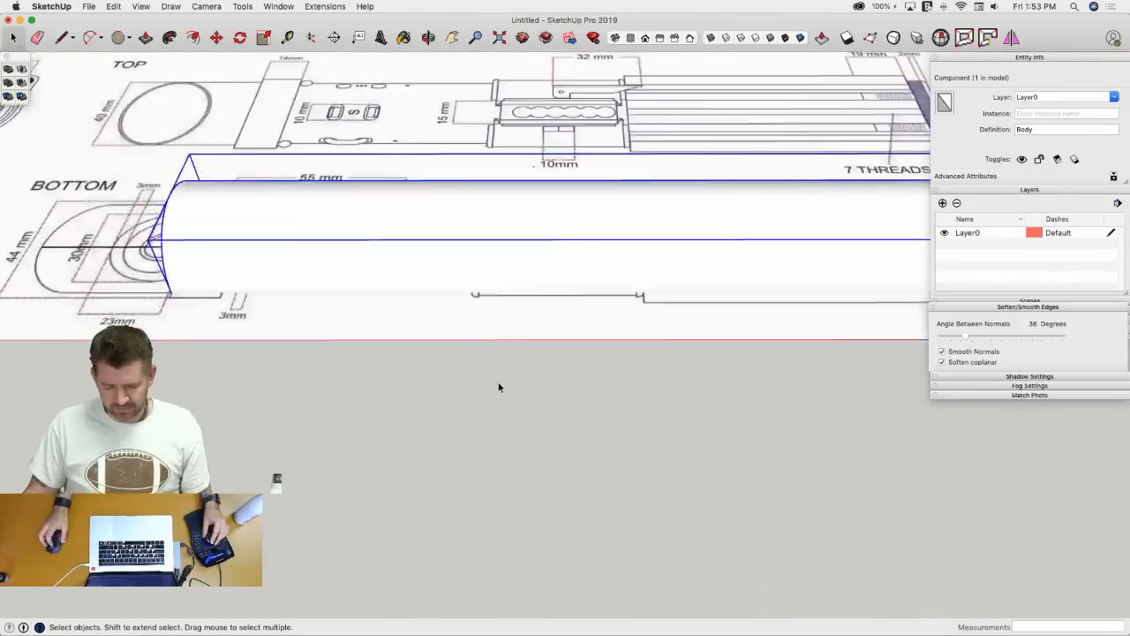
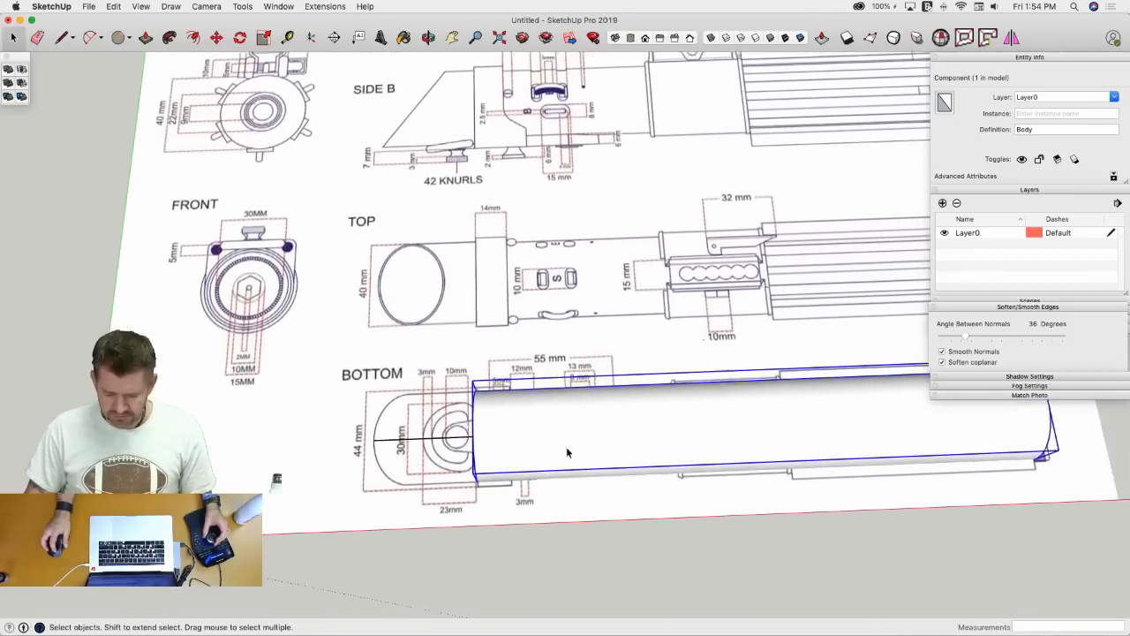
- Try to move the Body component about 61.17 m along the red axis toward the knurled end
key("m")
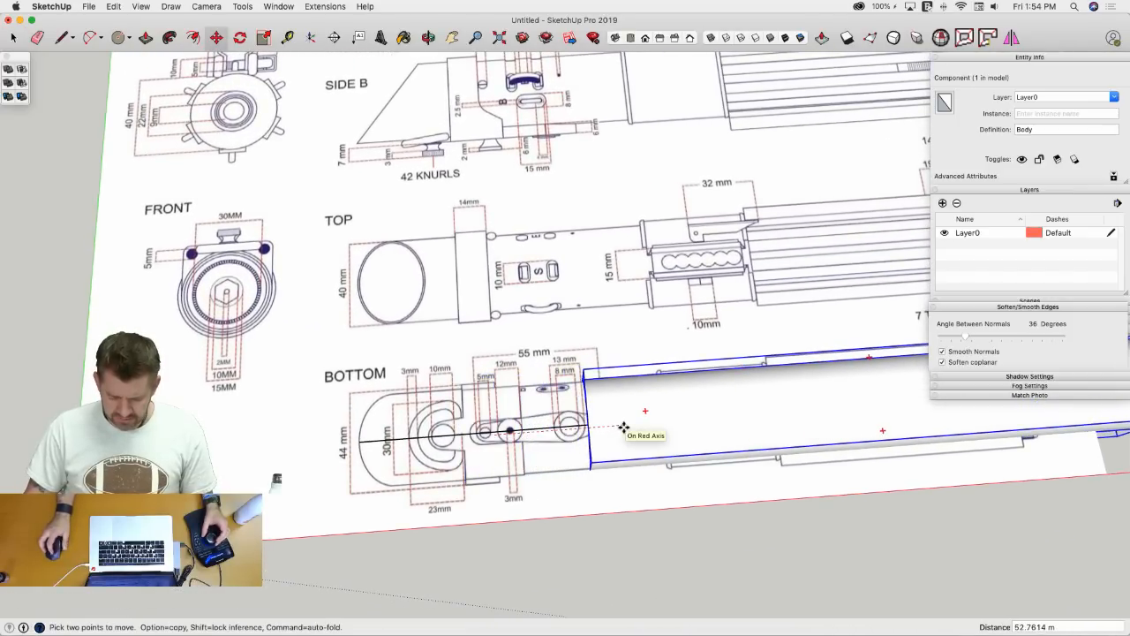
scroll(623, 428, "down", 5)
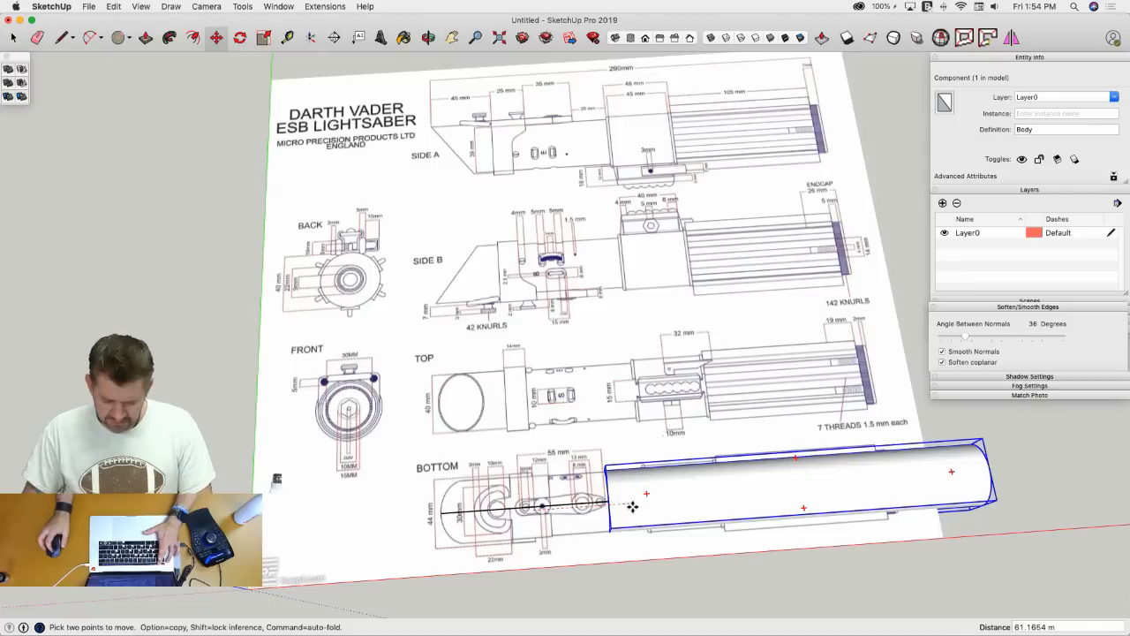
left_click(632, 506)
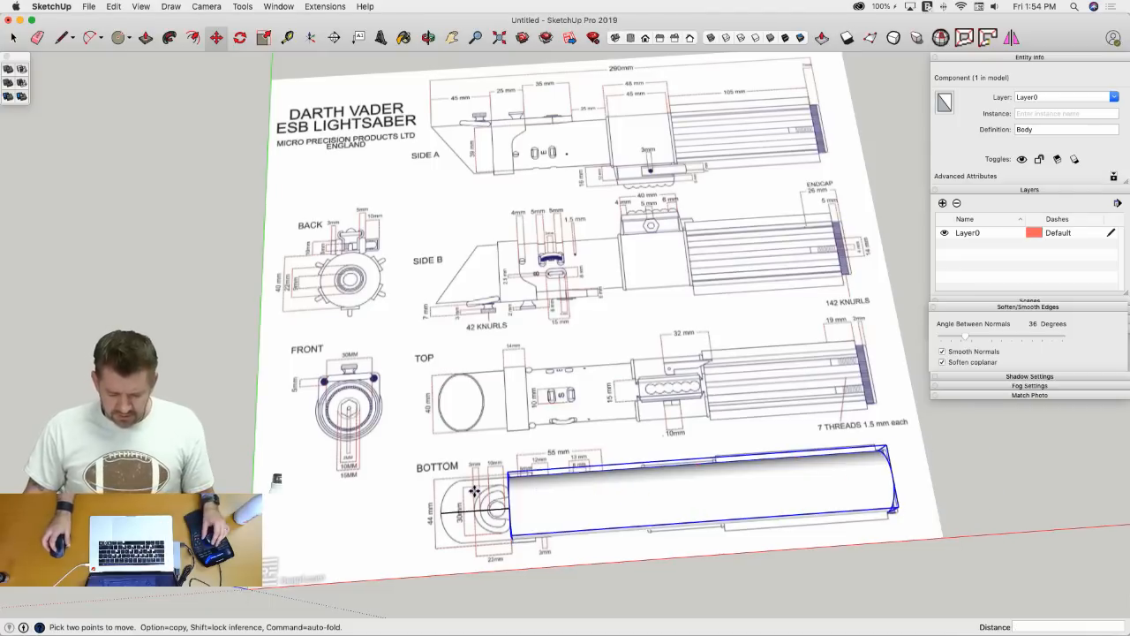
key("space")
- Draw an upright circle of 20 m radius at the tube's emitter-side end, centred on the Bottom view's centreline
scroll(477, 494, "up", 10)
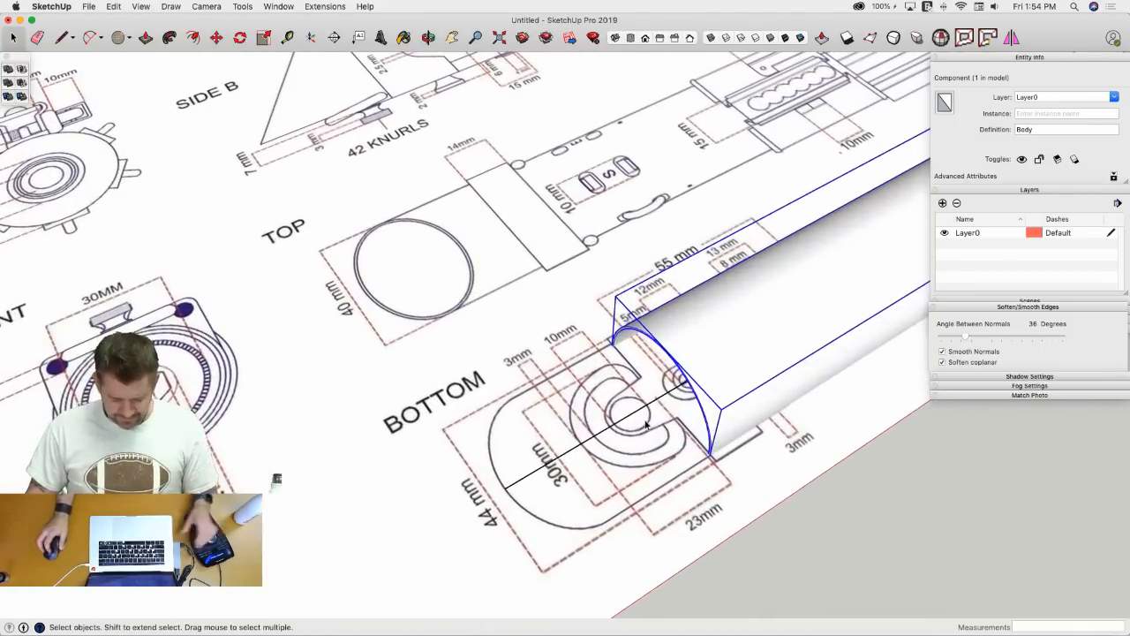
scroll(631, 353, "up", 3)
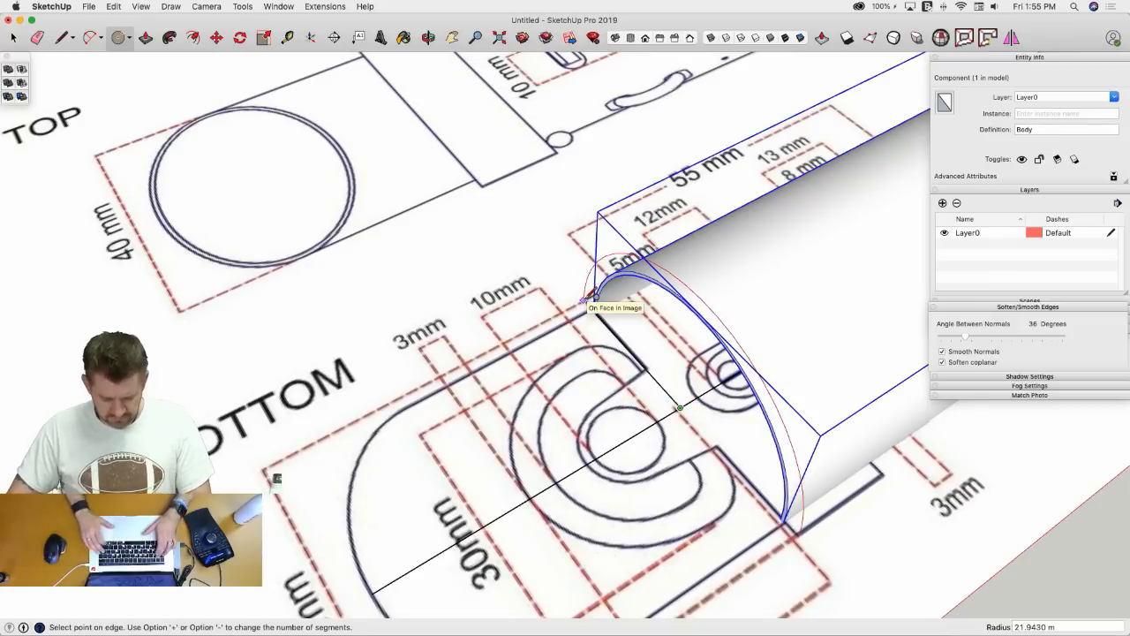
left_click(586, 300)
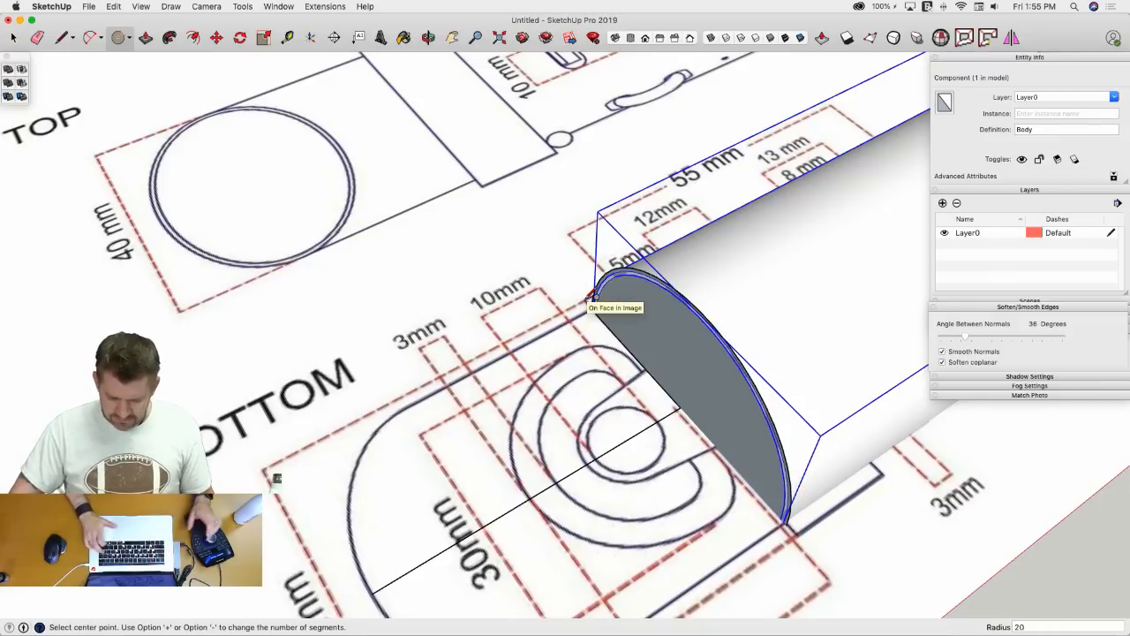
- Extrude the 20 m radius circle about 44.45 m away from the tube to the front end of the centreline
middle_click_drag(589, 300, 519, 450)
key("p")
left_click_drag(519, 450, 460, 520)
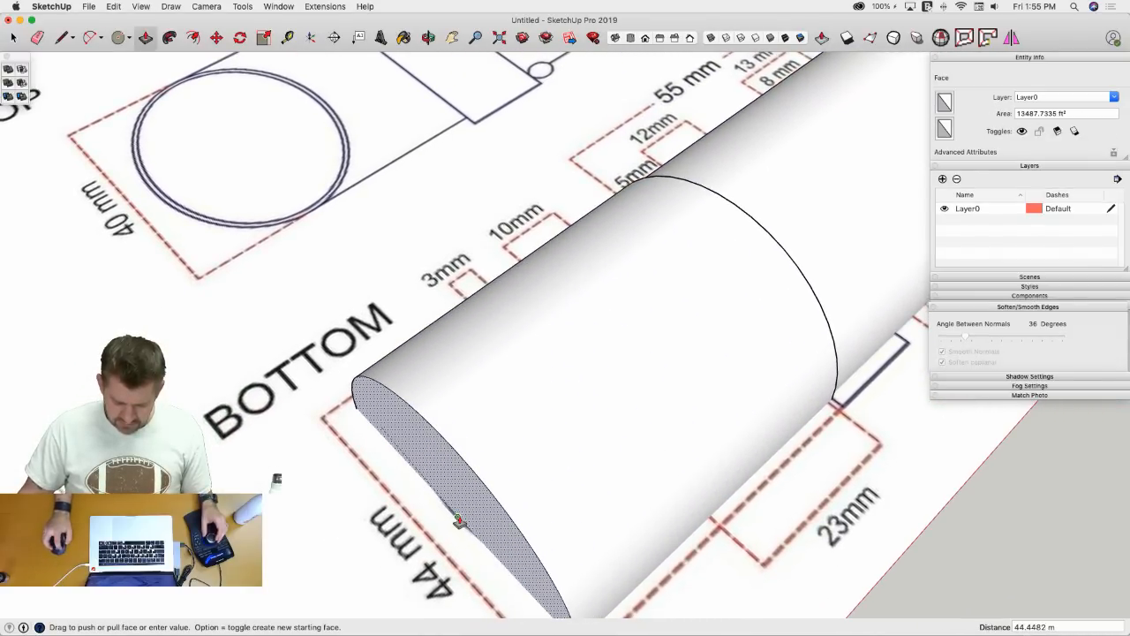
left_click(460, 521)
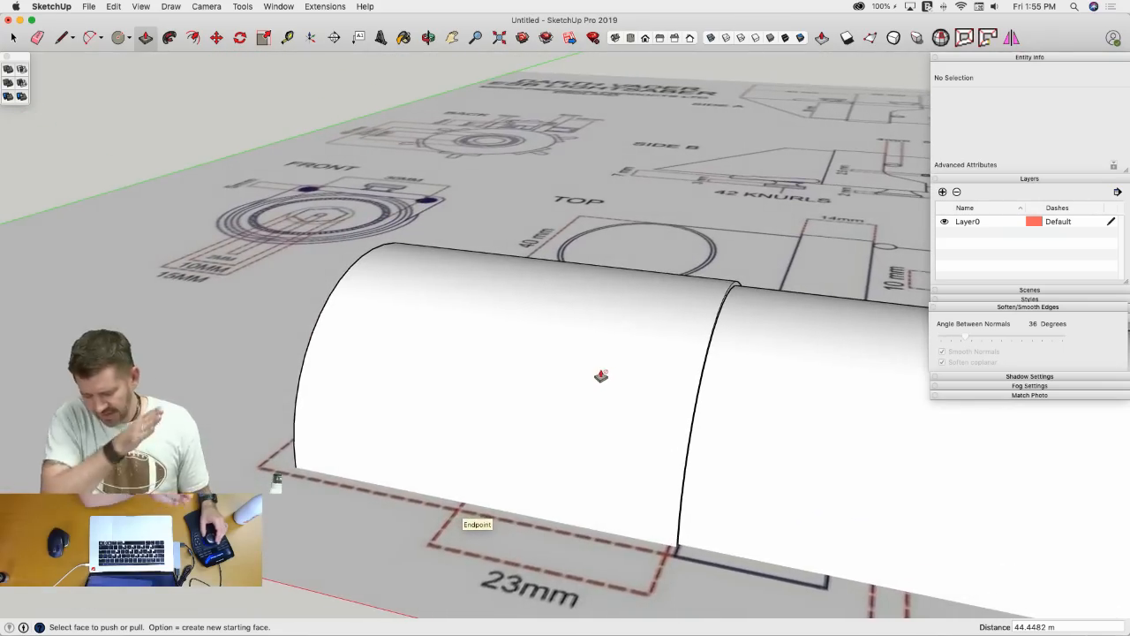
- Offset the circular edge of the emitter's tube-side end outward by 2 m to outline the clamp ring
mouse_move(600, 376)
middle_mouse_down()
mouse_move(618, 336)
mouse_move(605, 315)
mouse_move(306, 290)
middle_mouse_up()
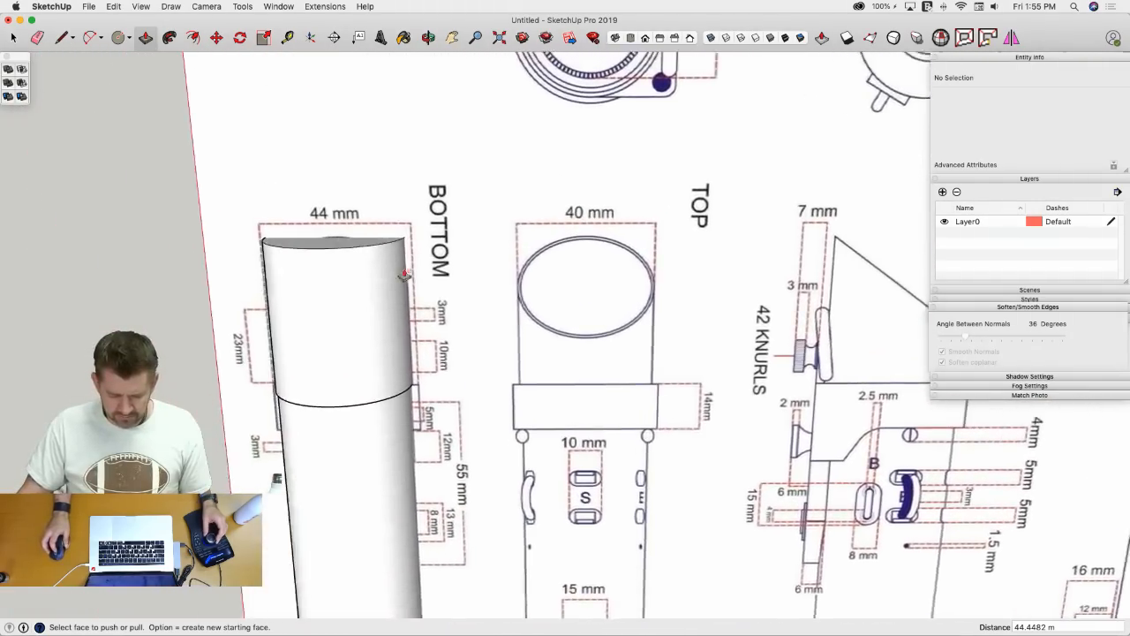
key("space")
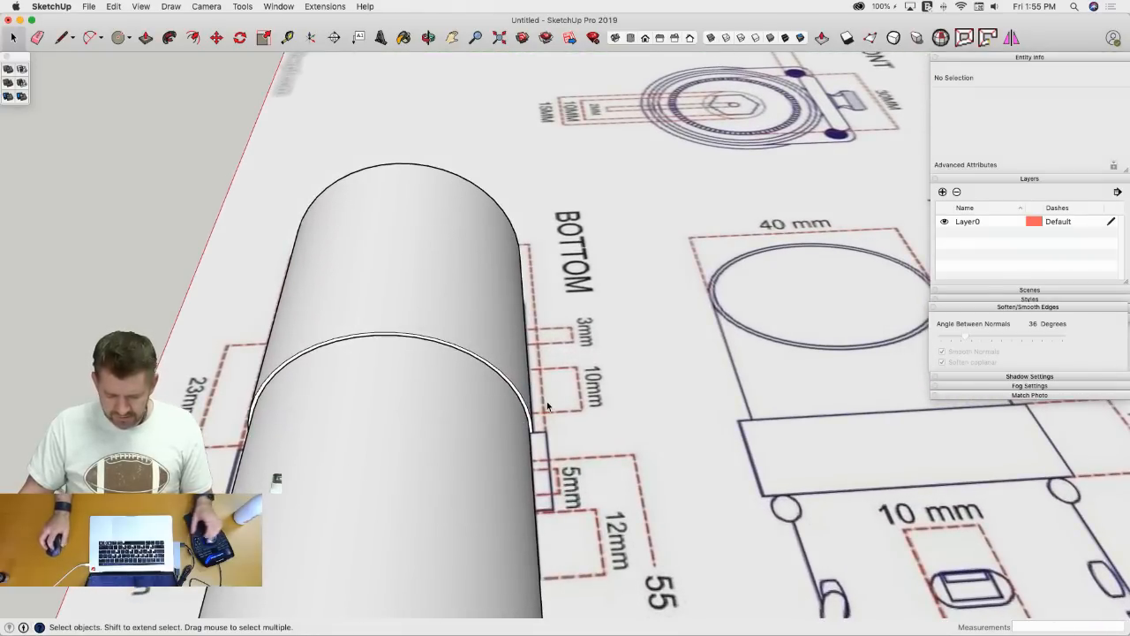
scroll(535, 431, "up", 3)
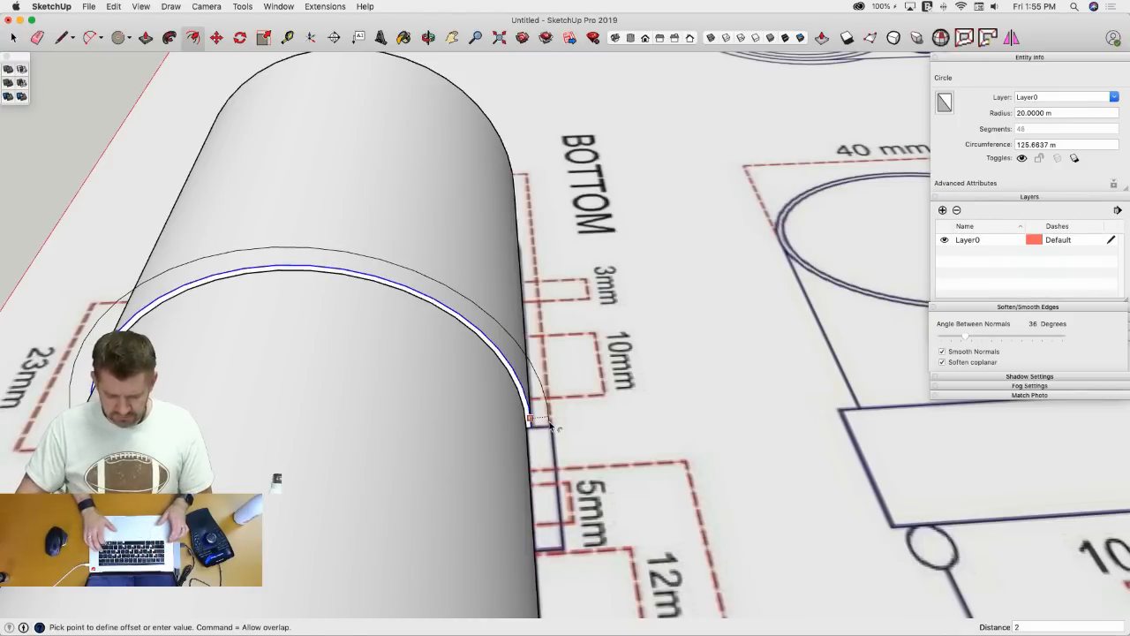
key("Return")
- Extrude the clamp ring 14 m along the tube and erase the leftover inner circular edge on its end face
key("p")
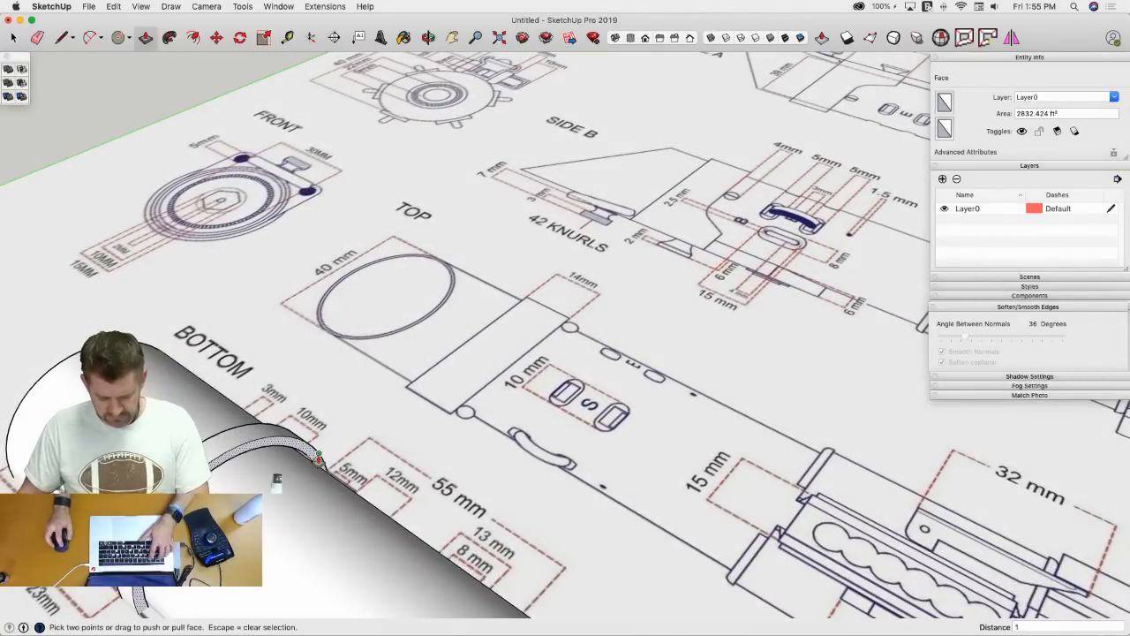
left_click(319, 457)
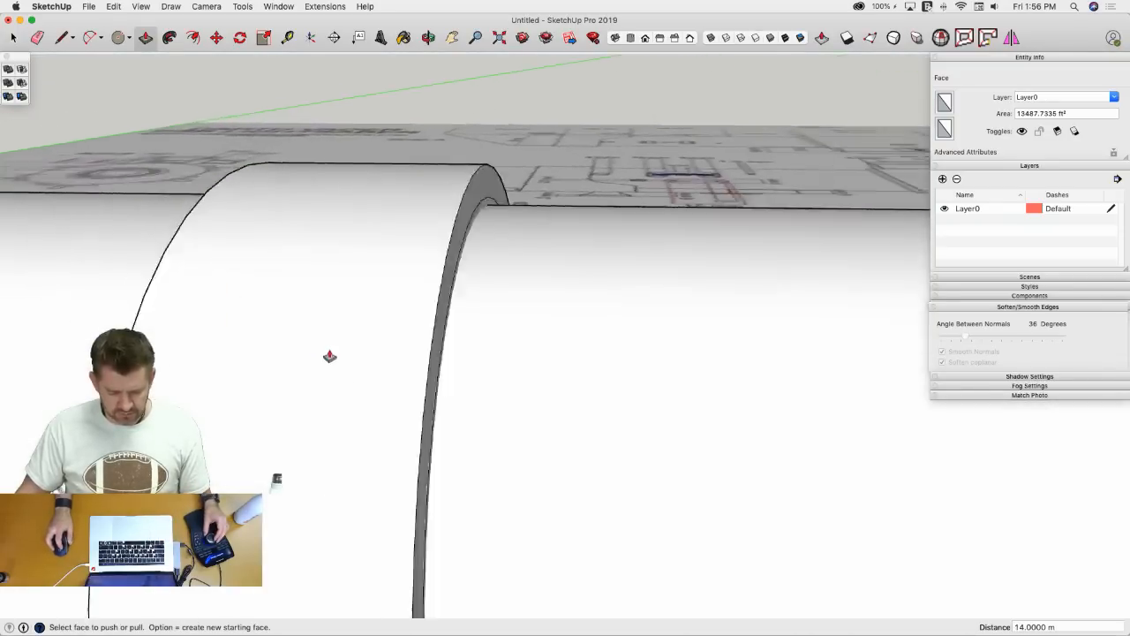
key("e")
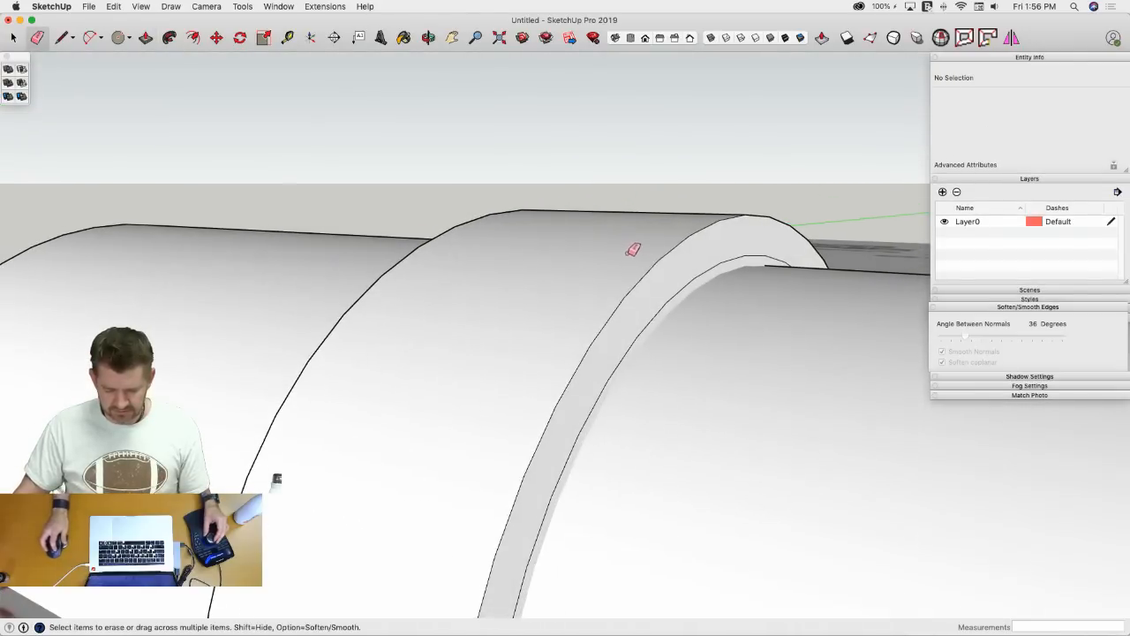
left_click(700, 272)
key("space")
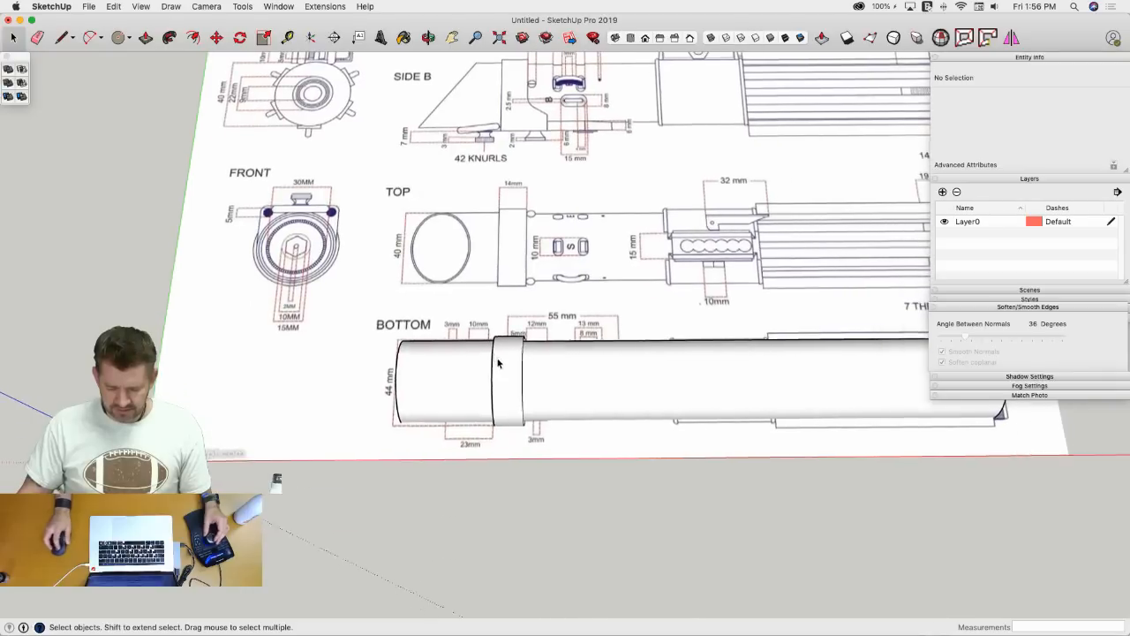
- Select the whole emitter cylinder with its clamp ring and make it a component with the definition name Emitter
triple_click(510, 377)
right_click(509, 377)
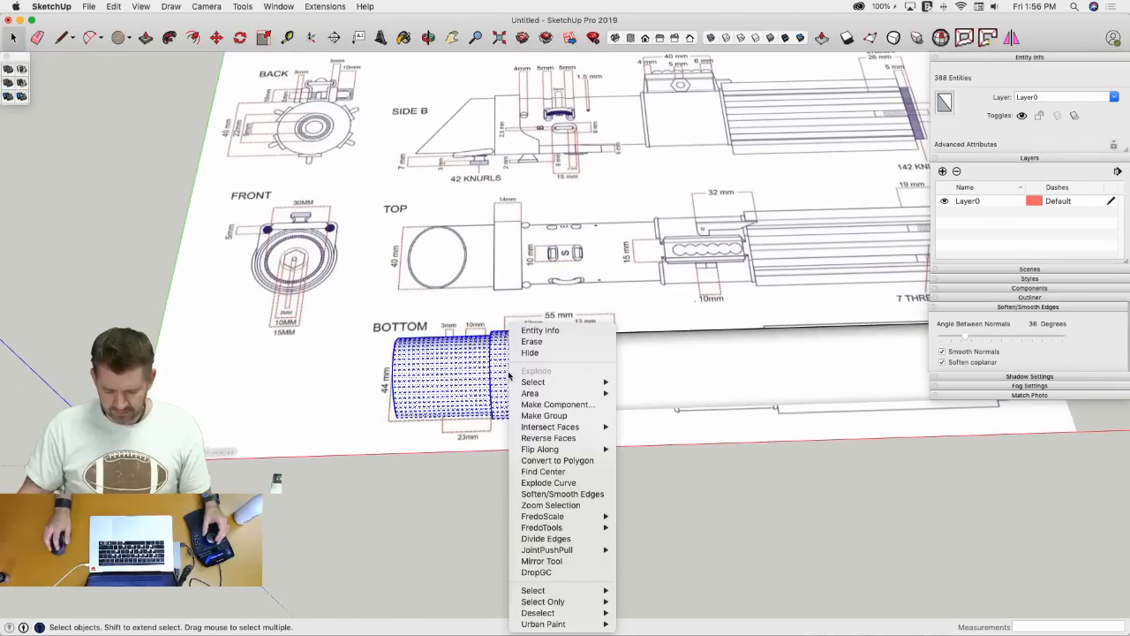
left_click(551, 404)
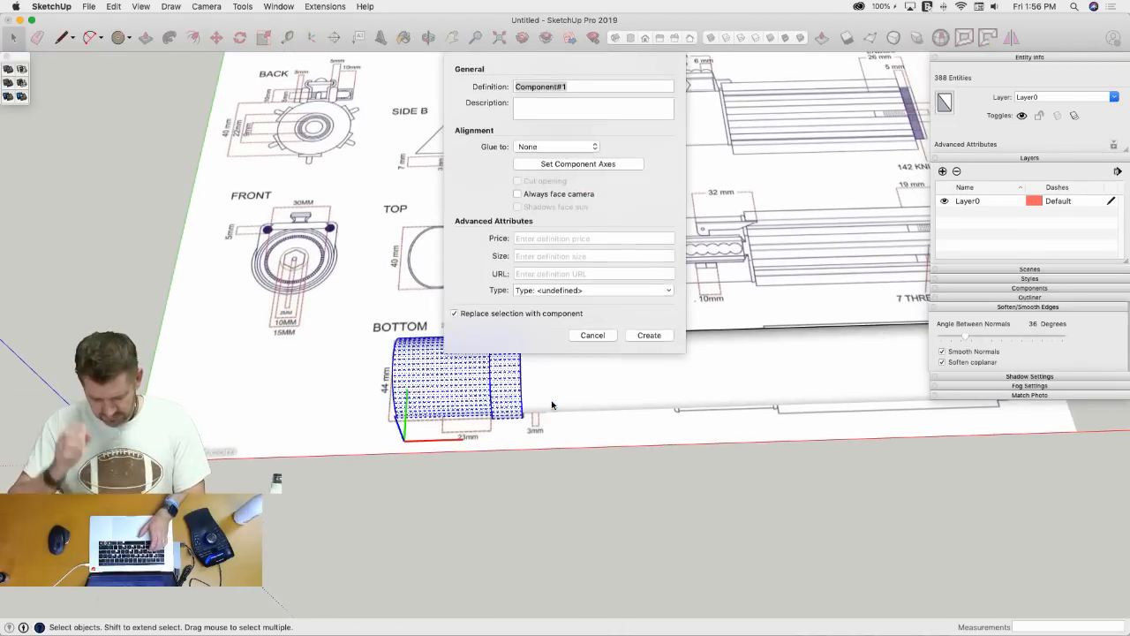
type("Emitter")
key("Return")
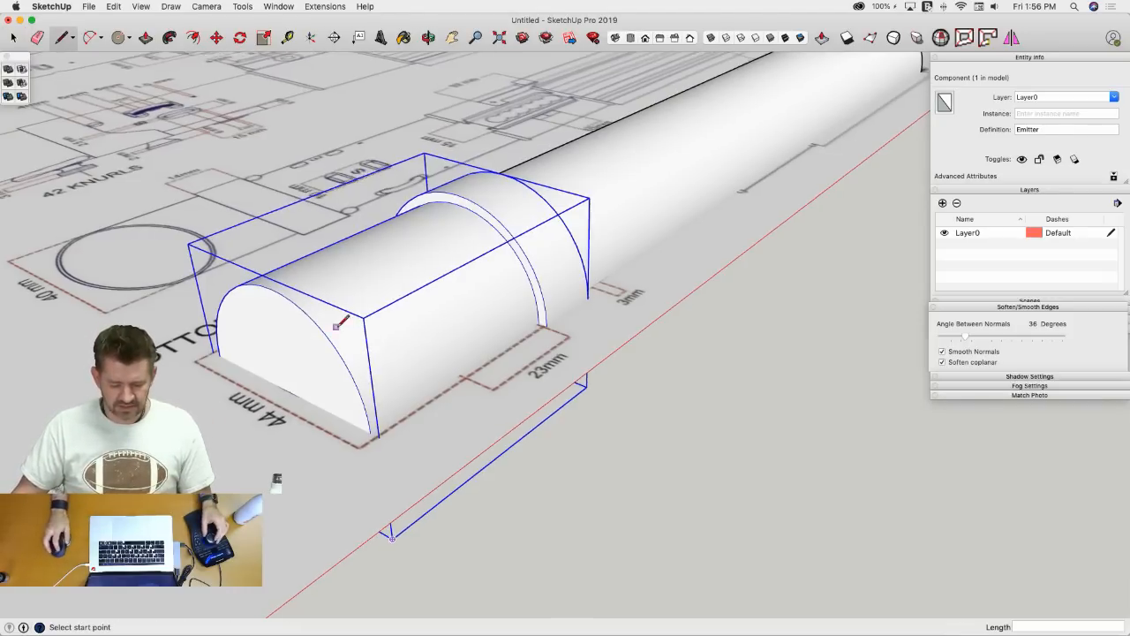
- Open the Emitter component for editing and draw a line from its front face's centre outward along the red axis
key("space")
double_click(338, 326)
key("l")
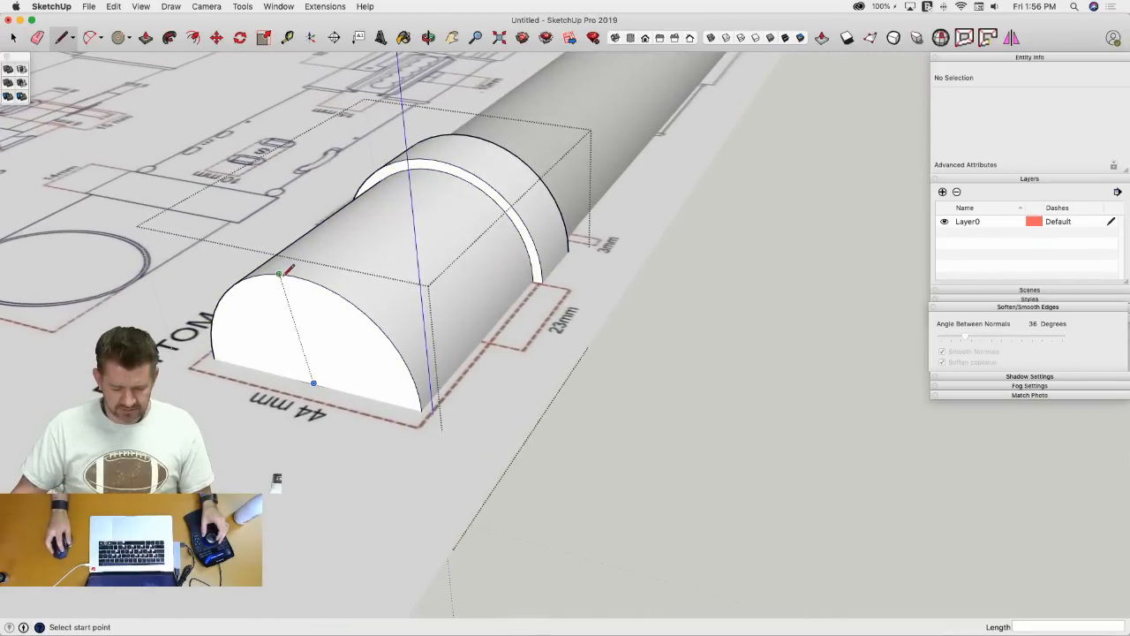
left_click(314, 381)
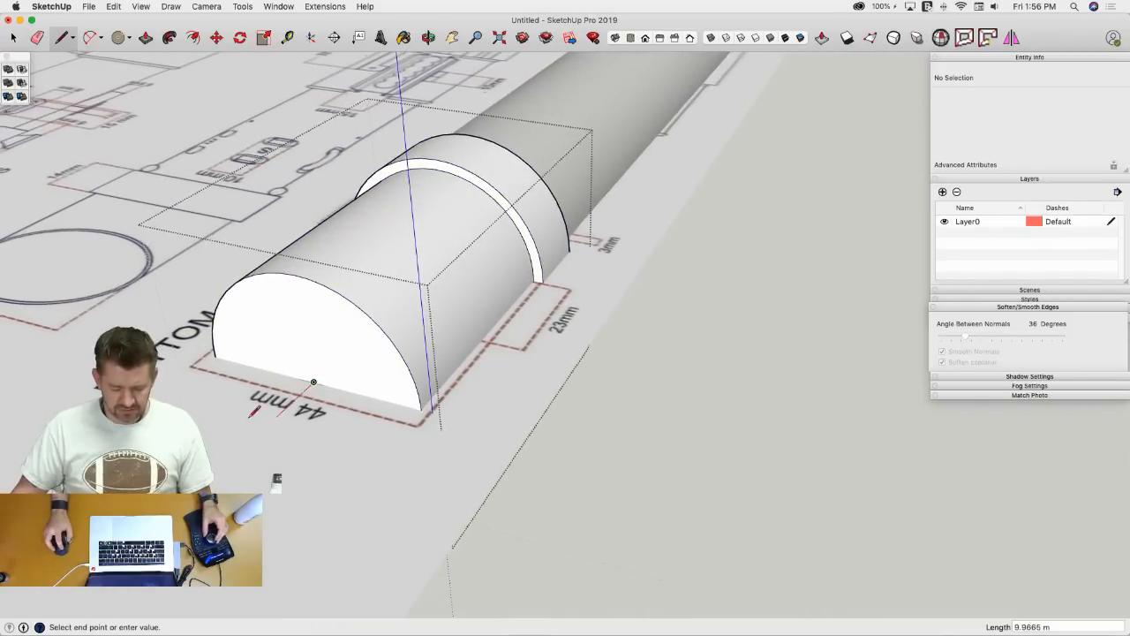
key("space")
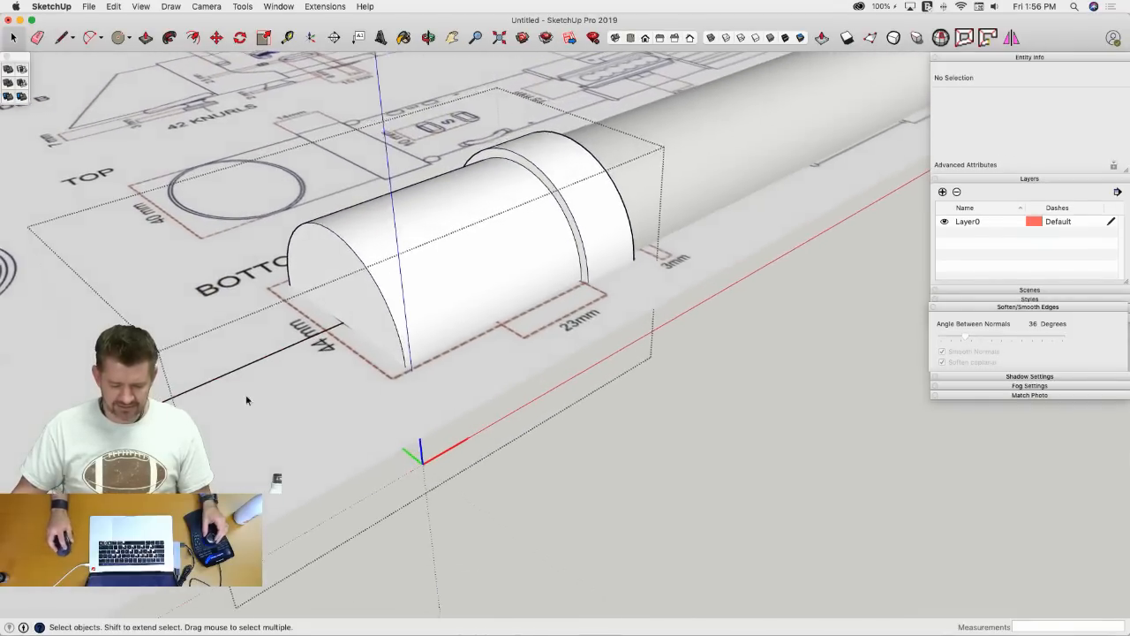
- Inside the Body component, draw a line from the tube's end centre outward along the red axis to the emitter line's endpoint
left_click(613, 195)
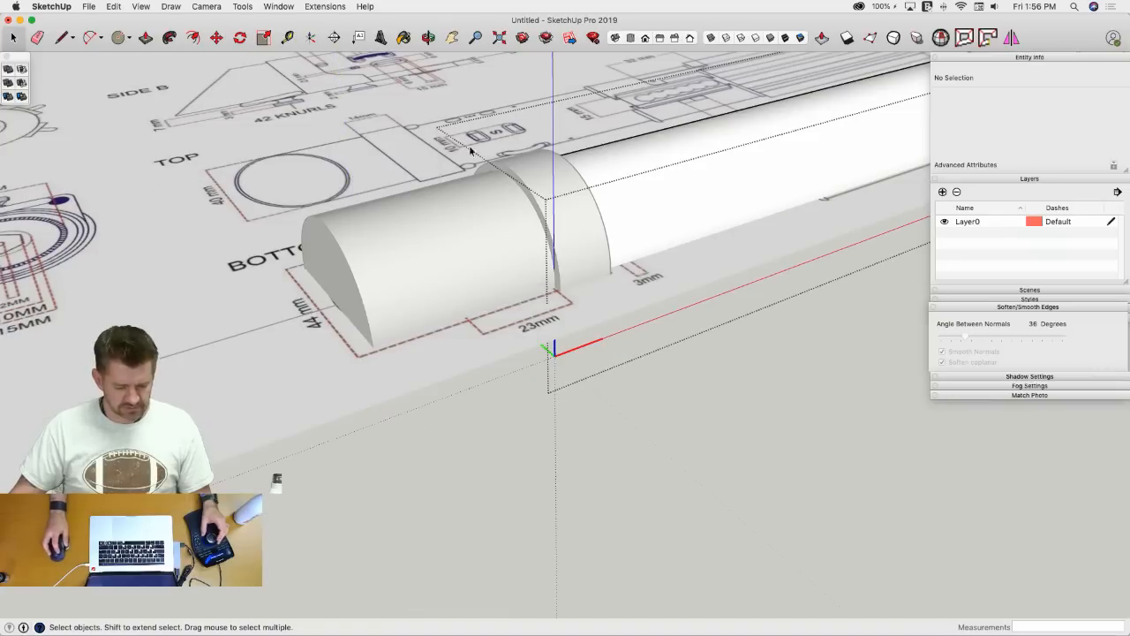
key("i")
key("l")
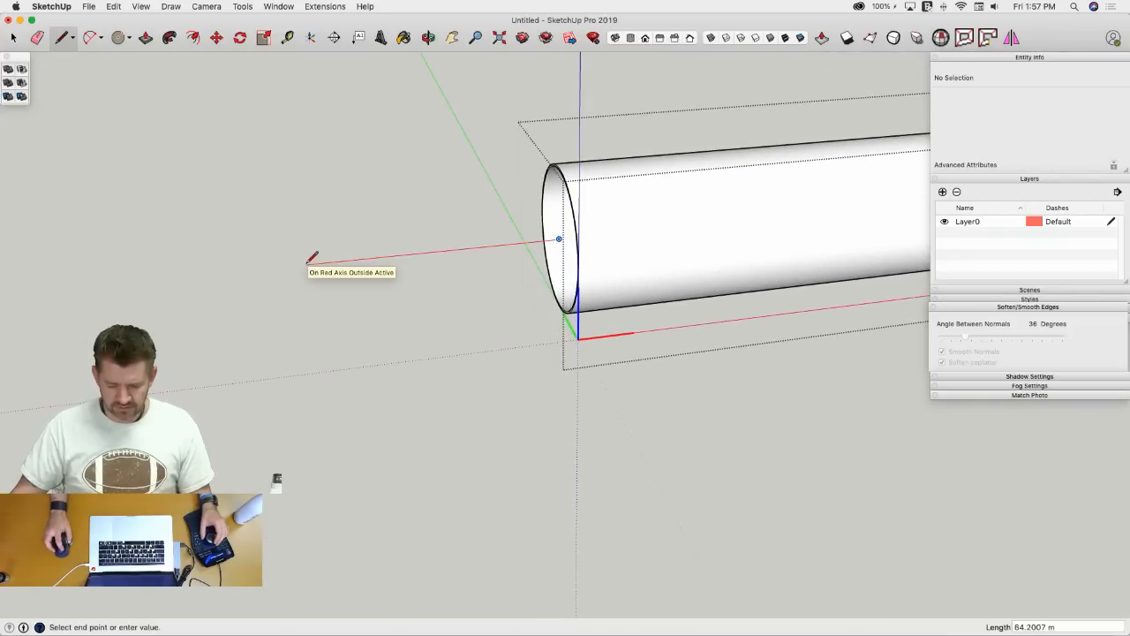
key("i")
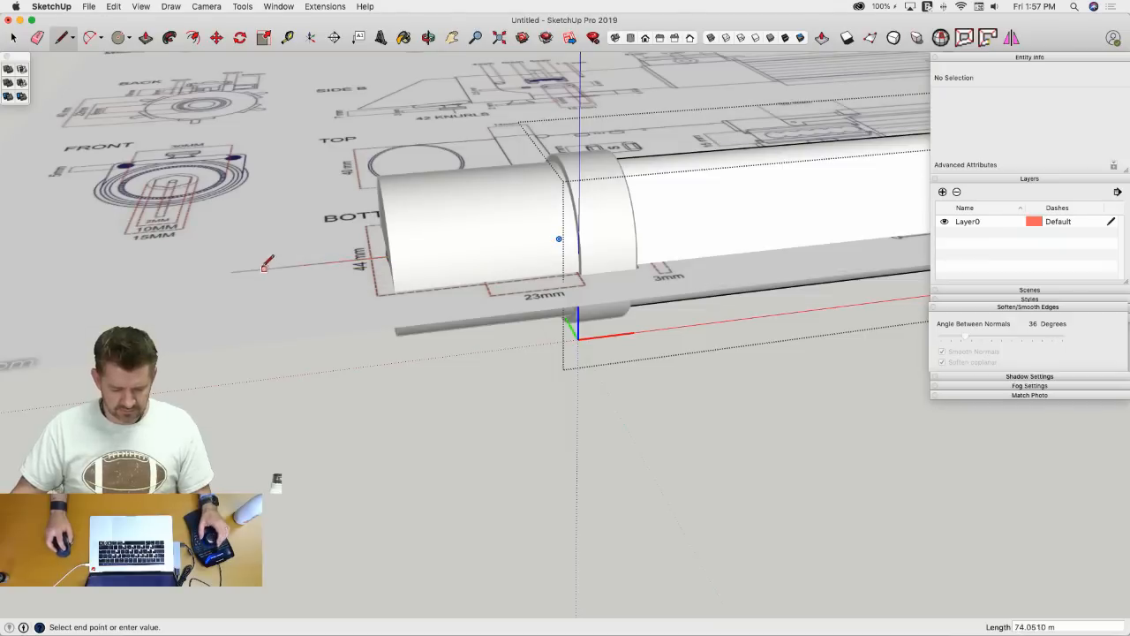
left_click(231, 271)
key("space")
left_click(571, 464)
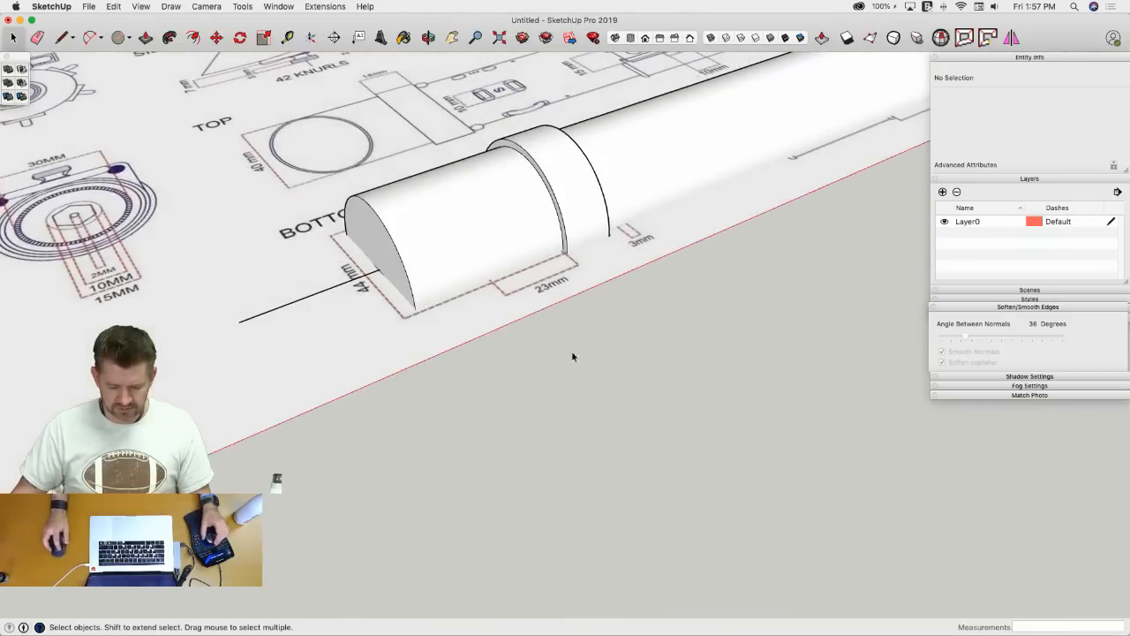
- Try moving the Emitter component away from the tube and snapping it back by the outer ends of the two centre lines
left_click(465, 261)
key("m")
left_click(542, 449)
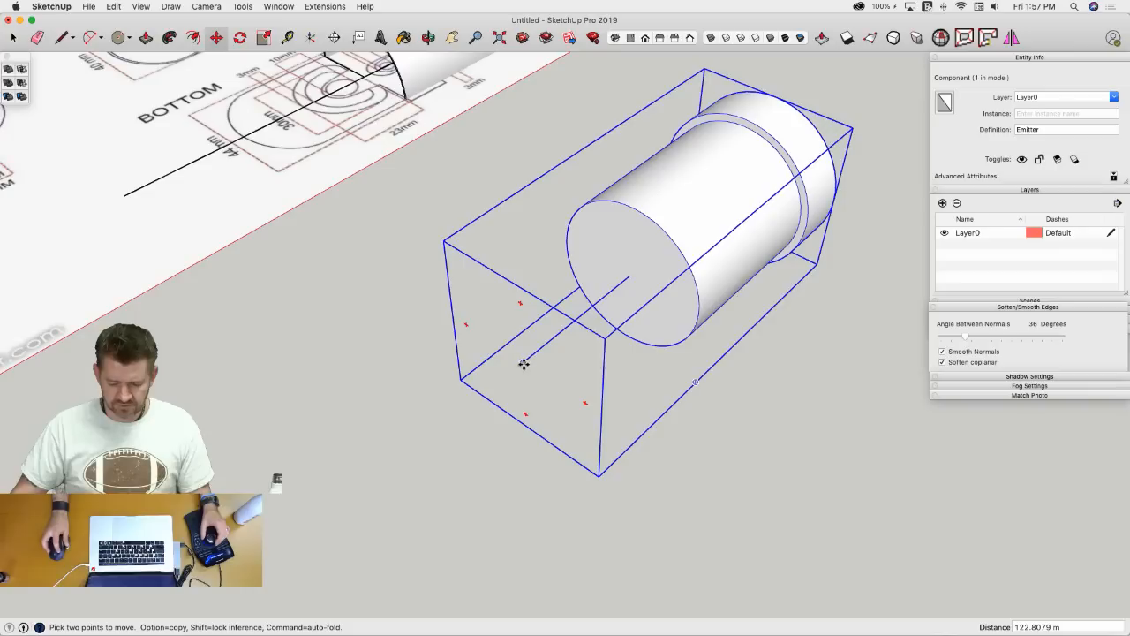
left_click(525, 362)
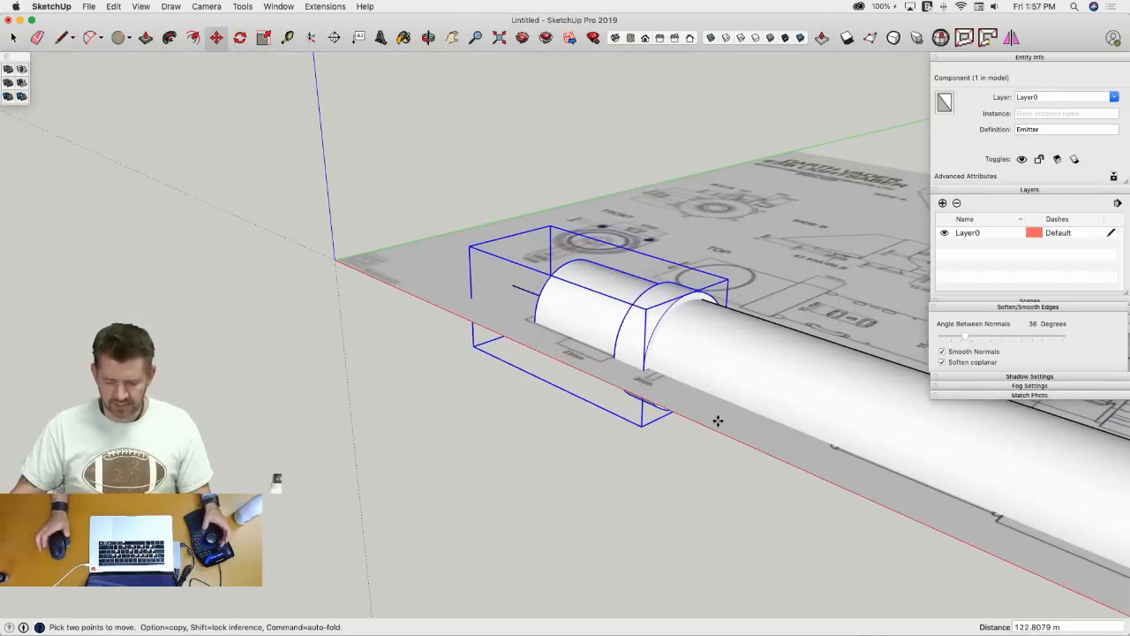
left_click(717, 421)
key("space")
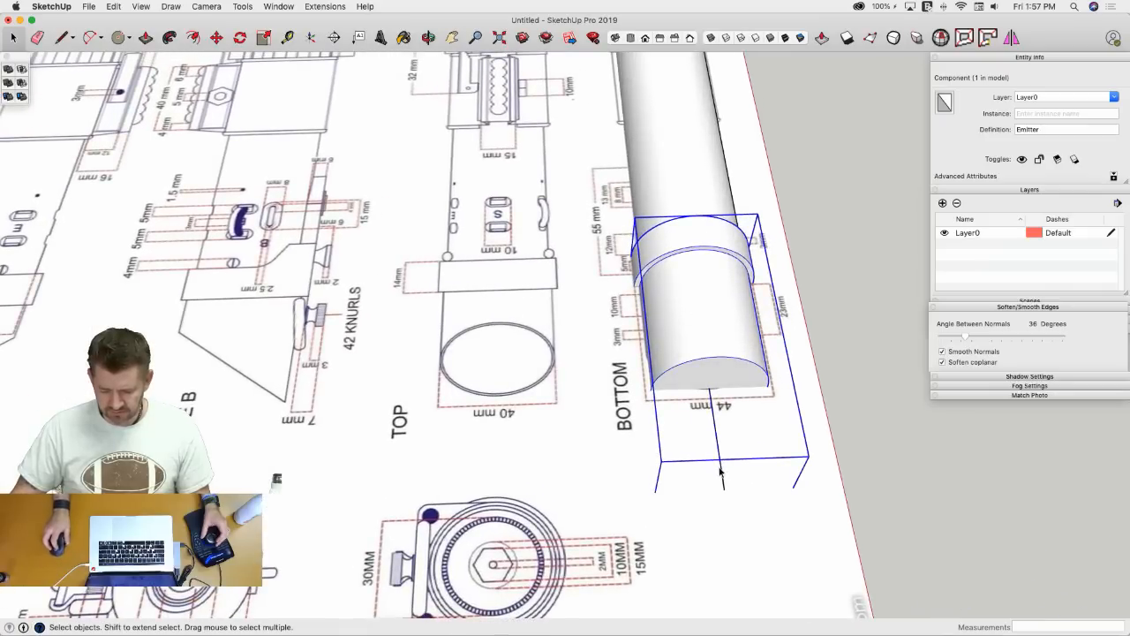
- Move the Emitter component about 164 m along the green axis onto the SIDE B reference drawing, matching its outline
left_click(650, 393)
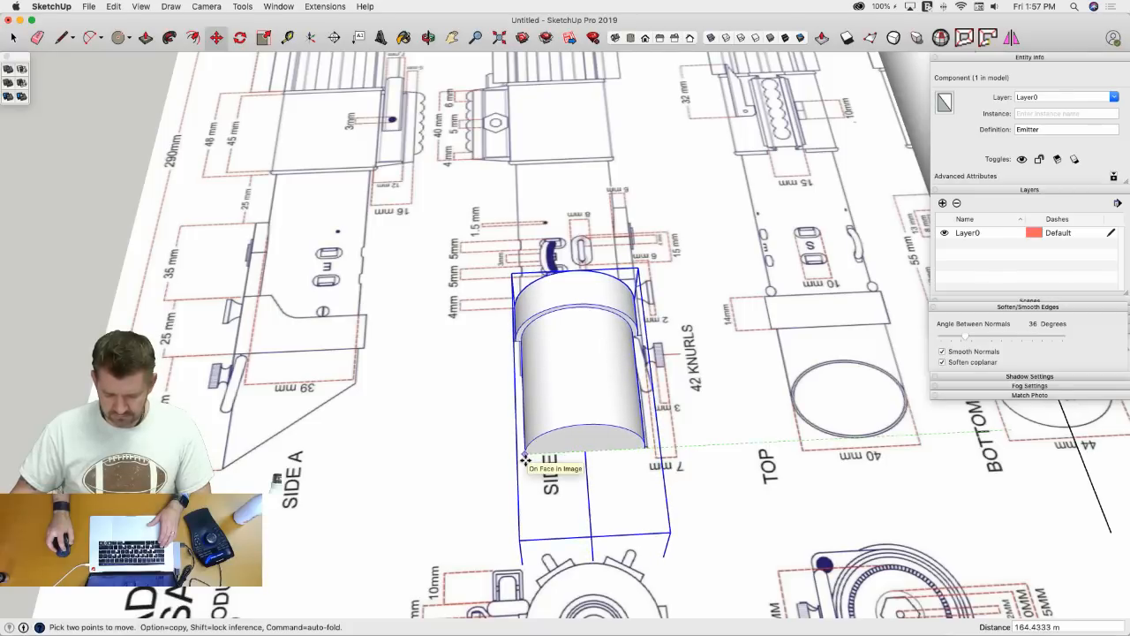
left_click(615, 429)
key("l")
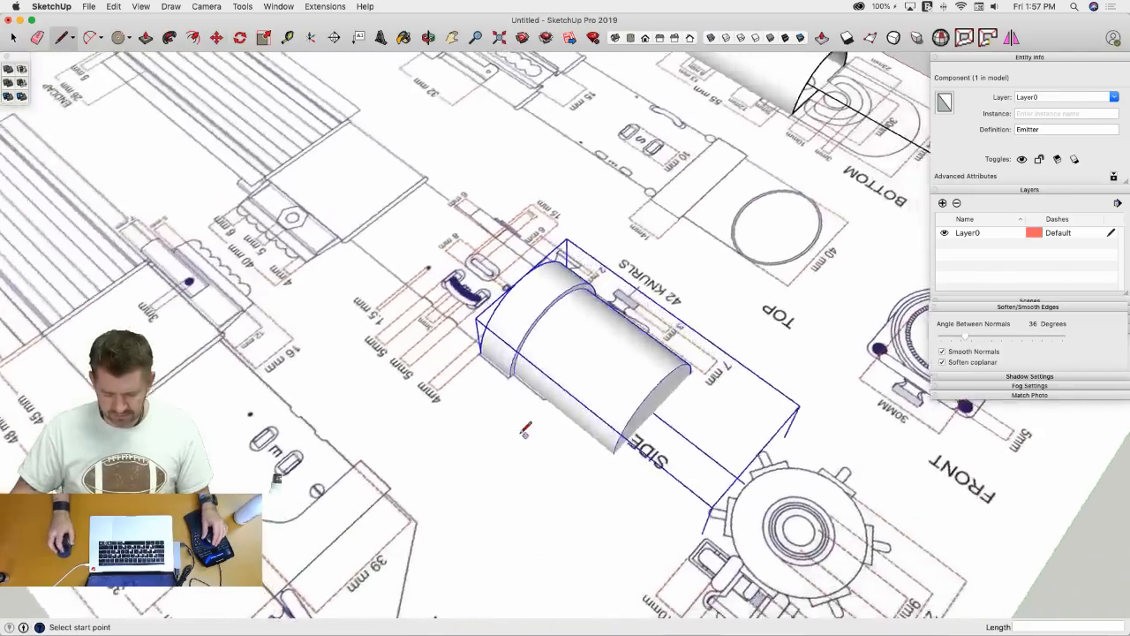
scroll(572, 381, "up", 5)
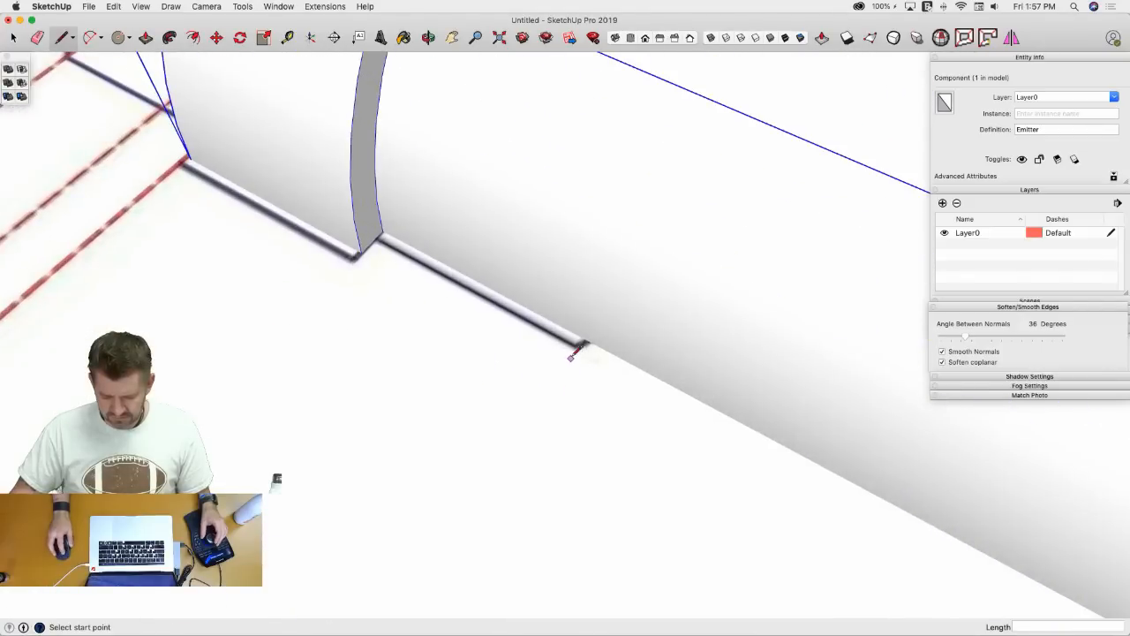
left_click(575, 346)
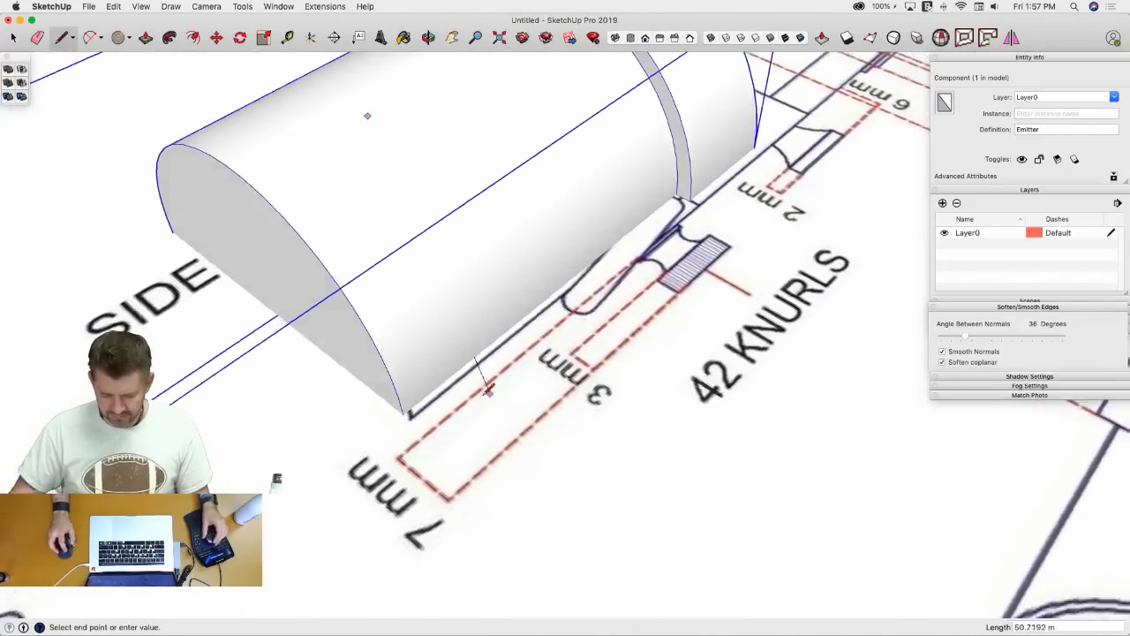
middle_click_drag(488, 390, 434, 389)
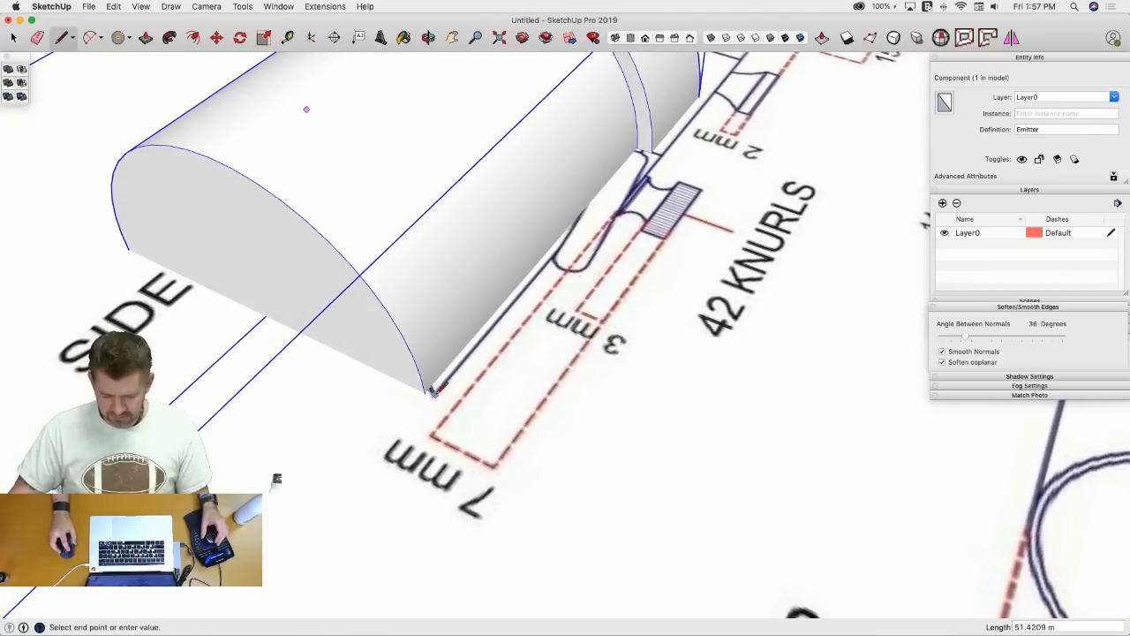
key("space")
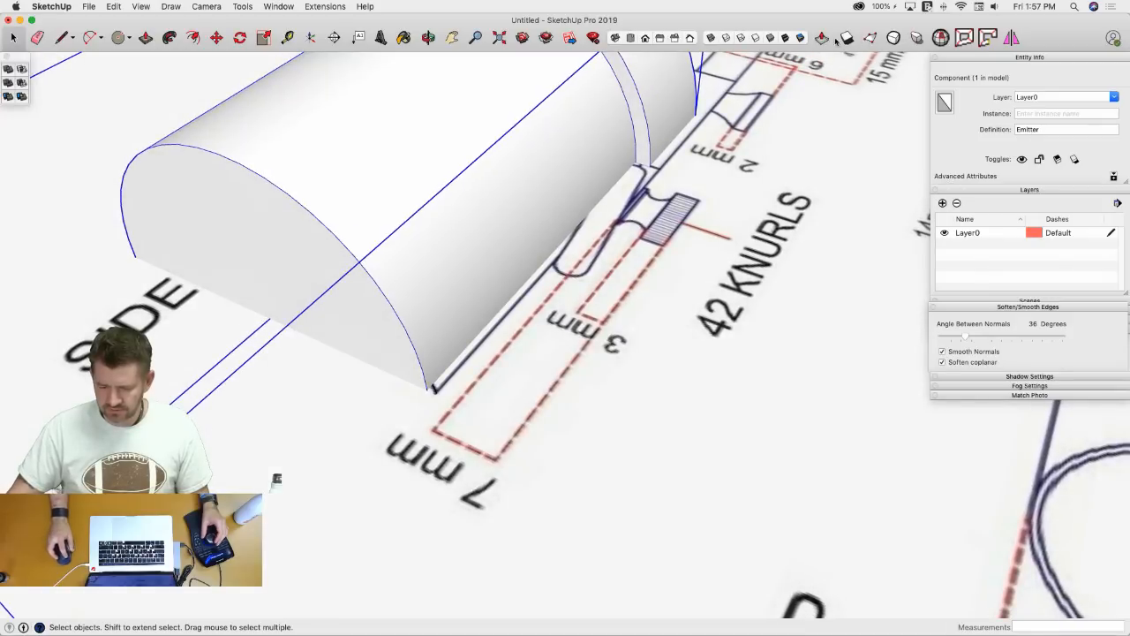
- Start a slicing line at the emitter's front corner beside the 7 mm dimension on the SIDE B drawing
left_click(434, 395)
middle_click_drag(434, 395, 461, 169)
middle_click_drag(485, 84, 484, 82)
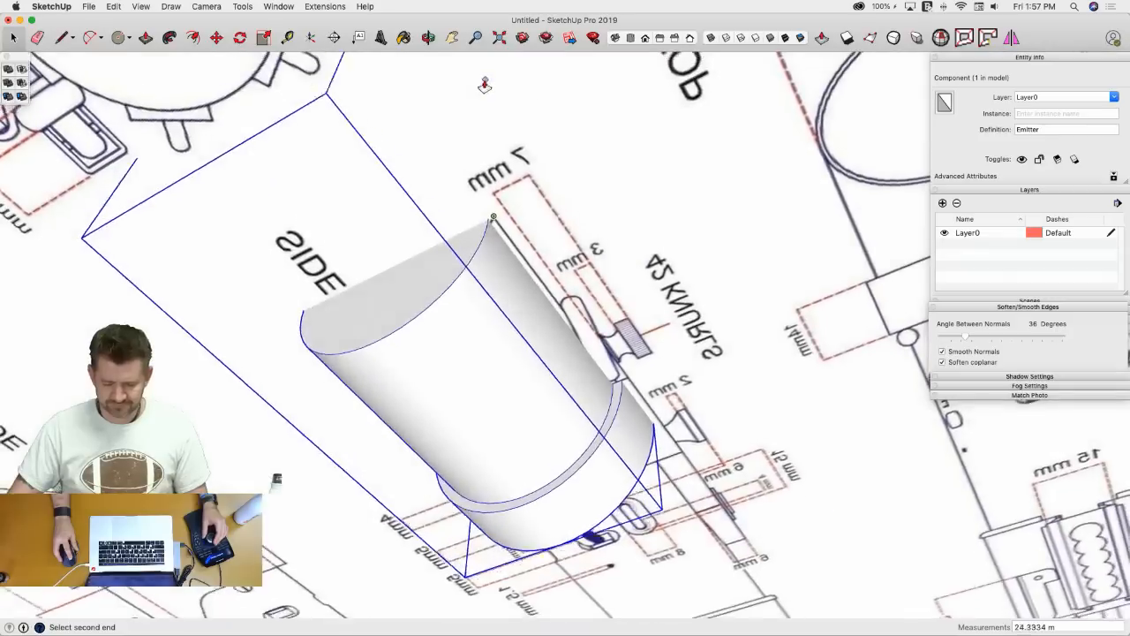
- Draw a vertical rectangular cutting plane diagonally through the emitter, following the slanted end line in the side-view drawing
key("Escape")
scroll(494, 239, "up", 5)
left_click(514, 237)
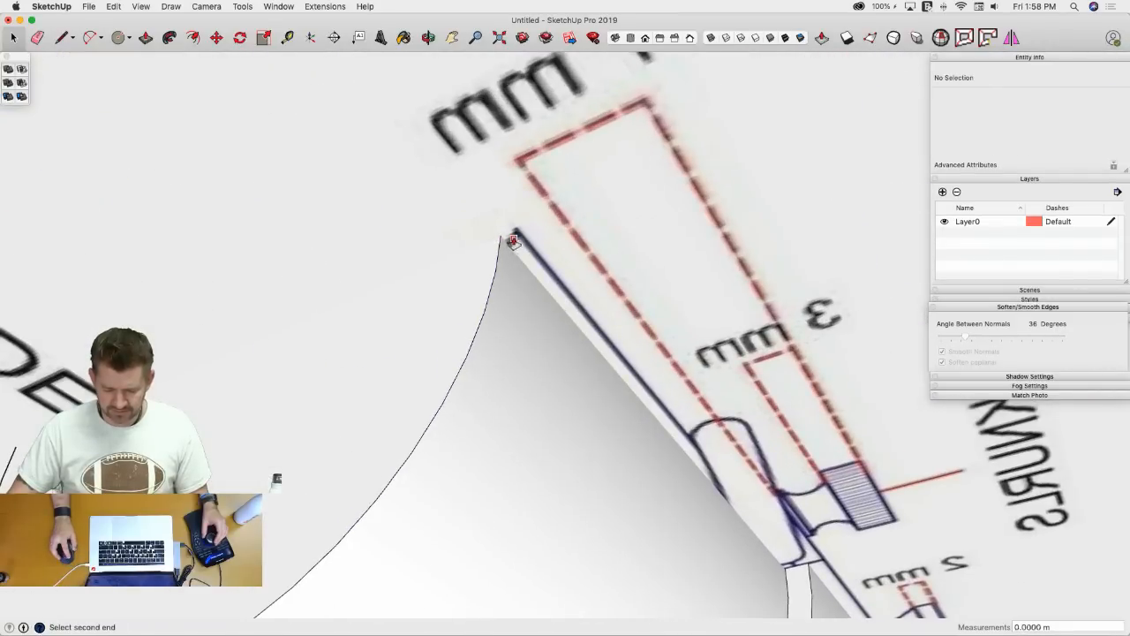
scroll(514, 236, "down", 5)
middle_click_drag(514, 235, 529, 167)
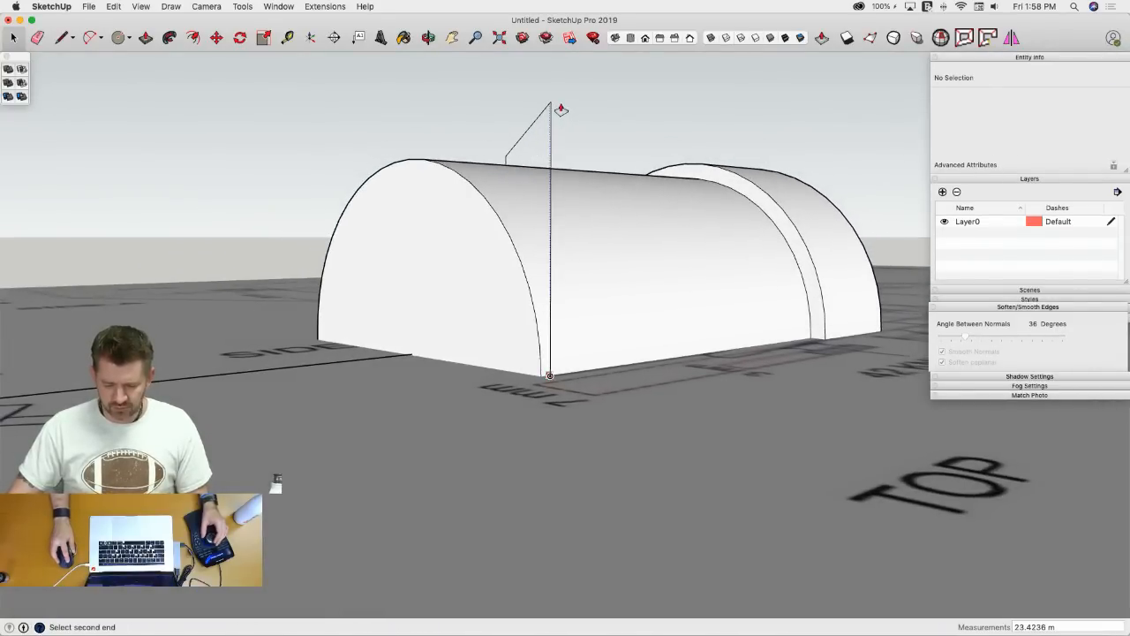
middle_click_drag(561, 110, 556, 309)
left_click(549, 103)
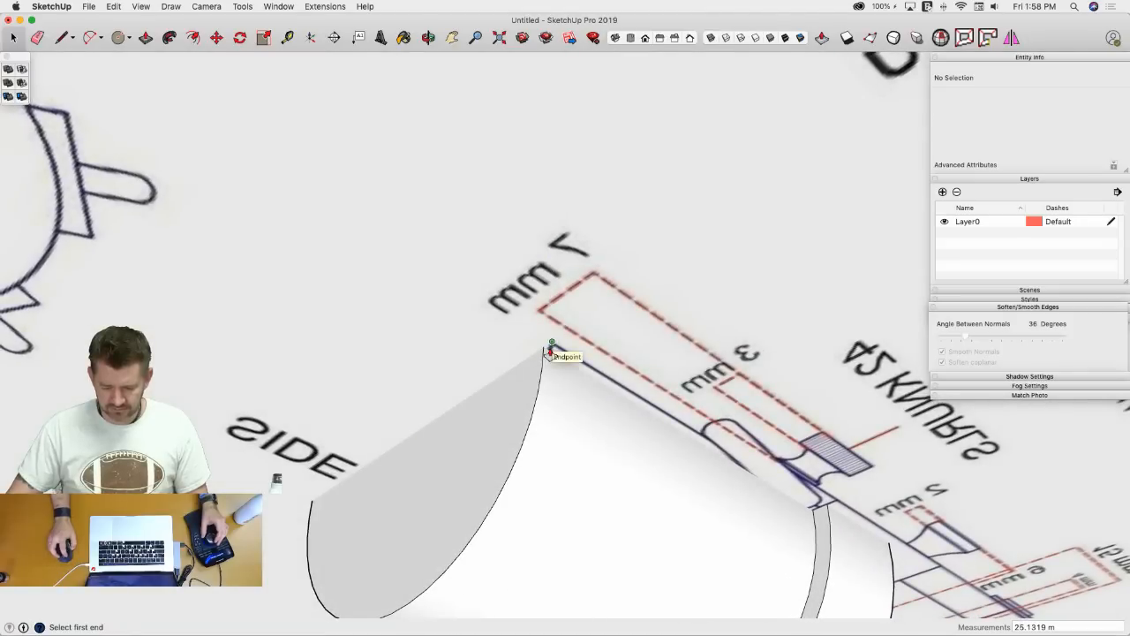
scroll(549, 352, "up", 4)
scroll(549, 352, "down", 6)
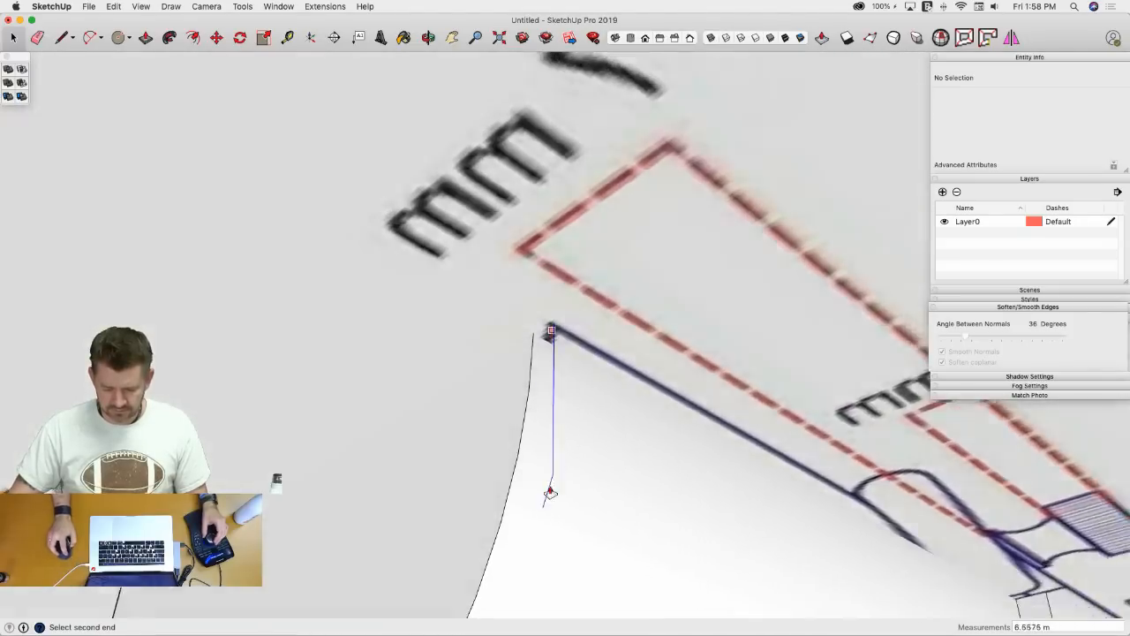
left_click(554, 438)
key("space")
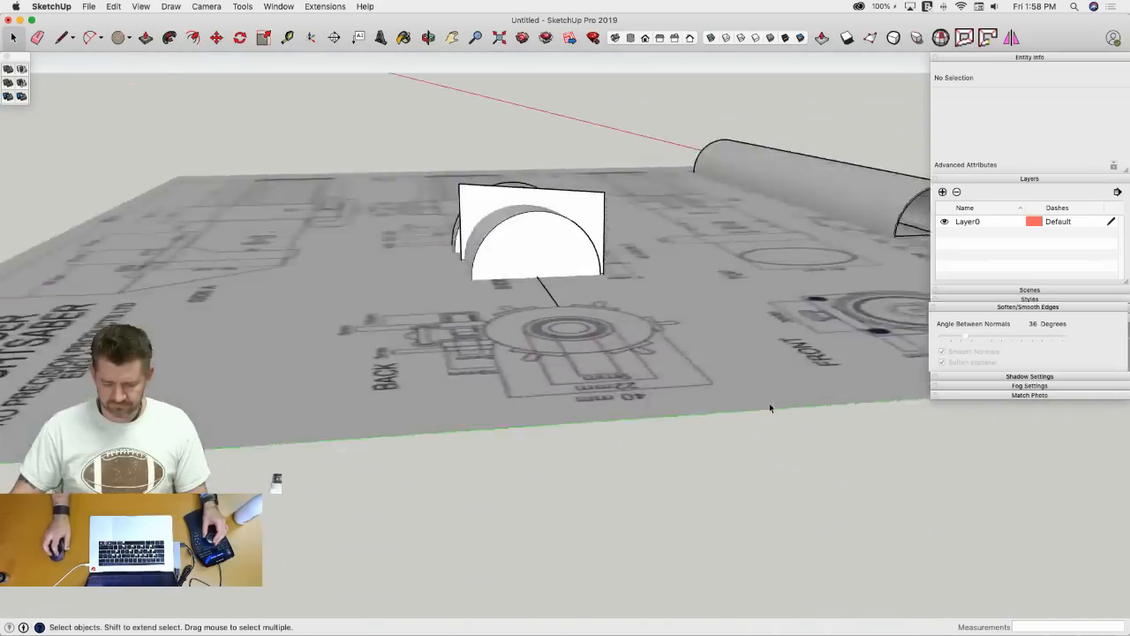
- Examine how the diagonal cutting plane lines up with the emitter and the side-view drawing beneath it
mouse_move(768, 408)
middle_mouse_down()
mouse_move(885, 265)
mouse_move(802, 232)
mouse_move(668, 268)
middle_mouse_up()
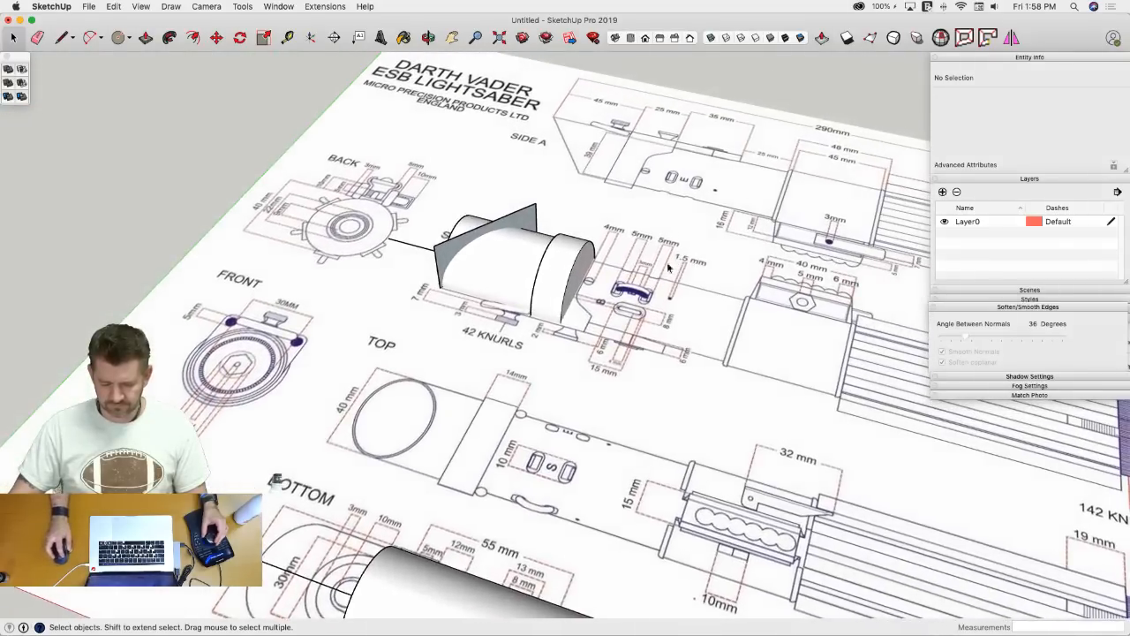
left_click(552, 276)
mouse_move(552, 276)
middle_mouse_down()
mouse_move(581, 285)
mouse_move(512, 290)
mouse_move(579, 280)
middle_mouse_up()
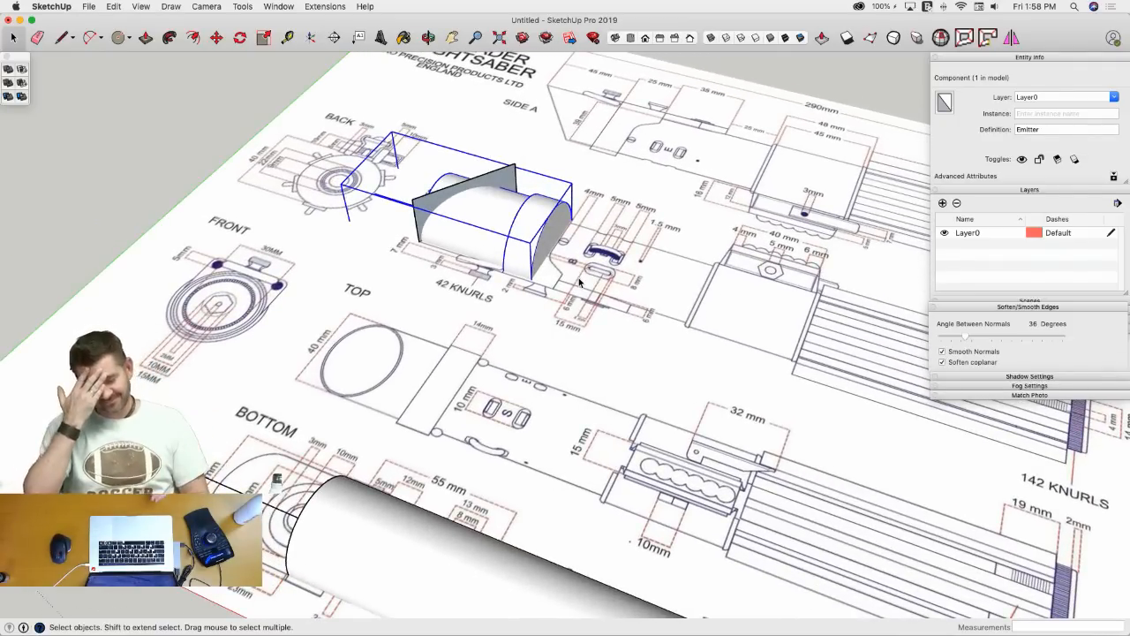
middle_click_drag(517, 209, 398, 632)
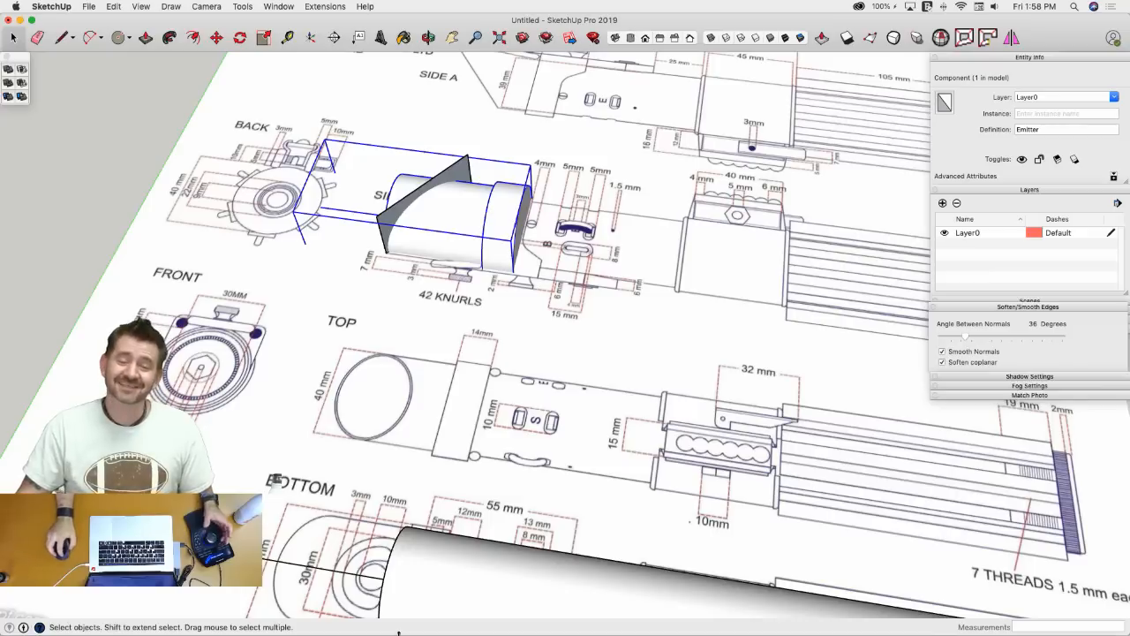
middle_click_drag(379, 486, 438, 305)
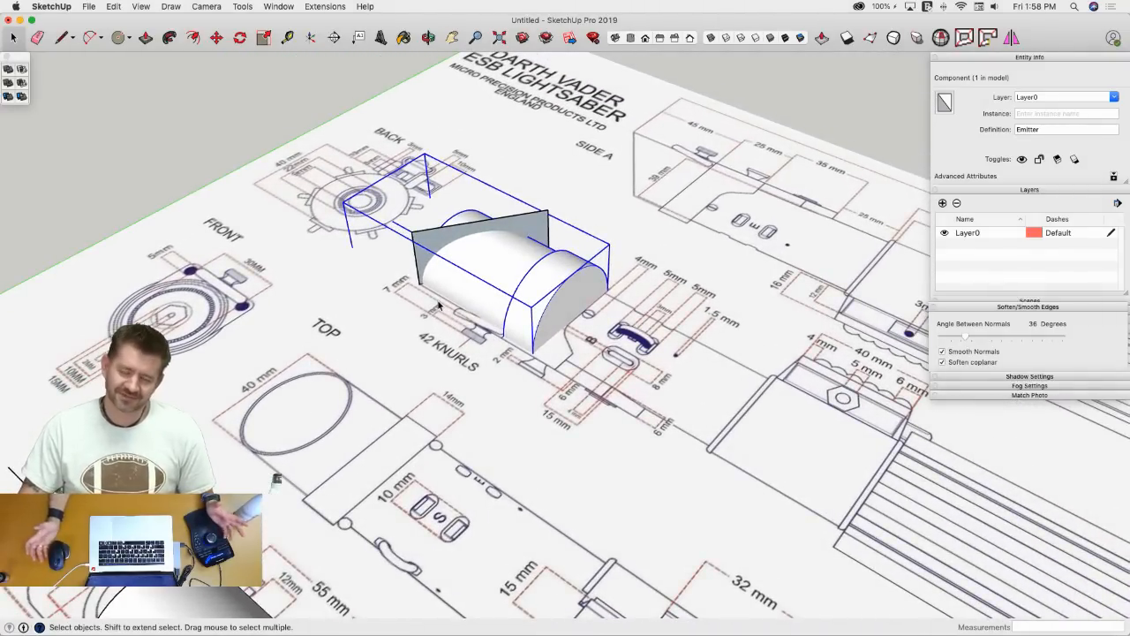
scroll(438, 304, "up", 10)
key("e")
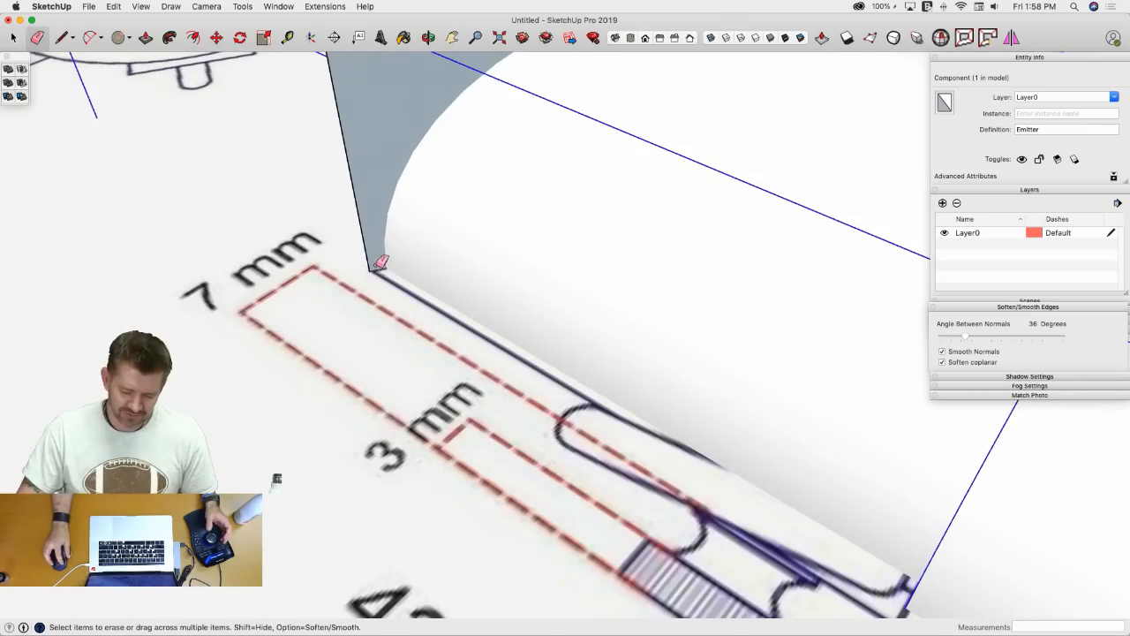
key("space")
scroll(345, 342, "down", 10)
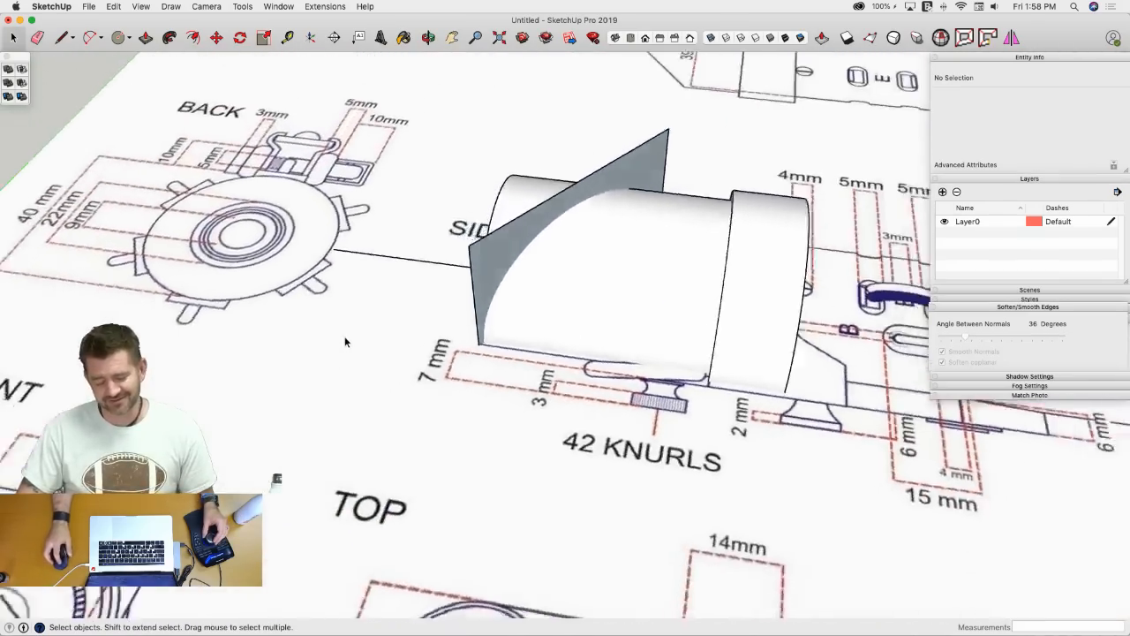
scroll(345, 341, "down", 5)
middle_click_drag(490, 305, 479, 338)
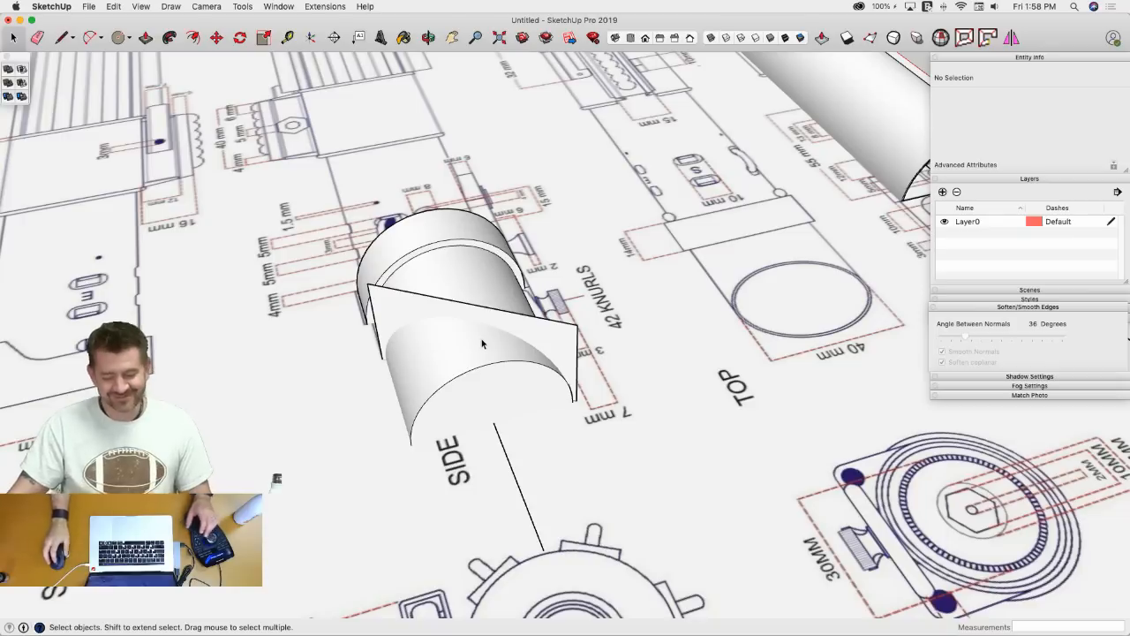
- Open the emitter component and offset the circle on its front end inward by 0.5 m
double_click(452, 404)
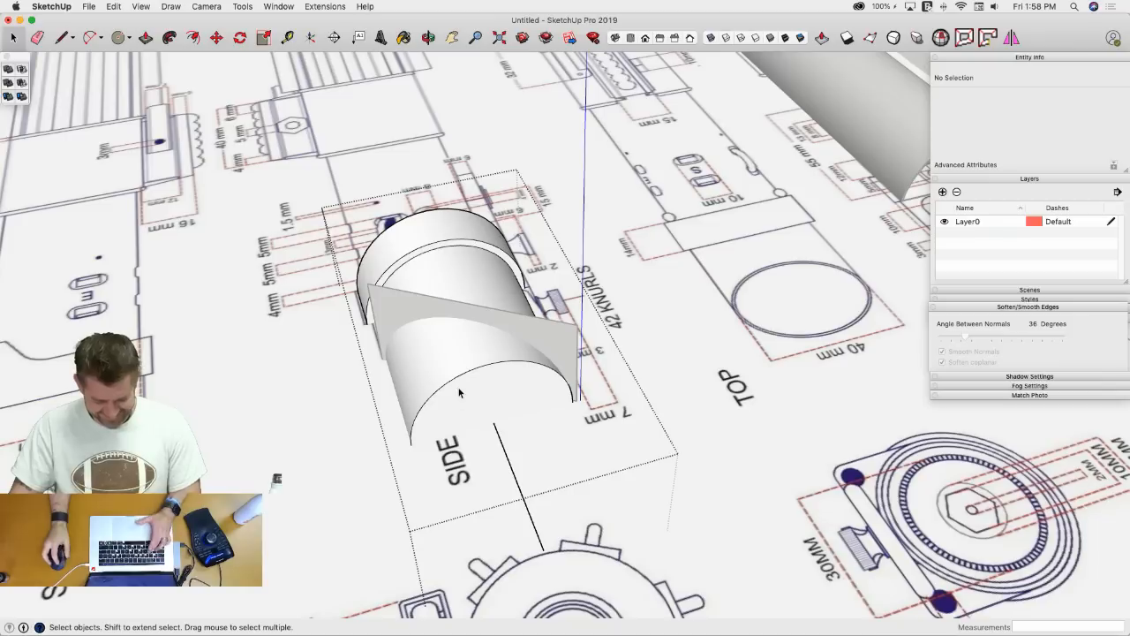
key("f")
left_click(495, 365)
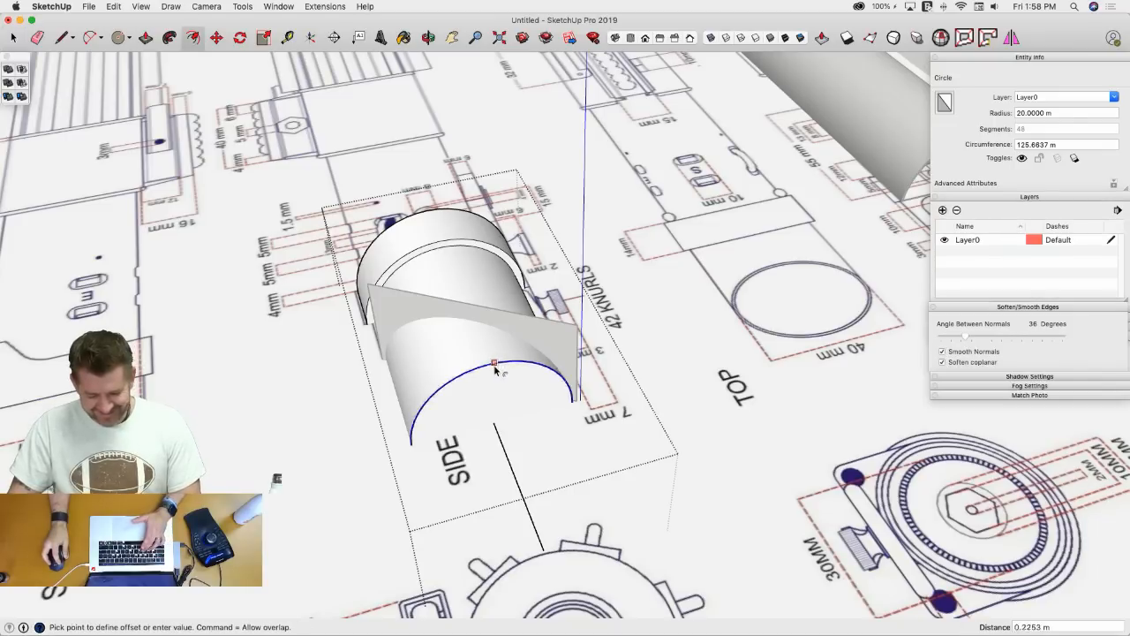
key("Return")
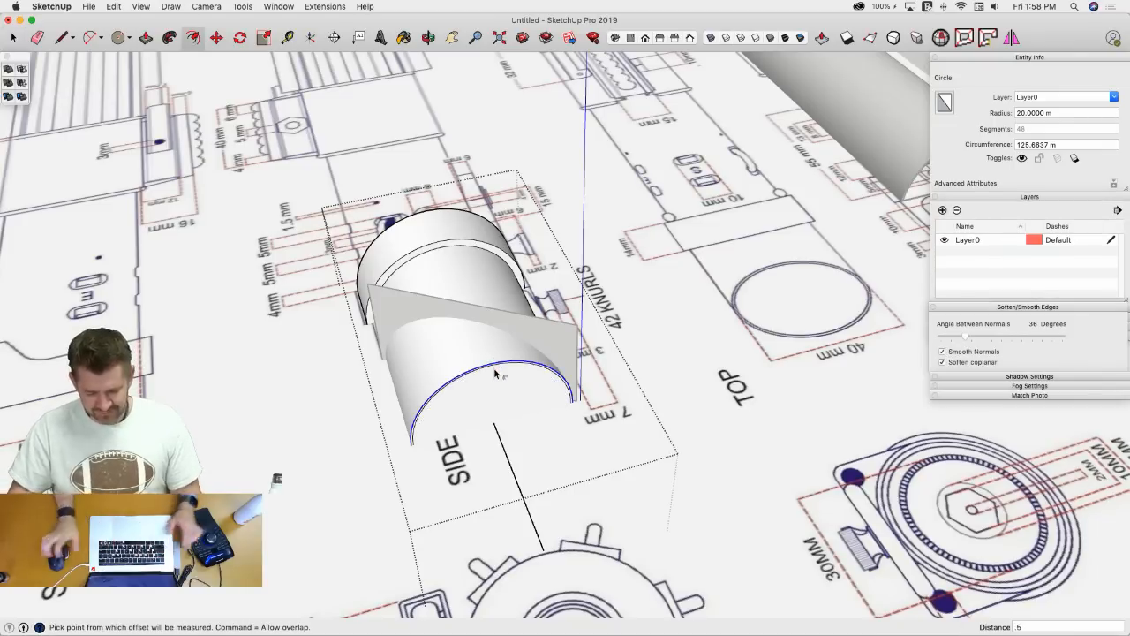
- Hollow the emitter by pushing the inner circle through its length, and delete the leftover end face
key("p")
left_click(496, 399)
middle_click_drag(453, 319, 871, 260)
left_click(503, 383)
key("space")
left_click(507, 398)
key("Delete")
- Put the lightsaber reference image on a new layer named Ref
middle_click_drag(747, 232, 310, 323)
scroll(296, 370, "up", 5)
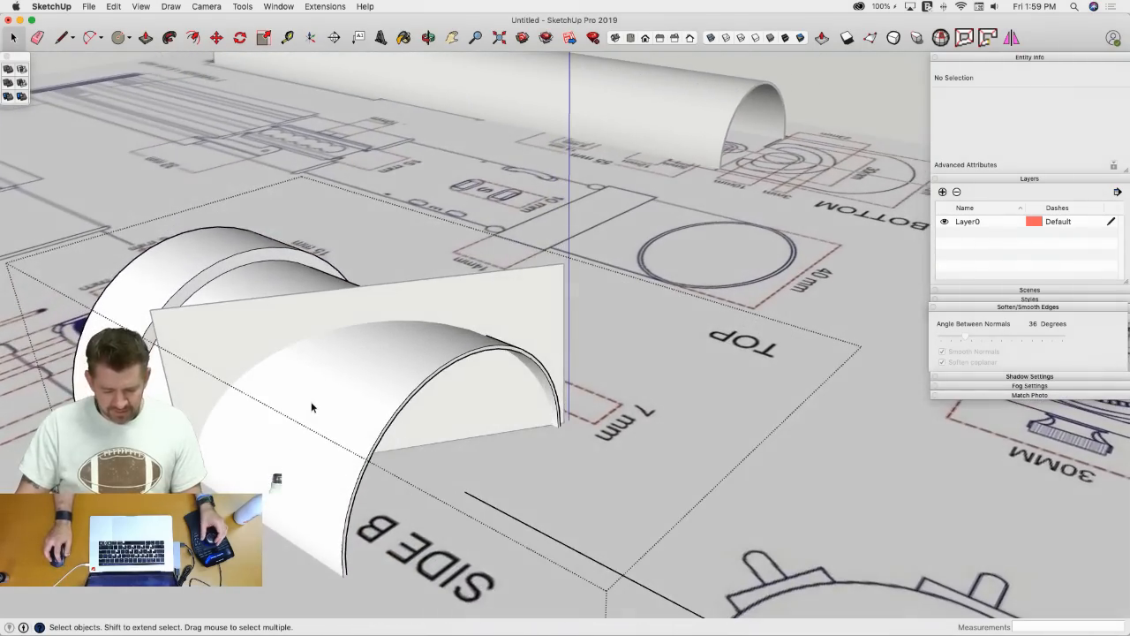
middle_click_drag(312, 404, 564, 362)
scroll(339, 406, "down", 5)
left_click(550, 354)
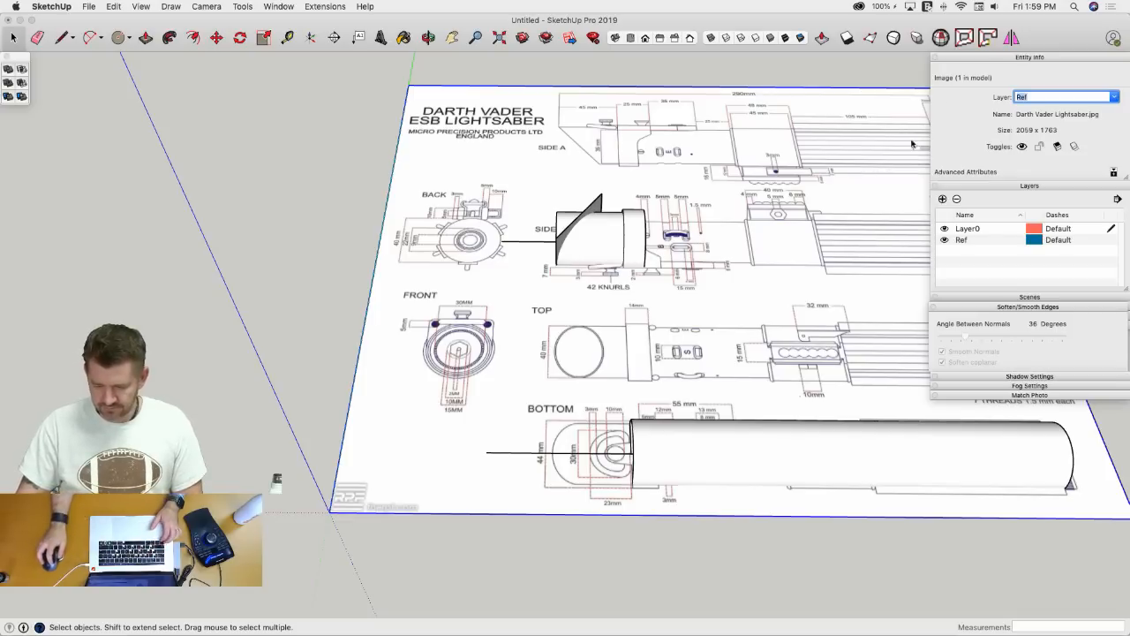
- Convert the reference image into a locked group by exploding it and regrouping its geometry
right_click(671, 157)
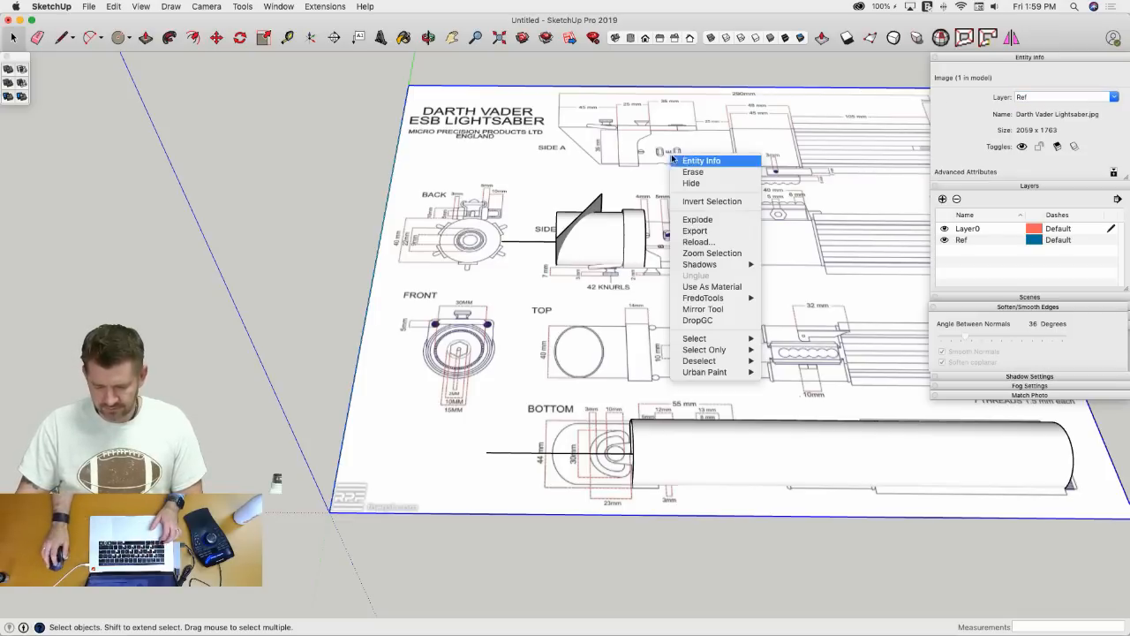
left_click(707, 220)
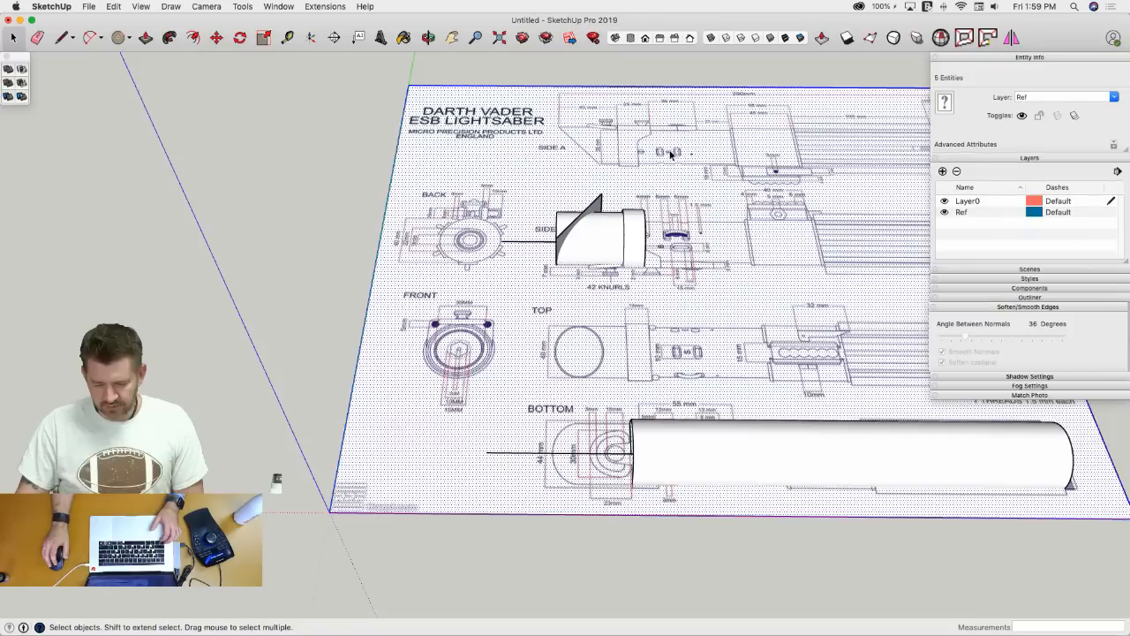
right_click(669, 153)
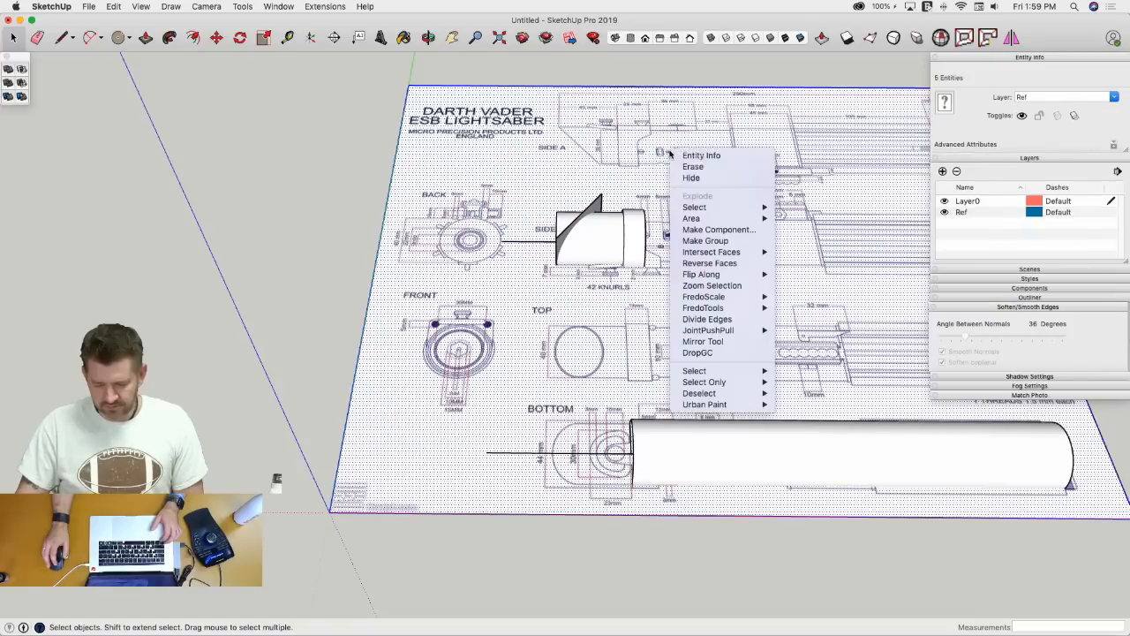
left_click(712, 242)
right_click(661, 172)
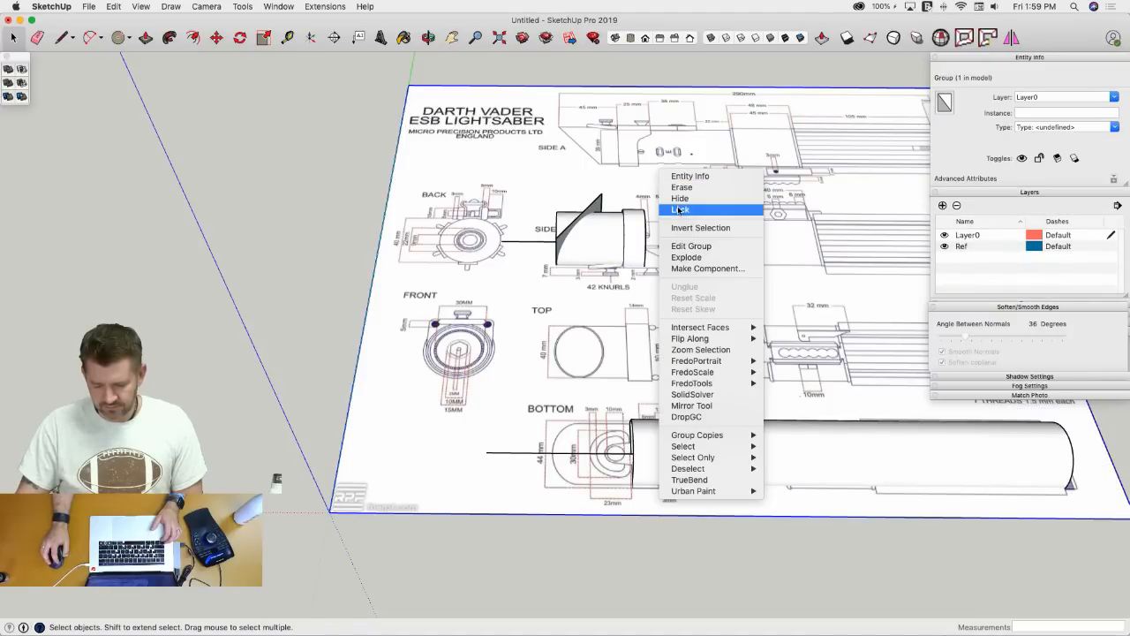
left_click(678, 210)
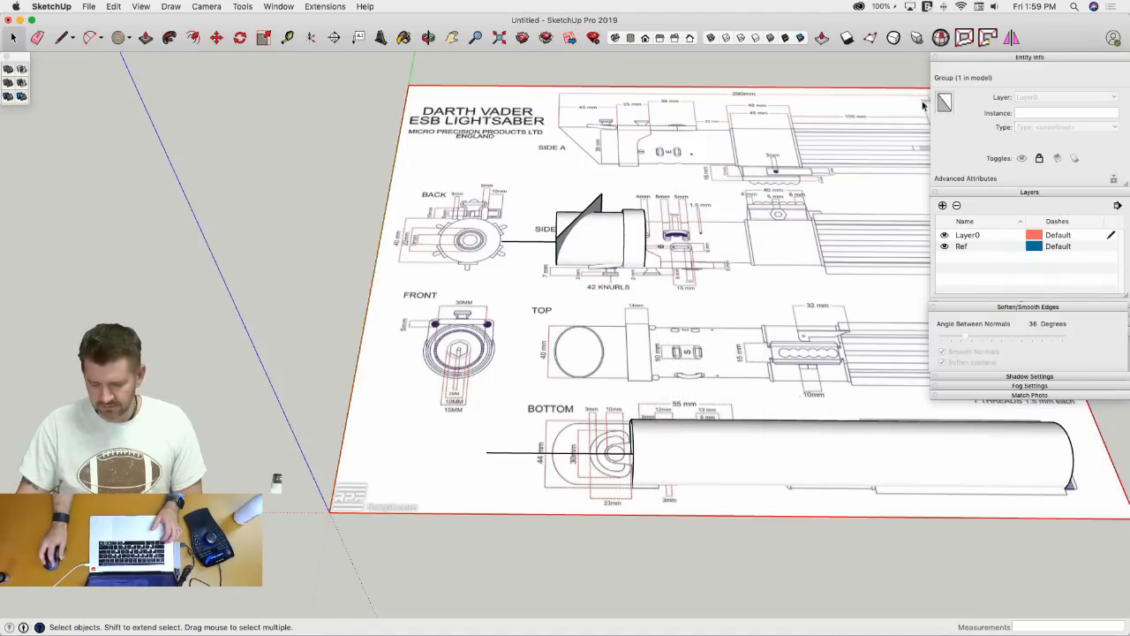
- Hide the Ref layer containing the reference drawing and select the diagonal cutting plane
left_click(944, 246)
middle_click_drag(522, 226, 633, 172)
left_click(647, 172)
left_click(638, 154)
double_click(633, 179)
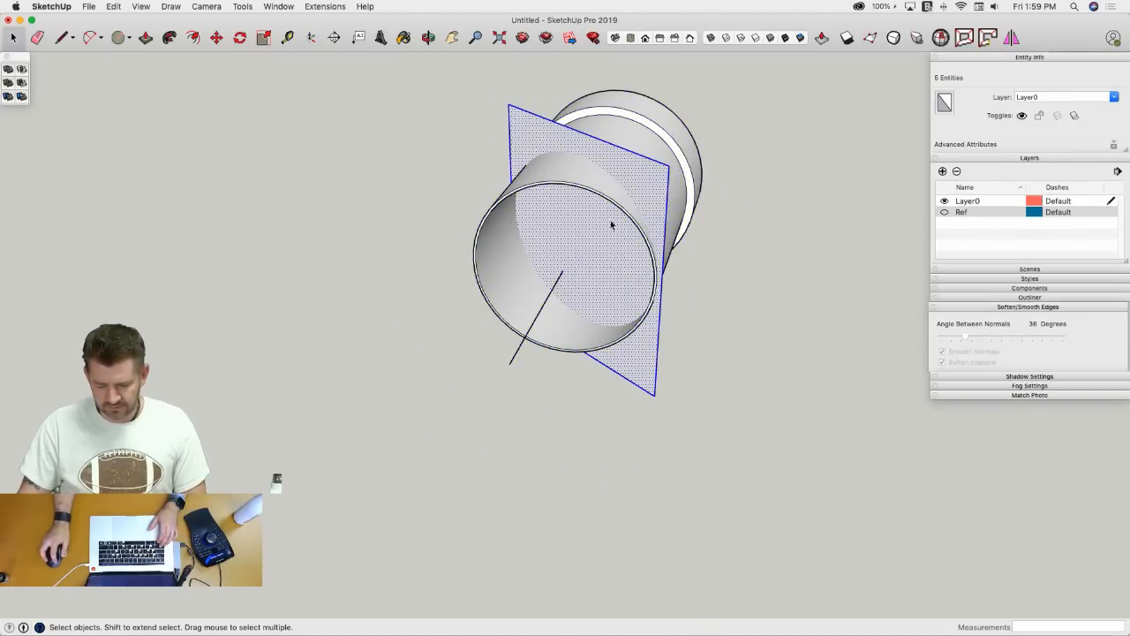
- Inside the emitter component, intersect the outer and inner cylinder faces with the model
double_click(604, 194)
left_click(508, 289)
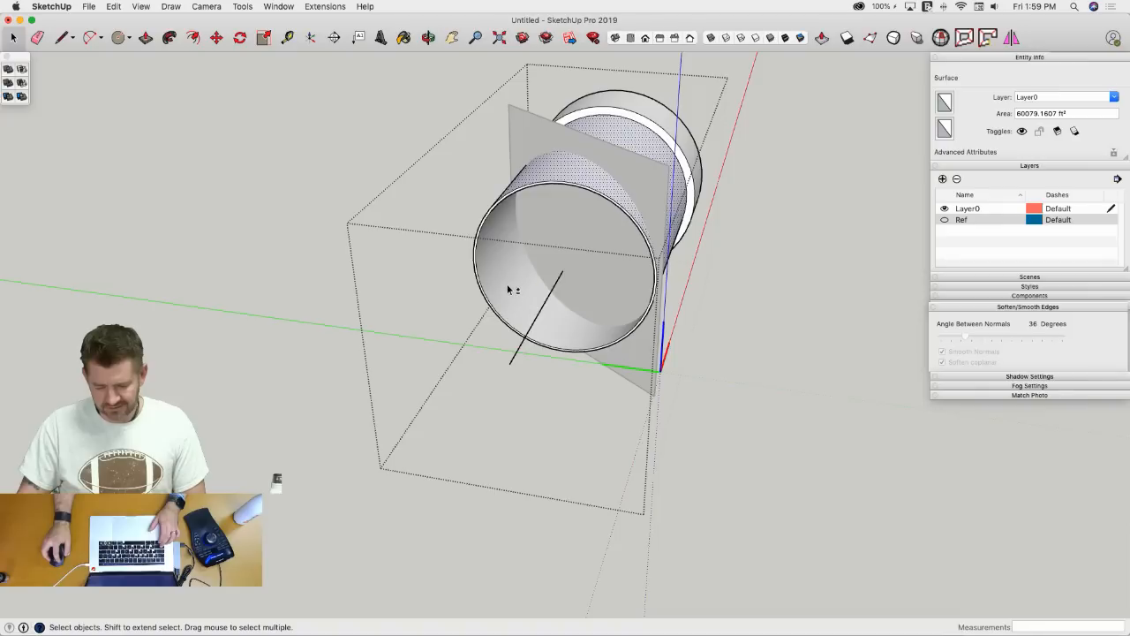
right_click(509, 288)
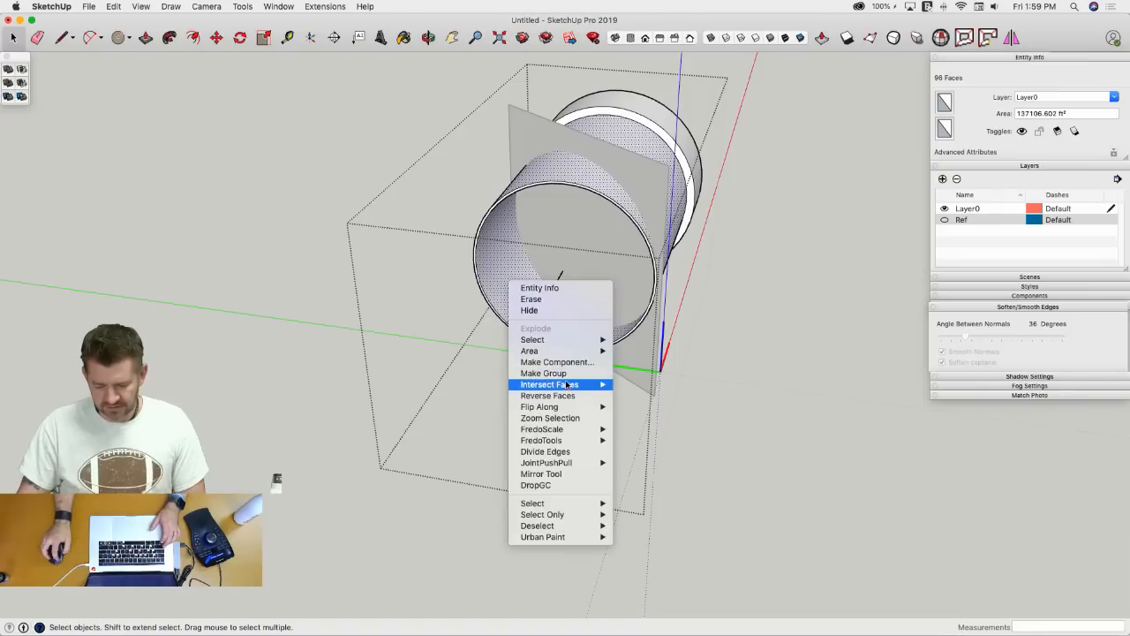
mouse_move(617, 386)
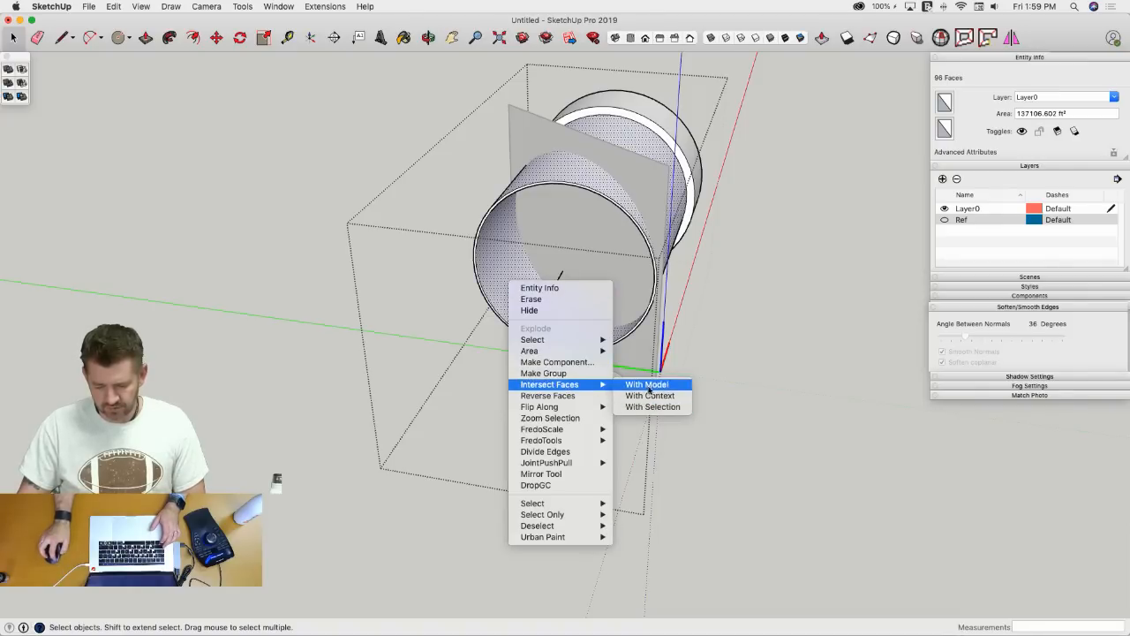
left_click(650, 385)
left_click(782, 197)
- Erase the front part of the emitter tube that extends beyond the diagonal cut
middle_click_drag(782, 197, 493, 175)
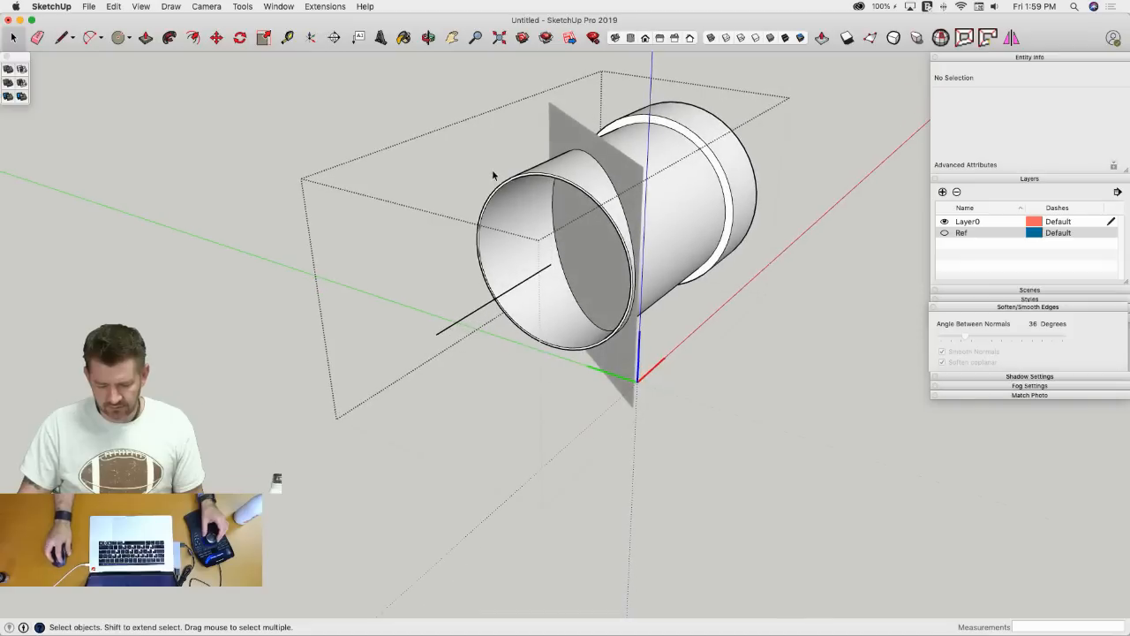
key("e")
left_click(504, 185)
mouse_move(492, 244)
middle_mouse_down()
mouse_move(517, 184)
mouse_move(581, 227)
mouse_move(684, 264)
middle_mouse_up()
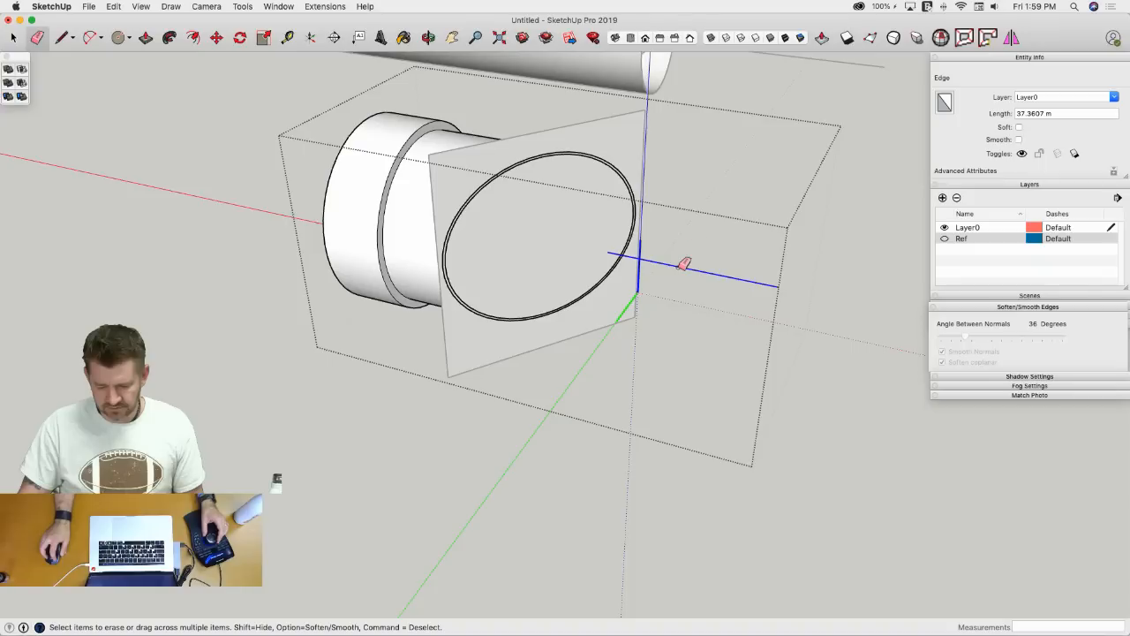
key("Escape")
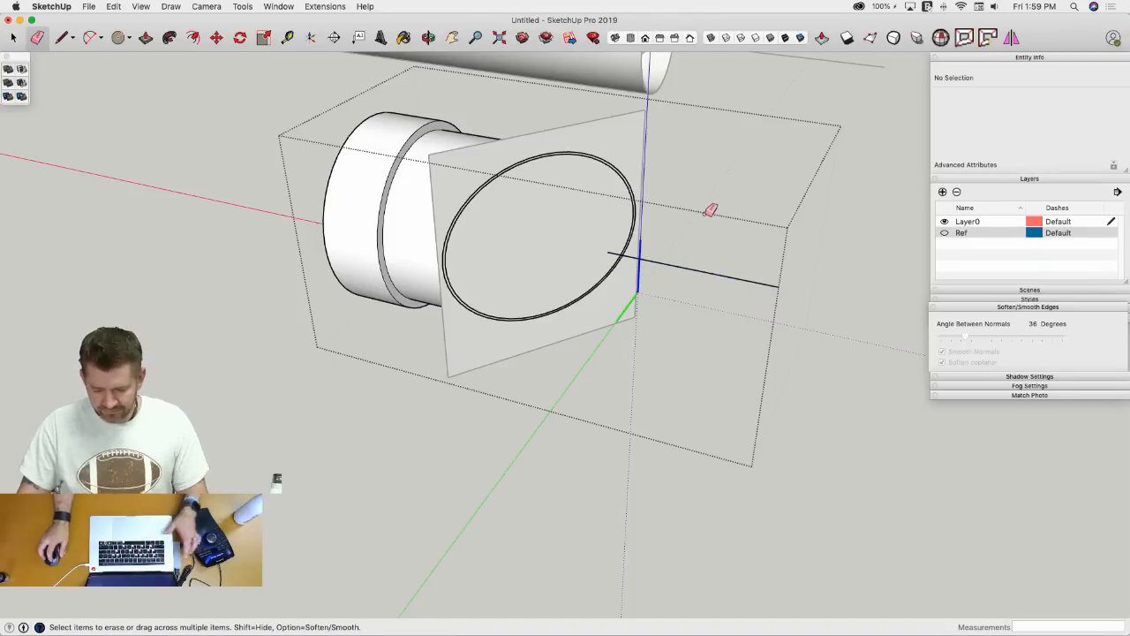
- Close the emitter component and delete the diagonal cutting plane
key("space")
left_click(747, 179)
triple_click(645, 135)
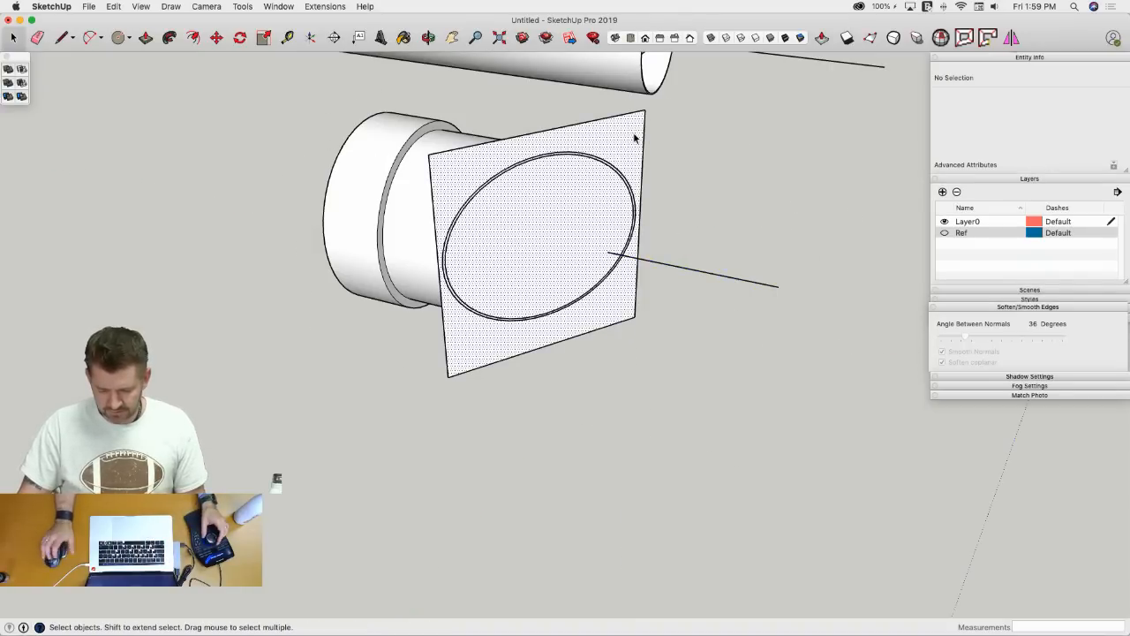
key("Delete")
- Fill the emitter's slanted rim by drawing a line across the wall thickness, and erase the extra dividing edge
middle_click_drag(633, 132, 571, 163)
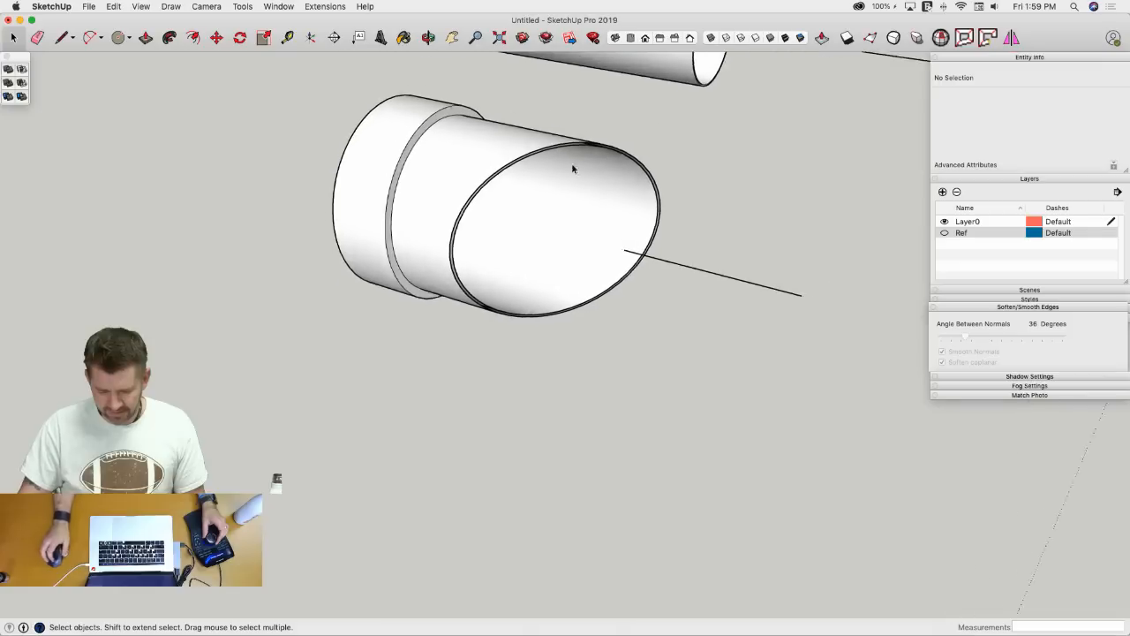
scroll(466, 215, "up", 5)
mouse_move(466, 214)
middle_mouse_down()
mouse_move(499, 221)
mouse_move(482, 210)
mouse_move(471, 219)
mouse_move(436, 184)
mouse_move(392, 214)
mouse_move(418, 290)
mouse_move(358, 206)
mouse_move(400, 192)
middle_mouse_up()
triple_click(418, 290)
key("l")
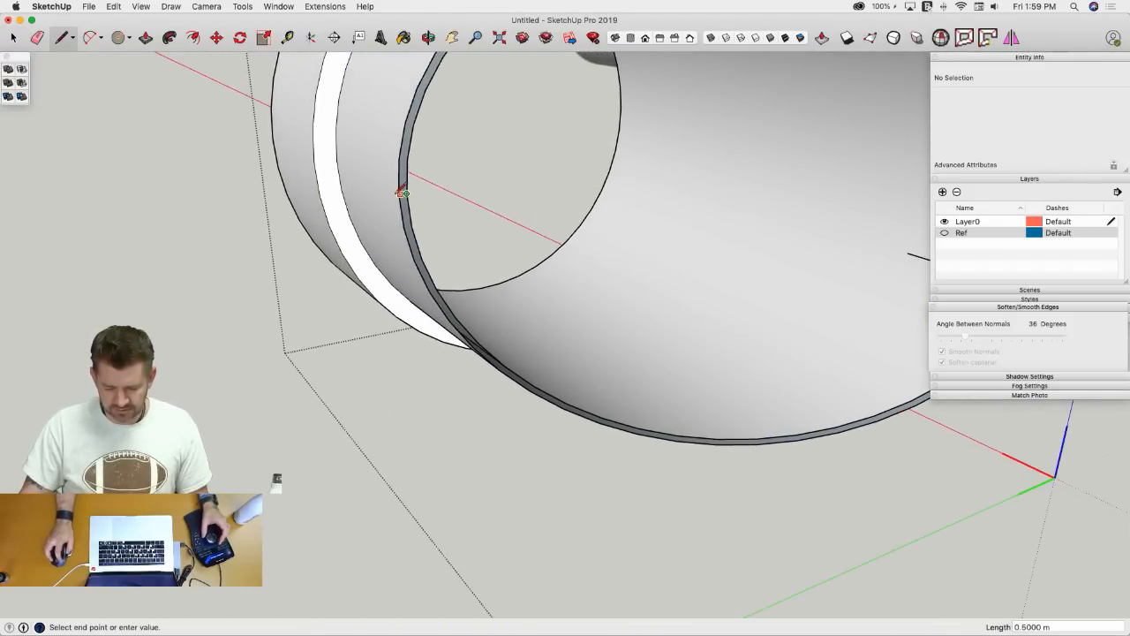
scroll(402, 192, "up", 4)
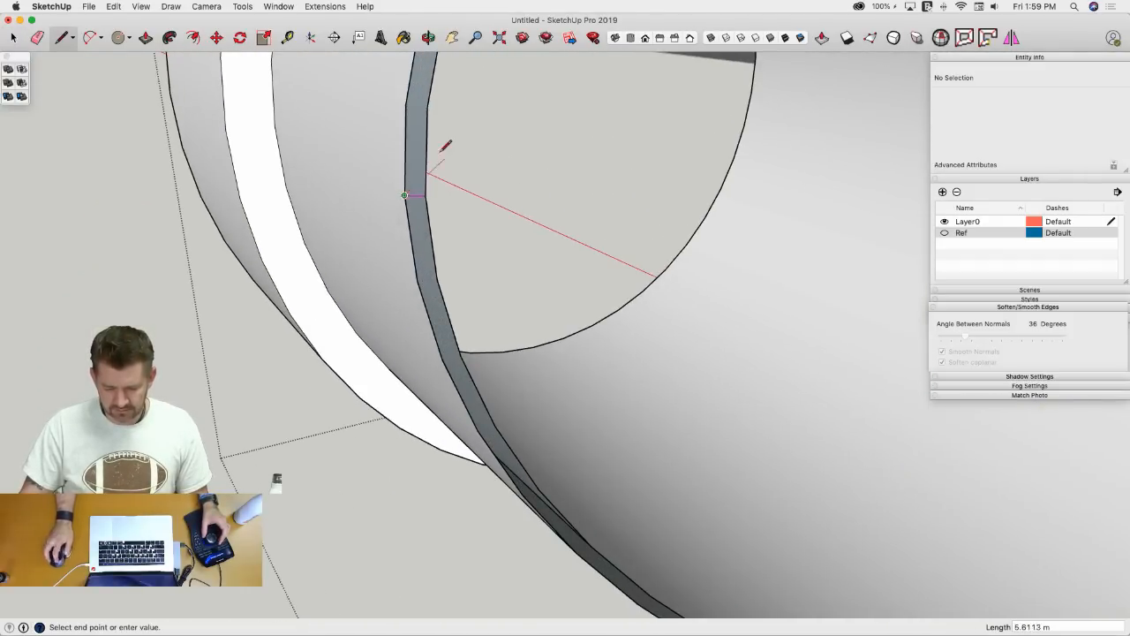
left_click(427, 105)
key("e")
scroll(422, 196, "down", 15)
key("space")
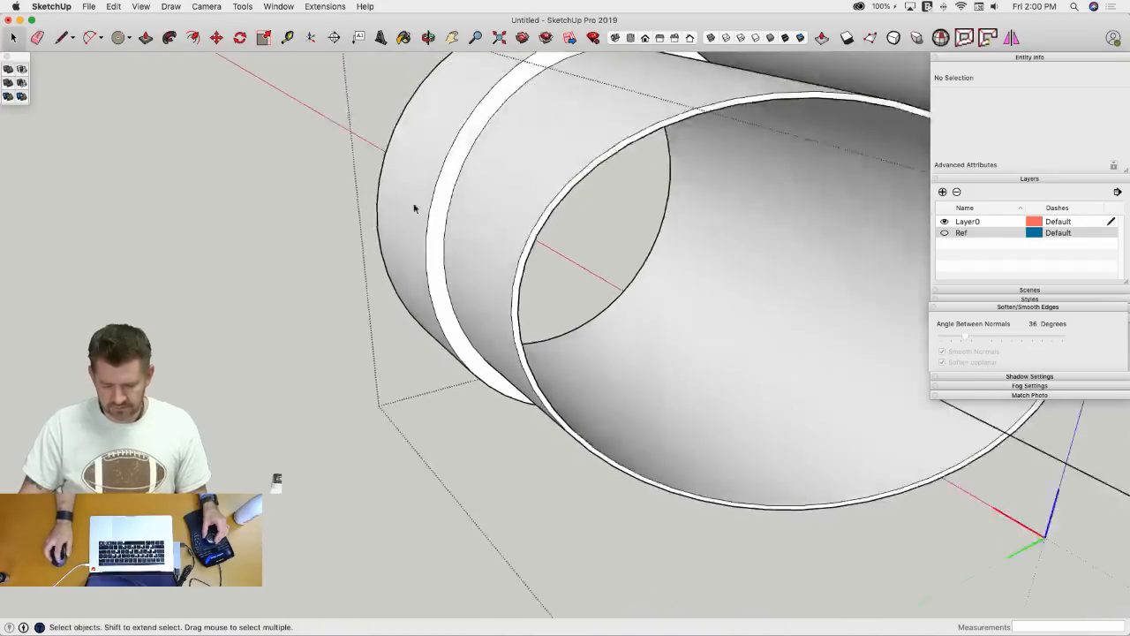
- Move the emitter component by the end of its centre line onto the end of the main tube's centre line
middle_click_drag(572, 220, 648, 297)
left_click(592, 263)
key("m")
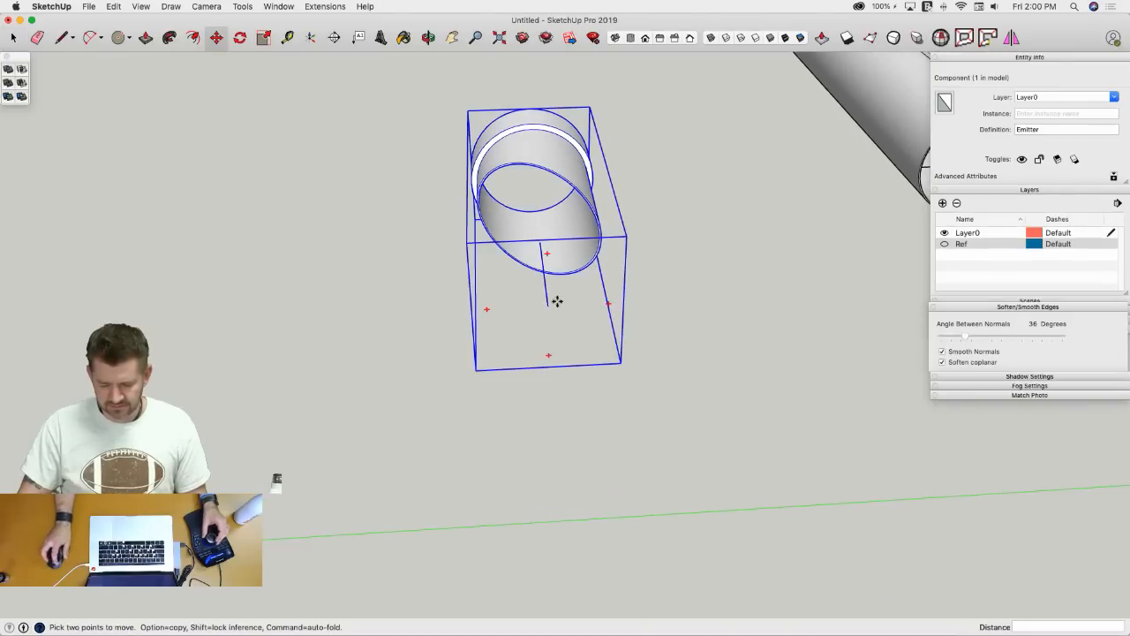
left_click(549, 306)
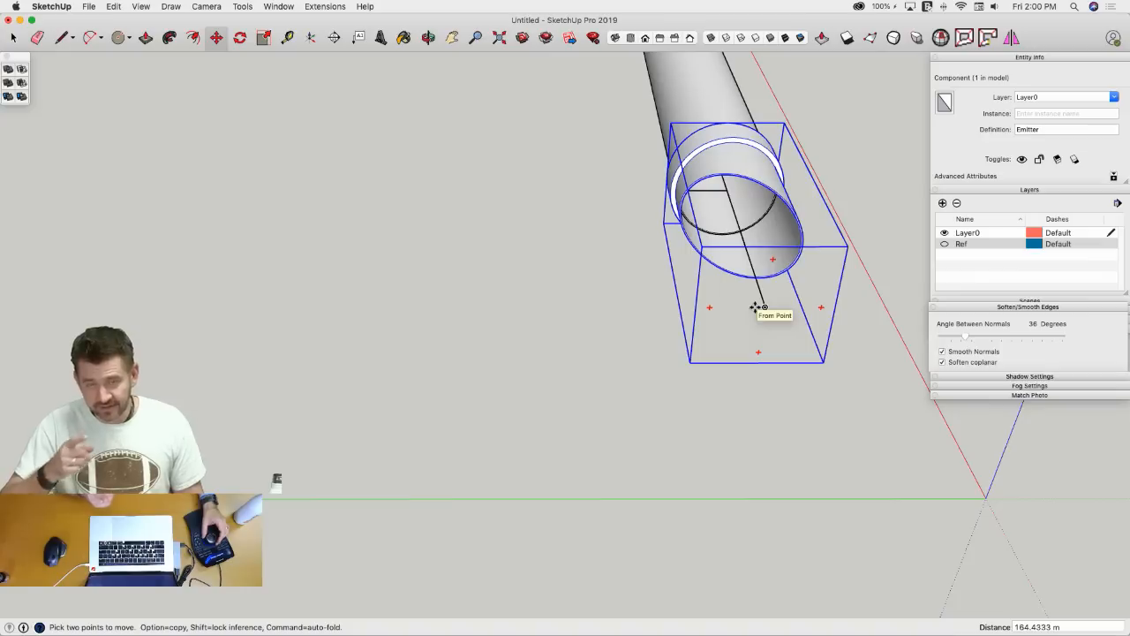
key("e")
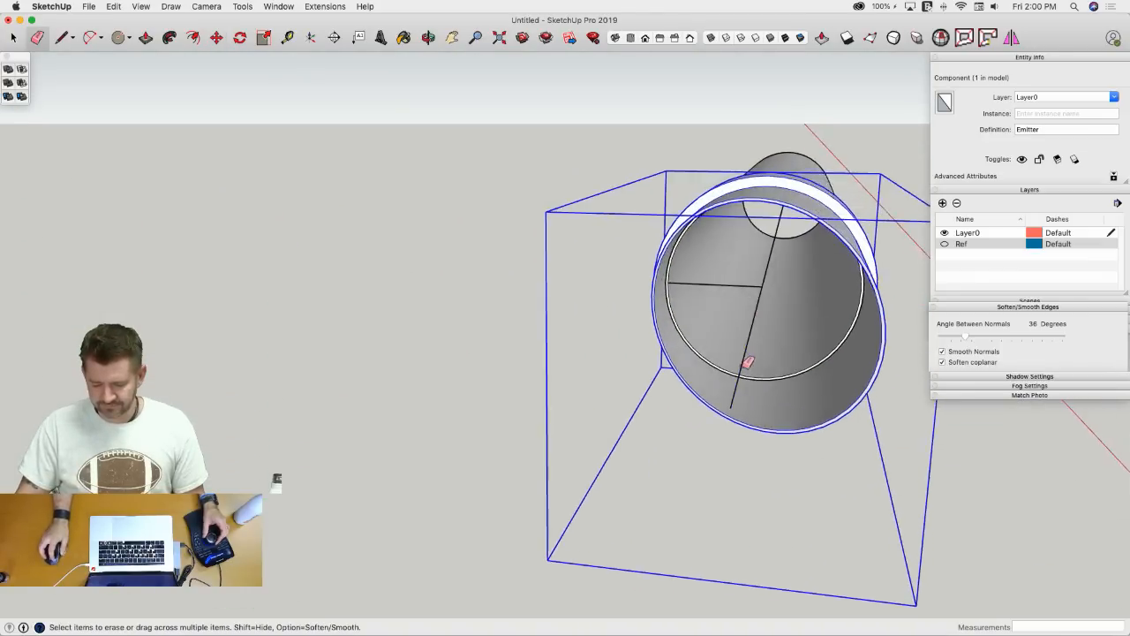
key("space")
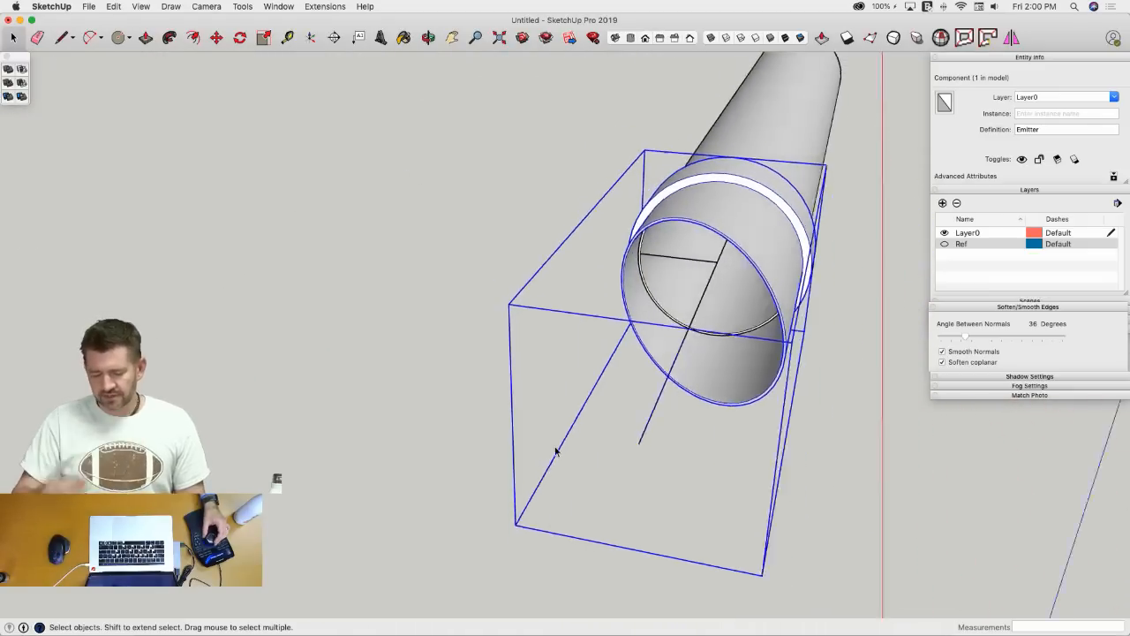
left_click(661, 490)
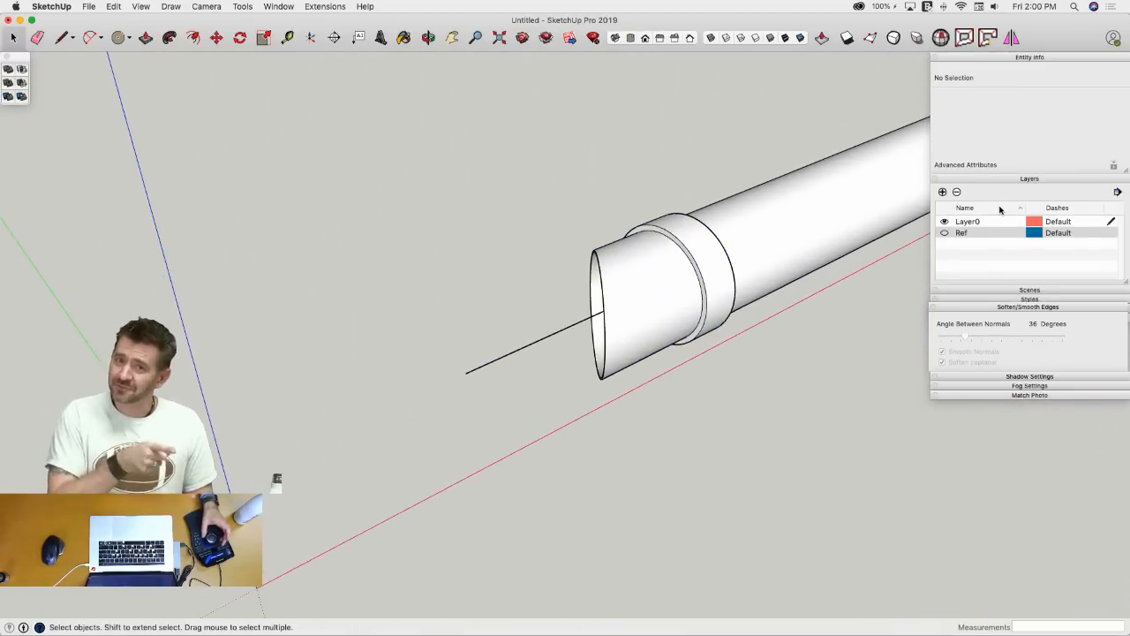
- Show the Ref layer and erase the centre line inside the emitter component
left_click(944, 233)
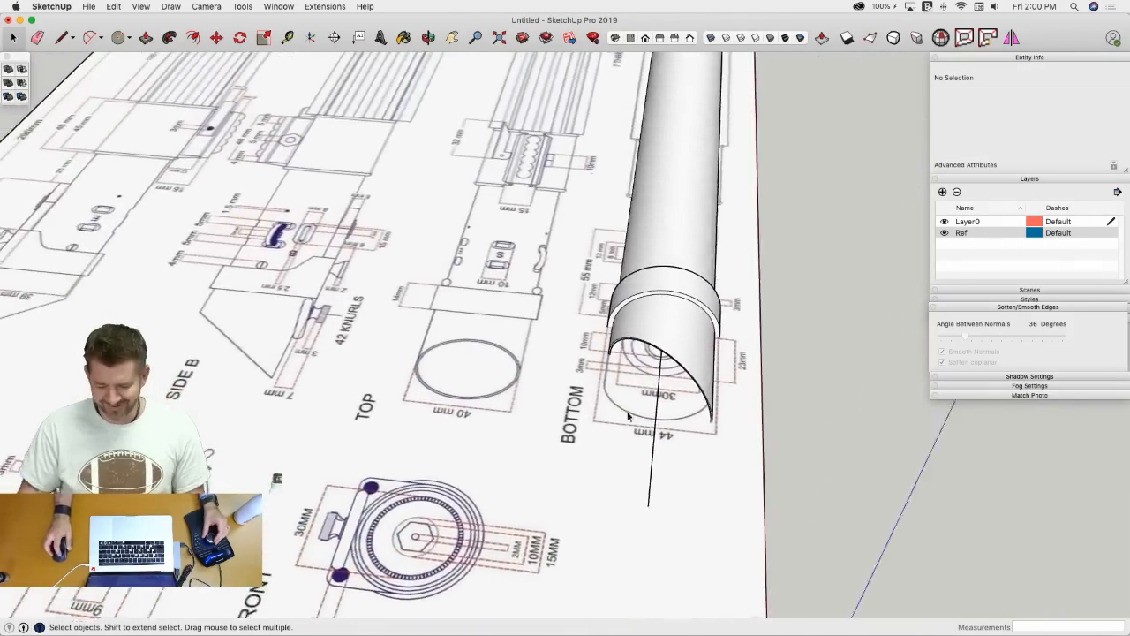
double_click(668, 356)
key("e")
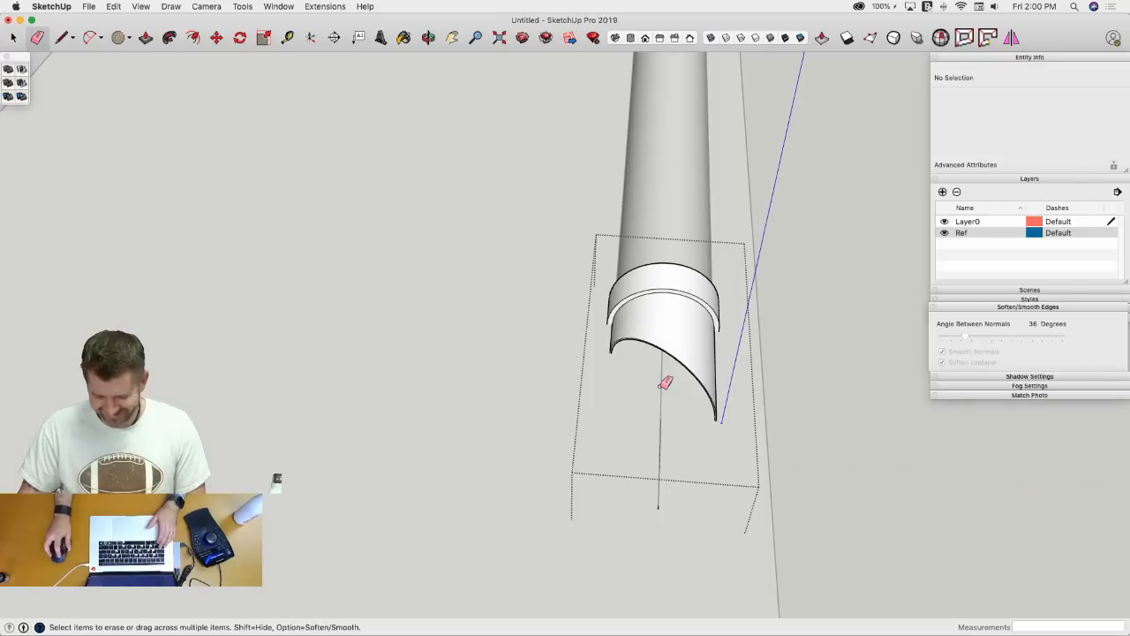
left_click(655, 455)
key("space")
left_click(787, 392)
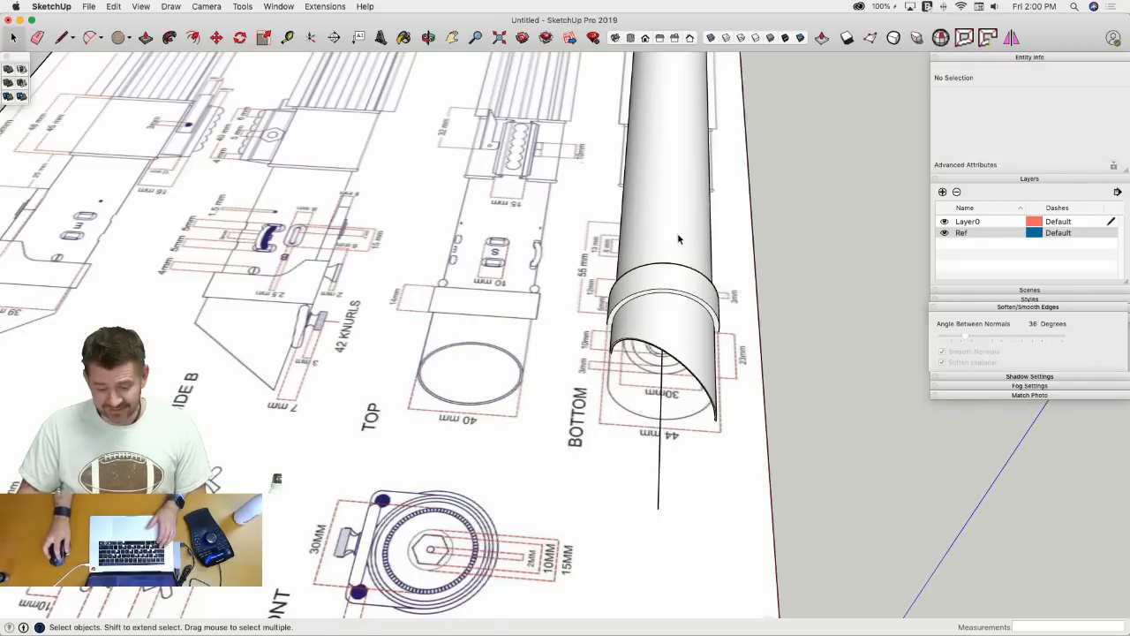
- Inside the main tube component, erase the centre line extending beyond the emitter, and close the component
double_click(679, 238)
key("e")
left_click(661, 465)
key("space")
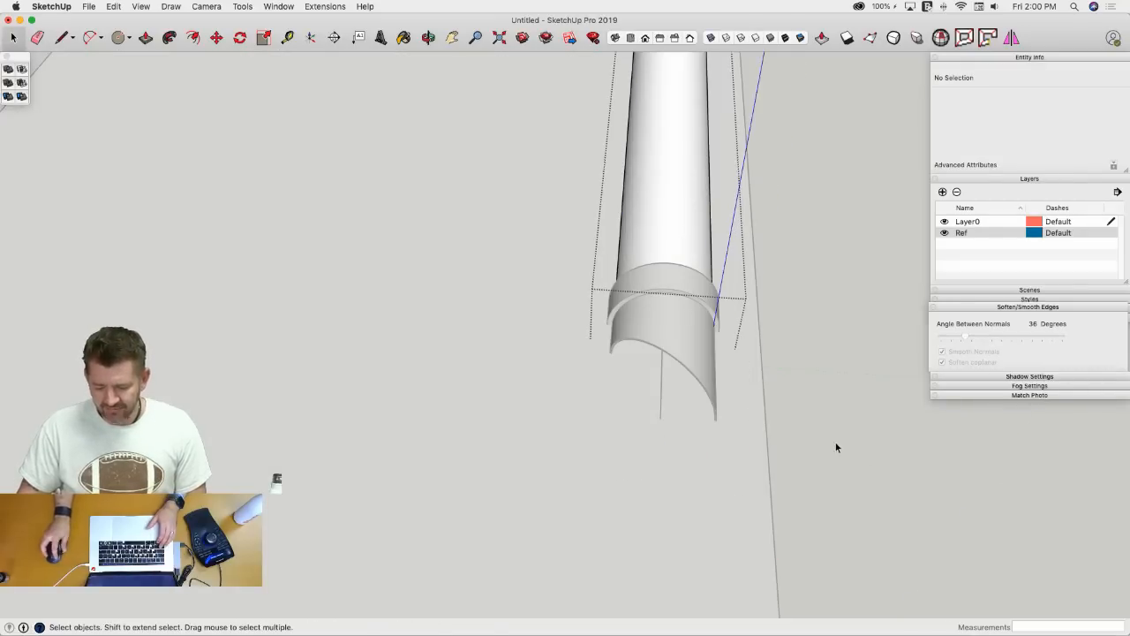
left_click(835, 446)
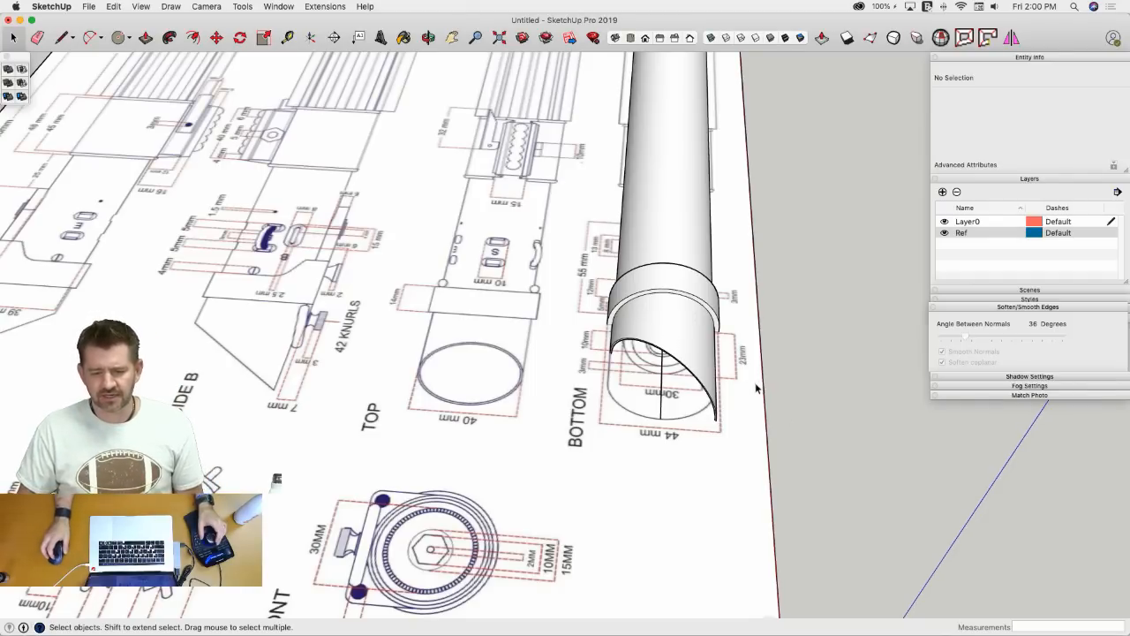
left_click(702, 371)
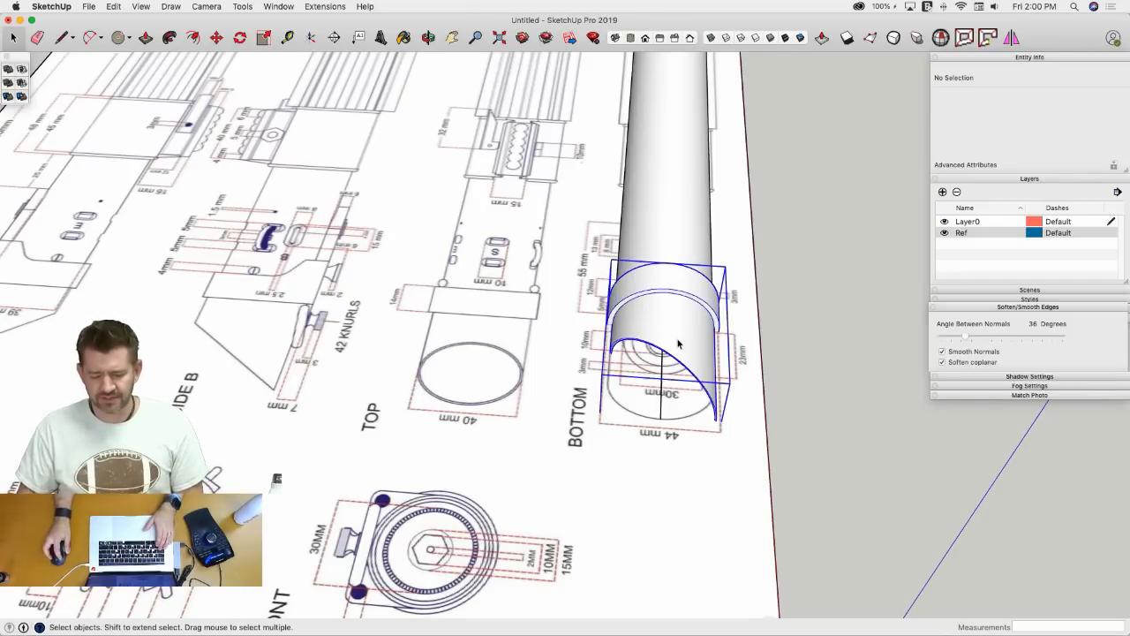
key("m")
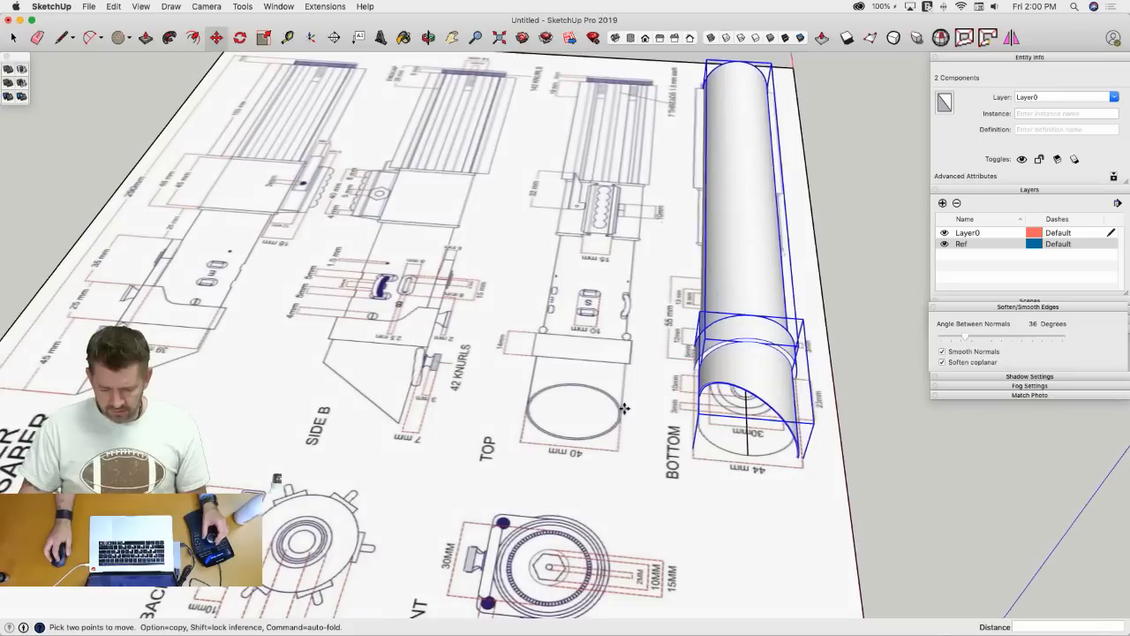
key("l")
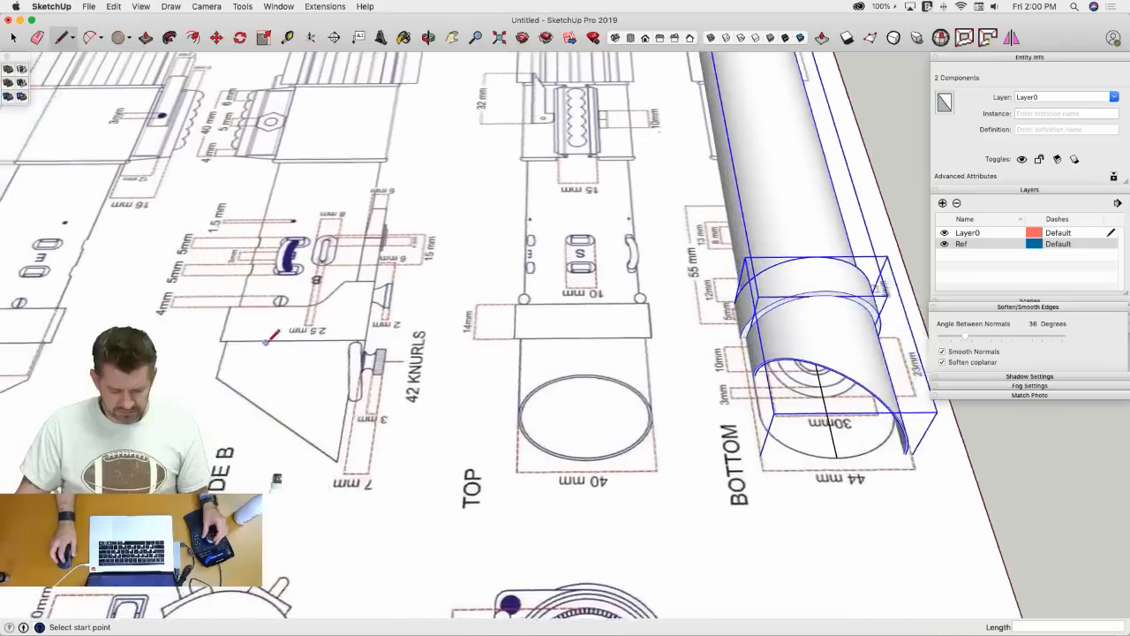
key("space")
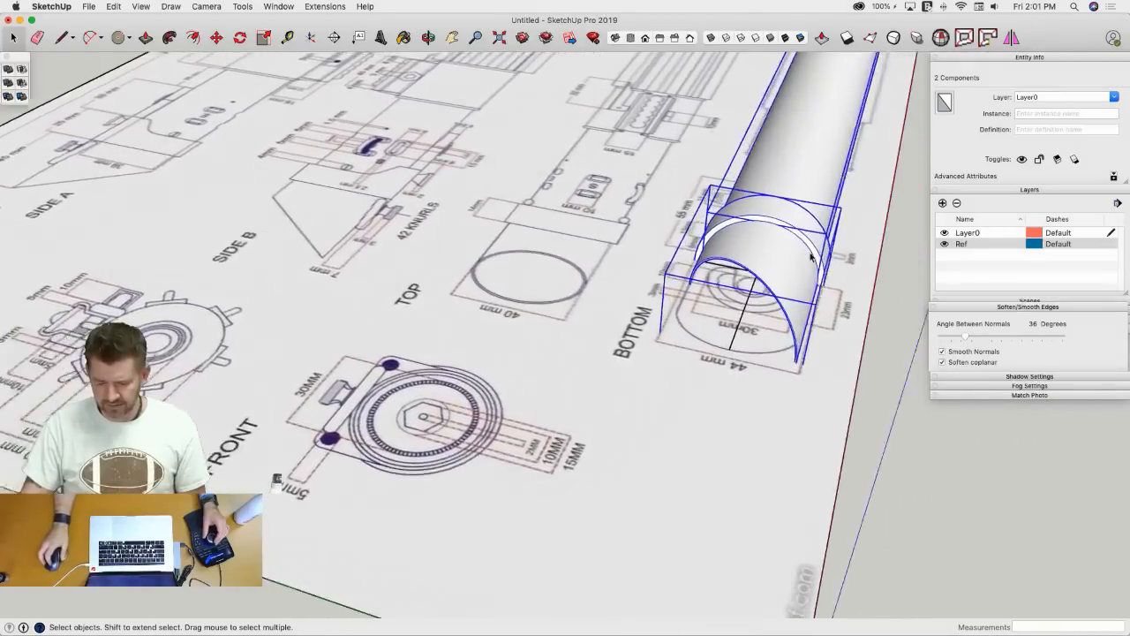
- Hide the Ref layer and, inside the emitter component, draw 22 m lines forming two square corners around one side of the front ring
key("l")
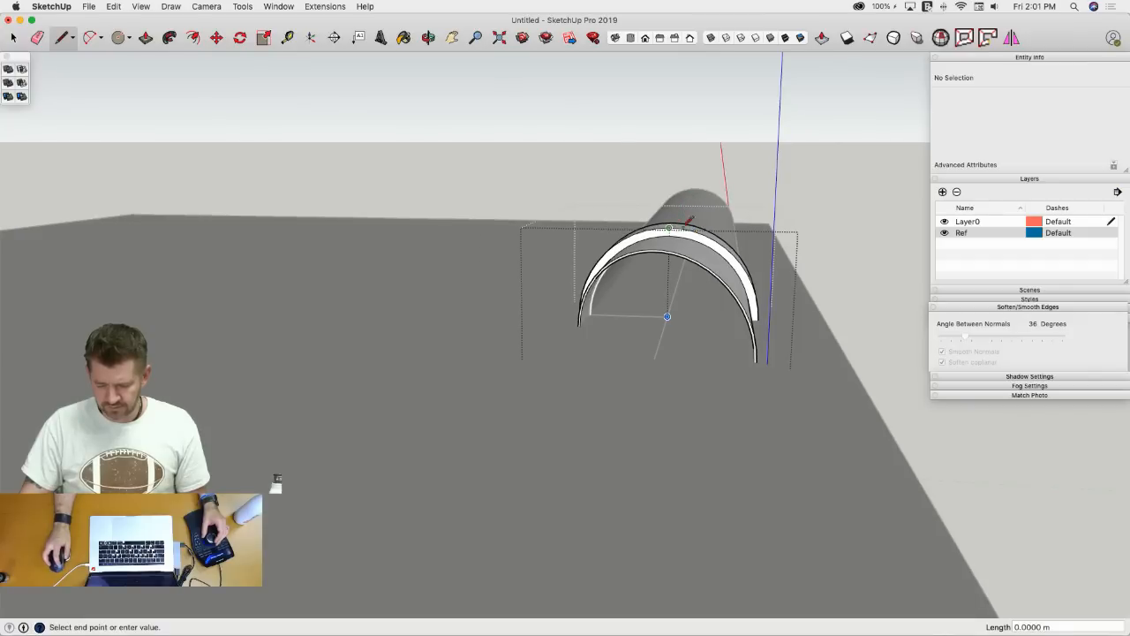
left_click(944, 233)
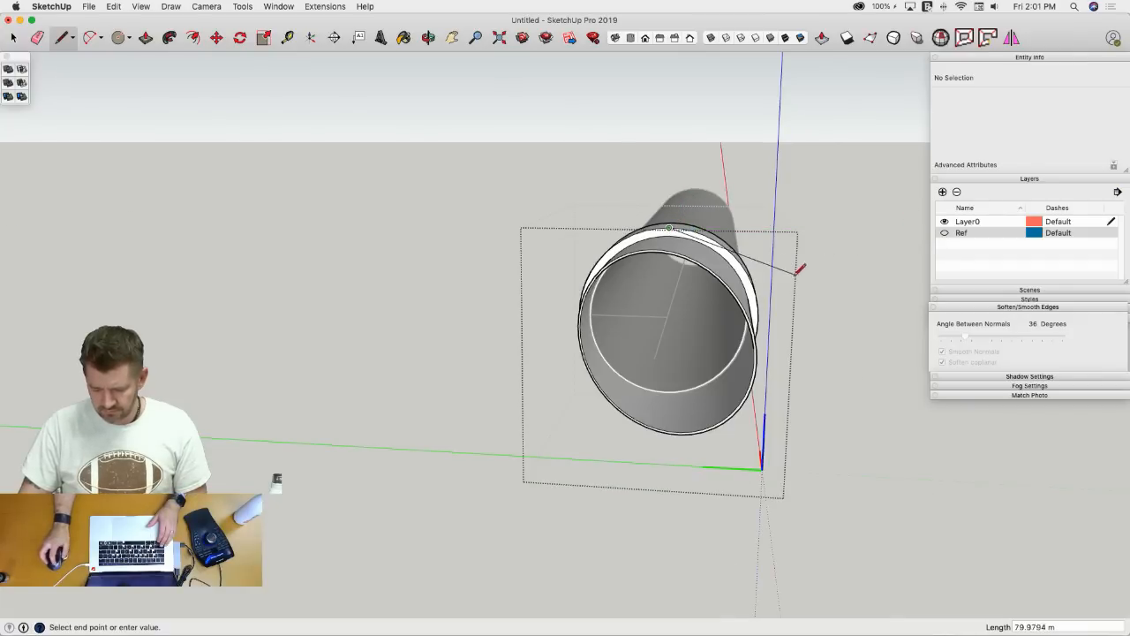
left_click(758, 320)
middle_click_drag(765, 293, 674, 265)
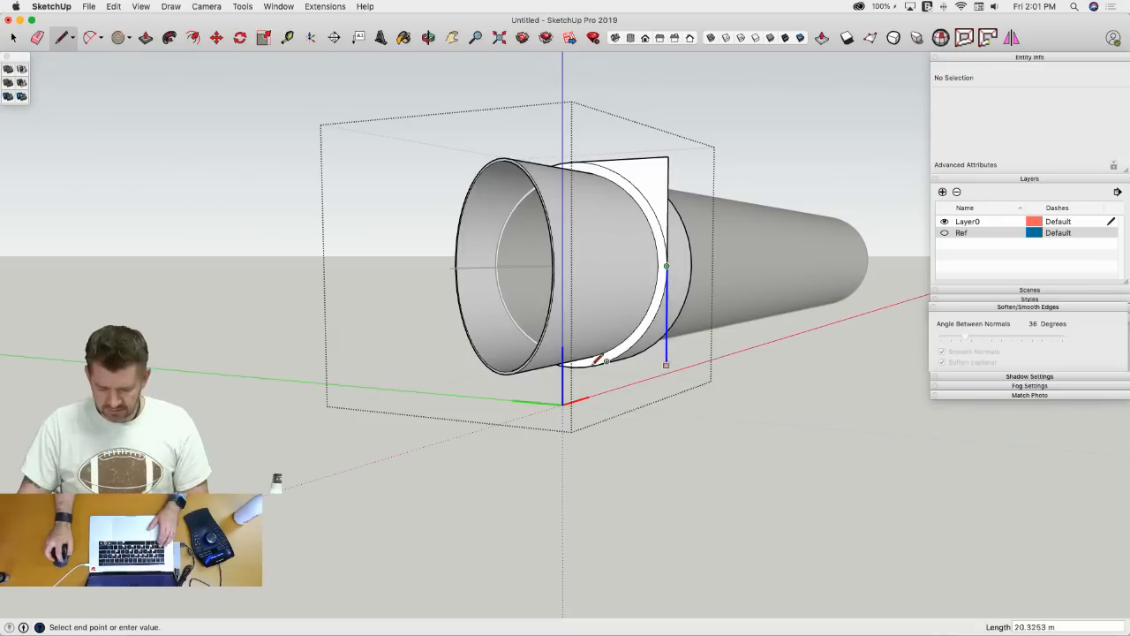
left_click(573, 364)
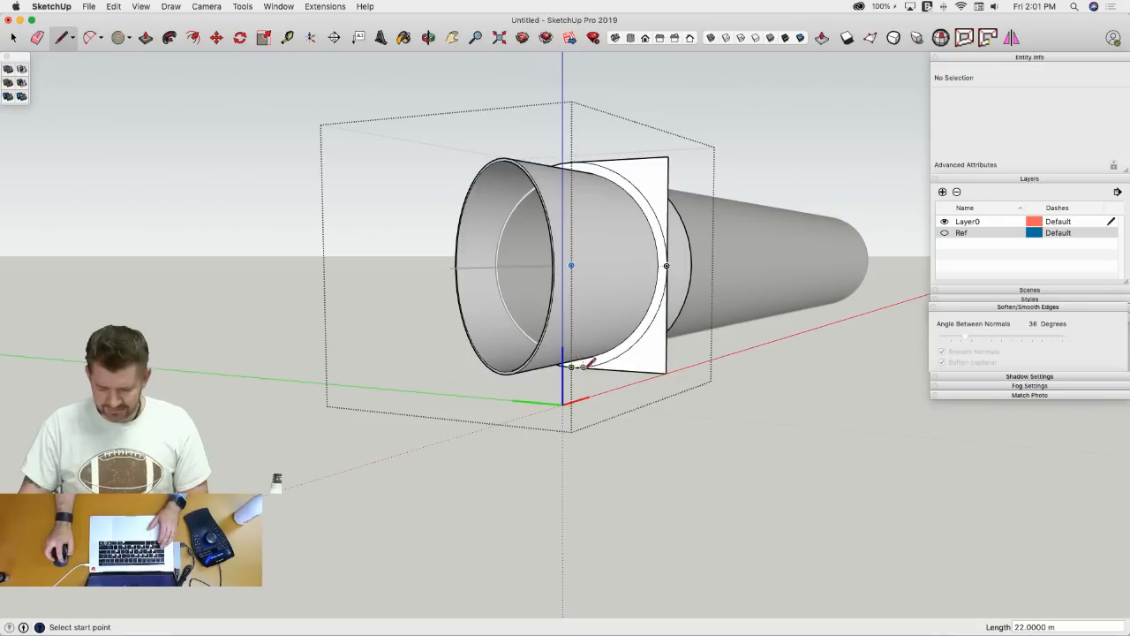
middle_click_drag(662, 351, 508, 357)
scroll(508, 358, "up", 3)
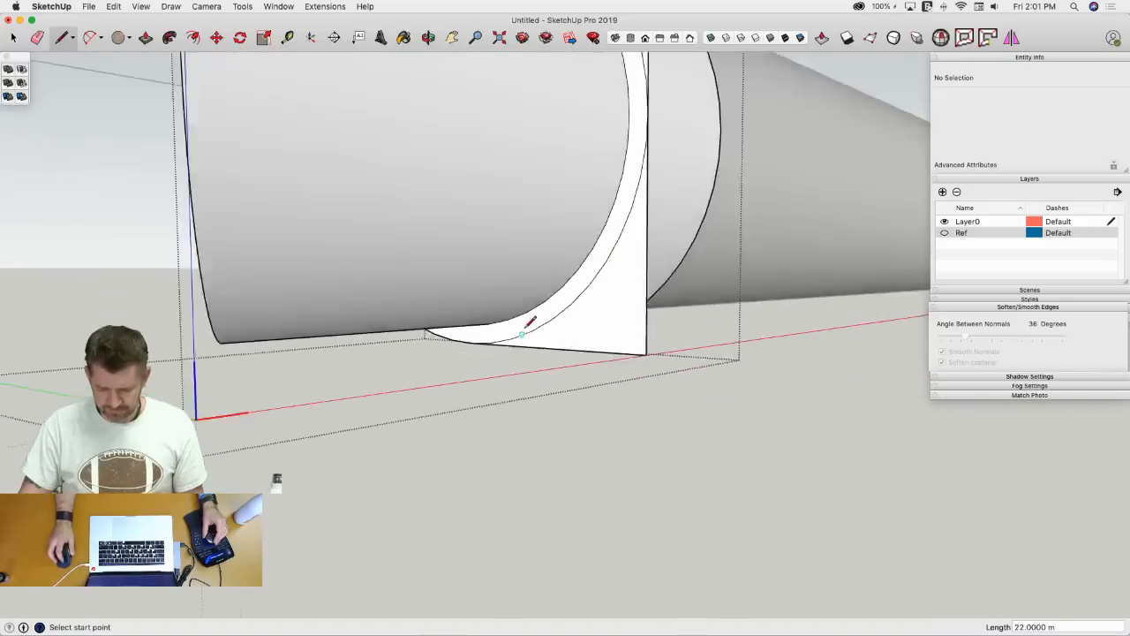
key("p")
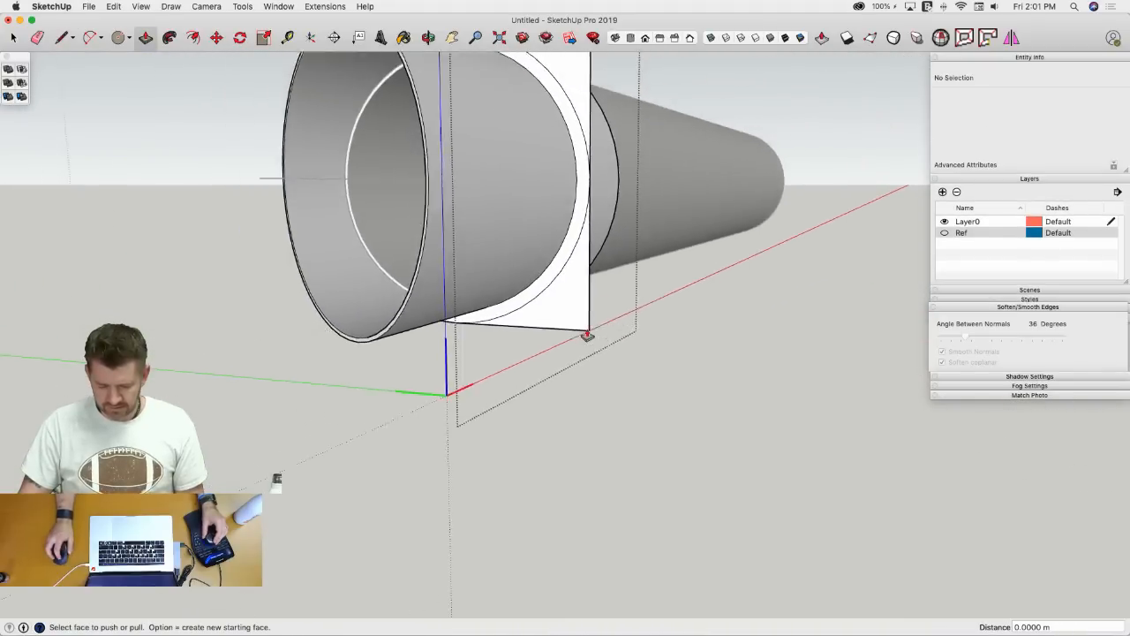
key("space")
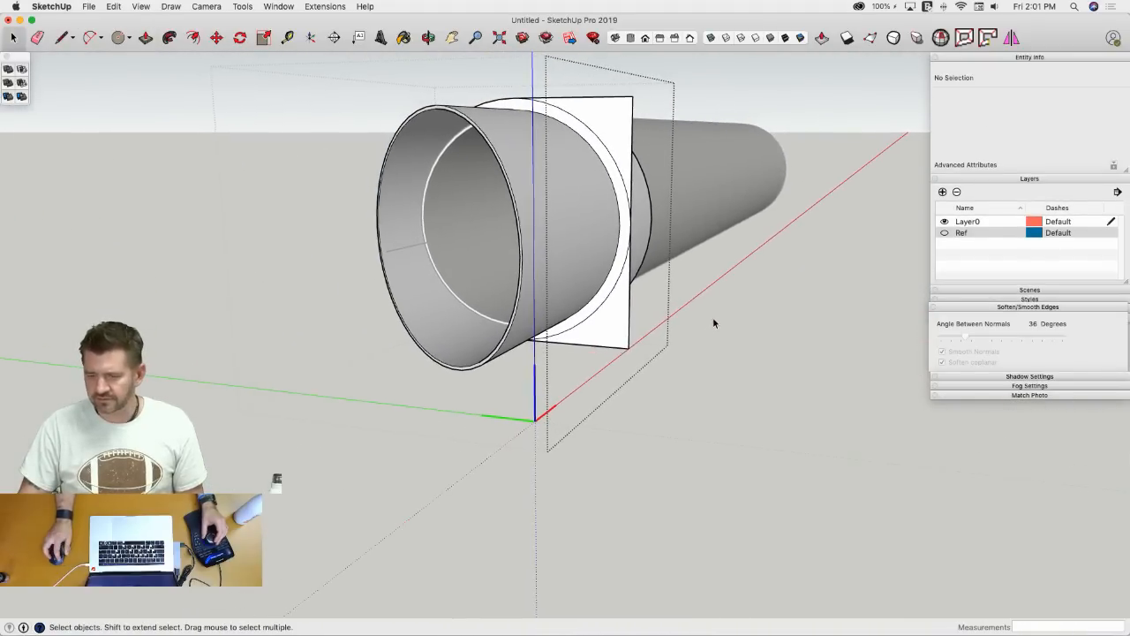
- Show the Ref layer and measure the gap between the dark corner circle and the mount's outer edge in the FRONT view
middle_click_drag(714, 320, 730, 287)
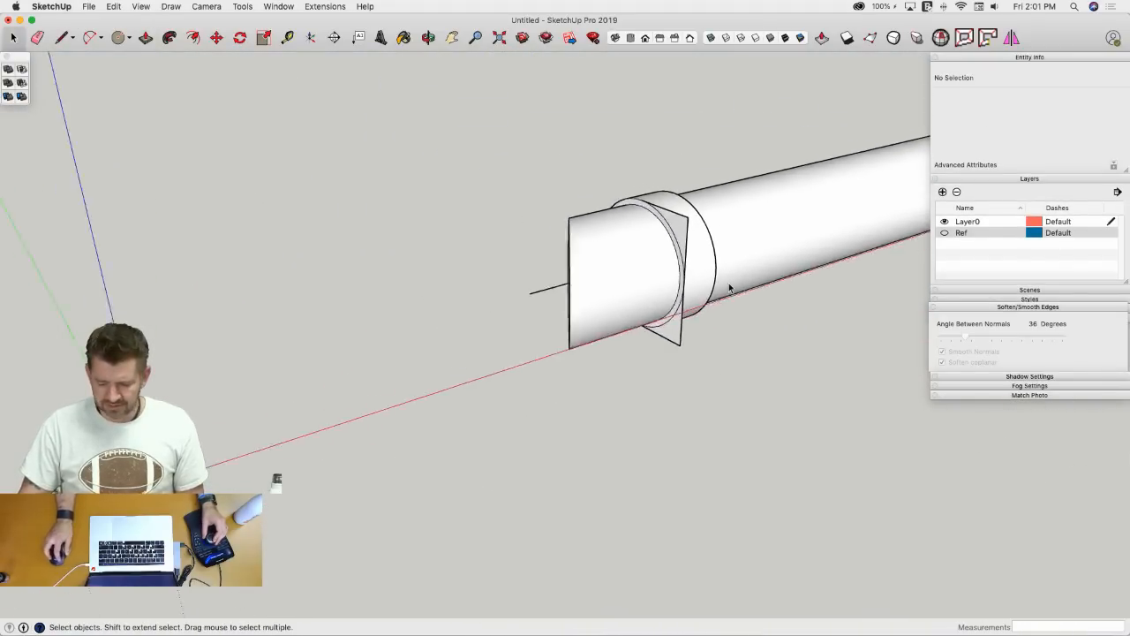
left_click(945, 232)
mouse_move(618, 265)
middle_mouse_down()
mouse_move(494, 292)
mouse_move(388, 275)
middle_mouse_up()
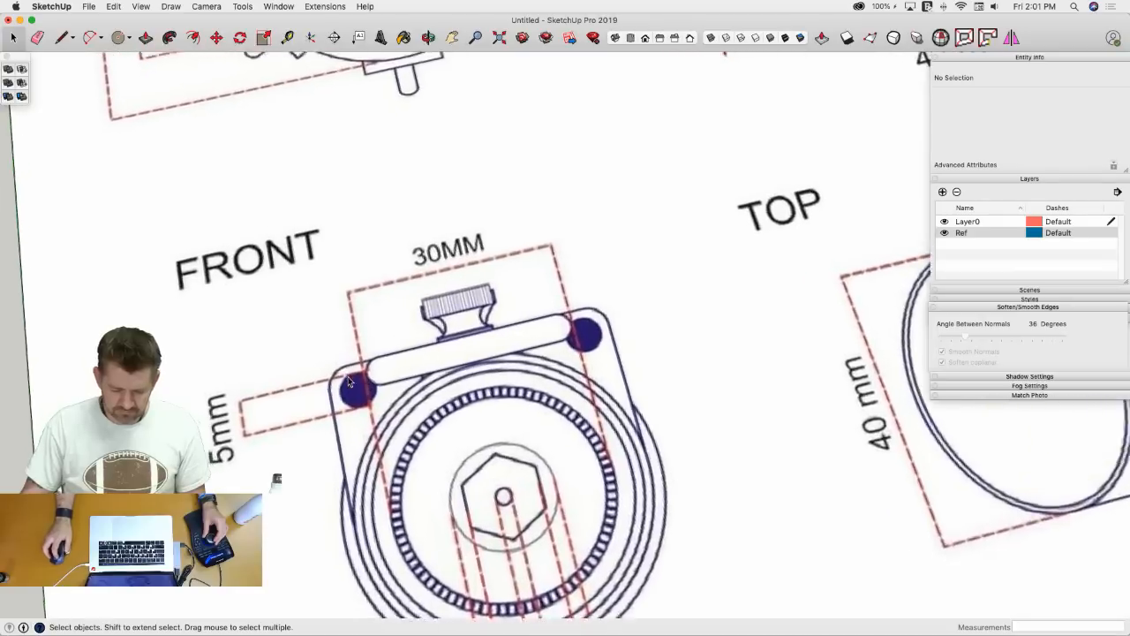
key("l")
left_click(378, 397)
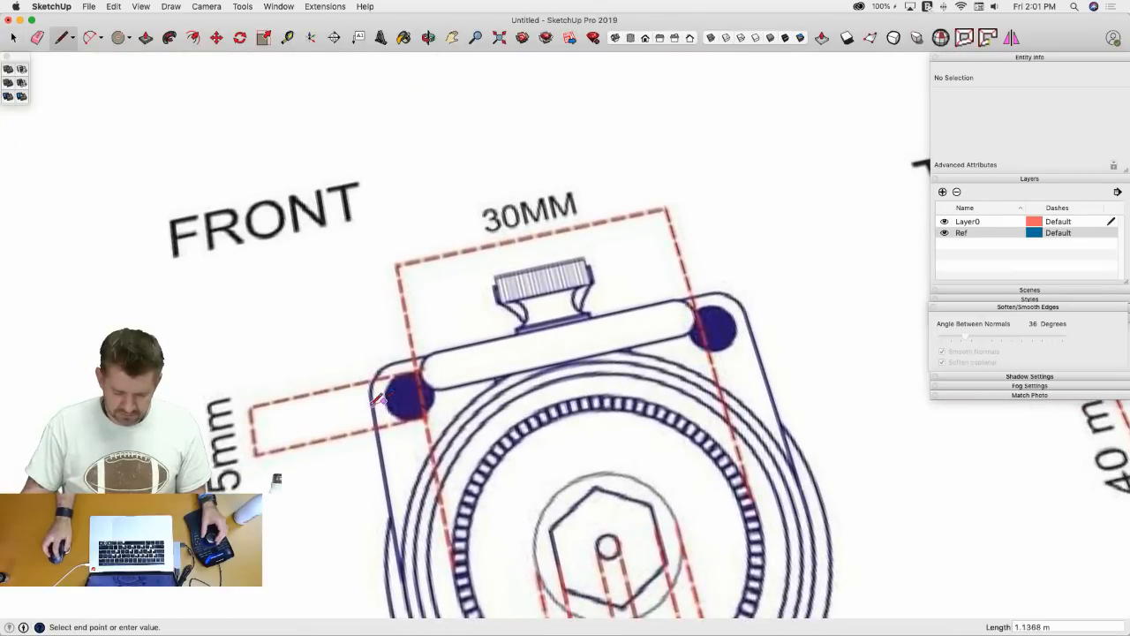
left_click(378, 399)
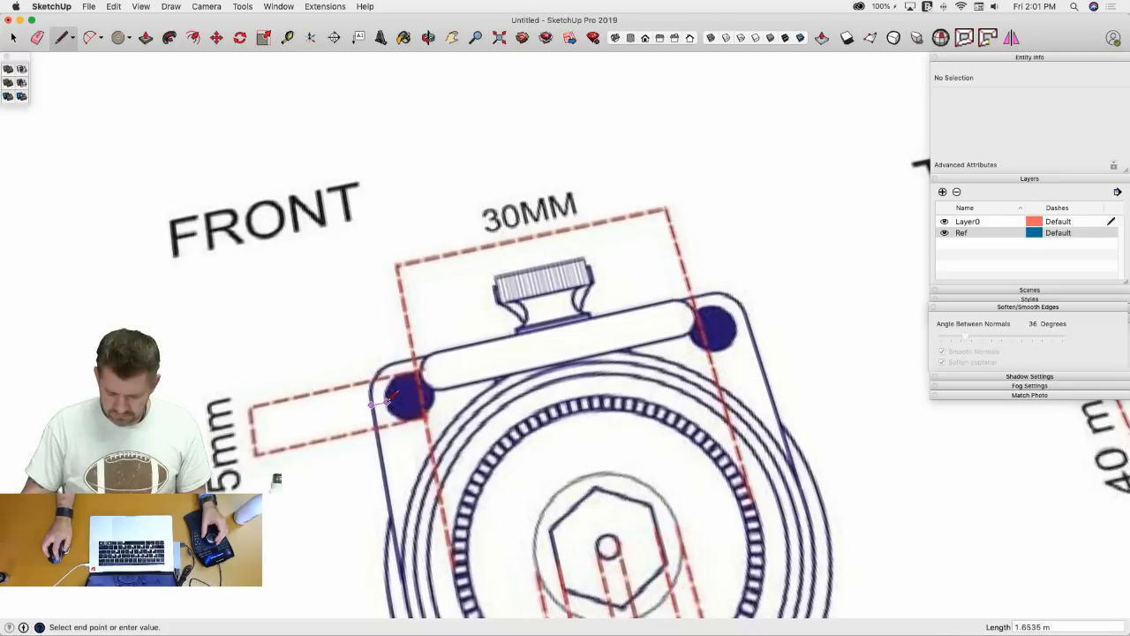
key("space")
scroll(377, 362, "down", 3)
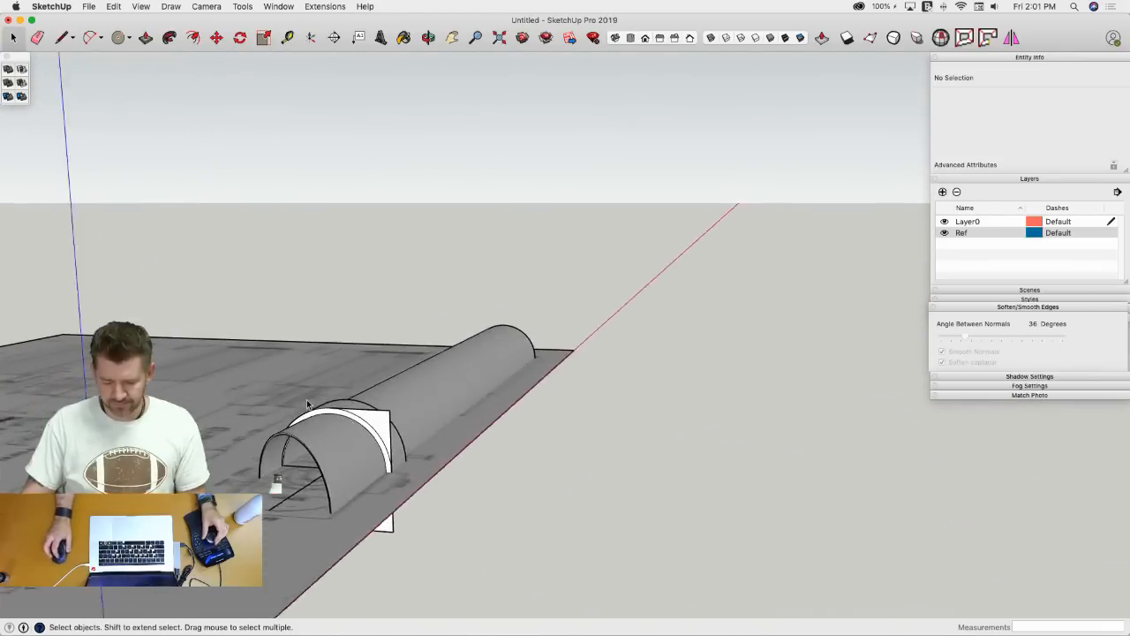
- Inside the emitter component, copy the square corner's top edge 1 m downward
key("l")
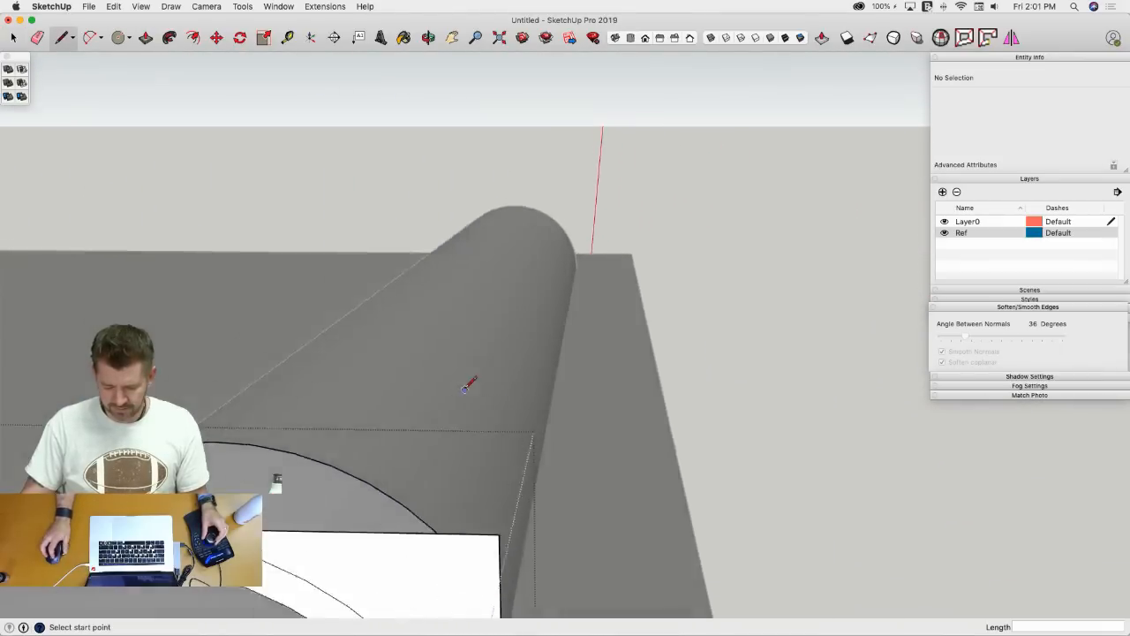
key("space")
left_click(515, 275)
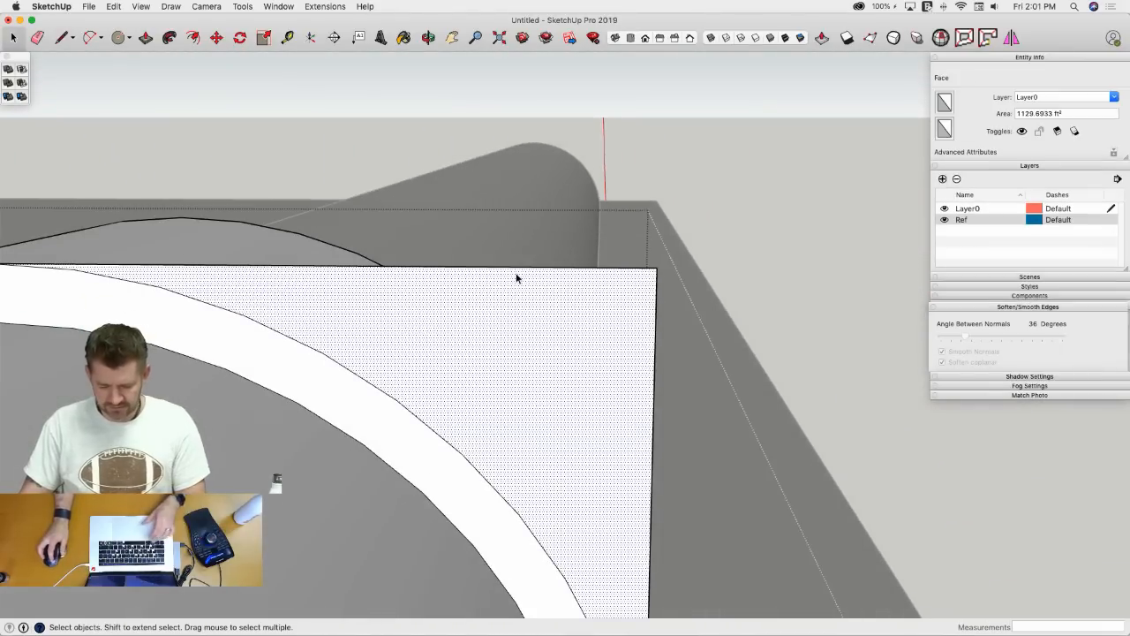
left_click(570, 270)
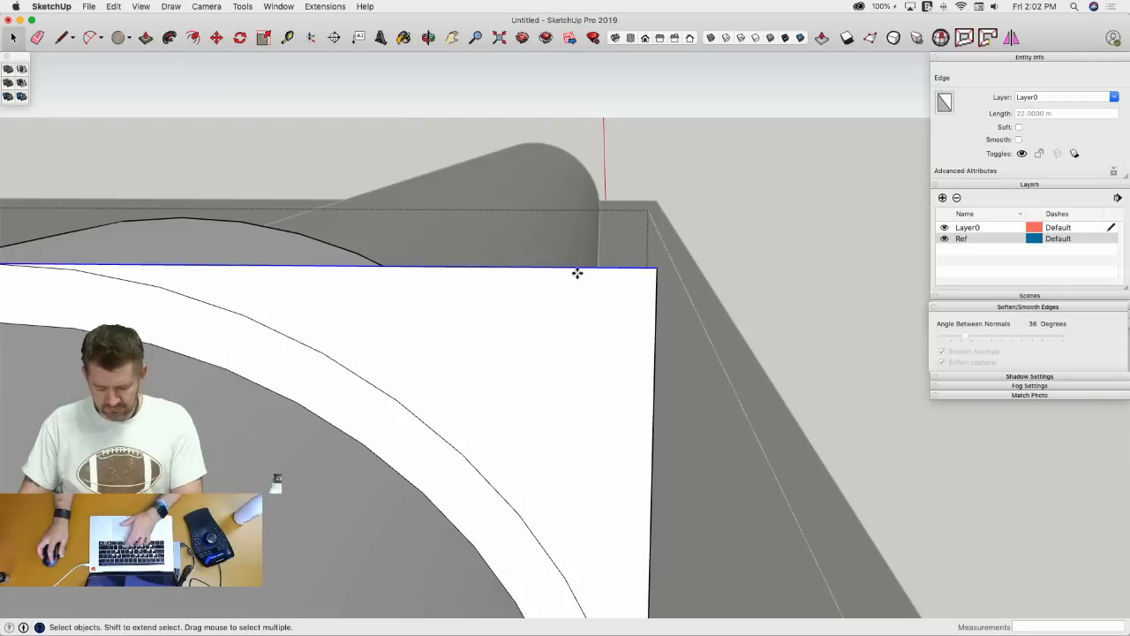
key("m")
left_click(574, 270)
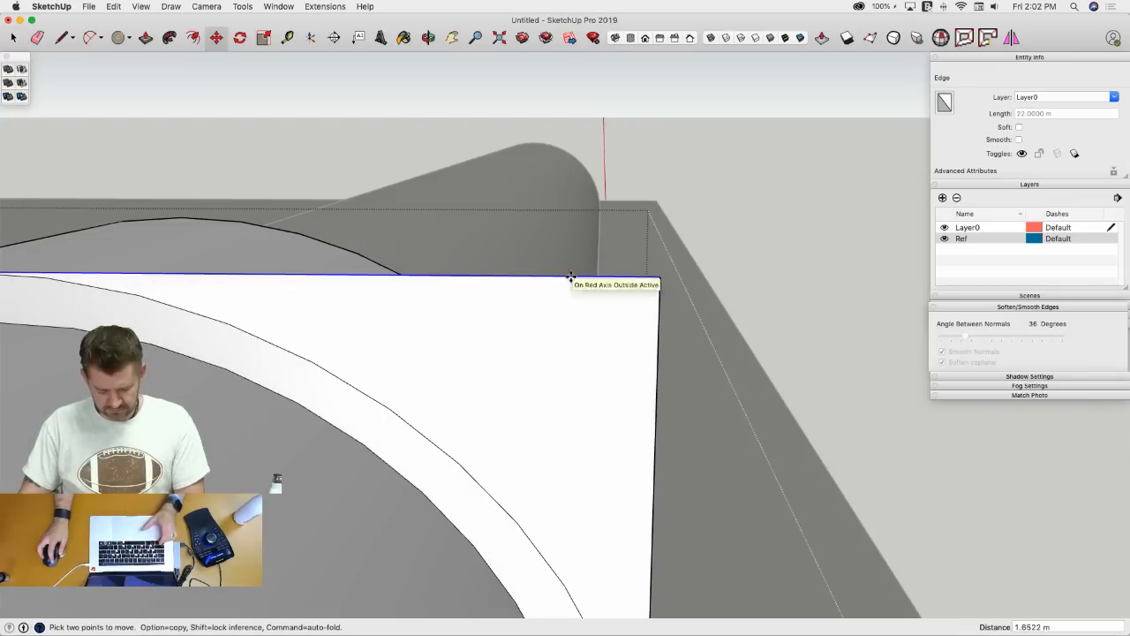
key("alt")
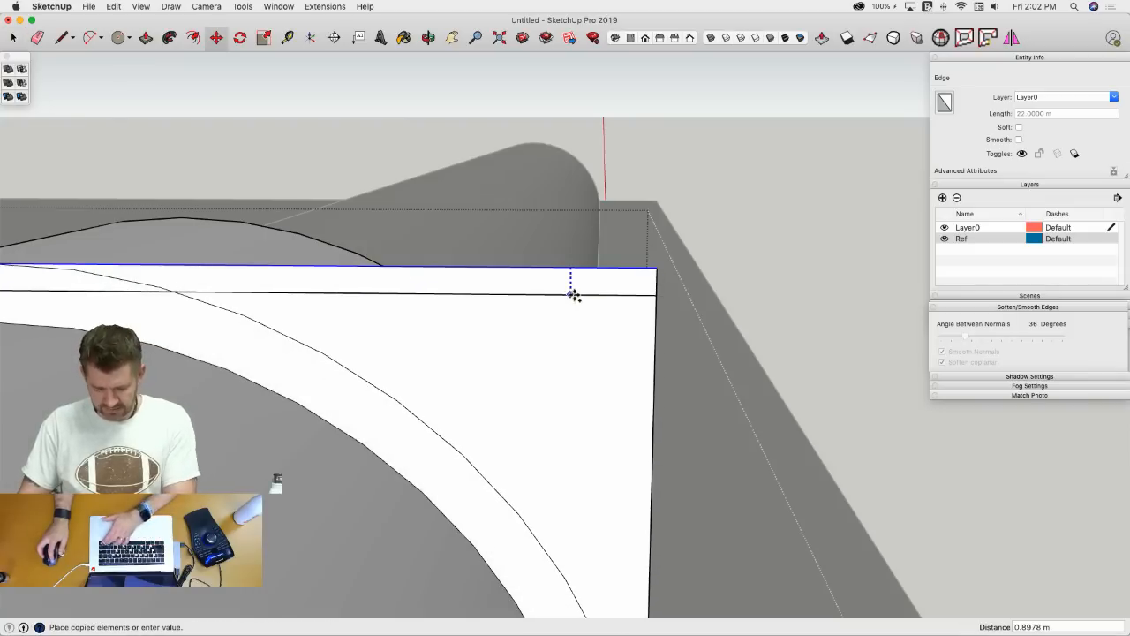
left_click(571, 298)
type("1")
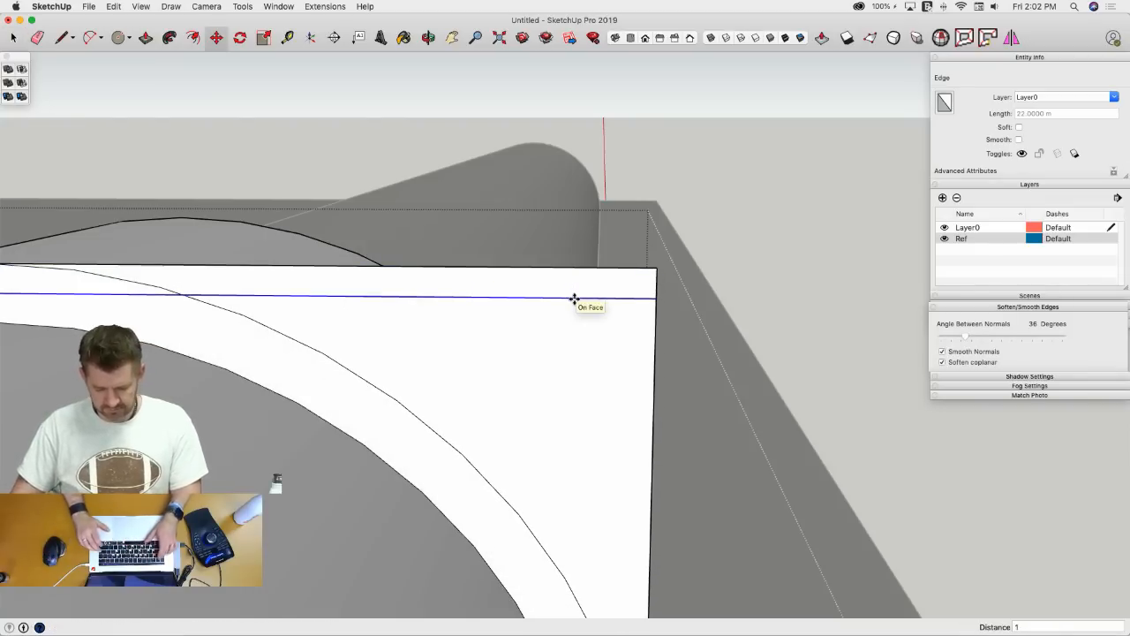
- Copy the square corner's vertical outer edge 1 m inward
key("space")
left_click(654, 329)
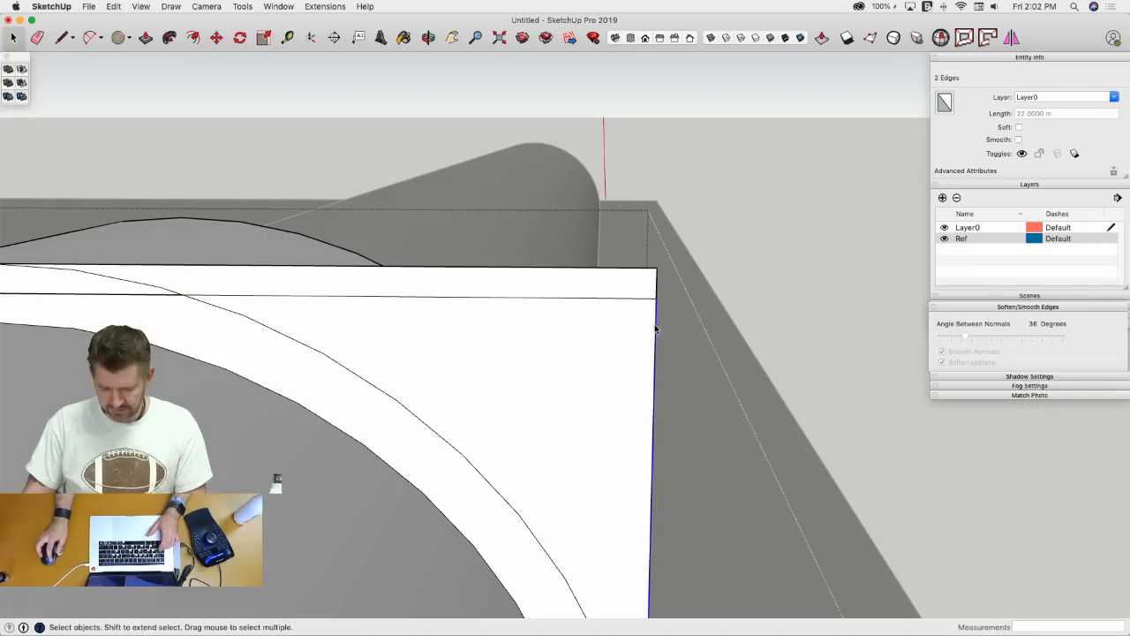
key("m")
key("alt")
left_click(652, 322)
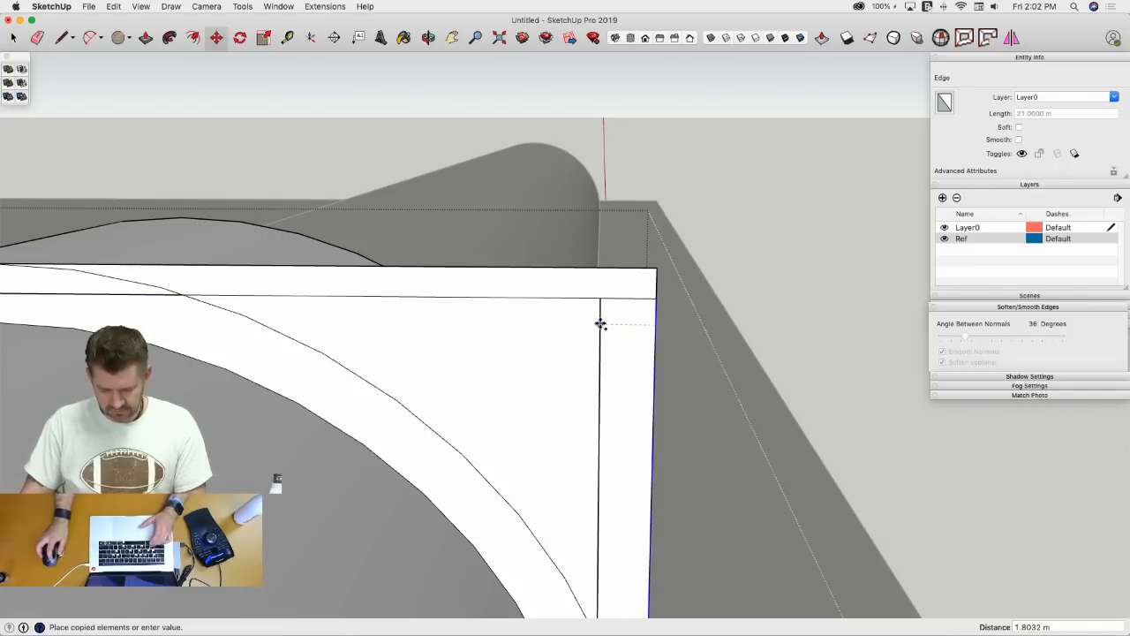
left_click(626, 324)
key("e")
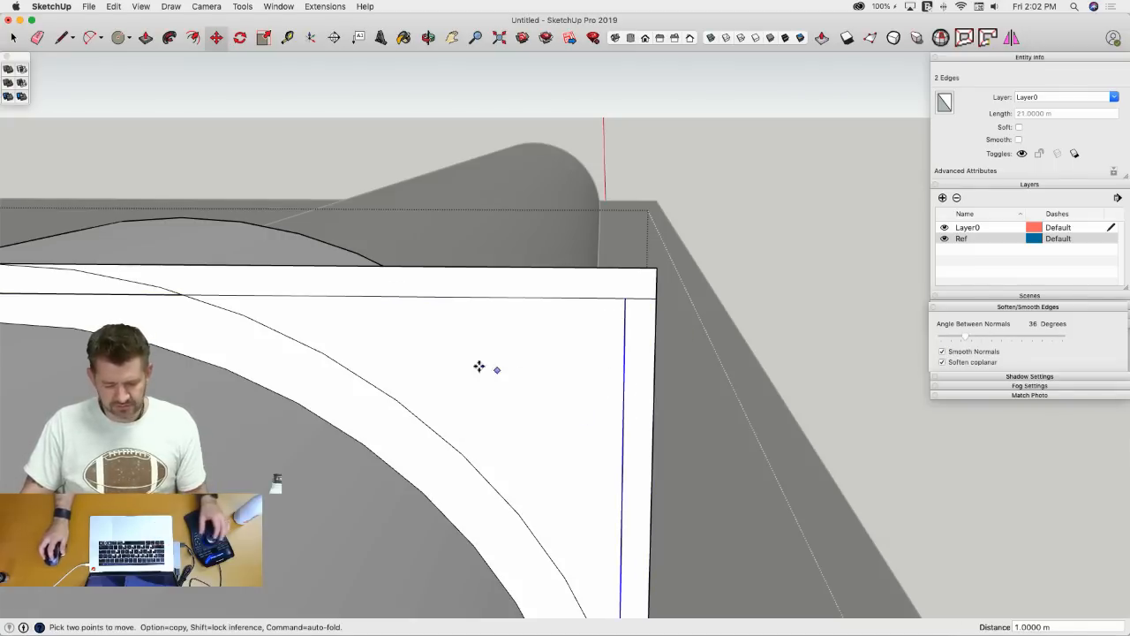
- Erase the edge copies offset 1 m inside the mount's upper square corner
middle_click_drag(128, 291, 578, 508)
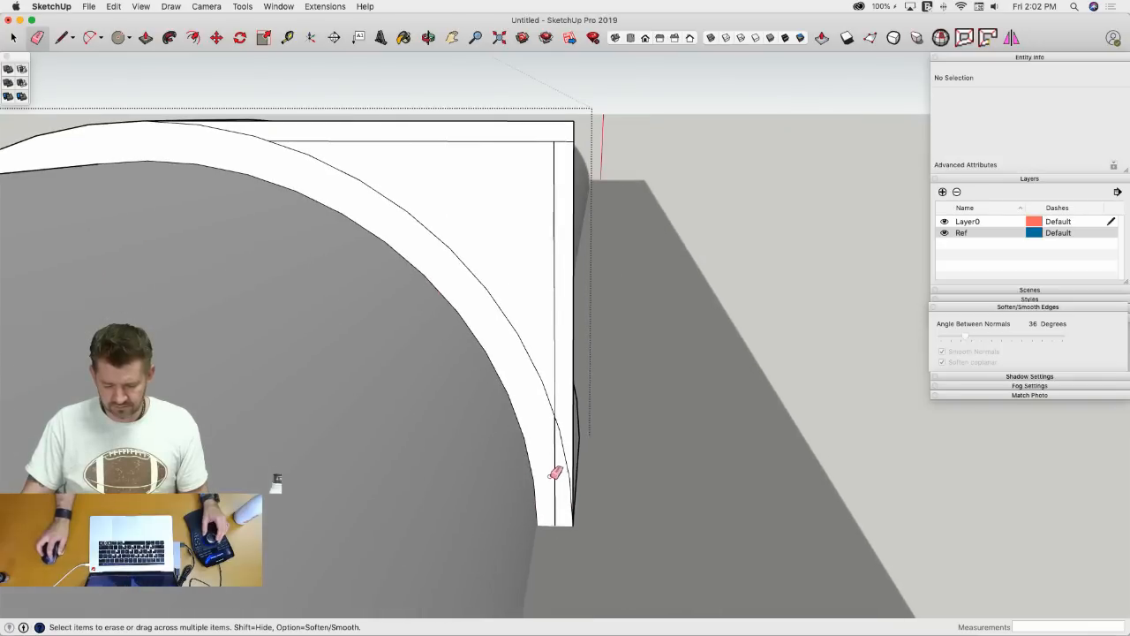
left_click(554, 475)
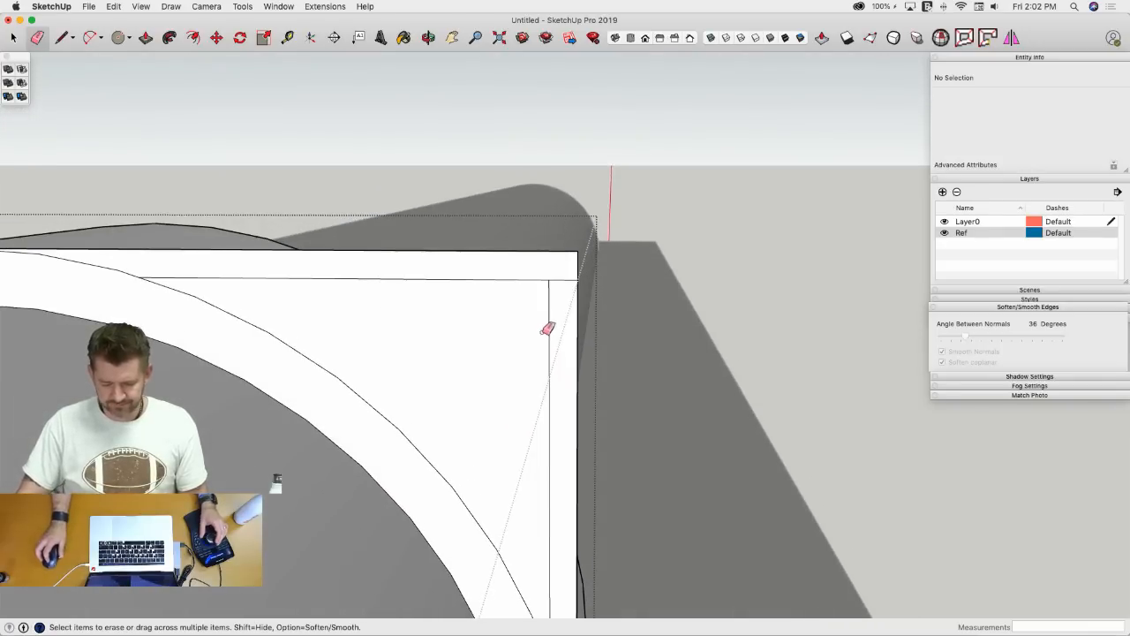
key("space")
key("l")
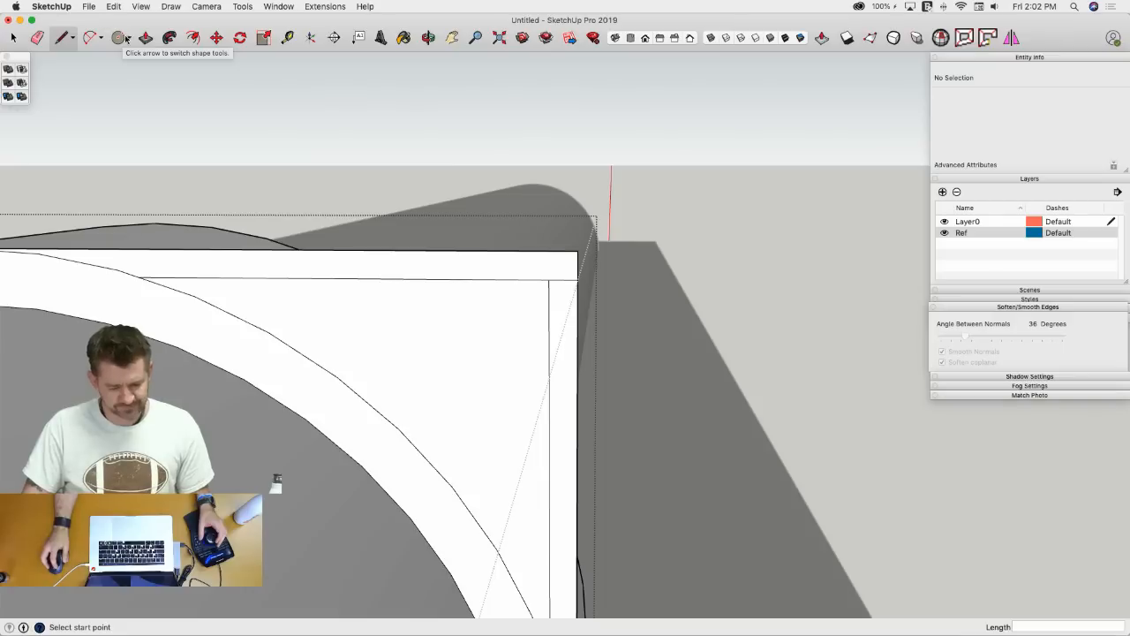
left_click(549, 278)
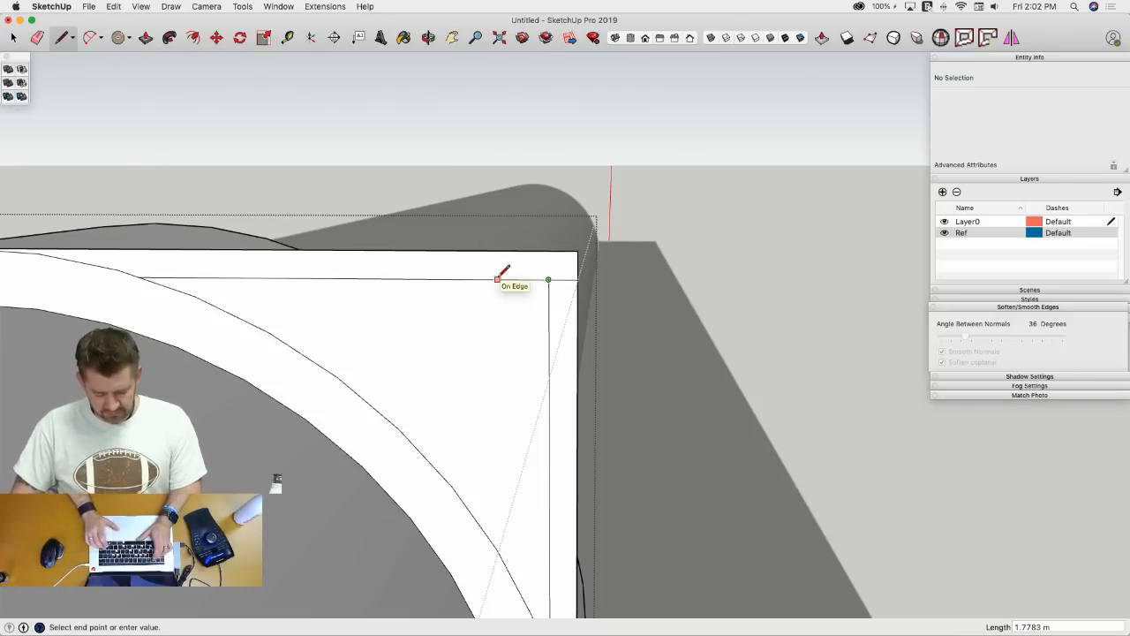
key("e")
left_click_drag(542, 275, 554, 277)
- From the mount's upper outer corner, draw a 3.5 m line inward along the top edge and a 3.5 m line straight down from its end
key("l")
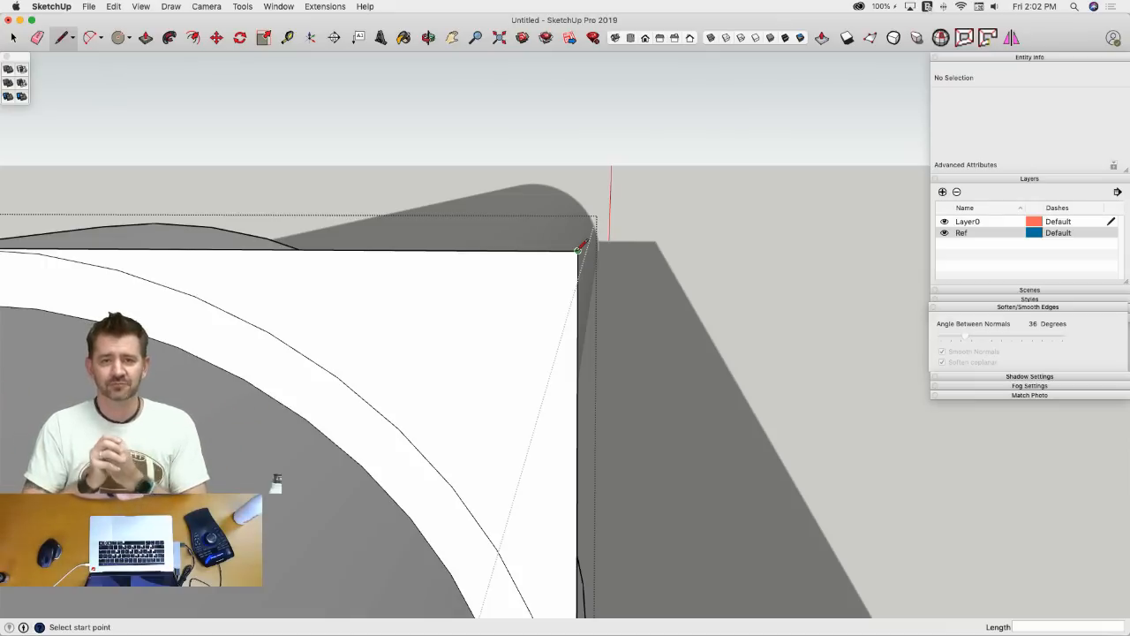
left_click(578, 251)
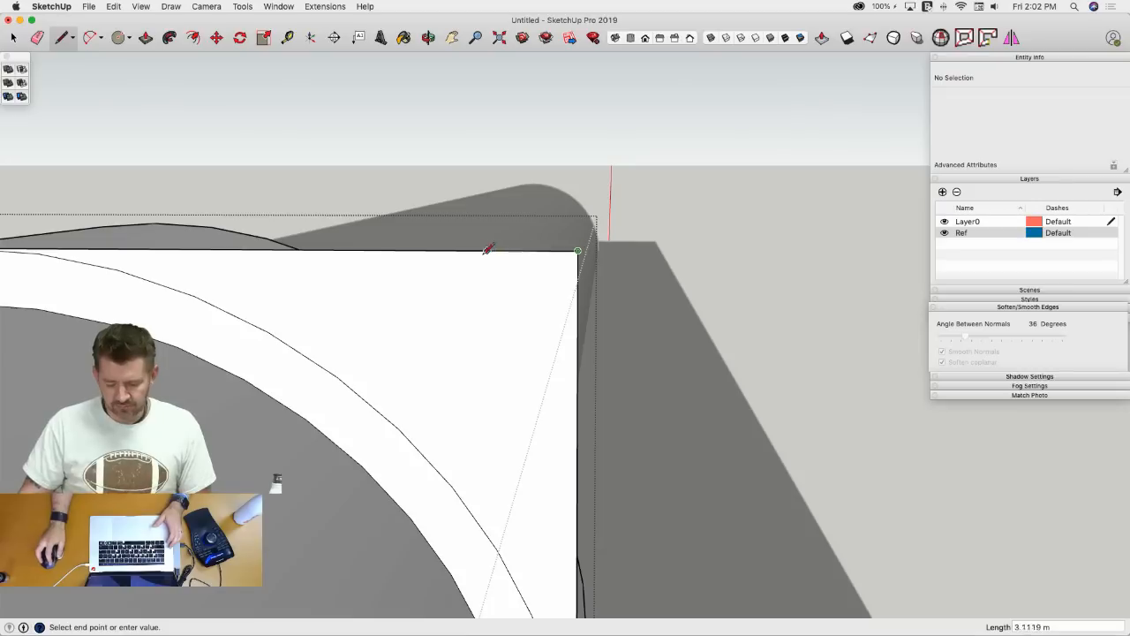
type("3.5")
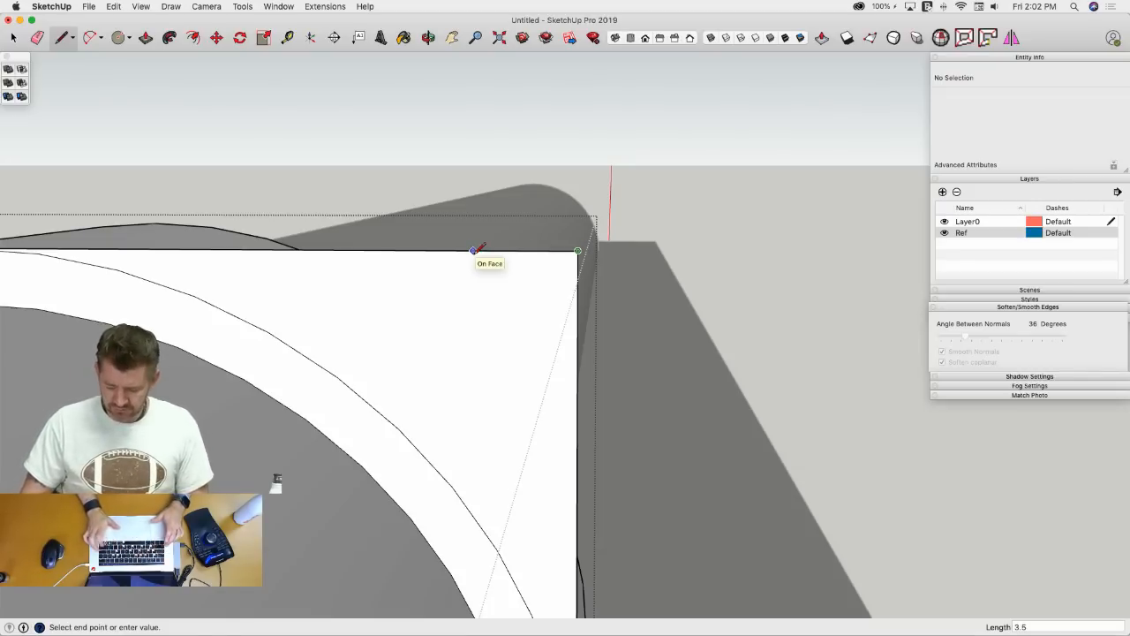
key("Return")
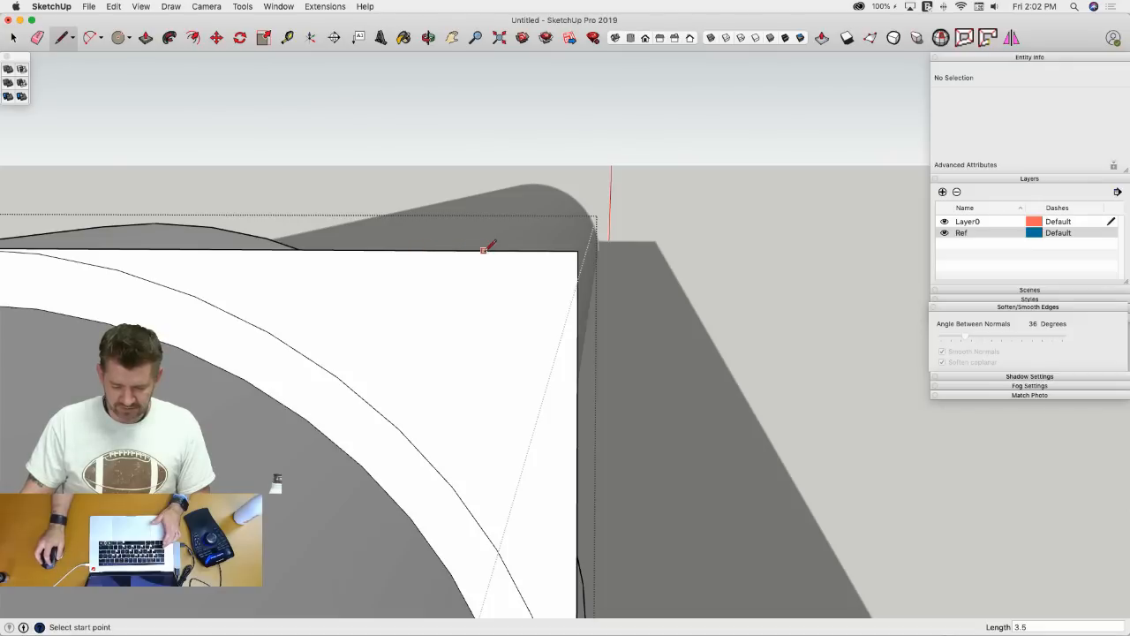
left_click(476, 251)
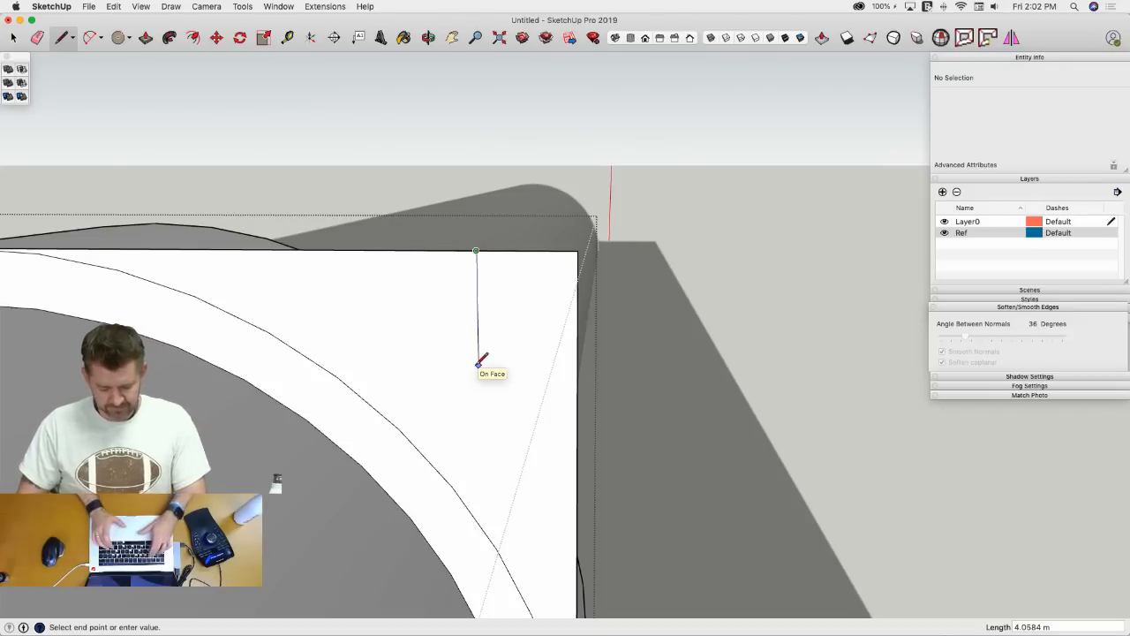
left_click(477, 349)
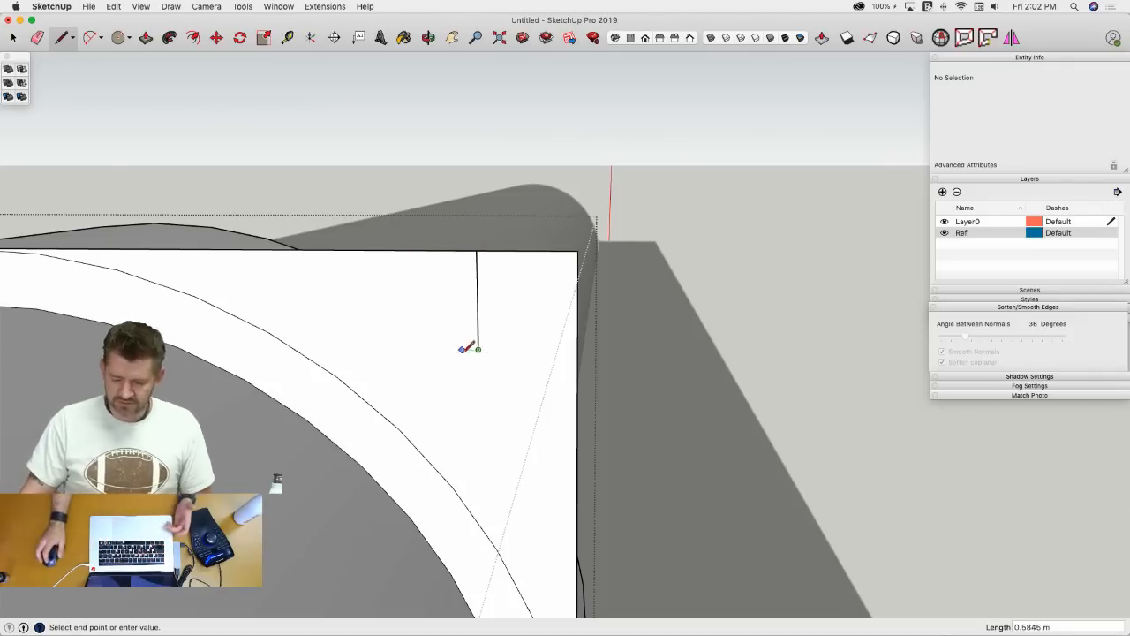
middle_click_drag(508, 350, 519, 312)
key("space")
middle_click_drag(433, 323, 539, 367)
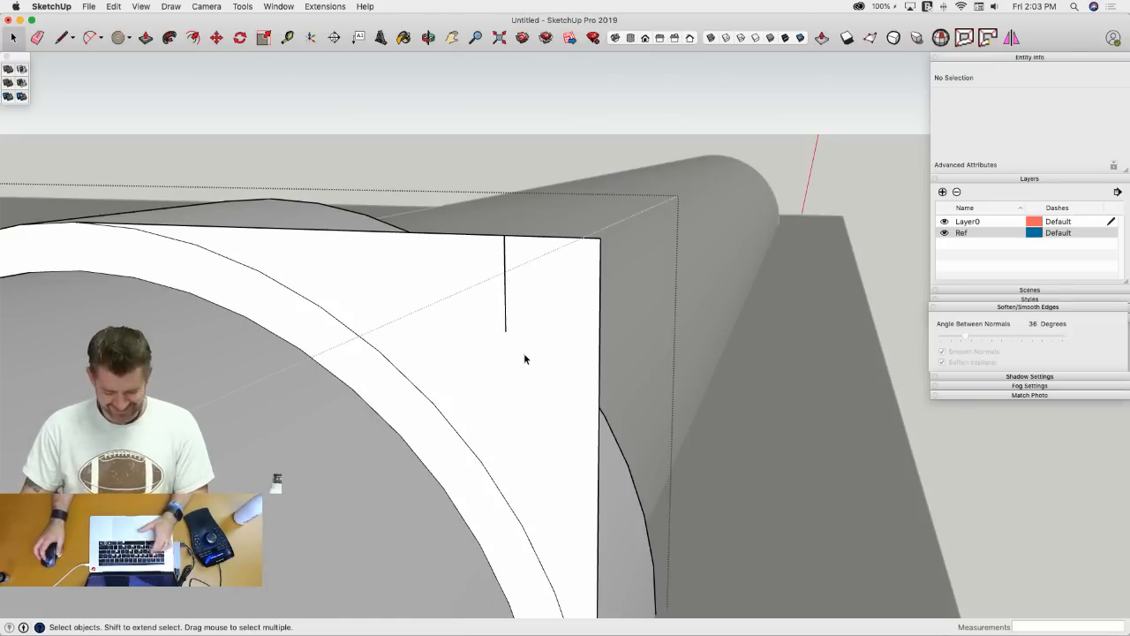
- Draw a circle of 2.5 m radius centred on the vertical guide line's lower end and erase the guide line
key("c")
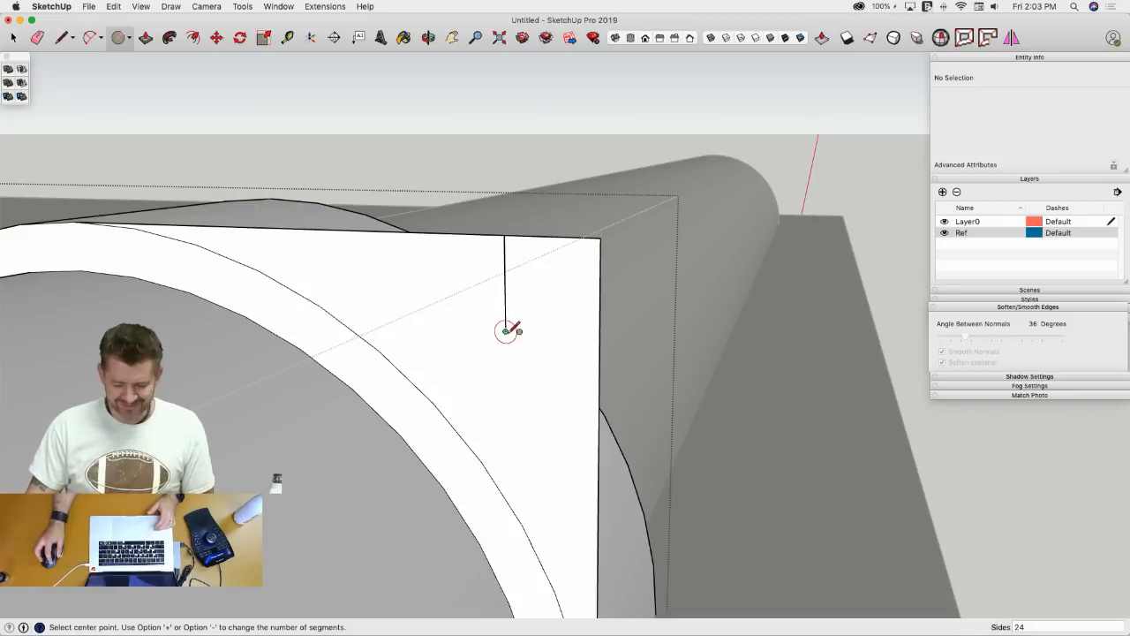
left_click(505, 331)
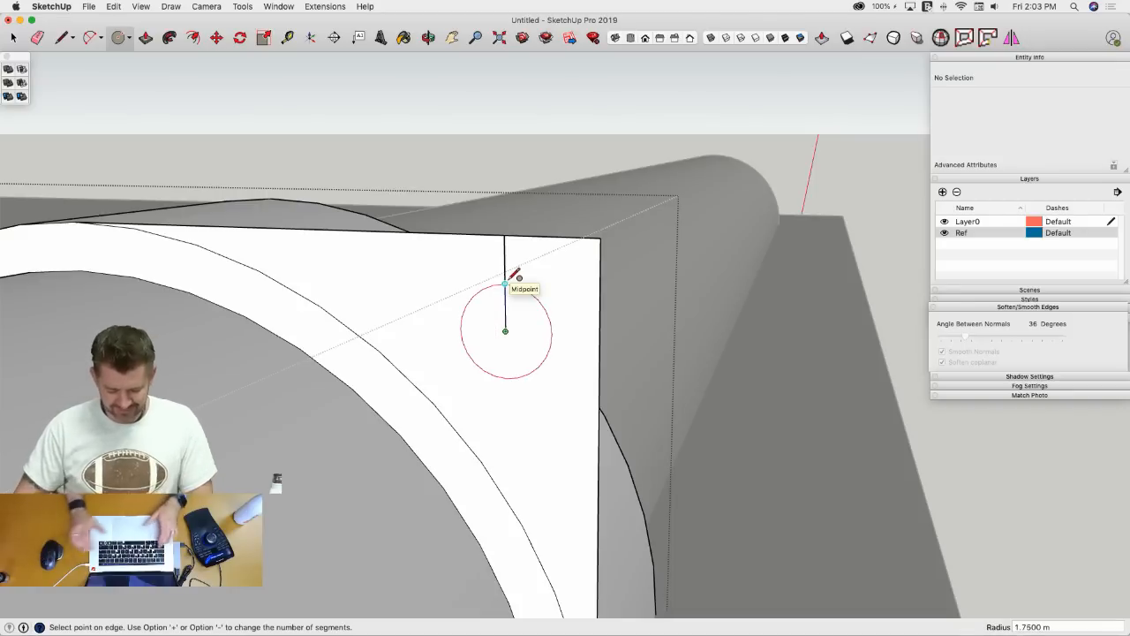
type("2.5")
key("Return")
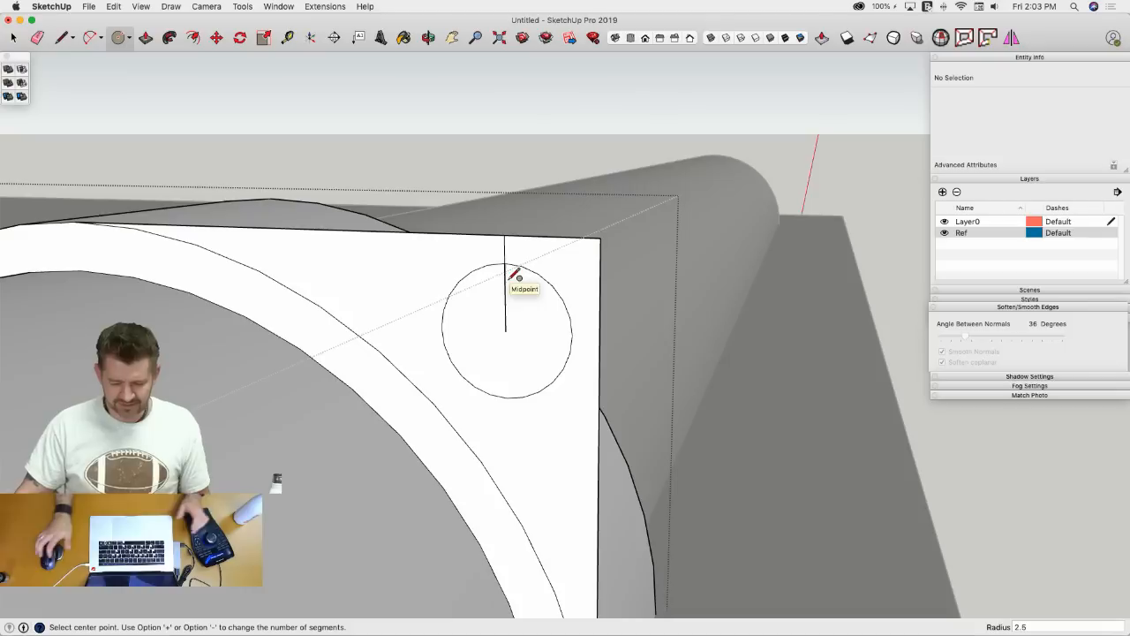
key("e")
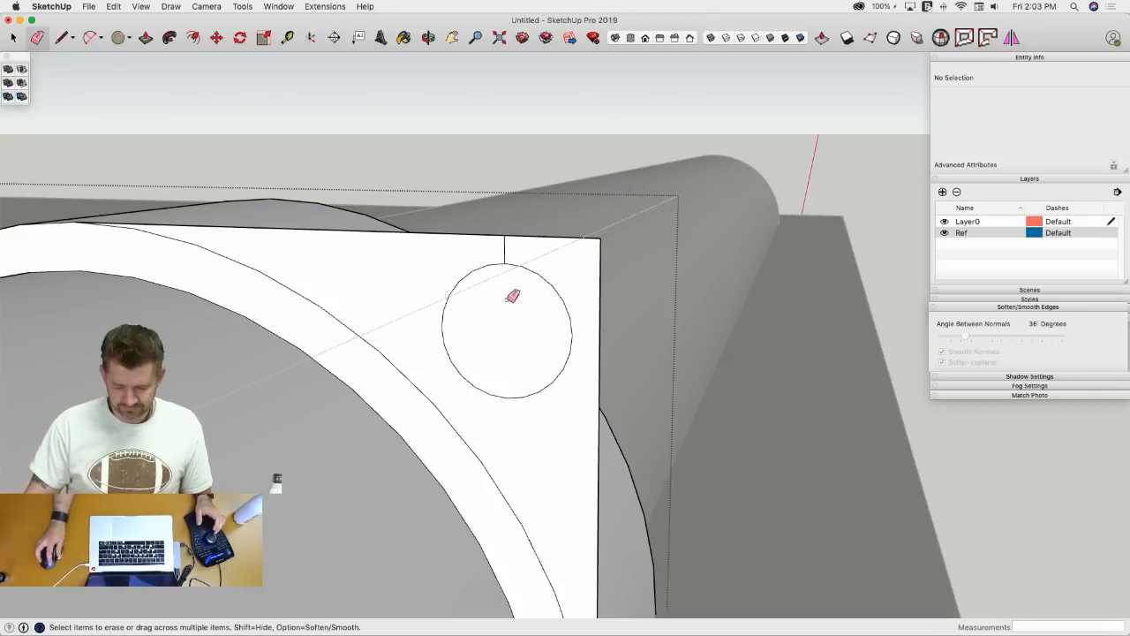
left_click(504, 249)
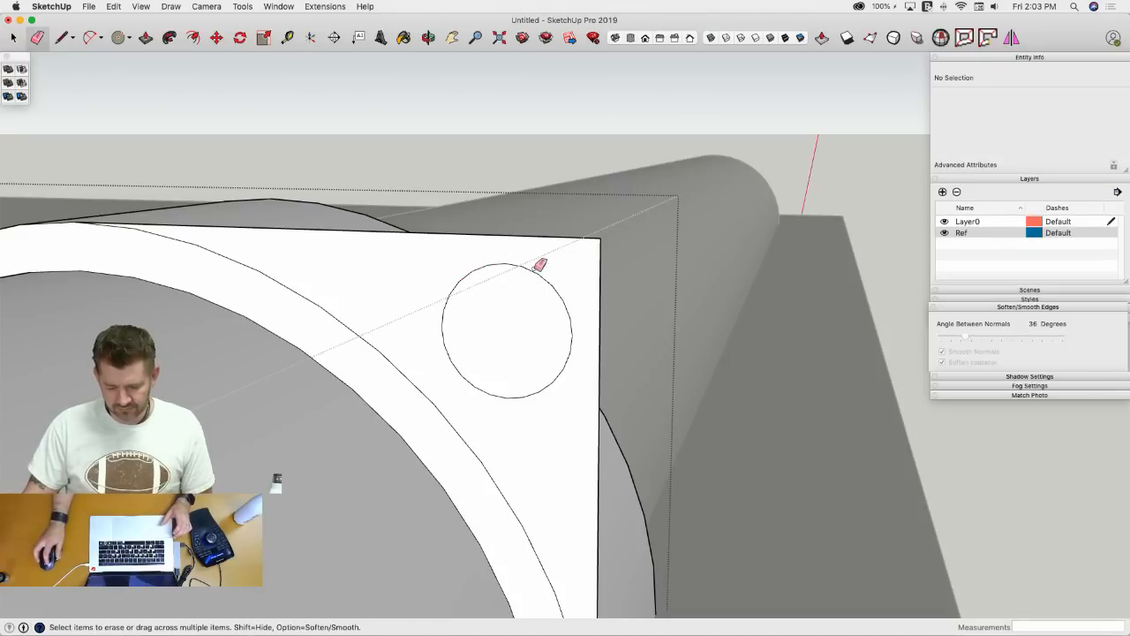
- Offset the circle 1 m outward and erase the sharp corner edges outside the larger circle
key("space")
left_click(514, 267)
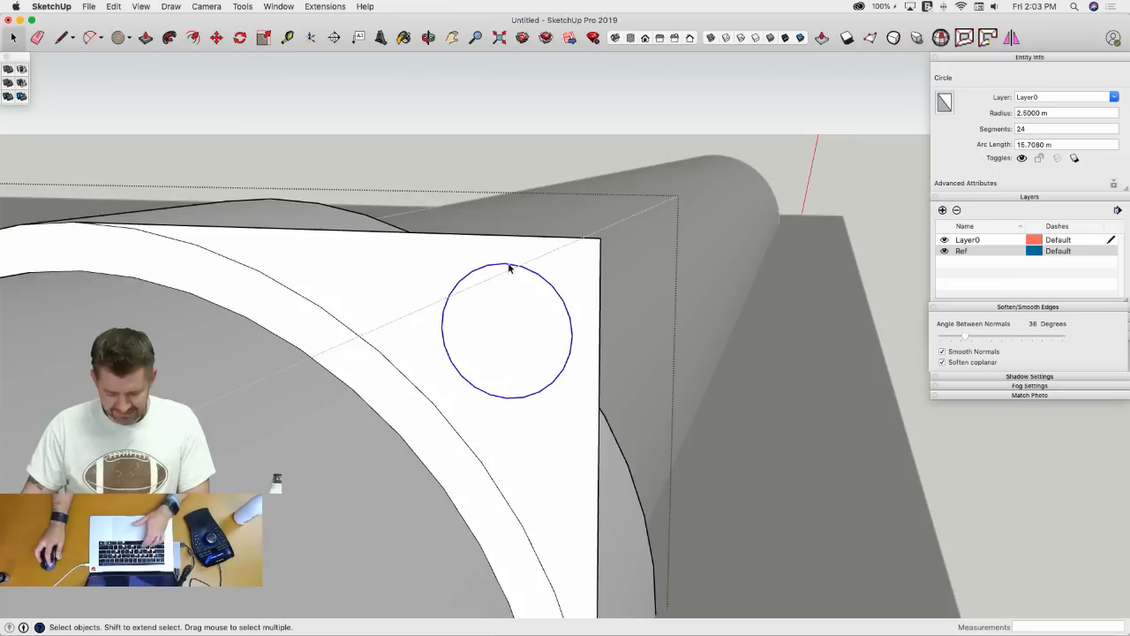
key("f")
left_click(504, 265)
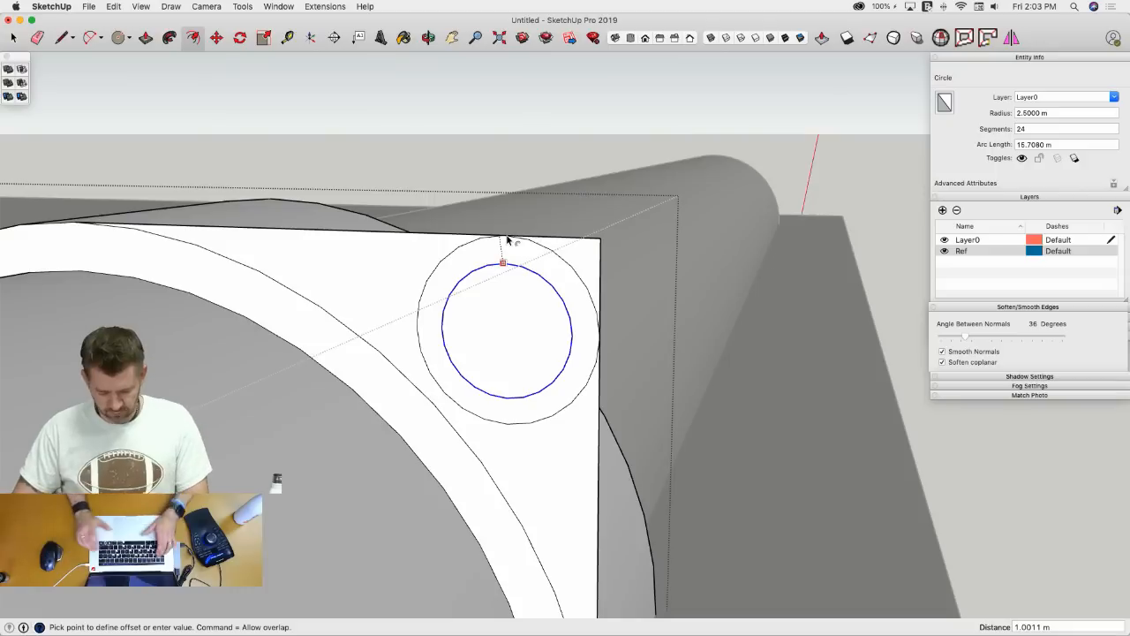
type("1")
key("Return")
key("e")
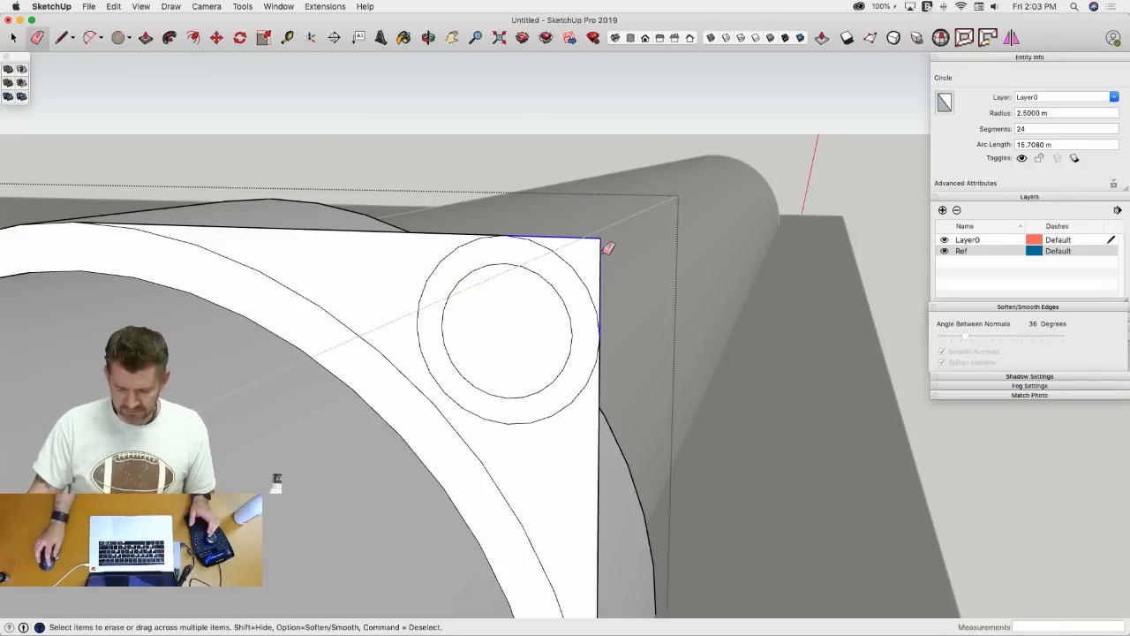
left_click_drag(605, 245, 604, 358)
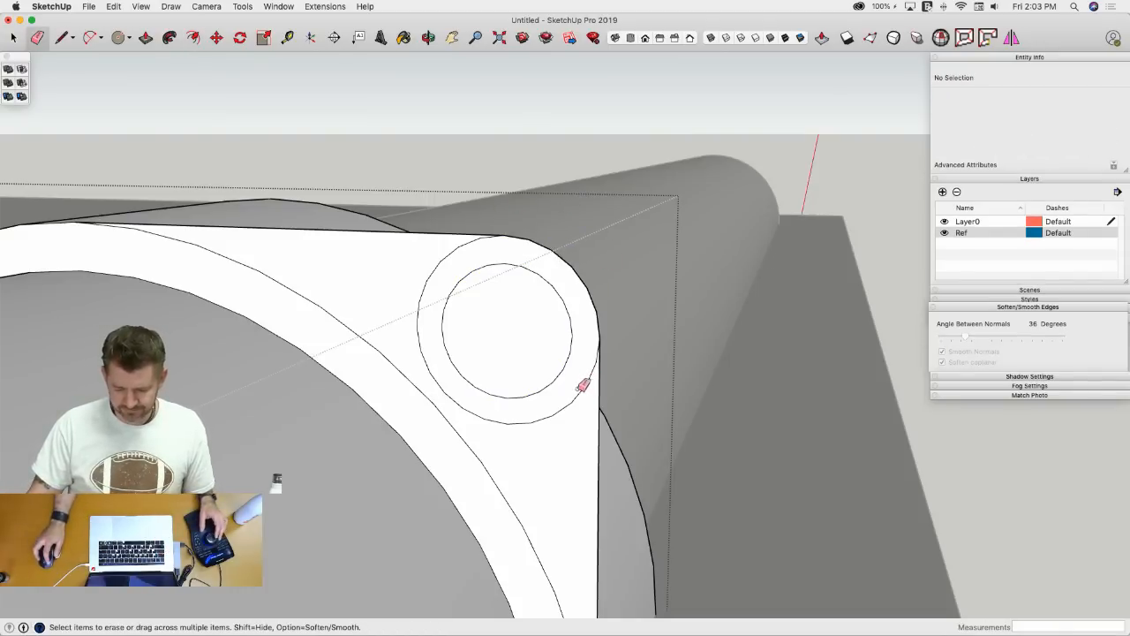
- Copy the two concentric circle faces 37 m down so they touch the edges of the mount's lower corner
key("space")
left_click(553, 398)
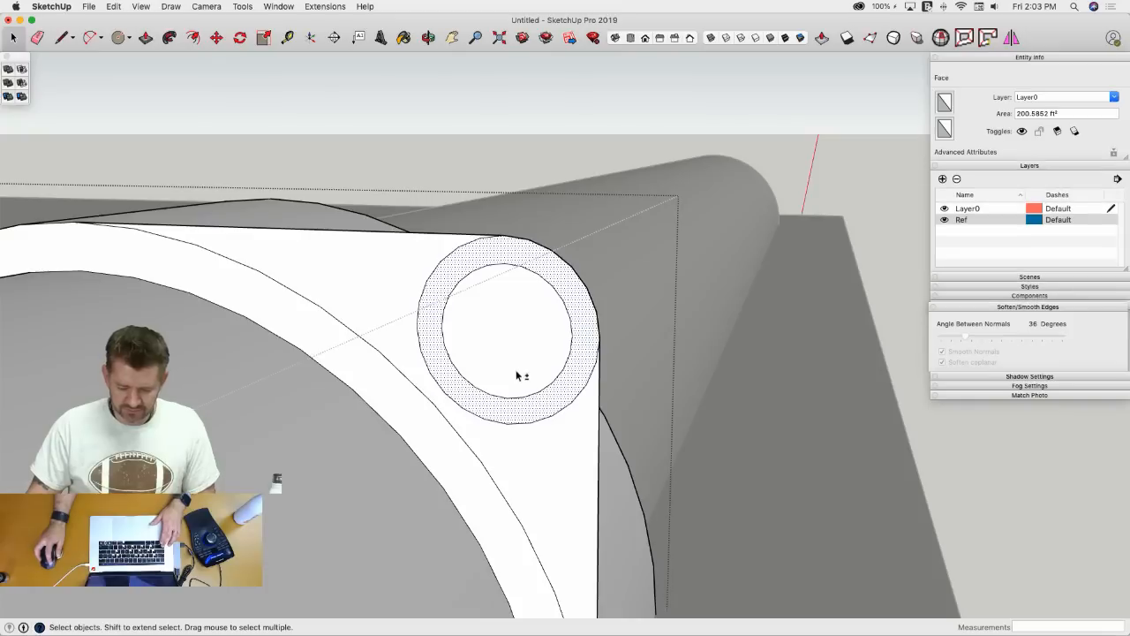
left_click(517, 373, "shift")
key("m")
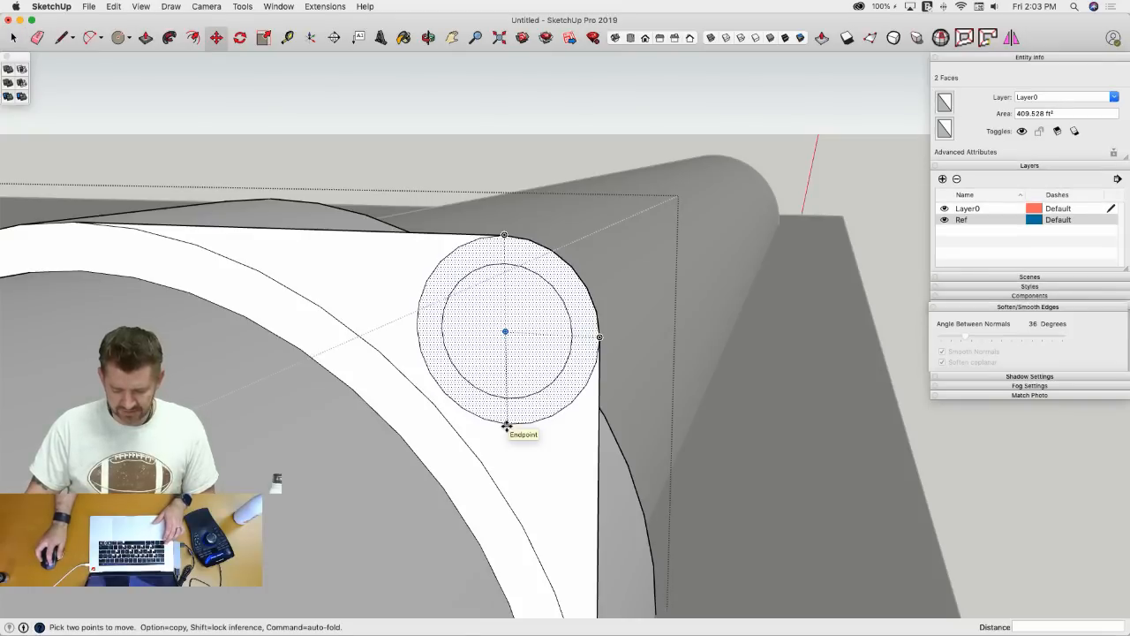
key("alt")
left_click(506, 426)
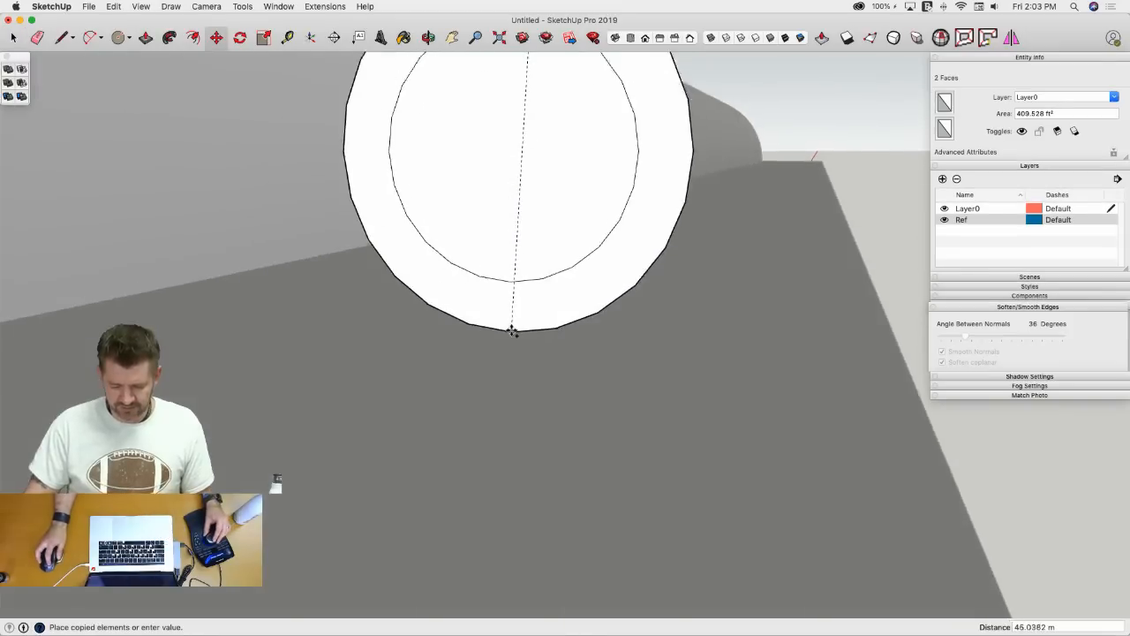
middle_click_drag(513, 331, 527, 229)
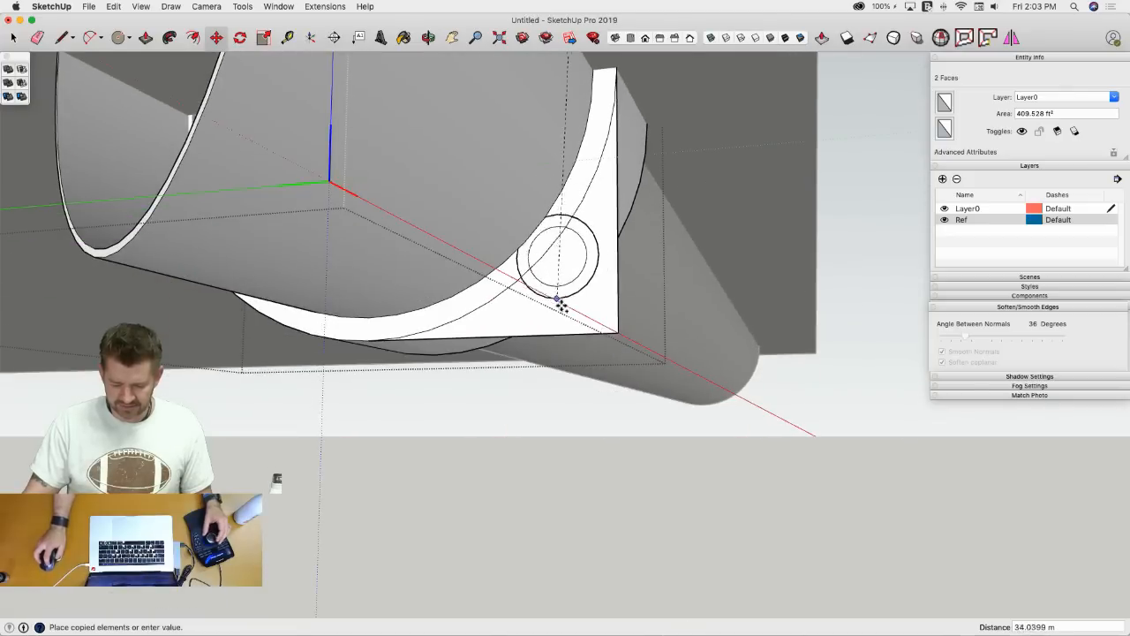
left_click(576, 333)
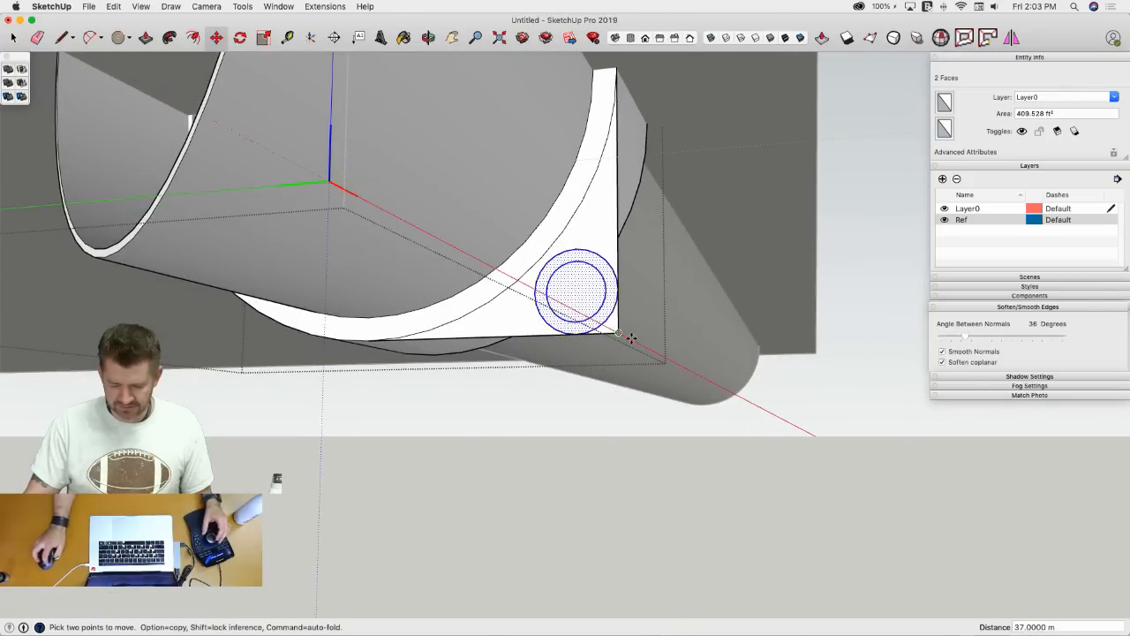
- Round the lower corner by erasing its sharp edges and the outer circle's inner arc, and delete the small circle's face
key("e")
left_click_drag(614, 331, 617, 324)
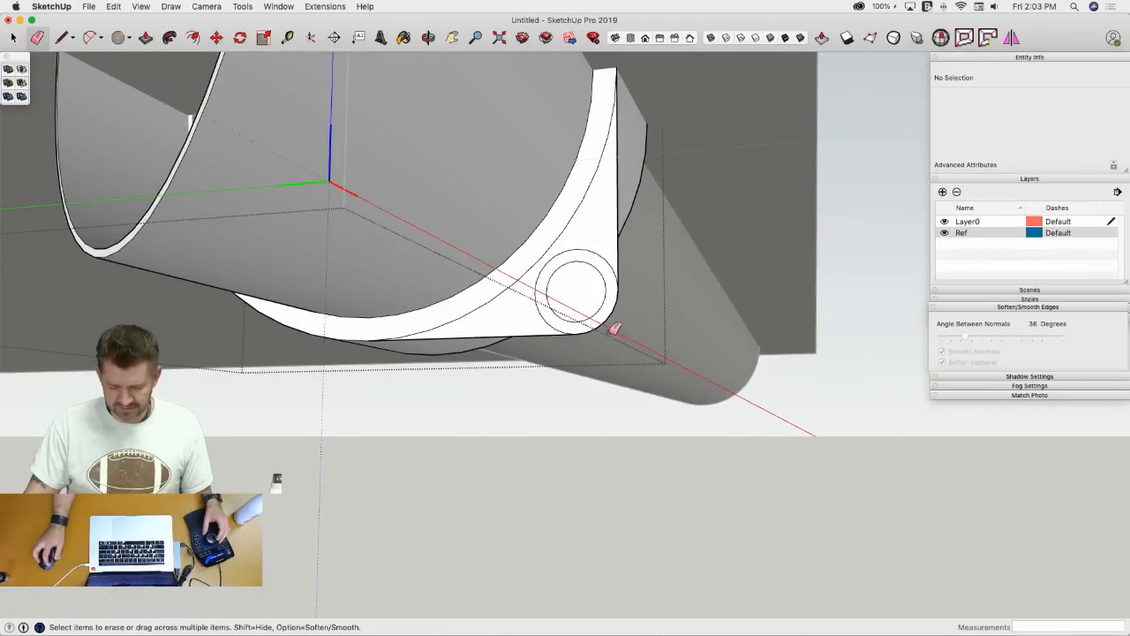
left_click_drag(566, 251, 600, 253)
key("space")
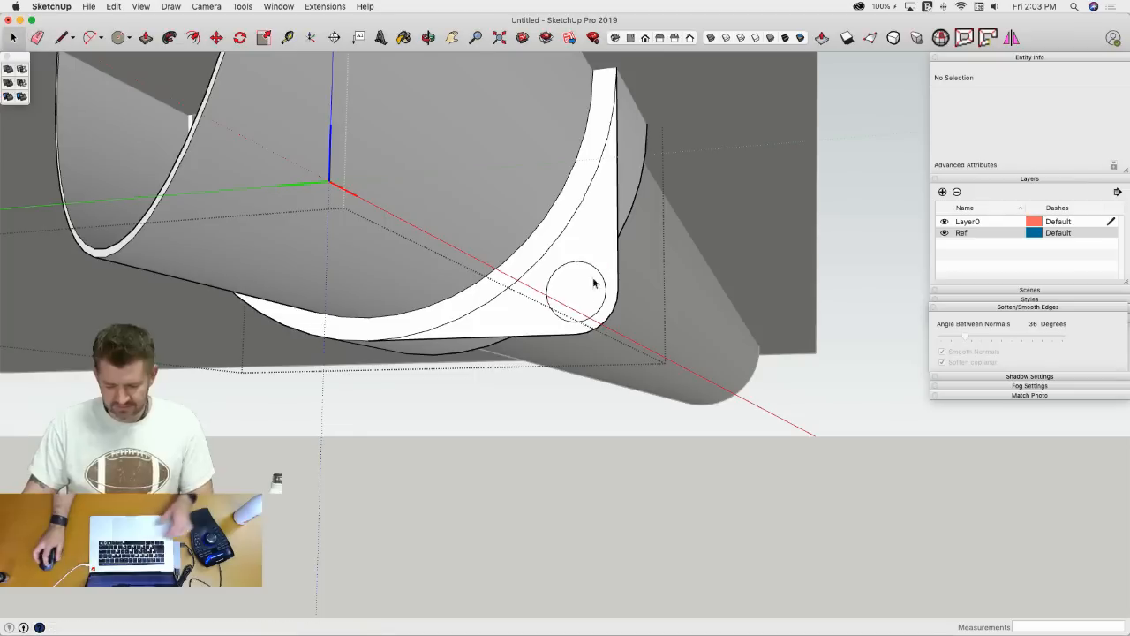
left_click(585, 297)
key("Delete")
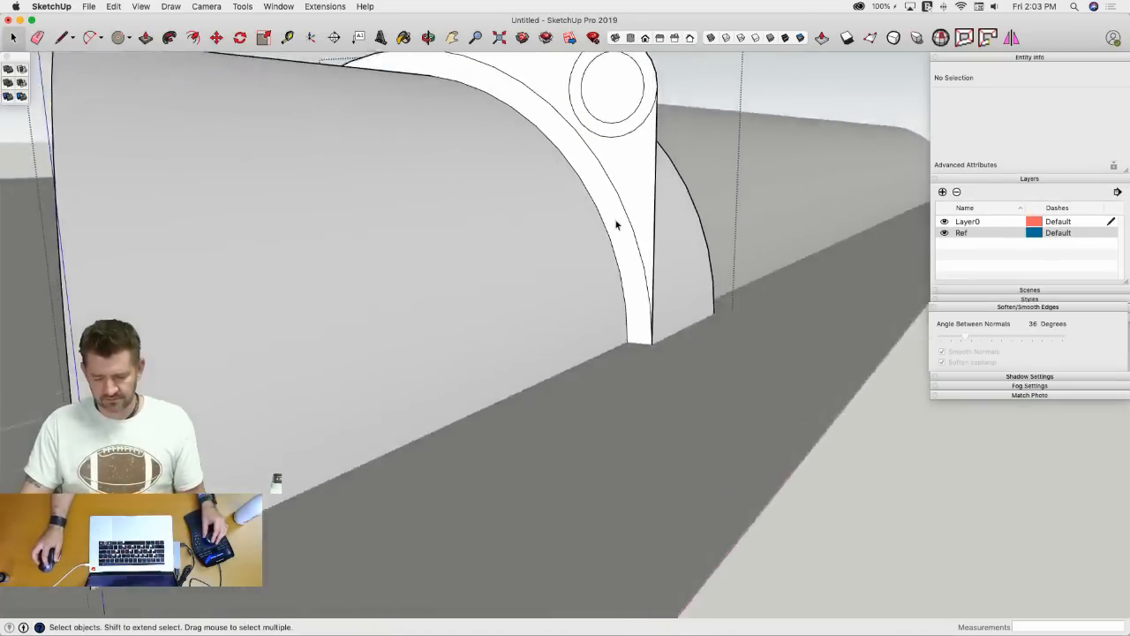
- At the upper corner, erase the outer circle's inner arc and delete the small circle's face to open the hole
scroll(616, 225, "down", 5)
key("e")
left_click(653, 215)
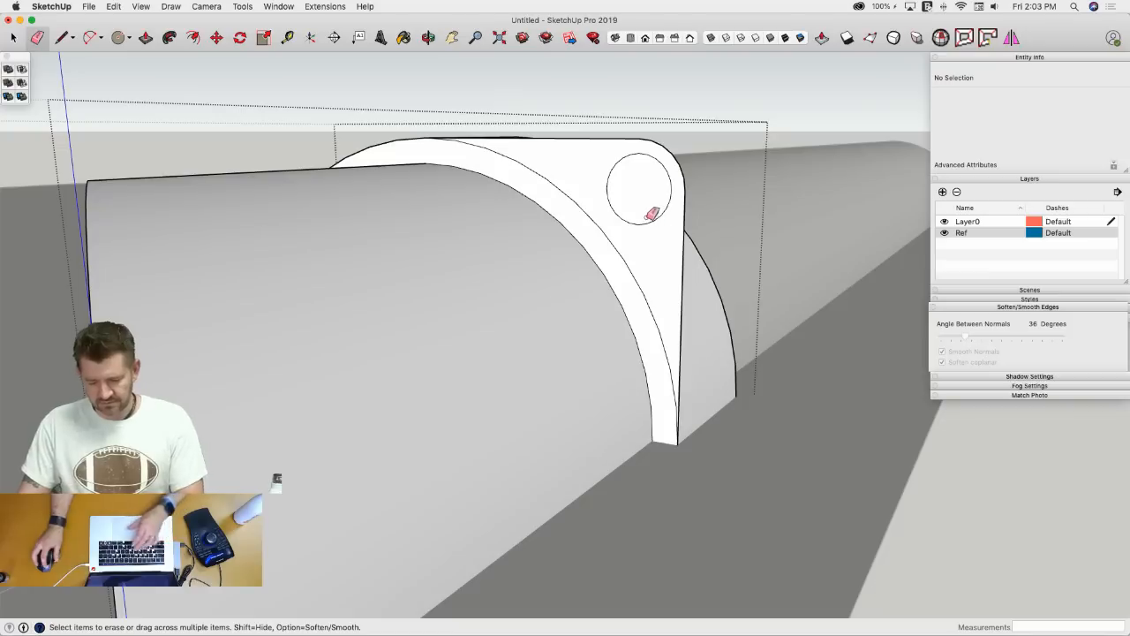
key("space")
left_click(644, 208)
key("Delete")
- Push/Pull the upper corner face back flush with the ring's rear face and erase the curved seam between corner and ring in front
key("p")
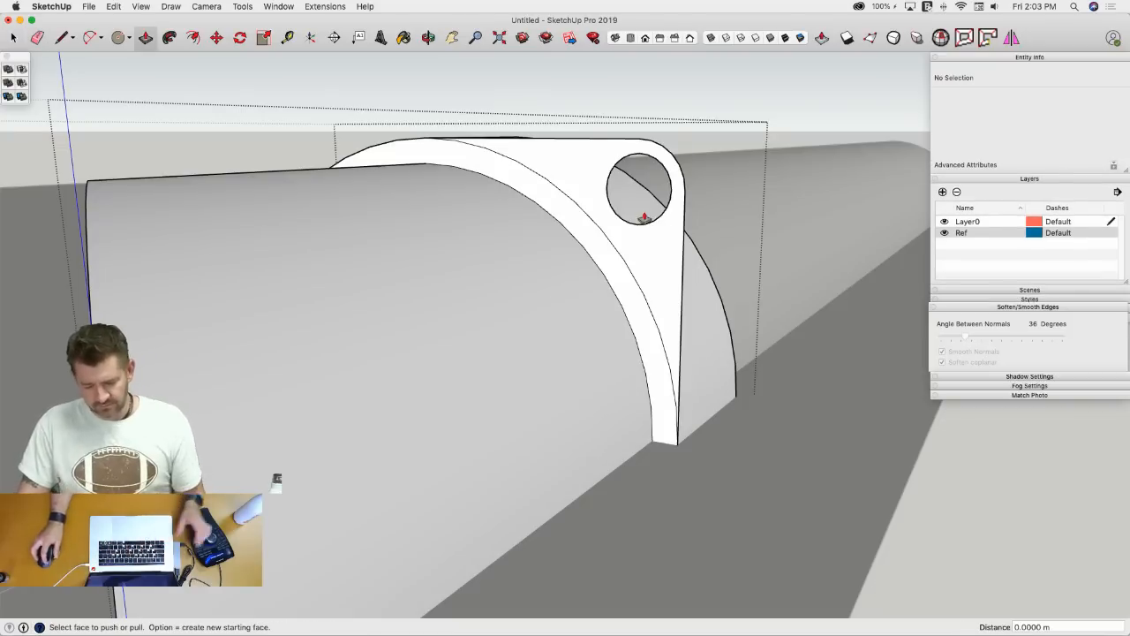
left_click(668, 268)
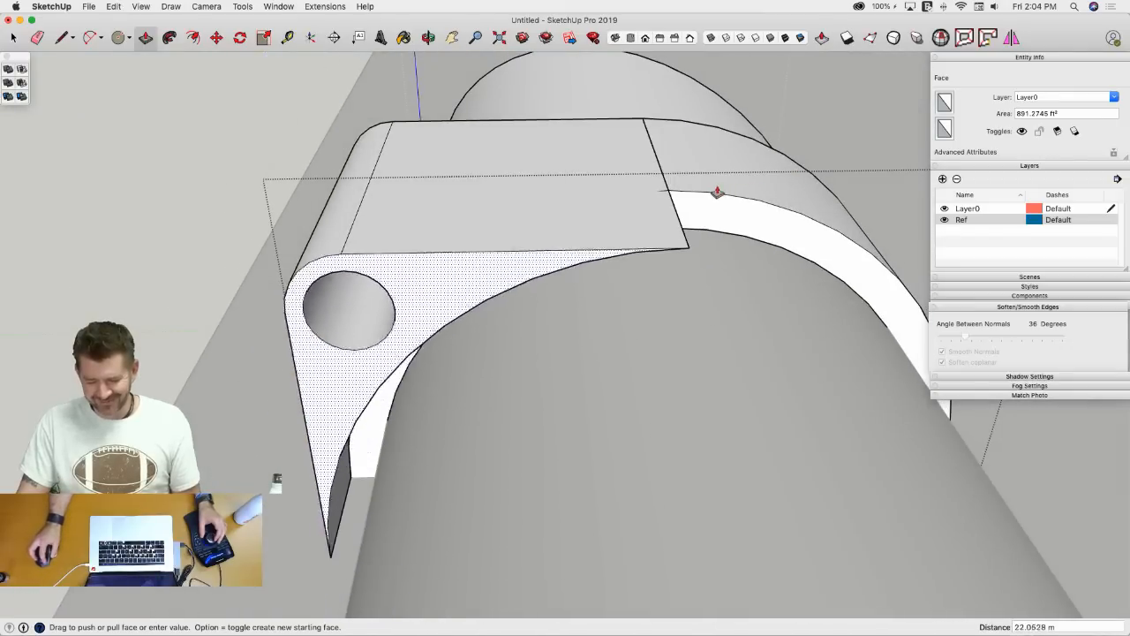
left_click(715, 196)
key("e")
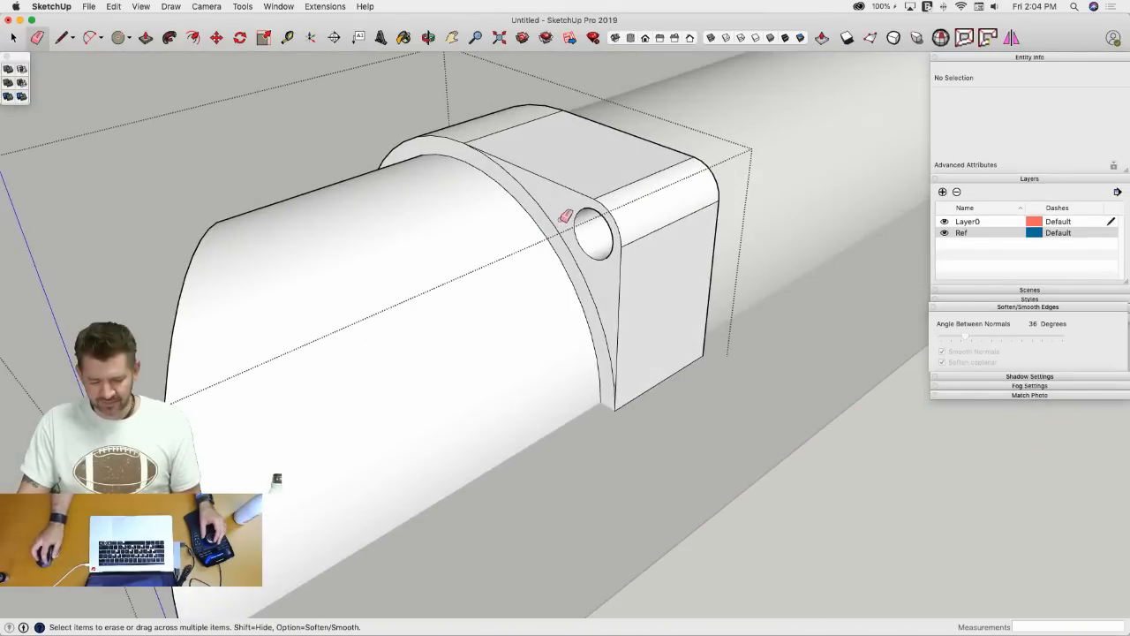
left_click(559, 224)
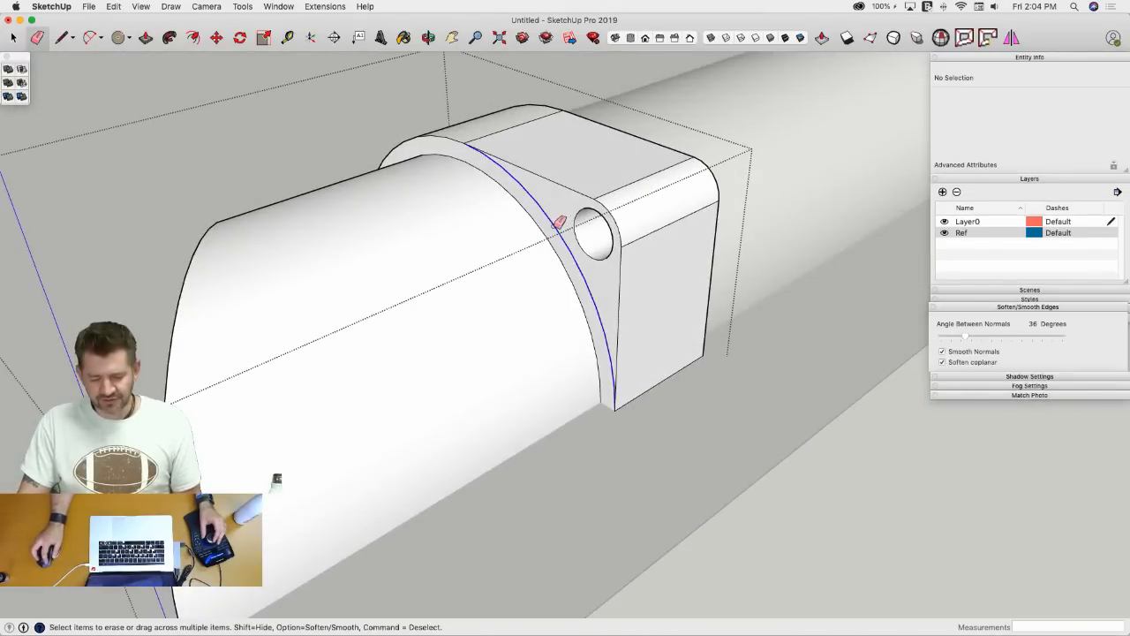
- Push/Pull the lower corner face back 14 m, flush with the ring's rear face
key("p")
left_click(589, 381)
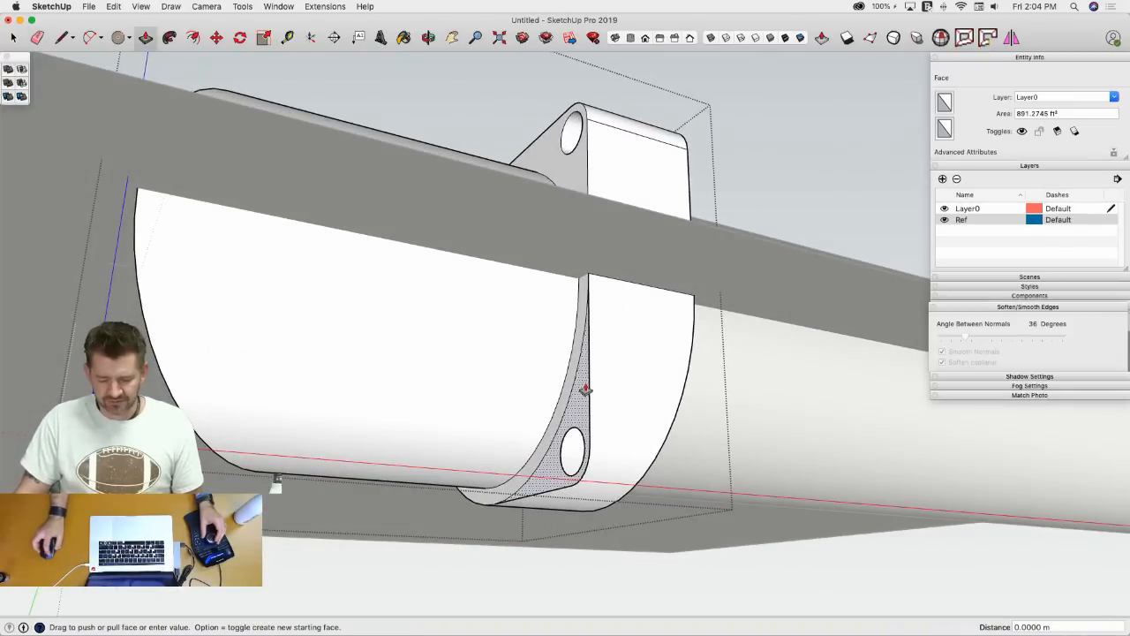
key("Escape")
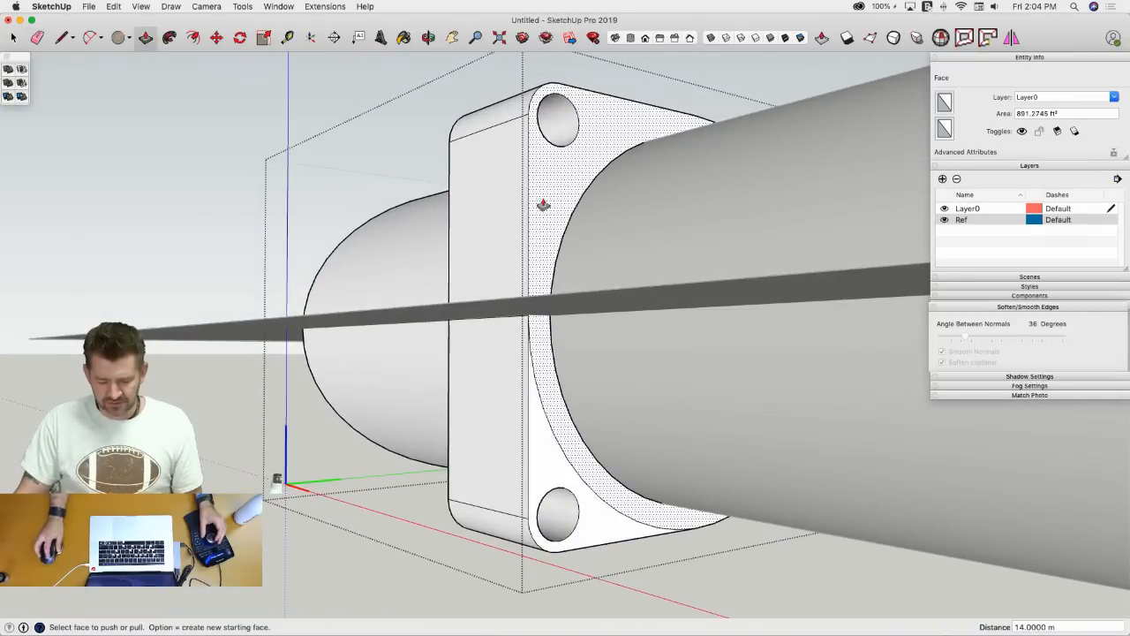
- Erase the curved seam between the lower corner and the ring on both the rear and front faces
key("e")
left_click(540, 396)
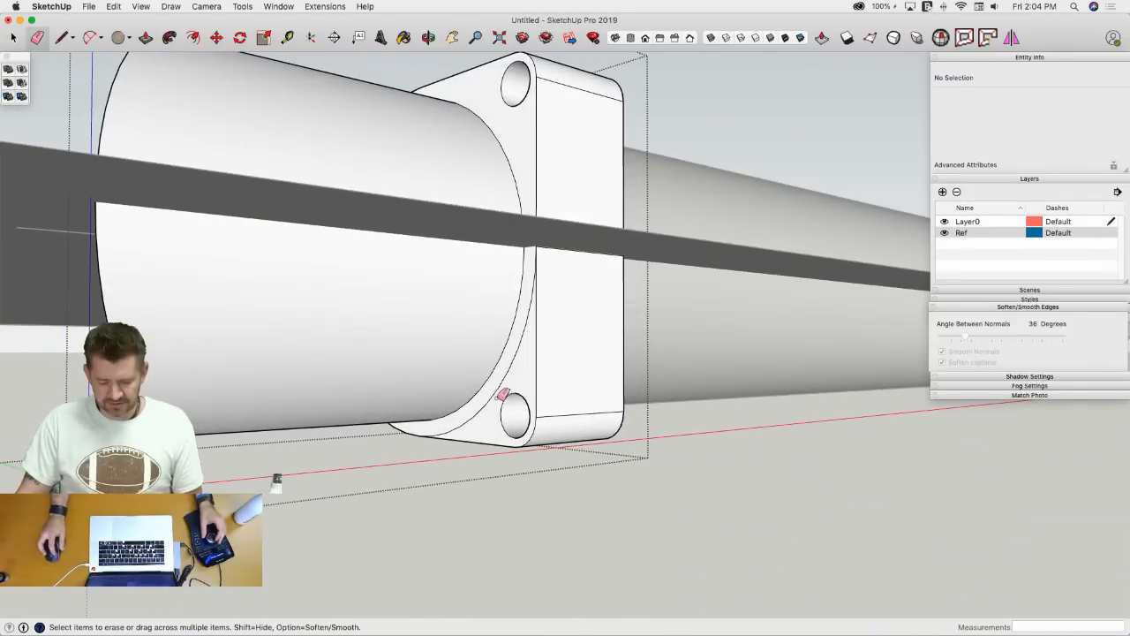
left_click(505, 388)
- Select all of the emitter's connected geometry, soften its coplanar edges, and leave the component
key("space")
mouse_move(512, 378)
middle_mouse_down()
mouse_move(566, 395)
mouse_move(507, 269)
mouse_move(497, 202)
middle_mouse_up()
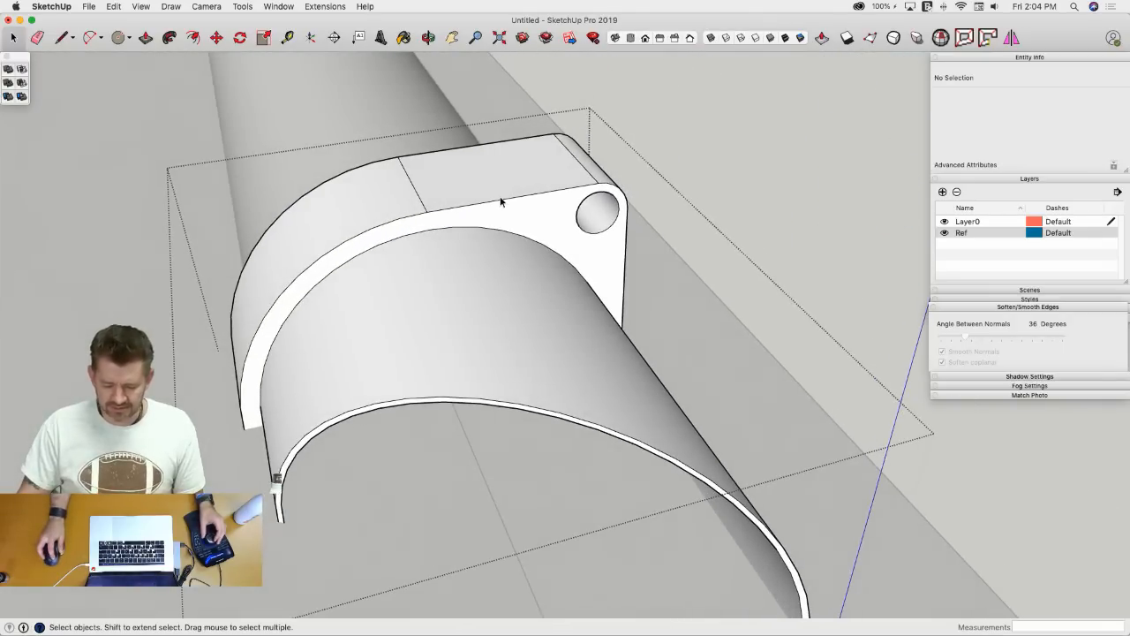
triple_click(497, 202)
left_click(942, 362)
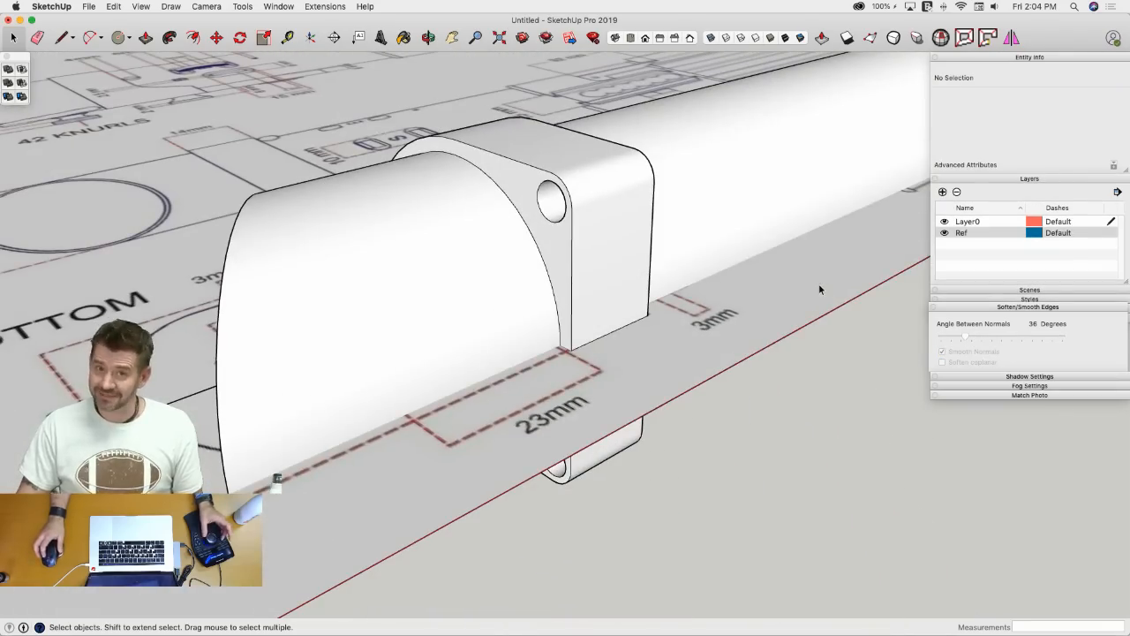
mouse_move(819, 283)
middle_mouse_down()
mouse_move(714, 321)
mouse_move(618, 424)
mouse_move(570, 499)
mouse_move(566, 465)
mouse_move(580, 471)
mouse_move(579, 455)
mouse_move(565, 468)
mouse_move(445, 472)
middle_mouse_up()
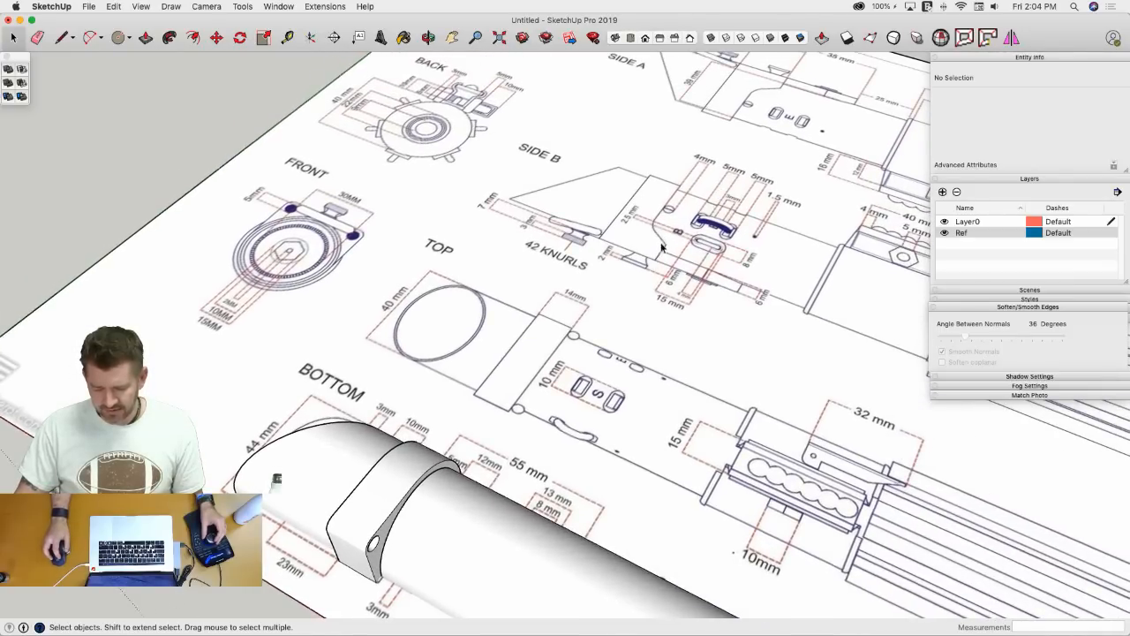
- Copy the Emitter component from its outer rear mount corner onto the matching corner of the Side B drawing, 165.0066 m away
left_click(462, 317)
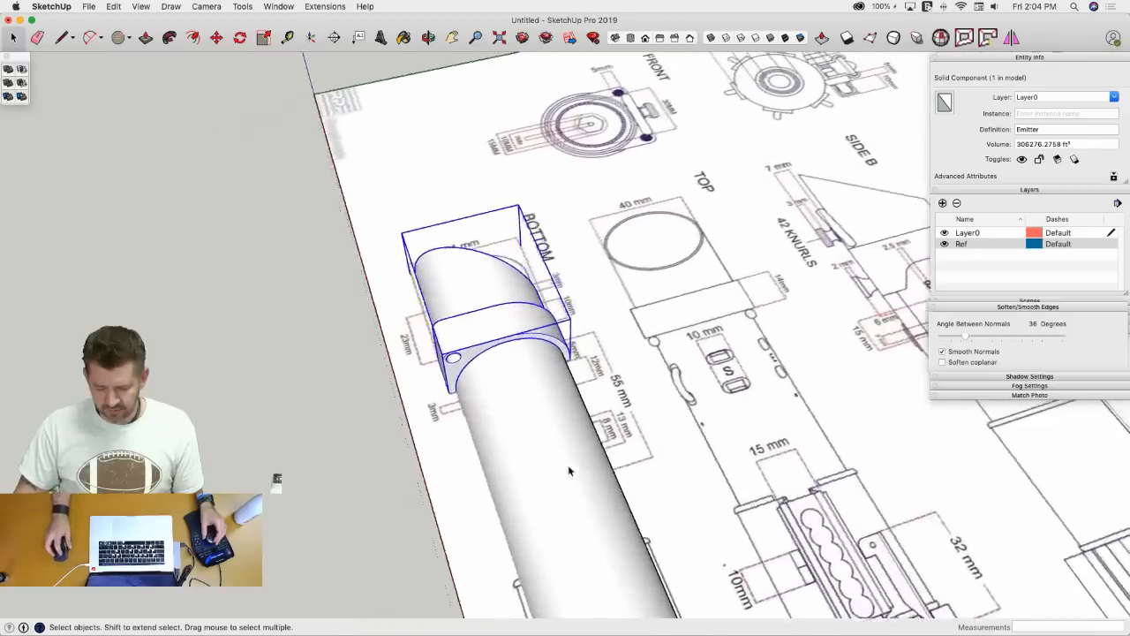
key("m")
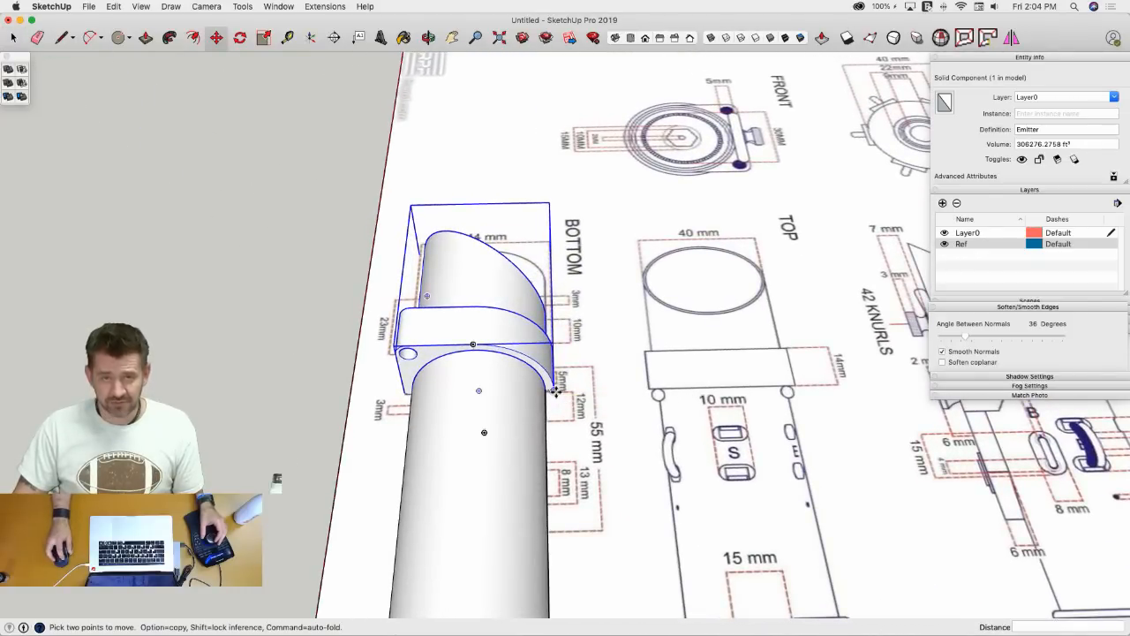
scroll(555, 391, "up", 2)
scroll(556, 394, "up", 3)
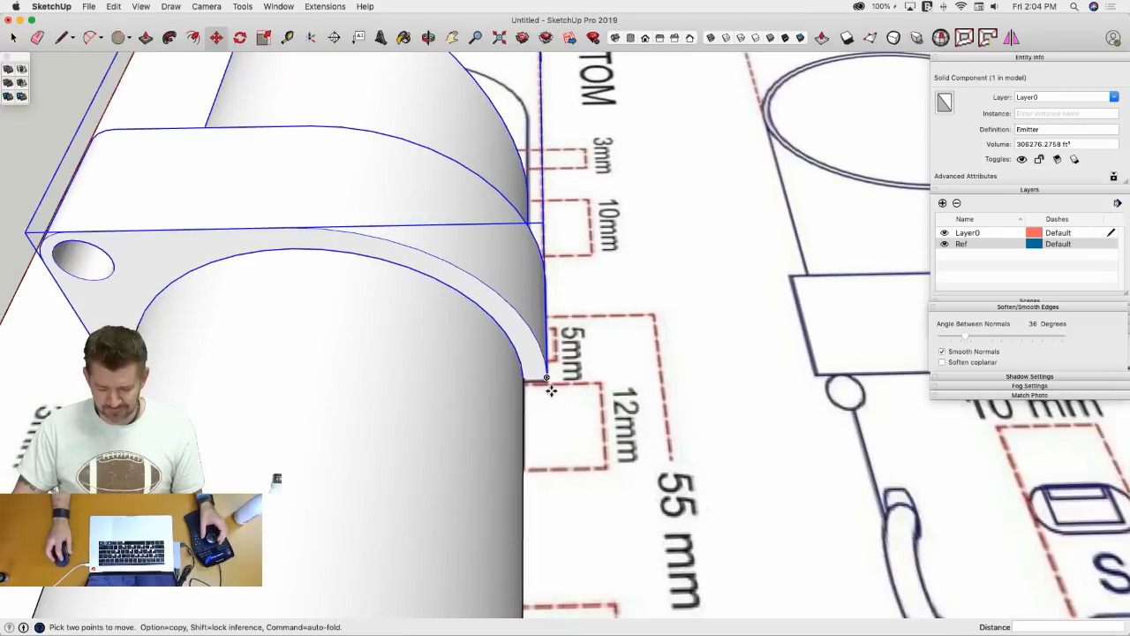
scroll(548, 383, "up", 2)
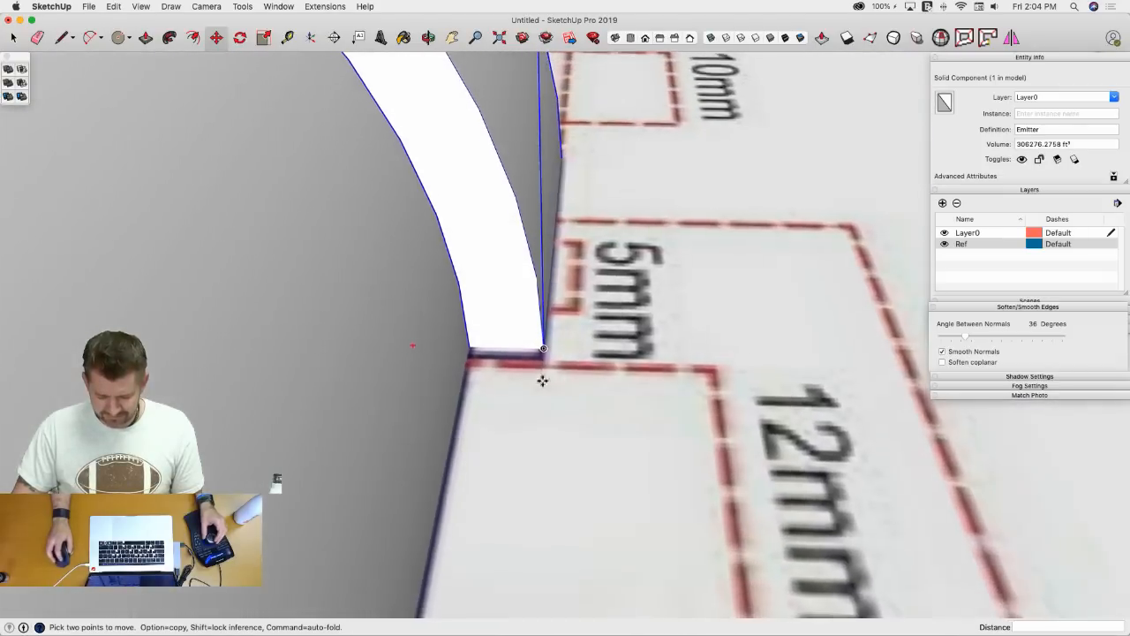
left_click(544, 349)
key("alt")
scroll(615, 369, "down", 10)
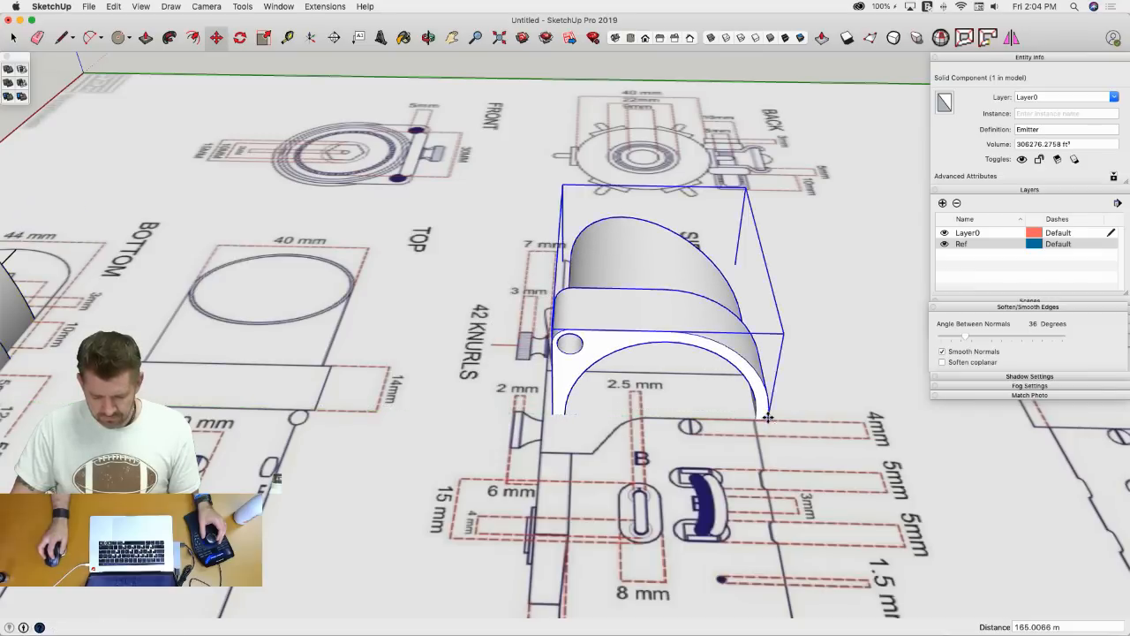
left_click(768, 417)
middle_click_drag(768, 416, 650, 497)
scroll(651, 497, "up", 5)
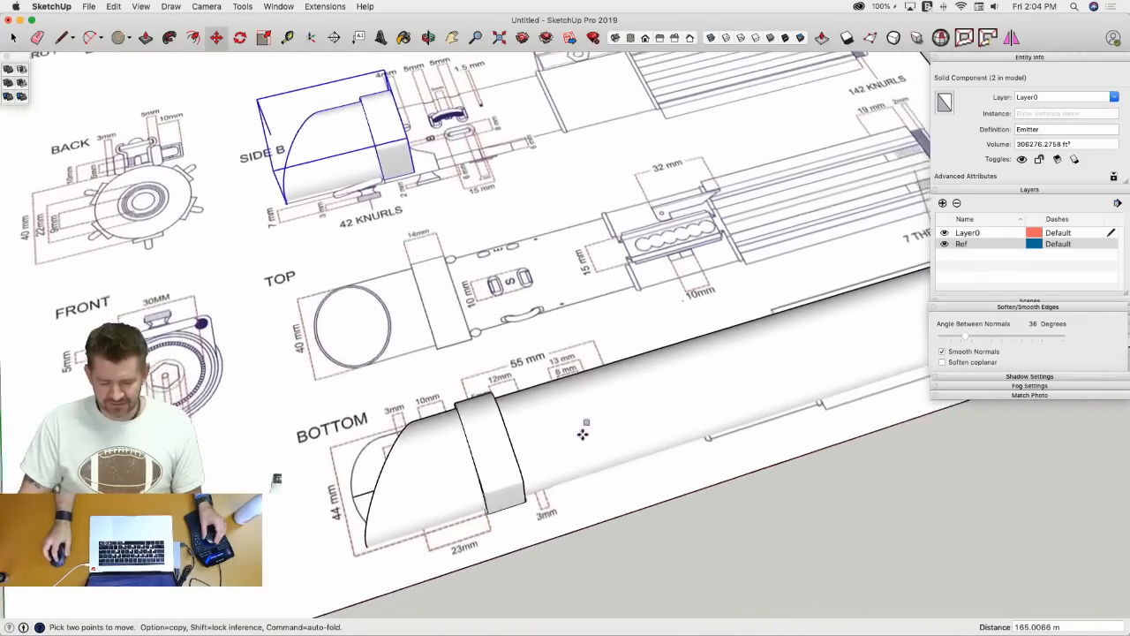
key("space")
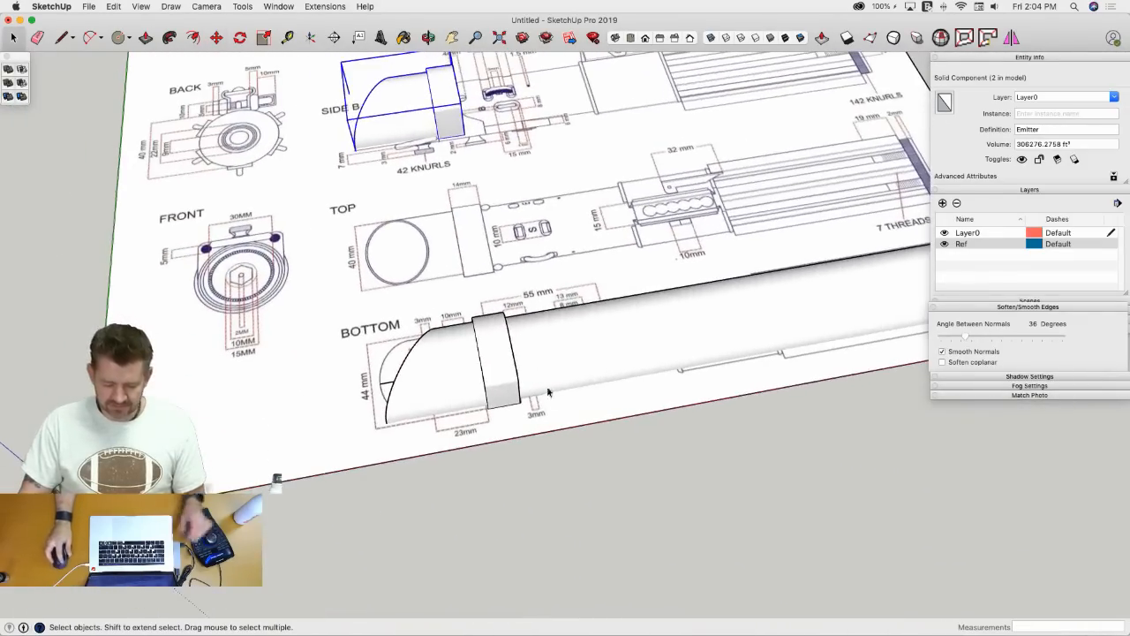
- Measure the width across the copied emitter's mount with the Line tool, leaving no line behind
left_click(516, 498)
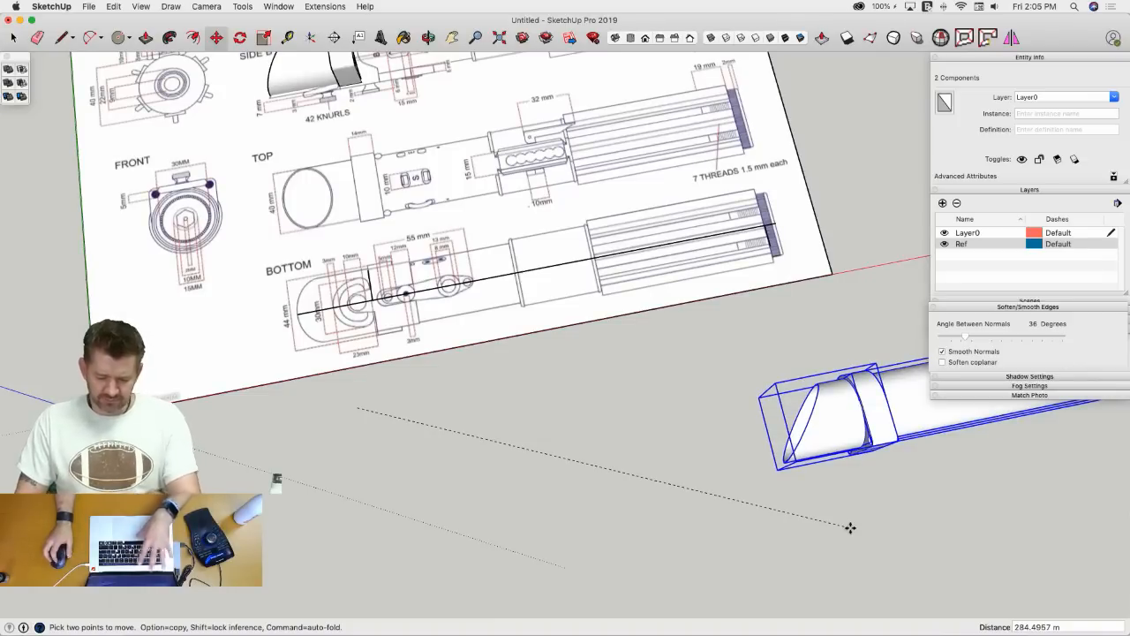
key("Escape")
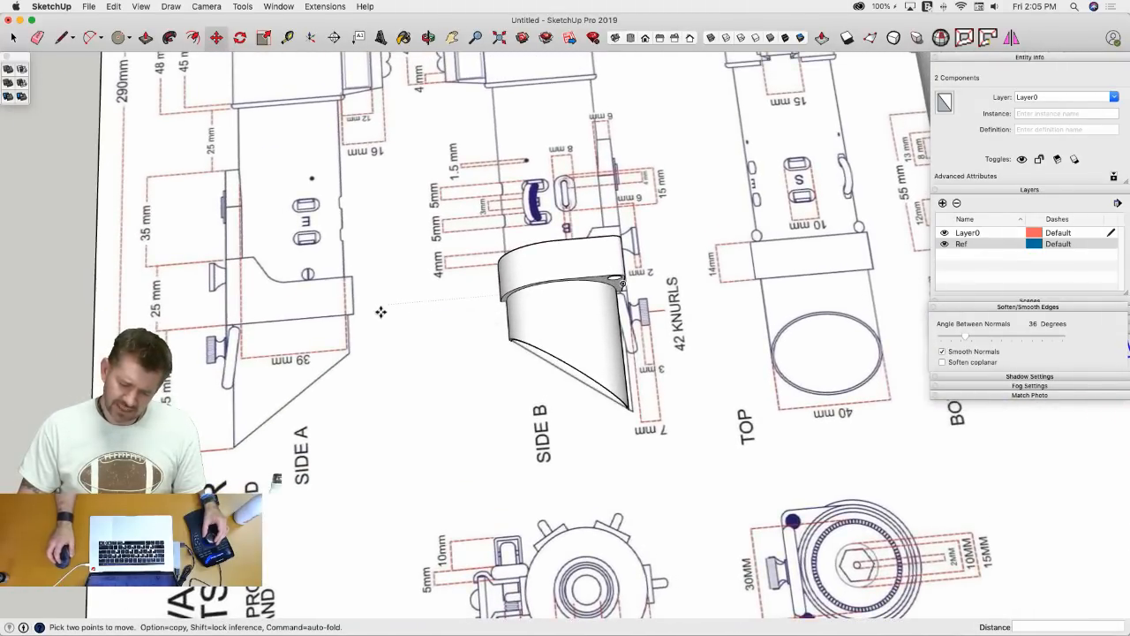
key("l")
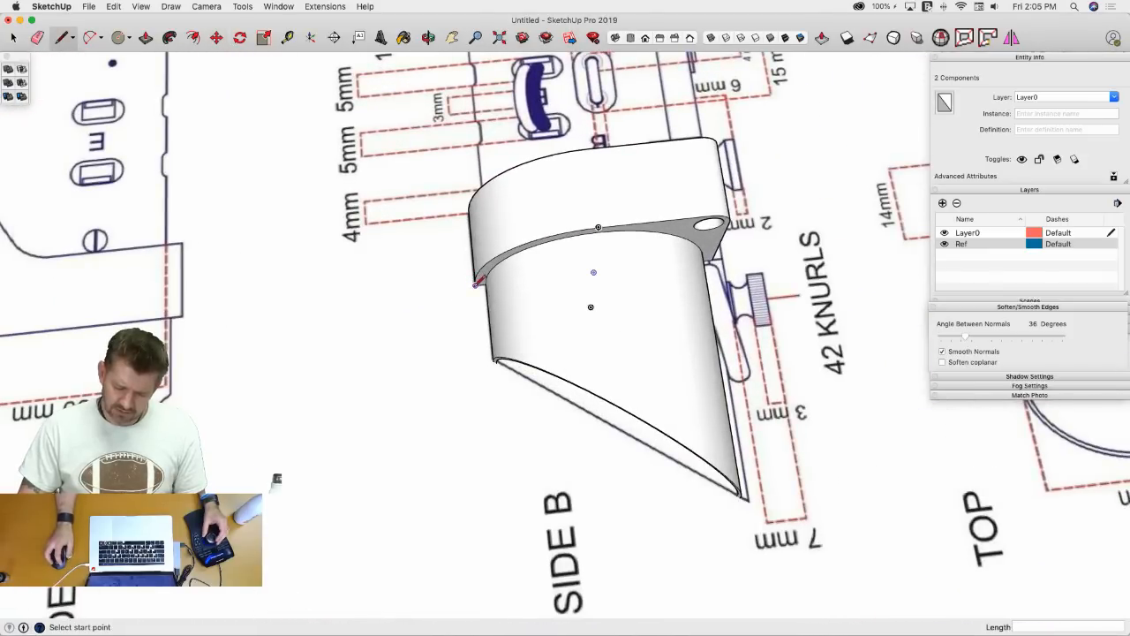
left_click(476, 283)
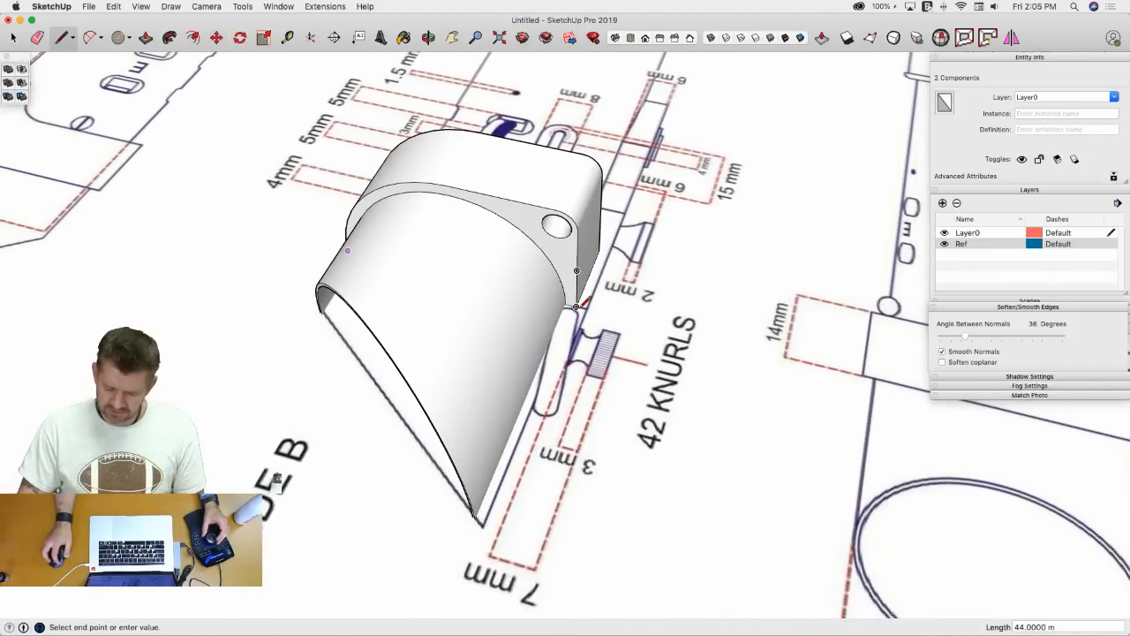
key("space")
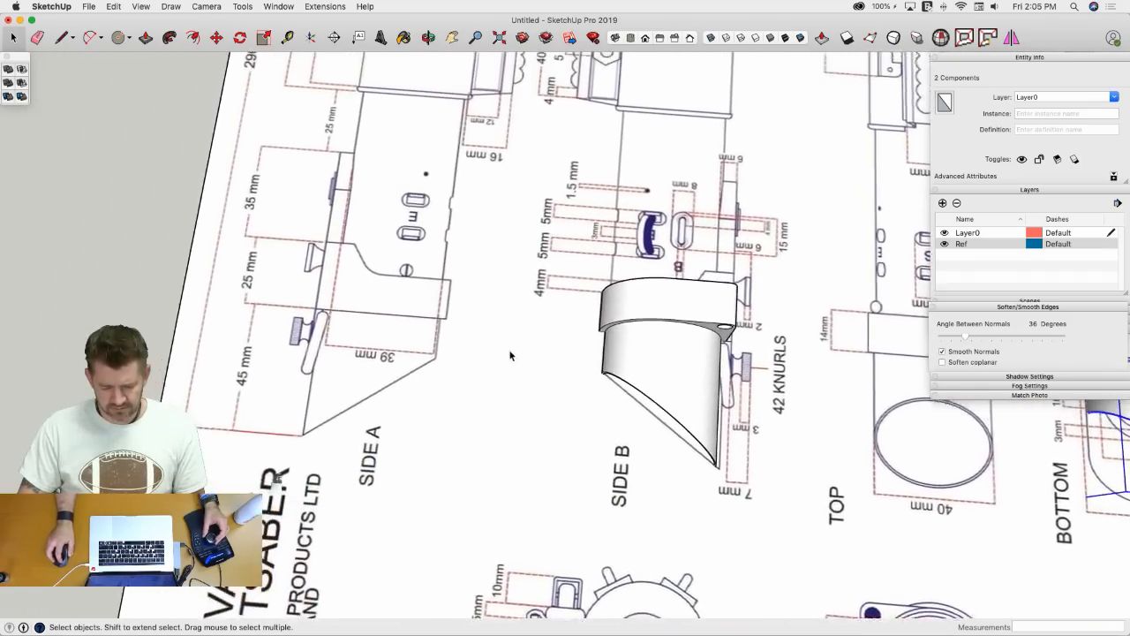
- Measure the mount's width on the Side A drawing with a line along its front edge
key("l")
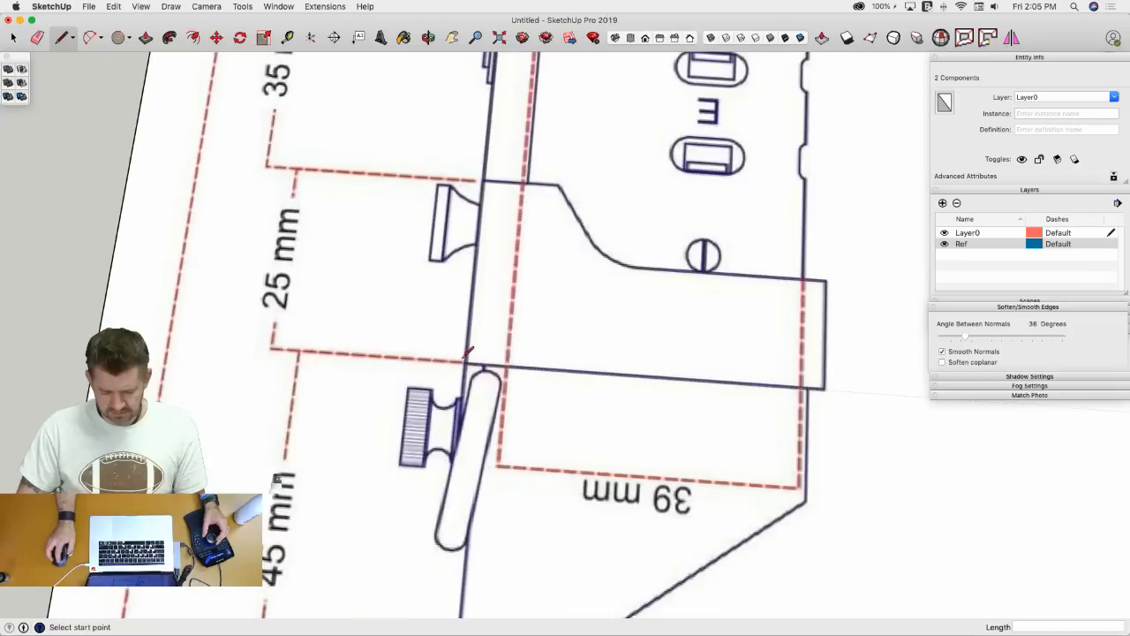
scroll(826, 379, "up", 4)
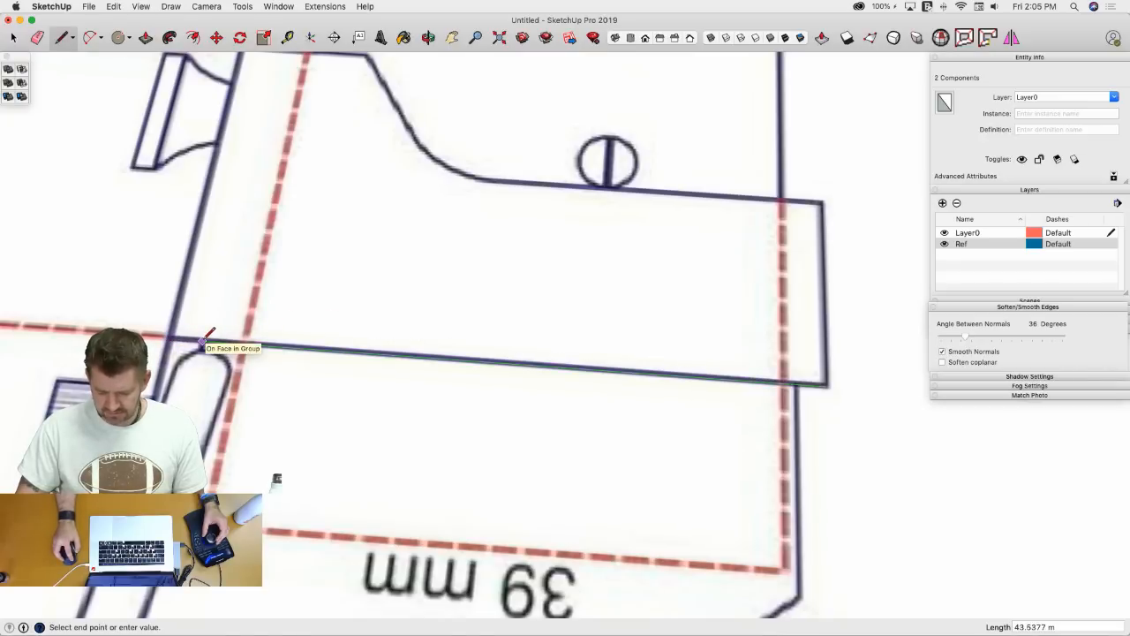
left_click(205, 337)
scroll(205, 337, "down", 6)
key("space")
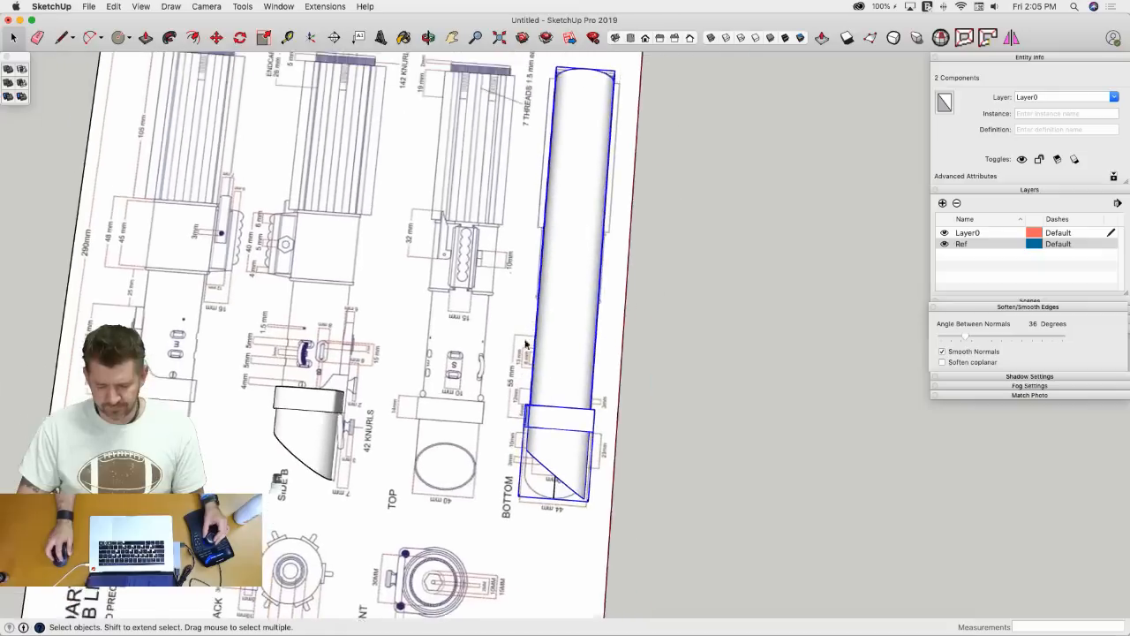
- Select the body tube, original emitter and construction lines over the Bottom view and move them 200 m along the green axis
left_click_drag(616, 528, 614, 527)
key("m")
left_click(613, 525)
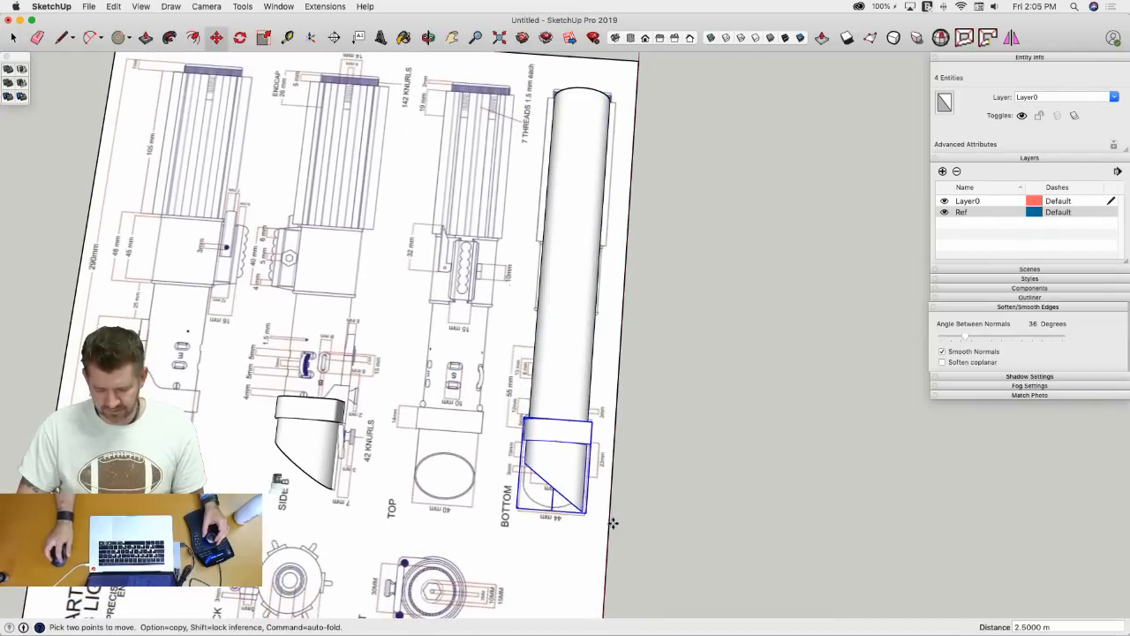
key("space")
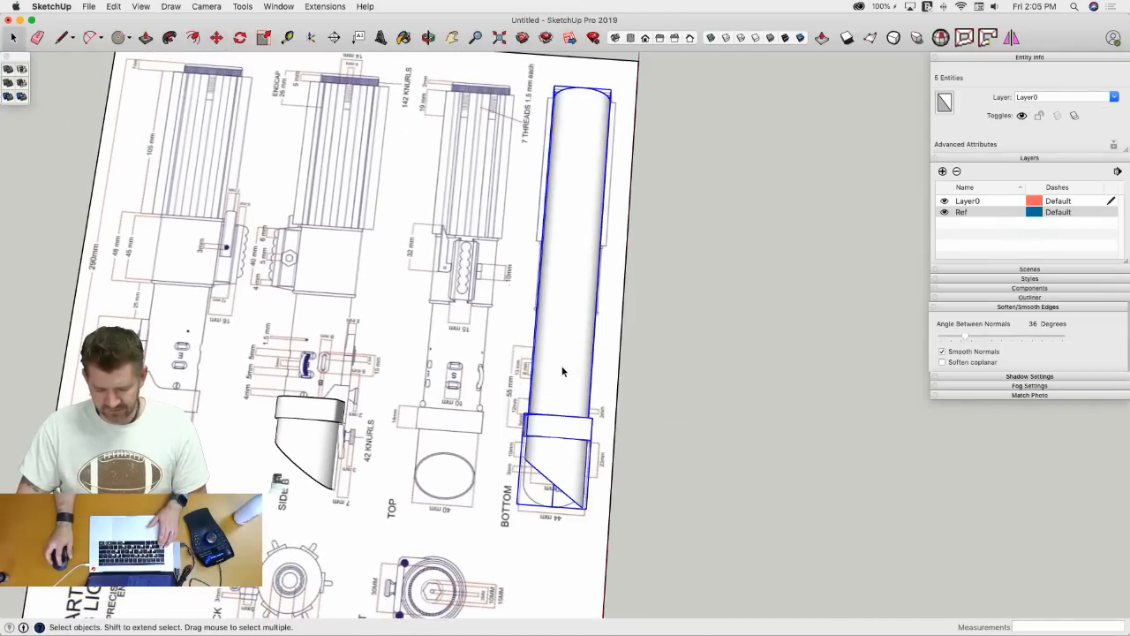
left_click(525, 534)
key("space")
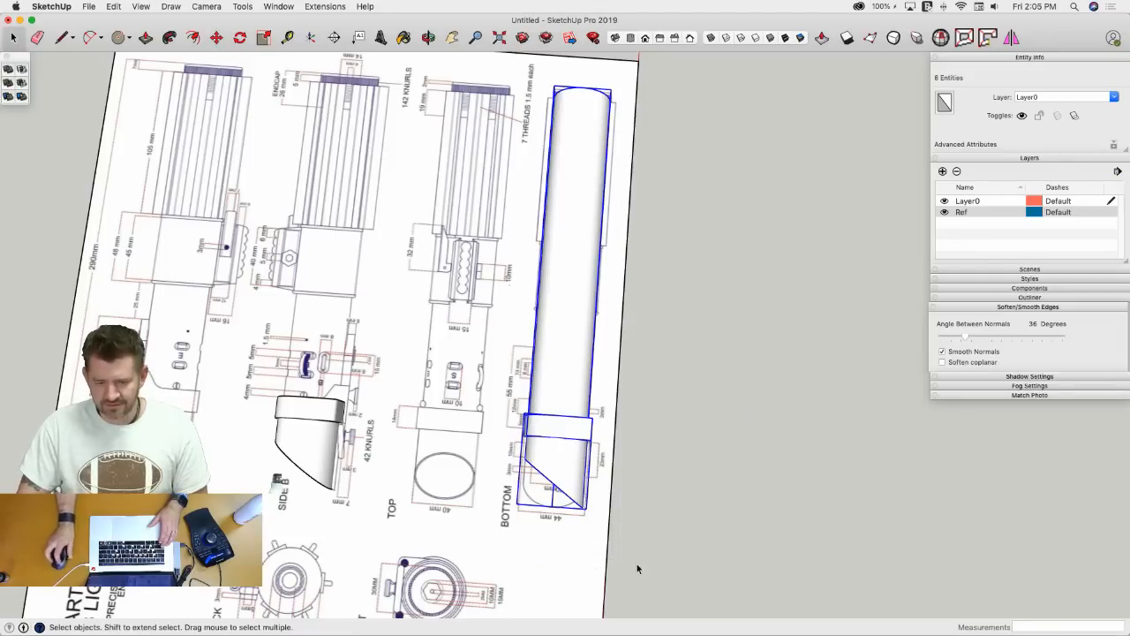
left_click(519, 548)
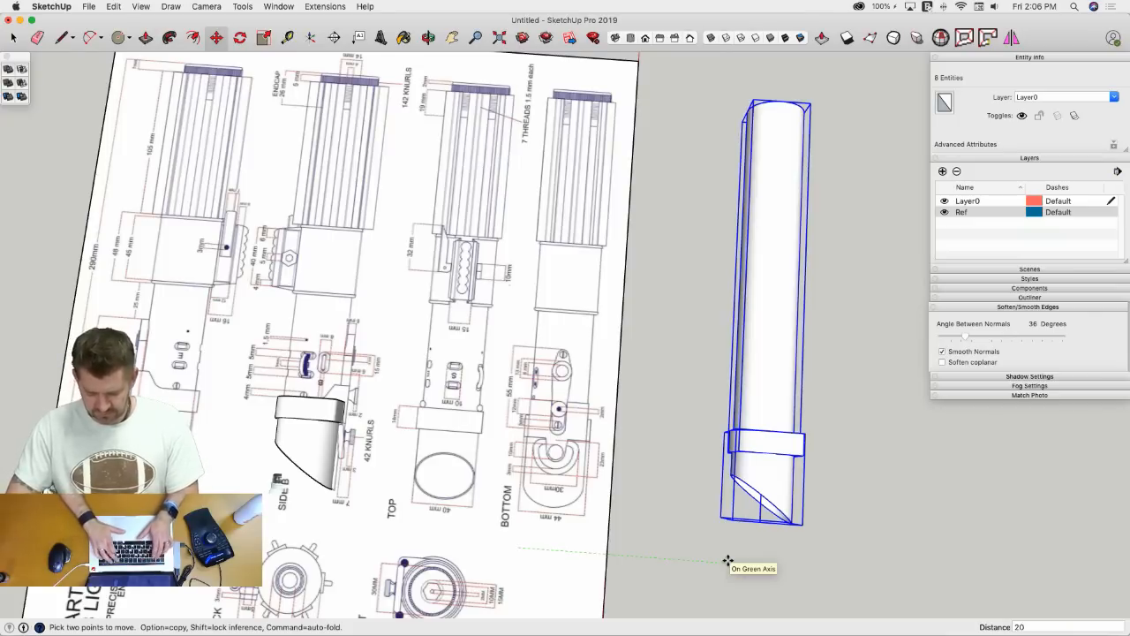
key("Return")
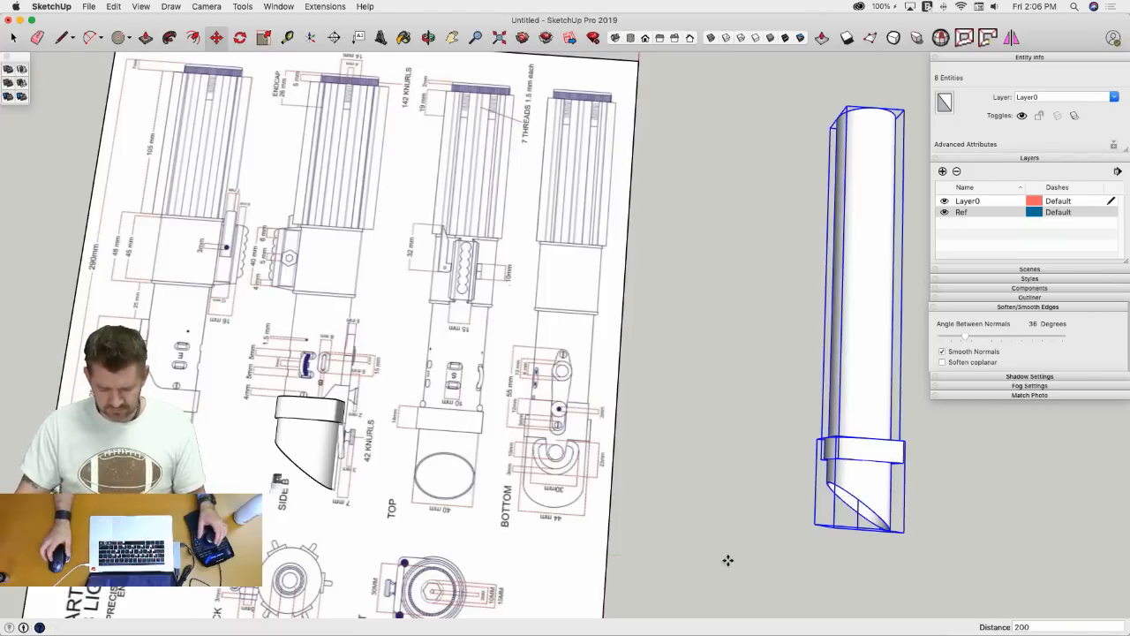
- Examine the mount in the Top, Bottom and Side B drawings and compare it with the emitter copy's shape
scroll(677, 509, "up", 5)
key("space")
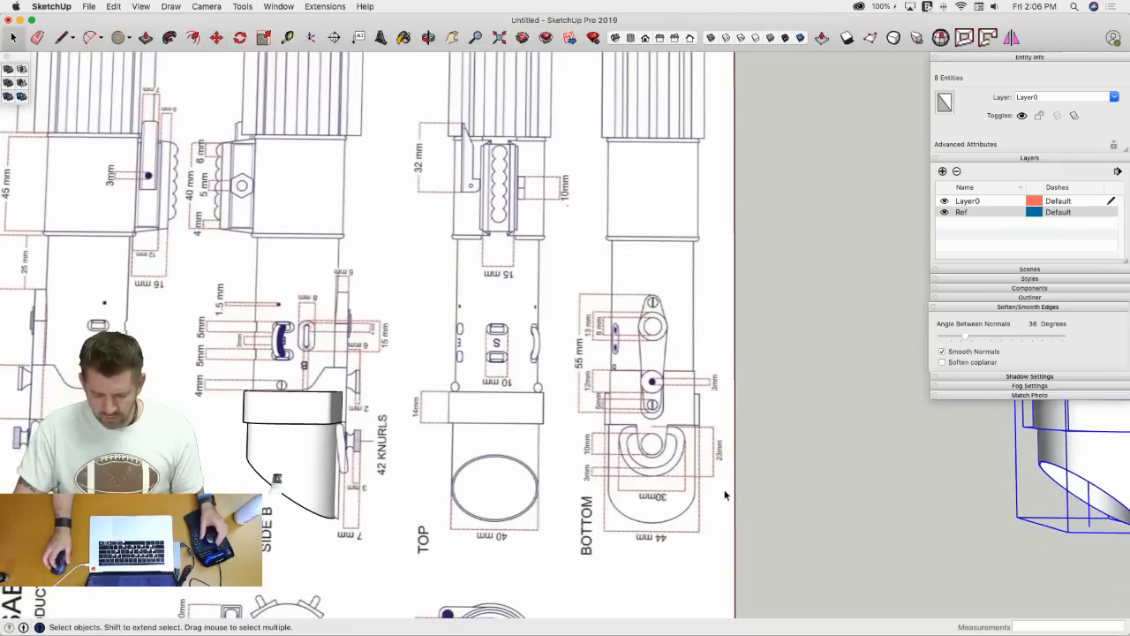
scroll(724, 494, "up", 4)
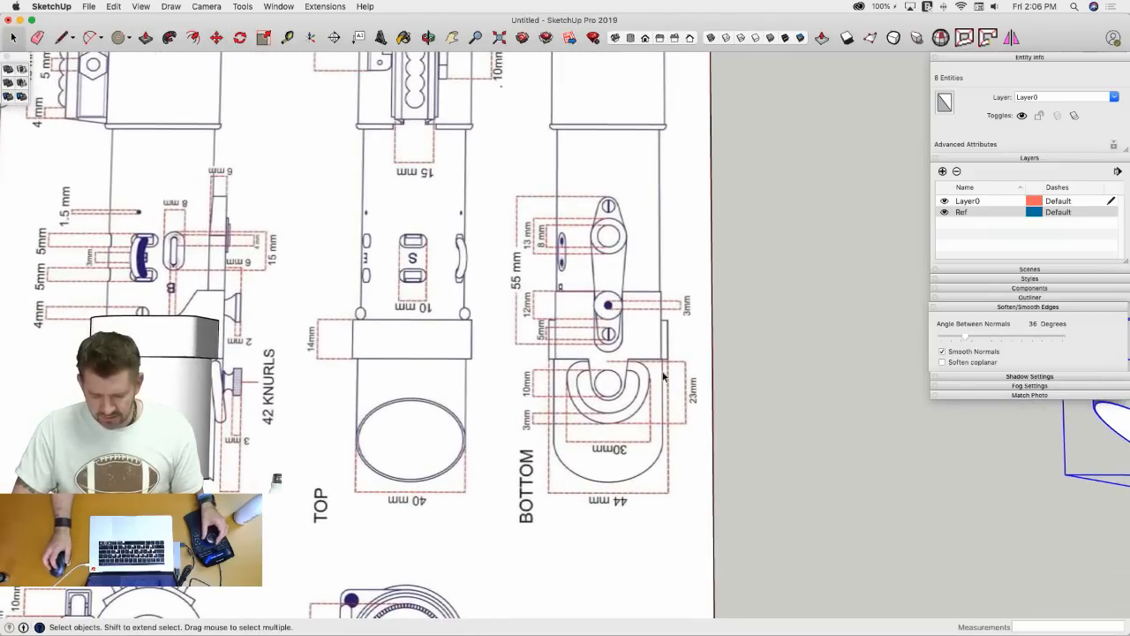
scroll(525, 320, "up", 3)
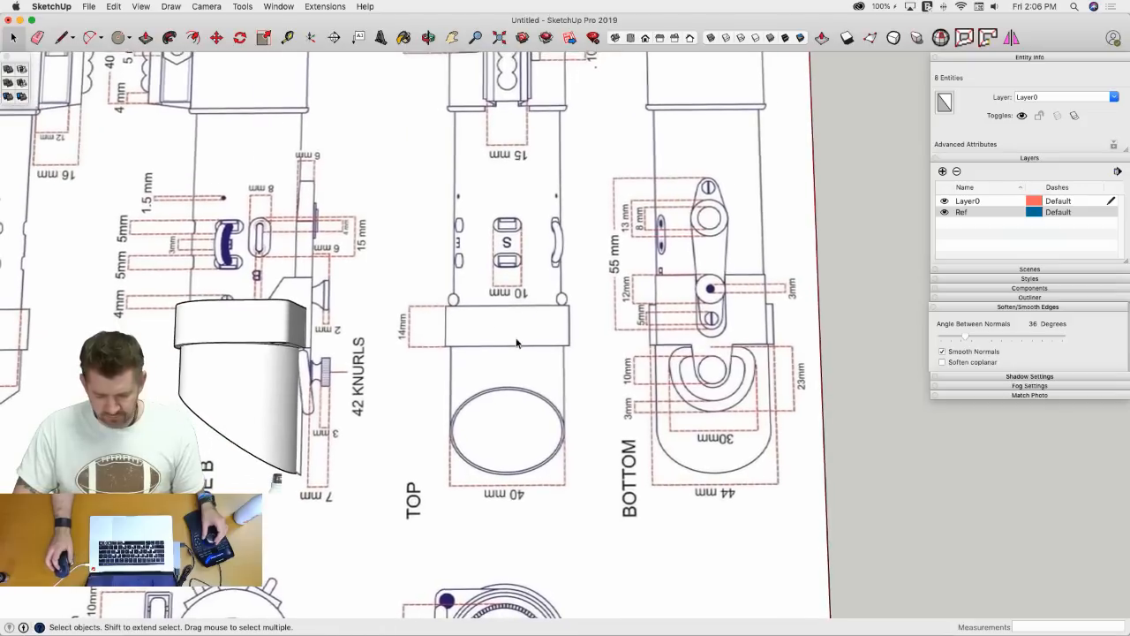
scroll(516, 343, "right", 5)
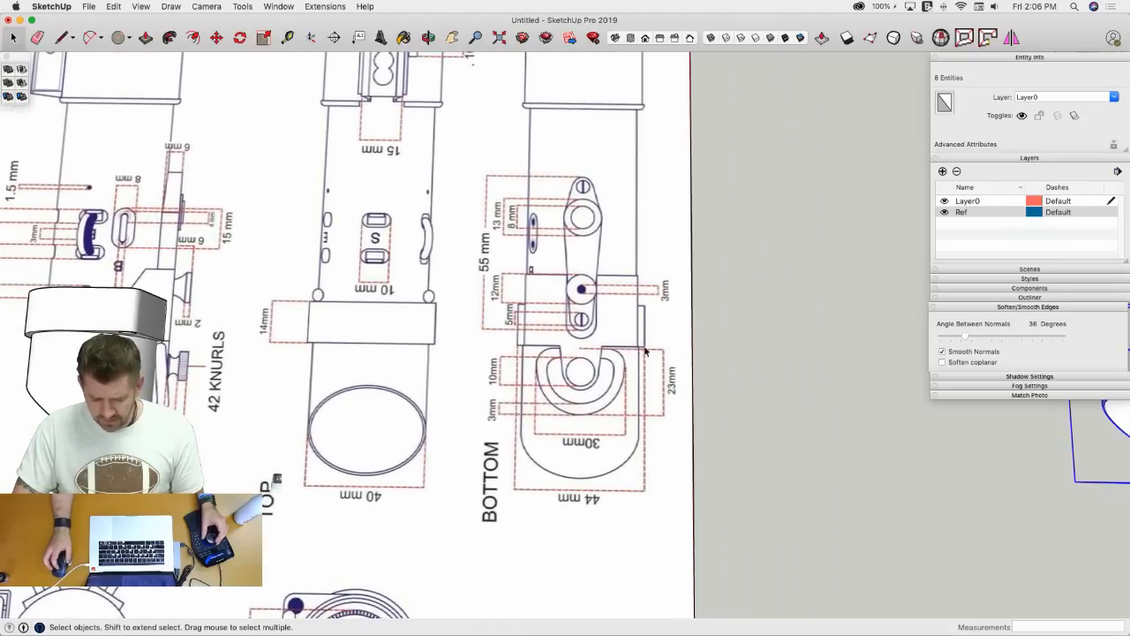
scroll(641, 307, "left", 5)
scroll(239, 247, "down", 2)
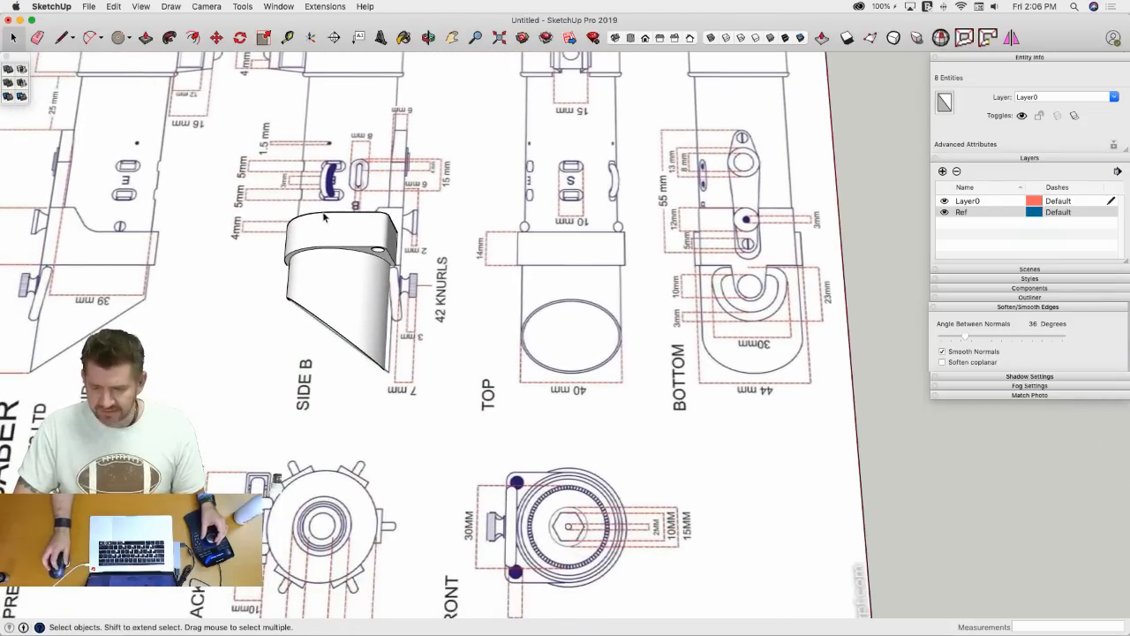
middle_click_drag(325, 263, 273, 254)
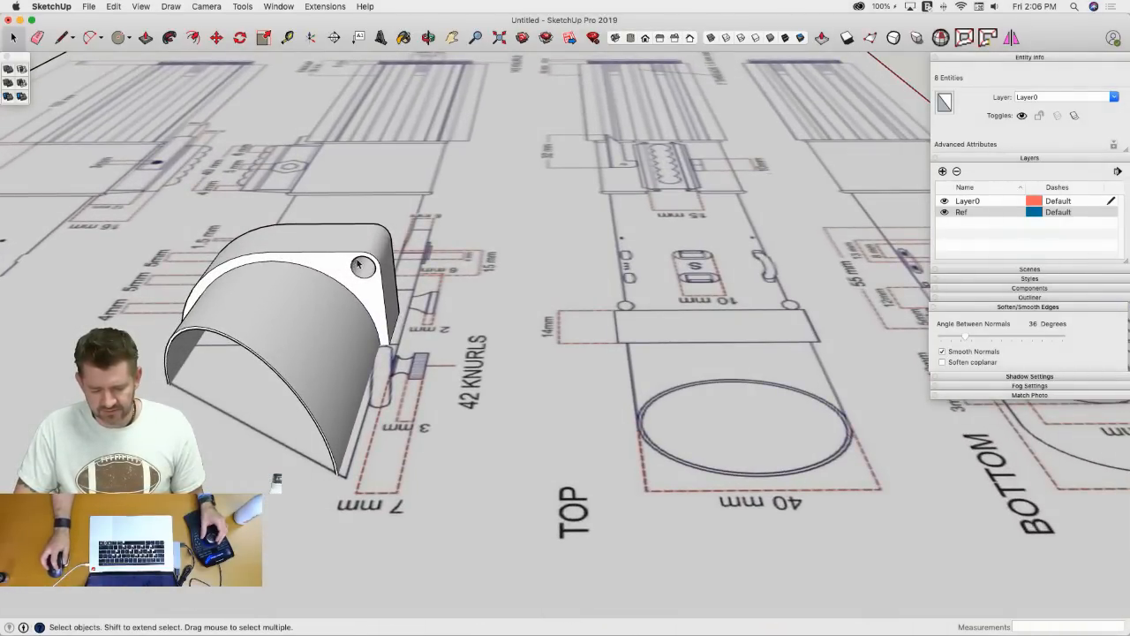
scroll(385, 284, "down", 5)
mouse_move(588, 310)
middle_mouse_down()
mouse_move(565, 295)
mouse_move(627, 305)
middle_mouse_up()
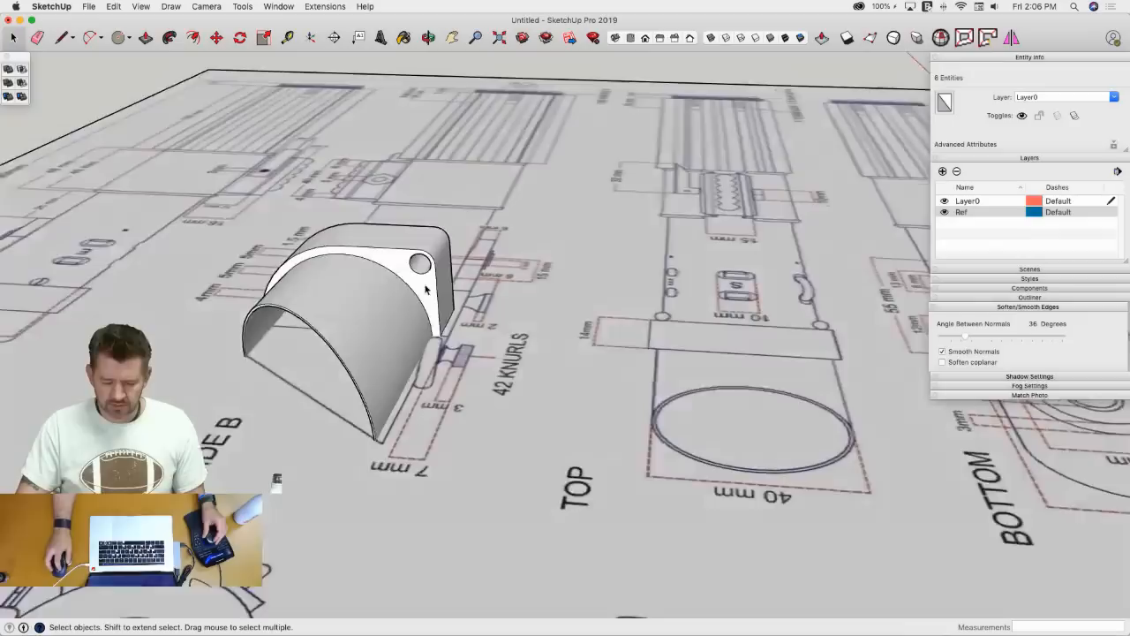
- Clear the selection, open the emitter copy on Side B for editing, and hide the Ref layer
left_click_drag(364, 261, 421, 336)
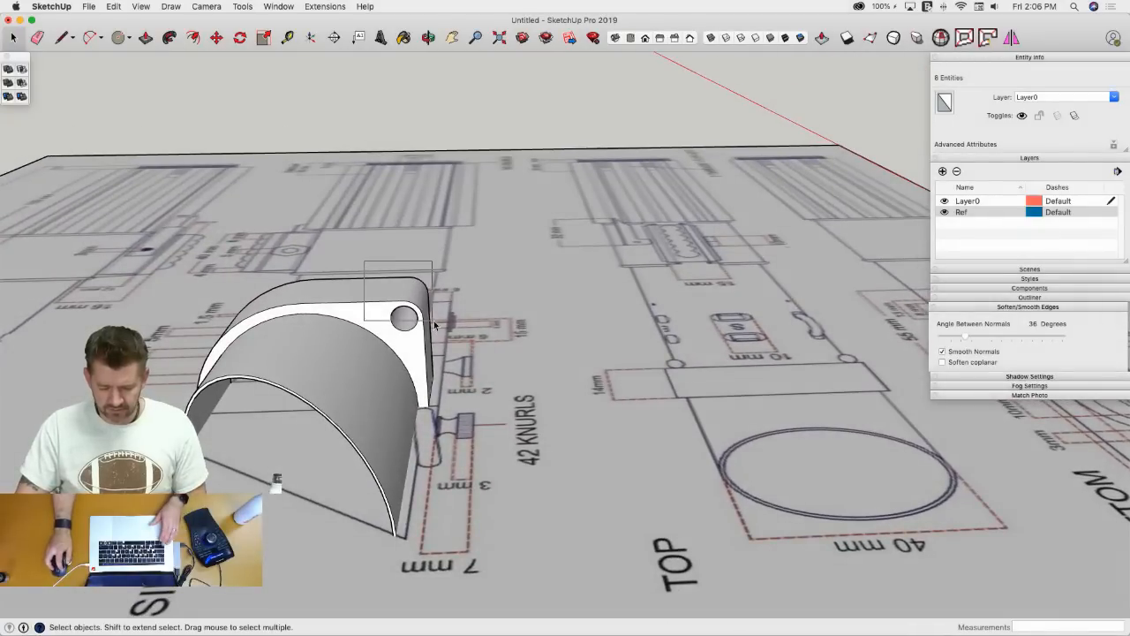
left_click(440, 285)
scroll(395, 291, "up", 5)
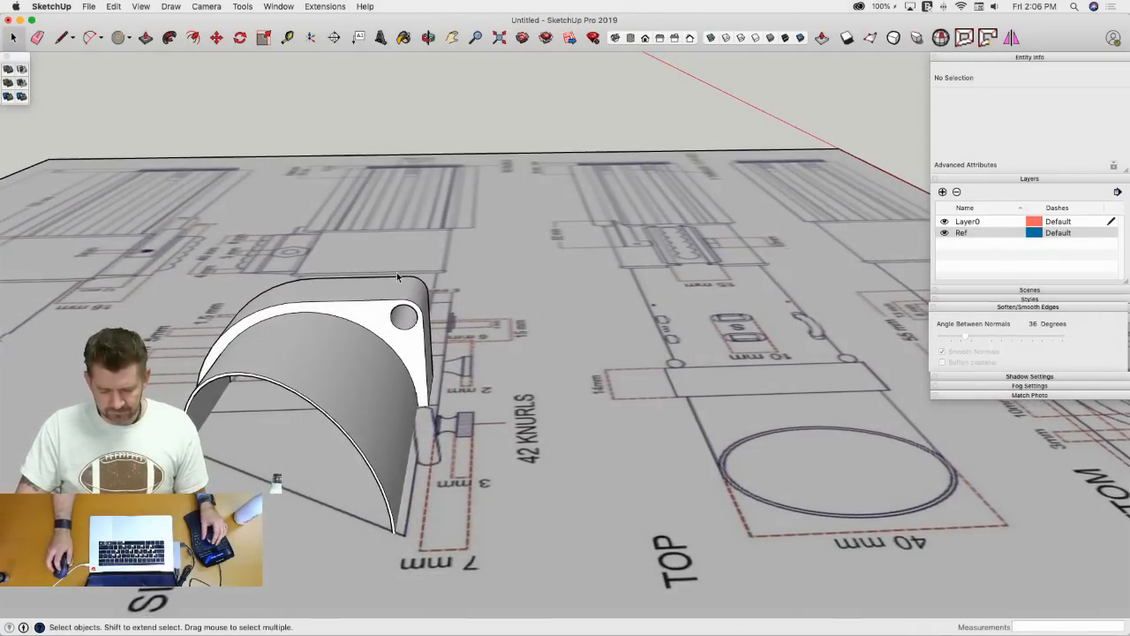
double_click(362, 341)
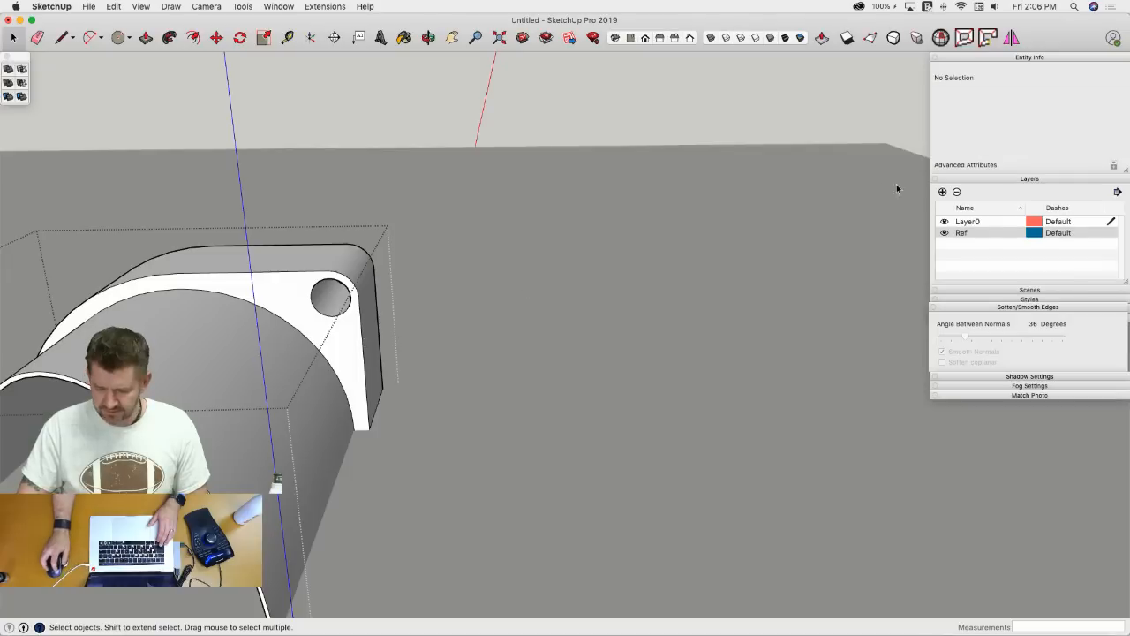
left_click(944, 232)
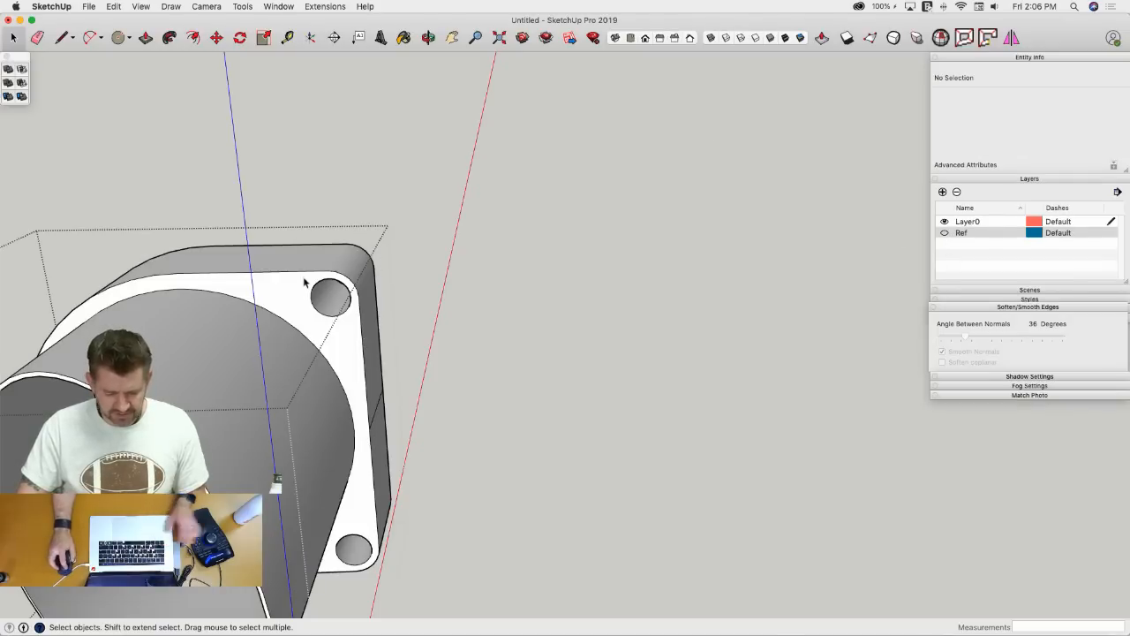
- Select the mount's straight end with both rounded corners and screw holes and move it 2 m along the green axis
key("e")
left_click(363, 381)
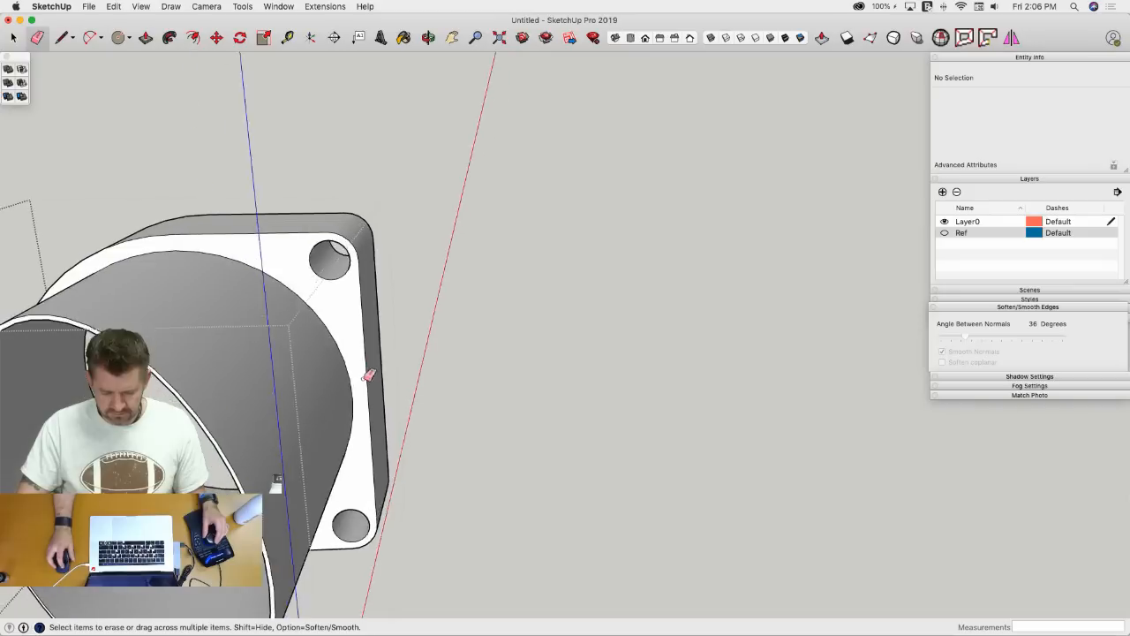
key("space")
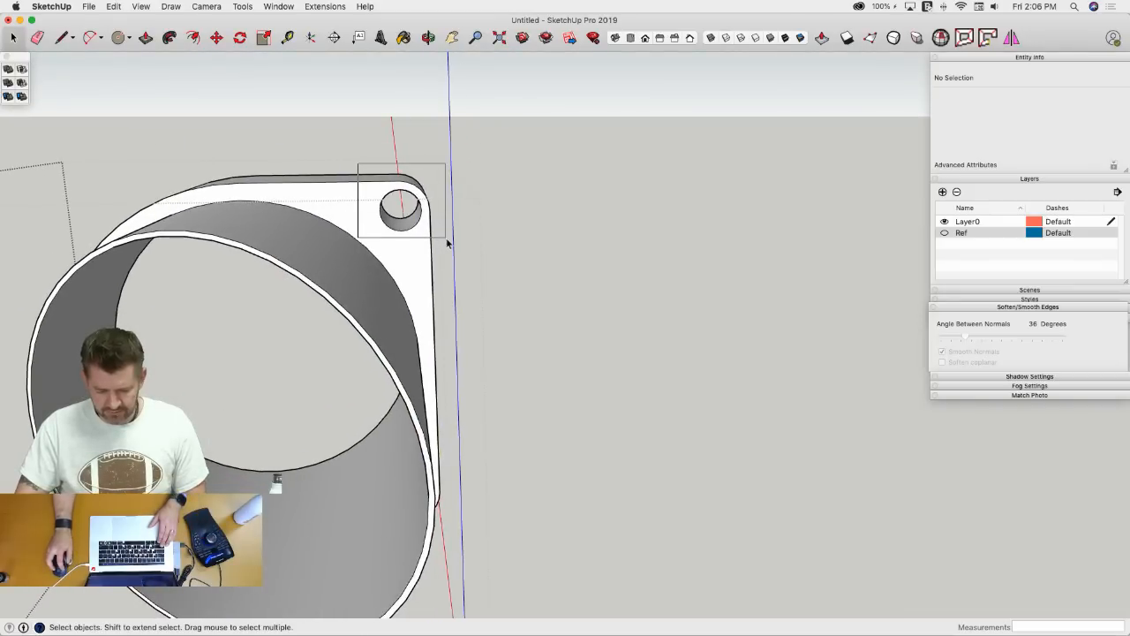
middle_click_drag(491, 505, 373, 340)
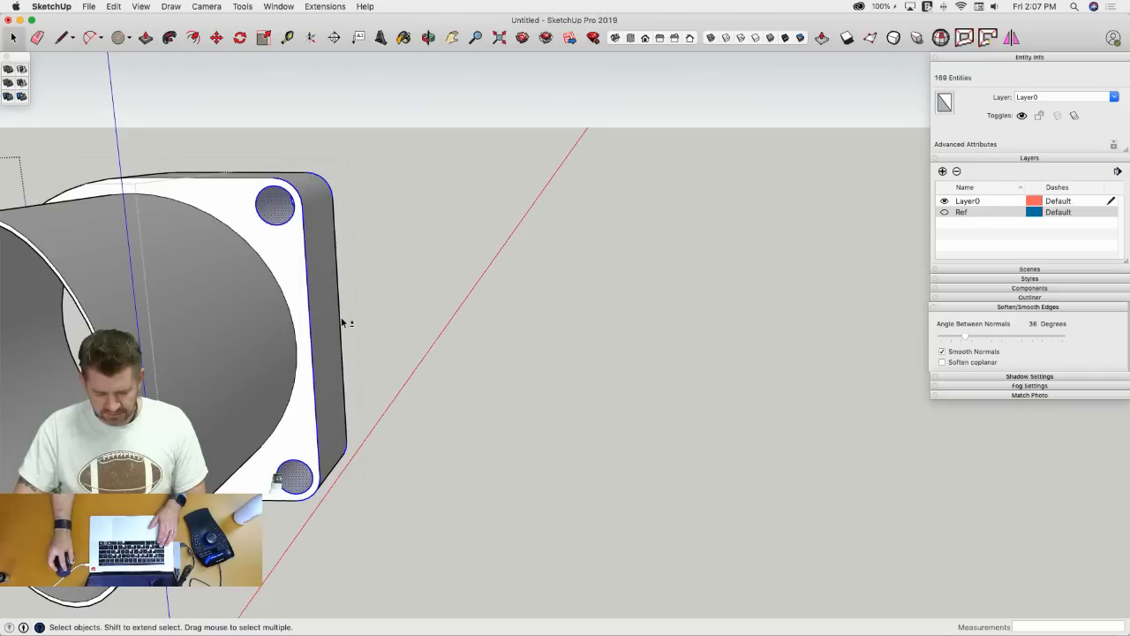
left_click(382, 406)
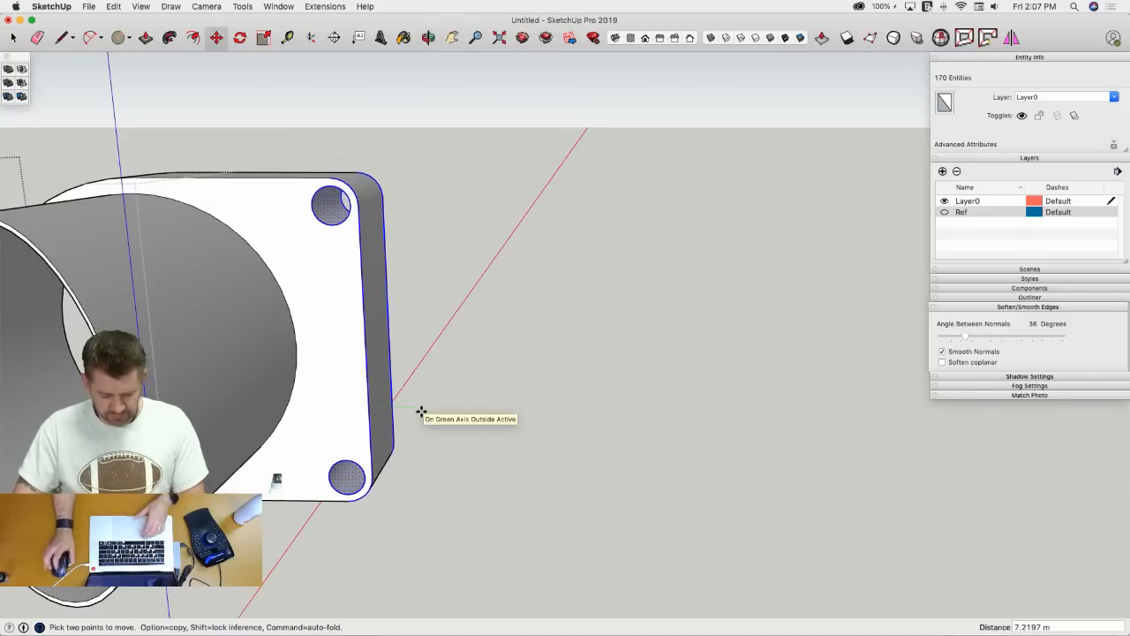
type("2")
key("Return")
key("space")
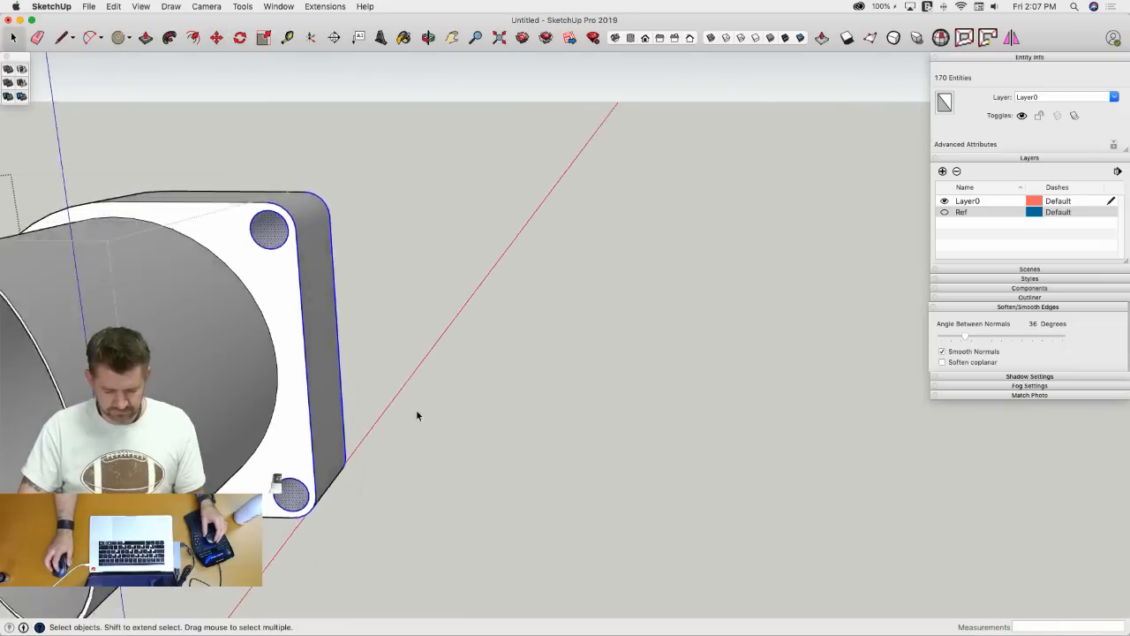
left_click(524, 438)
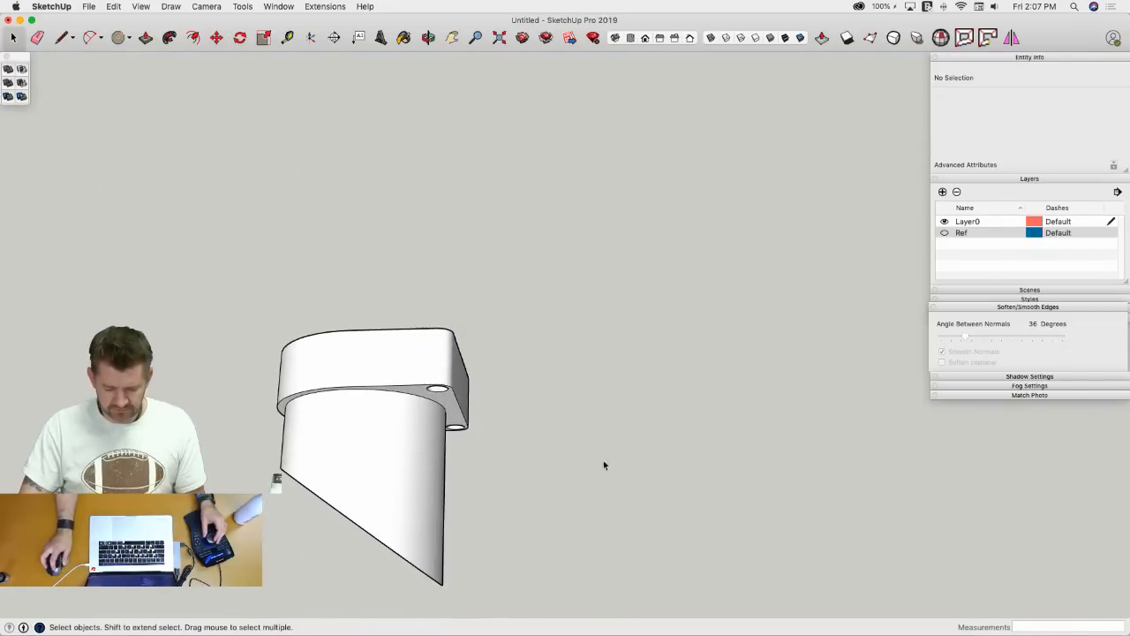
- Show the Ref layer and measure the gap between the mount's side edge and the outermost circle in the Front drawing
left_click(944, 232)
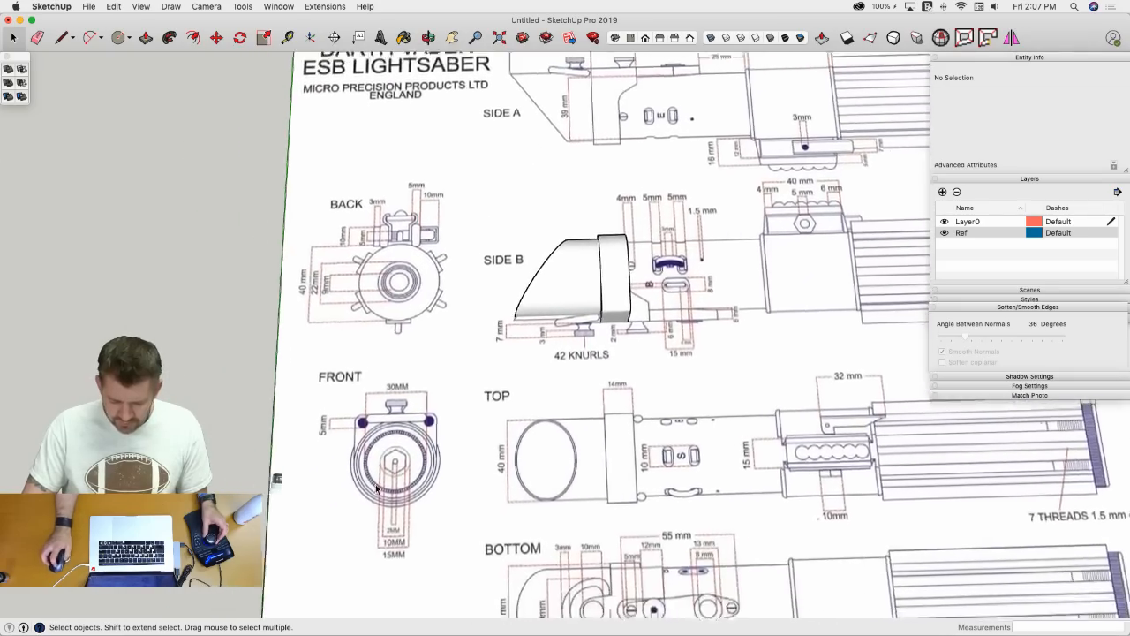
key("l")
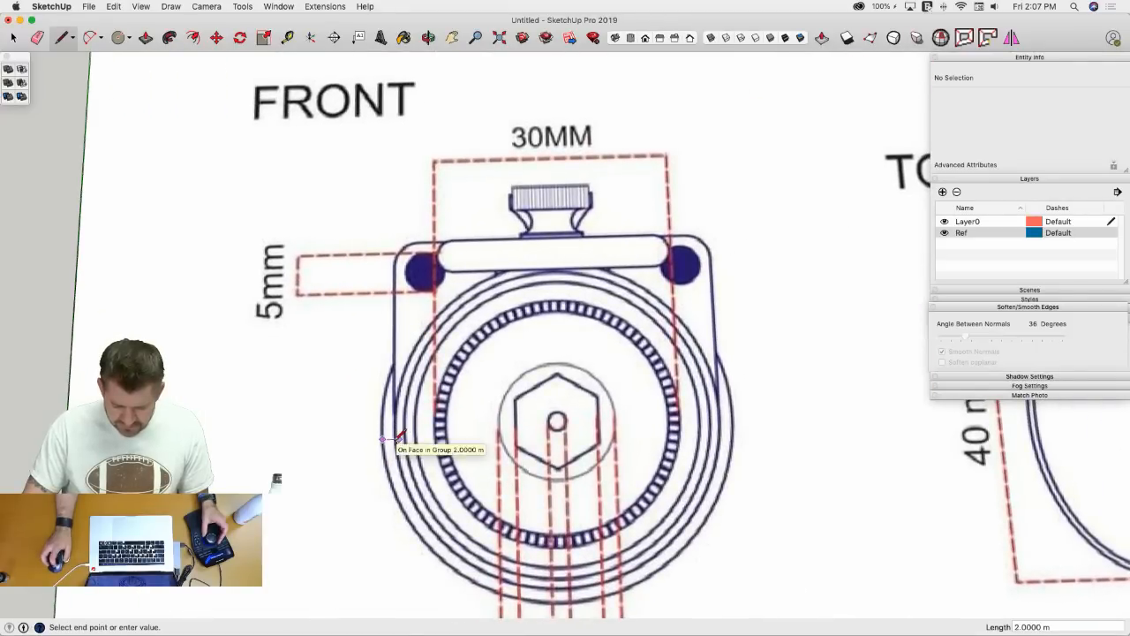
scroll(399, 436, "up", 5)
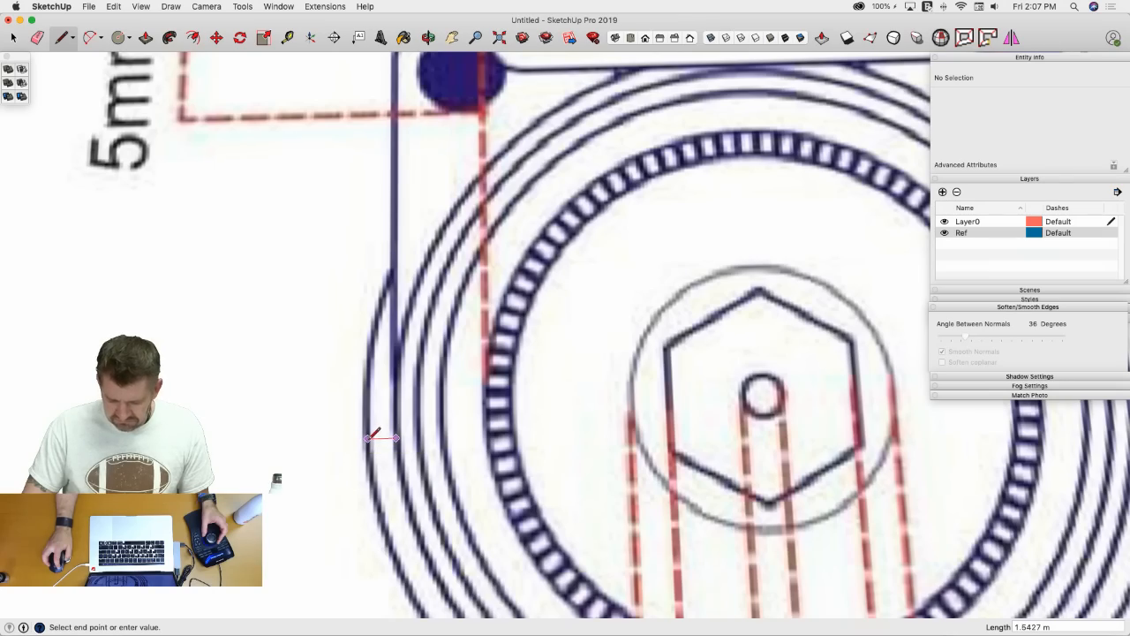
key("space")
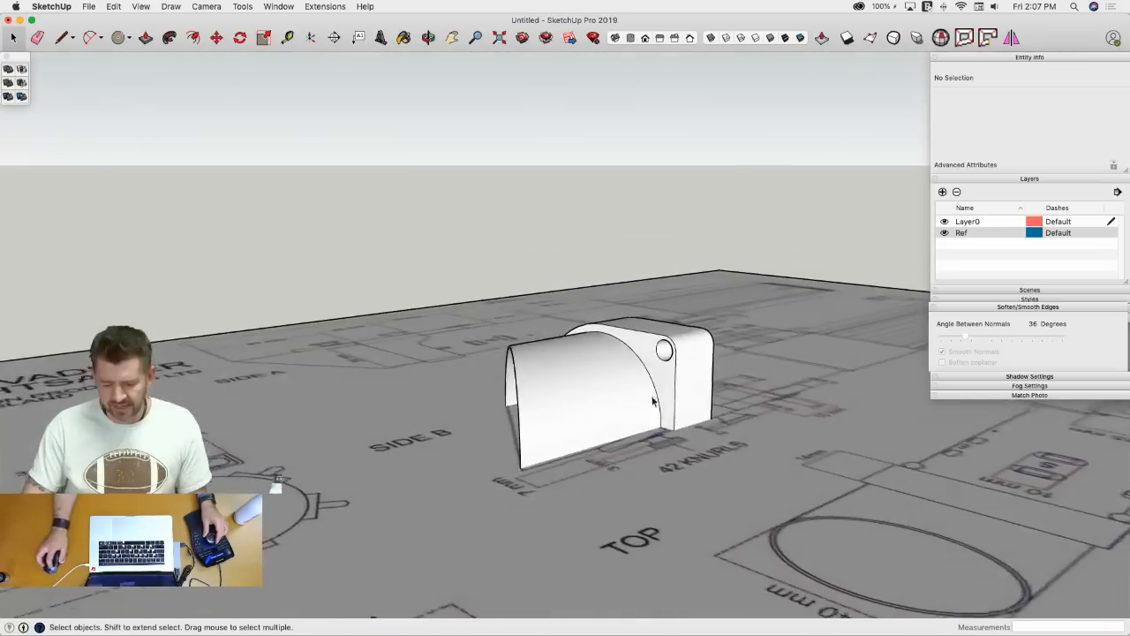
- Open the emitter copy with the Ref layer hidden and move the mount's upper rounded corner and hole 1.5 m down the blue axis
double_click(598, 429)
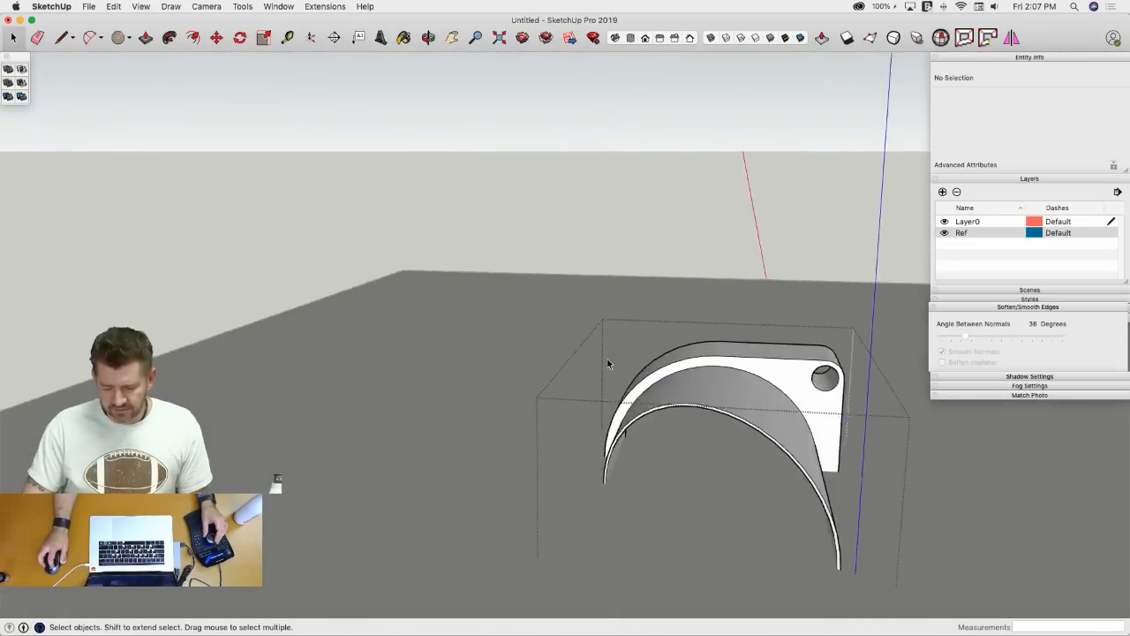
left_click(945, 232)
middle_click_drag(882, 317, 666, 351)
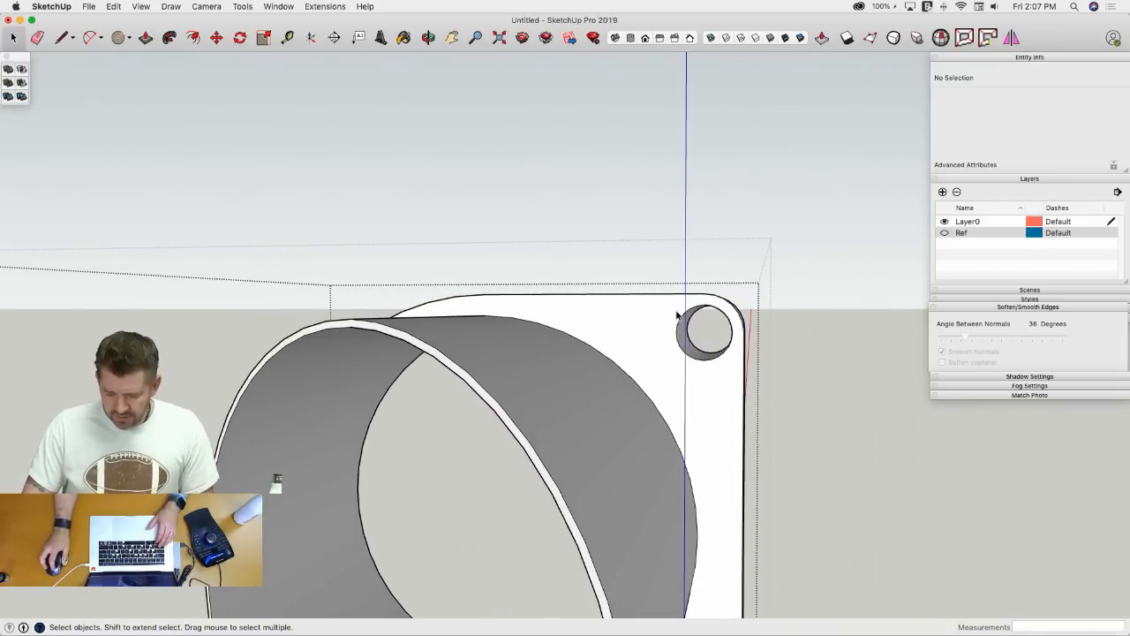
key("m")
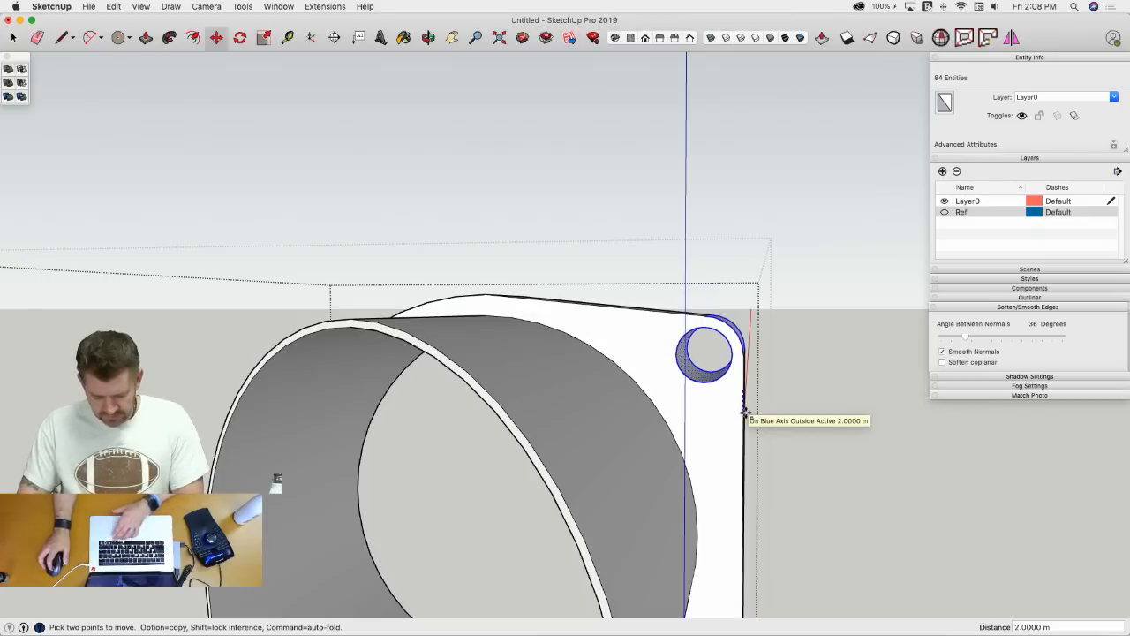
key("Return")
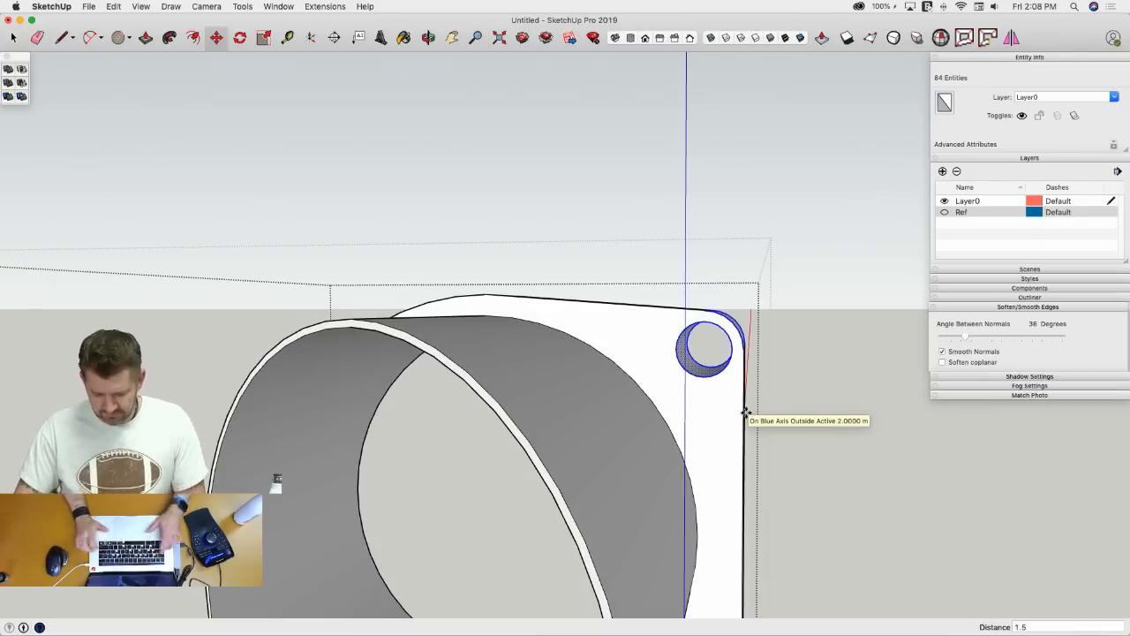
key("space")
- Move the mount's lower rounded corner and its screw hole 1.5 m up along the blue axis
middle_click_drag(746, 413, 660, 392)
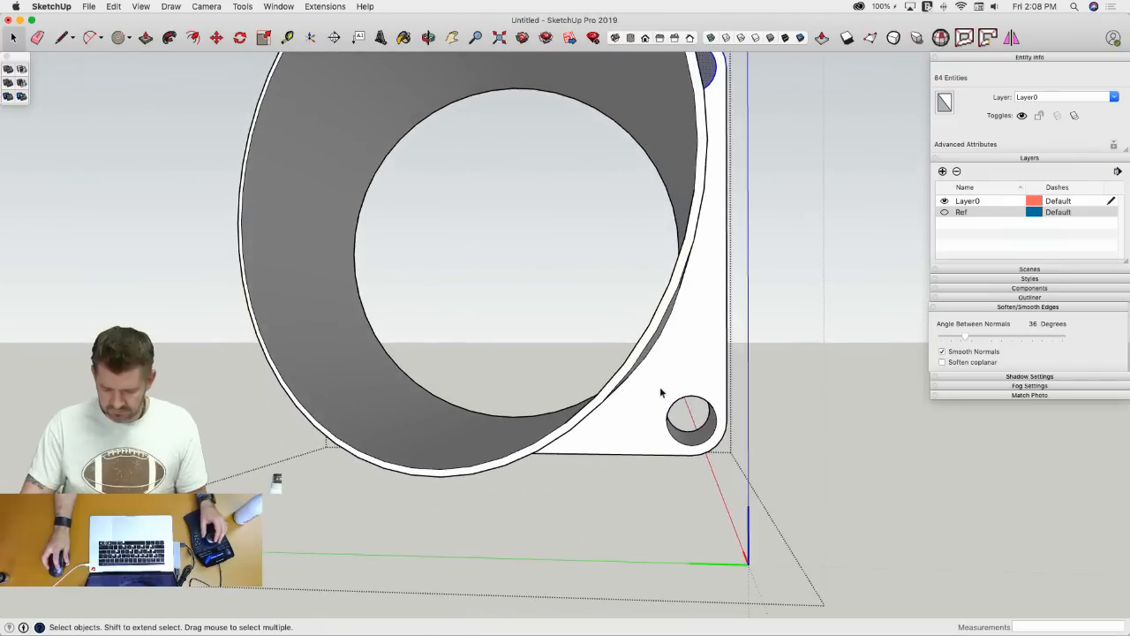
left_click_drag(782, 495, 792, 494)
key("m")
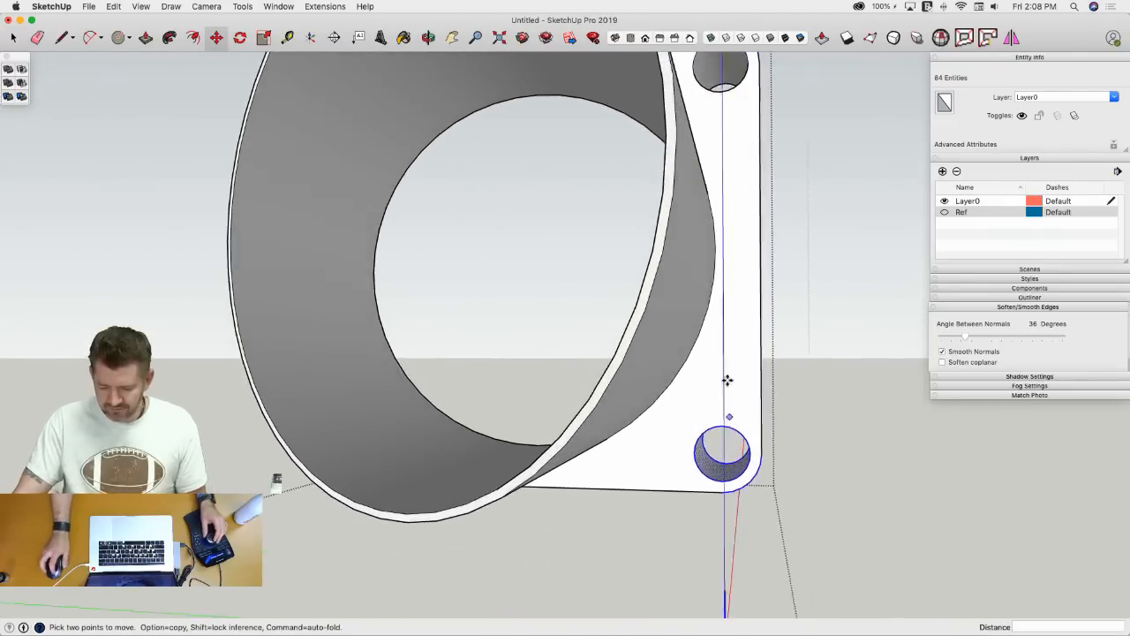
left_click(770, 452)
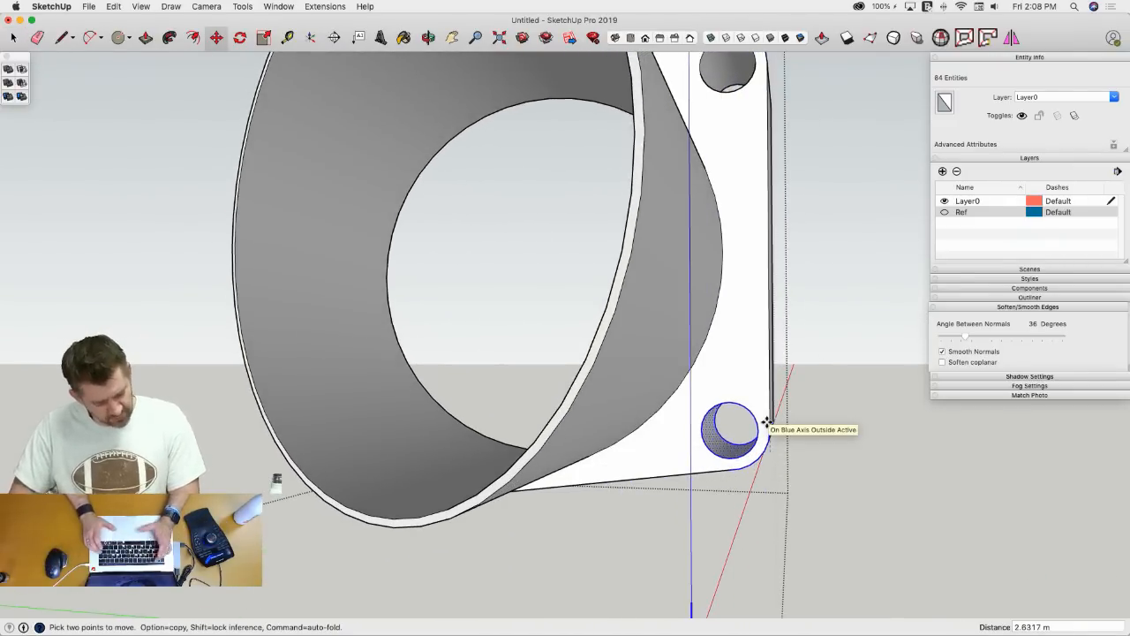
left_click(767, 422)
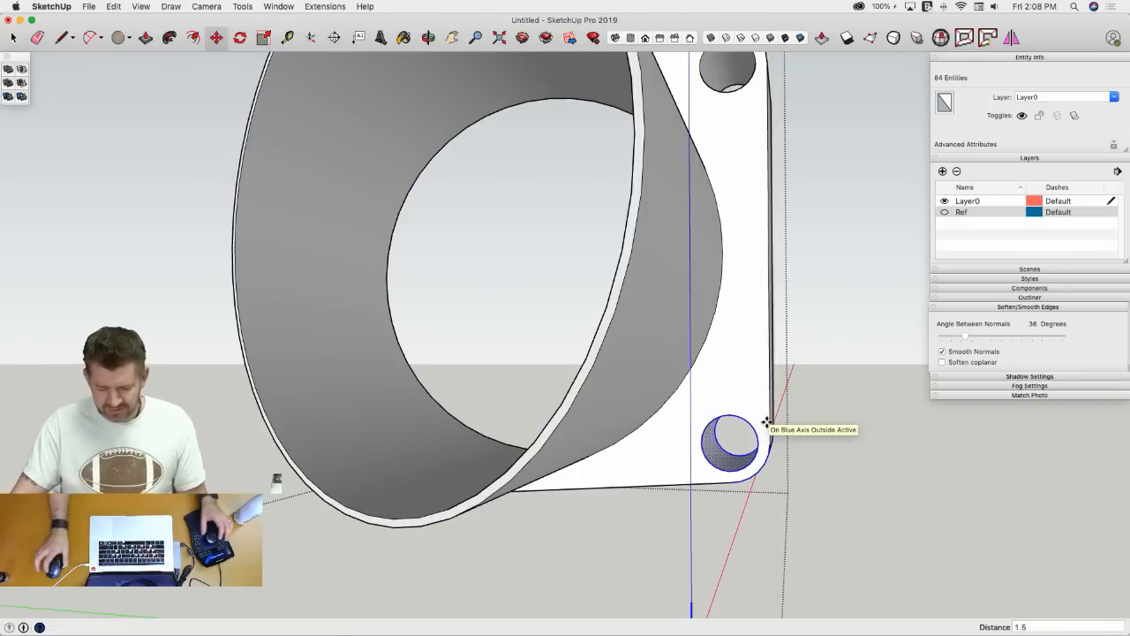
key("space")
- Draw a line along the green axis from the lower corner's rounding and connect it vertically to the lower end of the mount's outer arc
key("l")
middle_click_drag(734, 469, 698, 412)
scroll(708, 420, "up", 4)
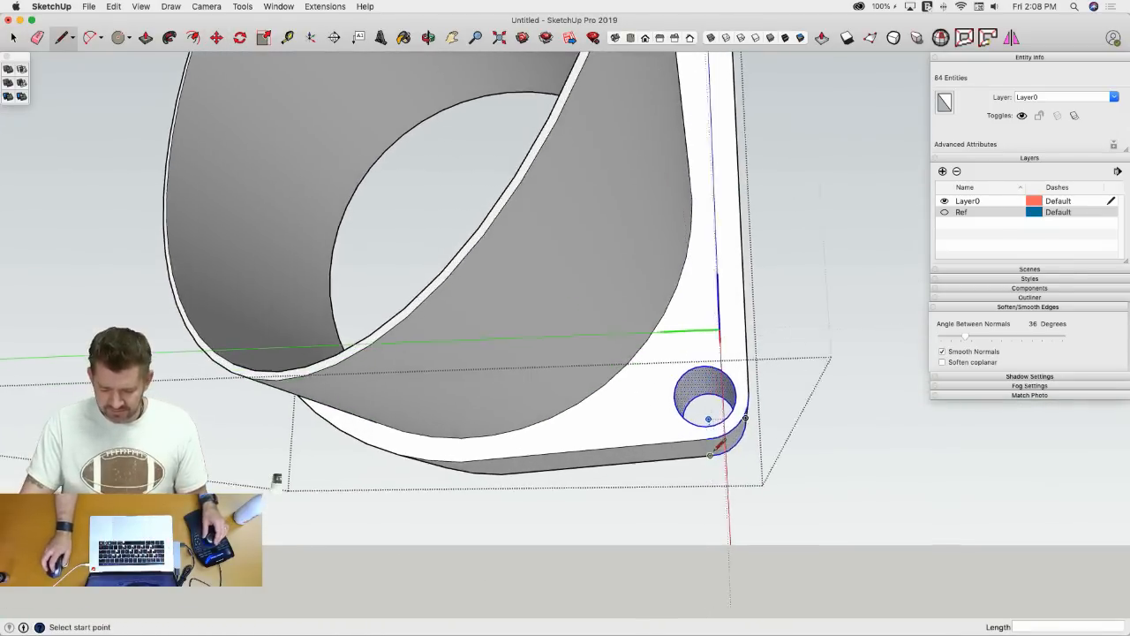
left_click(740, 434)
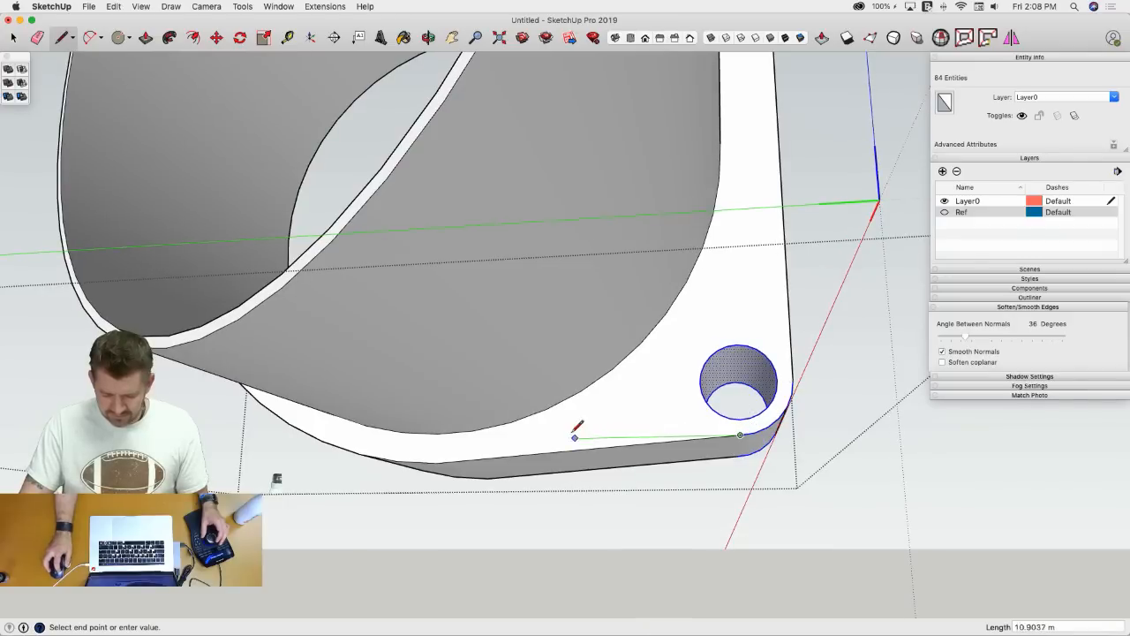
left_click(436, 440)
left_click(437, 461)
- Draw the matching green-axis line from the upper corner's rounding and connect it vertically to the upper end of the mount's outer arc
middle_click_drag(444, 459, 772, 391)
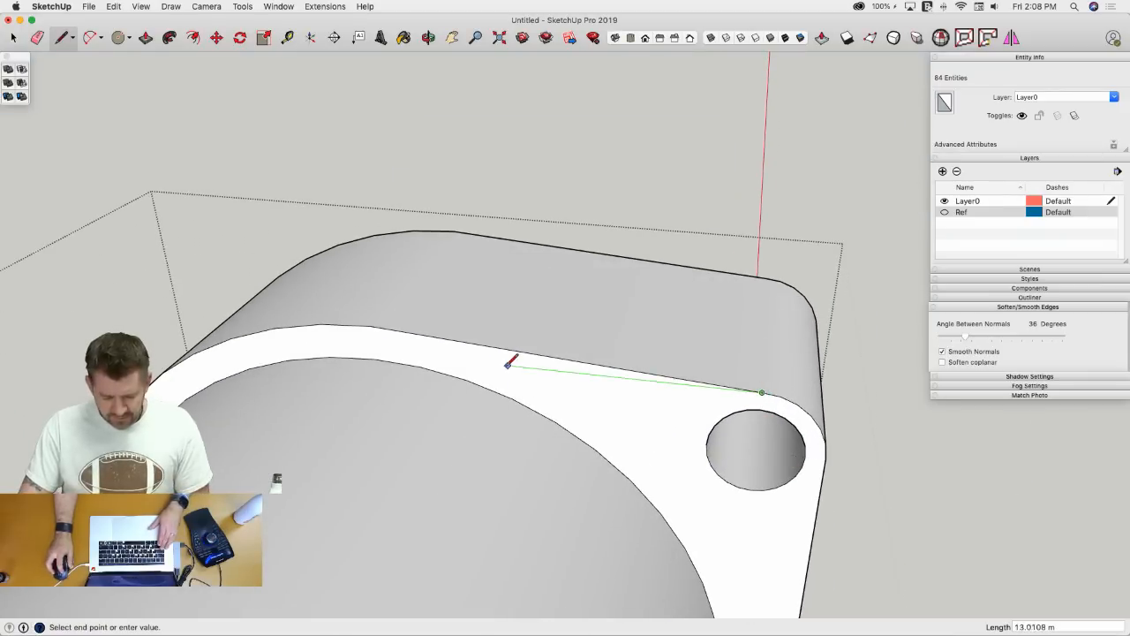
left_click(371, 325)
left_click(371, 326)
key("space")
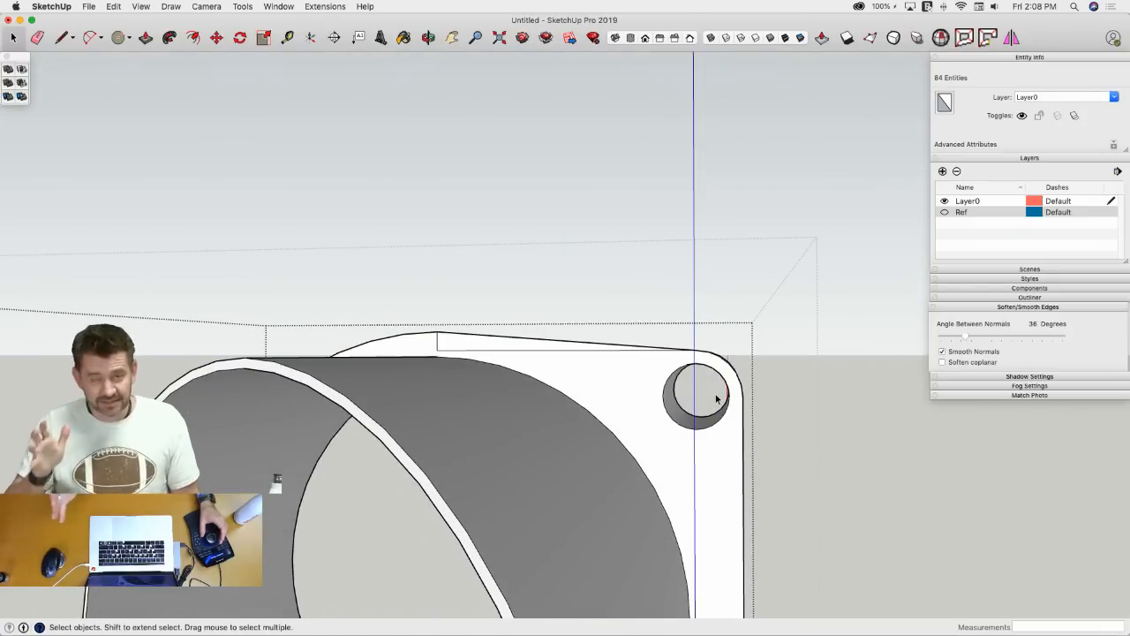
- Rotate a copy of the mount's outer arc 37.5 degrees about the tube centre, continuing the curve toward the upper hole
middle_click_drag(717, 397, 535, 429)
key("l")
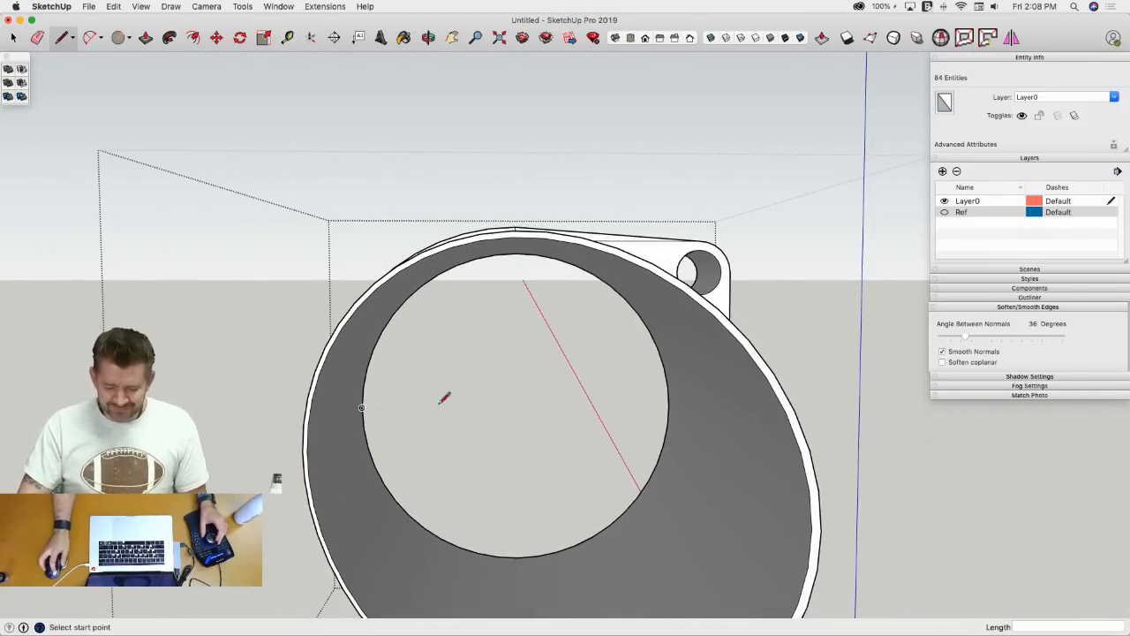
key("space")
middle_click_drag(539, 404, 493, 203)
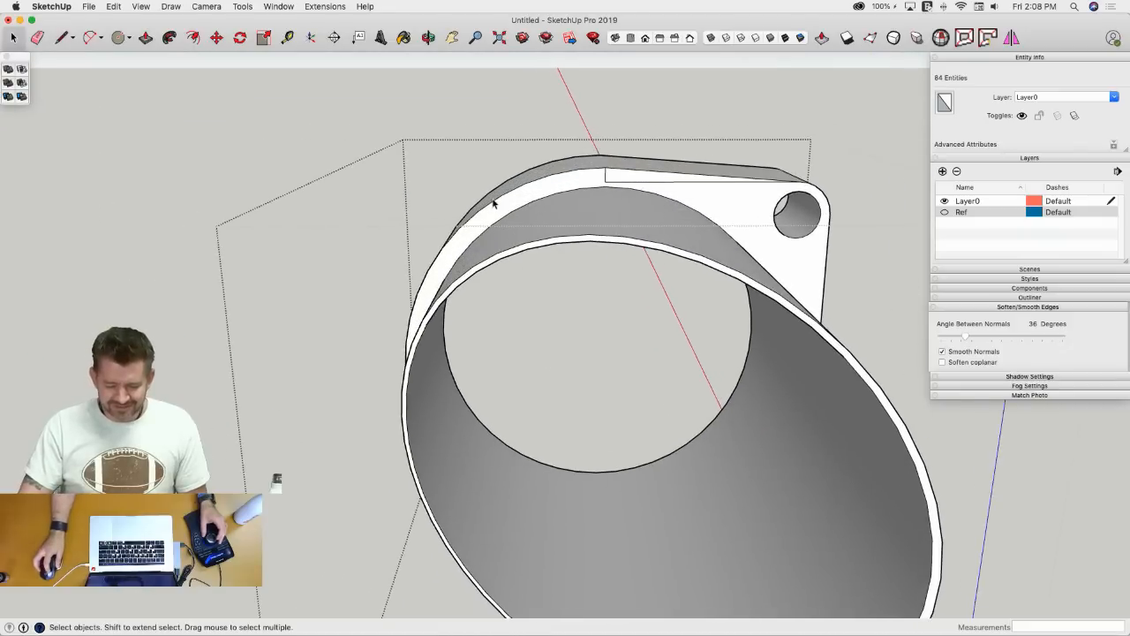
left_click(484, 215)
middle_click_drag(556, 252, 587, 301)
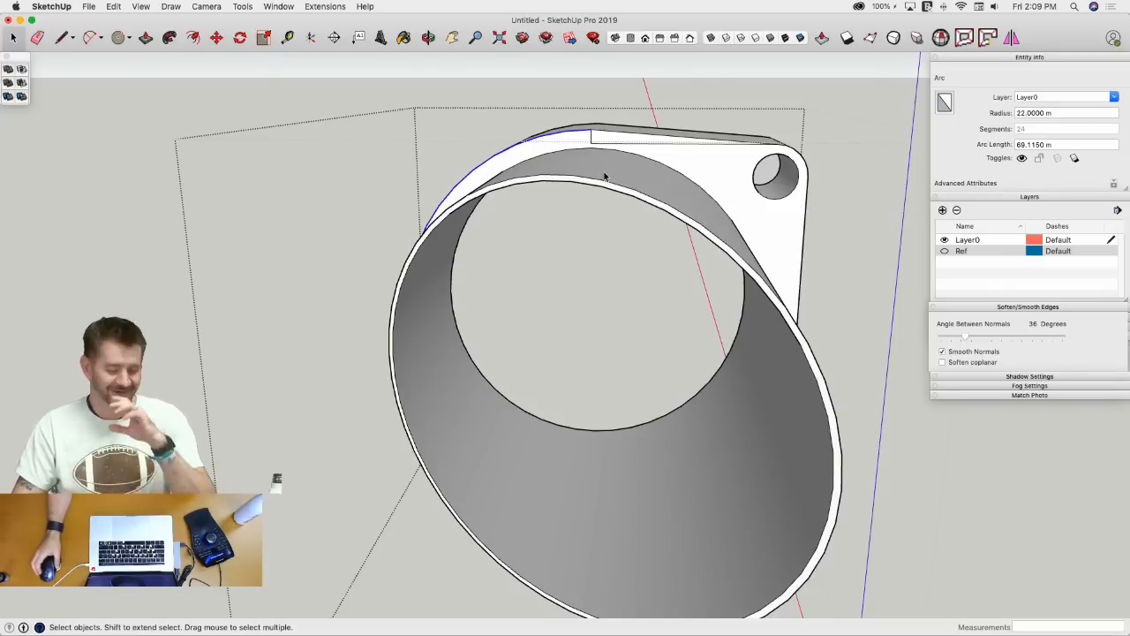
key("q")
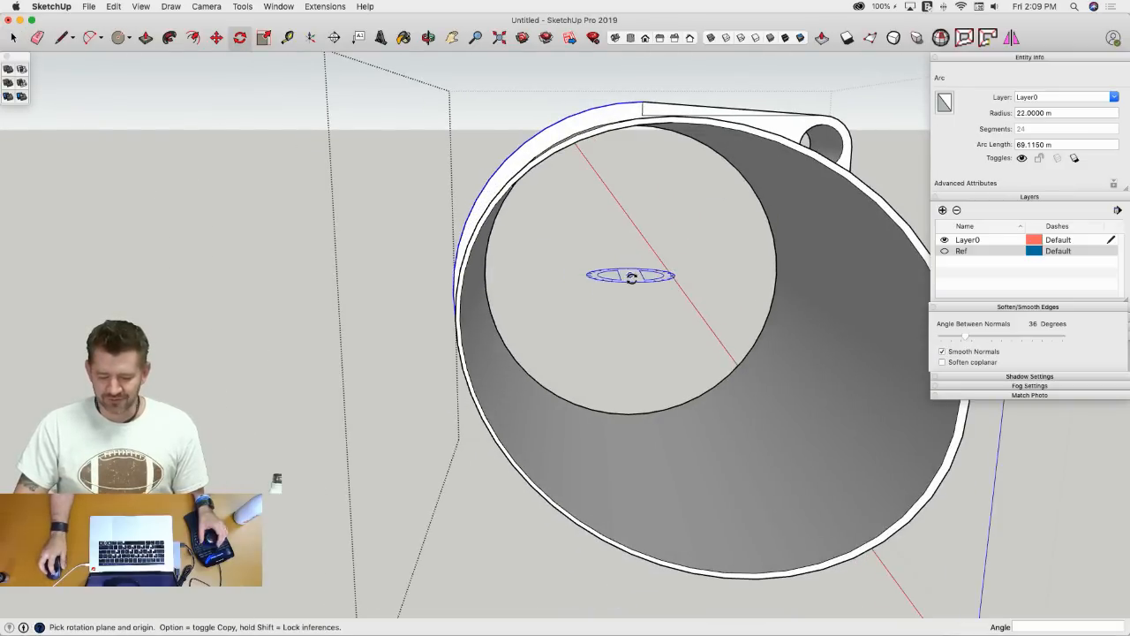
key("Left")
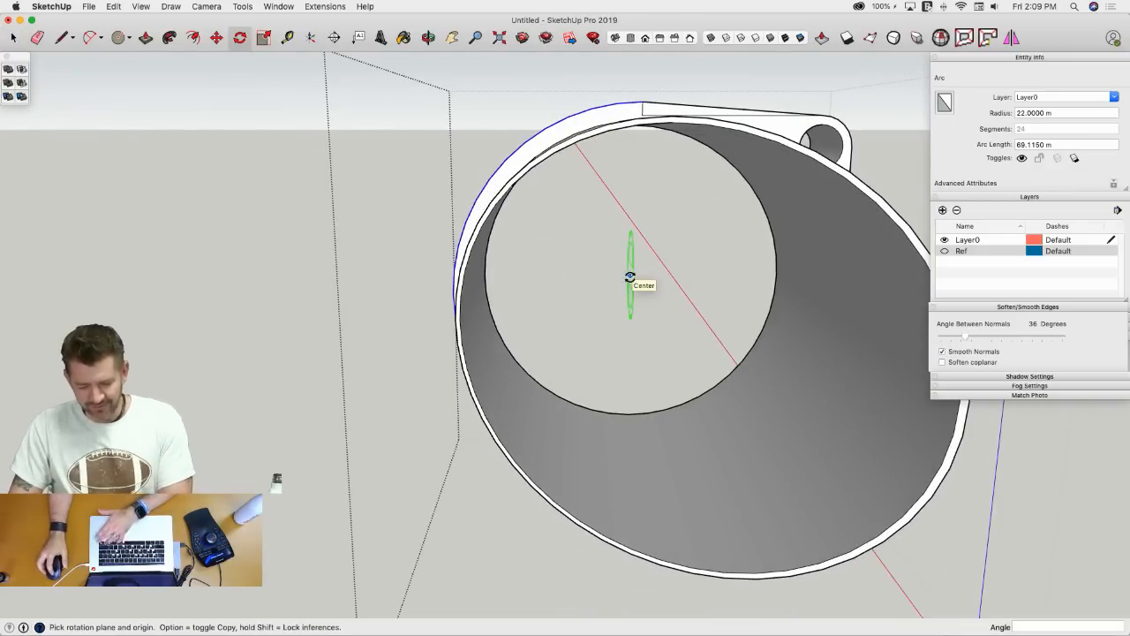
key("Right")
left_click(630, 276)
middle_click_drag(642, 105, 552, 171)
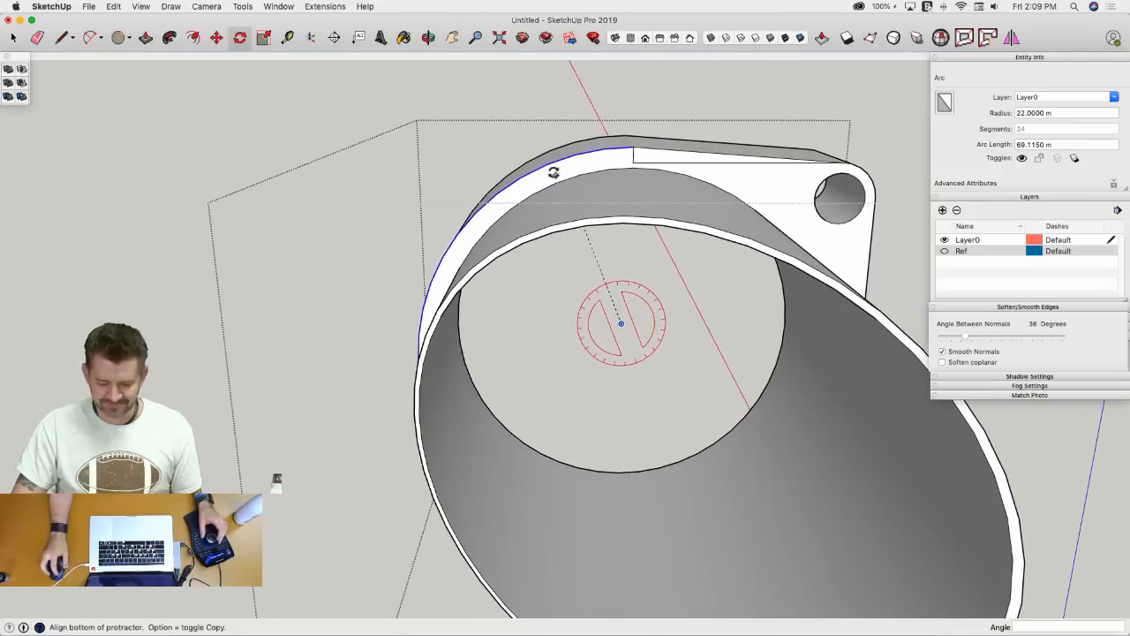
left_click(496, 191)
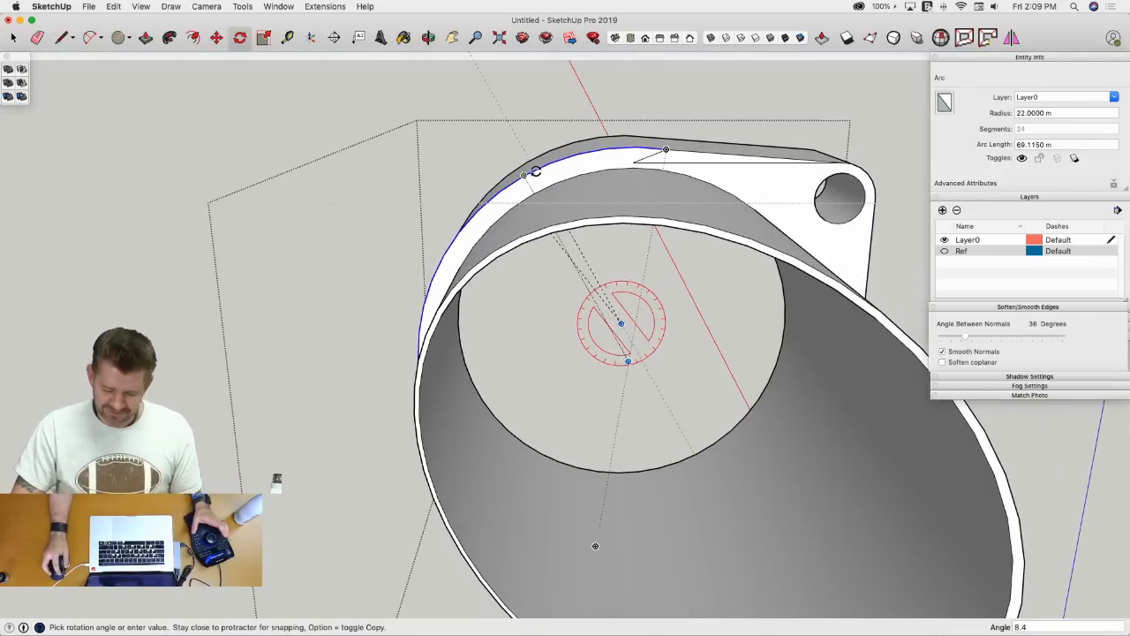
left_click(633, 147)
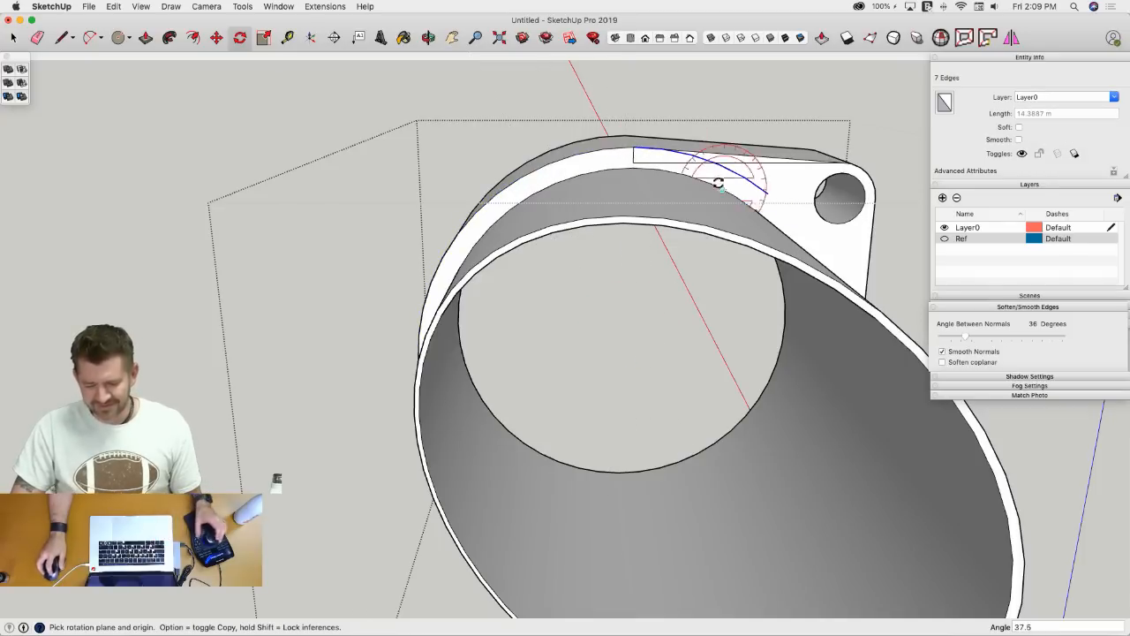
middle_click_drag(719, 182, 573, 304)
- Select the mount's outer arc that ends below the lower screw hole as the object for the Rotate tool
key("space")
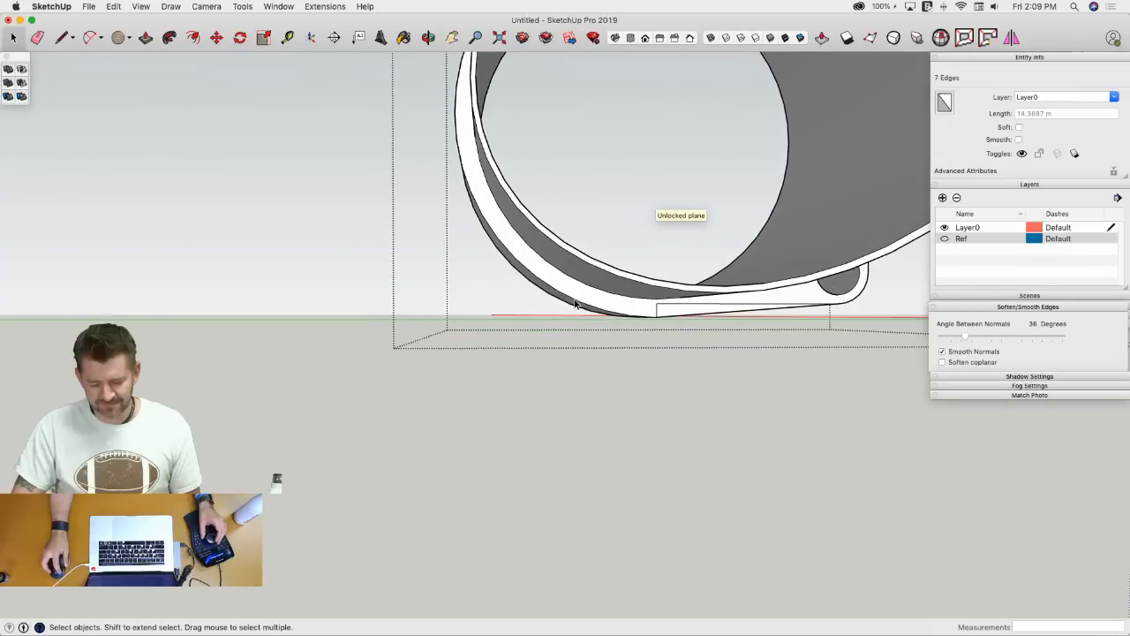
left_click(574, 303)
key("super+6")
key("q")
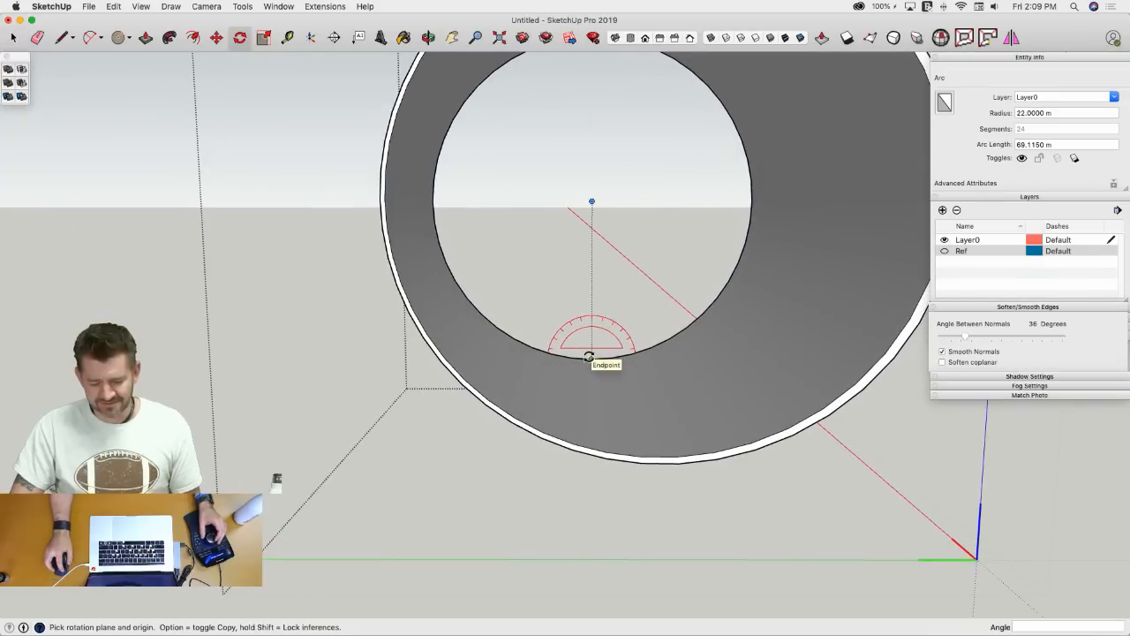
- Try to rotate a copy of the outer arc about the tube centre toward the lower screw hole
left_click(592, 201)
middle_click_drag(592, 200, 507, 448)
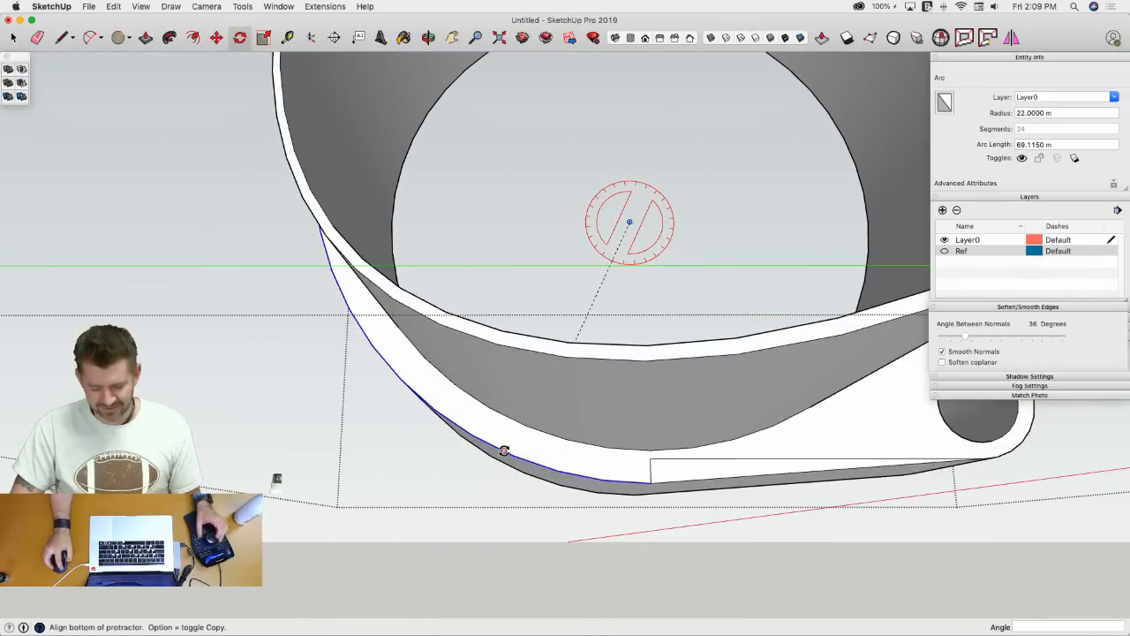
left_click(504, 450)
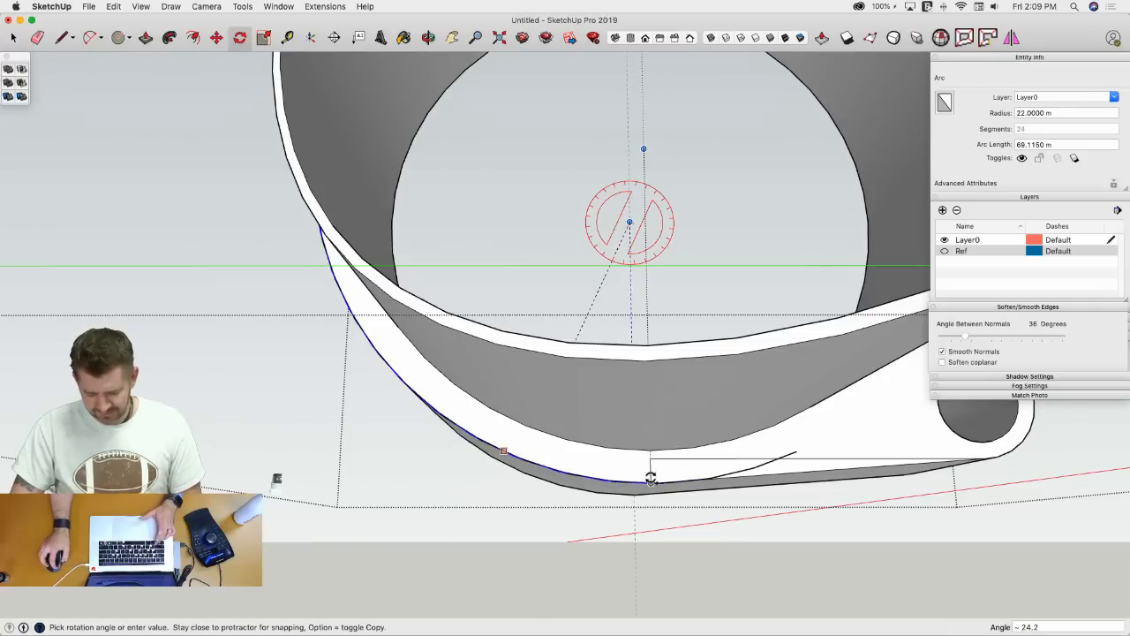
scroll(647, 481, "up", 3)
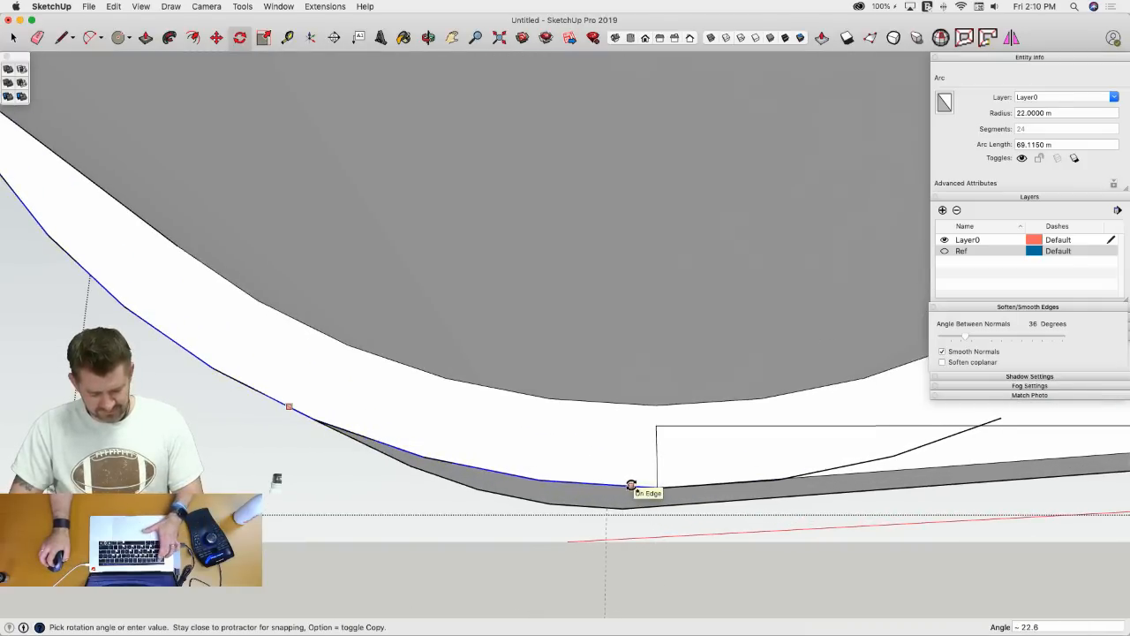
left_click(657, 487)
- Rotate a copy of the mount's outer arc 22.5 degrees about the tube centre, continuing the curve toward the lower screw hole
mouse_move(589, 362)
middle_mouse_down()
mouse_move(565, 336)
mouse_move(613, 249)
mouse_move(580, 375)
middle_mouse_up()
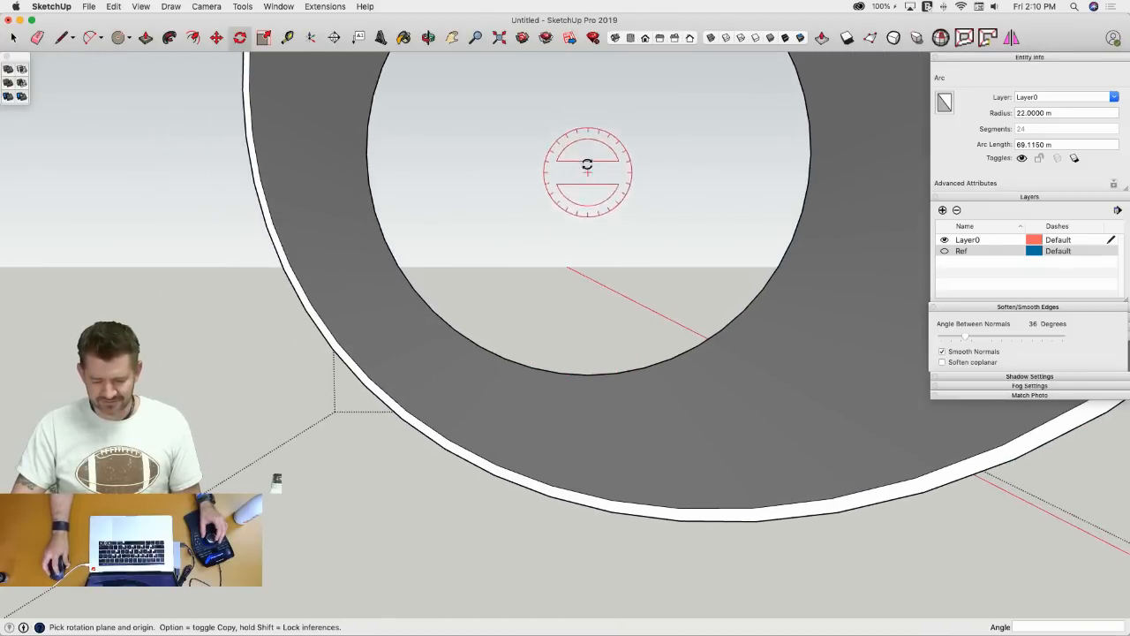
left_click(588, 155)
middle_click_drag(586, 158, 484, 402)
scroll(467, 395, "up", 2)
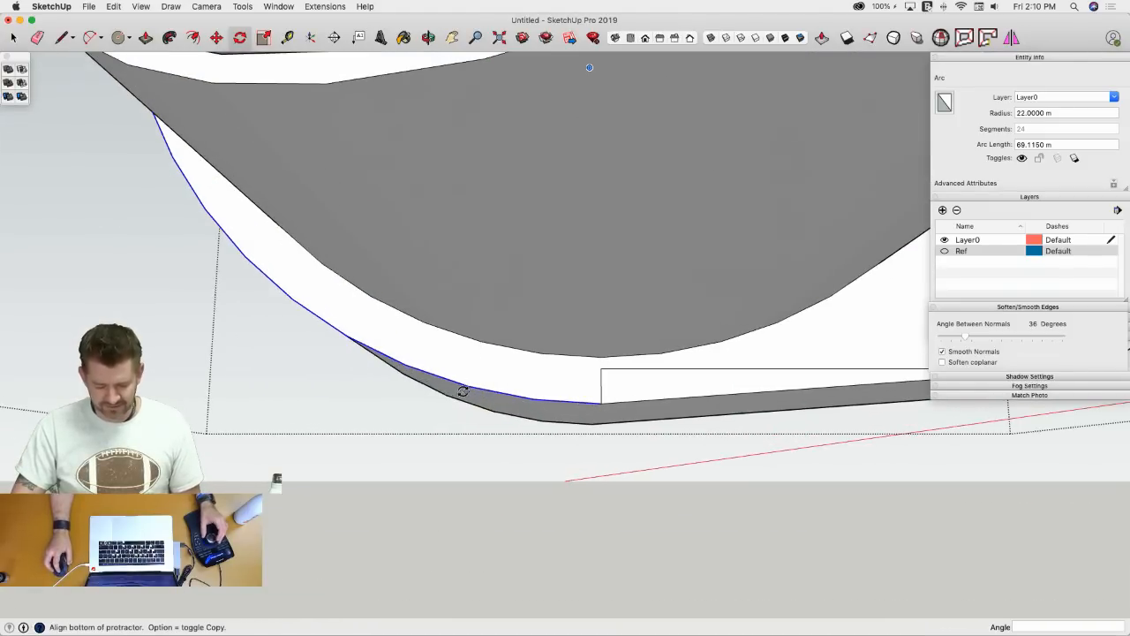
left_click(406, 365)
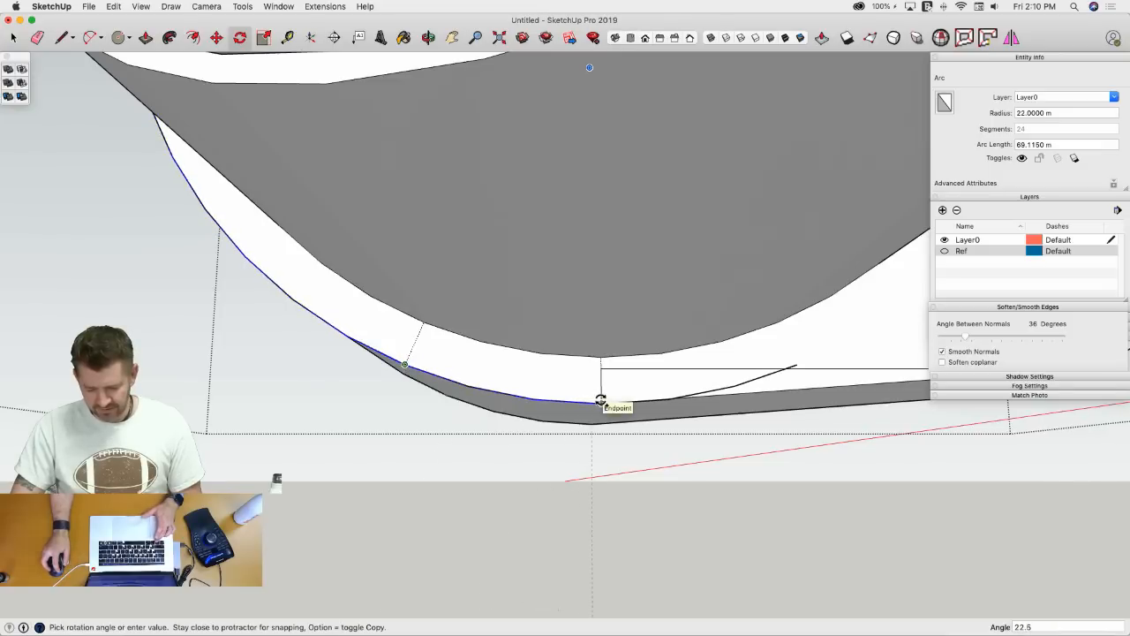
left_click(600, 400)
key("space")
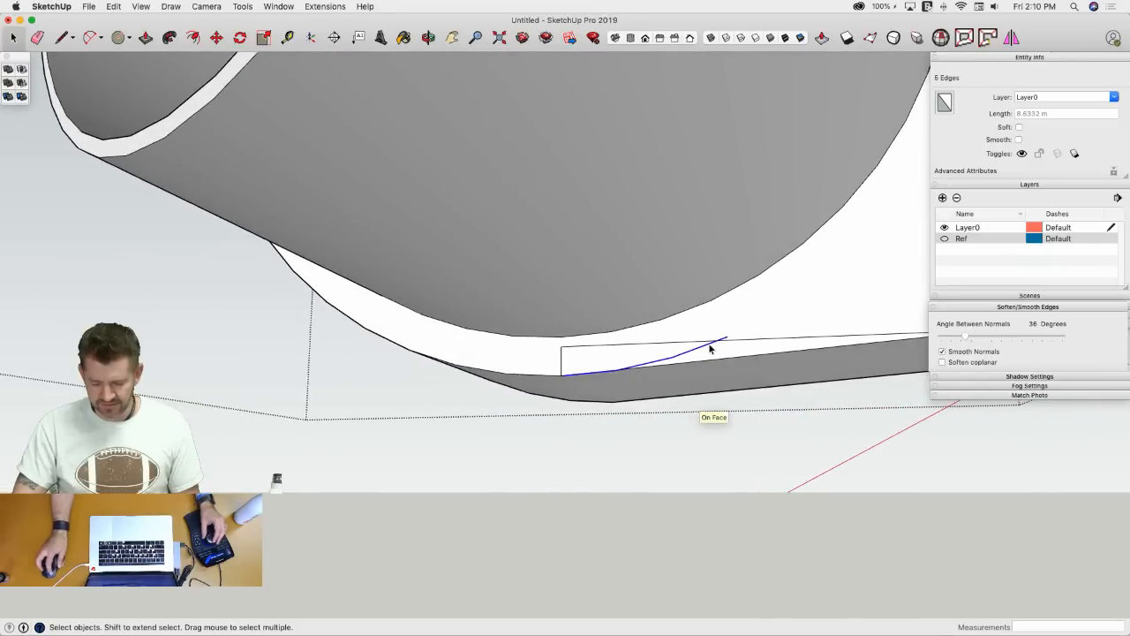
- Push the sliver outside the new lower curve away through the mount's thickness and erase the leftover lines on the front face
key("p")
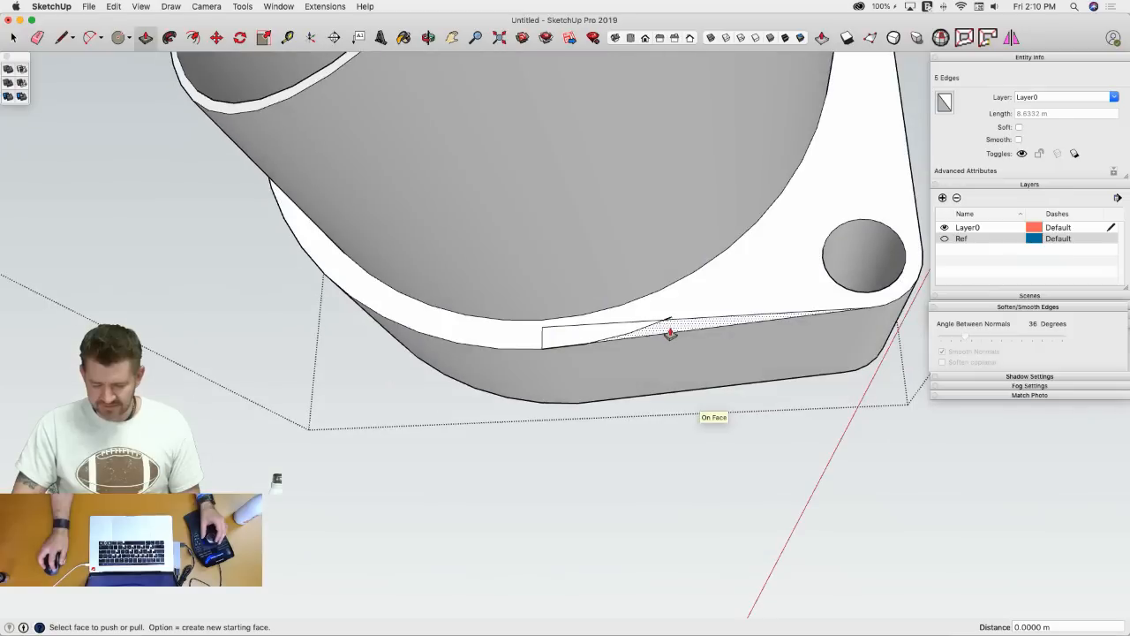
left_click(674, 342)
left_click(705, 414)
key("e")
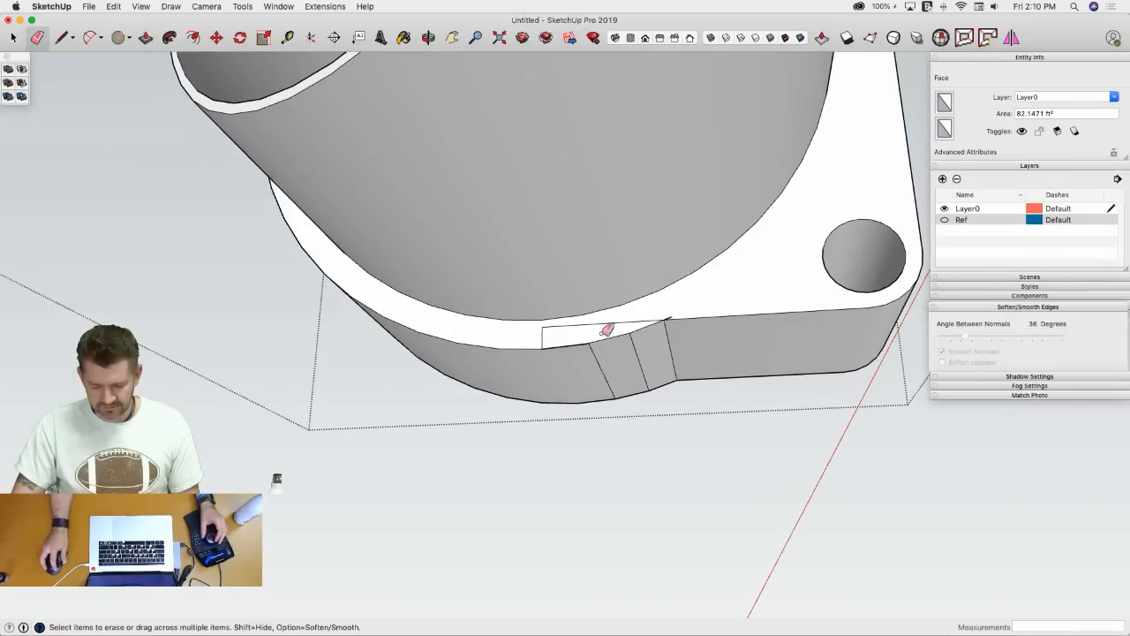
left_click_drag(603, 332, 540, 337)
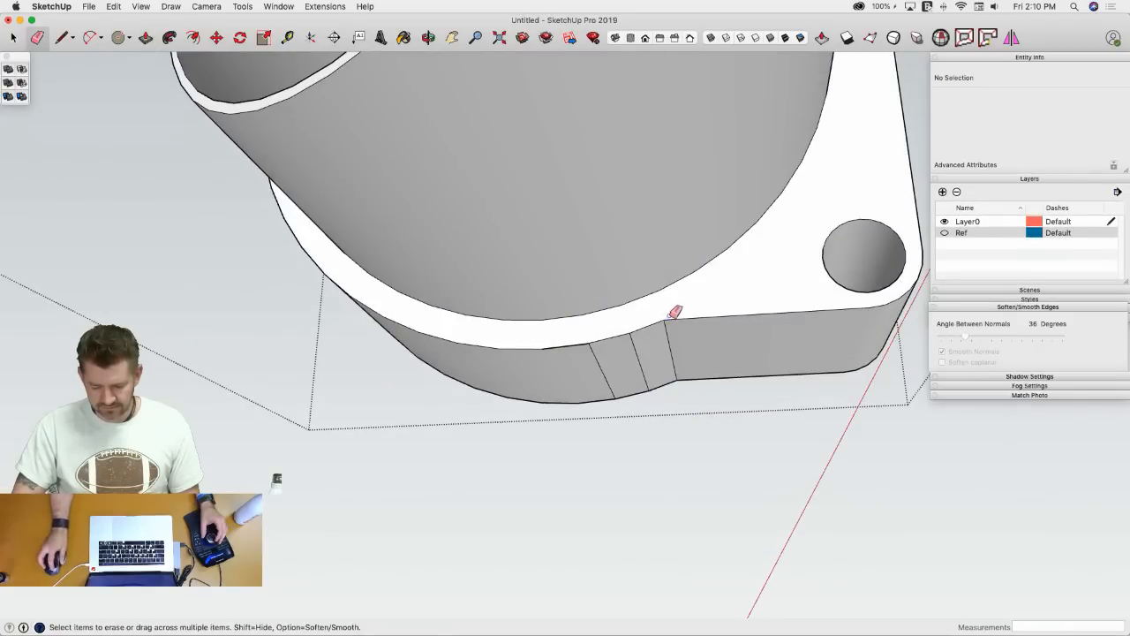
- Soften the cross edges along the mount's new lower curve and erase the duplicate edge beside the arc
mouse_move(599, 377)
left_mouse_down()
mouse_move(658, 358)
mouse_move(697, 364)
left_mouse_up()
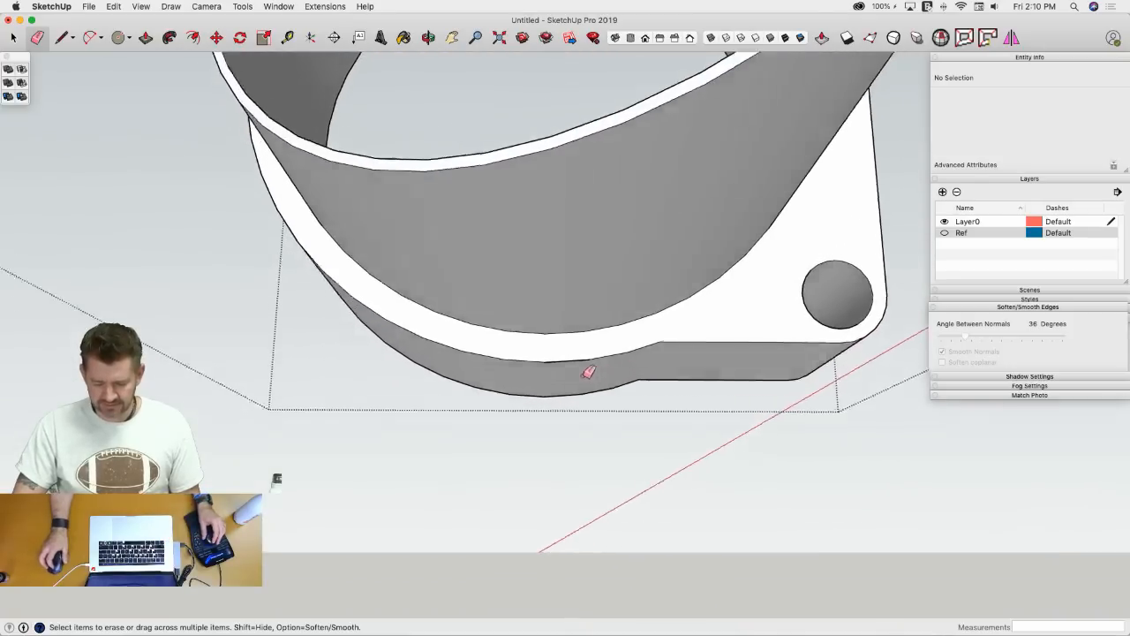
key("space")
scroll(627, 320, "up", 1)
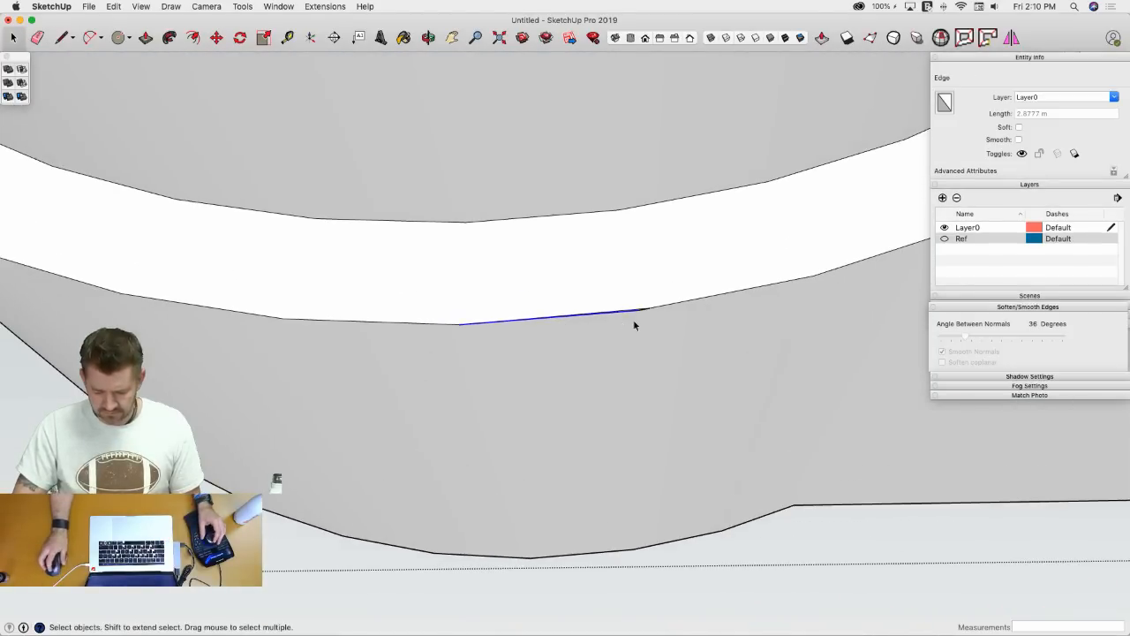
key("e")
scroll(644, 314, "up", 3)
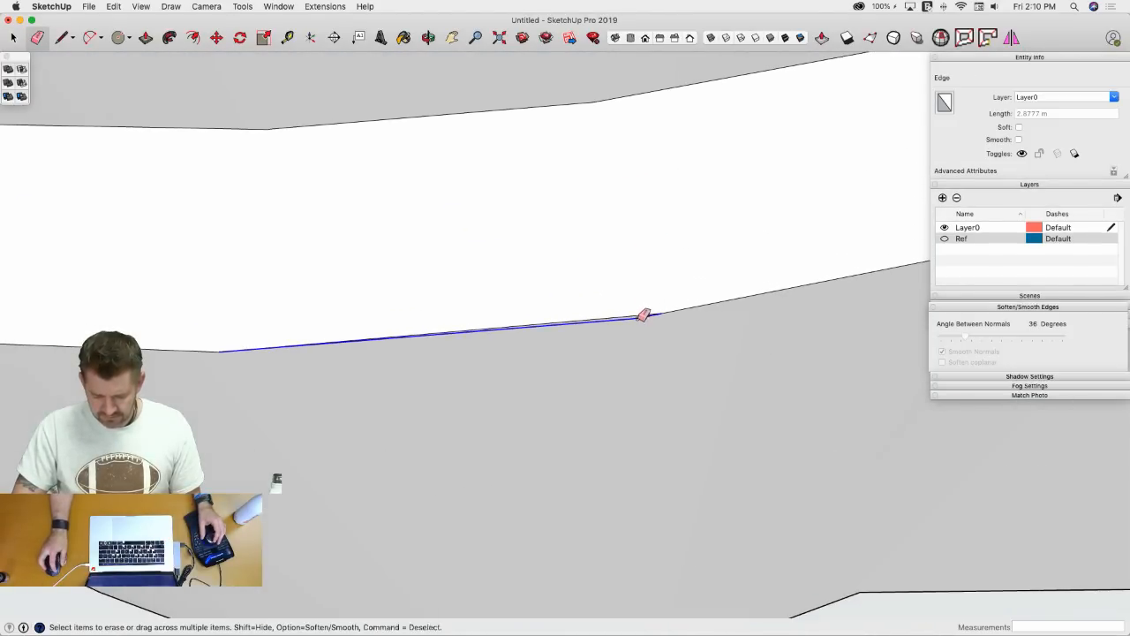
left_click(645, 314)
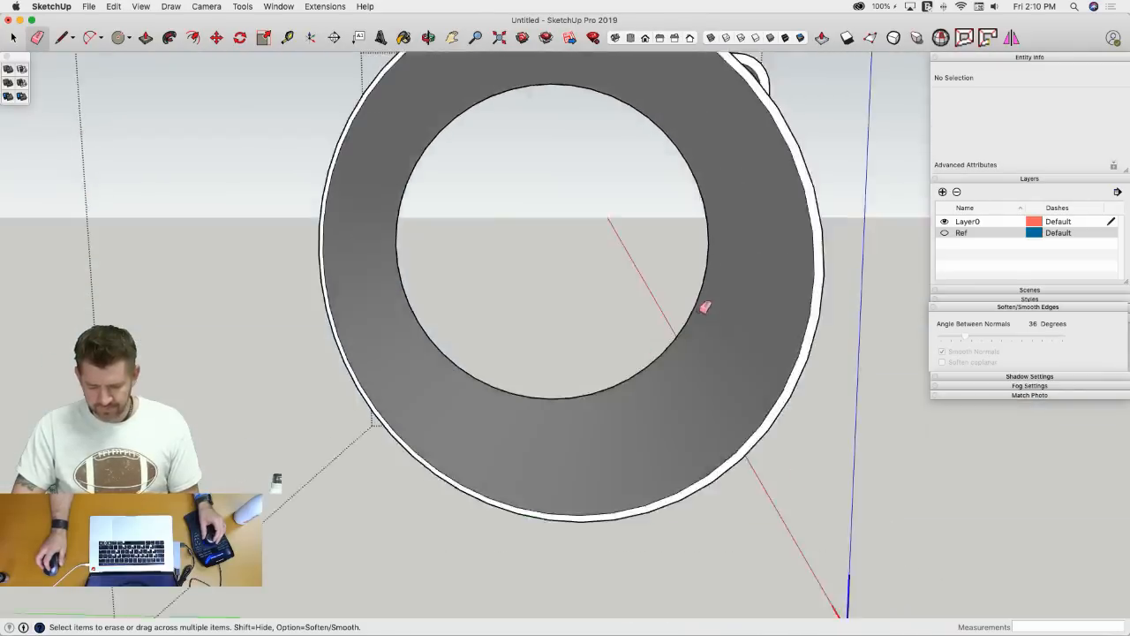
- Push the sliver outside the upper curve away through the mount's thickness and erase the leftover lines and duplicate edge on the face
middle_click_drag(705, 307, 603, 245)
key("p")
left_click(582, 270)
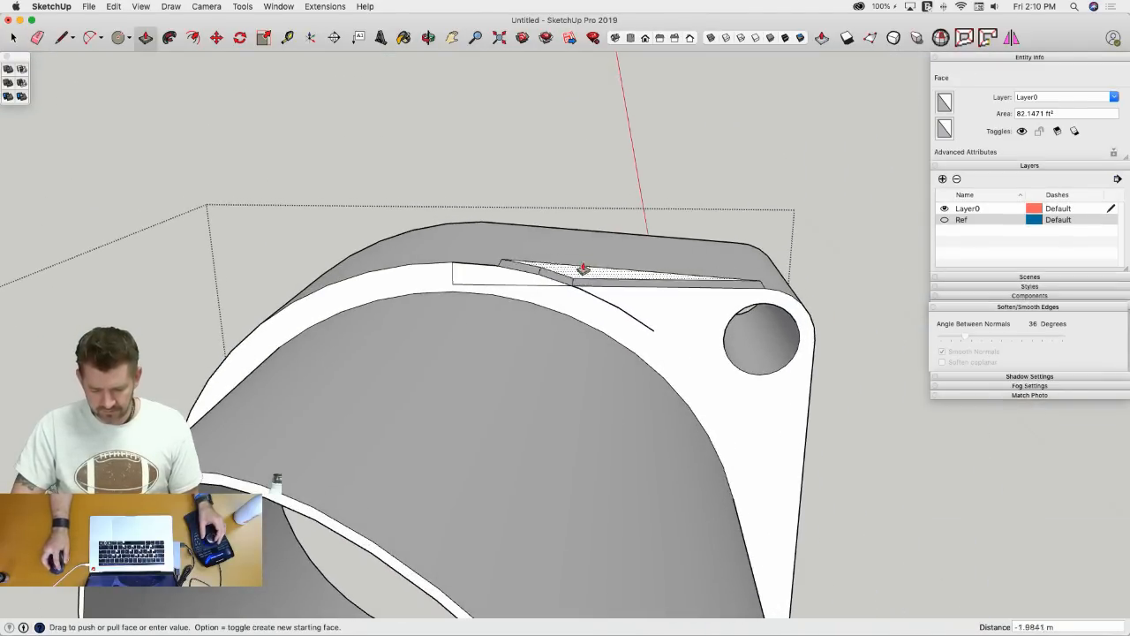
left_click(597, 228)
key("e")
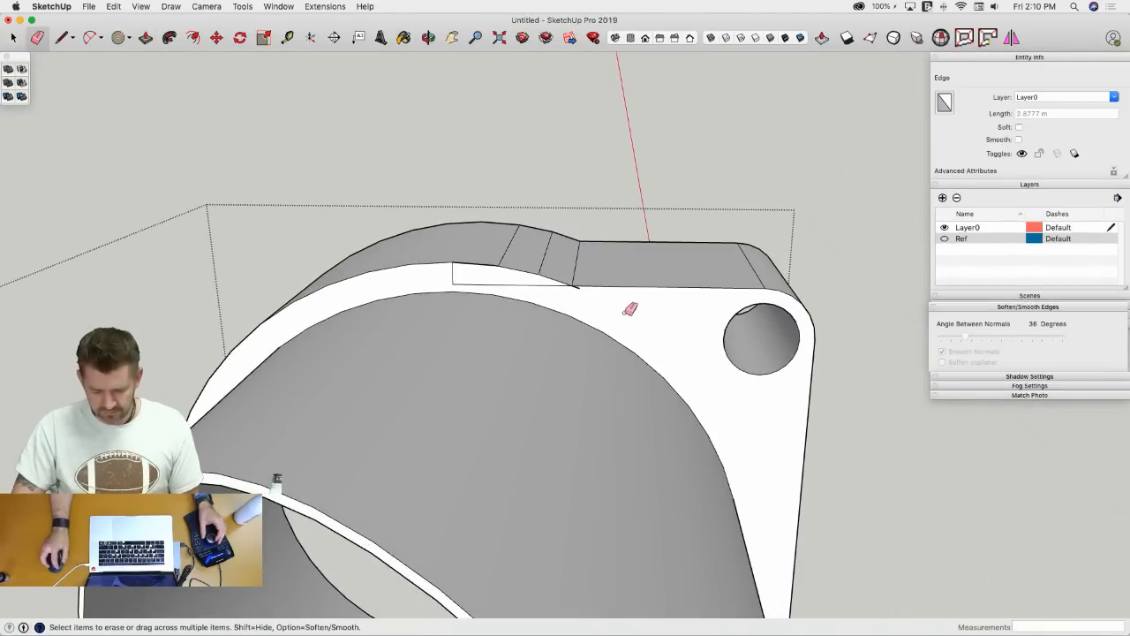
left_click(559, 308)
left_click(587, 288)
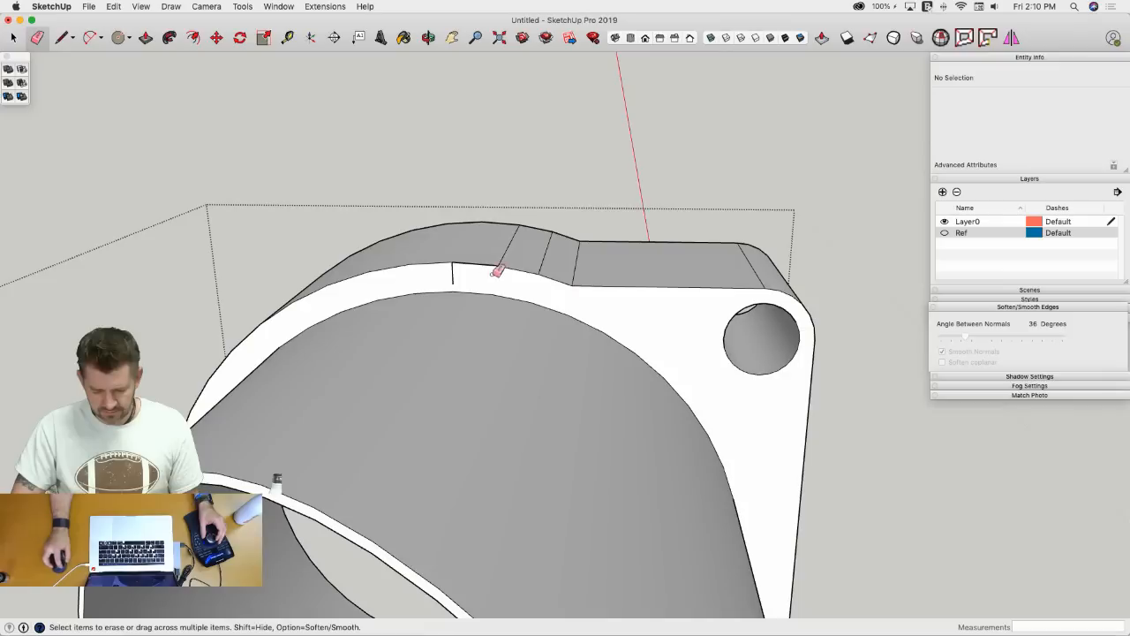
scroll(451, 274, "up", 5)
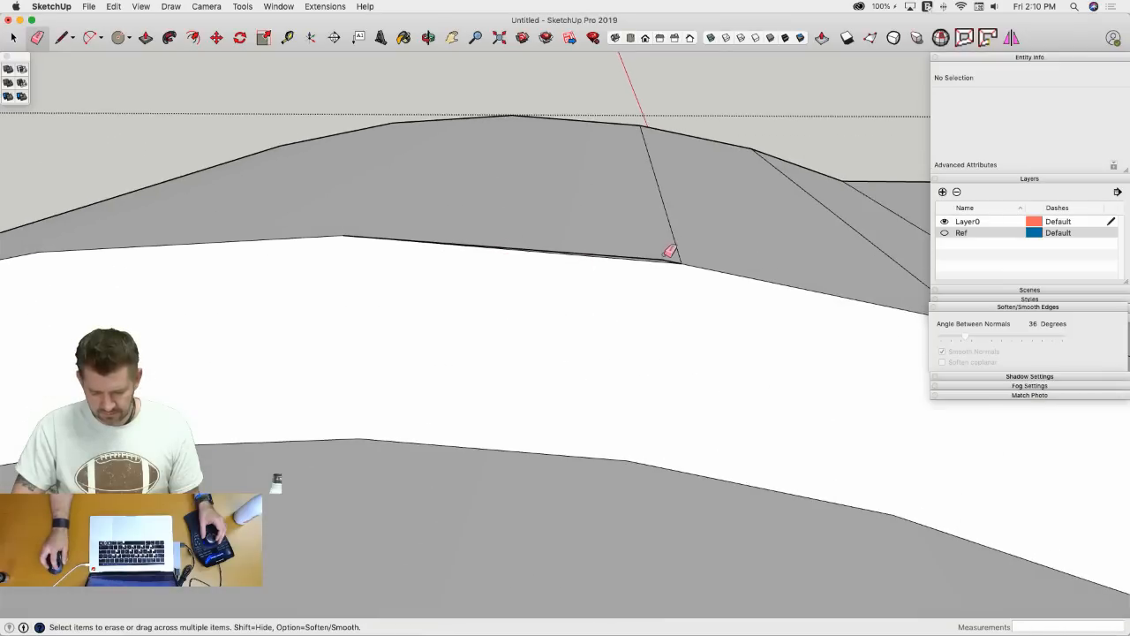
scroll(677, 254, "down", 6)
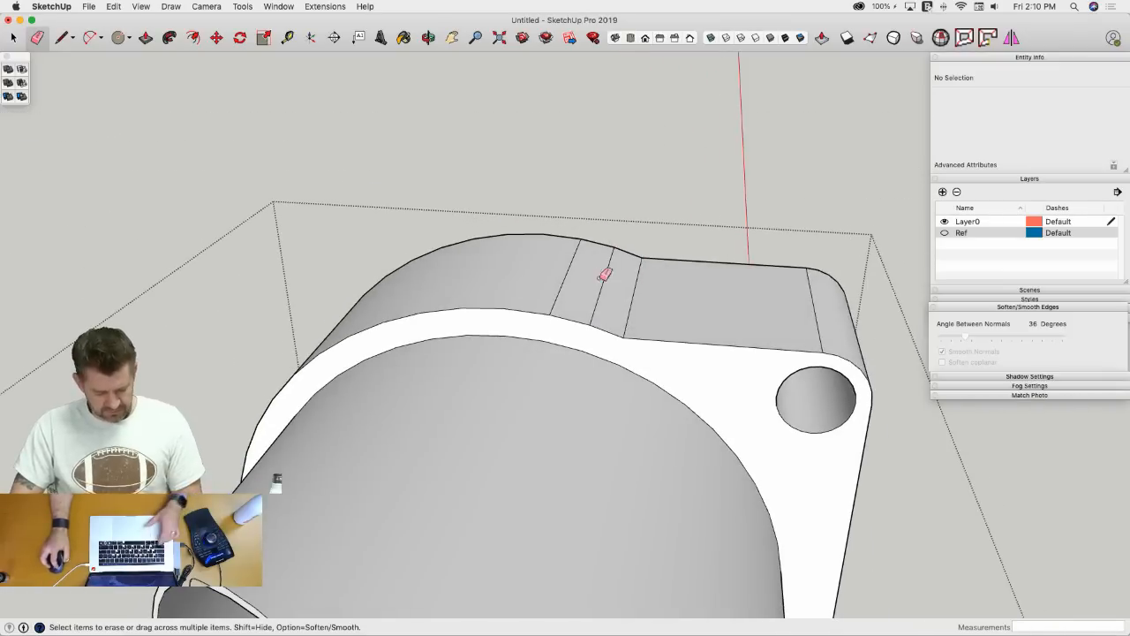
- Soften the cross edges along the mount's upper curve and at the start of its rounded corner
left_click_drag(554, 260, 686, 314)
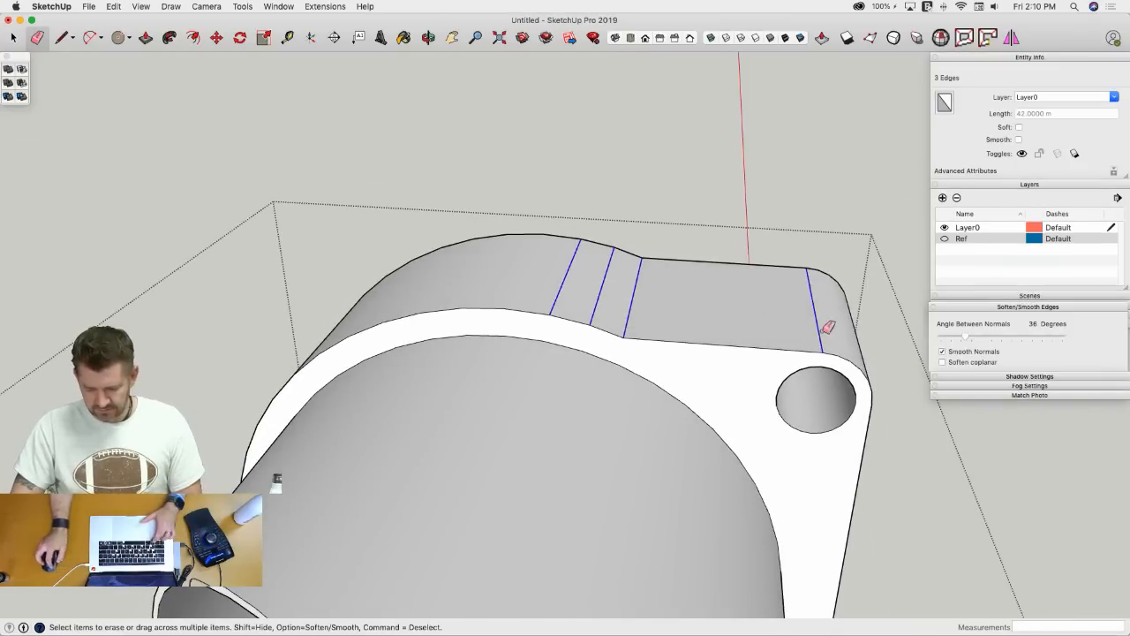
left_click_drag(823, 332, 828, 333, "alt")
scroll(682, 185, "down", 8)
mouse_move(740, 346)
middle_mouse_down()
mouse_move(536, 265)
mouse_move(613, 229)
mouse_move(675, 301)
mouse_move(684, 285)
middle_mouse_up()
key("space")
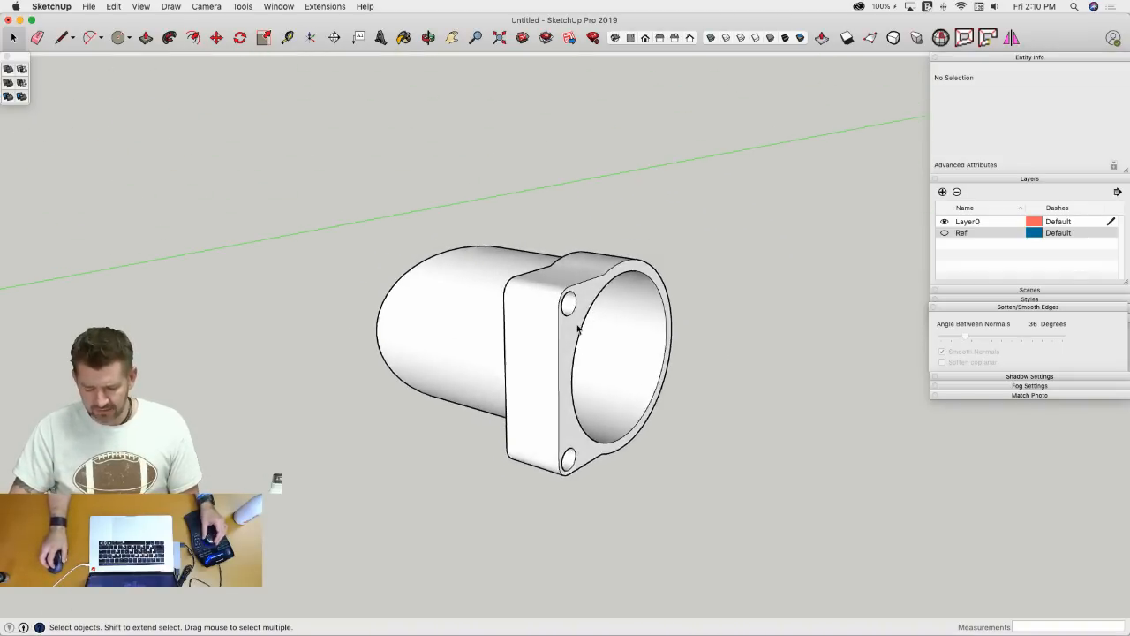
- Show the Ref layer again and open the emitter group for editing
left_click(944, 232)
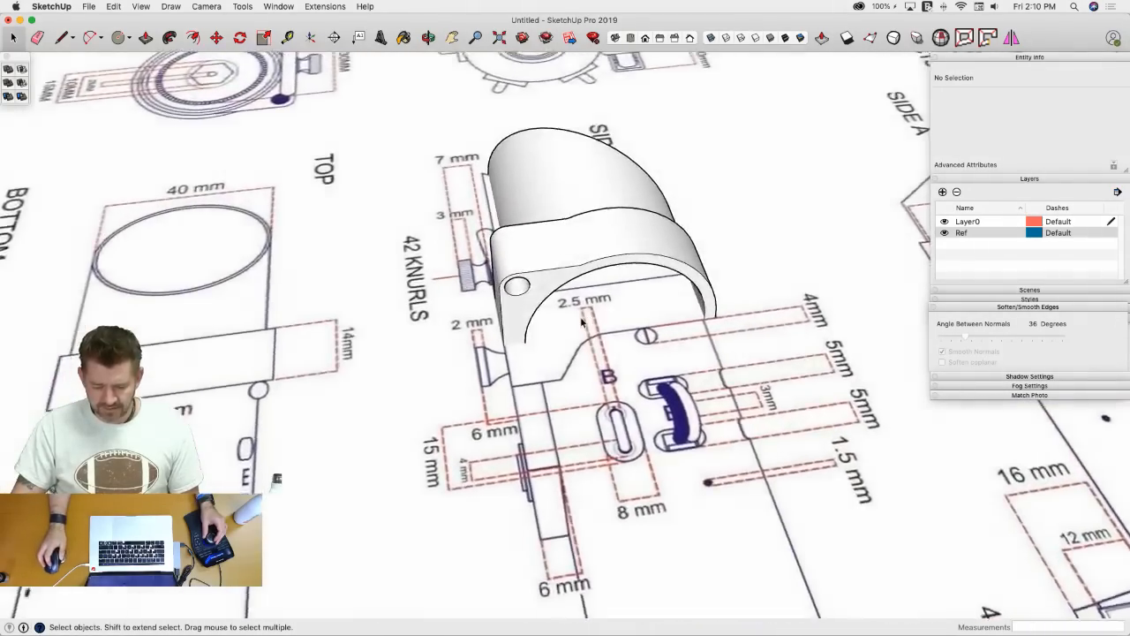
key("l")
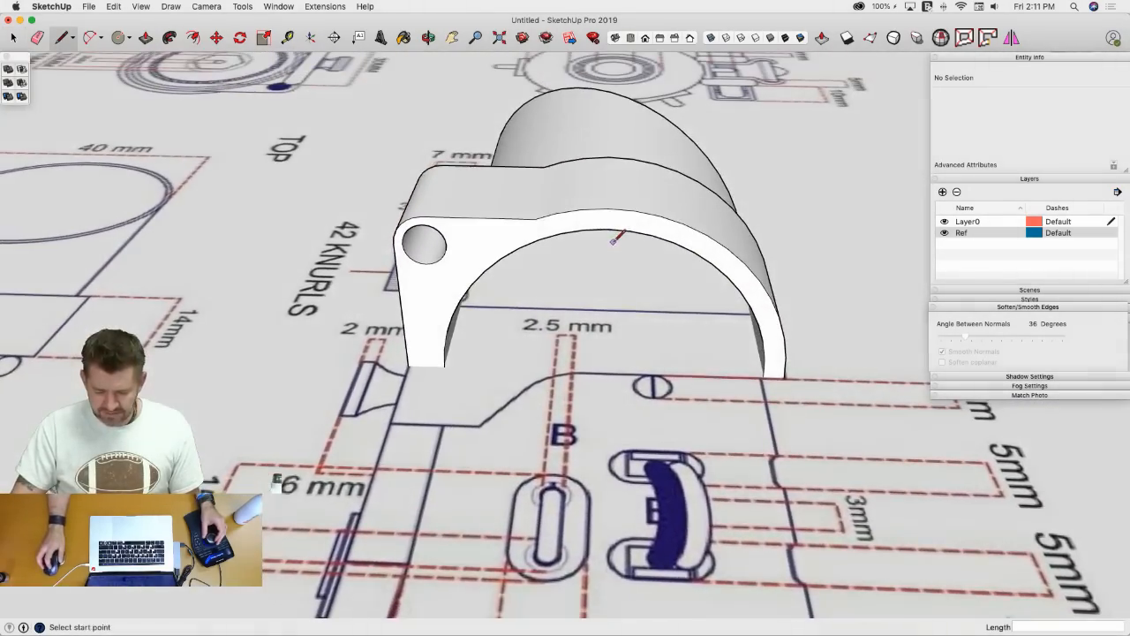
key("space")
left_click(613, 228)
double_click(610, 219)
- Split the mount's ring face with a 44 m line along the blue axis, and remove the line and face inside the opening
key("l")
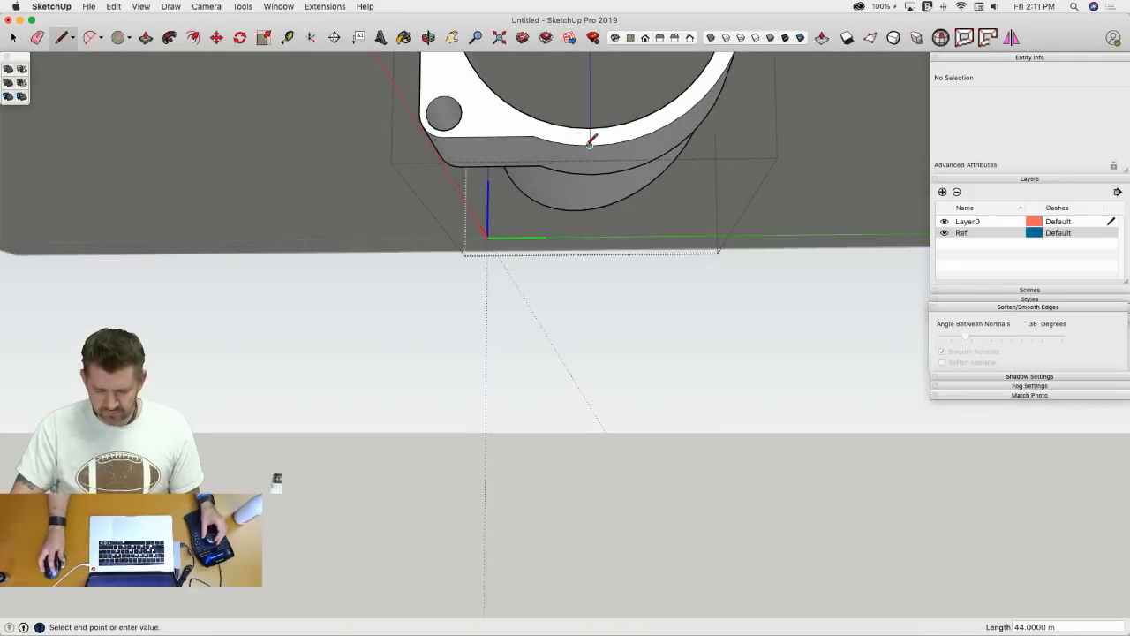
key("e")
key("space")
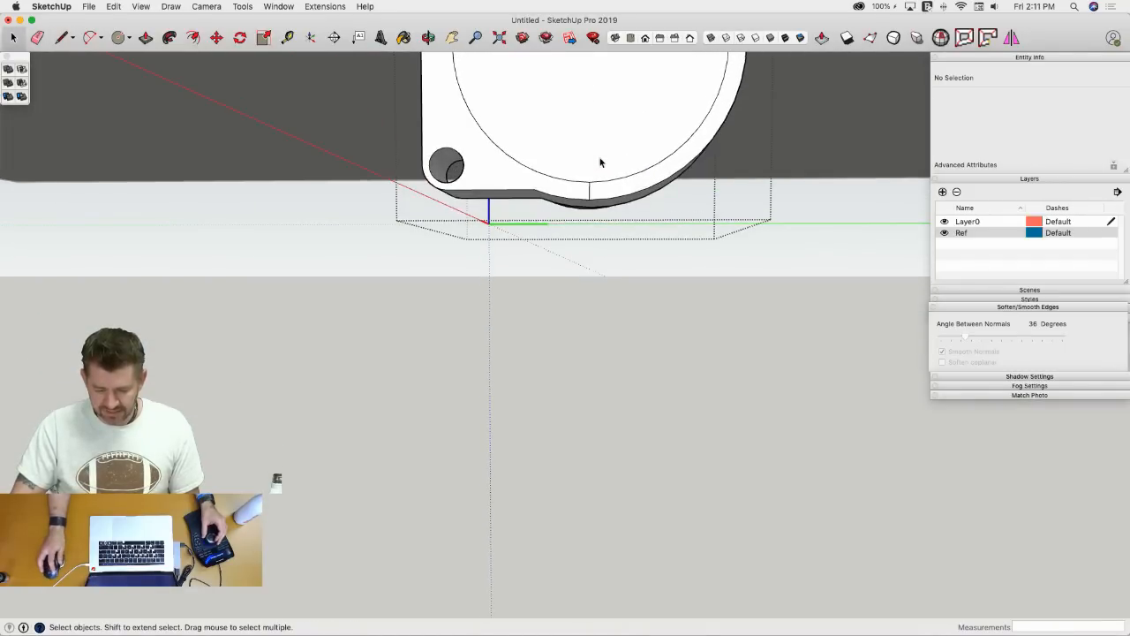
left_click(600, 158)
key("Delete")
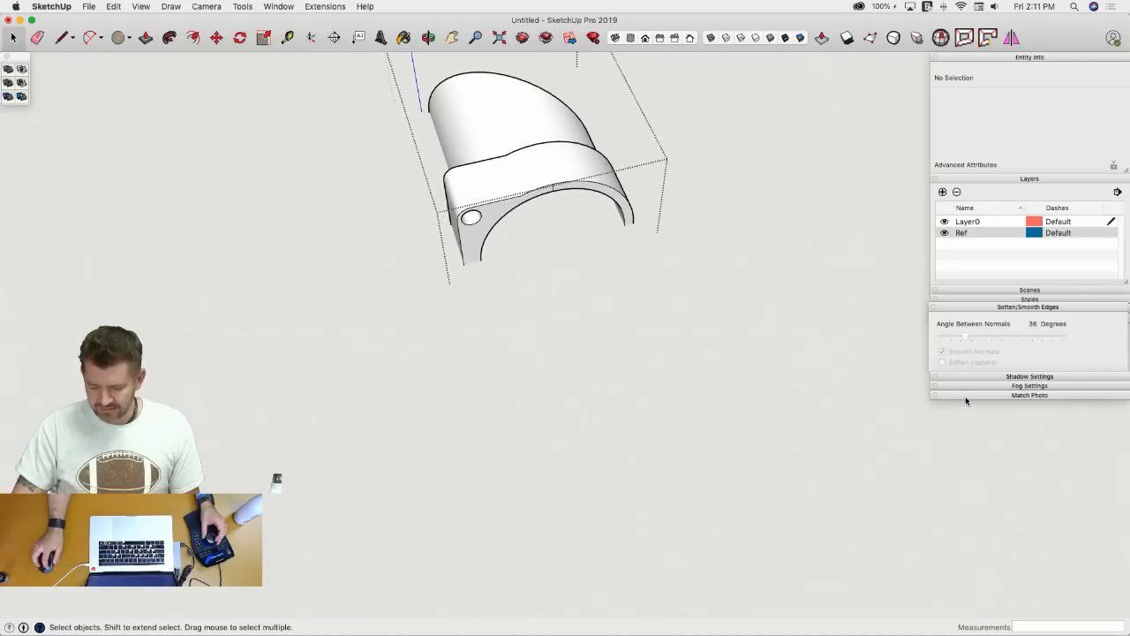
- Examine the Top, Bottom and Side B views of the reference drawing for how the mount's screw-hole side extends beyond its ring
key("l")
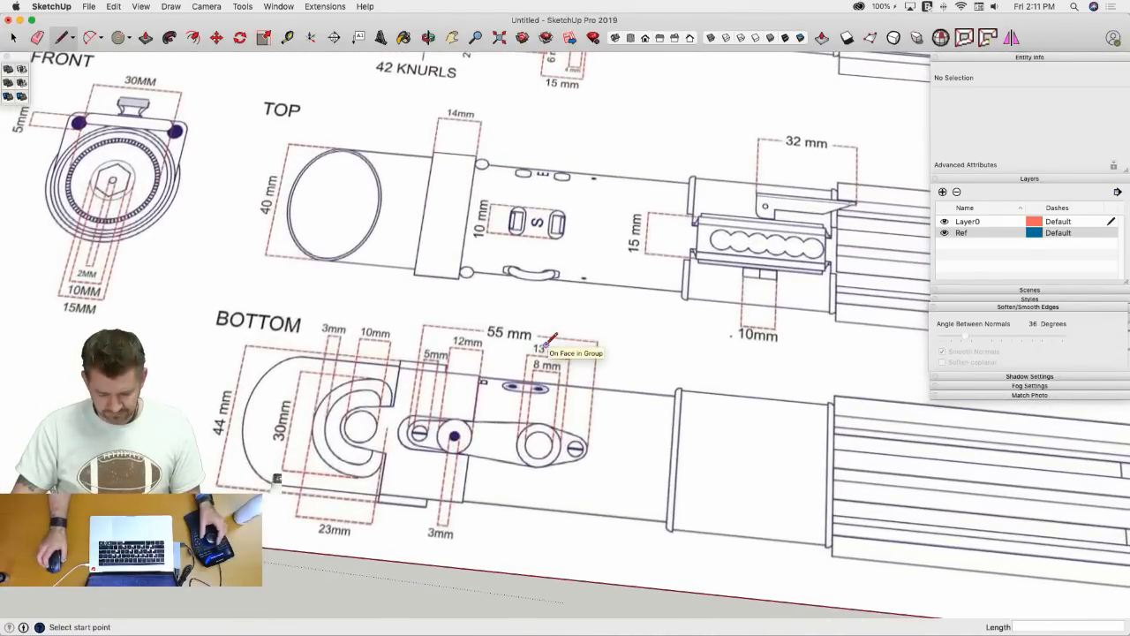
scroll(561, 301, "down", 8)
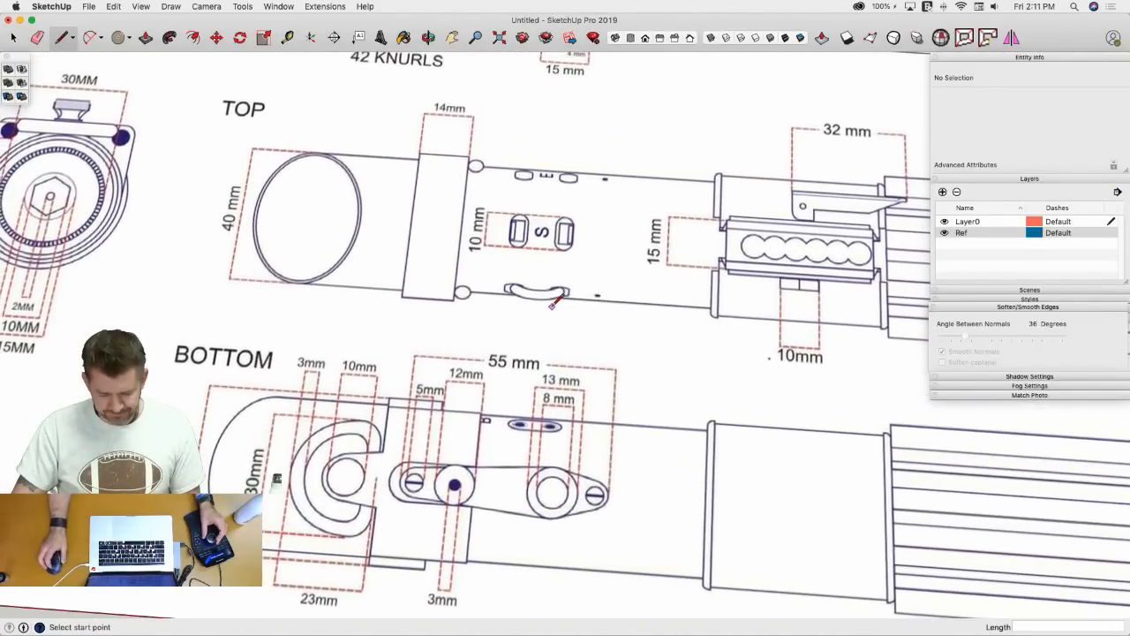
scroll(553, 295, "down", 3)
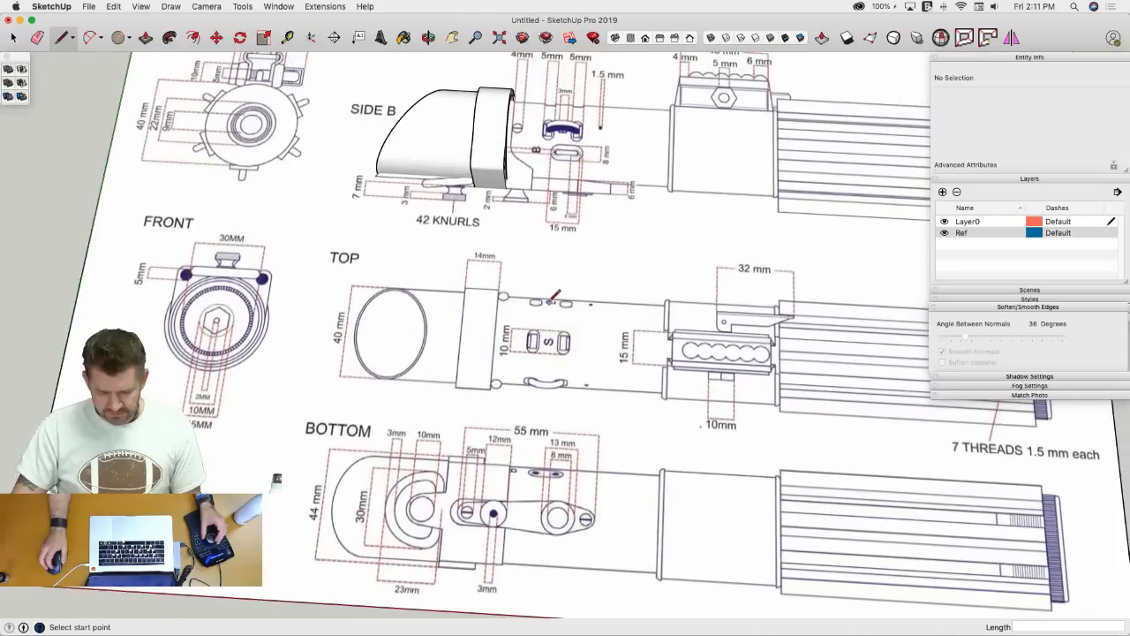
scroll(504, 398, "up", 2)
scroll(500, 464, "up", 3)
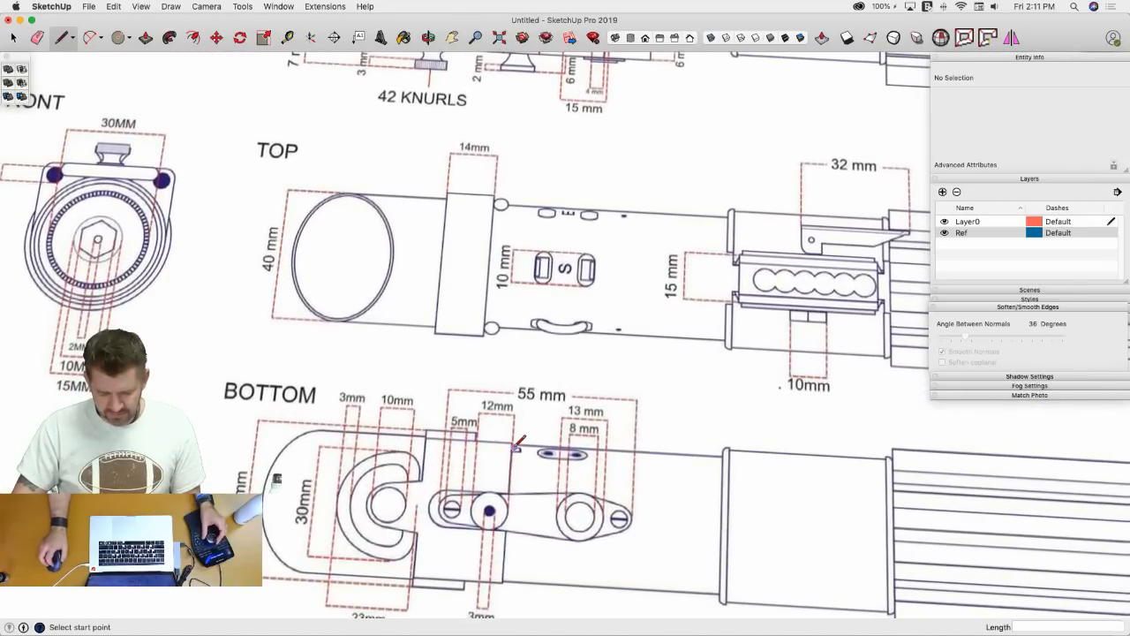
middle_click_drag(516, 438, 663, 302)
scroll(664, 302, "up", 3)
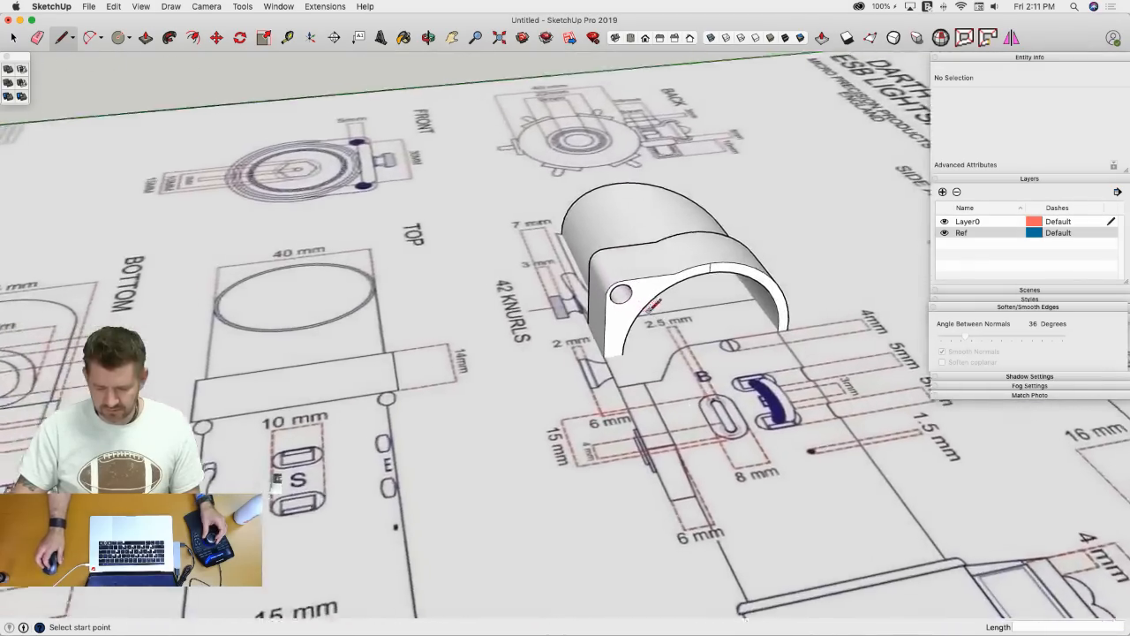
key("p")
scroll(653, 336, "up", 2)
middle_click_drag(651, 347, 674, 410)
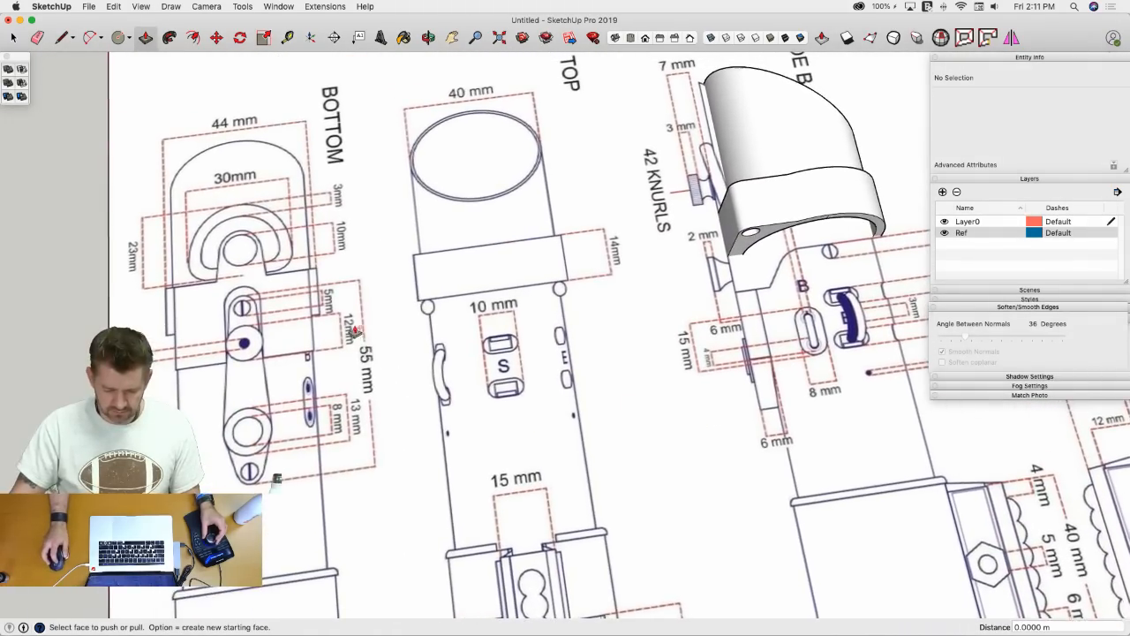
middle_click_drag(333, 327, 383, 355)
key("space")
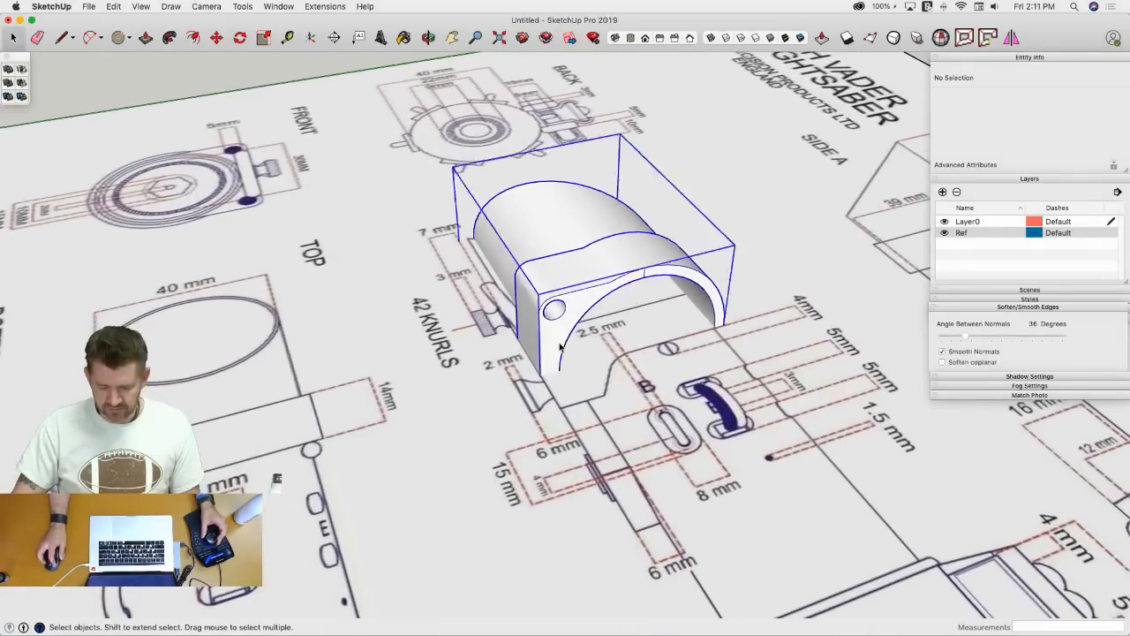
- Extend the face on the emitter mount's screw-hole side by 12 m with Push/Pull and leave the group
double_click(560, 347)
key("p")
left_click(560, 346)
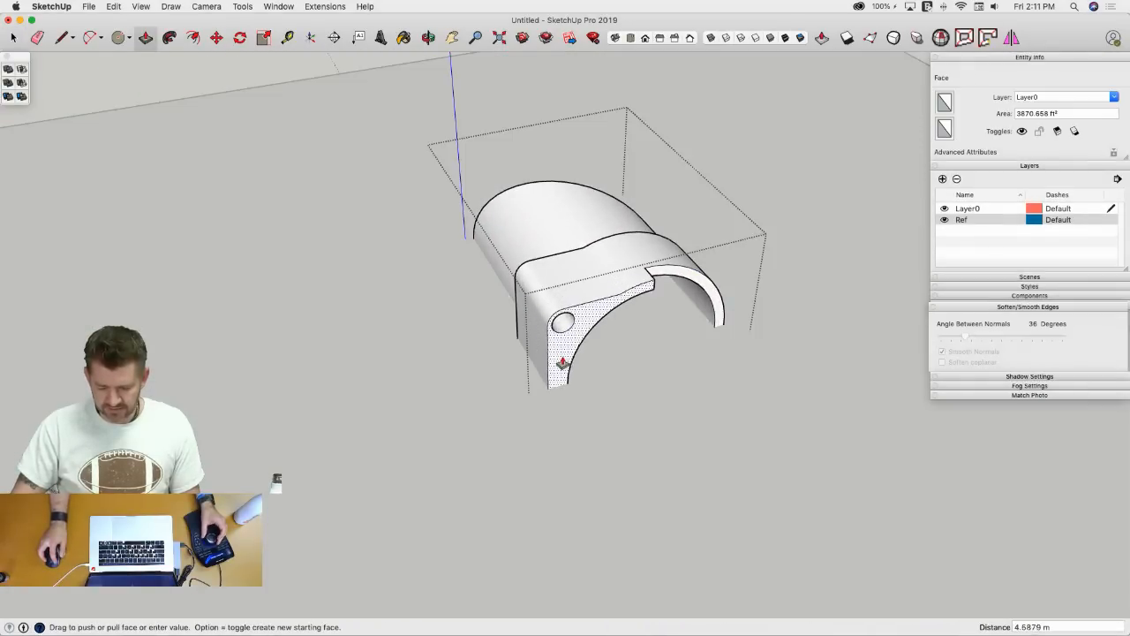
key("Return")
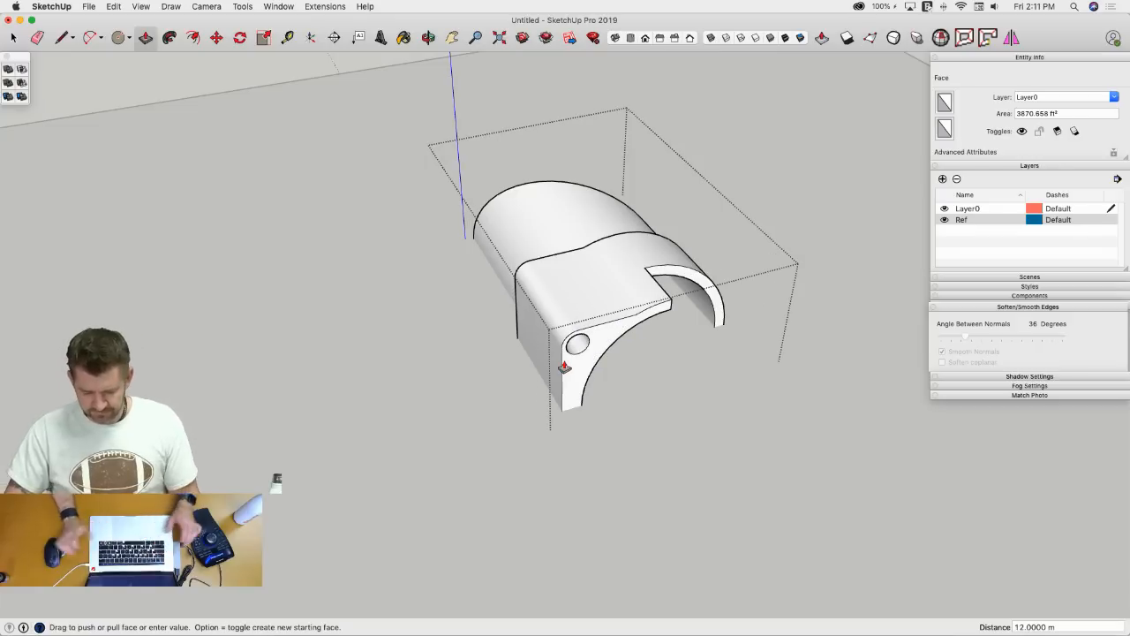
key("space")
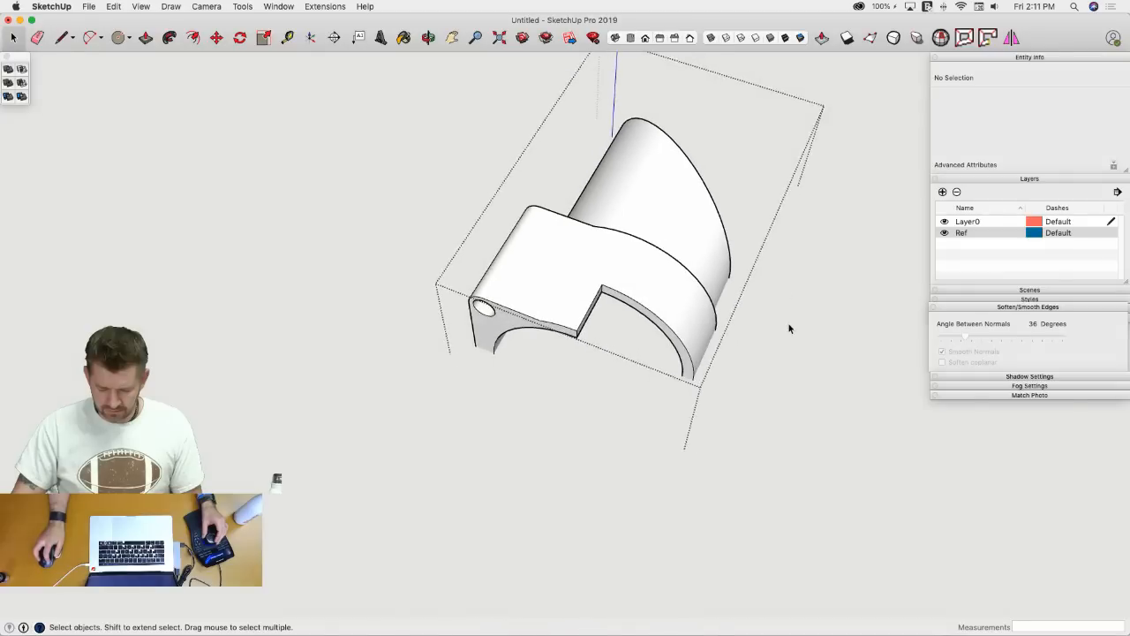
left_click(786, 326)
- Trace the straight parts of the mount's stepped edge in the Side B view, stopping at both ends of its curve
key("l")
scroll(614, 361, "up", 3)
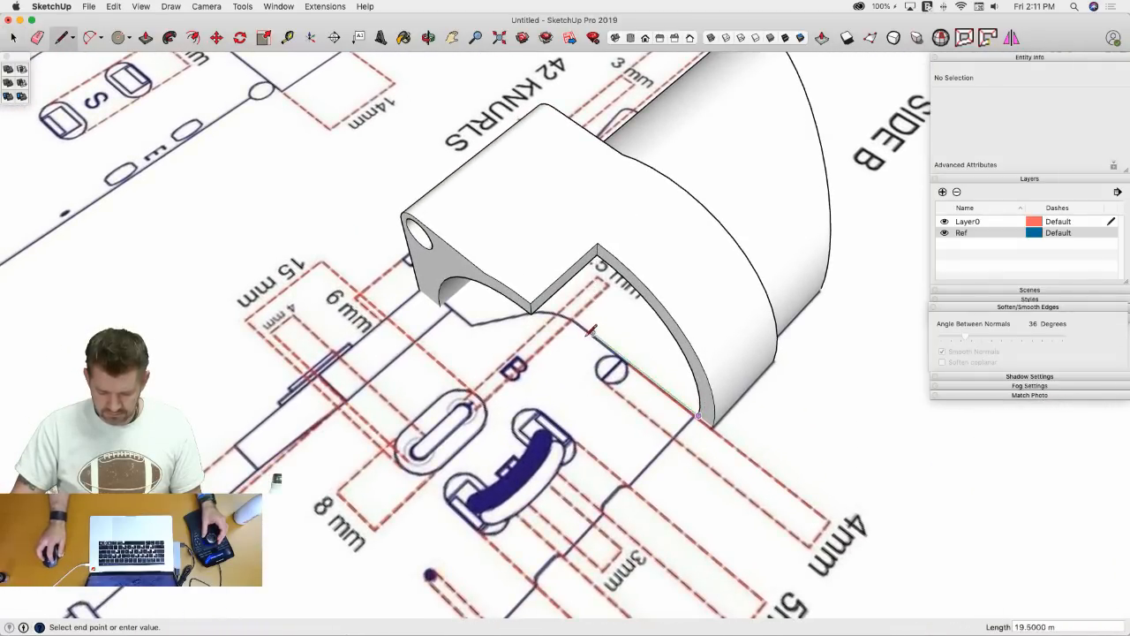
left_click(585, 324)
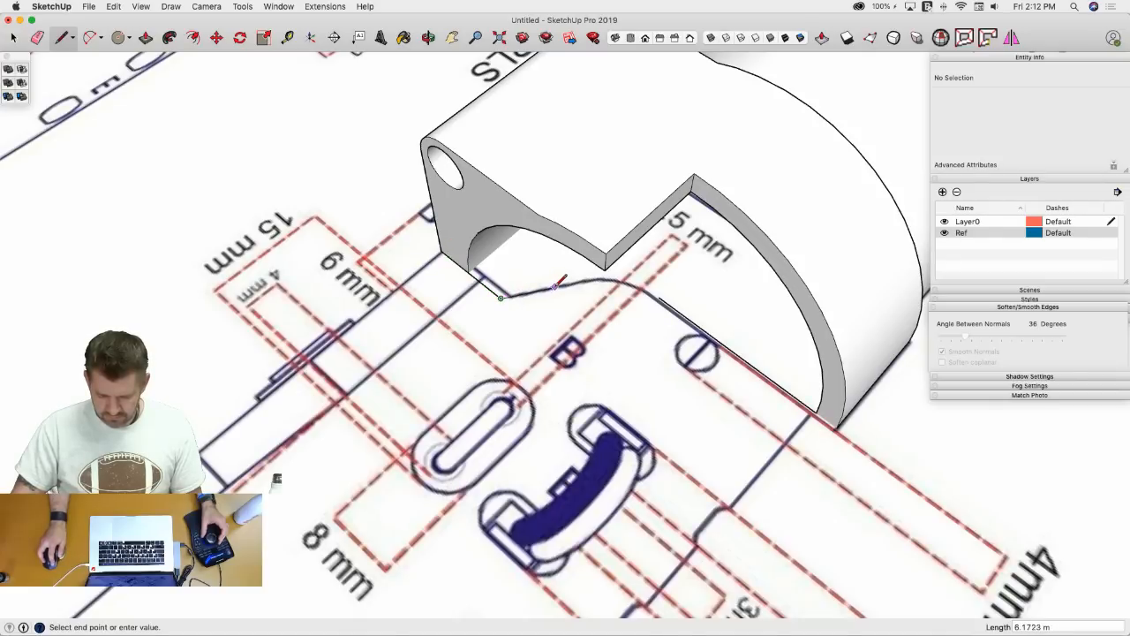
left_click(555, 286)
- Try to join the two traced lines with an arc following the curve in the Side B view
key("a")
left_click(554, 286)
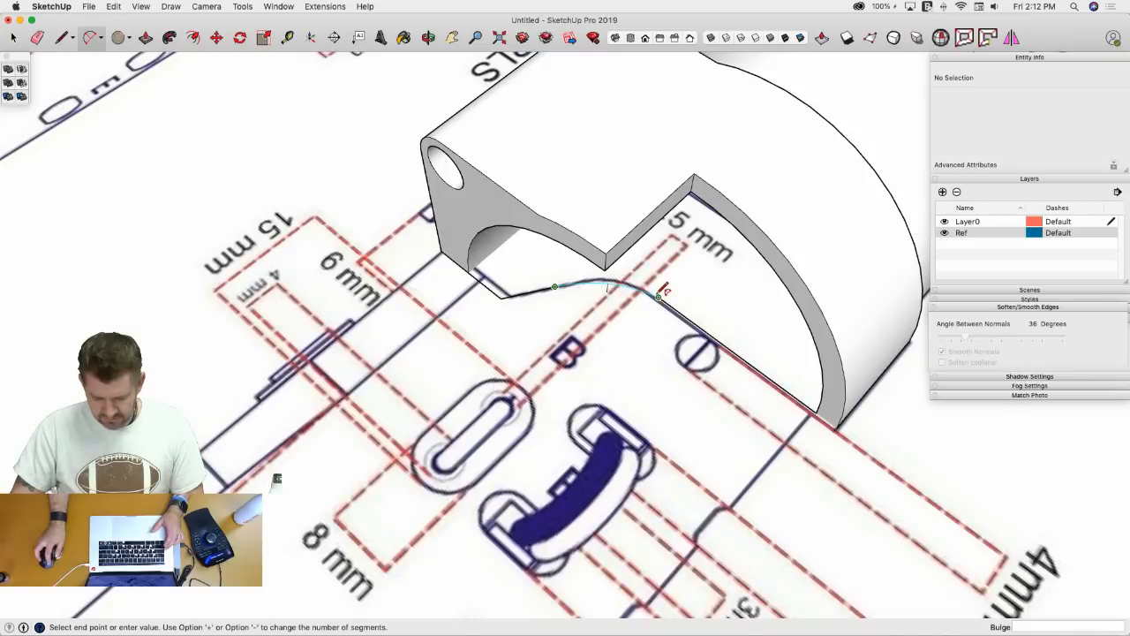
double_click(662, 291)
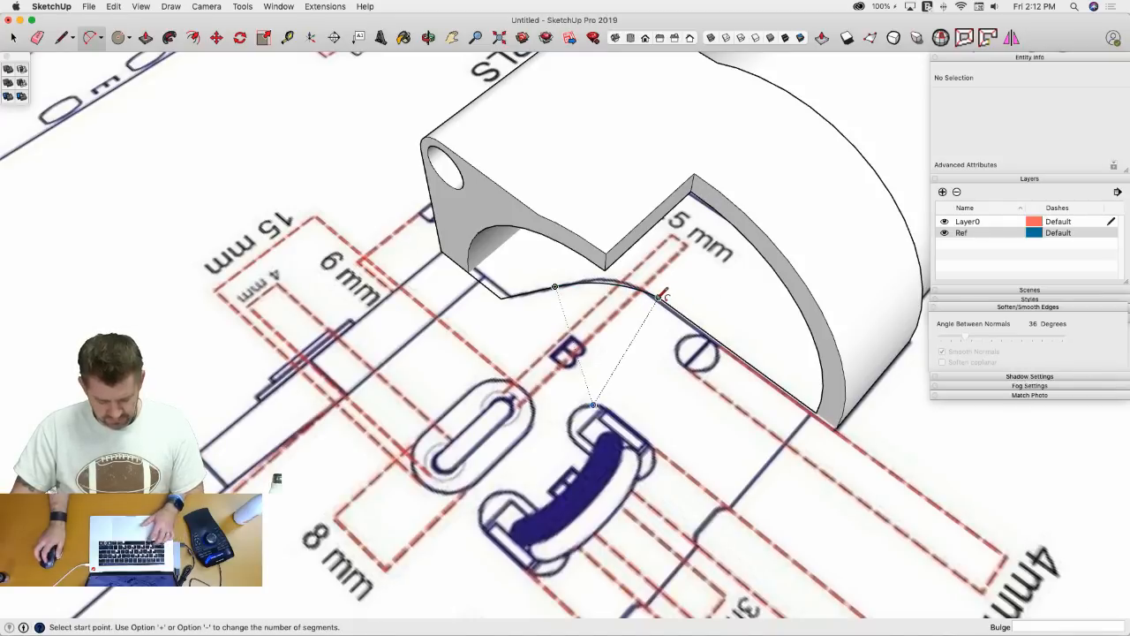
scroll(641, 295, "up", 3)
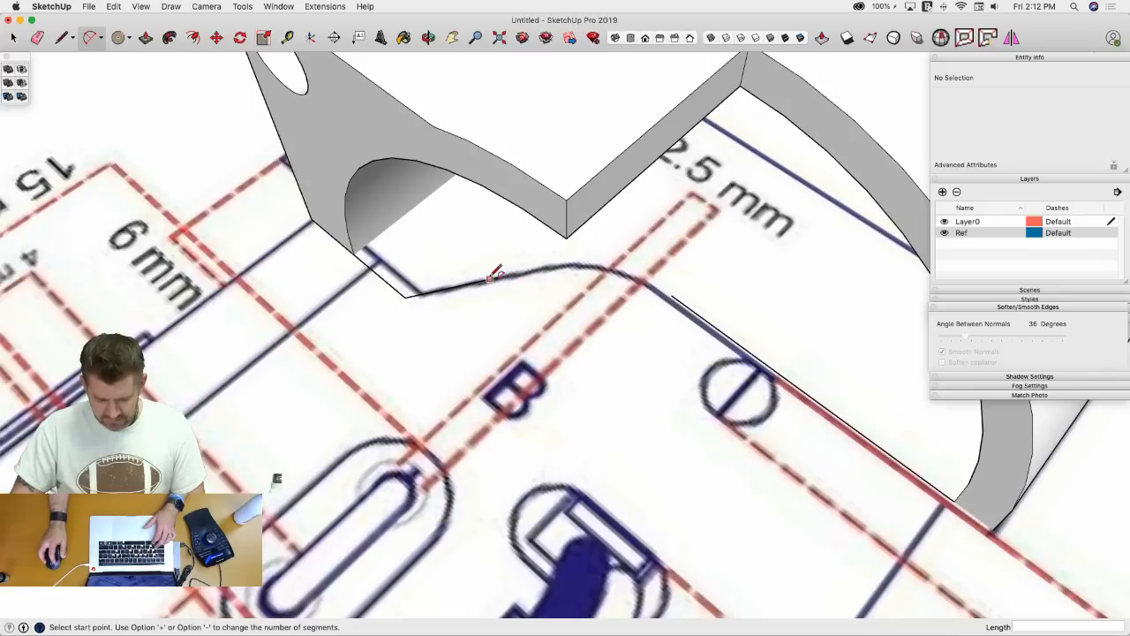
key("l")
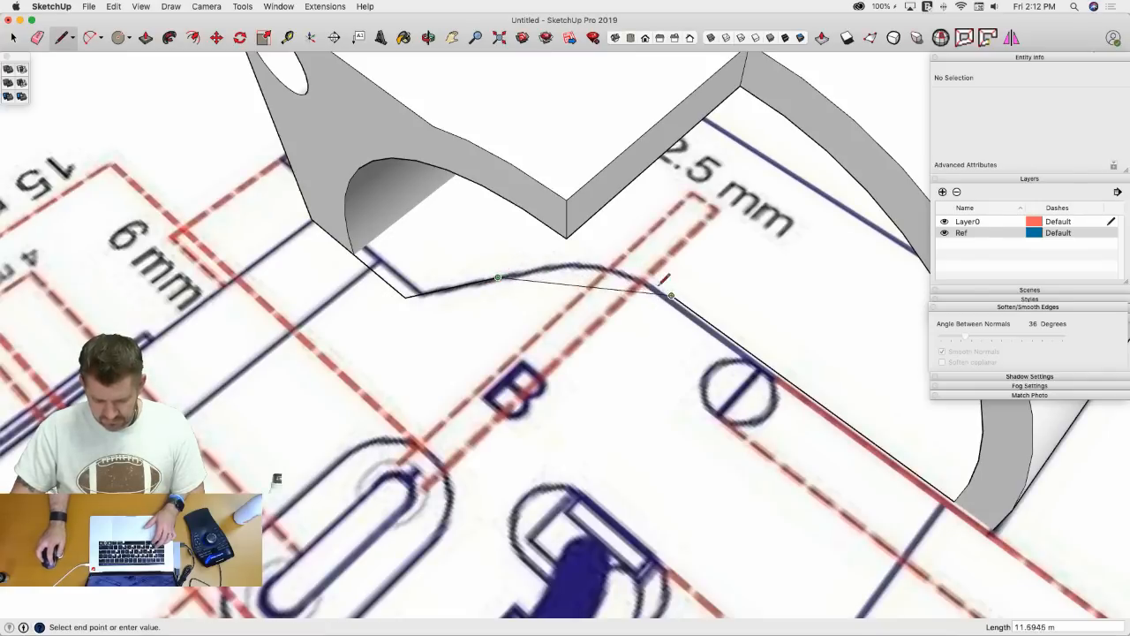
key("a")
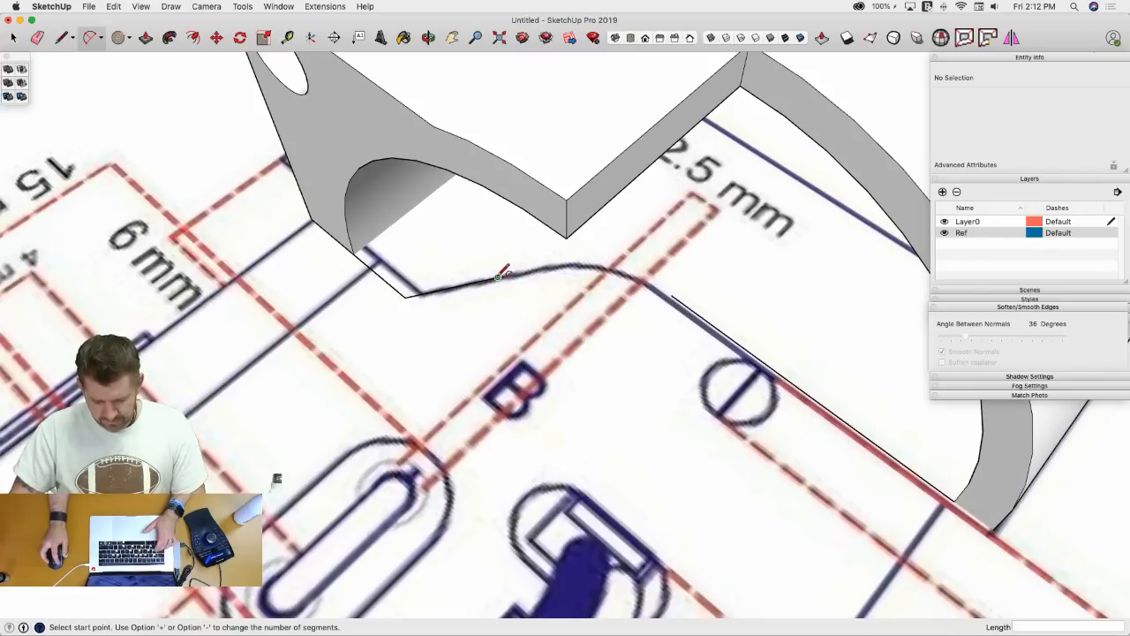
left_click(498, 276)
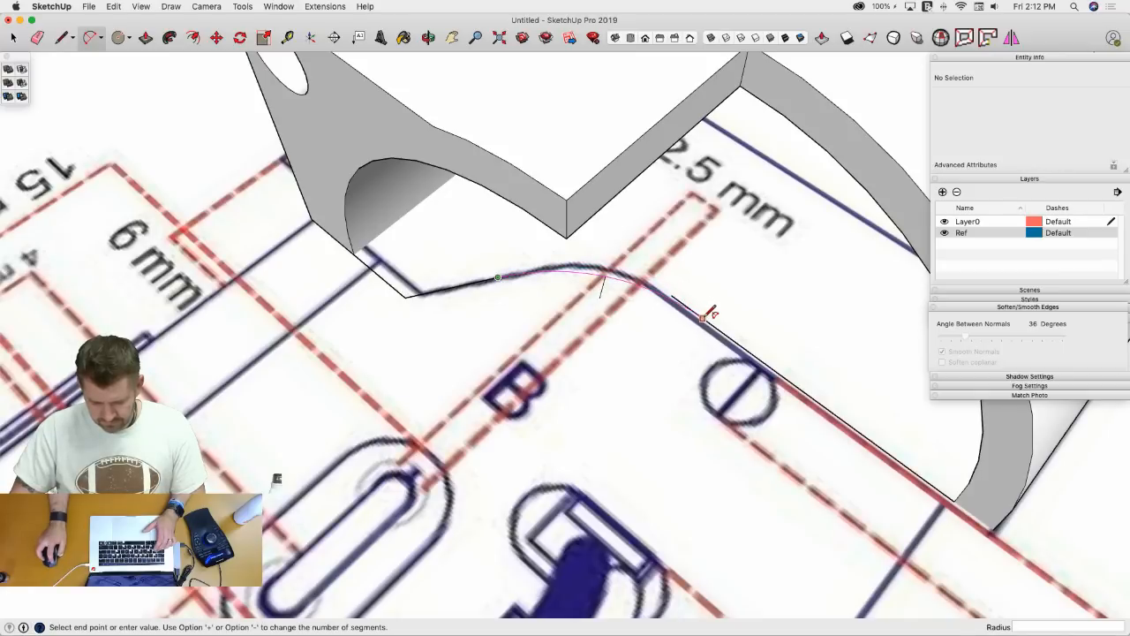
- Erase the long straight line and redraw both straight lines so they extend into the curve, the short slanted one about 11 m long
key("e")
left_click(681, 294)
key("l")
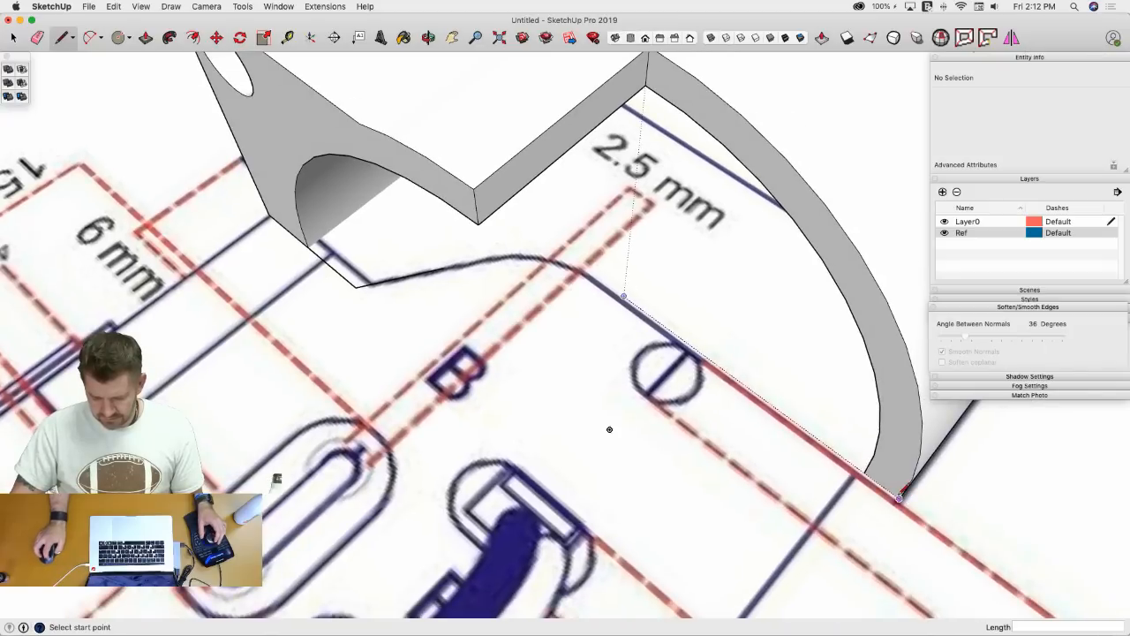
left_click(553, 240)
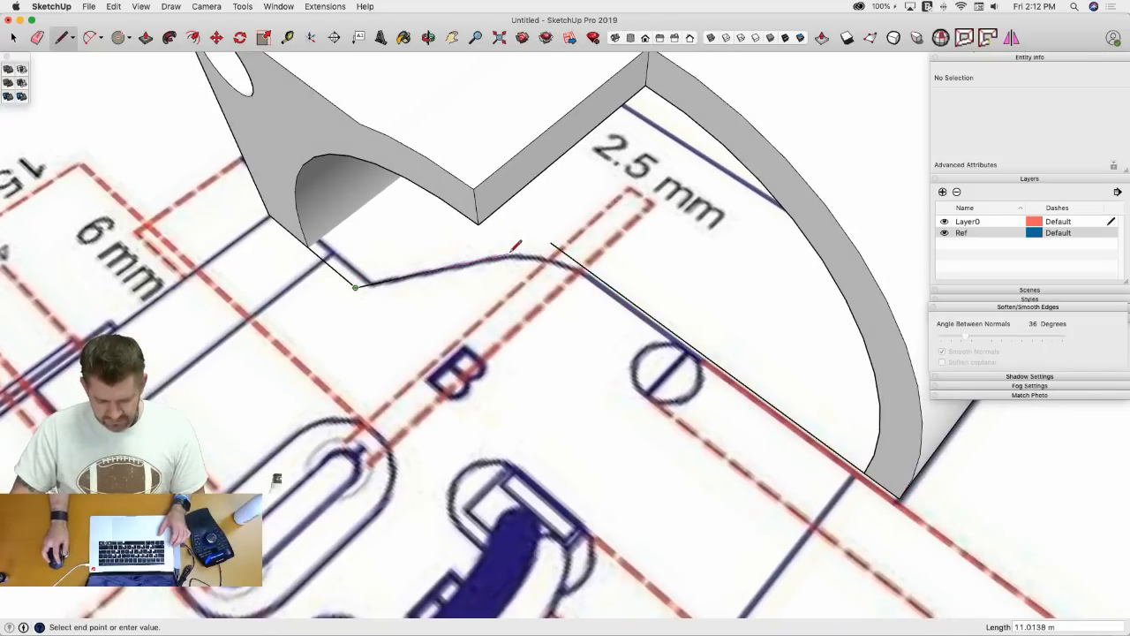
- Join the two lines with an arc spanning about 11.8 m, trim the overhanging line ends, and select the connected outline
key("a")
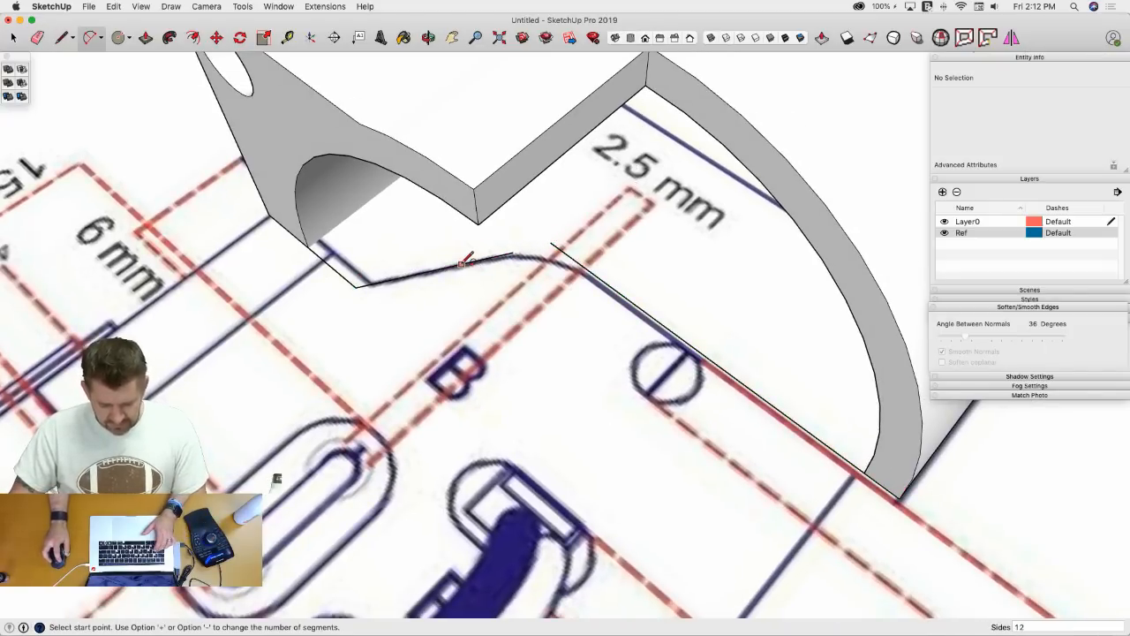
left_click(461, 263)
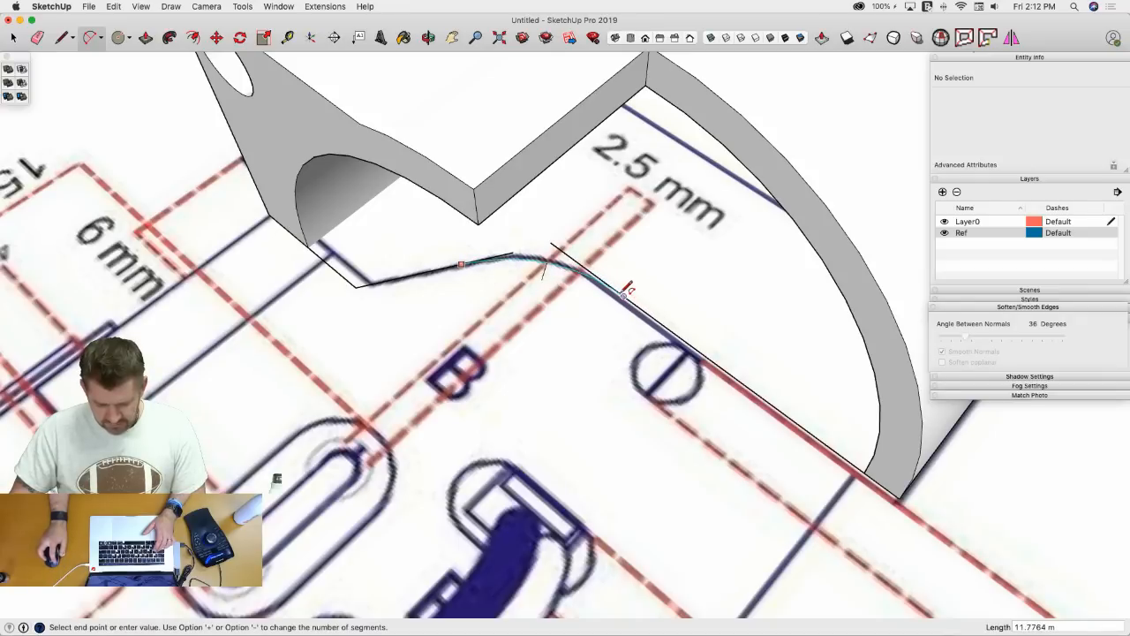
key("e")
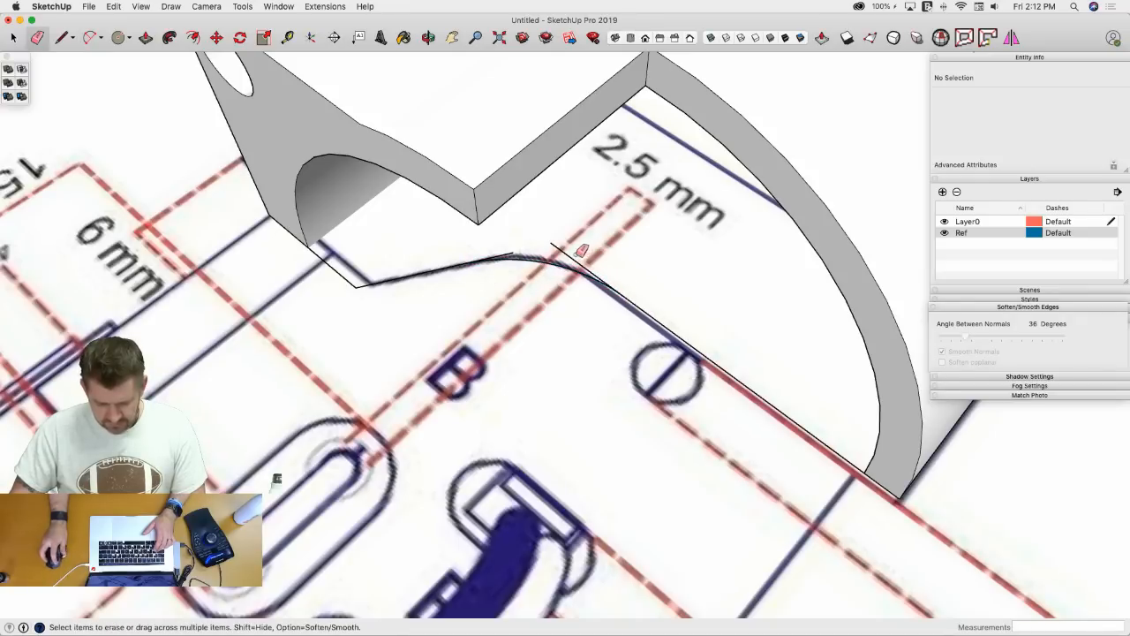
key("space")
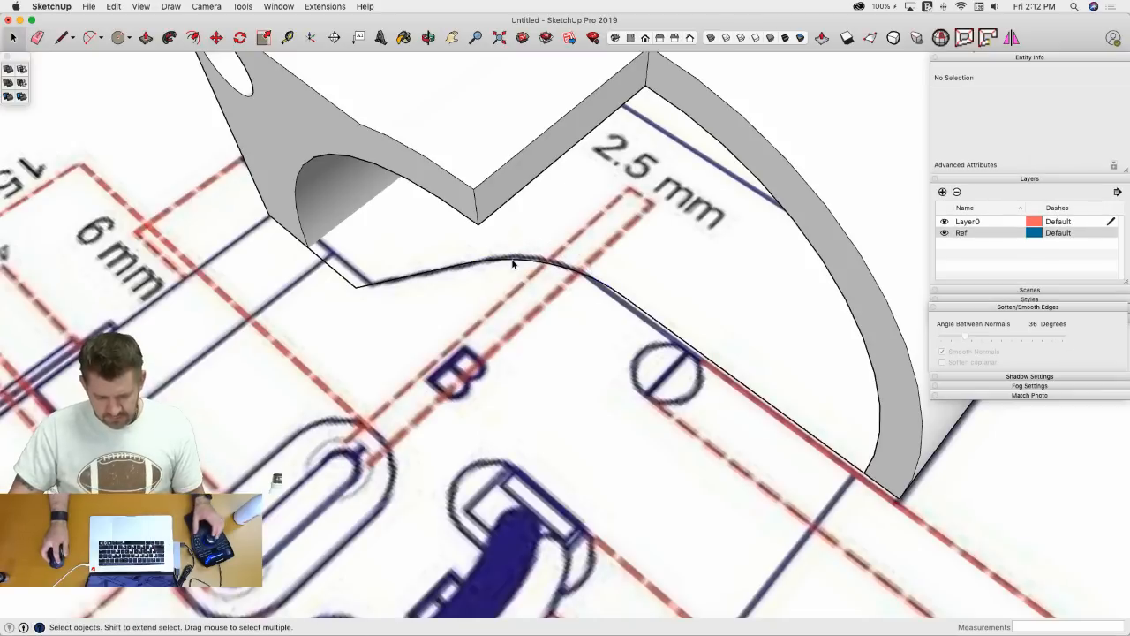
triple_click(513, 258)
- Close the traced edge into a face with straight lines running well beyond the mount on its open side
scroll(513, 263, "down", 5)
key("l")
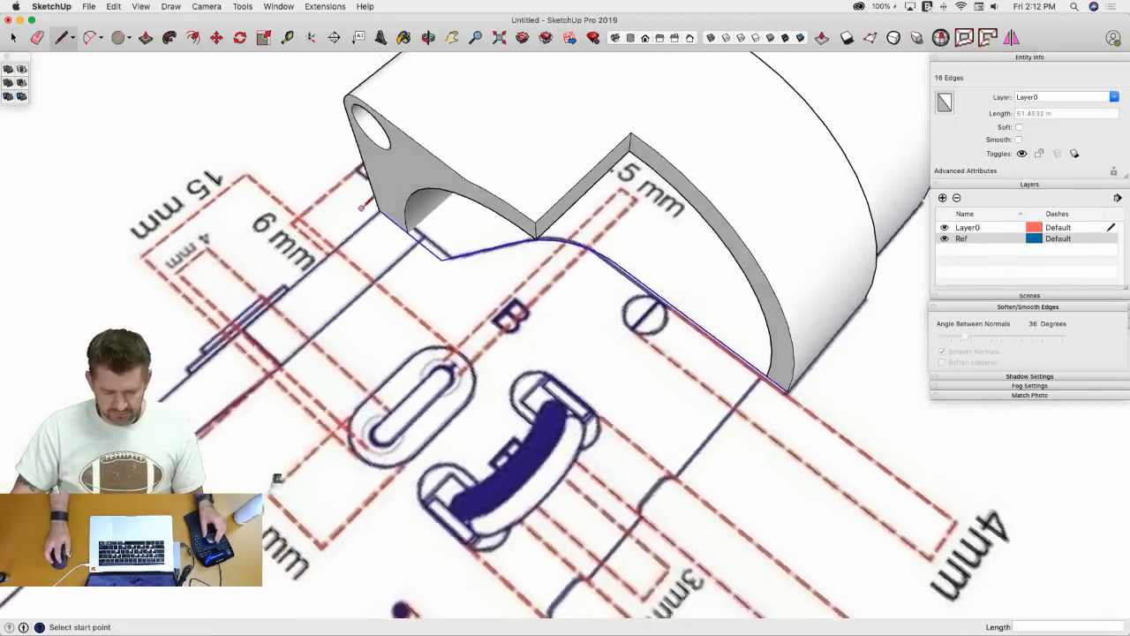
scroll(391, 229, "up", 4)
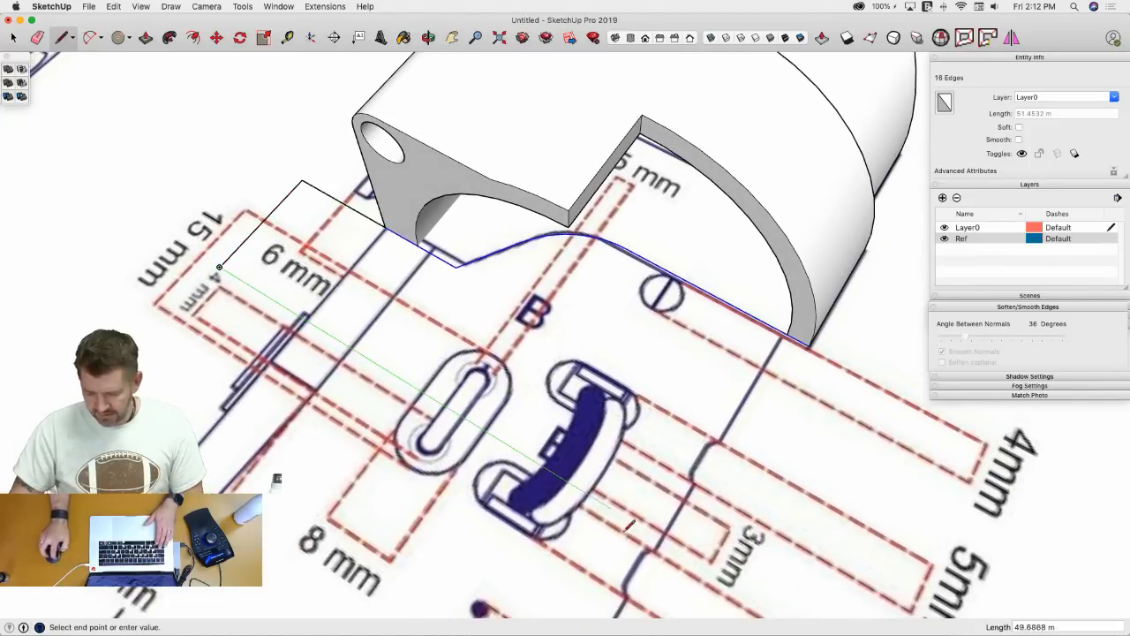
left_click(724, 578)
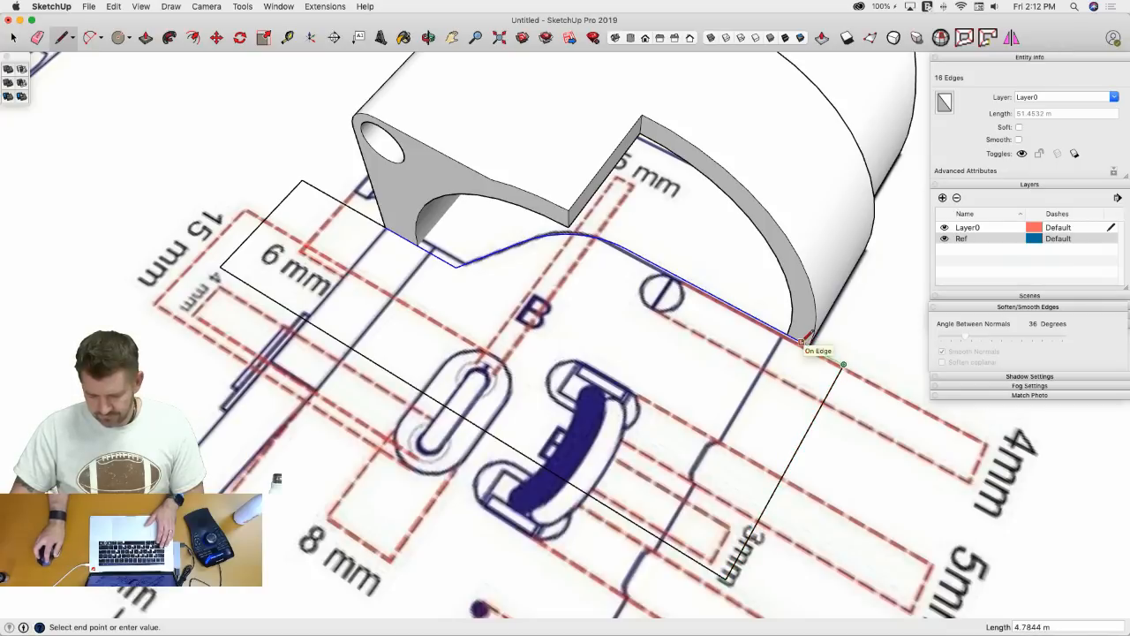
left_click(802, 341)
- Extrude the closed profile upward about 49.5 m, past the mount's height, and extend its underside below the reference drawing
key("p")
left_click(724, 411)
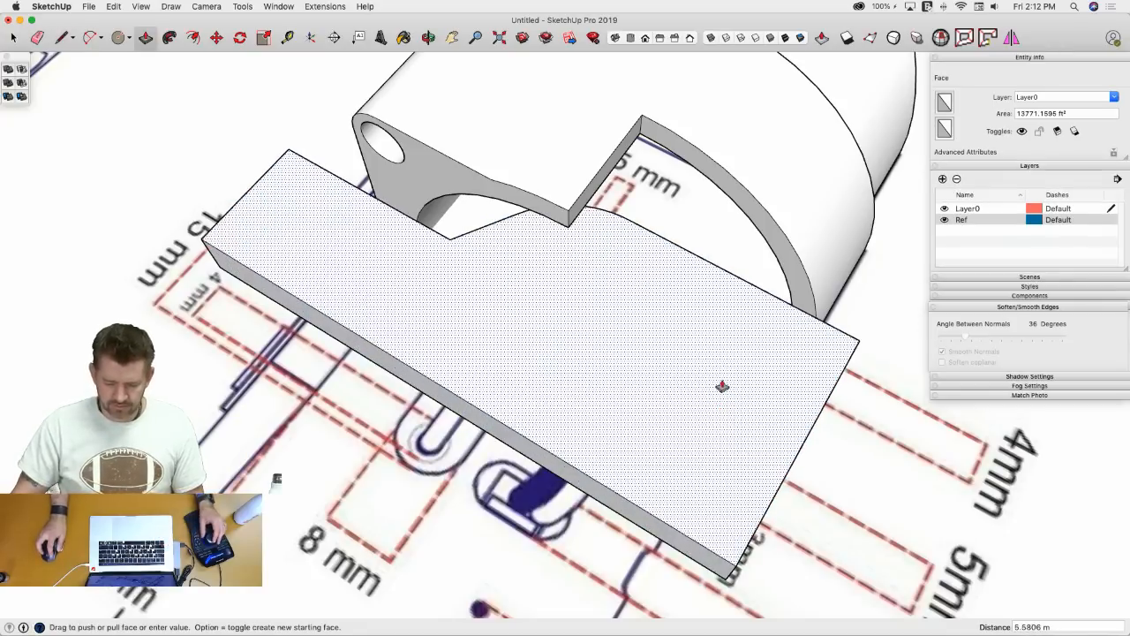
mouse_move(722, 386)
middle_mouse_down()
mouse_move(727, 317)
mouse_move(721, 374)
mouse_move(698, 345)
mouse_move(712, 323)
mouse_move(746, 321)
mouse_move(657, 352)
middle_mouse_up()
left_click(747, 320)
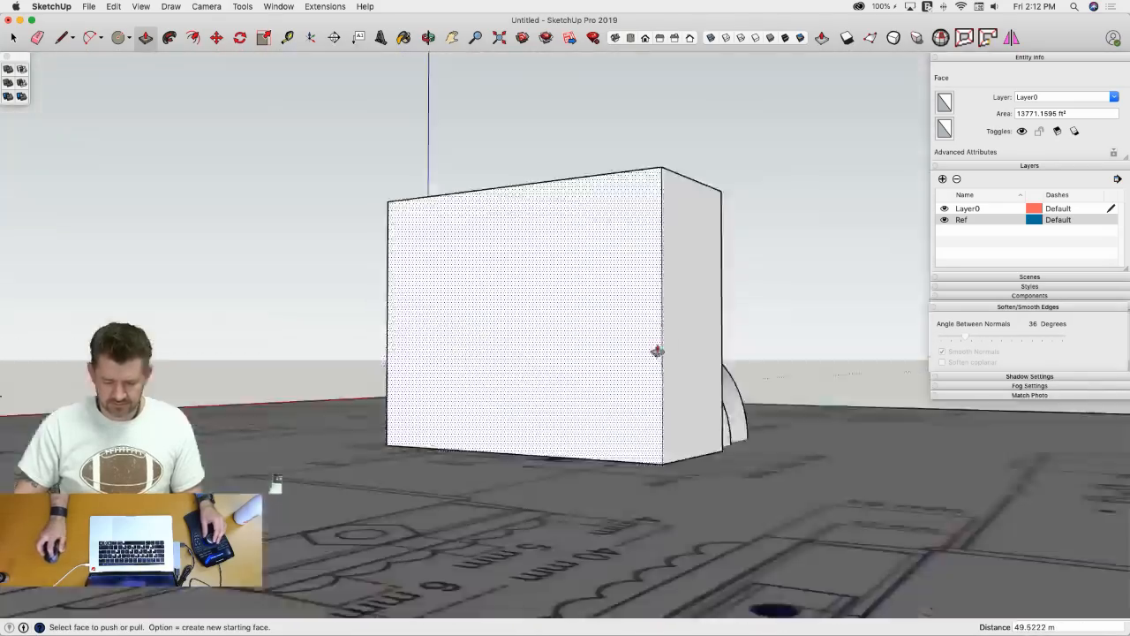
left_click(638, 329)
left_click(625, 464)
key("space")
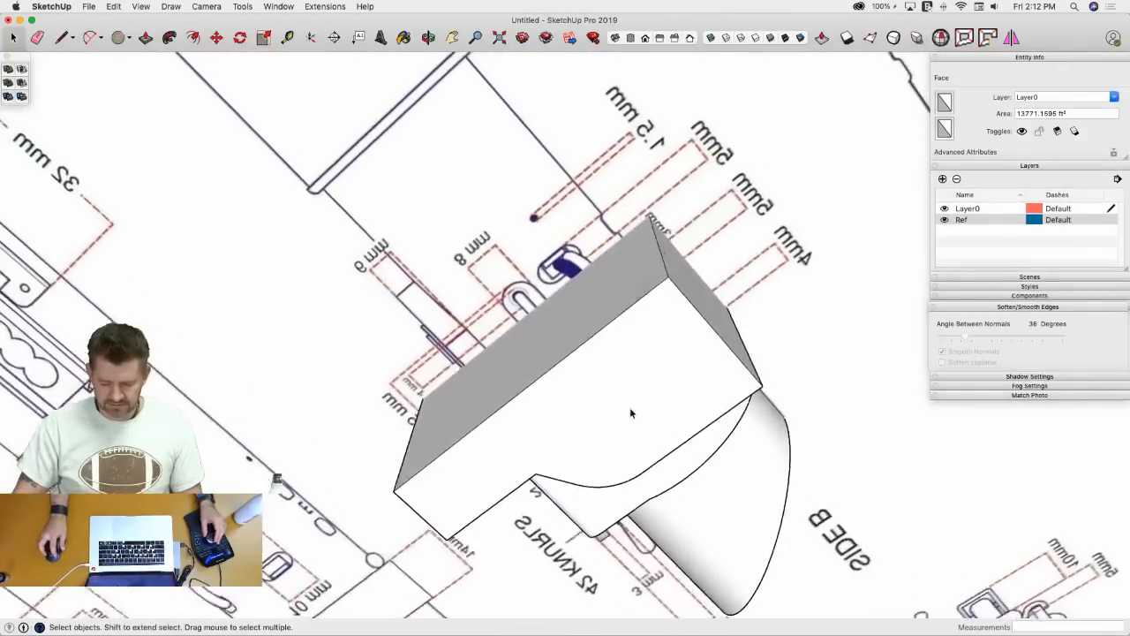
- Soften the whole cutting block with coplanar softening turned on, and make the block a group
middle_click_drag(629, 412, 509, 415)
left_click(608, 417)
triple_click(607, 417)
left_click(961, 360)
middle_click_drag(586, 447, 598, 401)
triple_click(597, 402)
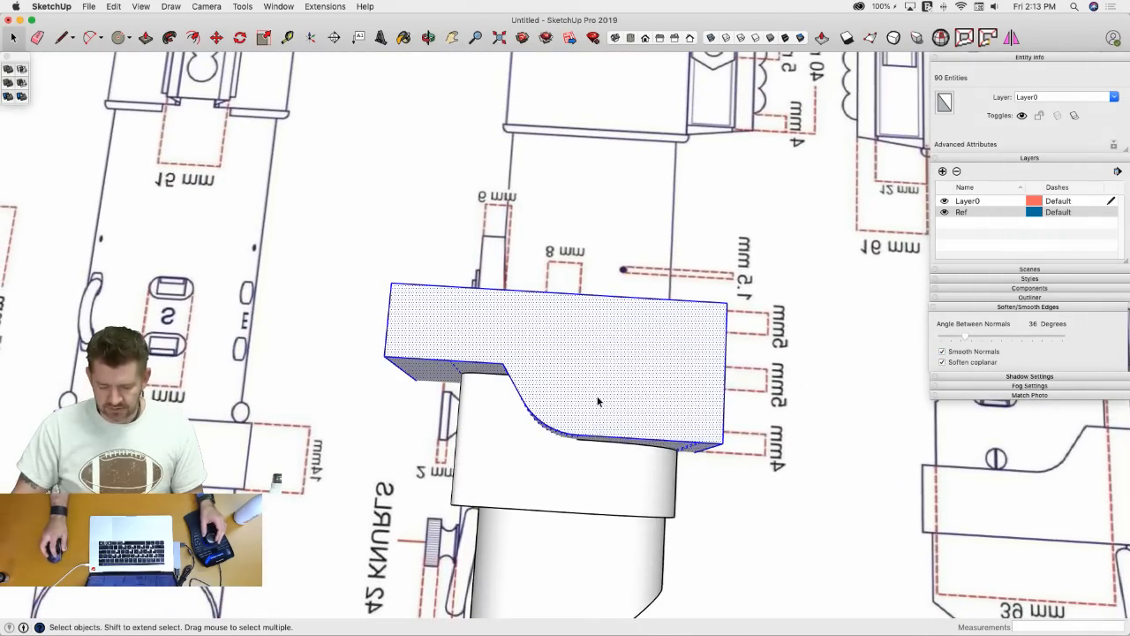
right_click(598, 401)
left_click(635, 420)
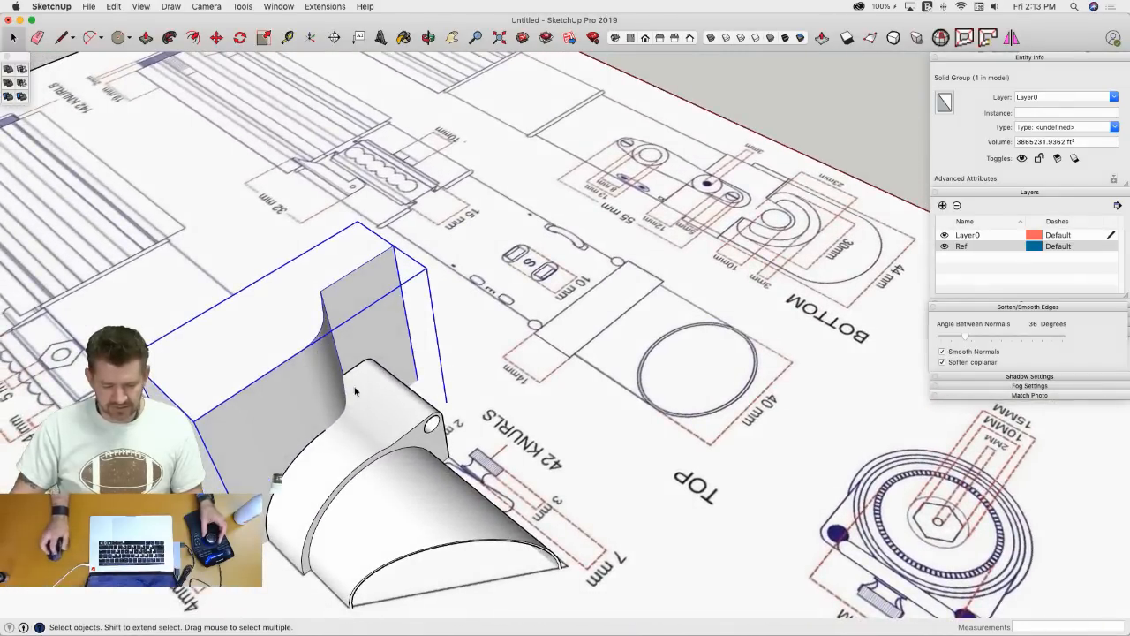
- Save the model to the Desktop as Vader.skp
key("super+s")
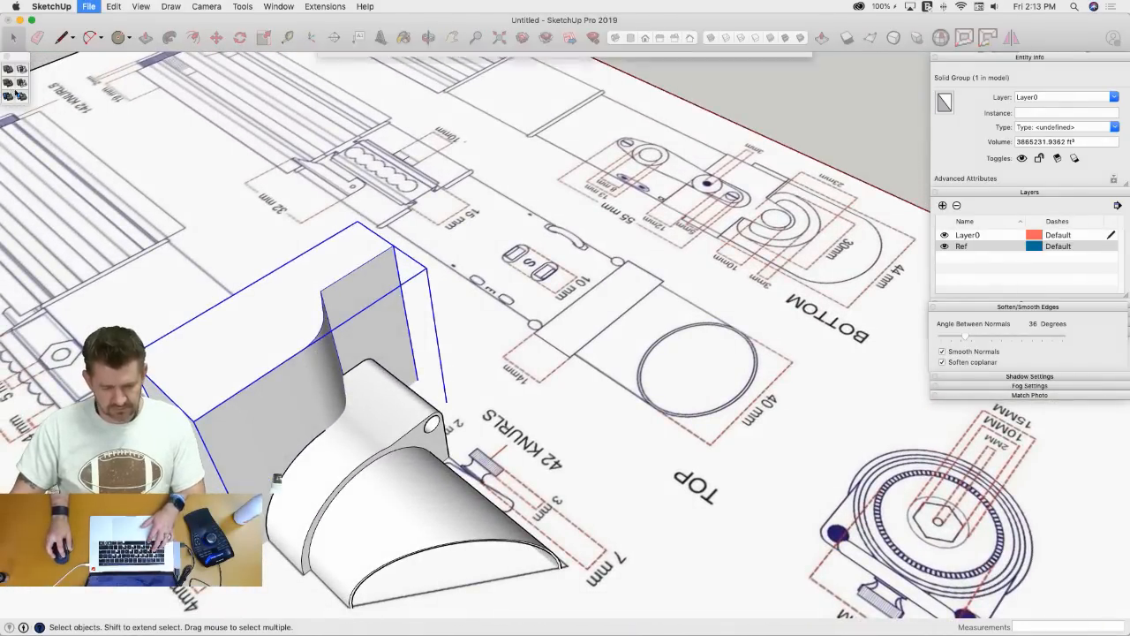
left_click(356, 160)
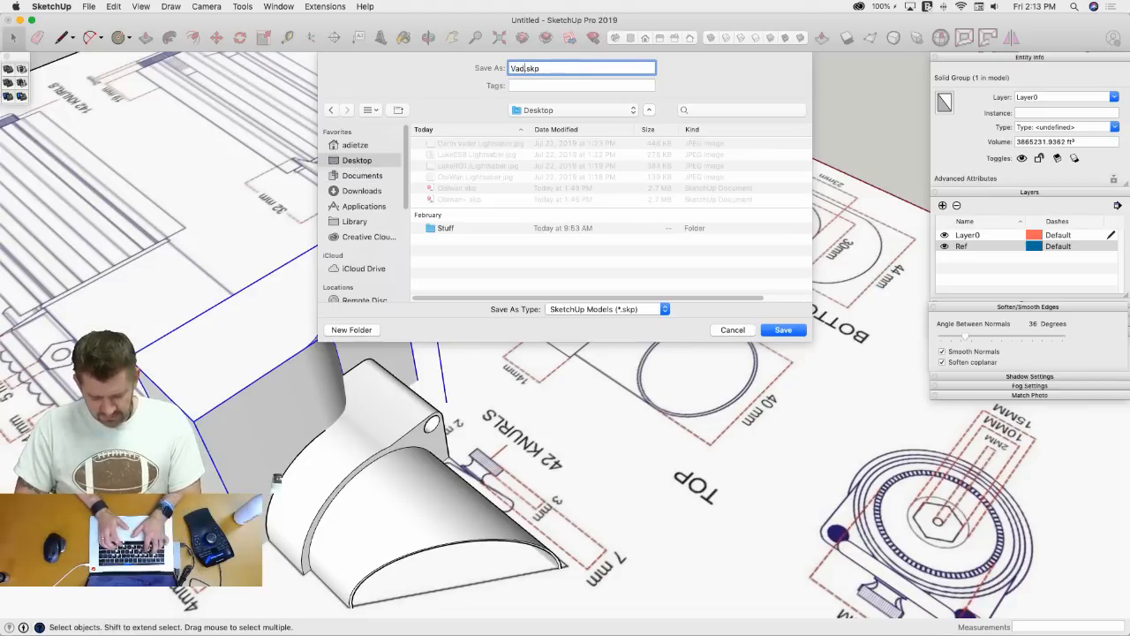
type("Vader")
key("Return")
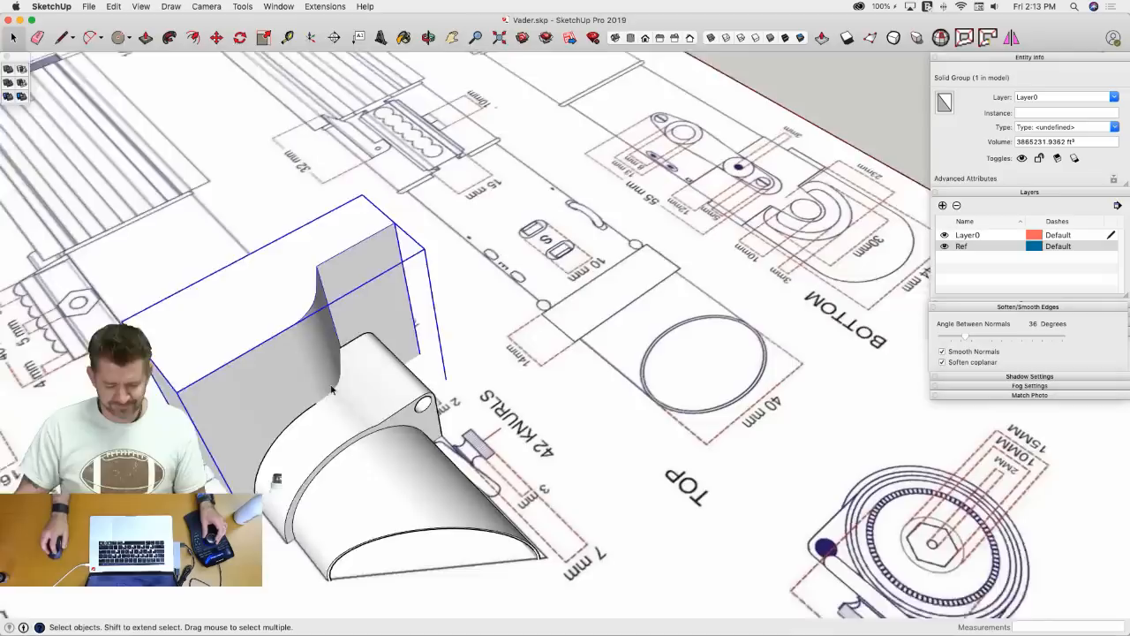
- Subtract the cutting block from the emitter mount so the mount follows the Side B curve
middle_click_drag(337, 332, 360, 342)
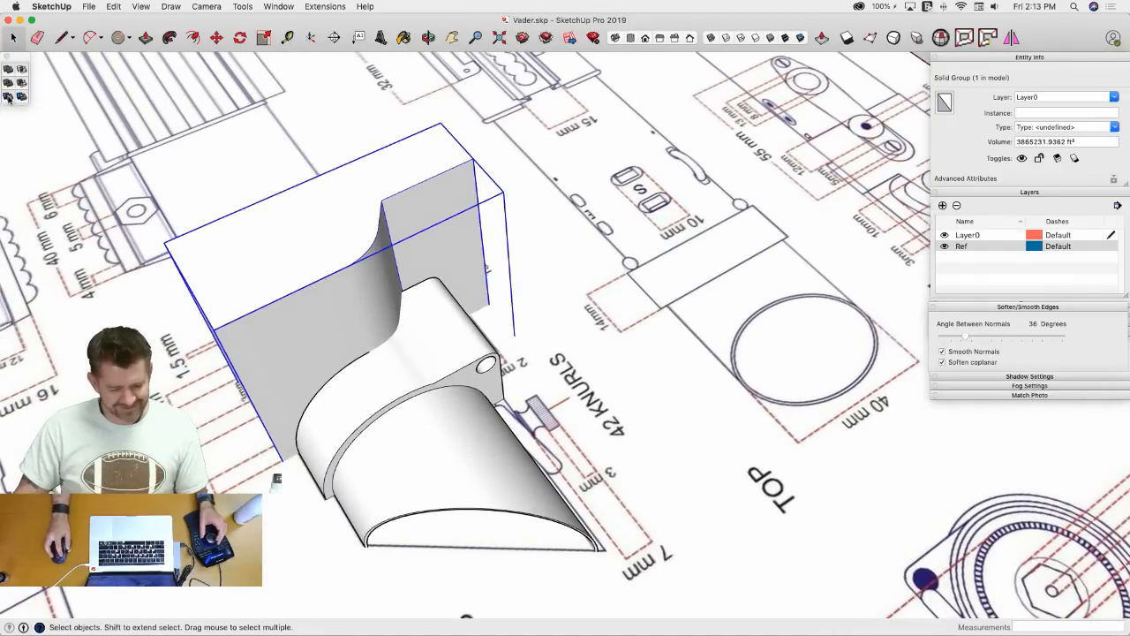
left_click(433, 353)
mouse_move(434, 354)
middle_mouse_down()
mouse_move(706, 480)
mouse_move(639, 401)
middle_mouse_up()
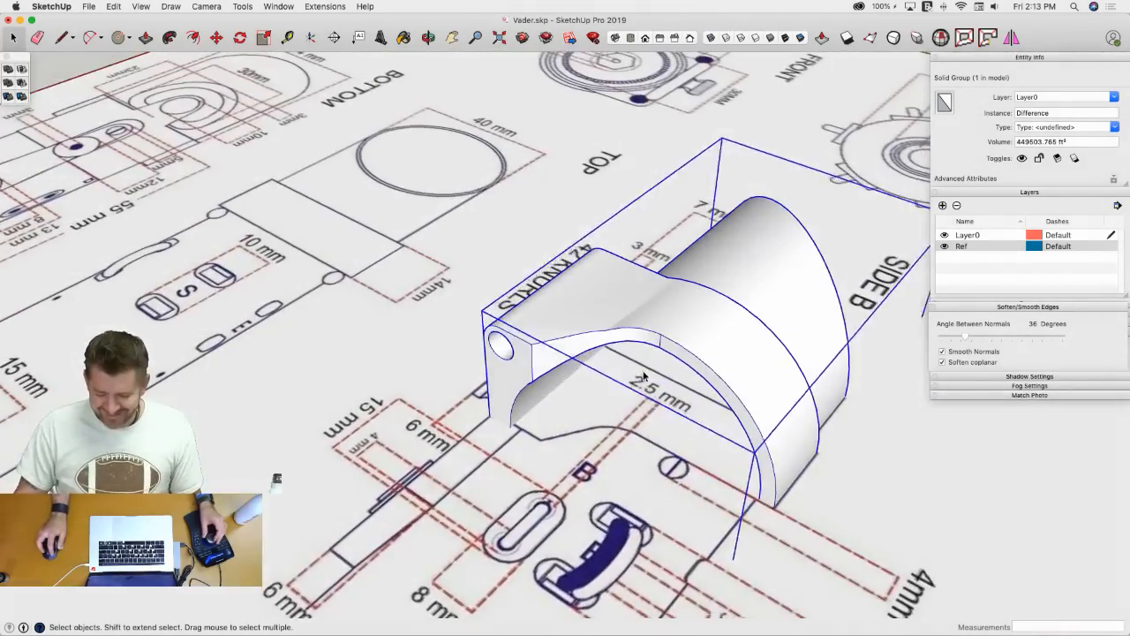
- Open the trimmed mount group, inspect all of its geometry, and close the group
left_click(640, 376)
double_click(647, 337)
key("super+a")
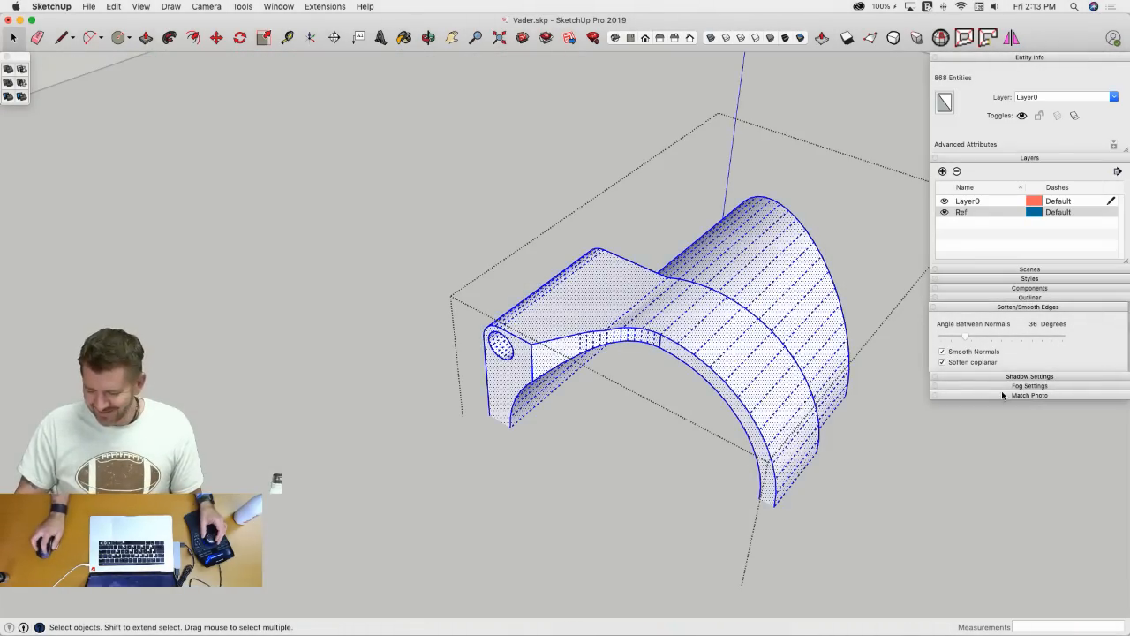
left_click(518, 109)
left_click(556, 209)
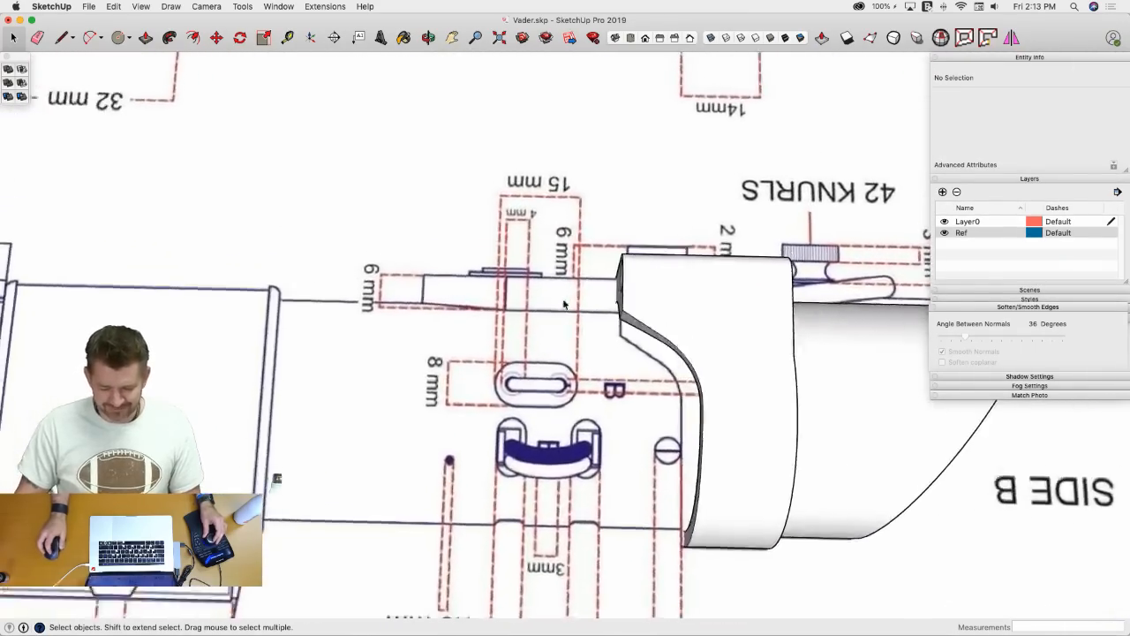
- Draw a centerline along the full length of the 55 mm lever plate in the BOTTOM view
key("l")
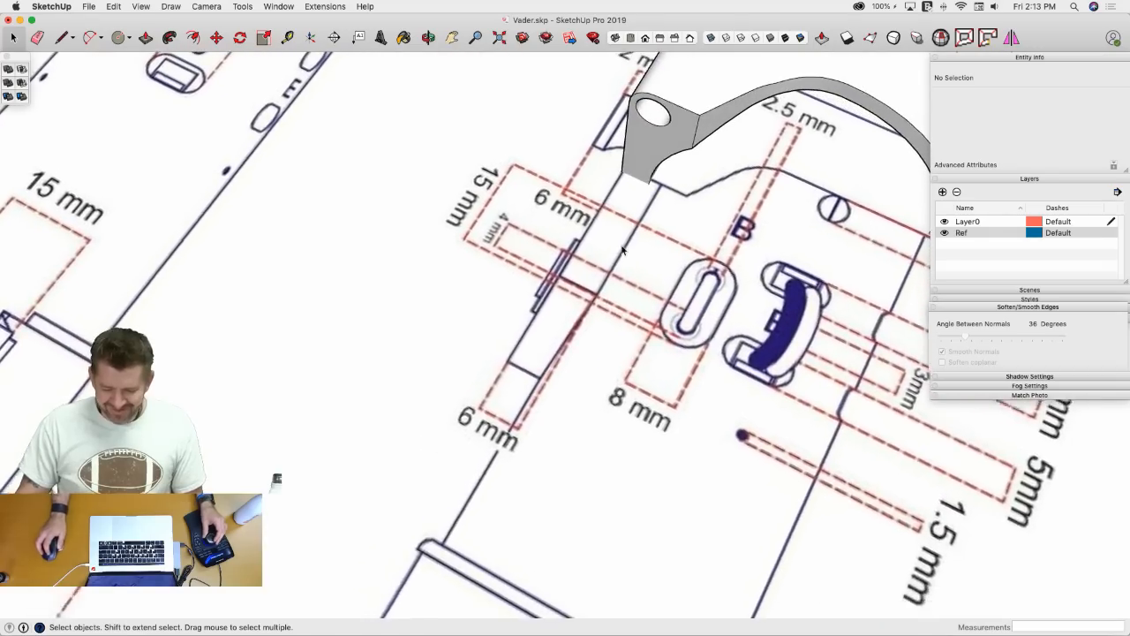
key("space")
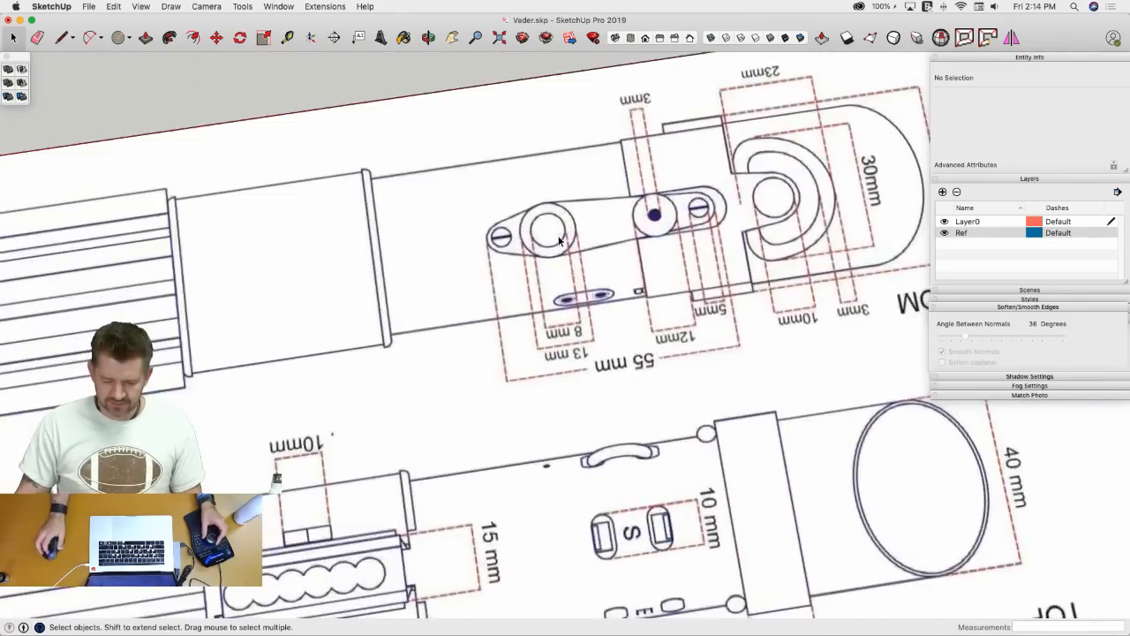
key("l")
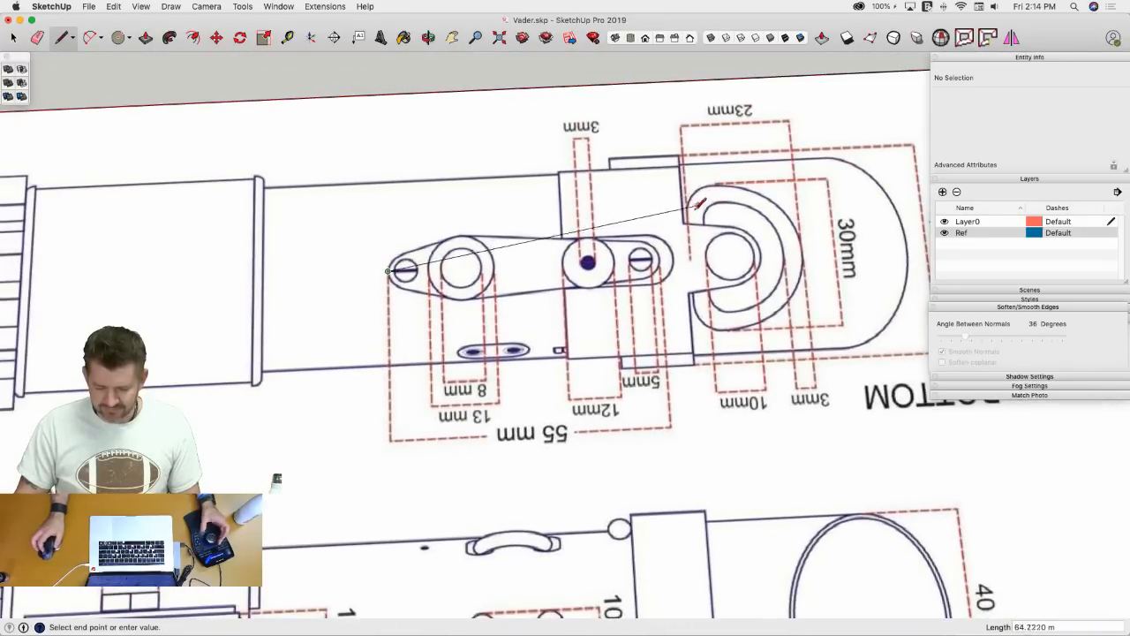
left_click(661, 256)
key("space")
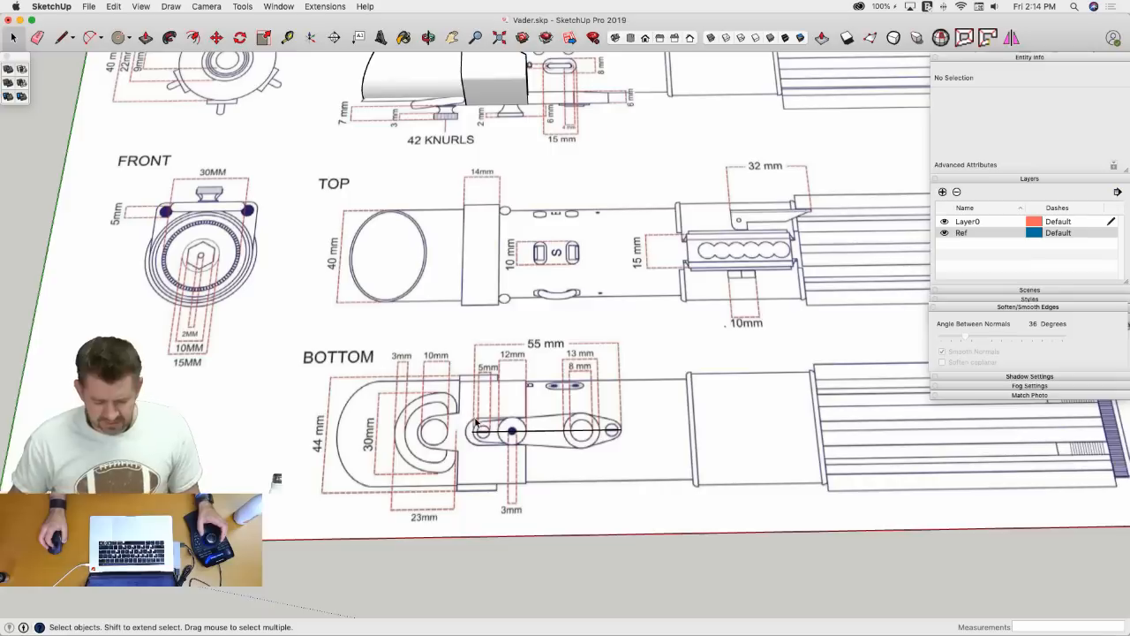
- Draw a circle of about 6.6 m radius on the centerline, tracing the lever plate's 13 mm ring
scroll(477, 425, "up", 4)
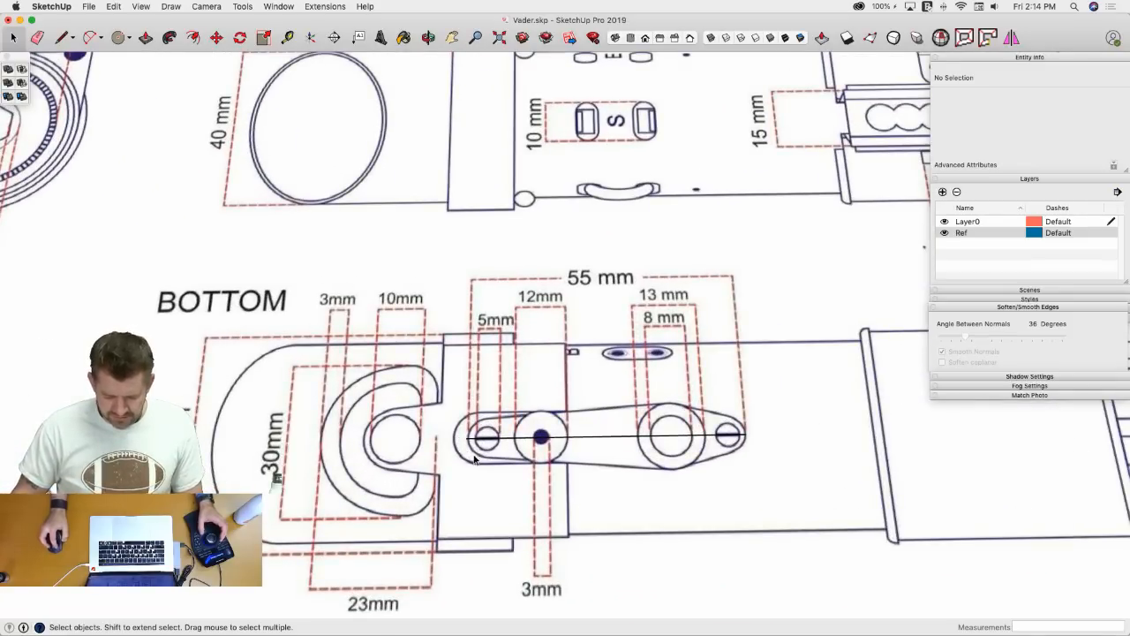
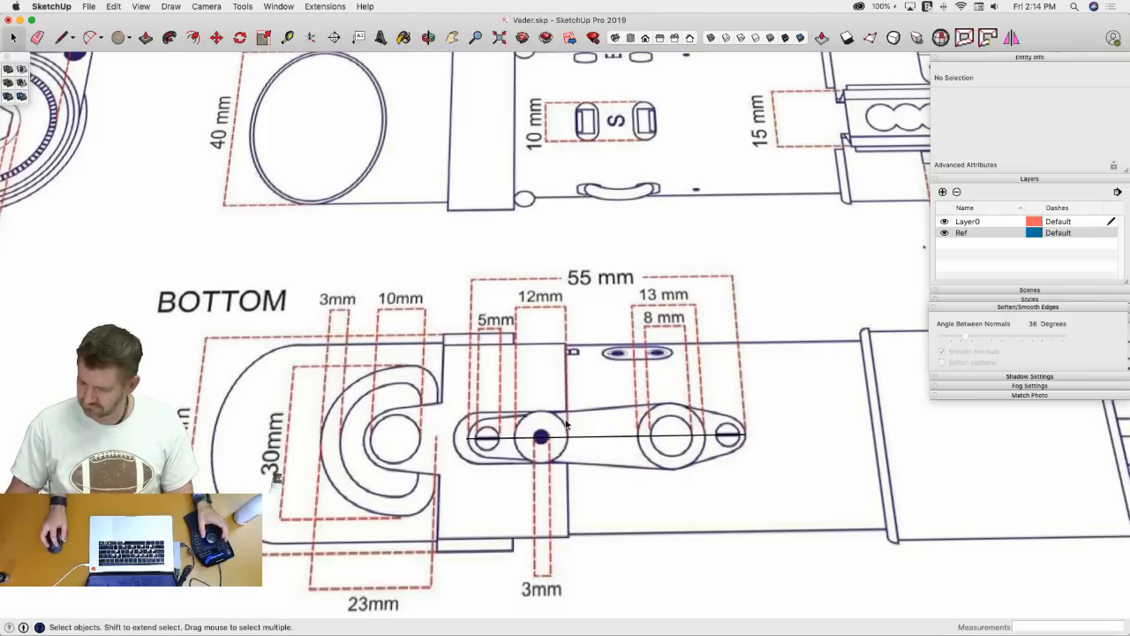
scroll(622, 422, "up", 1)
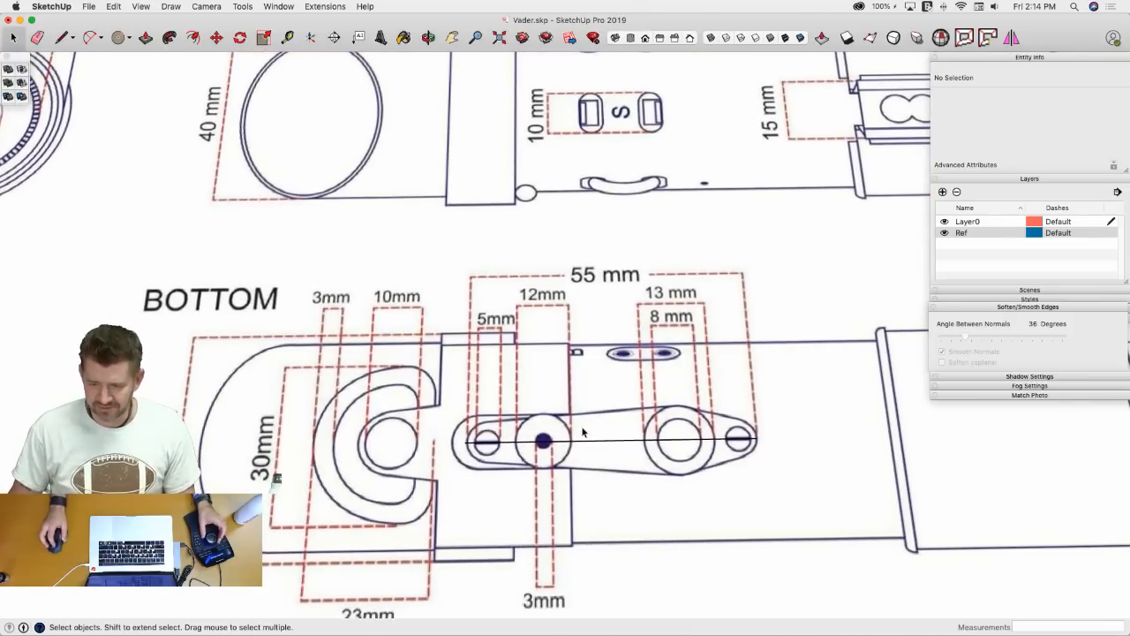
key("l")
scroll(484, 435, "up", 5)
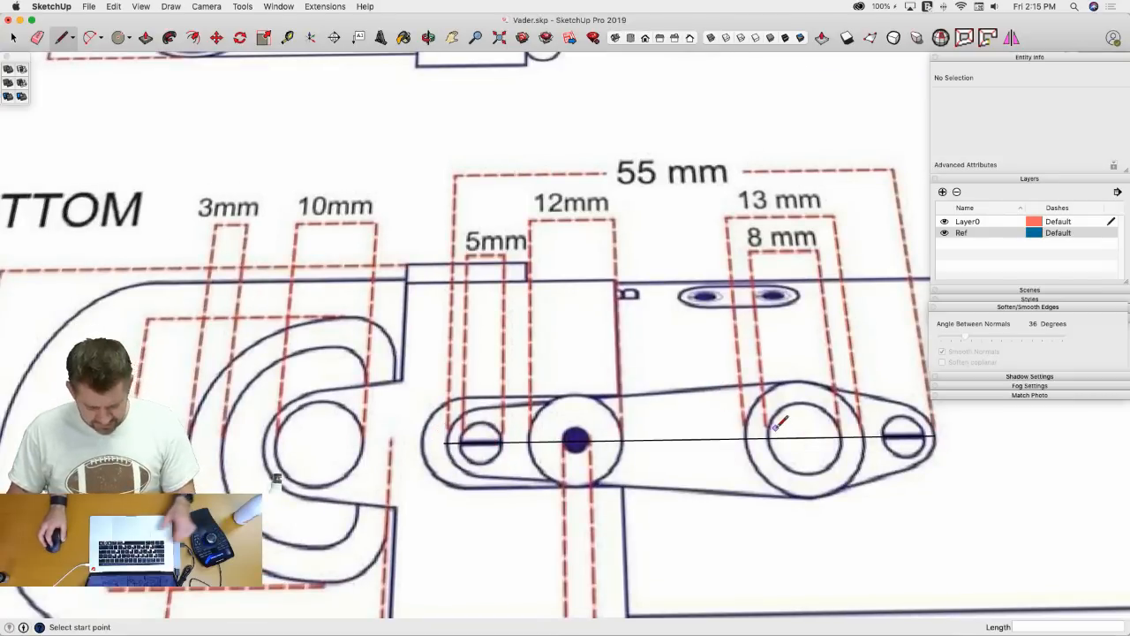
key("c")
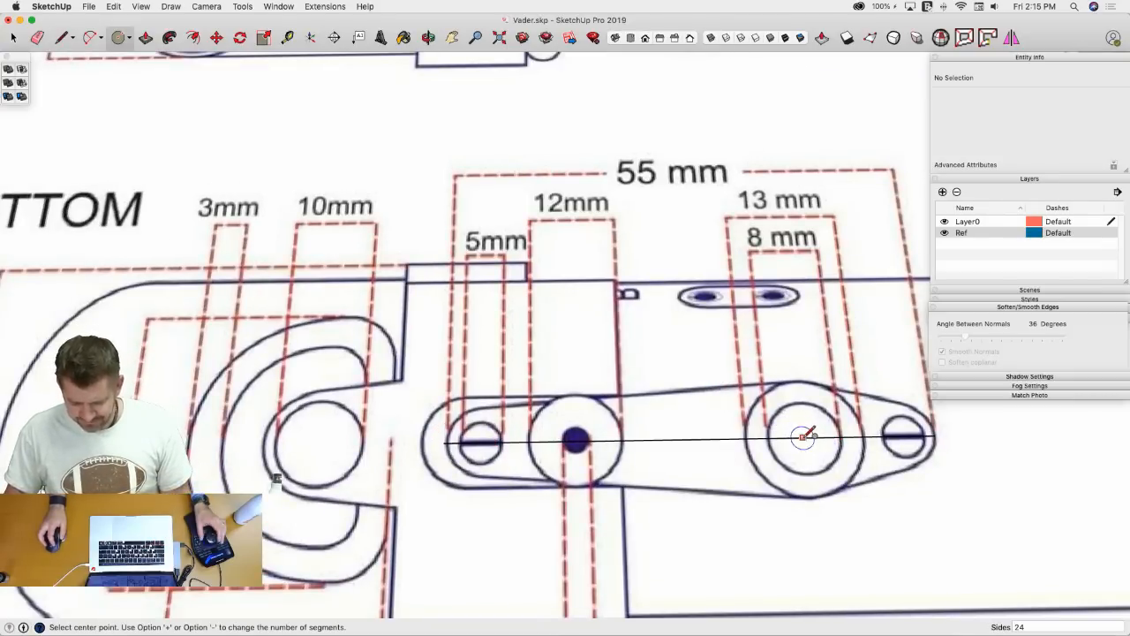
middle_click_drag(803, 436, 706, 452, "shift")
scroll(706, 451, "up", 1)
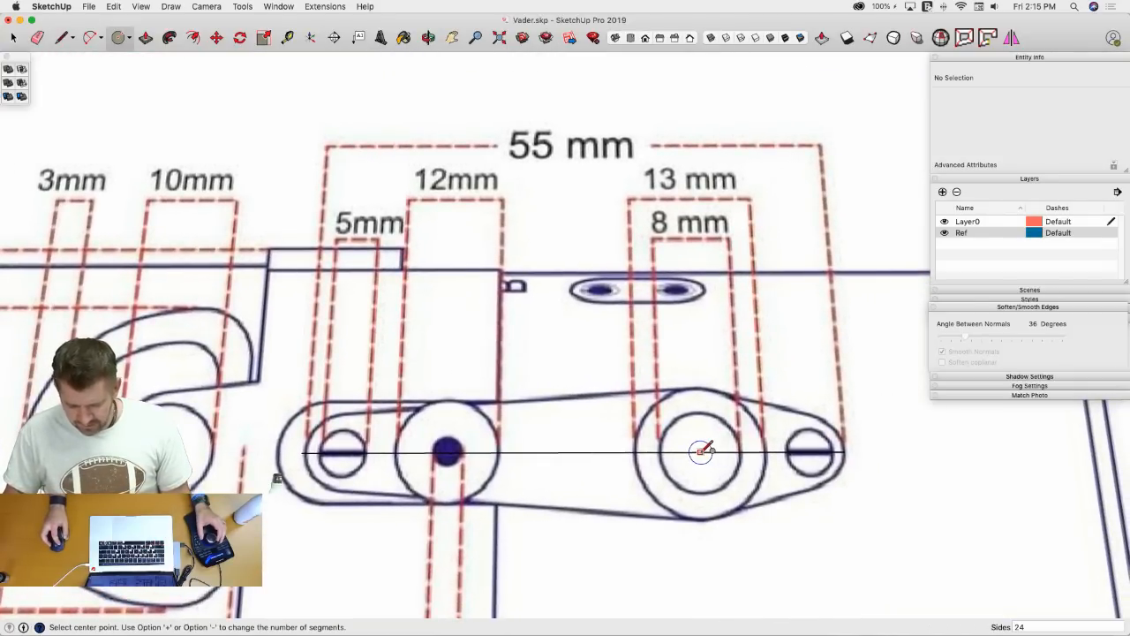
left_click(700, 451)
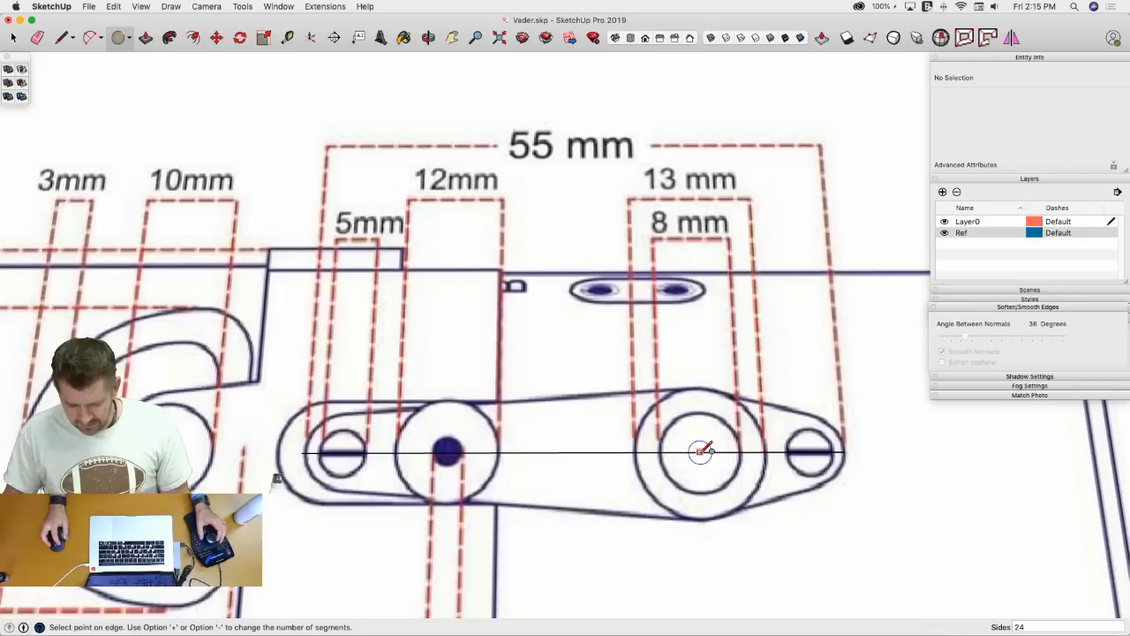
left_click(703, 387)
- Draw a circle of about 3.5 m radius around the screw nearest the 13 mm ring, and join both circles with a line along the plate's upper edge
scroll(782, 404, "up", 2)
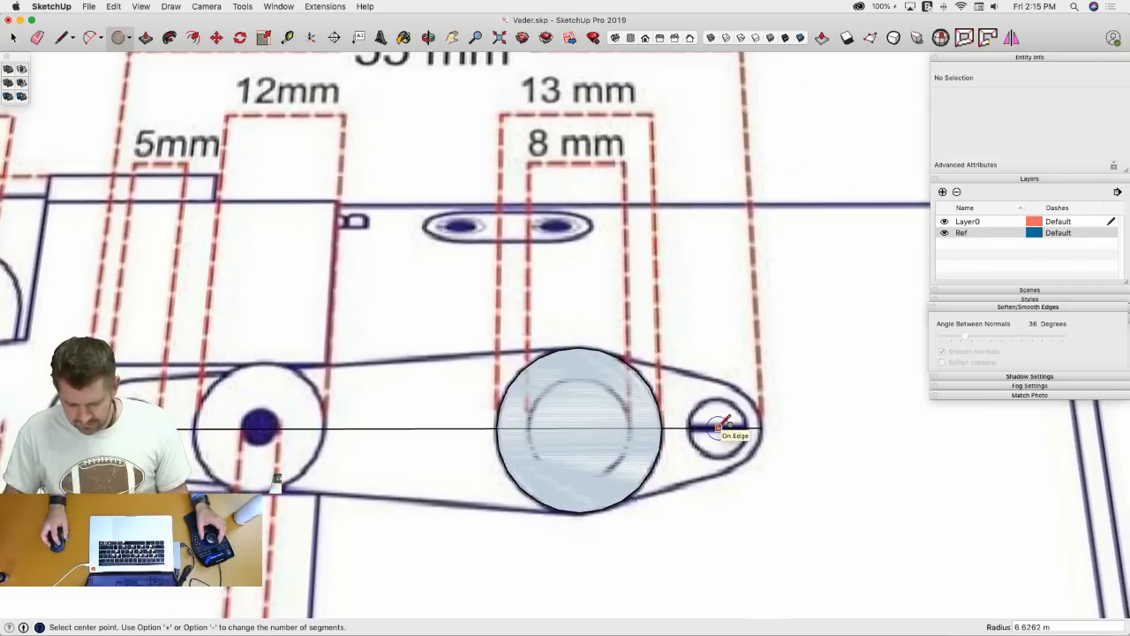
left_click(717, 428)
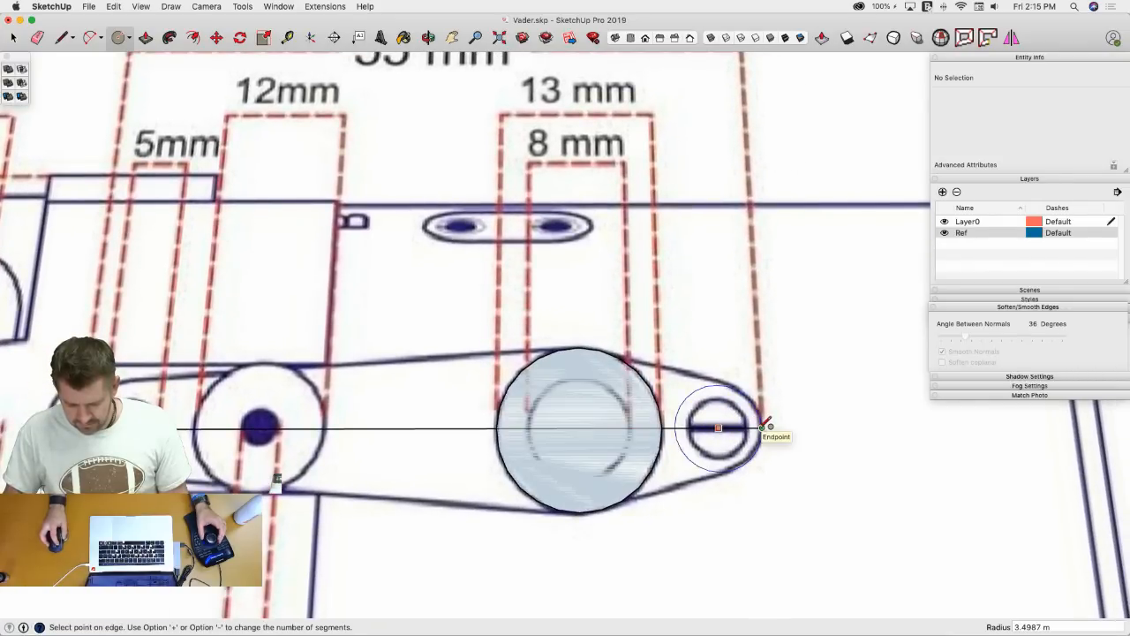
left_click(764, 428)
key("l")
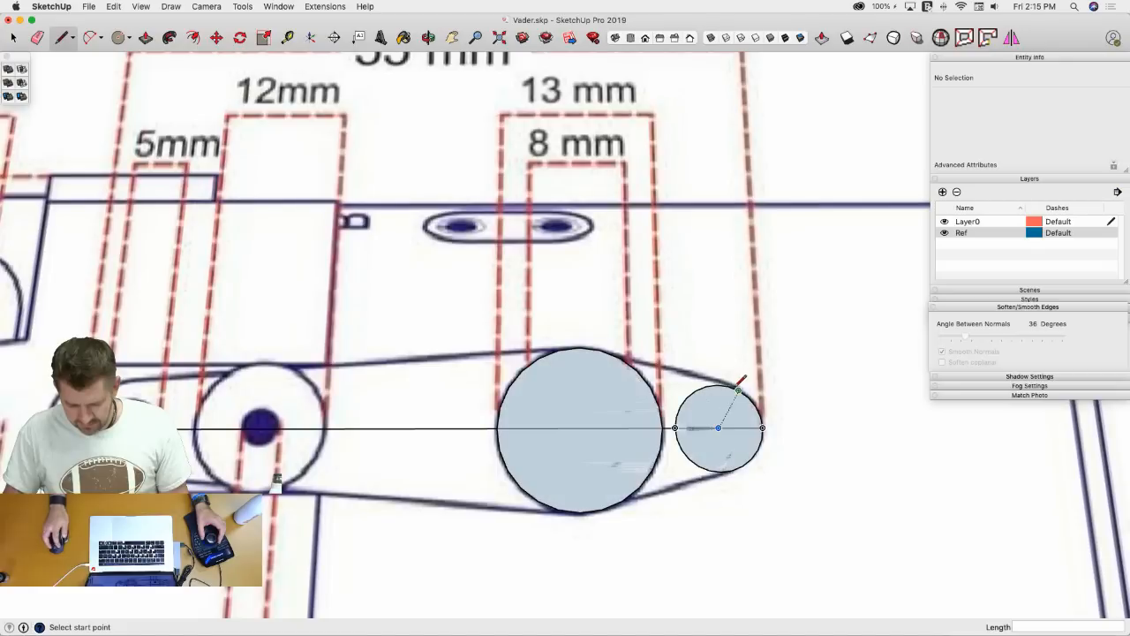
left_click(601, 349)
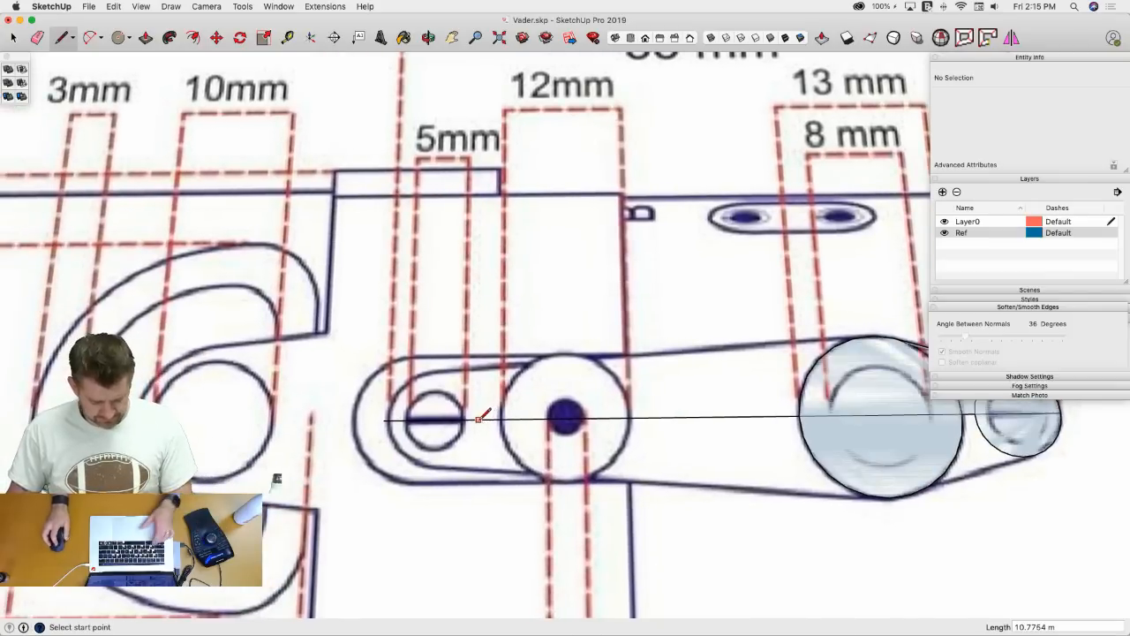
- Draw a circle of about 4.1 m radius around the 5 mm screw, and join it to the 13 mm ring's circle with an upper edge line
key("c")
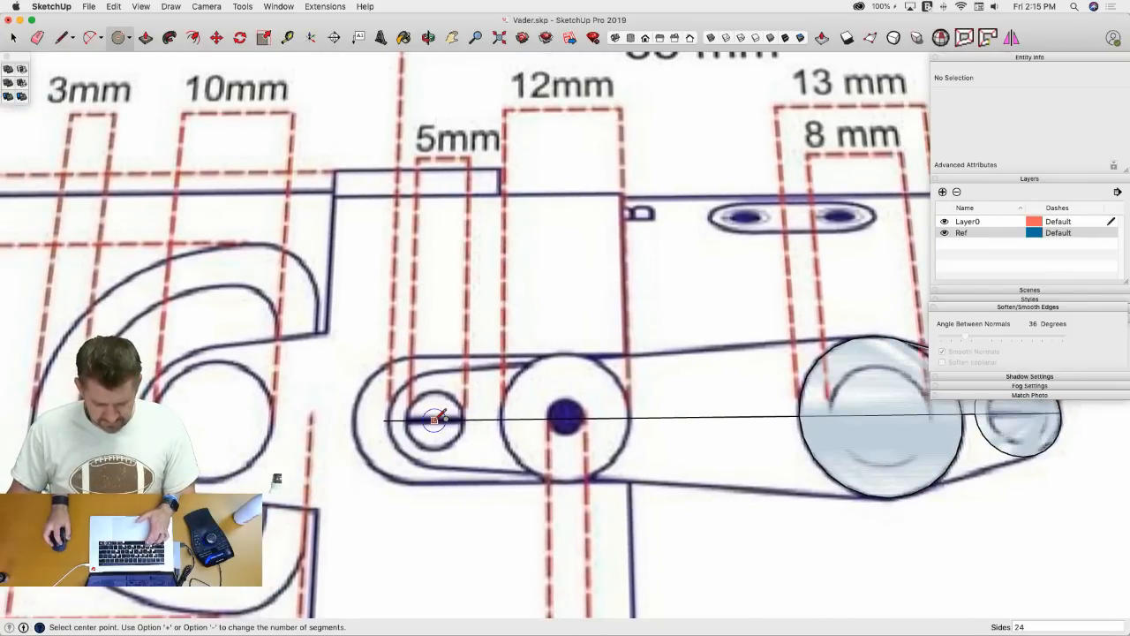
left_click(433, 418)
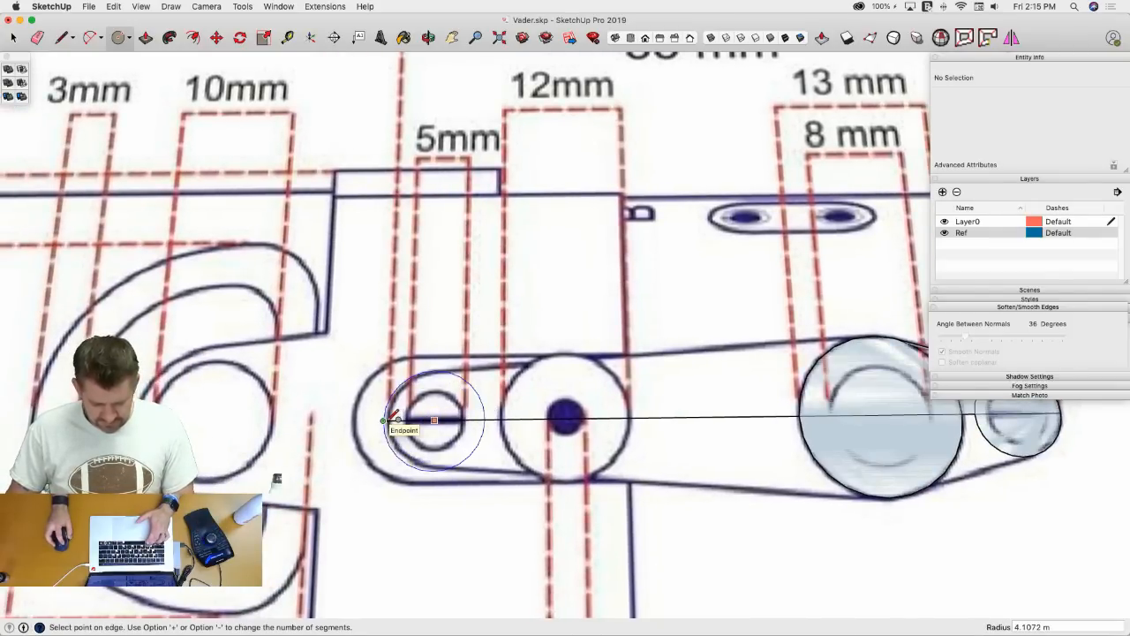
left_click(383, 420)
key("l")
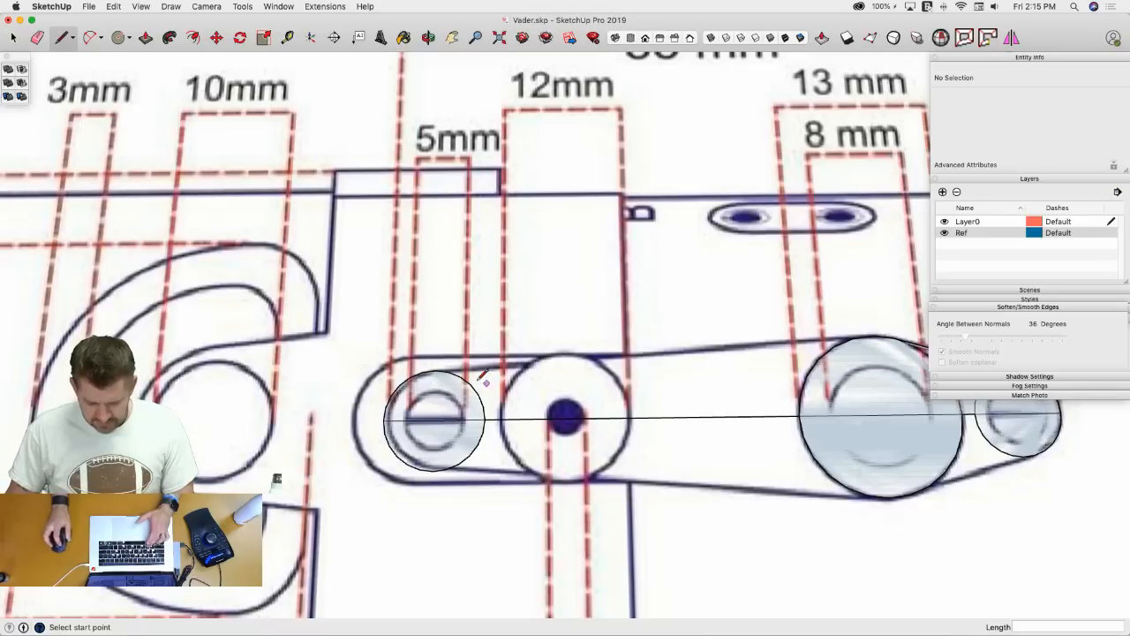
left_click(853, 338)
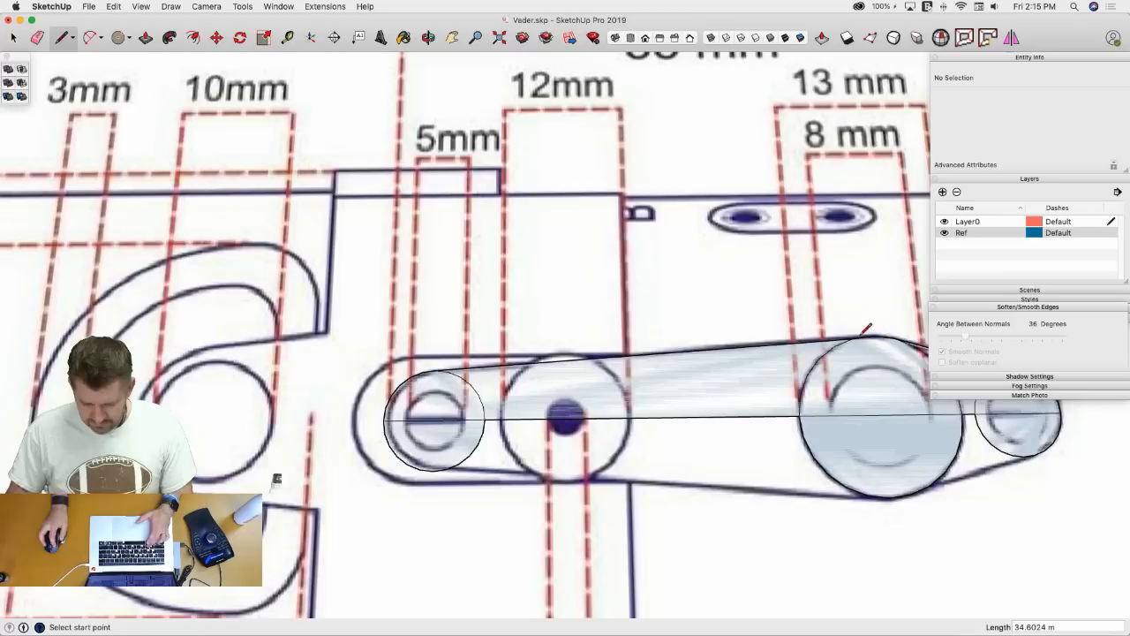
- Erase the arcs inside the plate outline and the arcs below the centerline, leaving only the upper half profile
key("e")
left_click_drag(477, 393, 486, 391)
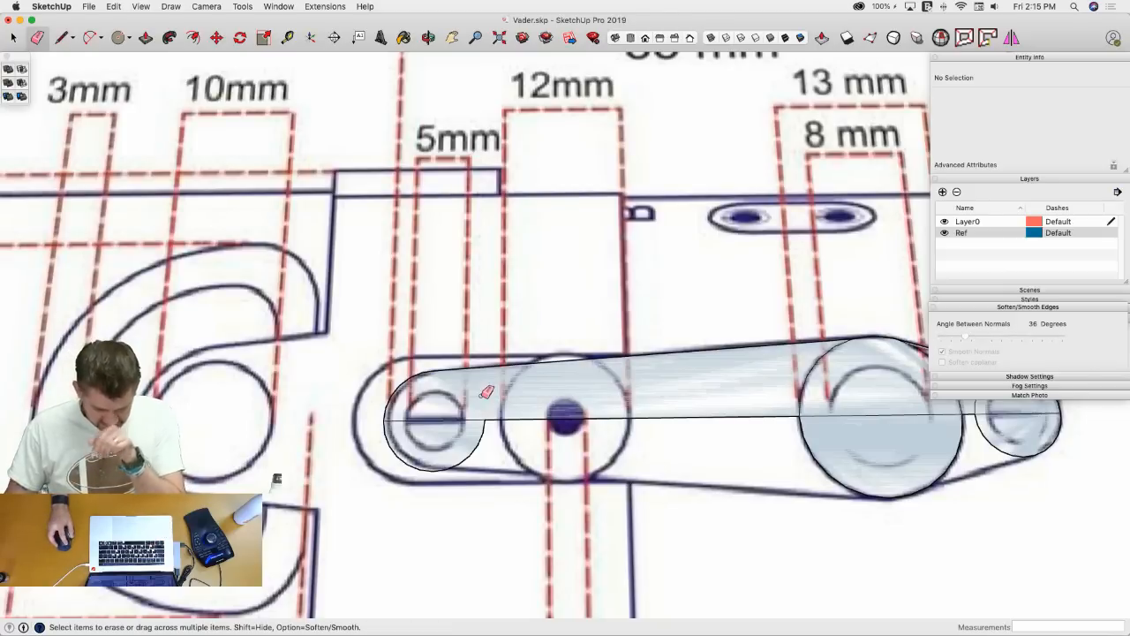
left_click_drag(820, 383, 795, 375)
left_click_drag(811, 375, 823, 379)
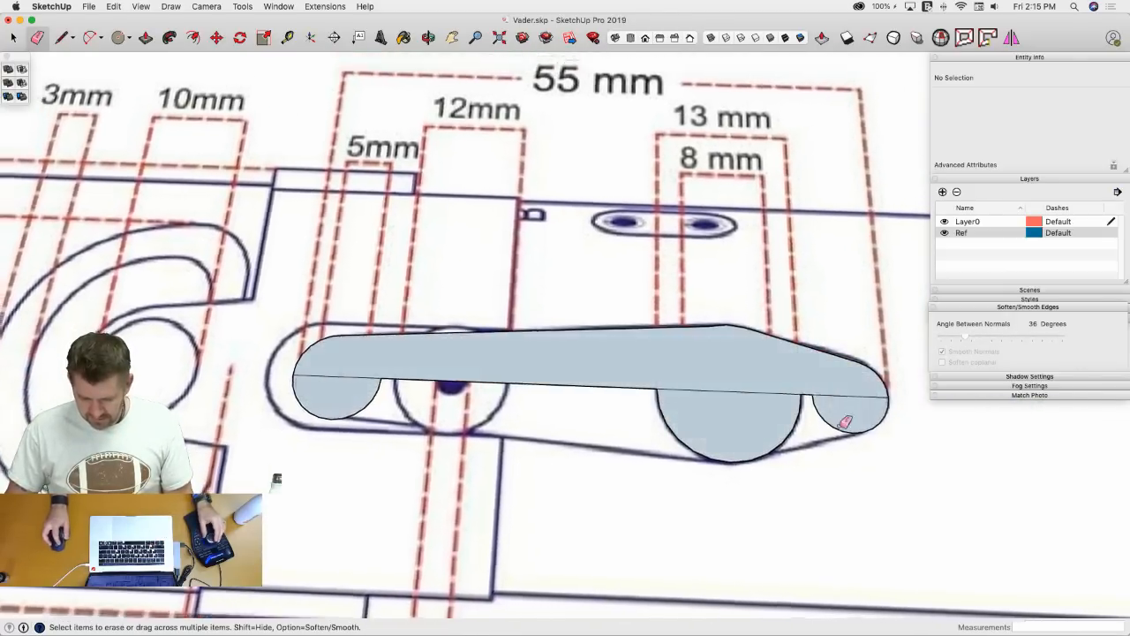
left_click_drag(843, 427, 832, 418)
left_click_drag(791, 430, 651, 411)
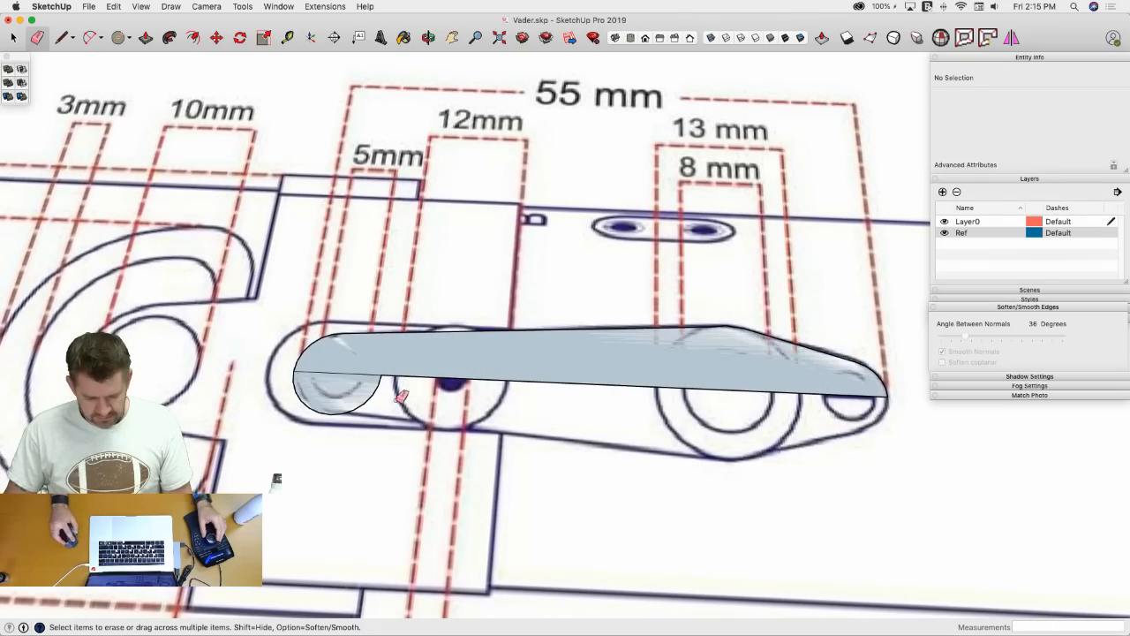
- Rotate a copy of the half profile 180 degrees about the centerline, and delete the centerline to merge both halves into one face
key("space")
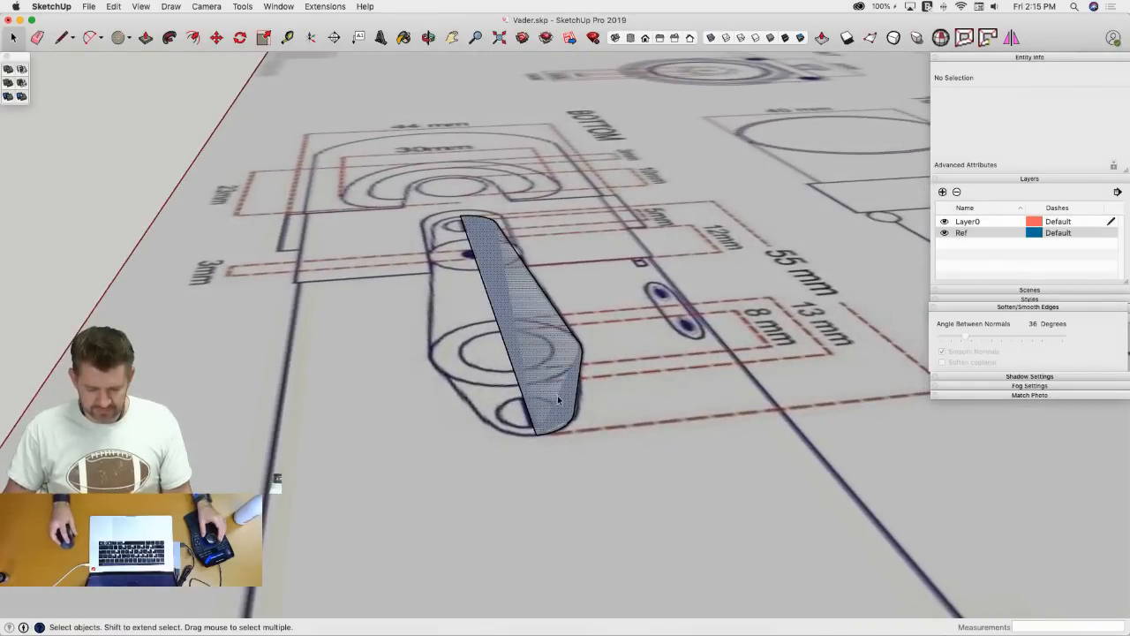
left_click(557, 400)
key("q")
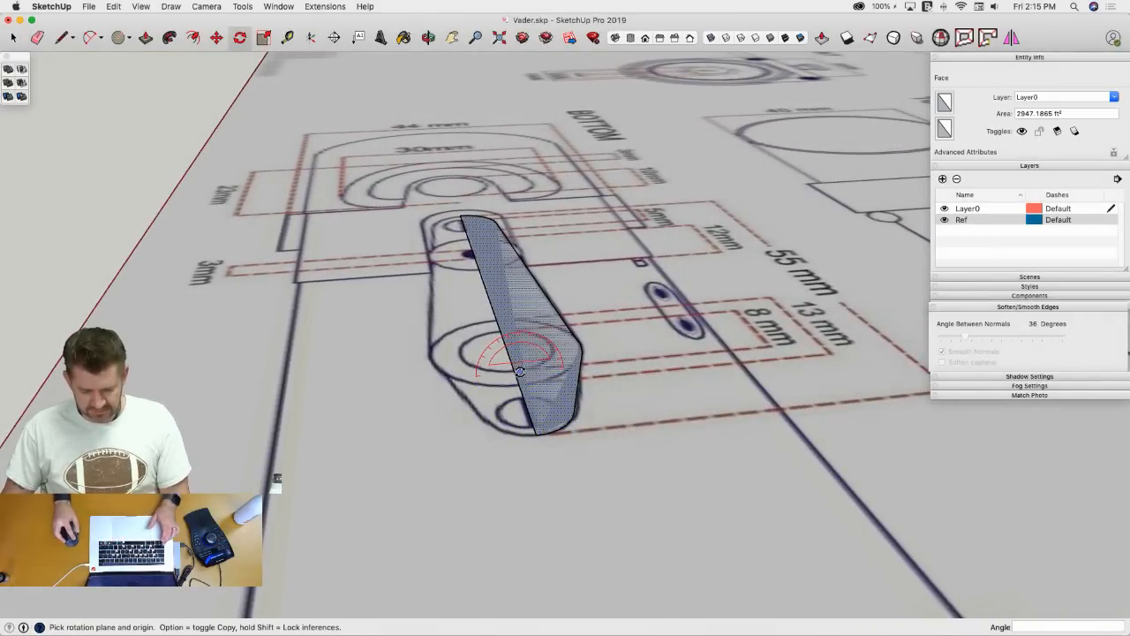
left_click(515, 373)
left_click(564, 371)
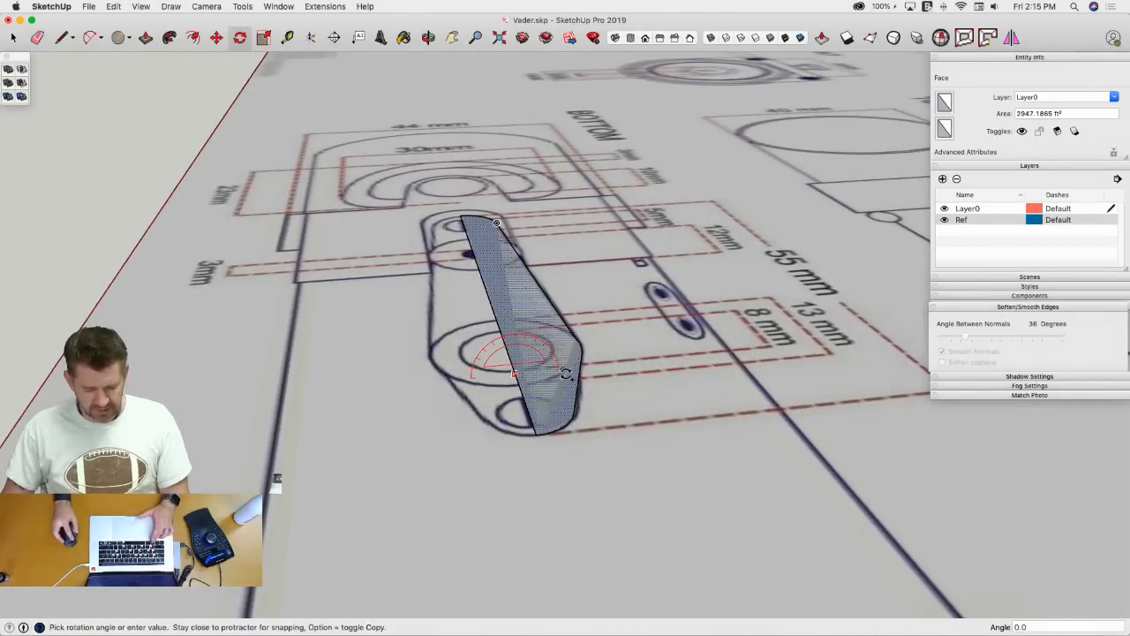
left_click(441, 382)
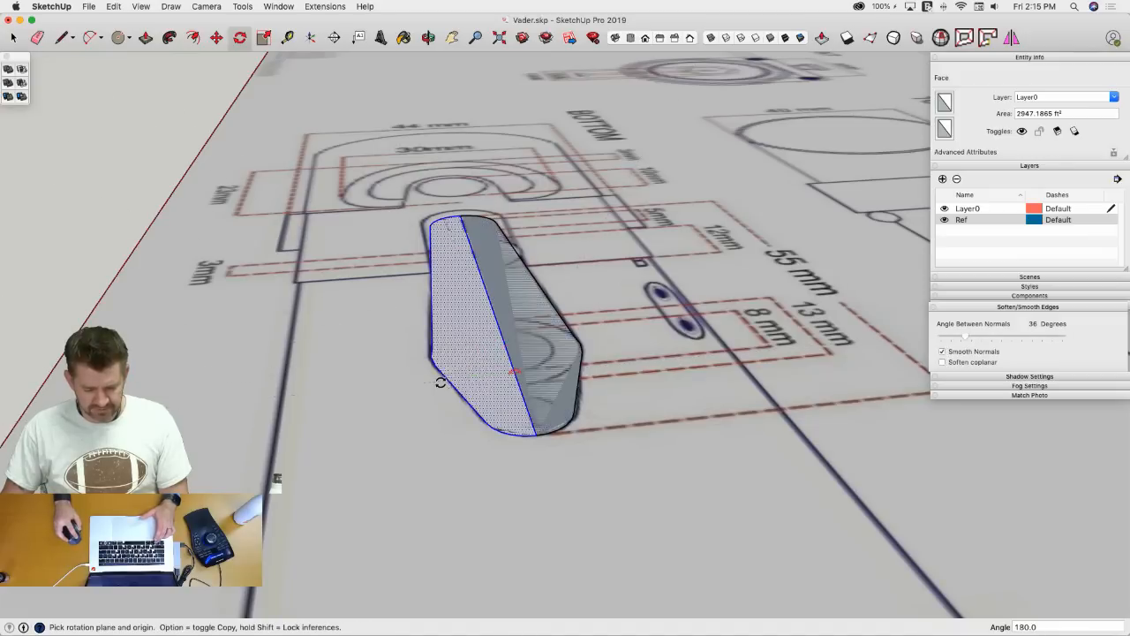
key("space")
left_click(498, 329)
middle_click_drag(499, 329, 565, 336)
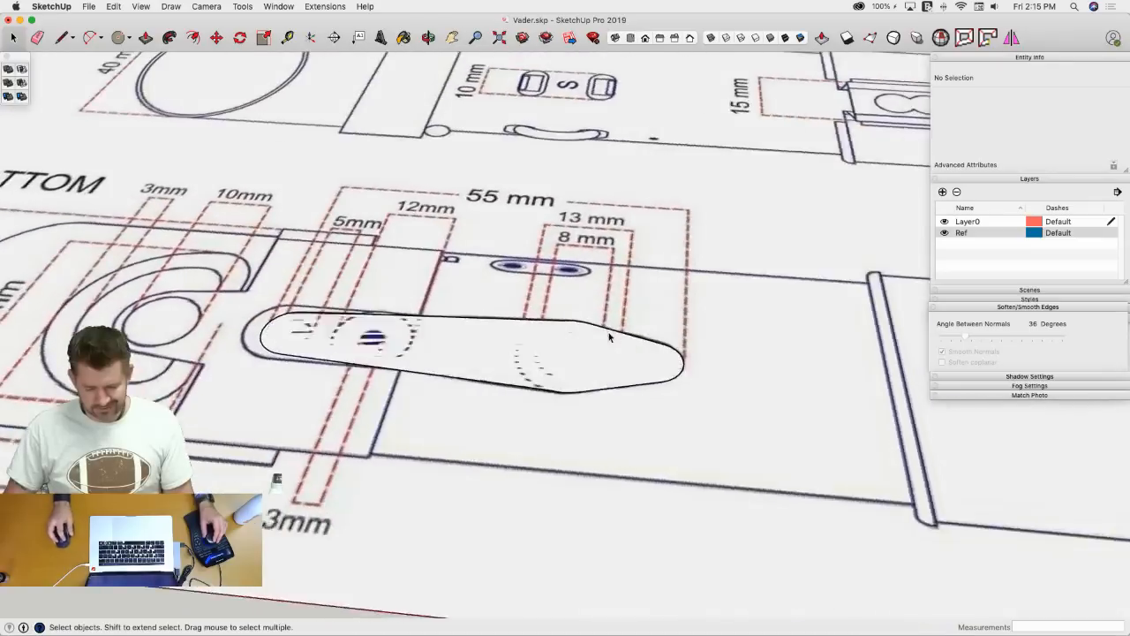
- Push/pull the lever plate face about 8 m out of the drawing plane, and its opposite face about 4.7 m
key("p")
left_click(454, 373)
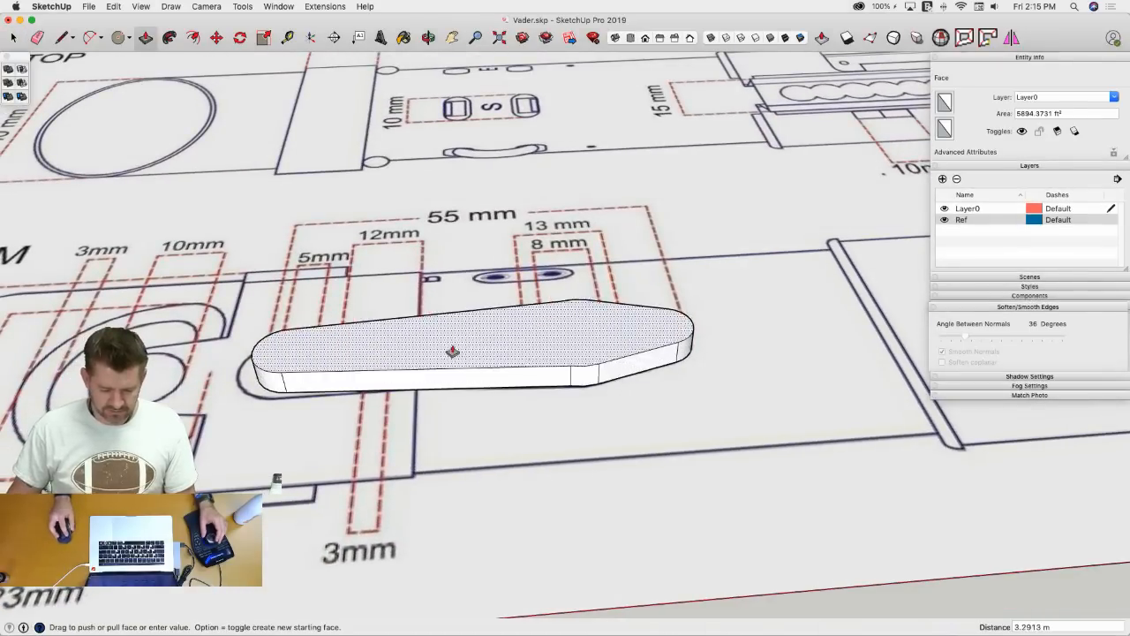
left_click(449, 321)
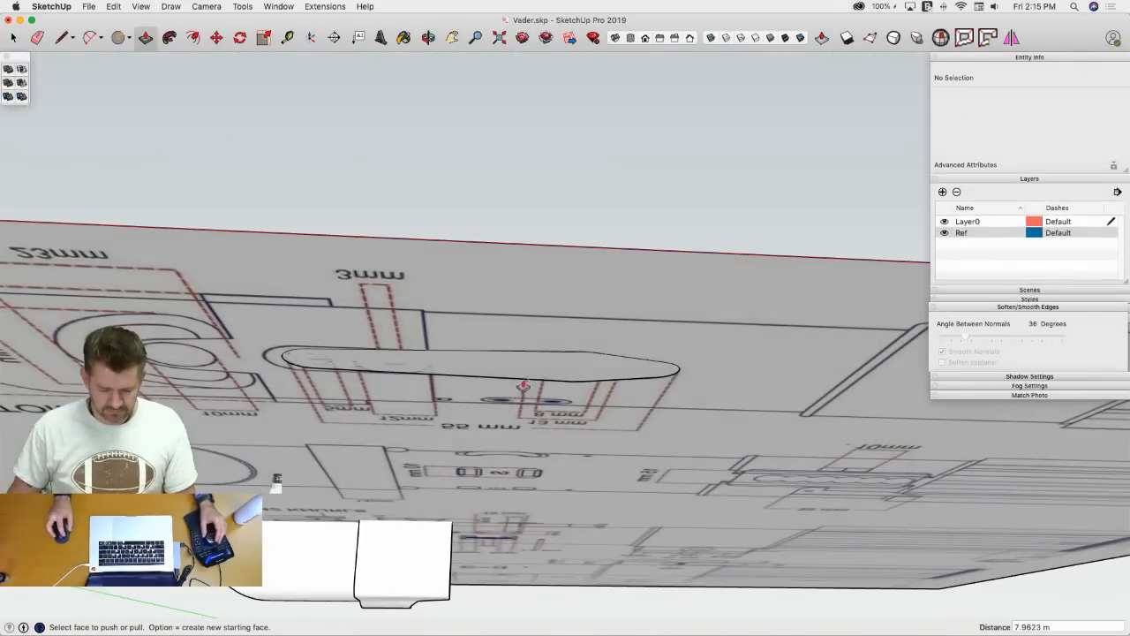
left_click(530, 396)
left_click(527, 403)
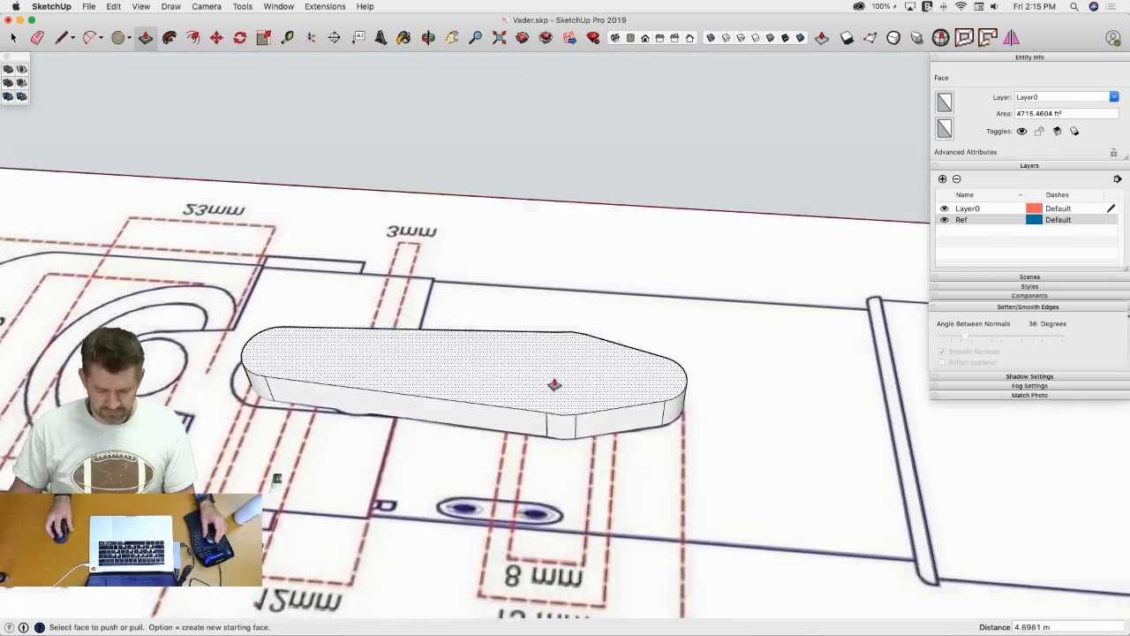
- Soften the whole lever plate's edges with coplanar softening turned on
key("space")
triple_click(558, 391)
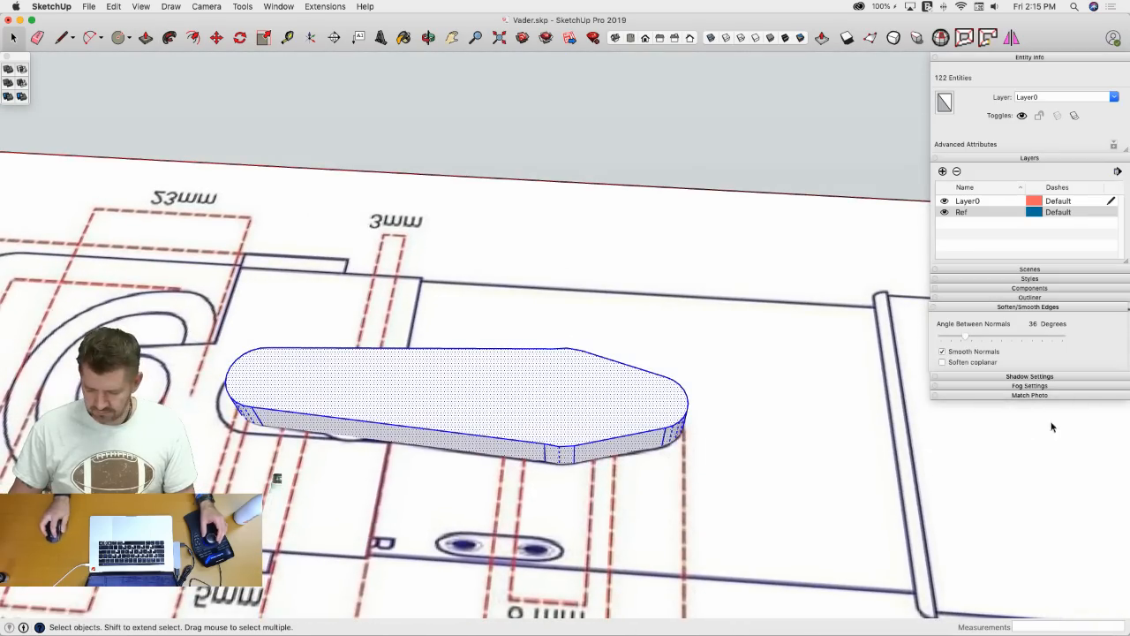
left_click(942, 362)
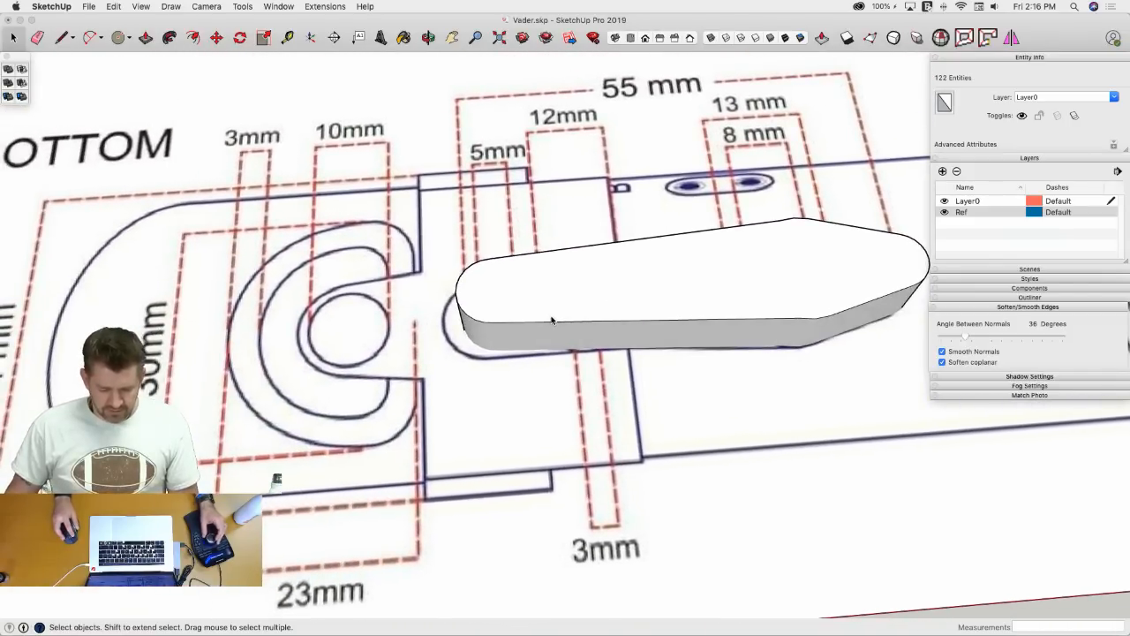
- Turn the whole lever plate solid into a component with the definition name Button Thing
double_click(551, 322)
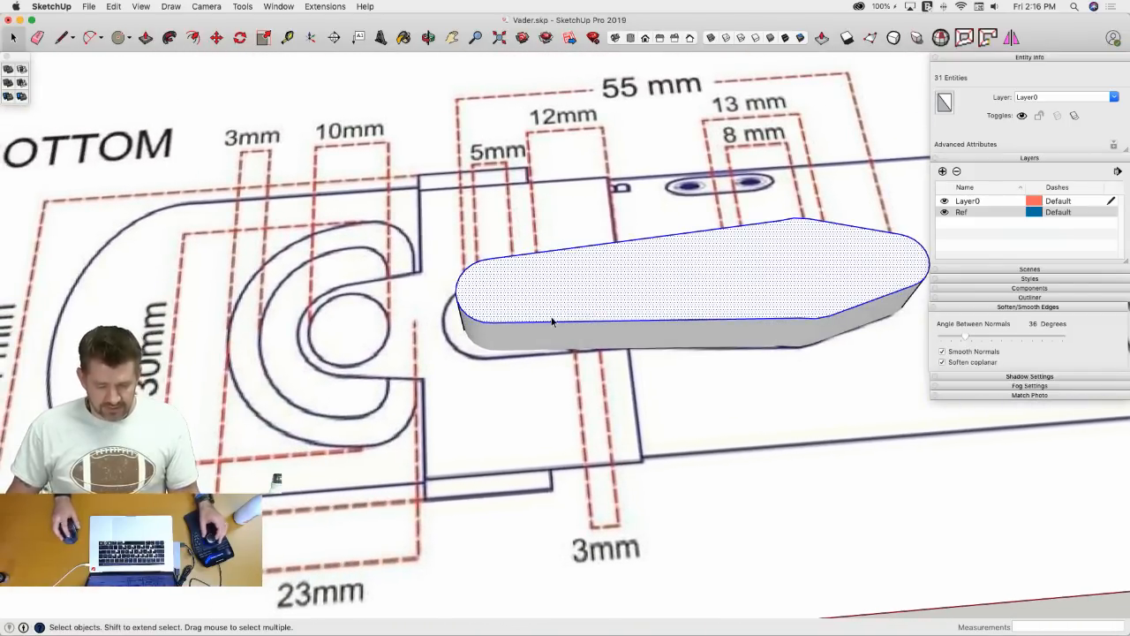
mouse_move(598, 316)
middle_mouse_down()
mouse_move(622, 256)
mouse_move(633, 163)
mouse_move(632, 273)
mouse_move(651, 271)
mouse_move(611, 301)
middle_mouse_up()
triple_click(611, 301)
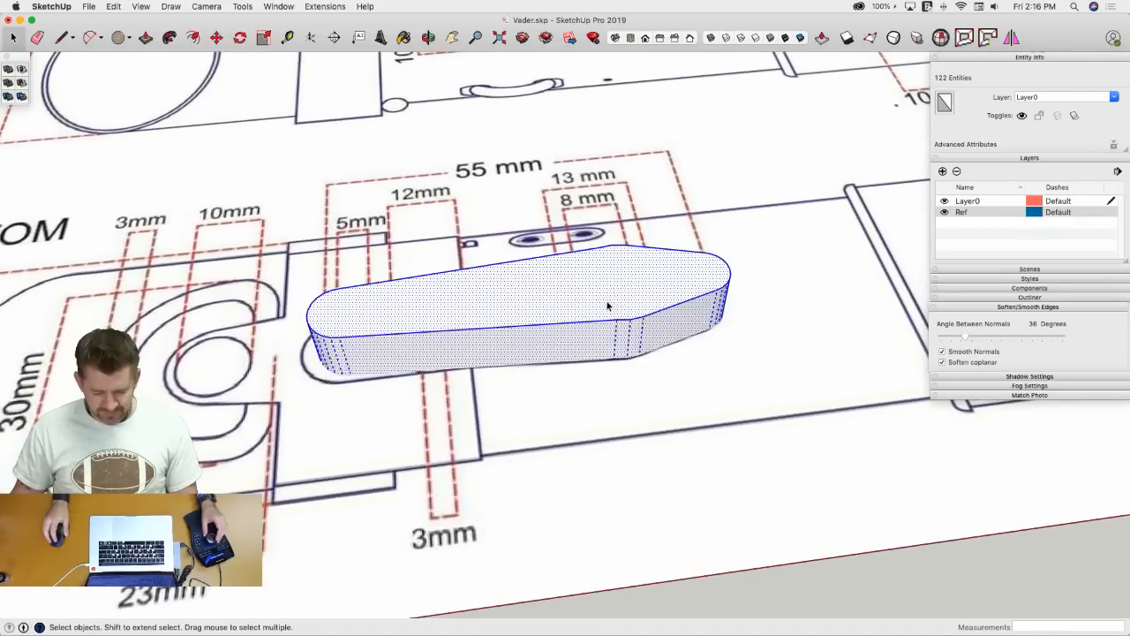
right_click(605, 304)
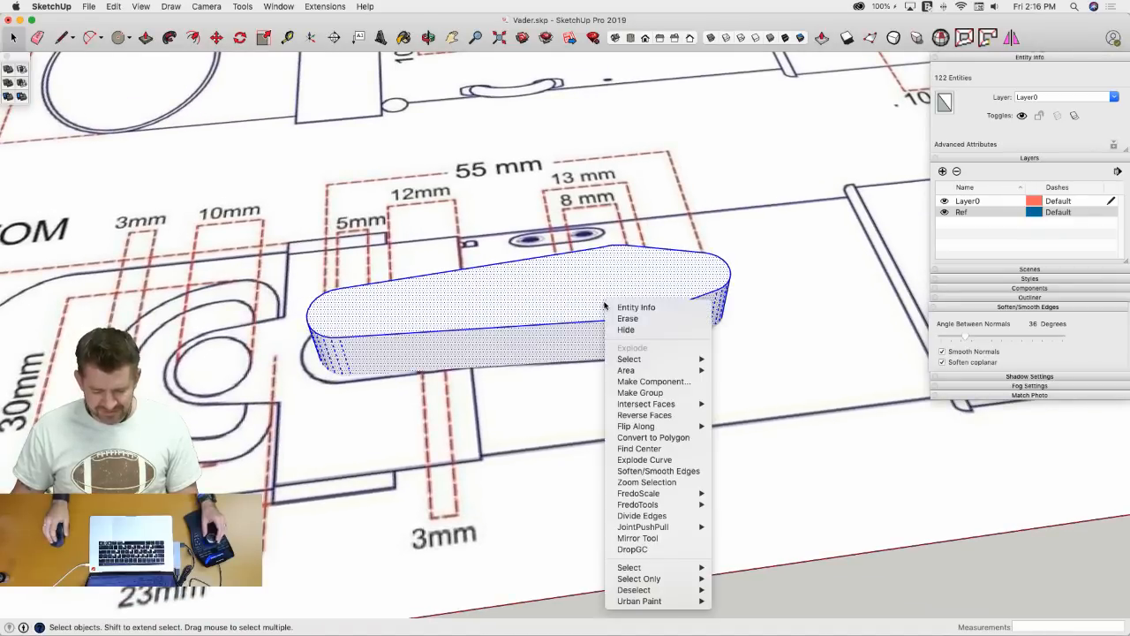
left_click(654, 382)
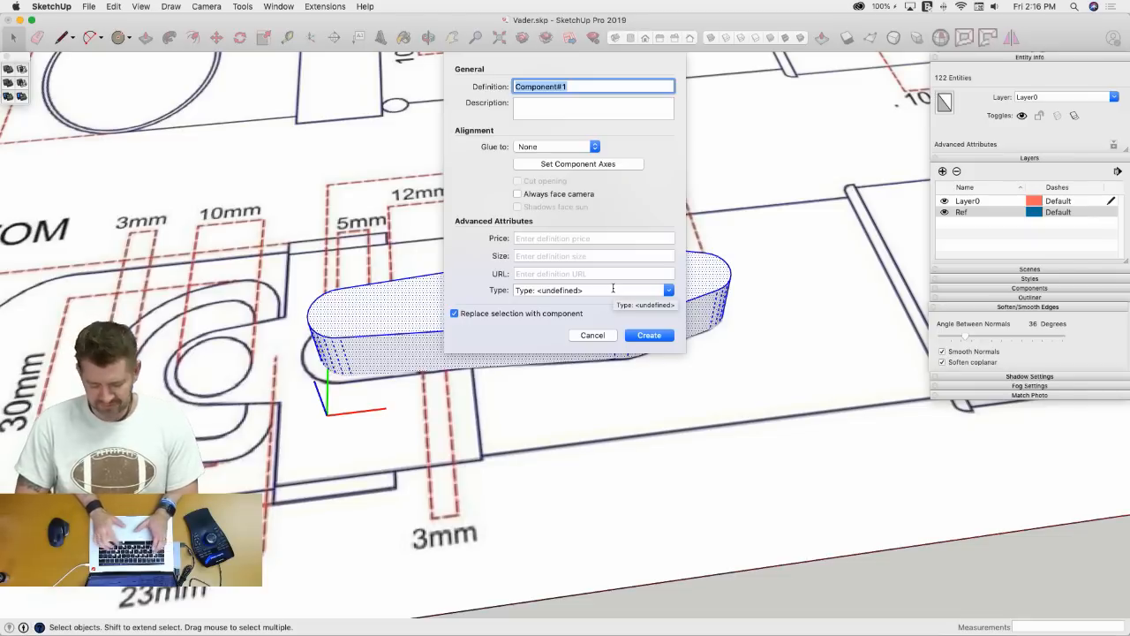
type("Button")
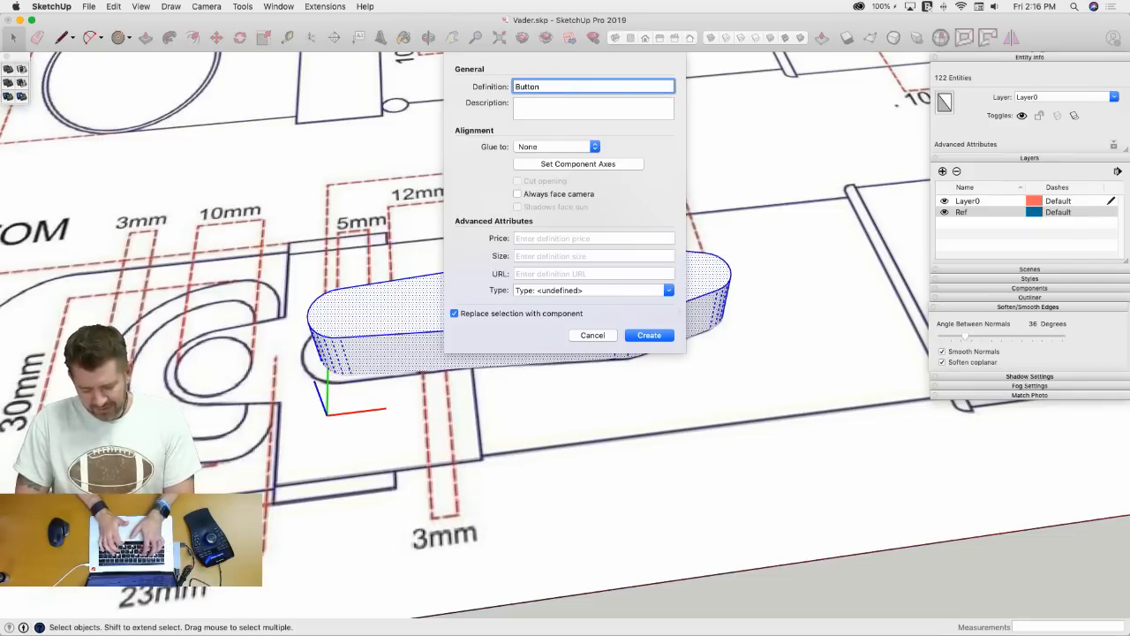
type(" Thing")
key("Return")
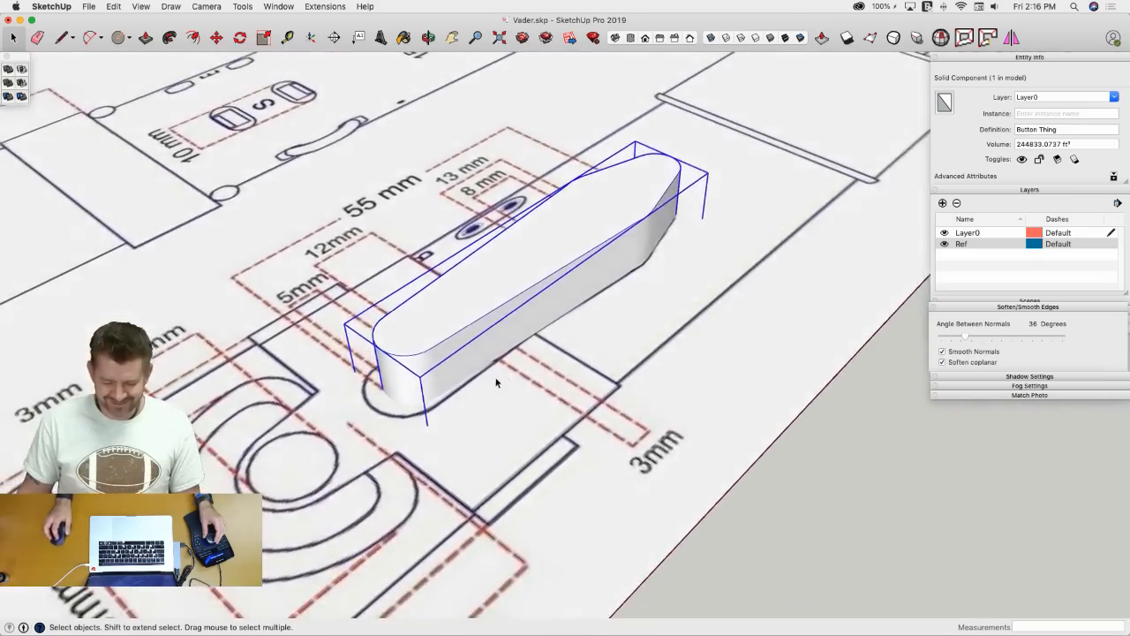
- Rotate the lever plate component 90 degrees onto its side and move it onto the SIDE B view so it overlaps the shroud
middle_click_drag(496, 382, 449, 361)
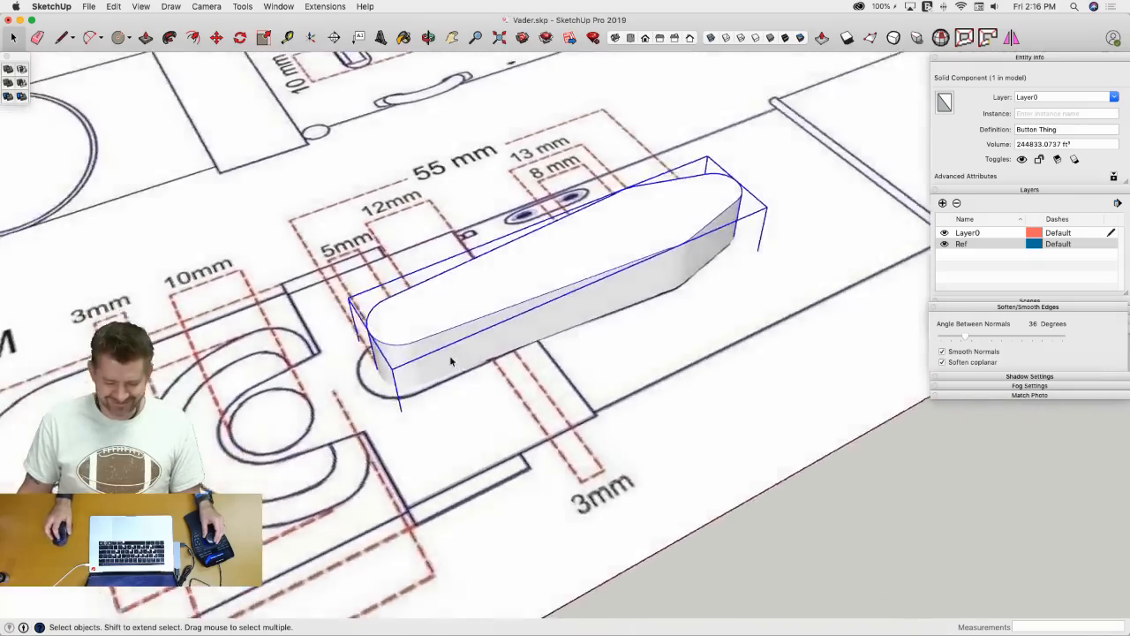
scroll(432, 398, "up", 5)
key("m")
scroll(443, 412, "down", 6)
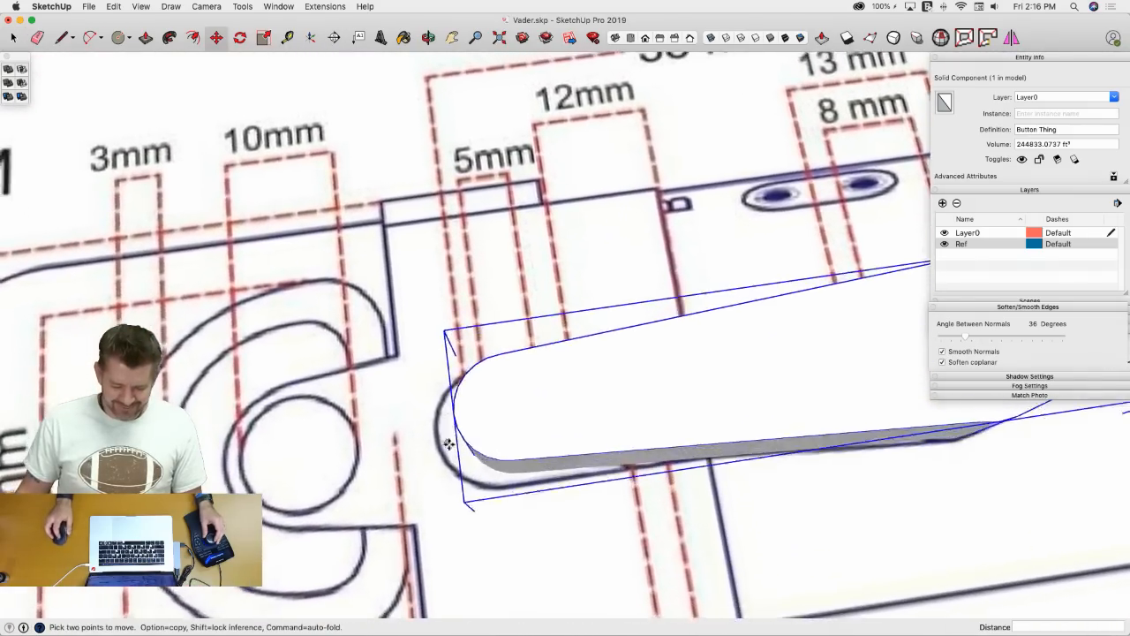
mouse_move(537, 441)
middle_mouse_down()
mouse_move(424, 441)
mouse_move(552, 370)
mouse_move(639, 282)
mouse_move(648, 328)
middle_mouse_up()
scroll(410, 442, "down", 3)
key("space")
left_click(637, 274)
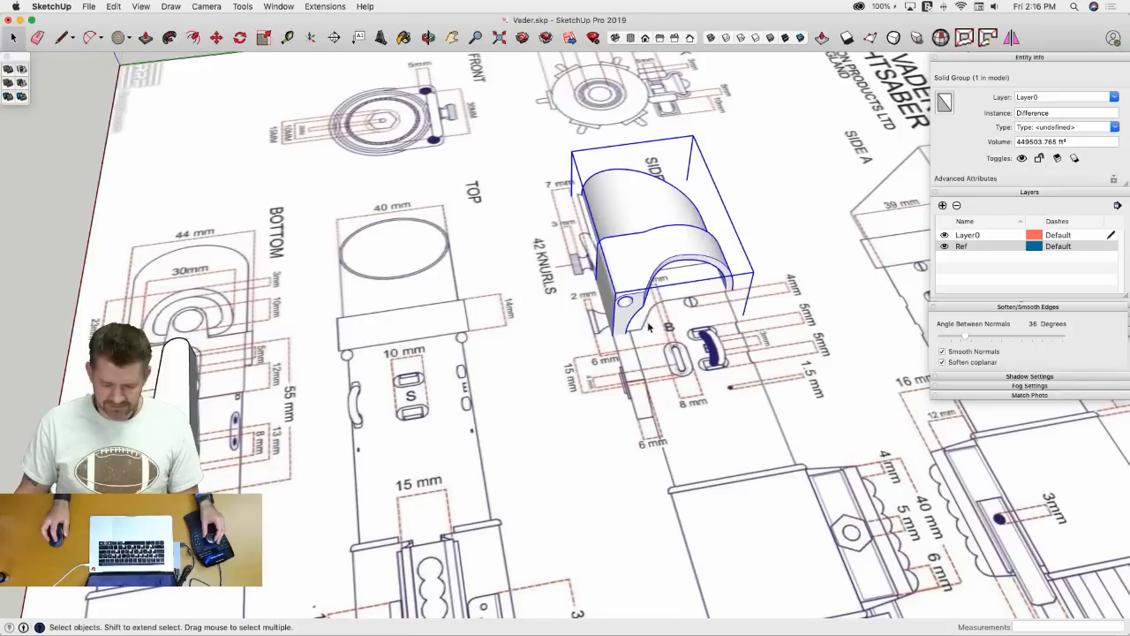
left_click(201, 415)
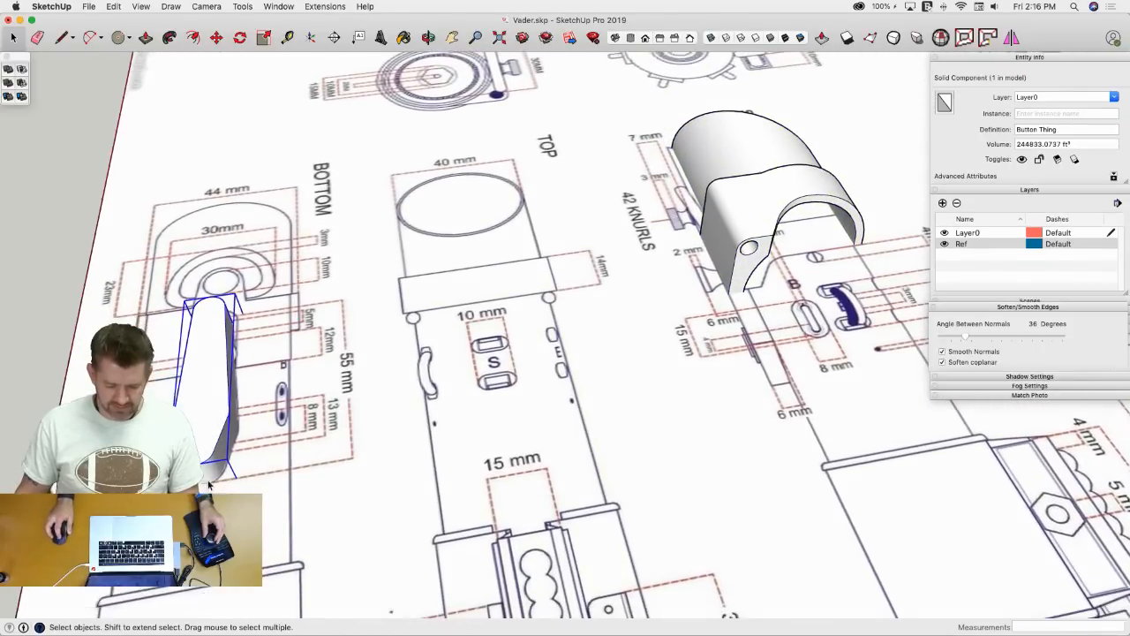
key("m")
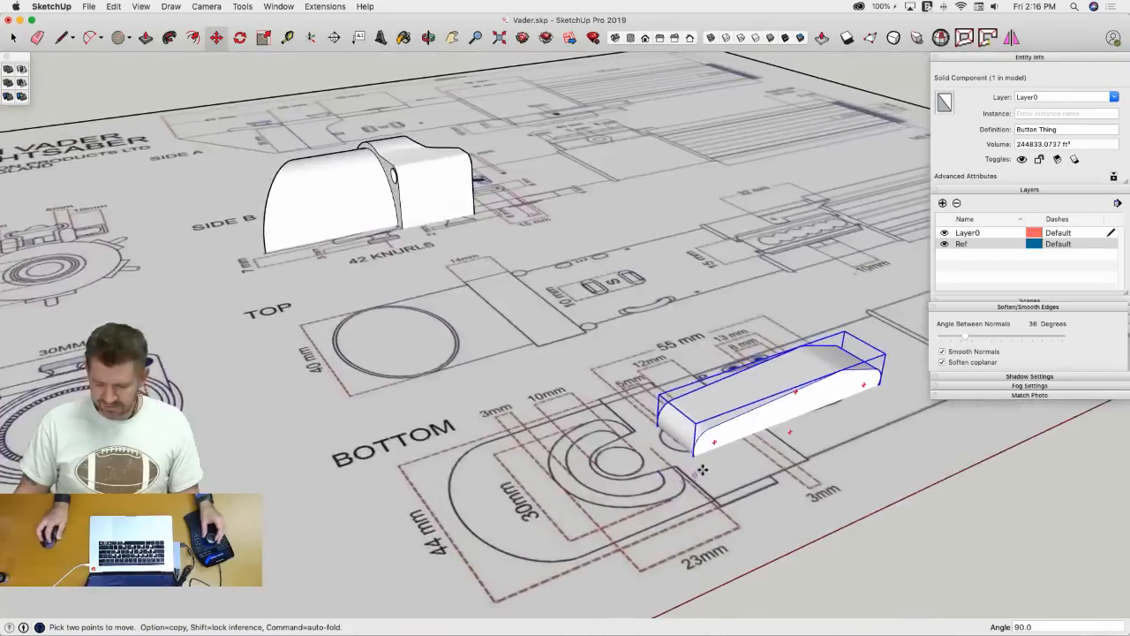
left_click(696, 458)
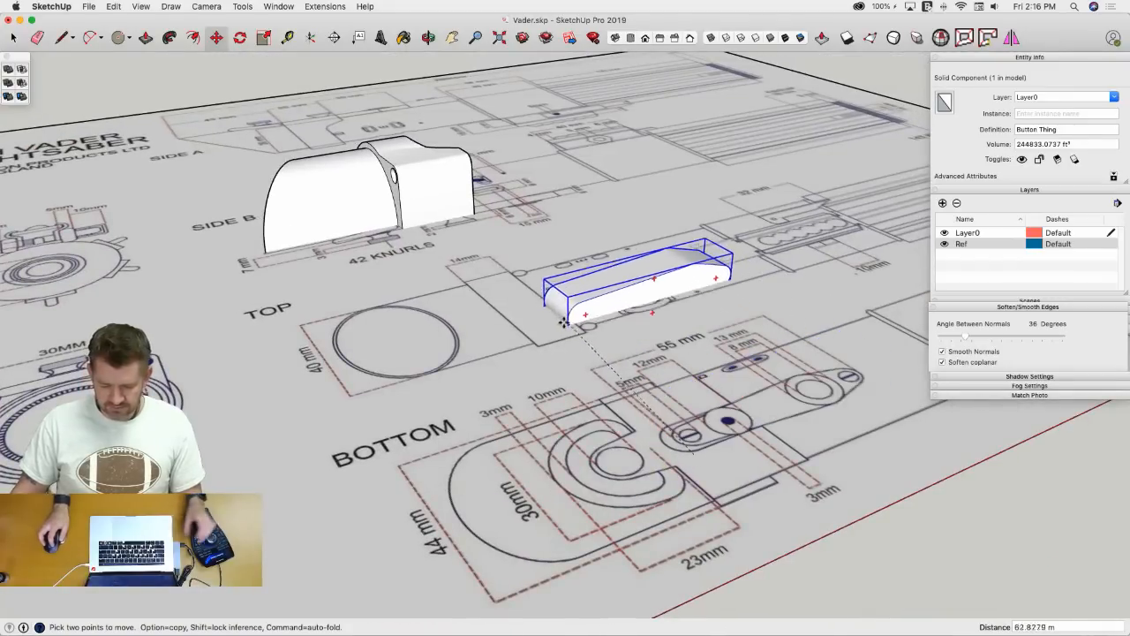
left_click(424, 225)
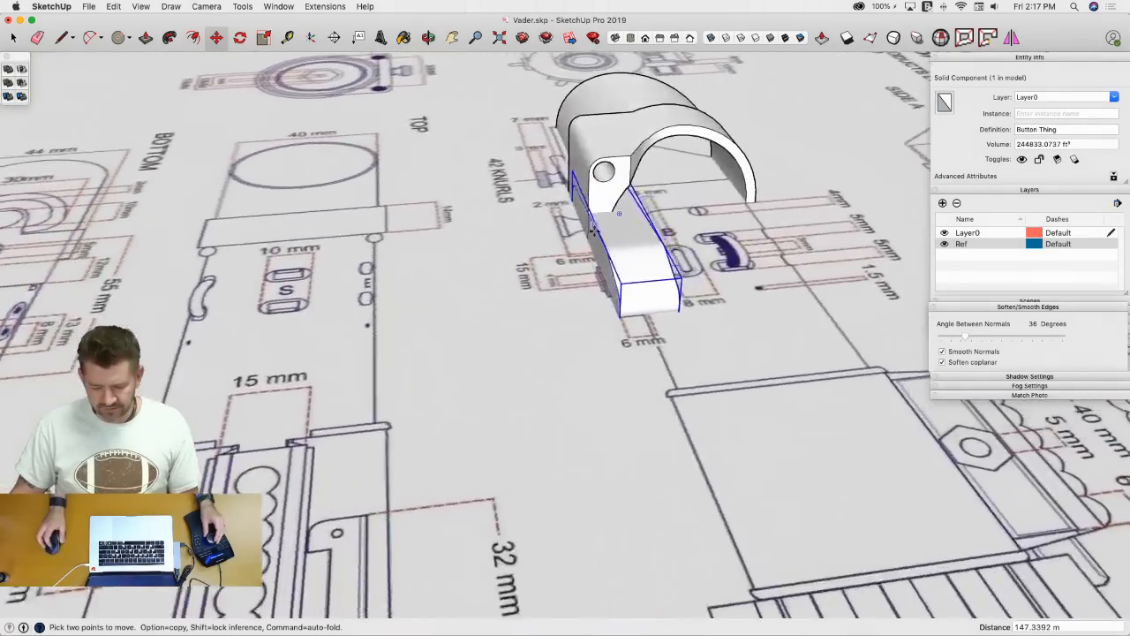
- Trim the shroud solid on the SIDE B view with the lever plate component
key("space")
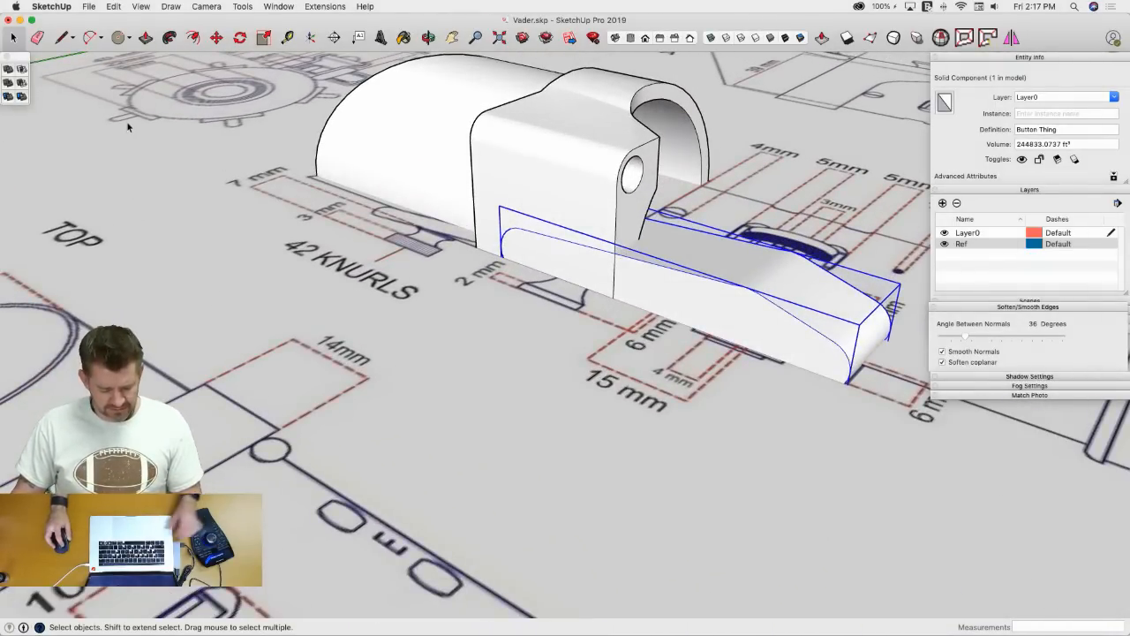
left_click(8, 97)
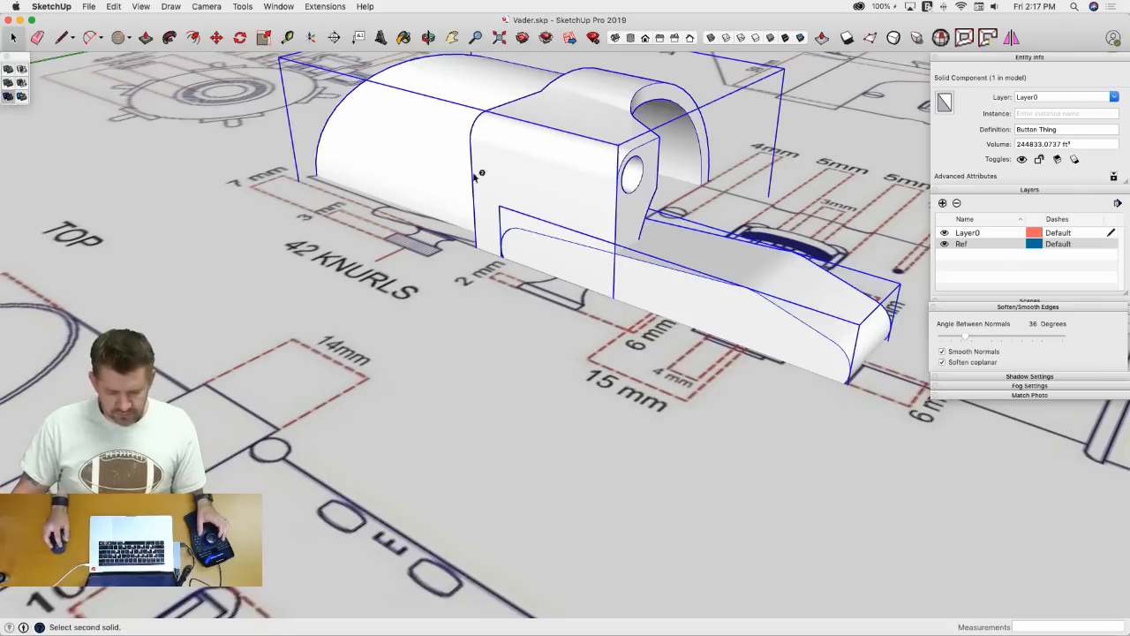
left_click(630, 276)
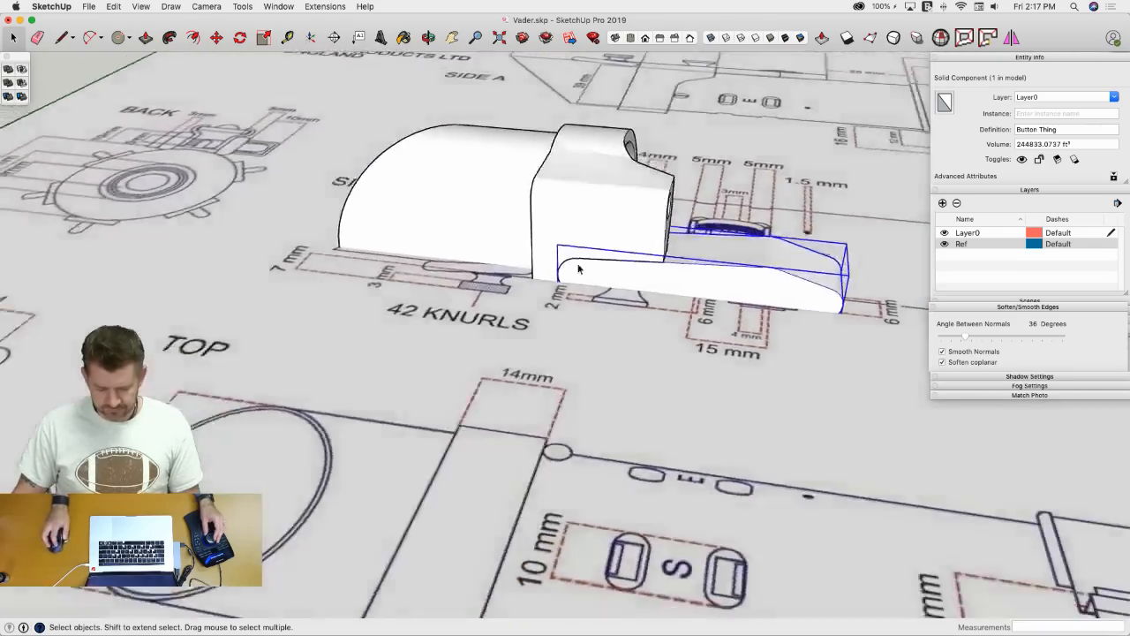
- Rotate the whole tube and clamp assembly a quarter turn about the tube's center so the clamp's flat side faces up
key("l")
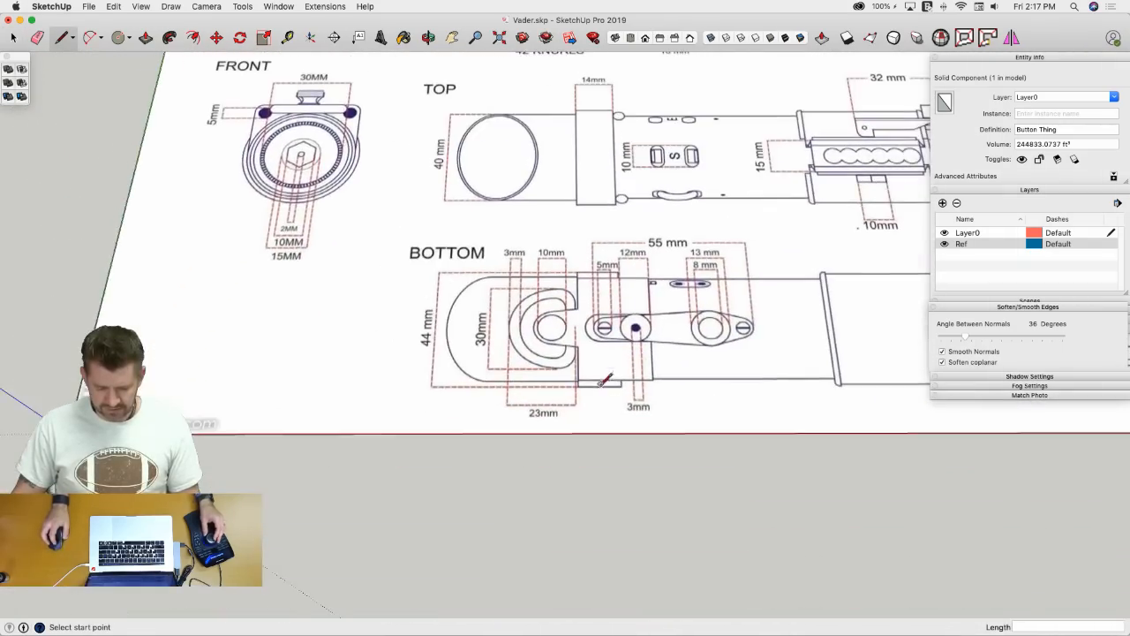
key("space")
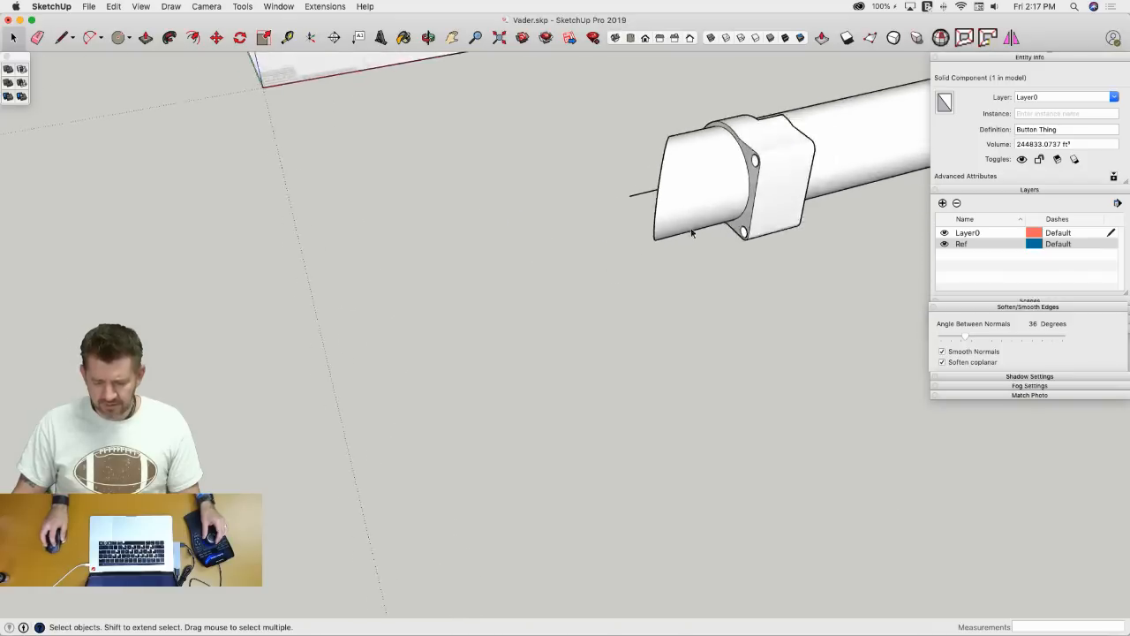
left_click_drag(561, 216, 744, 532)
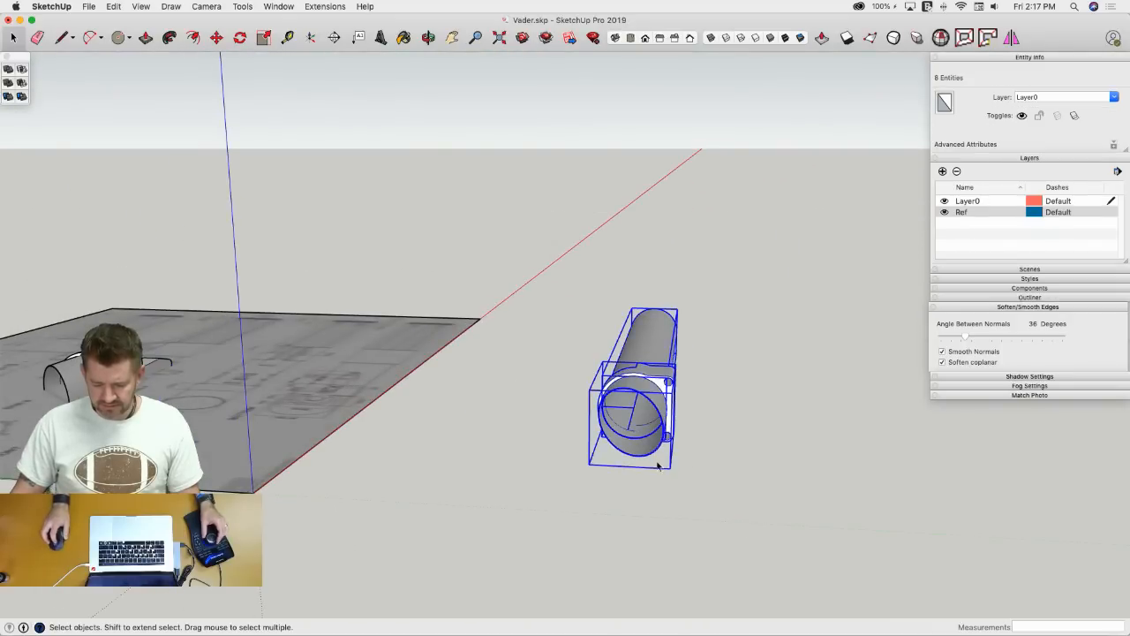
key("q")
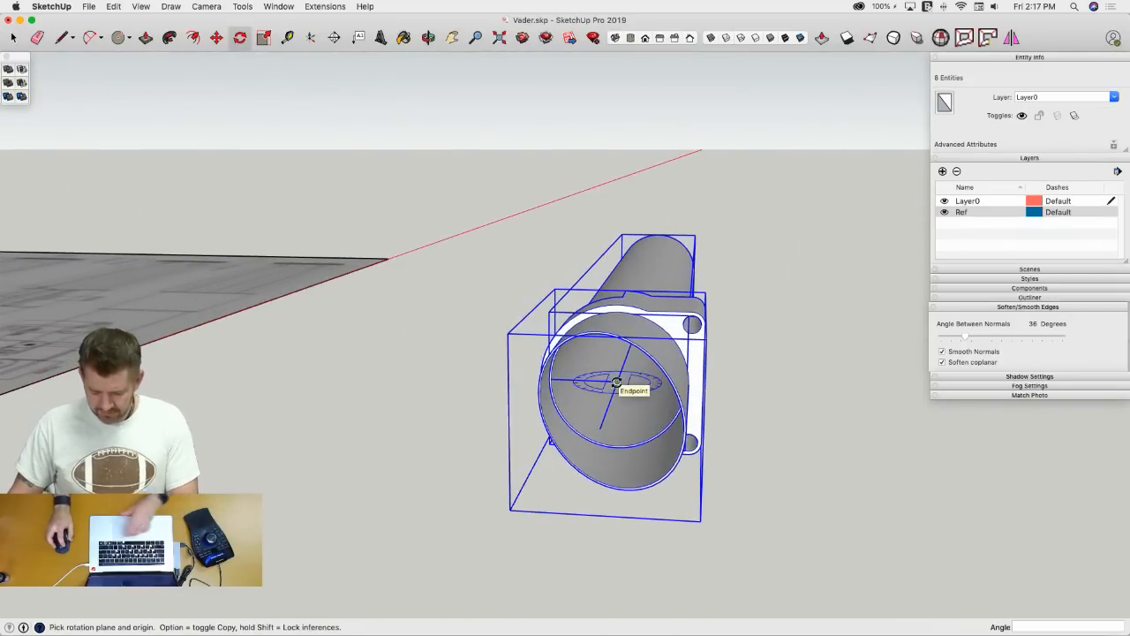
left_click(616, 382)
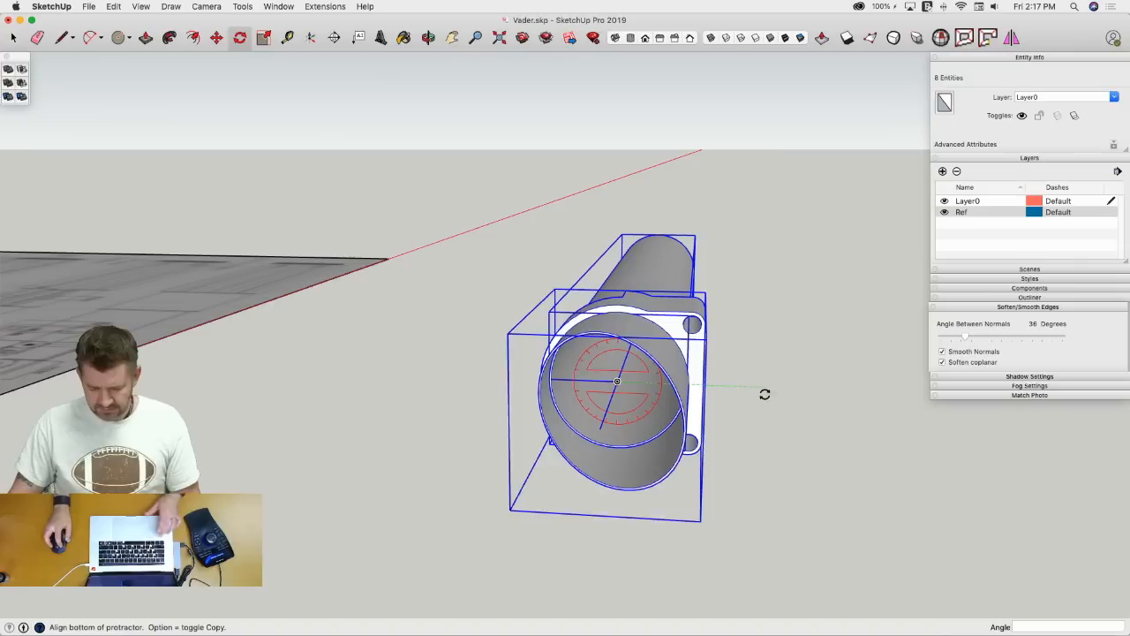
left_click(764, 393)
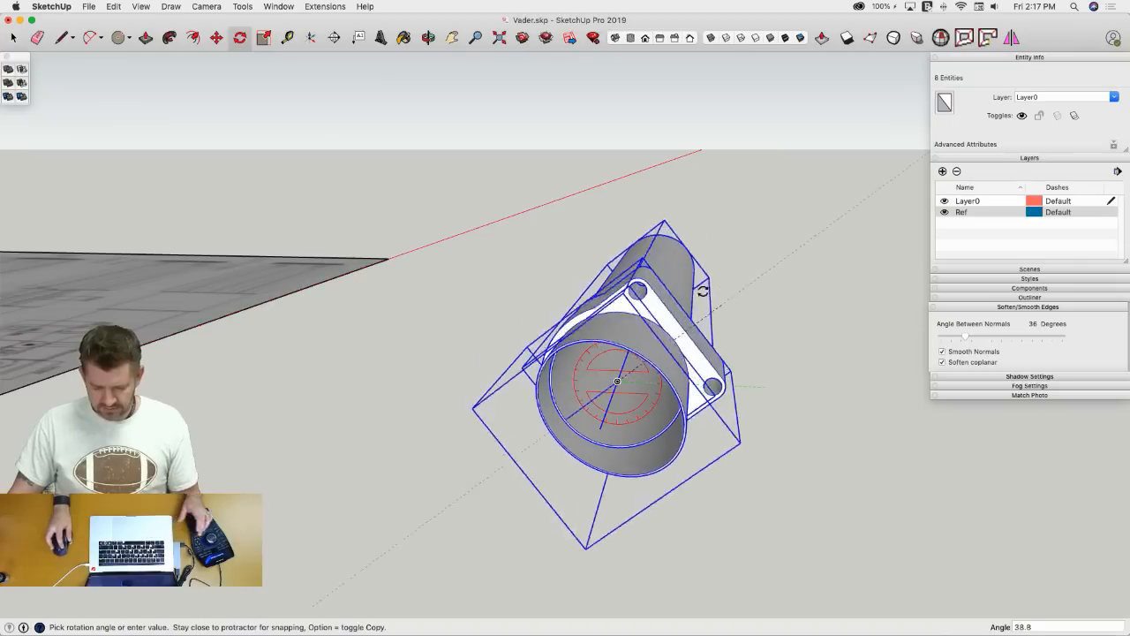
left_click(618, 259)
- Move the rotated tube and clamp assembly 200 m onto the drawing's BOTTOM view
key("m")
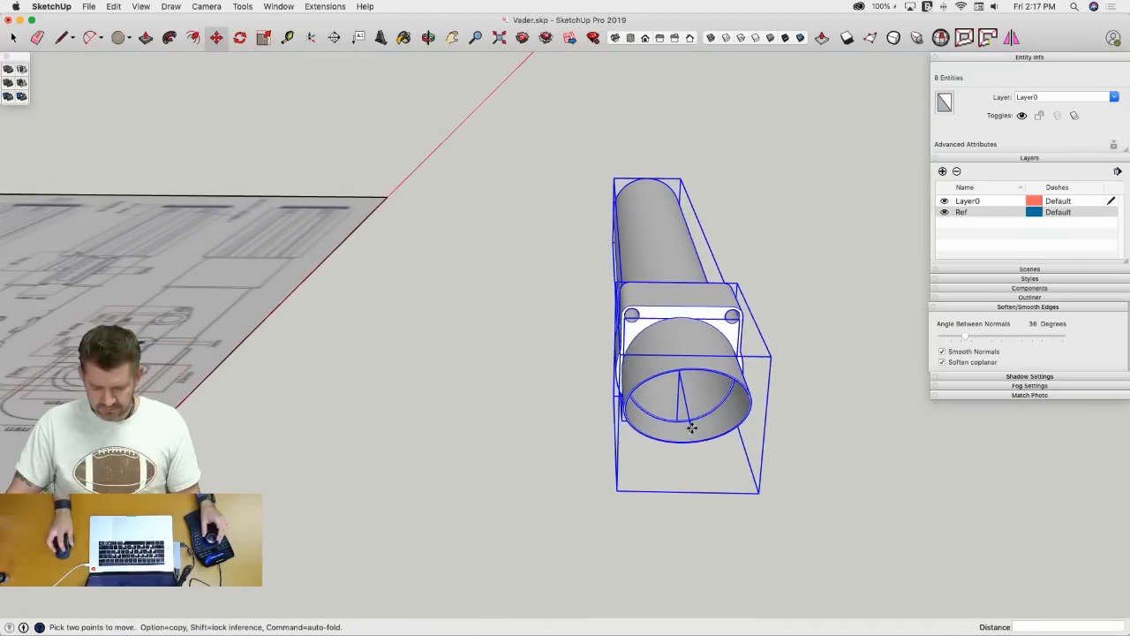
left_click(691, 427)
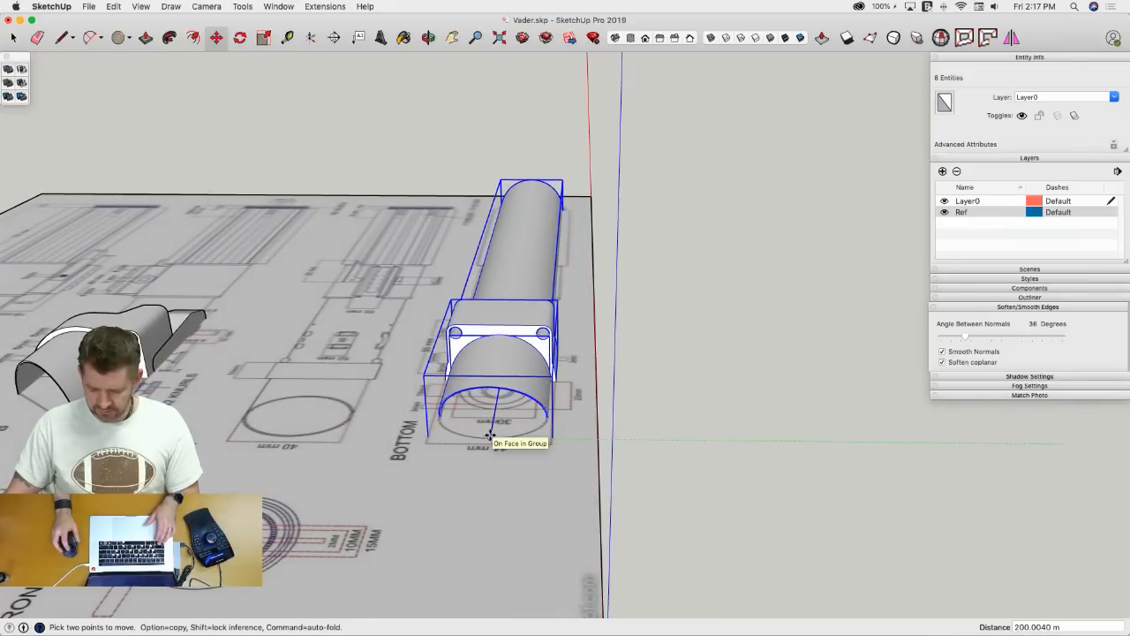
key("Return")
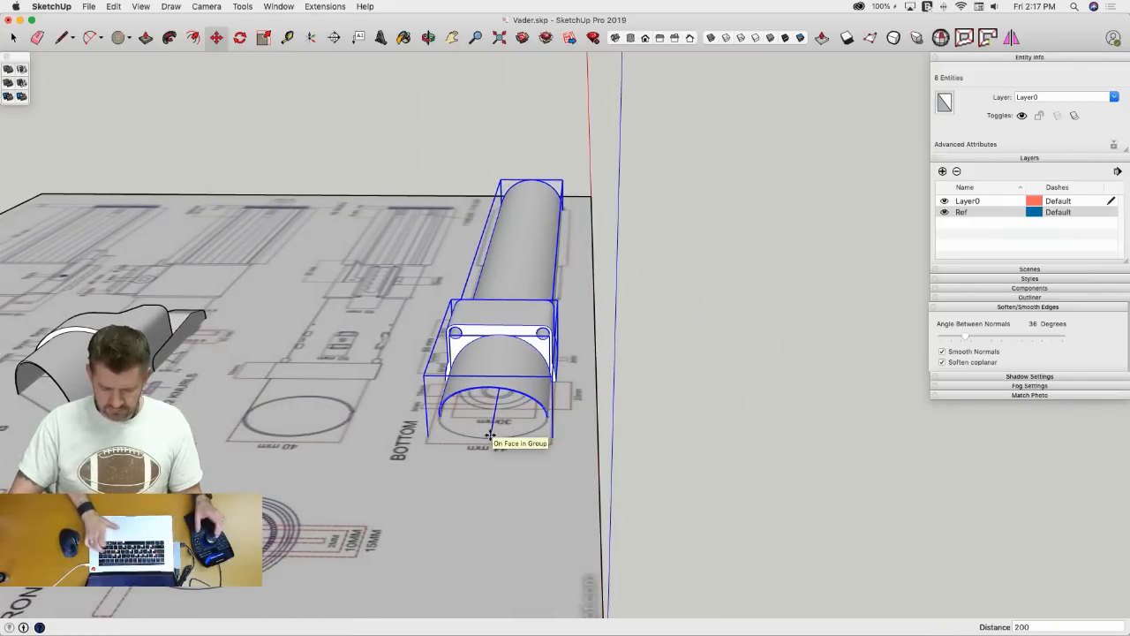
key("space")
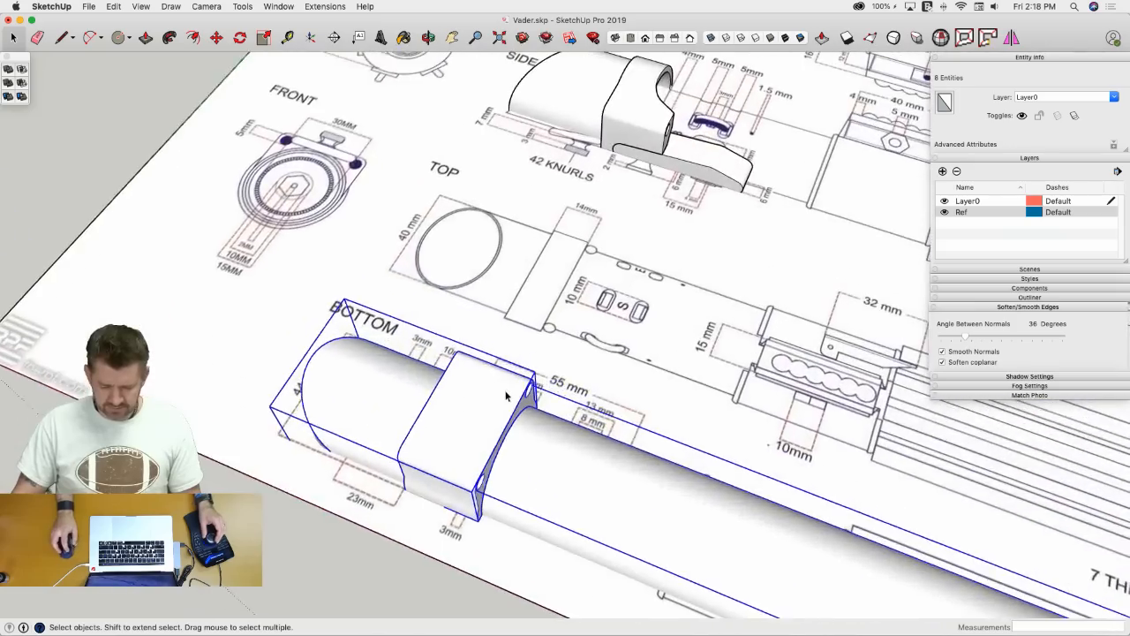
- Examine the tube and clamp assembly in X-ray against the BOTTOM view's clamp, ring and lever outlines
middle_click_drag(506, 396, 748, 357)
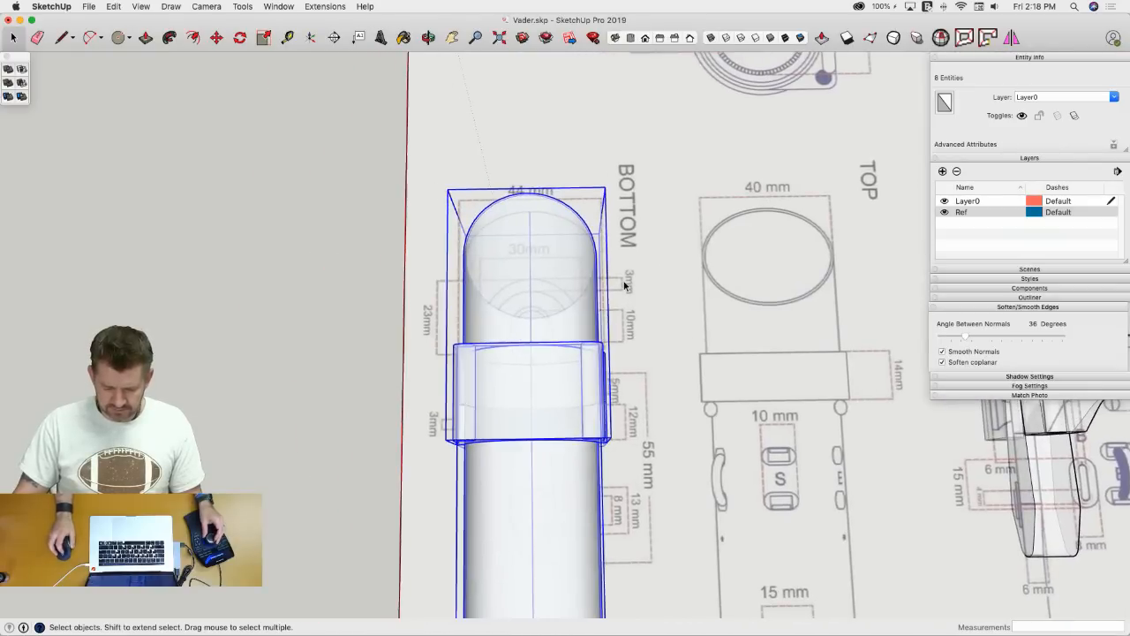
key("l")
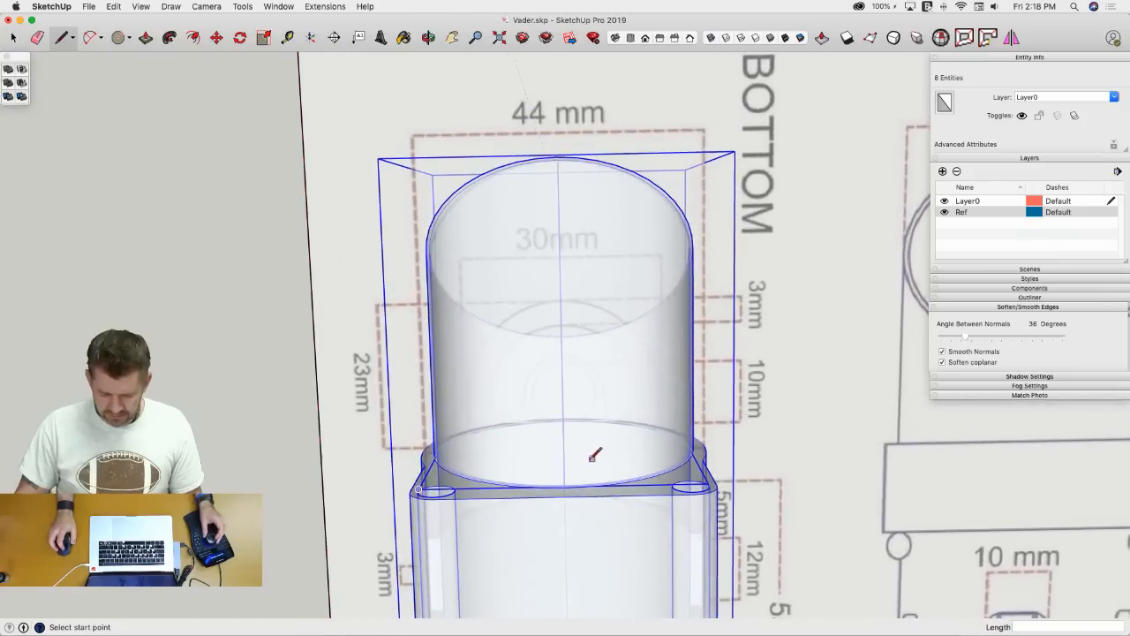
key("space")
left_click(566, 516)
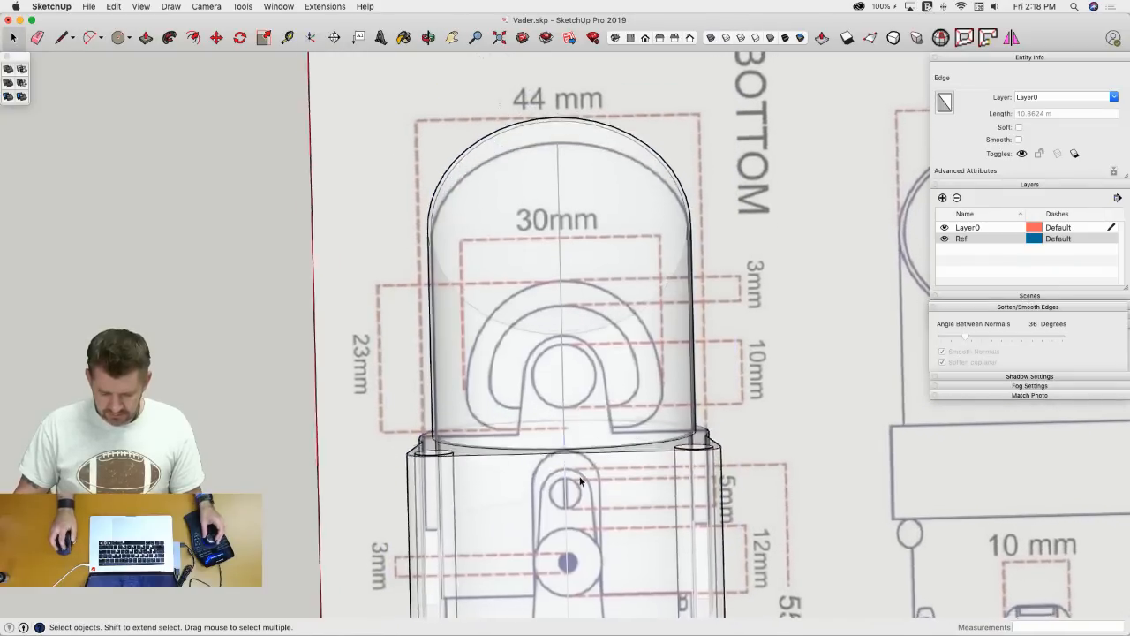
key("l")
middle_click_drag(570, 441, 574, 466)
key("space")
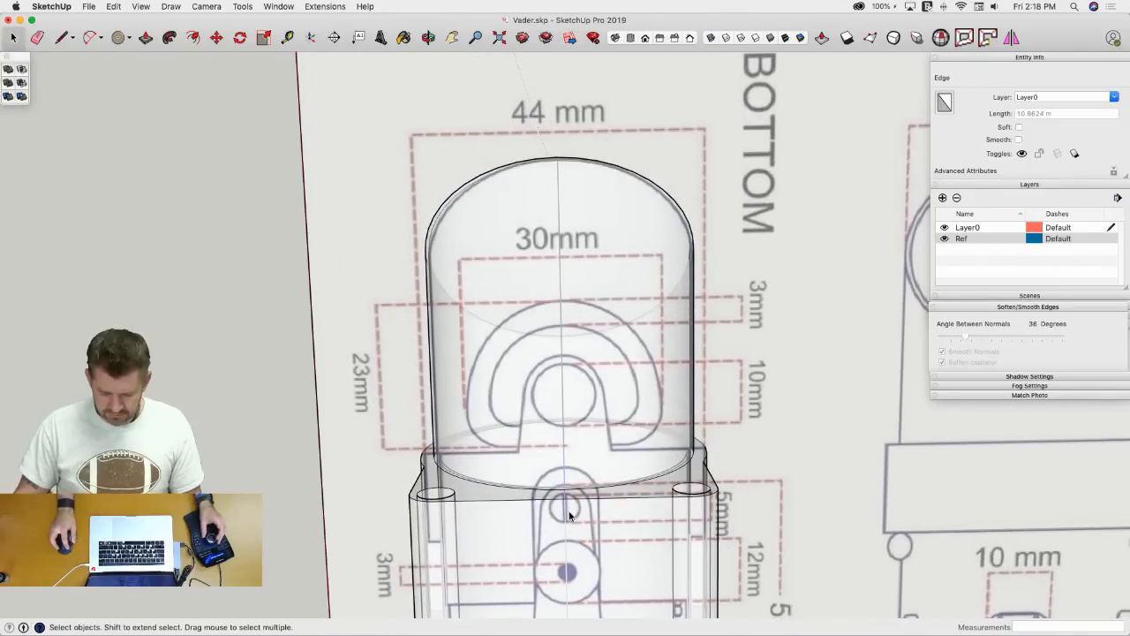
left_click(570, 512)
double_click(570, 513)
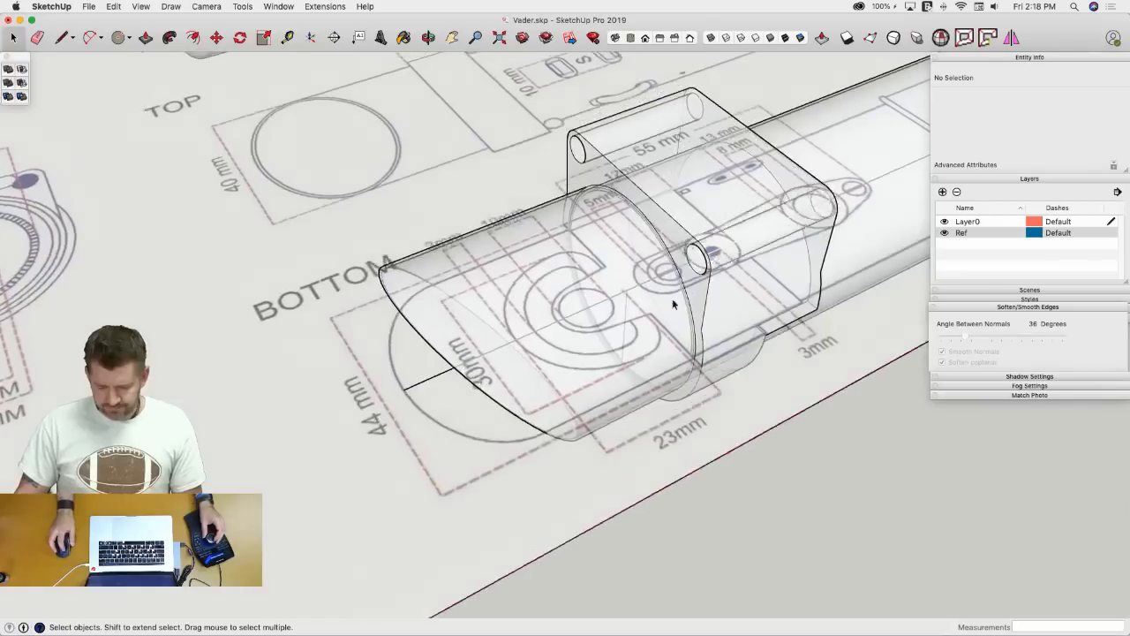
- Examine the SIDE B, SIDE A and BOTTOM views for the lever plate and knurled knob details
key("l")
middle_click_drag(664, 332, 565, 353)
scroll(536, 357, "down", 10)
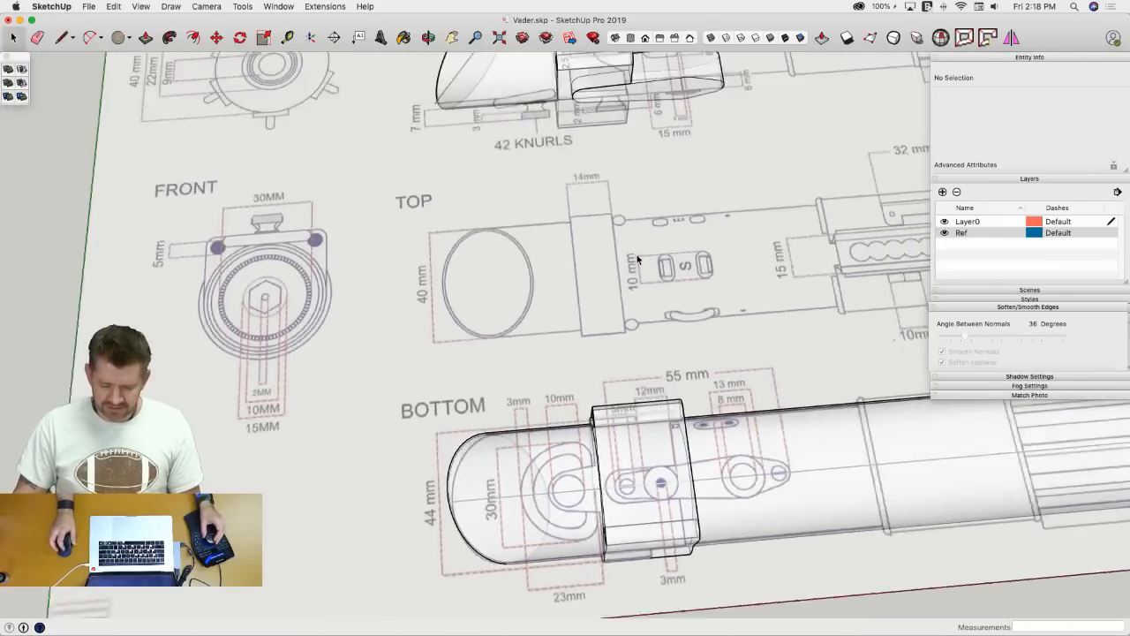
key("space")
scroll(684, 232, "up", 5)
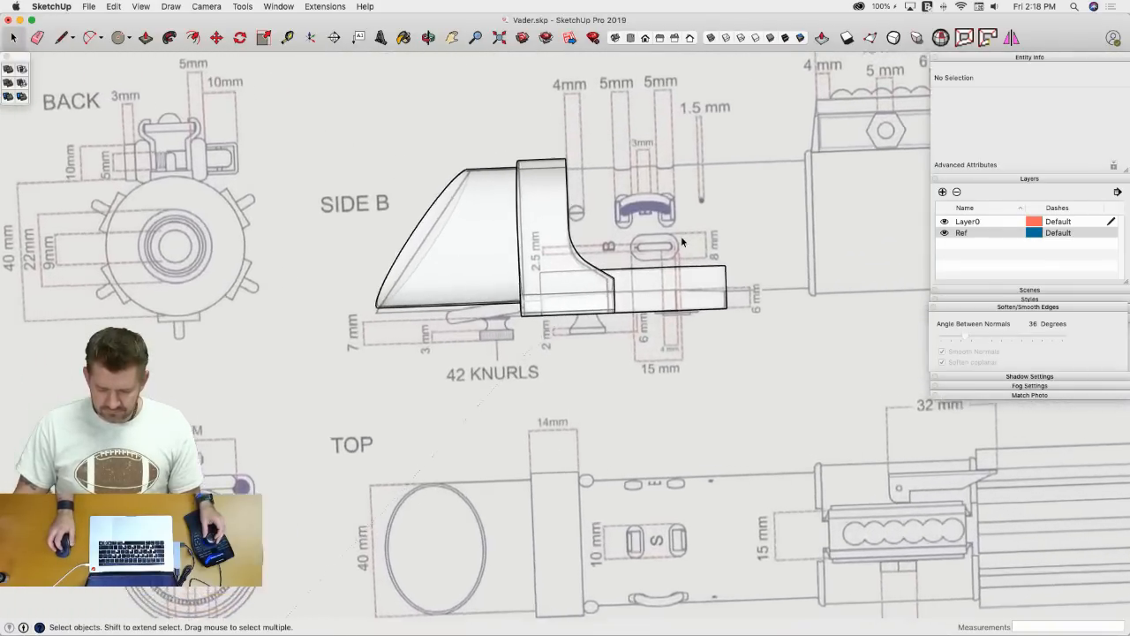
scroll(681, 238, "down", 4)
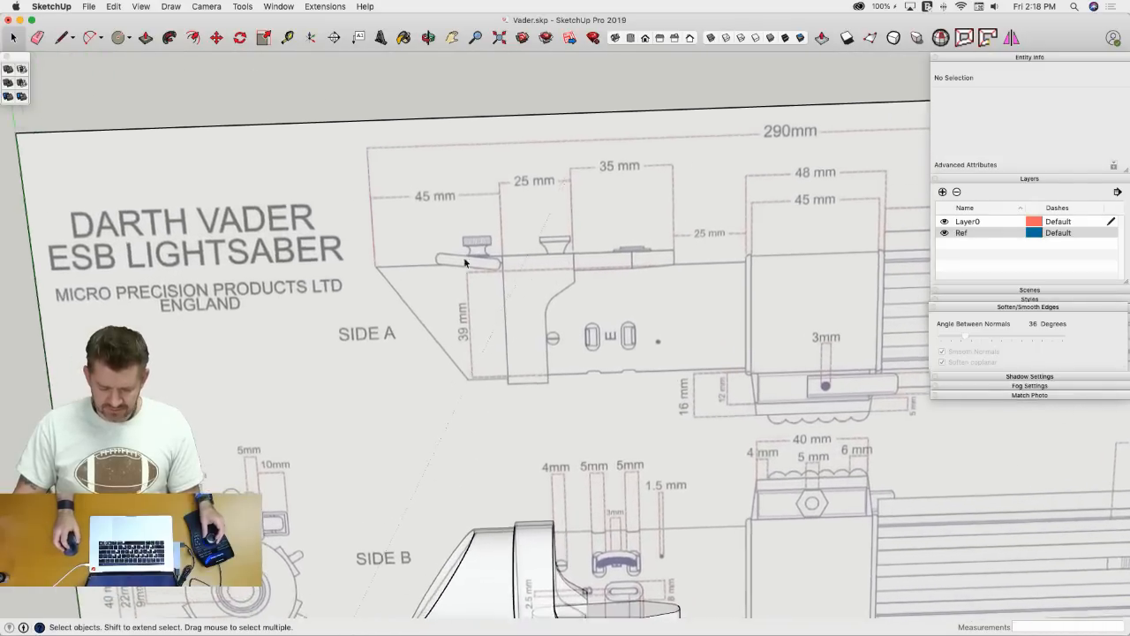
scroll(544, 383, "down", 5)
scroll(545, 392, "up", 3)
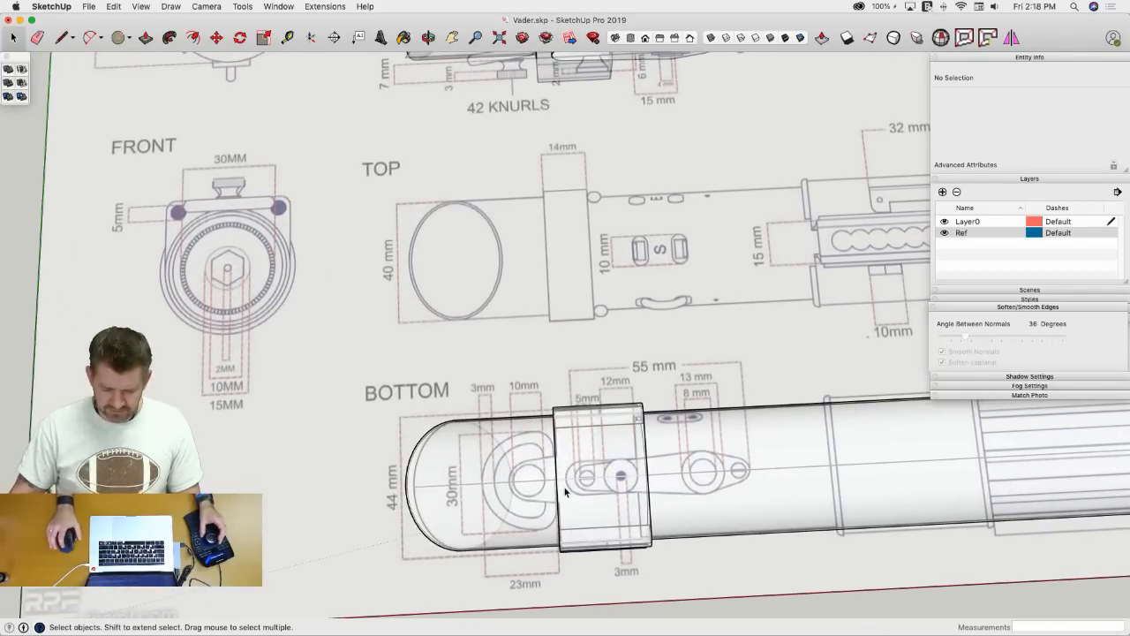
- Examine the emitter and clamp in X-ray against the BOTTOM view's C-shaped ring outlines from several angles
mouse_move(565, 492)
middle_mouse_down()
mouse_move(587, 441)
mouse_move(662, 415)
mouse_move(667, 424)
mouse_move(678, 396)
middle_mouse_up()
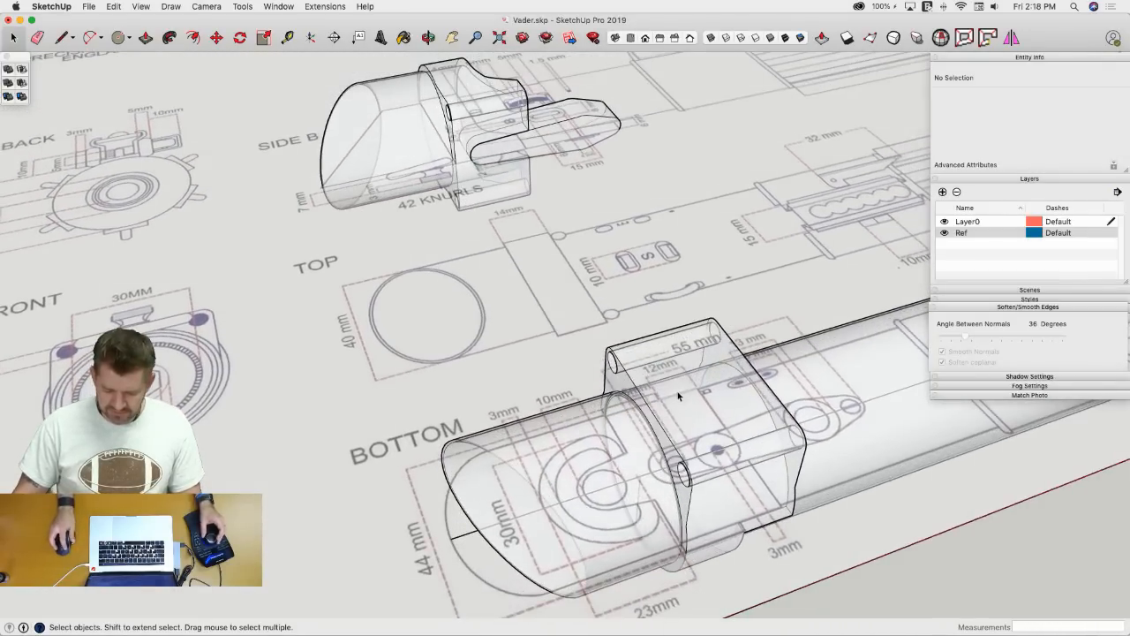
left_click(676, 397)
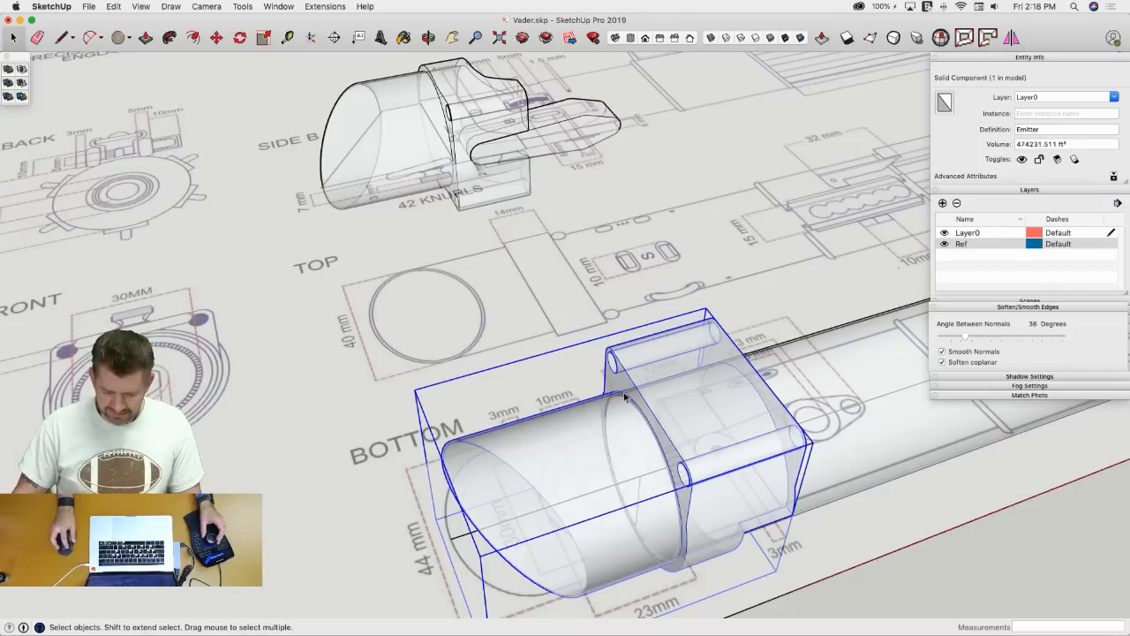
middle_click_drag(624, 392, 582, 483)
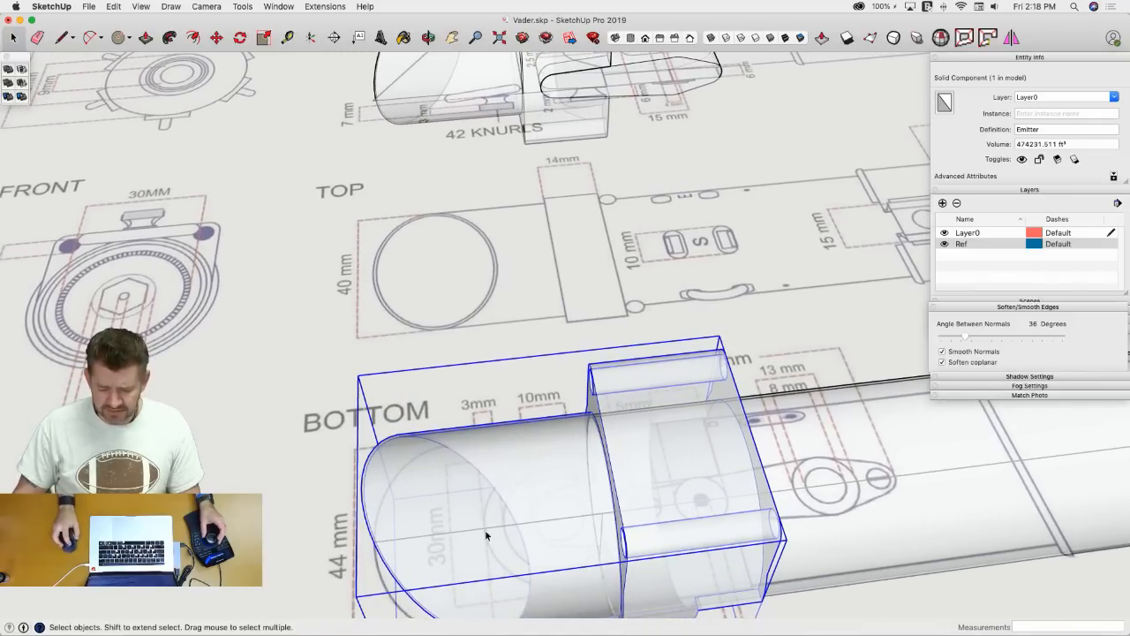
middle_click_drag(585, 559, 605, 509)
scroll(602, 509, "down", 5)
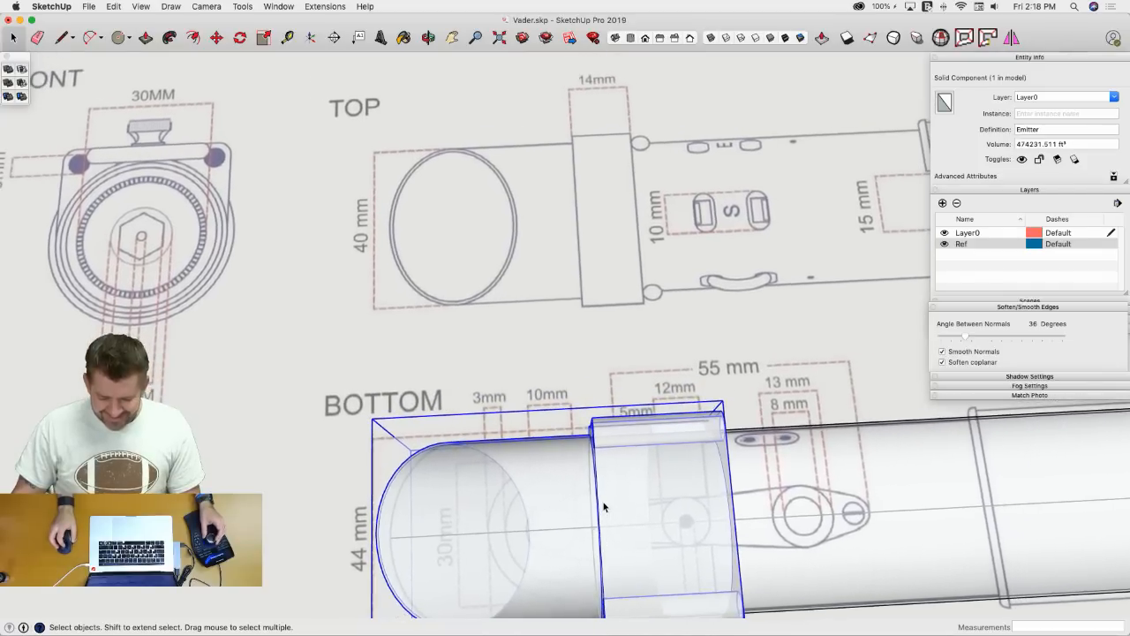
left_click(587, 386)
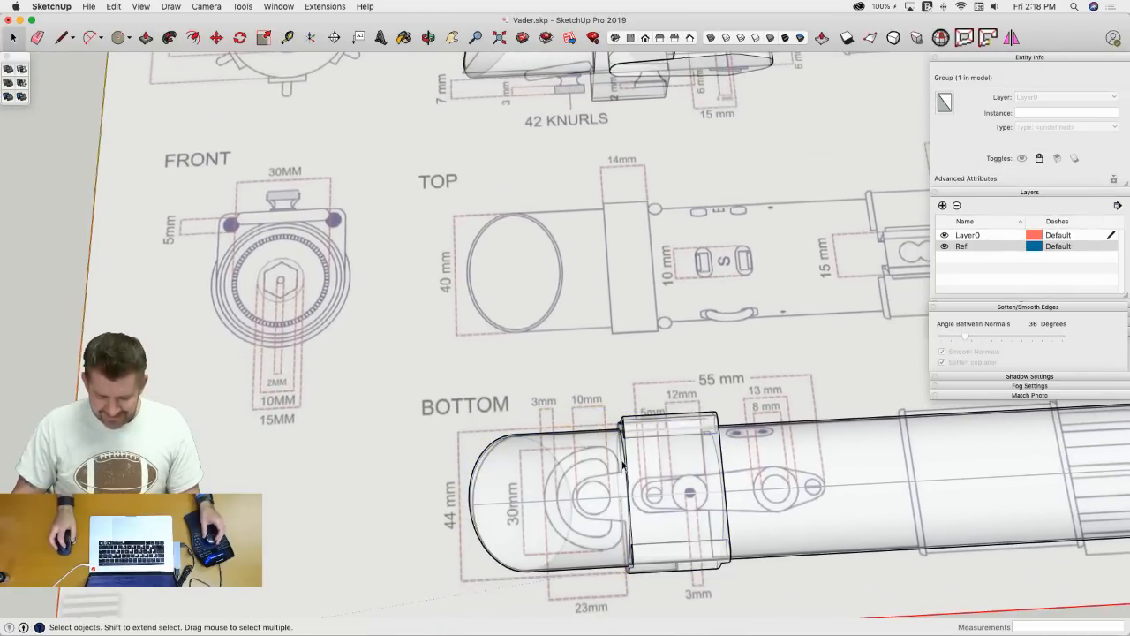
middle_click_drag(587, 386, 614, 451)
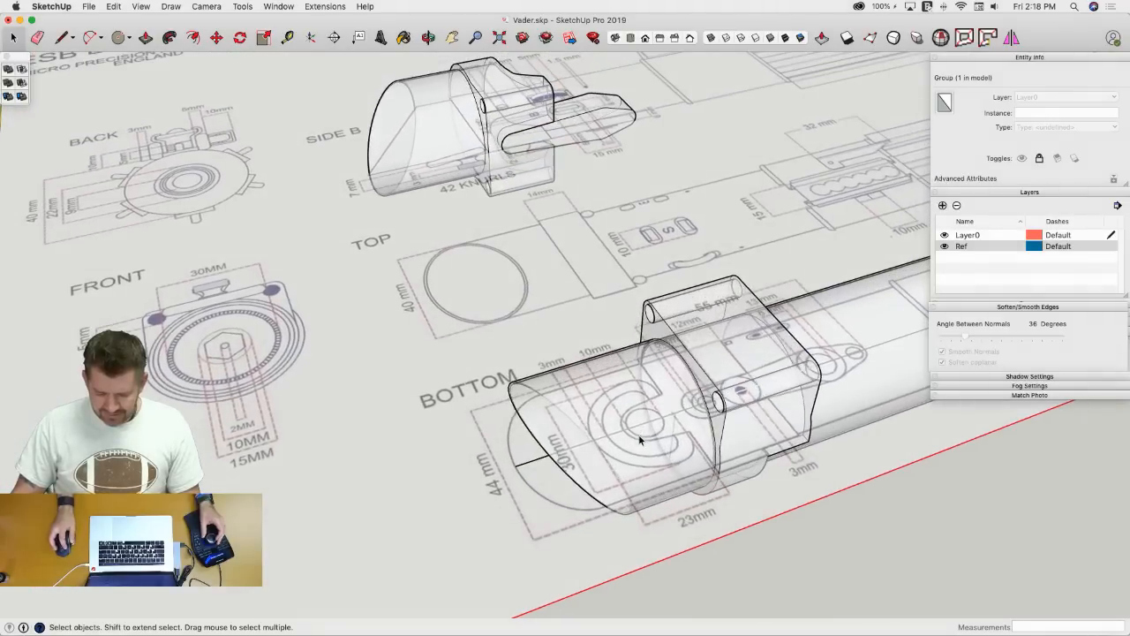
- Turn off X-ray display and hide the emitter and the main tube components lying on the BOTTOM view
left_click(641, 439)
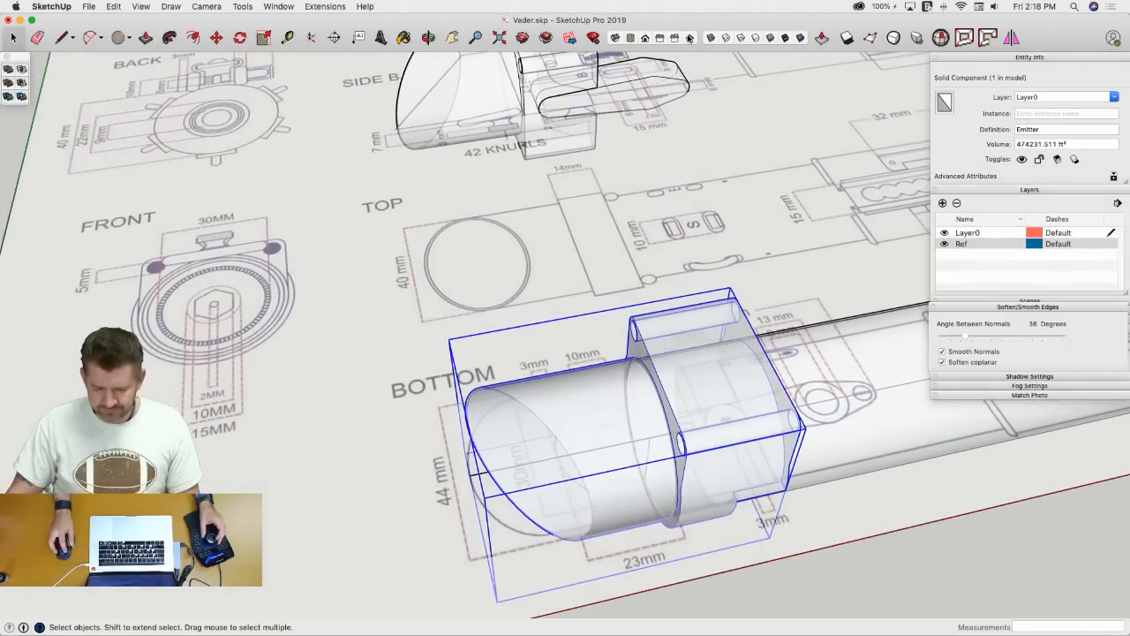
left_click(711, 38)
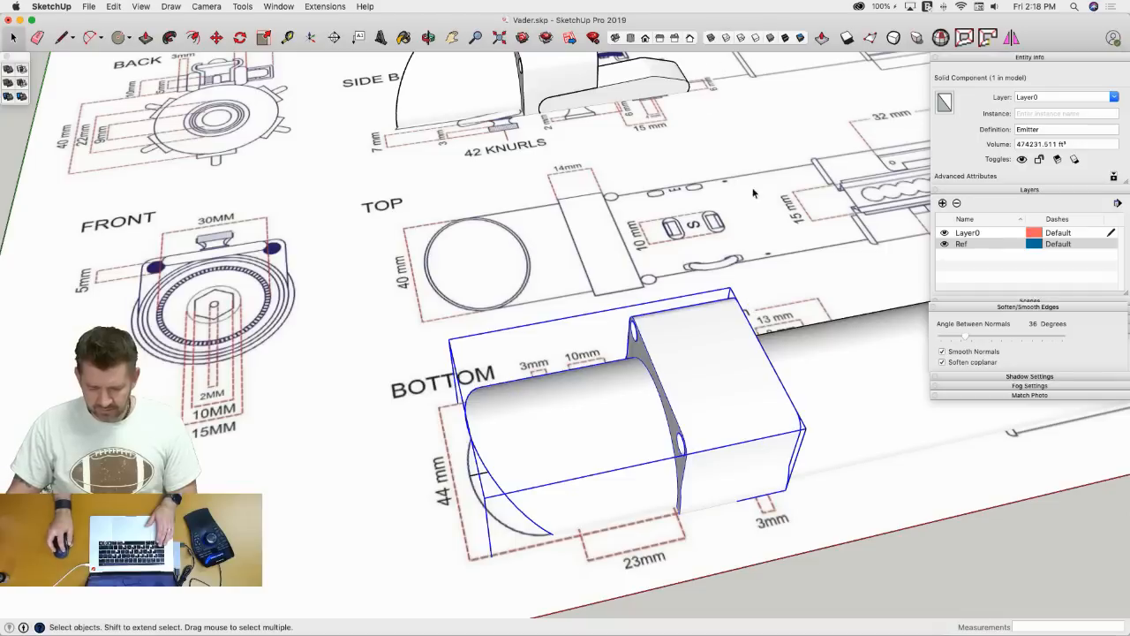
left_click(817, 356, "shift")
right_click(817, 328)
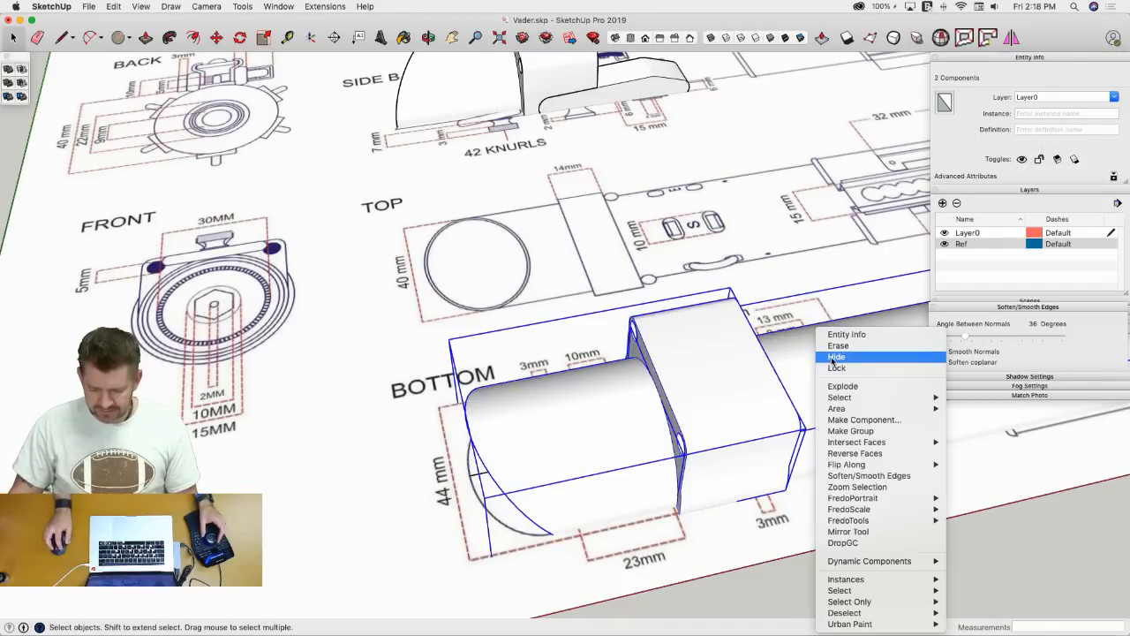
left_click(832, 357)
- Draw a line across the ring's open end in the BOTTOM view, joining the two corners of the notch
scroll(651, 394, "up", 10)
key("l")
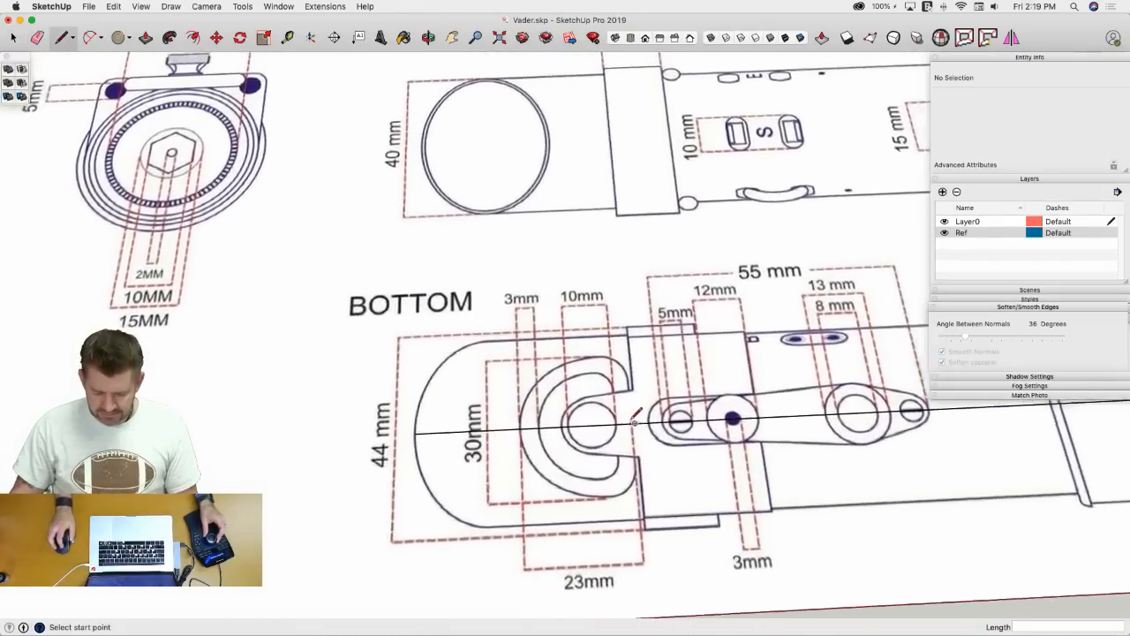
scroll(651, 394, "up", 3)
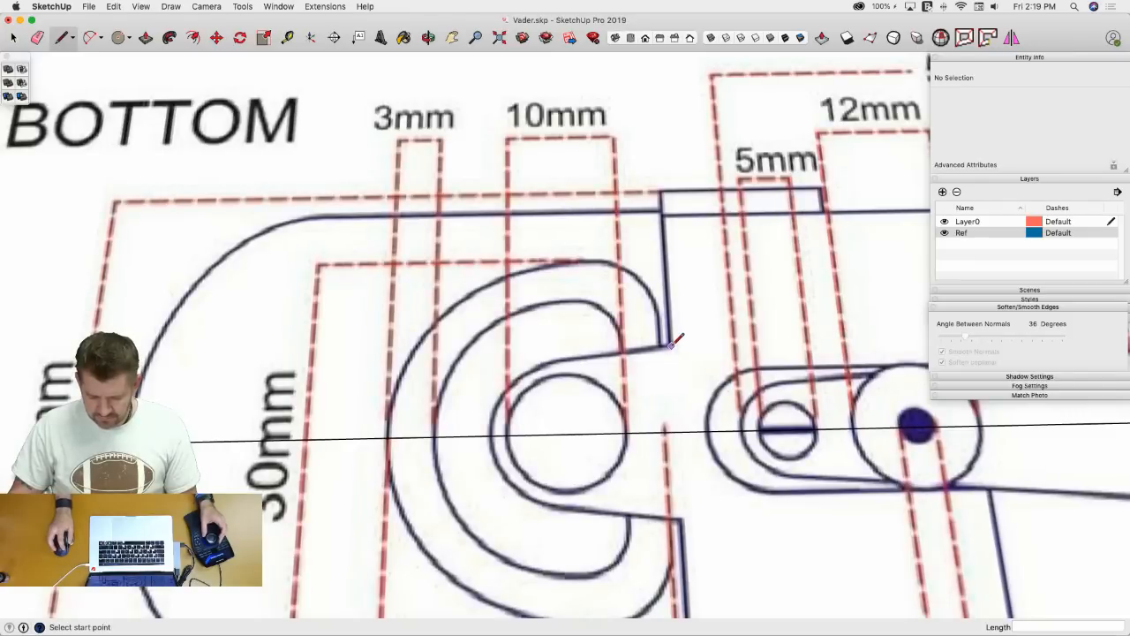
left_click(670, 345)
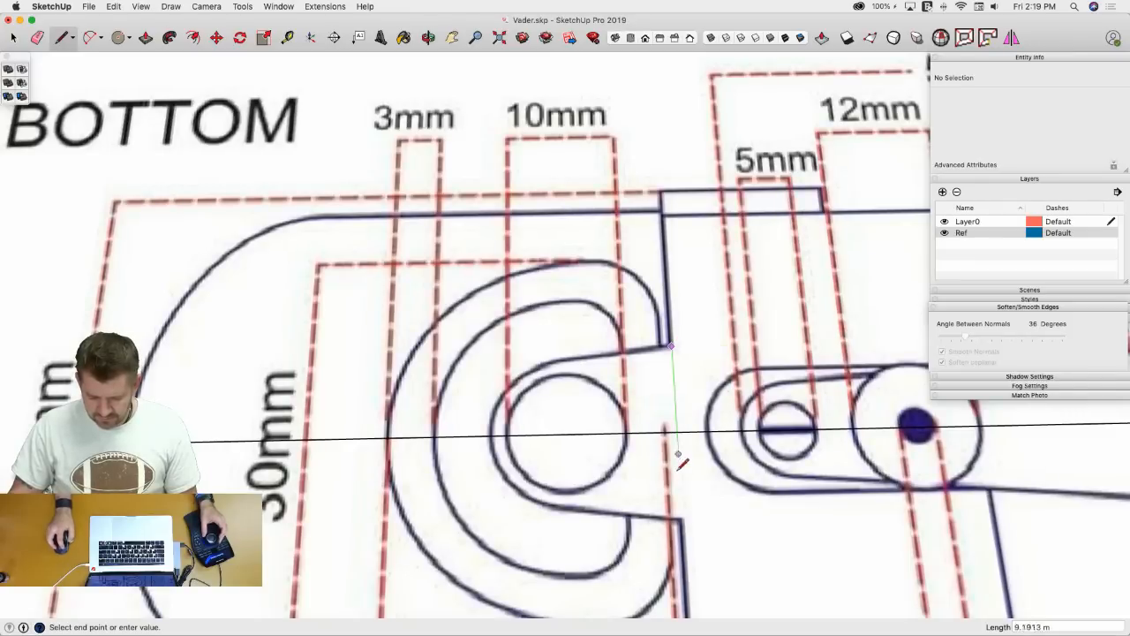
left_click(681, 518)
- Draw two concentric circles on the centreline, one about 5 m in radius over the 10 mm hole and one on the notch outline around it
key("c")
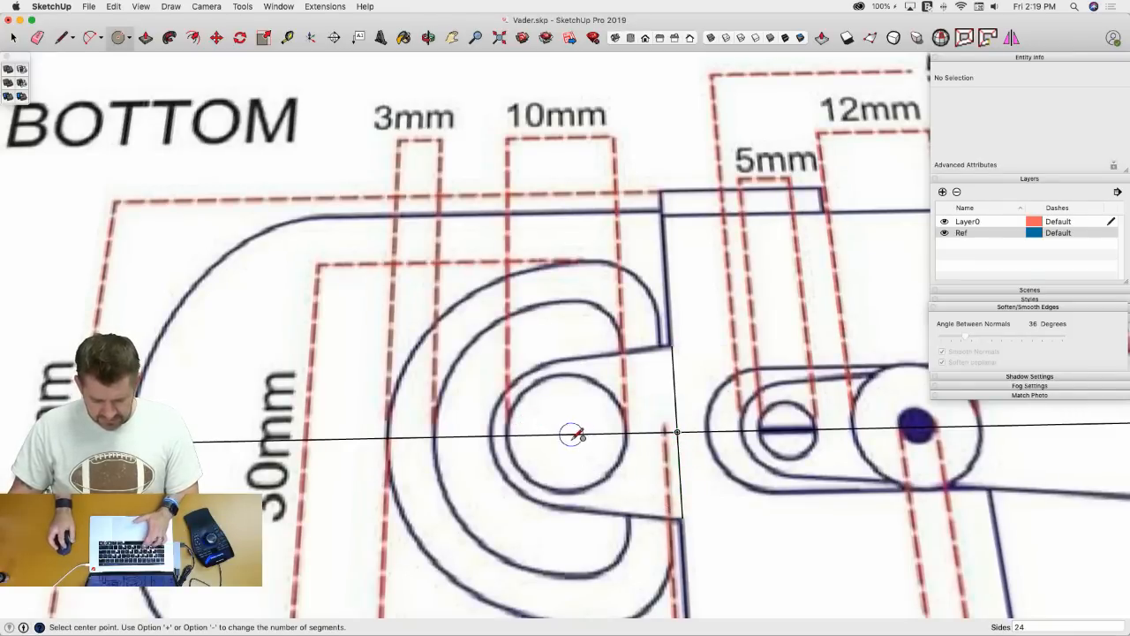
left_click(564, 433)
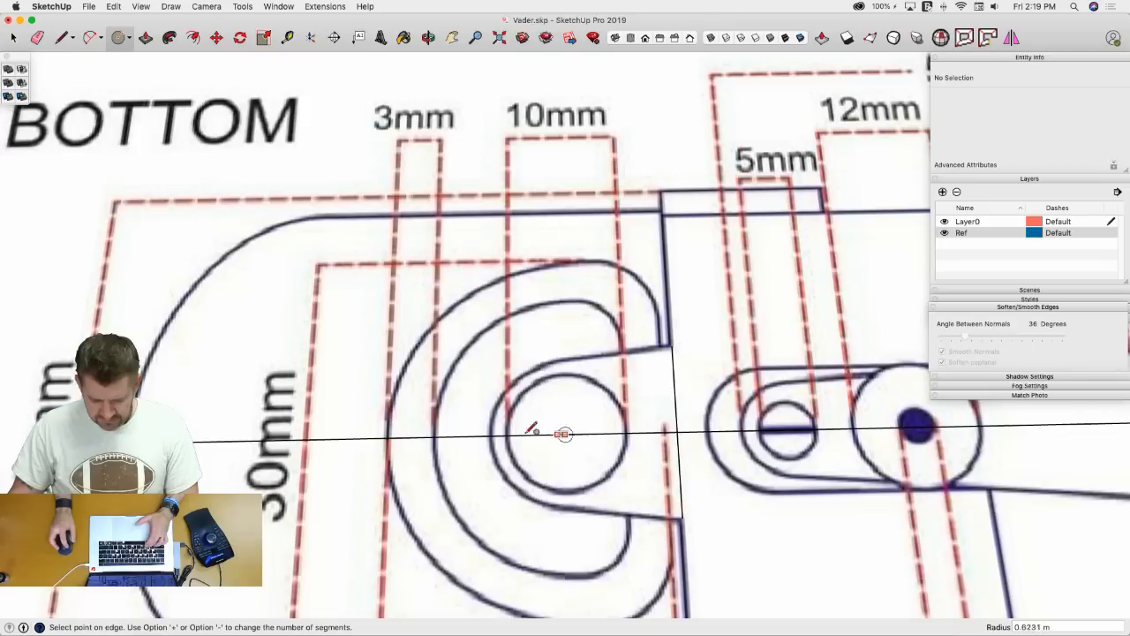
left_click(518, 429)
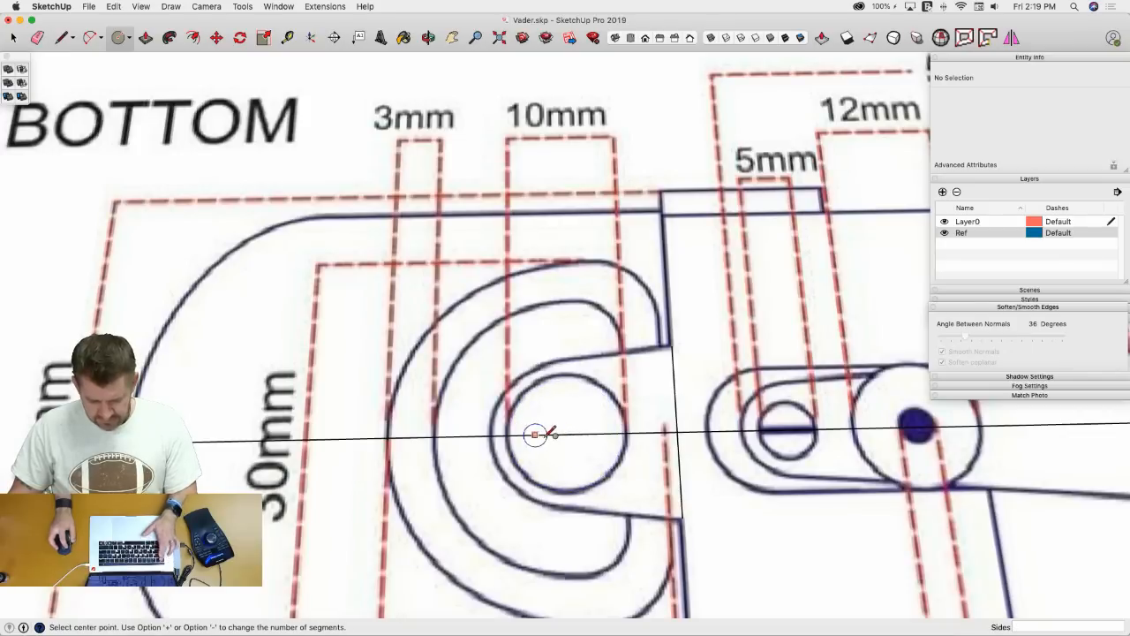
left_click(567, 434)
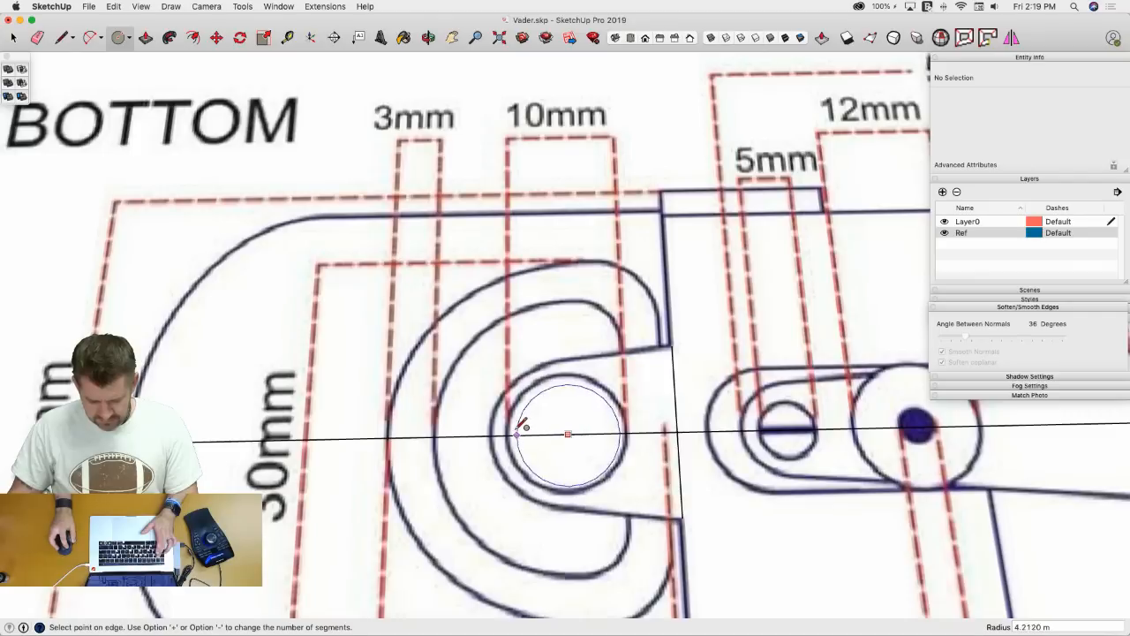
left_click(518, 428)
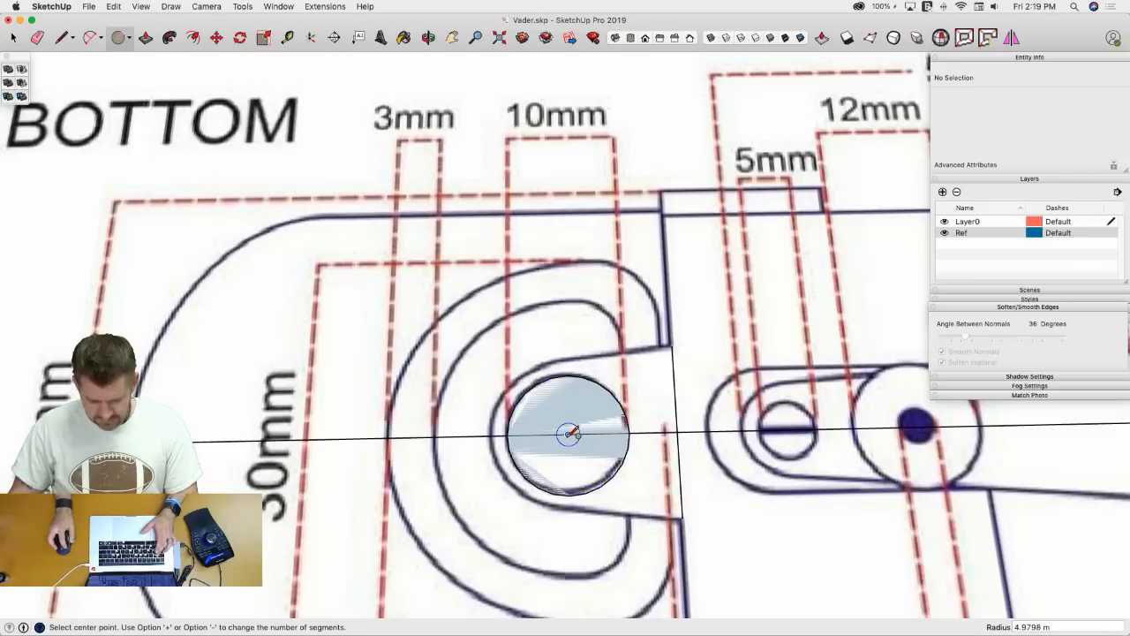
left_click(568, 433)
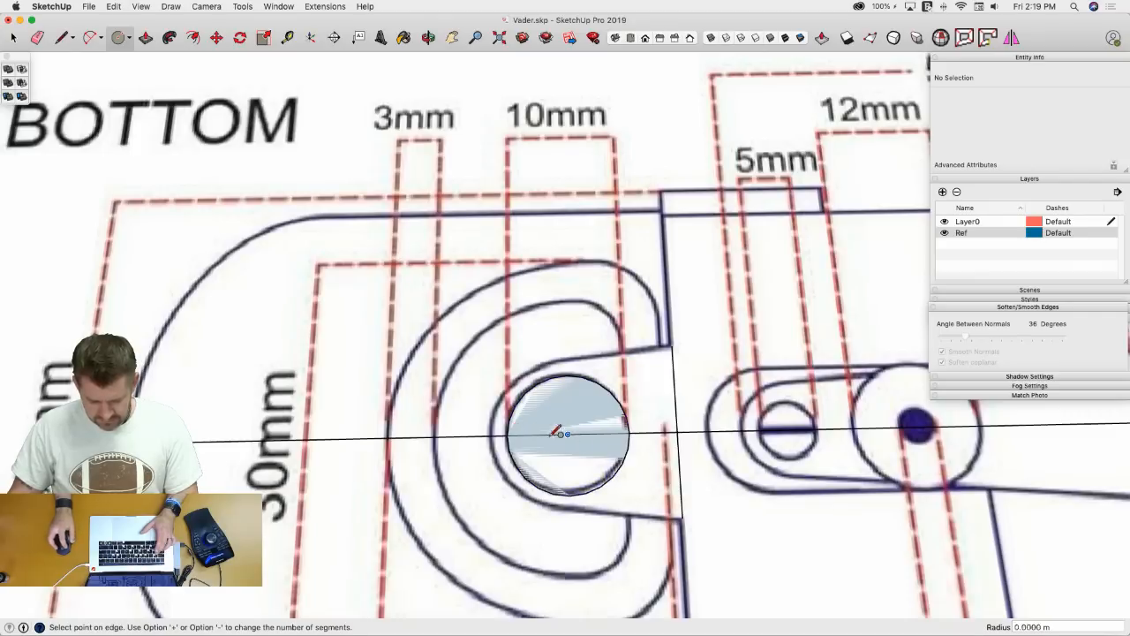
left_click(492, 432)
- Draw the notch's upper edge from the outer circle to the line's upper corner and erase the excess upper arc
key("l")
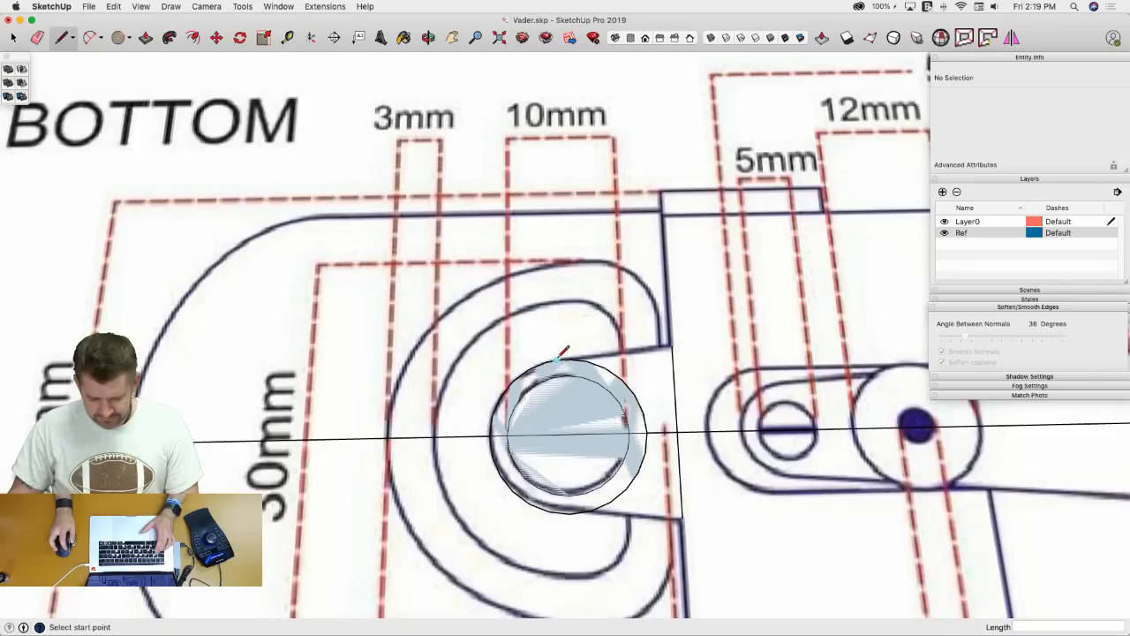
left_click(670, 345)
key("e")
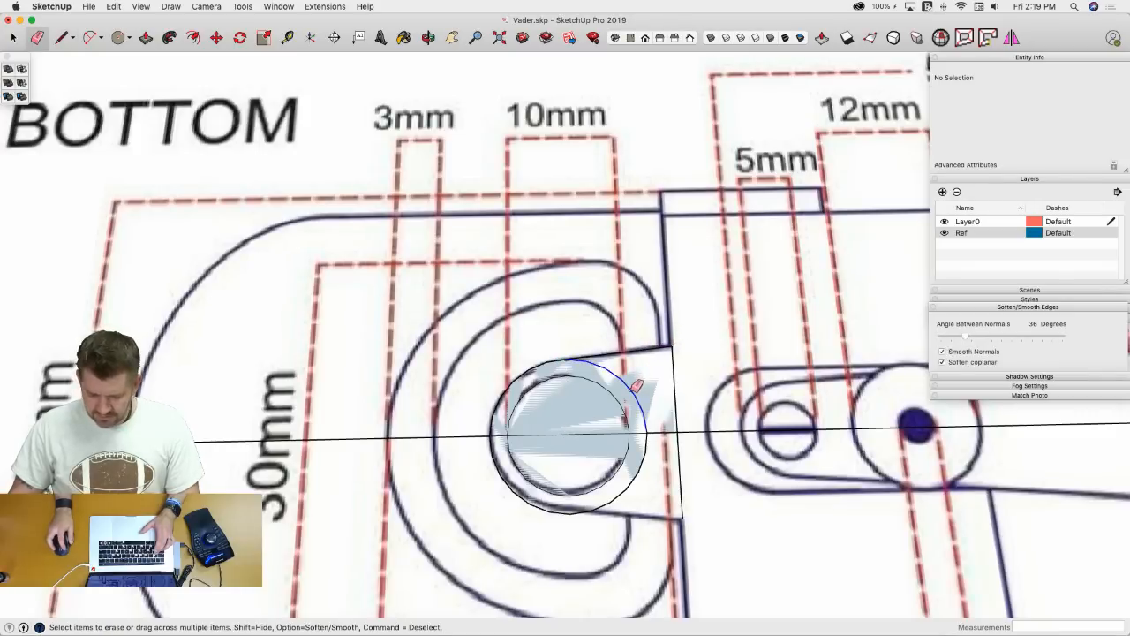
key("space")
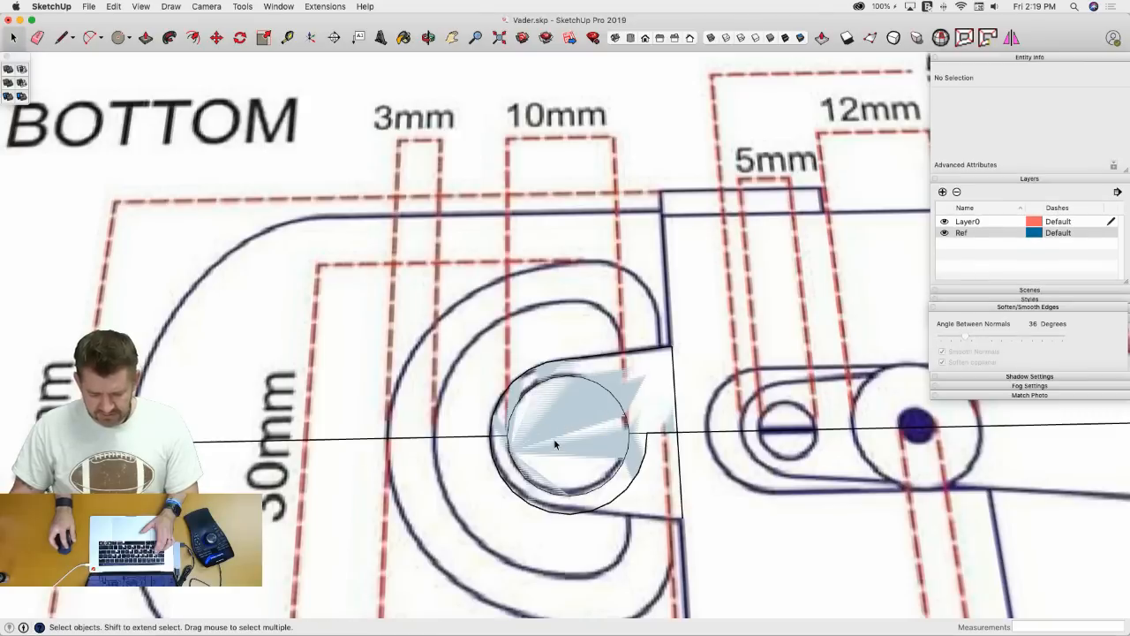
- Delete the face inside the hole circle and erase the lower half of the outer circle
left_click(556, 445)
key("e")
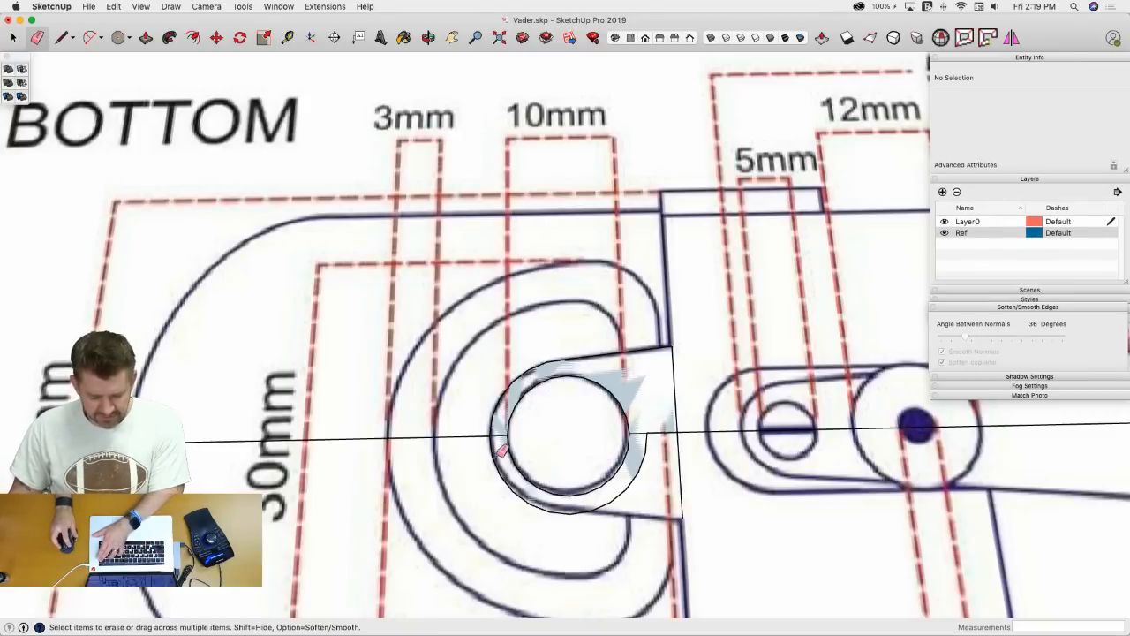
left_click_drag(496, 459, 639, 490)
key("space")
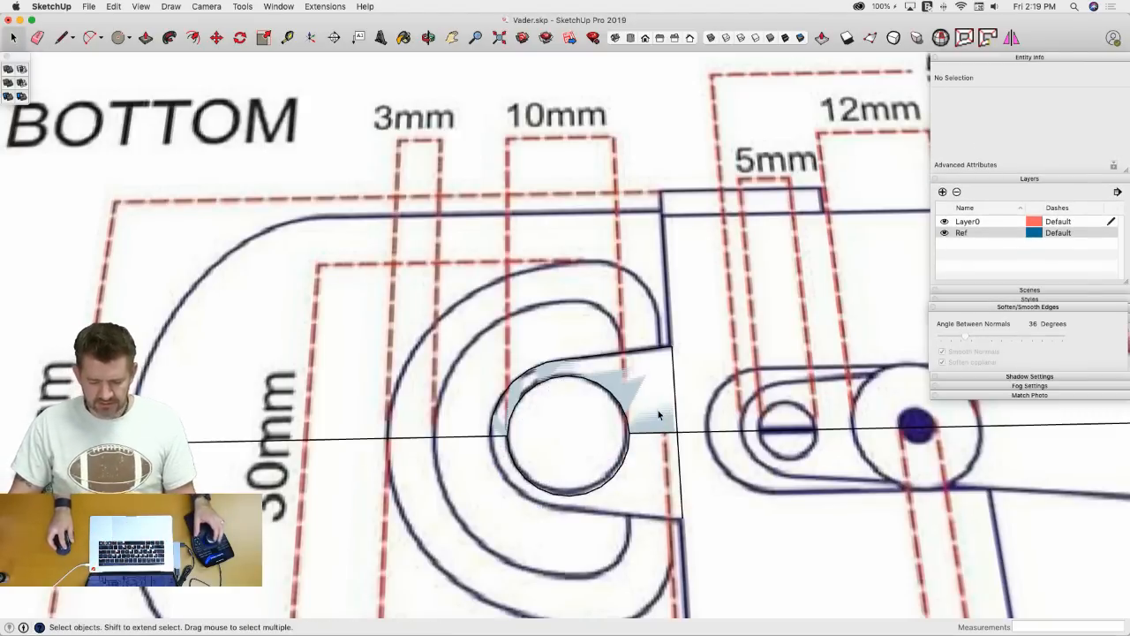
- Rotate a copy of the half profile face half a turn about the centreline and erase the dividing line between the halves
left_click(659, 414)
key("q")
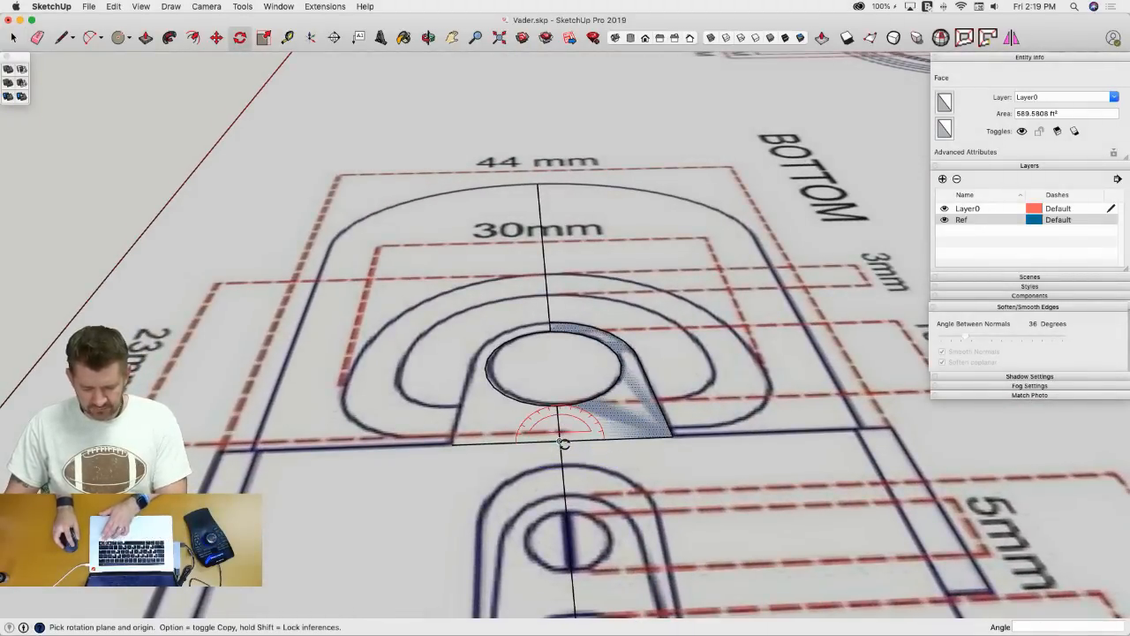
left_click(560, 438)
left_click(601, 439)
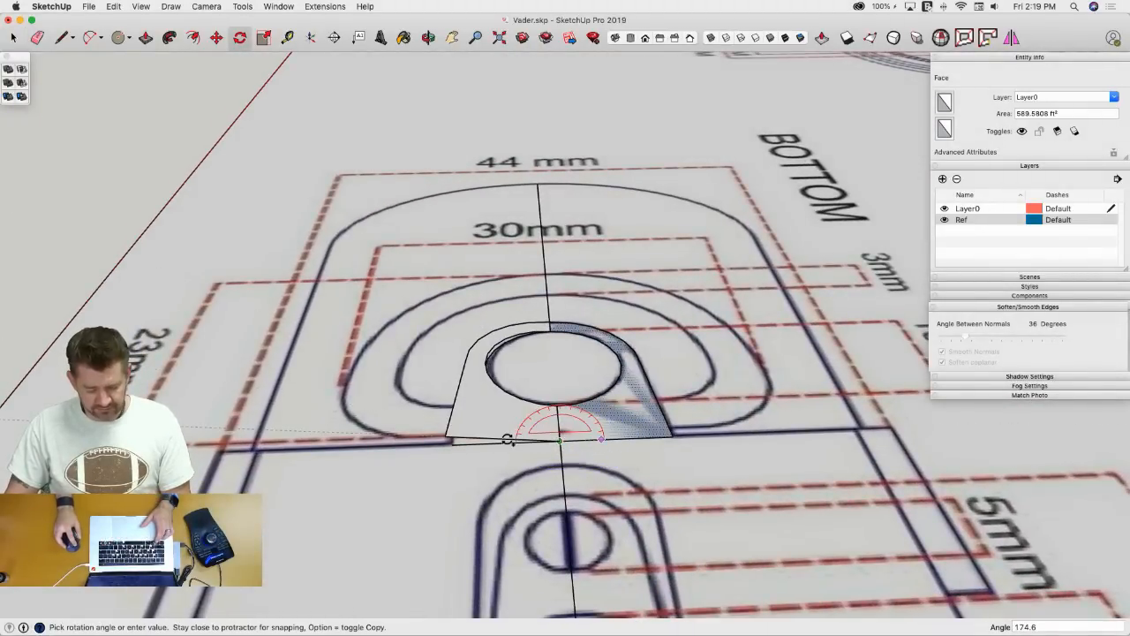
left_click(481, 440)
key("e")
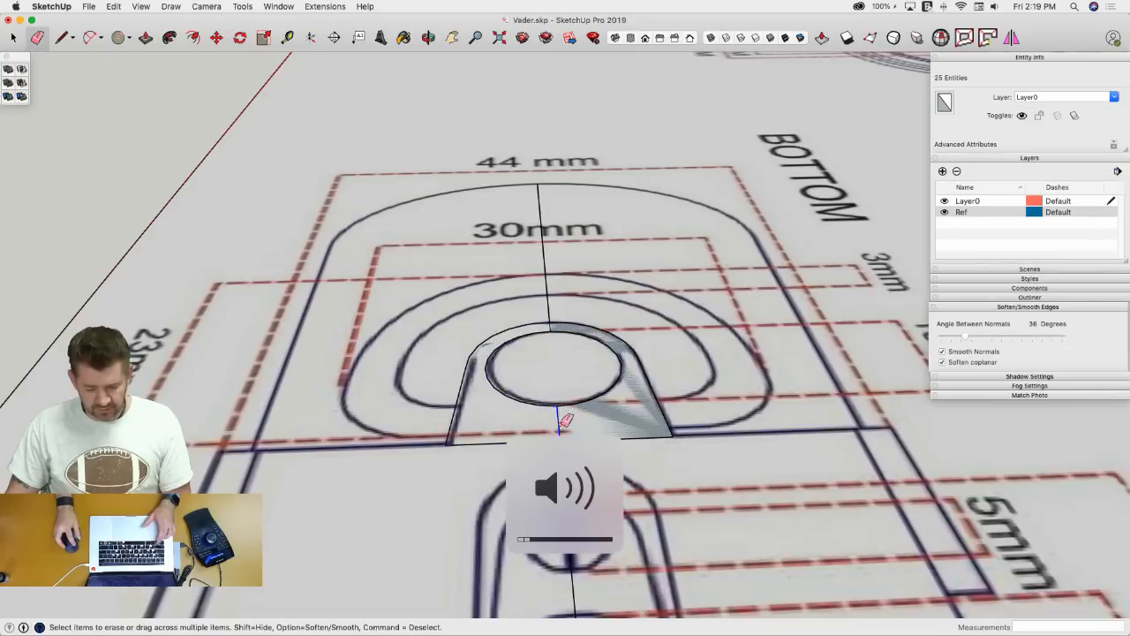
- Try to erase the edge across the profile's straight end, and undo the erase
key("p")
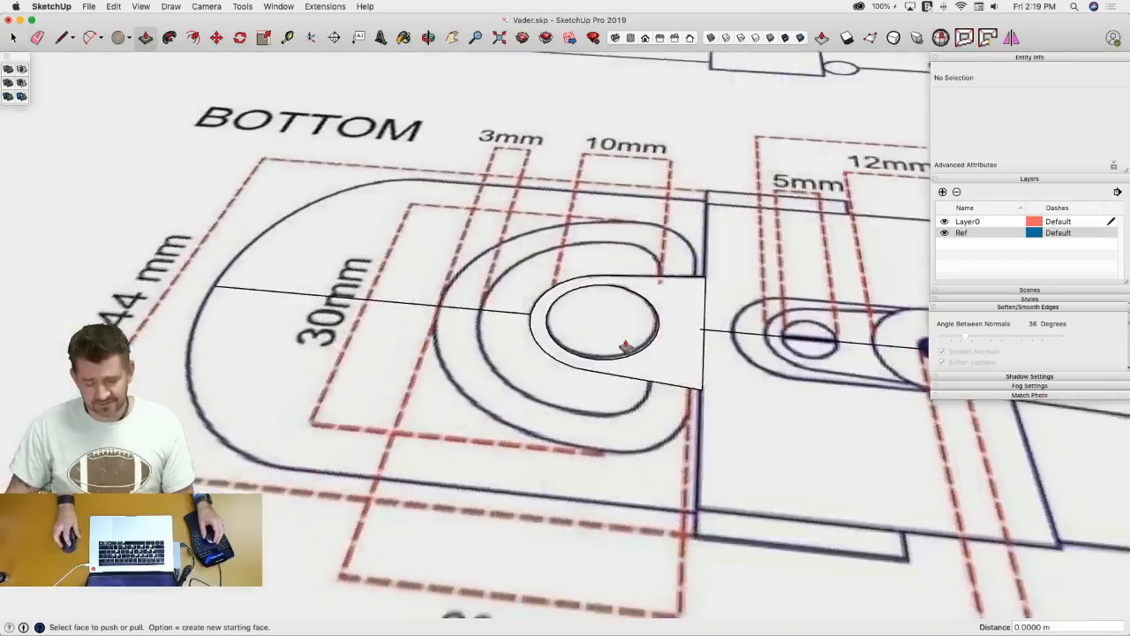
middle_click_drag(624, 346, 672, 327)
scroll(673, 303, "up", 3)
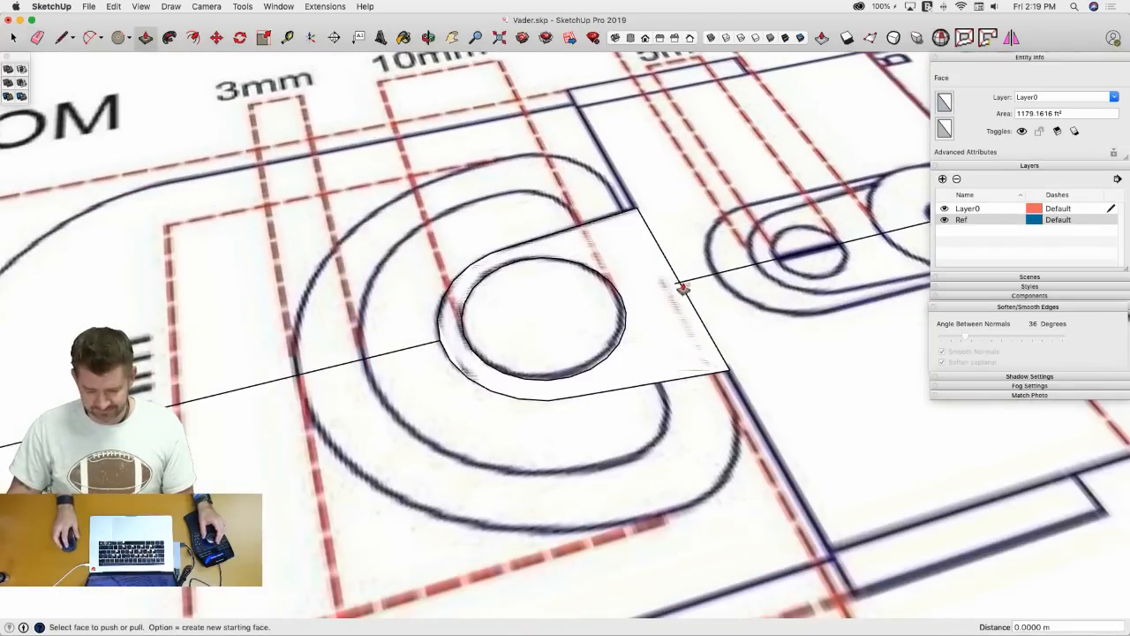
key("e")
left_click(682, 276)
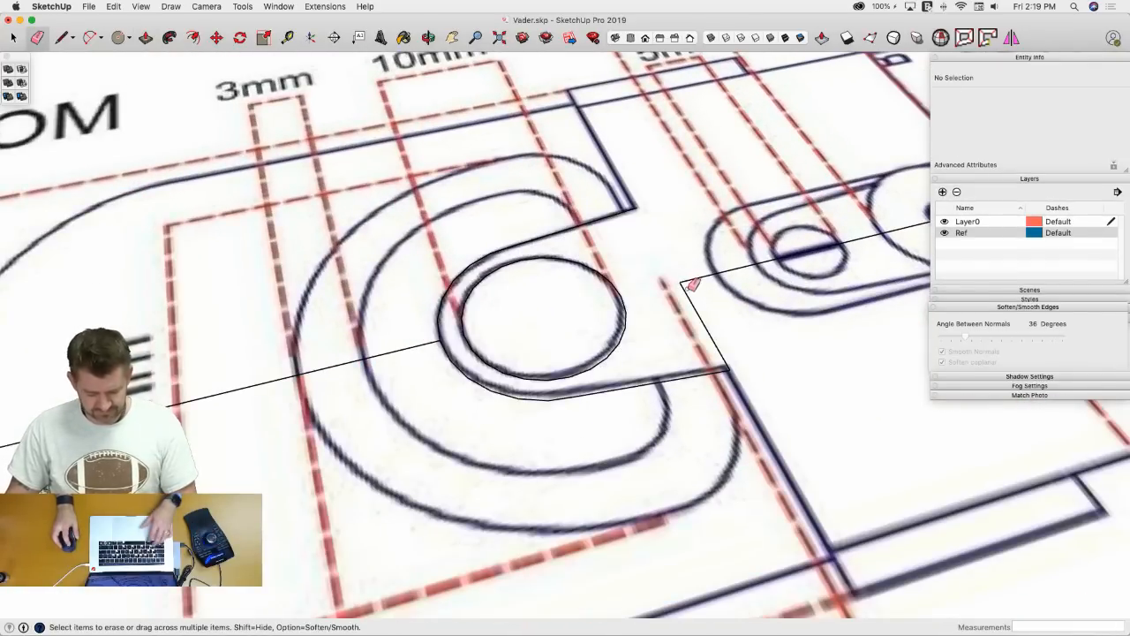
key("super+z")
key("space")
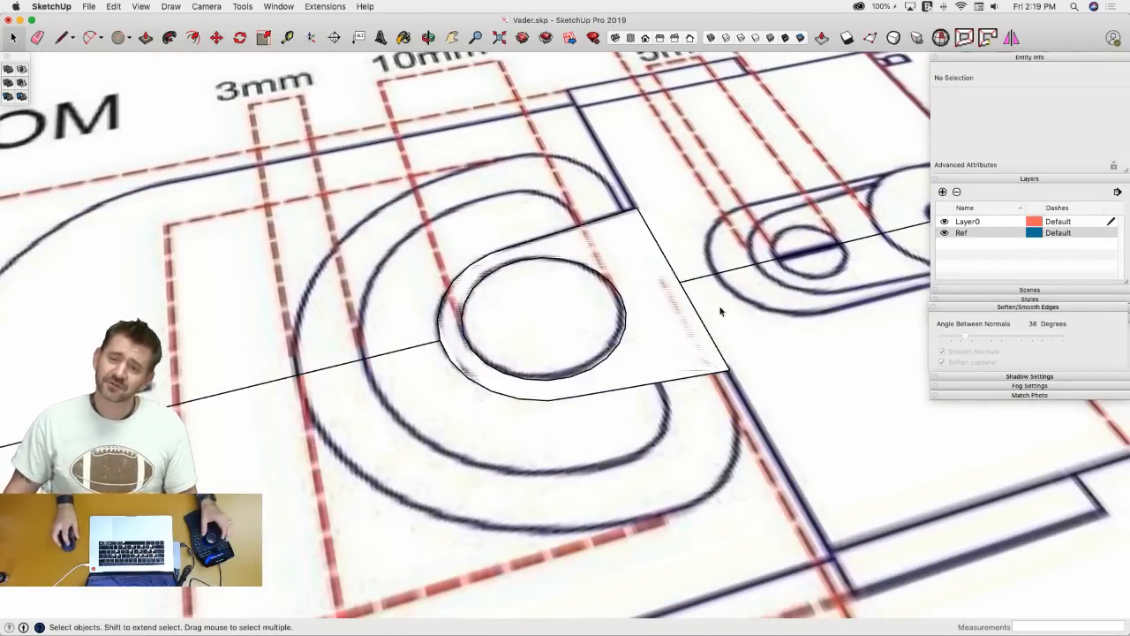
- Copy the finished profile face with its round hole and unhide all hidden components
left_click(668, 329)
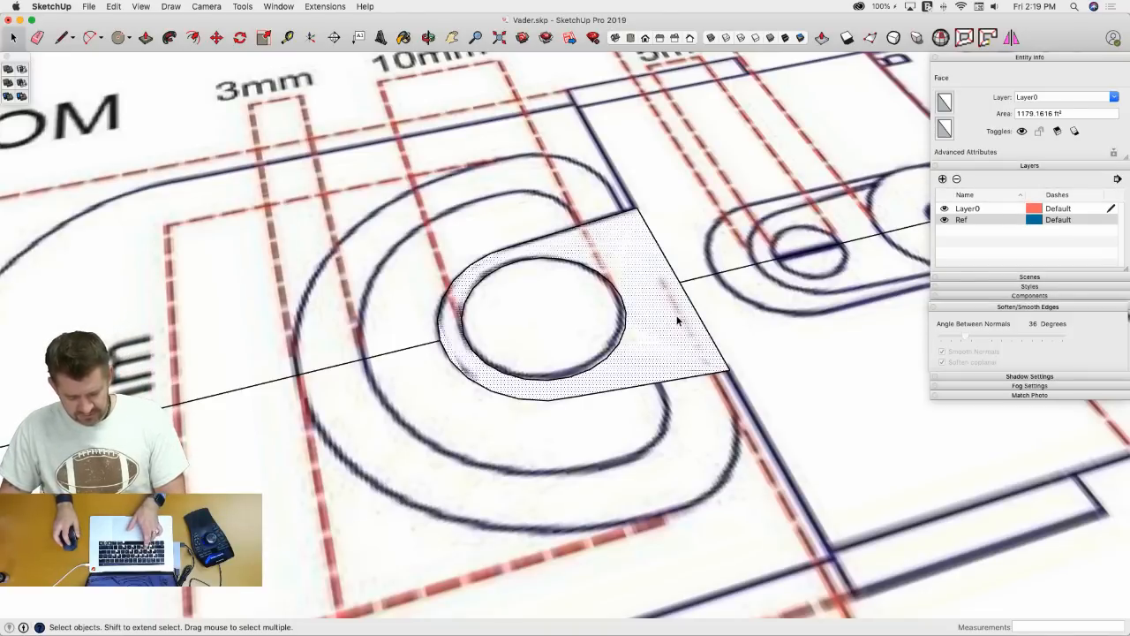
scroll(602, 305, "down", 10)
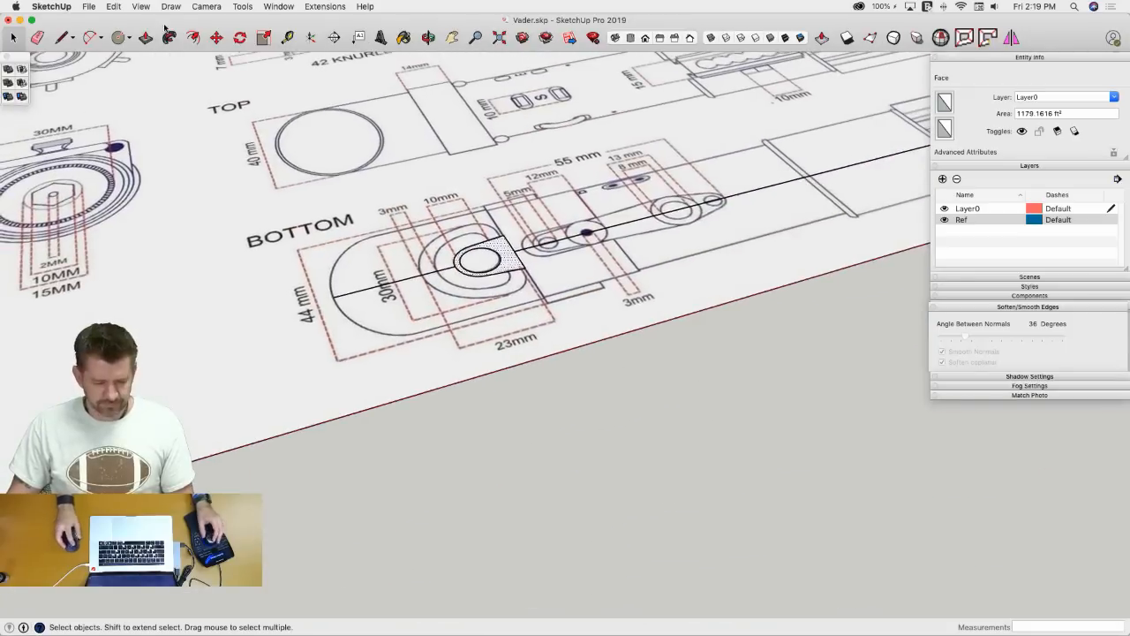
left_click(170, 7)
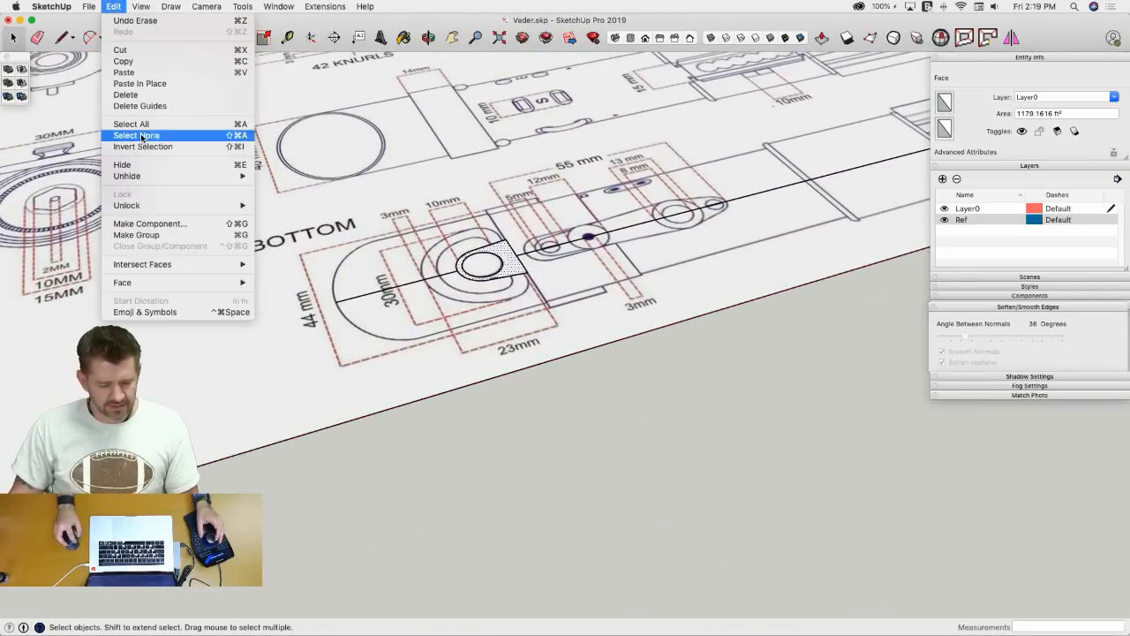
mouse_move(190, 179)
left_click(300, 200)
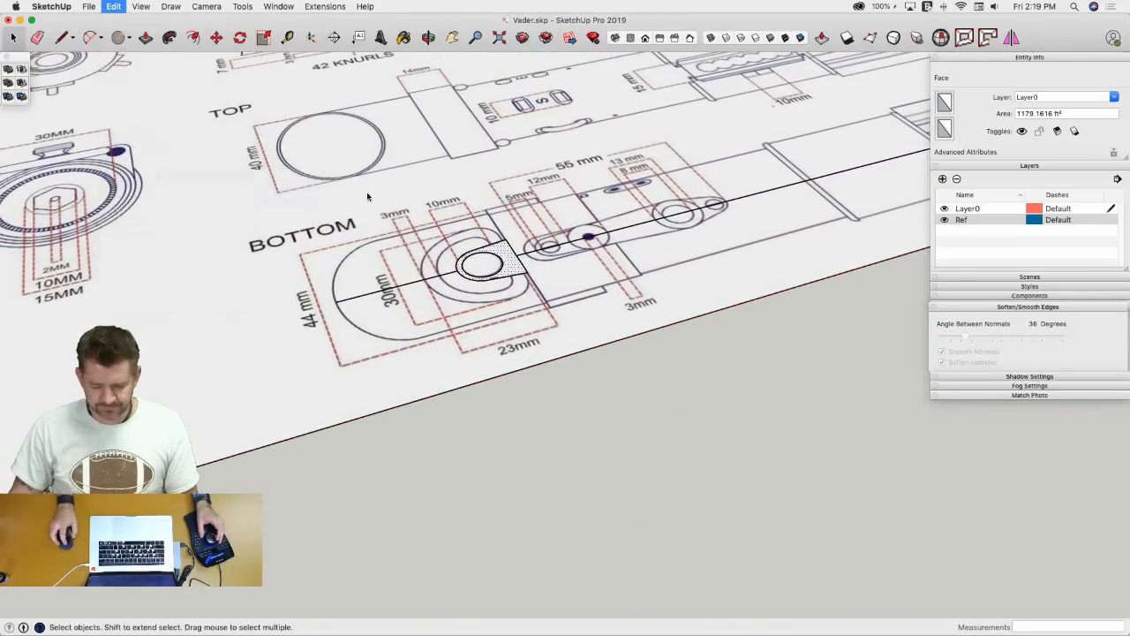
- Paste the profile face beside the model and move it onto the middle of the emitter block's upper front edge
scroll(500, 253, "up", 5)
key("super+v")
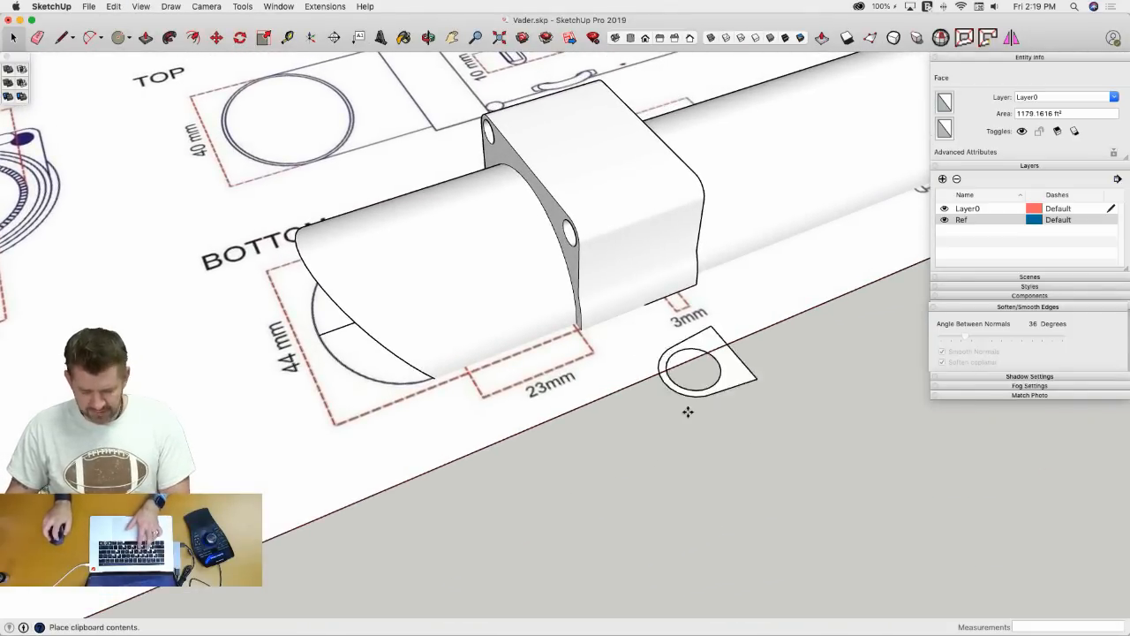
left_click(663, 482)
left_click(716, 420)
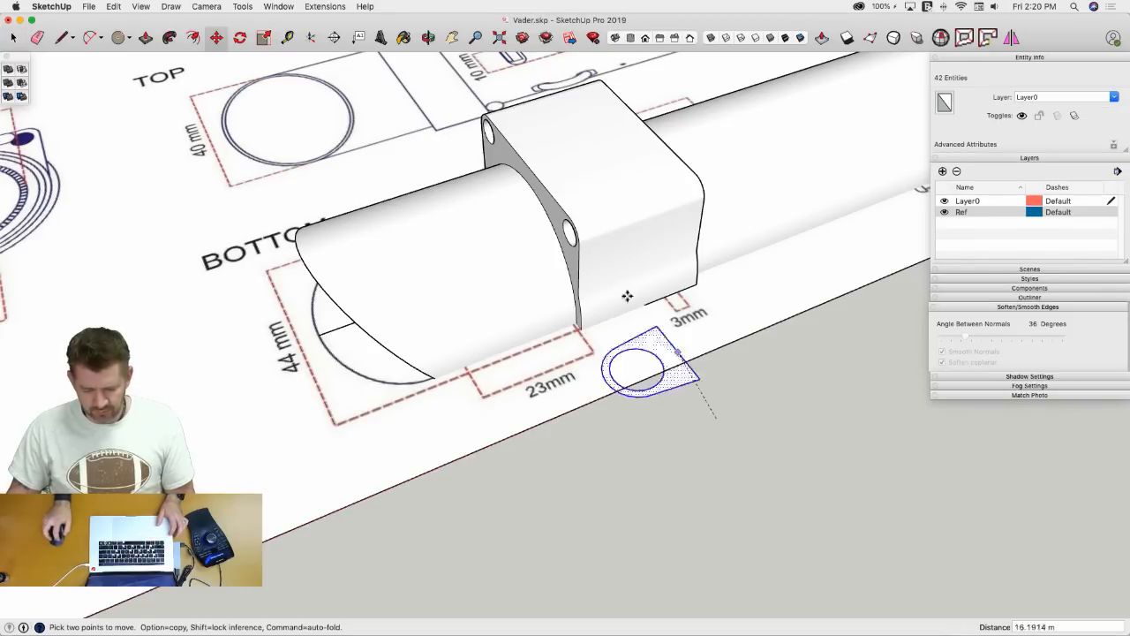
left_click(526, 168)
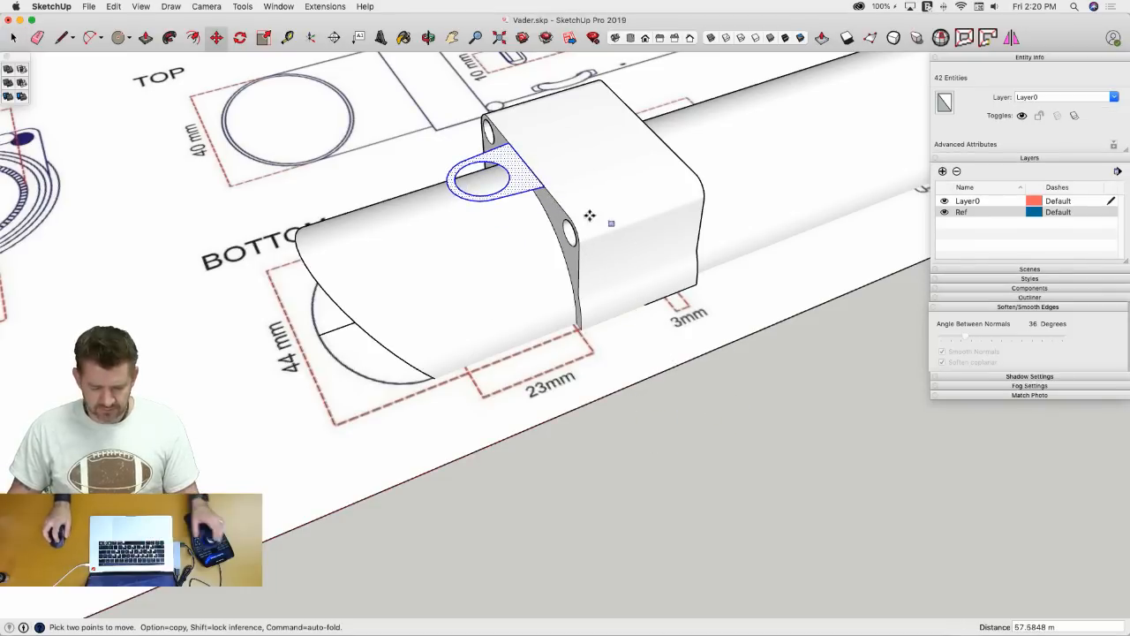
- Cut the placed profile and paste it in place inside the Emitter component
key("space")
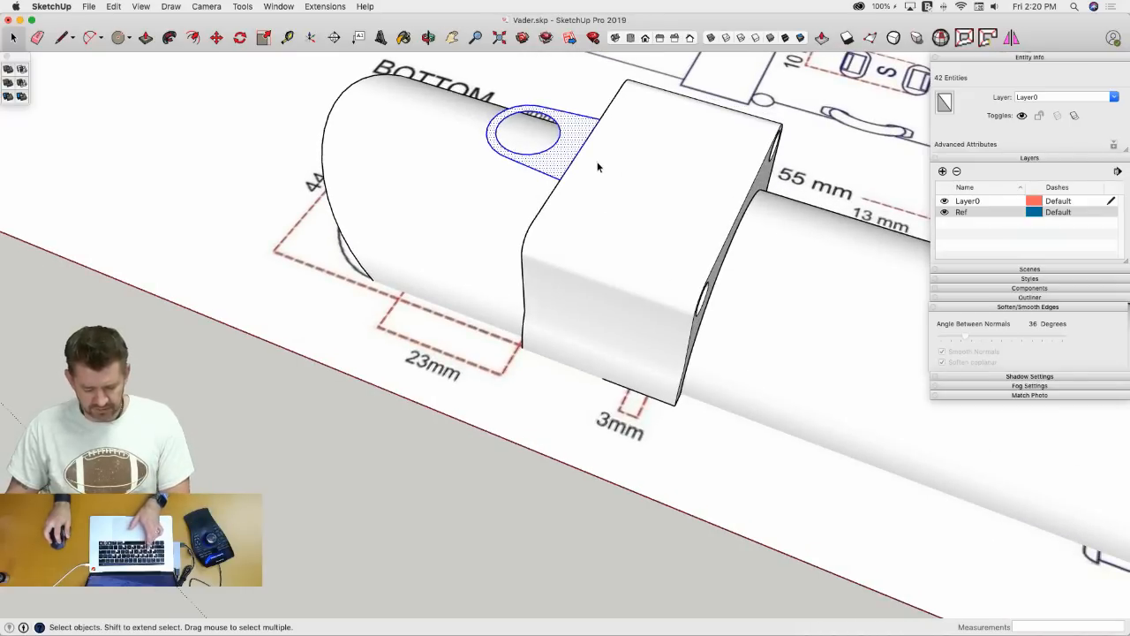
key("Delete")
double_click(603, 162)
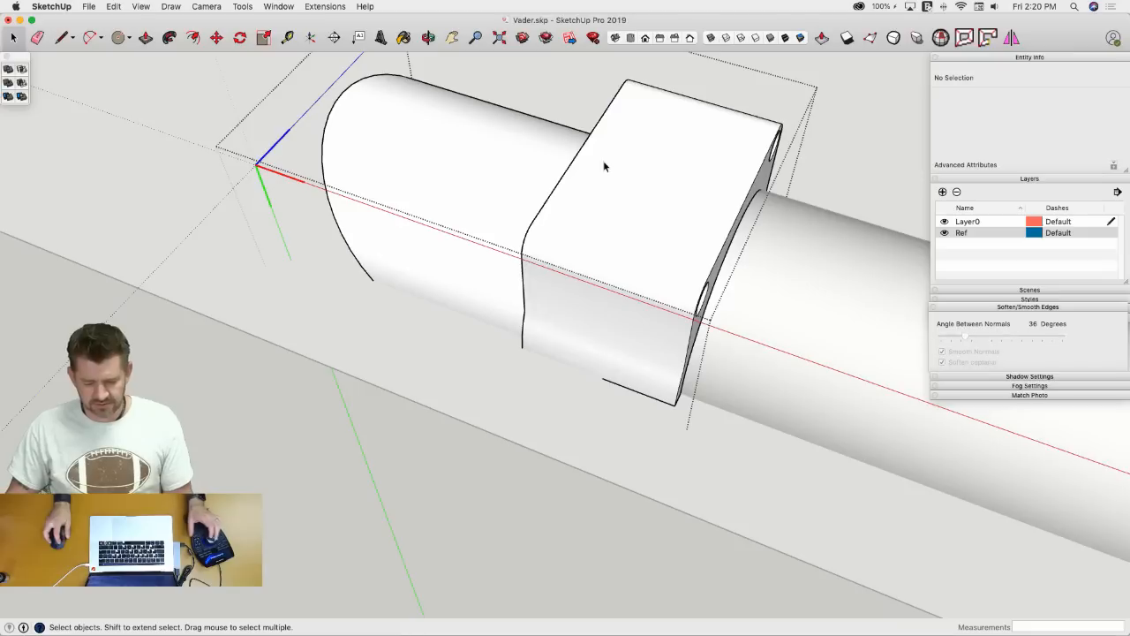
left_click(112, 7)
left_click(152, 87)
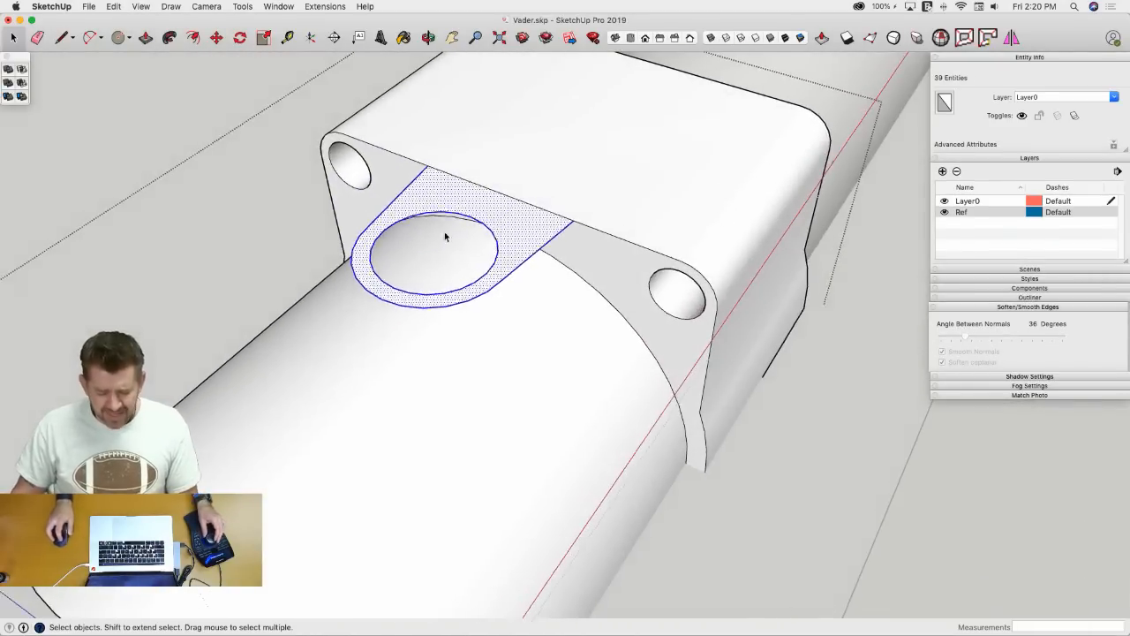
- Draw a line across the hole's diameter and a short line crossing it at the hole's centre
key("l")
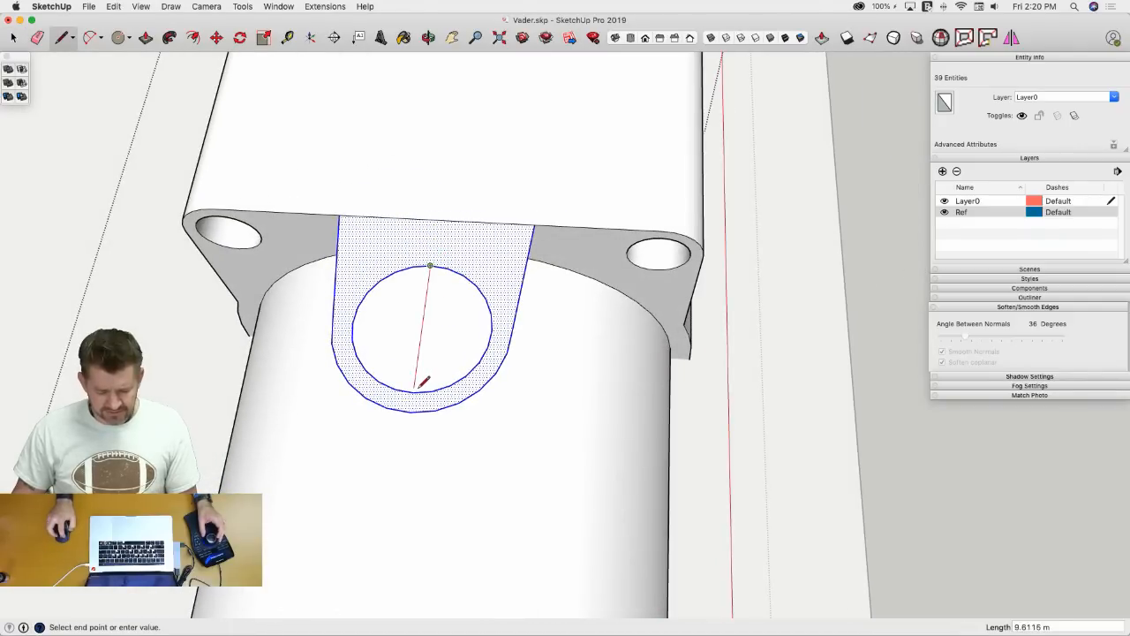
left_click(414, 390)
key("space")
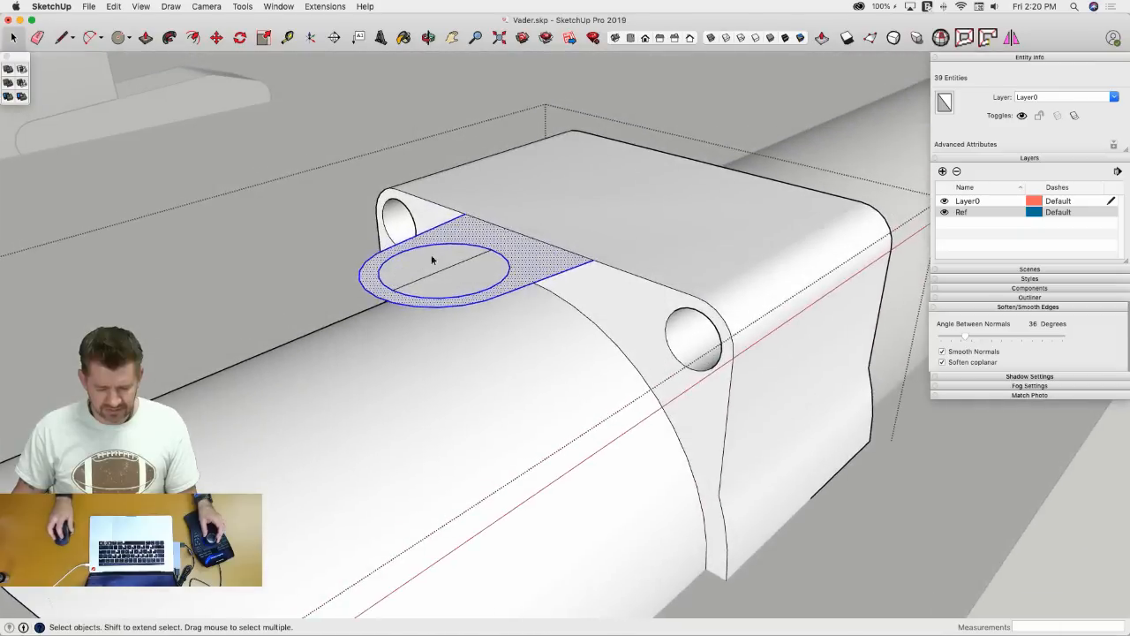
key("l")
left_click(438, 258)
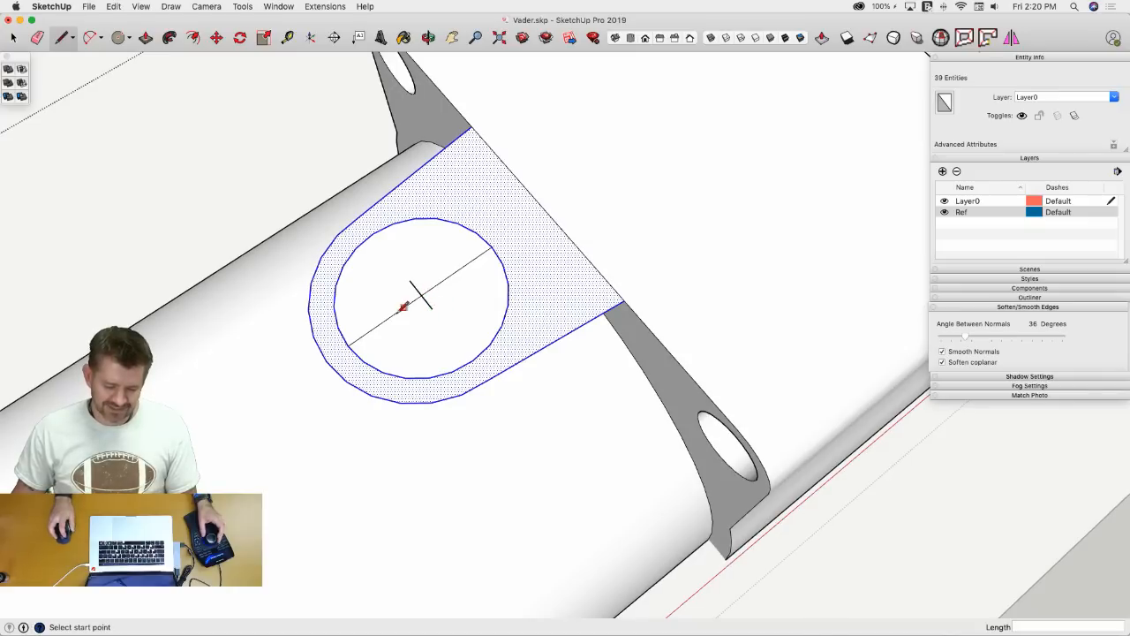
- Trim the long diameter line on both sides to leave a small cross mark at the hole's centre
key("e")
left_click(387, 318)
key("l")
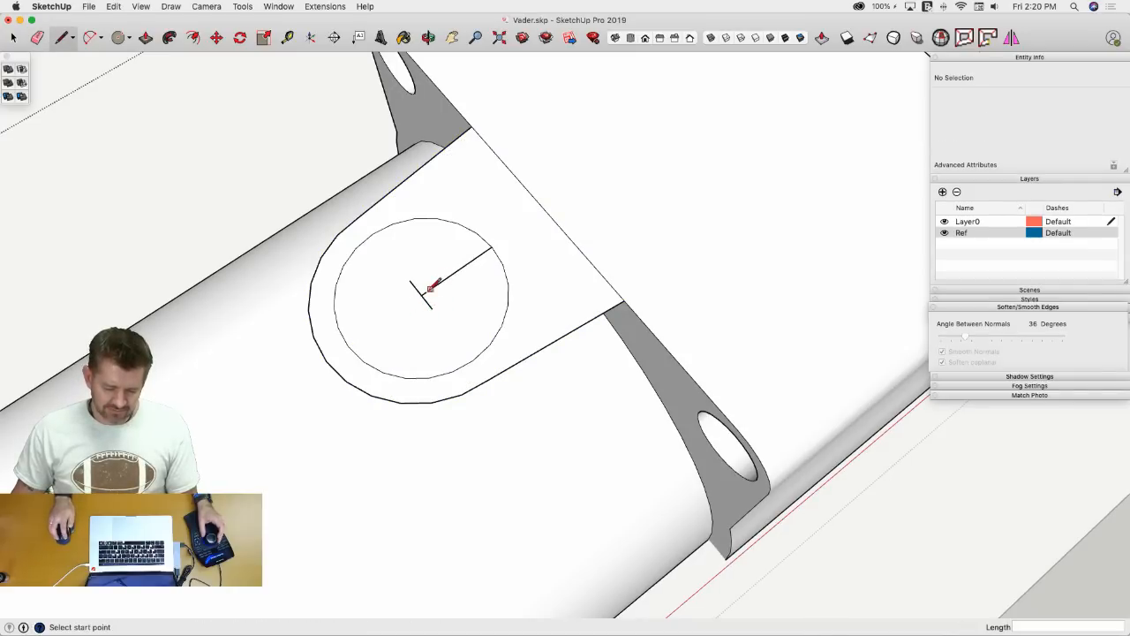
key("e")
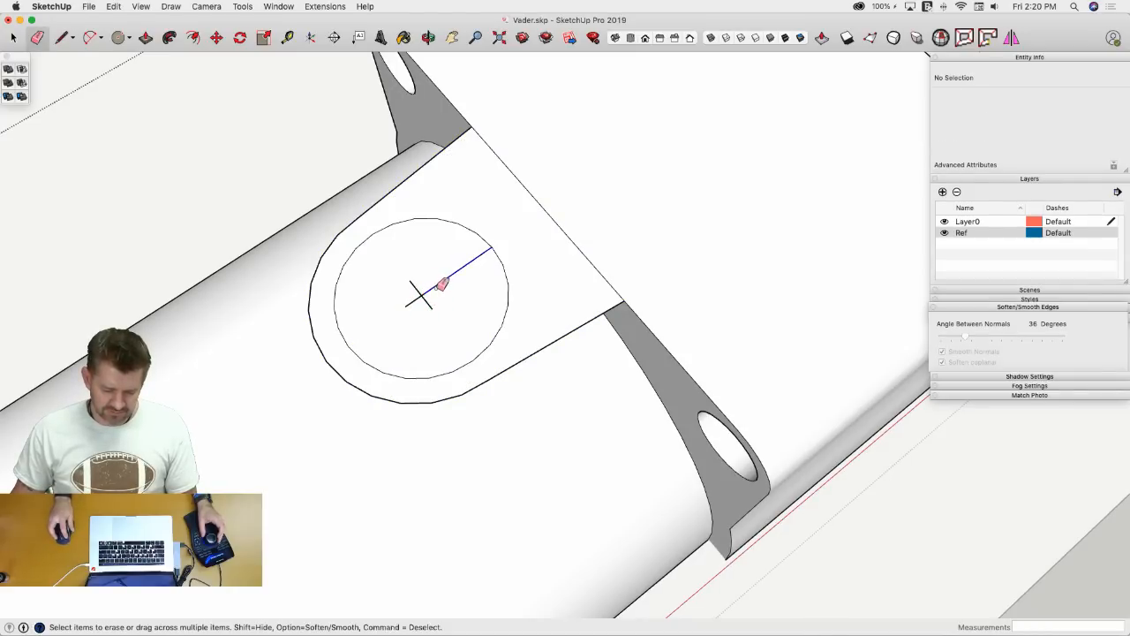
left_click(433, 289)
key("l")
key("space")
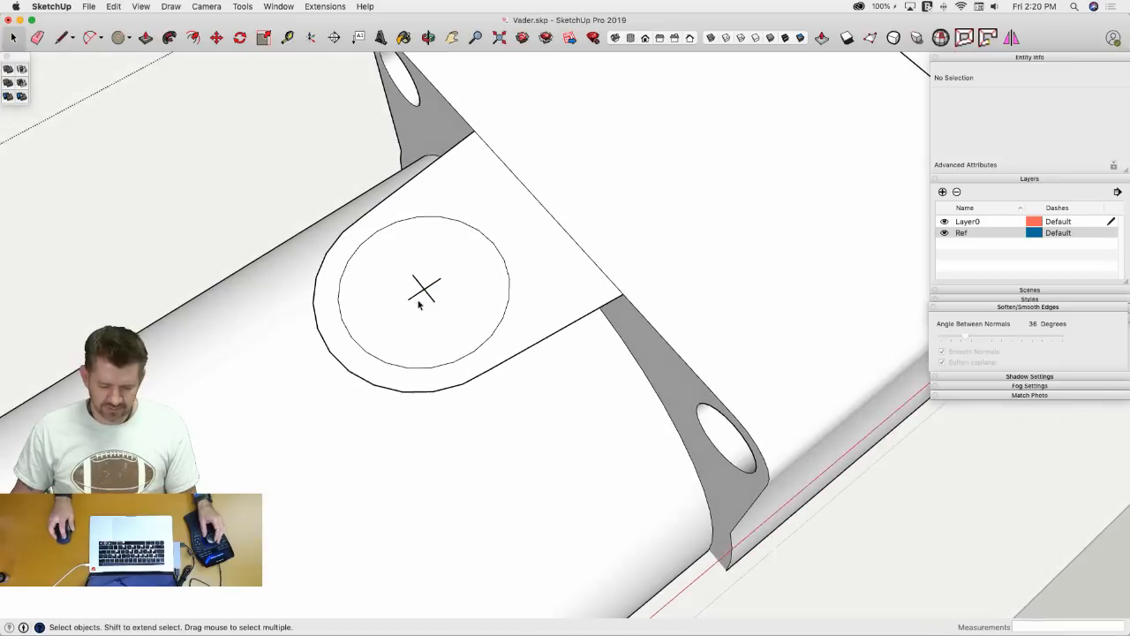
- Erase the hole's circle and push the profile face down about 5.5 m to form a solid tab meeting the tube
key("e")
left_click(505, 295)
key("p")
left_click(509, 292)
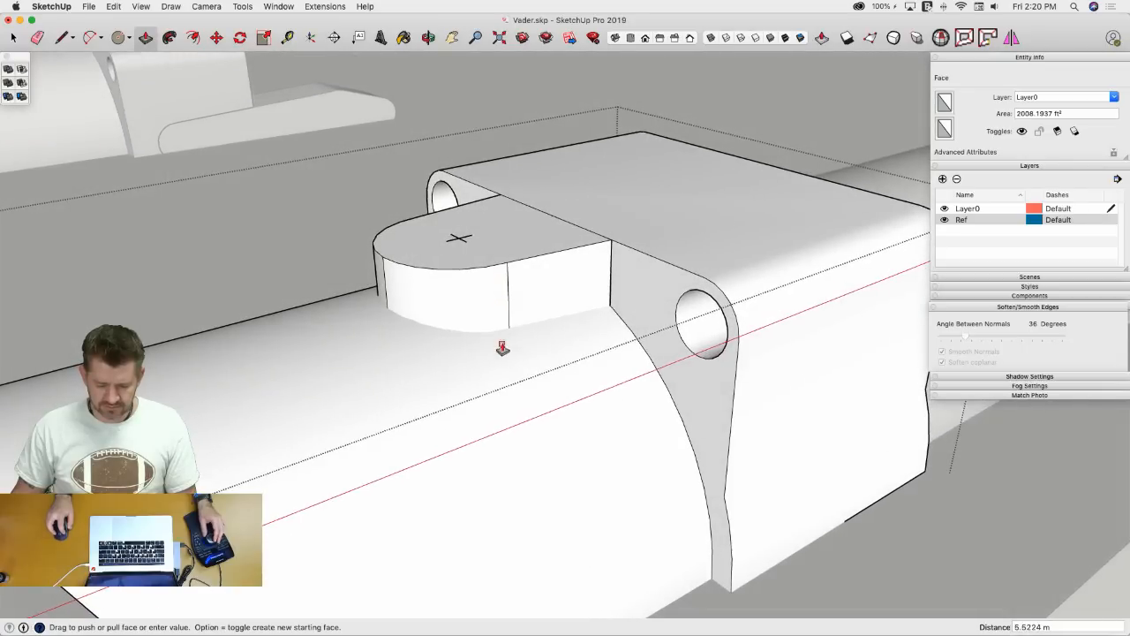
left_click(503, 350)
- Soften the tab's vertical seams and erase the edge between its top face and the top of the block
key("space")
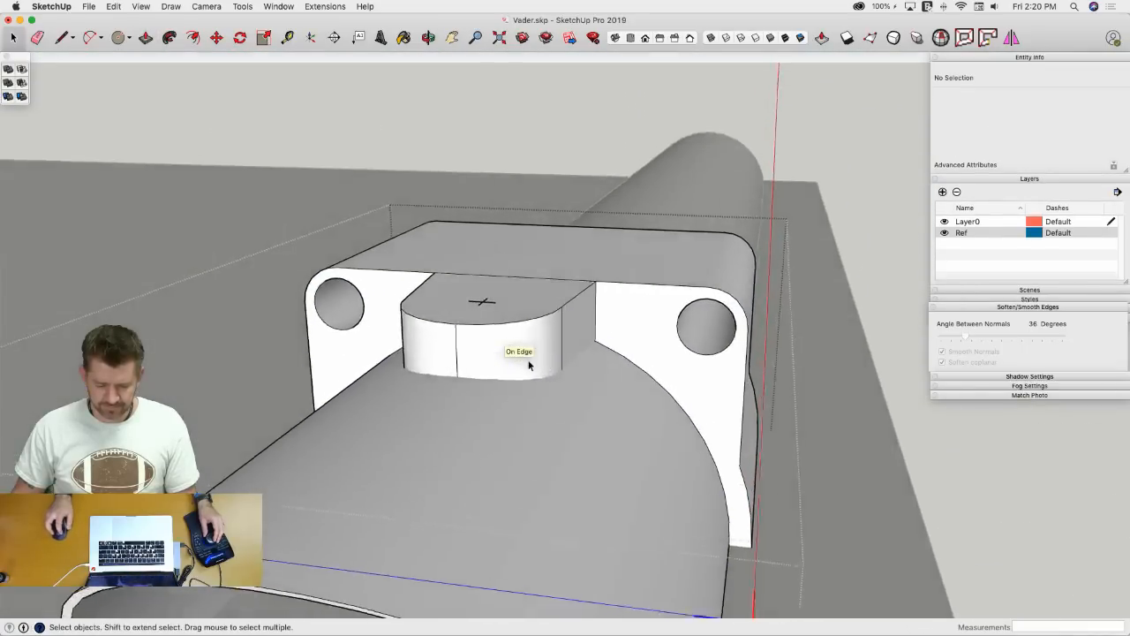
key("e")
left_click_drag(551, 359, 537, 369, "alt")
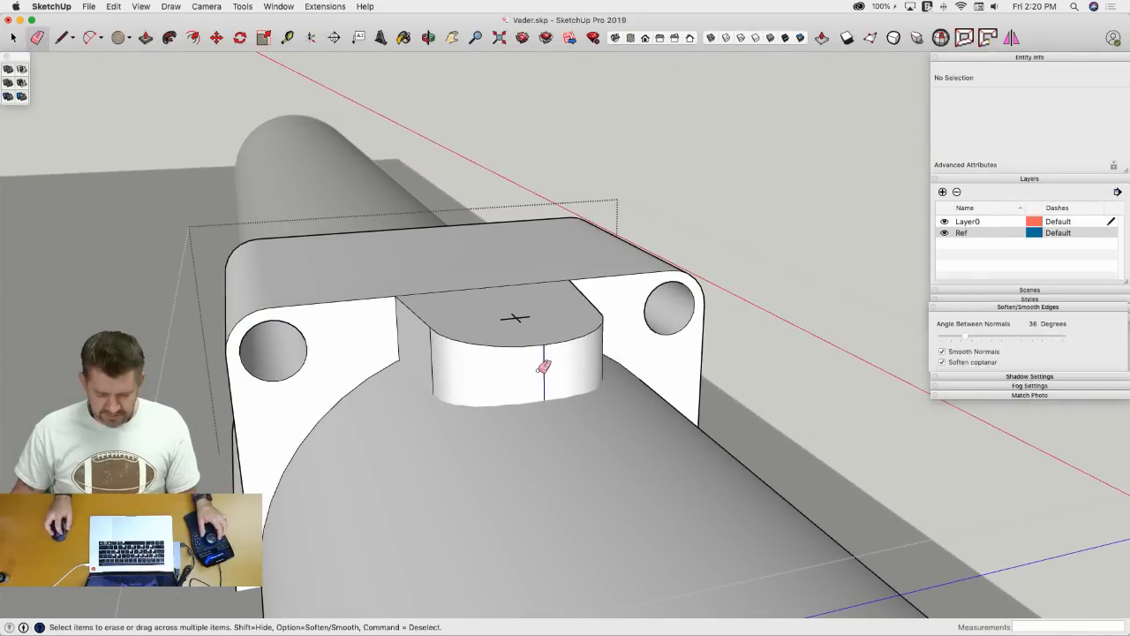
left_click_drag(440, 359, 428, 359, "alt")
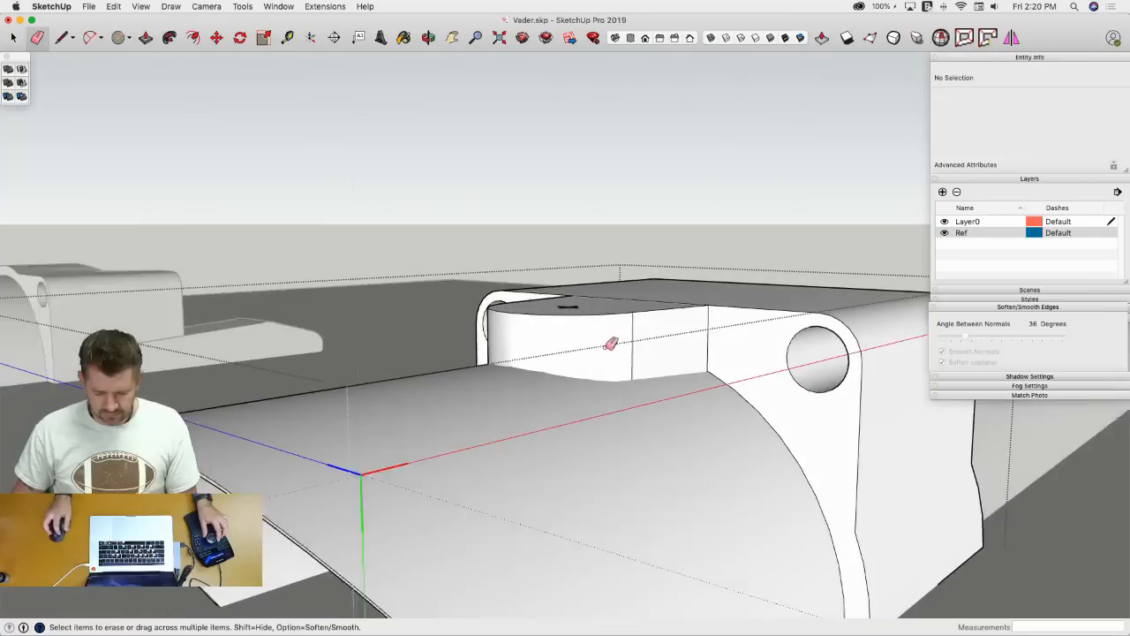
mouse_move(620, 344)
left_mouse_down("alt")
mouse_move(640, 343)
mouse_move(619, 309)
left_mouse_up("alt")
key("space")
key("e")
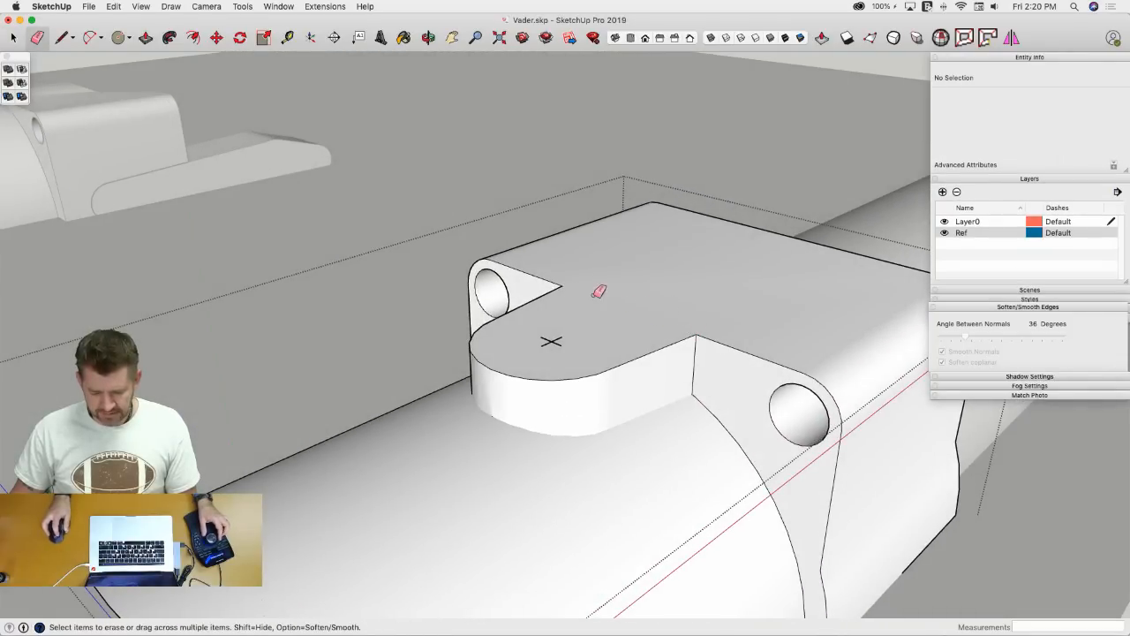
key("space")
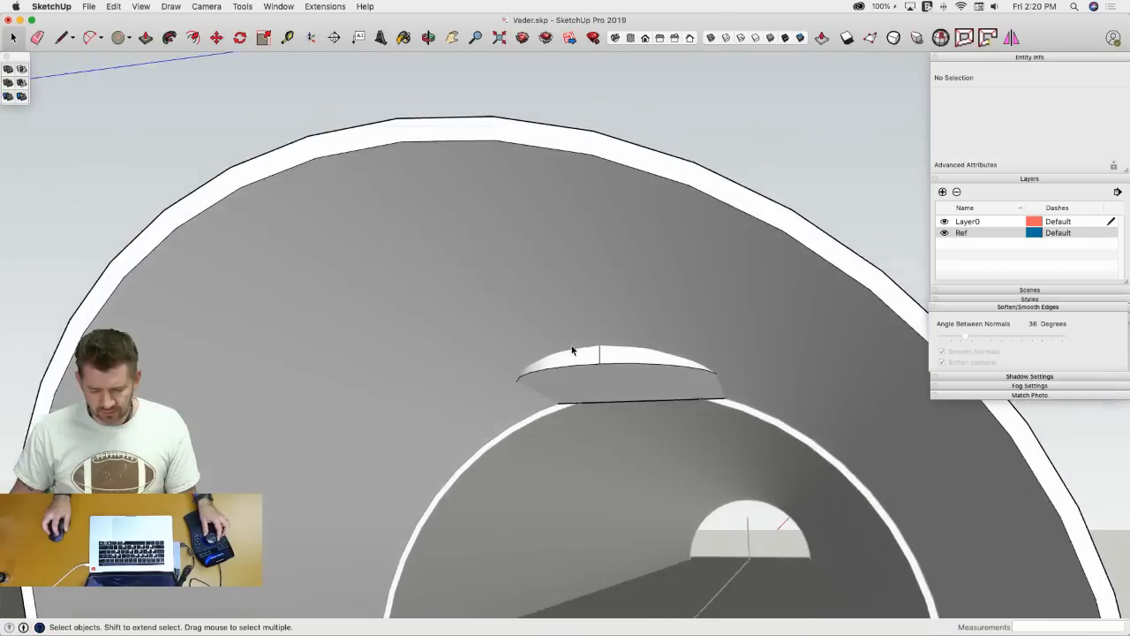
- Push the tab's underside farther into the tube's interior
key("p")
left_click_drag(593, 384, 602, 461)
key("space")
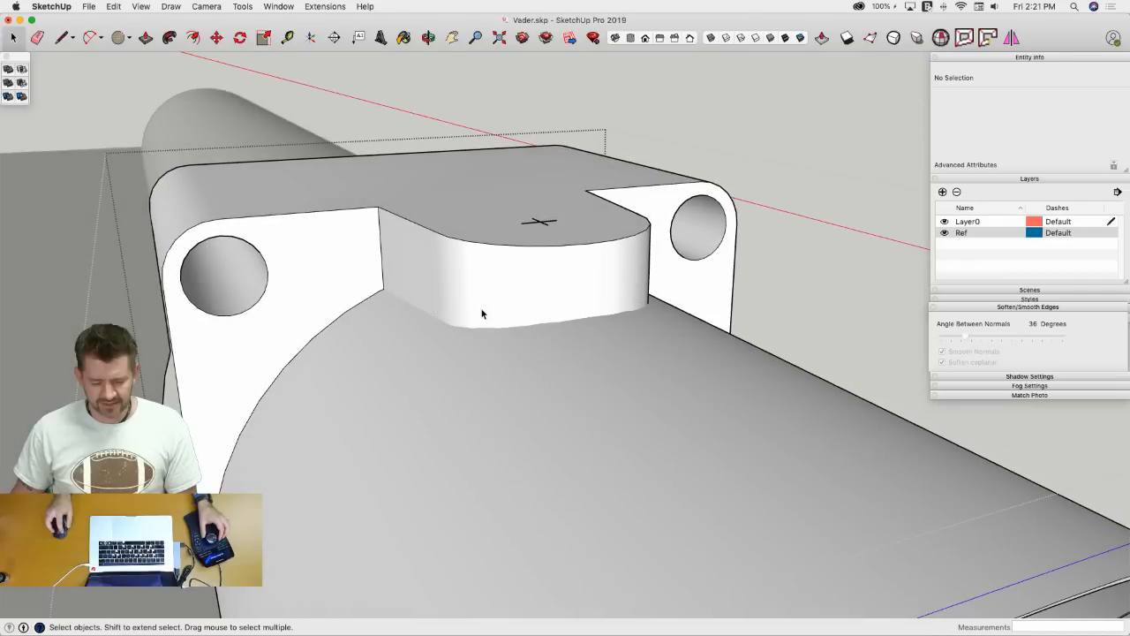
- Intersect the connected faces of the tube and the tab where they cross
left_click(477, 353)
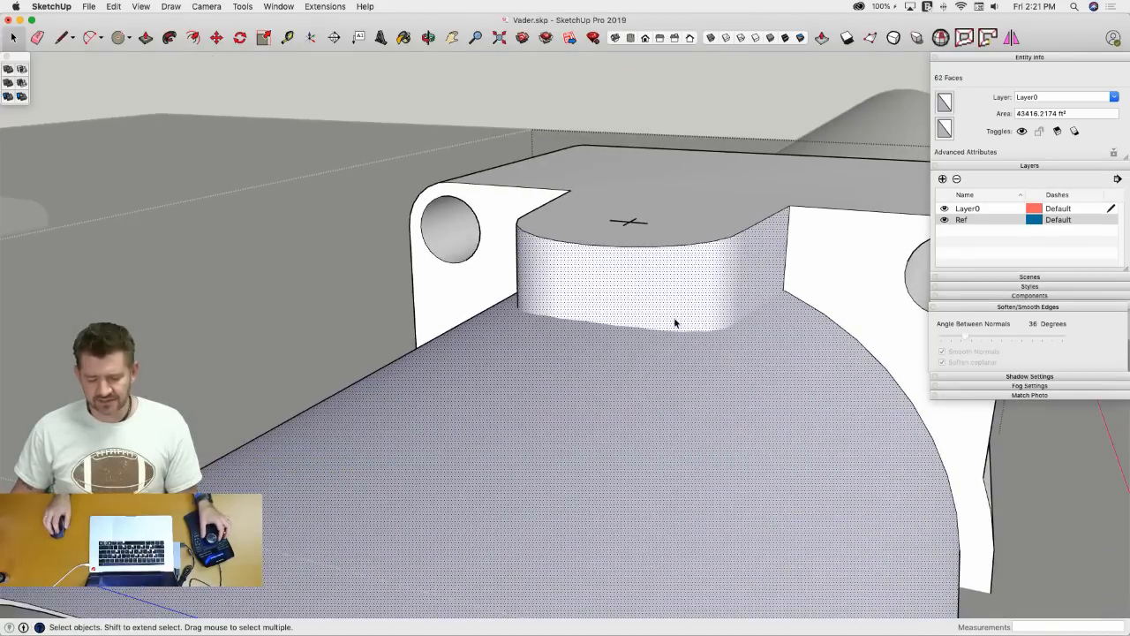
right_click(673, 319)
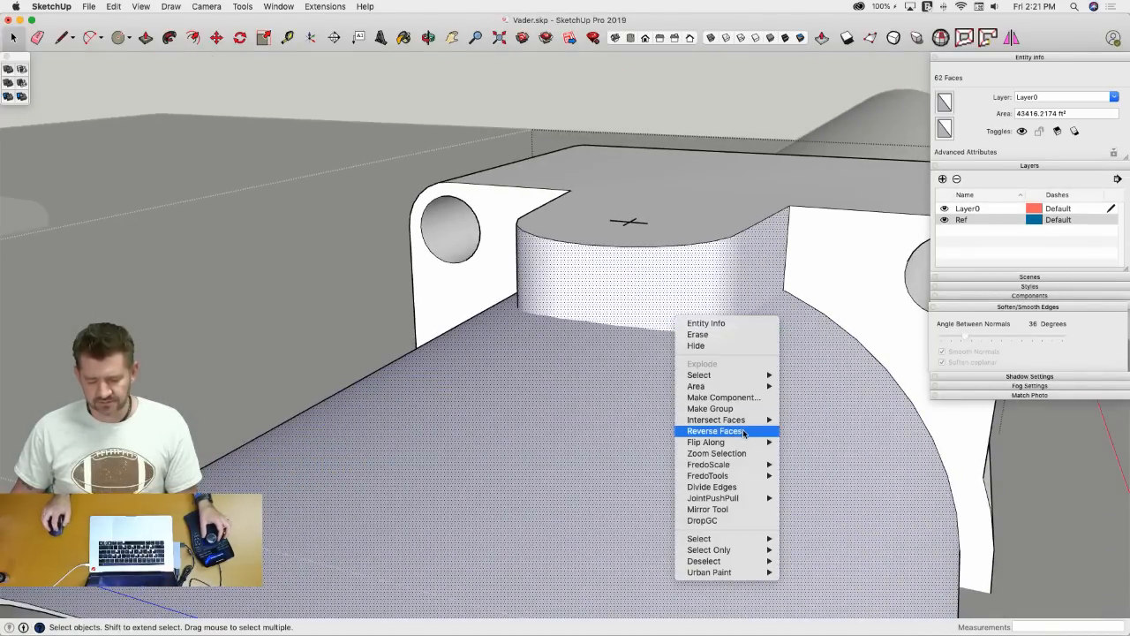
mouse_move(742, 424)
left_click(819, 443)
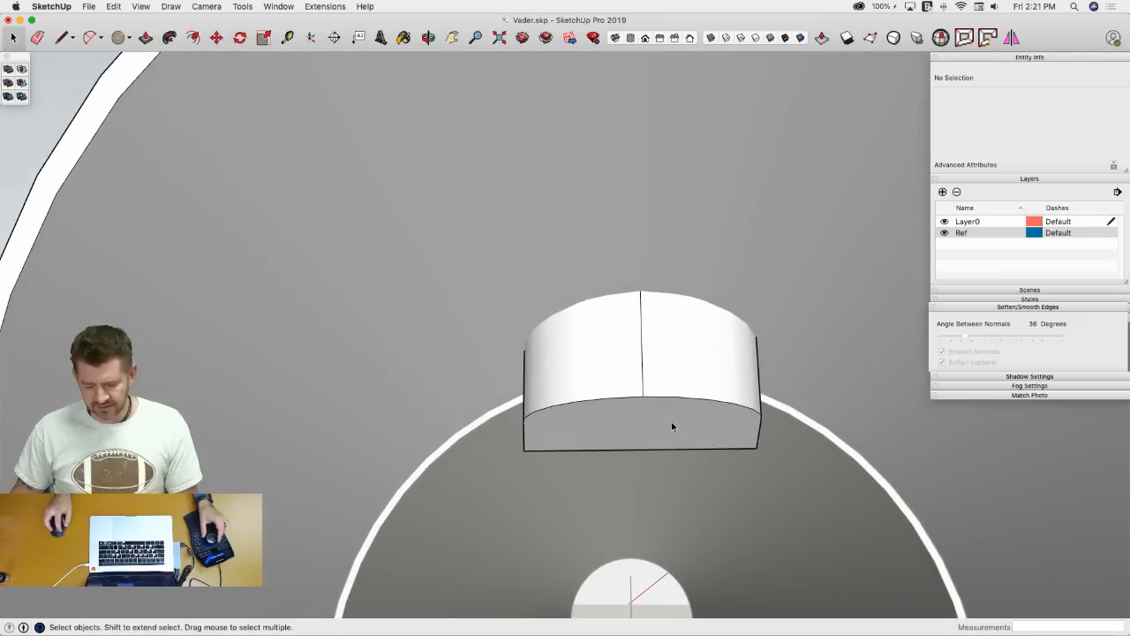
- Delete the part of the tab protruding inside the tube and erase its leftover vertical edges
double_click(671, 424)
key("Delete")
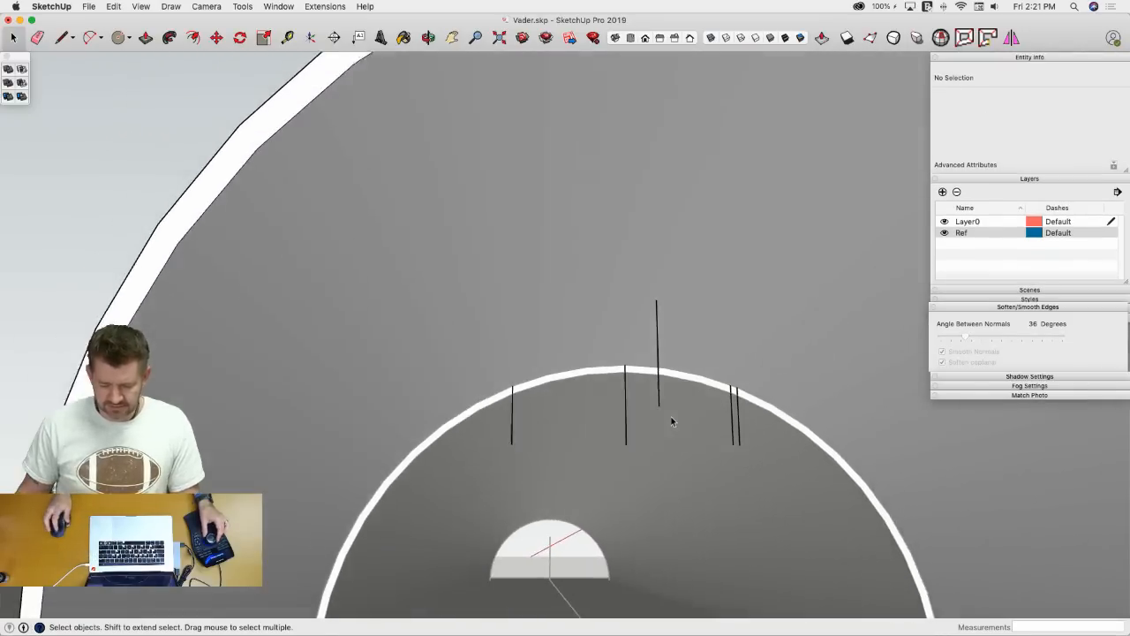
key("e")
mouse_move(548, 422)
left_mouse_down()
mouse_move(702, 427)
mouse_move(676, 371)
left_mouse_up()
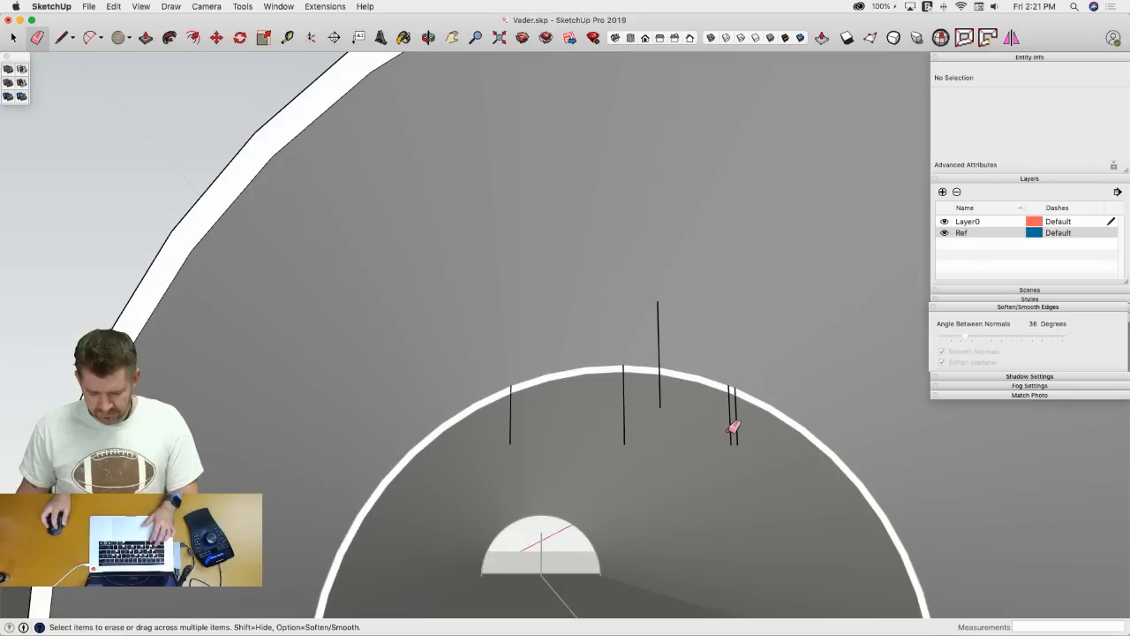
left_click(624, 425)
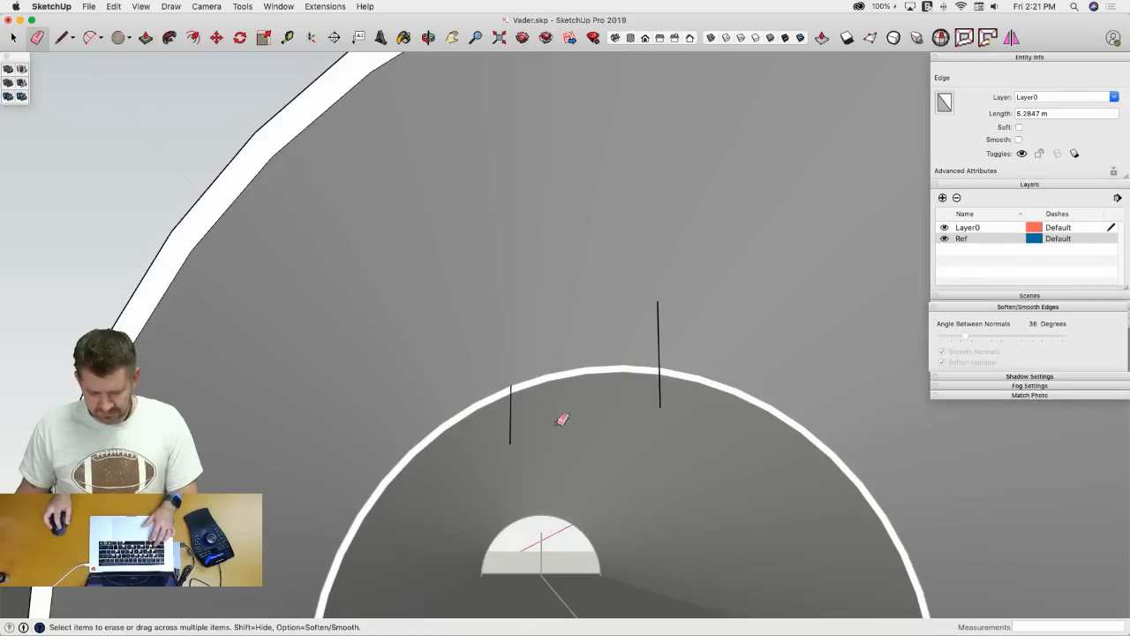
left_click_drag(512, 423, 514, 429)
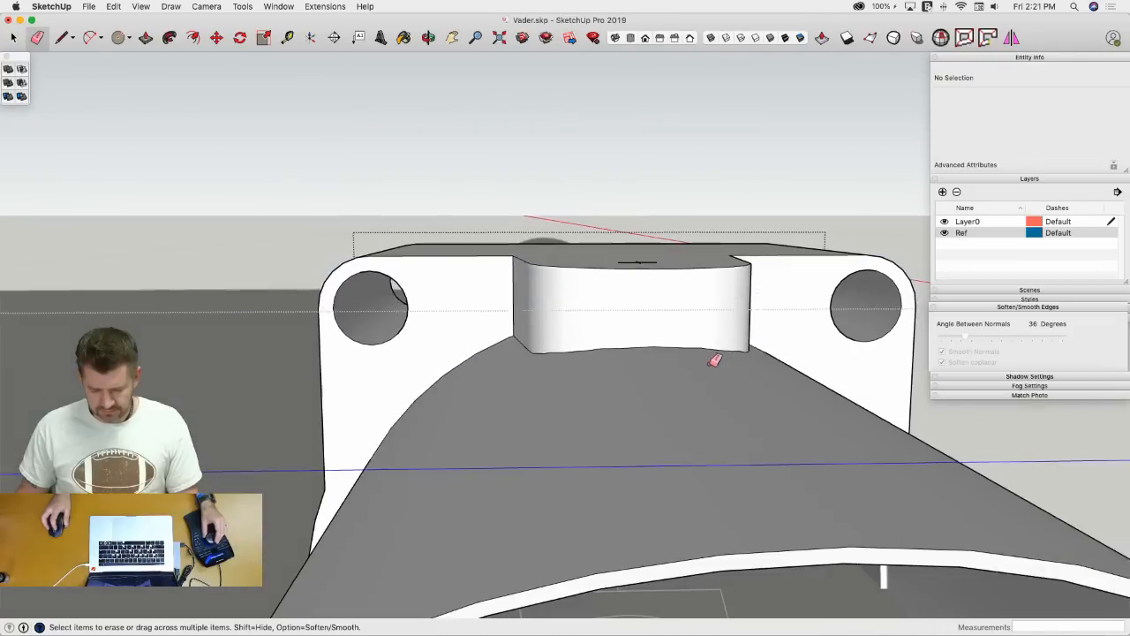
key("space")
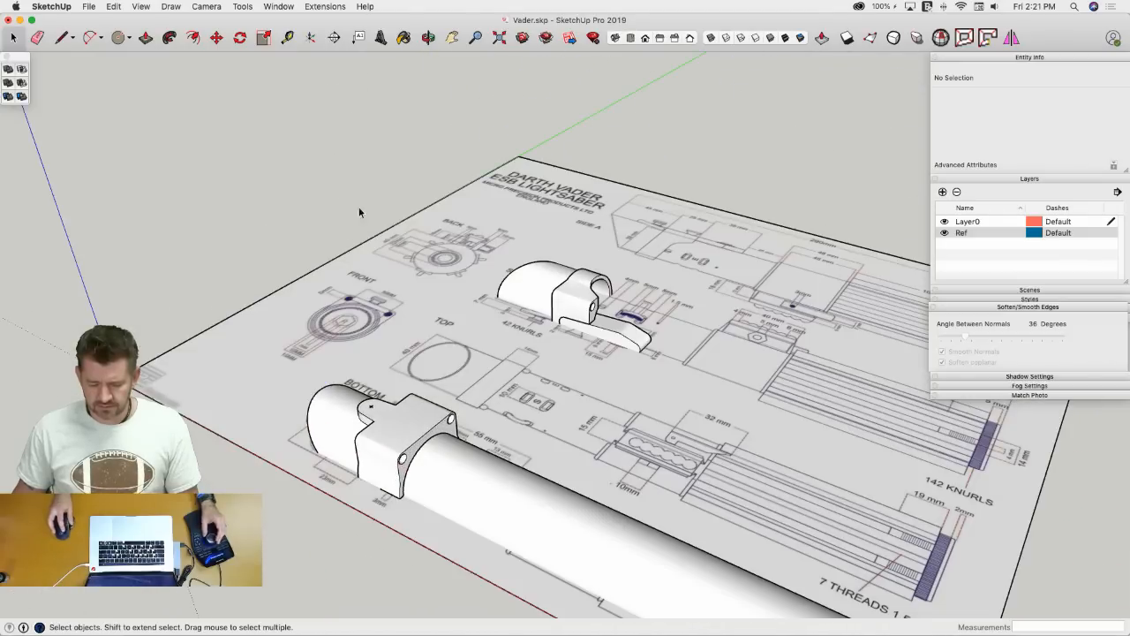
left_click(367, 381)
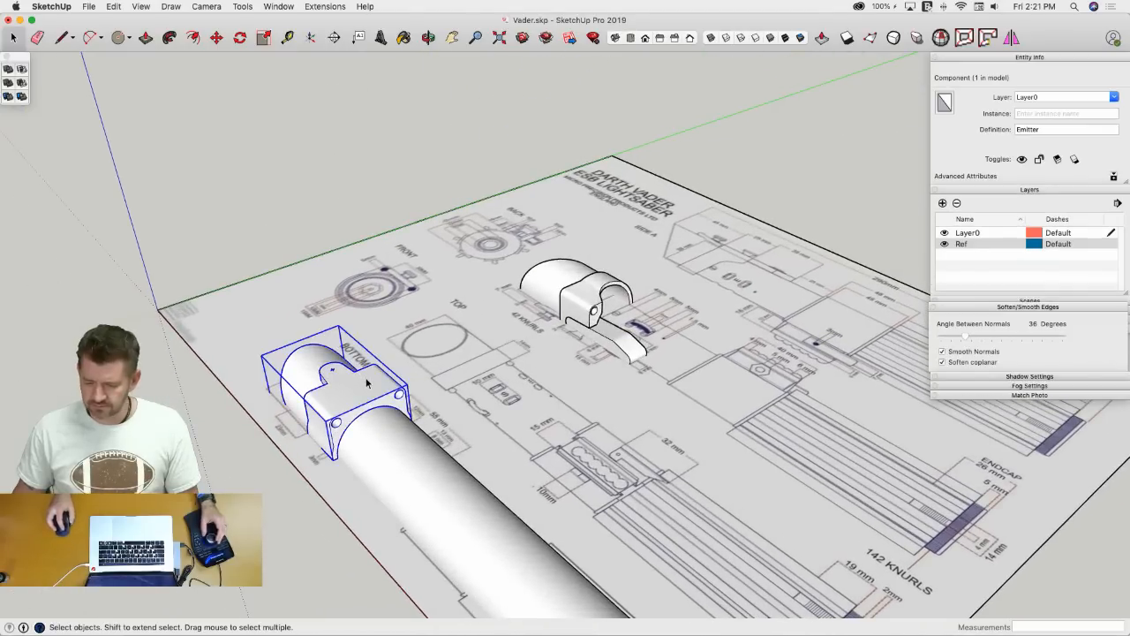
left_click(581, 309)
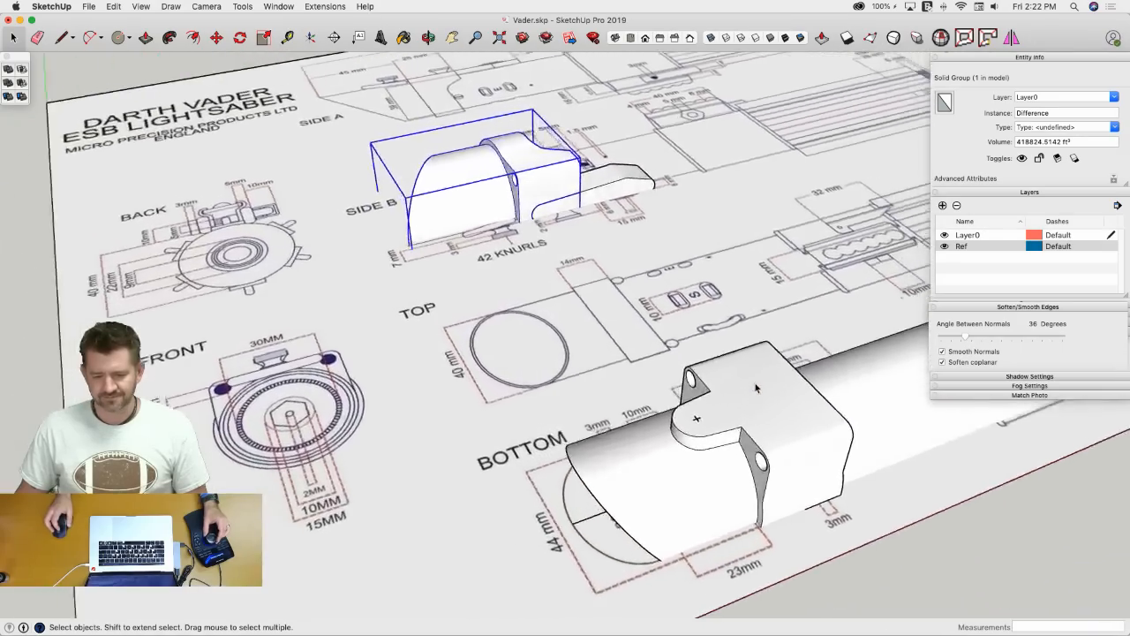
key("l")
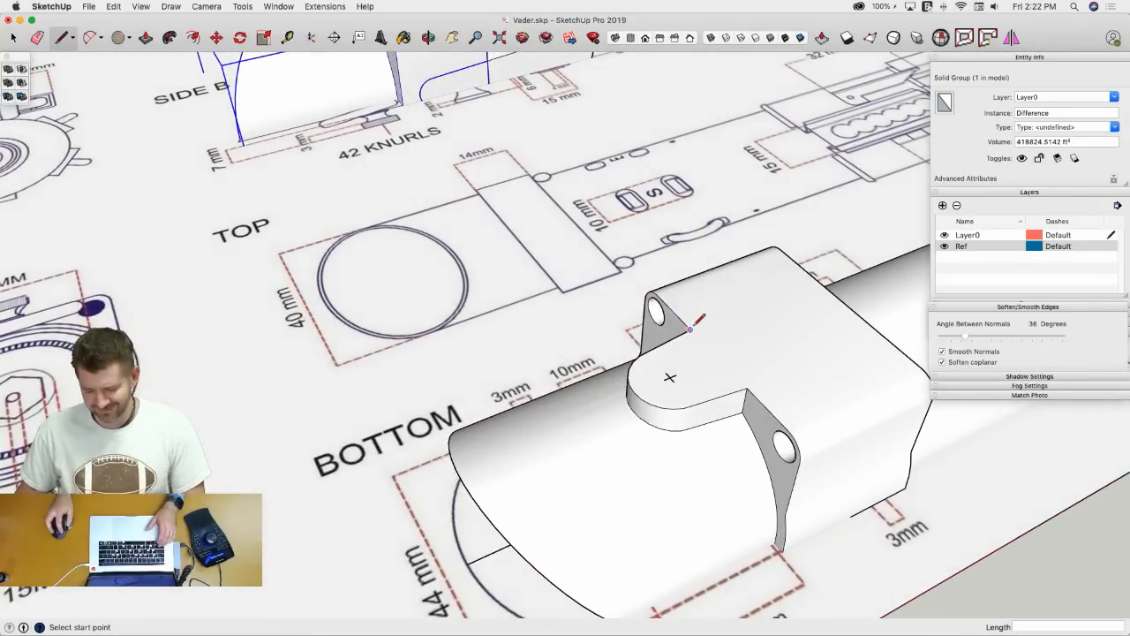
left_click(690, 330)
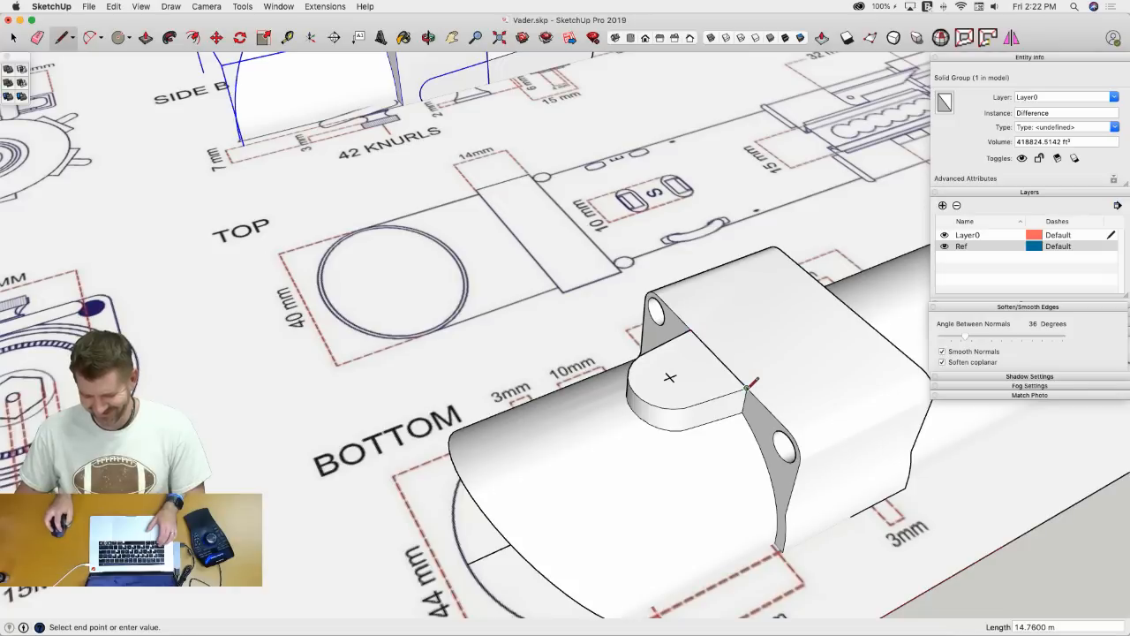
key("space")
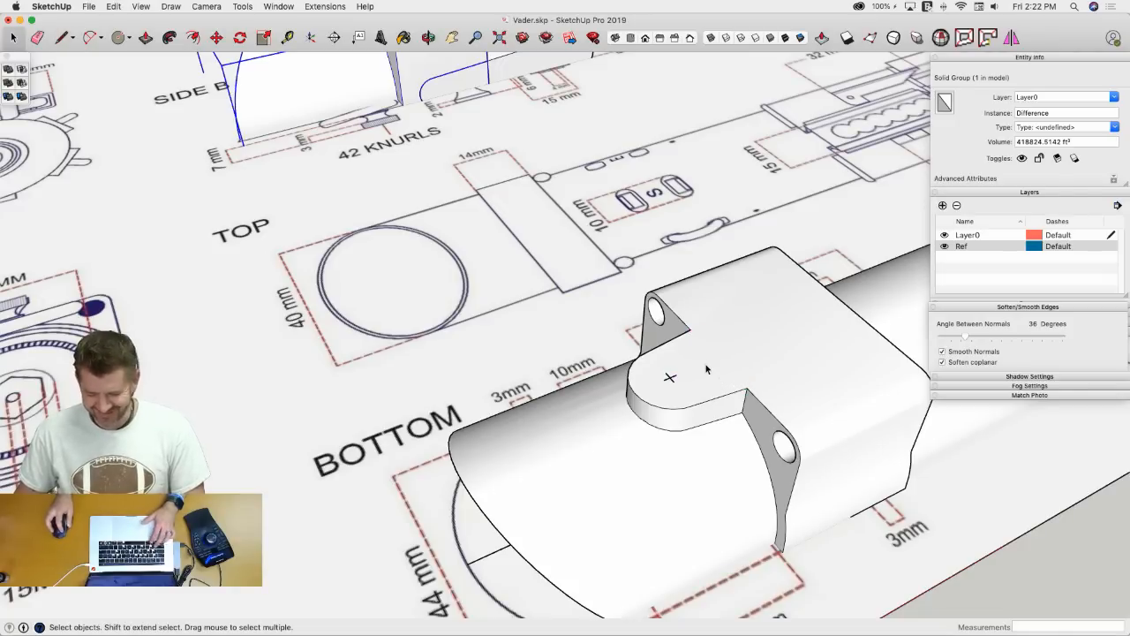
- Draw a line across the base of the BOTTOM emitter's rounded tab to separate its top face from the block
double_click(697, 330)
key("l")
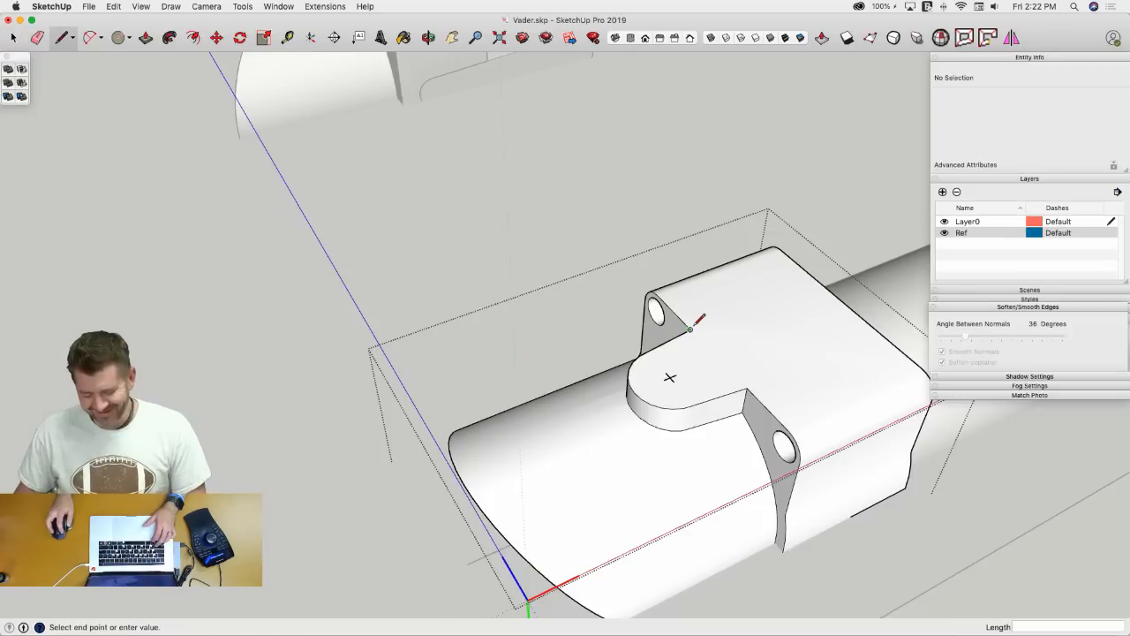
left_click(746, 389)
key("space")
- Copy the tab's top face, cross mark and side faces, and leave the BOTTOM emitter group
double_click(689, 382)
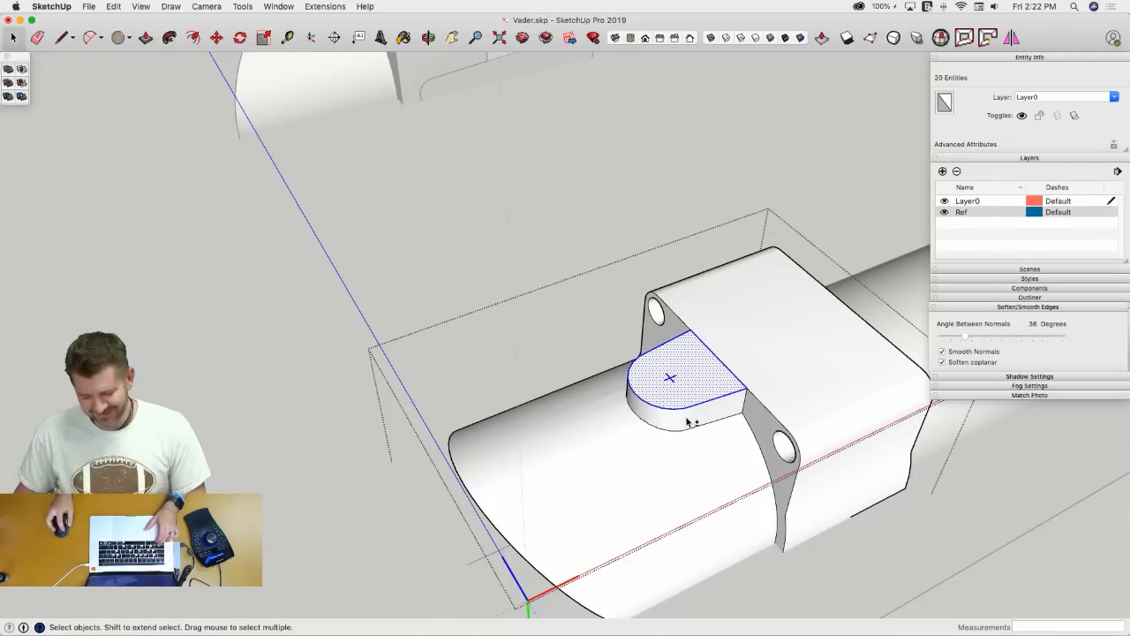
left_click(690, 420, "shift")
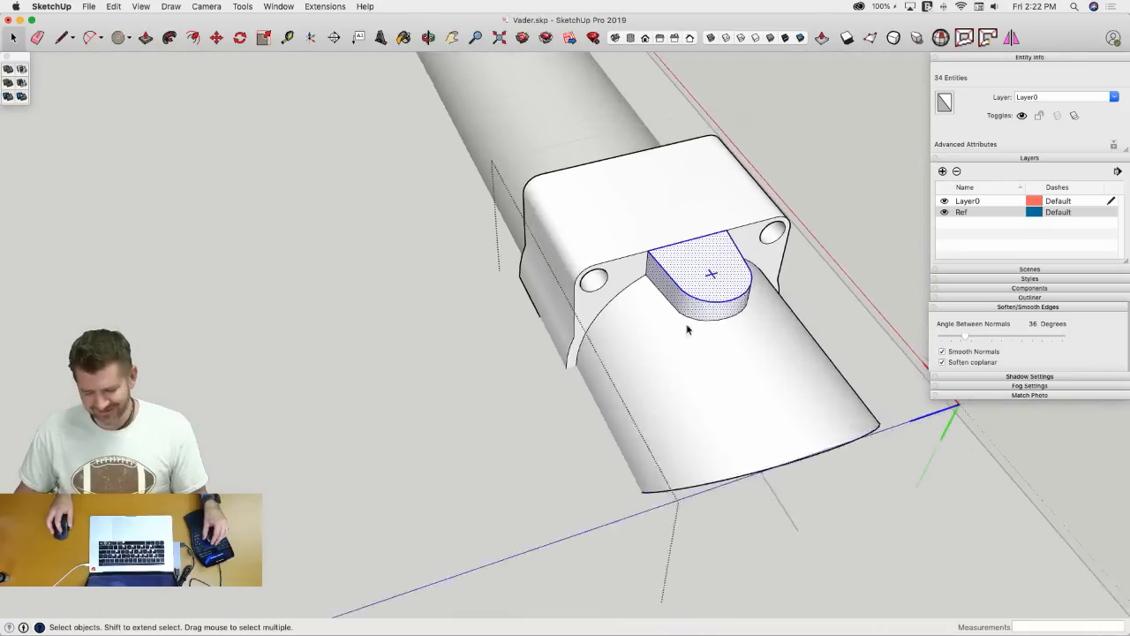
middle_click_drag(686, 328, 639, 309)
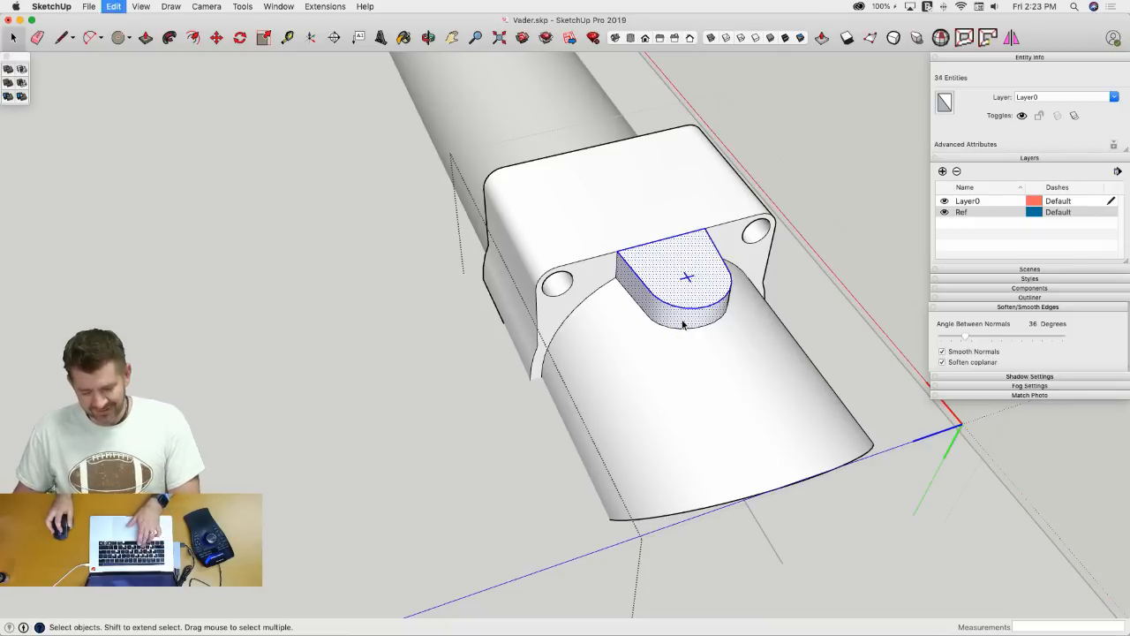
left_click(443, 330)
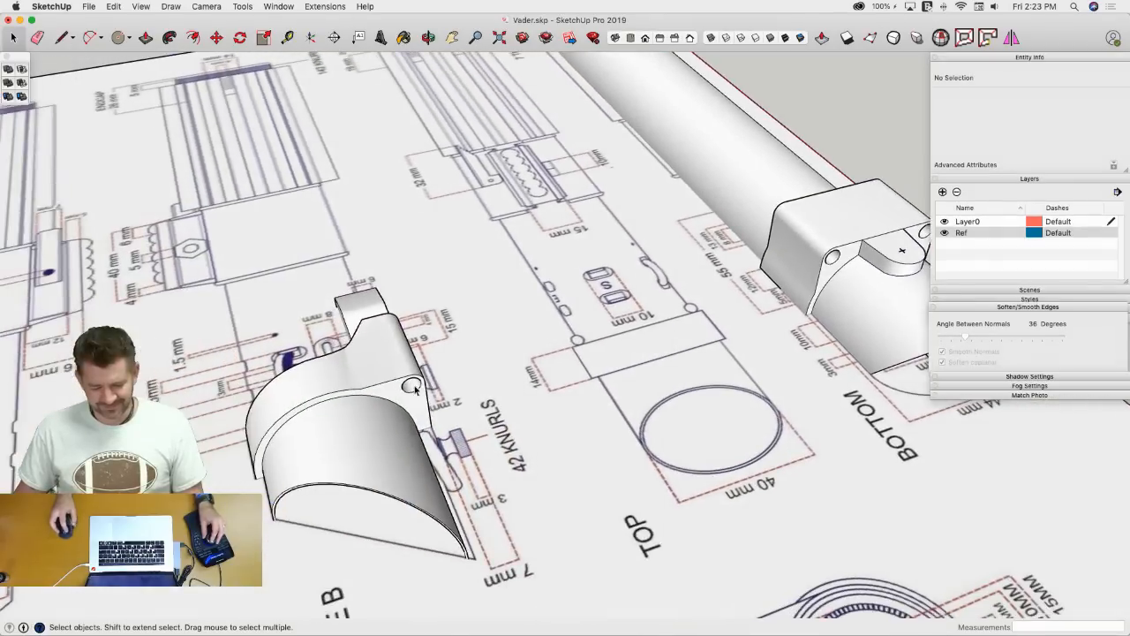
- Paste the tab inside the SIDE B emitter group and move it flush against the block's lower front corner
double_click(393, 436)
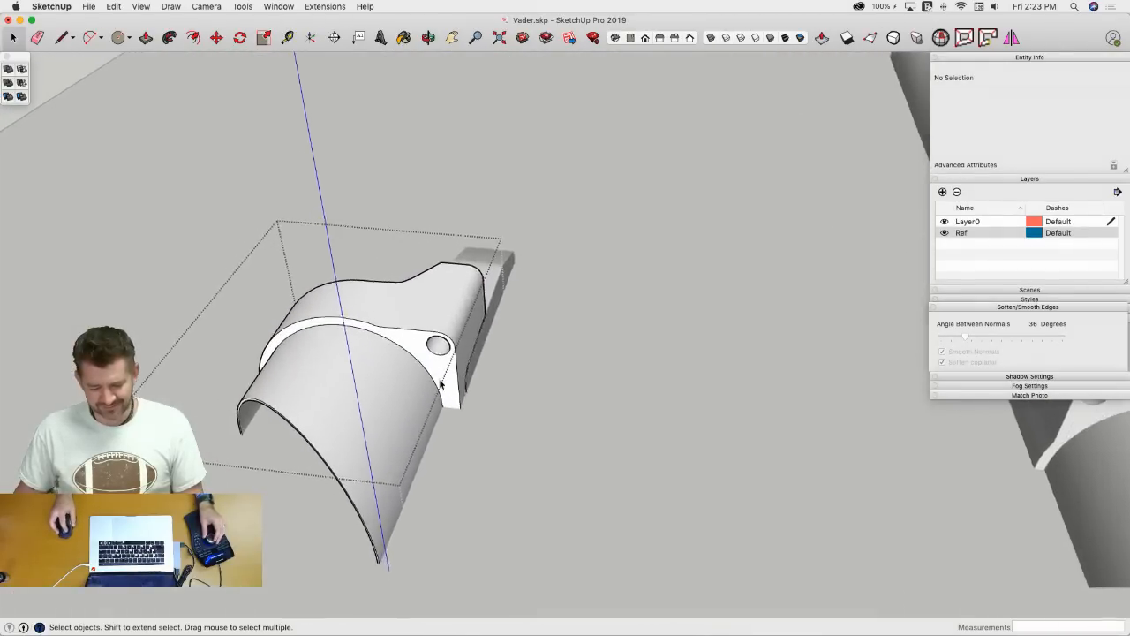
key("super+v")
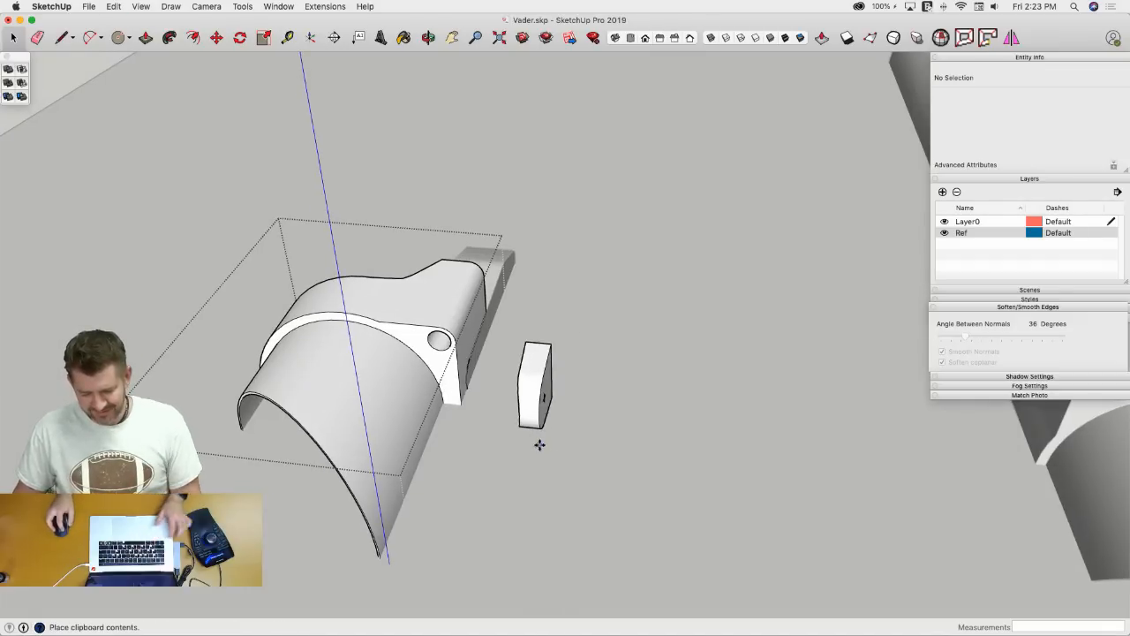
left_click(529, 456)
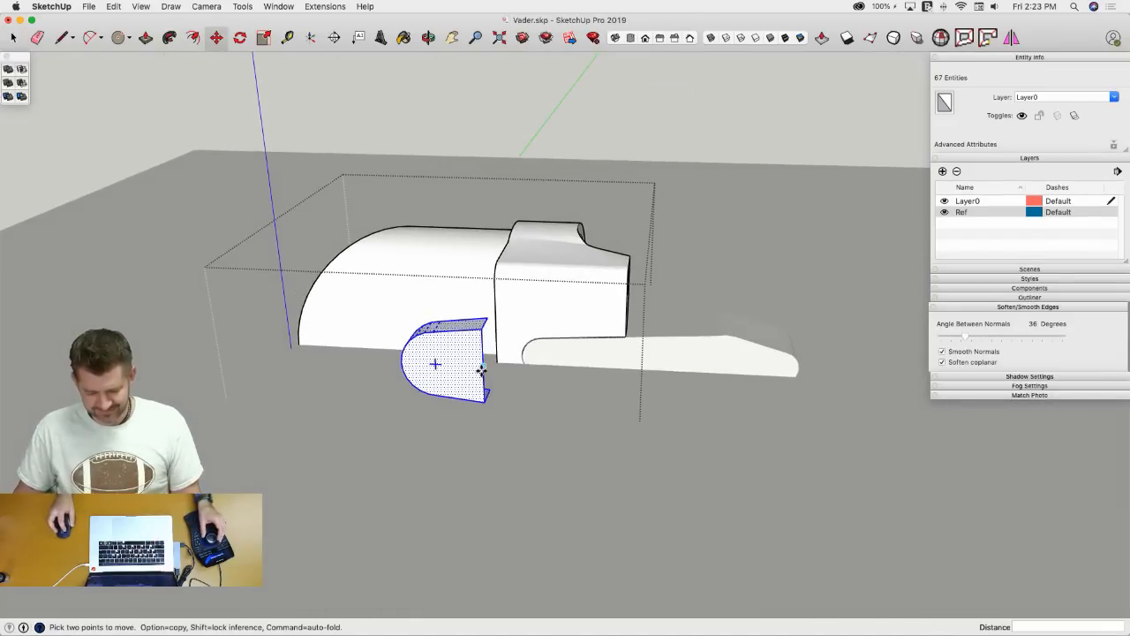
left_click(482, 368)
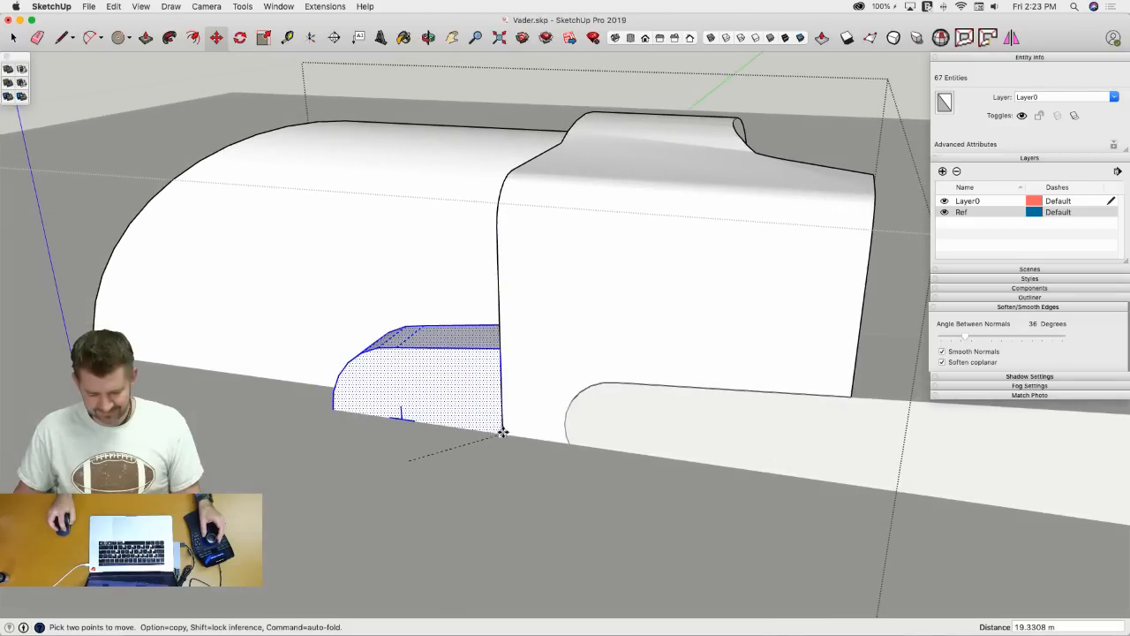
left_click(503, 433)
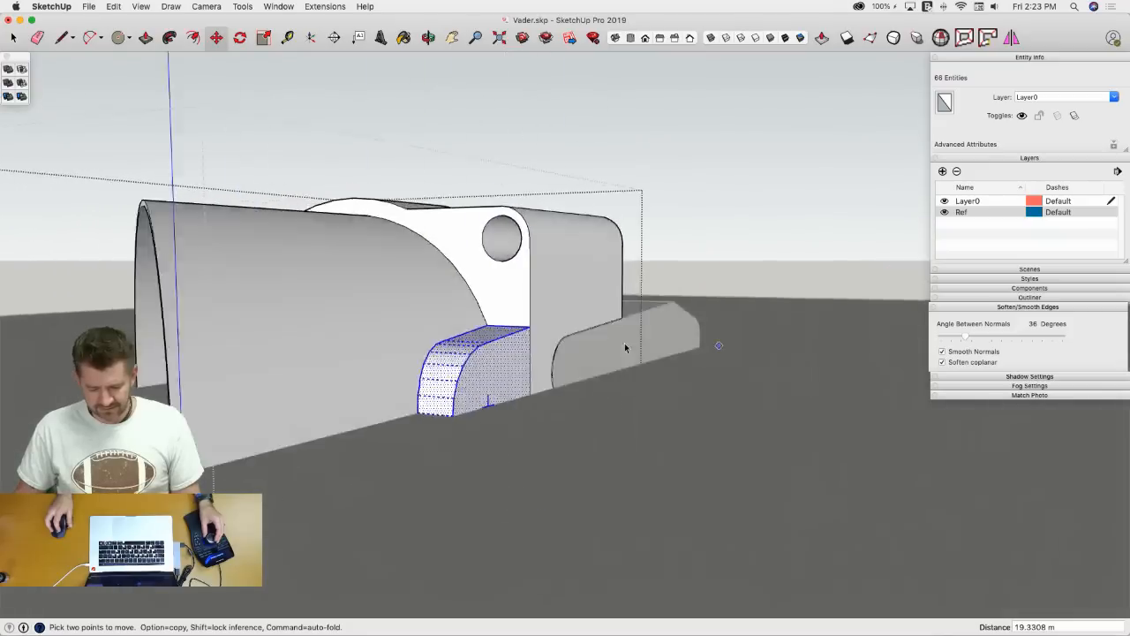
- Erase the seam between the pasted tab's flat face and the block's side face, and leave the group
key("space")
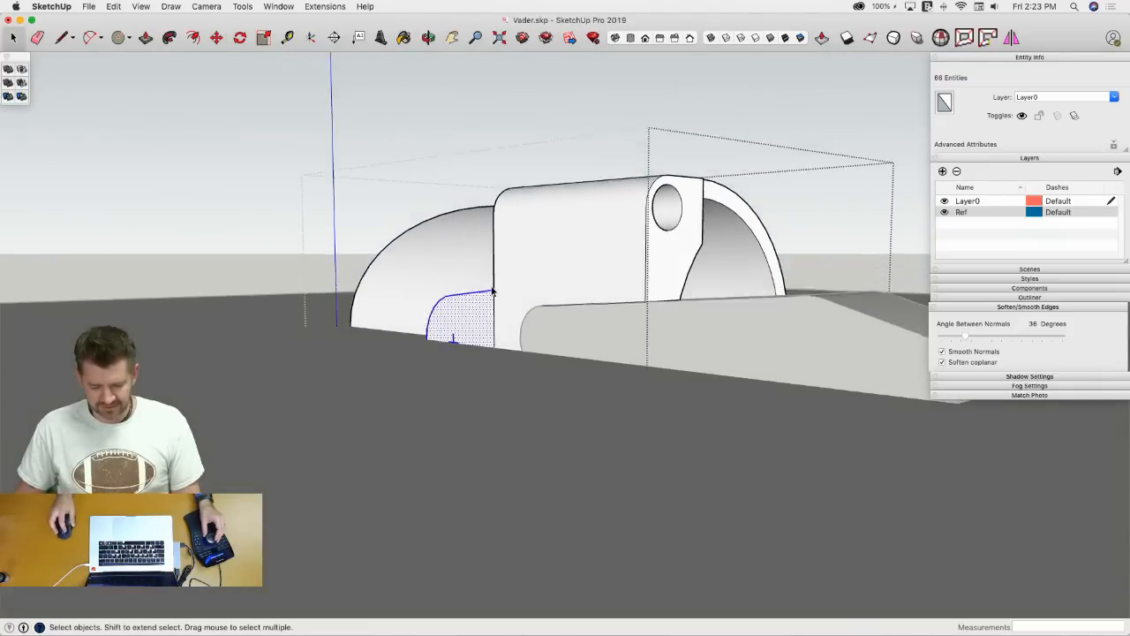
key("e")
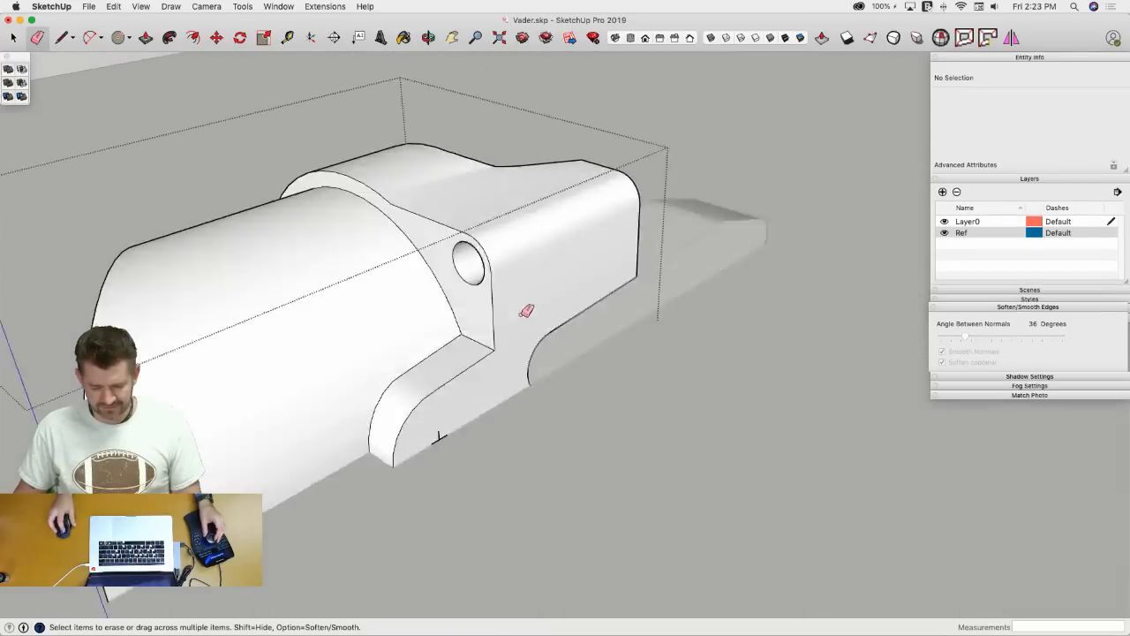
key("space")
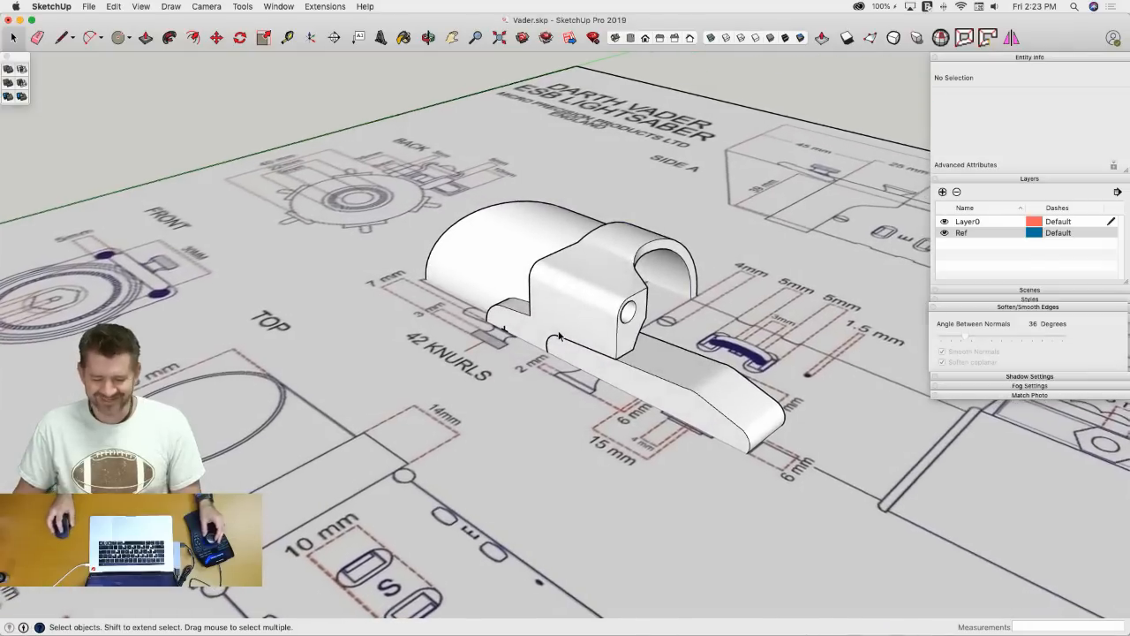
- Move the Button Thing component about 36 m lengthwise out of the SIDE B block's slot
left_click(513, 297)
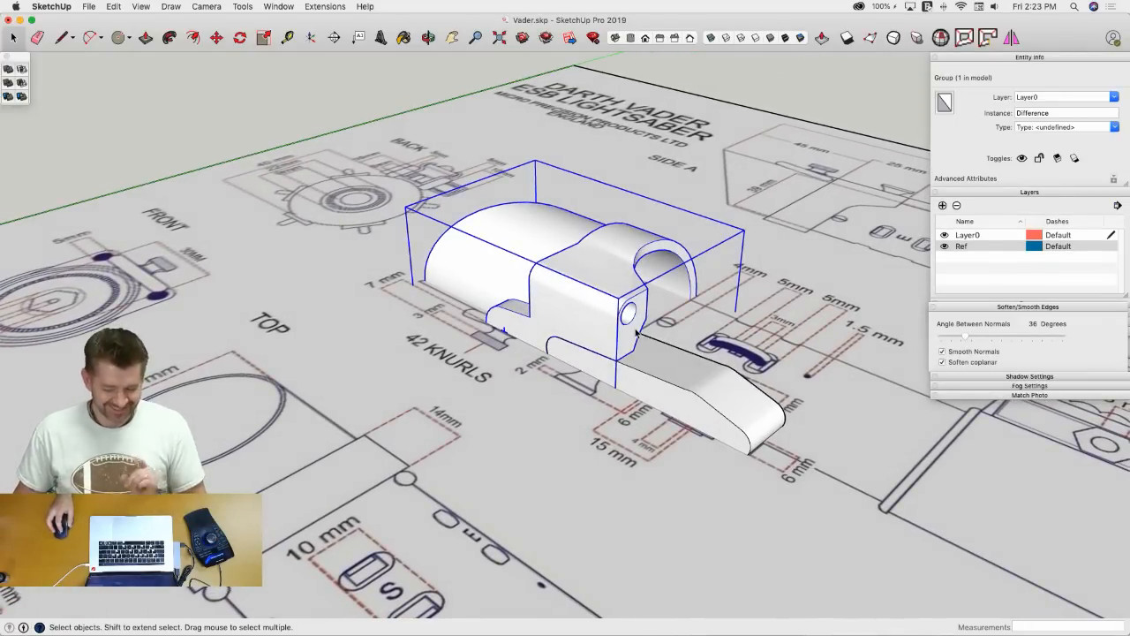
left_click(631, 379)
key("m")
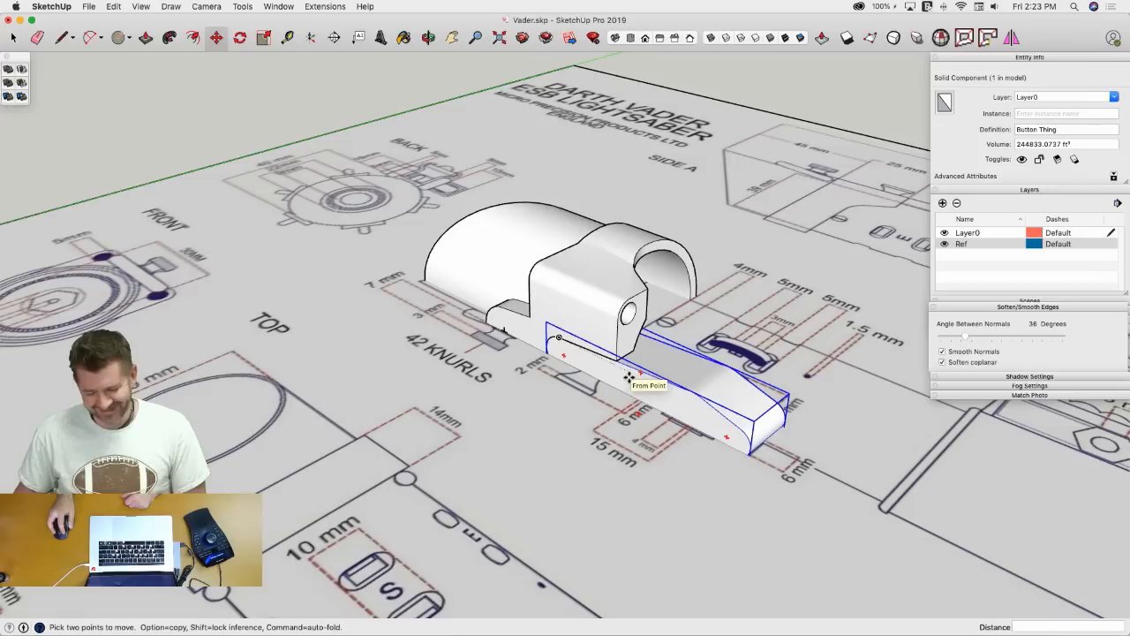
left_click(629, 378)
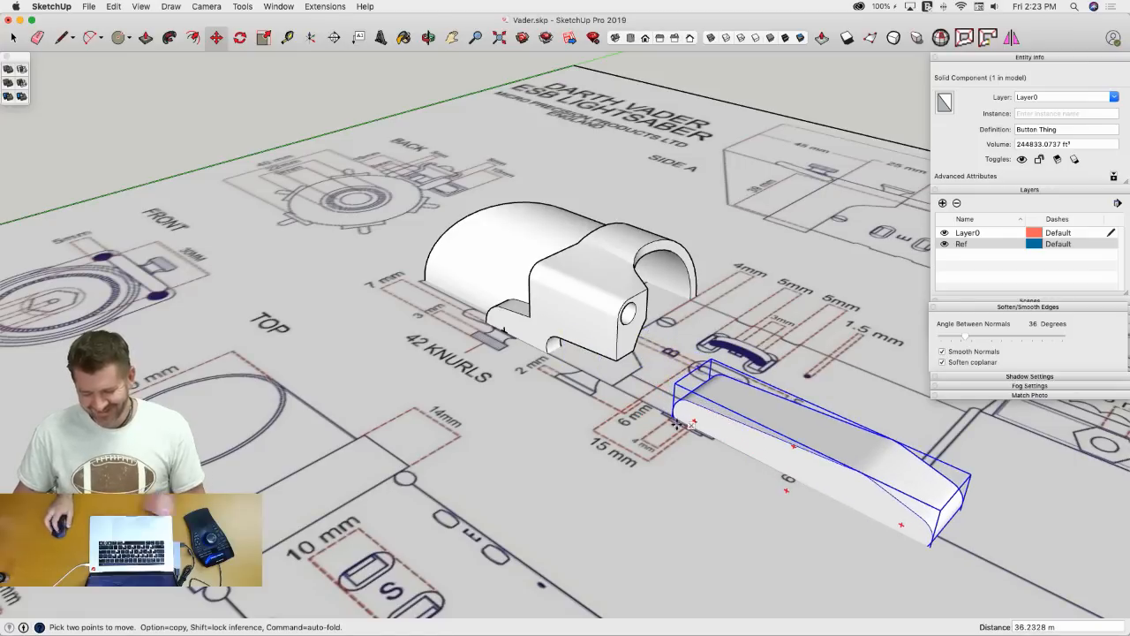
scroll(678, 425, "up", 5)
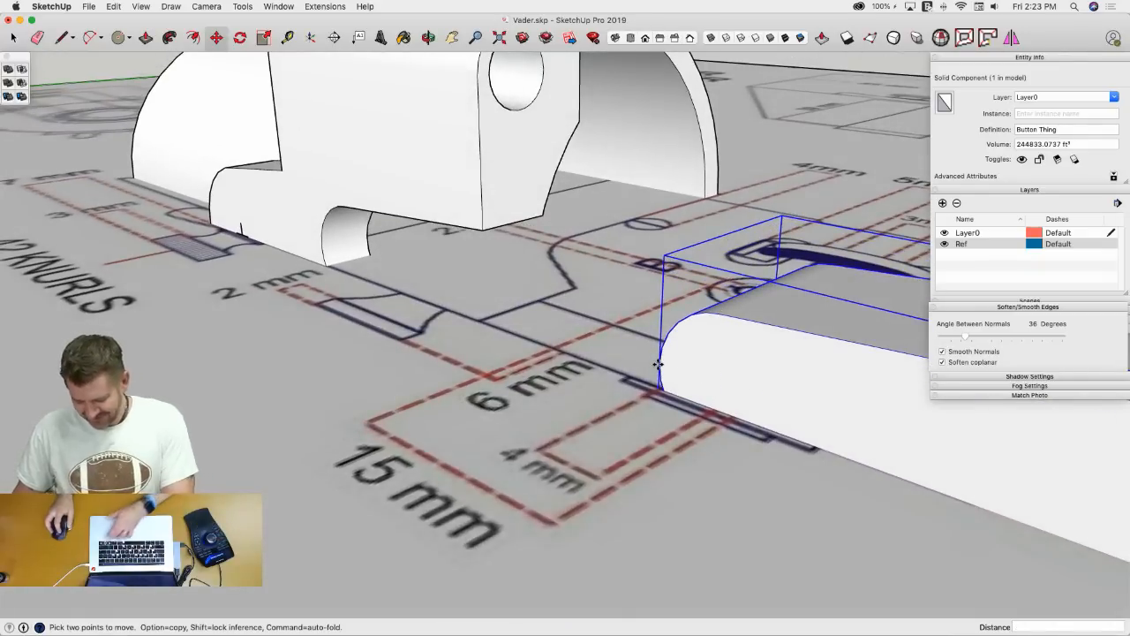
key("space")
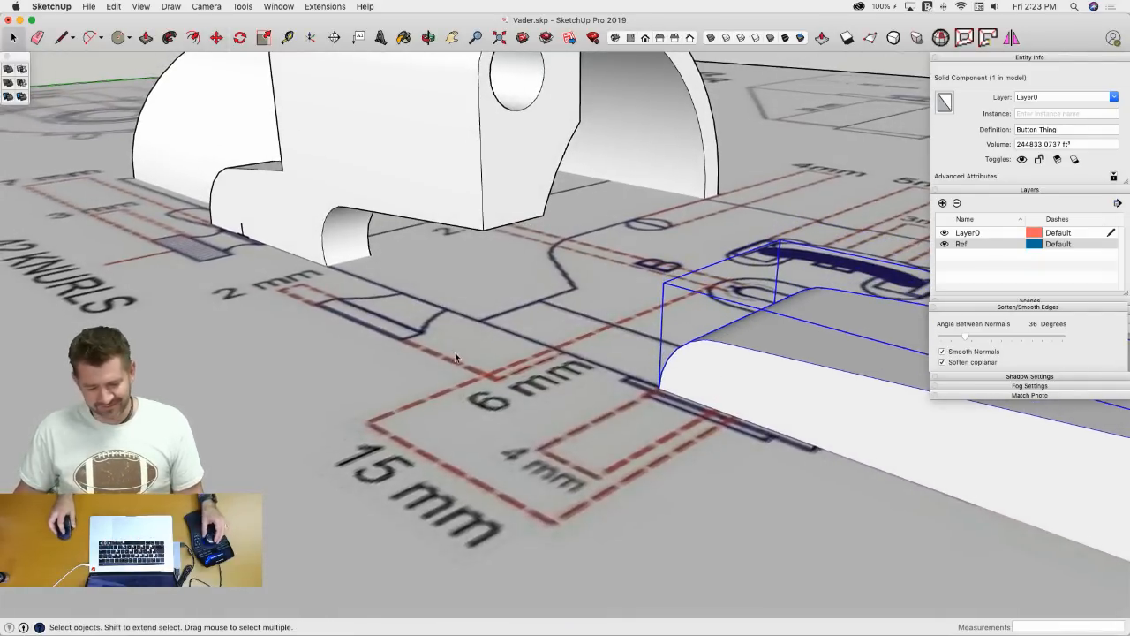
- Hide the Ref layer with the reference drawing
key("l")
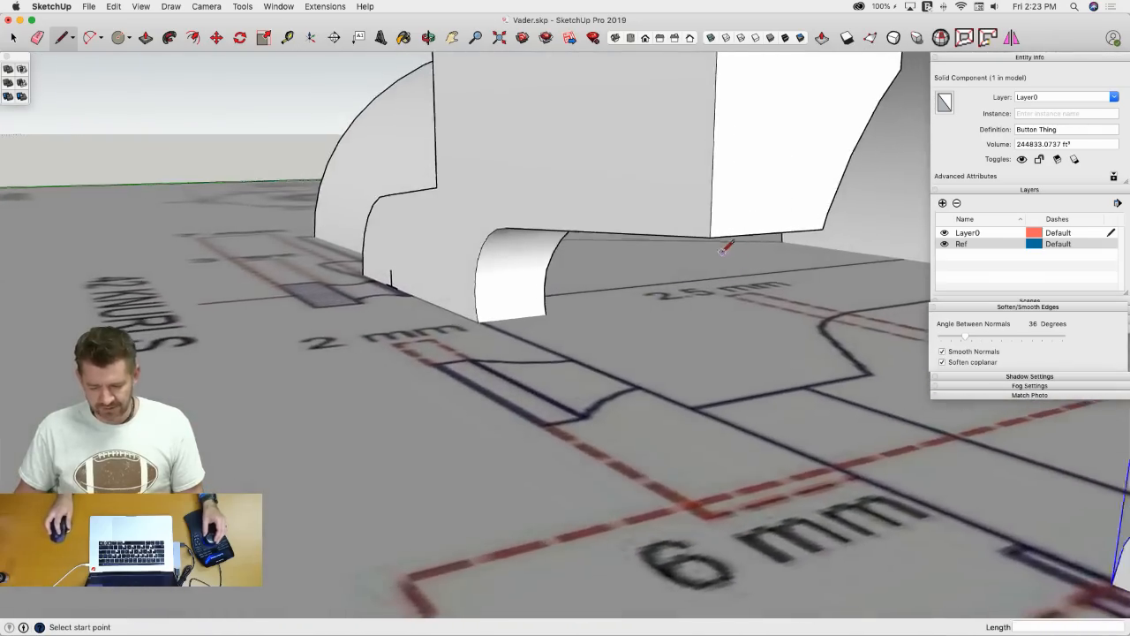
key("space")
left_click(943, 244)
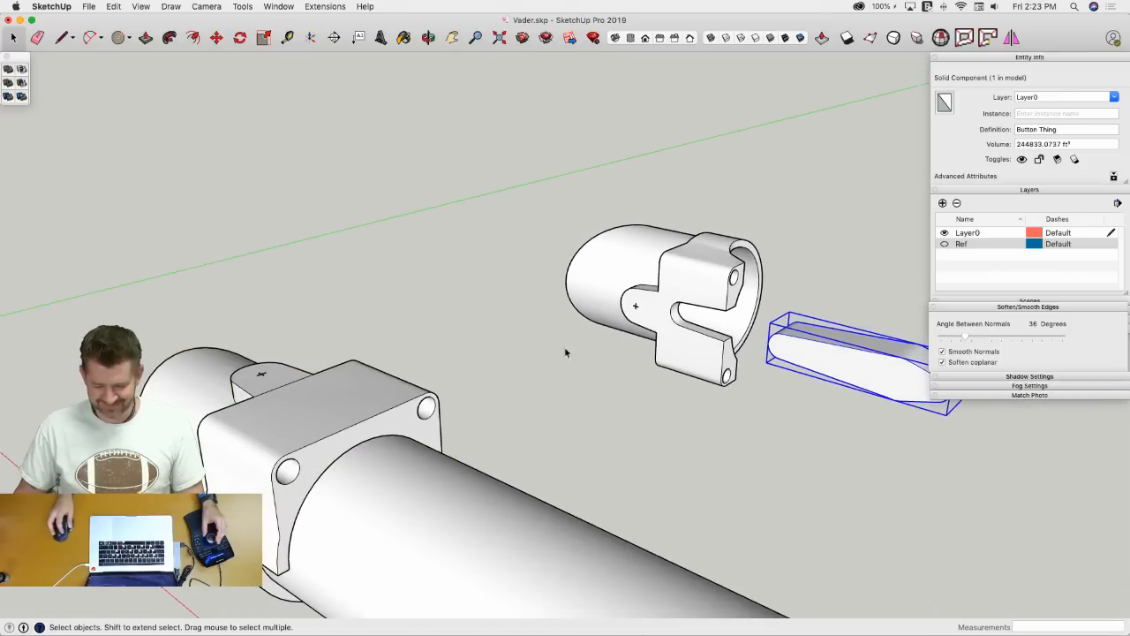
- Delete the old emitter on the hilt and make the separate slotted group a component named Emitter, replacing the existing definition
left_click(371, 425)
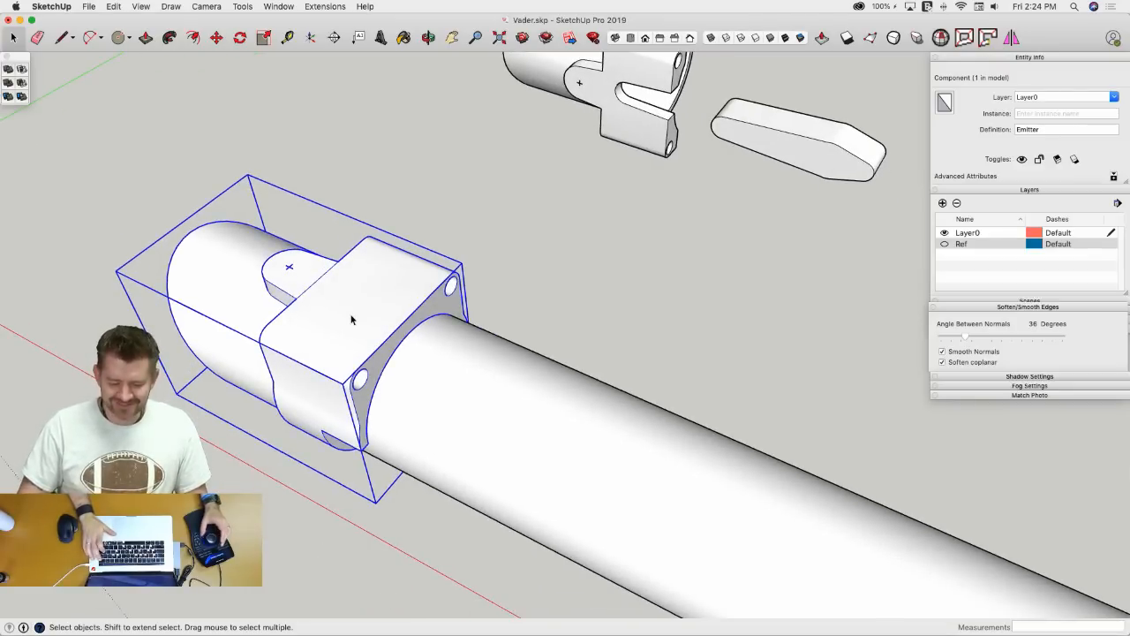
key("Delete")
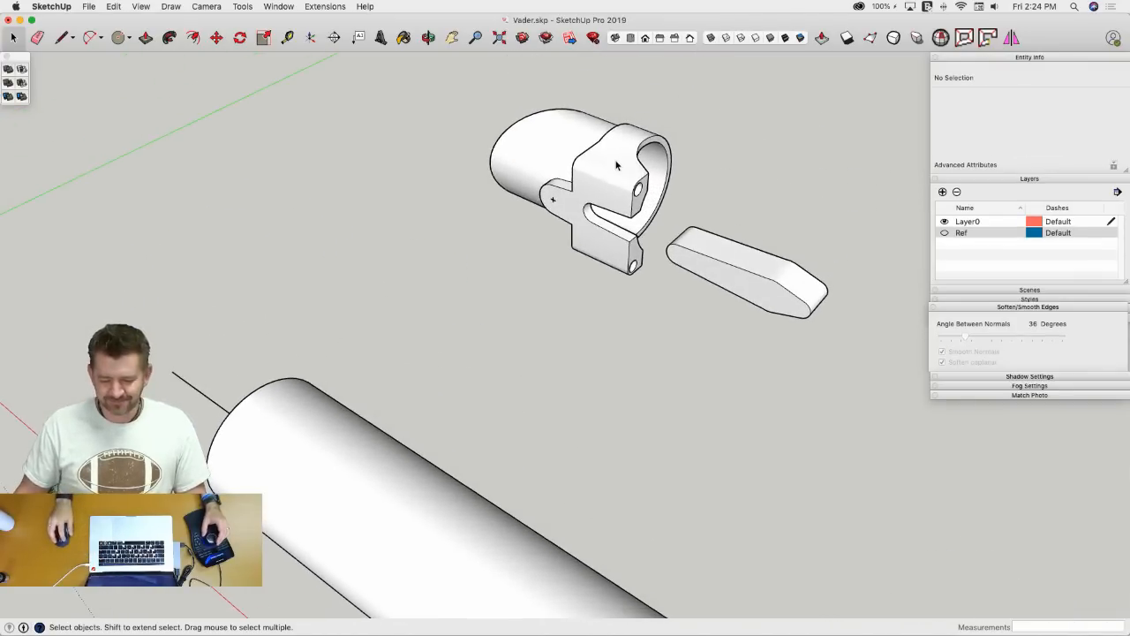
left_click(616, 166)
right_click(616, 166)
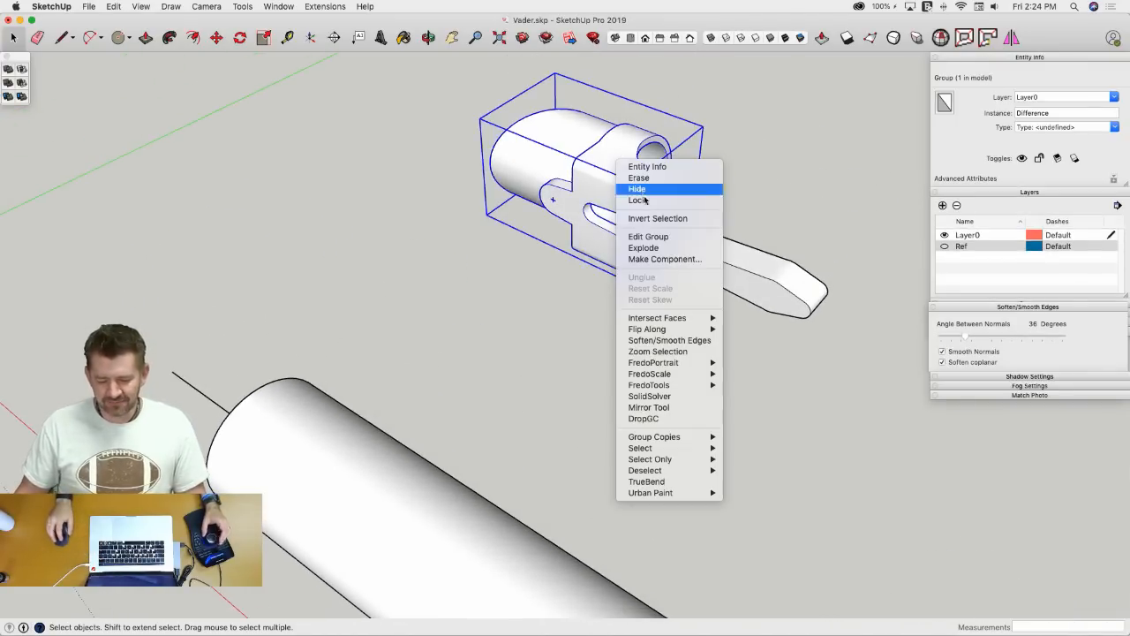
left_click(649, 257)
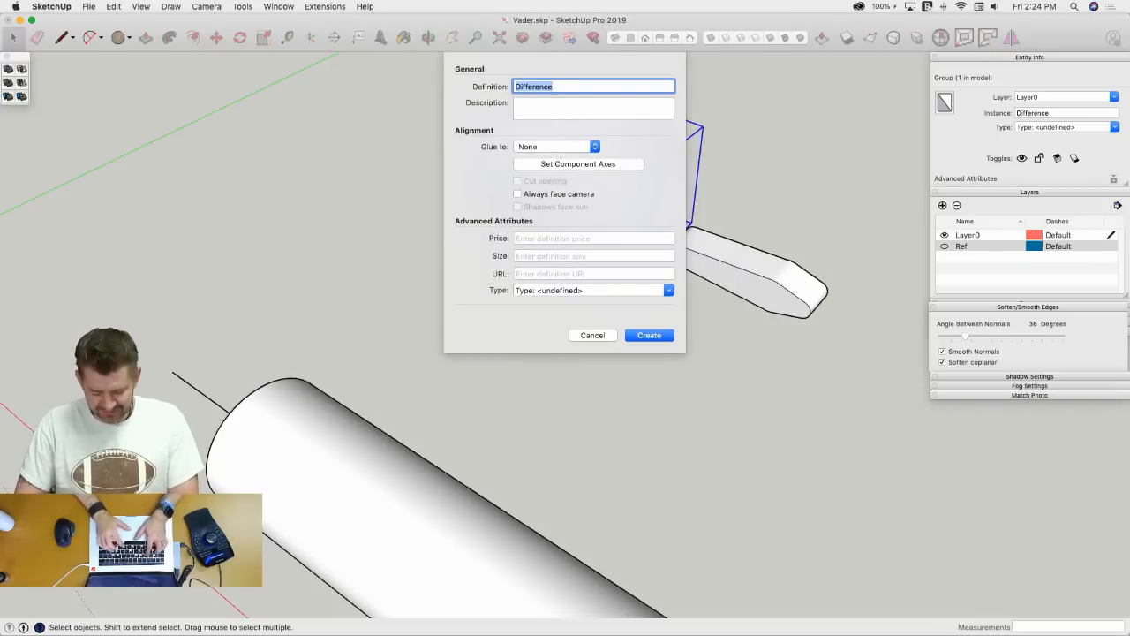
type("Emitter")
key("Return")
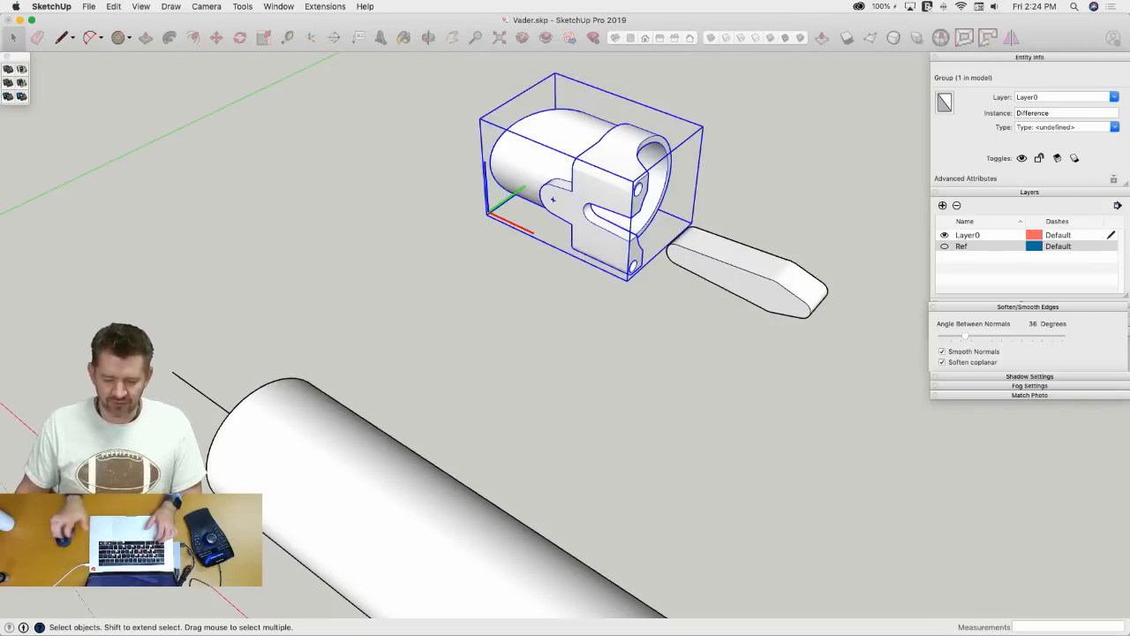
left_click(594, 113)
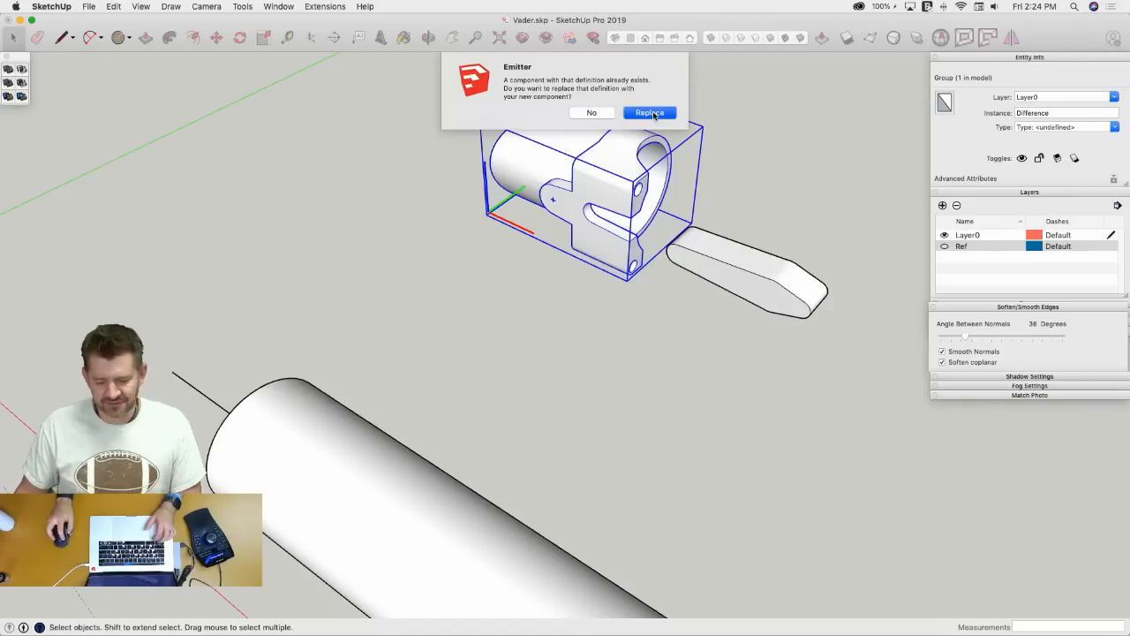
- Open the new Emitter component for editing and draw a vertical edge about 10.4 m long across the slot's open end
scroll(636, 207, "up", 6)
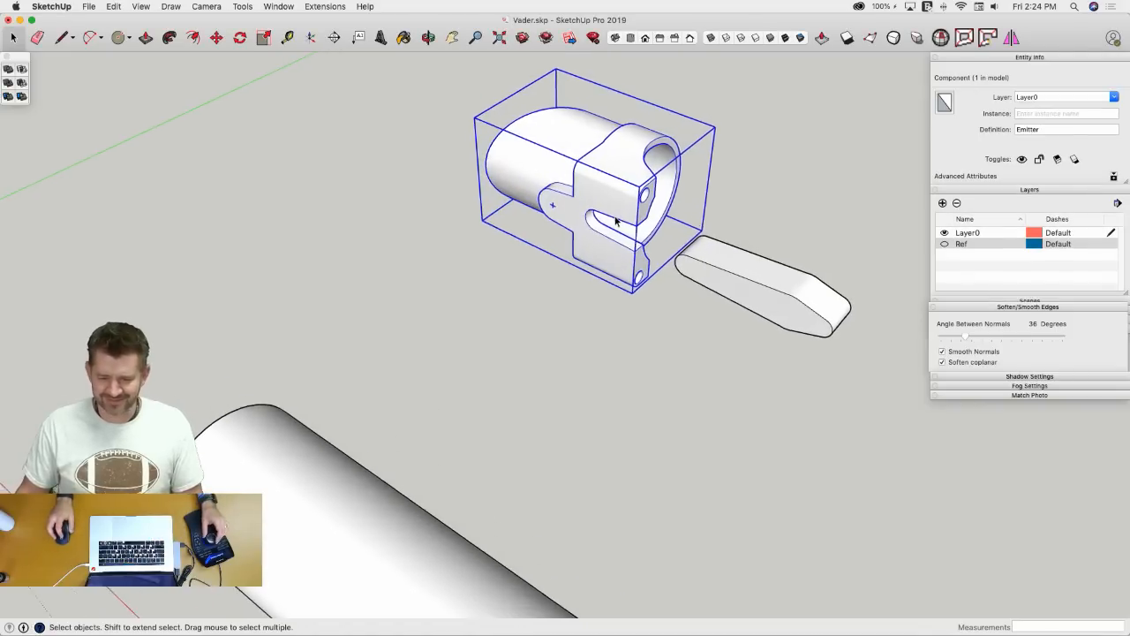
middle_click_drag(593, 212, 579, 340)
scroll(436, 245, "down", 3)
scroll(564, 193, "up", 4)
double_click(568, 202)
key("l")
left_click(582, 362)
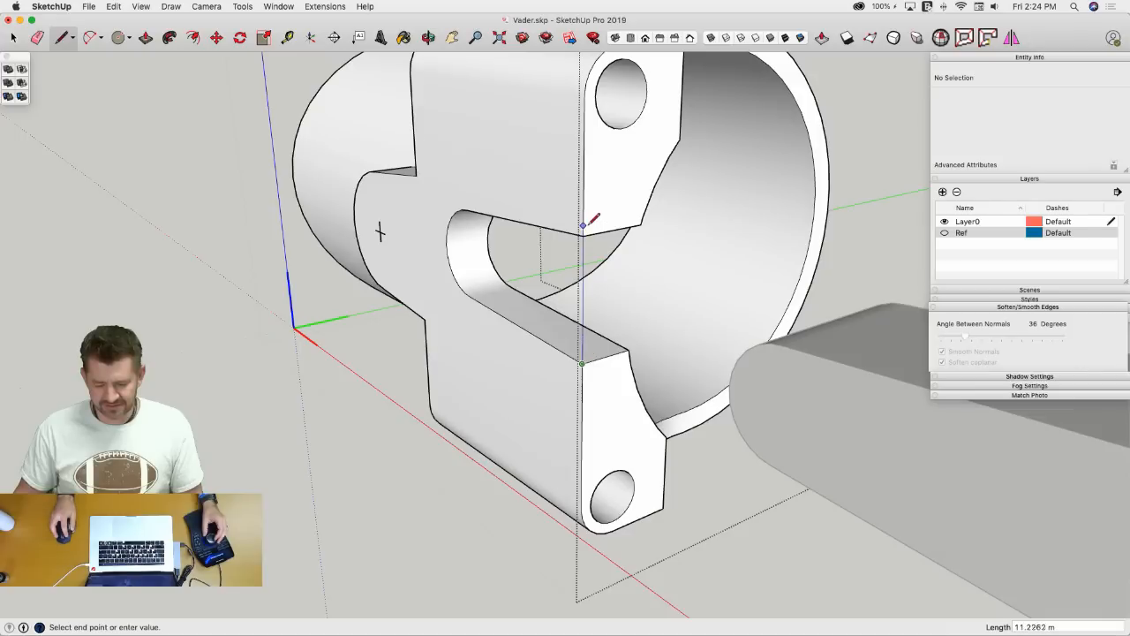
left_click(583, 234)
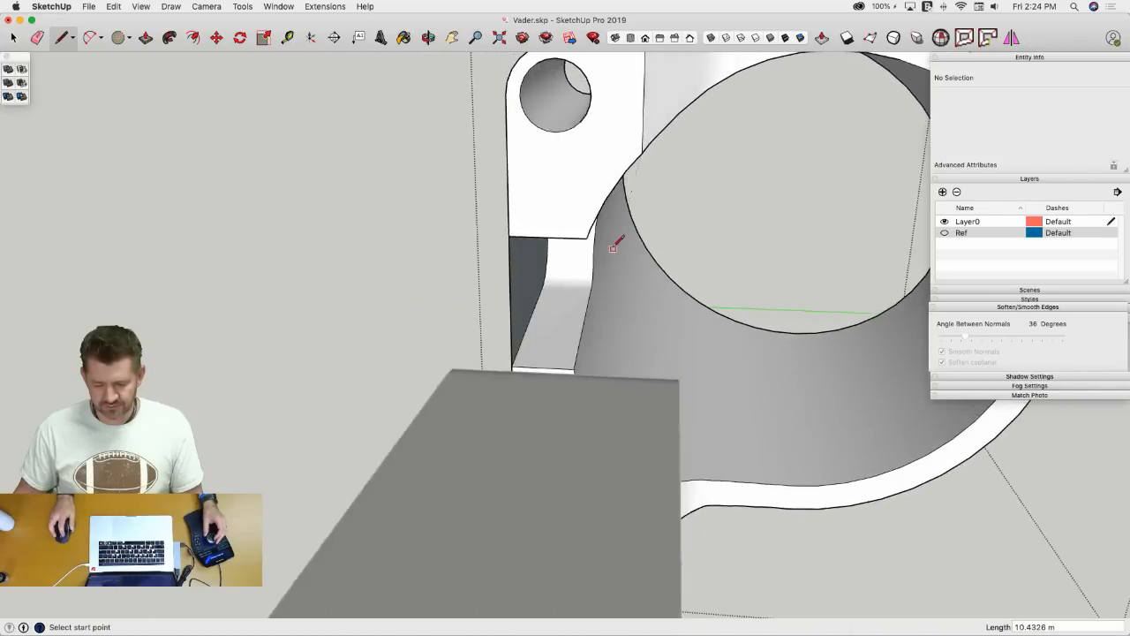
- Select the inner arc below the slot and draw a vertical diameter line across the far bore opening
key("space")
middle_click_drag(578, 231, 552, 171)
left_click(540, 175)
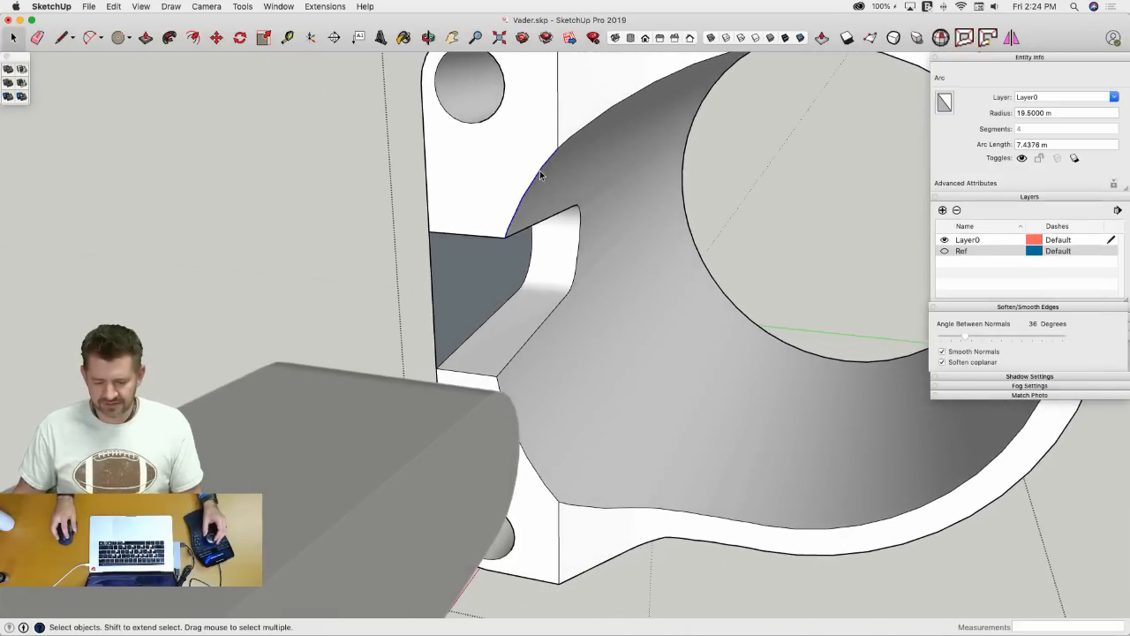
middle_click_drag(508, 275, 756, 220)
key("q")
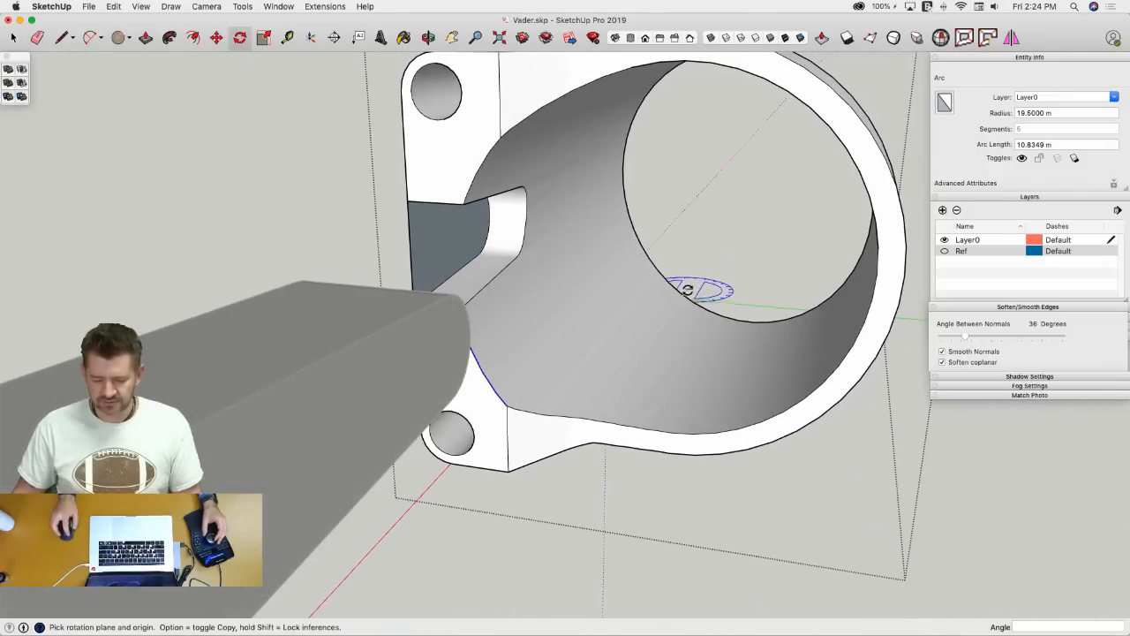
middle_click_drag(689, 301, 729, 318)
key("l")
middle_click_drag(742, 91, 742, 88)
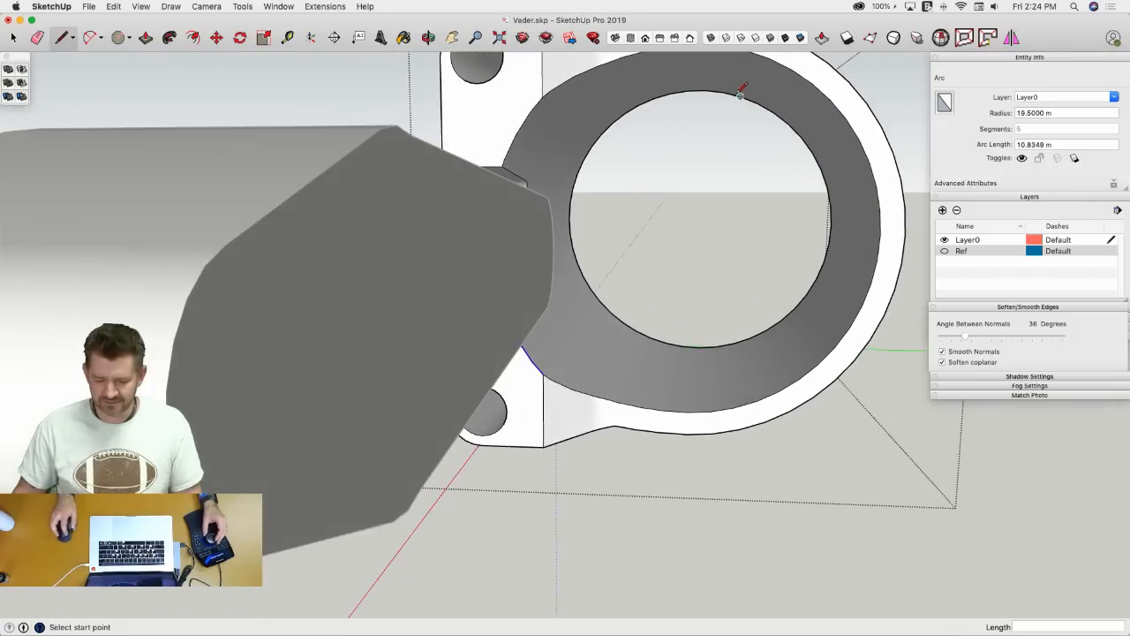
left_click(704, 90)
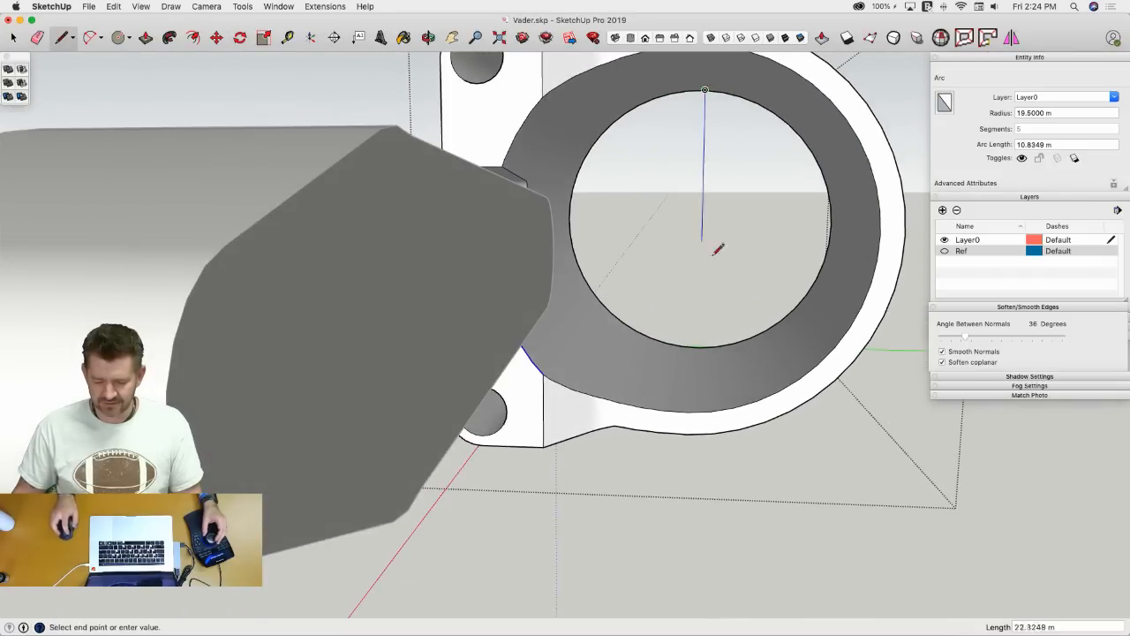
left_click(699, 346)
- Try to rotate a copy of the lower arc about the diameter line's midpoint, locked to the red axis
middle_click_drag(699, 346, 754, 191)
key("q")
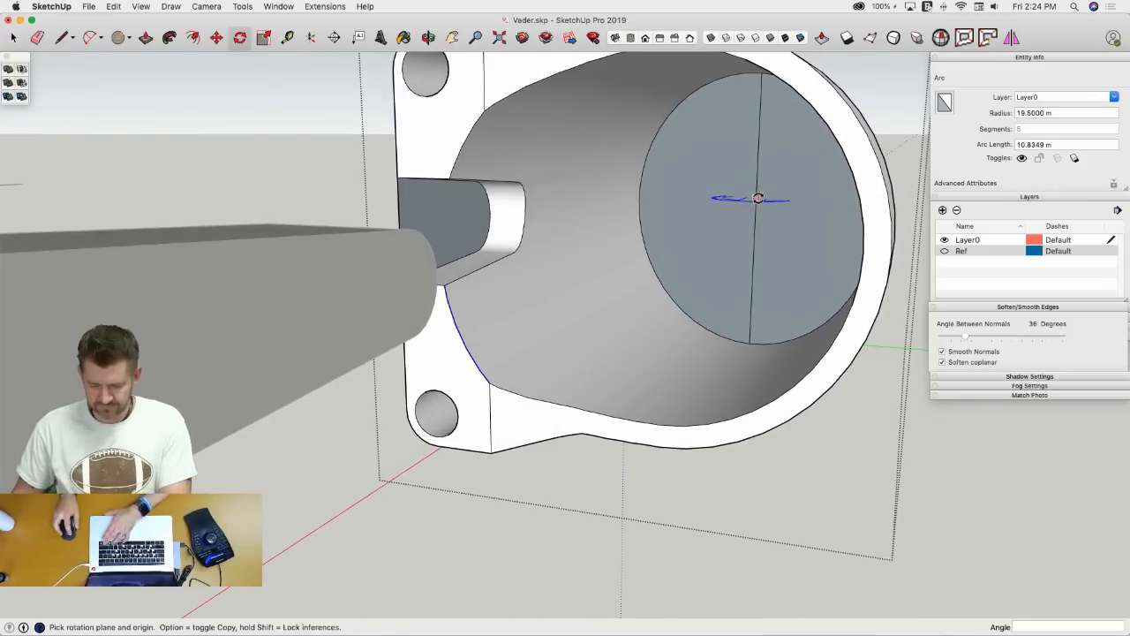
key("Right")
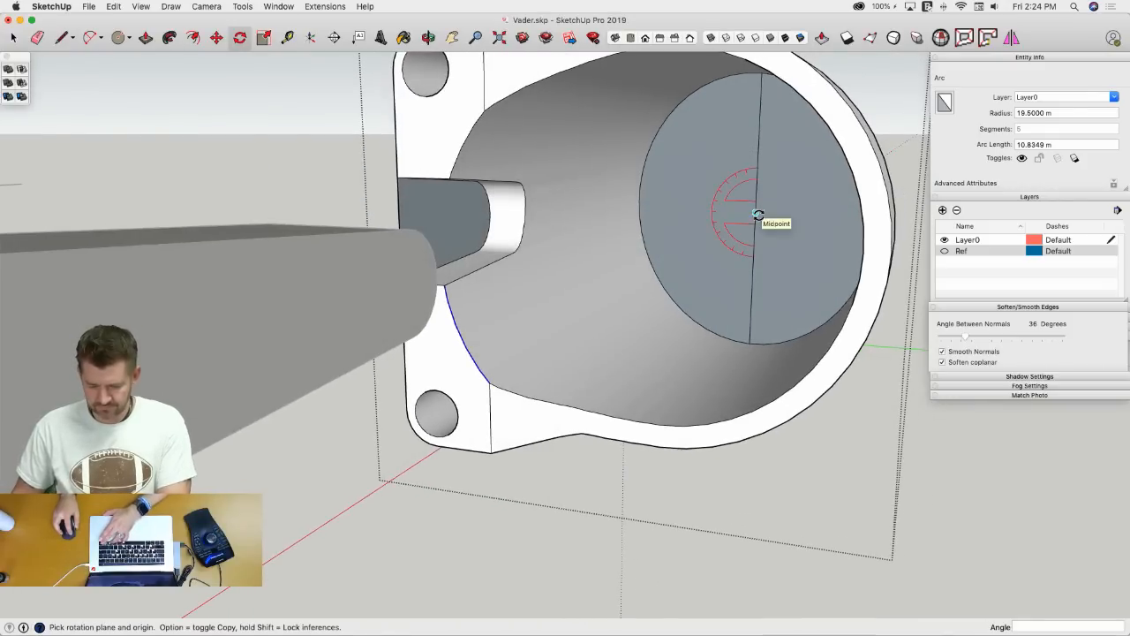
left_click(757, 214)
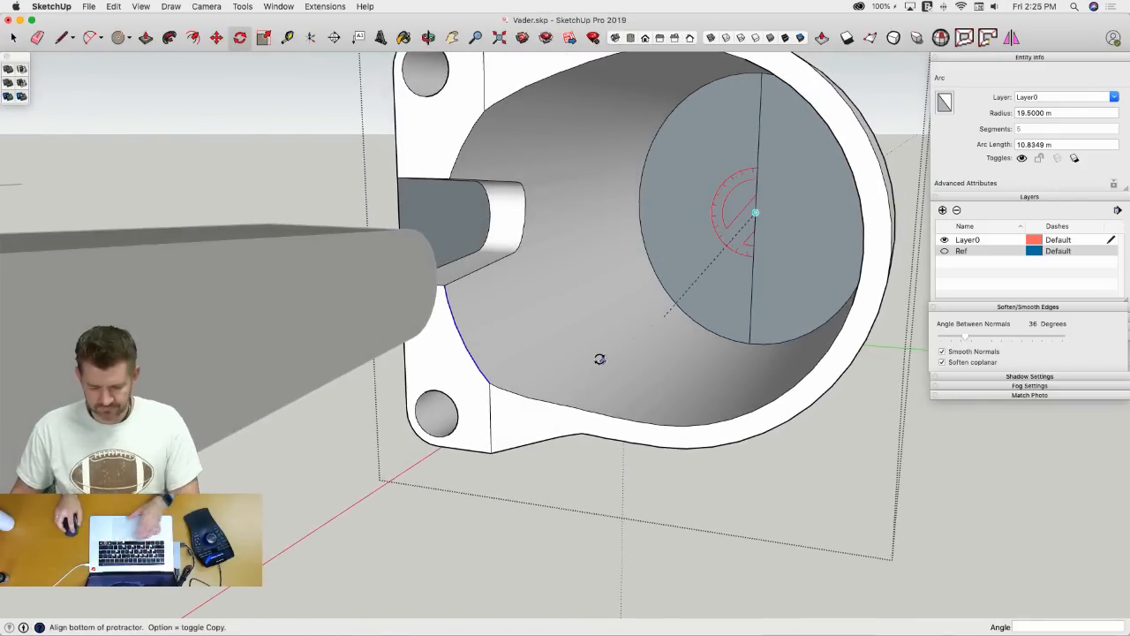
left_click(480, 372)
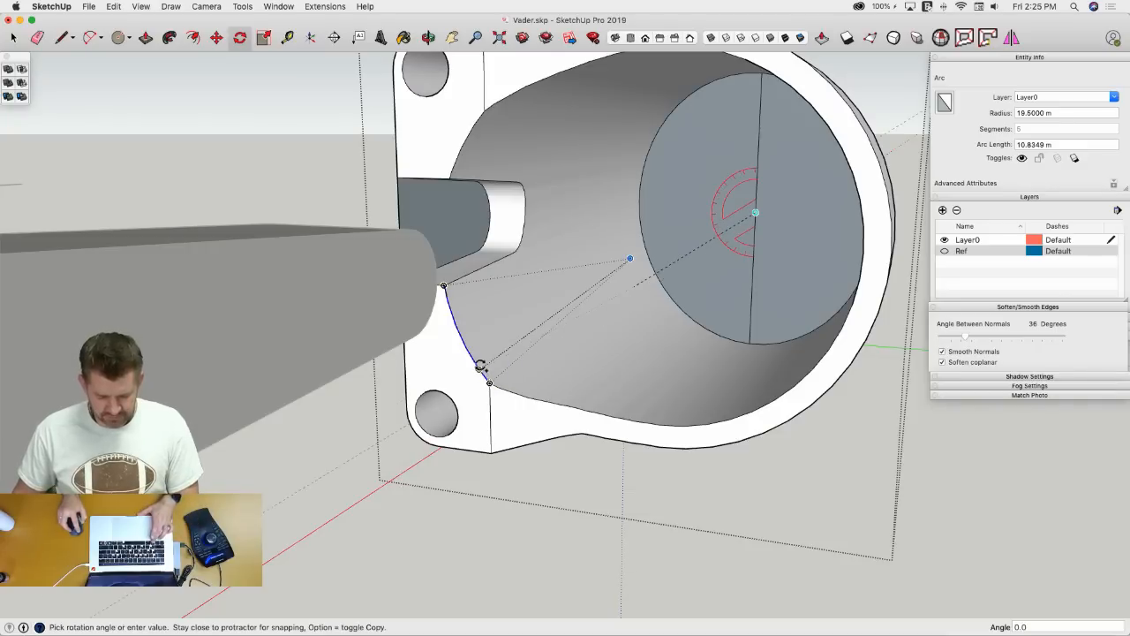
left_click(453, 315)
- Erase the diameter line and the faces filling the far bore opening
key("e")
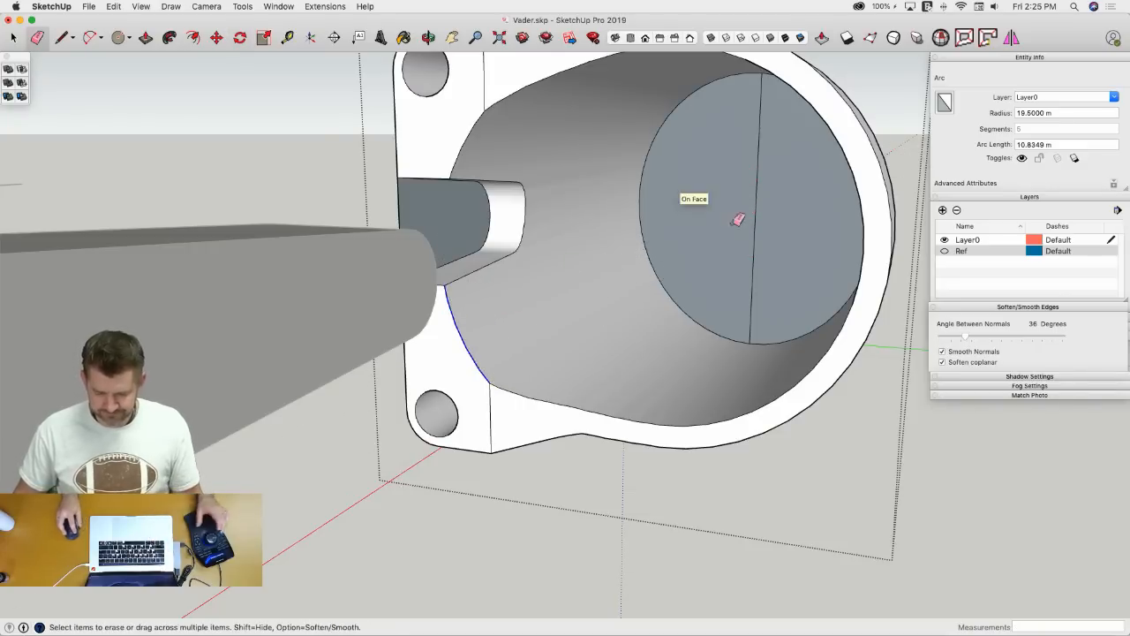
left_click(765, 227)
mouse_move(767, 229)
middle_mouse_down()
mouse_move(820, 234)
mouse_move(638, 255)
mouse_move(668, 285)
mouse_move(775, 323)
middle_mouse_up()
key("space")
left_click(633, 258)
left_click(774, 323)
scroll(661, 298, "down", 3)
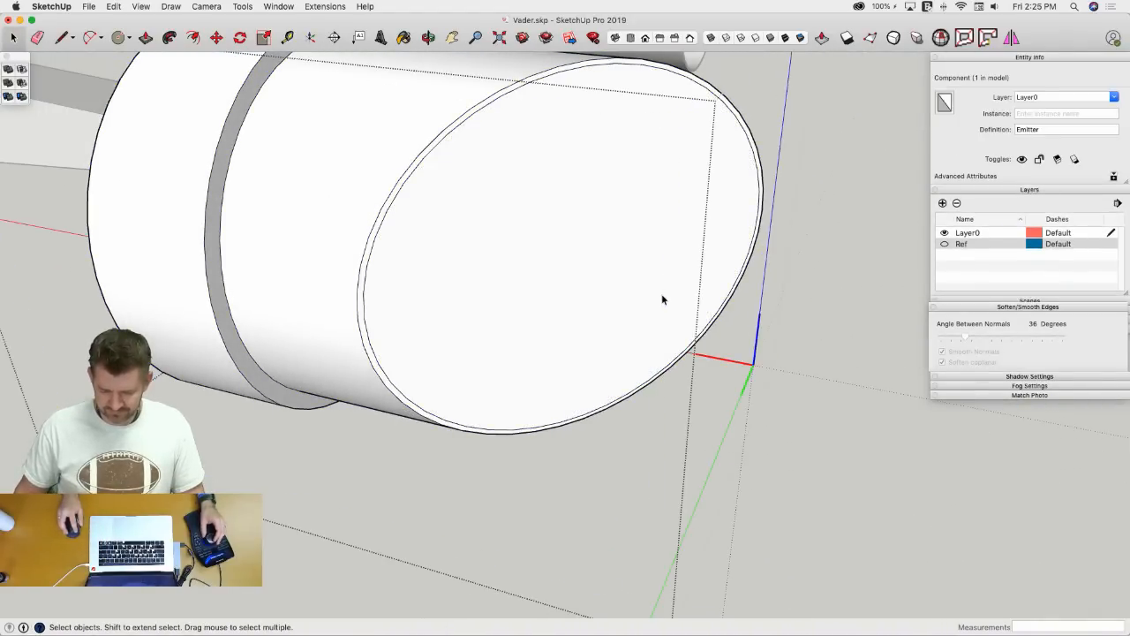
left_click(651, 292)
key("Delete")
- Rotate a copy of the lower arc 22.5 degrees about its centre so it extends up into the slot opening
mouse_move(651, 292)
middle_mouse_down()
mouse_move(598, 232)
mouse_move(608, 146)
mouse_move(655, 106)
mouse_move(661, 166)
mouse_move(577, 323)
mouse_move(485, 360)
mouse_move(669, 347)
middle_mouse_up()
key("l")
key("space")
left_click(482, 372)
key("q")
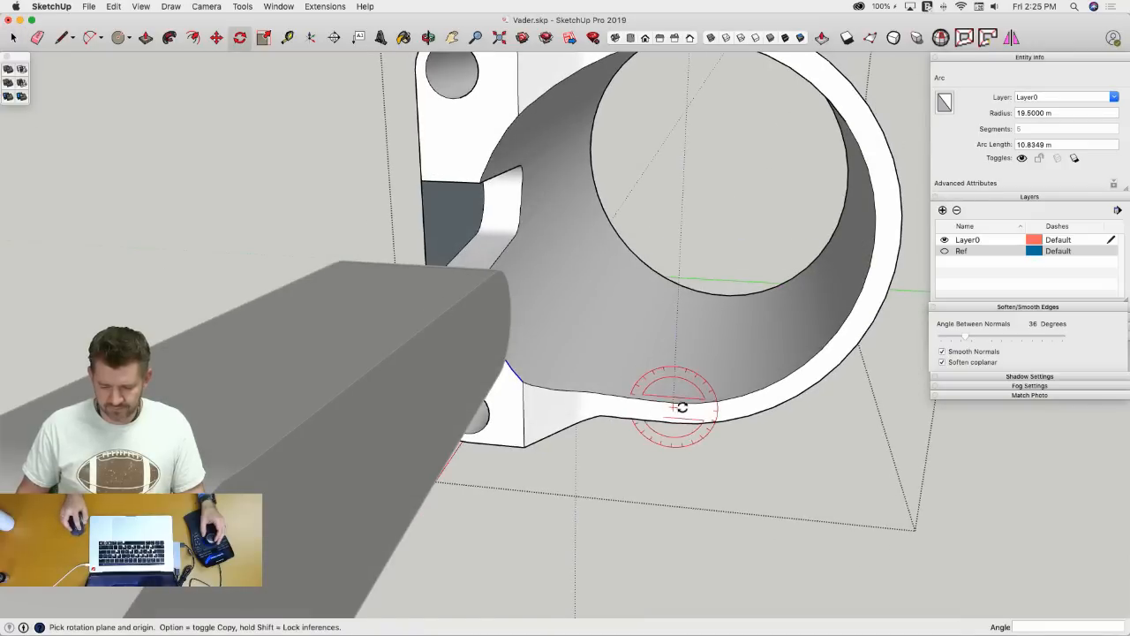
left_click(678, 234)
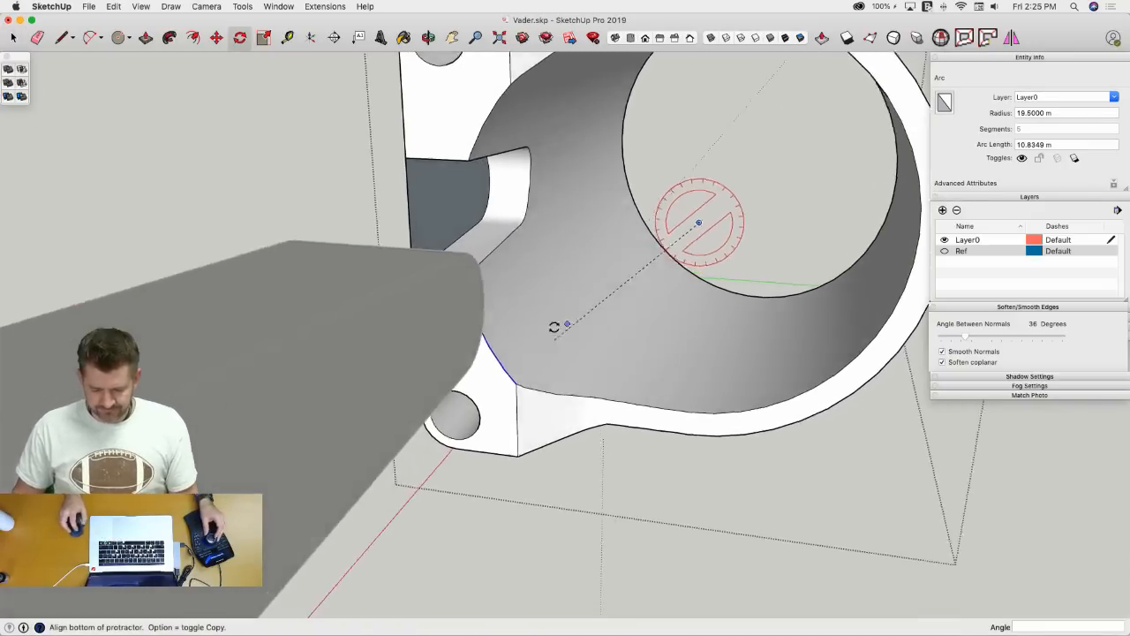
scroll(554, 326, "up", 5)
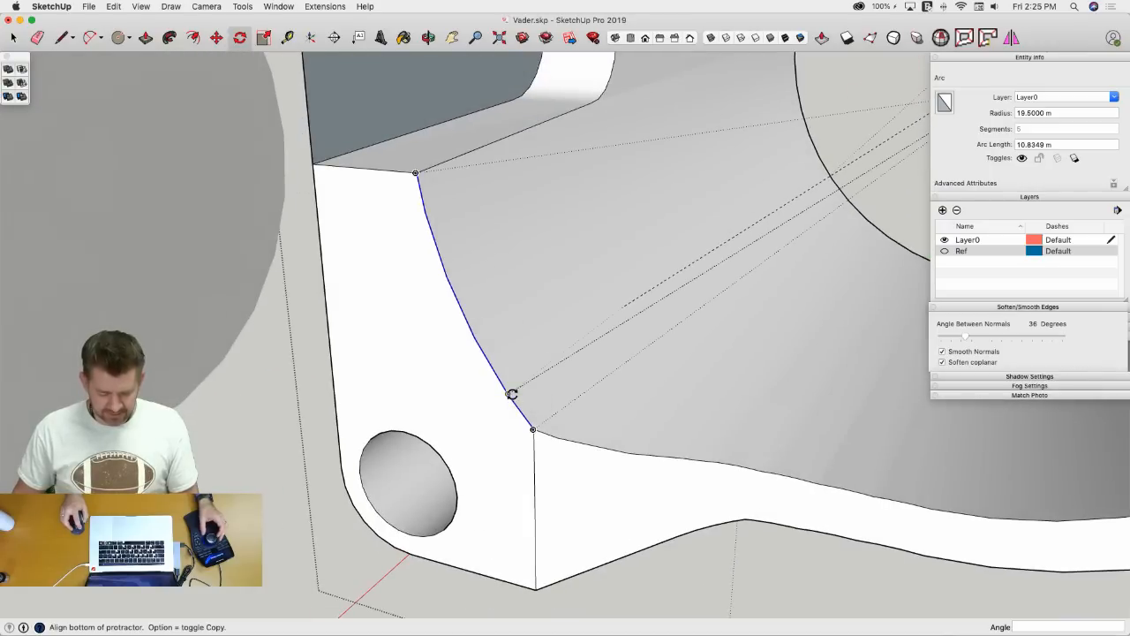
left_click(511, 393)
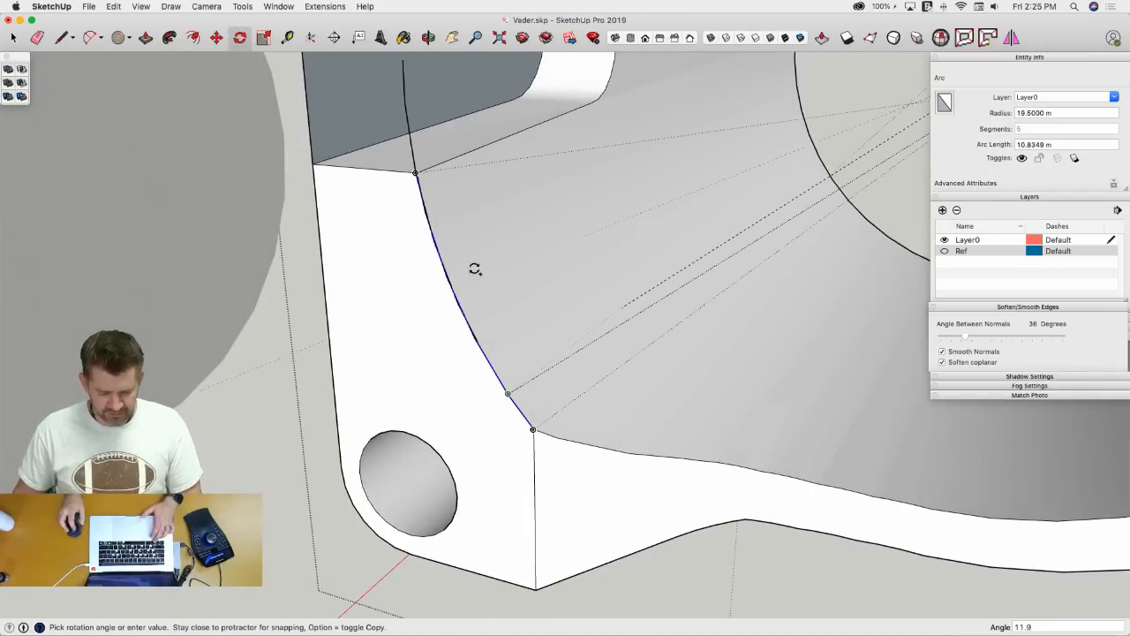
left_click(426, 212)
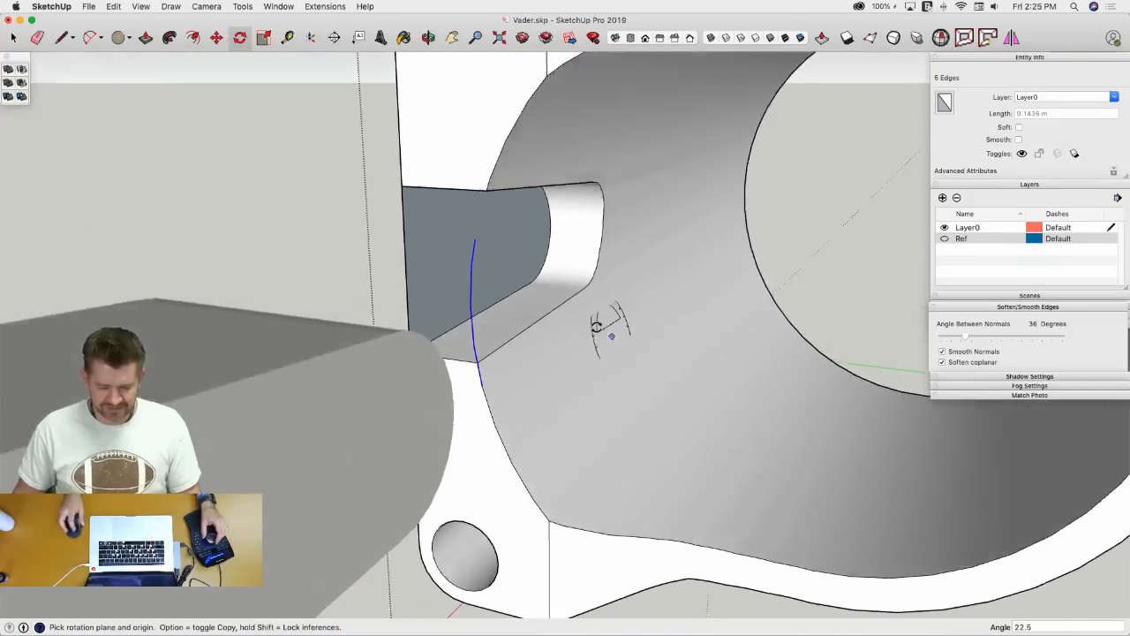
- Select the six edges of the lower arc and rotate a copy 45 degrees about the arc centre to bridge the slot opening
key("space")
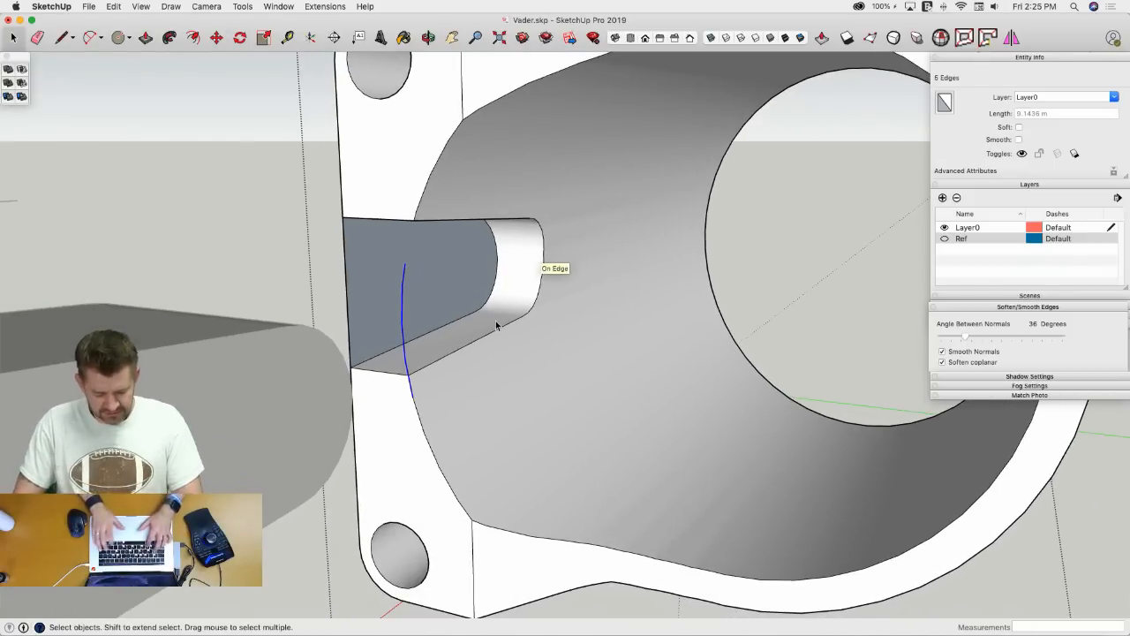
middle_click_drag(469, 422, 432, 501)
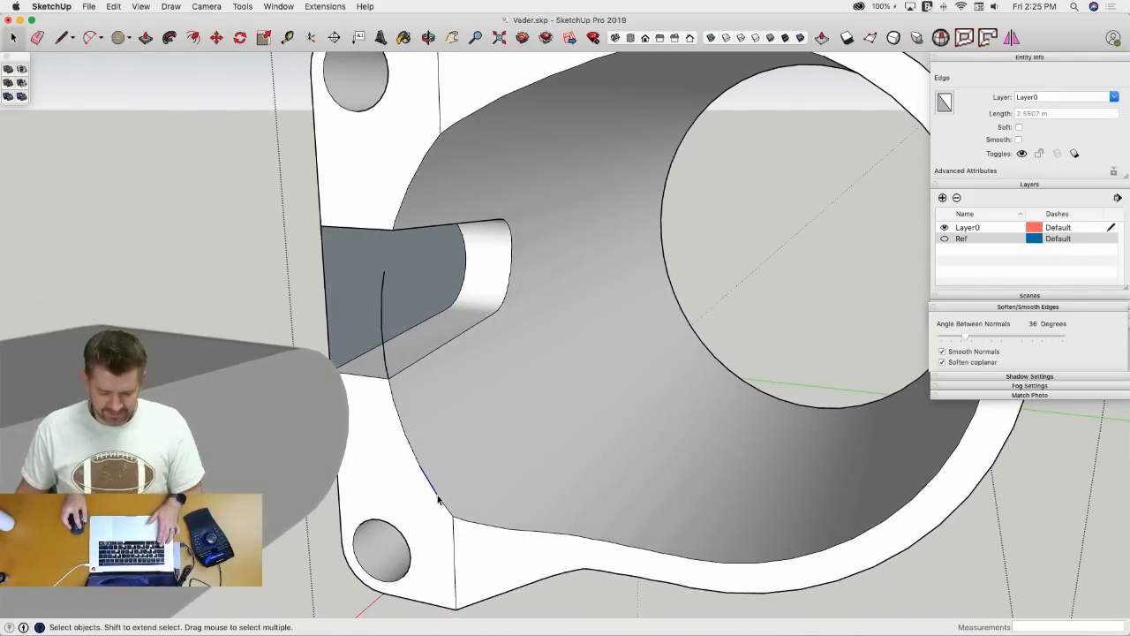
left_click(408, 436, "shift")
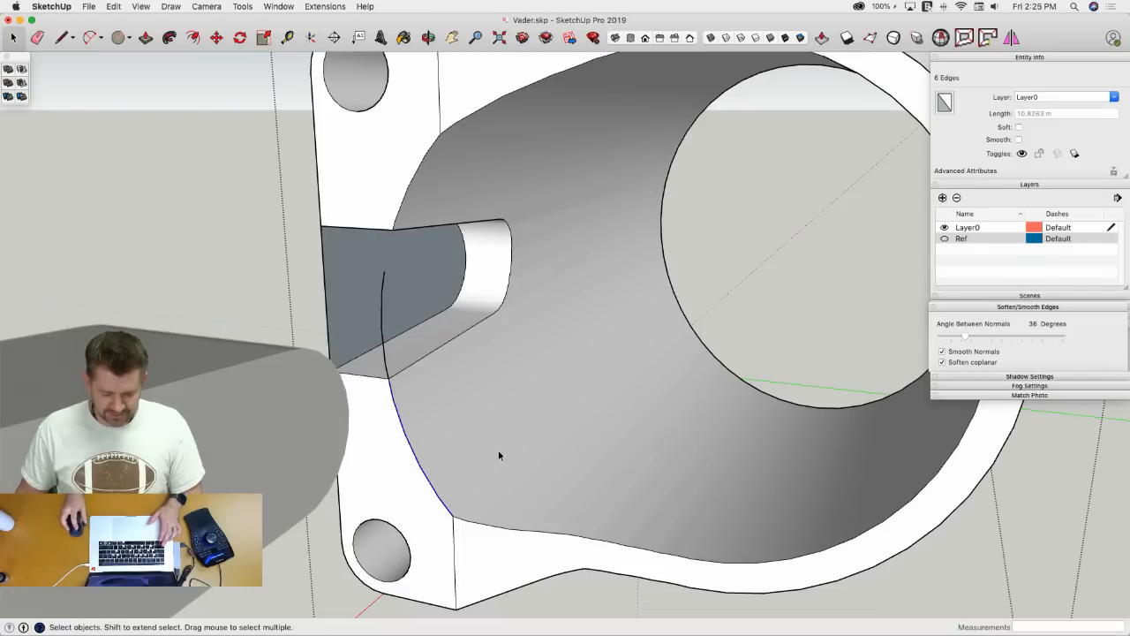
key("q")
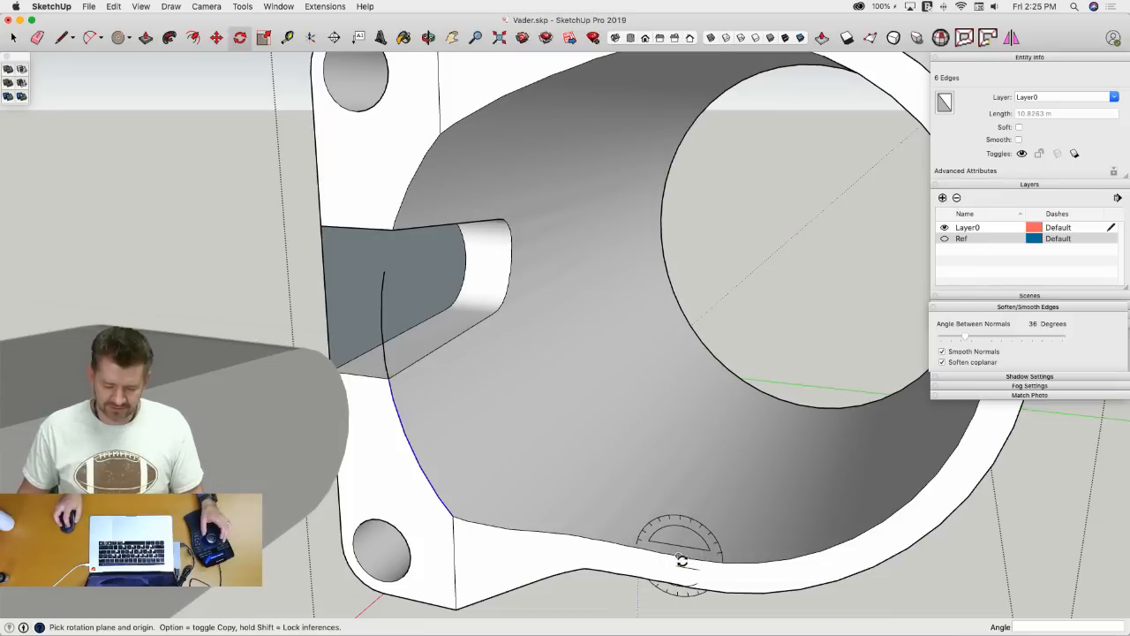
key("Right")
left_click(702, 315)
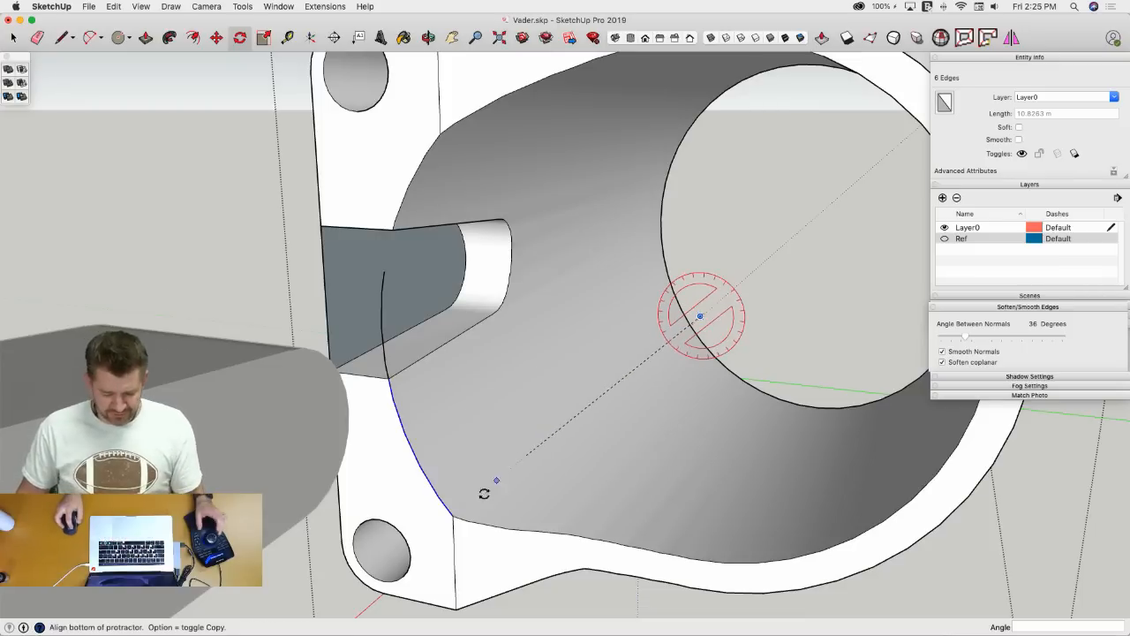
left_click(441, 498)
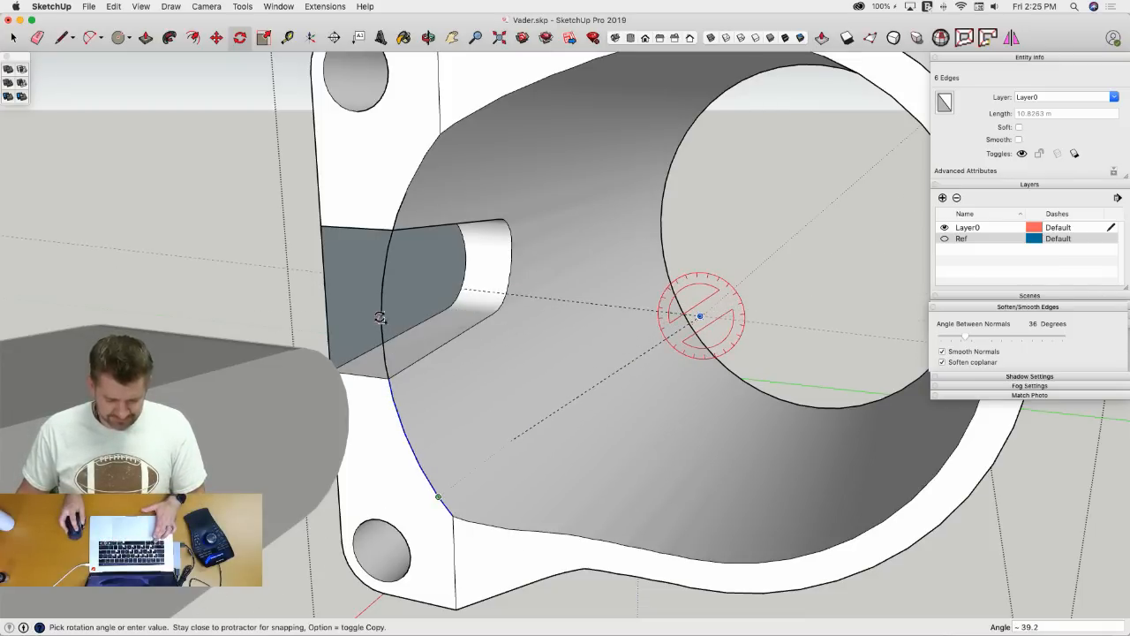
scroll(384, 306, "up", 5)
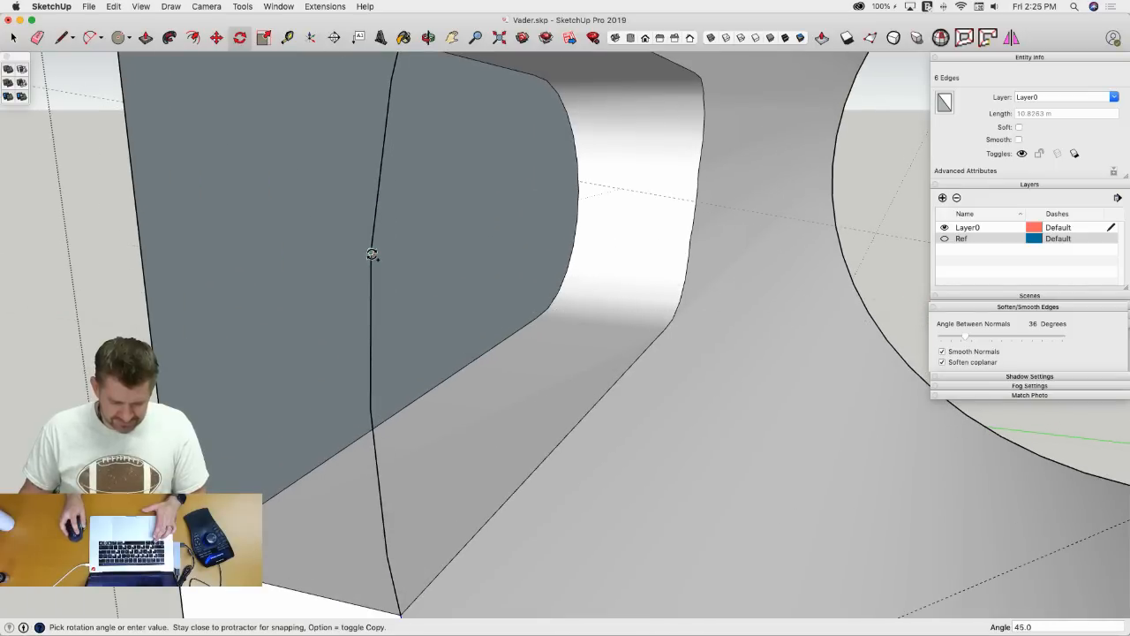
left_click(372, 254)
- Trim the excess rotated arc, close the slot's end face along the bore curve with a line, and erase the leftover edges there
key("e")
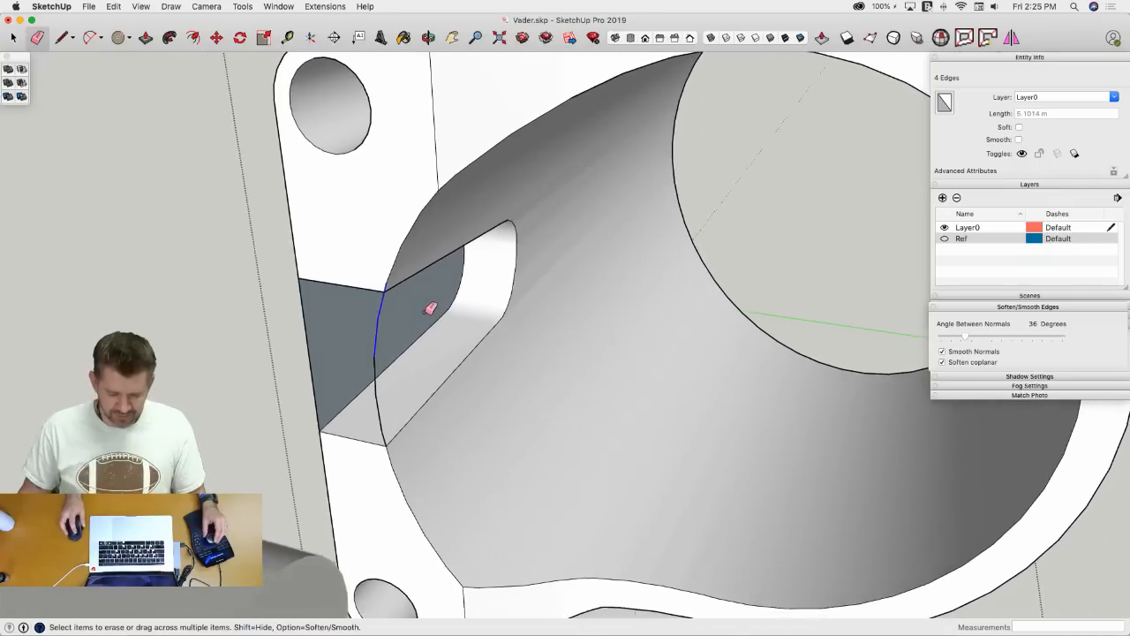
key("l")
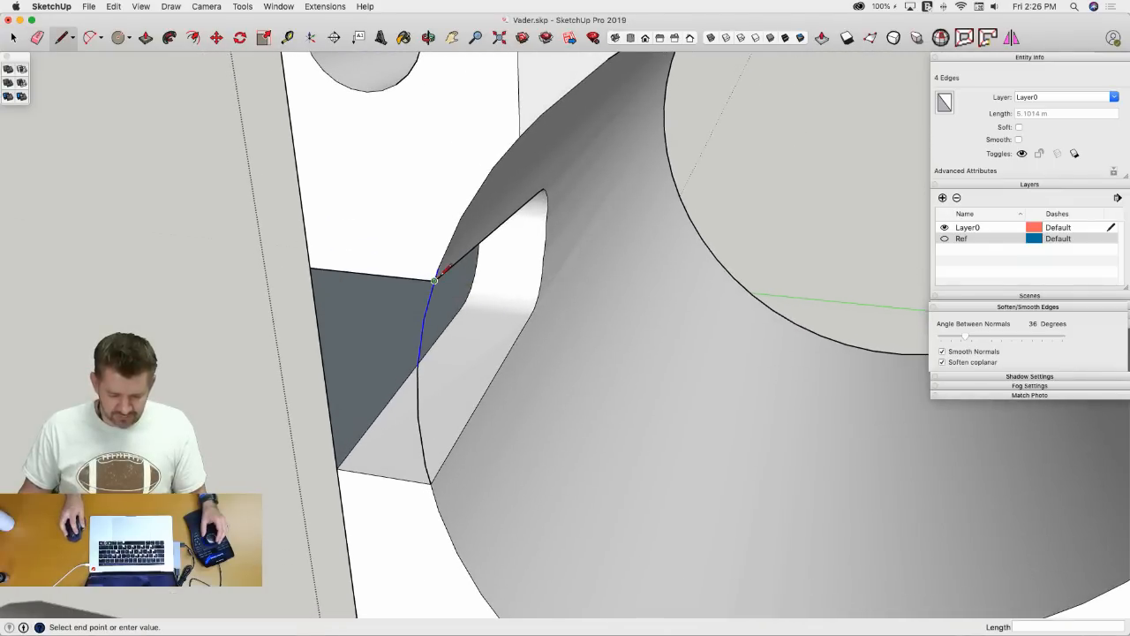
key("e")
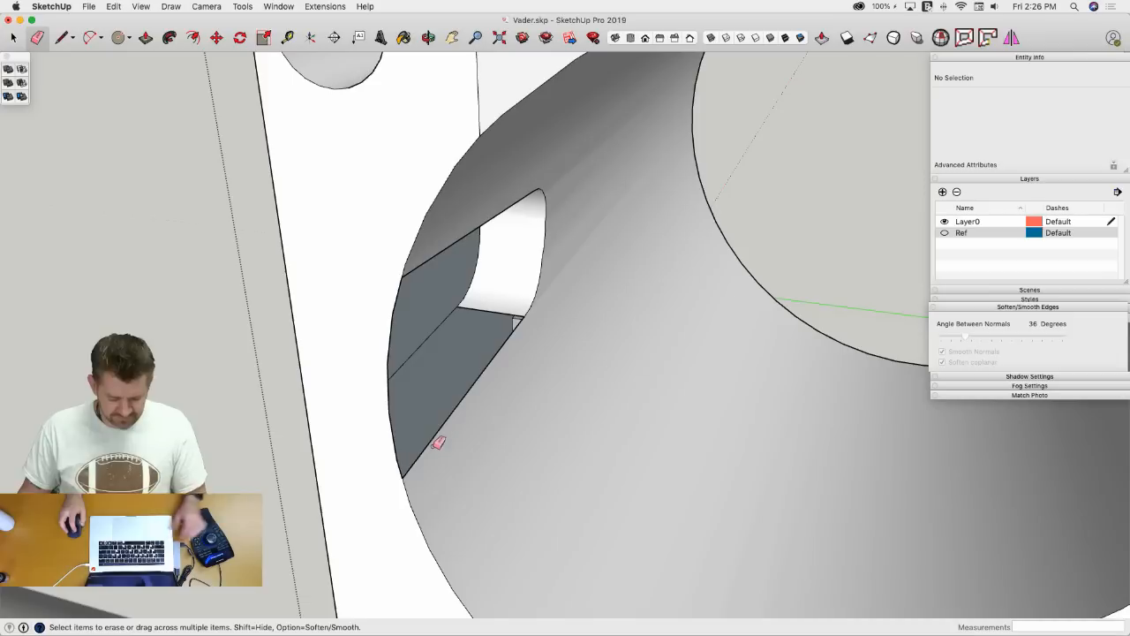
- Draw four lines along the red axis from the end arc's vertices across the slot opening to fill the bore wall with faces
key("l")
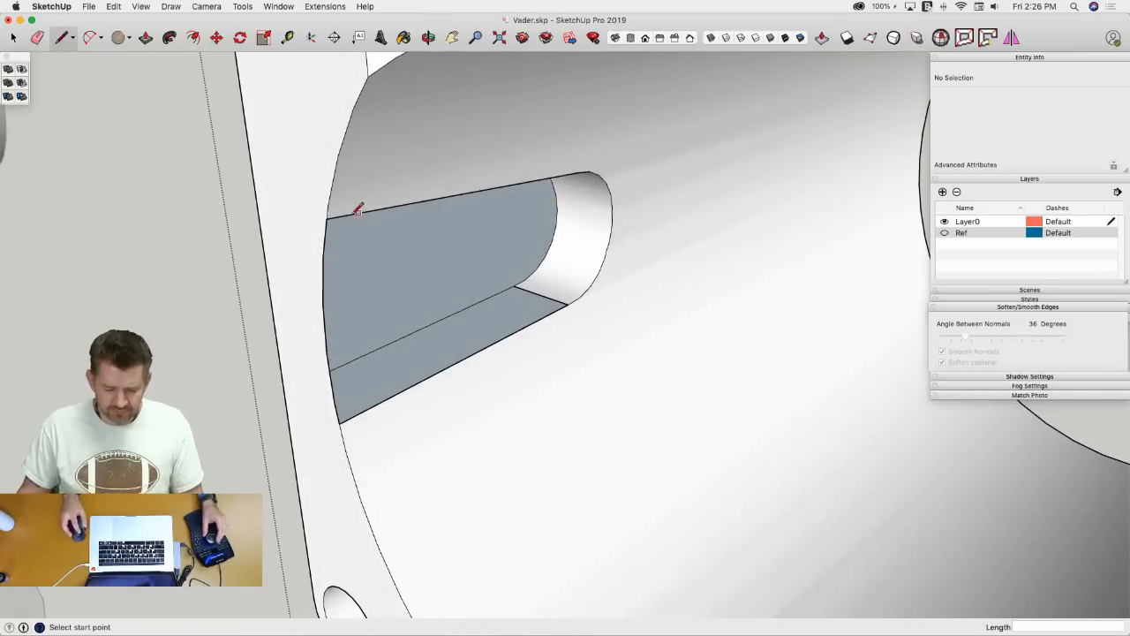
left_click(309, 231)
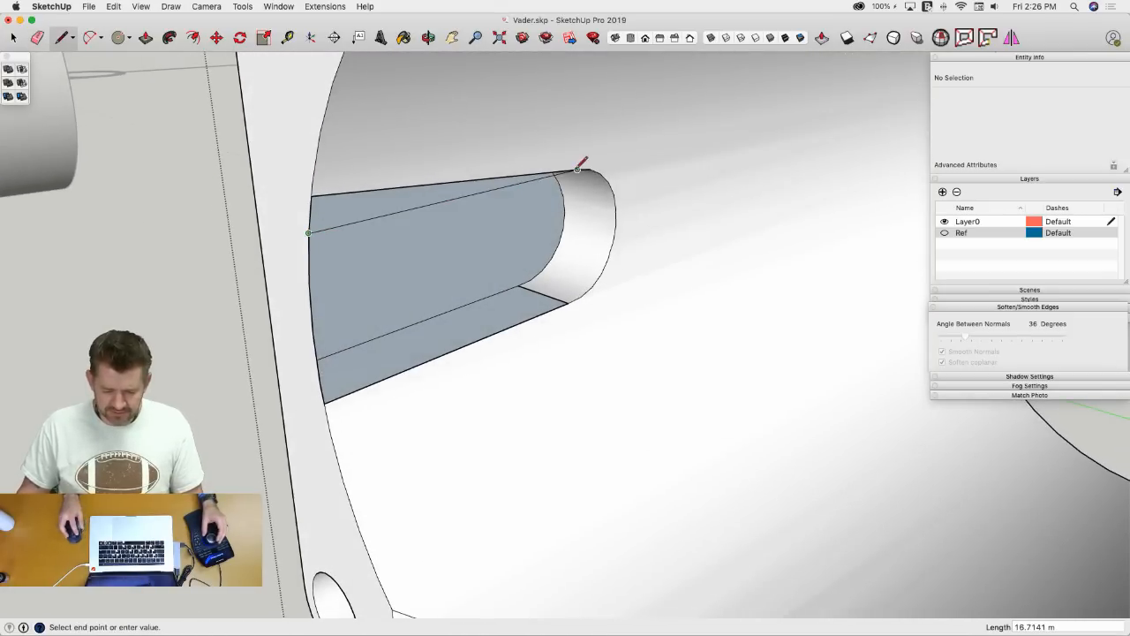
left_click(627, 169)
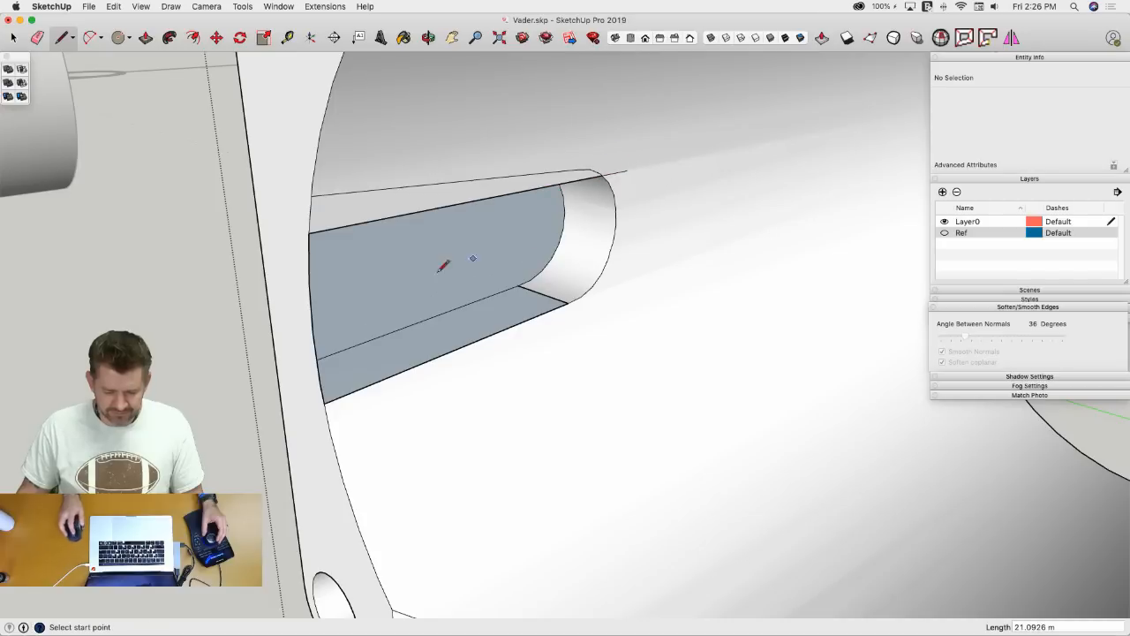
left_click(644, 205)
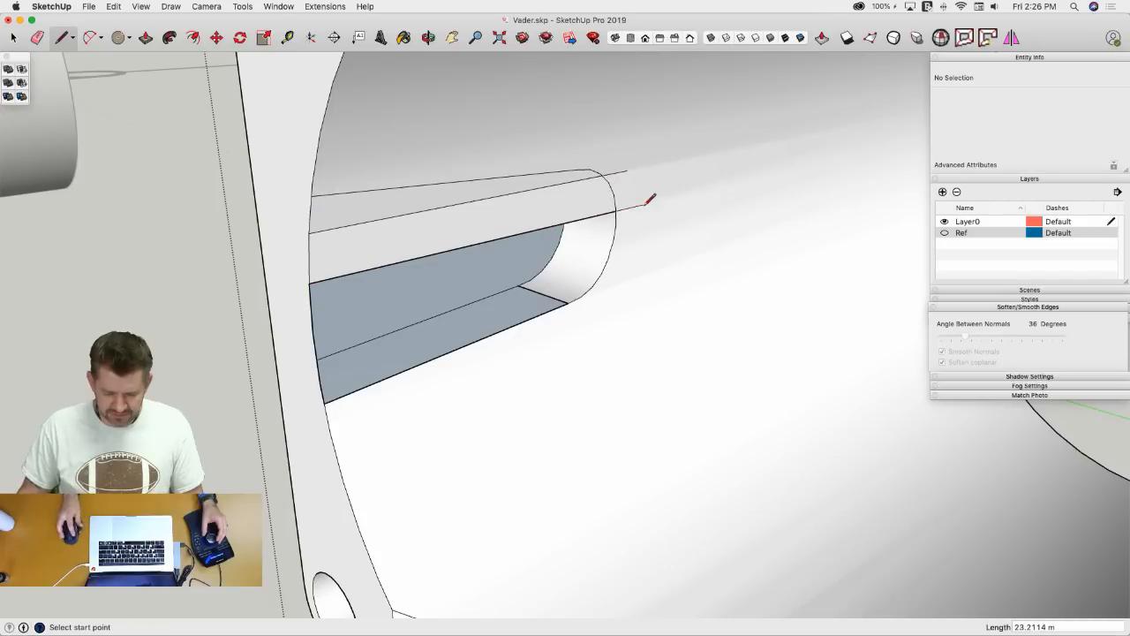
left_click(313, 333)
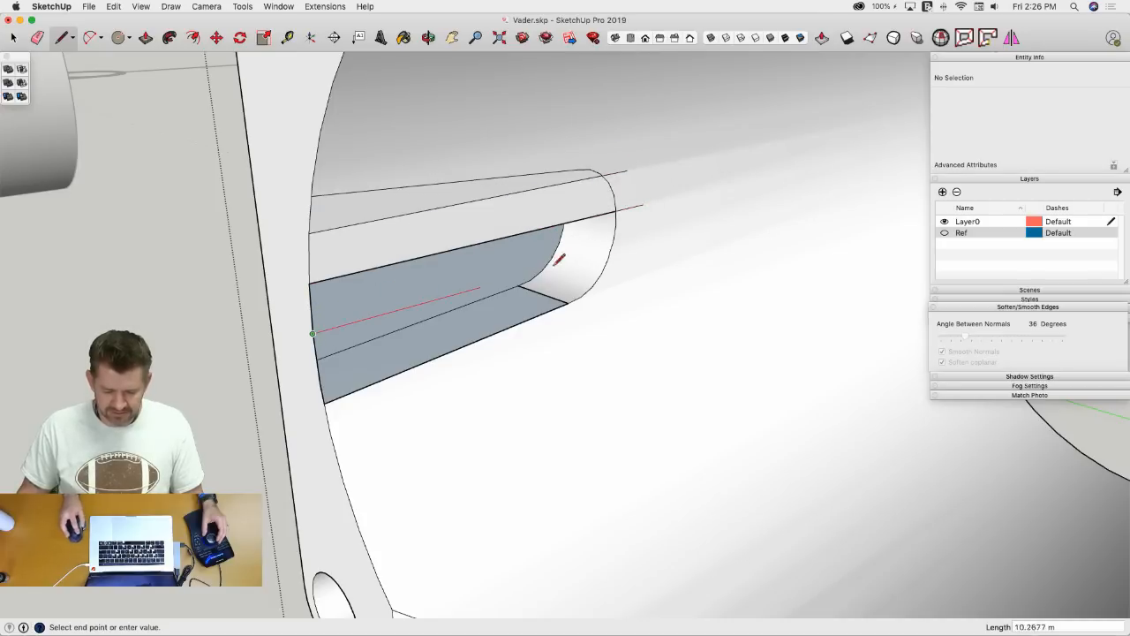
left_click(669, 234)
left_click(321, 381)
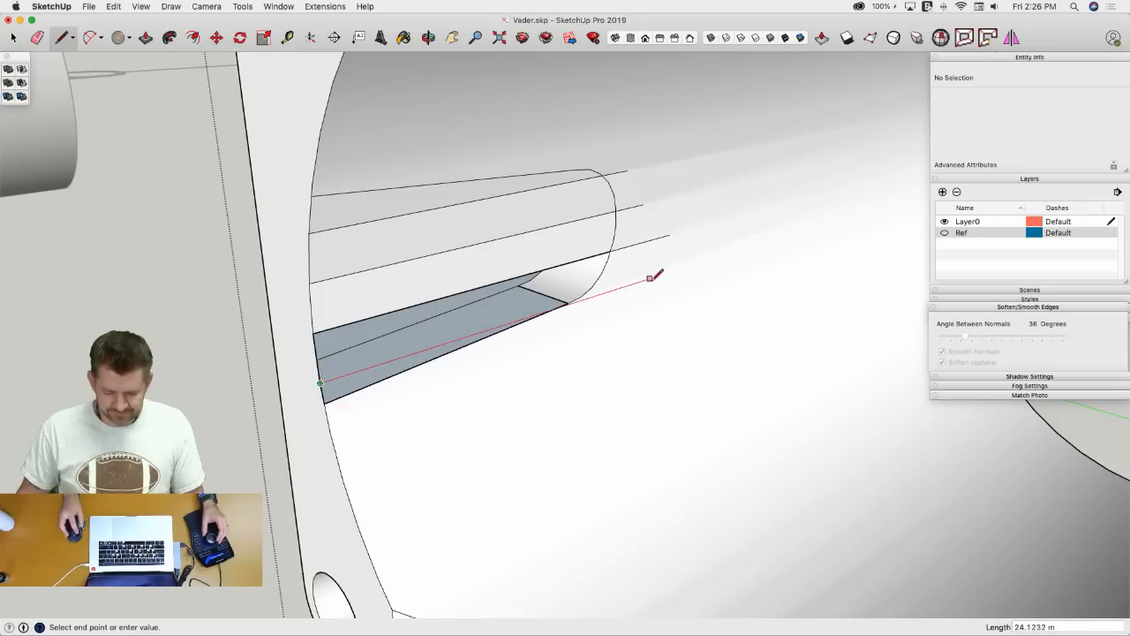
left_click(646, 279)
- Erase the slot outline and the helper lines from the bore's inner wall, undoing the stroke that removes a wall face
key("e")
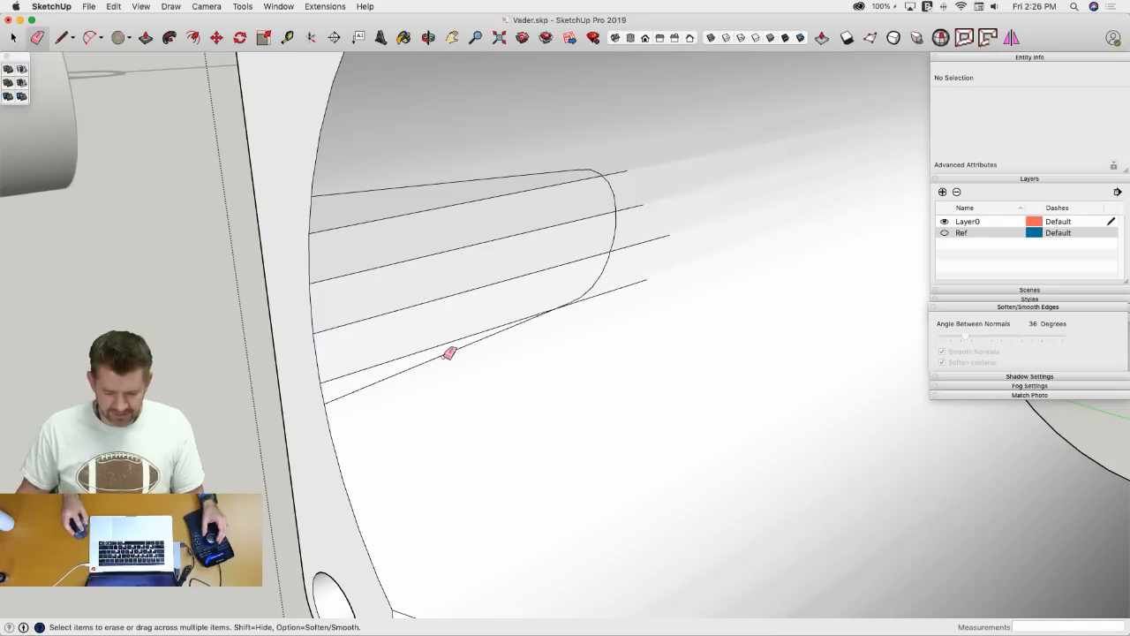
mouse_move(594, 304)
left_mouse_down()
mouse_move(635, 277)
mouse_move(606, 262)
left_mouse_up()
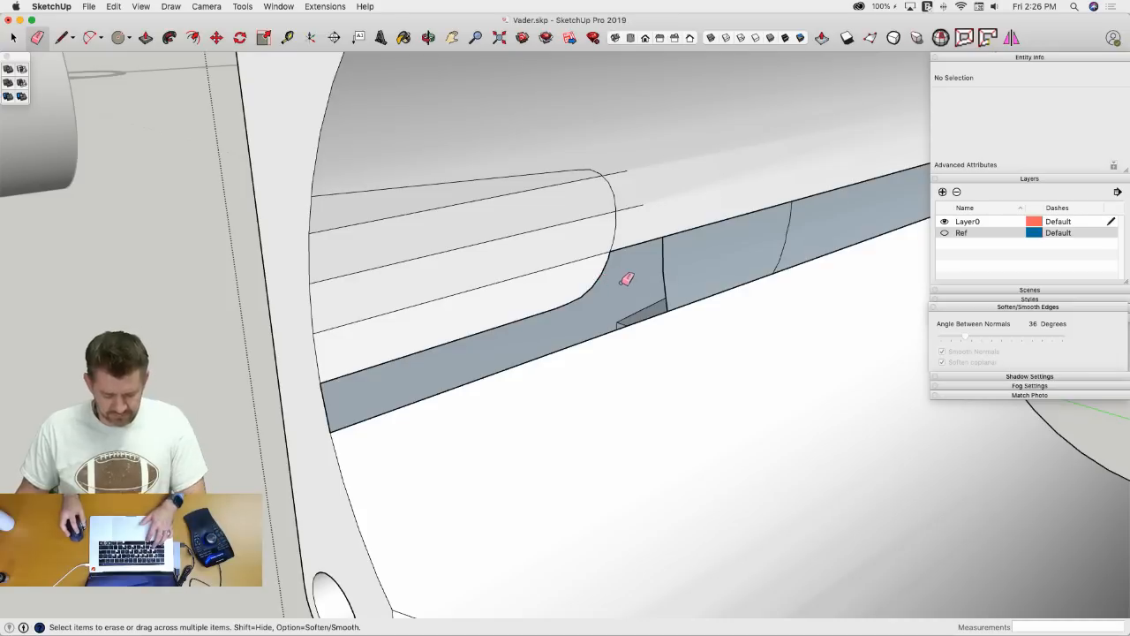
key("super+z")
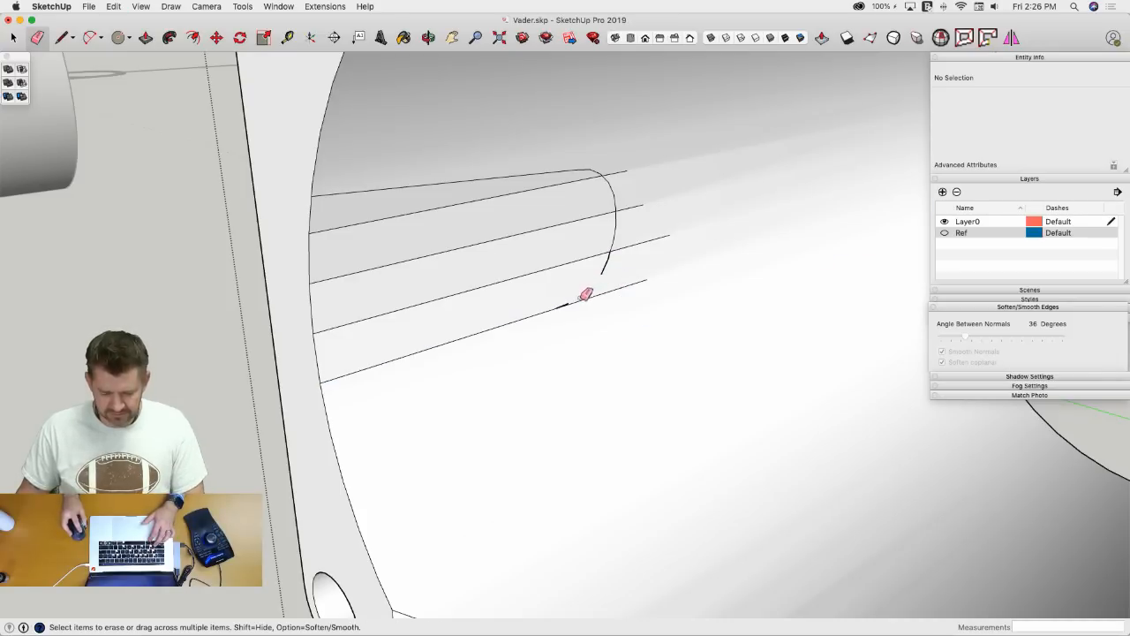
left_click_drag(583, 296, 572, 300)
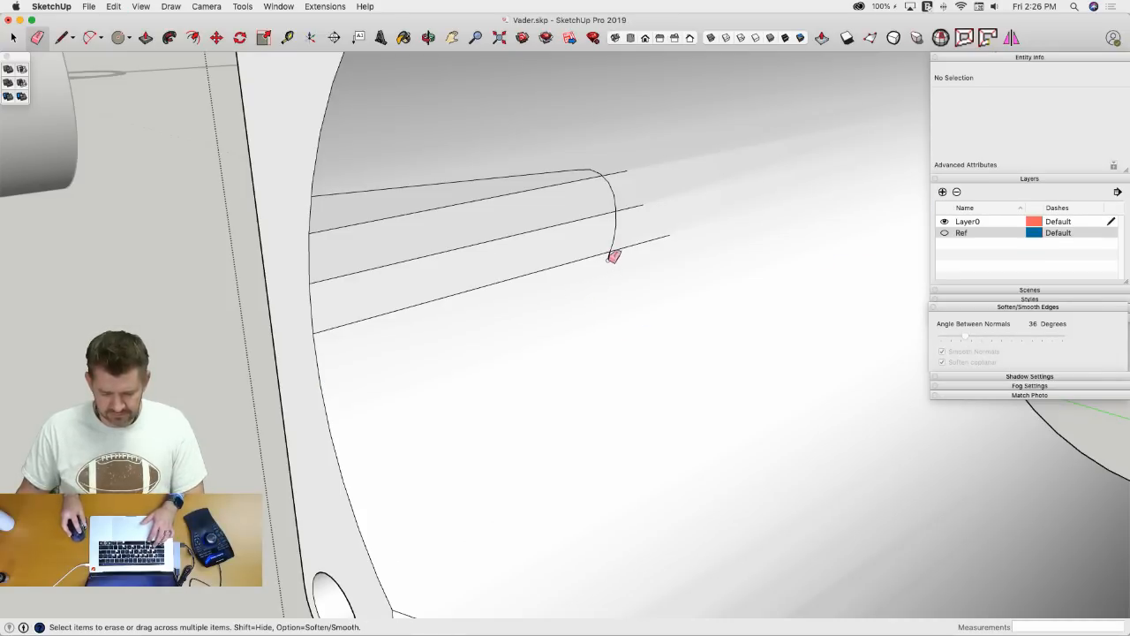
mouse_move(612, 255)
left_mouse_down()
mouse_move(620, 202)
mouse_move(608, 171)
left_mouse_up()
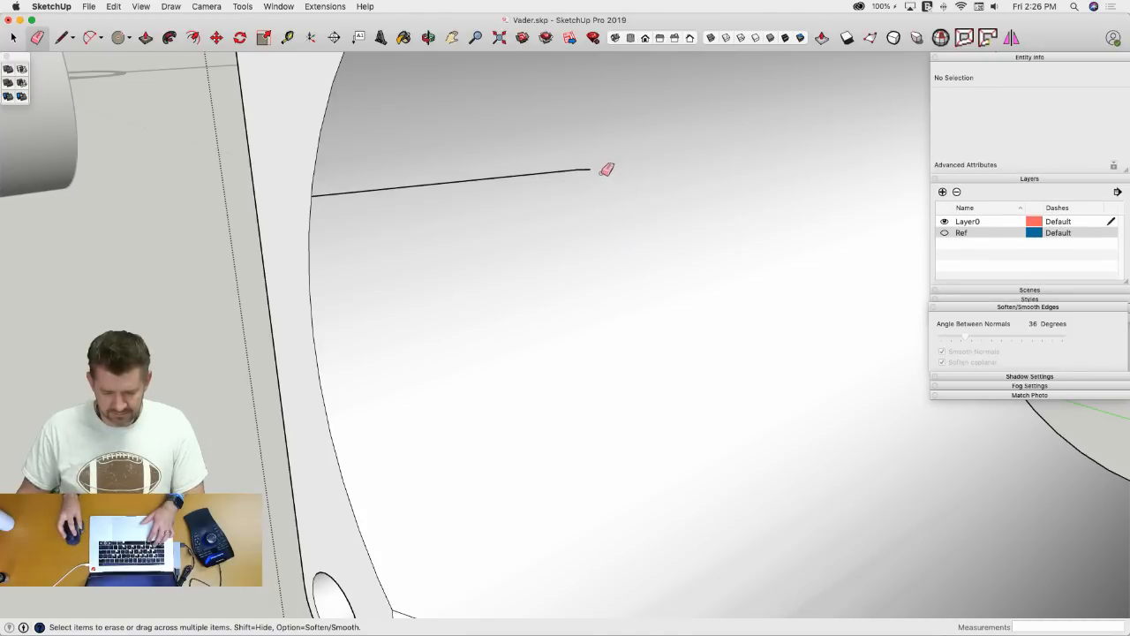
mouse_move(544, 167)
left_mouse_down()
mouse_move(517, 174)
mouse_move(591, 164)
left_mouse_up()
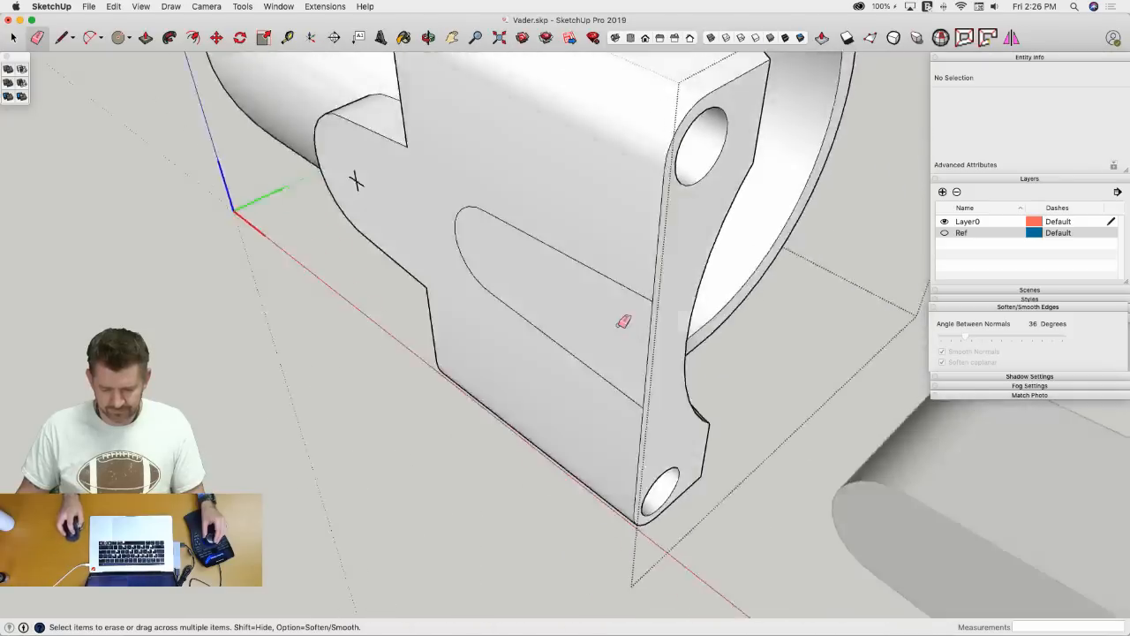
- Erase the slot outline from the emitter's flat outer face and finish editing the component
mouse_move(623, 321)
left_mouse_down()
mouse_move(573, 222)
mouse_move(468, 231)
left_mouse_up()
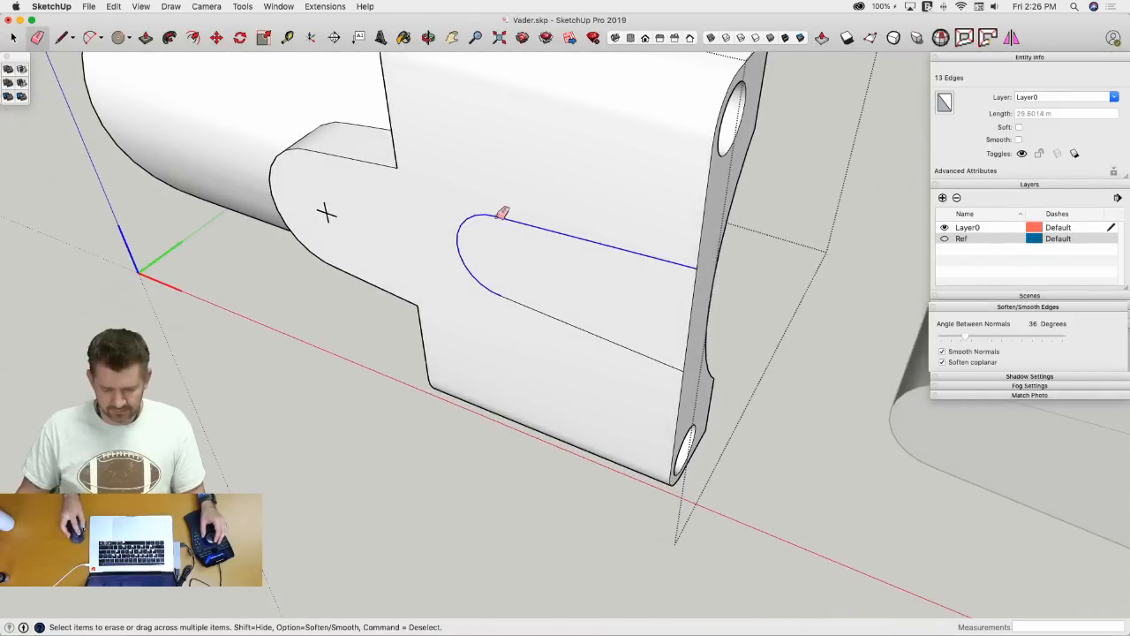
left_click_drag(529, 304, 553, 308)
key("space")
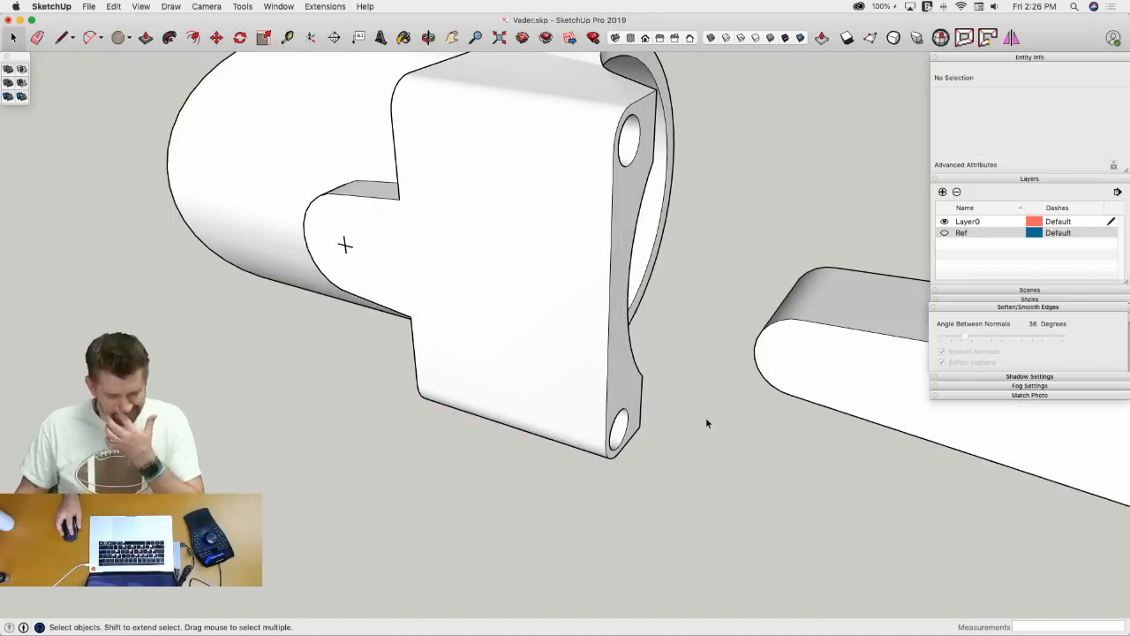
- Show the Ref layer and move the Button Thing component about 35.8 m along the red axis into the emitter, aligned with the BOTTOM reference view
left_click(808, 374)
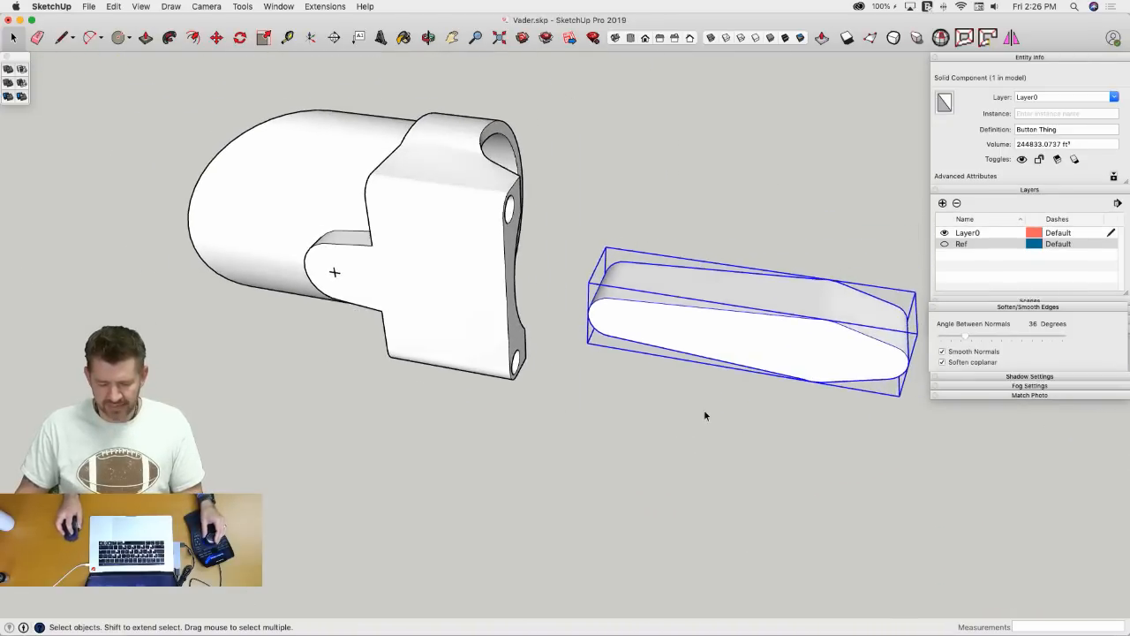
left_click(945, 243)
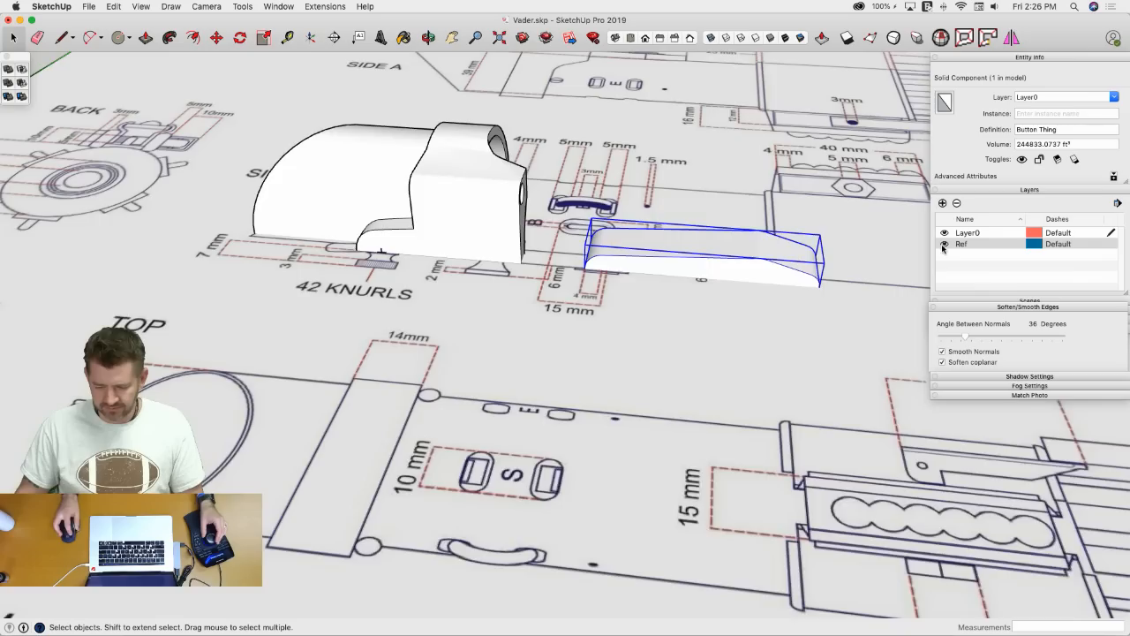
key("m")
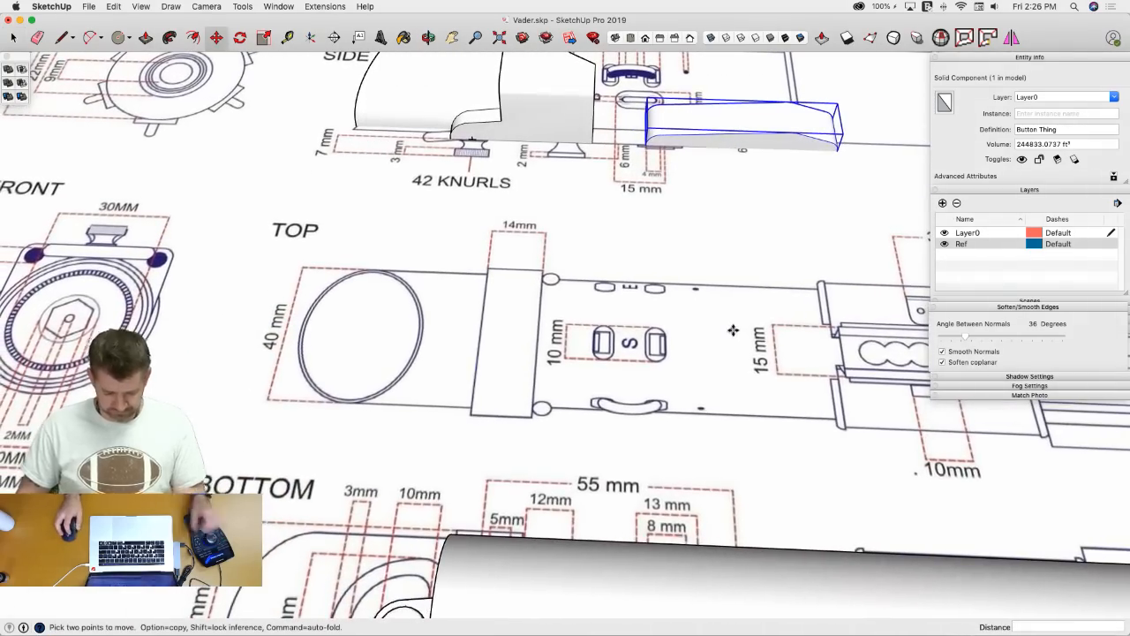
scroll(669, 180, "up", 3)
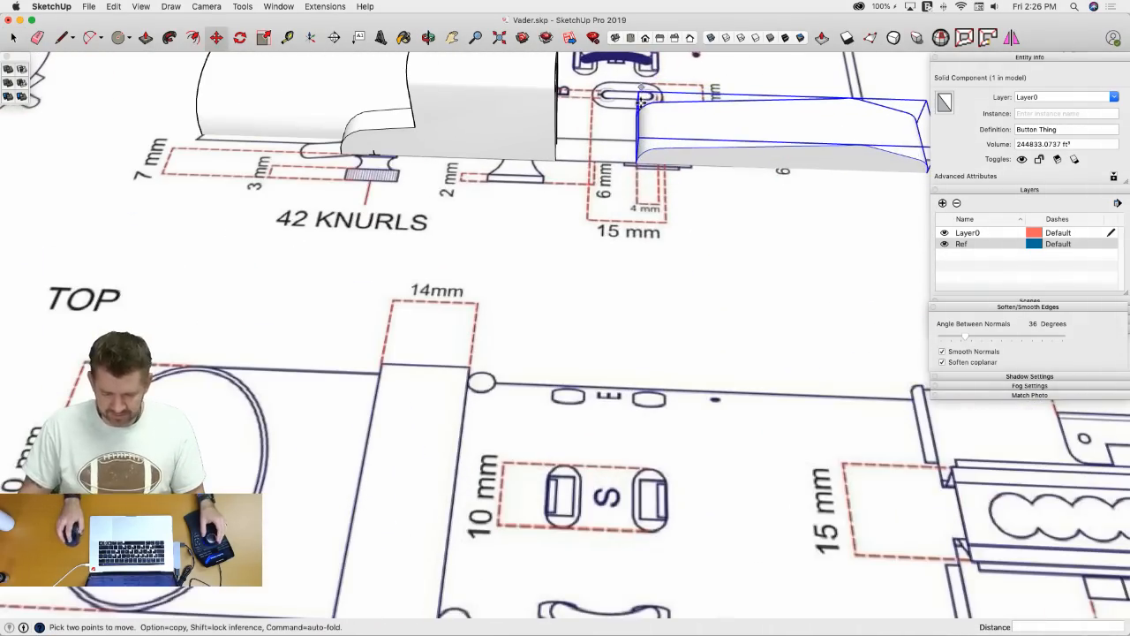
left_click(638, 164)
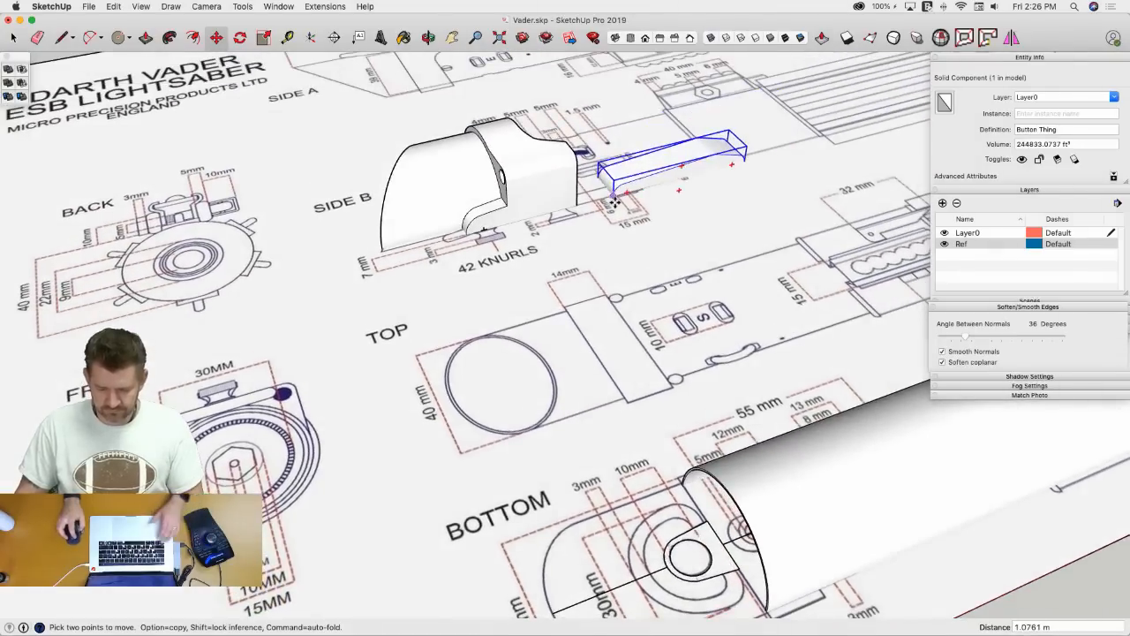
key("shift")
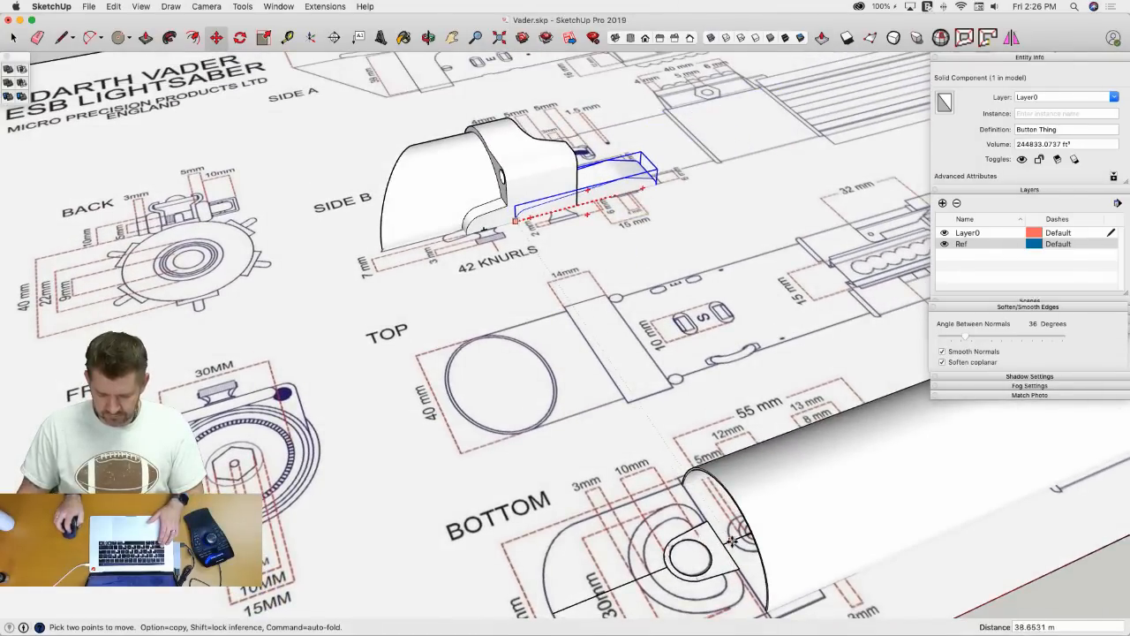
left_click(742, 534)
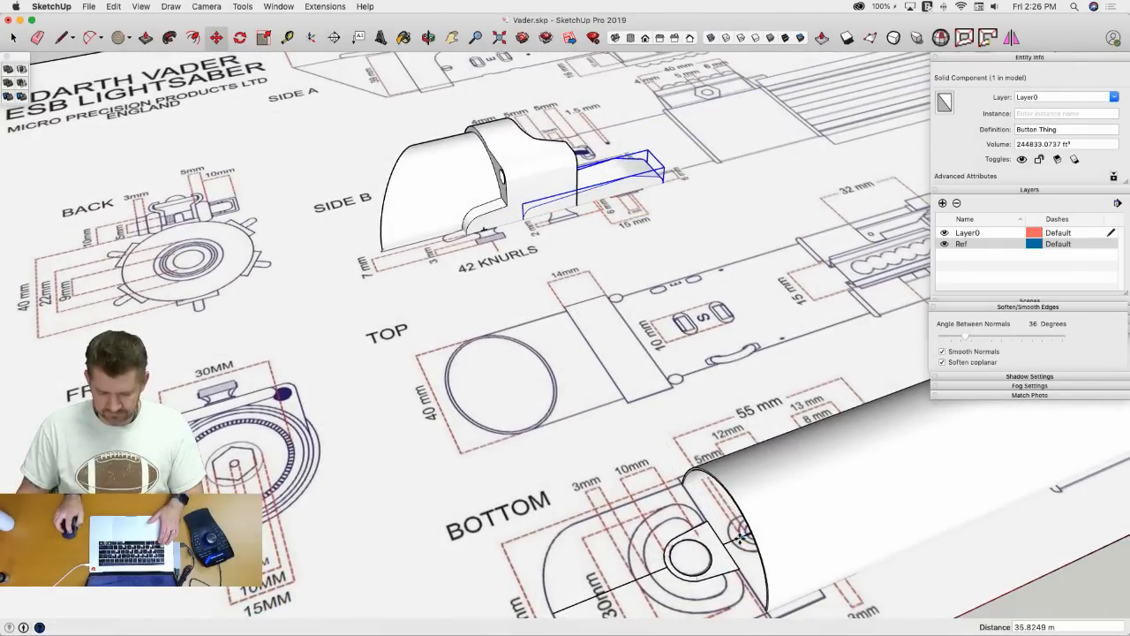
key("space")
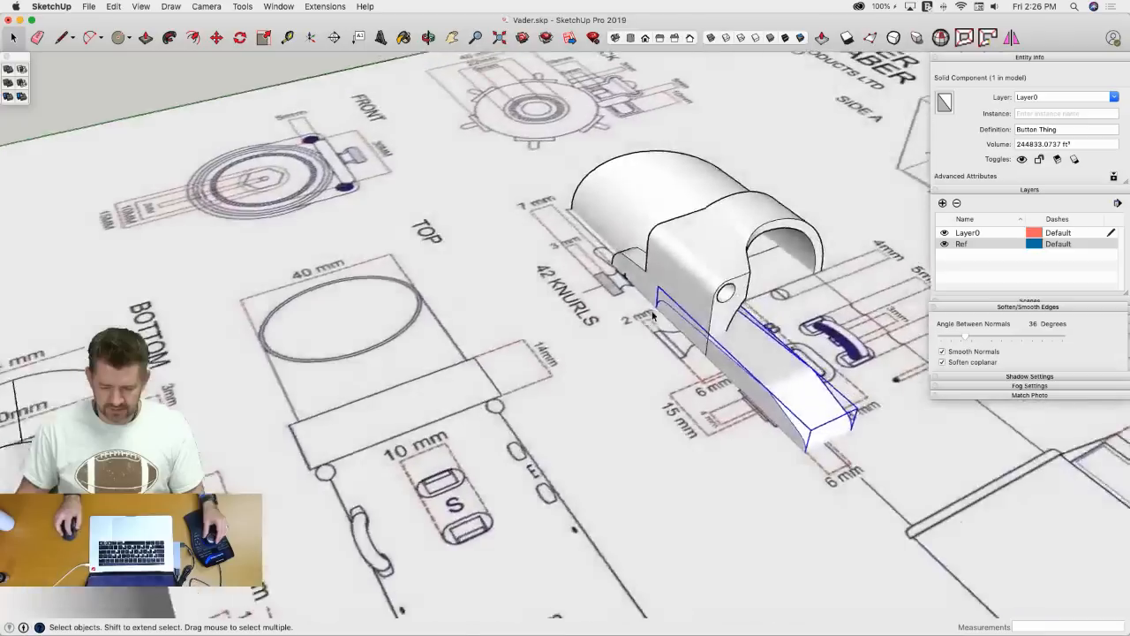
middle_click_drag(653, 315, 411, 79)
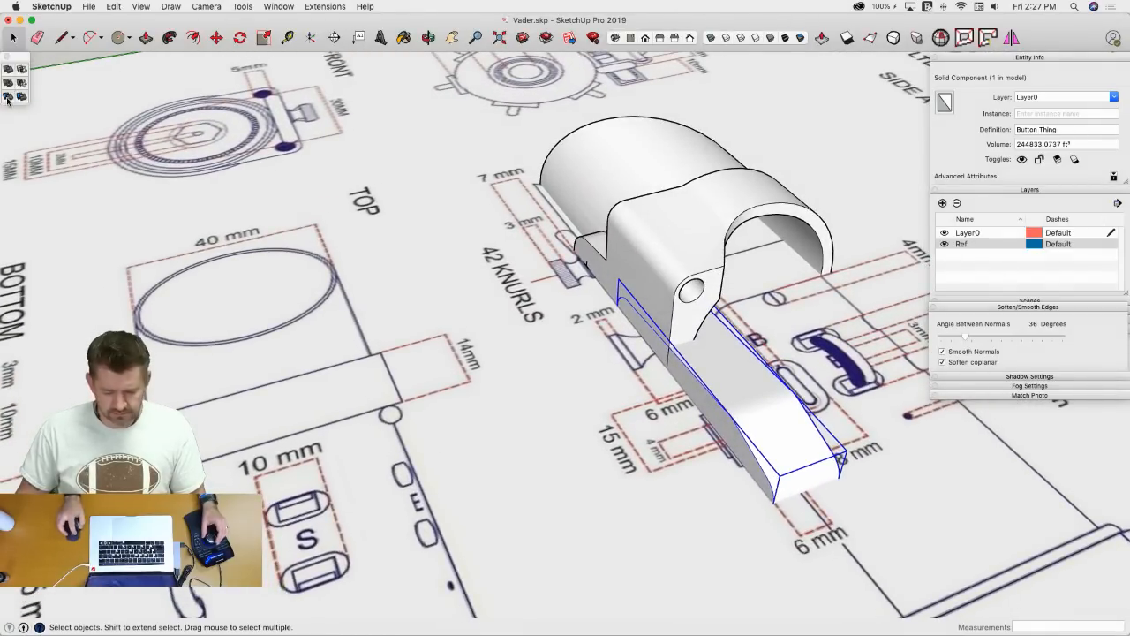
left_click(8, 97)
key("space")
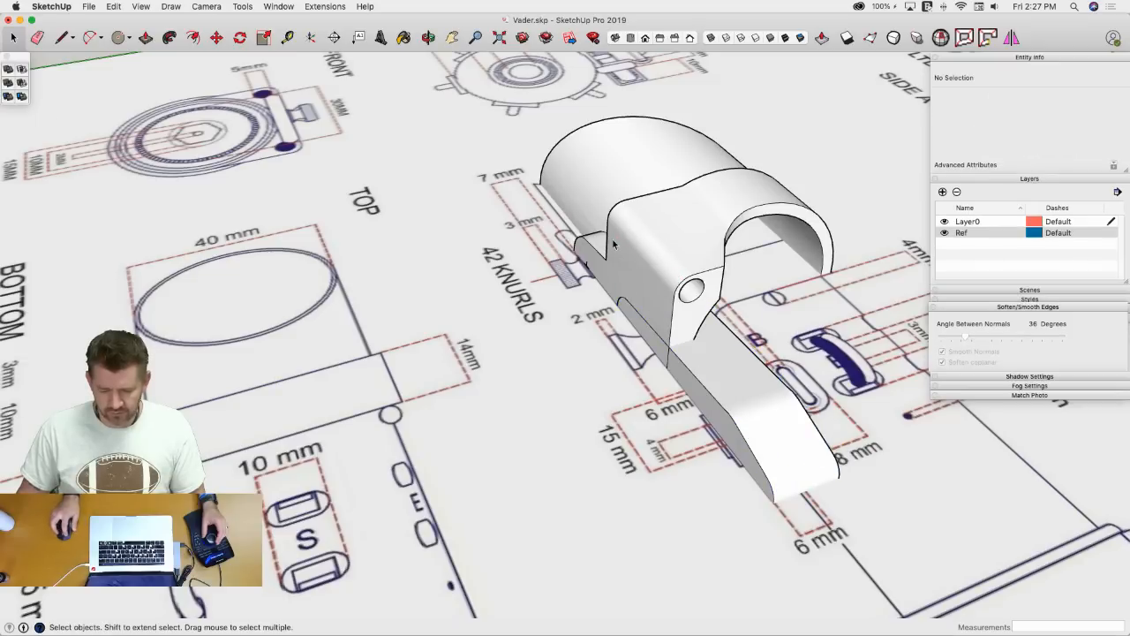
- Inspect the Emitter component with Solid Inspector and fix its internal faces
left_click(629, 244)
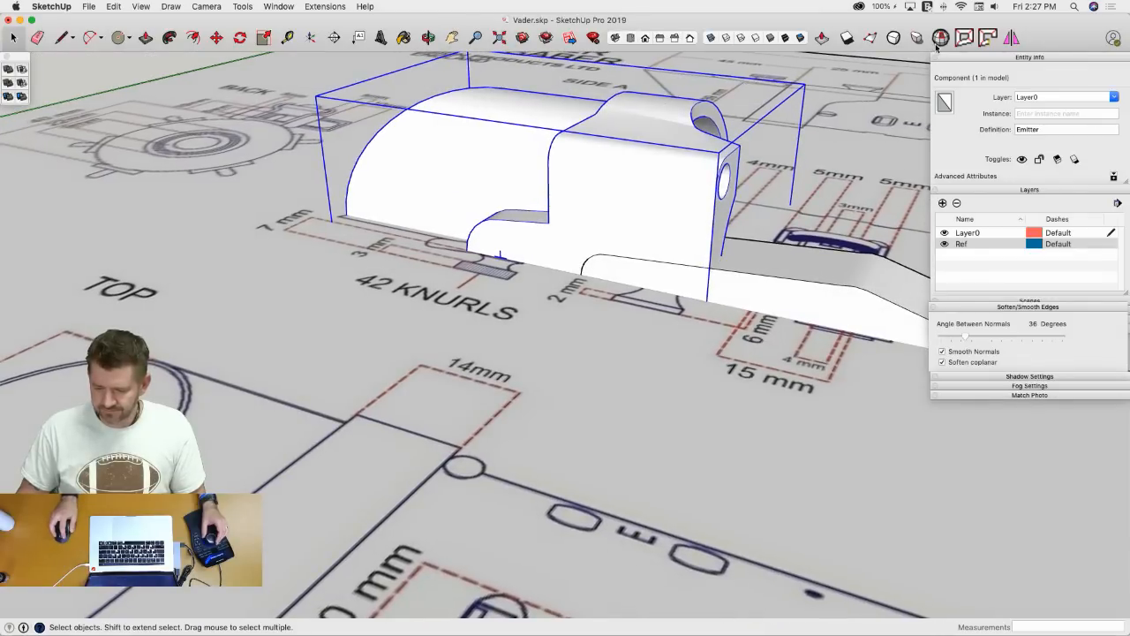
left_click(941, 37)
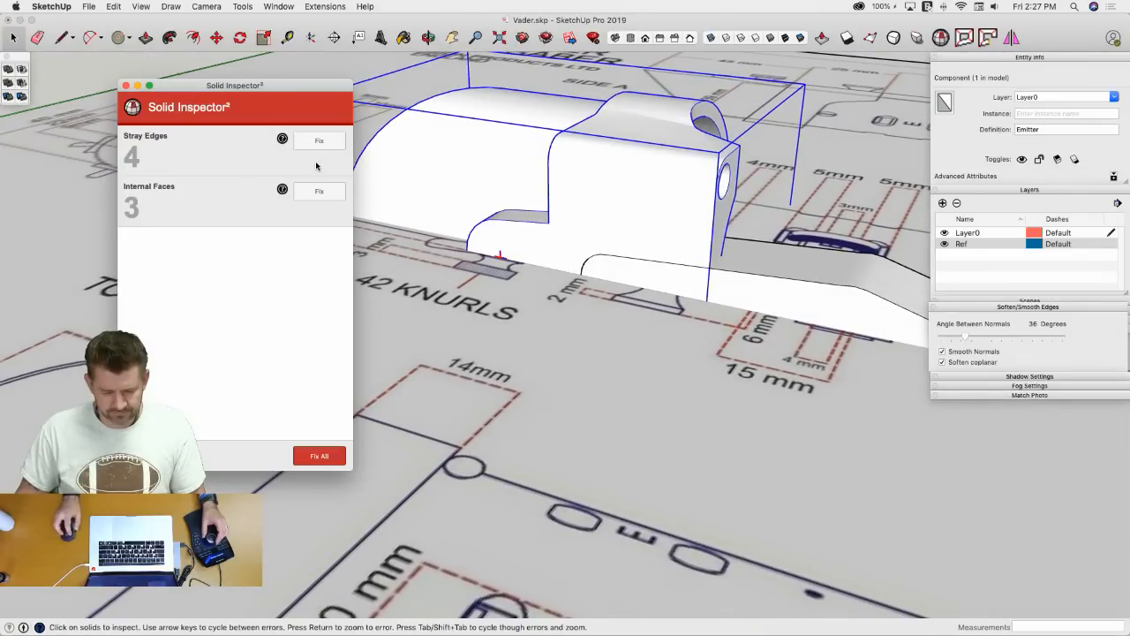
left_click(319, 191)
left_click(125, 86)
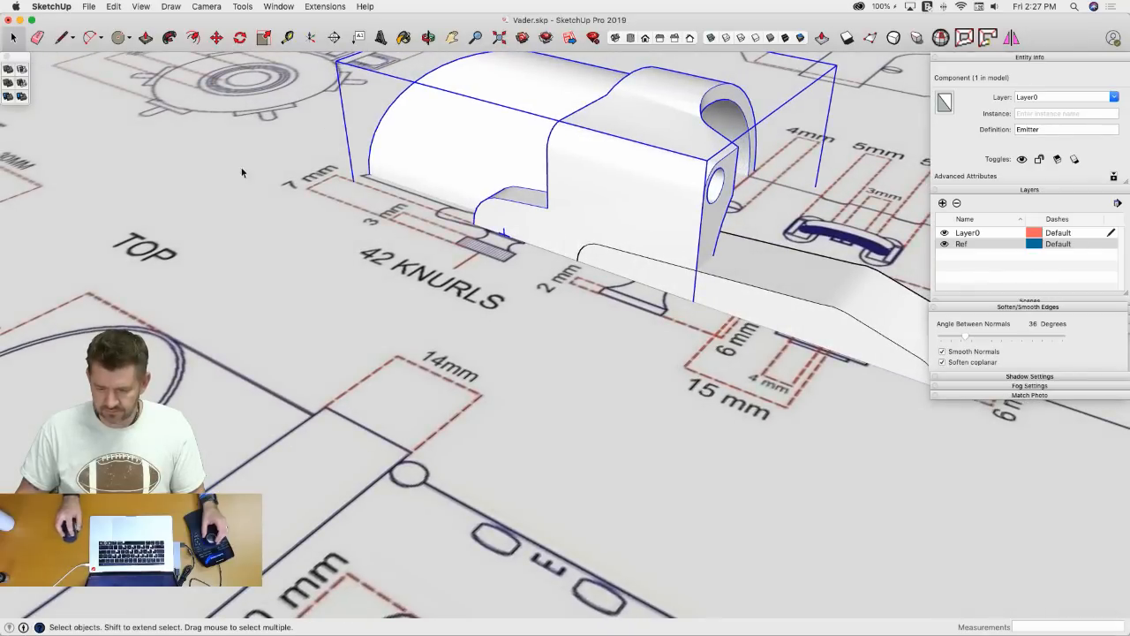
- Try to run the solid Trim operation on the Emitter component
left_click(311, 137)
left_click(479, 171)
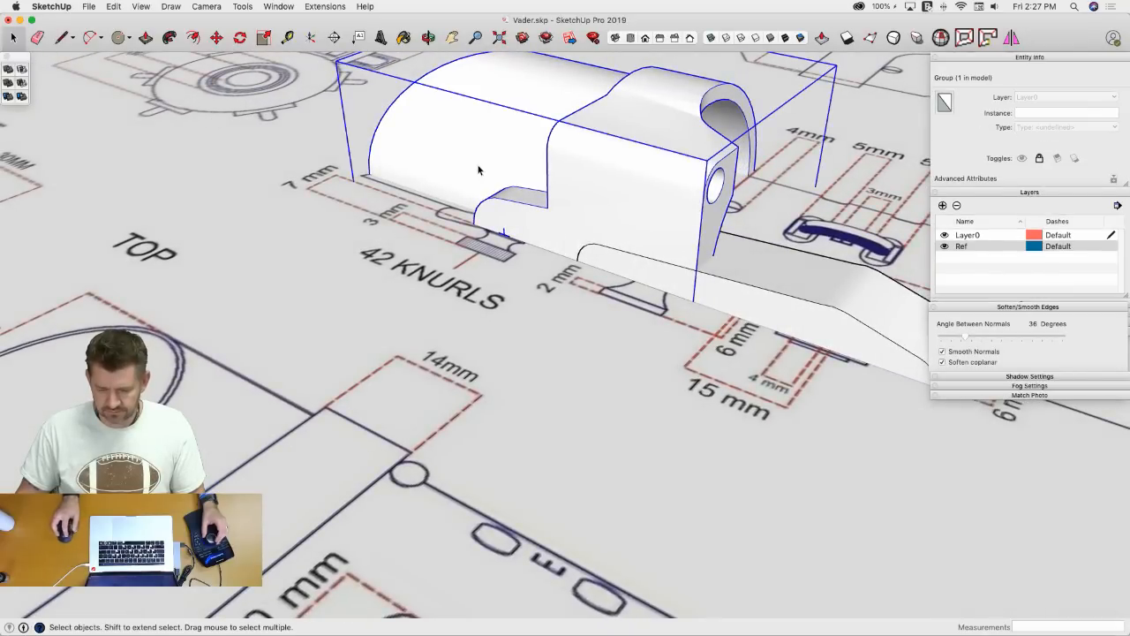
left_click(10, 98)
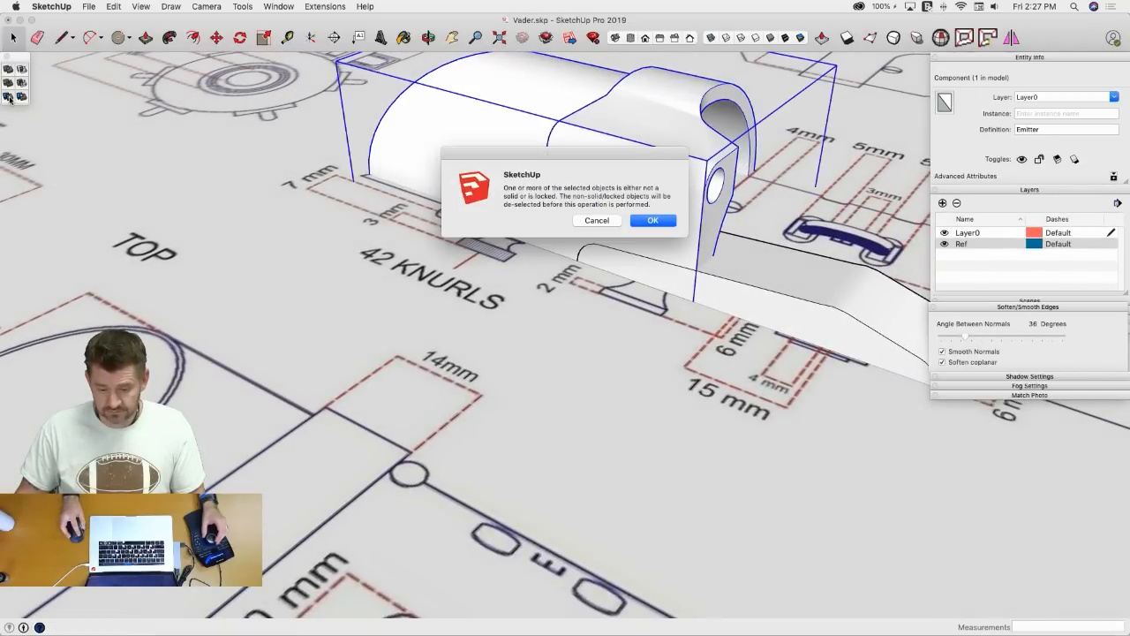
left_click(605, 225)
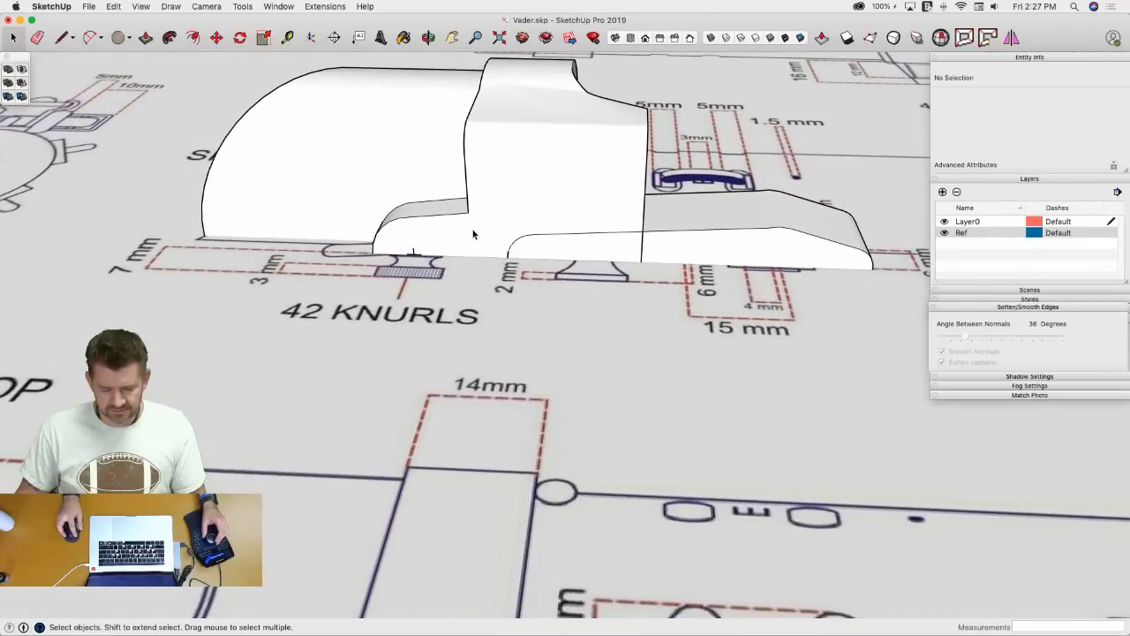
- Edit the Emitter component, hide the Ref layer and erase the small cross-shaped edges on the rounded tab's flat face
double_click(473, 234)
left_click(944, 233)
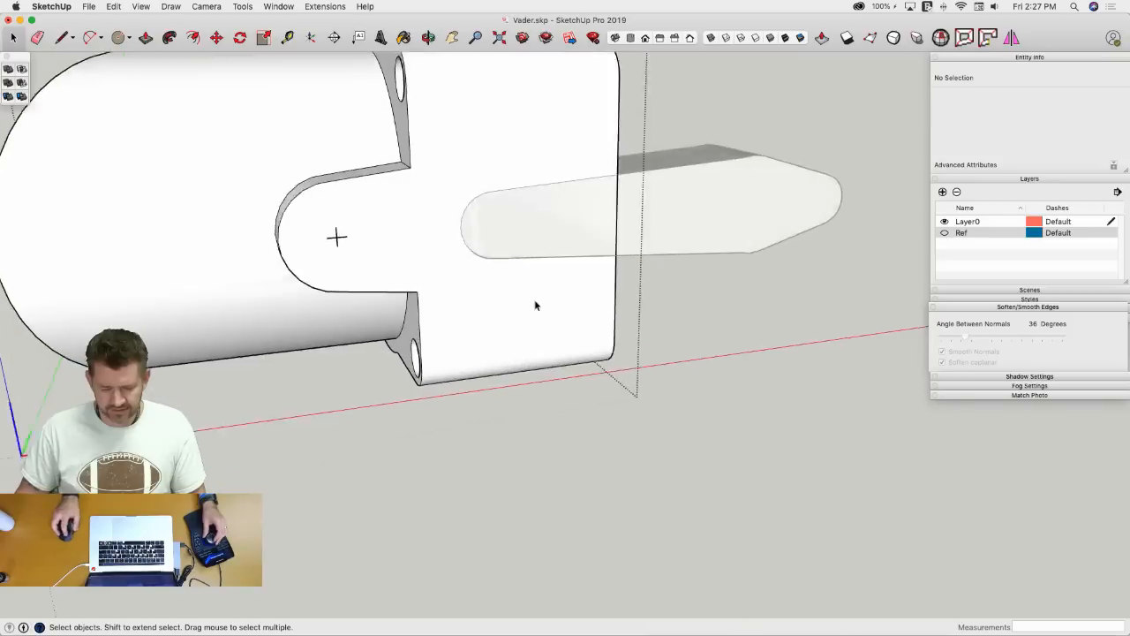
key("l")
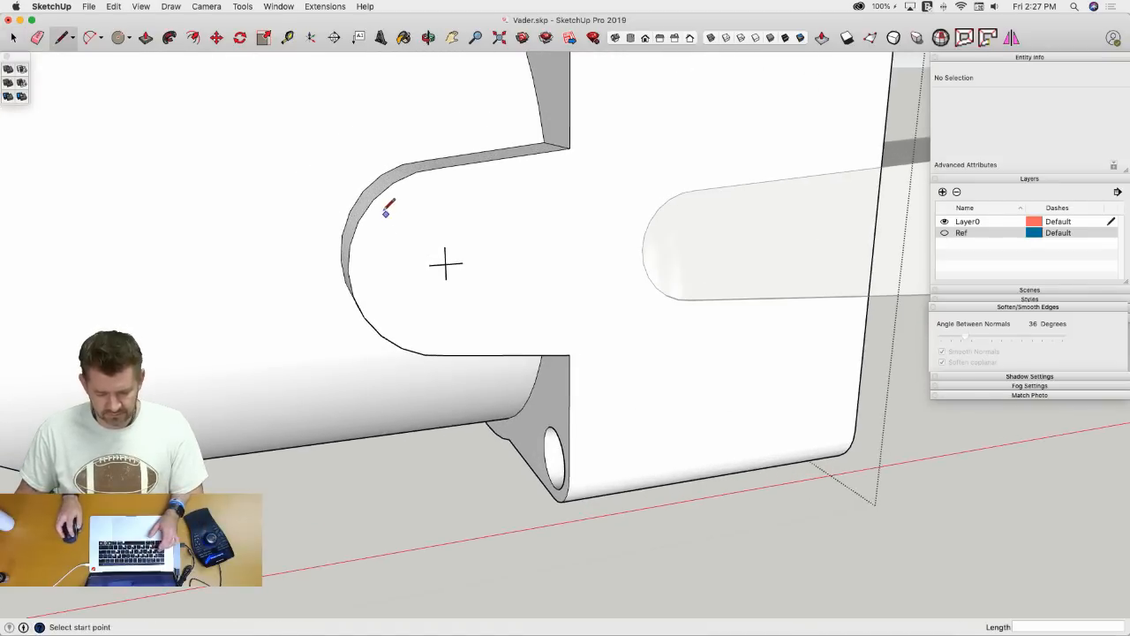
key("e")
left_click_drag(438, 264, 449, 263)
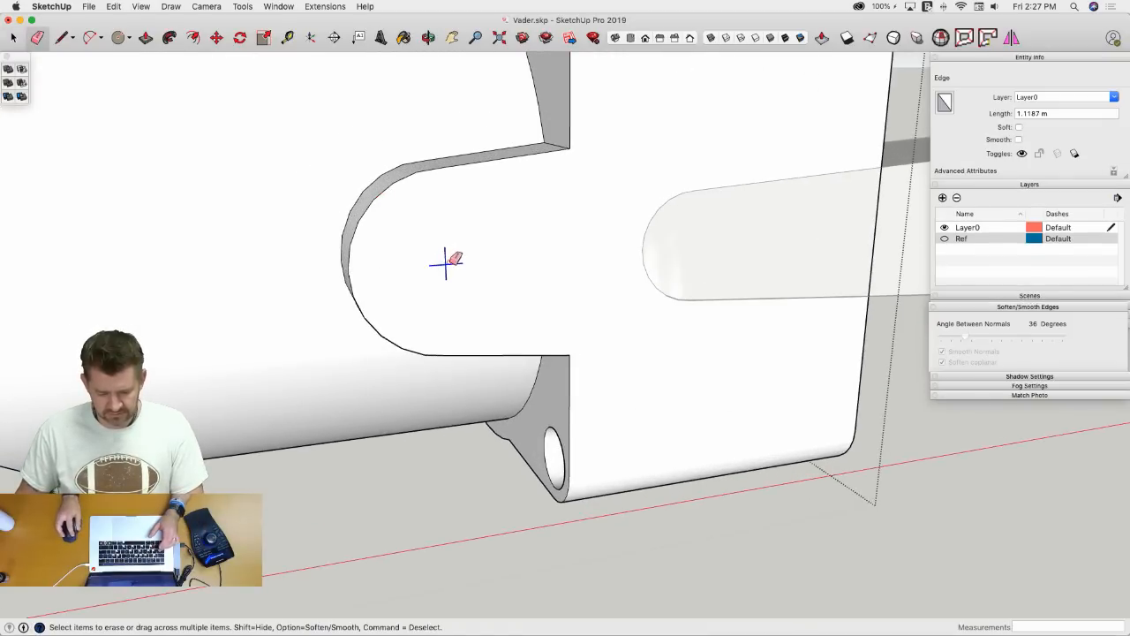
key("l")
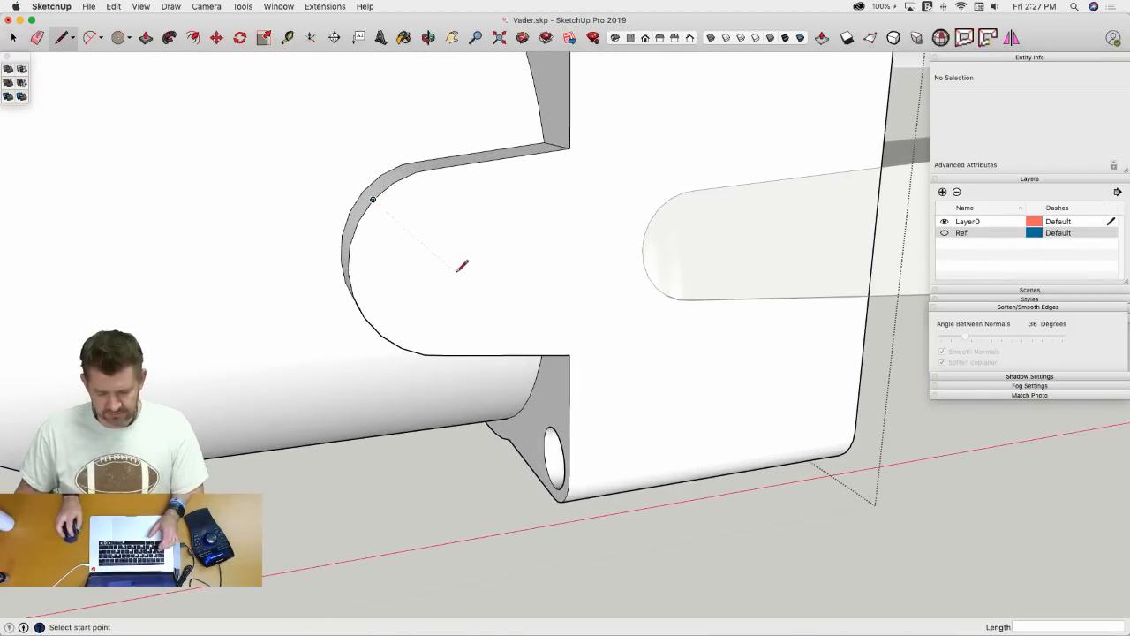
key("space")
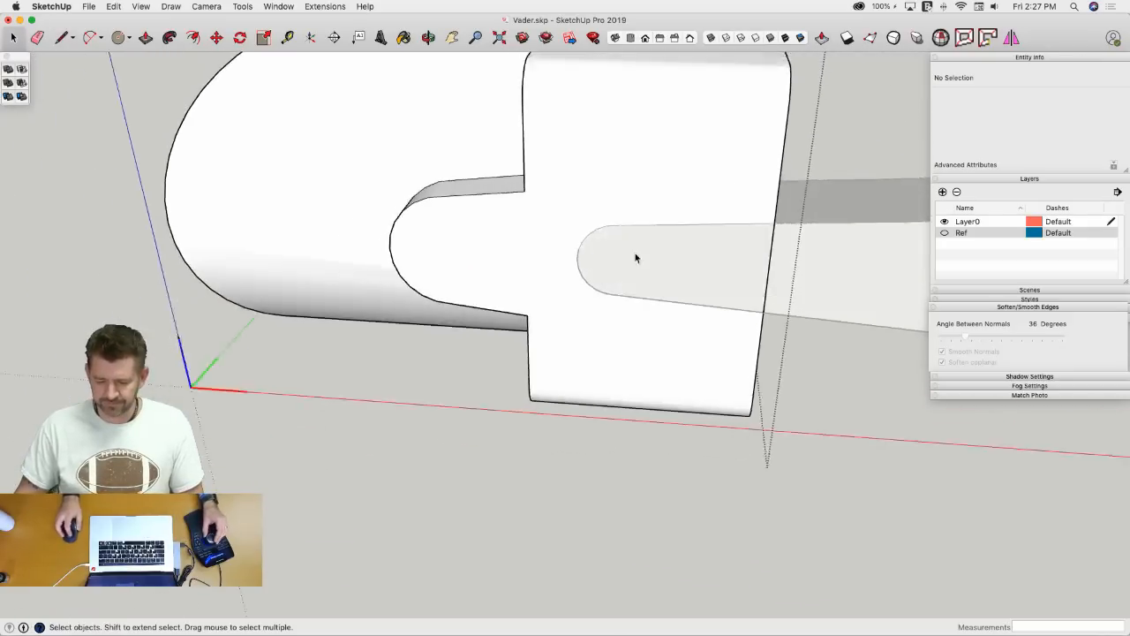
- Trim the Emitter solid with the Button Thing component
left_click(792, 285)
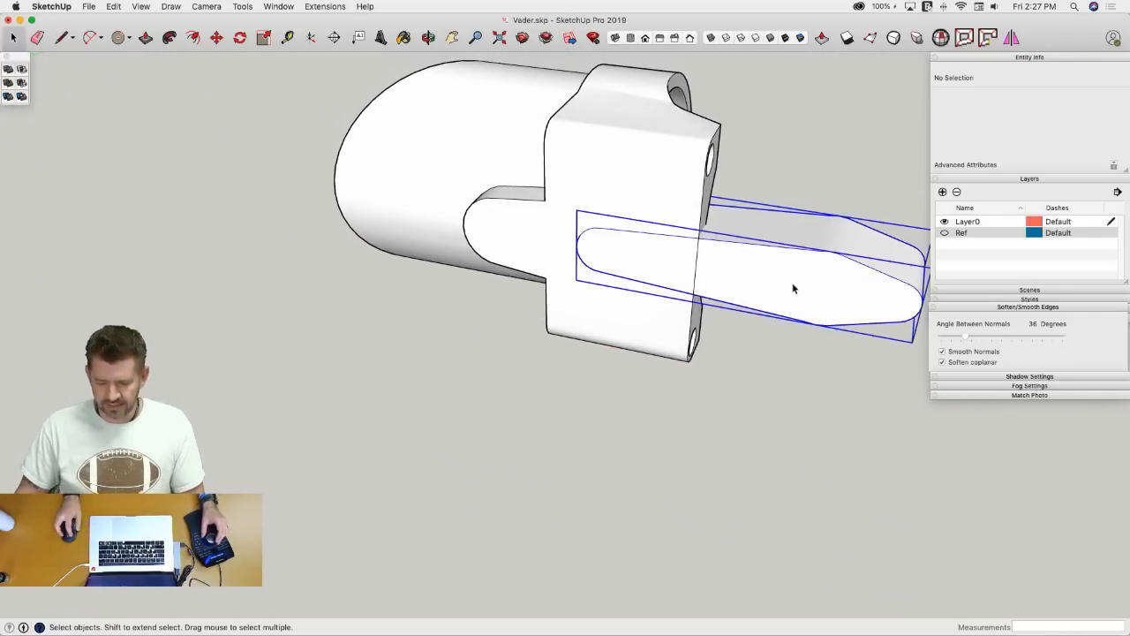
left_click(9, 97)
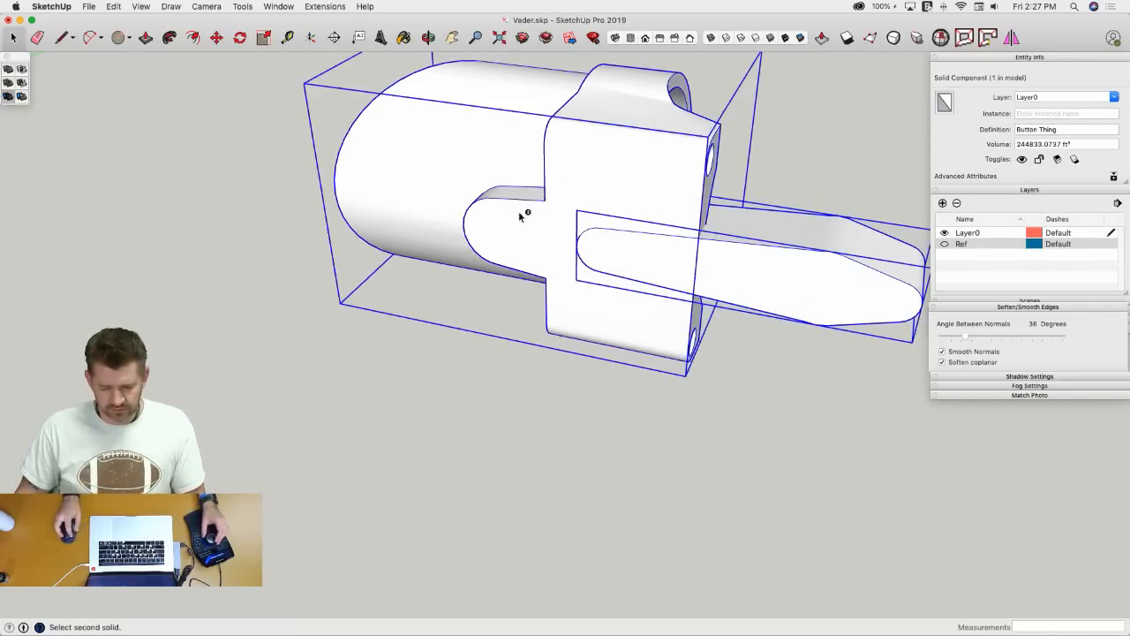
left_click(534, 180)
left_click(380, 340)
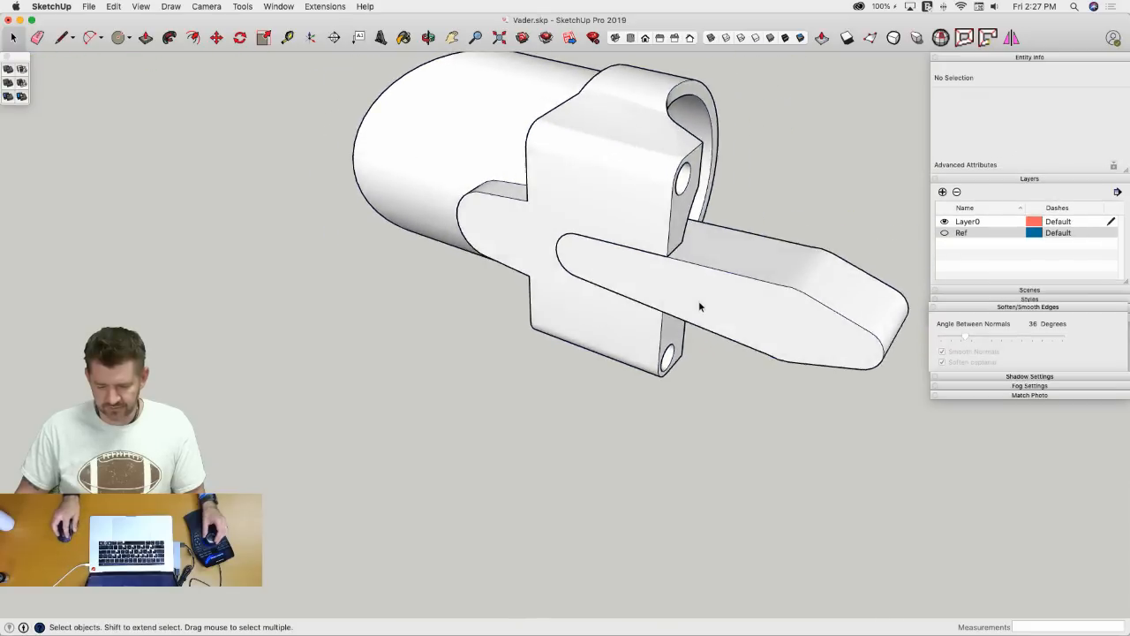
- Slide the Button Thing component along the red axis to check the trimmed slot behind it, and cancel the move
left_click(699, 303)
key("m")
left_click(712, 343)
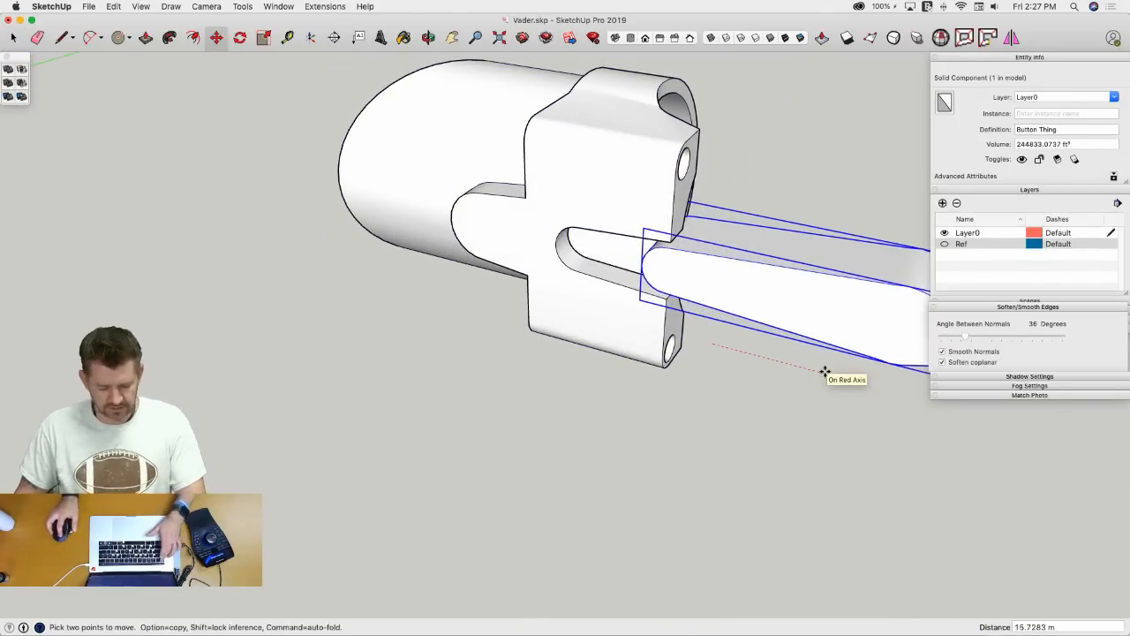
key("Escape")
key("space")
left_click(664, 430)
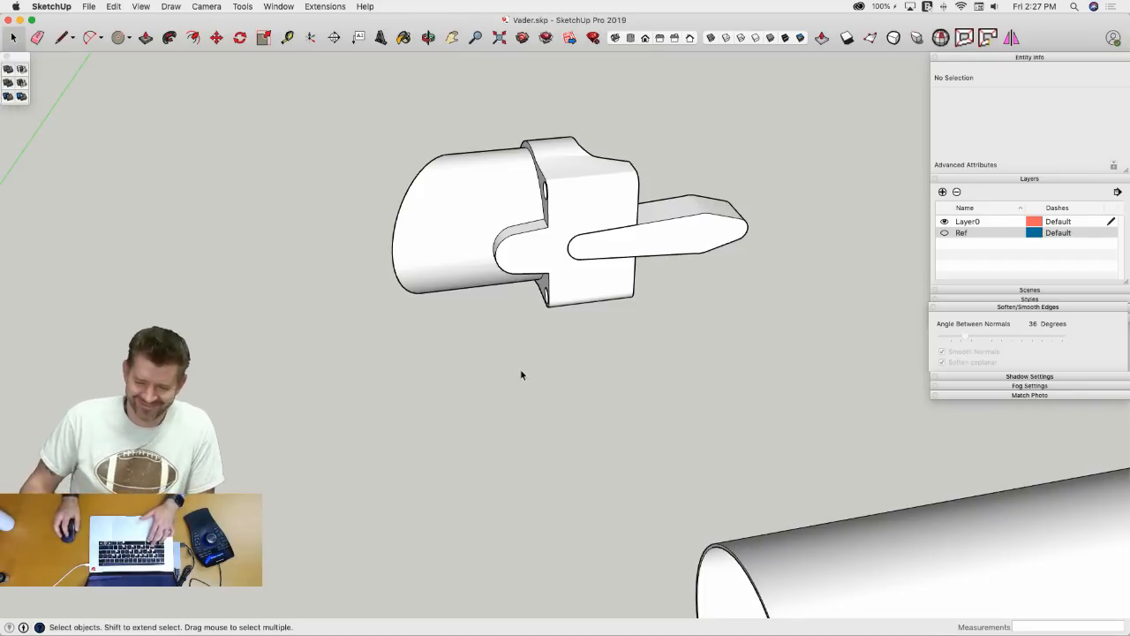
- Convert the trimmed Difference group into a component with the definition name Emitter
left_click(505, 203)
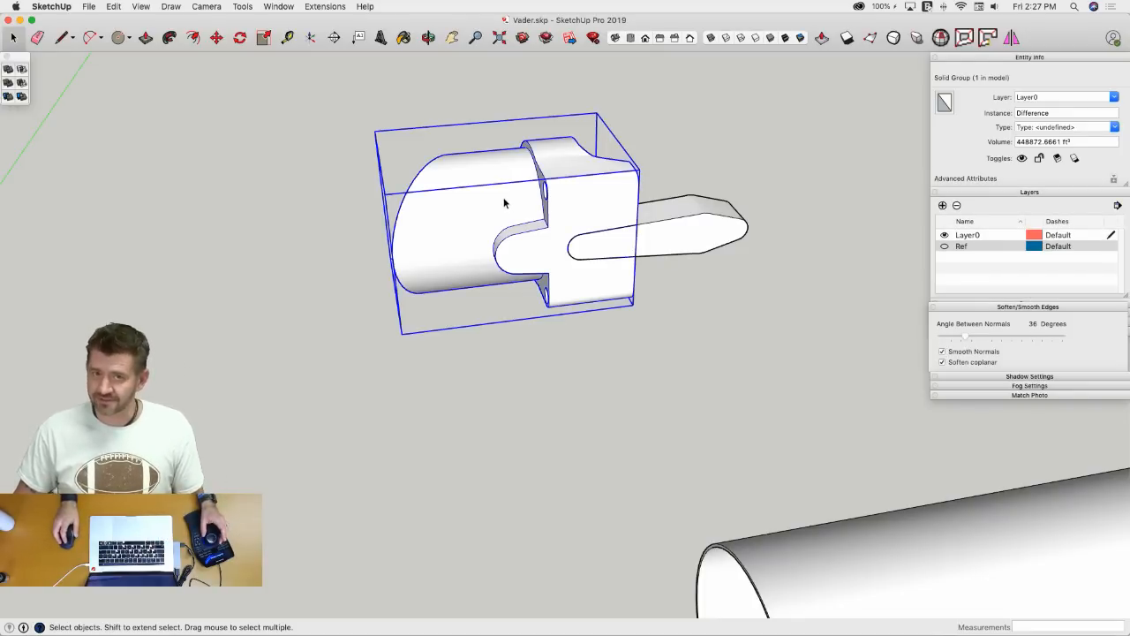
right_click(504, 203)
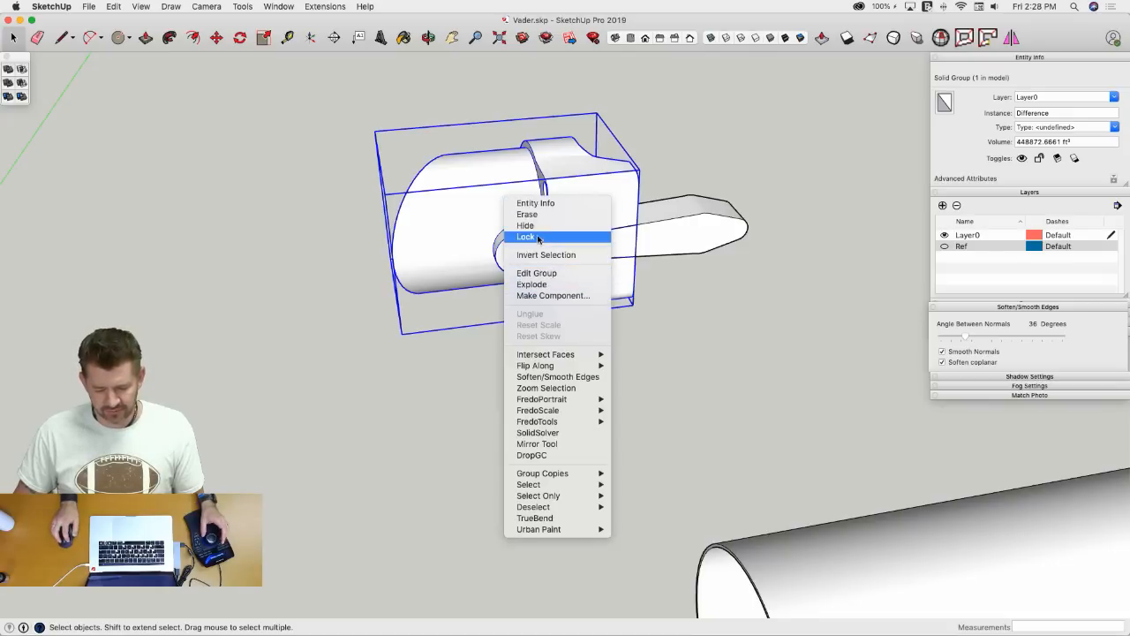
left_click(574, 296)
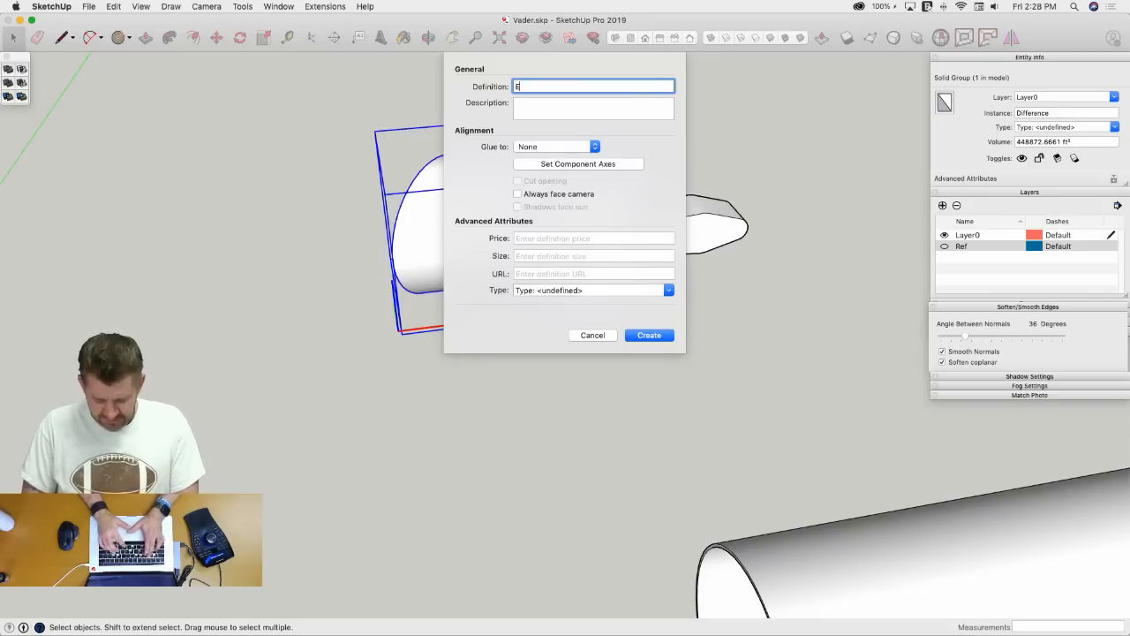
key("Return")
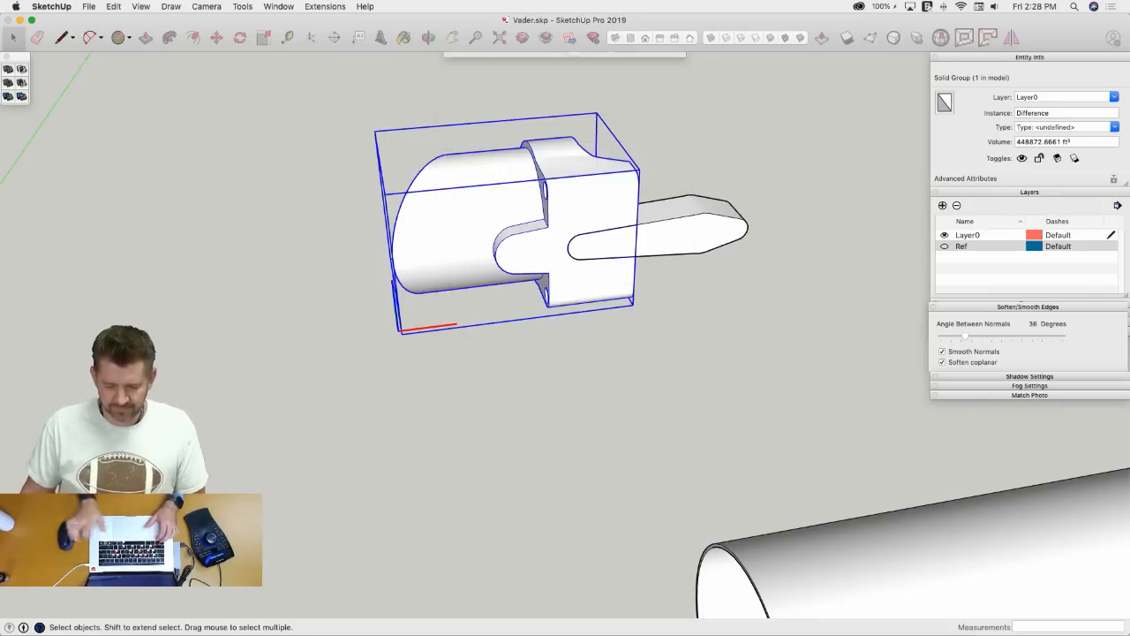
left_click(658, 113)
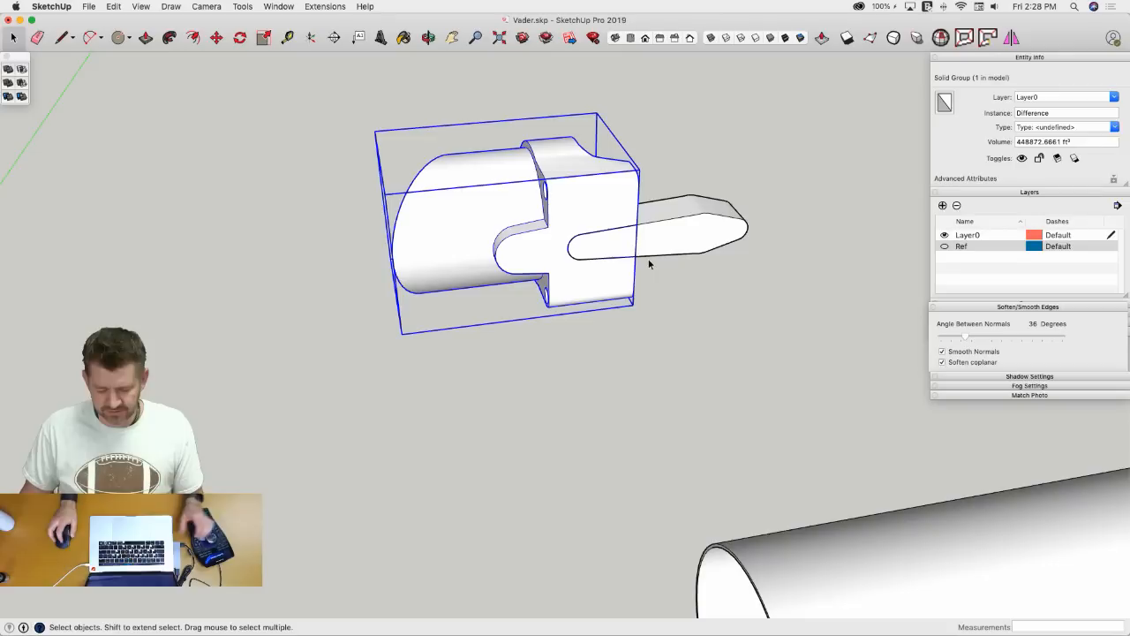
left_click(687, 286)
left_click(538, 297)
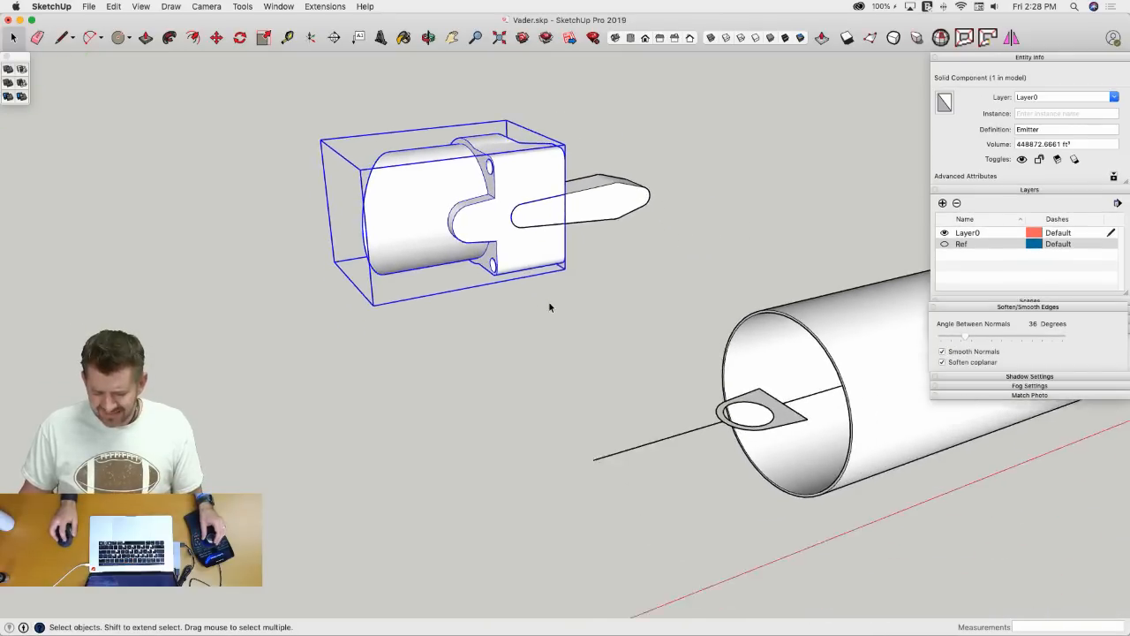
left_click(553, 308)
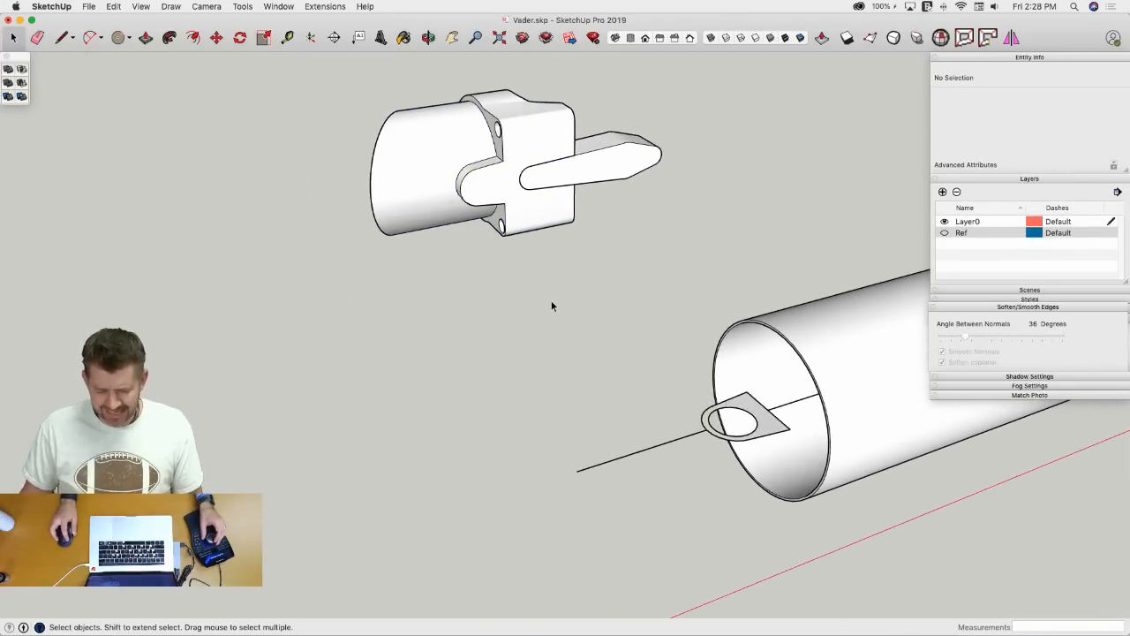
- Show the Ref layer and measure the gap beside the small rounded outline in the BOTTOM reference view with the Line tool
left_click(944, 232)
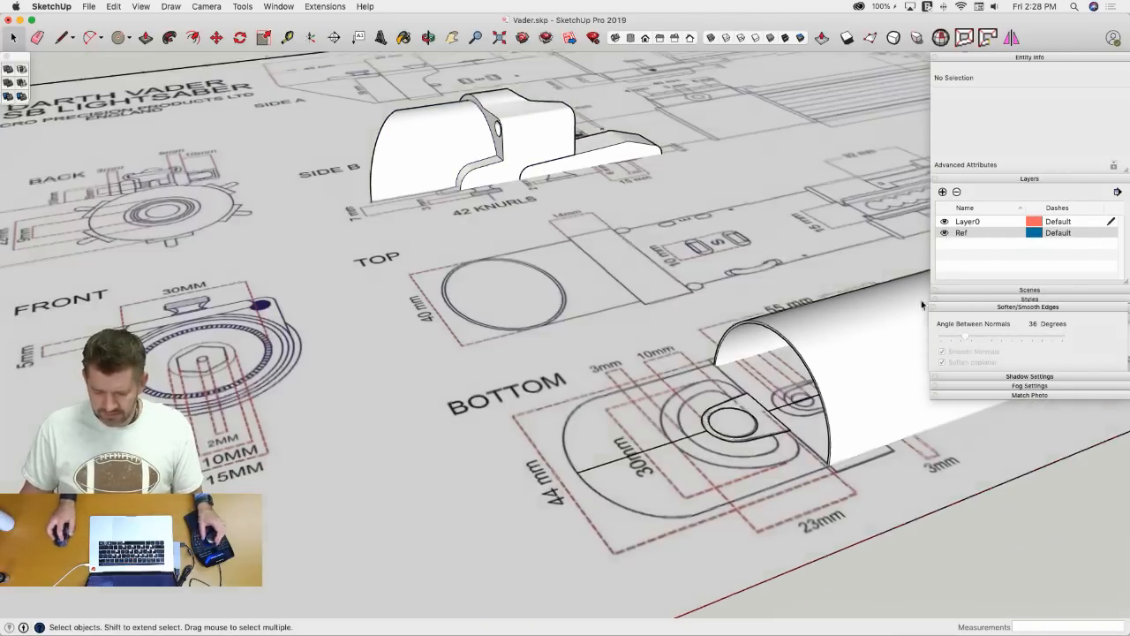
key("l")
scroll(788, 438, "up", 2)
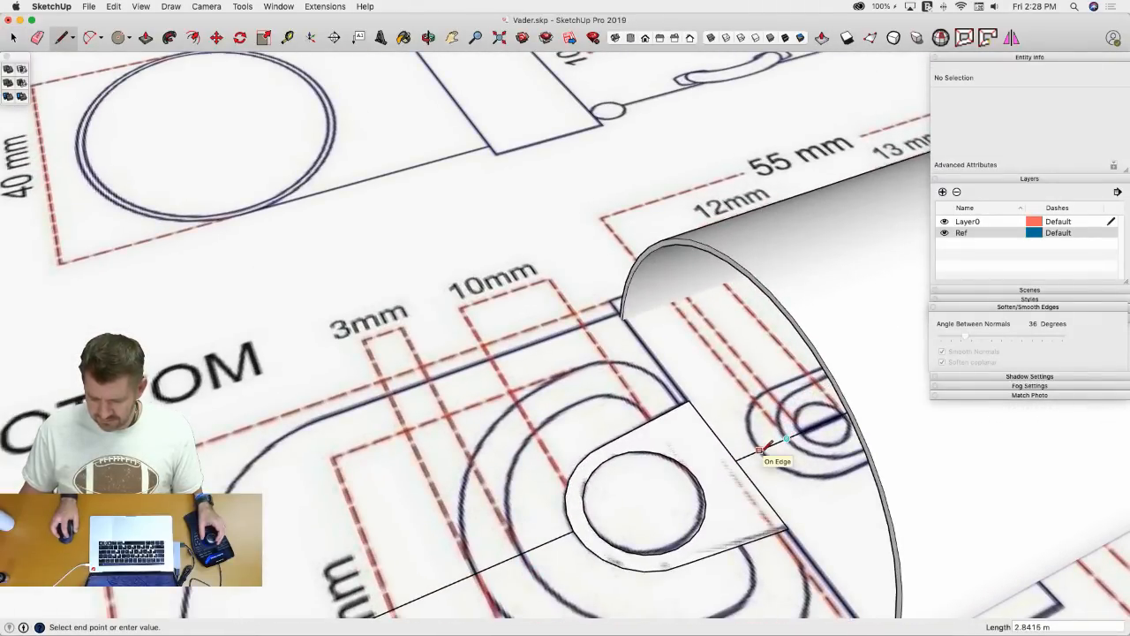
key("space")
- Extend the rounded end of the slot in the Emitter component by 2.5 m away from the Button Thing, and hide the Ref layer
middle_click_drag(765, 456, 507, 326)
scroll(565, 296, "up", 4)
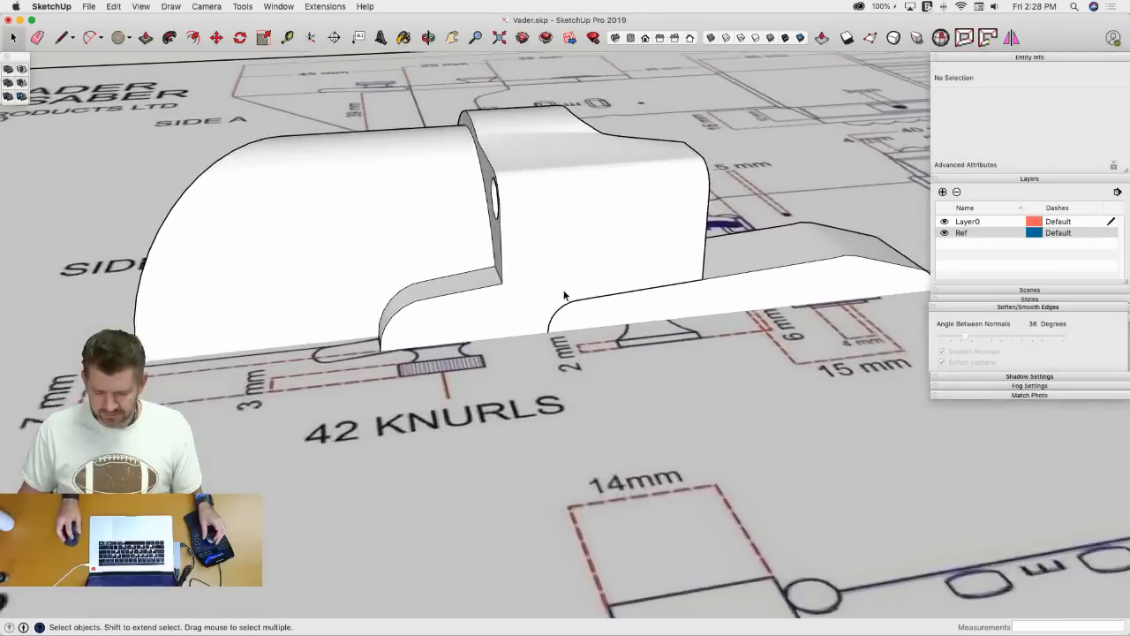
scroll(556, 287, "up", 5)
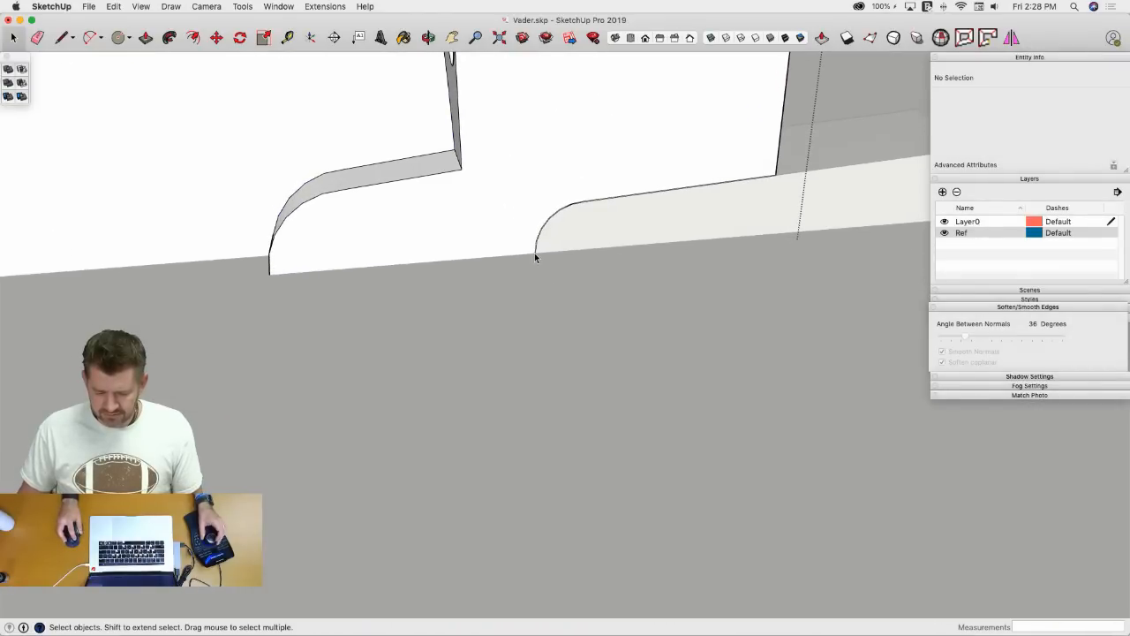
key("m")
key("space")
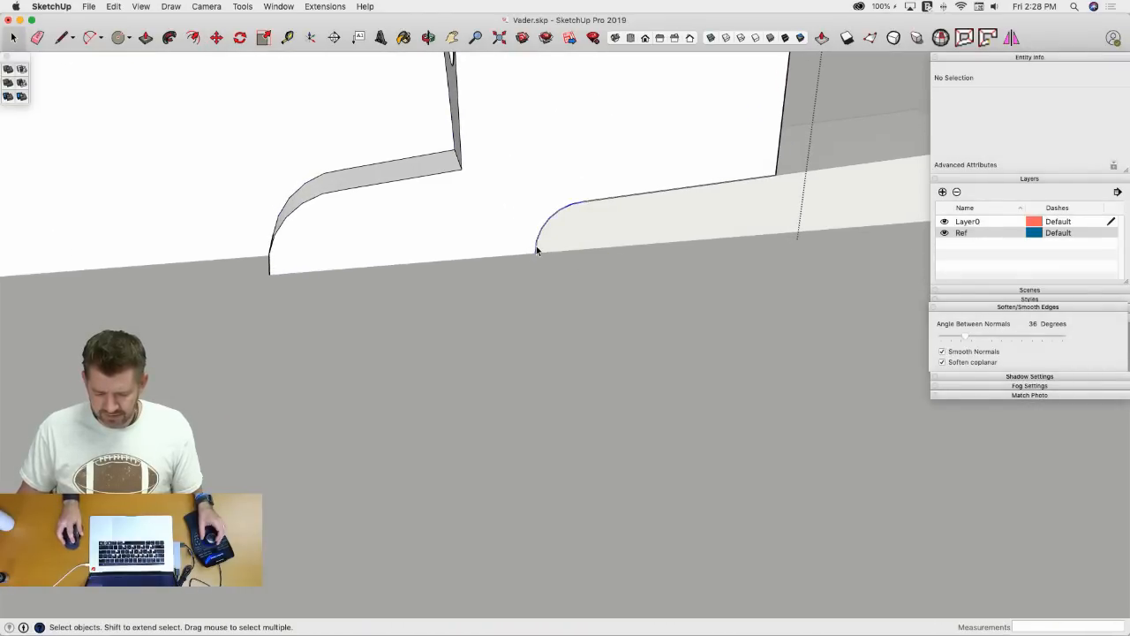
left_click(537, 248)
key("m")
left_click(536, 255)
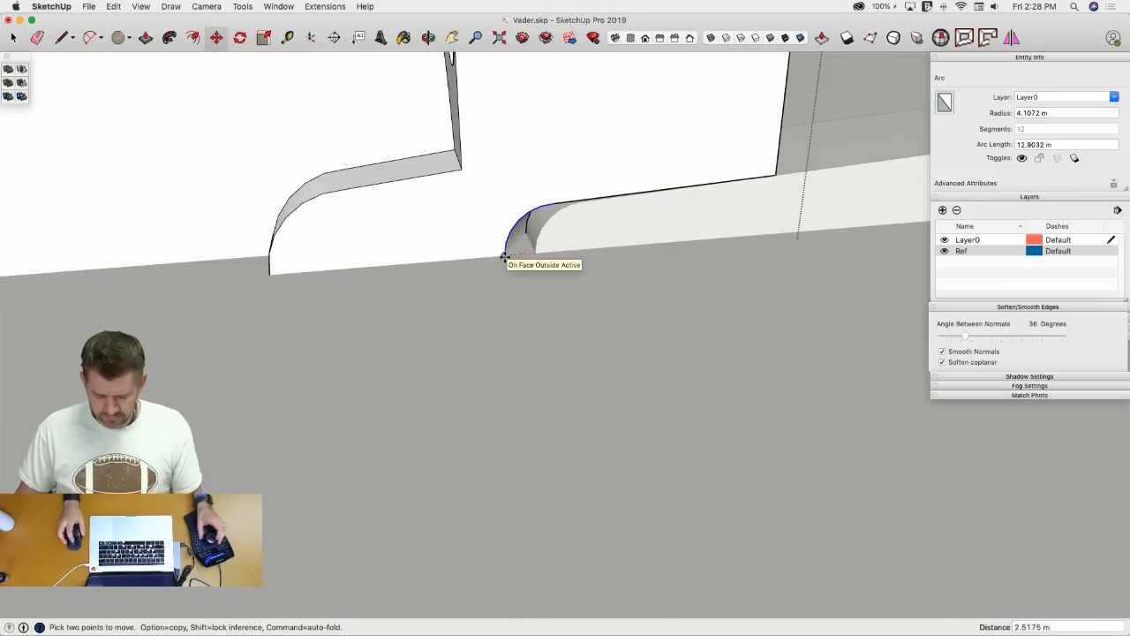
key("Return")
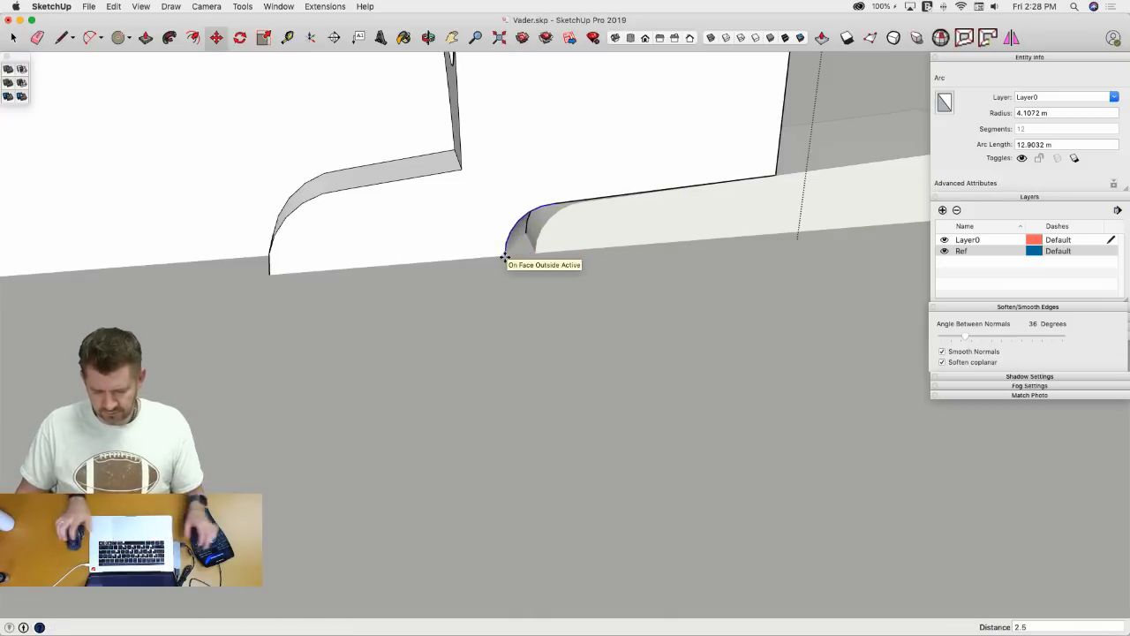
key("space")
middle_click_drag(558, 360, 613, 356)
left_click(943, 251)
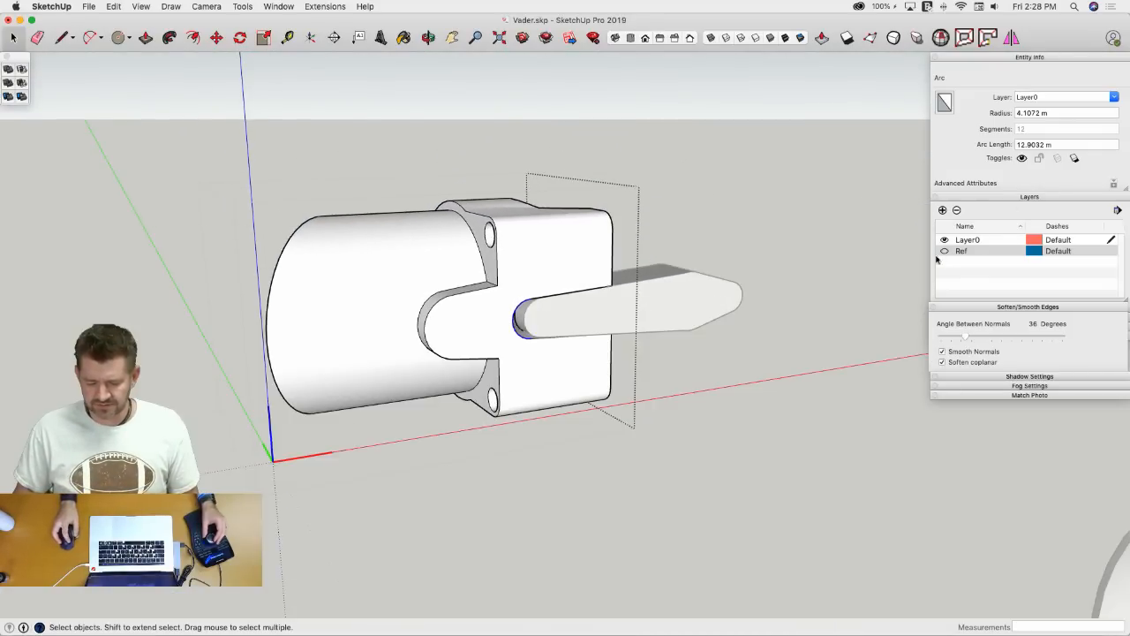
left_click(801, 320)
- Examine the extended slot from outside with the Button Thing and from inside the Emitter component
middle_click_drag(801, 319, 432, 277)
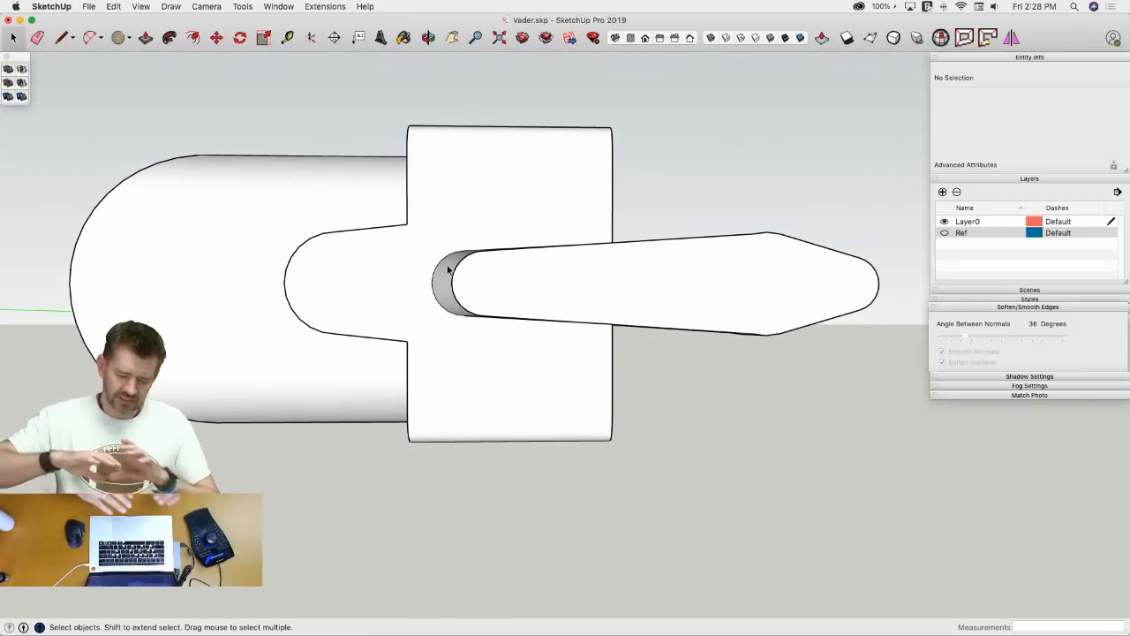
middle_click_drag(449, 270, 570, 285)
left_click(570, 286)
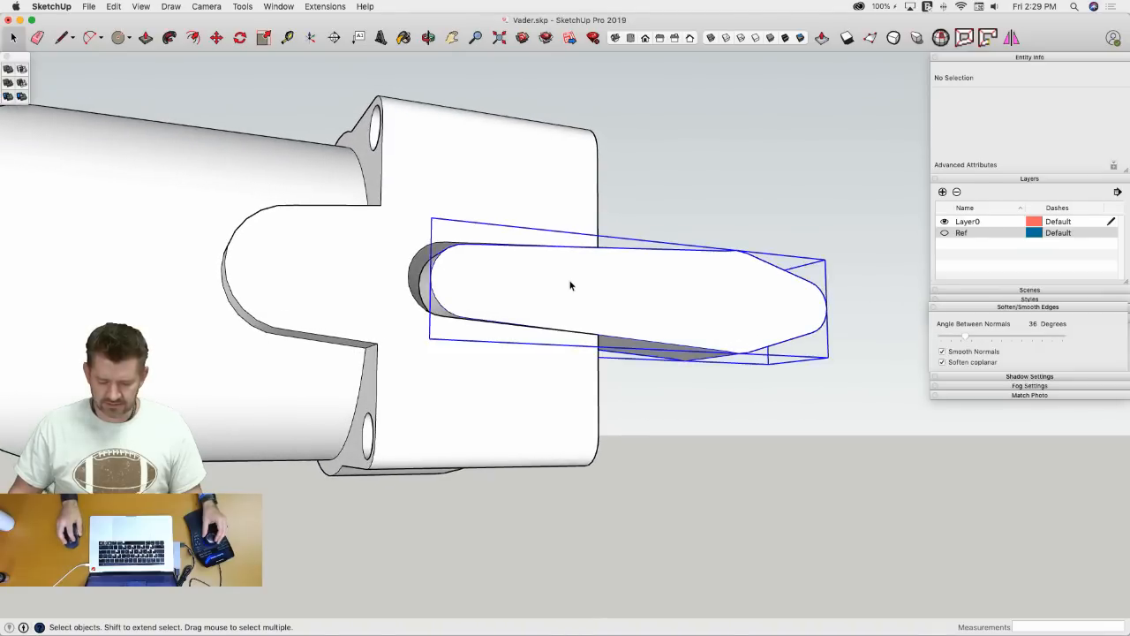
double_click(436, 409)
middle_click_drag(436, 409, 561, 321)
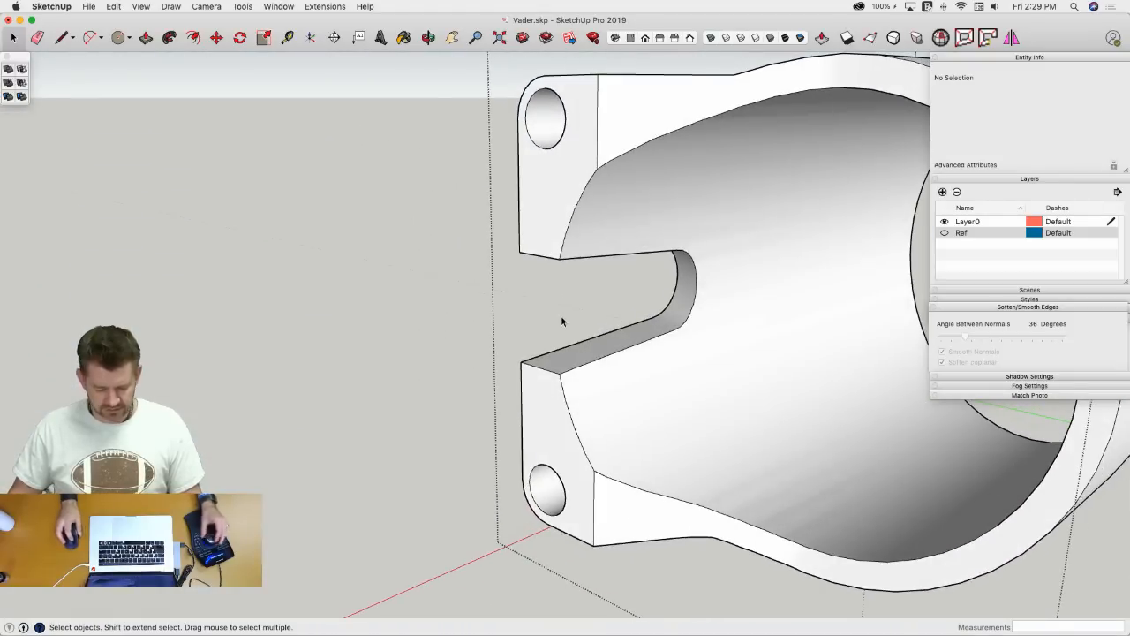
middle_click_drag(426, 305, 600, 389)
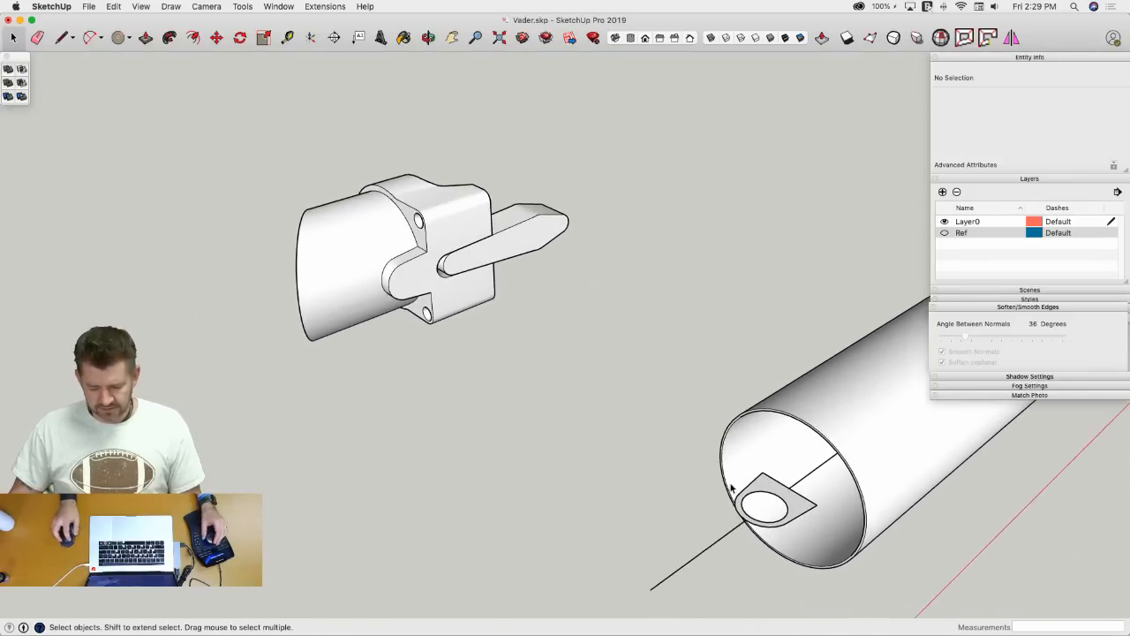
- Erase the leftover rounded plate outline and its inner circle at the tube's open end, and redraw the missing stretch of center line
key("e")
left_click_drag(769, 475, 748, 483)
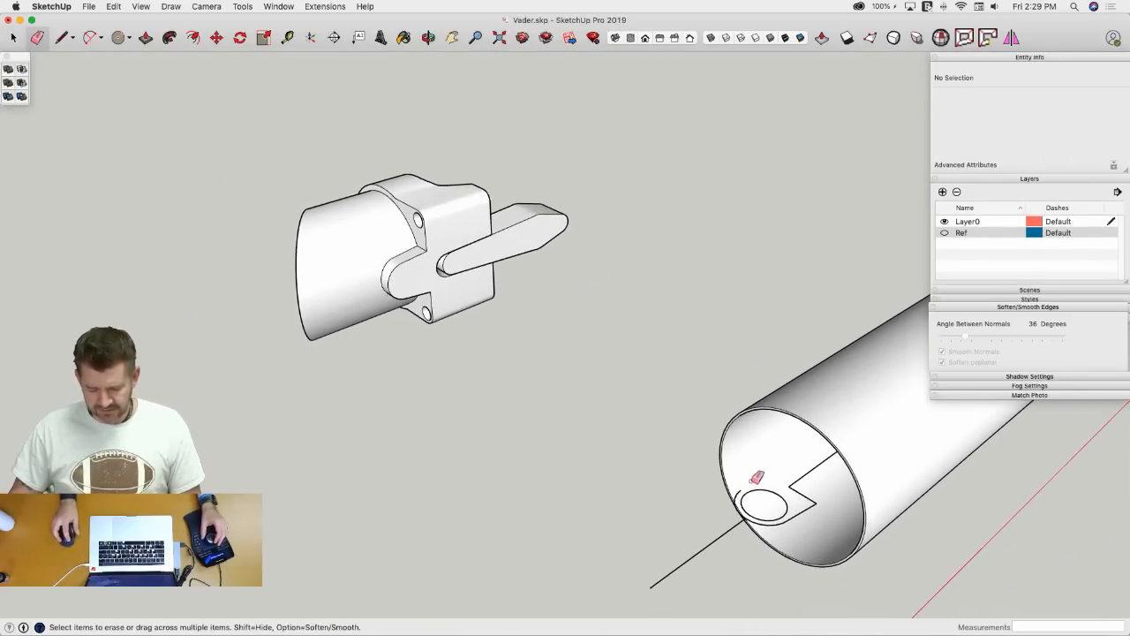
key("space")
left_click(763, 497)
key("e")
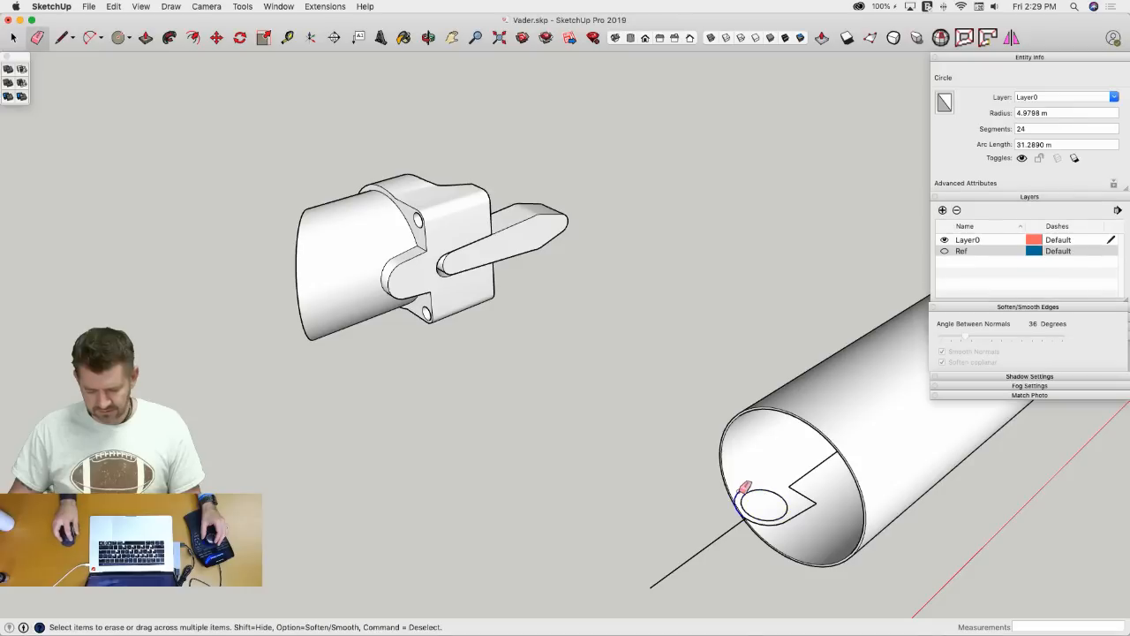
left_click_drag(782, 517, 812, 487)
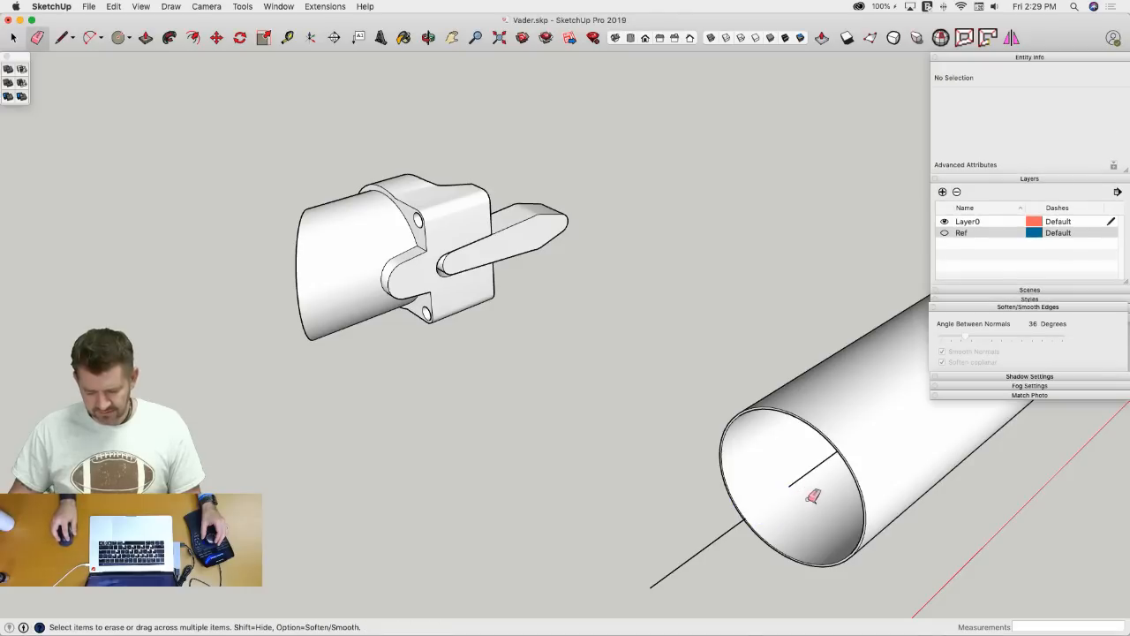
key("l")
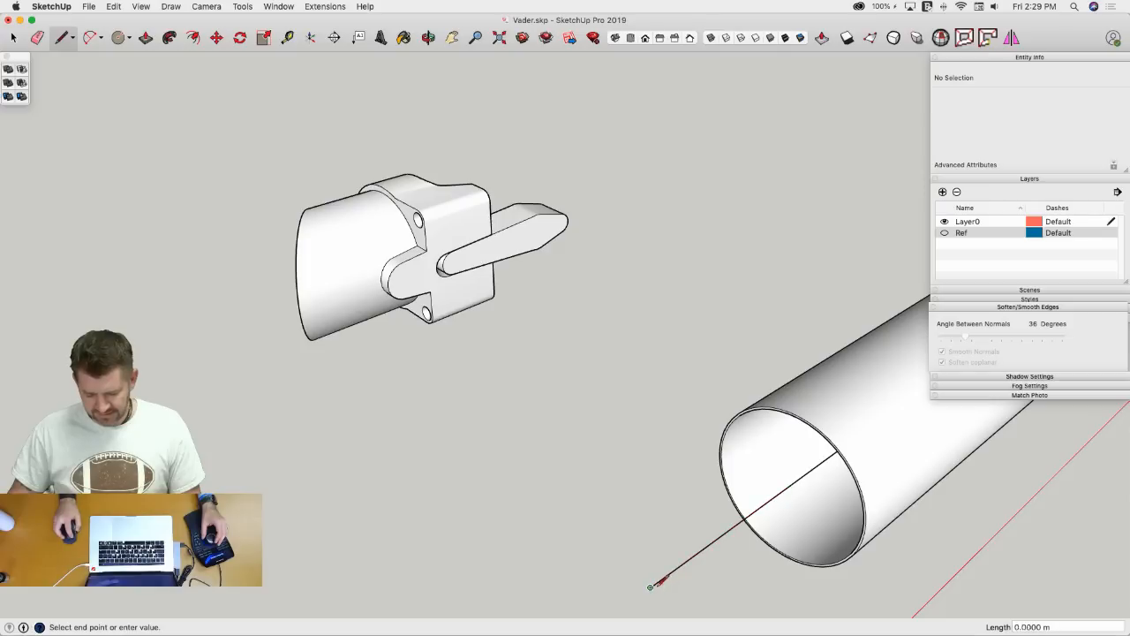
key("space")
- Clear the Emitter selection and show the Ref layer beneath the emitter and tube
left_click(461, 325)
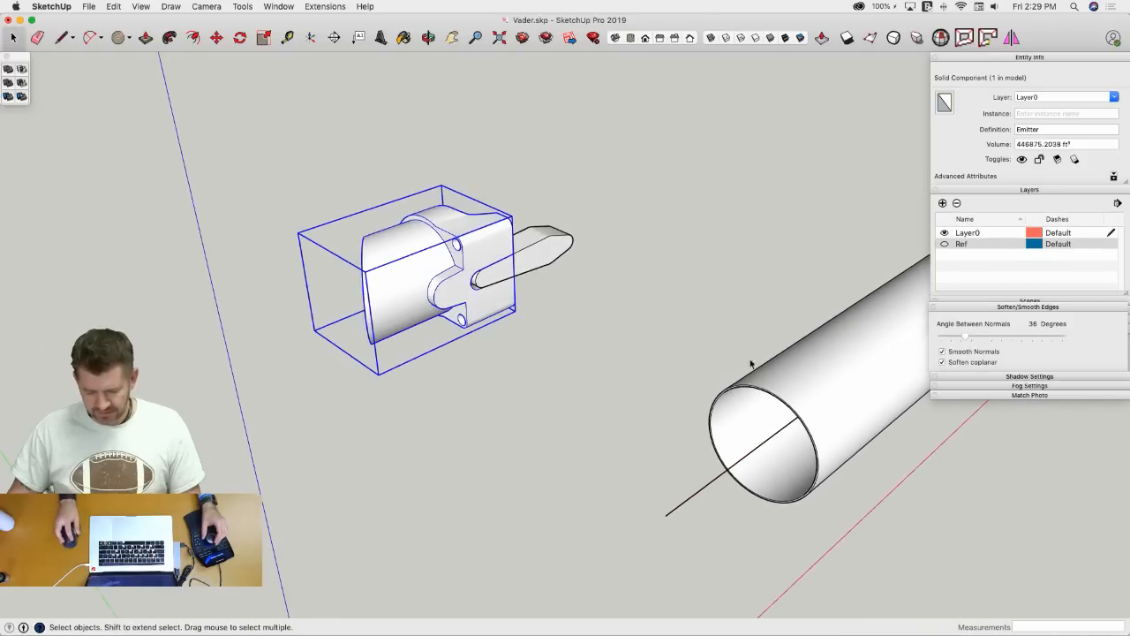
left_click(837, 422)
left_click(613, 400)
mouse_move(613, 400)
middle_mouse_down()
mouse_move(577, 395)
mouse_move(803, 469)
mouse_move(874, 322)
mouse_move(793, 358)
middle_mouse_up()
left_click(943, 232)
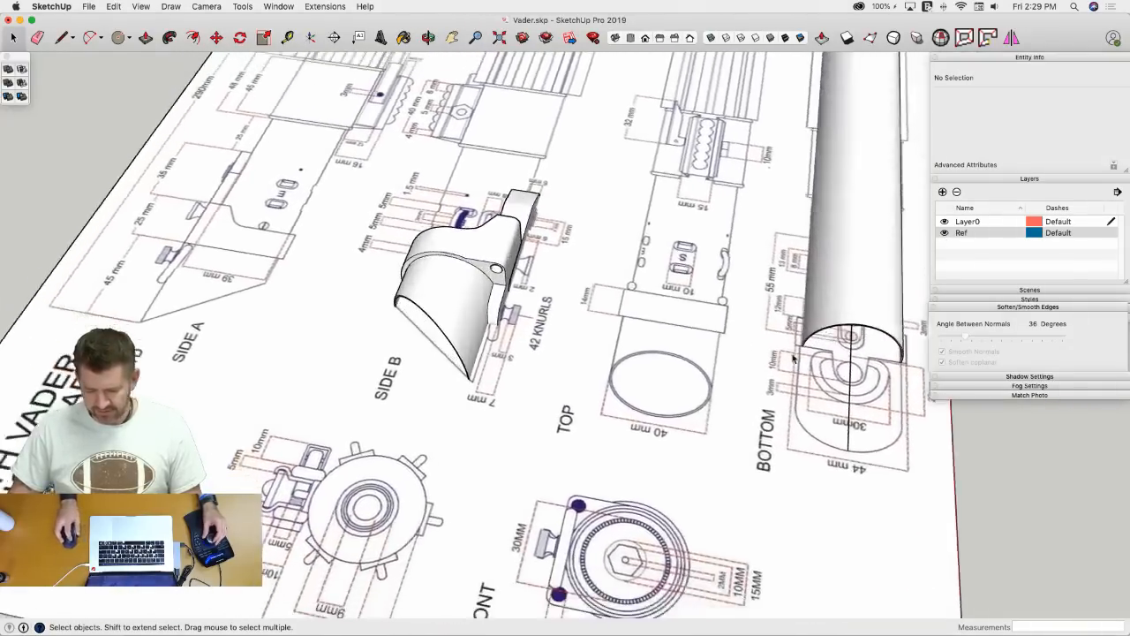
- Move the Body component about 165 m along the drawing from its lower end corner into line with the Emitter over the Side B view
scroll(793, 358, "up", 6)
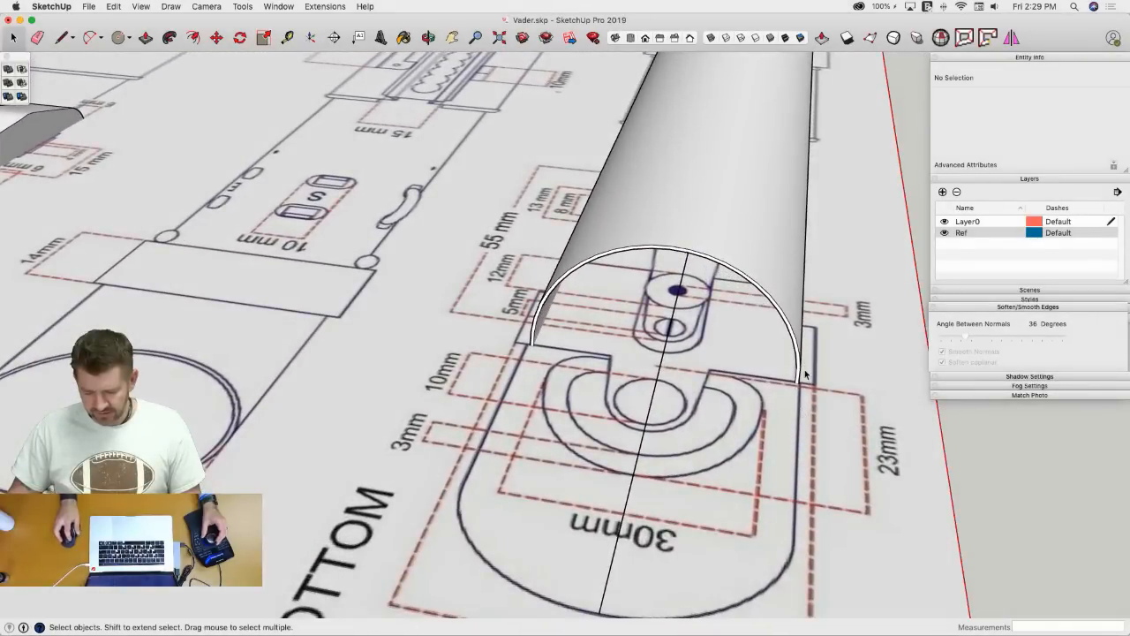
left_click(798, 374)
left_click(547, 316)
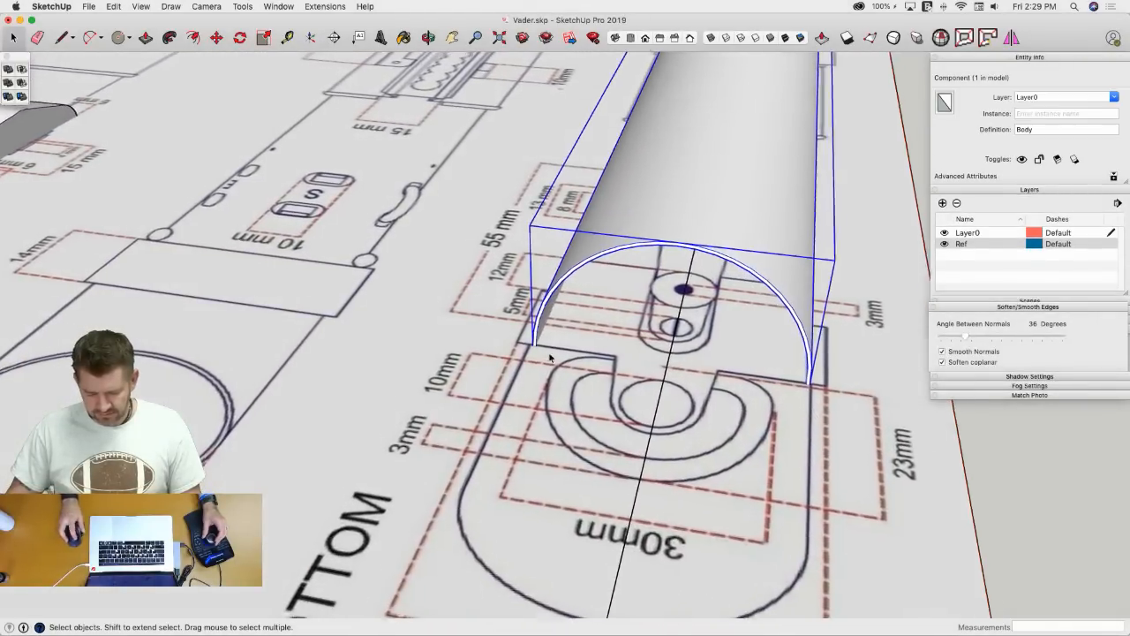
key("m")
scroll(556, 326, "up", 6)
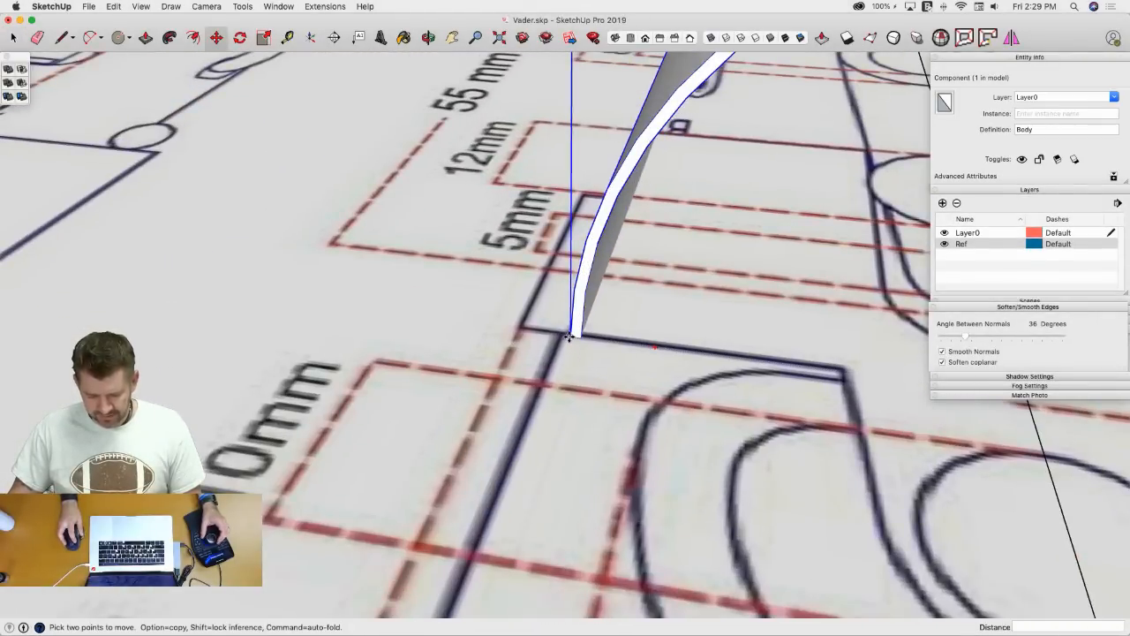
left_click(570, 336)
scroll(689, 274, "down", 10)
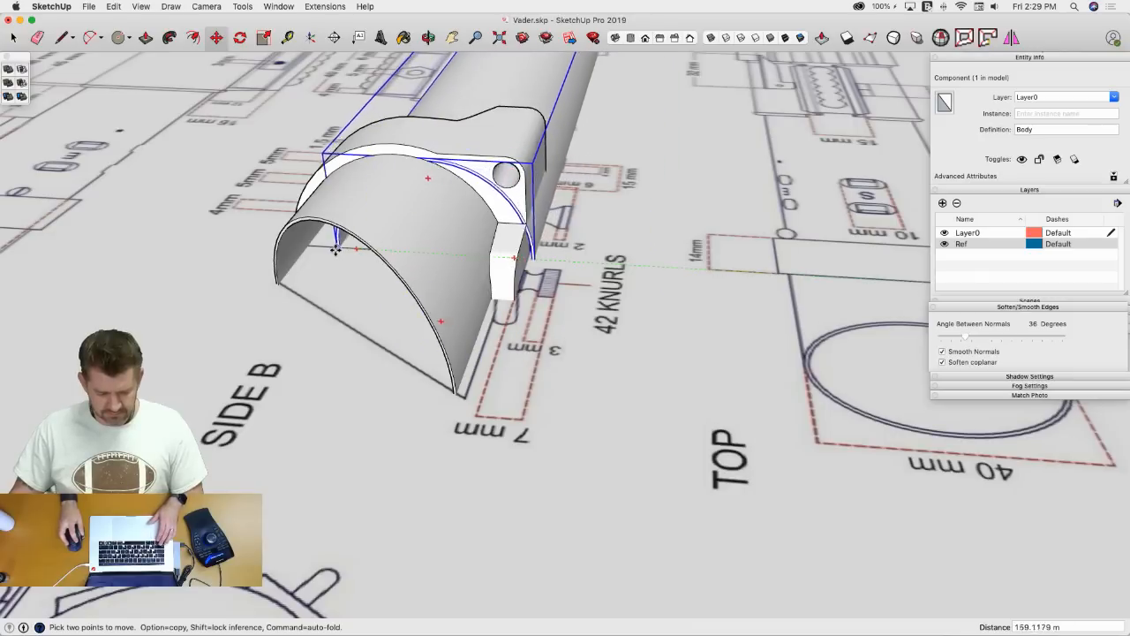
scroll(335, 250, "up", 4)
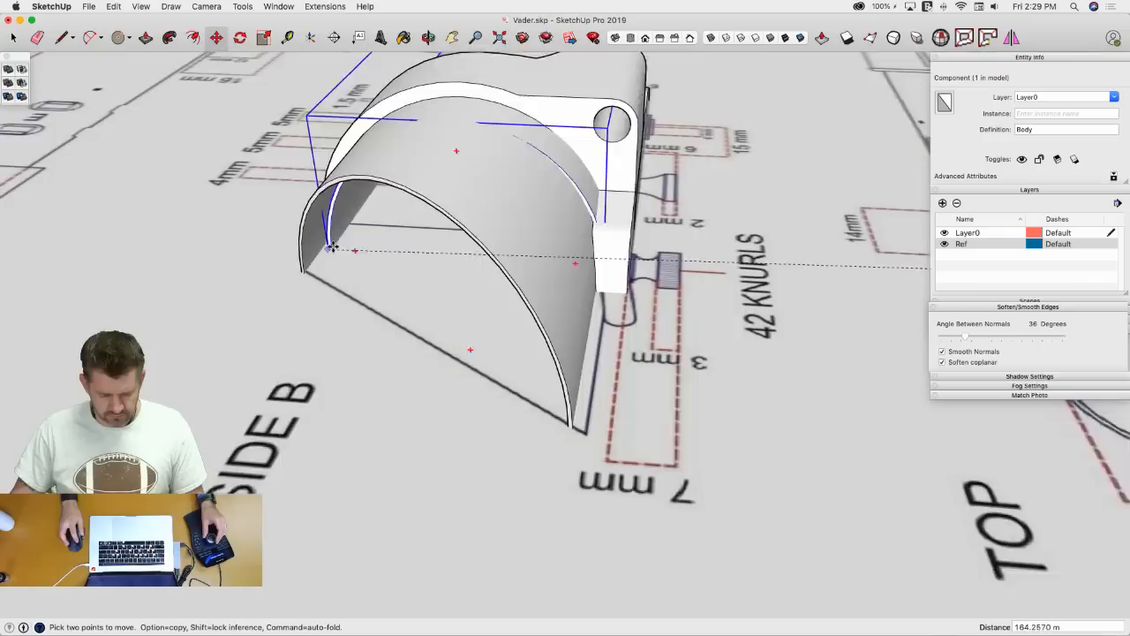
scroll(332, 247, "up", 2)
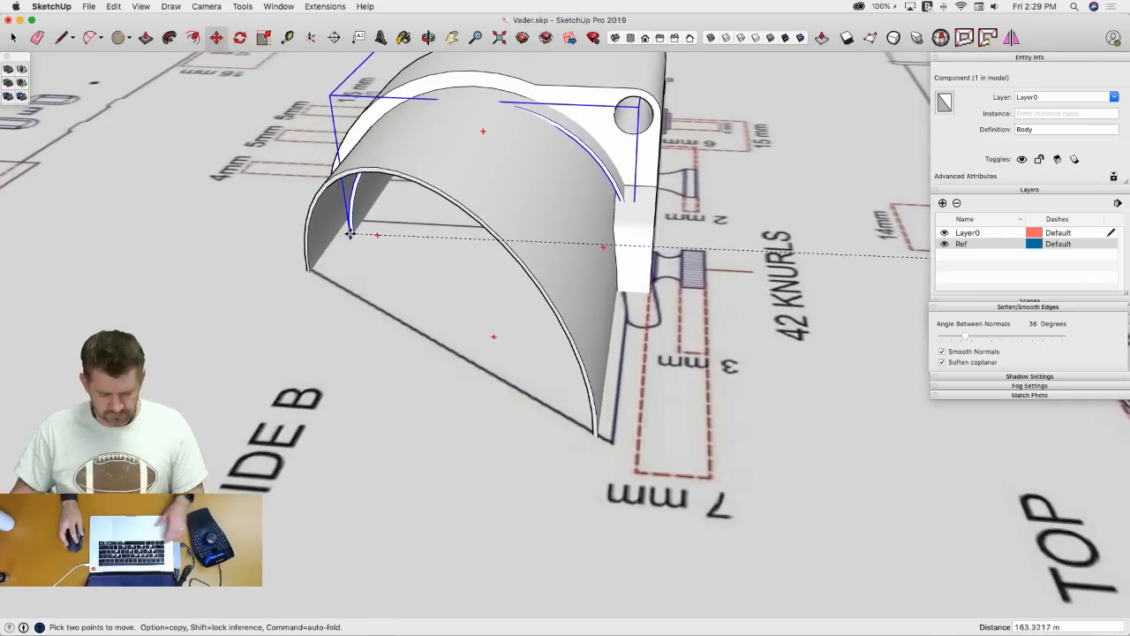
left_click(313, 271)
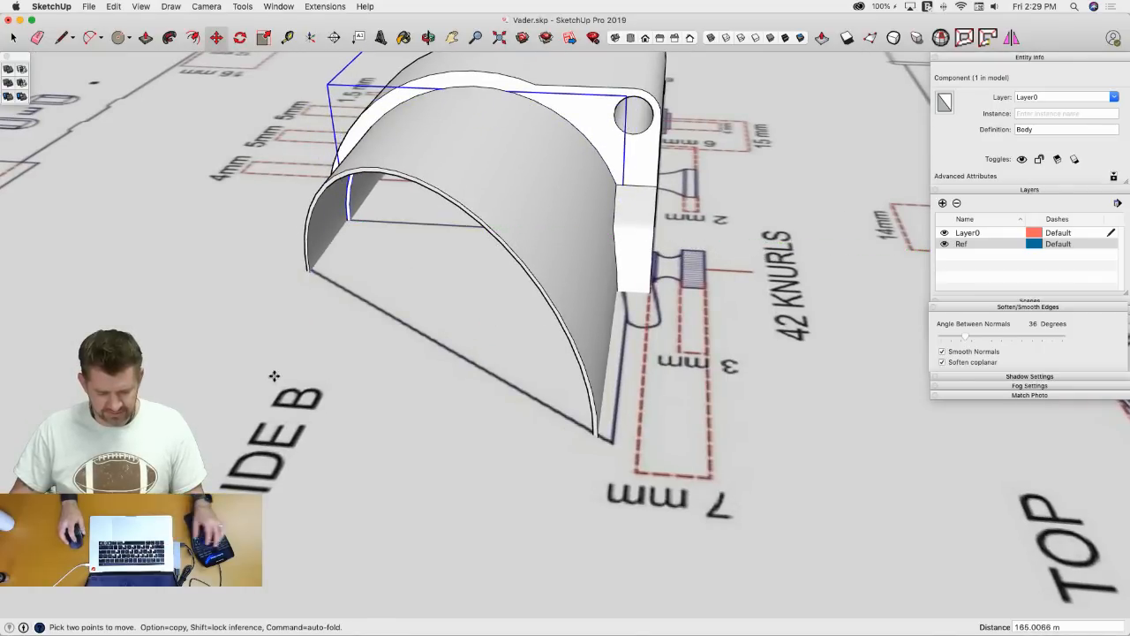
- Try to subtract the Body from the Button Thing with the solid tools
key("space")
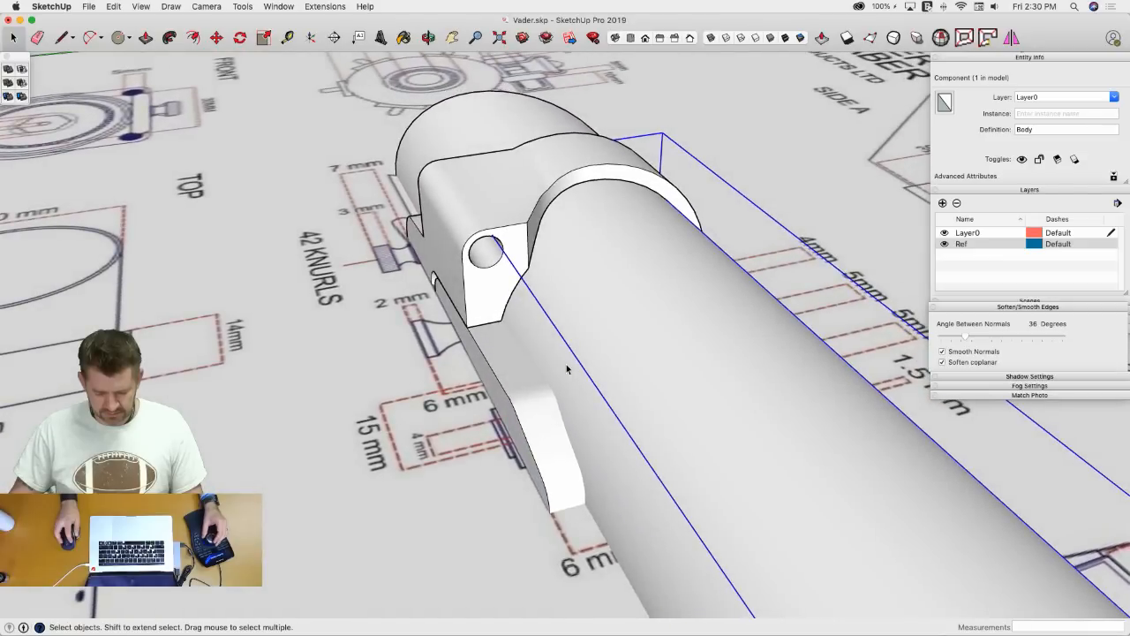
left_click(526, 413)
left_click(591, 363)
left_click(527, 428)
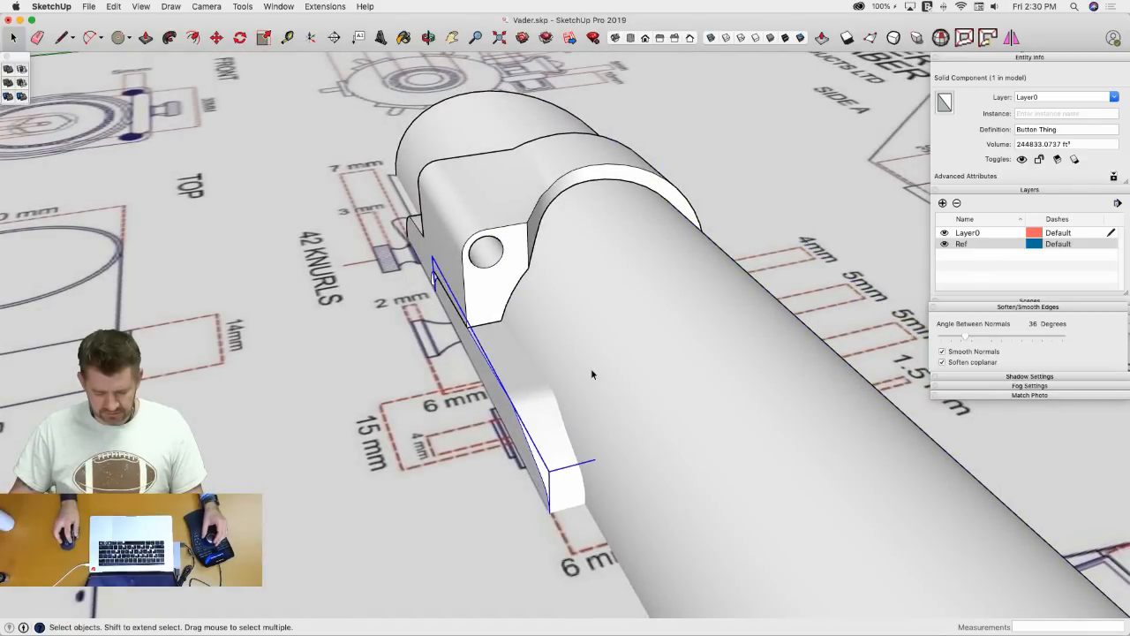
left_click(590, 370)
left_click(535, 441)
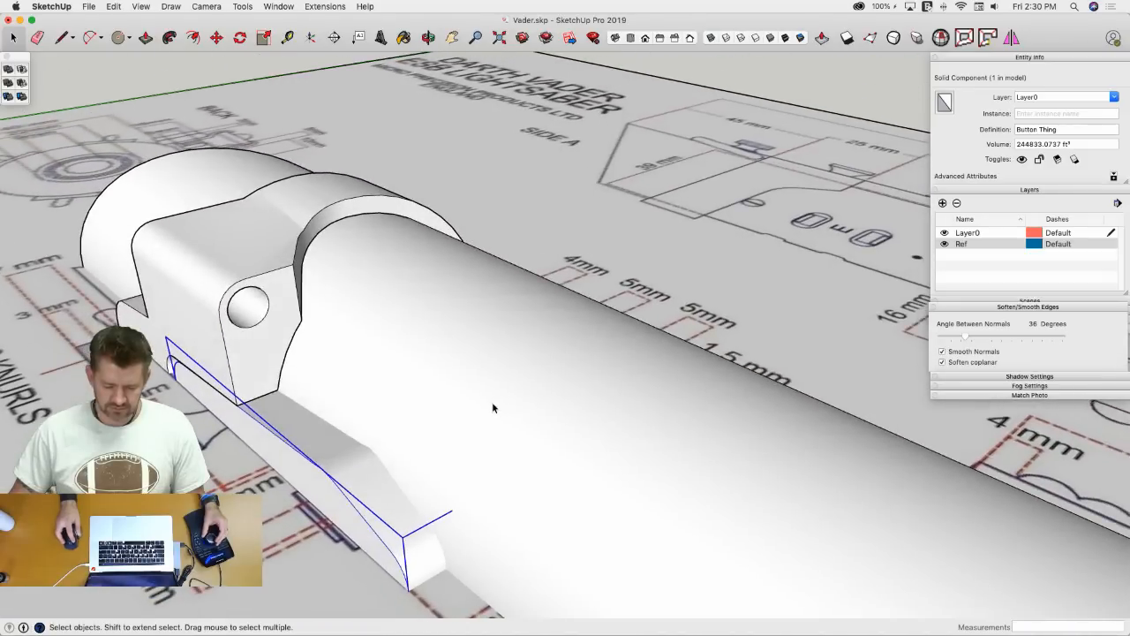
left_click(493, 402)
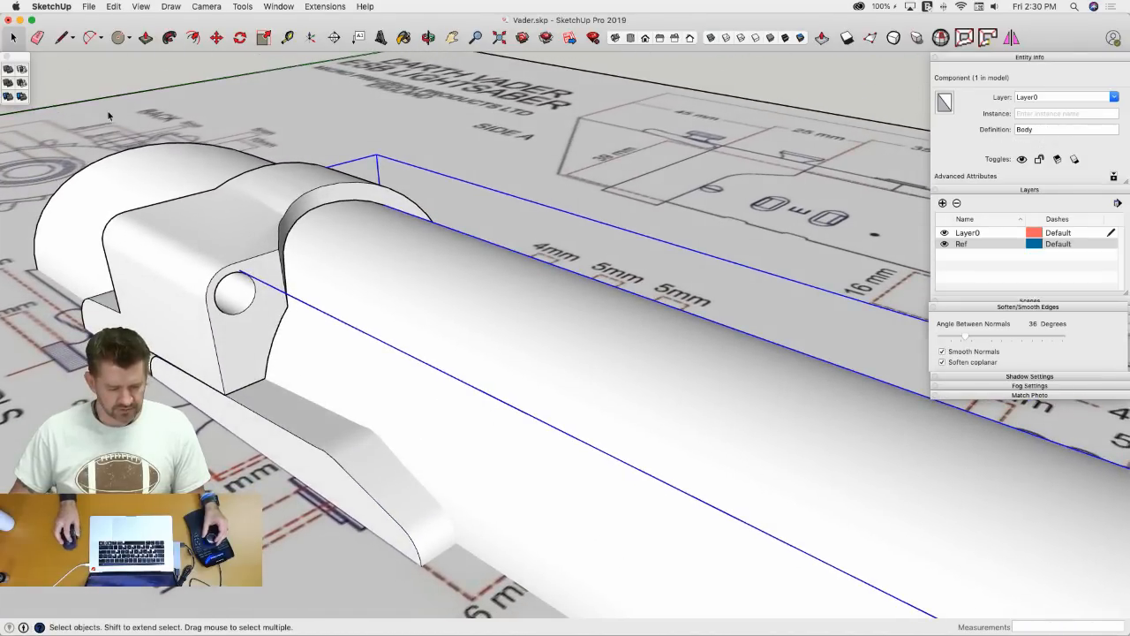
left_click(22, 83)
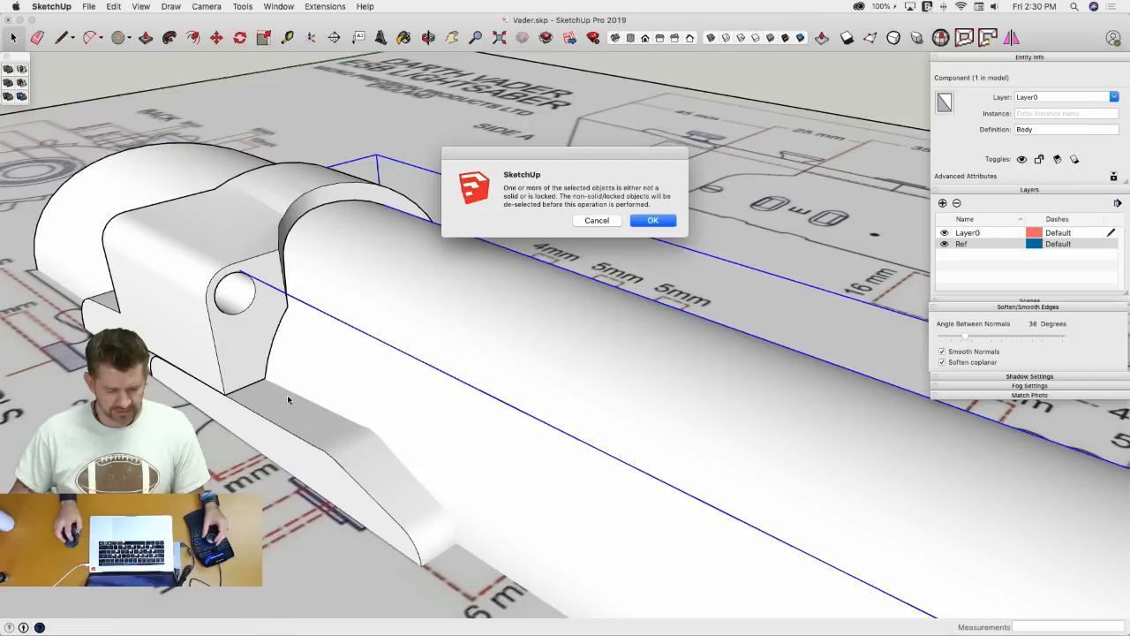
left_click(604, 222)
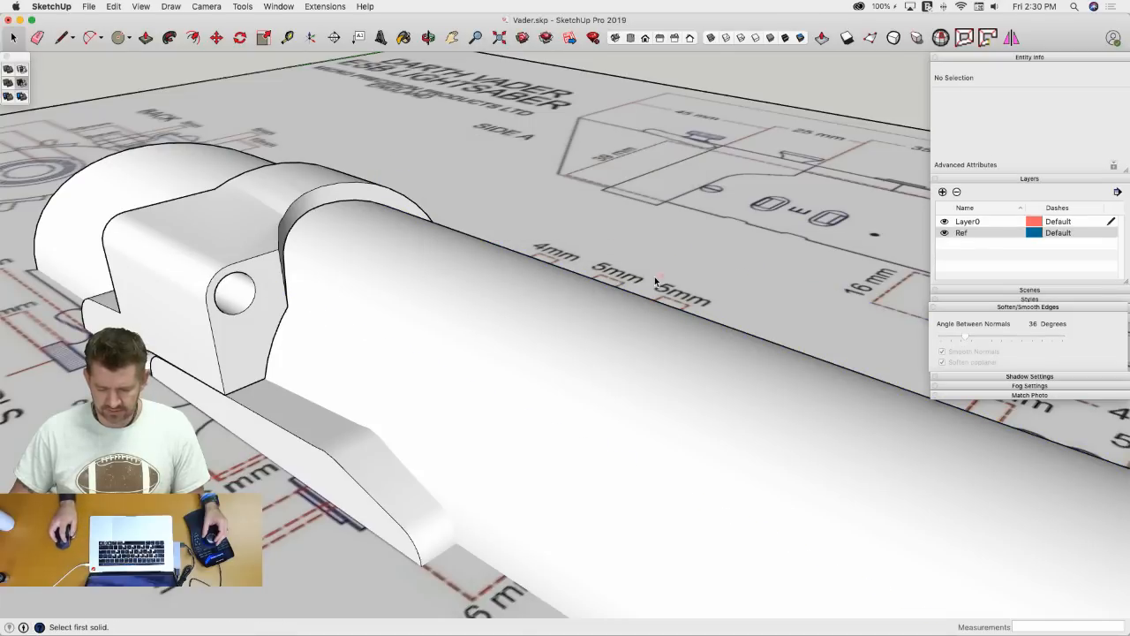
key("space")
- Fix the stray edges in the Body component with Solid Inspector
left_click(623, 383)
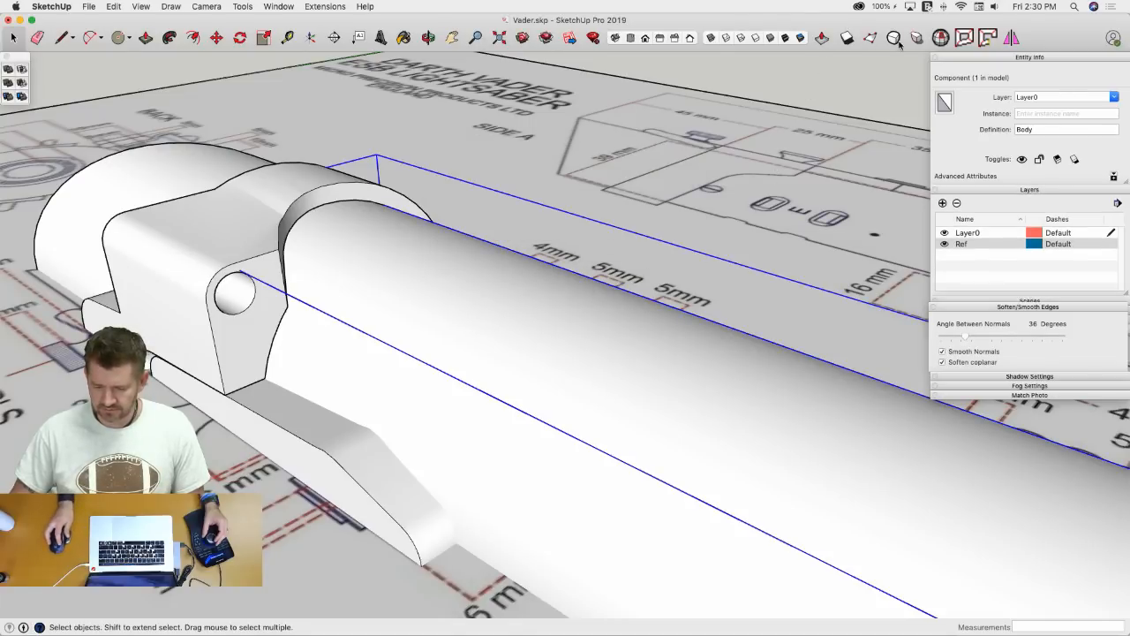
left_click(939, 40)
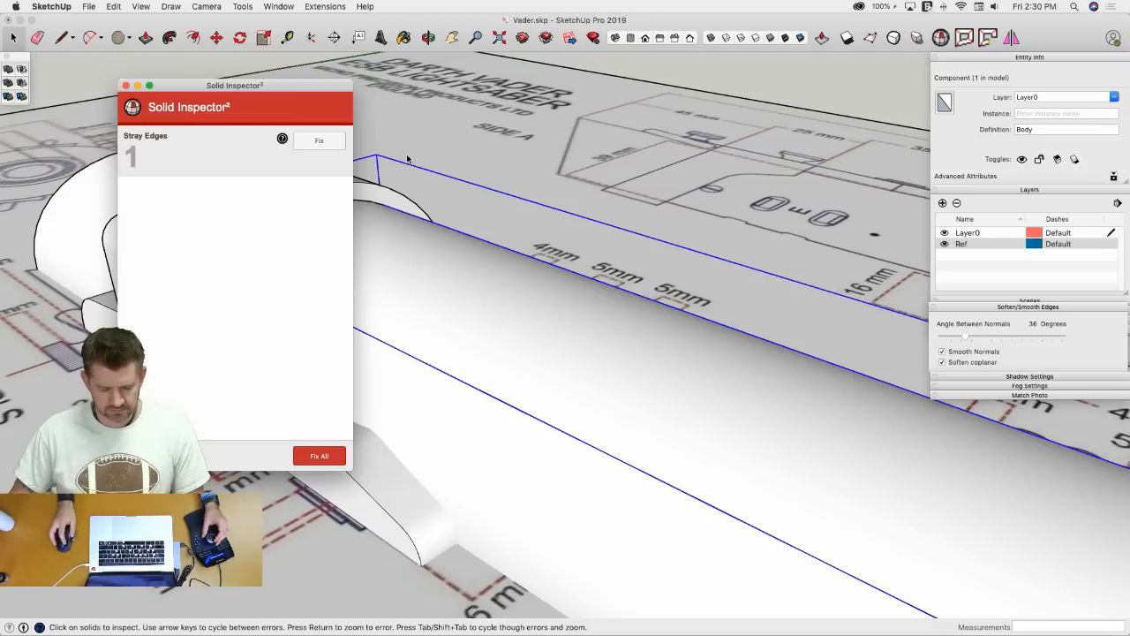
left_click(333, 142)
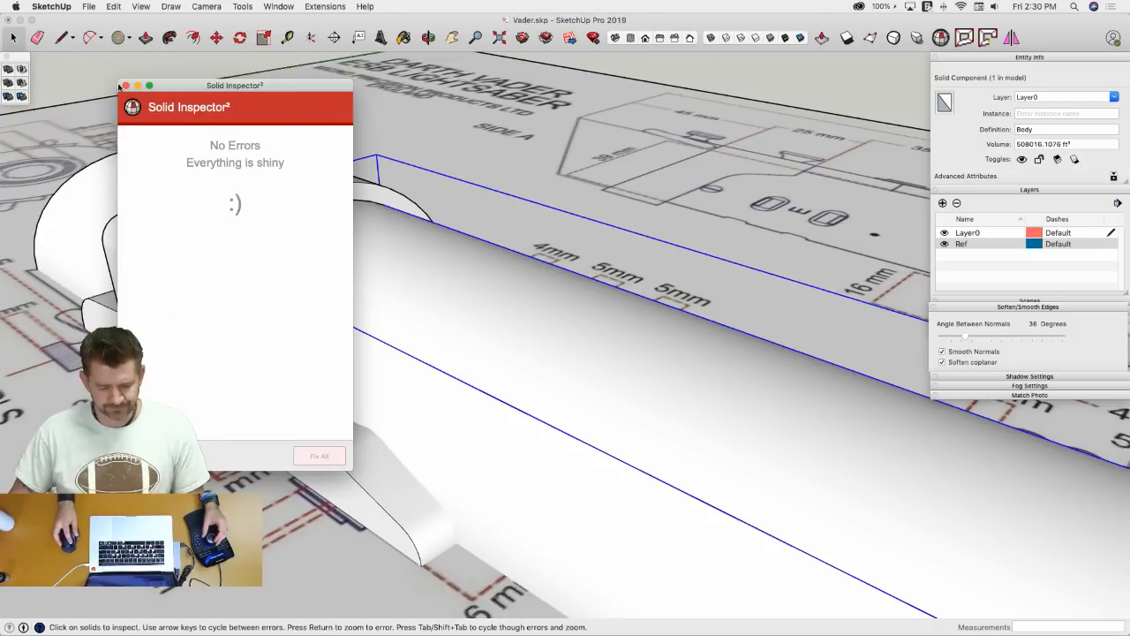
left_click(125, 85)
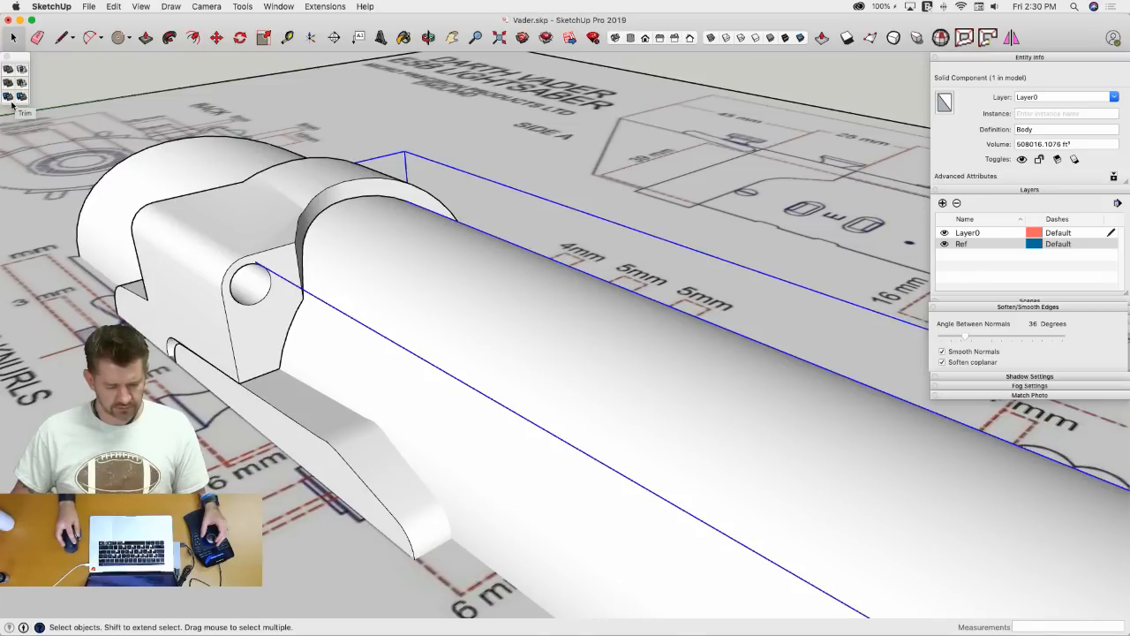
- Trim the Button Thing with the Body and delete the cut-off piece that lies inside the tube
left_click(11, 99)
left_click(318, 431)
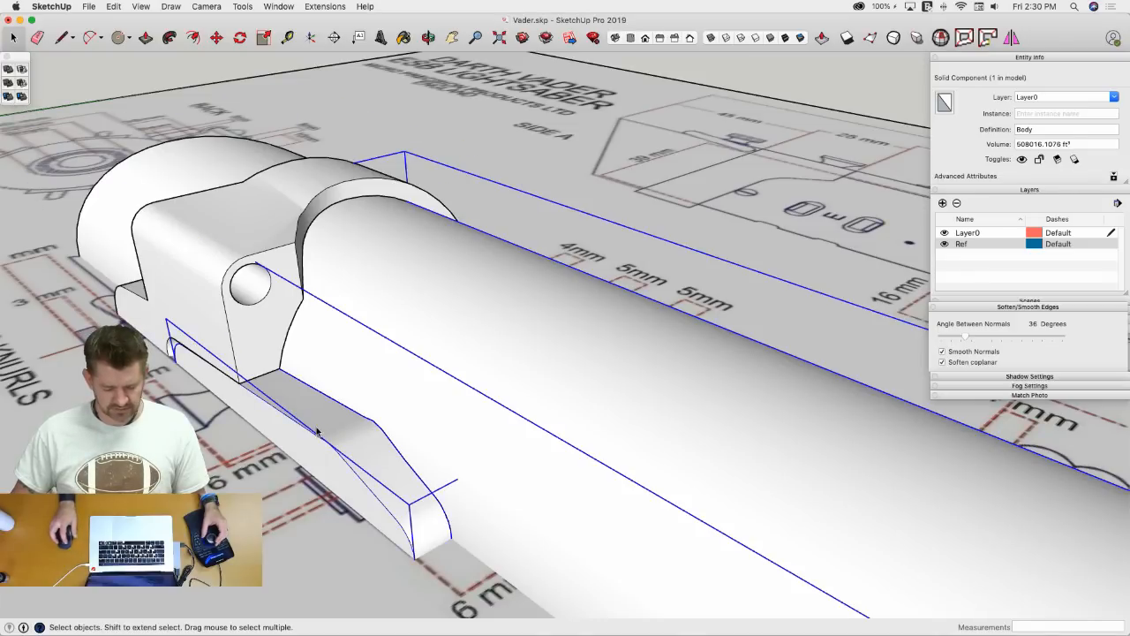
double_click(341, 431)
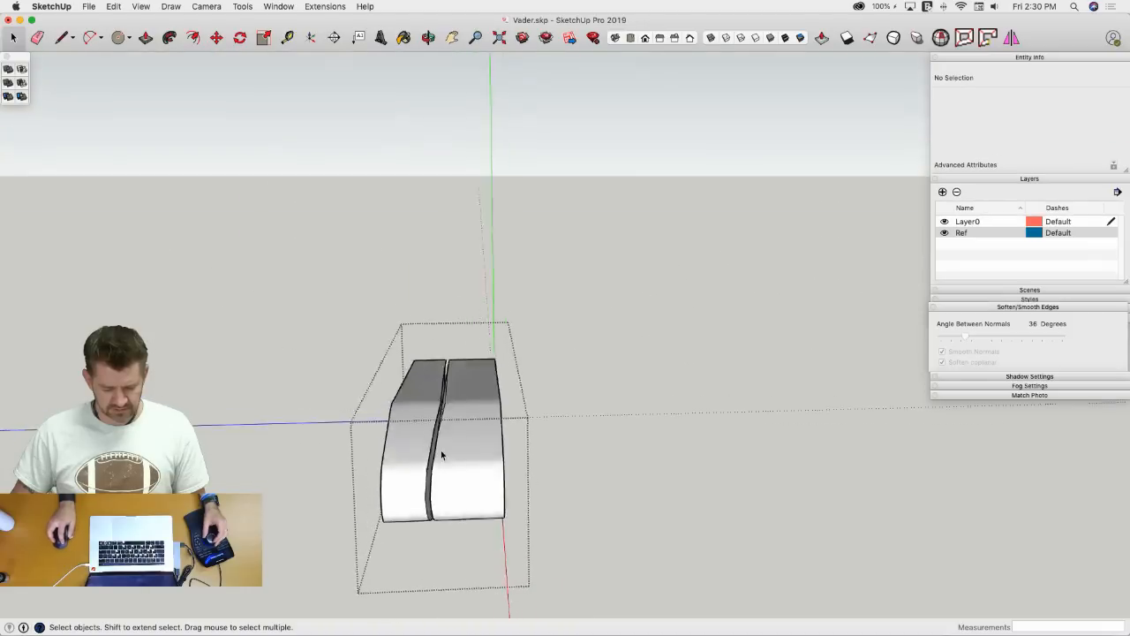
left_click(471, 464)
key("Delete")
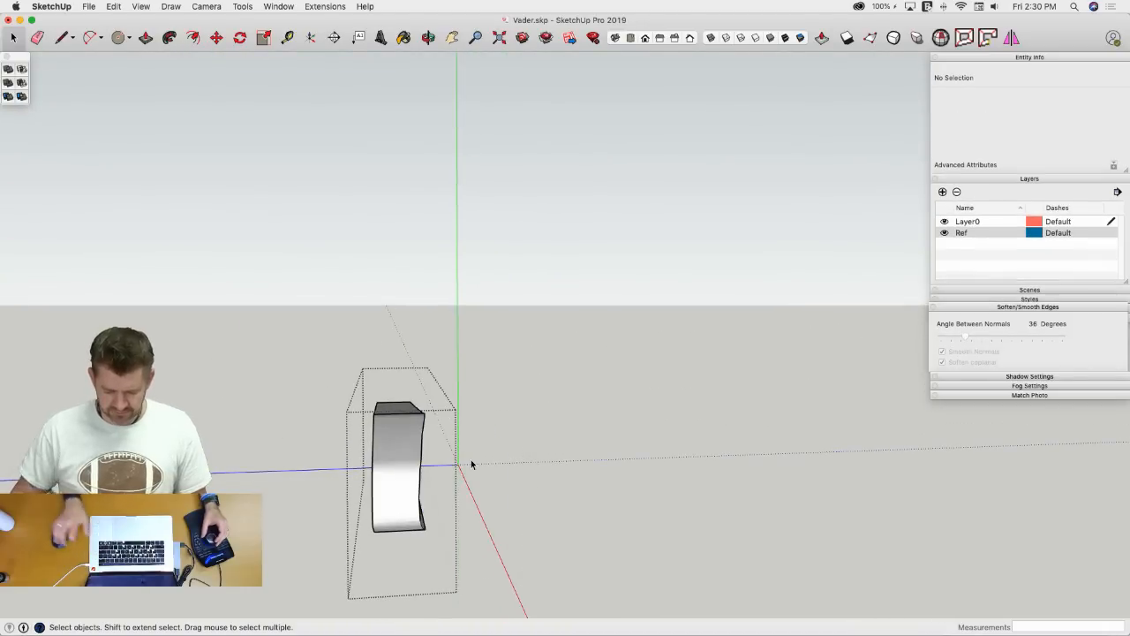
left_click(430, 386)
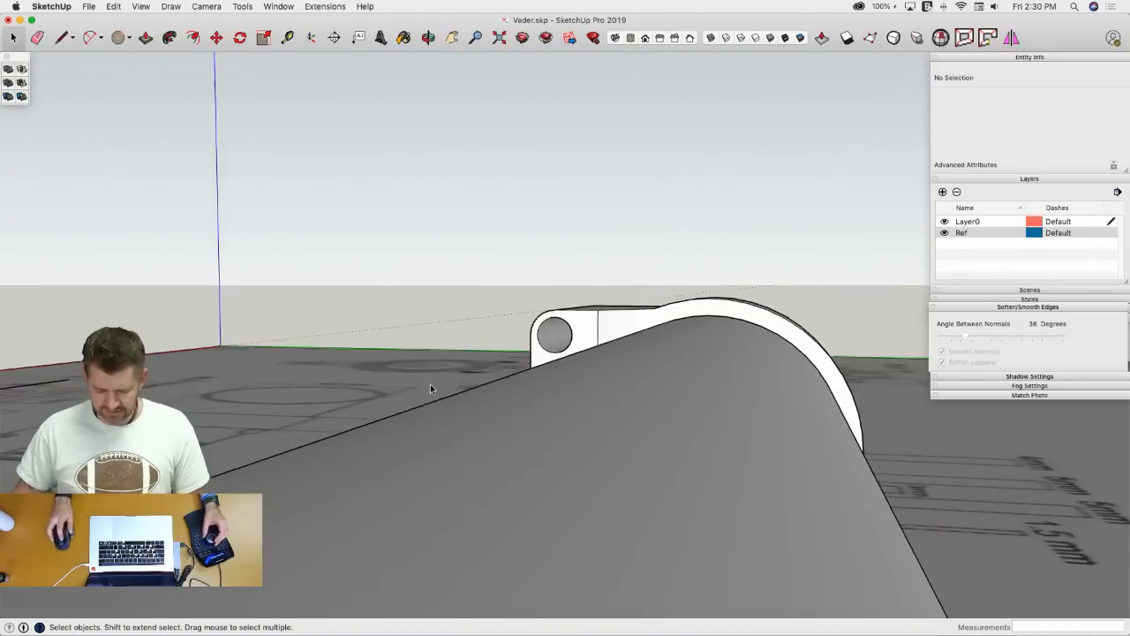
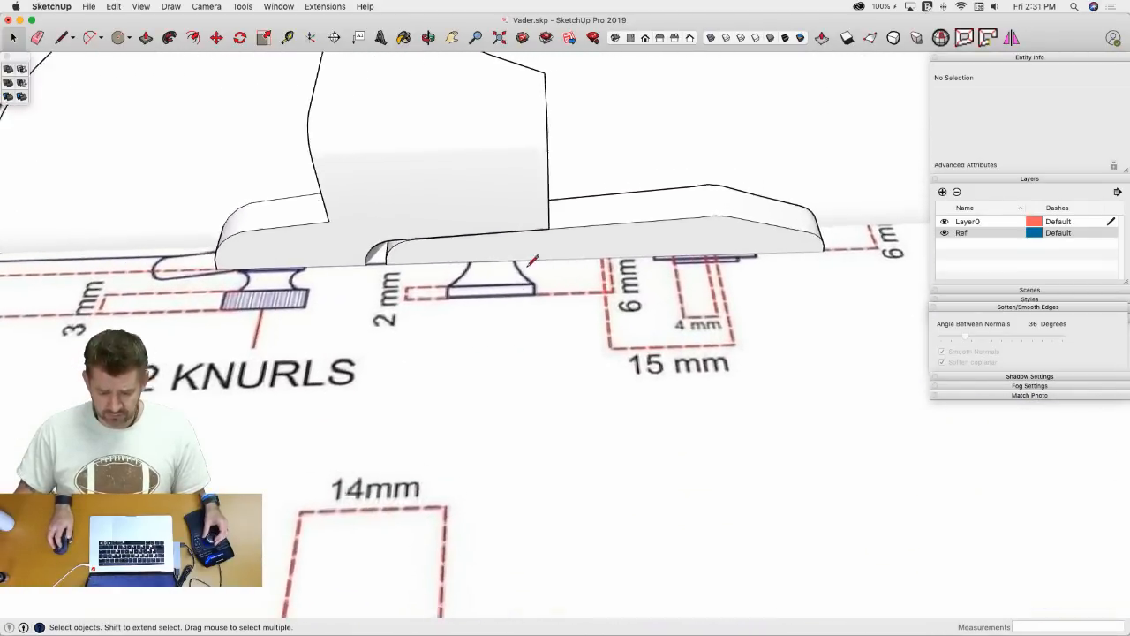
- Trace the straight edges of the middle knob's half profile over the Side B reference, from its center line, with a 3 m top edge
key("l")
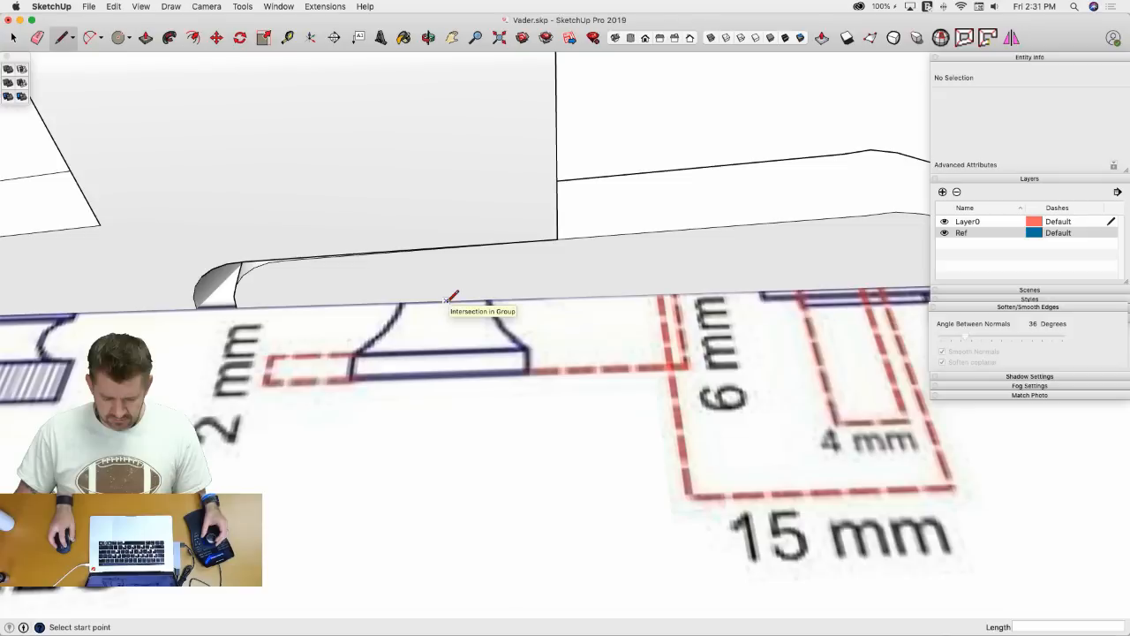
left_click(445, 299)
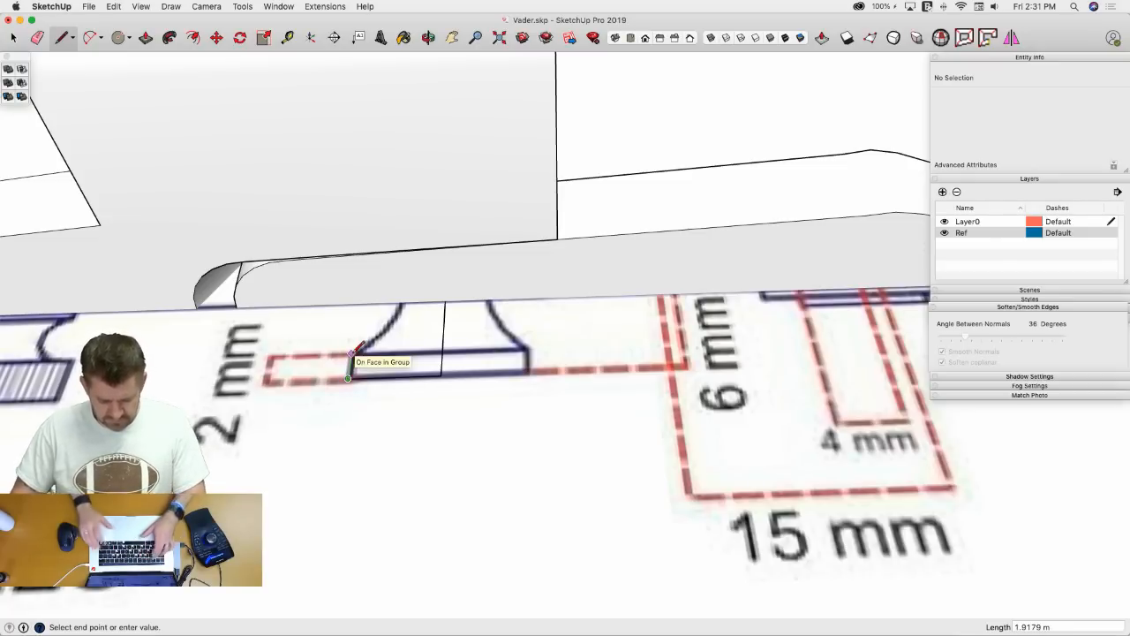
left_click(351, 353)
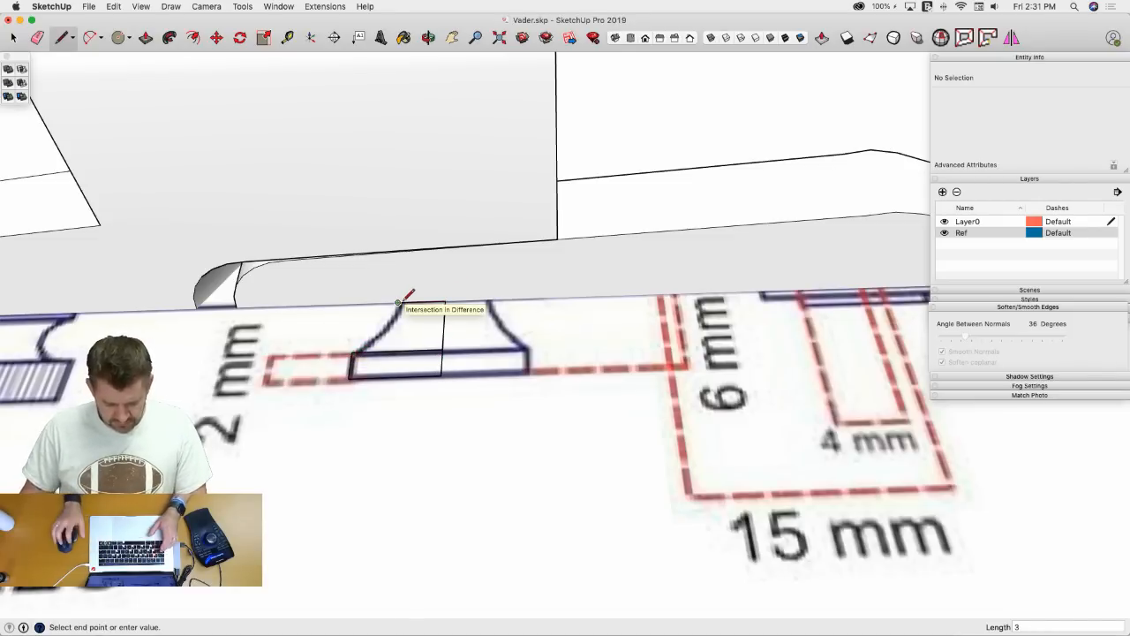
- Draw a concave arc with a bulge of about 0.83 m from the rim corner to the top edge, and erase the profile's interior line
key("a")
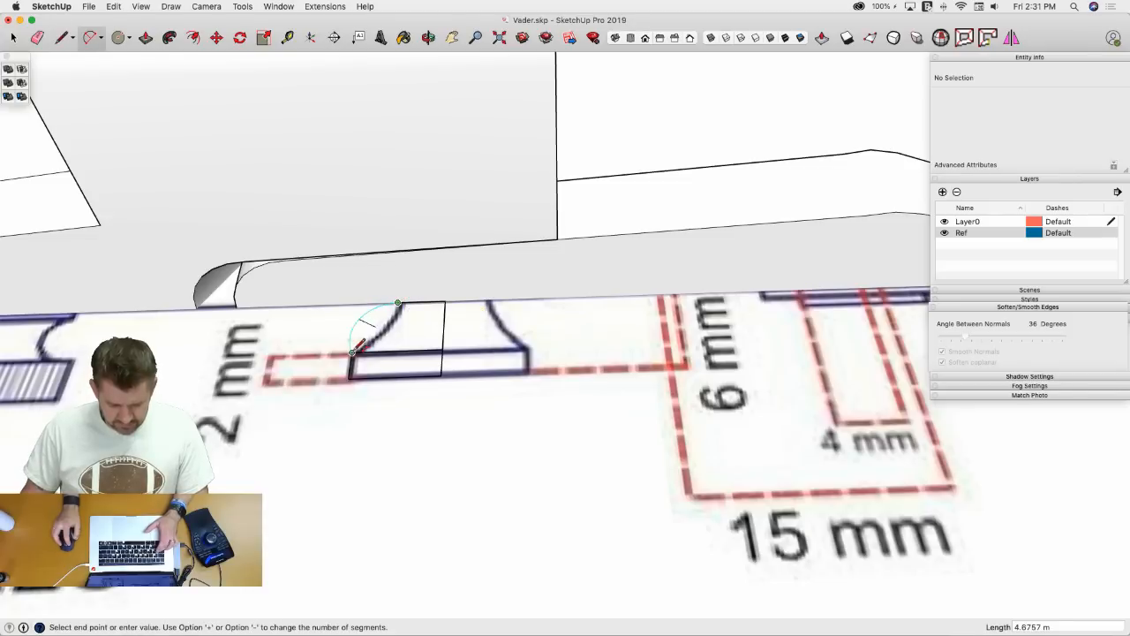
left_click(352, 353)
left_click(395, 330)
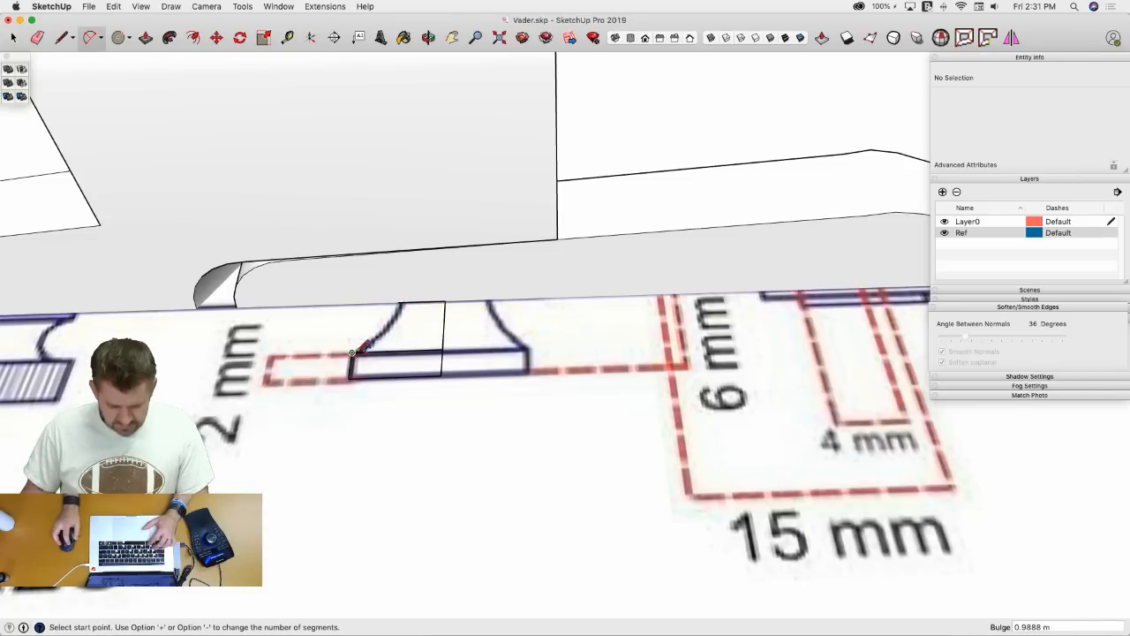
left_click(352, 353)
left_click(402, 303)
scroll(420, 322, "up", 2)
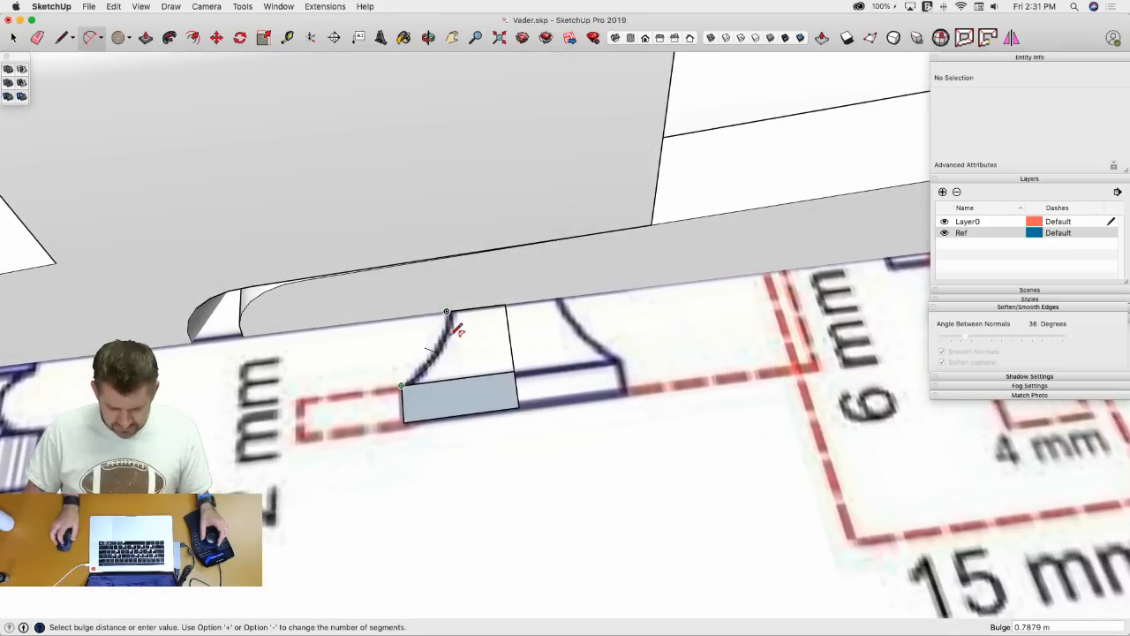
left_click(450, 332)
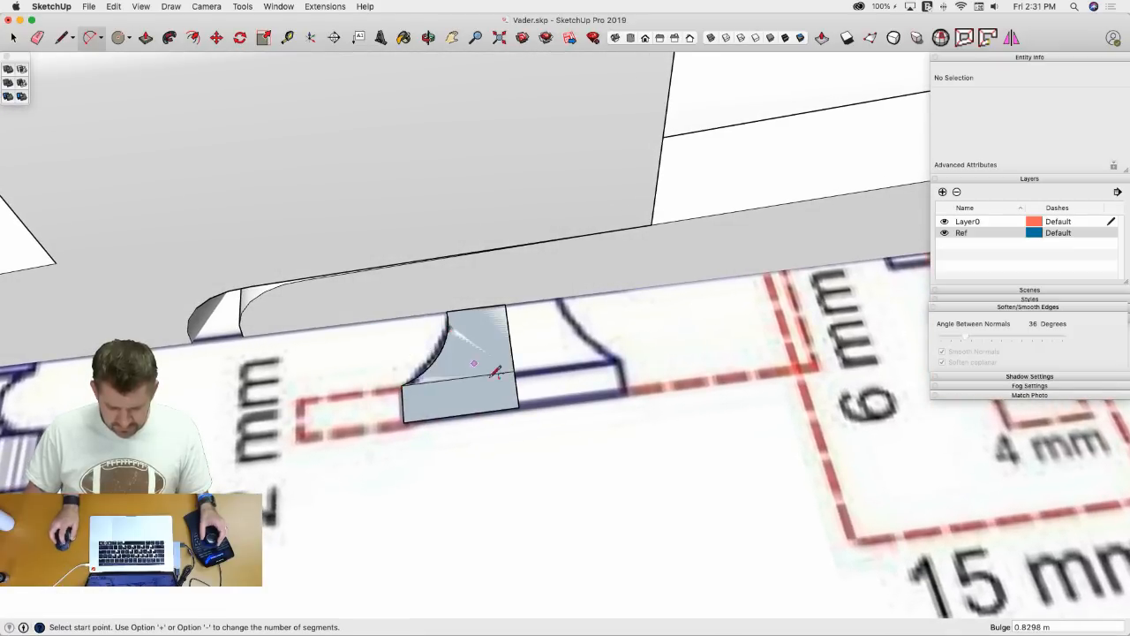
key("e")
left_click(486, 378)
key("space")
- Draw a 3 m radius circle around the half profile's axis, just beyond the knob's base, as the revolve path
scroll(486, 382, "down", 6)
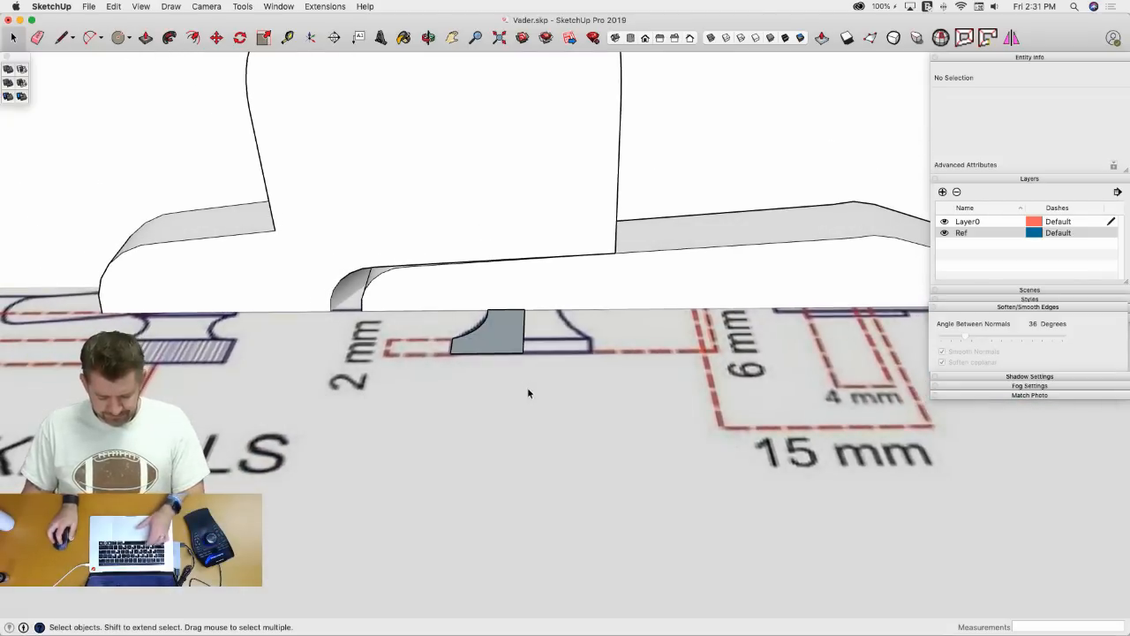
key("c")
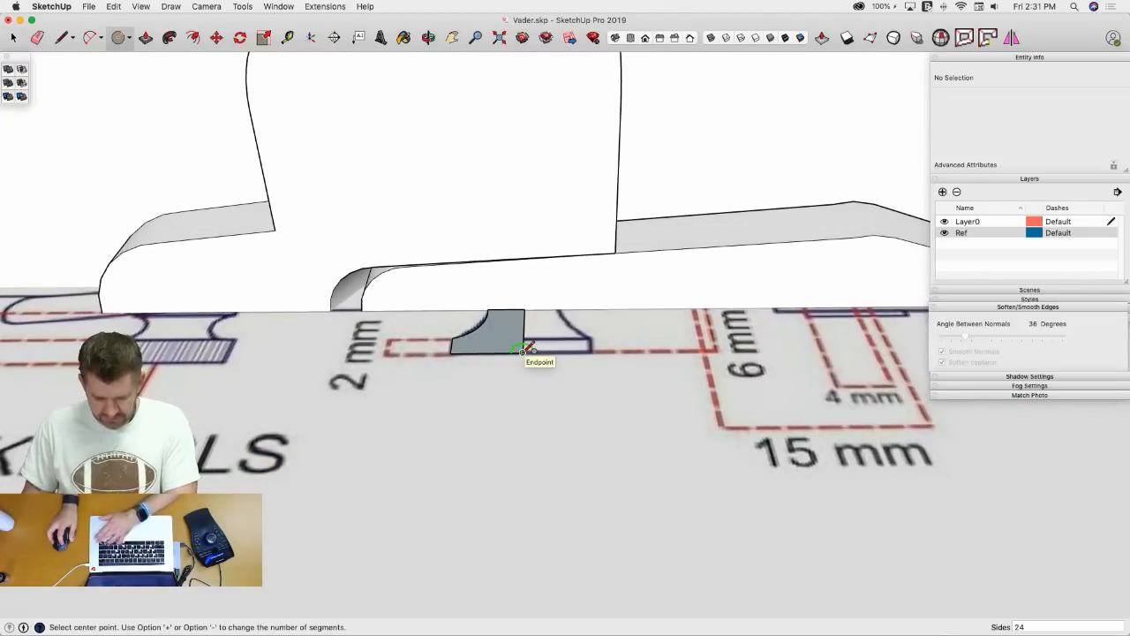
left_click(522, 352)
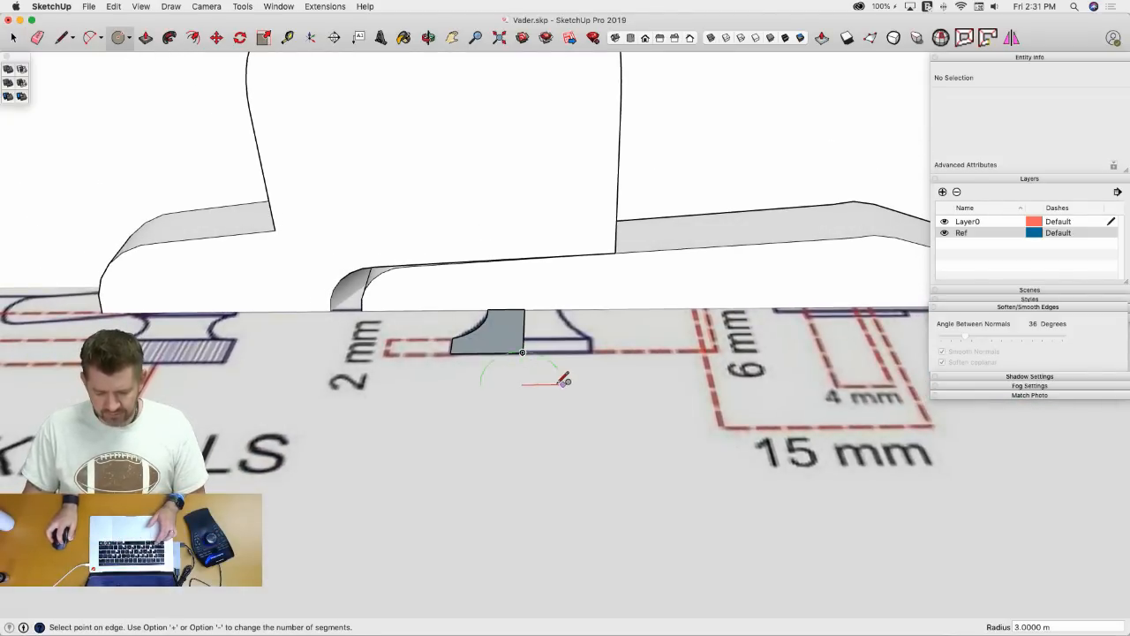
left_click(559, 379)
key("space")
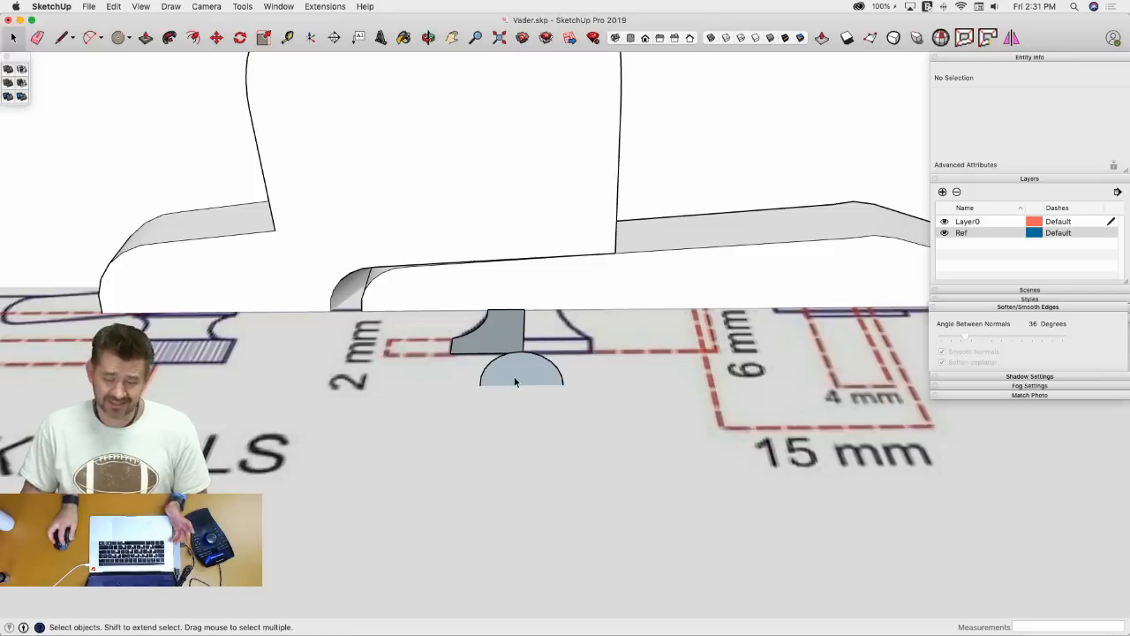
- Revolve the knob's half profile around the circle path with Follow Me
left_click(560, 377)
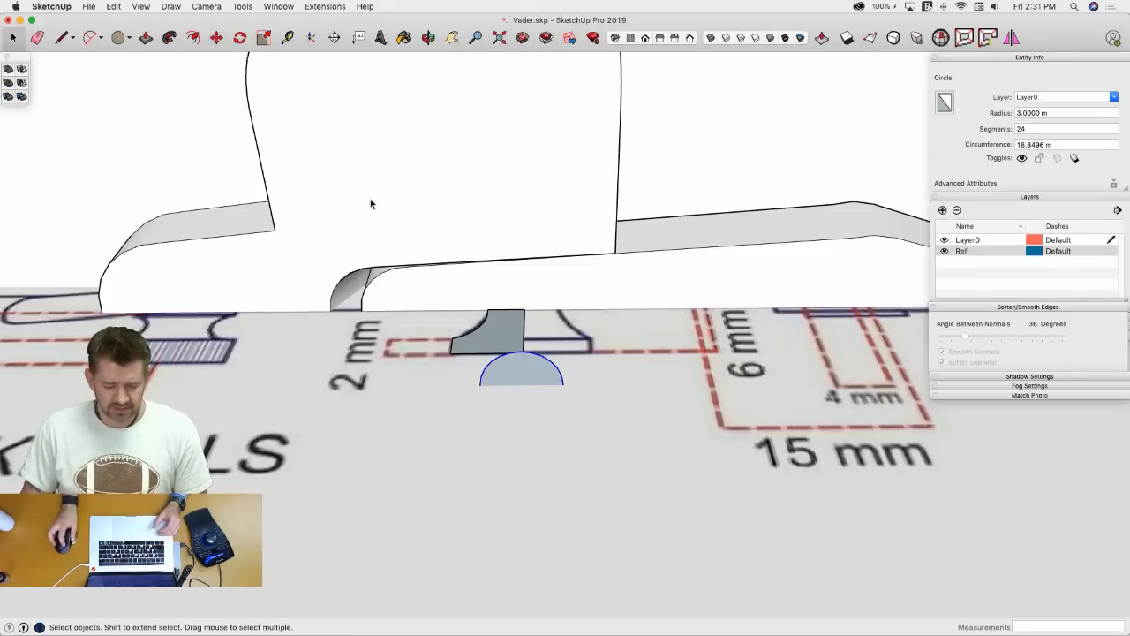
left_click(169, 38)
double_click(501, 352)
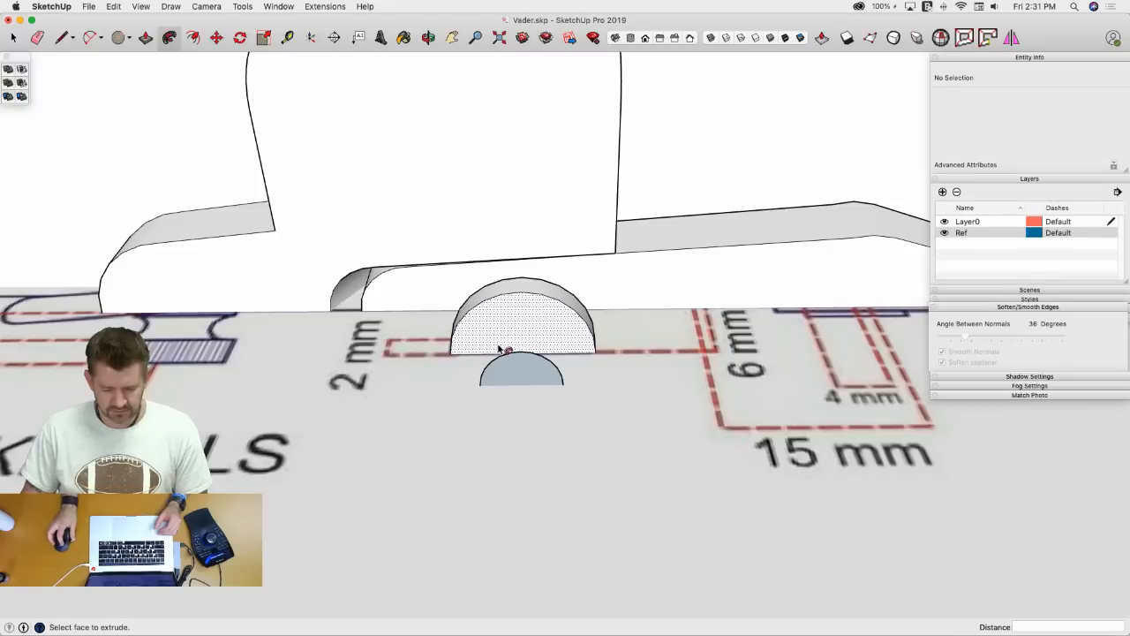
- Delete the leftover circle path and turn the revolved knob into a component named Smooth Screw
key("space")
double_click(509, 381)
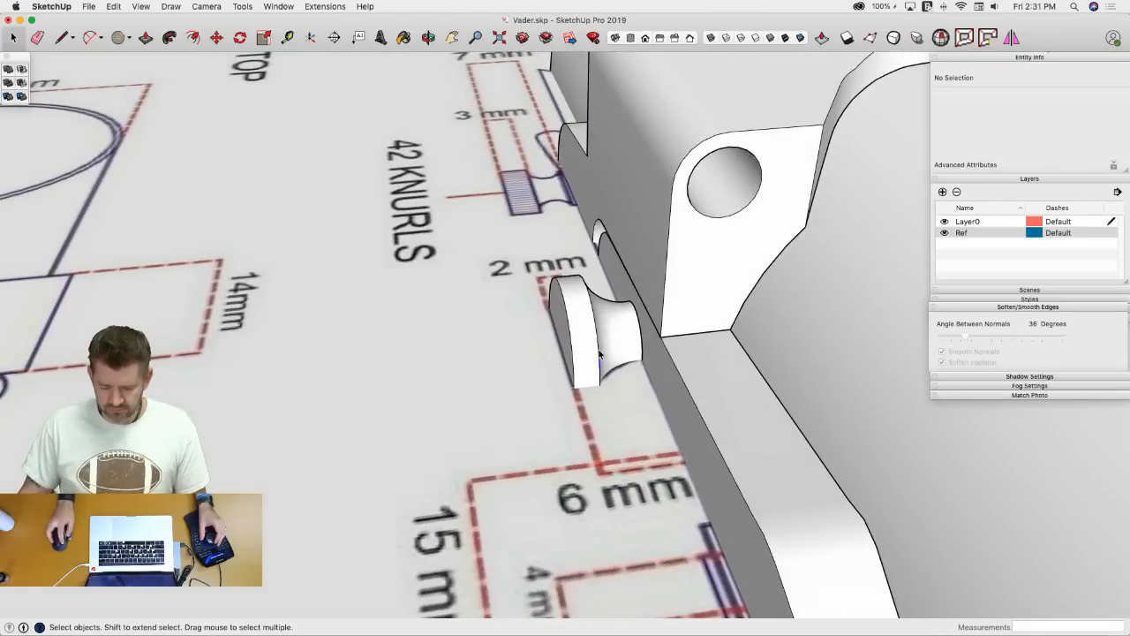
triple_click(600, 353)
right_click(599, 353)
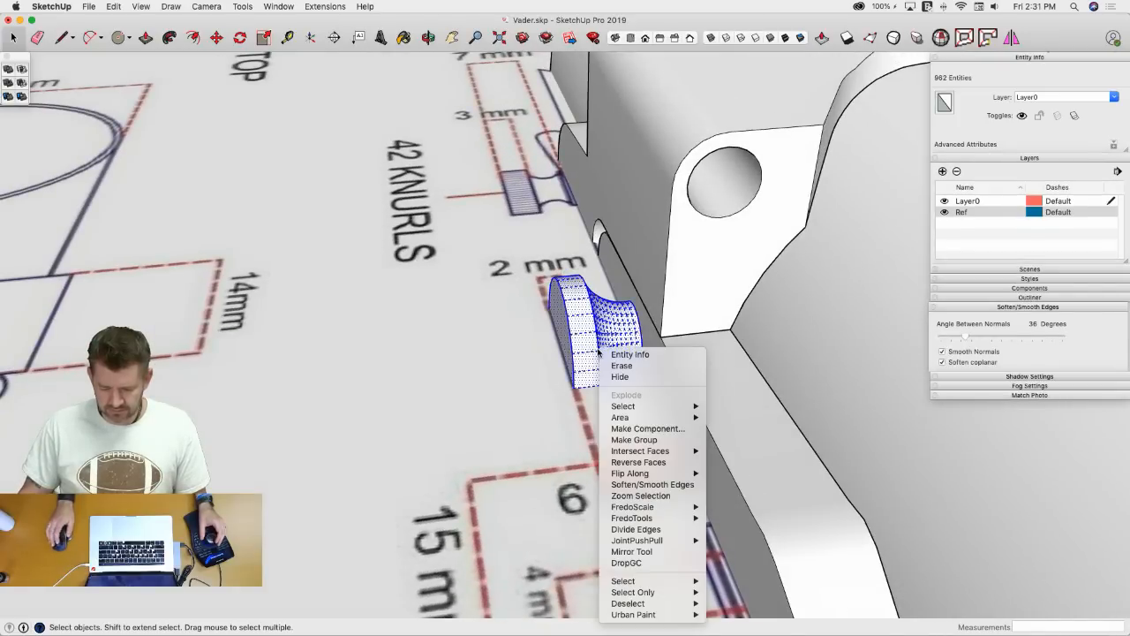
left_click(656, 430)
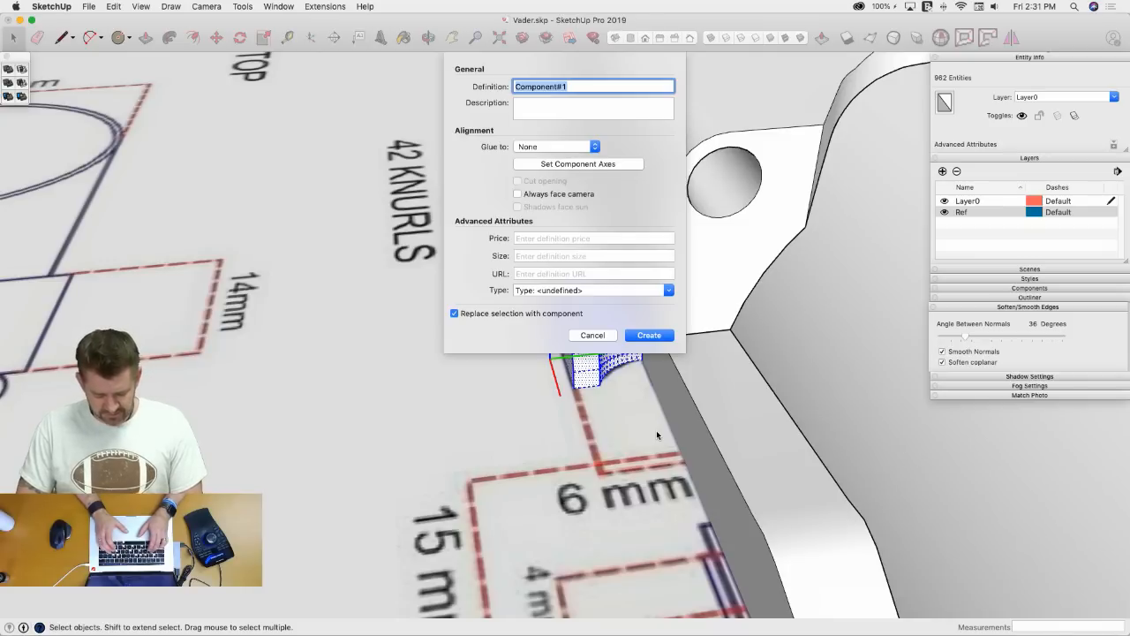
type("Sm")
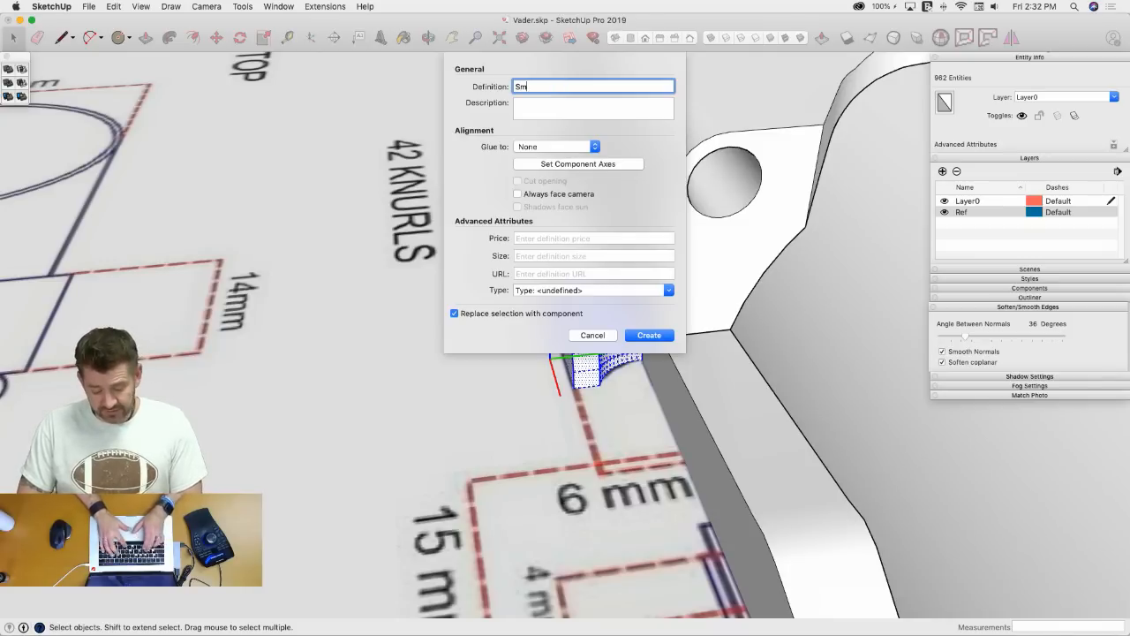
type("ooth Screw")
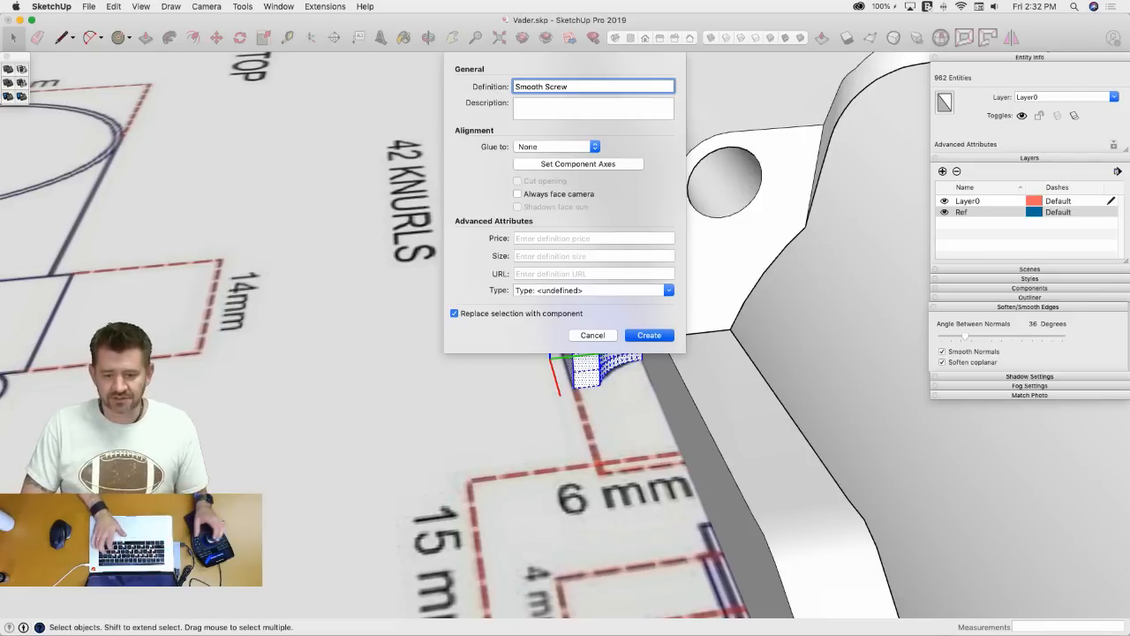
key("Return")
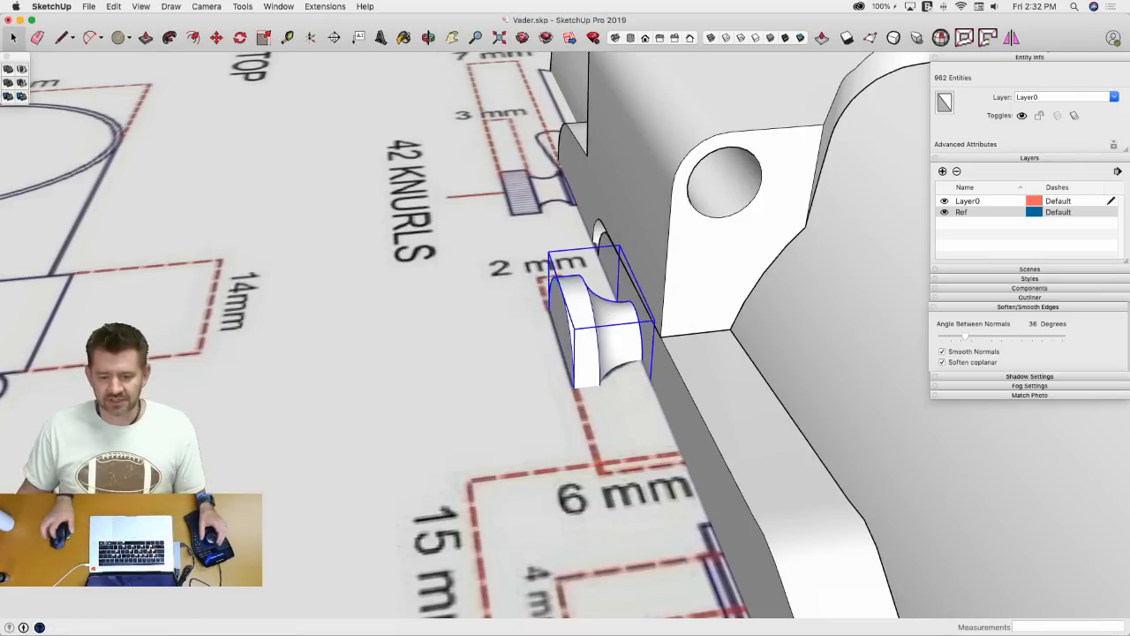
- Draw a 7 m center line over the 42-knurl knob on the reference, from the body's edge down to the knob's base
scroll(419, 358, "up", 2)
middle_click_drag(420, 358, 403, 348)
scroll(402, 348, "up", 4)
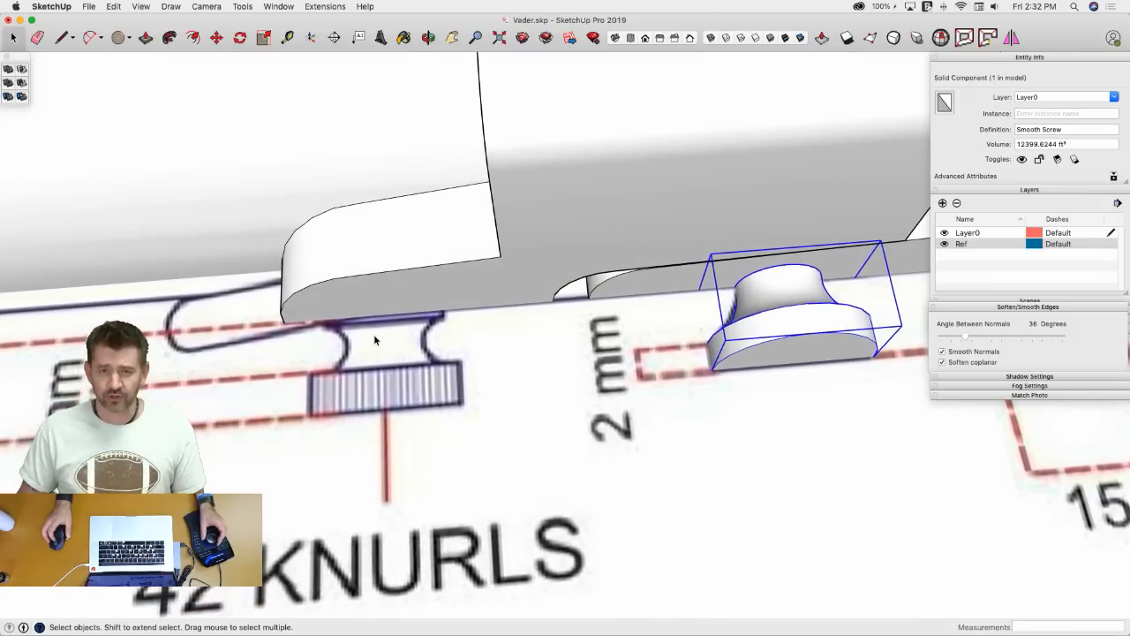
scroll(373, 333, "up", 4)
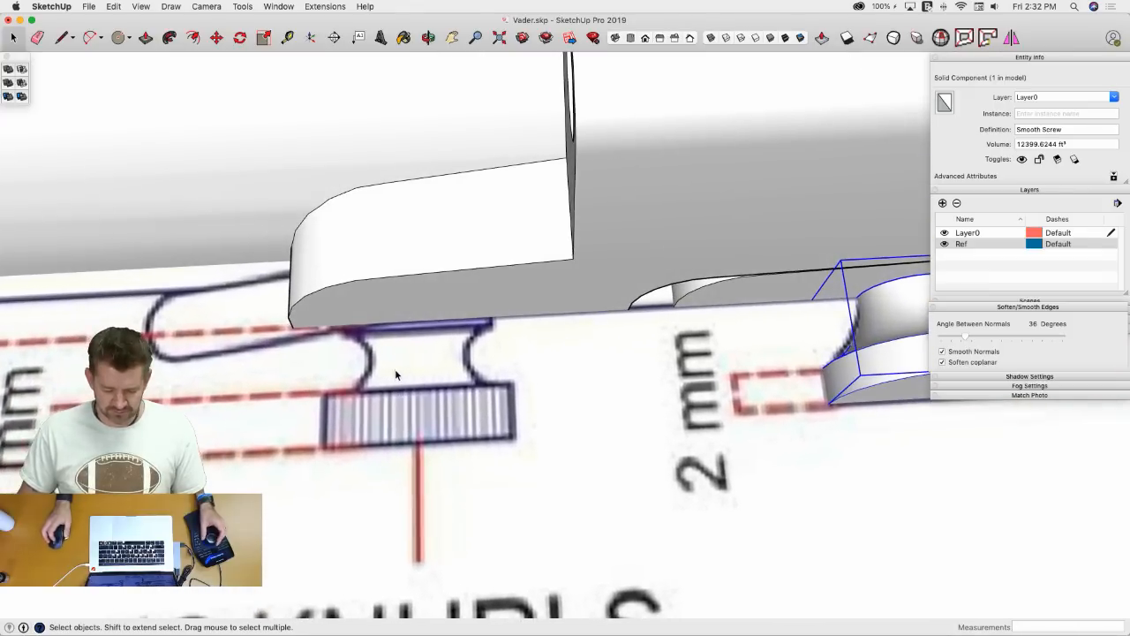
key("l")
scroll(406, 338, "up", 2)
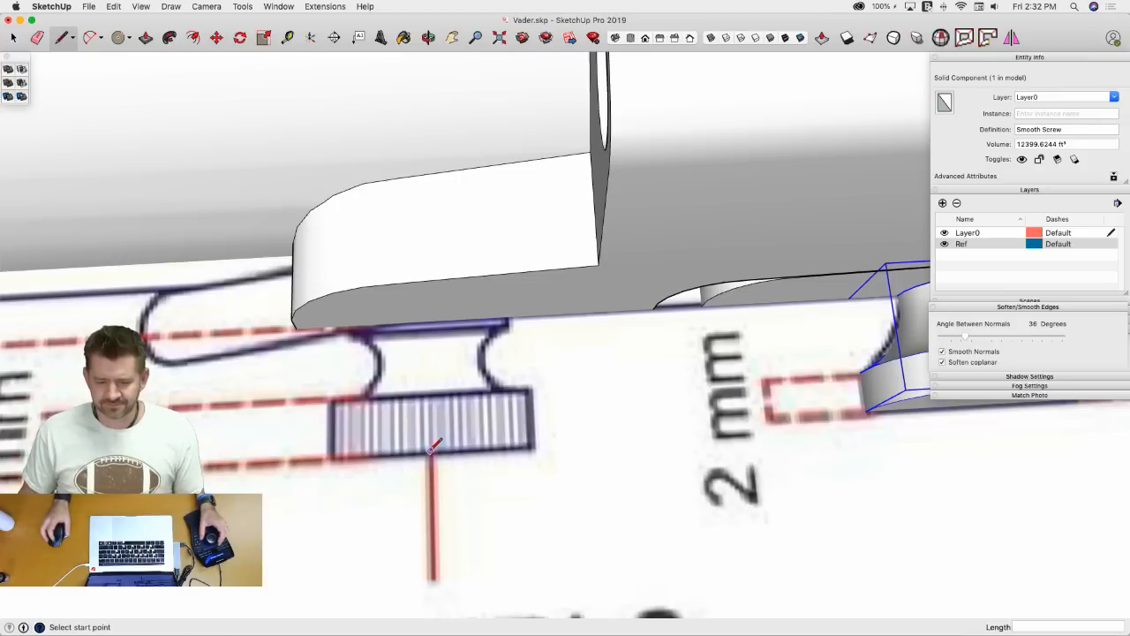
scroll(435, 447, "up", 2)
scroll(455, 428, "down", 3)
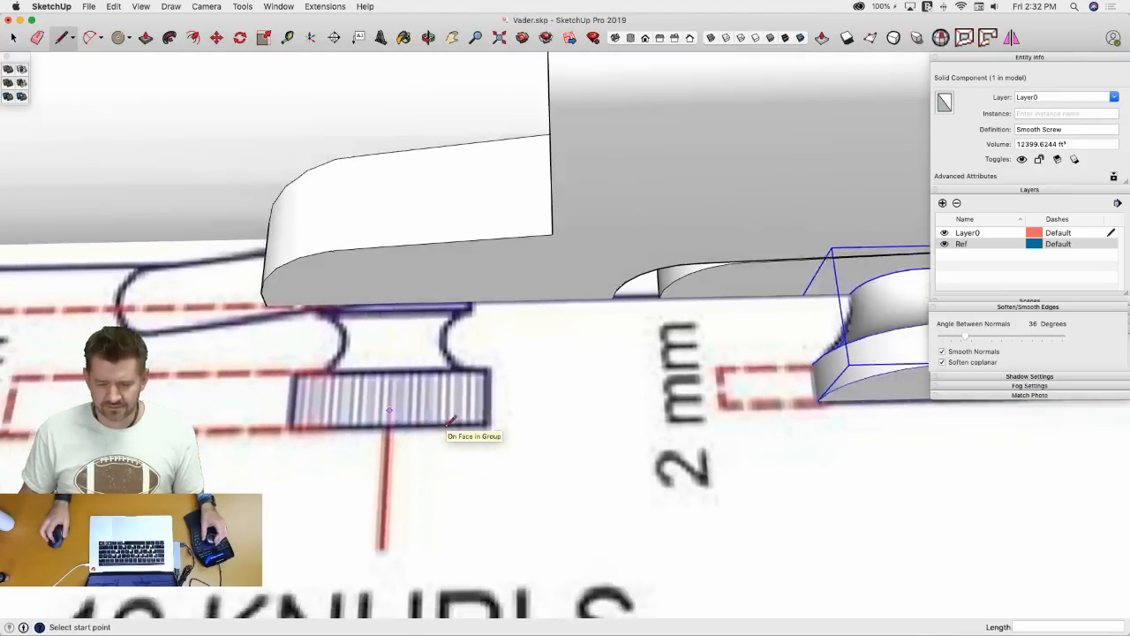
scroll(445, 424, "up", 3)
scroll(443, 425, "down", 3)
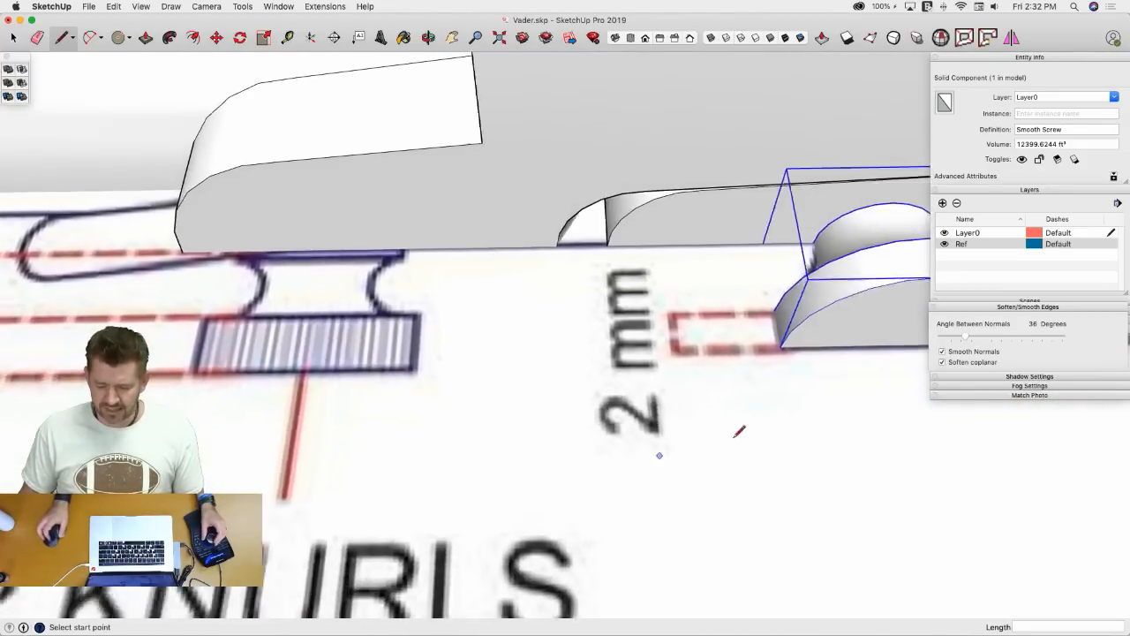
scroll(357, 391, "up", 4)
scroll(356, 390, "up", 2)
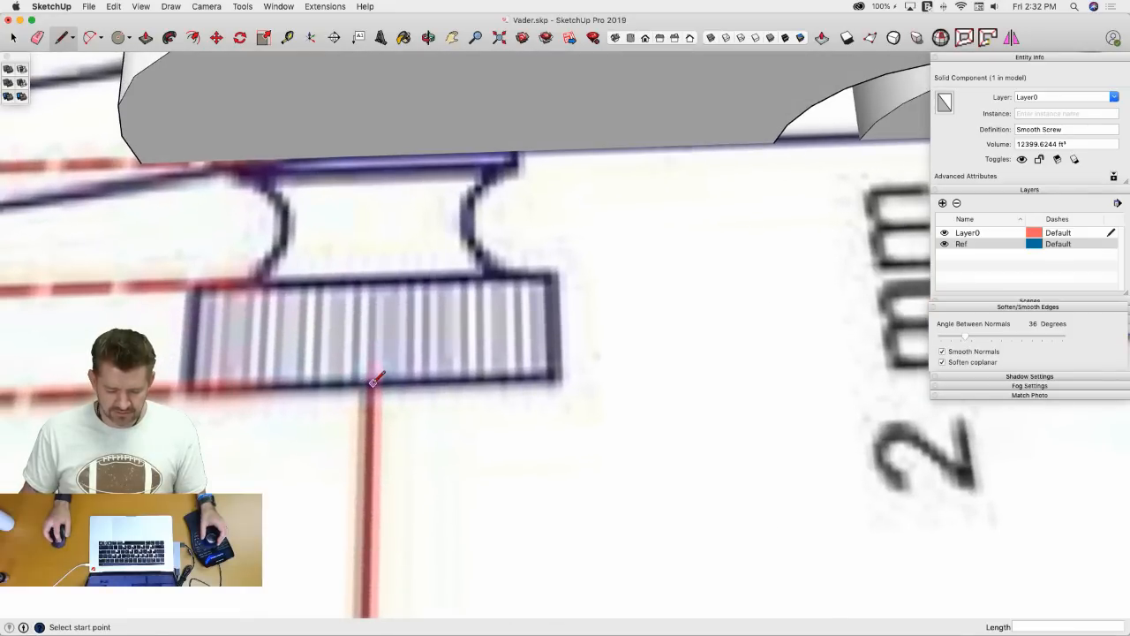
left_click(373, 383)
key("Escape")
scroll(373, 180, "down", 1)
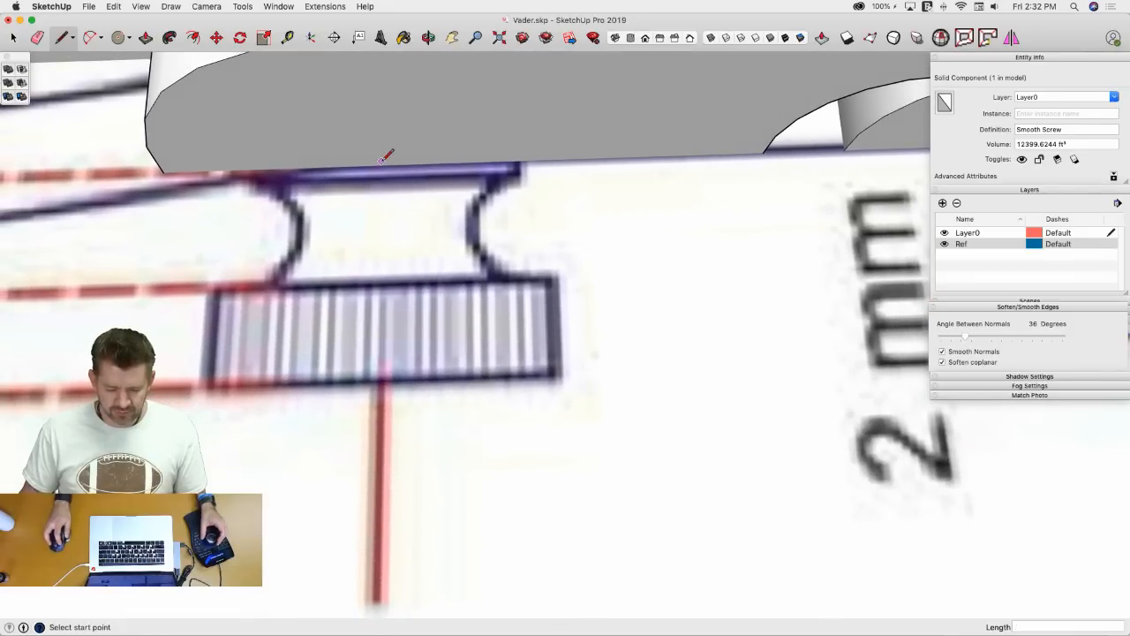
left_click(380, 165)
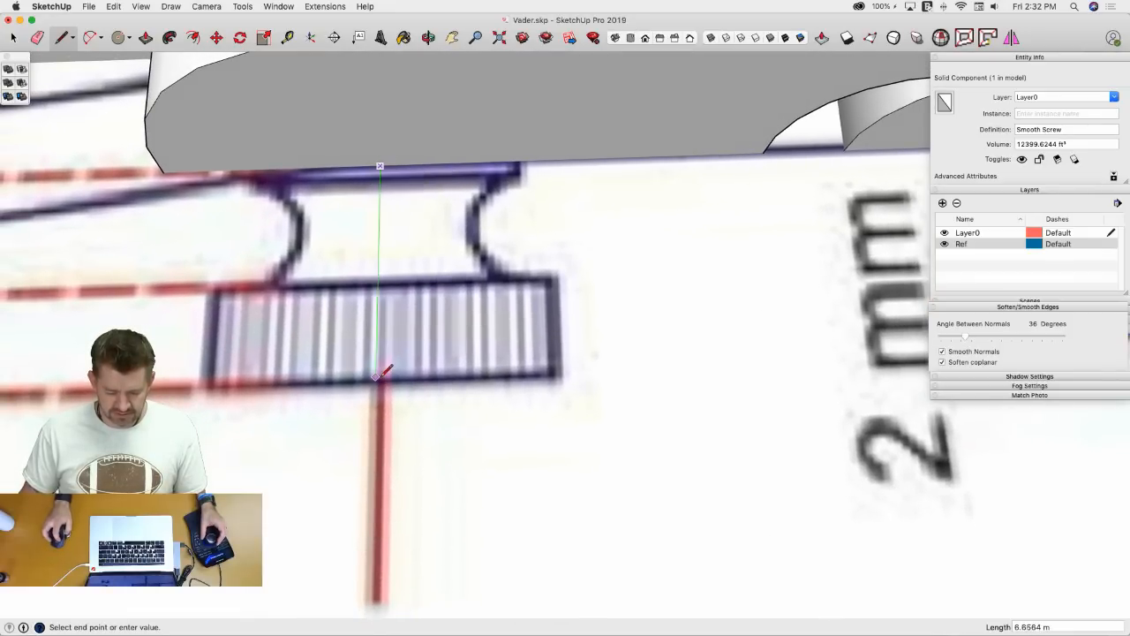
key("Escape")
scroll(389, 162, "up", 3)
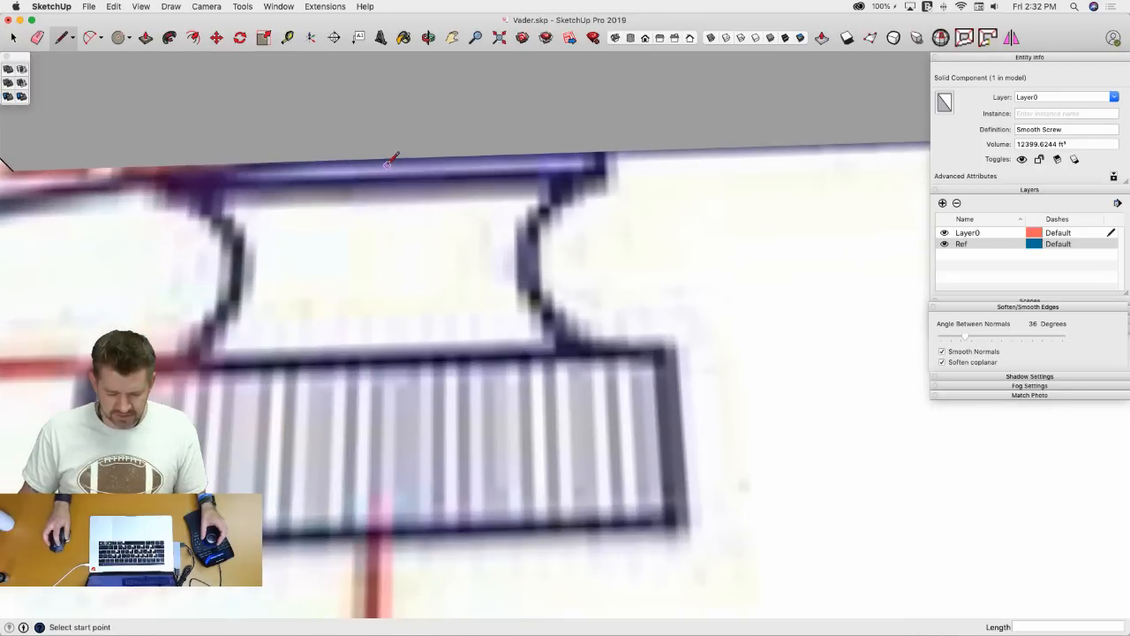
left_click(385, 159)
scroll(391, 324, "down", 5)
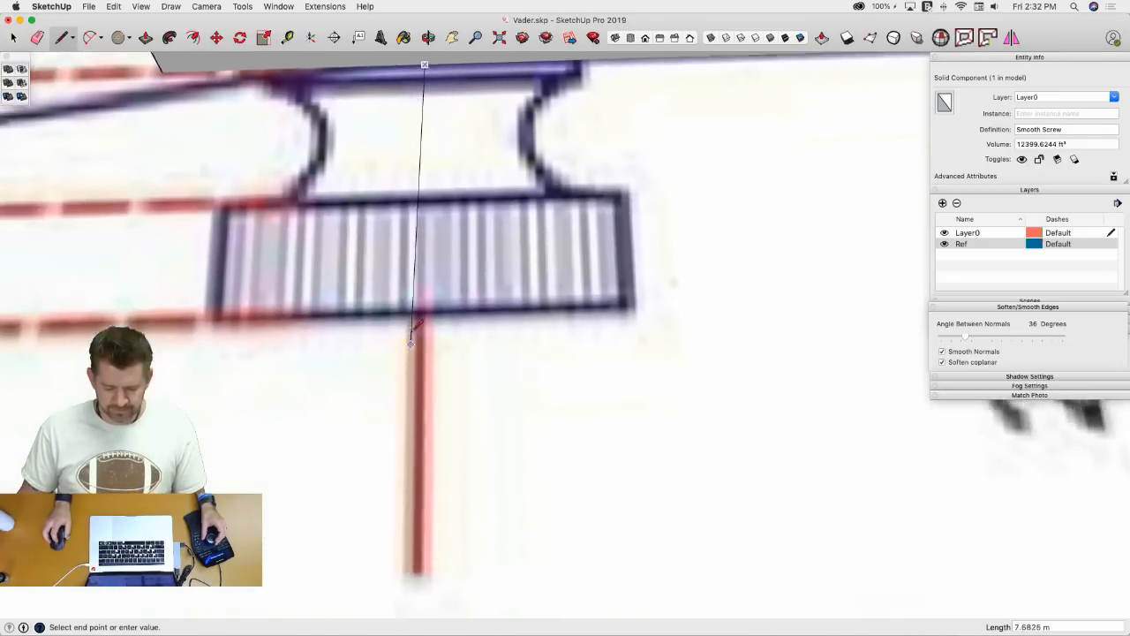
scroll(435, 291, "down", 2)
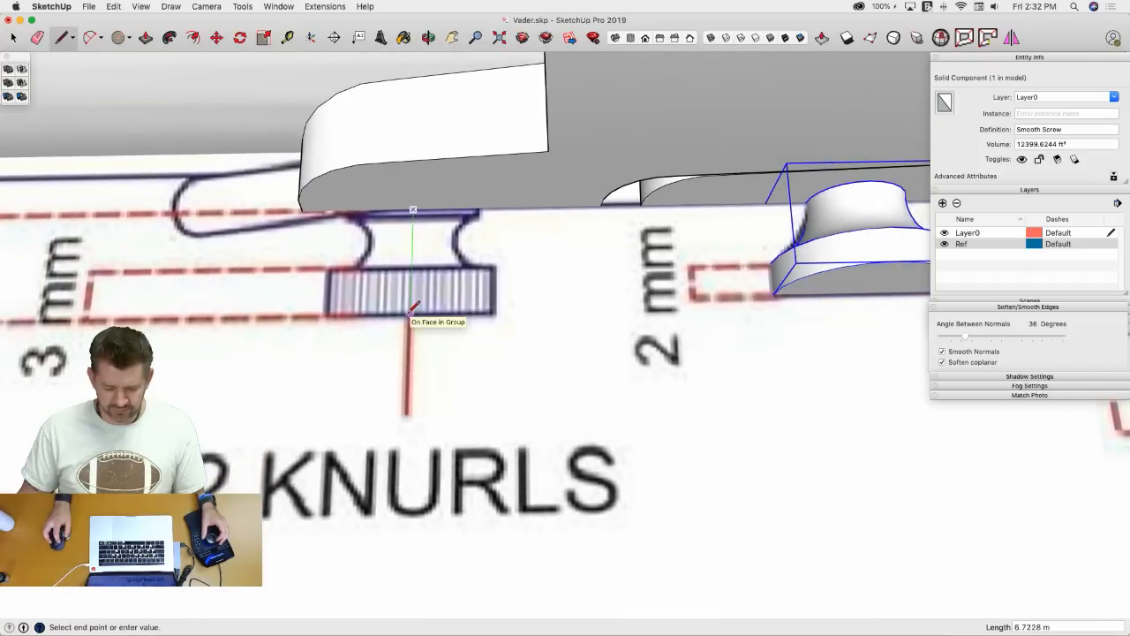
scroll(424, 311, "down", 4)
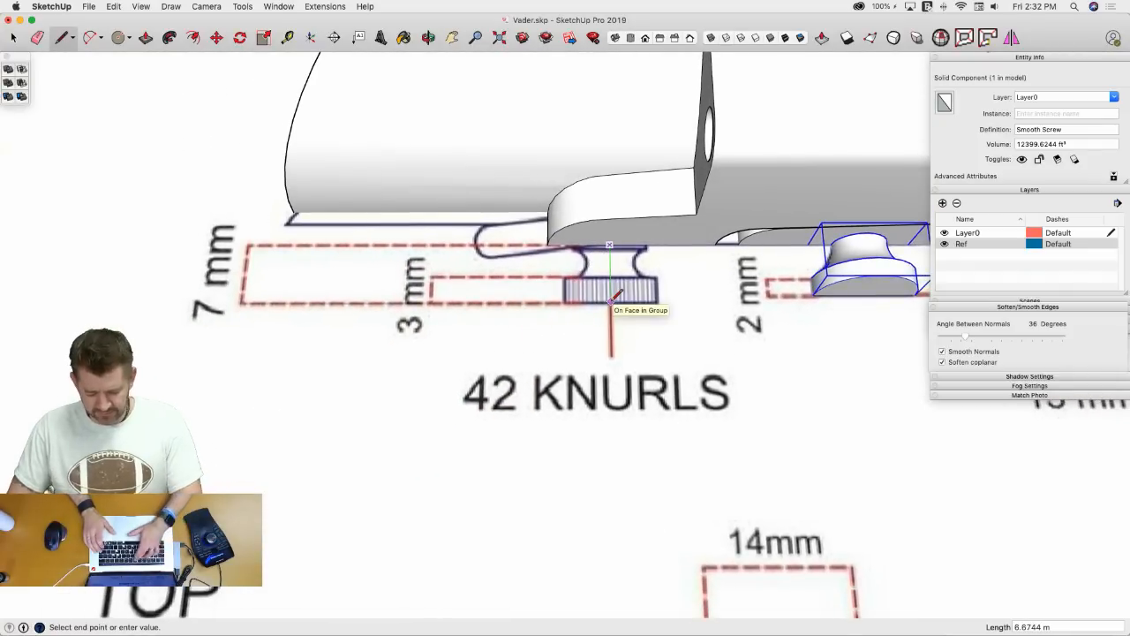
type("7")
key("Return")
- Outline the knurled base's half profile from the center line's outer end, 5 m wide and 3 m high, closing it back at the center line
scroll(614, 300, "up", 5)
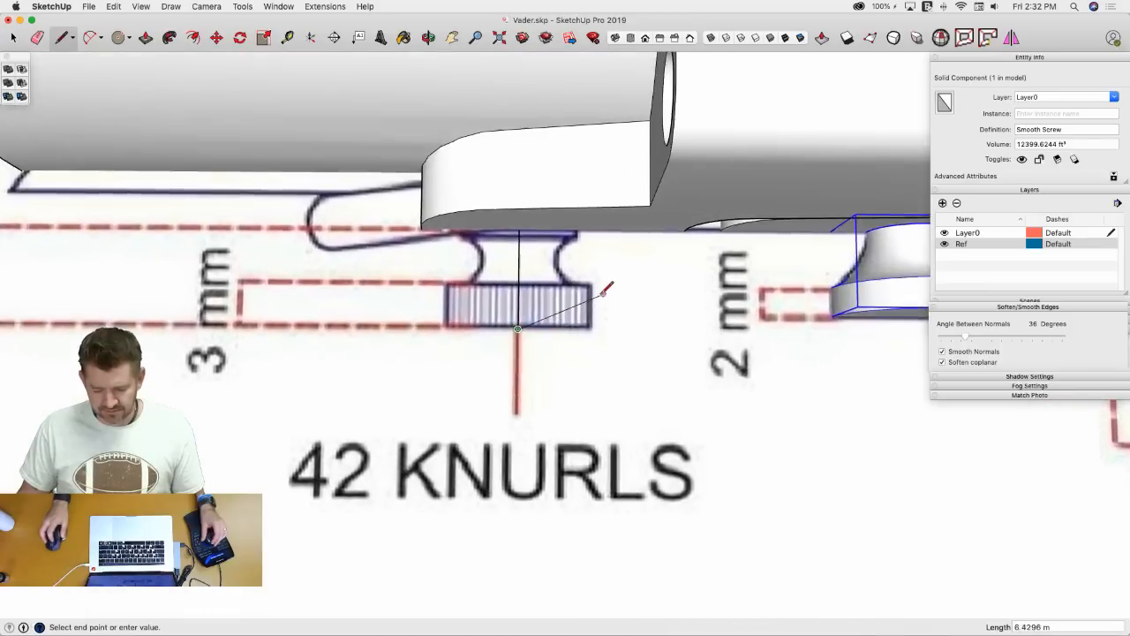
scroll(607, 334, "up", 1)
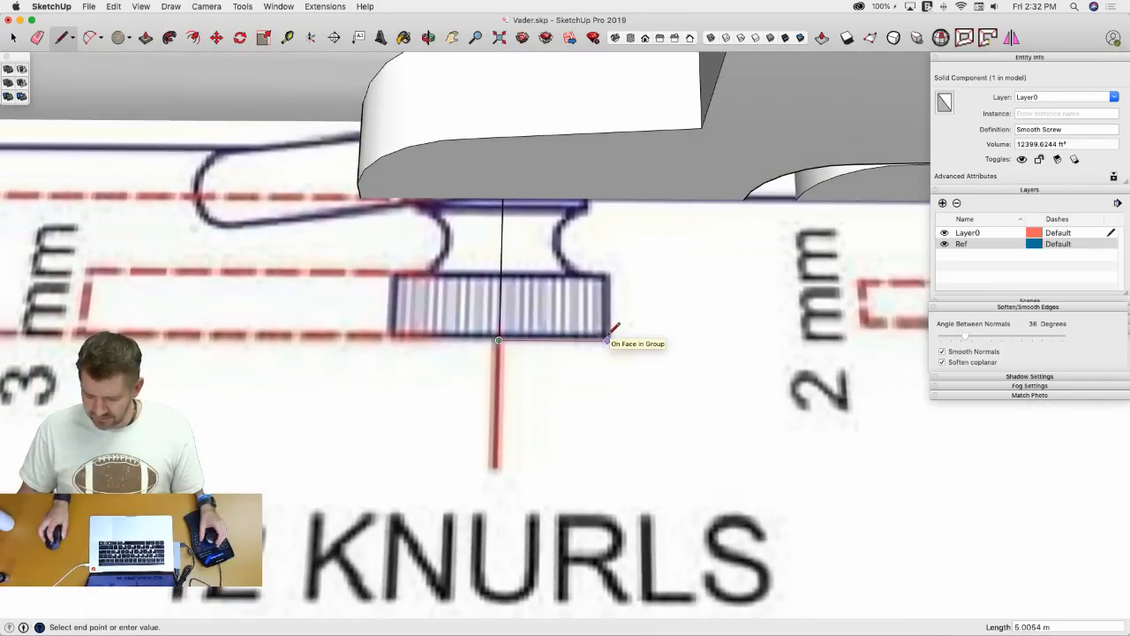
left_click(606, 339)
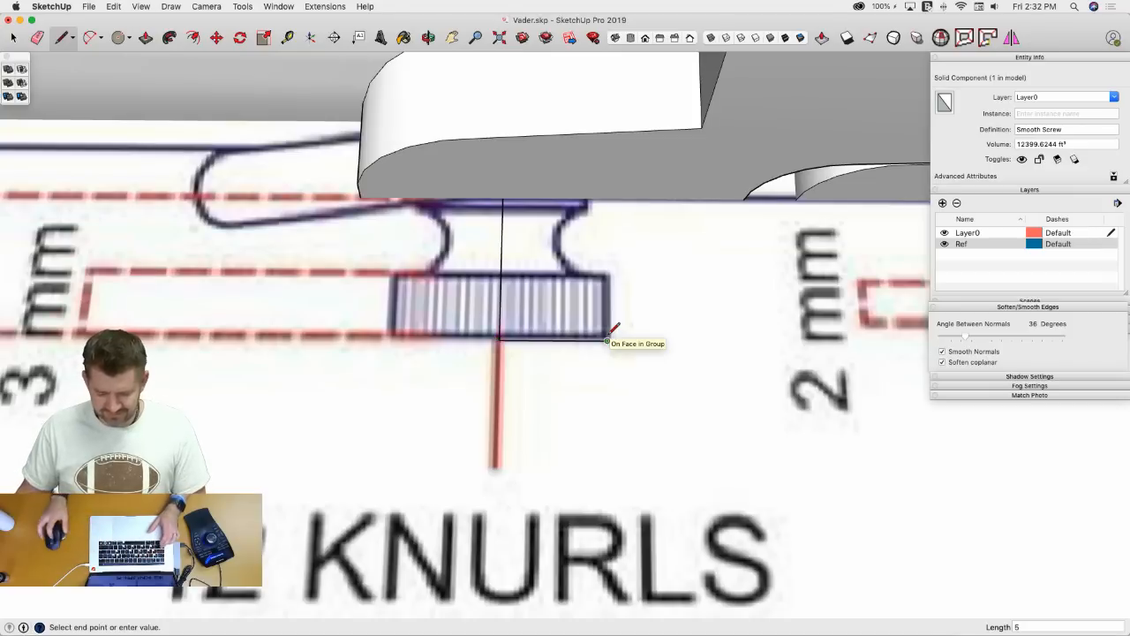
left_click(606, 278)
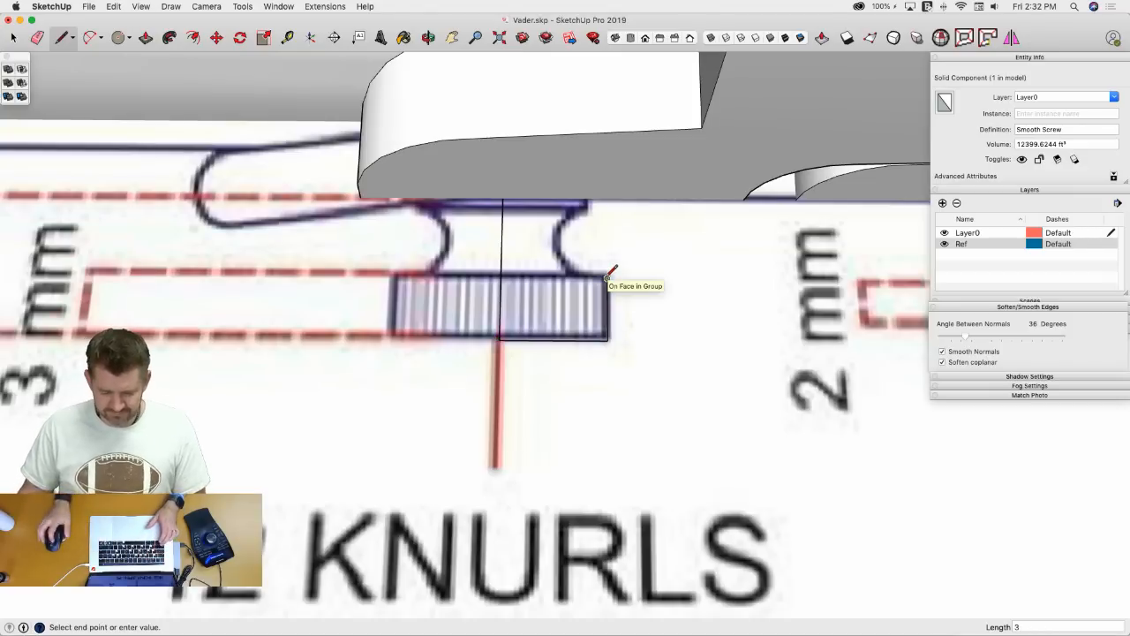
left_click(502, 276)
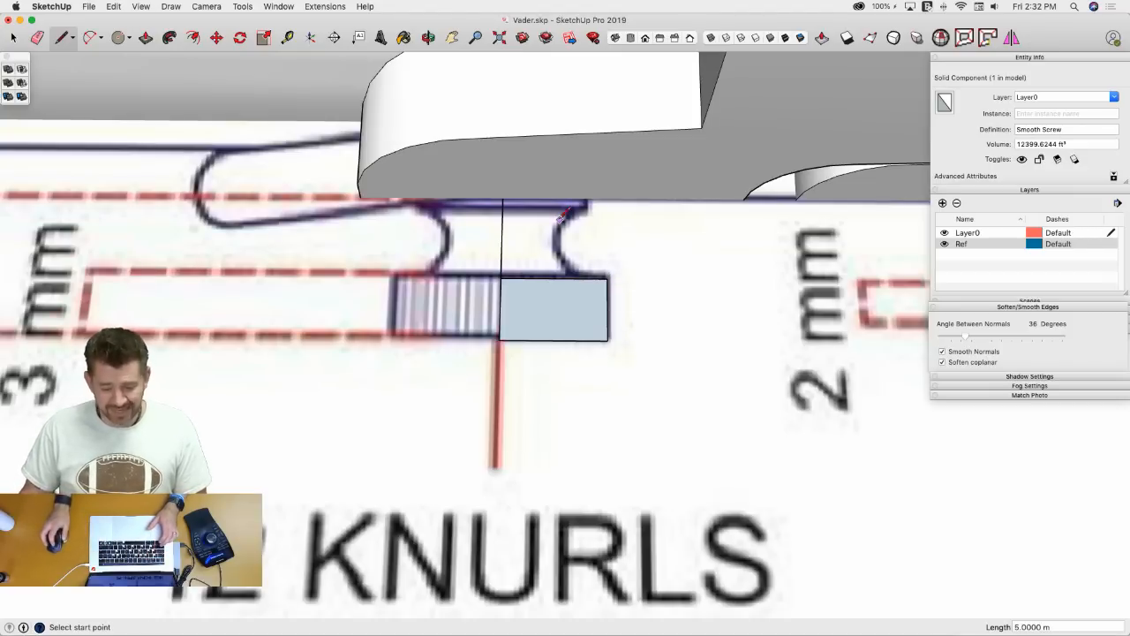
- Outline the knob's upper rim half profile against the body, 4 m wide and 0.5 m thick, closed at the center line
scroll(515, 203, "up", 3)
left_click(503, 201)
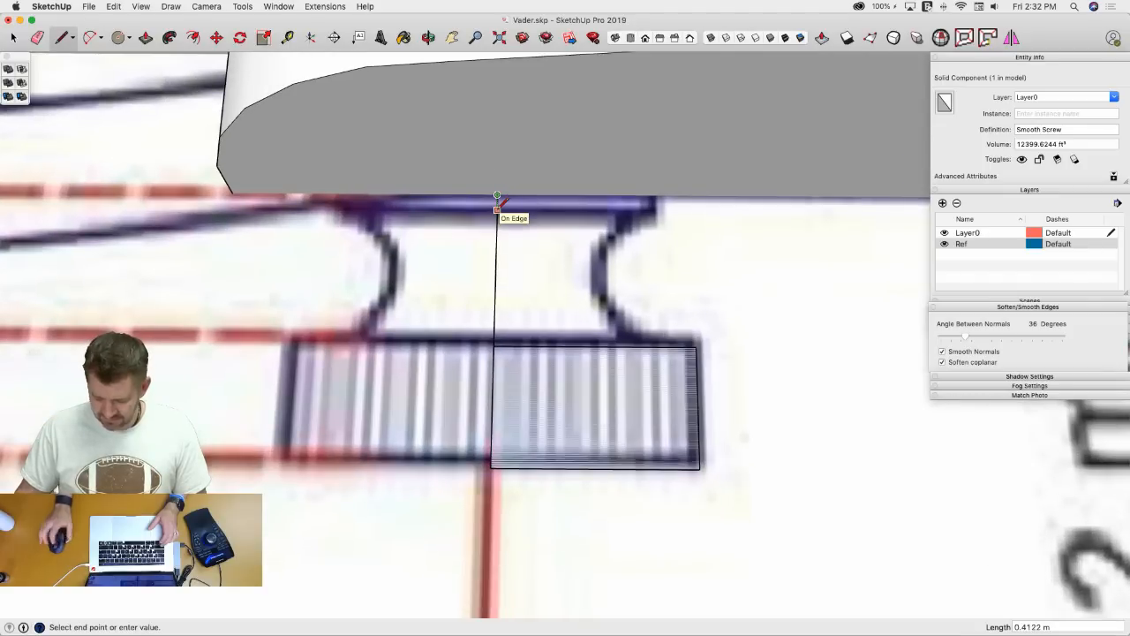
type(".5")
key("Return")
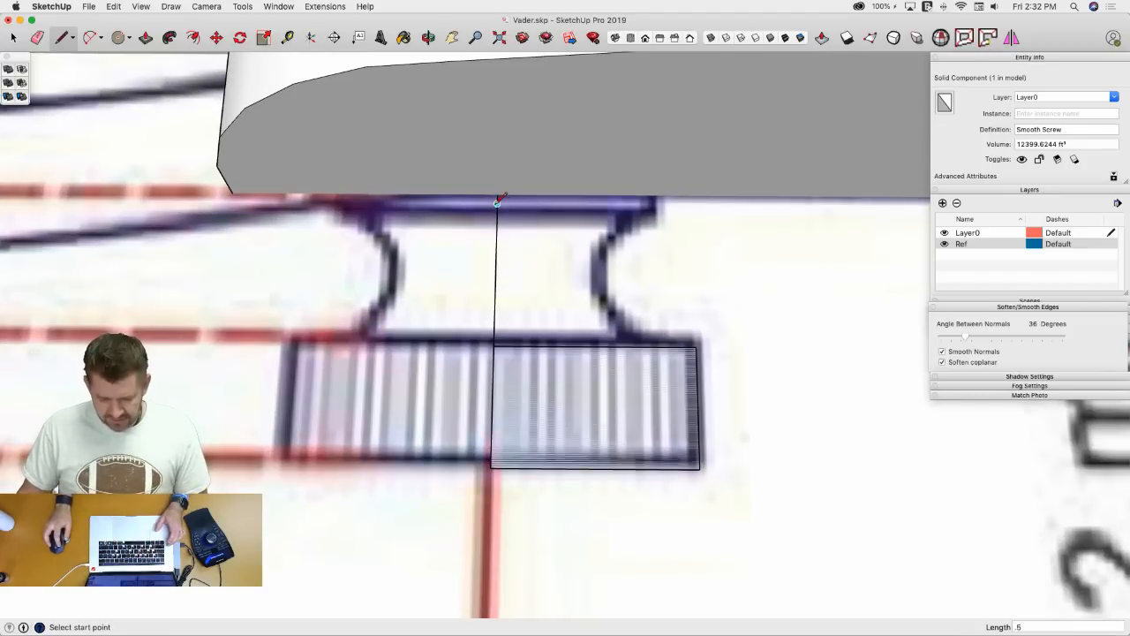
left_click(497, 212)
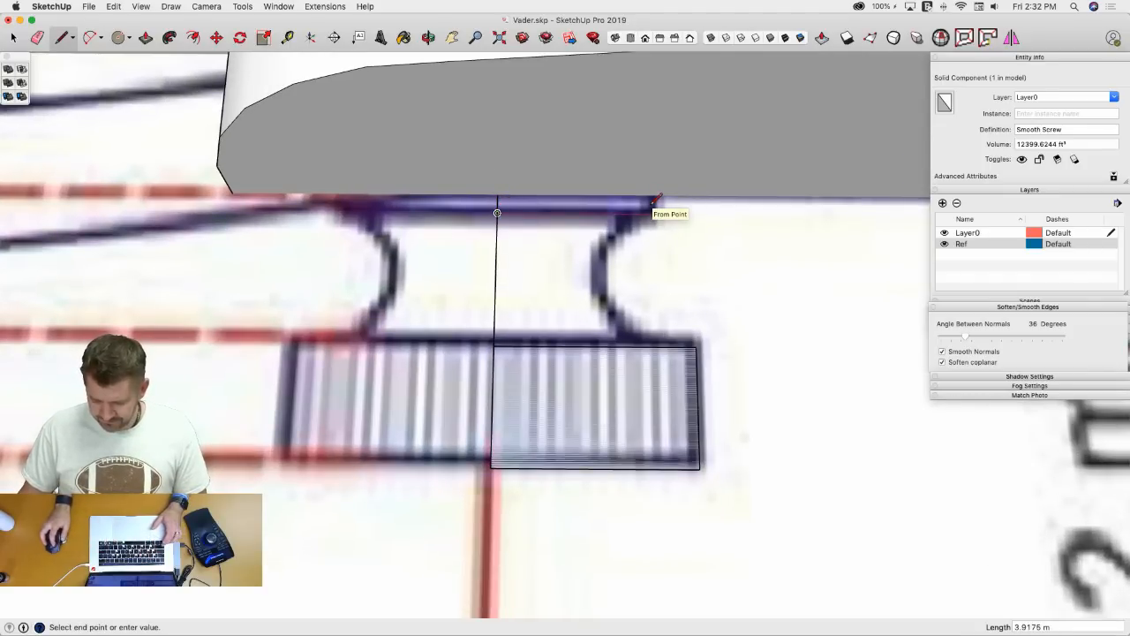
type(".5")
key("Return")
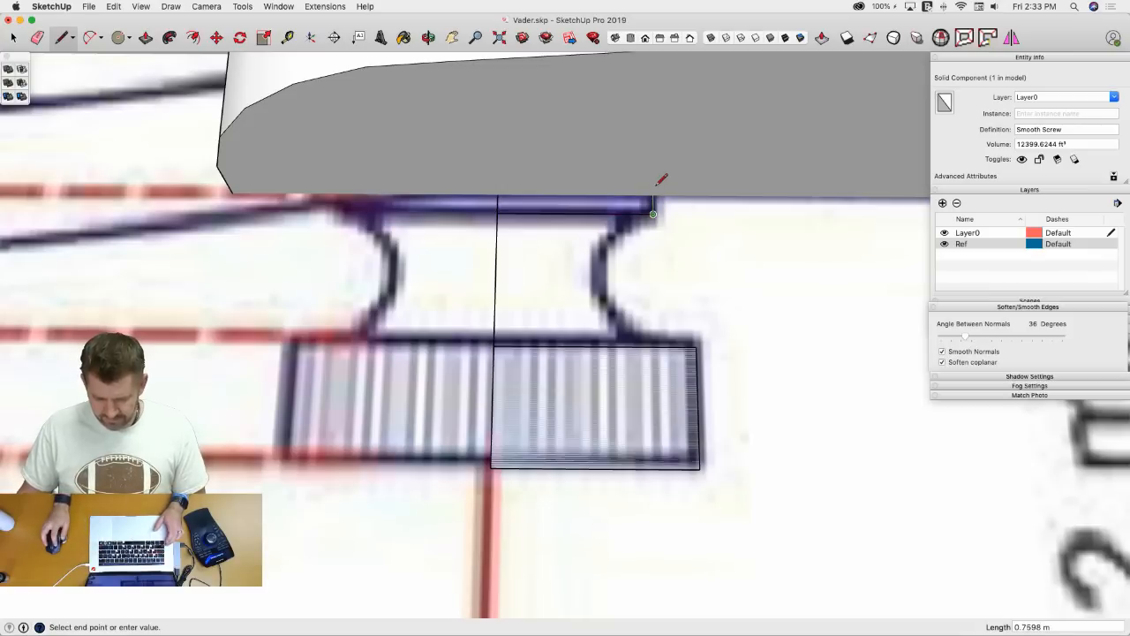
left_click(652, 195)
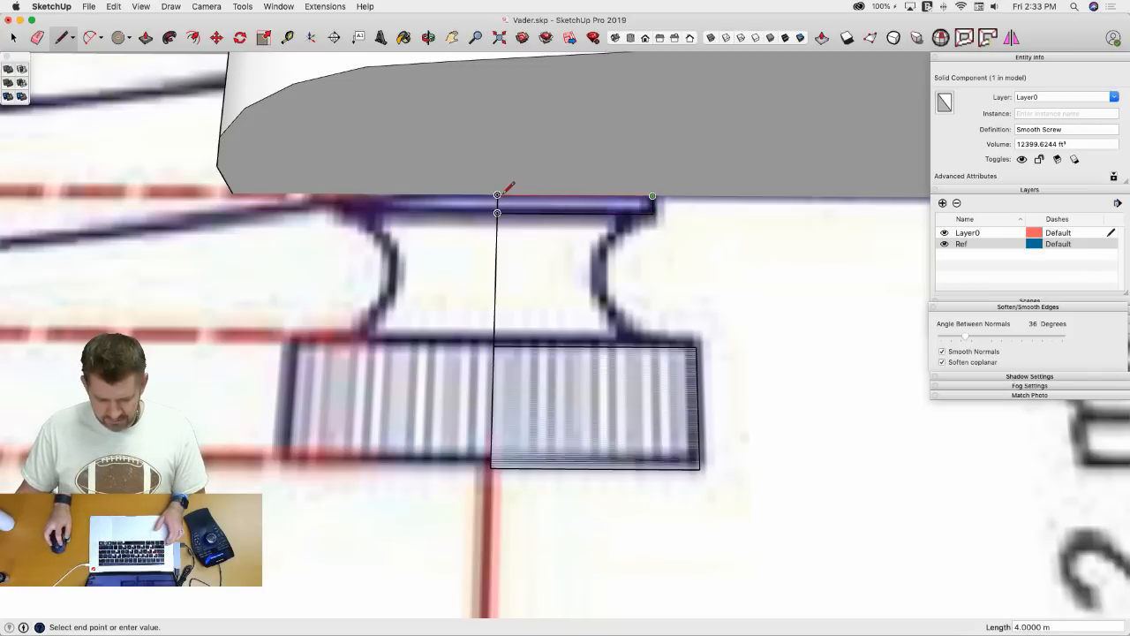
left_click(497, 196)
- Draw a concave arc with a bulge of about 1.5 m from the rim corner to the base's top edge, and erase the two interior lines
key("a")
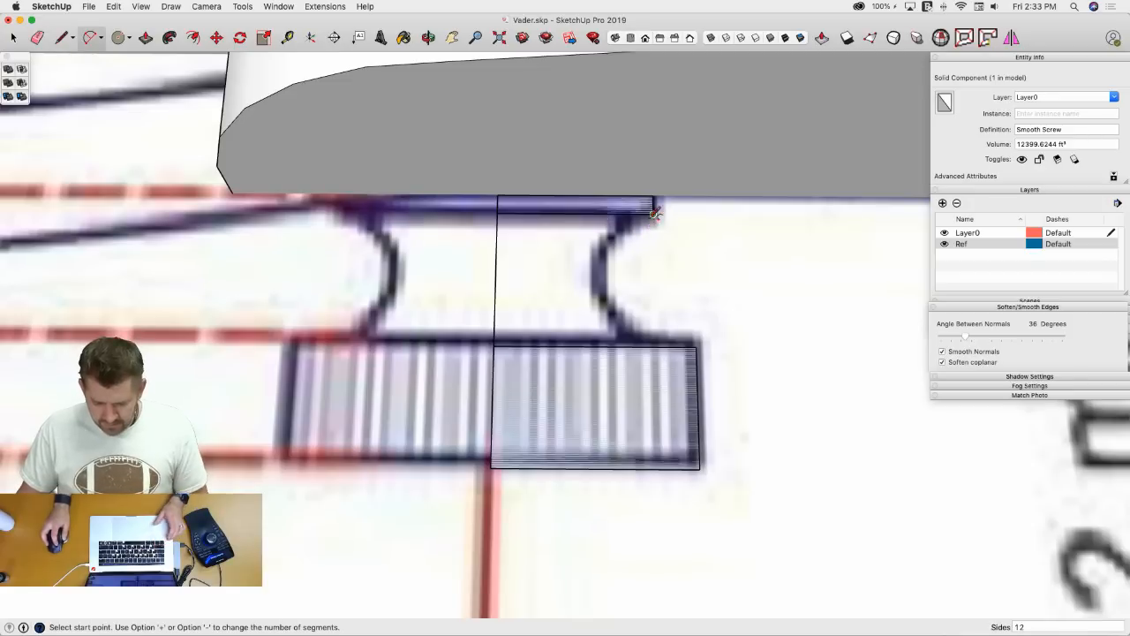
left_click(643, 215)
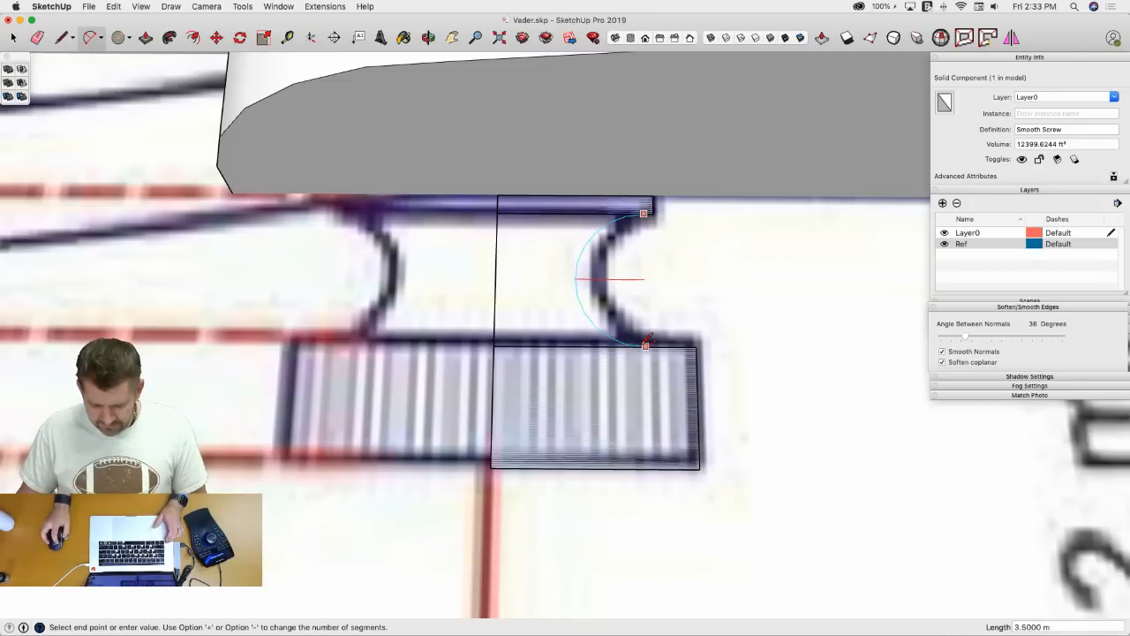
key("Escape")
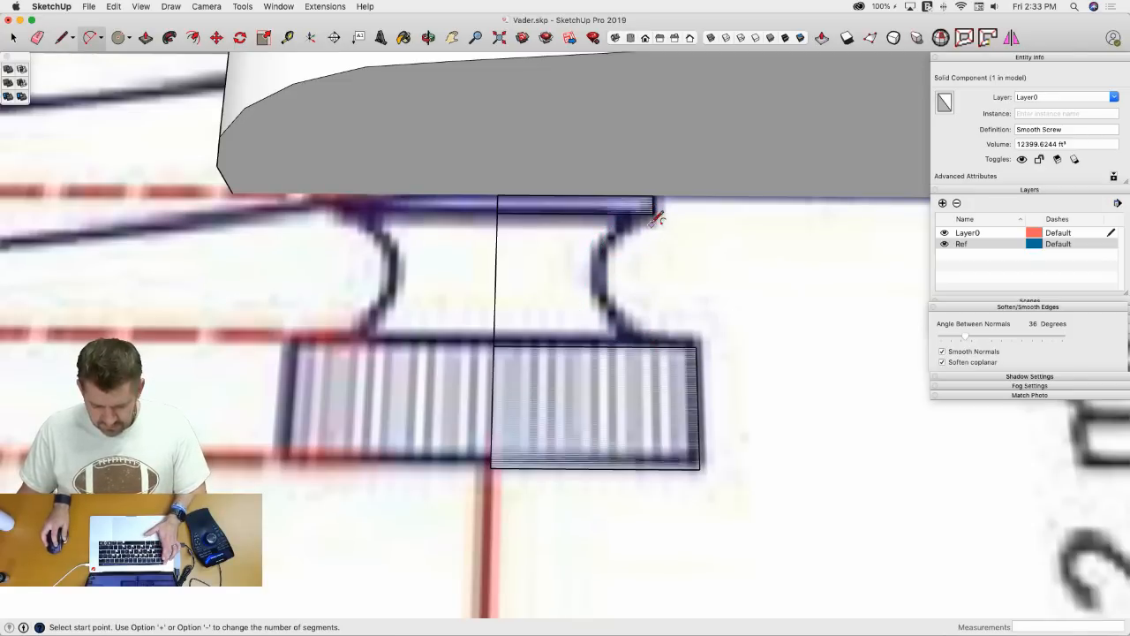
left_click(653, 214)
left_click(655, 345)
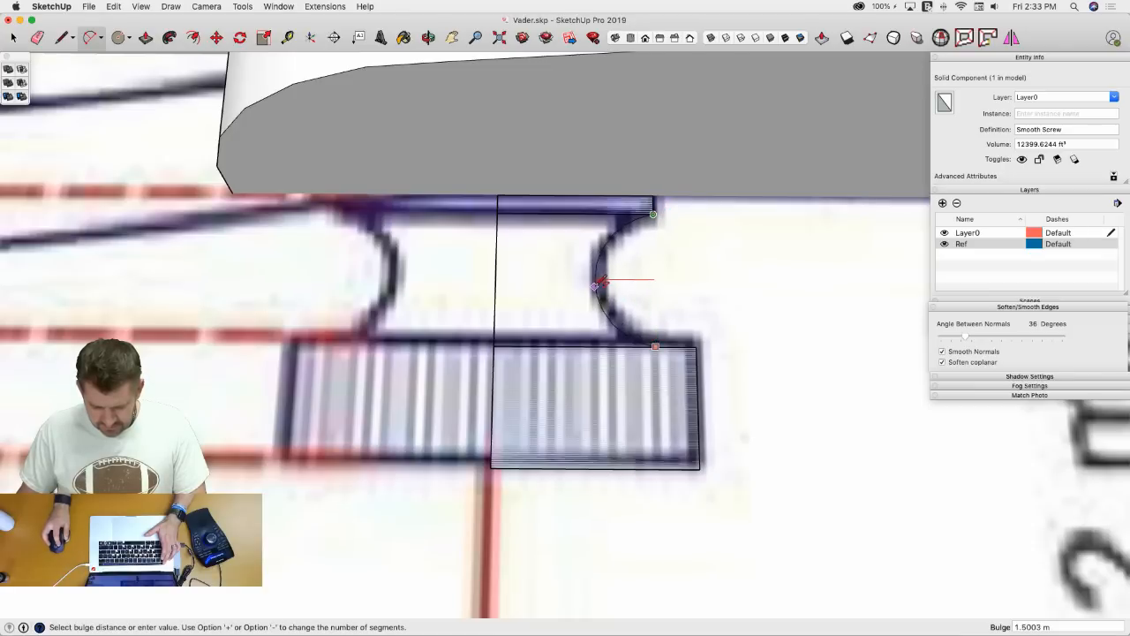
left_click(597, 290)
key("e")
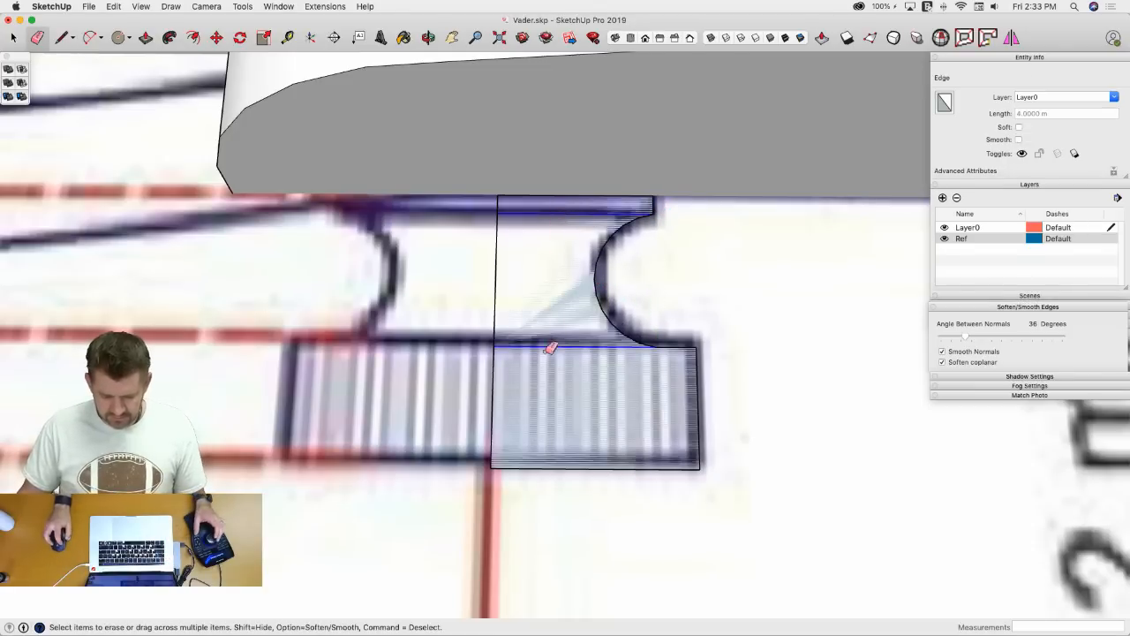
left_click(547, 345)
- Draw a circle of about 2.1 m radius centred on the knob's axis beyond its base, perpendicular to the axis
key("space")
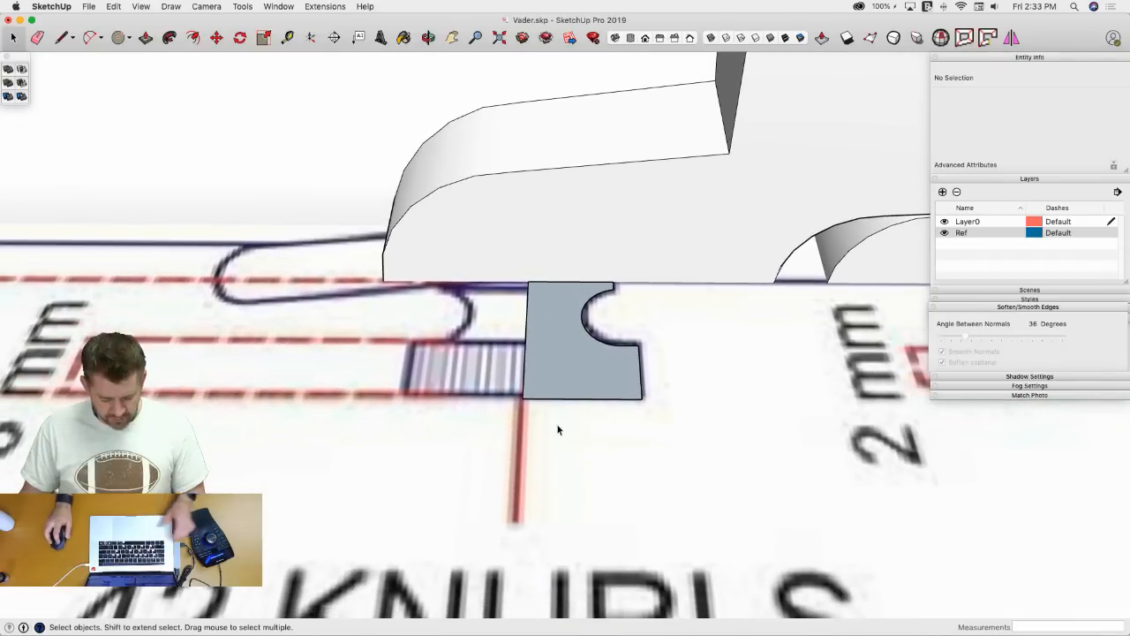
key("c")
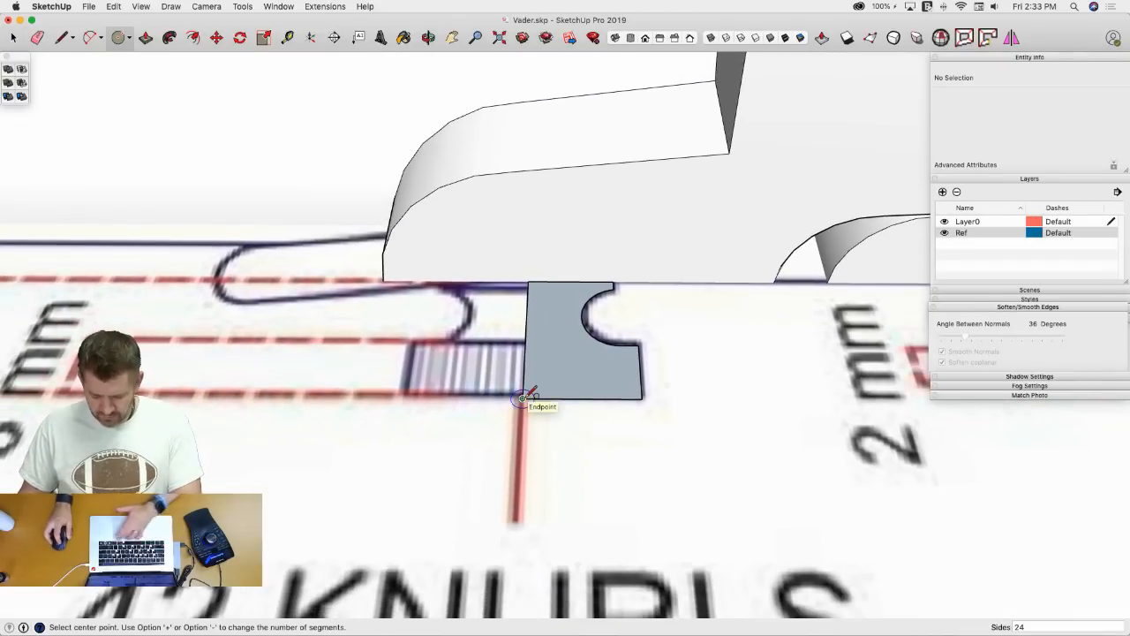
left_click(519, 457)
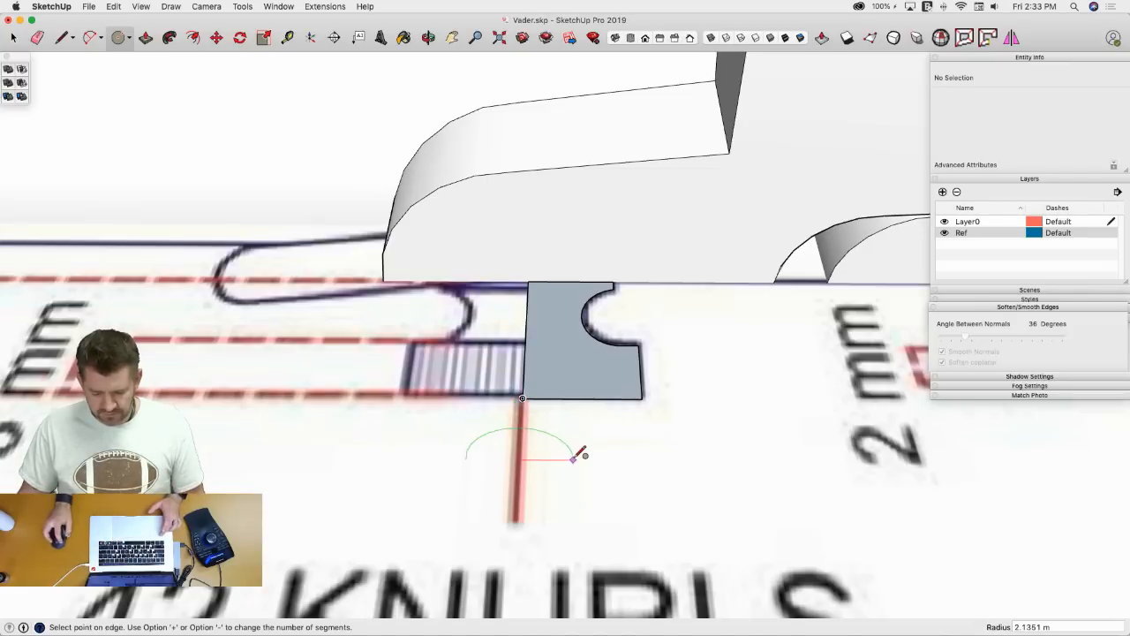
left_click(575, 452)
key("space")
- Revolve the knob's half profile around the circle with Follow Me, and erase the helper circle
left_click(548, 434)
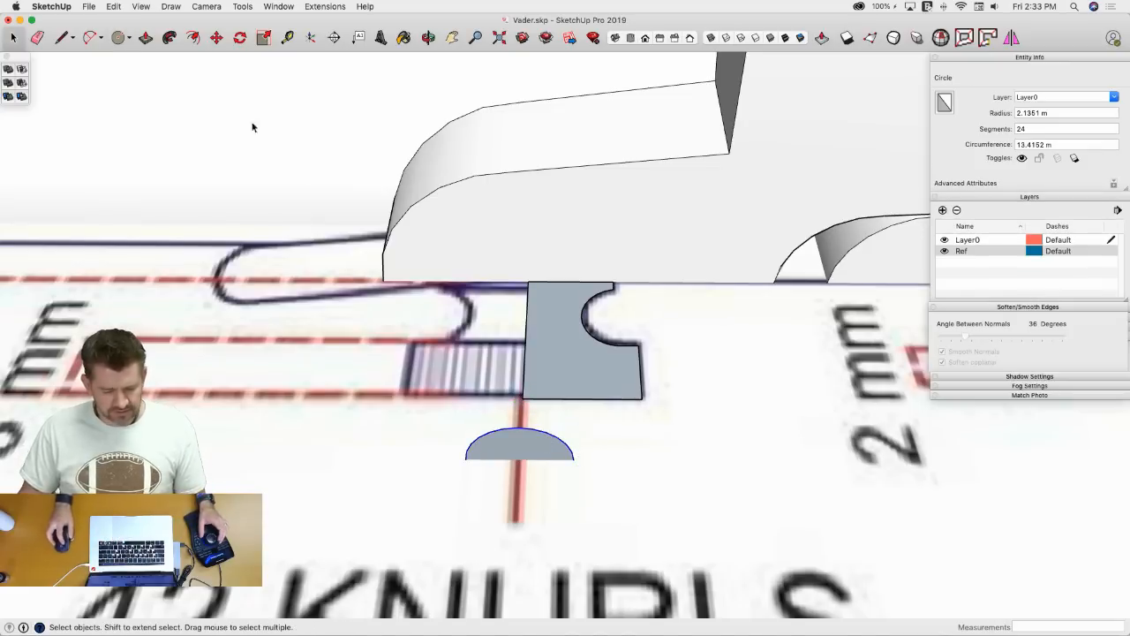
left_click(171, 38)
left_click(547, 330)
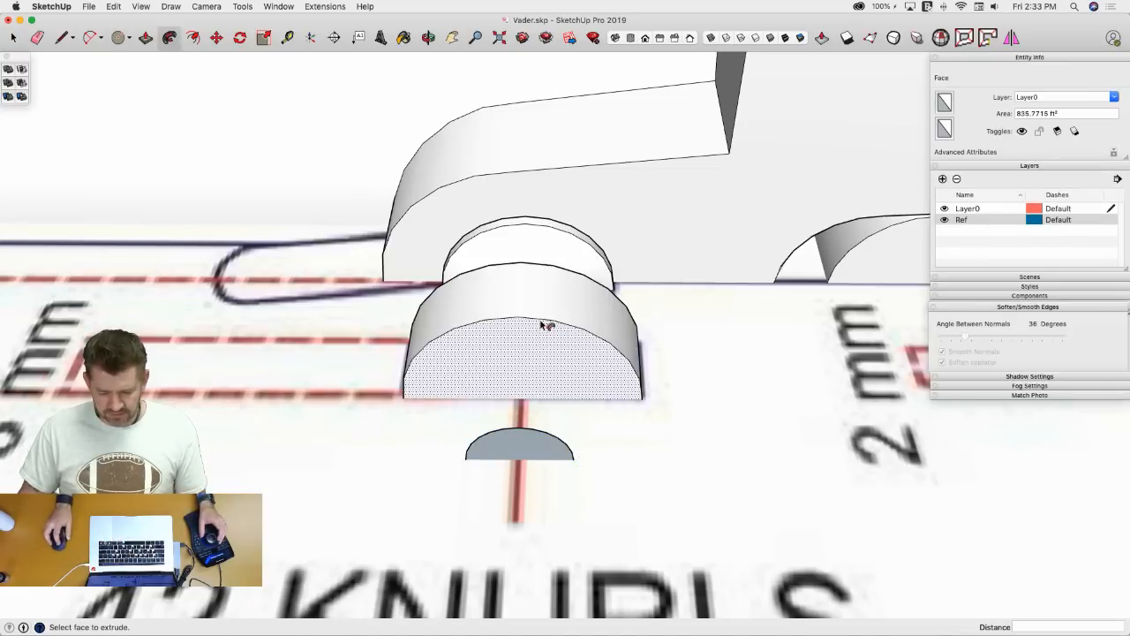
key("space")
middle_click_drag(545, 374, 556, 415)
scroll(556, 415, "up", 5)
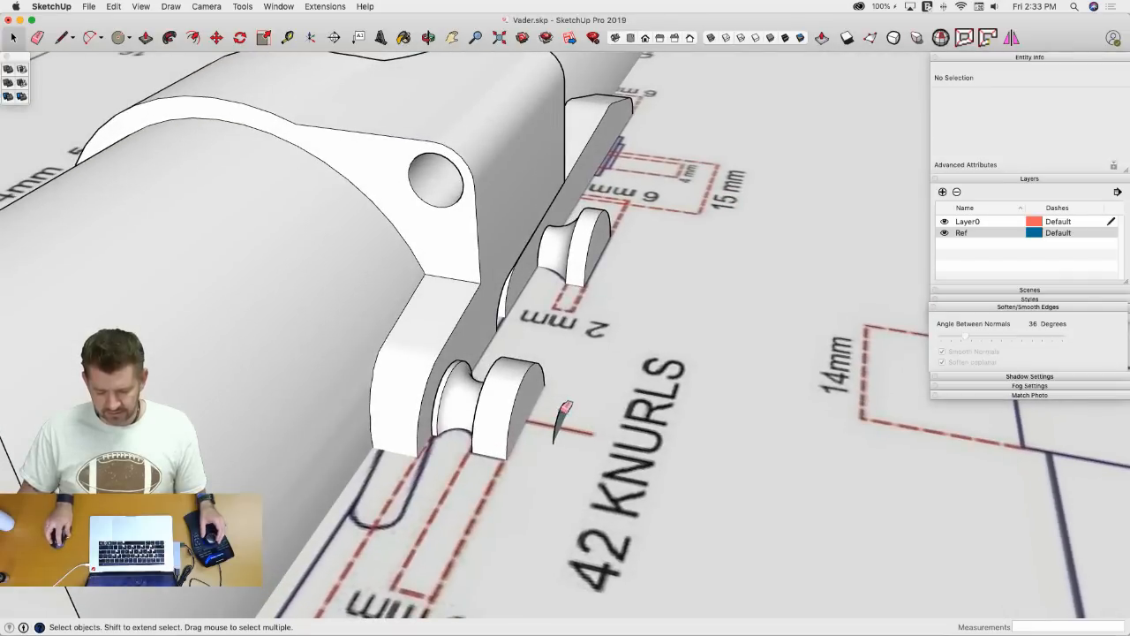
key("e")
key("space")
- Make the whole revolved knob a component named "Knurled Screw"
left_click(512, 404)
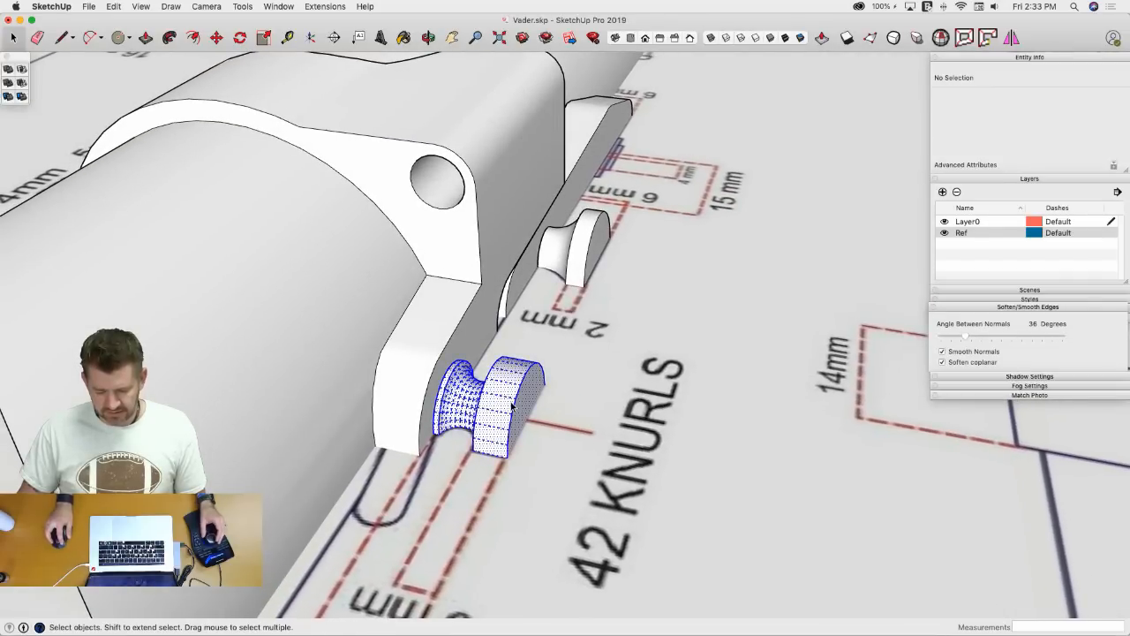
right_click(512, 404)
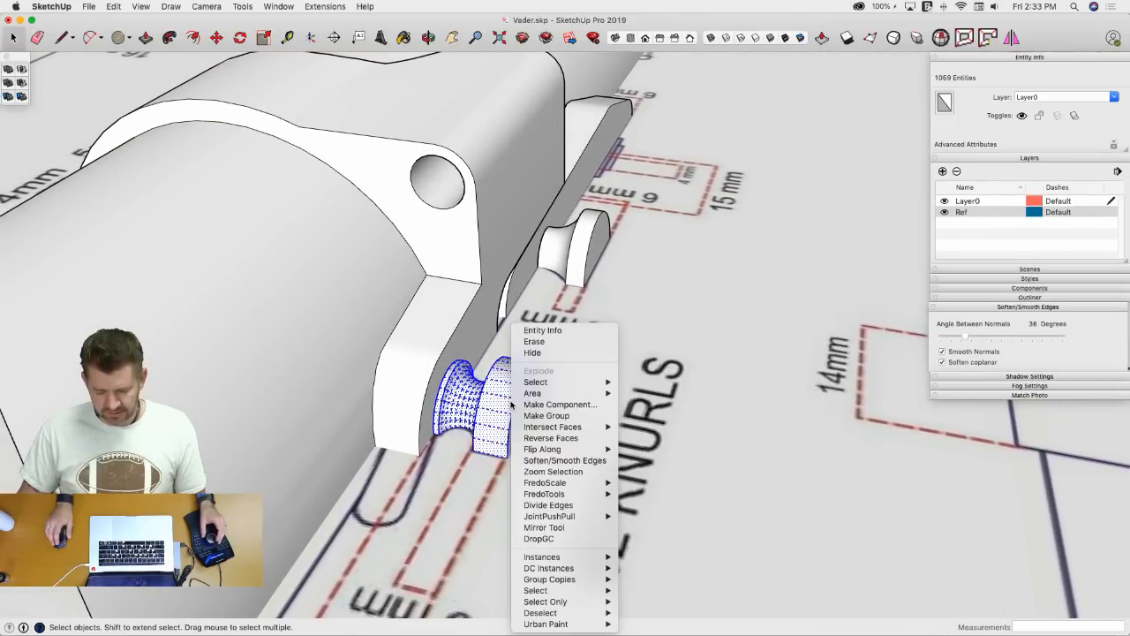
left_click(577, 405)
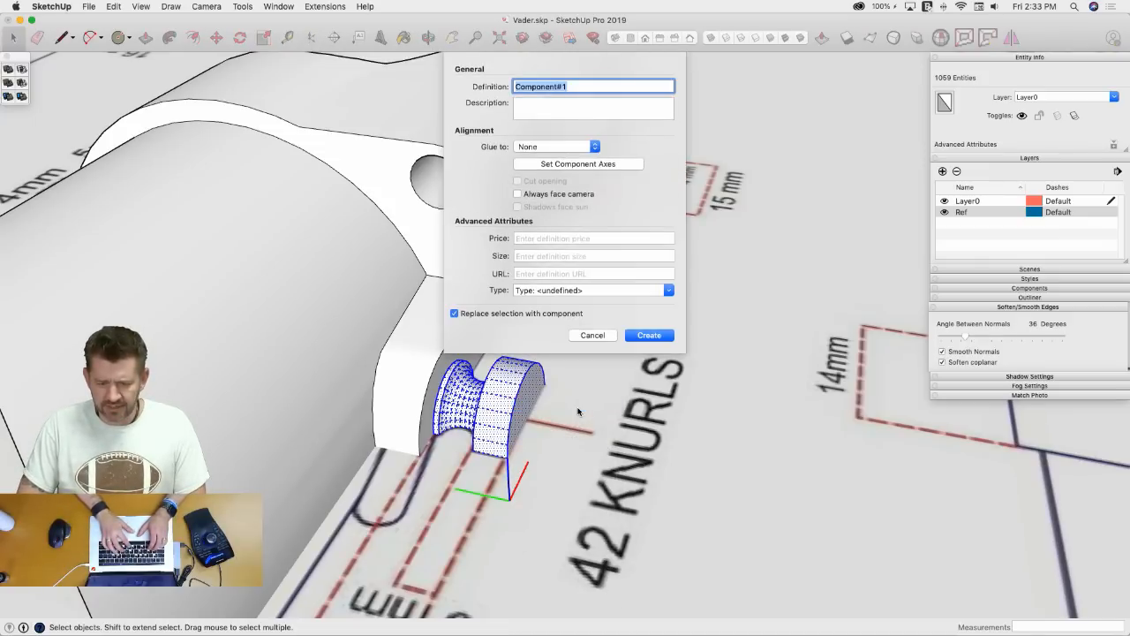
type("Knur")
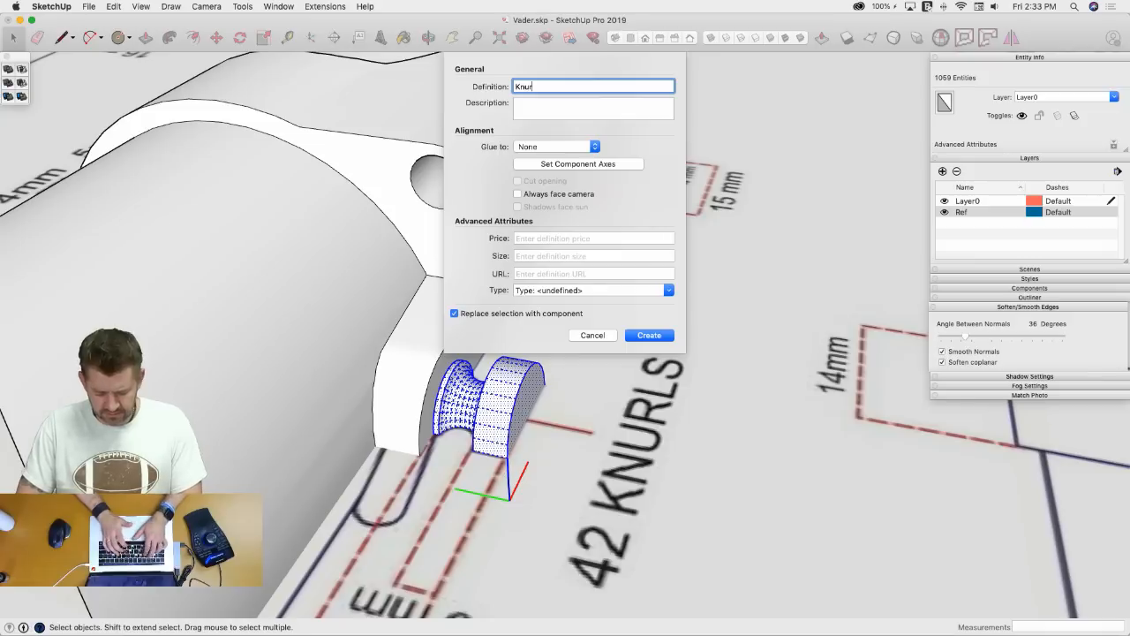
type("eled")
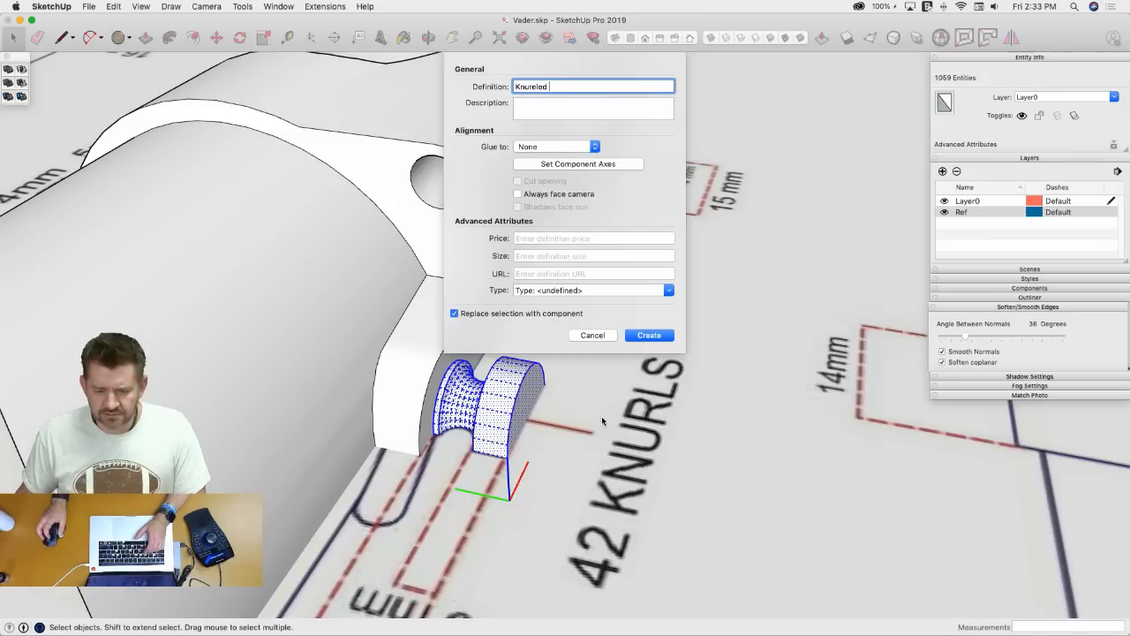
left_click(535, 87)
key("BackSpace")
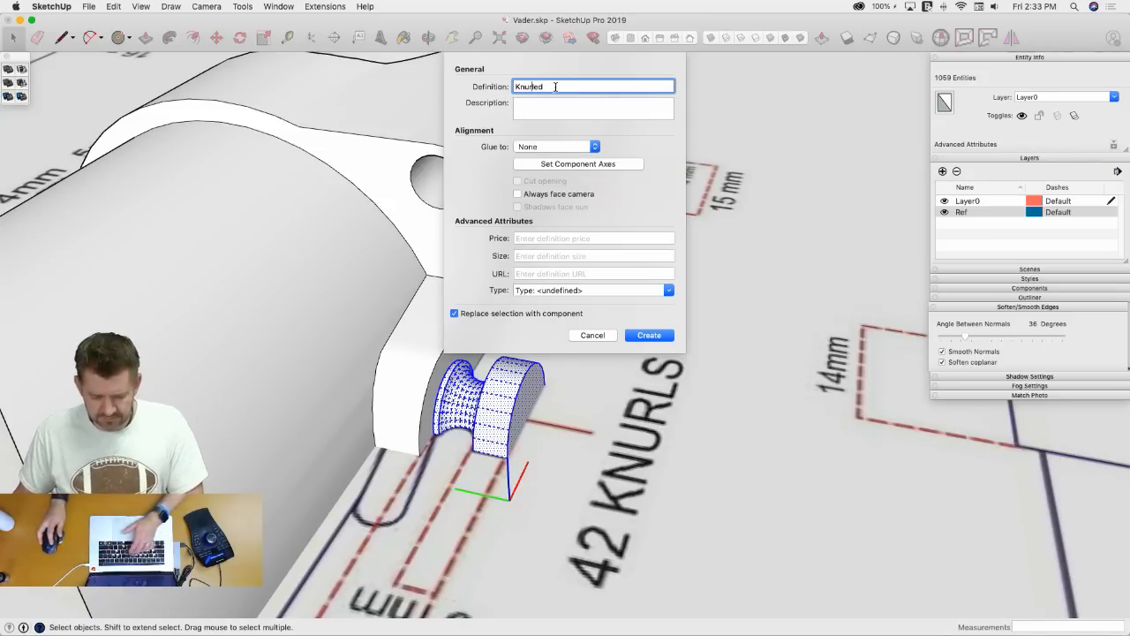
left_click(552, 87)
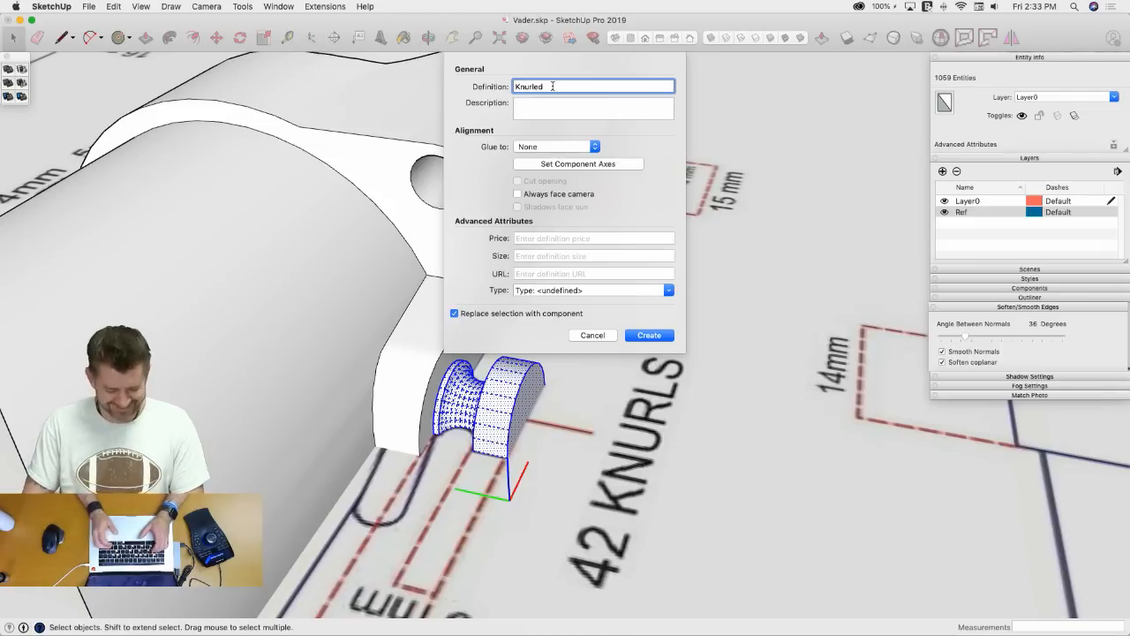
type("Screw")
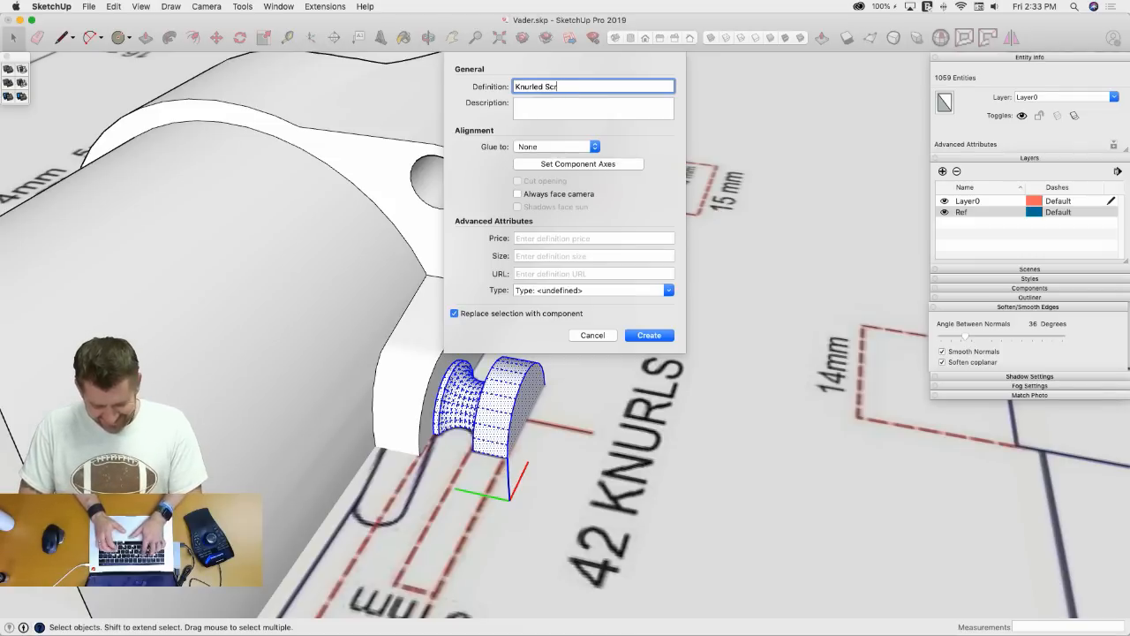
left_click(649, 335)
- Open the Knurled Screw component for editing, with the base's end face and side wall in view
middle_click_drag(638, 328, 430, 339)
double_click(472, 369)
scroll(450, 333, "up", 2)
scroll(429, 316, "up", 2)
scroll(455, 253, "up", 3)
middle_click_drag(454, 253, 452, 231)
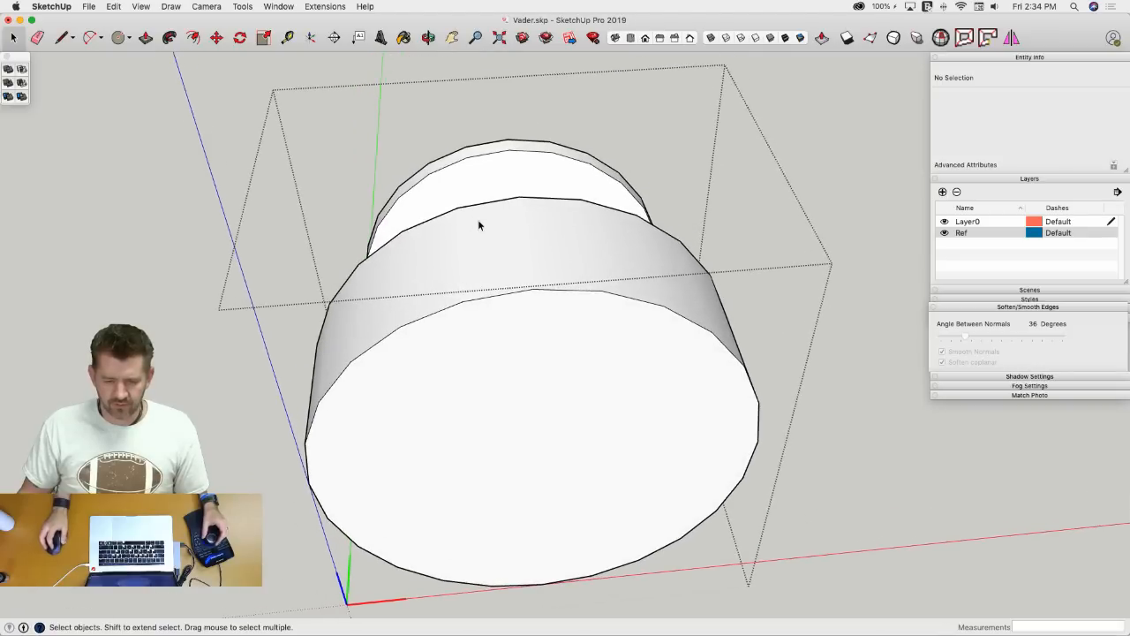
- Separate one facet of the base's side wall with two lines across the wall at the facet's corners
key("l")
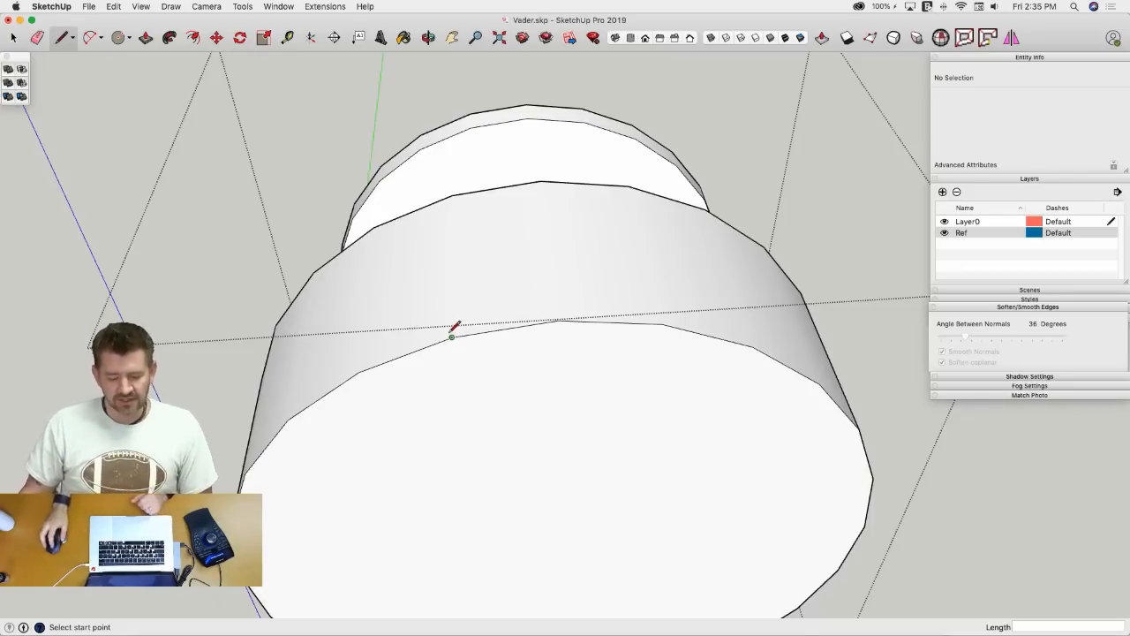
left_click(452, 194)
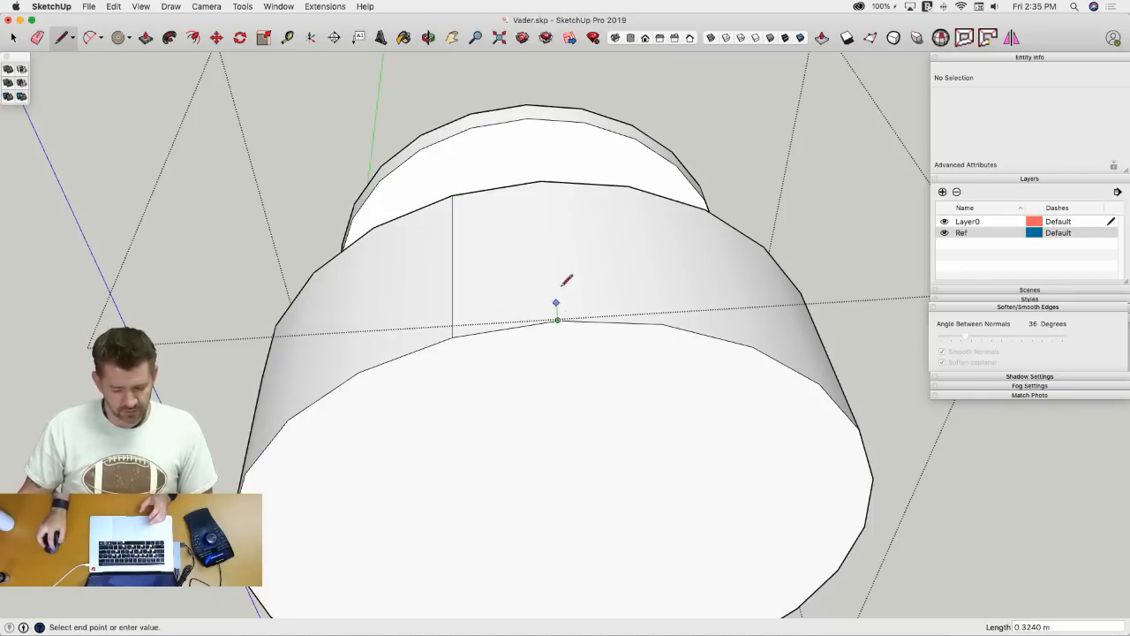
left_click(540, 181)
key("space")
- Divide the facet's edge along the end face into 4 equal segments
left_click(509, 300)
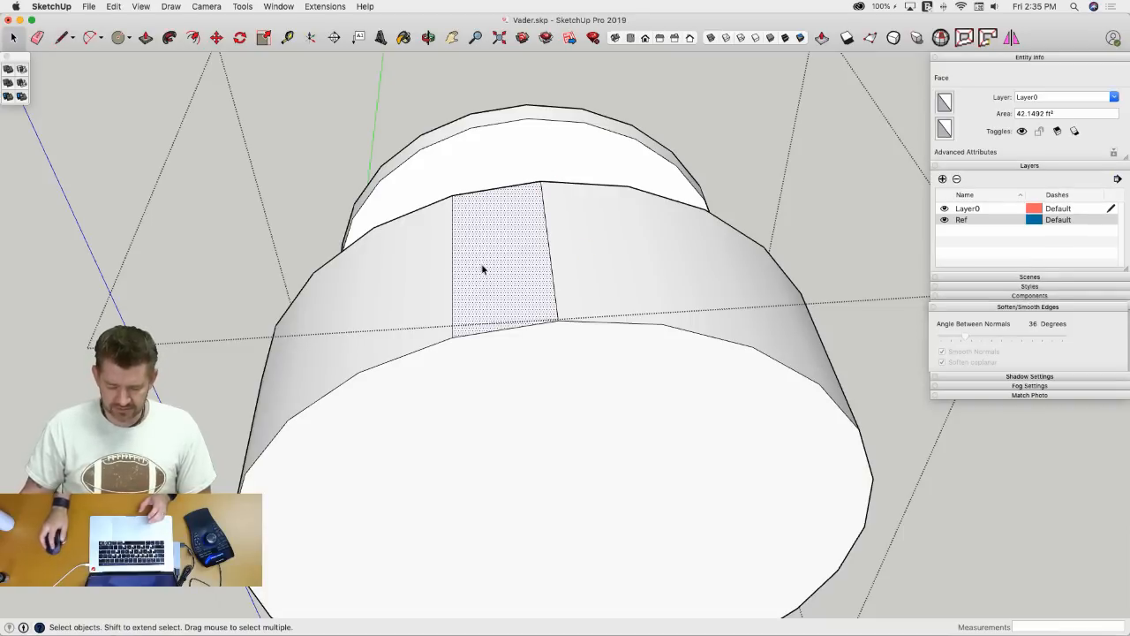
left_click(509, 329)
right_click(510, 330)
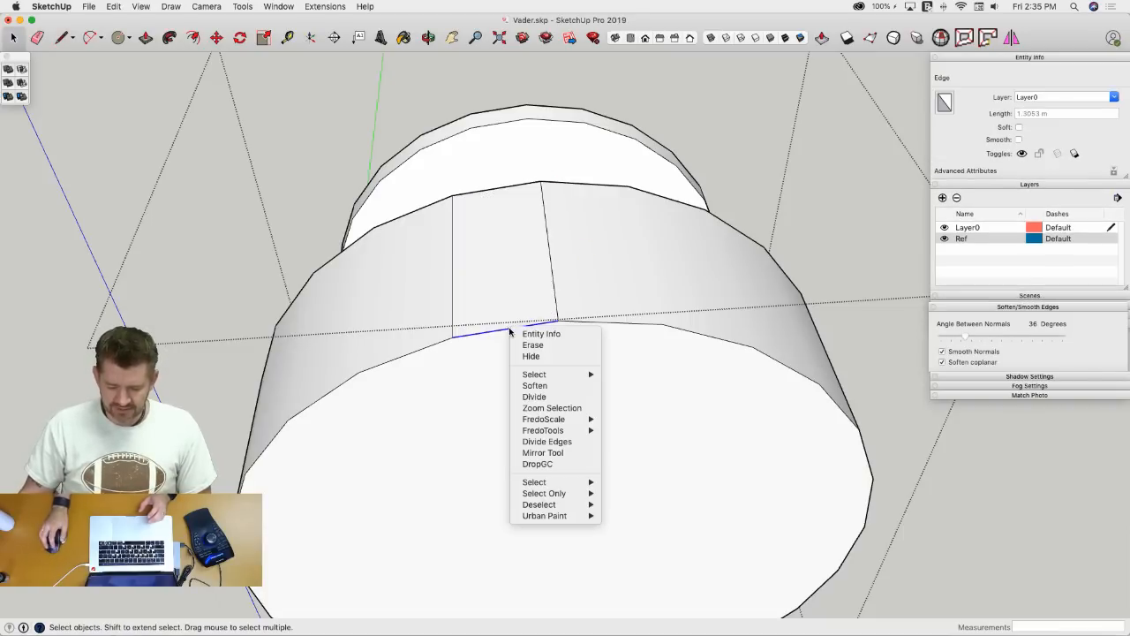
left_click(554, 396)
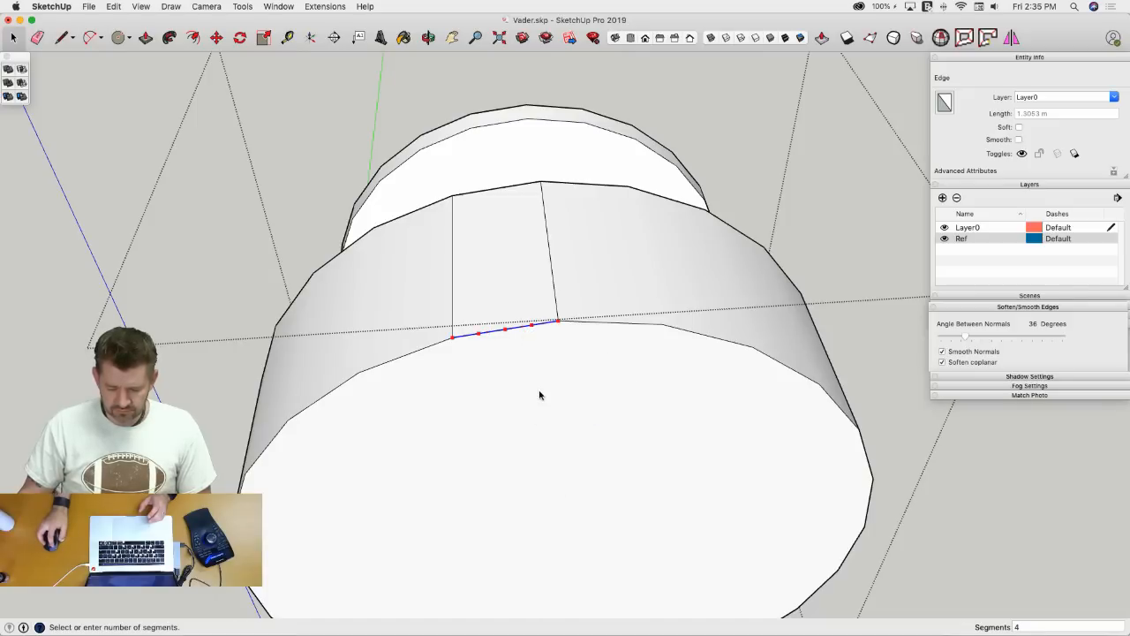
left_click(540, 396)
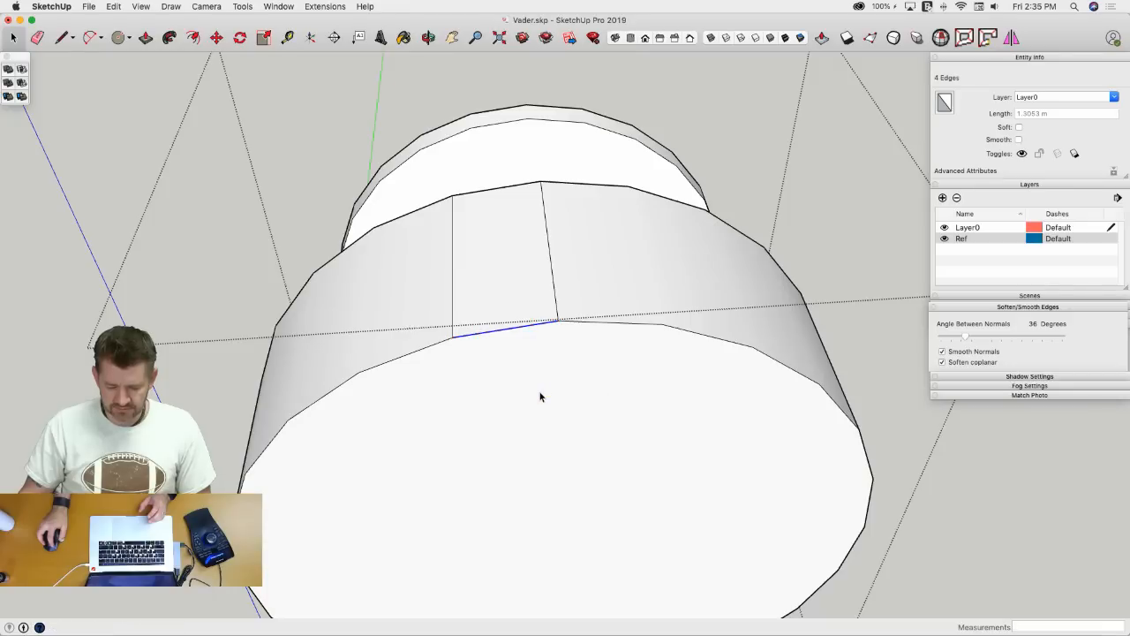
- Draw lines across the facet from its three division points to the opposite edge, splitting it into four strips
key("l")
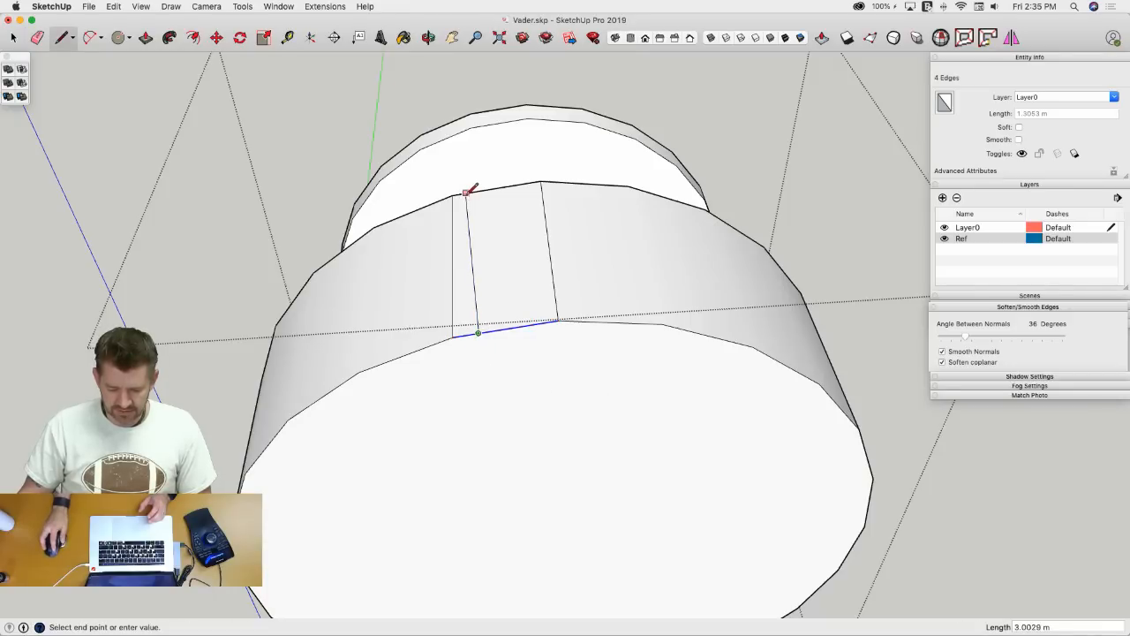
left_click(474, 190)
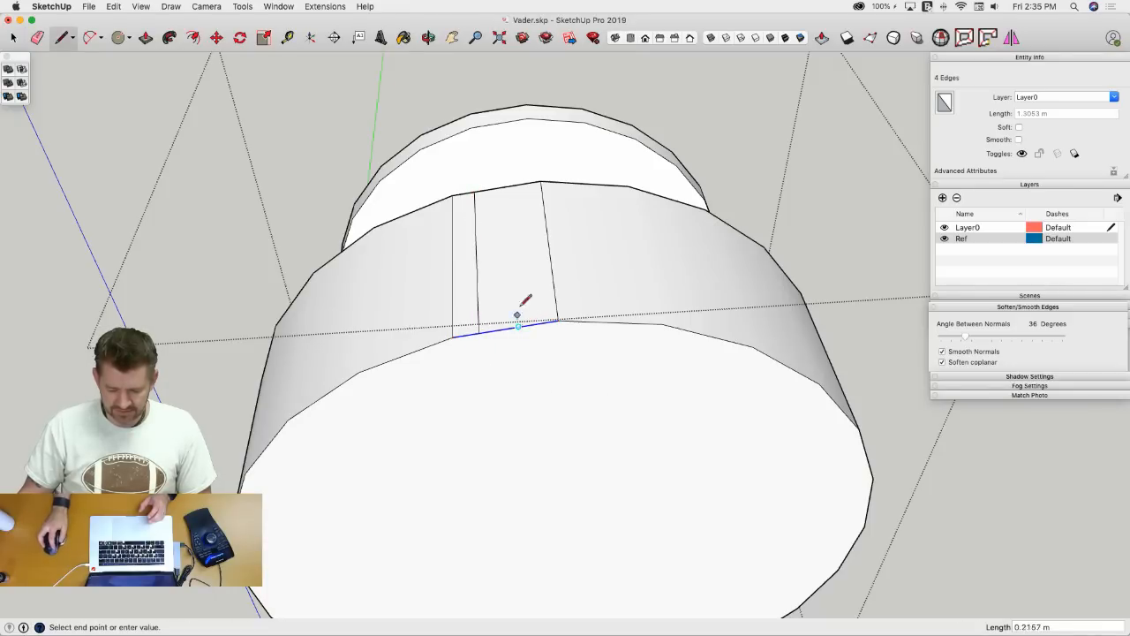
key("Escape")
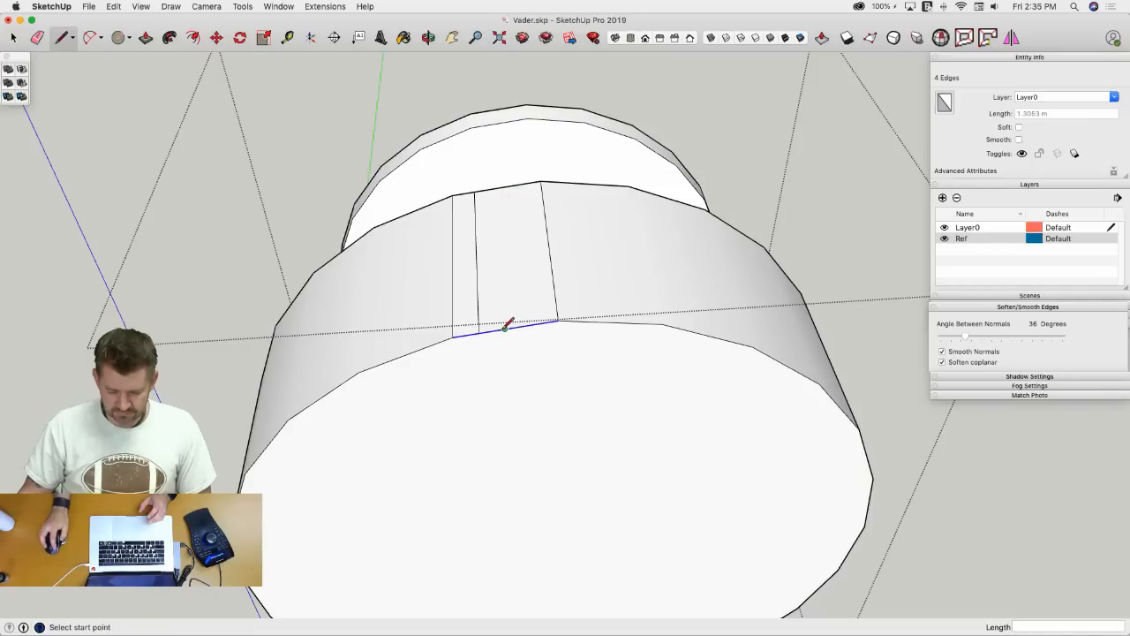
left_click(504, 328)
left_click(496, 189)
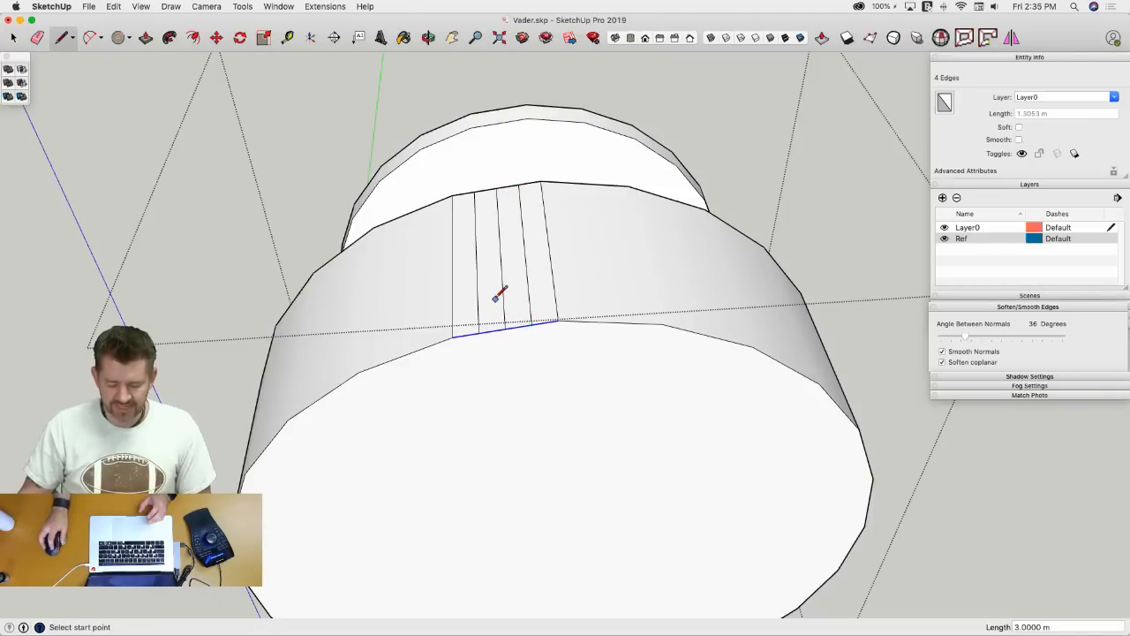
- Push/Pull the first and third strips of the facet outward by about 0.2 m to form two knurls
key("p")
left_click(464, 319)
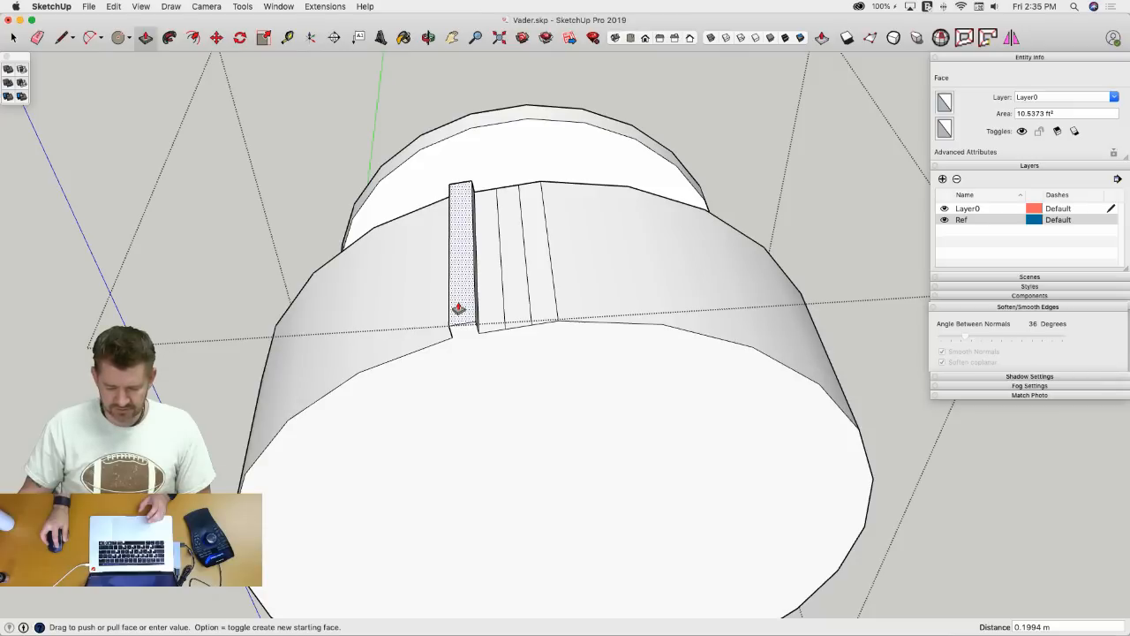
left_click(458, 308)
double_click(515, 315)
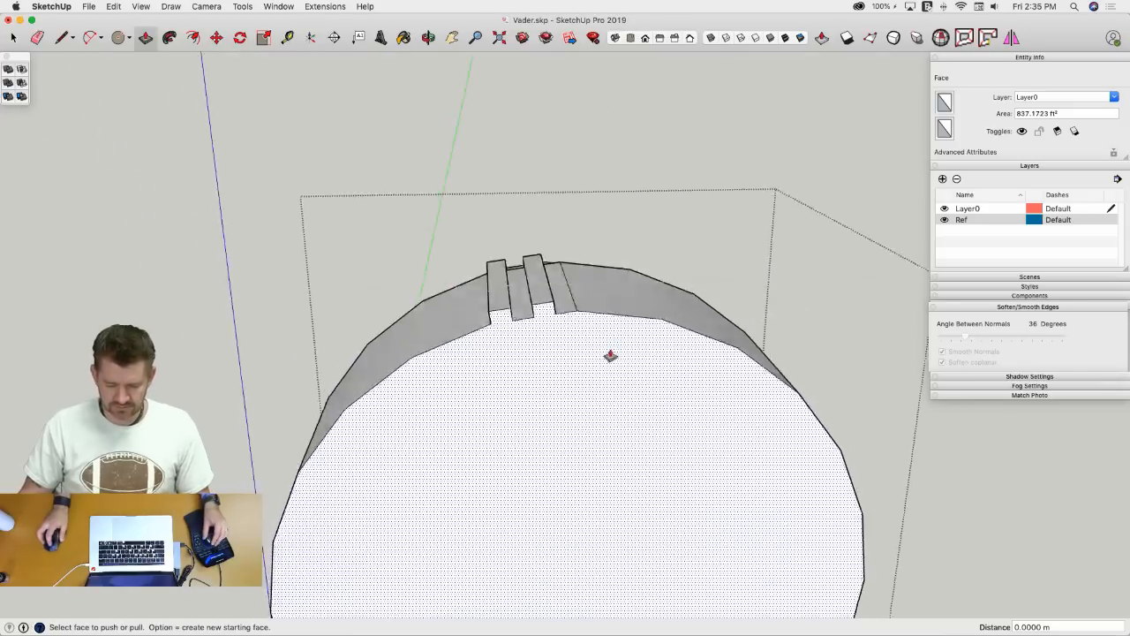
key("space")
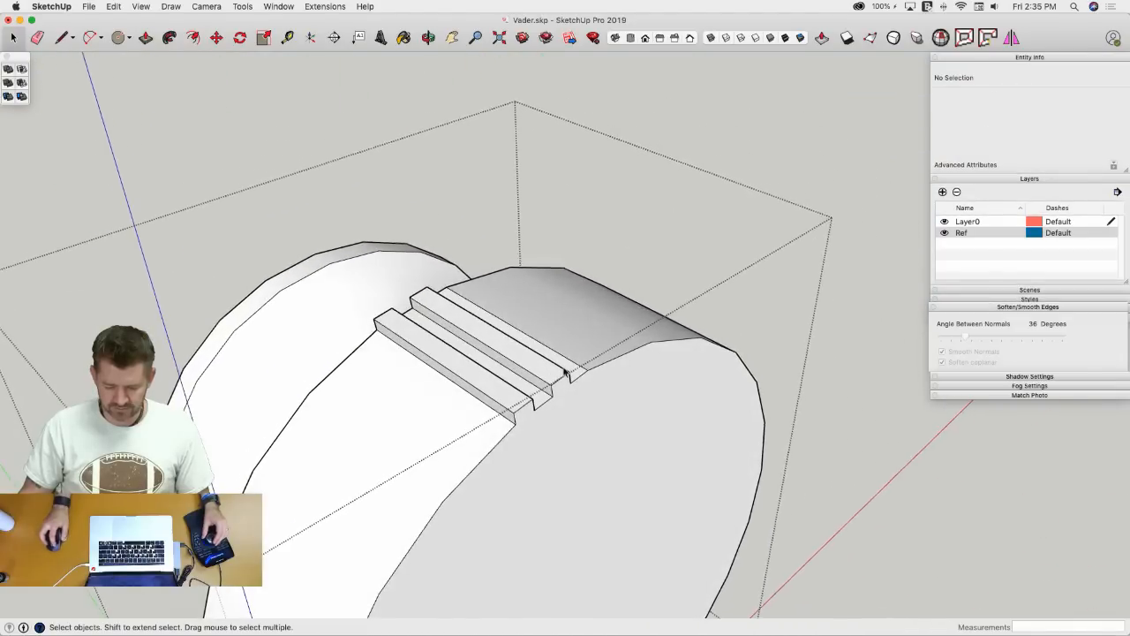
- Draw a line along the foot of the knurls at both ends, separating them from the base's end faces
key("l")
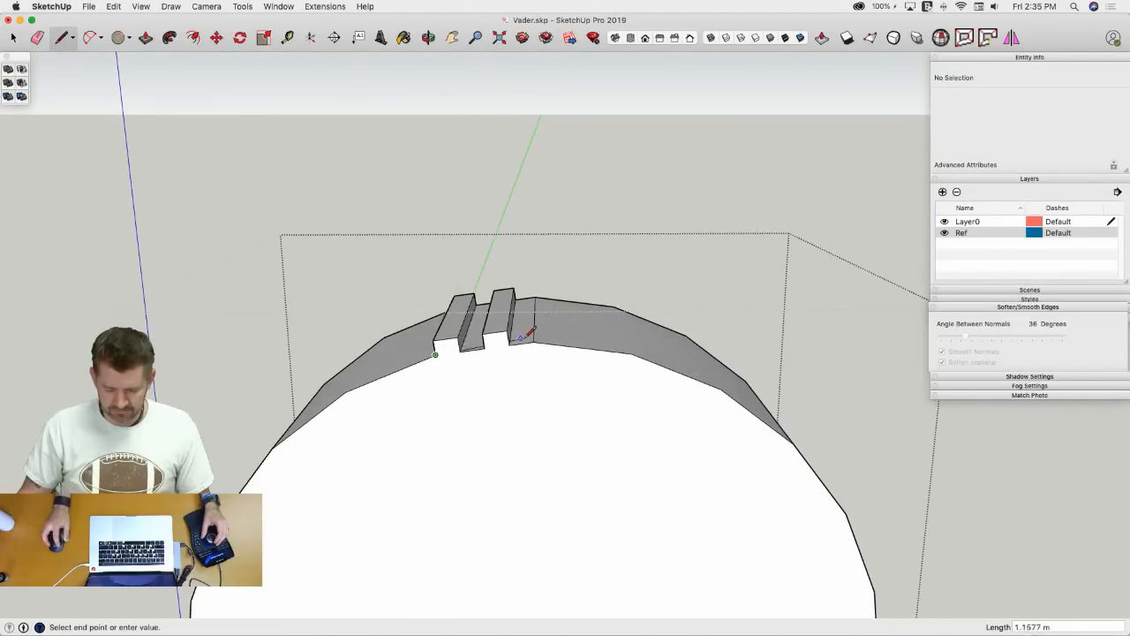
left_click(534, 340)
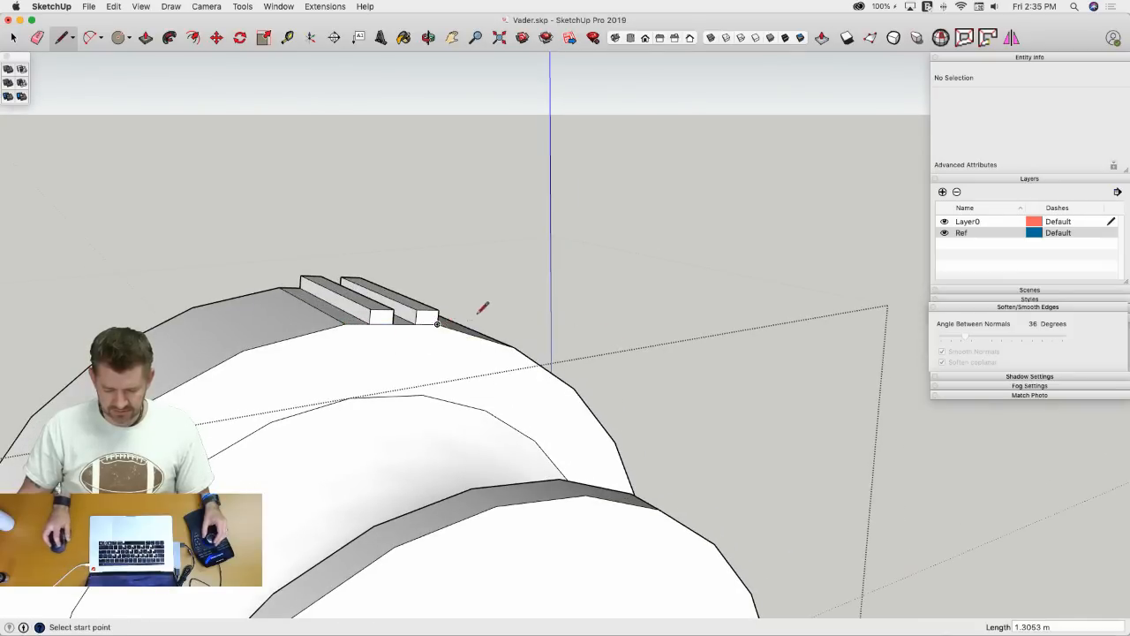
key("space")
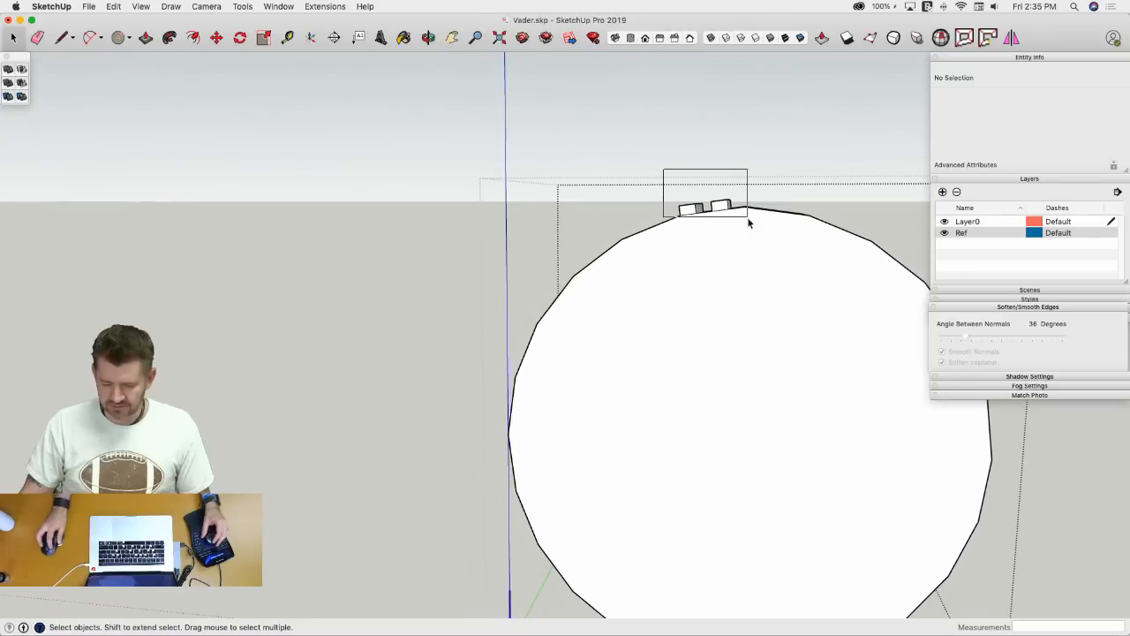
- Select the knurled facet and draw a vertical line across the base's round end face through opposite vertices to locate its centre
left_click_drag(748, 228, 748, 228)
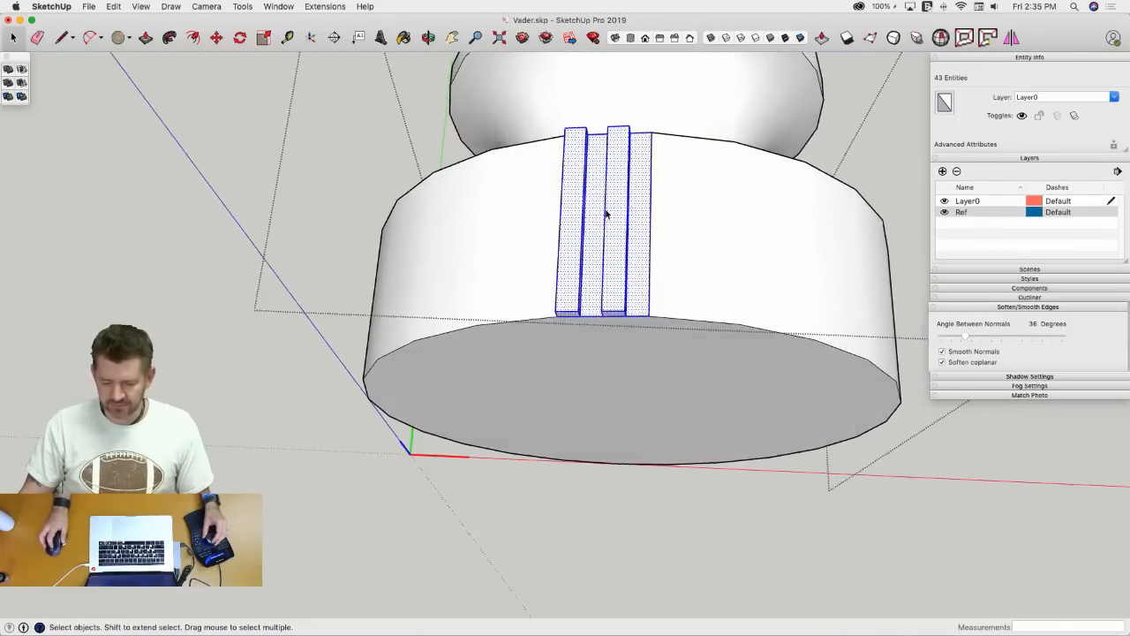
key("q")
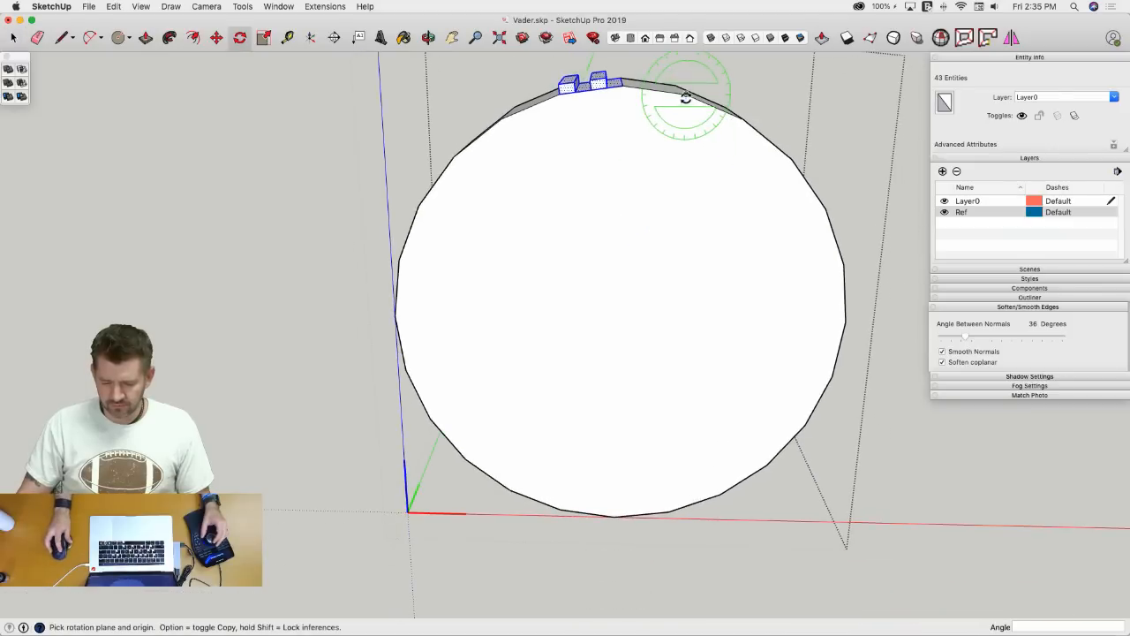
key("l")
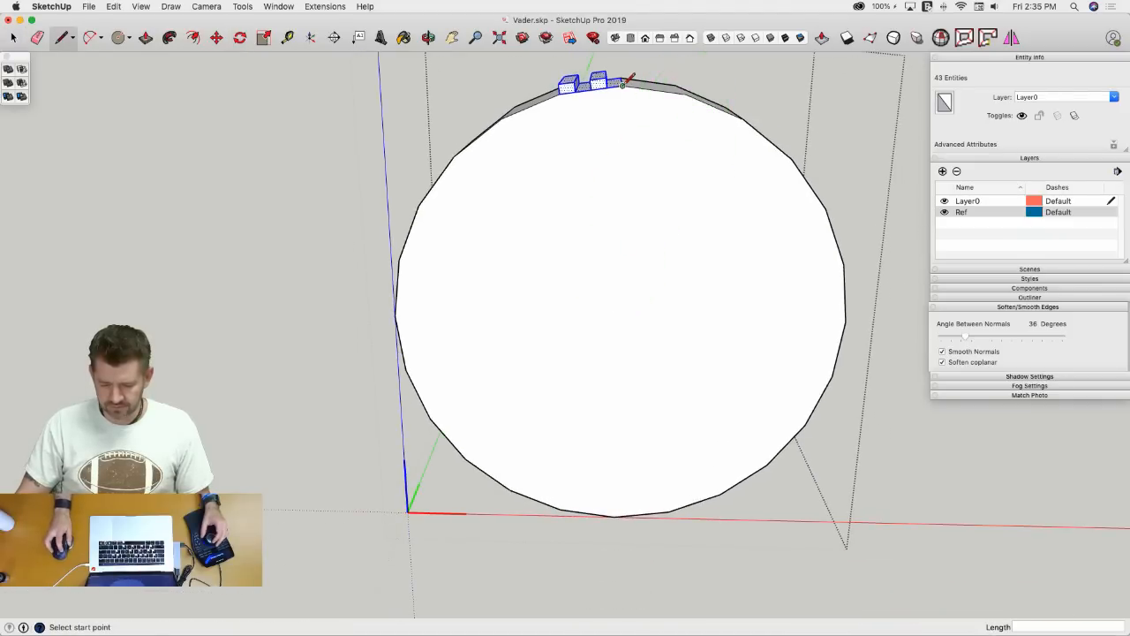
left_click(622, 83)
- Copy-rotate the knurled facet 15 degrees about the end face's centre and repeat the copy 23 times around the base
key("q")
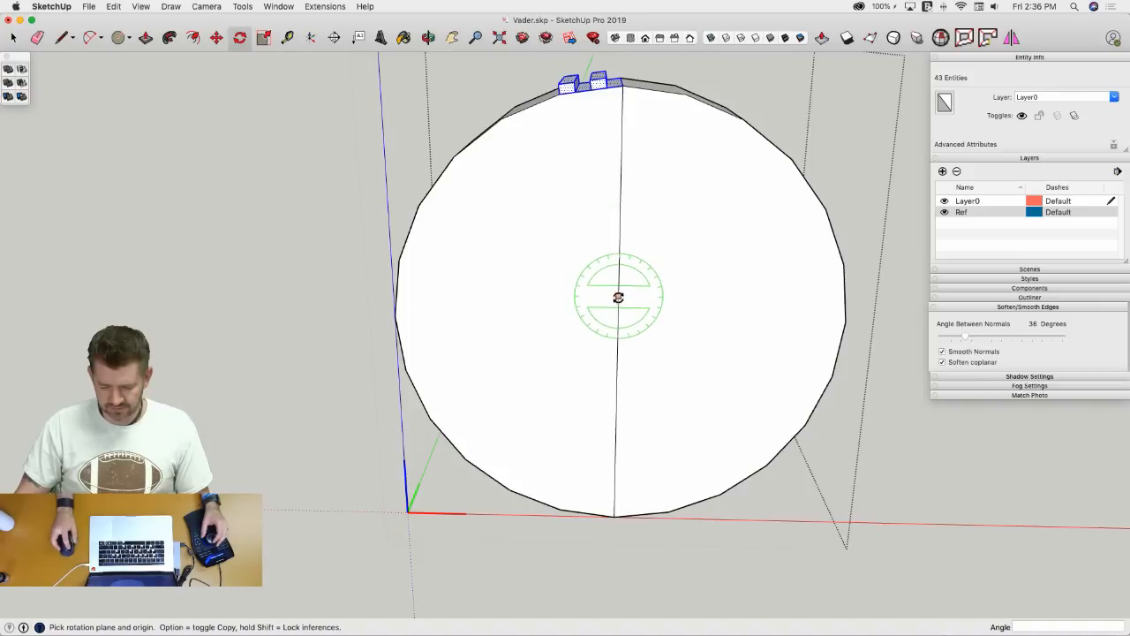
left_click(618, 320)
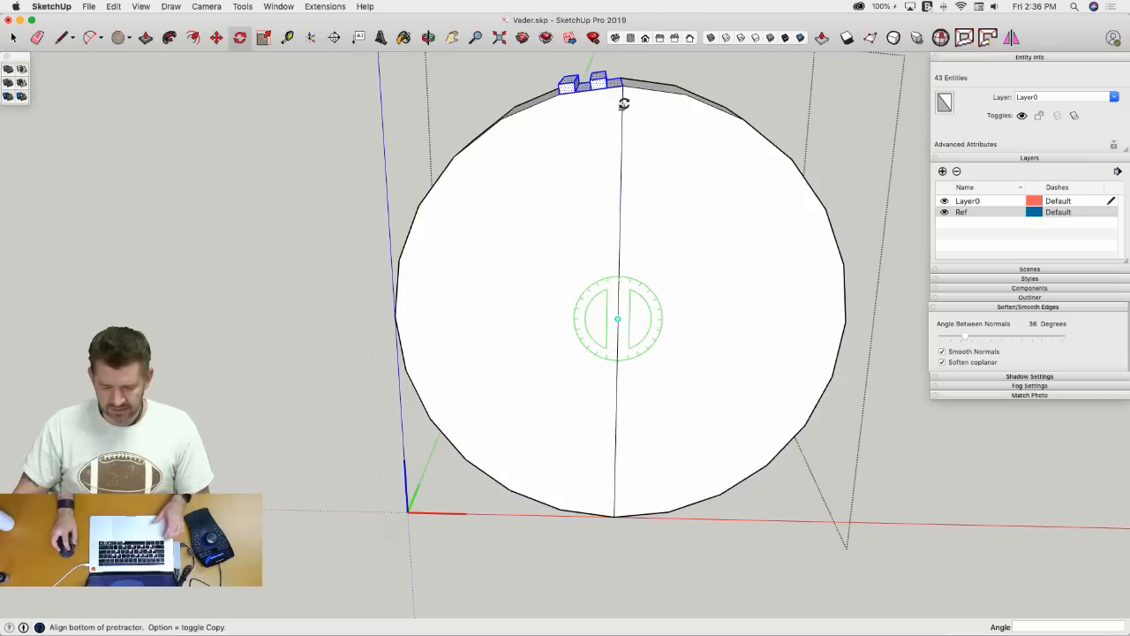
left_click(622, 85)
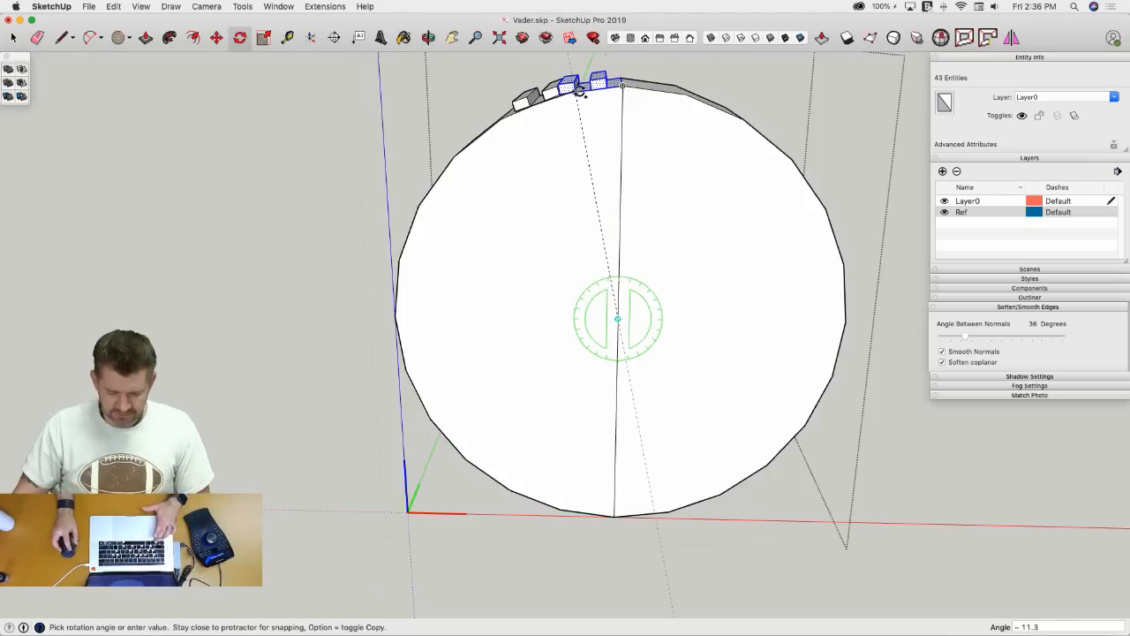
left_click(560, 95)
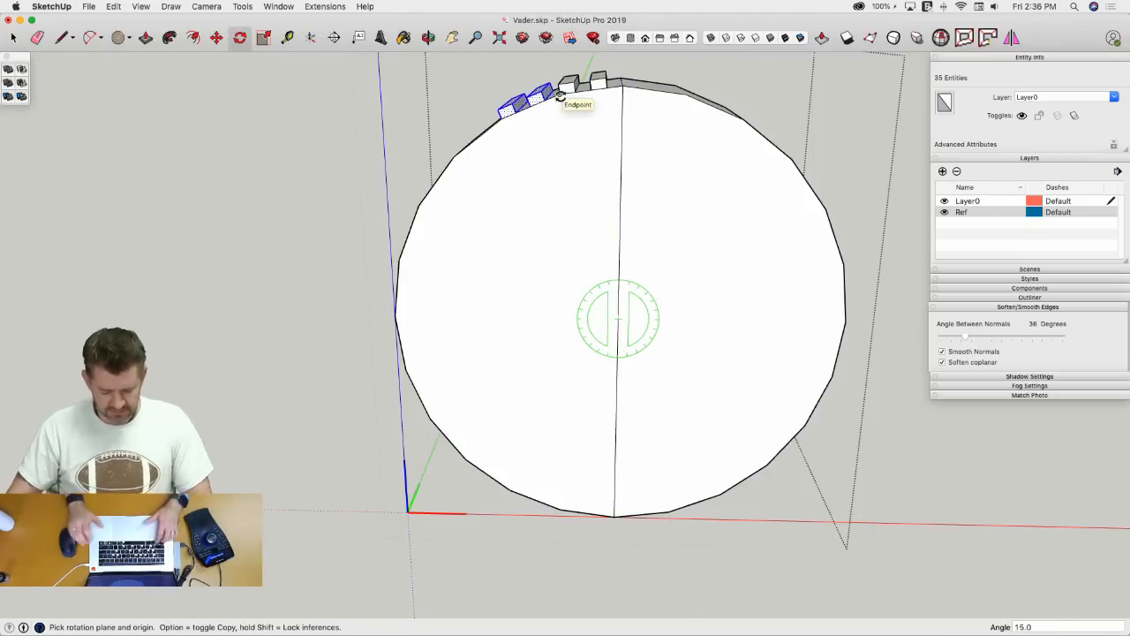
key("Return")
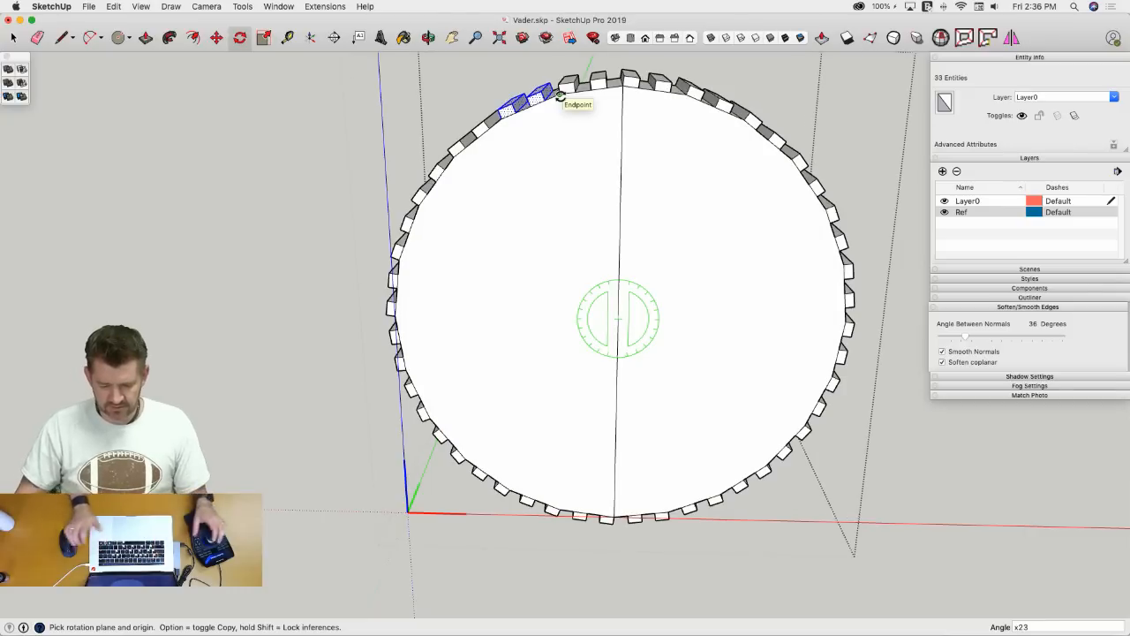
- Erase the line drawn across the base's end face
mouse_move(565, 106)
middle_mouse_down()
mouse_move(650, 146)
mouse_move(636, 176)
mouse_move(582, 191)
mouse_move(580, 173)
middle_mouse_up()
key("e")
left_click_drag(578, 175, 564, 184)
- Try to merge the coplanar faces of the whole knurled screw with CleanUp³ Merge Faces
key("space")
triple_click(564, 188)
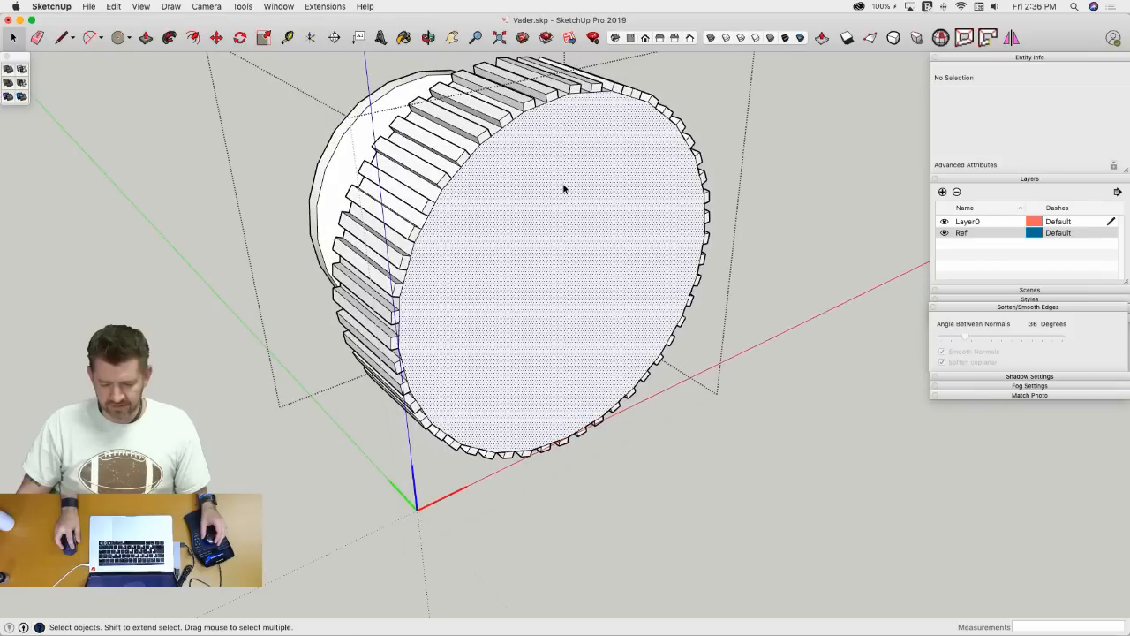
middle_click_drag(562, 187, 617, 200)
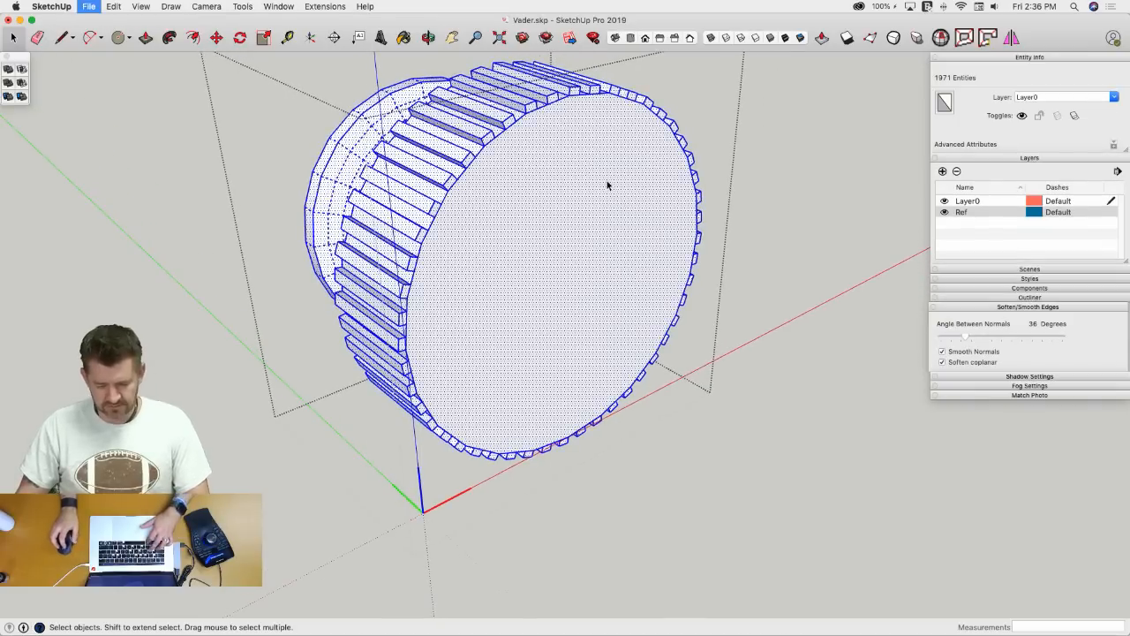
left_click(333, 6)
mouse_move(361, 146)
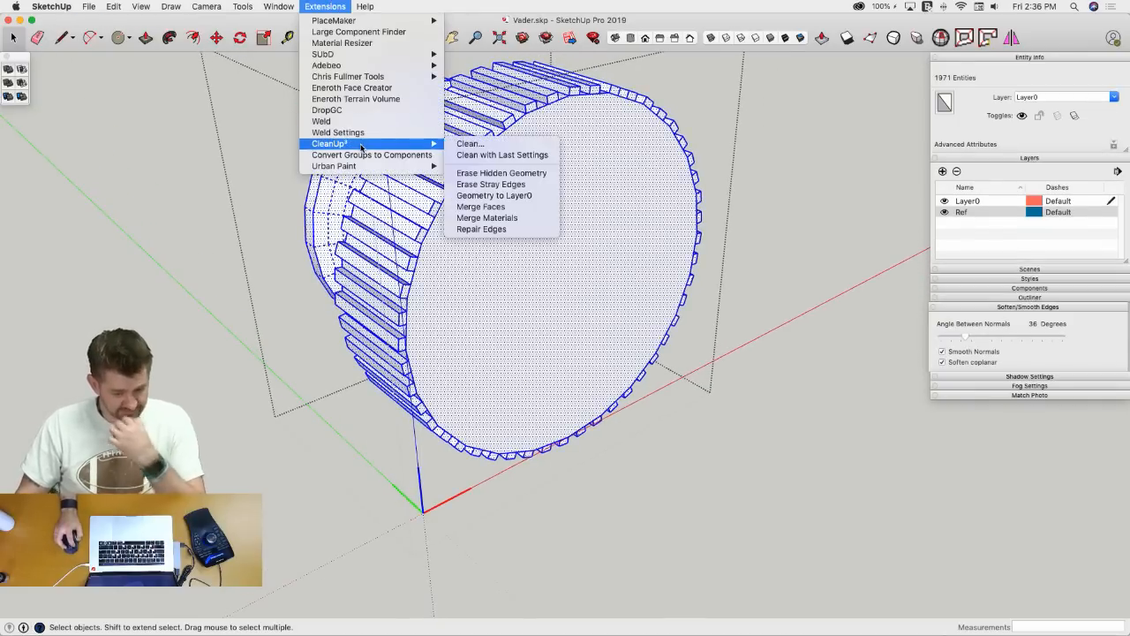
left_click(510, 208)
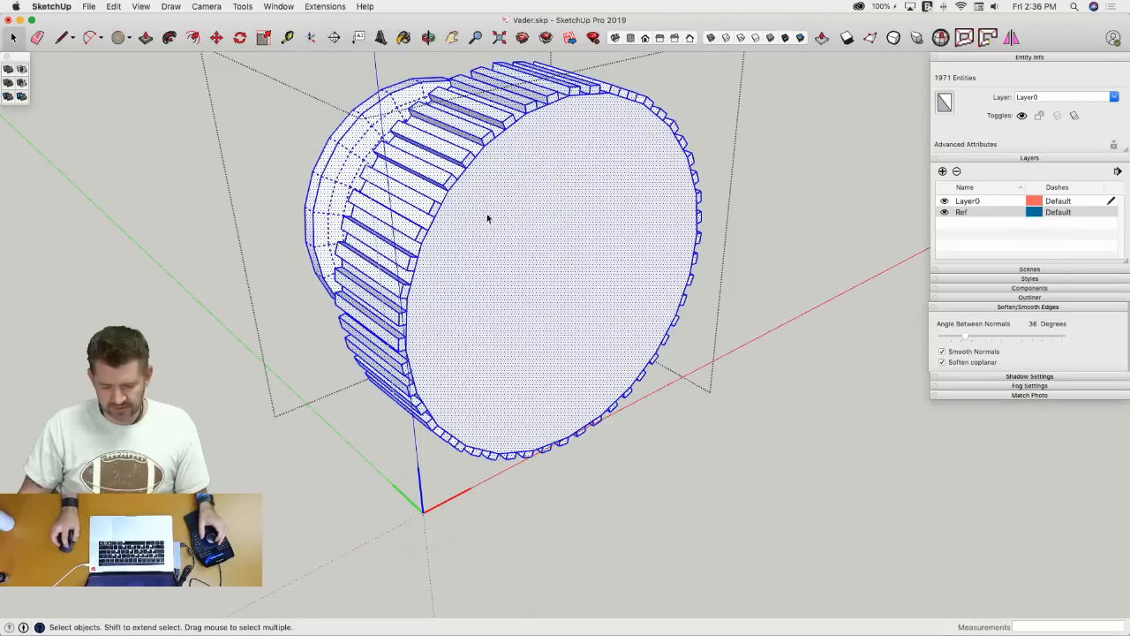
- Inspect the knurled screw with Solid Inspector² and fix the geometry errors it finds
scroll(545, 194, "up", 6)
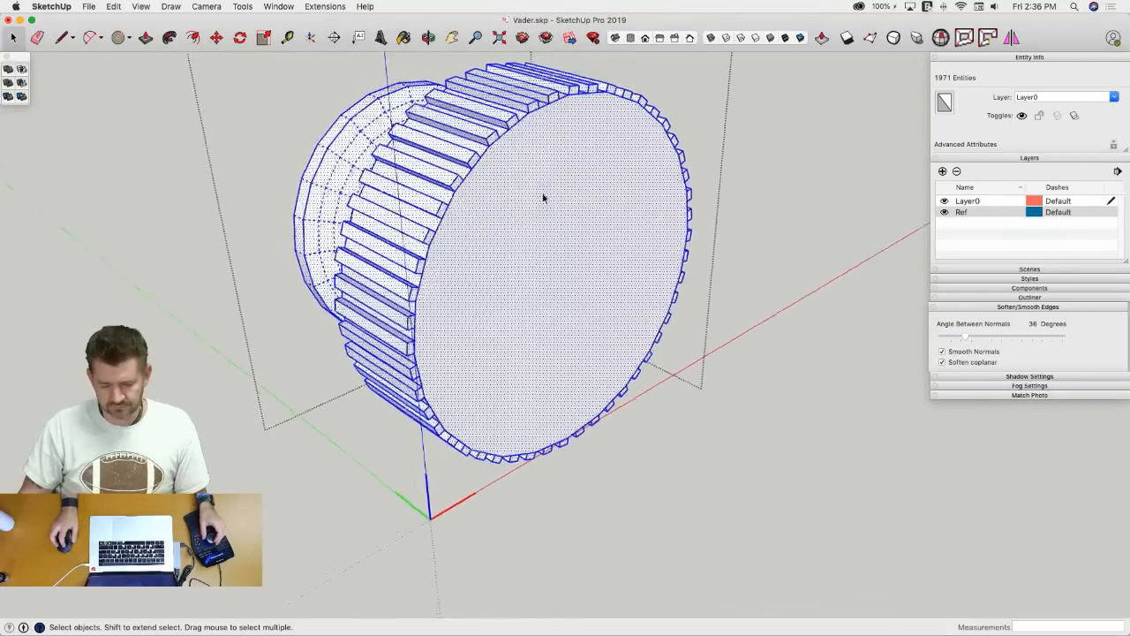
middle_click_drag(519, 169, 763, 93)
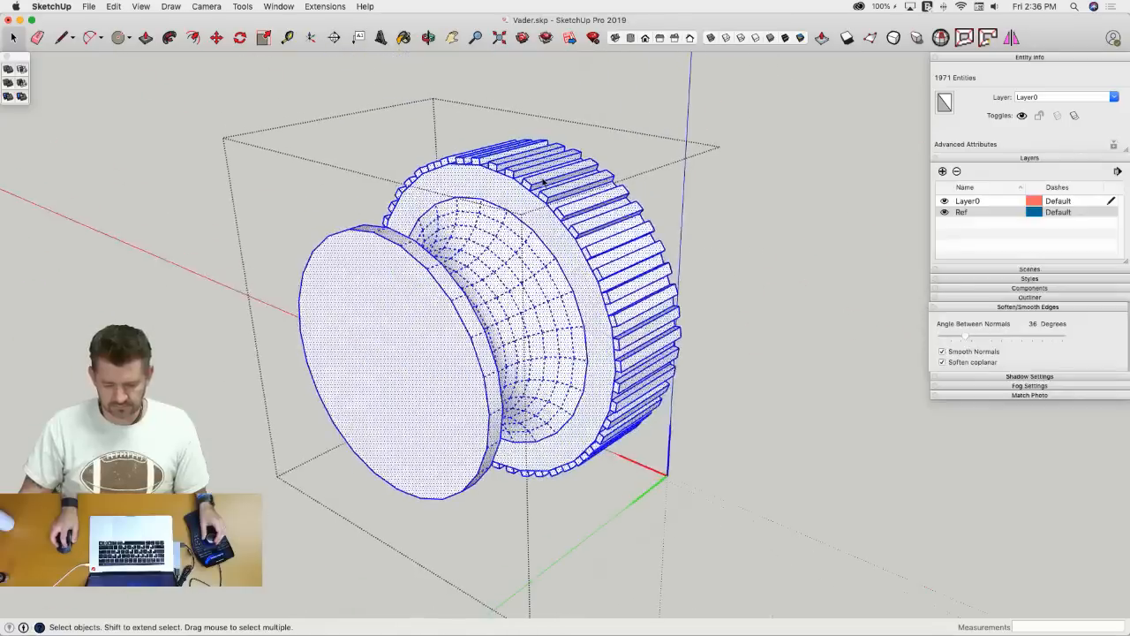
left_click(939, 38)
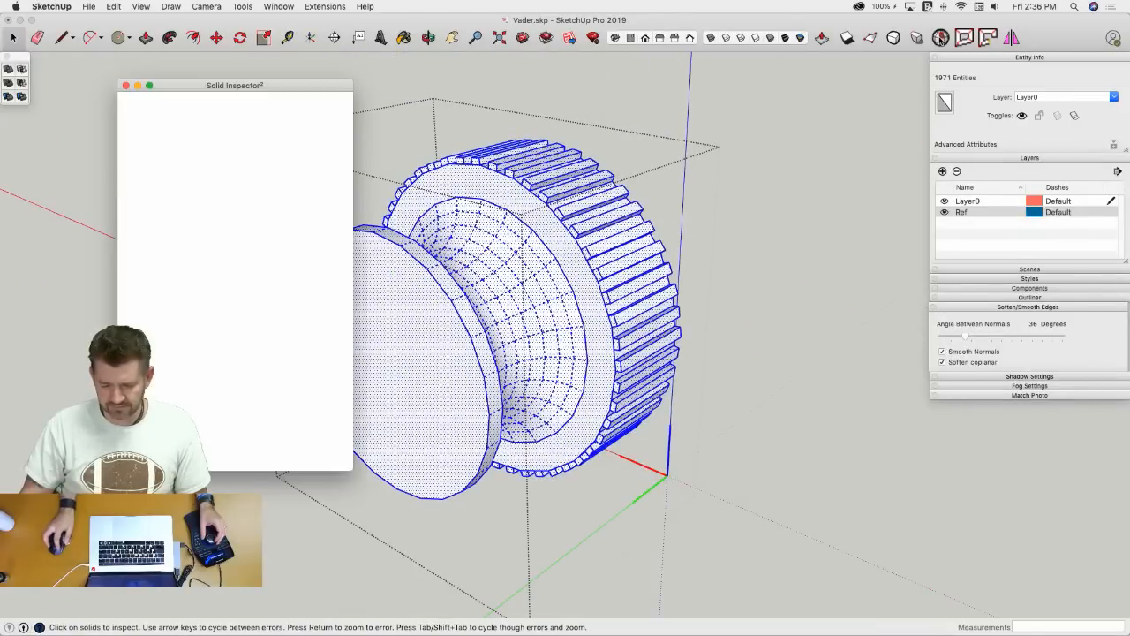
left_click(308, 147)
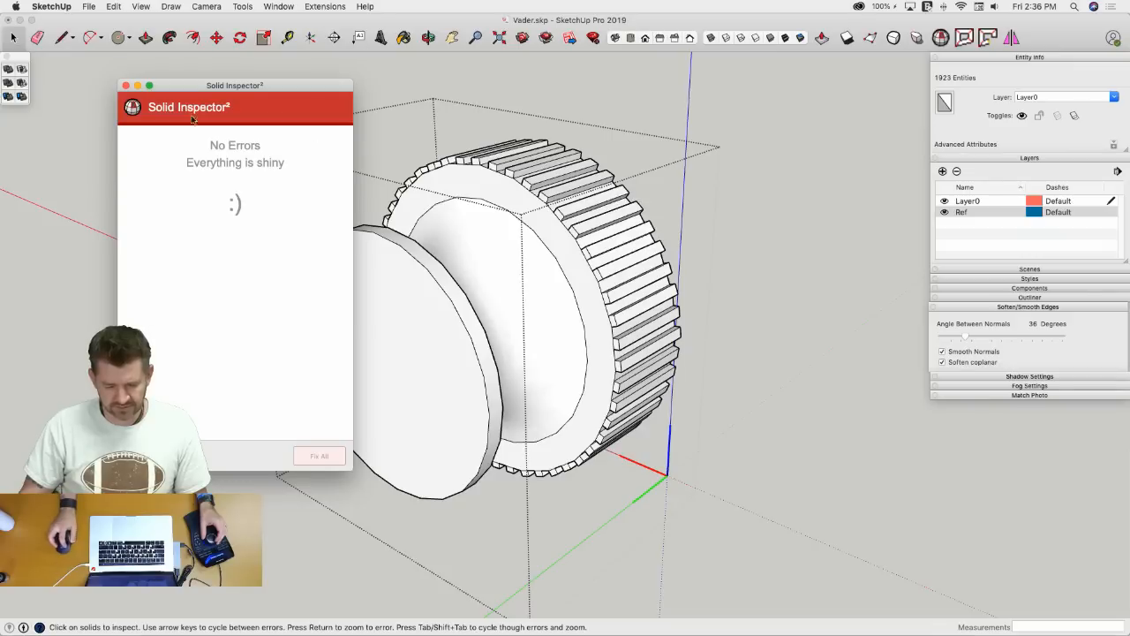
left_click(126, 85)
- Select all of the knurled screw's geometry, run CleanUp³ Merge Faces on it and leave the component
middle_click_drag(220, 133, 600, 283)
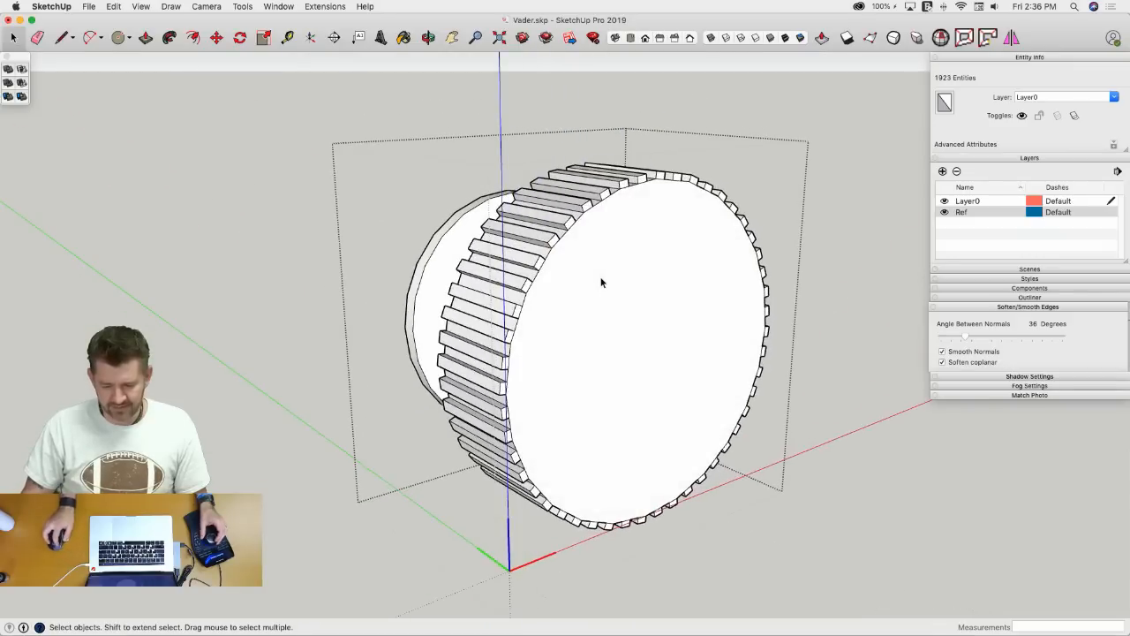
triple_click(575, 258)
left_click(243, 8)
mouse_move(309, 7)
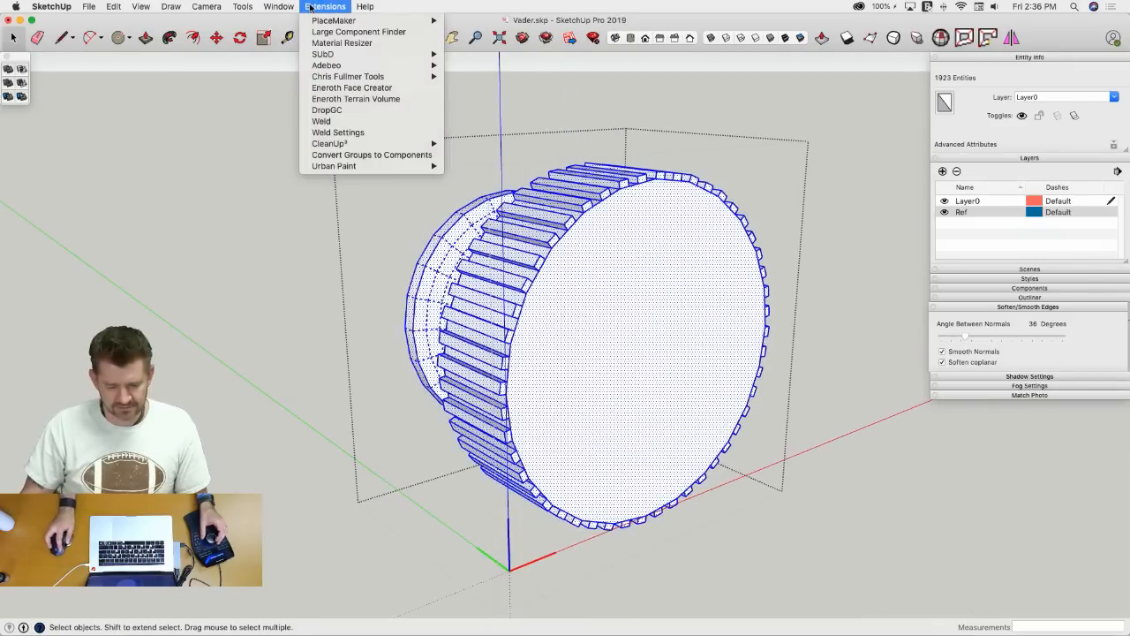
mouse_move(336, 144)
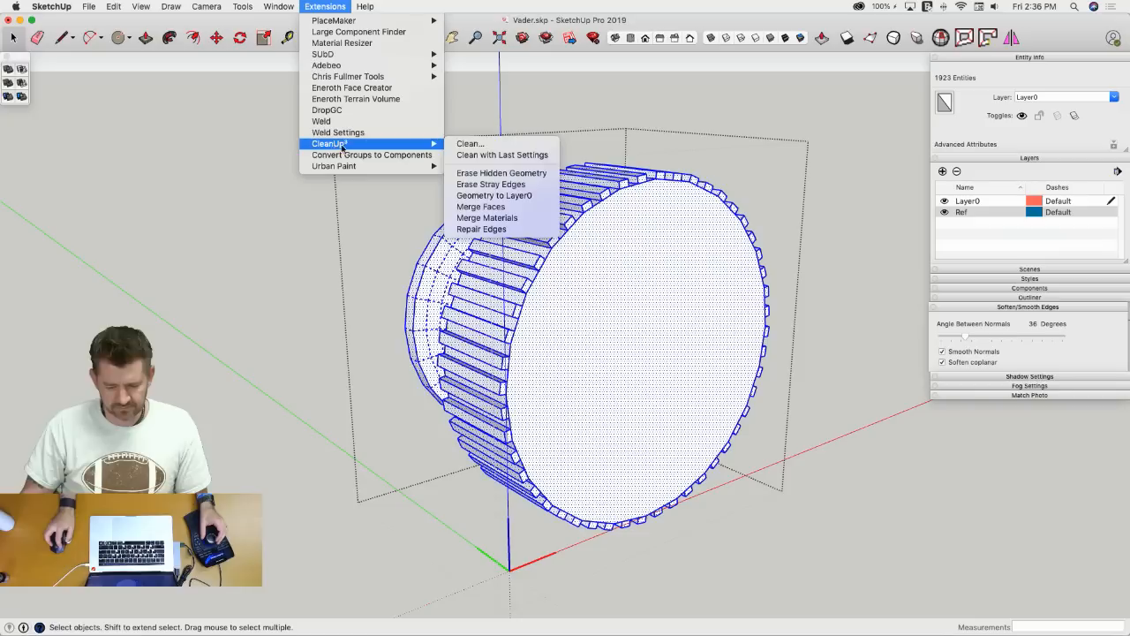
left_click(479, 206)
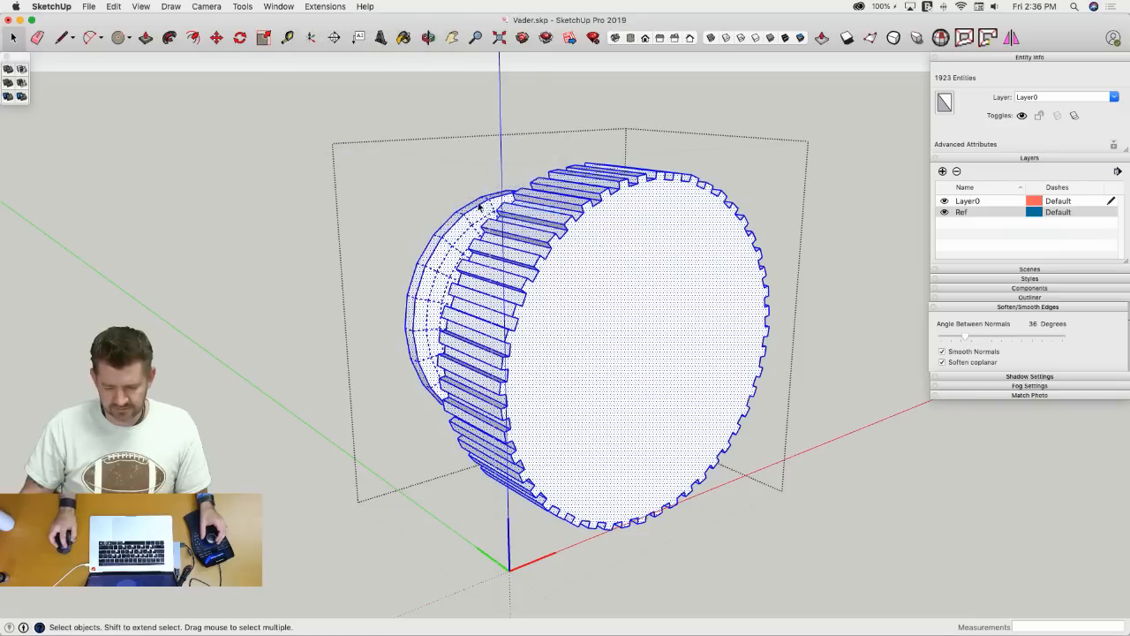
left_click(690, 147)
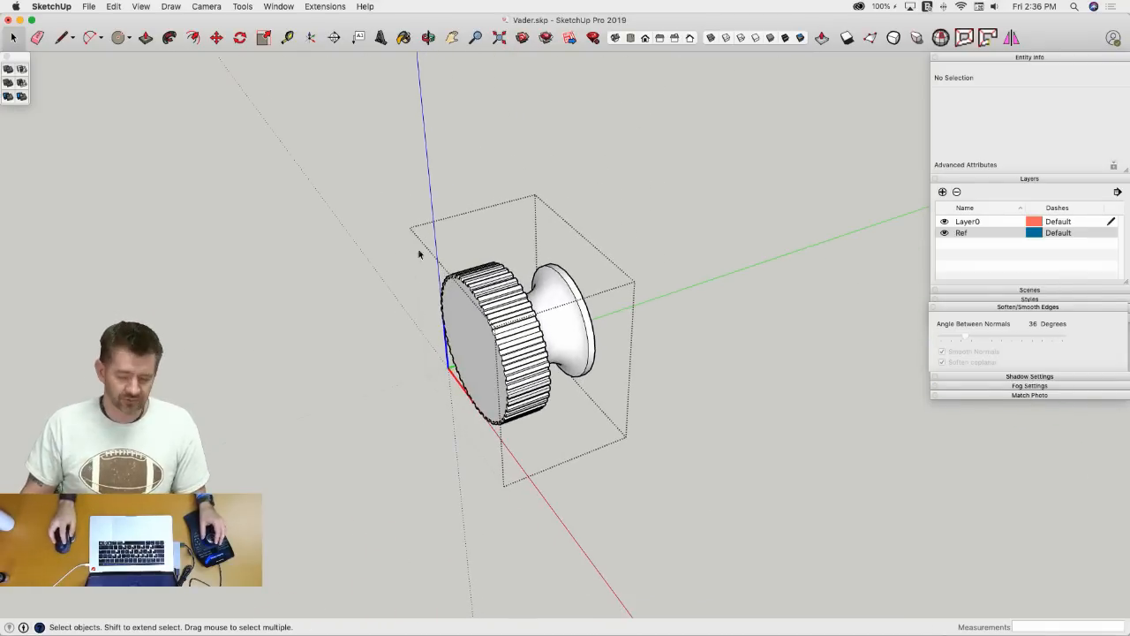
left_click(349, 344)
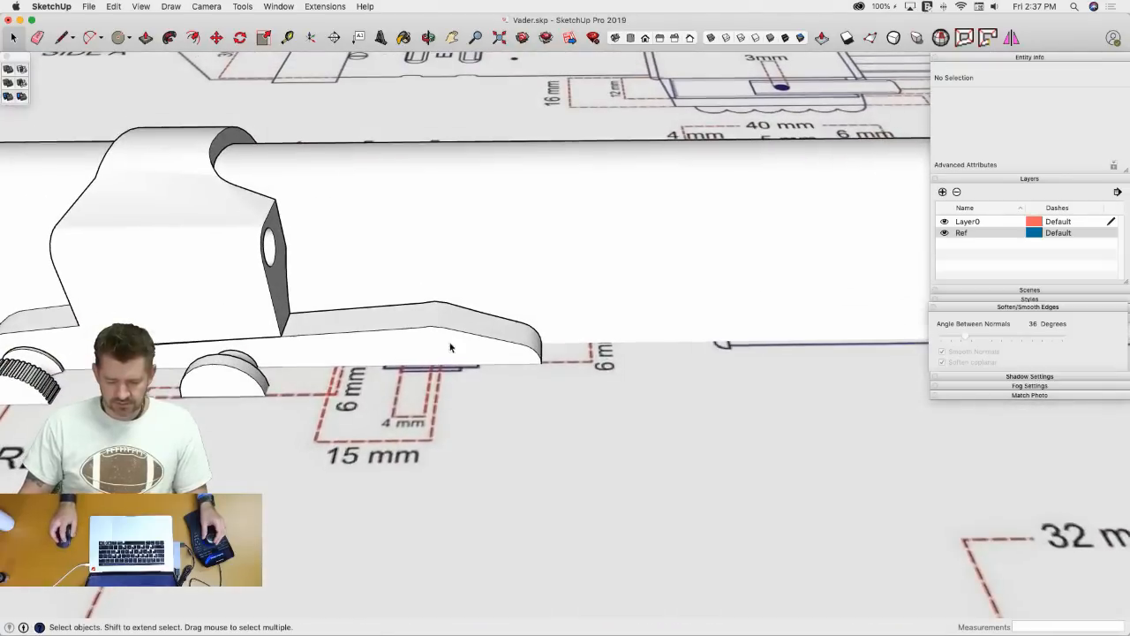
- Open the tapered lever plate for editing and draw a circle at its wide bend, centred on the bend's arc and reaching its edge
double_click(450, 347)
key("l")
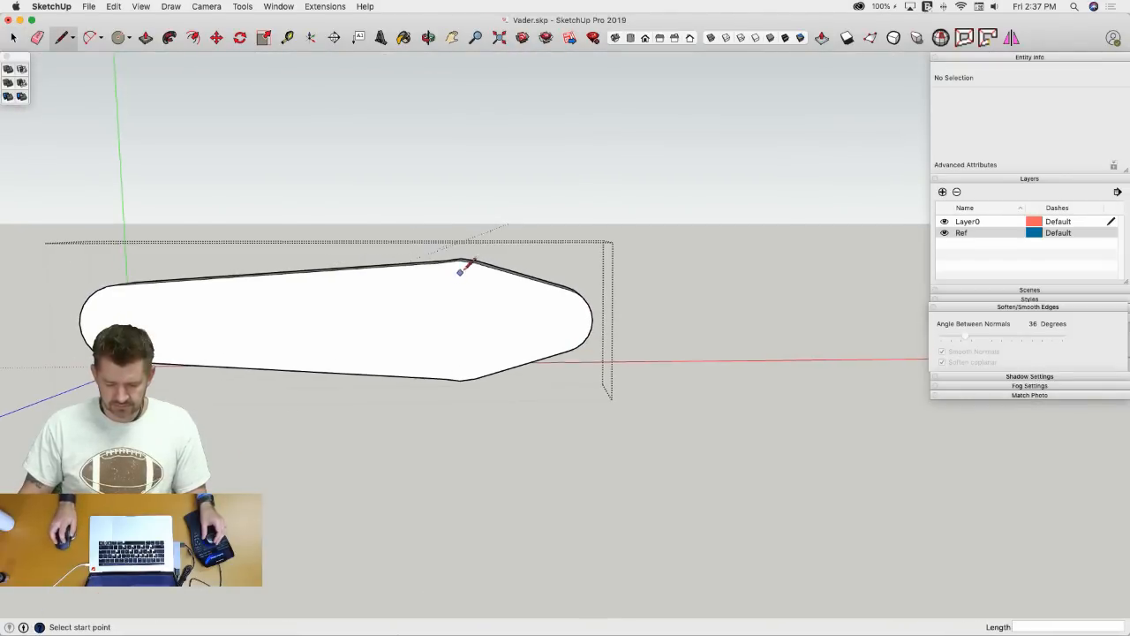
key("c")
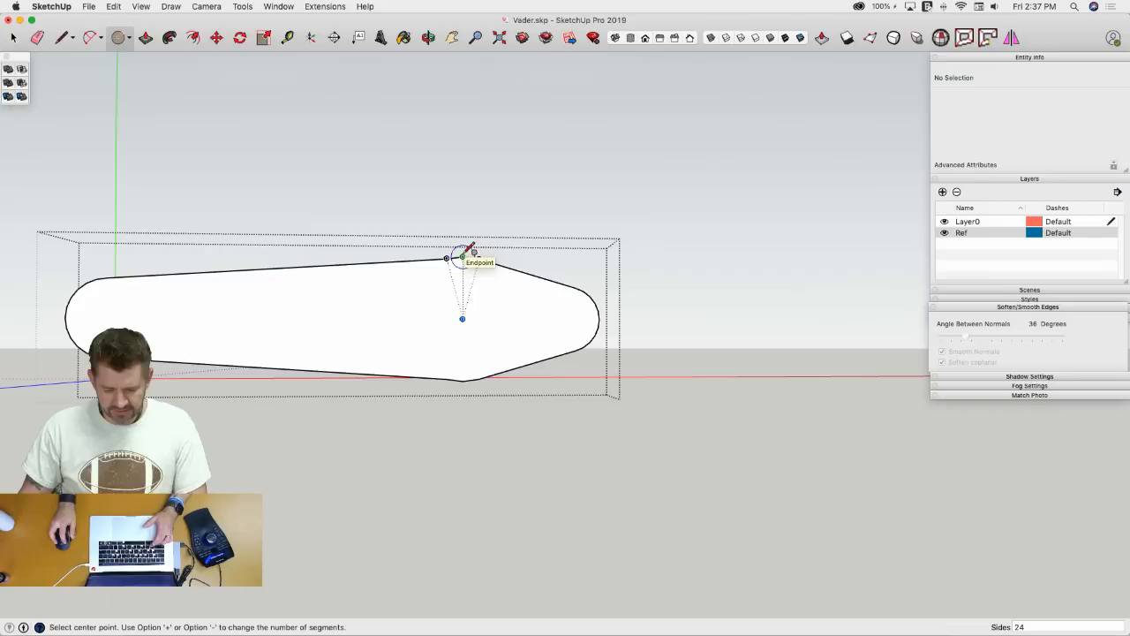
left_click(461, 318)
left_click(463, 258)
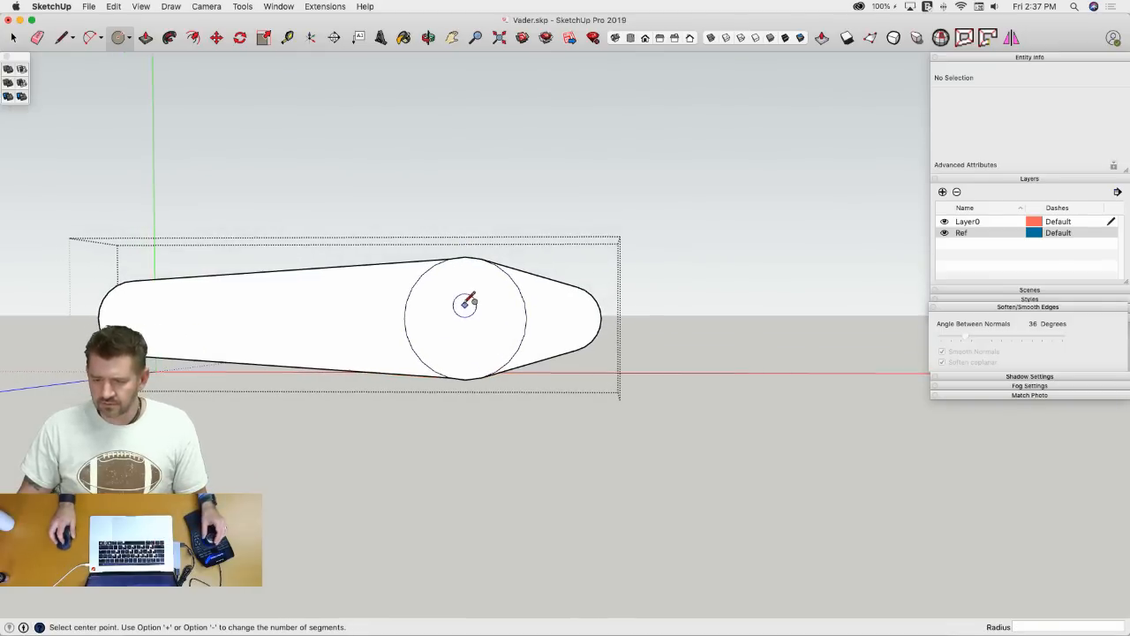
- Try to Push/Pull the circle outward from the plate's face by about 0.74 m
key("p")
left_click(483, 341)
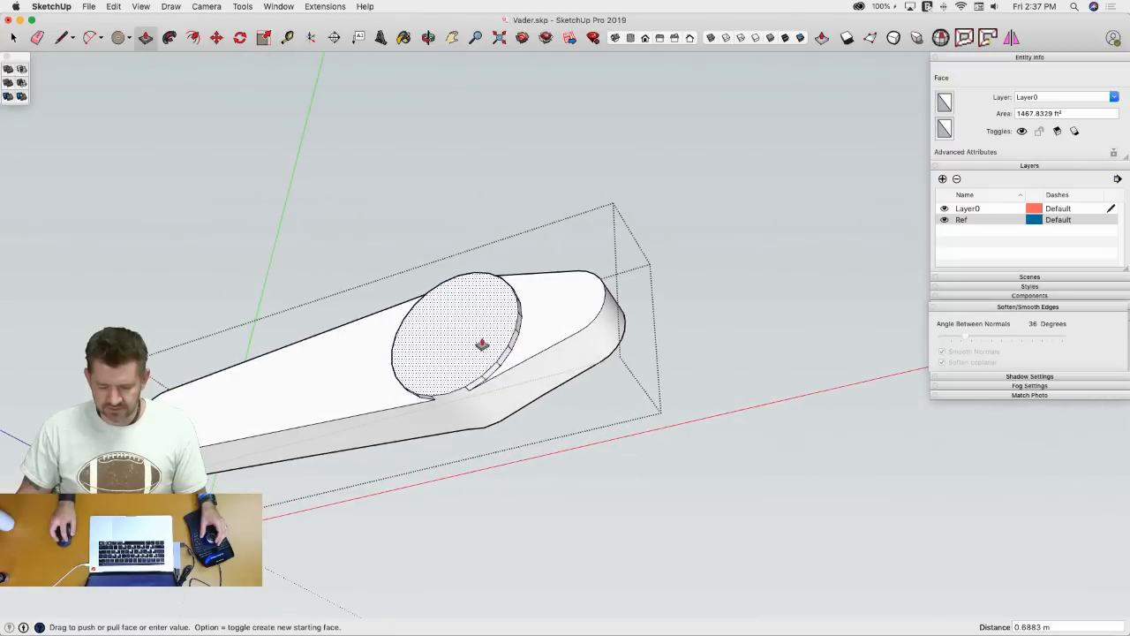
left_click(482, 343)
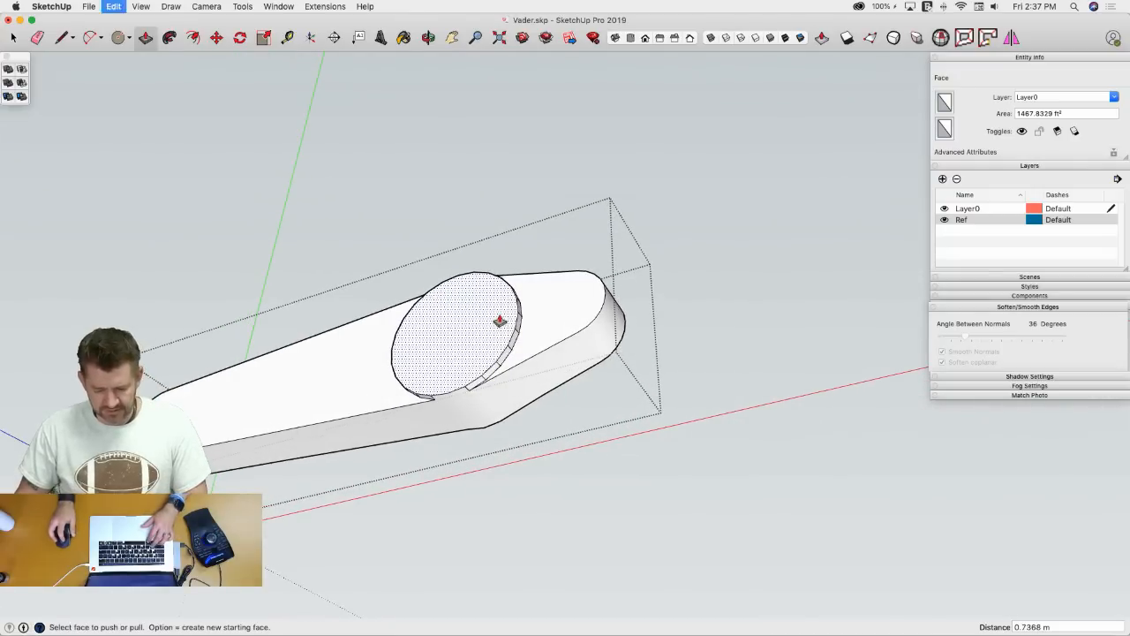
key("super+z")
- Select the circle's boundary edges on the plate and weld them into one curve
key("space")
double_click(507, 323)
left_click(507, 323, "shift")
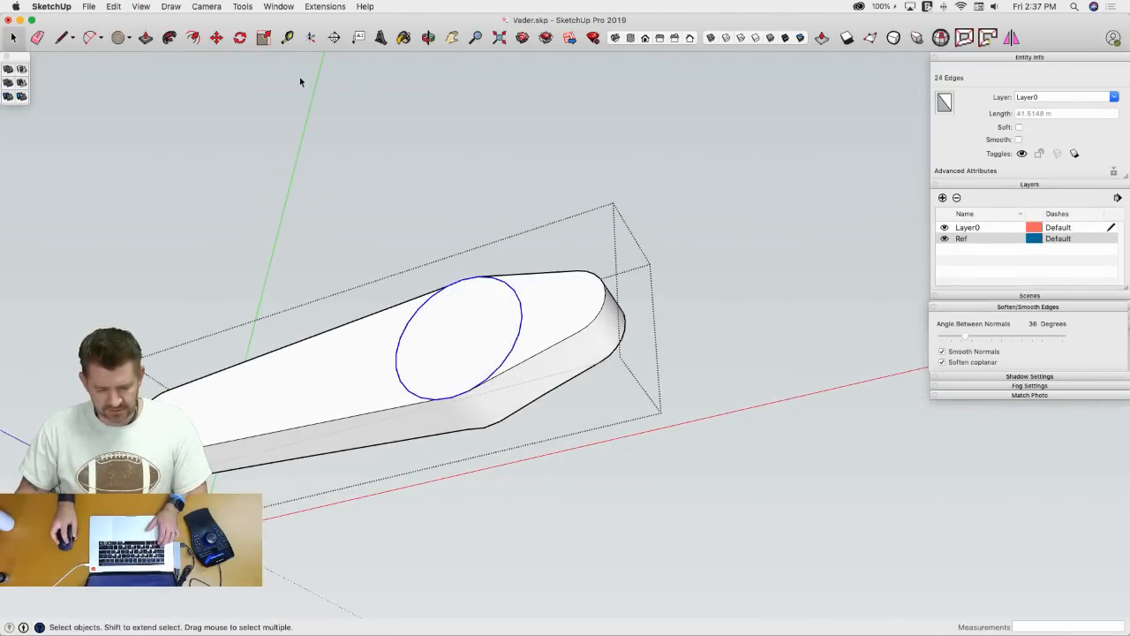
left_click(313, 7)
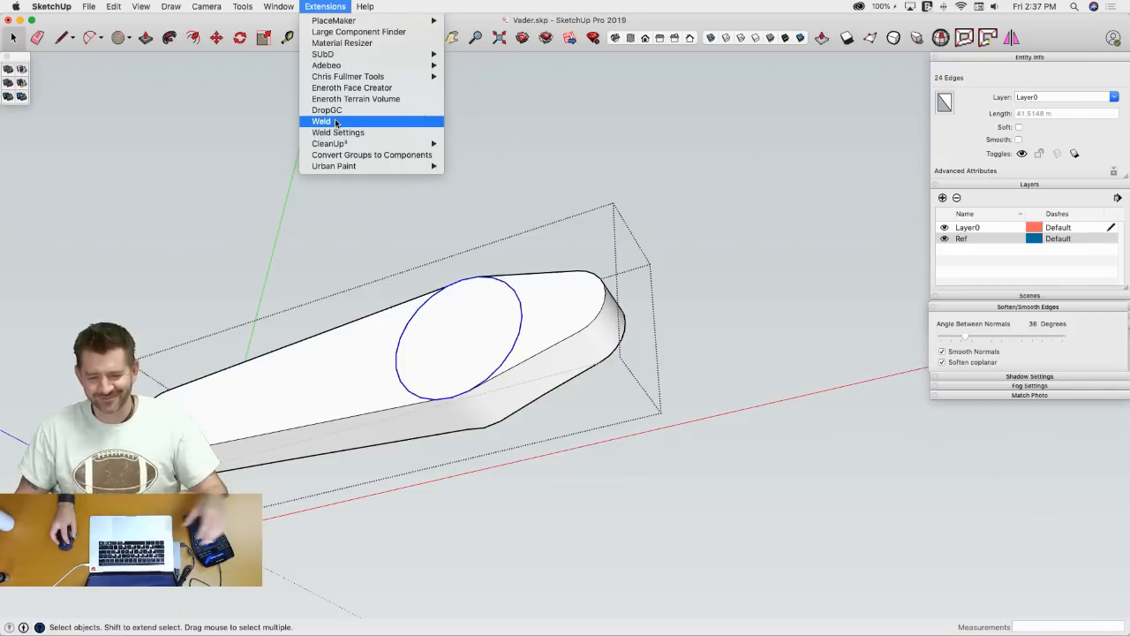
left_click(336, 122)
- Push/Pull the circle outward 1 m from the plate's face to form a raised disc
key("p")
left_click(462, 371)
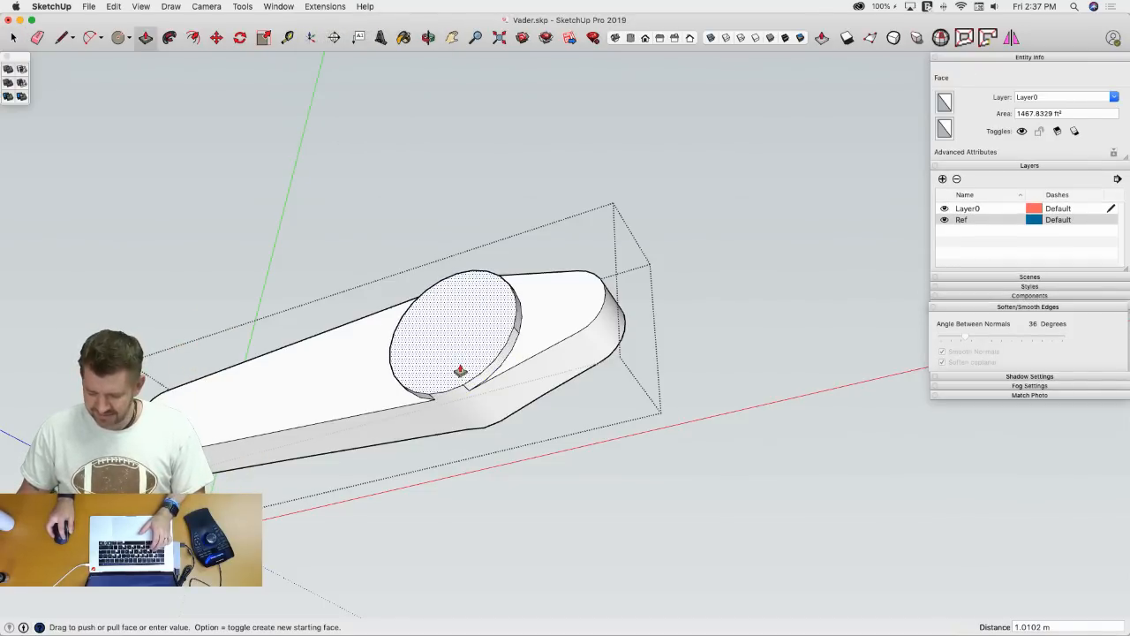
left_click(460, 371)
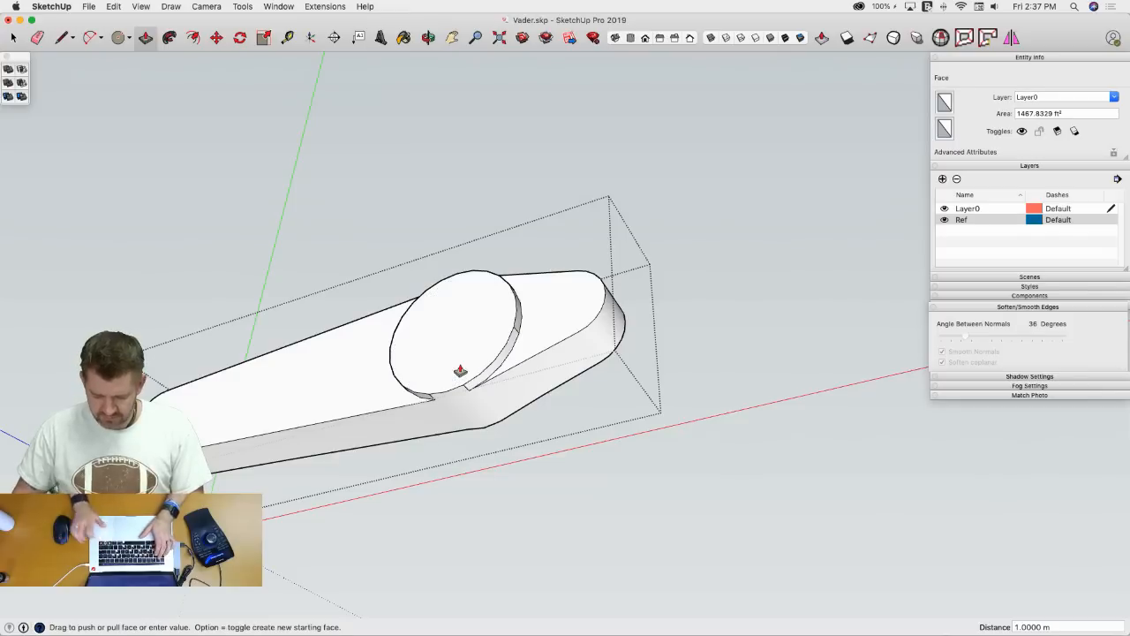
left_click(461, 334)
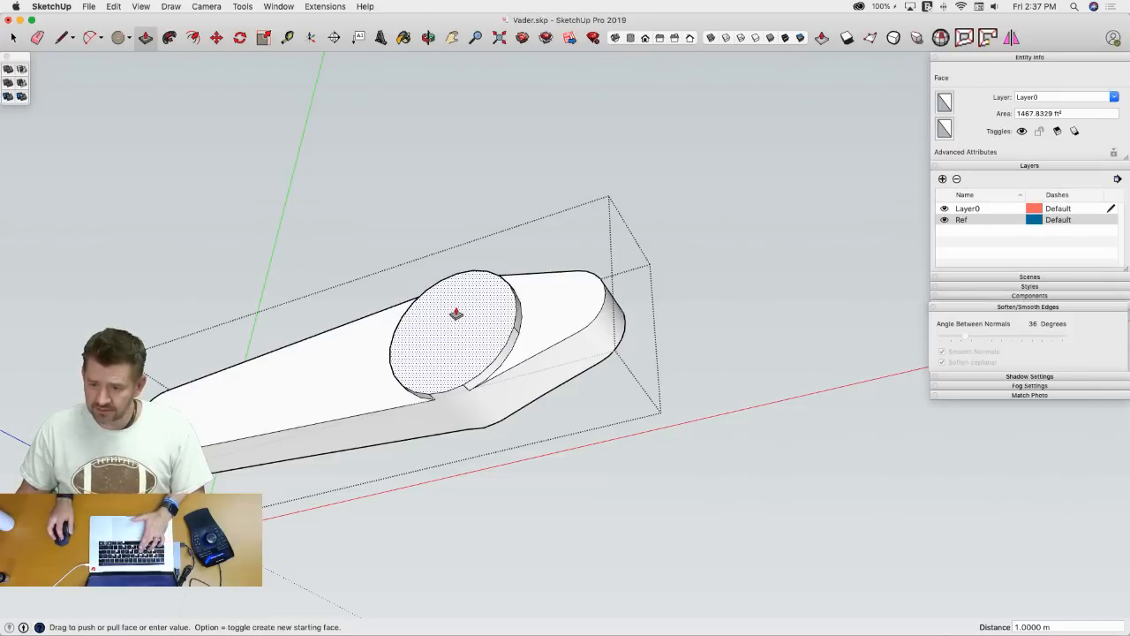
- Offset the raised disc's outline inward about 1.66 m, and offset the resulting circle inward about 0.93 m
key("f")
middle_click_drag(465, 285, 457, 250)
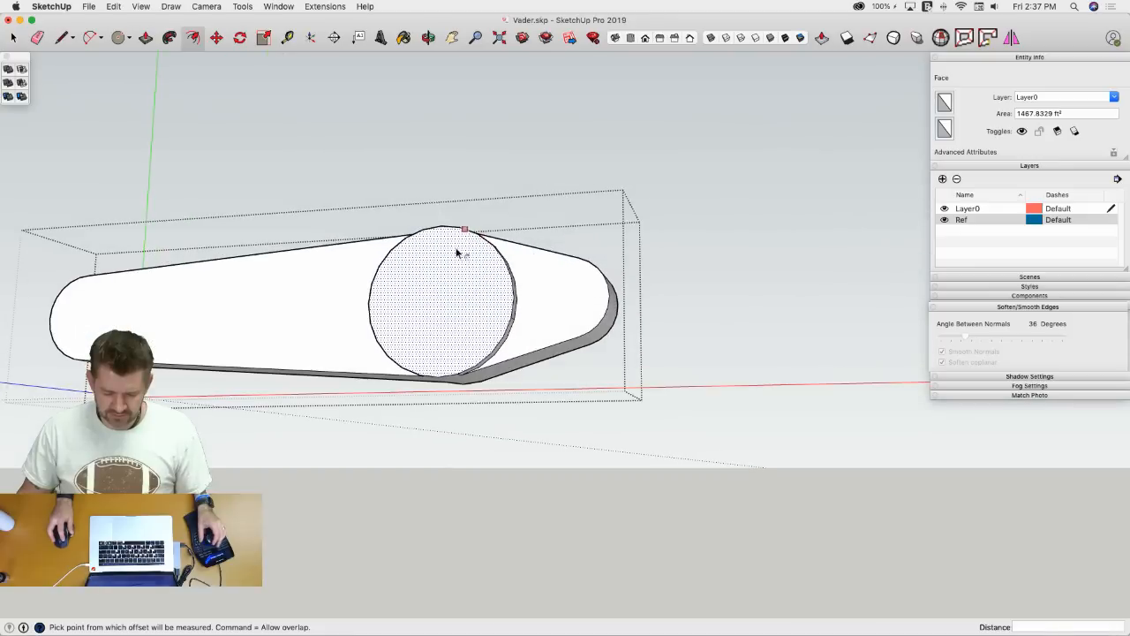
left_click(454, 251)
left_click(445, 255)
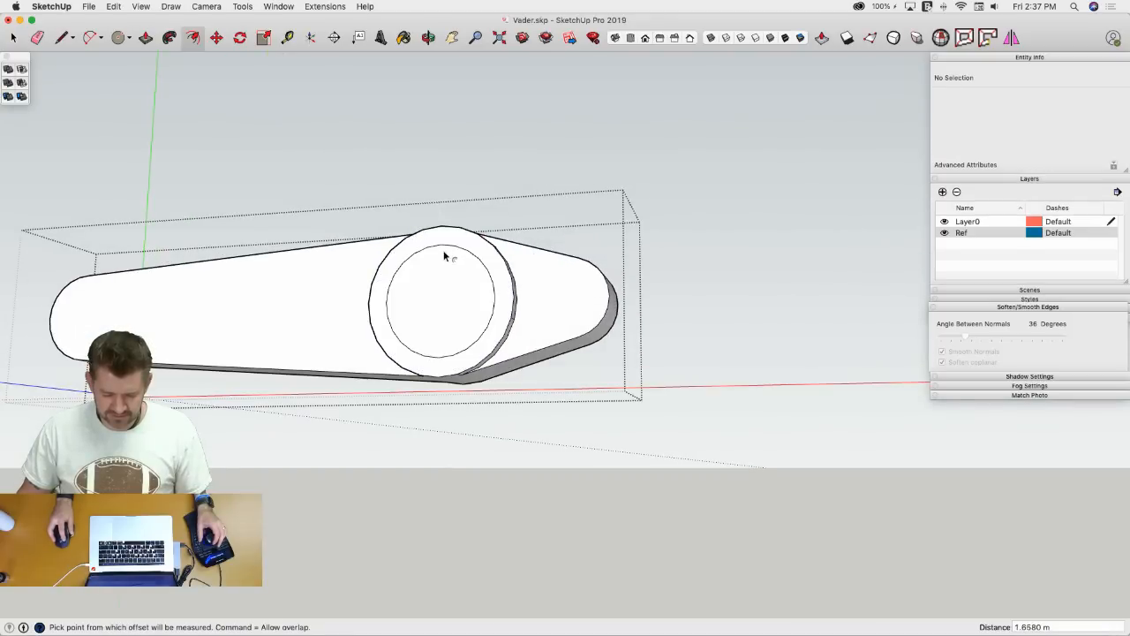
left_click(445, 255)
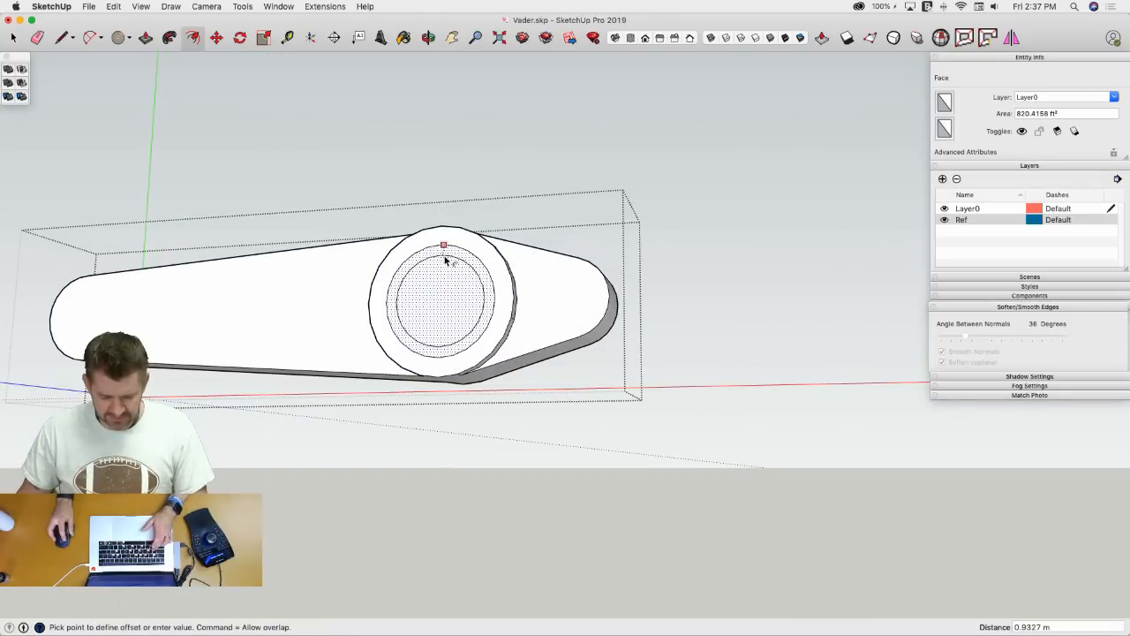
left_click(446, 262)
- Push/Pull the innermost circle slightly outward and recess the ring around it by about 0.58 m
key("p")
middle_click_drag(433, 252, 450, 277)
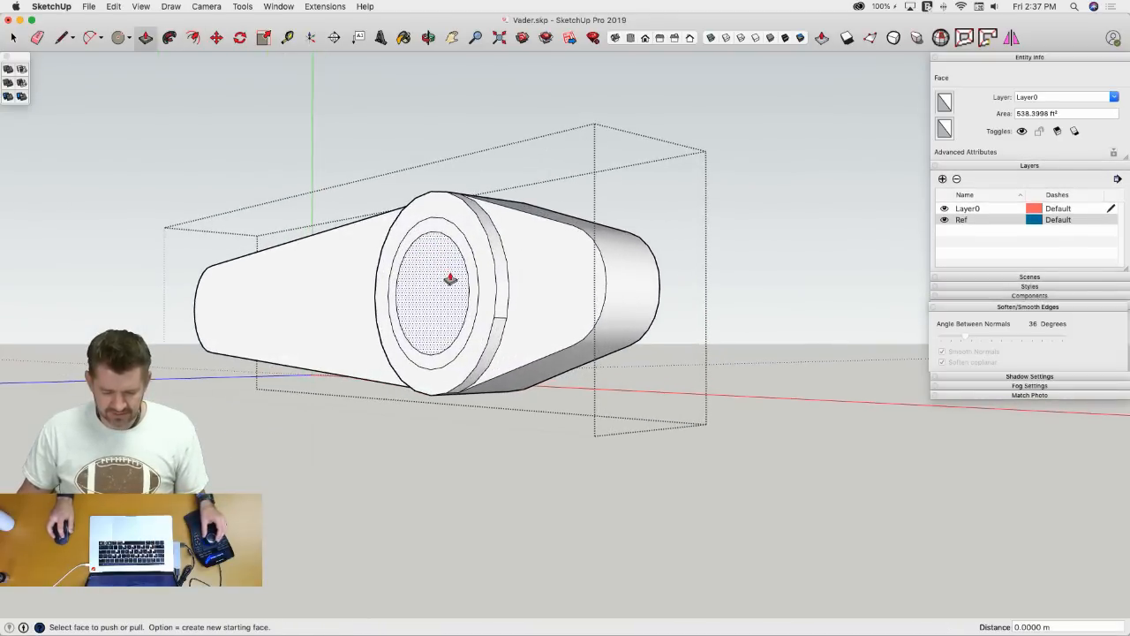
left_click(446, 278)
left_click(458, 247)
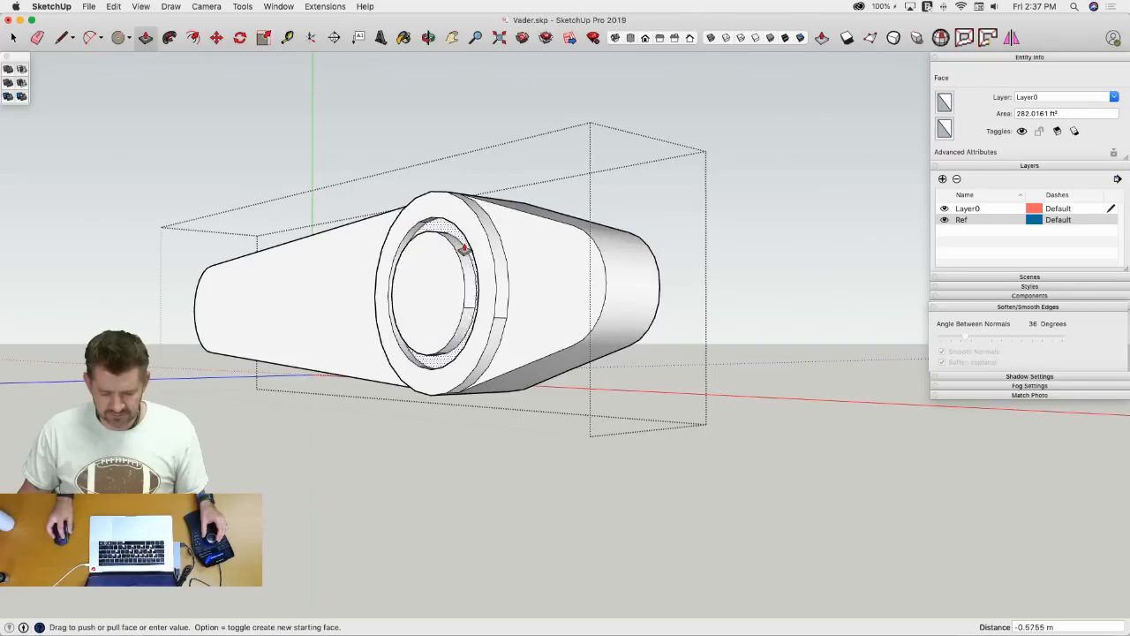
left_click(465, 248)
- Select all of the plate's connected geometry, soften its edges with Soften coplanar turned off, and leave the group
key("space")
triple_click(502, 302)
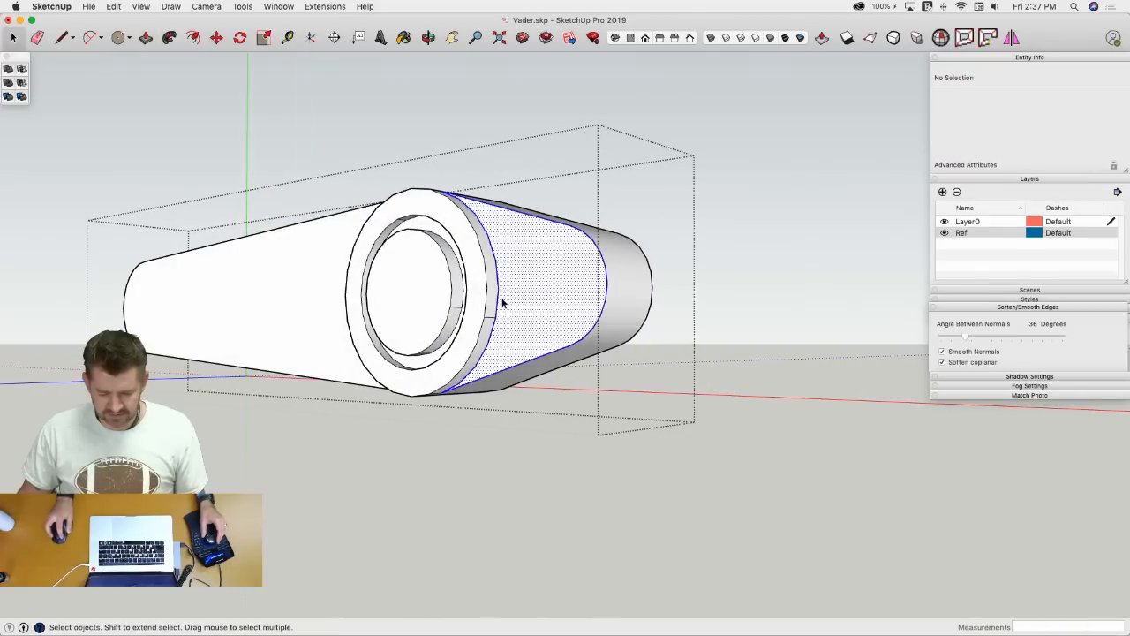
left_click(942, 362)
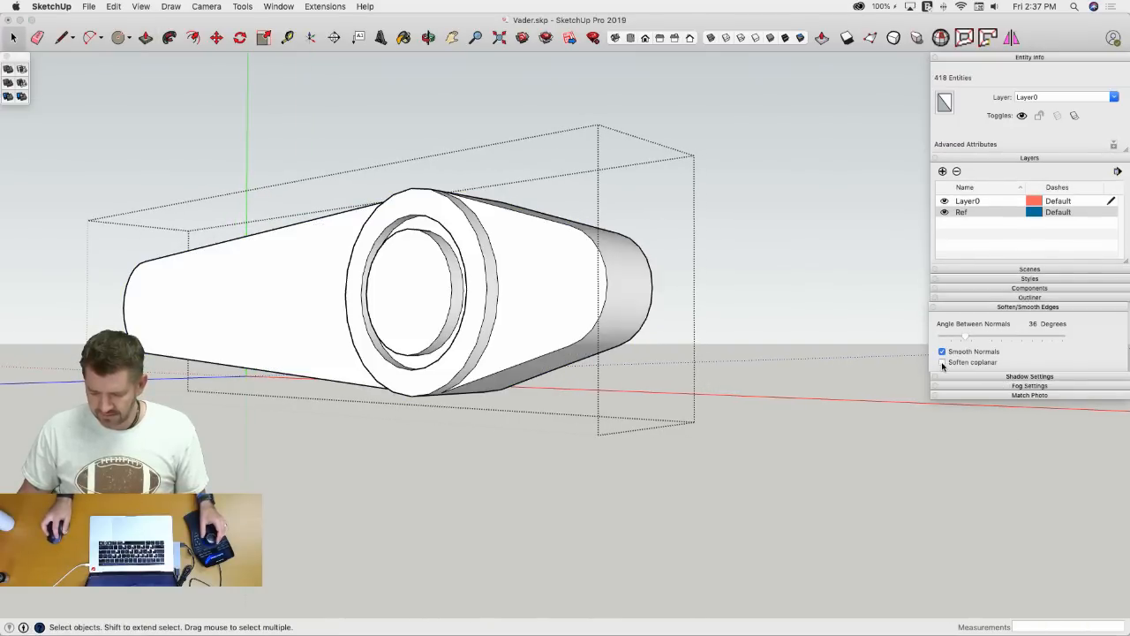
left_click(760, 339)
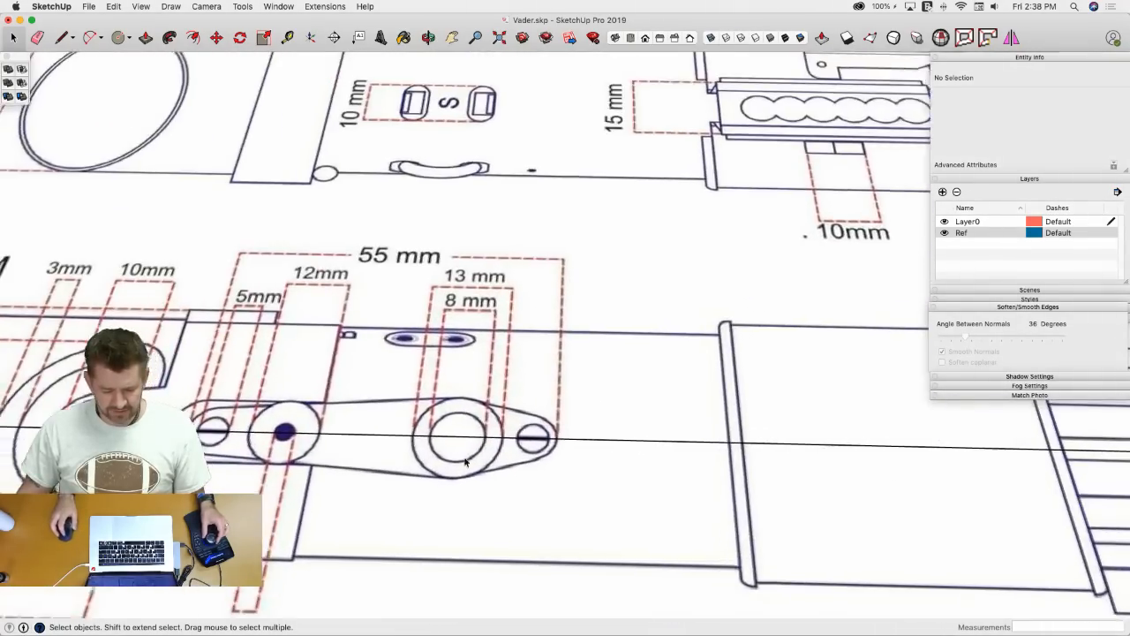
- Reopen the lever plate for editing and draw a 2.5 m radius circle centred on the rounded end nearest the disc
middle_click_drag(652, 106, 555, 204)
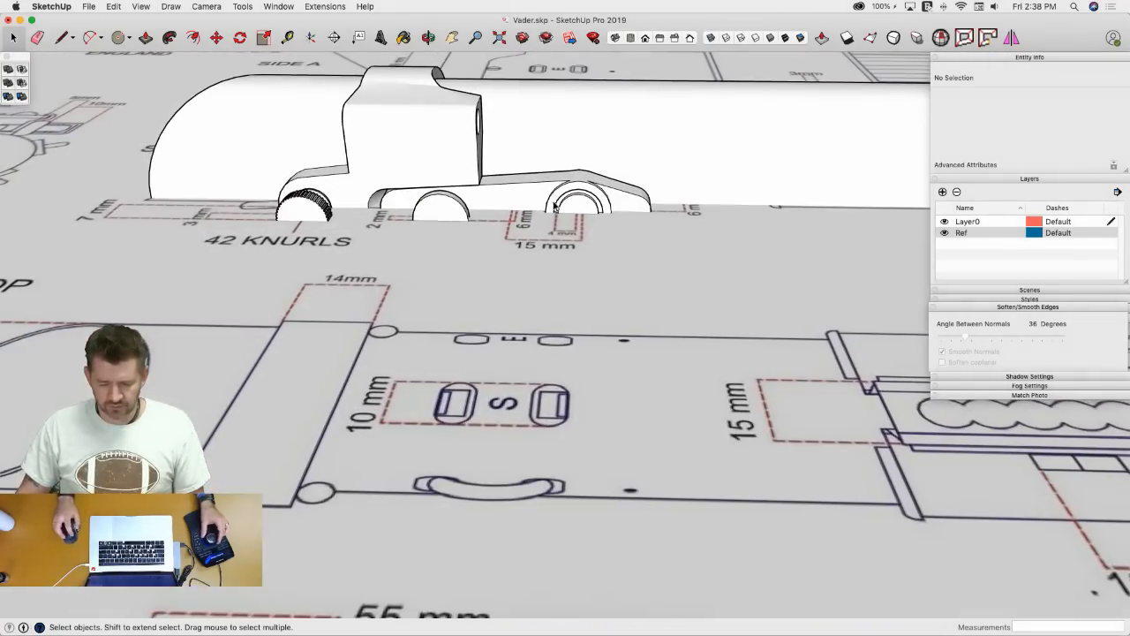
double_click(501, 198)
key("l")
scroll(661, 189, "up", 6)
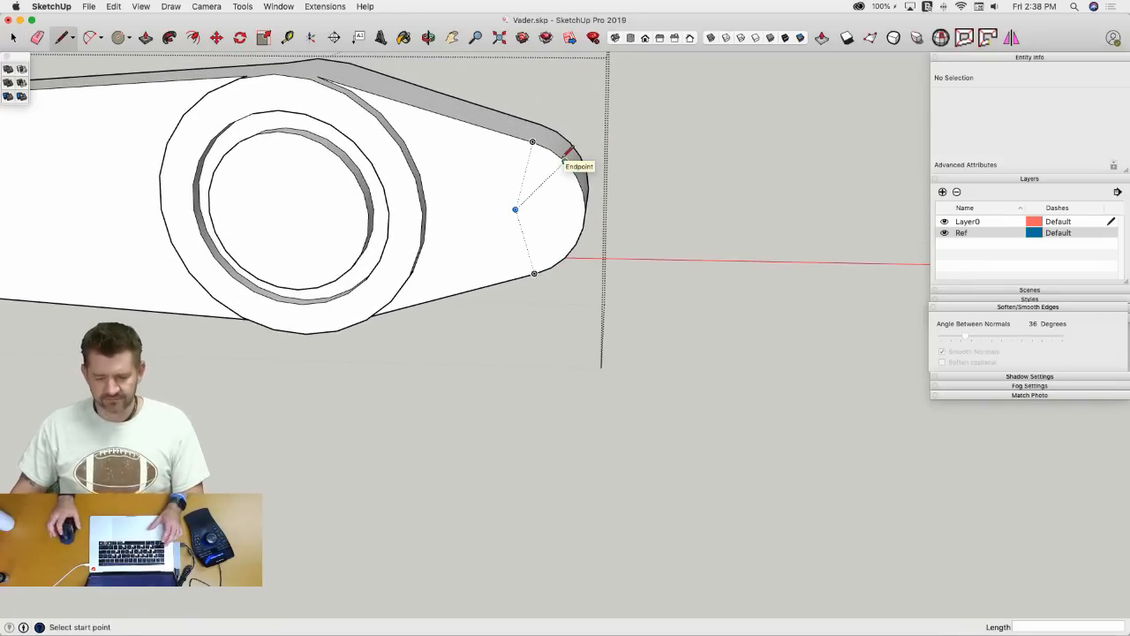
key("c")
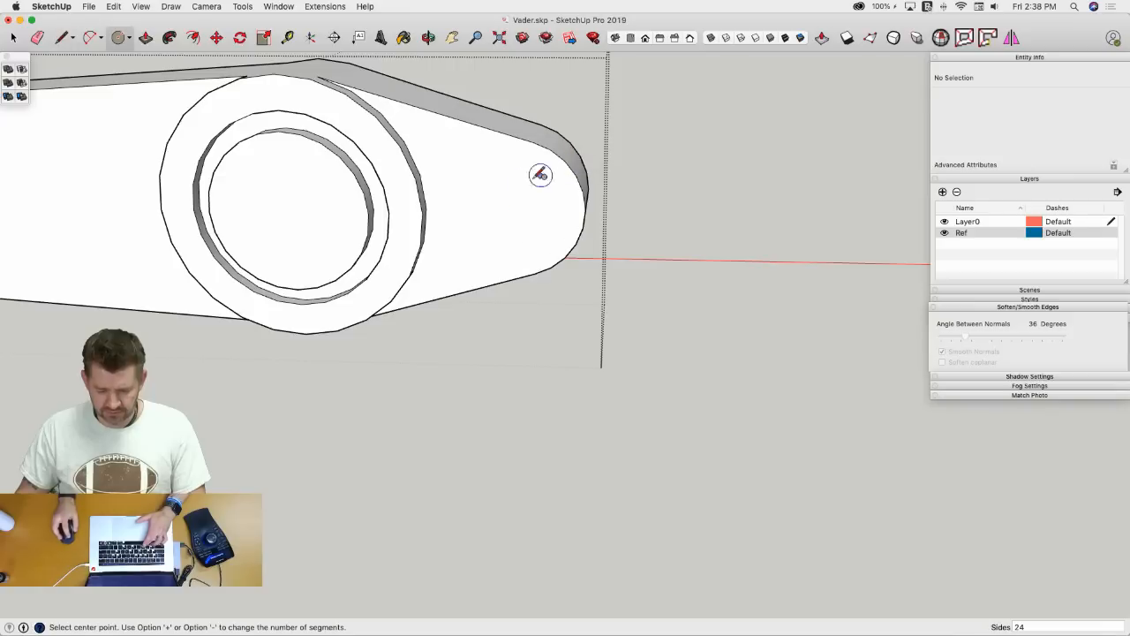
left_click(516, 209)
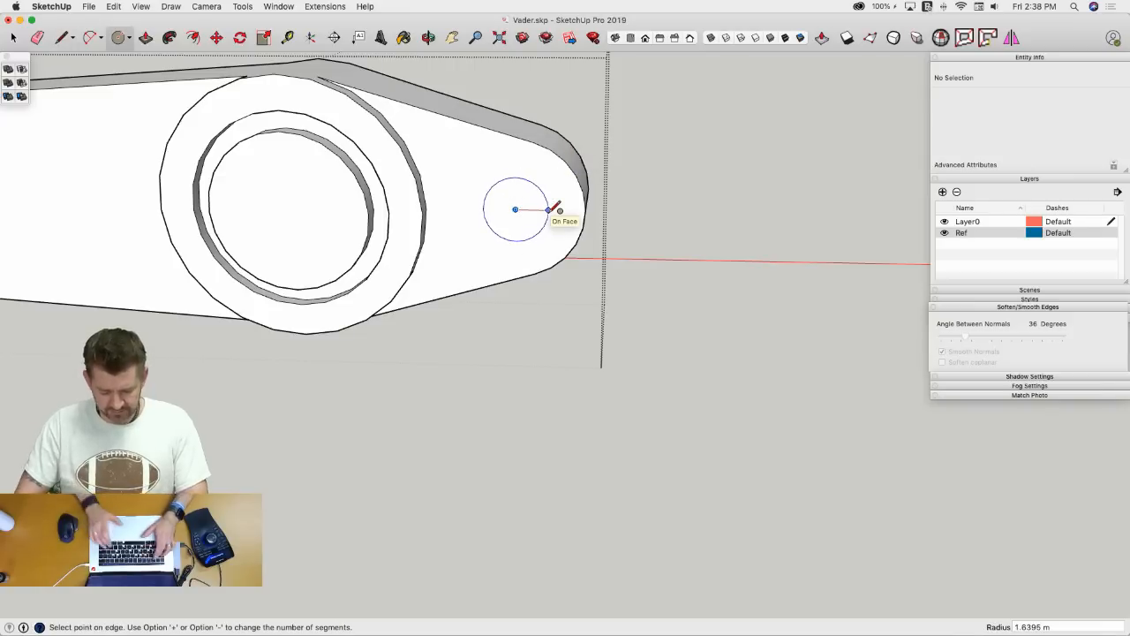
key("Return")
- Draw a 2.5 m radius circle centred on the rounded end of the plate's long arm
middle_click_drag(550, 206, 451, 214)
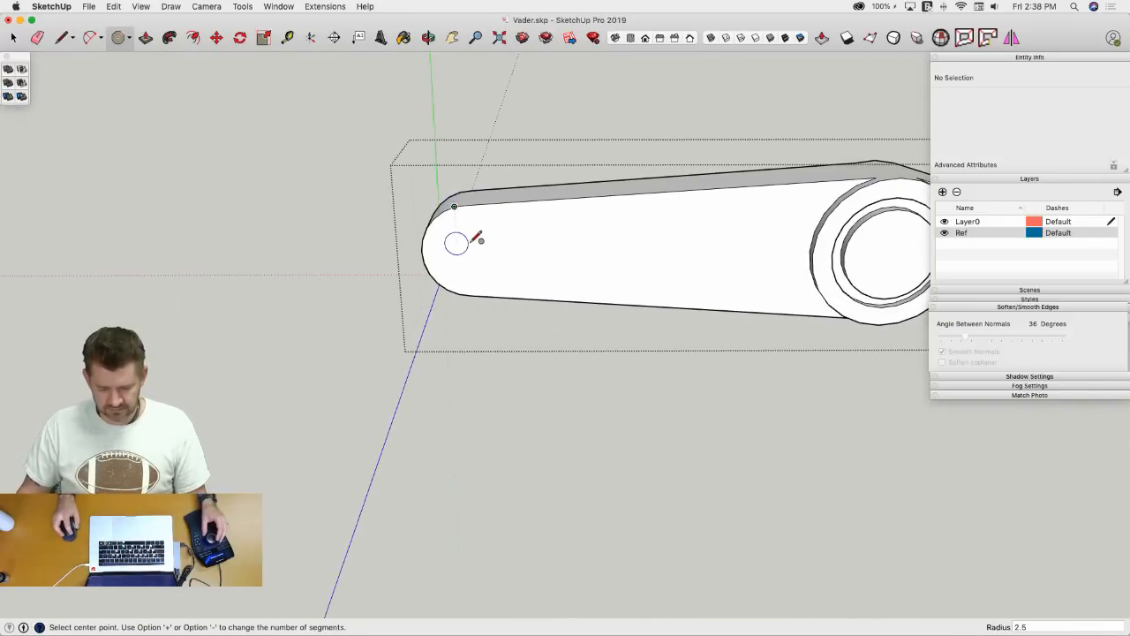
left_click(470, 250)
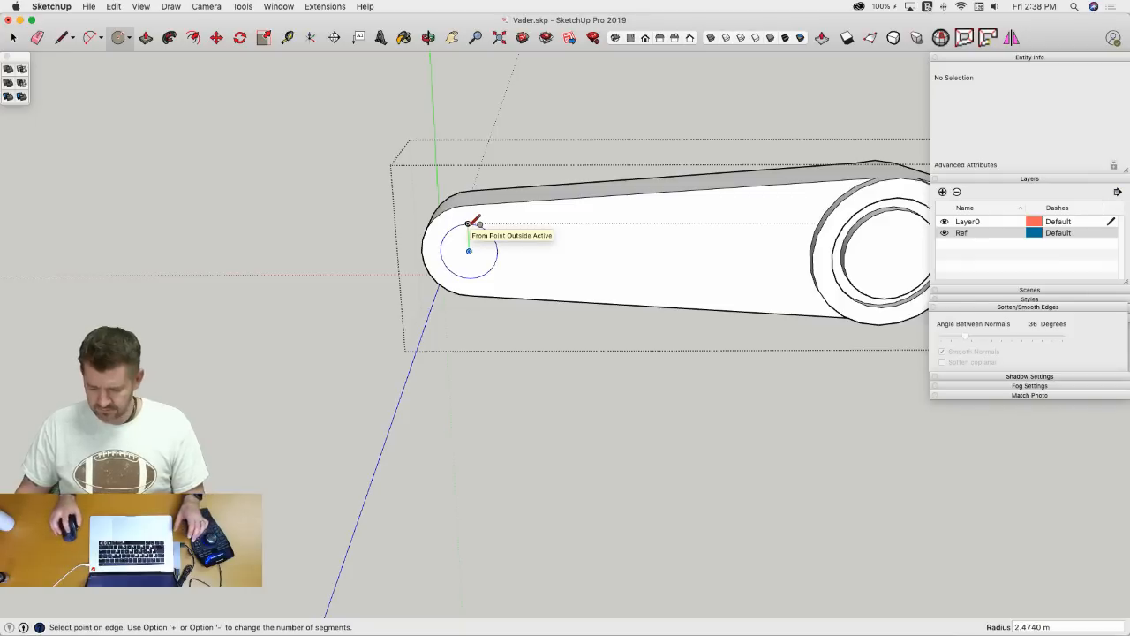
type("2.5")
key("Return")
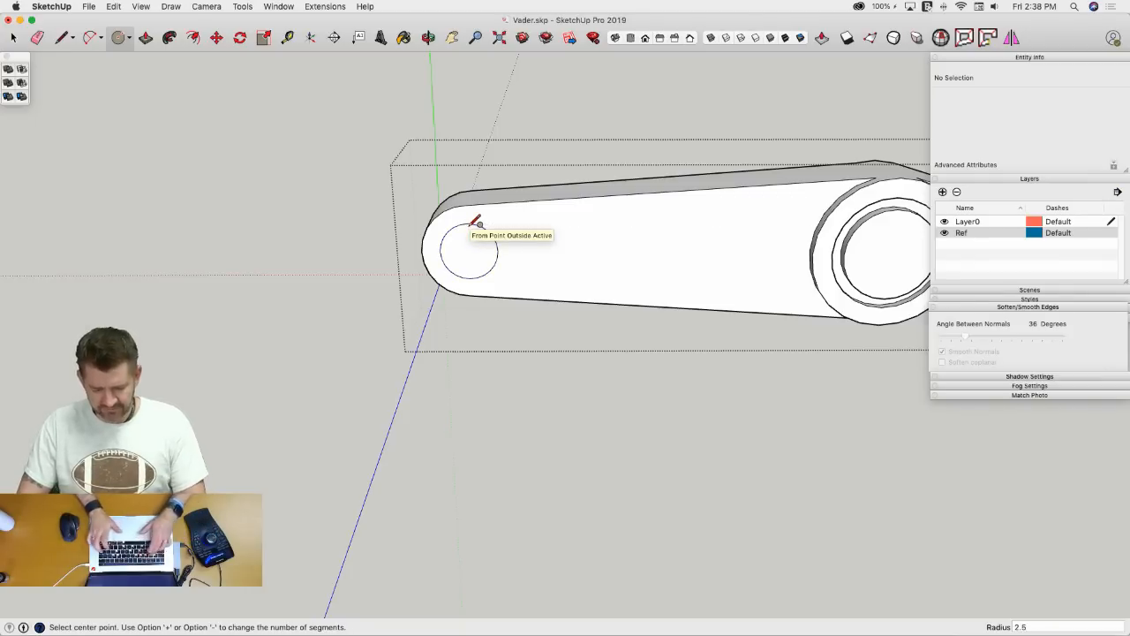
- Offset the long-arm circle inward about 0.18 m to form a thin ring
middle_click_drag(474, 221, 466, 202)
key("p")
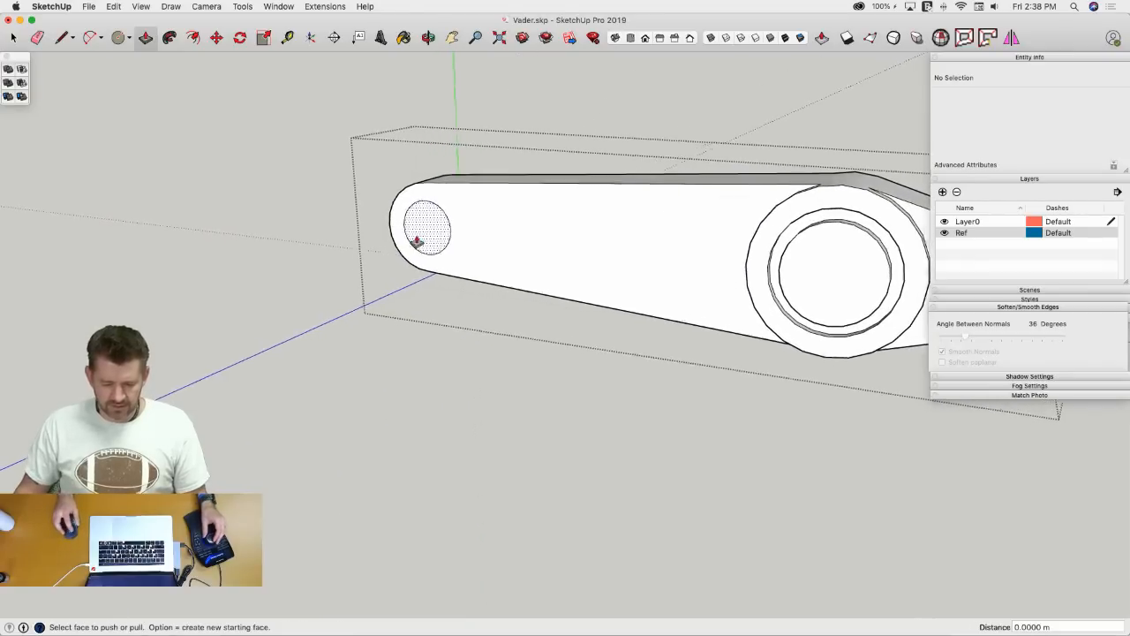
scroll(412, 247, "up", 3)
scroll(413, 246, "up", 5)
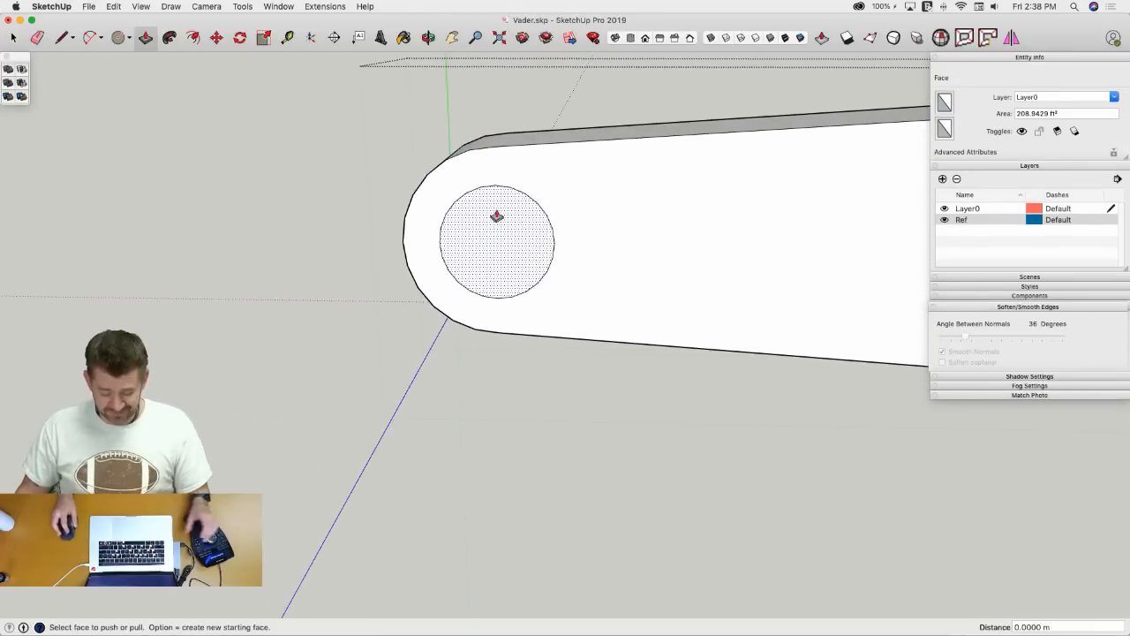
scroll(477, 201, "up", 1)
key("f")
left_click(497, 183)
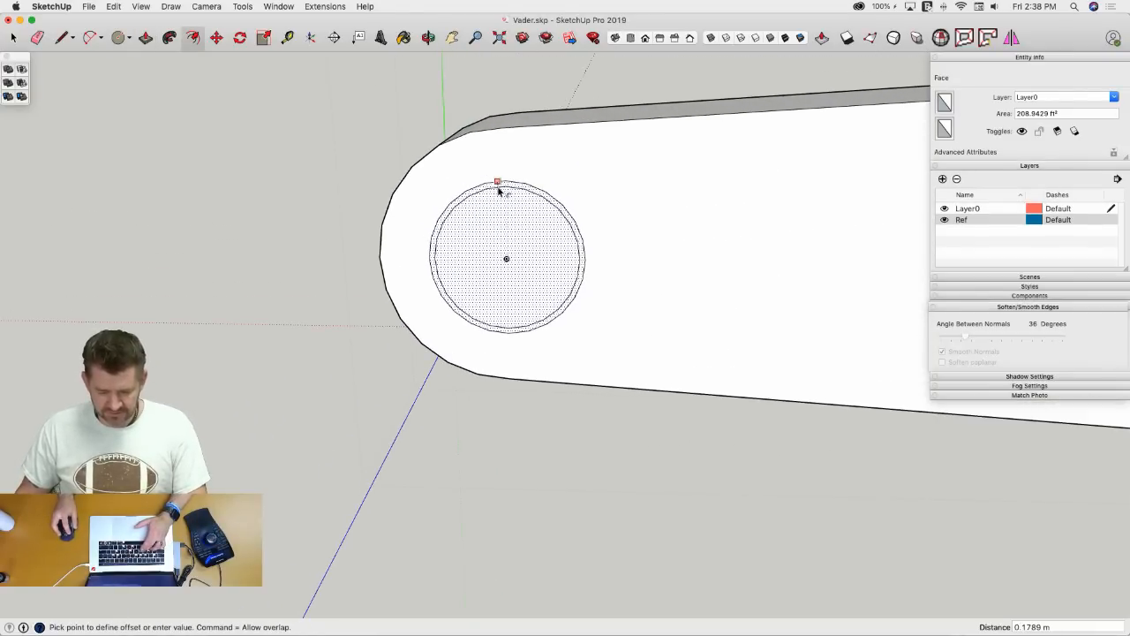
left_click(499, 191)
- Push/Pull the thin ring at the long-arm end into the plate by about 0.44 m
key("p")
middle_click_drag(555, 215, 530, 189)
left_click_drag(530, 190, 517, 184)
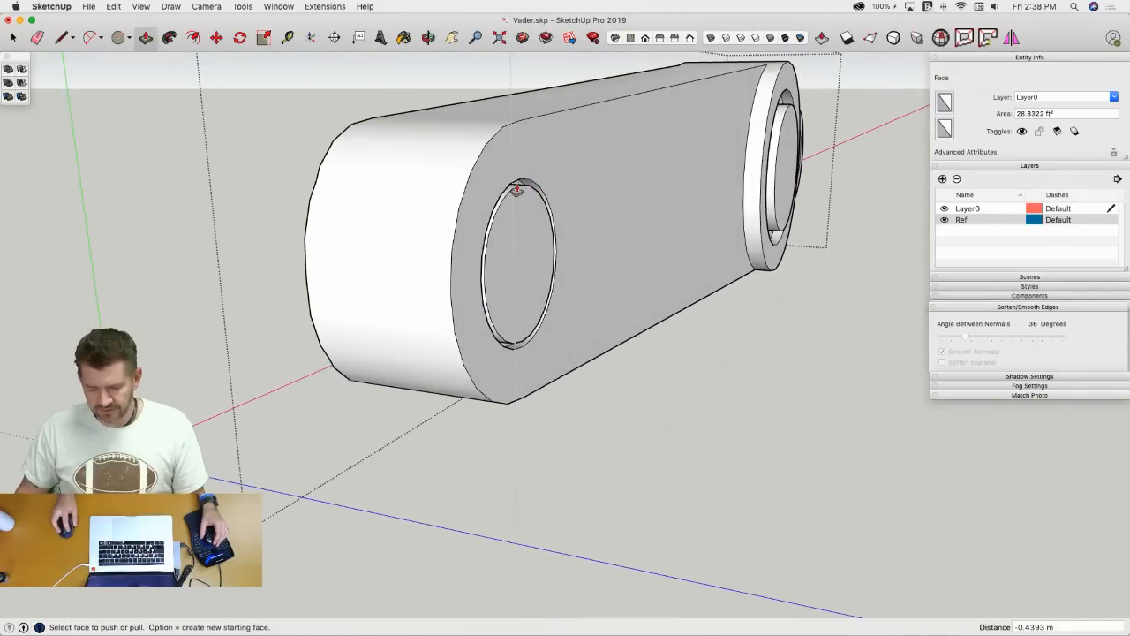
- Repeat the same inward offset and ring recess on the circle at the end nearest the disc
middle_click_drag(517, 184, 651, 230)
scroll(673, 216, "up", 3)
double_click(673, 216)
key("f")
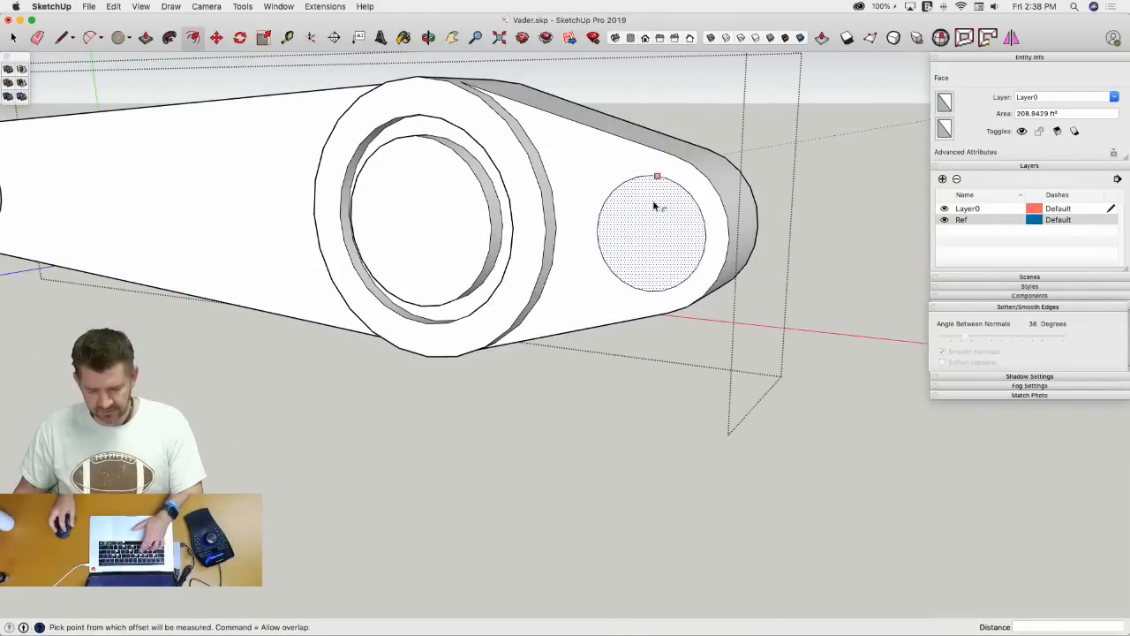
double_click(652, 204)
key("p")
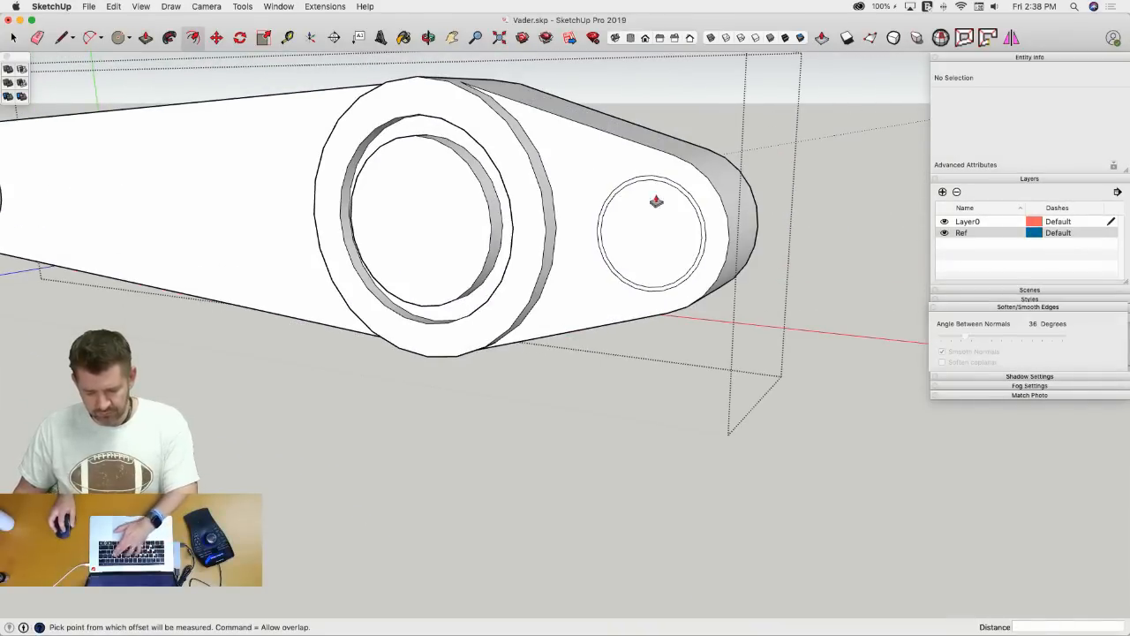
scroll(650, 198, "up", 3)
double_click(637, 181)
- Draw two parallel lines across the long-arm screw head and push the strip between them in about 0.33 m as a slot
key("l")
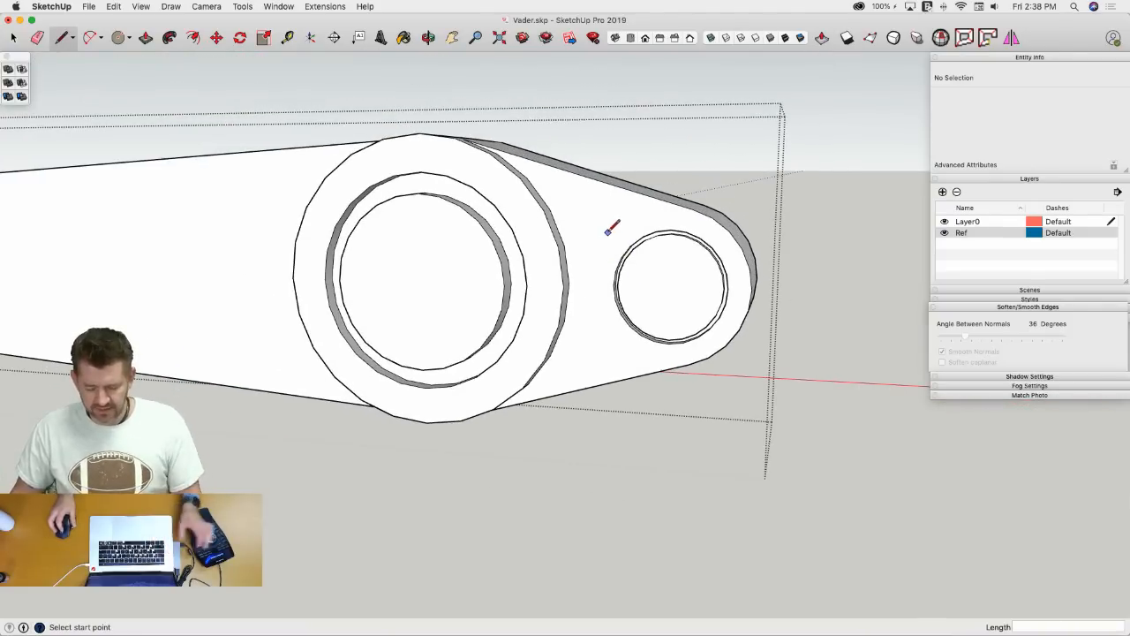
key("space")
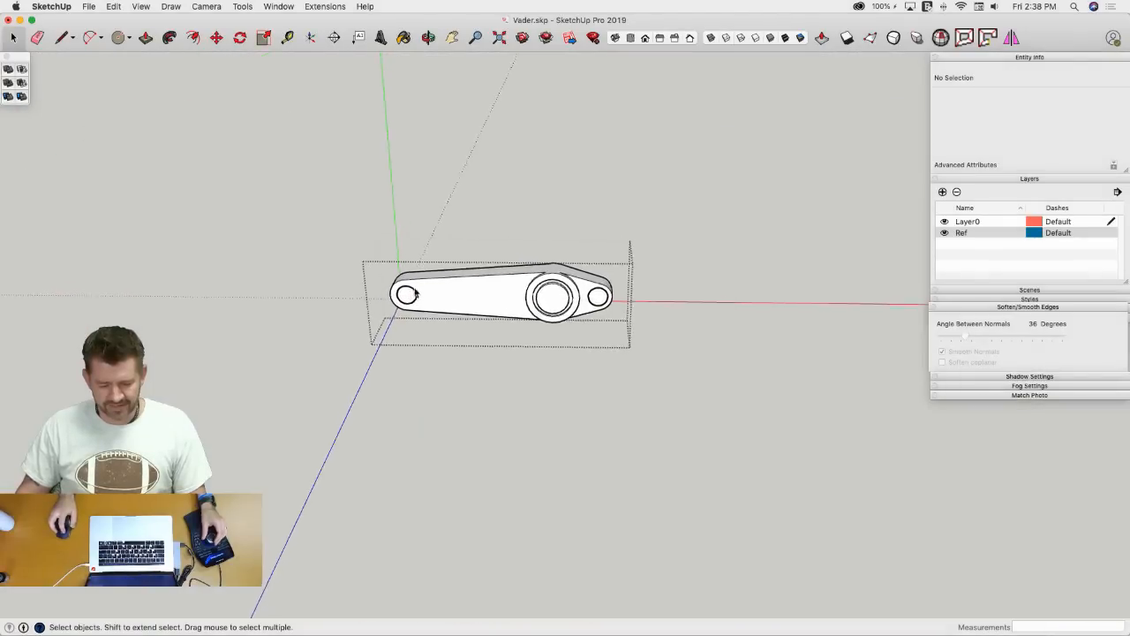
key("l")
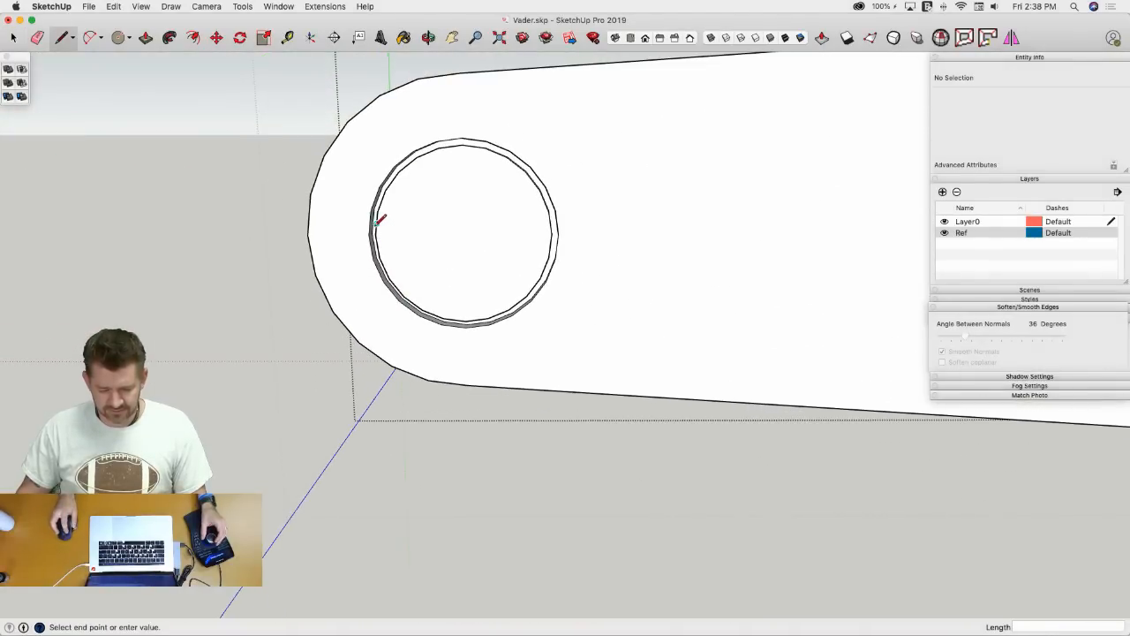
left_click(550, 223)
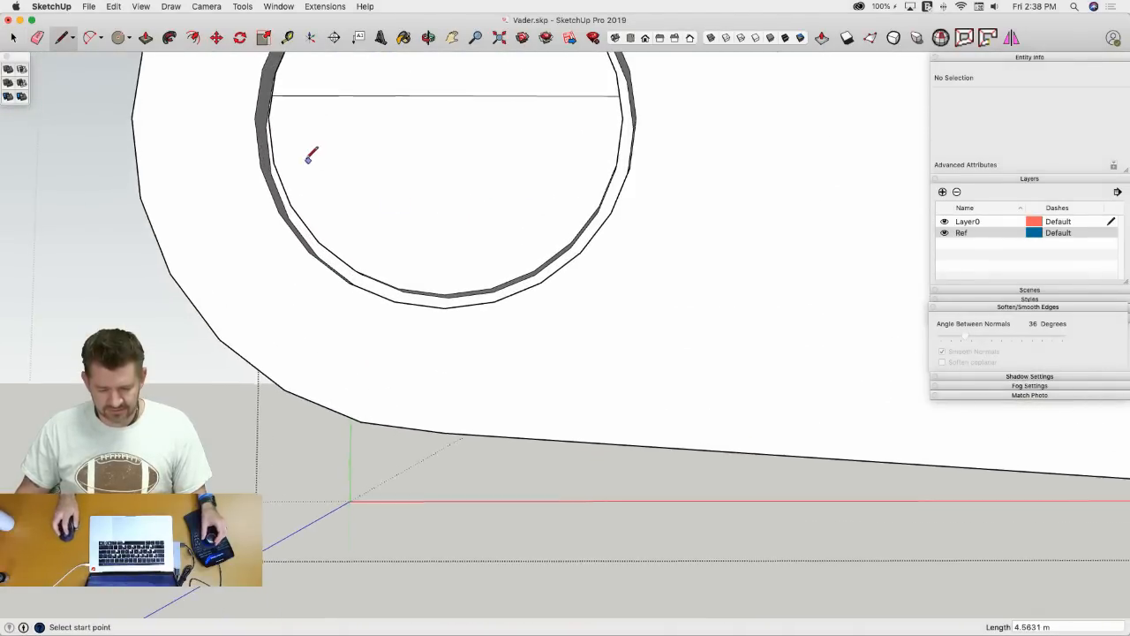
left_click(617, 151)
key("p")
left_click(585, 131)
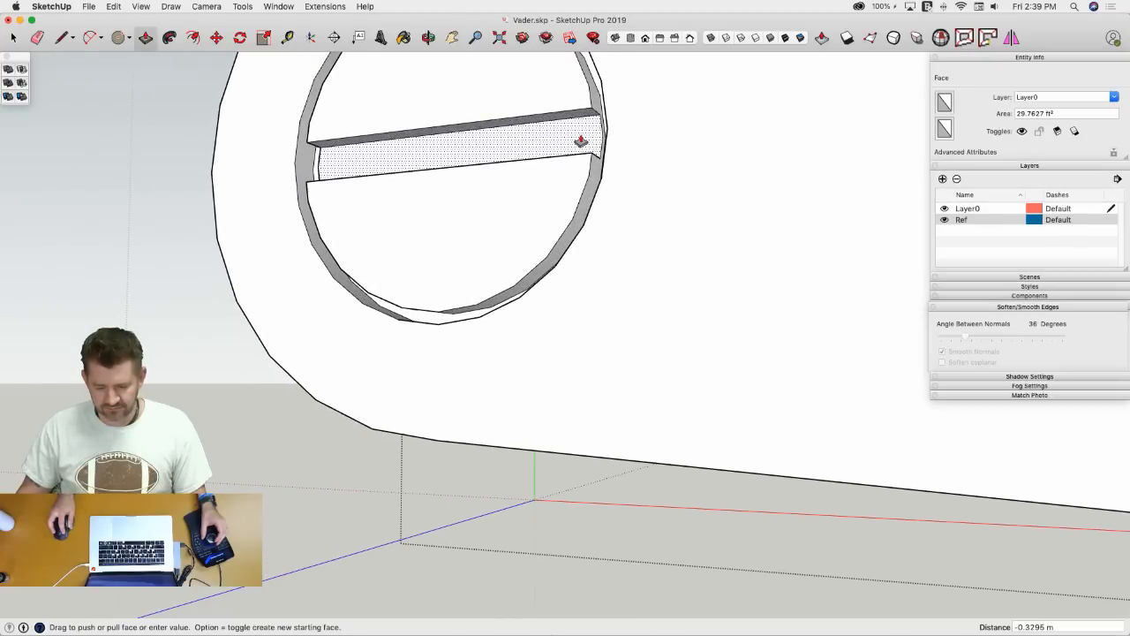
key("space")
- Cut a matching slot from two parallel lines across the screw head nearest the disc, and leave the plate's group
scroll(528, 137, "down", 5)
scroll(522, 129, "up", 3)
key("l")
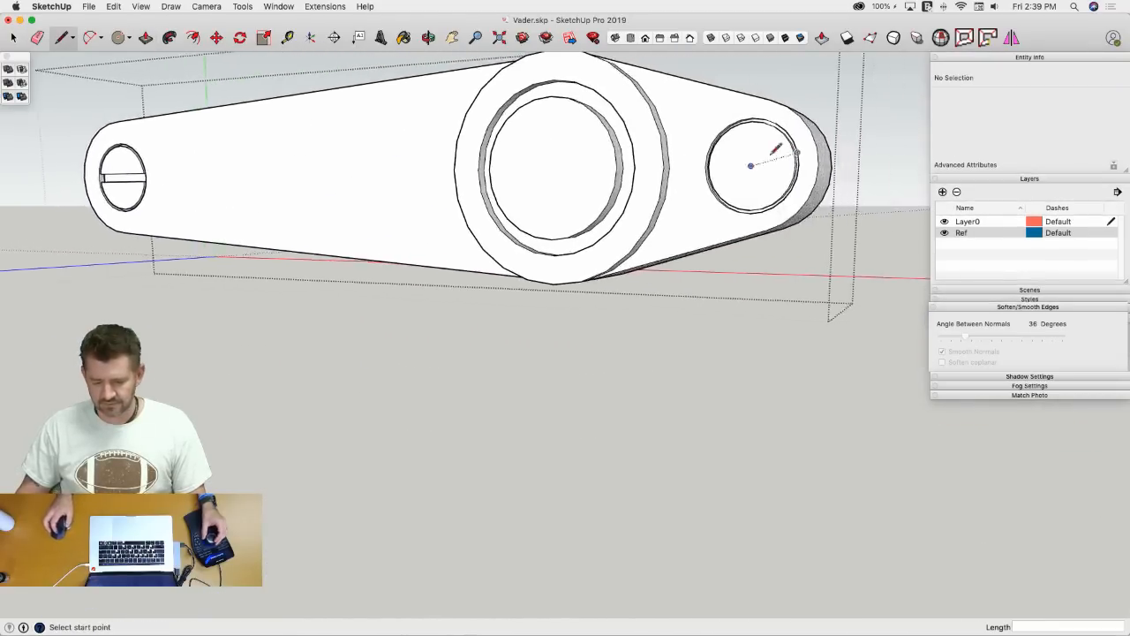
scroll(777, 150, "up", 3)
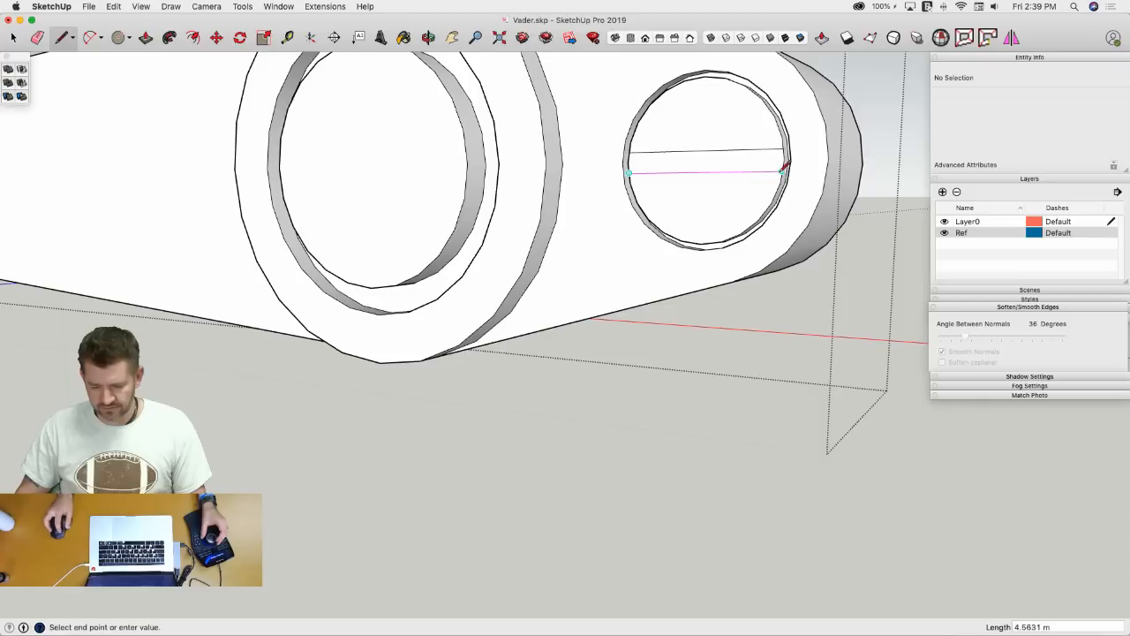
left_click(783, 170)
key("p")
key("space")
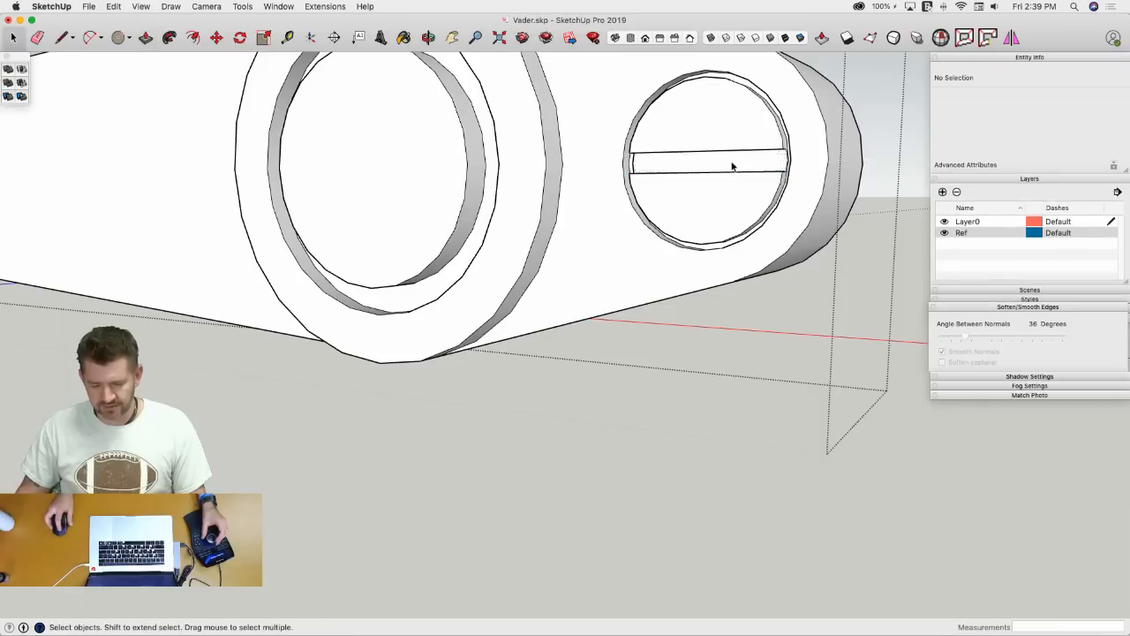
left_click(777, 263)
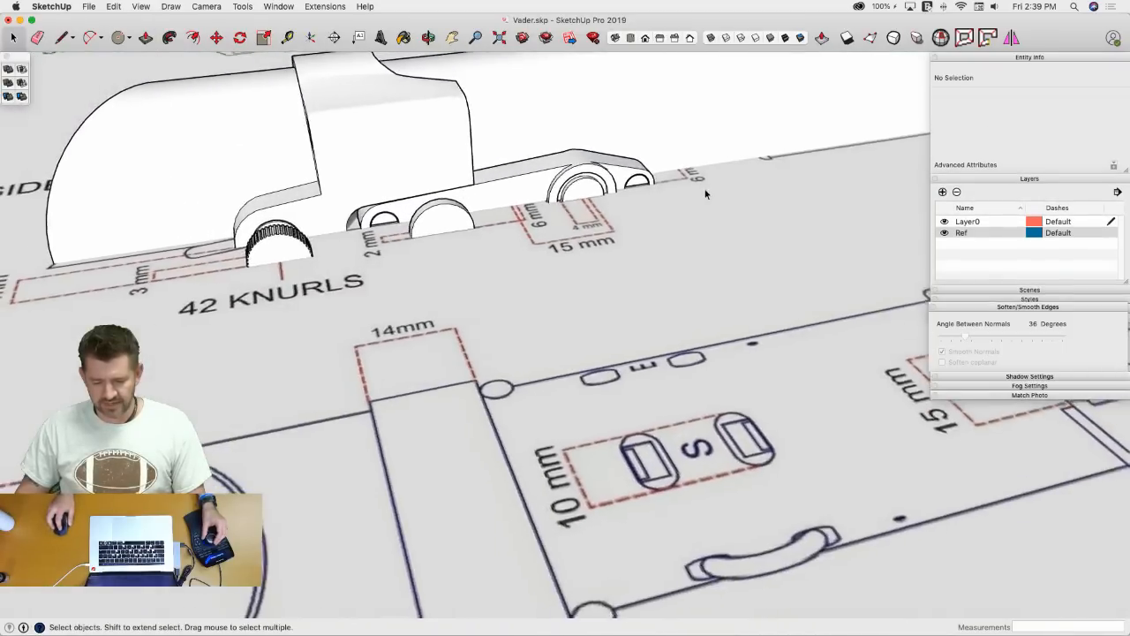
- Switch to the Obiwan.skp model and select the D-ring group at the end of its hilt
scroll(705, 193, "down", 6)
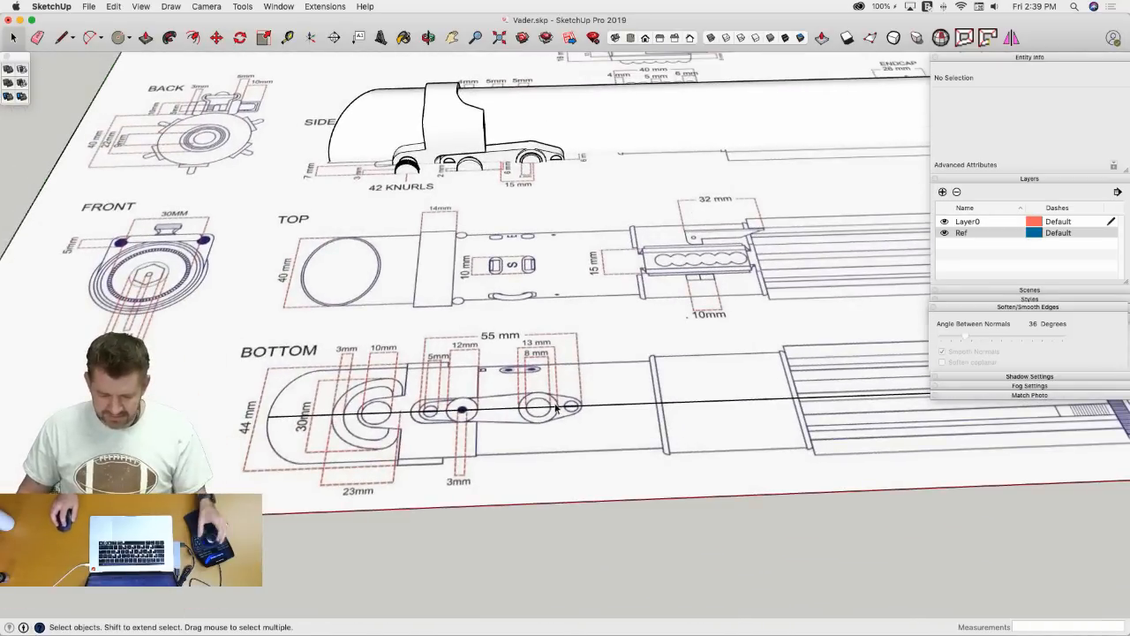
scroll(510, 541, "down", 5)
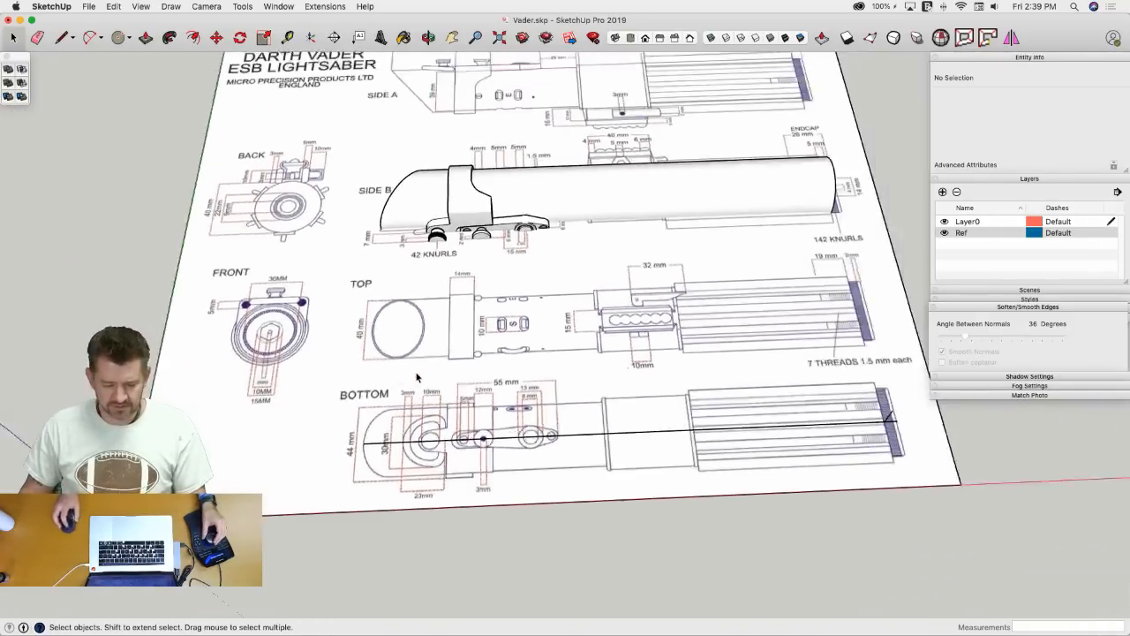
mouse_move(418, 377)
middle_mouse_down()
mouse_move(585, 371)
mouse_move(542, 361)
mouse_move(419, 374)
middle_mouse_up()
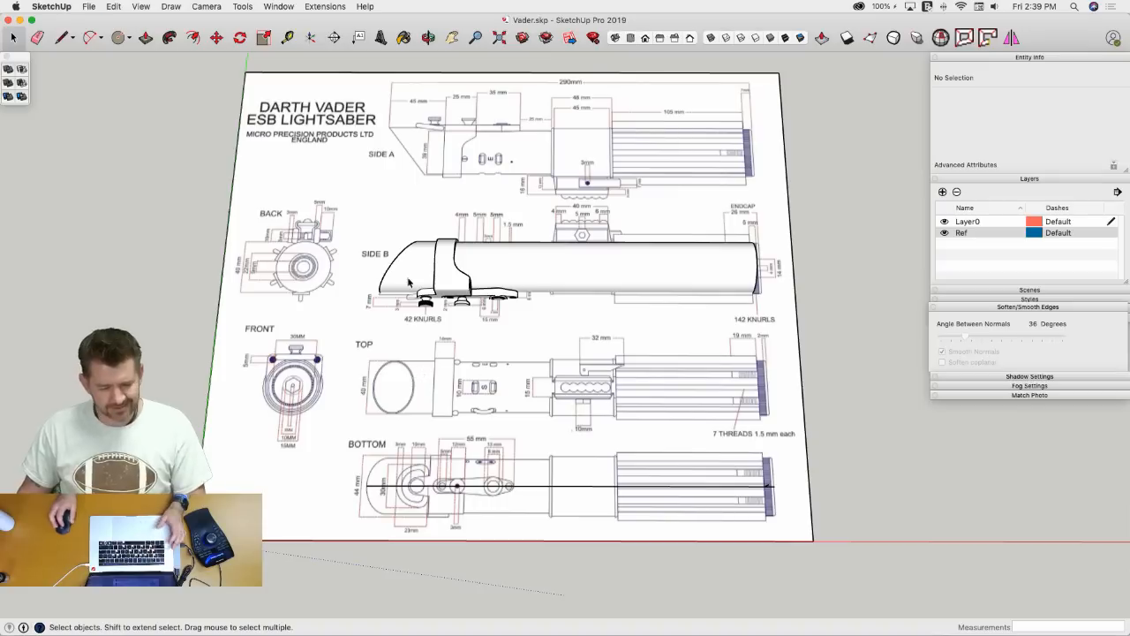
left_click(89, 6)
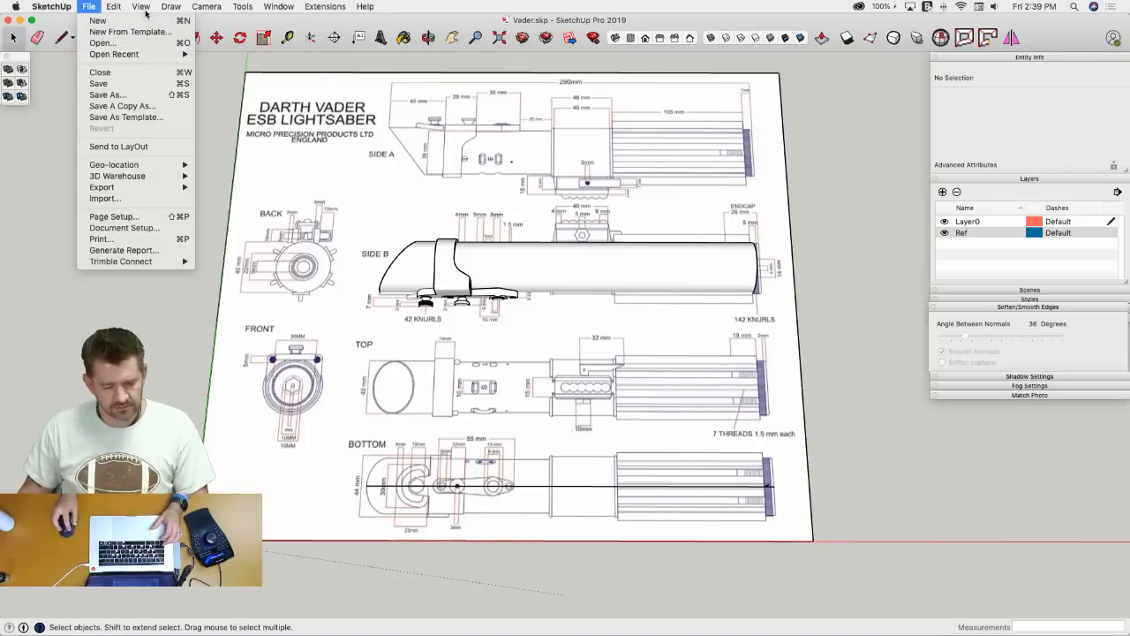
mouse_move(312, 5)
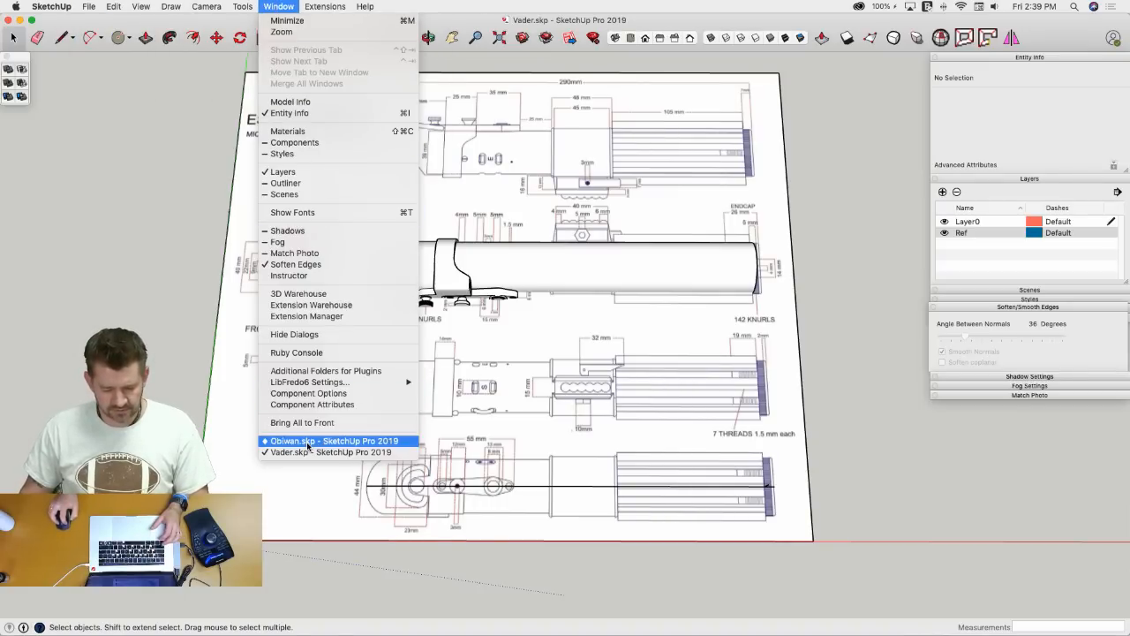
left_click(313, 444)
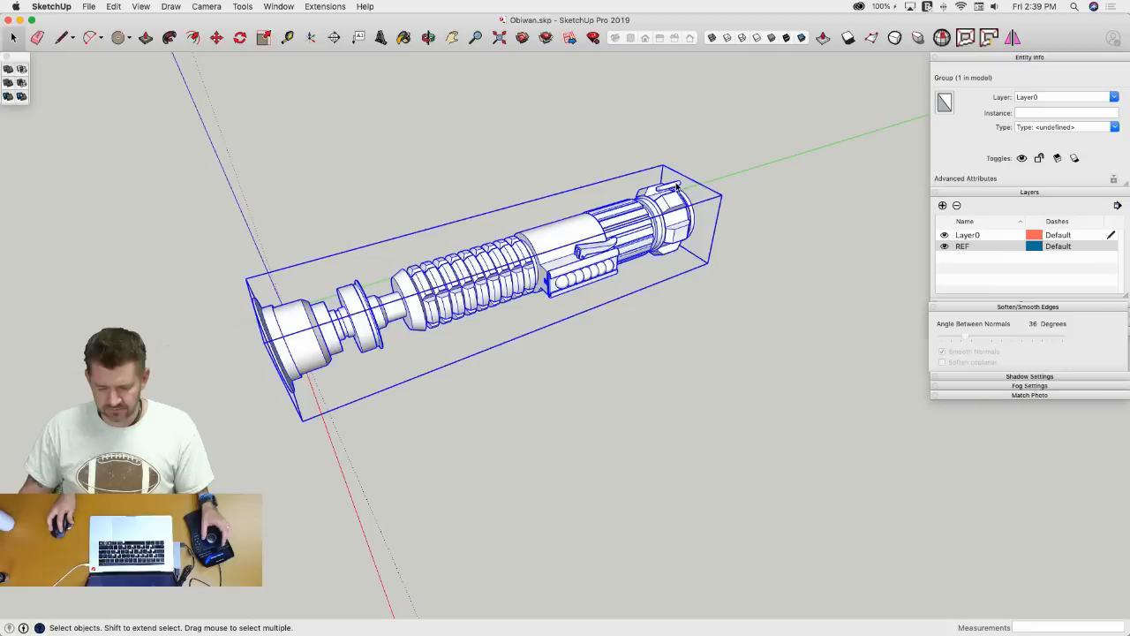
left_click(676, 187)
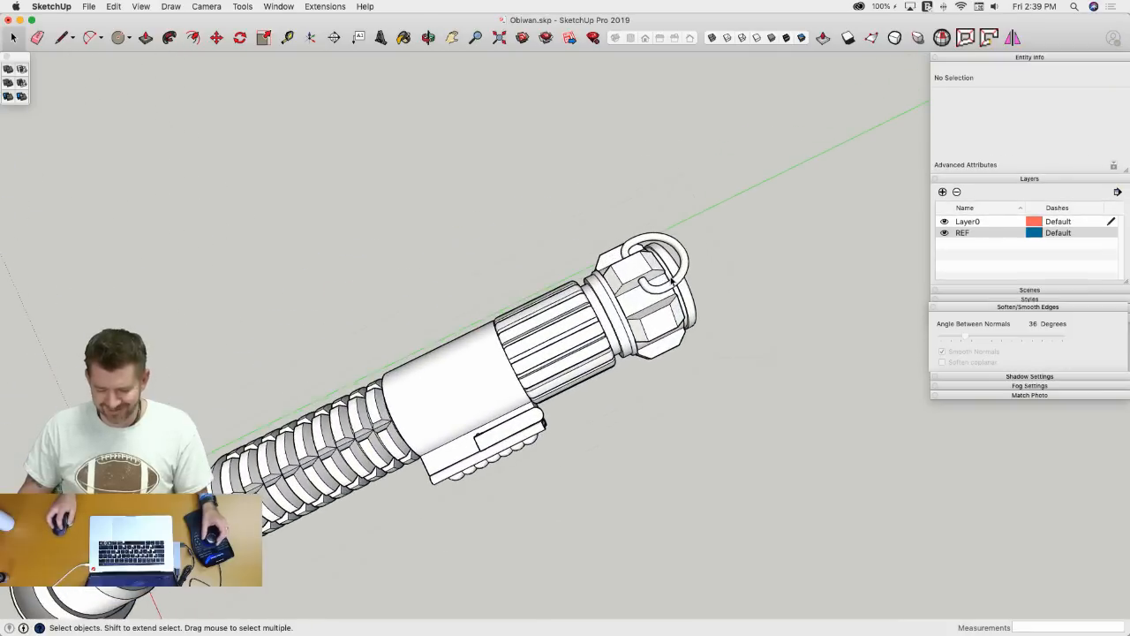
left_click(682, 278)
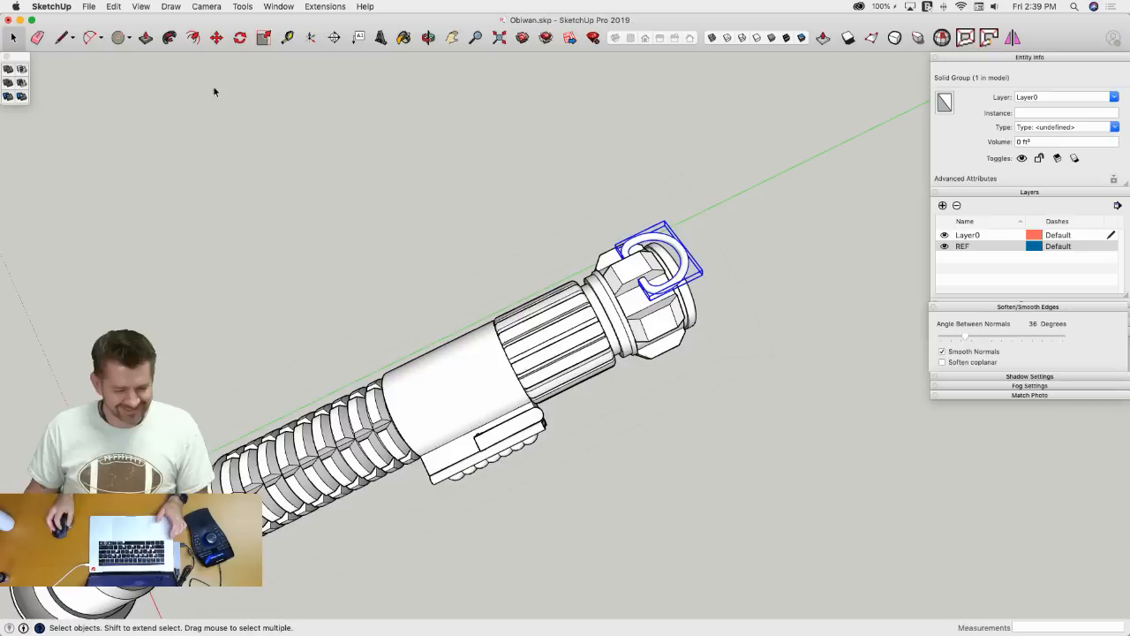
- Copy the selected D-ring, return to Vader.skp, and paste it in the empty space beside the reference sheet
left_click(91, 7)
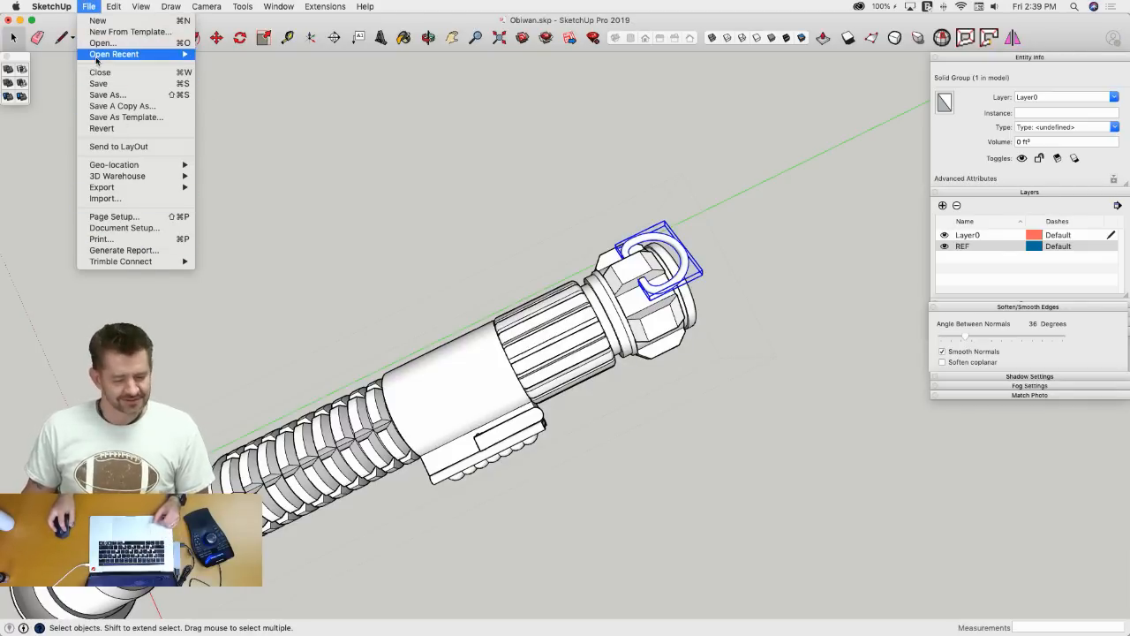
mouse_move(99, 55)
mouse_move(278, 7)
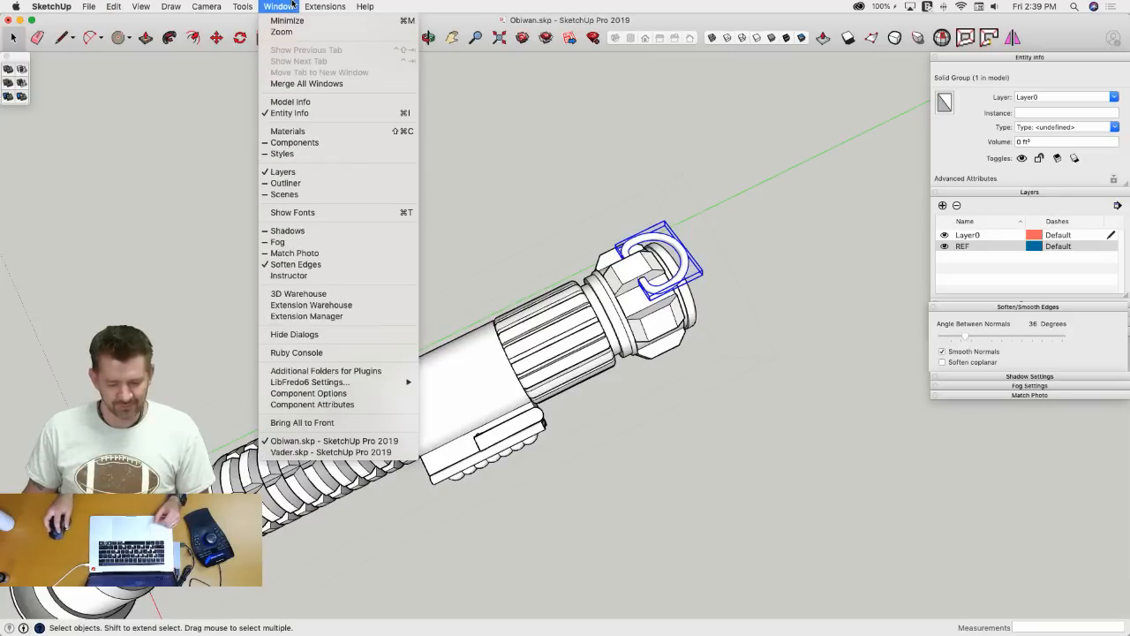
left_click(318, 454)
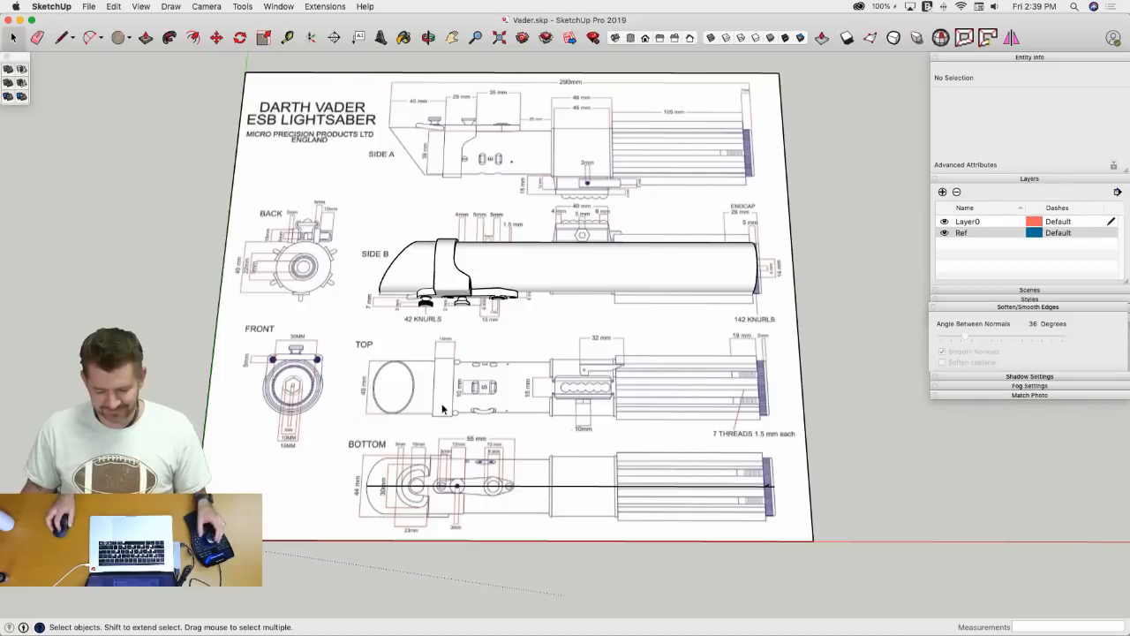
key("super+v")
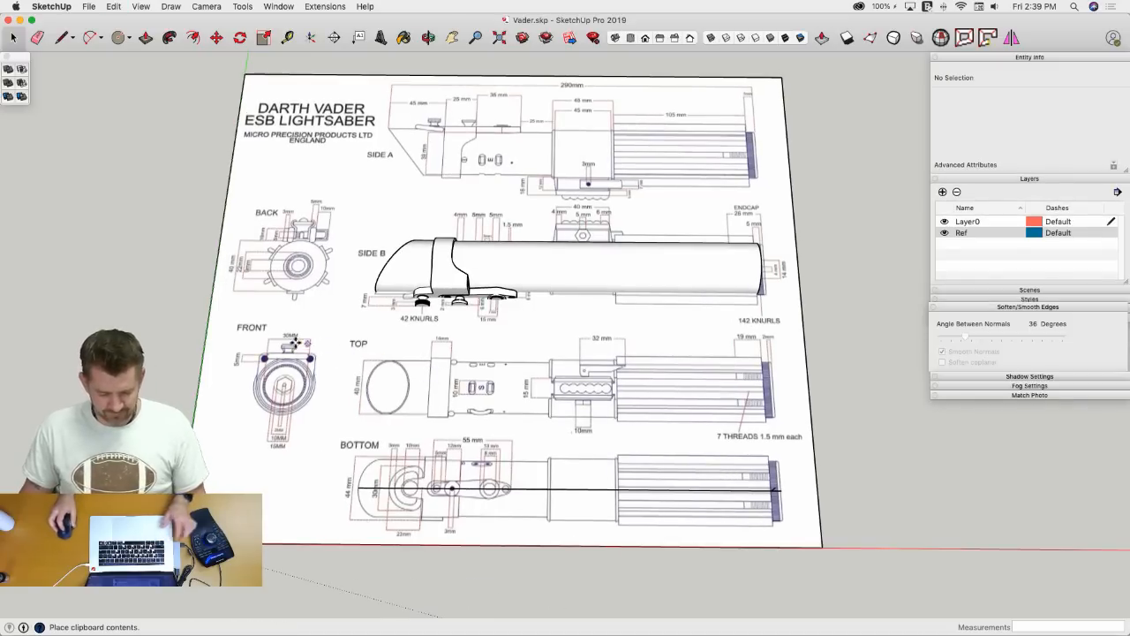
middle_click_drag(157, 380, 210, 308)
left_click(209, 308)
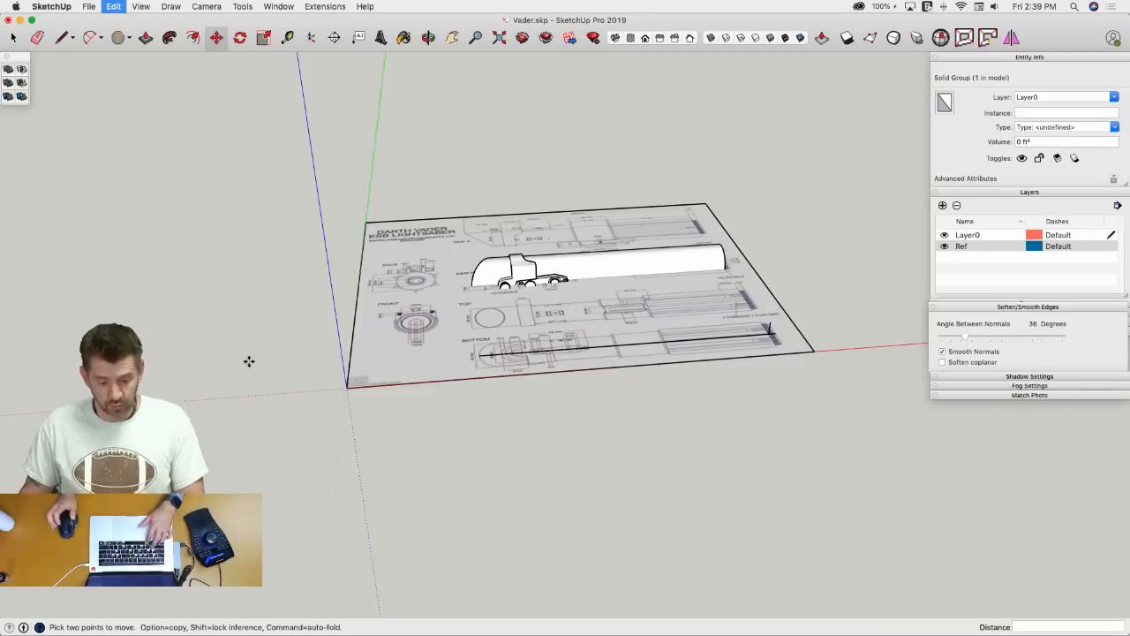
key("super+shift+a")
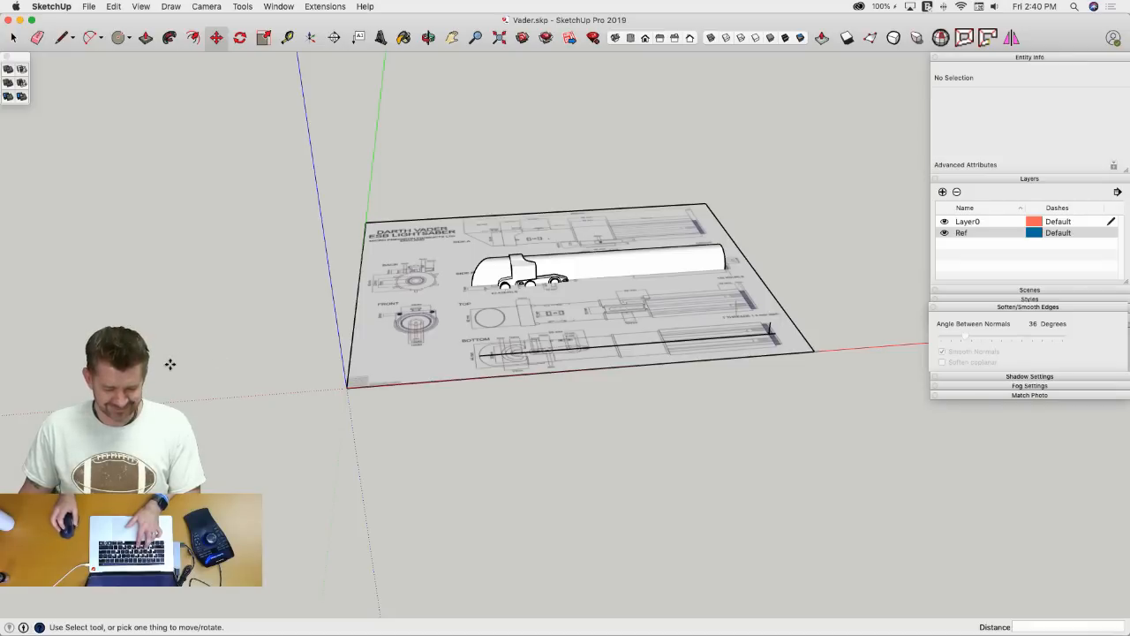
key("space")
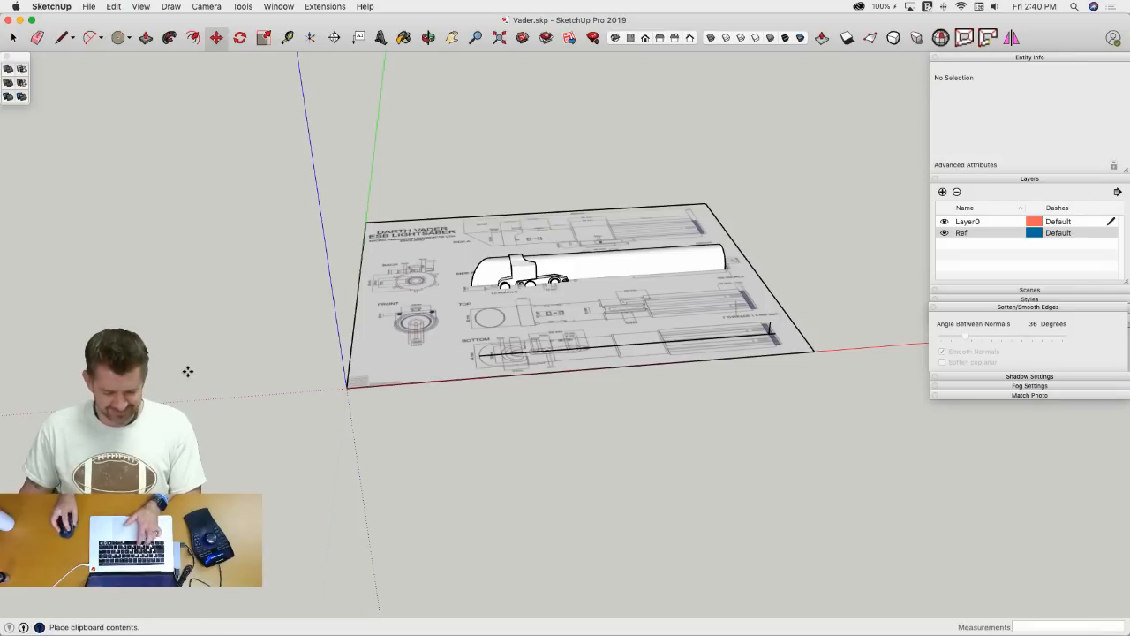
left_click(188, 371)
- Try to scale the pasted D-ring uniformly by a factor of 100
key("s")
scroll(204, 374, "up", 1)
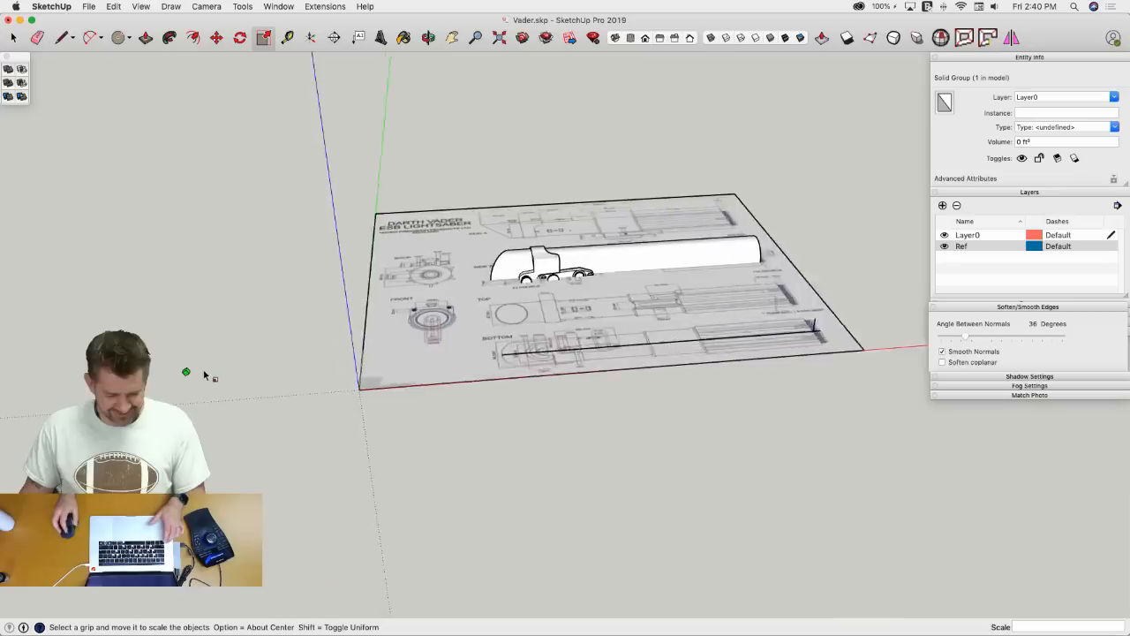
scroll(204, 374, "up", 5)
left_click_drag(173, 374, 291, 343)
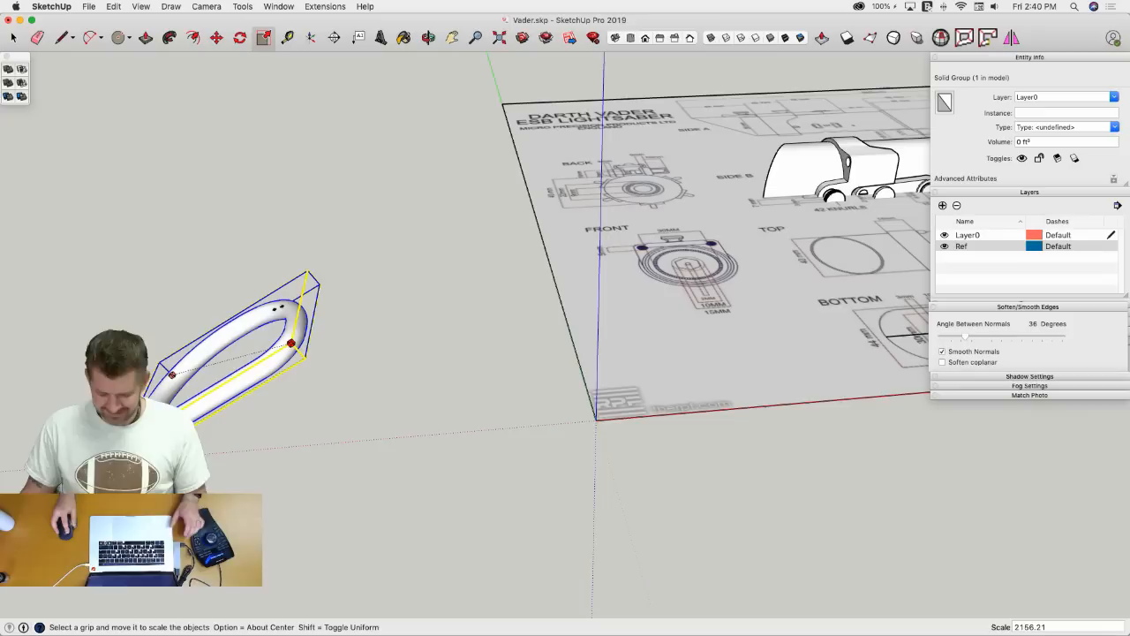
left_click(292, 344)
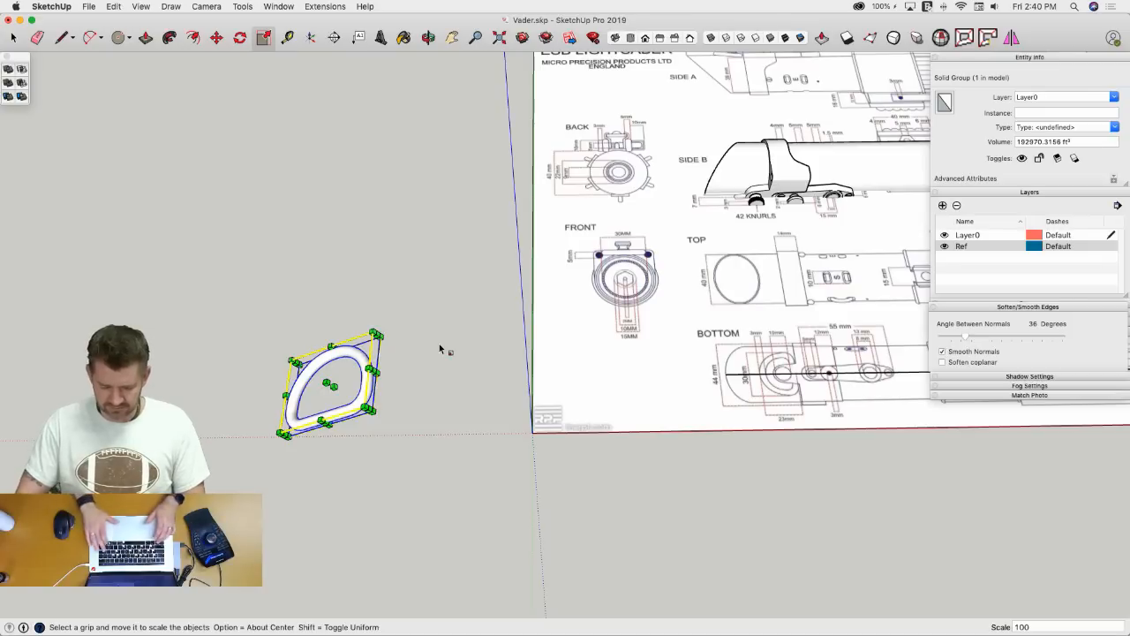
- Try to move the enlarged D-ring closer to the reference sheet, and undo the move and the scaling
key("space")
left_click(390, 363)
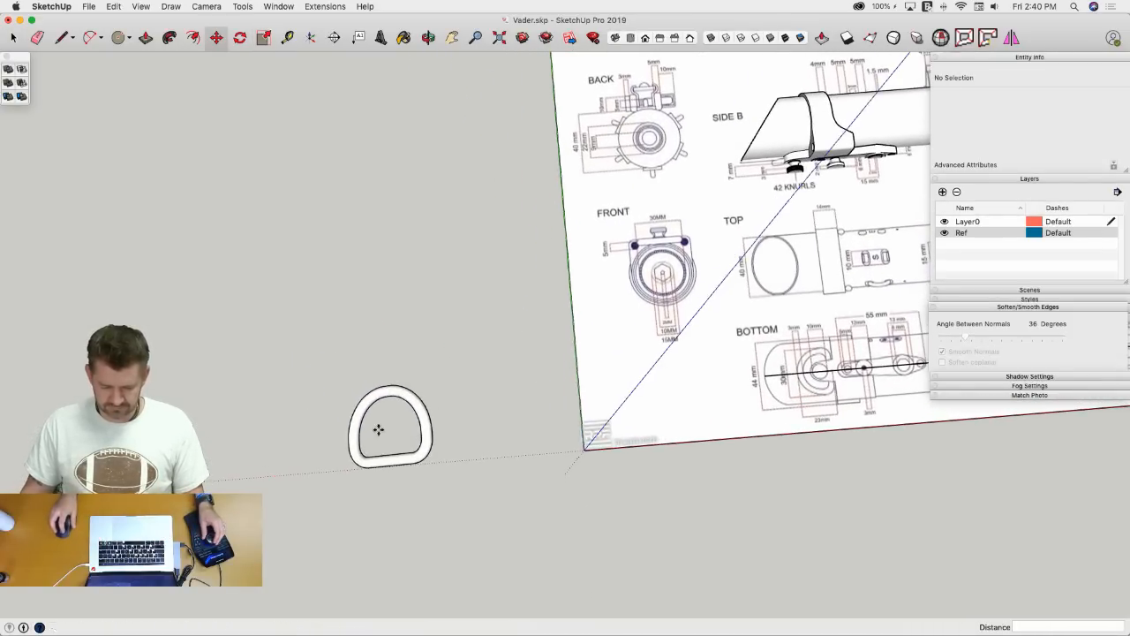
key("m")
left_click(376, 429)
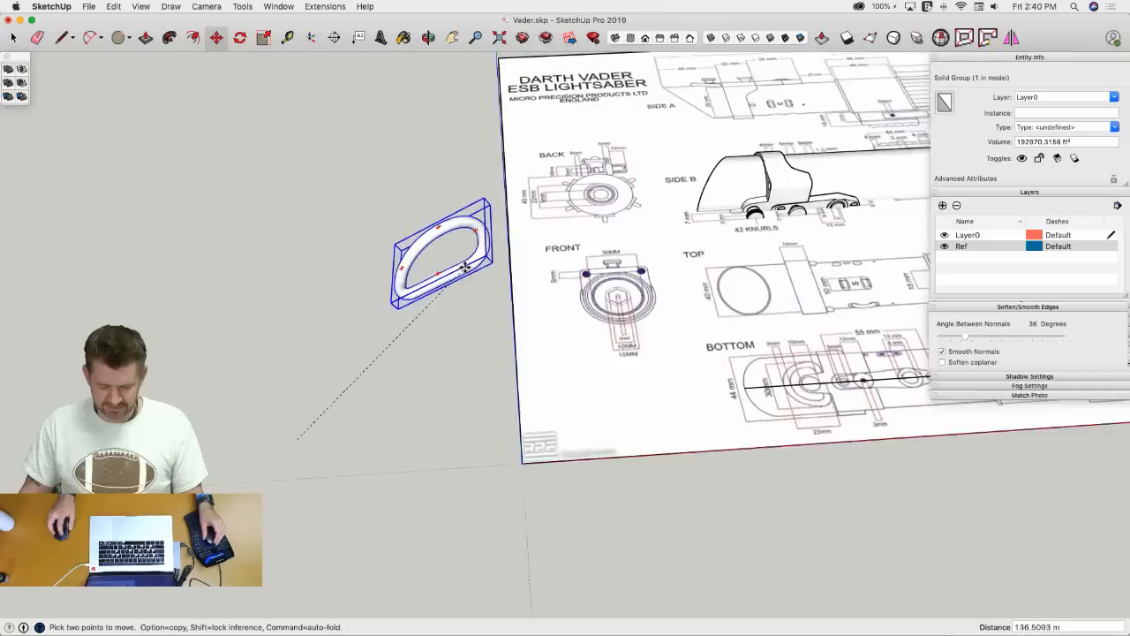
key("space")
key("super+z")
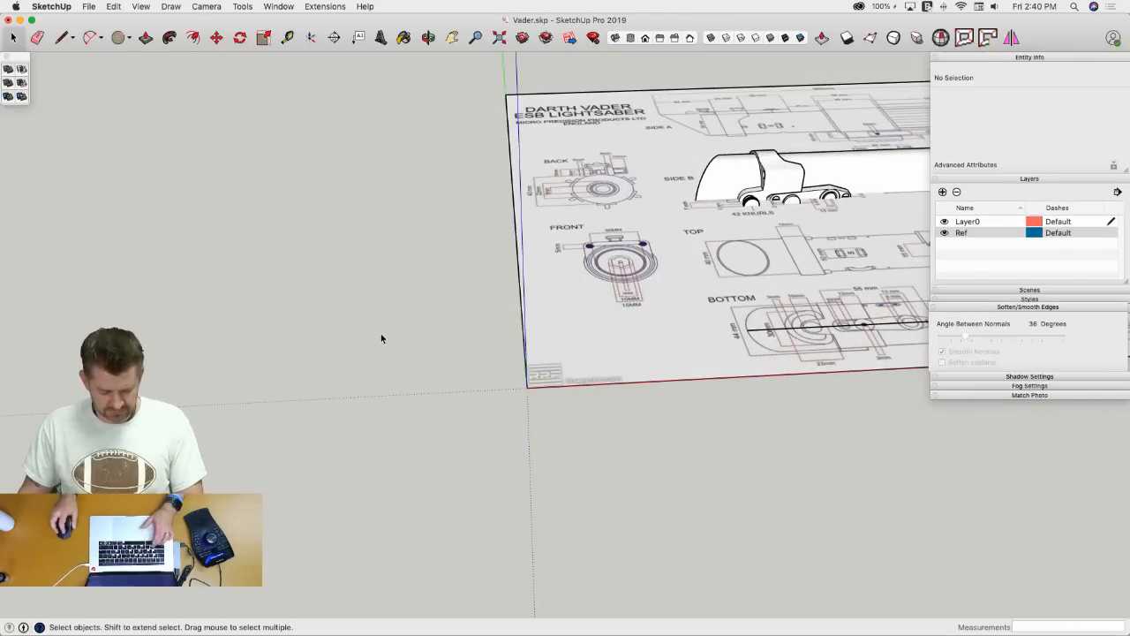
- Select the tiny pasted D-ring again and scale it uniformly by a factor of 1000
key("s")
key("space")
left_click_drag(169, 250, 426, 483)
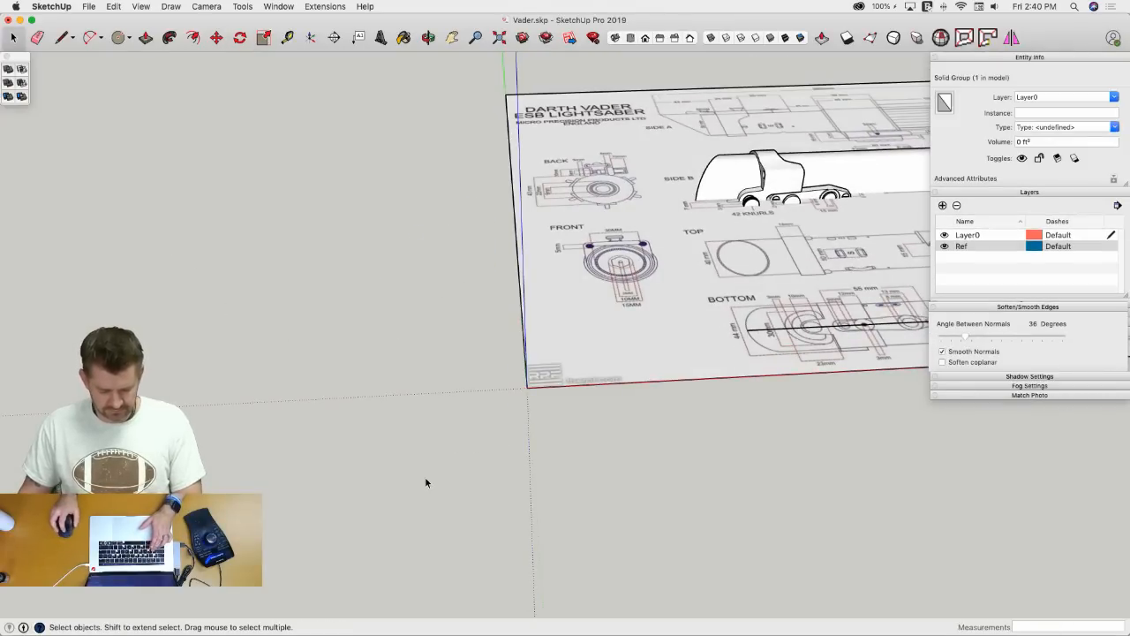
key("s")
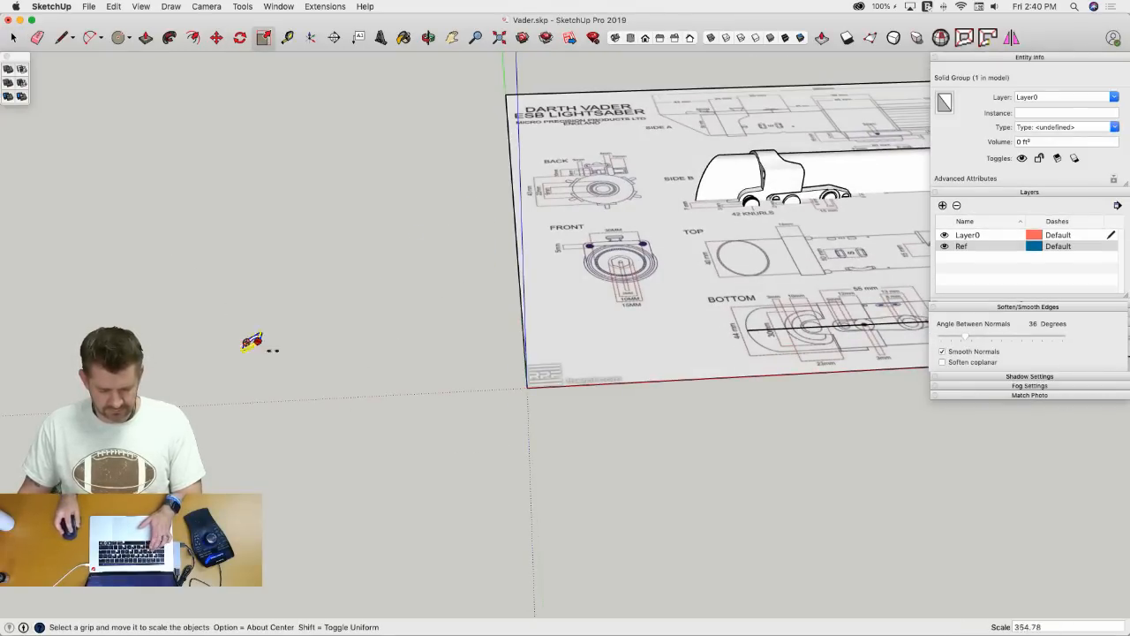
left_click_drag(254, 341, 681, 419)
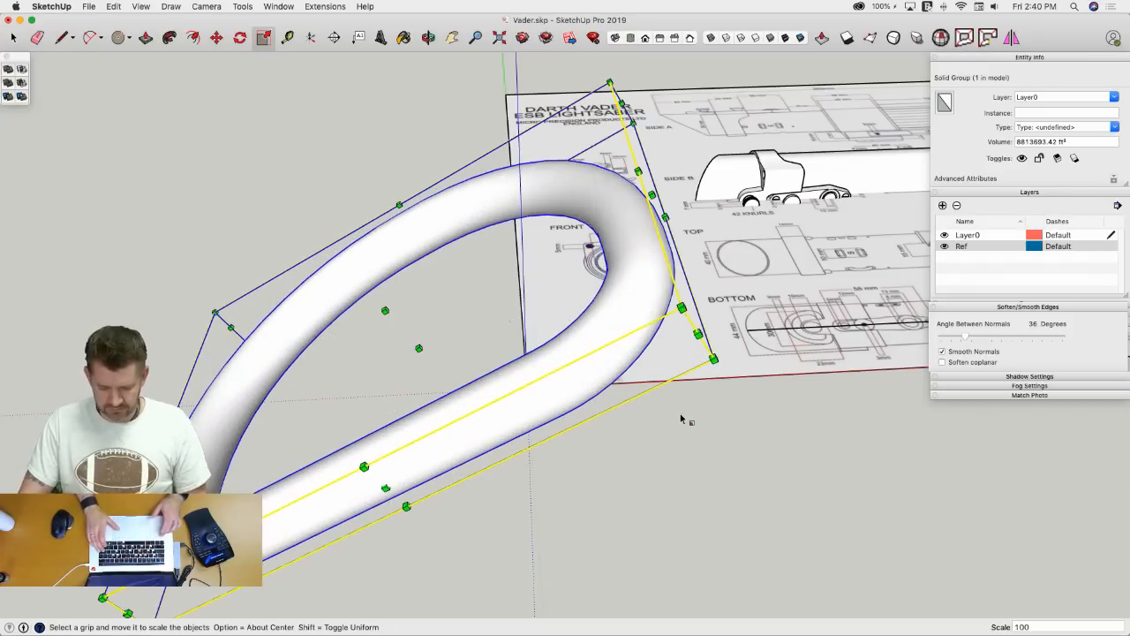
key("Escape")
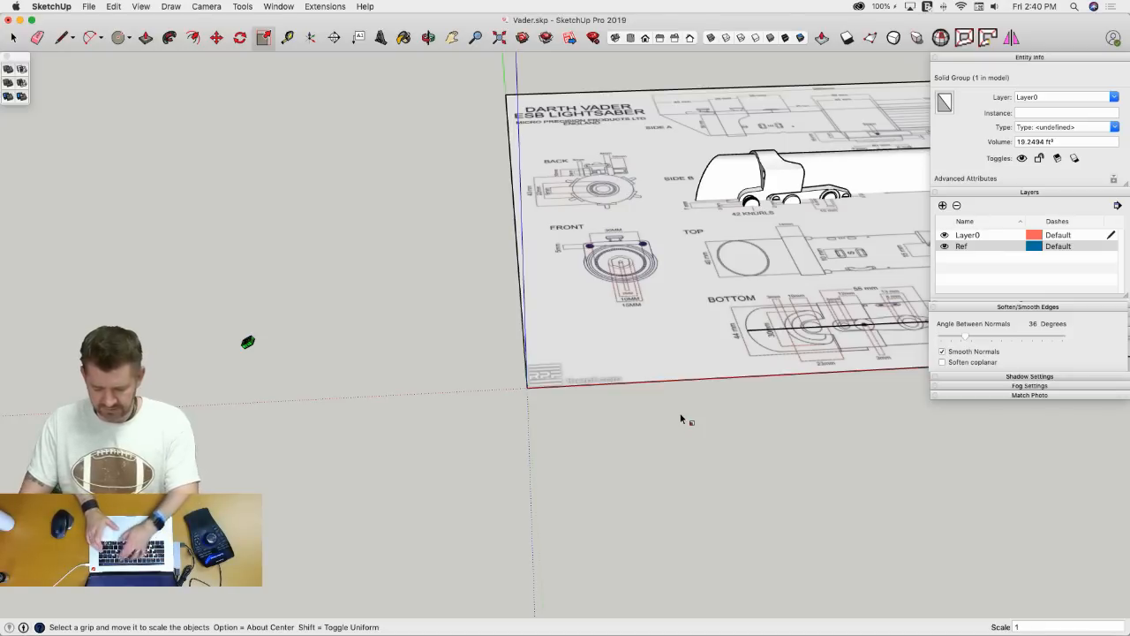
key("Return")
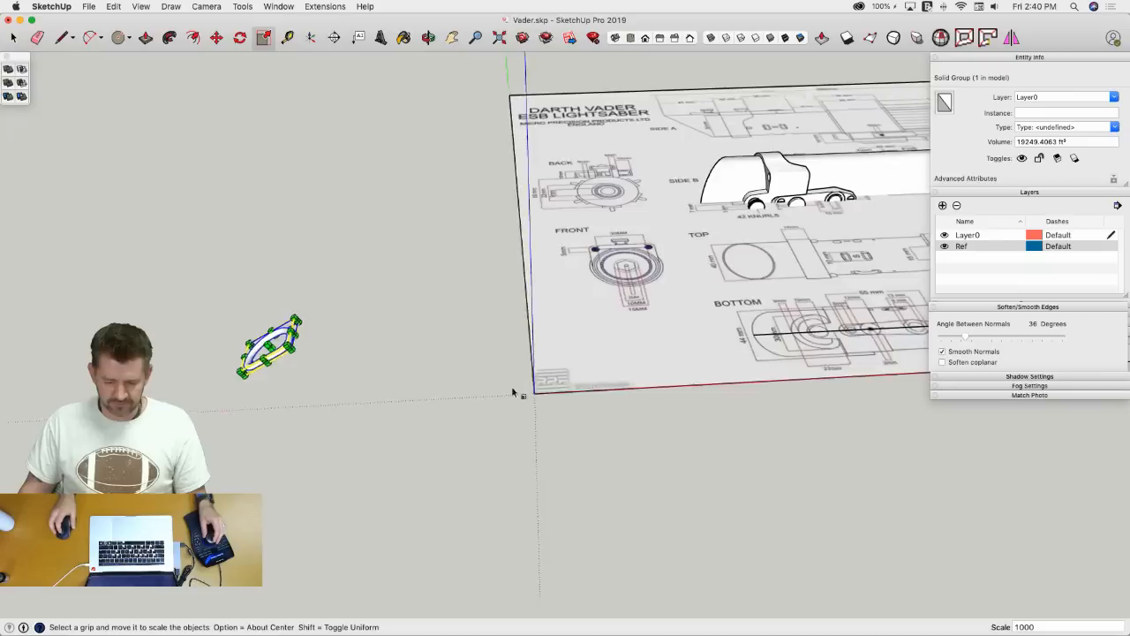
- Move the D-ring about 293.5 m onto the reference drawing, beside the knurled screw of the Side B hilt
key("space")
mouse_move(423, 452)
middle_mouse_down()
mouse_move(463, 494)
mouse_move(464, 520)
mouse_move(436, 485)
mouse_move(459, 436)
mouse_move(485, 430)
mouse_move(550, 451)
mouse_move(603, 503)
mouse_move(603, 489)
mouse_move(625, 506)
mouse_move(595, 489)
mouse_move(590, 510)
mouse_move(447, 373)
mouse_move(466, 277)
middle_mouse_up()
key("m")
key("q")
key("m")
left_click(616, 527)
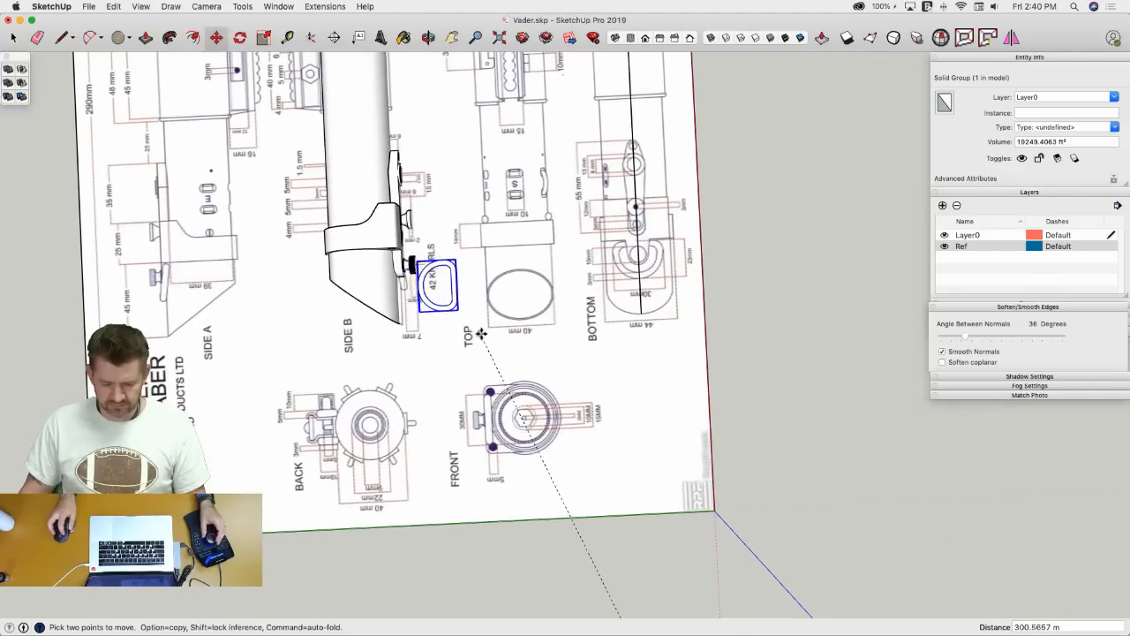
scroll(443, 241, "up", 10)
left_click(438, 276)
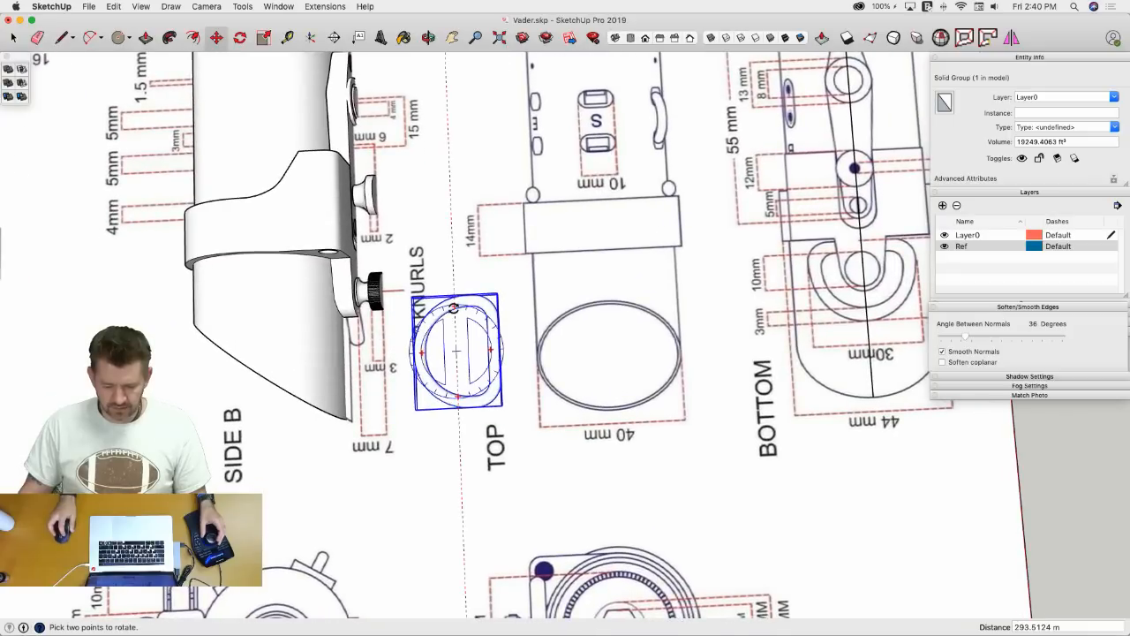
- Rotate the D-ring 90° flat on the drawing and tilt it -90° so it stands upright
left_click(417, 351)
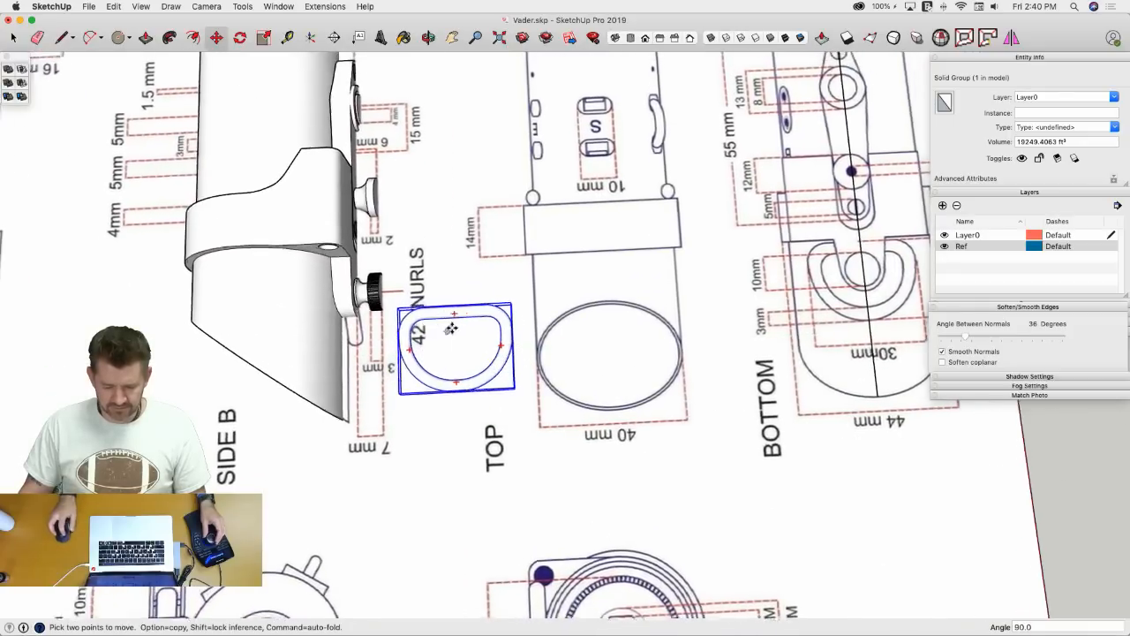
middle_click_drag(417, 351, 484, 418)
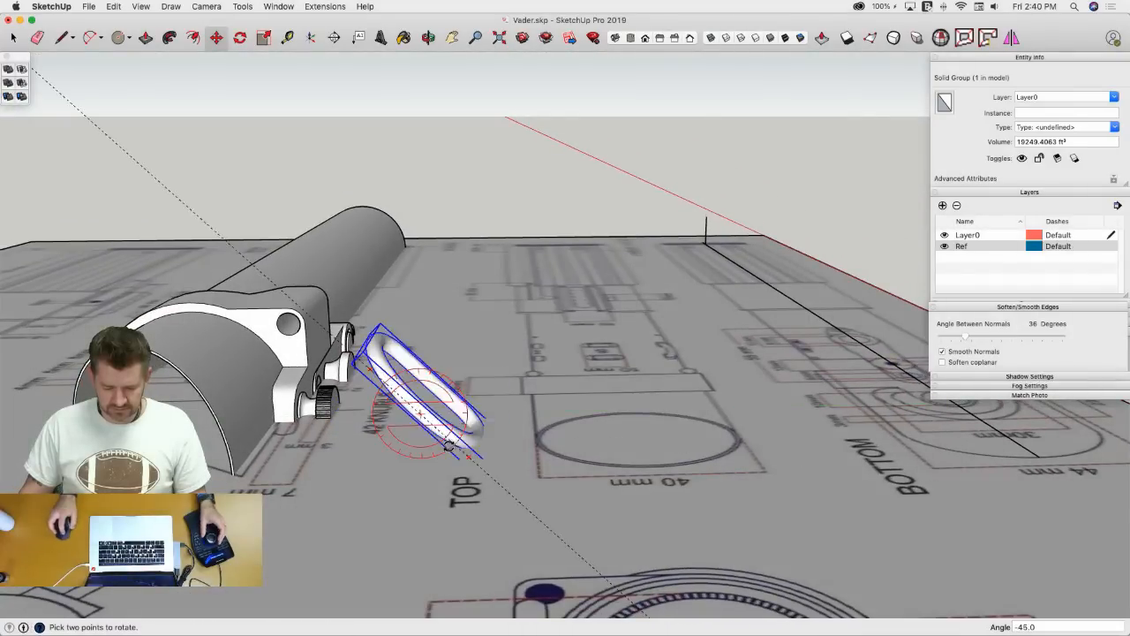
left_click(427, 451)
- Show hidden geometry and move the upright D-ring by its lower end about 30.9 m to the lever plate's base beside the knurled screw
middle_click_drag(428, 452, 420, 155)
scroll(422, 410, "up", 3)
key("alt+h")
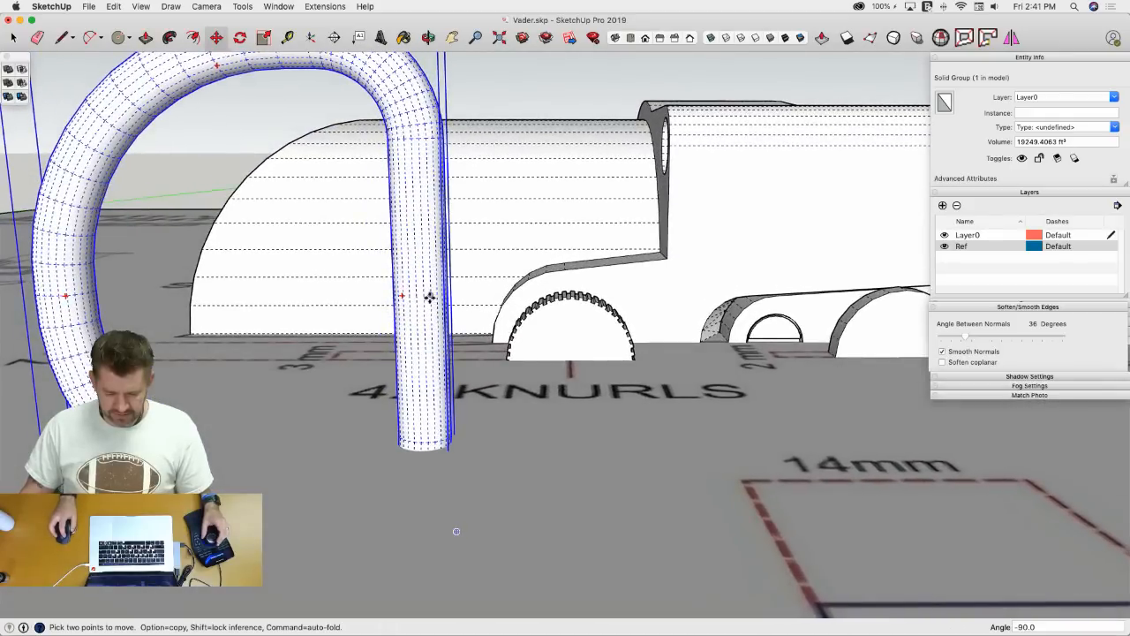
middle_click_drag(429, 297, 476, 163)
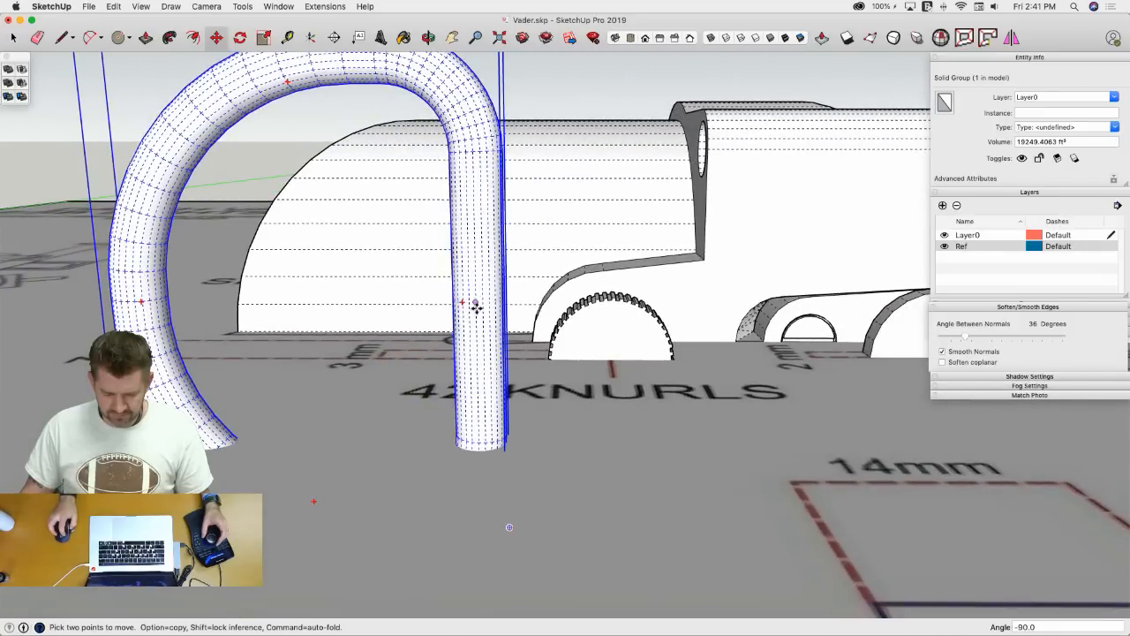
scroll(454, 308, "up", 10)
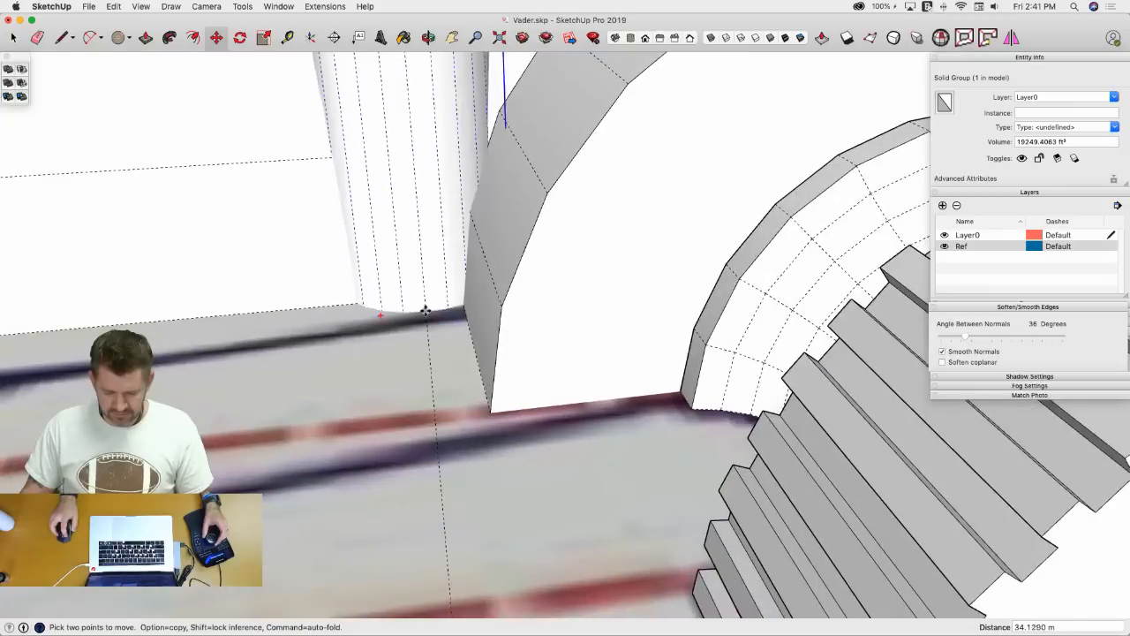
scroll(446, 312, "up", 2)
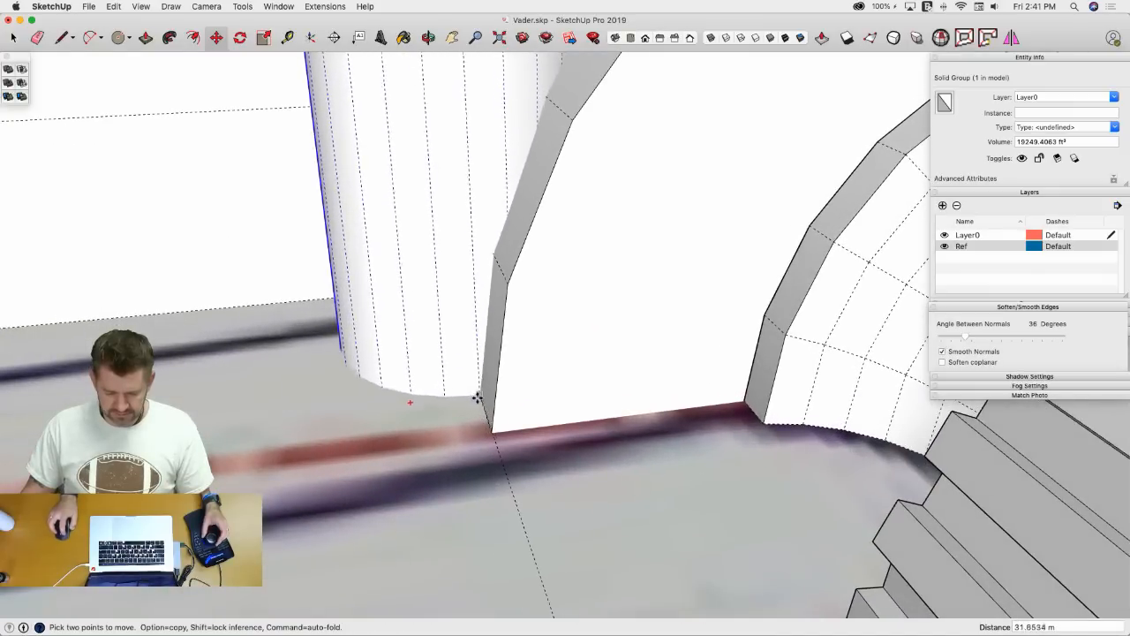
left_click(492, 430)
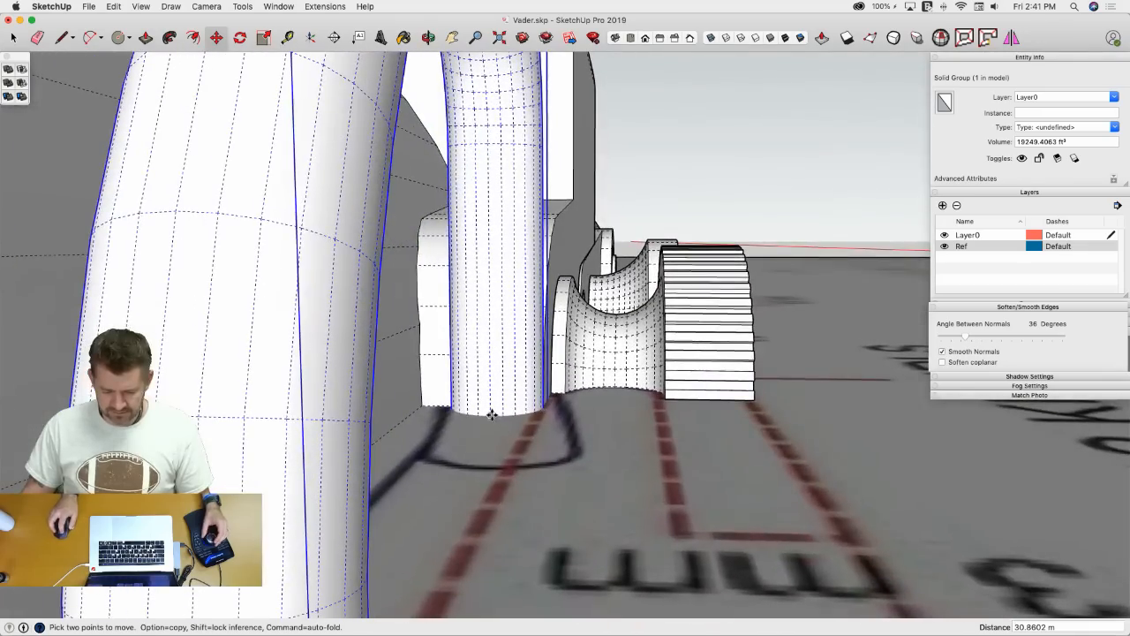
- Move the D-ring about 1.7 m further along the hilt toward the clamp, so its leg lines up with the lever plate
left_click(492, 414)
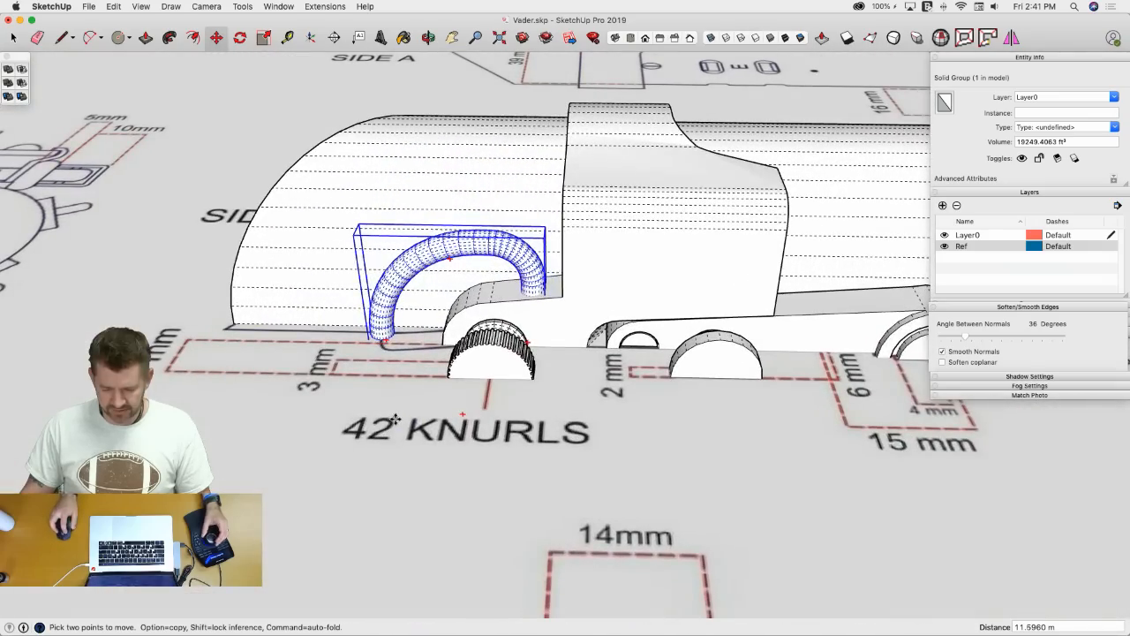
left_click(395, 420)
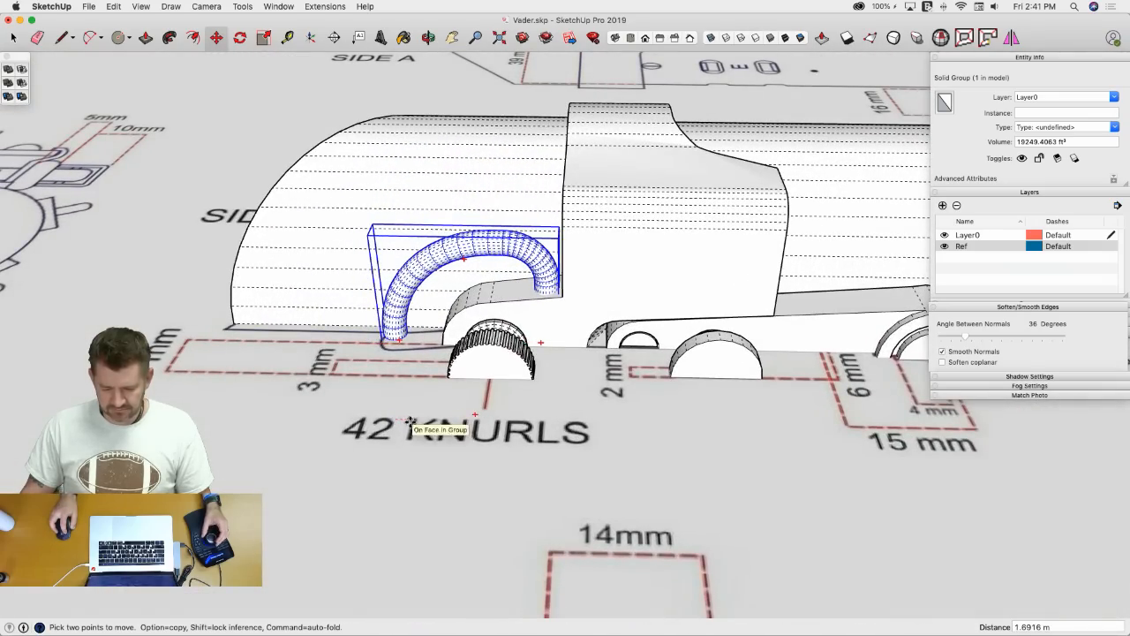
left_click(413, 421)
key("space")
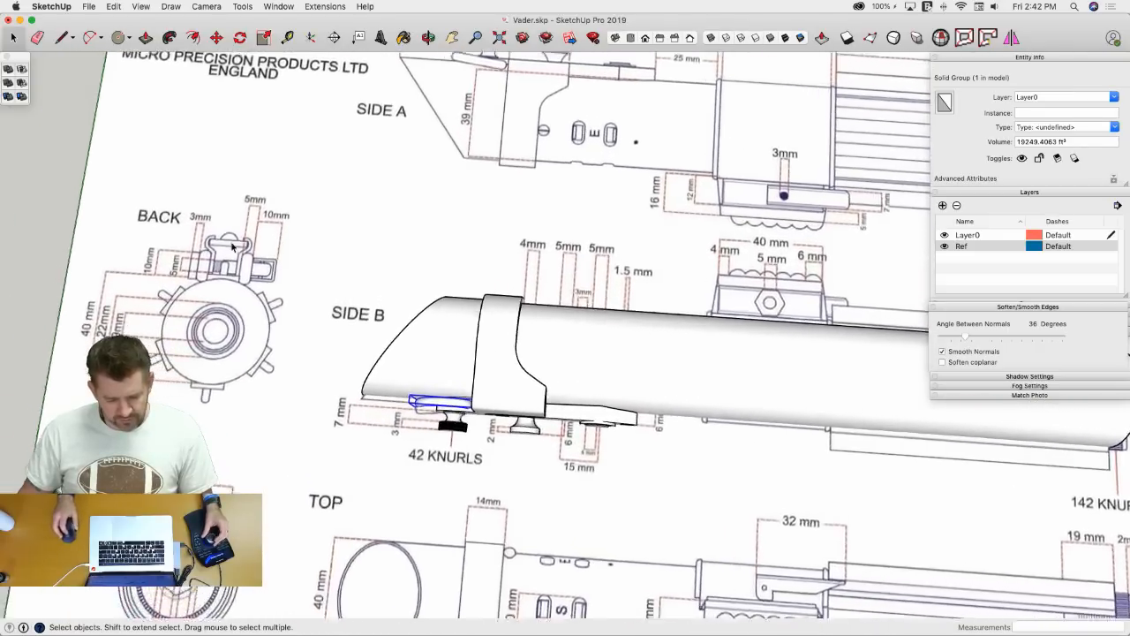
- Draw a 48-sided circle of radius 20 m centred on the open end of the half-tube body
key("l")
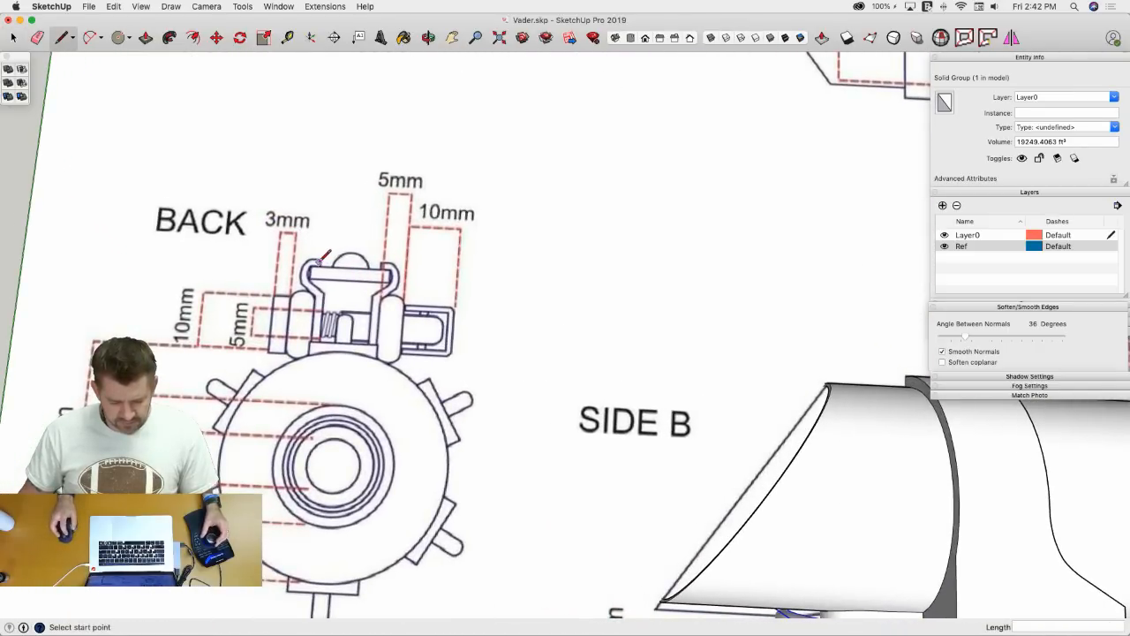
key("space")
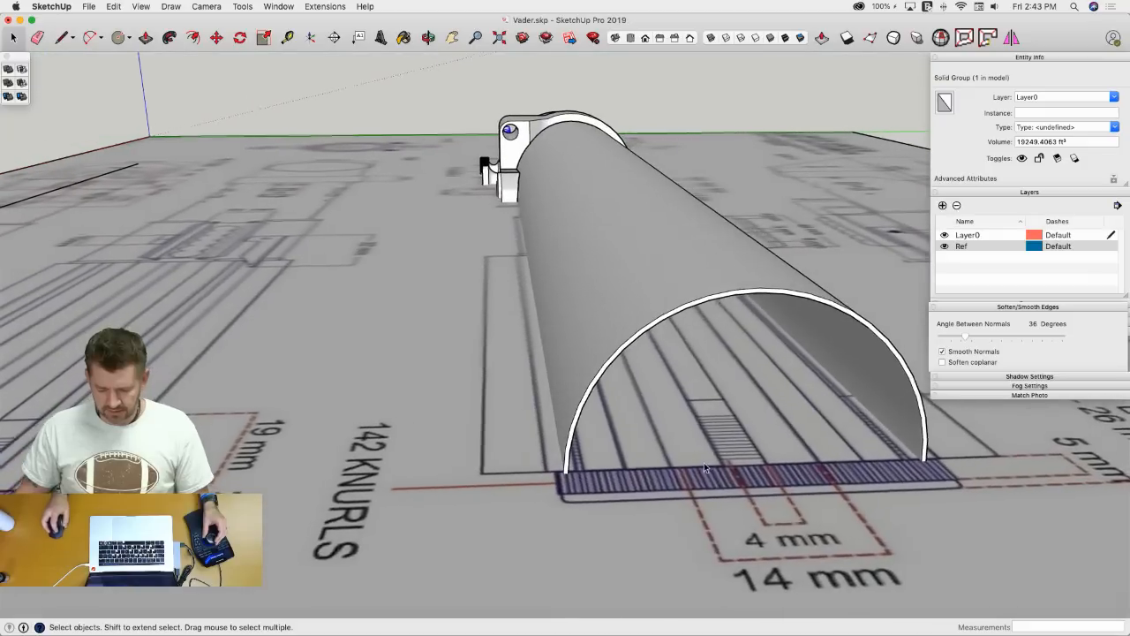
key("c")
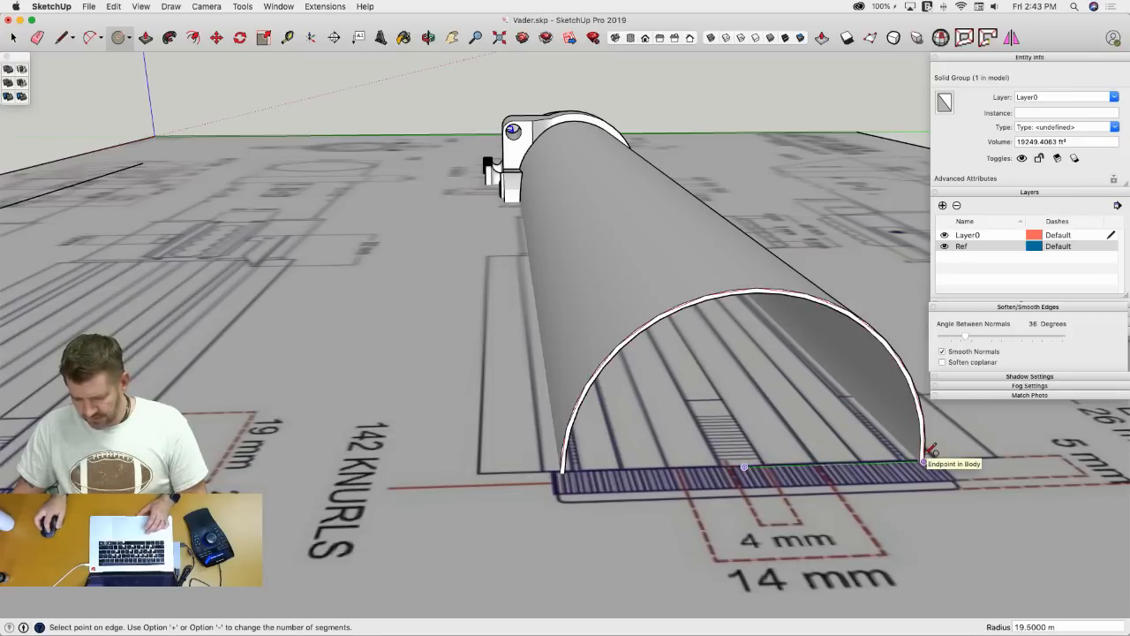
left_click(759, 285)
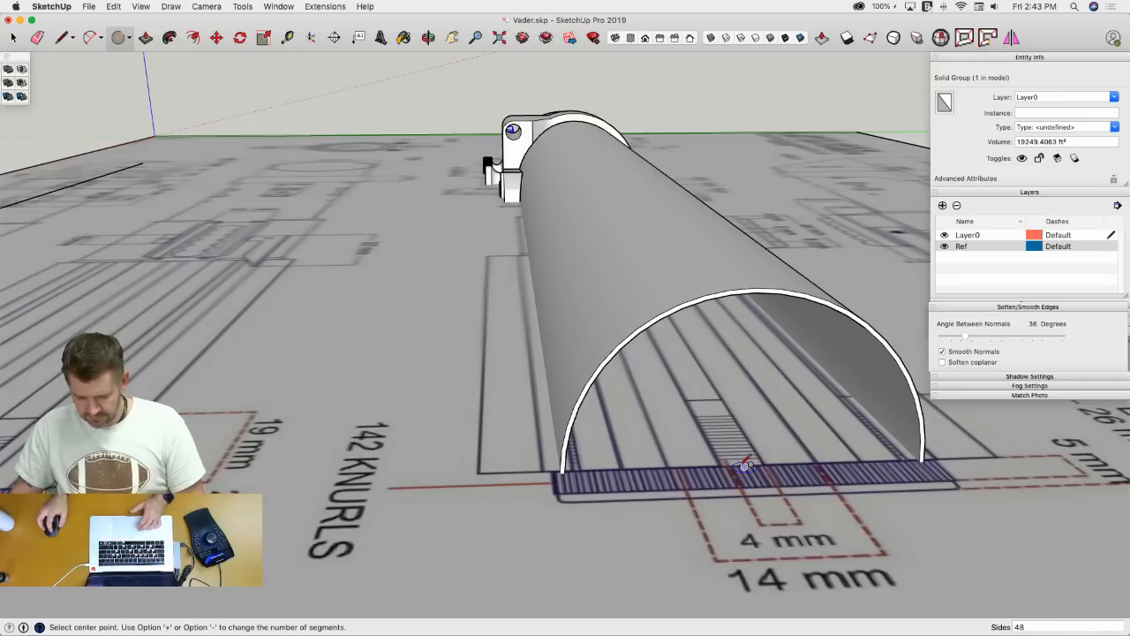
left_click(744, 465)
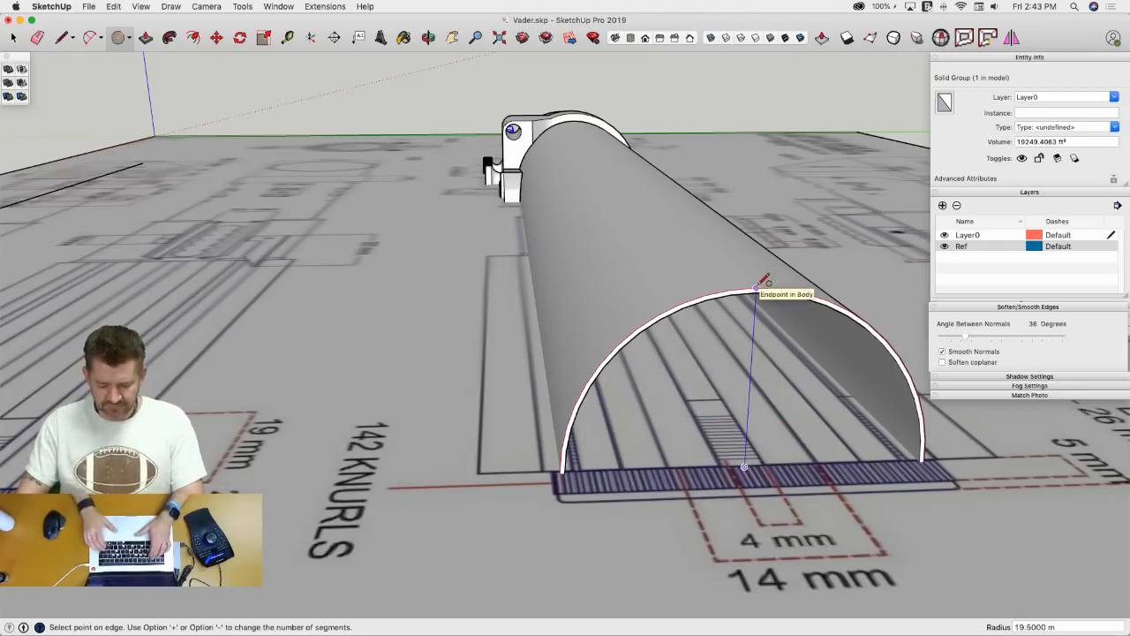
left_click(756, 288)
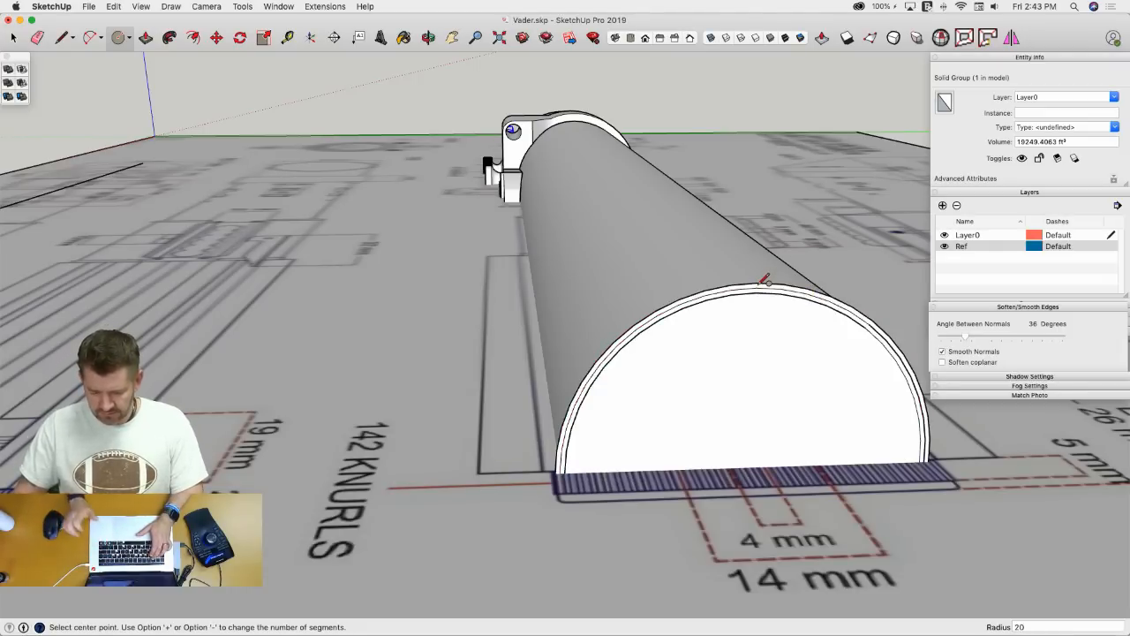
- Delete the face inside the circle at the tube's end, keeping only the circle outline
scroll(757, 265, "up", 2)
key("space")
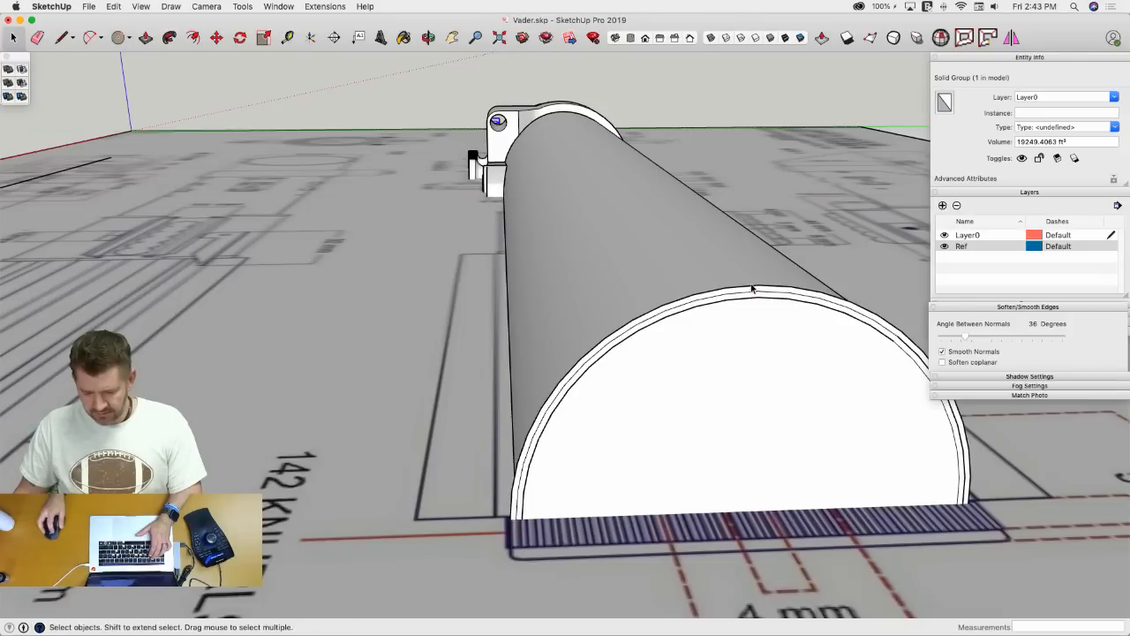
left_click(759, 312)
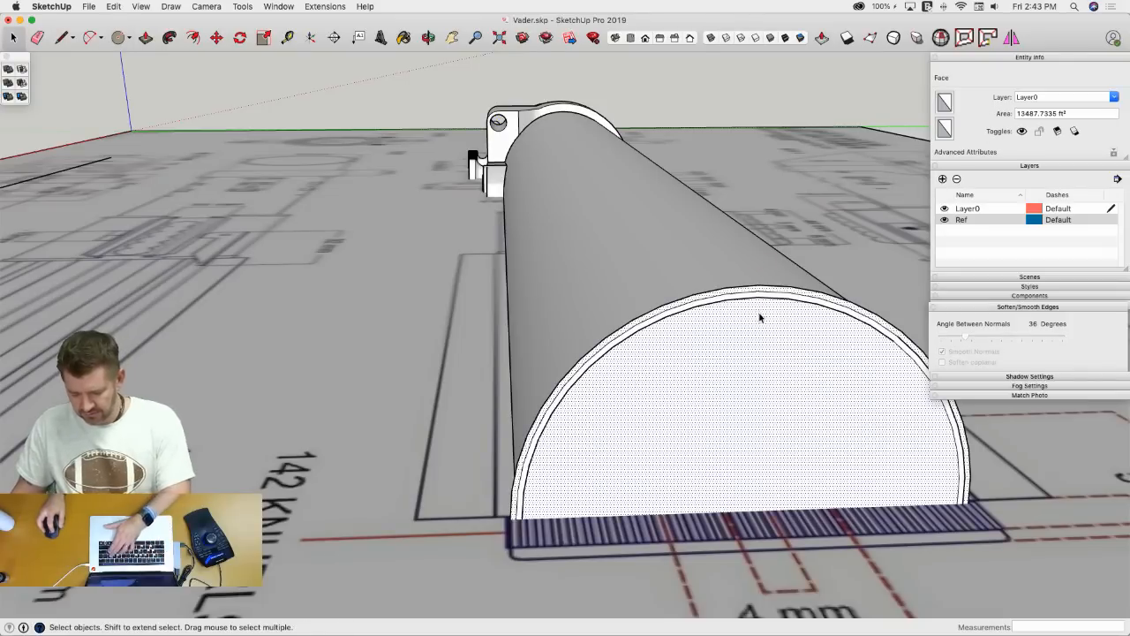
key("Delete")
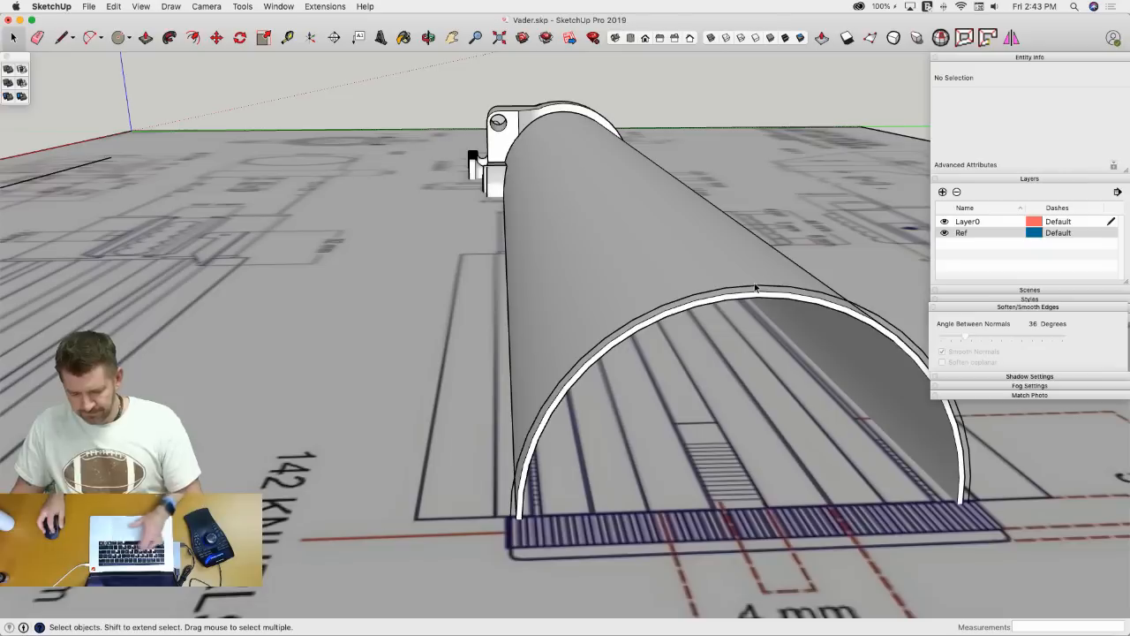
key("l")
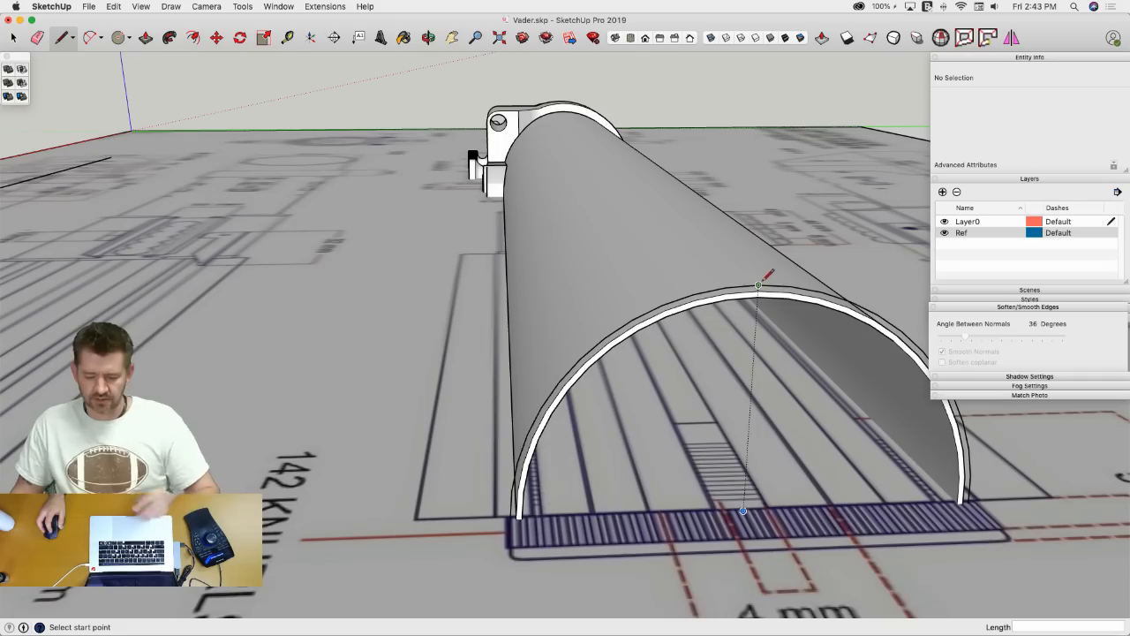
mouse_move(730, 263)
middle_mouse_down()
mouse_move(538, 327)
mouse_move(600, 394)
mouse_move(609, 331)
middle_mouse_up()
scroll(609, 329, "up", 15)
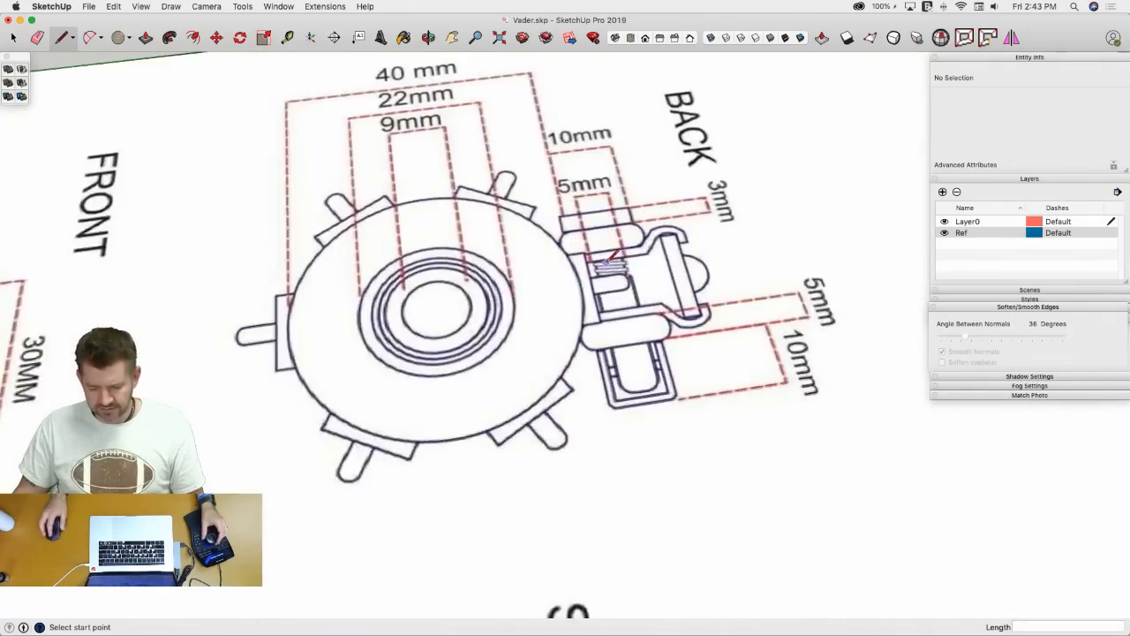
scroll(591, 370, "down", 10)
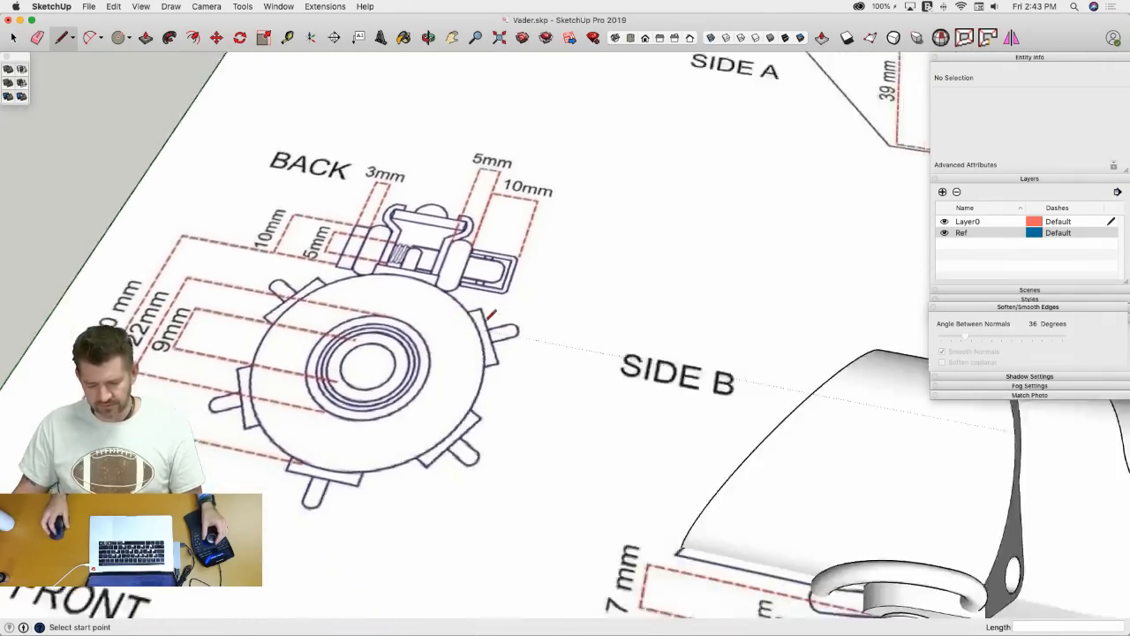
key("space")
- Move the 20 m radius circle about 438 m along the hilt, past the drawing's edge beside the BACK view
mouse_move(591, 371)
middle_mouse_down()
mouse_move(648, 341)
mouse_move(690, 374)
mouse_move(676, 339)
mouse_move(661, 369)
middle_mouse_up()
left_click(689, 374)
key("m")
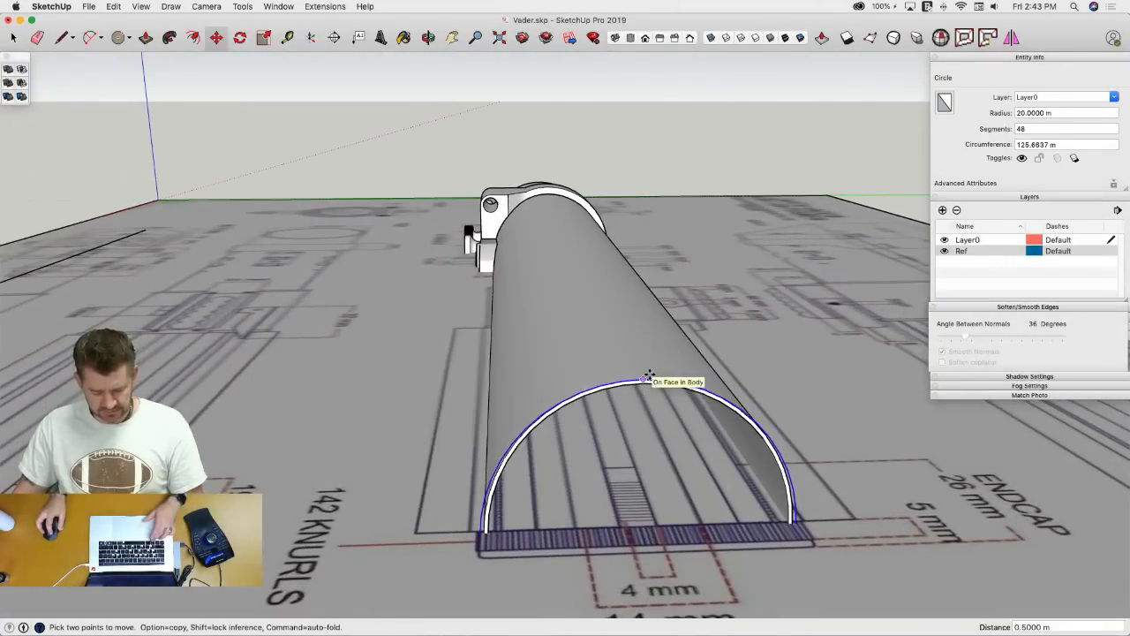
mouse_move(580, 364)
middle_mouse_down()
mouse_move(445, 343)
mouse_move(330, 354)
mouse_move(332, 399)
mouse_move(391, 473)
mouse_move(420, 436)
mouse_move(484, 427)
middle_mouse_up()
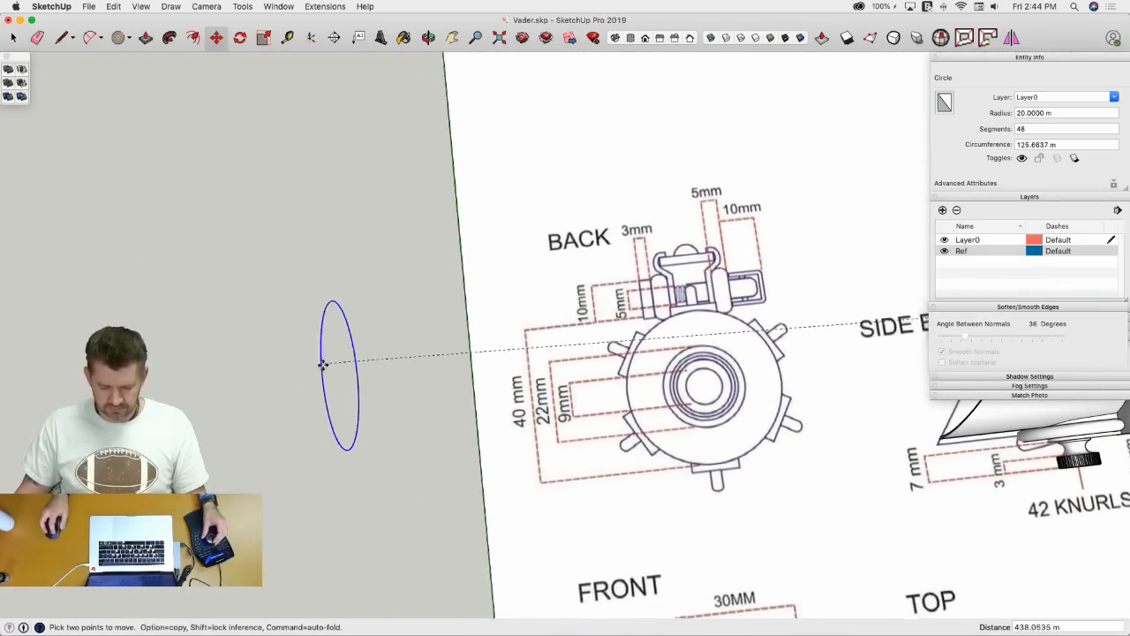
left_click(324, 366)
- Rotate the upright circle 90° so it lies flat in the plane of the reference drawing
key("q")
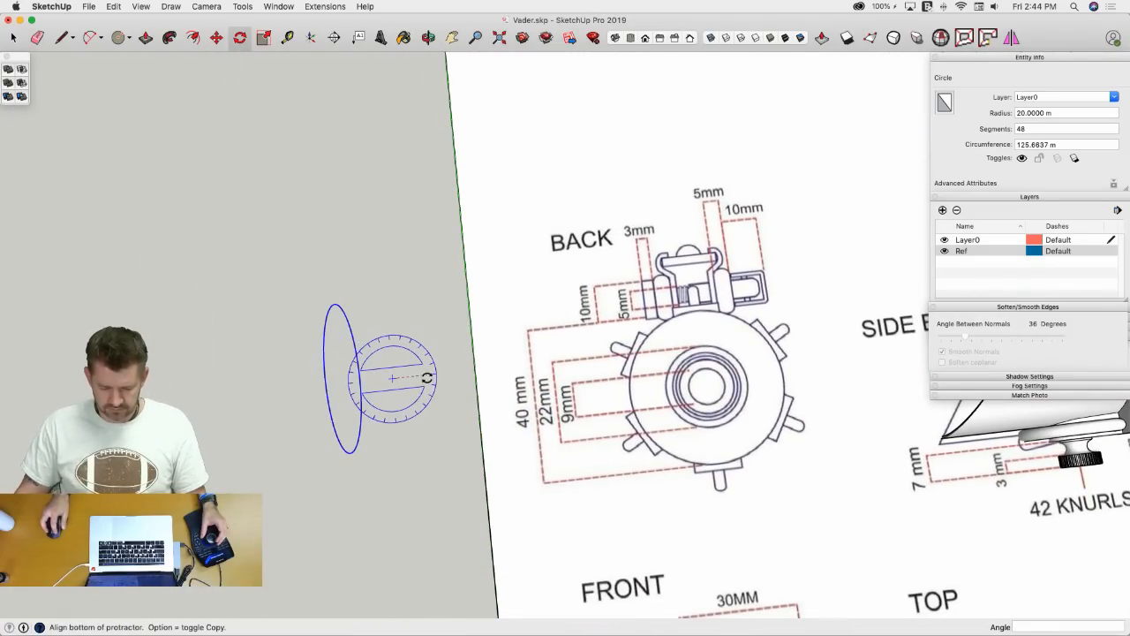
left_click(427, 377)
left_click(398, 439)
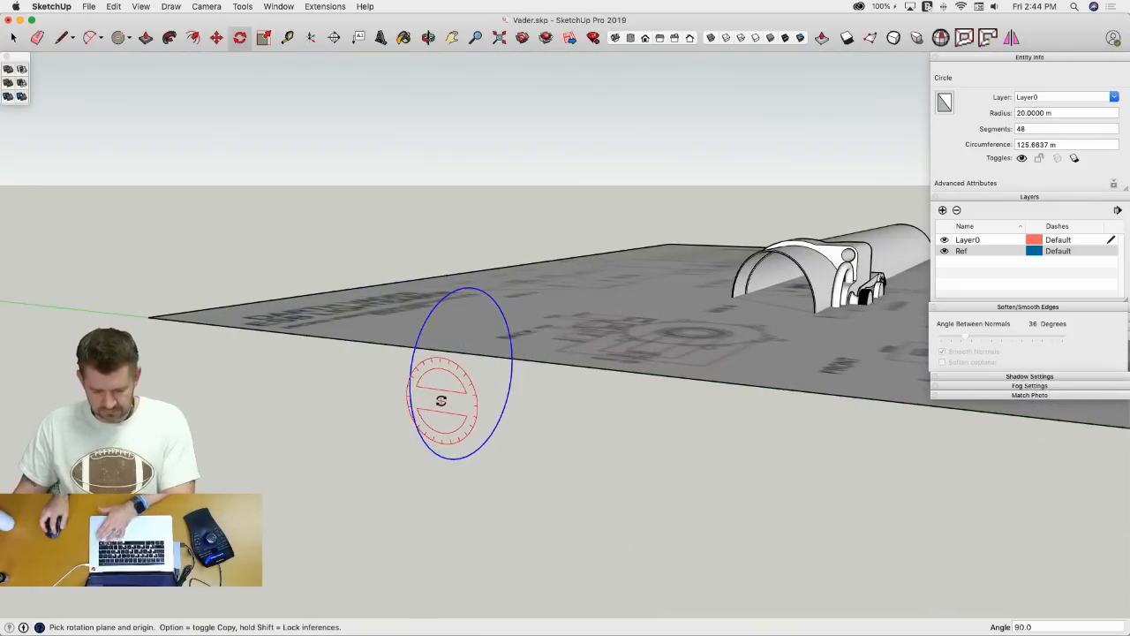
left_click(479, 410)
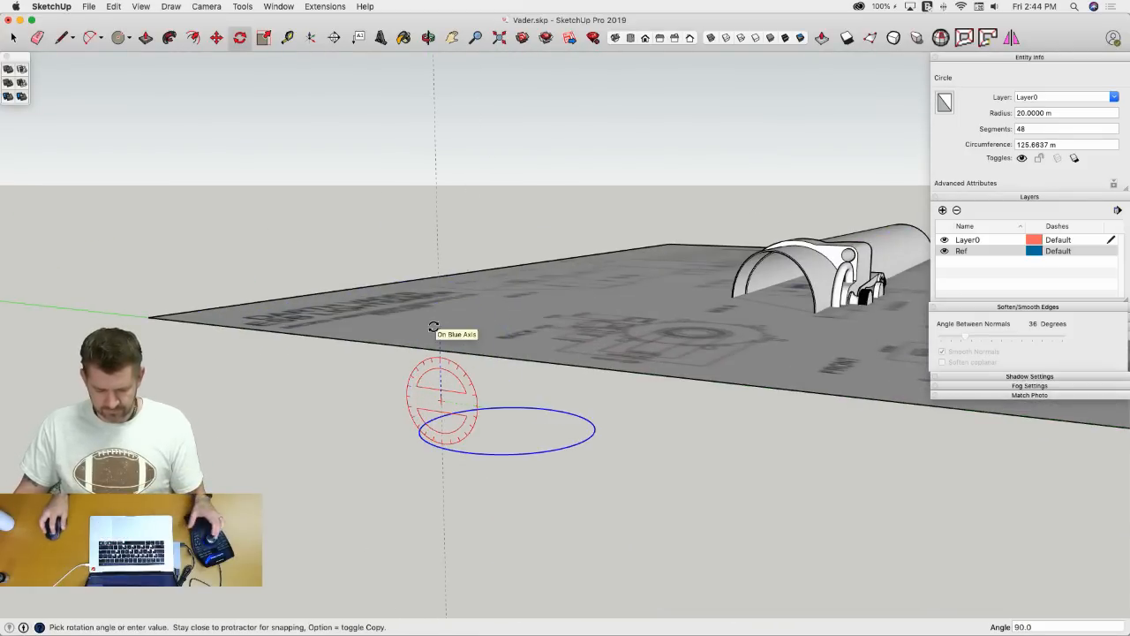
left_click(433, 326)
- Move the flat circle by its upper point about 83.8 m onto the hilt outline of the BACK view
key("m")
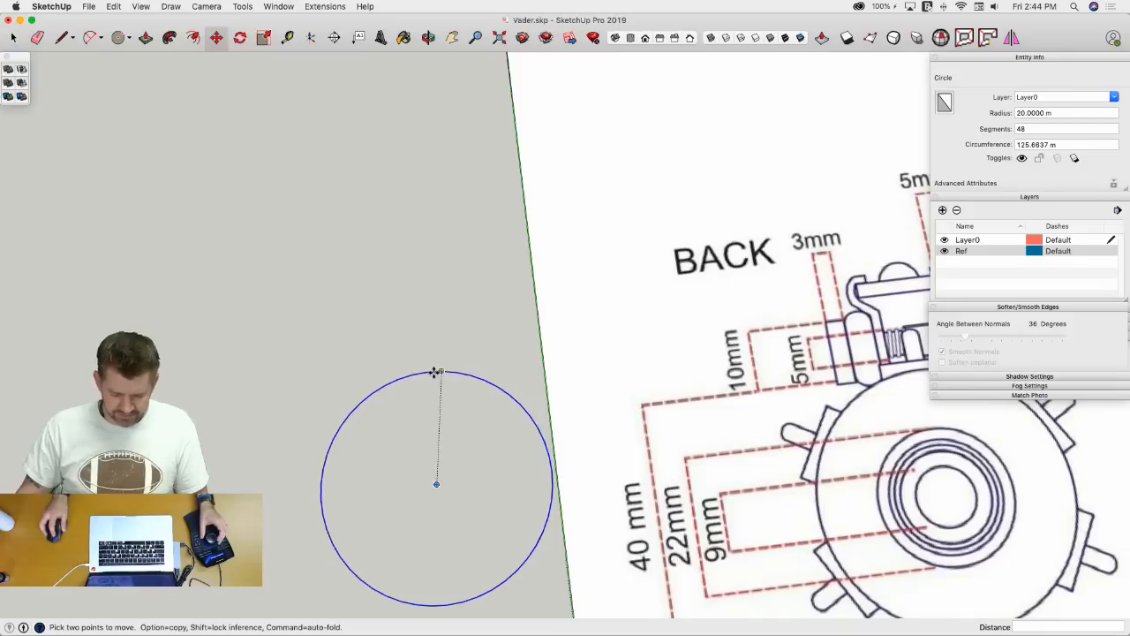
left_click(453, 371)
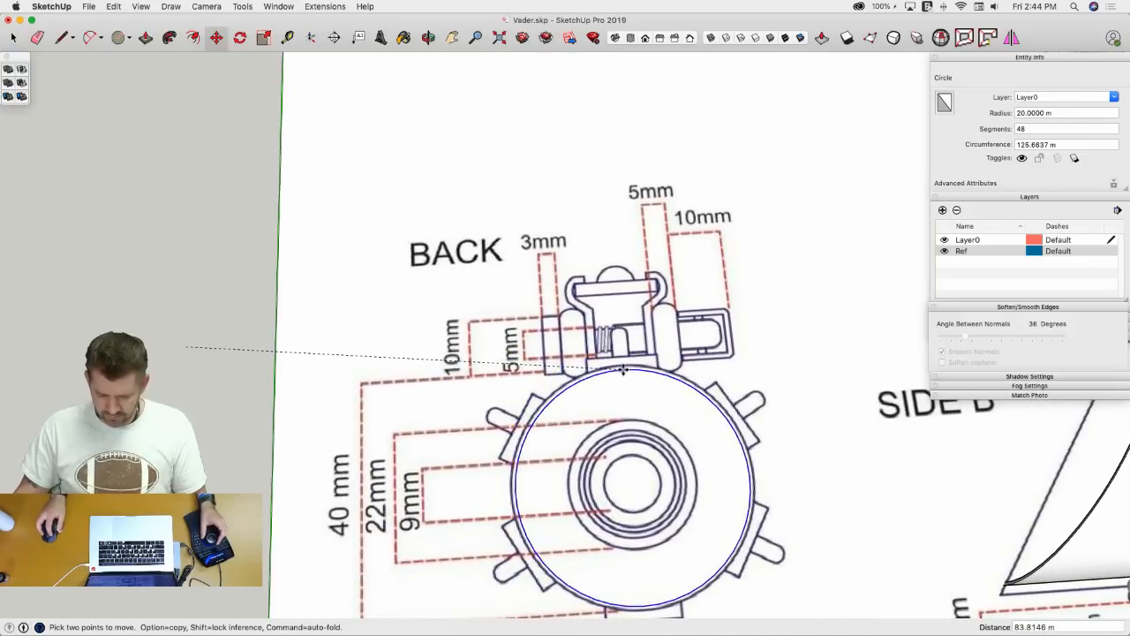
left_click(623, 368)
- Trace the lever bracket above the circle with two legs about 11.7 m tall, plus a slanted edge and horizontal lip line on the 10mm side
key("l")
scroll(589, 309, "up", 5)
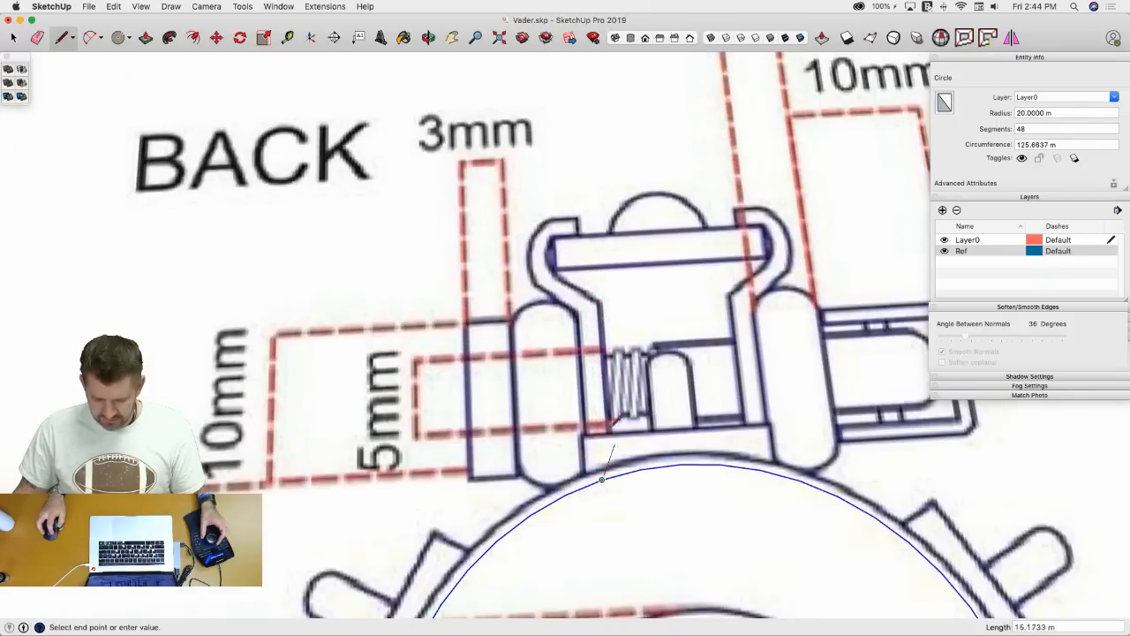
left_click(592, 305)
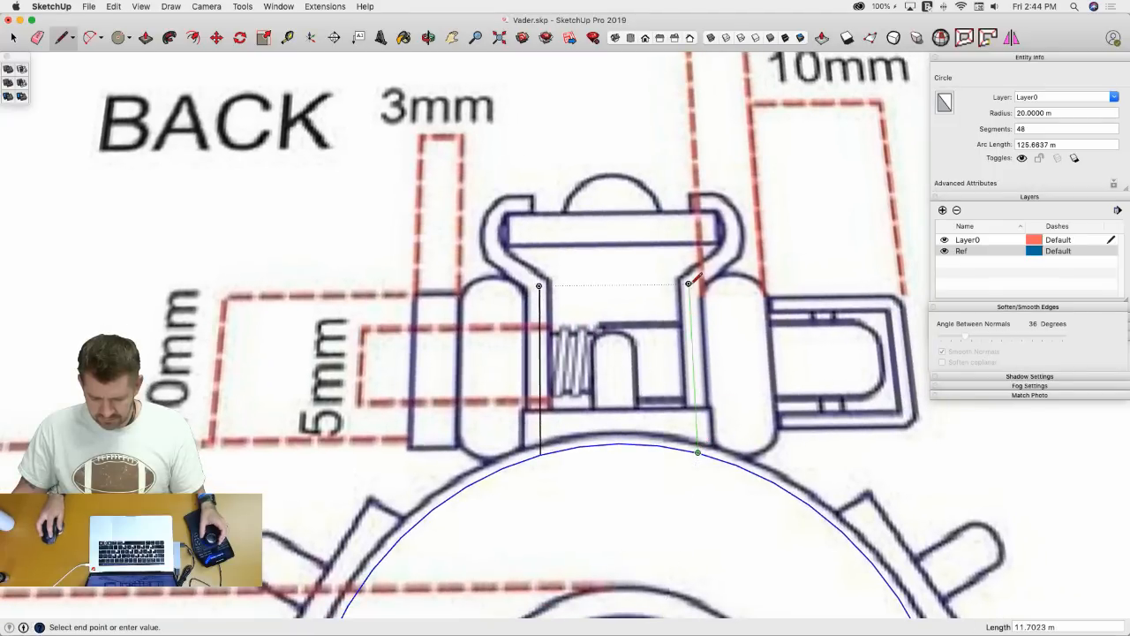
left_click(689, 283)
scroll(689, 284, "up", 3)
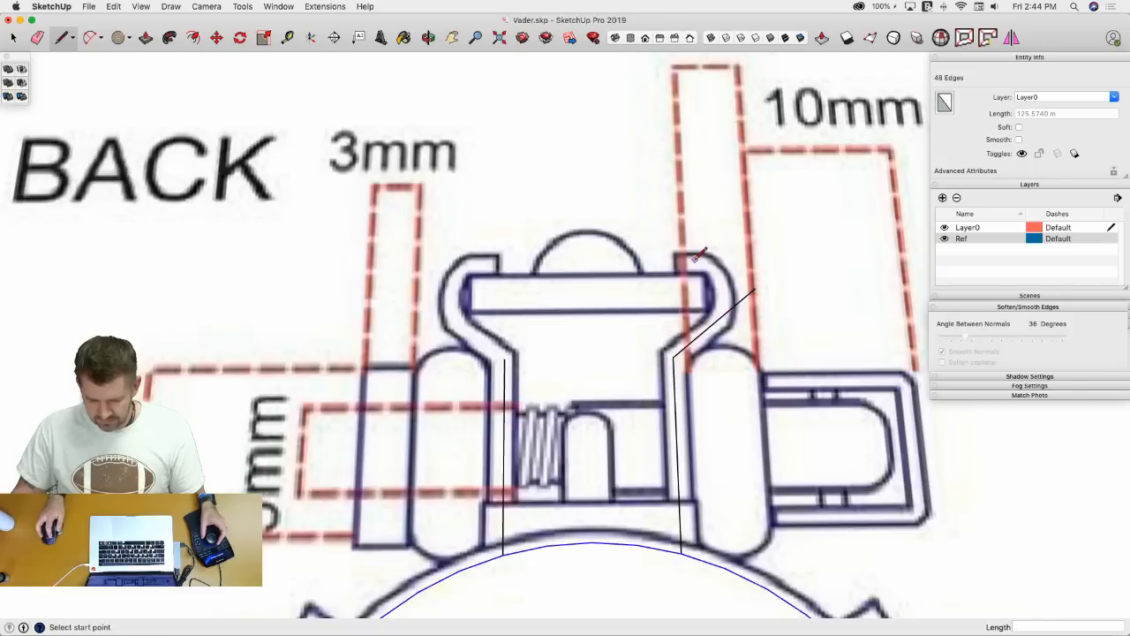
left_click(755, 261)
- Draw a tangent arc of about 2.1 m radius joining the bracket's lip line to its slanted edge
key("a")
scroll(716, 269, "up", 3)
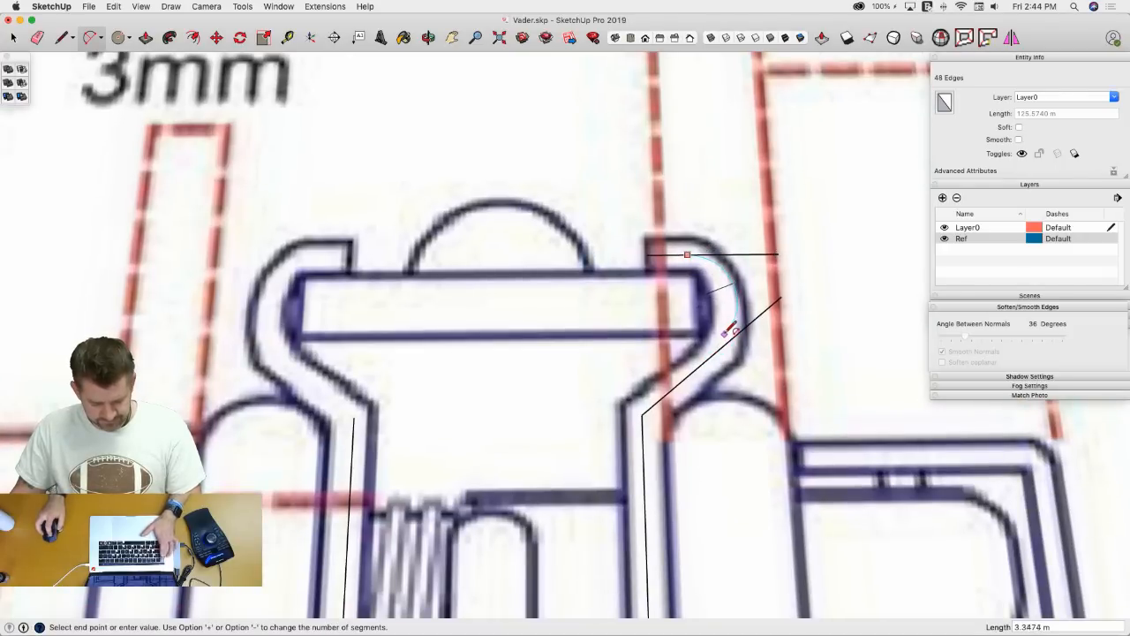
key("Escape")
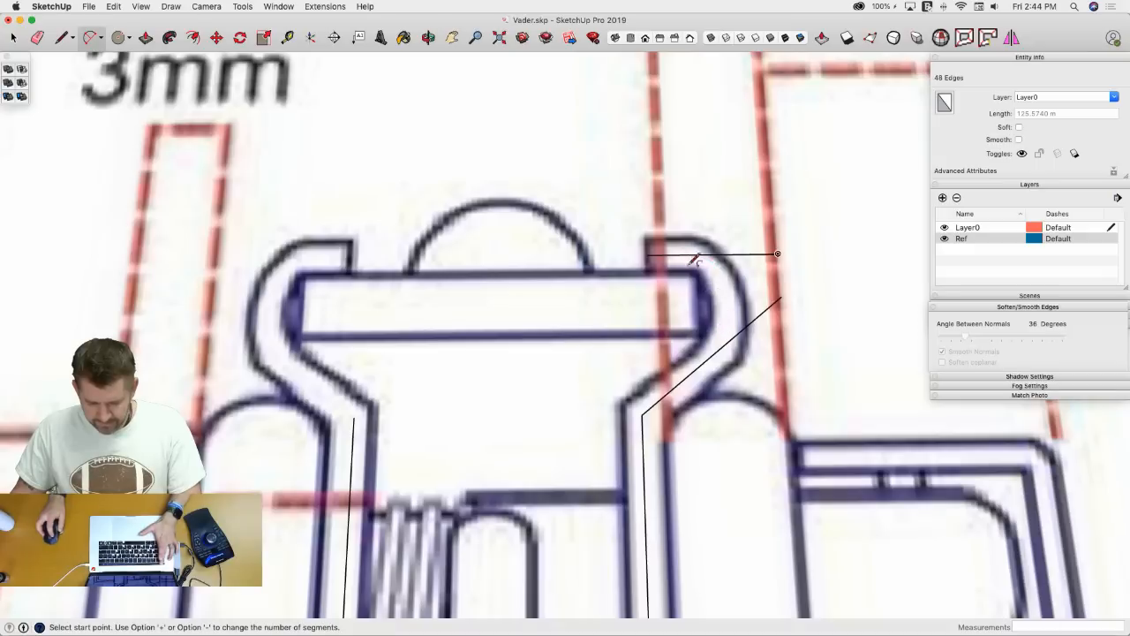
left_click(681, 254)
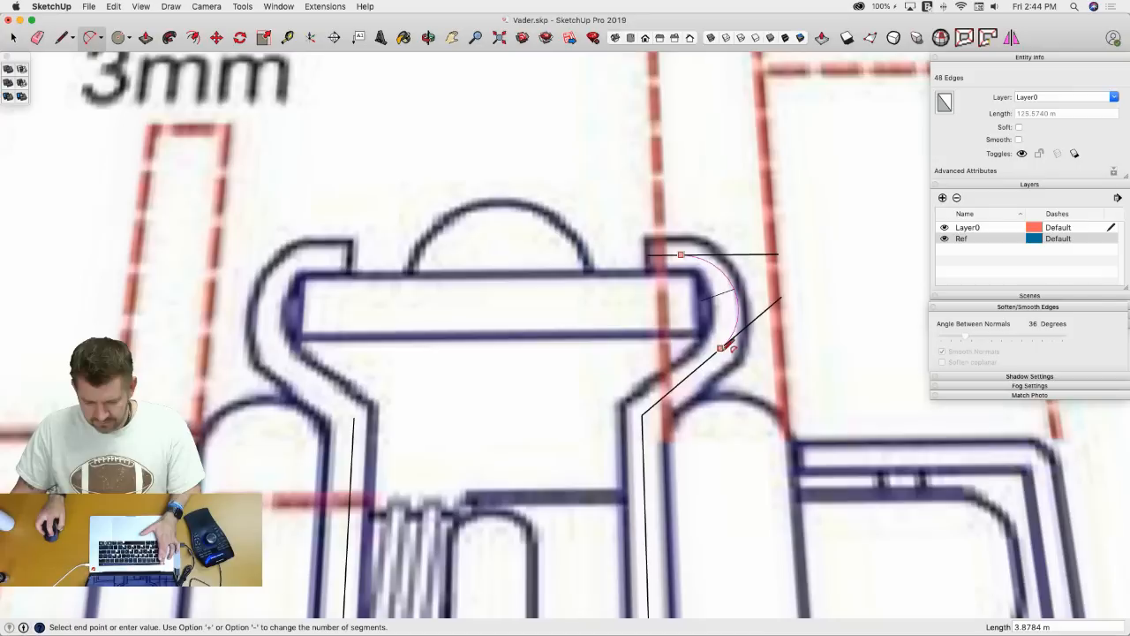
left_click(777, 253)
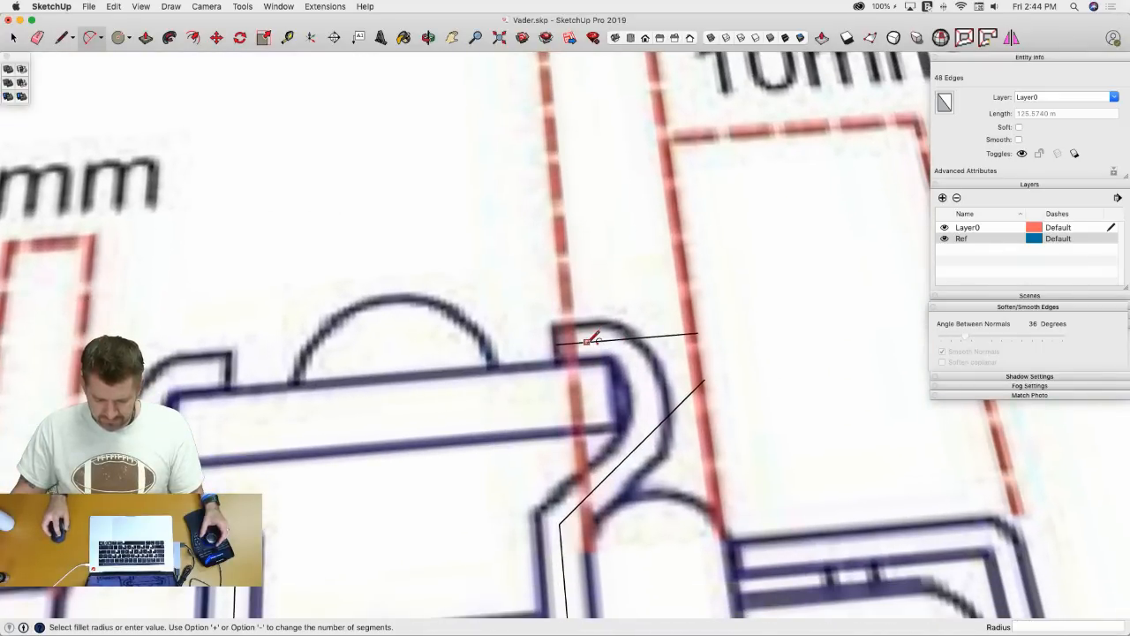
left_click(587, 341)
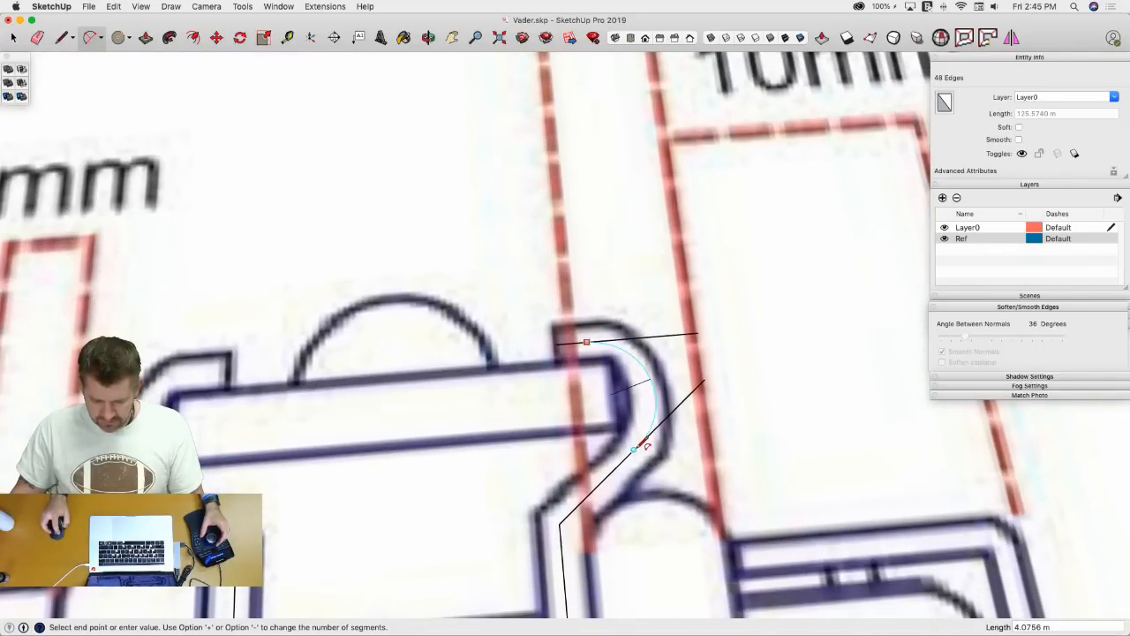
key("Escape")
- Erase the line ends extending beyond the bracket's arc and the circle segments between the two legs
key("e")
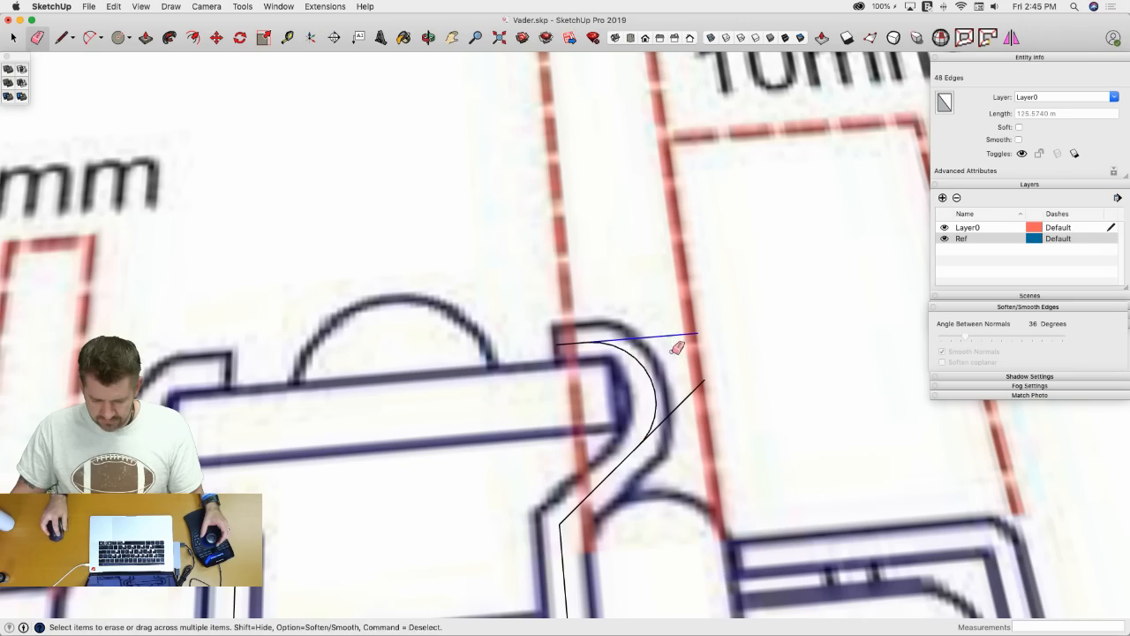
left_click_drag(676, 337, 688, 397)
key("space")
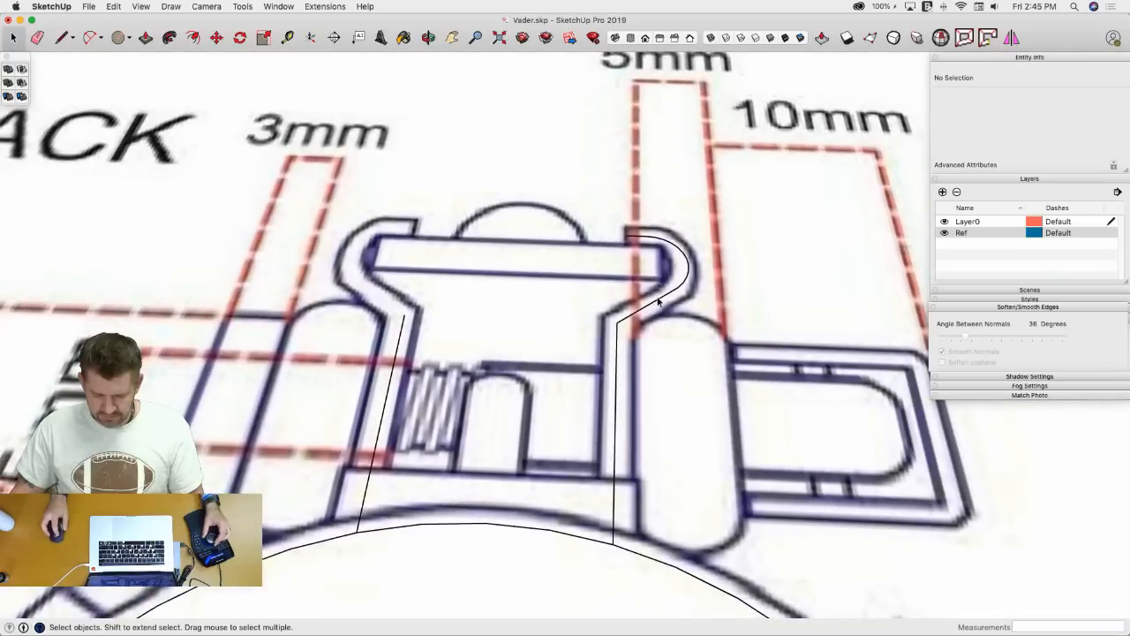
key("e")
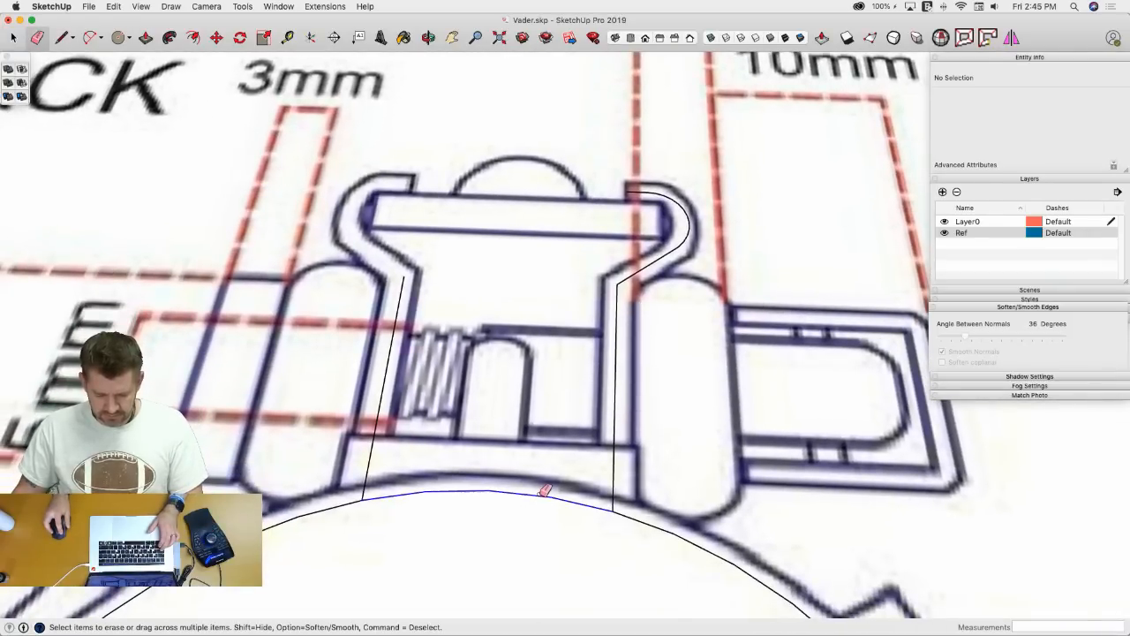
left_click(544, 491)
- Copy the bracket's slanted edge and hook arc about 16.9 m across to the 3mm side of the BACK view
key("space")
left_click(634, 275)
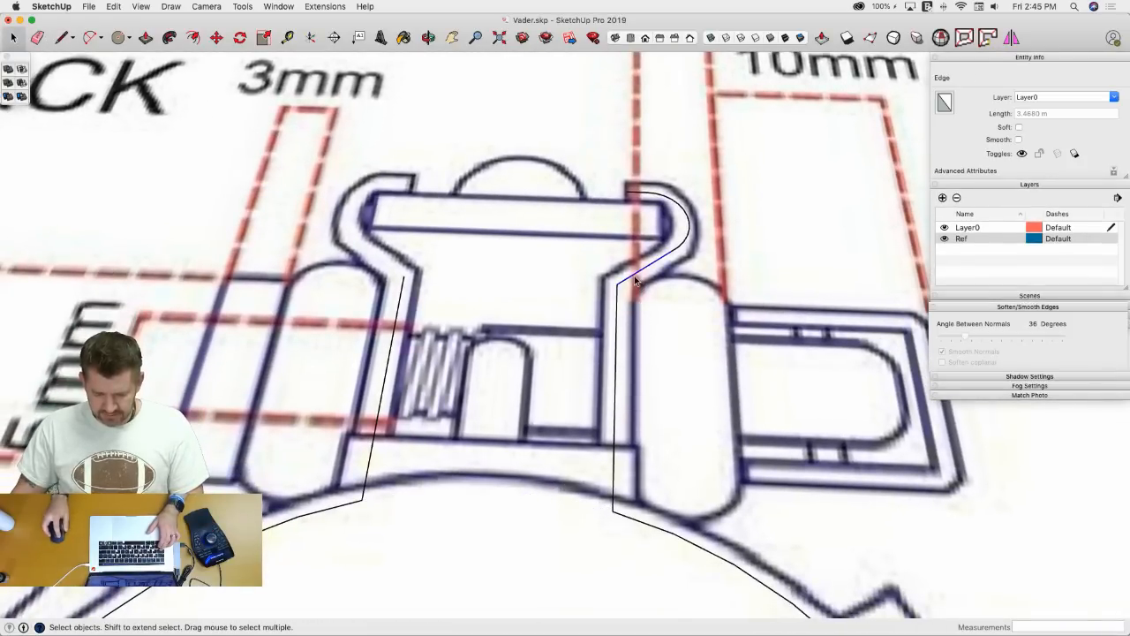
left_click(682, 251)
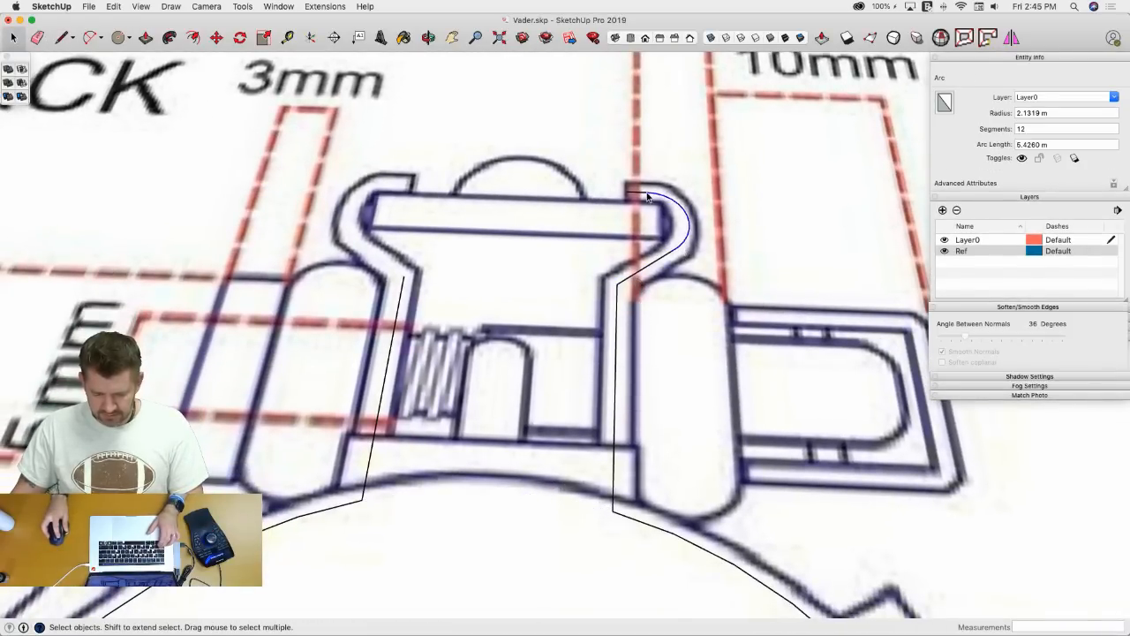
left_click(642, 274, "shift")
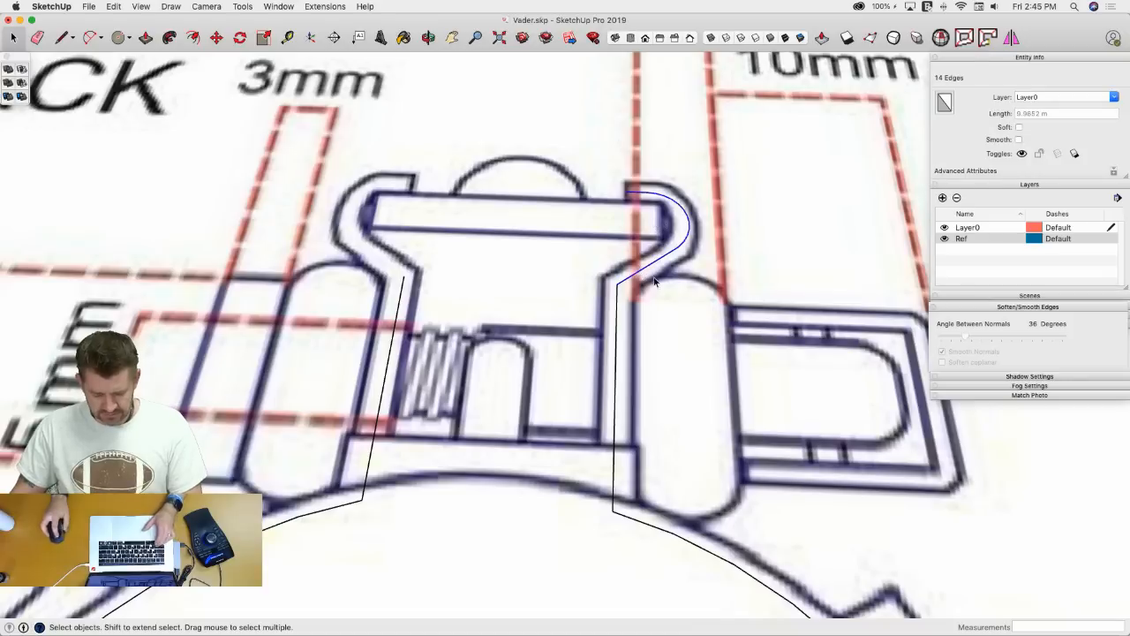
key("m")
key("alt")
left_click(672, 304)
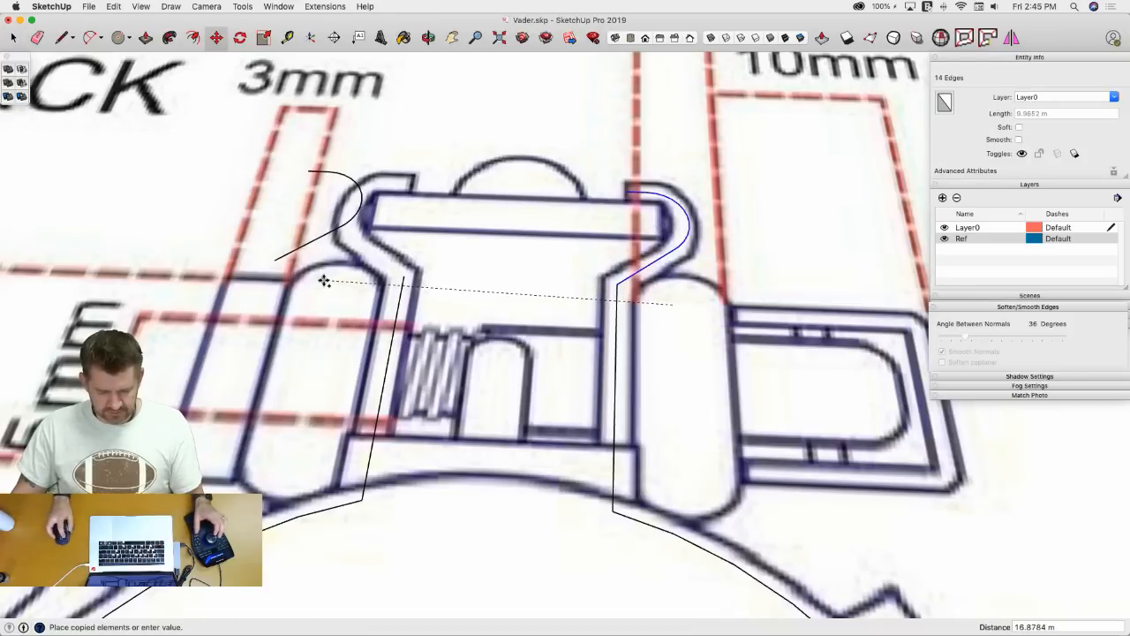
left_click(324, 280)
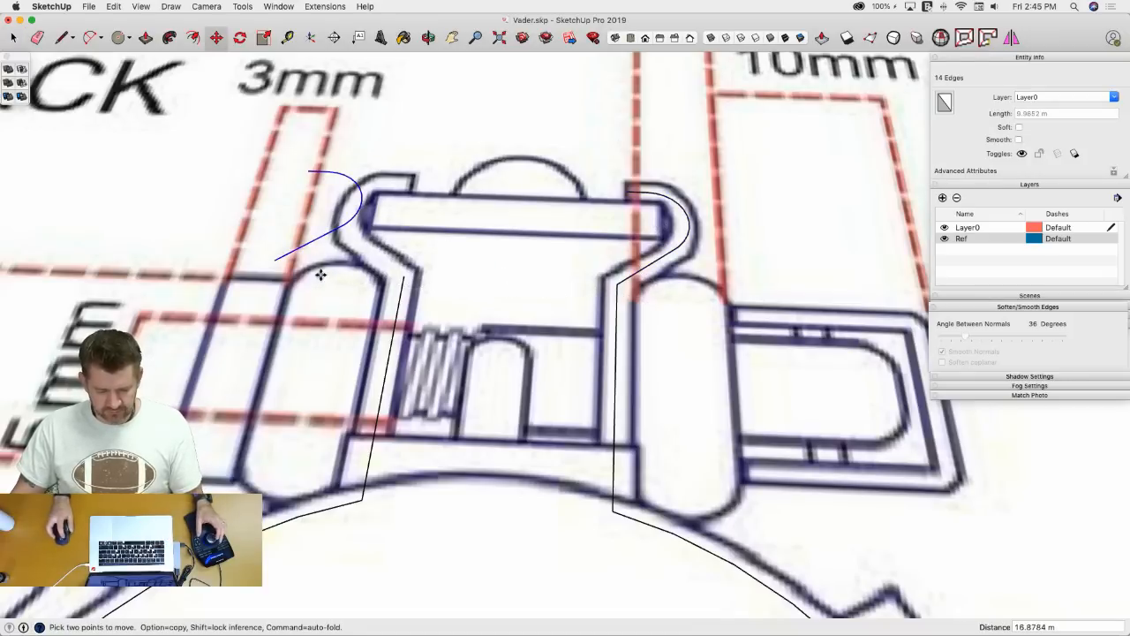
- Flip the copied hook along the red direction and move its lower end onto the upper end of the 3mm-side leg
right_click(334, 231)
left_click(319, 226)
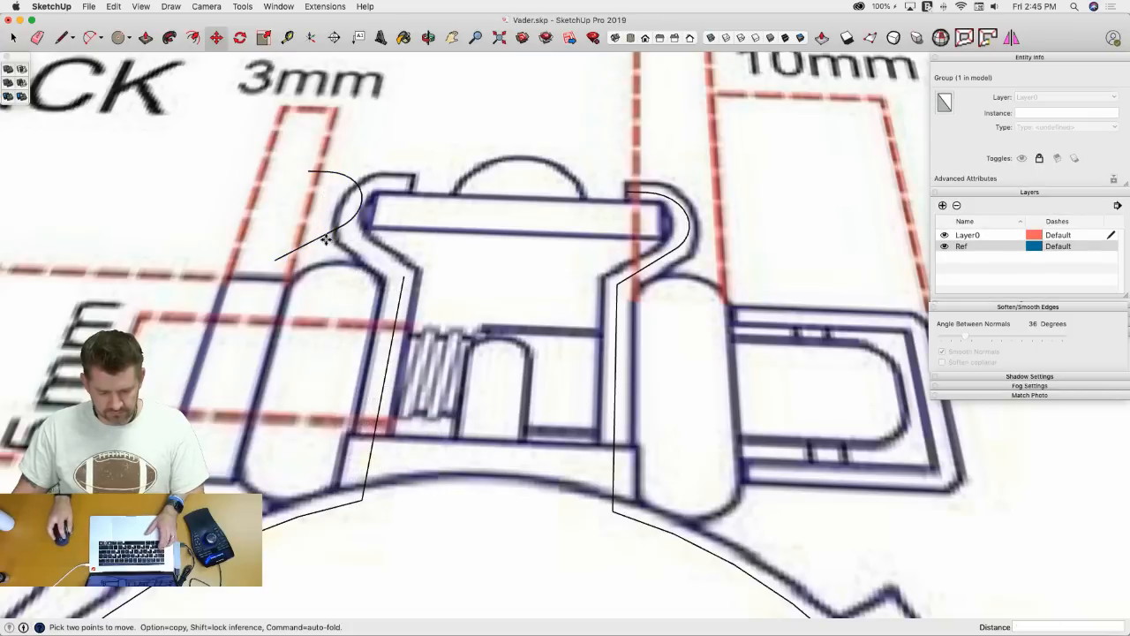
key("space")
left_click(349, 228)
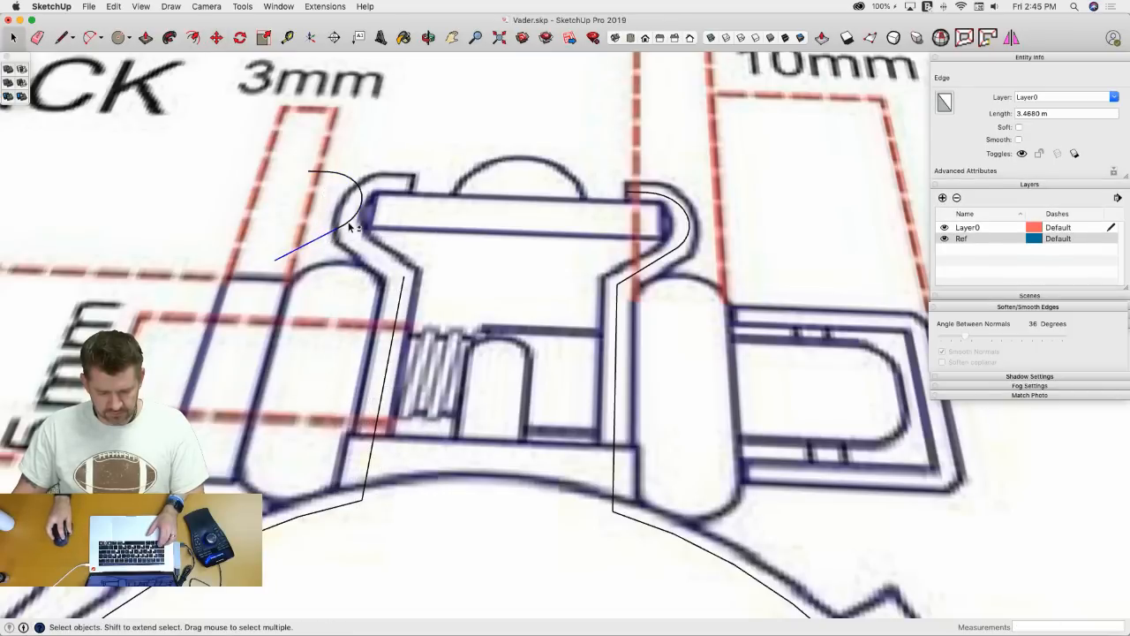
right_click(325, 174)
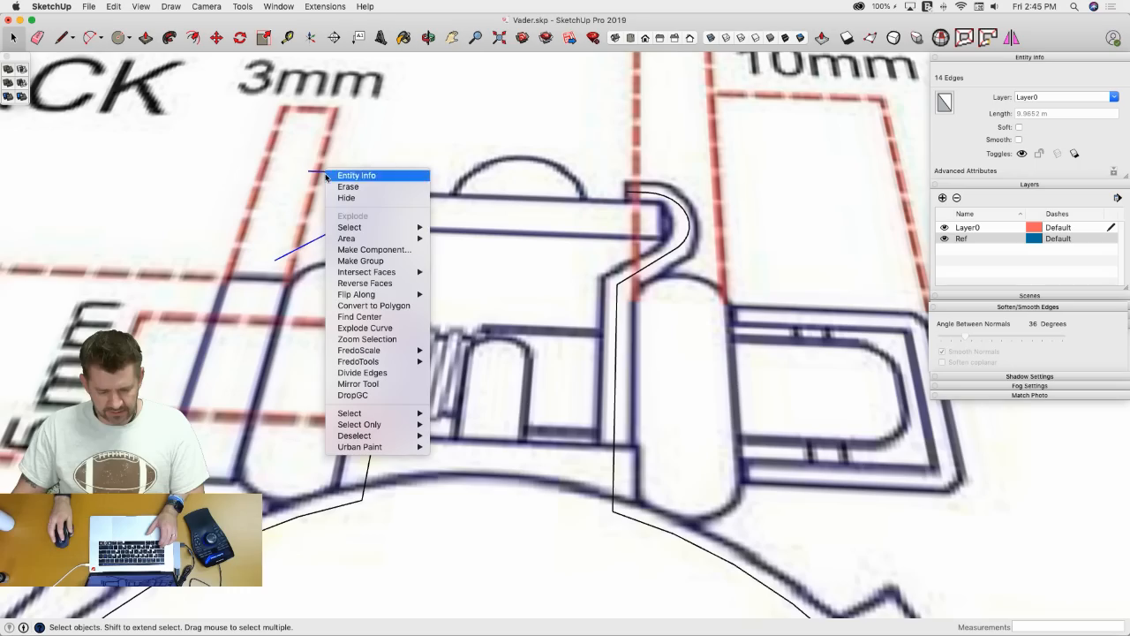
mouse_move(358, 299)
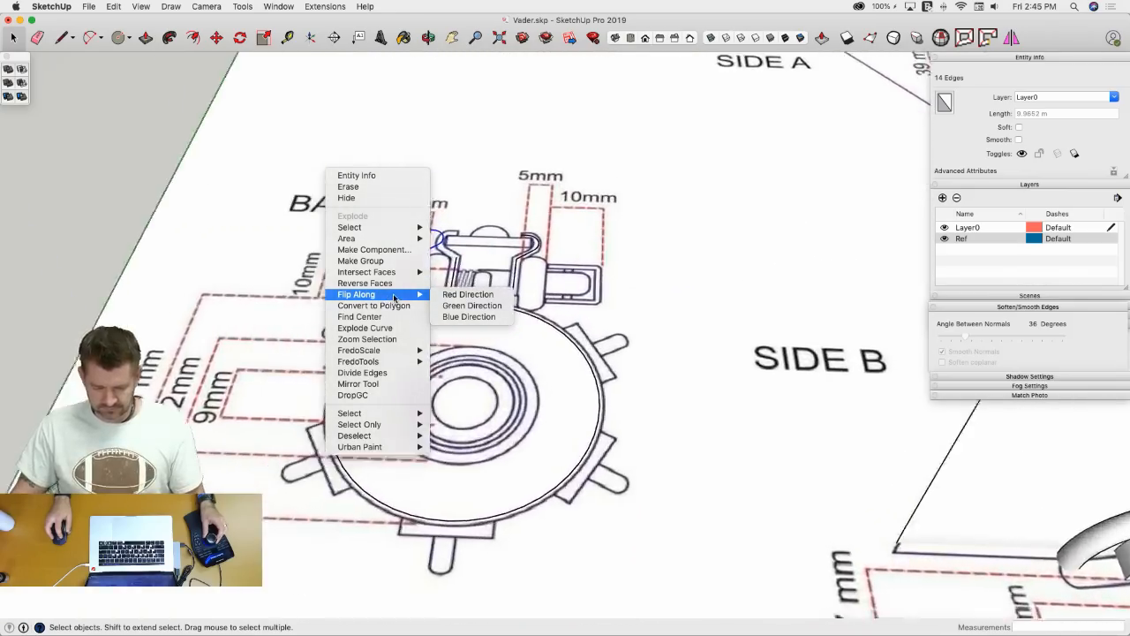
left_click(457, 294)
key("m")
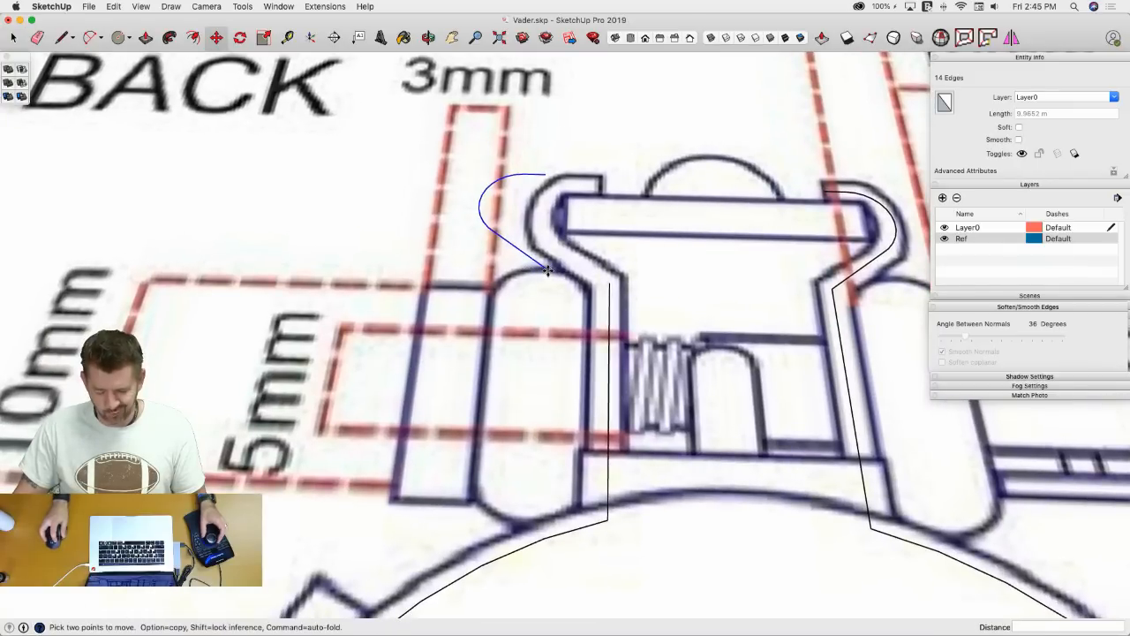
left_click(608, 285)
key("space")
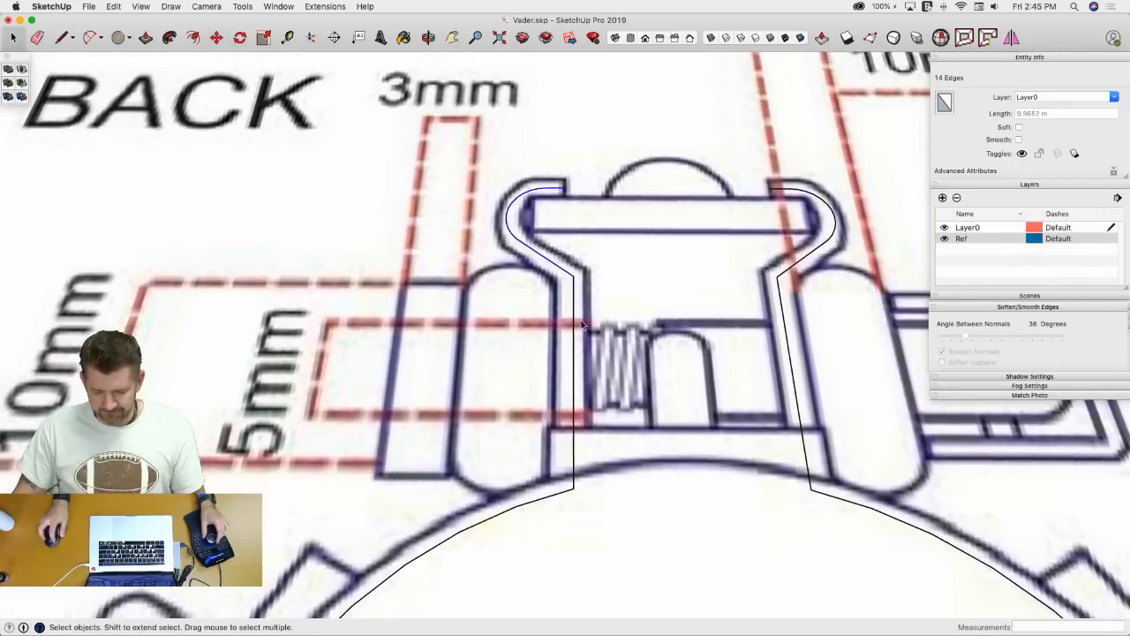
- Weld all edges of the circle, legs and hooks into one continuous curve
scroll(580, 335, "down", 2)
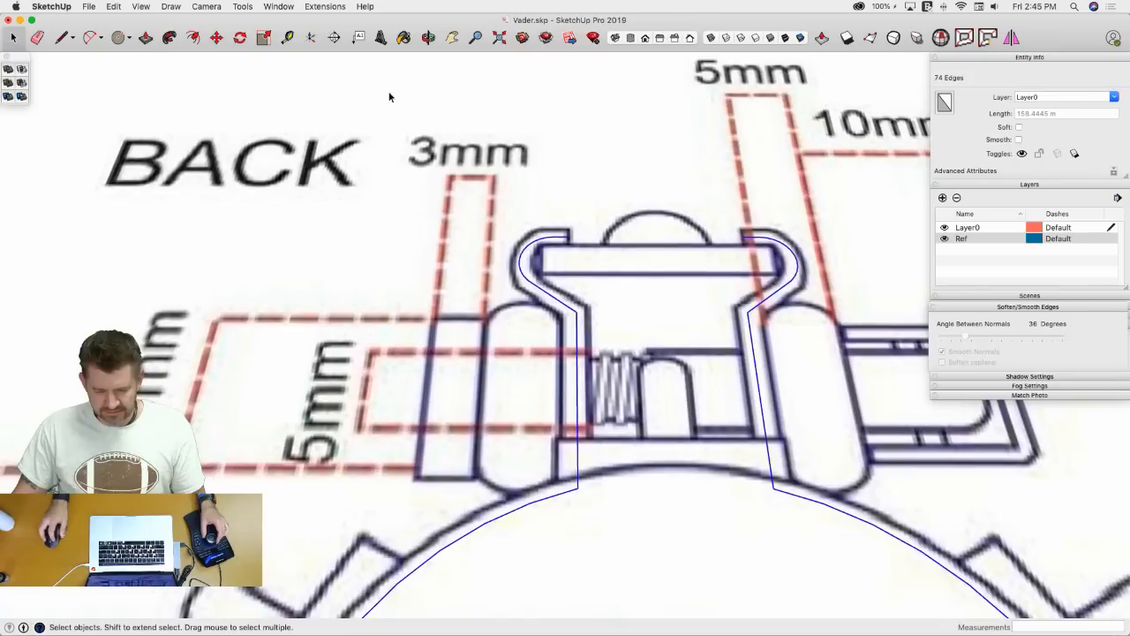
left_click(323, 7)
left_click(331, 123)
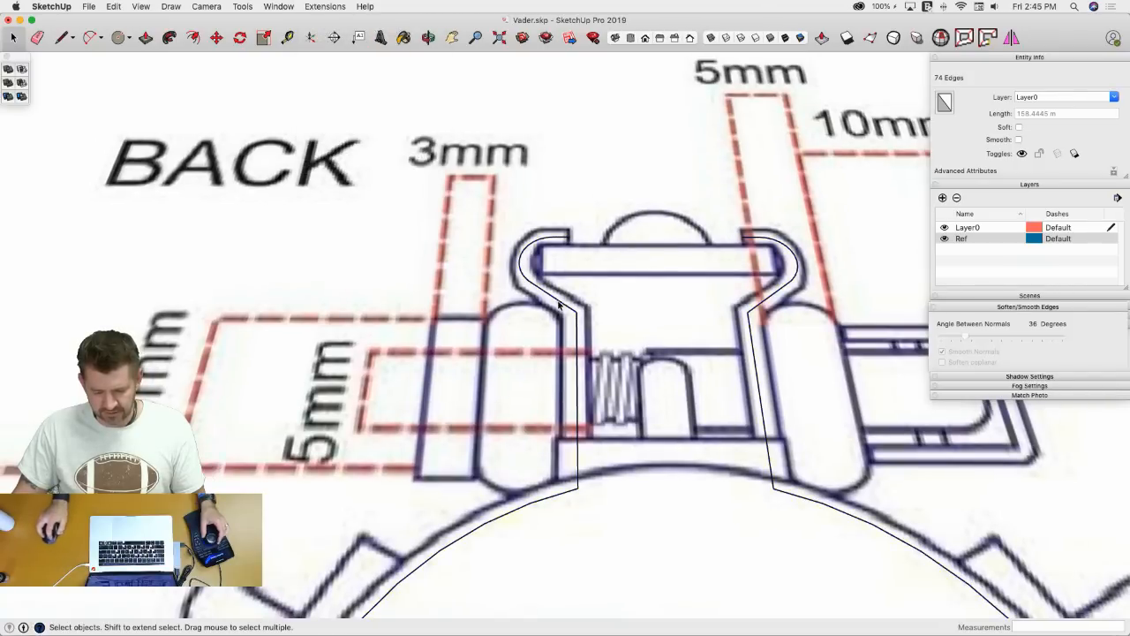
left_click(575, 315)
- Draw a closed strip 40 m long and about 1 m wide along the 12 mm bracket line in the SIDE A view
scroll(618, 300, "down", 6)
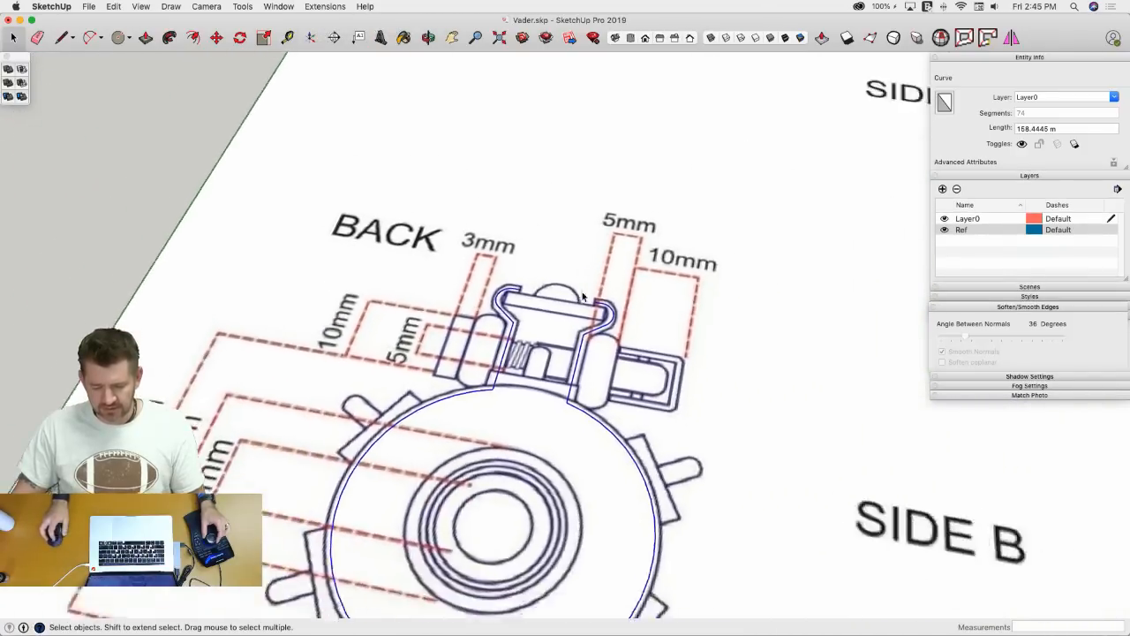
scroll(618, 291, "down", 2)
scroll(597, 247, "up", 10)
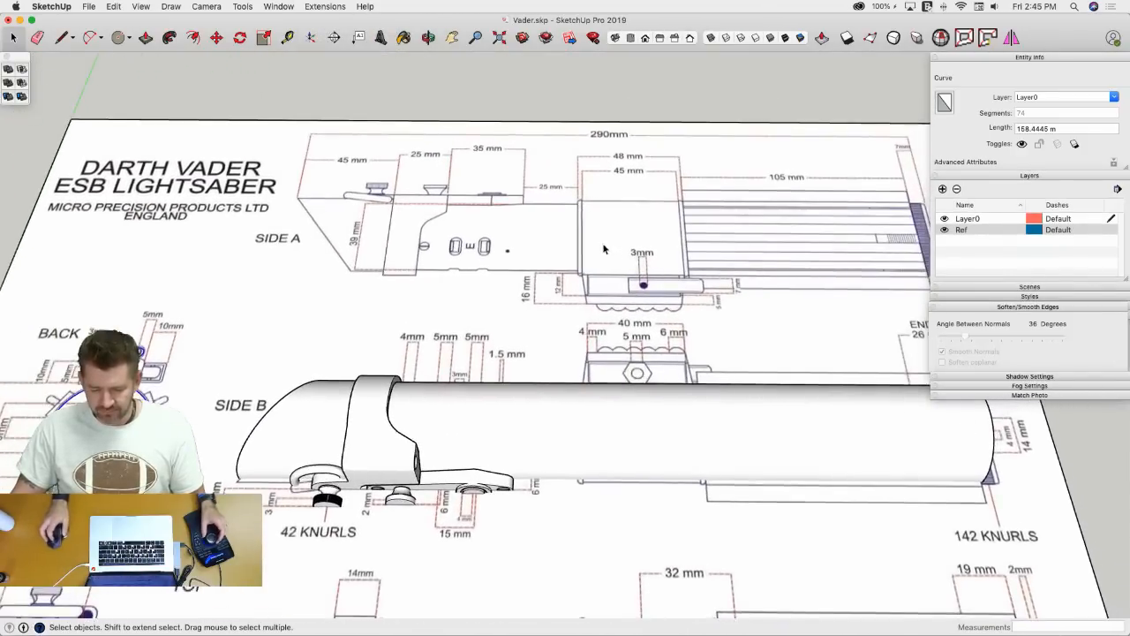
key("l")
scroll(530, 459, "up", 4)
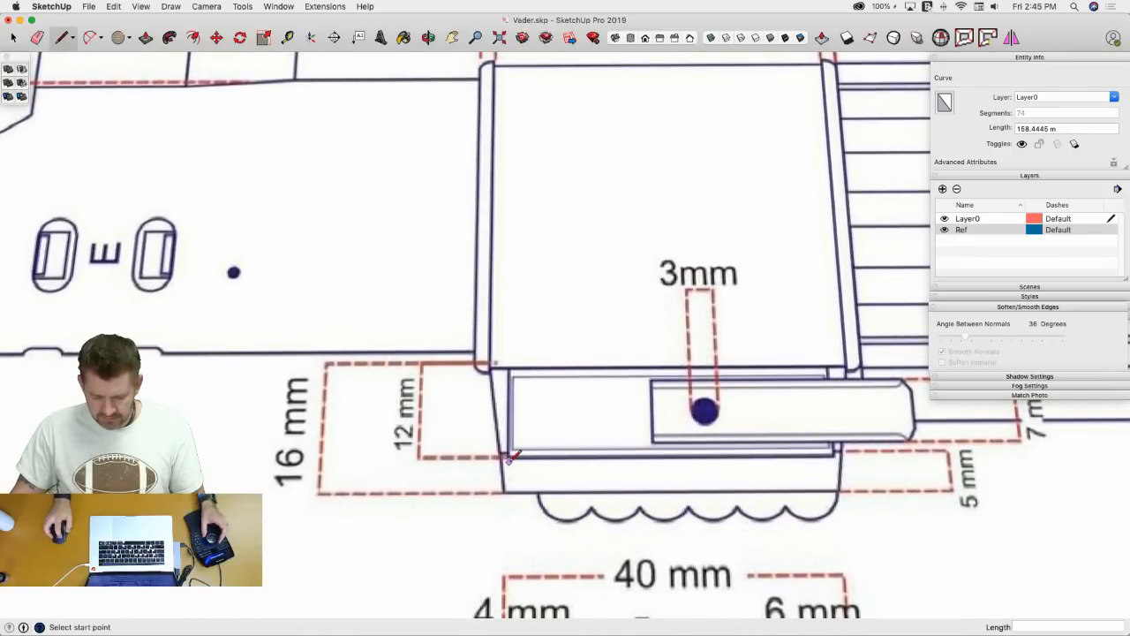
left_click(508, 456)
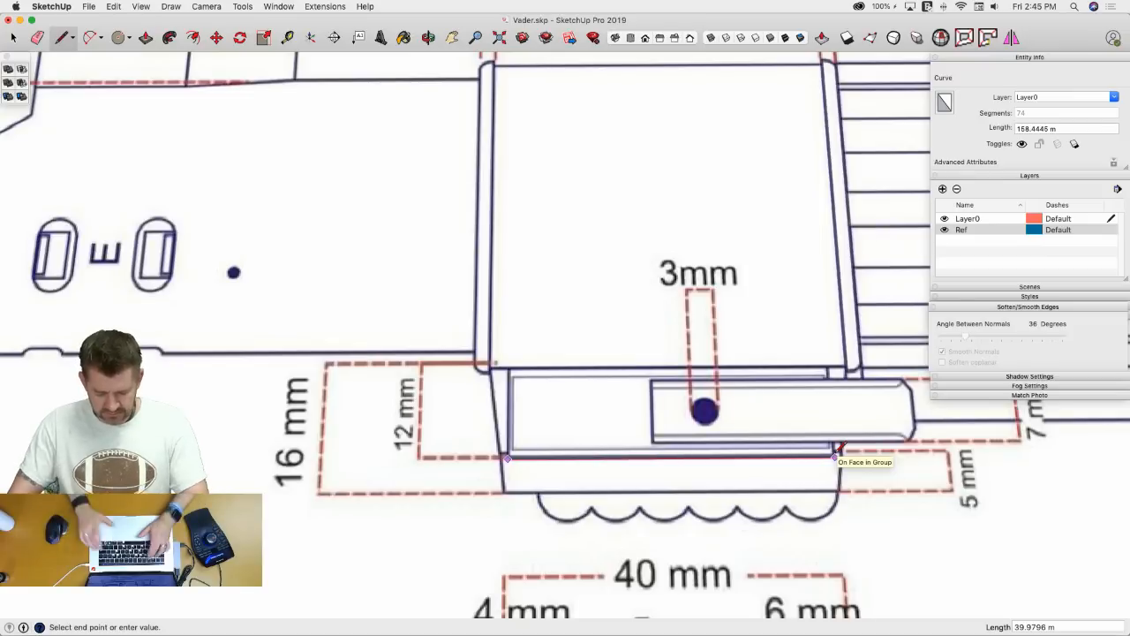
key("Return")
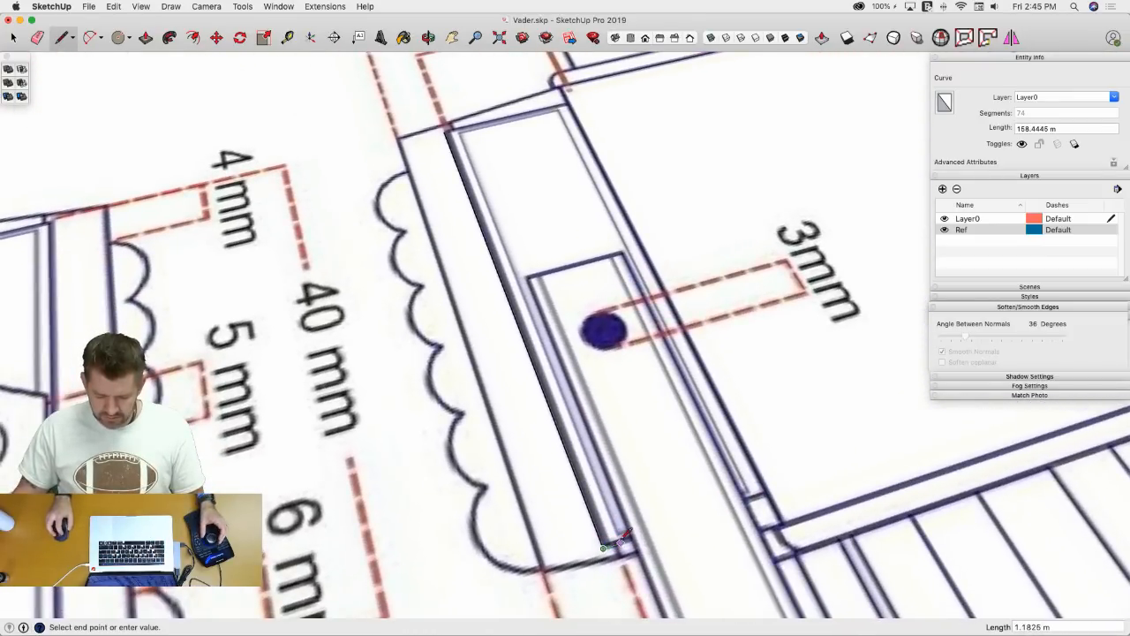
left_click(617, 544)
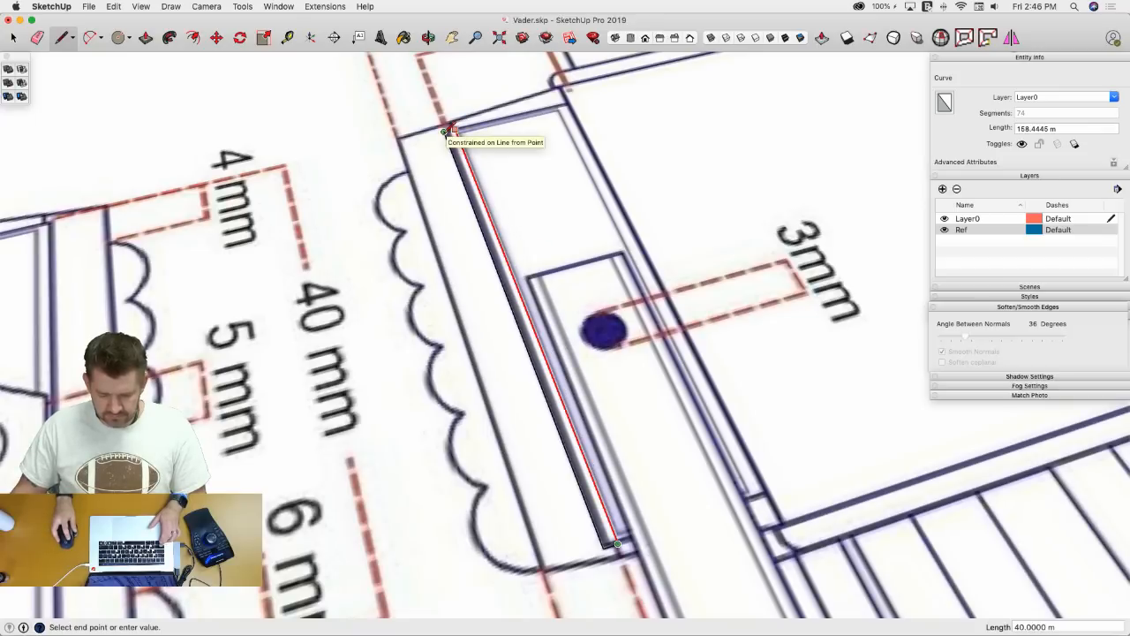
left_click(453, 129)
key("space")
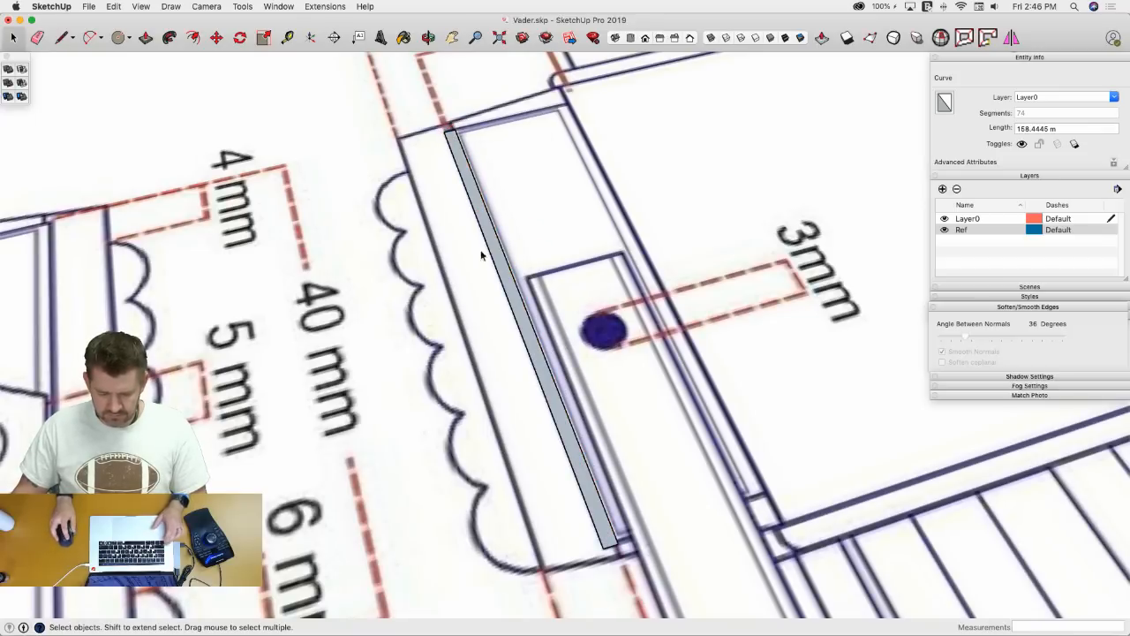
- Make the thin strip's face and its bounding edges into a group
left_click(506, 287)
middle_click_drag(507, 288, 539, 433)
key("m")
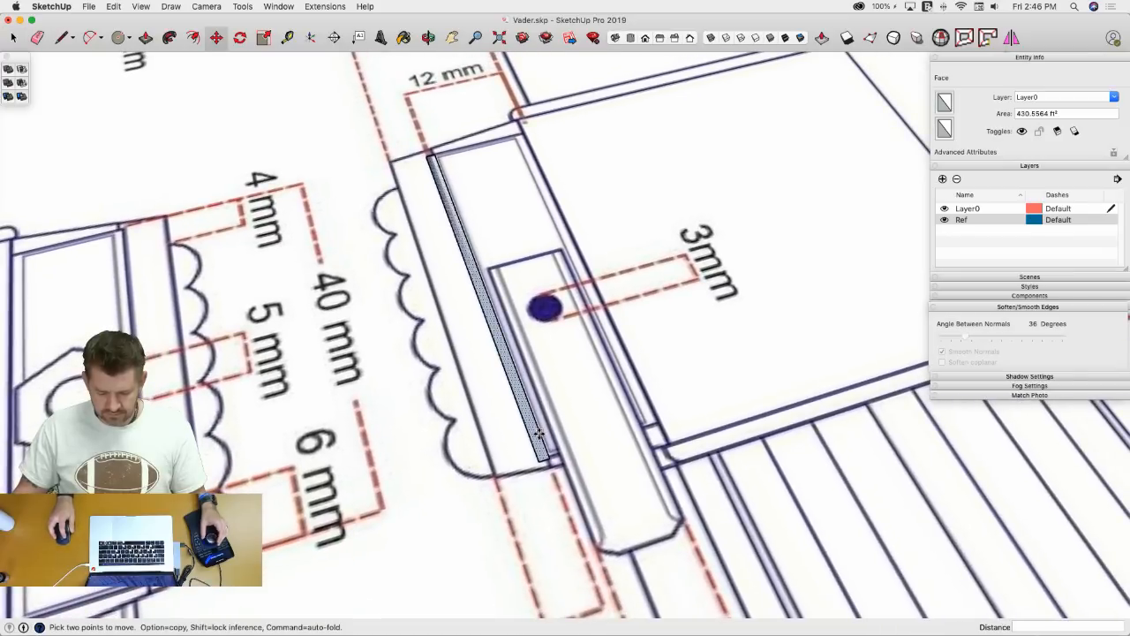
key("space")
double_click(540, 452)
right_click(540, 454)
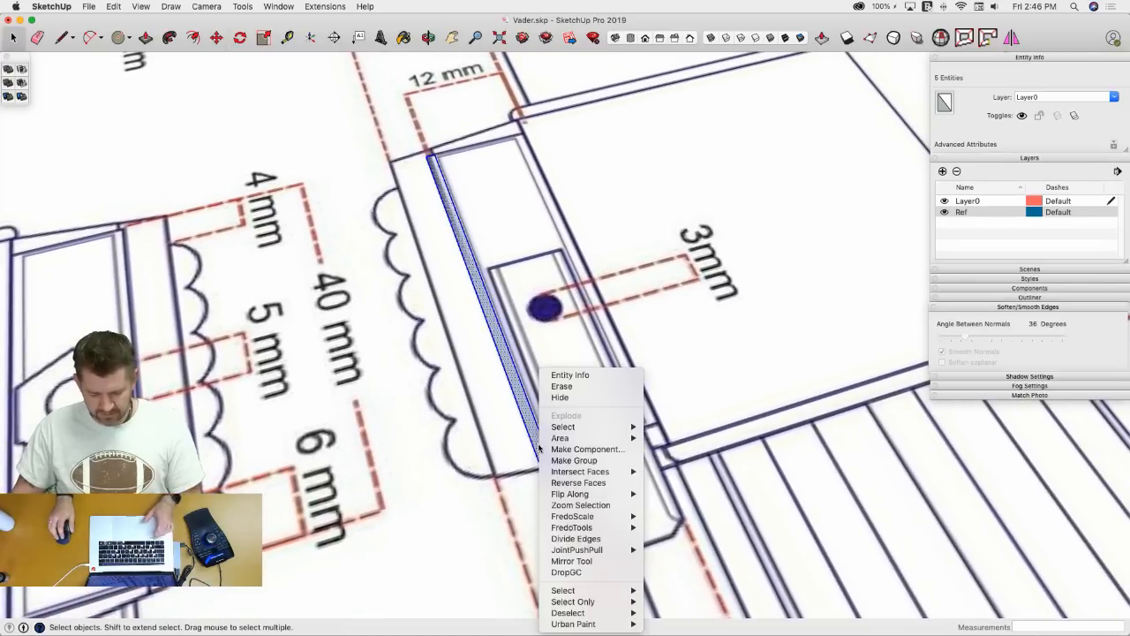
left_click(574, 460)
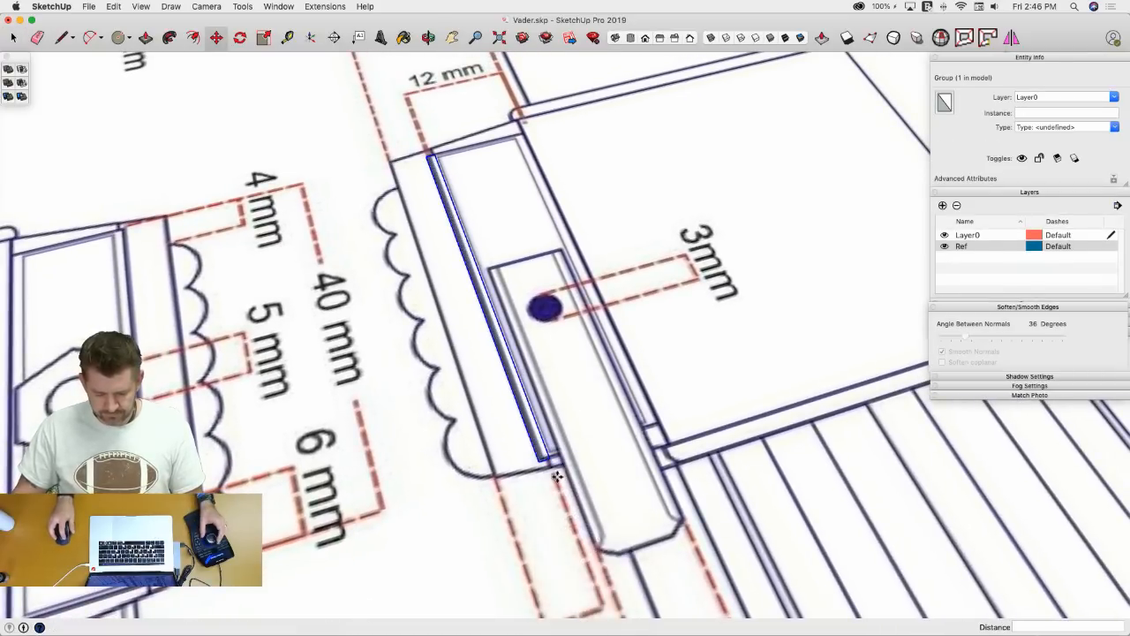
- Move the strip group about 405 m off the reference drawing into the empty space beside it
key("m")
left_click(546, 461)
scroll(521, 460, "down", 15)
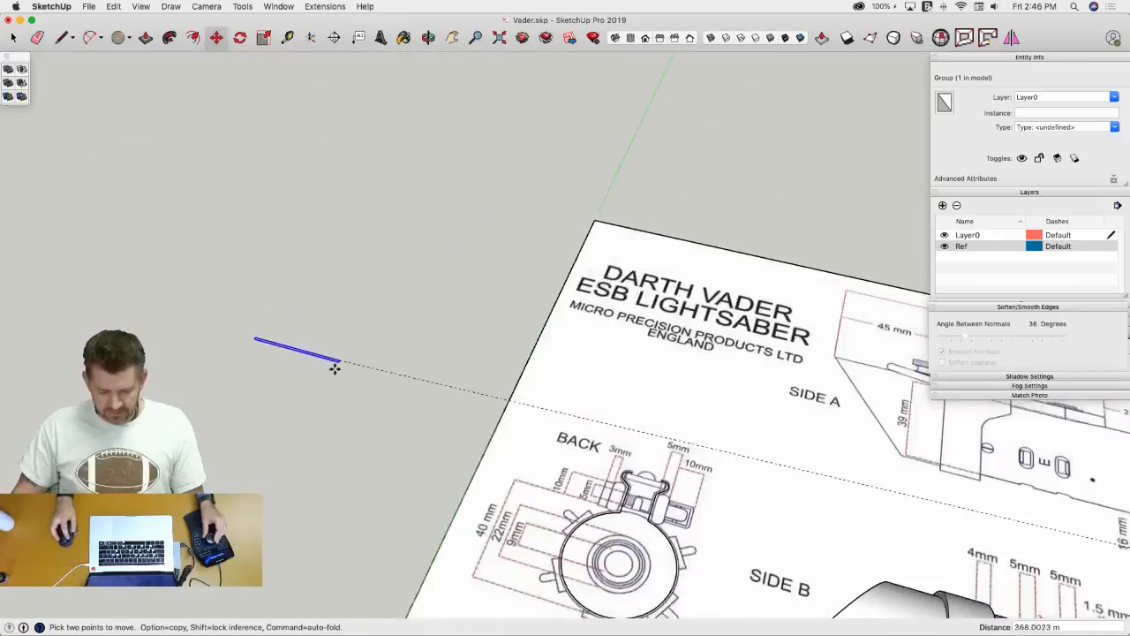
left_click(346, 323)
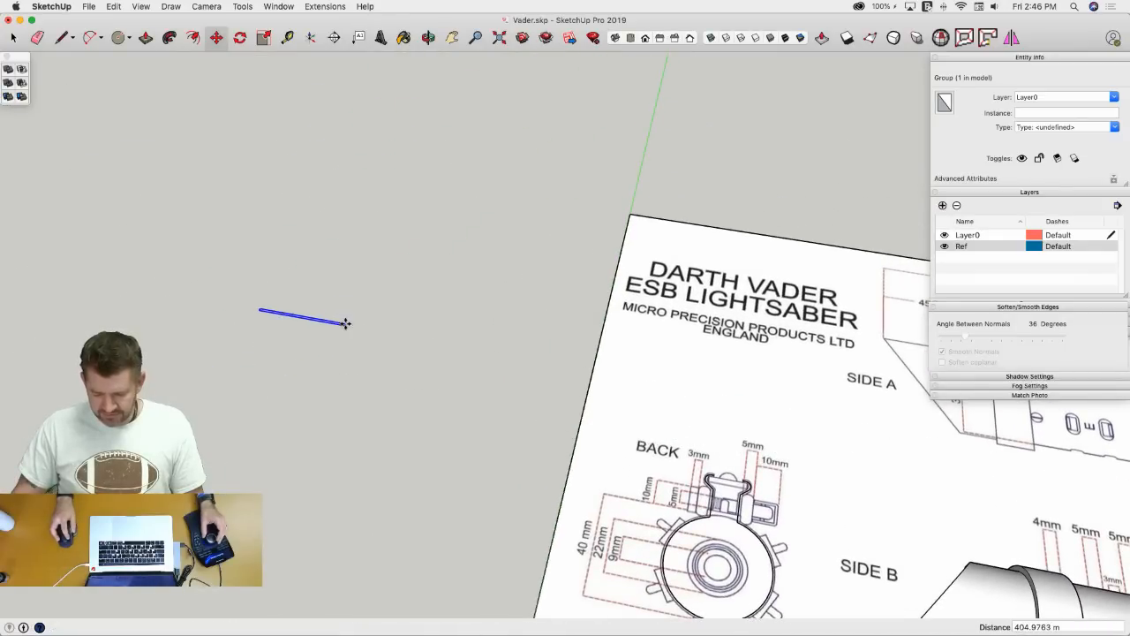
- Move the welded clamp outline about 186 m off the BACK view into the empty space near the strip
key("space")
left_click(696, 478)
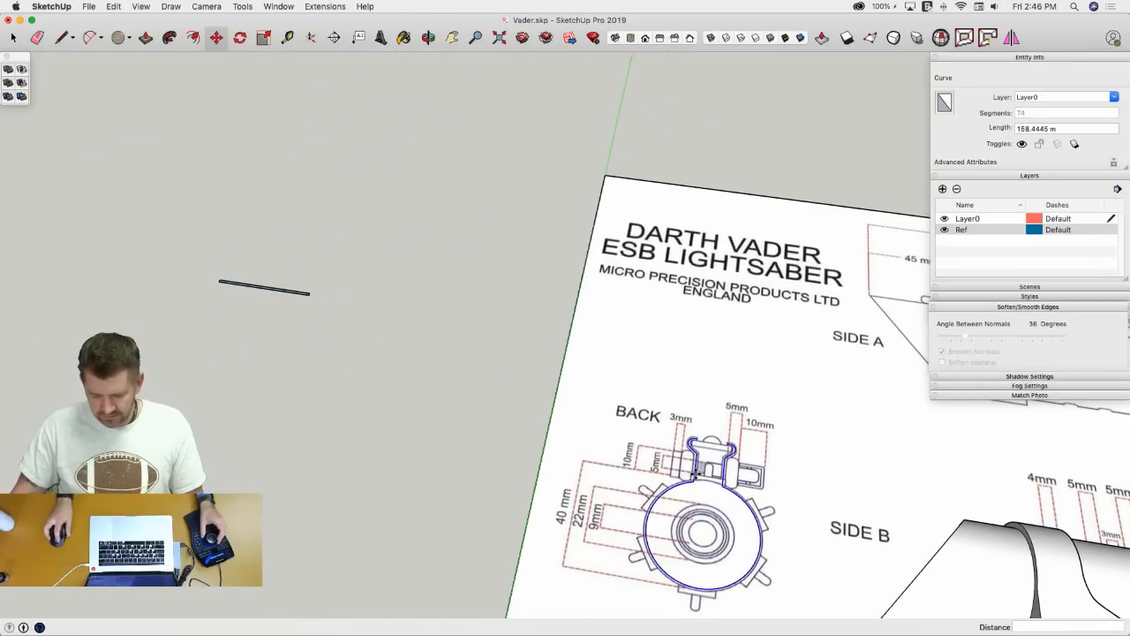
key("m")
left_click(695, 477)
left_click(223, 382)
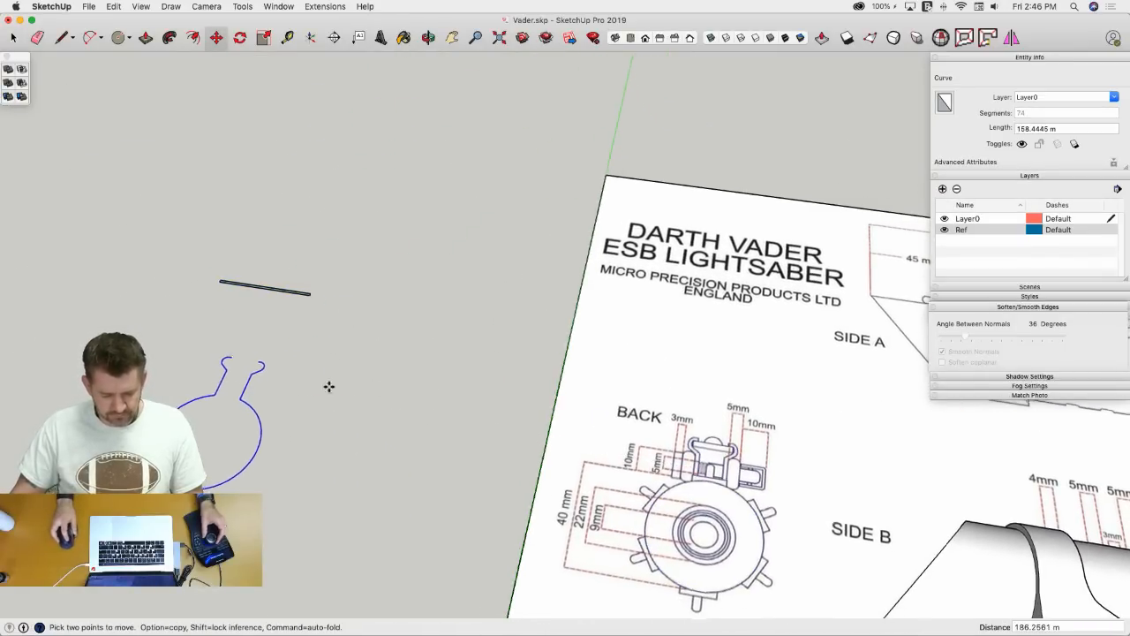
key("space")
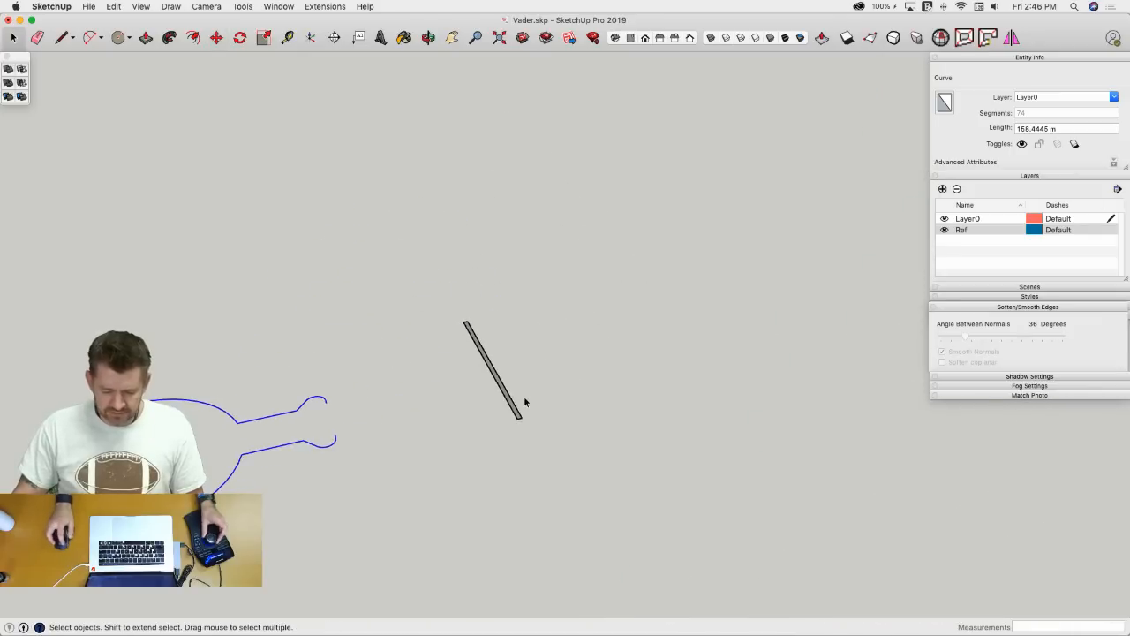
- Rotate the strip group 90 degrees about its end so it stands upright
left_click(480, 342)
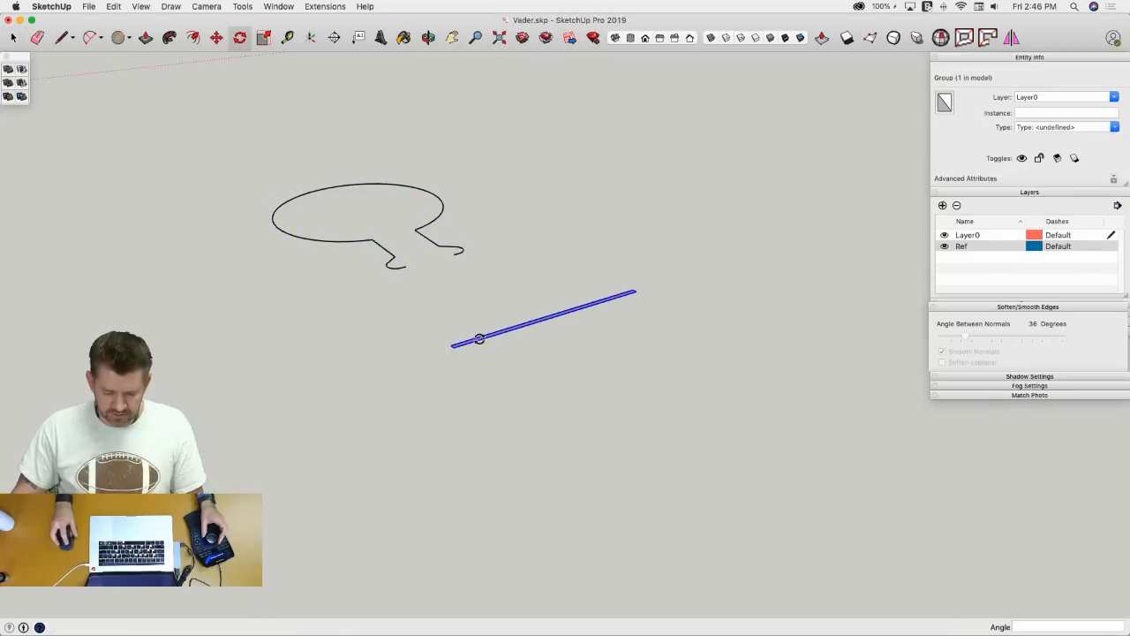
key("q")
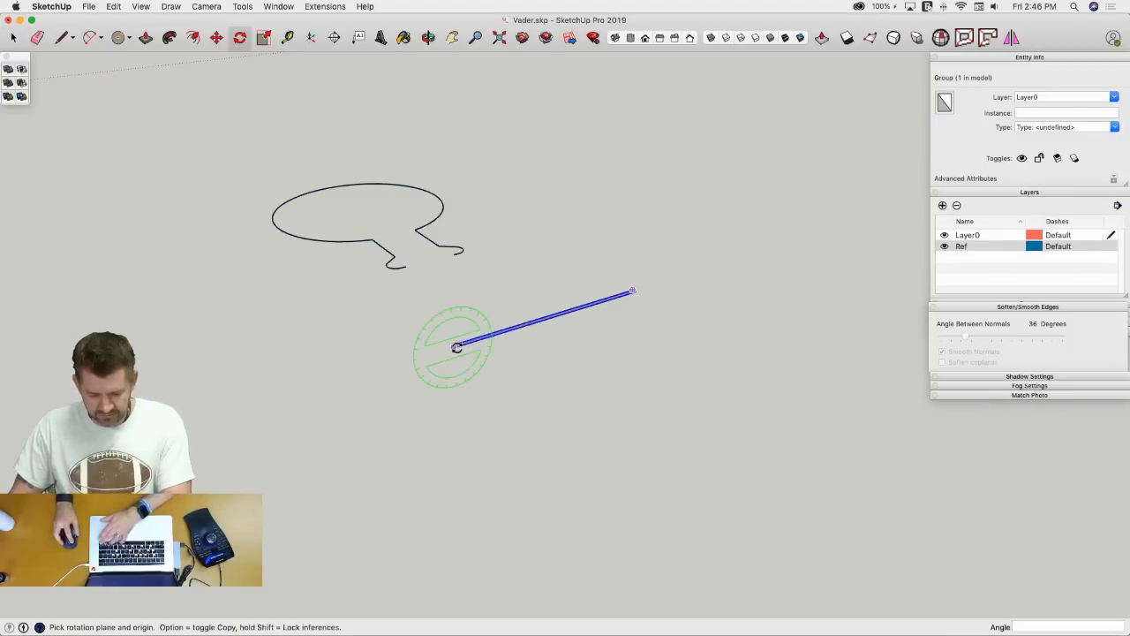
left_click(454, 345)
left_click(472, 342)
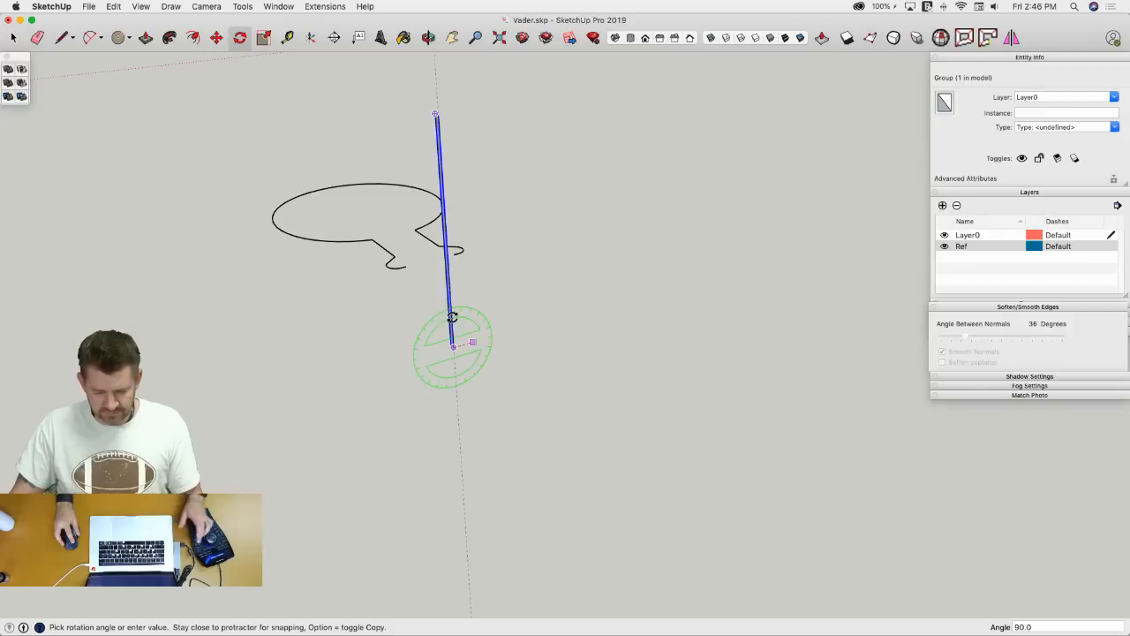
left_click(452, 316)
- Try to move the upright strip about 37 m onto the open end of the clamp outline's hook
key("m")
scroll(539, 429, "up", 10)
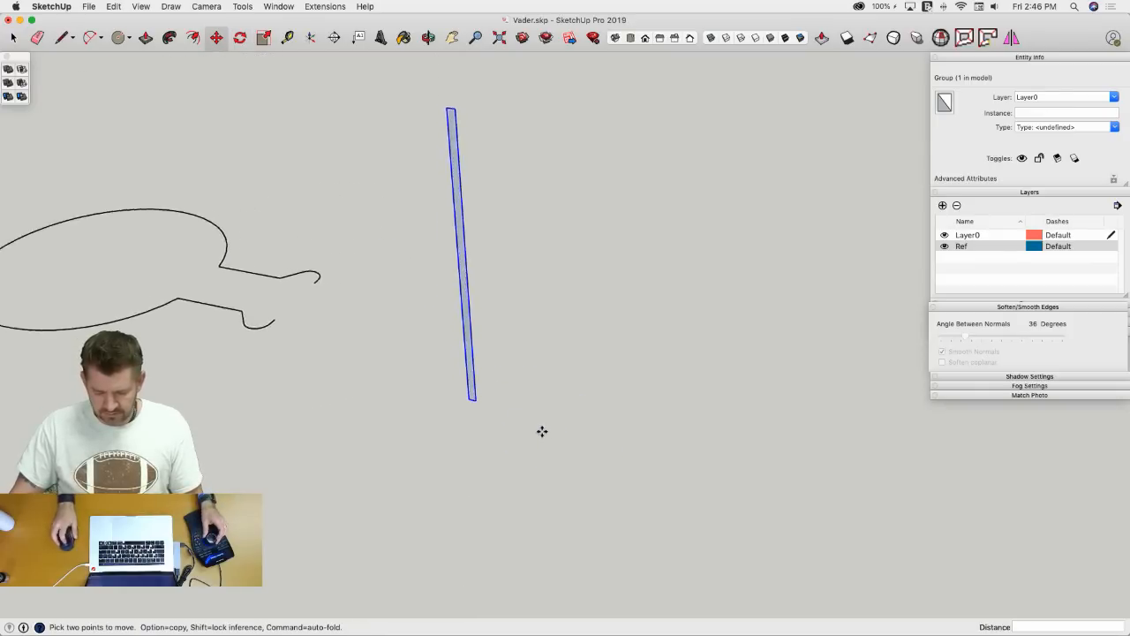
left_click(649, 499)
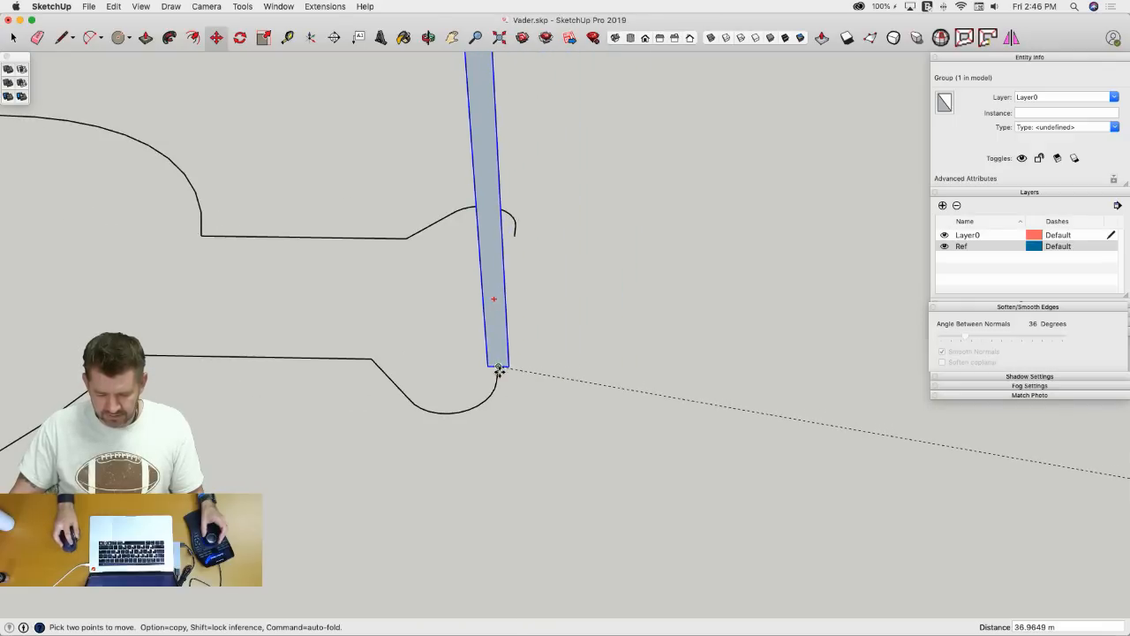
mouse_move(512, 382)
middle_mouse_down()
mouse_move(542, 316)
mouse_move(454, 383)
mouse_move(504, 382)
middle_mouse_up()
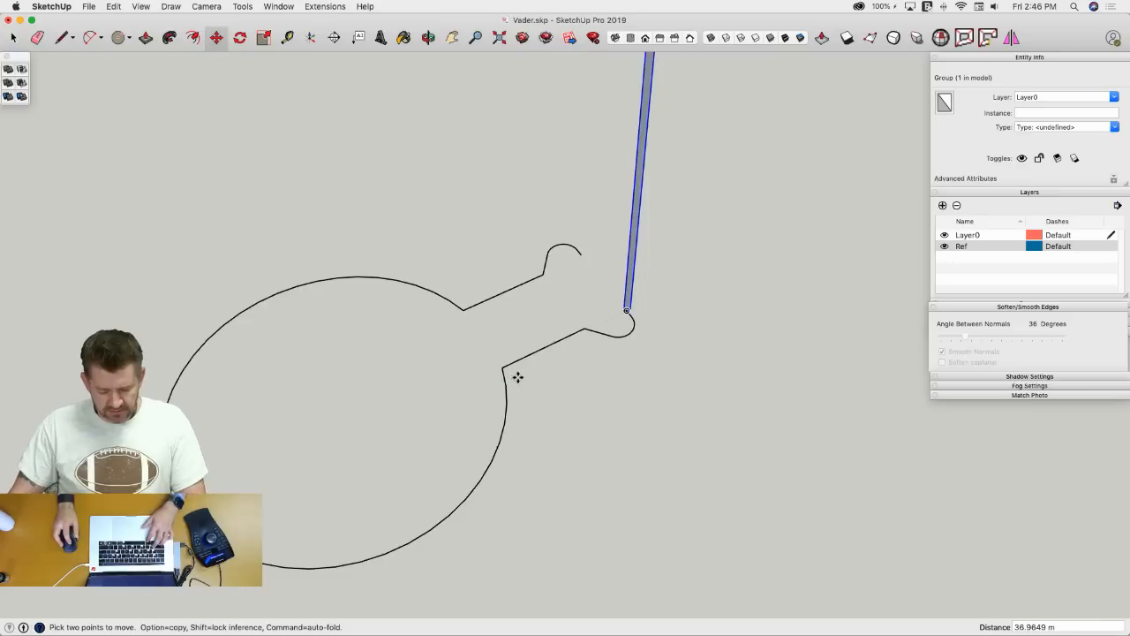
key("Escape")
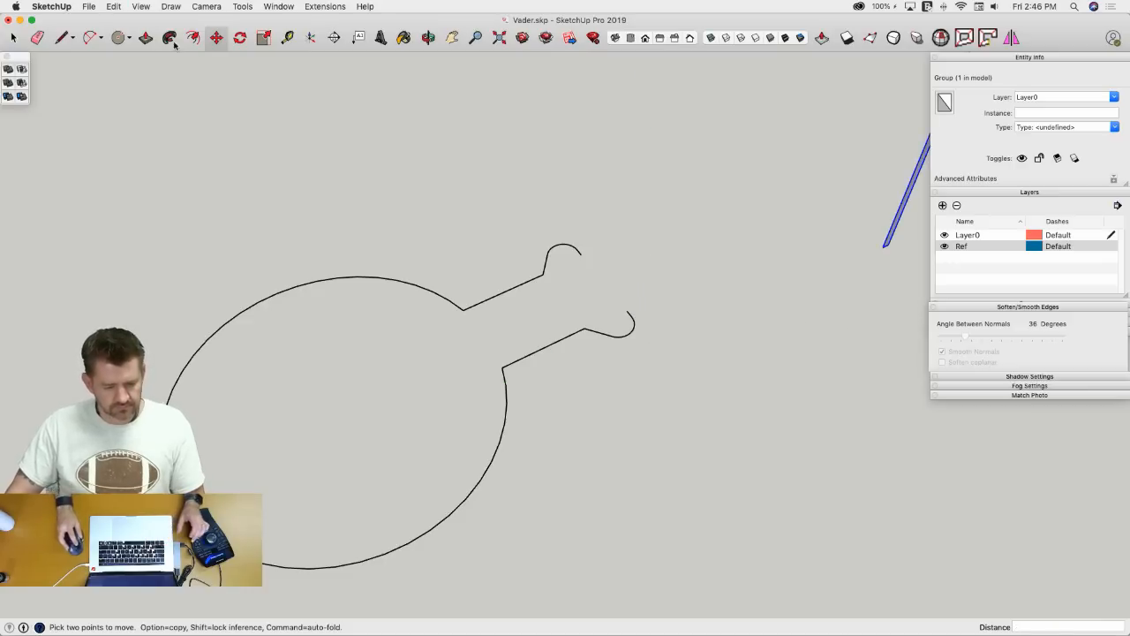
- Redo the strip's move onto the hook end, and sweep its profile face along the clamp outline with Follow Me inside the strip group
left_click(114, 6)
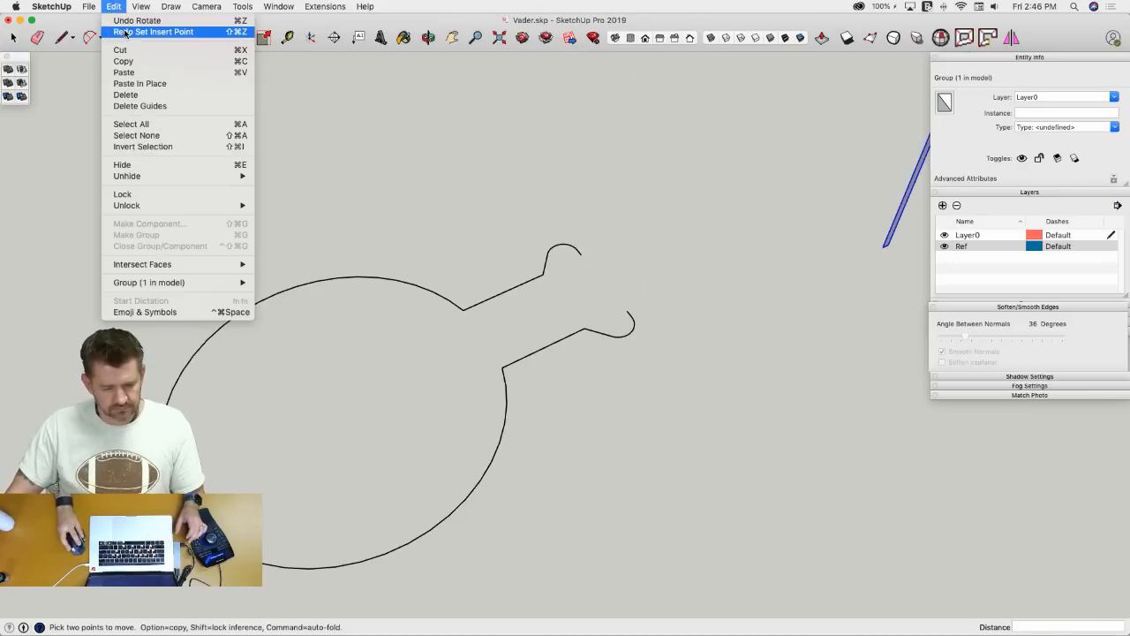
left_click(126, 32)
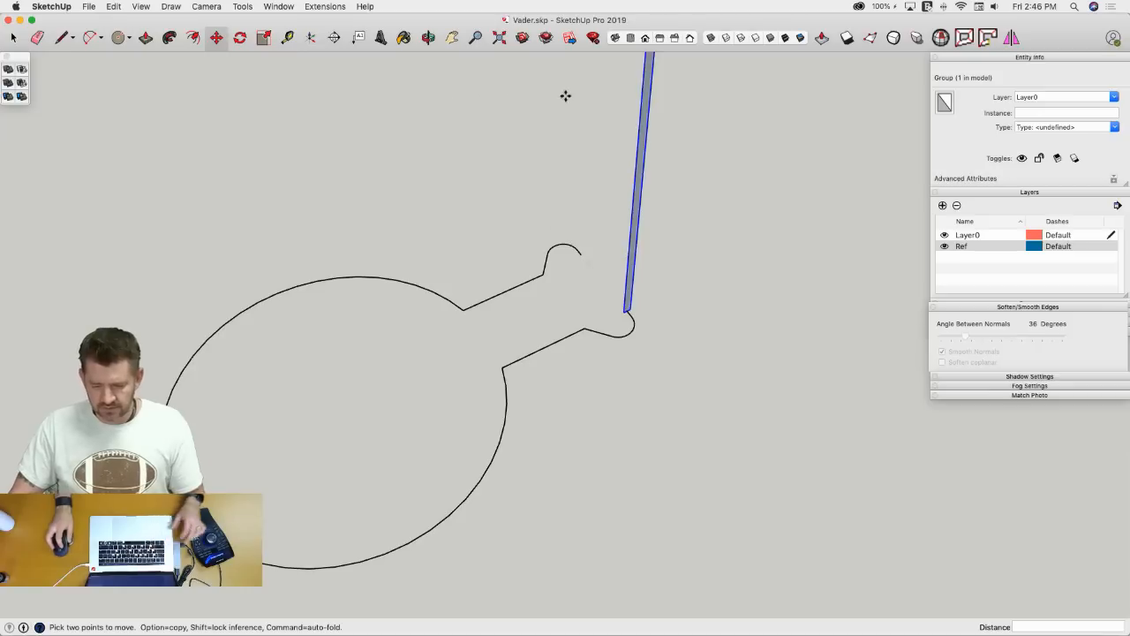
key("space")
left_click(607, 335)
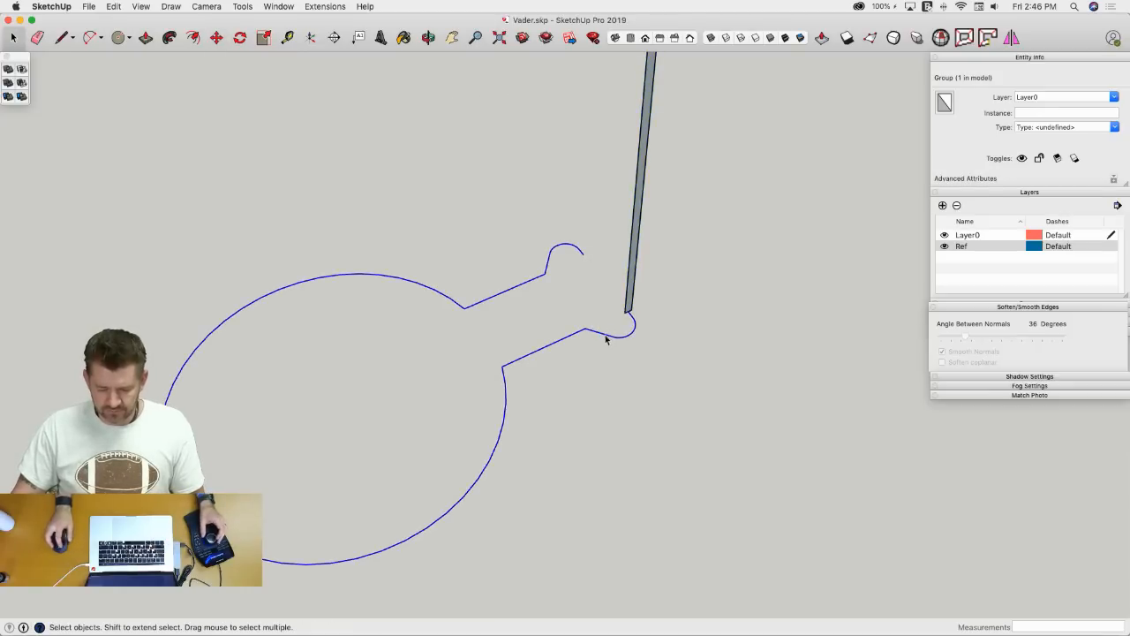
left_click(175, 40)
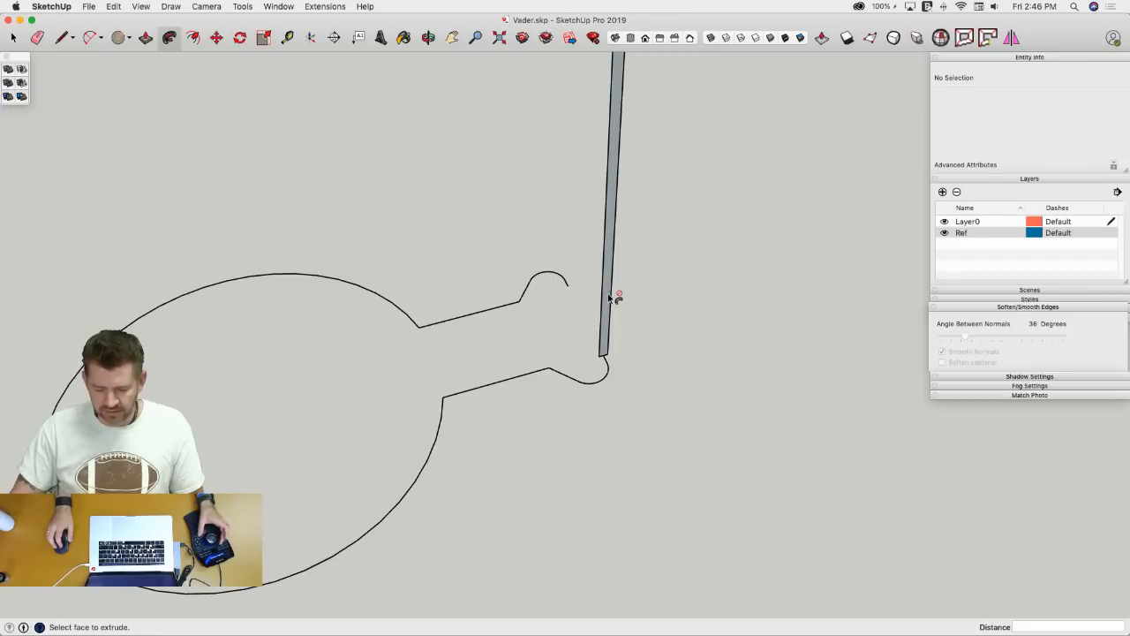
right_click(609, 299)
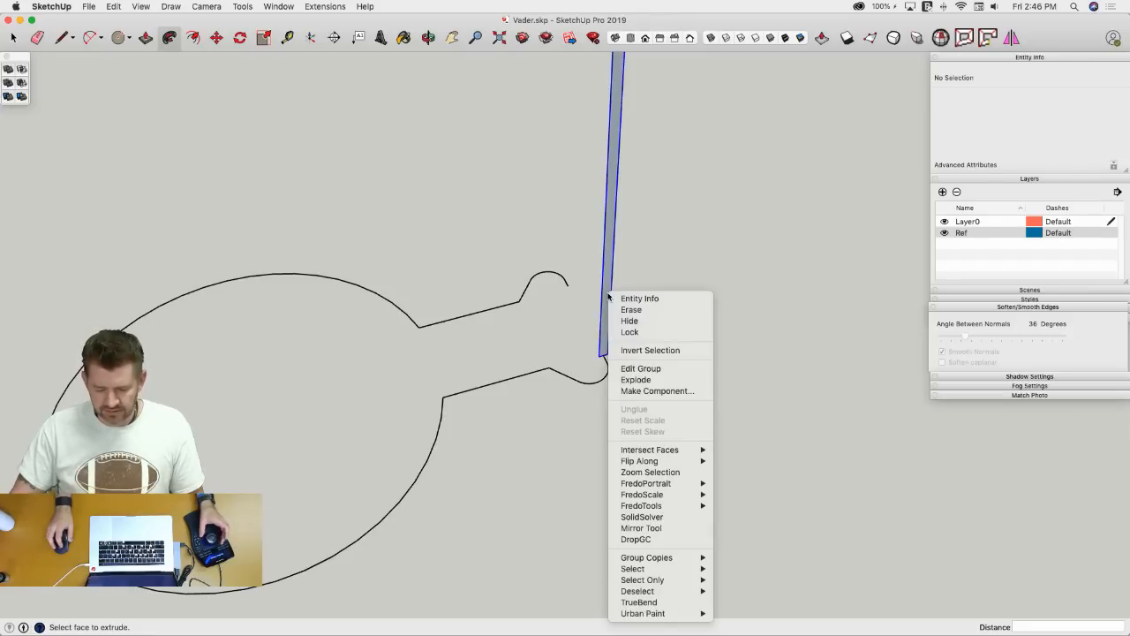
left_click(640, 368)
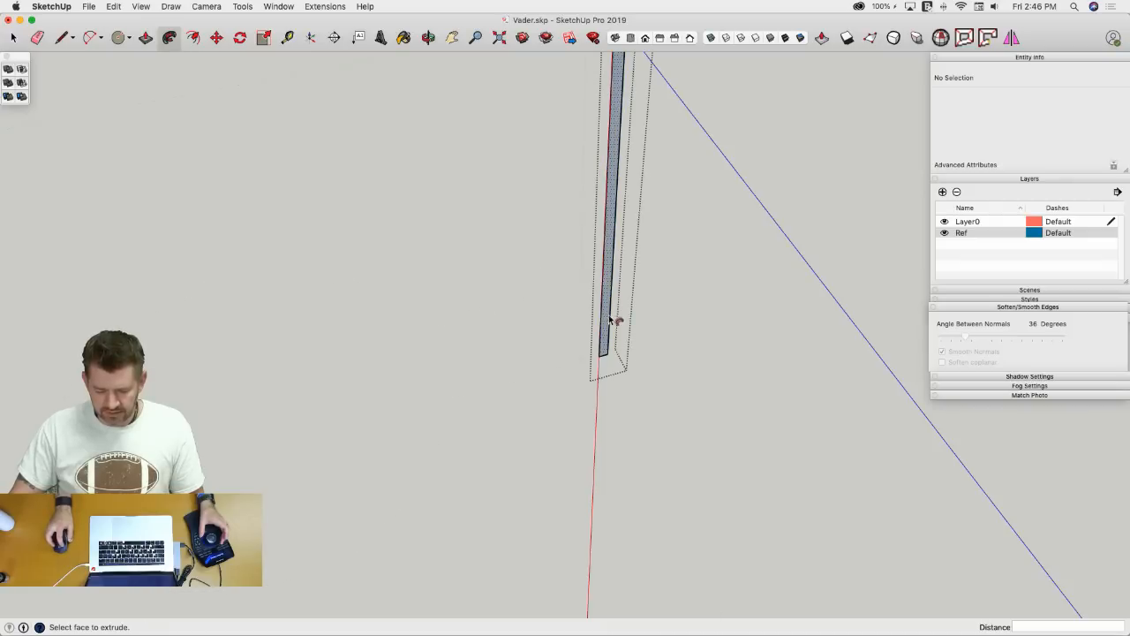
left_click(606, 319)
key("space")
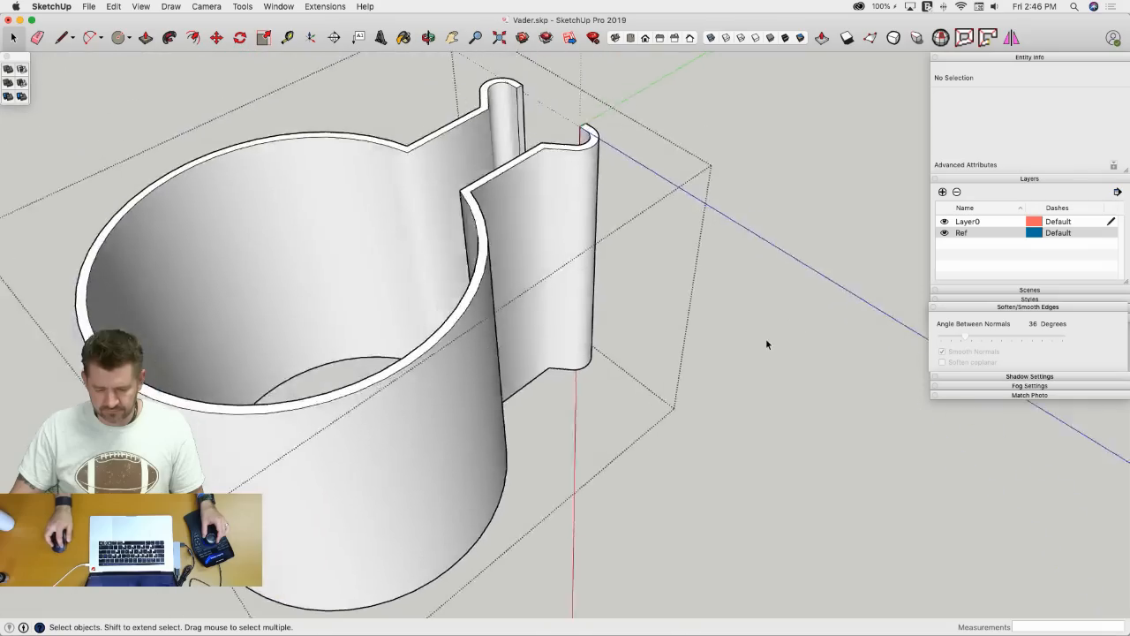
left_click(756, 339)
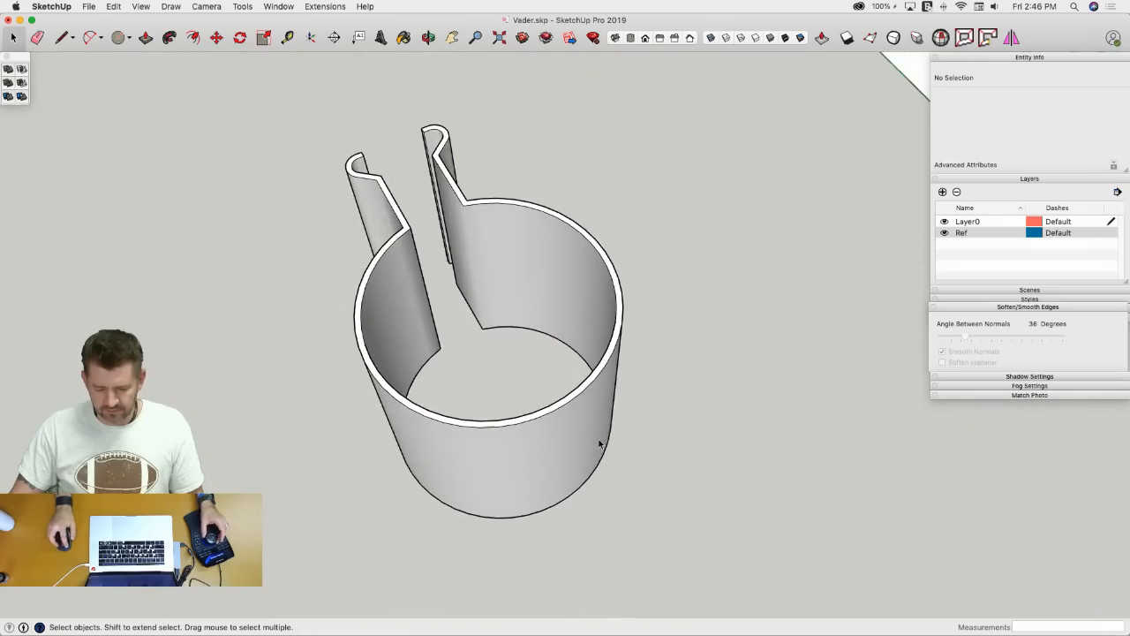
- Move the swept clamp group about 520 m onto the drawing beside the hilt's endcap and rotate it 90 degrees to align with the hilt
left_click(599, 444)
key("m")
left_click(585, 462)
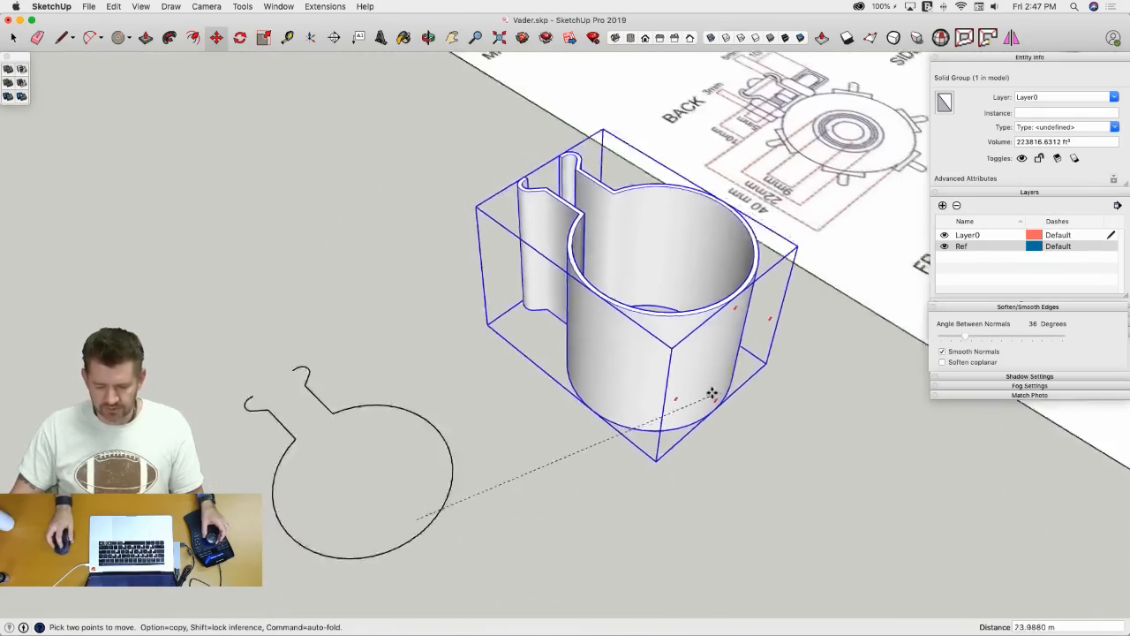
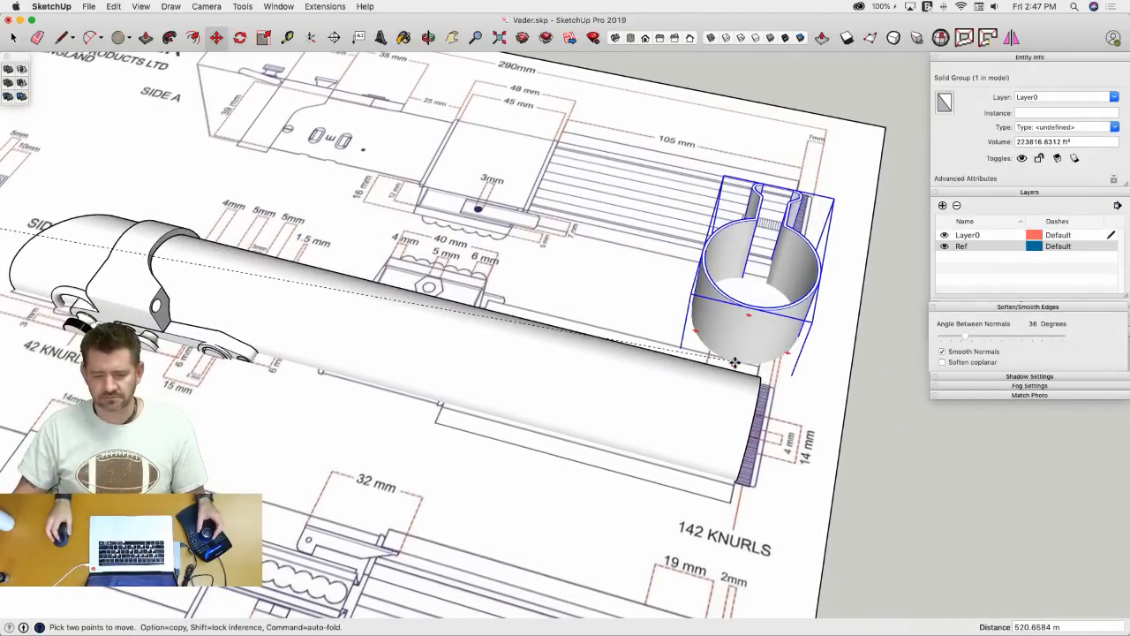
left_click(724, 338)
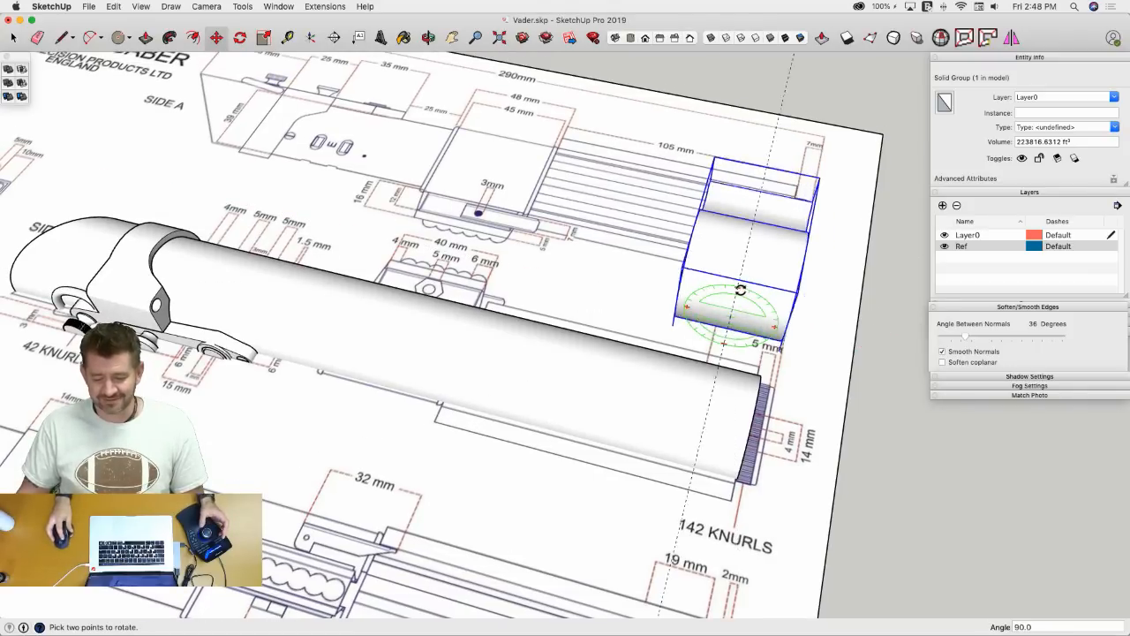
mouse_move(736, 287)
middle_mouse_down()
mouse_move(649, 500)
mouse_move(671, 449)
mouse_move(660, 364)
mouse_move(636, 371)
mouse_move(512, 490)
mouse_move(491, 476)
mouse_move(487, 497)
mouse_move(517, 383)
mouse_move(623, 261)
mouse_move(717, 272)
mouse_move(760, 293)
mouse_move(630, 316)
mouse_move(654, 409)
mouse_move(538, 397)
mouse_move(486, 454)
mouse_move(424, 474)
mouse_move(401, 347)
middle_mouse_up()
- Slide the rotated clamp group about 107 m along the hilt to its outlined position on the reference drawing
left_click(454, 296)
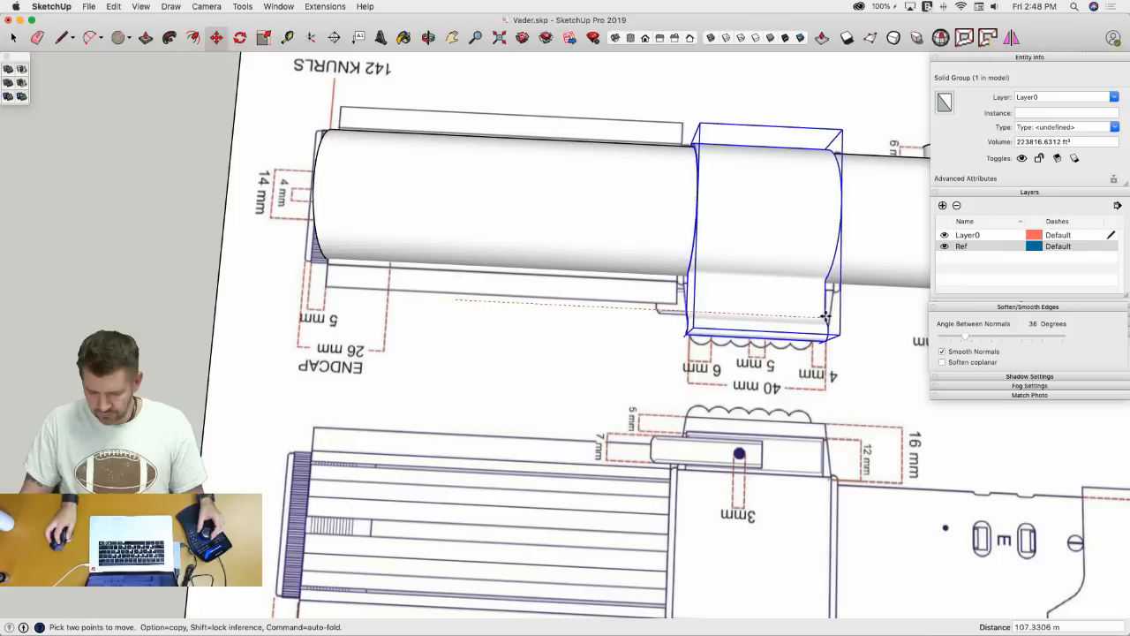
left_click(788, 367)
key("space")
- Draw a 1.5 m long rectangle outward from the end edge of the clamp's hook, matching the strip's thickness
middle_click_drag(788, 367, 348, 371)
scroll(353, 309, "up", 10)
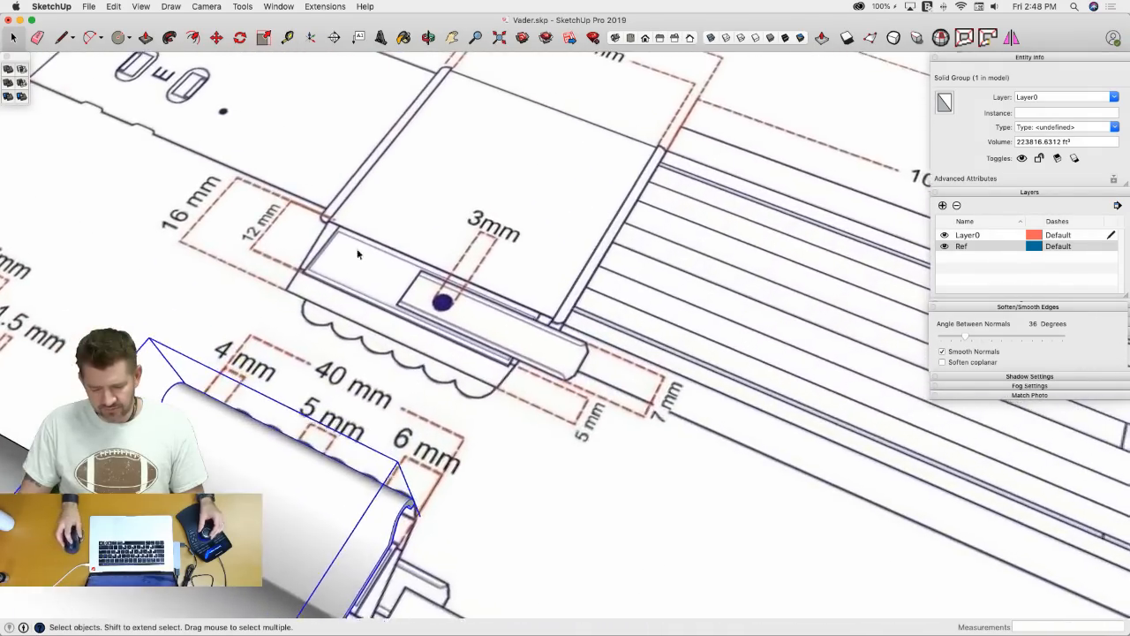
mouse_move(357, 254)
middle_mouse_down()
mouse_move(255, 470)
mouse_move(259, 451)
middle_mouse_up()
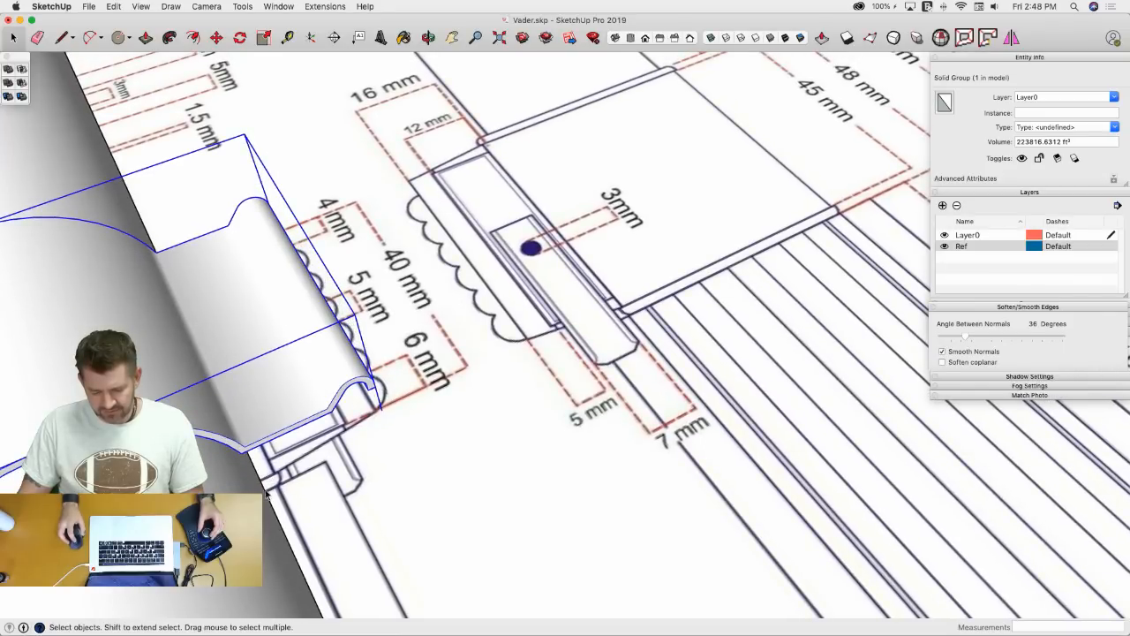
middle_click_drag(265, 496, 242, 406)
key("l")
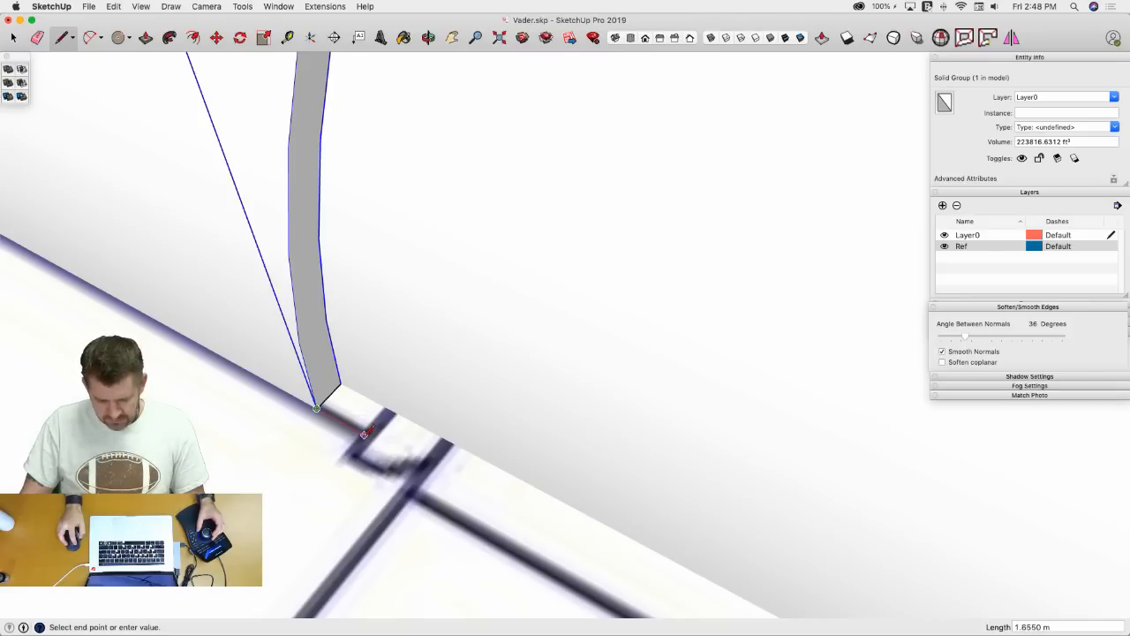
type("1.5")
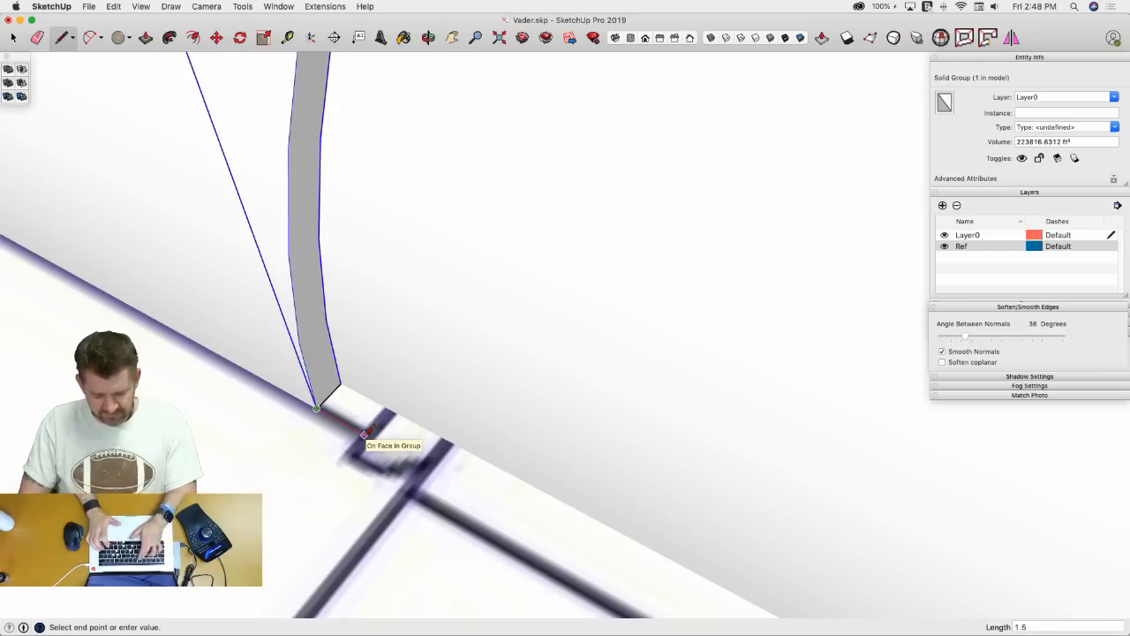
key("Return")
left_click(382, 407)
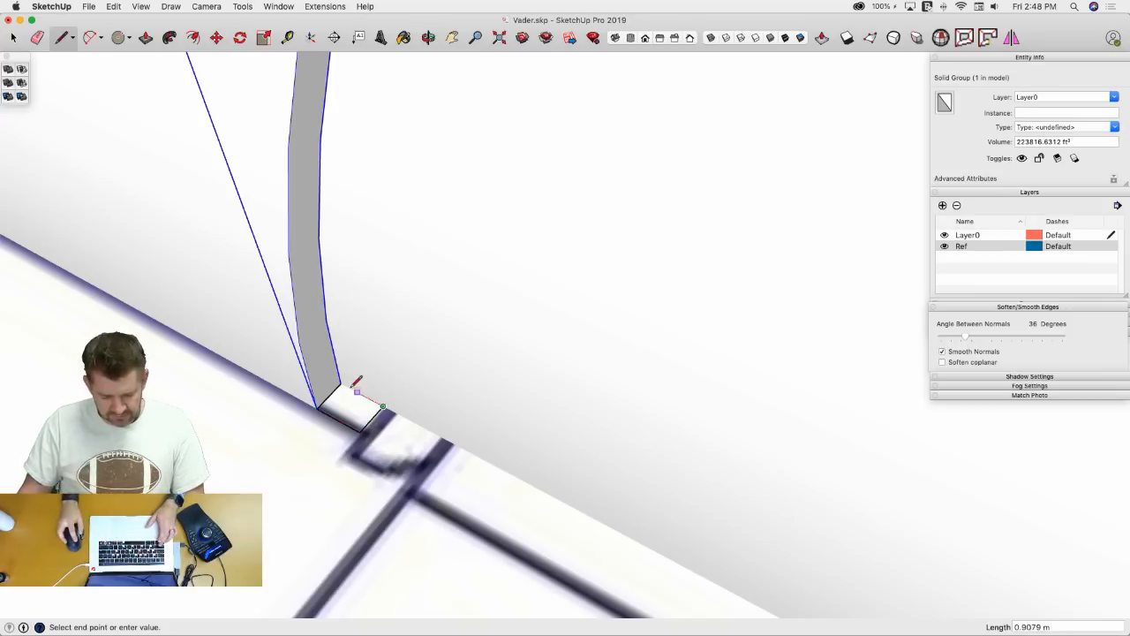
left_click(341, 384)
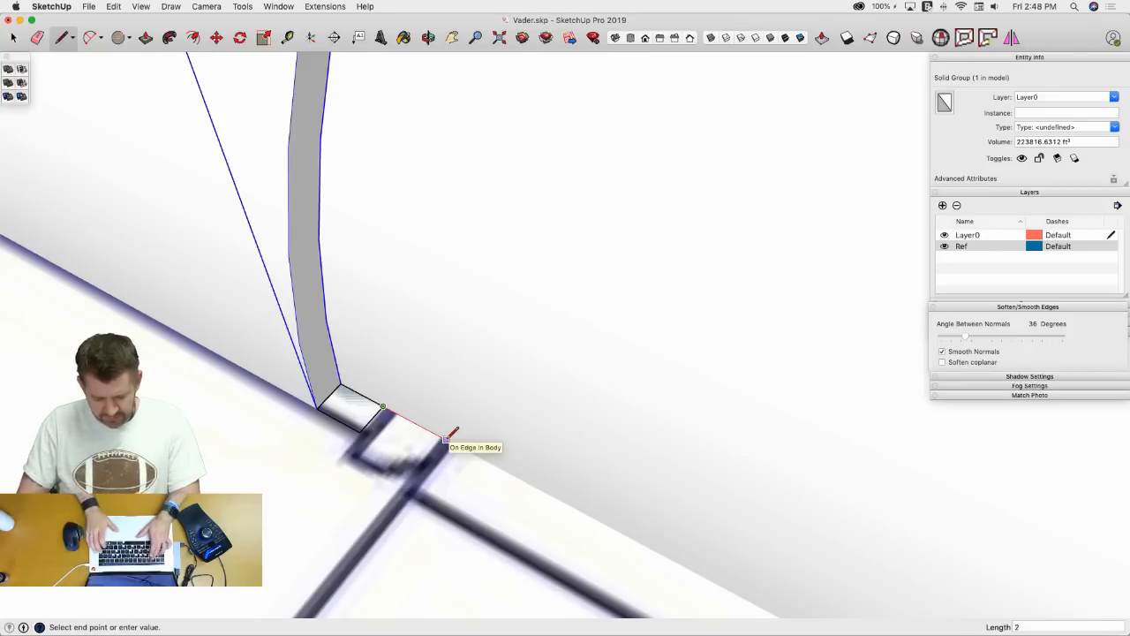
- Extend the rectangle's outer side by 2 m, add a return edge about 1 m long, and continue its end edge by 0.75 m
left_click(443, 438)
left_click(420, 466)
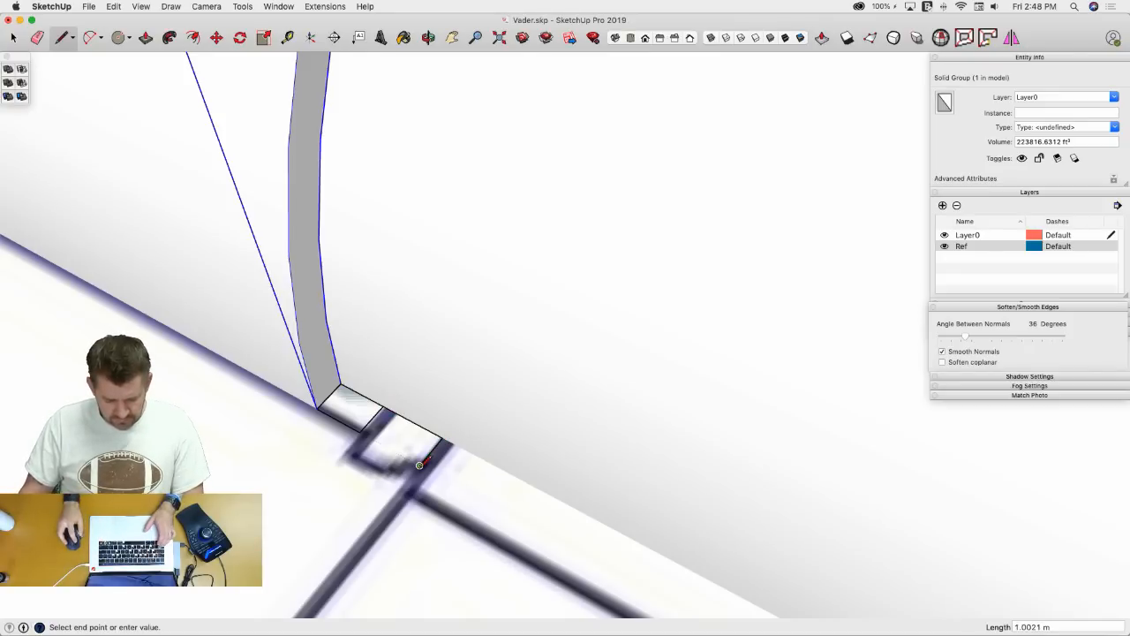
key("Escape")
left_click(359, 432)
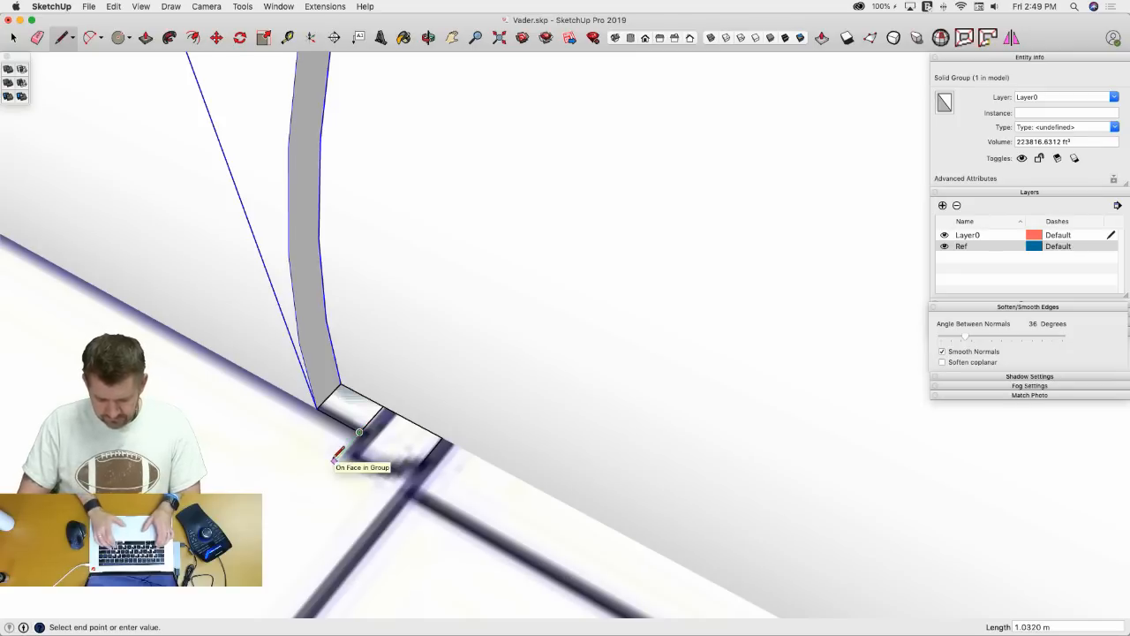
type(".75")
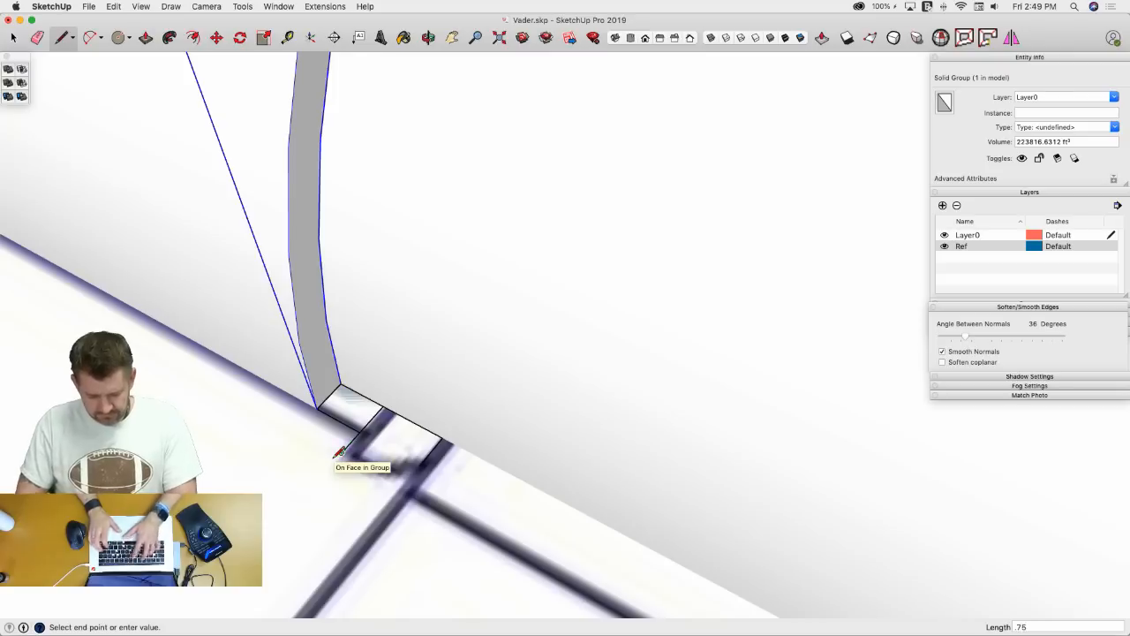
key("Return")
- Close the profile with an arc between the two open edge ends, with a bulge of about 0.27 m
key("c")
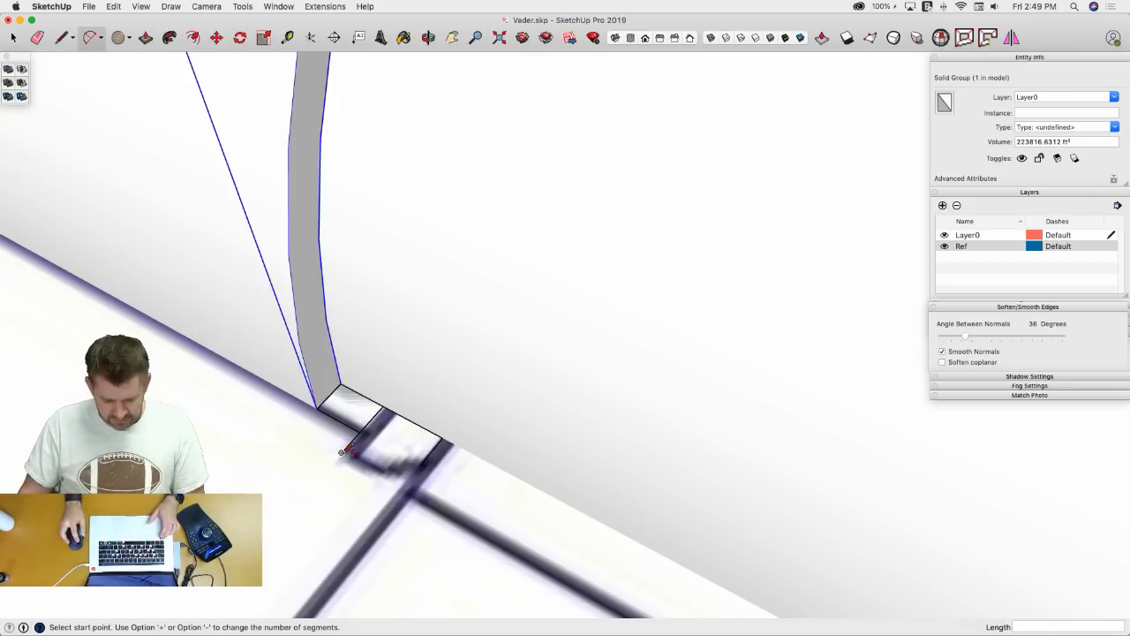
left_click(342, 452)
left_click(419, 465)
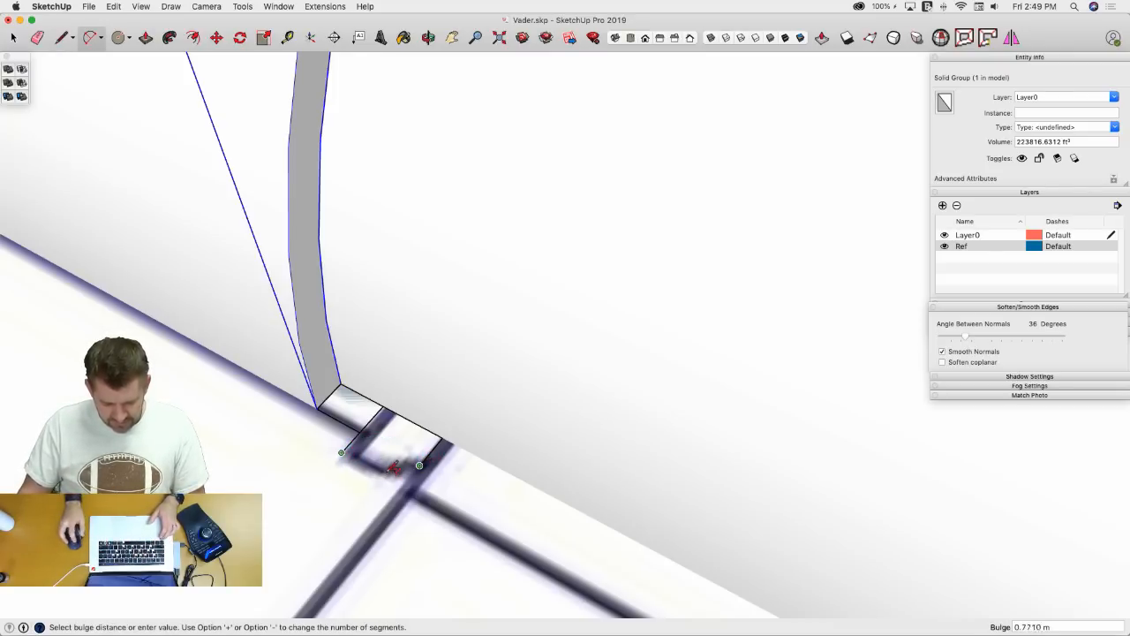
scroll(393, 466, "up", 5)
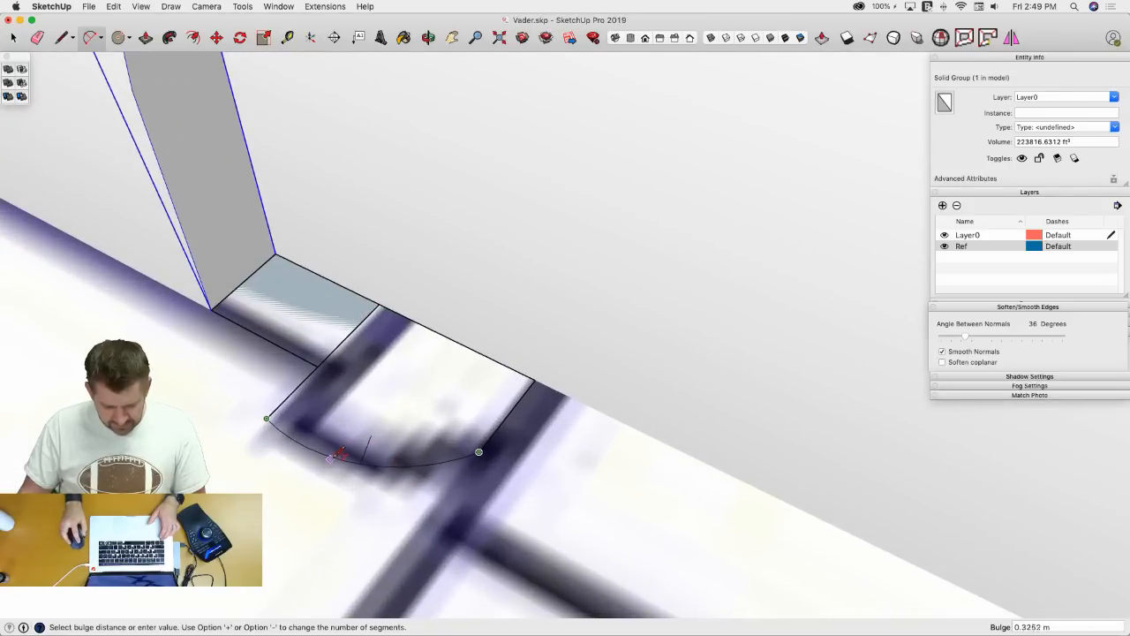
left_click(338, 453)
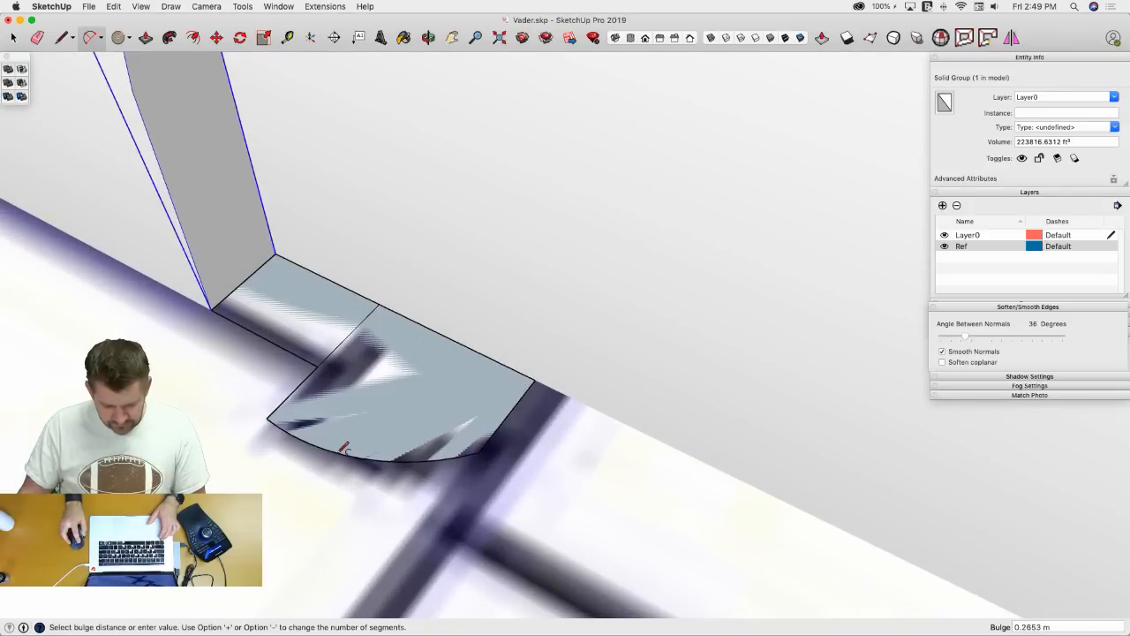
- Erase the edge dividing the small rectangle from the arc-ended section to merge them into one face
key("e")
left_click(337, 351)
key("space")
scroll(375, 393, "down", 4)
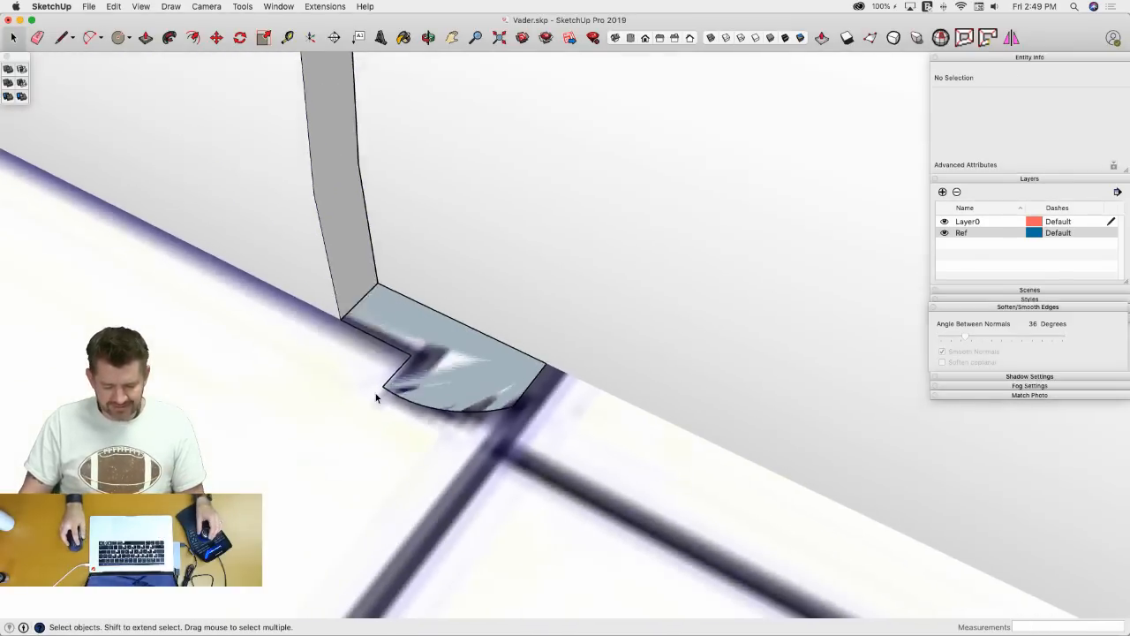
- Cut the small notched profile face with its edges and paste it in place inside the clamp tube's group
double_click(477, 383)
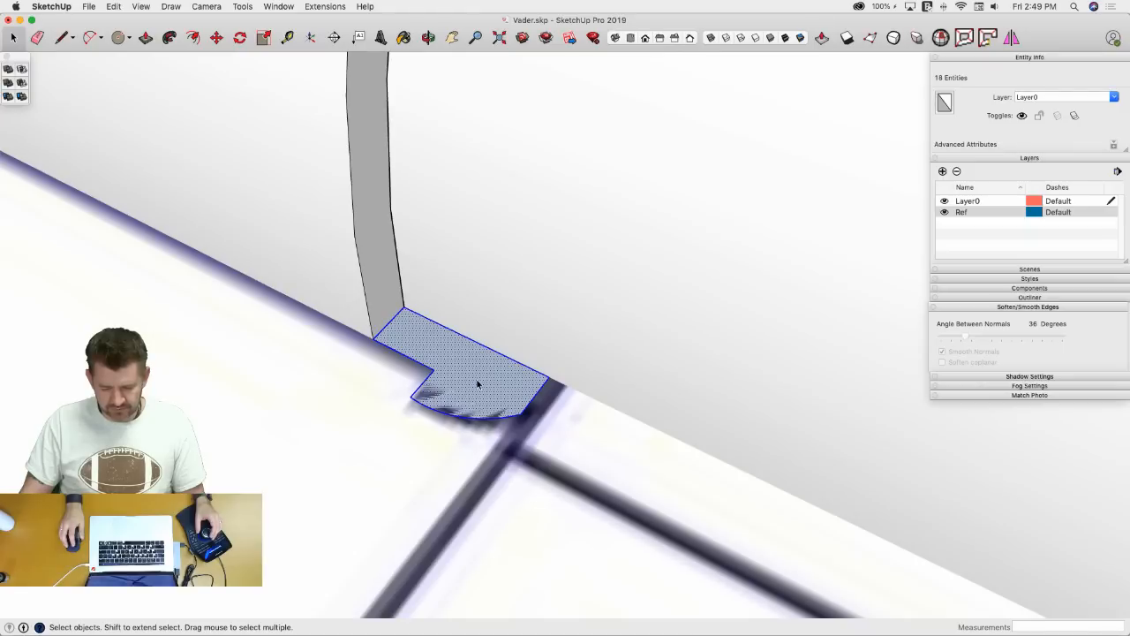
right_click(478, 383)
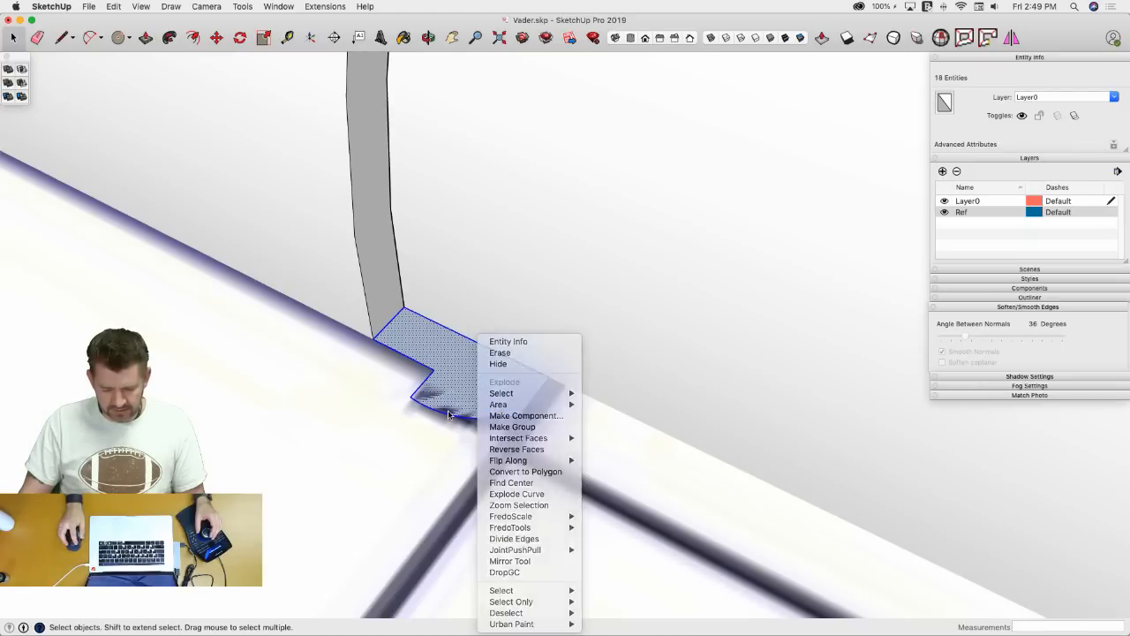
left_click(454, 410)
scroll(456, 408, "down", 6)
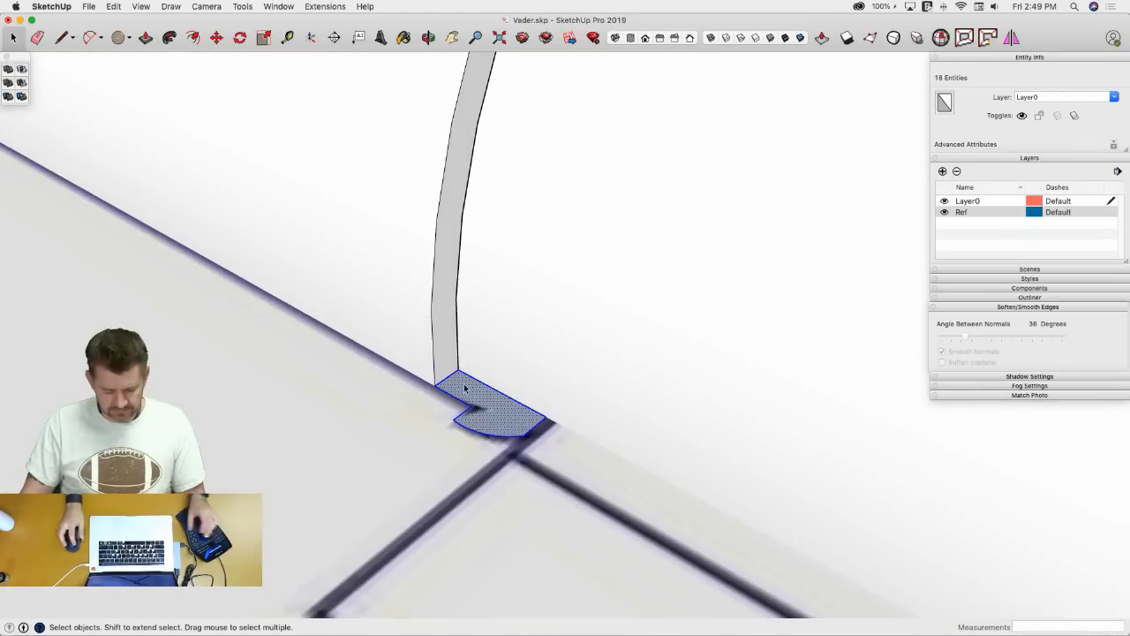
scroll(456, 357, "down", 4)
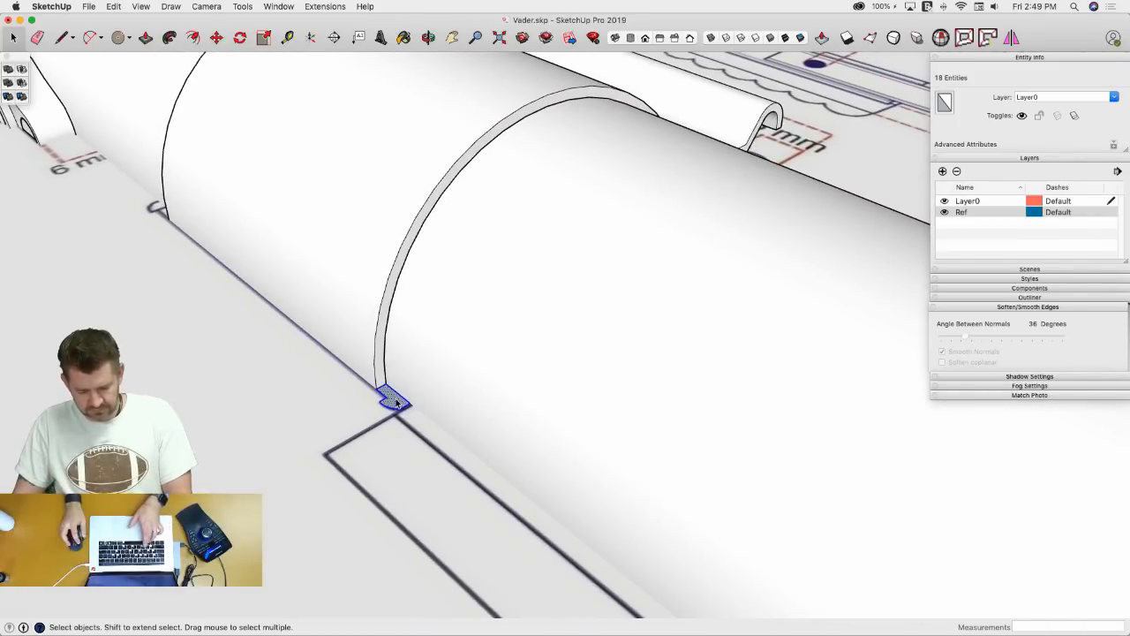
key("Delete")
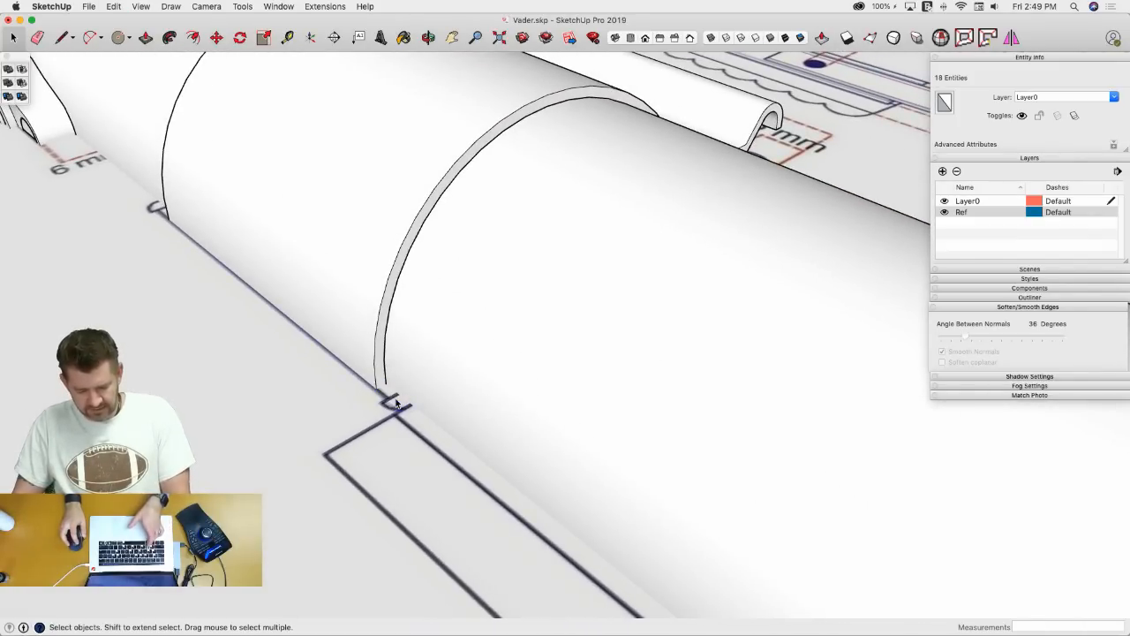
double_click(377, 366)
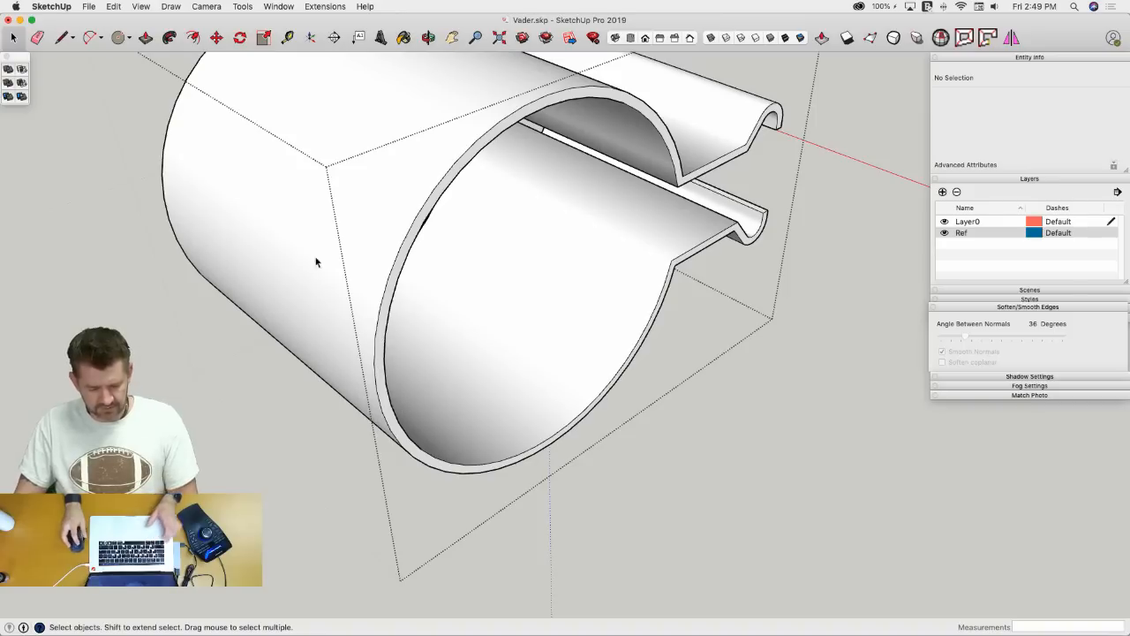
left_click(116, 6)
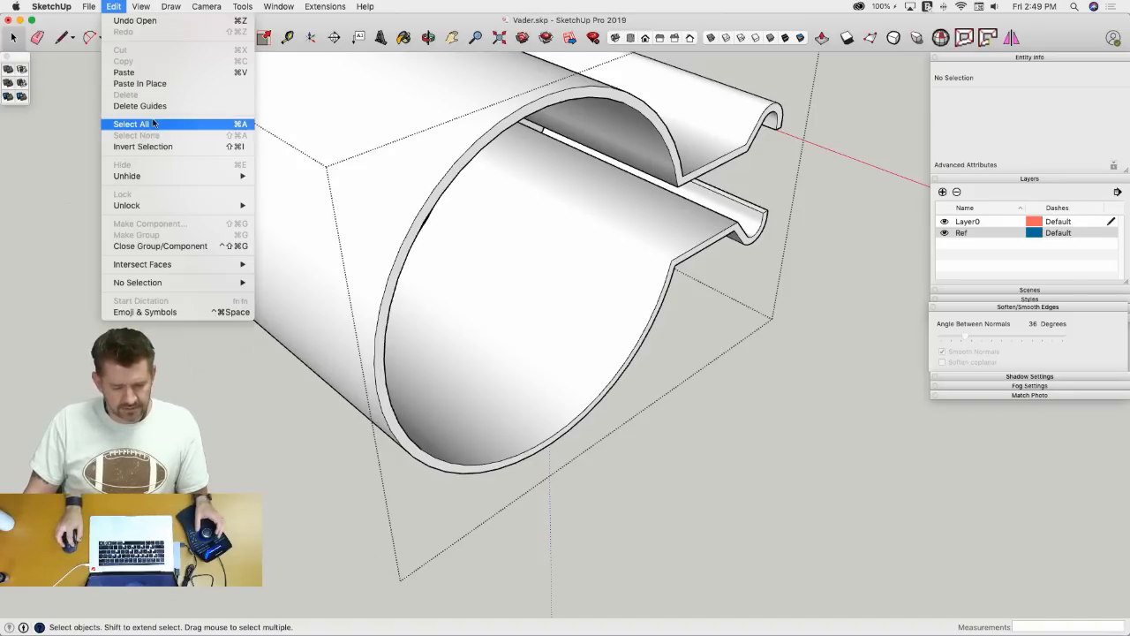
left_click(150, 84)
- Make a copy of the notched profile rotated 180° about the green axis, centred on the midpoint of the tube's side
middle_click_drag(150, 84, 436, 255)
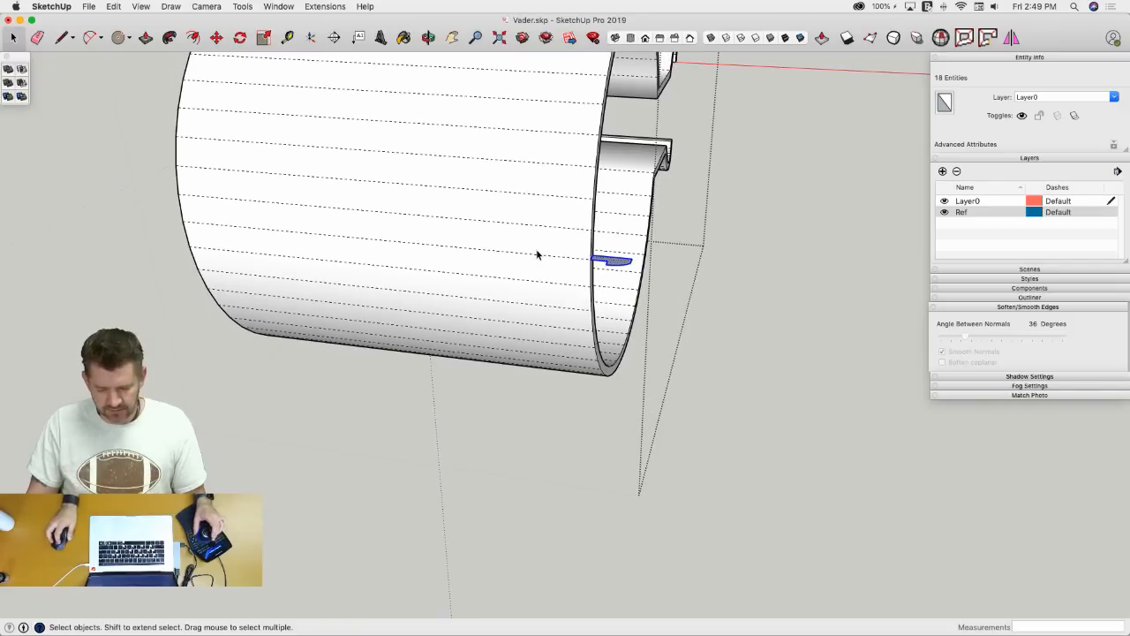
key("q")
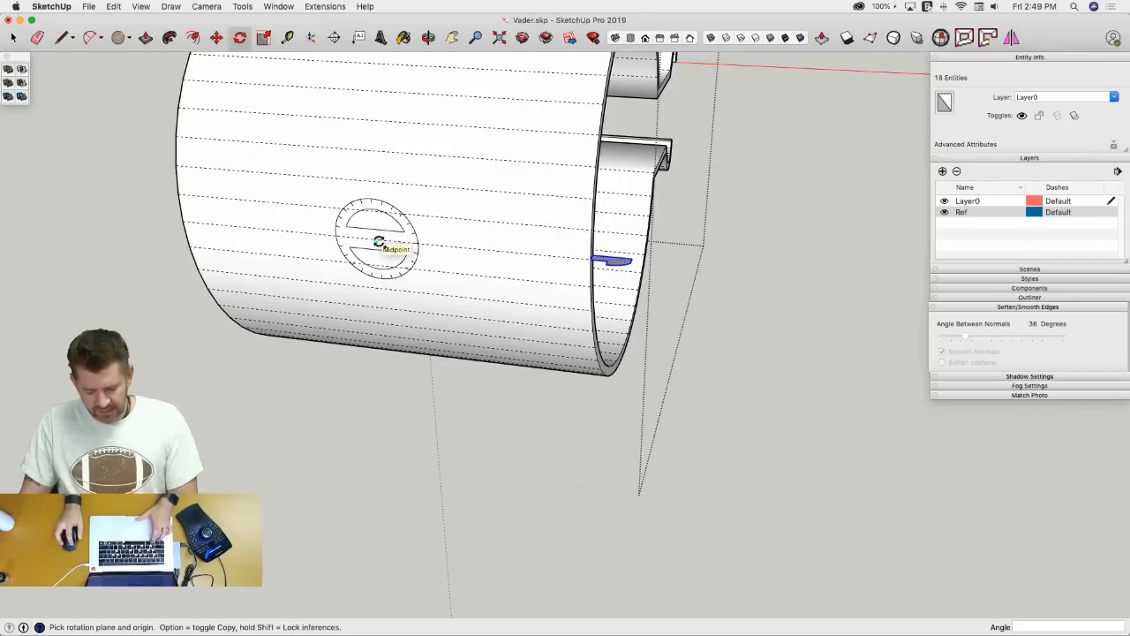
key("Up")
key("Right")
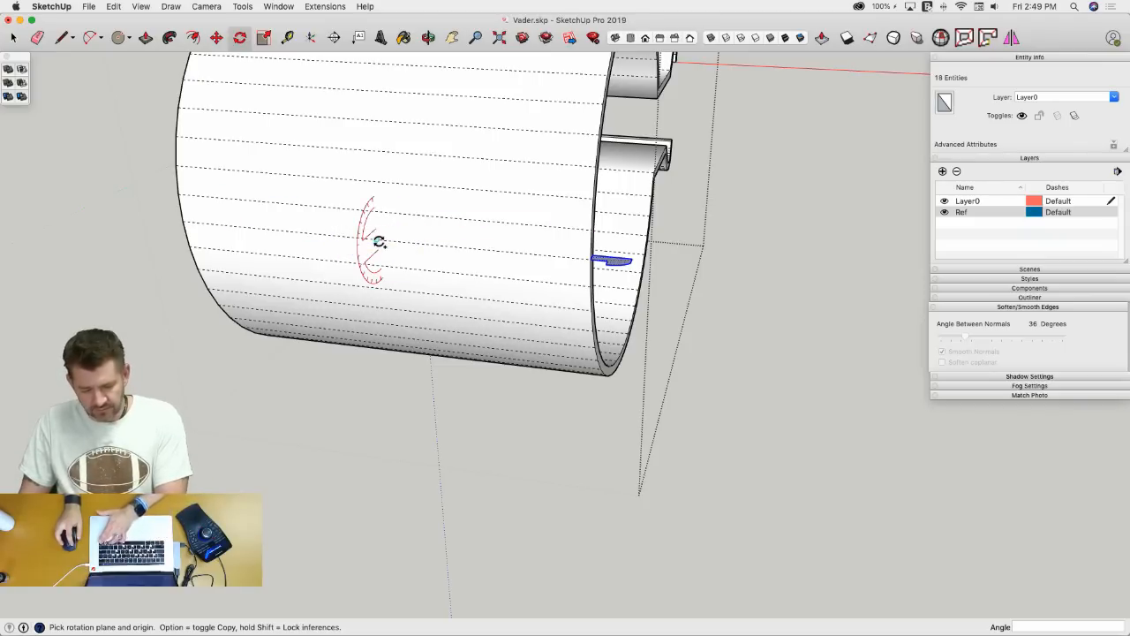
key("Left")
left_click(381, 242)
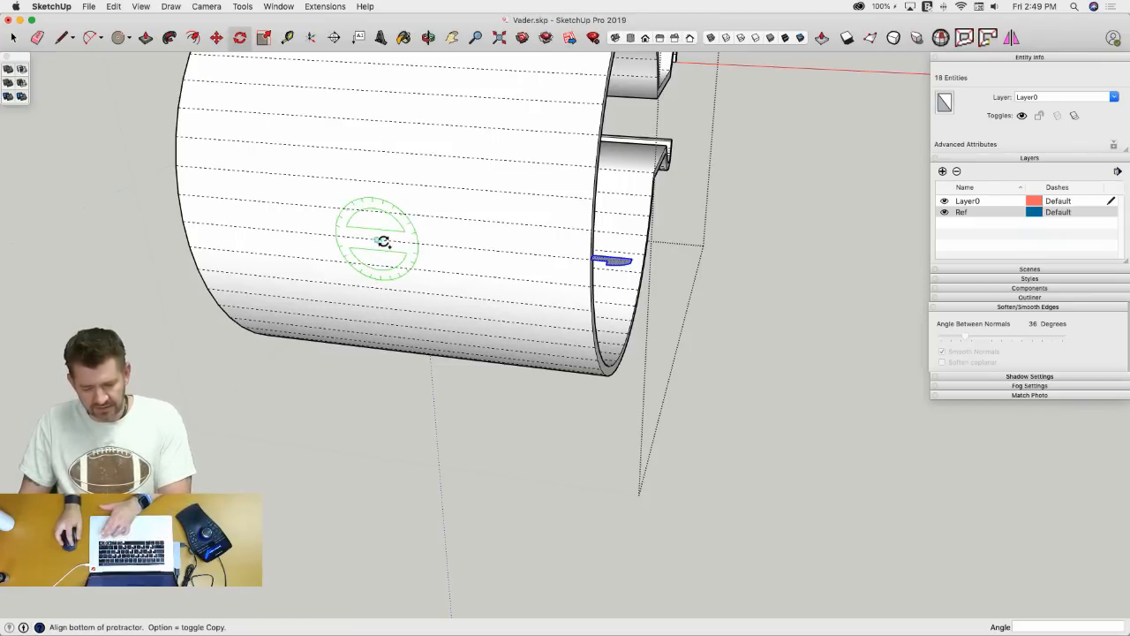
left_click(436, 244)
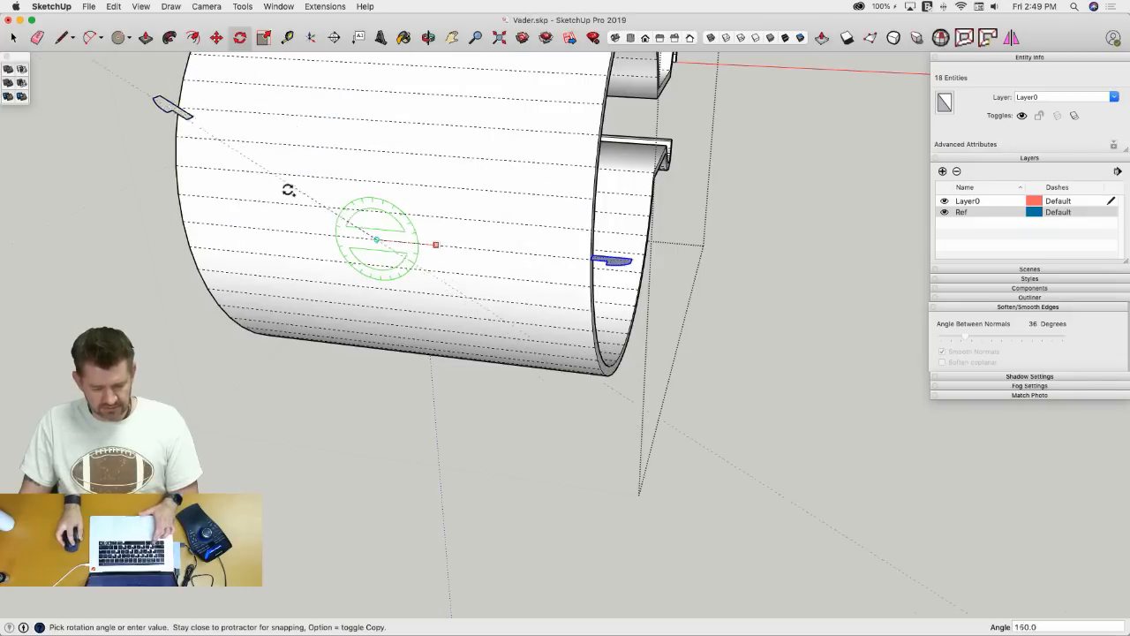
left_click(259, 230)
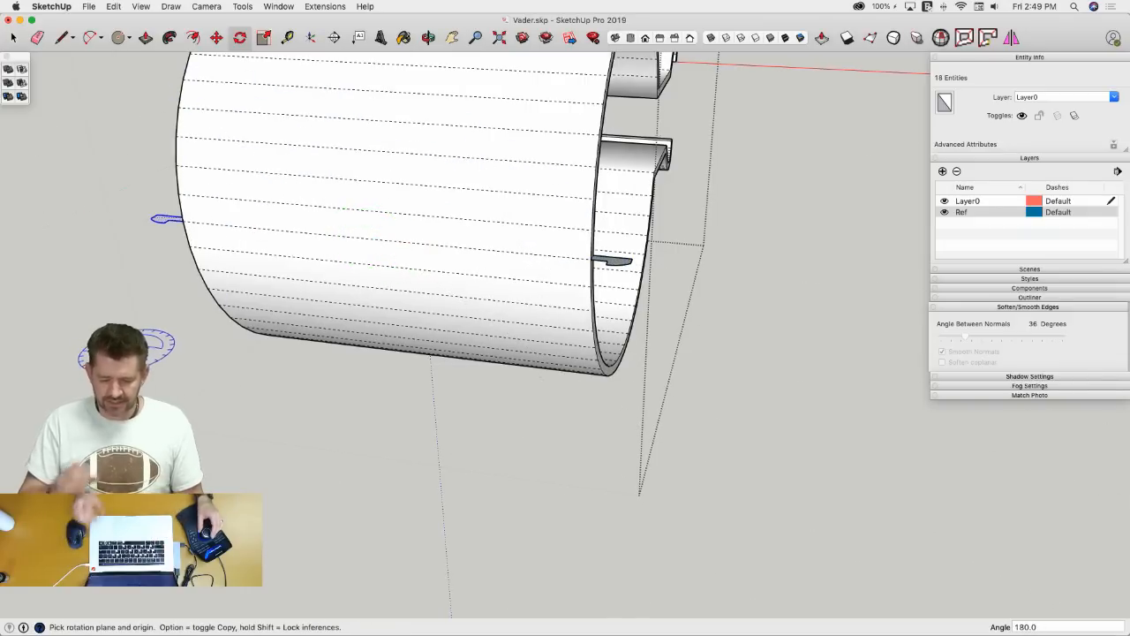
key("space")
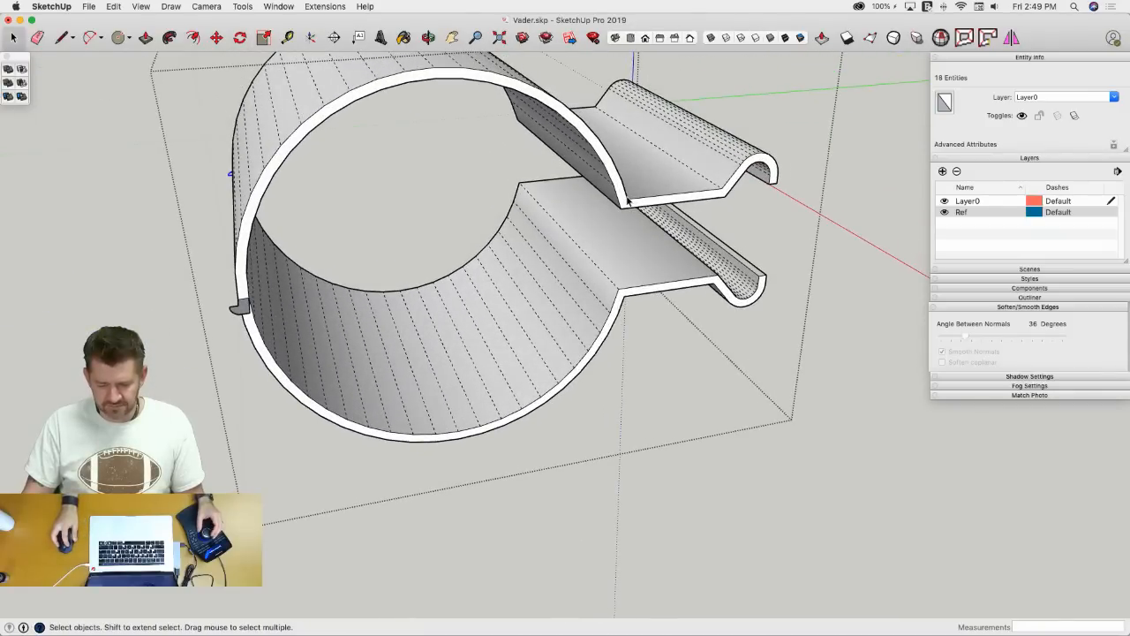
- Turn off the display of hidden geometry
left_click(627, 202)
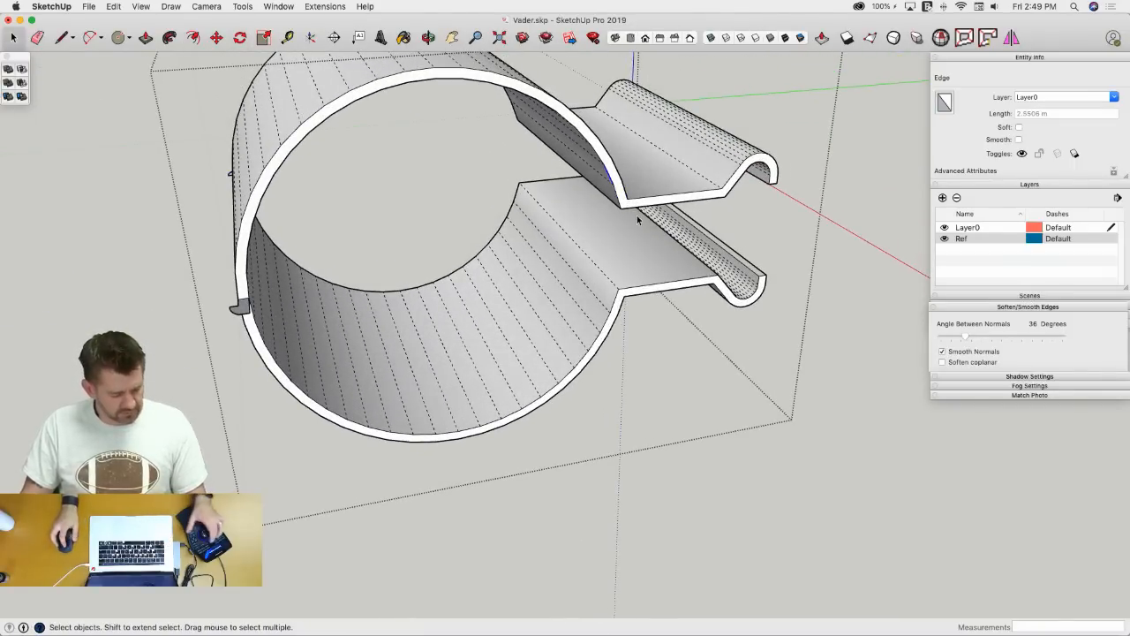
key("alt+h")
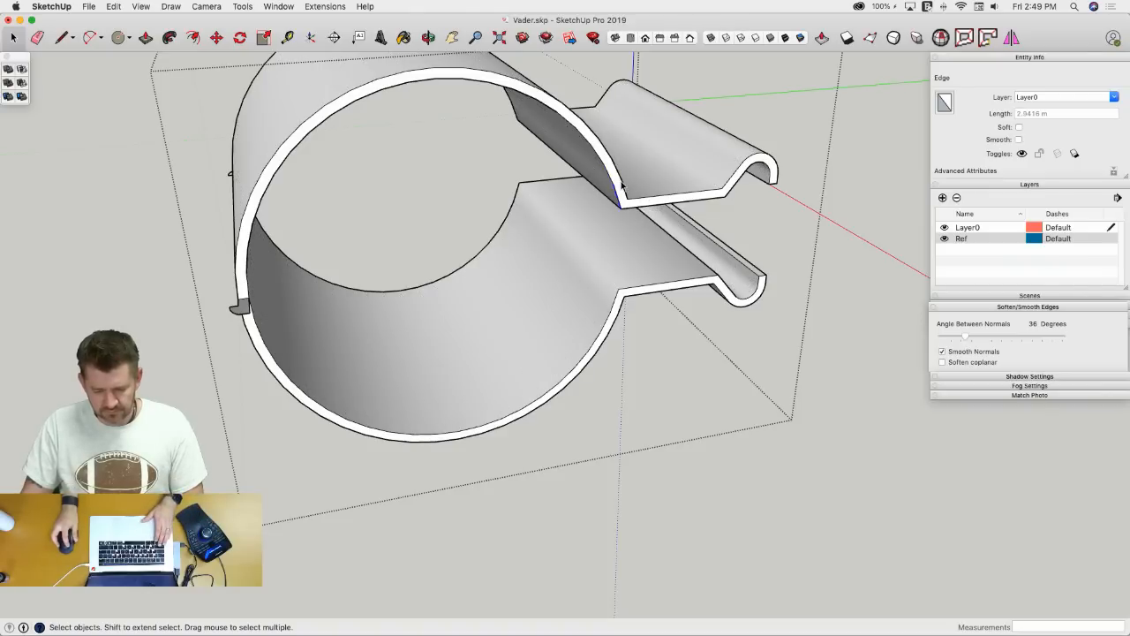
middle_click_drag(607, 227, 552, 140)
triple_click(547, 138)
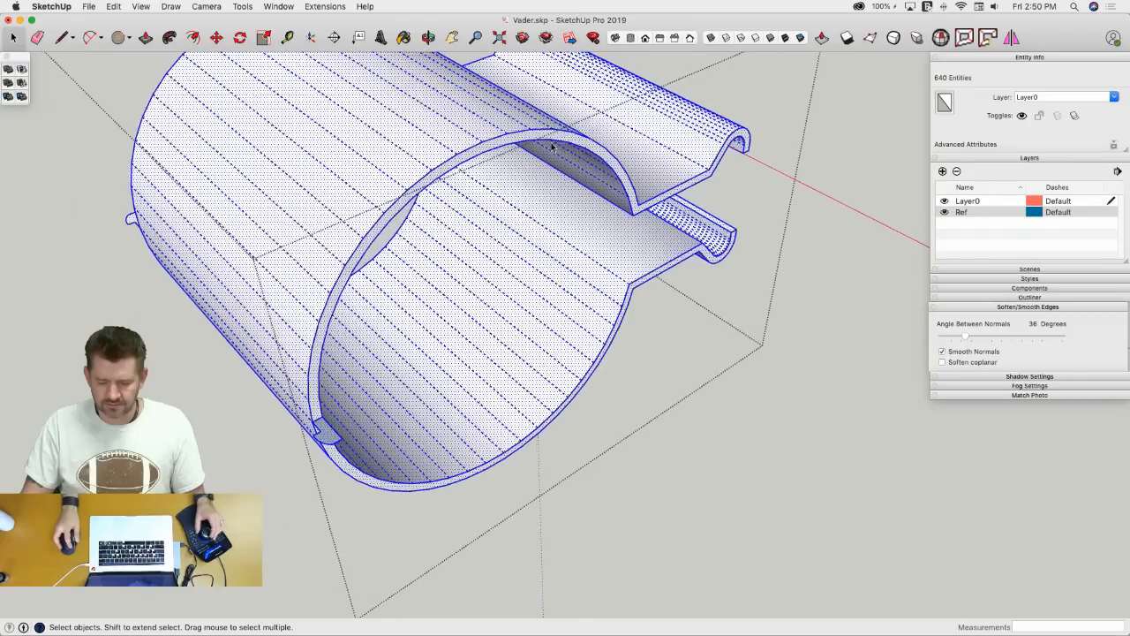
double_click(553, 140)
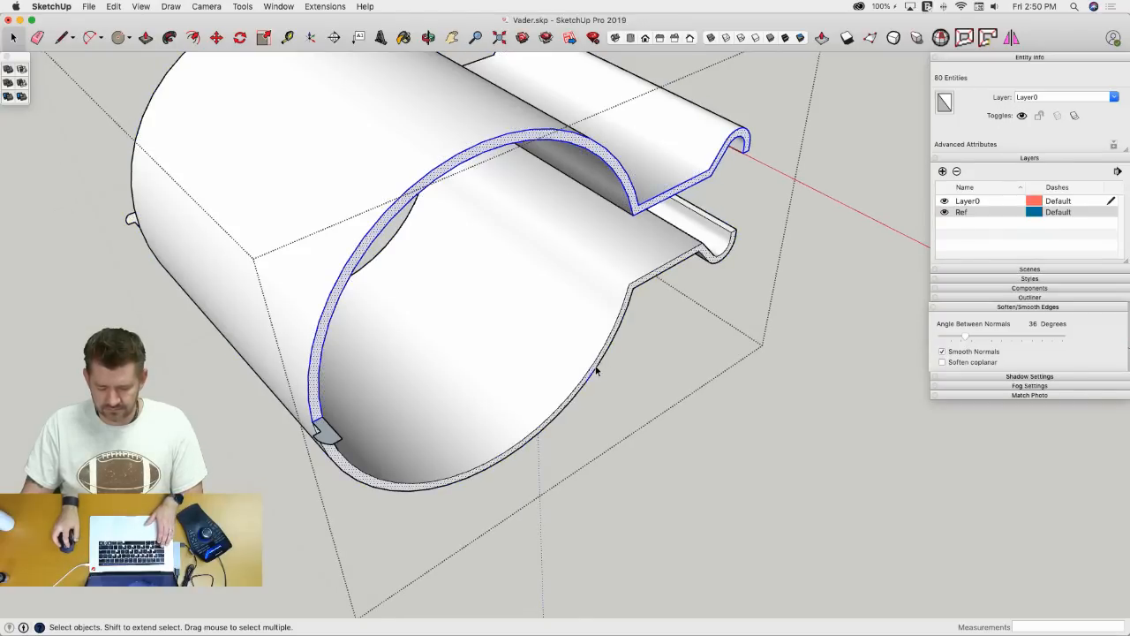
left_click(736, 368)
double_click(357, 243)
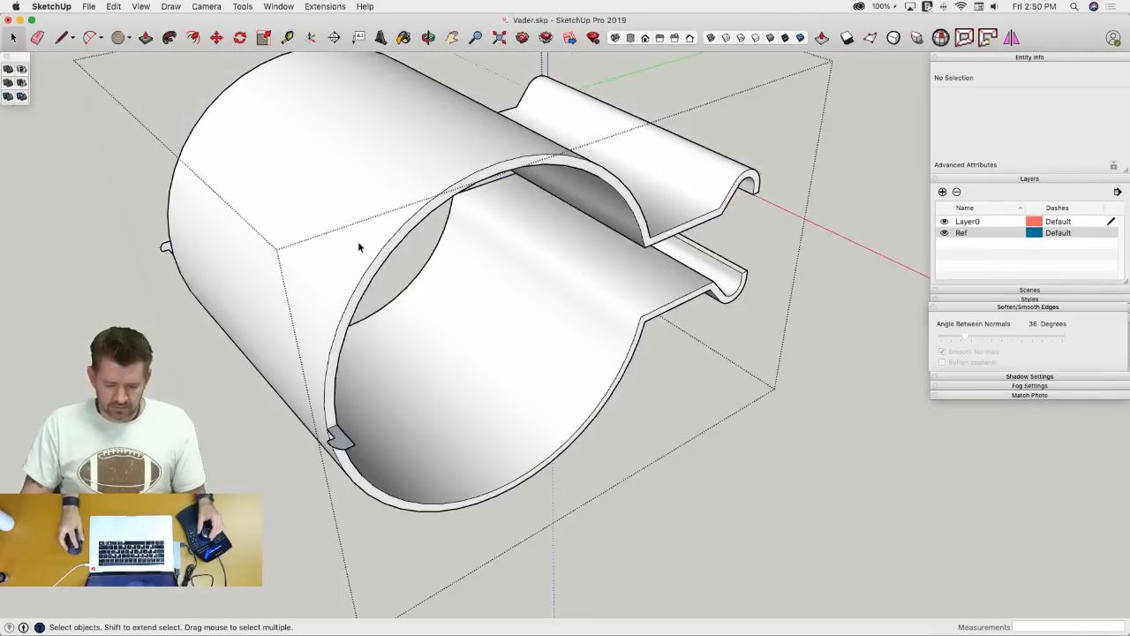
middle_click_drag(443, 297, 598, 437)
left_click(557, 324)
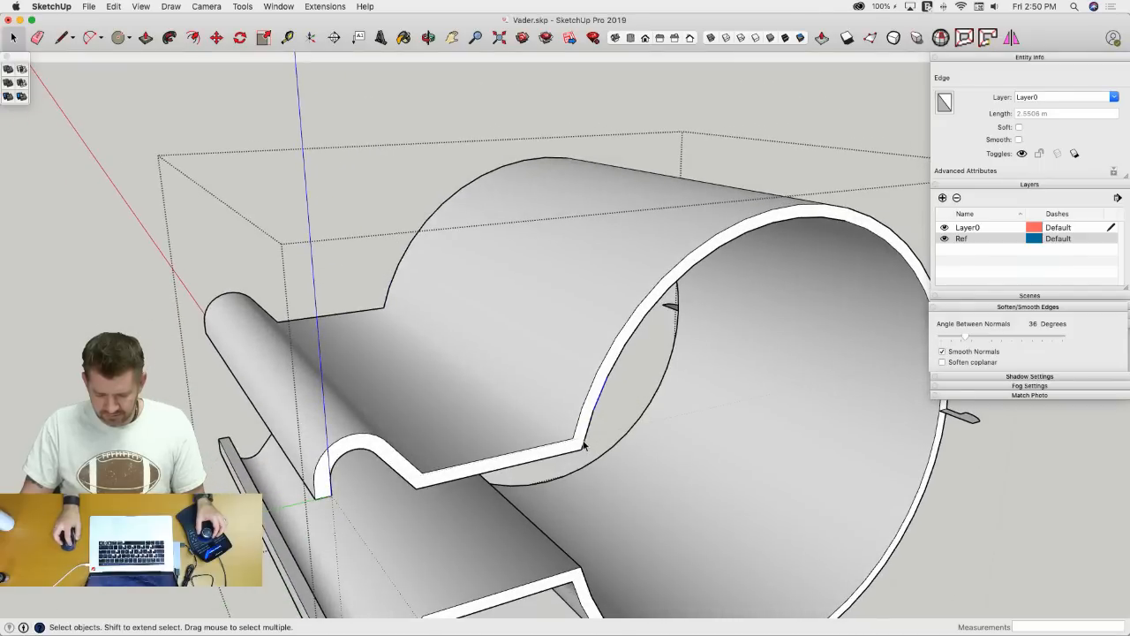
middle_click_drag(606, 386, 482, 371)
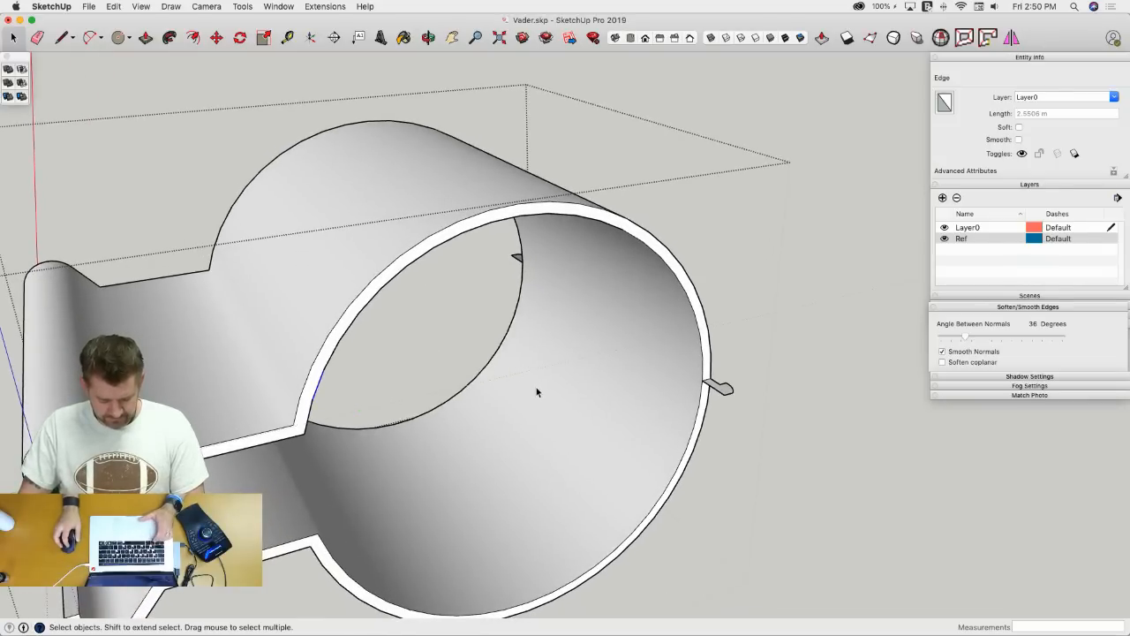
middle_click_drag(628, 385, 545, 350)
- Draw a vertical line about 39 m long across the tube's end opening, between the highest and lowest points of its inner edge
key("c")
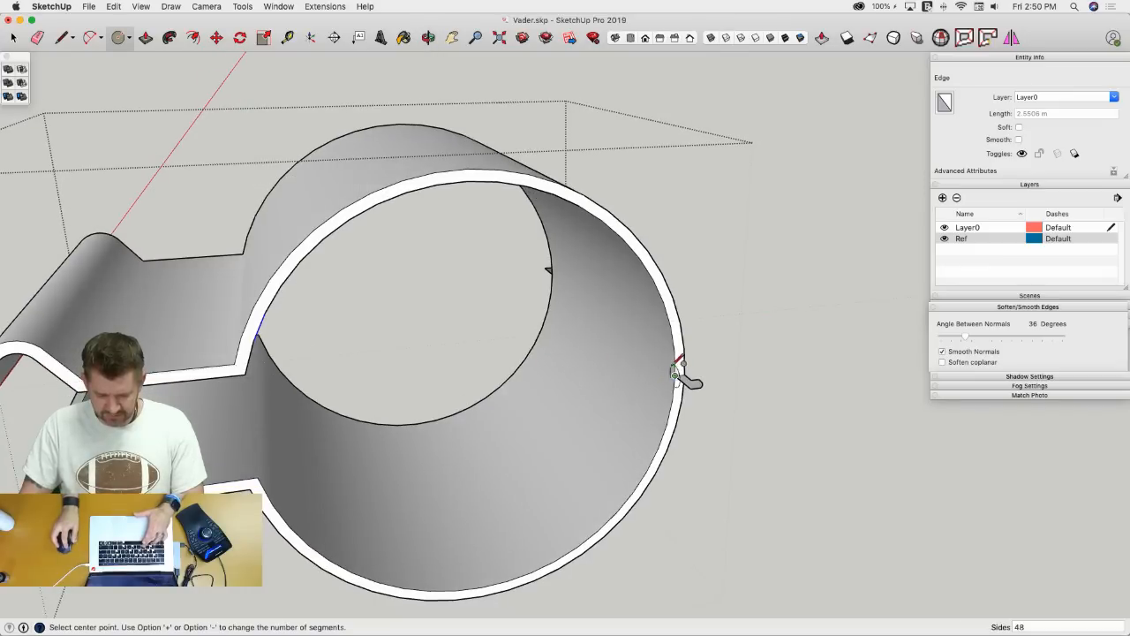
middle_click_drag(586, 298, 549, 236)
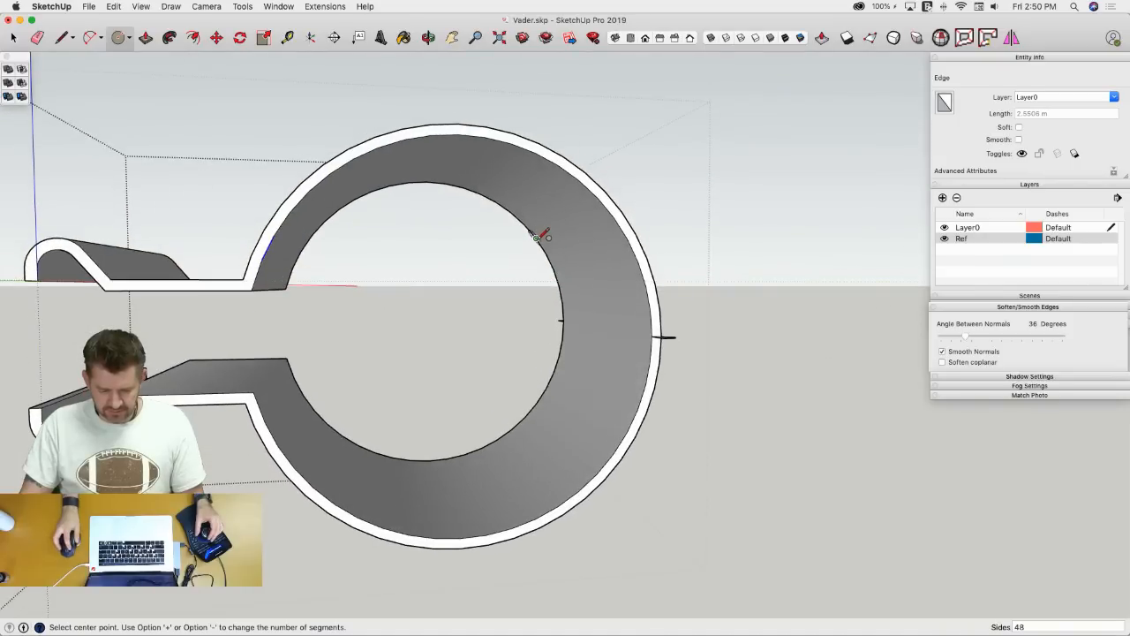
key("l")
middle_click_drag(412, 342, 428, 181)
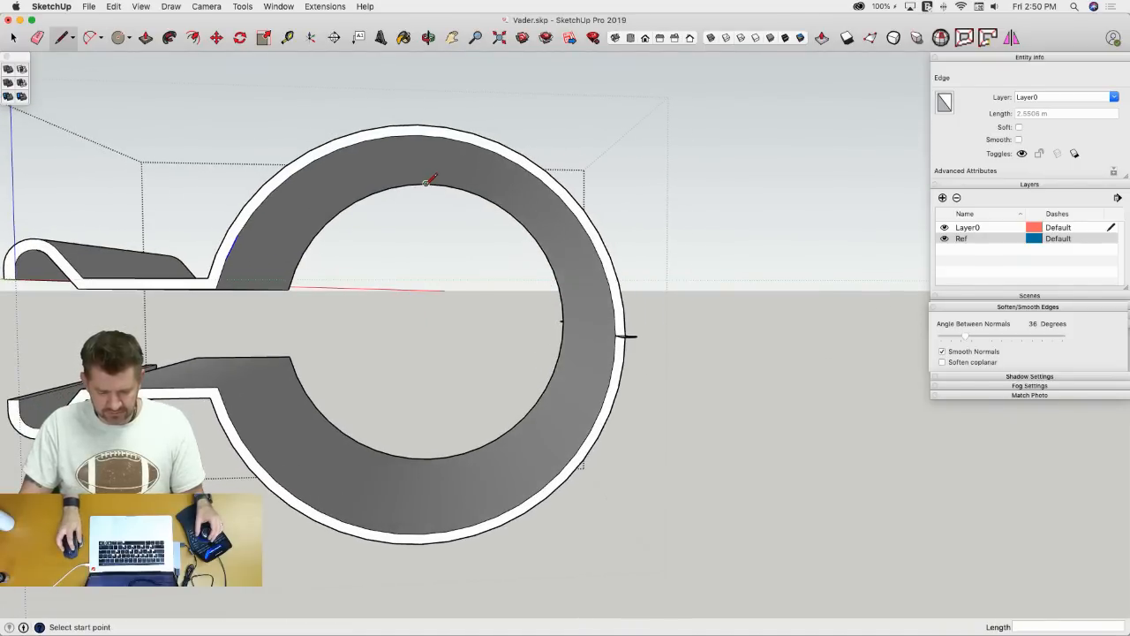
left_click(428, 457)
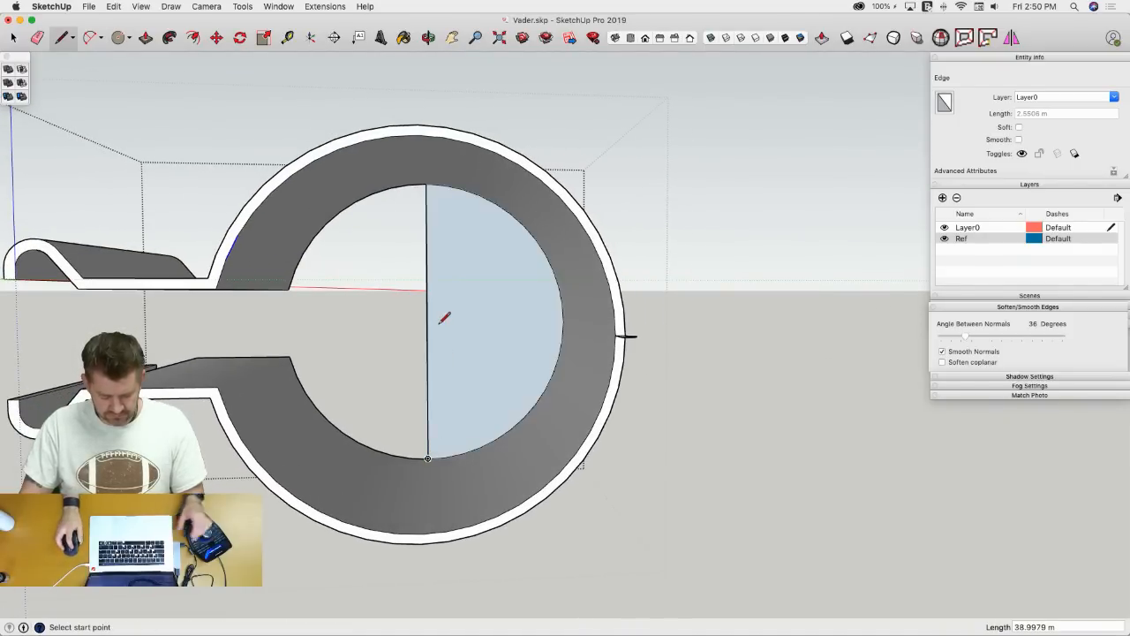
- Draw a 48-sided circle centred on the vertical line's midpoint, with its radius reaching the line's lower endpoint
key("c")
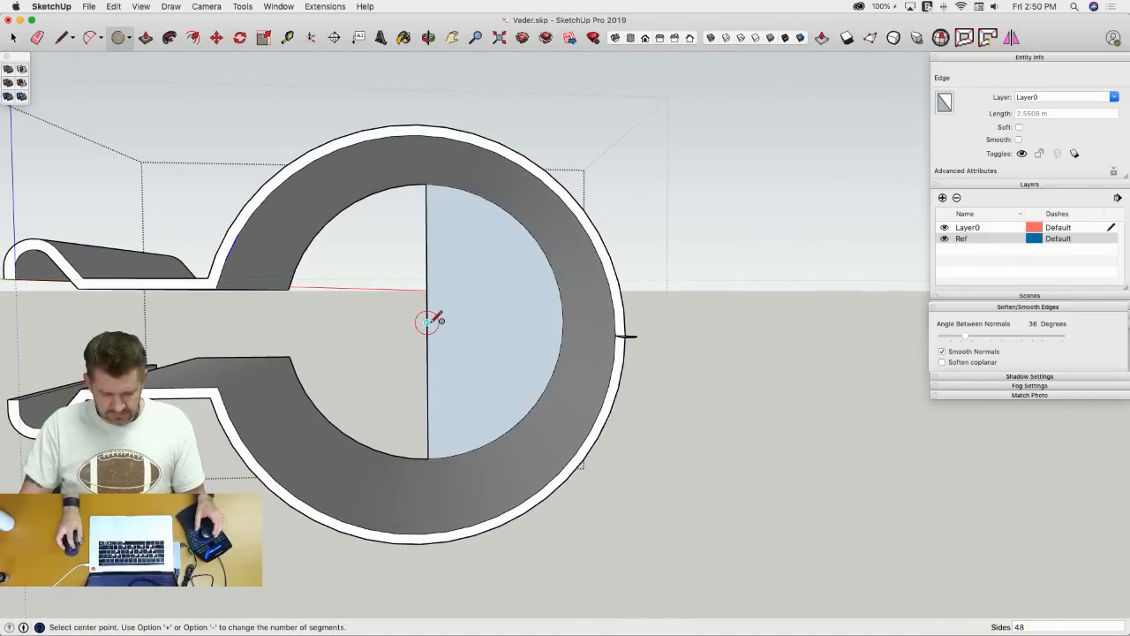
left_click(428, 323)
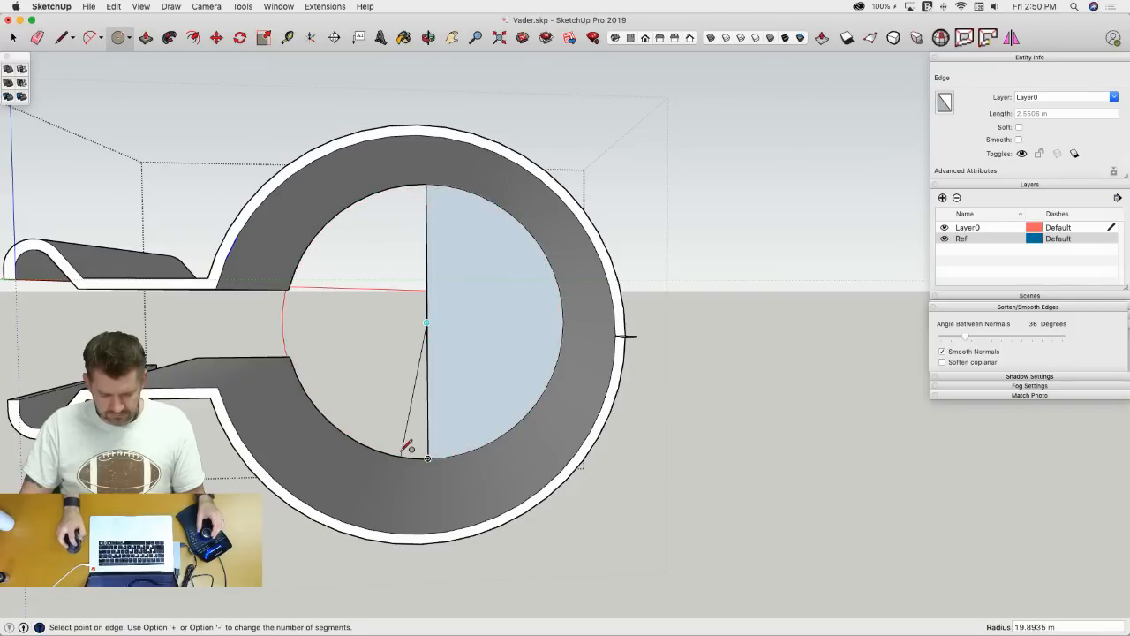
left_click(429, 456)
- Delete the vertical construction line across the circular face at the tube's end
middle_click_drag(429, 456, 539, 306)
key("space")
left_click(540, 311)
left_click(540, 310)
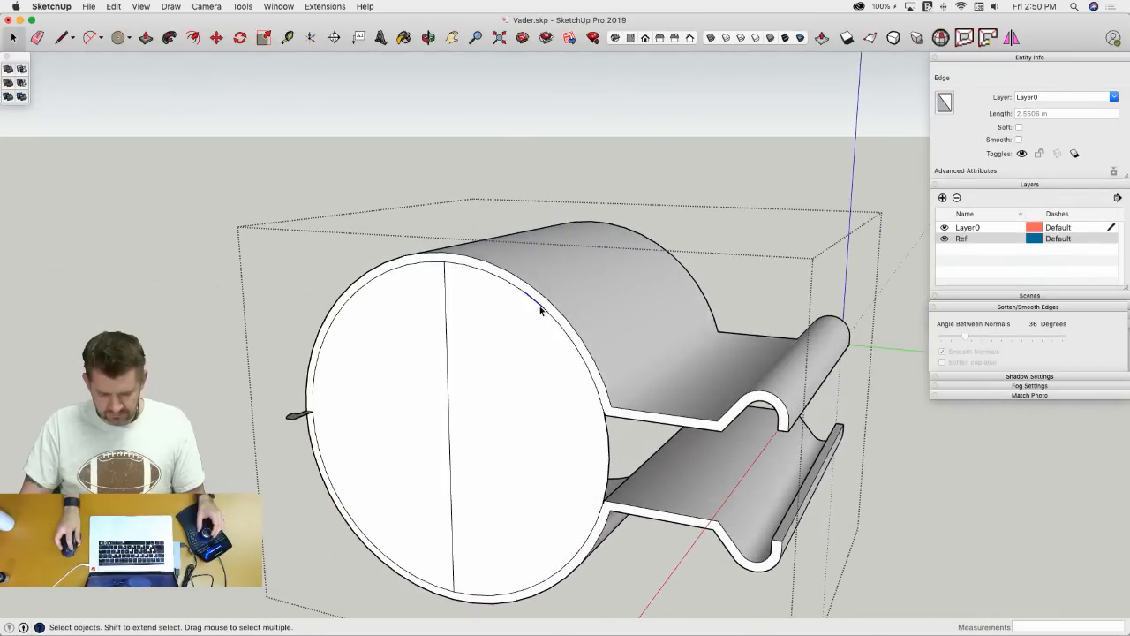
left_click(447, 342)
left_click(448, 347)
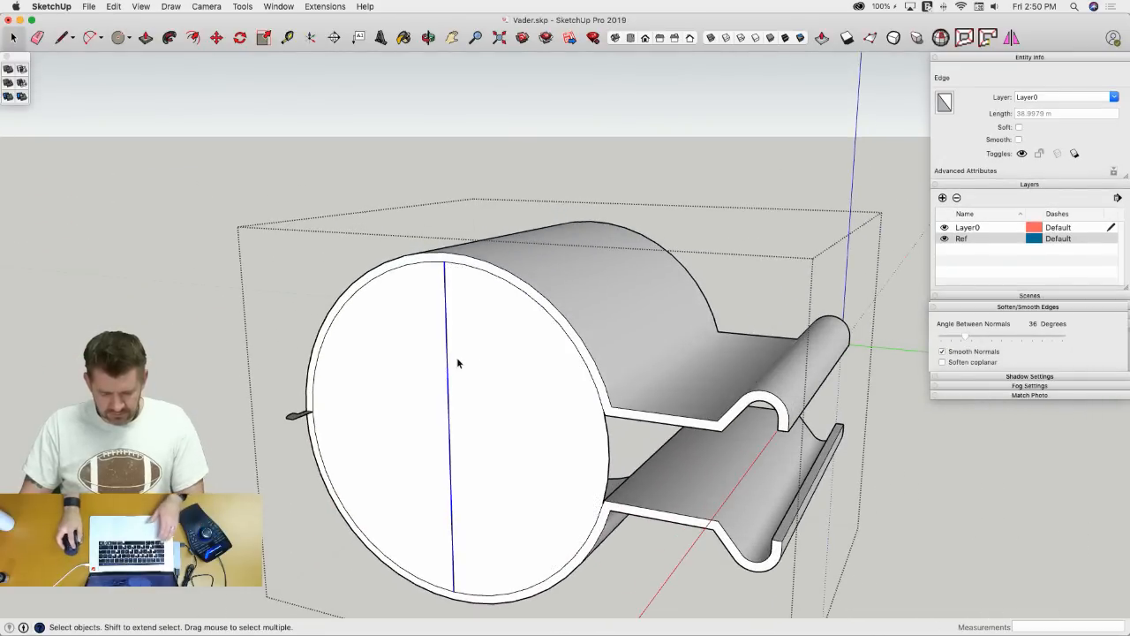
key("Delete")
- Weld the circular face's perimeter edges and erase the part of the circle that spans the tube's slot opening
double_click(461, 363)
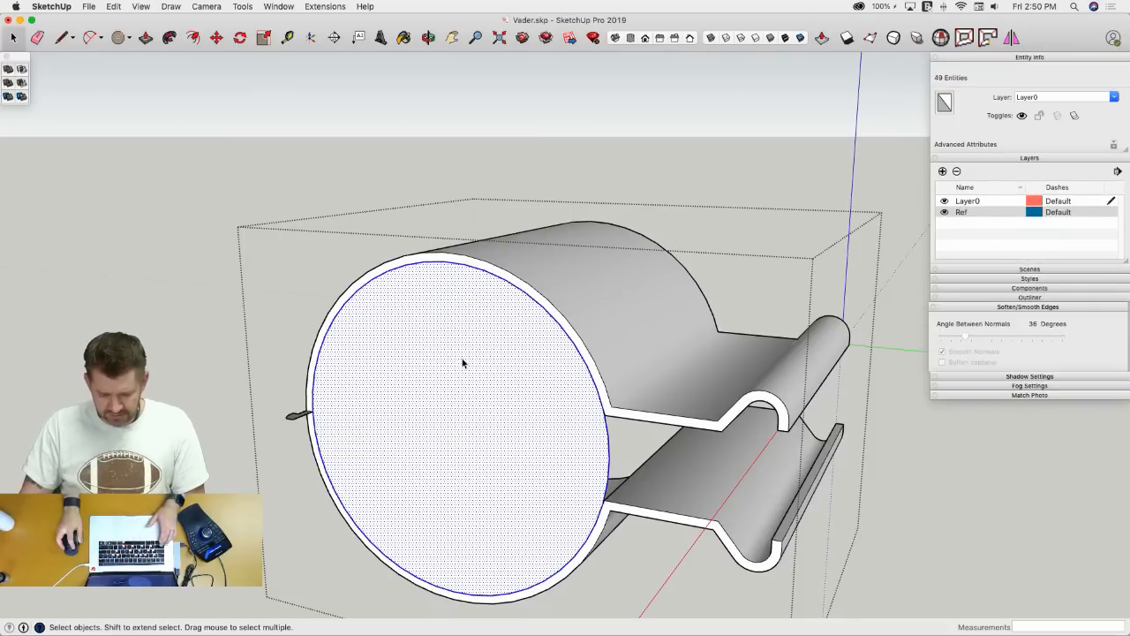
left_click(325, 6)
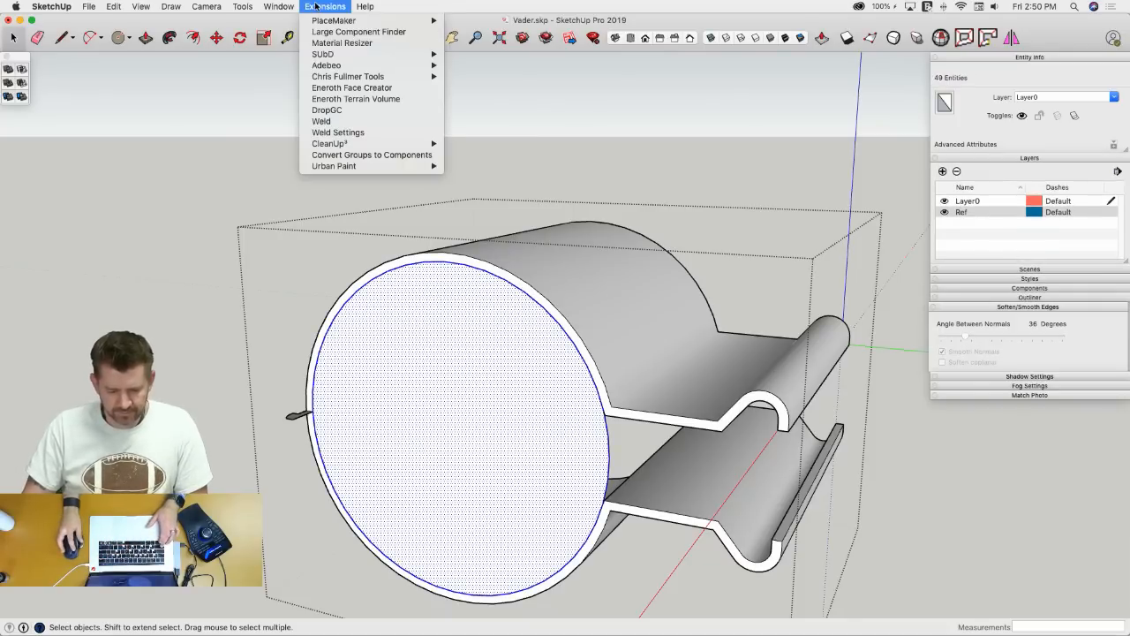
left_click(336, 124)
key("e")
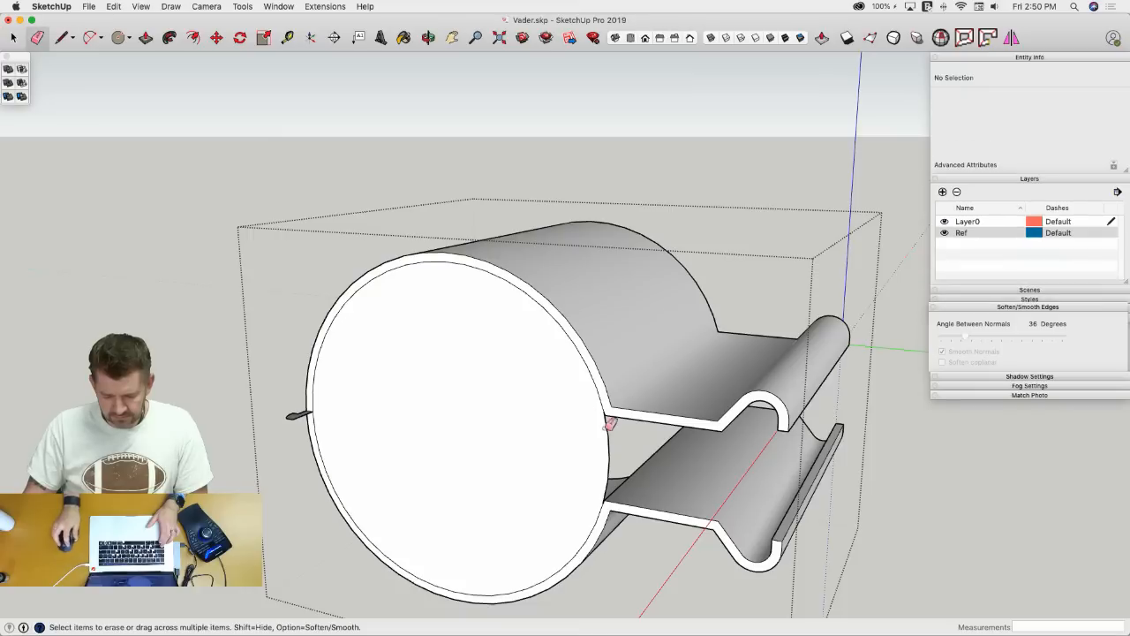
left_click(609, 434)
- Select the full inner edge of the tube's end opening and try to sweep the notched profile along it with Follow Me
key("space")
left_click(601, 403)
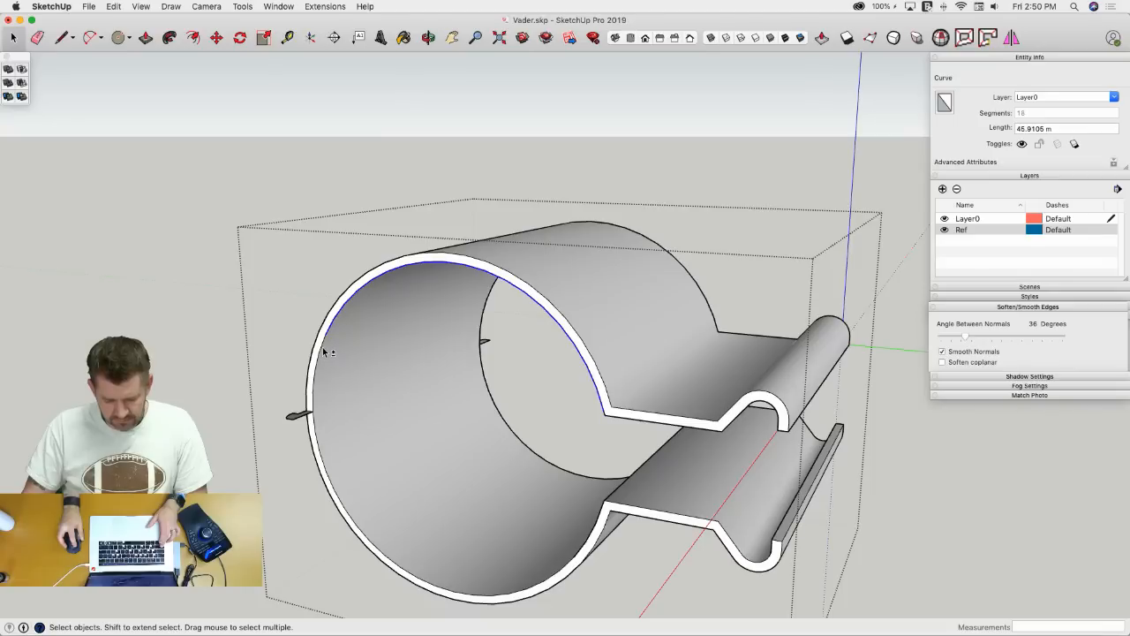
left_click(316, 404, "shift")
left_click(316, 433, "shift")
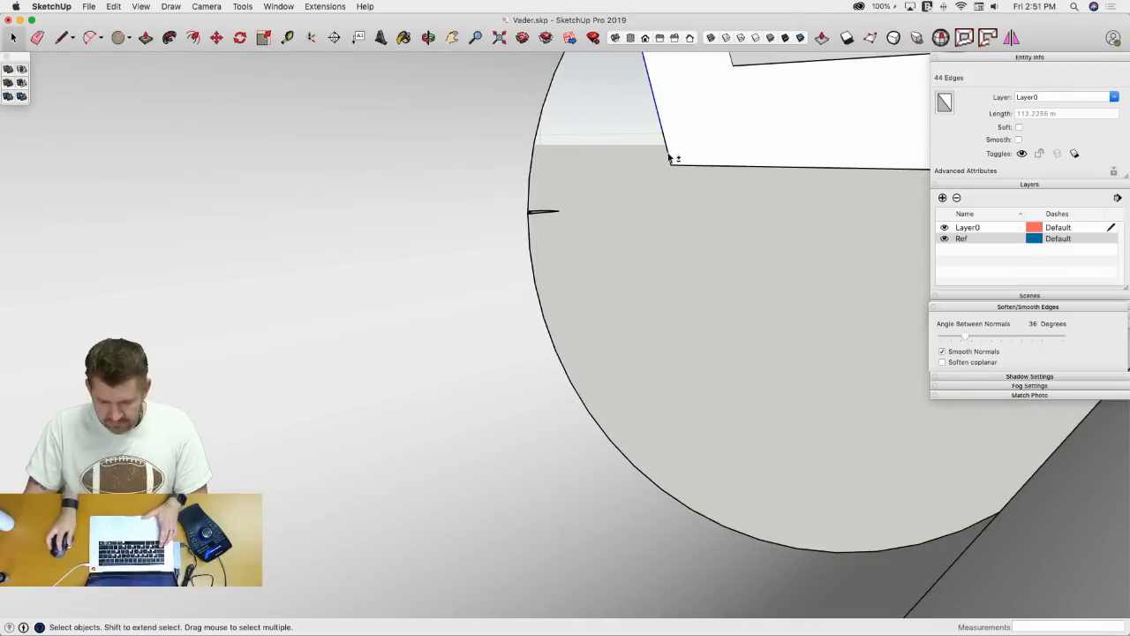
scroll(655, 163, "down", 6)
scroll(657, 251, "up", 5)
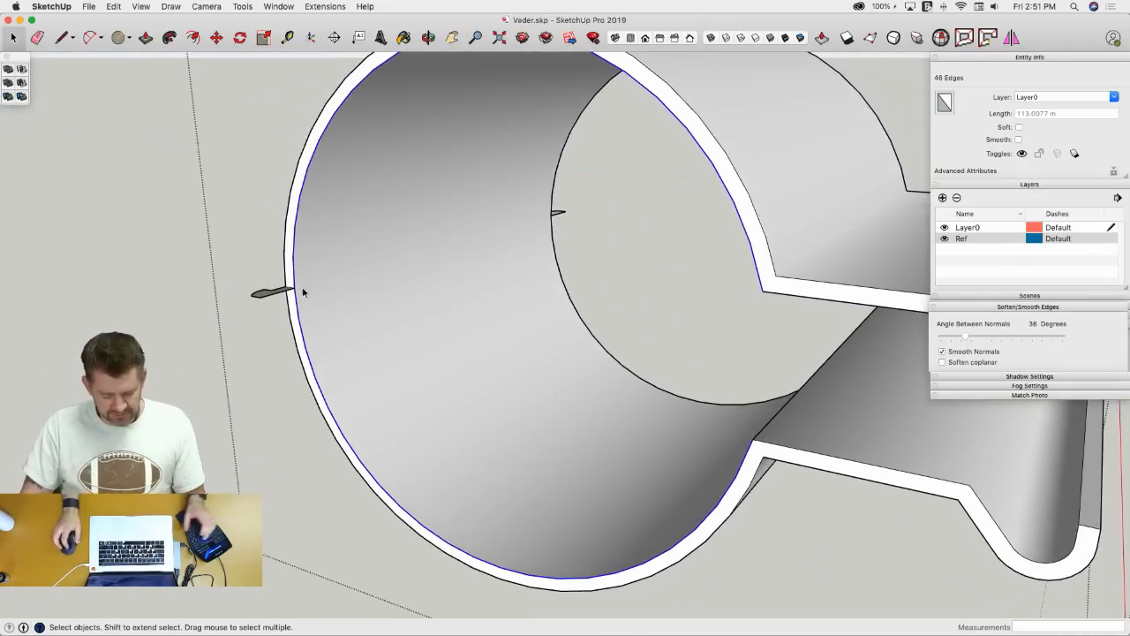
left_click(169, 38)
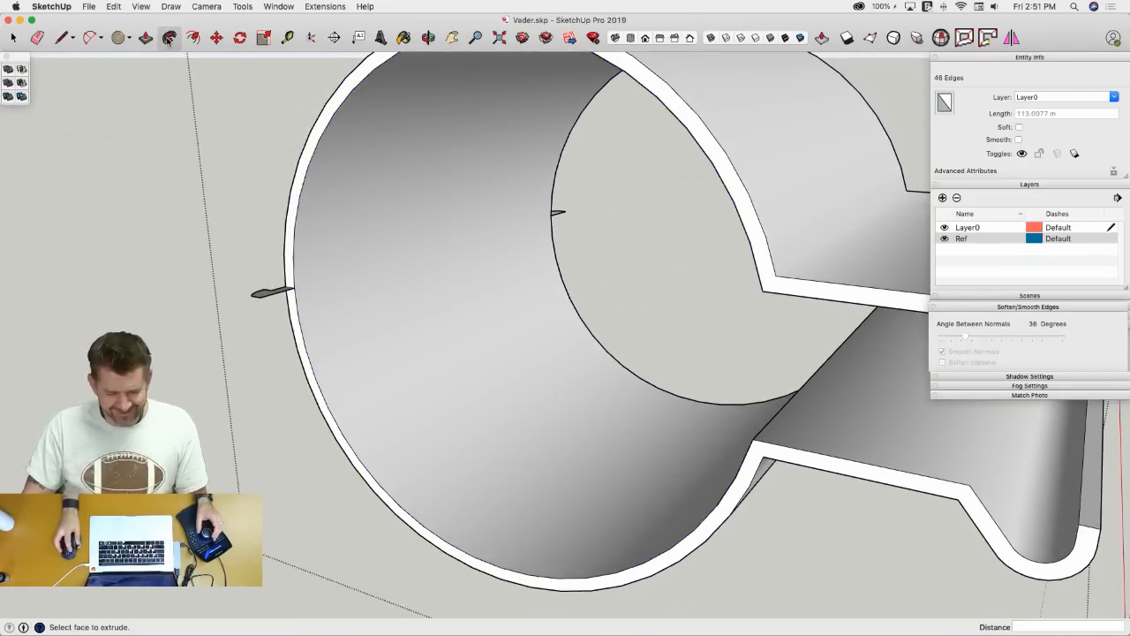
left_click(265, 296)
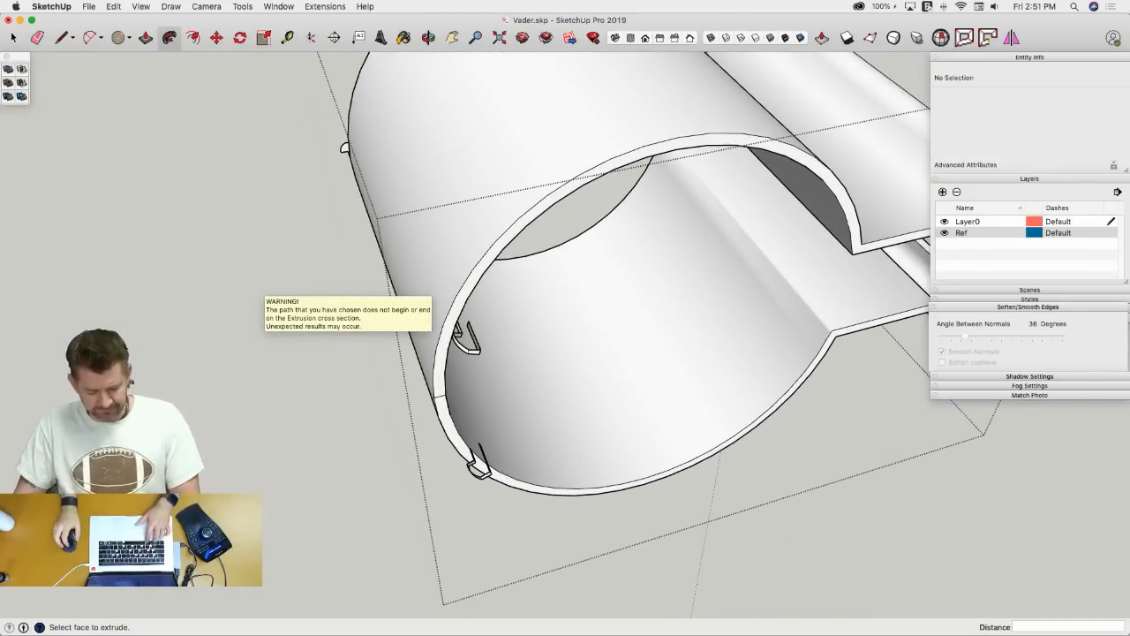
key("space")
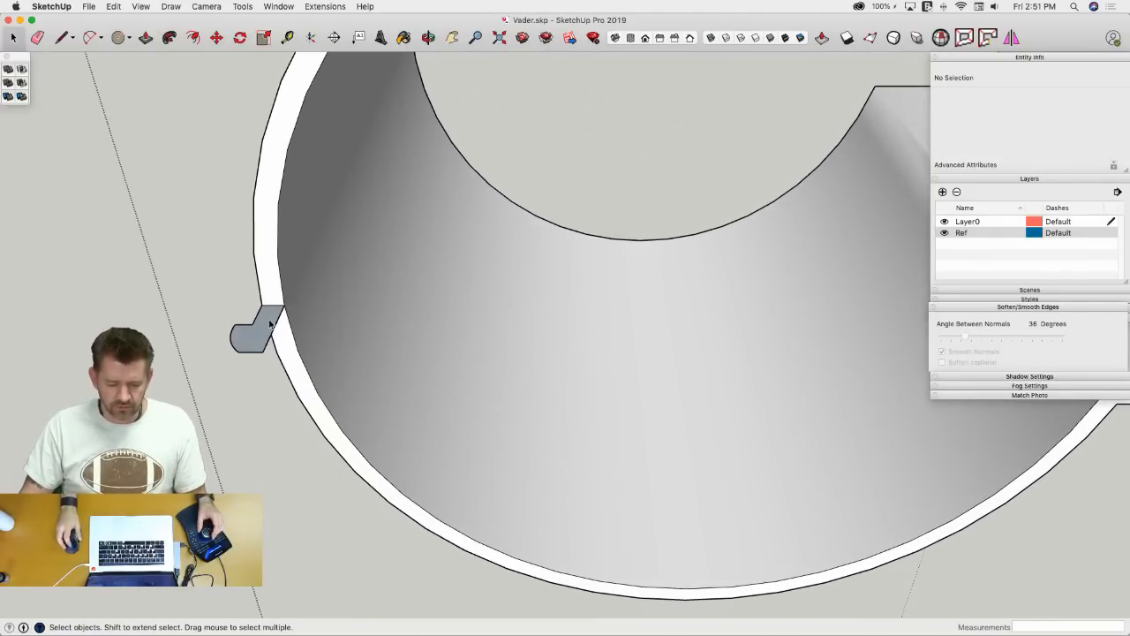
- Sweep the notched profile manually with Follow Me around the tube's rim as far as both edges of the slot opening
key("p")
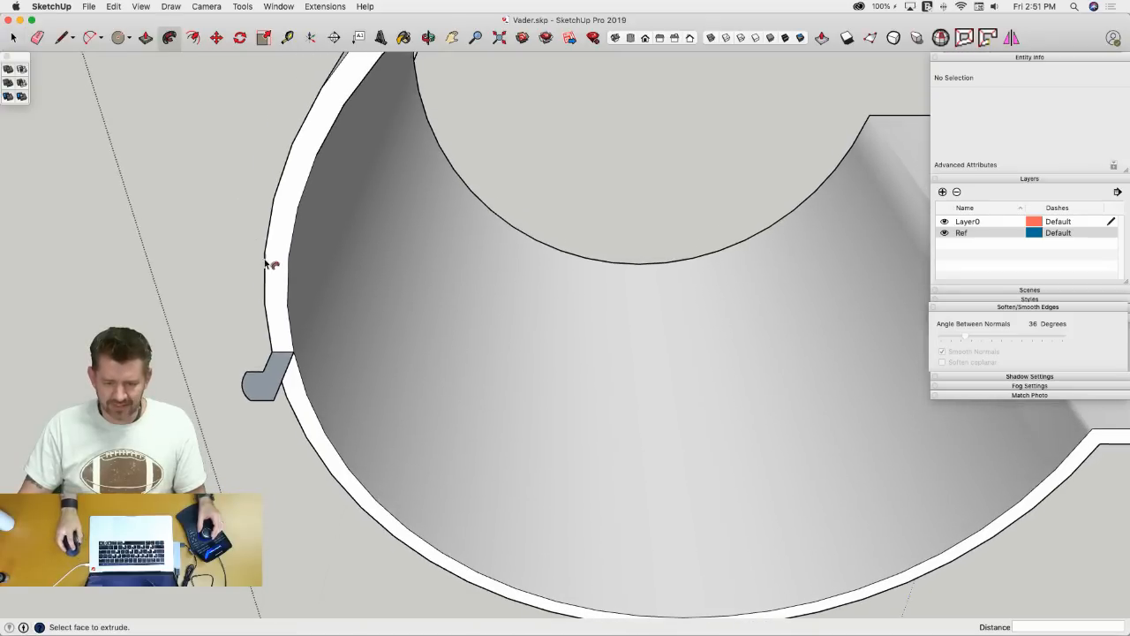
left_click(264, 369)
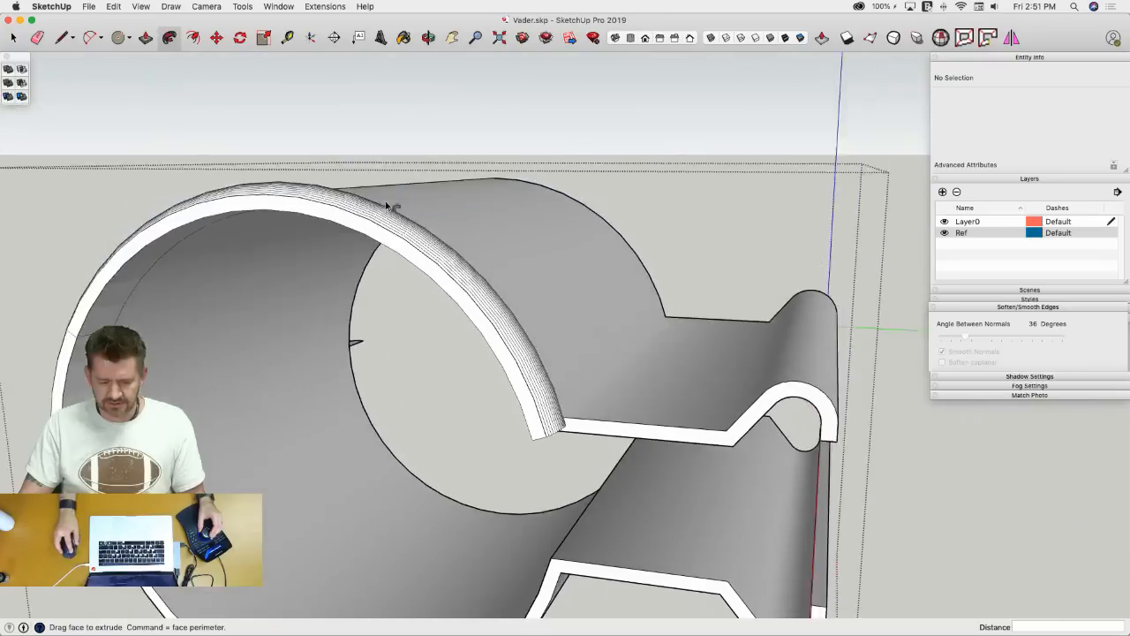
middle_click_drag(385, 205, 494, 421)
scroll(485, 436, "up", 3)
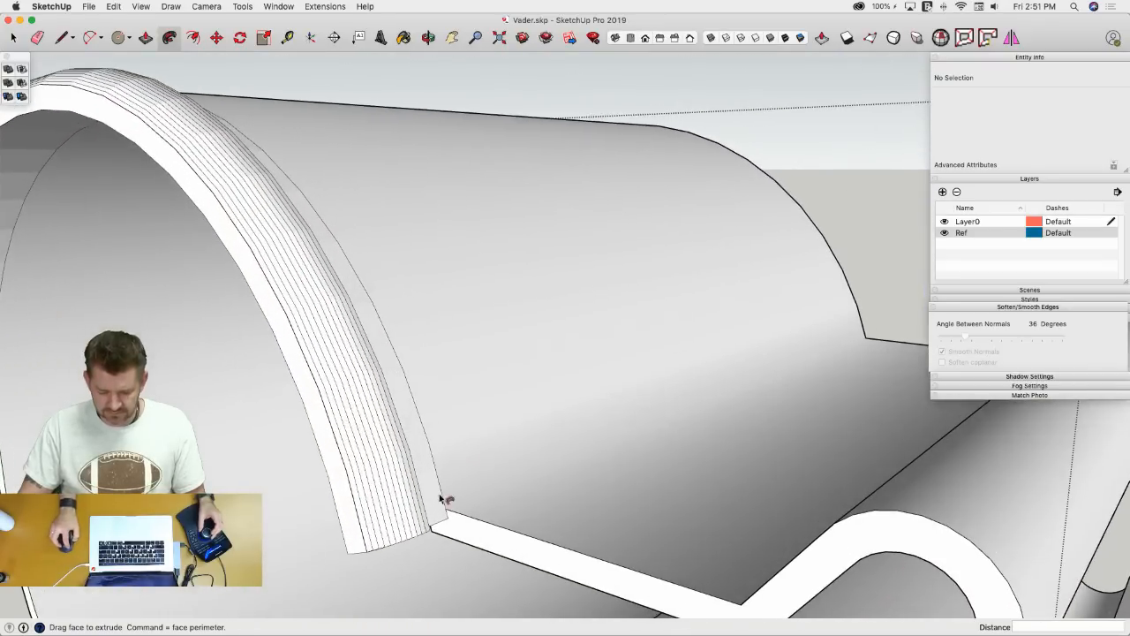
scroll(450, 517, "down", 3)
middle_click_drag(453, 512, 376, 462)
left_click(329, 364)
left_click(374, 462)
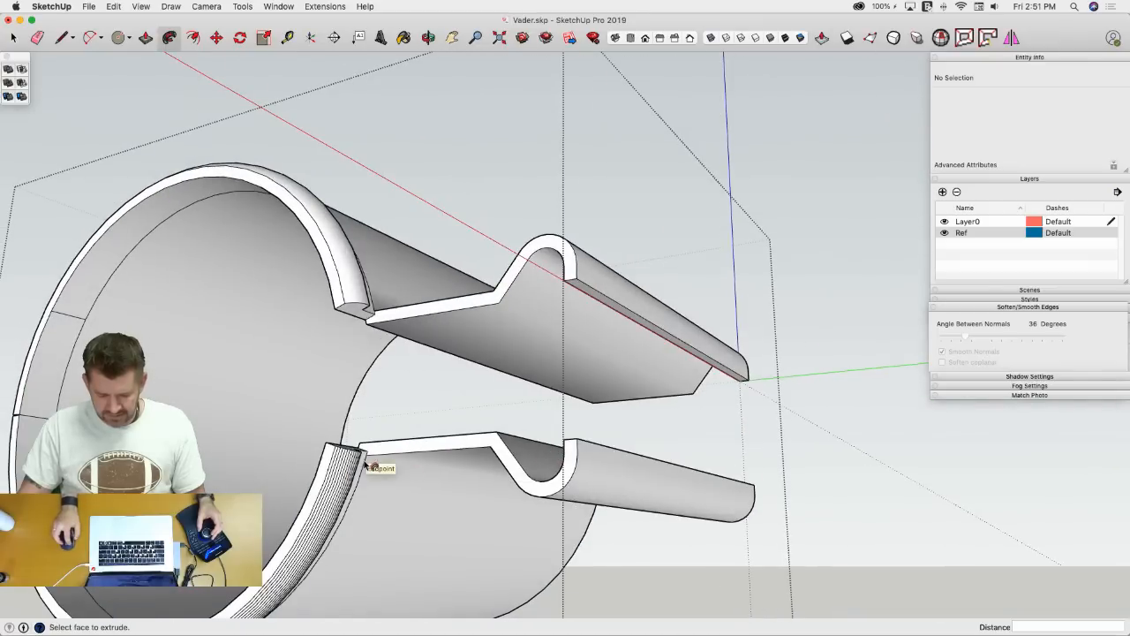
middle_click_drag(420, 408, 494, 371)
scroll(616, 379, "up", 6)
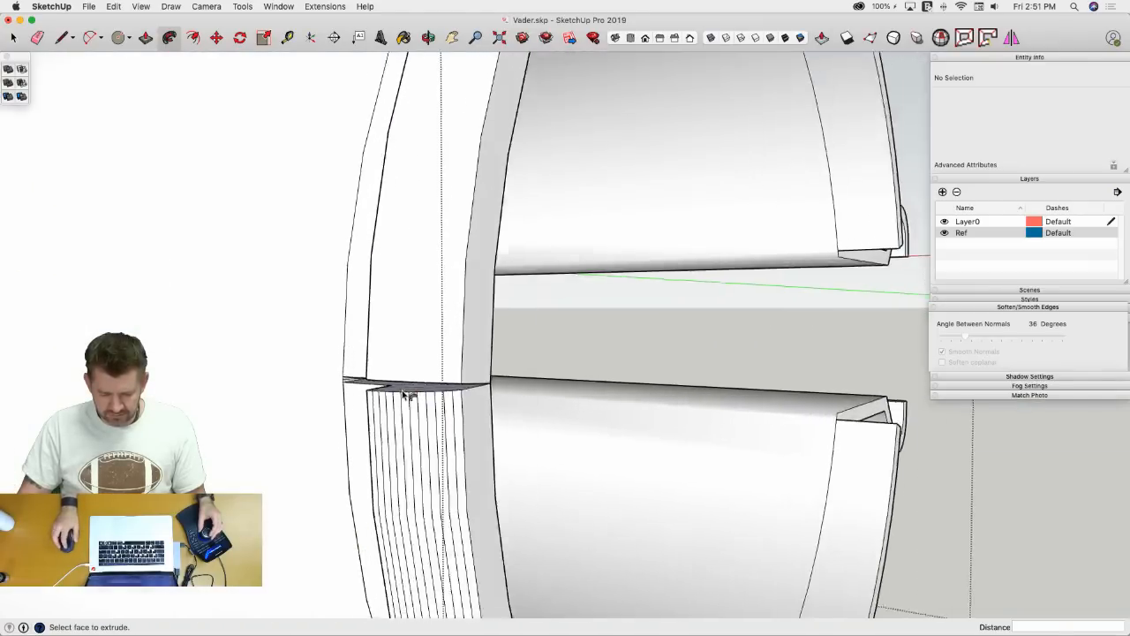
mouse_move(615, 380)
middle_mouse_down()
mouse_move(751, 303)
mouse_move(608, 308)
mouse_move(409, 345)
mouse_move(192, 349)
mouse_move(208, 389)
mouse_move(282, 313)
mouse_move(337, 308)
mouse_move(256, 326)
middle_mouse_up()
key("space")
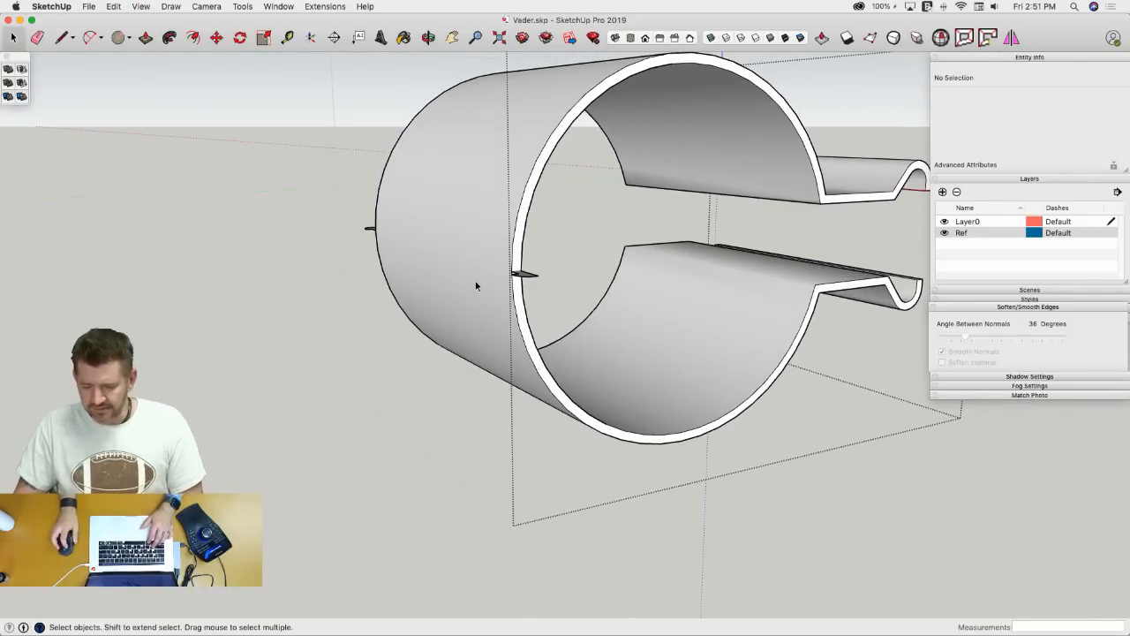
- Select the notched profile at the tube's near end and draw a vertical line about 39 m long across the opening
left_click(528, 278)
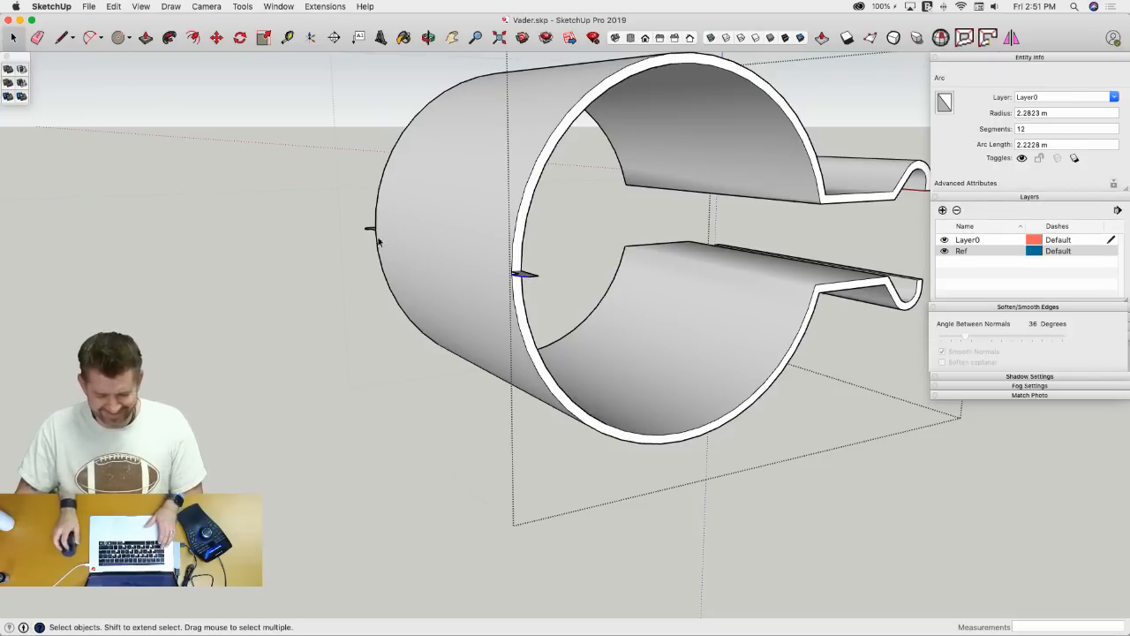
middle_click_drag(548, 265, 569, 455)
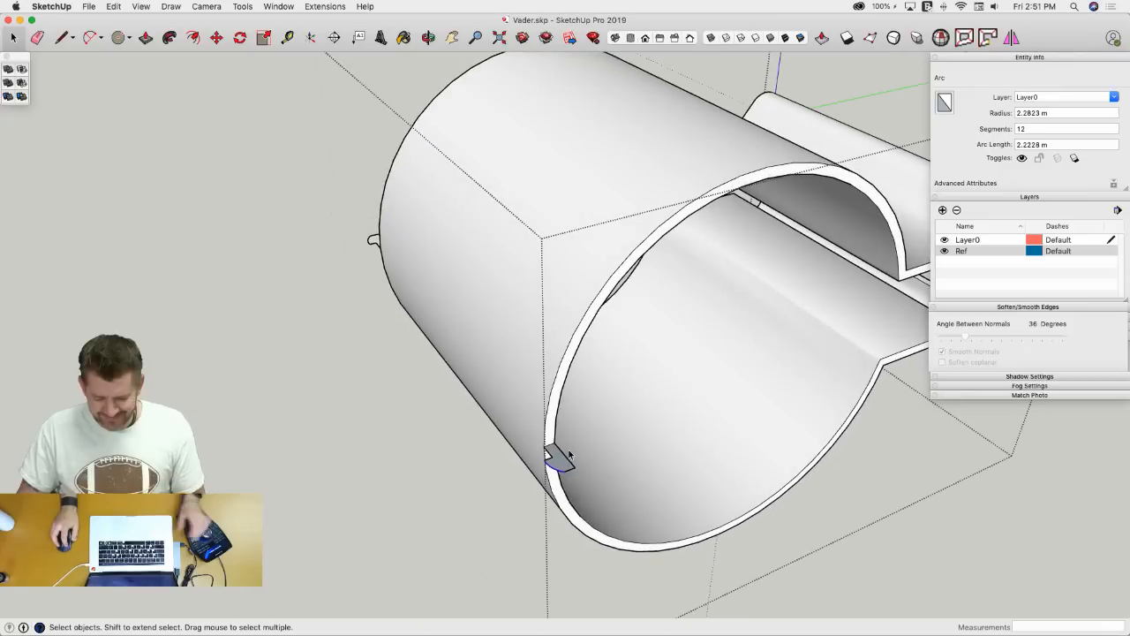
double_click(547, 455)
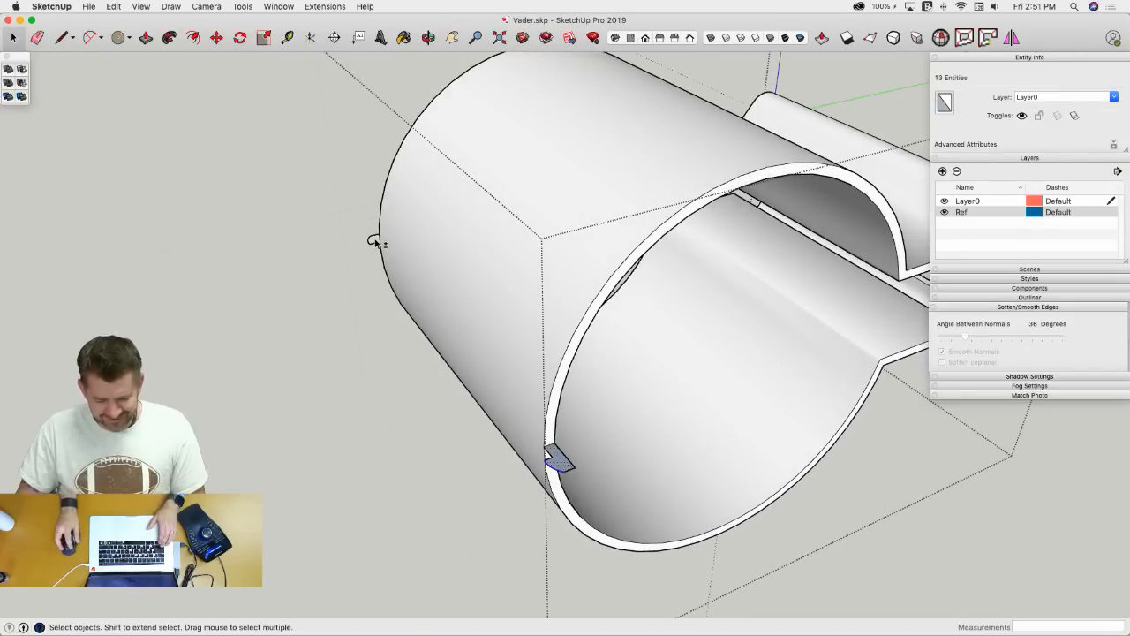
scroll(521, 402, "up", 8)
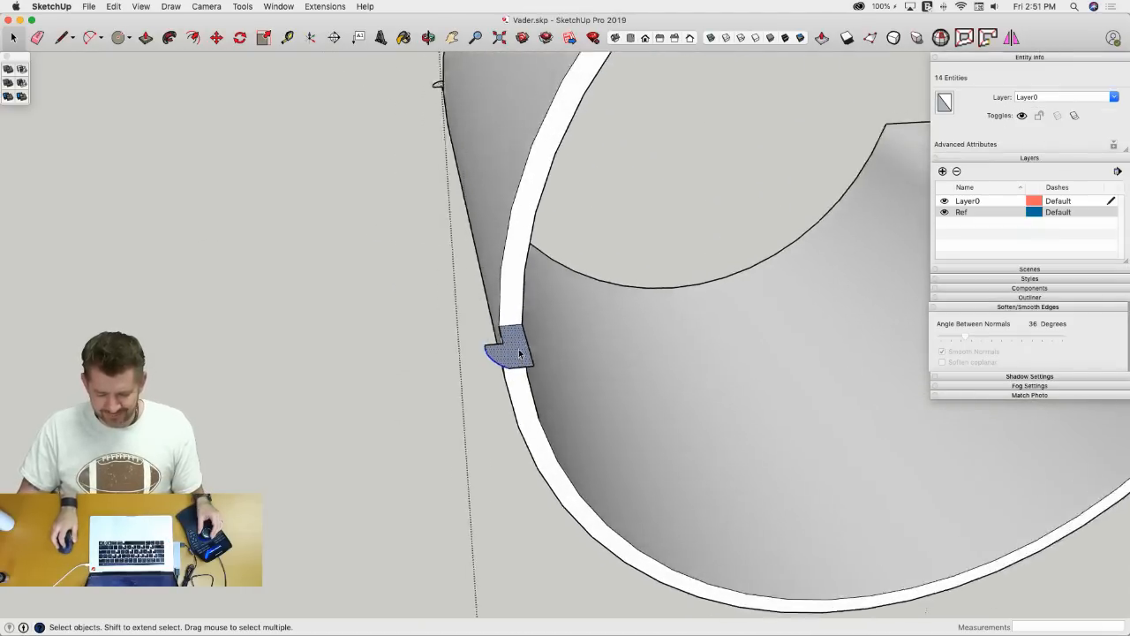
key("super+shift+e")
key("l")
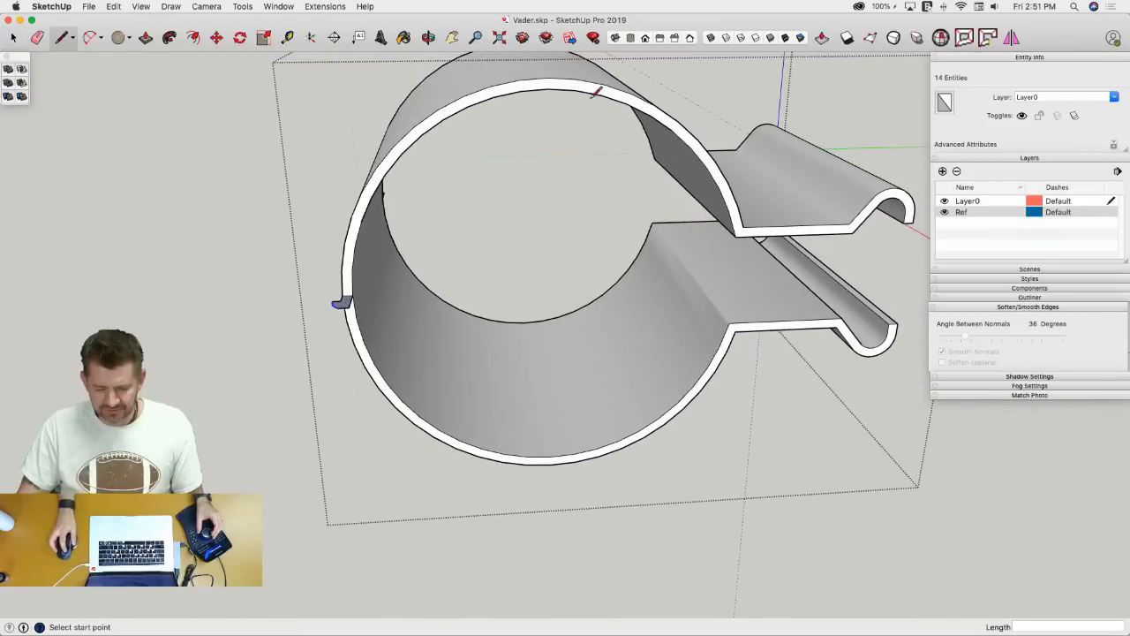
left_click(550, 456)
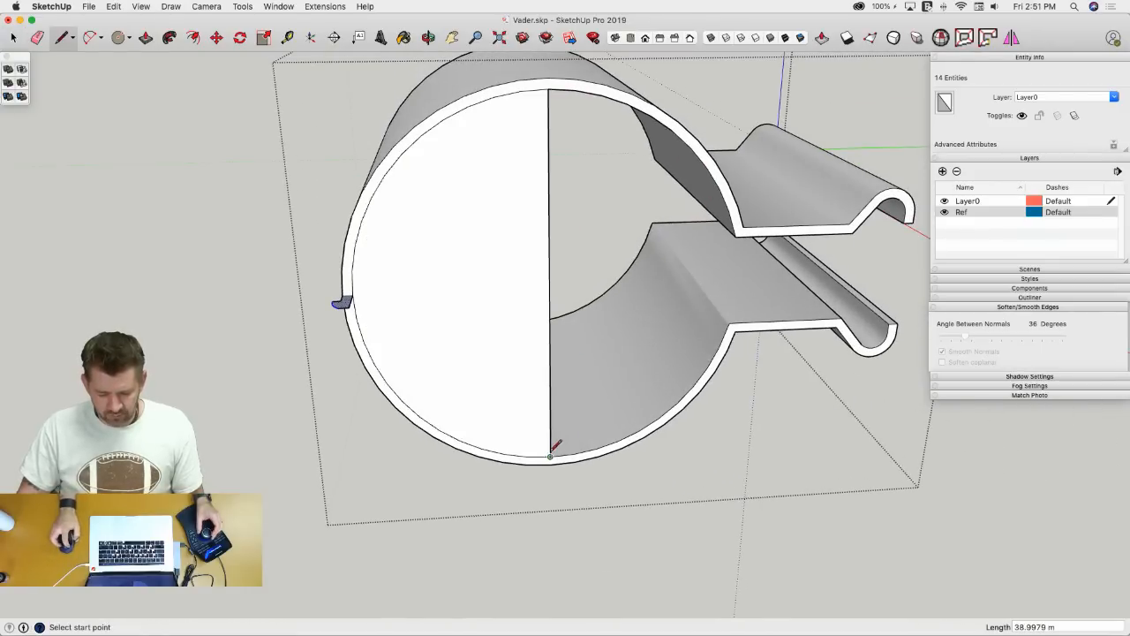
scroll(560, 303, "up", 6)
key("q")
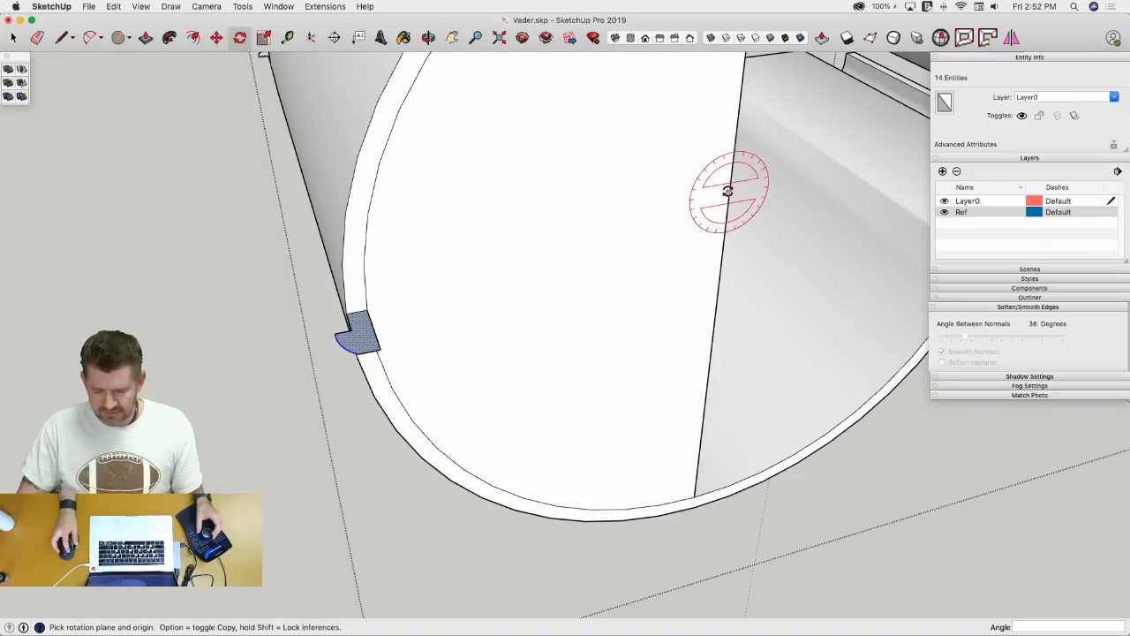
middle_click_drag(734, 157, 694, 284)
key("l")
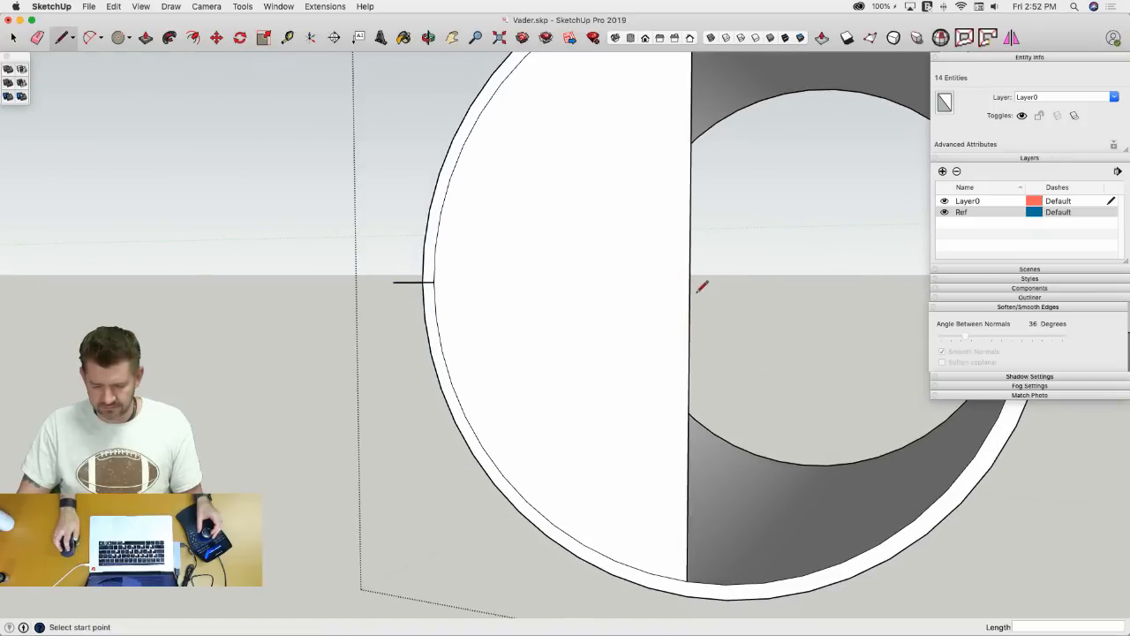
key("space")
left_click(690, 309)
middle_click_drag(690, 309, 561, 434)
key("q")
key("space")
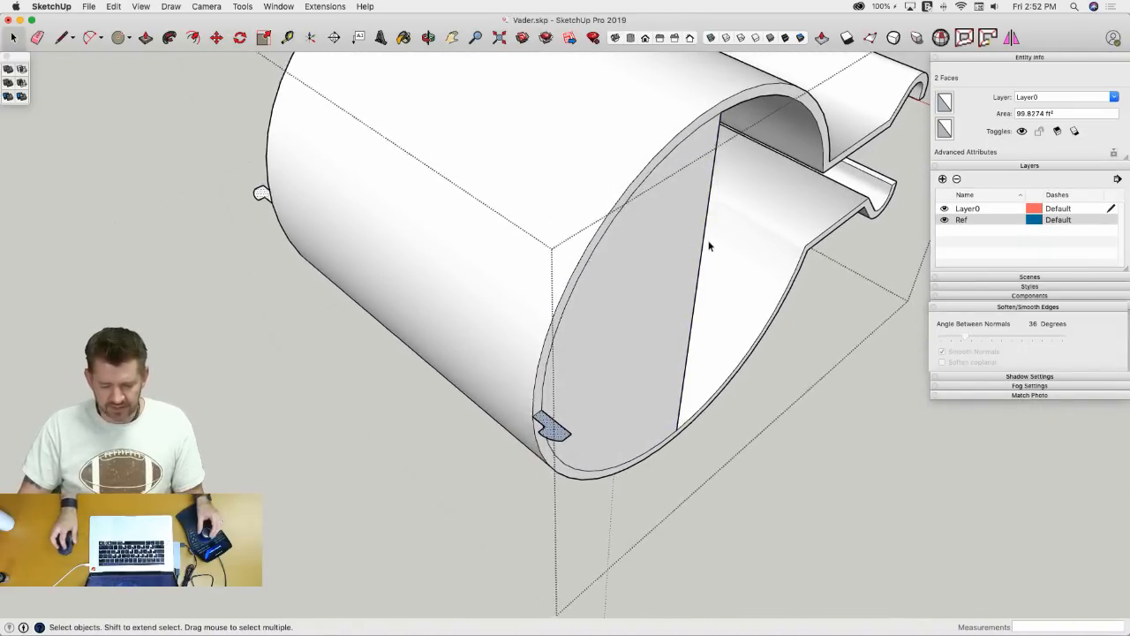
scroll(556, 396, "up", 10)
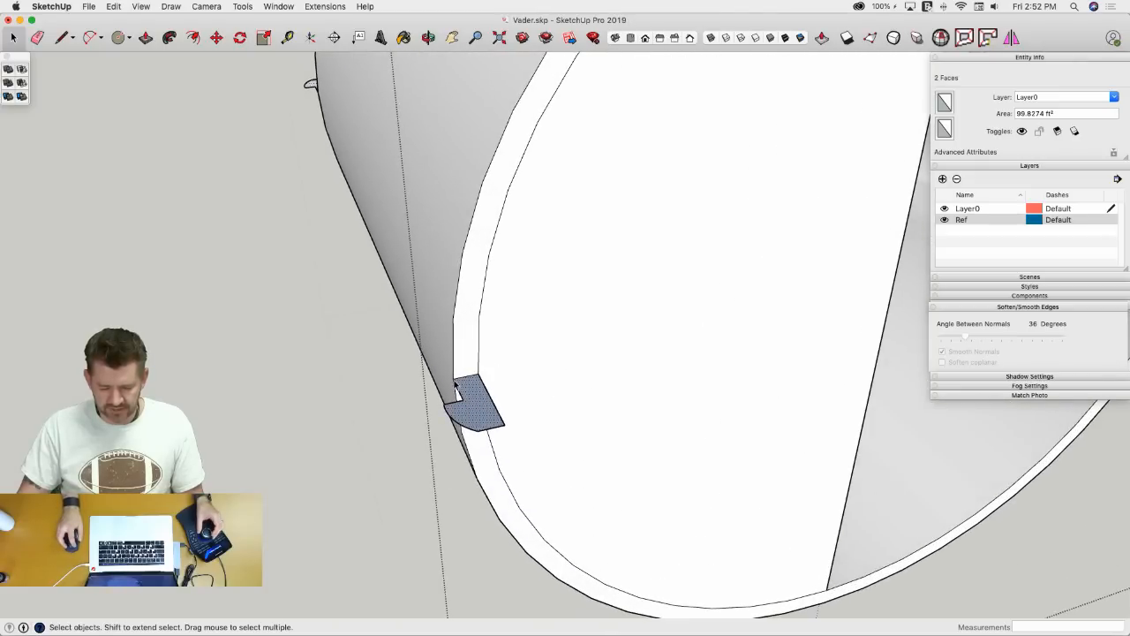
mouse_move(455, 351)
middle_mouse_down()
mouse_move(729, 306)
mouse_move(680, 285)
mouse_move(683, 257)
mouse_move(706, 240)
mouse_move(676, 288)
mouse_move(650, 297)
middle_mouse_up()
key("q")
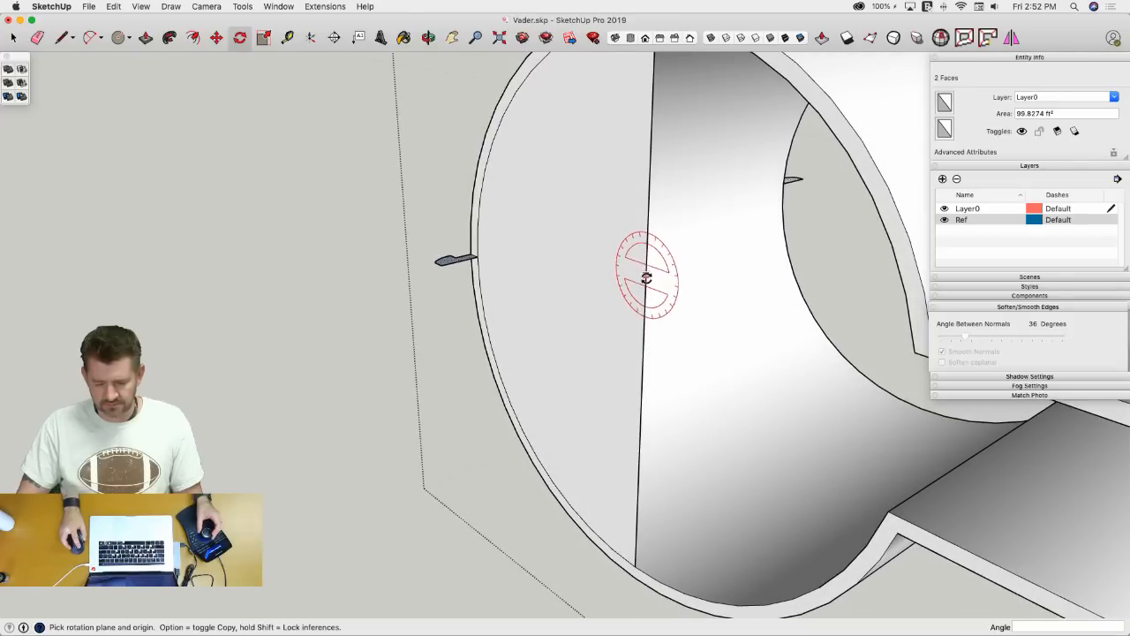
- Draw a straight line from the profile's upper inner corner to the vertical line's midpoint and erase the overshoot
key("l")
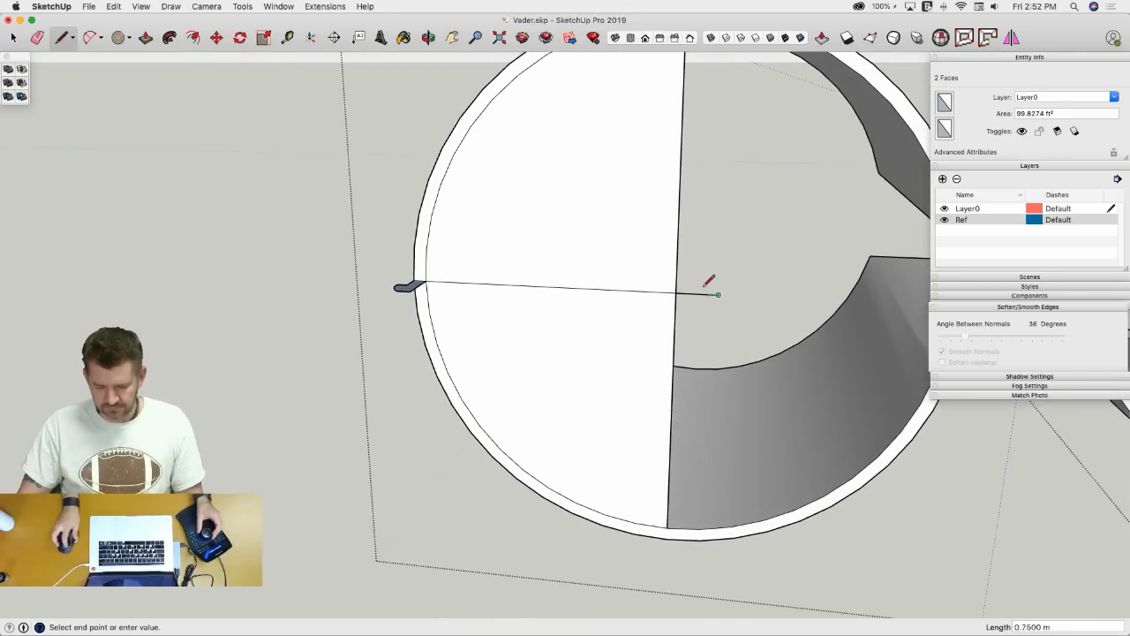
key("e")
key("q")
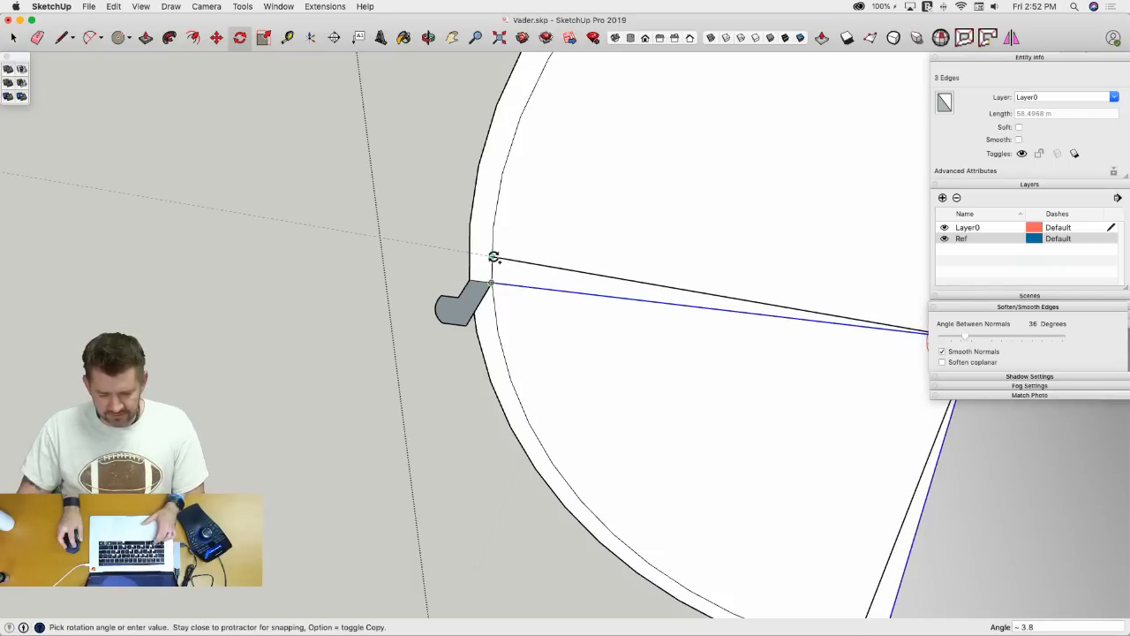
key("space")
- Rotate a copy of the notched profile face about 3.8° upward along the rim, around the endpoint of the line at the opening's centre
left_click(469, 302)
key("q")
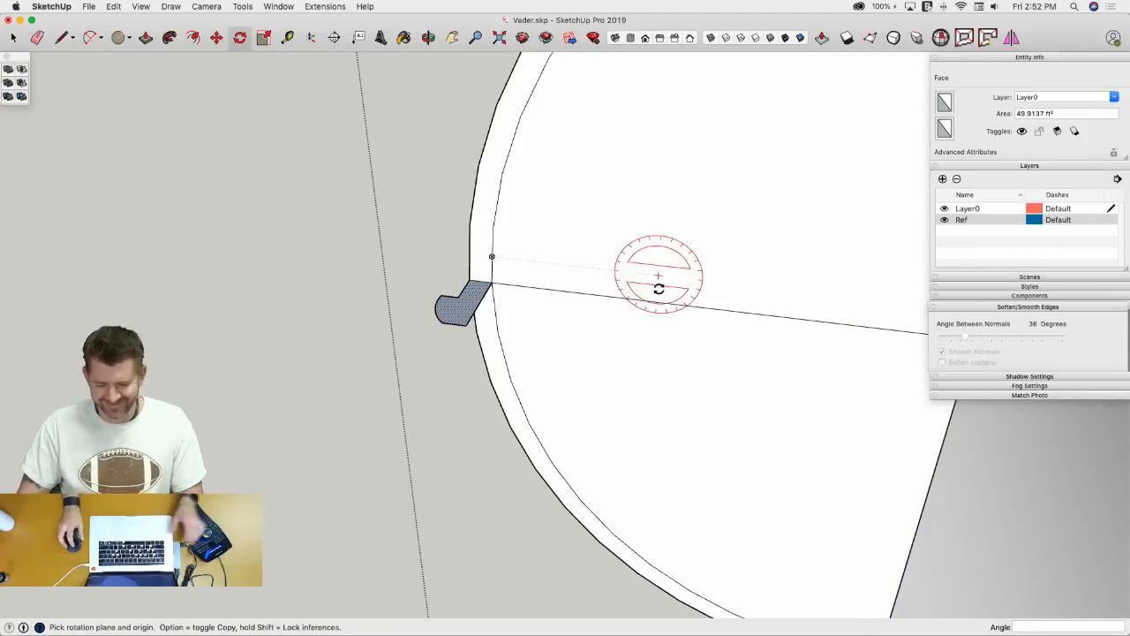
key("space")
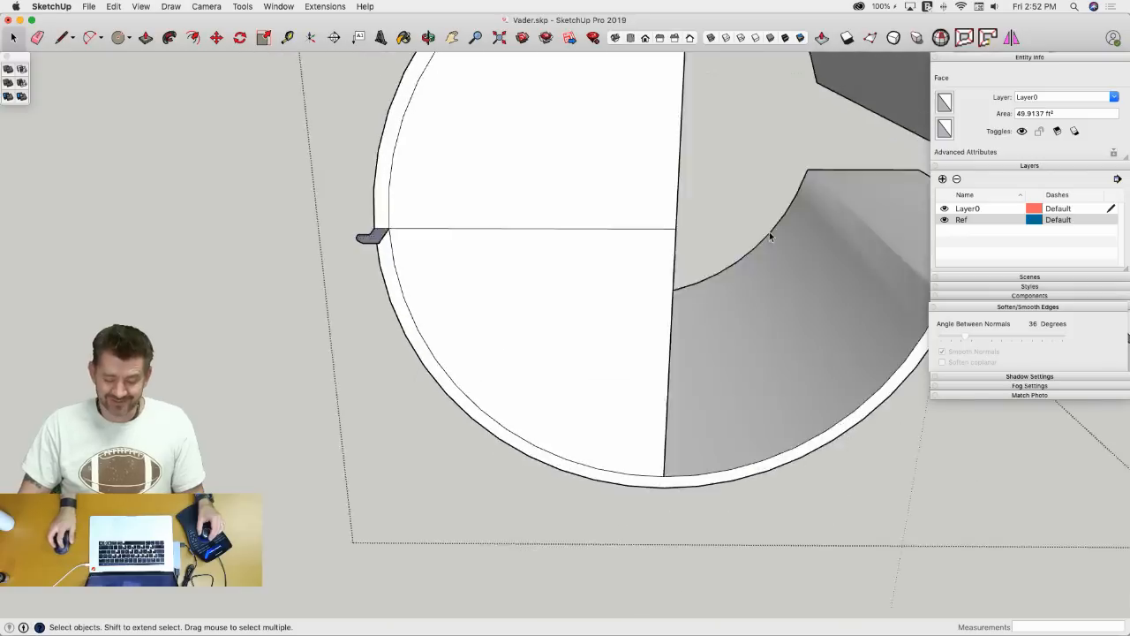
key("q")
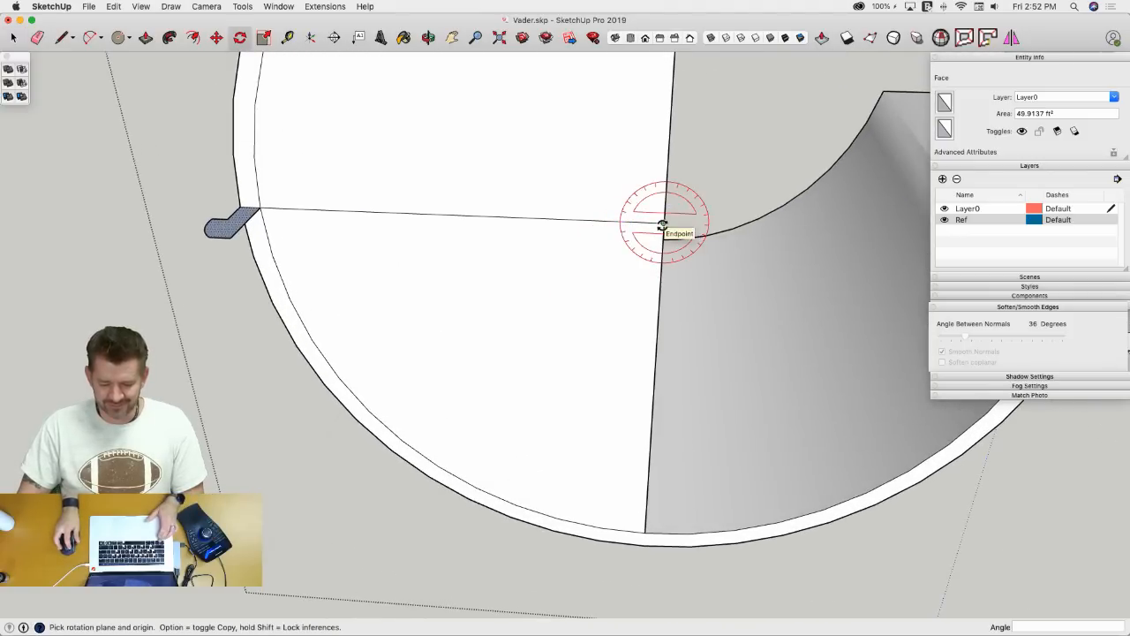
left_click(259, 186)
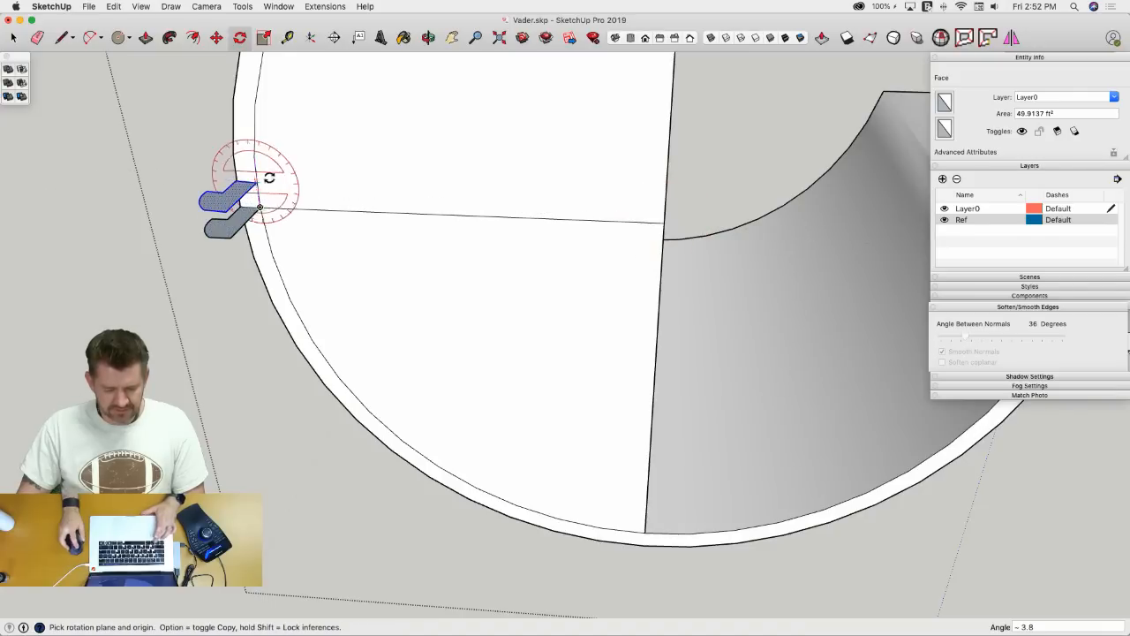
- Try to move the rotated profile copy by its upper inner corner onto the tube's inner edge
key("space")
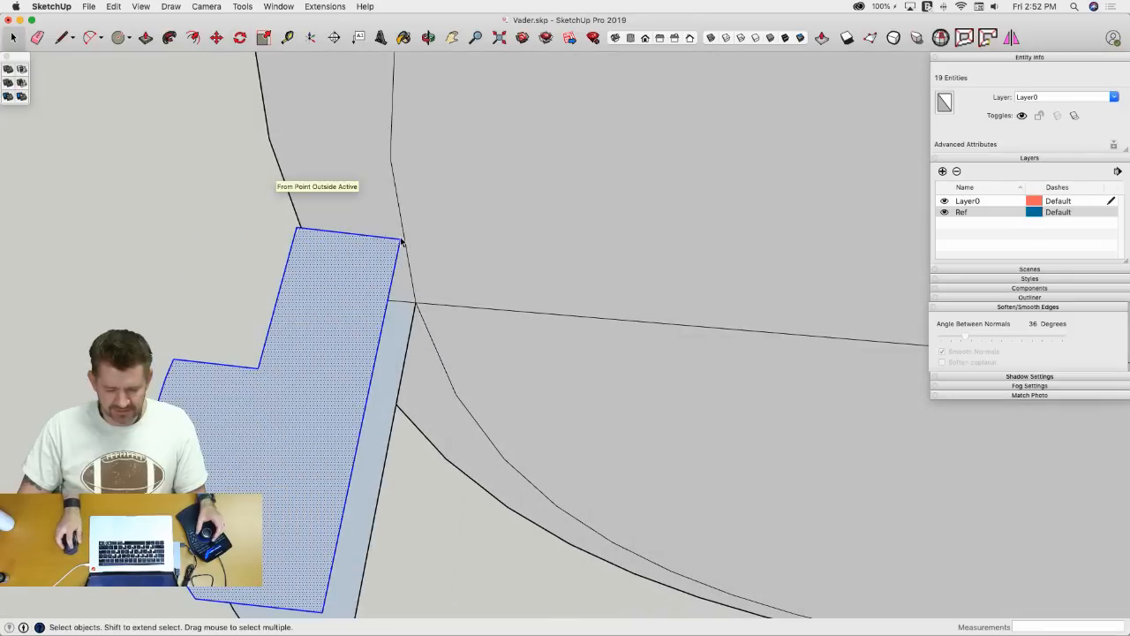
key("m")
left_click(401, 239)
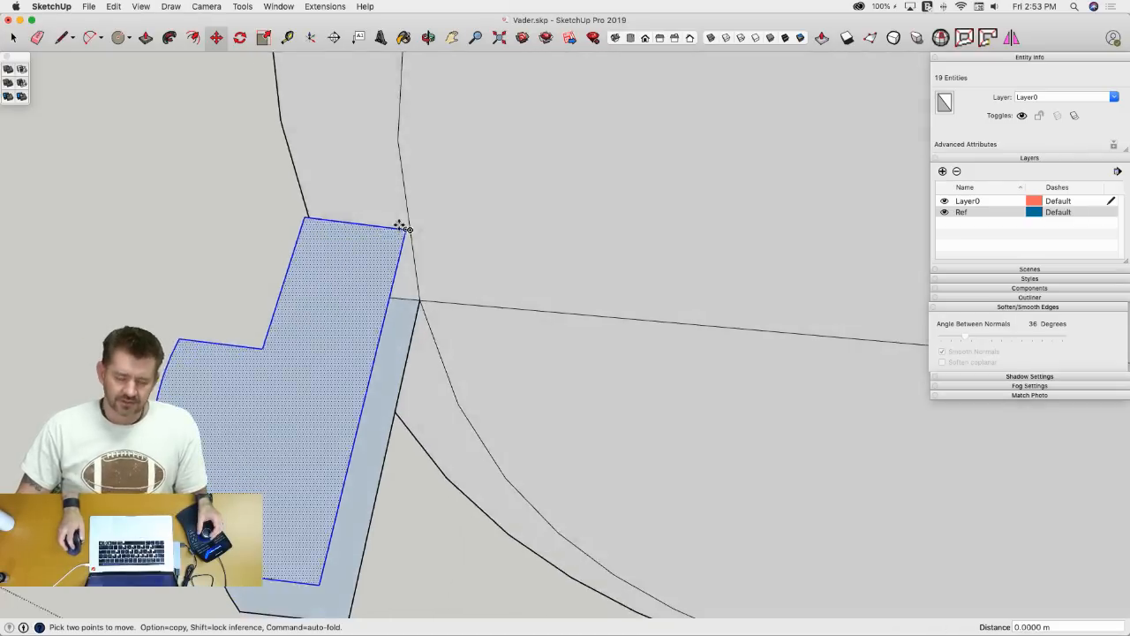
scroll(398, 224, "down", 5)
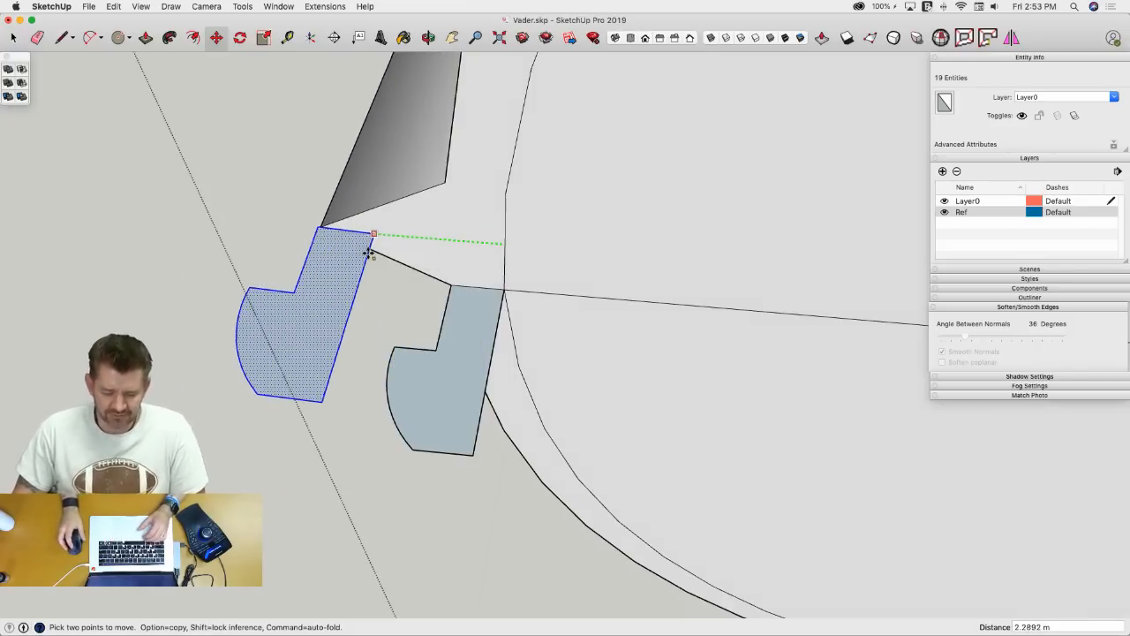
key("space")
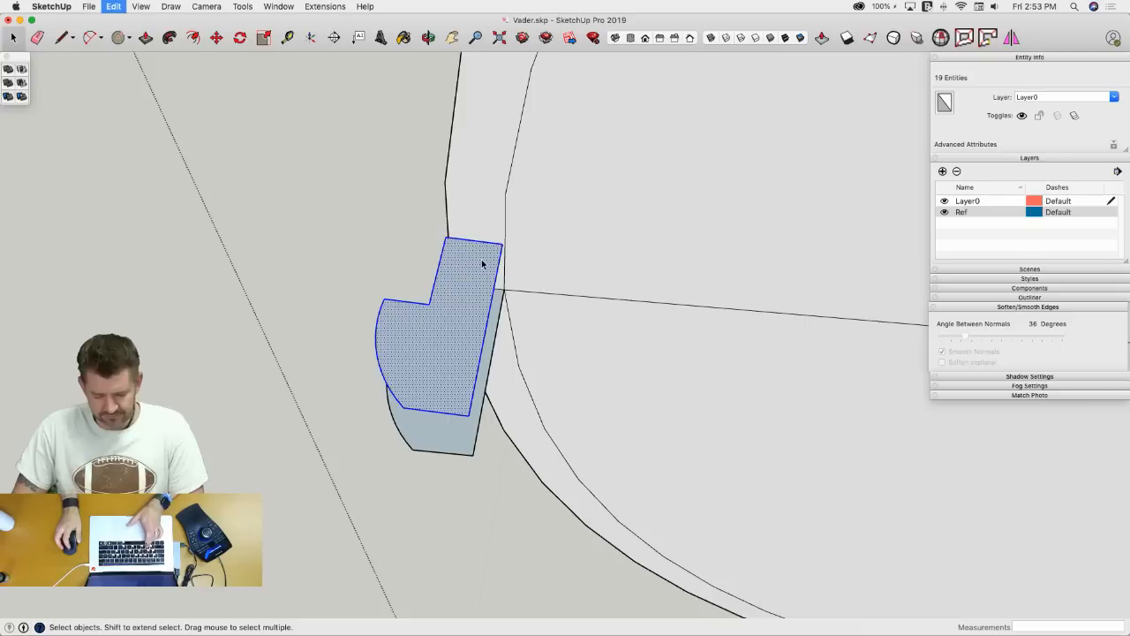
- Paste a copy of the notched profile and move it by its upper corner onto the tube's inner rim edge, above the original
key("super+z")
key("super+v")
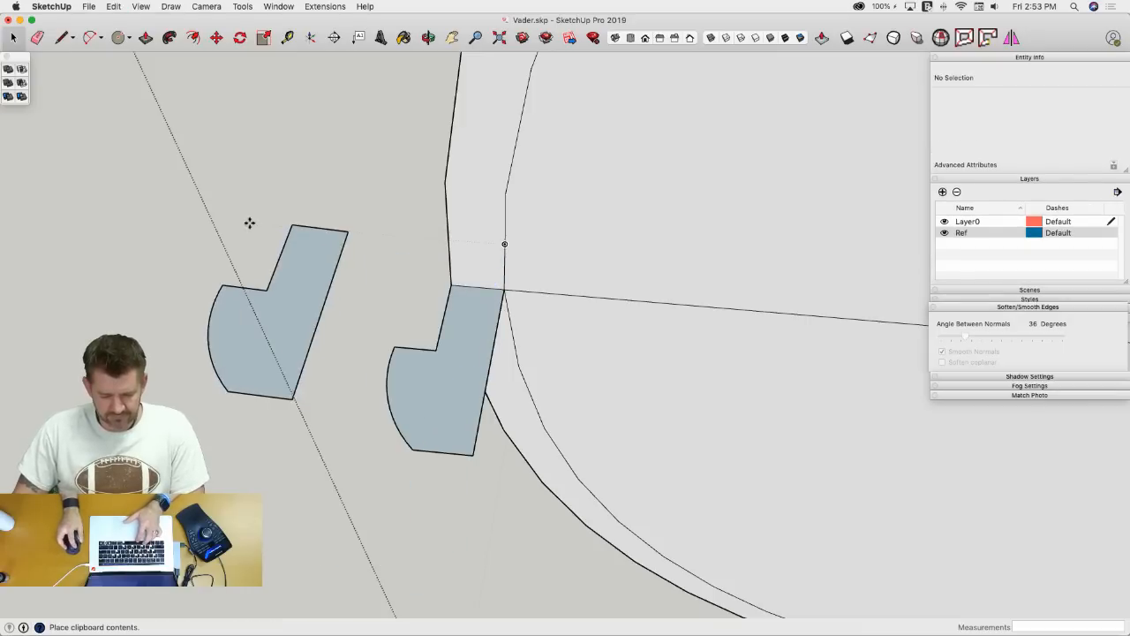
left_click(333, 231)
left_click(333, 231)
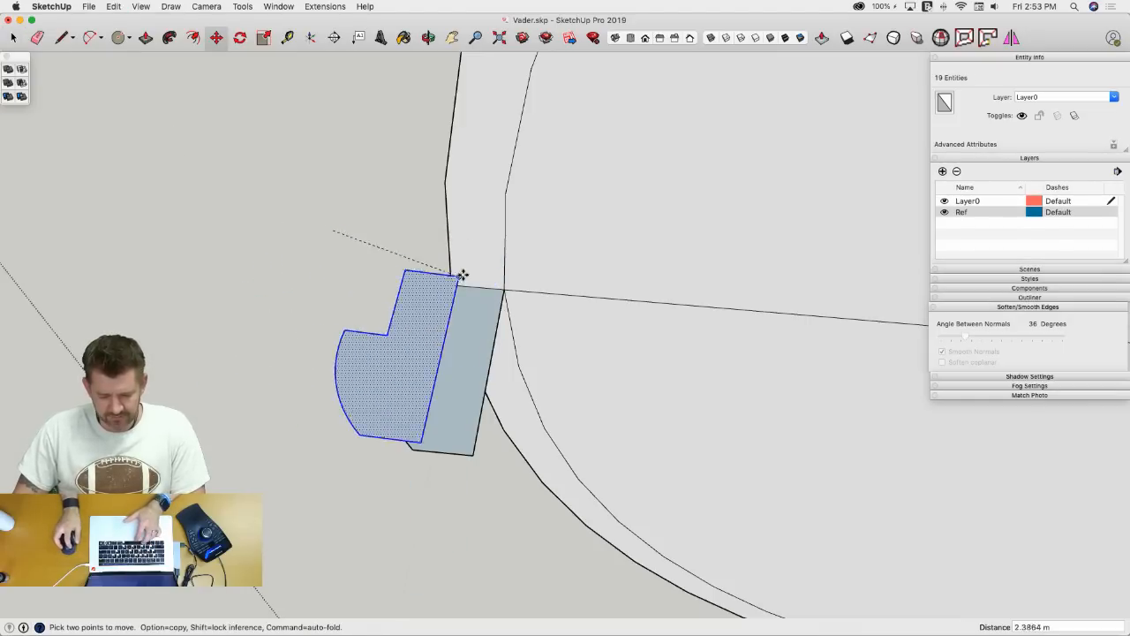
left_click(504, 245)
- Erase the leftover edges of the original lower profile and the construction lines across the tube's opening
key("e")
left_click_drag(479, 449, 409, 444)
middle_click_drag(409, 444, 460, 296)
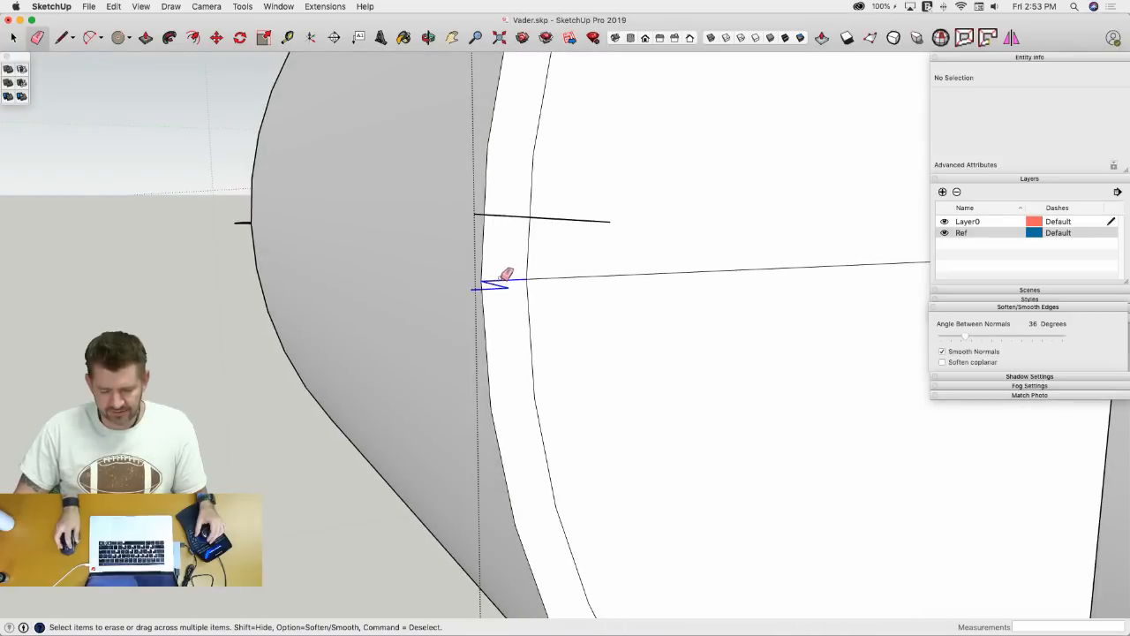
left_click(565, 271)
mouse_move(571, 274)
middle_mouse_down()
mouse_move(623, 297)
mouse_move(595, 286)
mouse_move(734, 301)
middle_mouse_up()
left_click(743, 308)
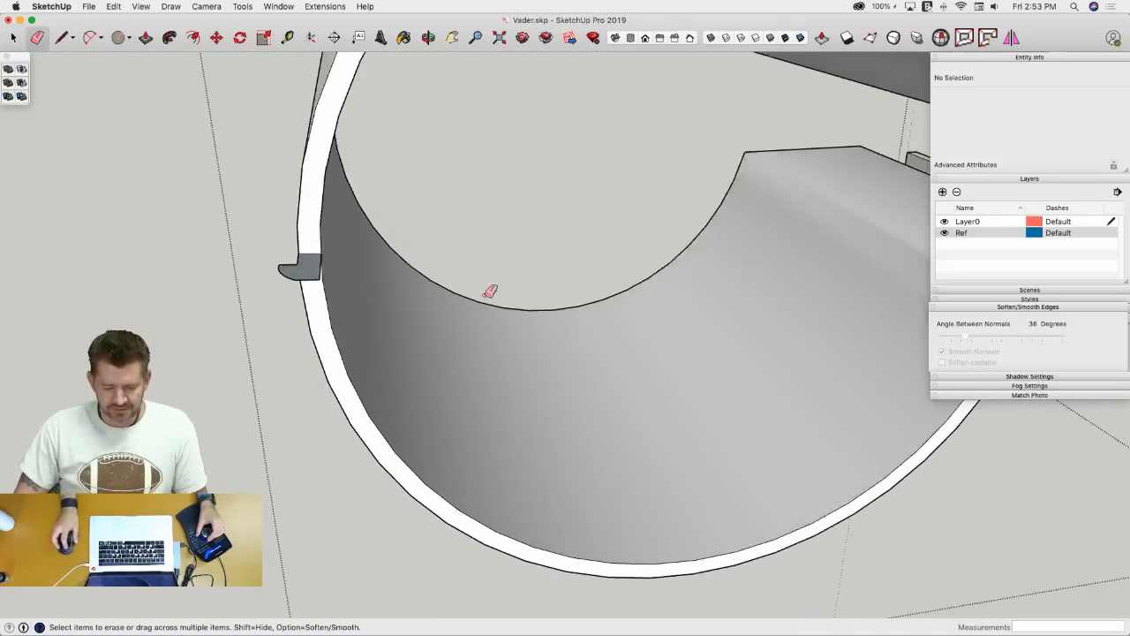
- Select the outline edges of the notched profile on the rim and weld them into a single curve
key("space")
triple_click(400, 416)
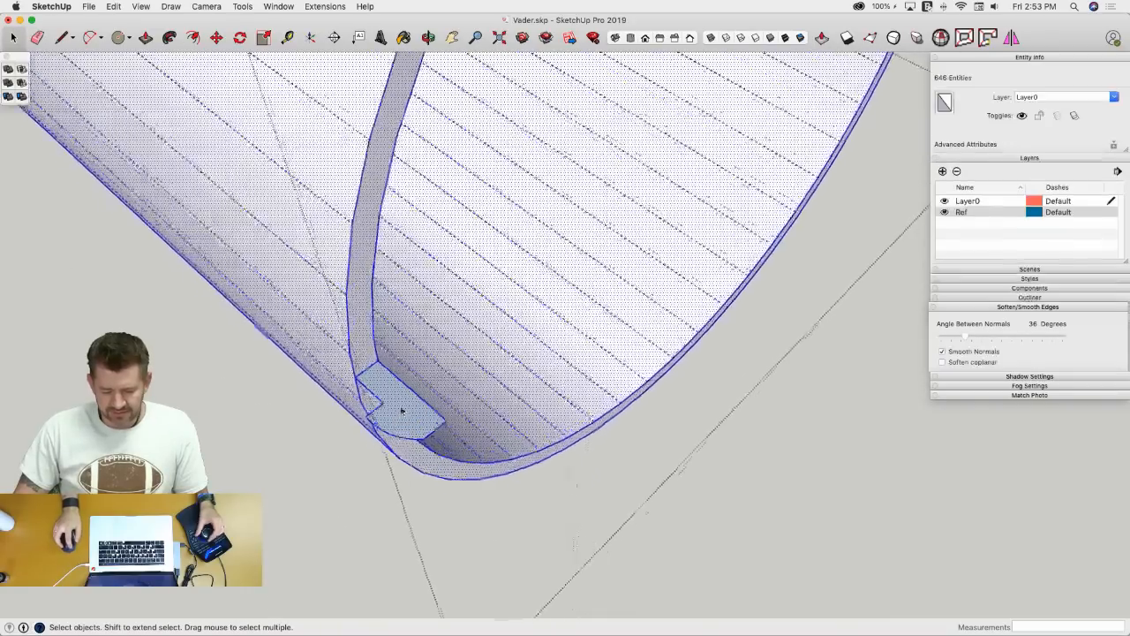
scroll(418, 394, "up", 3)
middle_click_drag(419, 394, 730, 290)
key("Delete")
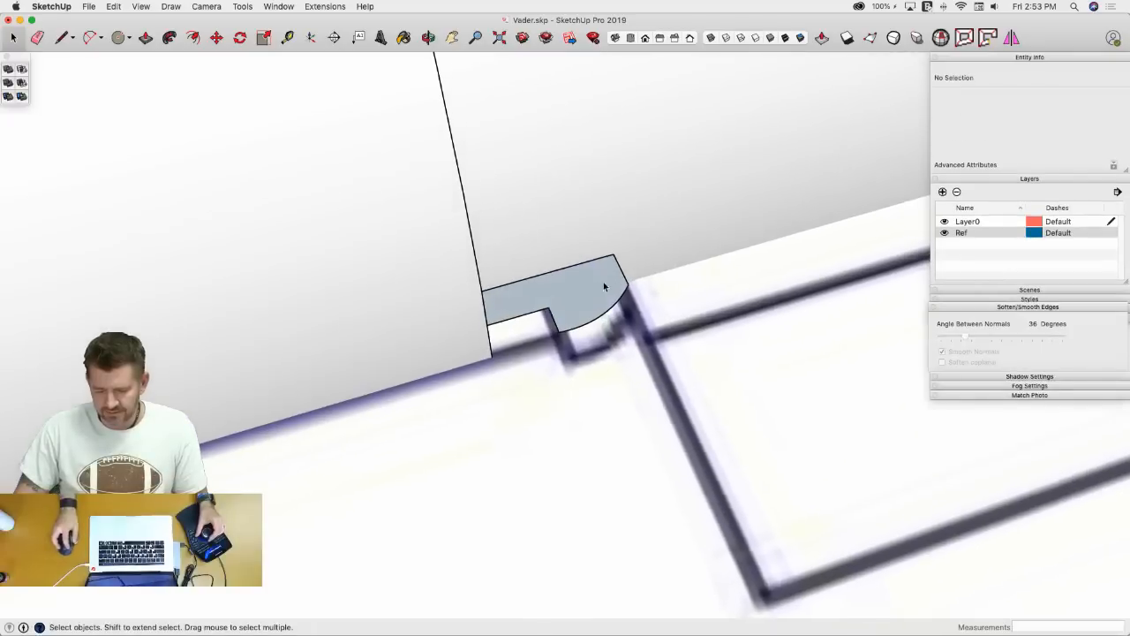
left_click(625, 277)
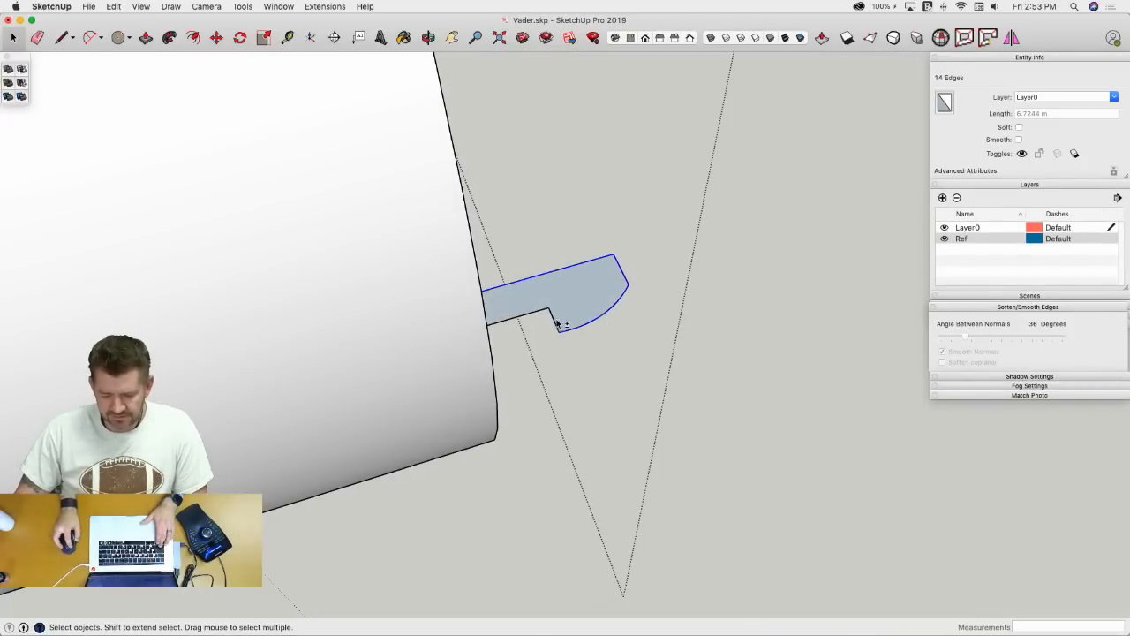
left_click(266, 6)
left_click(335, 110)
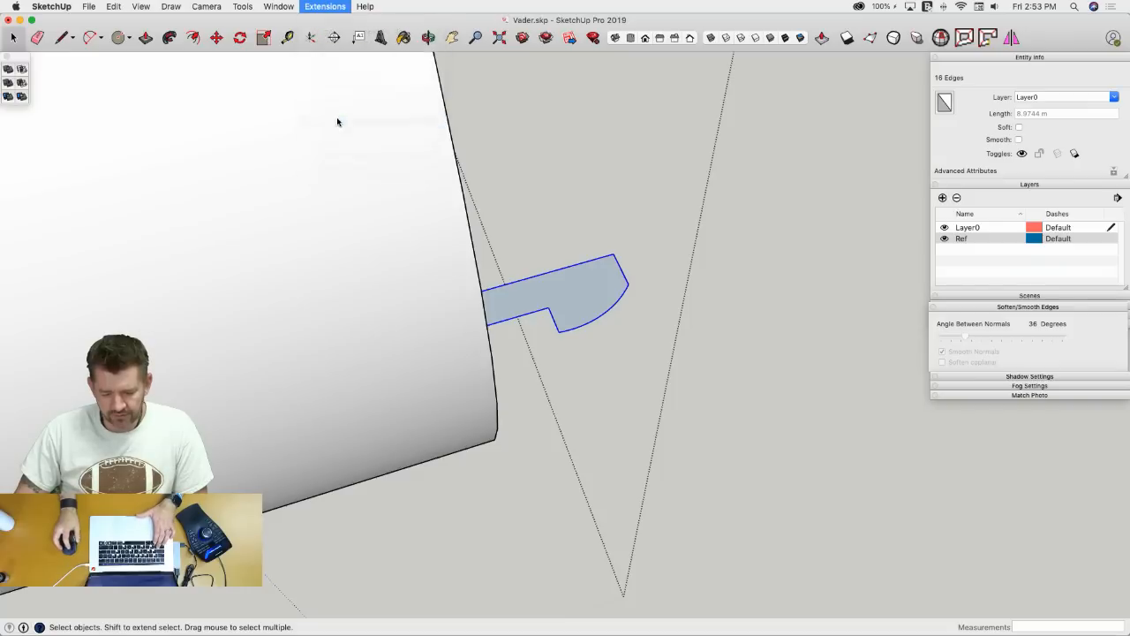
left_click(541, 315)
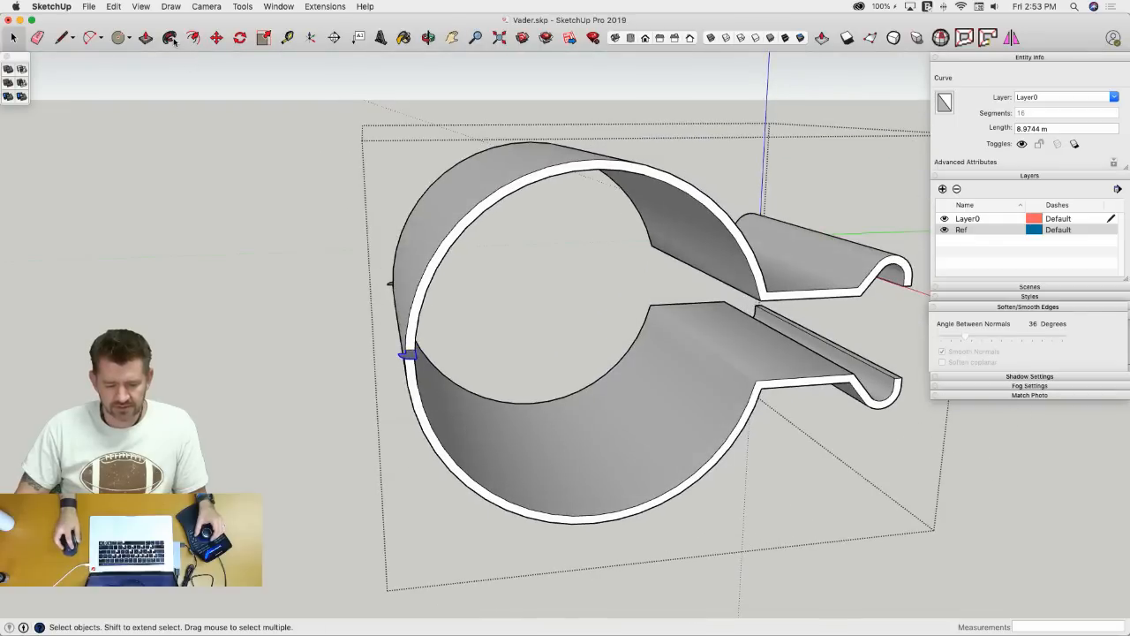
left_click(172, 40)
left_click(403, 371)
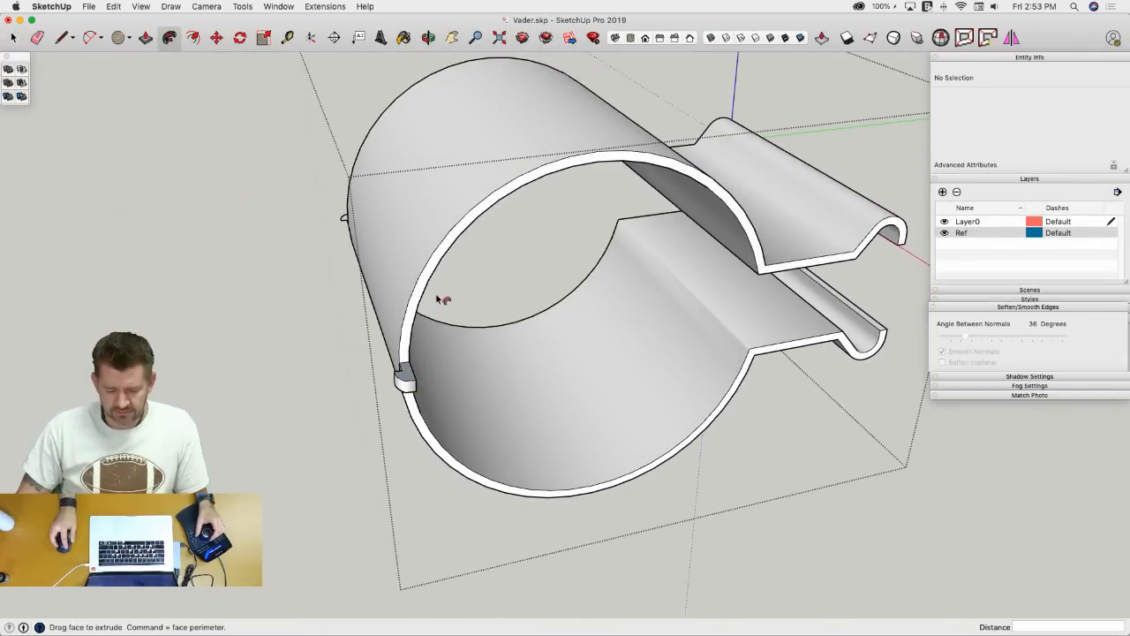
middle_click_drag(487, 453, 416, 298)
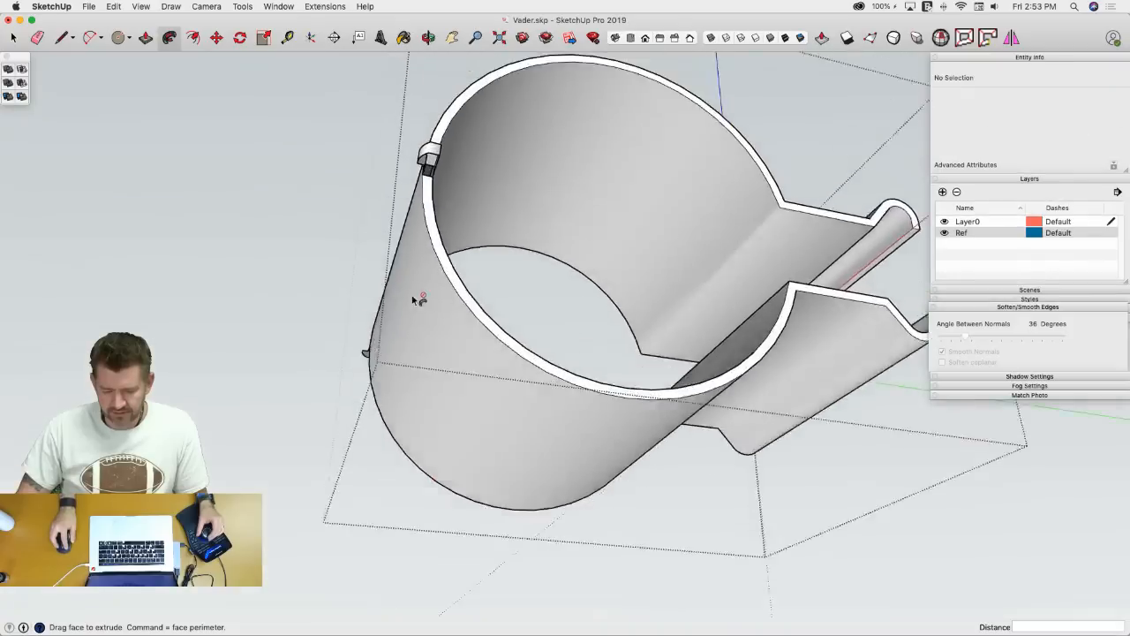
scroll(421, 406, "up", 3)
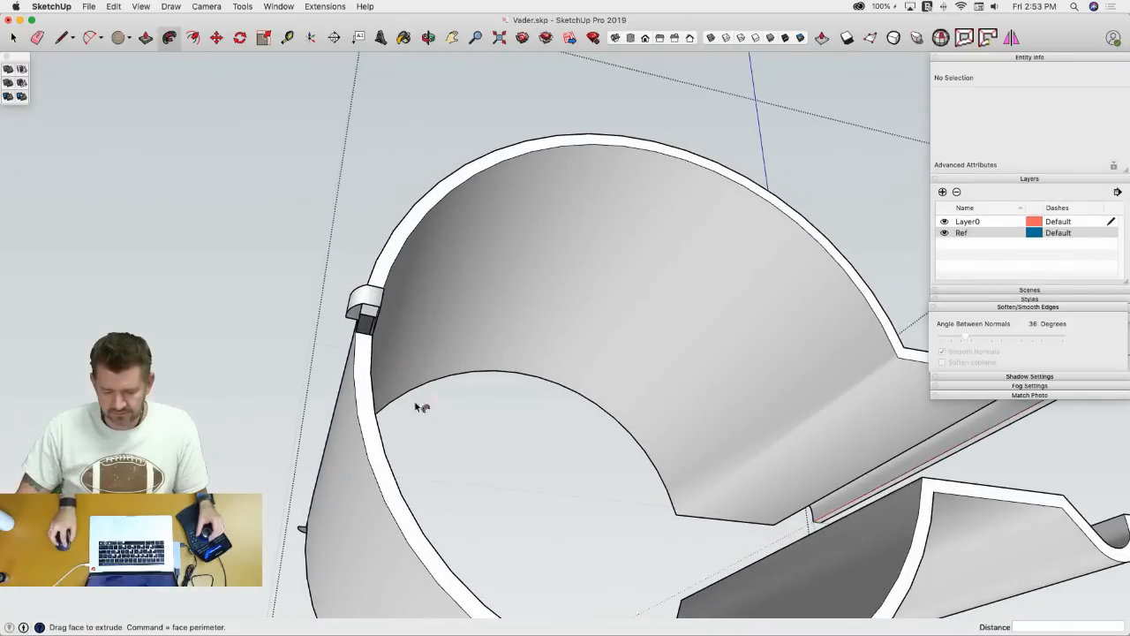
left_click(381, 328)
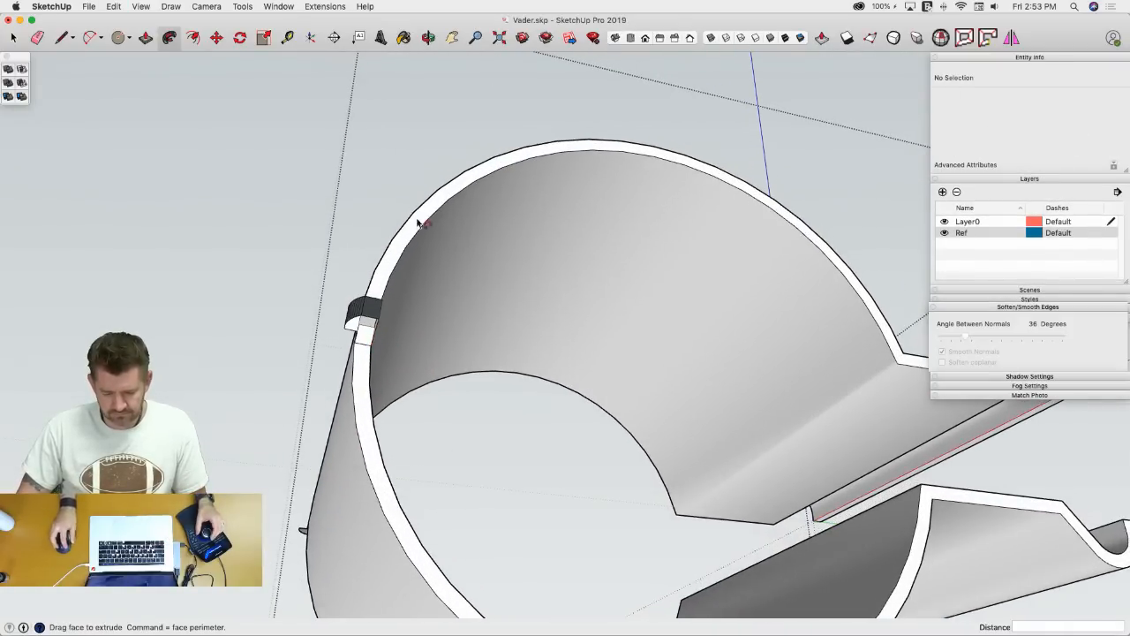
middle_click_drag(418, 222, 460, 256)
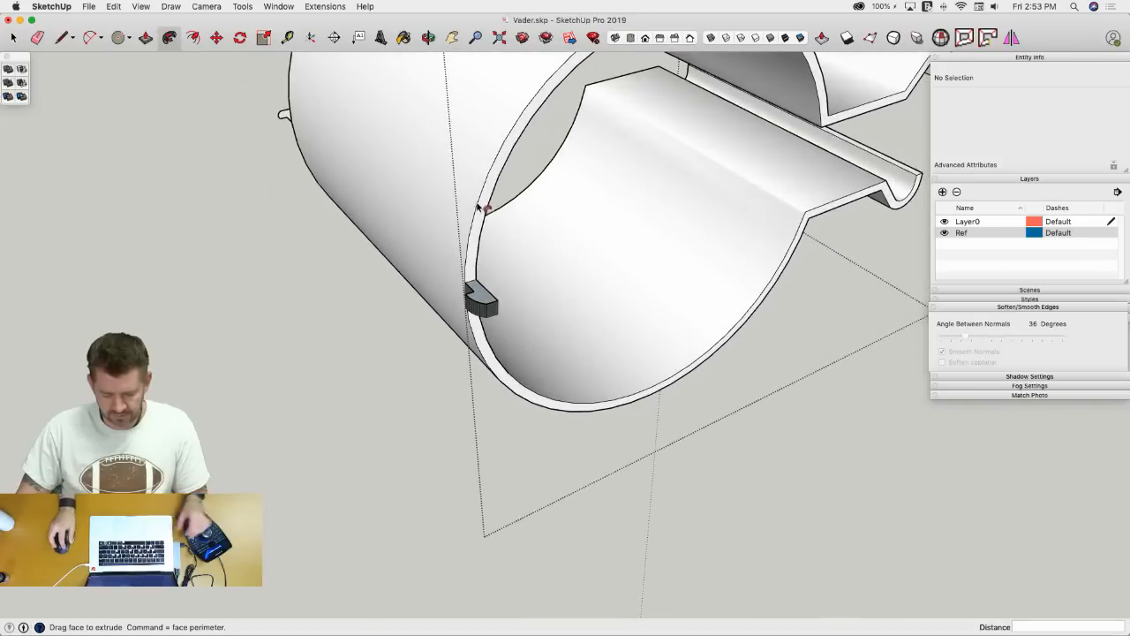
key("Escape")
- Try to sweep the notched profile up around the tube's rim with Follow Me, then undo the partial sweep
left_click(474, 289)
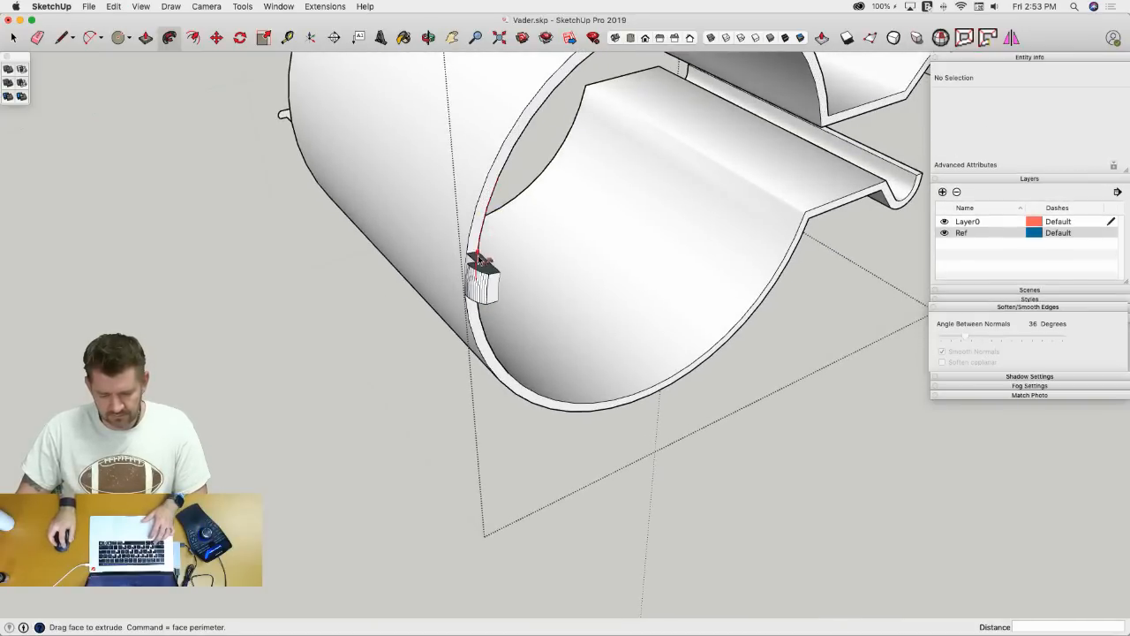
middle_click_drag(574, 83, 568, 125)
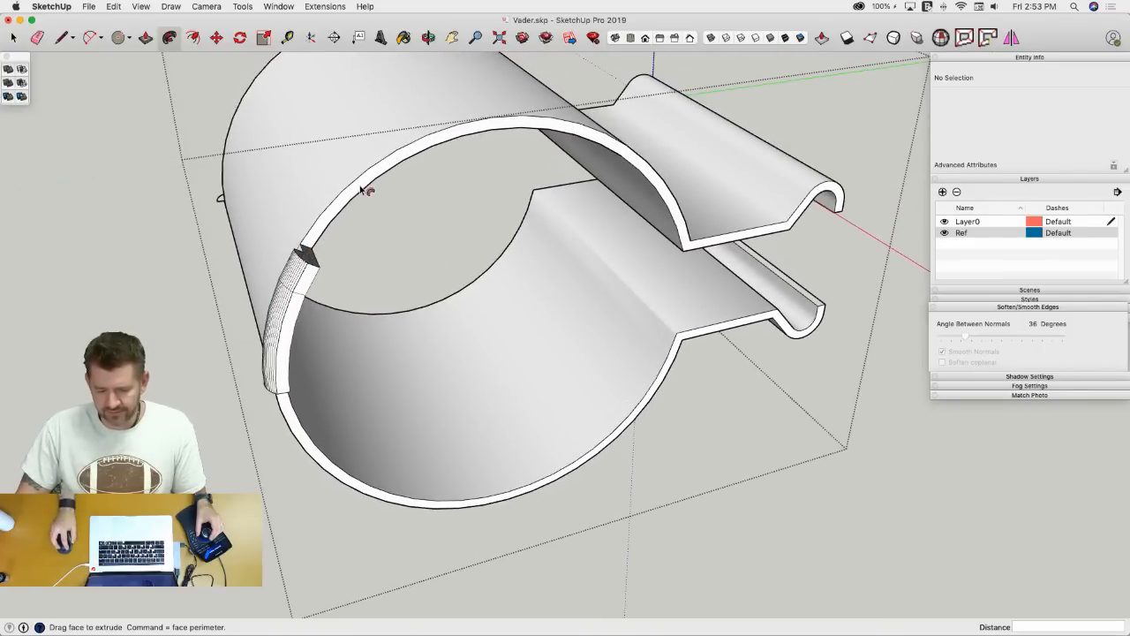
middle_click_drag(362, 189, 543, 208)
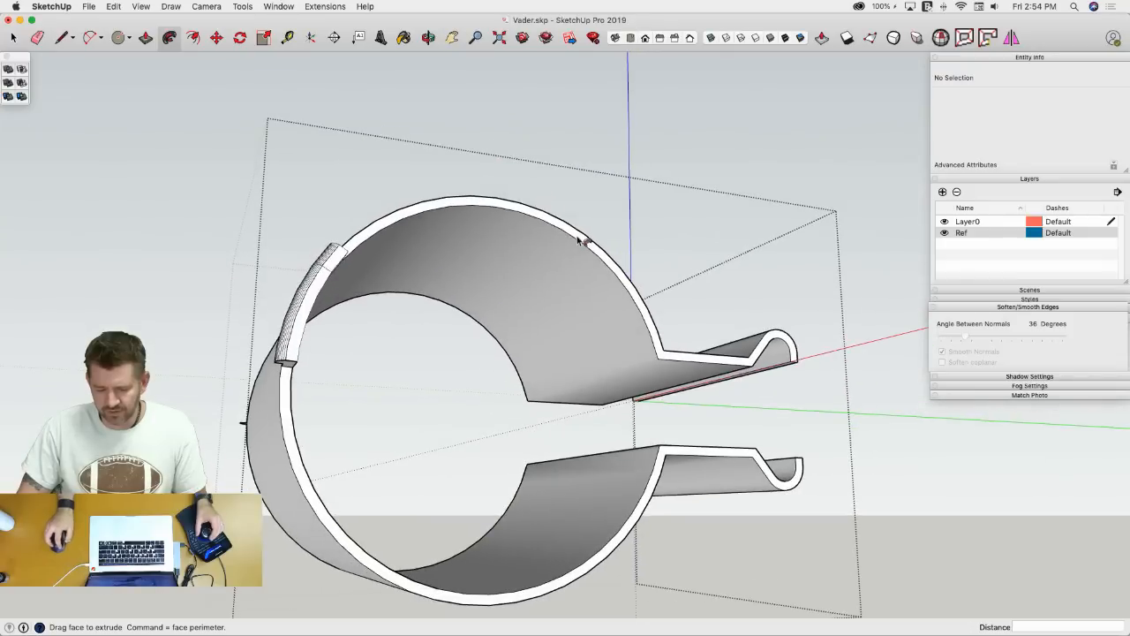
middle_click_drag(591, 259, 181, 269)
left_click(133, 252)
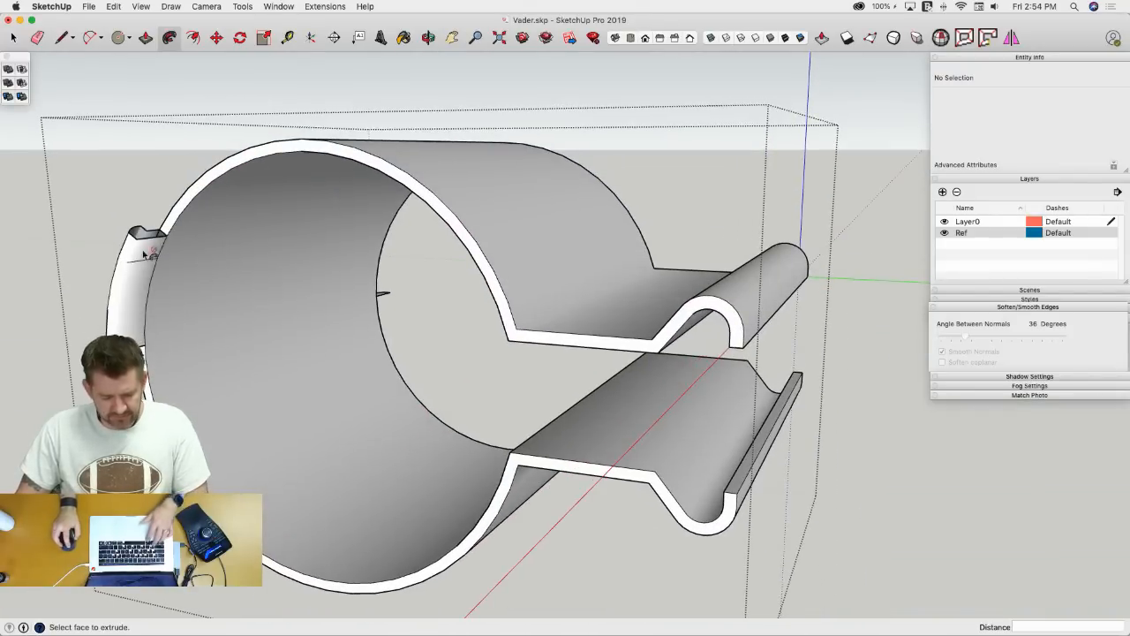
key("super+z")
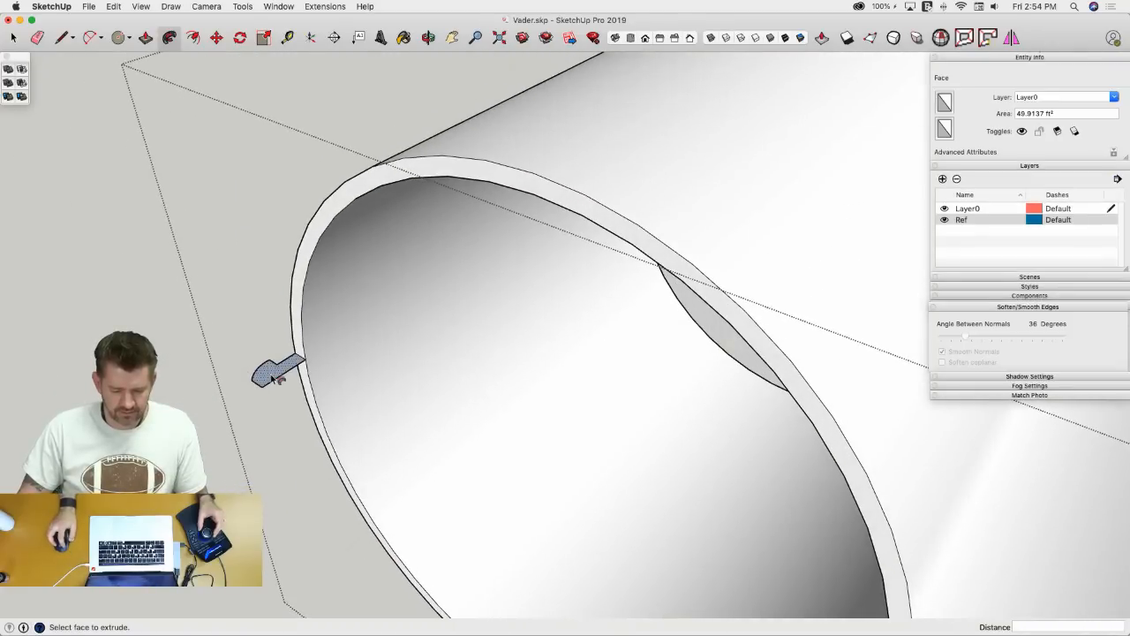
- Sweep the notched profile a short way up the tube's inner rim edge with Follow Me
mouse_move(276, 378)
left_mouse_down()
mouse_move(300, 345)
mouse_move(318, 275)
left_mouse_up()
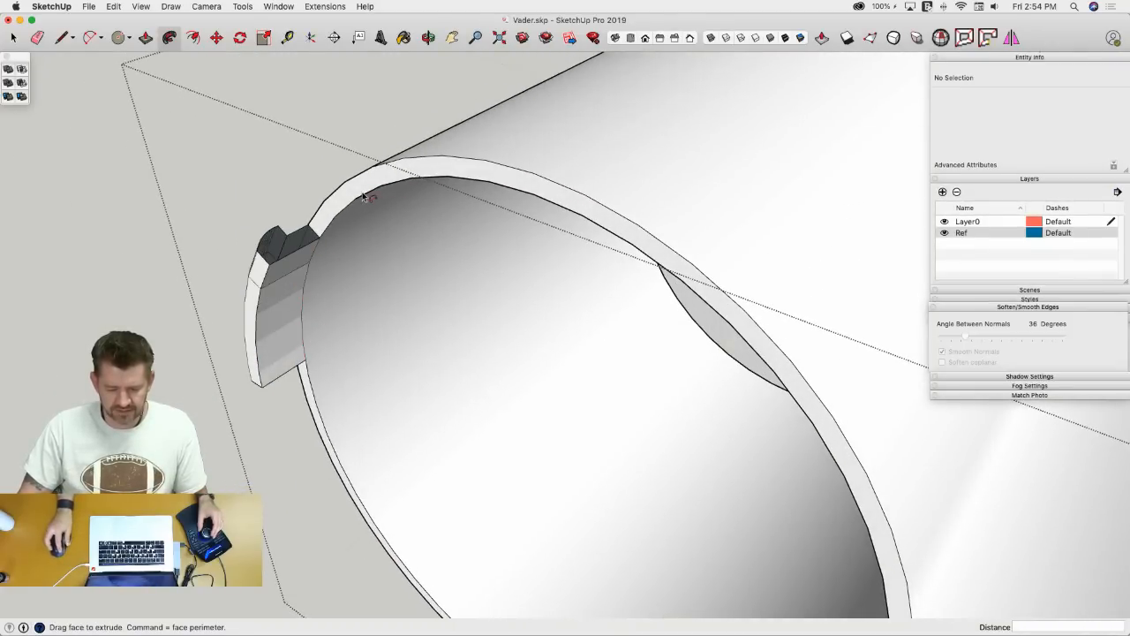
left_click_drag(453, 182, 453, 182)
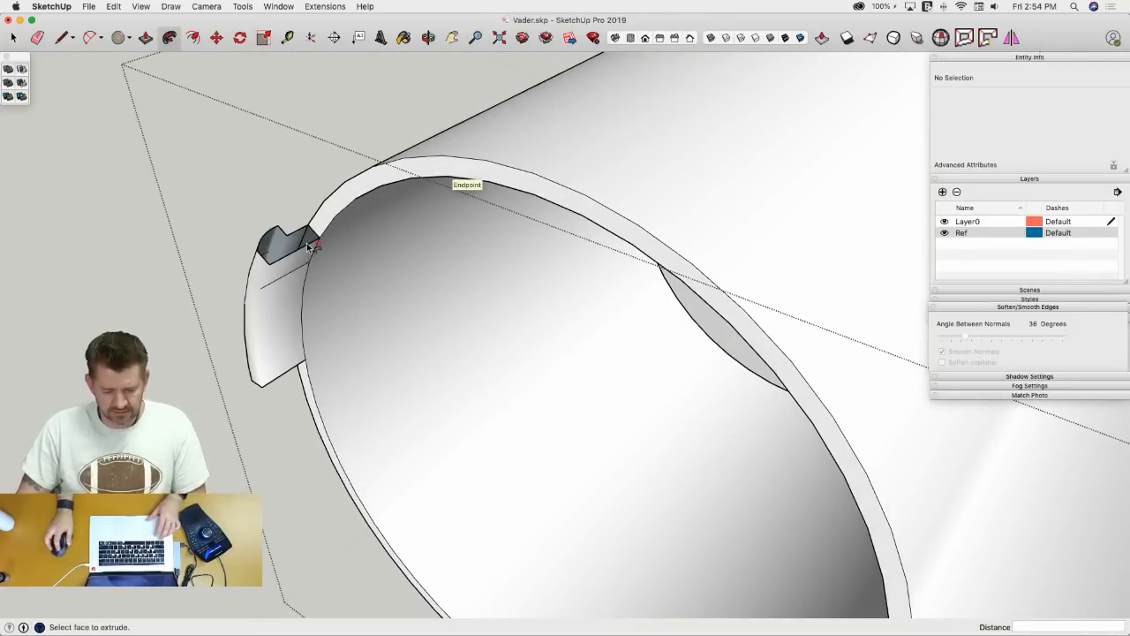
- Close the open end of the swept piece with lines between its corners and erase the edges dividing the new end face
key("l")
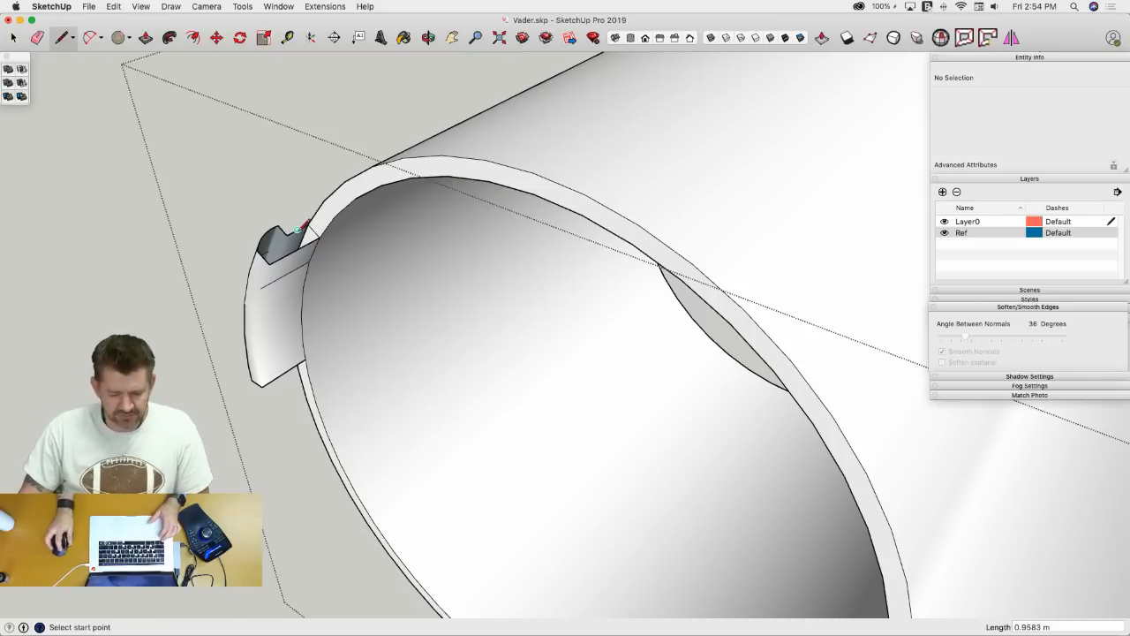
key("p")
key("l")
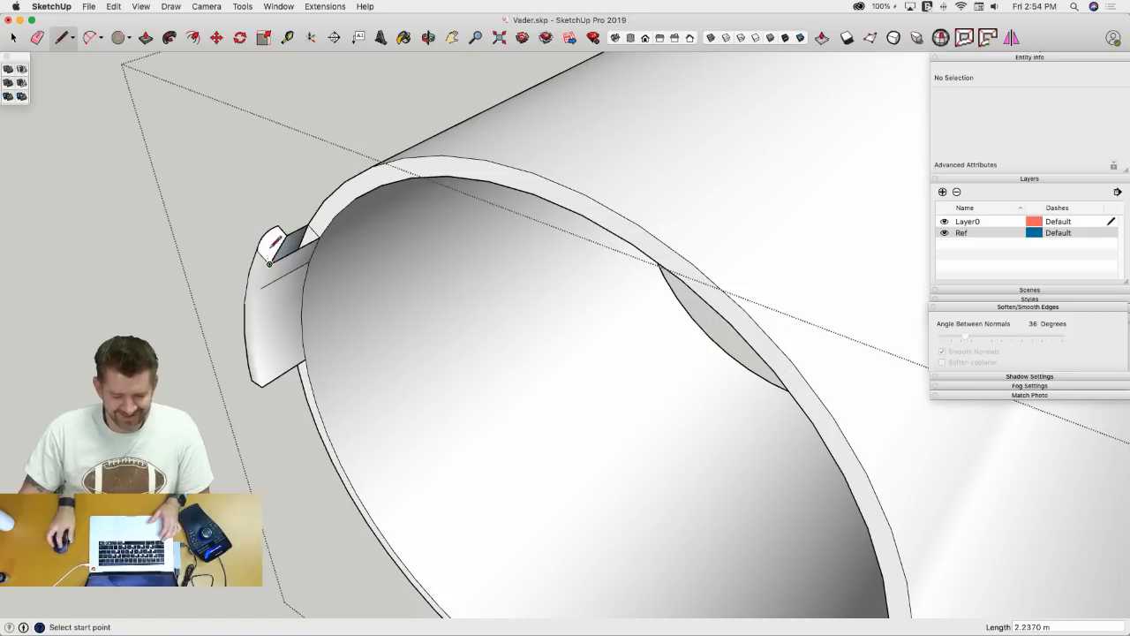
key("e")
key("l")
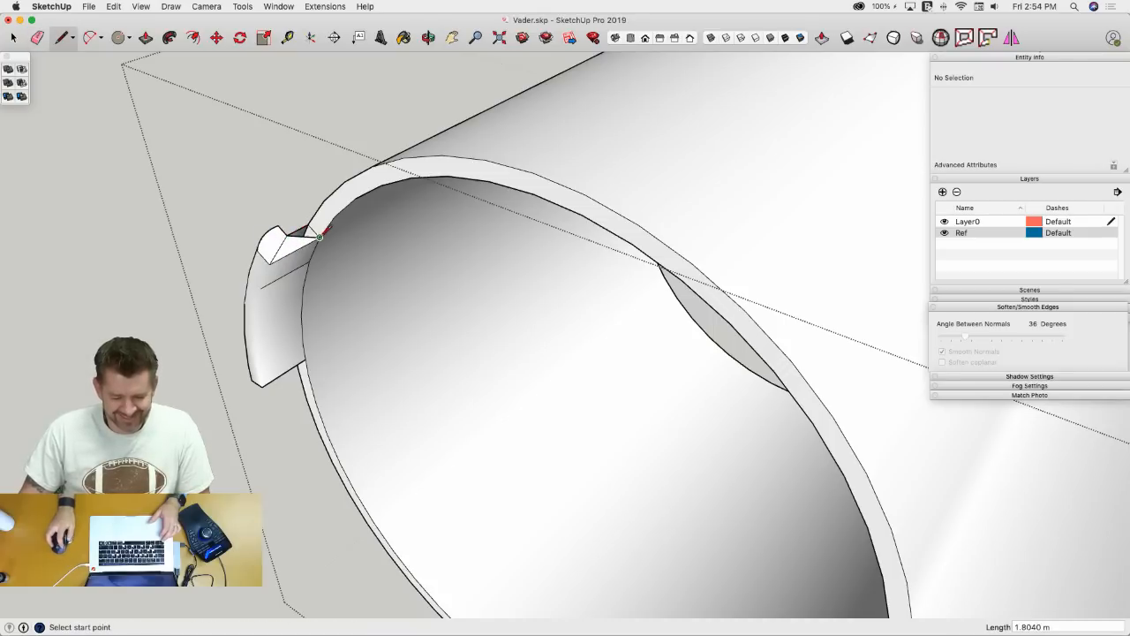
key("e")
key("l")
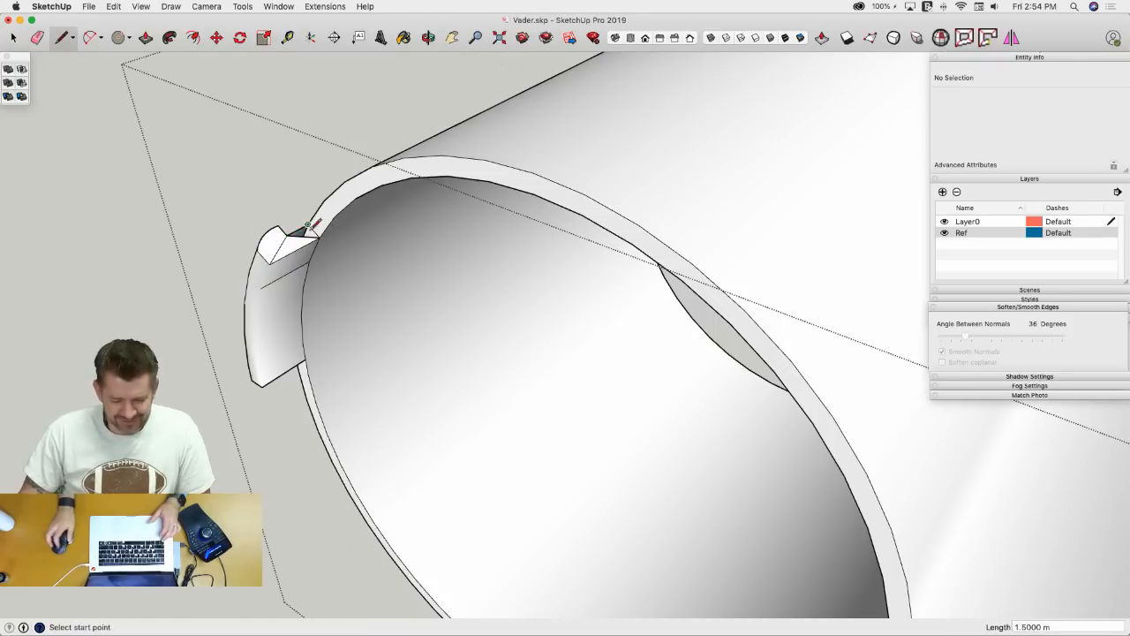
scroll(311, 224, "up", 5)
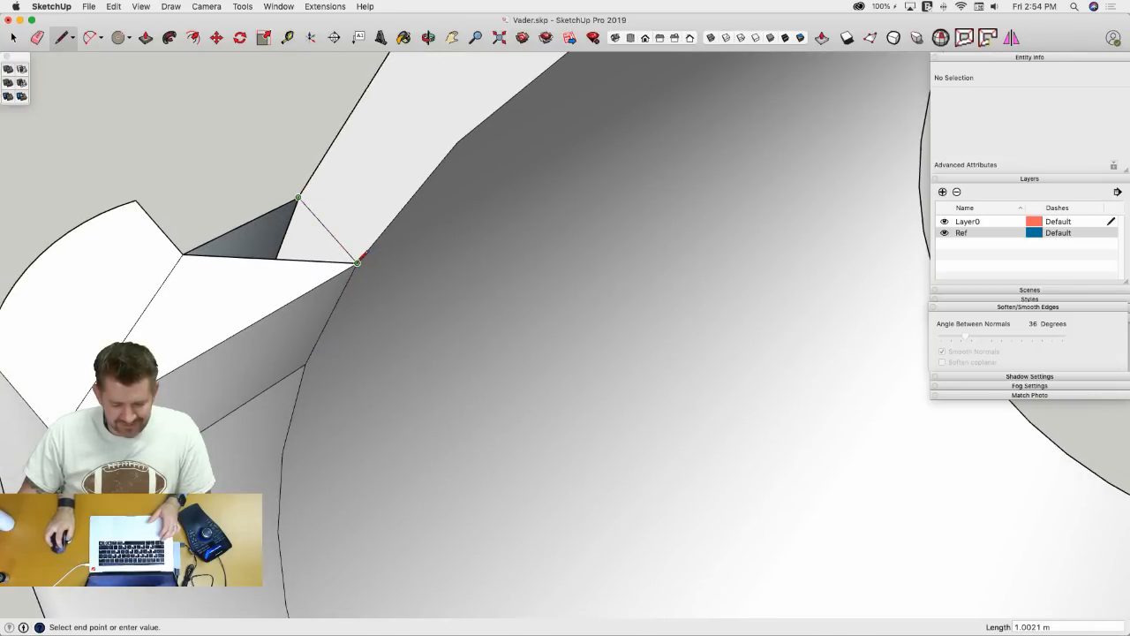
left_click(356, 261)
key("e")
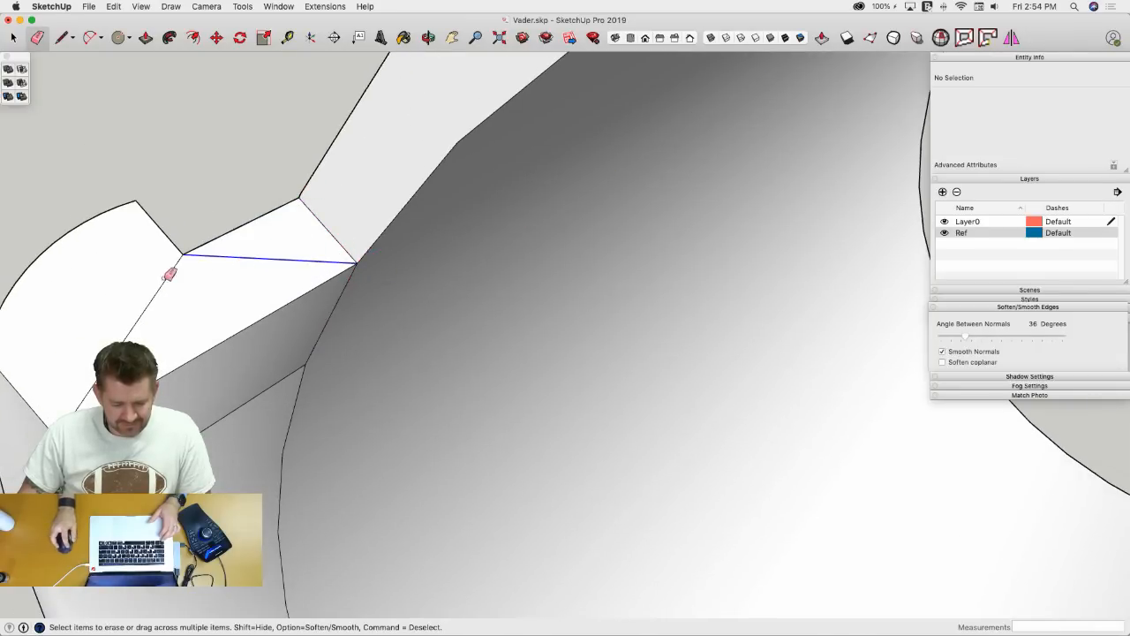
left_click(170, 274)
- Try to continue the sweep from the closed end face along the rim with Follow Me, then undo back to the flat profile
key("p")
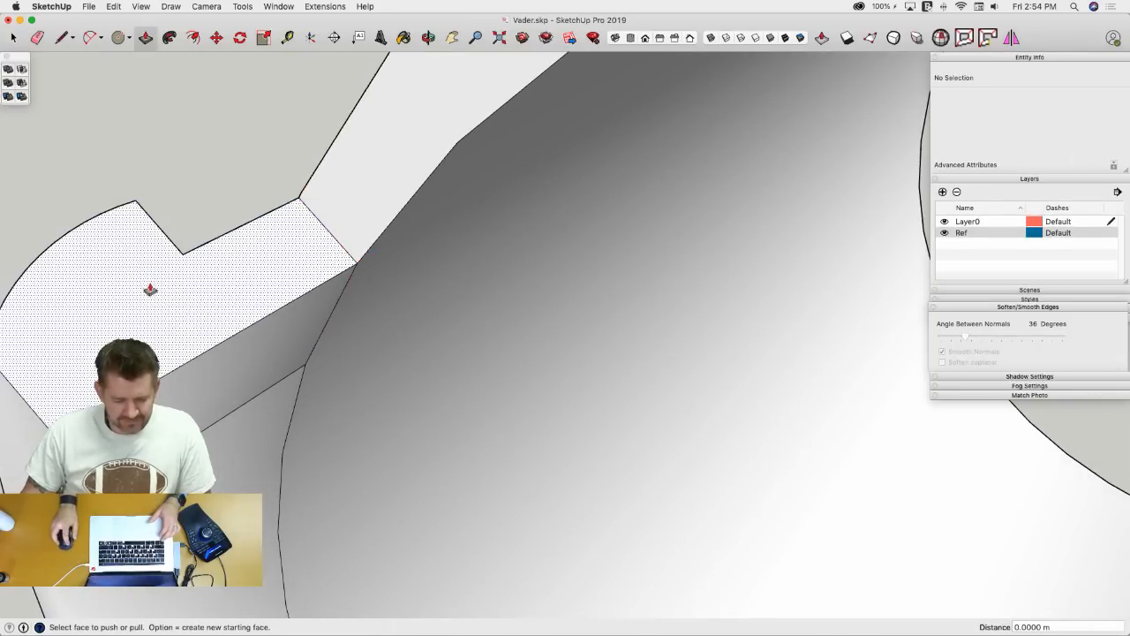
left_click(171, 42)
scroll(268, 250, "down", 10)
left_click(343, 317)
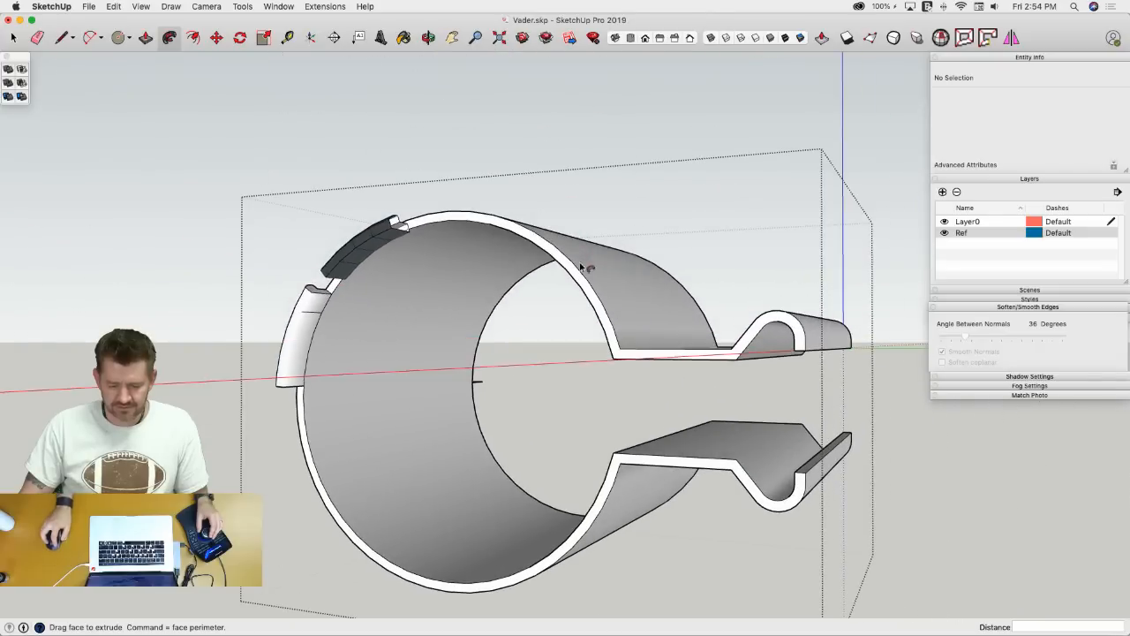
left_click(566, 169)
key("space")
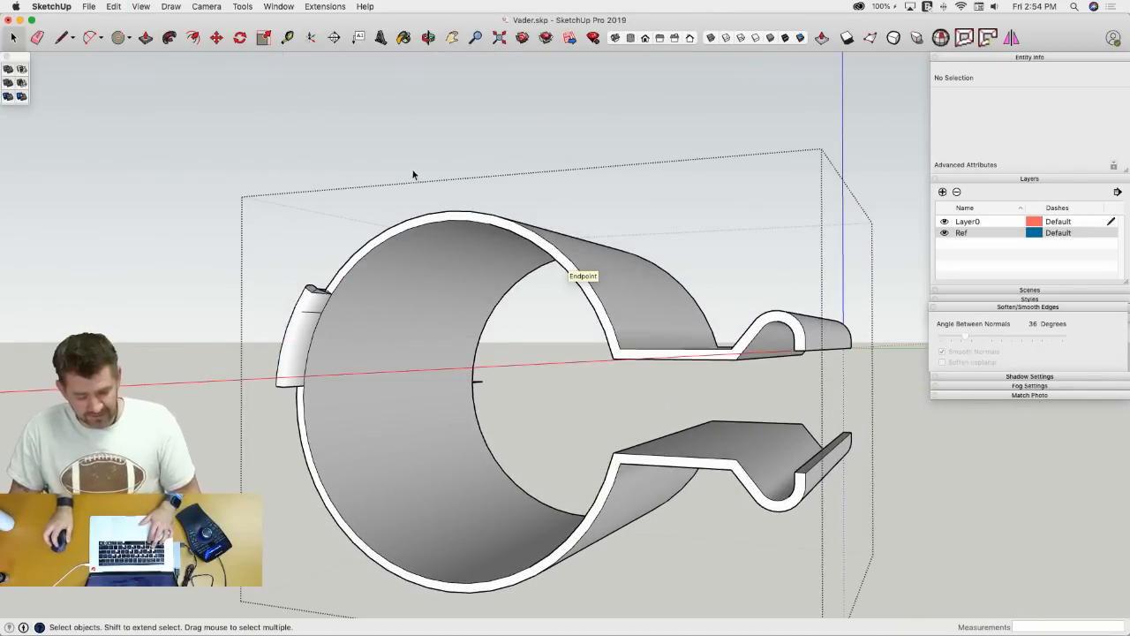
key("super+z")
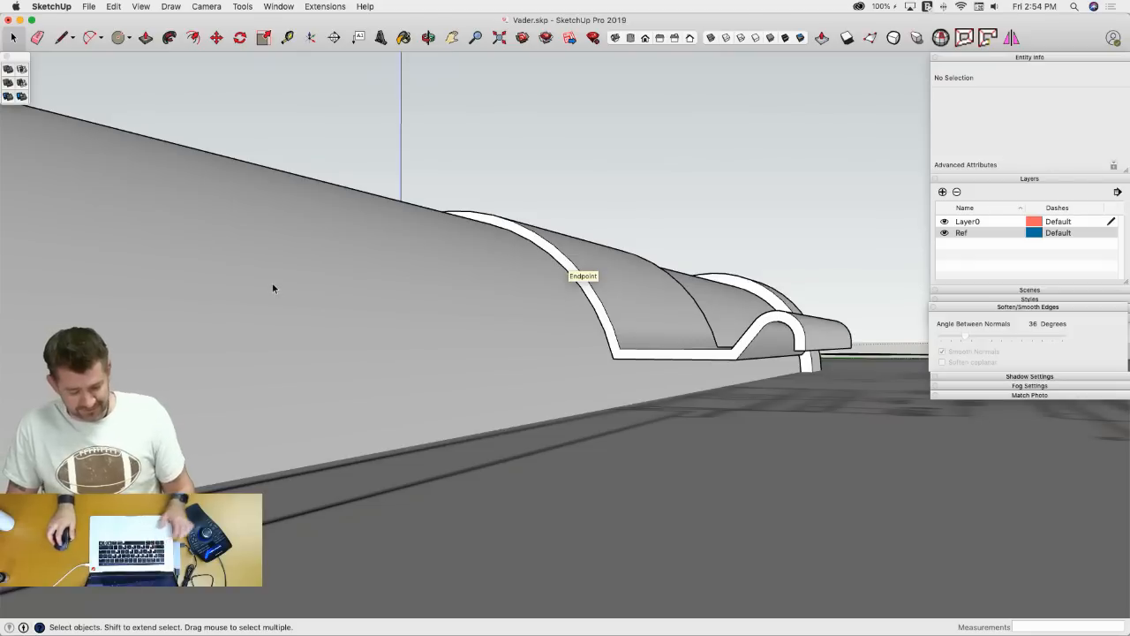
- Erase the leftover notched profile geometry projecting from the clamp tube's open rim
key("e")
scroll(429, 410, "up", 10)
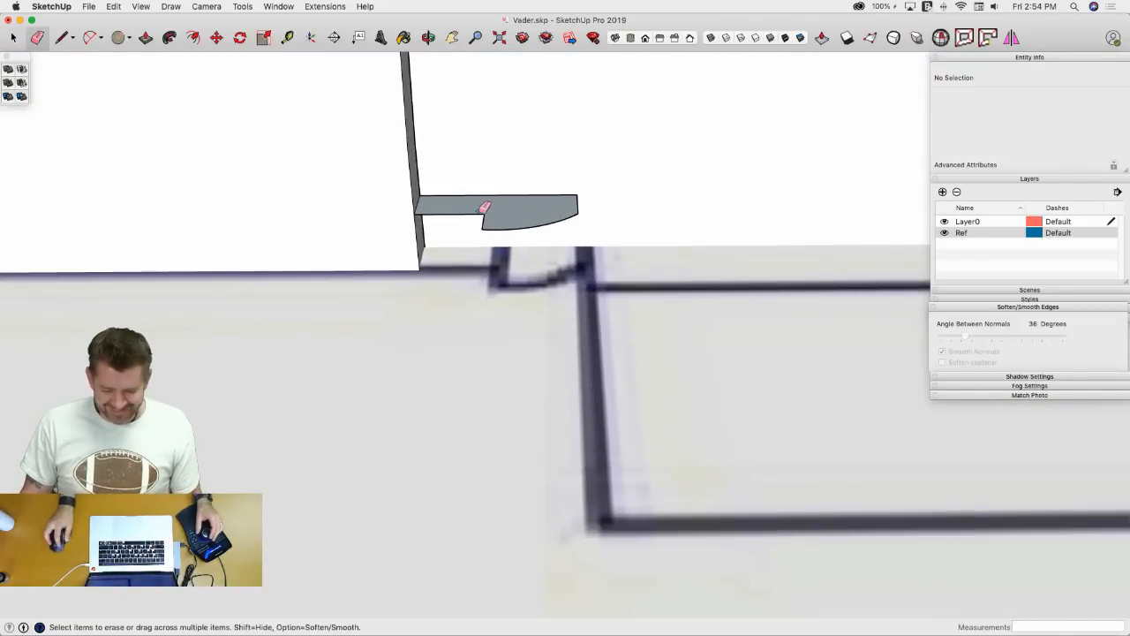
left_click_drag(479, 212, 497, 234)
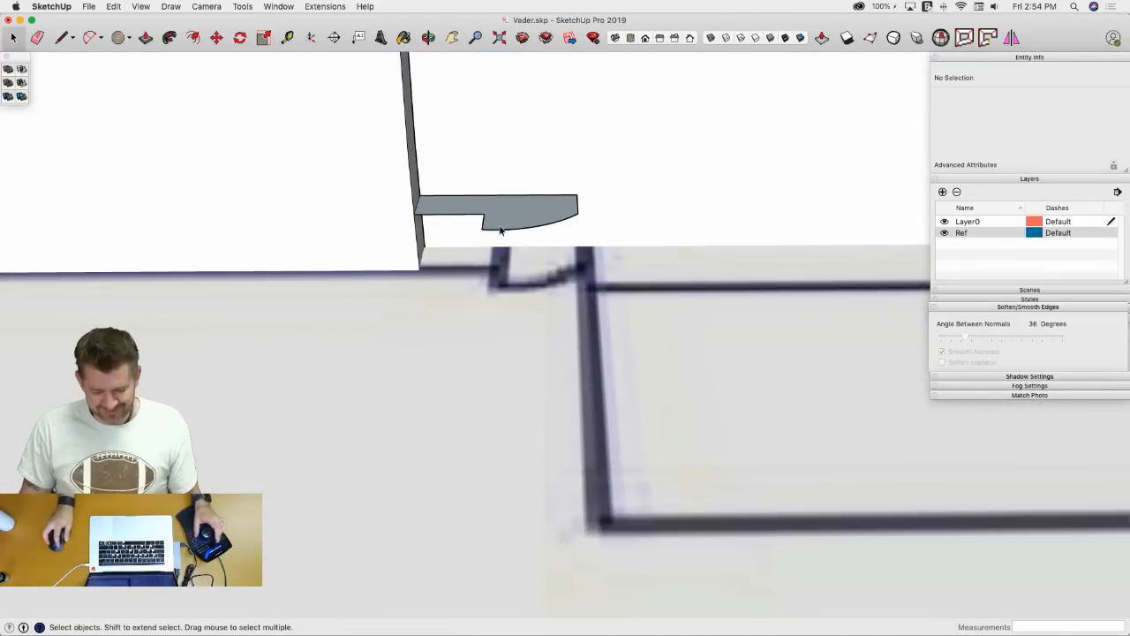
mouse_move(500, 227)
middle_mouse_down()
mouse_move(482, 217)
mouse_move(539, 187)
mouse_move(570, 280)
middle_mouse_up()
left_click_drag(569, 280, 576, 333)
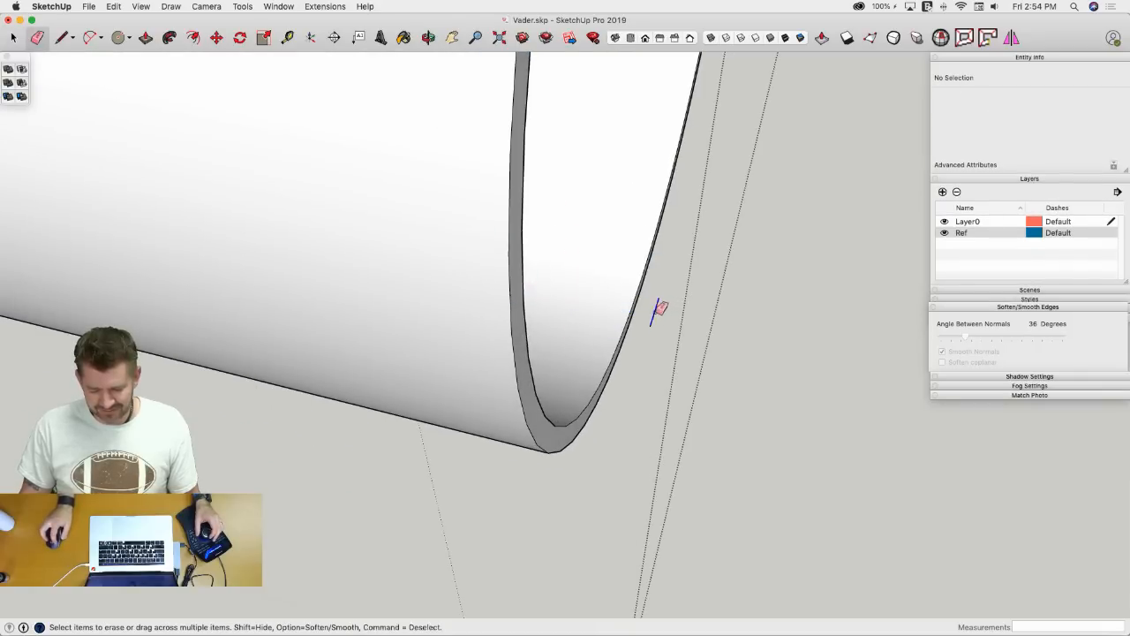
mouse_move(656, 308)
middle_mouse_down()
mouse_move(581, 291)
mouse_move(391, 305)
mouse_move(346, 383)
mouse_move(313, 353)
middle_mouse_up()
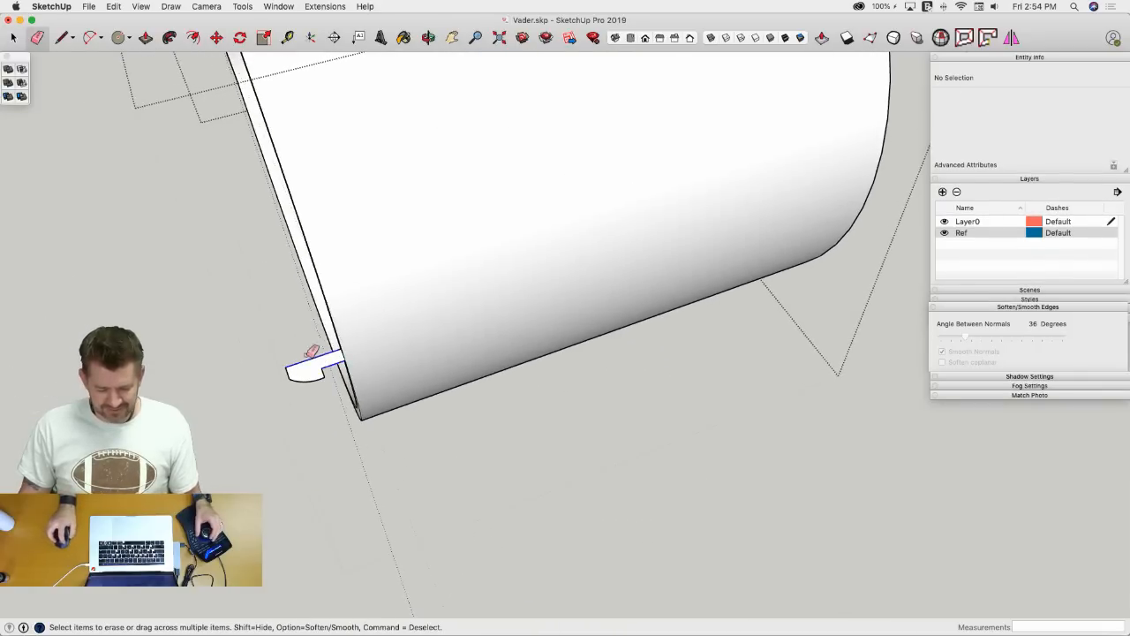
mouse_move(312, 354)
left_mouse_down()
mouse_move(323, 378)
mouse_move(310, 373)
mouse_move(323, 371)
left_mouse_up()
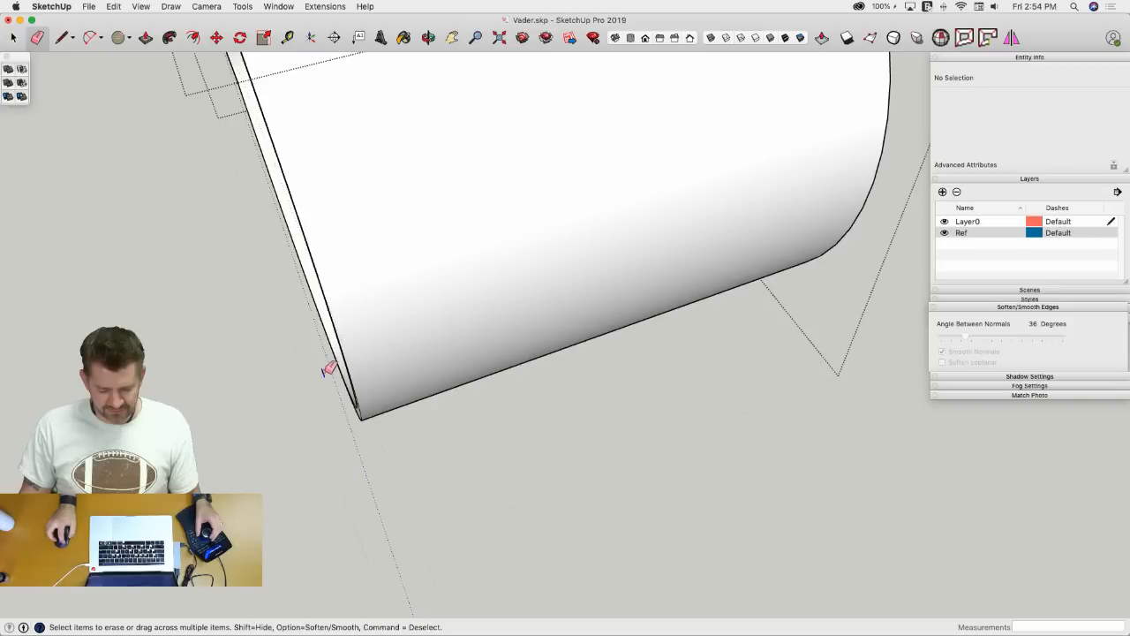
- Examine the clamp tube's rim from both sides for leftover profile geometry and a clean place to start a new profile
mouse_move(327, 369)
middle_mouse_down()
mouse_move(303, 235)
mouse_move(586, 300)
middle_mouse_up()
key("space")
scroll(585, 301, "down", 2)
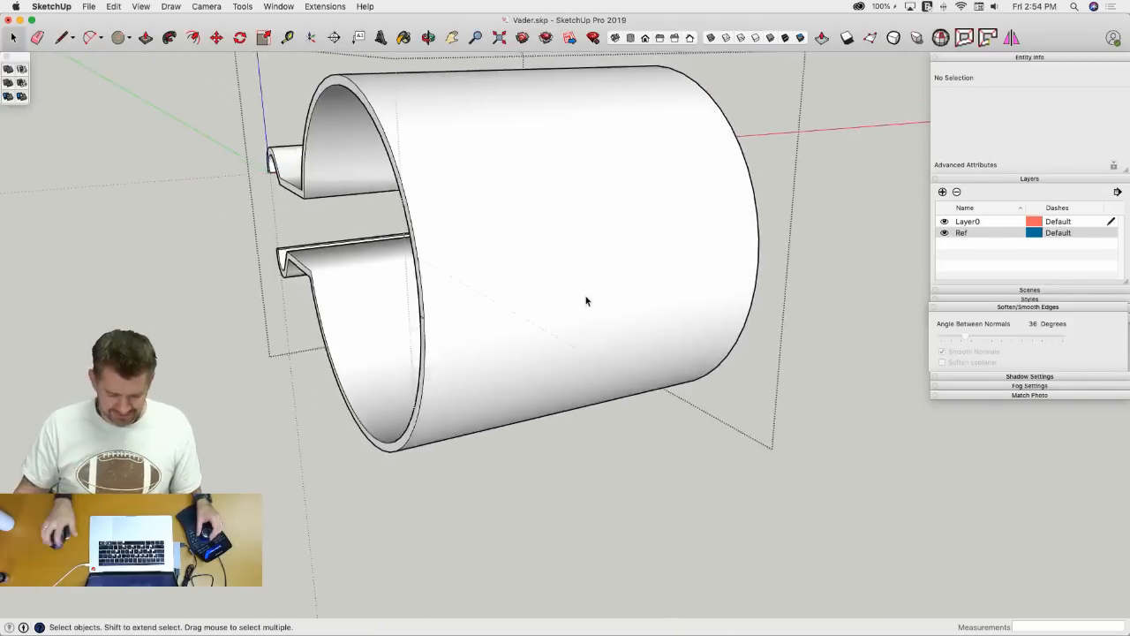
scroll(466, 346, "up", 6)
key("e")
scroll(560, 391, "down", 8)
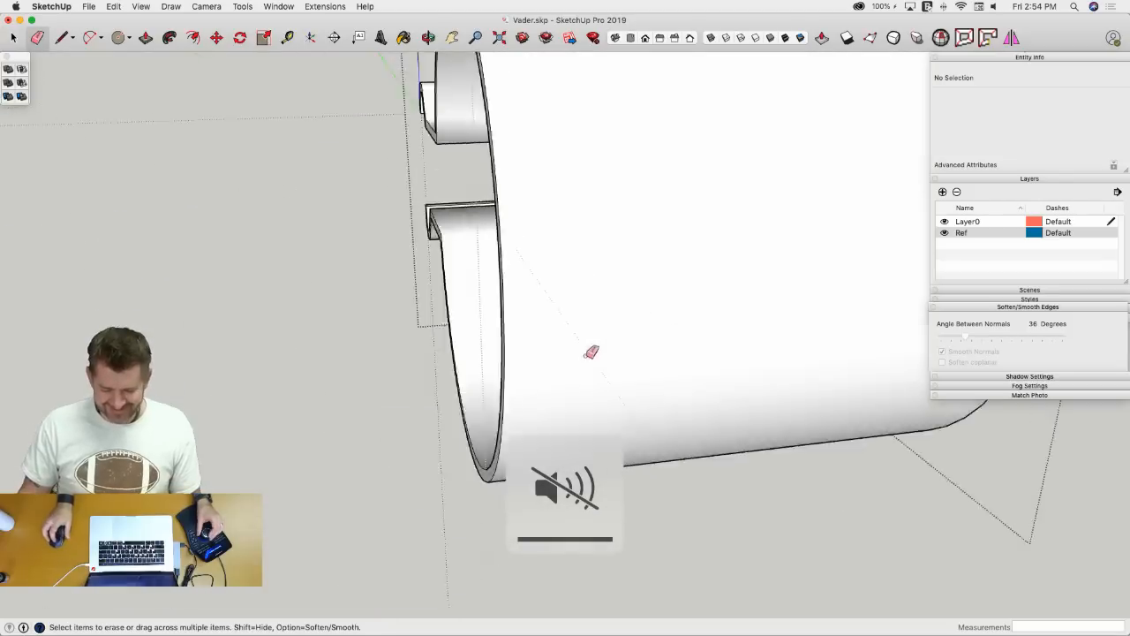
key("space")
scroll(462, 306, "up", 8)
key("l")
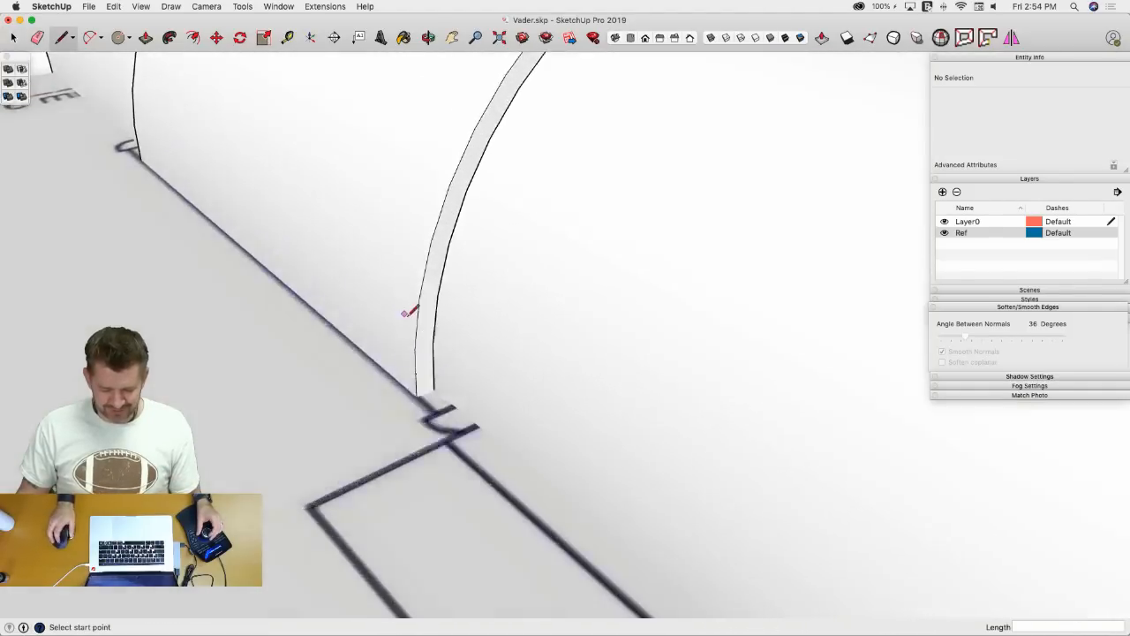
key("e")
scroll(486, 399, "up", 2)
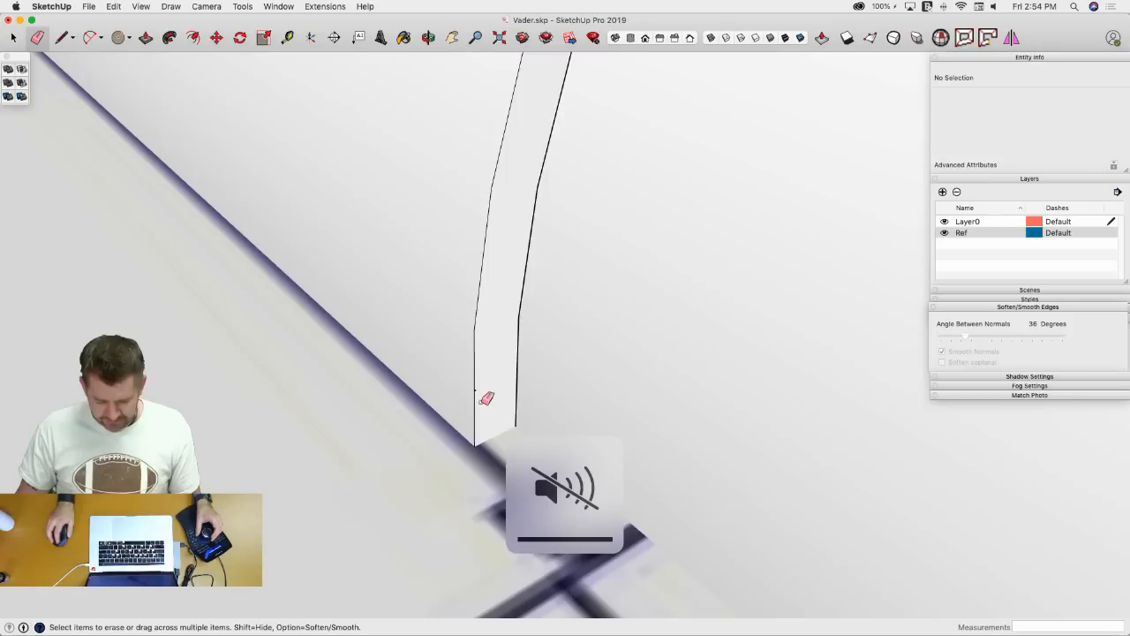
scroll(480, 390, "up", 2)
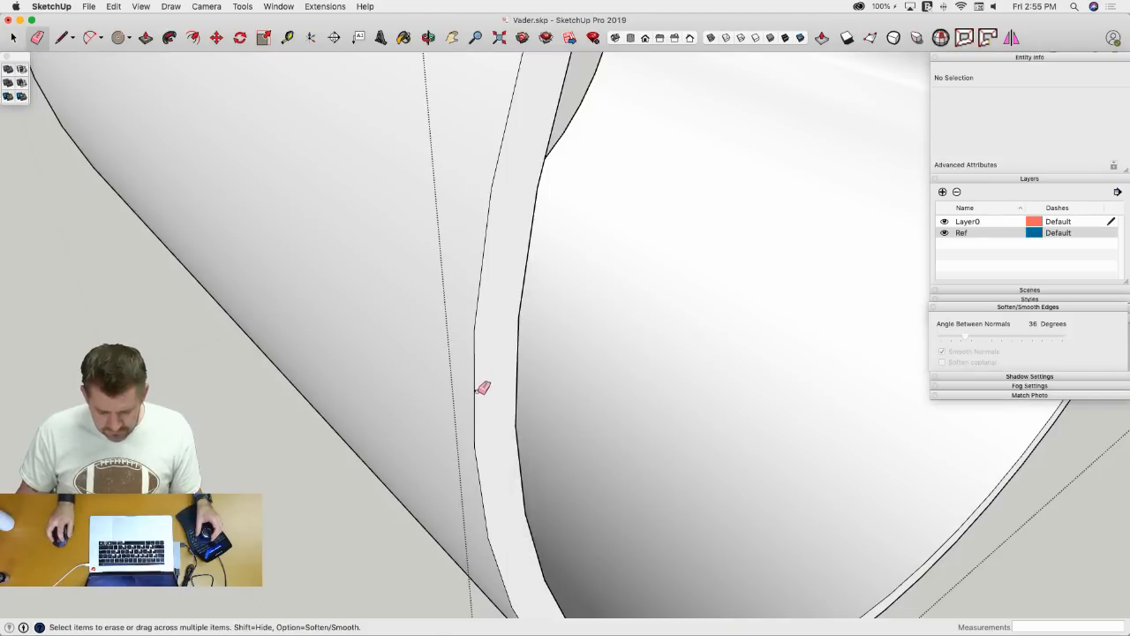
key("space")
scroll(467, 415, "down", 6)
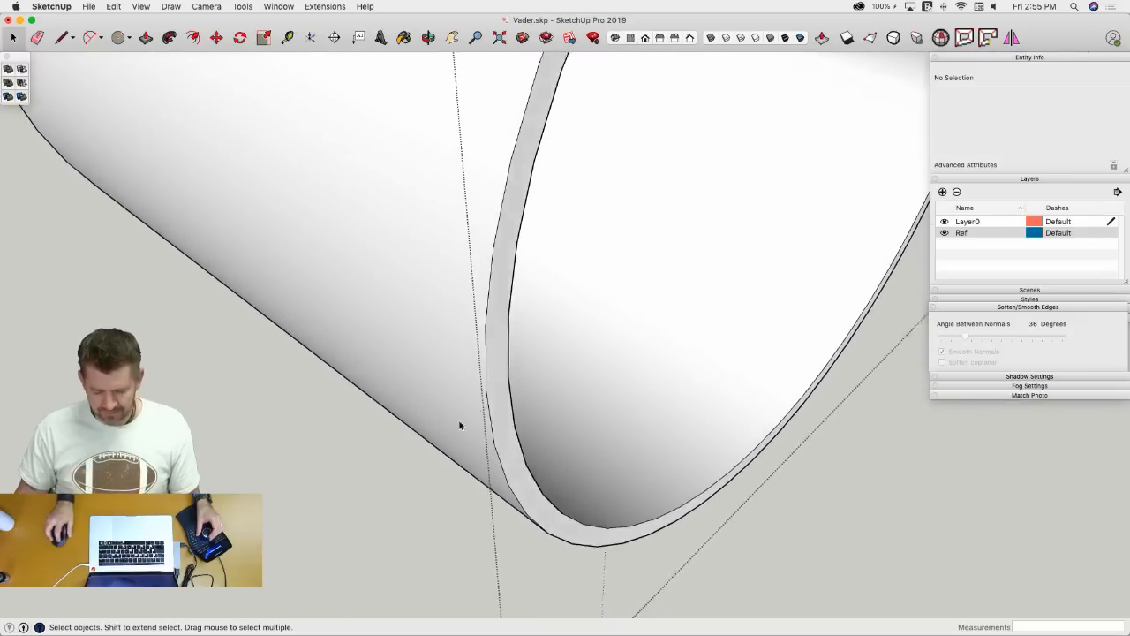
mouse_move(459, 463)
middle_mouse_down()
mouse_move(514, 456)
mouse_move(722, 479)
mouse_move(651, 444)
mouse_move(619, 407)
middle_mouse_up()
scroll(669, 327, "up", 8)
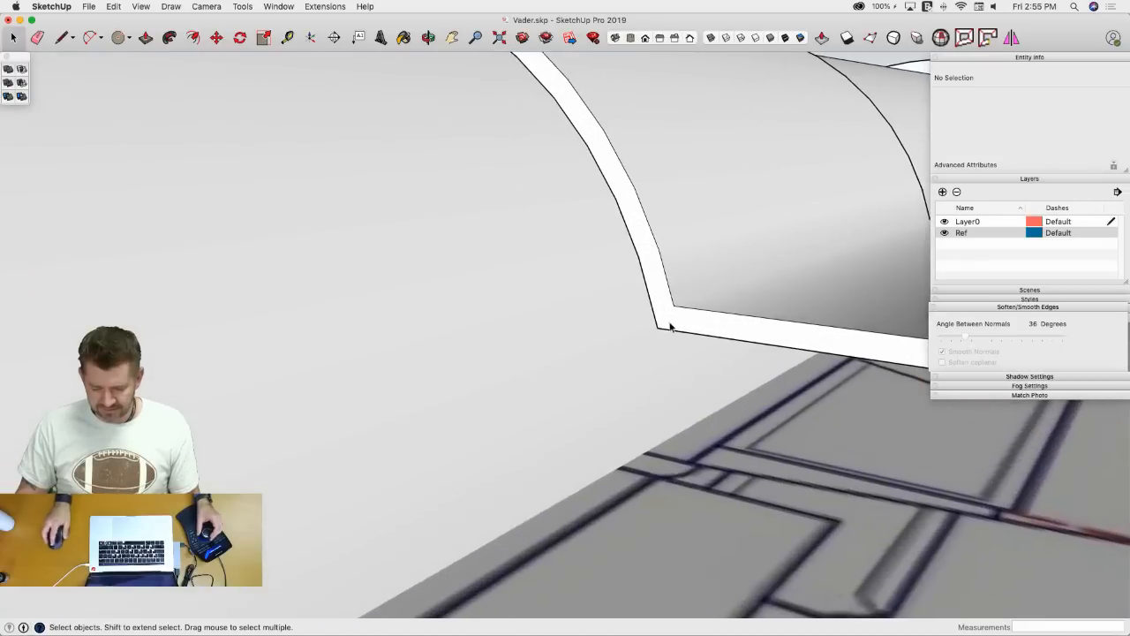
key("l")
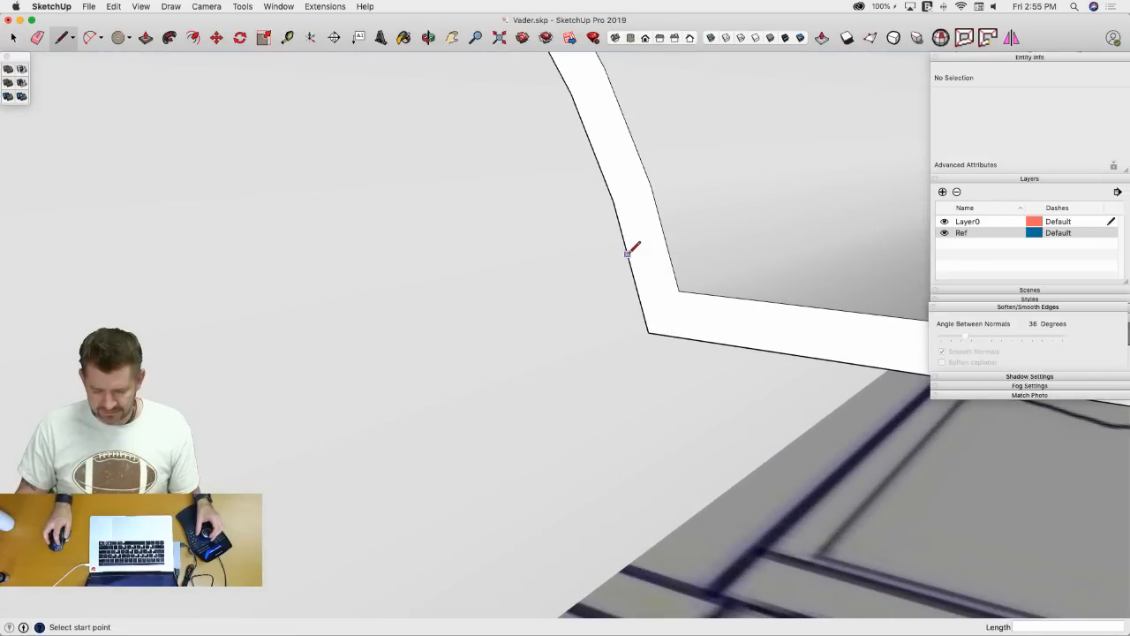
left_click(627, 253)
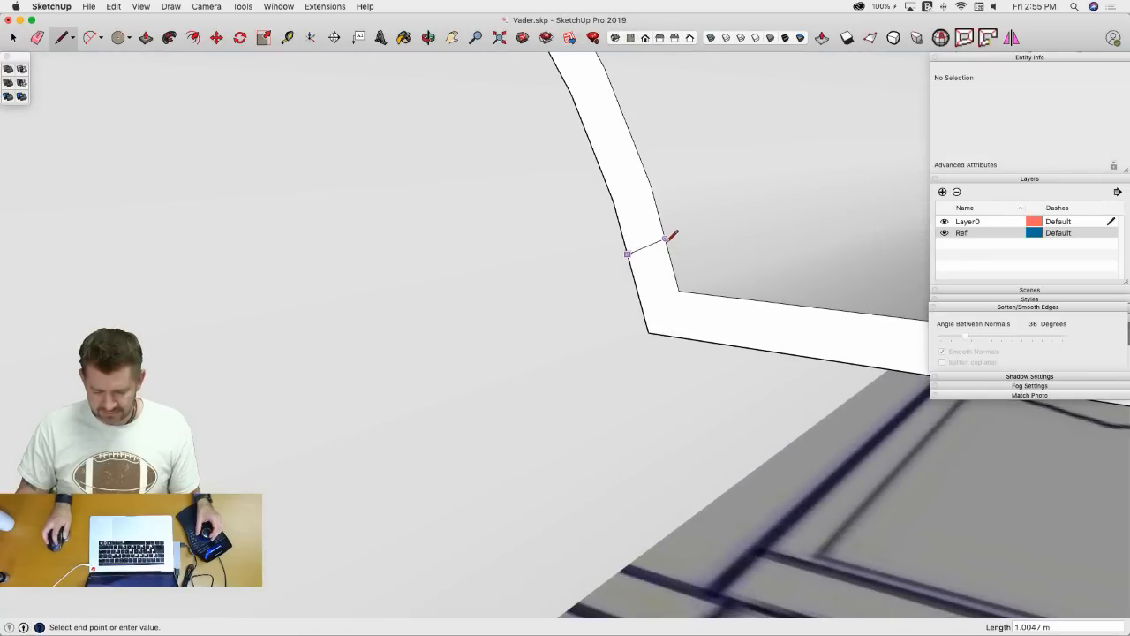
key("Escape")
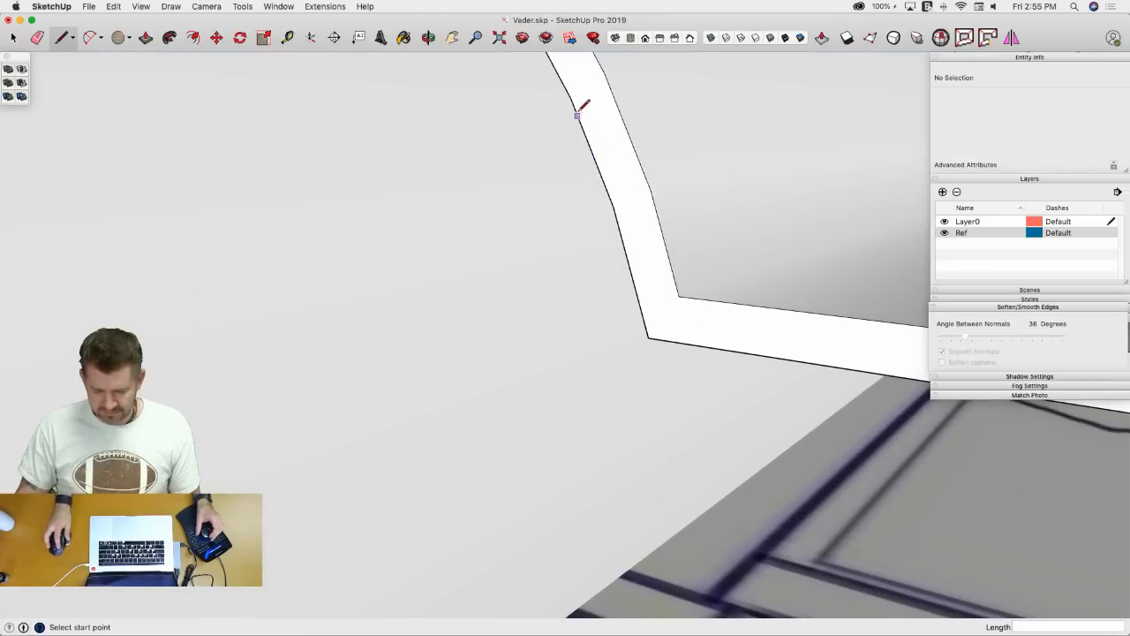
- Inside the clamp group, draw a line across the rim's end face between the midpoints of facing inner and outer edge segments
key("space")
double_click(609, 179)
key("l")
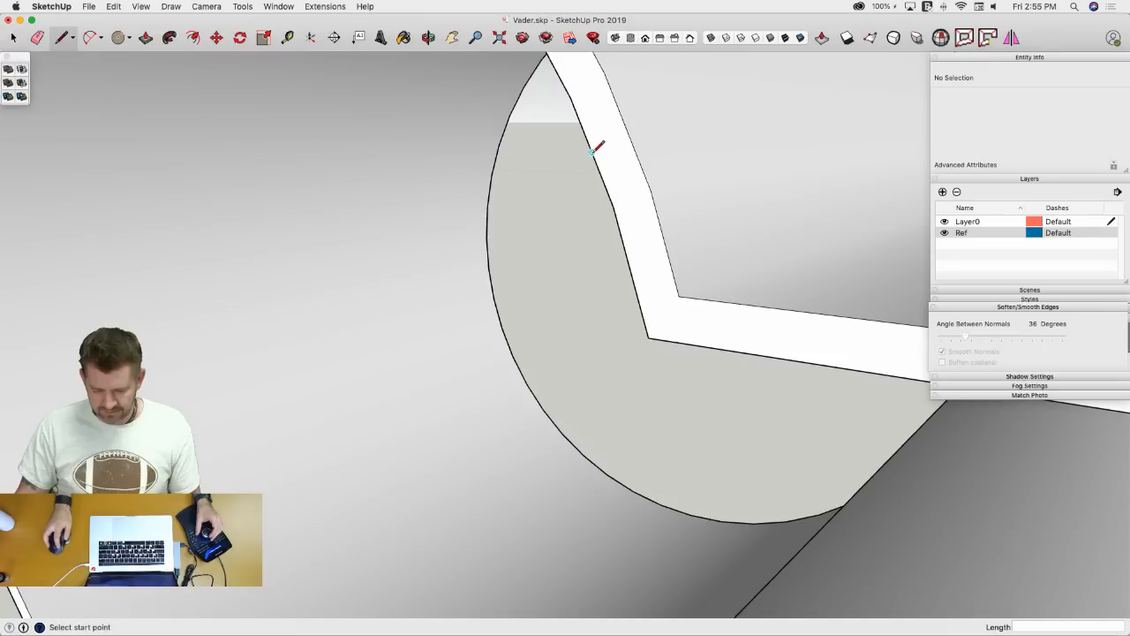
left_click(592, 152)
key("space")
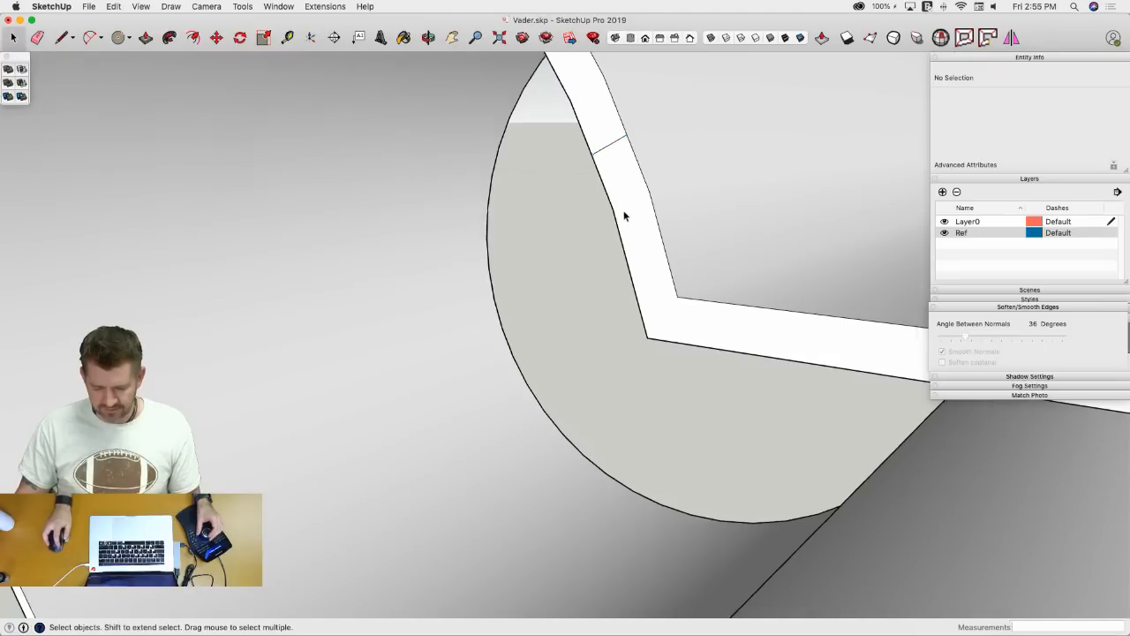
- Outside the clamp group, draw a line along the red axis from the dividing line's inner end, out over the tube body
scroll(624, 215, "down", 10)
middle_click_drag(697, 181, 653, 300)
middle_click_drag(867, 172, 898, 264)
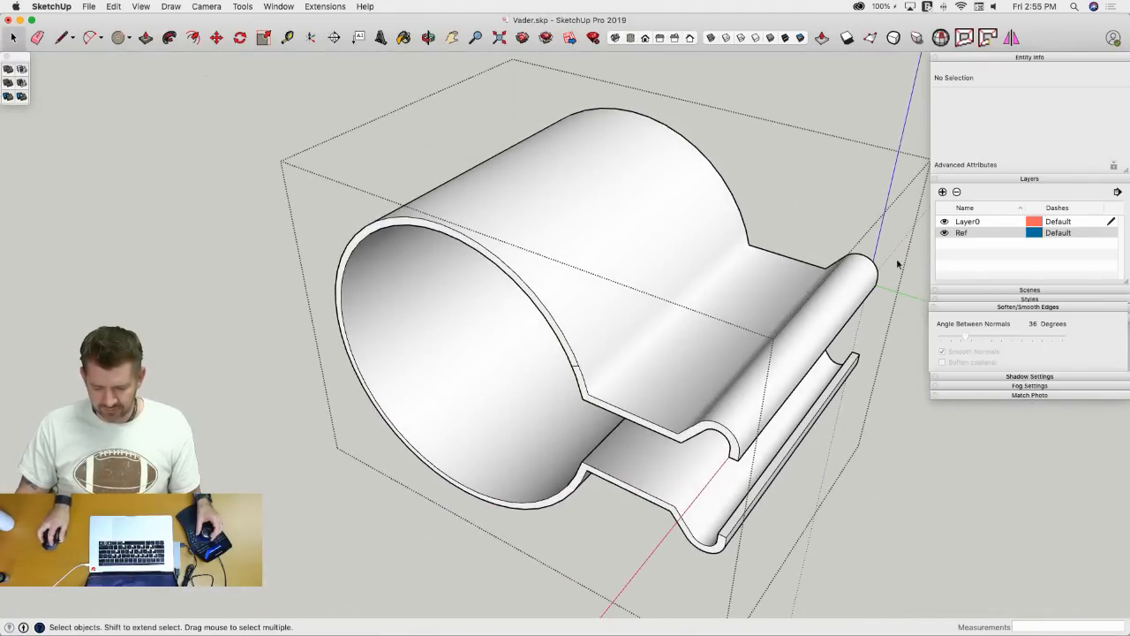
middle_click_drag(932, 373, 888, 507)
scroll(565, 328, "up", 10)
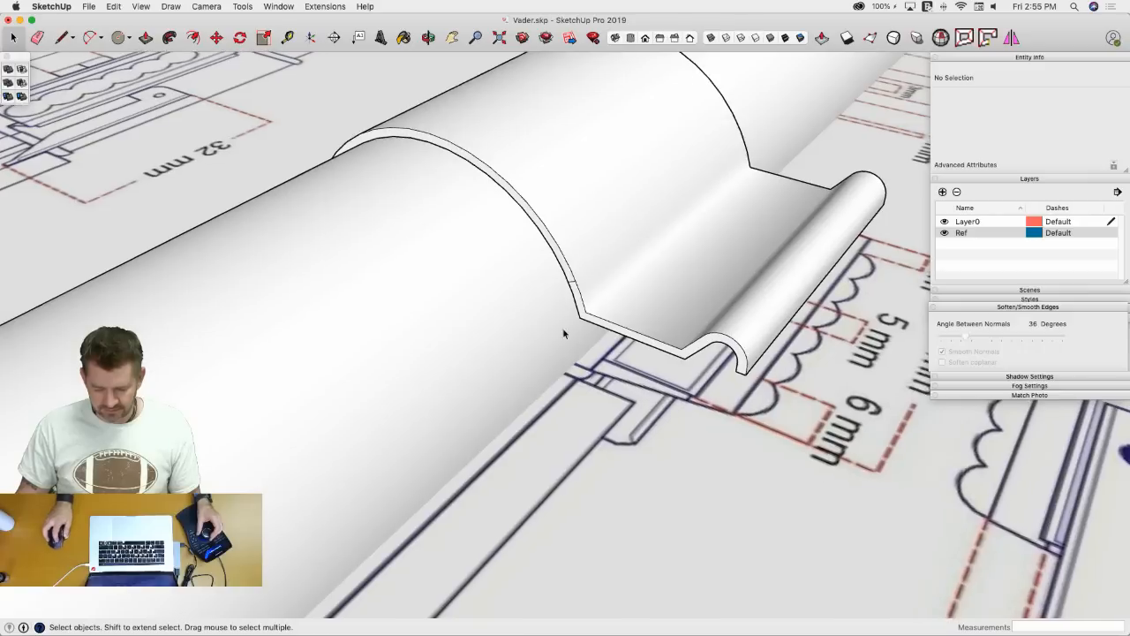
key("l")
scroll(573, 273, "up", 2)
left_click(583, 256)
middle_click_drag(583, 256, 530, 255)
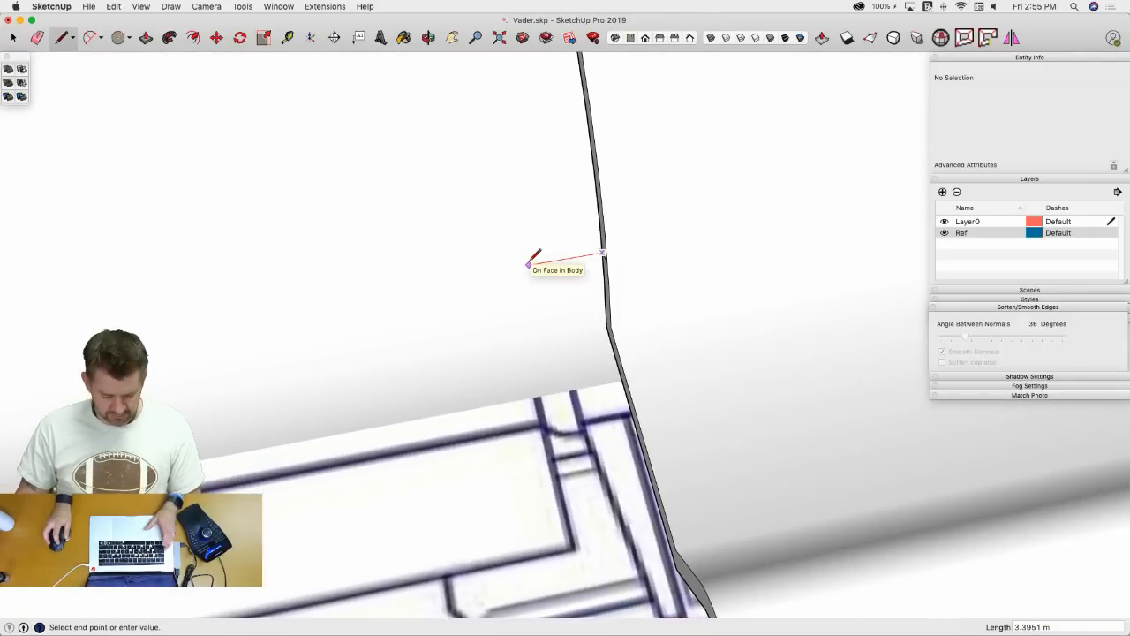
key("Right")
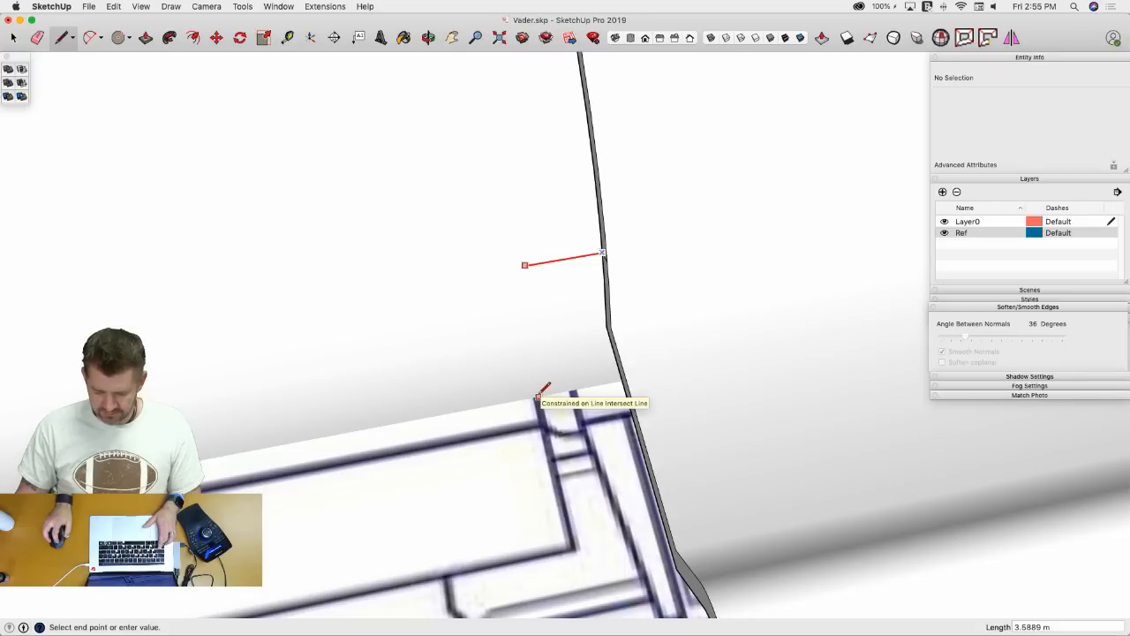
key("Right")
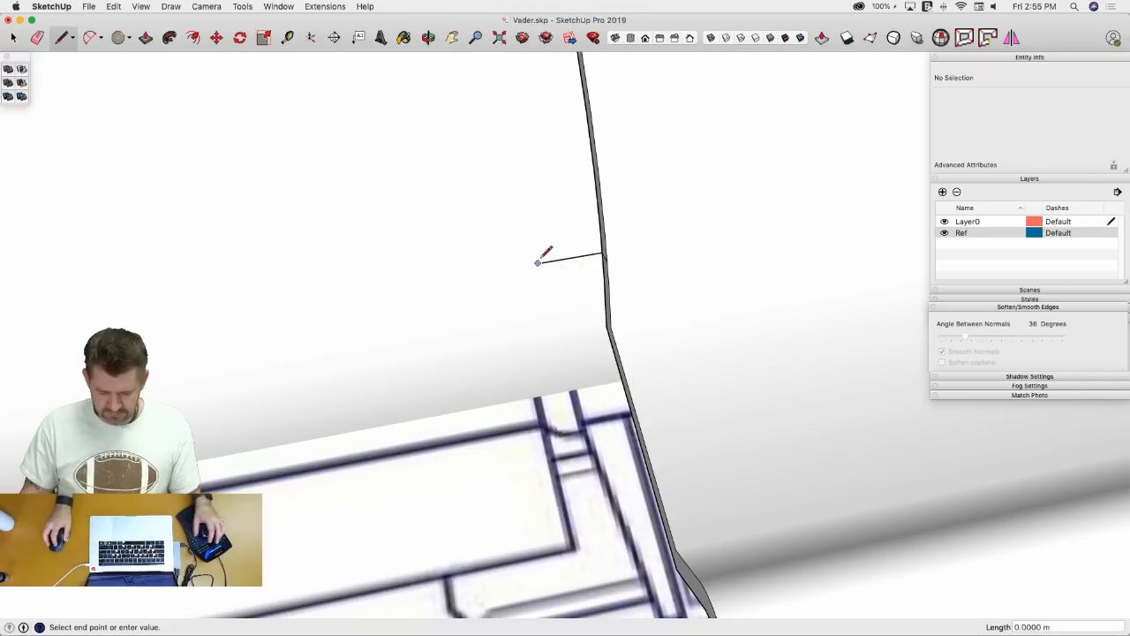
left_click(533, 256)
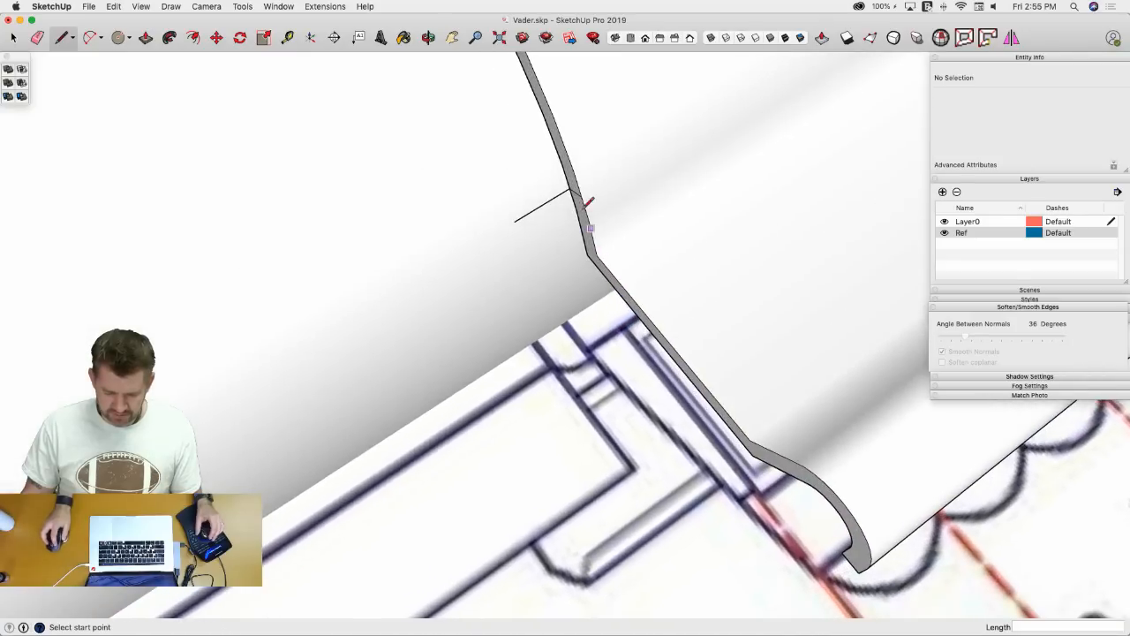
- Draw a 1.5 m line along the red axis from the dividing line's outer end, continued by a 0.5 m line pointing outward from the tube
left_click(579, 196)
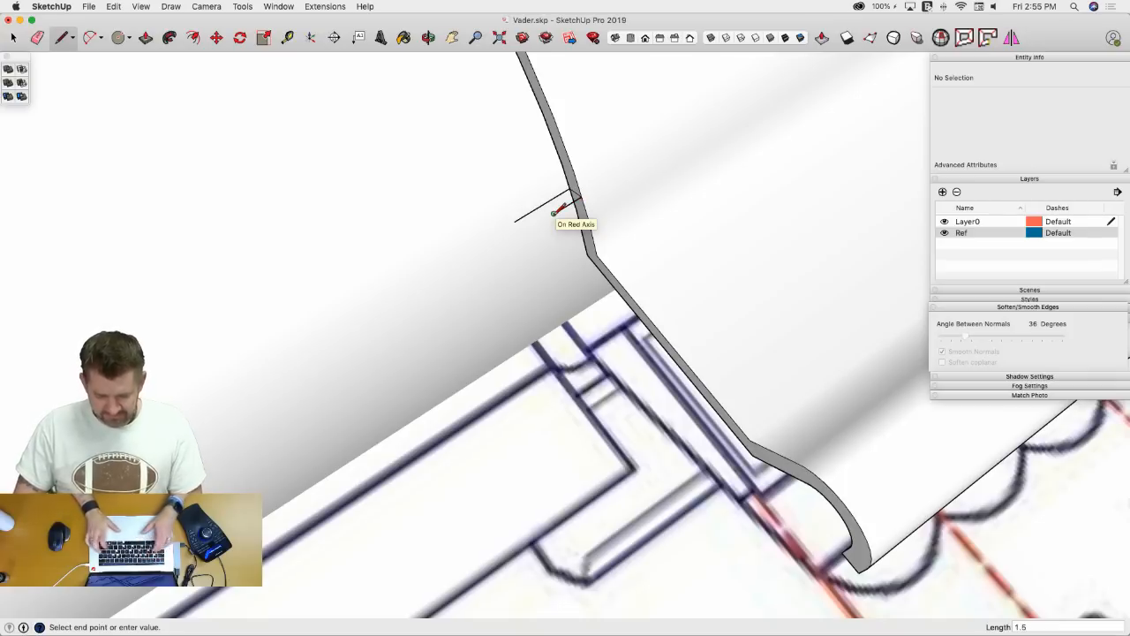
key("Return")
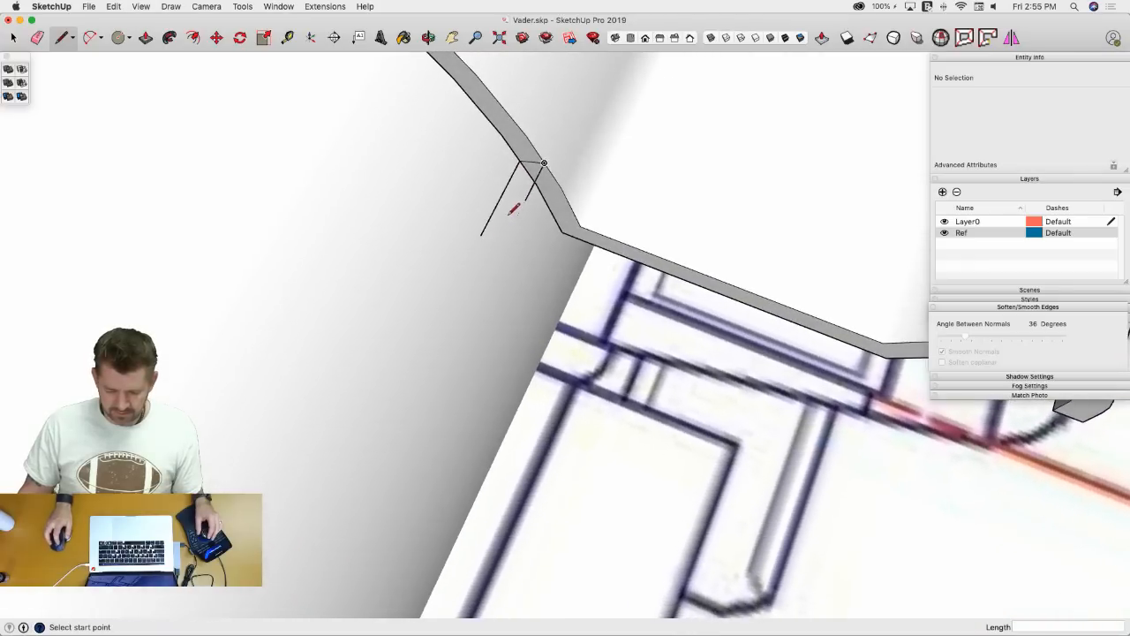
left_click(523, 203)
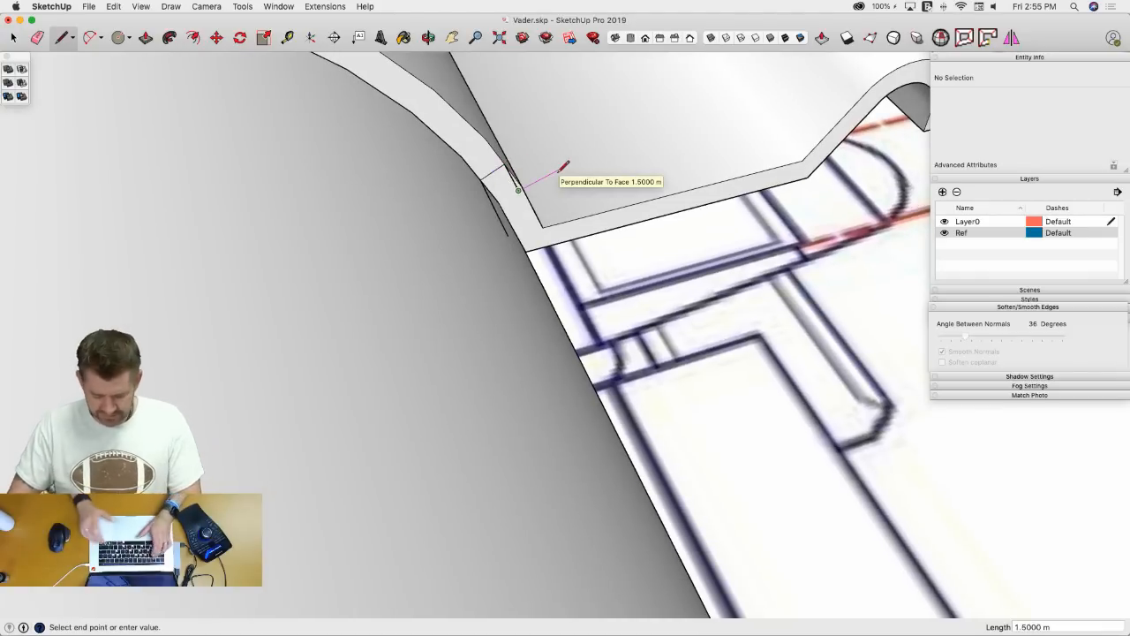
key("Return")
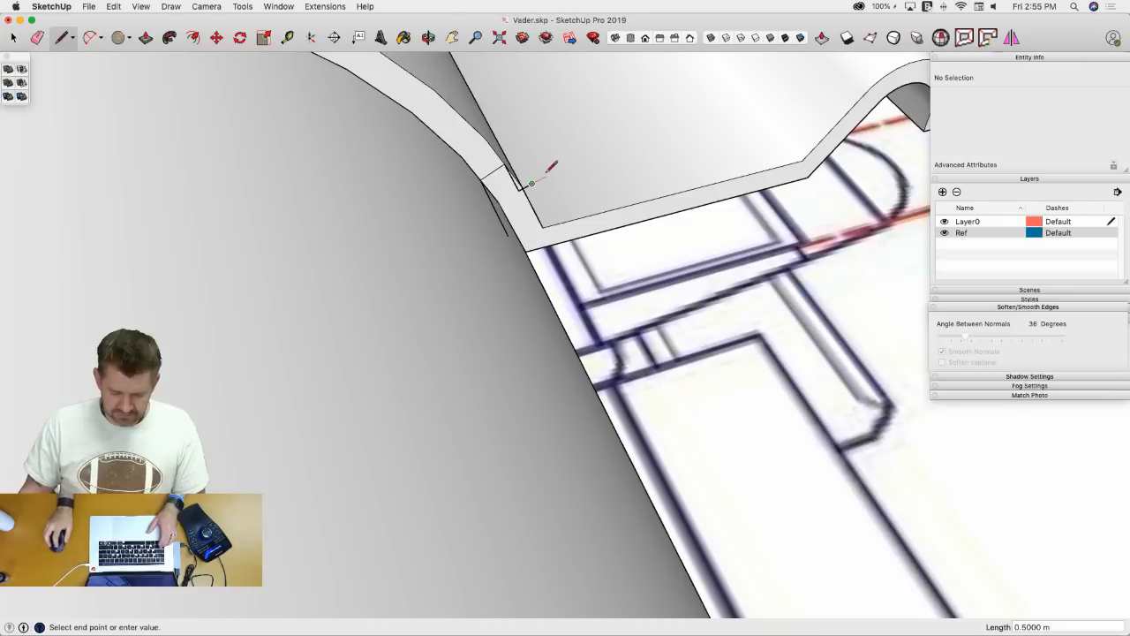
- Draw an arc with a bulge of about 0.52 m from the 0.5 m line's outer end to the longer line's free end
key("a")
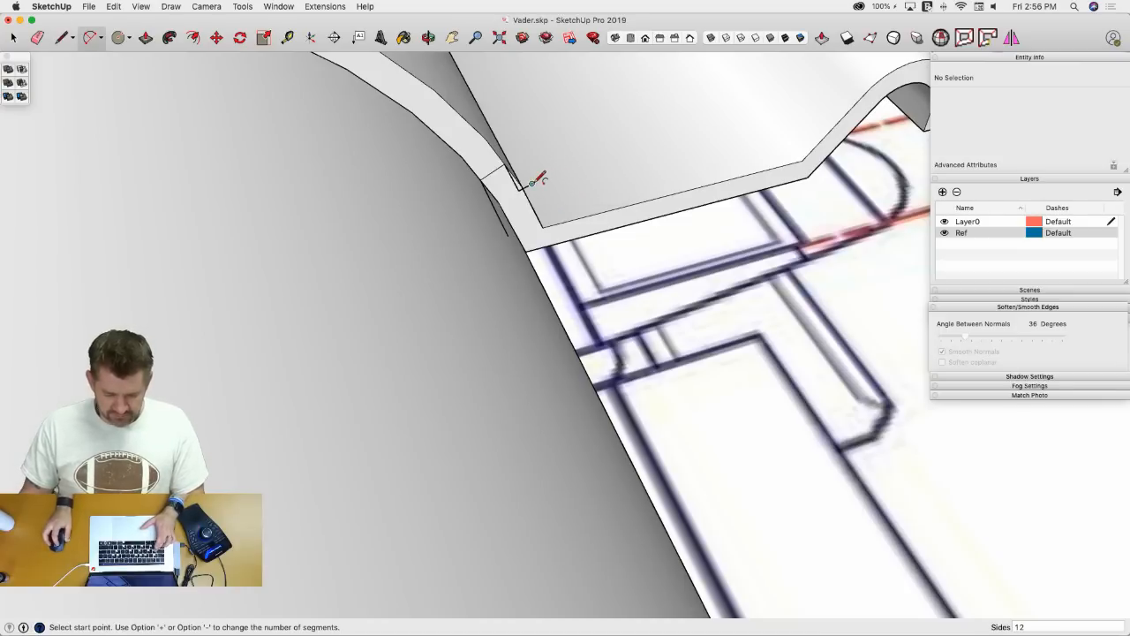
left_click(531, 183)
left_click(518, 231)
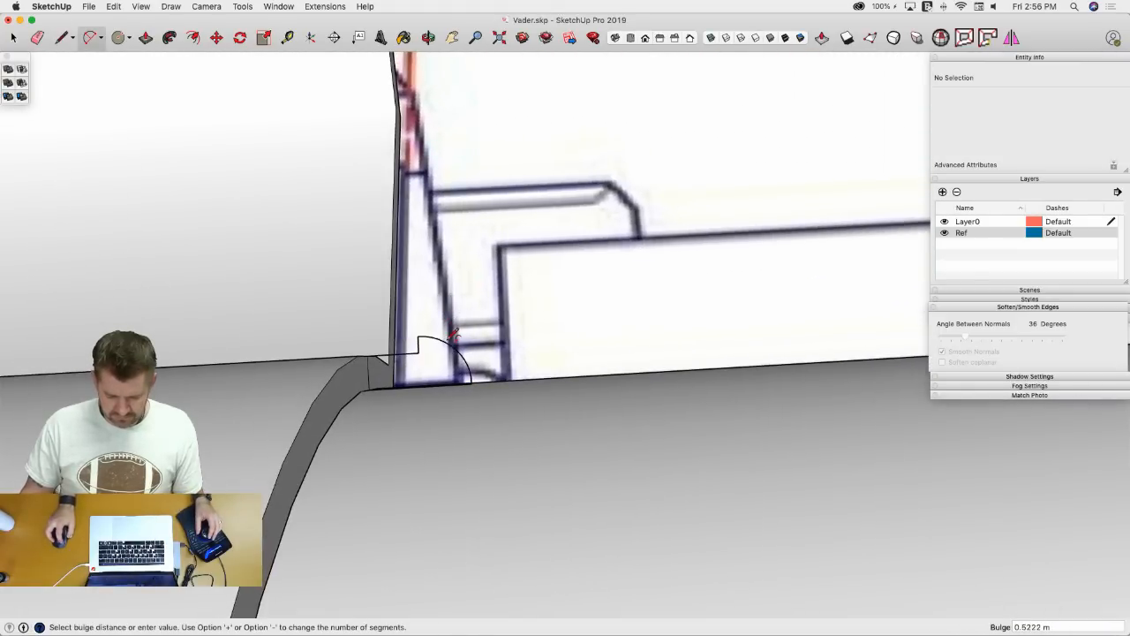
left_click(453, 333)
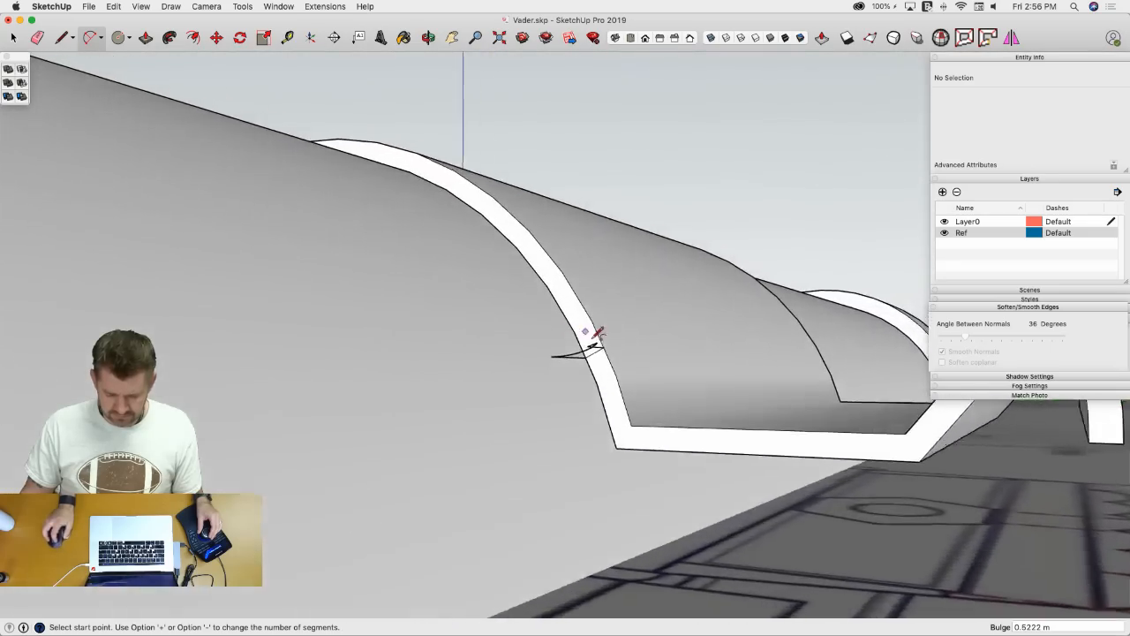
- Draw a straight line from the longer axis line's free end toward the outer end of the 0.5 m line
key("e")
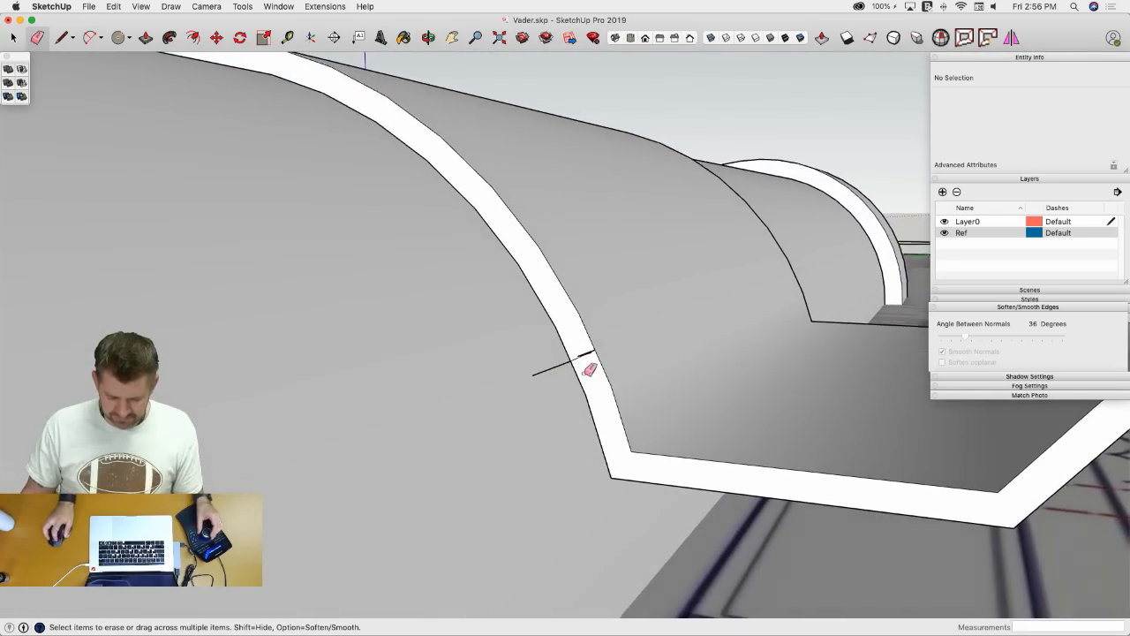
key("l")
left_click(545, 387)
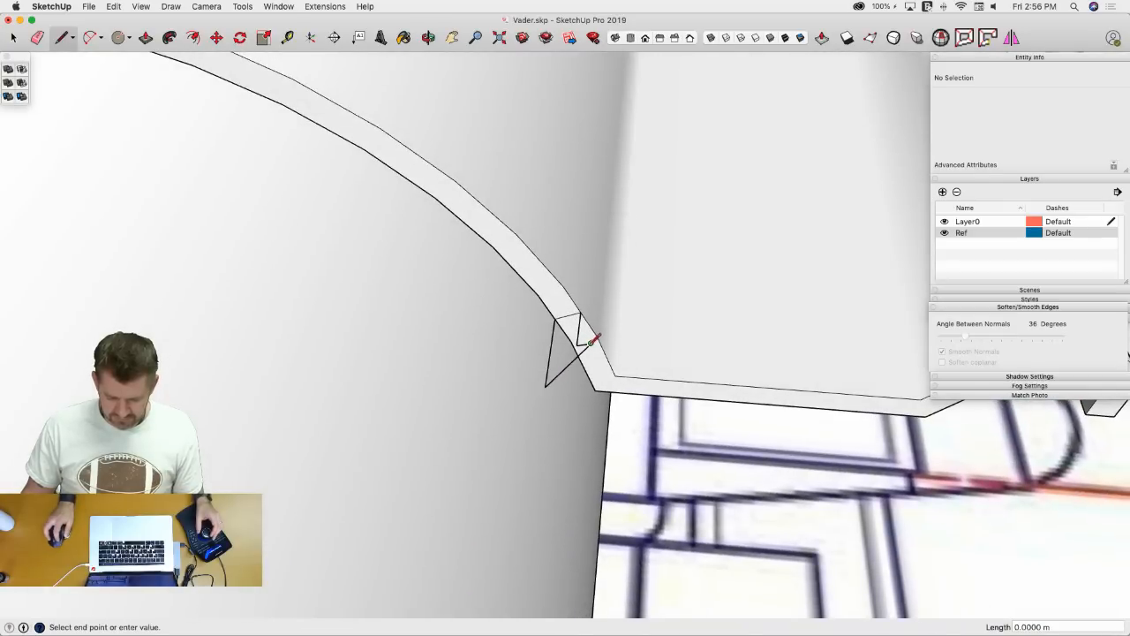
mouse_move(593, 339)
middle_mouse_down()
mouse_move(580, 312)
mouse_move(653, 341)
mouse_move(606, 328)
middle_mouse_up()
key("space")
key("e")
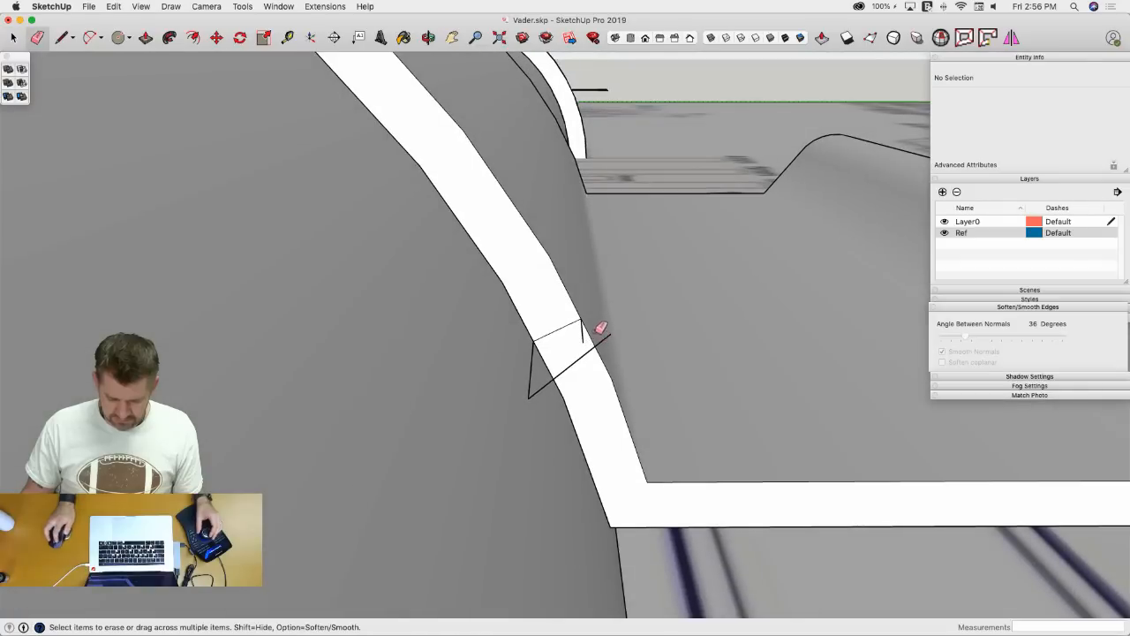
key("l")
- Trace a line over the rim's dividing line, from its inner end to its outer end, outside the clamp group
key("space")
left_click(556, 337)
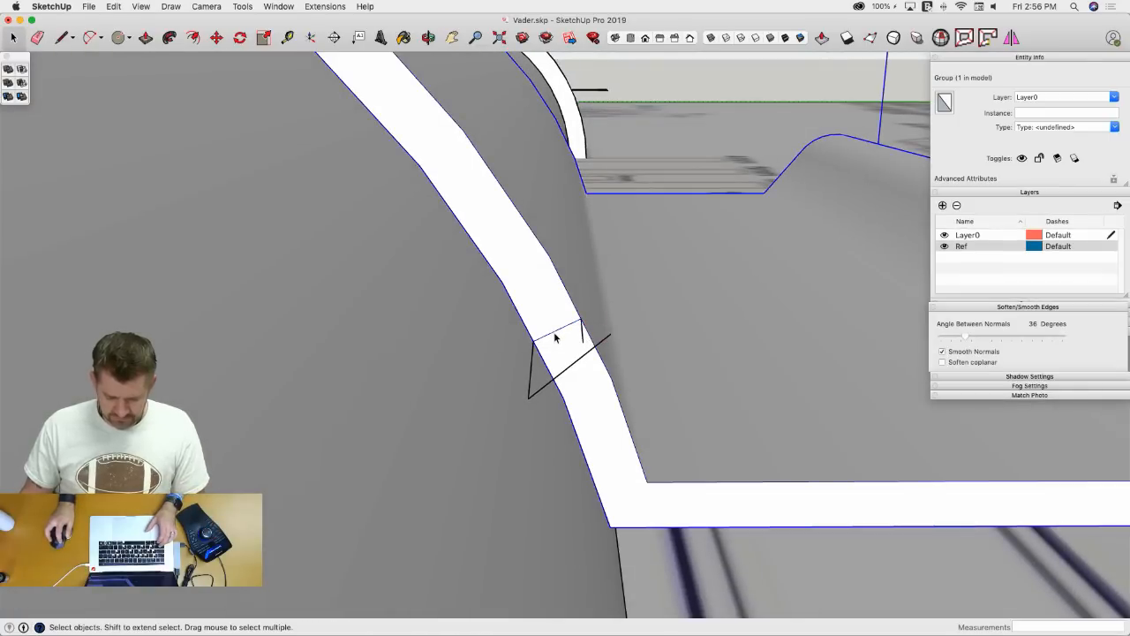
key("l")
left_click(533, 339)
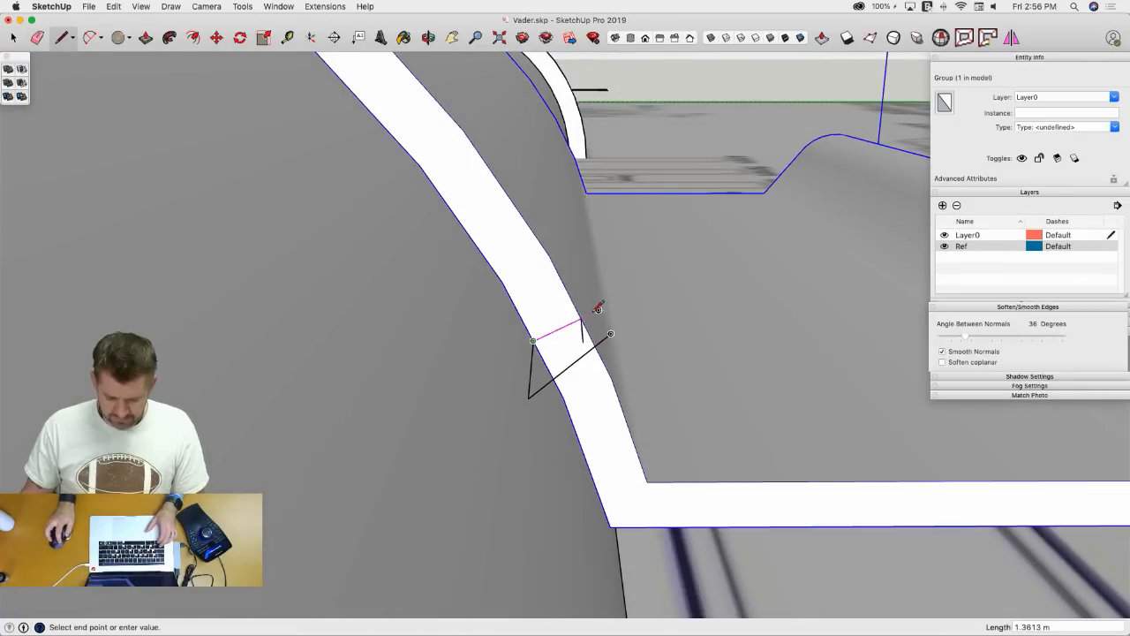
left_click(581, 320)
- Copy the traced line from its inner end to the outer end of the short 0.5 m line
key("space")
left_click(545, 338)
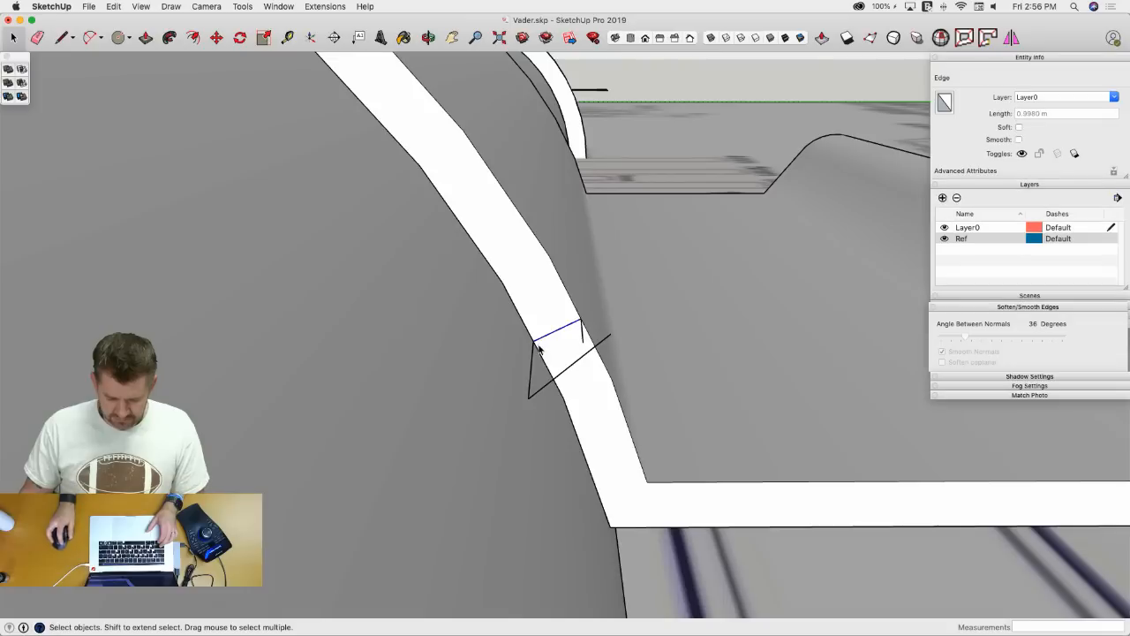
key("m")
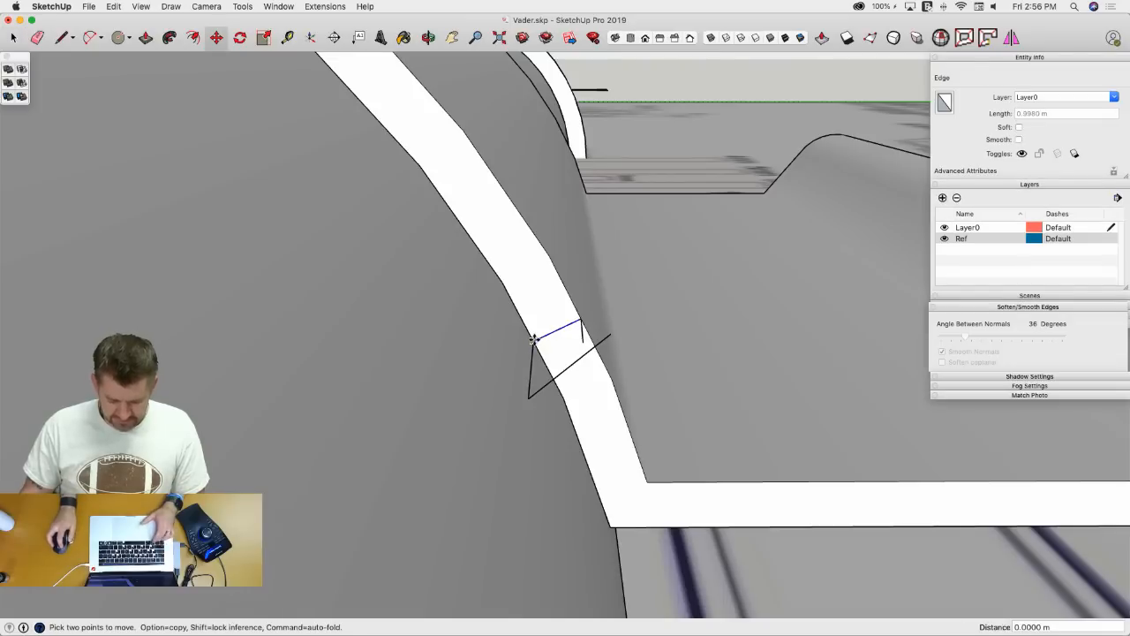
left_click(534, 340)
key("alt")
left_click(584, 343)
- Close the profile with a line from the copied edge's midpoint to the longer axis line's free end, and erase the overhanging half
key("e")
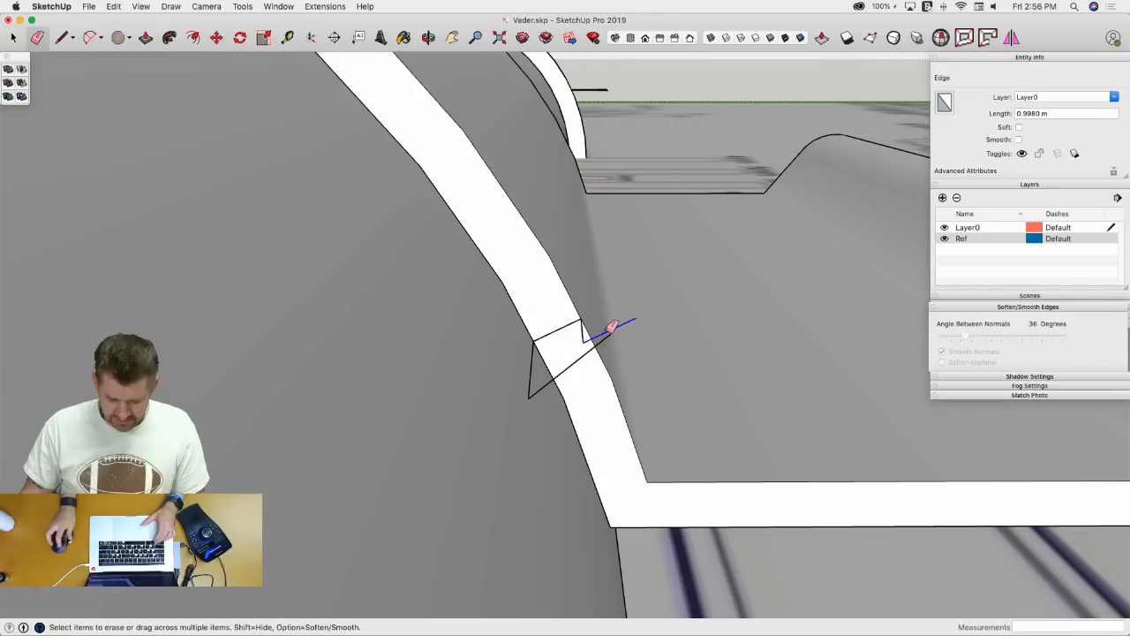
key("l")
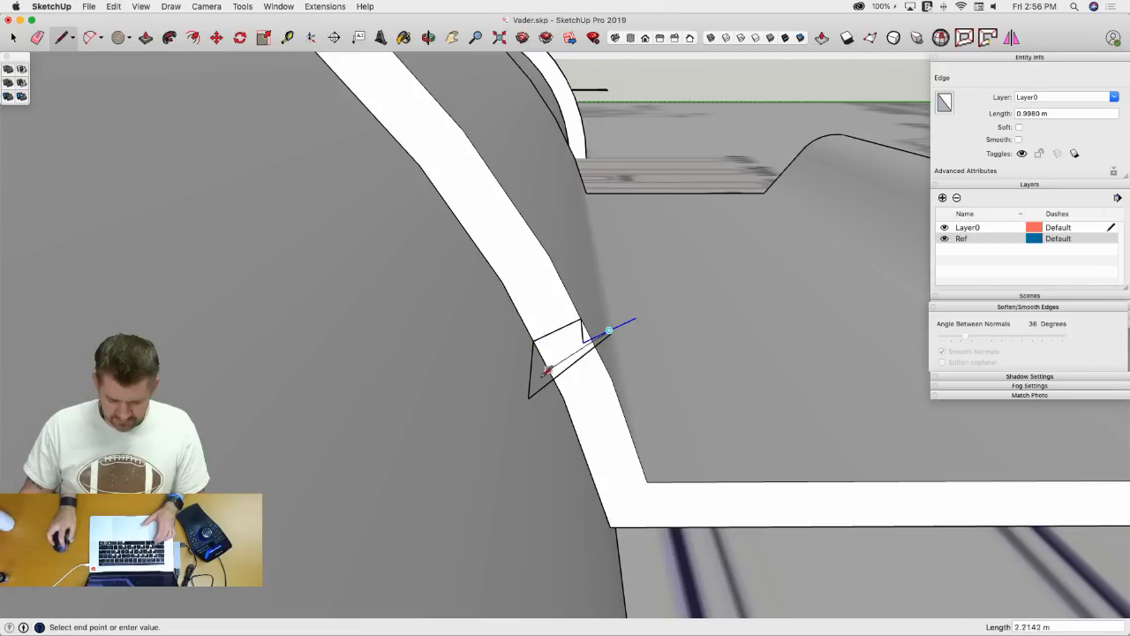
left_click(608, 331)
key("e")
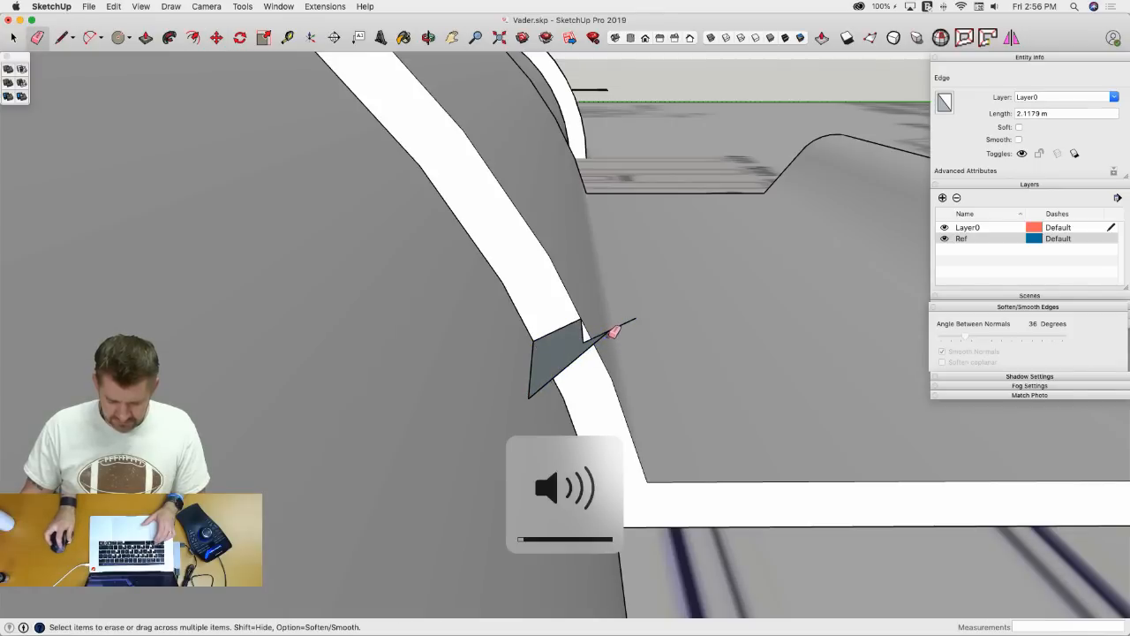
left_click(615, 329)
middle_click_drag(623, 320, 615, 349)
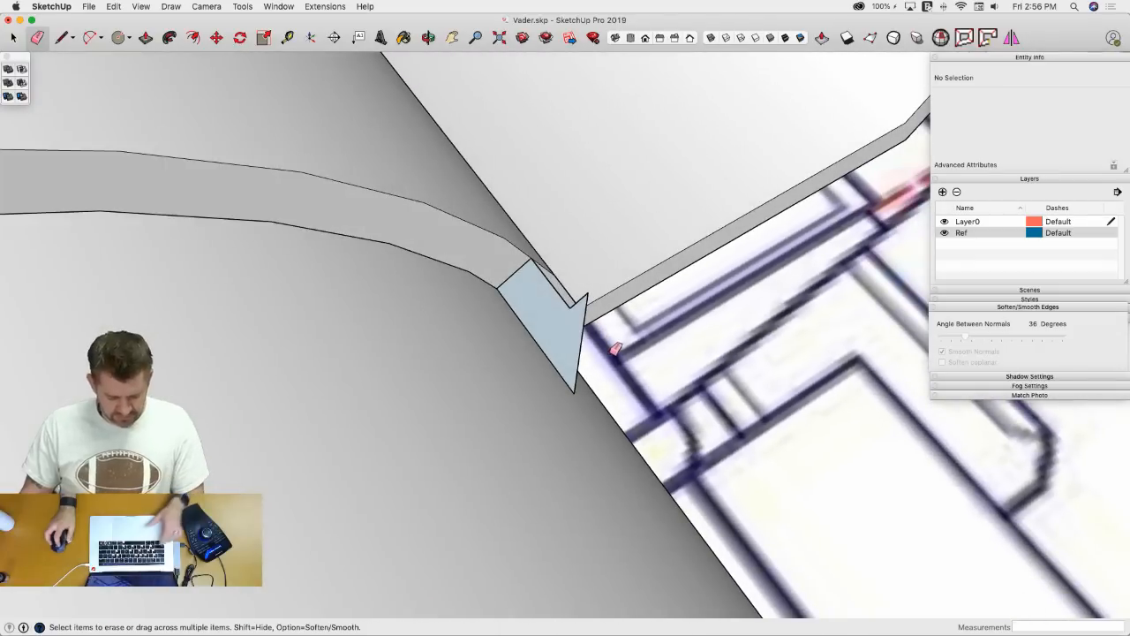
- Draw an arc bulging about 0.29 m outward from the profile's outer tip to the longer axis line's free end
key("a")
left_click(587, 293)
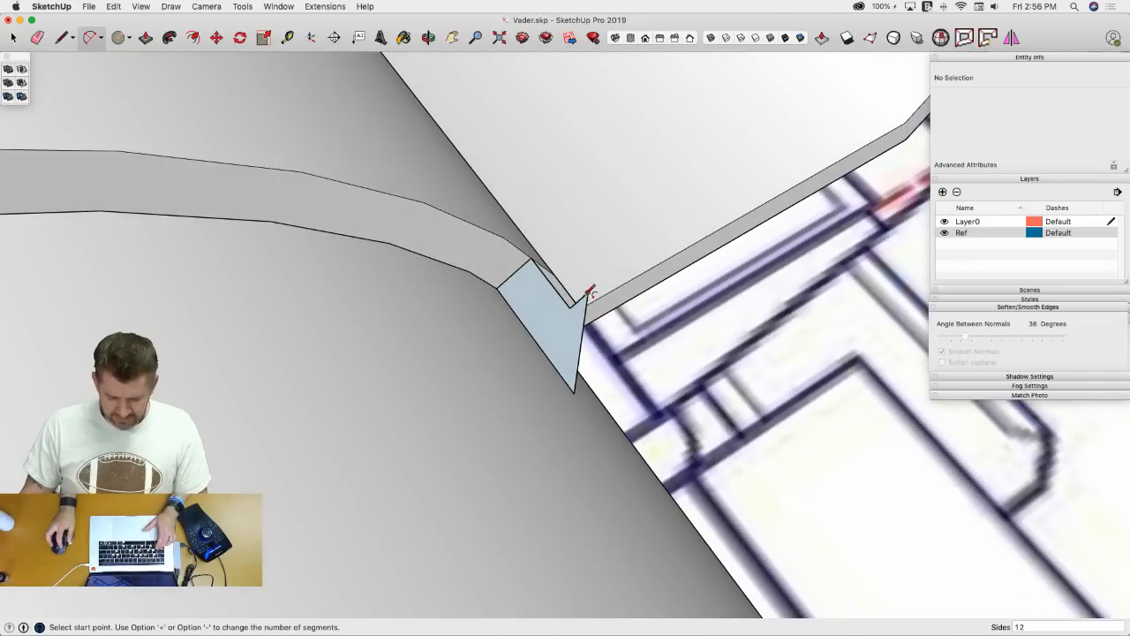
left_click(574, 392)
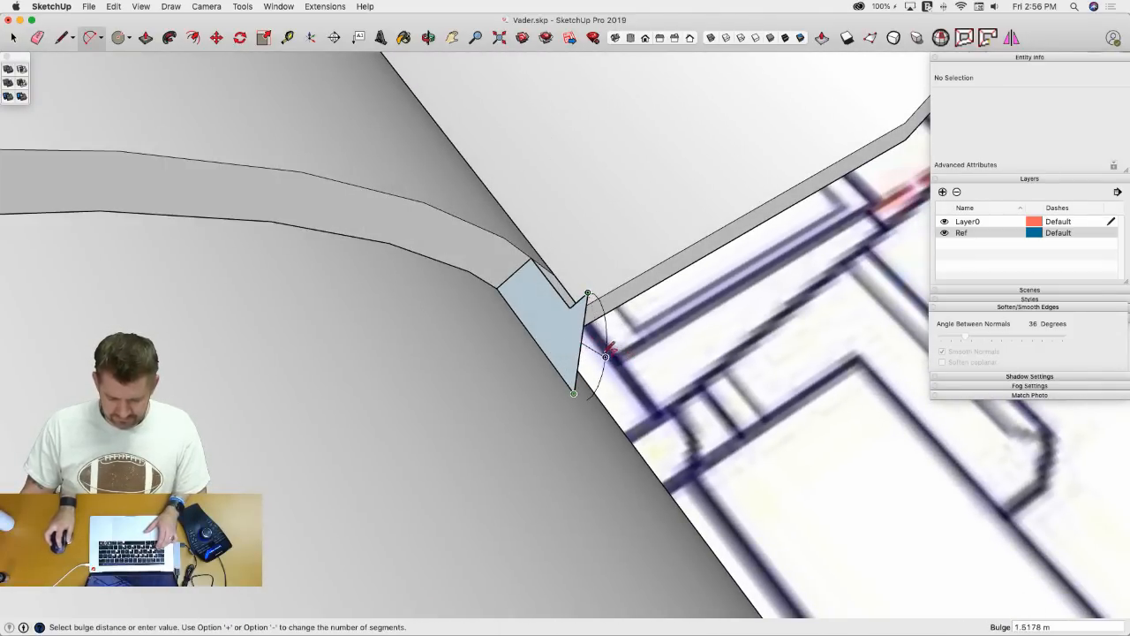
left_click(604, 347)
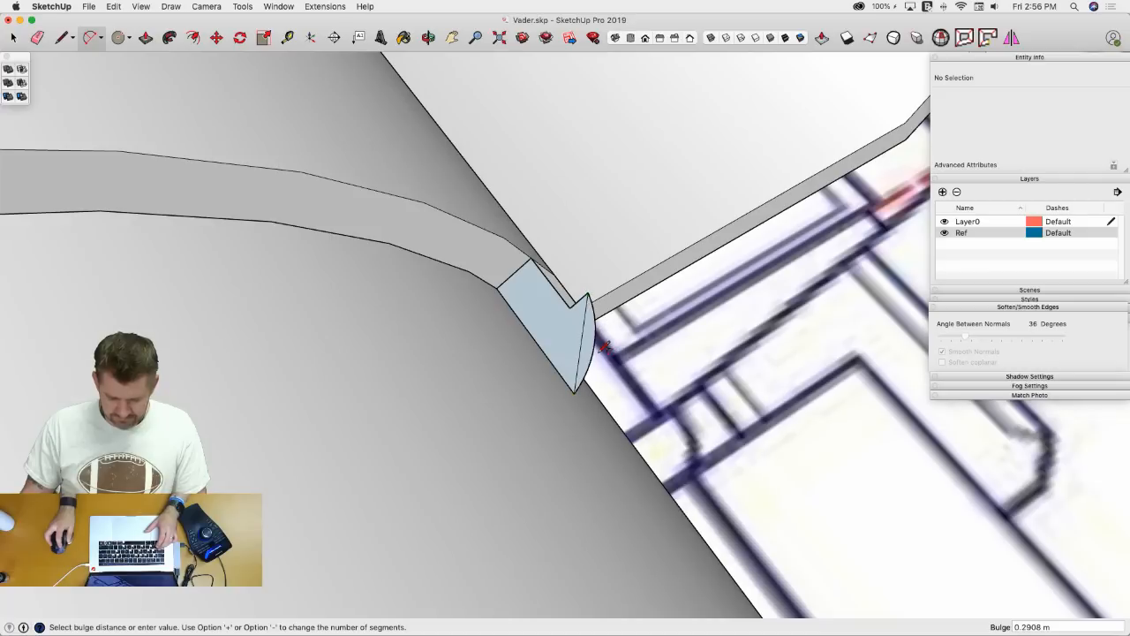
key("space")
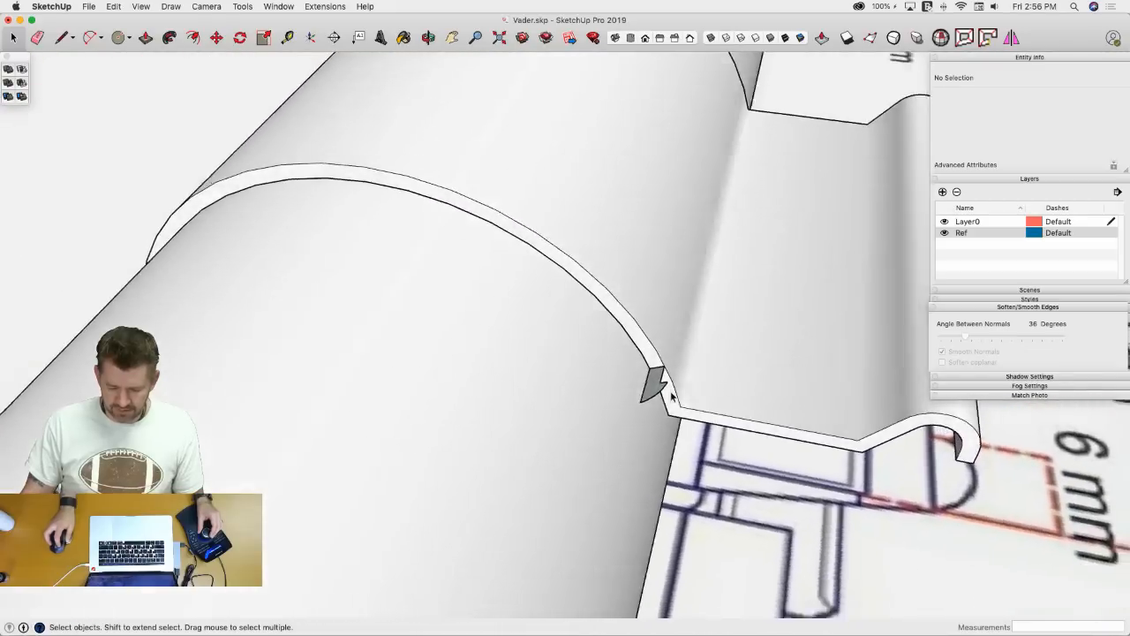
- Select the notched profile with its edges and paste it in place inside the clamp group
left_click(173, 38)
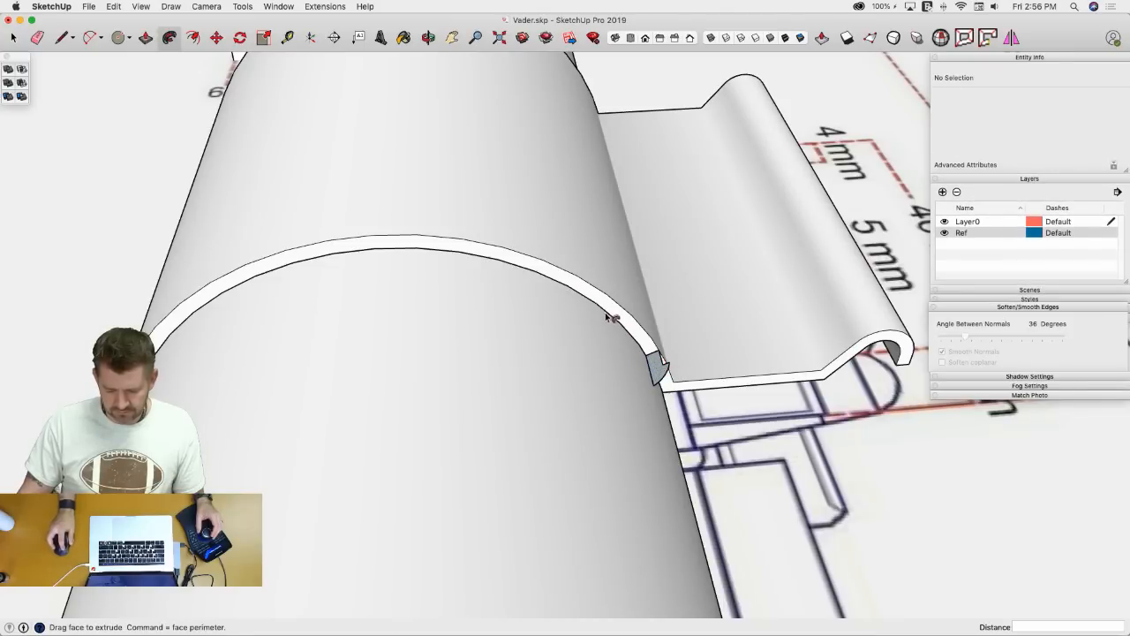
key("space")
double_click(671, 388)
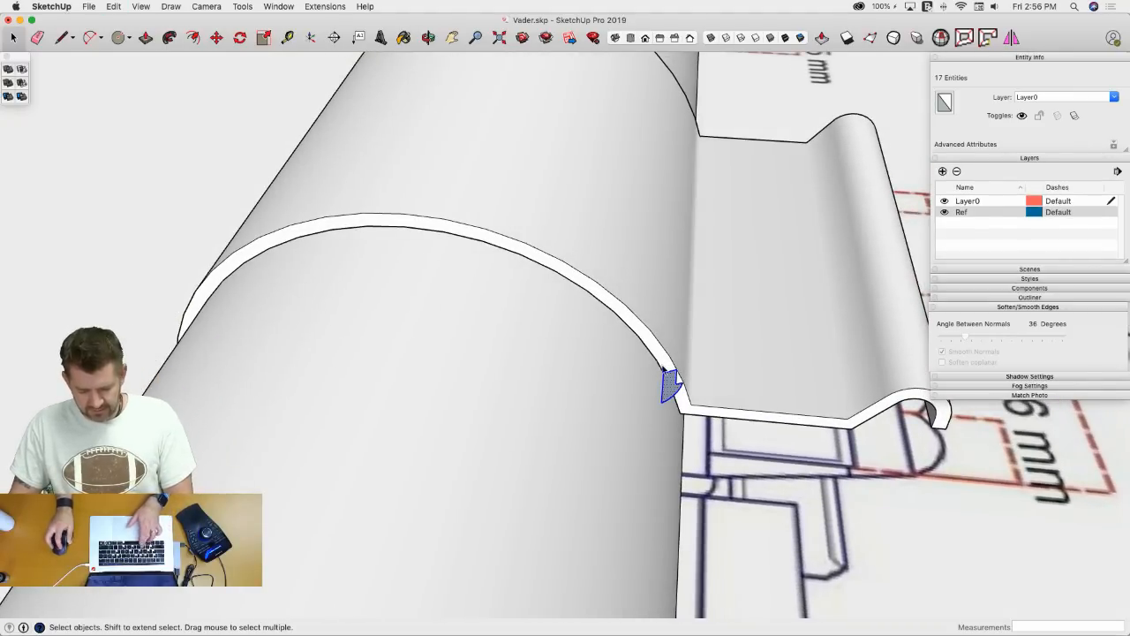
double_click(661, 363)
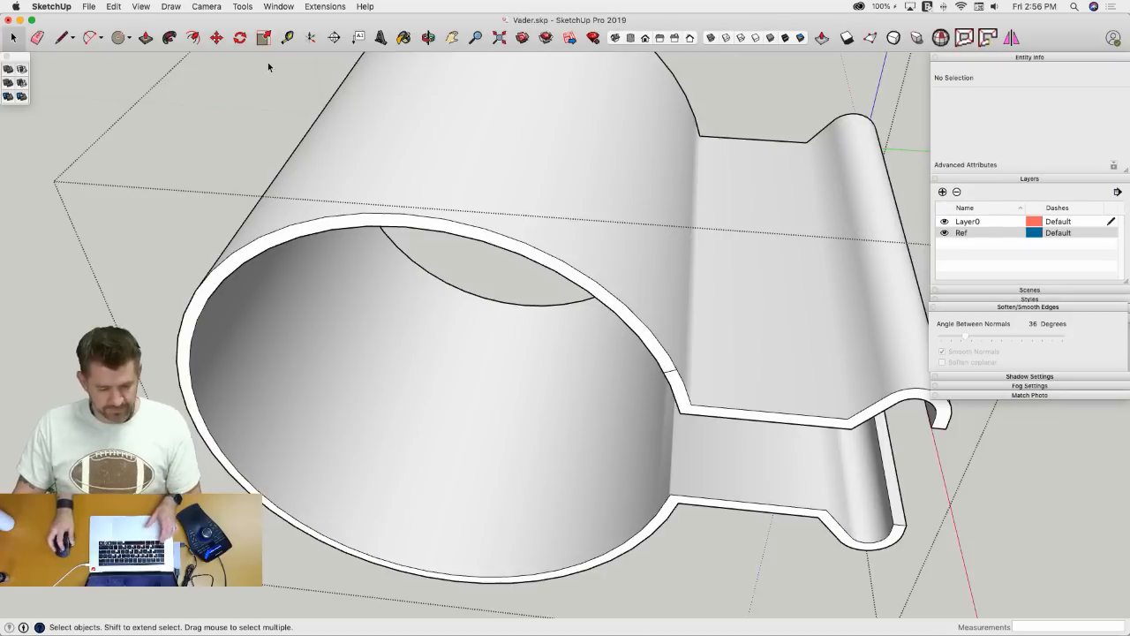
left_click(115, 7)
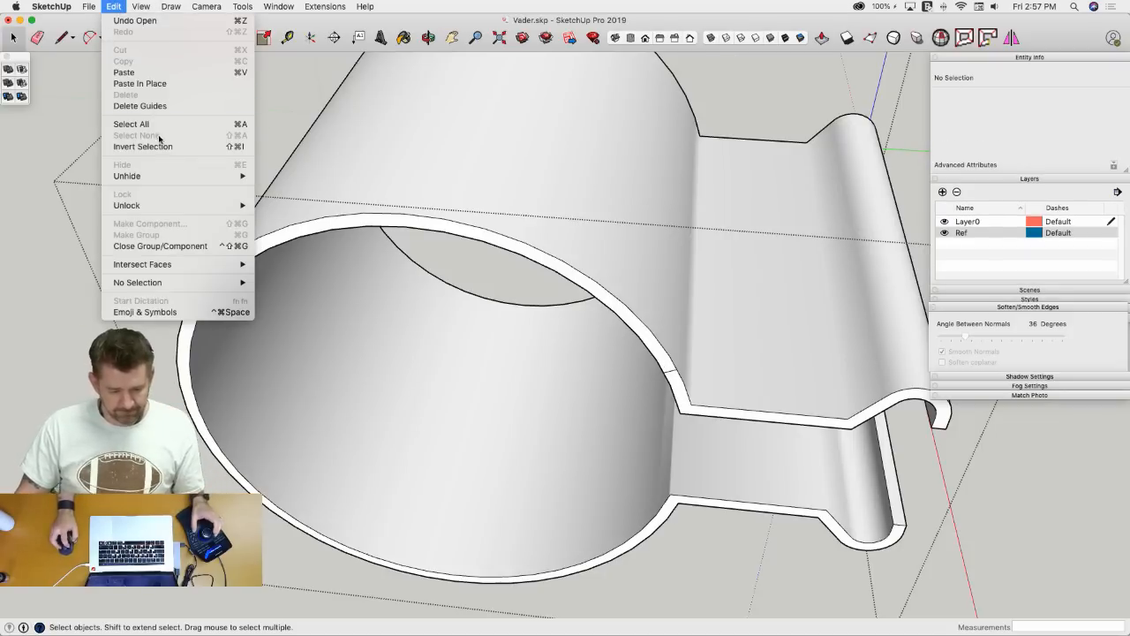
left_click(151, 84)
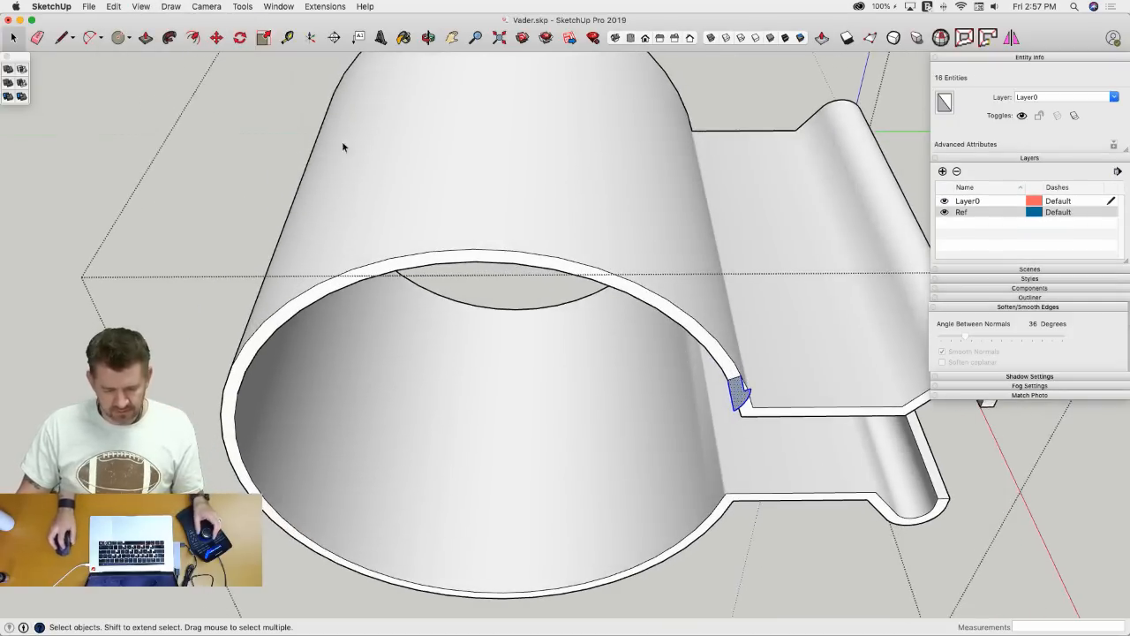
- Try to sweep the pasted profile along the rim with Follow Me, and undo the short extrusion
left_click(168, 38)
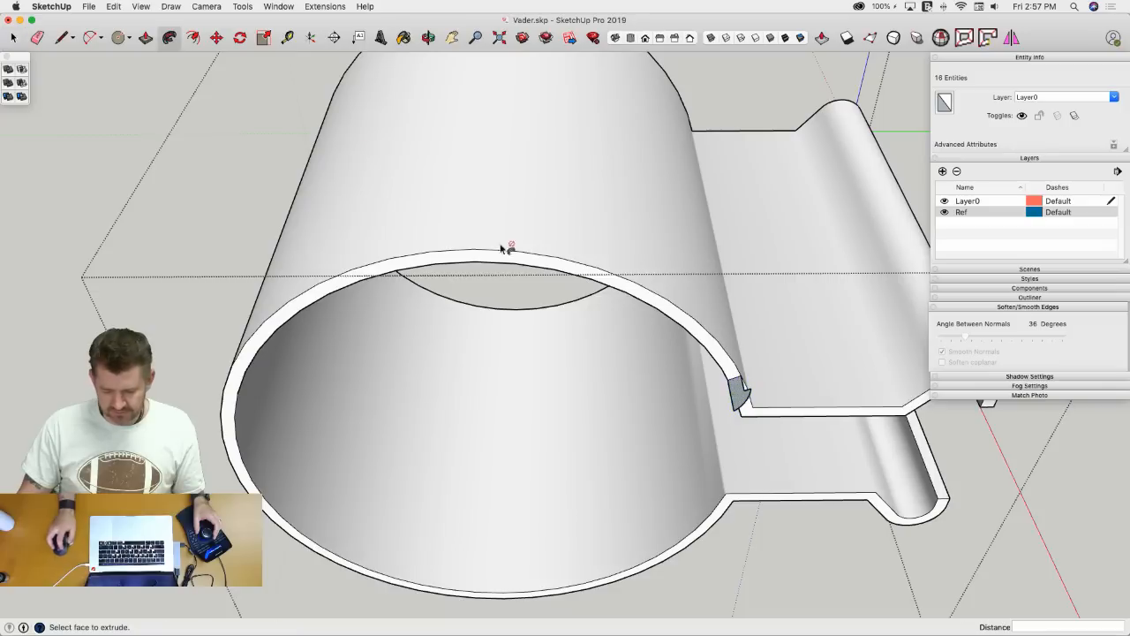
left_click(731, 382)
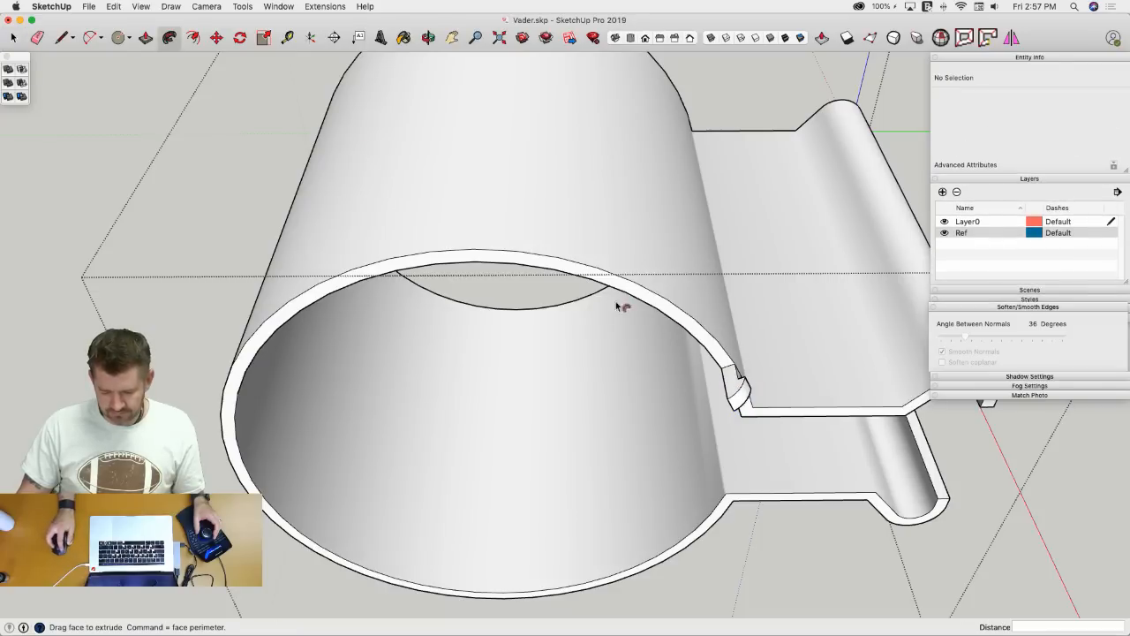
left_click(746, 383)
key("super+z")
- Sweep the notched profile with Follow Me along the rim's inner edge up to the crown of the tube
left_click(736, 394)
left_click(737, 394)
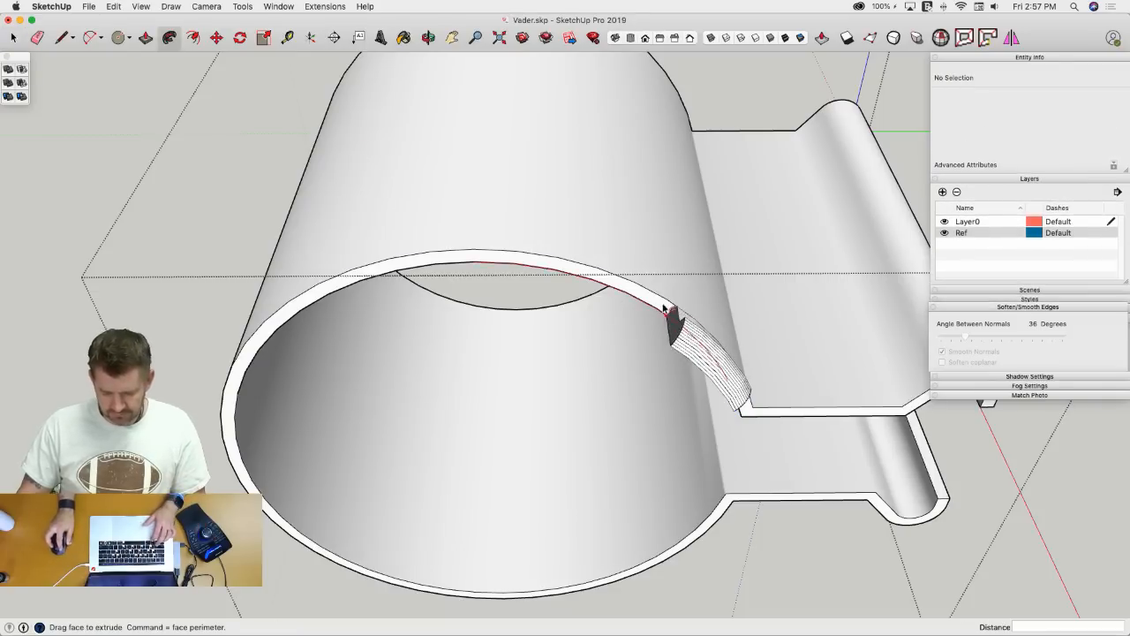
left_click(464, 266)
middle_click_drag(494, 261, 588, 165)
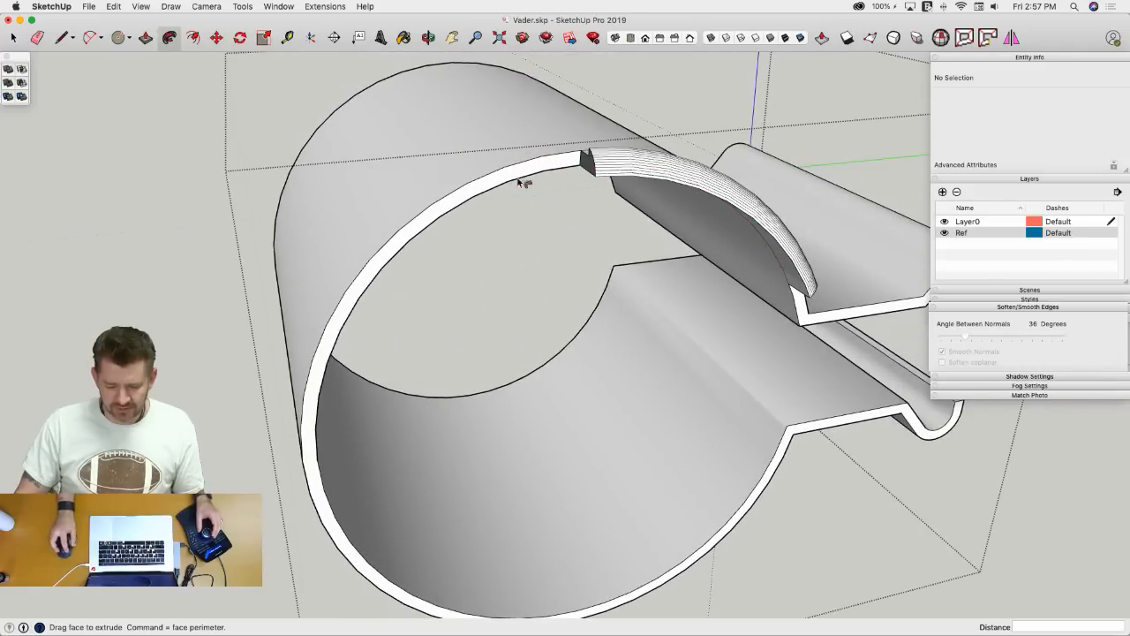
middle_click_drag(307, 446, 606, 562)
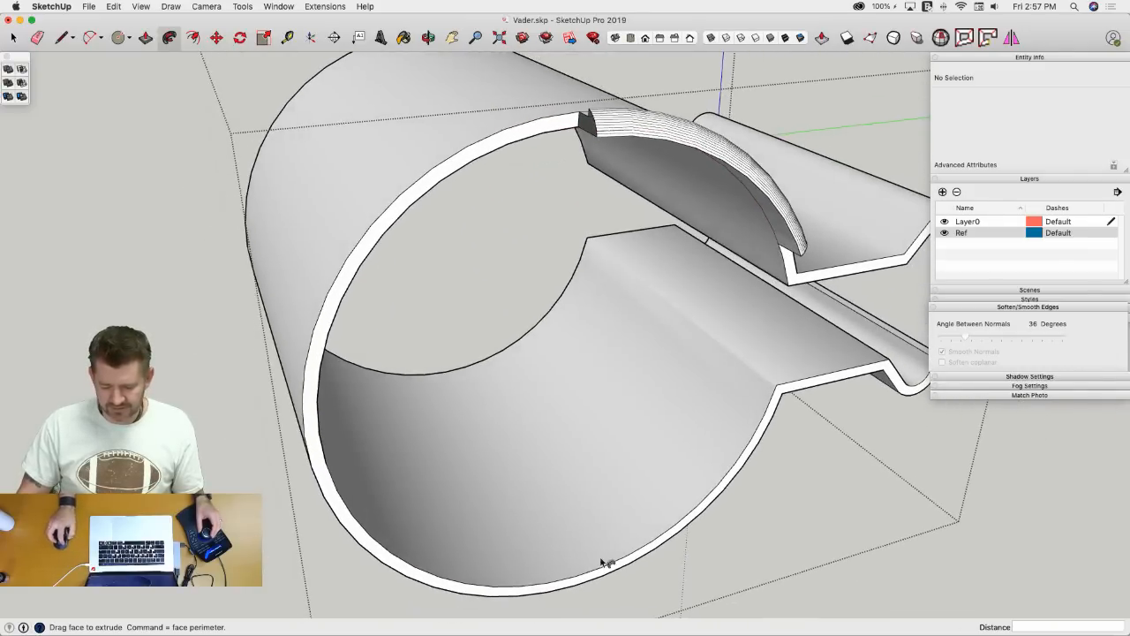
middle_click_drag(786, 398, 558, 452)
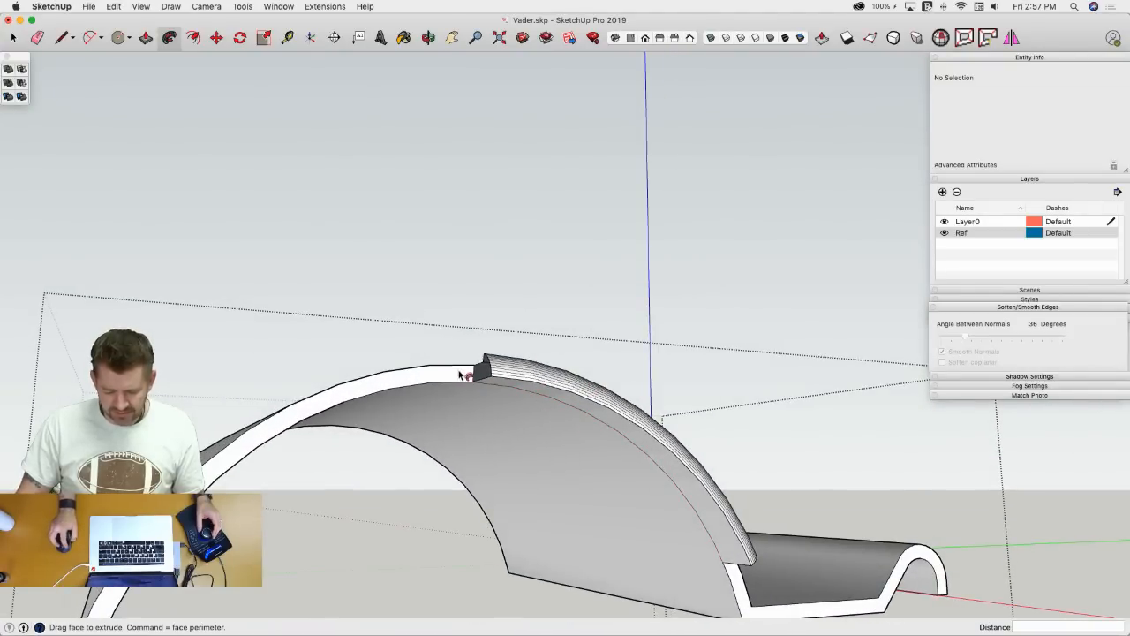
key("Escape")
- Try to continue the Follow Me sweep from its open end around the rest of the rim, and undo both sweeps
left_click(531, 397)
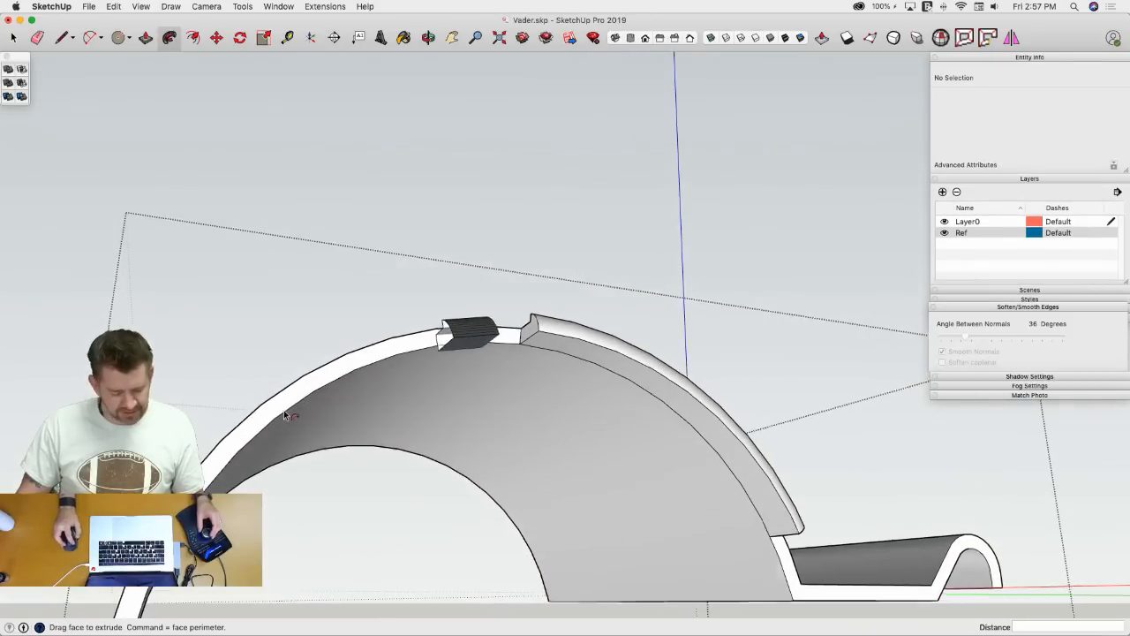
left_click(454, 352)
key("super+z")
key("super+z")
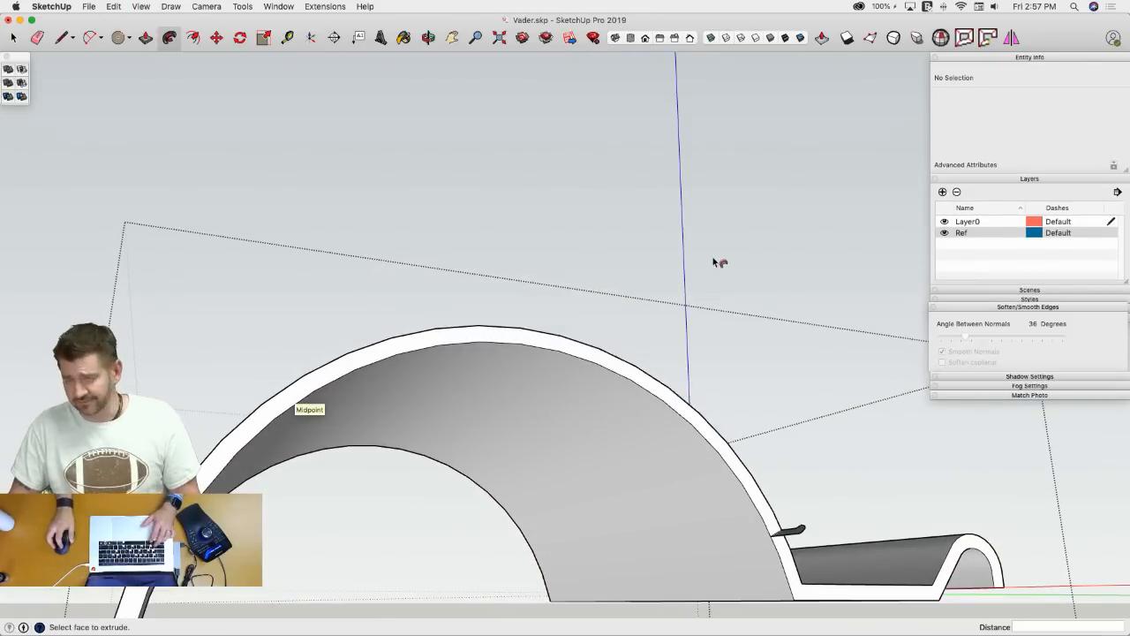
- Select all inner edges of the tube's rim as the sweep path, from the upper flange corner around to the lower flange corner
key("space")
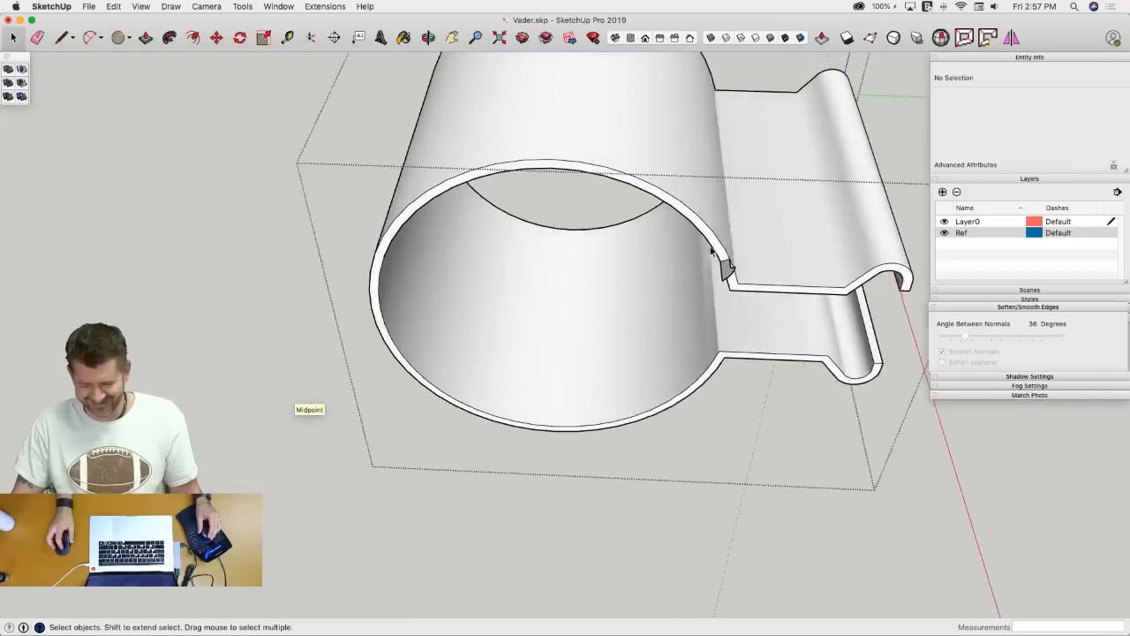
left_click(773, 282)
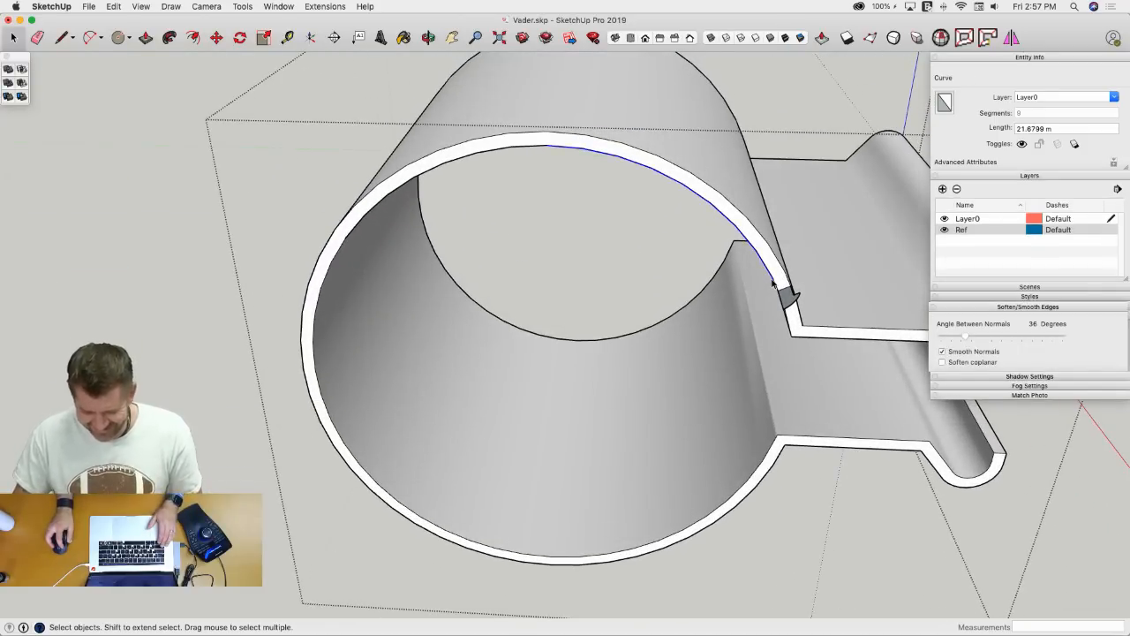
left_click(509, 150, "shift")
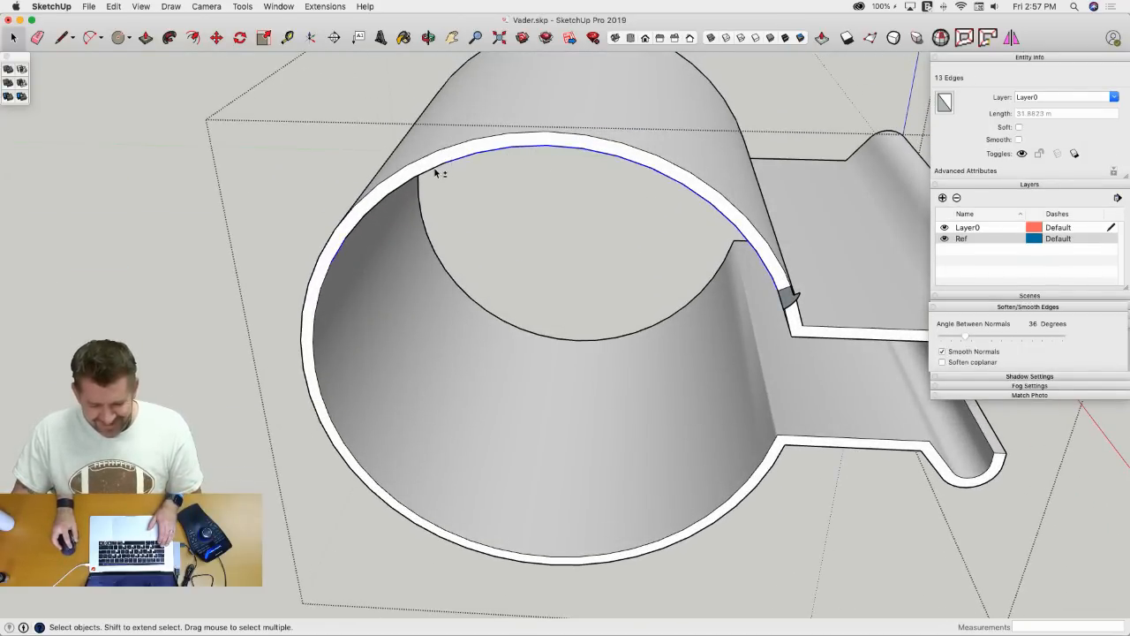
left_click(383, 201, "shift")
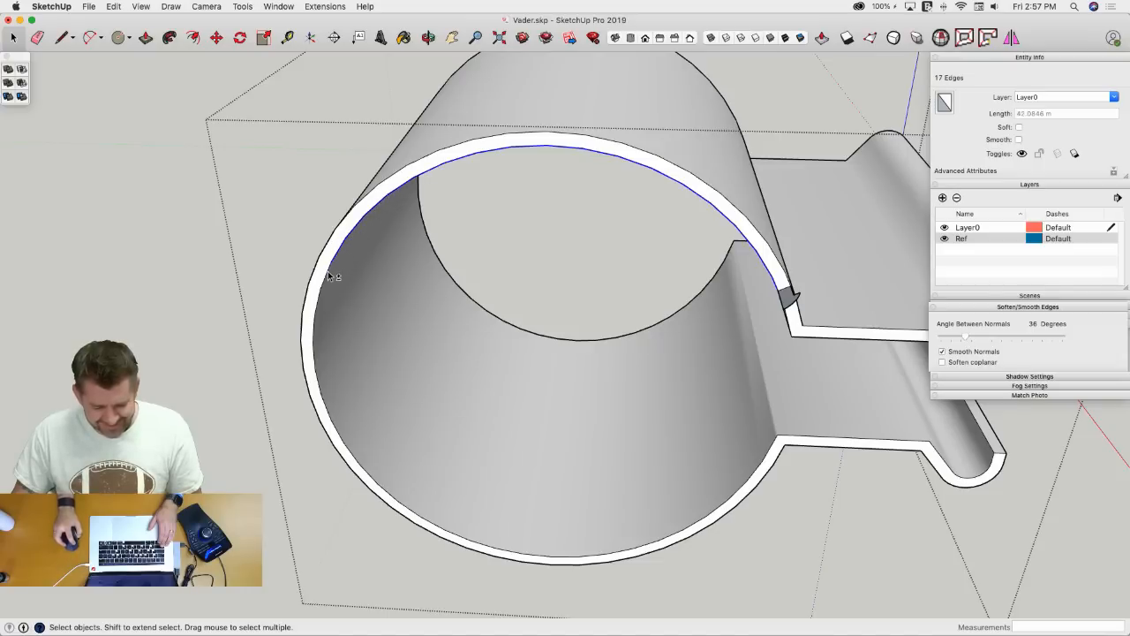
left_click(319, 388, "shift")
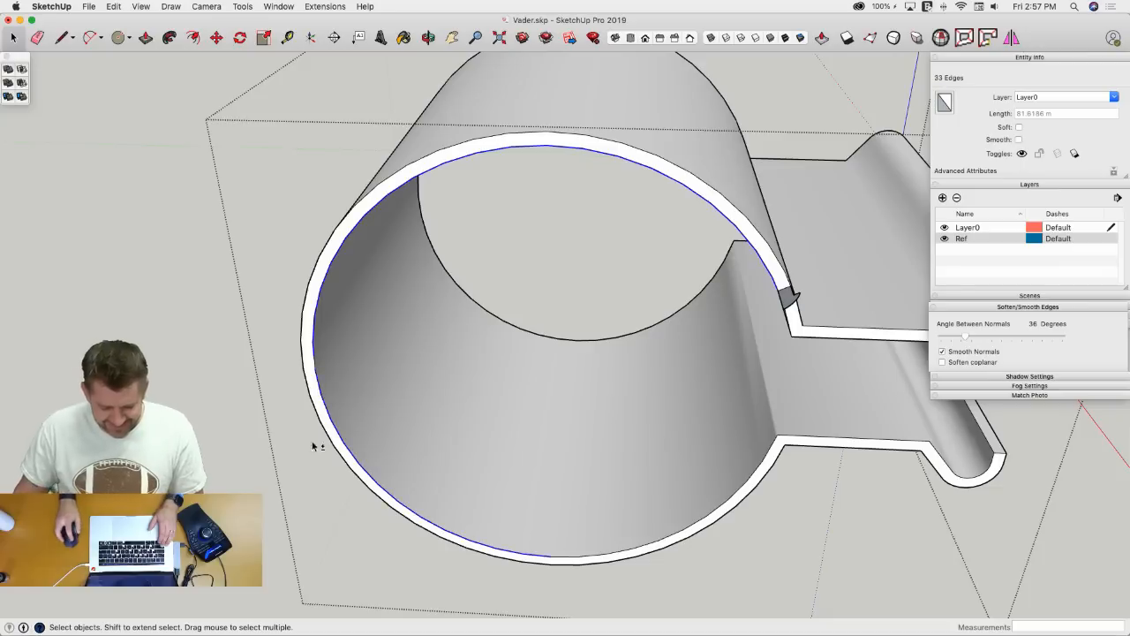
left_click(682, 531, "shift")
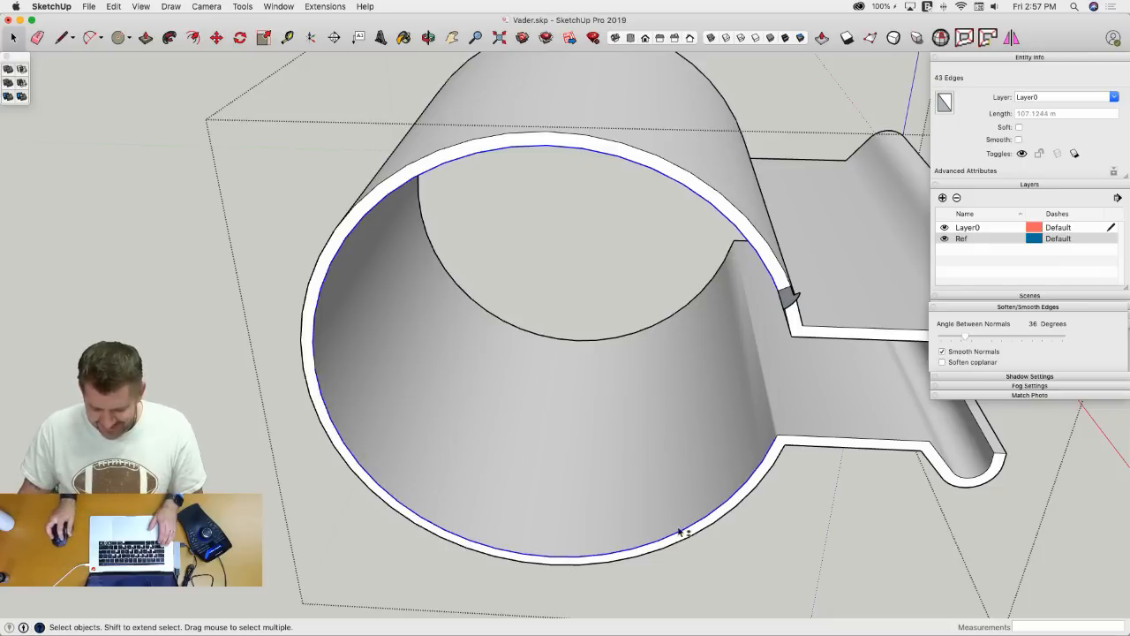
middle_click_drag(794, 320, 631, 343)
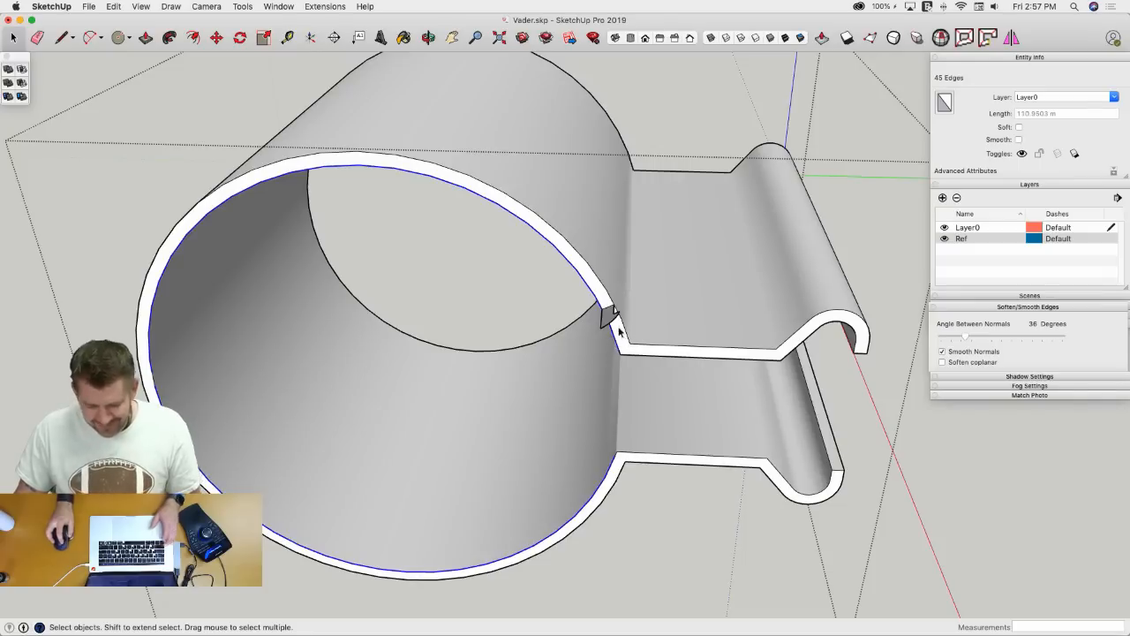
scroll(624, 362, "up", 5)
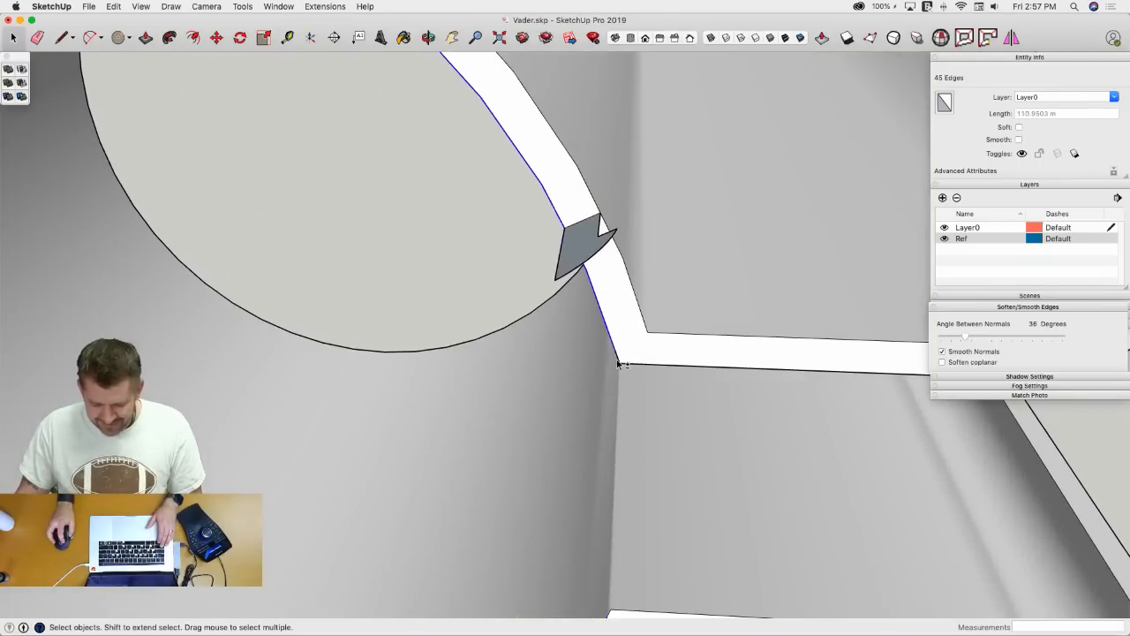
scroll(627, 322, "down", 4)
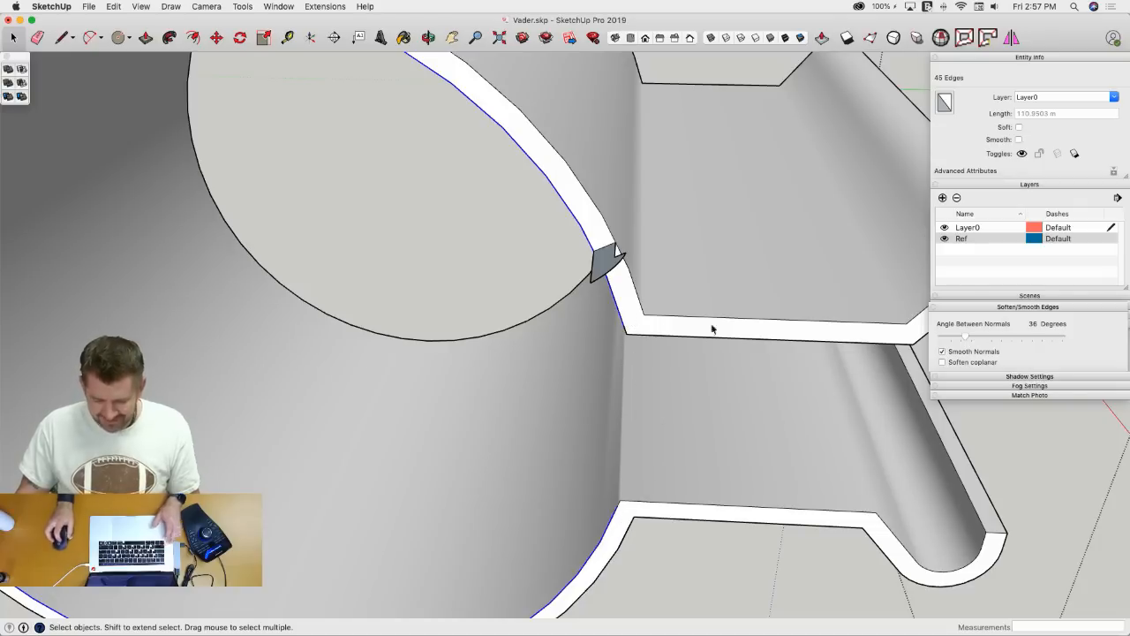
middle_click_drag(557, 128, 630, 184)
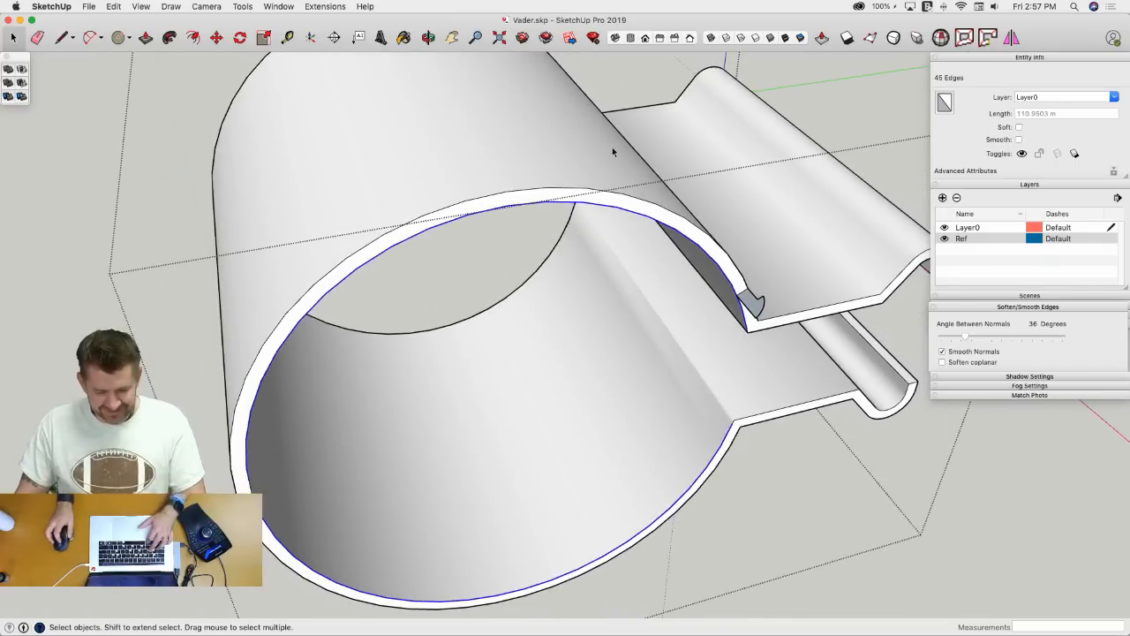
- Try to sweep the notched profile along the selected inner rim edges with Follow Me, and dismiss the error
left_click(170, 37)
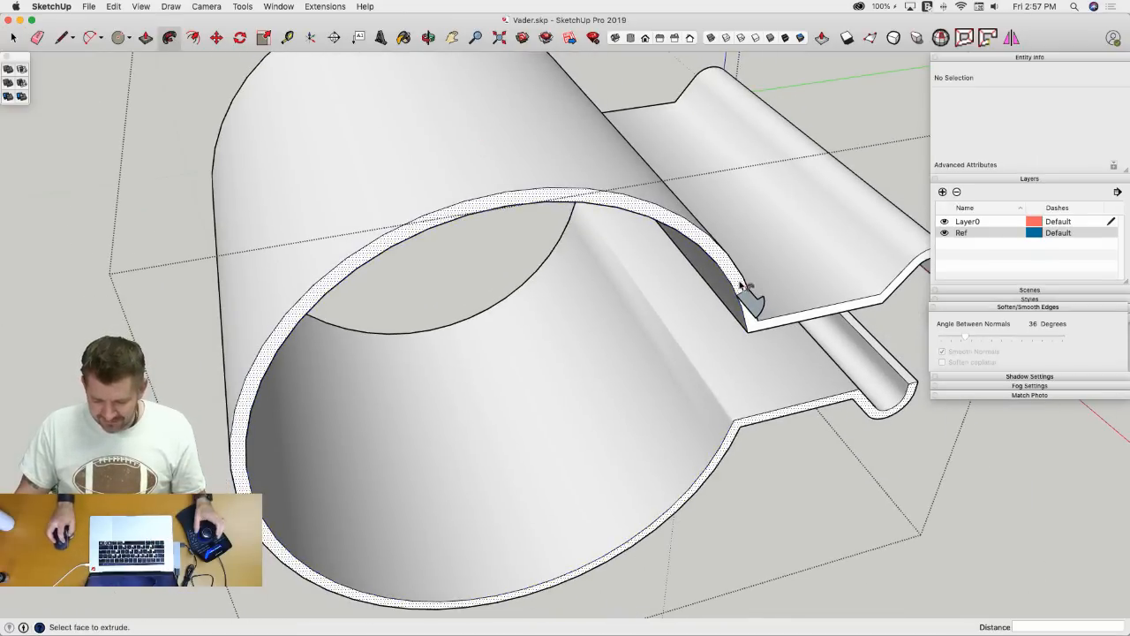
left_click_drag(749, 295, 800, 276)
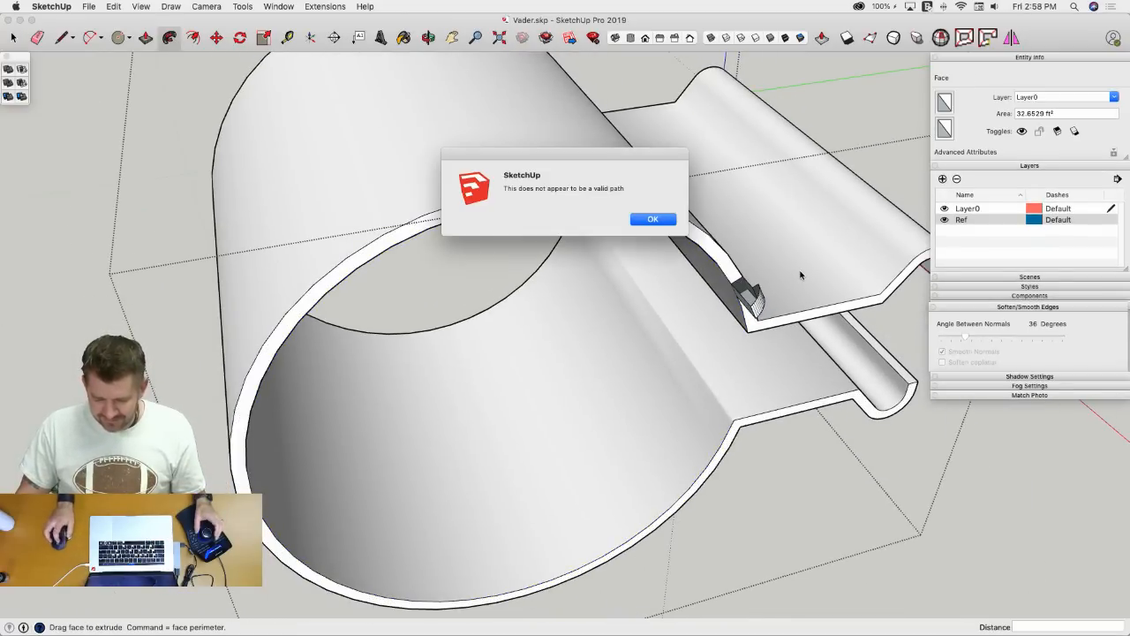
left_click(644, 217)
key("space")
- Select every inner edge segment of the tube's rim, from the upper flange corner around to the lower flange corner
middle_click_drag(637, 212, 484, 296)
left_click(485, 299)
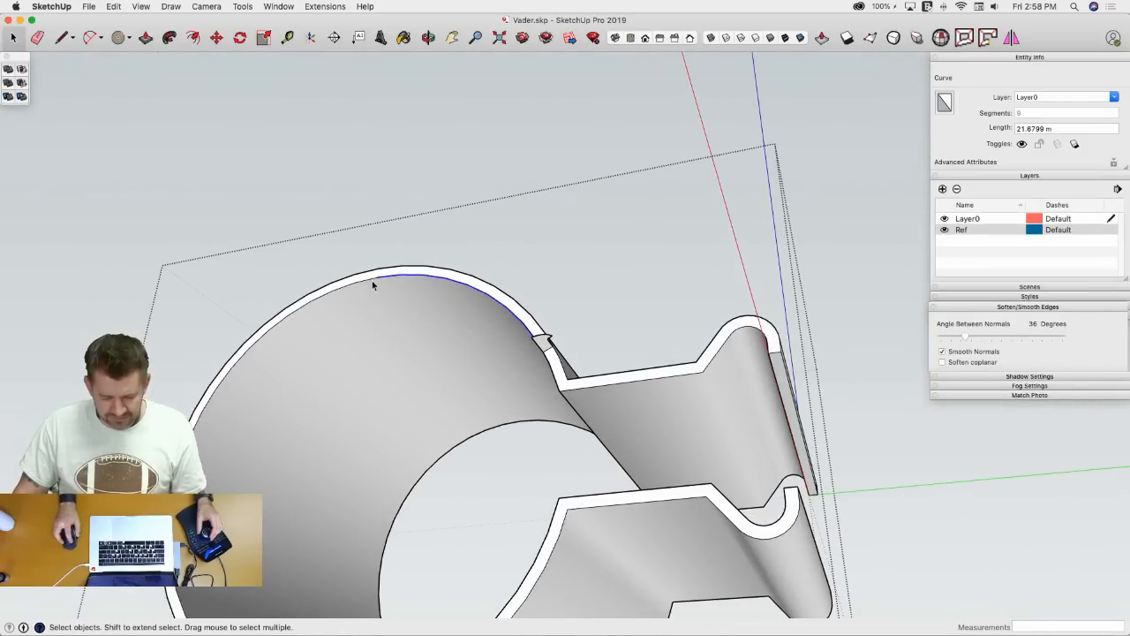
scroll(372, 280, "up", 10)
scroll(353, 288, "up", 3)
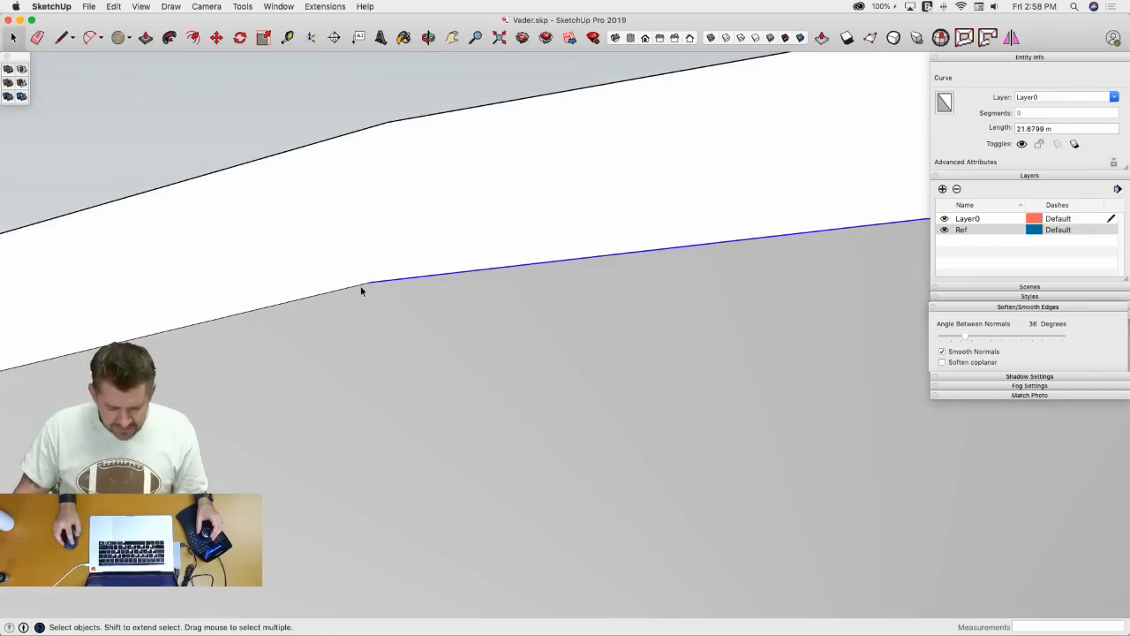
left_click(374, 283, "shift")
left_click(389, 279, "shift")
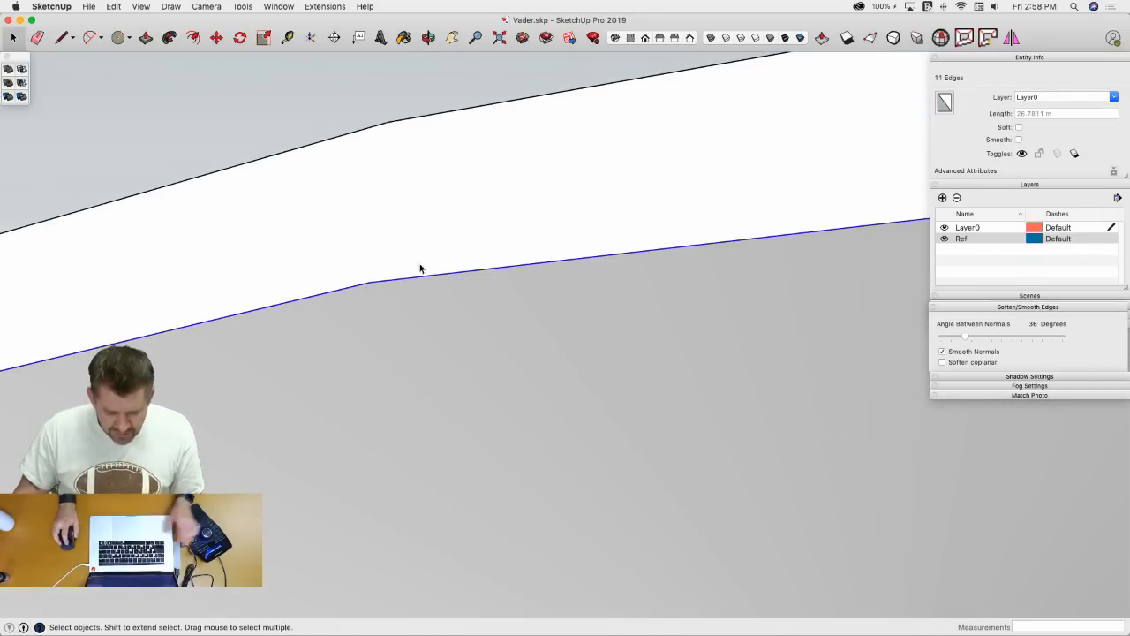
scroll(442, 251, "down", 3)
scroll(461, 238, "down", 5)
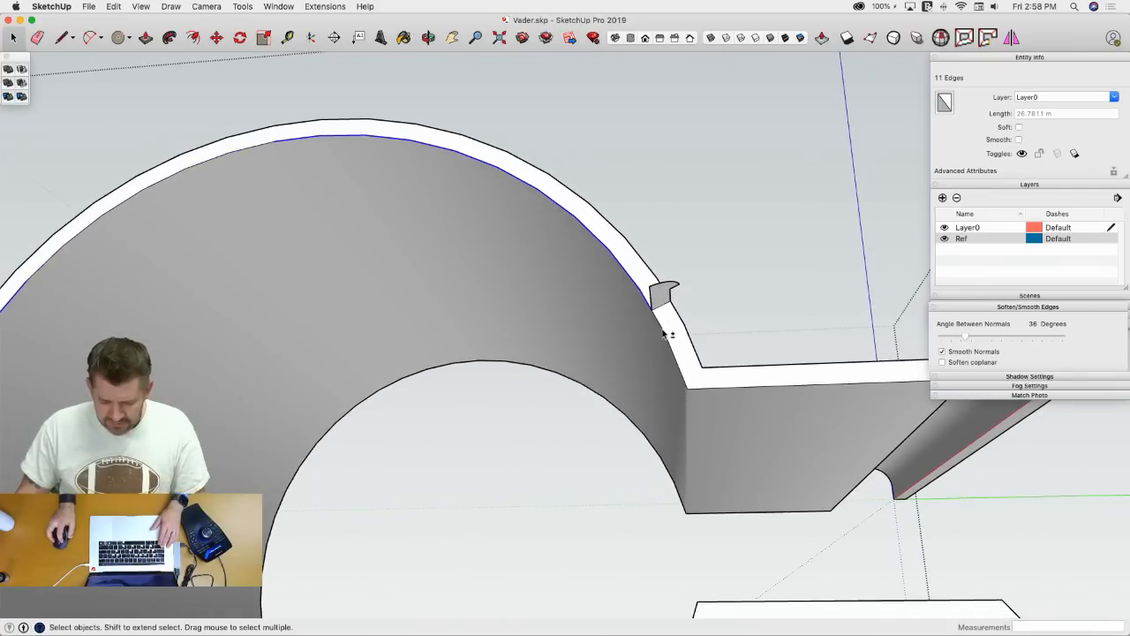
left_click(140, 193, "shift")
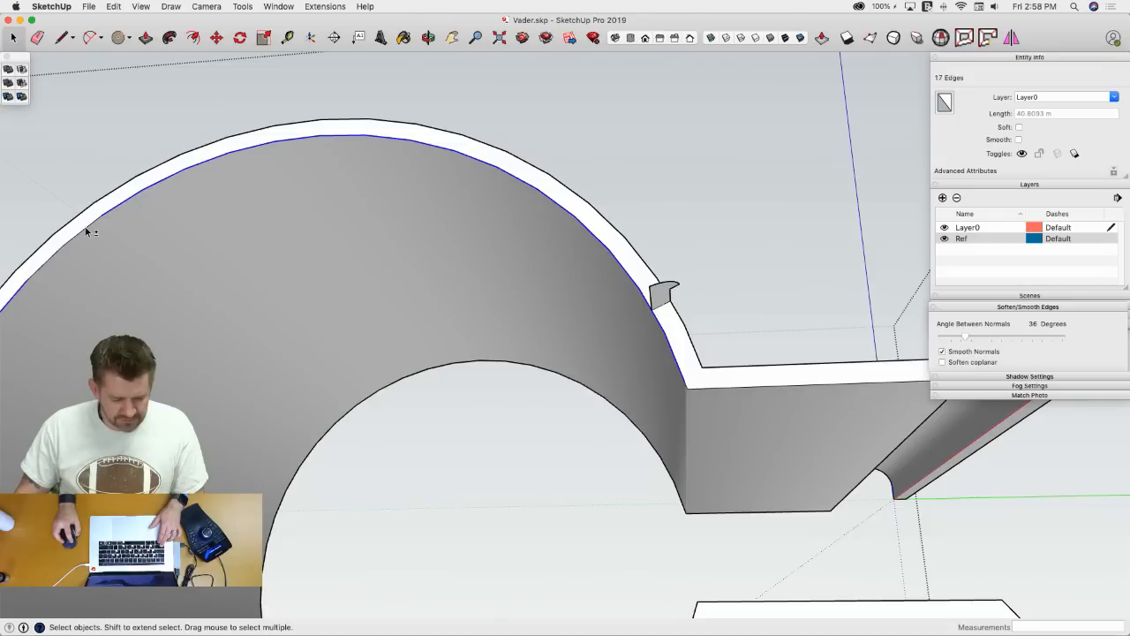
middle_click_drag(32, 282, 250, 106)
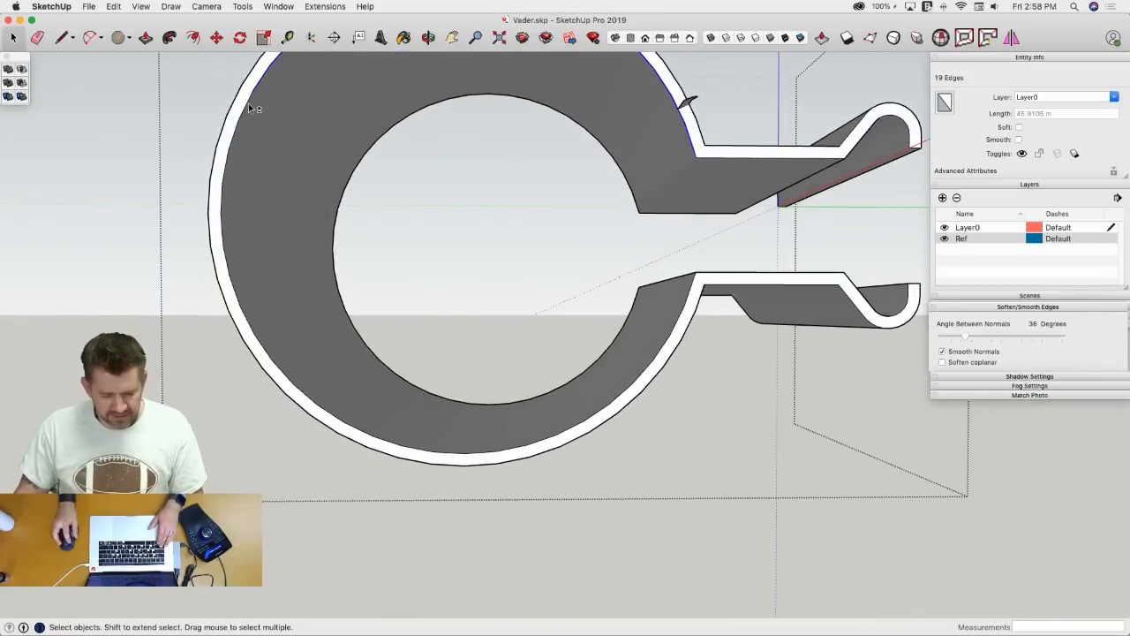
left_click(248, 105, "shift")
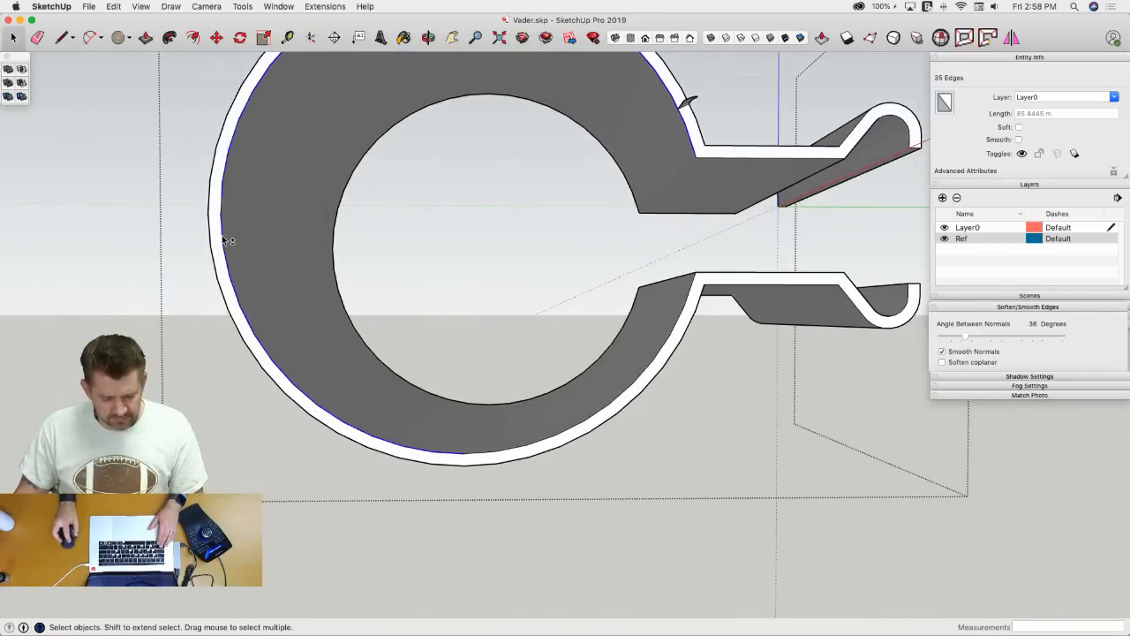
left_click(469, 457, "shift")
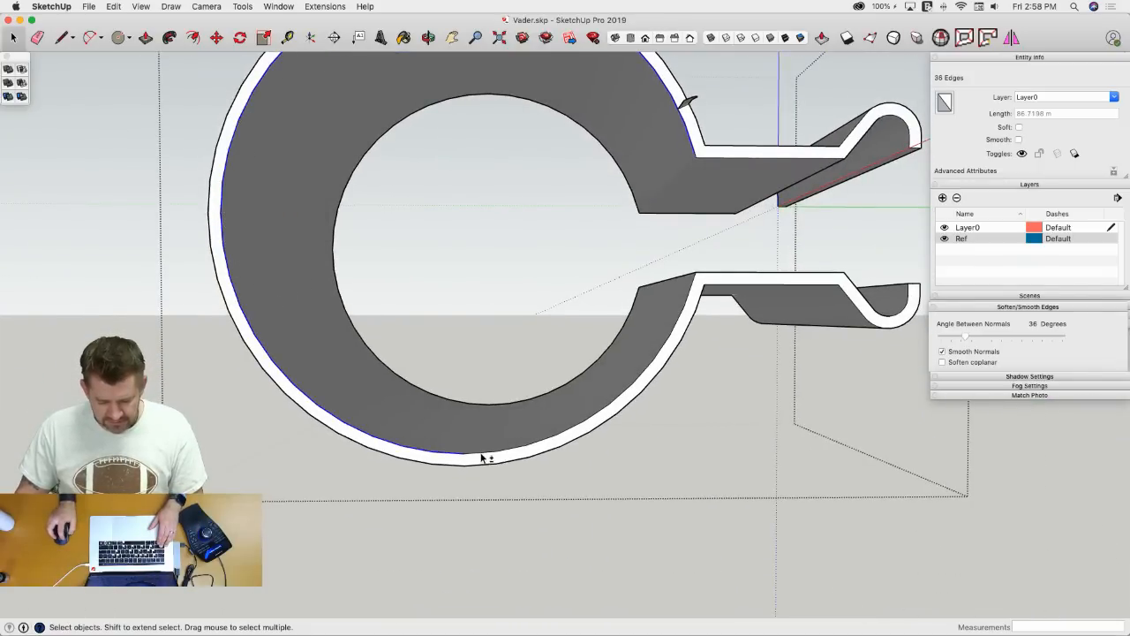
scroll(694, 311, "down", 5)
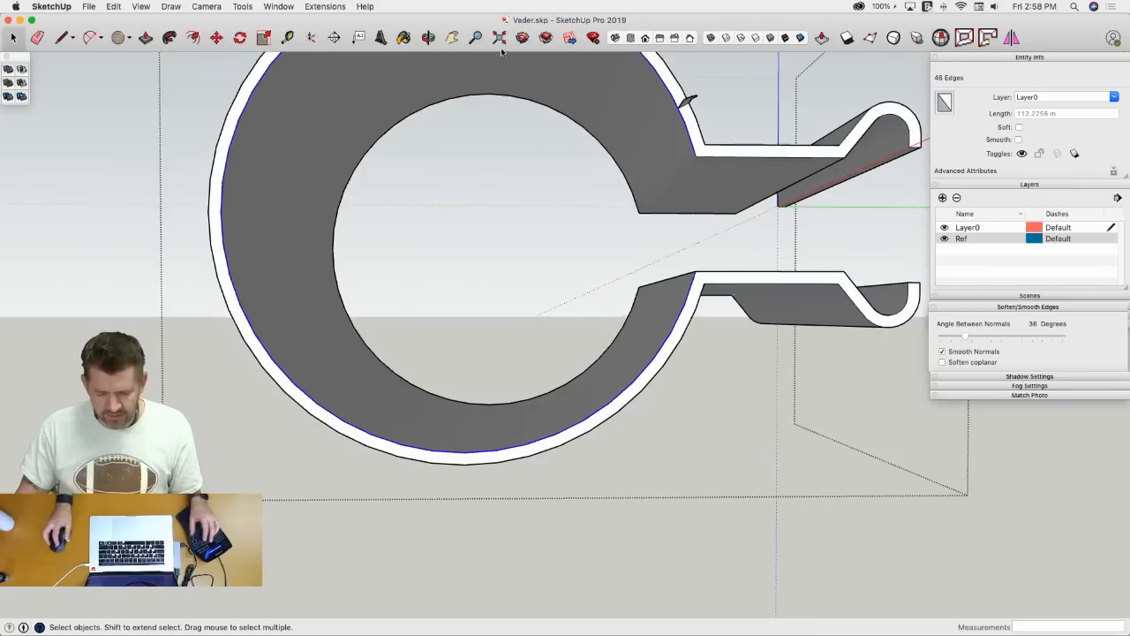
- Weld the selected inner rim edges into one curve and select the result
left_click(325, 6)
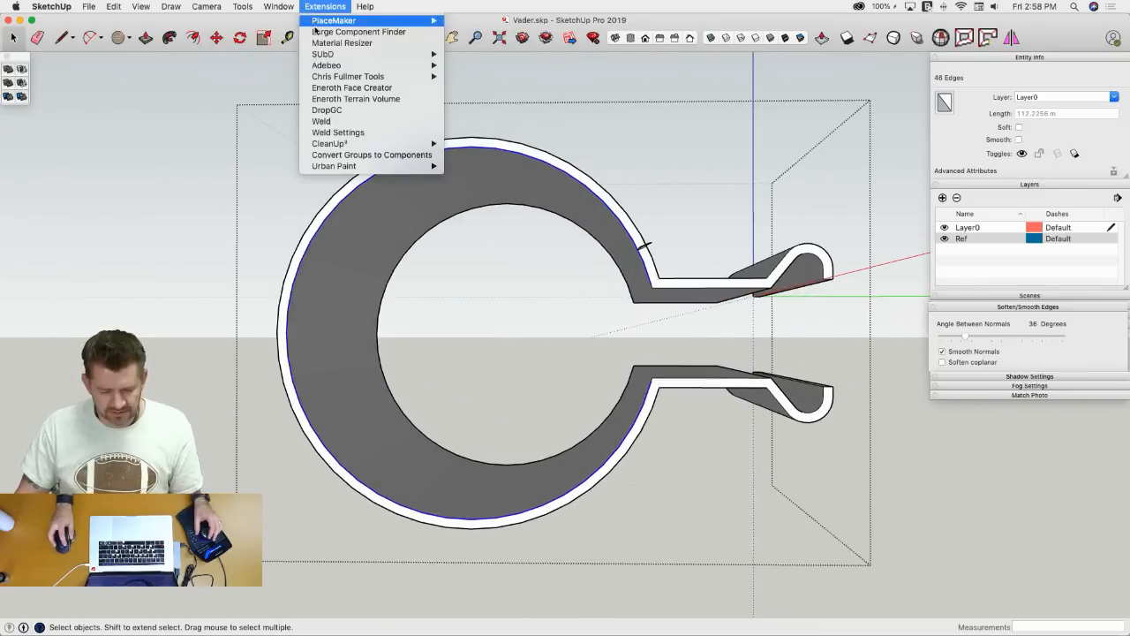
left_click(331, 121)
left_click(460, 148)
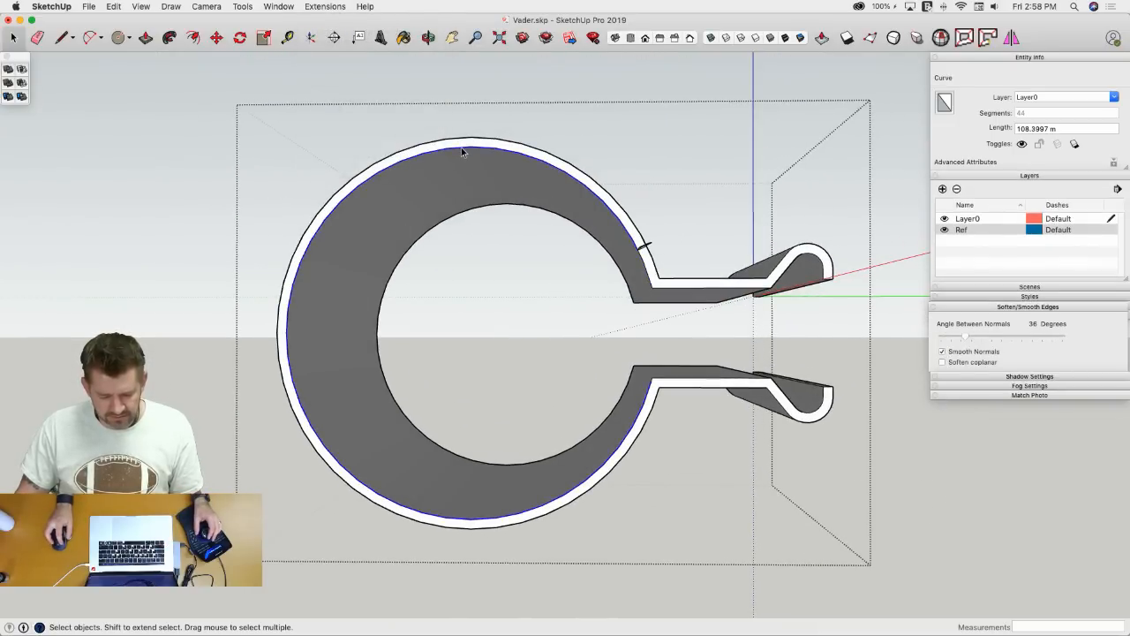
- Try to sweep the notched profile with Follow Me along the welded curve plus its adjoining end edges, and undo the sweep
middle_click_drag(461, 147, 475, 142)
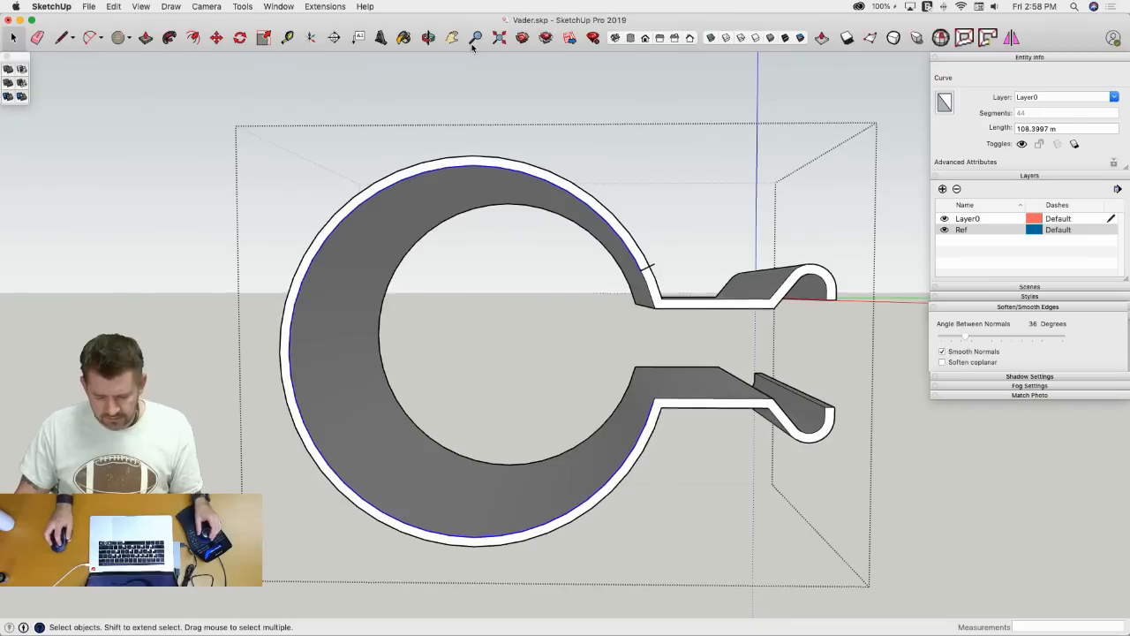
scroll(627, 225, "up", 3)
left_click(629, 223, "shift")
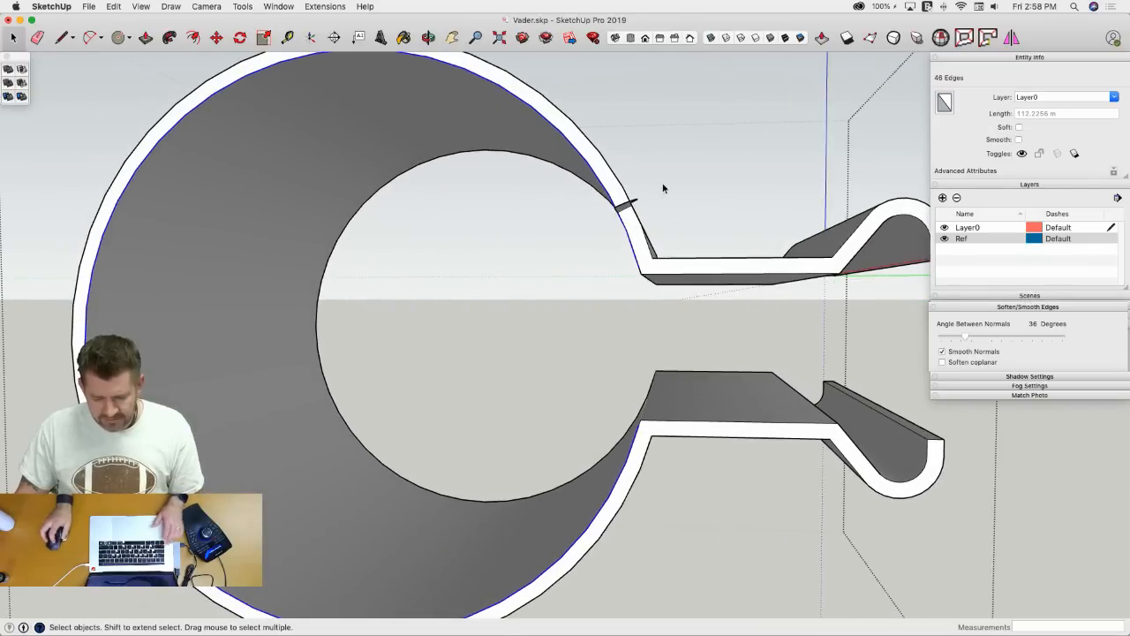
scroll(346, 51, "down", 4)
middle_click_drag(241, 37, 192, 37)
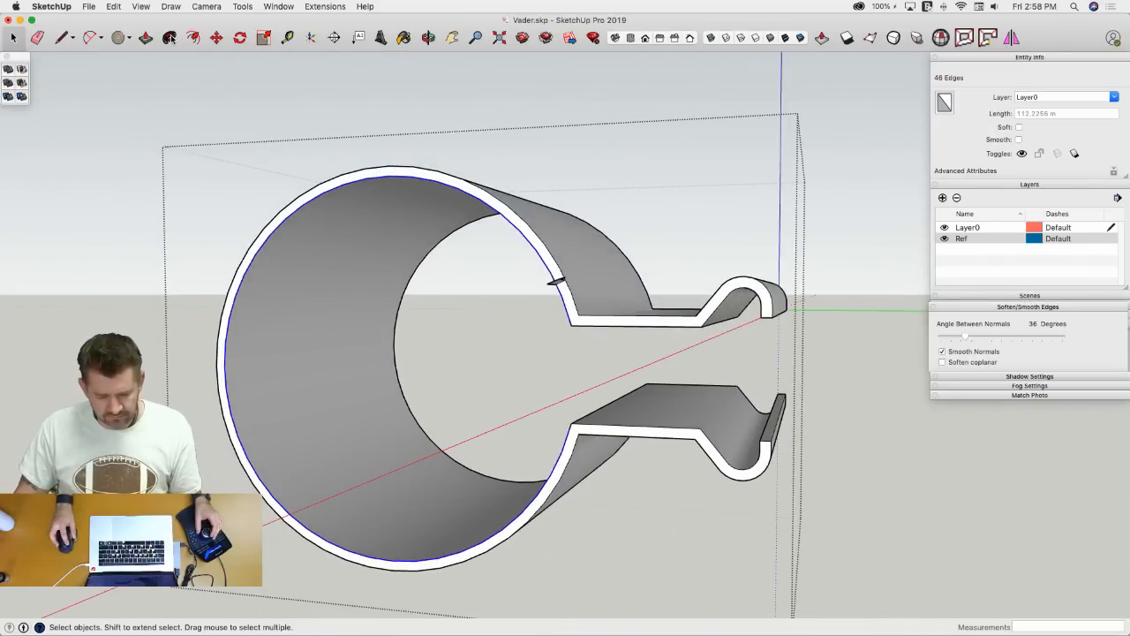
left_click(169, 37)
left_click(547, 188)
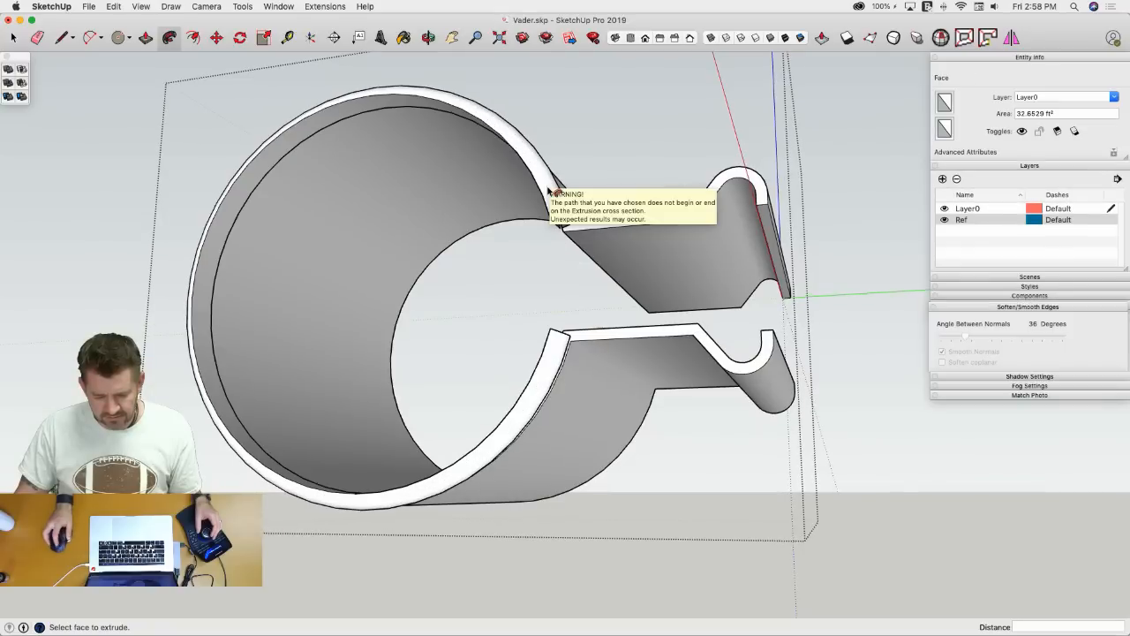
key("space")
middle_click_drag(677, 173, 707, 342)
scroll(474, 194, "up", 5)
scroll(803, 232, "up", 3)
scroll(792, 385, "up", 5)
scroll(707, 342, "down", 8)
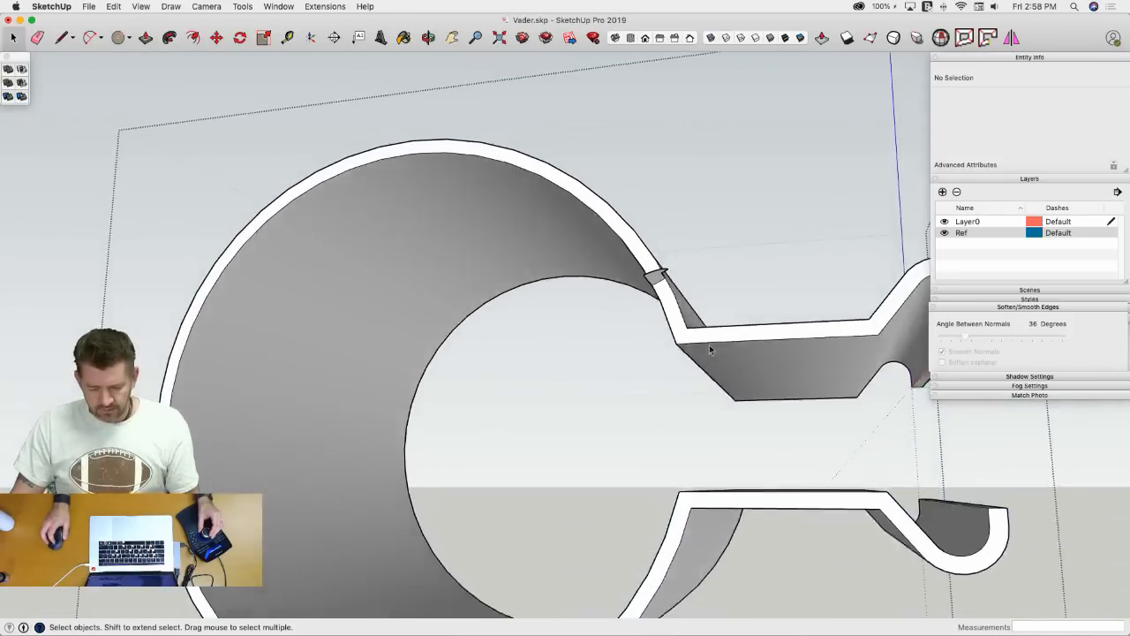
- Select the notched profile with all its edges and remove it from the tube's rim
middle_click_drag(691, 330, 596, 313)
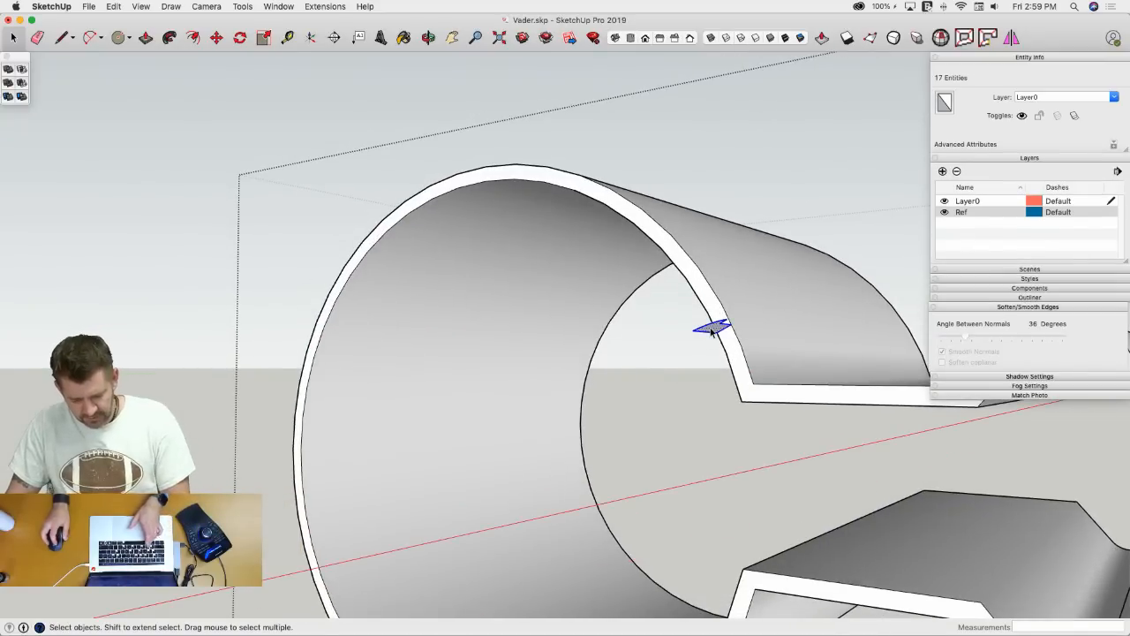
key("Delete")
- Draw a vertical line across the tube's opening, and a 48-sided circle of about 19.5 m radius from its midpoint to the inner rim
middle_click_drag(746, 164, 514, 392)
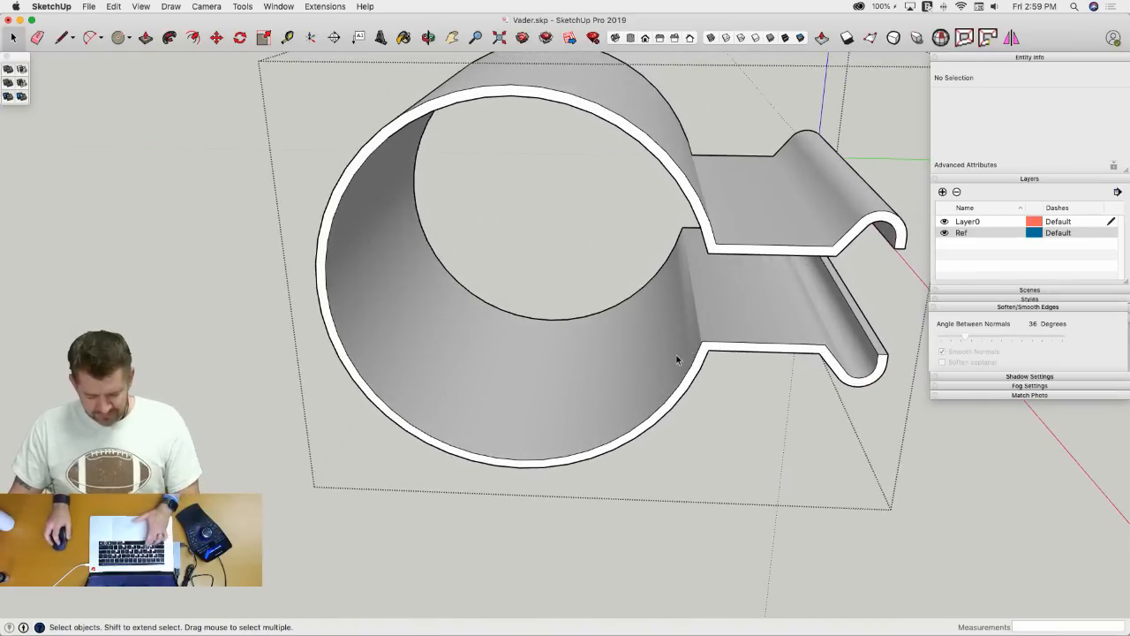
key("c")
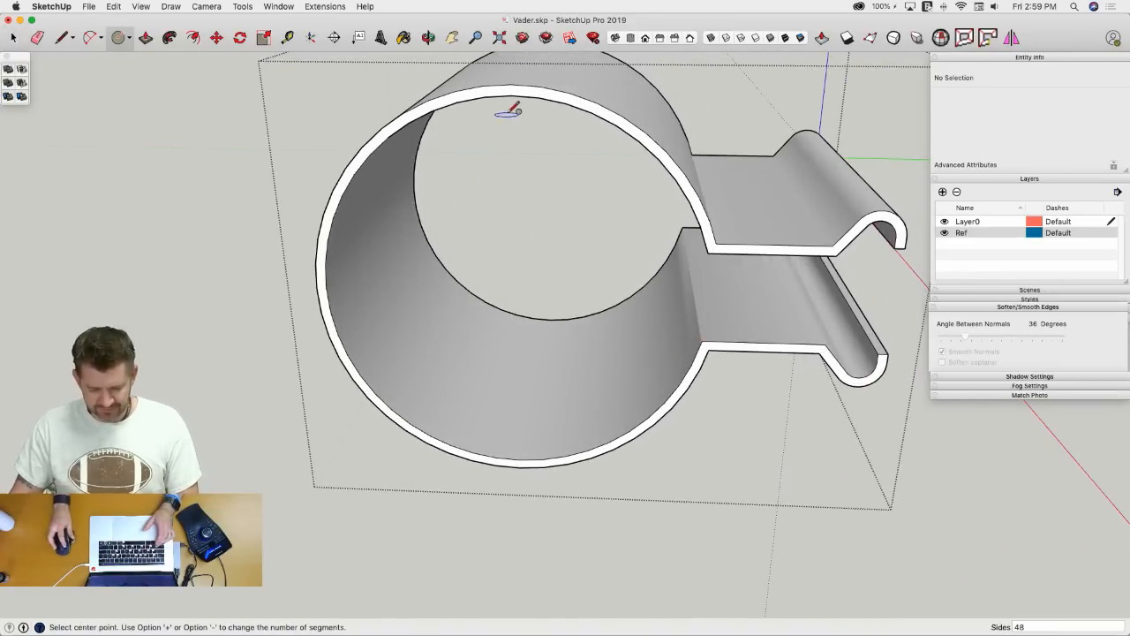
left_click(520, 458)
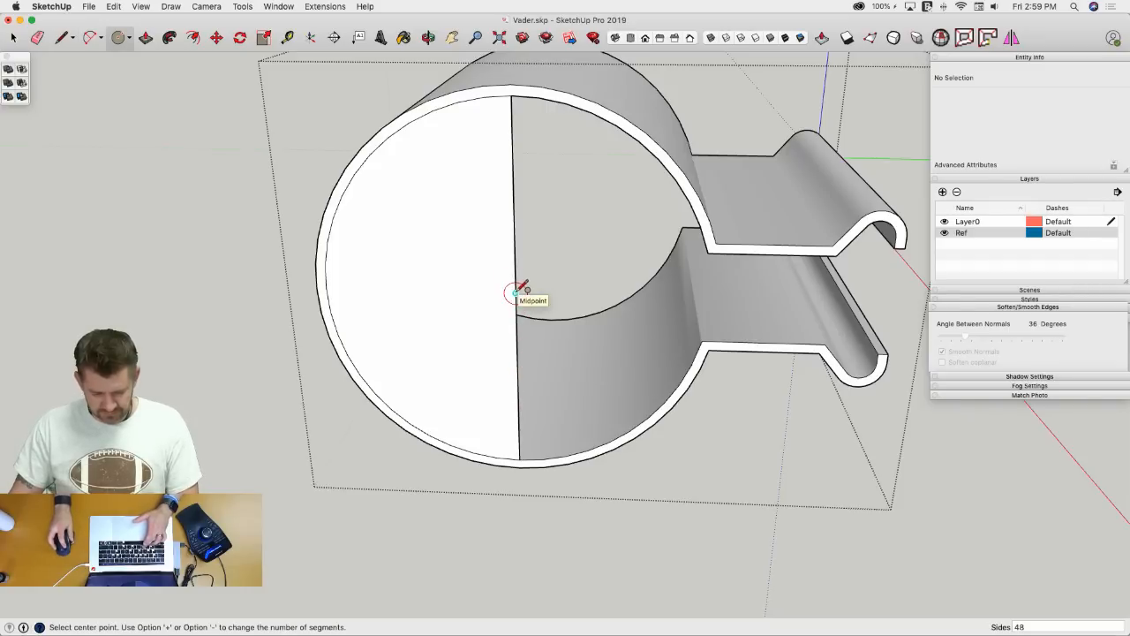
left_click(512, 93)
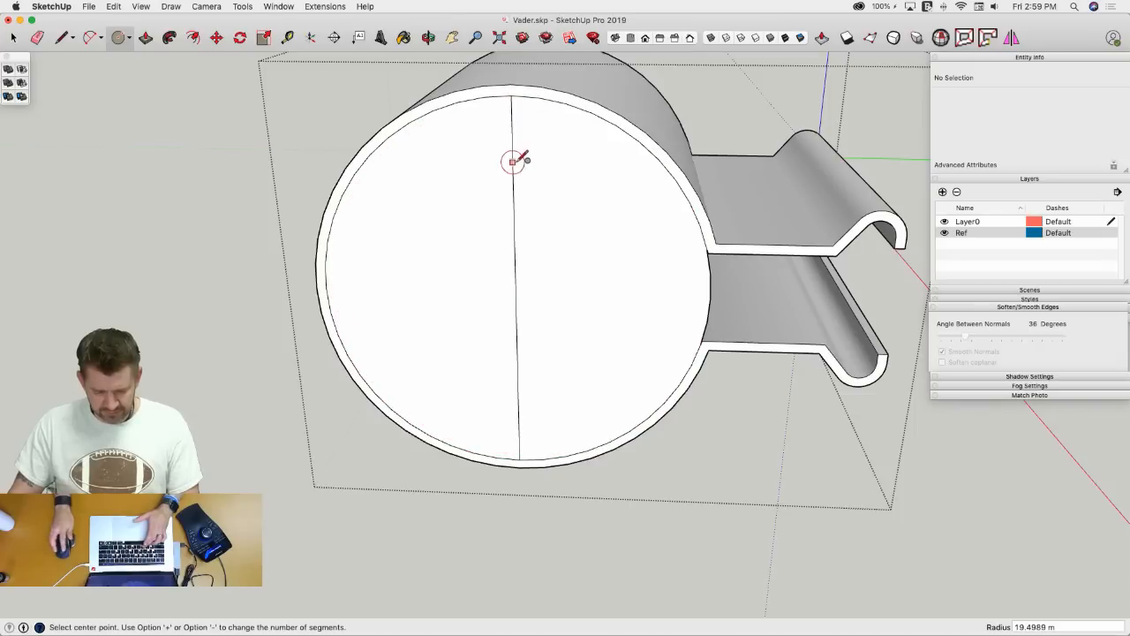
- Cut the circular face out of the tube's opening and paste it outside the group, in front of the reference sheet
left_click(543, 223)
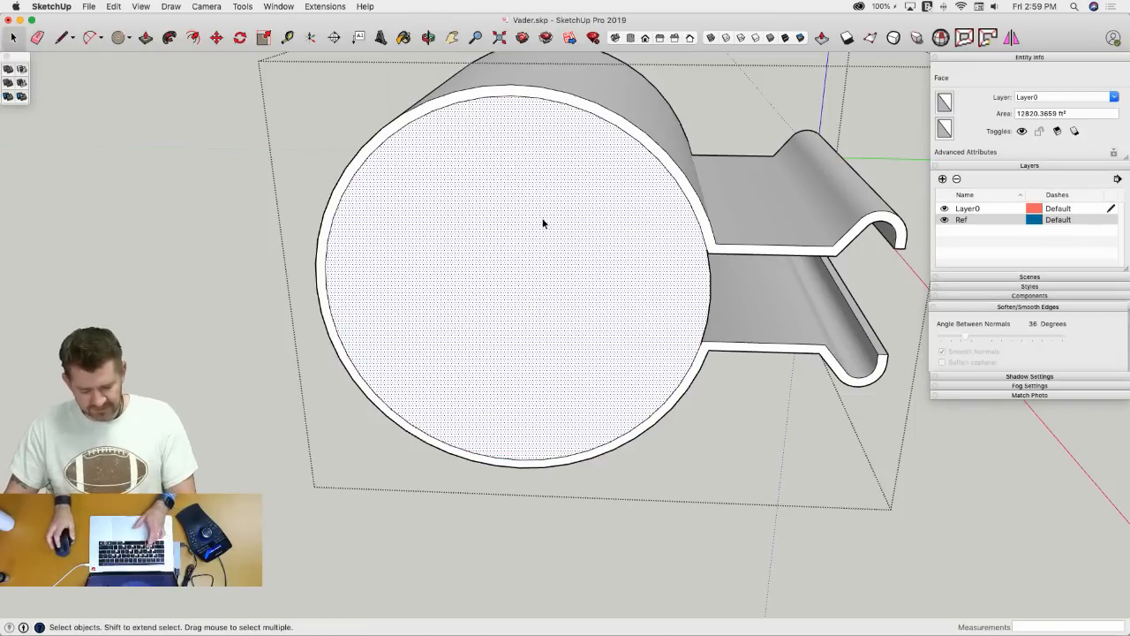
key("Delete")
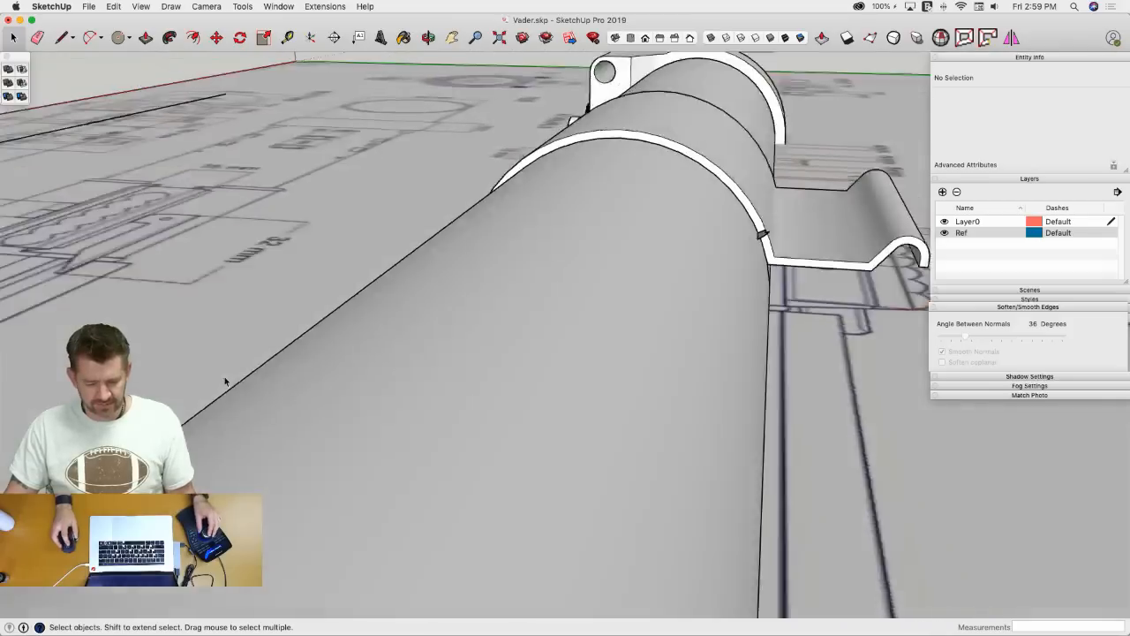
key("super+v")
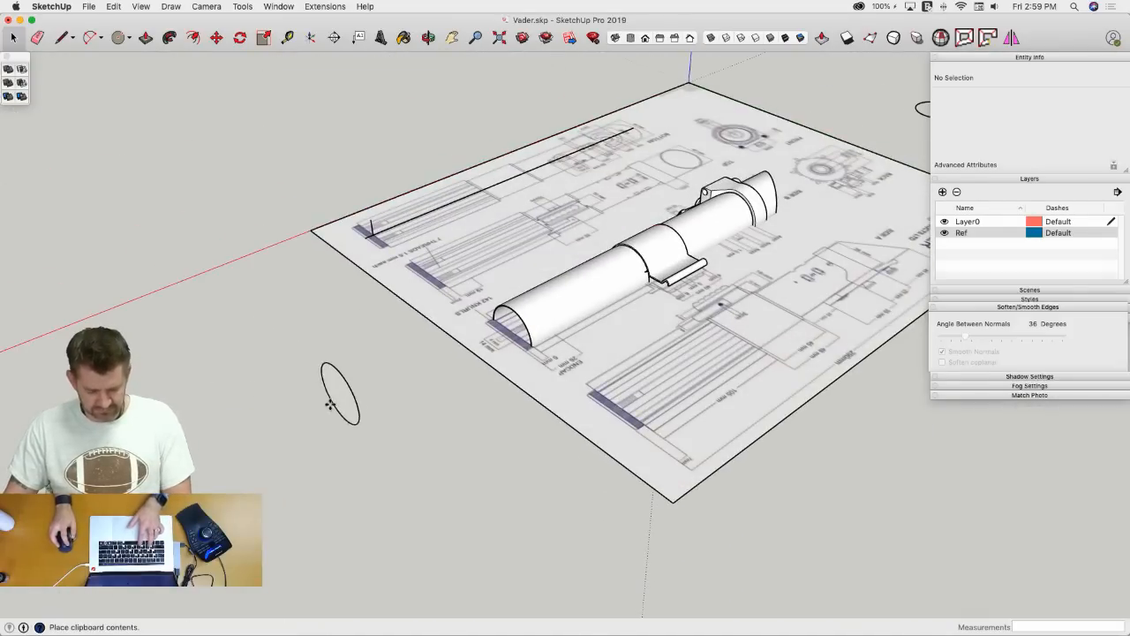
left_click(345, 408)
- Move the notched profile's face about 228 m along the tube's axis onto the pasted circle
scroll(602, 203, "up", 10)
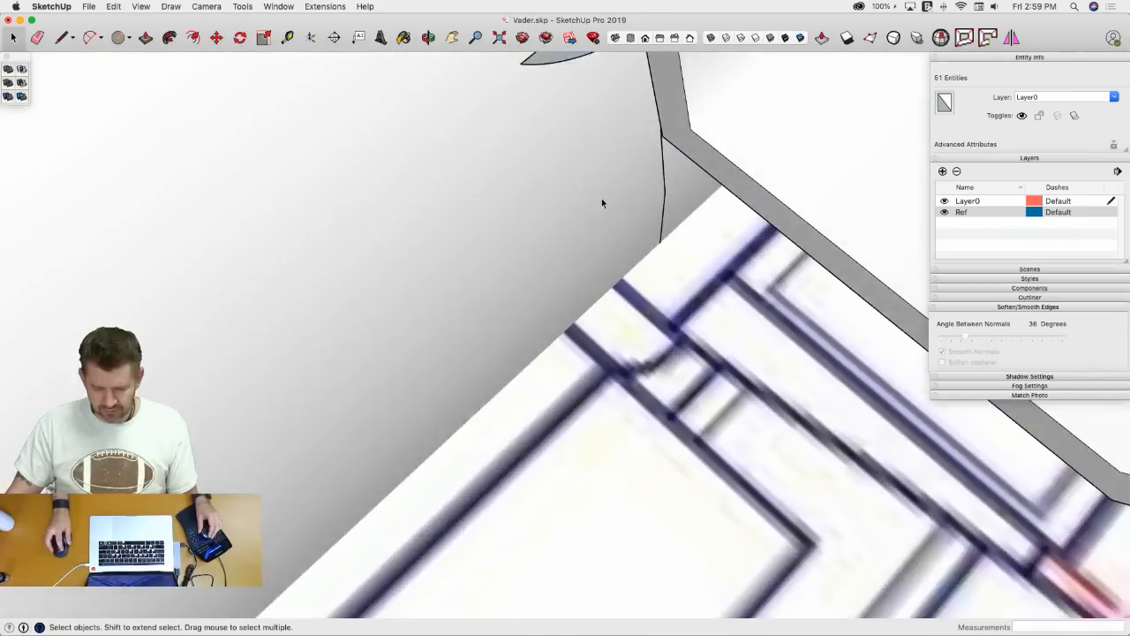
middle_click_drag(602, 203, 625, 223)
left_click(625, 223)
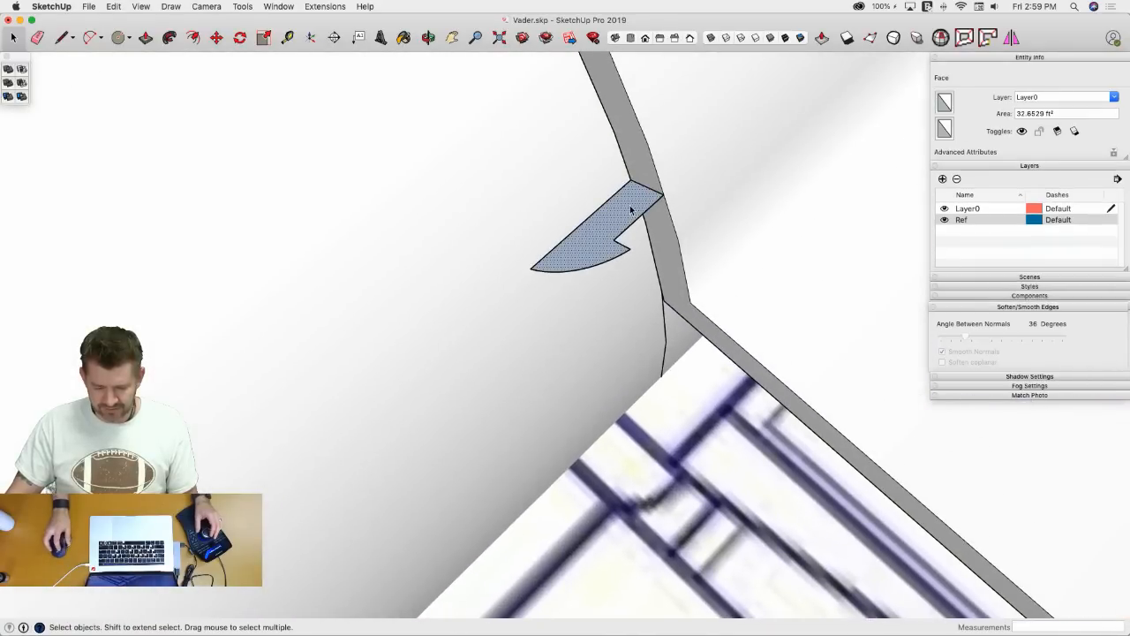
scroll(587, 297, "down", 10)
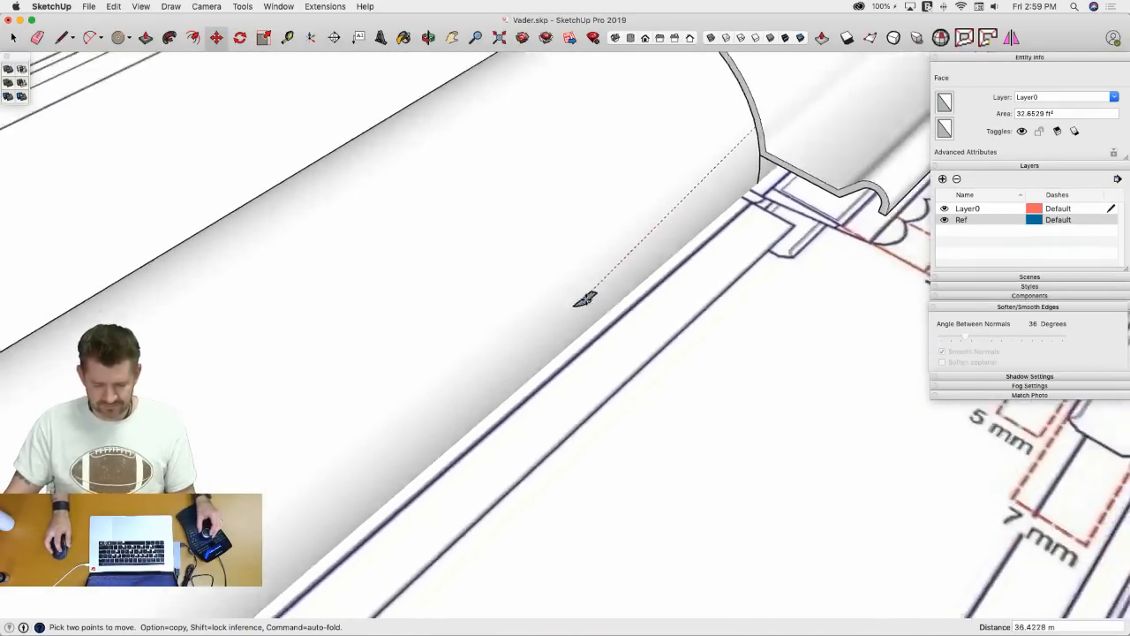
scroll(541, 328, "down", 5)
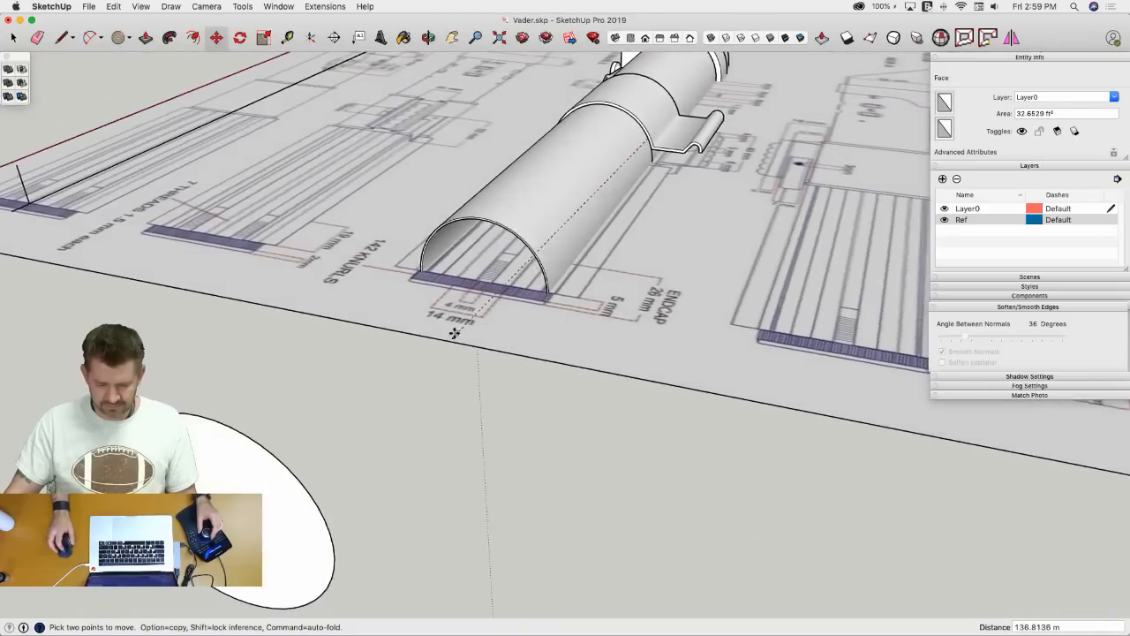
scroll(451, 372, "up", 3)
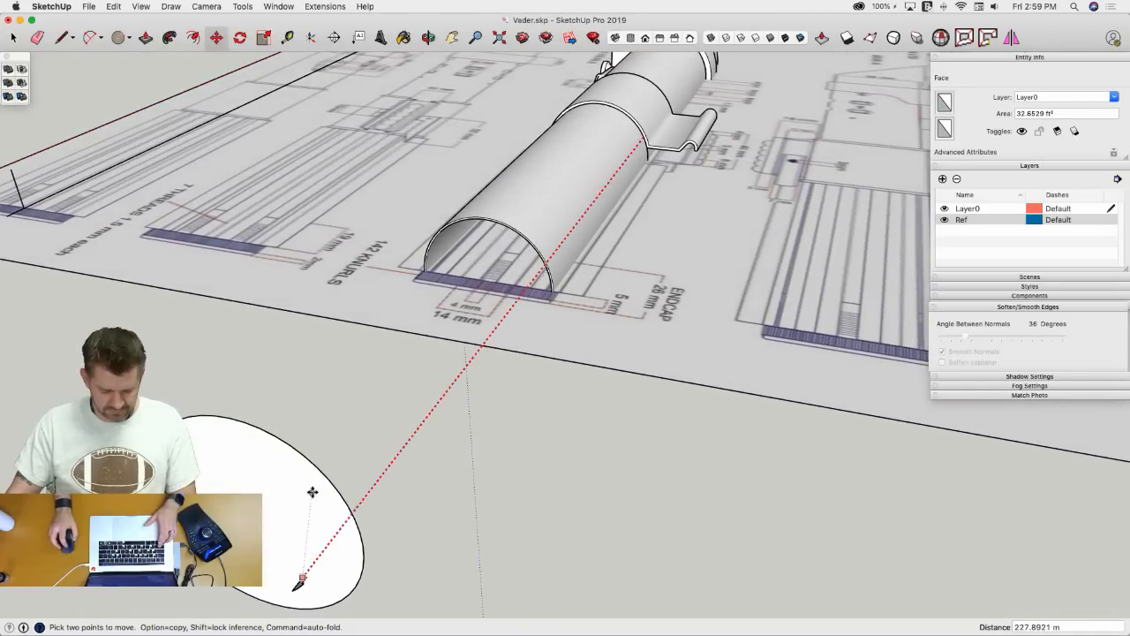
left_click(353, 512)
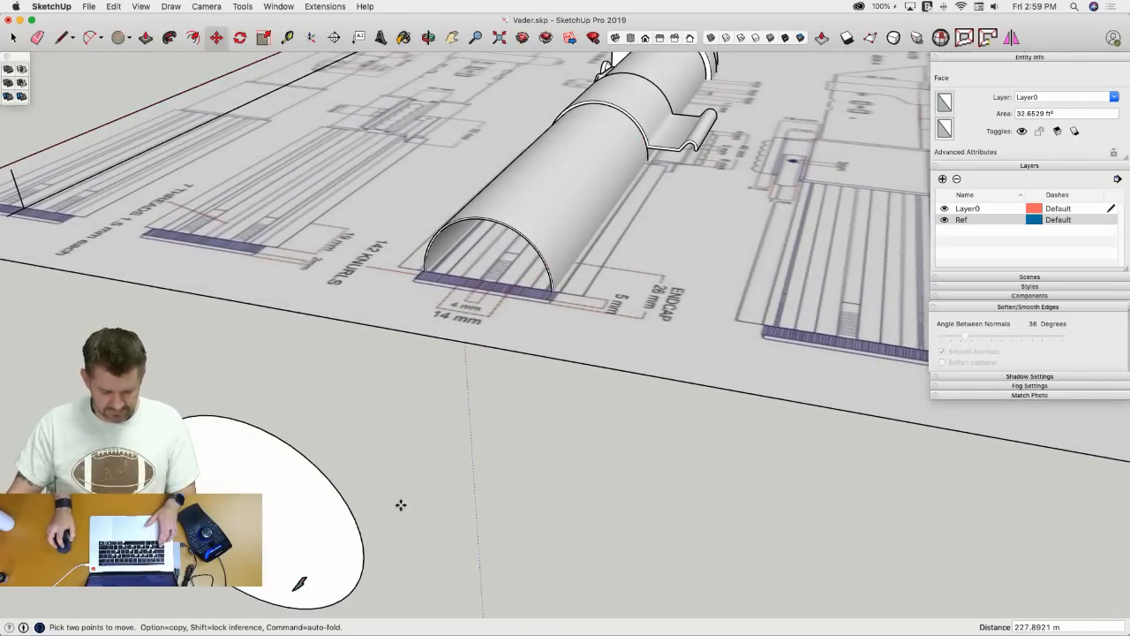
key("space")
- Remove the loosely pasted circle, paste the circle in place at the clamp tube's rim, and move it about 160 m out along the red axis
middle_click_drag(424, 492, 487, 430)
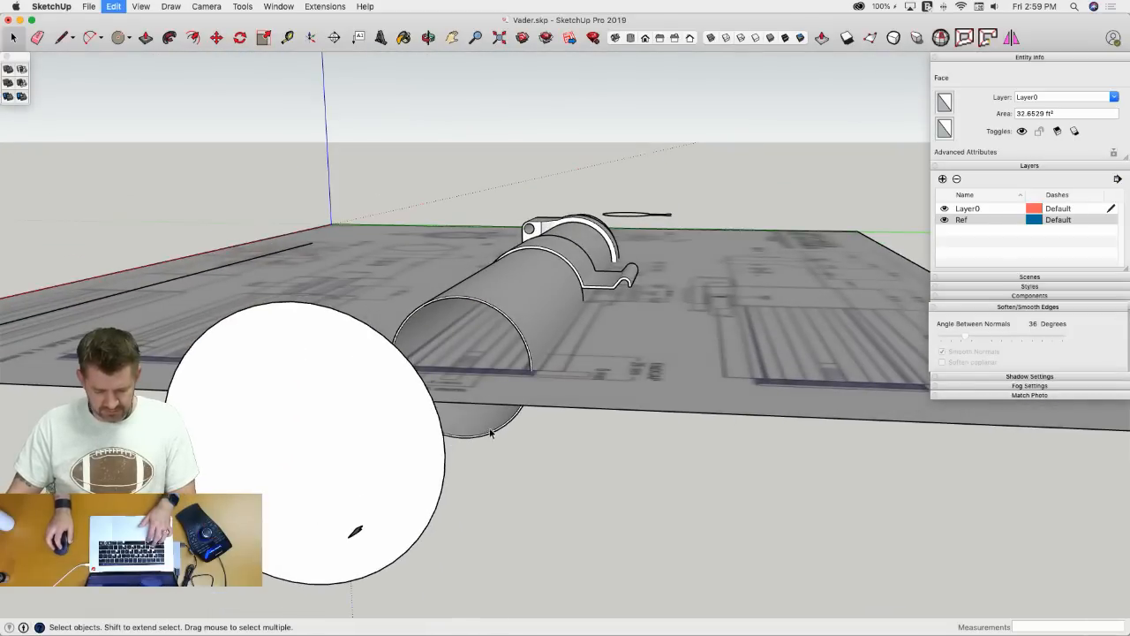
key("Delete")
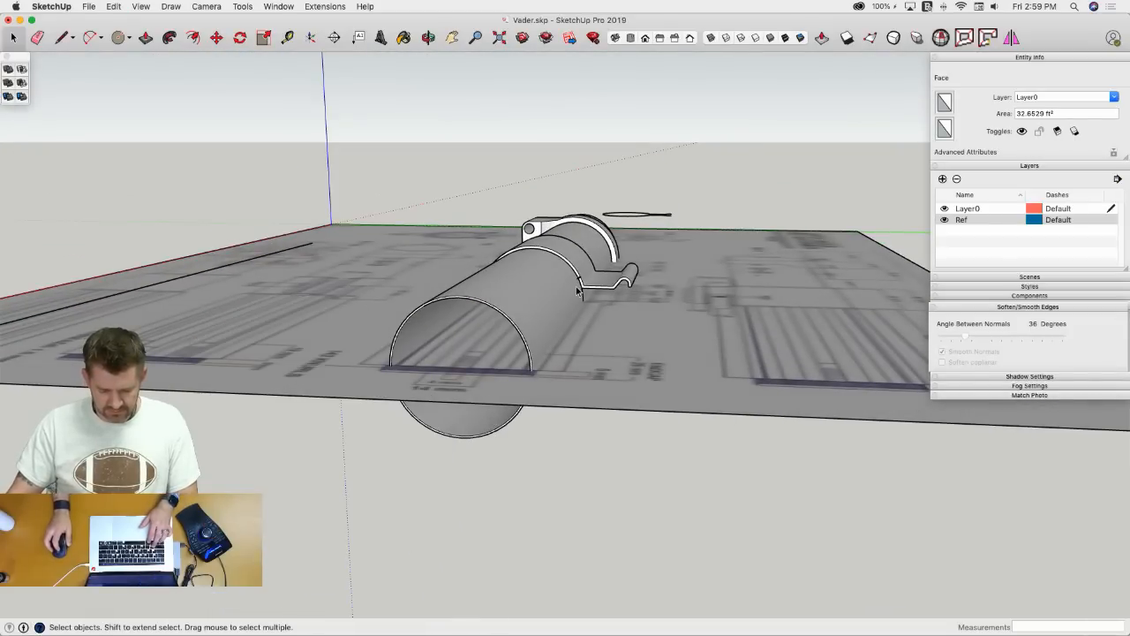
left_click(118, 6)
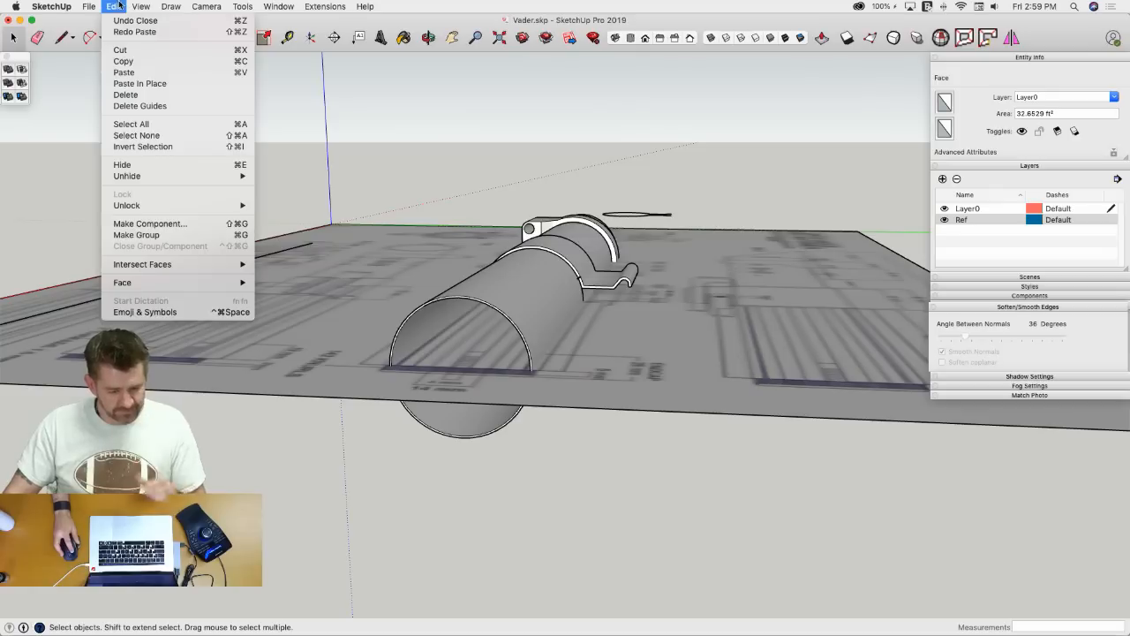
left_click(143, 84)
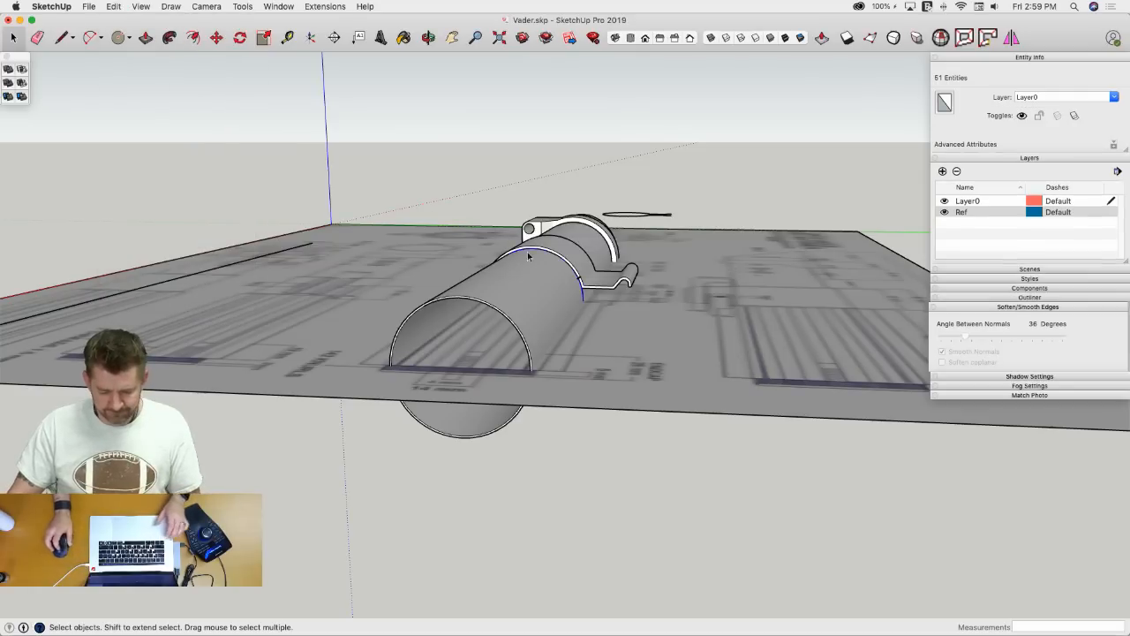
key("m")
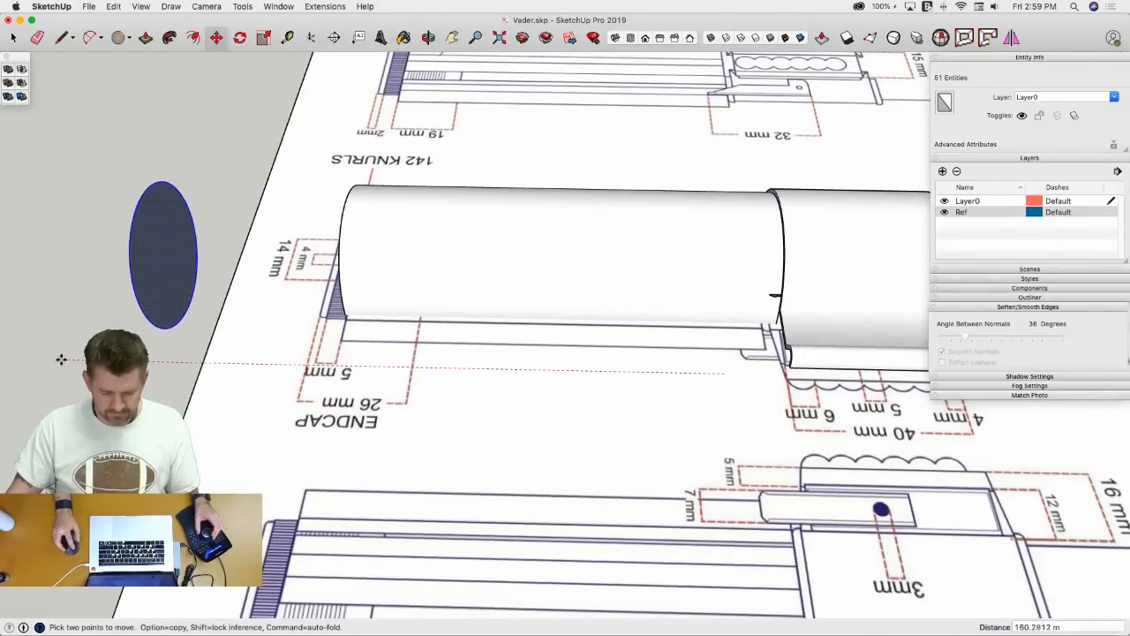
- Select the notched profile's face and its edge at the clamp tube's rim, ready for moving
scroll(680, 378, "up", 6)
key("space")
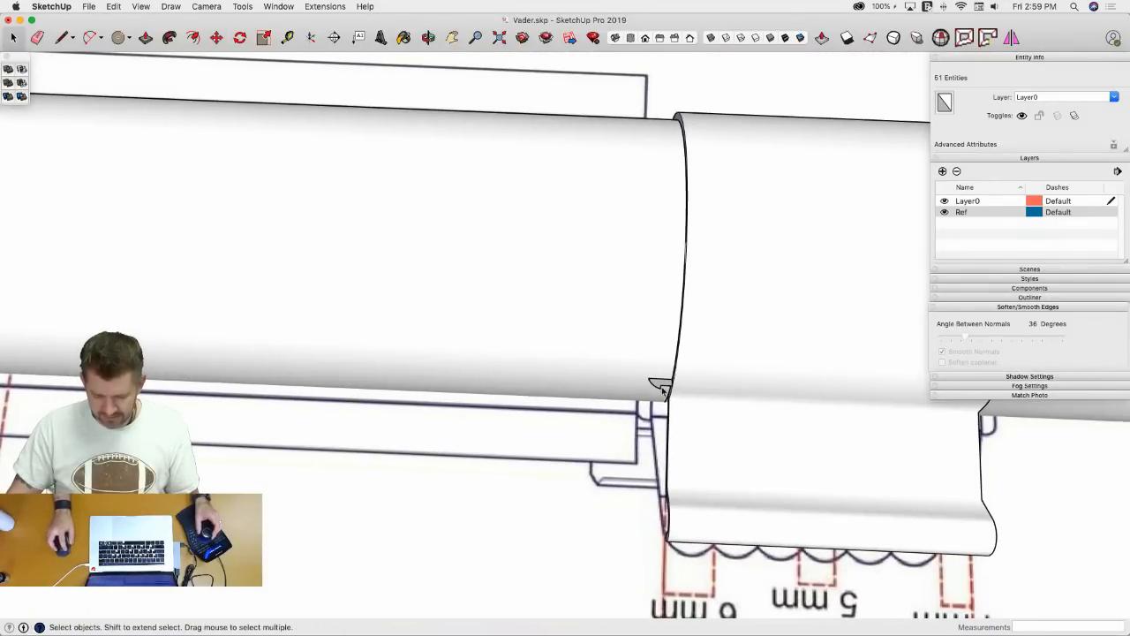
scroll(663, 385, "up", 5)
key("m")
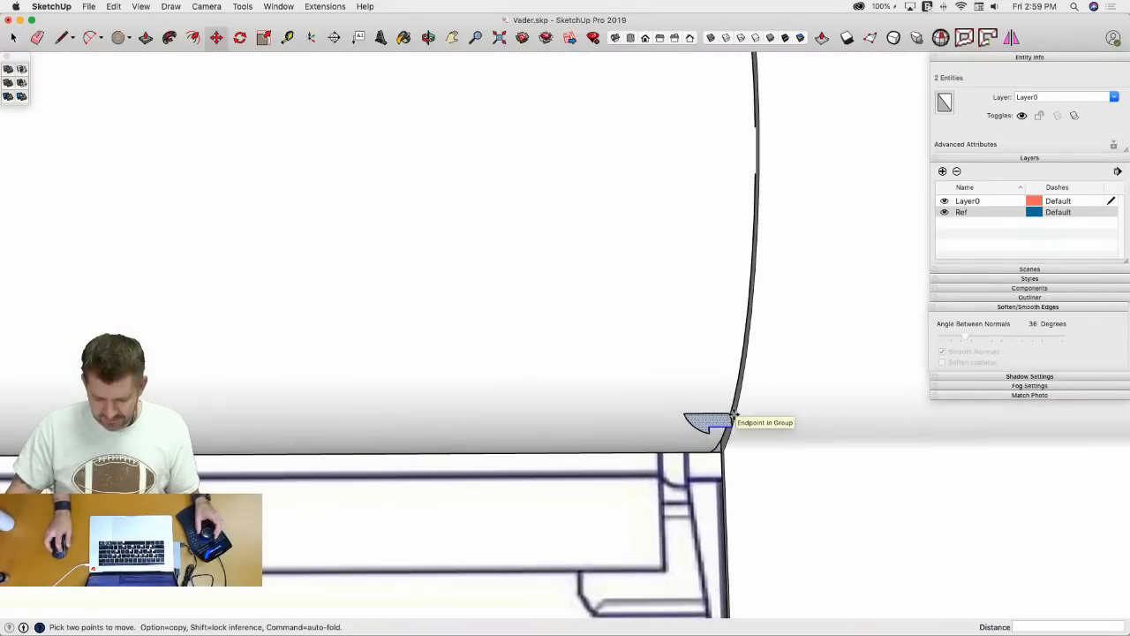
left_click(727, 415)
scroll(671, 411, "down", 5)
scroll(560, 424, "up", 6)
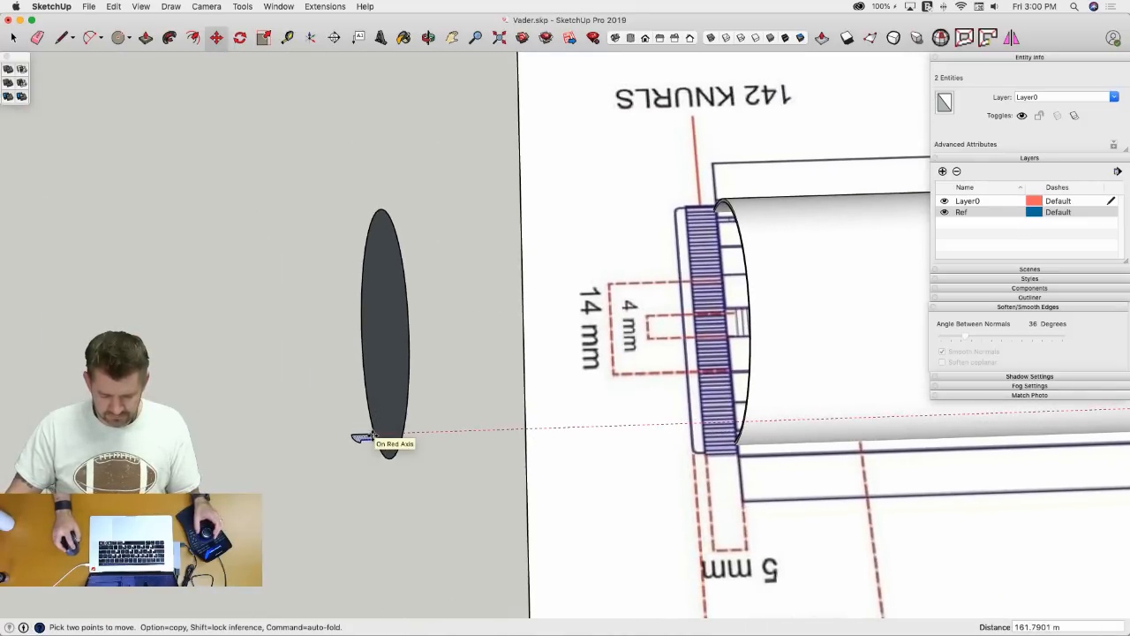
scroll(888, 386, "down", 2)
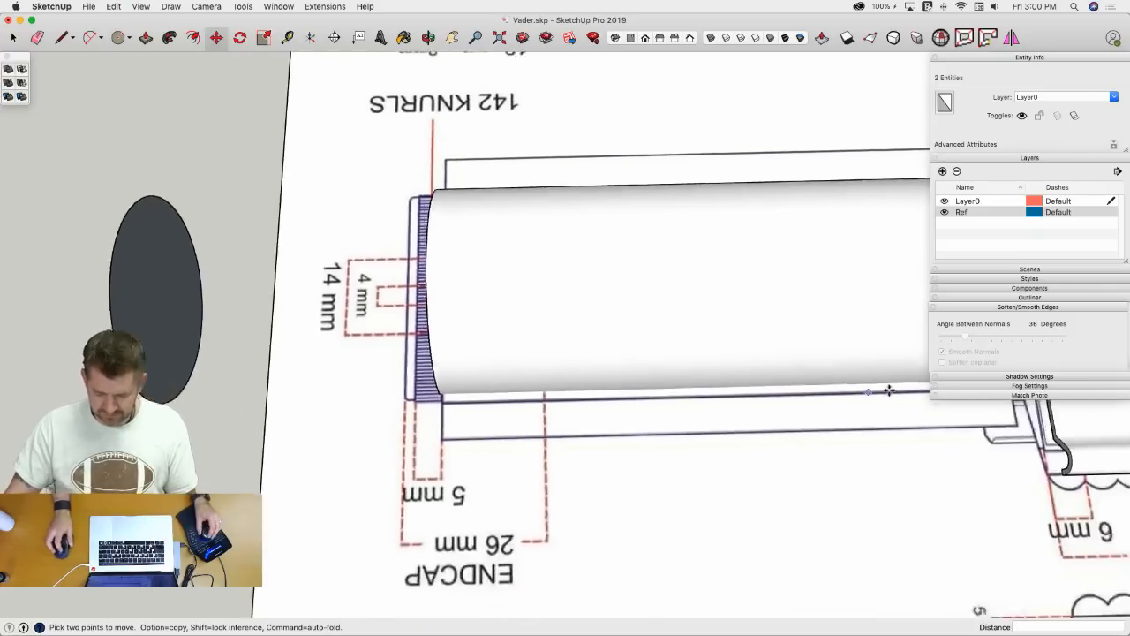
- Move the notched profile about 161.5 m along the red axis, from the clamp tube's rim to the edge of the circle
middle_click_drag(888, 386, 732, 345, "shift")
scroll(706, 353, "up", 5)
scroll(702, 356, "up", 2)
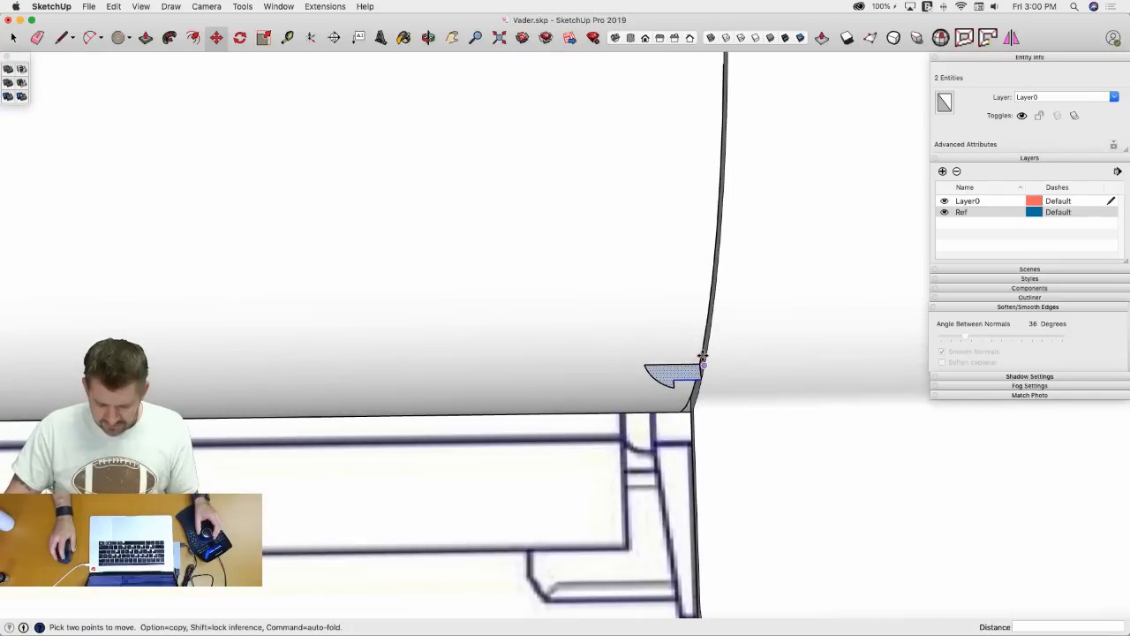
scroll(671, 362, "down", 6)
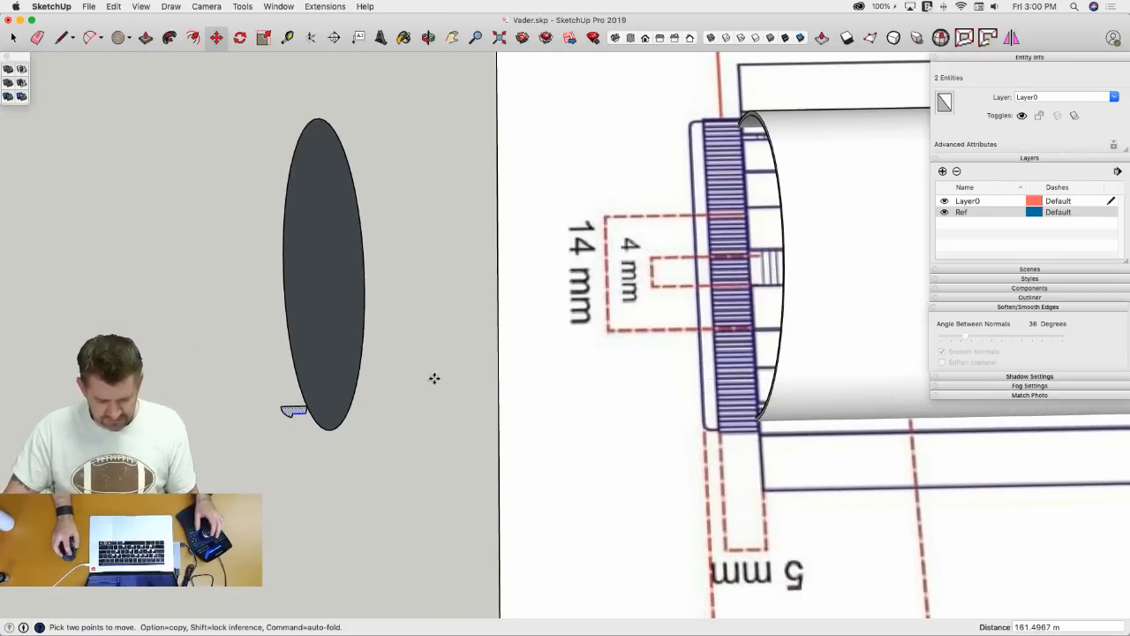
- Sweep the notched profile around the full edge of the circular face with Follow Me
key("space")
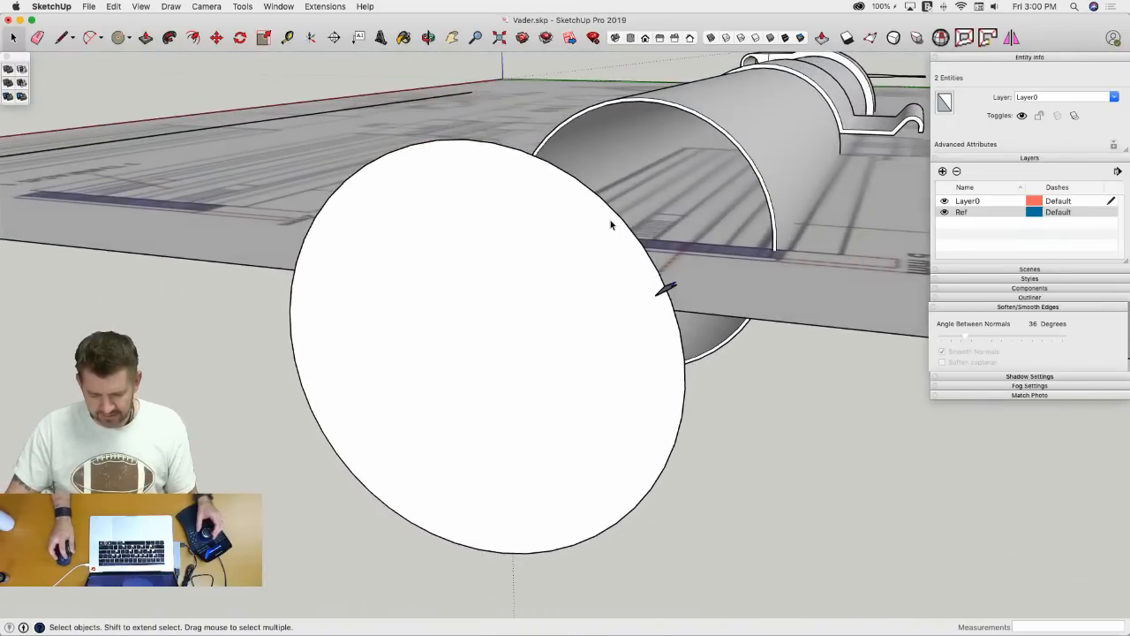
left_click(610, 224)
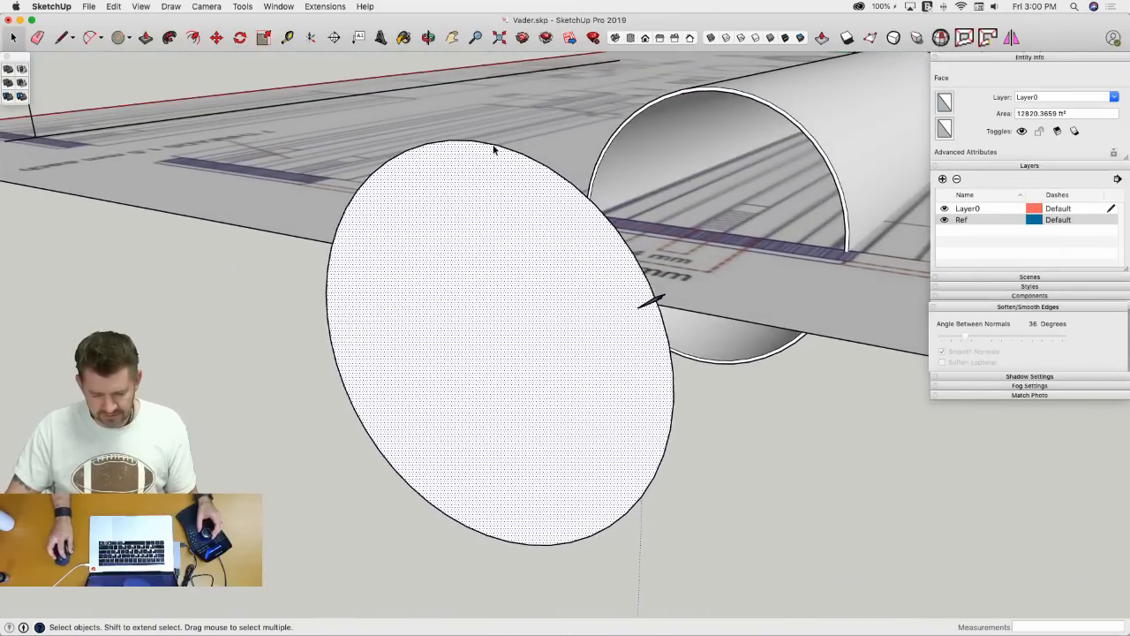
left_click(493, 147)
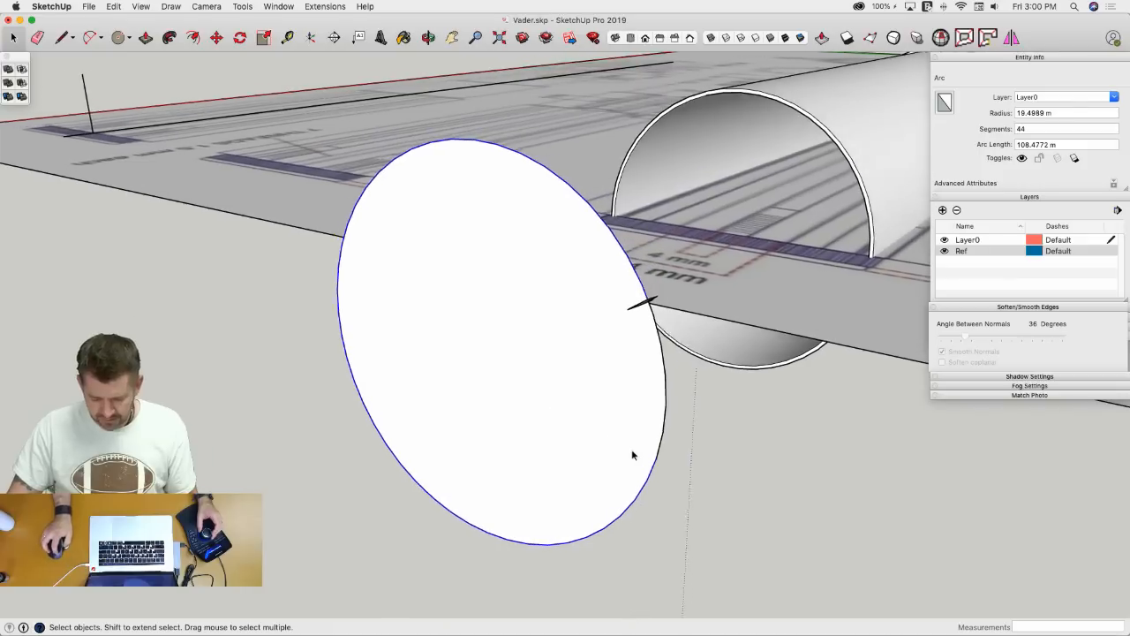
left_click(641, 447, "shift")
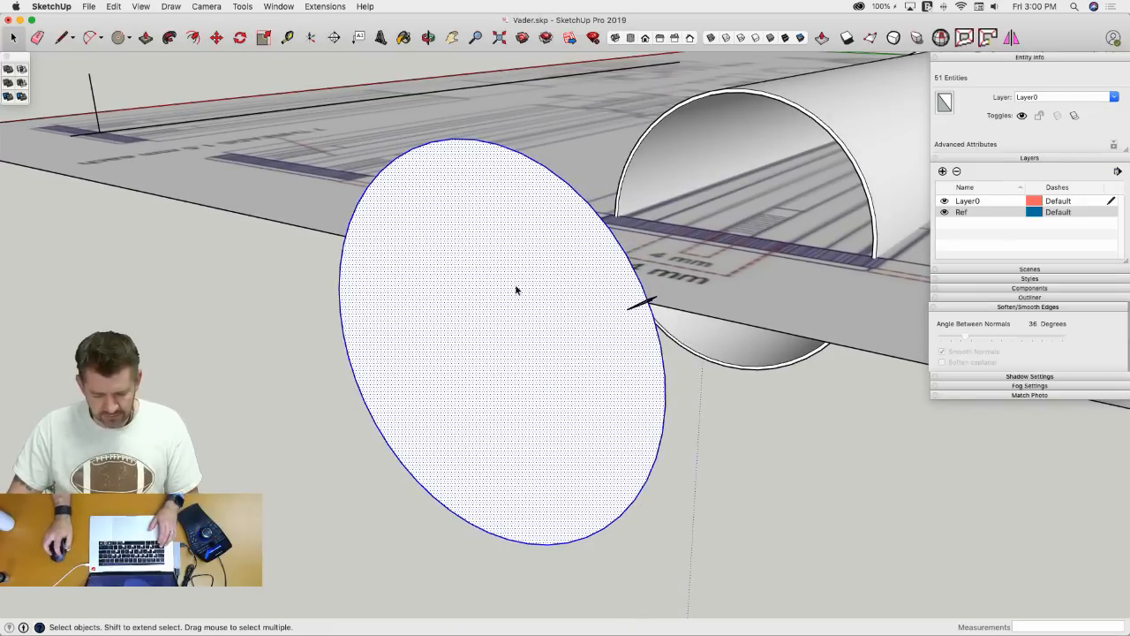
left_click(483, 270)
key("p")
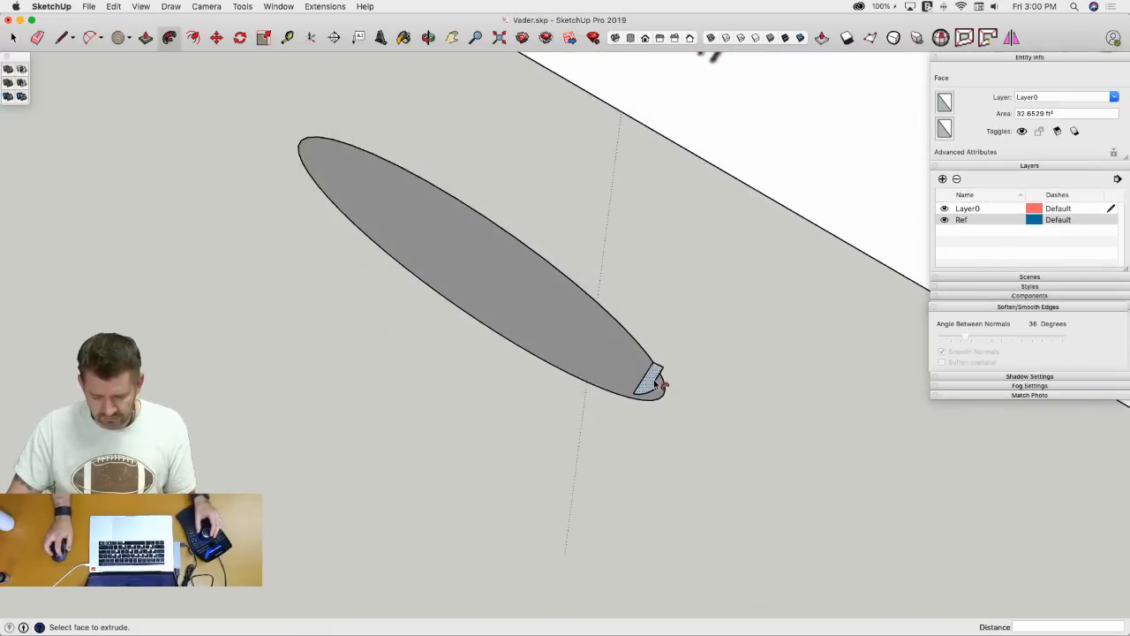
left_click(658, 380)
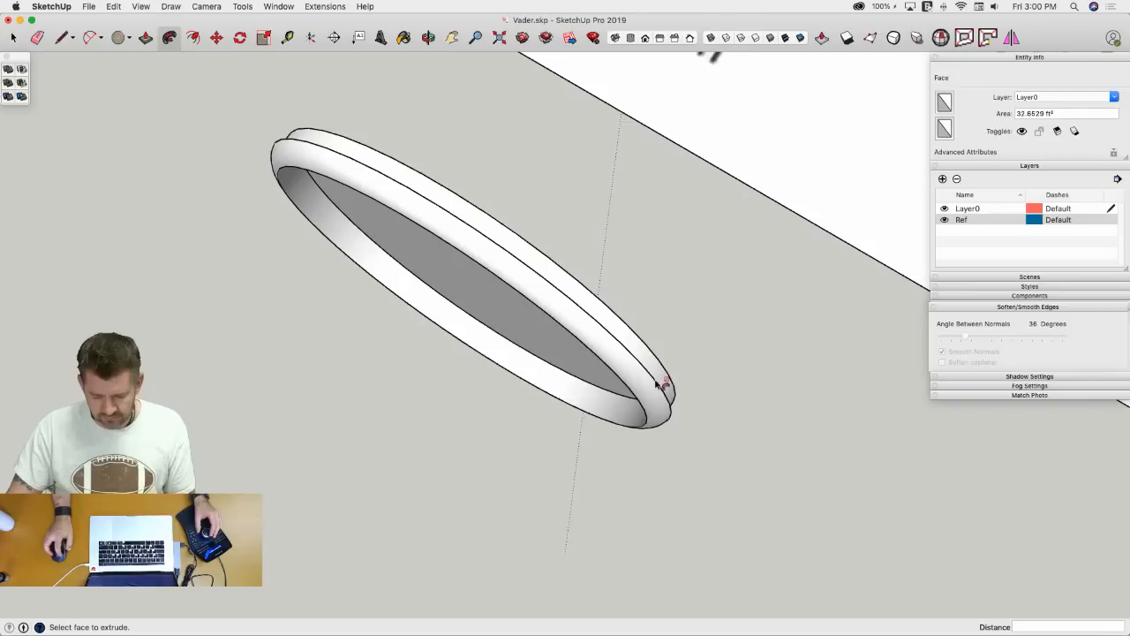
key("space")
- Delete the circular face inside the swept ring and make the whole ring a group
left_click(578, 350)
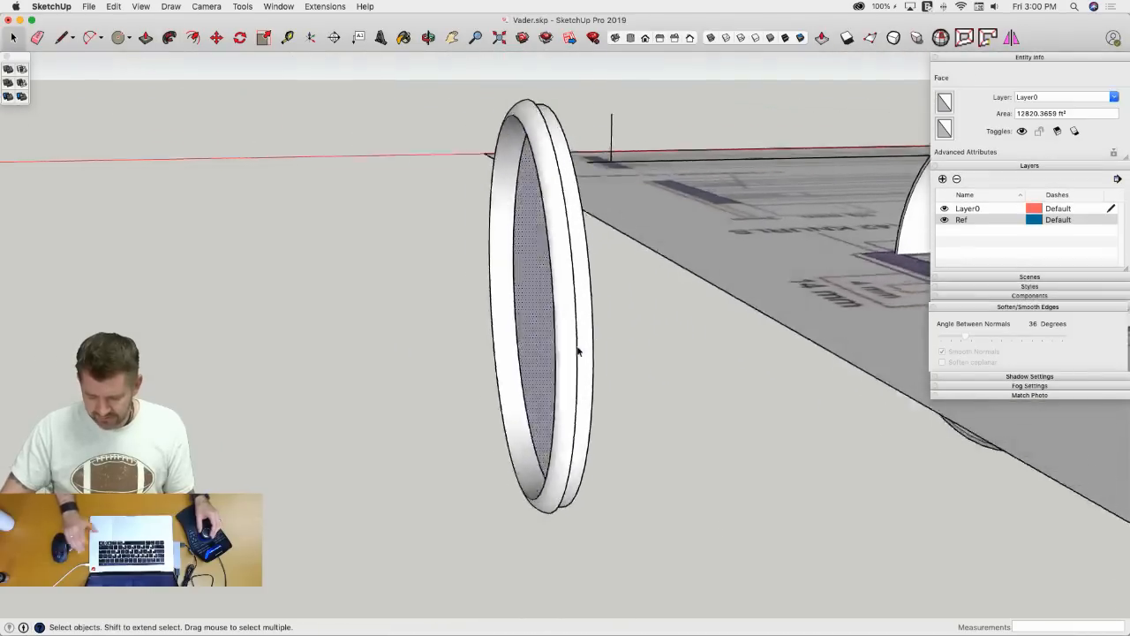
key("Delete")
triple_click(502, 193)
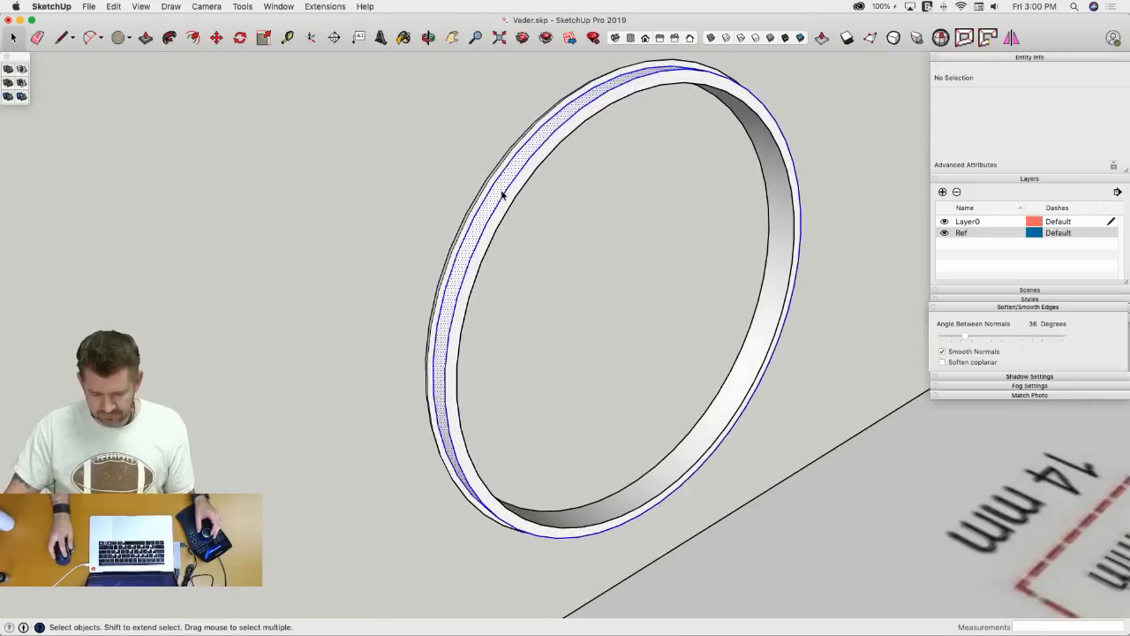
right_click(501, 194)
left_click(541, 281)
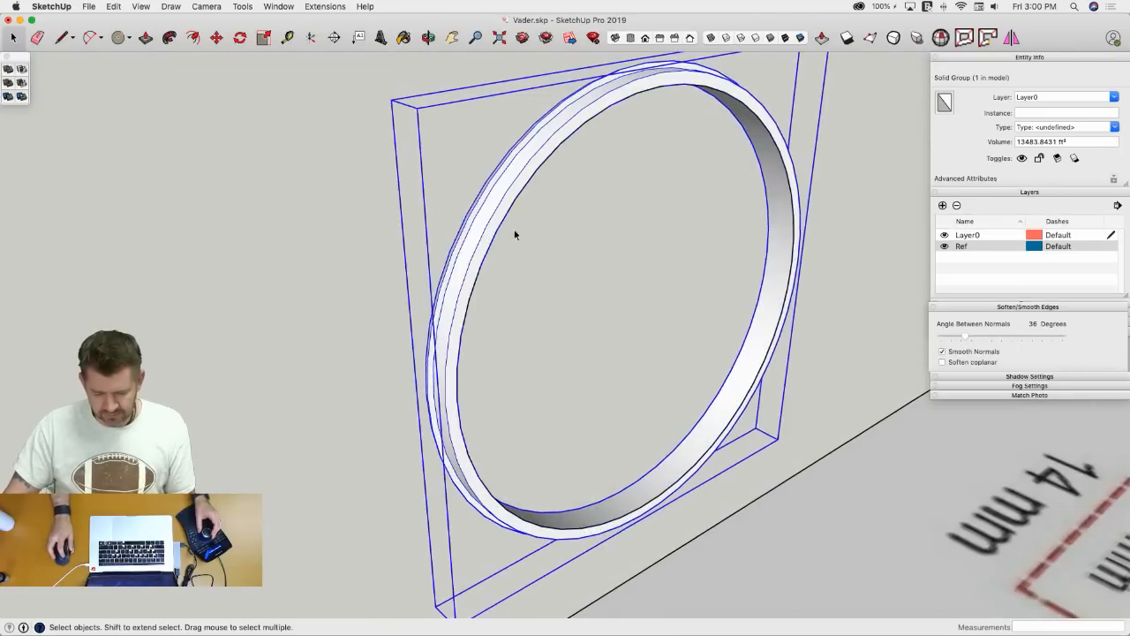
- Move the ring group about 161.5 m back along the red axis against the clamp tube's rim
key("m")
left_click(535, 212)
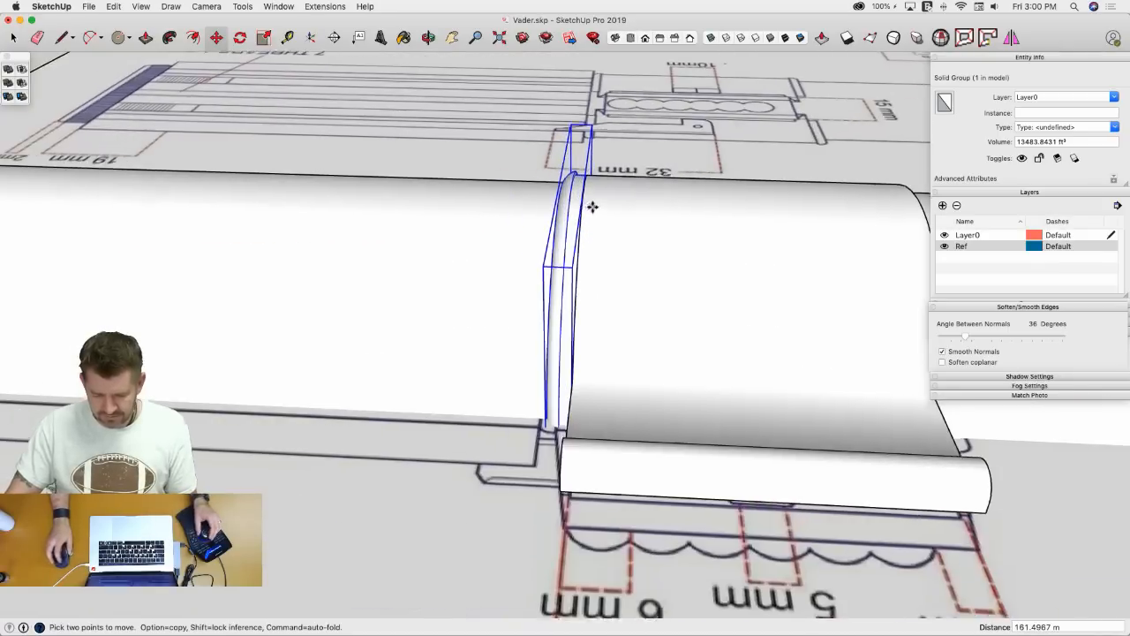
key("space")
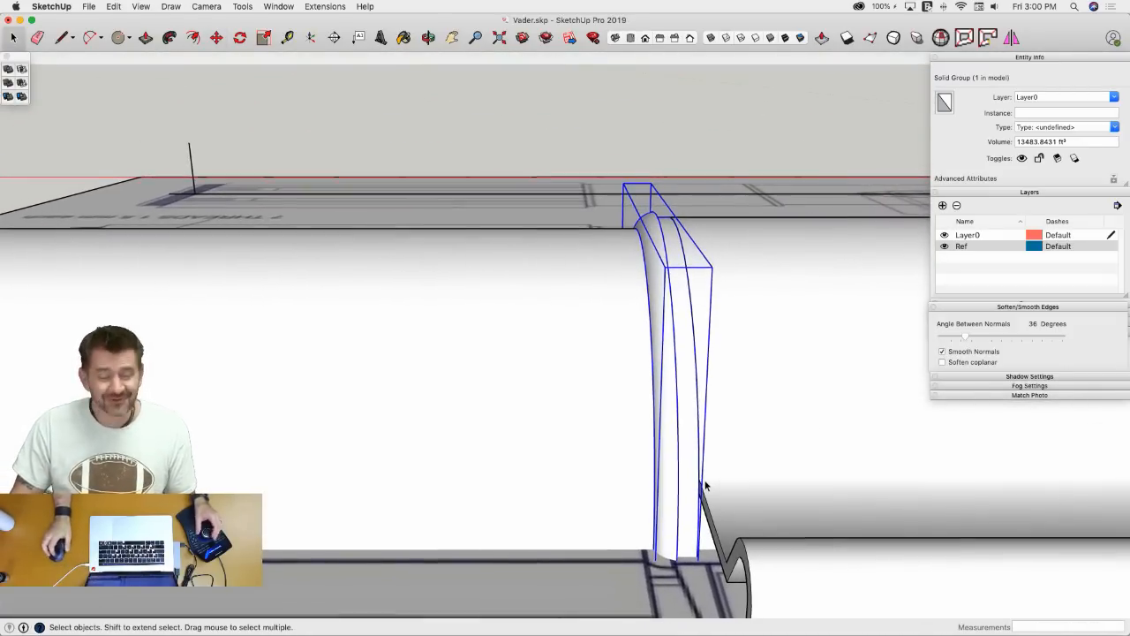
- Draw a closed, roughly rectangular face across the ring at the corner where the clamp's lower flange leaves the tube
key("e")
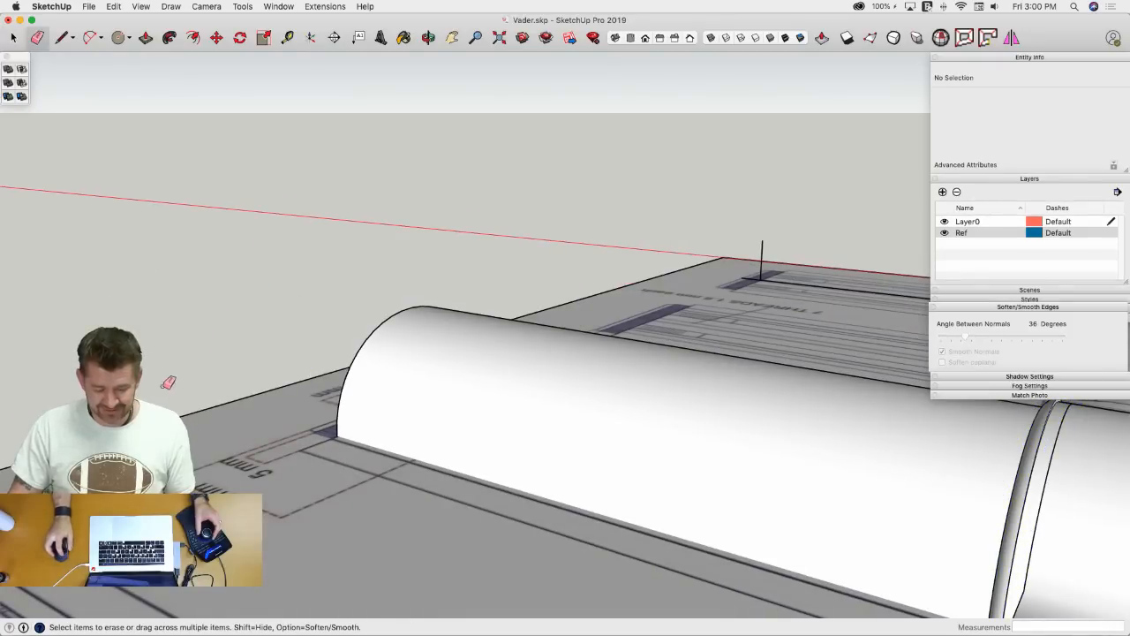
key("l")
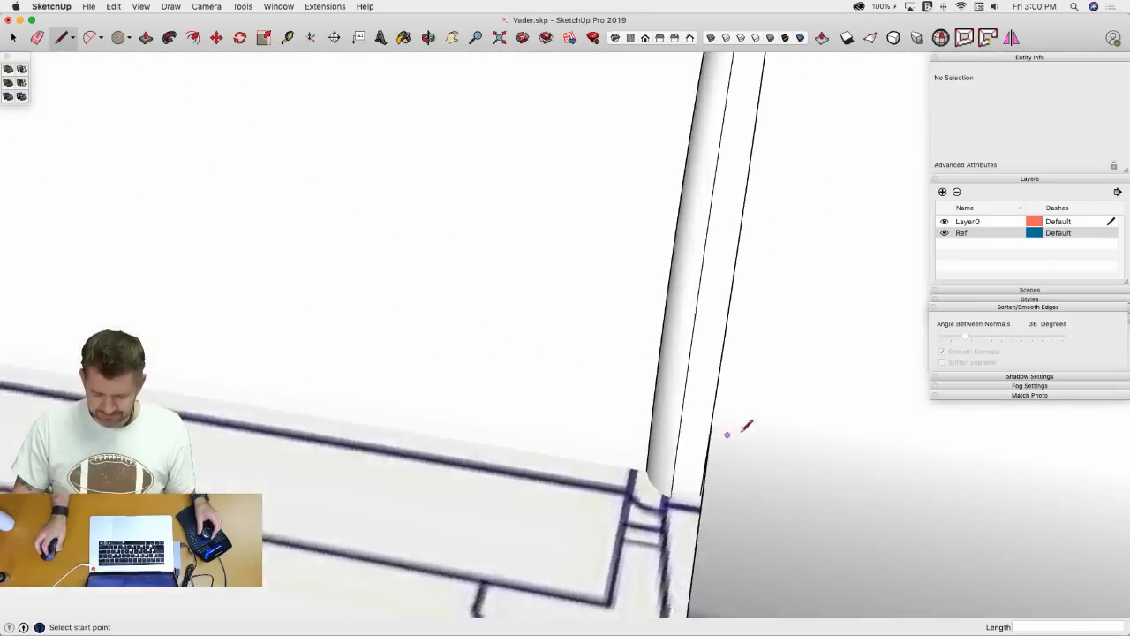
left_click(750, 362)
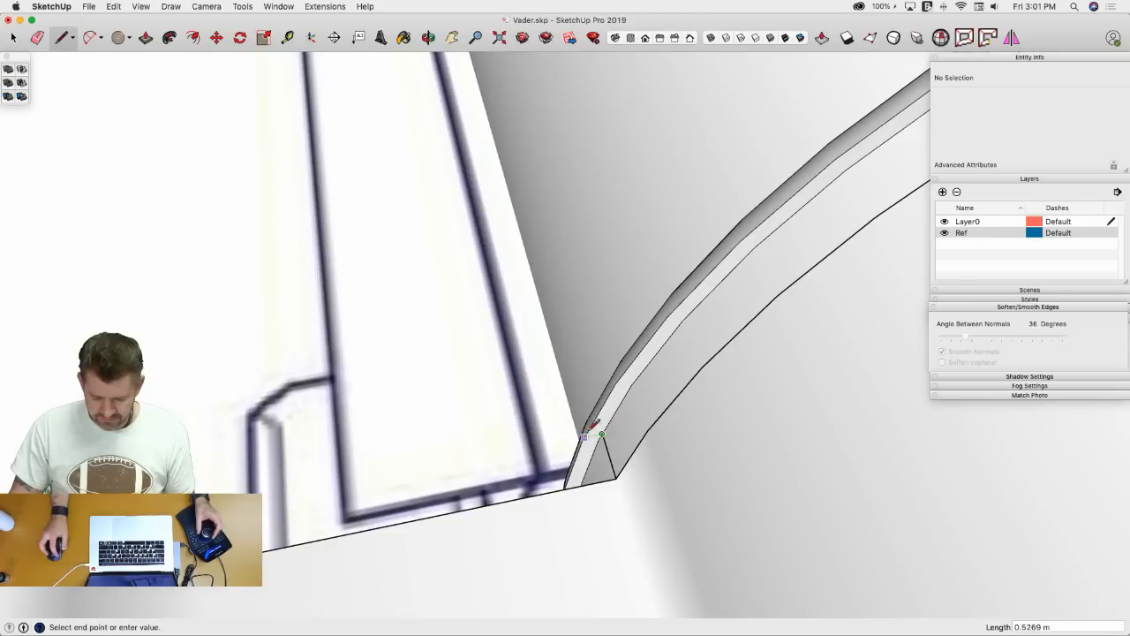
left_click(521, 430)
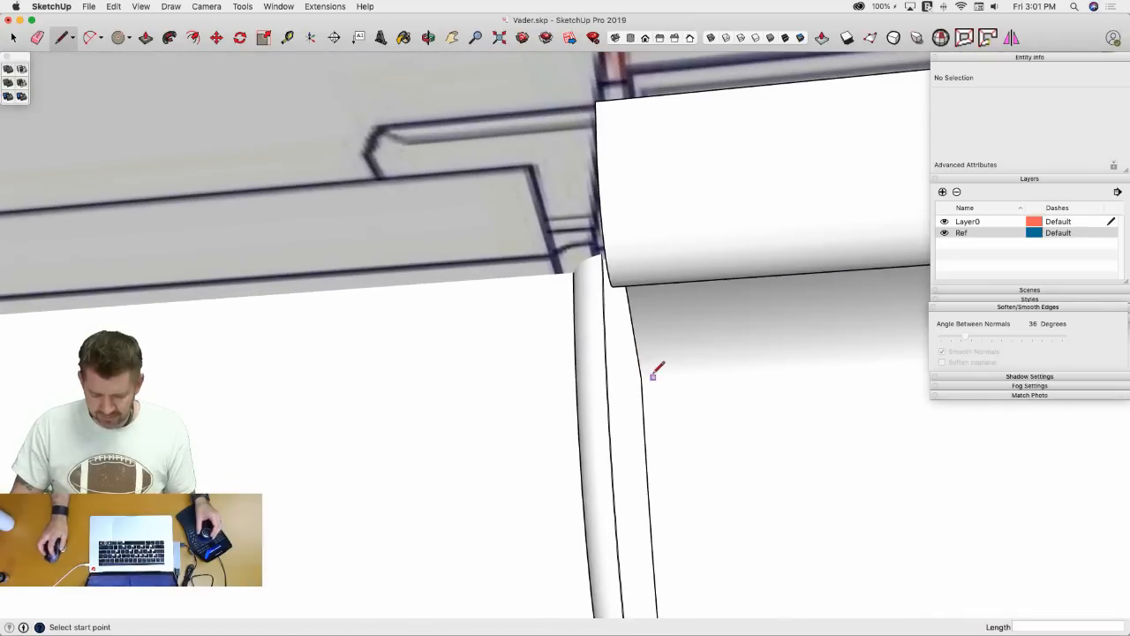
left_click(641, 377)
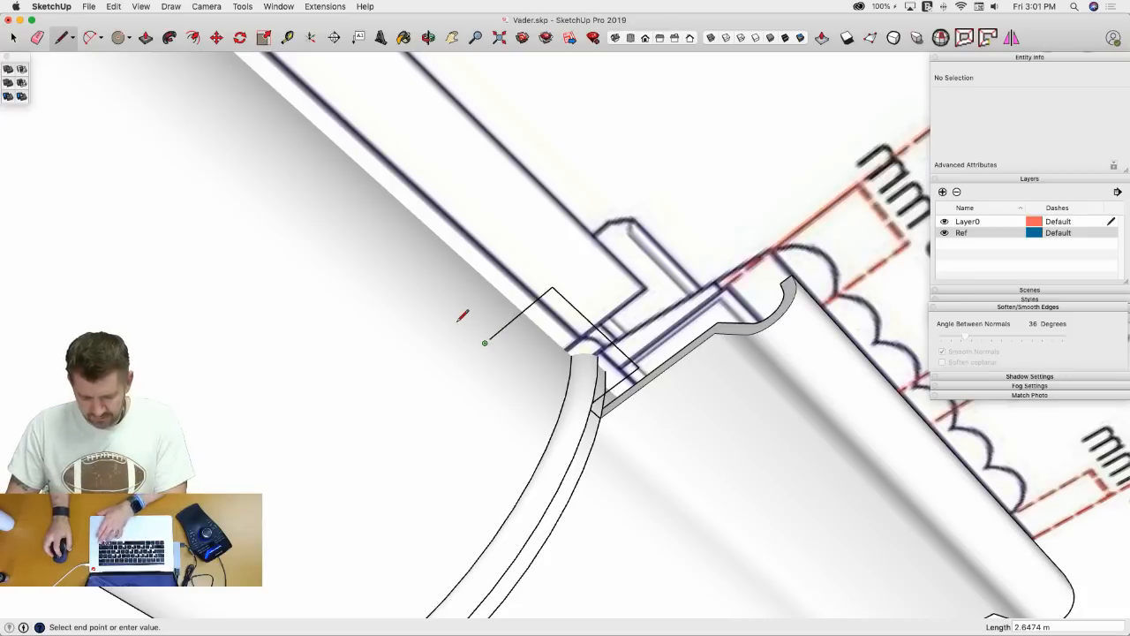
left_click(638, 367)
key("space")
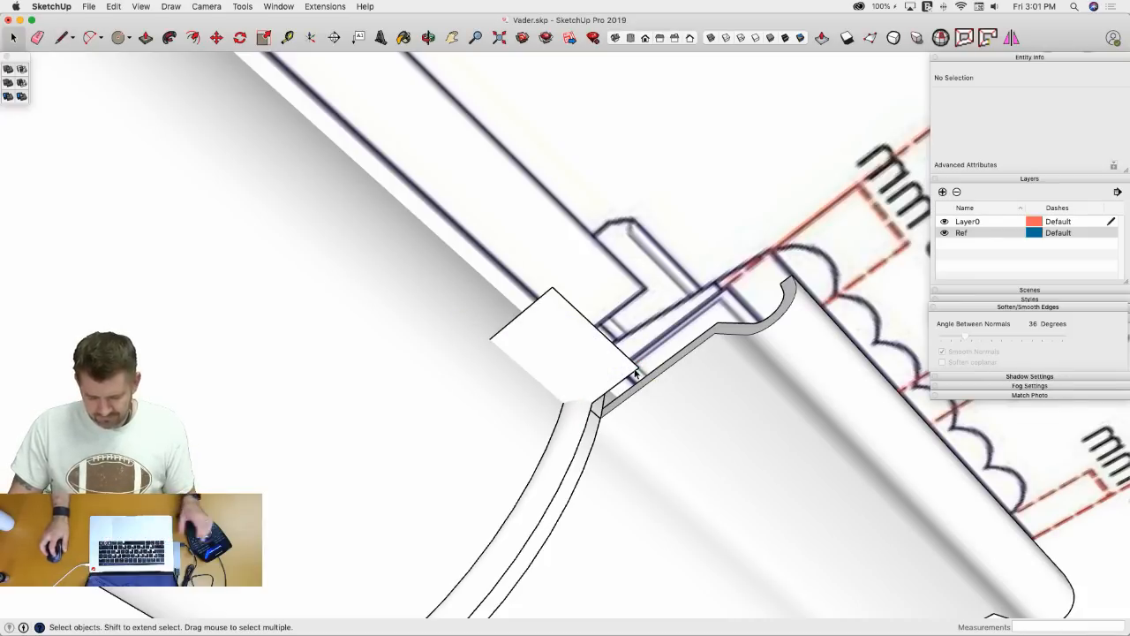
- Copy the drawn face vertically from the clamp's lower flange to the matching corner of the upper flange
left_click(609, 378)
middle_click_drag(609, 379, 618, 394)
key("m")
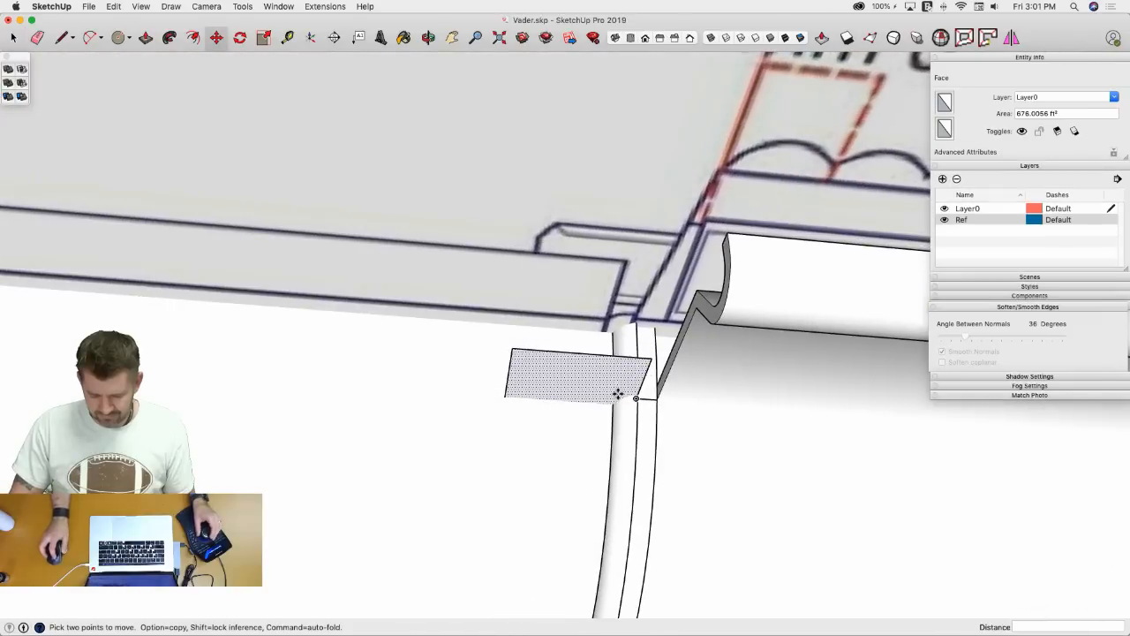
key("alt")
left_click(650, 358)
middle_click_drag(649, 357, 644, 355)
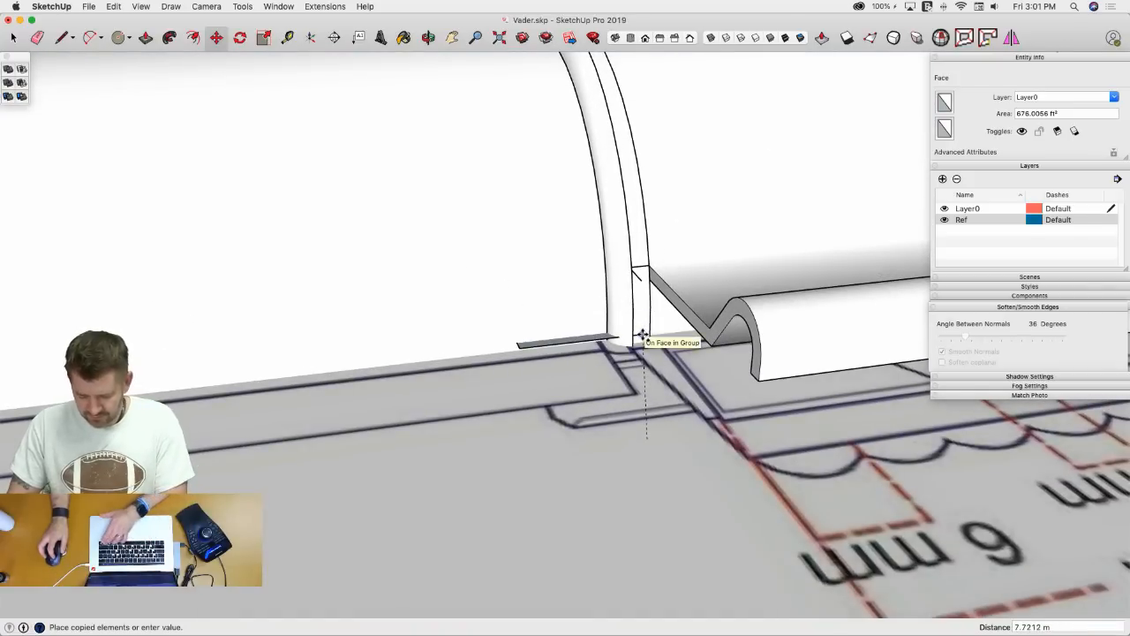
left_click(626, 300)
key("space")
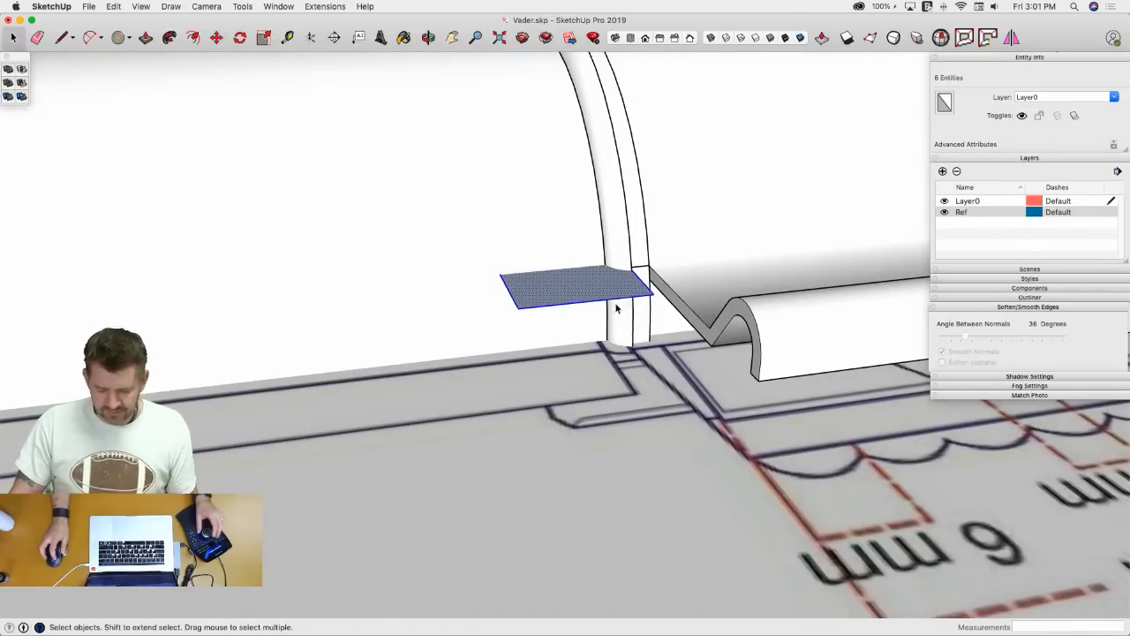
- Cut both drawn faces out of the model and paste them in place inside the ring group
middle_click_drag(617, 308, 558, 351)
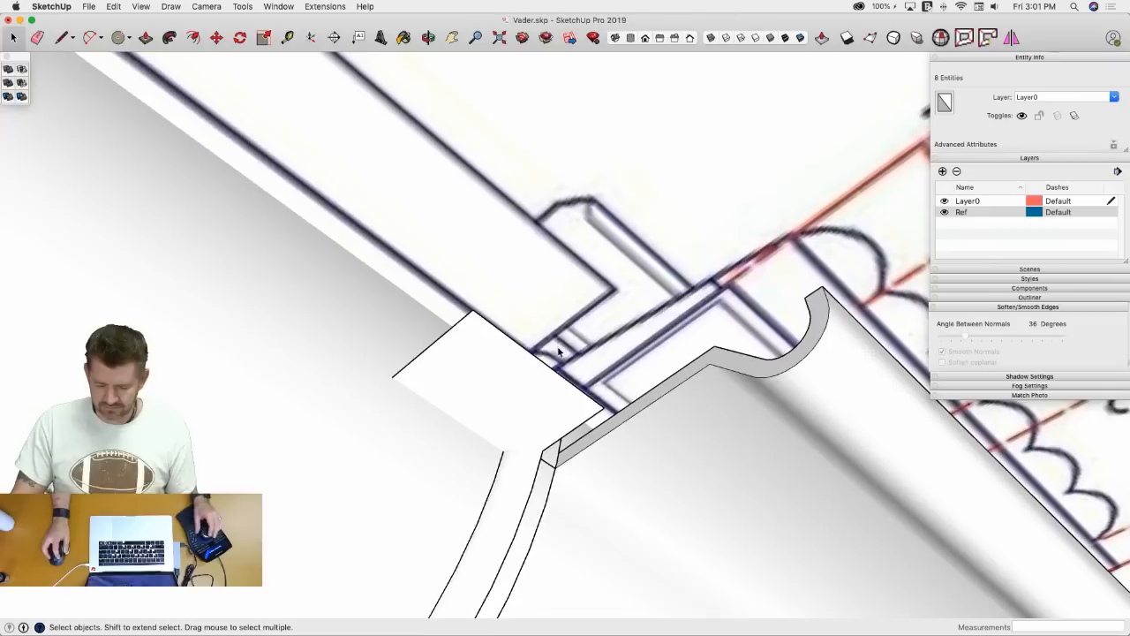
middle_click_drag(521, 384, 525, 377)
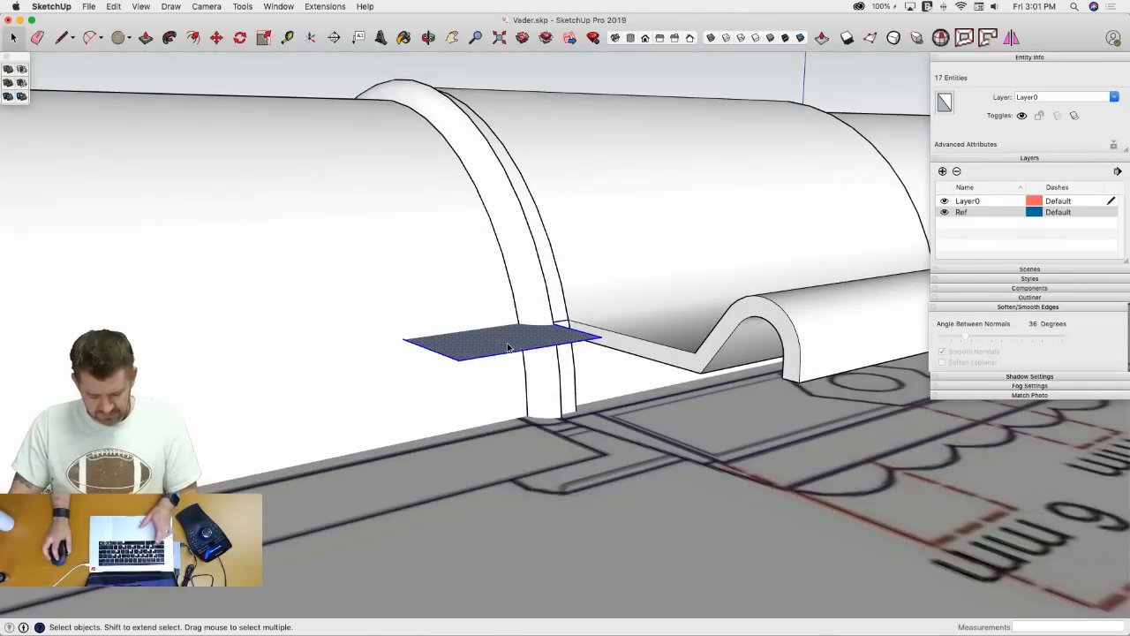
key("super+x")
double_click(529, 291)
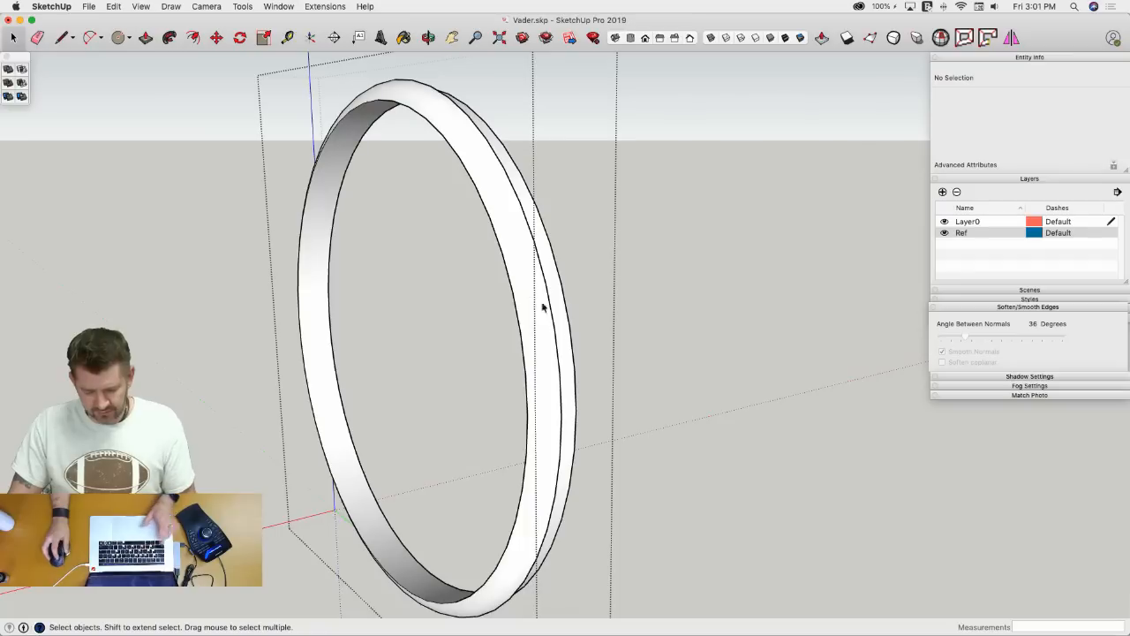
left_click(141, 6)
mouse_move(114, 6)
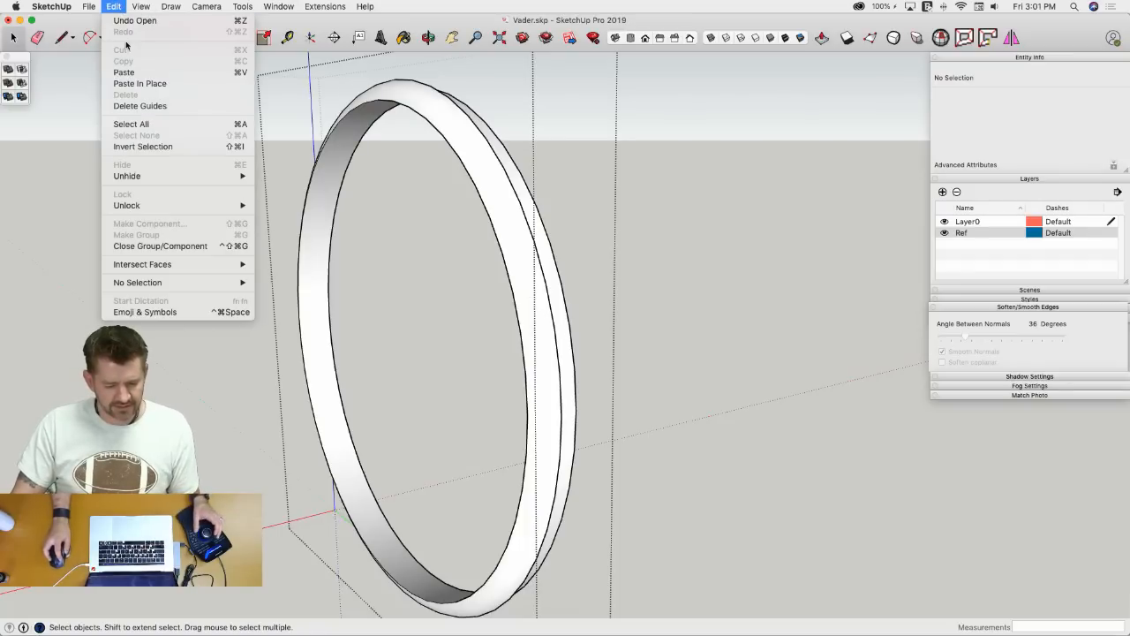
left_click(137, 84)
middle_click_drag(697, 231, 588, 269)
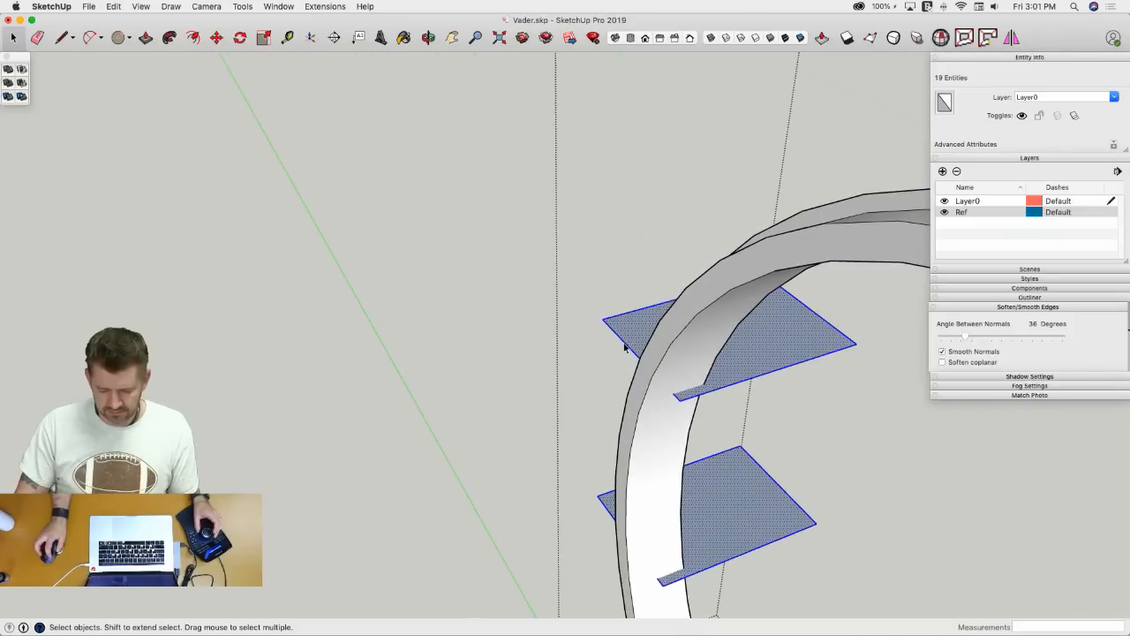
left_click(623, 346)
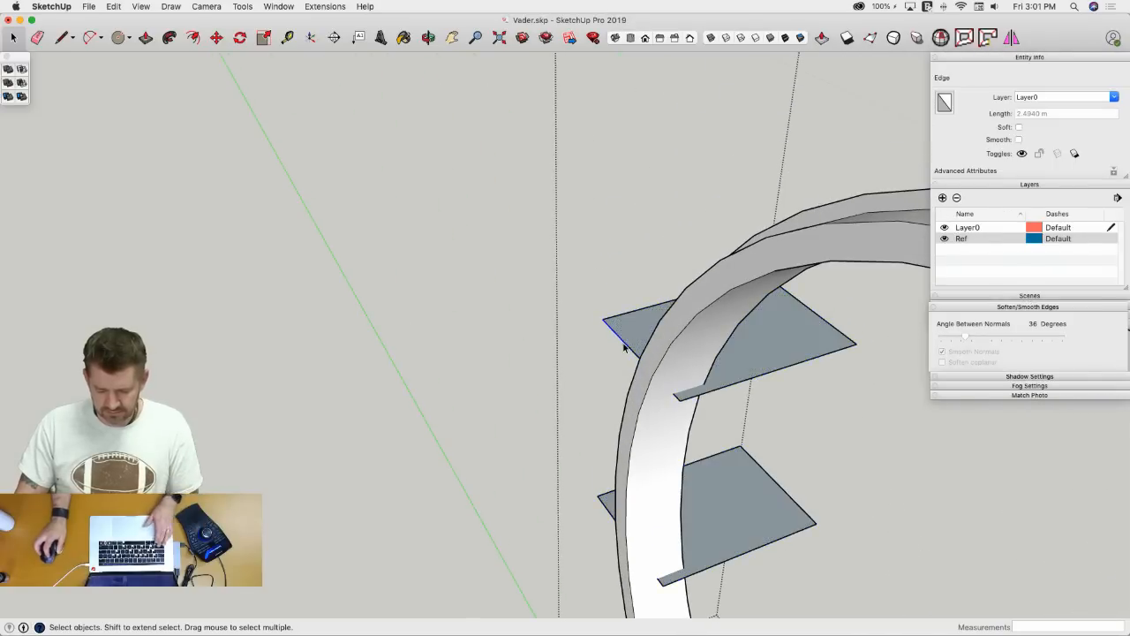
key("m")
left_click(666, 407)
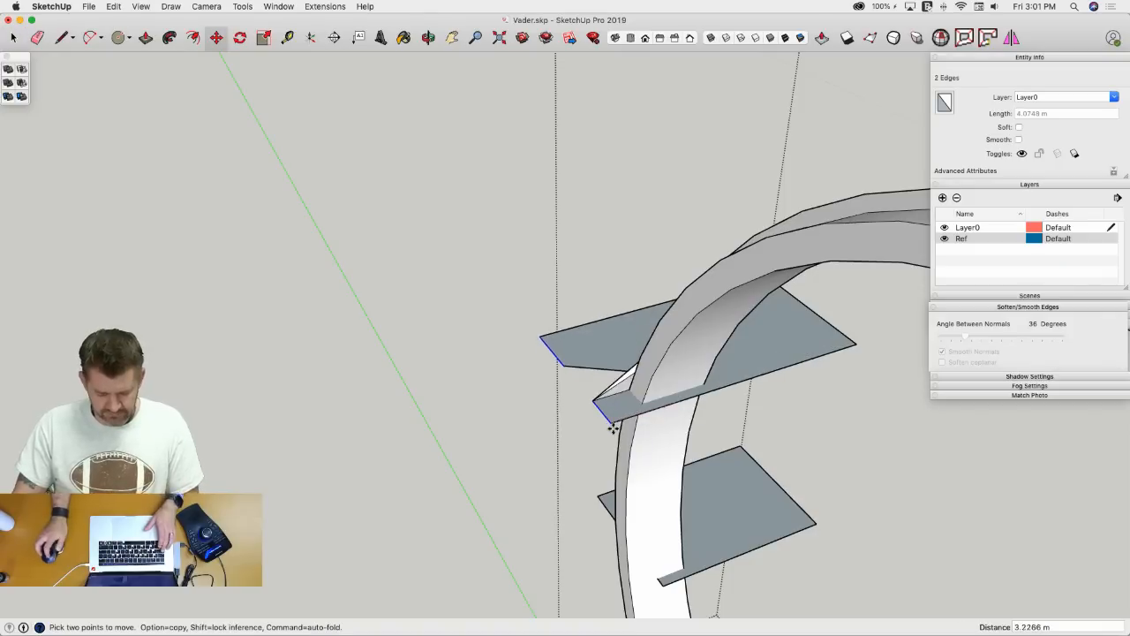
left_click(606, 415)
key("space")
- Extend both pasted faces with drawn edges so that each reaches past the ring's whole cross-section
key("l")
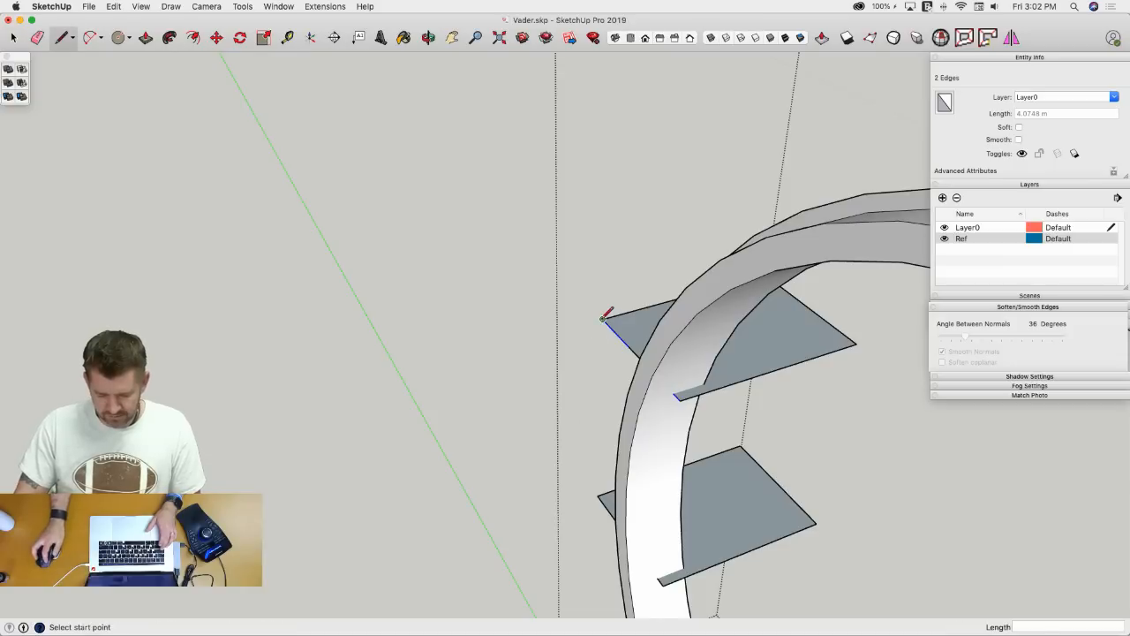
left_click(553, 332)
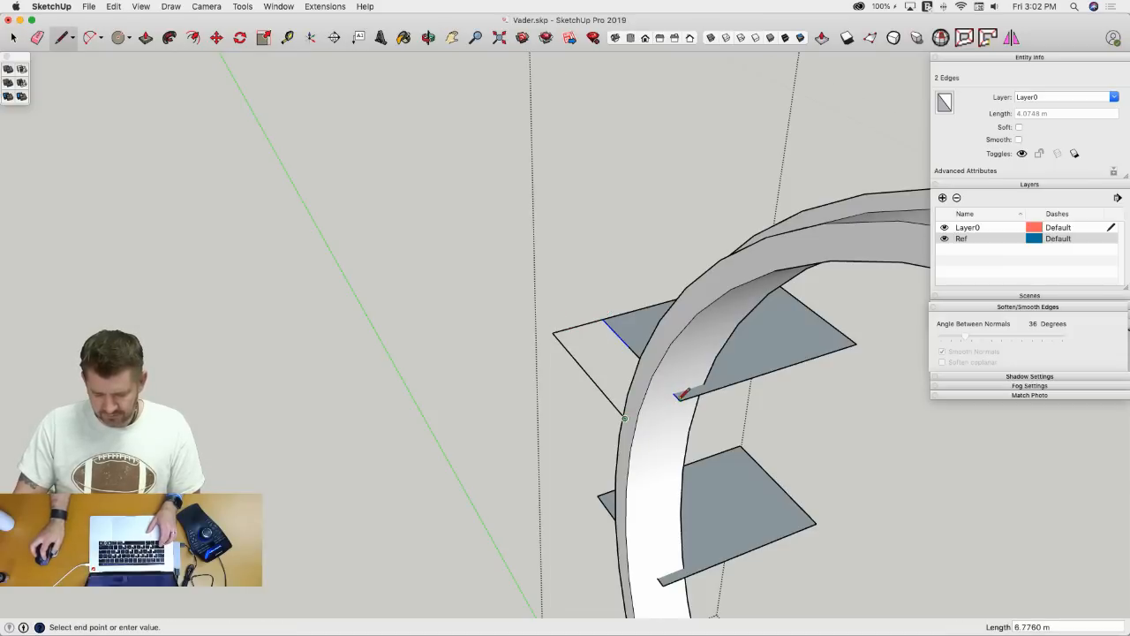
left_click(602, 318)
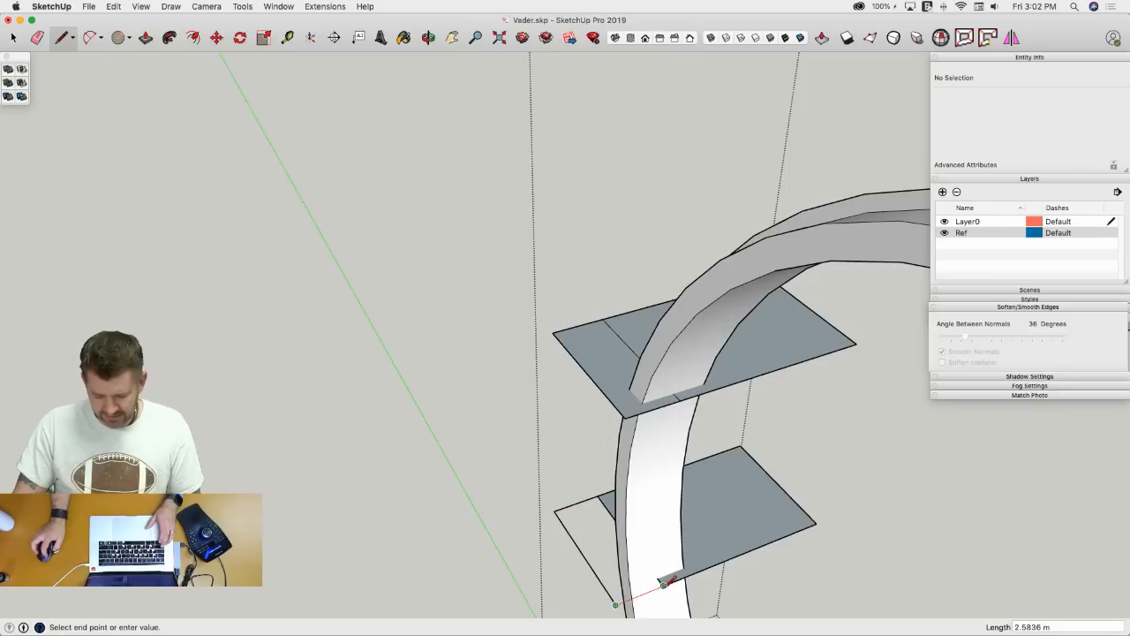
left_click(598, 496)
key("e")
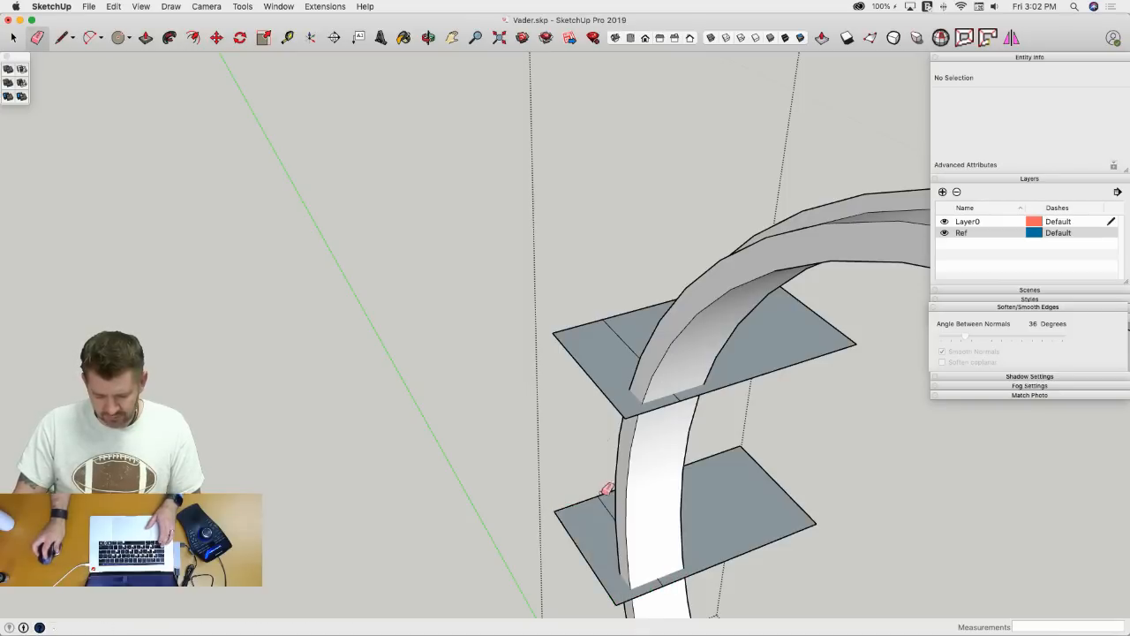
key("space")
- Select the ring geometry together with the two cutting faces and intersect the faces
scroll(501, 369, "down", 3)
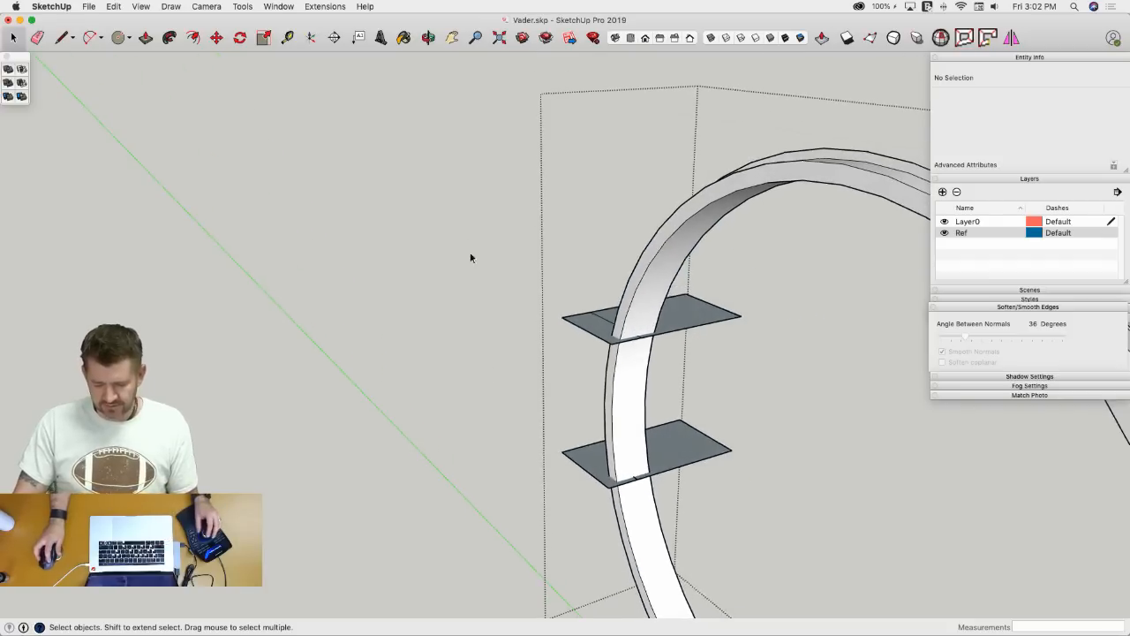
left_click_drag(465, 238, 808, 533)
right_click(636, 442)
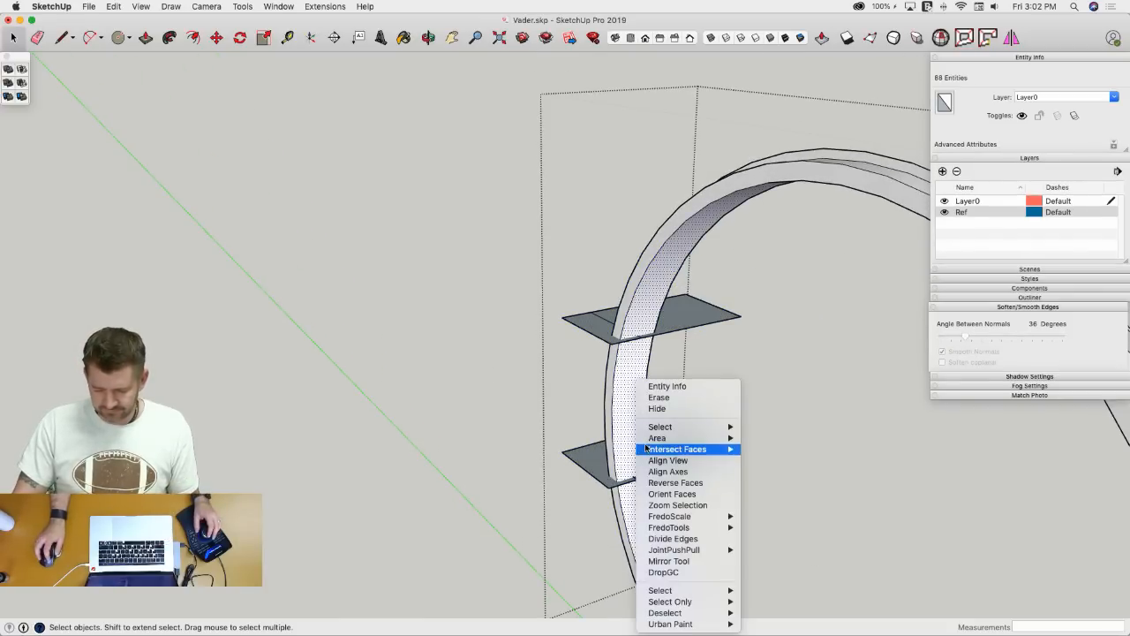
left_click(812, 402)
left_click_drag(749, 455, 749, 455)
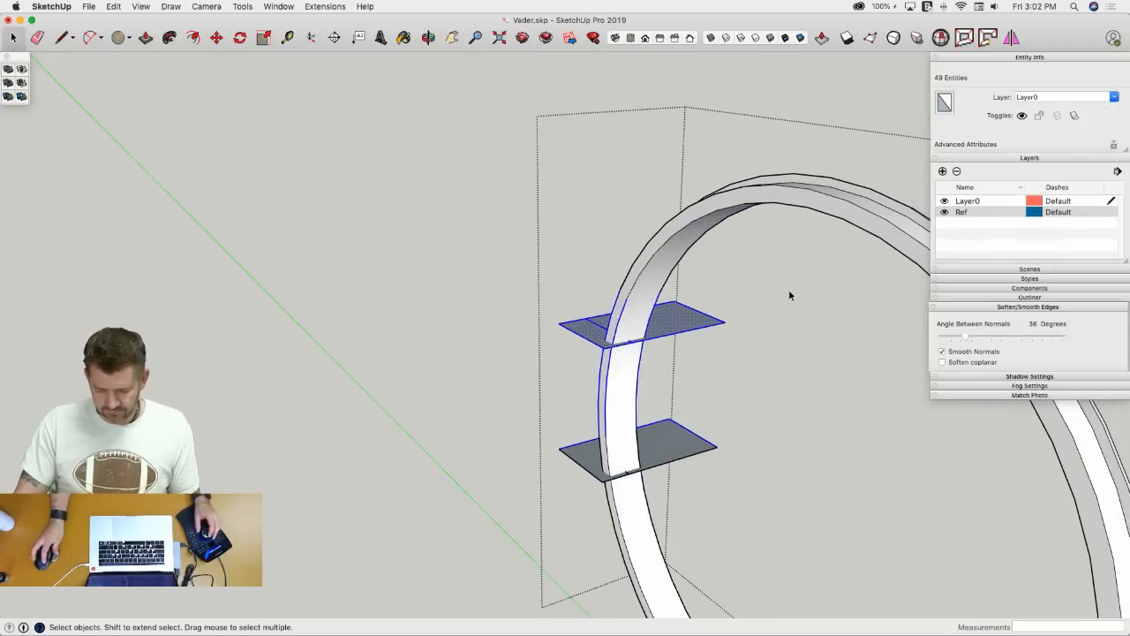
left_click_drag(422, 548, 422, 548)
right_click(615, 405)
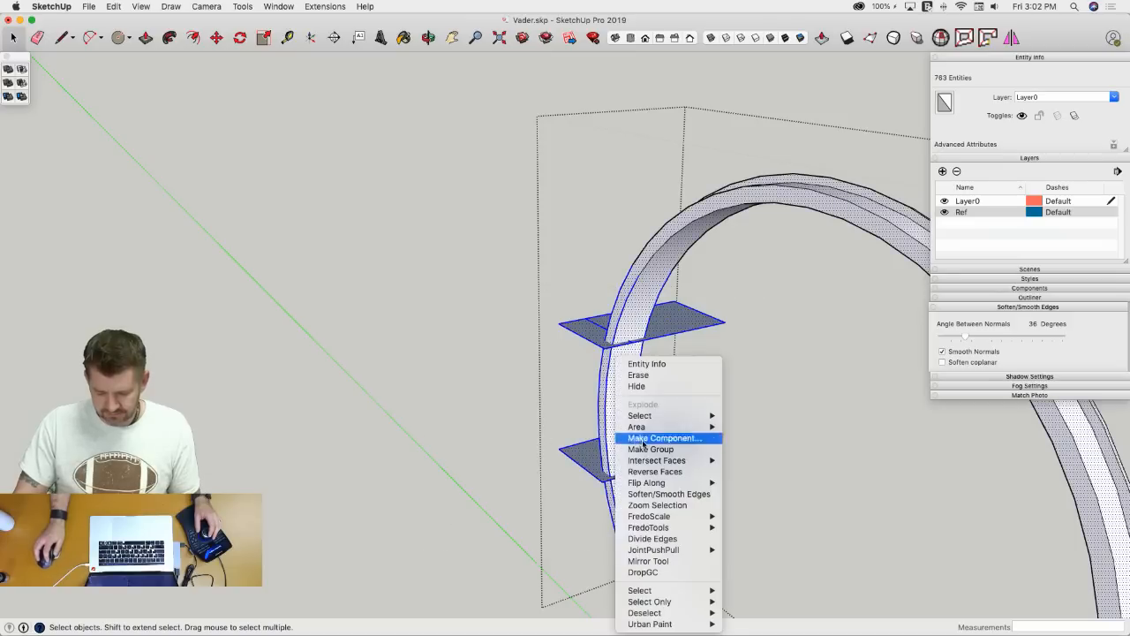
mouse_move(679, 460)
left_click(763, 484)
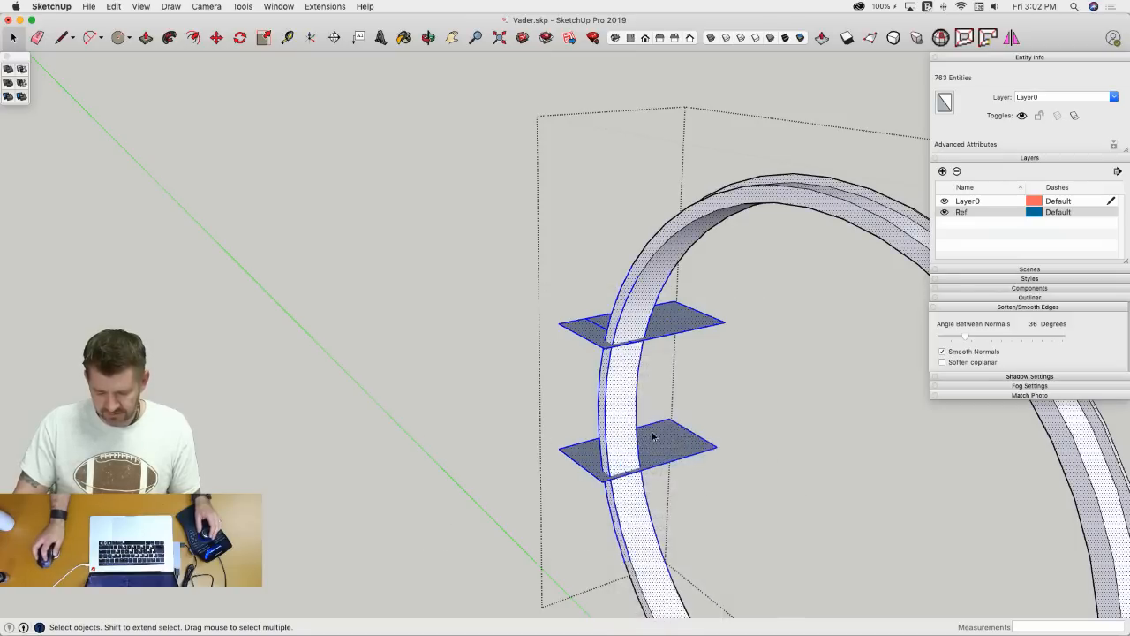
- Delete the ring section between the two cutting faces and the parts of those faces that overhang the ring
middle_click_drag(764, 484, 669, 270)
left_click_drag(558, 333, 560, 330)
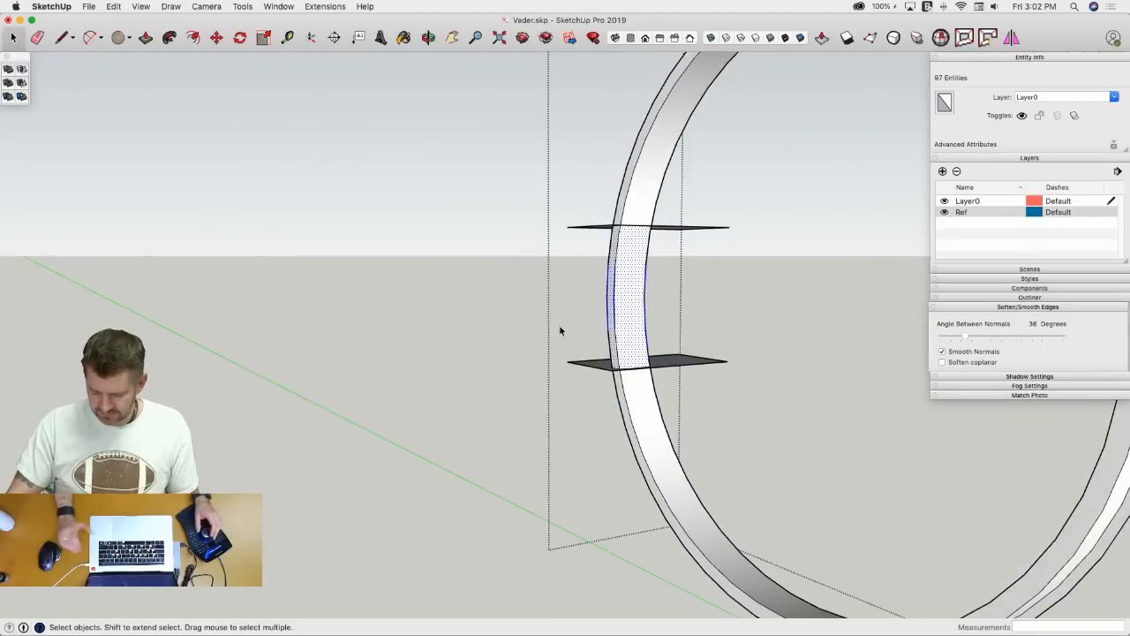
key("Delete")
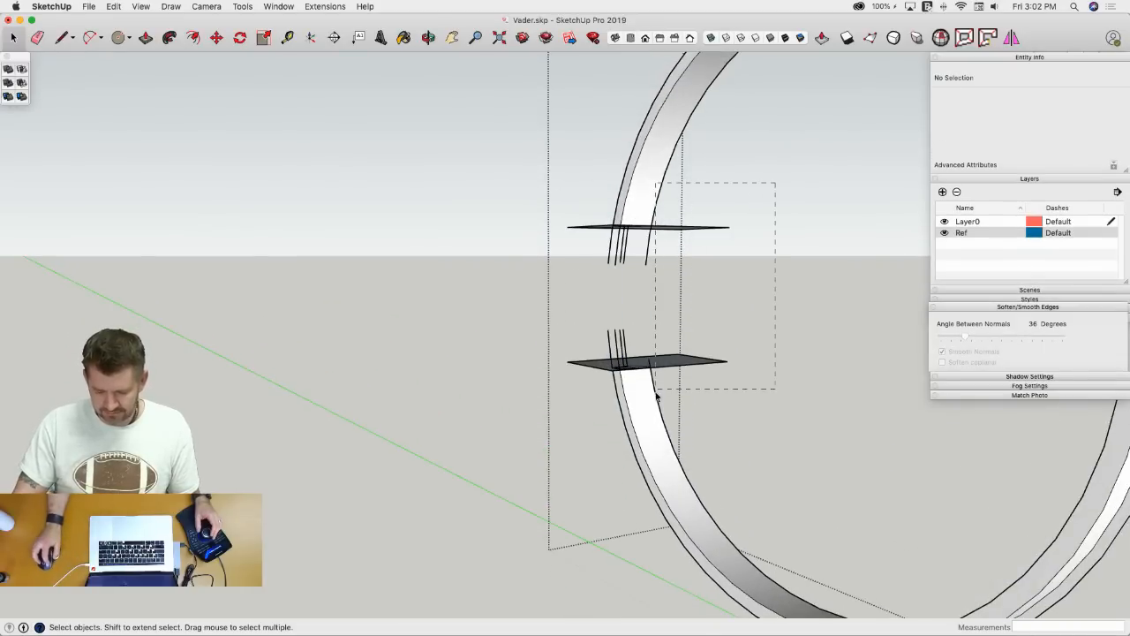
left_click_drag(672, 391, 670, 391)
key("Delete")
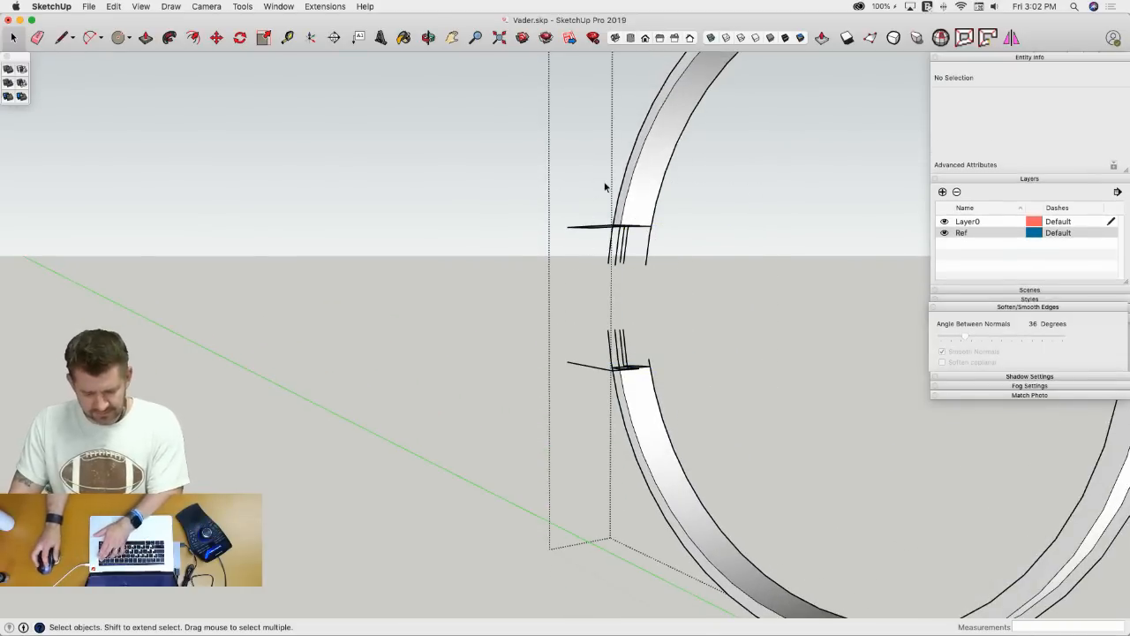
left_click_drag(541, 374, 542, 375)
key("Delete")
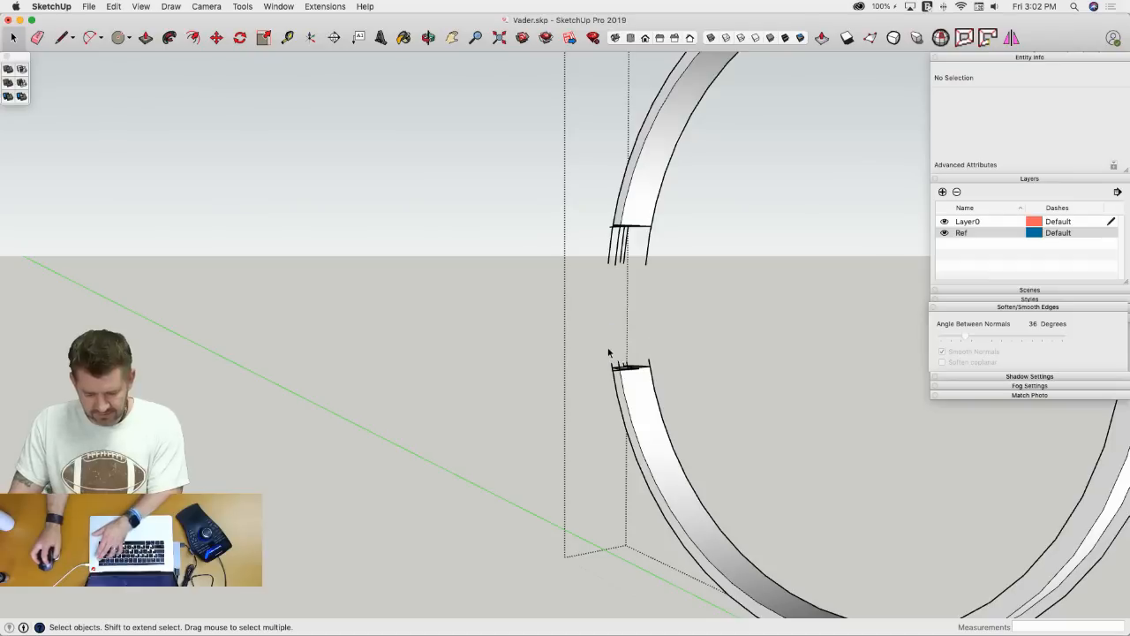
- Cap the ring's lower cut end by drawing an edge about 1.5 m long and erase the stray edges there
mouse_move(635, 362)
middle_mouse_down()
mouse_move(681, 285)
mouse_move(607, 213)
mouse_move(632, 298)
middle_mouse_up()
key("e")
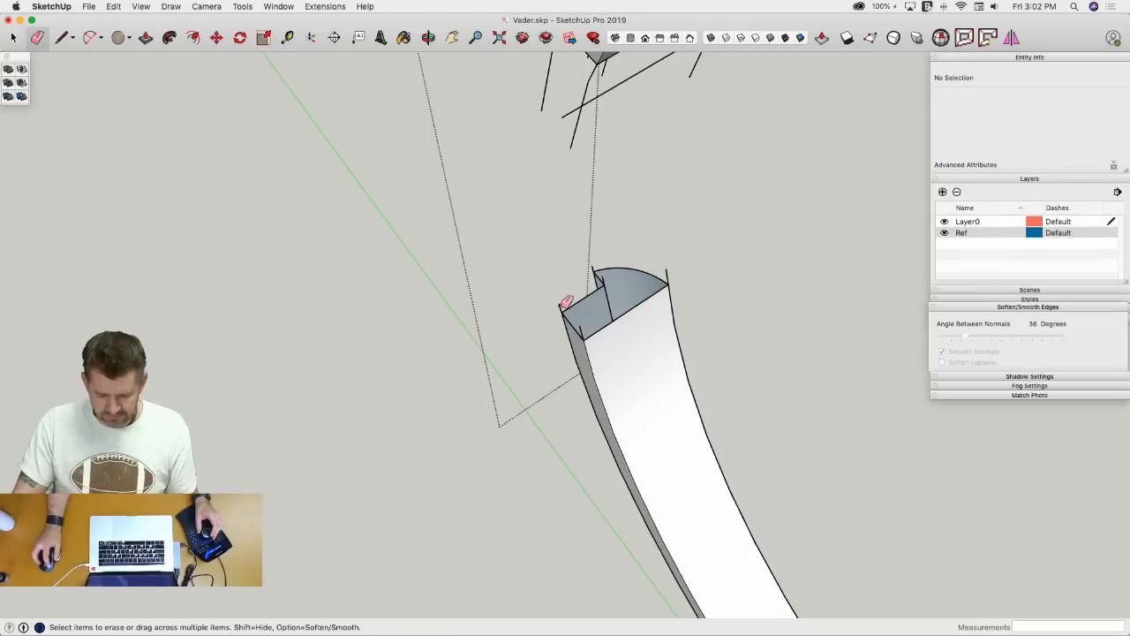
key("l")
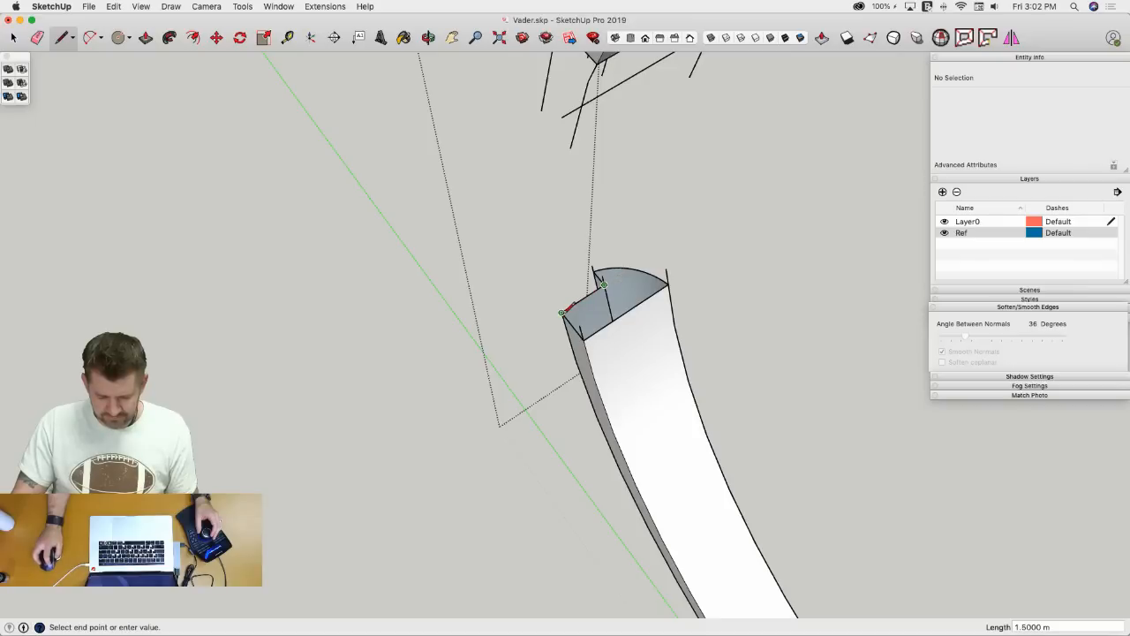
left_click(563, 312)
key("e")
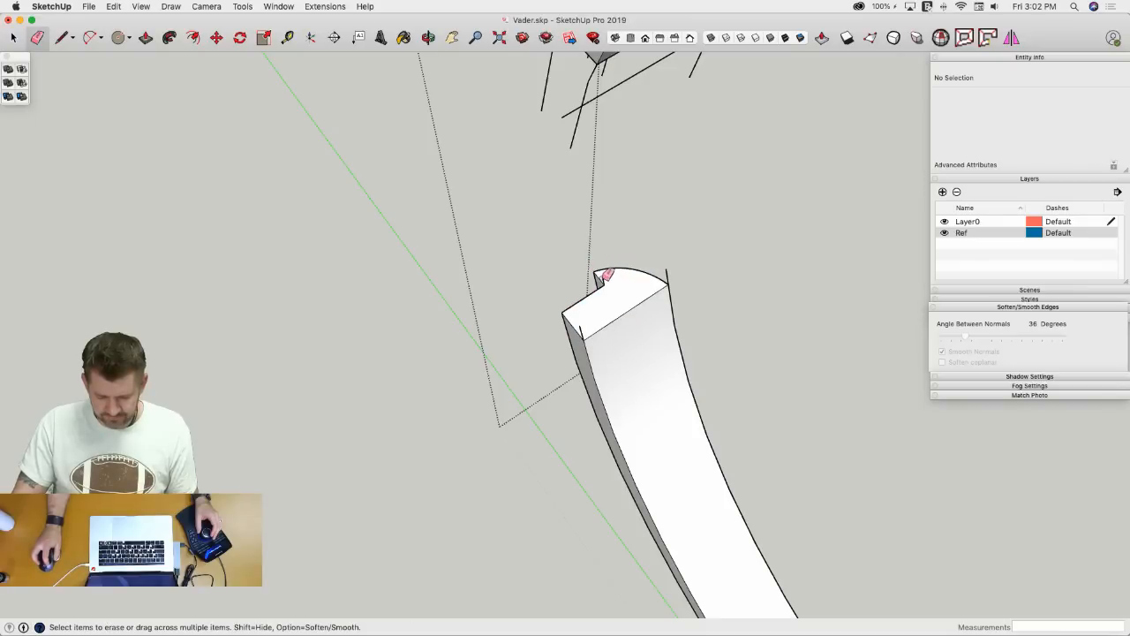
left_click(601, 279)
key("super+z")
scroll(606, 280, "up", 4)
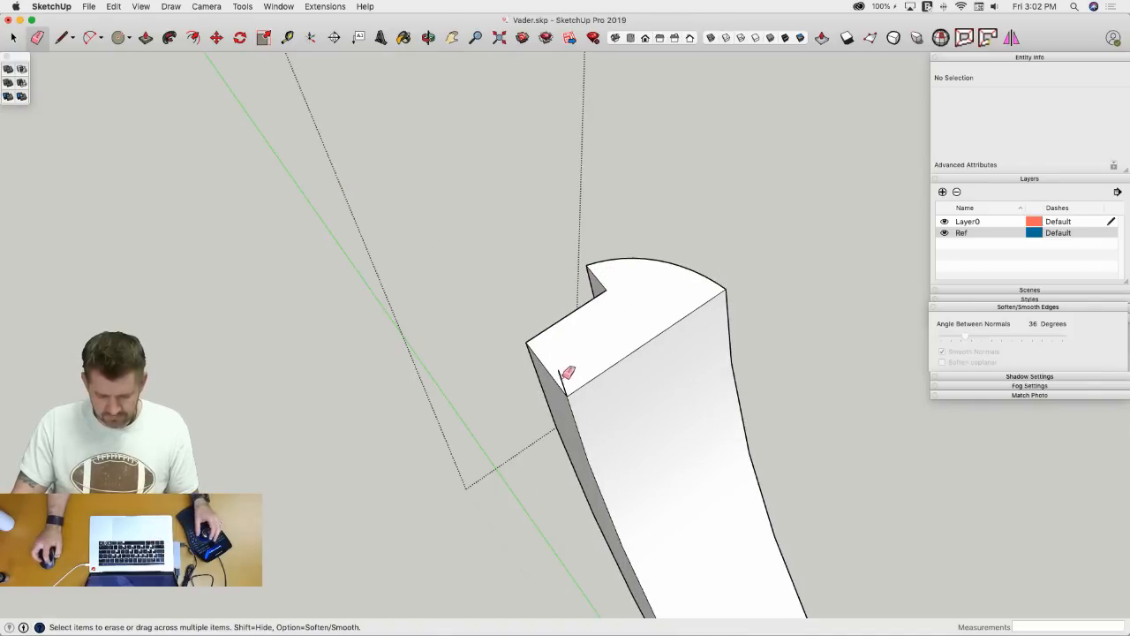
- Erase the stray edges hanging below the ring's upper cut end
mouse_move(566, 371)
middle_mouse_down()
mouse_move(663, 199)
mouse_move(701, 235)
mouse_move(692, 190)
mouse_move(691, 242)
mouse_move(686, 224)
middle_mouse_up()
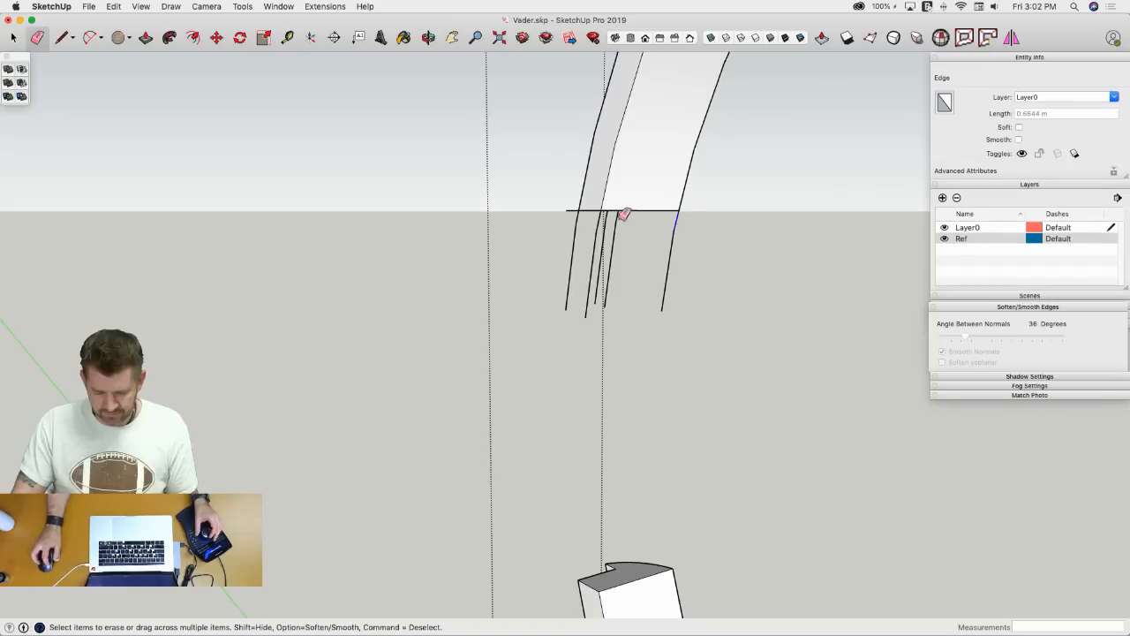
left_click(572, 201)
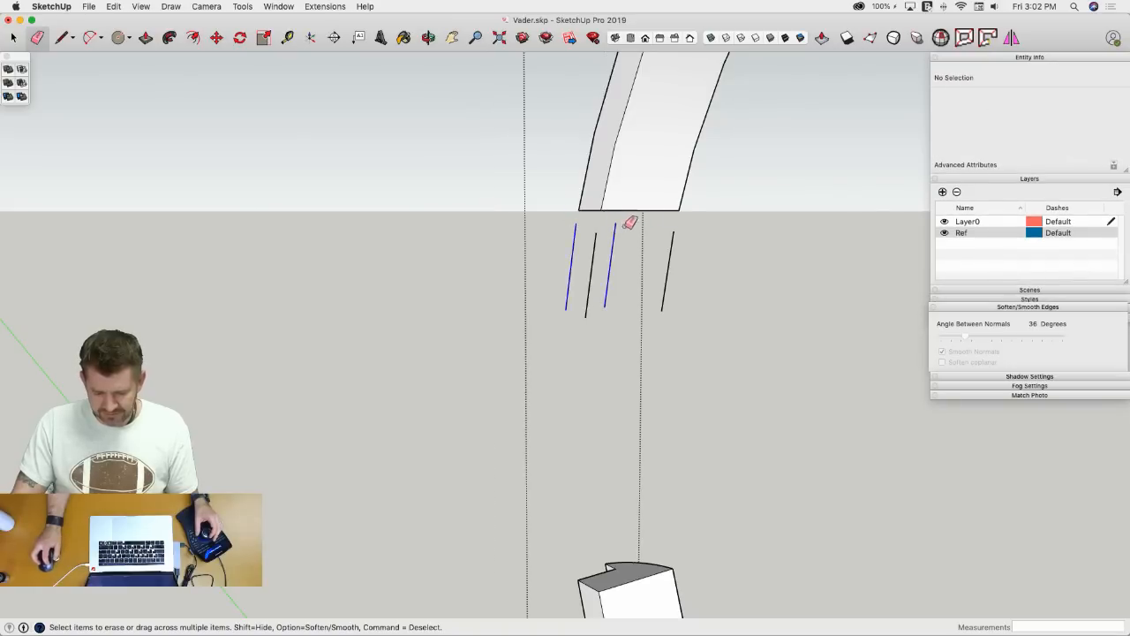
left_click_drag(678, 237, 595, 245)
left_click(590, 247)
mouse_move(590, 247)
middle_mouse_down()
mouse_move(600, 212)
mouse_move(621, 275)
mouse_move(653, 265)
mouse_move(640, 289)
middle_mouse_up()
key("space")
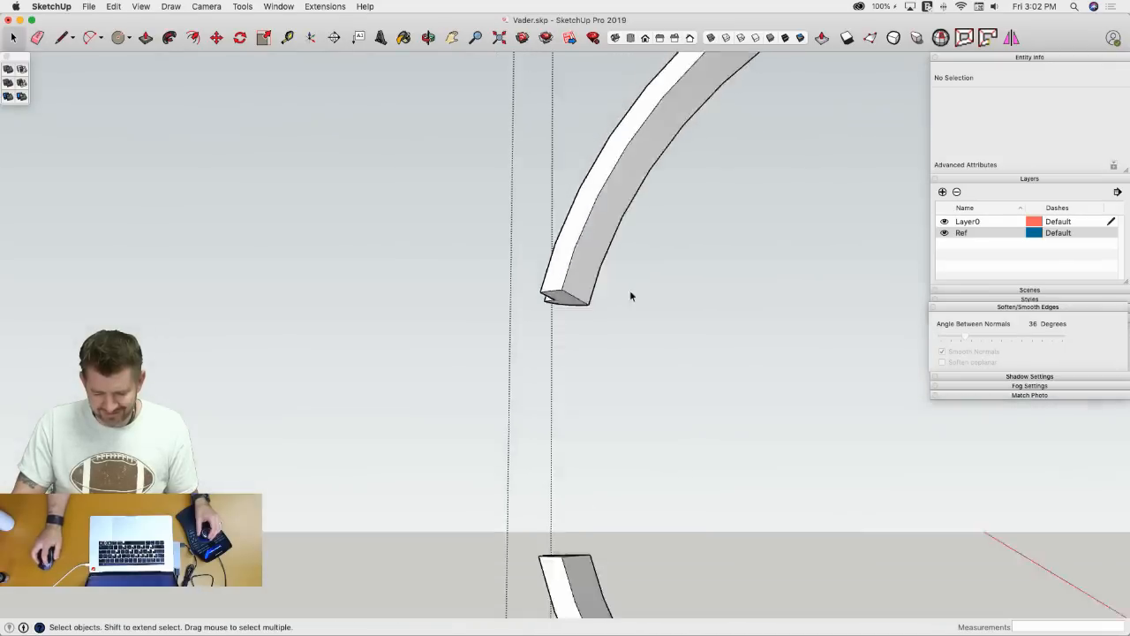
- Leave the ring group and display the model's hidden geometry
left_click(404, 221)
middle_click_drag(388, 227, 511, 247)
key("alt+h")
middle_click_drag(641, 117, 550, 184)
scroll(550, 184, "down", 3)
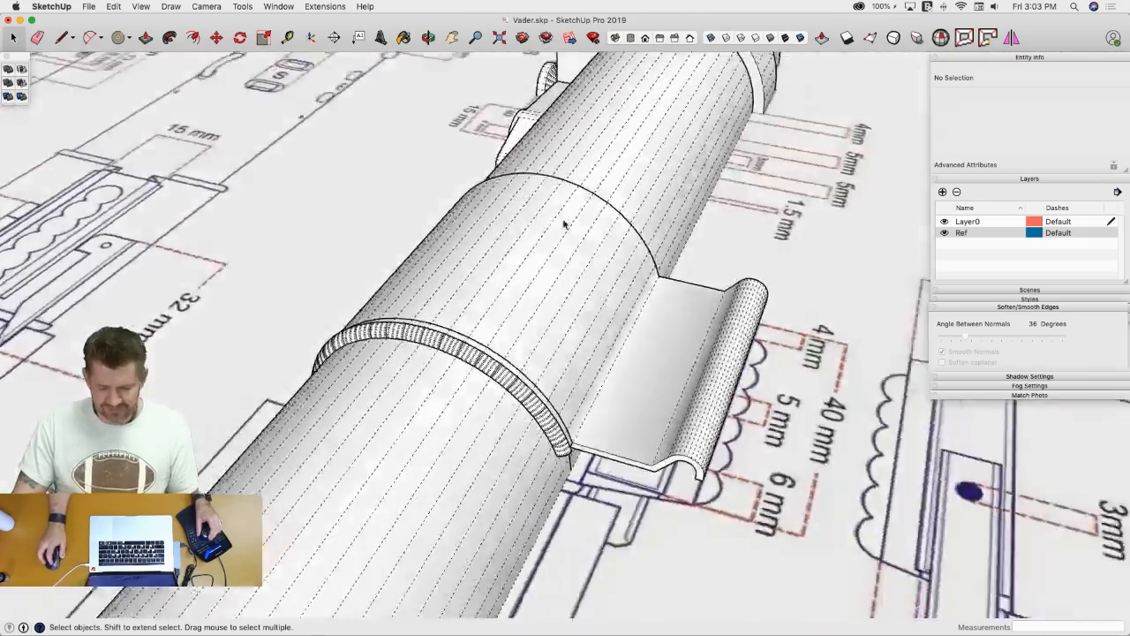
- Draw a vertical triangular face on a line rising from the middle of the clamp tube, square to the tube's length
middle_click_drag(565, 221, 747, 202)
key("l")
left_click(918, 300)
key("space")
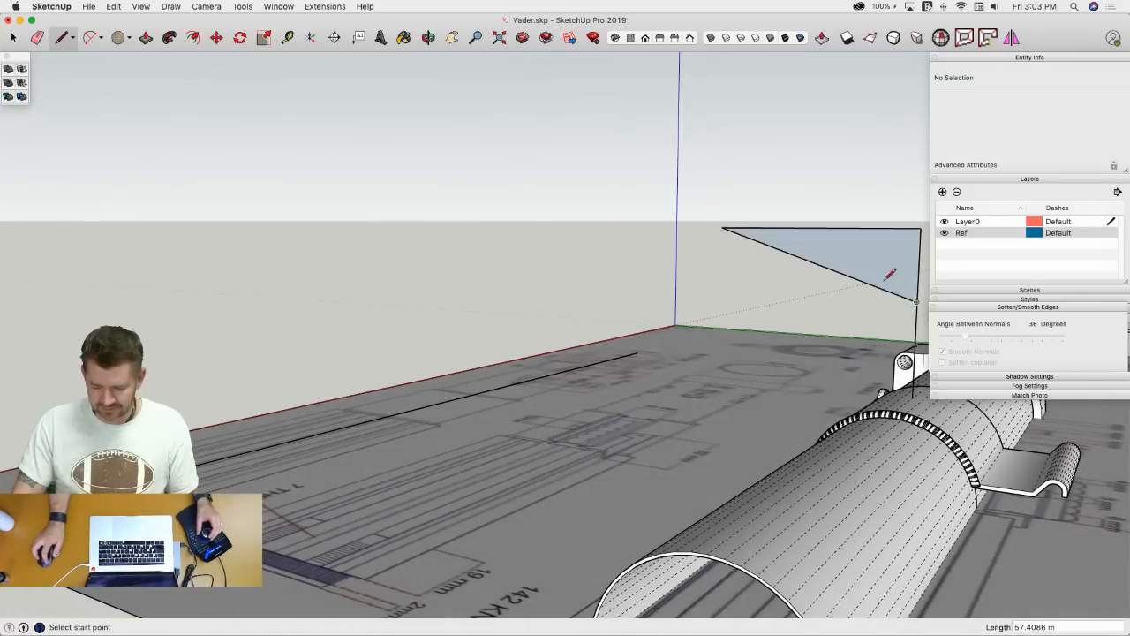
- Mirror a copy of the notched ring across the triangular face to the clamp tube's other end, and erase the triangle and its line
middle_click_drag(888, 270, 637, 398)
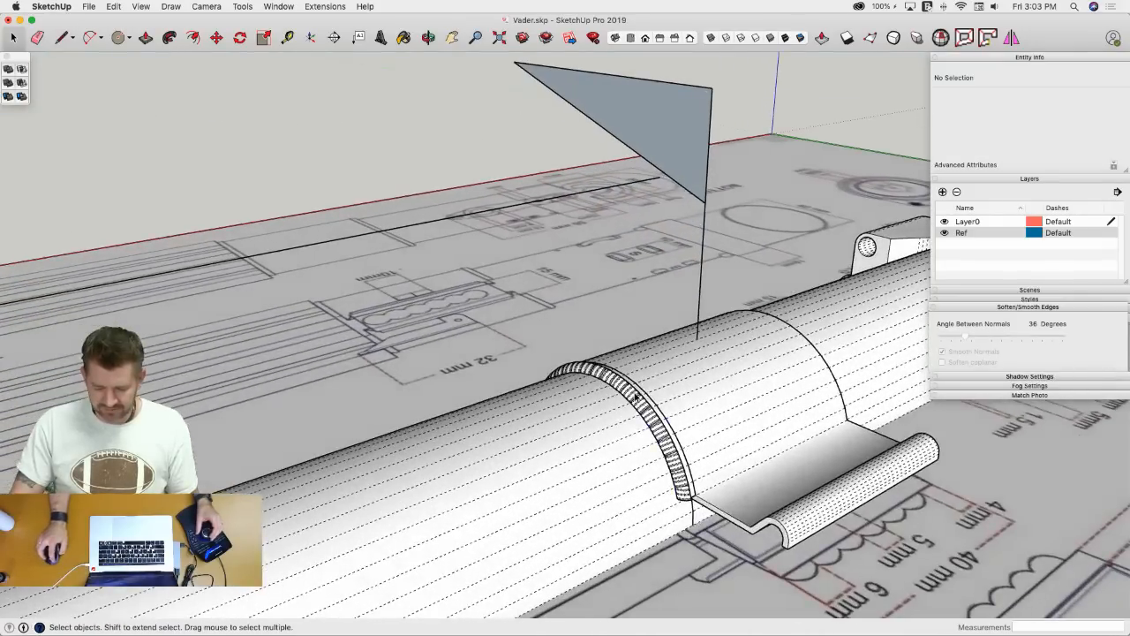
left_click(636, 397)
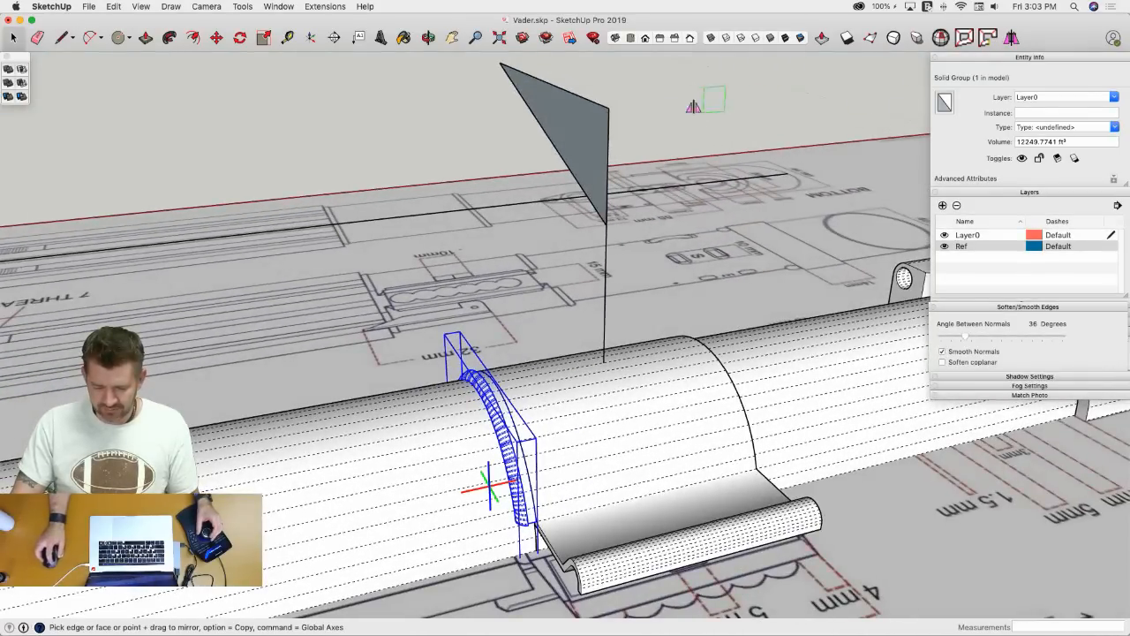
left_click(579, 134)
key("space")
key("e")
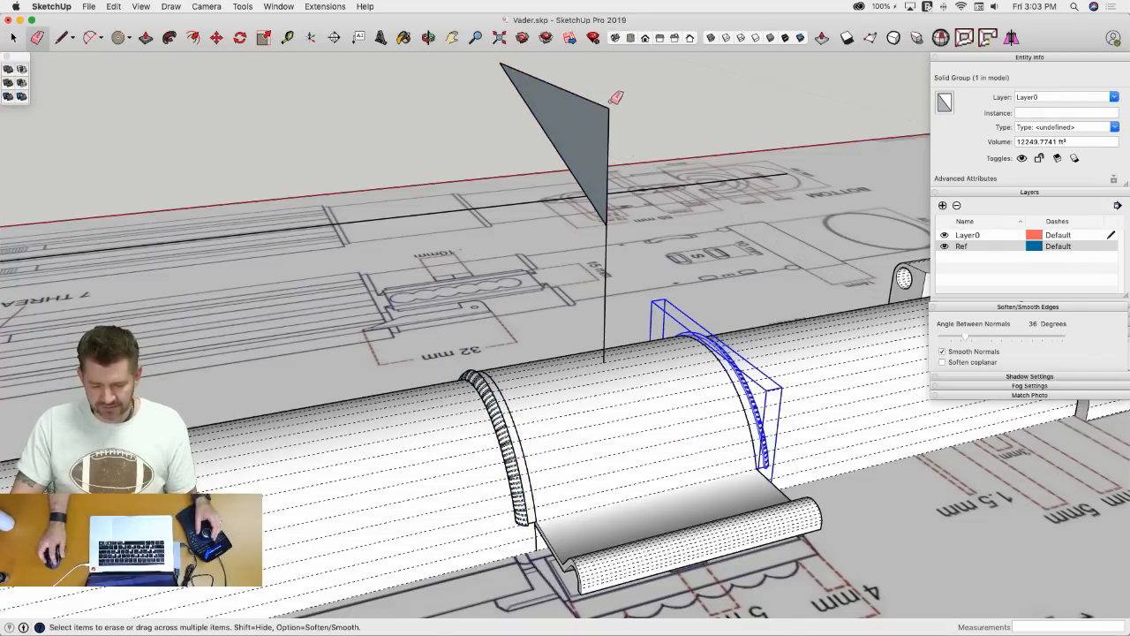
mouse_move(618, 96)
left_mouse_down()
mouse_move(594, 136)
mouse_move(603, 219)
left_mouse_up()
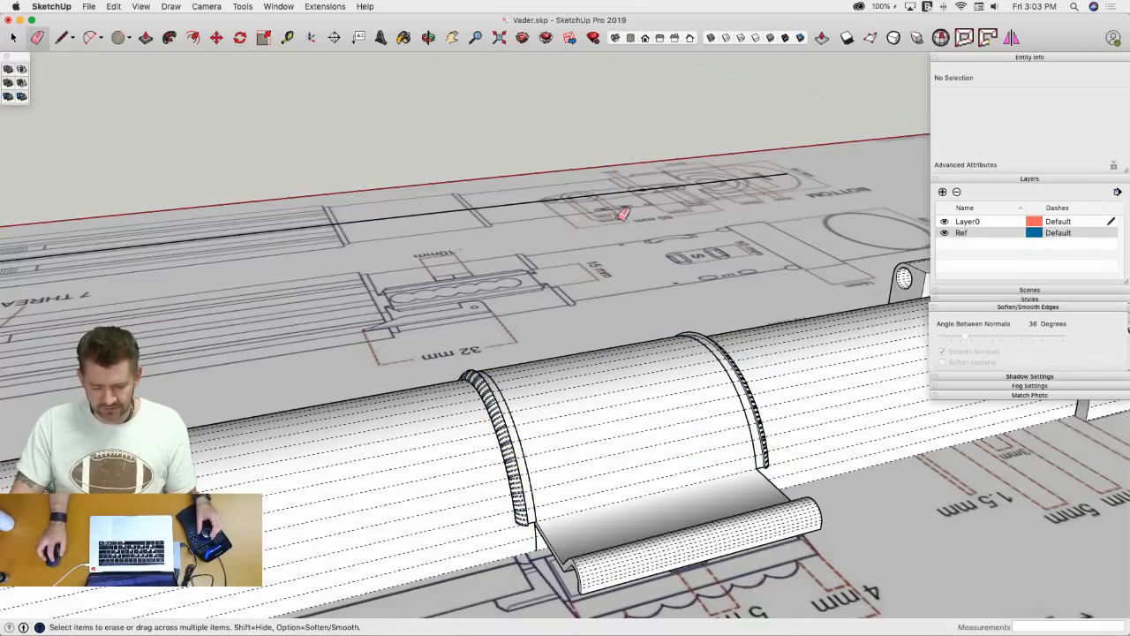
- Group the clamp tube together with its two notched end rings
mouse_move(623, 213)
middle_mouse_down()
mouse_move(527, 327)
mouse_move(550, 323)
mouse_move(549, 303)
middle_mouse_up()
key("space")
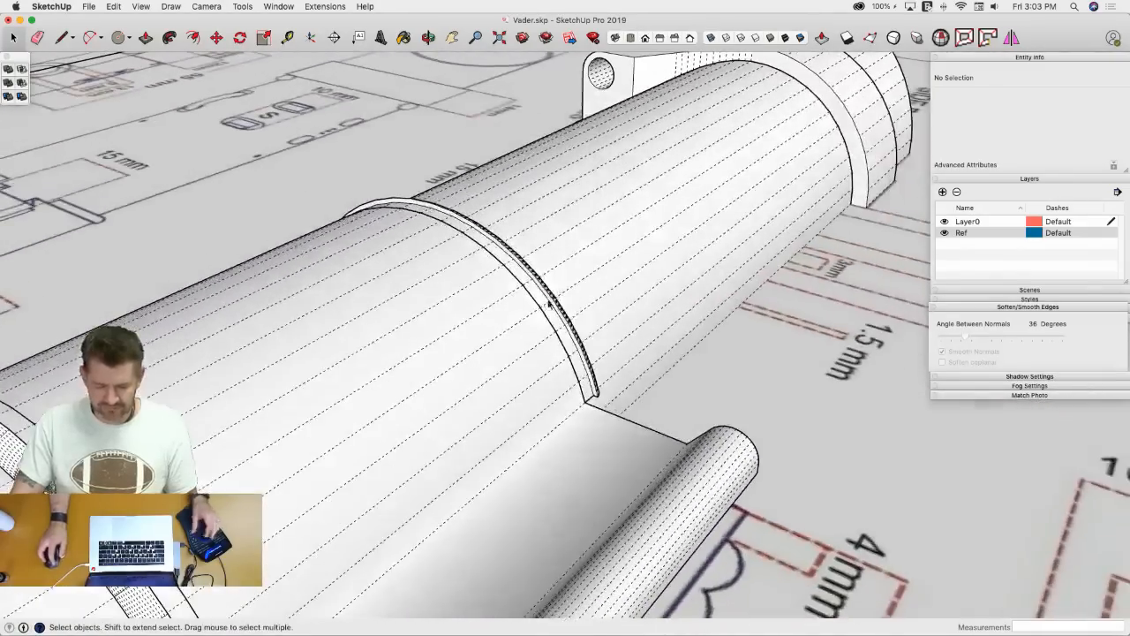
left_click(547, 306)
left_click(492, 330)
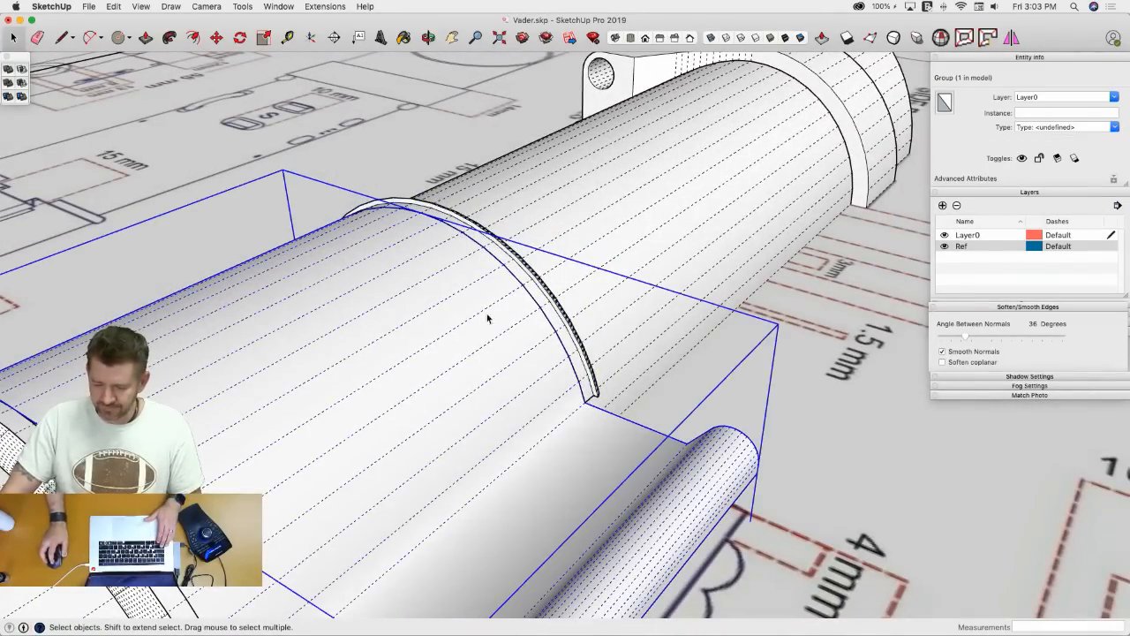
scroll(487, 319, "down", 3)
left_click(522, 283, "shift")
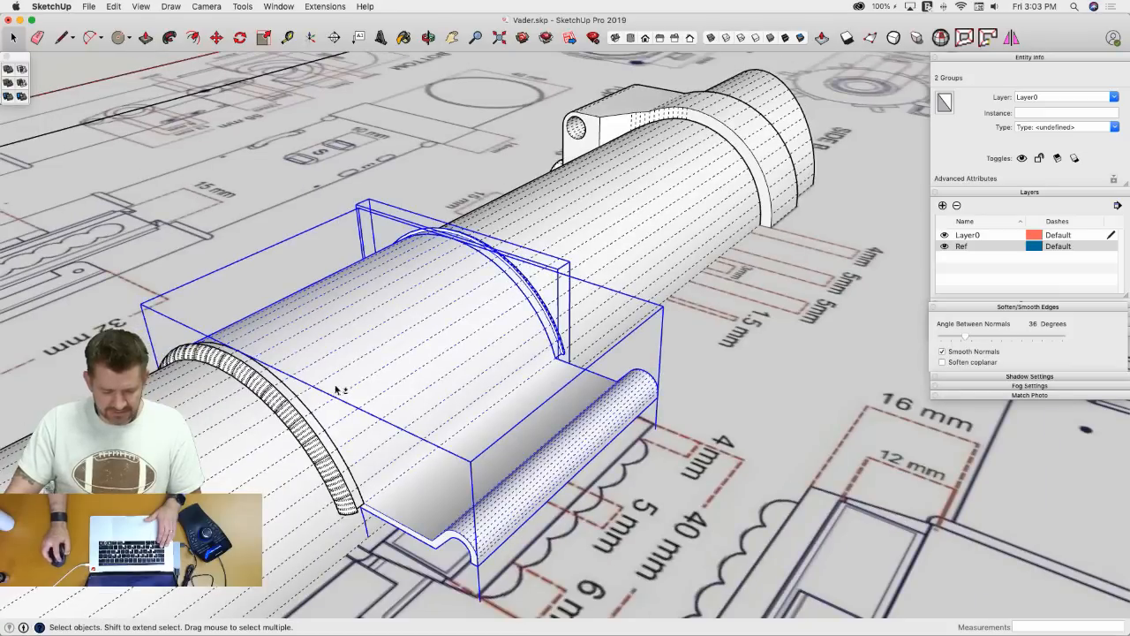
left_click(305, 433, "shift")
right_click(343, 394)
left_click(380, 449)
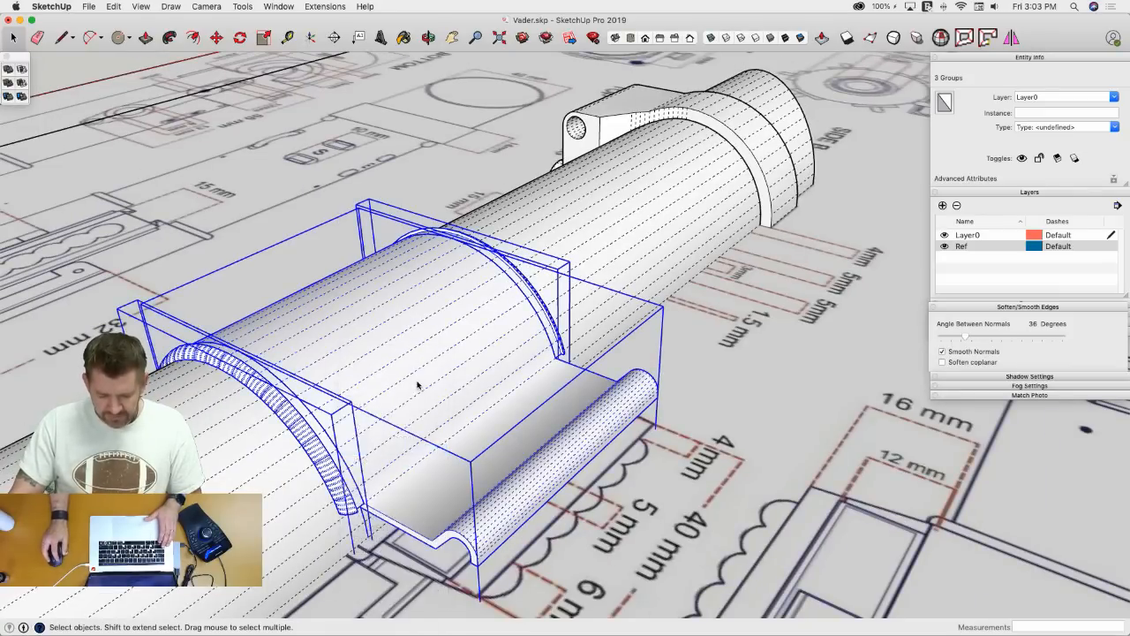
- Inside the new clamp group, turn off hidden geometry and explode the nested tube and ring groups into loose geometry
double_click(417, 384)
key("super+a")
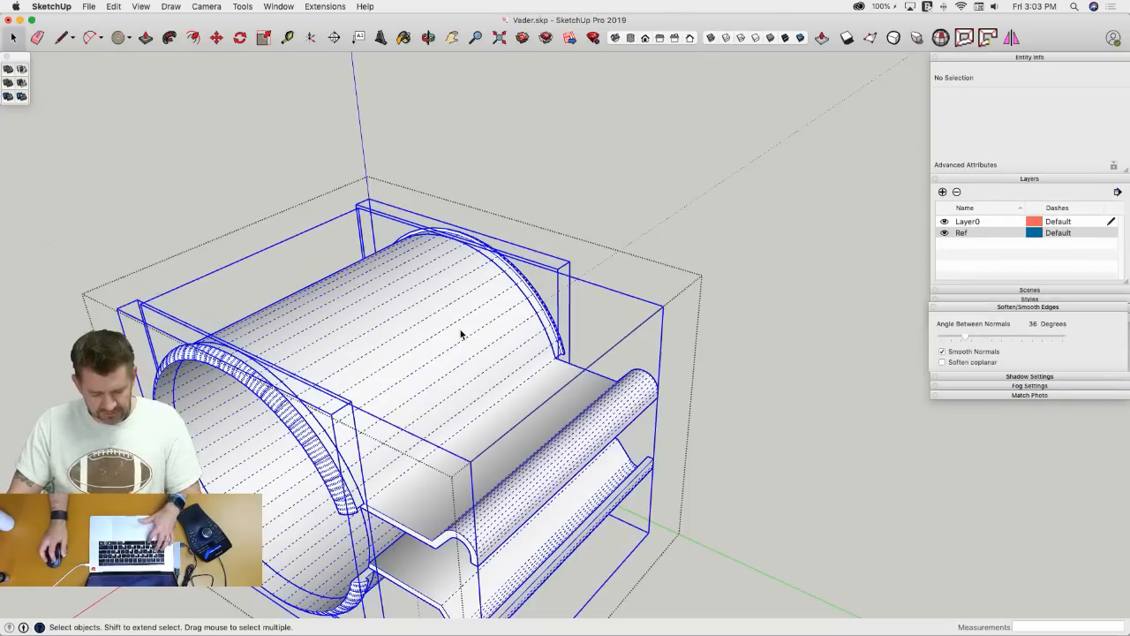
key("alt+h")
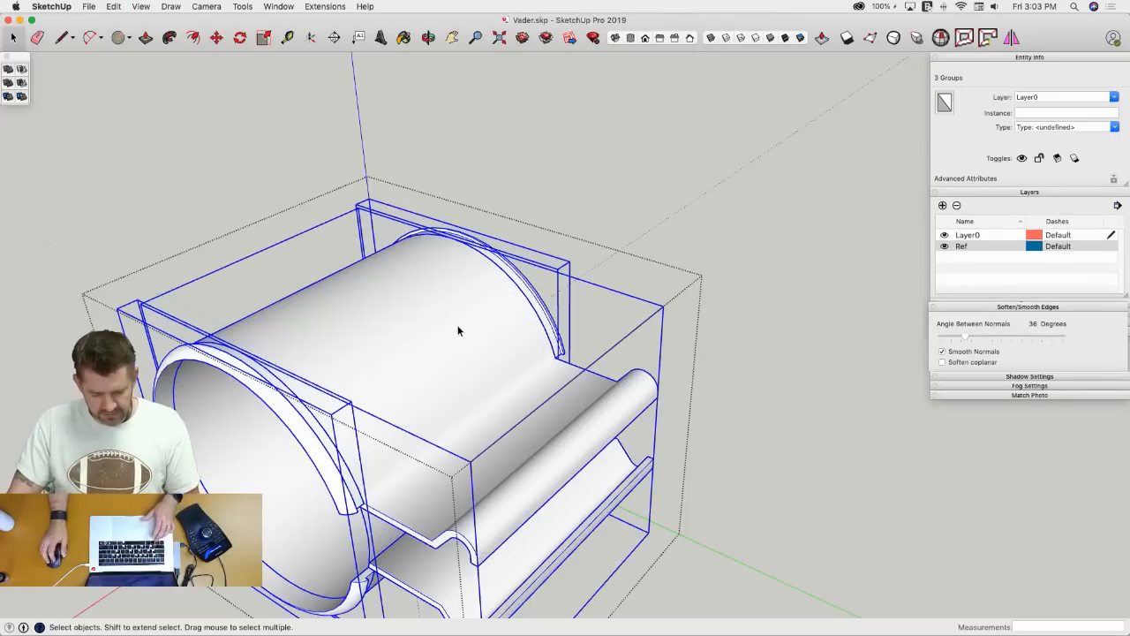
right_click(458, 328)
left_click(507, 382)
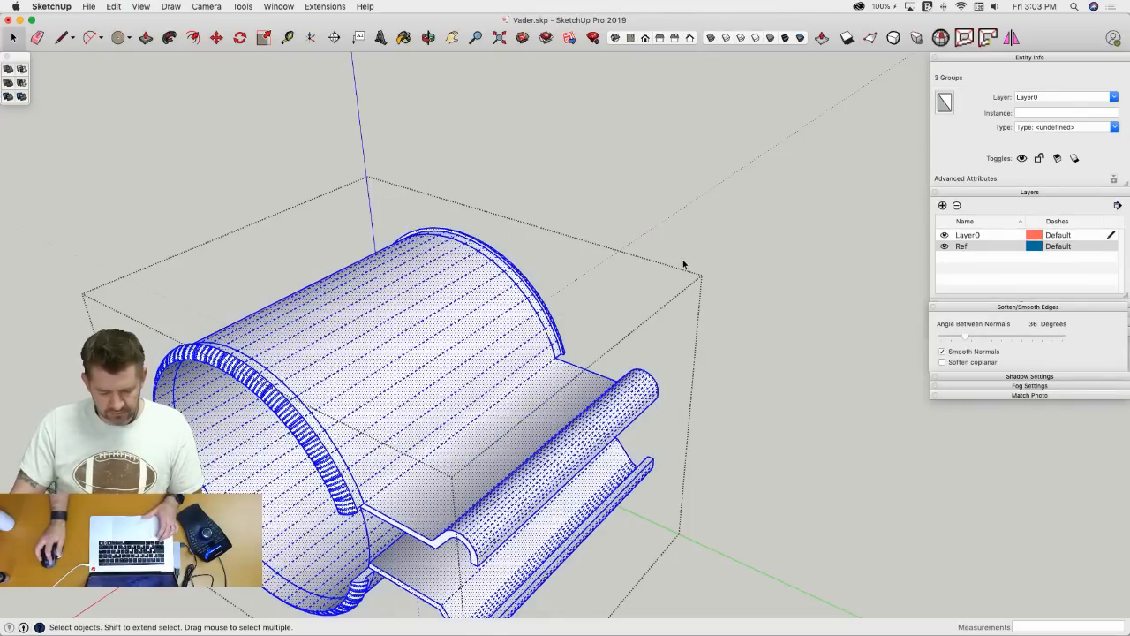
left_click(682, 259)
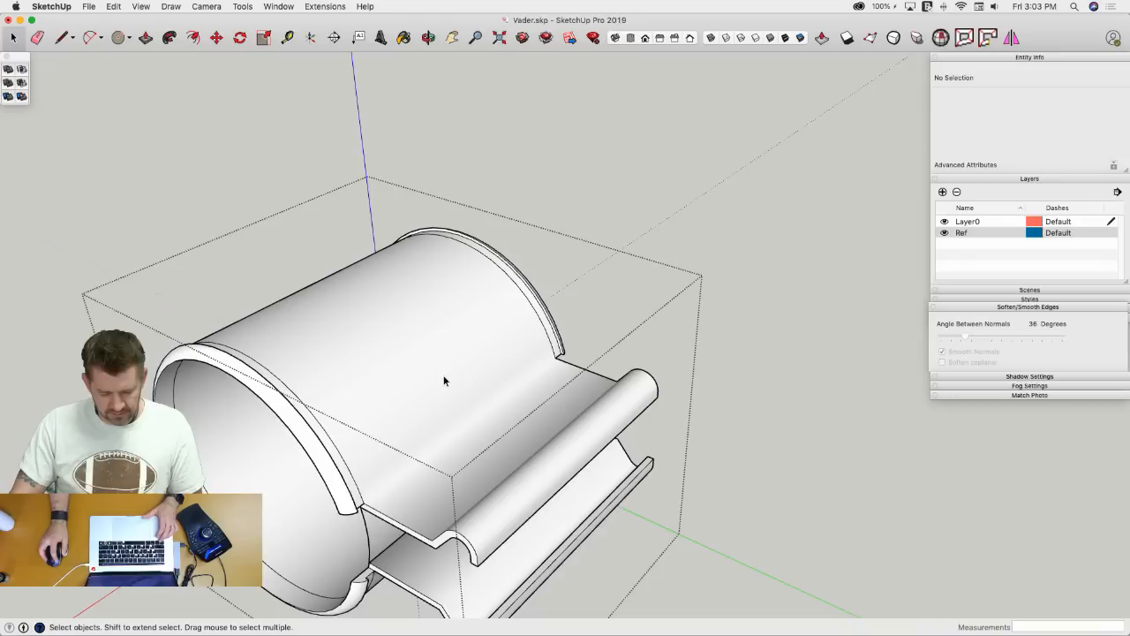
- Check all of the clamp's geometry with Solid Inspector and fix its internal faces and stray edges
key("super+a")
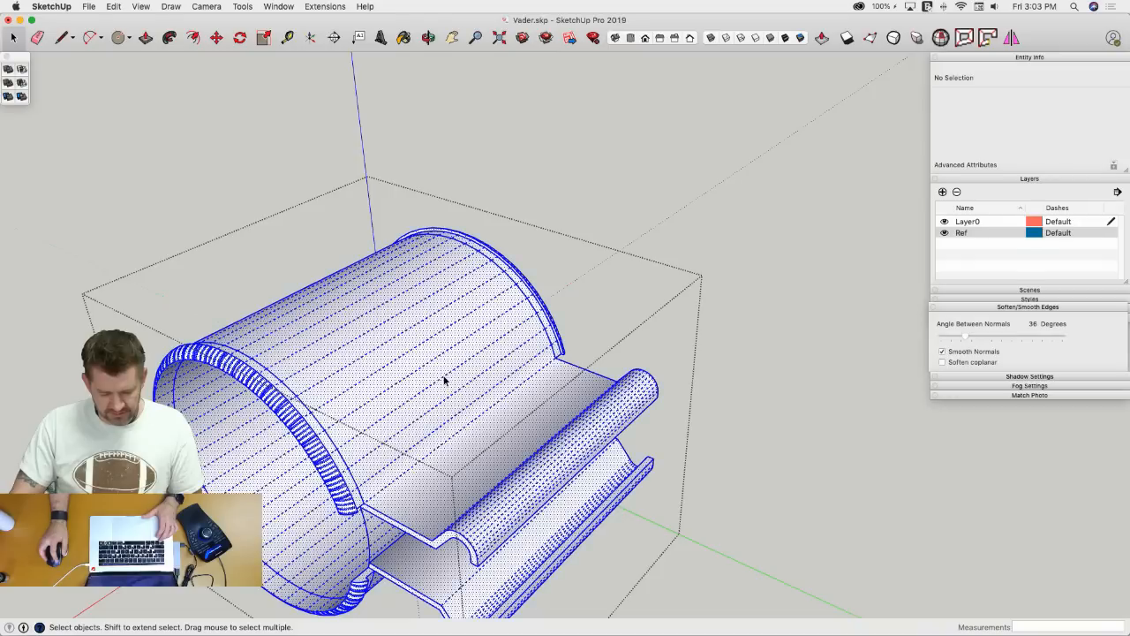
left_click(939, 38)
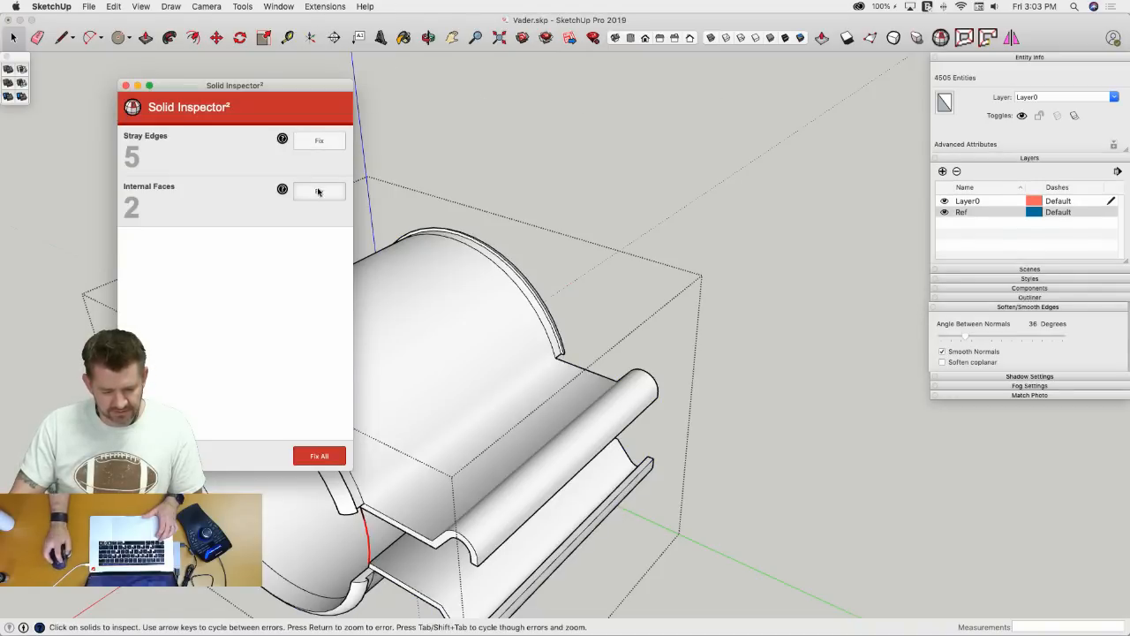
left_click(319, 196)
left_click(312, 140)
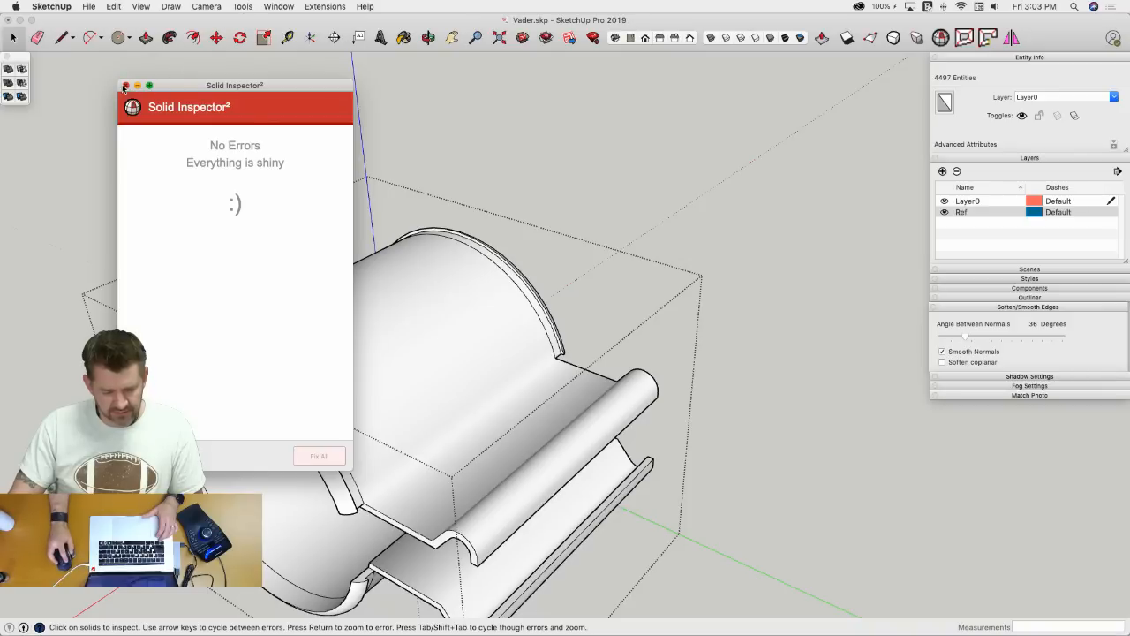
left_click(124, 85)
- Merge the clamp's coplanar faces with CleanUp and leave the clamp group
left_click(278, 7)
mouse_move(325, 7)
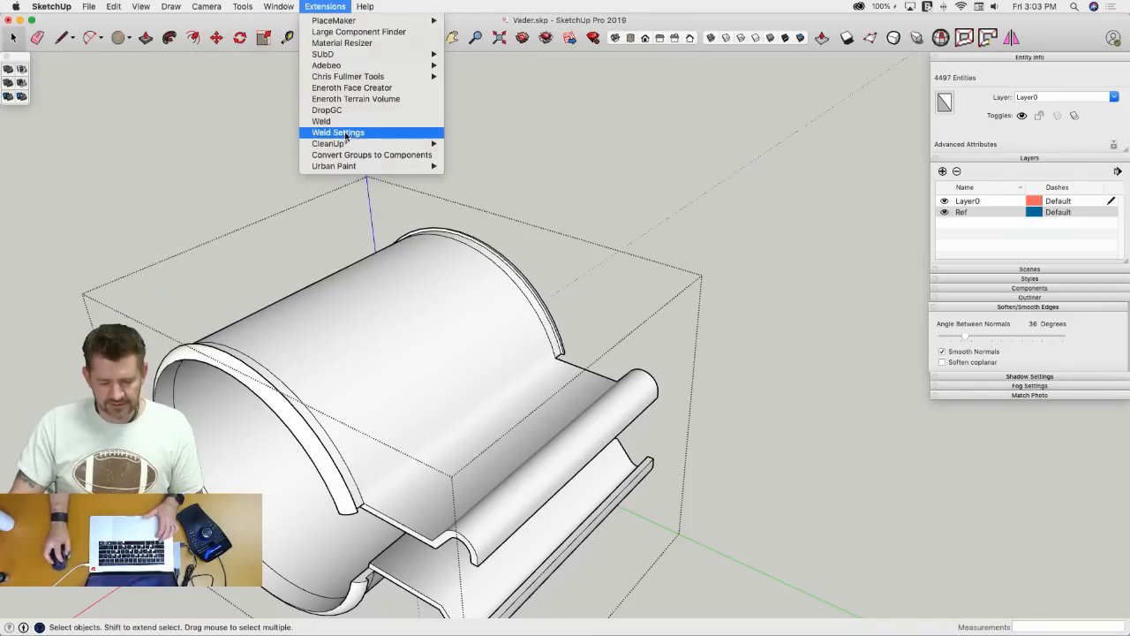
mouse_move(348, 144)
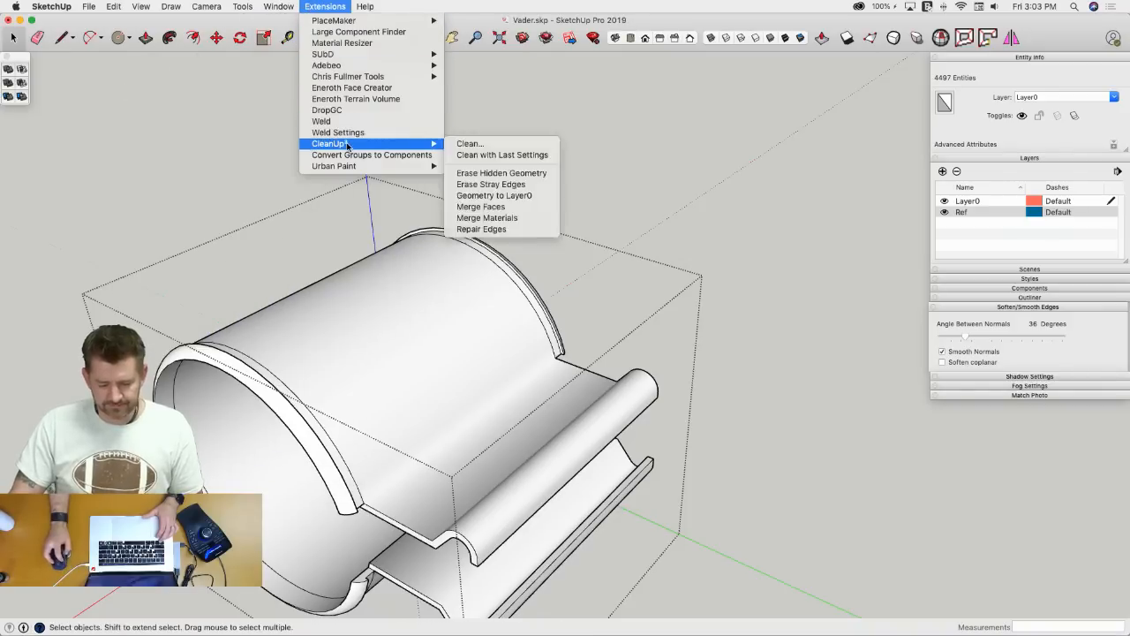
left_click(505, 207)
key("e")
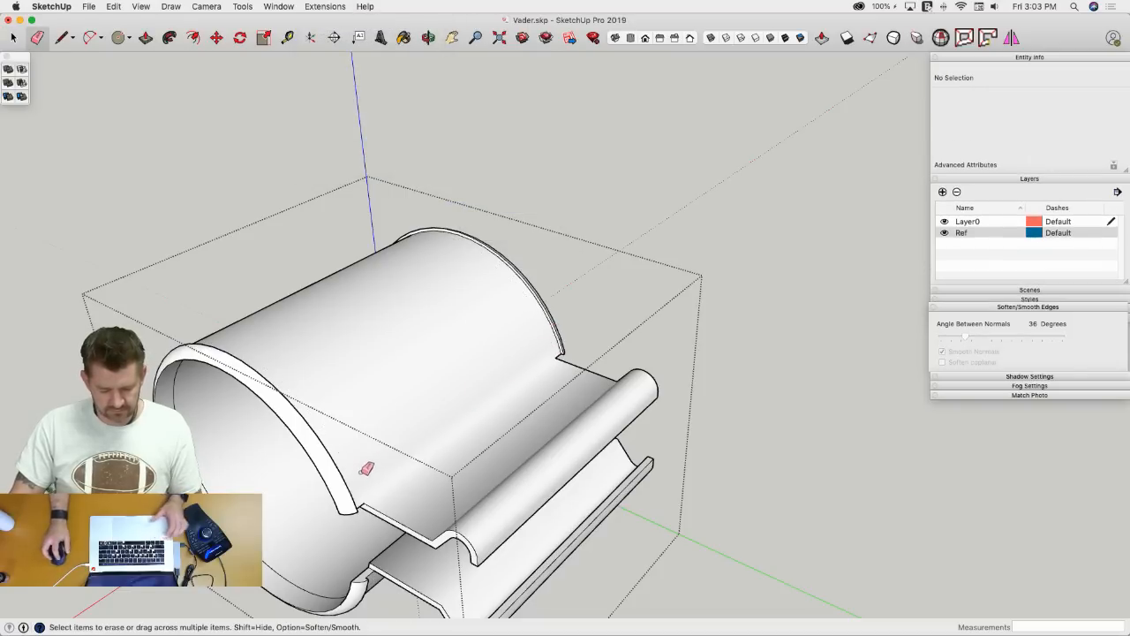
key("space")
left_click(747, 315)
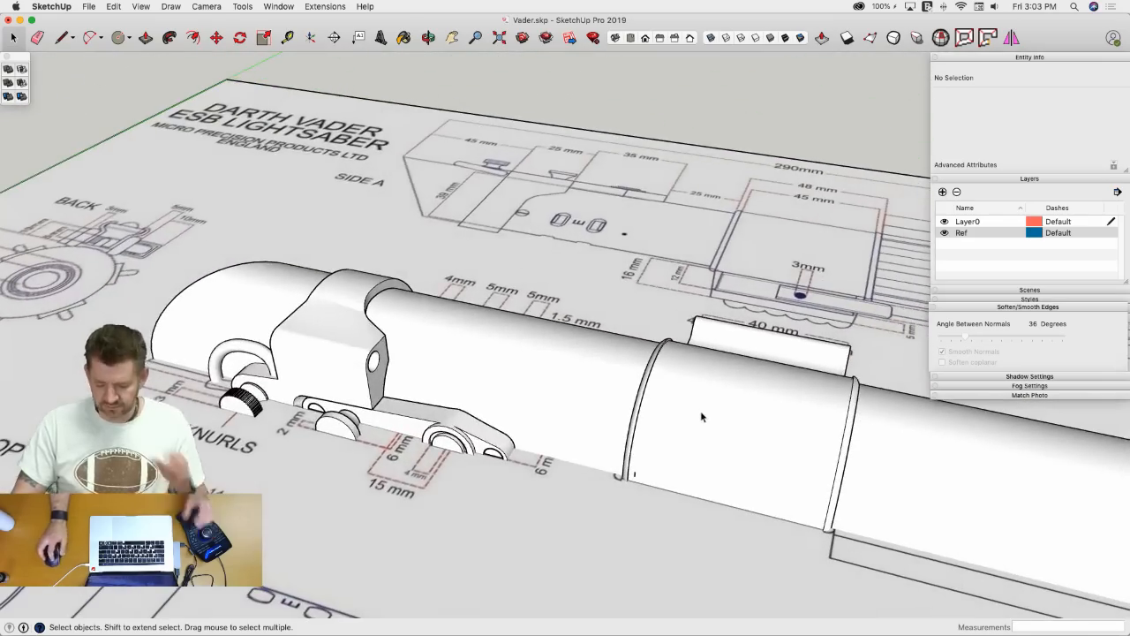
- Reopen the clamp group and try to erase the stray edge on the tube wall near its end ring
double_click(642, 458)
key("e")
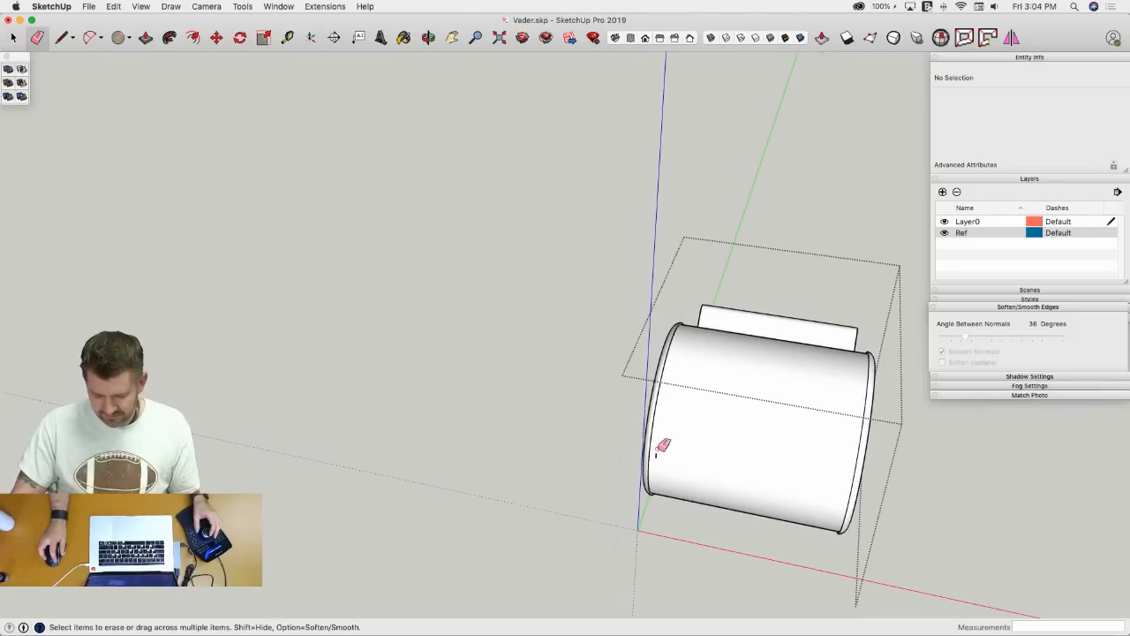
key("space")
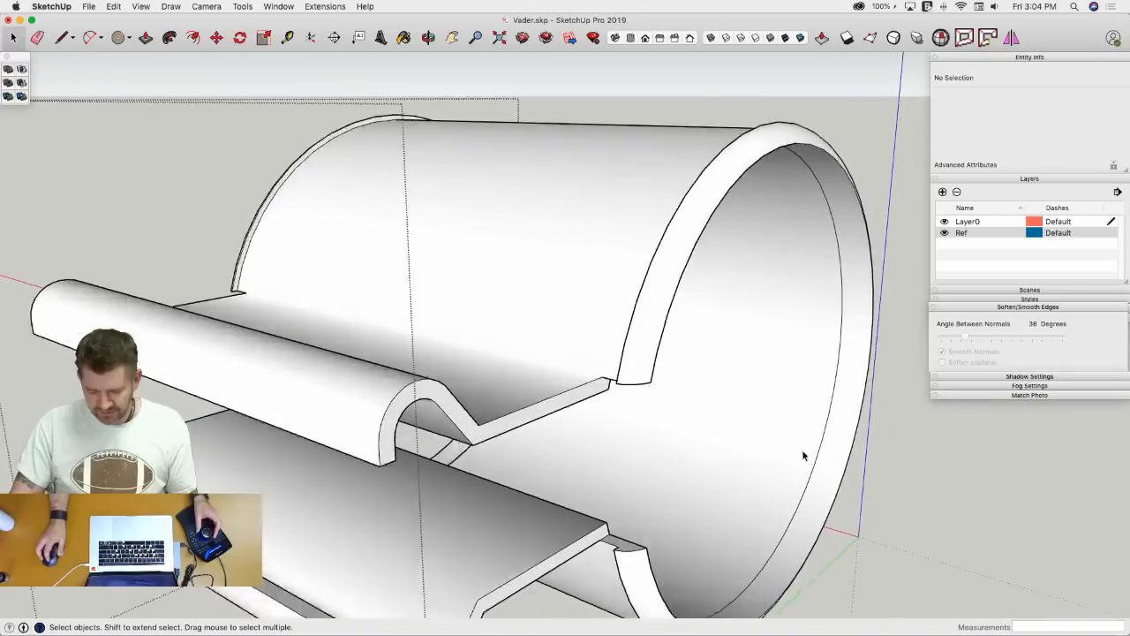
key("e")
left_click(821, 468)
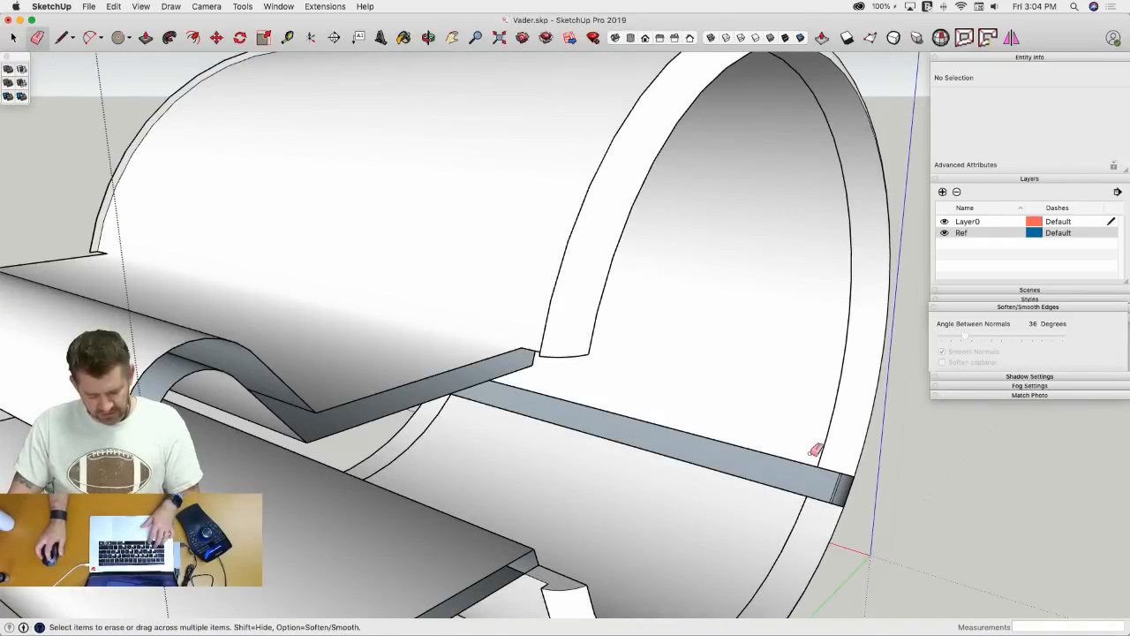
key("space")
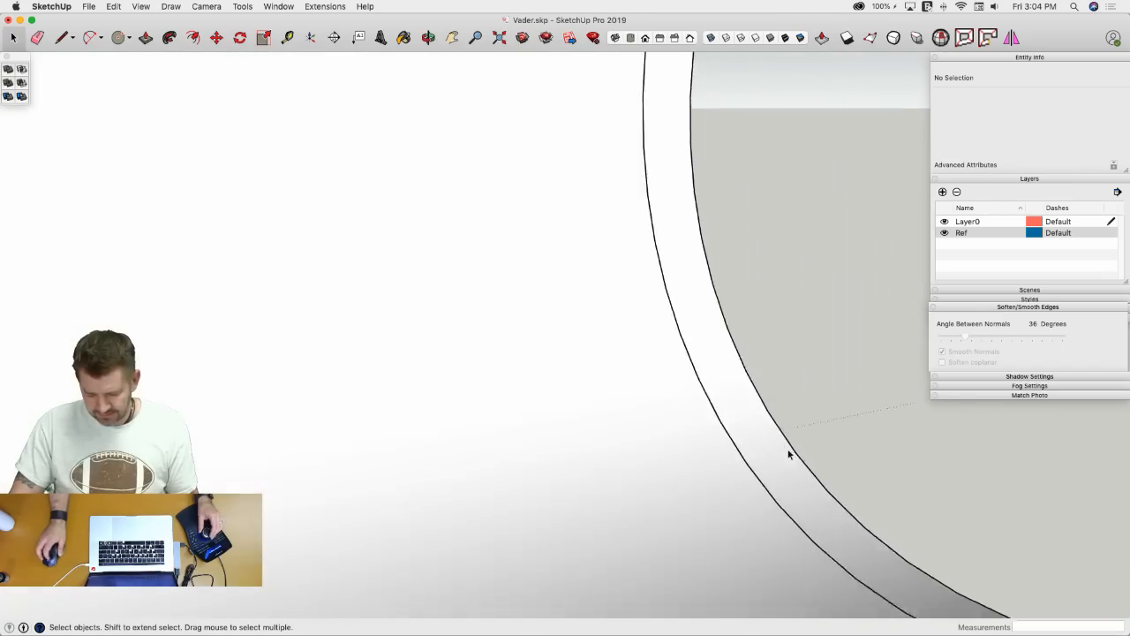
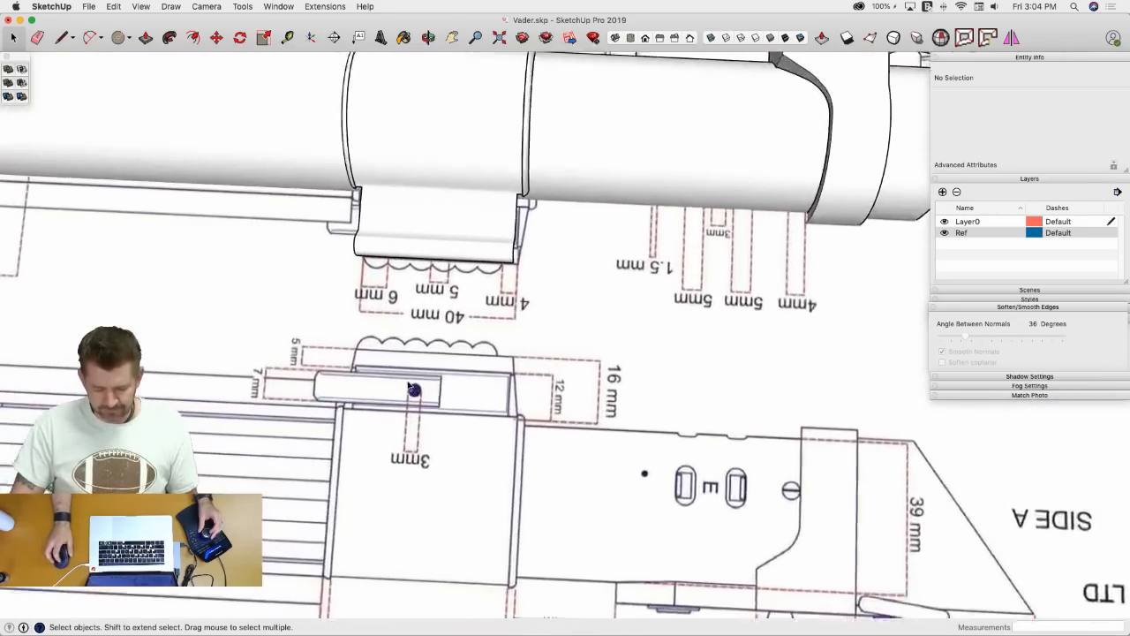
- Draw a 40 by 12 m rectangle over the clamp's box outline in the Side A reference drawing
key("r")
scroll(367, 364, "up", 3)
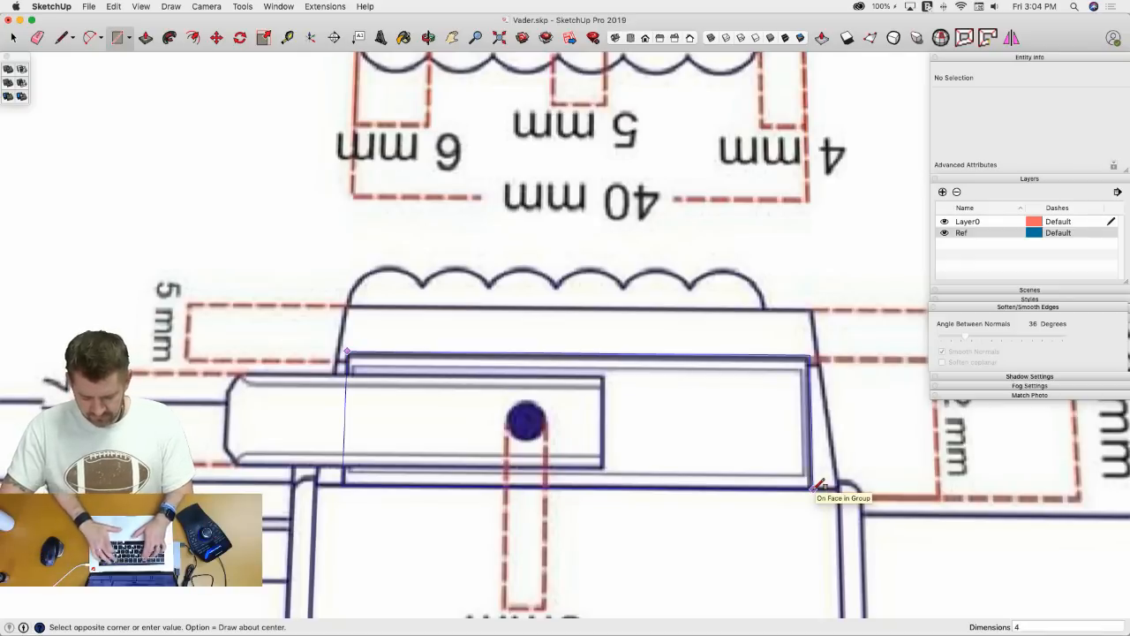
left_click(813, 485)
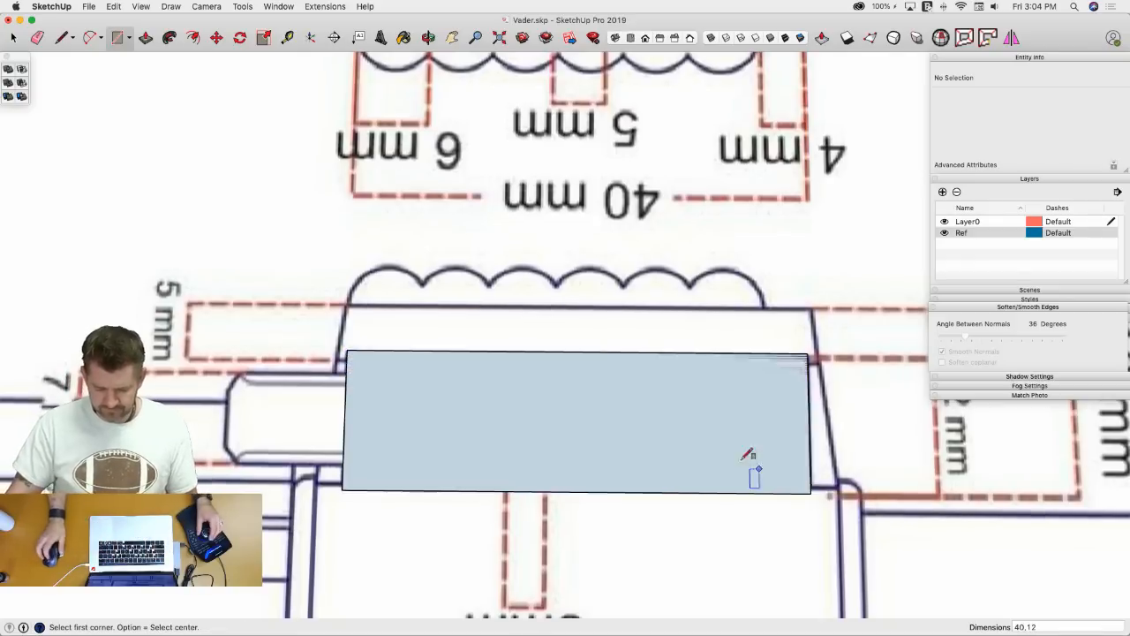
key("space")
- Extrude the rectangle on the reference drawing upward 5 m into a block
mouse_move(749, 461)
middle_mouse_down()
mouse_move(729, 464)
mouse_move(696, 326)
middle_mouse_up()
scroll(696, 327, "down", 5)
scroll(613, 395, "up", 8)
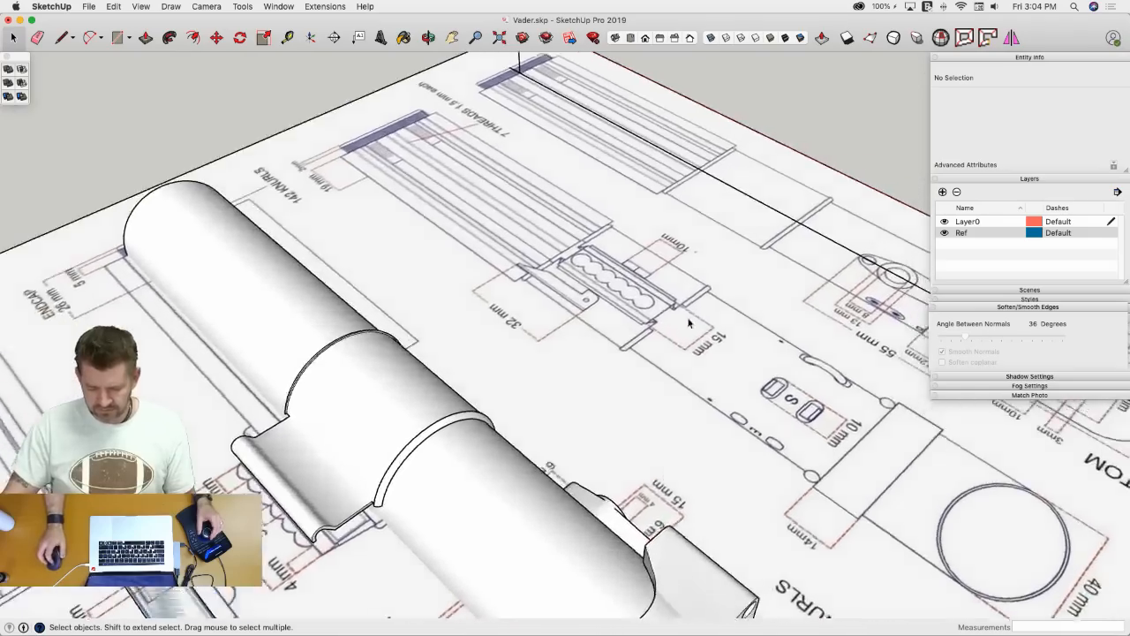
scroll(614, 394, "down", 6)
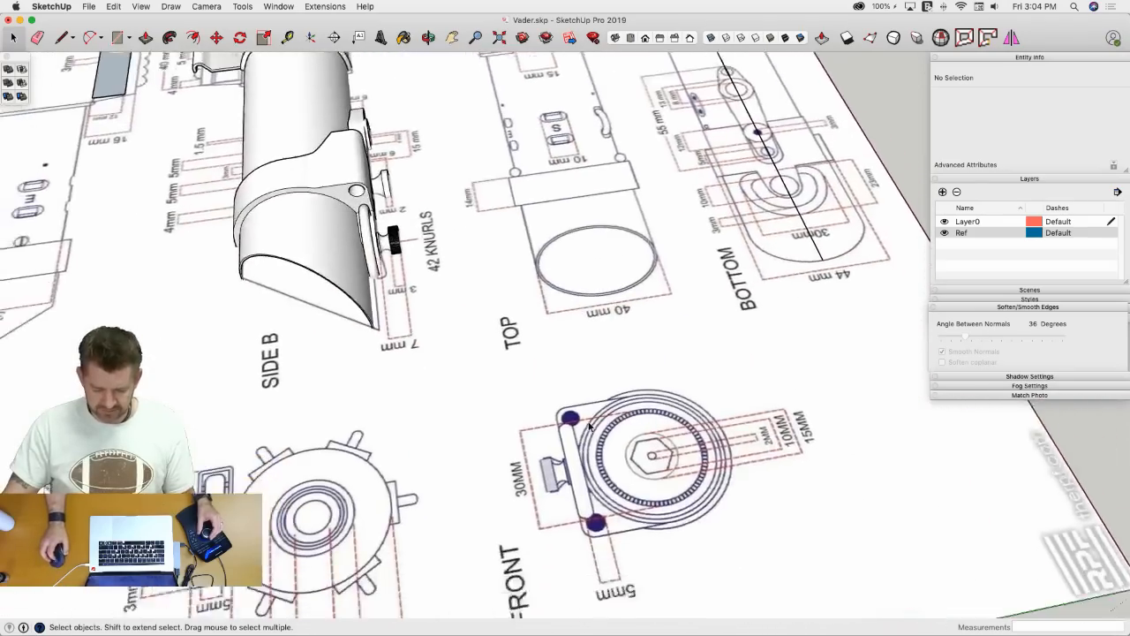
scroll(433, 309, "down", 4)
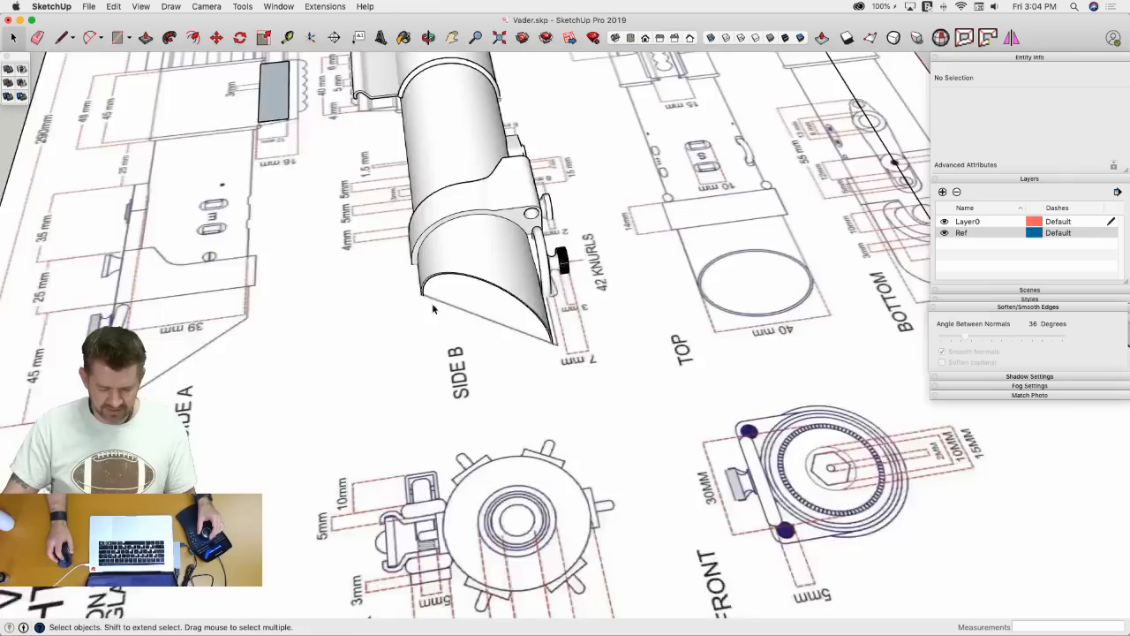
scroll(391, 359, "up", 4)
scroll(391, 359, "up", 2)
key("p")
left_click(374, 401)
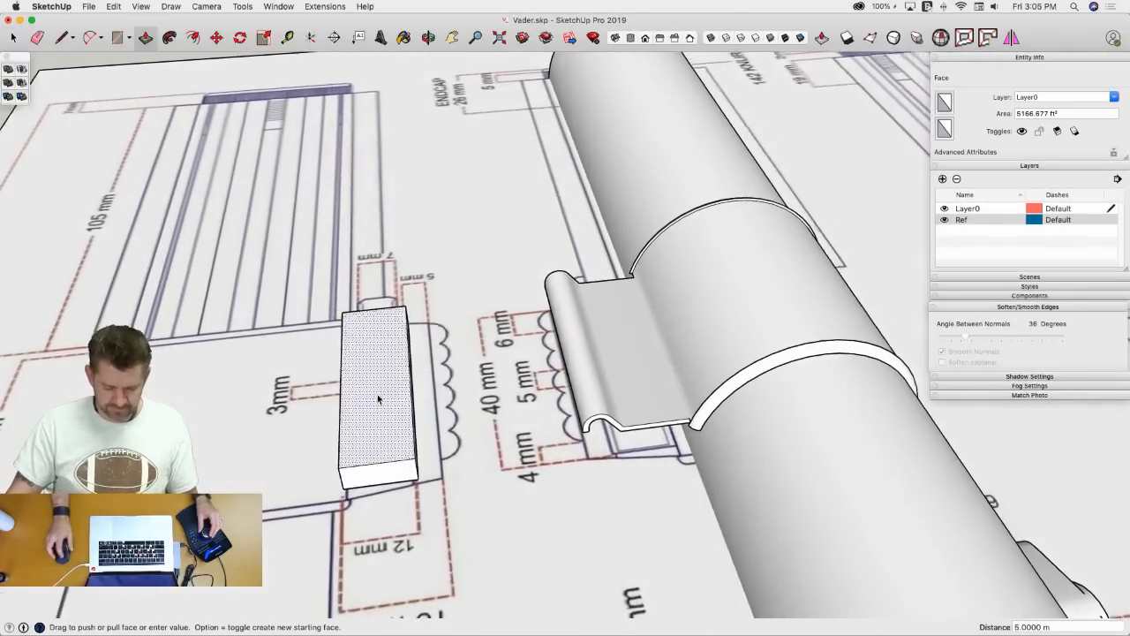
- Turn the whole block into a component named Bumper
key("space")
triple_click(381, 442)
right_click(388, 460)
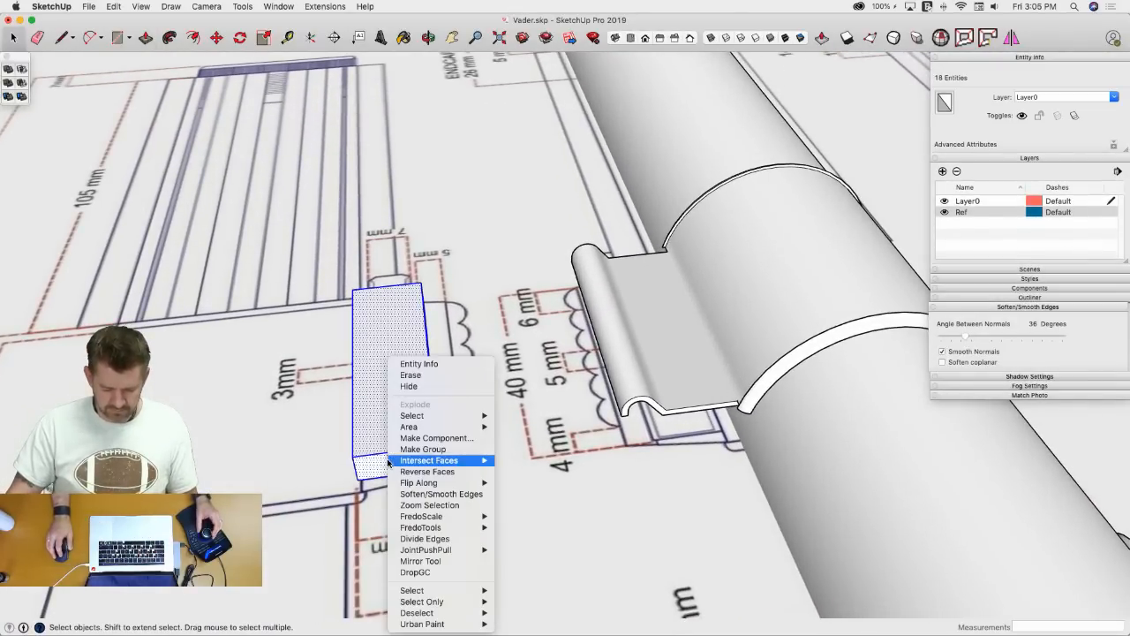
left_click(434, 438)
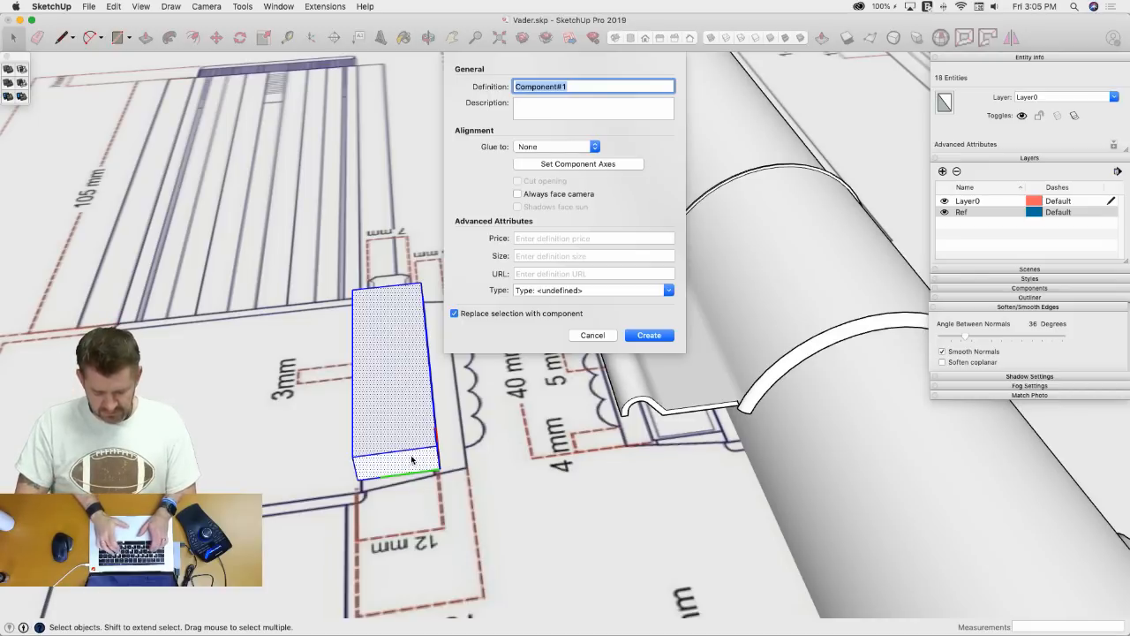
type("Bumper")
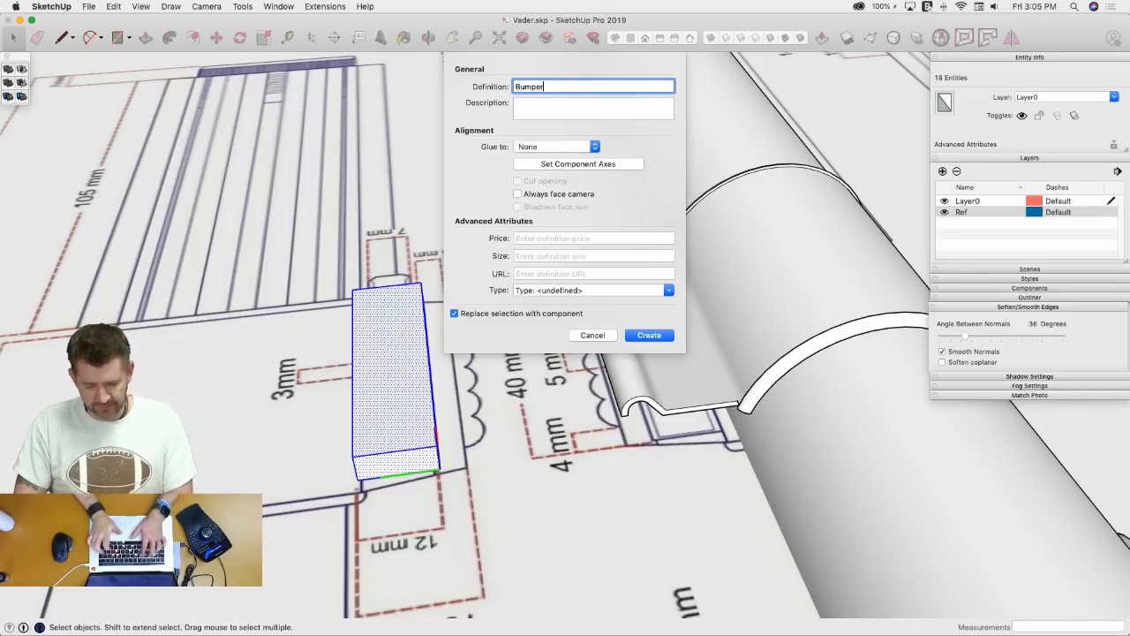
key("Return")
- Move the Bumper by the midpoint of its lower front edge onto the flat part of the clamp's upper flange
key("m")
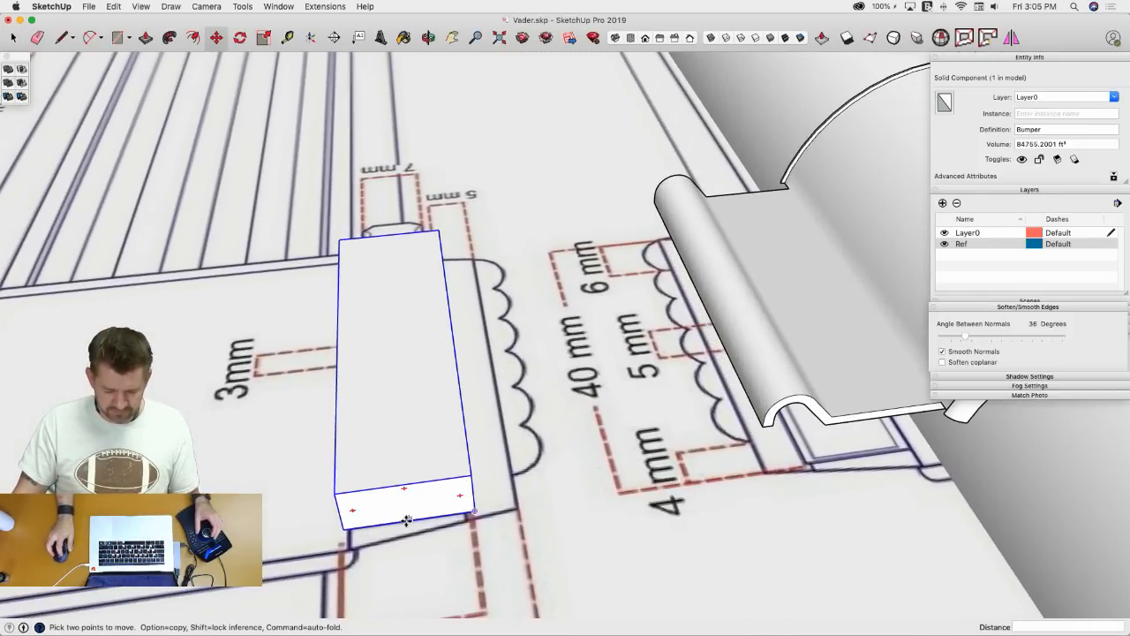
left_click(406, 519)
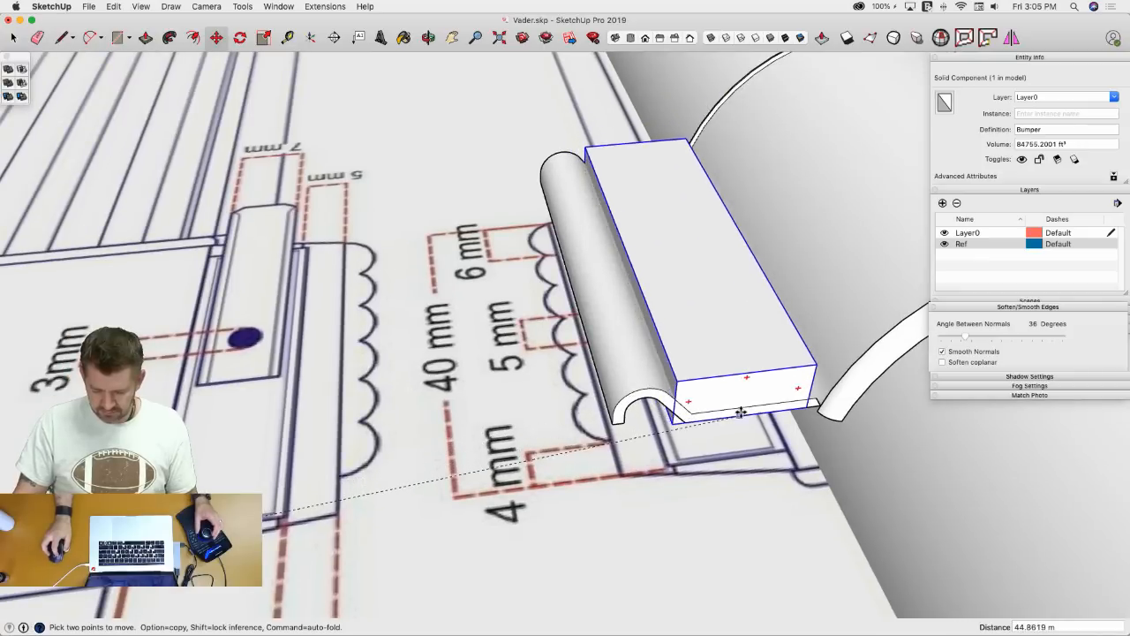
left_click(750, 405)
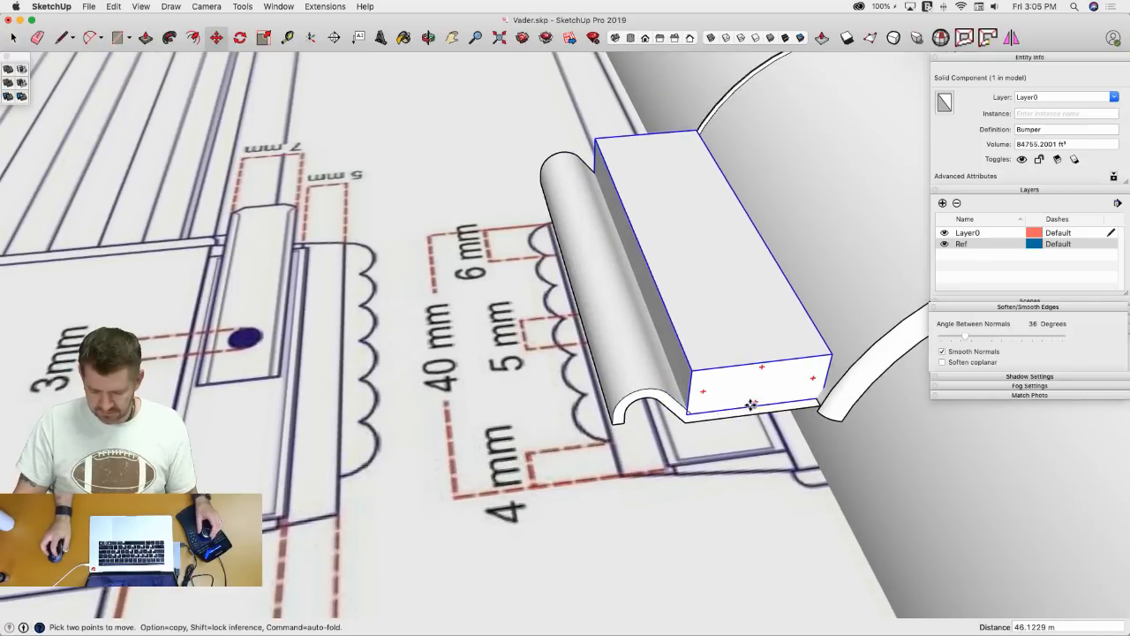
key("space")
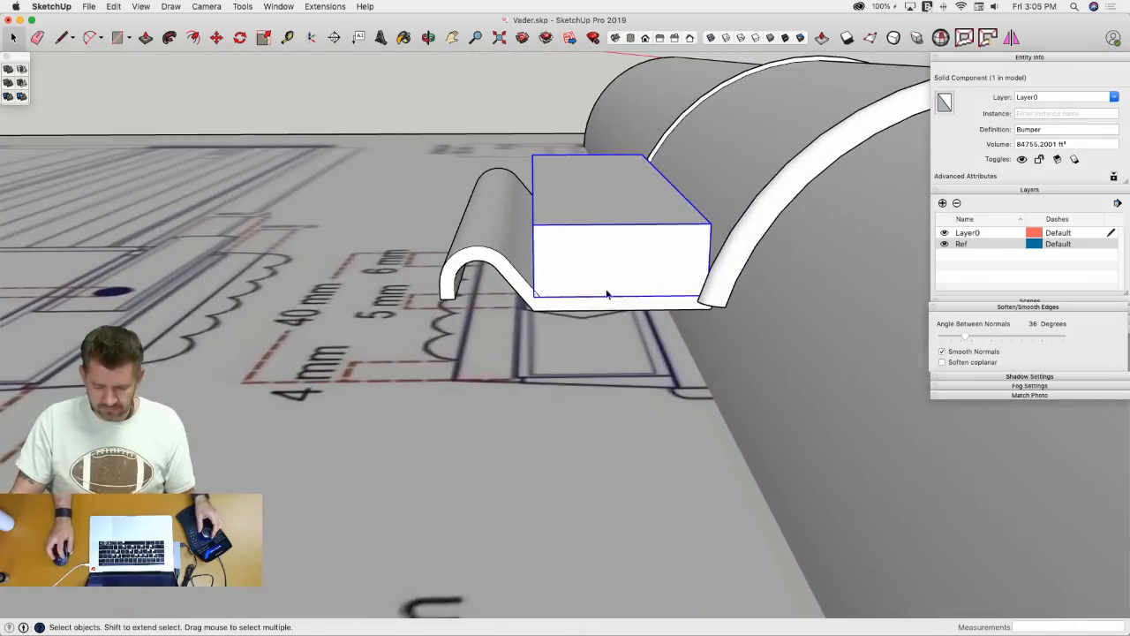
- Inside the Bumper component, draw a rounded arc at each end of the front face, bulging to the side edges
double_click(593, 279)
key("l")
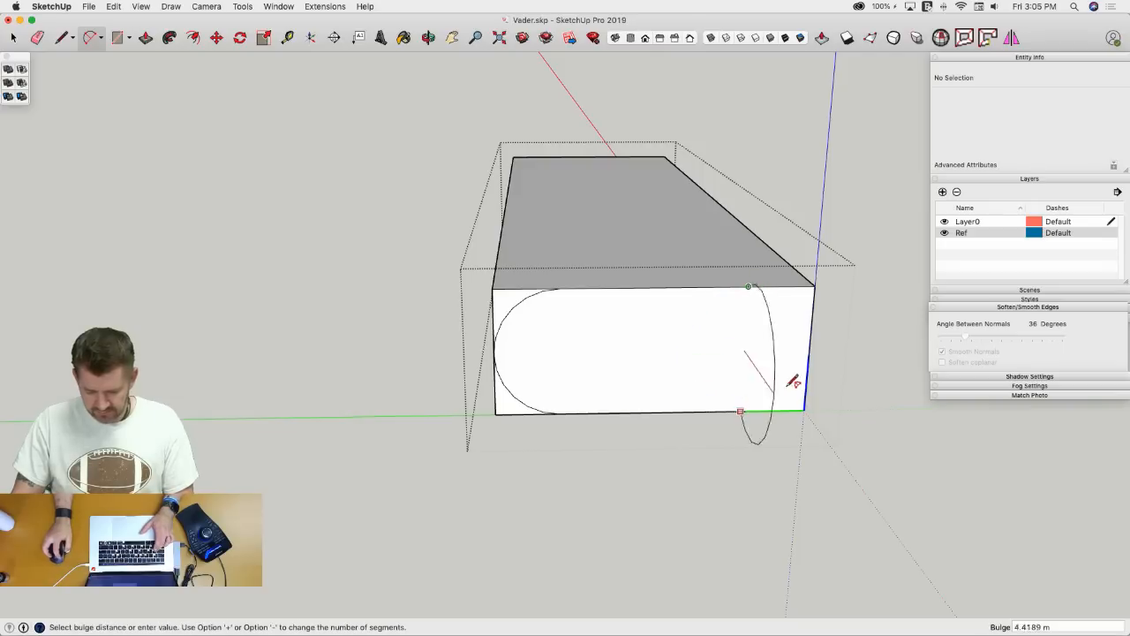
left_click(814, 352)
- Push the corner faces outside the arcs back 40 m to cut them off the Bumper block
key("p")
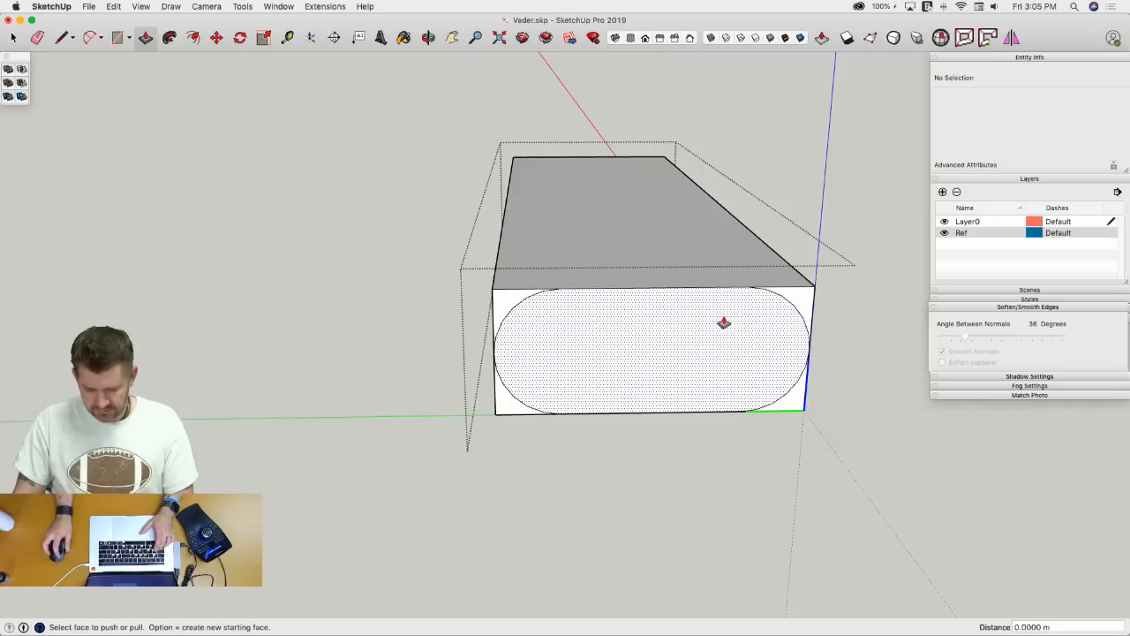
left_click(806, 305)
left_click(510, 281)
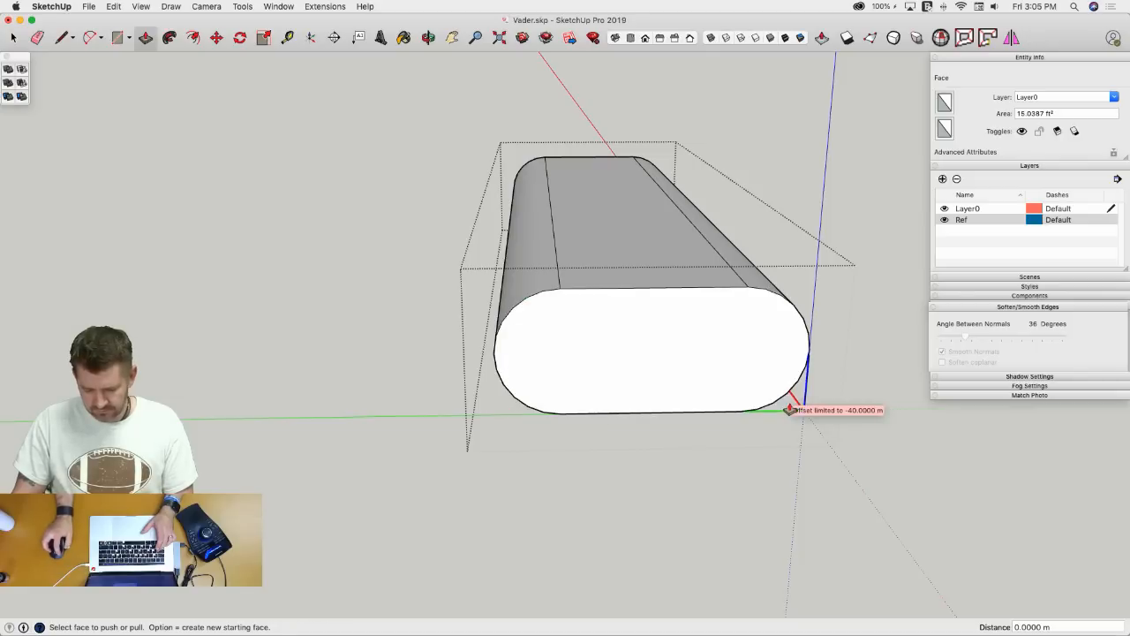
- Soften the whole Bumper's edges with coplanar softening enabled, and finish editing the component
key("space")
triple_click(718, 350)
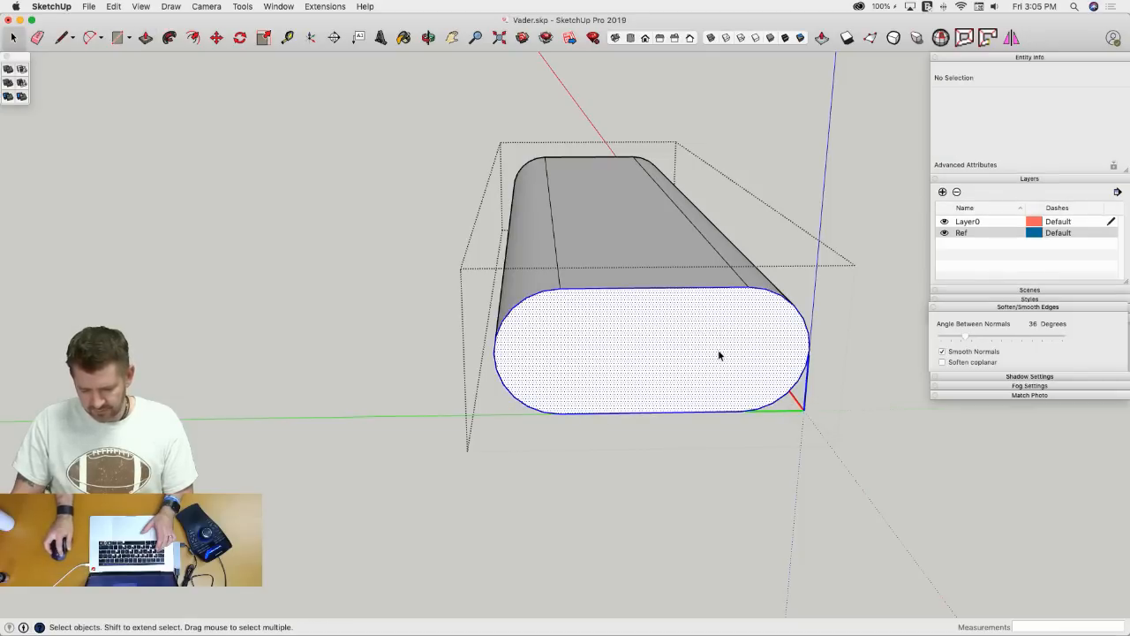
left_click(942, 362)
left_click(844, 238)
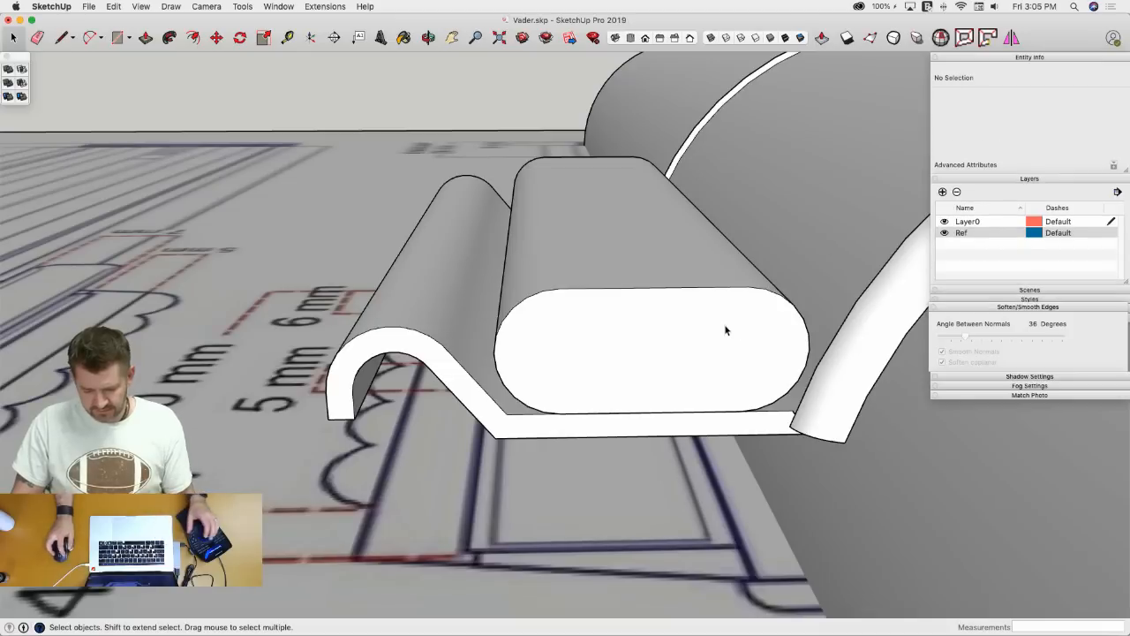
- Copy the Bumper from its upper front edge midpoint to the midpoint of the lower flange's underside edge
left_click(634, 316)
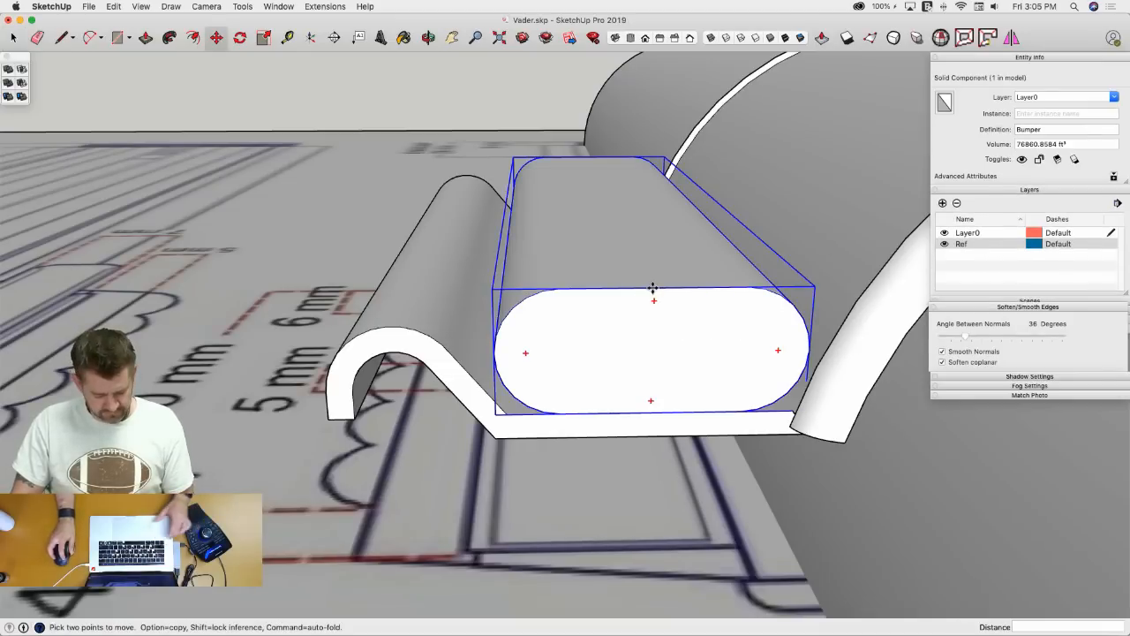
key("alt")
left_click(654, 289)
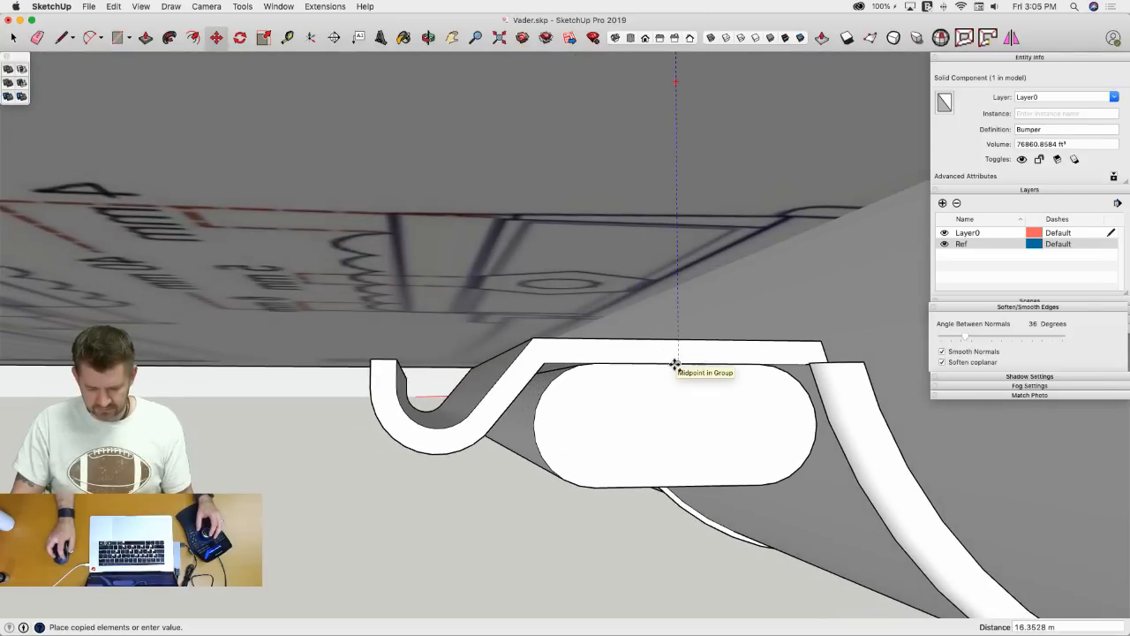
left_click(675, 363)
key("space")
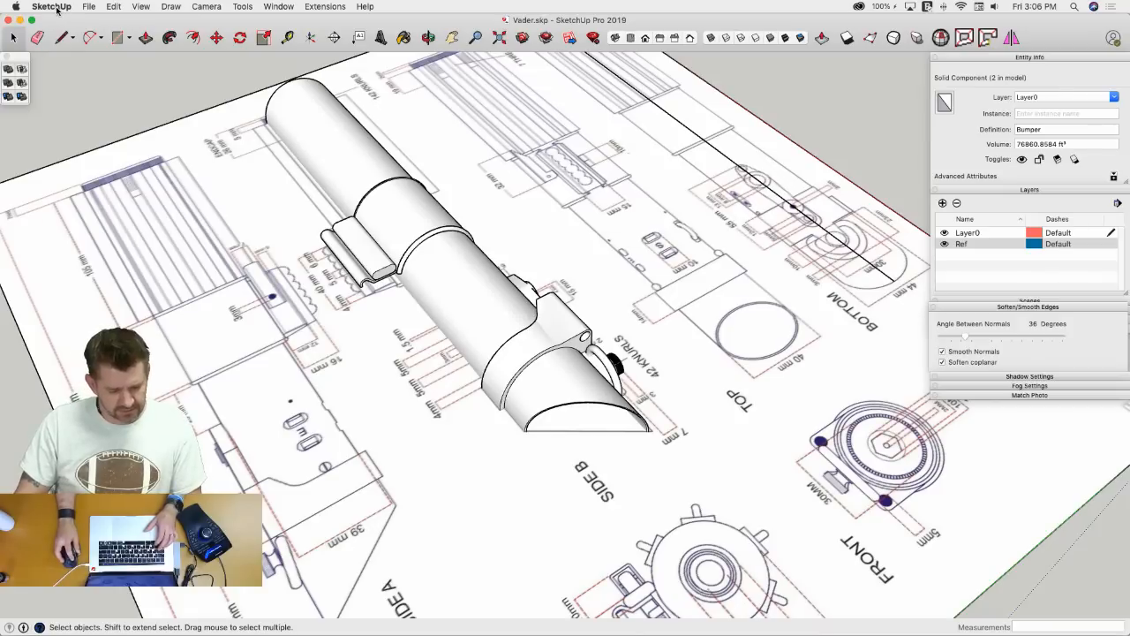
- Switch to Obiwan.skp and copy the four groups that make up the clamp's lever and bubble strip
left_click(279, 6)
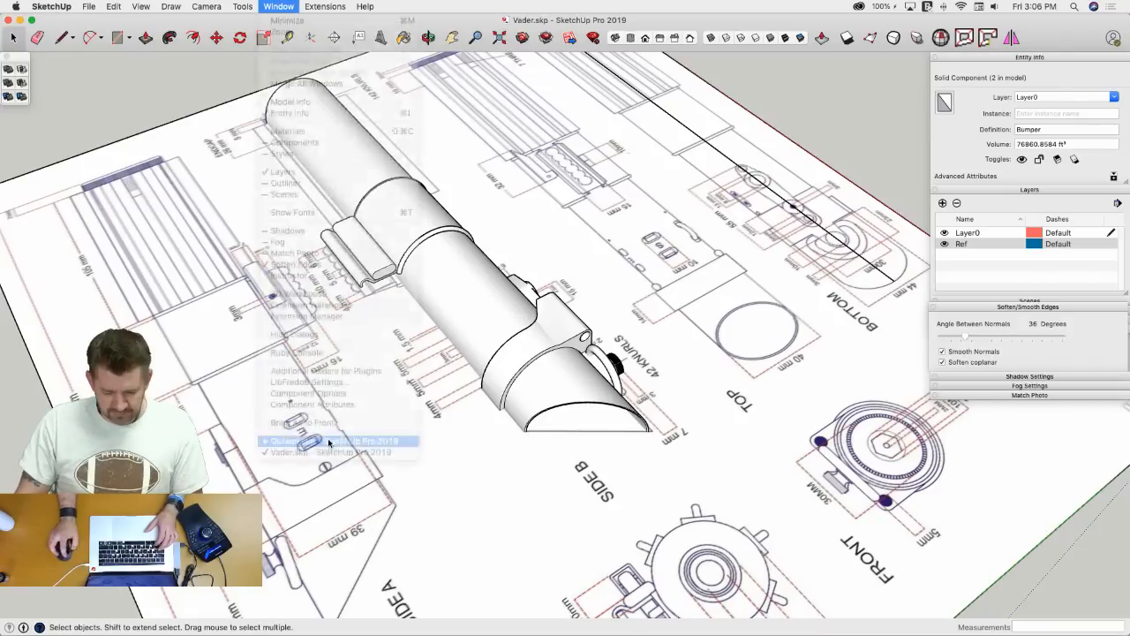
left_click(335, 433)
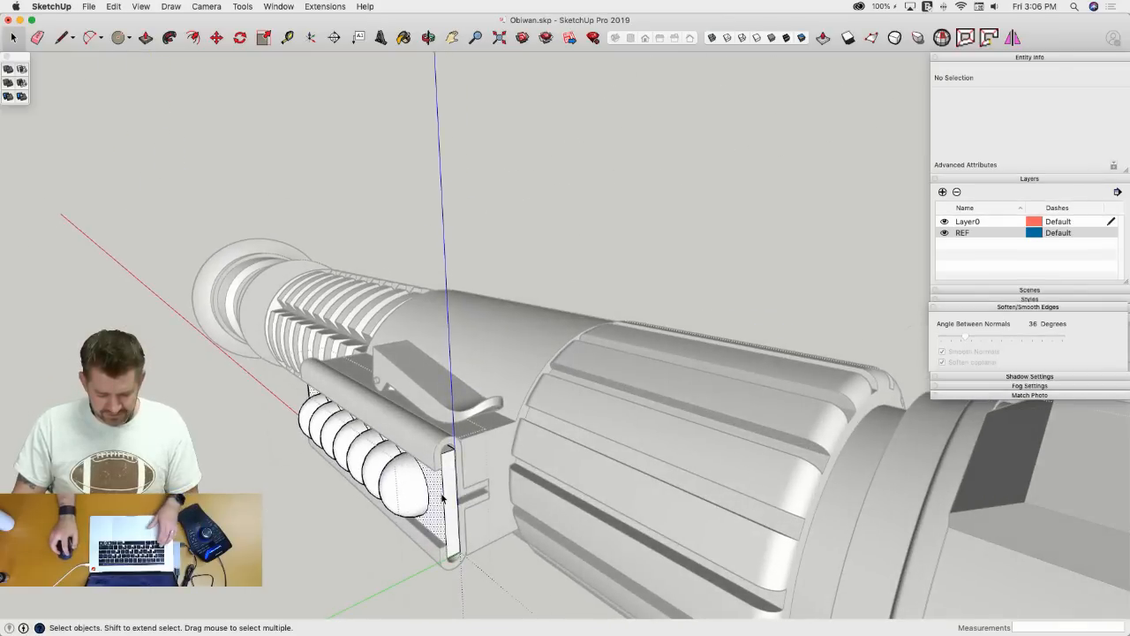
left_click(445, 500)
left_click(313, 428)
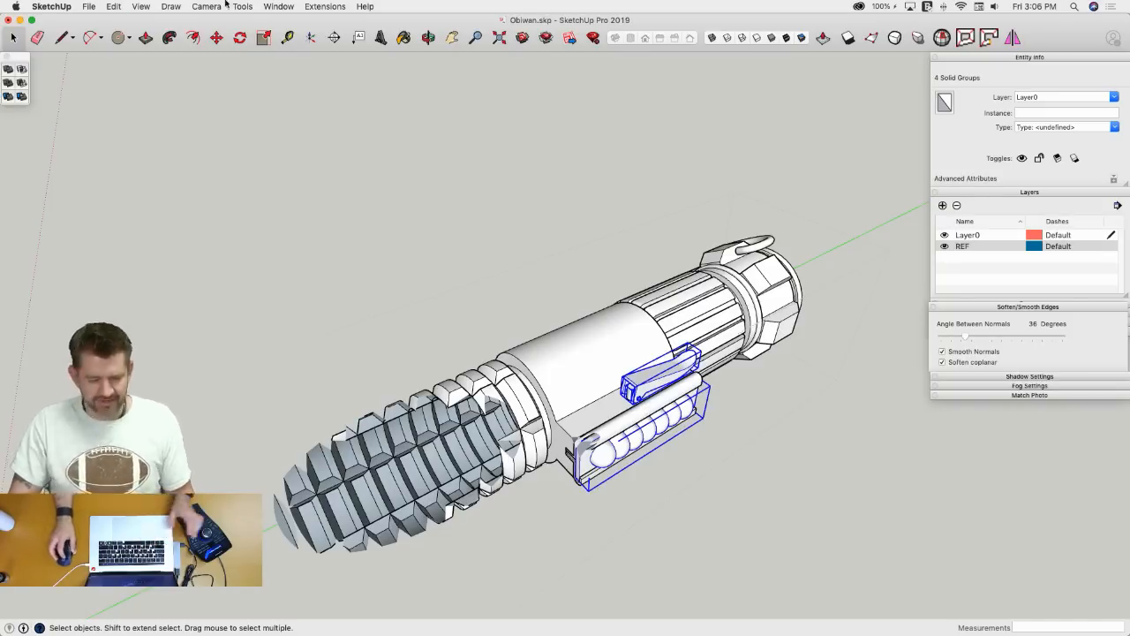
- Switch back to Vader.skp and paste the lever and bubble strip groups beside the reference drawing
left_click(311, 7)
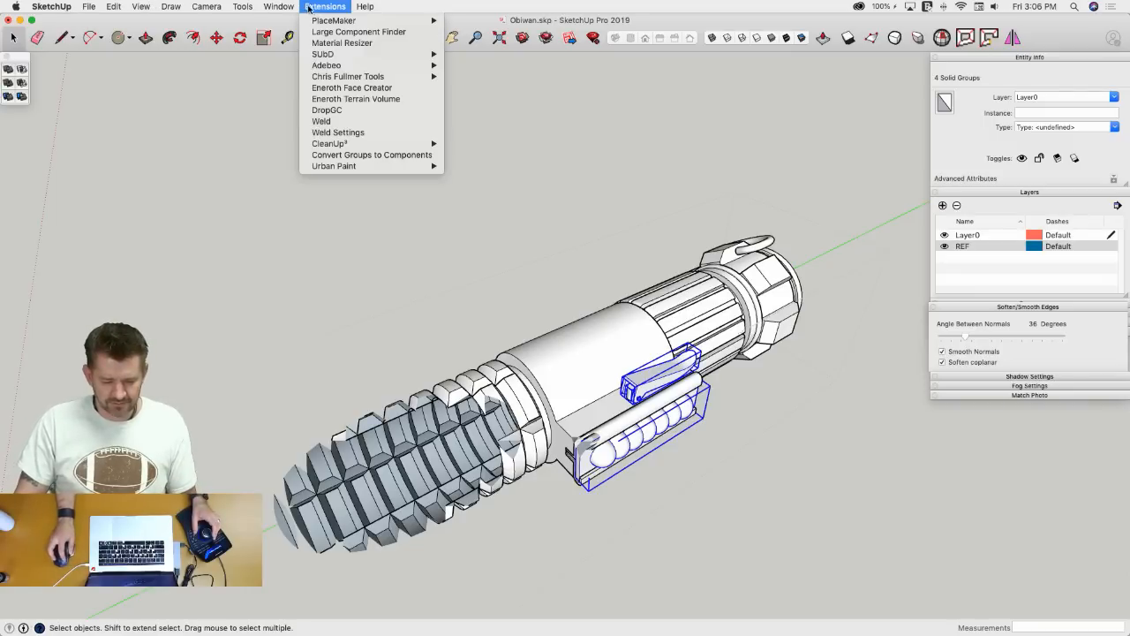
mouse_move(278, 7)
left_click(316, 453)
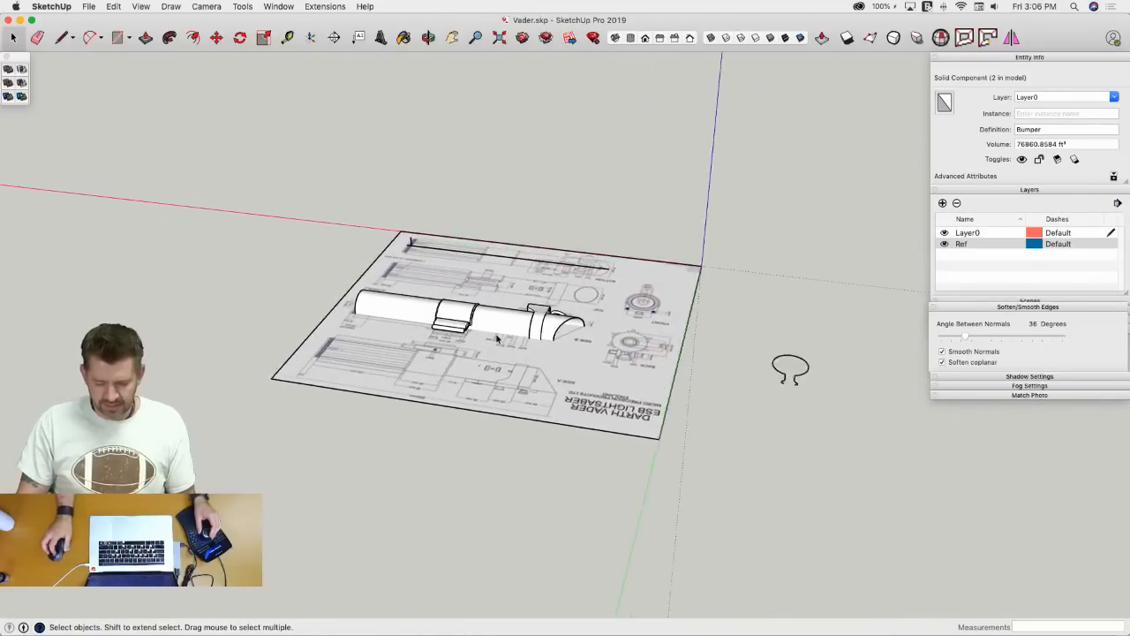
middle_click_drag(497, 338, 299, 384)
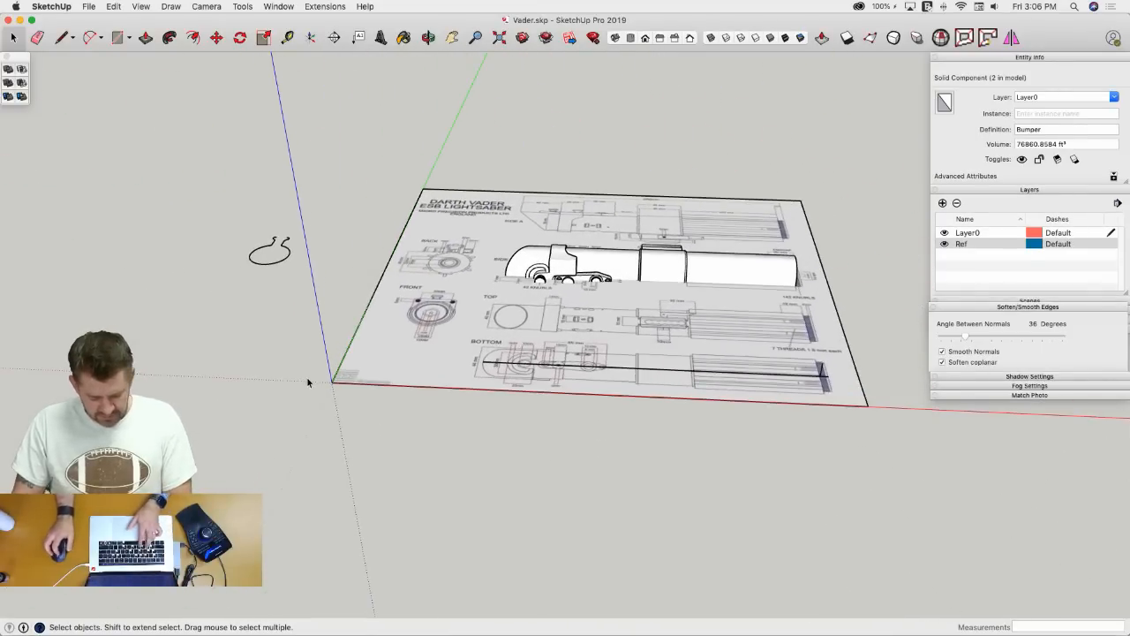
key("super+v")
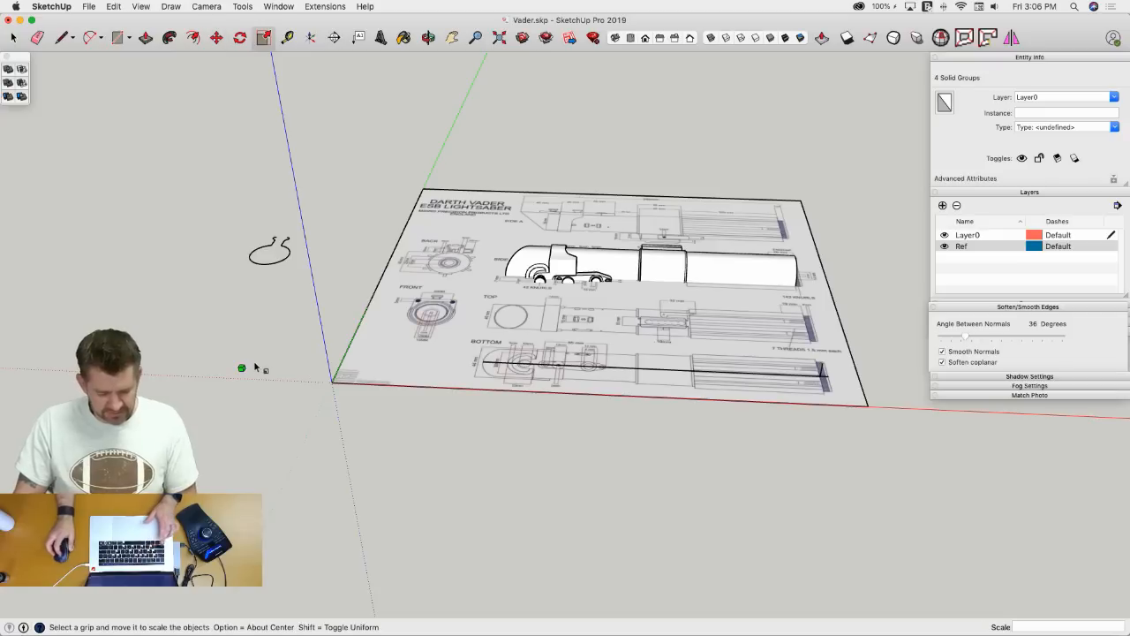
- Scale the pasted lever and bubble strip groups uniformly by 1000
left_click_drag(244, 366, 321, 311)
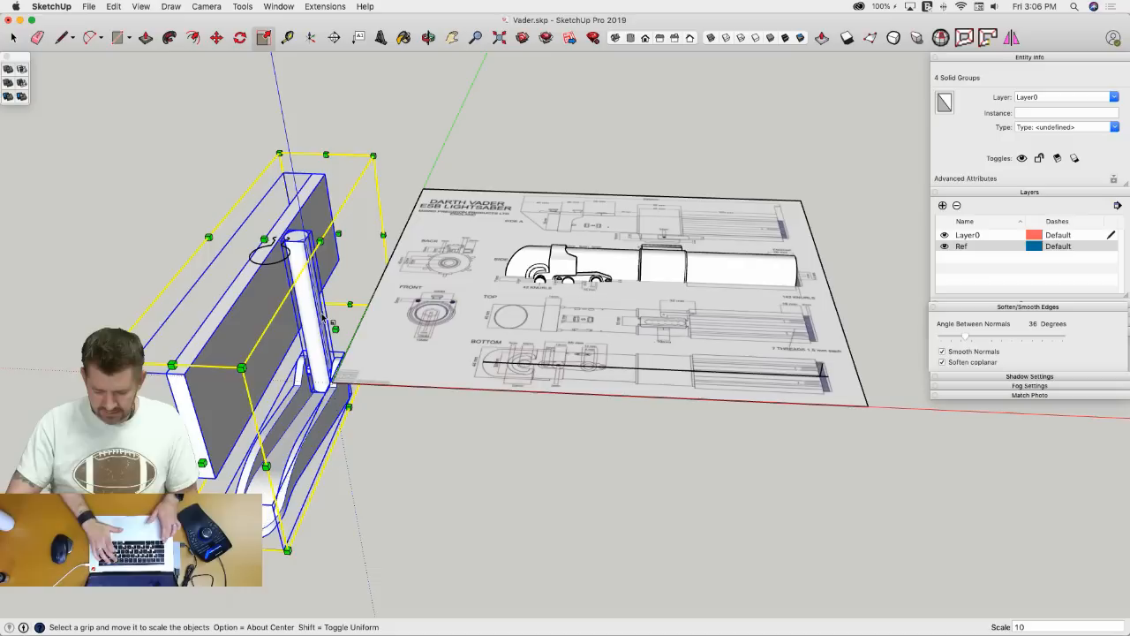
key("Escape")
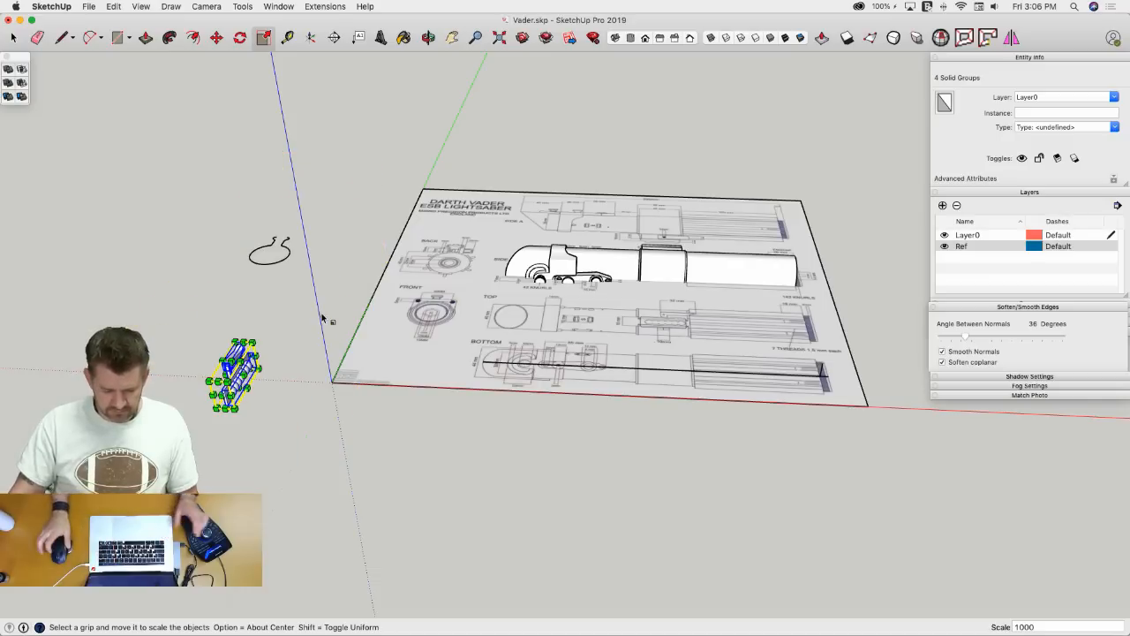
scroll(254, 368, "up", 5)
key("space")
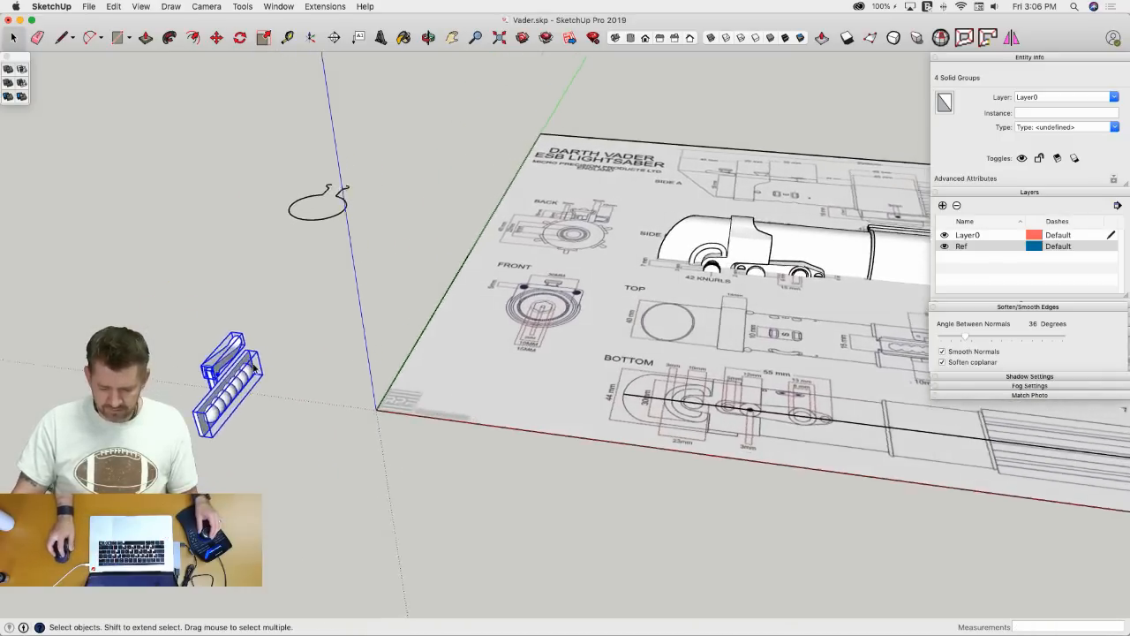
- Rotate the four pasted groups 90 degrees in the ground plane to run parallel to the lightsaber
left_click_drag(107, 231, 407, 465)
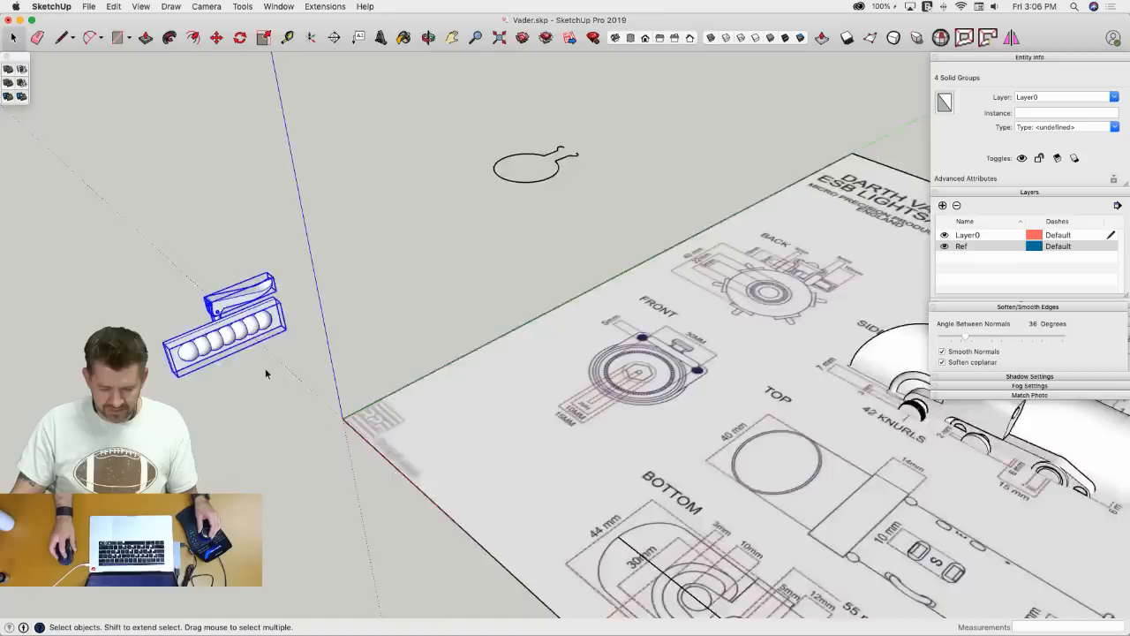
scroll(356, 390, "up", 4)
key("q")
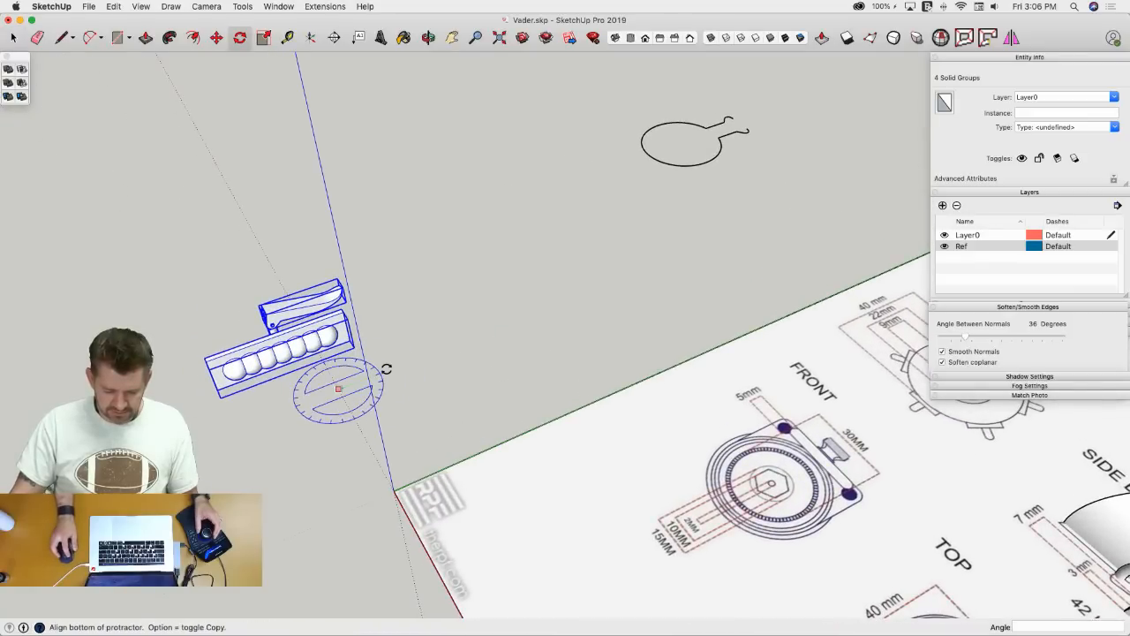
left_click(386, 368)
left_click(351, 421)
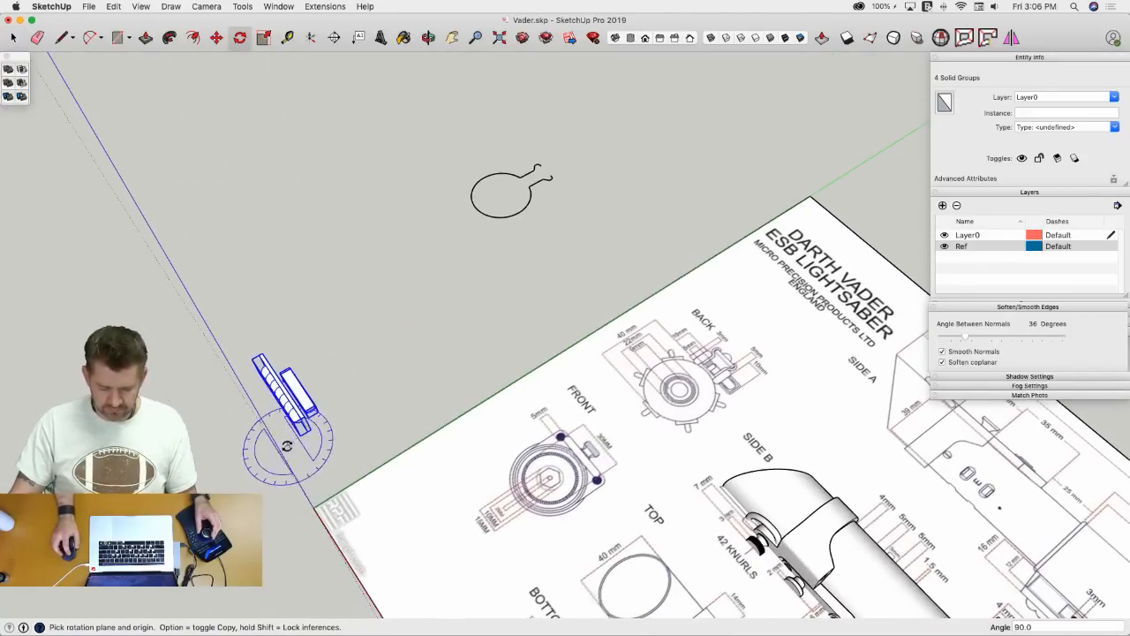
left_click(233, 378)
- Move the lever and bubble strip groups next to the clamp's flanges and hide the Ref layer
key("m")
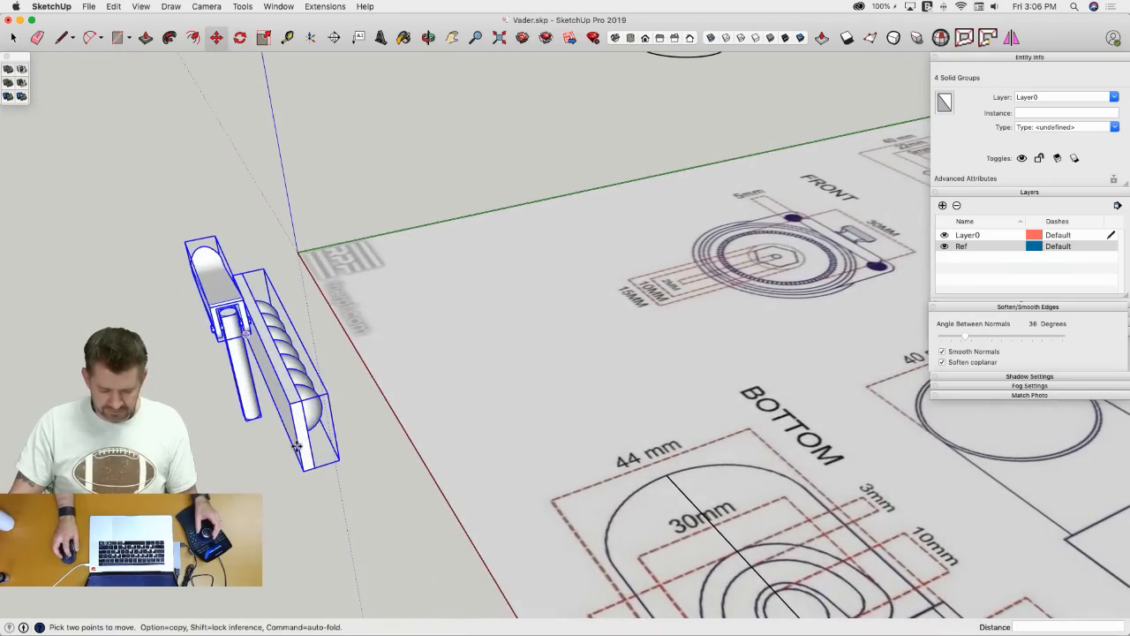
left_click(298, 441)
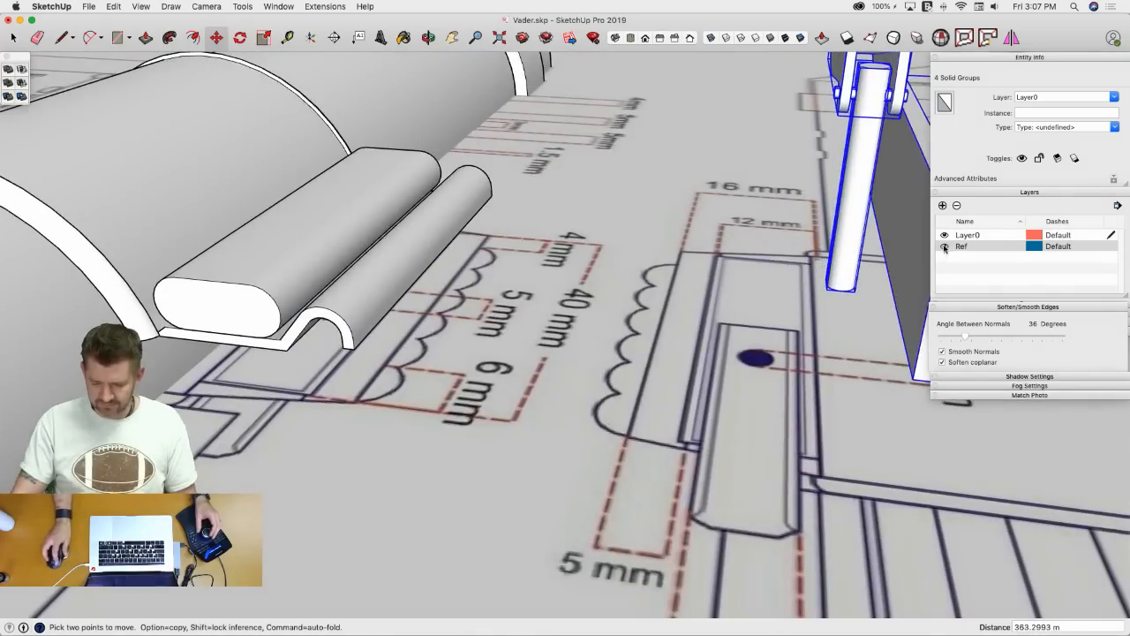
left_click(944, 249)
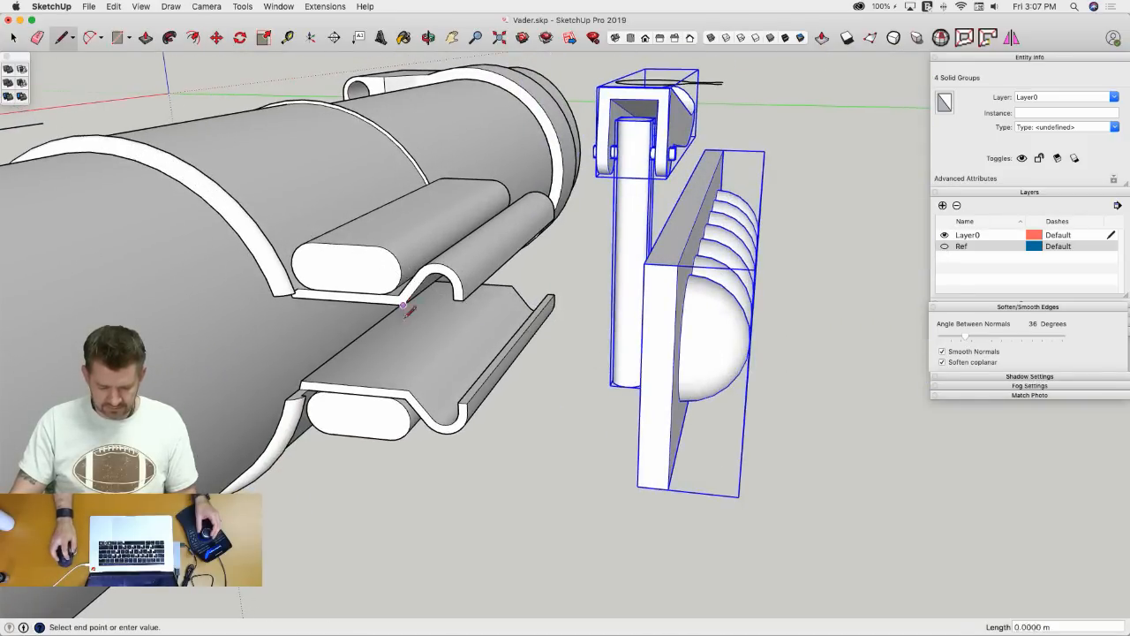
- Move the four groups by the strip plate's front edge onto the midpoint of a vertical line between the flange corners
key("m")
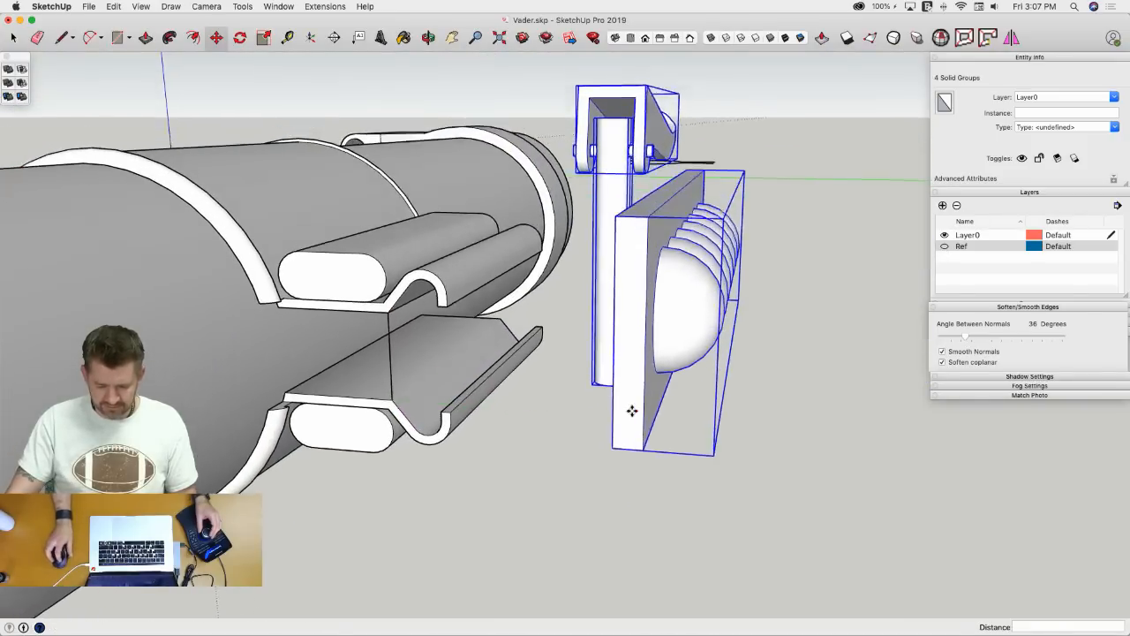
left_click(609, 366)
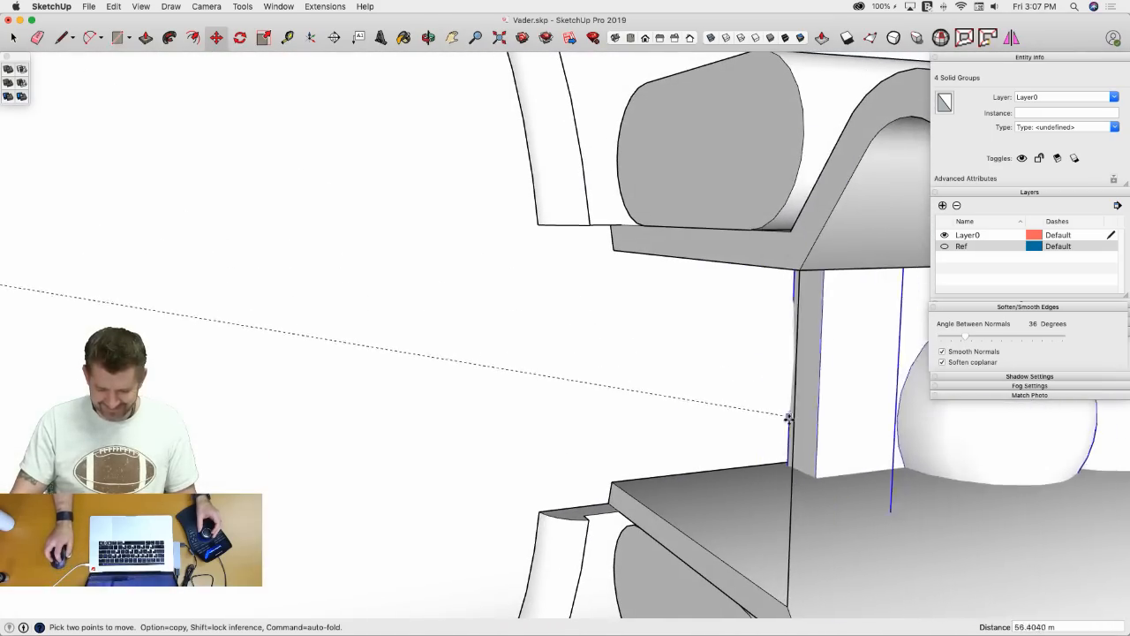
left_click(791, 449)
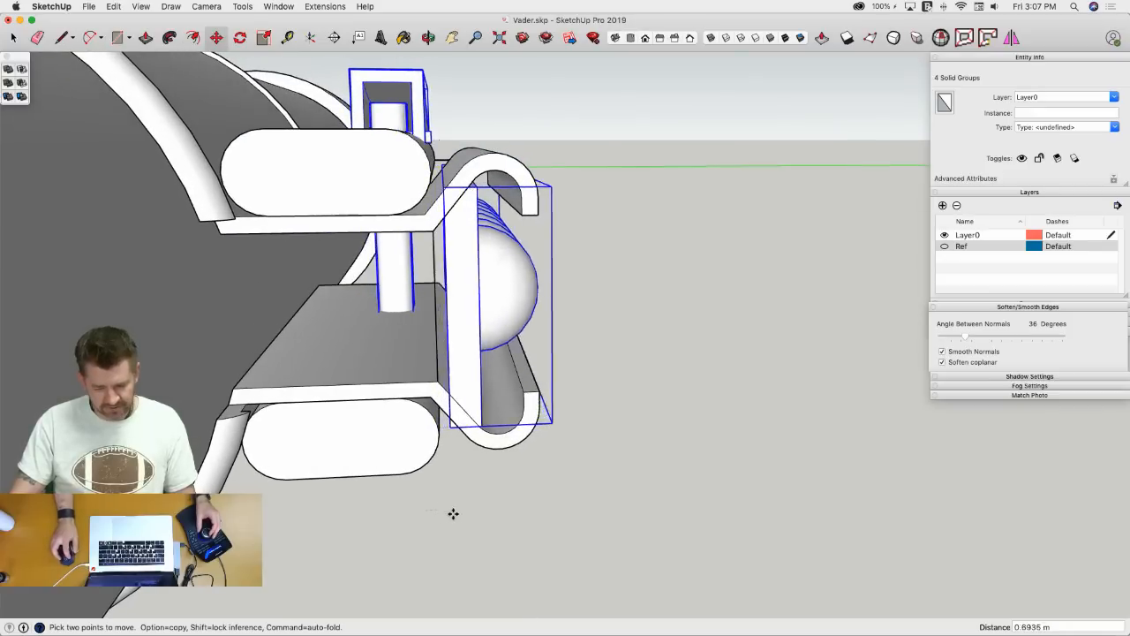
- Shift the lever and bubble strip groups 2.5 m on the clamp, and show the Ref layer again
left_click(521, 506)
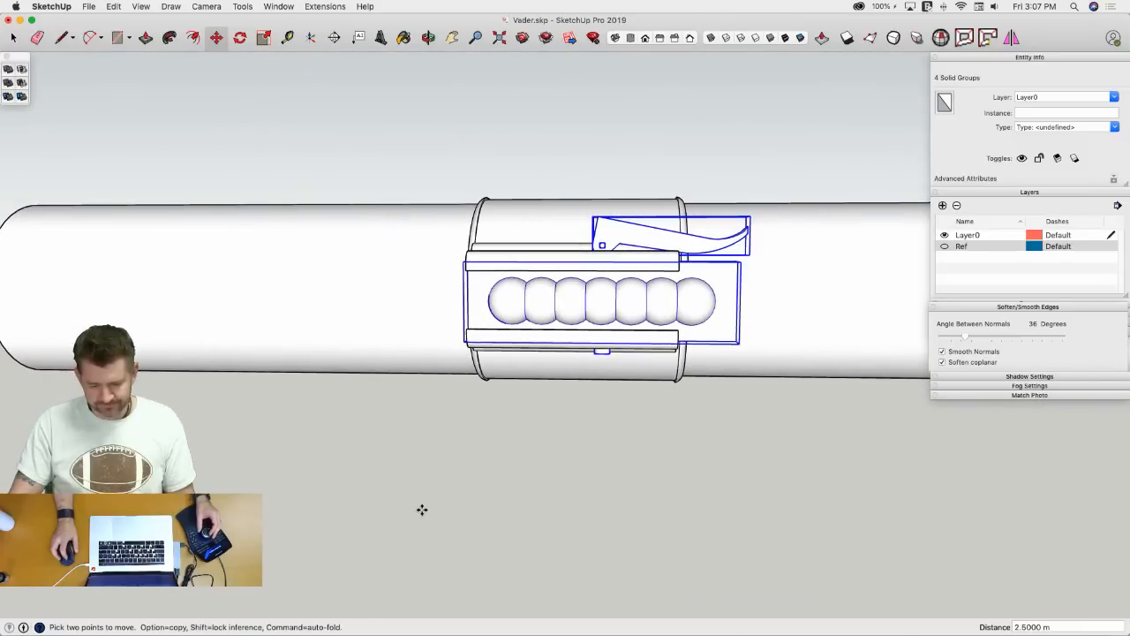
key("space")
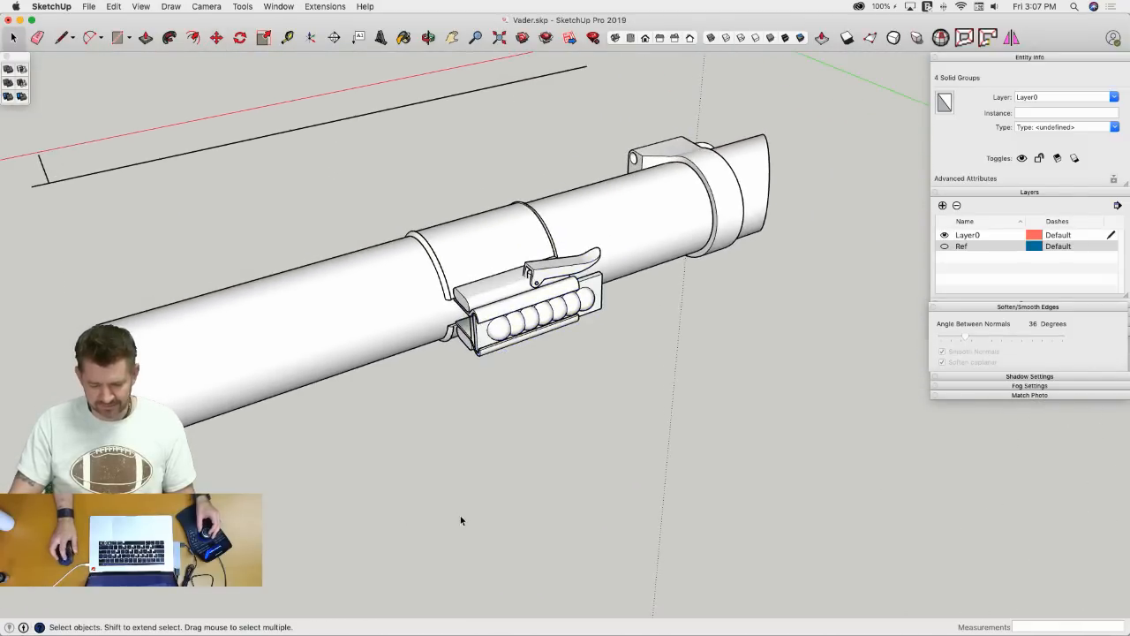
left_click(460, 515)
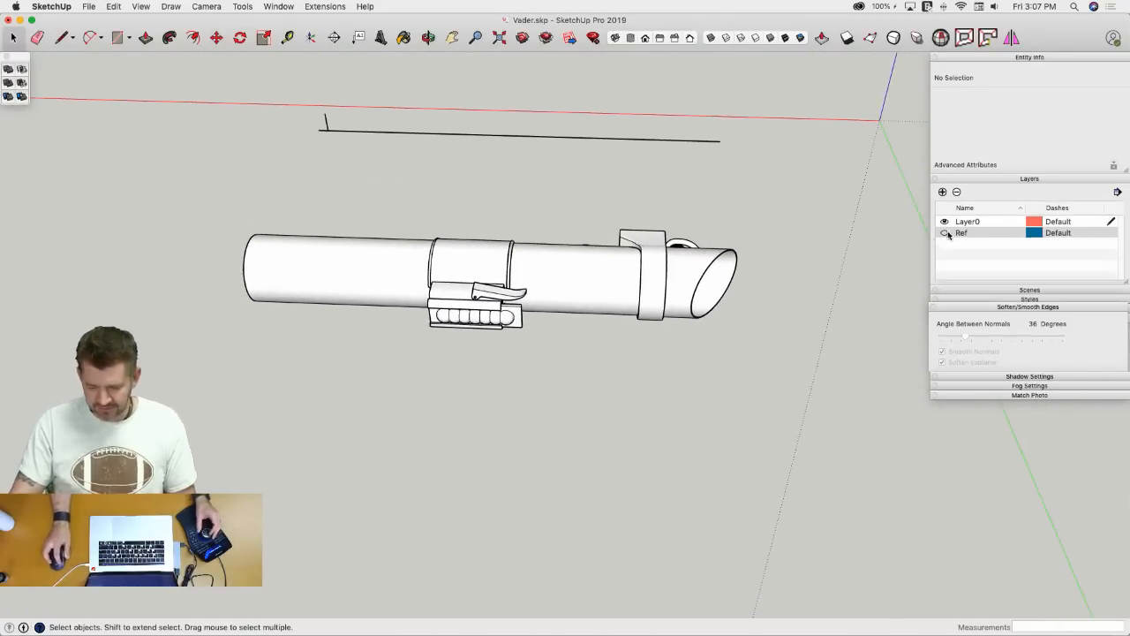
left_click(944, 232)
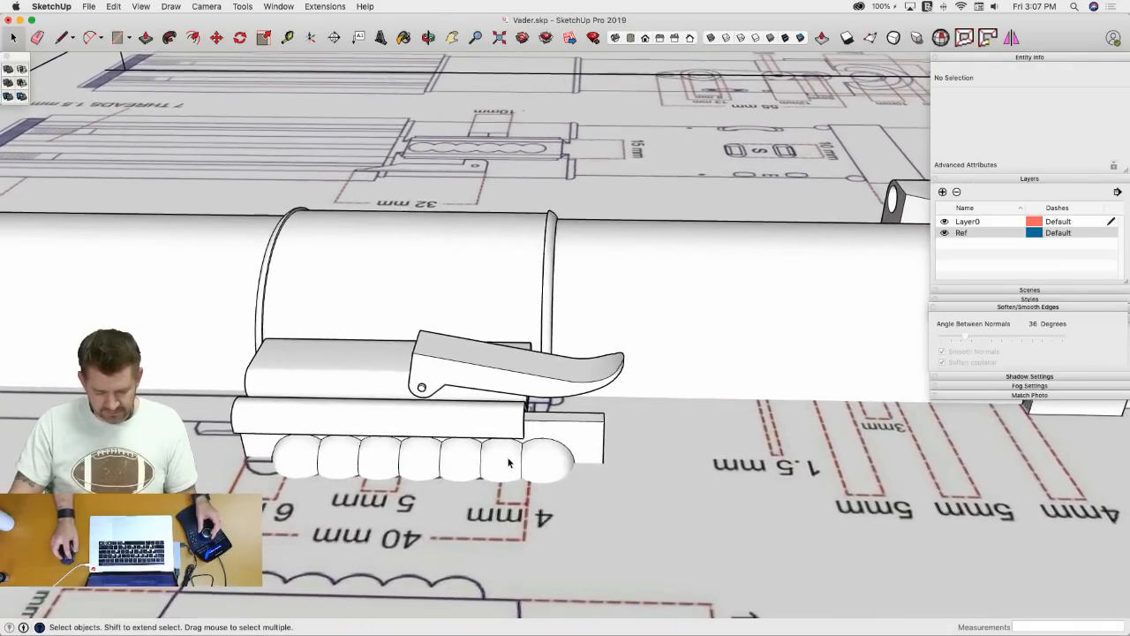
- Inside the bubble strip group, delete the surface of the bubble next to the one at the overhanging end
left_click(508, 463)
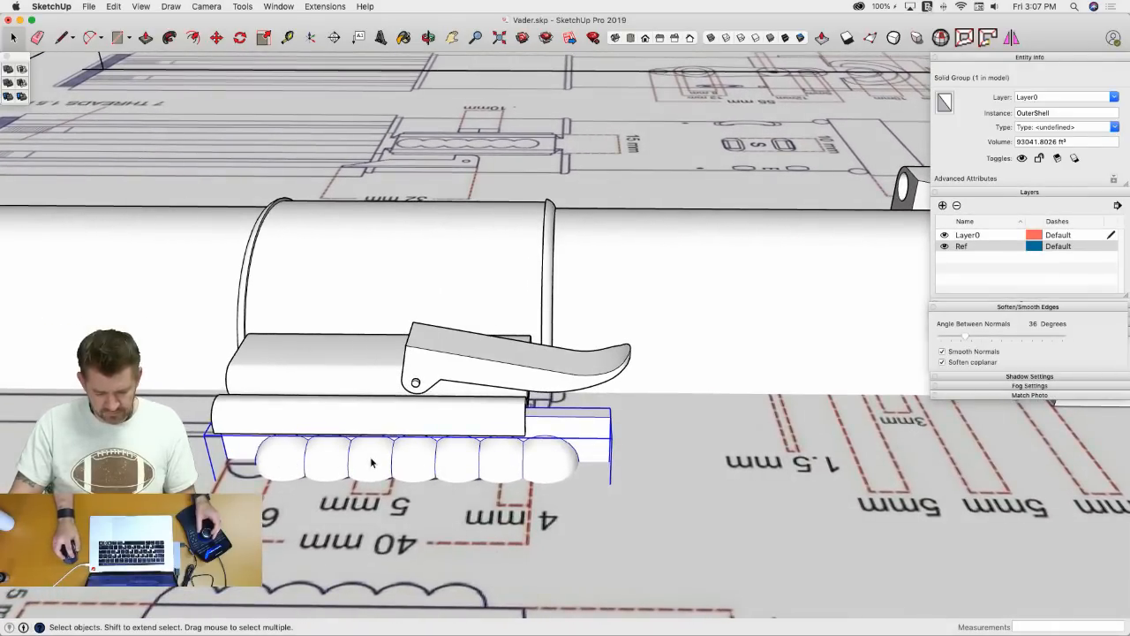
double_click(497, 454)
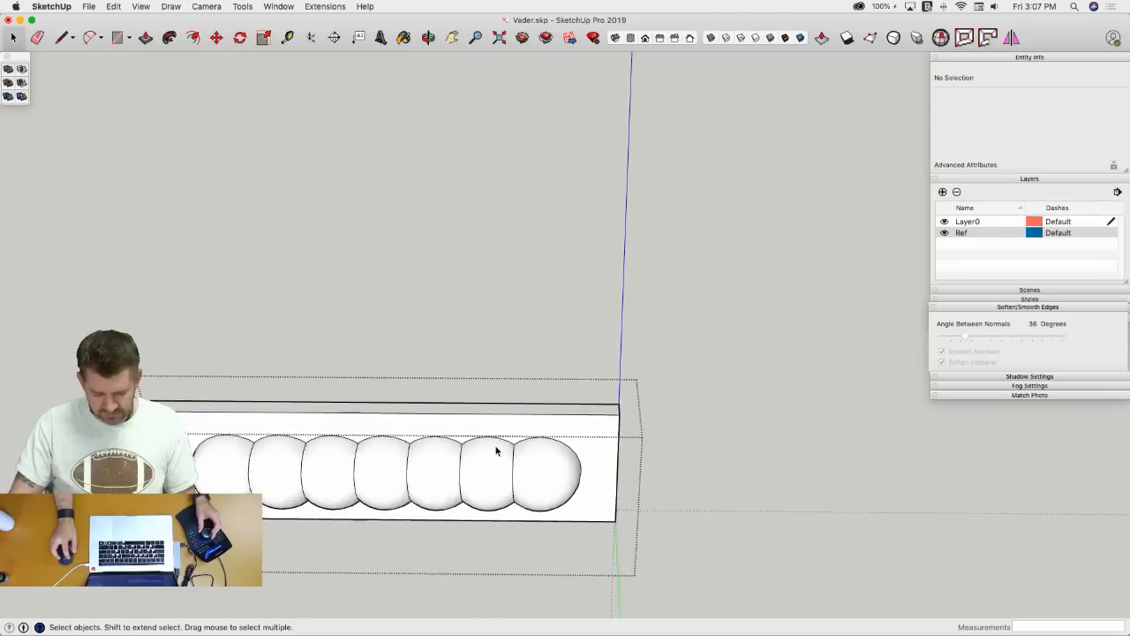
left_click(460, 451)
key("Delete")
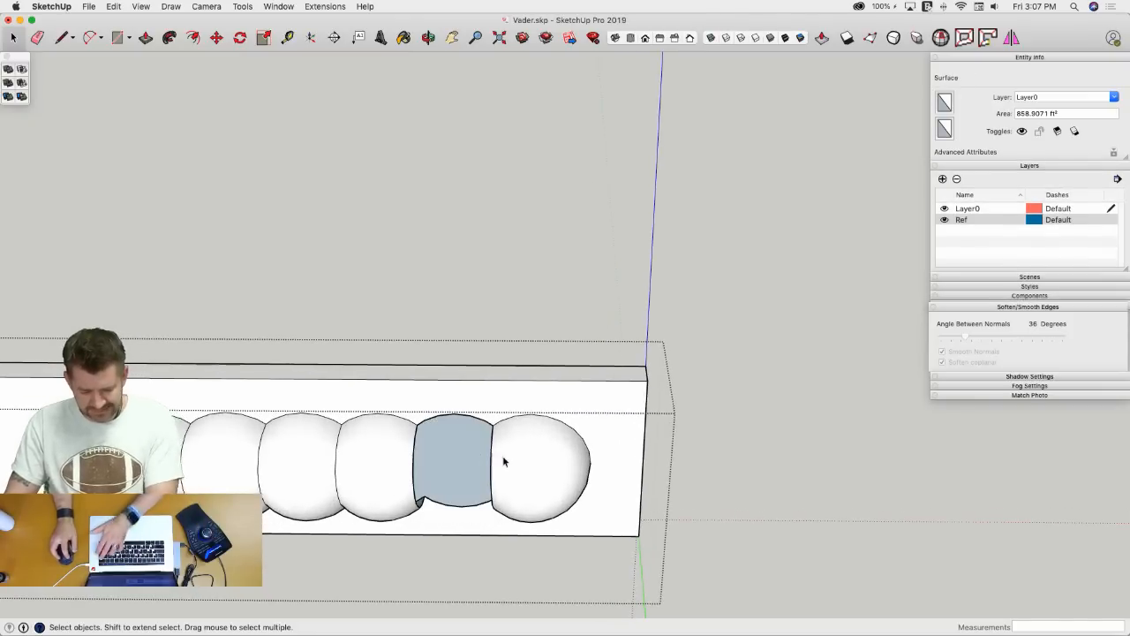
left_click(512, 447)
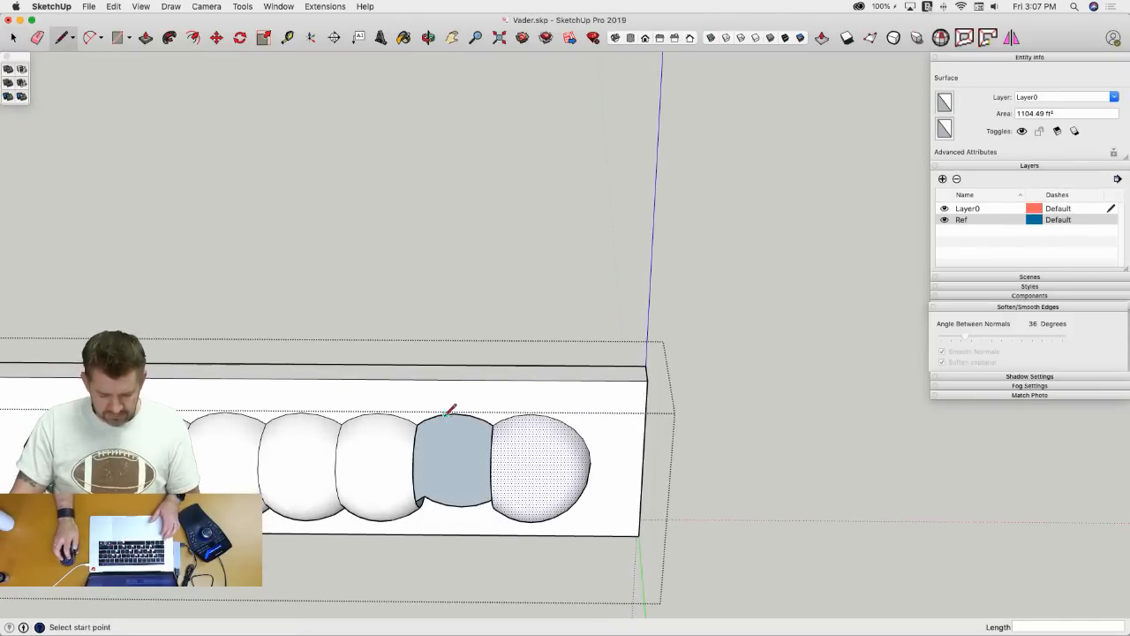
- Close the hole left by the deleted bubble with a line and move the end bubble about 1.4 m away from the row
left_click(424, 496)
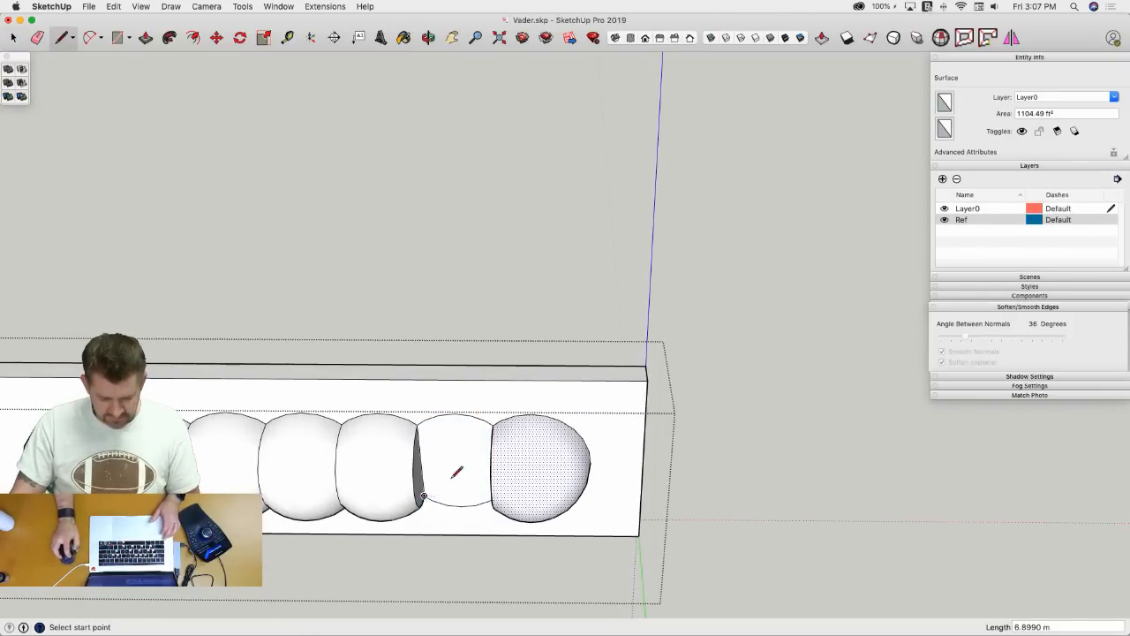
left_click(493, 424)
left_click(417, 424)
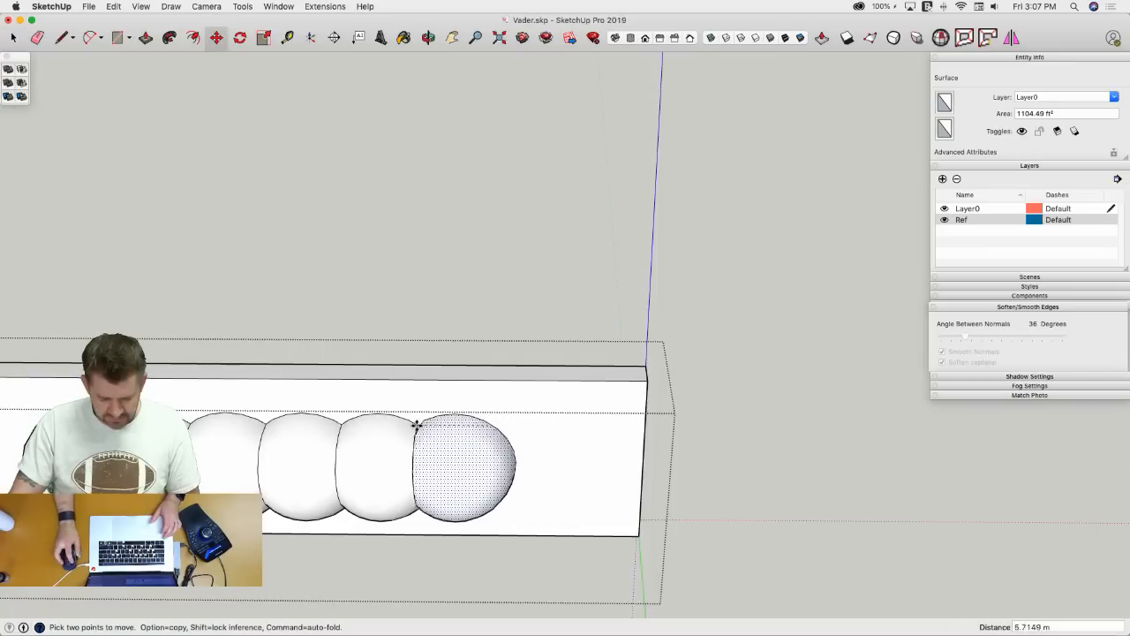
left_click(414, 425)
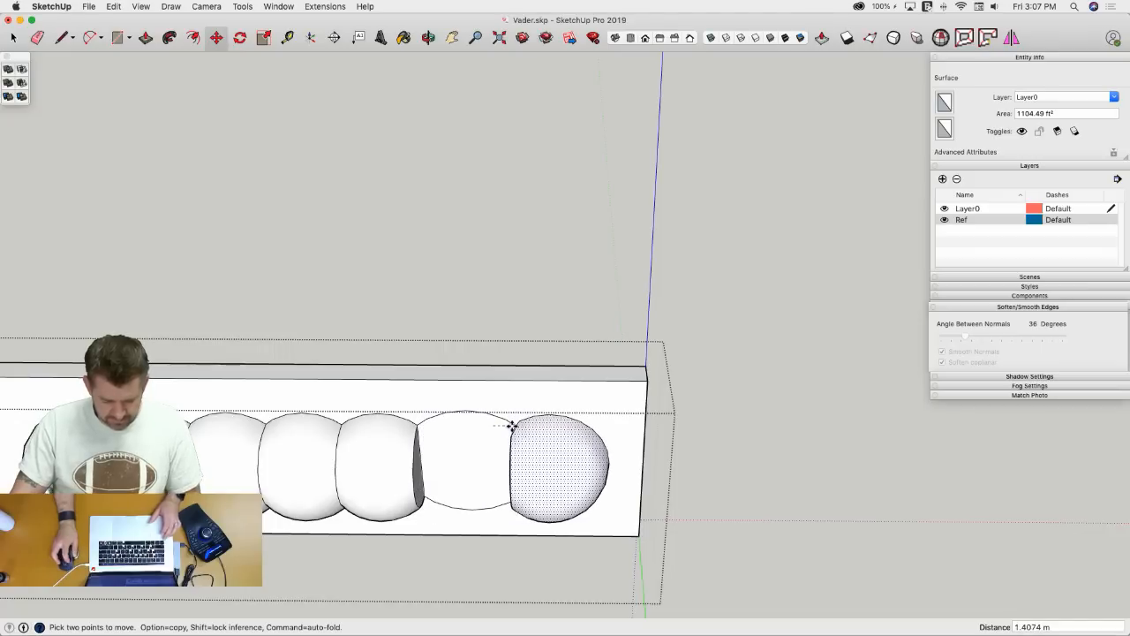
left_click(512, 426)
- Erase the leftover outline of the deleted bubble between the row and the end bubble
scroll(520, 424, "up", 5)
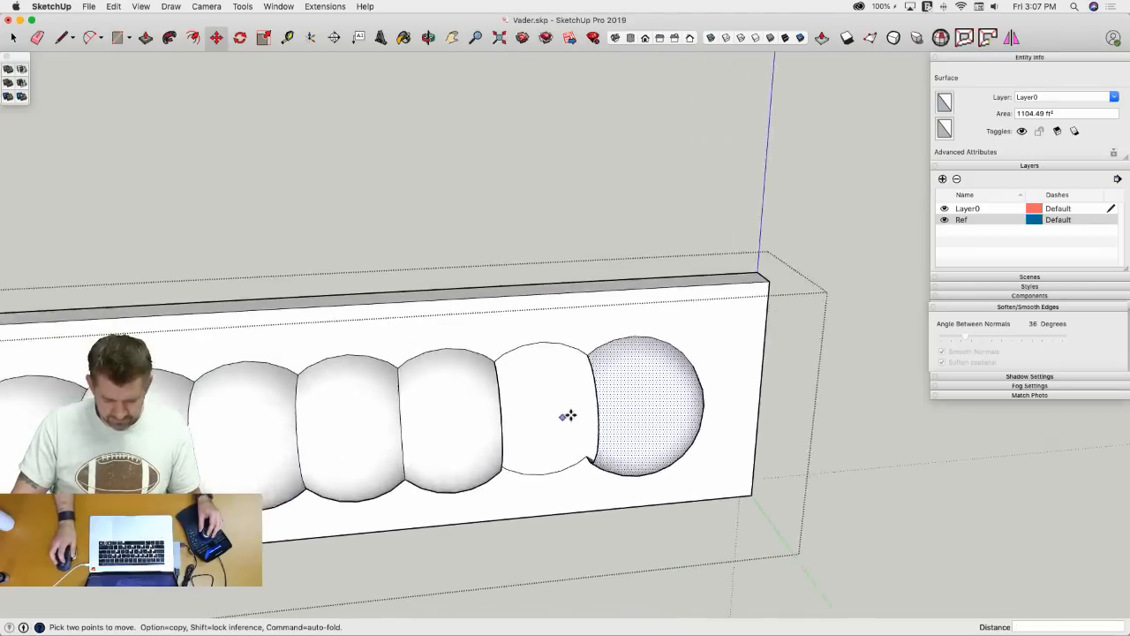
key("e")
left_click(585, 360)
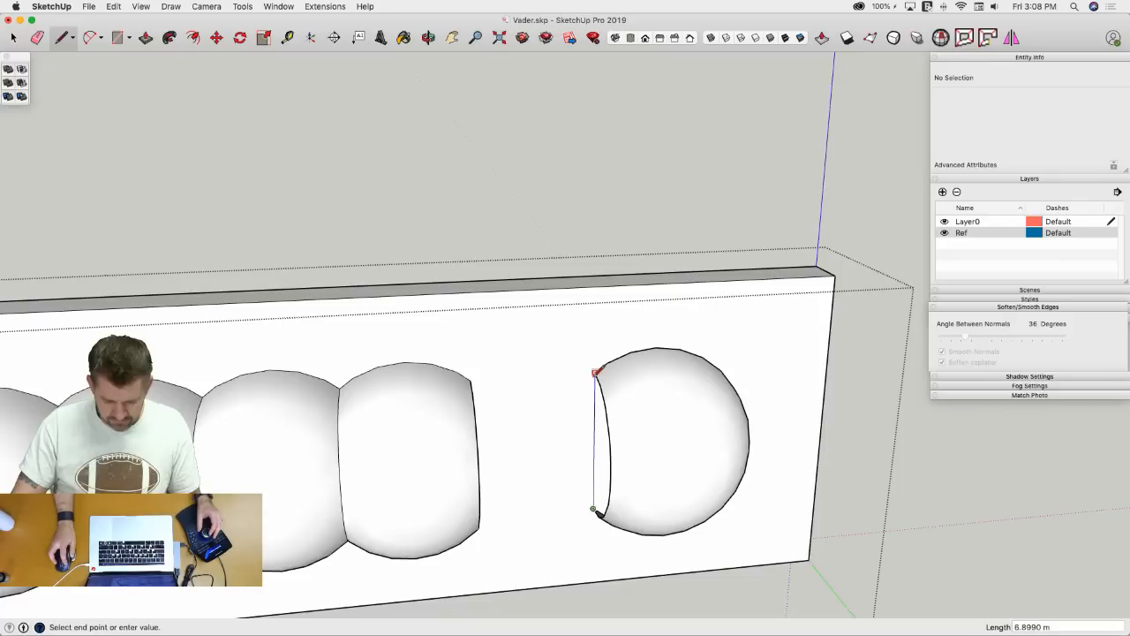
- Try to close the end bubble's open side with a line between its two base corners
left_click(592, 509)
key("space")
double_click(624, 388)
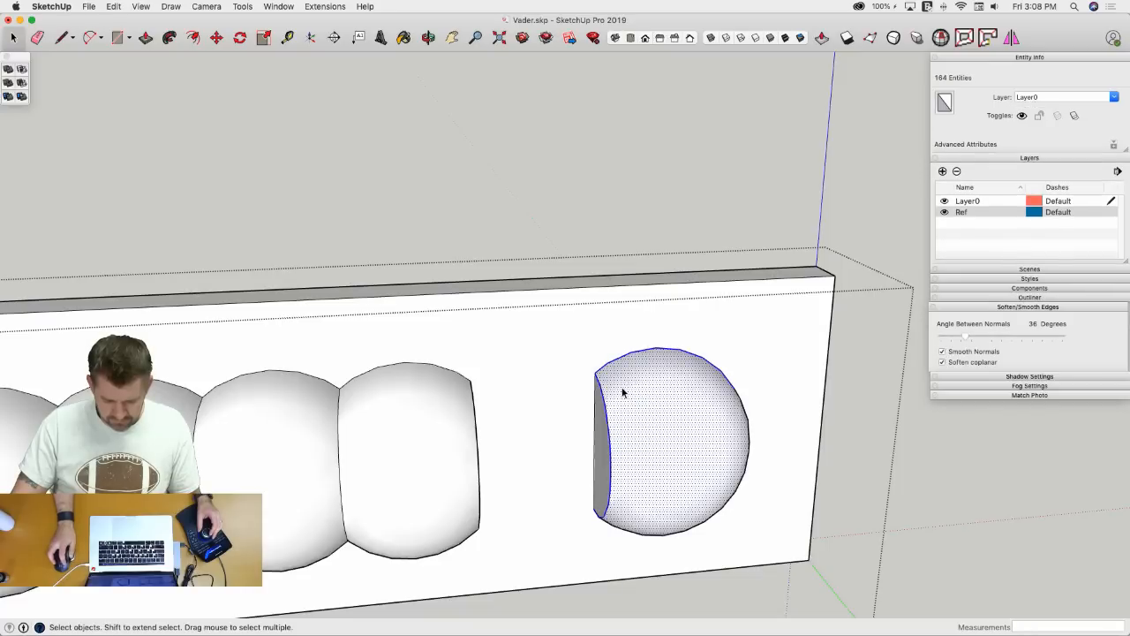
key("m")
mouse_move(623, 391)
middle_mouse_down()
mouse_move(624, 401)
mouse_move(603, 381)
middle_mouse_up()
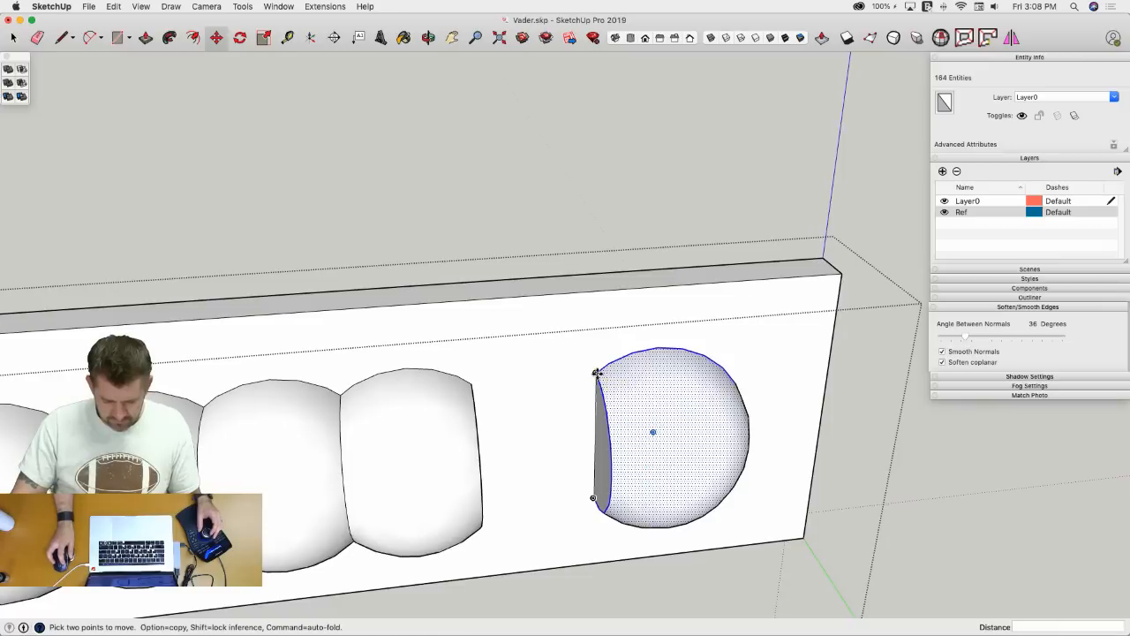
left_click(597, 373)
key("e")
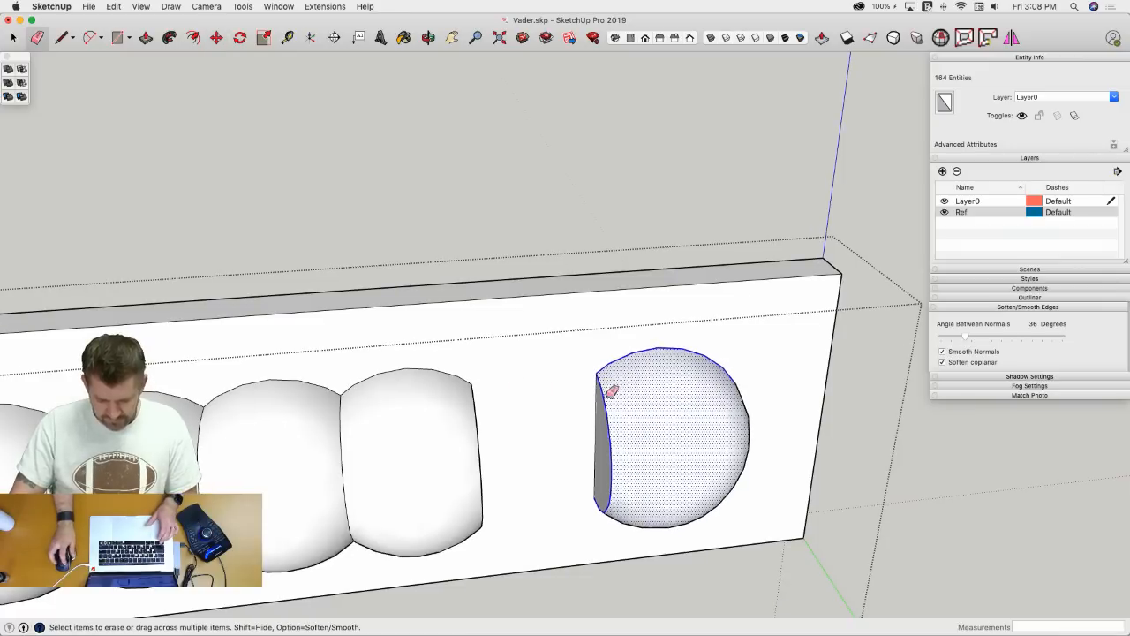
left_click_drag(590, 416, 595, 416)
- Move the end bubble by its upper base corner onto the matching corner of the last bubble in the row, and leave the group
key("space")
double_click(632, 440)
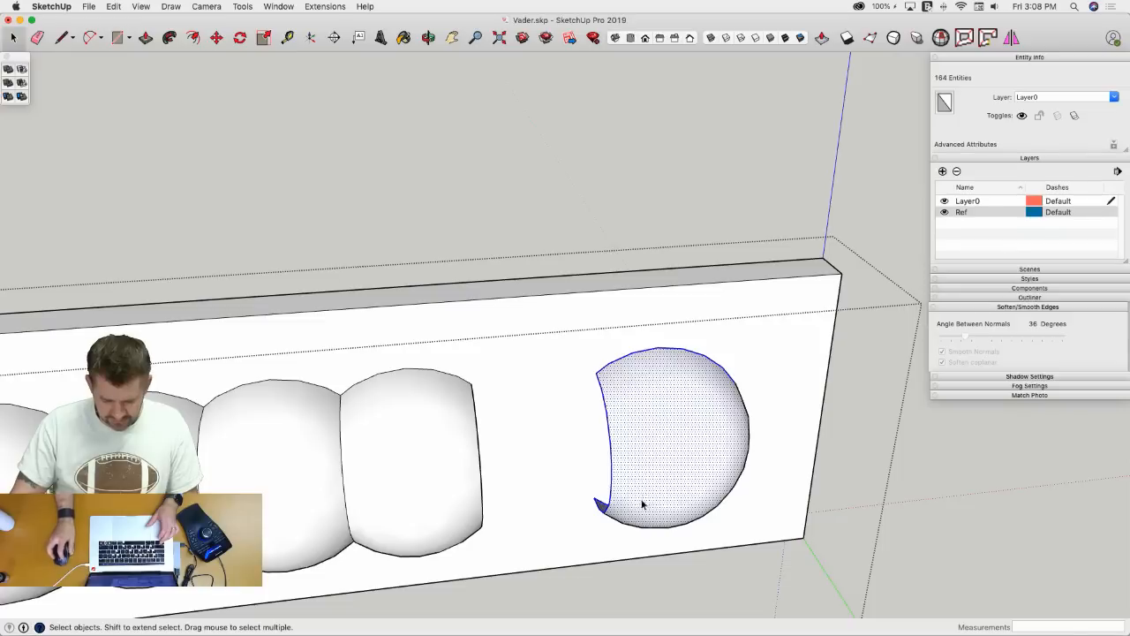
key("m")
left_click(598, 372)
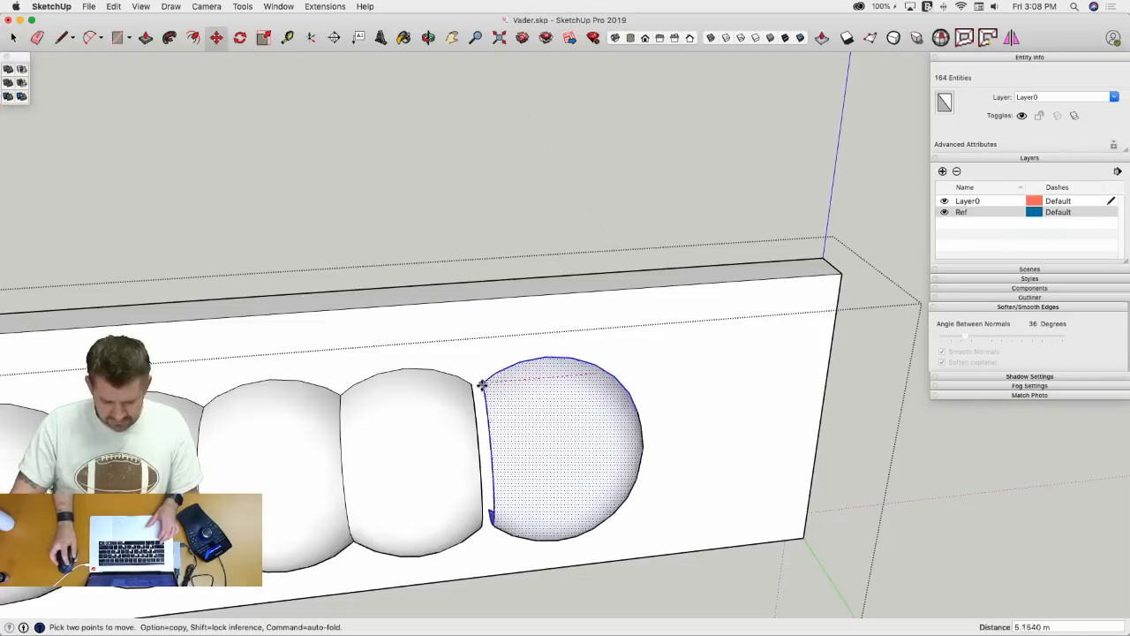
key("space")
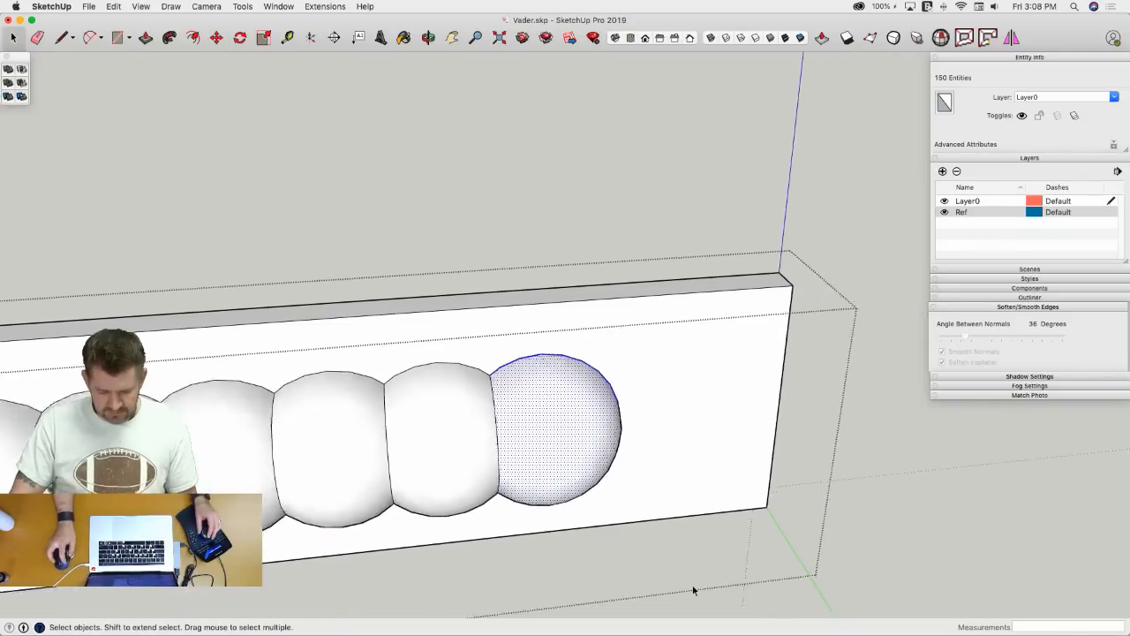
left_click(694, 589)
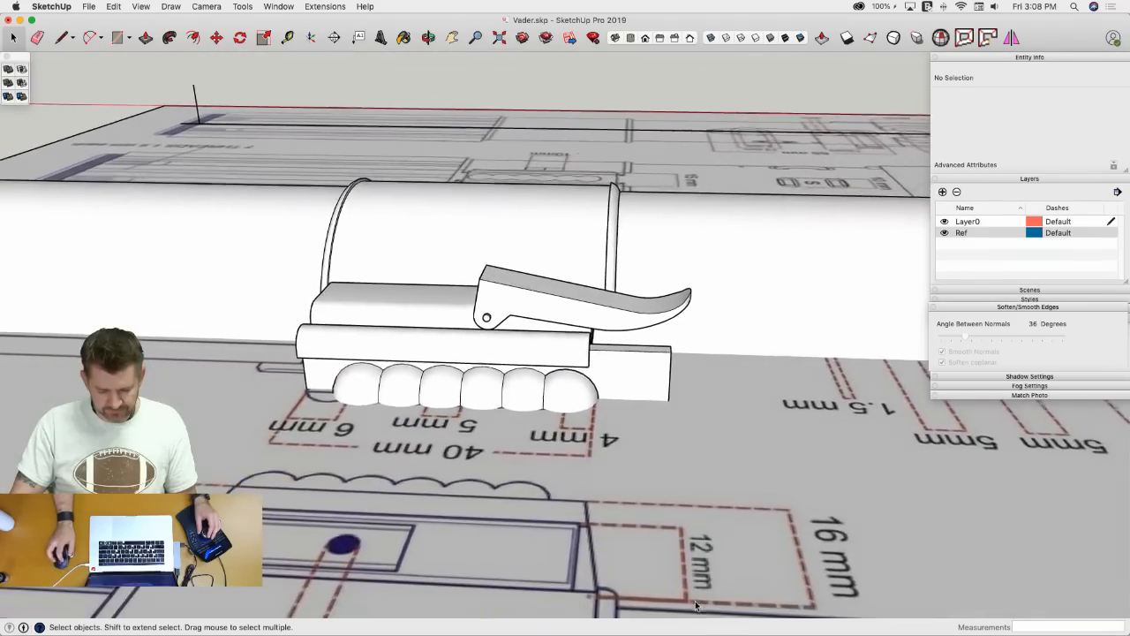
- Inside the bubble strip group, push the plate's end face beside the first bubble inward about 3.9 m
mouse_move(696, 605)
middle_mouse_down()
mouse_move(682, 537)
mouse_move(609, 547)
mouse_move(443, 523)
mouse_move(322, 174)
mouse_move(529, 361)
middle_mouse_up()
scroll(529, 357, "up", 3)
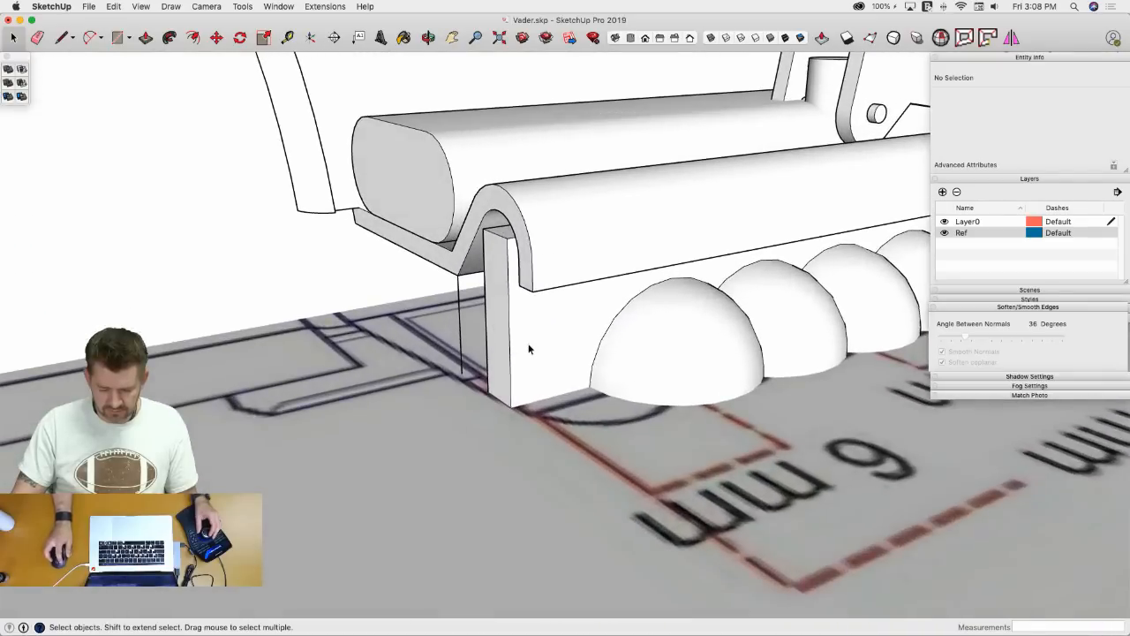
double_click(528, 348)
key("p")
left_click(574, 374)
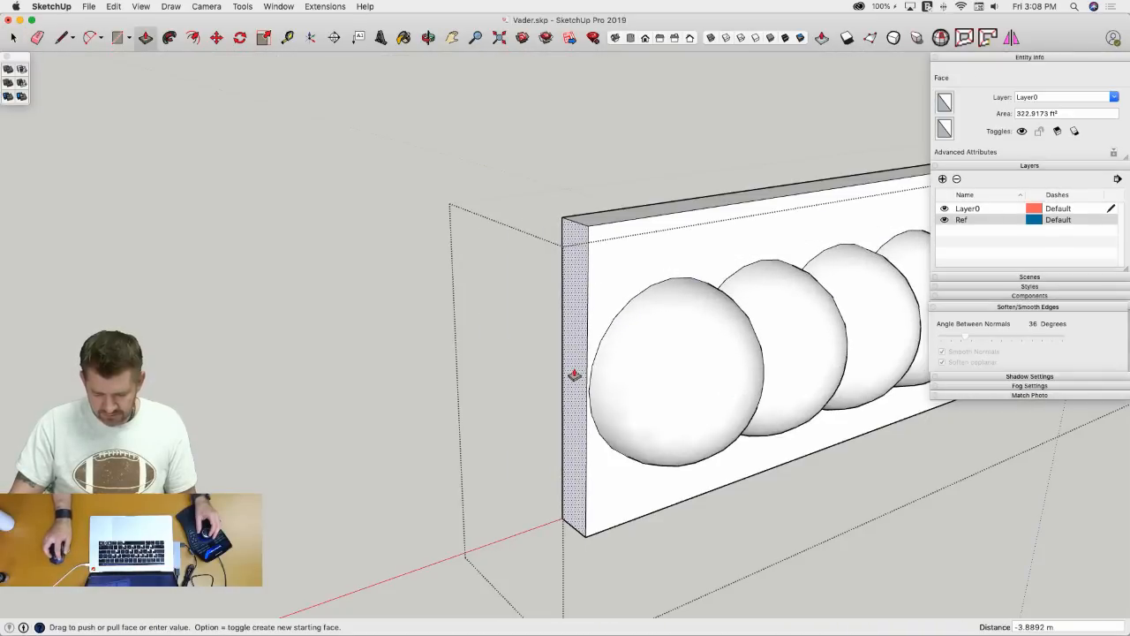
left_click(572, 375)
scroll(572, 388, "down", 5)
key("space")
left_click(572, 434)
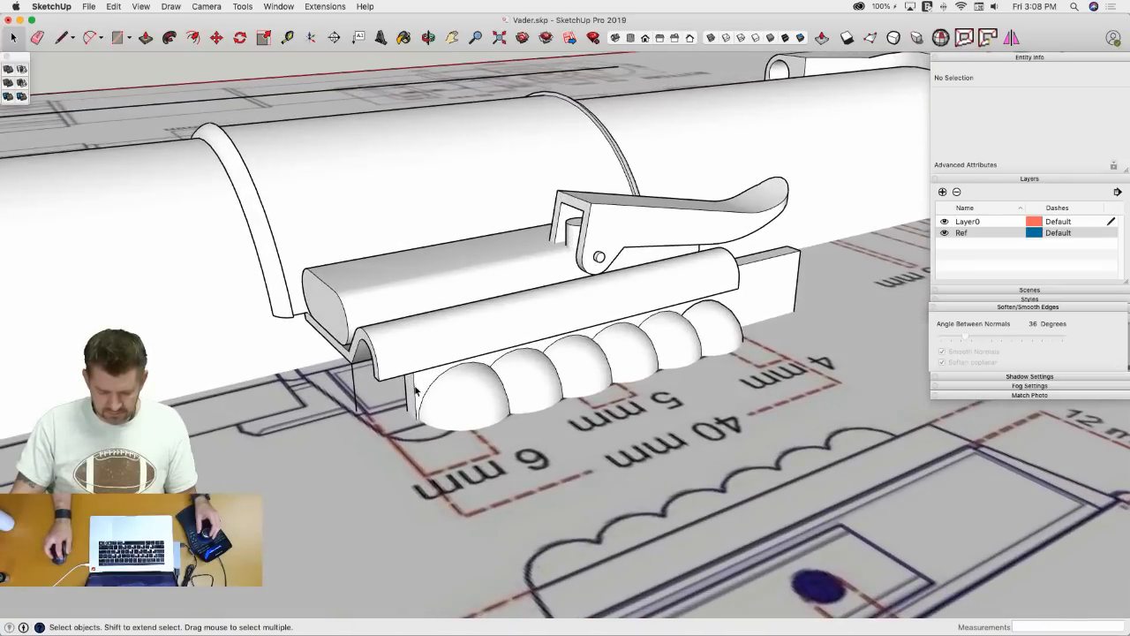
- Move the bubble strip group about 3.8 m lengthwise so its plate end lines up with the clamp flange's end
left_click(416, 382)
key("m")
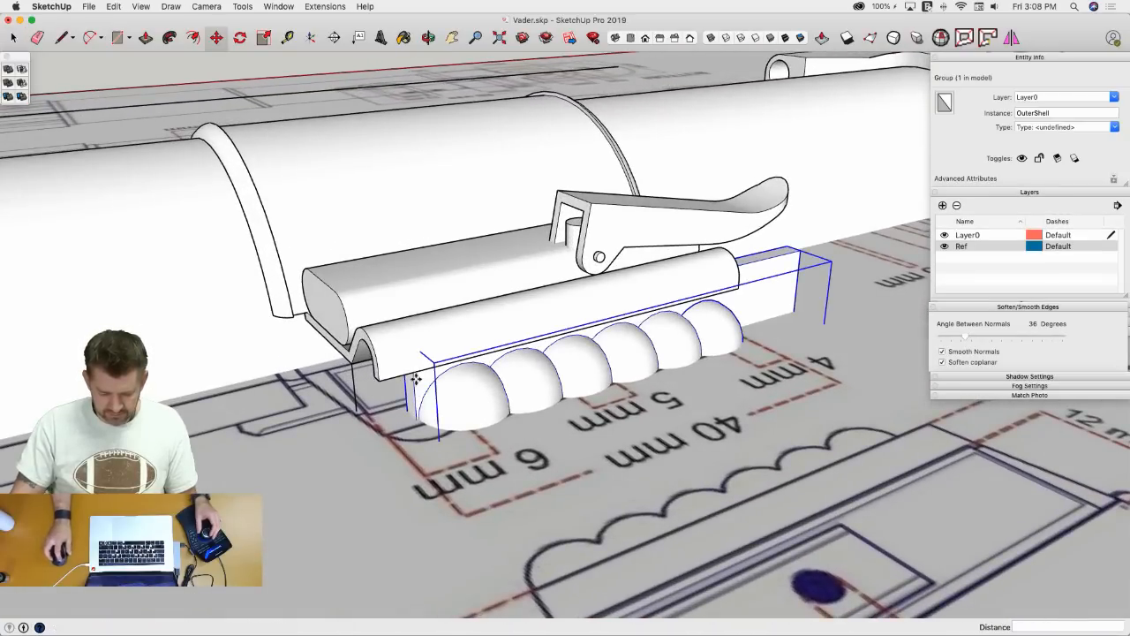
left_click(414, 386)
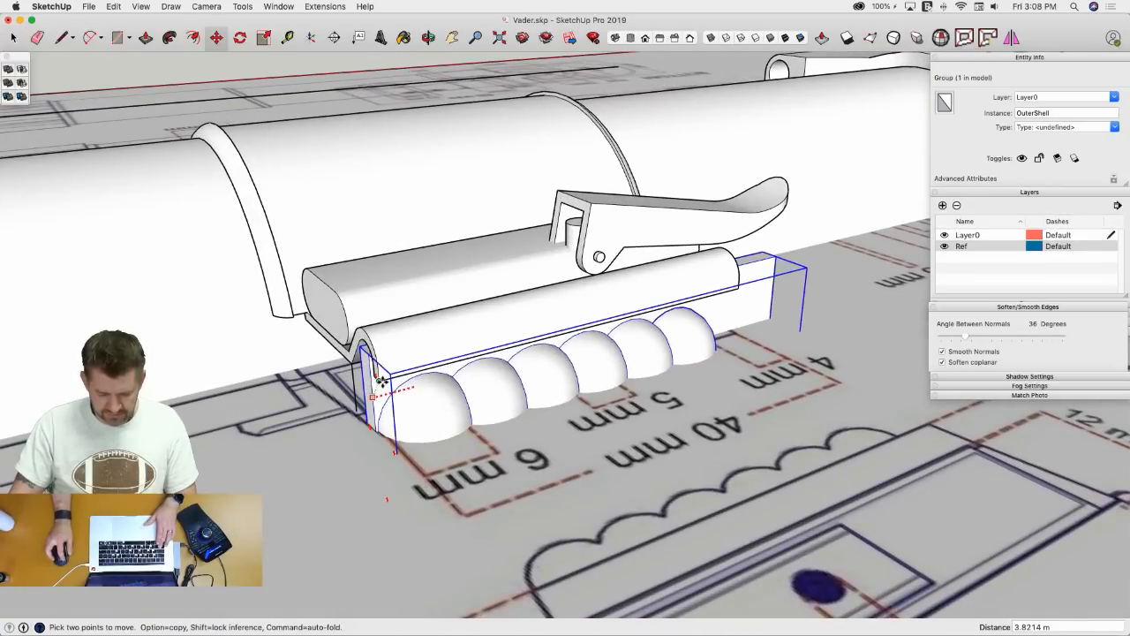
key("space")
- Inside the bubble strip group, push the plate's overhanging end face back to the flange's end
double_click(732, 407)
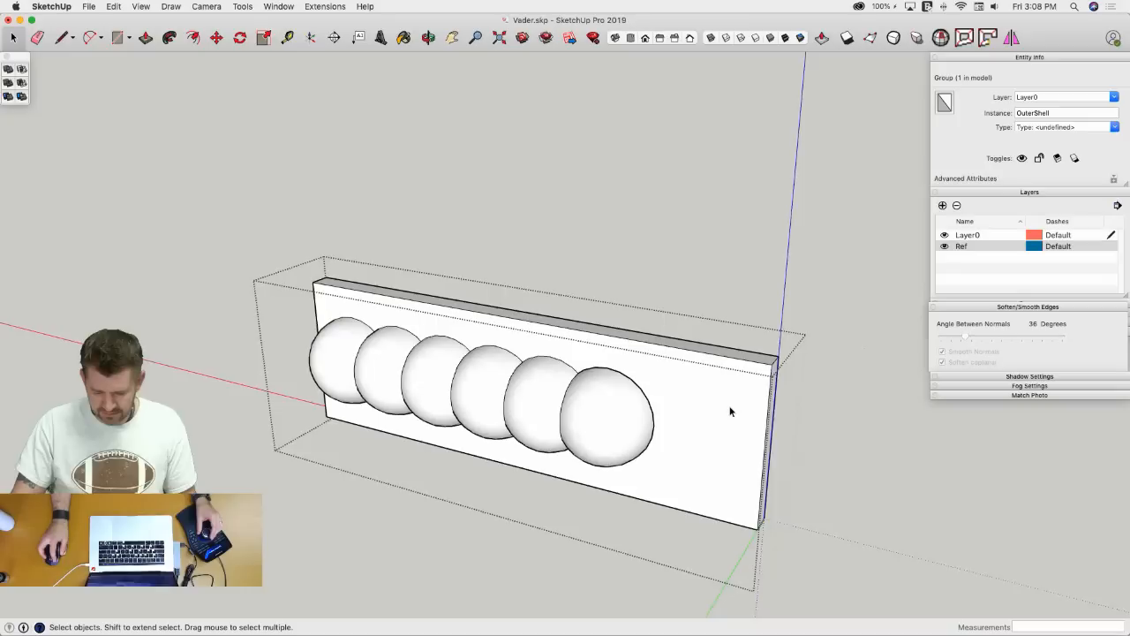
key("p")
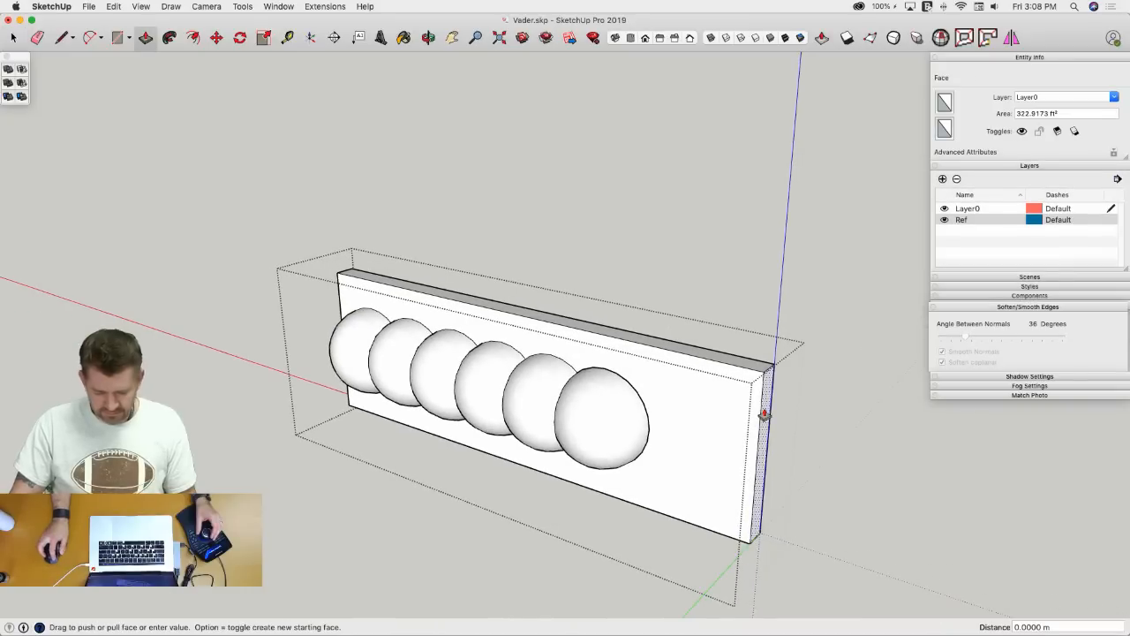
left_click_drag(762, 412, 675, 380)
key("space")
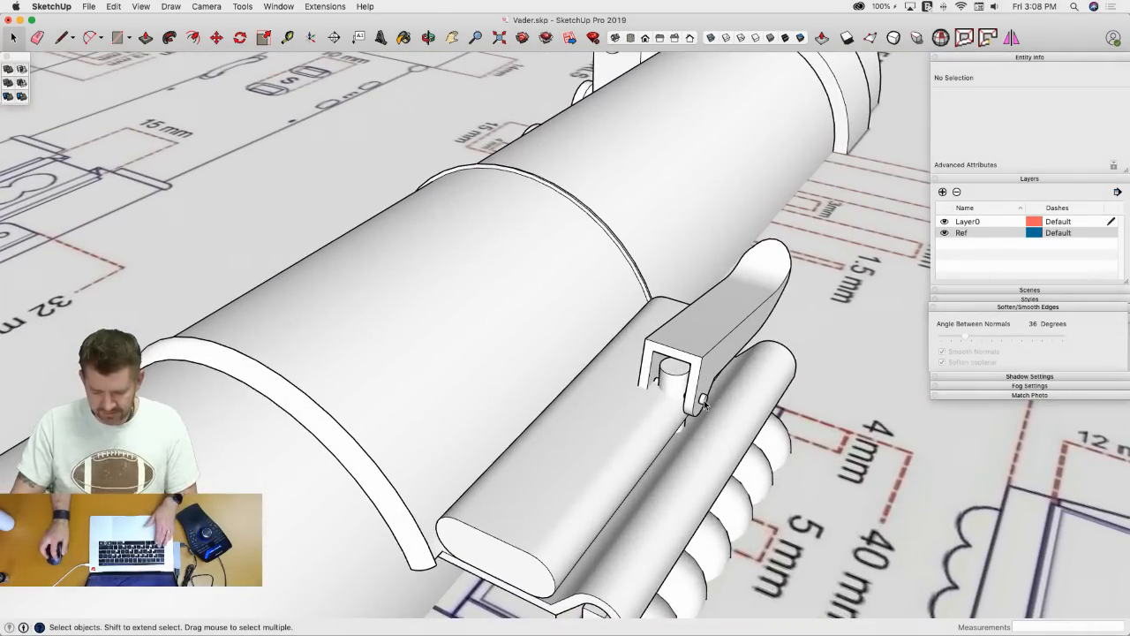
- Select the lever, its pivot pin and its post, and rotate the three groups 180 degrees
left_click(702, 401)
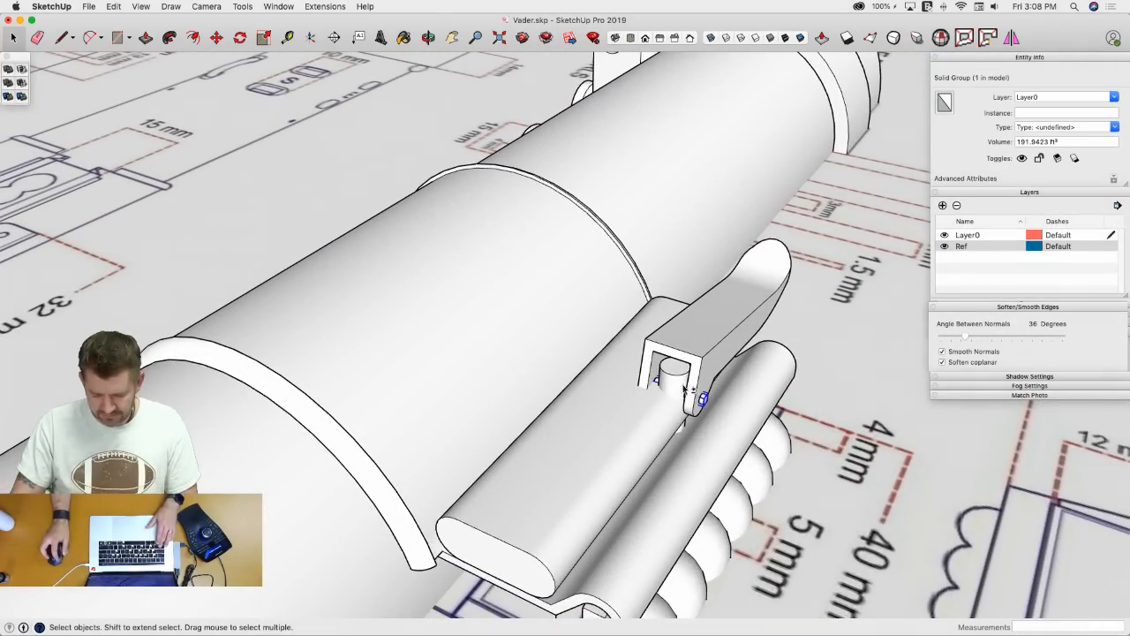
left_click(698, 359, "shift")
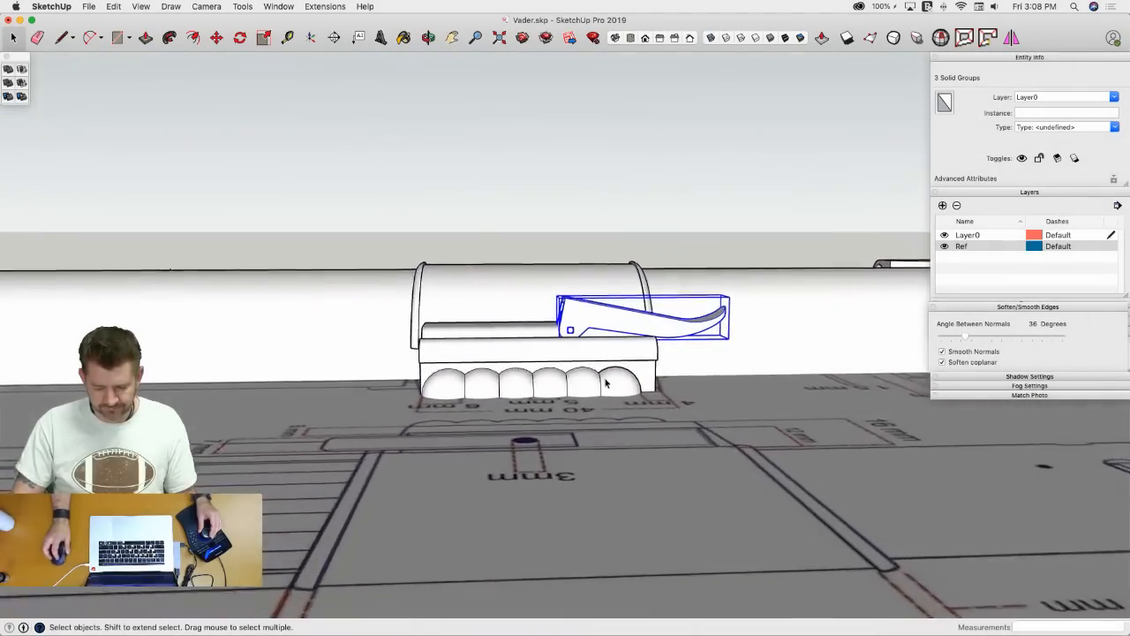
key("q")
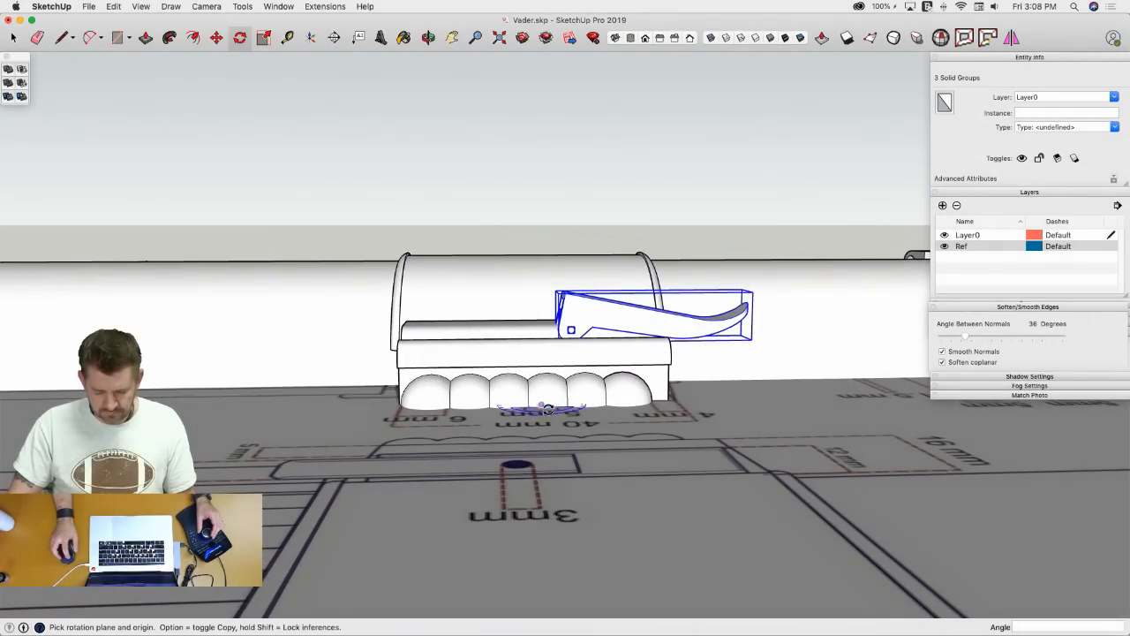
scroll(548, 409, "up", 10)
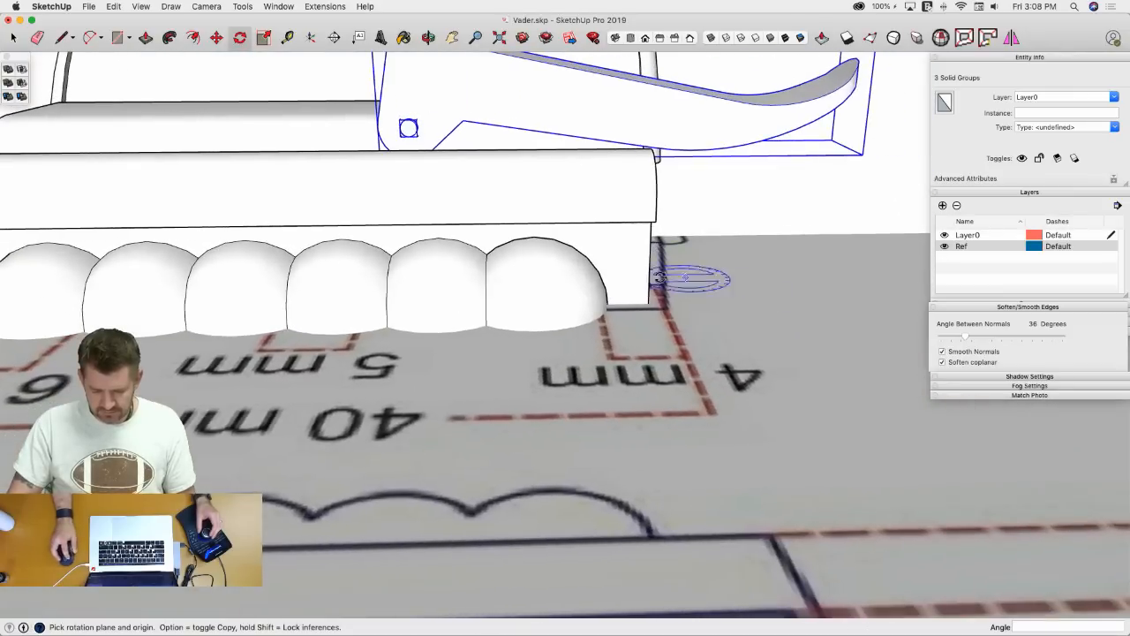
left_click(690, 277)
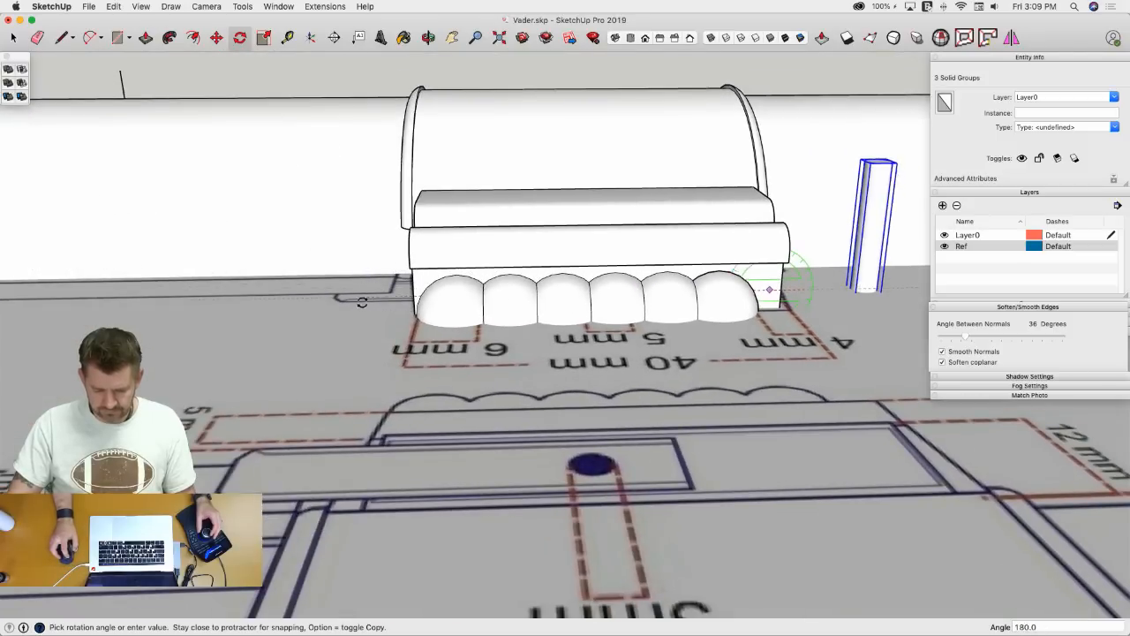
key("space")
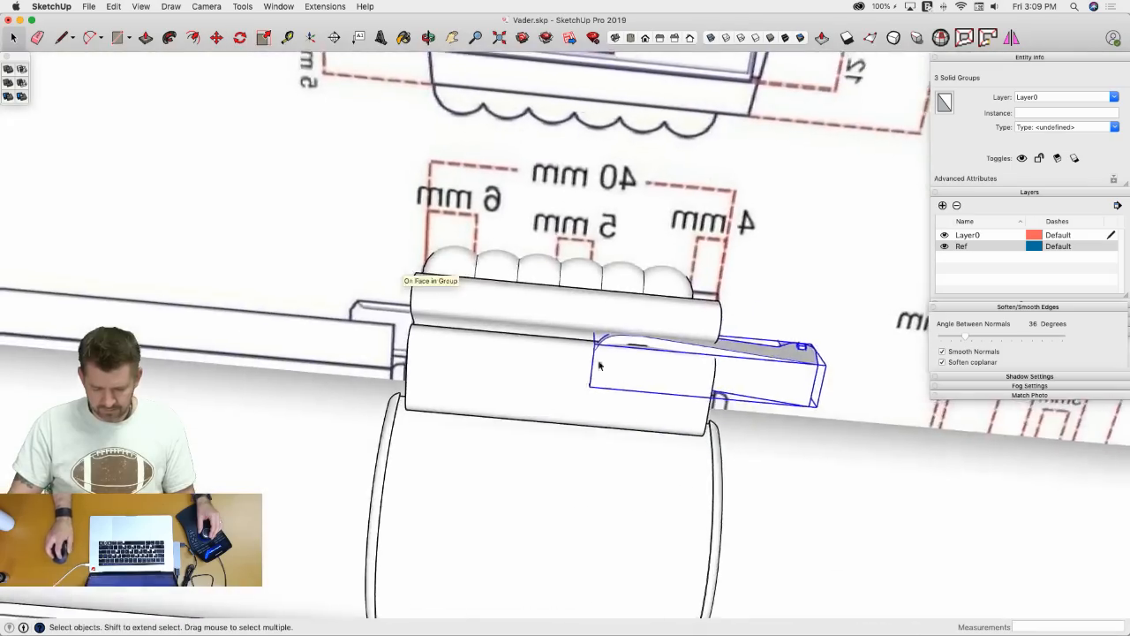
- Move the three lever groups onto the clamp, aligning the pivot end with the 32 mm lever in the reference drawing
key("m")
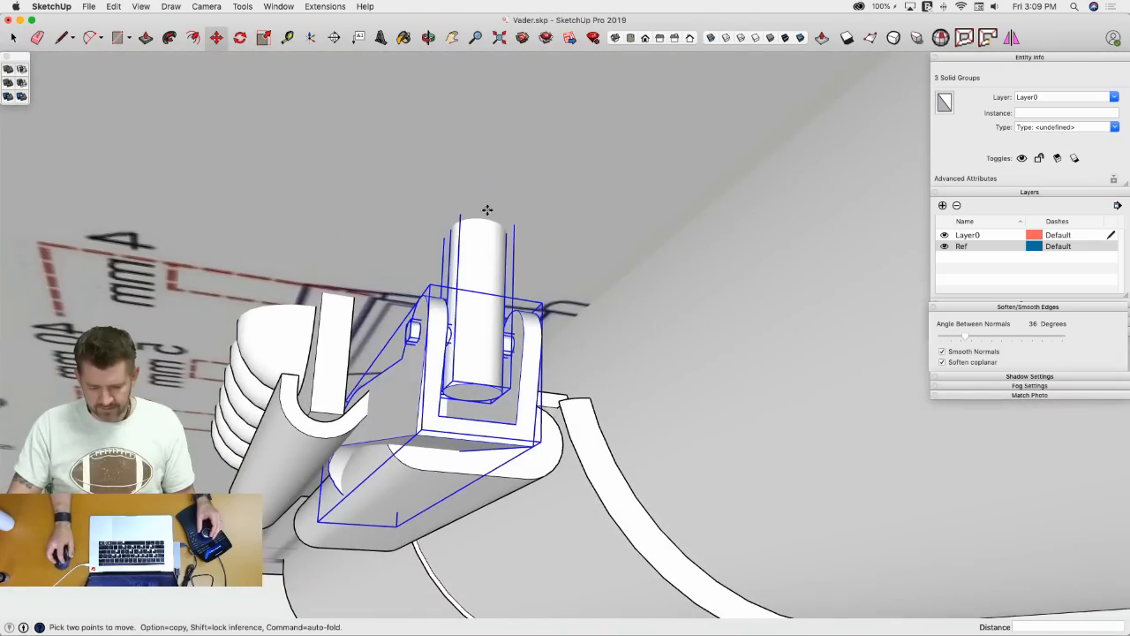
left_click(486, 228)
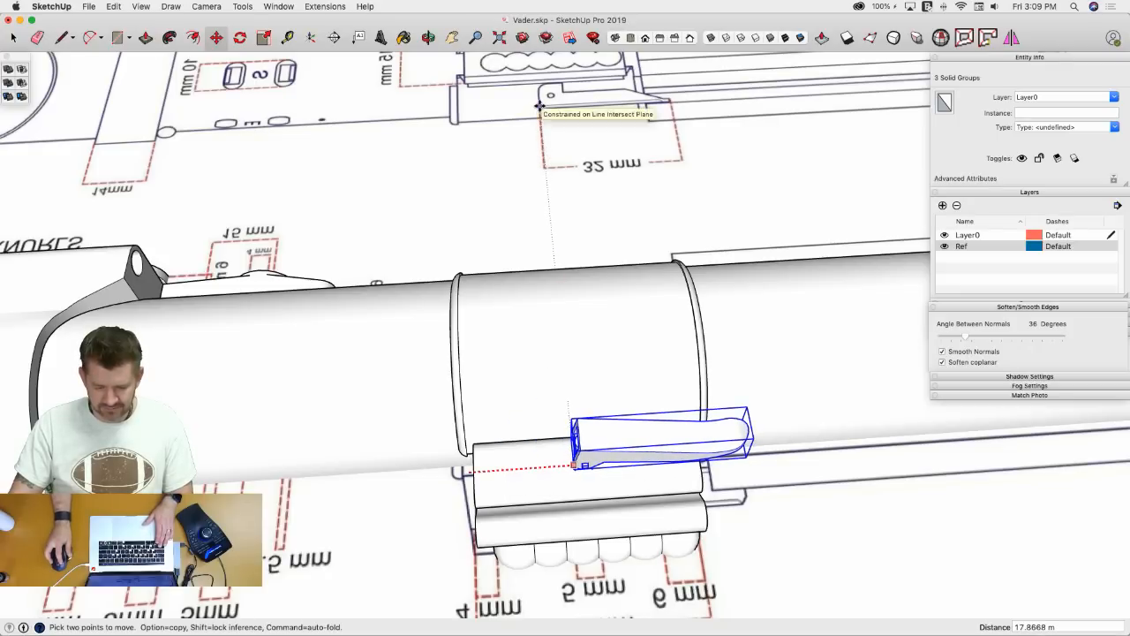
key("space")
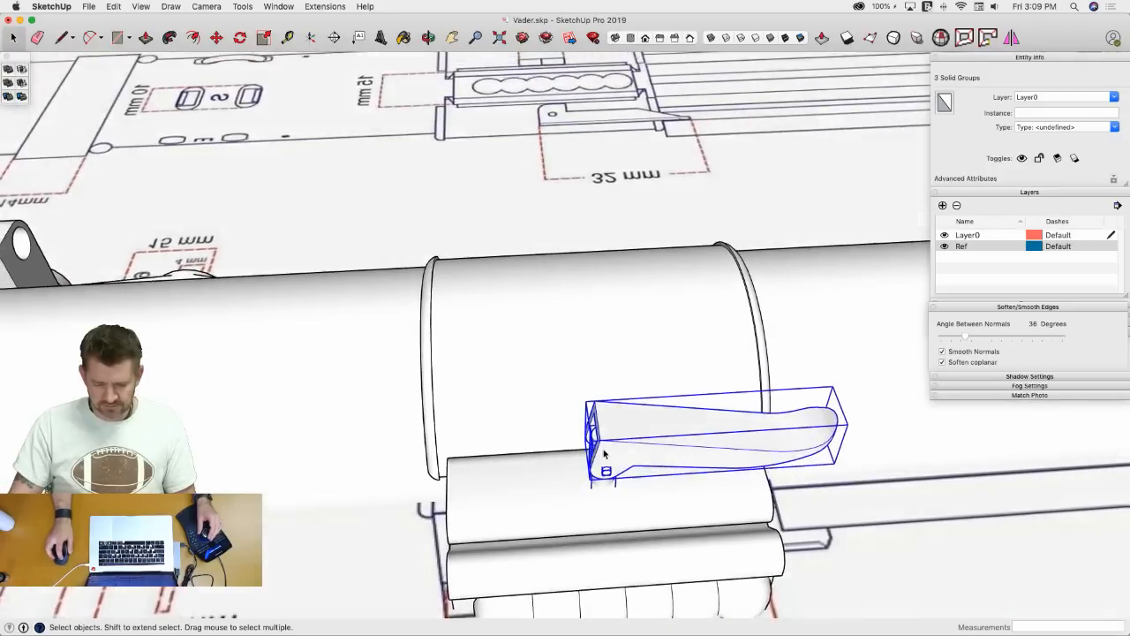
- Lower the three lever groups about 3.8 m by the lever's rounded pivot end toward the bar beneath it
key("m")
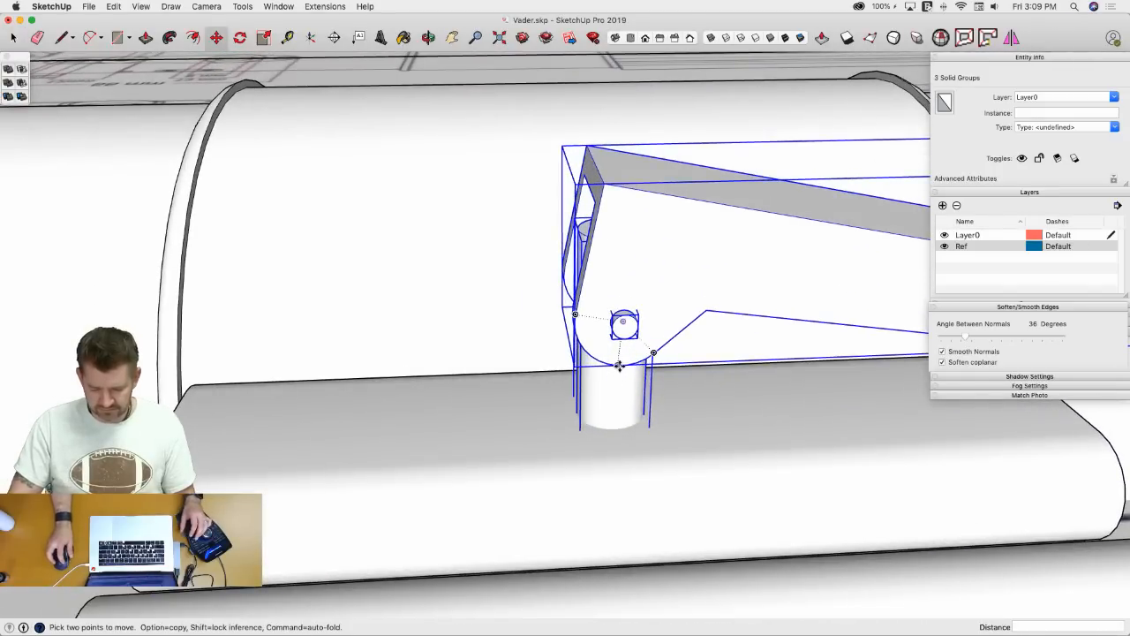
left_click(623, 367)
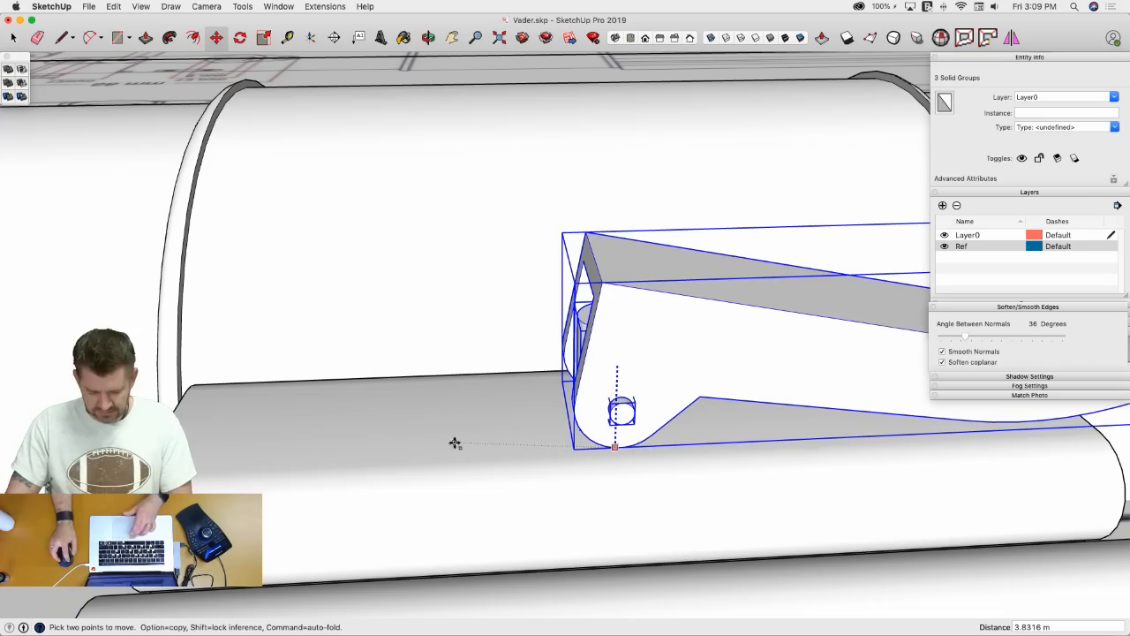
key("space")
- Draw a rectangle over the lower grip's base in the reference drawing's end view, extending inward past the body's circle
scroll(654, 411, "down", 6)
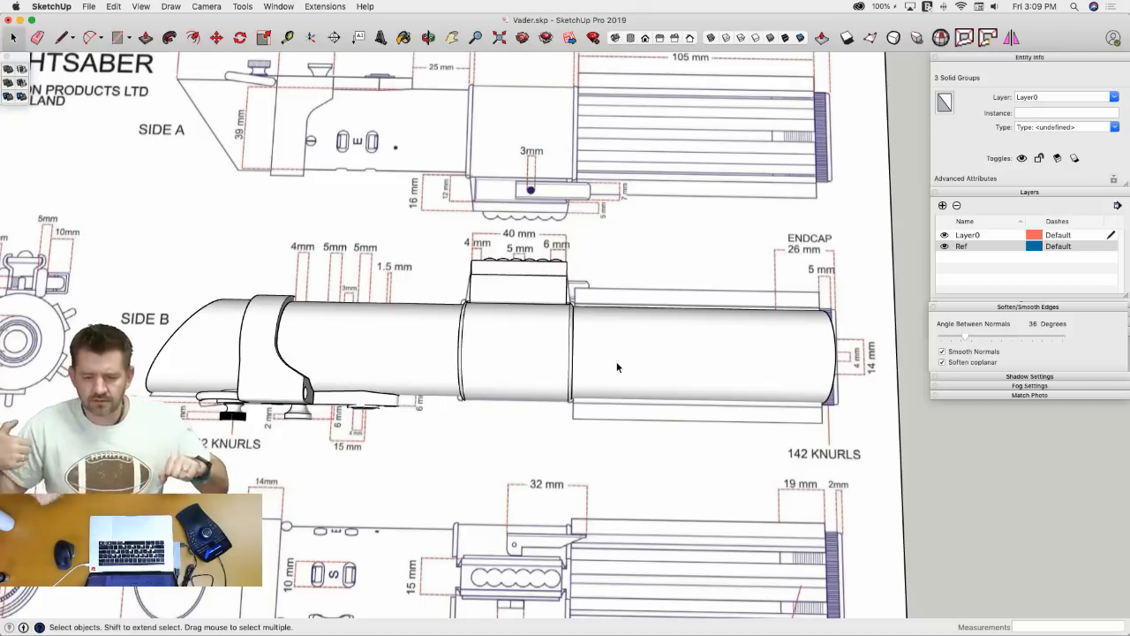
scroll(617, 369, "down", 5)
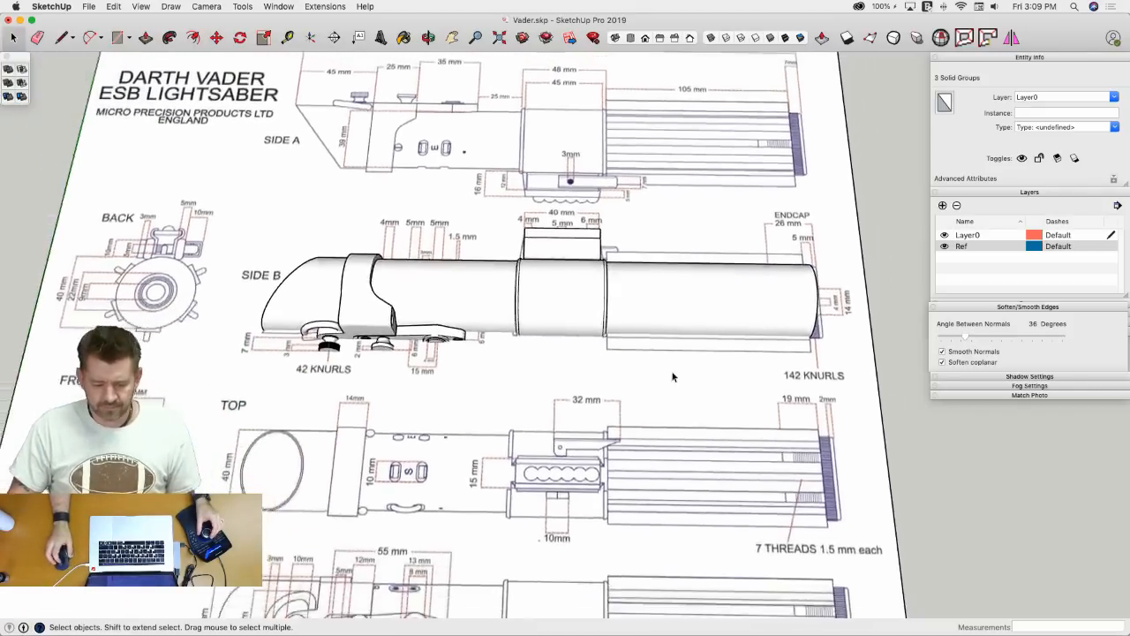
scroll(568, 329, "up", 5)
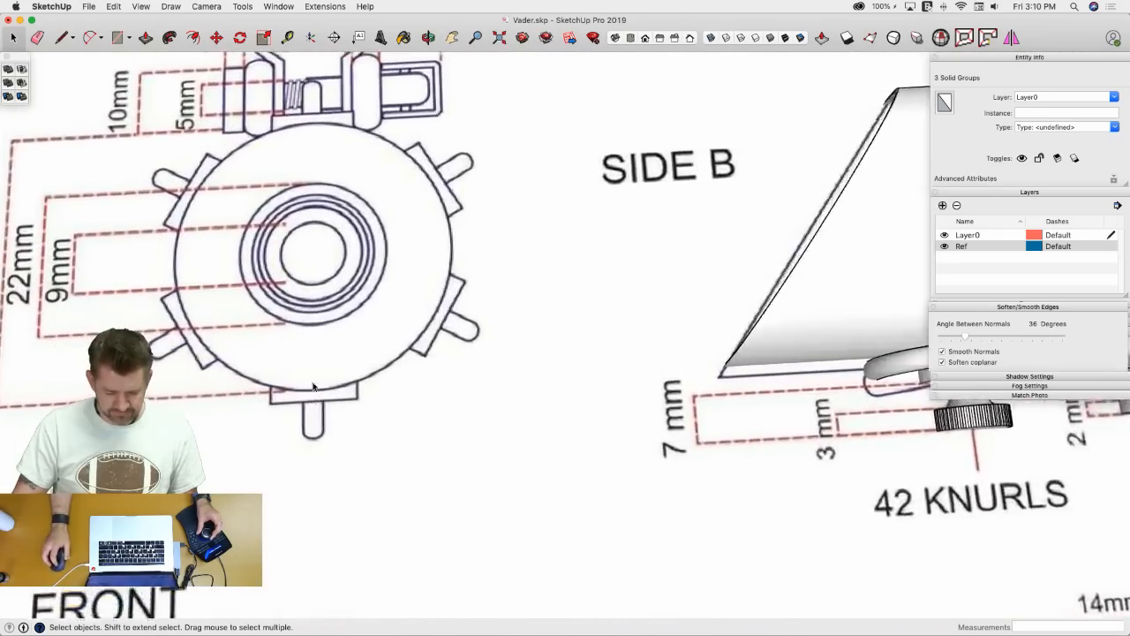
key("l")
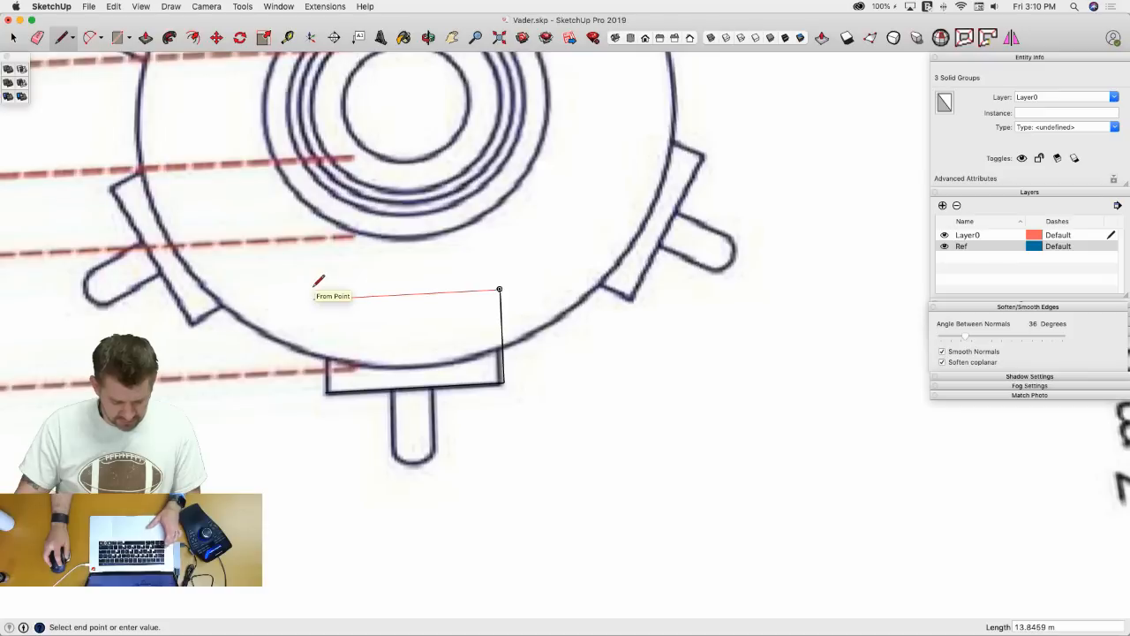
left_click(326, 391)
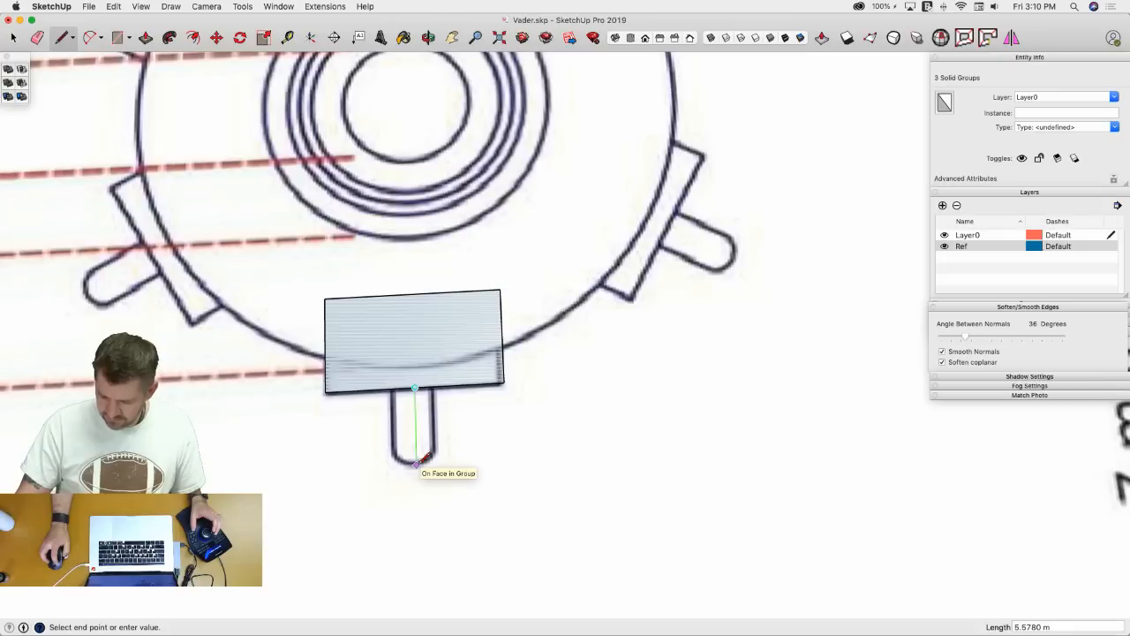
- Draw the grip stem's centreline and a 1.5 m wide rectangle beside it, and copy that half across to the other side
type(".5")
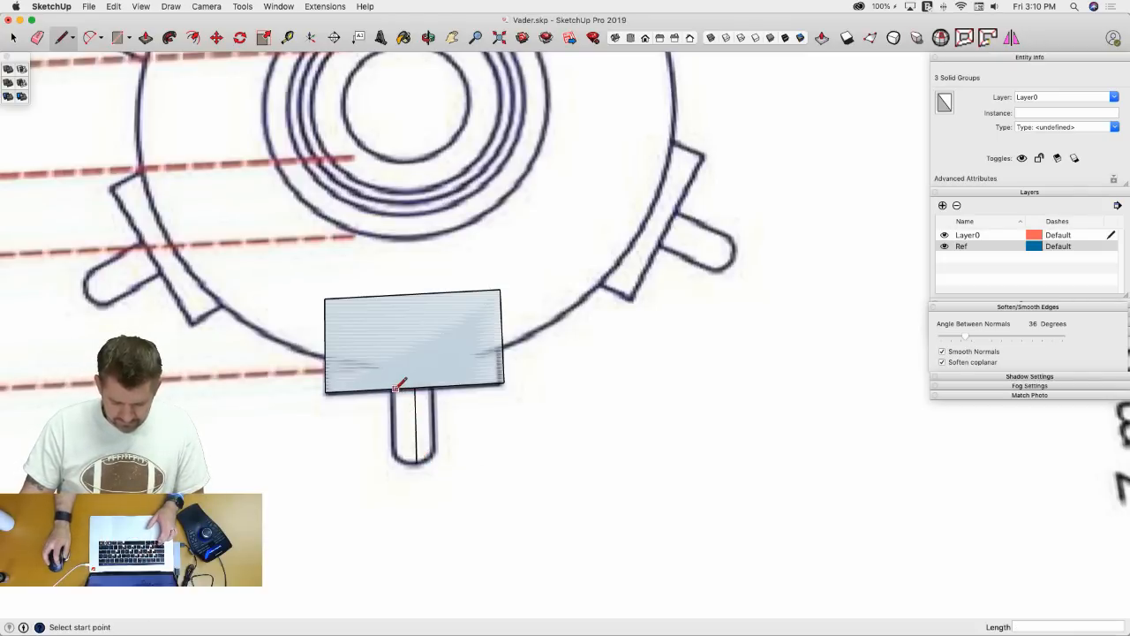
scroll(439, 381, "up", 3)
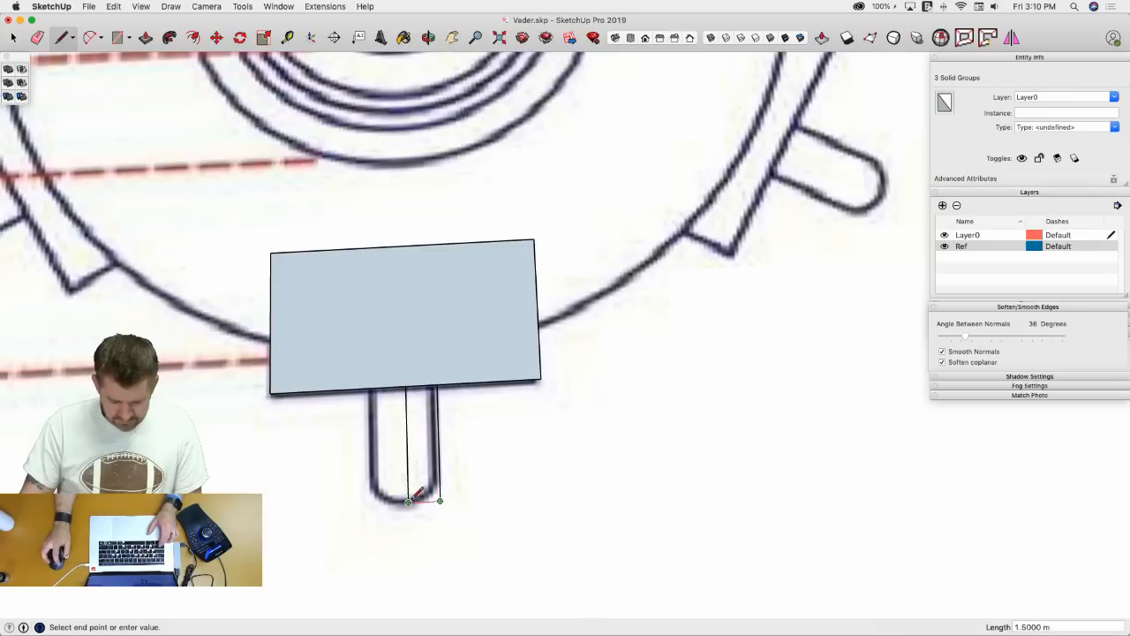
left_click(409, 501)
key("space")
left_click(422, 457)
key("m")
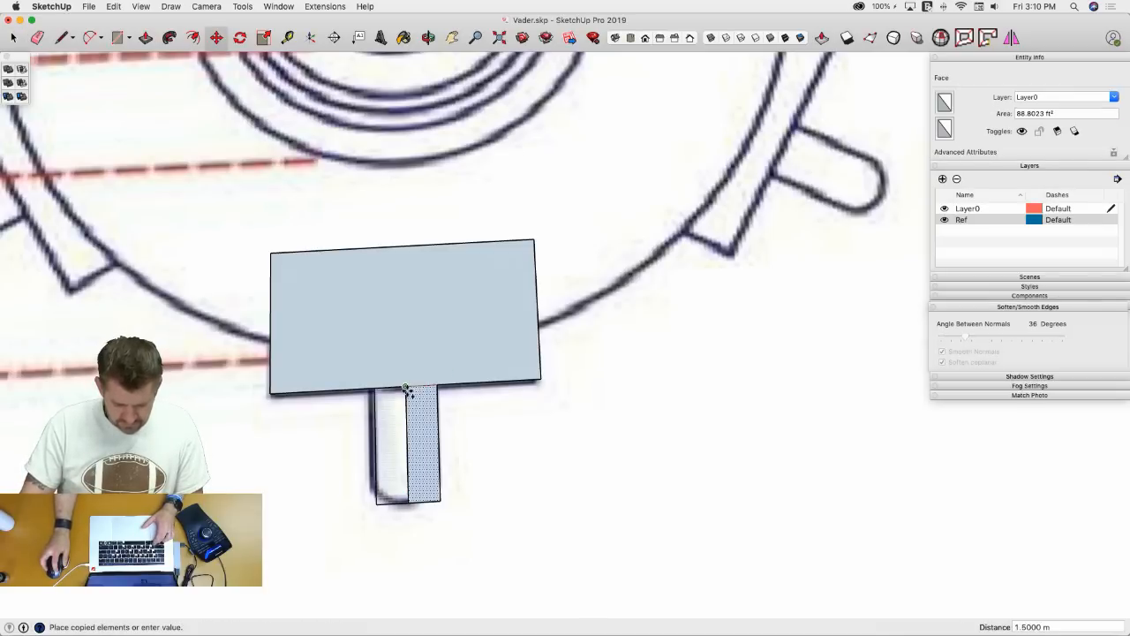
left_click(403, 389)
- Round the stem's outer end with arcs starting 1.5 m up each side, and erase the leftover corners and the inner dividing lines
scroll(416, 477, "up", 3)
key("l")
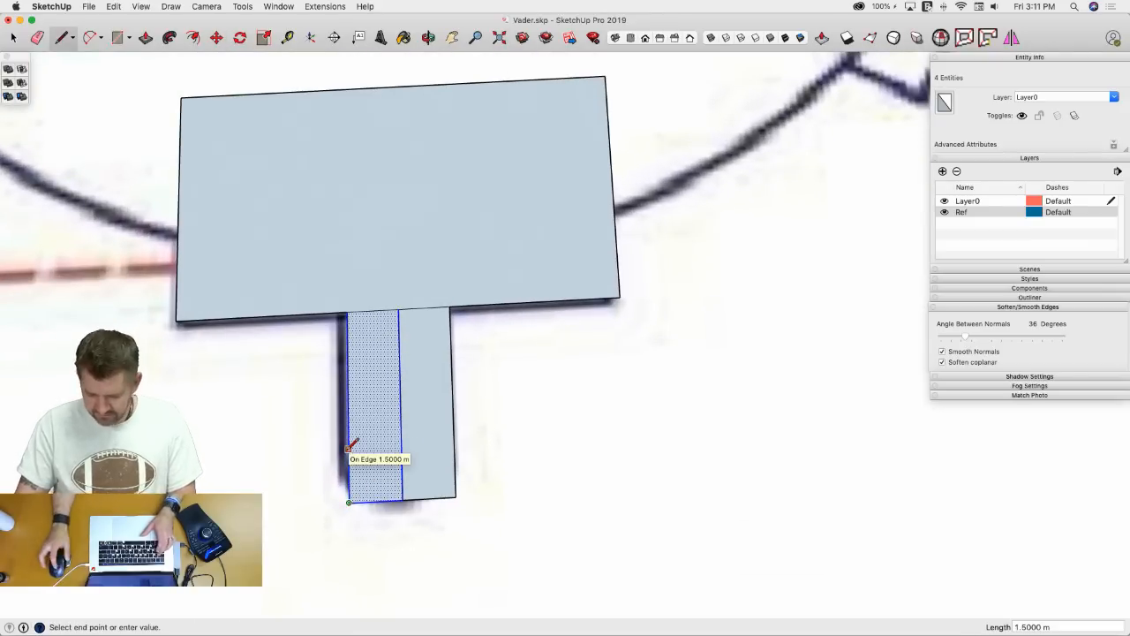
key("a")
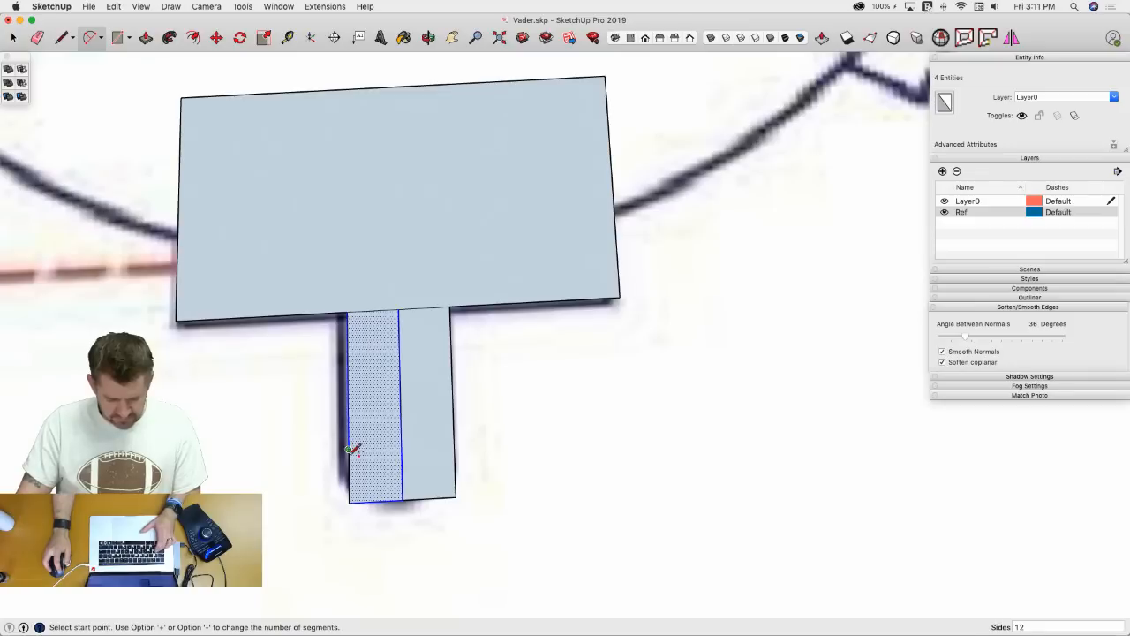
left_click(456, 439)
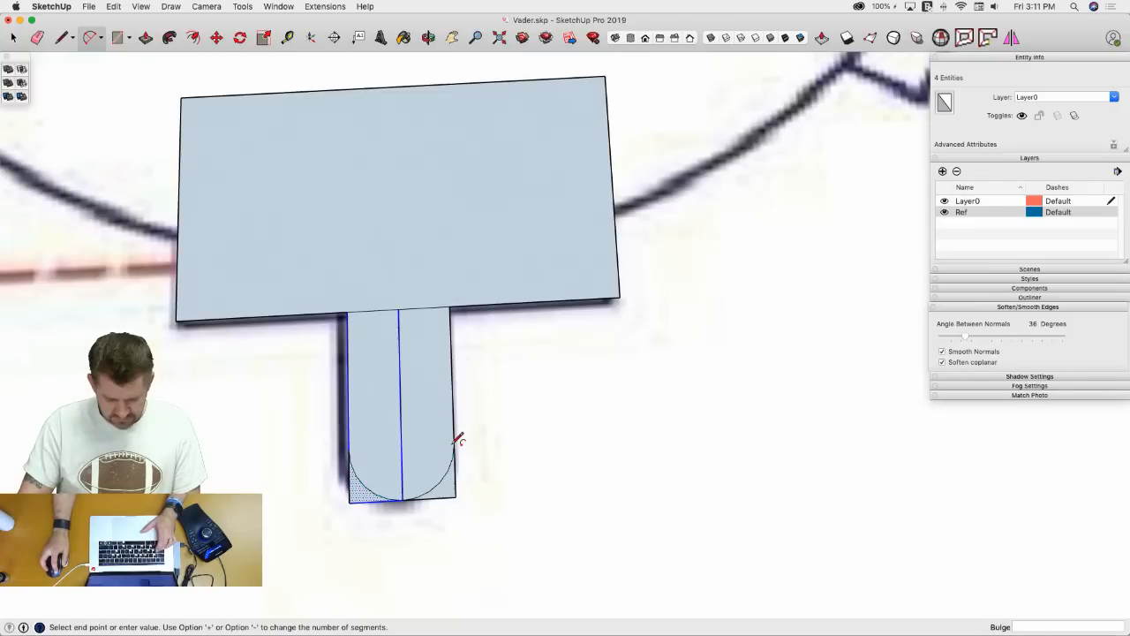
key("e")
mouse_move(474, 471)
left_mouse_down()
mouse_move(403, 509)
mouse_move(355, 483)
left_mouse_up()
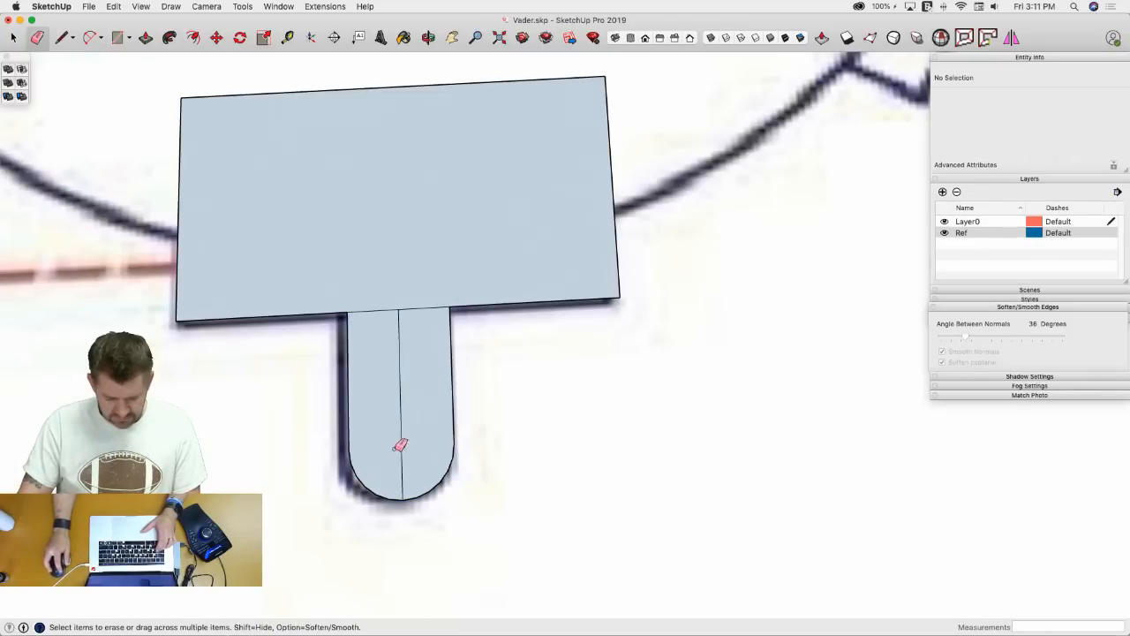
left_click_drag(399, 446, 410, 311)
- Make the finished T-shaped grip profile a component named T Bar
scroll(418, 373, "down", 5)
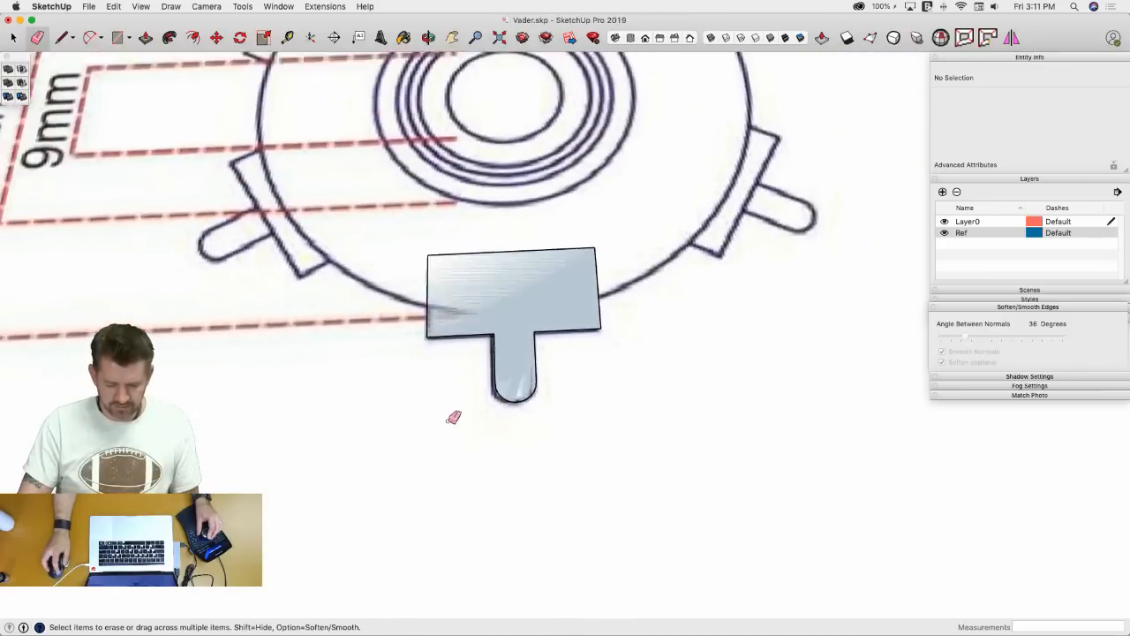
key("space")
double_click(479, 365)
right_click(479, 365)
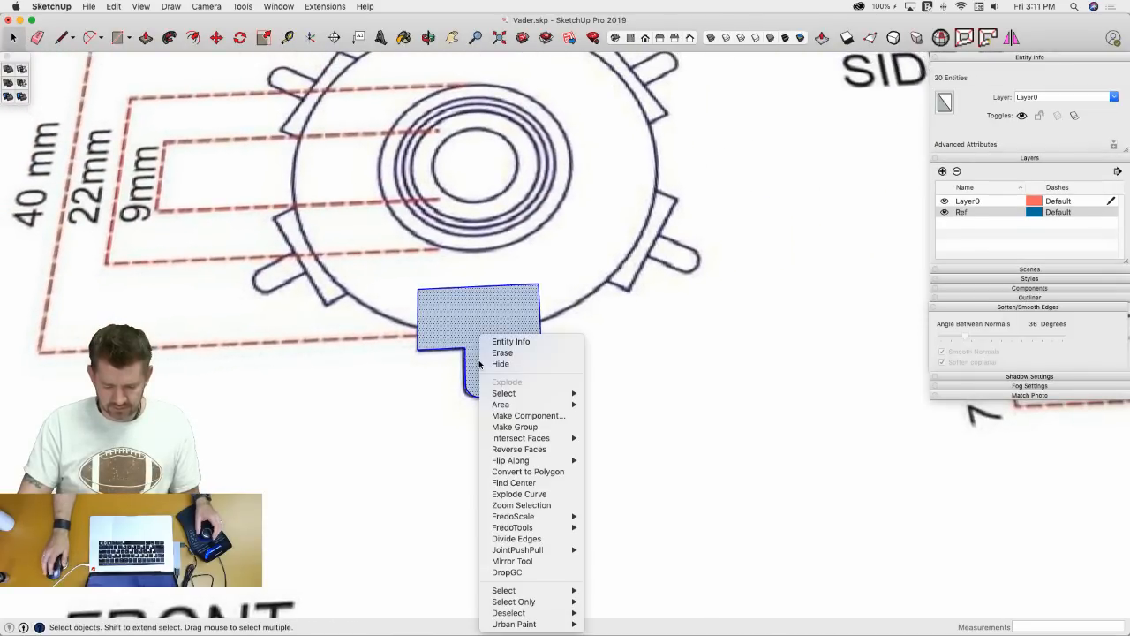
left_click(521, 416)
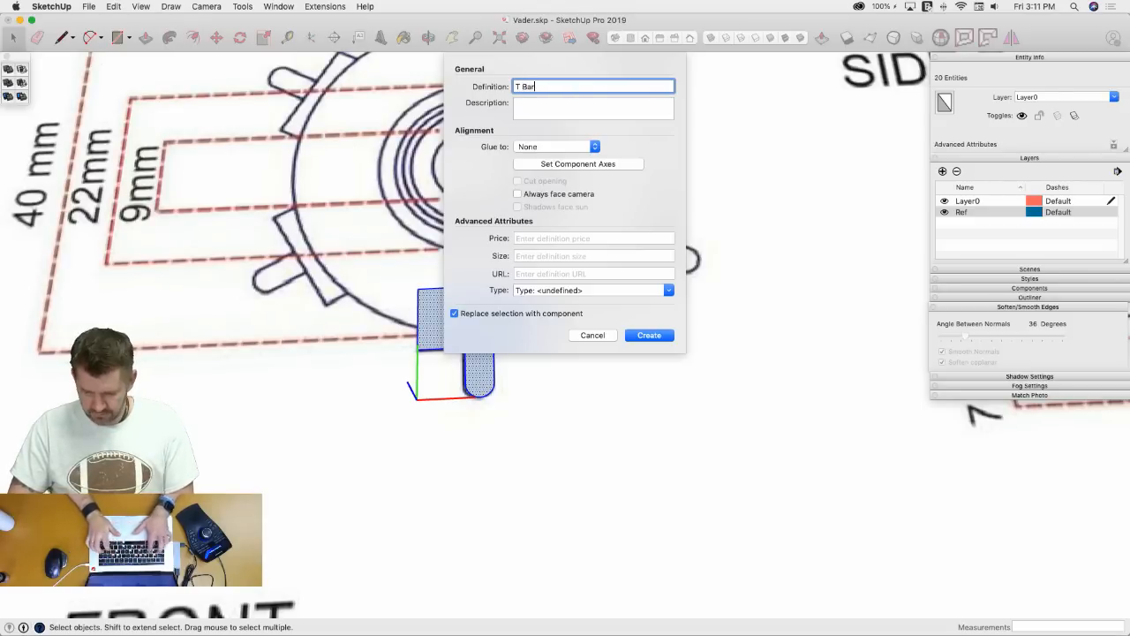
type("T Bar")
key("Return")
- Move the T Bar off the reference drawing beyond the grip end of the views and rotate it flat by a quarter turn
key("m")
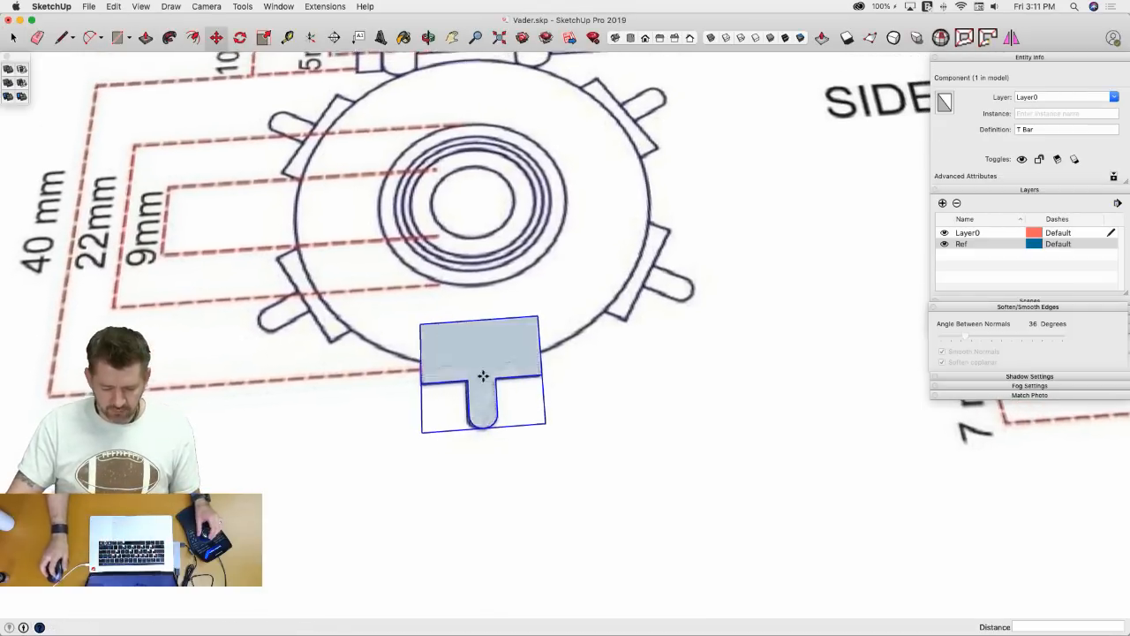
left_click(422, 327)
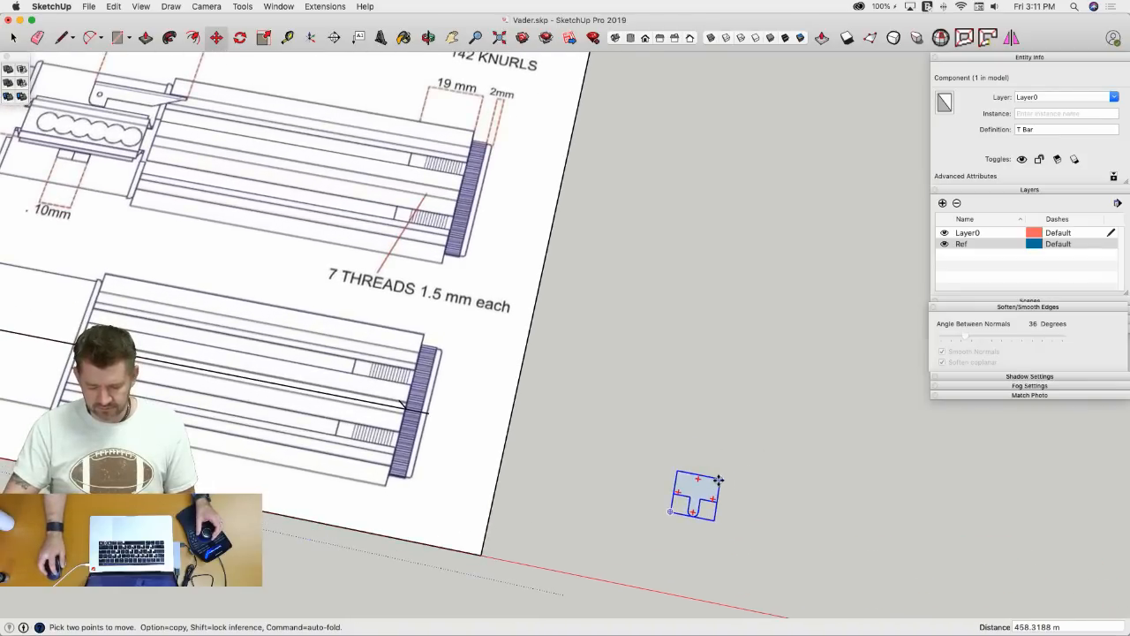
left_click(713, 498)
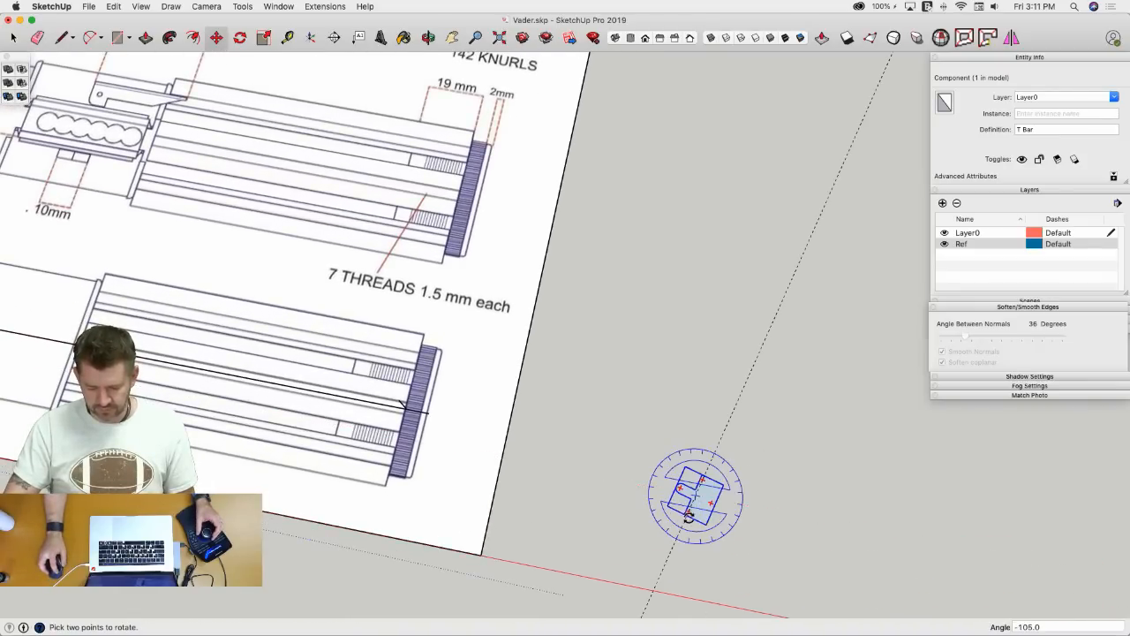
left_click(690, 523)
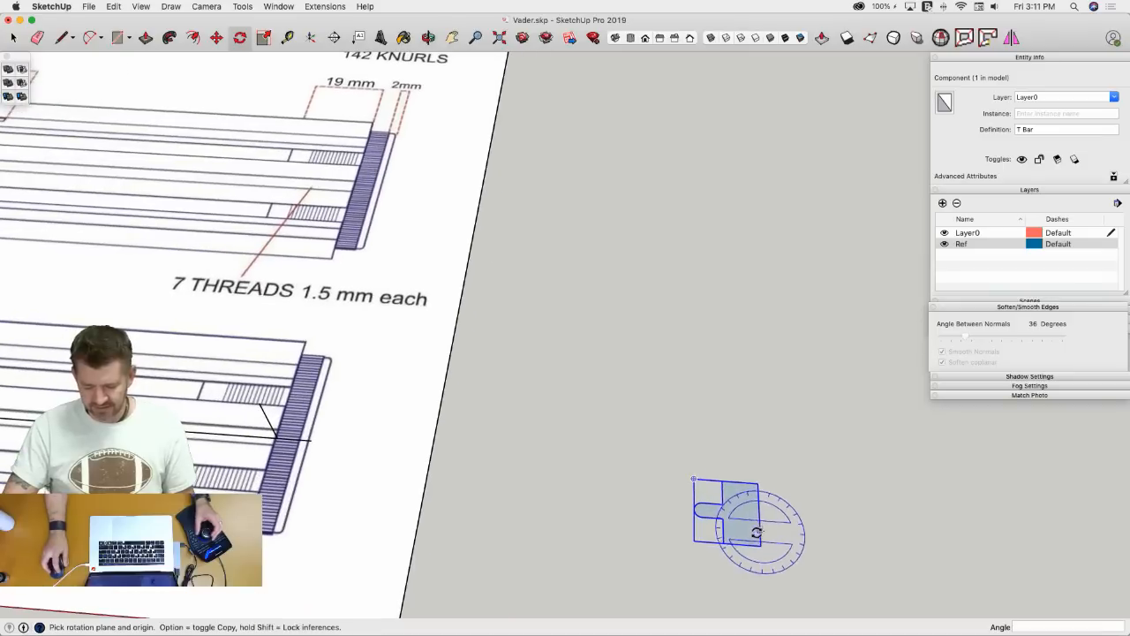
- Rotate the T Bar about the green axis at its base corner so the profile stands upright
key("Left")
left_click(762, 544)
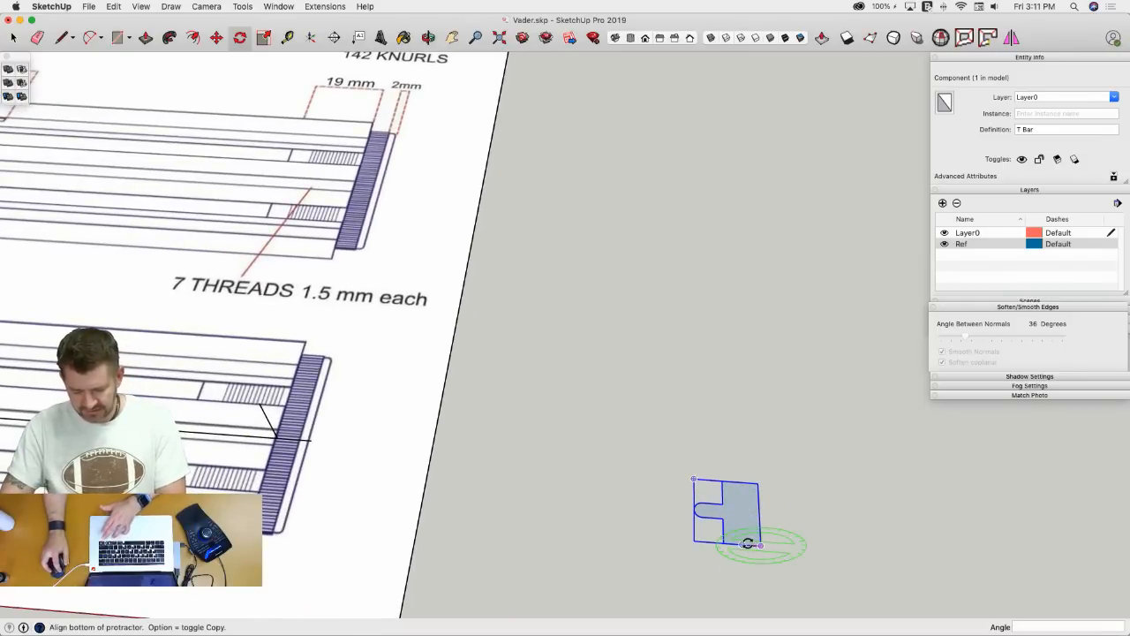
left_click(747, 543)
left_click(766, 531)
- Move the T Bar by its base edge's midpoint to the middle grip's end in the Top view and up onto the end of the modelled body
key("m")
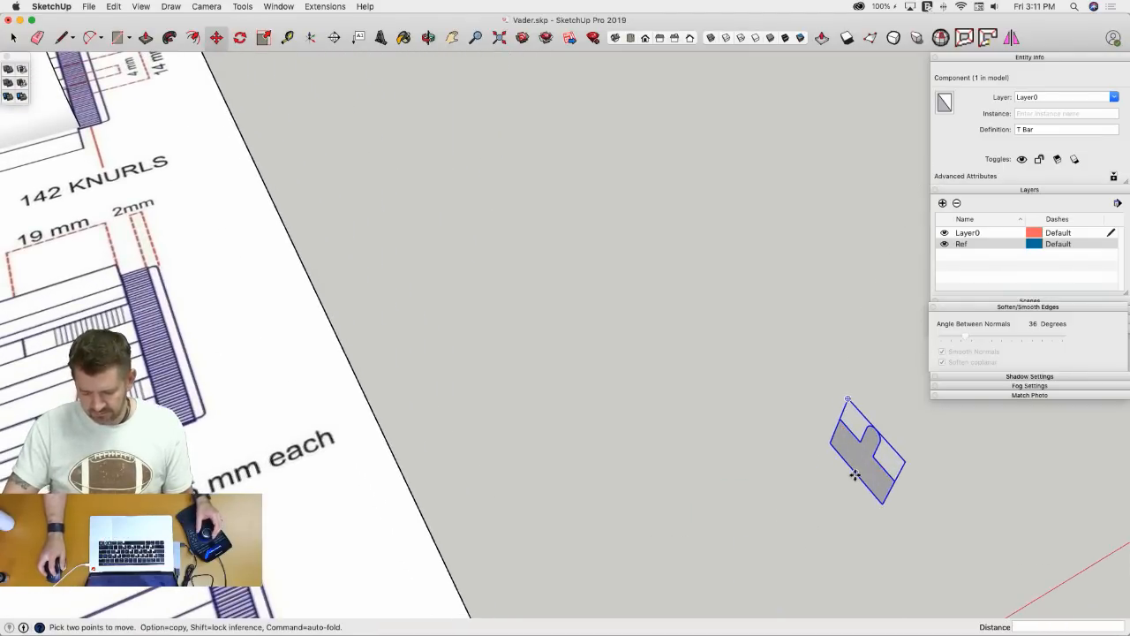
left_click(854, 475)
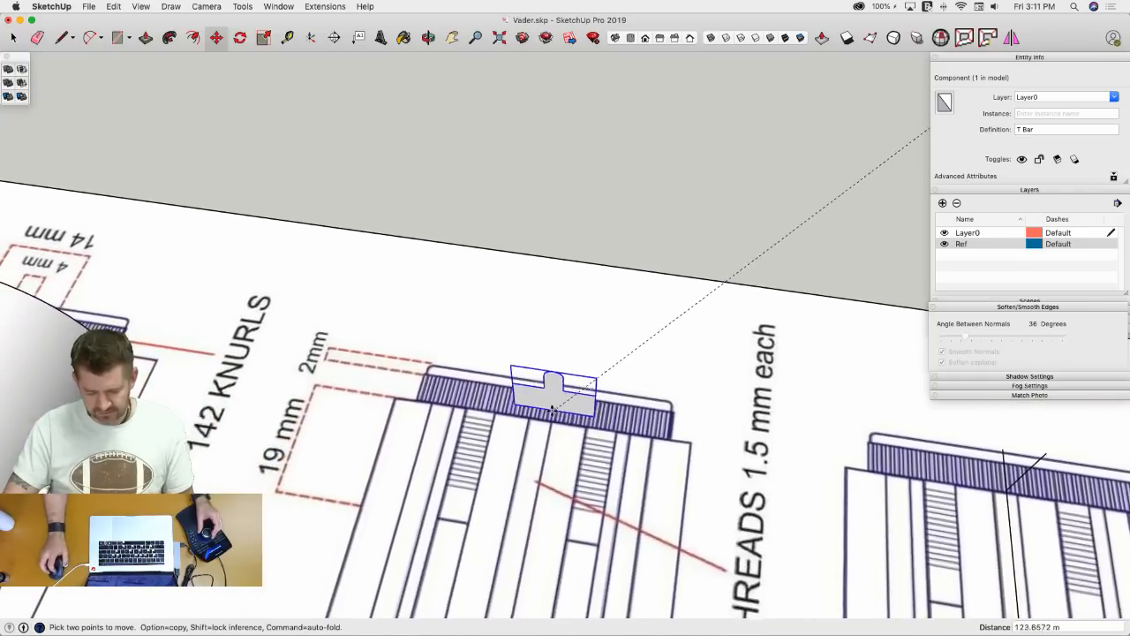
scroll(552, 409, "up", 2)
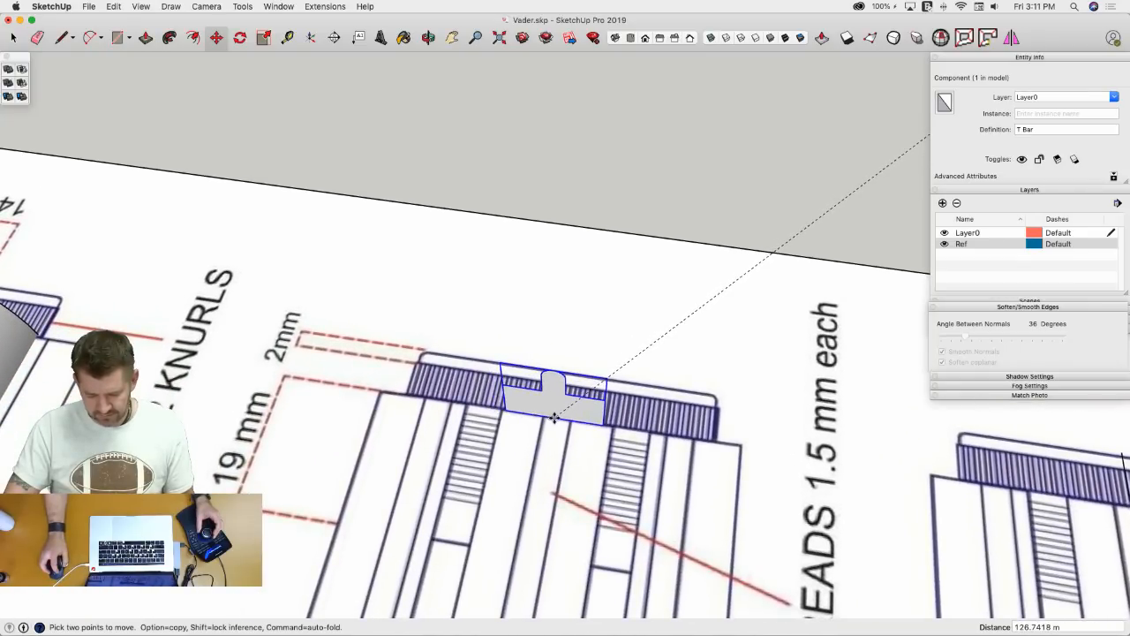
left_click(554, 418)
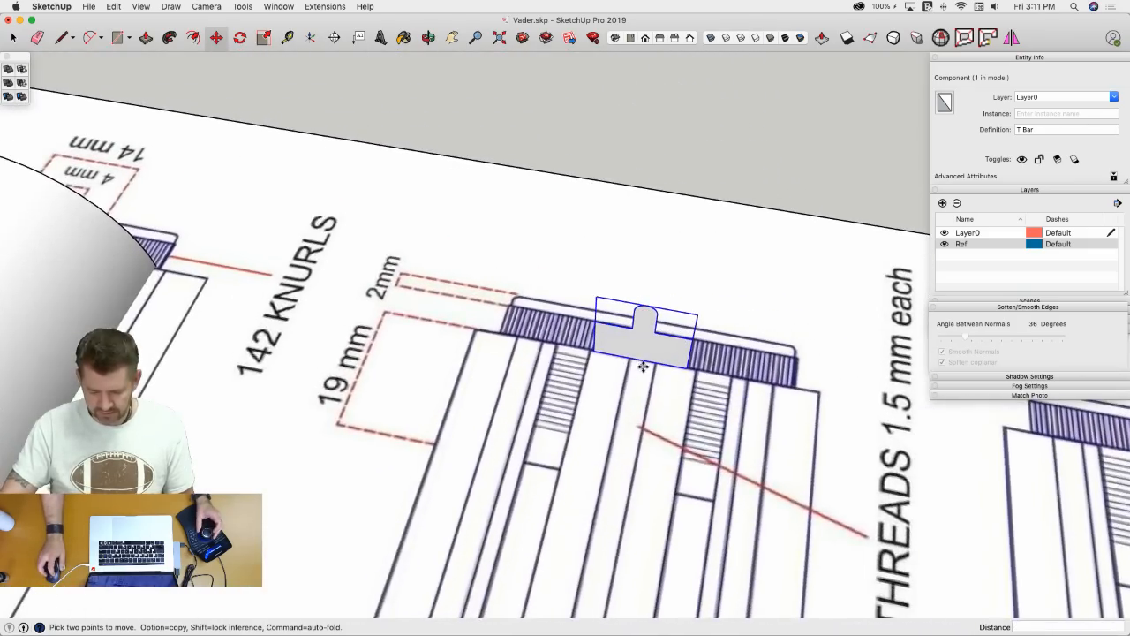
left_click(641, 362)
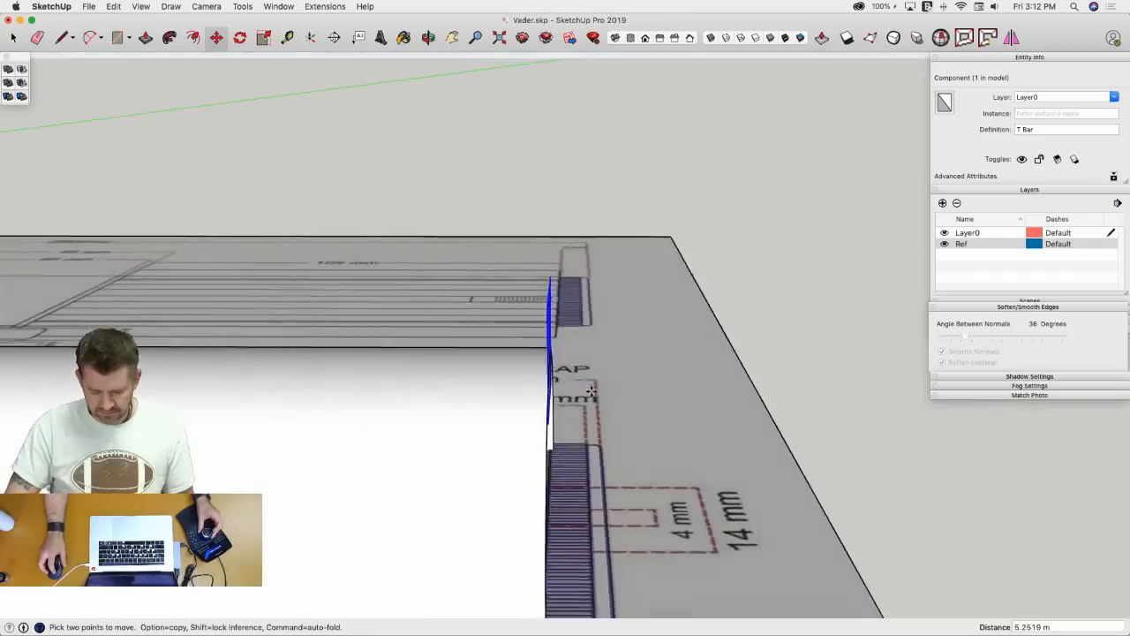
- Inside the T Bar component, extrude the profile about 105.6 m along the body up to the clamp's edge
key("p")
key("space")
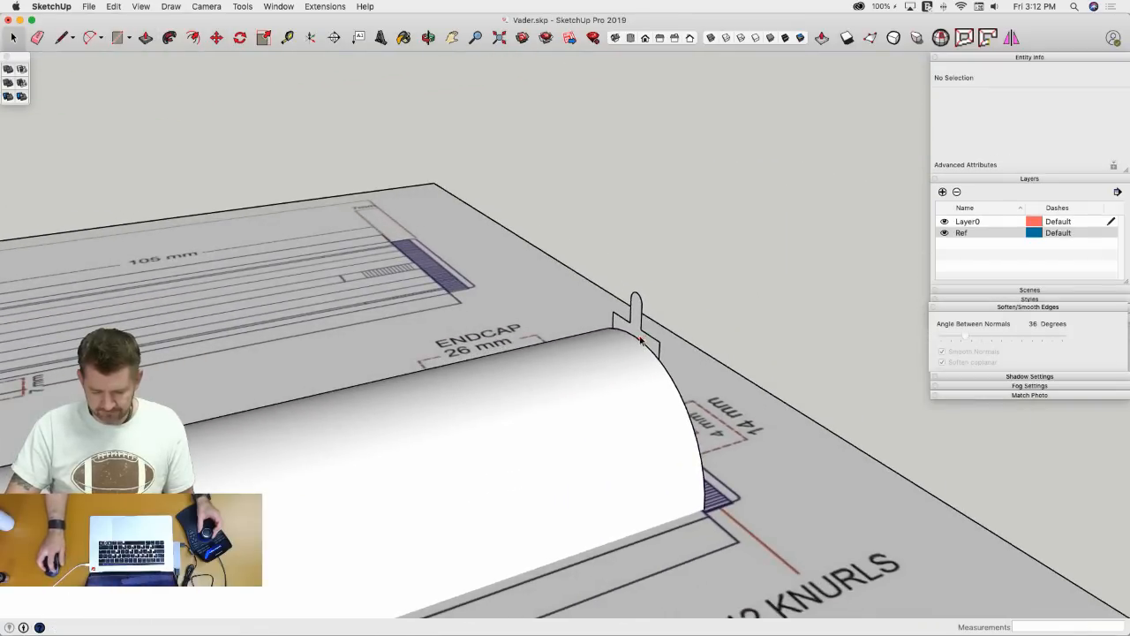
key("p")
left_click(635, 318)
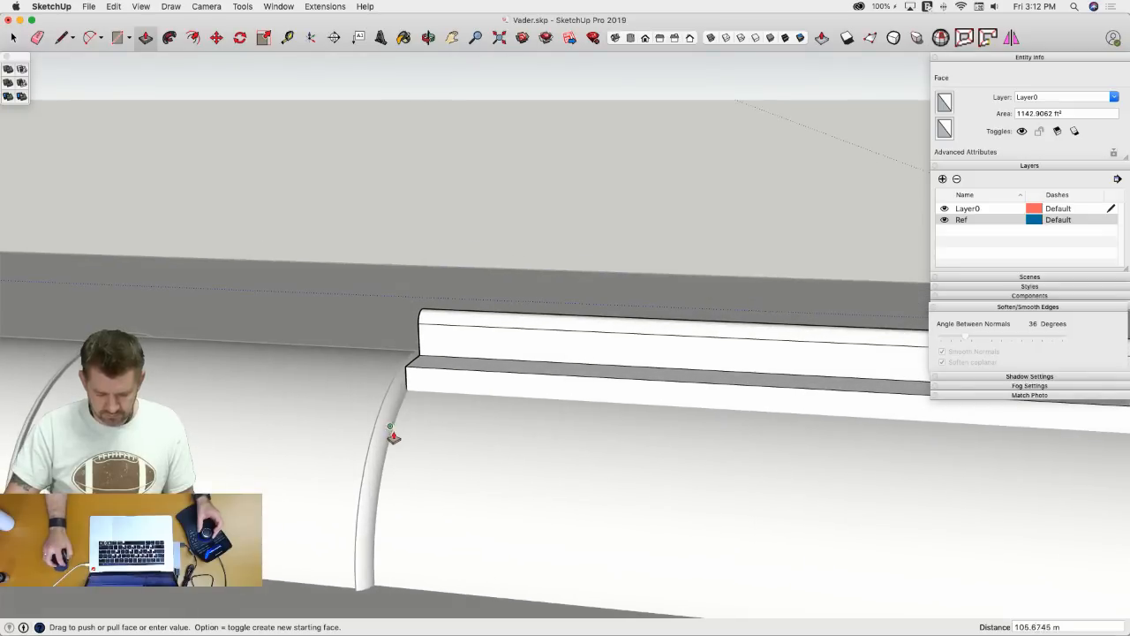
left_click(394, 435)
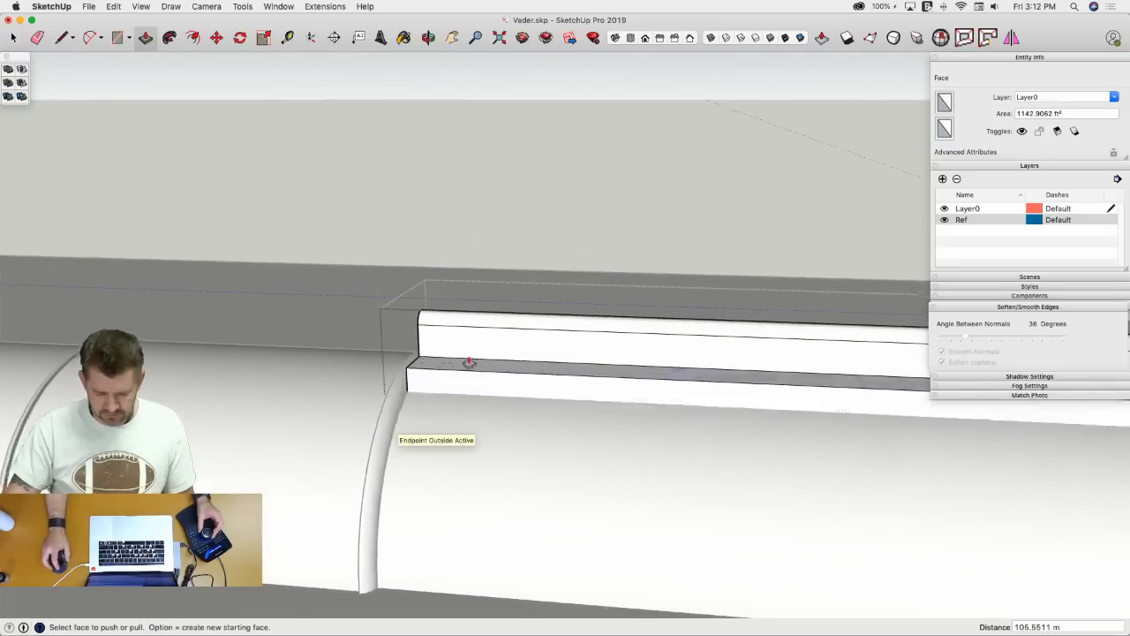
- Soften the whole extruded bar's edges with smooth normals and leave the T Bar component
key("space")
triple_click(512, 341)
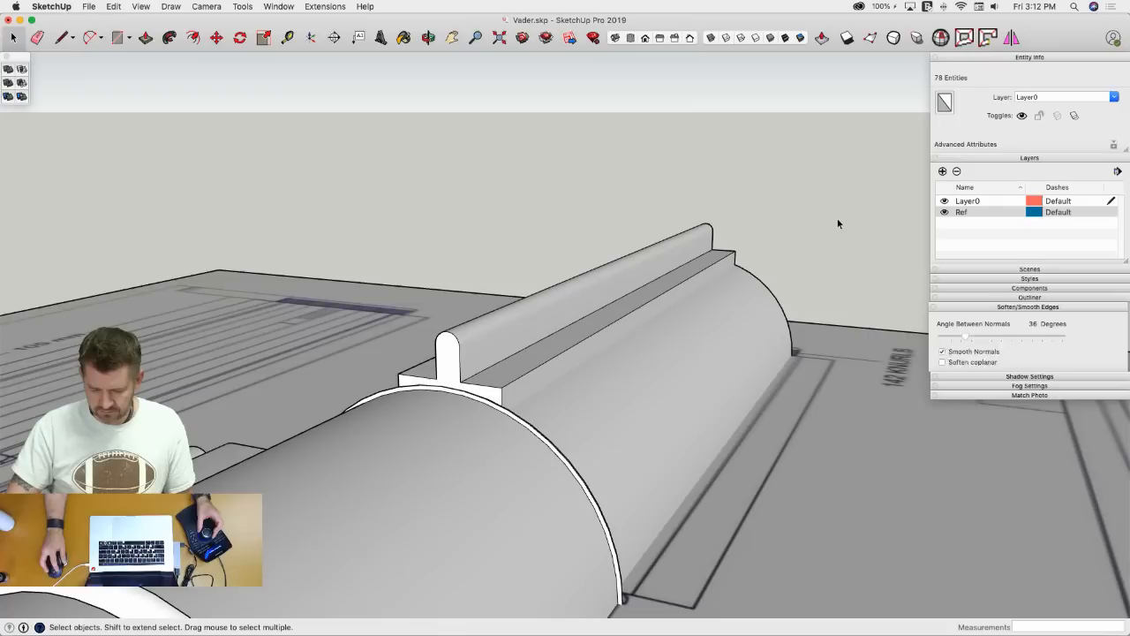
left_click(837, 218)
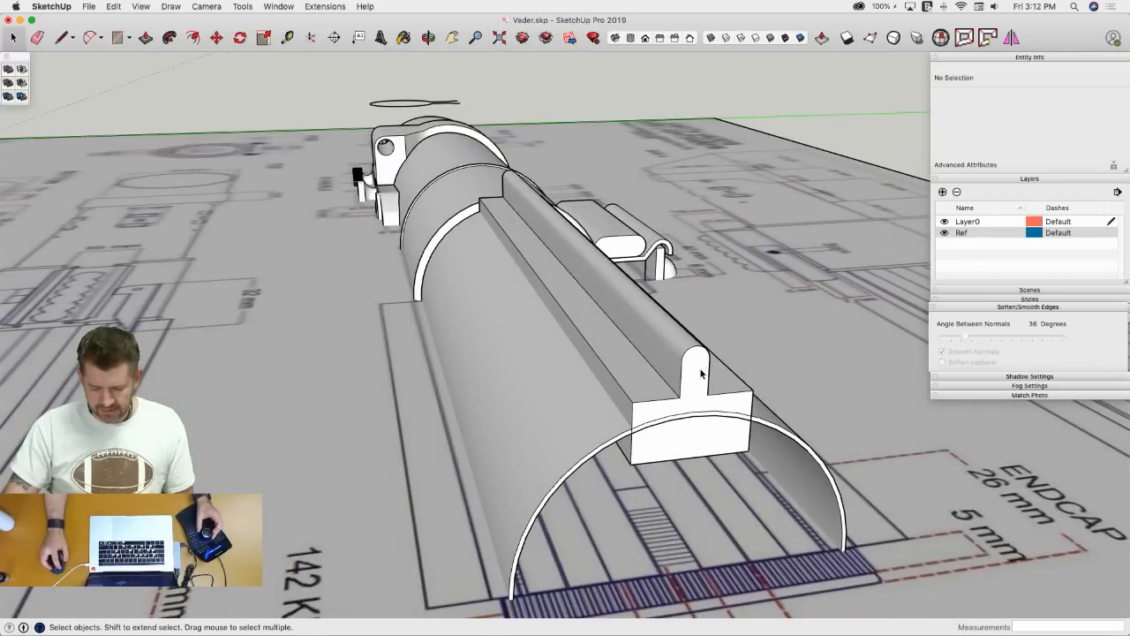
- Subtract the Body solid from the T Bar and delete the cut-off piece left inside the tube
left_click(700, 373)
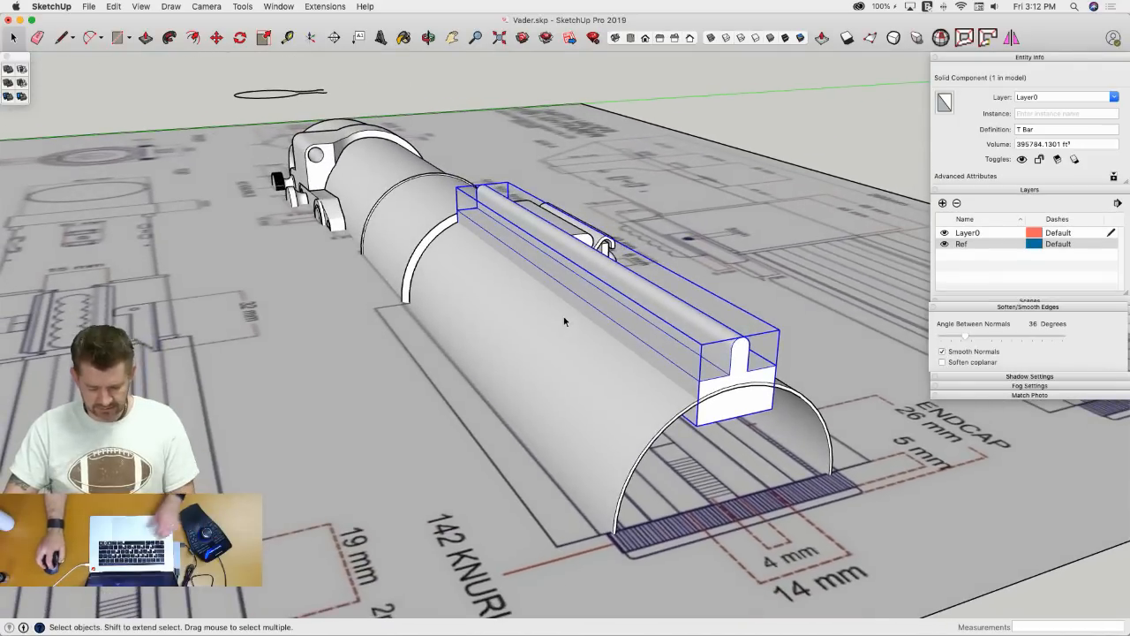
left_click(573, 371)
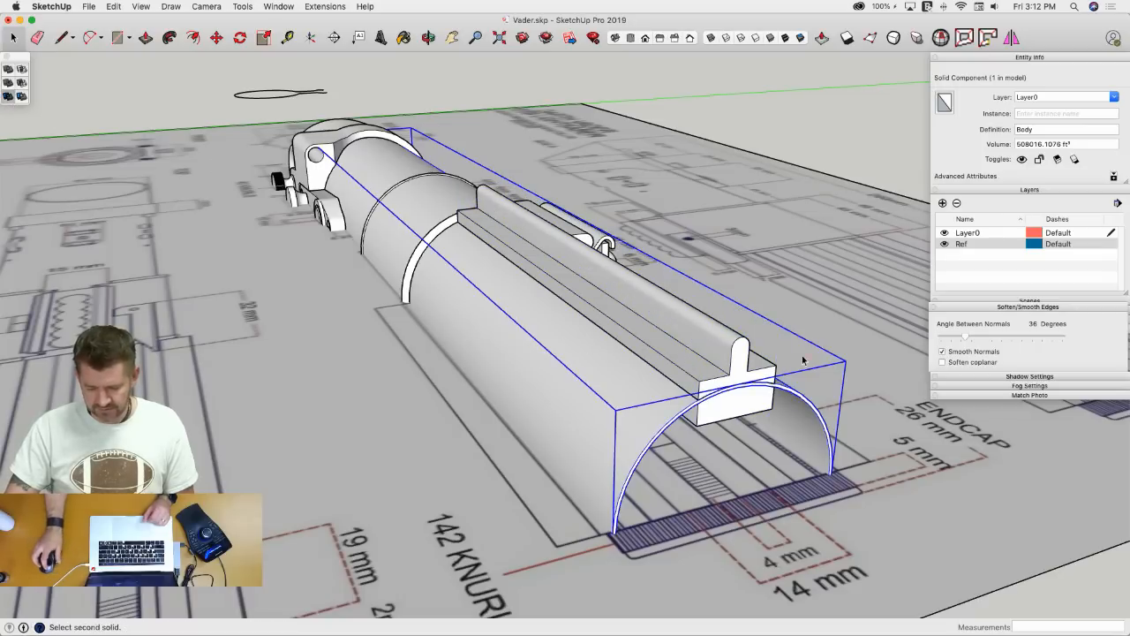
double_click(750, 408)
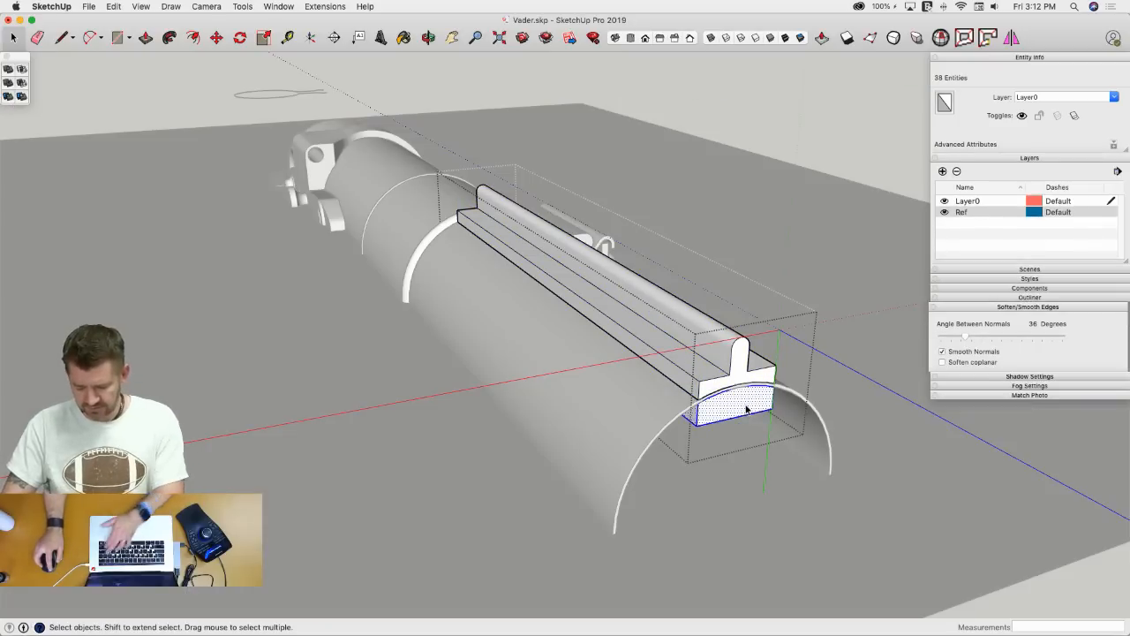
key("Delete")
left_click(839, 275)
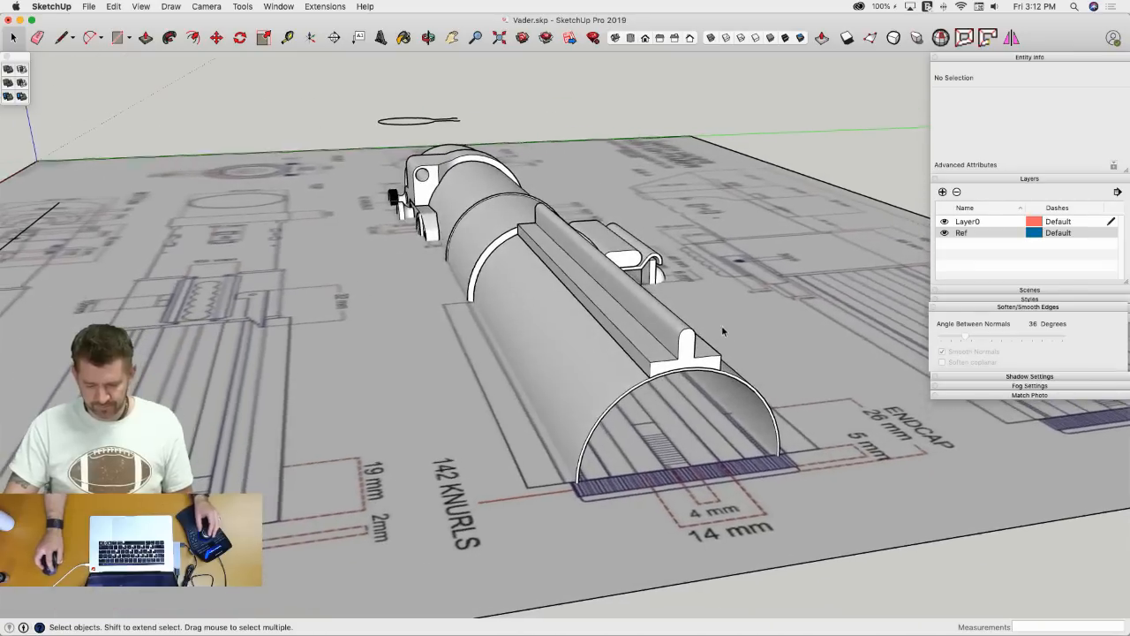
- Rotate-copy the trimmed T-shaped bar 60° around the tube's centre and repeat it to make six evenly spaced bars
left_click(680, 343)
middle_click_drag(681, 342, 775, 431)
key("q")
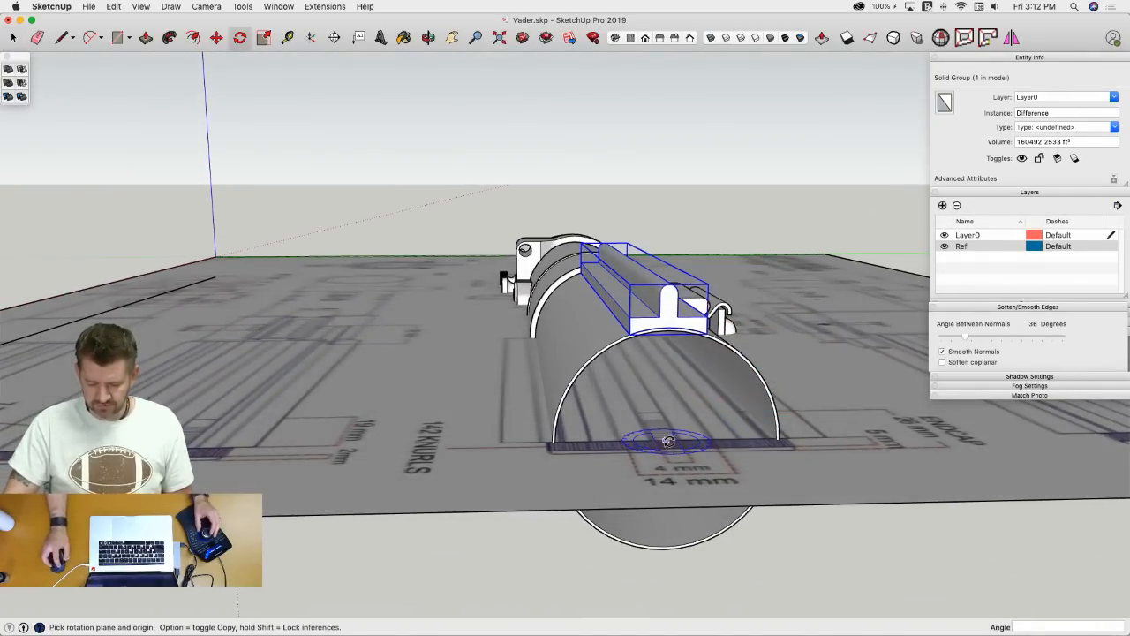
key("Left")
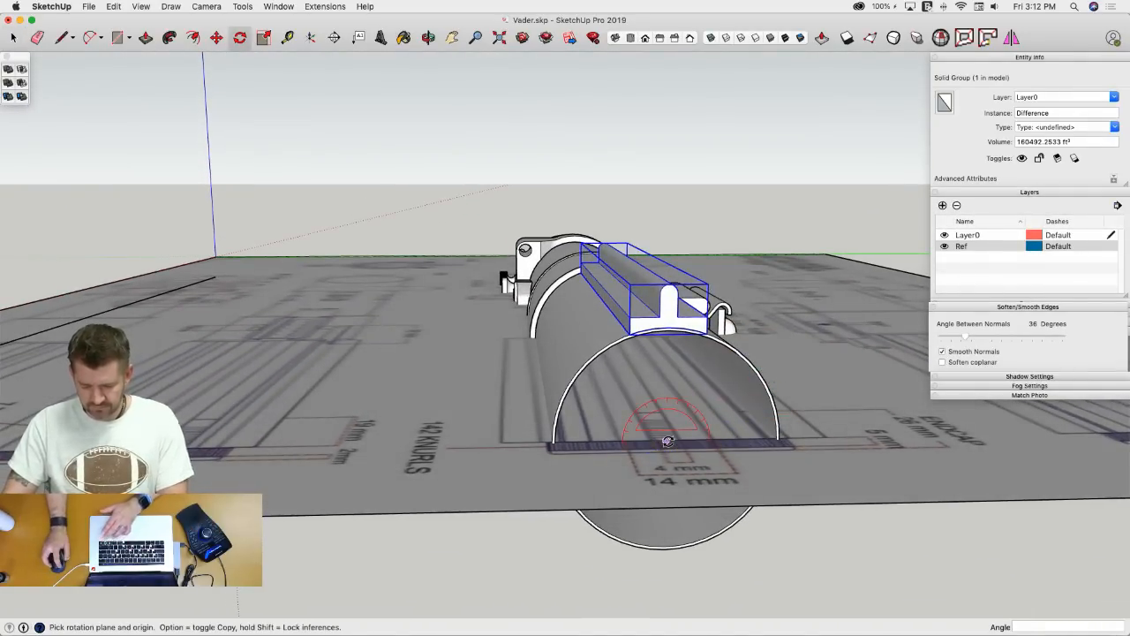
left_click(667, 441)
left_click(668, 393)
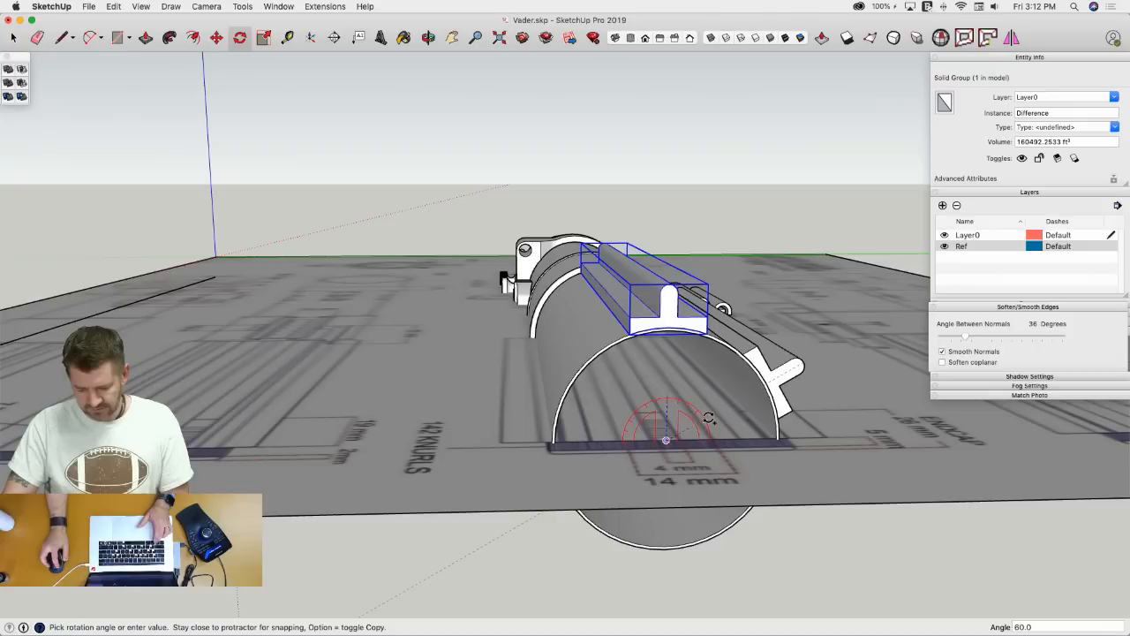
left_click(709, 418)
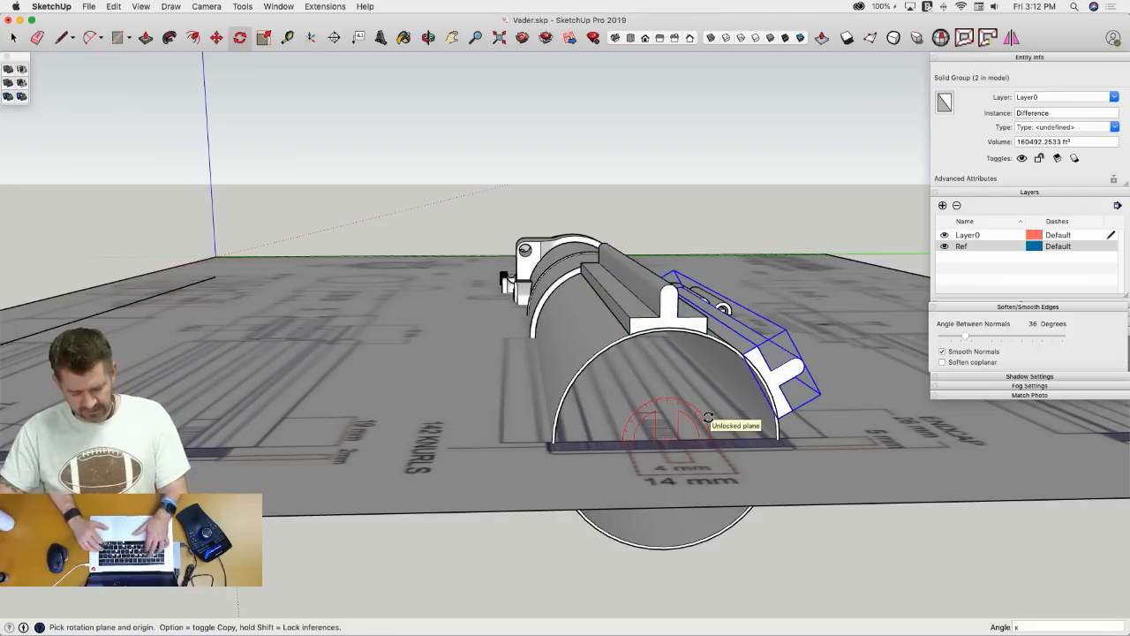
key("Return")
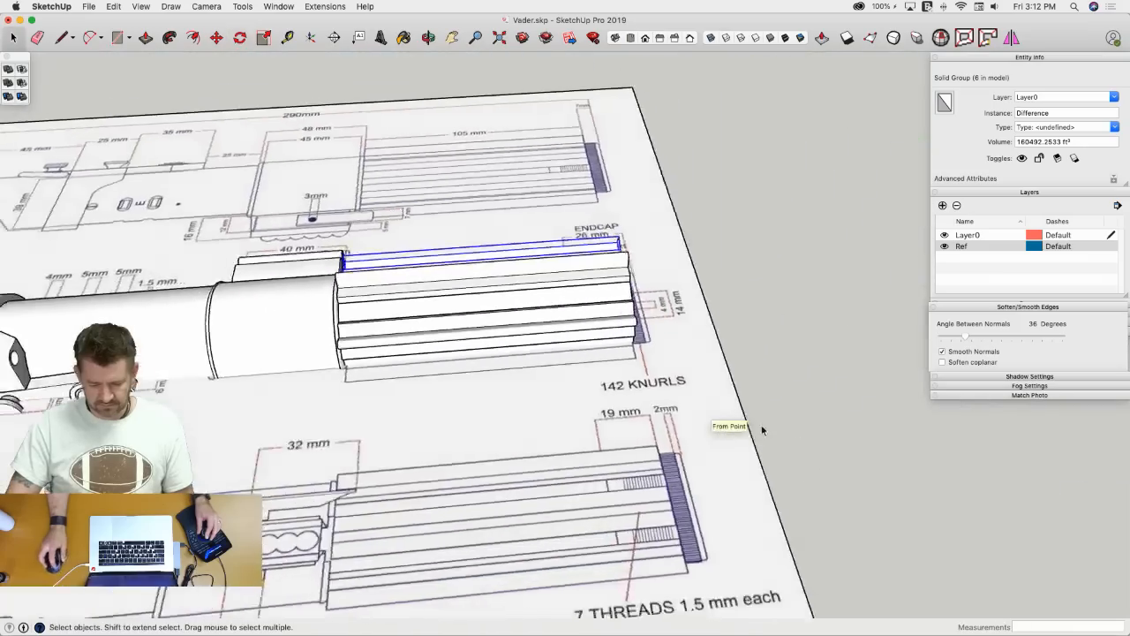
middle_click_drag(762, 429, 706, 367)
left_click(874, 386)
- Draw a circle with radius 20 on the open end of the tube, centred on the body's axis
scroll(593, 335, "up", 5)
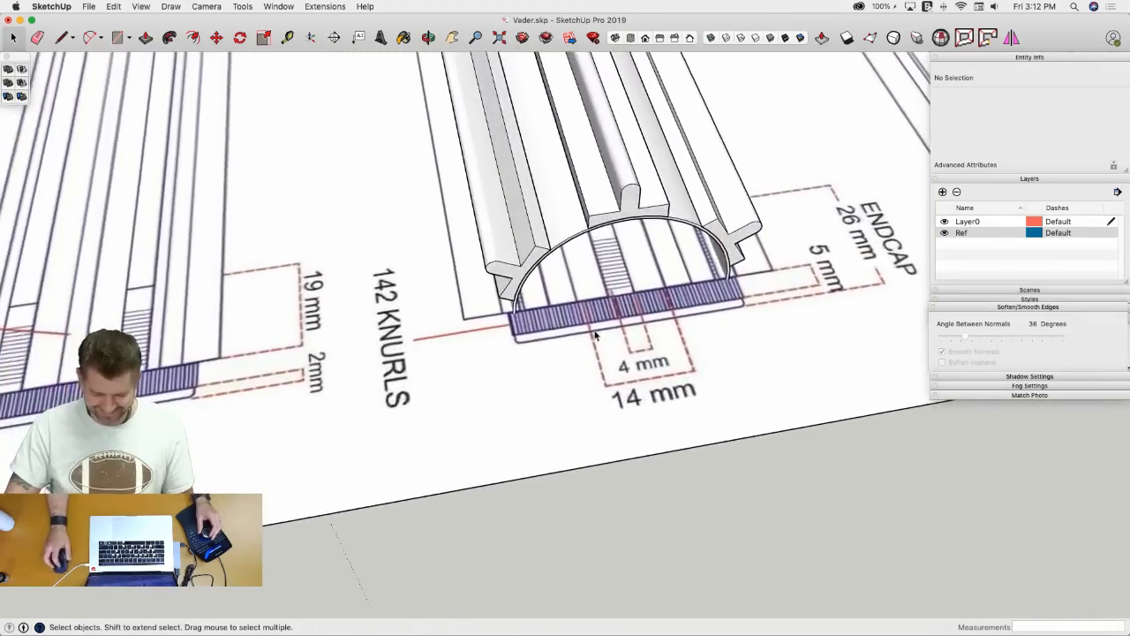
scroll(593, 336, "up", 3)
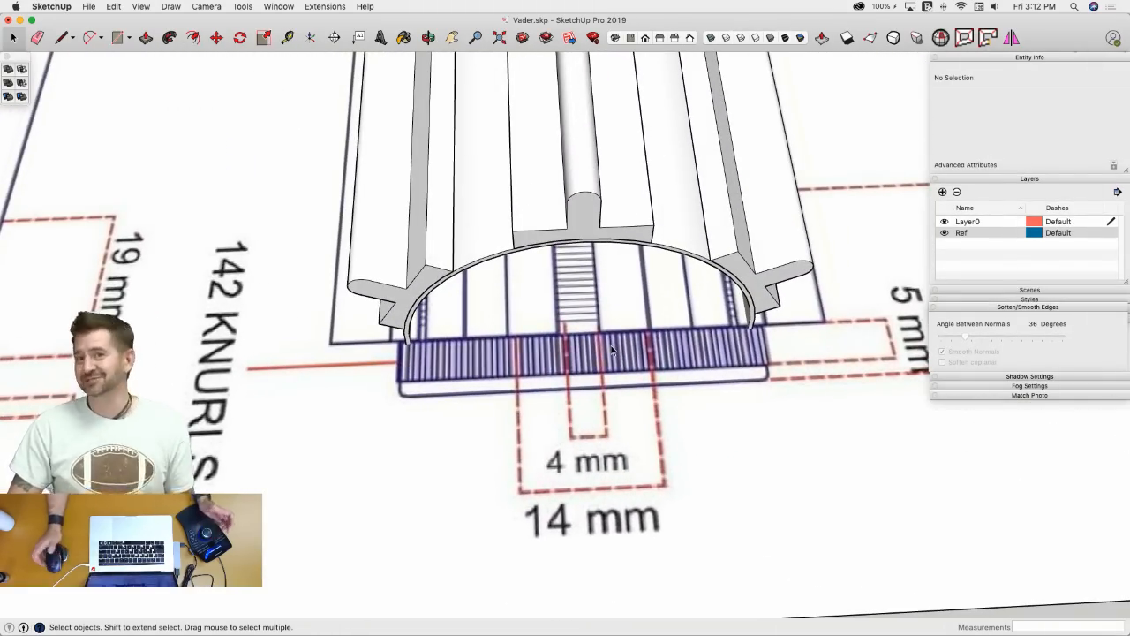
middle_click_drag(613, 350, 588, 327)
scroll(587, 327, "up", 2)
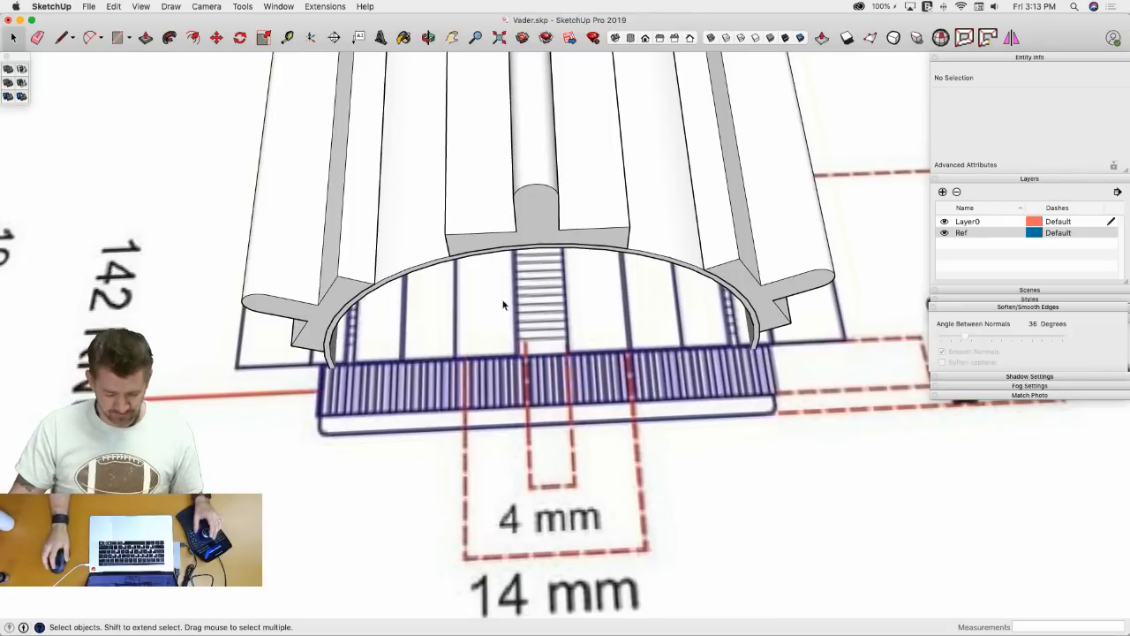
scroll(338, 383, "up", 1)
middle_click_drag(341, 378, 451, 382)
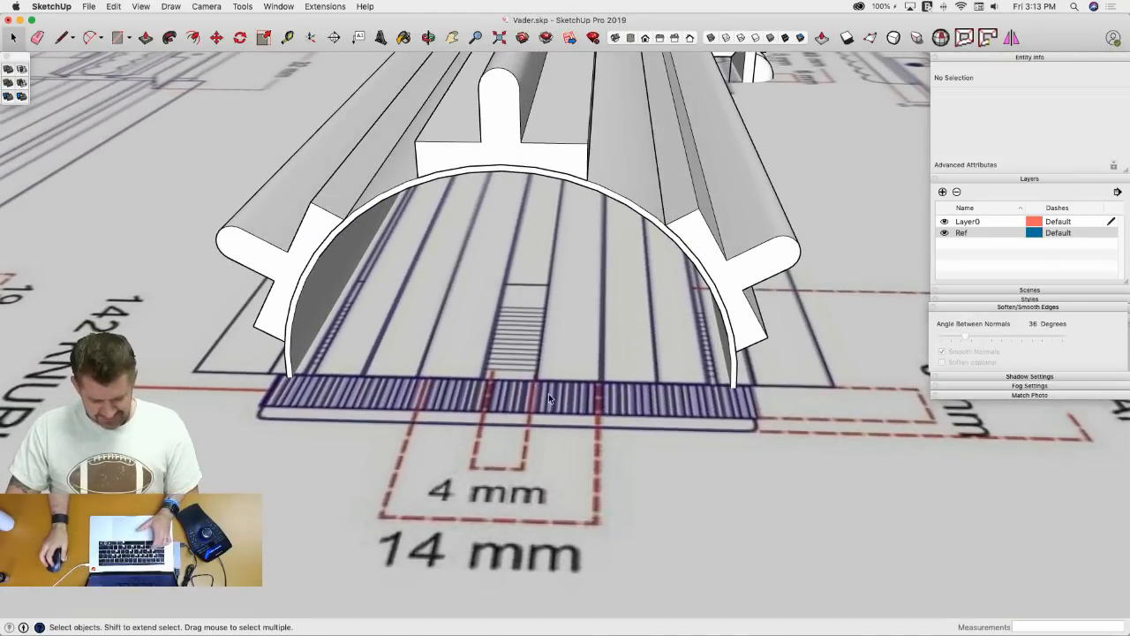
key("c")
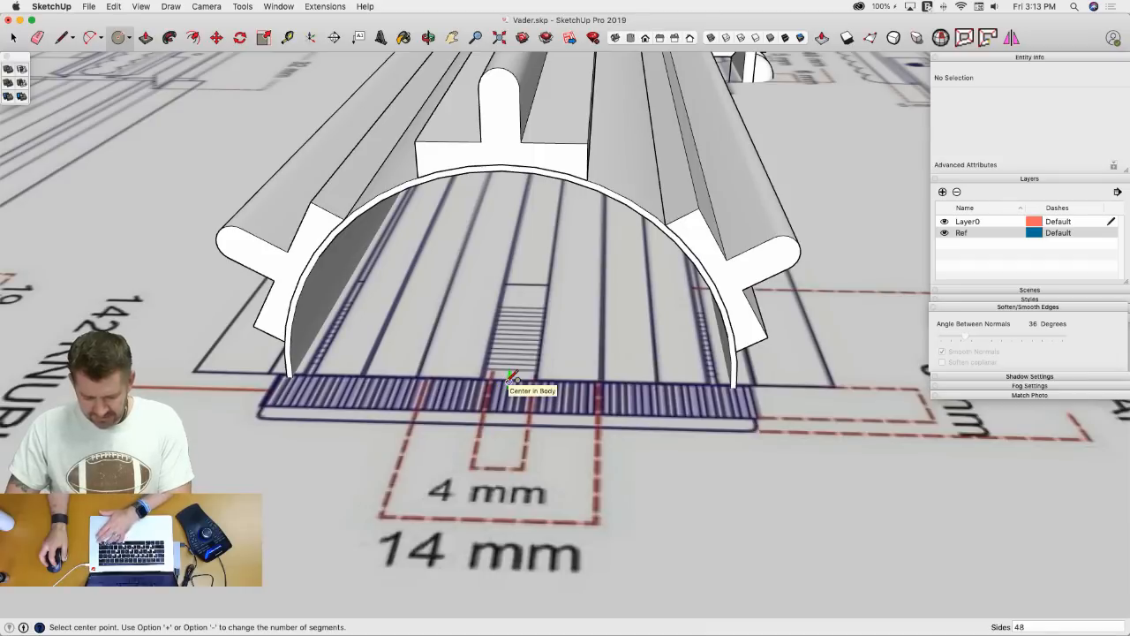
left_click(510, 379)
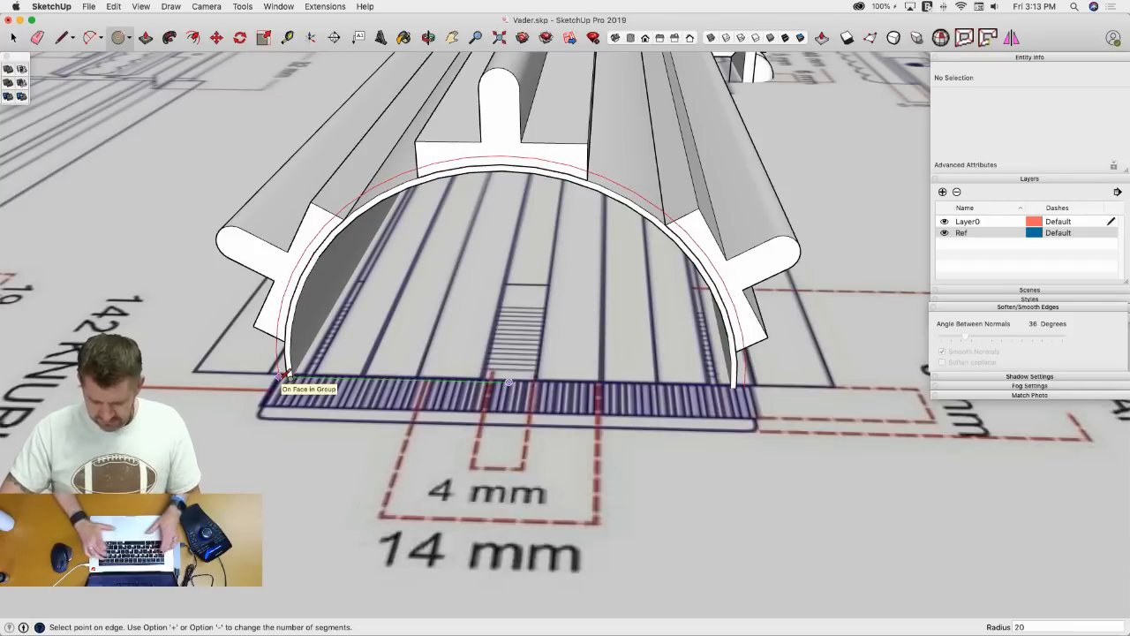
key("Return")
- Extrude the end circle about 4.6 m to the edge of the knurled band in the reference drawing and group the disc
key("p")
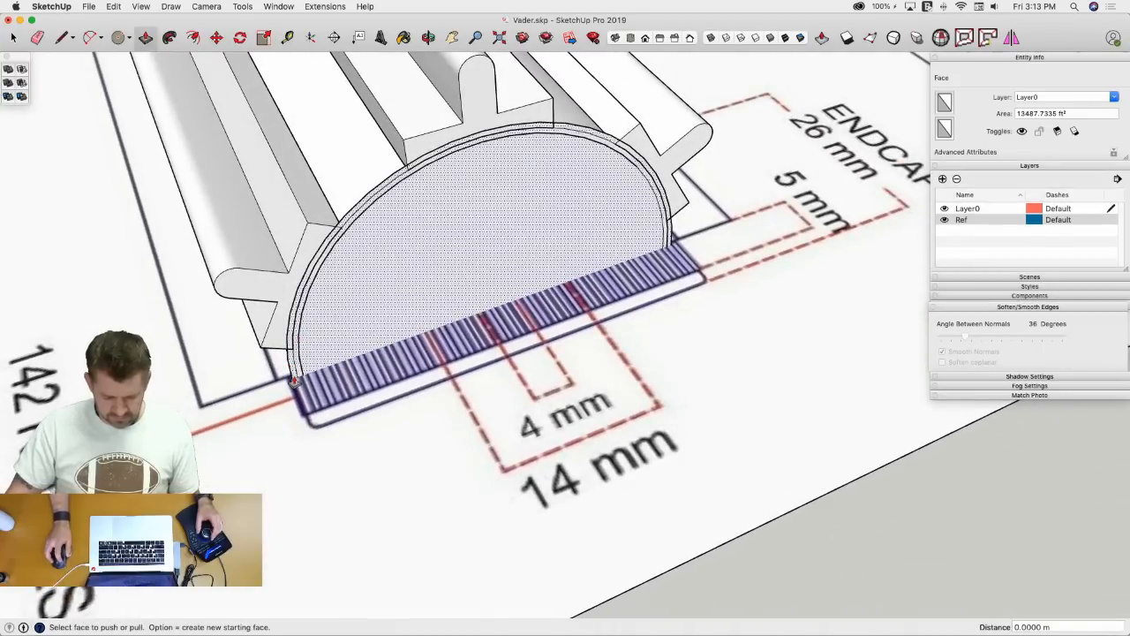
left_click_drag(295, 379, 304, 421)
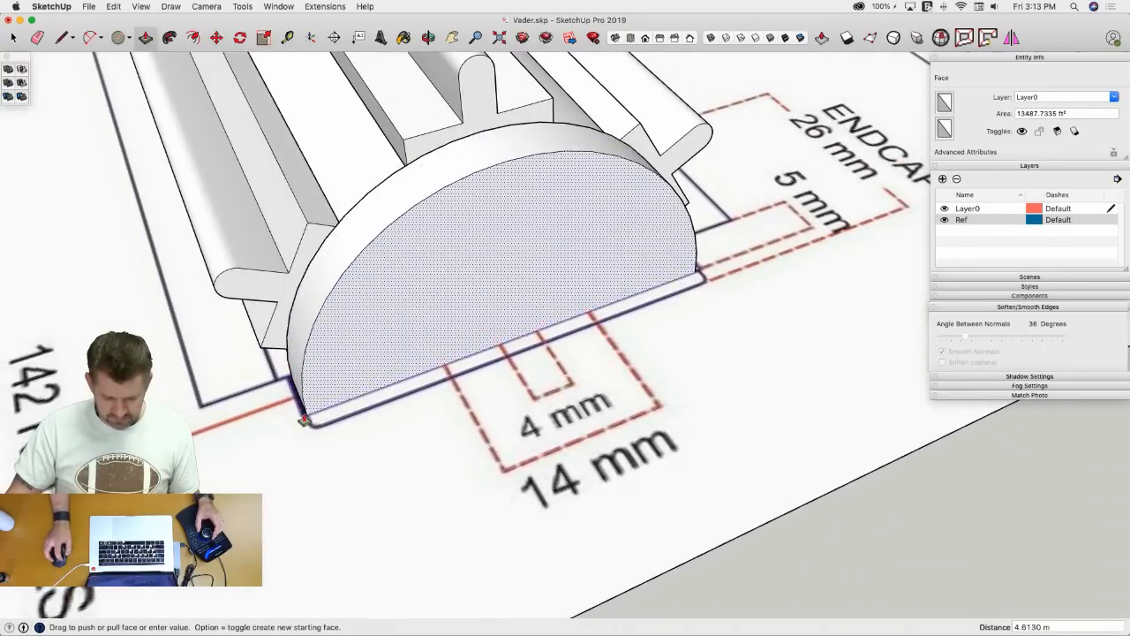
key("l")
scroll(323, 378, "up", 8)
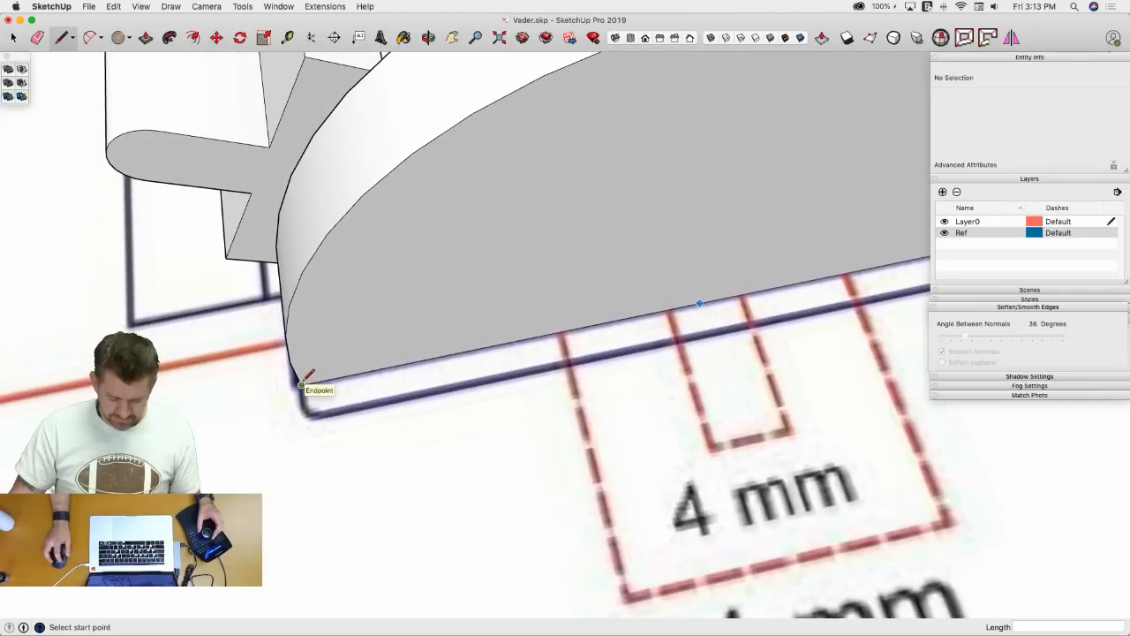
scroll(301, 383, "up", 4)
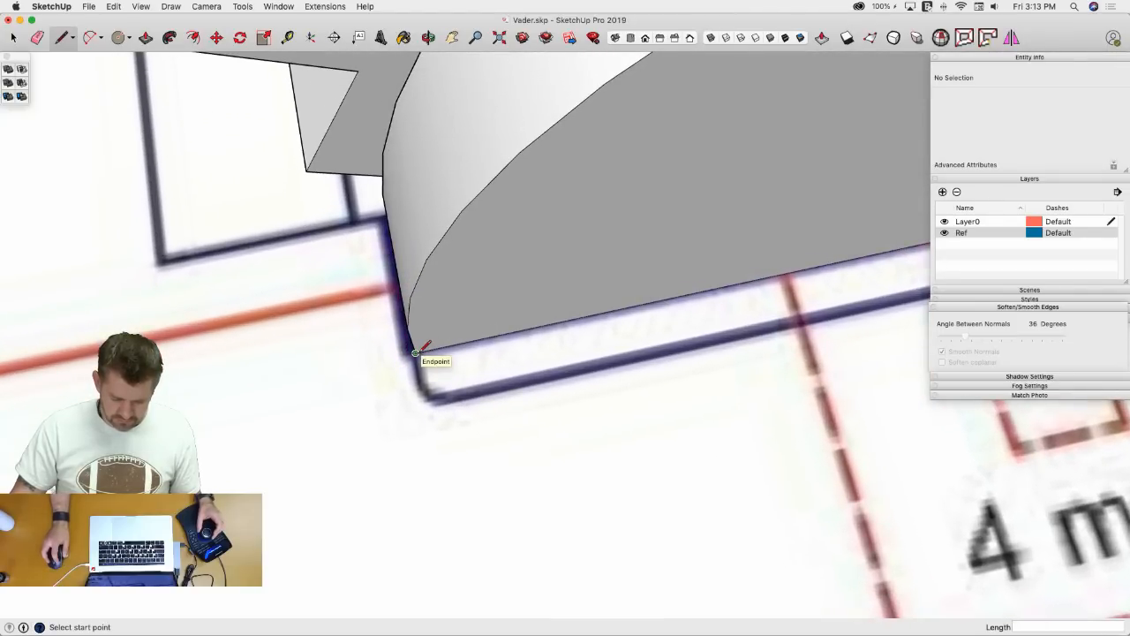
key("space")
triple_click(534, 268)
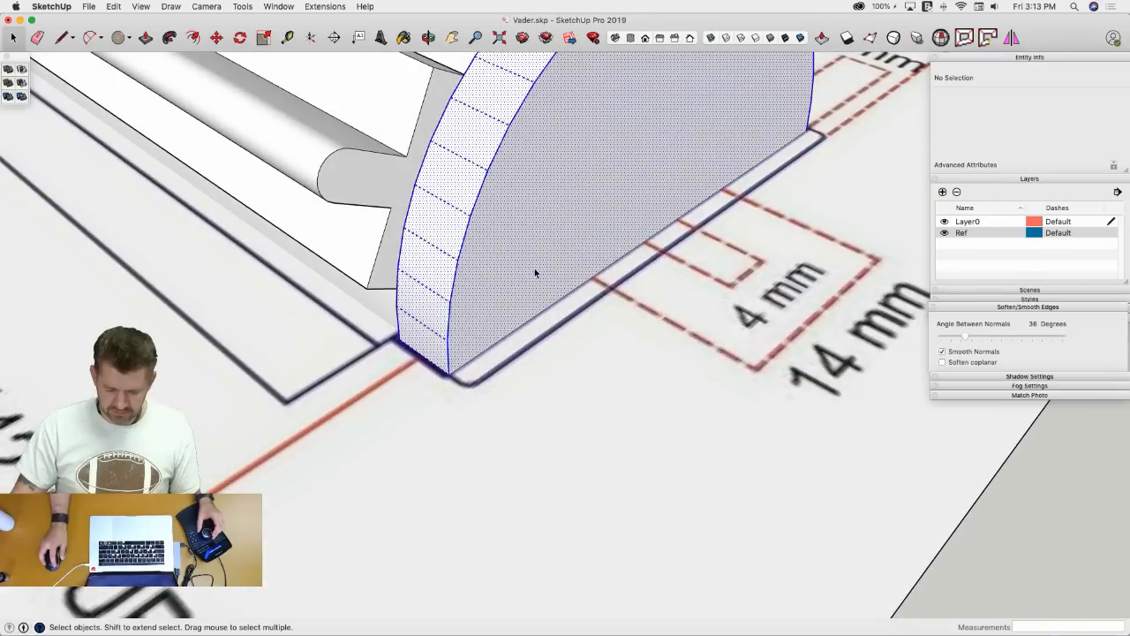
right_click(534, 268)
left_click(569, 359)
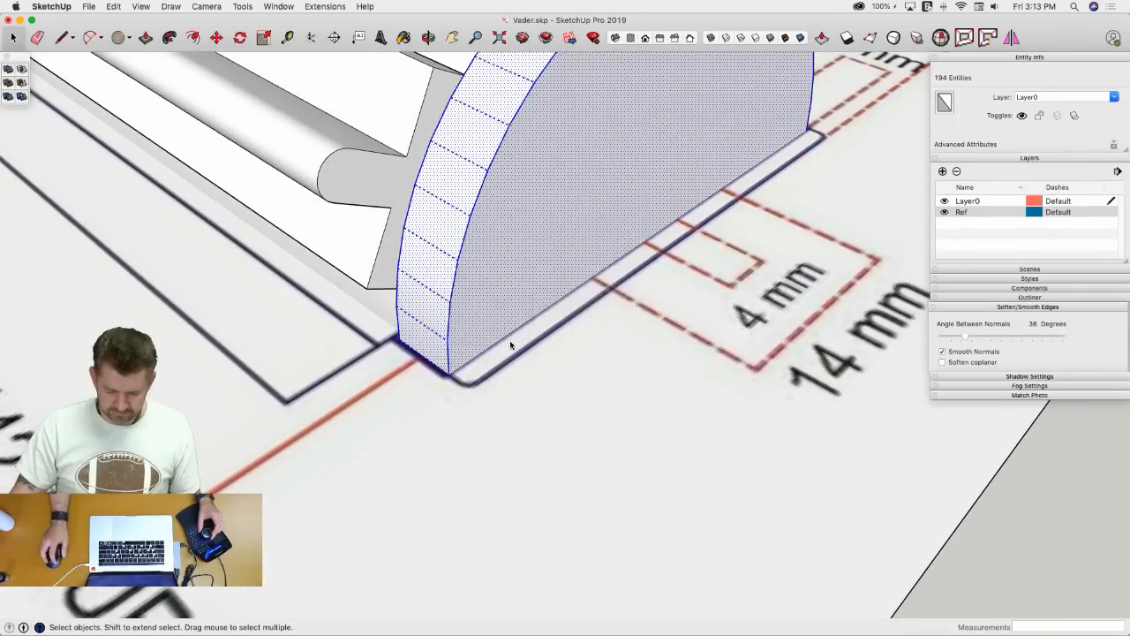
- Draw the endcap profile's outer edges from the disc's corner: a 2 m line outward and a line across toward the centre
key("l")
scroll(456, 324, "up", 5)
scroll(456, 324, "up", 2)
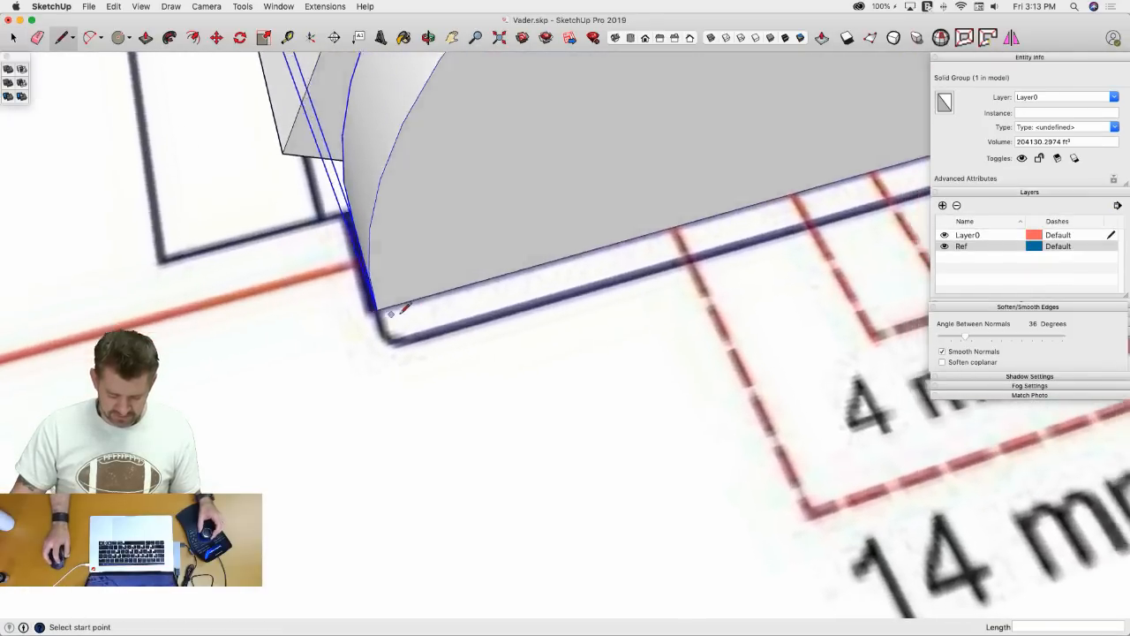
key("c")
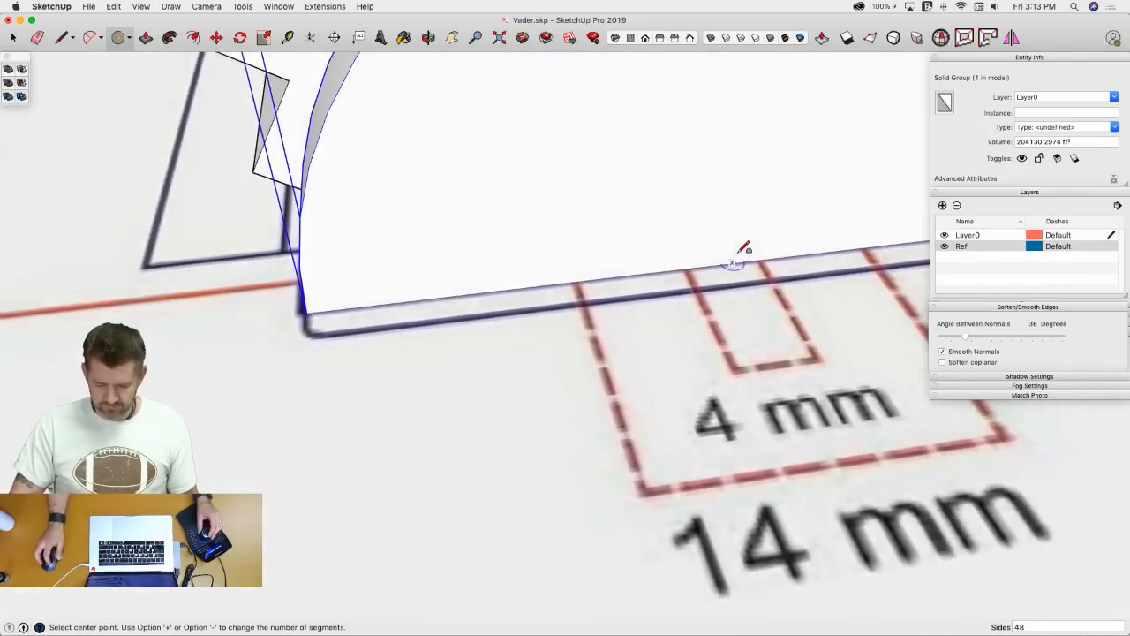
key("l")
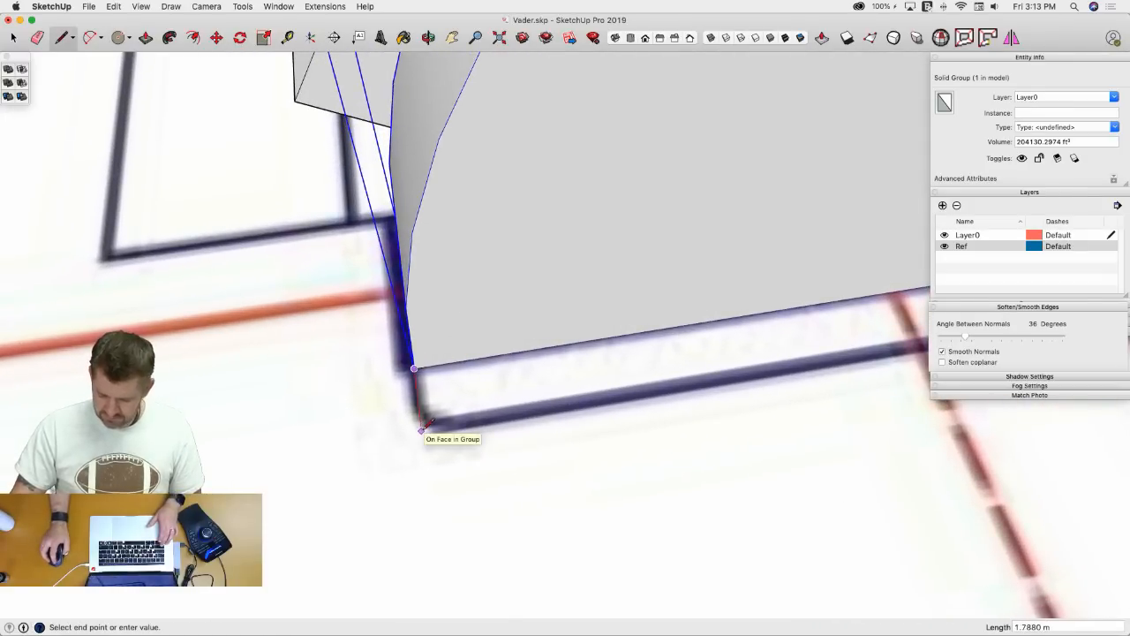
type("2222")
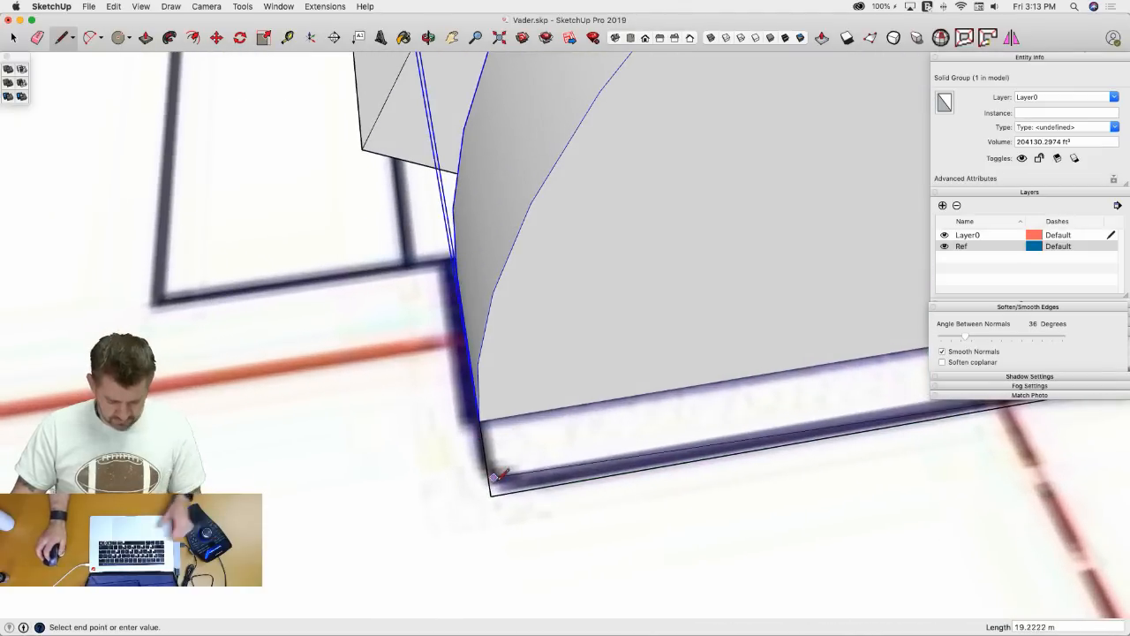
- Round the outer corner of the endcap profile with a tangent arc matching the reference drawing
type("a")
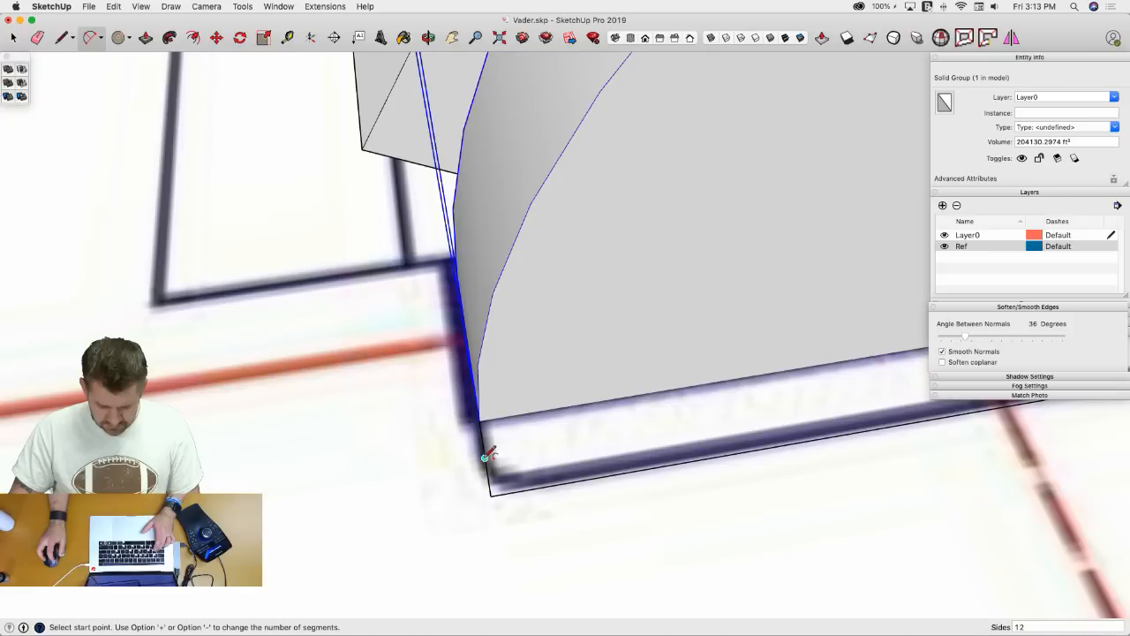
left_click(483, 457)
double_click(534, 487)
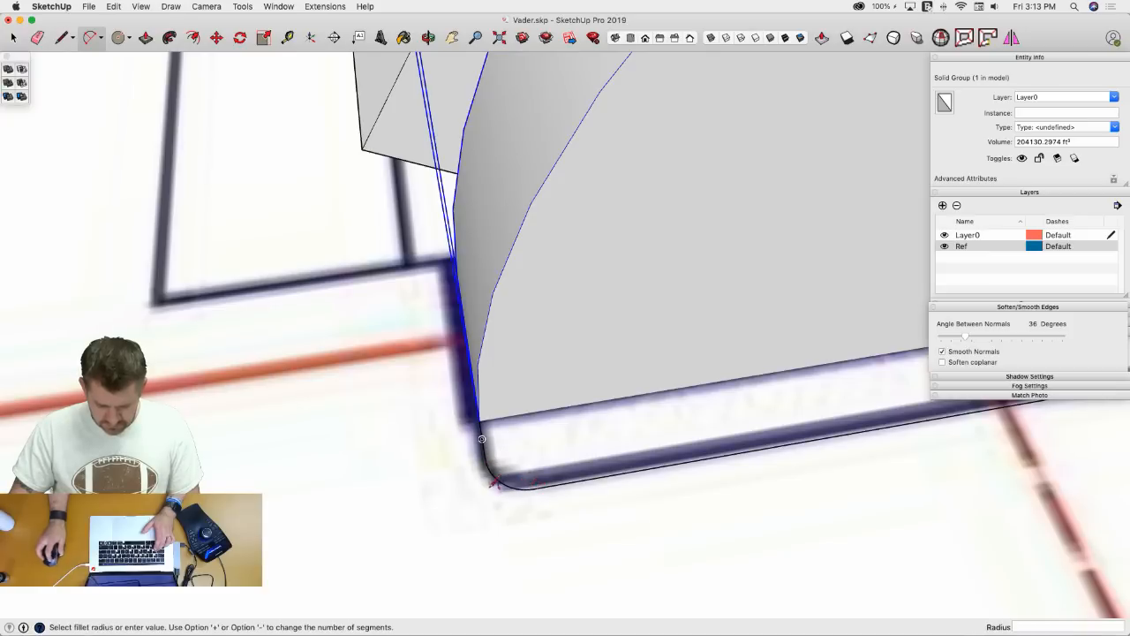
key("e")
- Close the half profile into a face with a 2 m line at the centre axis and a line along the disc's edge
key("l")
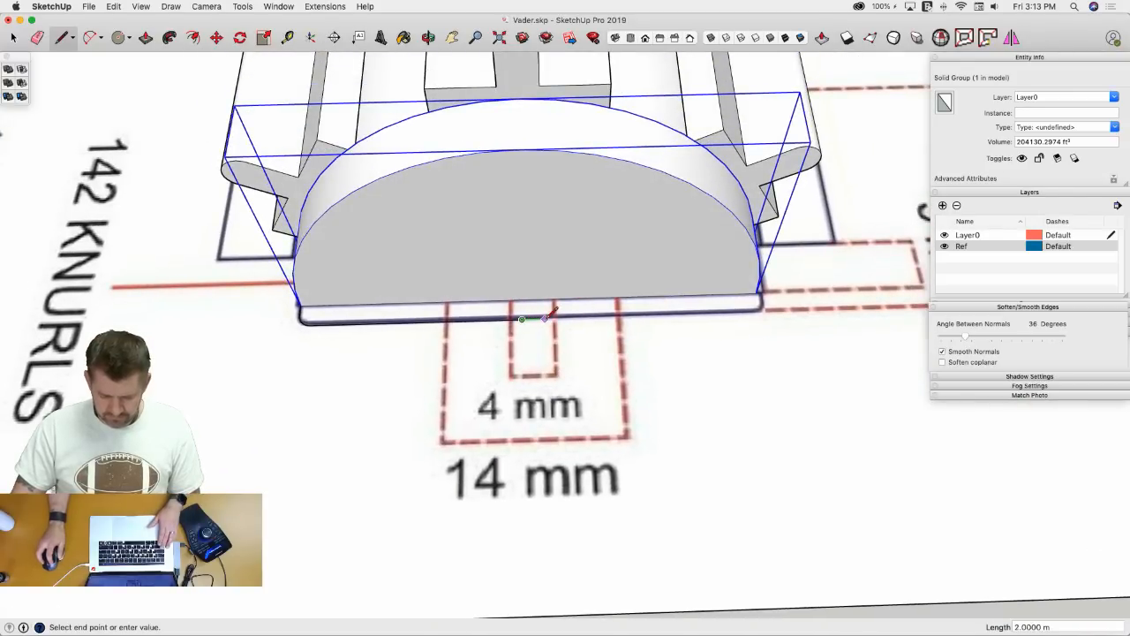
left_click(519, 150)
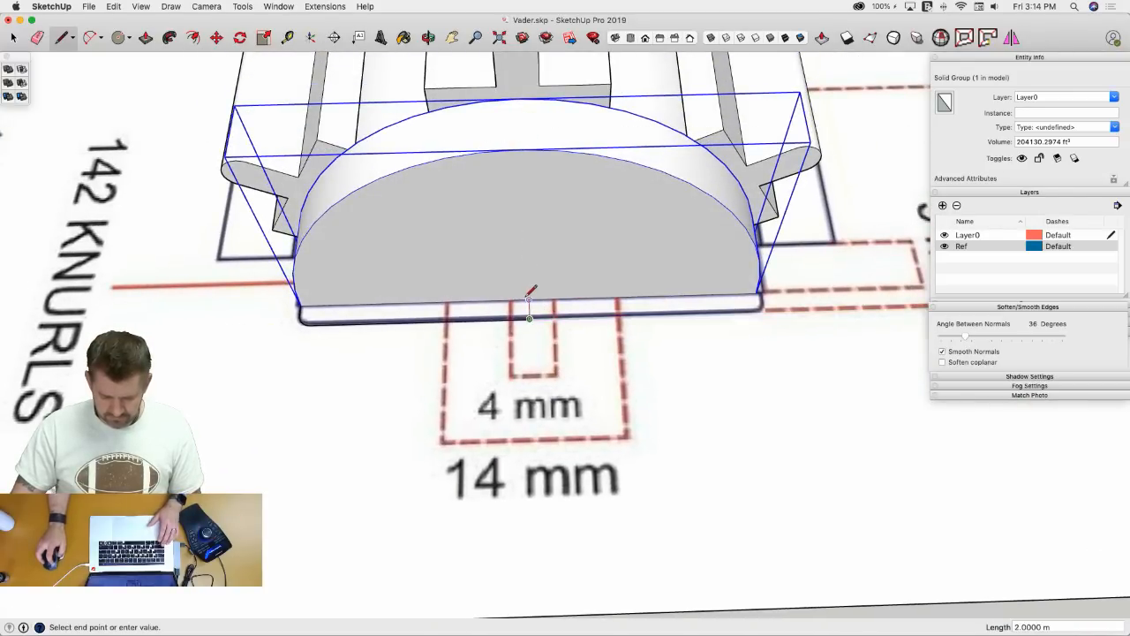
key("space")
key("l")
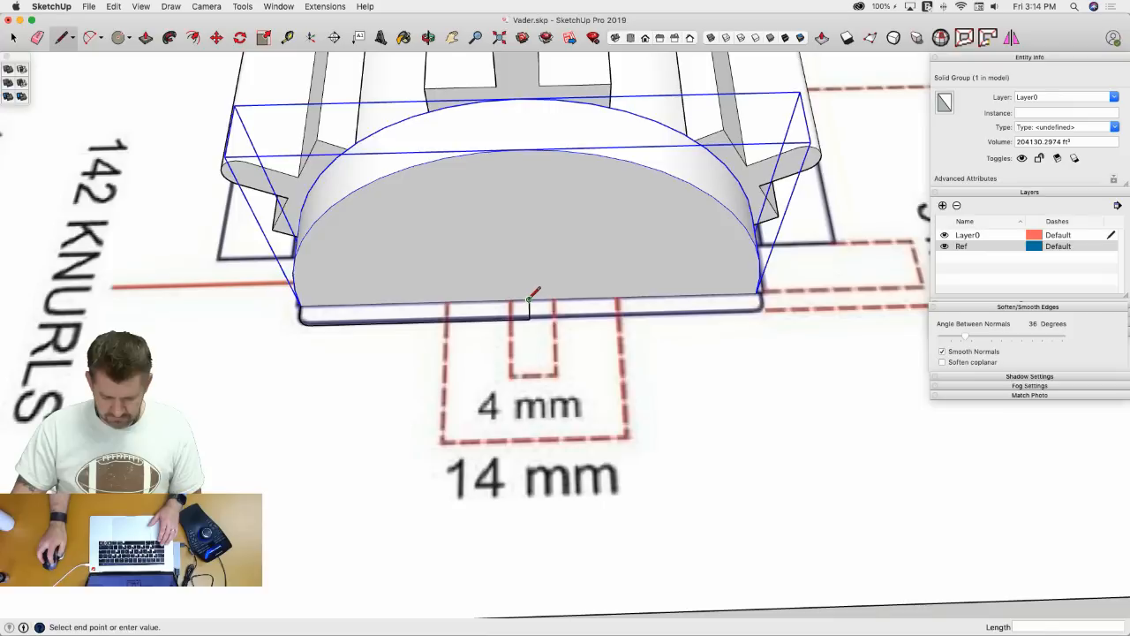
left_click(300, 304)
key("space")
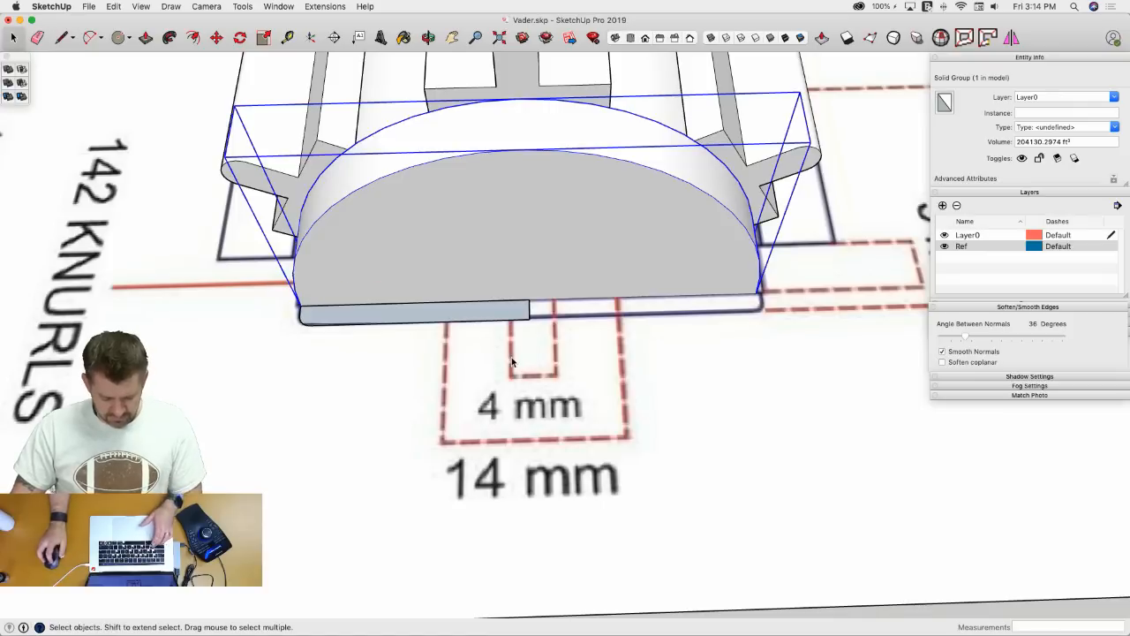
- Draw a circle of about 5.2 m radius in front of the profile's axis and sweep the profile around it with Follow Me
key("c")
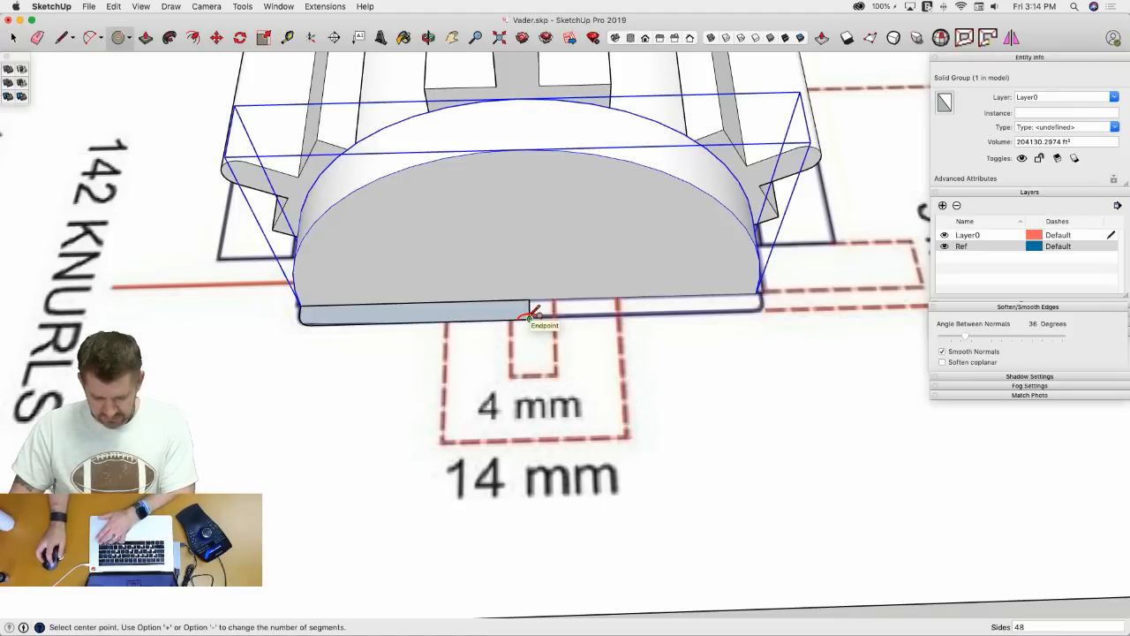
left_click(529, 357)
left_click(592, 357)
key("space")
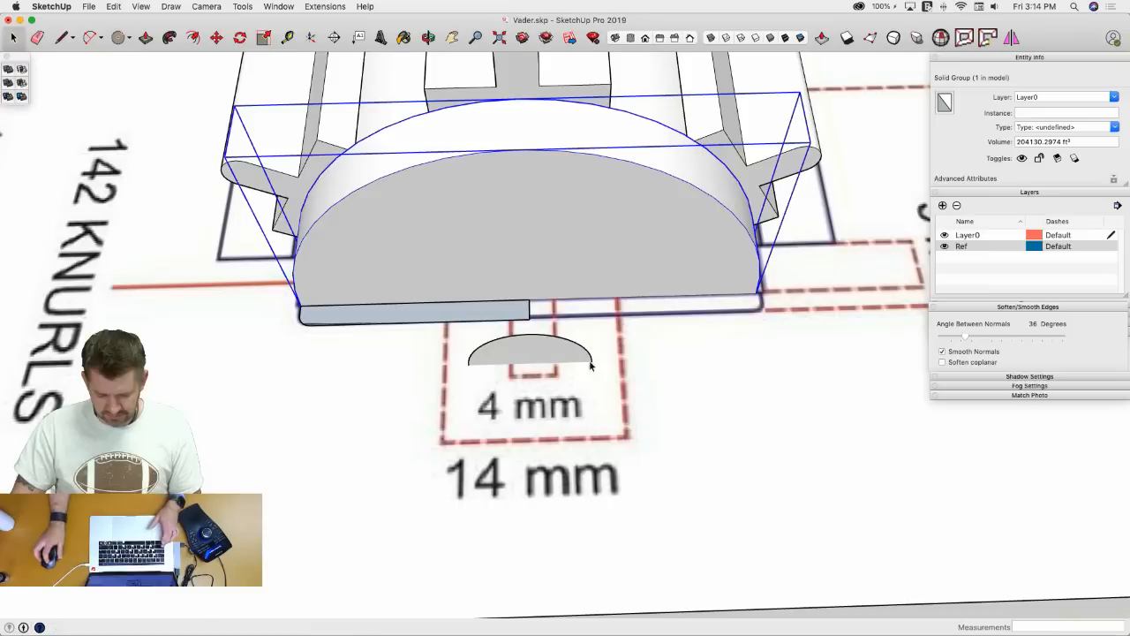
left_click(575, 344)
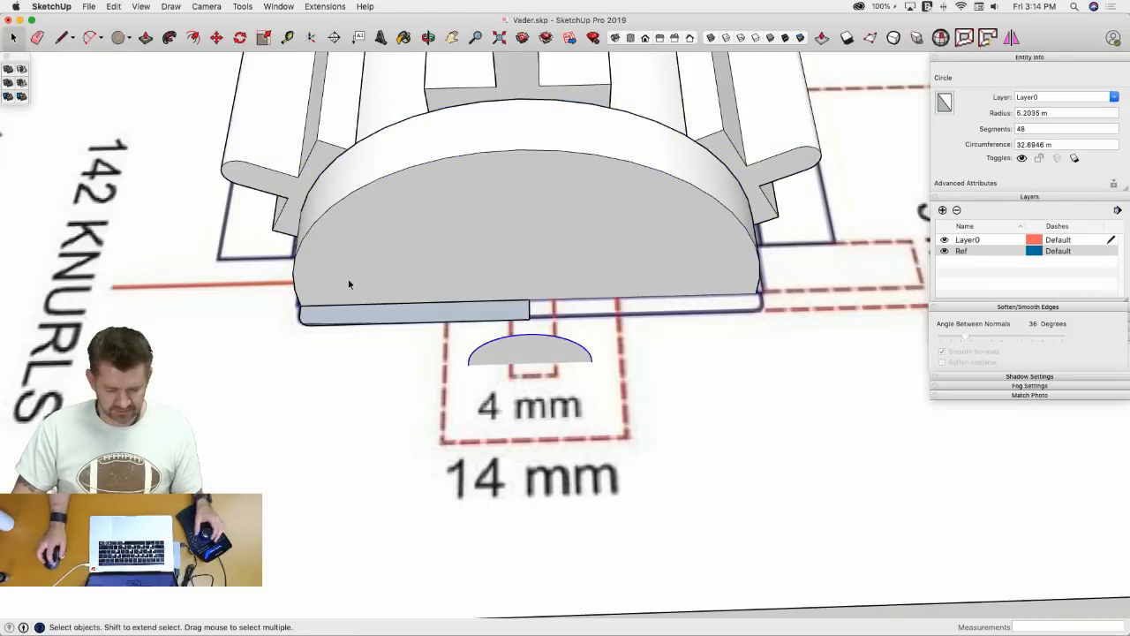
left_click(169, 38)
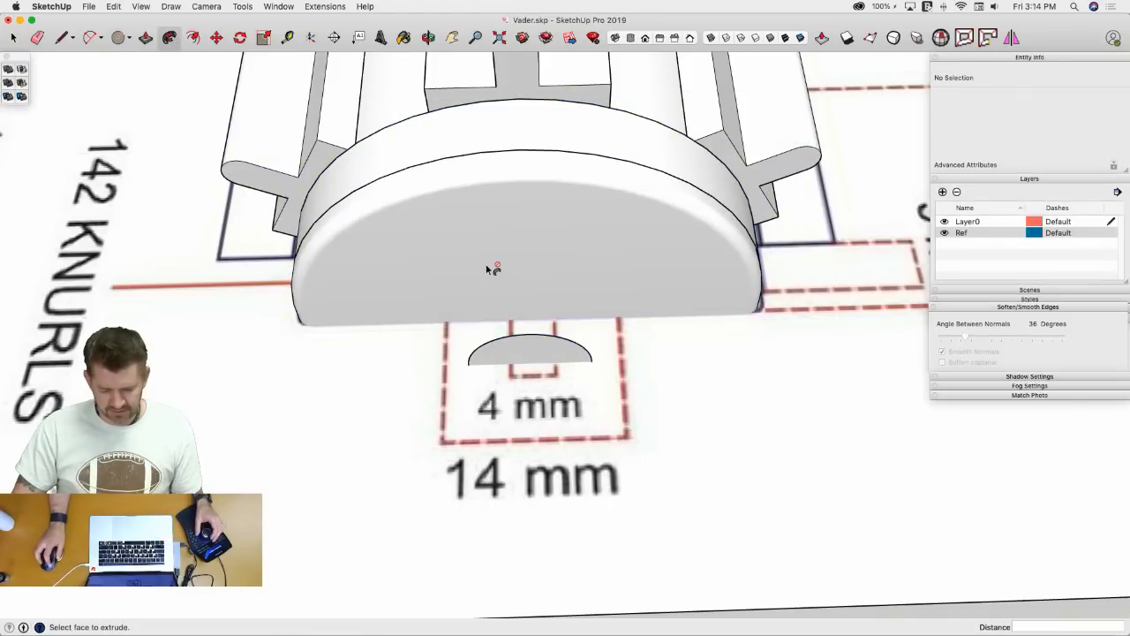
- Erase the leftover Follow Me path circle in front of the endcap and open the disc group for editing
key("space")
mouse_move(486, 268)
middle_mouse_down()
mouse_move(547, 339)
mouse_move(565, 334)
mouse_move(593, 361)
mouse_move(605, 344)
mouse_move(532, 300)
mouse_move(420, 261)
mouse_move(489, 295)
mouse_move(512, 273)
mouse_move(565, 267)
middle_mouse_up()
key("e")
left_click(549, 326)
key("space")
double_click(608, 360)
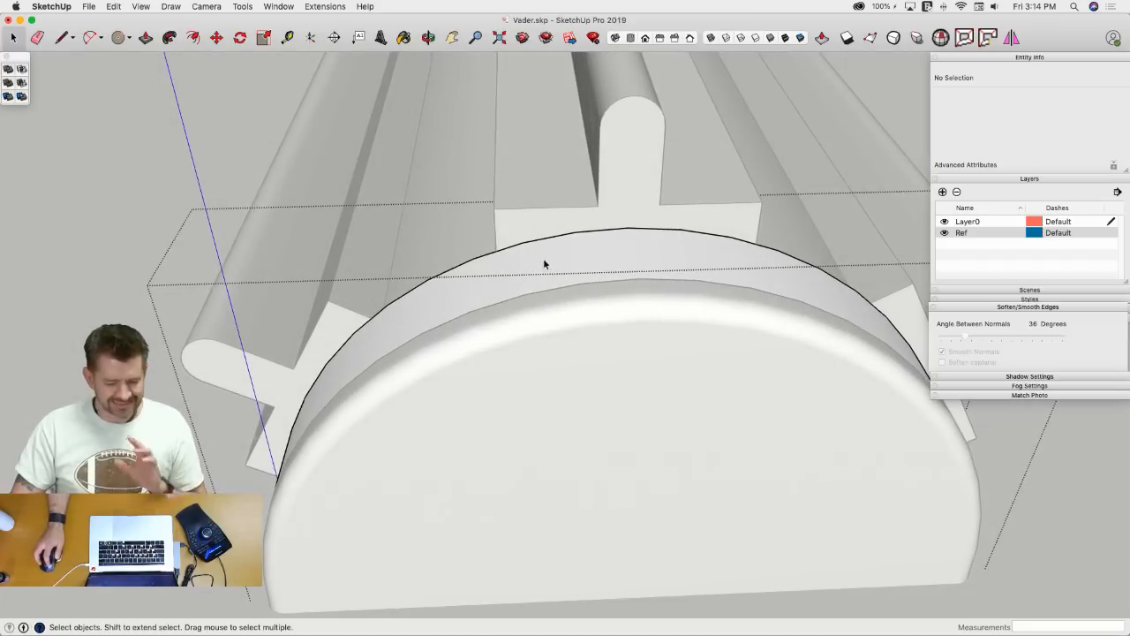
- Draw two lines across the disc's rim, joining its back and front edges at both ends of one circle segment
key("l")
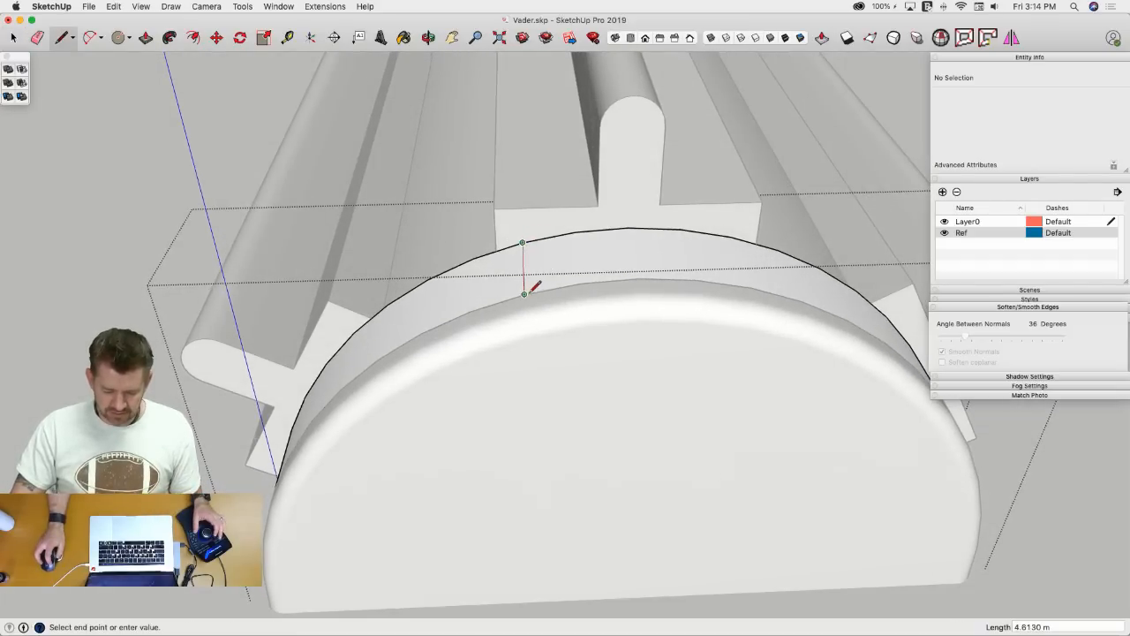
left_click(525, 293)
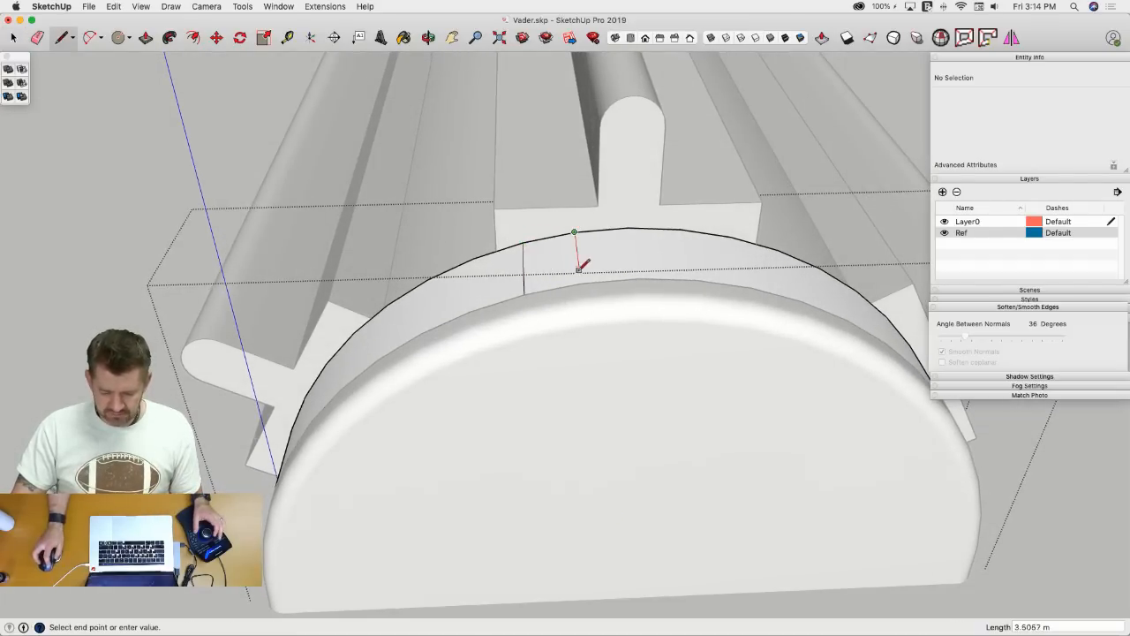
key("space")
scroll(569, 277, "up", 10)
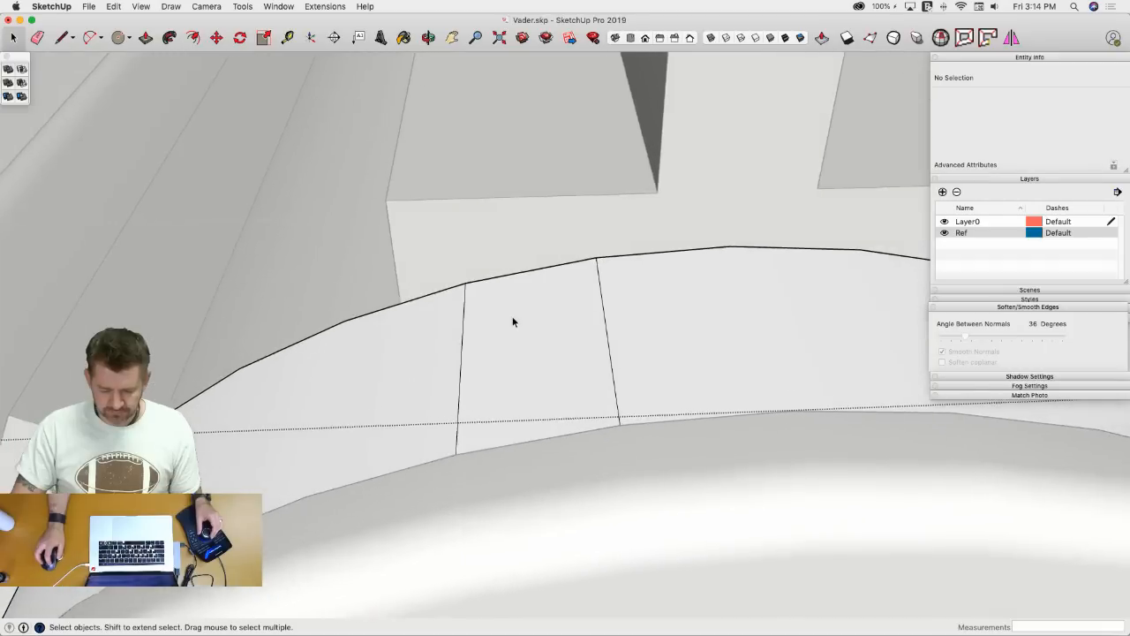
- Try to divide the back edge of the marked rim segment into 2 parts with Divide Edges
right_click(510, 286)
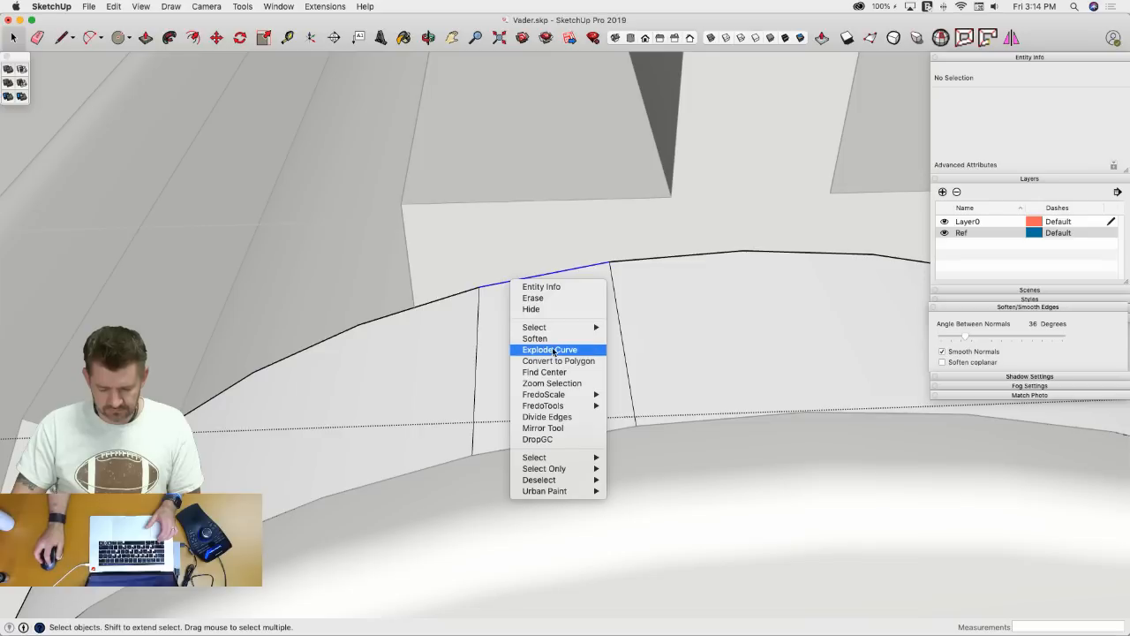
left_click(496, 311)
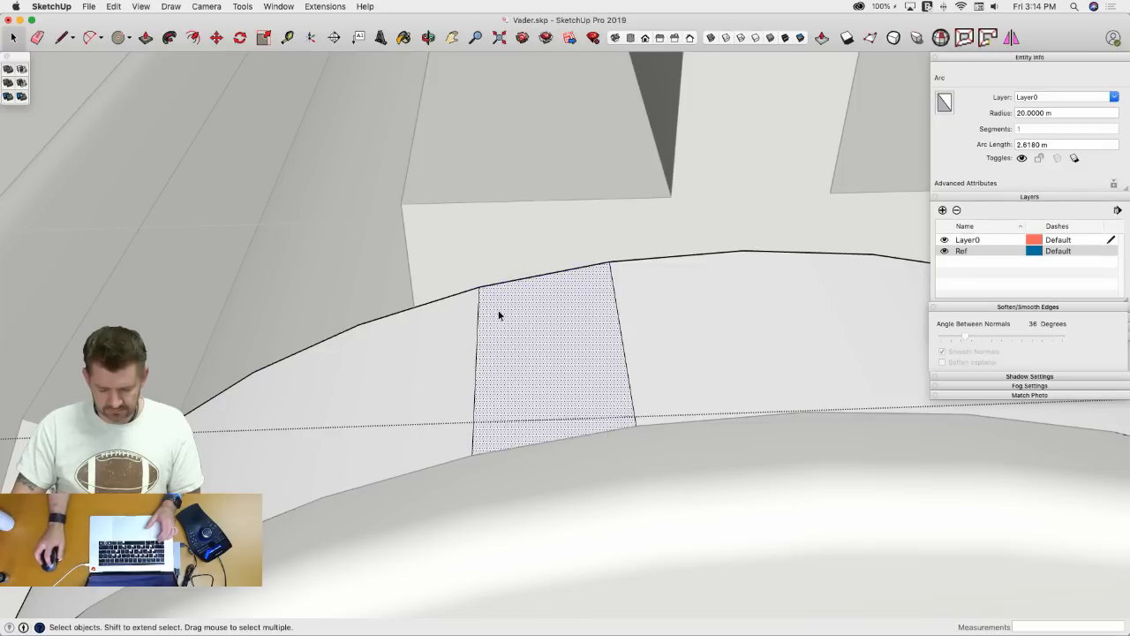
right_click(536, 277)
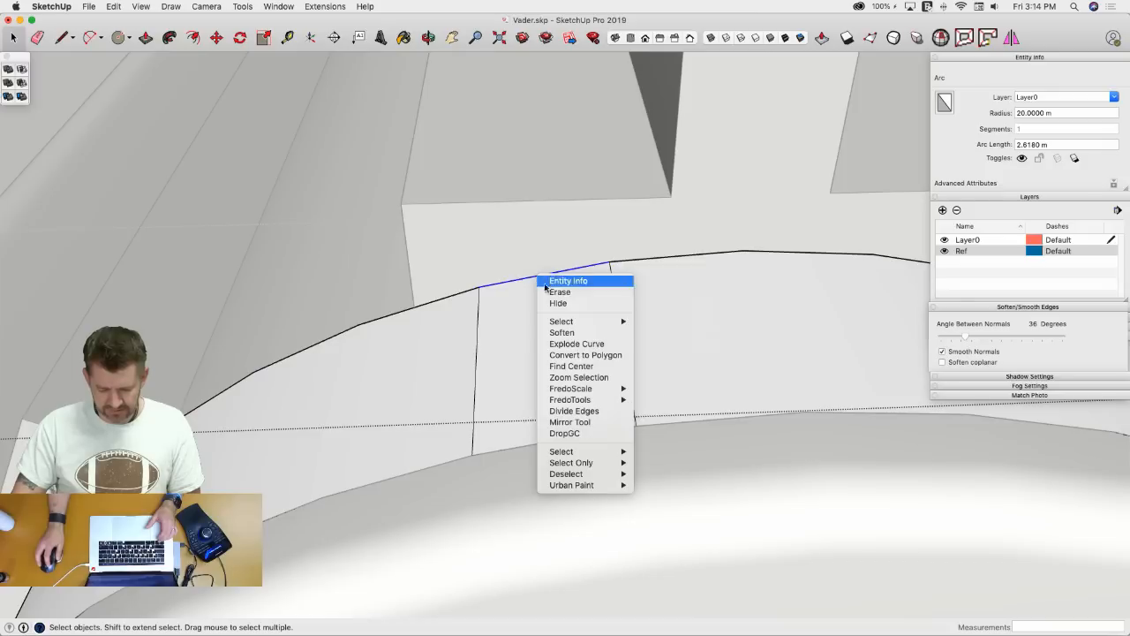
left_click(594, 411)
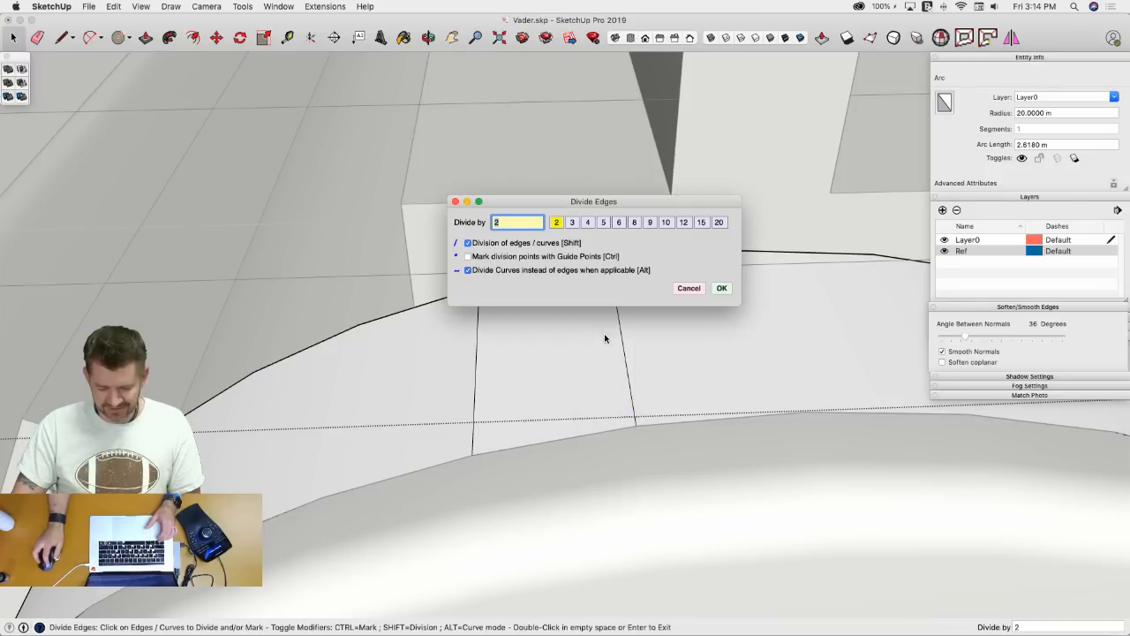
left_click(455, 203)
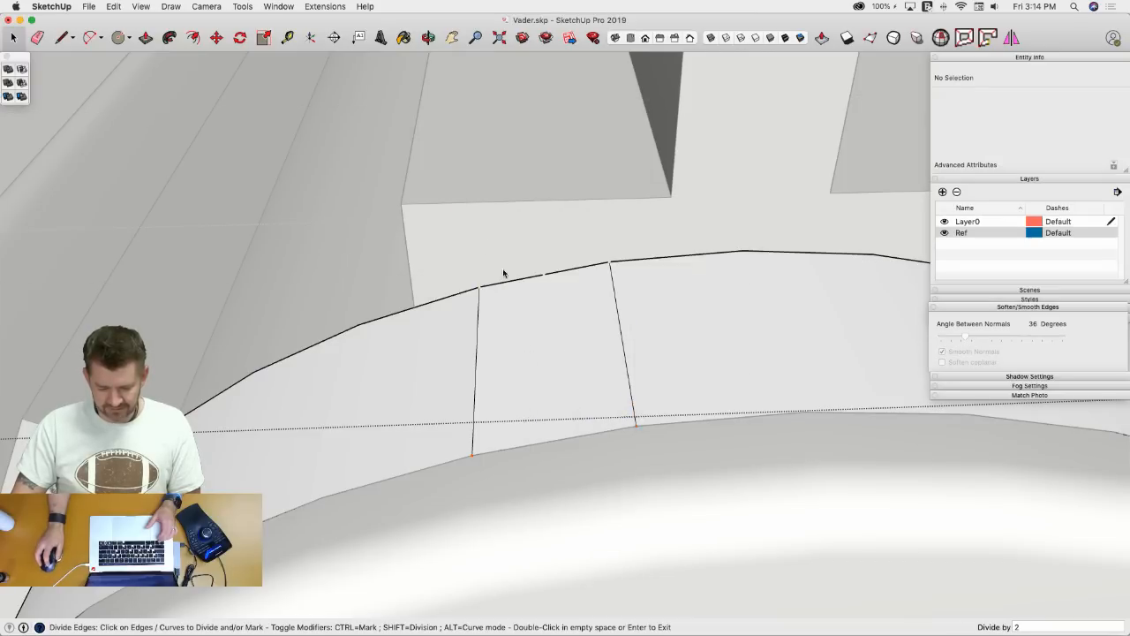
left_click(524, 282)
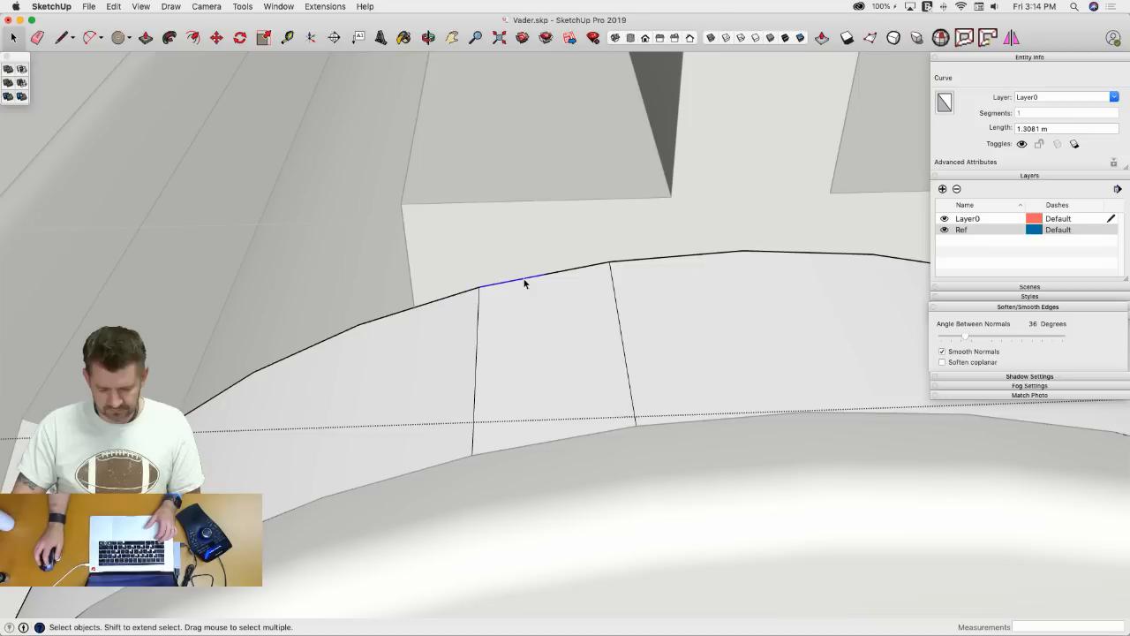
key("super+t")
right_click(530, 280)
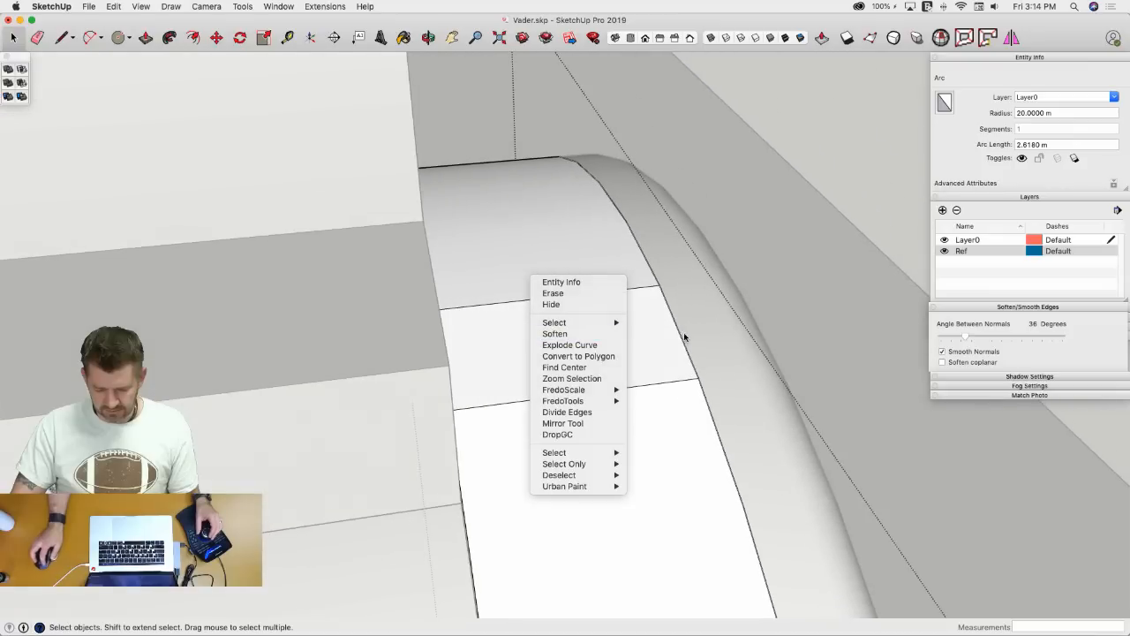
left_click(681, 335)
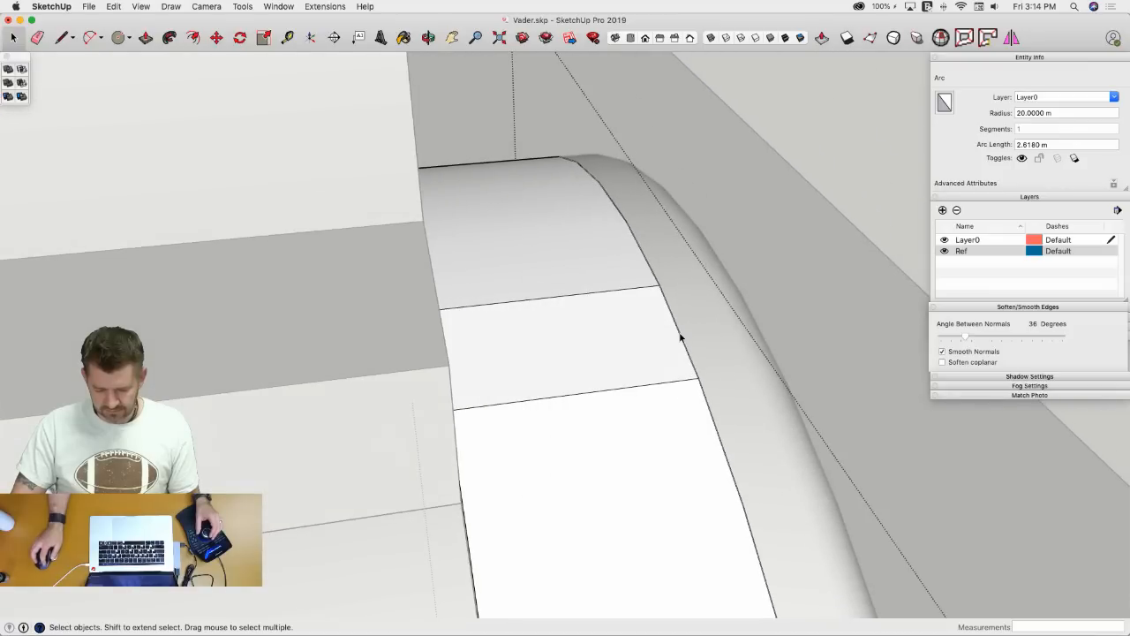
- Divide the front edge of the marked rim segment into 4 equal parts with Divide Edges
right_click(680, 335)
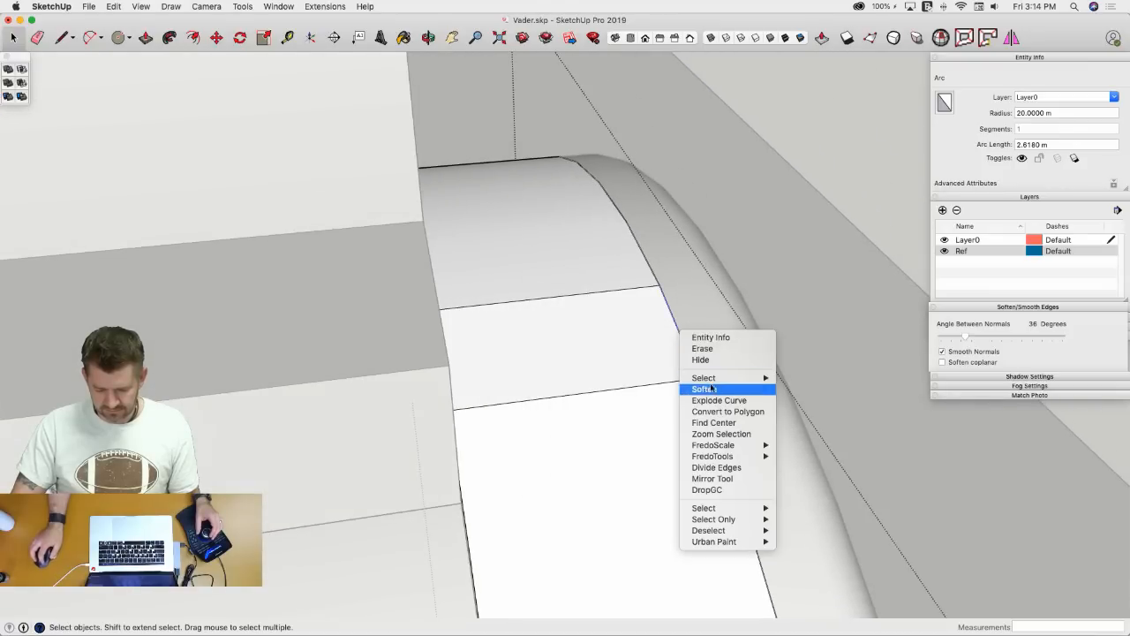
left_click(717, 467)
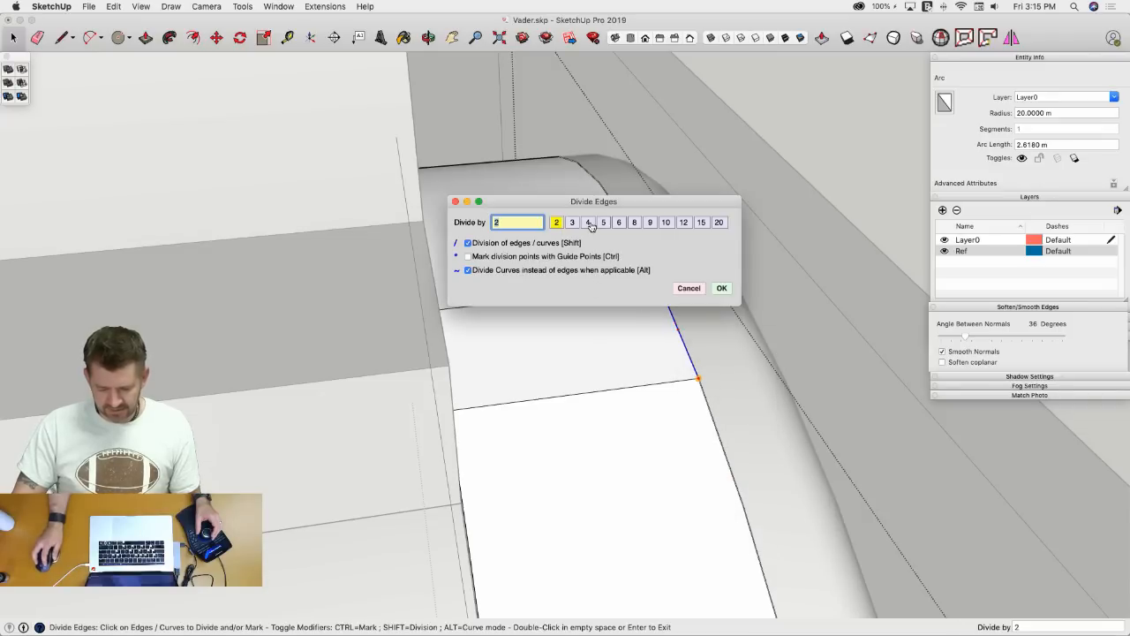
left_click(589, 224)
left_click_drag(498, 202, 578, 111)
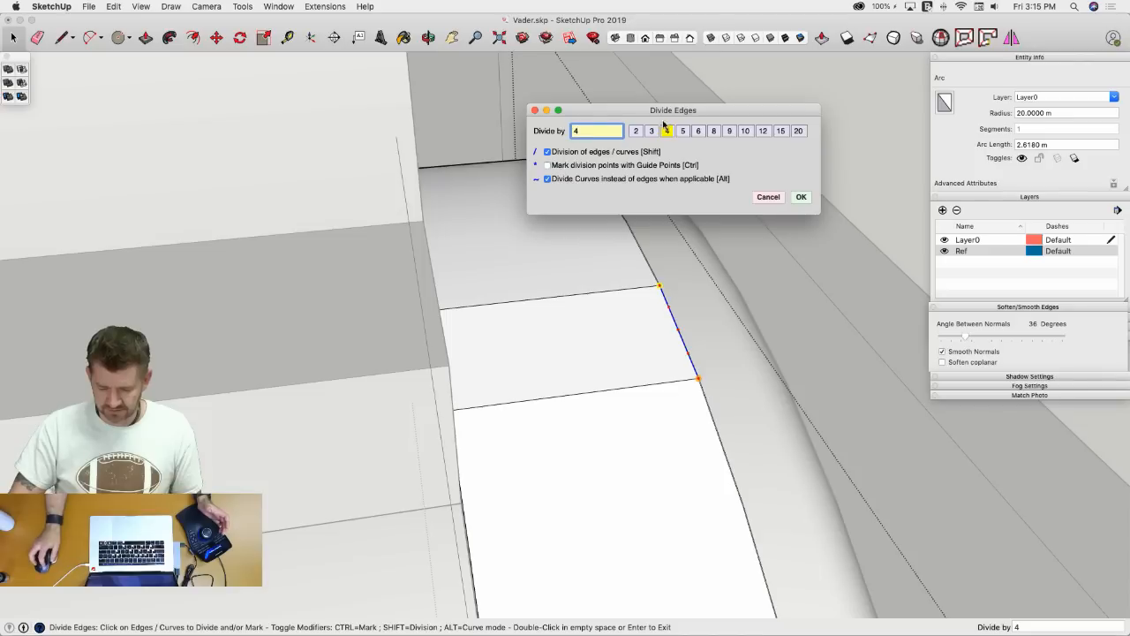
left_click(801, 197)
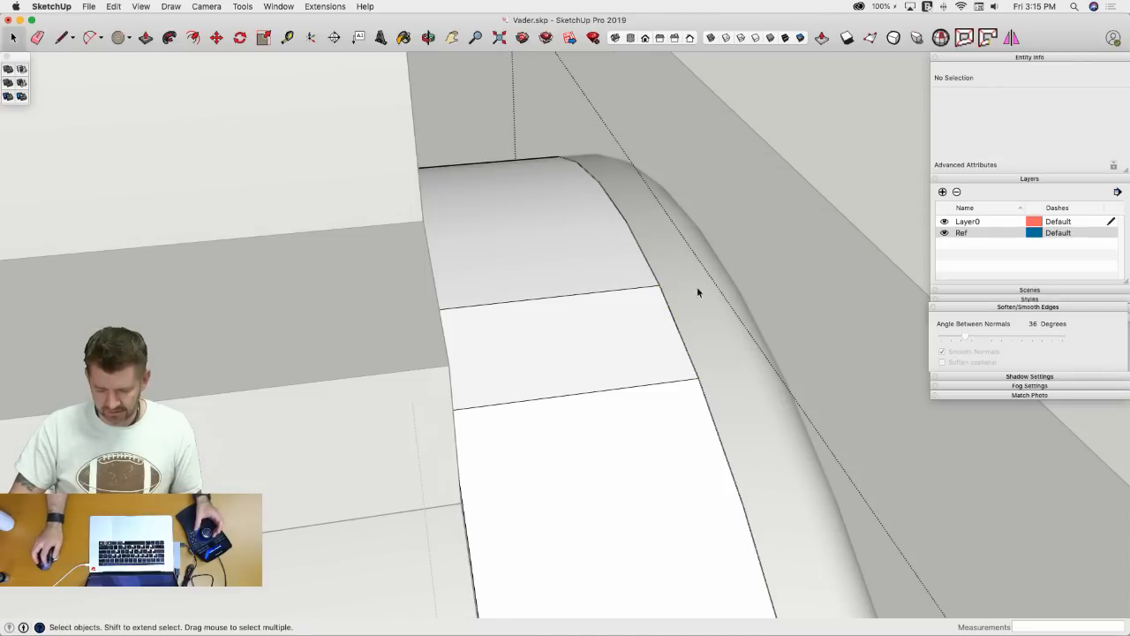
- Draw three lines across the marked rim segment at the division points, splitting it into four equal strips
key("l")
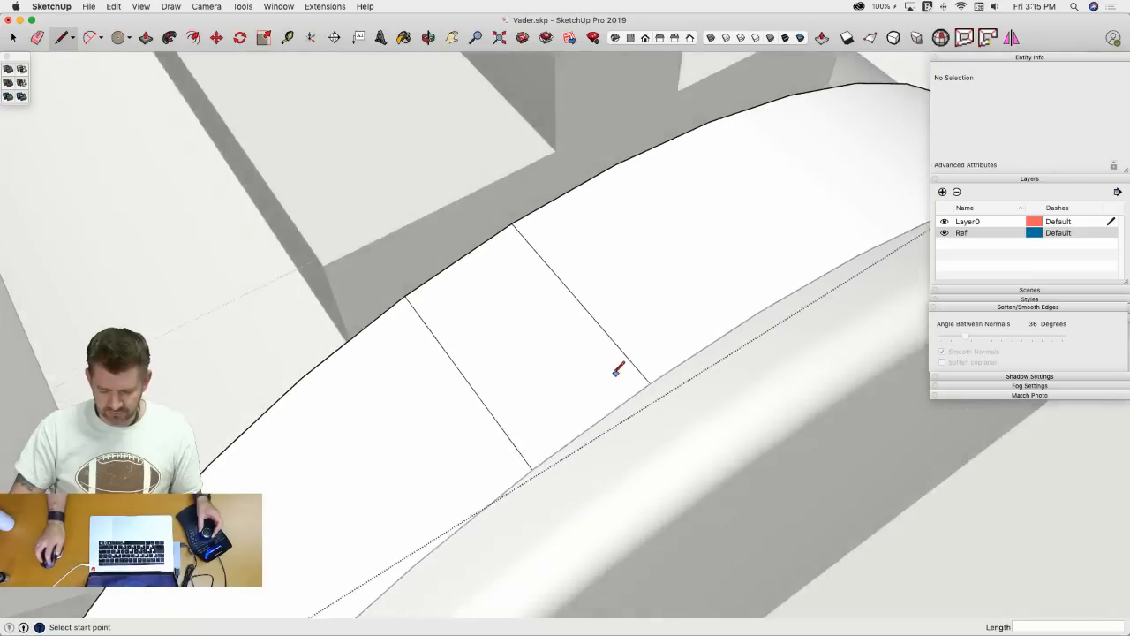
left_click(555, 448)
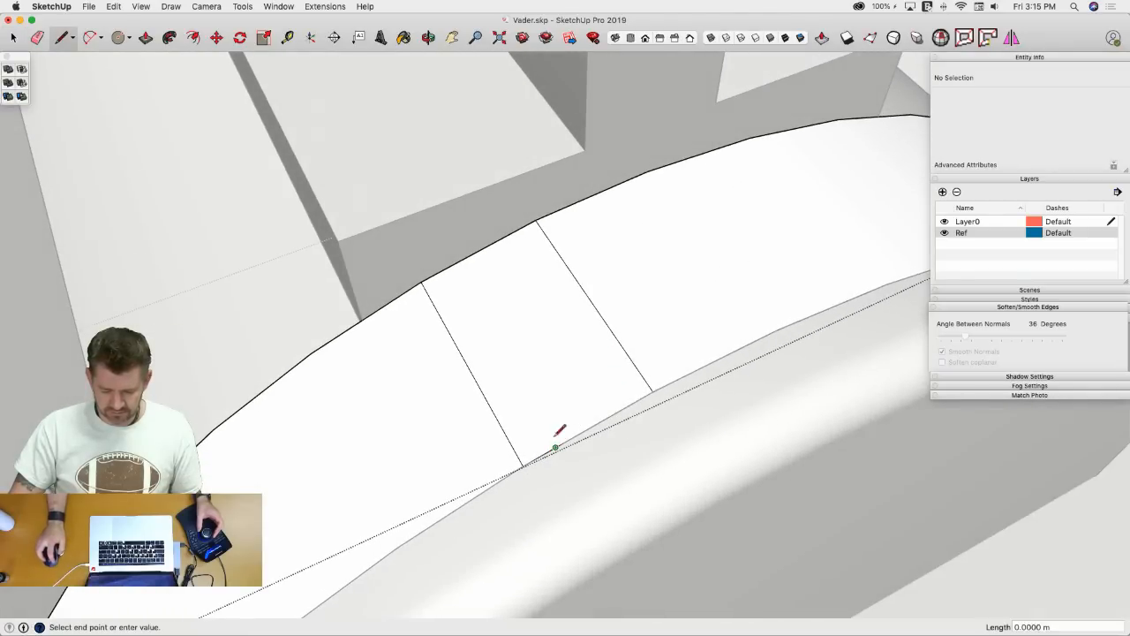
left_click(449, 265)
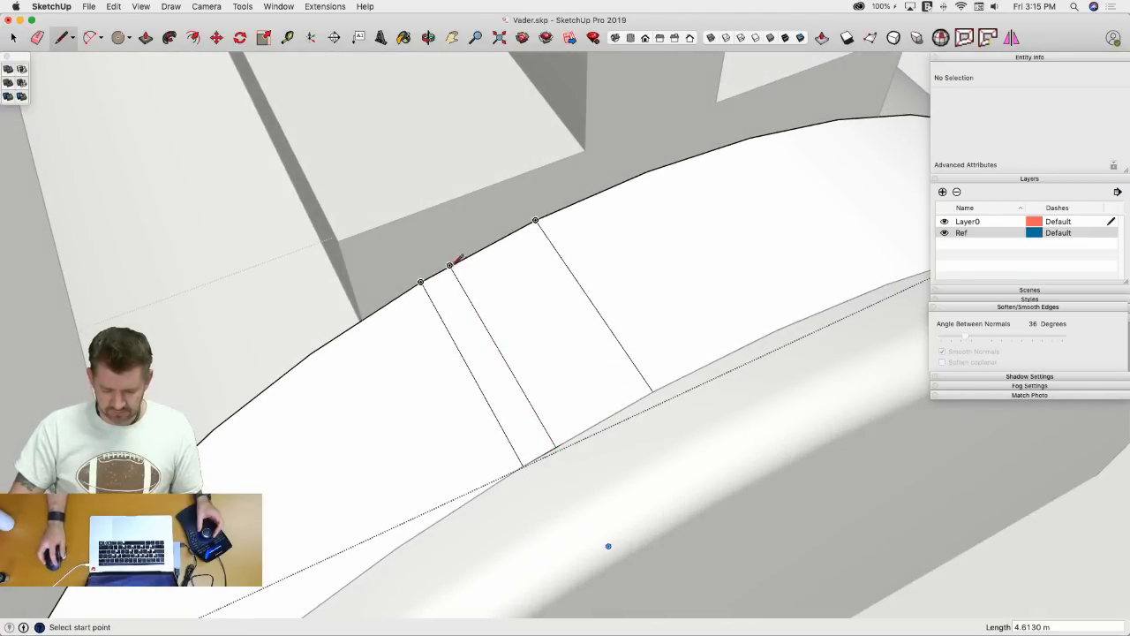
left_click(588, 429)
left_click(478, 249)
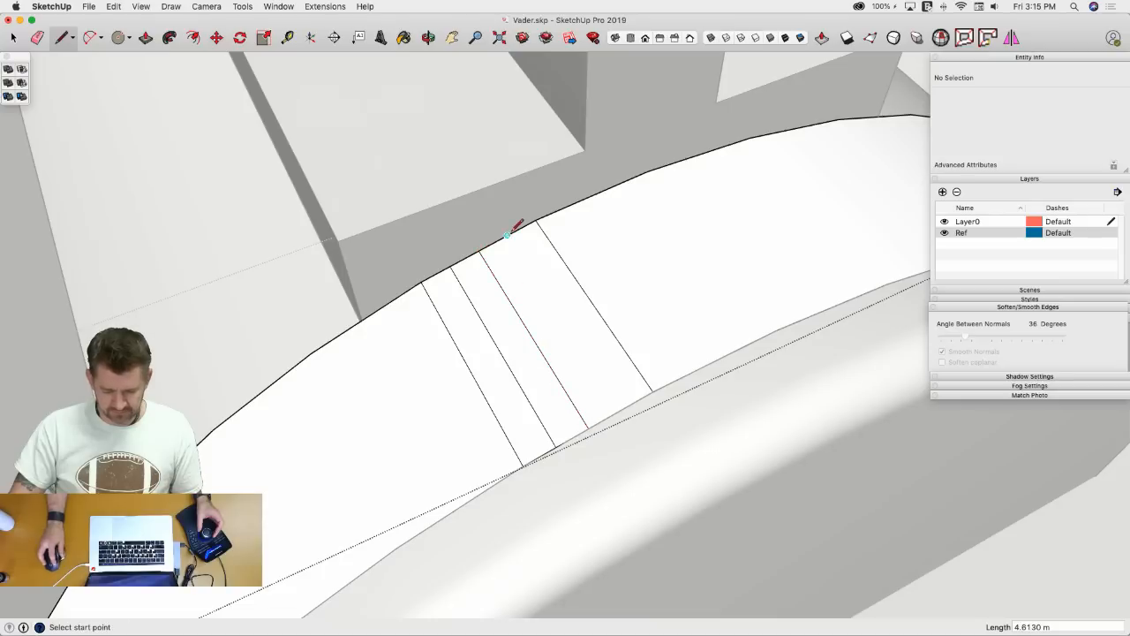
left_click(508, 236)
left_click(620, 409)
- Pull two alternate strips of the rim segment outward by about 0.65 m to form knurl teeth
scroll(502, 315, "down", 5)
key("p")
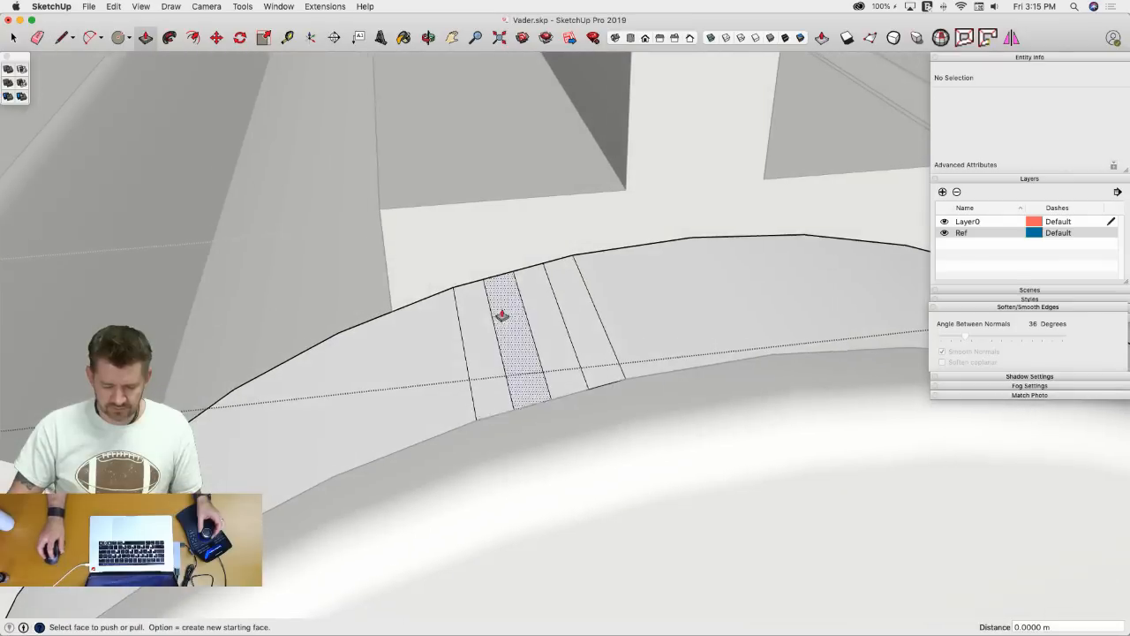
middle_click_drag(479, 335, 518, 308)
left_click(549, 328)
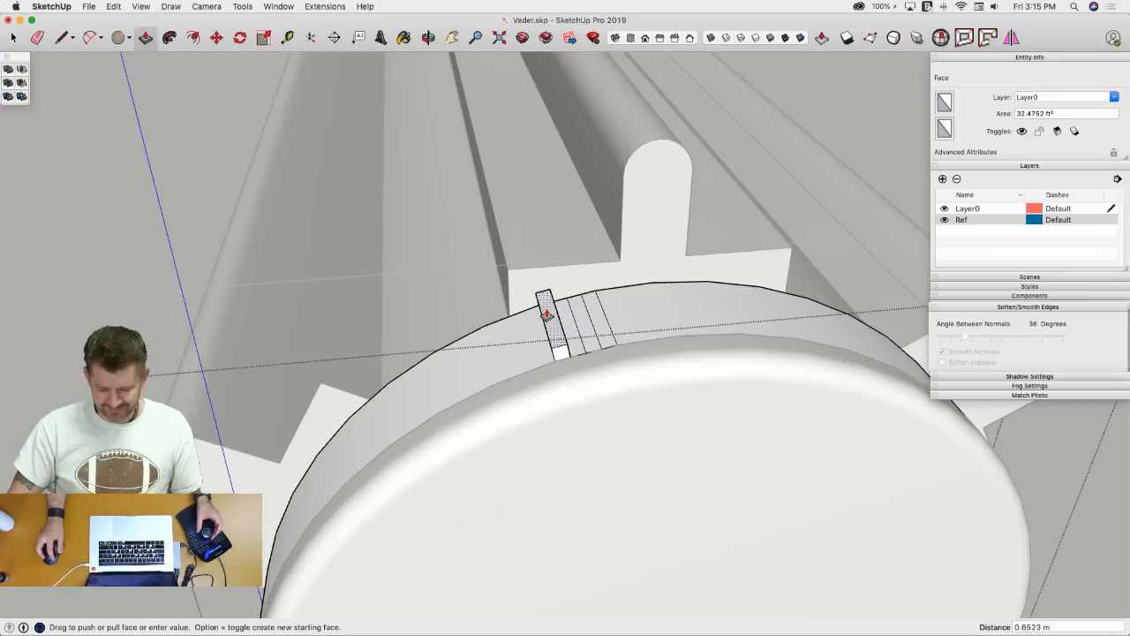
left_click(544, 311)
double_click(573, 318)
key("space")
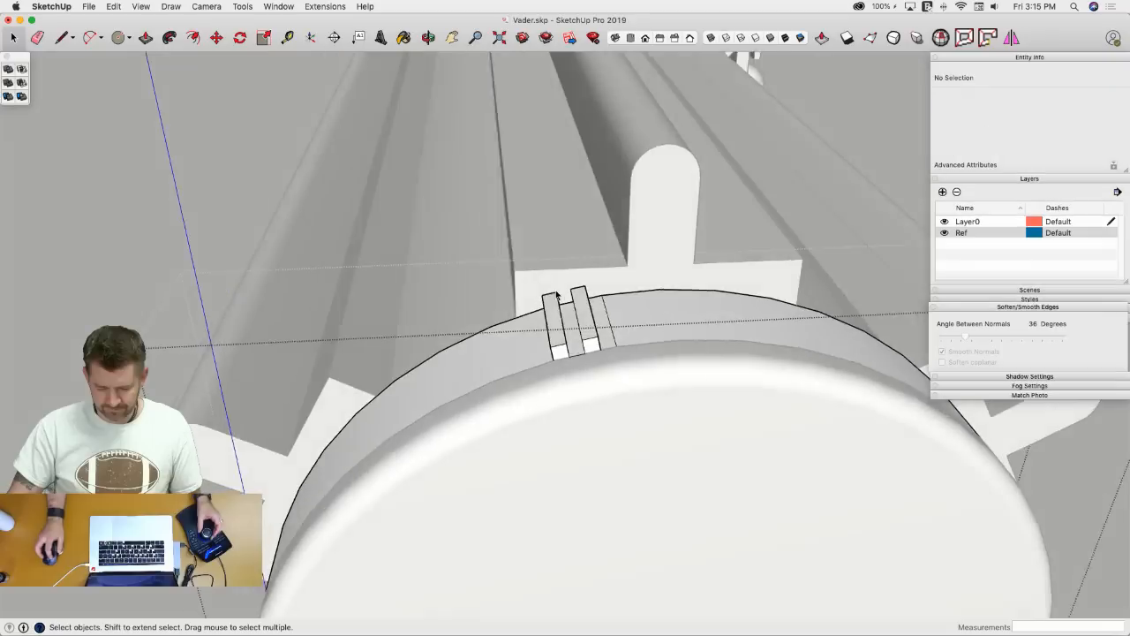
- Hide the rest of the model around the disc and select the two teeth with their neighbouring strips
left_click_drag(522, 275, 628, 382)
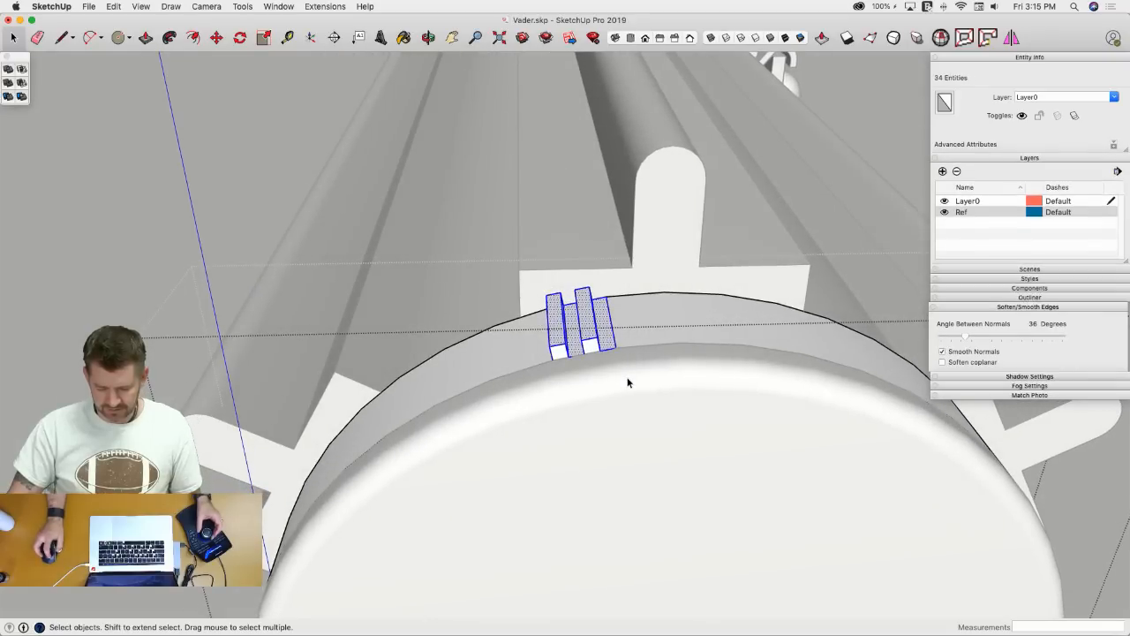
key("i")
mouse_move(610, 337)
middle_mouse_down()
mouse_move(607, 328)
mouse_move(491, 365)
mouse_move(542, 350)
mouse_move(484, 306)
mouse_move(583, 356)
middle_mouse_up()
key("l")
left_click(600, 336)
key("Escape")
left_click(474, 356)
left_click(537, 379)
key("space")
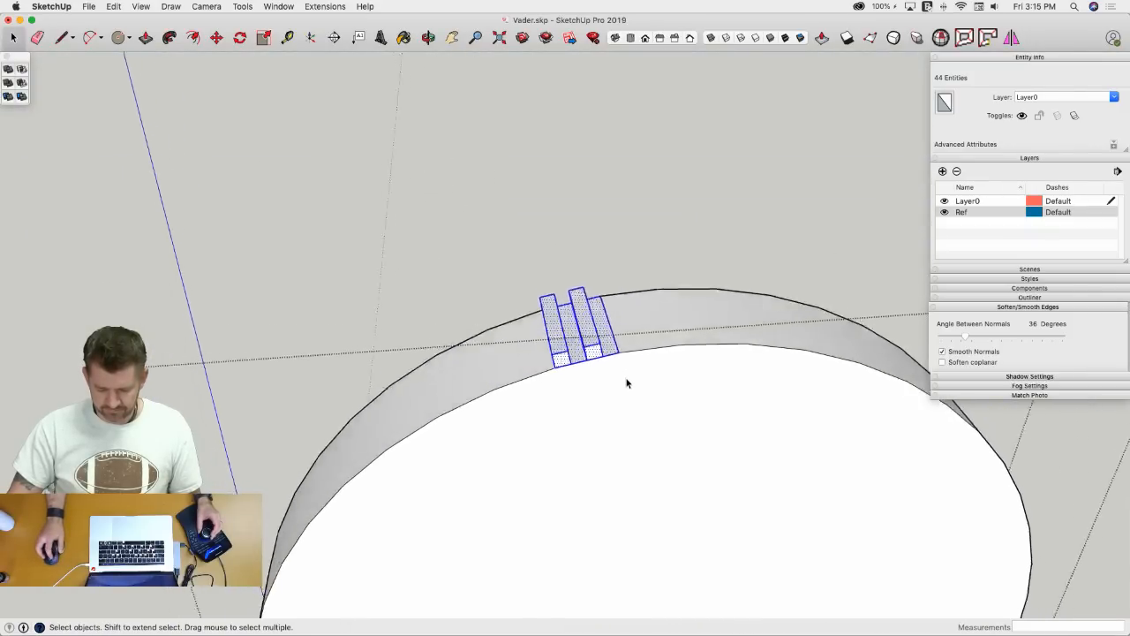
- Rotate-copy the selected teeth about the disc's centre onto the adjoining segment and multiply the copy by x47 around the rim
key("q")
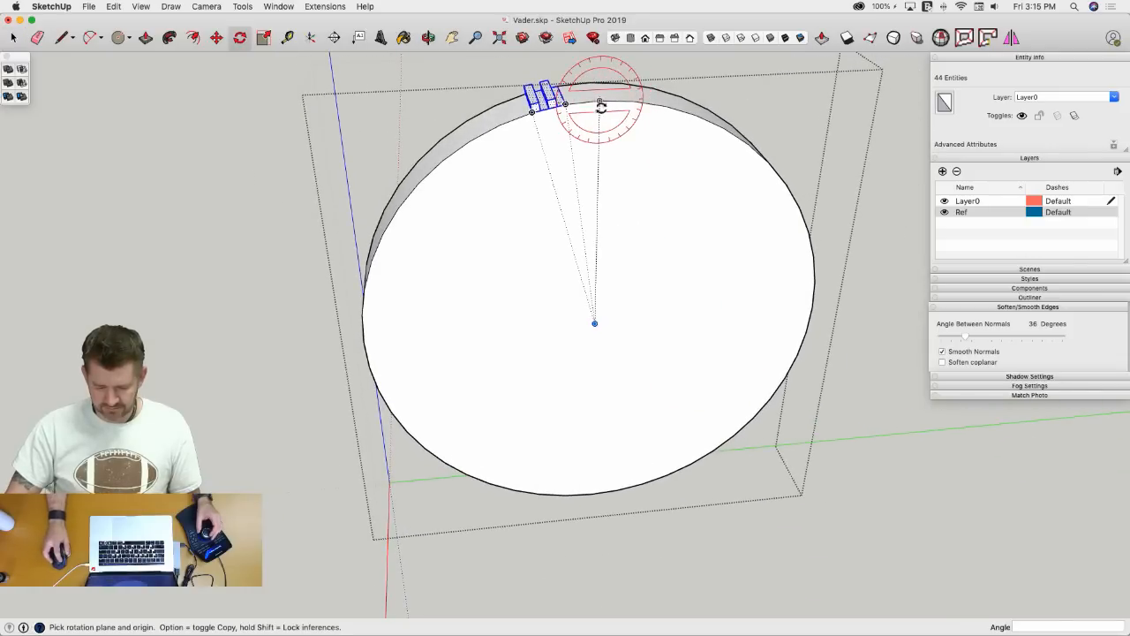
left_click(594, 323)
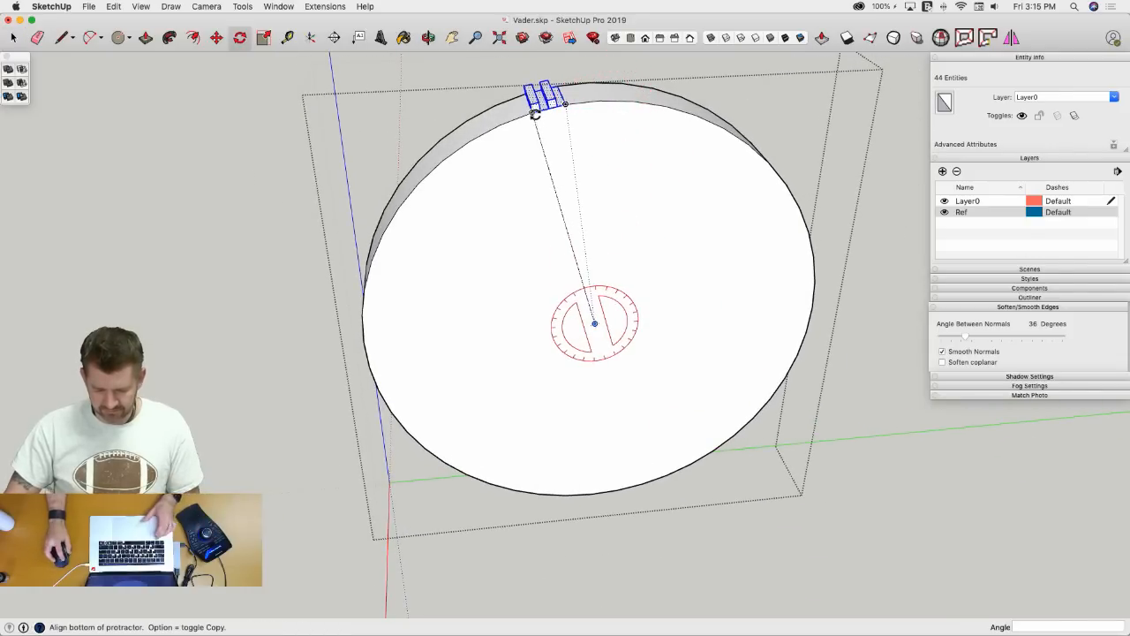
left_click(530, 113)
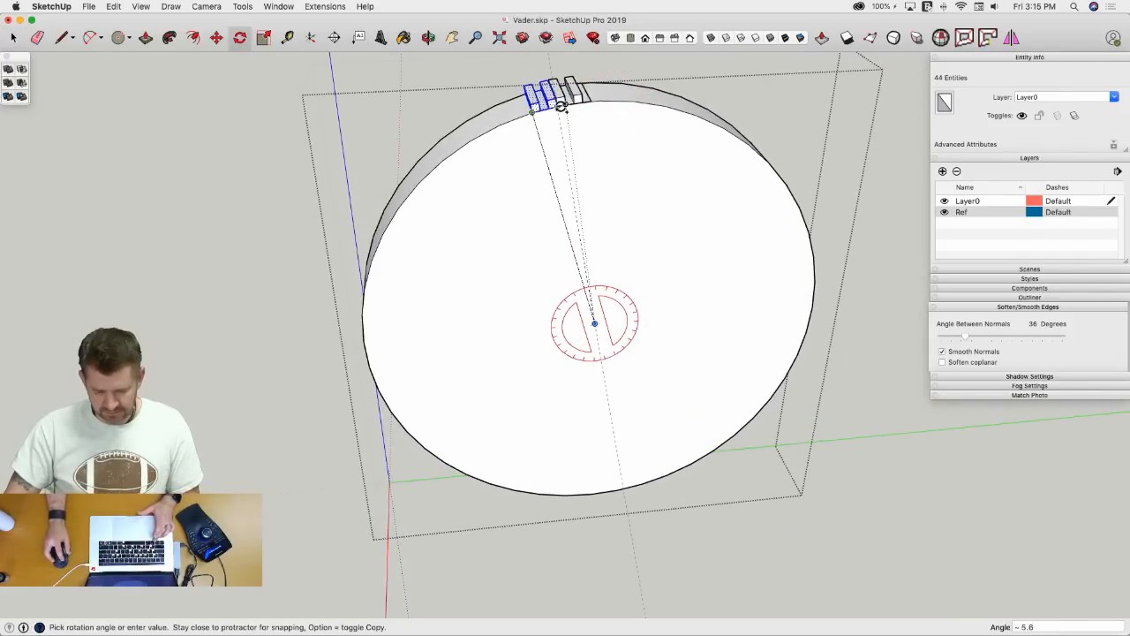
left_click(566, 104)
type("x47")
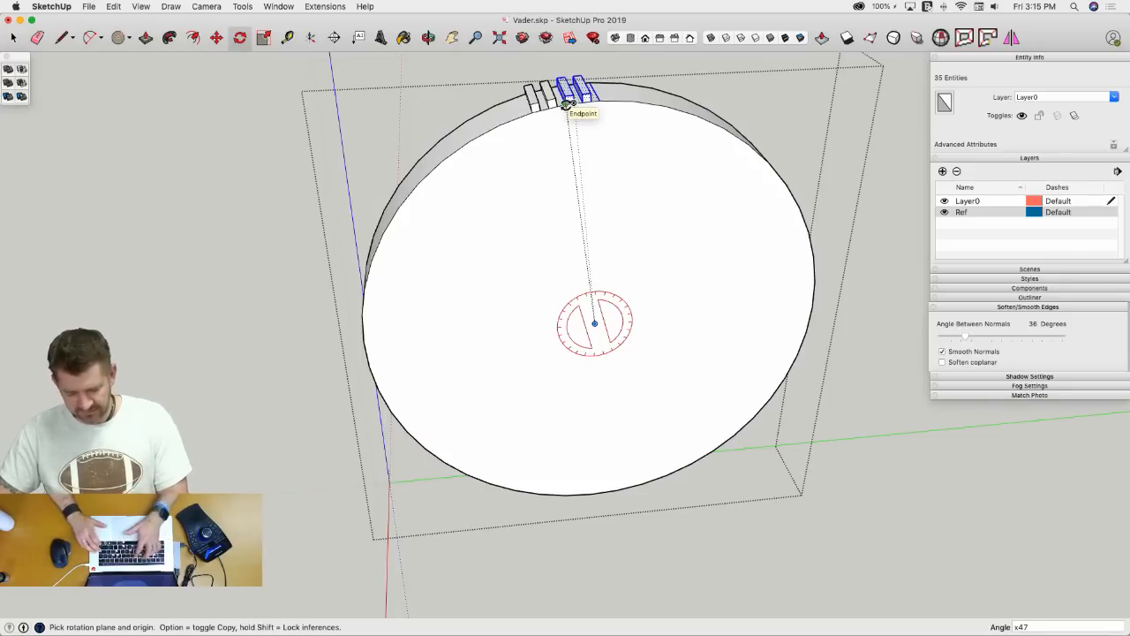
key("Return")
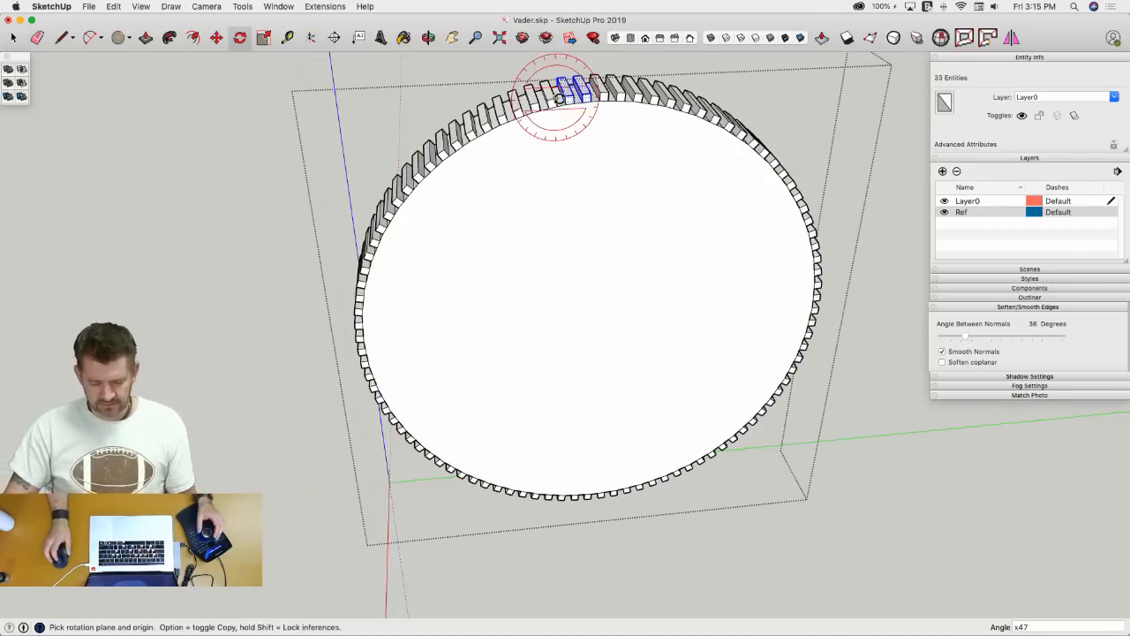
- Select the knurled disc's entire geometry and fix its internal faces with Solid Inspector²
key("space")
middle_click_drag(575, 89, 597, 197)
triple_click(597, 194)
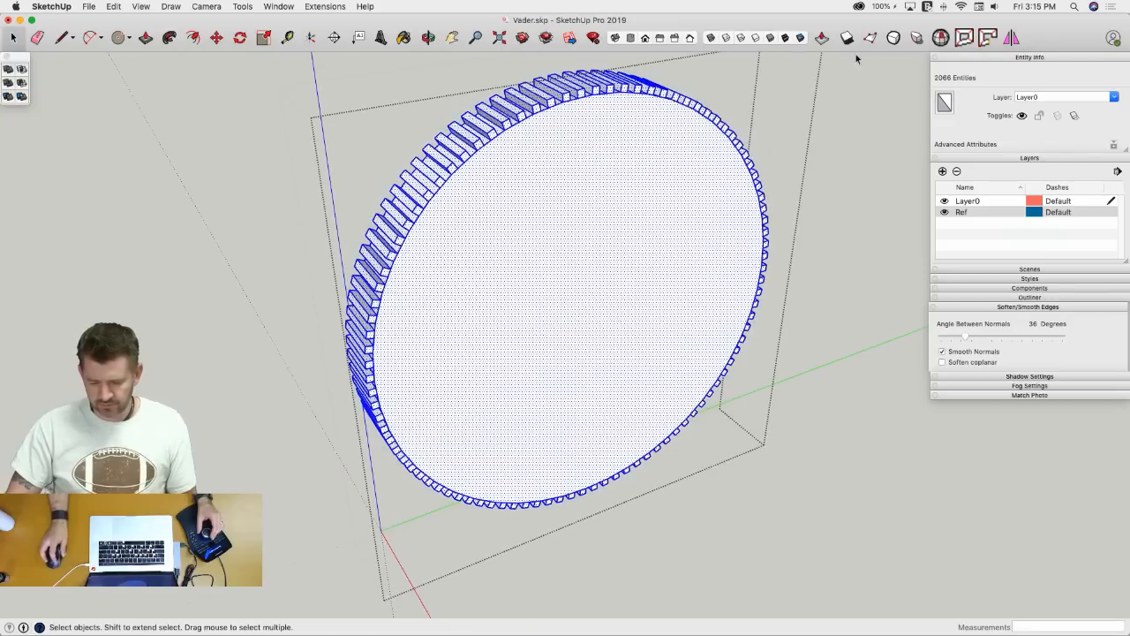
left_click(940, 37)
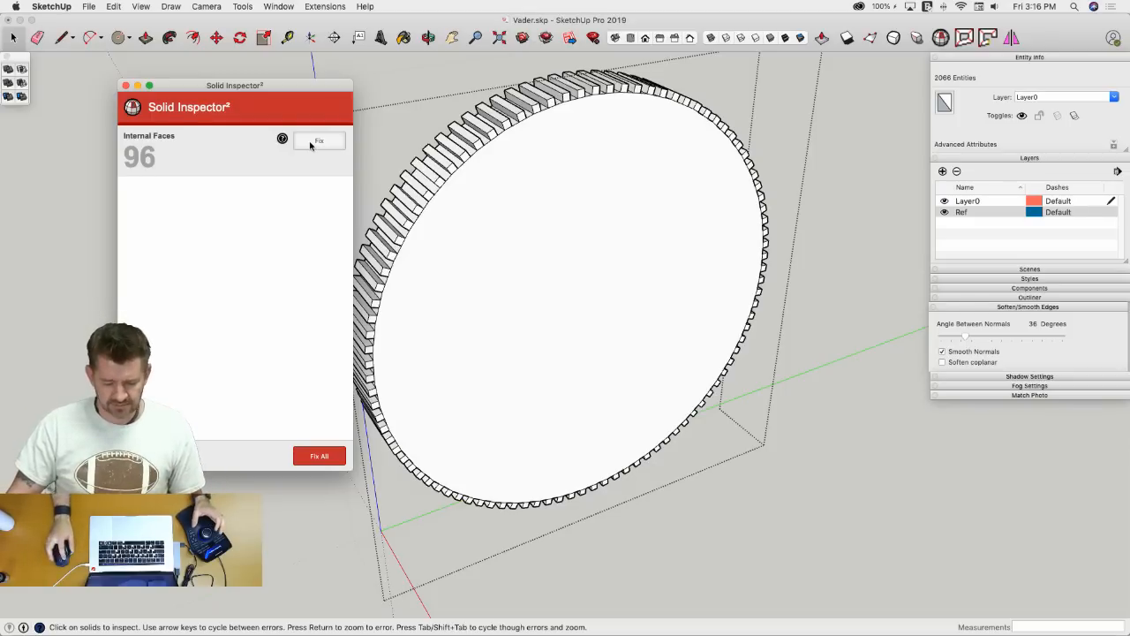
left_click(310, 143)
left_click(126, 85)
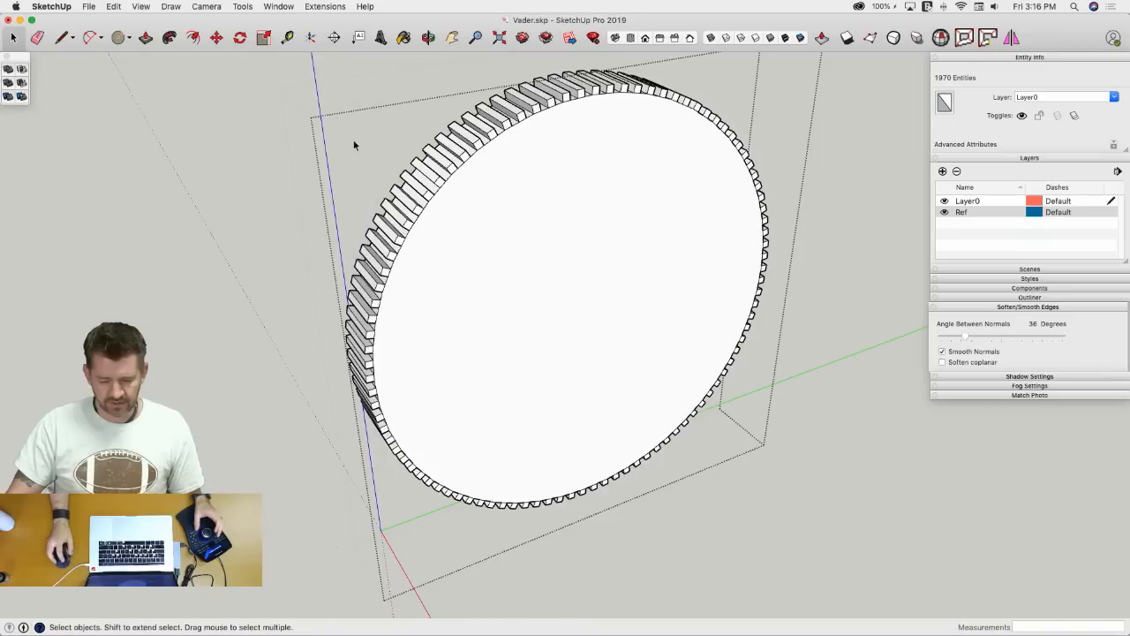
- Select all of the knurled disc's geometry, merge its coplanar faces with CleanUp³ and leave the disc's group
triple_click(547, 166)
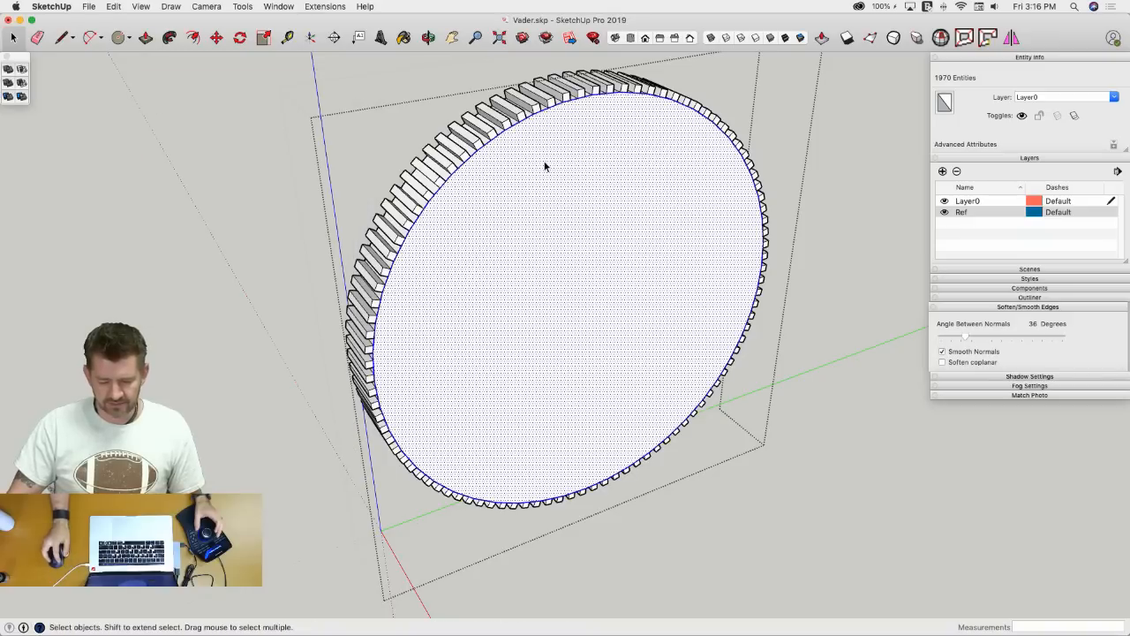
left_click(327, 8)
mouse_move(353, 145)
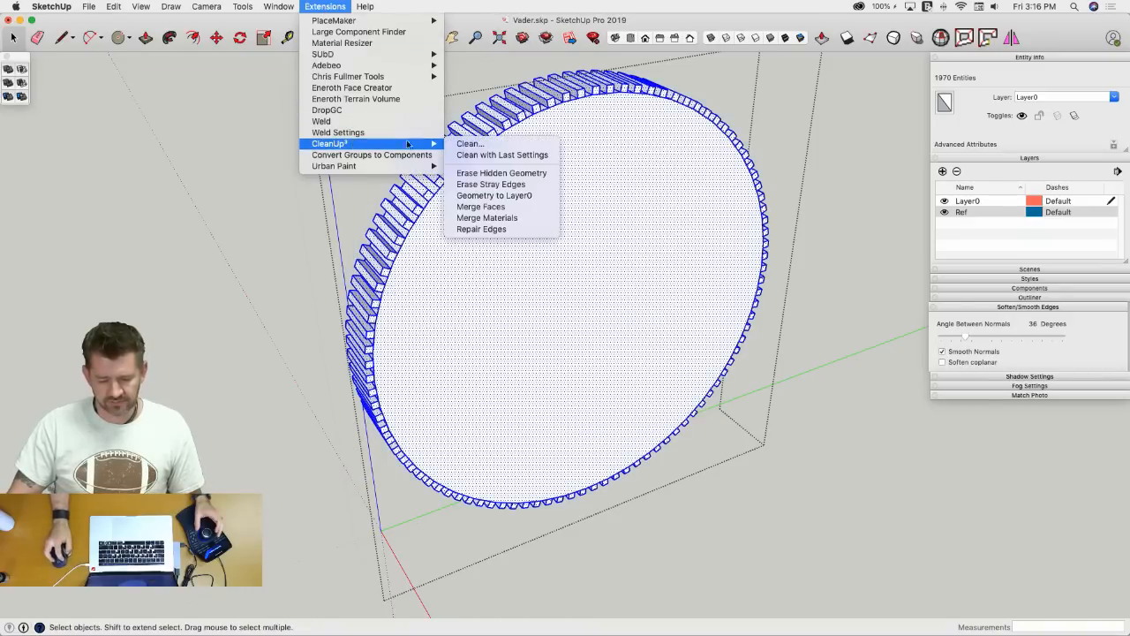
left_click(522, 209)
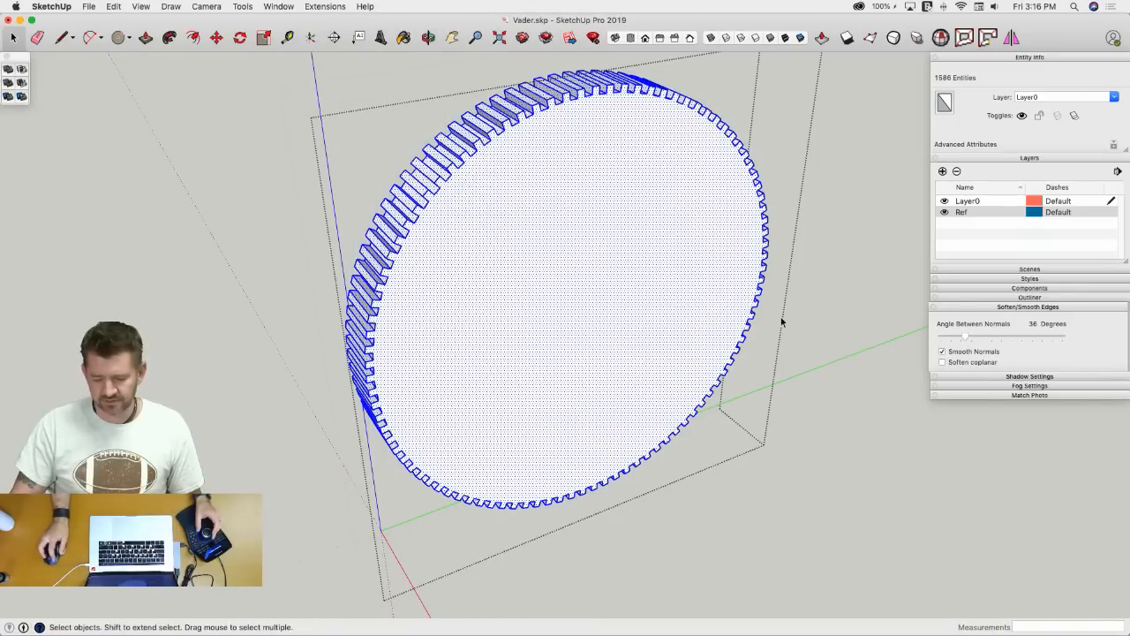
left_click(817, 312)
- Select all of the rounded endcap's connected geometry and make it a group
left_click(529, 240)
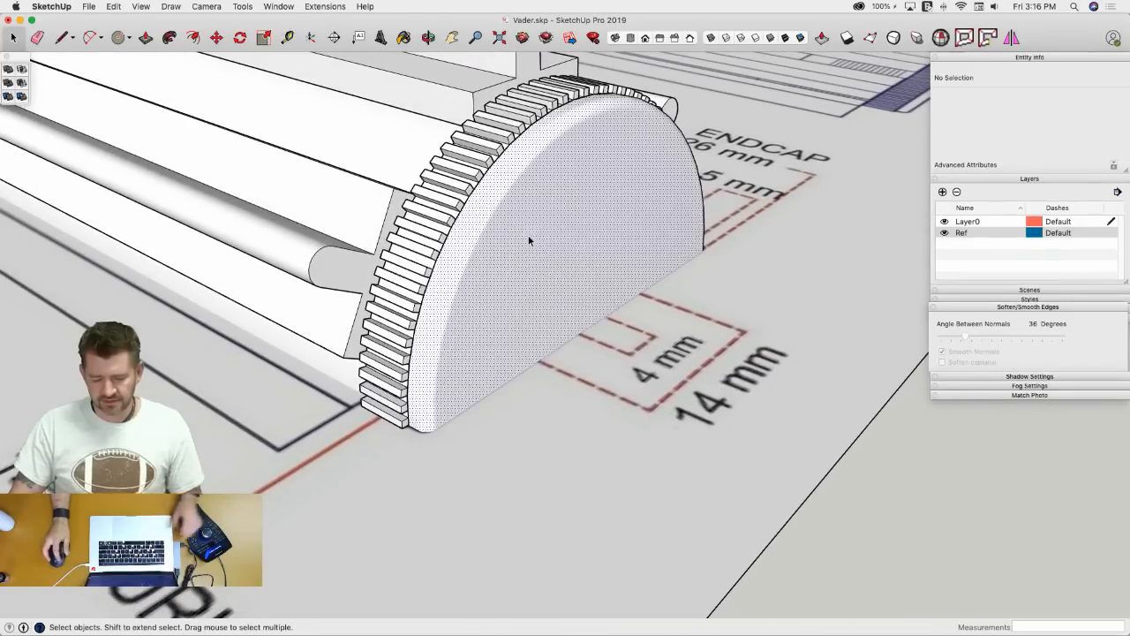
triple_click(447, 215)
right_click(447, 215)
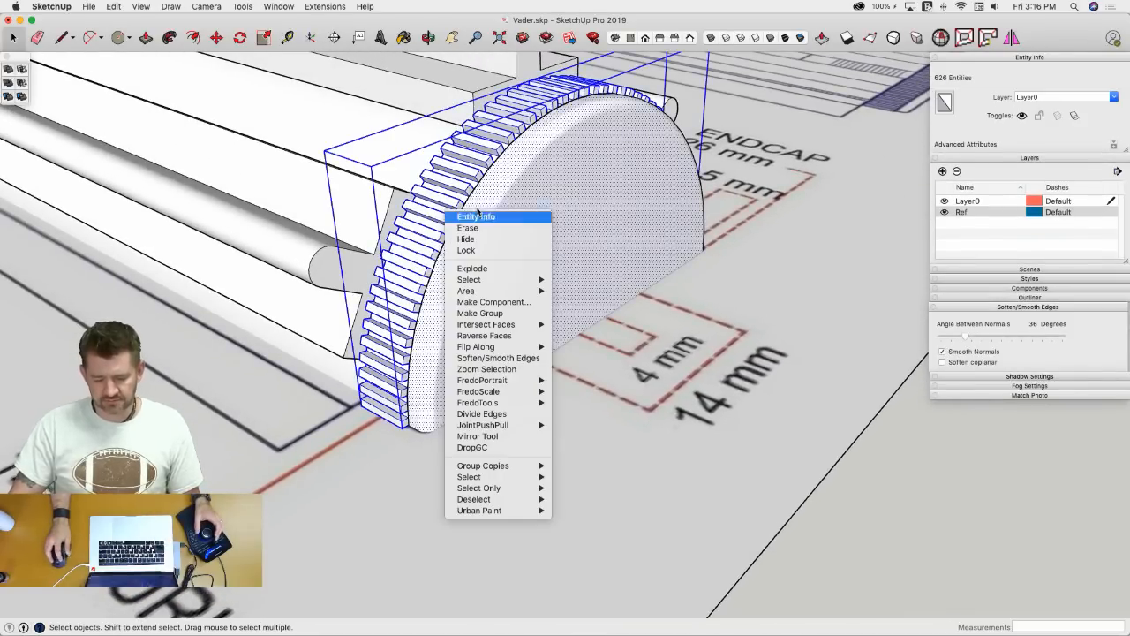
left_click(463, 216)
right_click(669, 203)
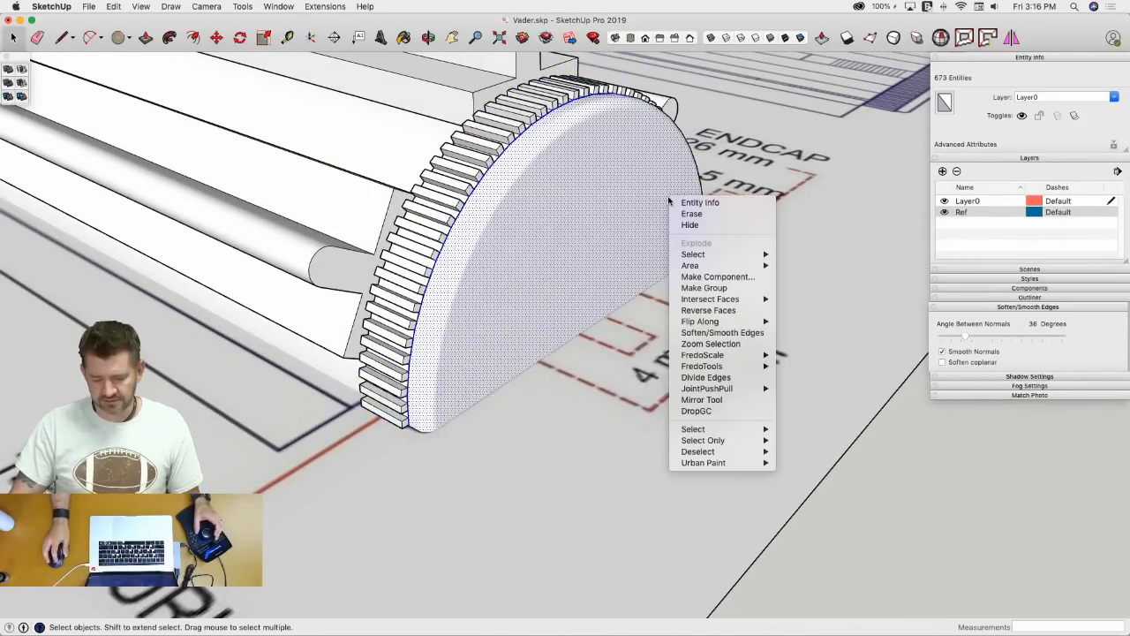
left_click(722, 289)
- Add the knurled disc's group to the selection alongside the endcap's group
left_click(498, 163, "shift")
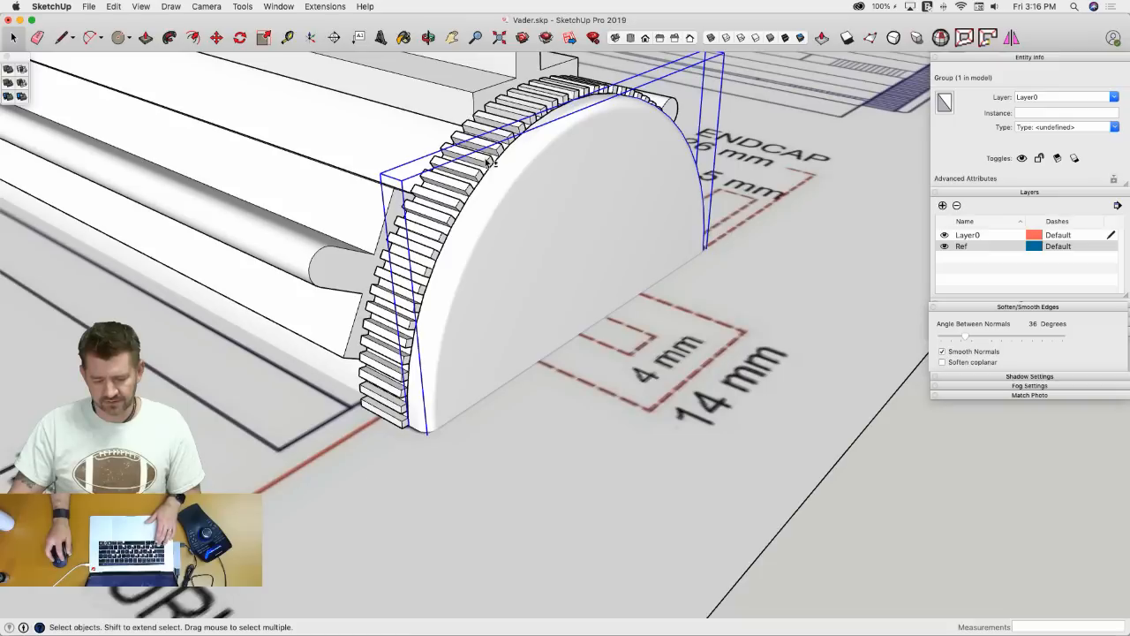
right_click(536, 181)
left_click(511, 180)
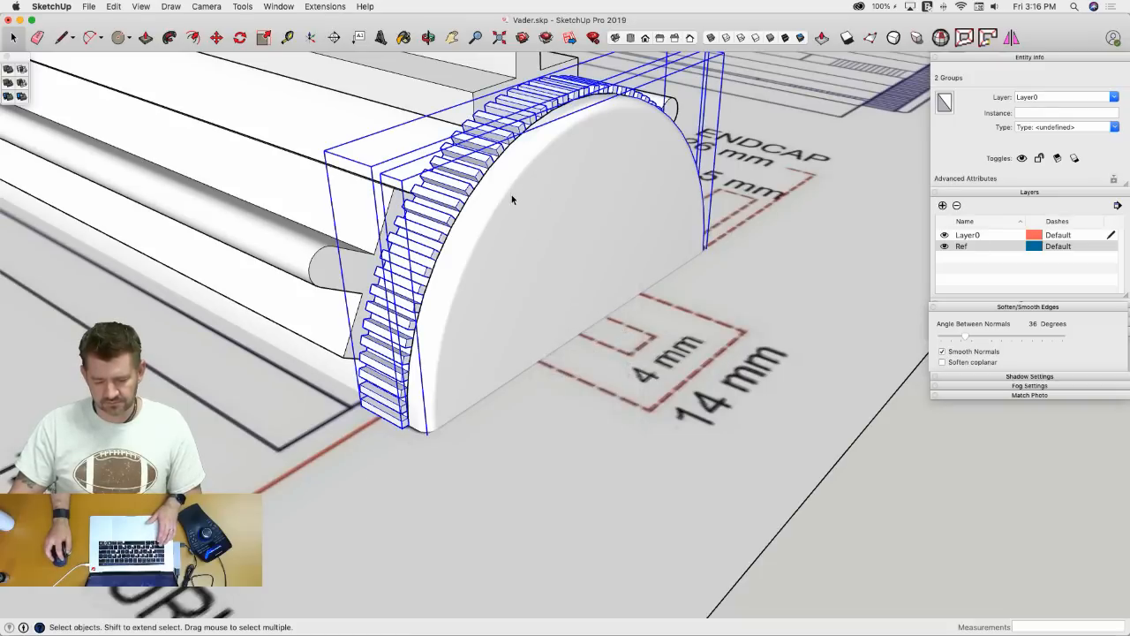
key("m")
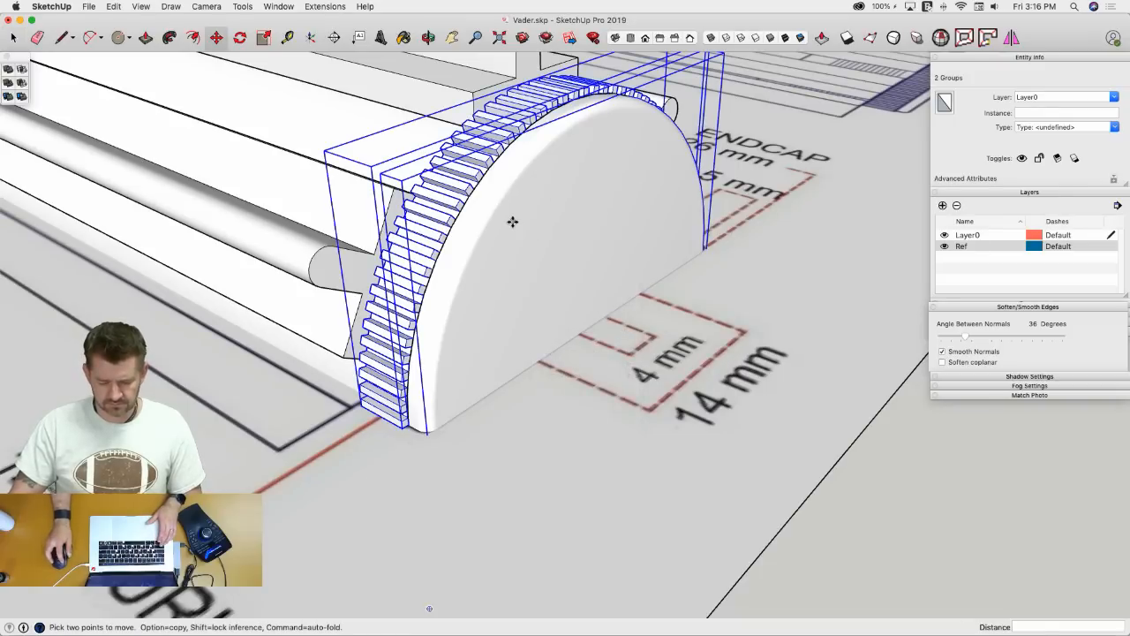
left_click(512, 221)
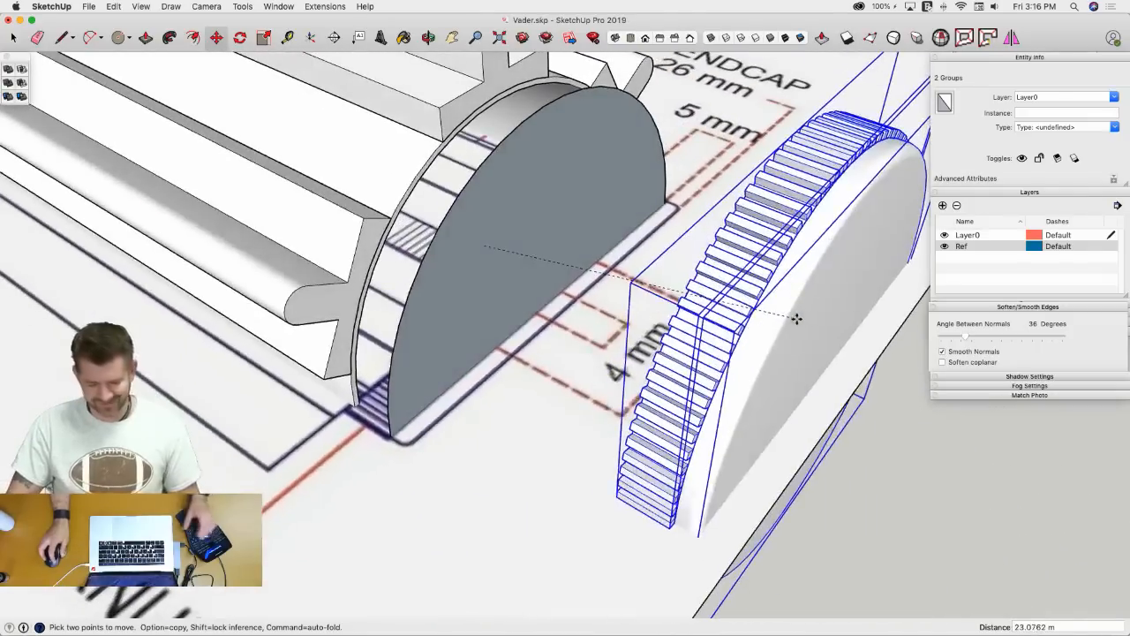
left_click(583, 253)
- Group the knurled disc and endcap together, open that group and explode the two groups nested inside it
right_click(518, 240)
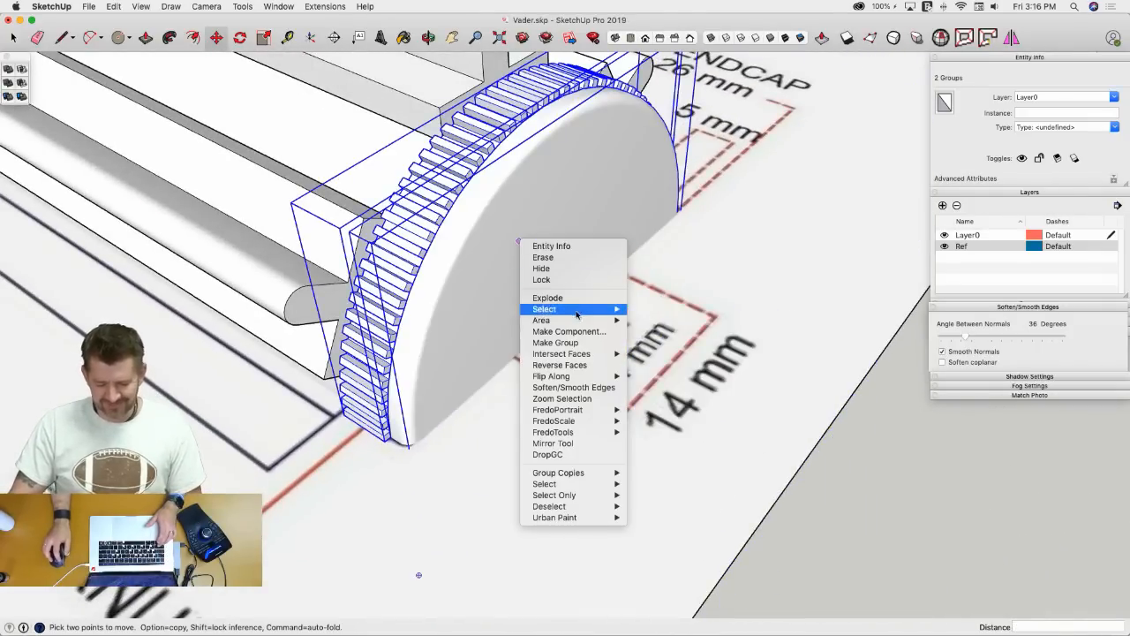
left_click(555, 342)
key("space")
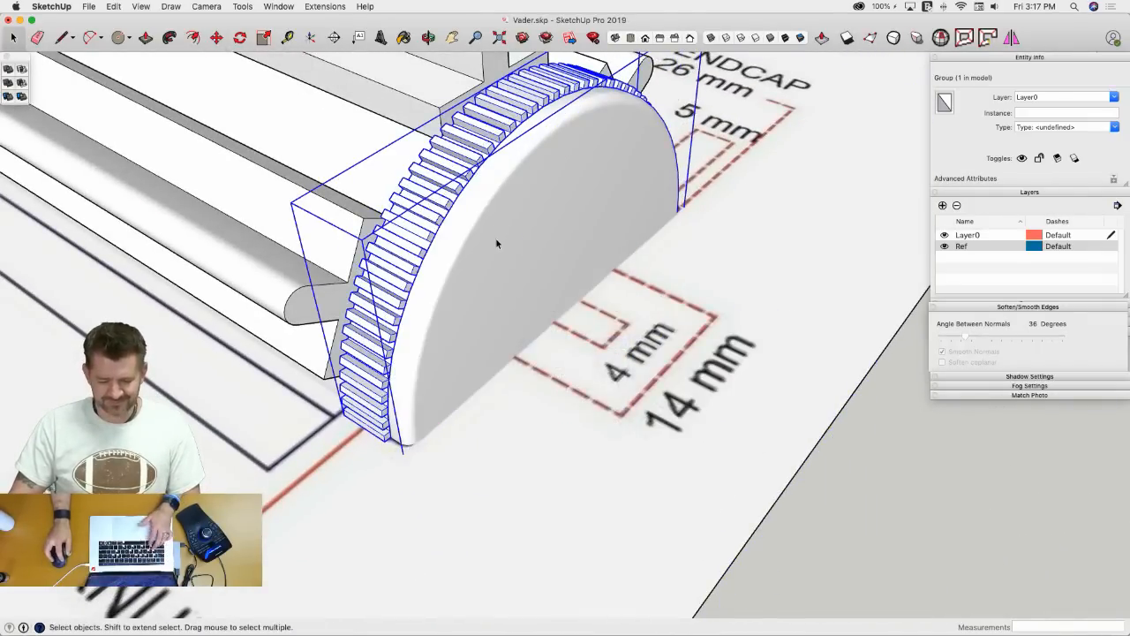
double_click(496, 240)
left_click(496, 240)
left_click(446, 182, "shift")
right_click(446, 183)
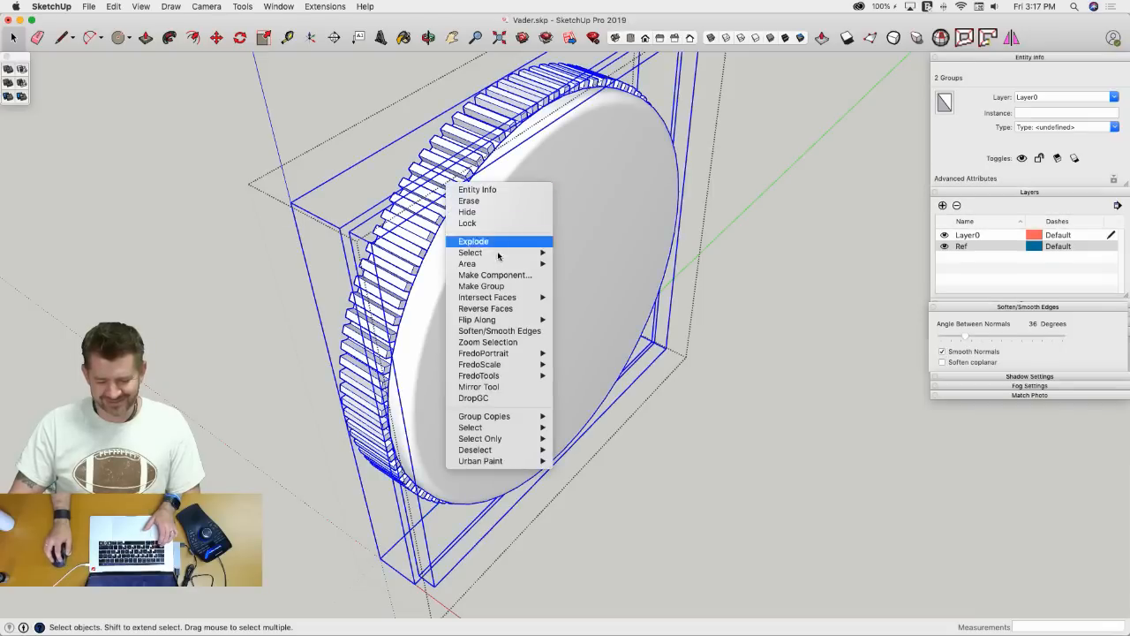
left_click(501, 240)
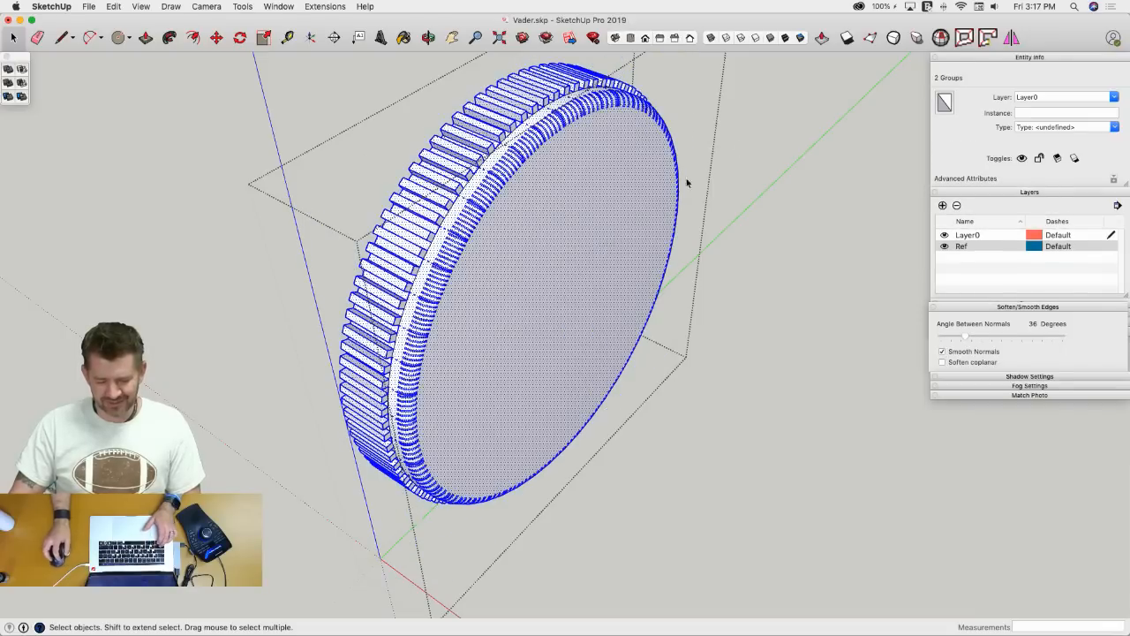
- Fix the internal face in the combined disc and endcap with Solid Inspector², close the inspector and leave the group
left_click(942, 38)
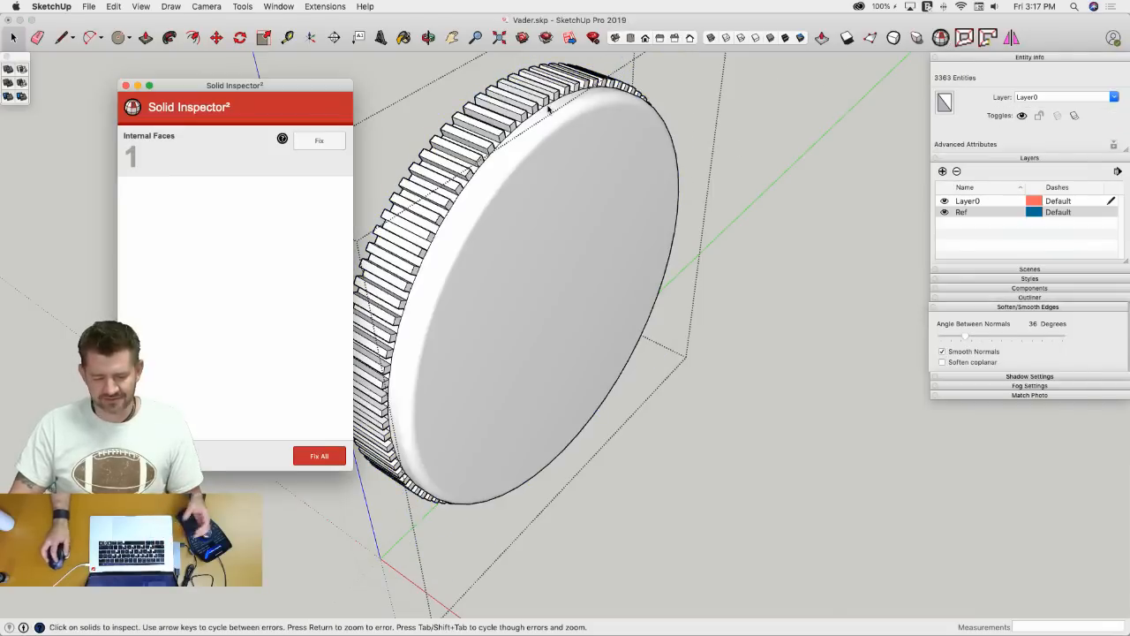
left_click(314, 141)
left_click(762, 241)
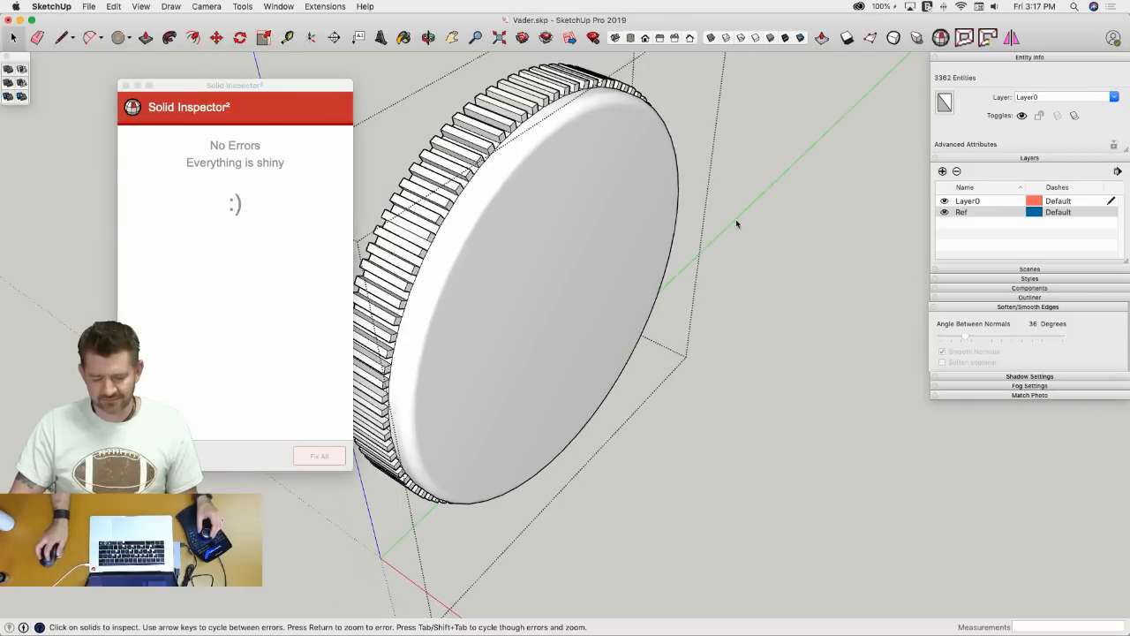
left_click(125, 85)
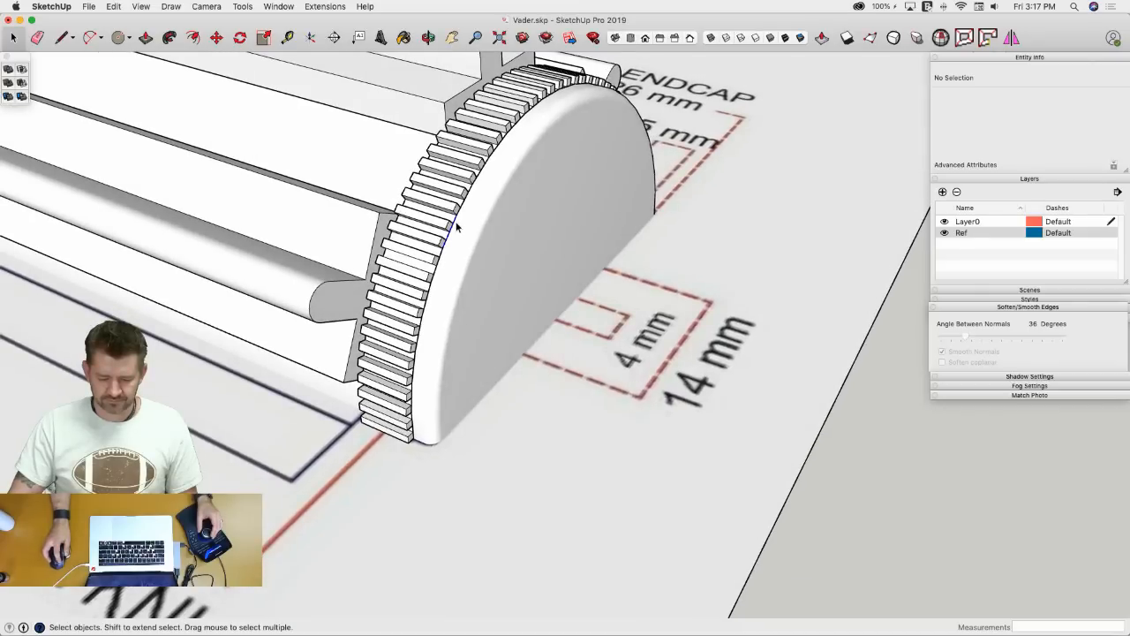
left_click(456, 227)
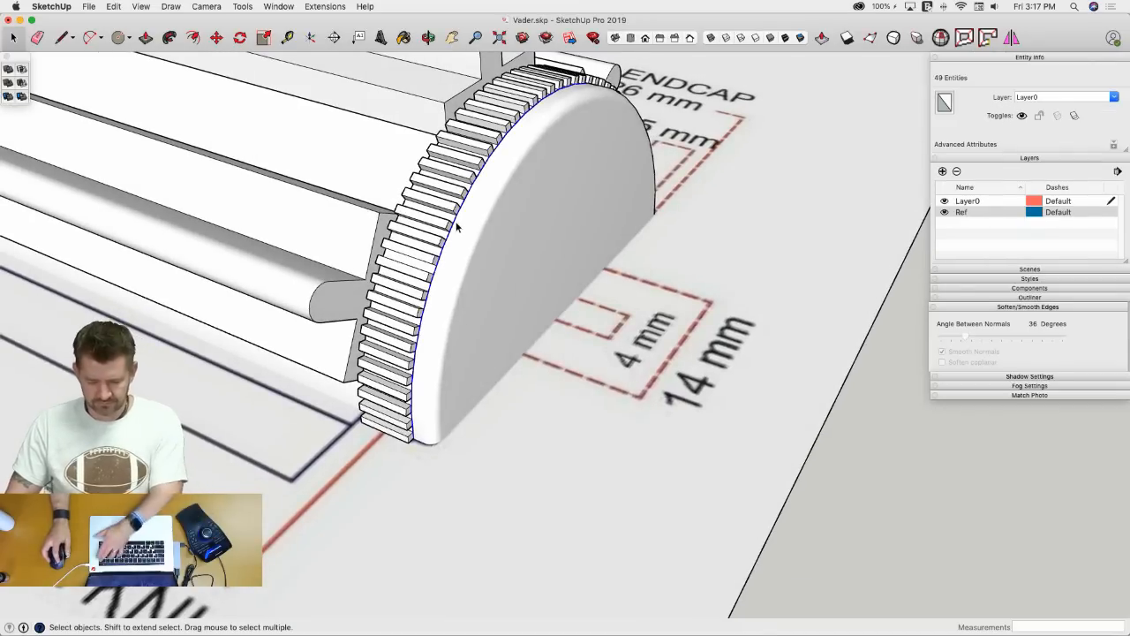
left_click(739, 259)
- Select every part of the lightsaber hilt above the reference drawing and combine them into one group
scroll(724, 263, "down", 2)
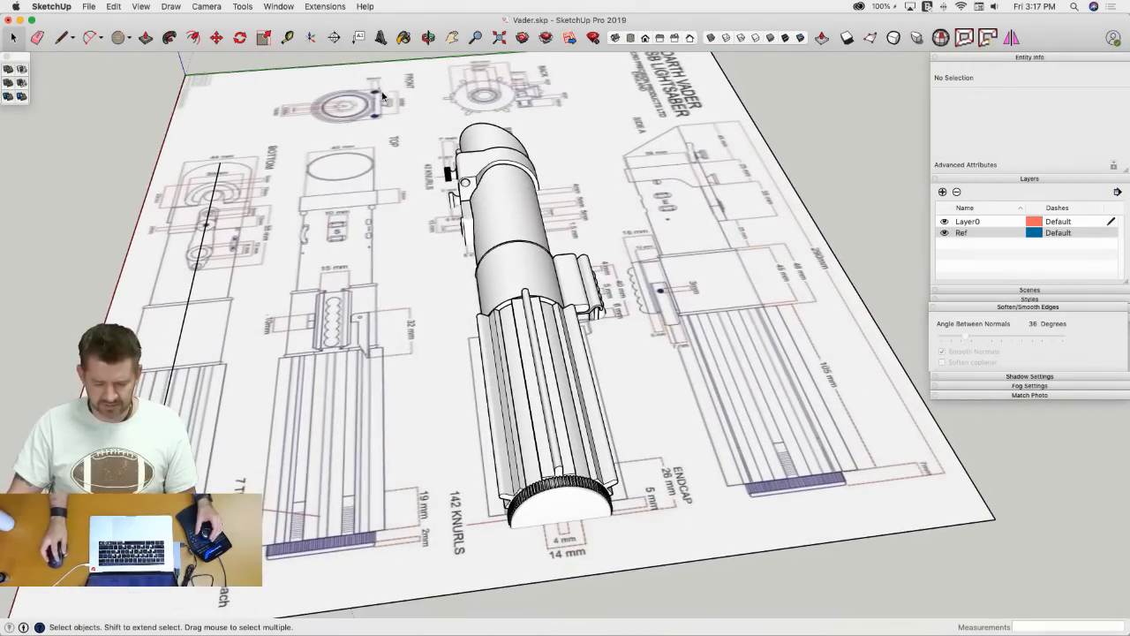
left_click_drag(379, 88, 656, 574)
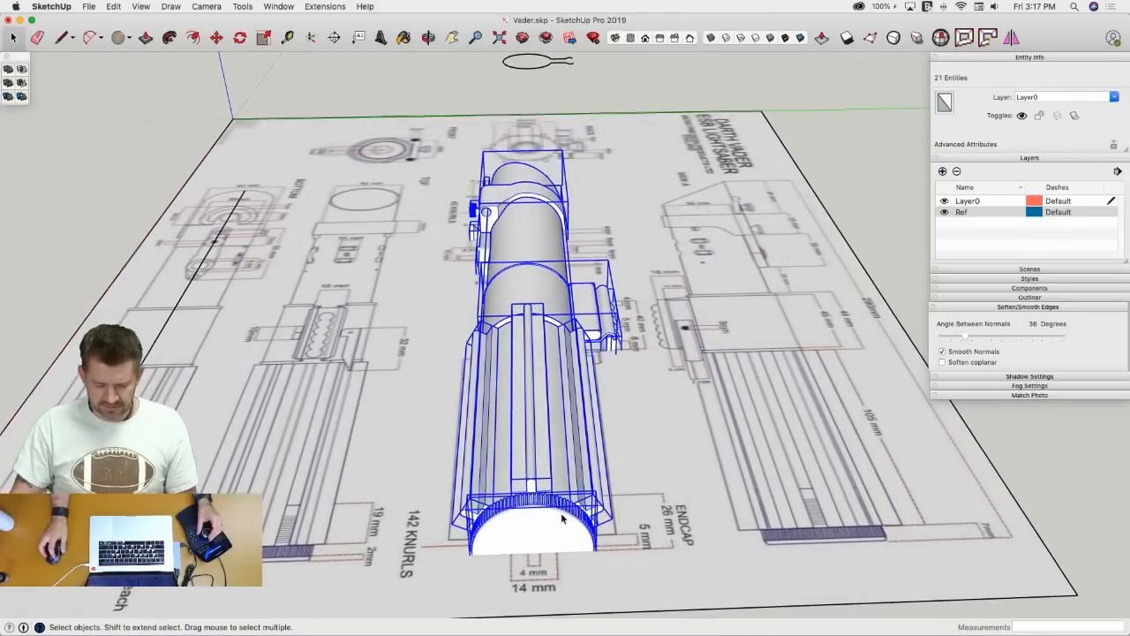
right_click(549, 549)
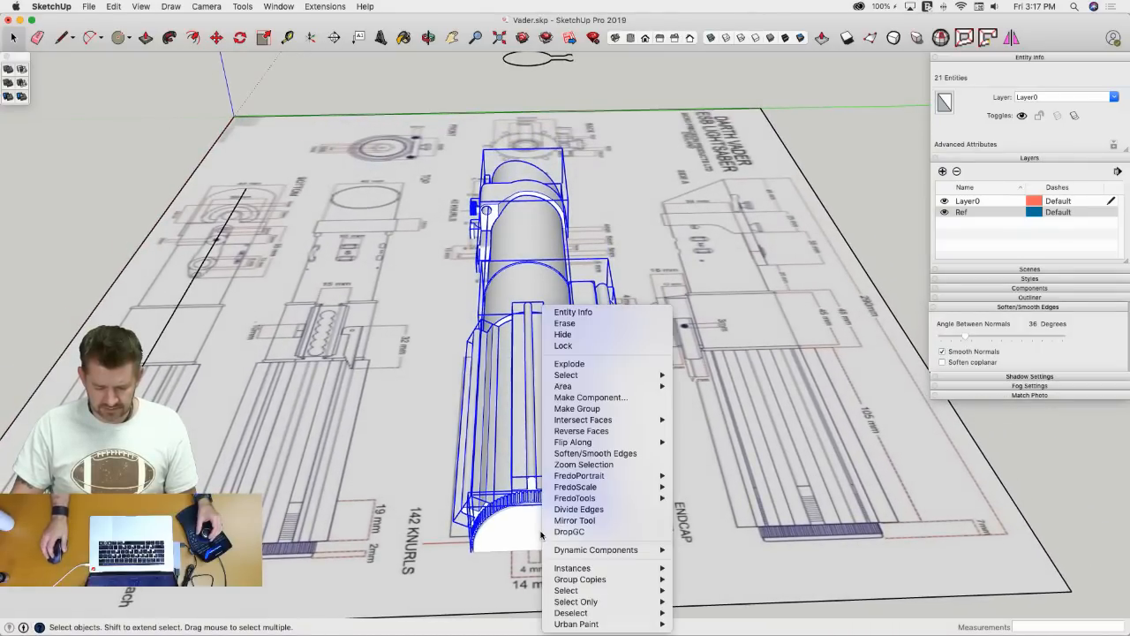
left_click(608, 409)
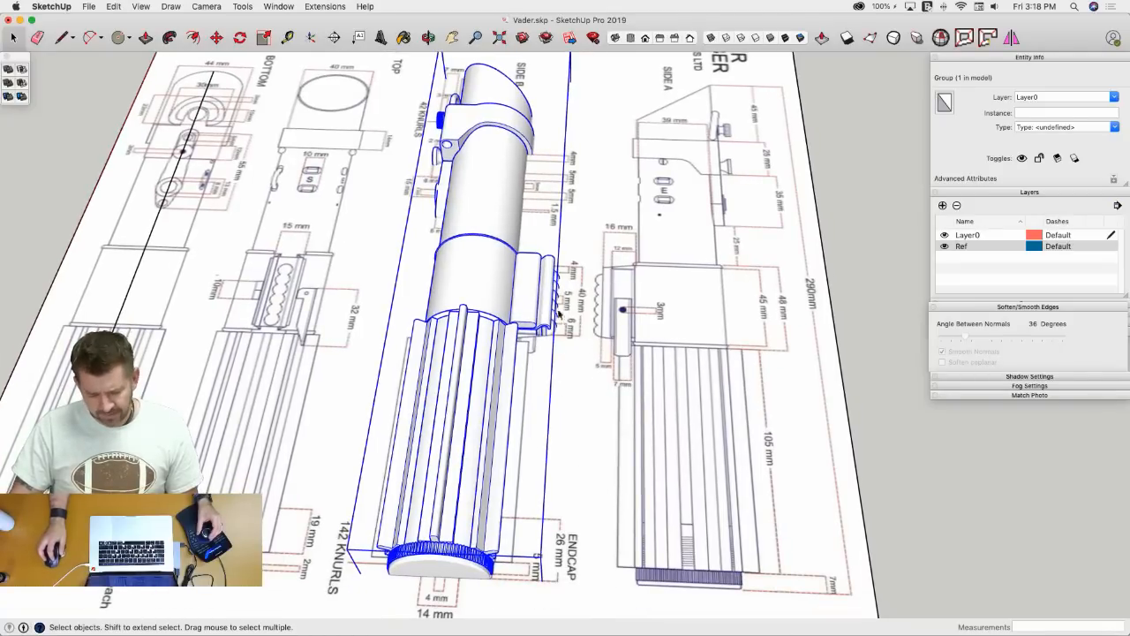
- Open the hilt's group for editing and select the clamp parts together with the sleeve section they sit on
mouse_move(558, 313)
middle_mouse_down()
mouse_move(524, 340)
mouse_move(526, 329)
middle_mouse_up()
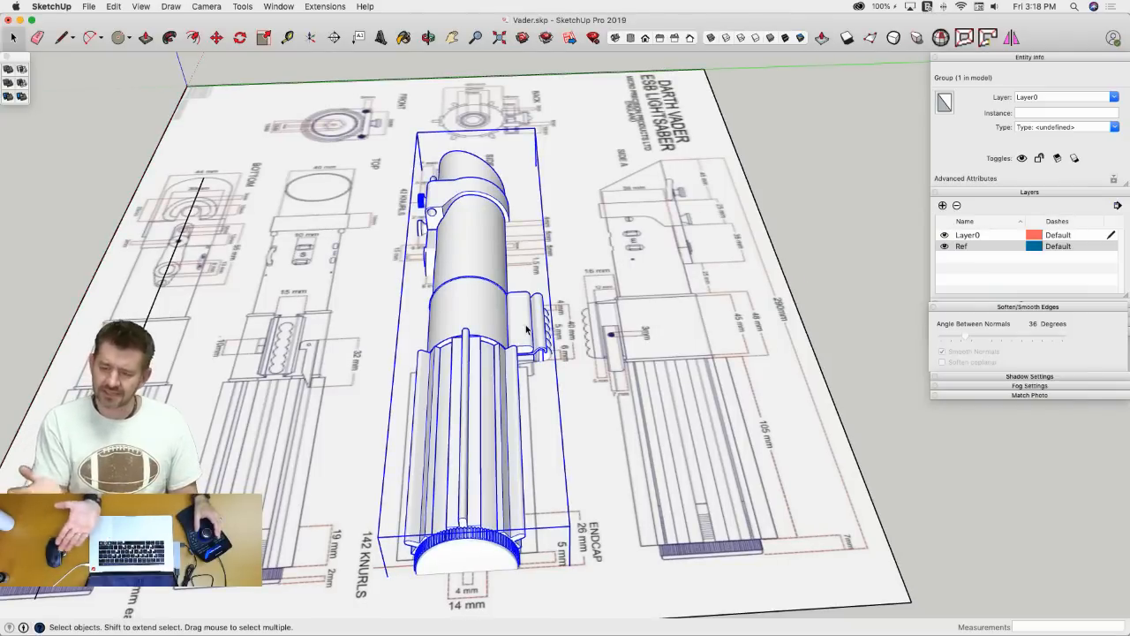
middle_click_drag(521, 330, 534, 320)
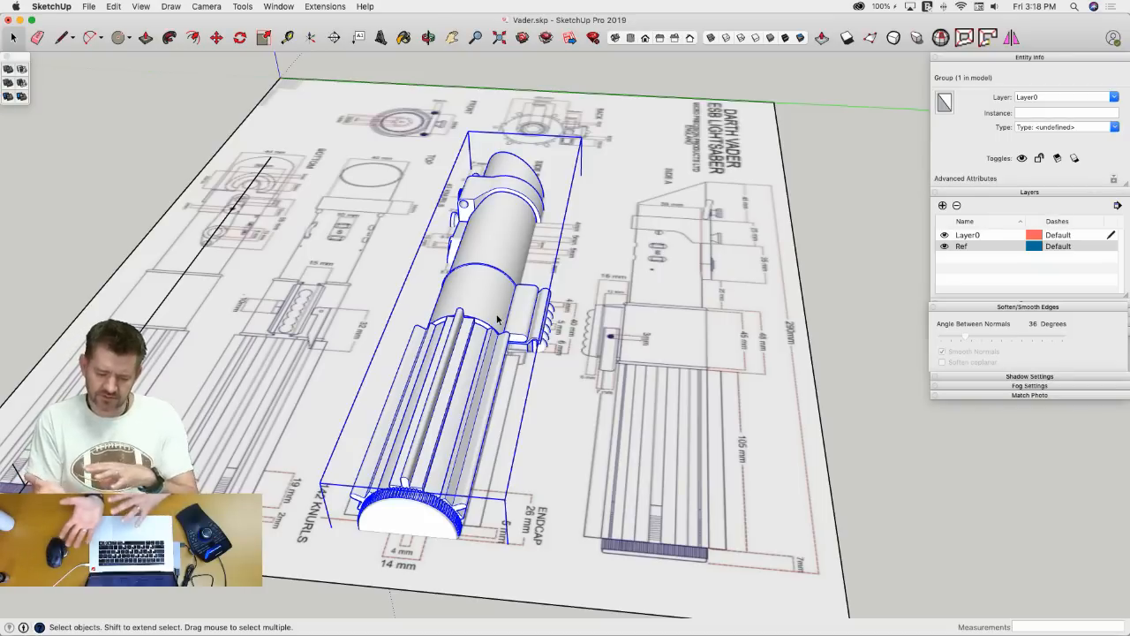
middle_click_drag(493, 305, 504, 357)
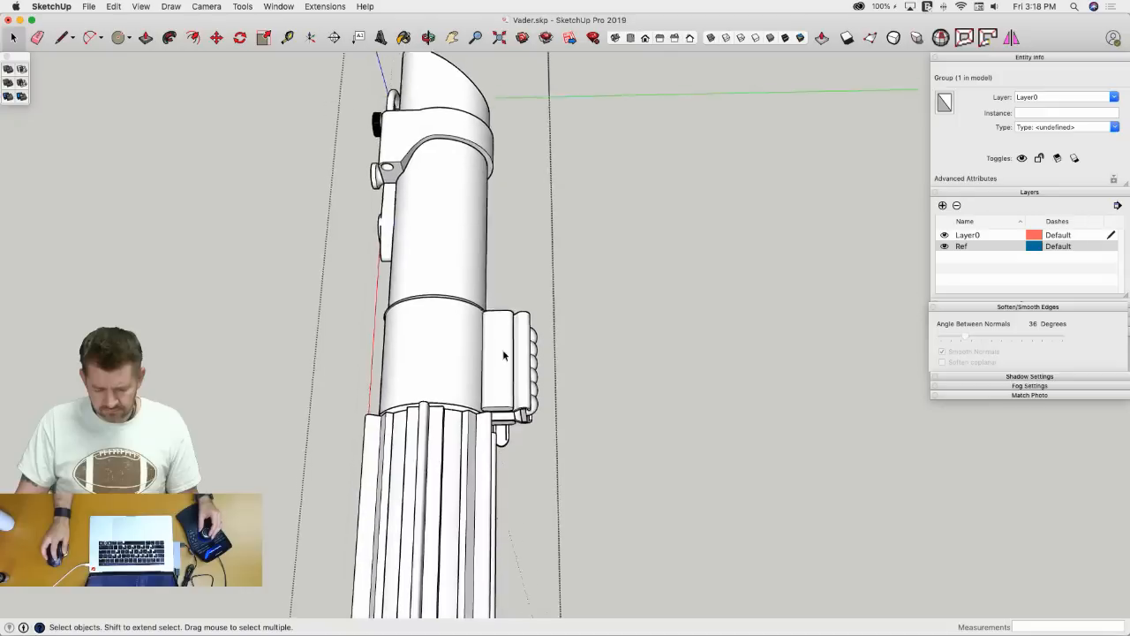
left_click(549, 337)
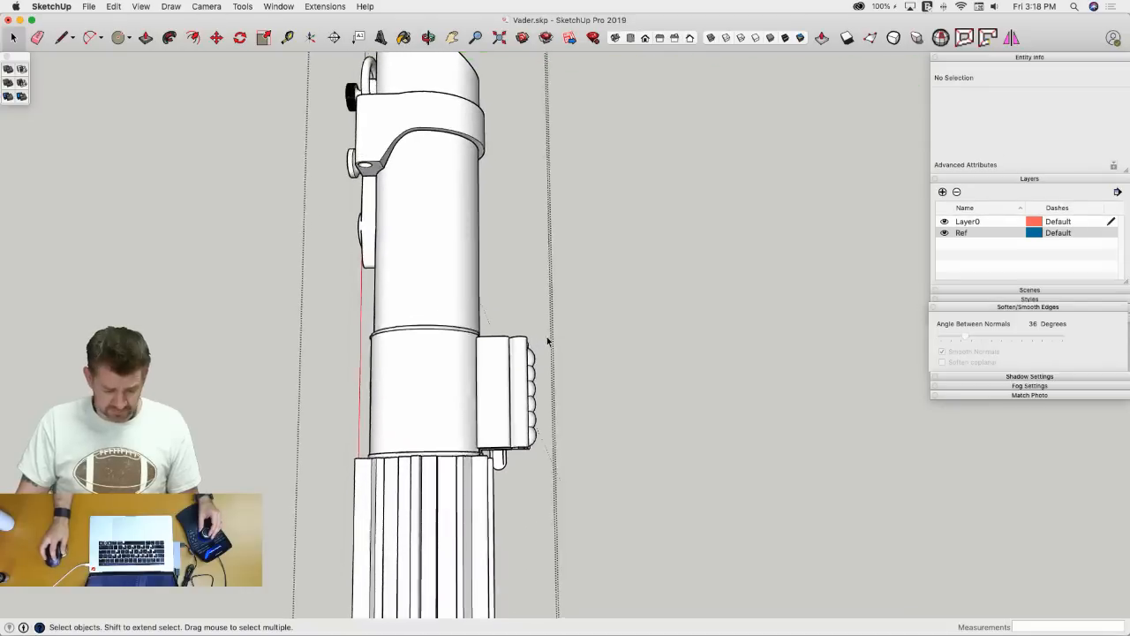
left_click(497, 461)
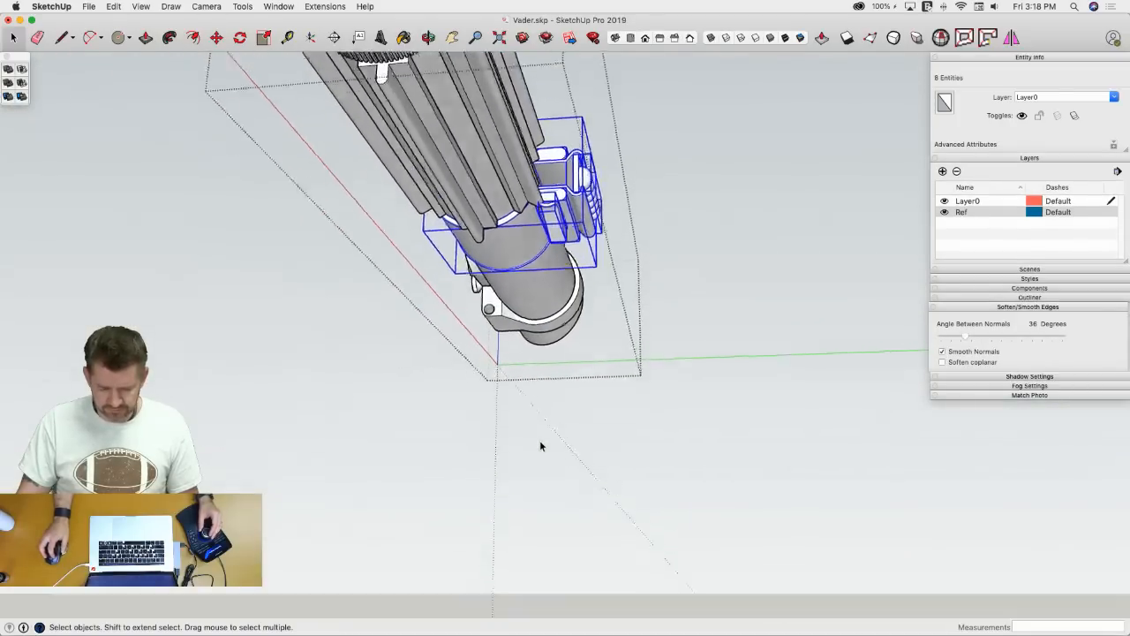
- Show hidden geometry and draw a vertical line about 37.5 m long across the endcap's flat end face
key("q")
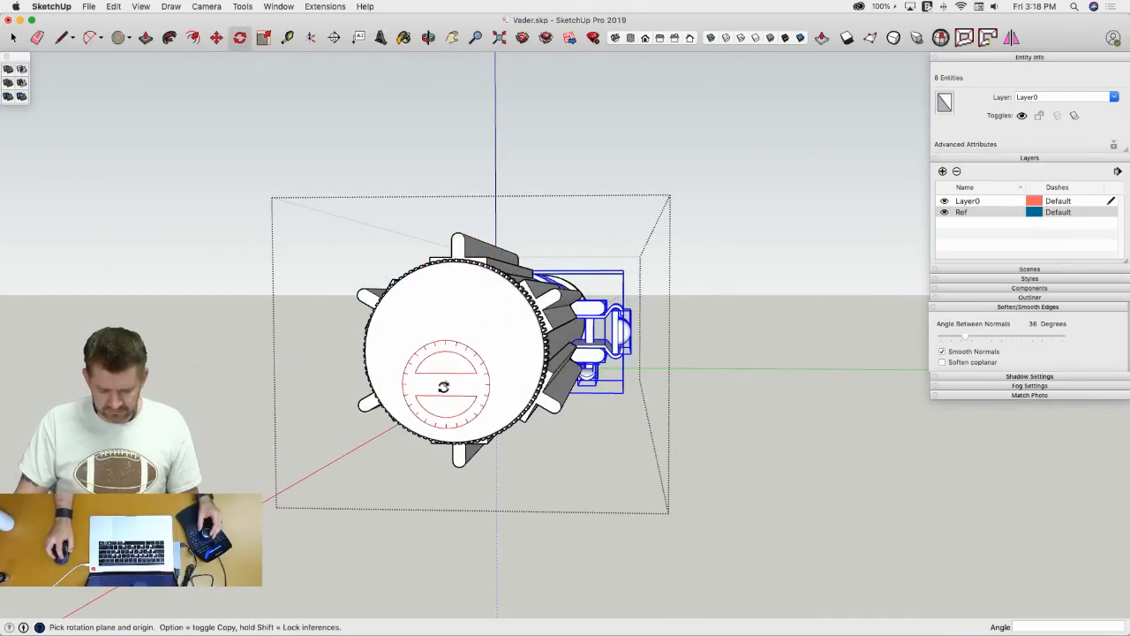
key("l")
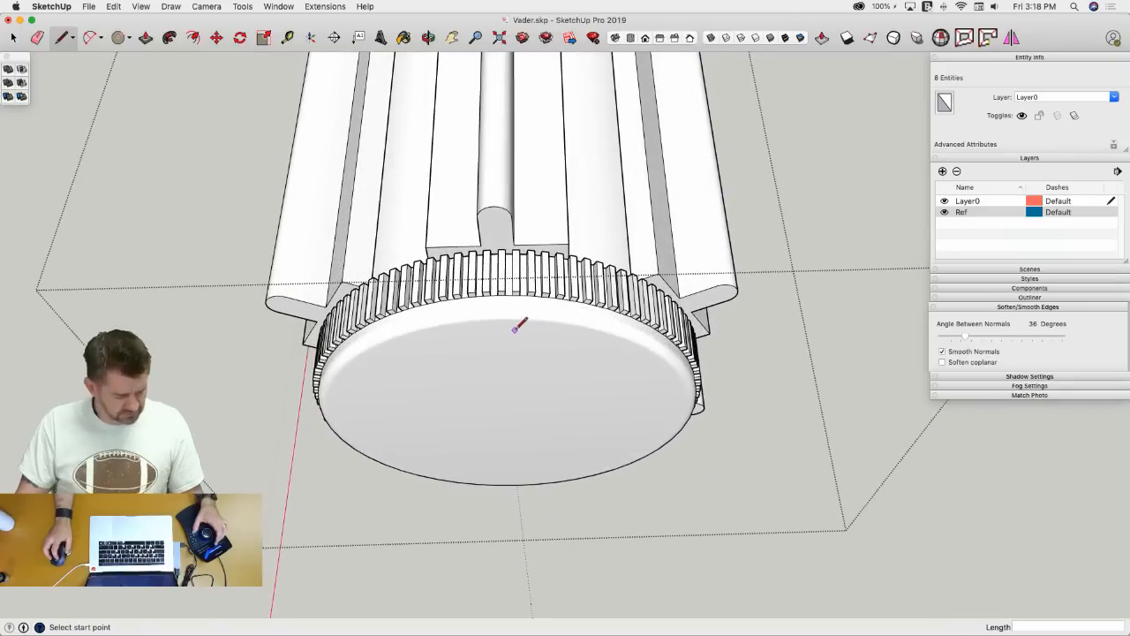
key("h")
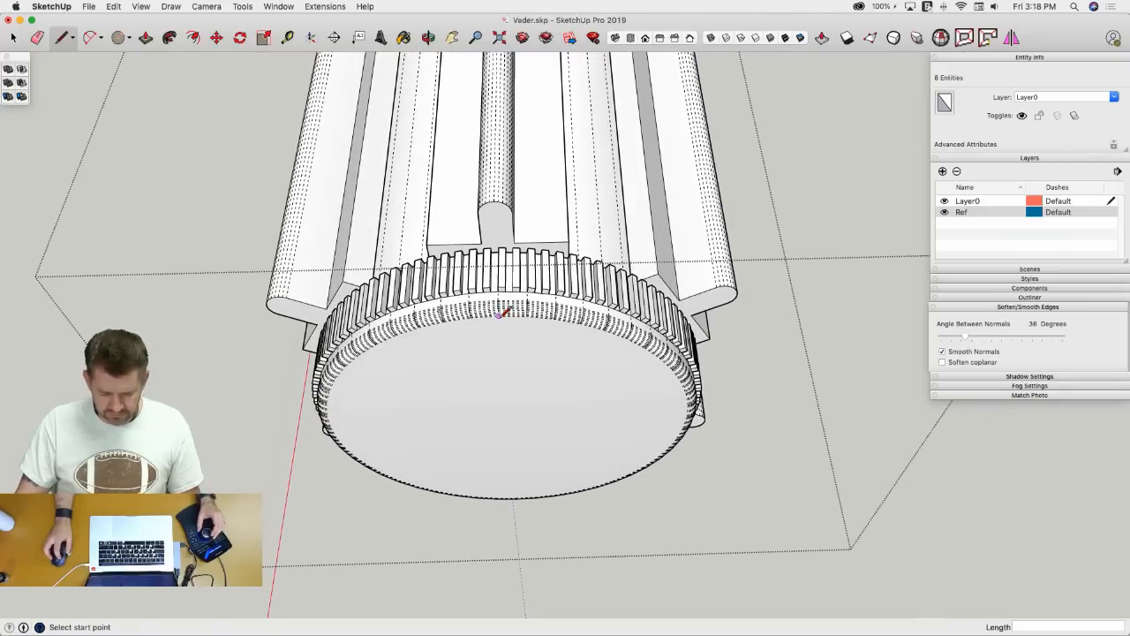
left_click(501, 311)
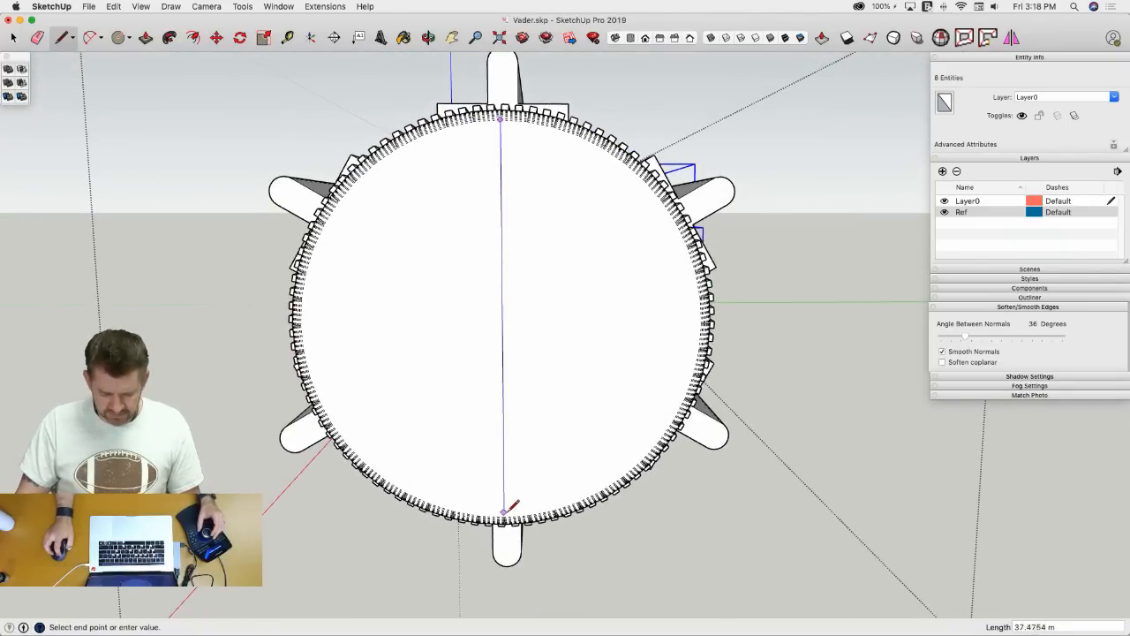
key("space")
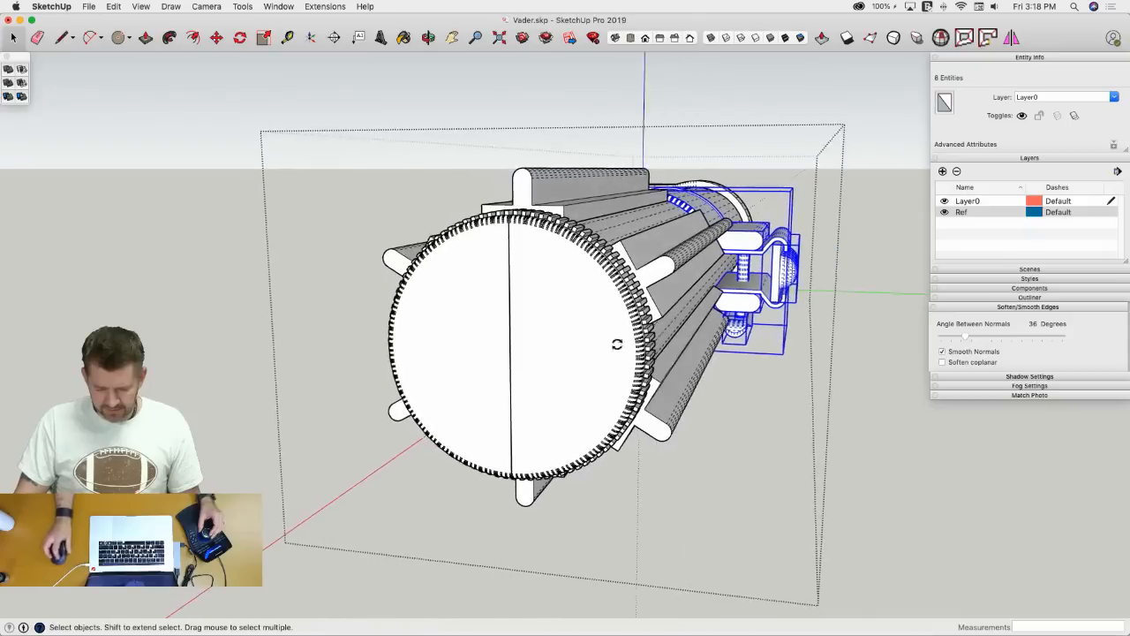
- Rotate the selected clamp and sleeve parts 30 degrees about the midpoint of the line on the endcap
key("q")
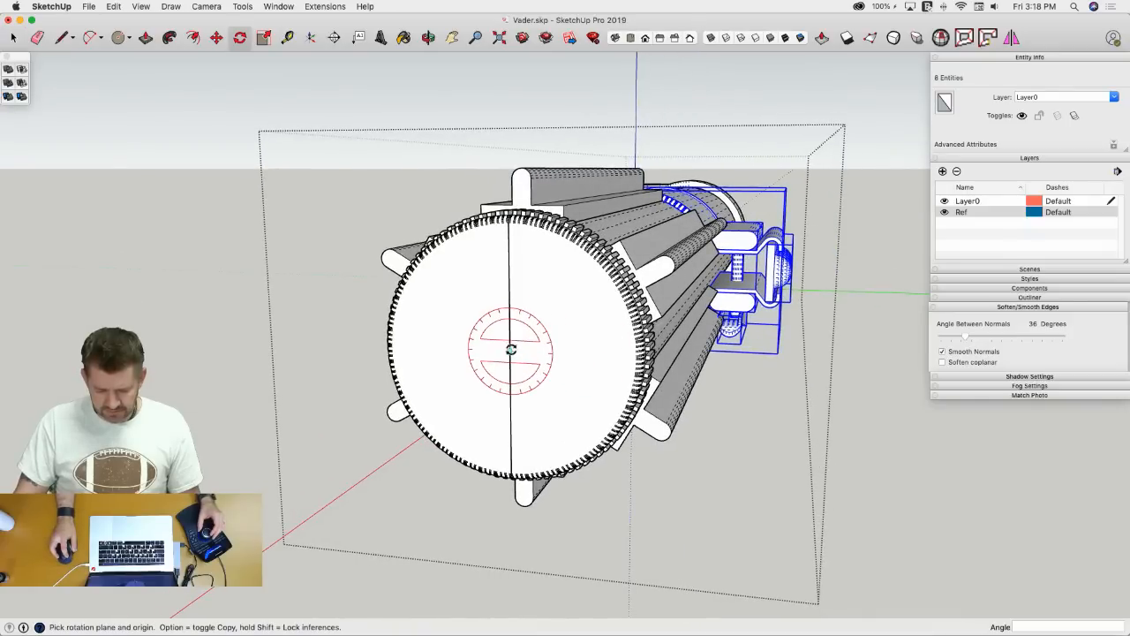
left_click(595, 358)
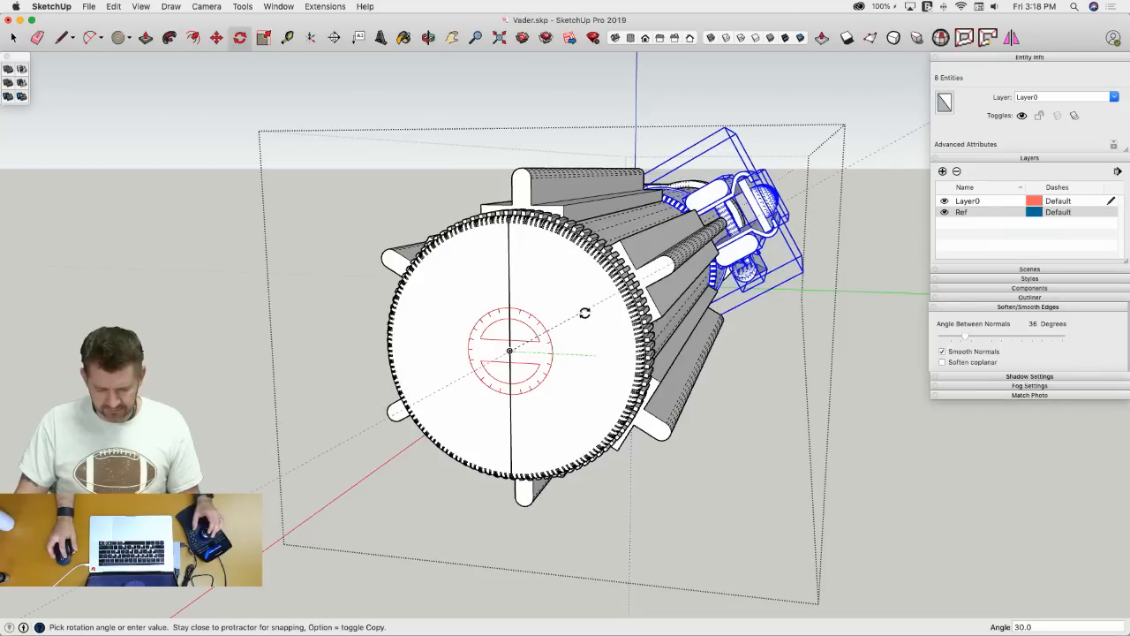
left_click(584, 312)
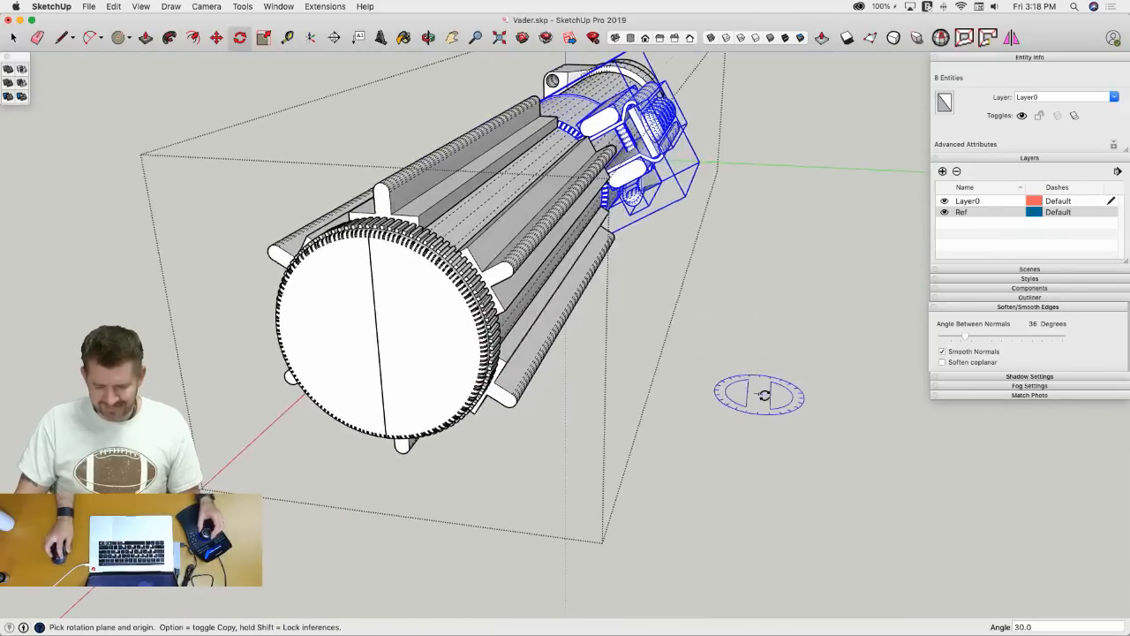
- Rotate the clamp and sleeve parts again about the midpoint of the endcap line, leaving the hilt's group
key("space")
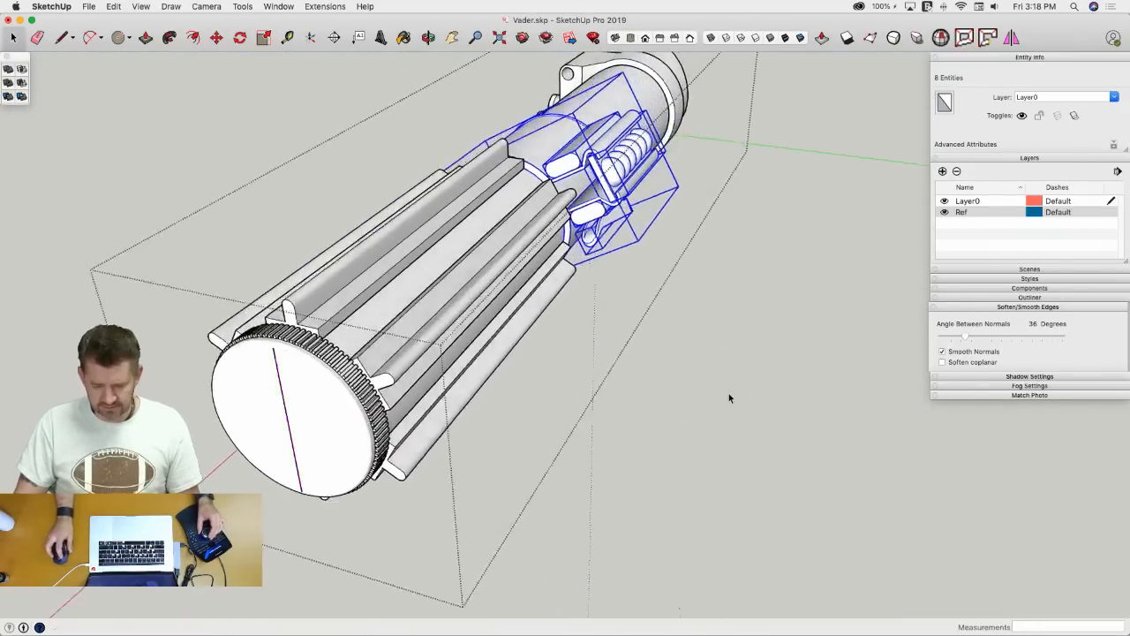
left_click(688, 441)
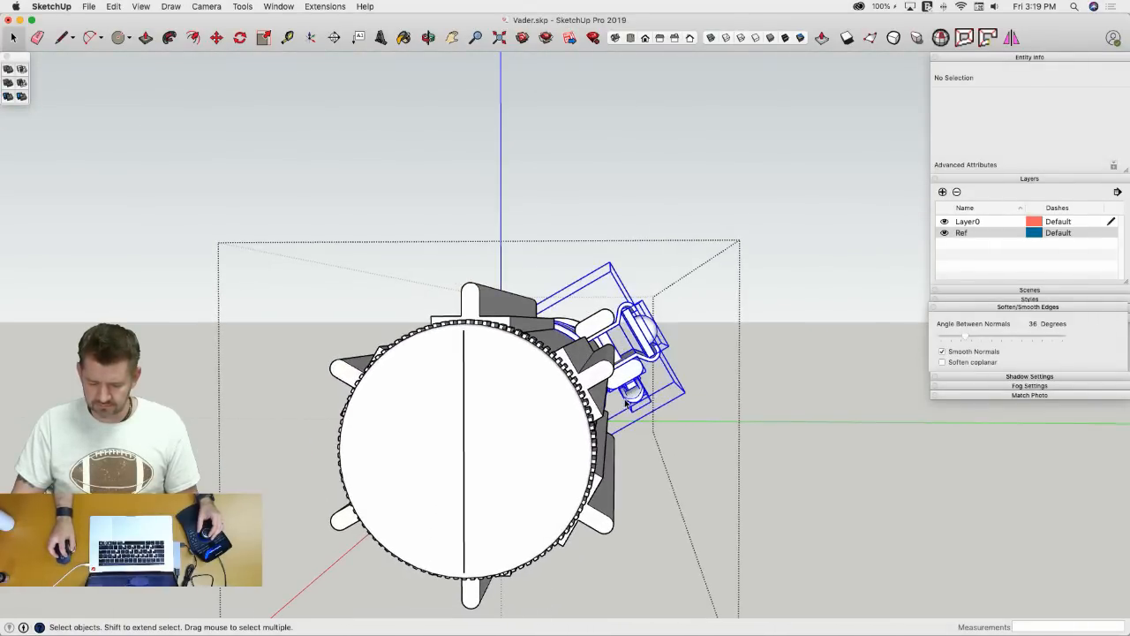
left_click(632, 386)
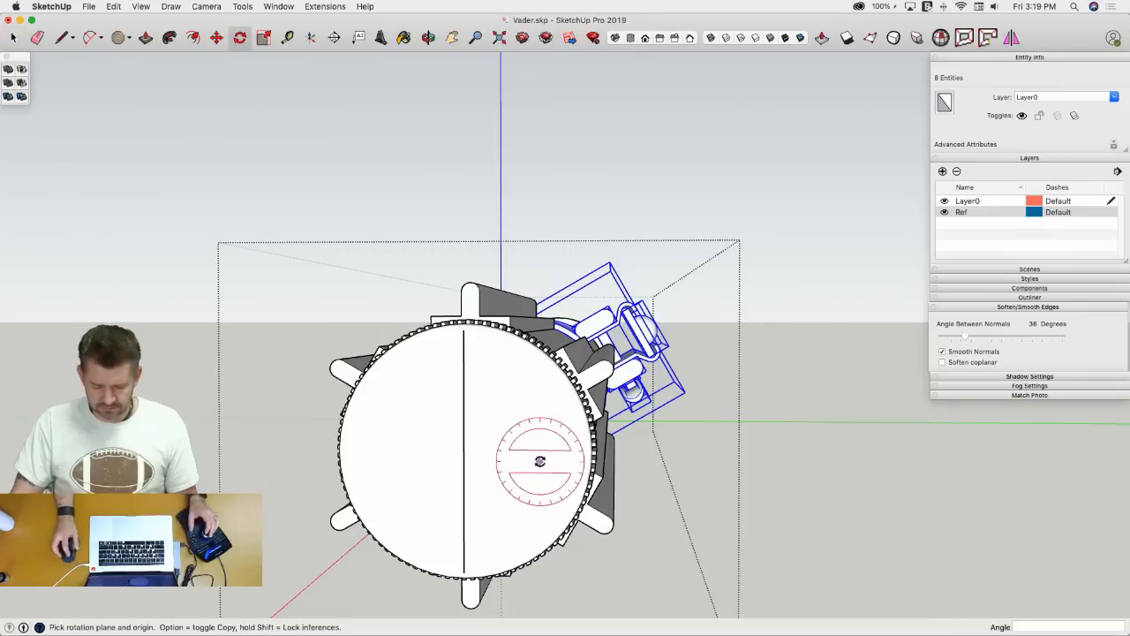
left_click(464, 390)
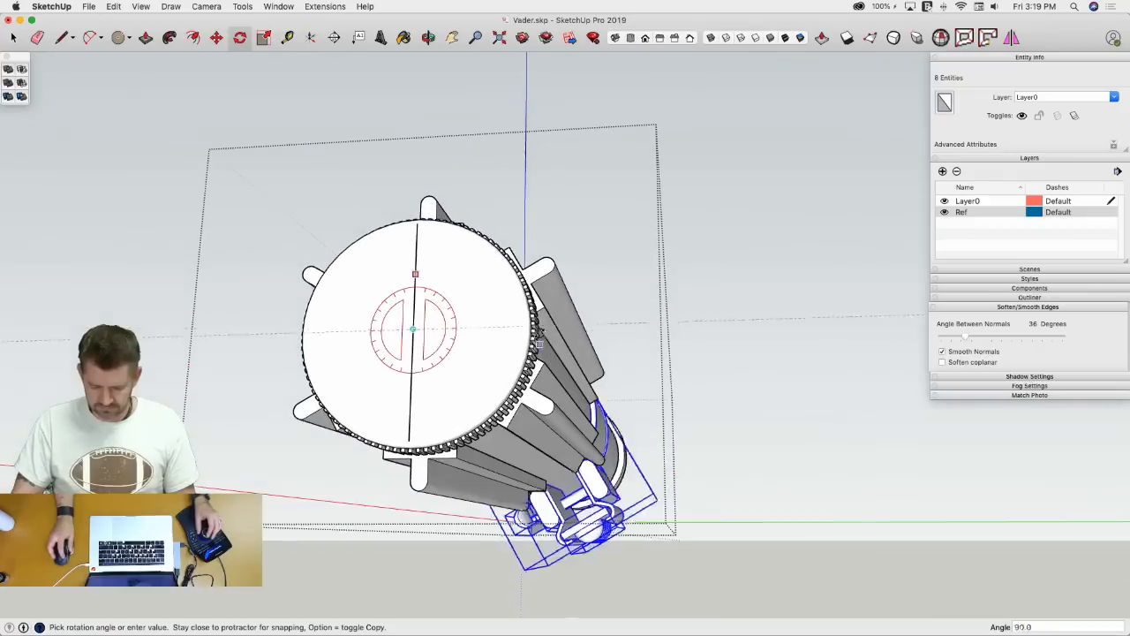
left_click(491, 280)
key("space")
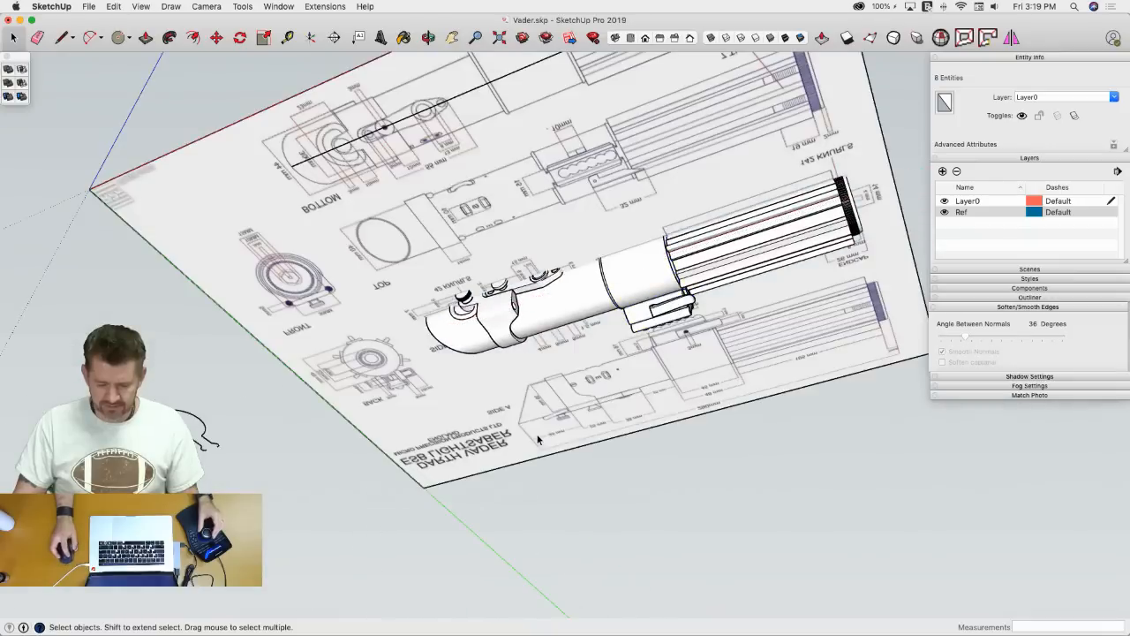
left_click(537, 436)
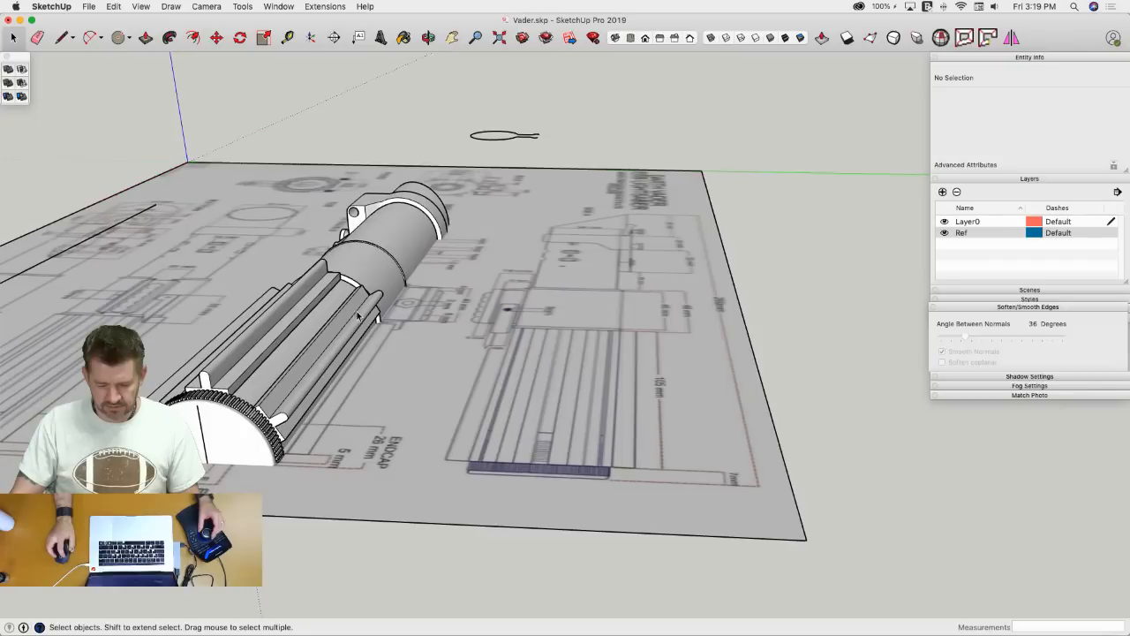
- Rotate the whole hilt group 60 degrees about the centre of its endcap so the clamp faces the Side A drawing
left_click(371, 355)
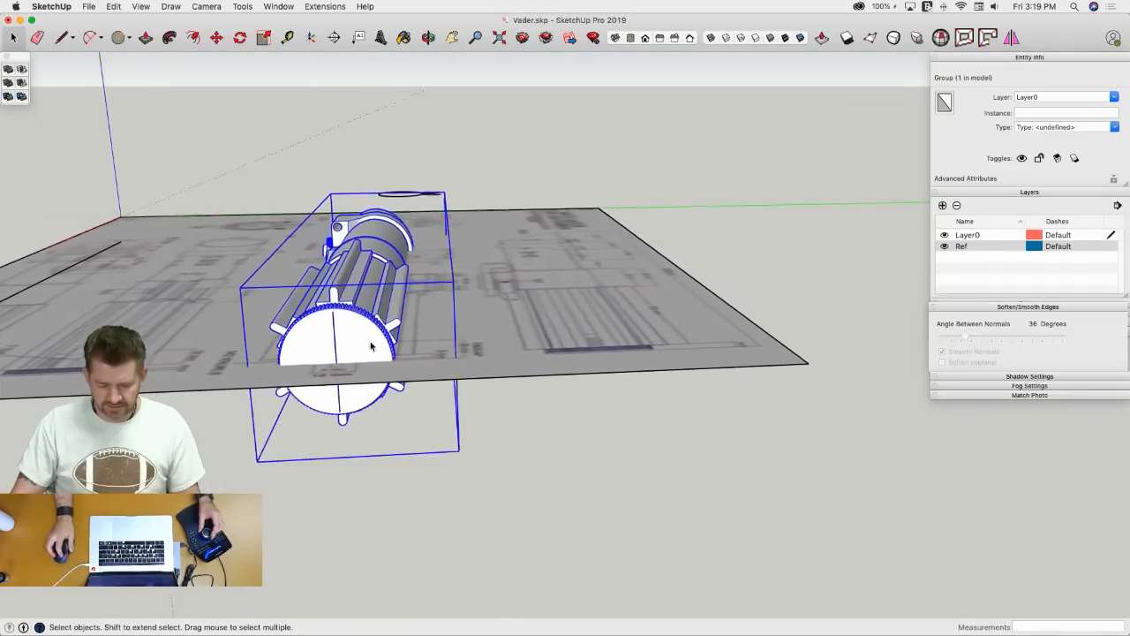
key("q")
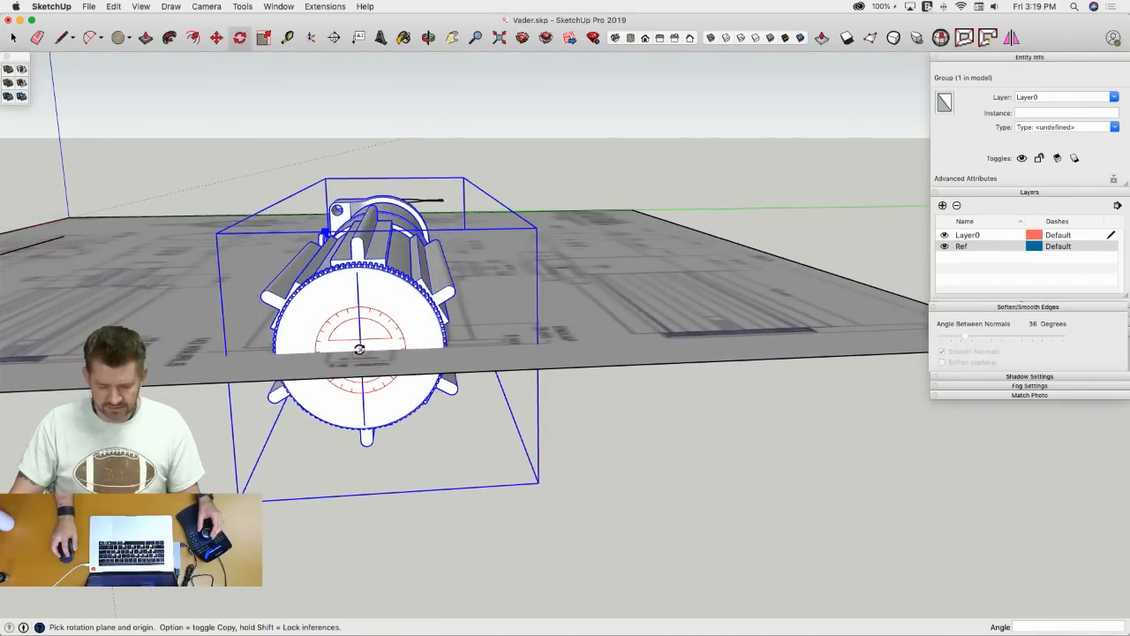
left_click(412, 346)
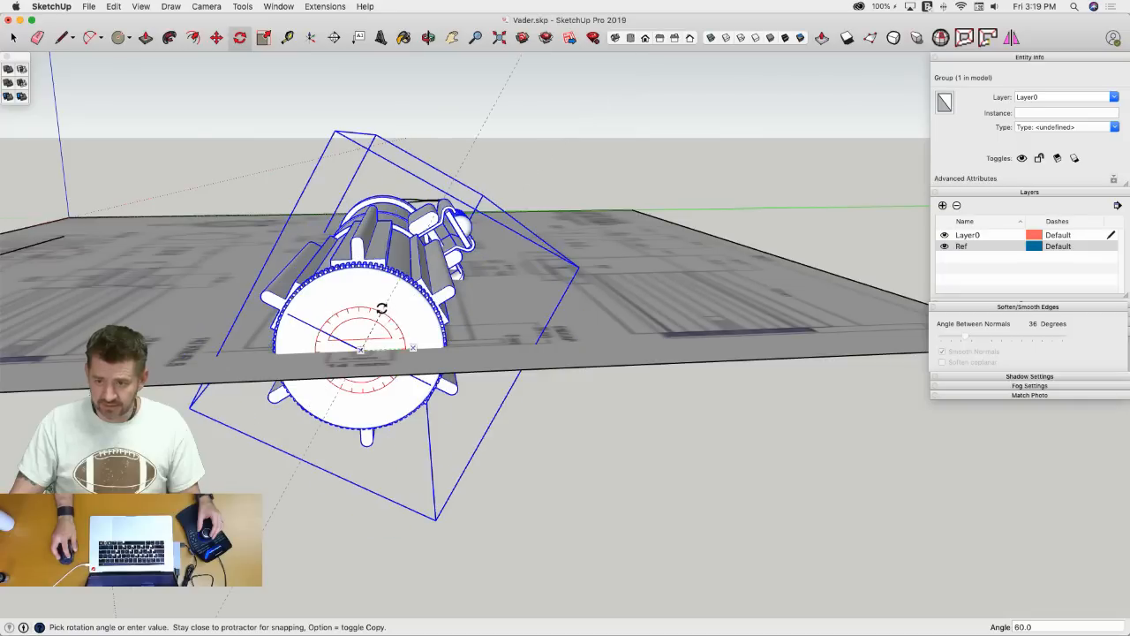
key("space")
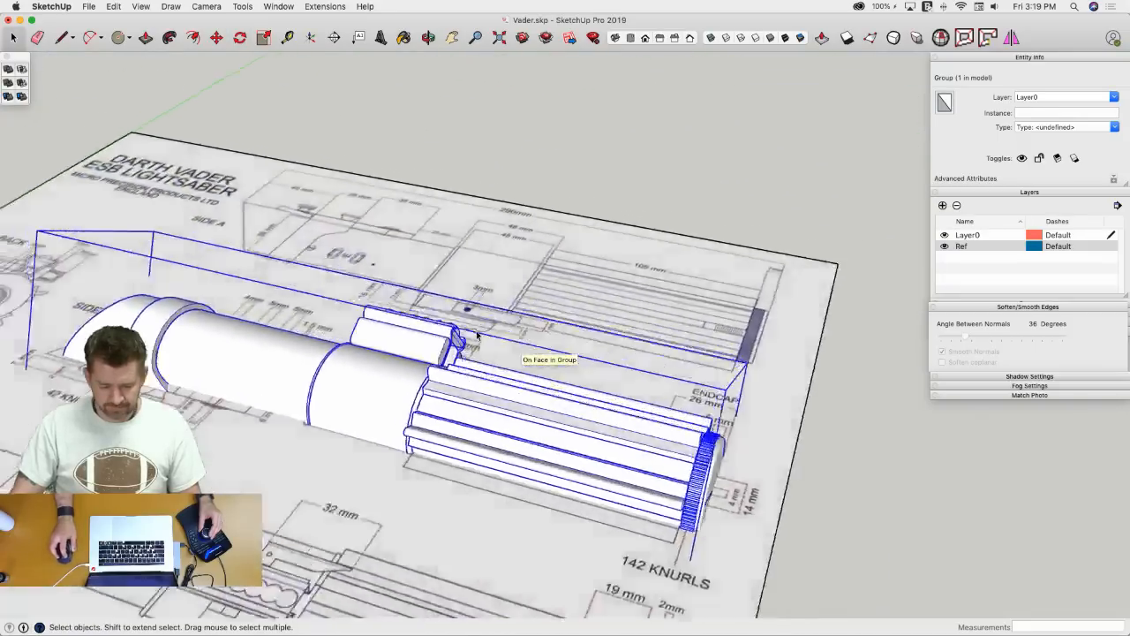
- Draw a circle of radius 2.5 m centred on the first slot beside the E in the Side A drawing
key("l")
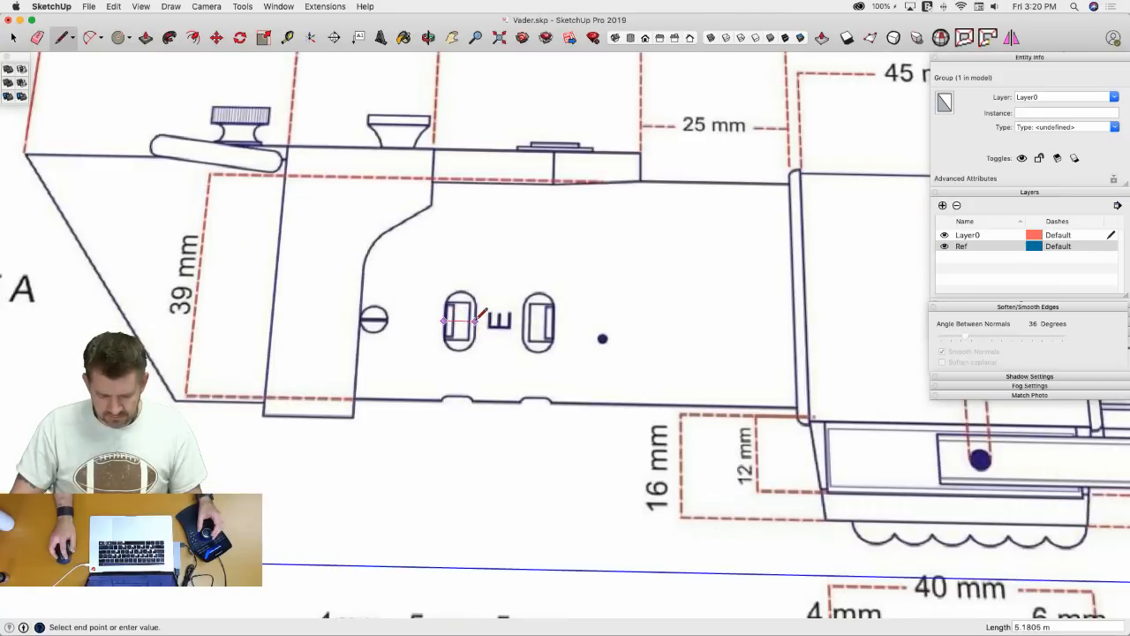
scroll(460, 320, "up", 3)
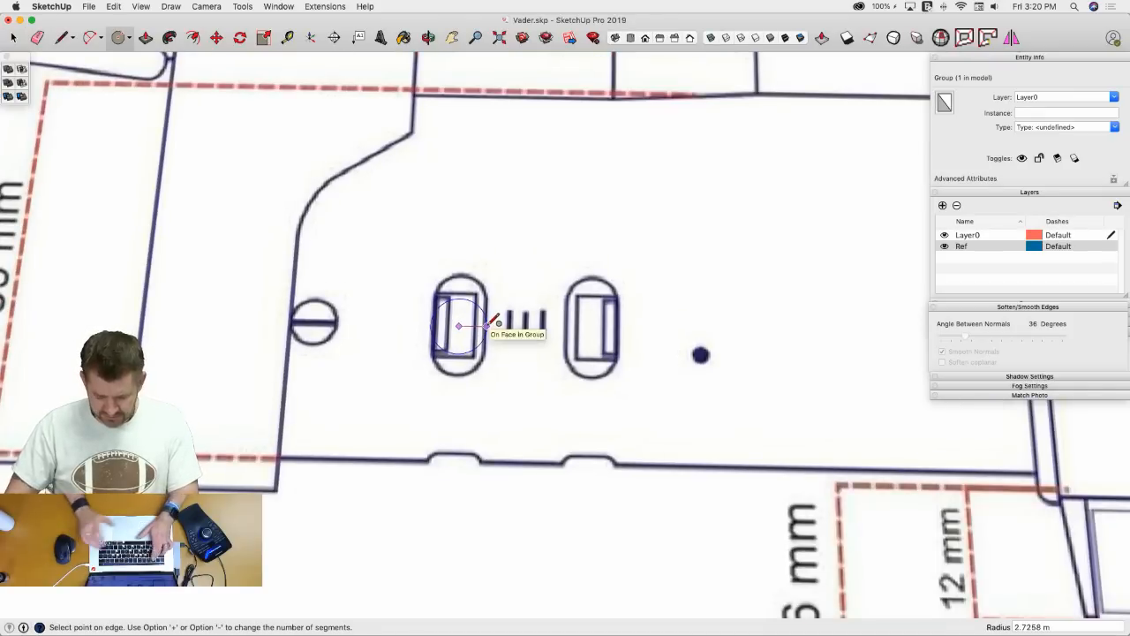
type(".5")
key("Return")
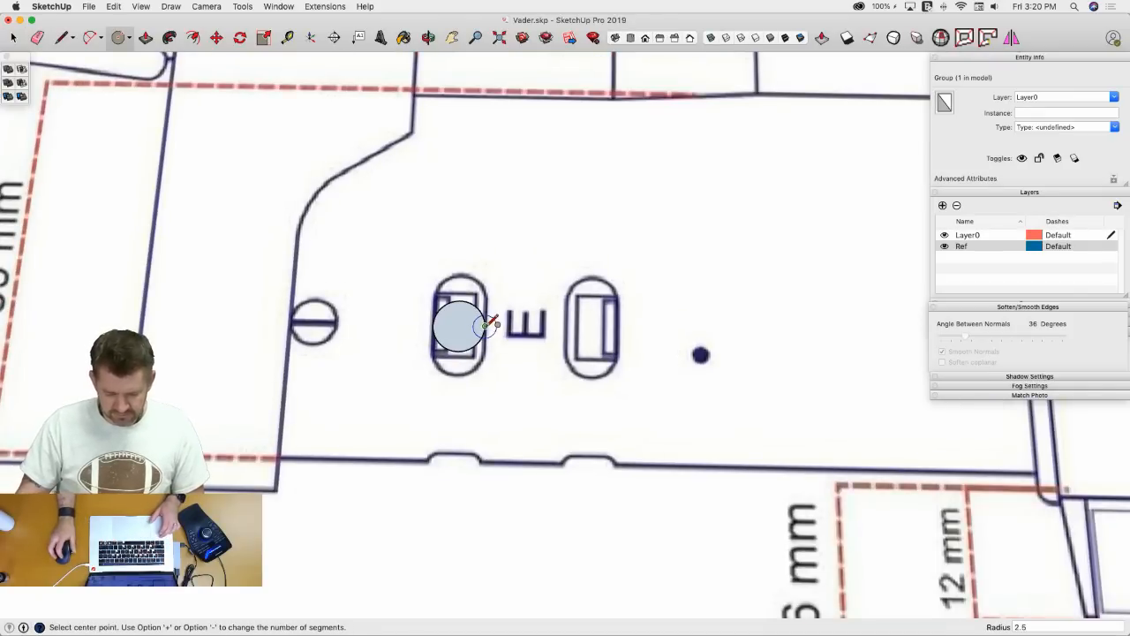
- Copy the circle 13 m over to the second slot on the other side of the E
left_click(460, 334)
key("m")
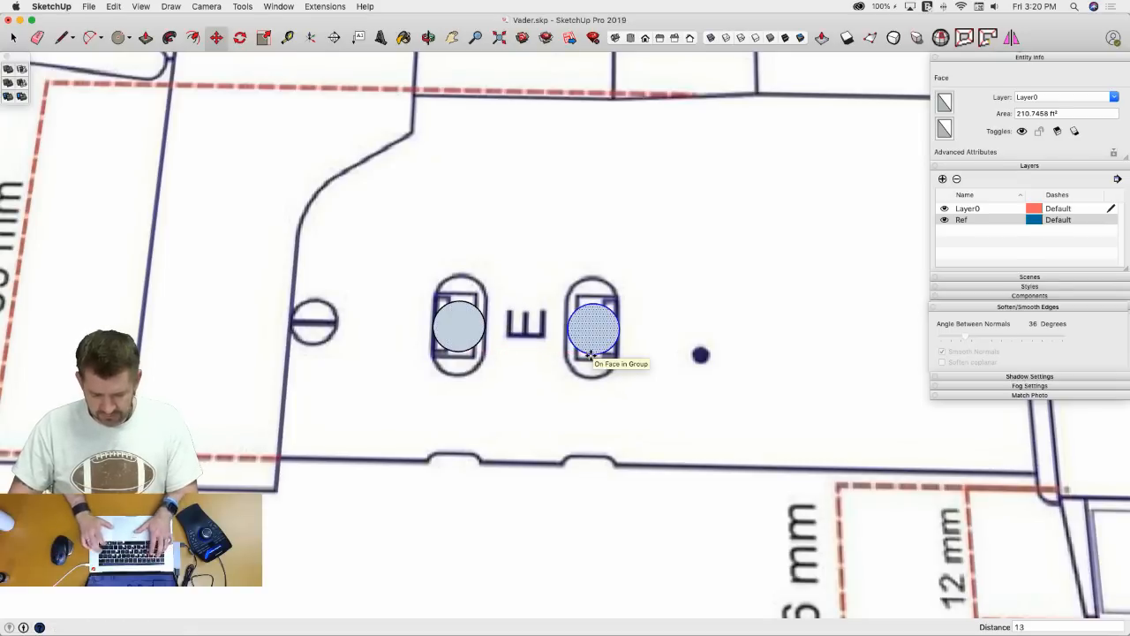
left_click(589, 353)
key("space")
- Extrude both slot circles upward into tall rods of equal height
key("p")
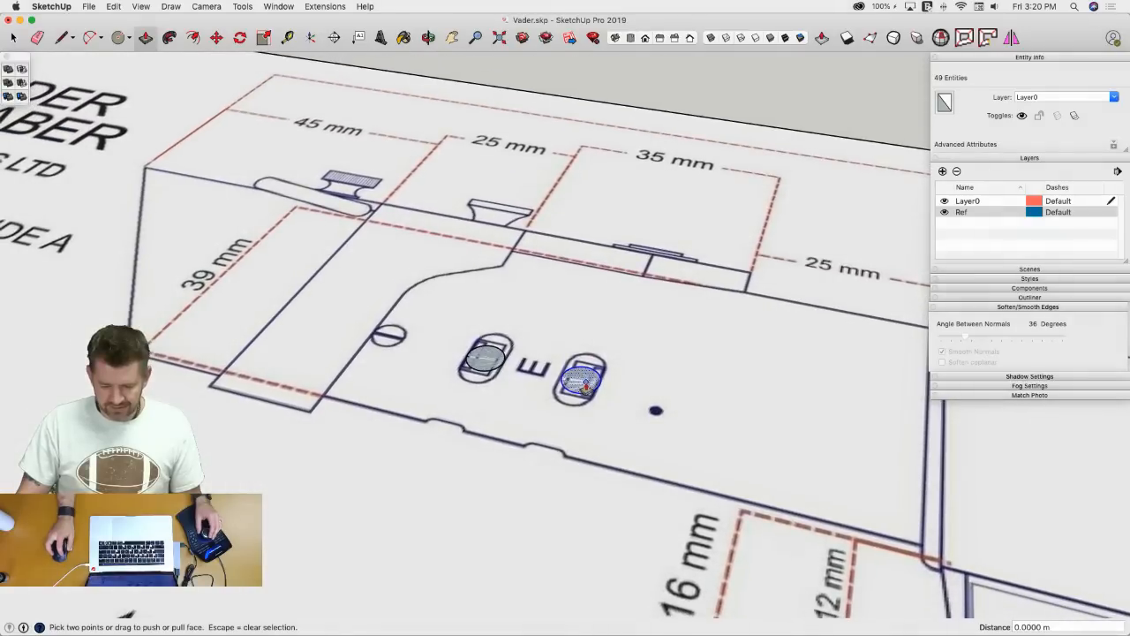
left_click(586, 379)
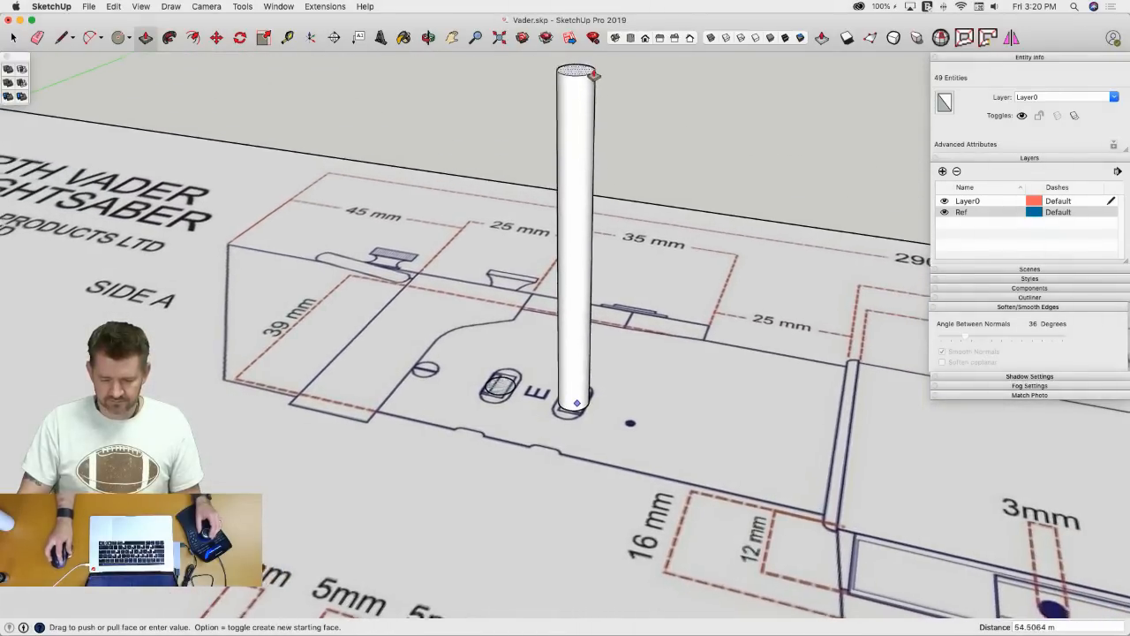
left_click(586, 76)
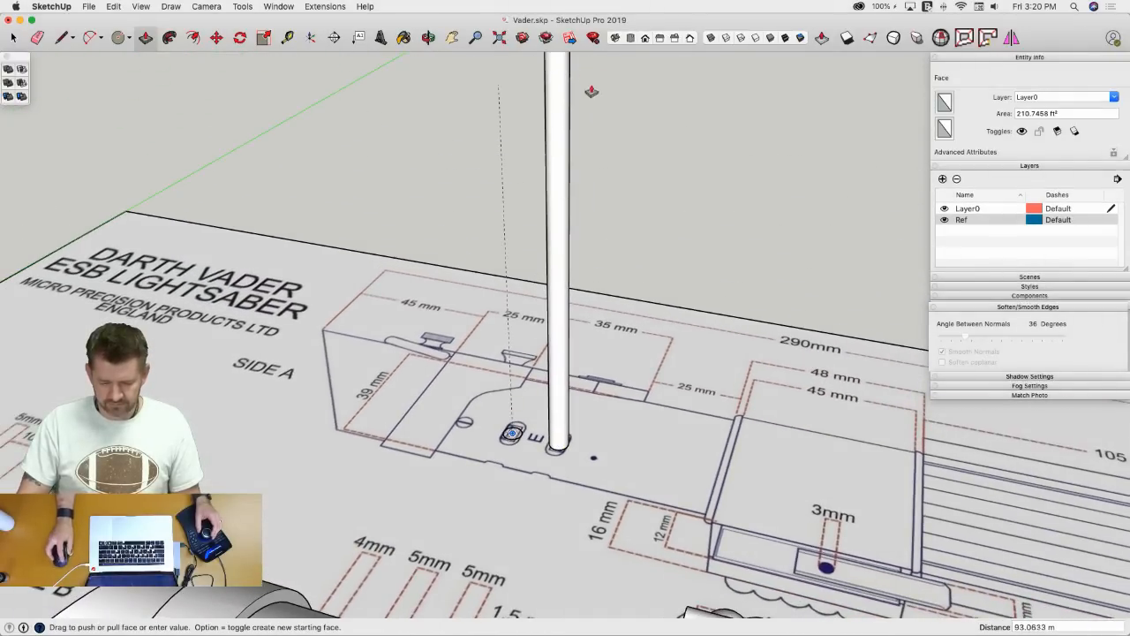
left_click(563, 129)
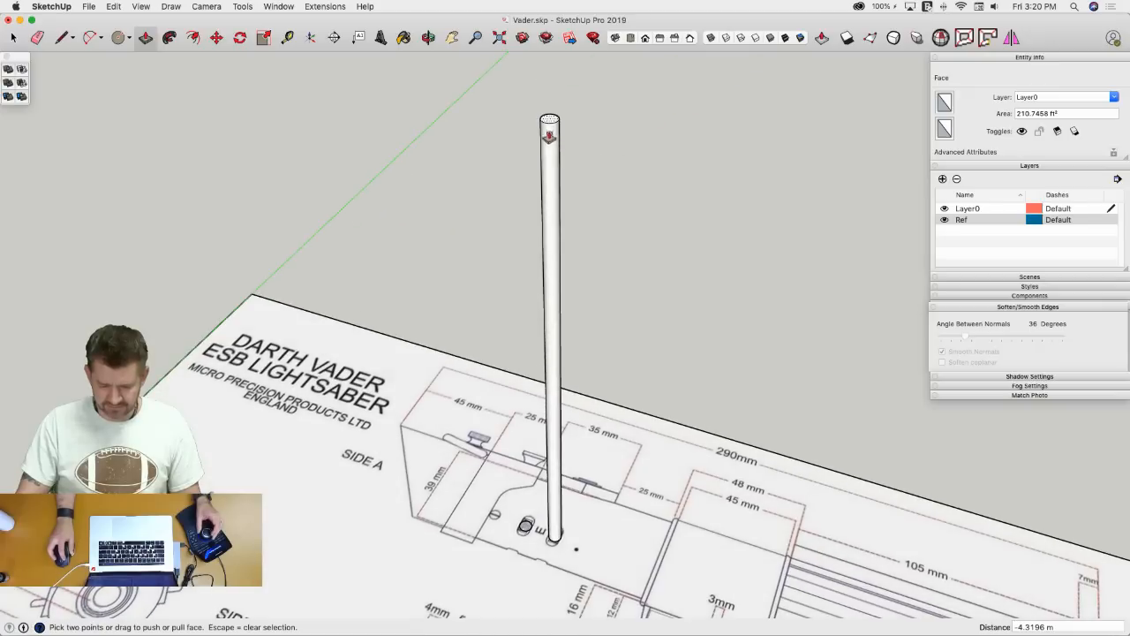
left_click(552, 379)
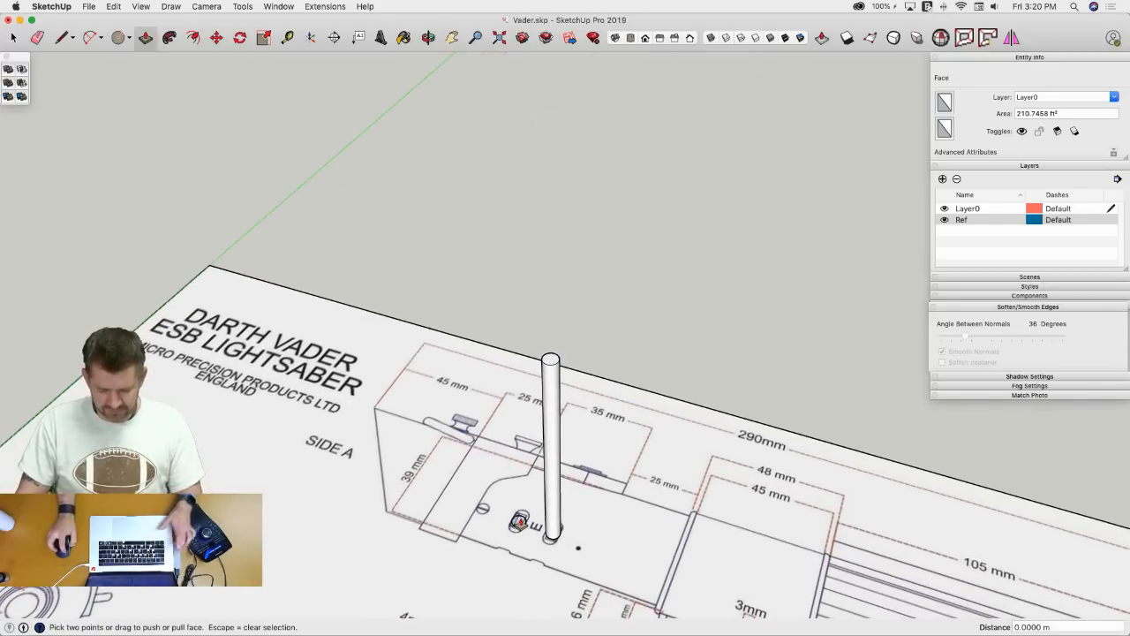
key("space")
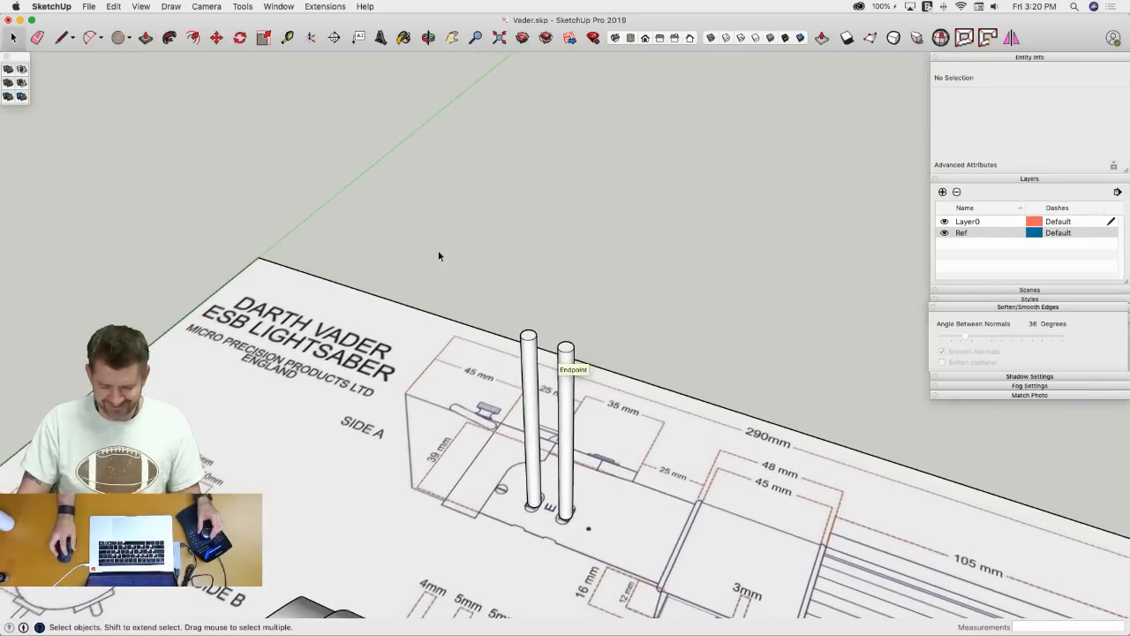
- Select both rods completely and combine them into one group
left_click_drag(438, 252, 600, 543)
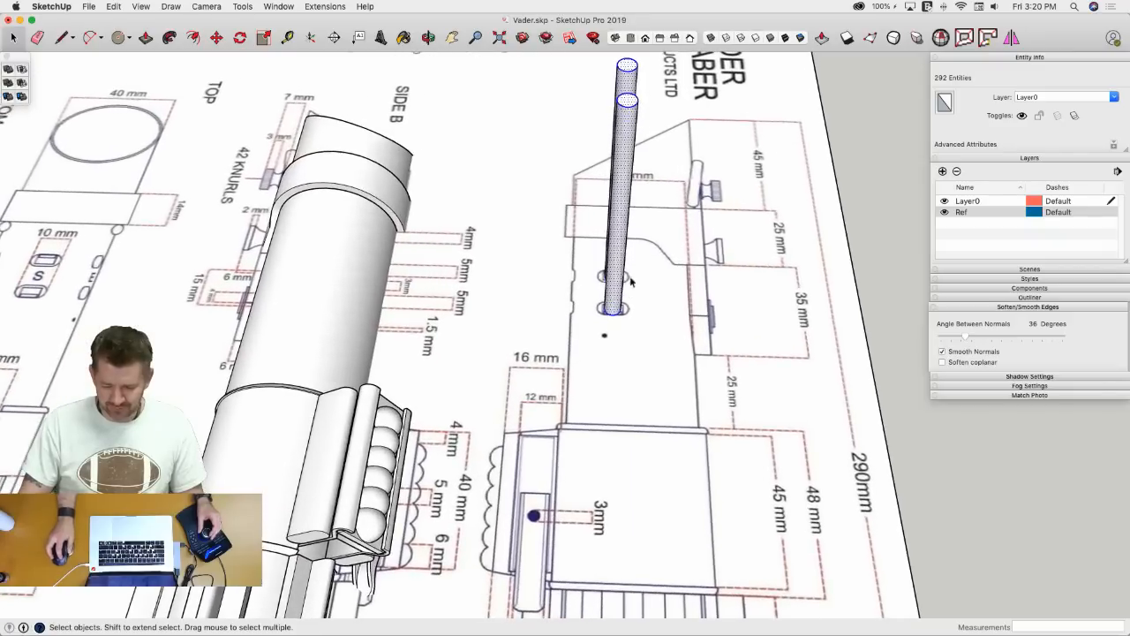
left_click(622, 250)
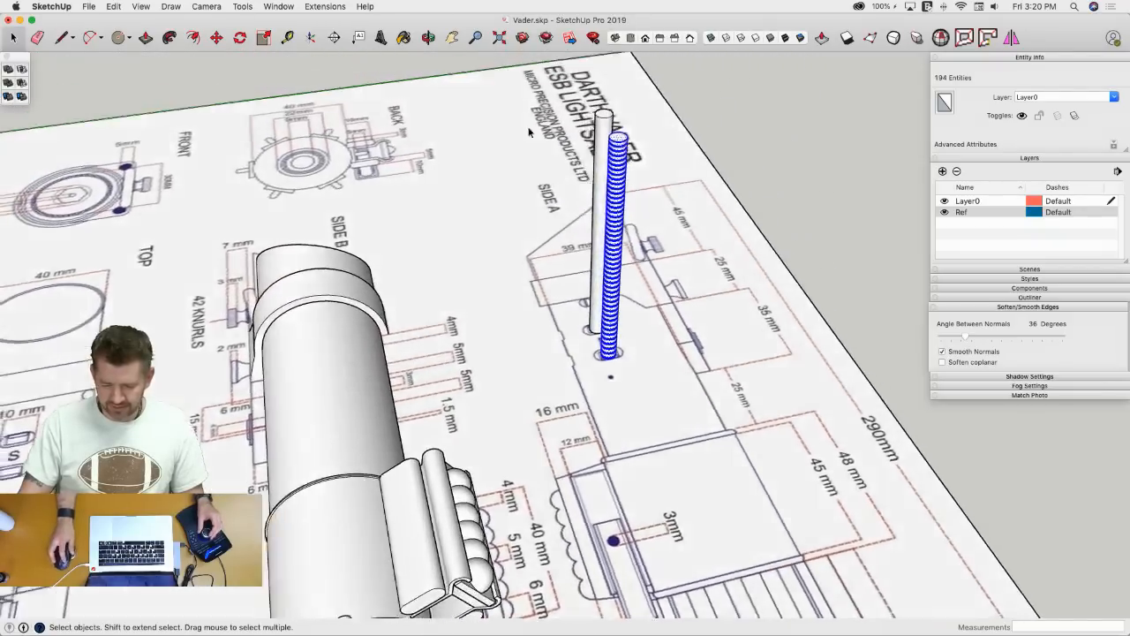
left_click_drag(532, 124, 685, 424)
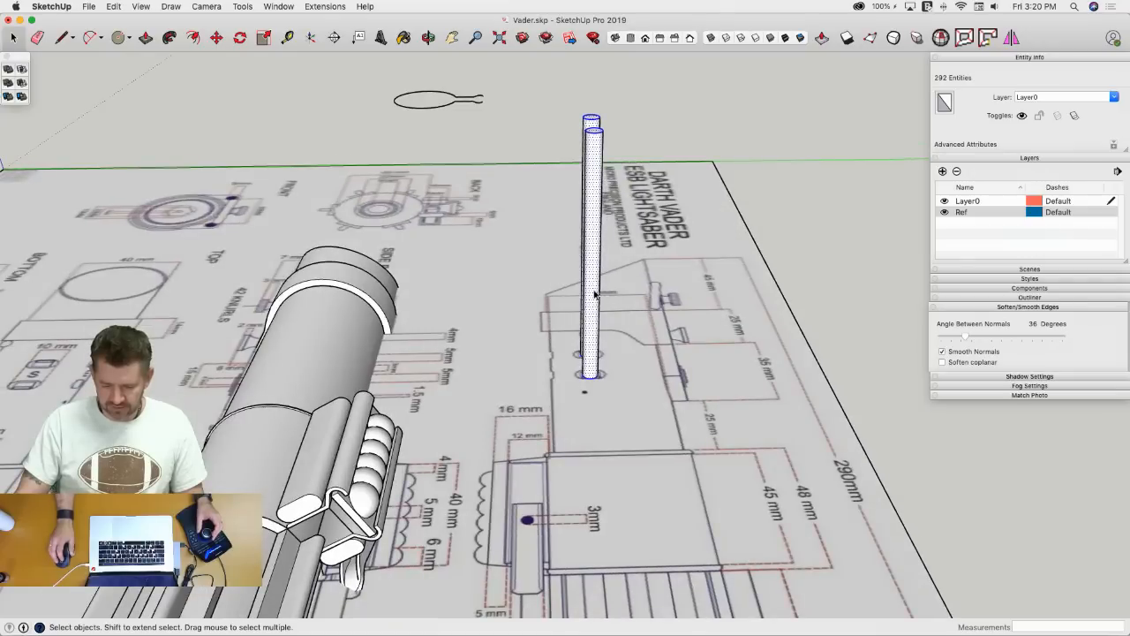
right_click(598, 290)
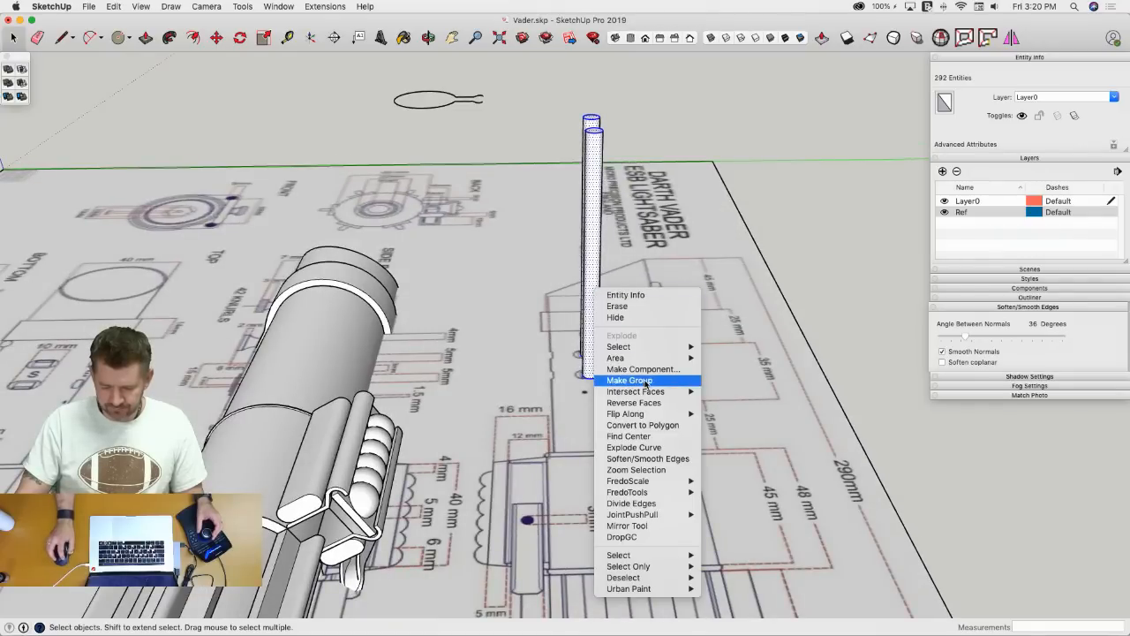
left_click(646, 382)
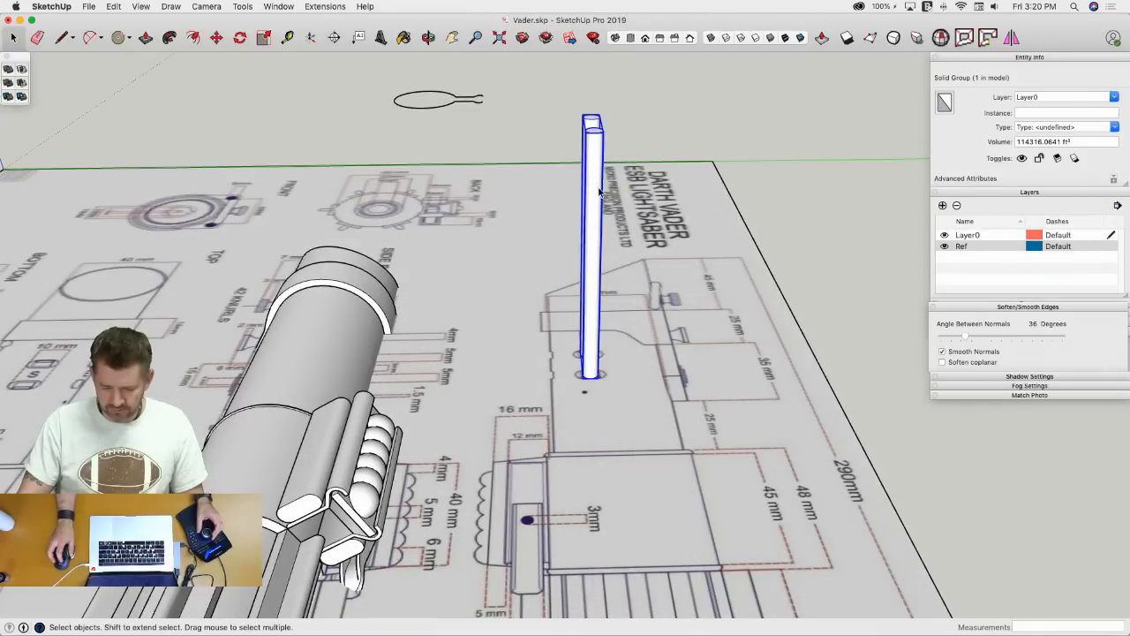
- Turn the rod group on its side and move it across the hilt so both rods pass through the body below the emitter band
left_click(595, 163)
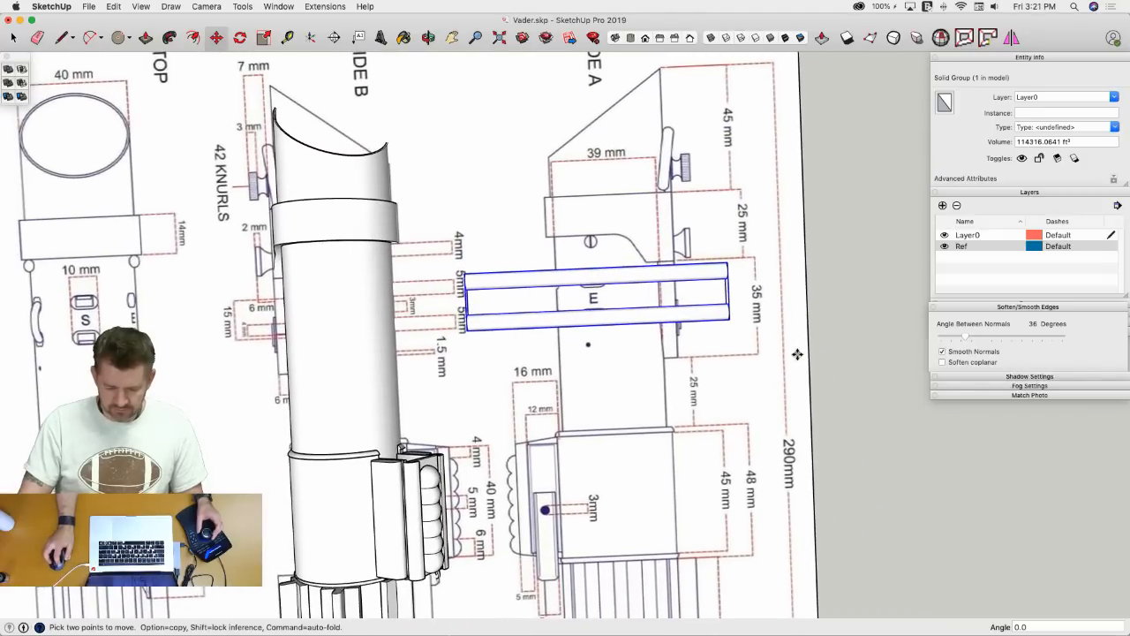
left_click(788, 358)
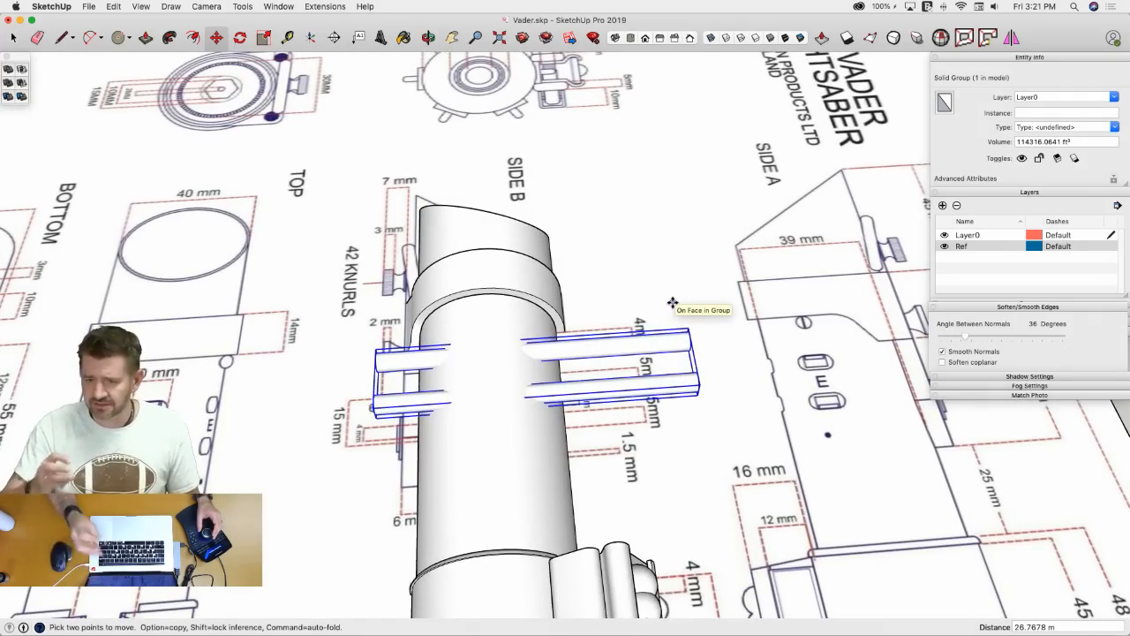
middle_click_drag(673, 303, 410, 439)
key("space")
- Open the rod group and draw two parallel lines about 3 m long across the first rod's end face, erasing the connecting line
double_click(406, 411)
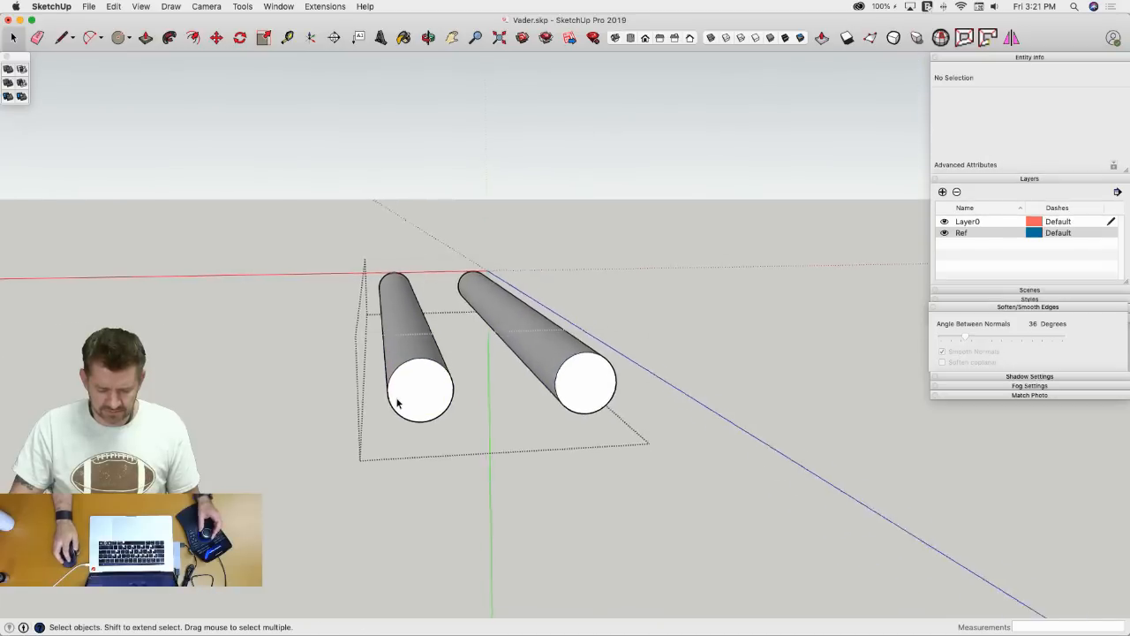
key("l")
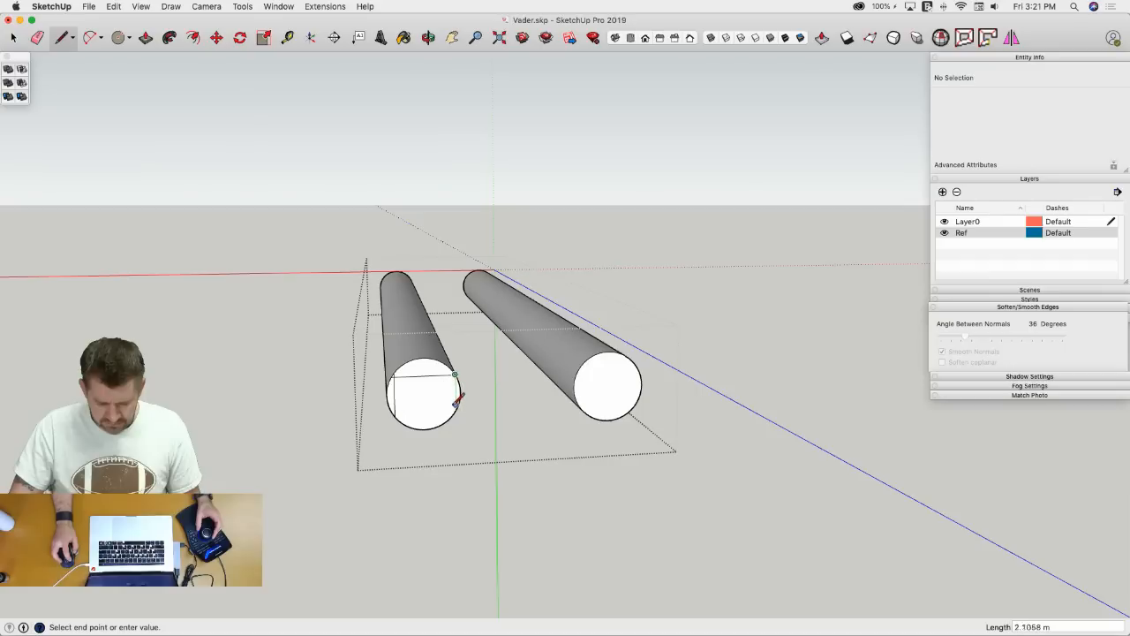
key("e")
mouse_move(453, 364)
middle_mouse_down()
mouse_move(461, 370)
mouse_move(430, 385)
middle_mouse_up()
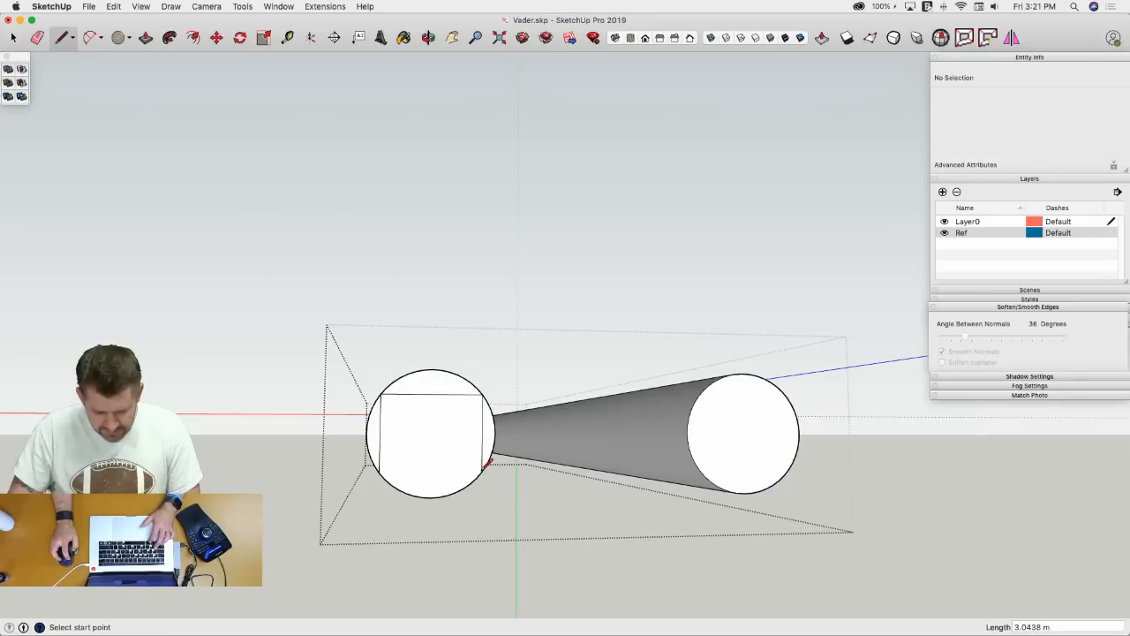
left_click(441, 394)
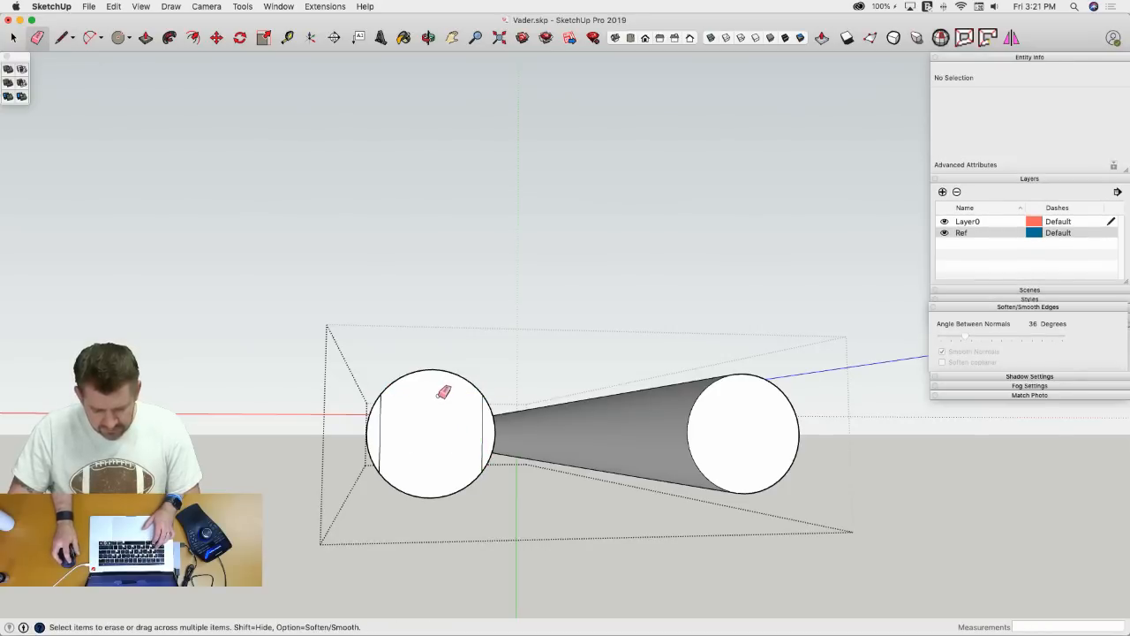
- Copy the middle face between the two lines 13 m over onto the second rod's end face
left_click(420, 432)
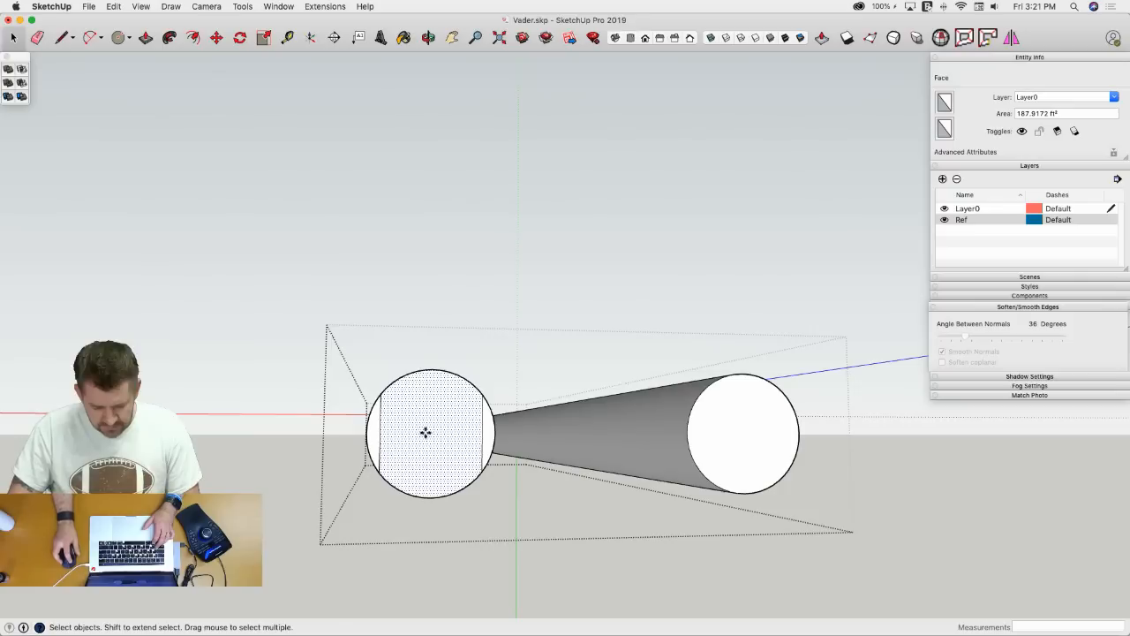
left_click(432, 372)
key("alt")
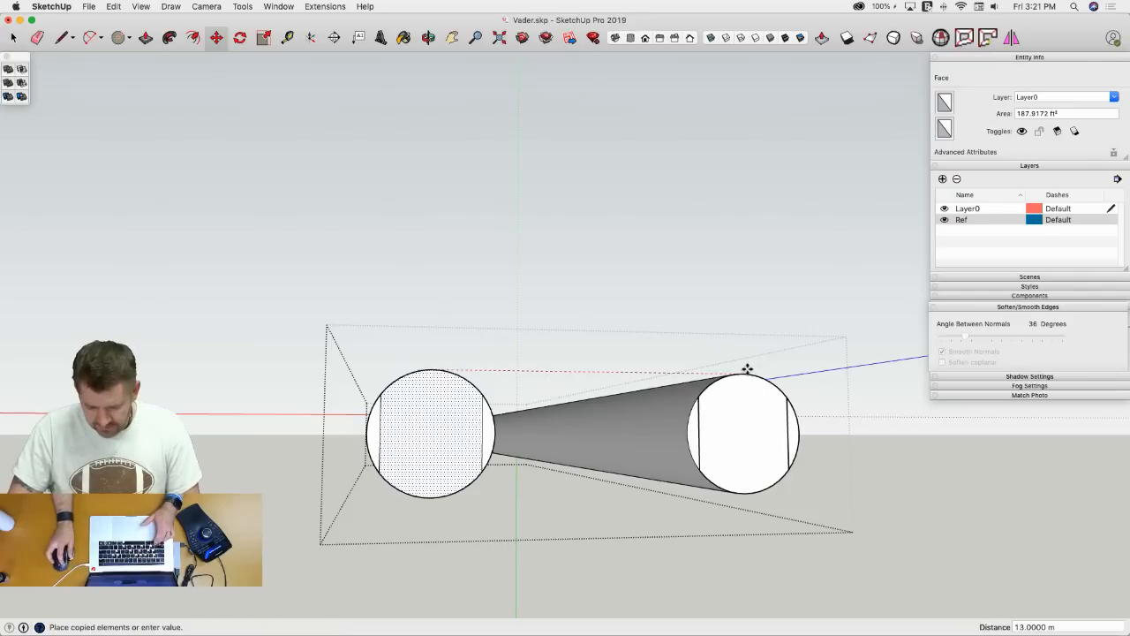
left_click(747, 368)
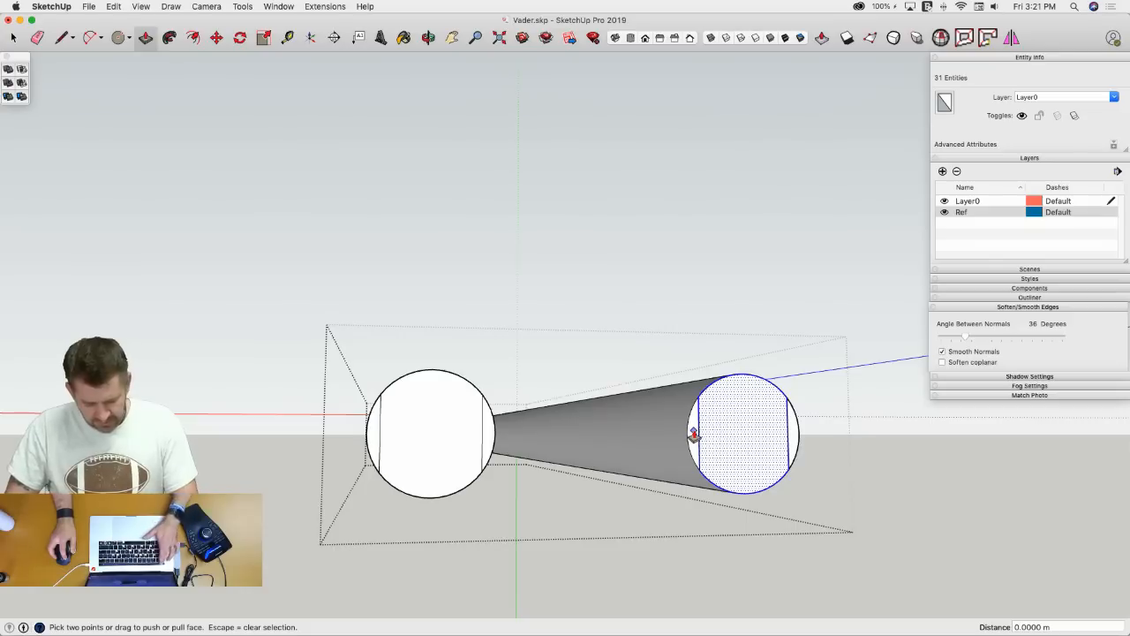
- Push the narrow side segments of both rods back along their full length to leave flat sides
left_click_drag(695, 435, 508, 410)
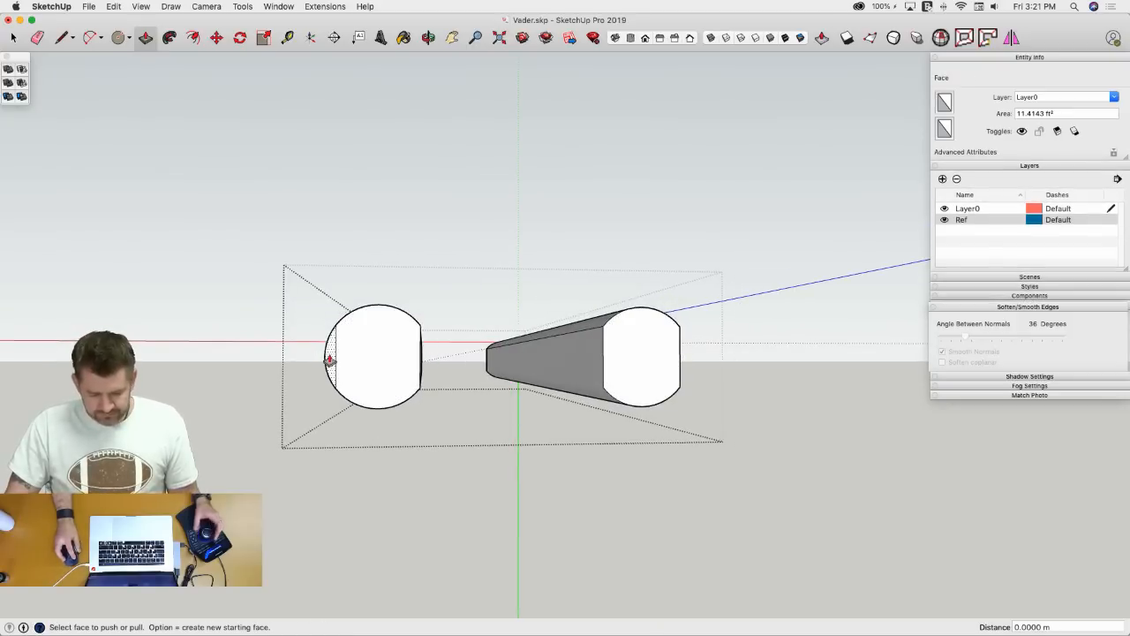
key("space")
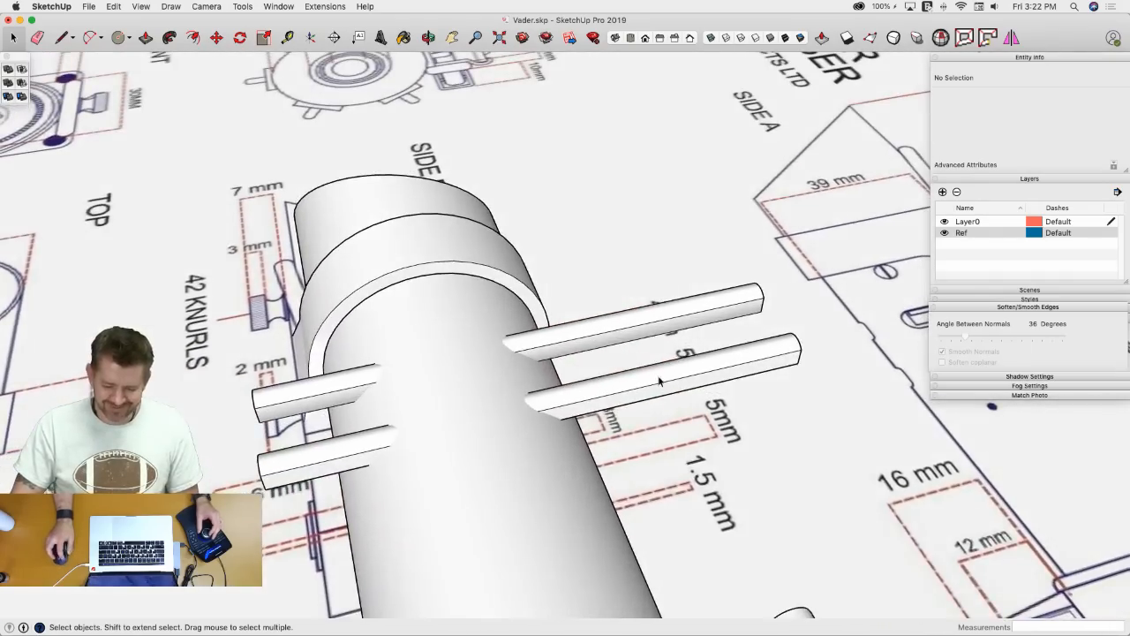
left_click(659, 379)
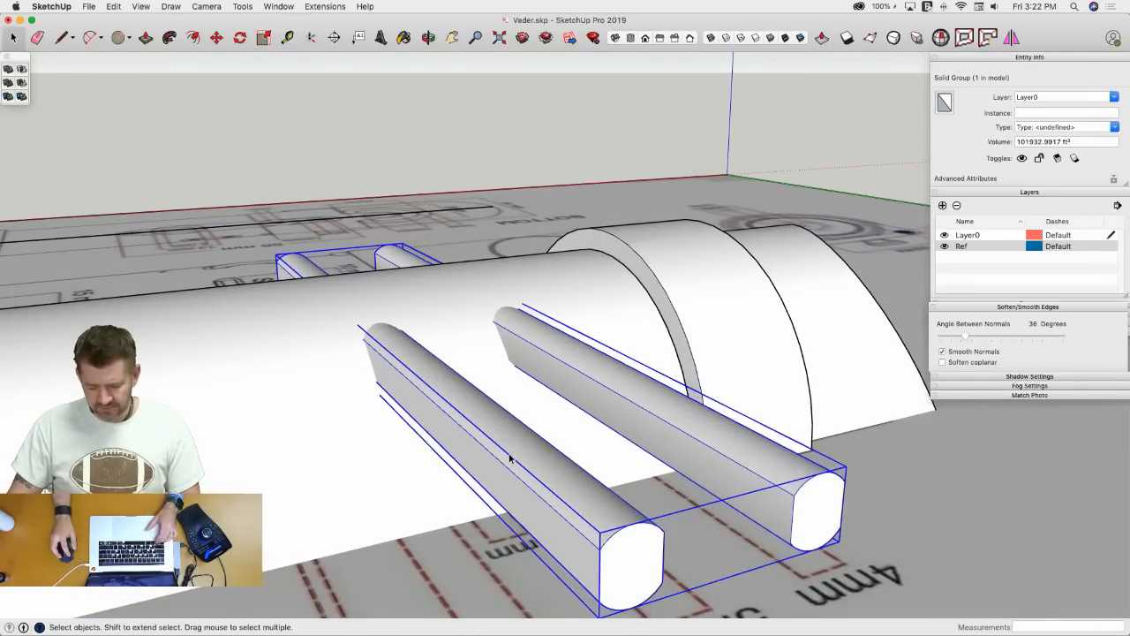
- Open the rod group, reverse the faces of both rods, and cut all the geometry out of the group
double_click(509, 457)
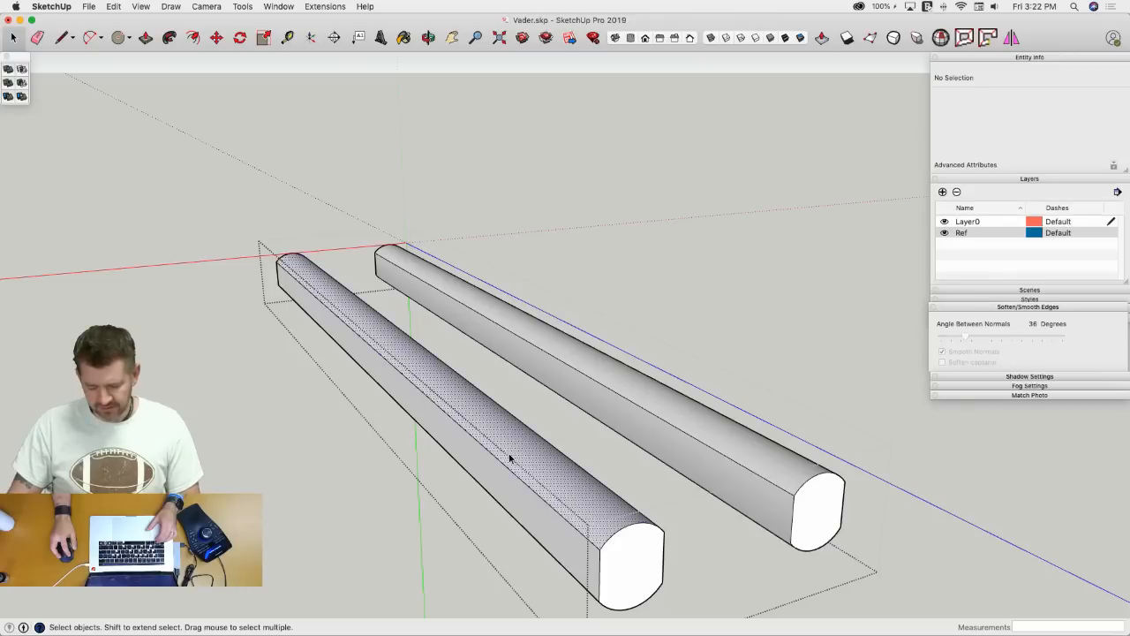
triple_click(509, 457)
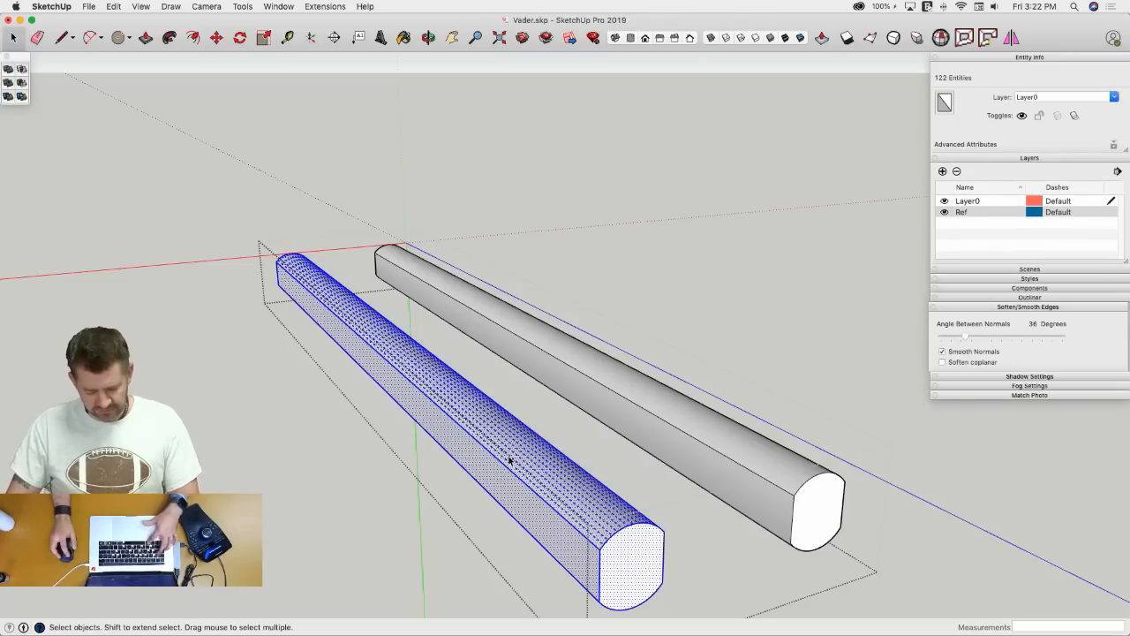
key("super+a")
right_click(509, 458)
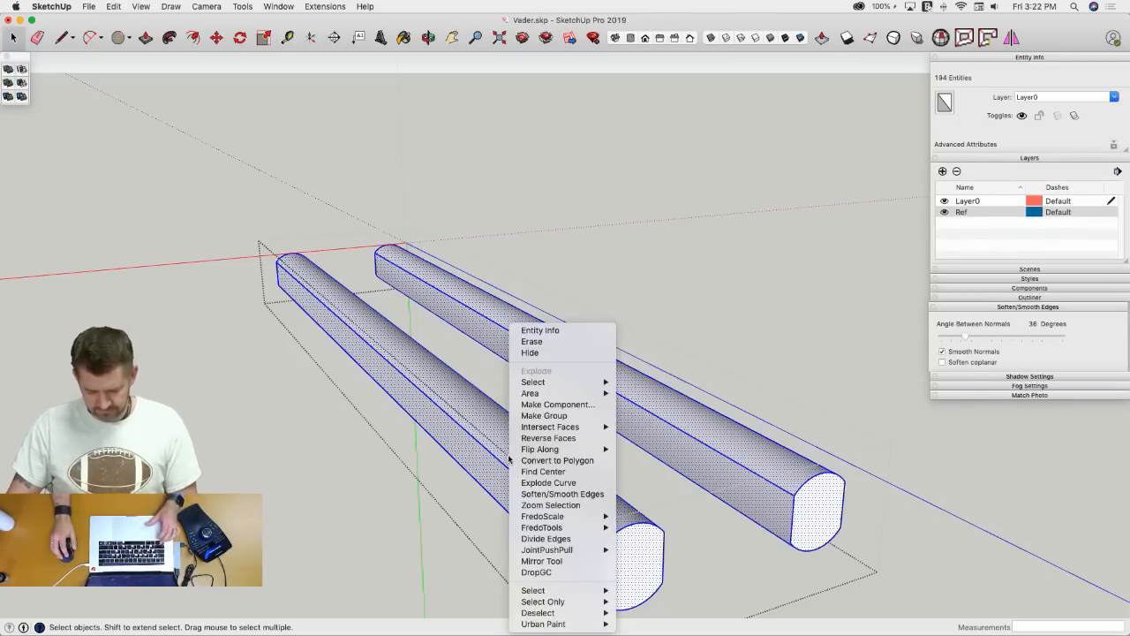
left_click(552, 439)
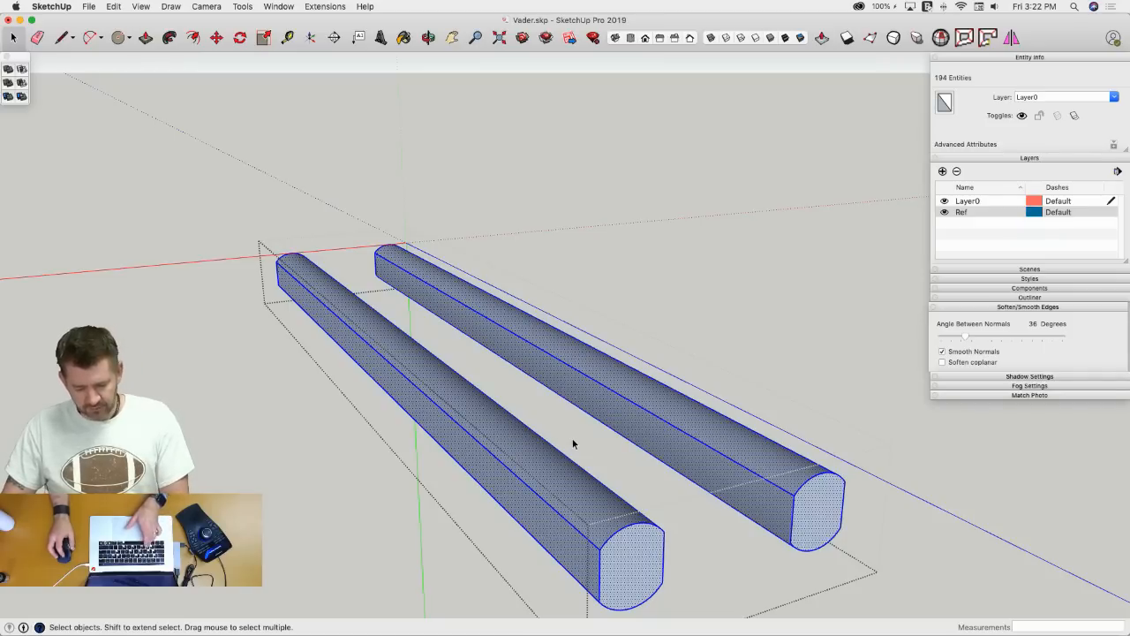
key("super+x")
left_click(664, 215)
- Open the body tube for editing and paste the two rods in place inside it
left_click(548, 330)
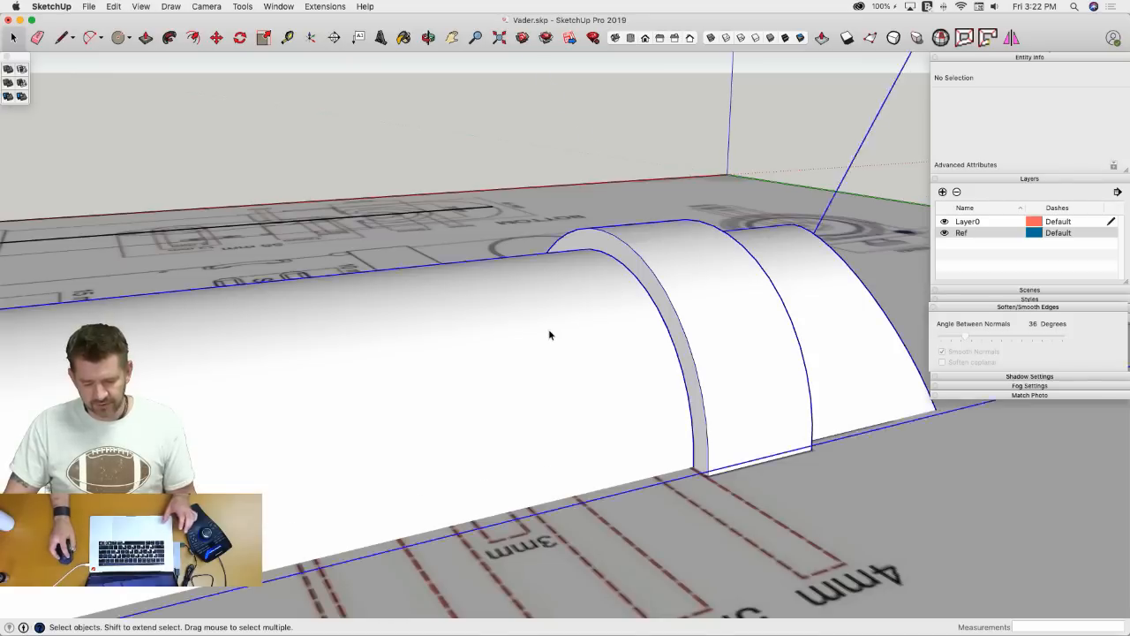
double_click(549, 334)
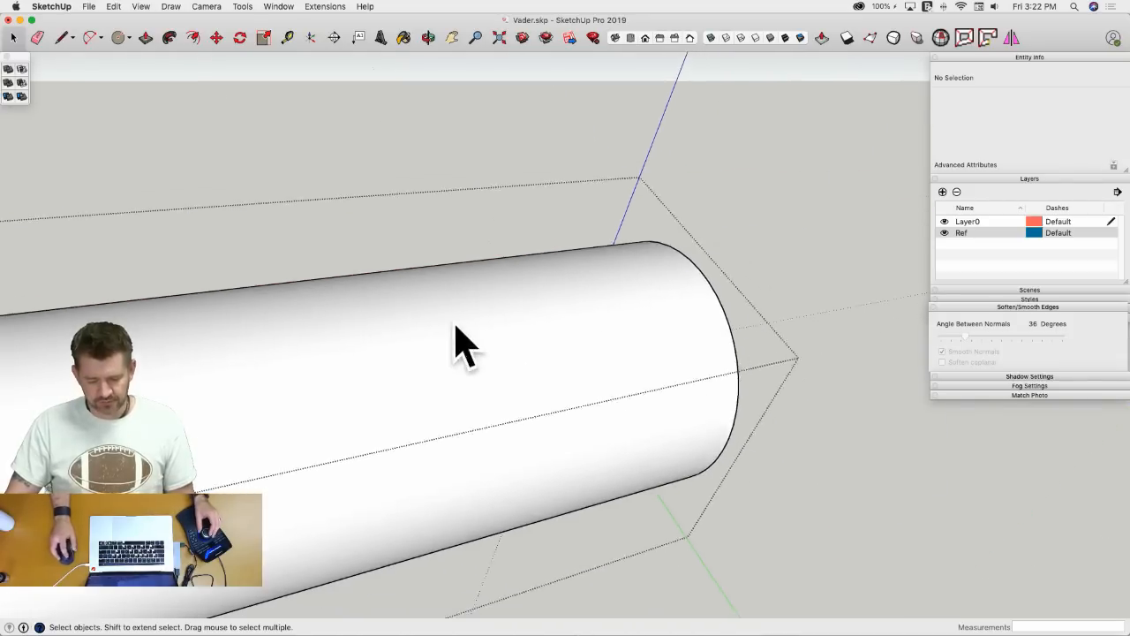
left_click(114, 7)
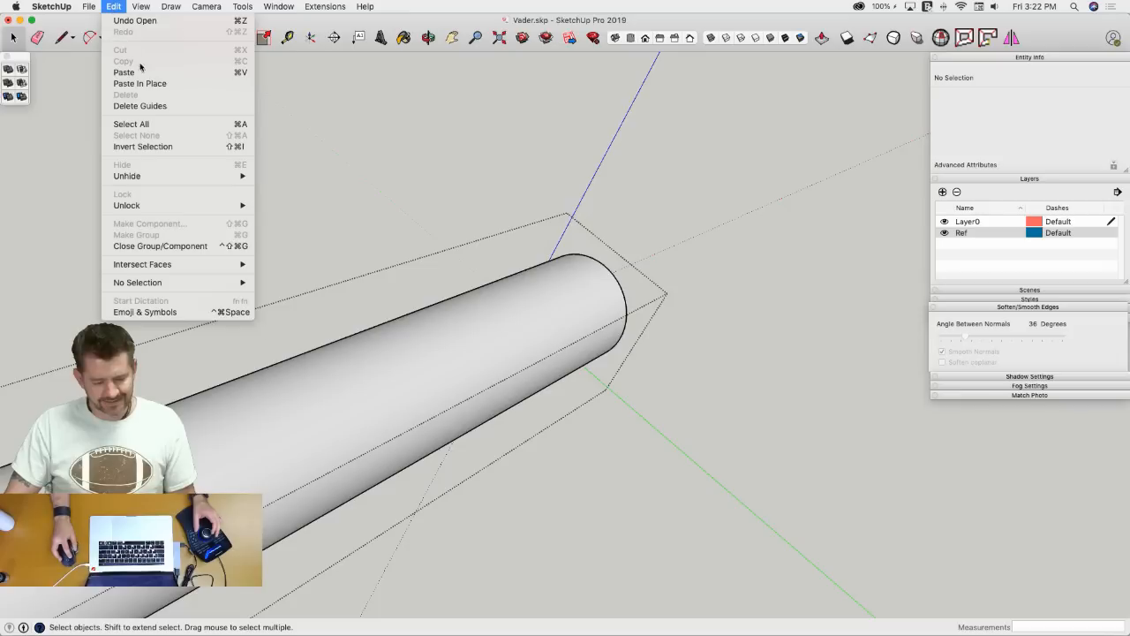
left_click(140, 82)
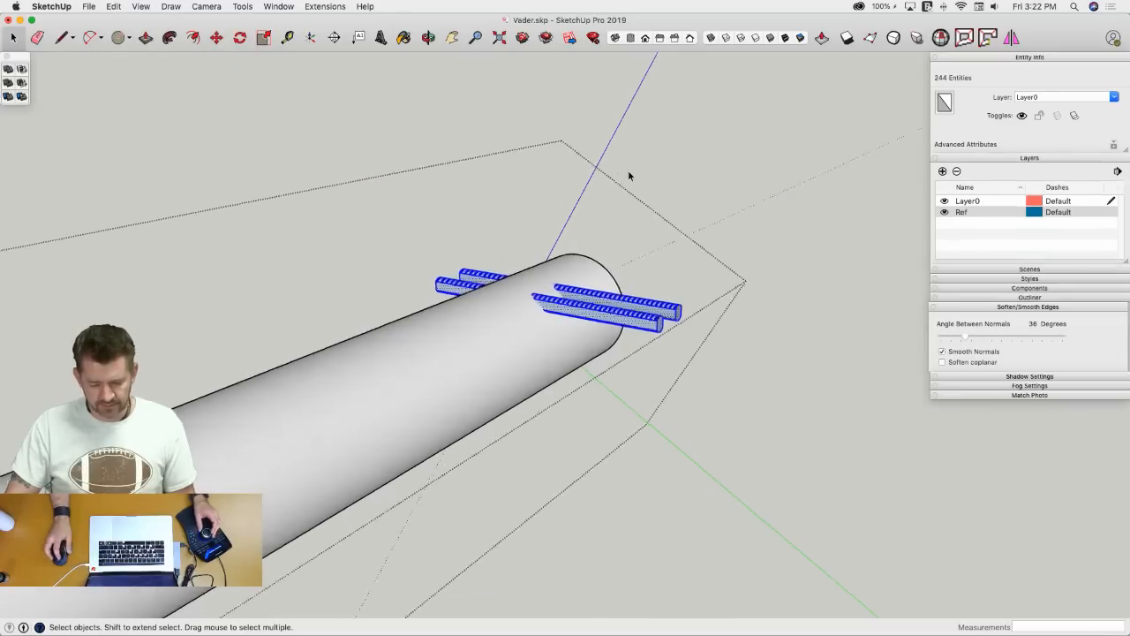
left_click(723, 185)
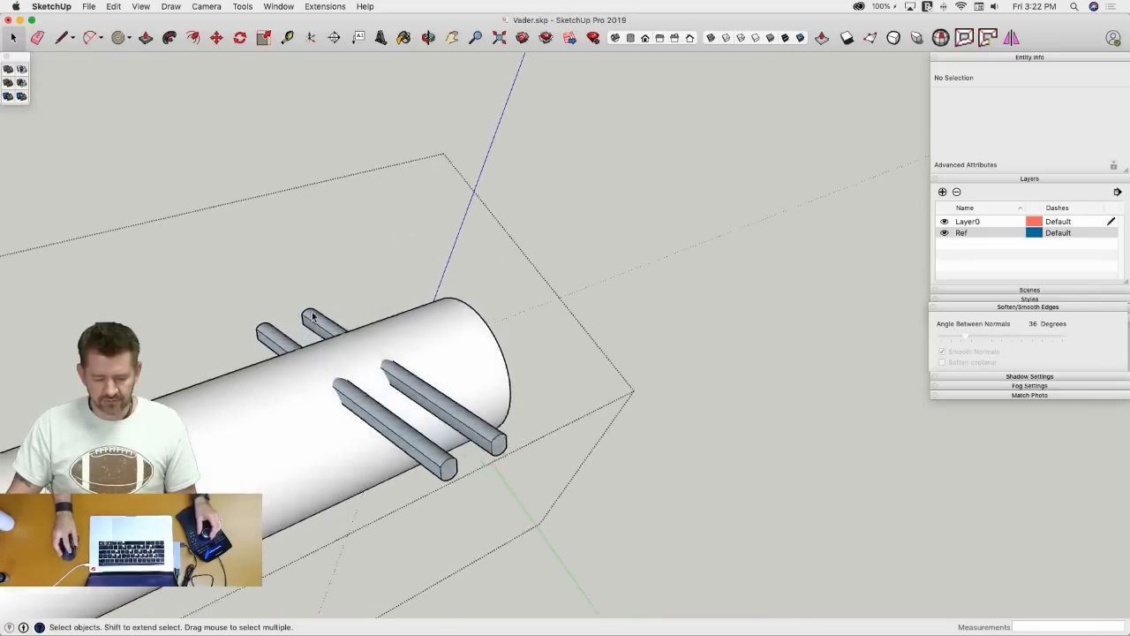
- Select the rods together with the body's surface and intersect their faces with the selection
left_click_drag(300, 369, 300, 367)
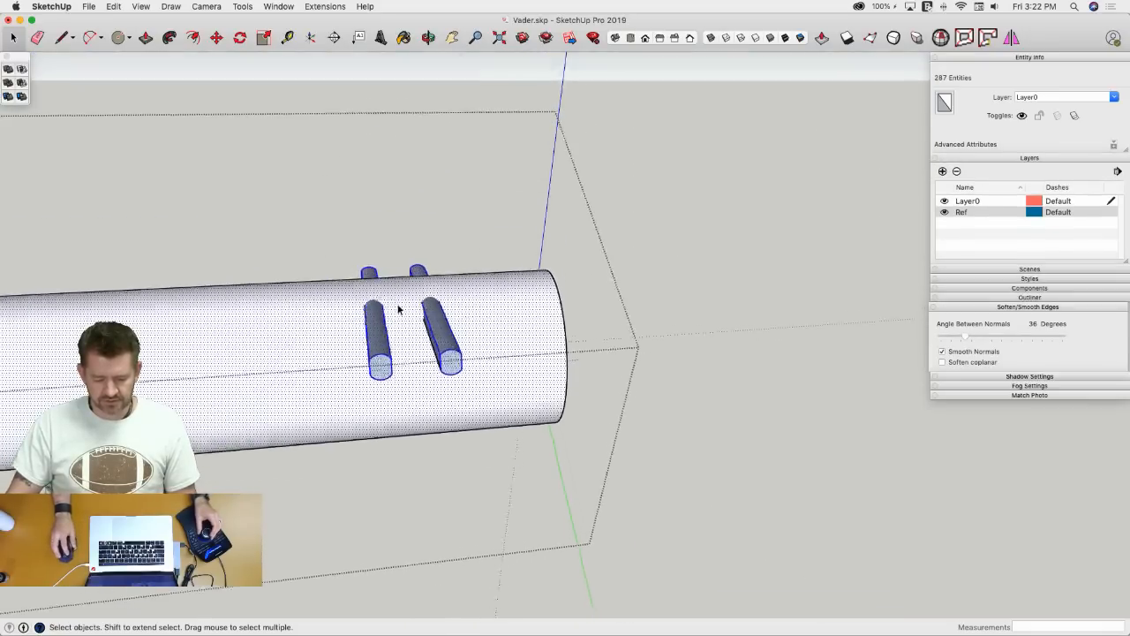
right_click(390, 307)
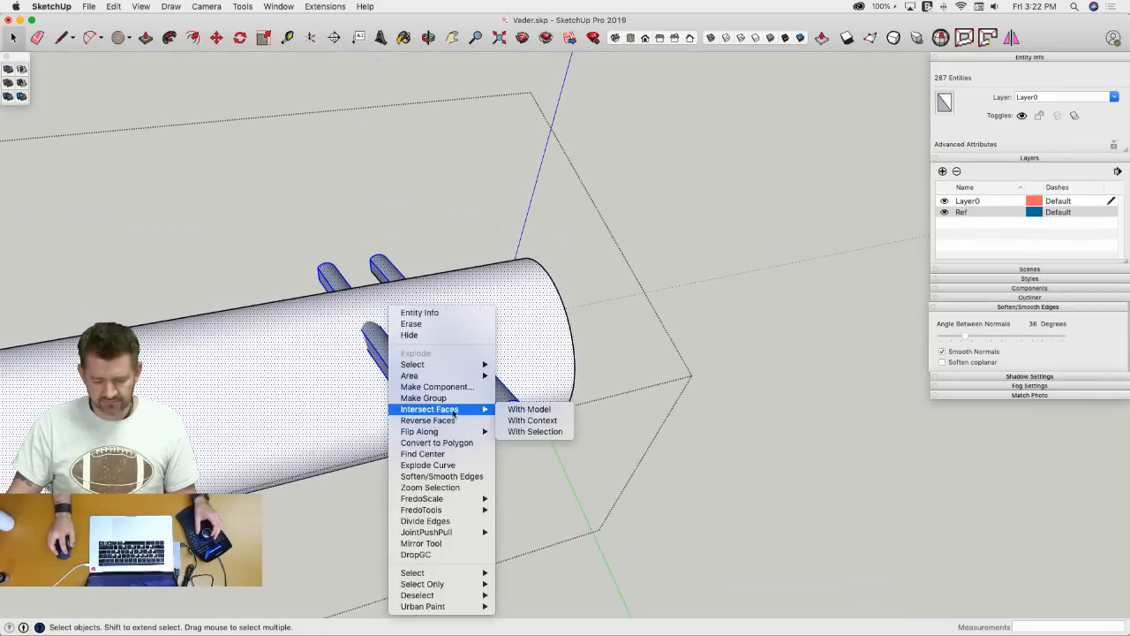
left_click(547, 432)
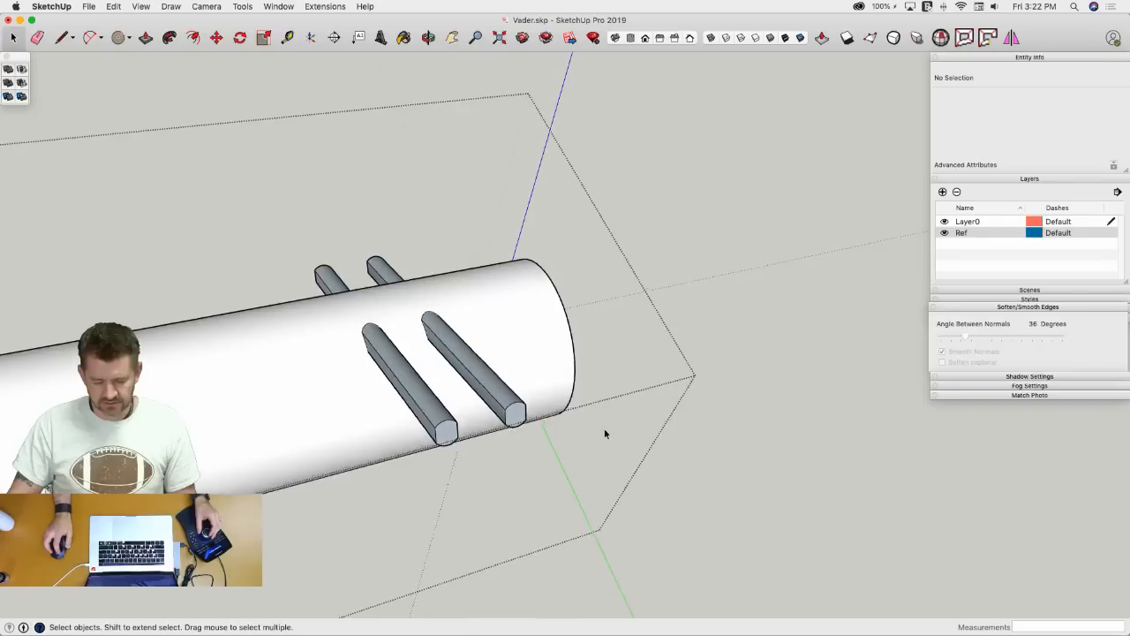
- Delete the rod ends that protrude outside the body tube on both sides
left_click_drag(724, 450, 721, 443)
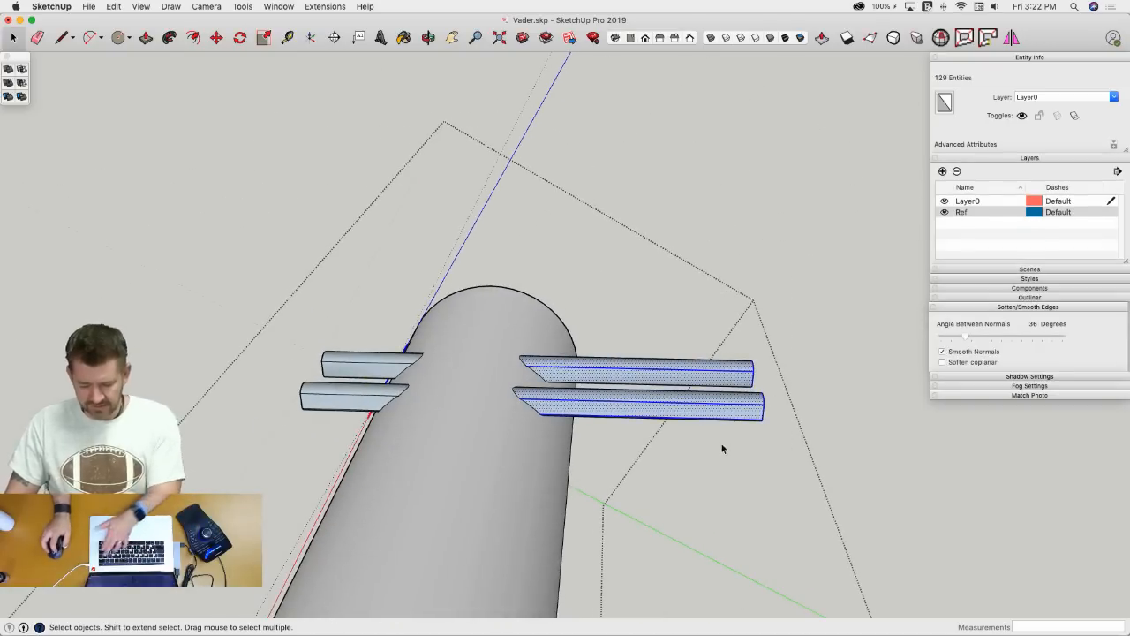
key("Delete")
middle_click_drag(327, 409, 178, 310)
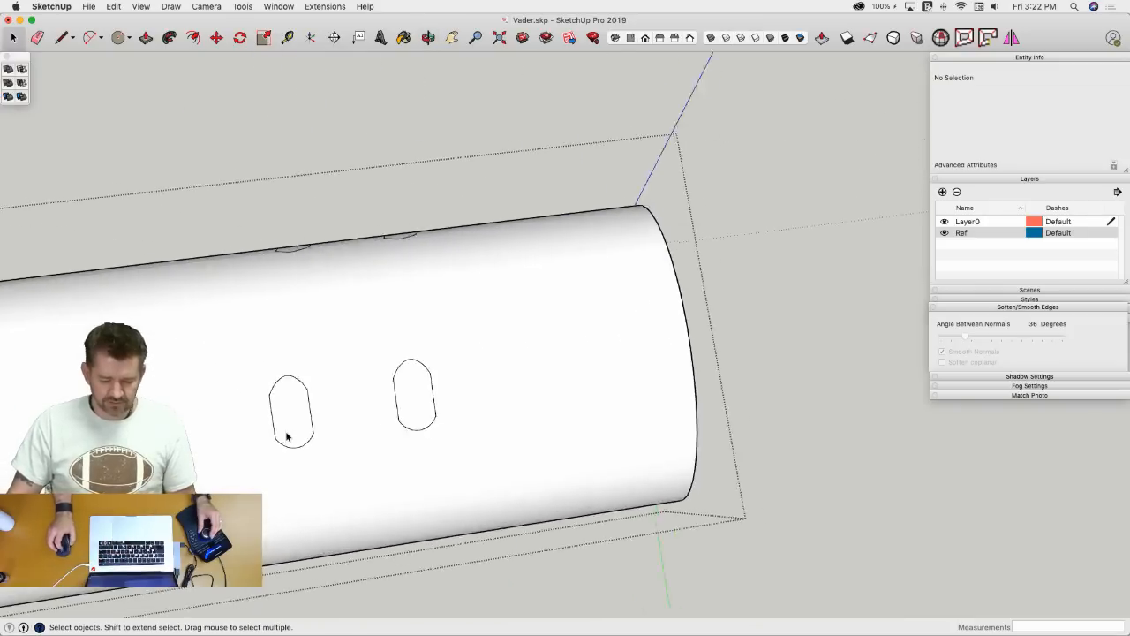
- Delete the faces inside the two slot outlines on one side of the body tube
left_click(311, 405)
key("Delete")
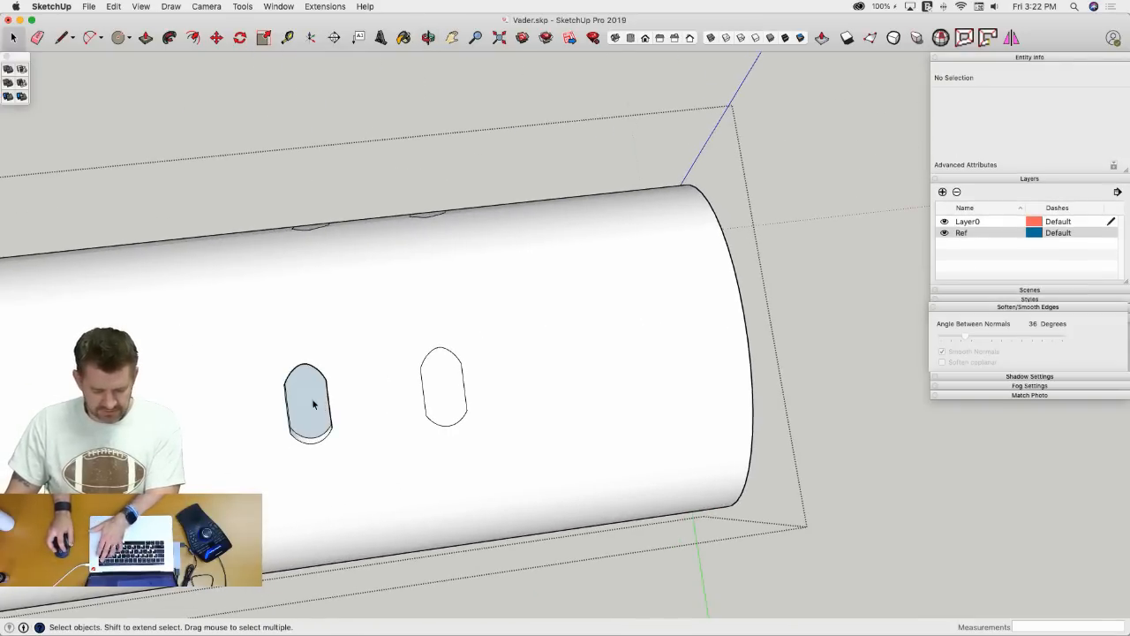
left_click(442, 391)
key("Delete")
- Delete the faces inside the two slot outlines on the opposite side of the body tube
middle_click_drag(300, 280, 306, 341)
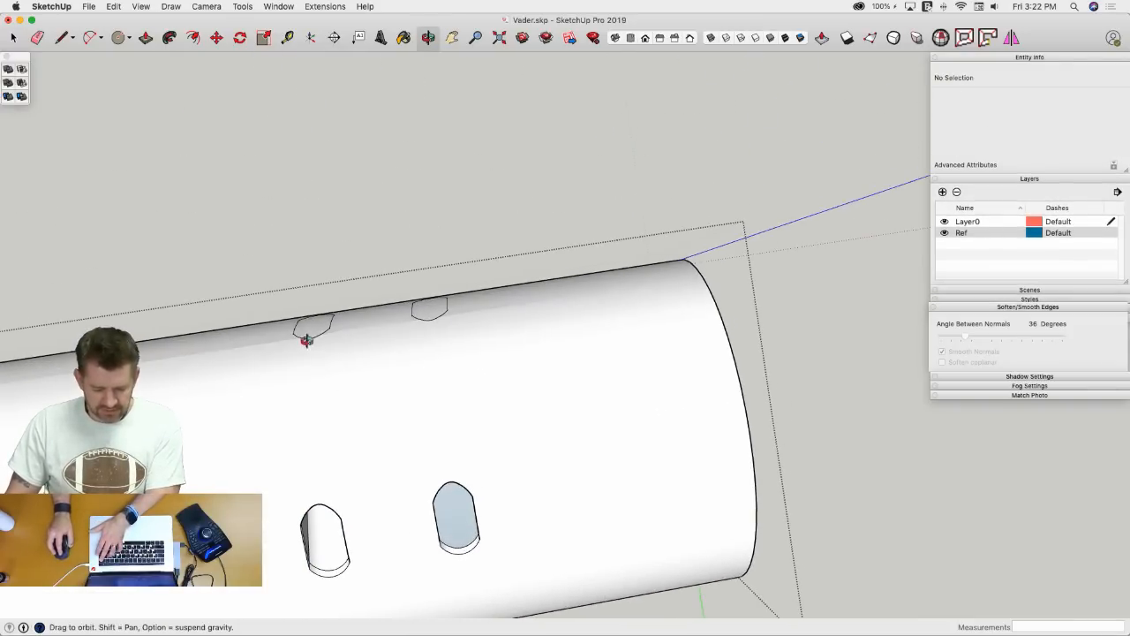
left_click(312, 326)
key("Delete")
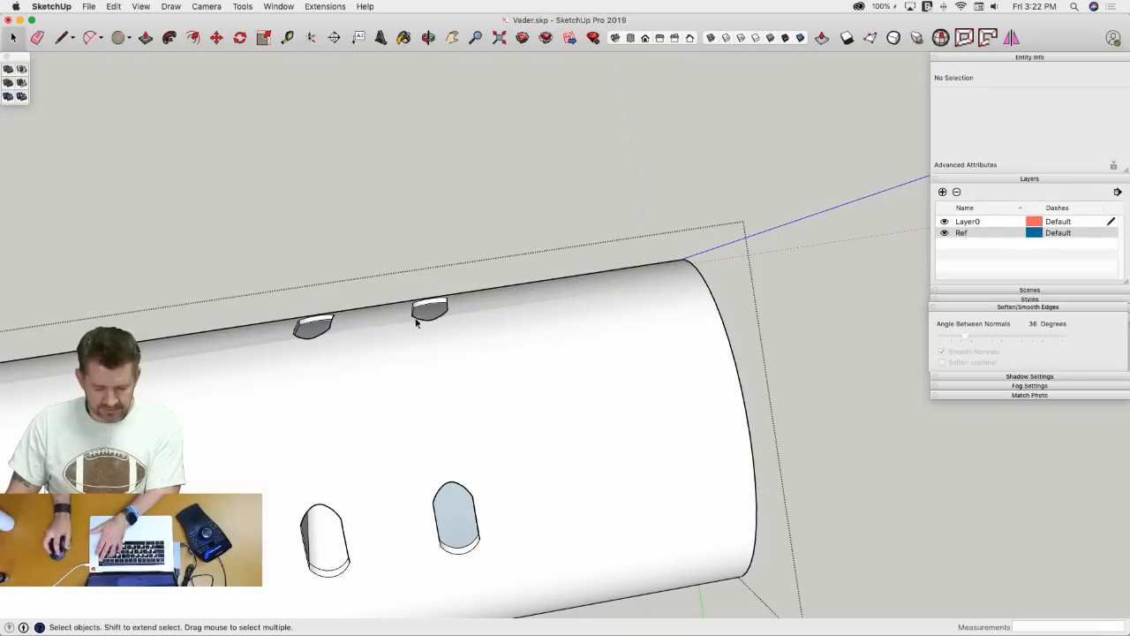
middle_click_drag(368, 367, 530, 446)
left_click(558, 424)
key("Delete")
left_click(530, 446)
key("Delete")
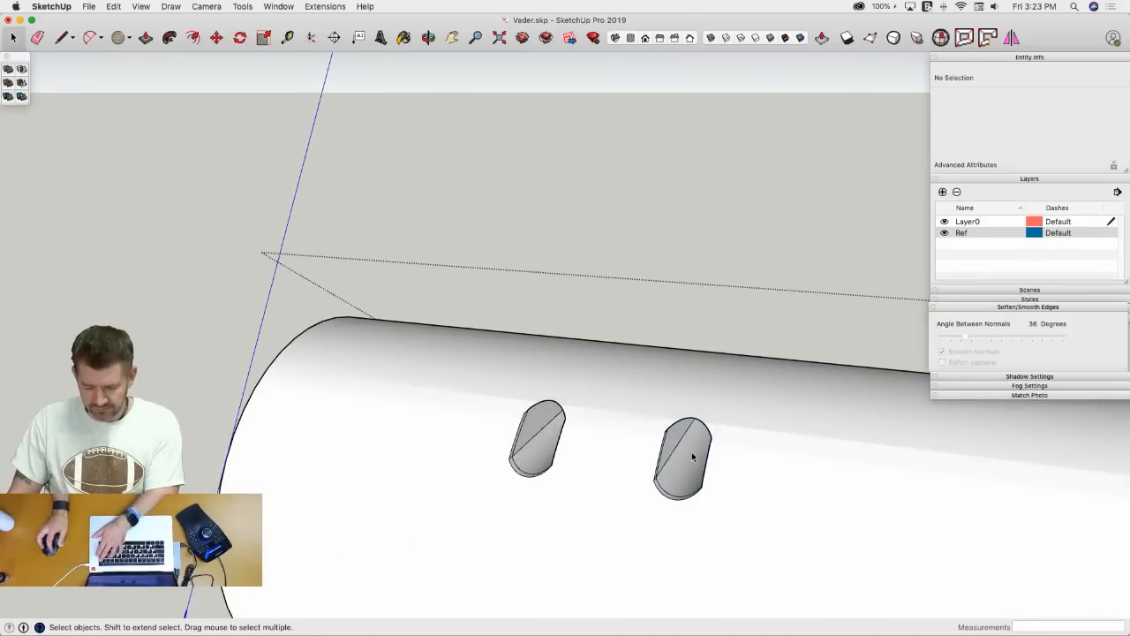
- Delete the leftover rod sections that span the inside of the body tube
middle_click_drag(685, 453, 613, 366)
left_click(600, 420)
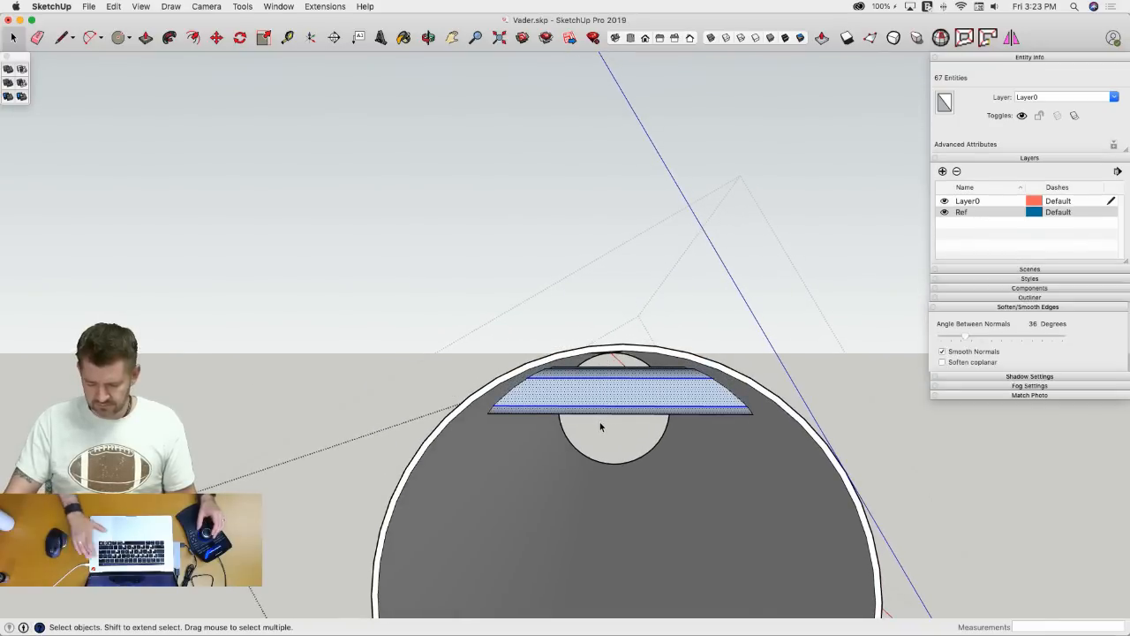
key("Delete")
mouse_move(601, 426)
middle_mouse_down()
mouse_move(542, 341)
mouse_move(540, 295)
mouse_move(651, 227)
mouse_move(715, 209)
mouse_move(471, 303)
mouse_move(557, 330)
mouse_move(491, 341)
mouse_move(633, 407)
mouse_move(580, 383)
mouse_move(558, 403)
mouse_move(652, 400)
mouse_move(676, 371)
mouse_move(641, 338)
mouse_move(423, 295)
mouse_move(331, 202)
mouse_move(437, 260)
mouse_move(532, 343)
mouse_move(601, 344)
mouse_move(373, 299)
middle_mouse_up()
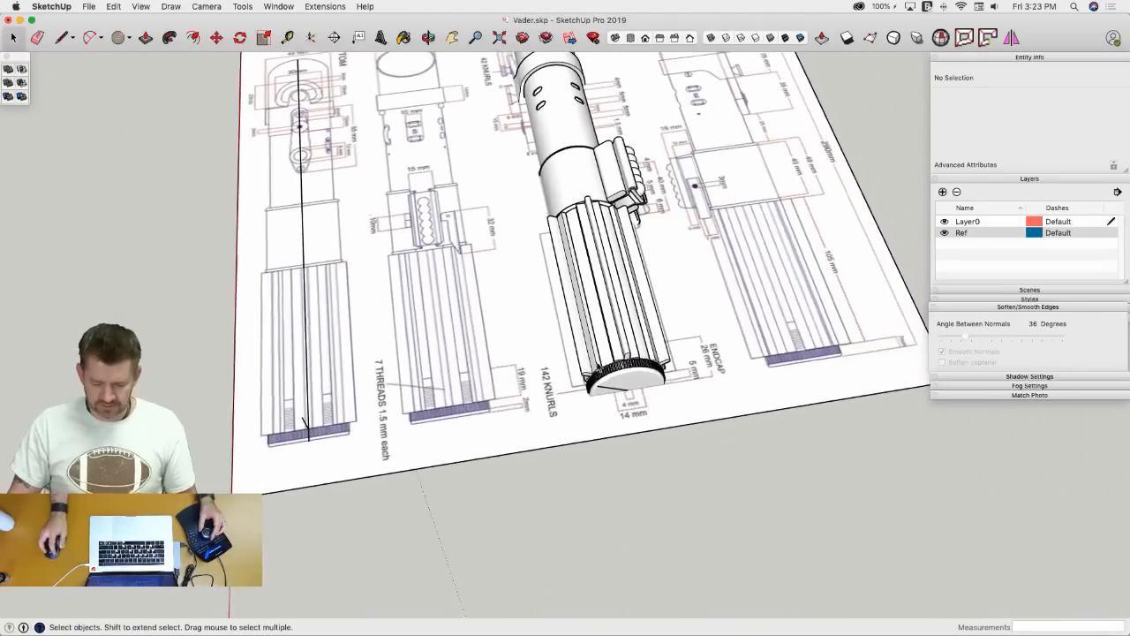
- Rotate the hilt group about its long axis by 60 degrees and again by 90 degrees to compare its slots with the drawings
left_click(616, 337)
key("q")
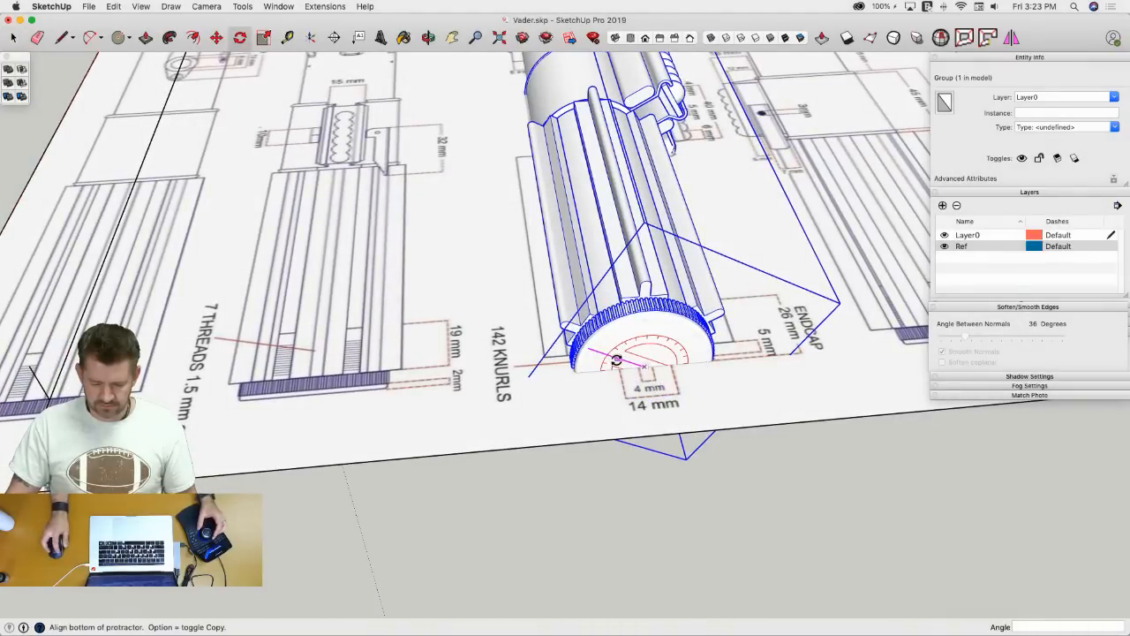
left_click(616, 359)
left_click(648, 332)
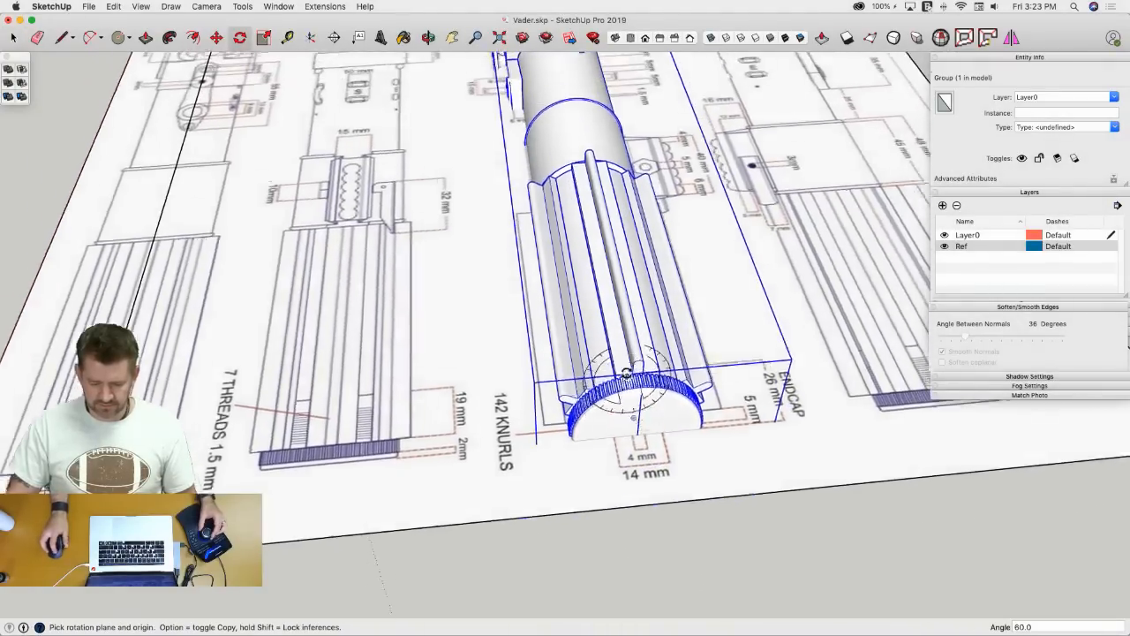
key("space")
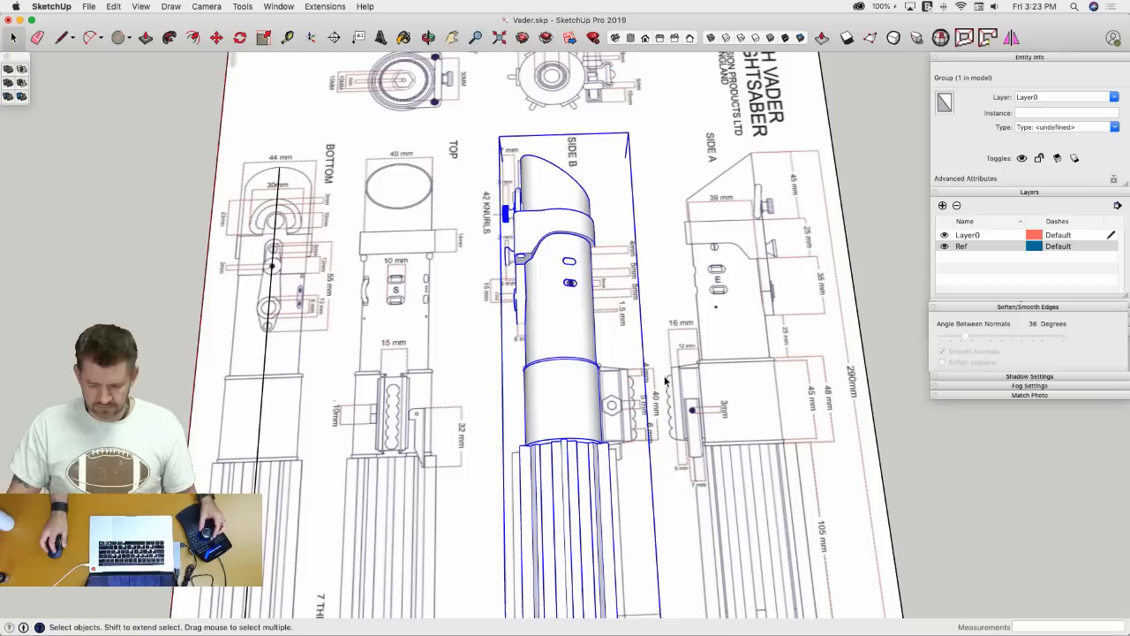
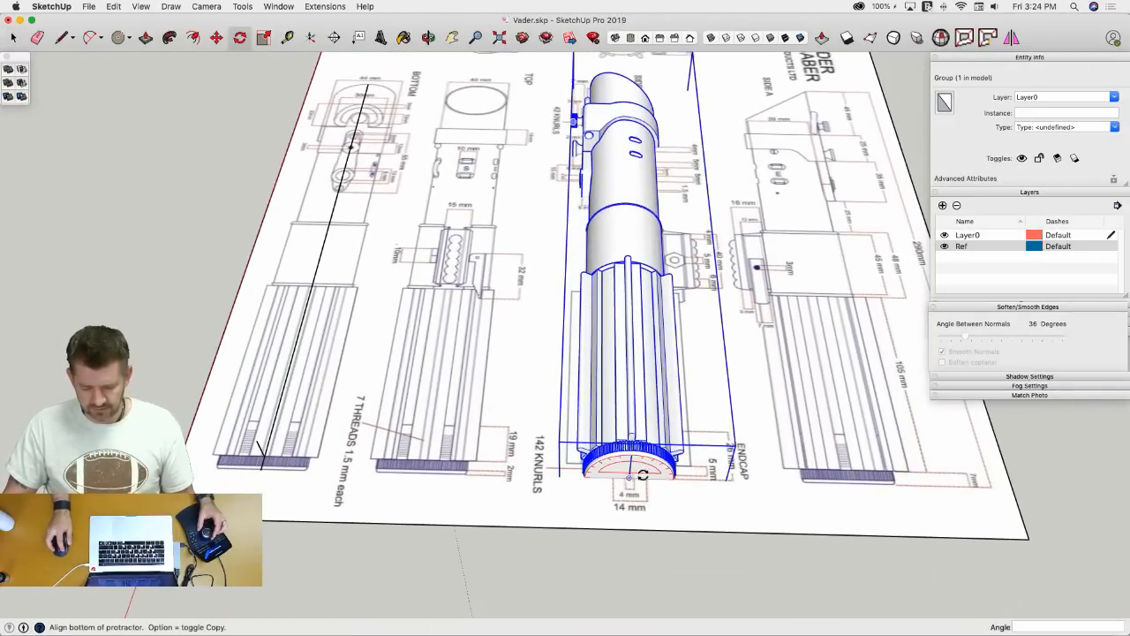
left_click(643, 474)
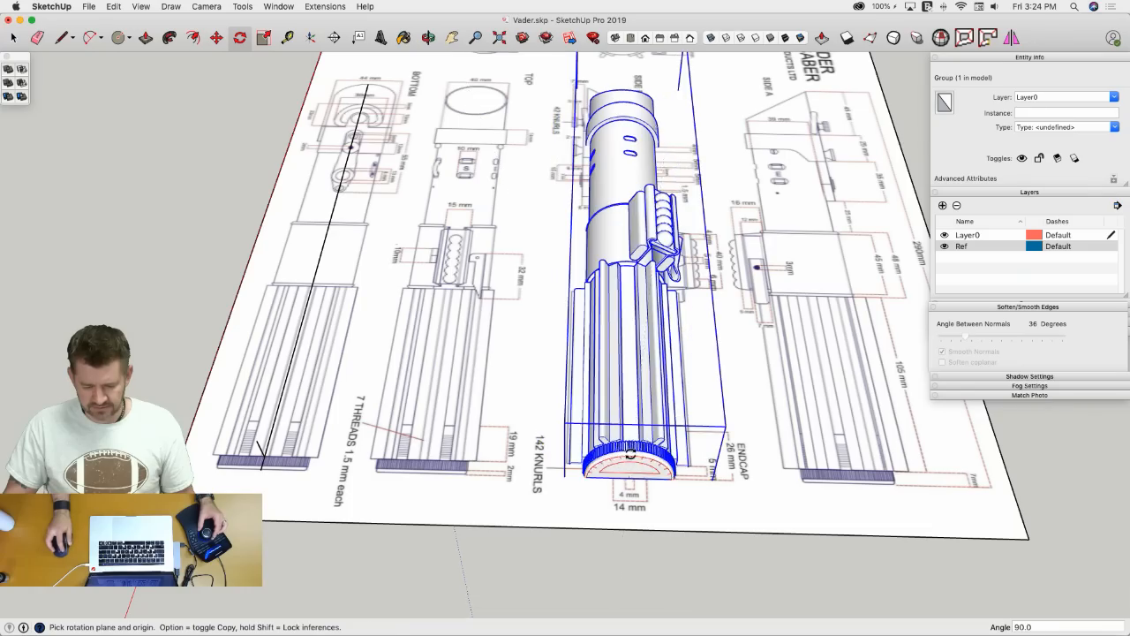
key("space")
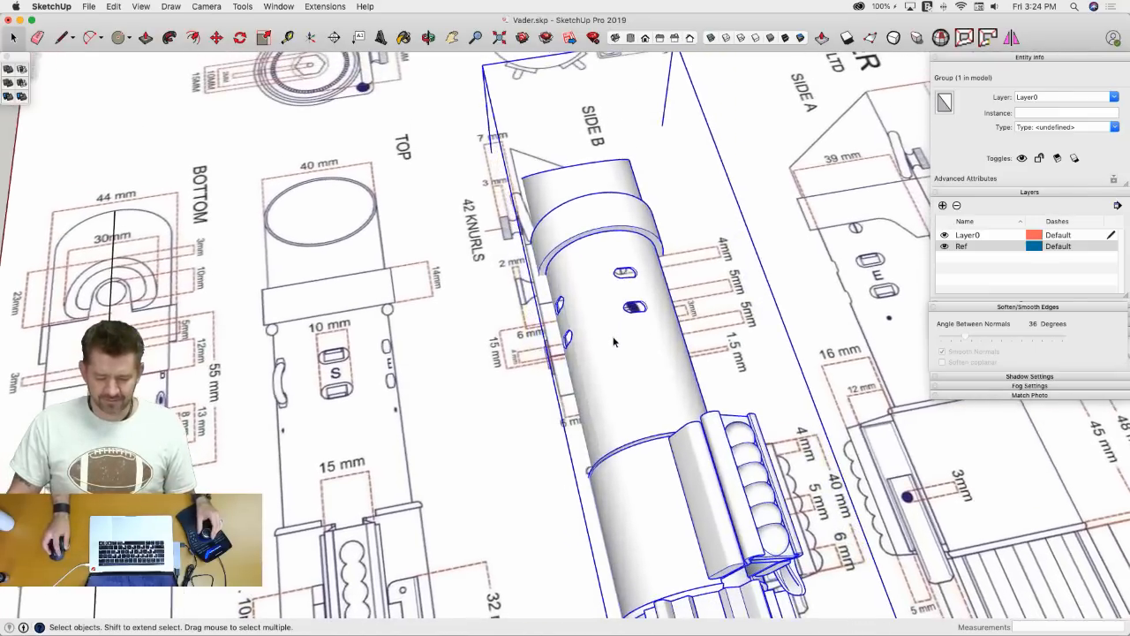
- Reopen the body tube and undo the hilt rotations and slot cuts, back to the untrimmed rods passing through the body
double_click(566, 305)
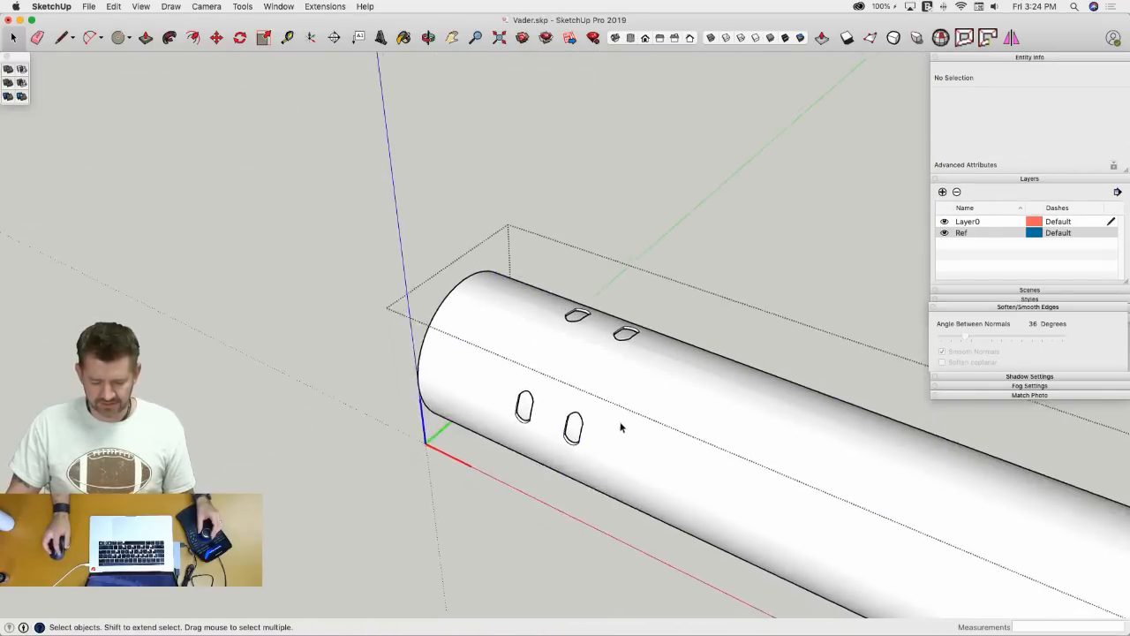
left_click_drag(570, 332, 638, 469)
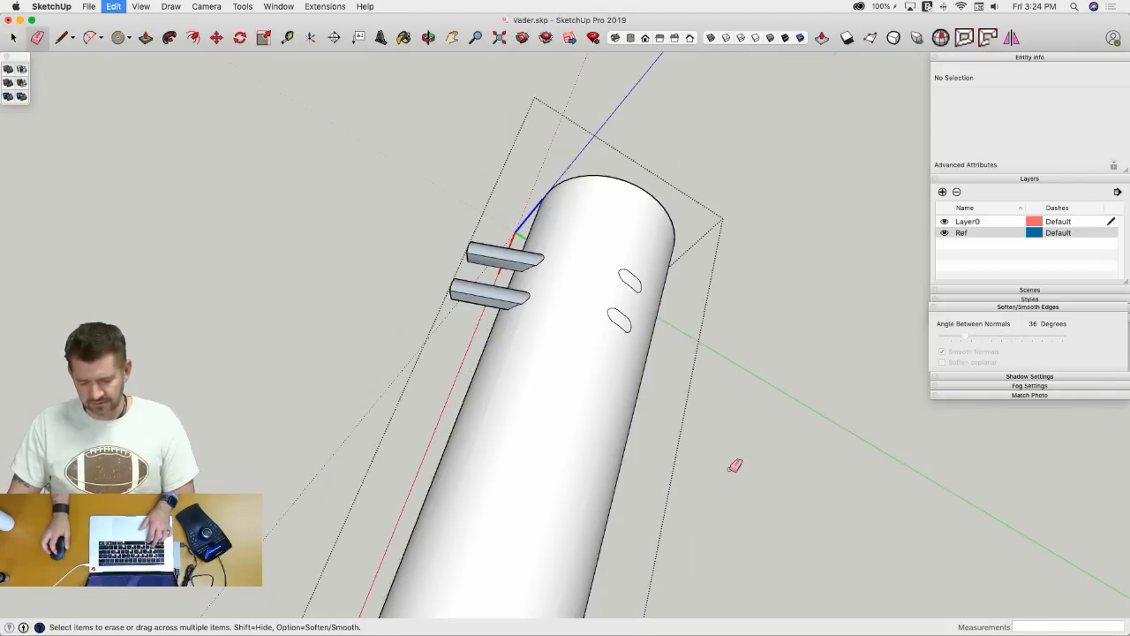
key("super+z")
key("super+z")
key("super+z")
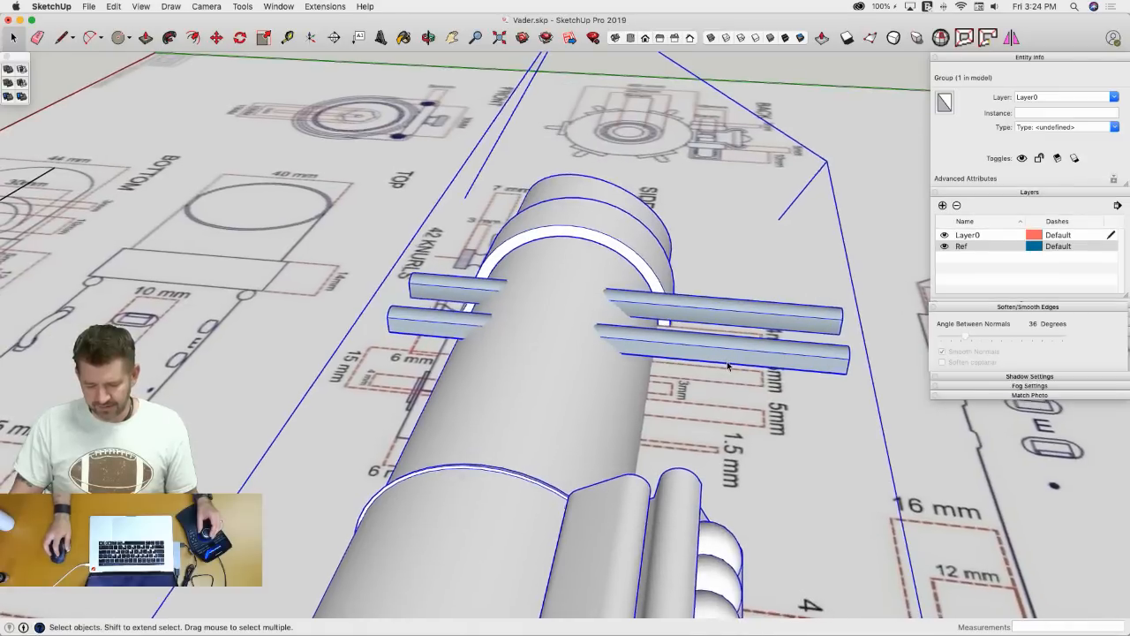
- Open the body tube inside the hilt group and undo pasting the rods into it
double_click(727, 362)
left_click(727, 363)
double_click(728, 363)
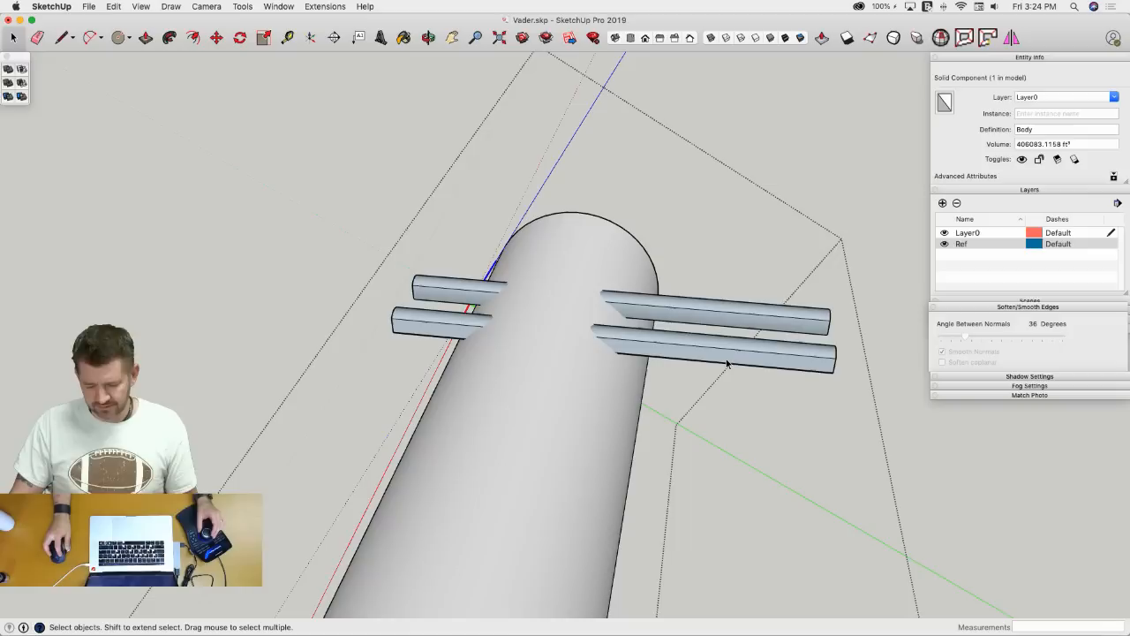
key("Escape")
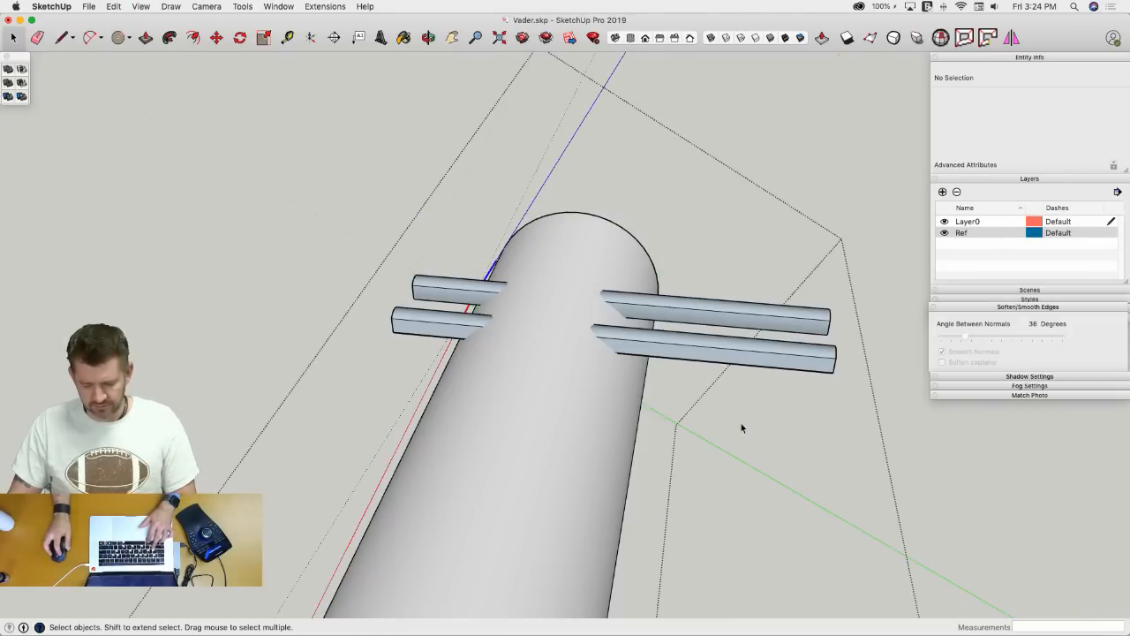
key("super+z")
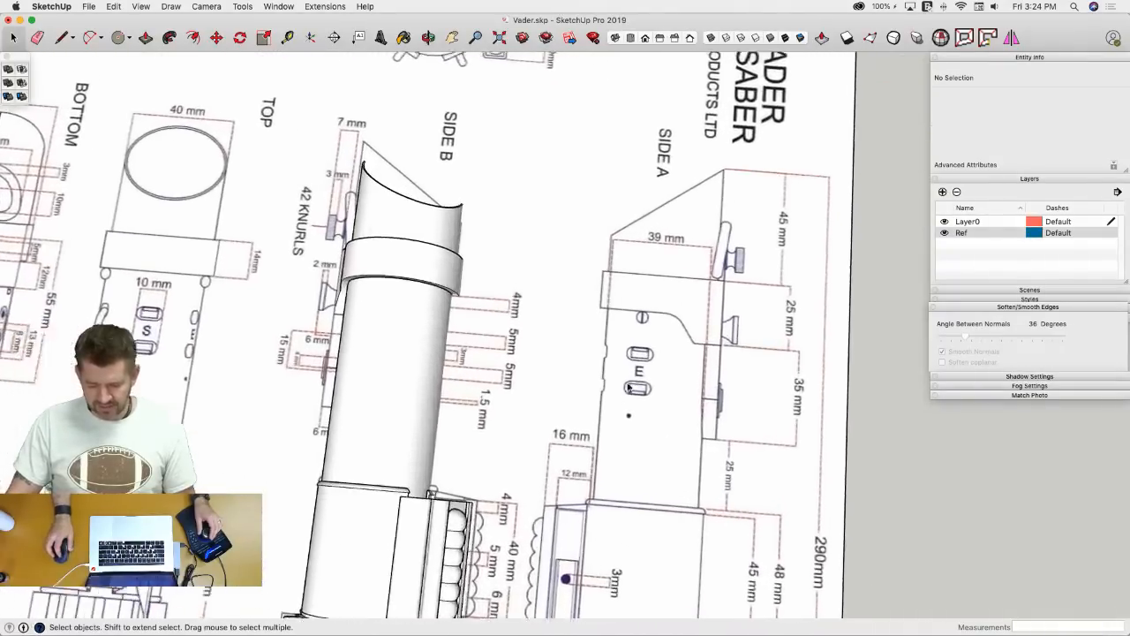
- Trace the slot just above the letter E on Side A as a rectangle with arc ends and erase the inner dividing edges
key("r")
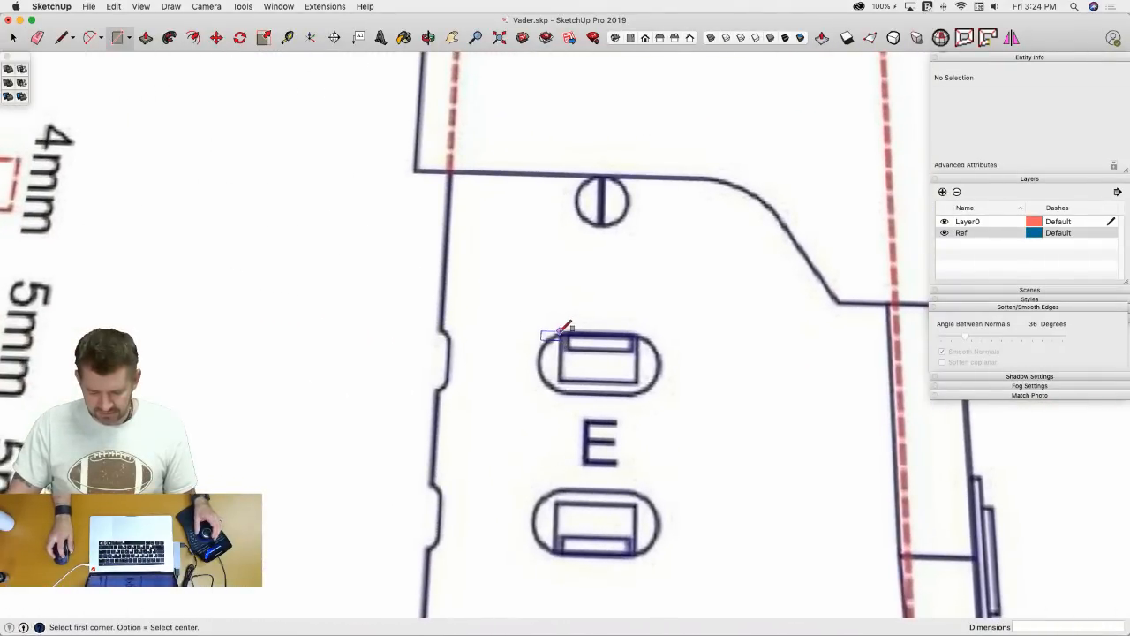
left_click(635, 392)
key("c")
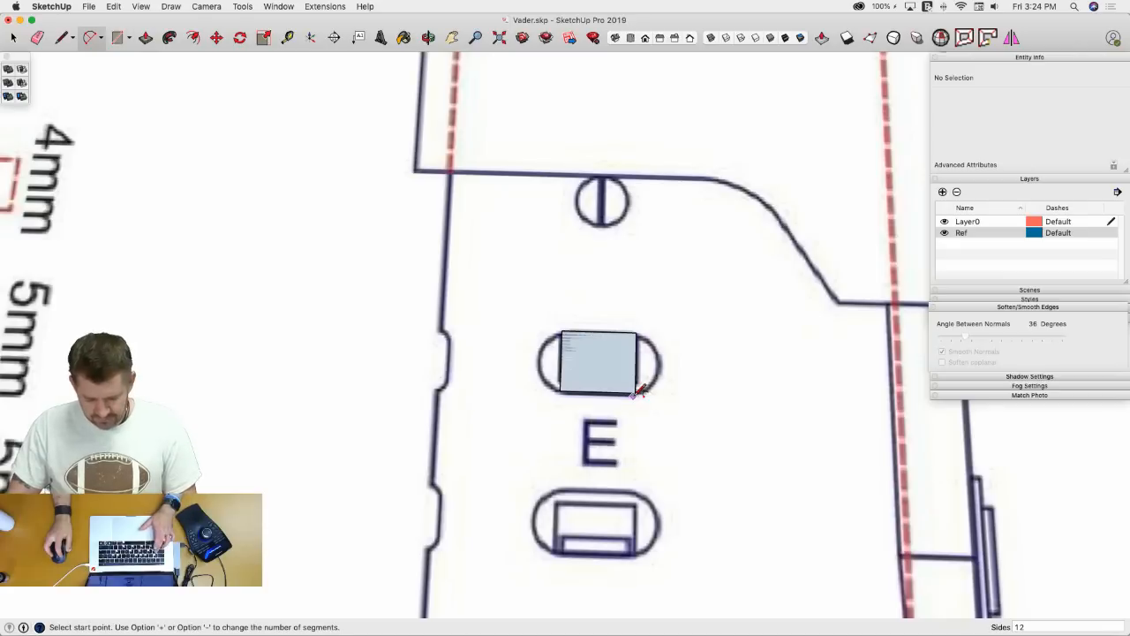
left_click(636, 392)
left_click(636, 332)
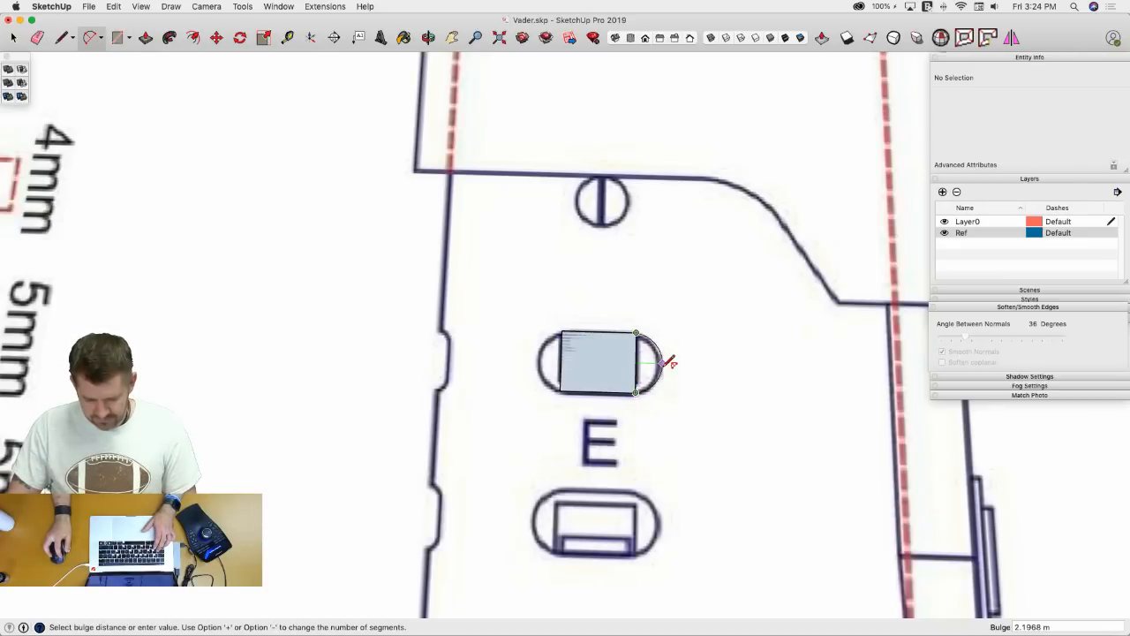
left_click(669, 362)
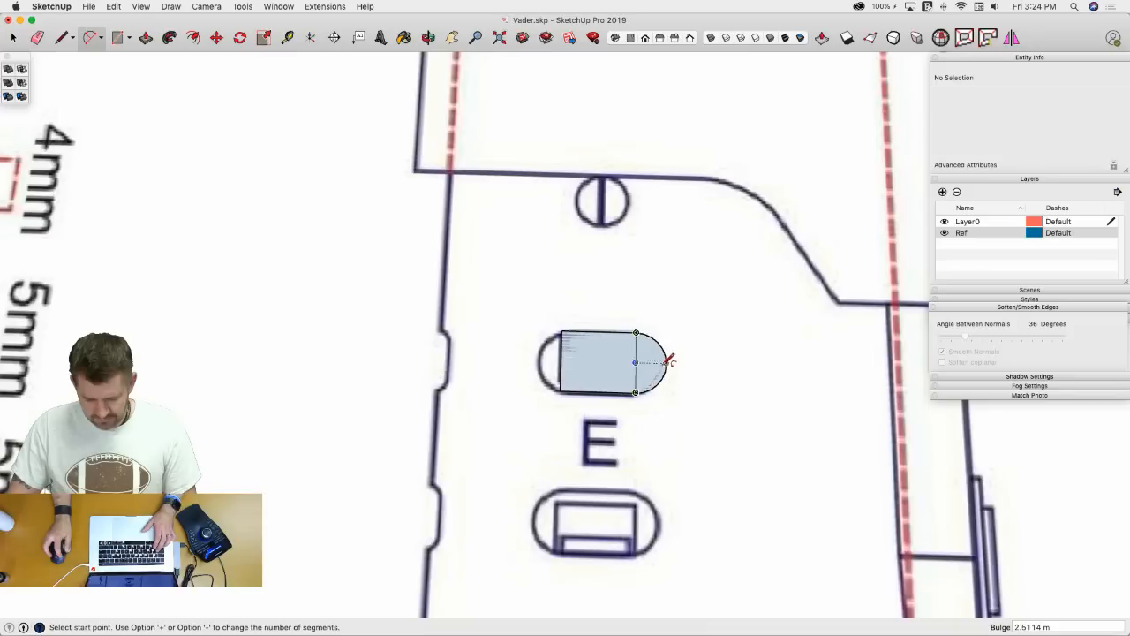
left_click(562, 331)
left_click(562, 389)
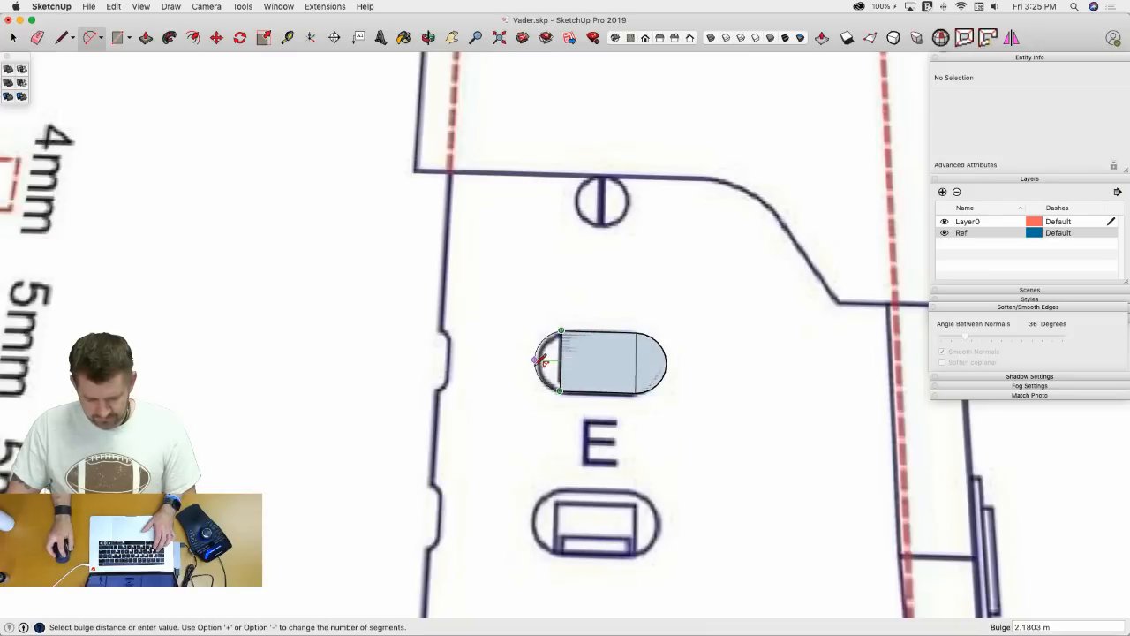
key("space")
left_click(635, 366)
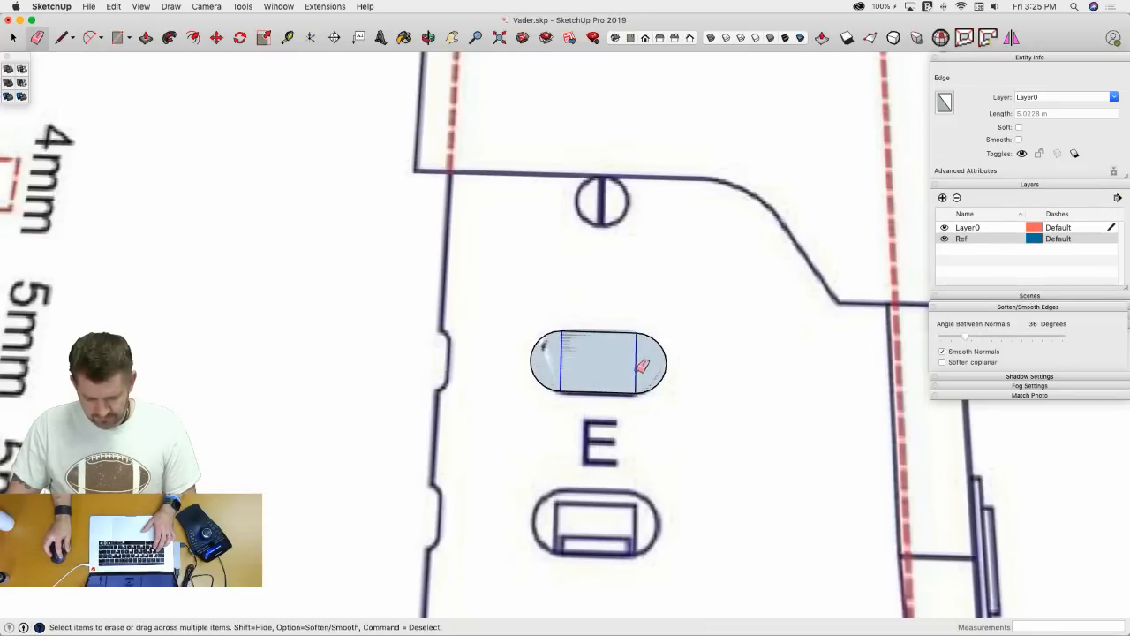
key("Delete")
- Copy the slot face onto the matching slot on the other side of the letter E
left_click(629, 378)
key("m")
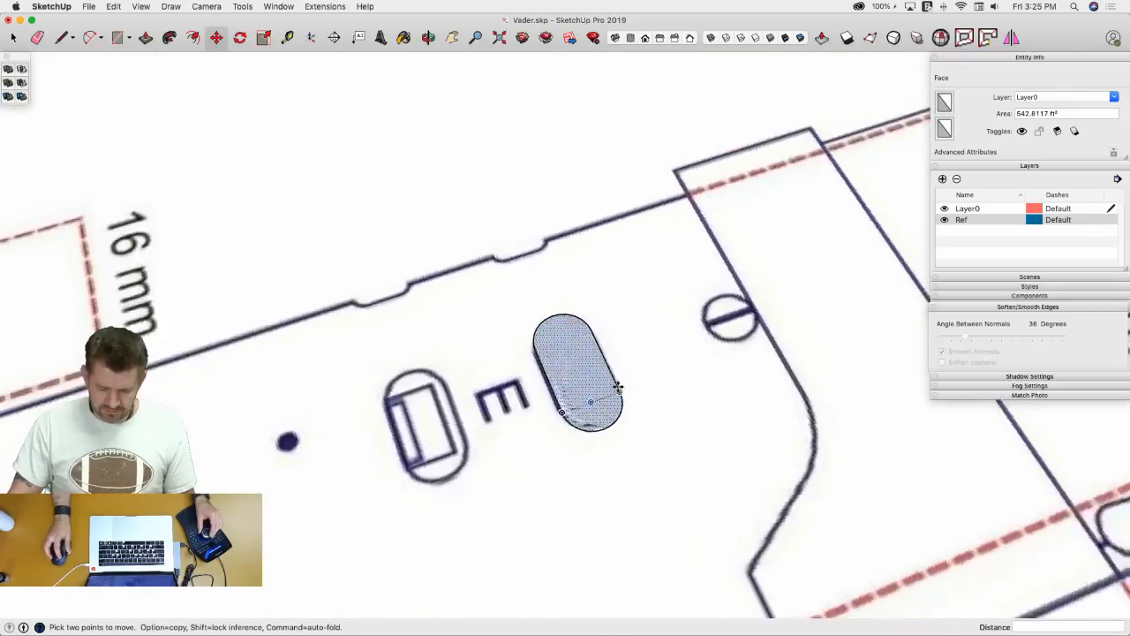
left_click(615, 390)
key("alt")
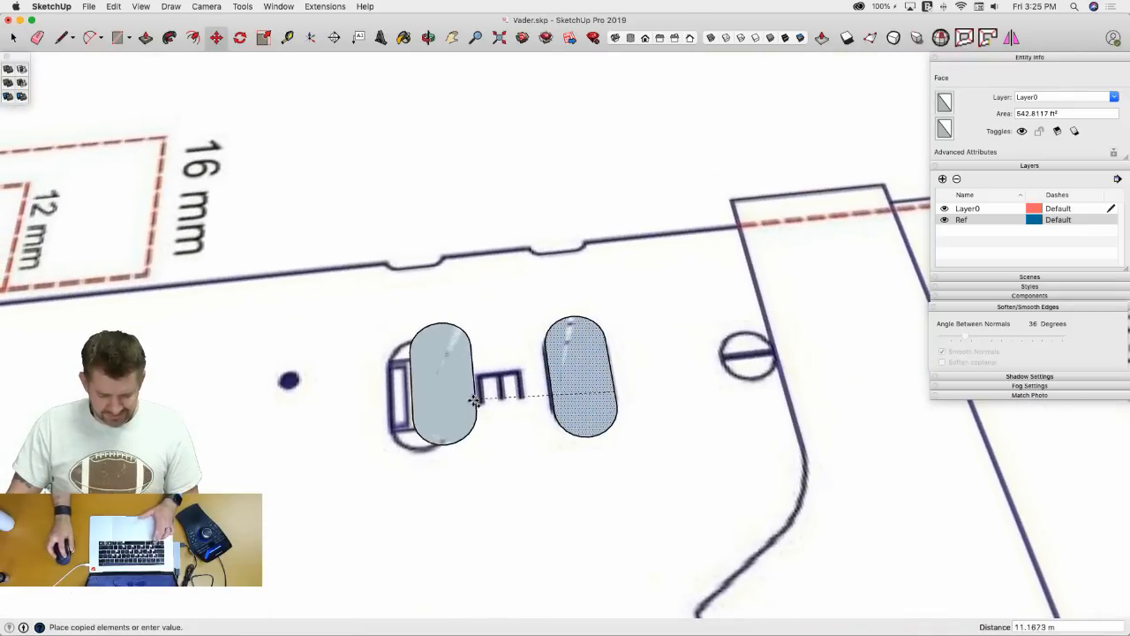
left_click(448, 404)
key("space")
scroll(592, 443, "down", 6)
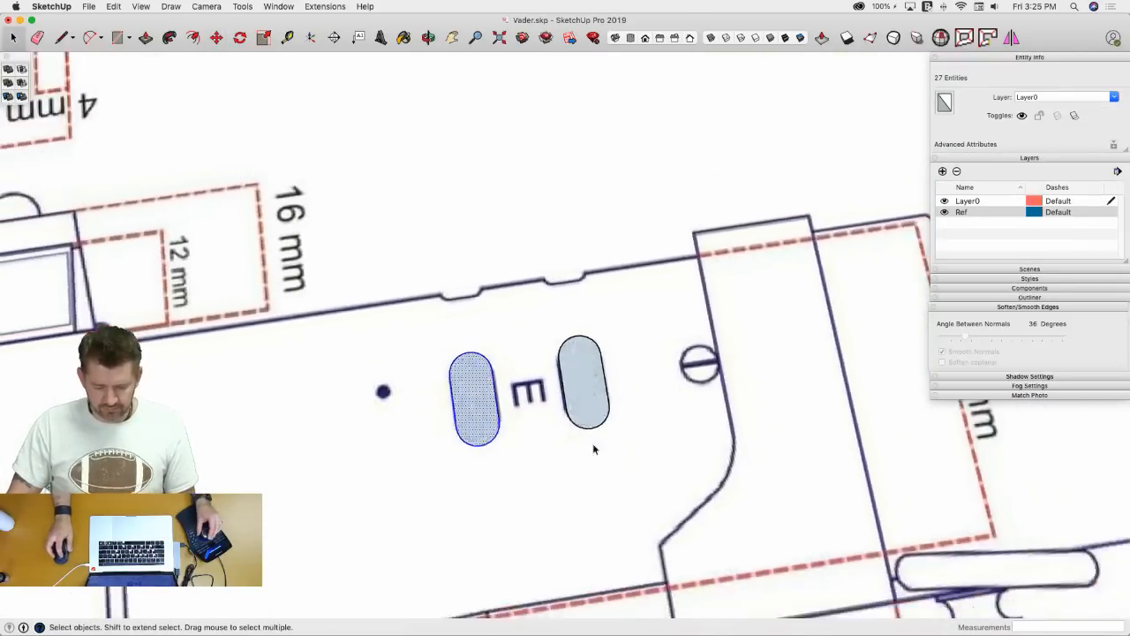
mouse_move(559, 441)
middle_mouse_down()
mouse_move(610, 435)
mouse_move(593, 490)
middle_mouse_up()
scroll(593, 490, "down", 10)
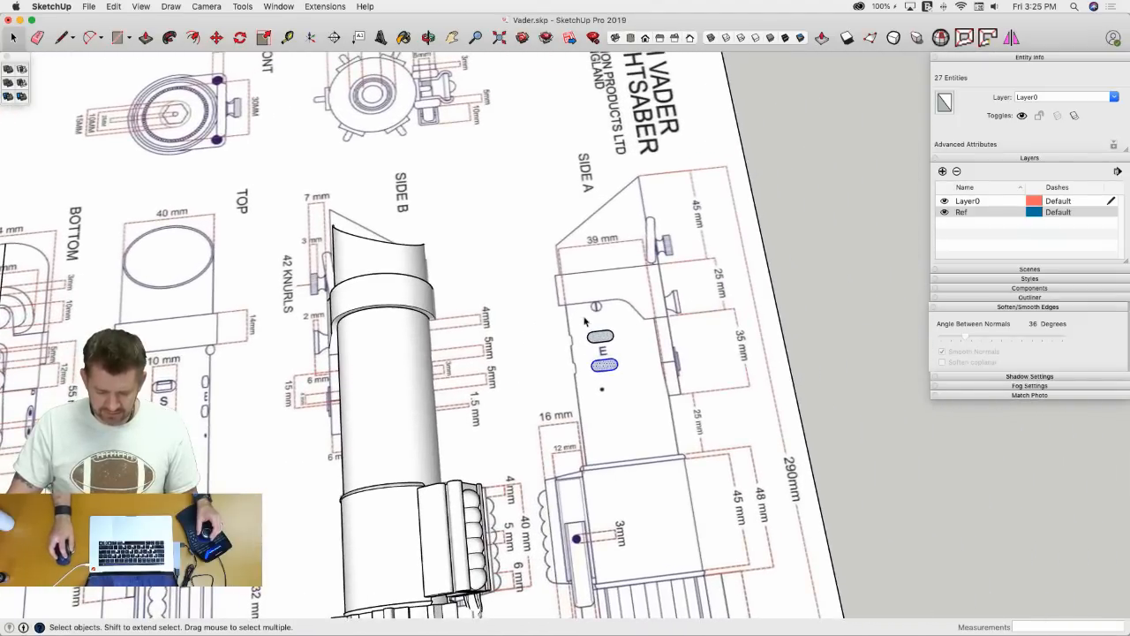
- Extrude both slot faces upward with Push/Pull into tall upright rods of roughly equal height
left_click_drag(566, 335, 641, 459)
key("p")
left_click(601, 400)
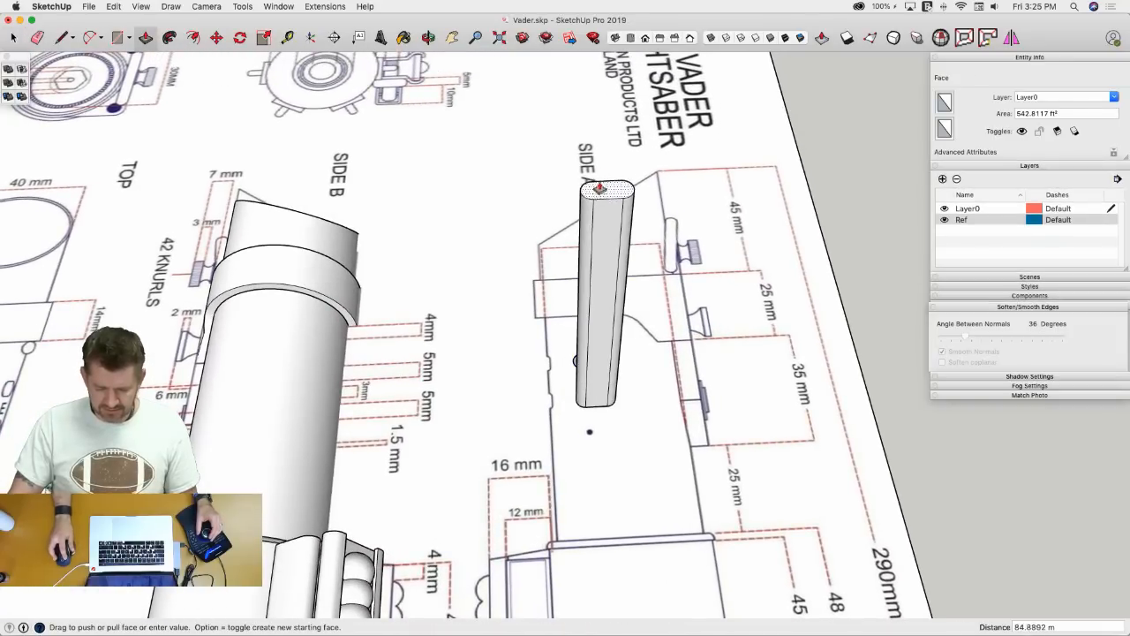
left_click(602, 156)
left_click(597, 325)
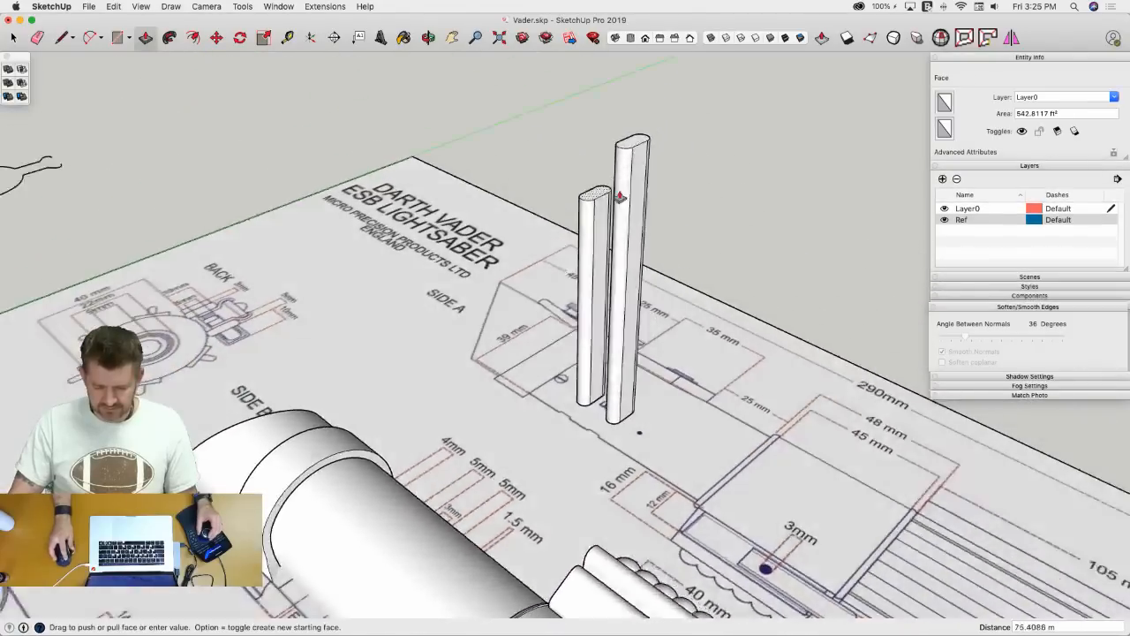
left_click(633, 183)
key("space")
middle_click_drag(633, 182, 645, 104)
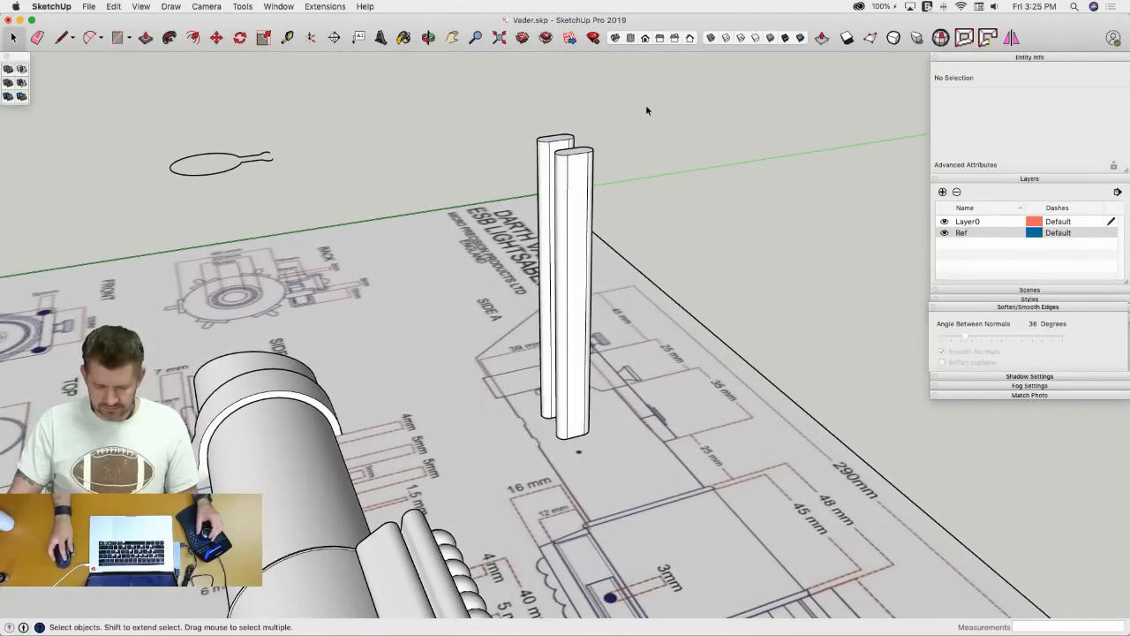
- Soften the edges of both upright rods, including coplanar edges
left_click_drag(646, 105, 506, 162)
left_click(941, 363)
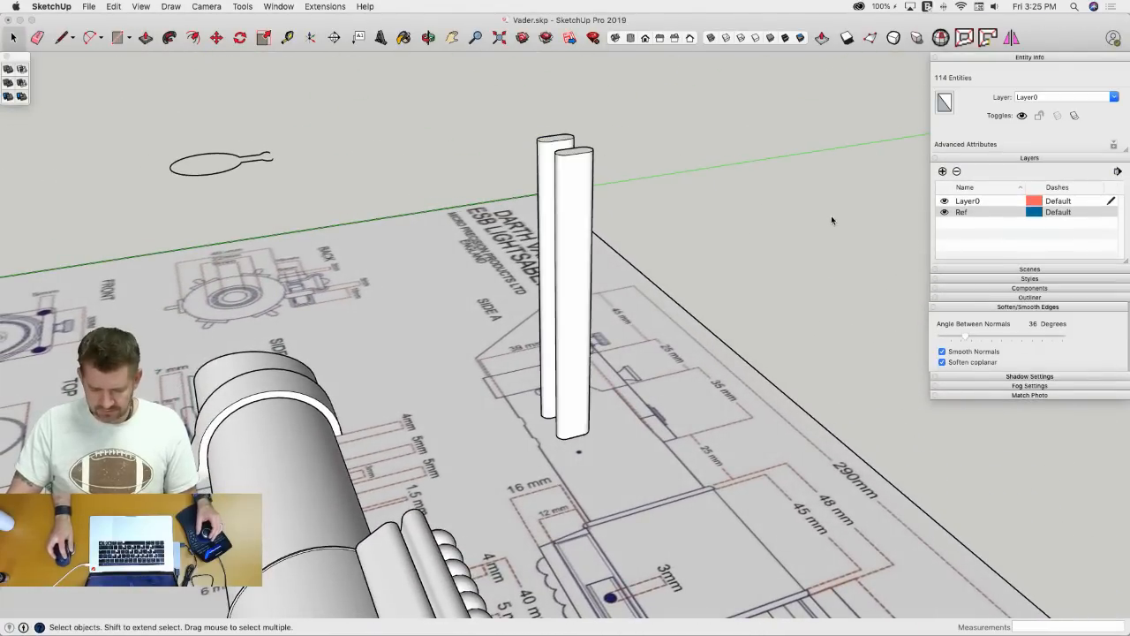
left_click(831, 216)
- Make a group from the two upright rods
triple_click(578, 212)
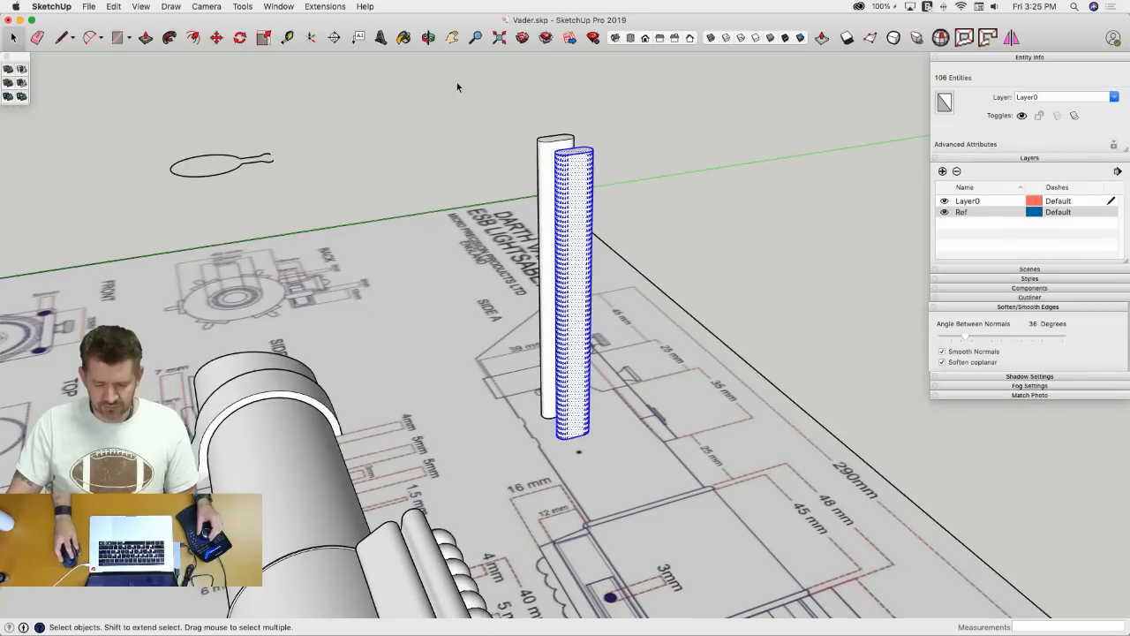
left_click_drag(456, 82, 670, 472)
right_click(563, 277)
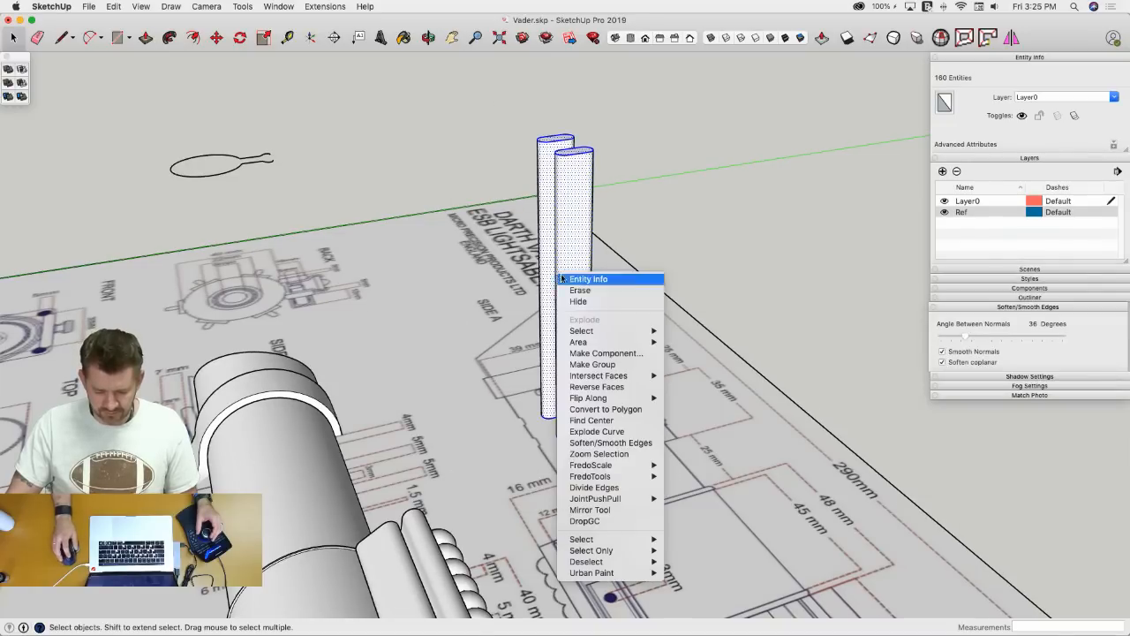
mouse_move(622, 378)
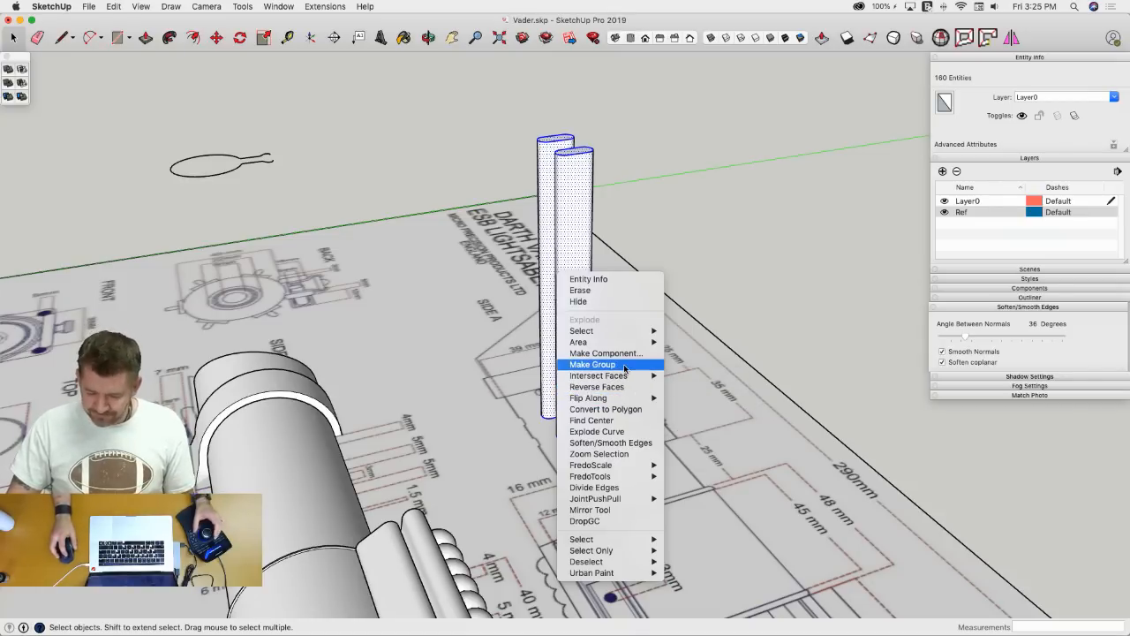
left_click(624, 365)
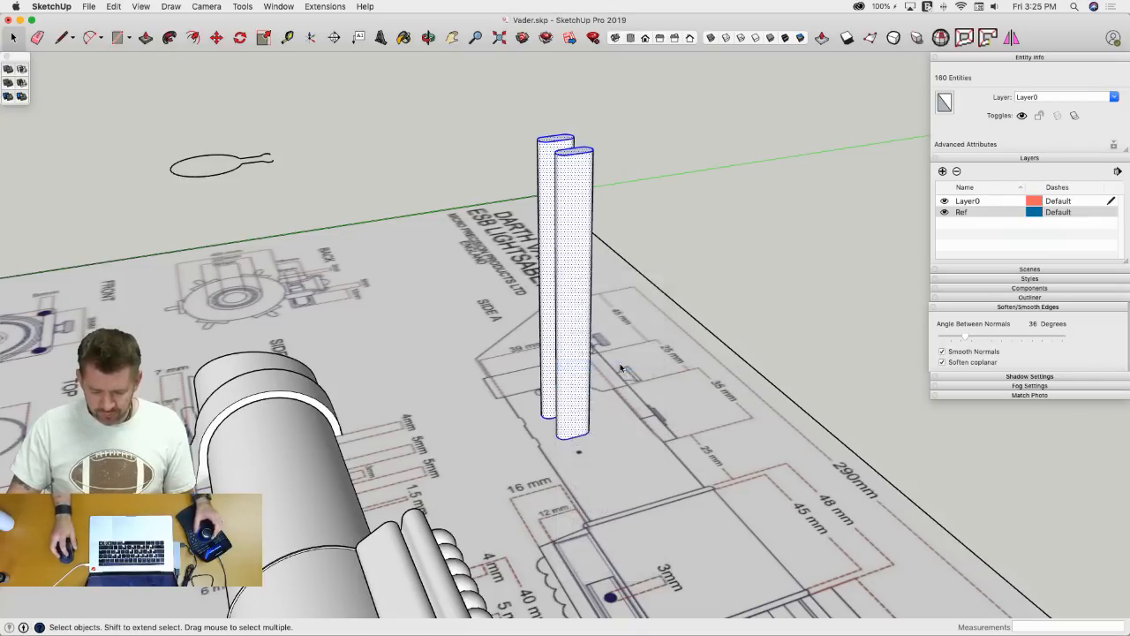
- Rotate the rod group 90 degrees about the base midpoint of the front rod so it lies flat, pointing away from the hilt
scroll(587, 428, "up", 2)
key("q")
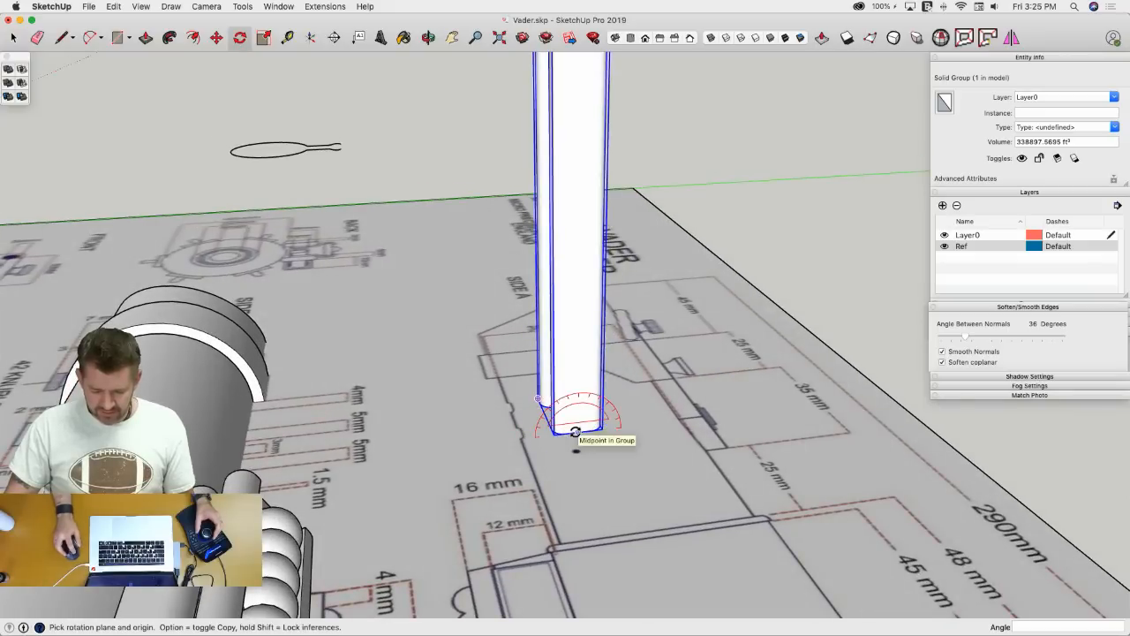
left_click(575, 431)
left_click(579, 350)
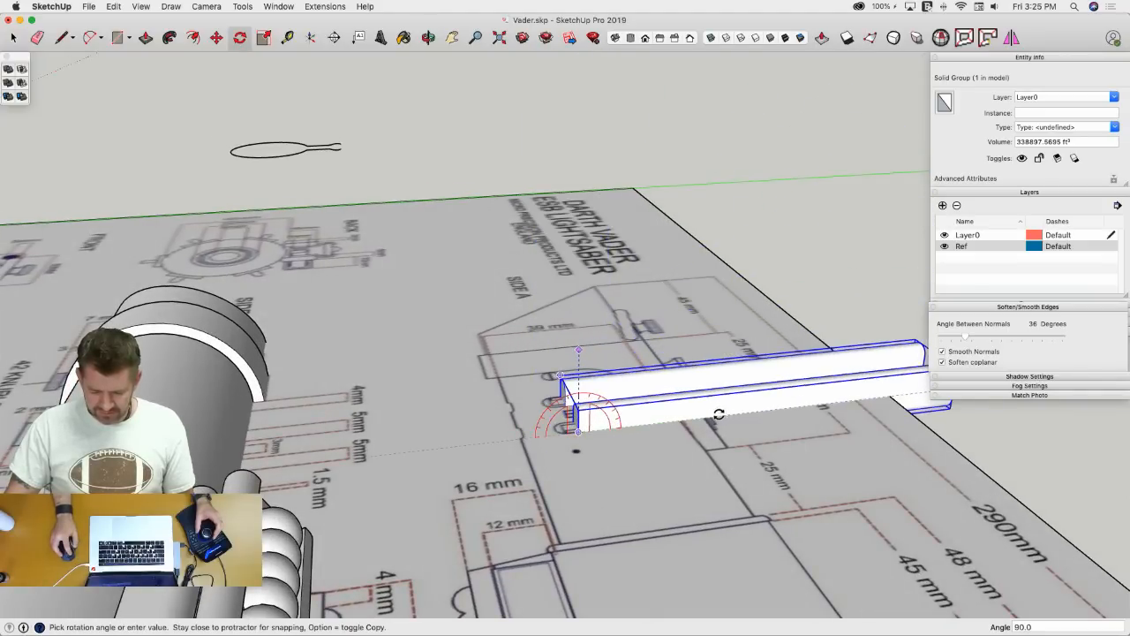
left_click(719, 415)
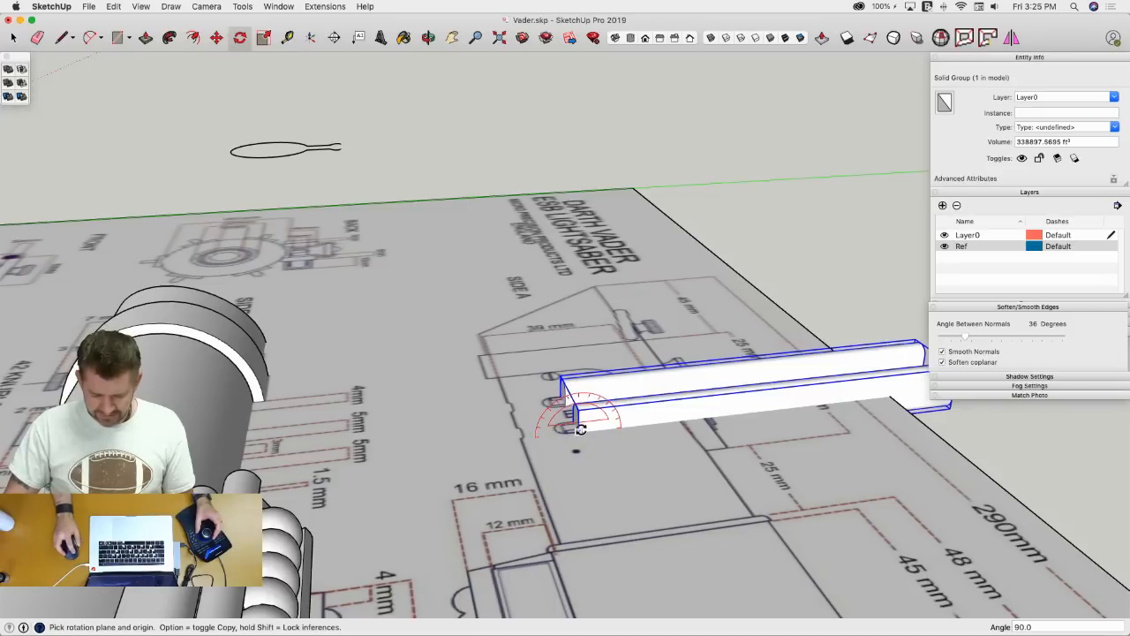
- Move the rod group about 91.6 m sideways so the rods start at the hilt's centreline and pass through the body
scroll(580, 430, "down", 2)
middle_click_drag(565, 406, 732, 197)
key("m")
left_click(529, 289)
scroll(739, 285, "down", 2)
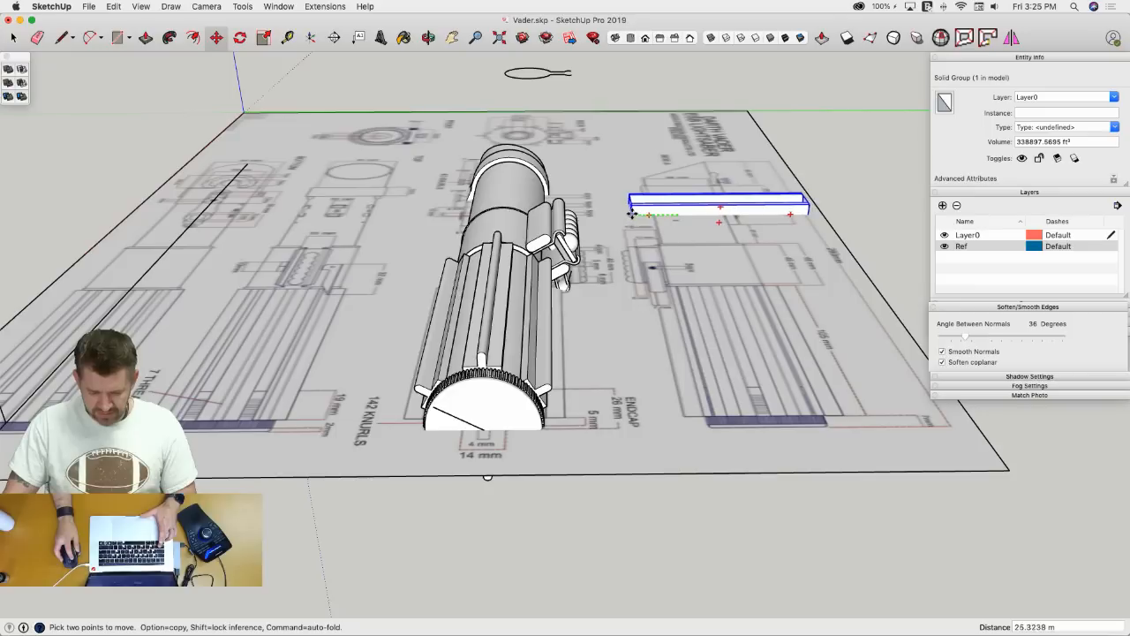
left_click(483, 431)
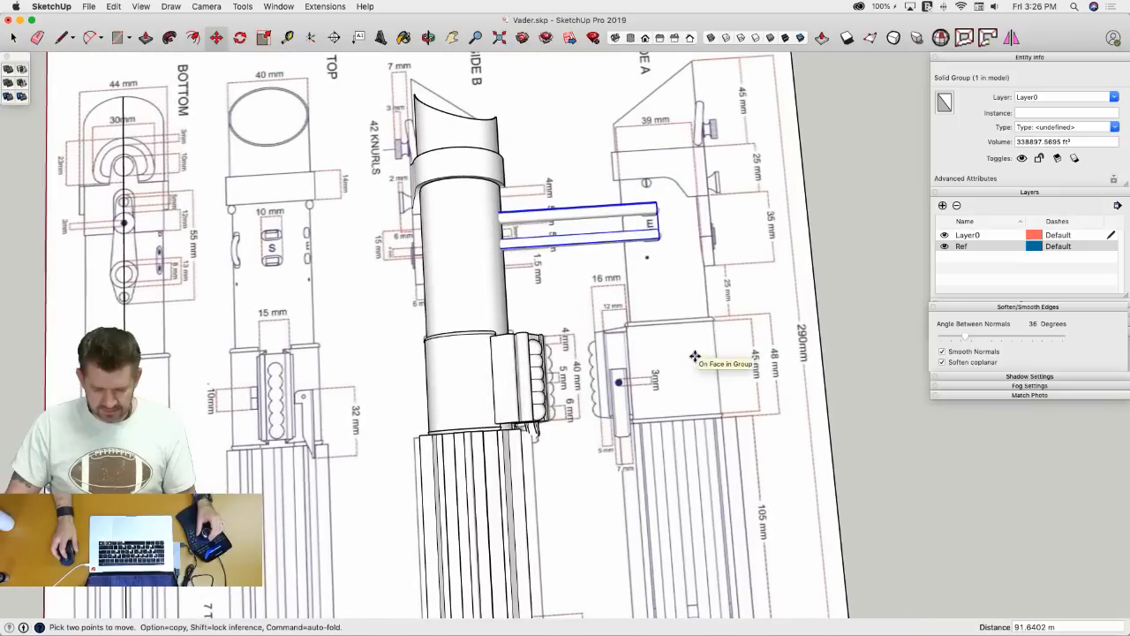
- Make a copy of the rod group rotated 60 degrees upward about the hilt's long axis, centred on the end cap
key("q")
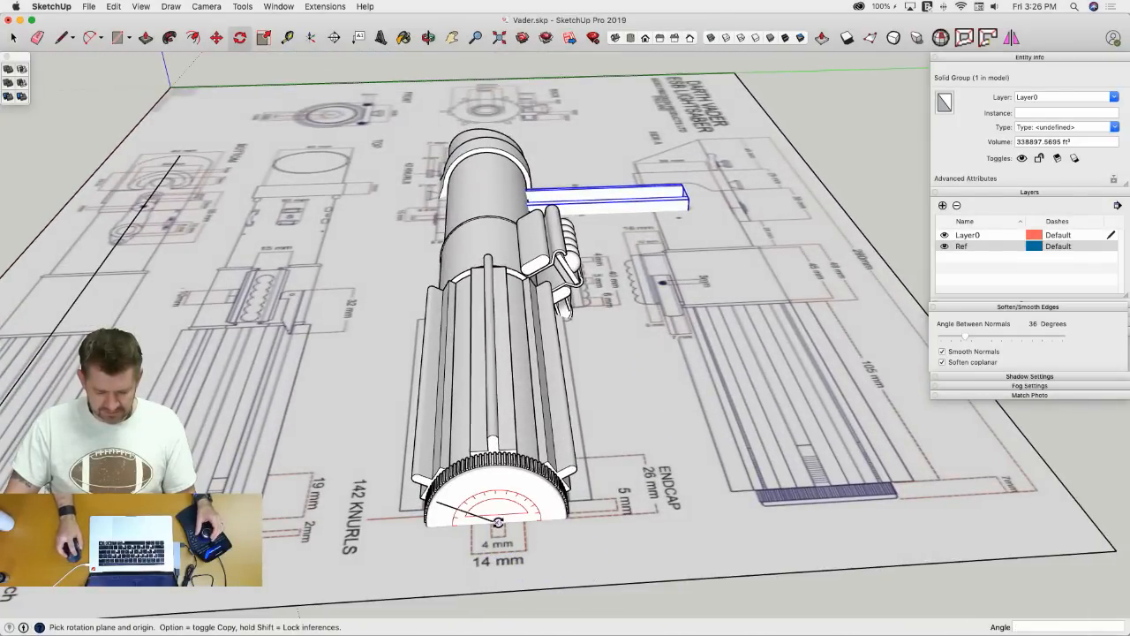
left_click(807, 500)
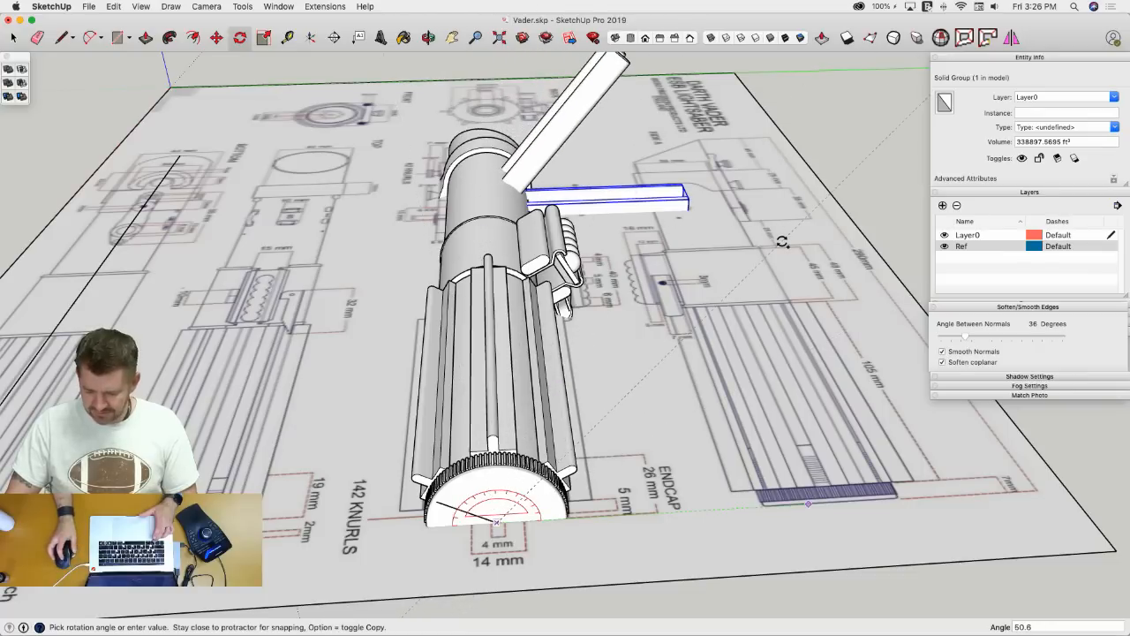
key("Return")
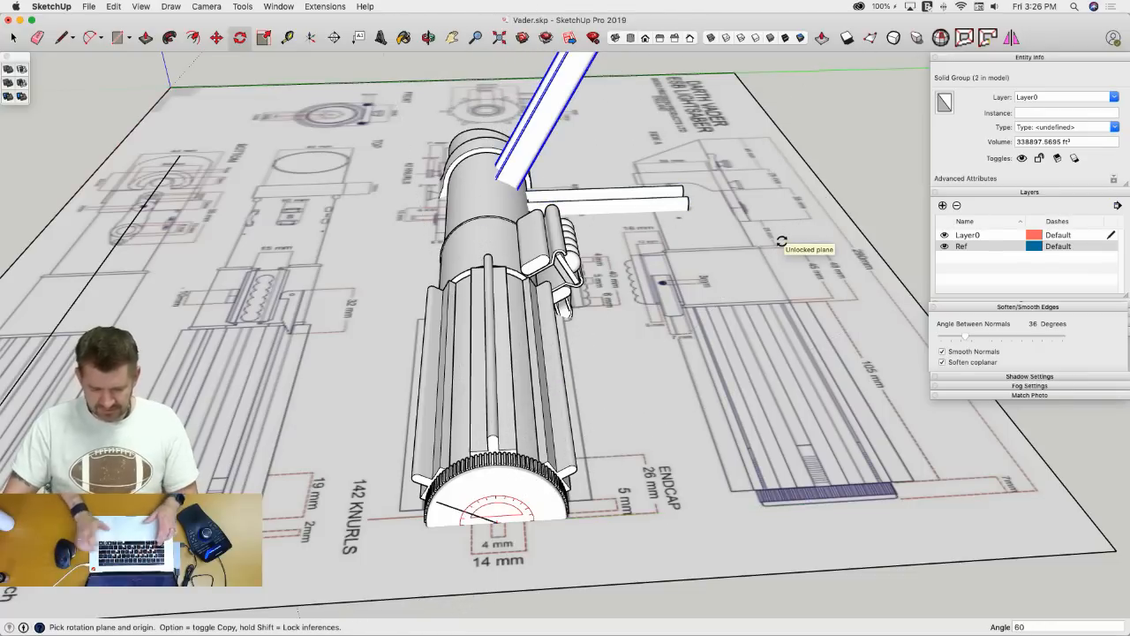
- Make another copy of the horizontal rod group rotated 60 degrees downward about the hilt's long axis
key("space")
left_click(662, 205)
key("q")
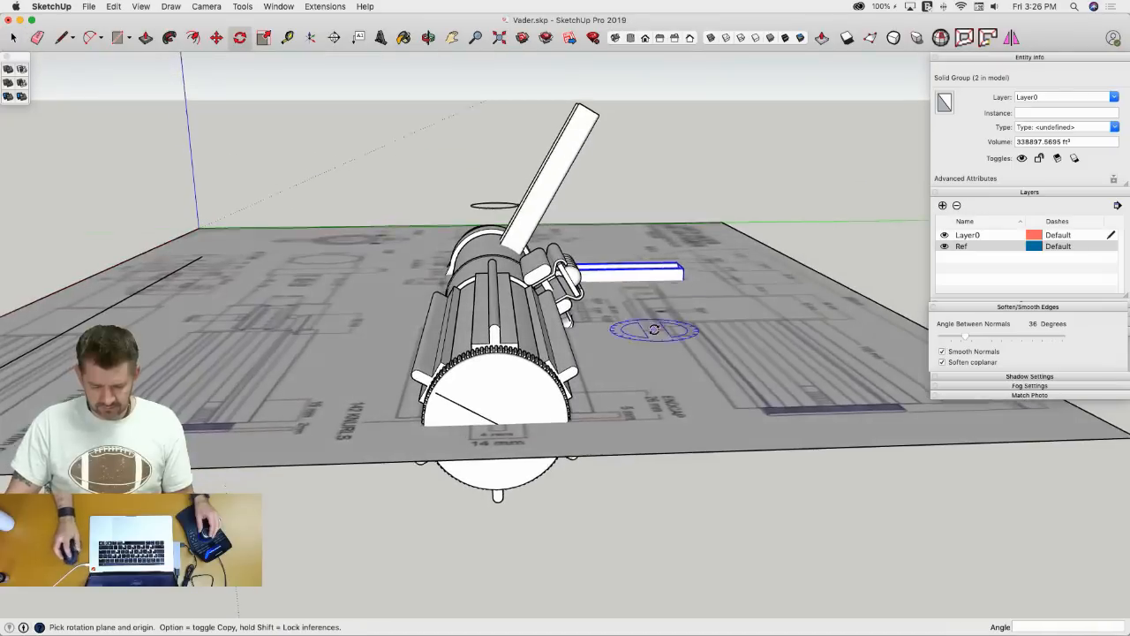
left_click(678, 381)
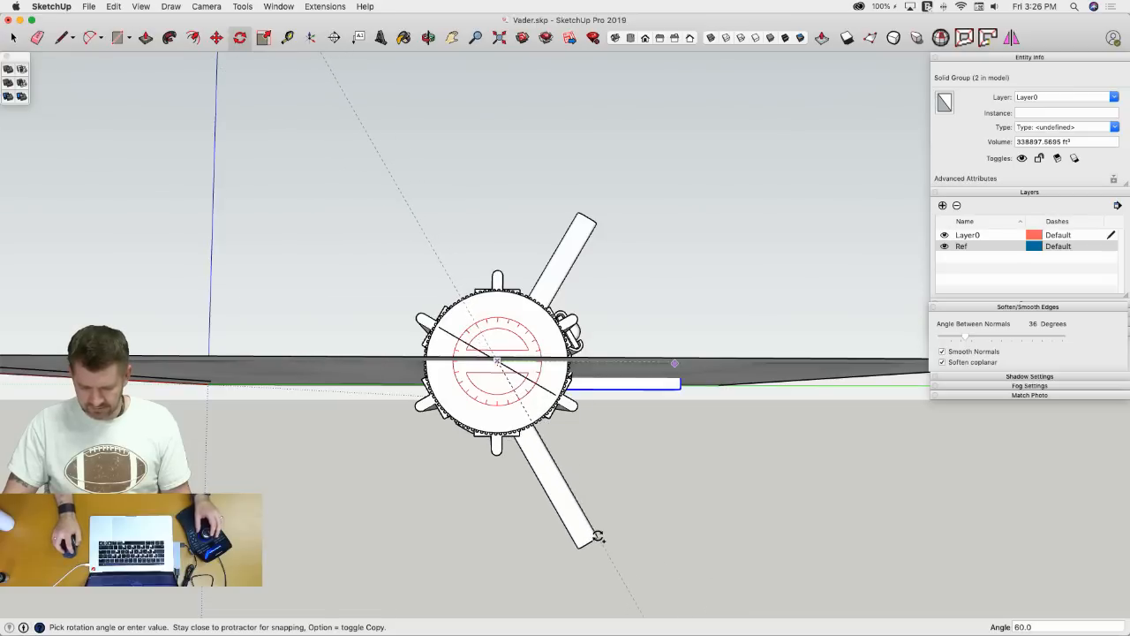
left_click(598, 536)
key("space")
- Open the upper angled rod group and reverse the faces of both rods
mouse_move(681, 454)
middle_mouse_down()
mouse_move(715, 390)
mouse_move(668, 252)
middle_mouse_up()
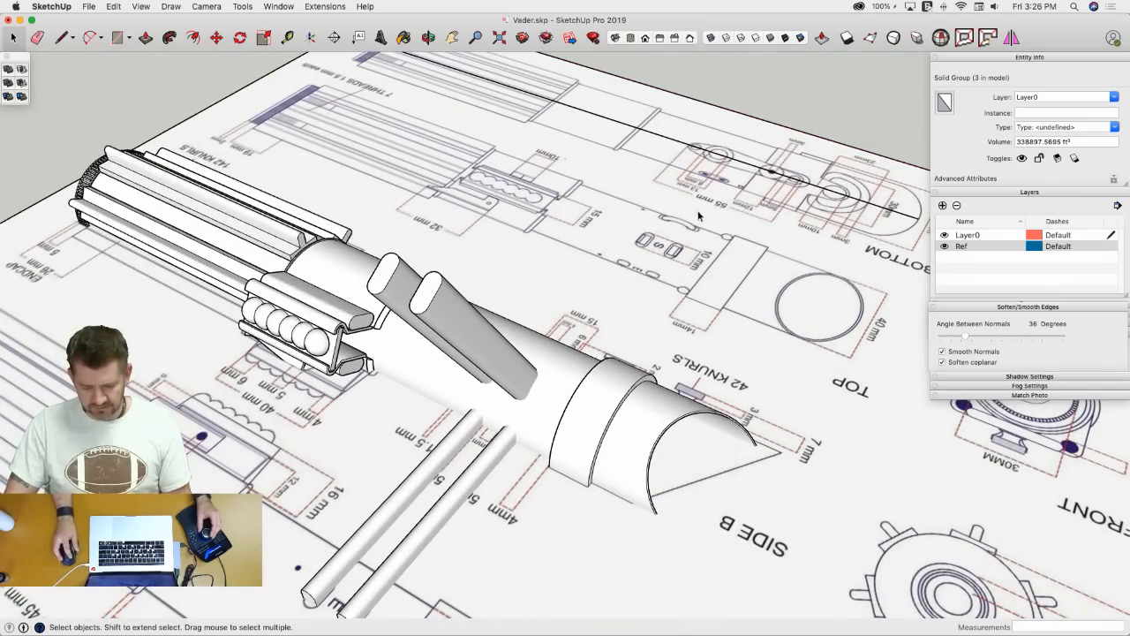
middle_click_drag(697, 216, 568, 361)
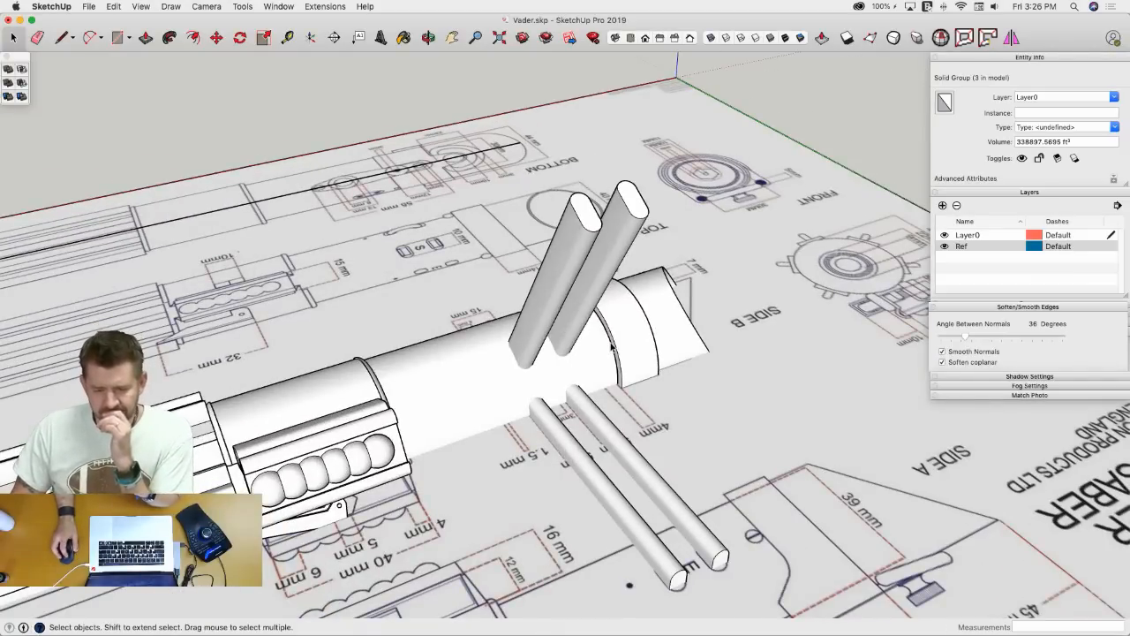
middle_click_drag(668, 253, 659, 160)
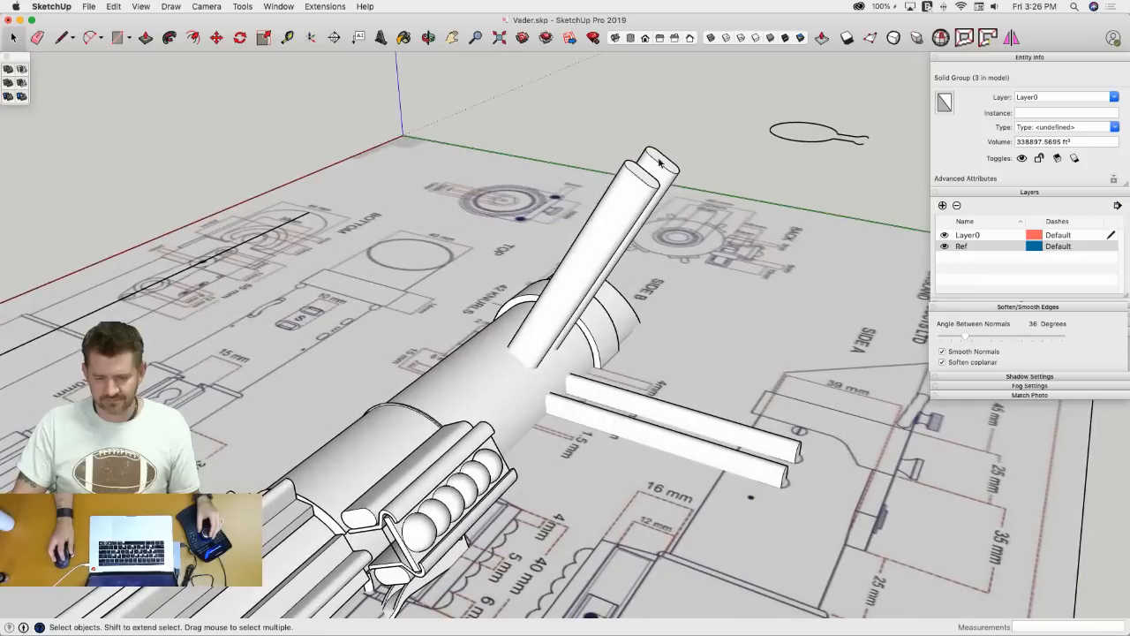
double_click(629, 191)
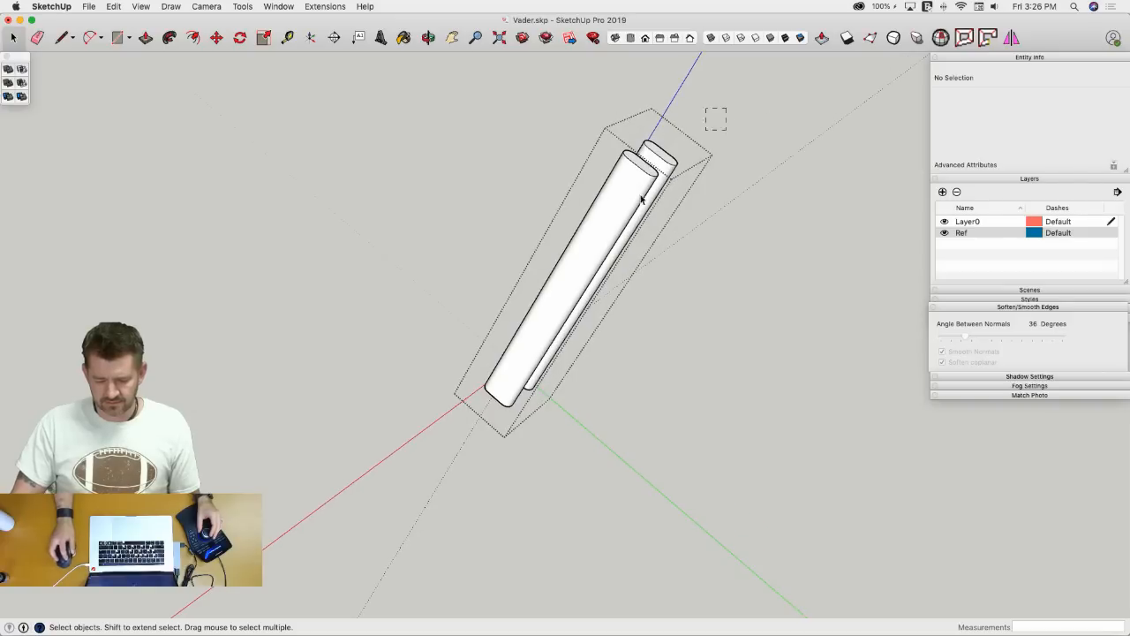
triple_click(605, 239)
right_click(605, 236)
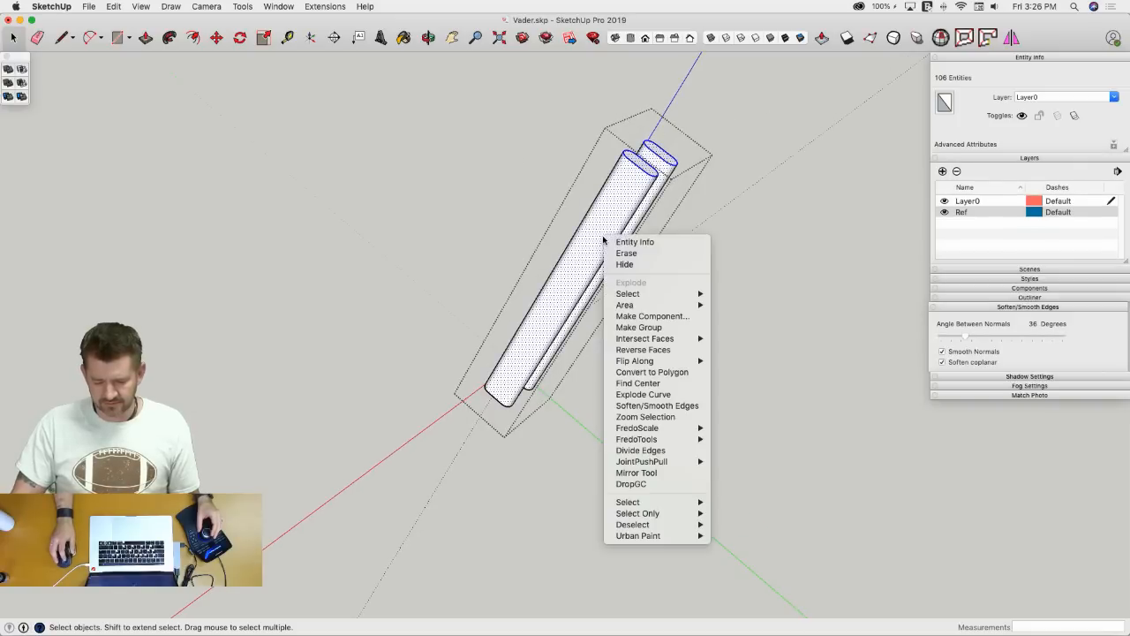
left_click(656, 350)
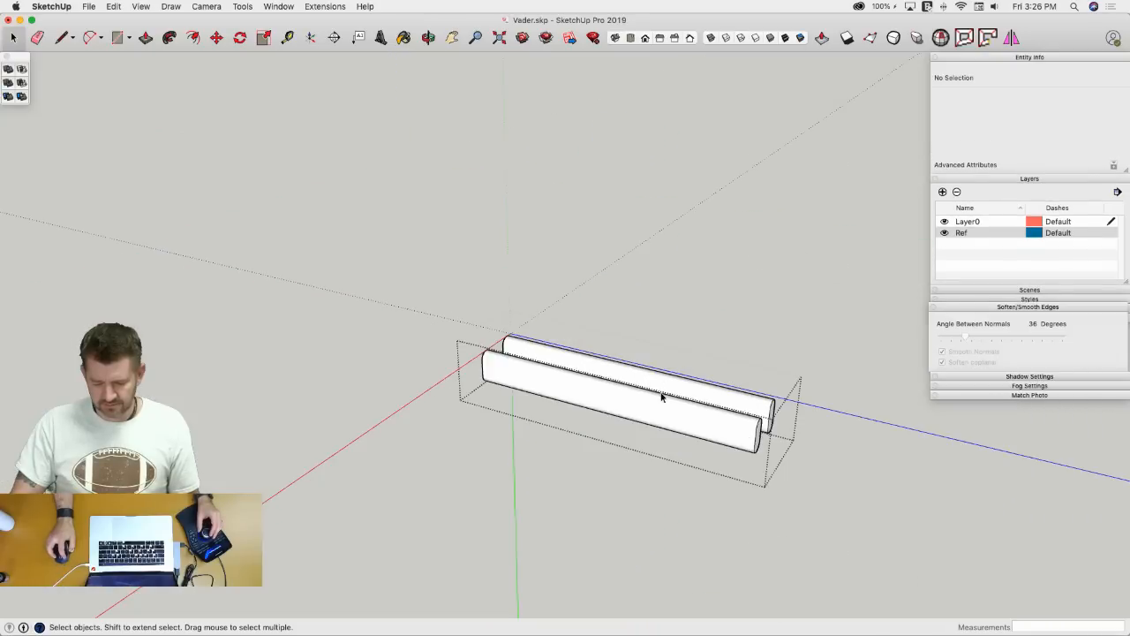
- Reverse the faces of both rods in the horizontal rod group and in the lower angled rod group
triple_click(661, 396)
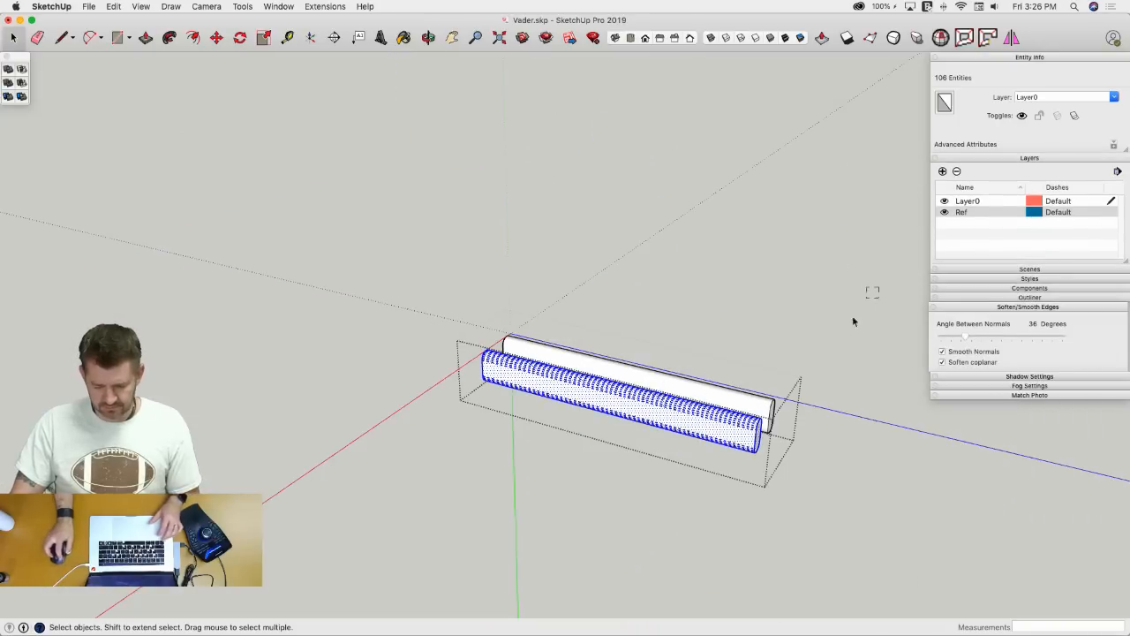
right_click(618, 325)
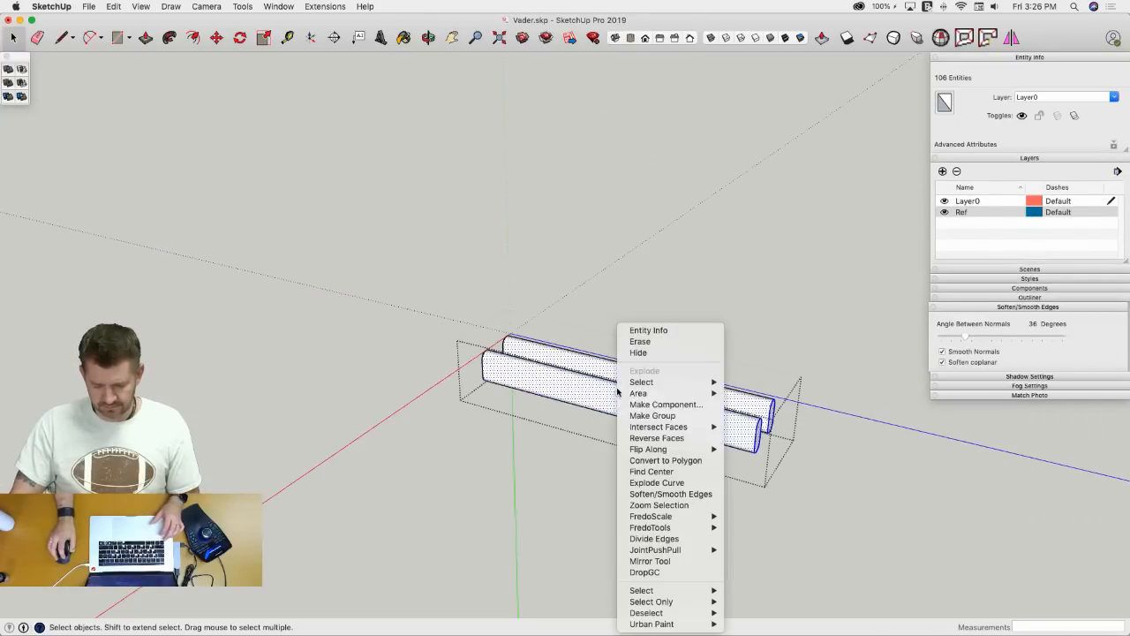
left_click(678, 439)
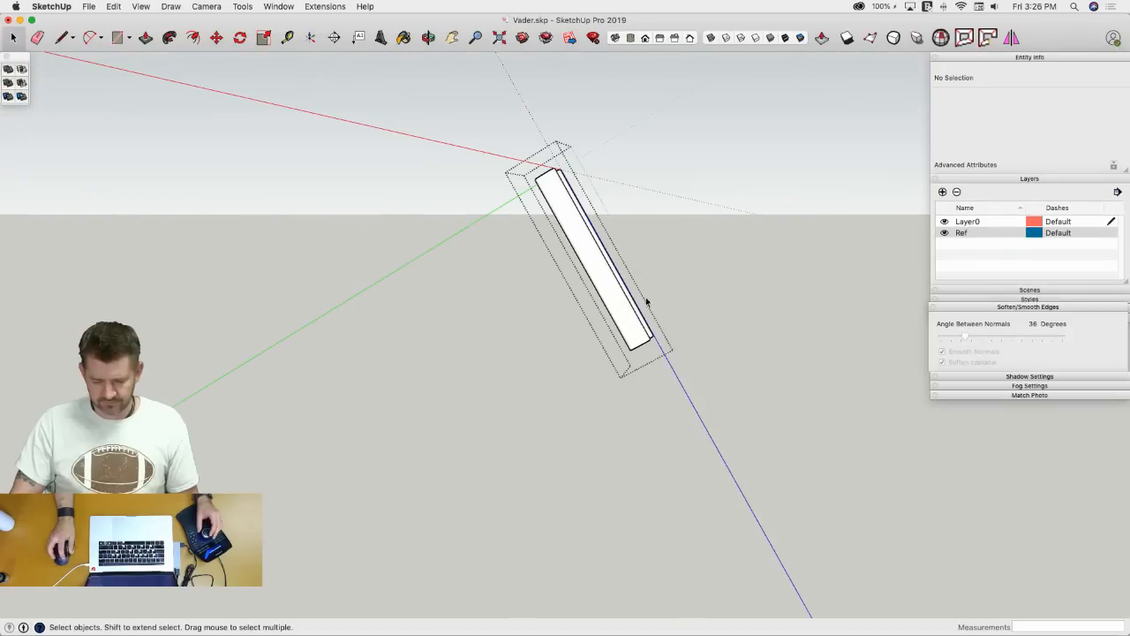
triple_click(625, 311)
right_click(625, 311)
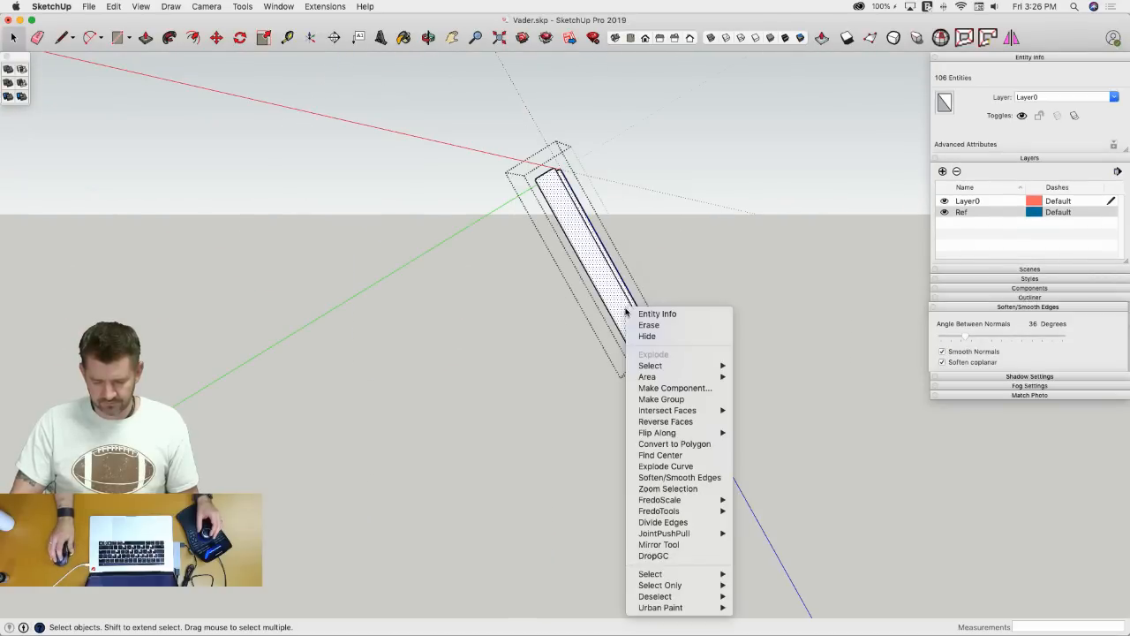
left_click(667, 421)
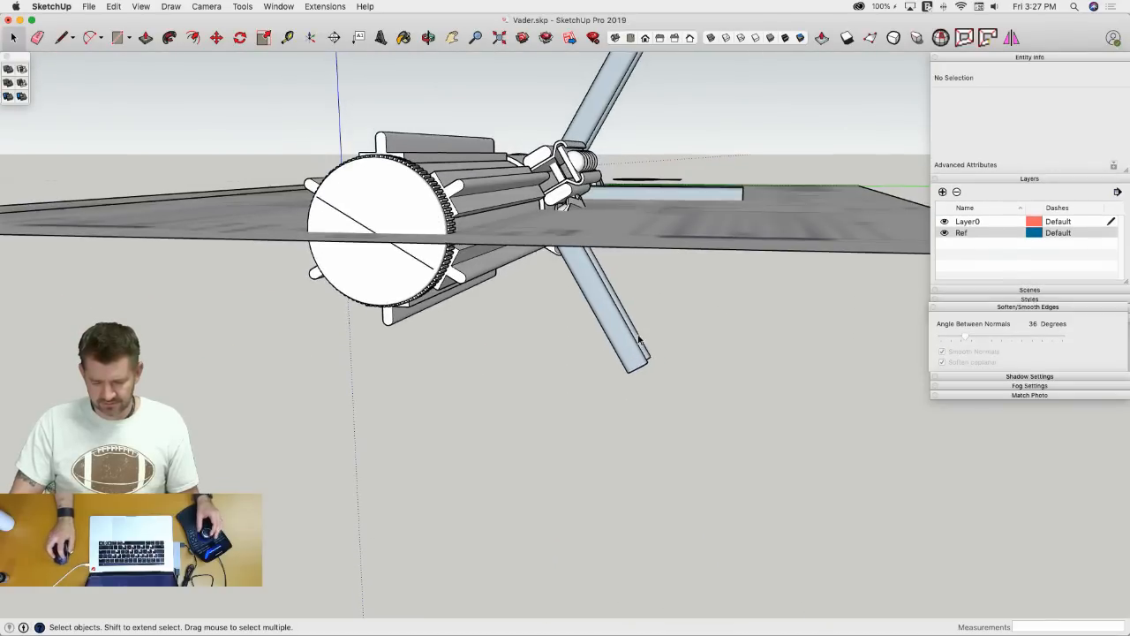
- Cut all three rod groups and paste them in place inside the hilt's body tube group
left_click(639, 340)
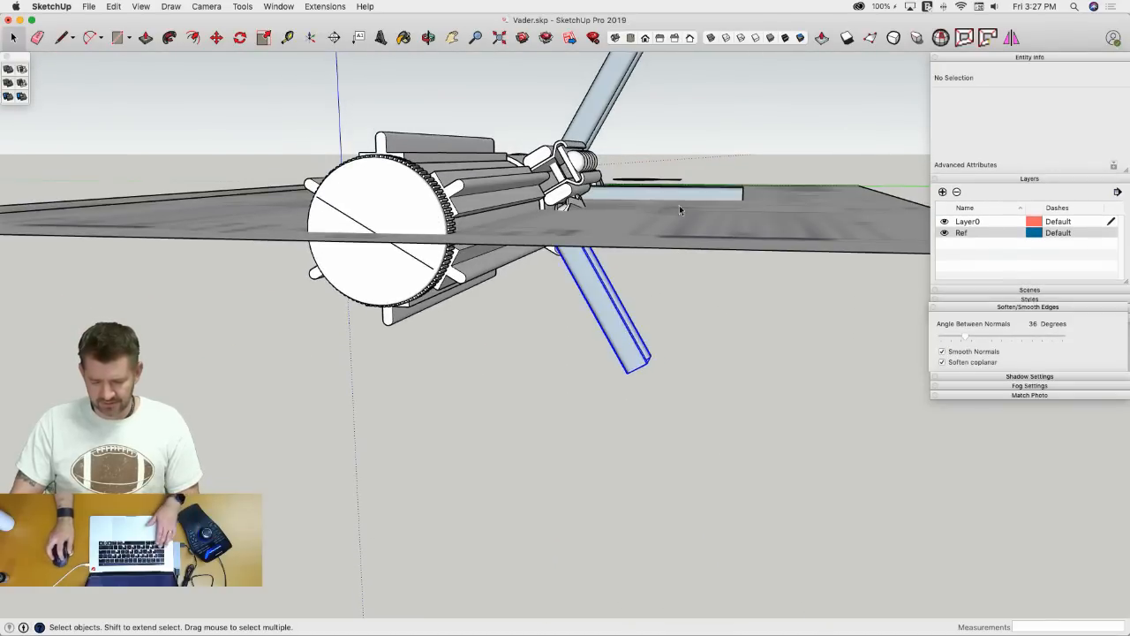
left_click(679, 192, "shift")
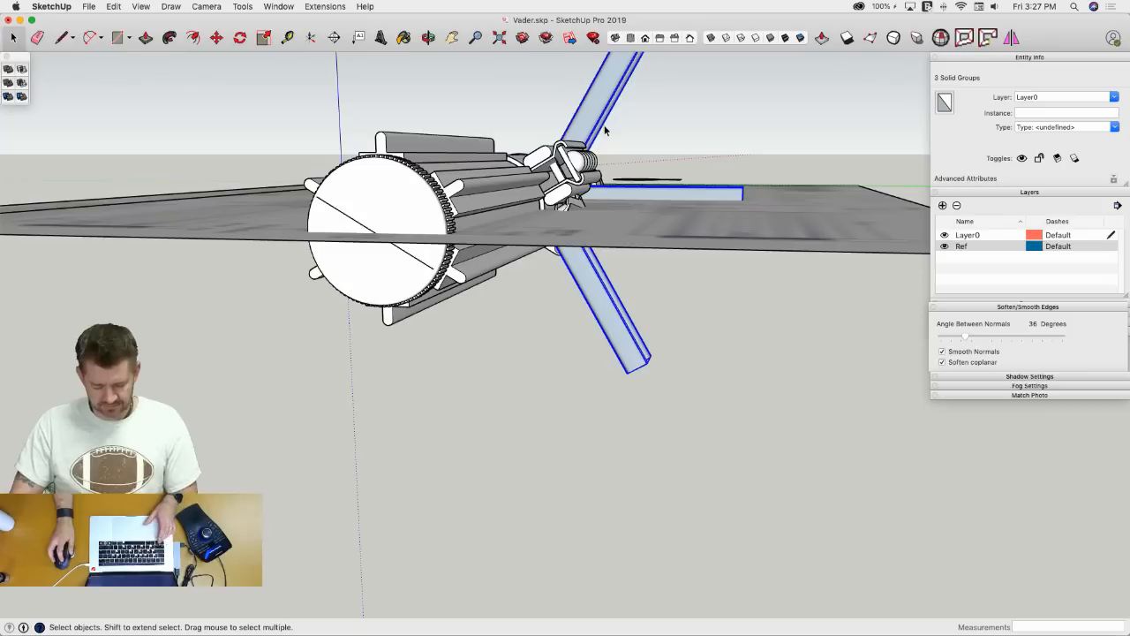
key("Delete")
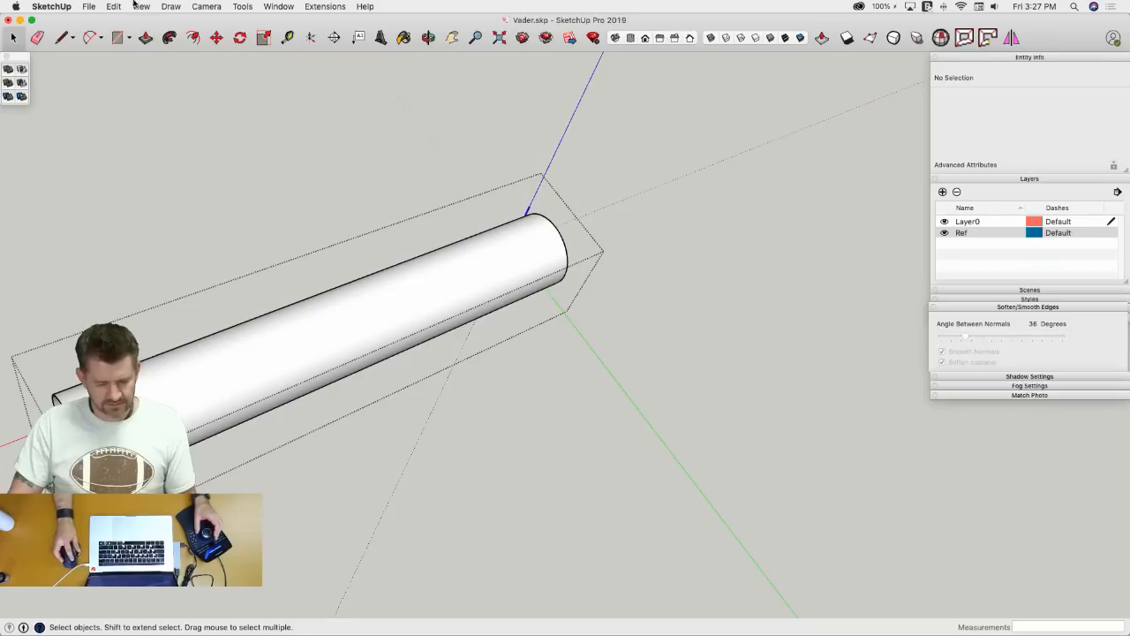
left_click(113, 7)
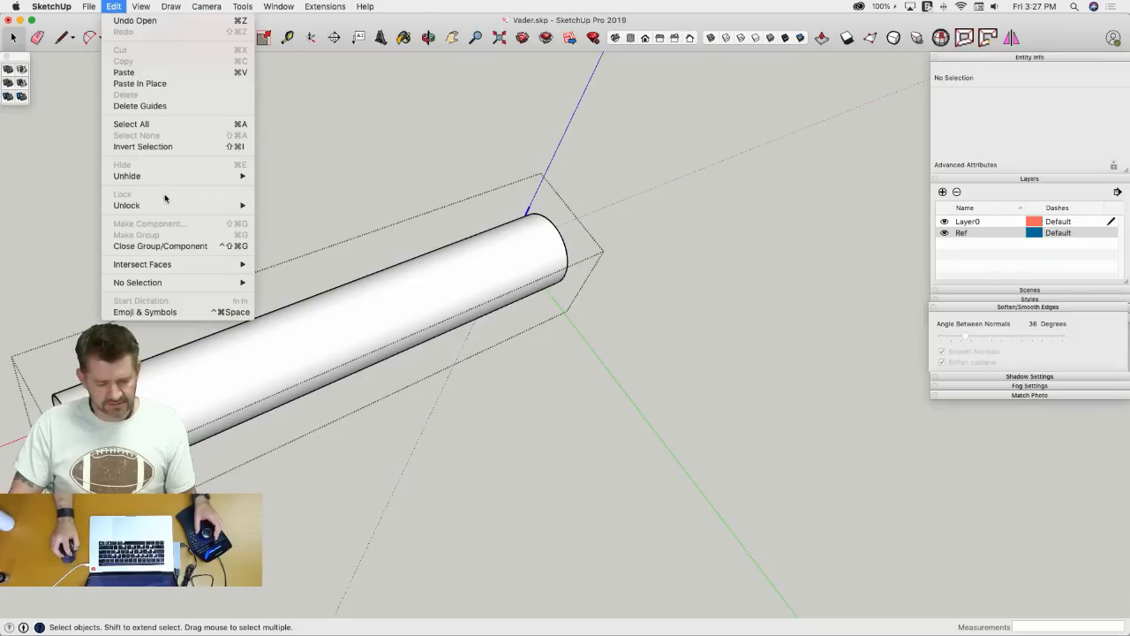
left_click(140, 83)
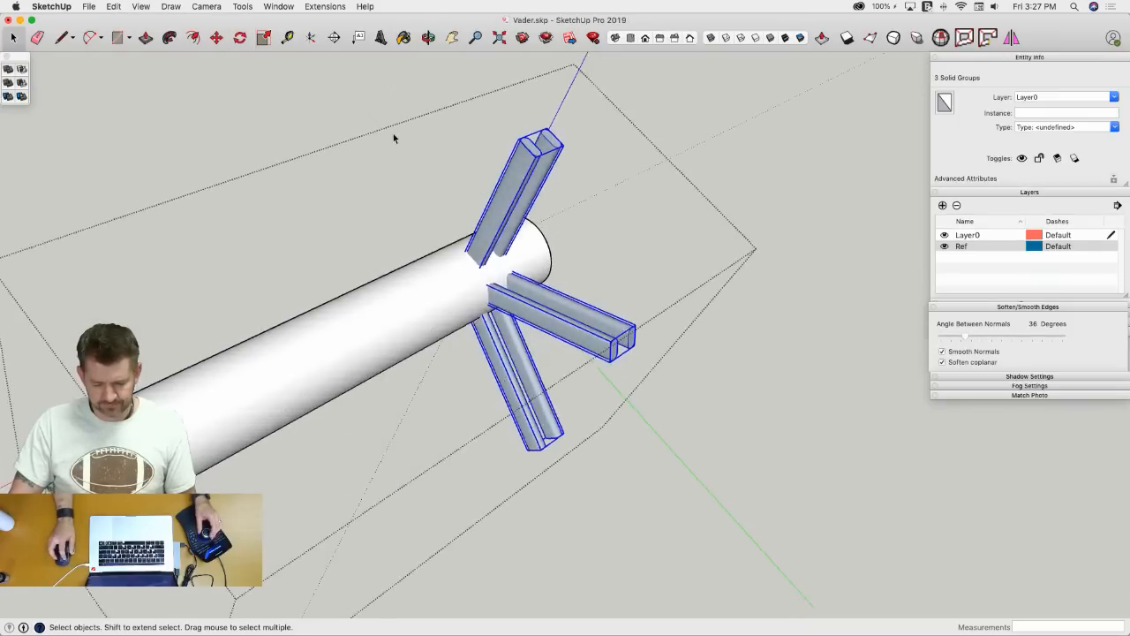
- Explode the three pasted rod groups and intersect the faces of the rods and tube with the selection
middle_click_drag(541, 292, 515, 320)
right_click(514, 320)
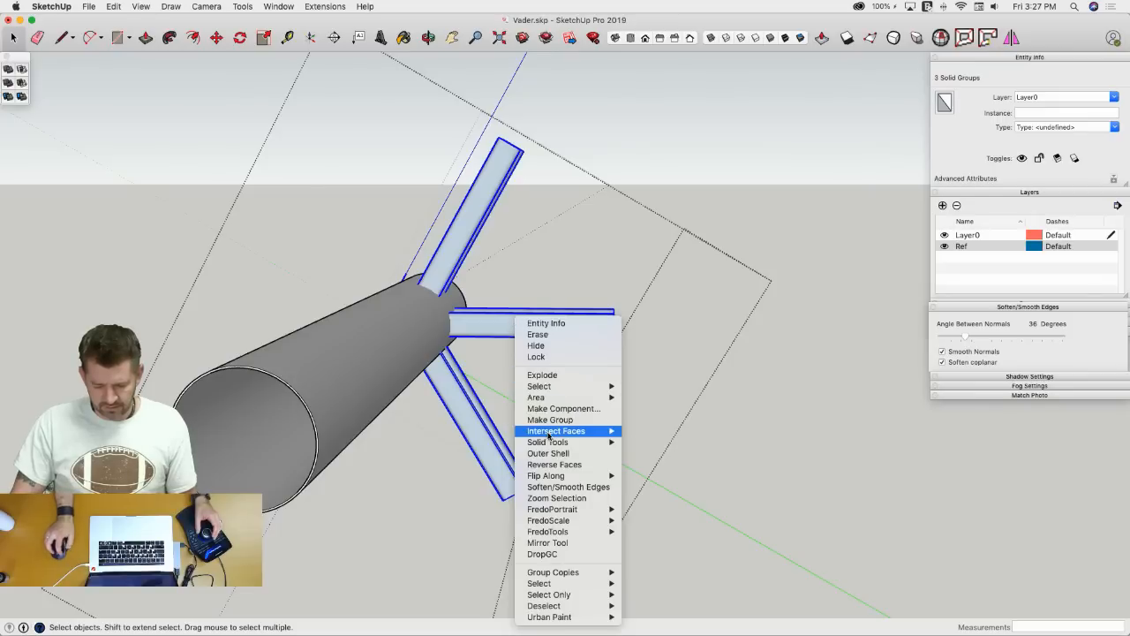
left_click(540, 375)
middle_click_drag(541, 374, 631, 212)
left_click_drag(630, 213, 527, 394)
right_click(535, 305)
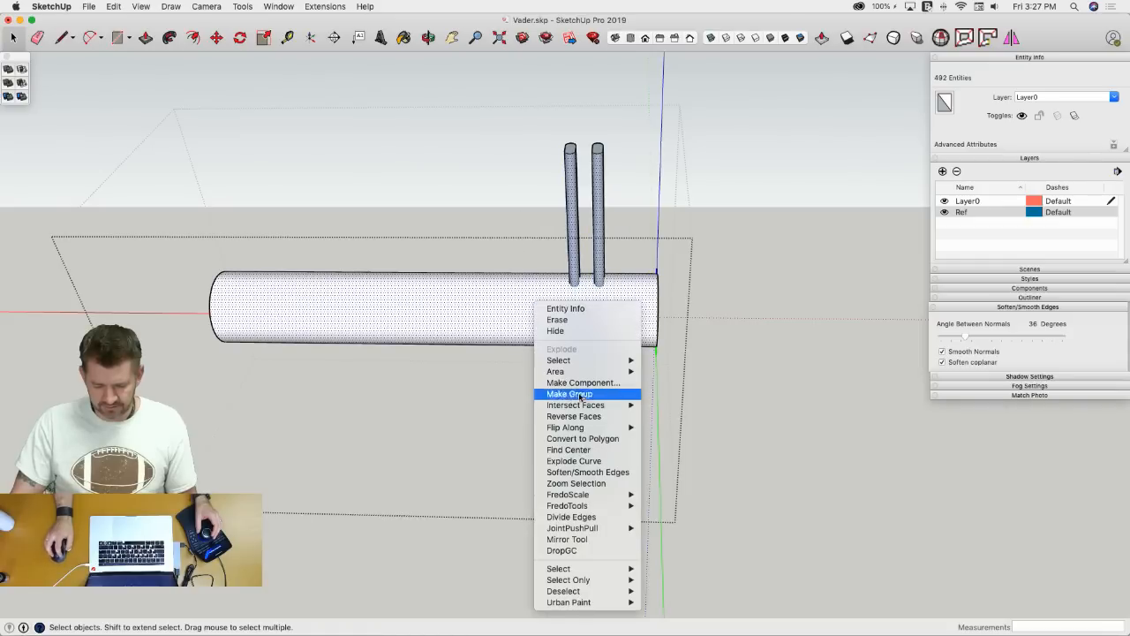
mouse_move(591, 404)
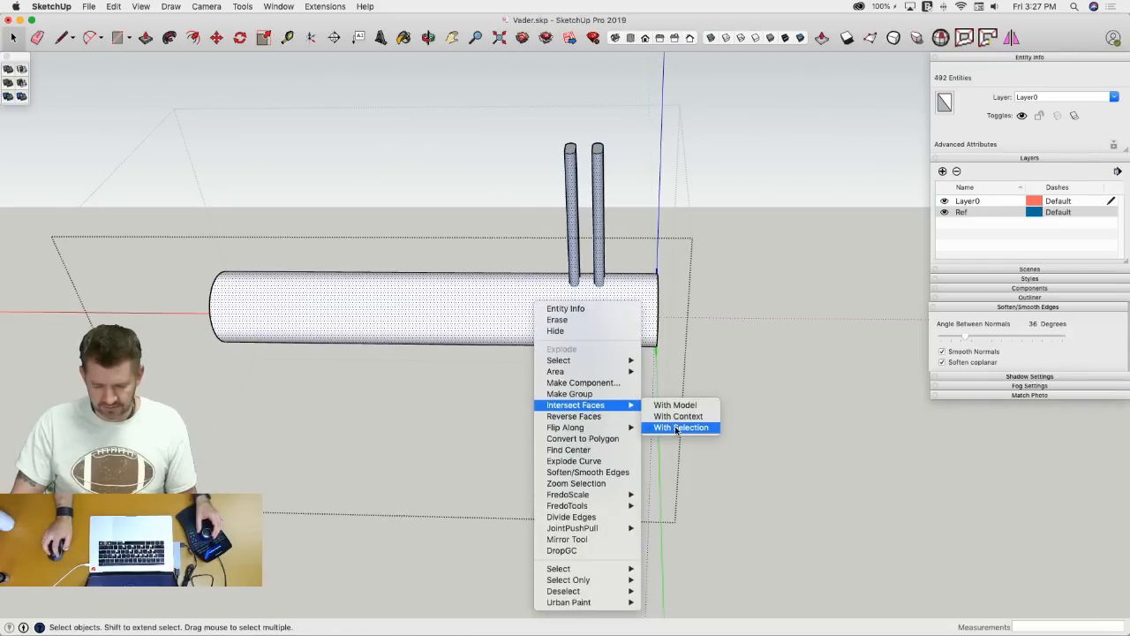
left_click(676, 429)
- Delete the portions of all three rod pairs that project outside the body tube
middle_click_drag(638, 192, 633, 157)
left_click_drag(531, 266, 533, 265)
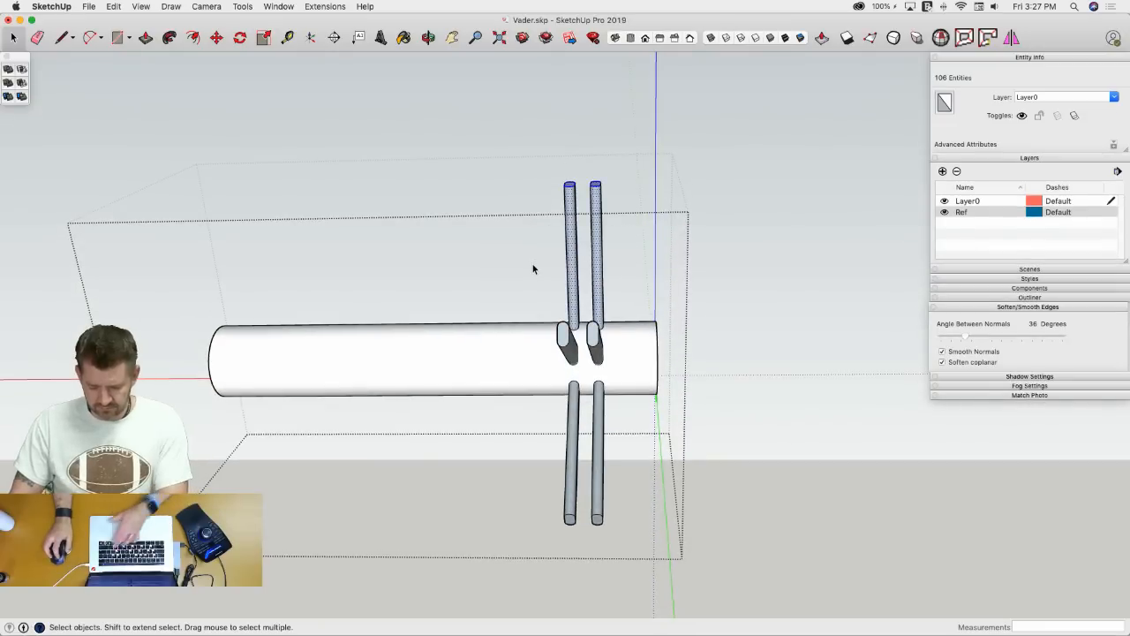
key("Delete")
middle_click_drag(580, 245, 630, 295)
left_click_drag(629, 284, 535, 367)
key("Delete")
middle_click_drag(535, 366, 639, 296)
left_click_drag(639, 297, 516, 365)
key("Delete")
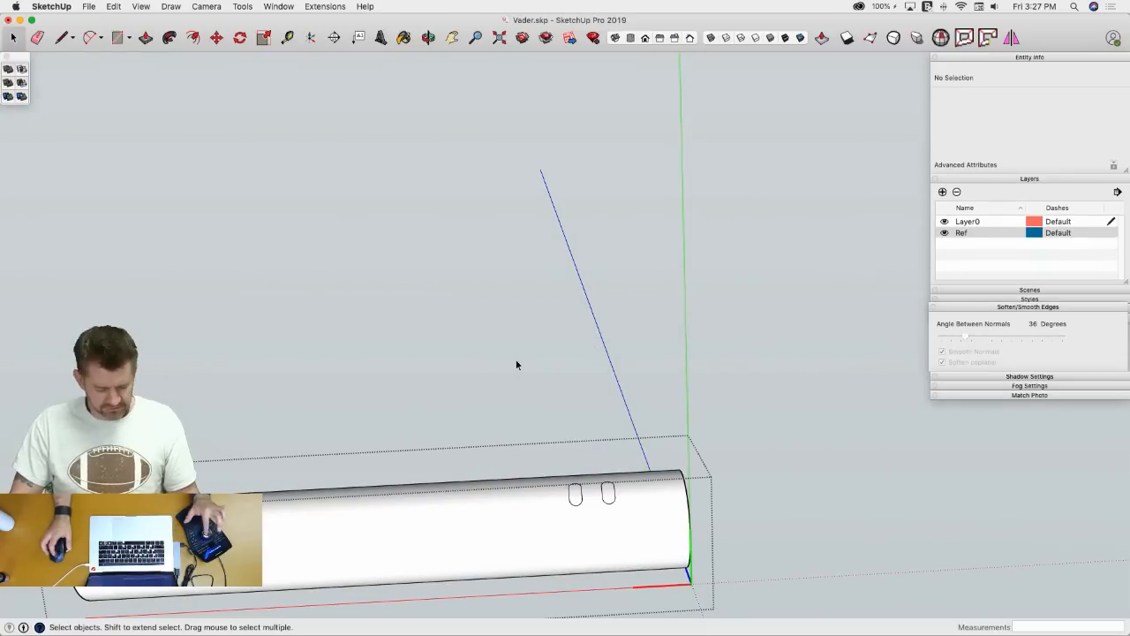
- Delete the leftover rod ends inside the hollow of the body tube
middle_click_drag(517, 364, 432, 459)
scroll(445, 458, "up", 5)
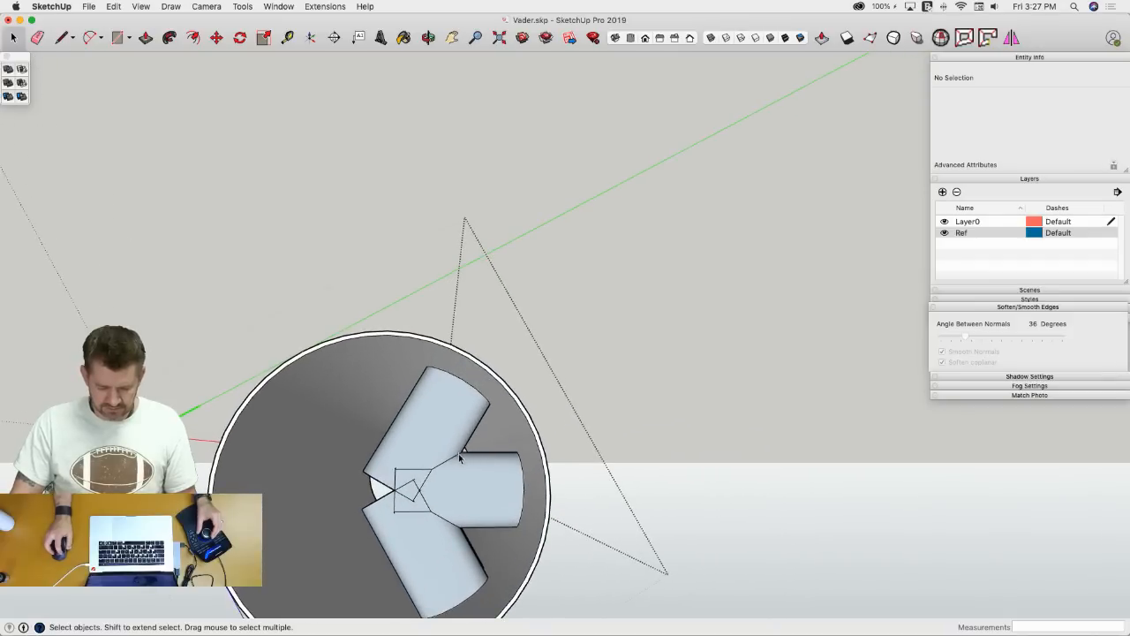
left_click_drag(459, 452, 402, 512)
key("Delete")
key("Delete")
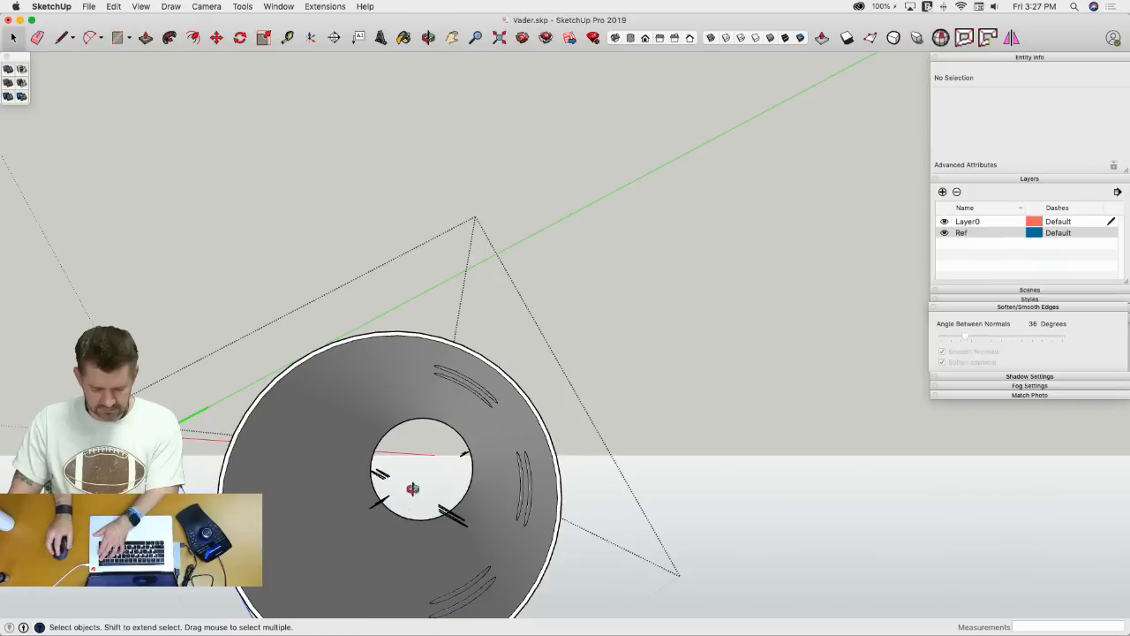
- Delete the faces enclosed by the slot outlines of the first rows around the tube's outer wall
middle_click_drag(402, 512, 419, 481)
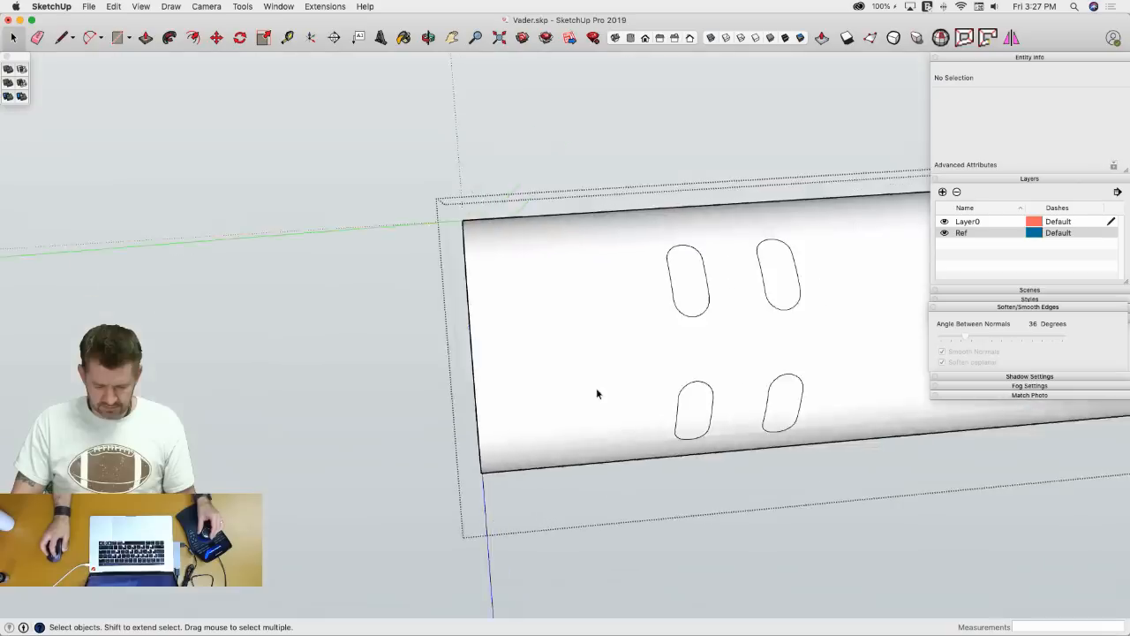
left_click(585, 316)
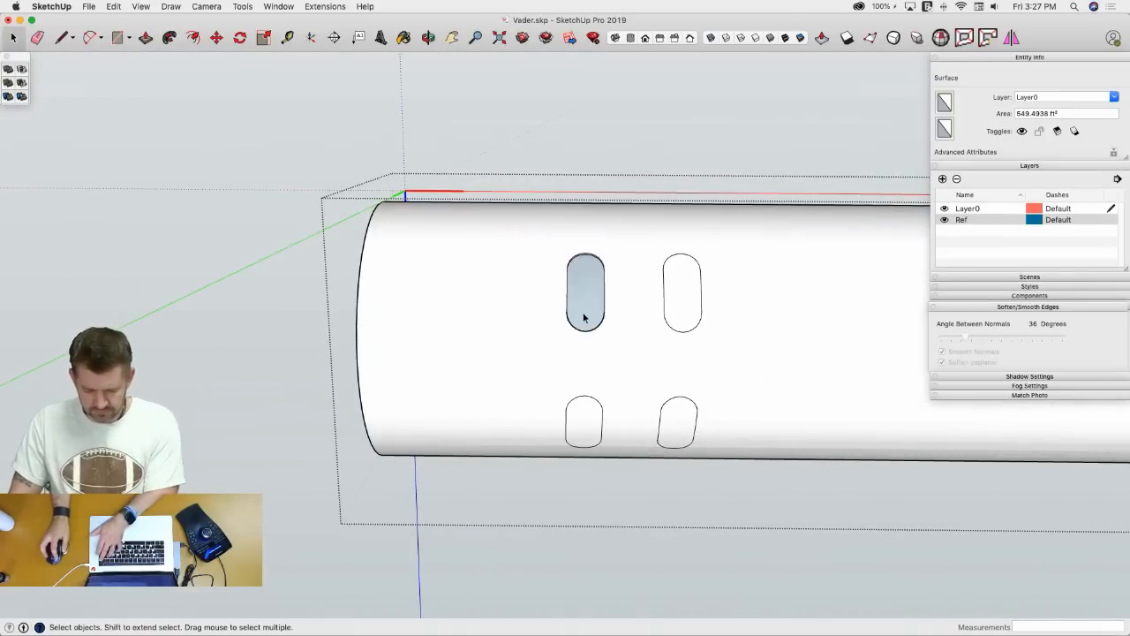
key("Delete")
key("Delete")
left_click(679, 302)
key("Delete")
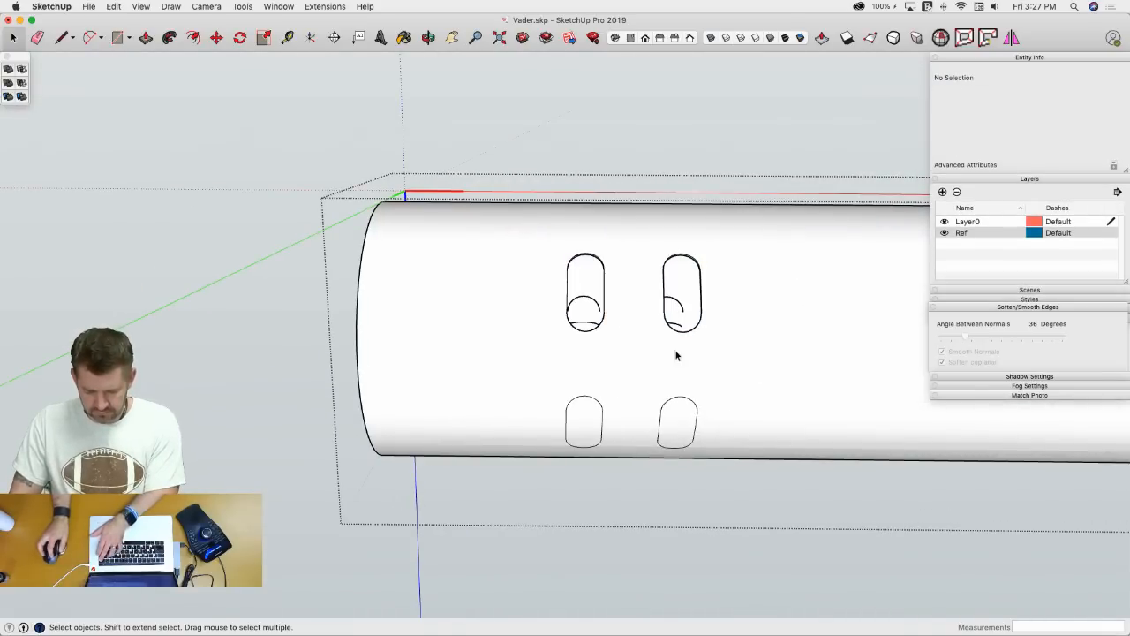
middle_click_drag(678, 449, 641, 138)
left_click(639, 141)
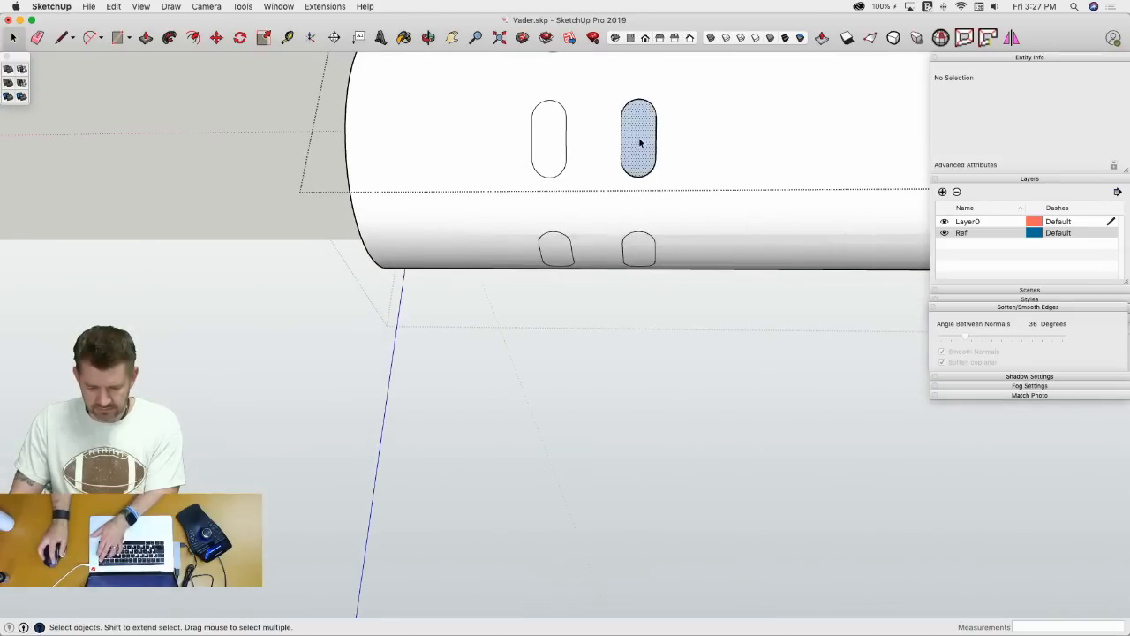
key("Delete")
left_click(550, 144)
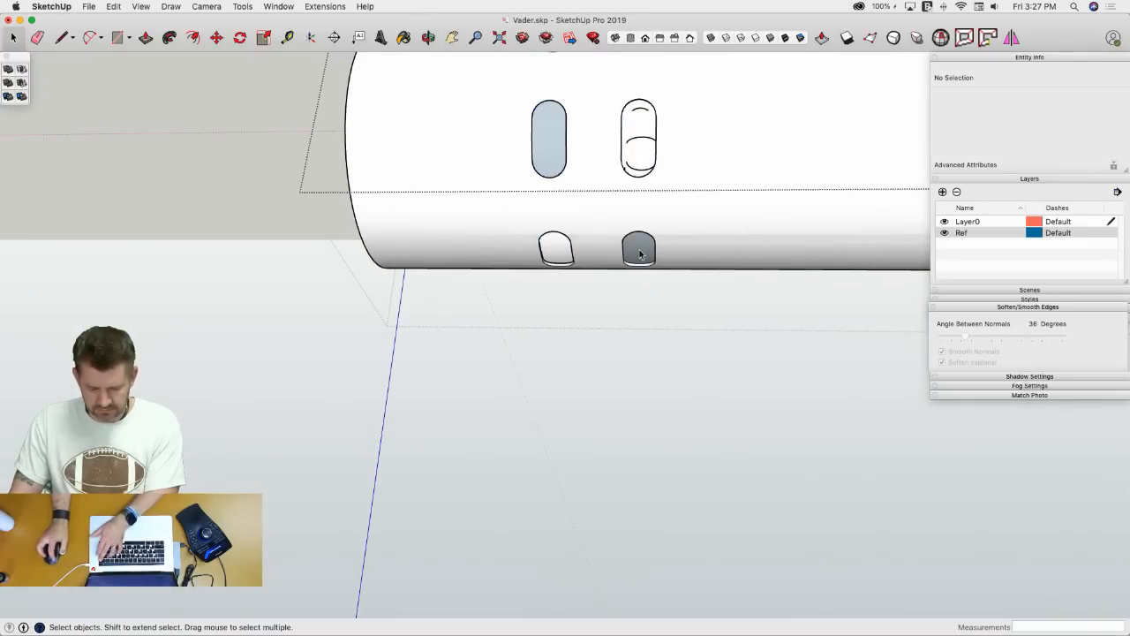
key("Delete")
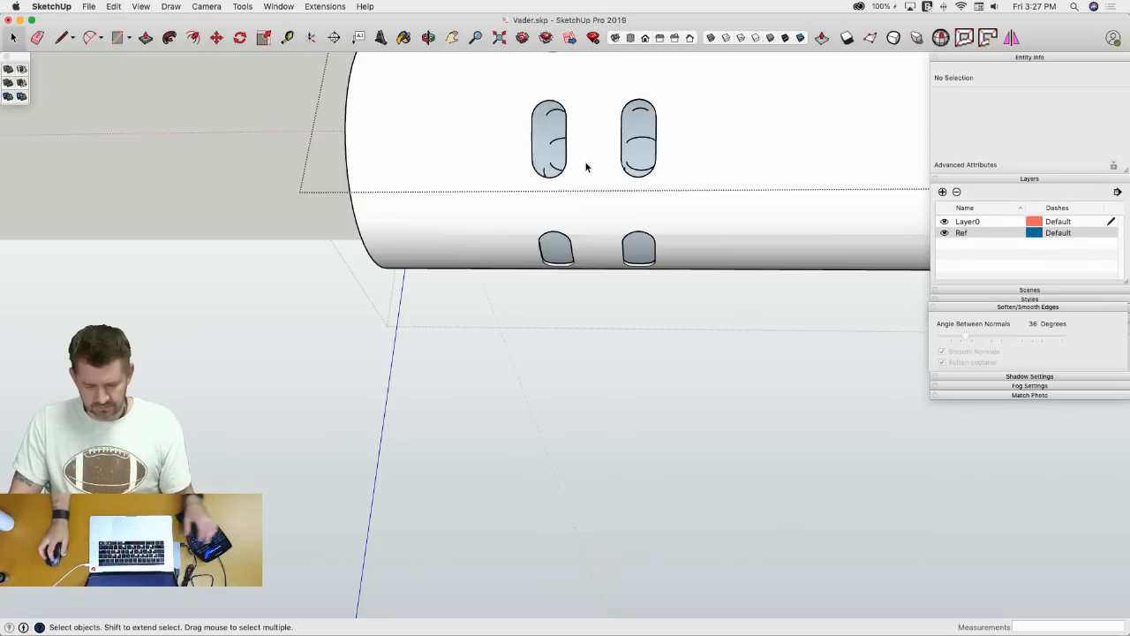
- Undo the deletion of a slot's side wall and delete the faces closing the last pair of slots in the outer wall
middle_click_drag(586, 166, 309, 336)
scroll(187, 467, "up", 5)
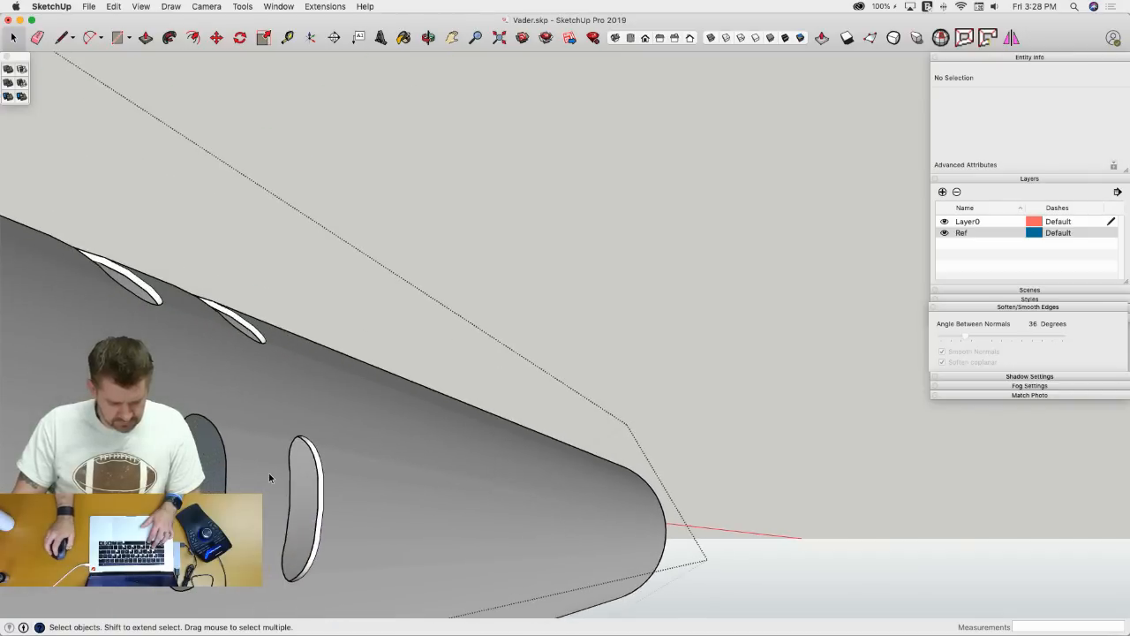
key("super+z")
key("super+z")
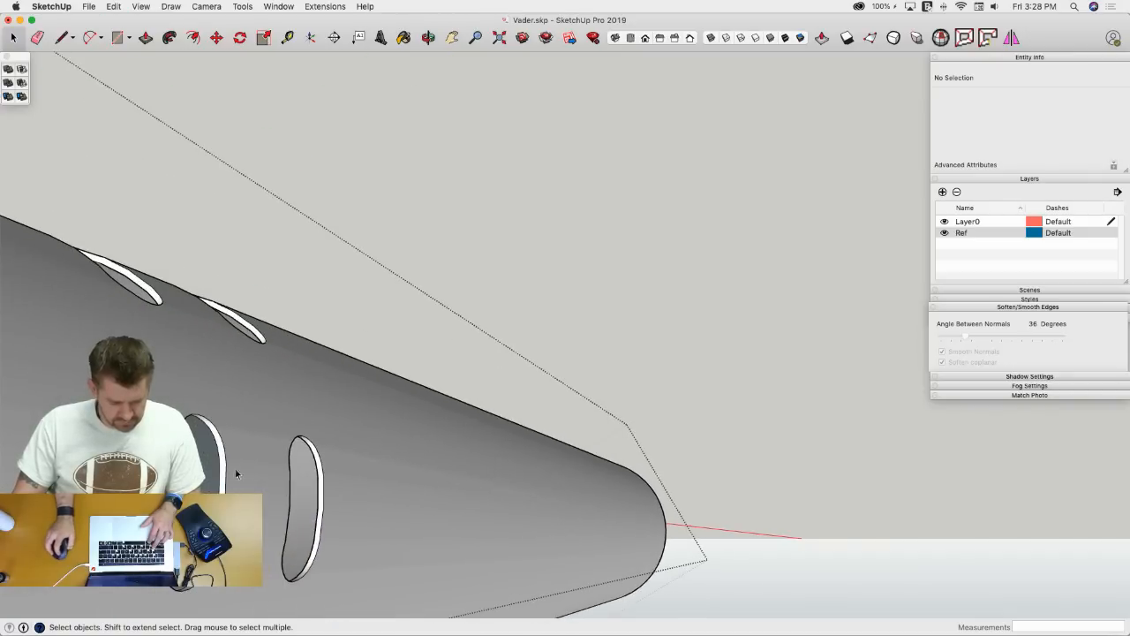
left_click(321, 390)
middle_click_drag(355, 389, 524, 474)
key("Escape")
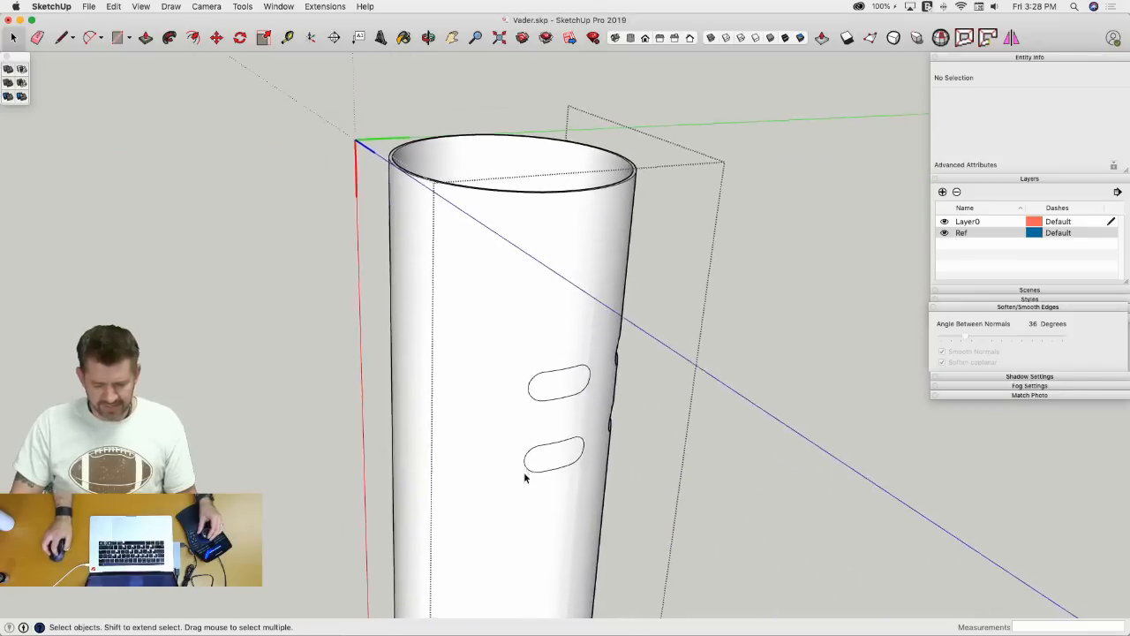
left_click(558, 385)
key("Delete")
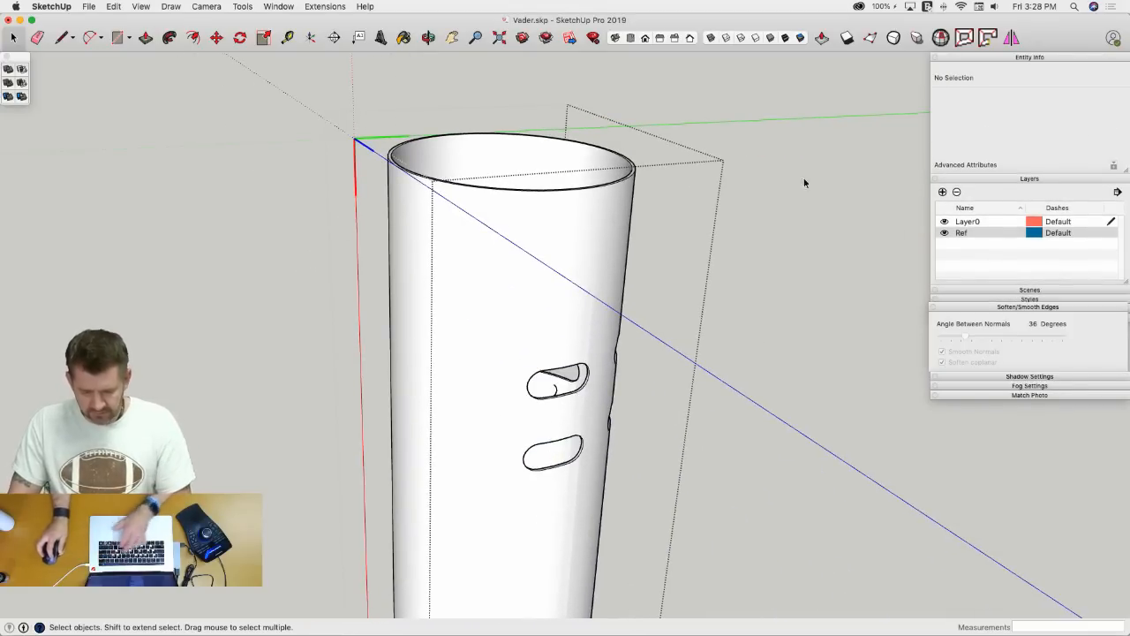
- Inspect the slotted tube with Solid Inspector² and fix its stray edges
middle_click_drag(804, 183, 483, 161)
key("i")
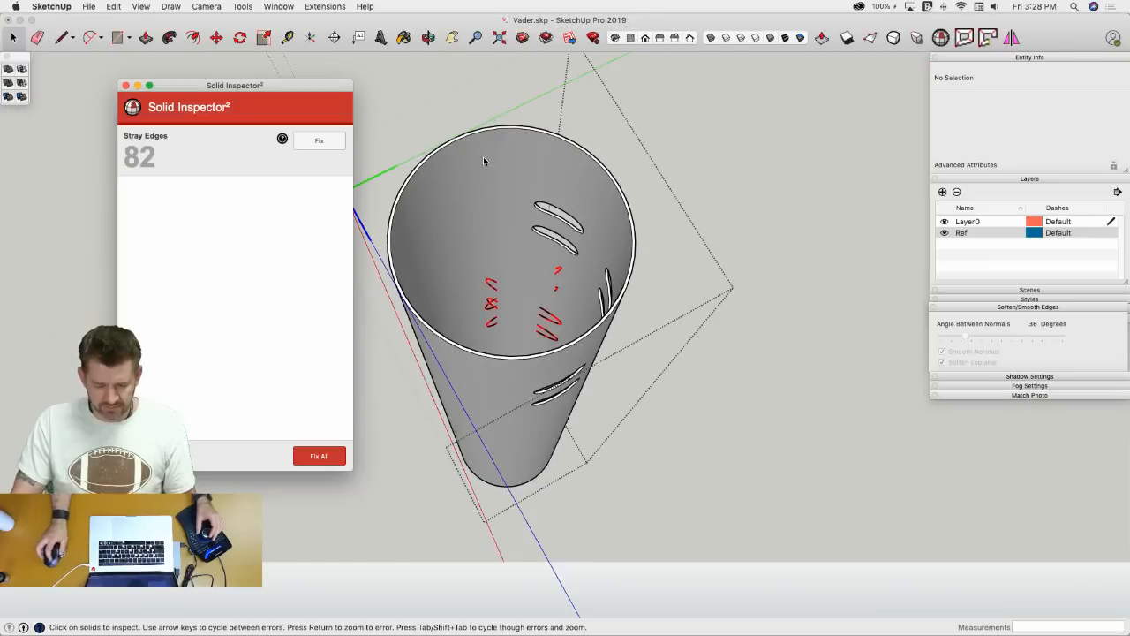
left_click(334, 145)
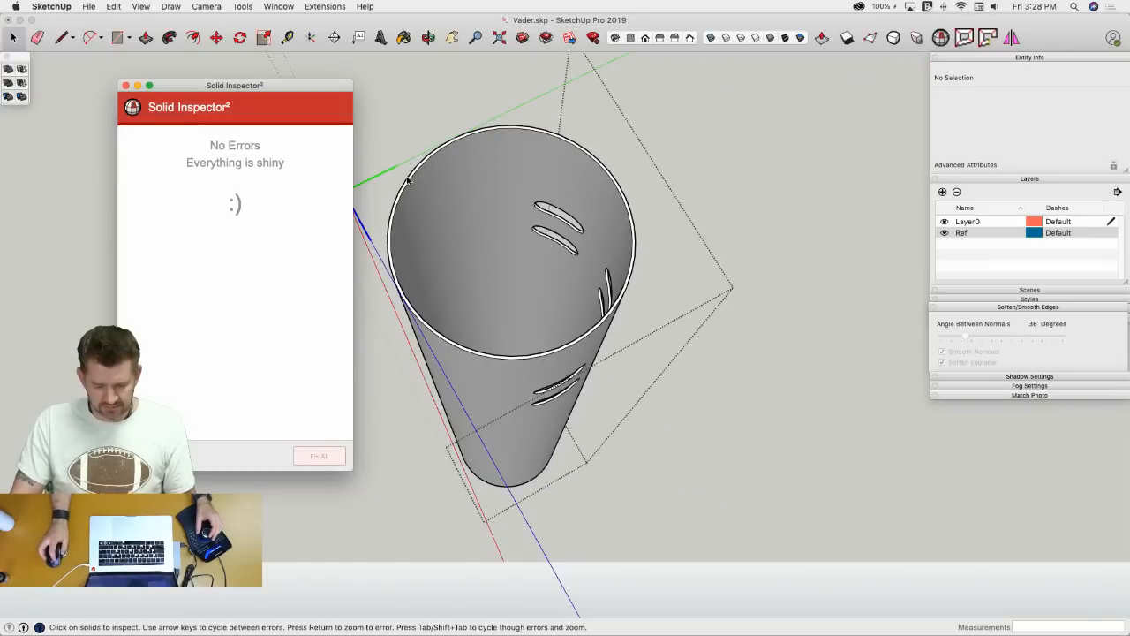
left_click(127, 85)
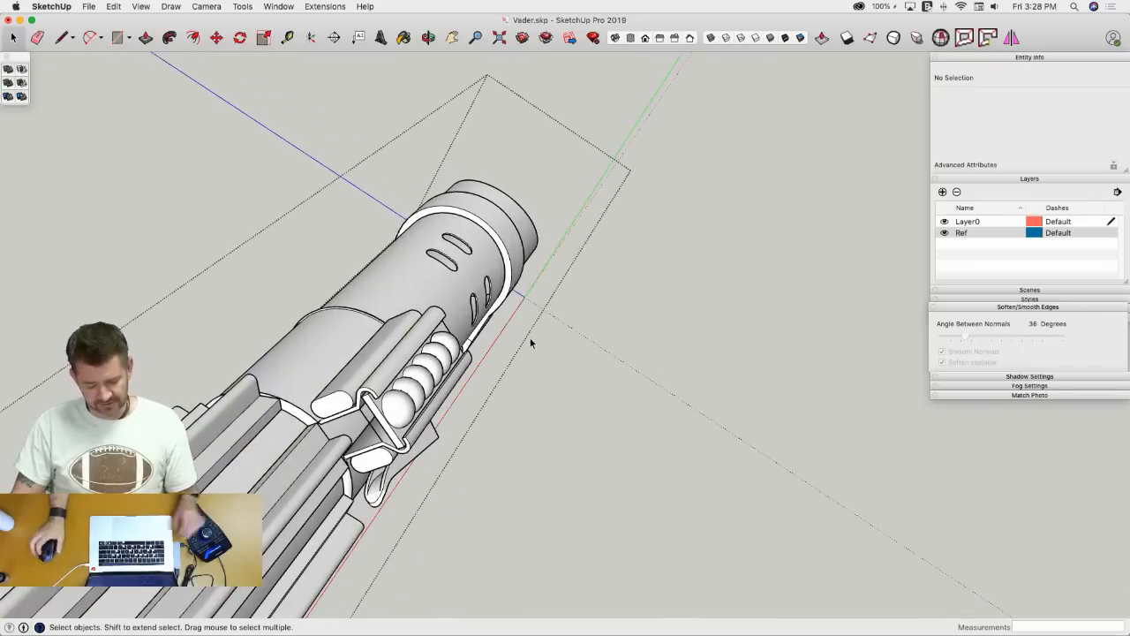
- Undo the slot cutting back to the three separate rod groups standing outside the intact hilt group
key("super+z")
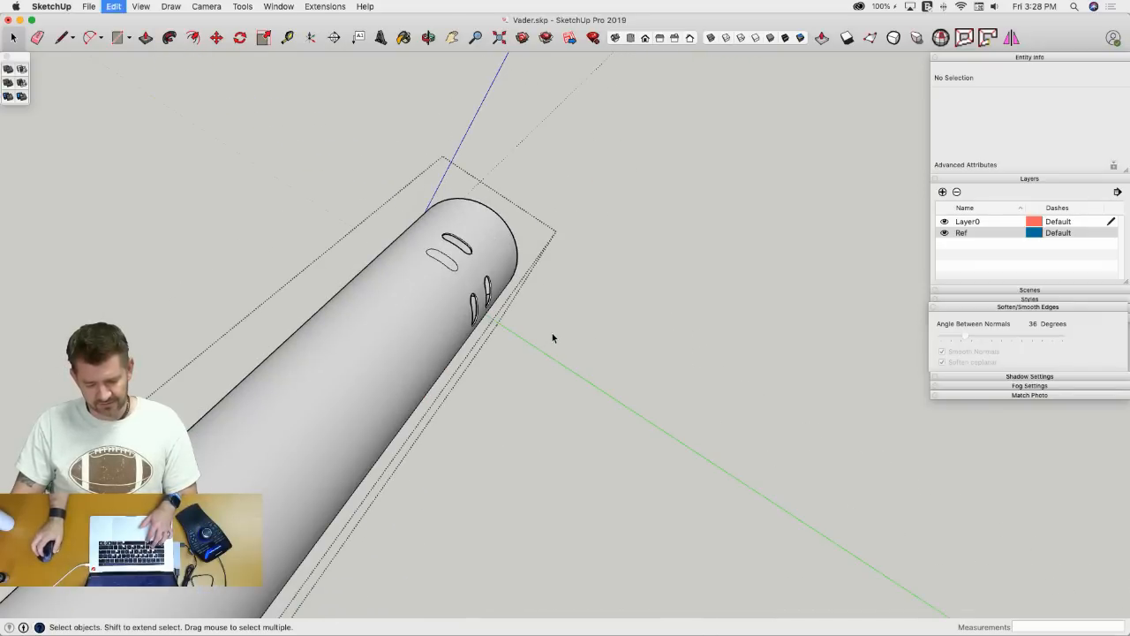
key("super+z")
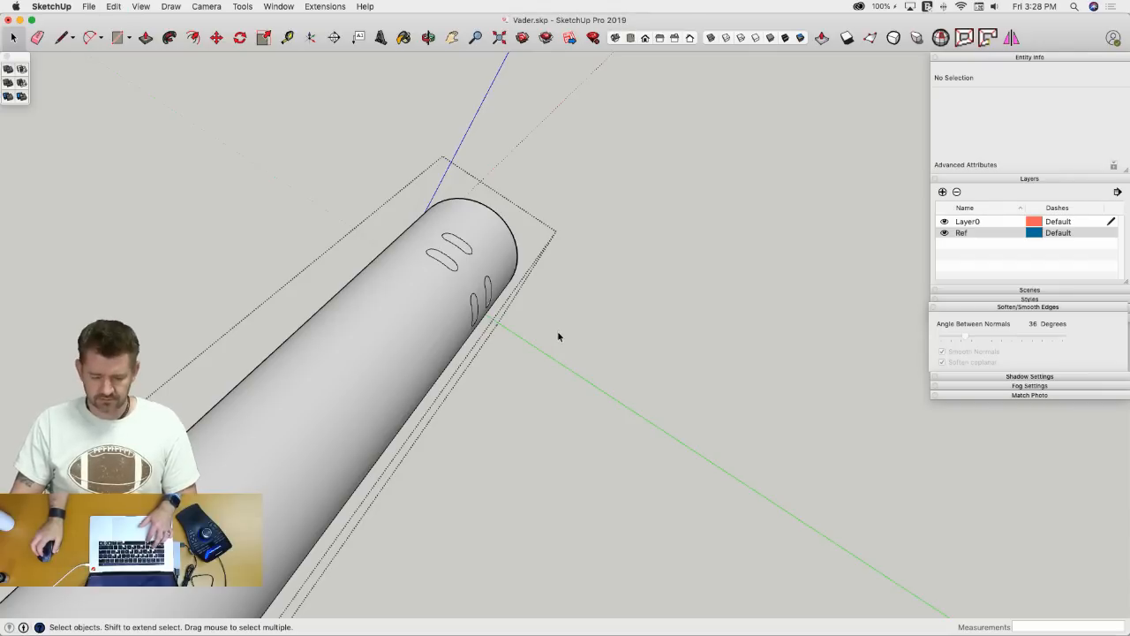
key("super+shift+z")
key("super+shift+z")
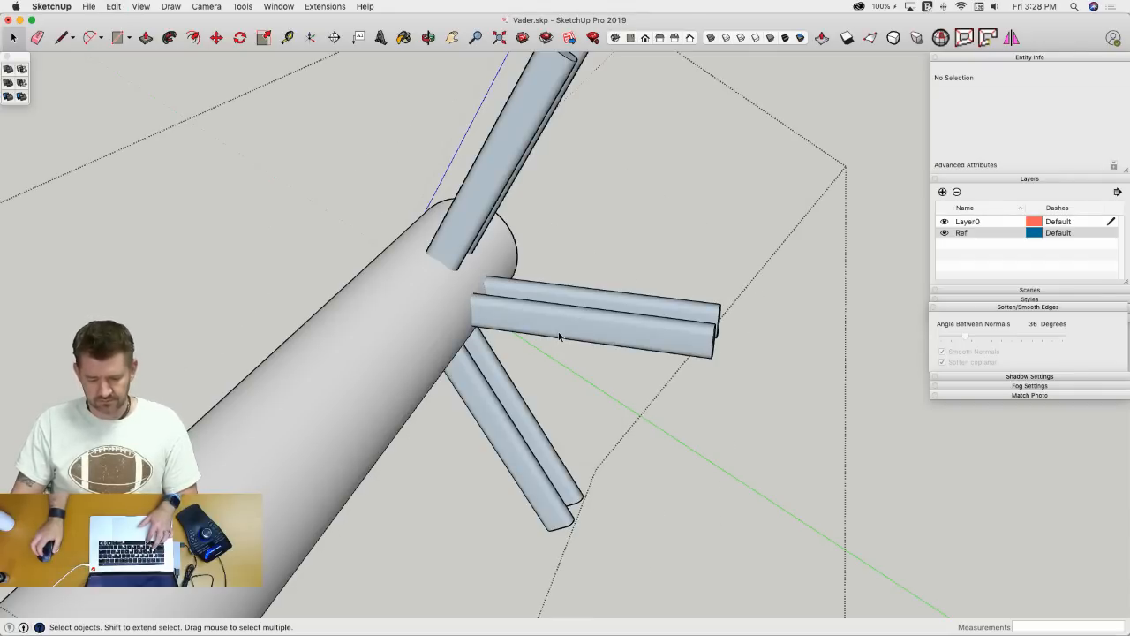
key("super+z")
key("super+z")
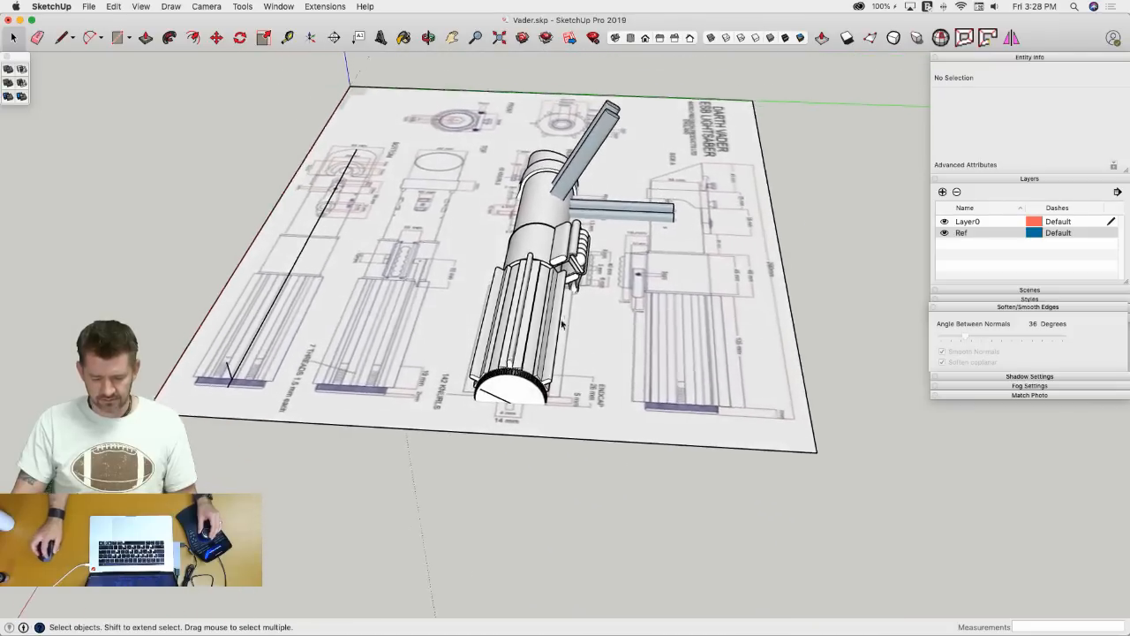
- Rotate the hilt group 30 degrees around the centre of its end cap
left_click(561, 325)
key("q")
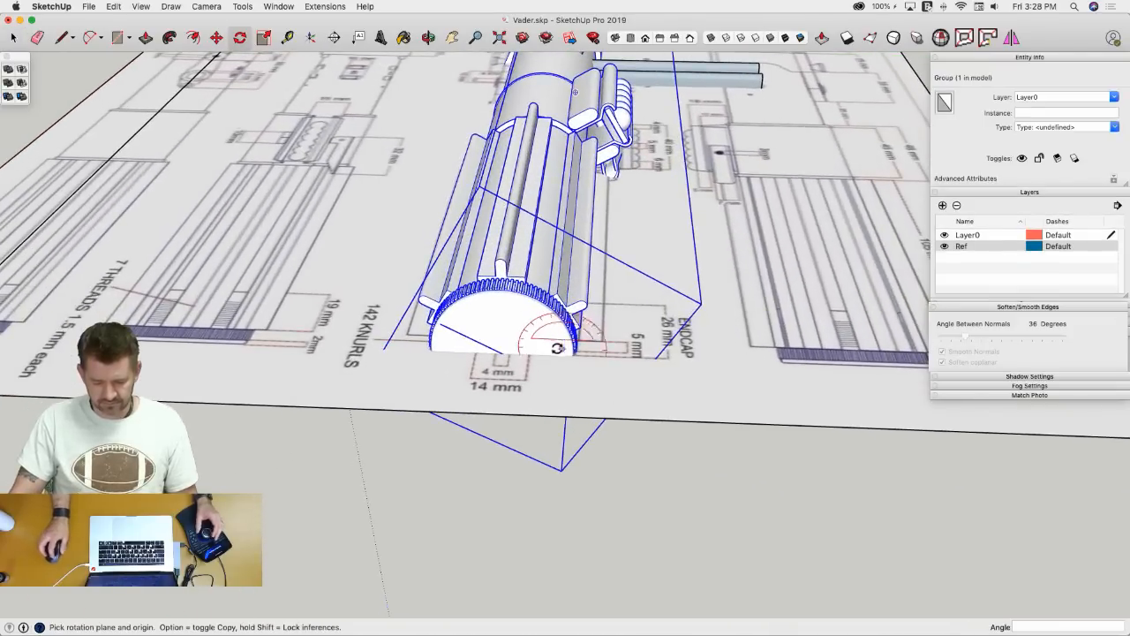
left_click(460, 334)
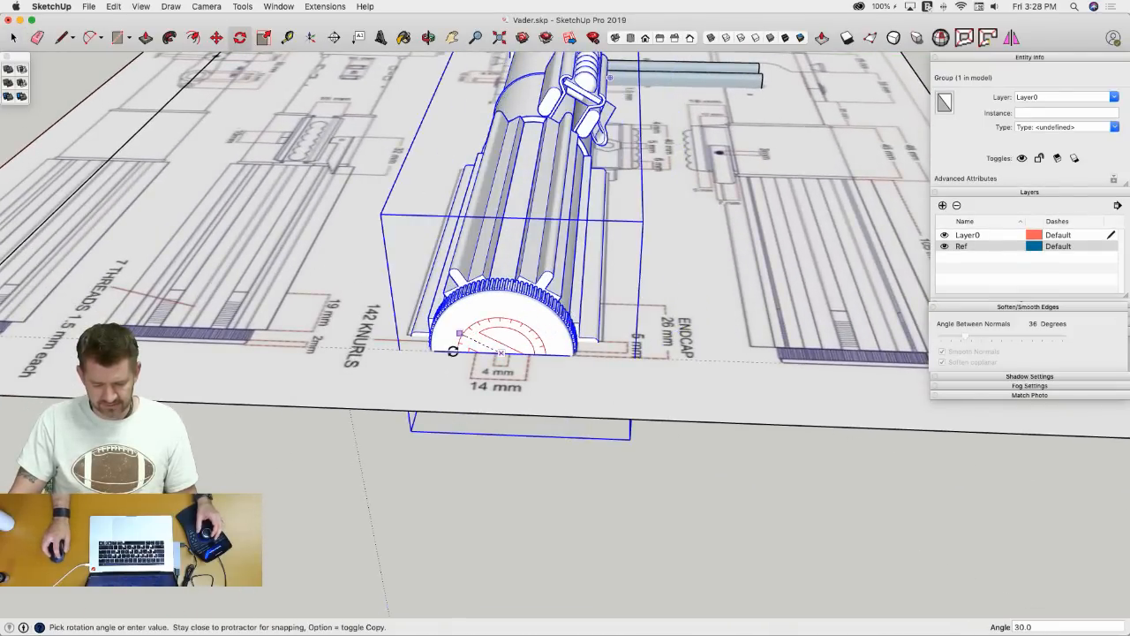
left_click(451, 350)
key("space")
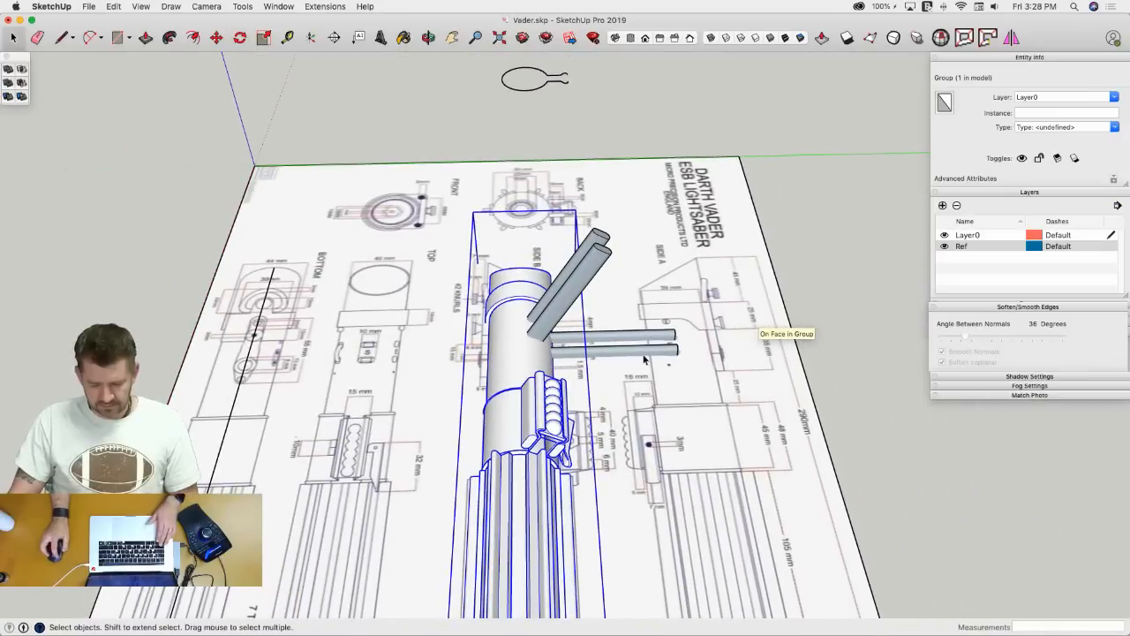
- Rotate the three rod groups together 90 degrees around the hilt's axis so that the middle pair stands vertical
left_click(644, 356)
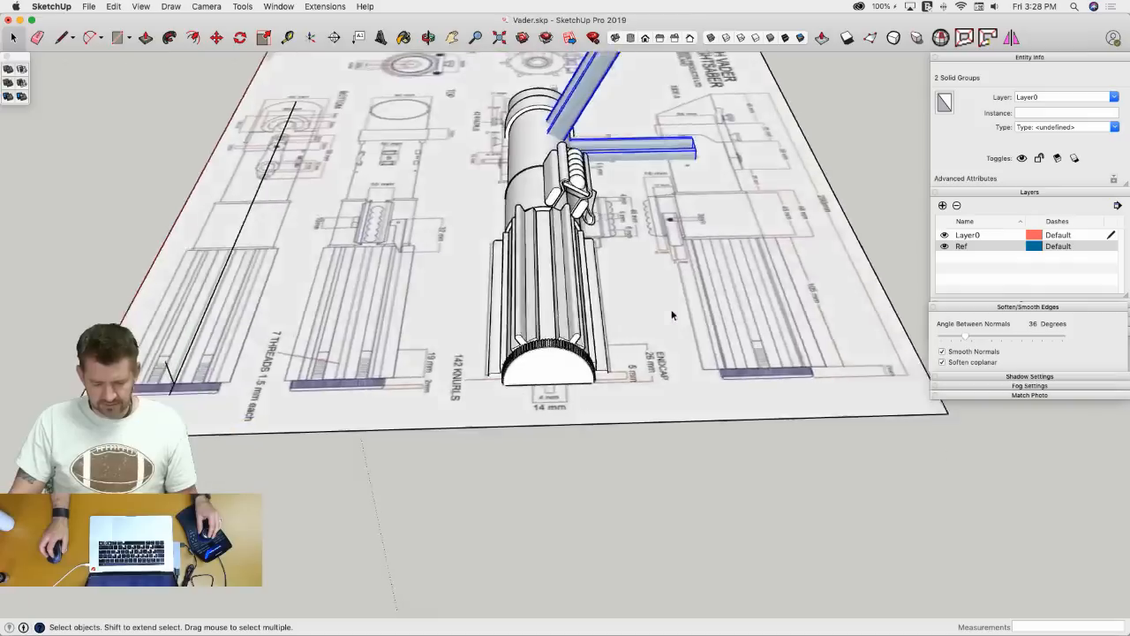
key("q")
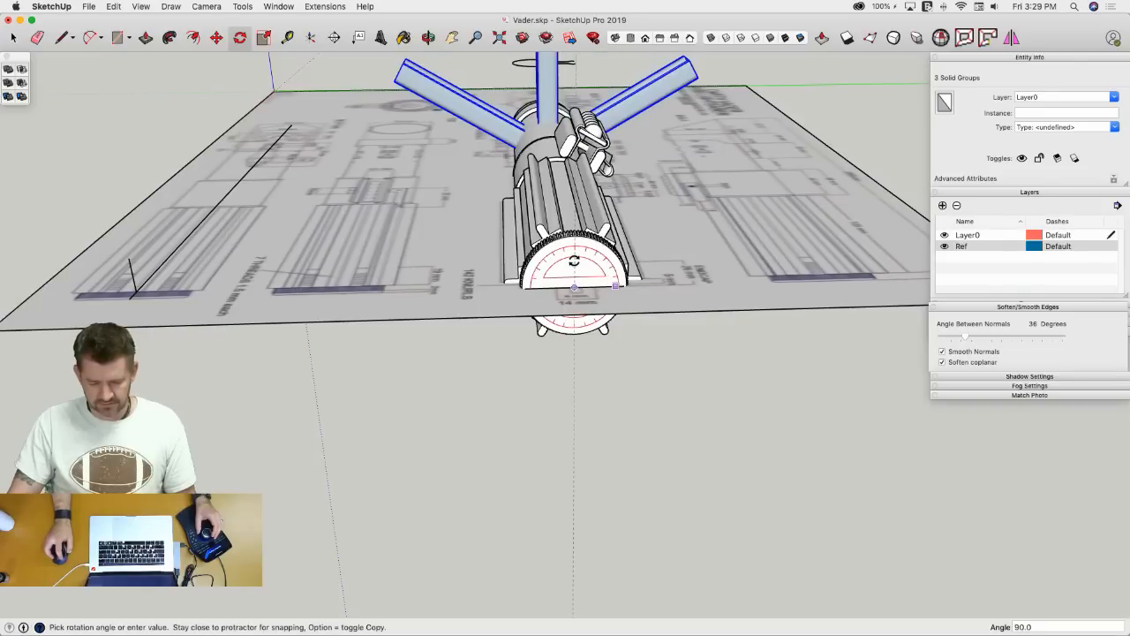
left_click(575, 260)
key("space")
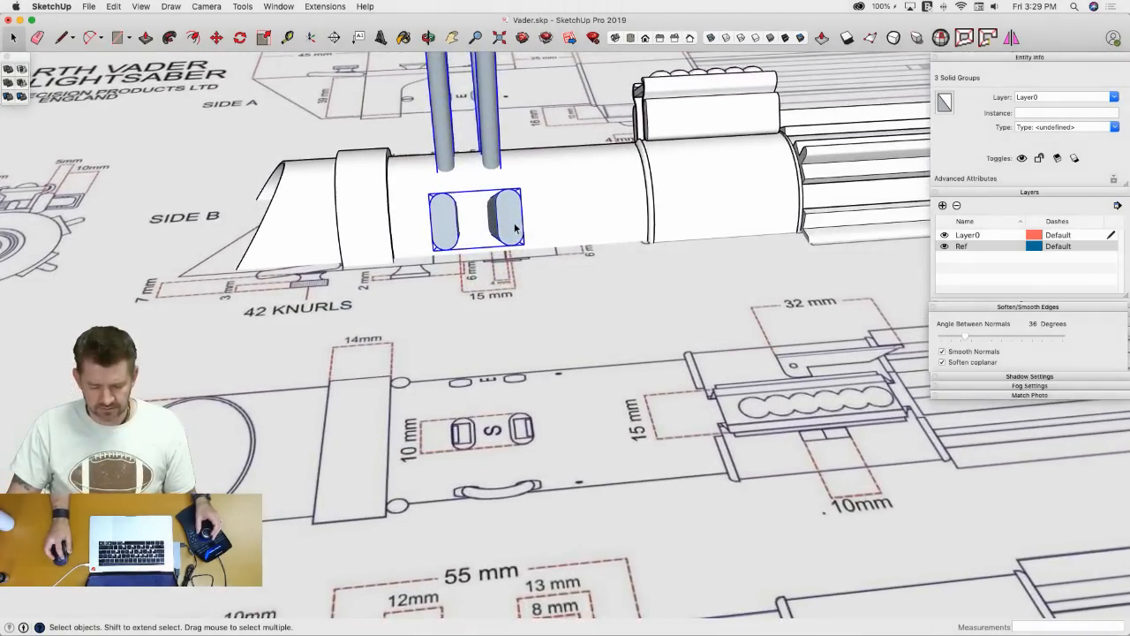
- Scale the geometry inside one side rod group to 0.50 along the green axis about its centre
double_click(514, 228)
left_click_drag(304, 324, 311, 321)
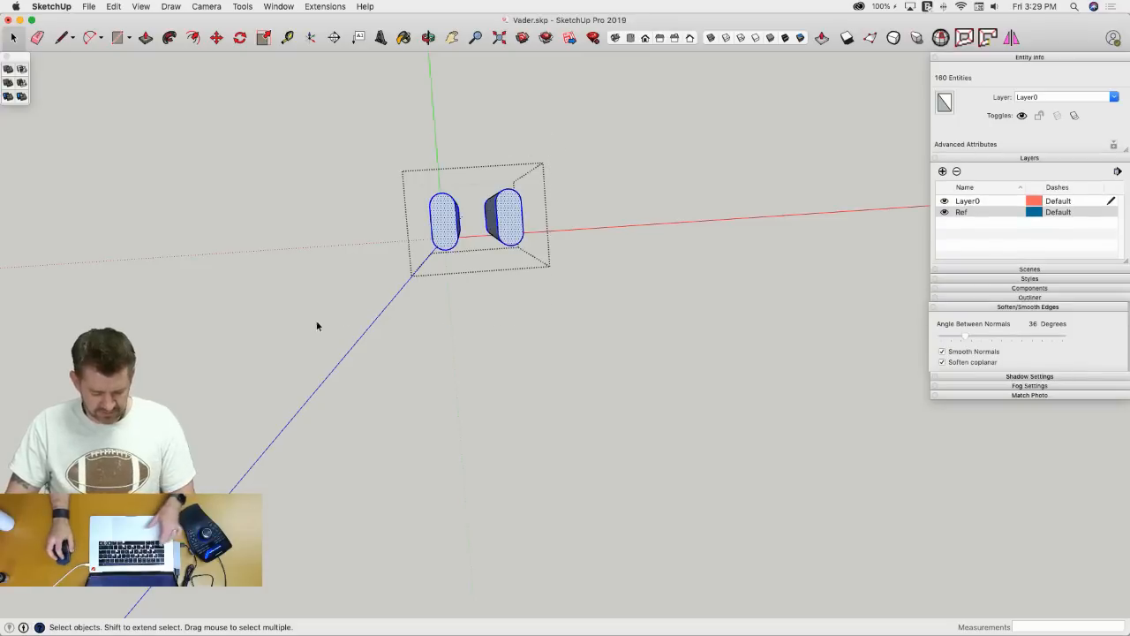
key("s")
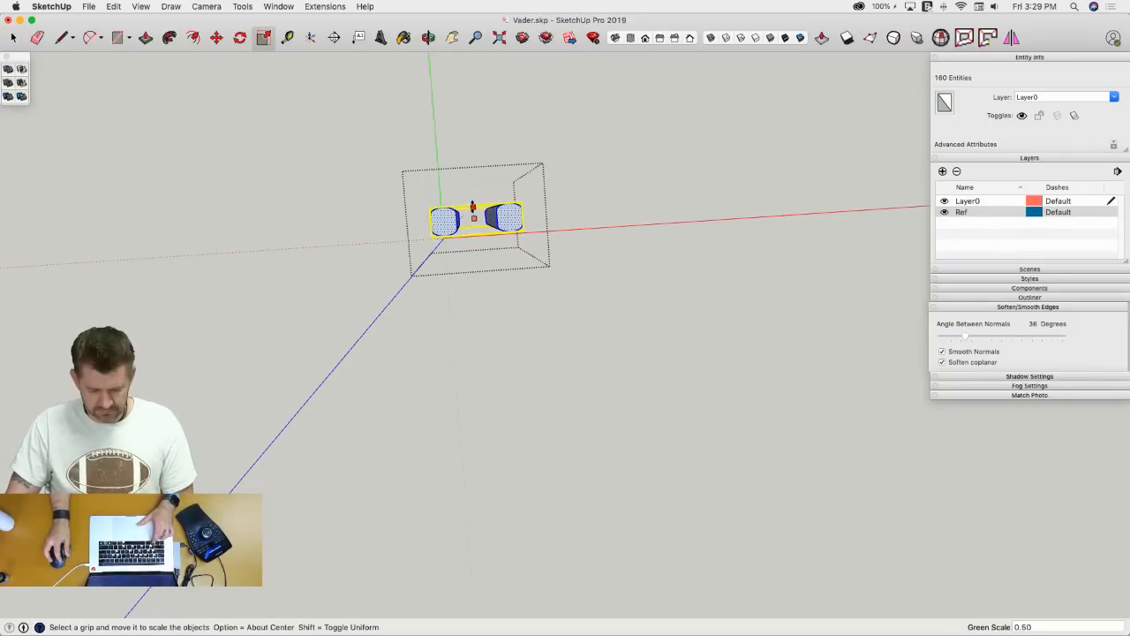
left_click(553, 315)
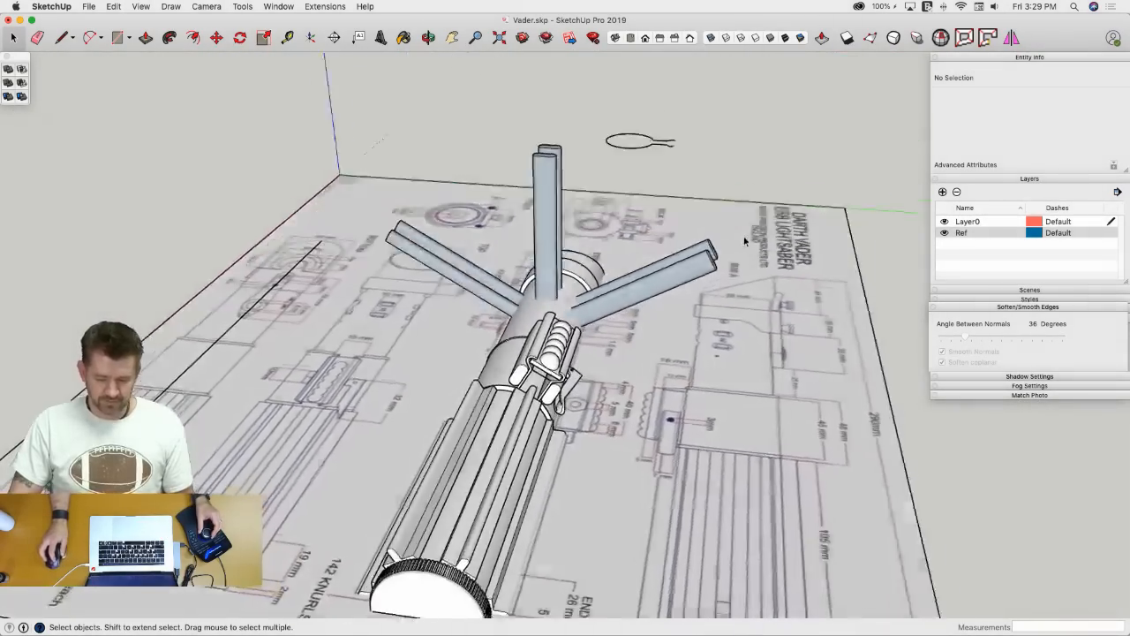
- Cut the three rod groups out of the model and paste them in place inside the hilt's inner tube group
left_click(574, 291)
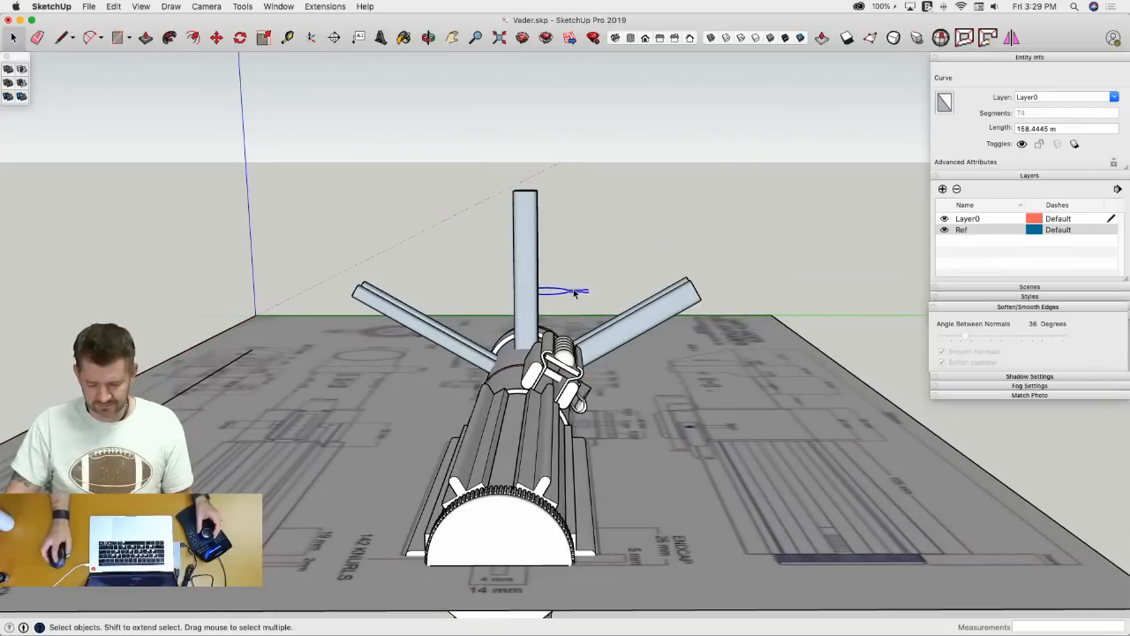
key("super+space")
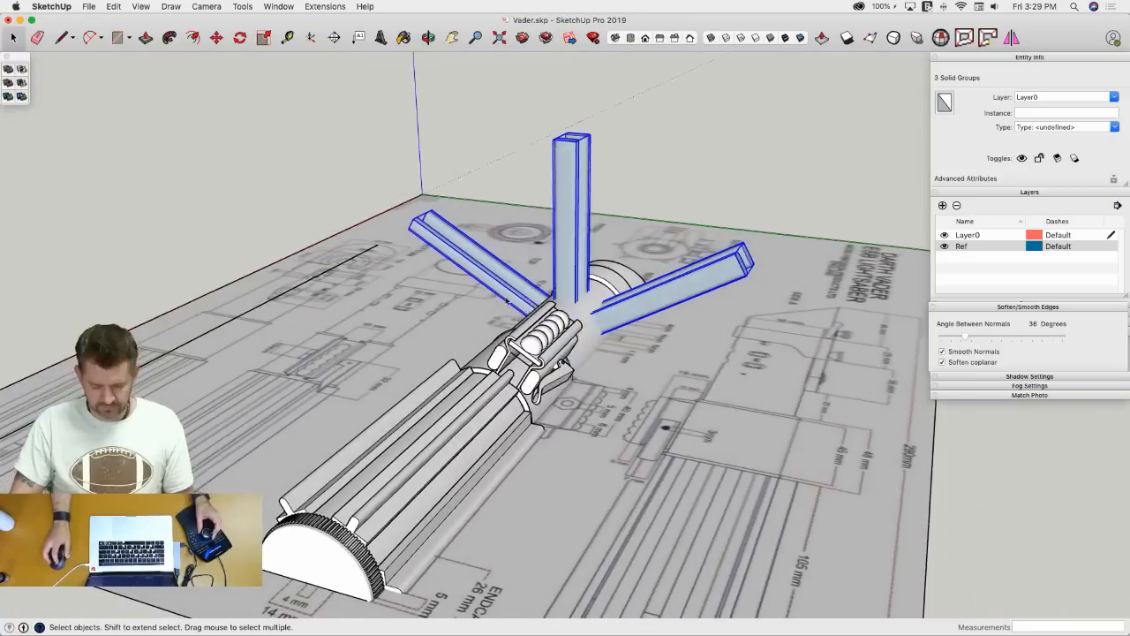
key("Delete")
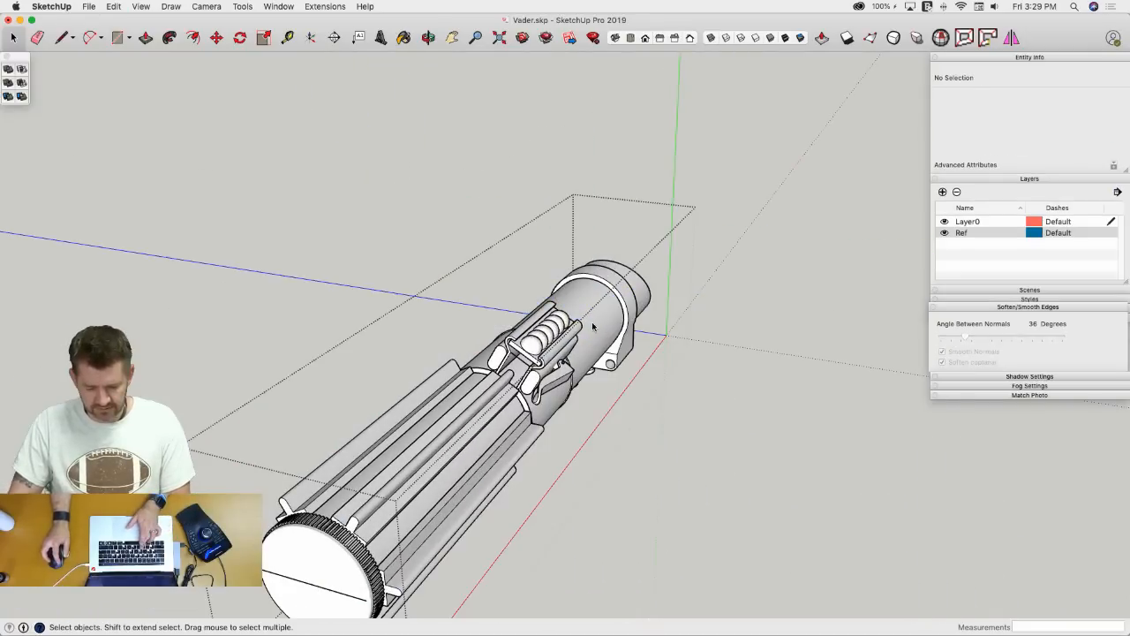
double_click(592, 324)
left_click(114, 7)
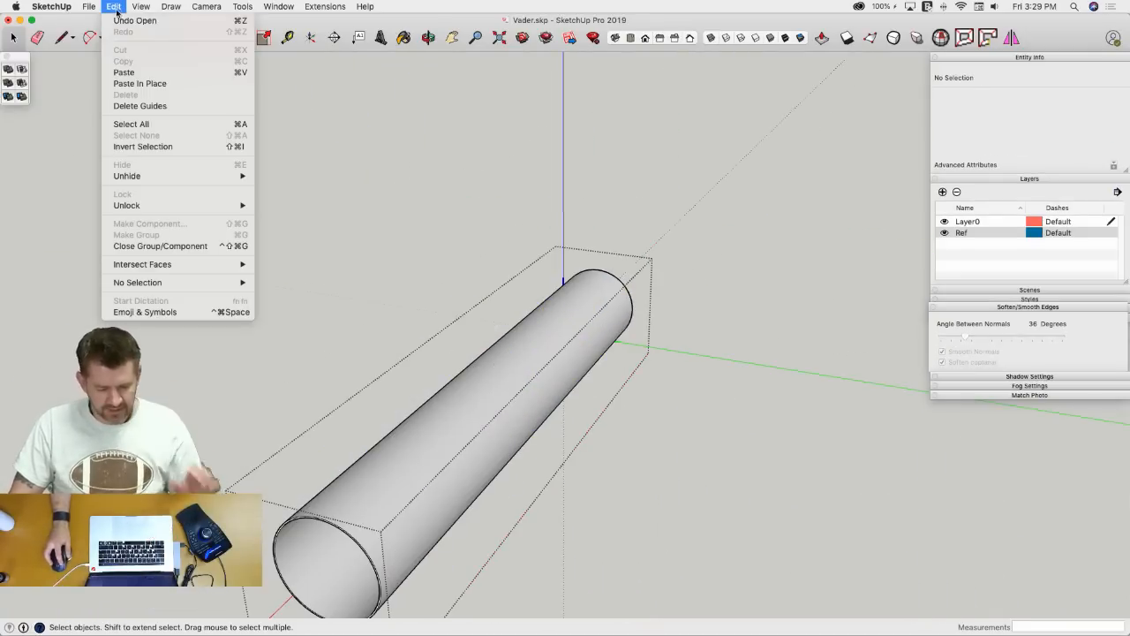
left_click(136, 83)
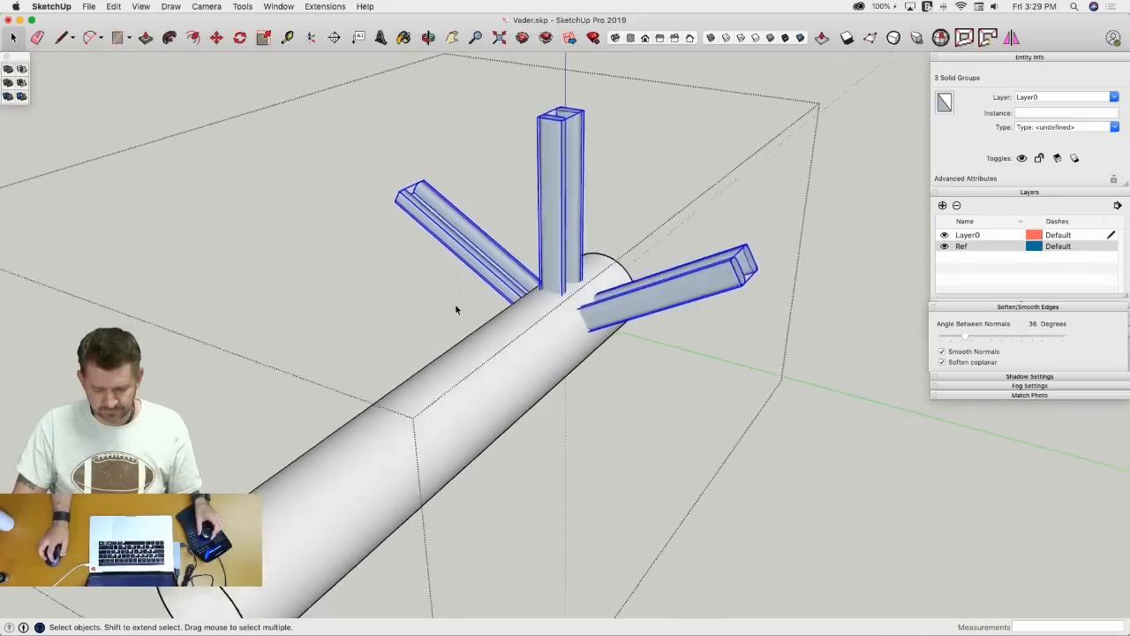
- Explode the three rod groups into loose geometry inside the tube group
right_click(523, 184)
left_click(729, 141)
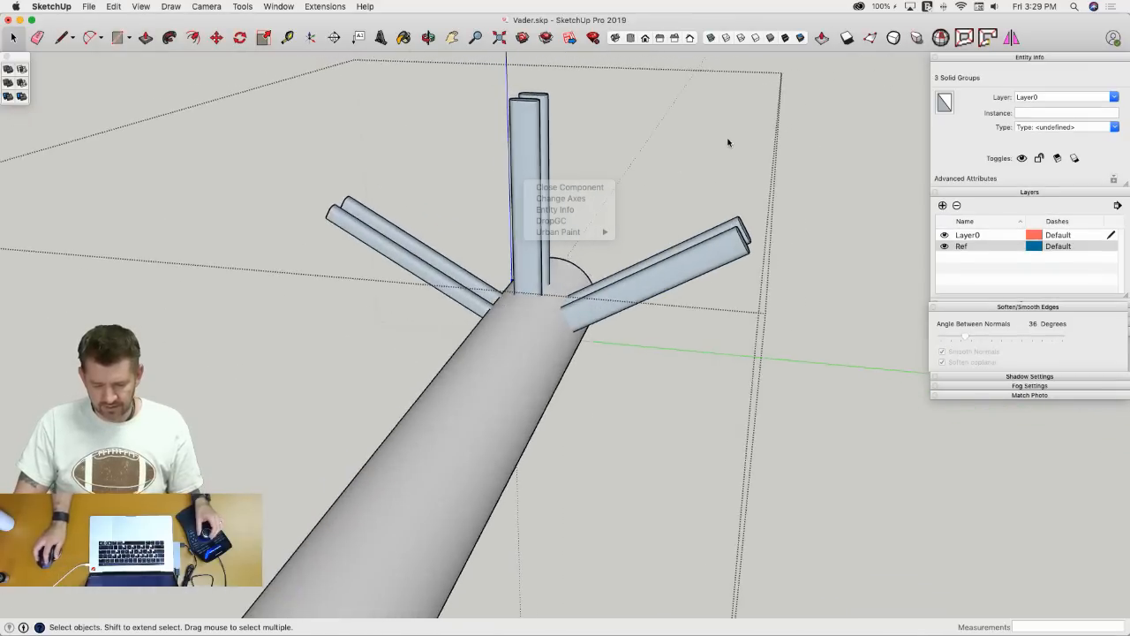
left_click_drag(812, 101, 275, 257)
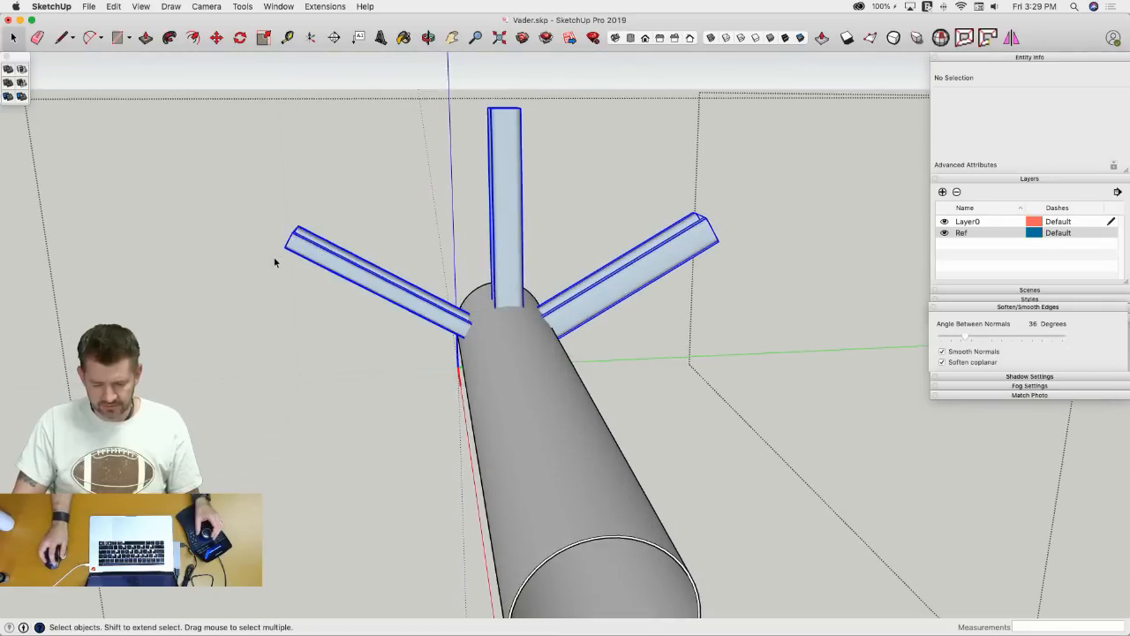
right_click(512, 212)
left_click(536, 269)
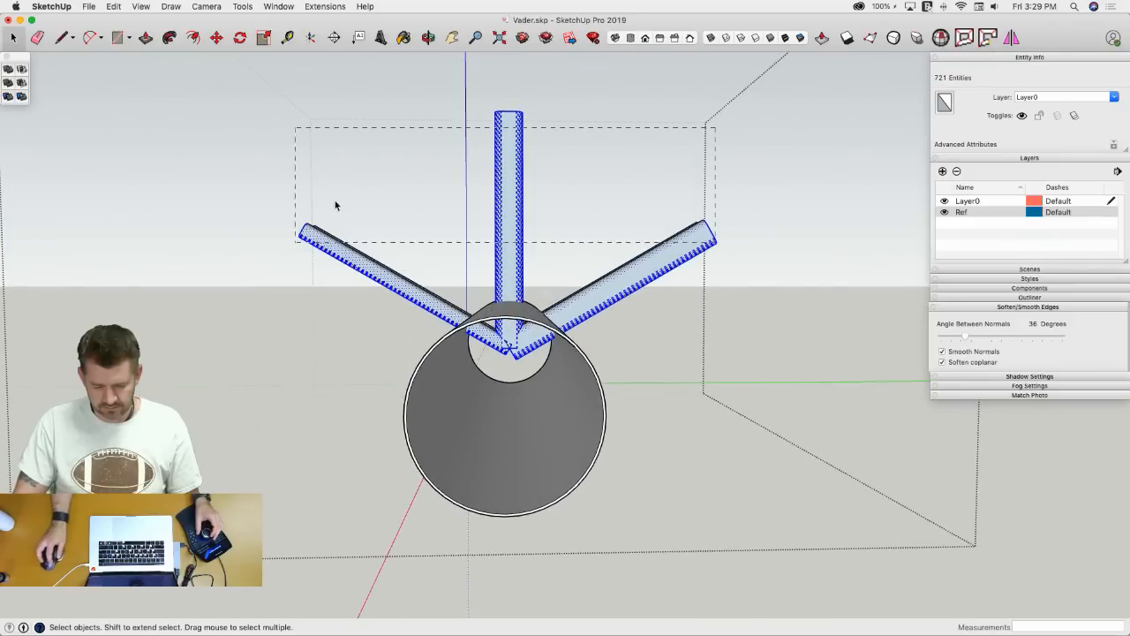
- Intersect the faces of the rods and the tube within the current selection
triple_click(459, 317)
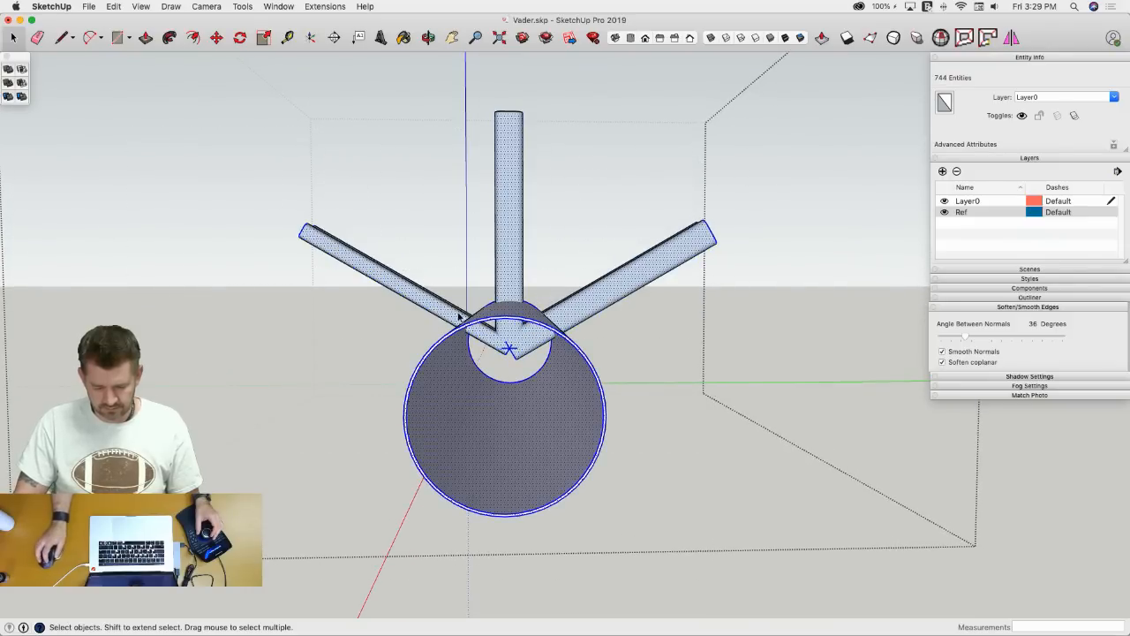
right_click(505, 307)
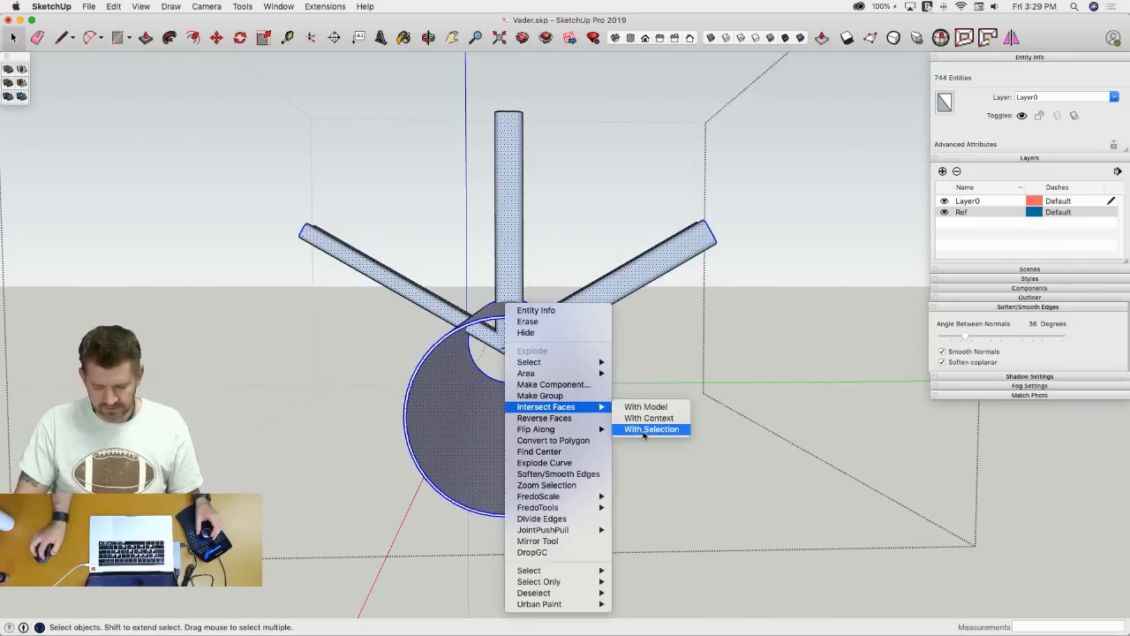
left_click(644, 429)
- Delete the rod geometry projecting outside the tube, the pieces inside its bore and the leftover outline above it
left_click_drag(782, 139, 724, 113)
left_click_drag(196, 273, 197, 276)
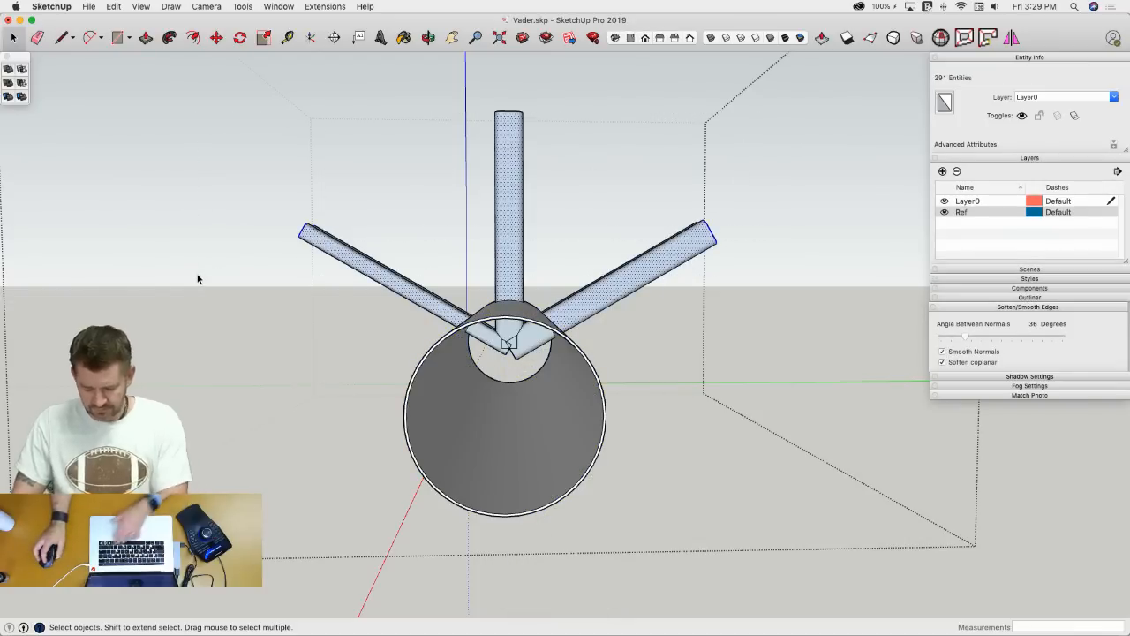
key("Delete")
scroll(503, 376, "up", 1)
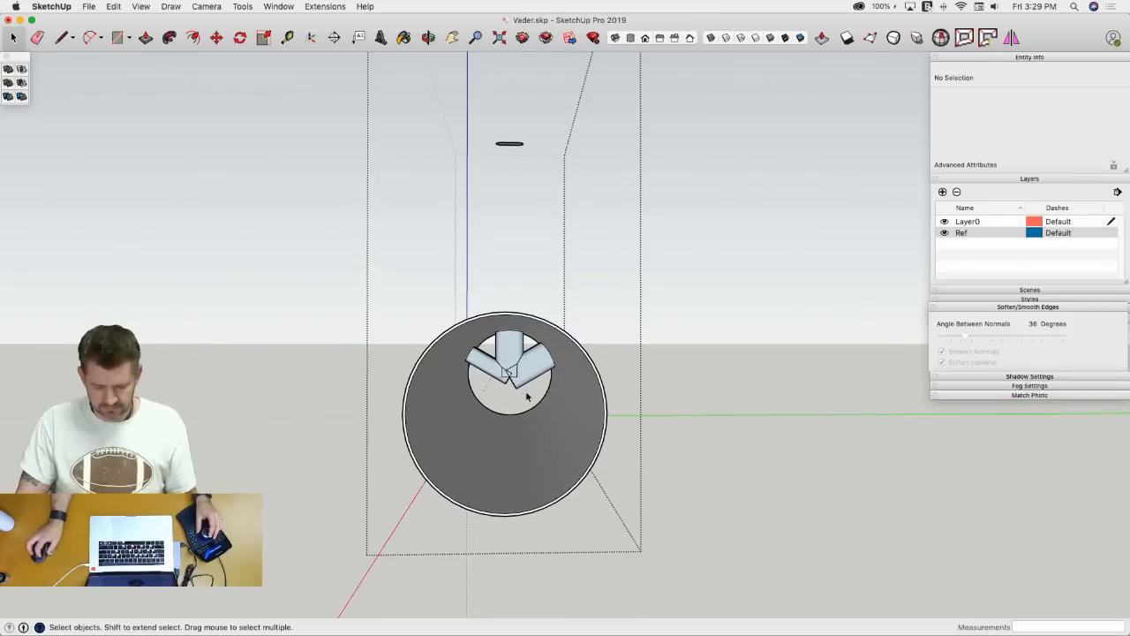
triple_click(480, 352)
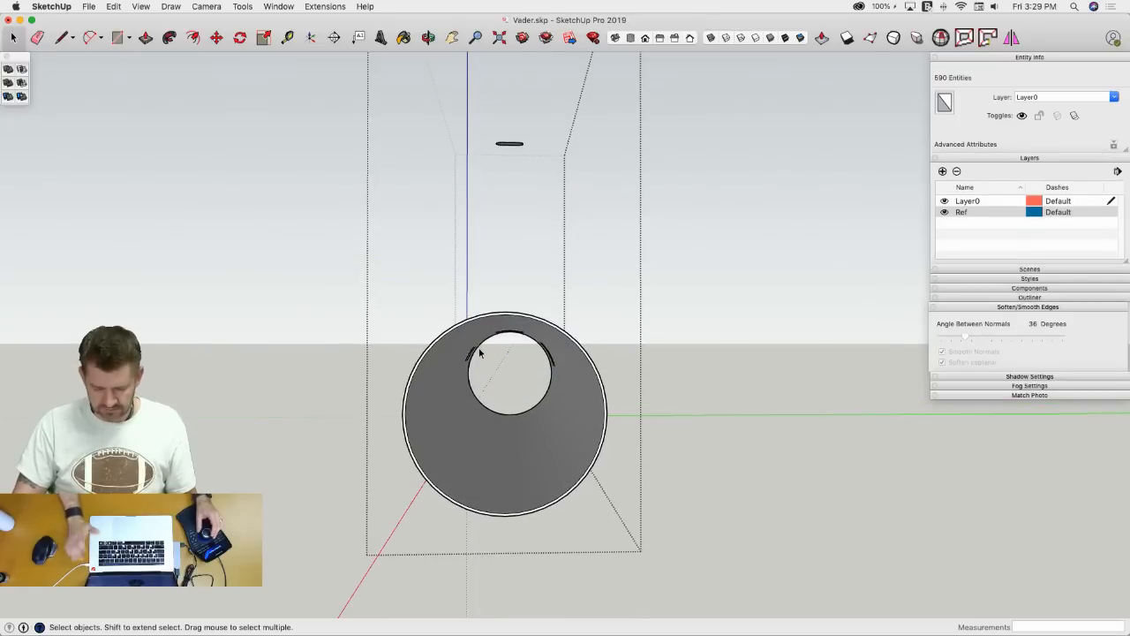
left_click(425, 256)
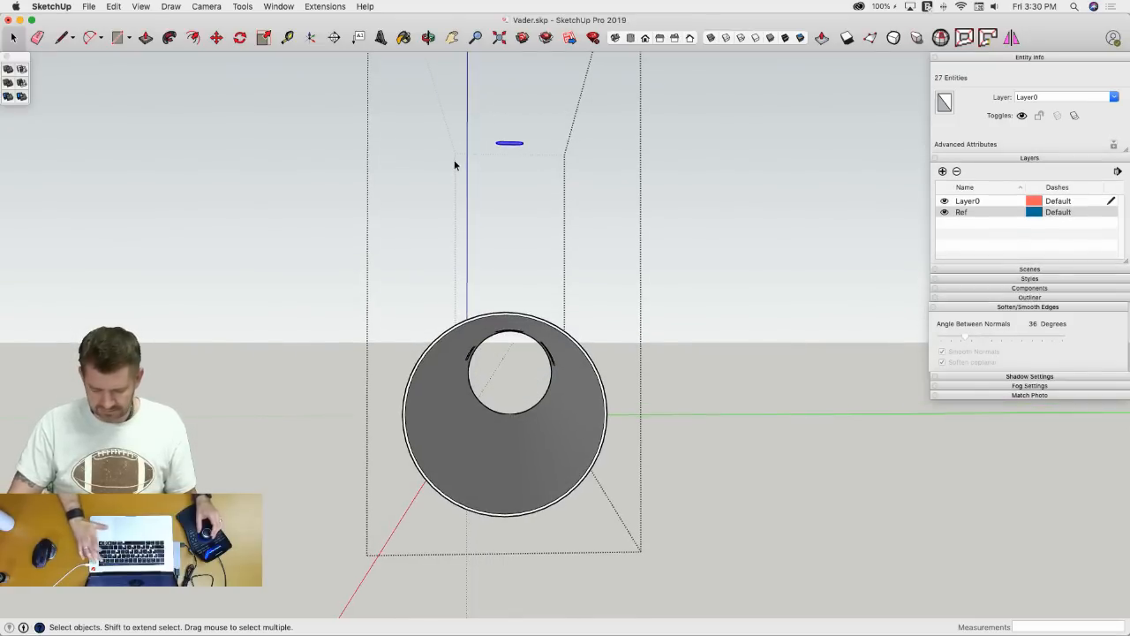
key("Delete")
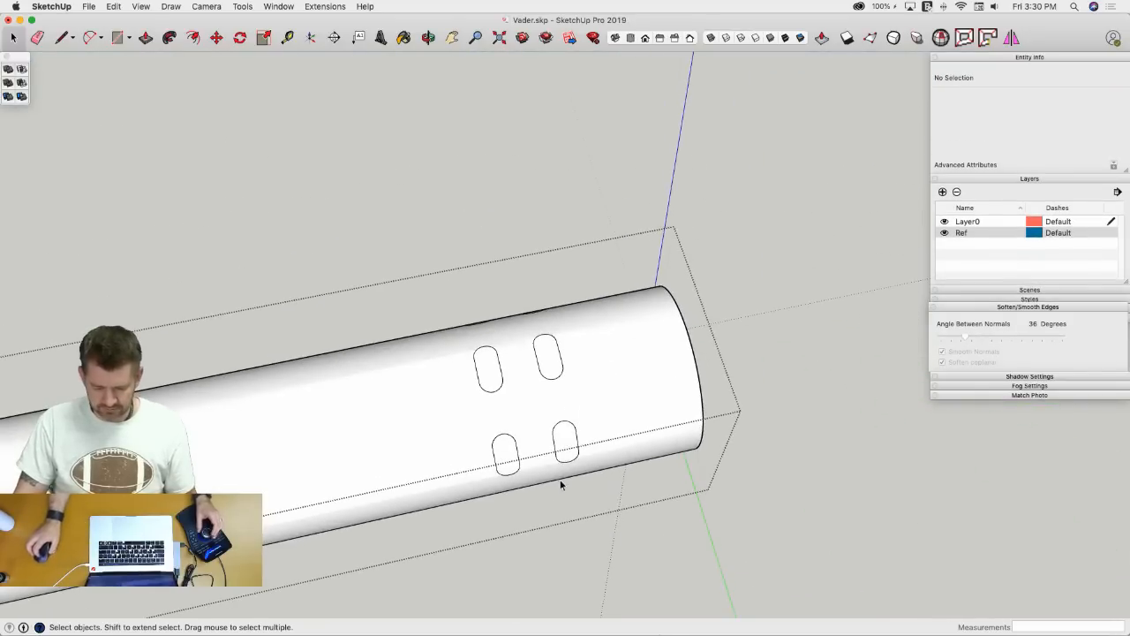
- Delete the faces enclosed by four slot outlines in the first two rows on the tube's outer wall
left_click(566, 450)
key("Delete")
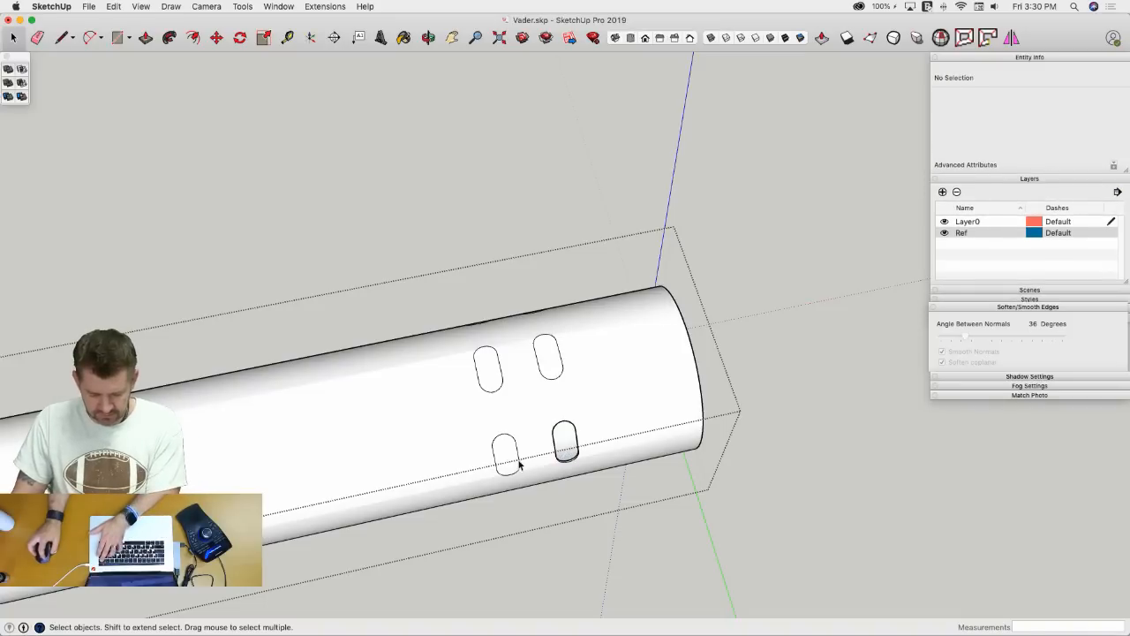
key("Delete")
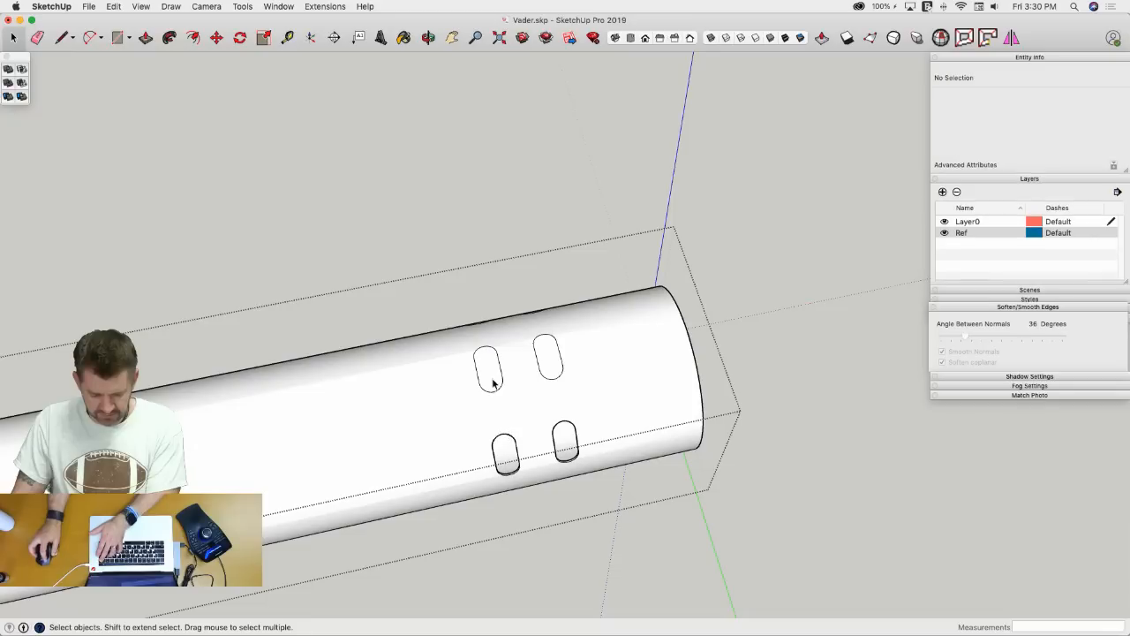
left_click(485, 369)
key("Delete")
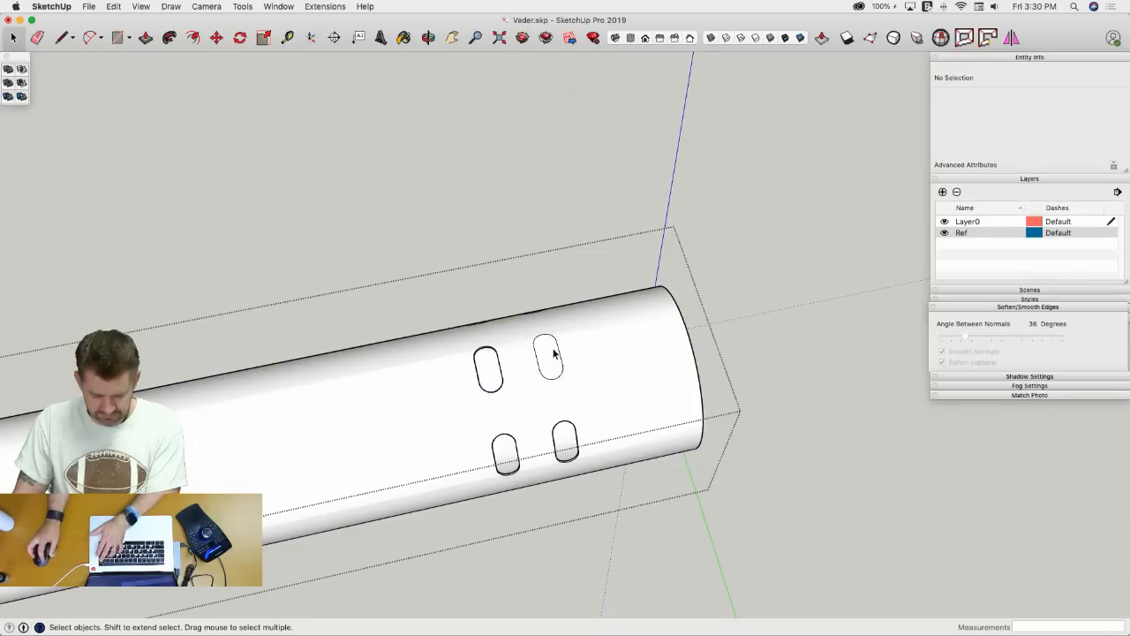
left_click(548, 360)
key("Delete")
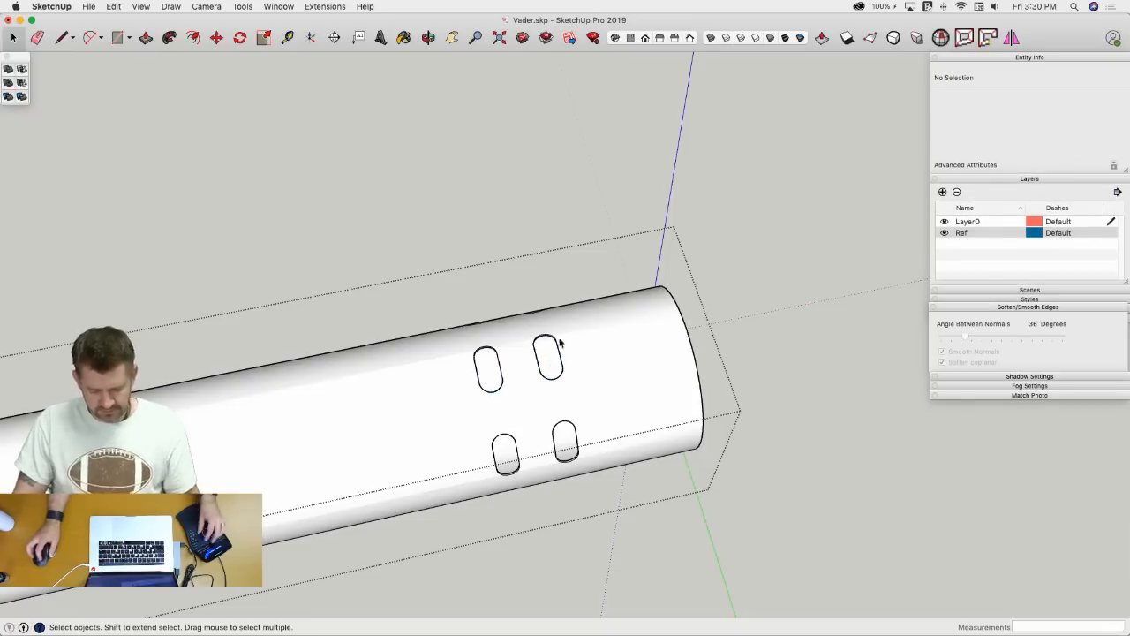
- Delete the faces closing the remaining pair of slots on the tube's other side
middle_click_drag(560, 345, 555, 416)
left_click(554, 417)
key("Delete")
left_click(677, 423)
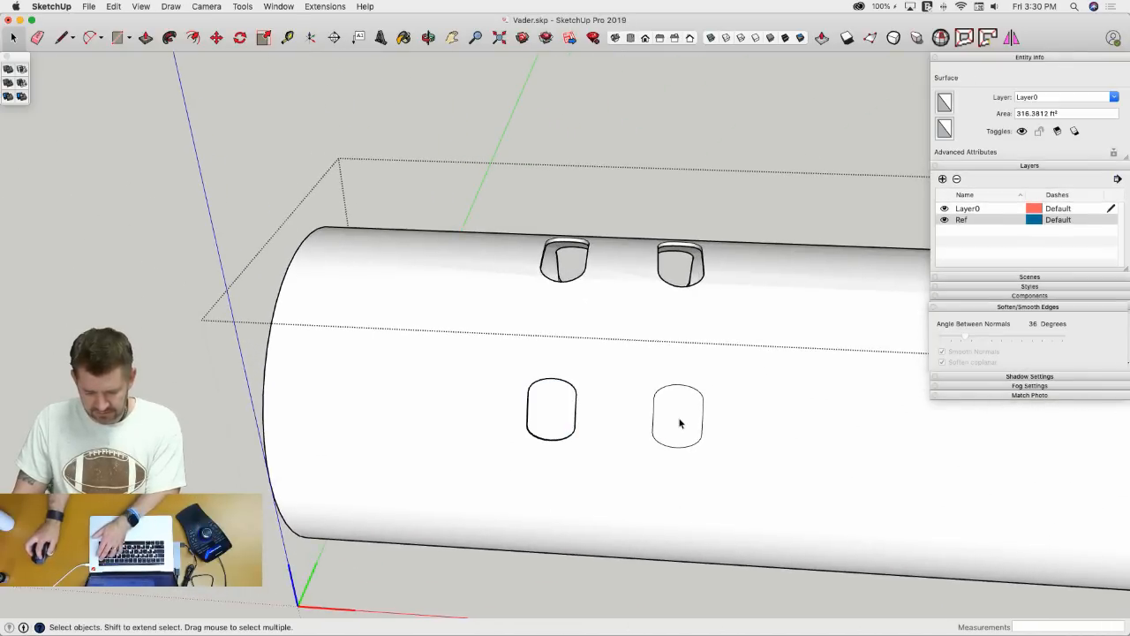
key("Delete")
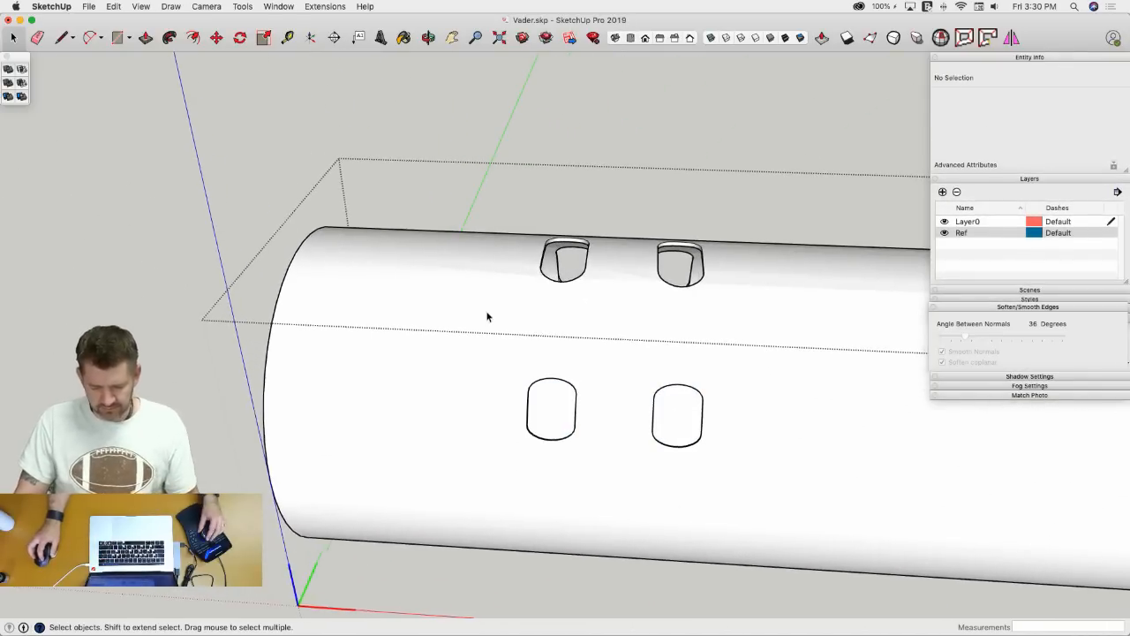
- Close the tube and hilt groups to return to the whole model, and clear the selection
middle_click_drag(486, 315, 582, 403)
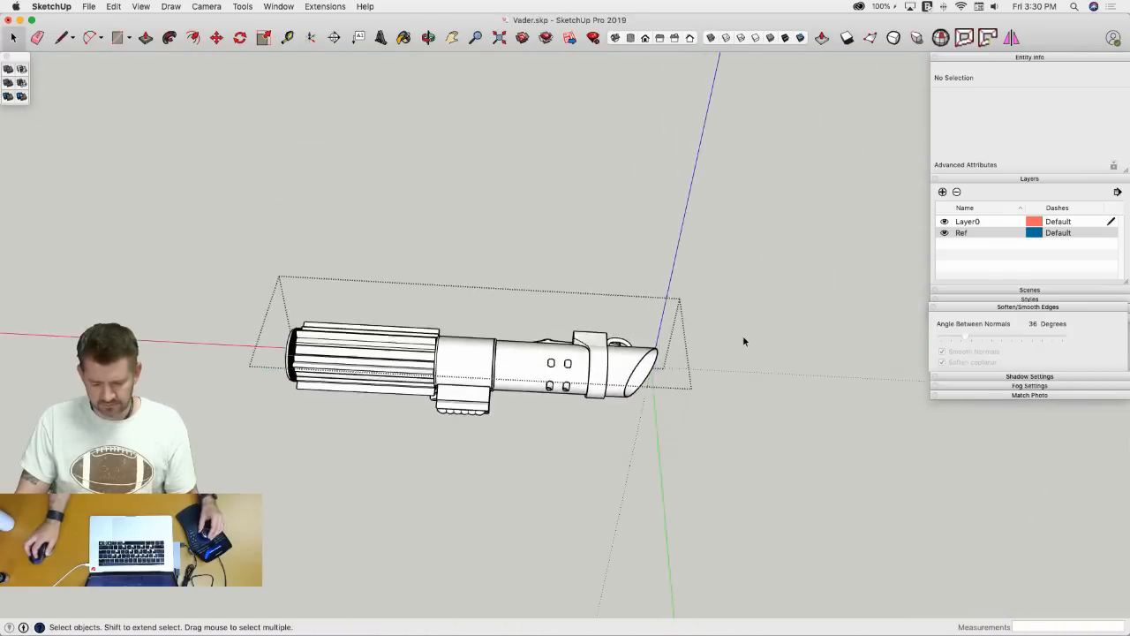
scroll(477, 439, "up", 5)
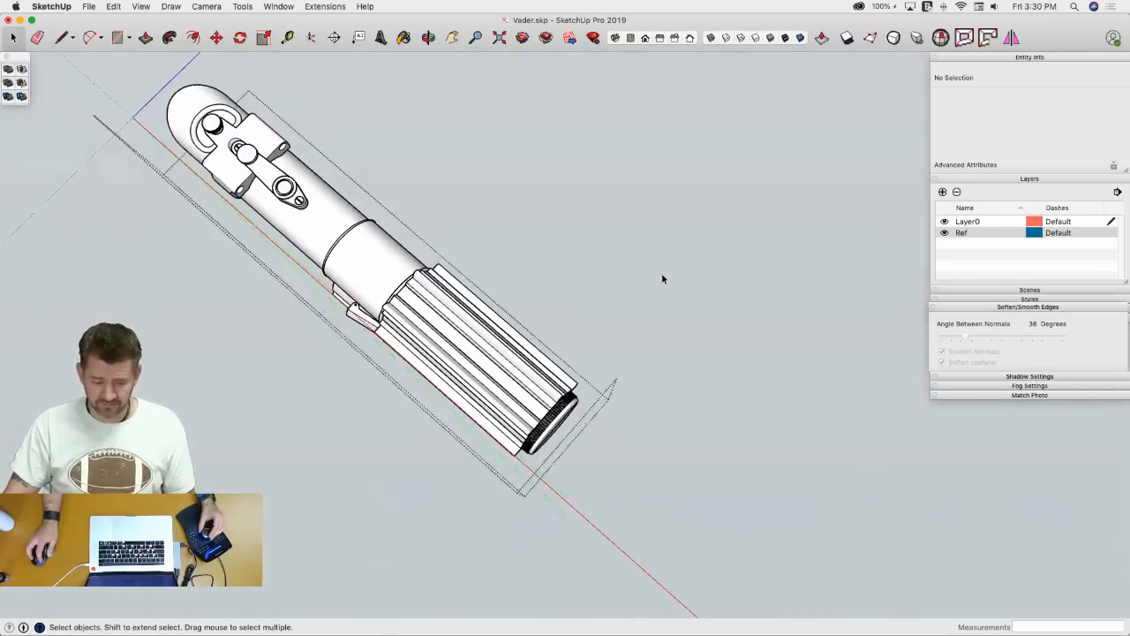
left_click(662, 274)
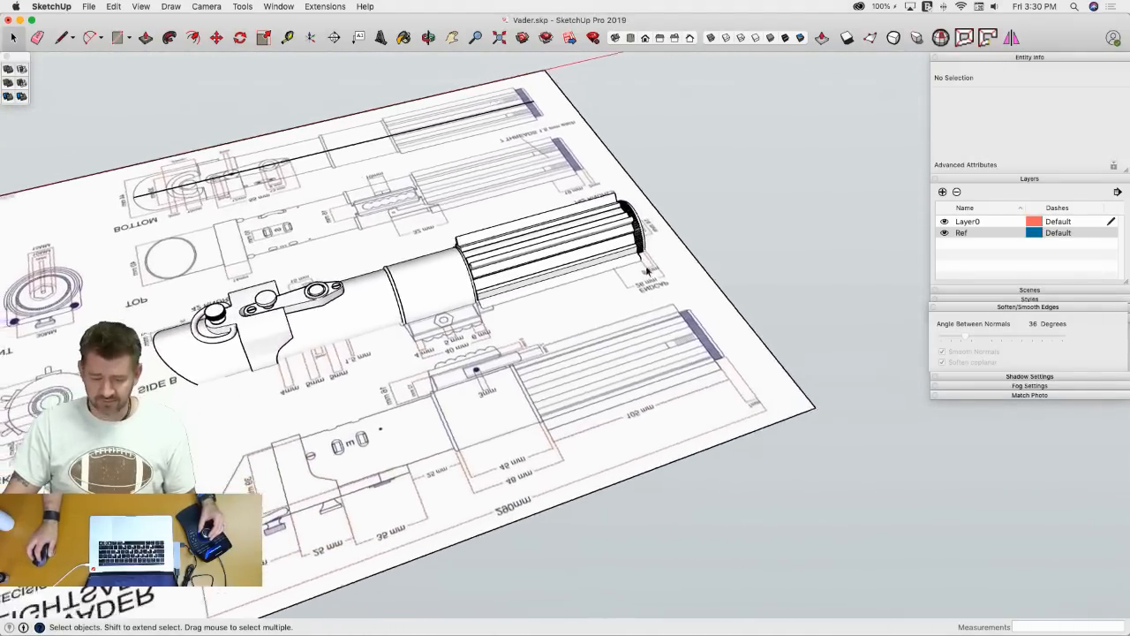
key("e")
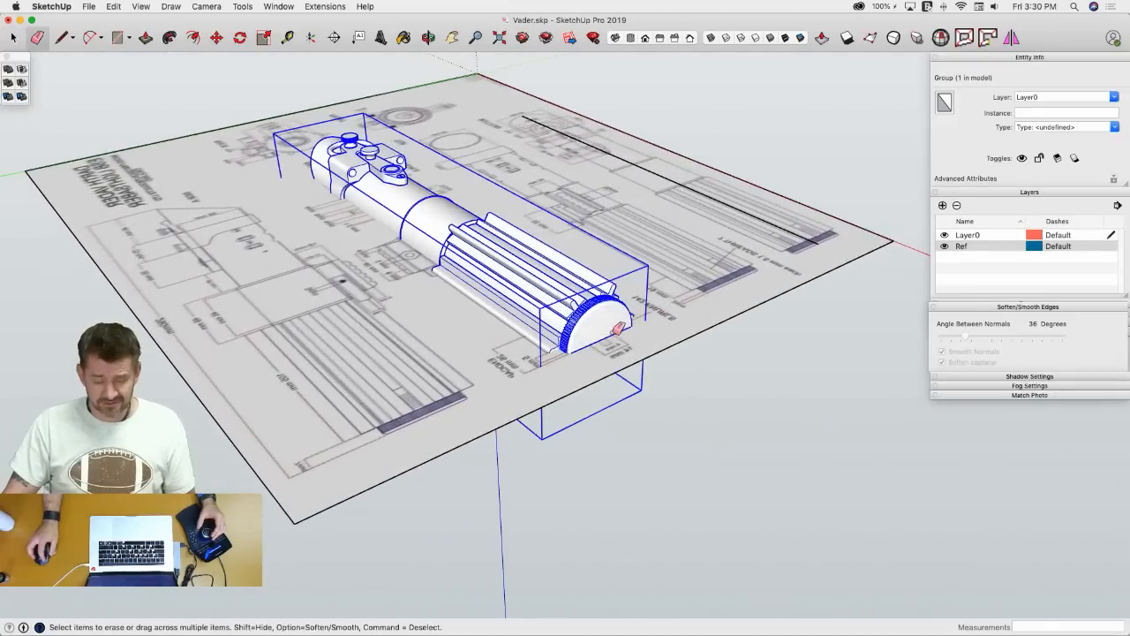
key("Escape")
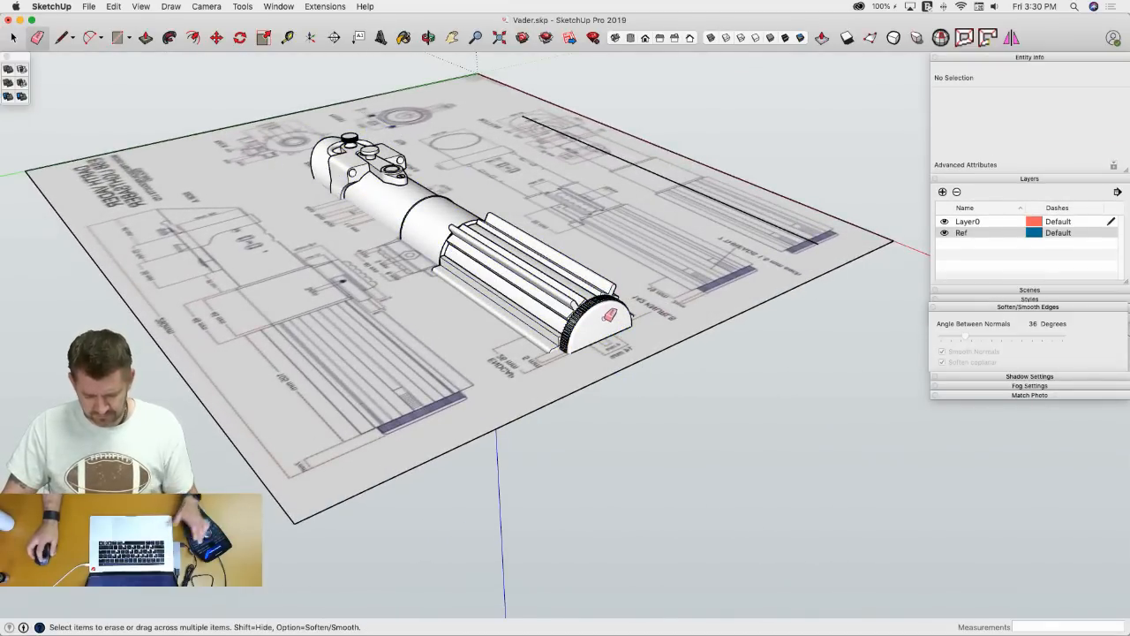
double_click(604, 328)
left_click(609, 334)
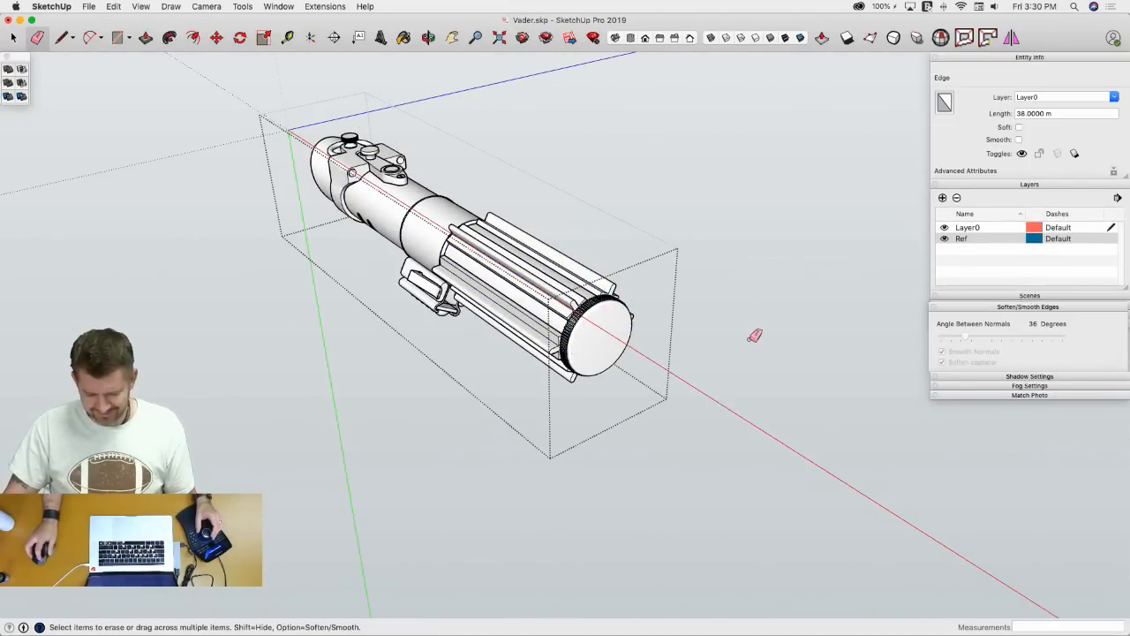
left_click(740, 358)
key("Escape")
left_click(653, 327)
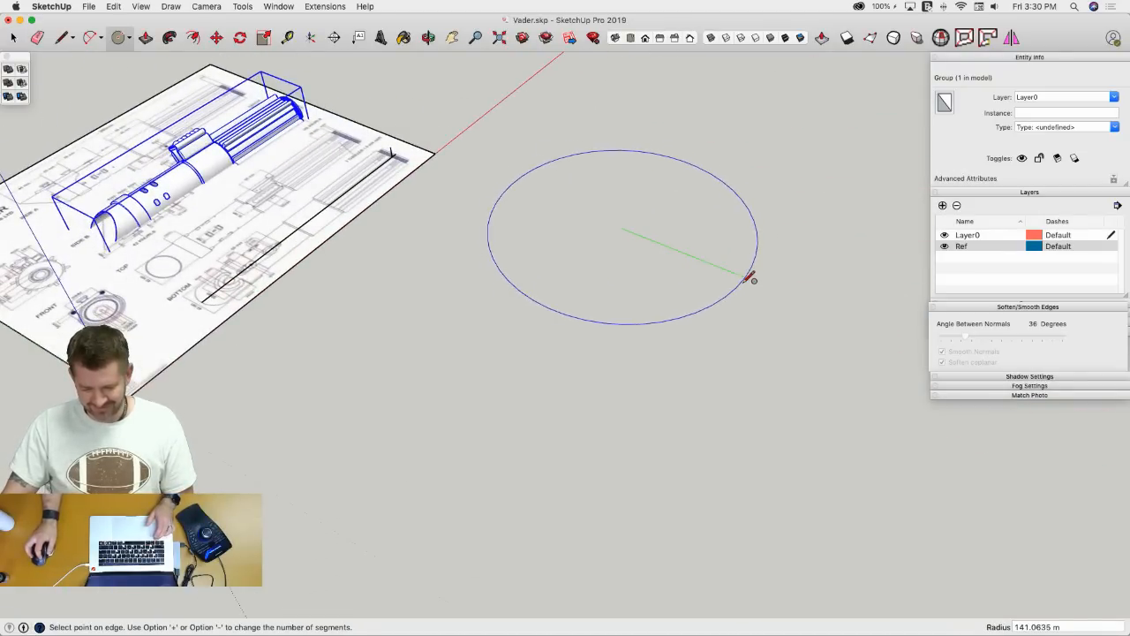
- Draw a horizontal circle about 141 m in radius beside the reference sheet and an upright circle about 89 m in radius at its centre
left_click(746, 276)
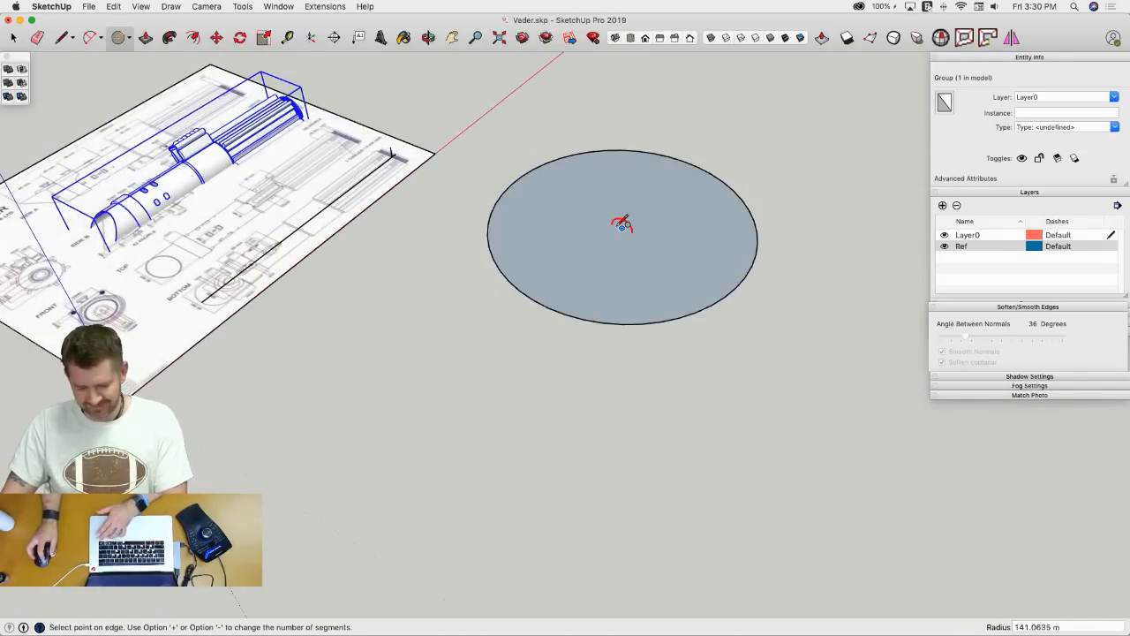
left_click(697, 256)
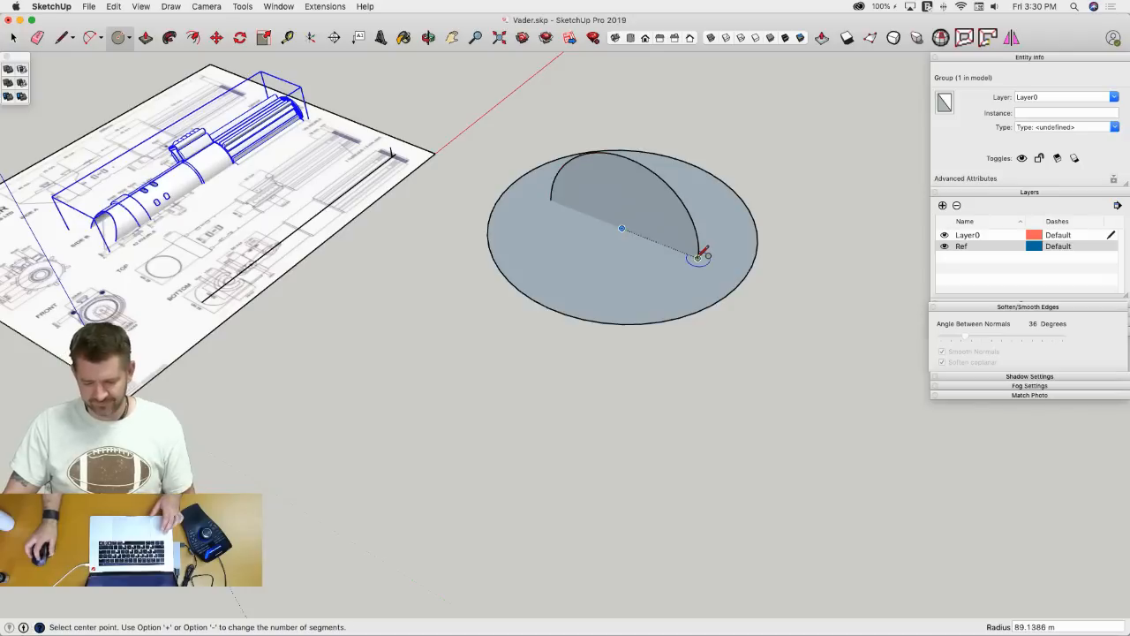
left_click(722, 305)
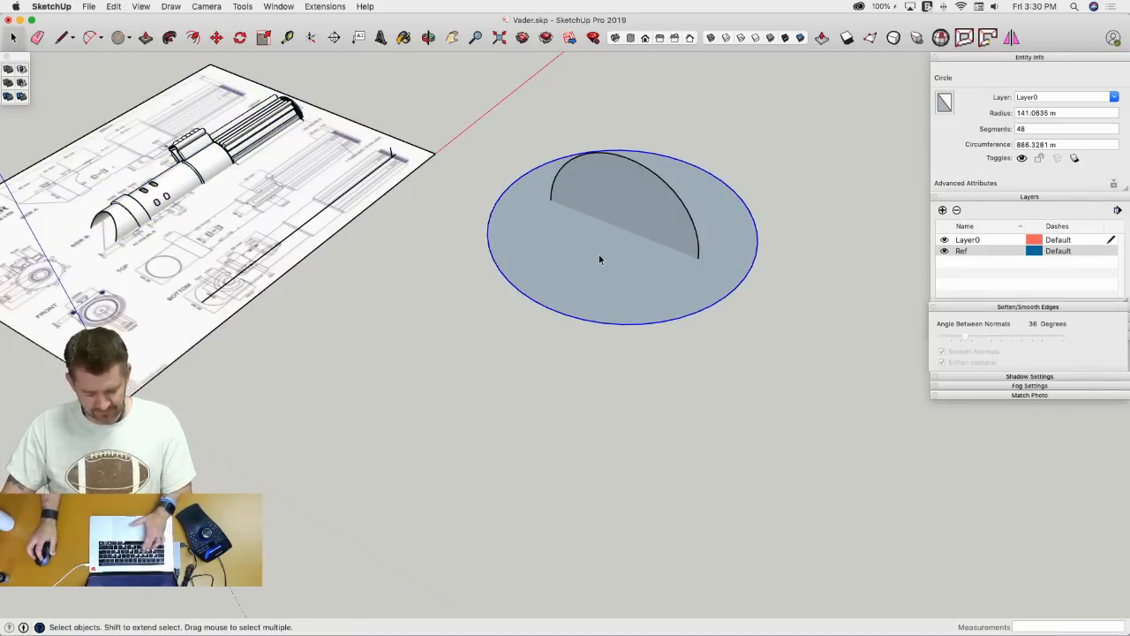
key("f")
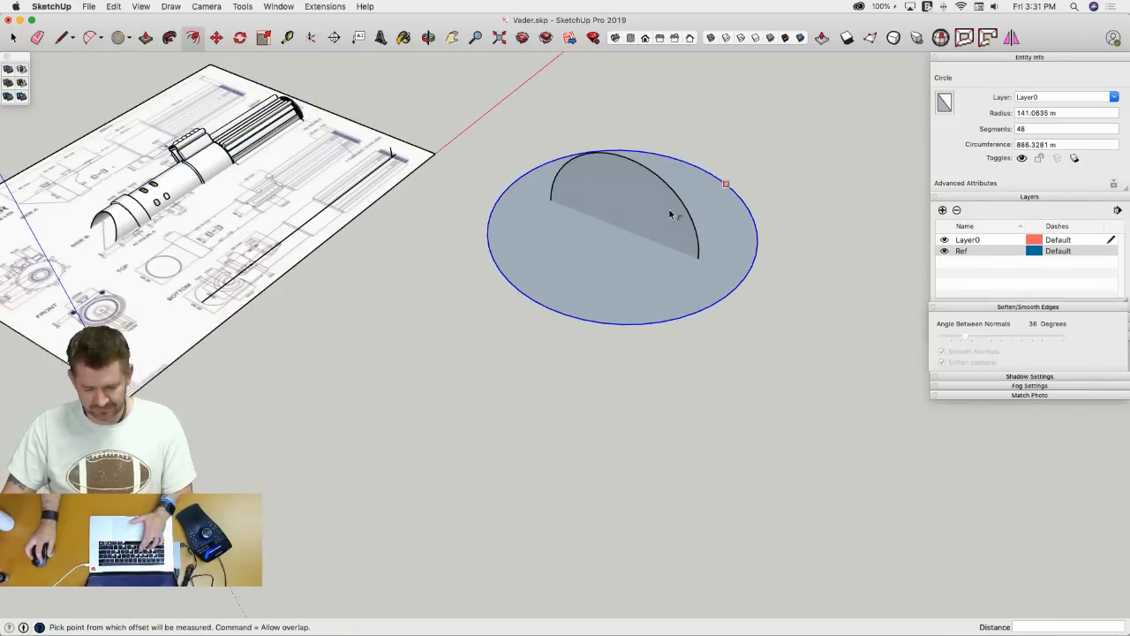
scroll(636, 212, "up", 4)
left_click(616, 202)
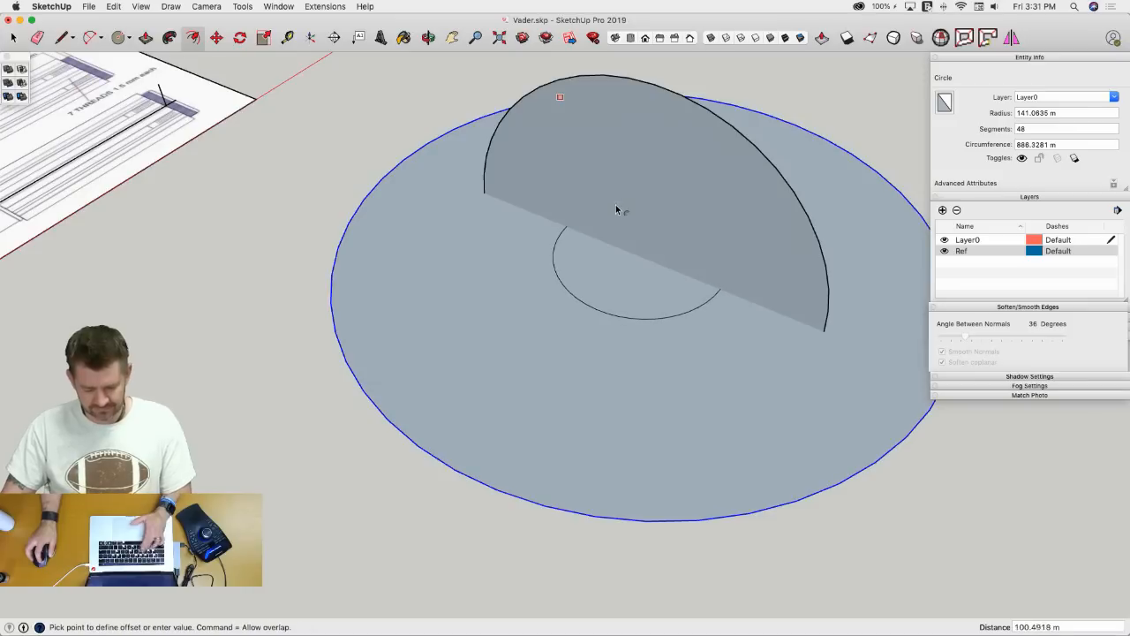
- Sweep the upright circle around the horizontal circle with Follow Me to form a sphere, and erase the path circle
left_click(169, 38)
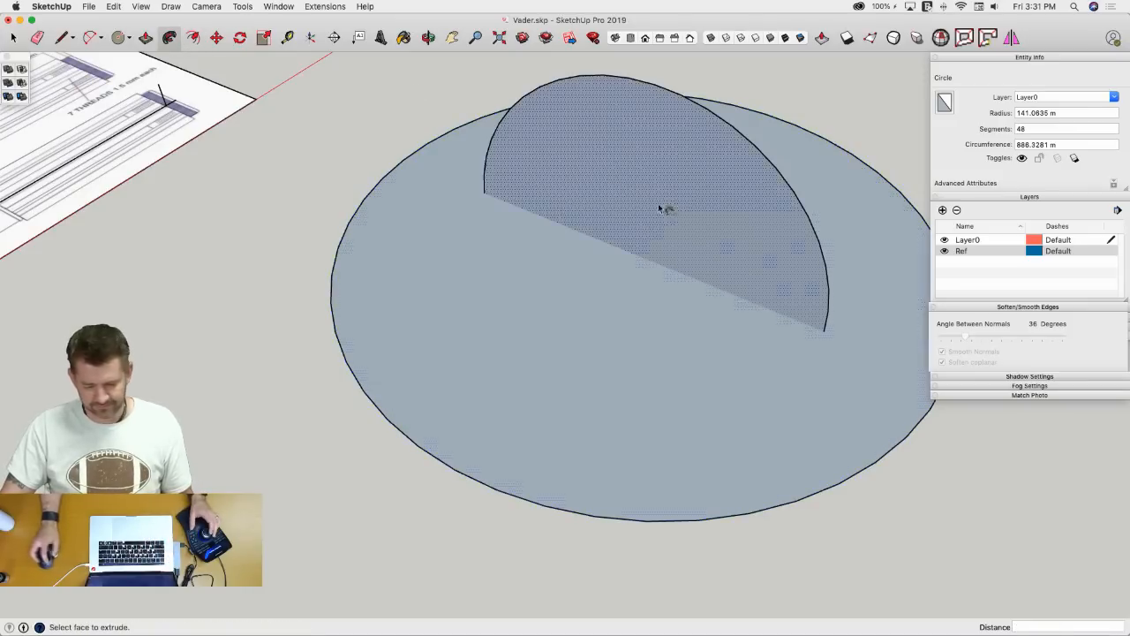
left_click(663, 206)
key("e")
left_click(807, 430)
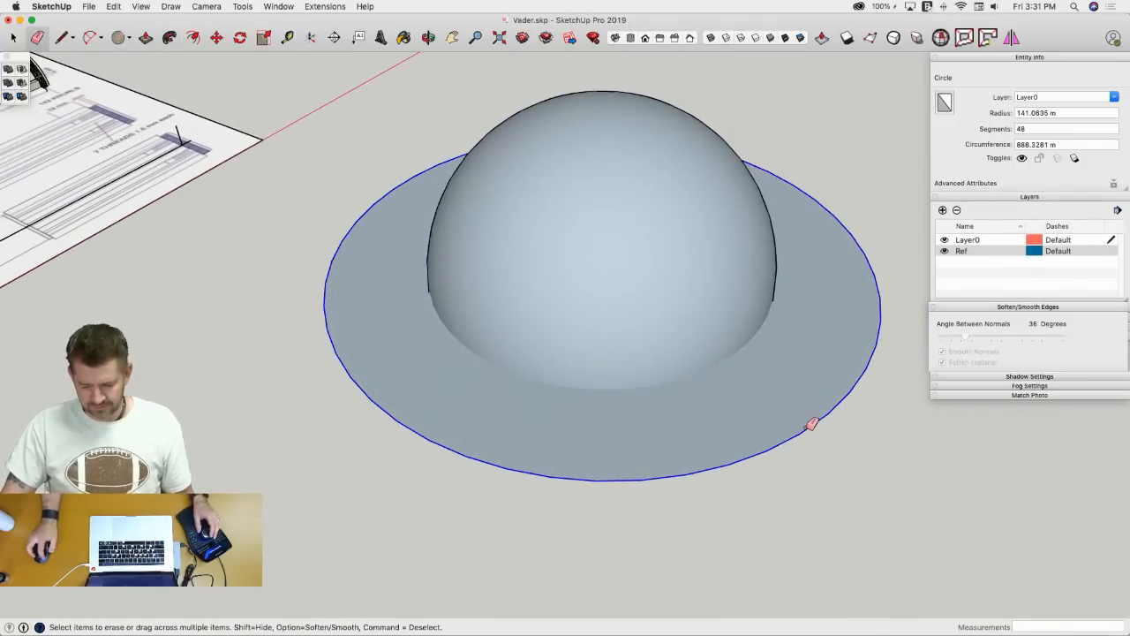
- Copy the whole sphere about 163 m along the red axis so the two spheres overlap
key("space")
left_click(730, 374)
triple_click(729, 377)
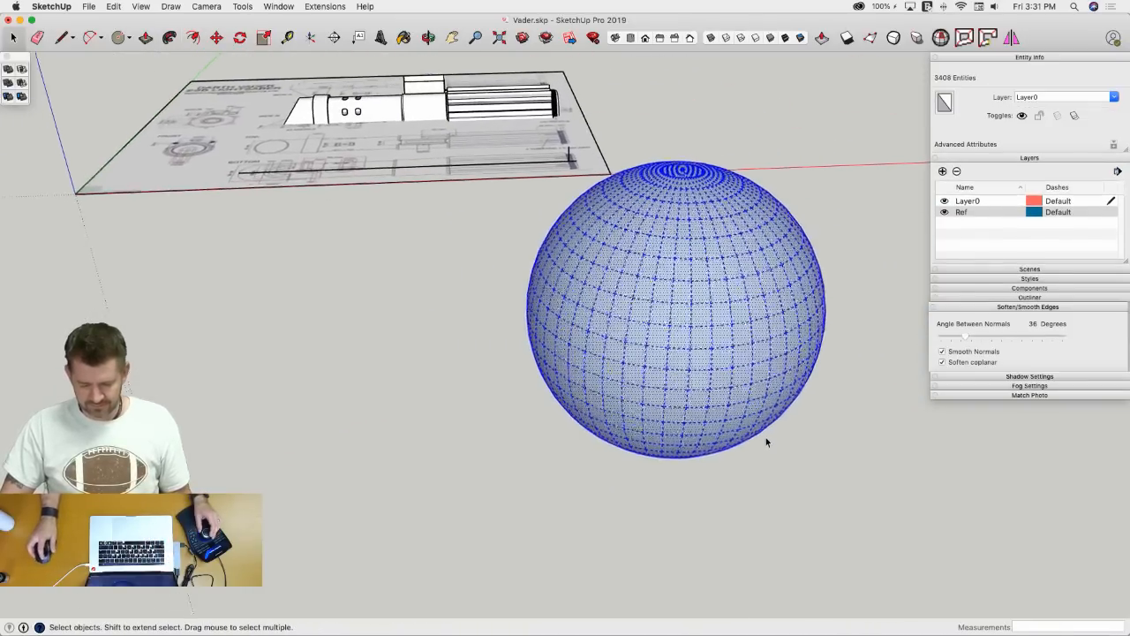
key("m")
left_click(843, 411)
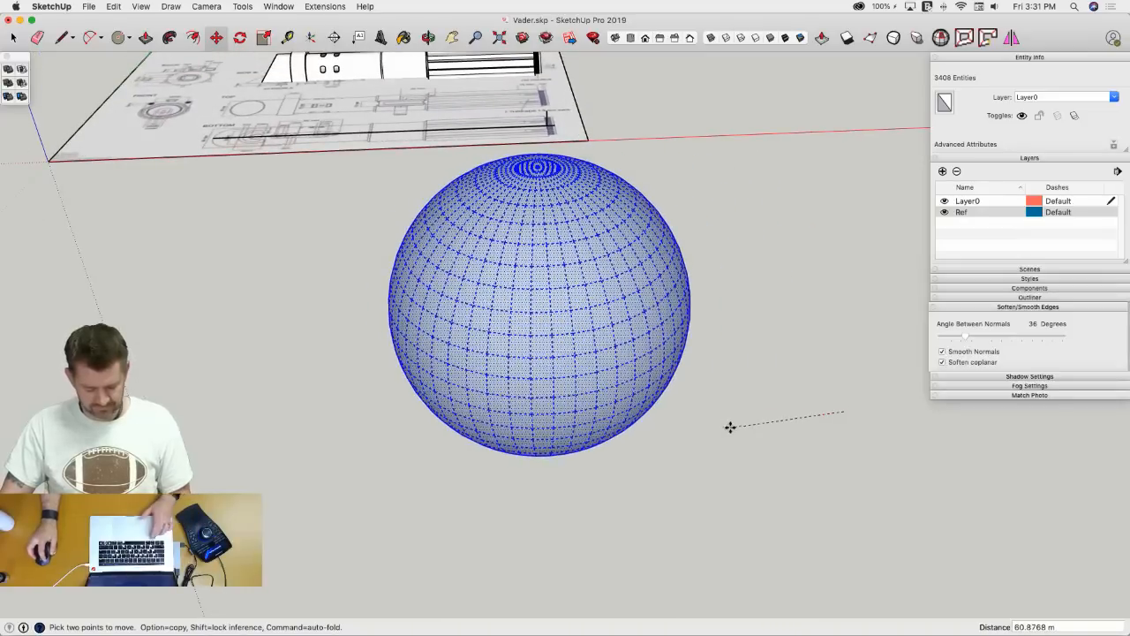
key("alt")
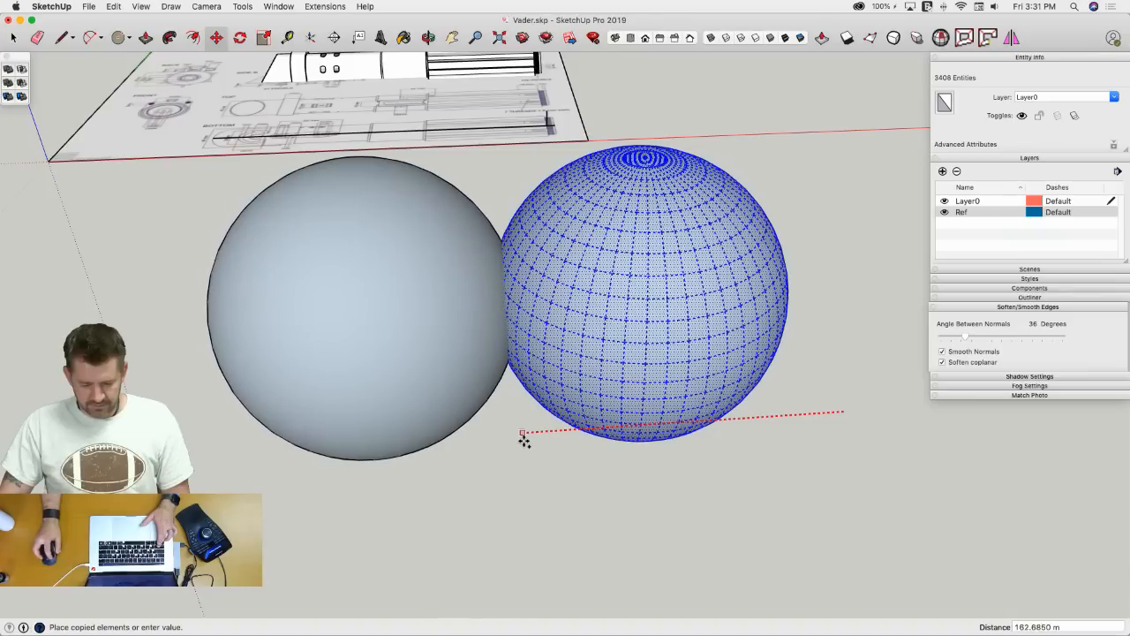
left_click(528, 444)
- Intersect the faces of both spheres with the selection and delete the outer part of the sphere nearer the blue axis
left_click(595, 308)
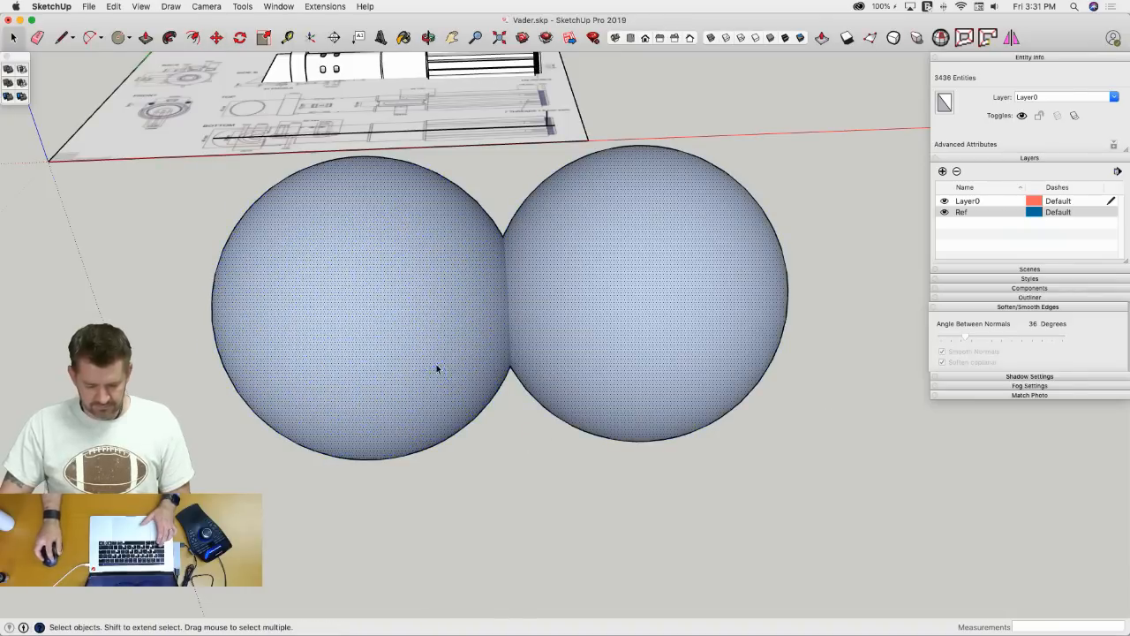
right_click(436, 363)
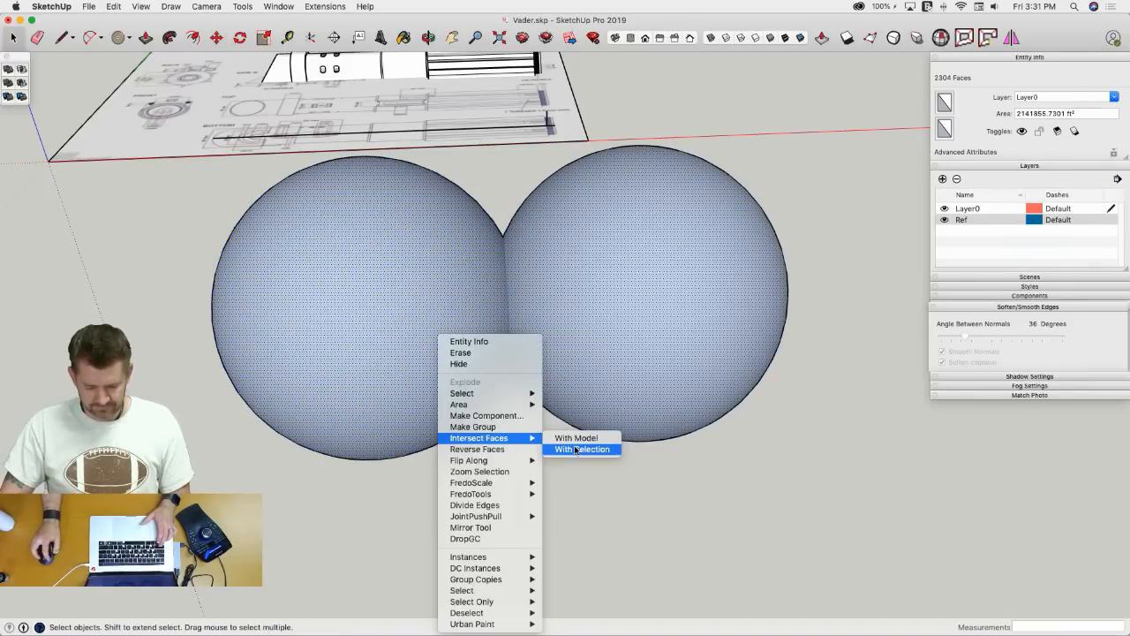
left_click(575, 450)
key("Delete")
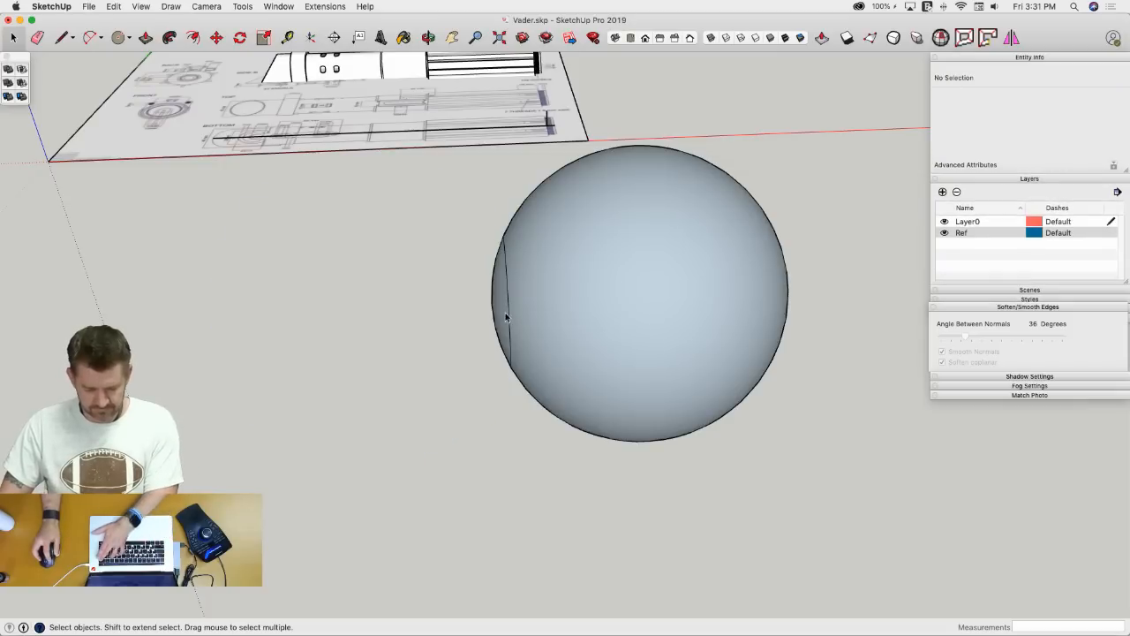
- Reverse the concave dish face cut into the remaining sphere
middle_click_drag(488, 374, 471, 396)
right_click(471, 397)
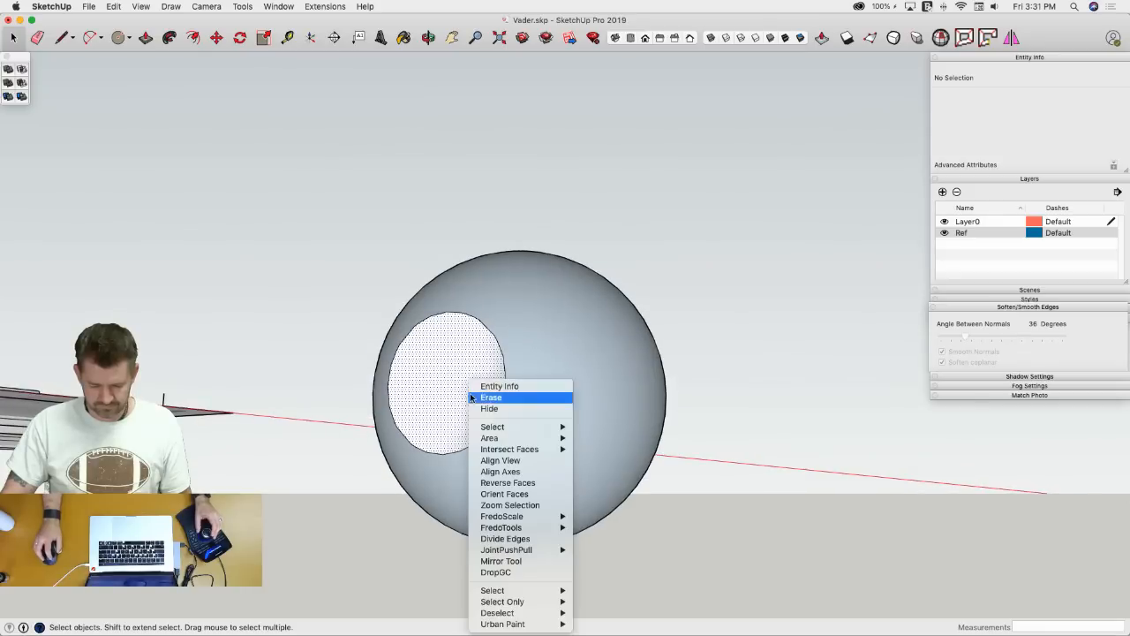
left_click(514, 481)
- Rotate the entire dished sphere about the green axis so its dish tilts upward, and clear the selection
middle_click_drag(514, 481, 713, 404)
key("super+a")
key("q")
left_click(678, 391)
left_click(826, 385)
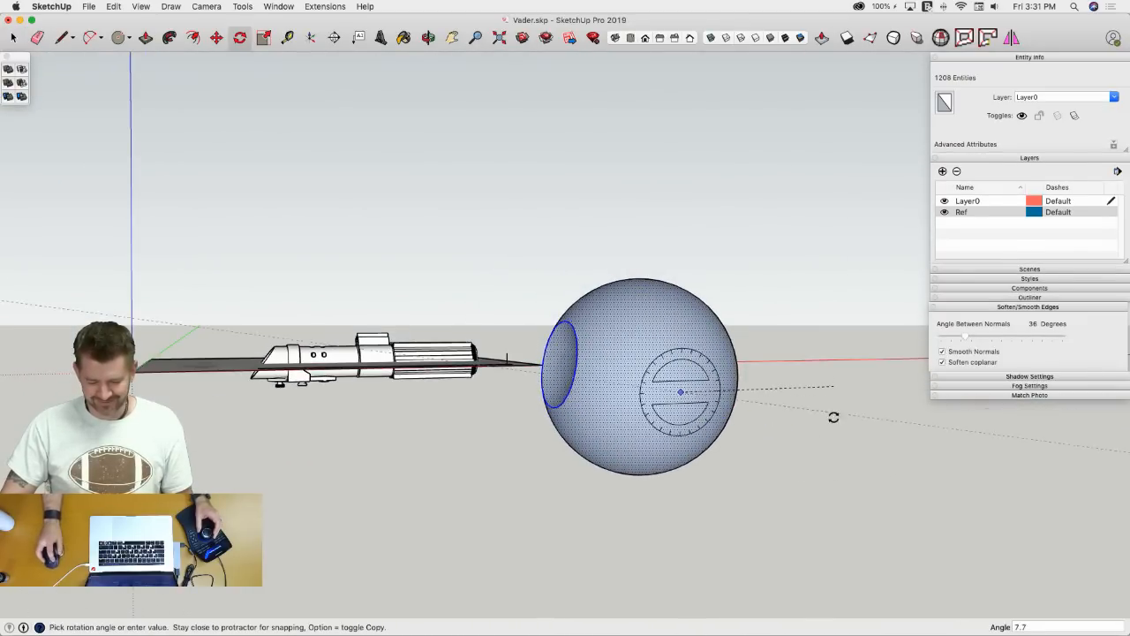
left_click(821, 436)
key("space")
middle_click_drag(817, 436, 813, 542)
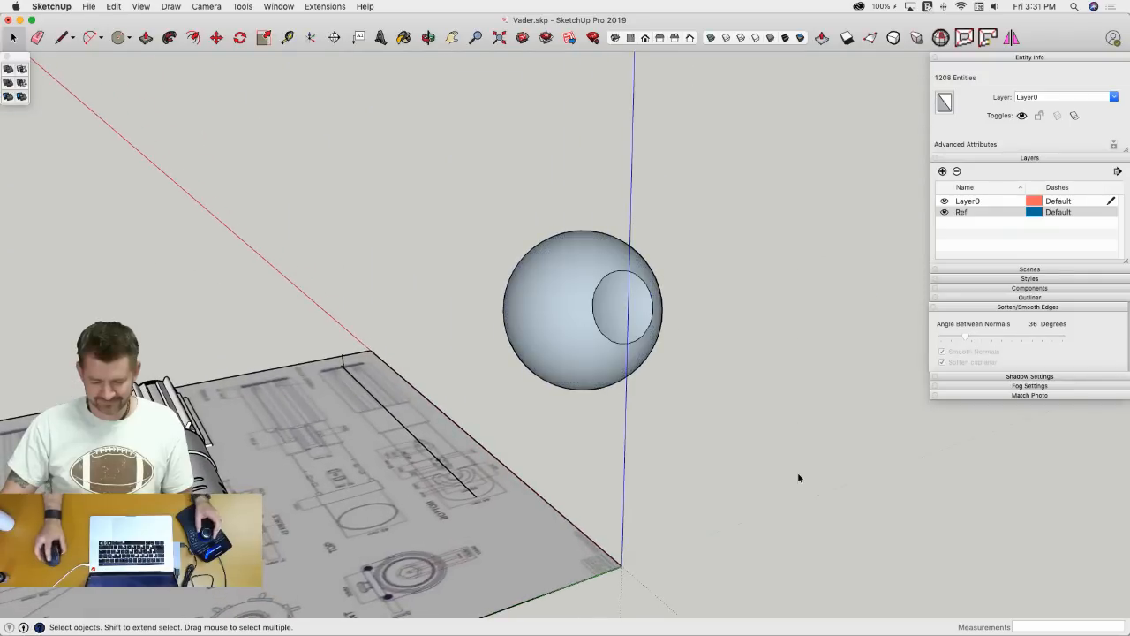
left_click(797, 472)
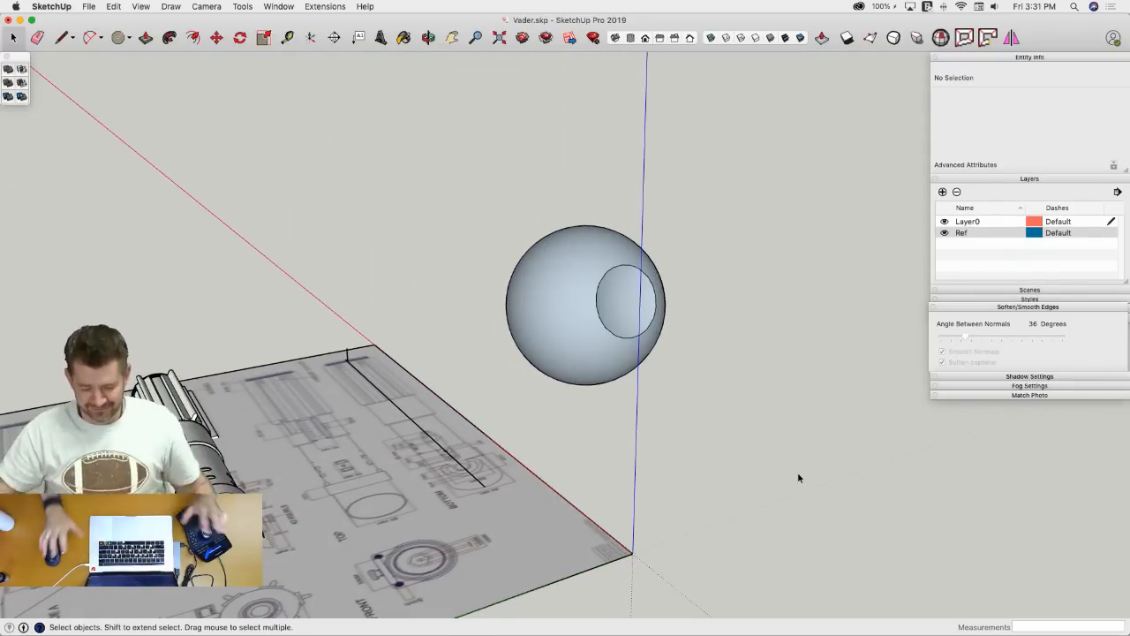
- Erase the stray straight lines drawn over the bottom view on the reference sheet
middle_click_drag(797, 471, 718, 402)
key("e")
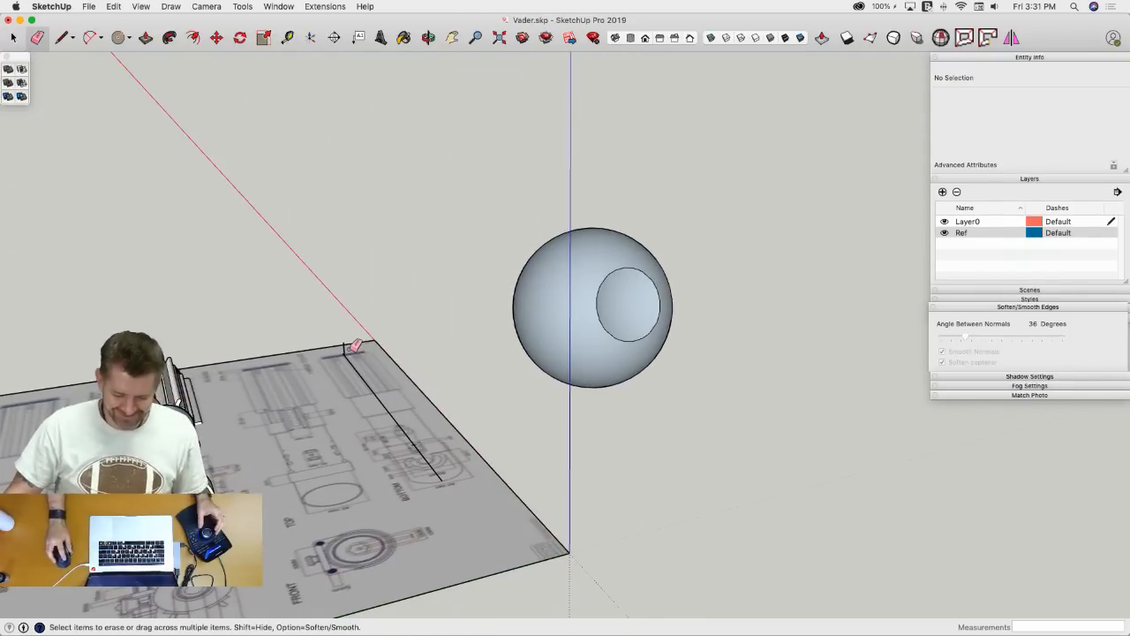
left_click_drag(347, 351, 427, 473)
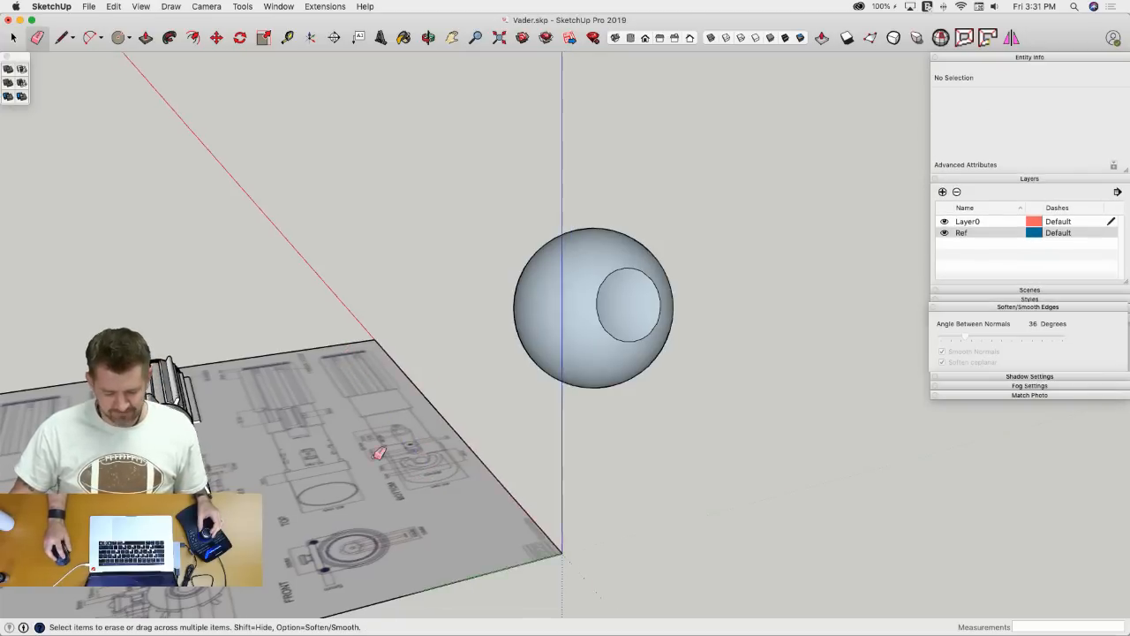
key("space")
- Check the width across the hilt tube's bore and draw a circle of 19 m radius centred on the front view's hexagon
middle_click_drag(441, 474, 370, 450)
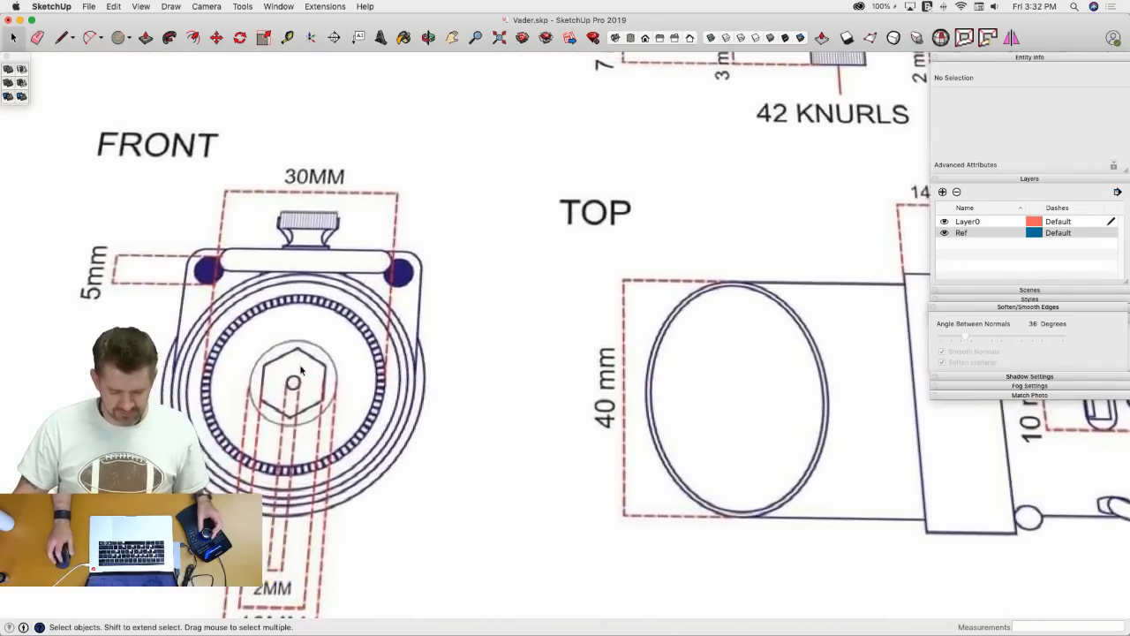
key("l")
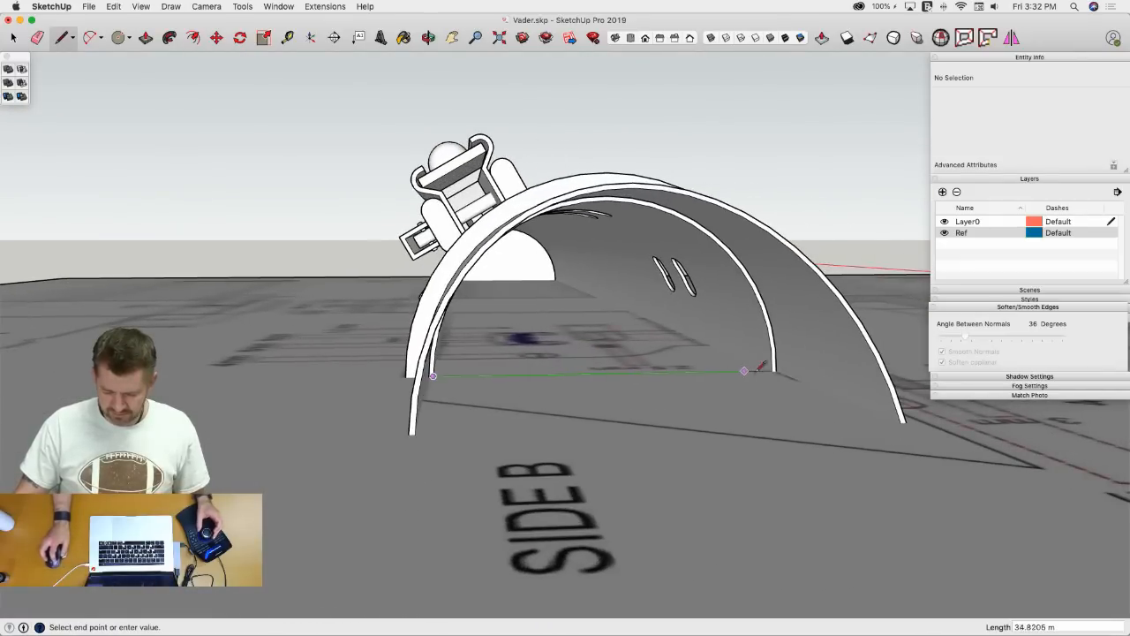
key("space")
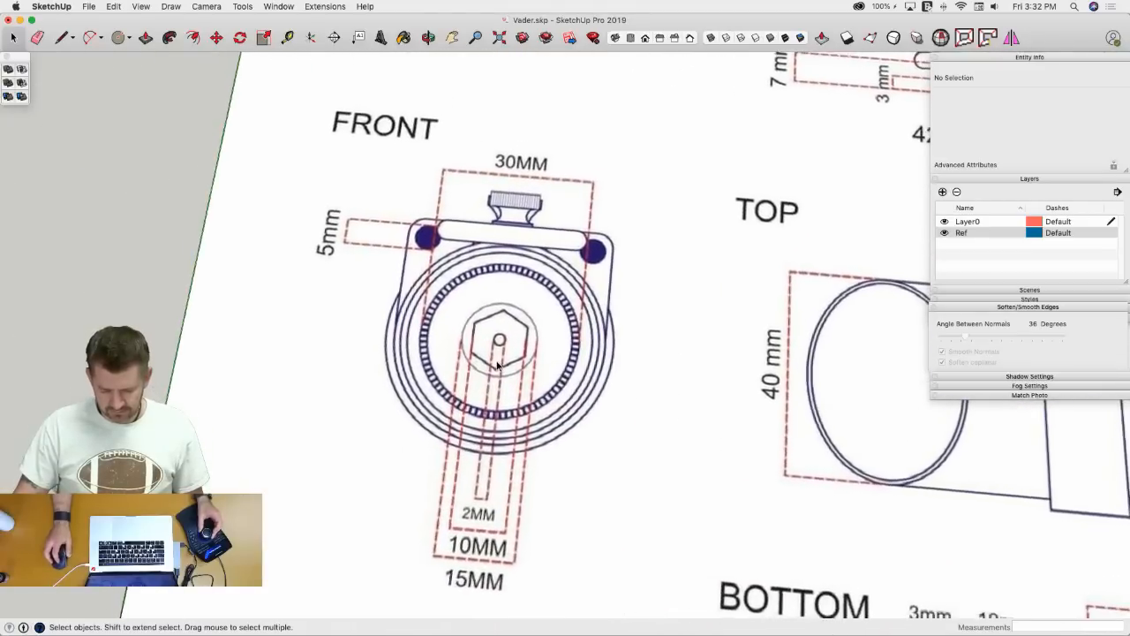
key("c")
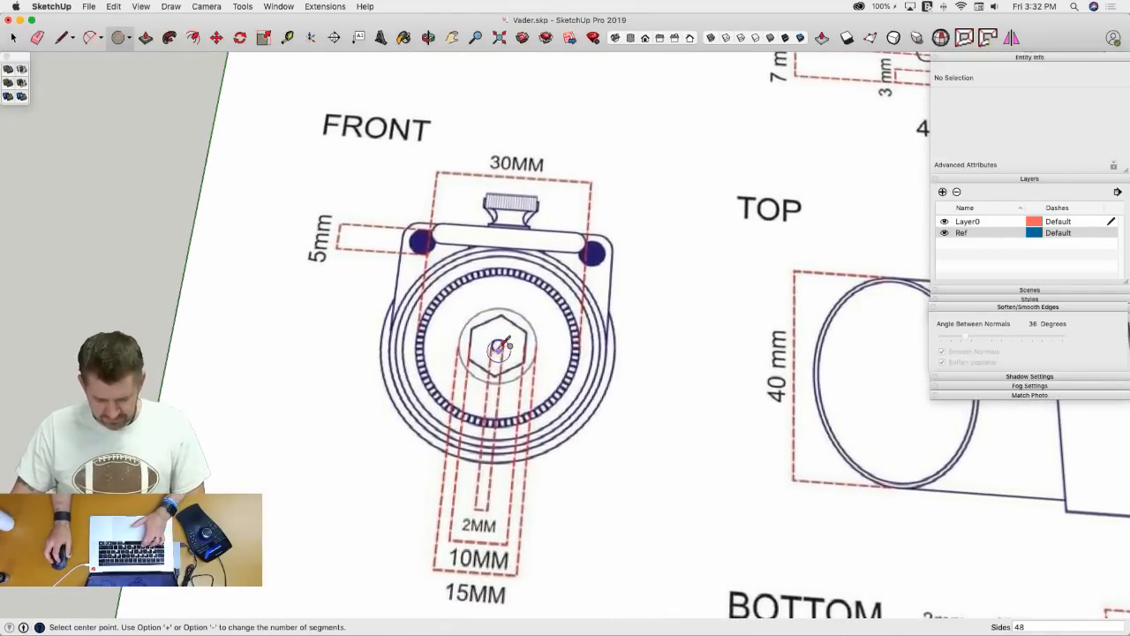
left_click(498, 345)
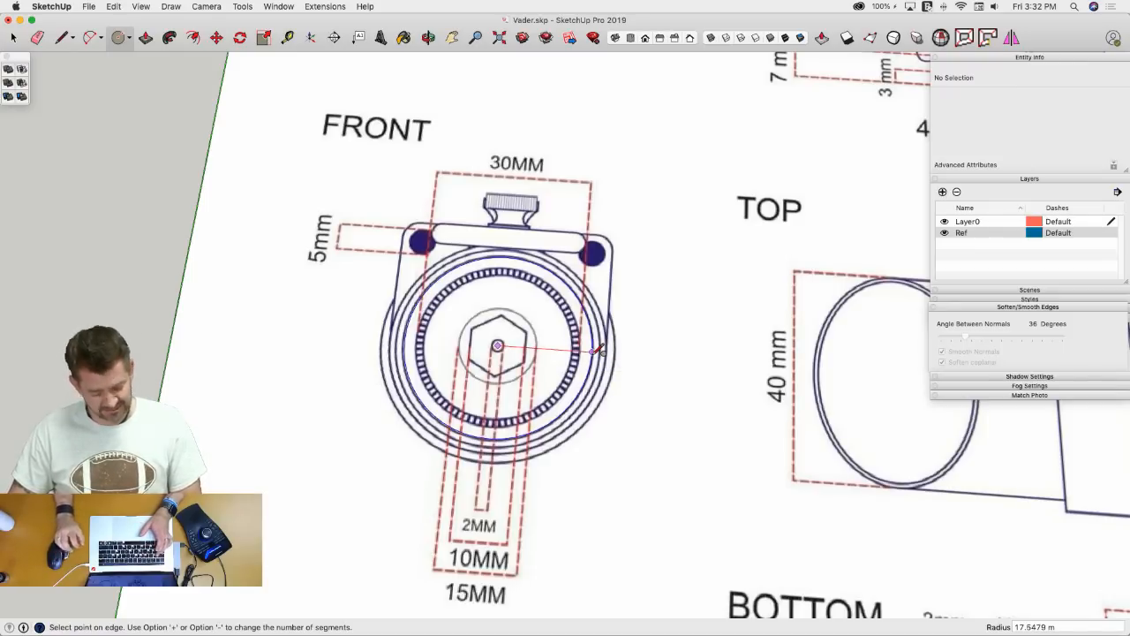
type("19")
key("Return")
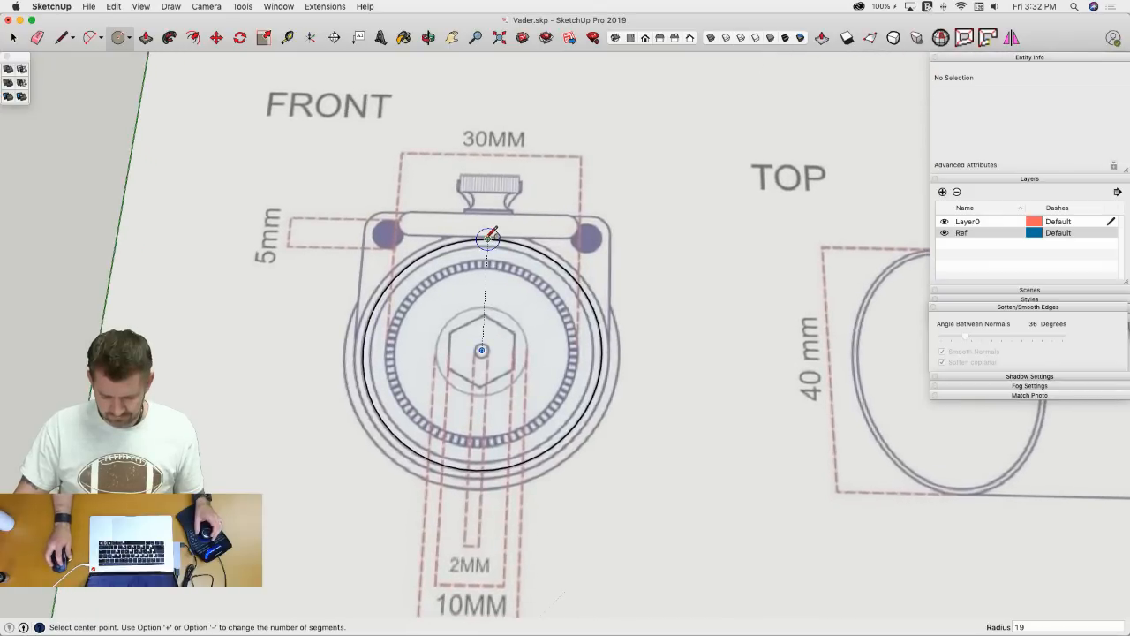
- Draw a concentric circle of 15 m radius inside the large circle on the front view
left_click(487, 237)
left_click(482, 349)
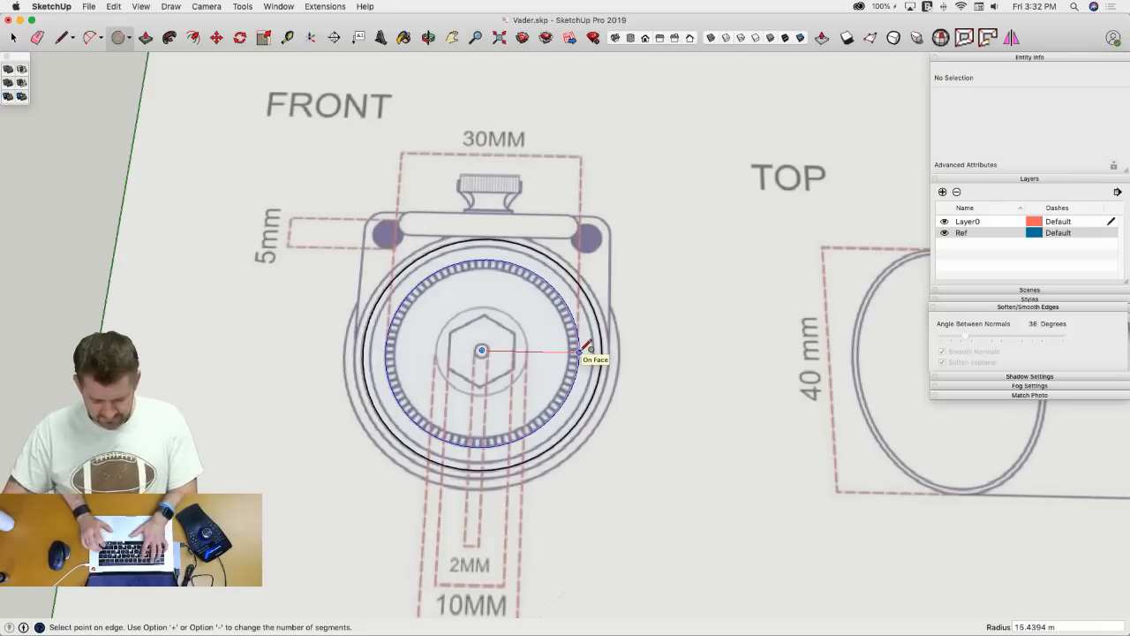
type("15")
key("Return")
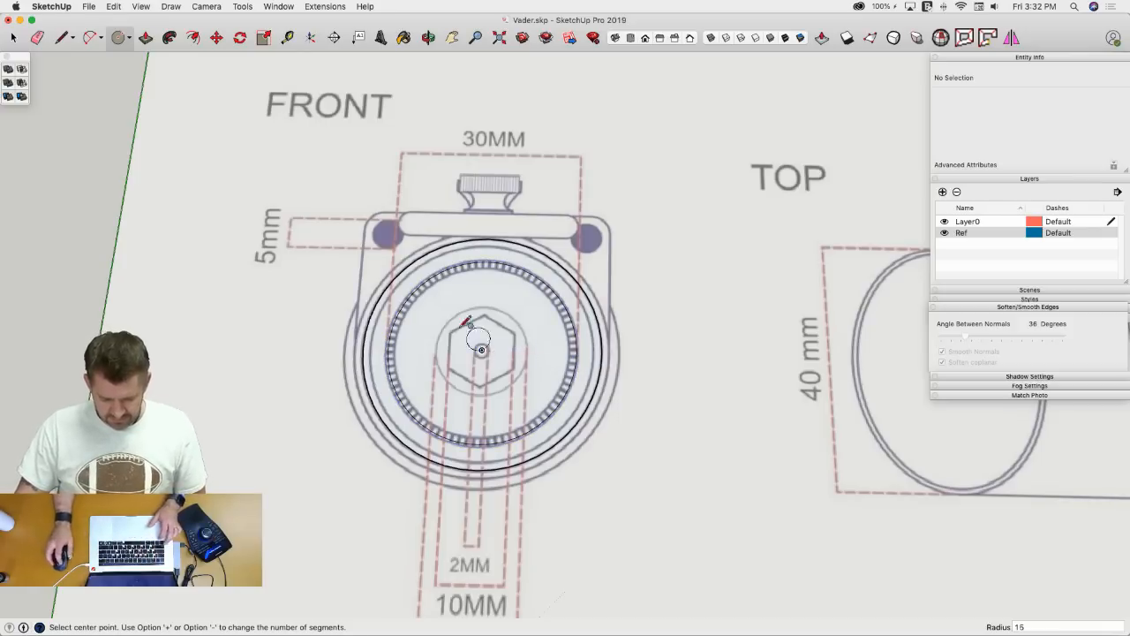
- Undo the accidental tiny offset and offset the 15 m radius circle inward by 1 m
key("space")
key("f")
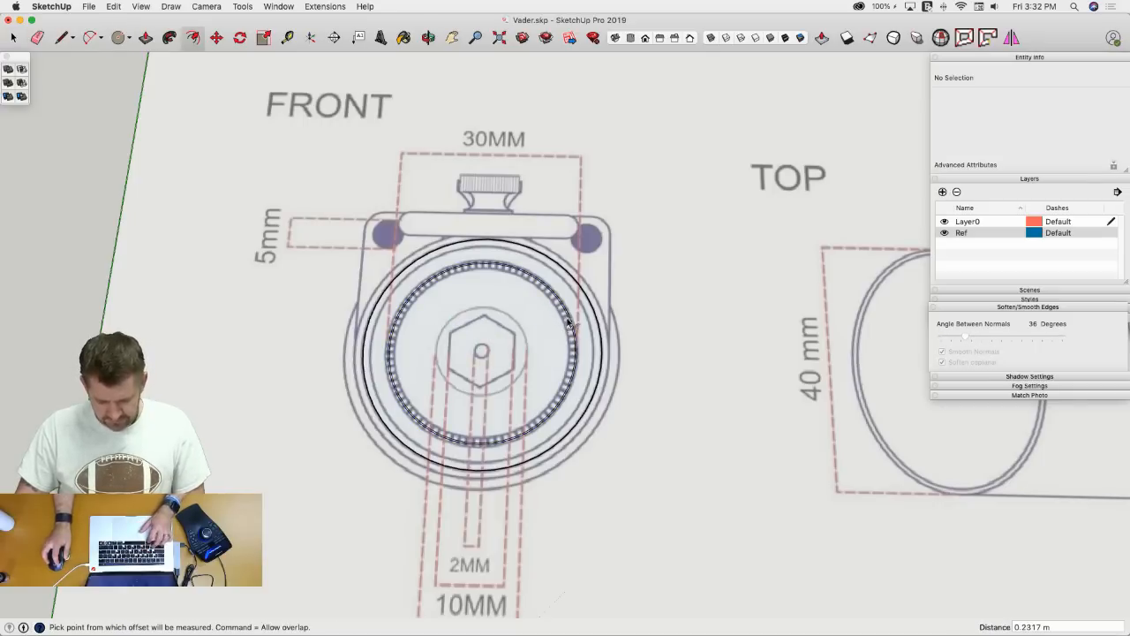
key("super+z")
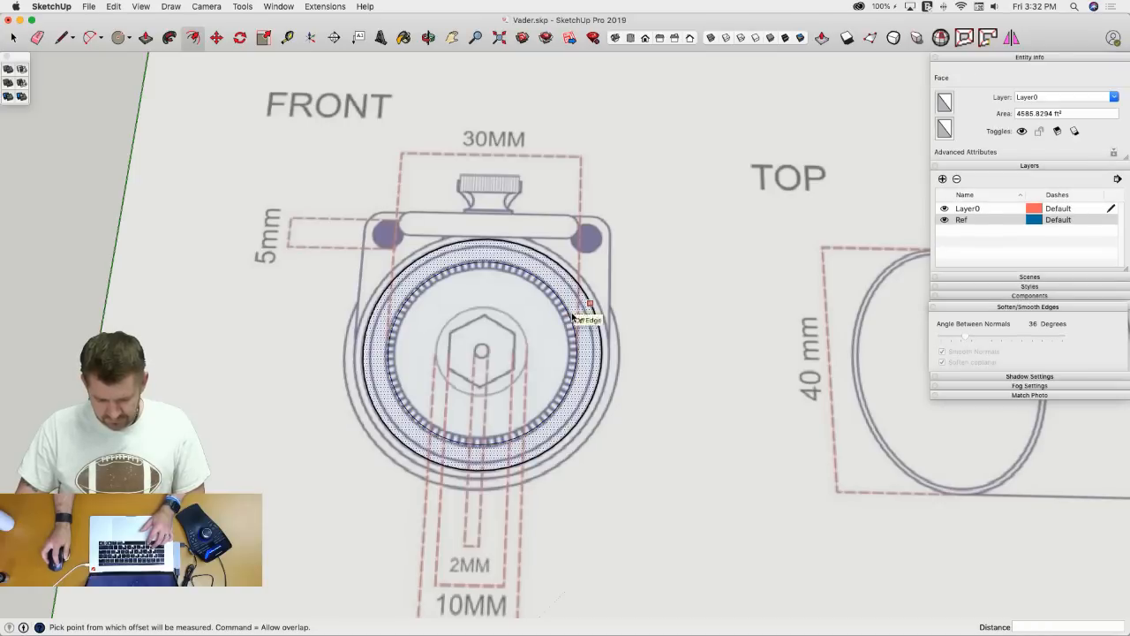
left_click(570, 319)
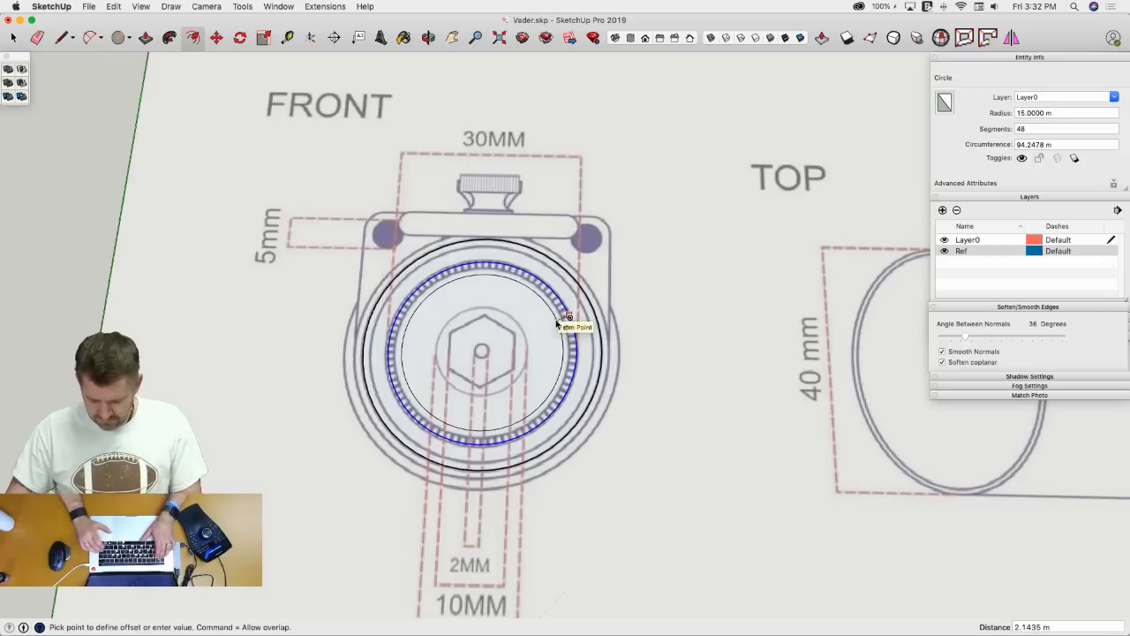
type("1")
key("Return")
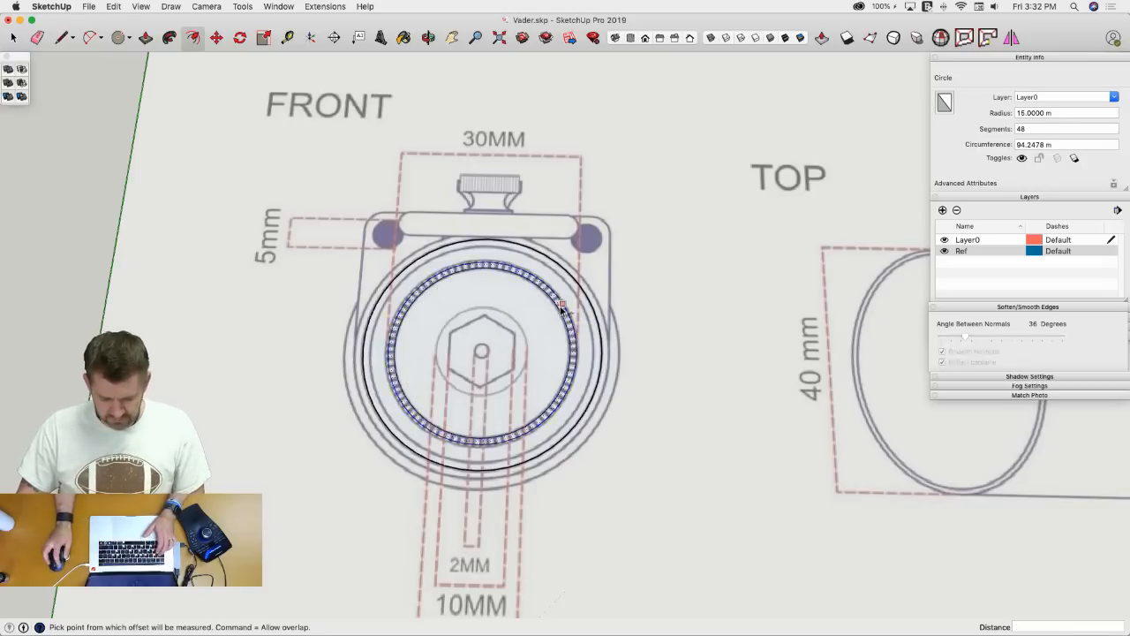
- Draw a circle of 7.5 m radius around the front view's hexagon, centred on the small central hole
key("c")
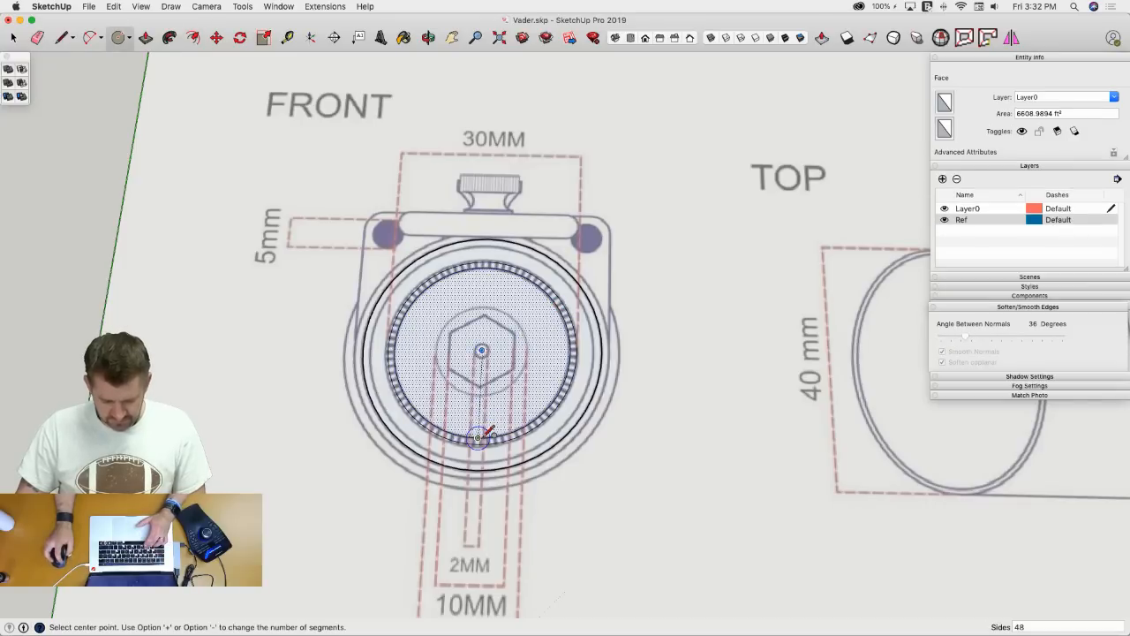
left_click(483, 350)
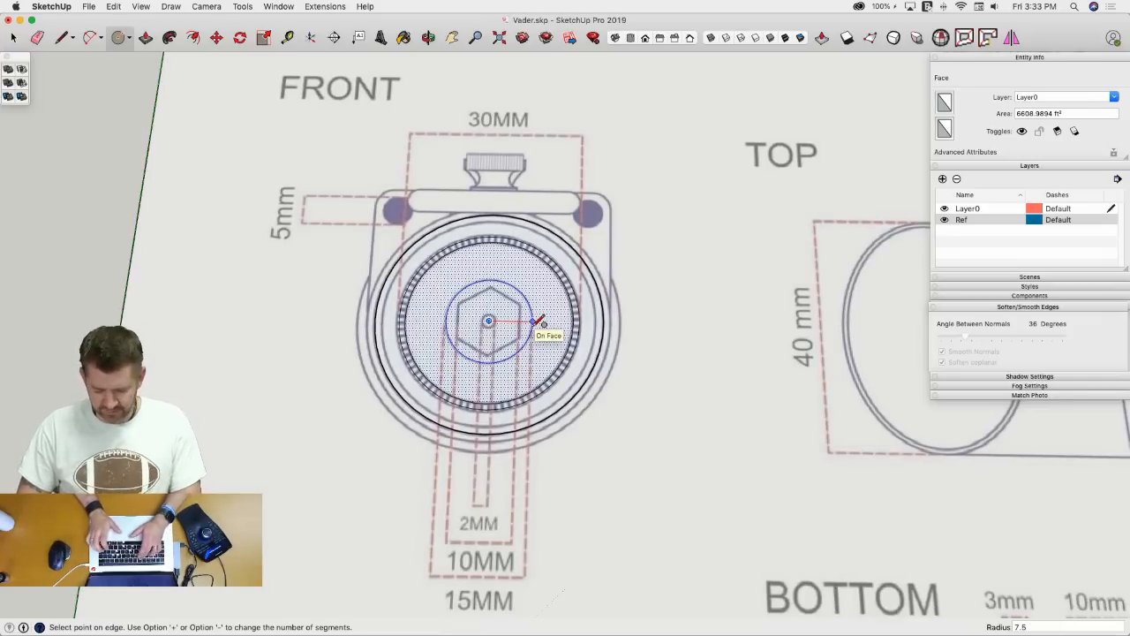
key("Return")
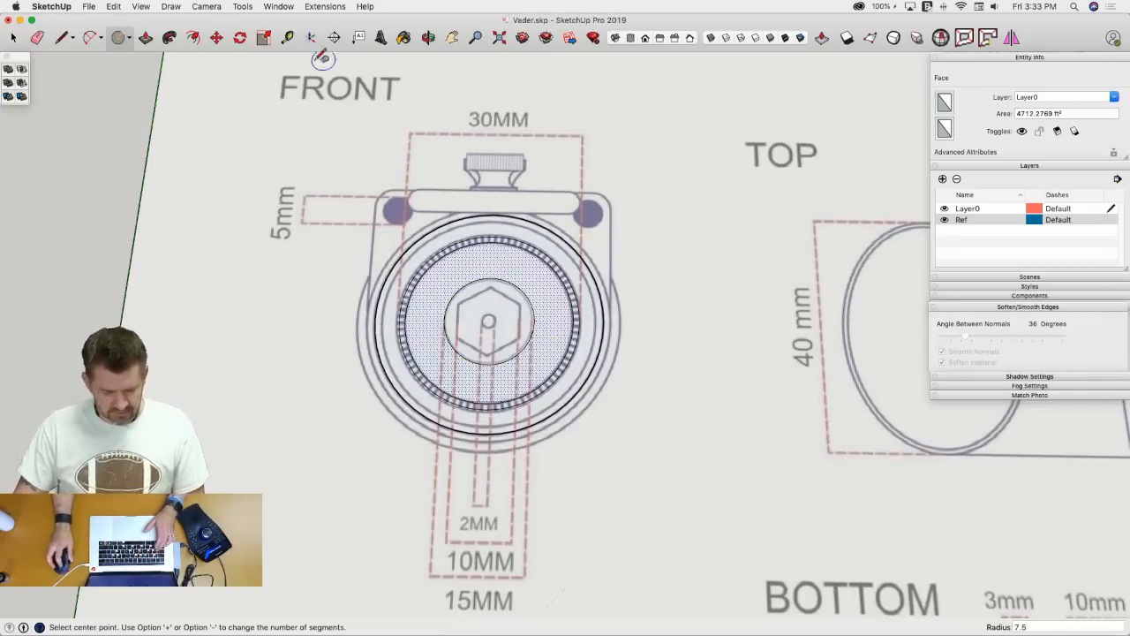
- Trace the front view's hexagon with a polygon of 5 m circumscribed radius from the shared centre
left_click(122, 40)
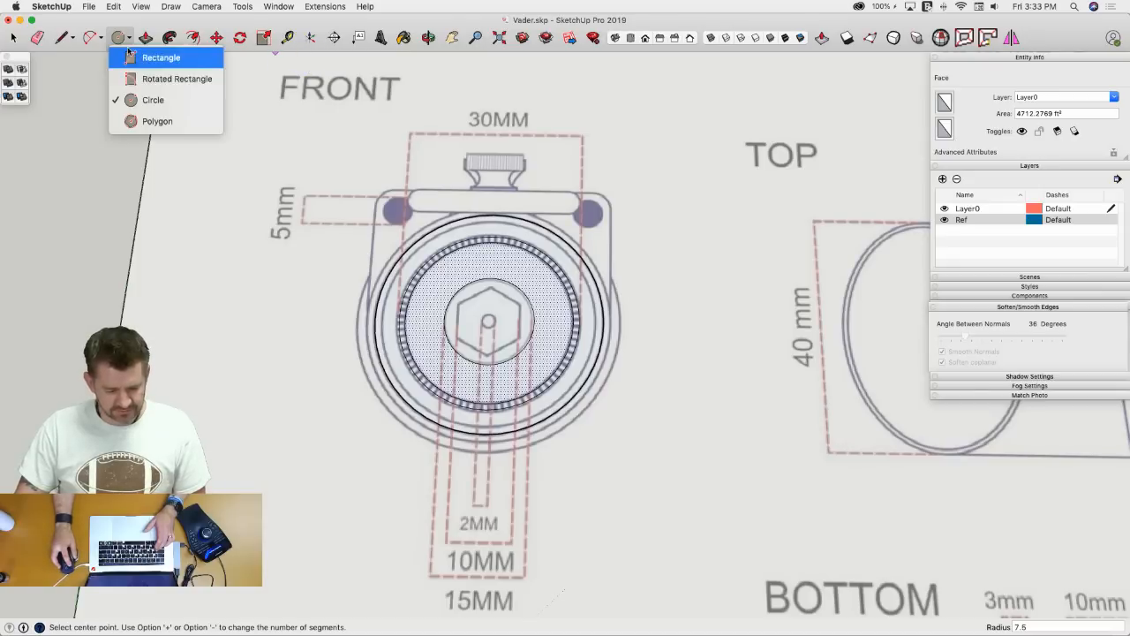
left_click(142, 122)
left_click(489, 319)
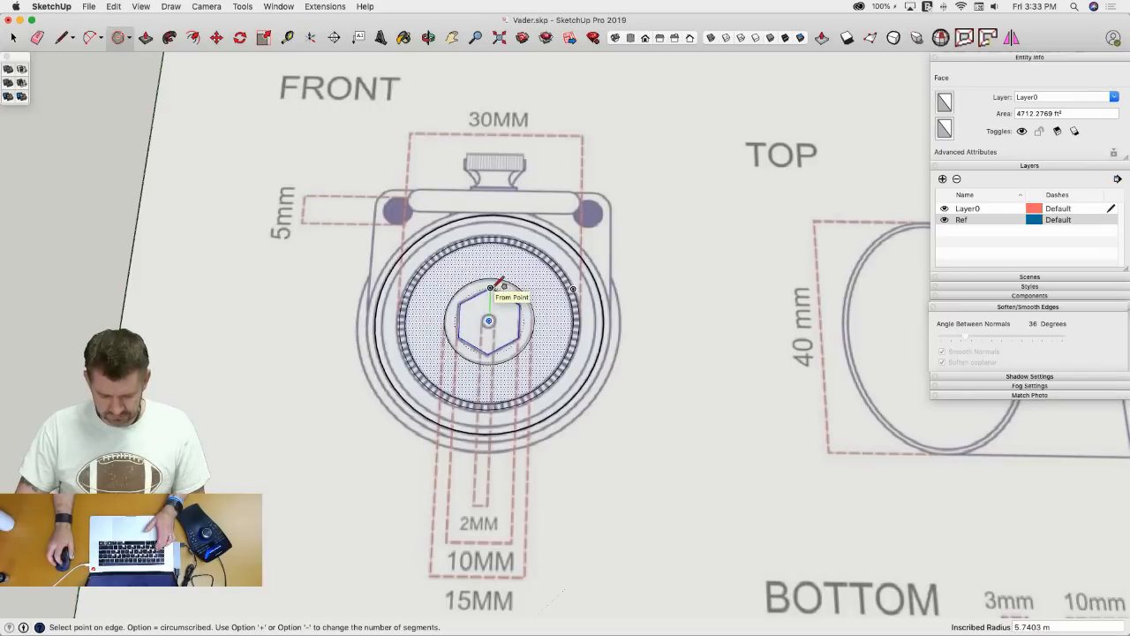
scroll(490, 287, "up", 2)
key("alt")
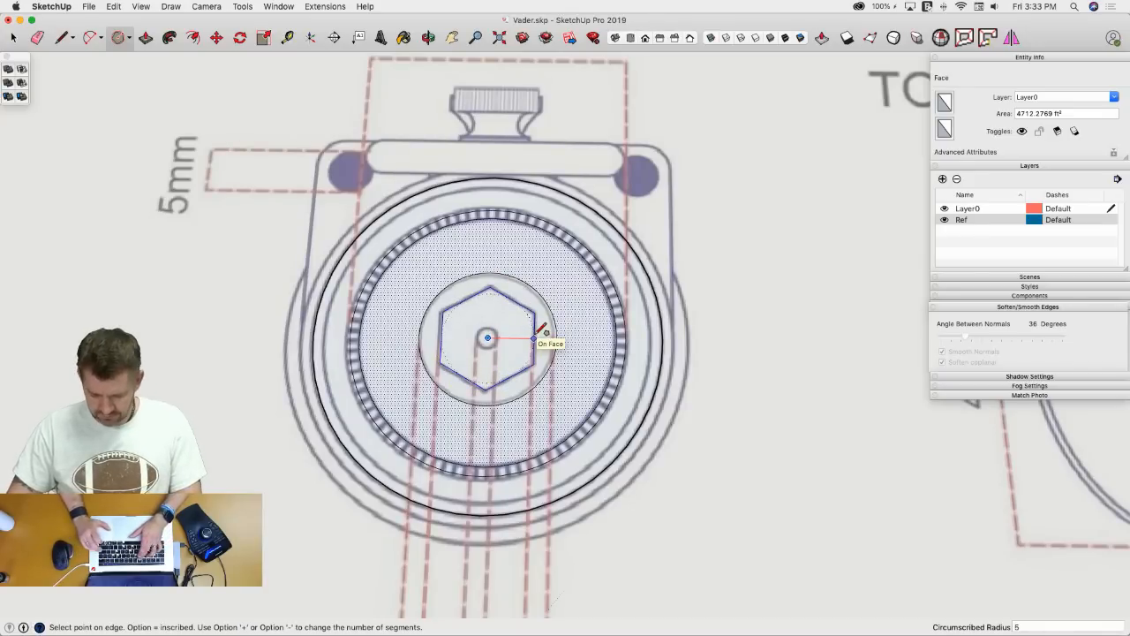
key("Return")
- Draw a circle of 1 m radius over the small hole at the hexagon's centre
scroll(535, 326, "down", 3)
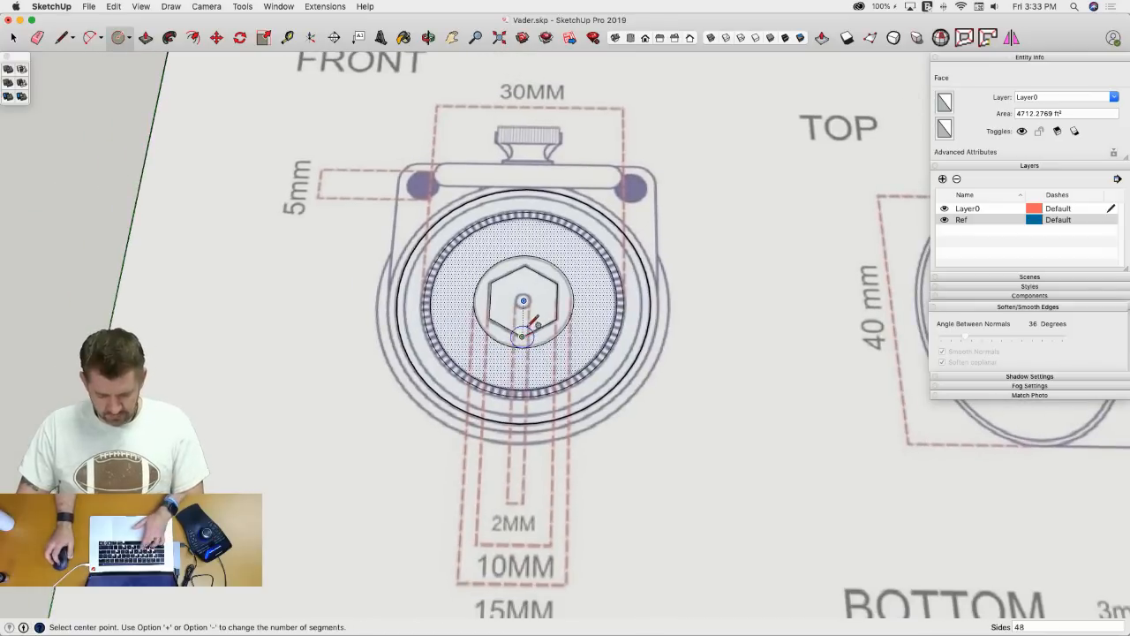
scroll(521, 337, "up", 3)
left_click(522, 281)
scroll(540, 279, "down", 3)
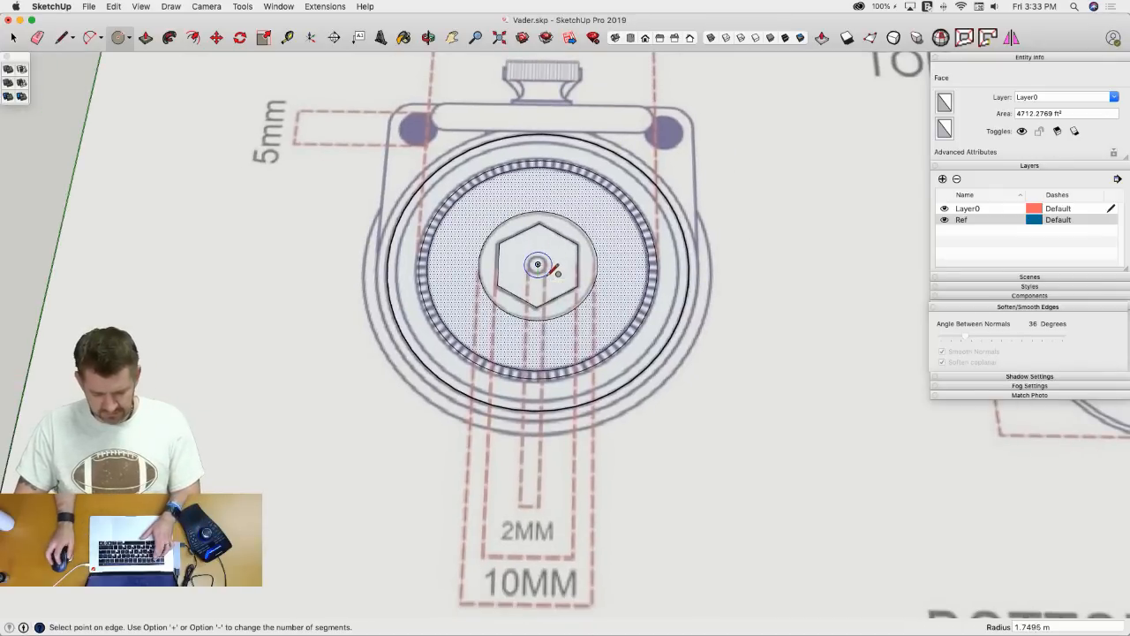
type("1")
key("Return")
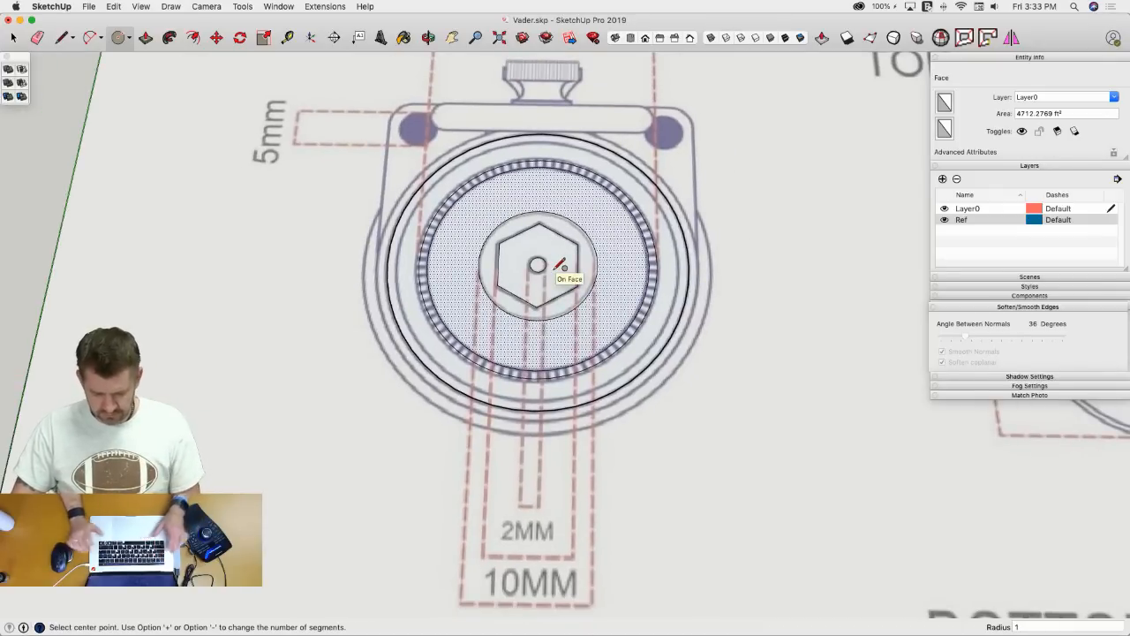
key("space")
key("p")
scroll(631, 371, "up", 3)
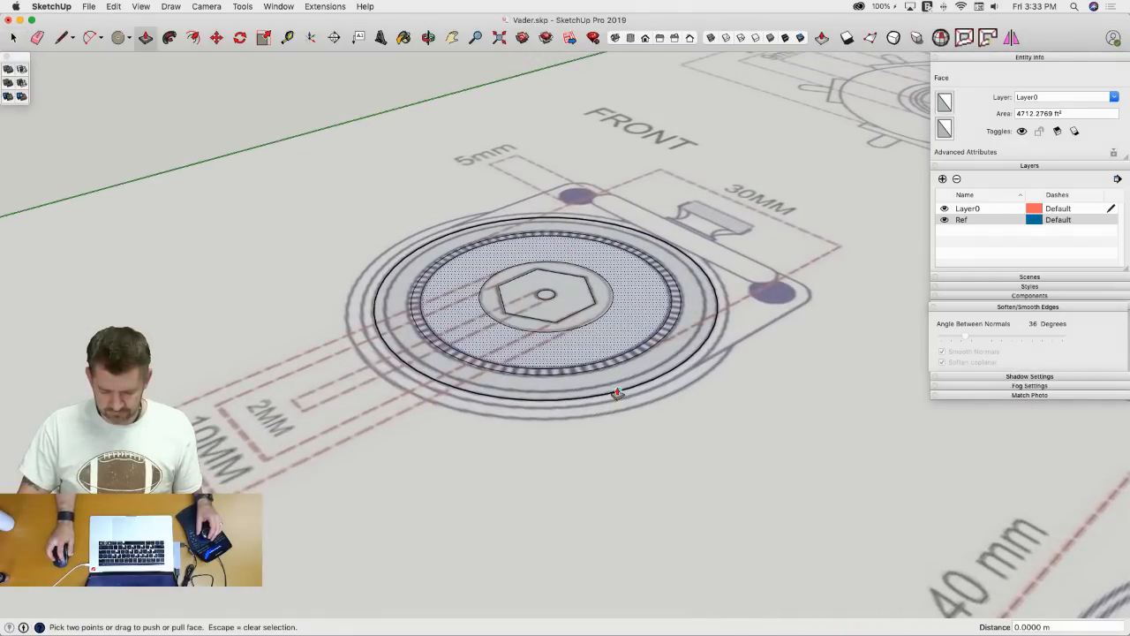
left_click(616, 394)
key("Escape")
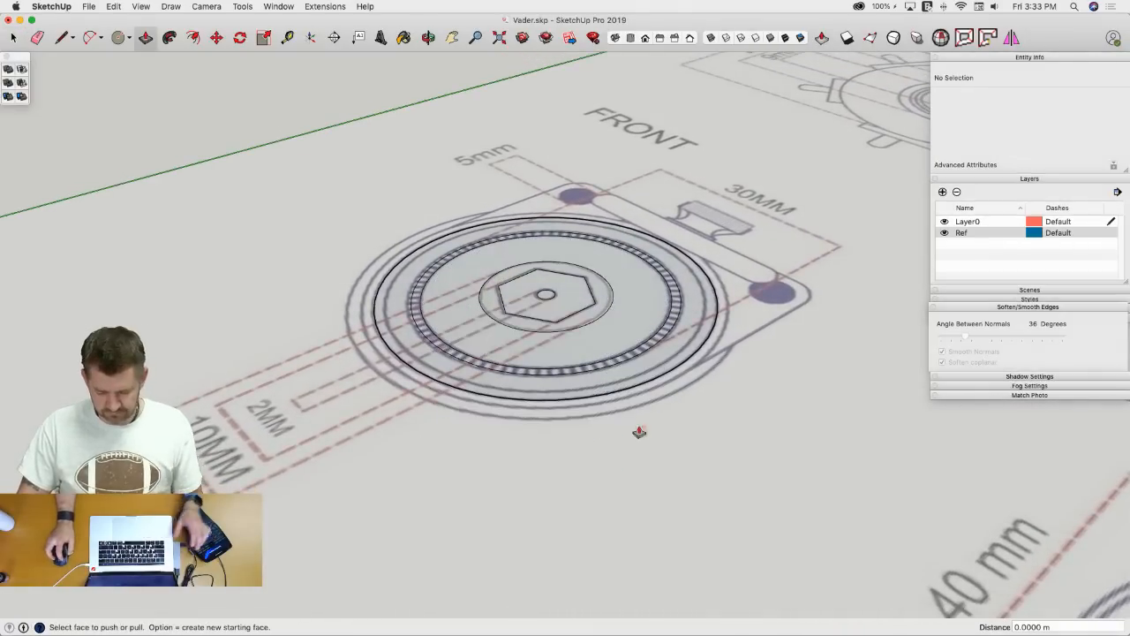
- Select all the traced front-view faces and edges and move them about 97 m, clear of the reference sheet
key("space")
triple_click(627, 366)
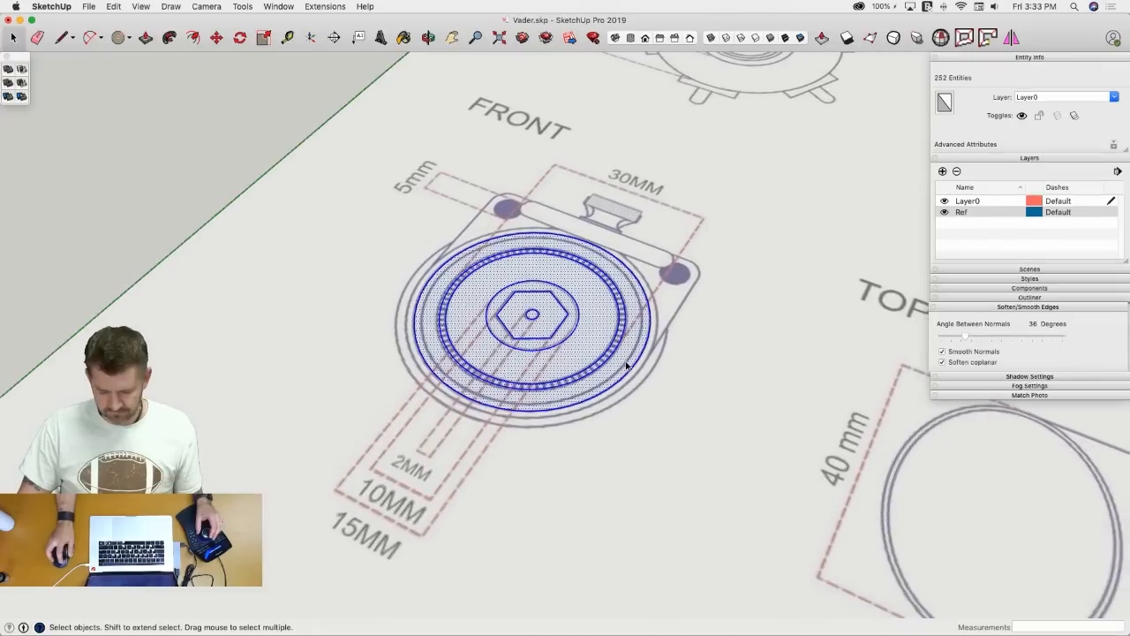
key("m")
left_click(699, 471)
left_click(483, 413)
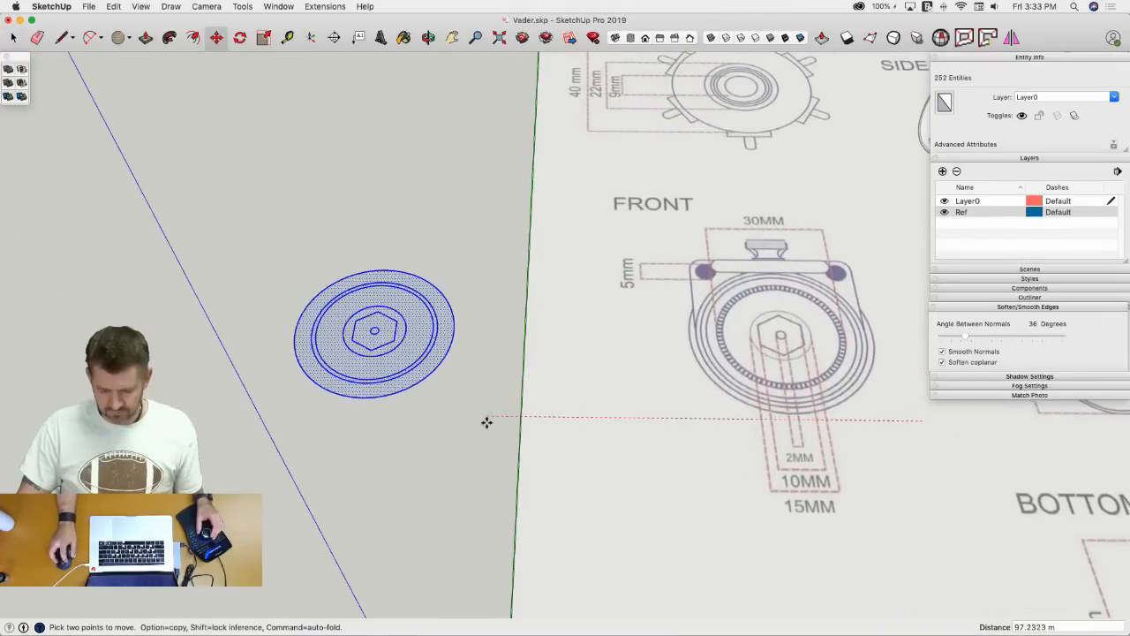
key("space")
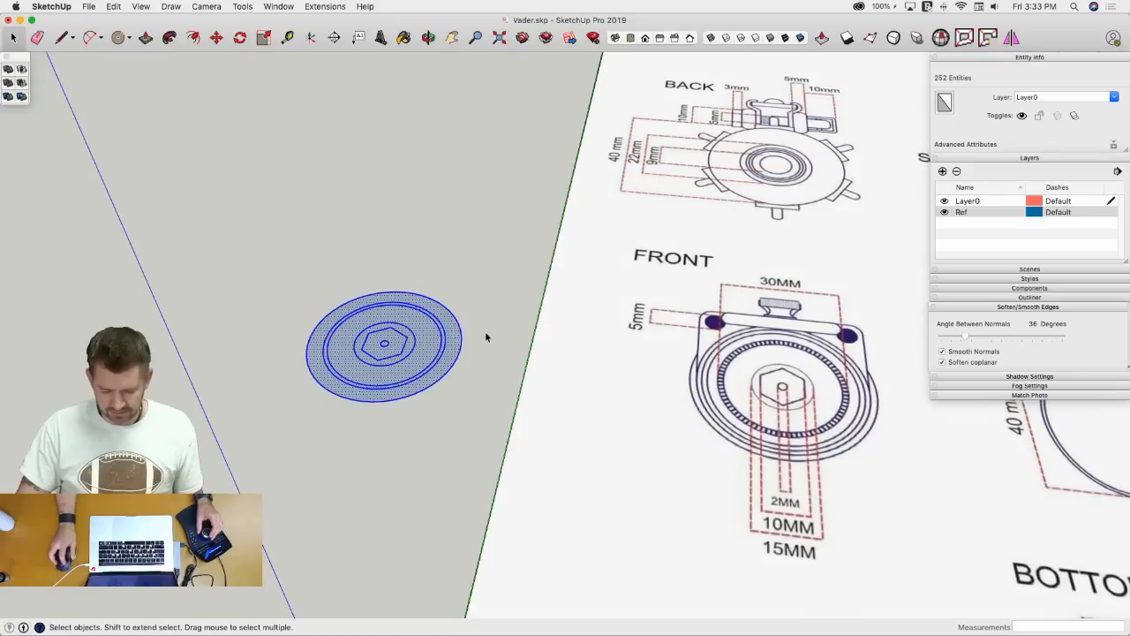
- Extrude the wide outer ring downward about 28 m into a thick-walled cylinder
key("p")
left_click(453, 362)
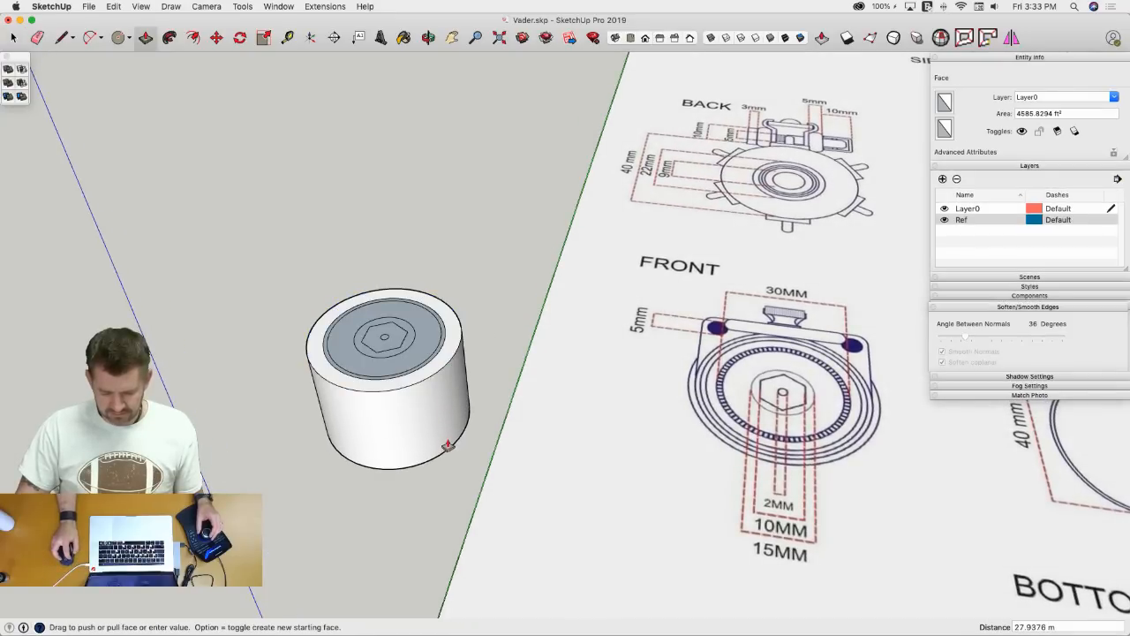
left_click(447, 439)
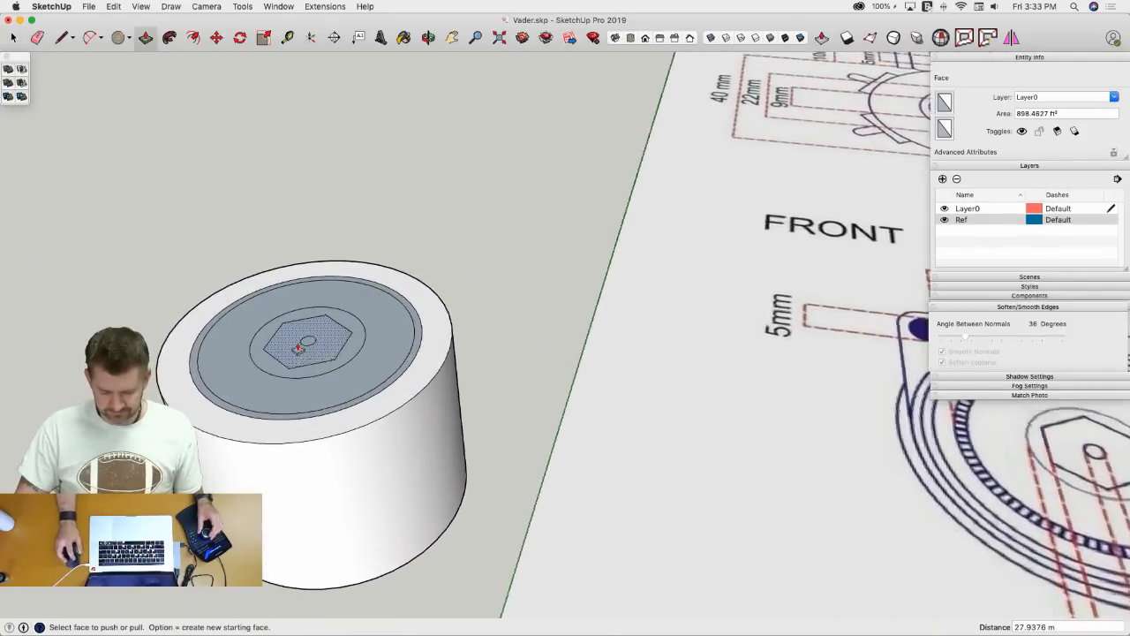
- Raise the hexagon above its round collar, adjust the collar's height, and sink the surrounding floor about 2.8 m
left_click(353, 358)
left_click(354, 351)
left_click(362, 382)
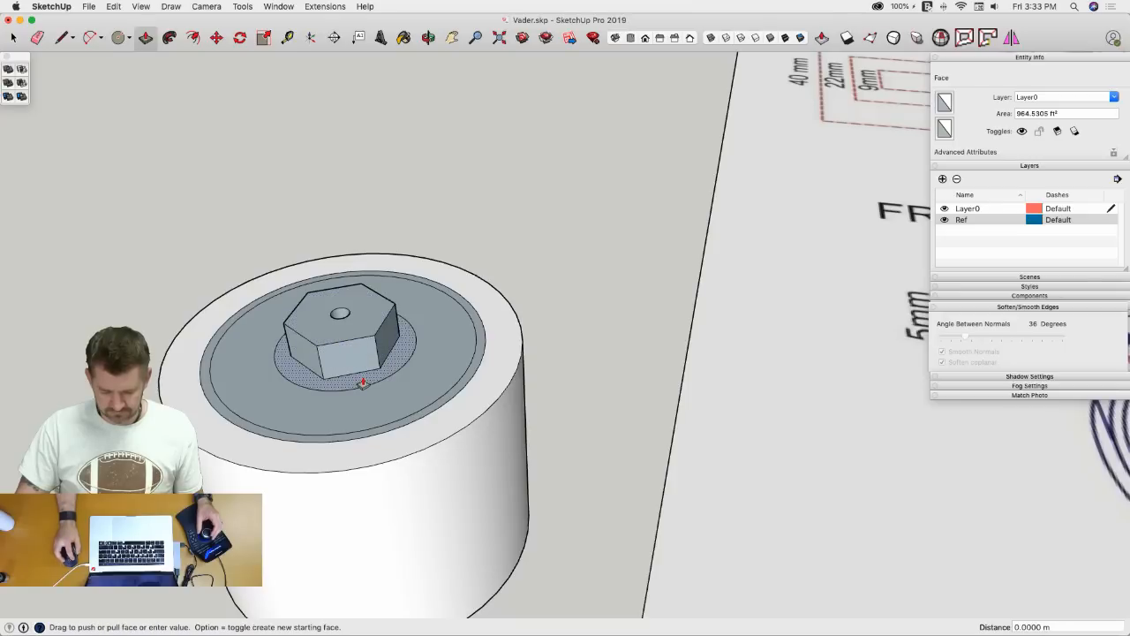
left_click(358, 368)
left_click(401, 329)
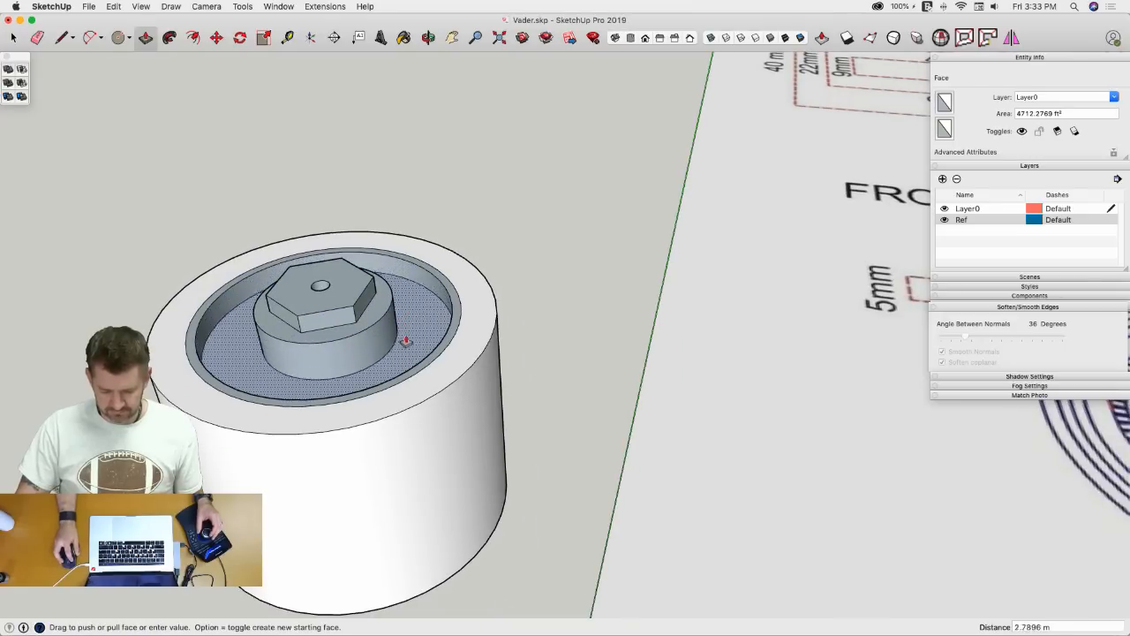
left_click(406, 346)
- Cap the cylinder's open underside by drawing a line across the bore, and erase that line
key("l")
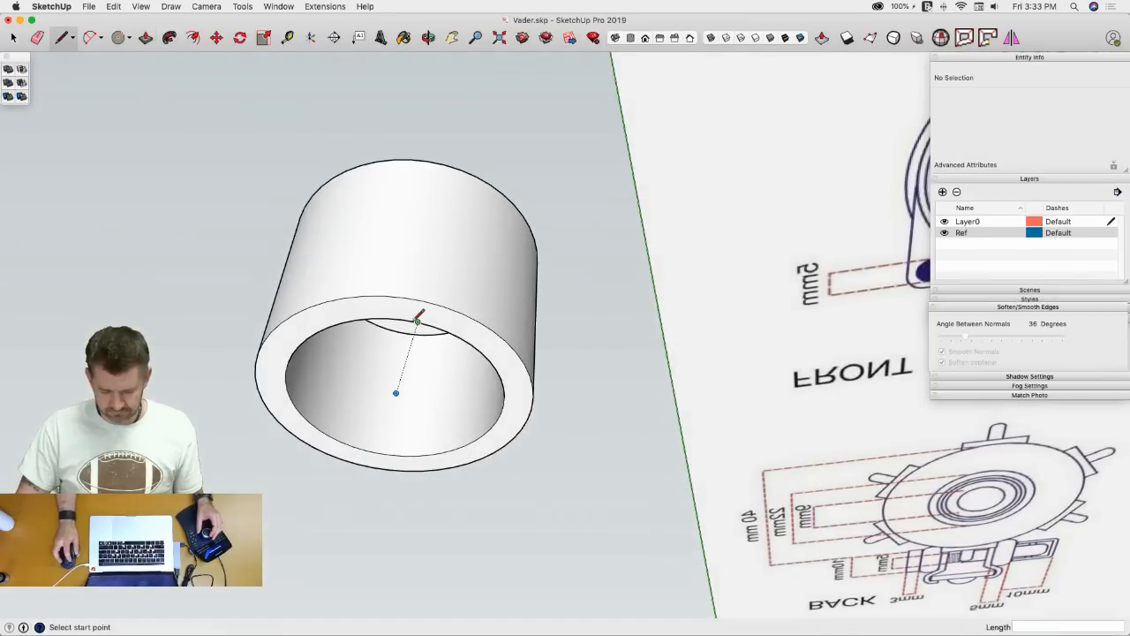
left_click(379, 452)
key("e")
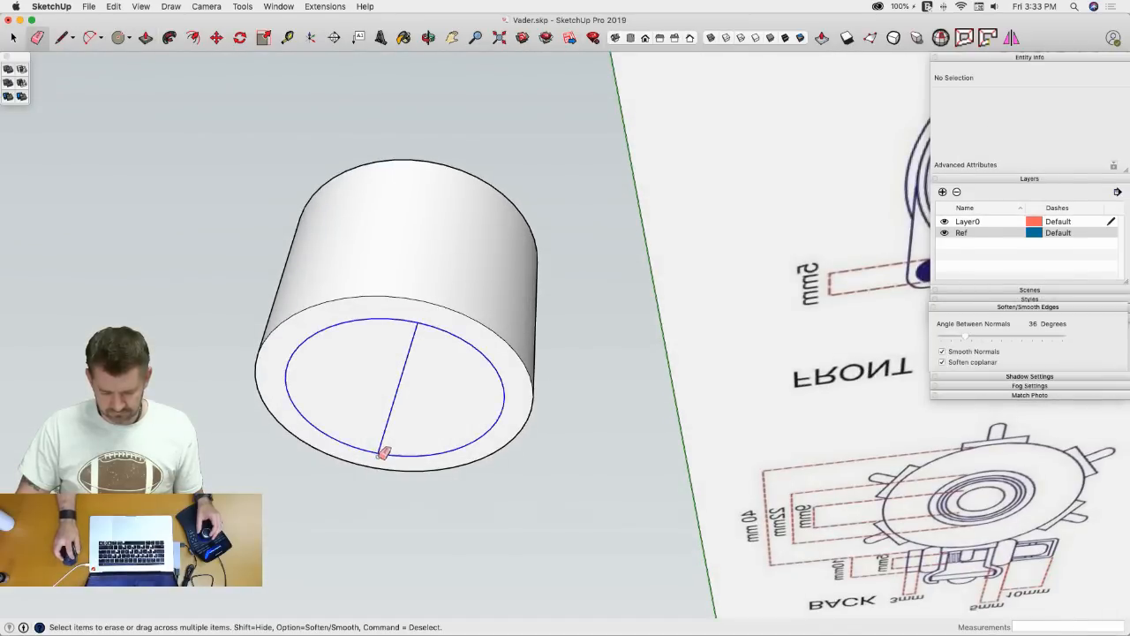
left_click(383, 450)
- Orient all the part's faces to match the cylinder's outer wall
key("space")
right_click(514, 381)
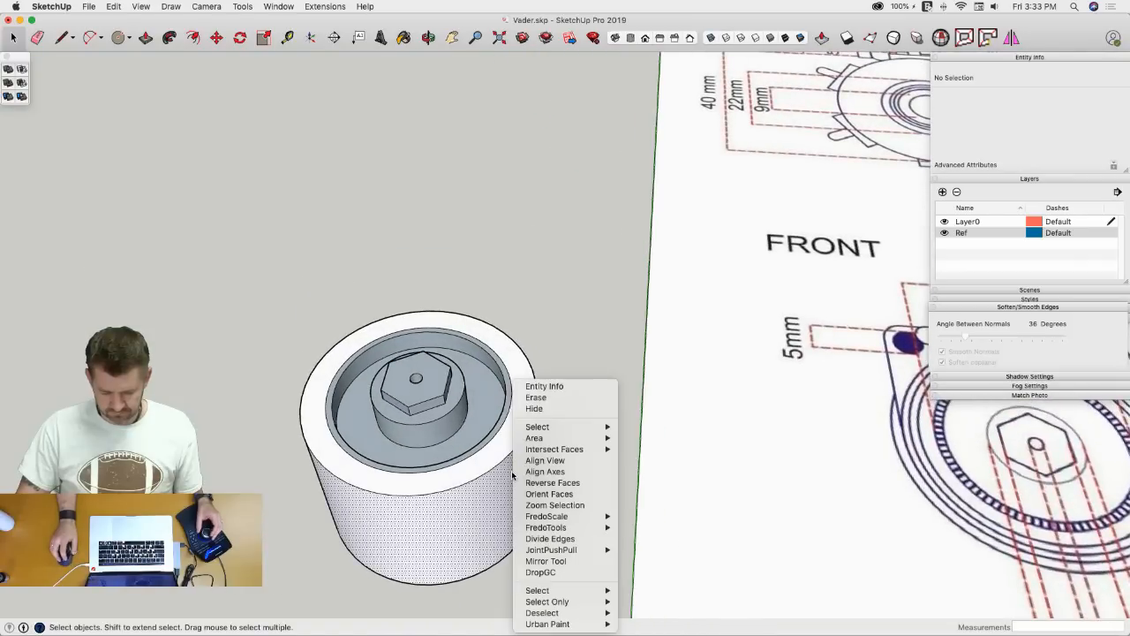
left_click(554, 494)
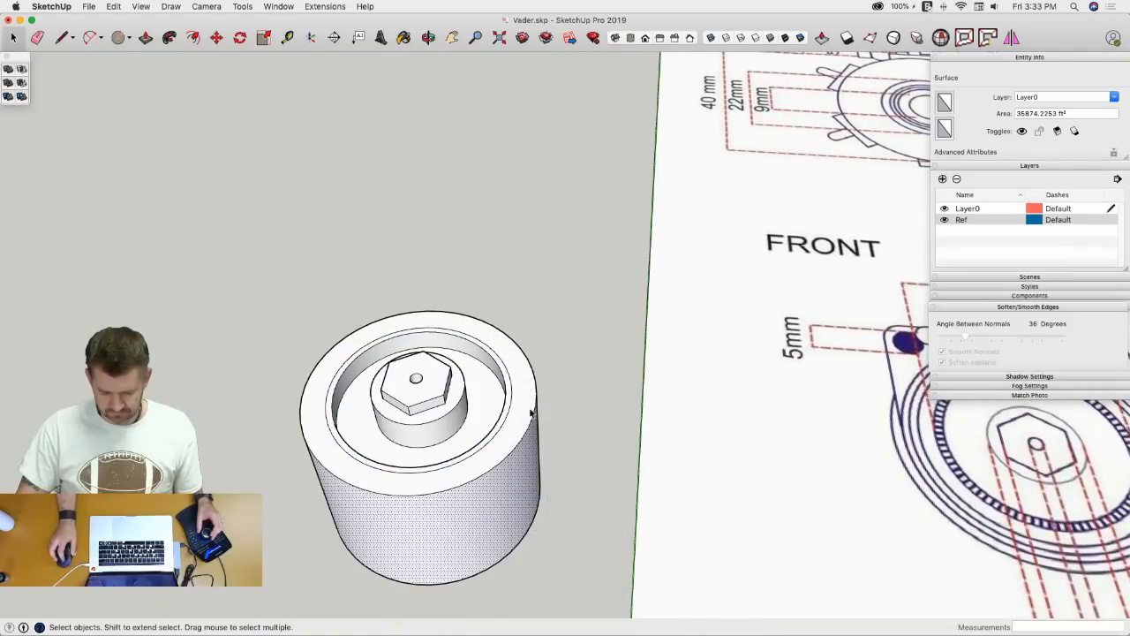
- Draw radial lines across the narrow ring at both ends of one segment and divide that segment into four cells
key("l")
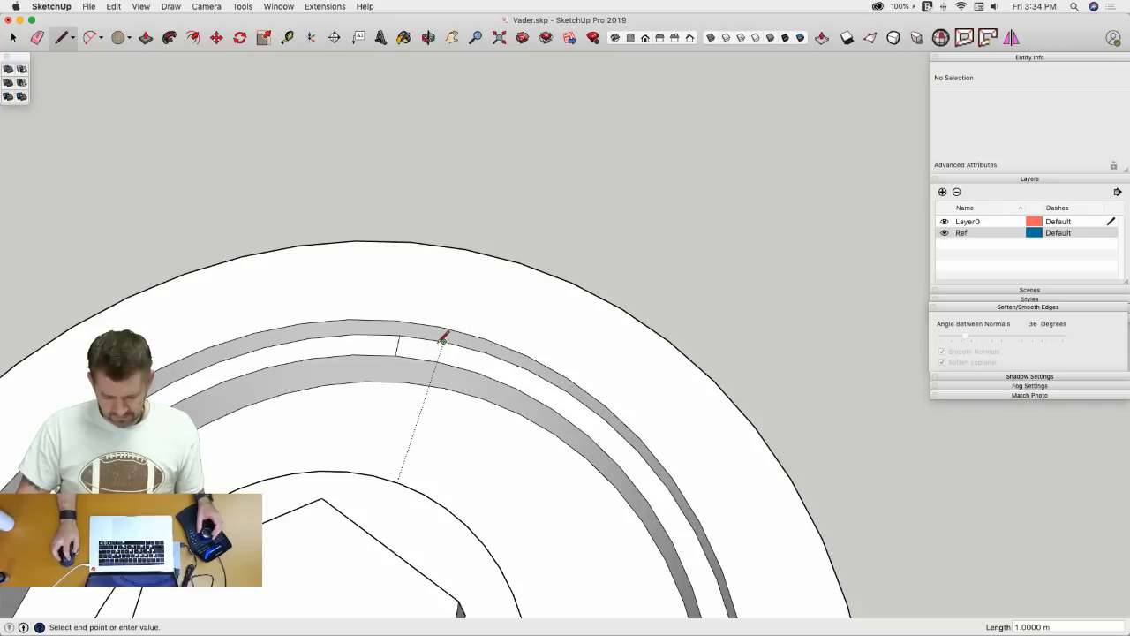
left_click(437, 361)
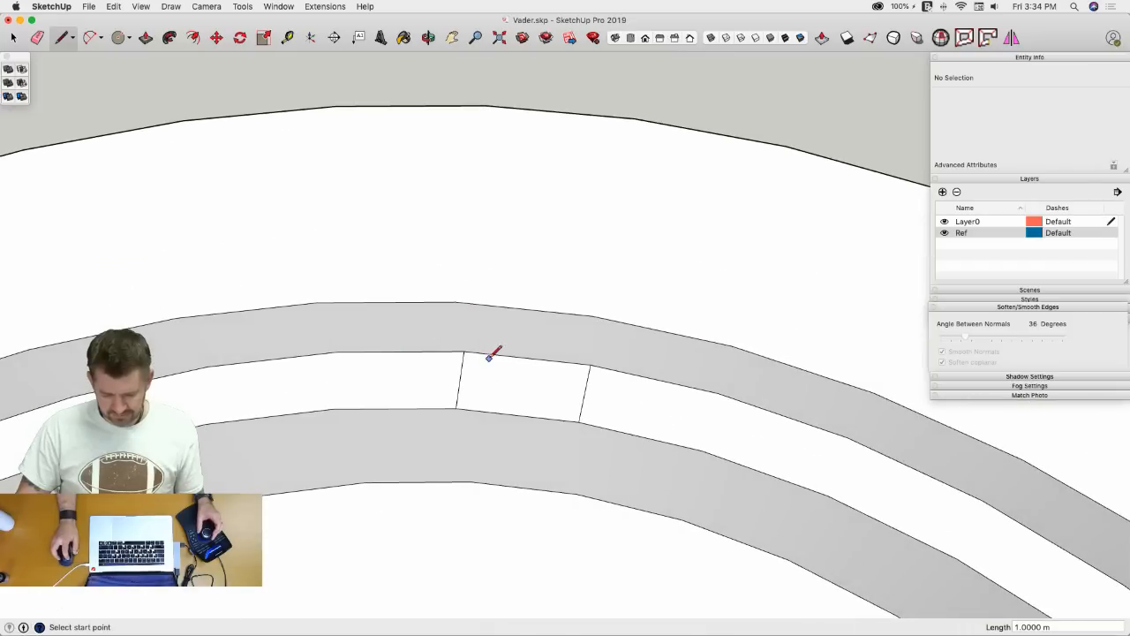
left_click(526, 358)
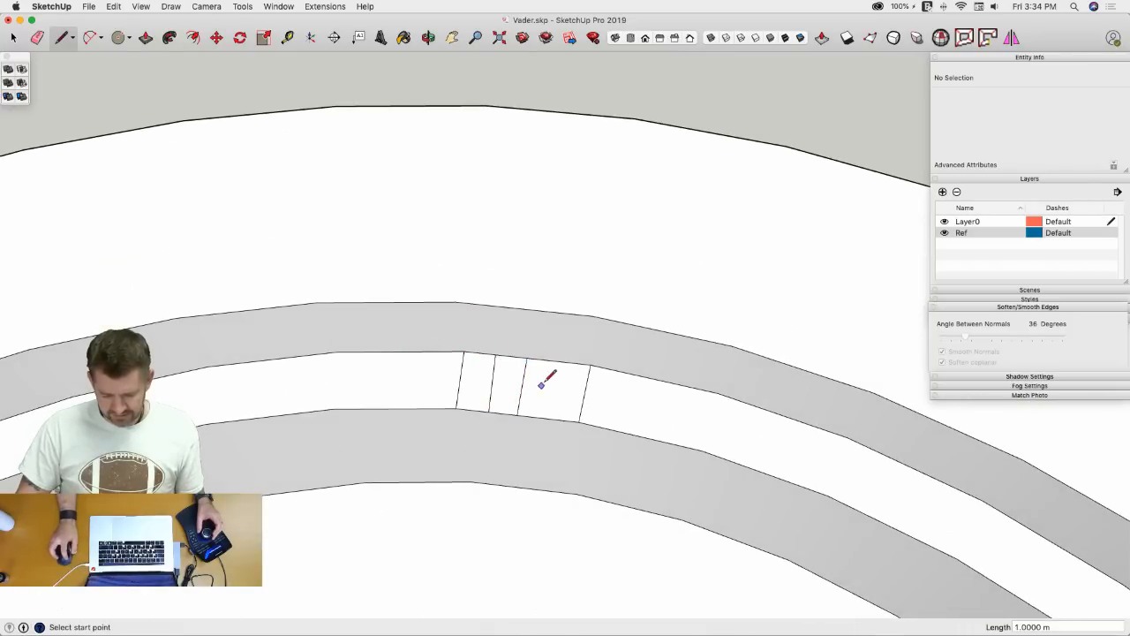
left_click(547, 417)
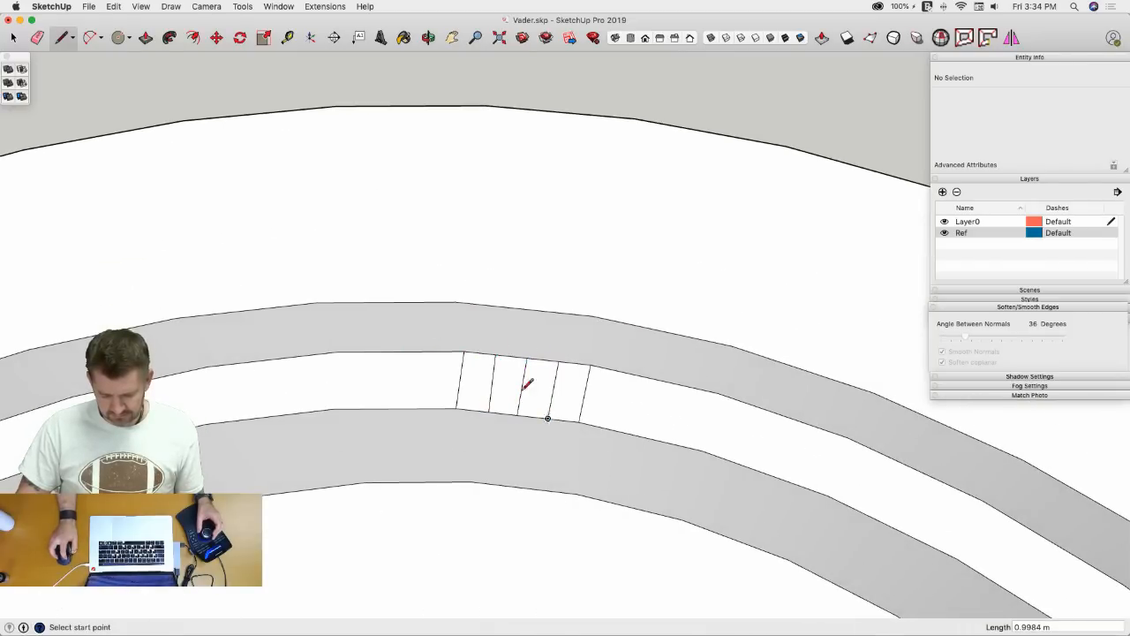
- Erase the first inner dividing line of the ring segment and redraw it across the narrow ring
key("e")
left_click(499, 380)
key("l")
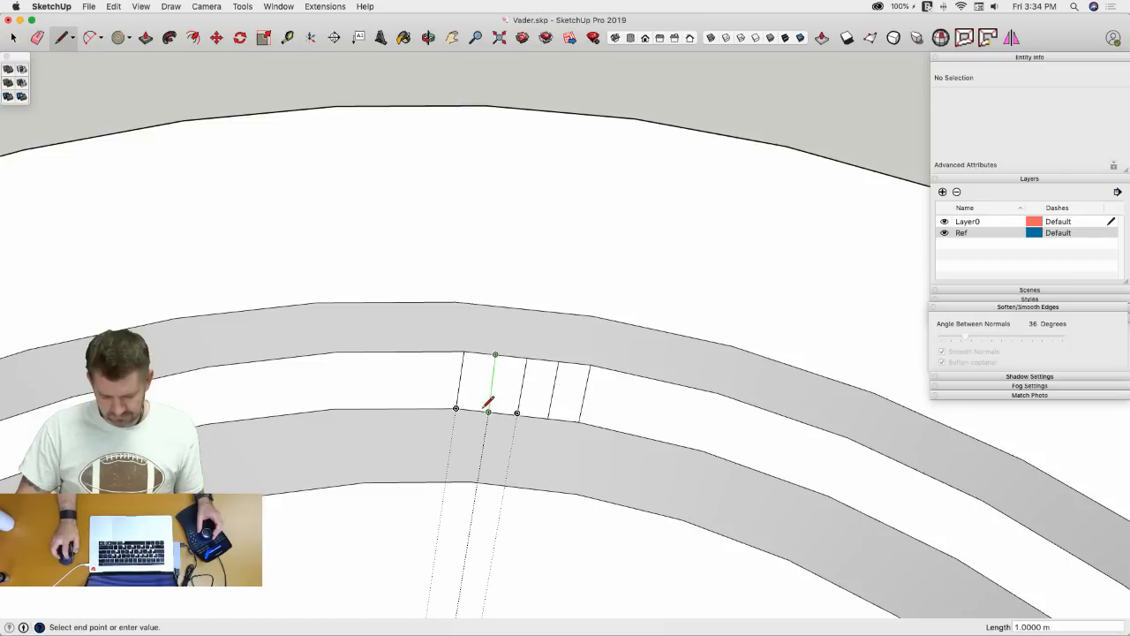
scroll(487, 407, "up", 3)
left_click(492, 410)
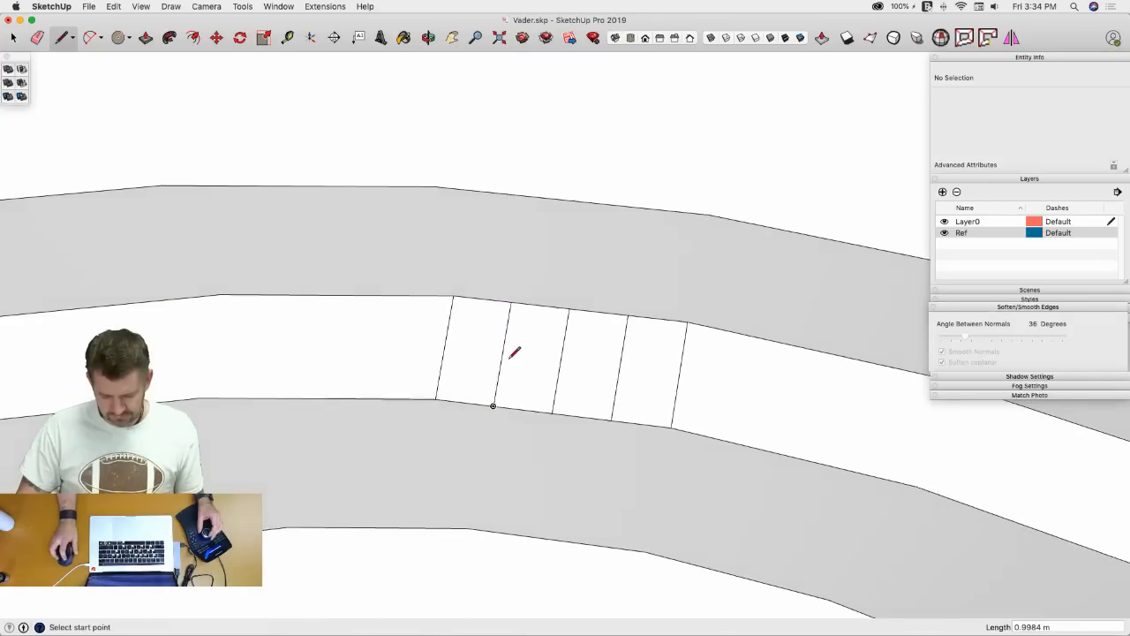
- Try sinking the first and third cells of the ring segment about 0.2 m, and undo both cuts
middle_click_drag(512, 347, 503, 346)
key("space")
key("p")
left_click(502, 344)
left_click(501, 355)
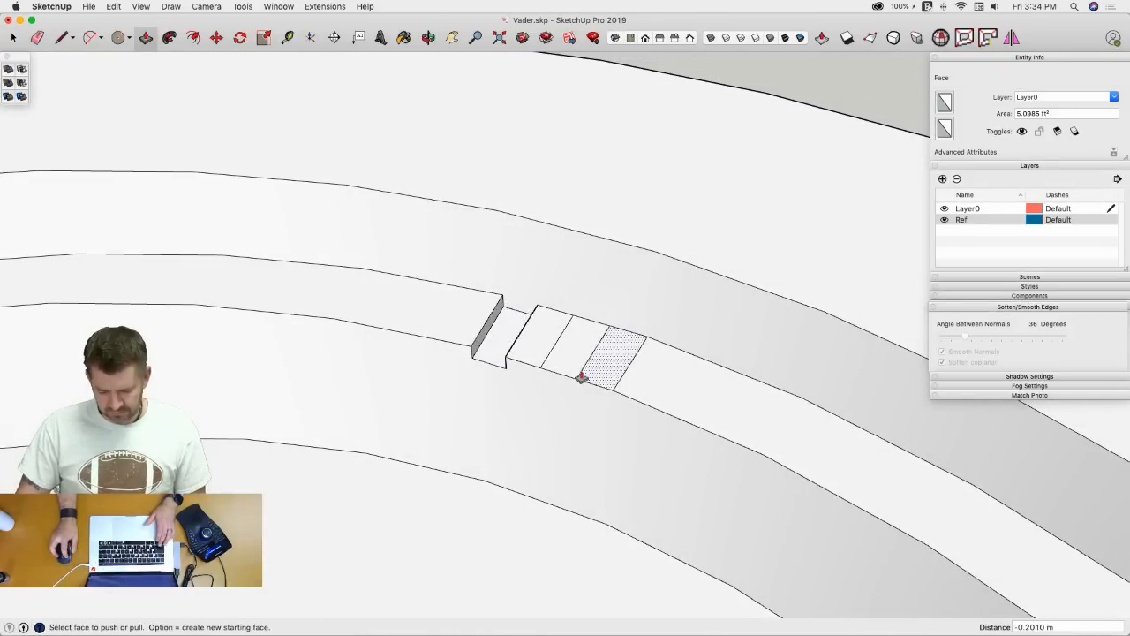
left_click(578, 377)
left_click(569, 379)
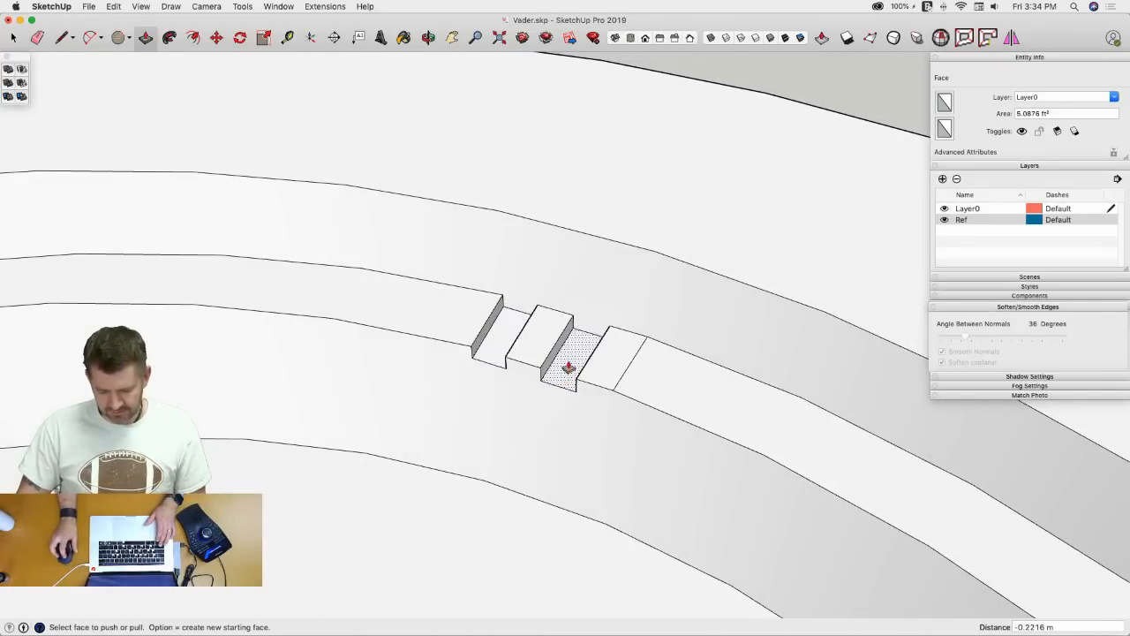
key("space")
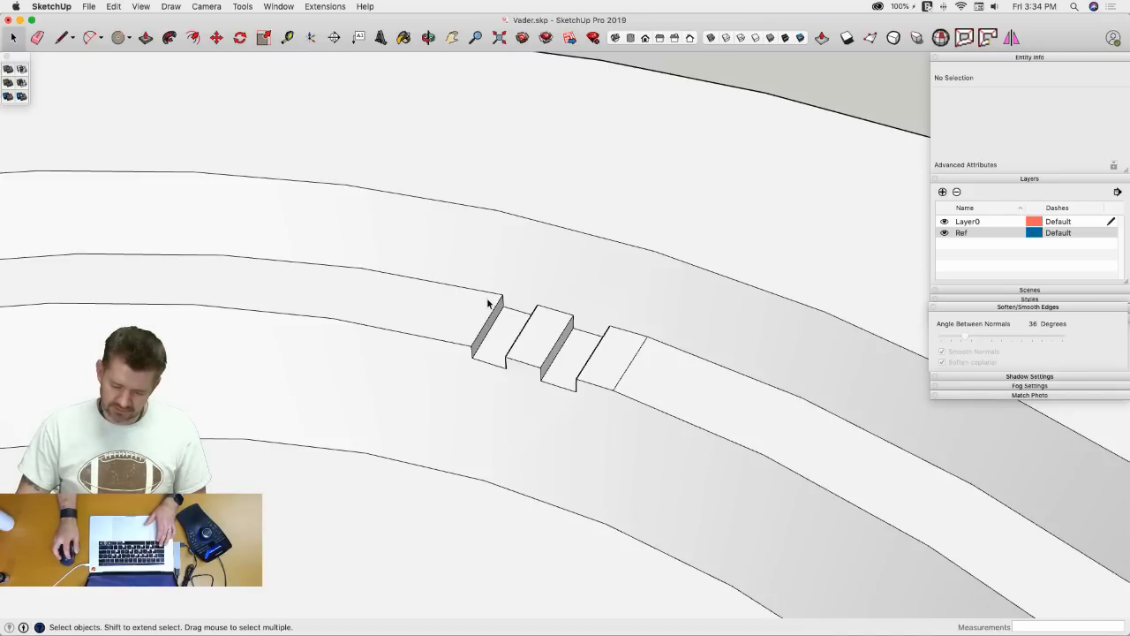
key("super+z")
key("super+z")
- Raise the first and third cells about 0.23 m as teeth and draw a line along their inner base edge
key("p")
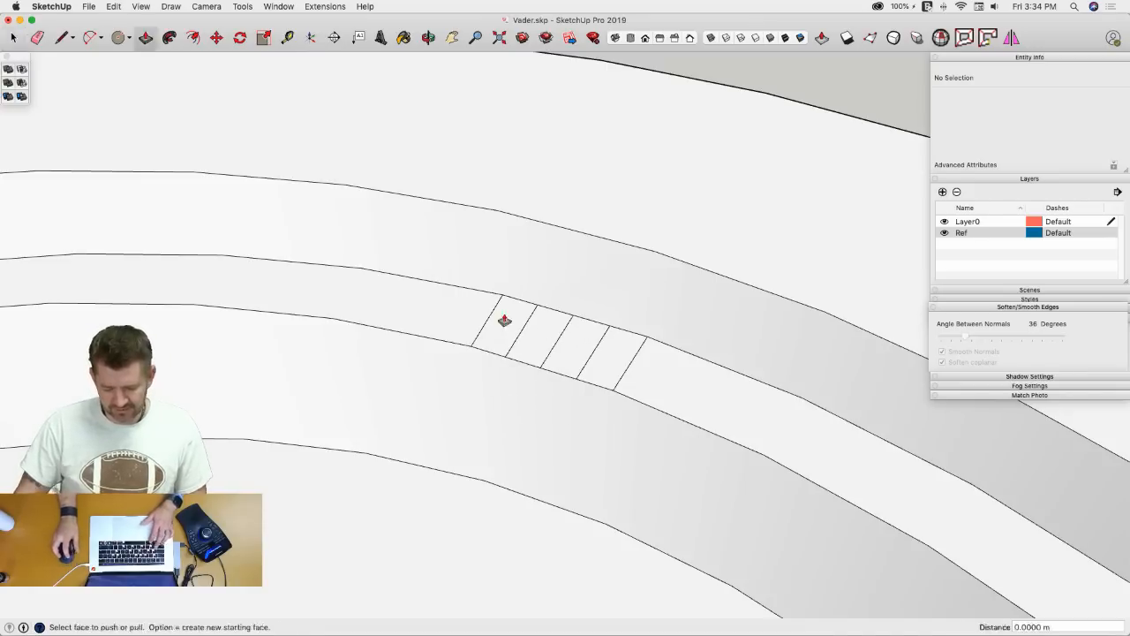
left_click(502, 342)
left_click(501, 326)
double_click(568, 364)
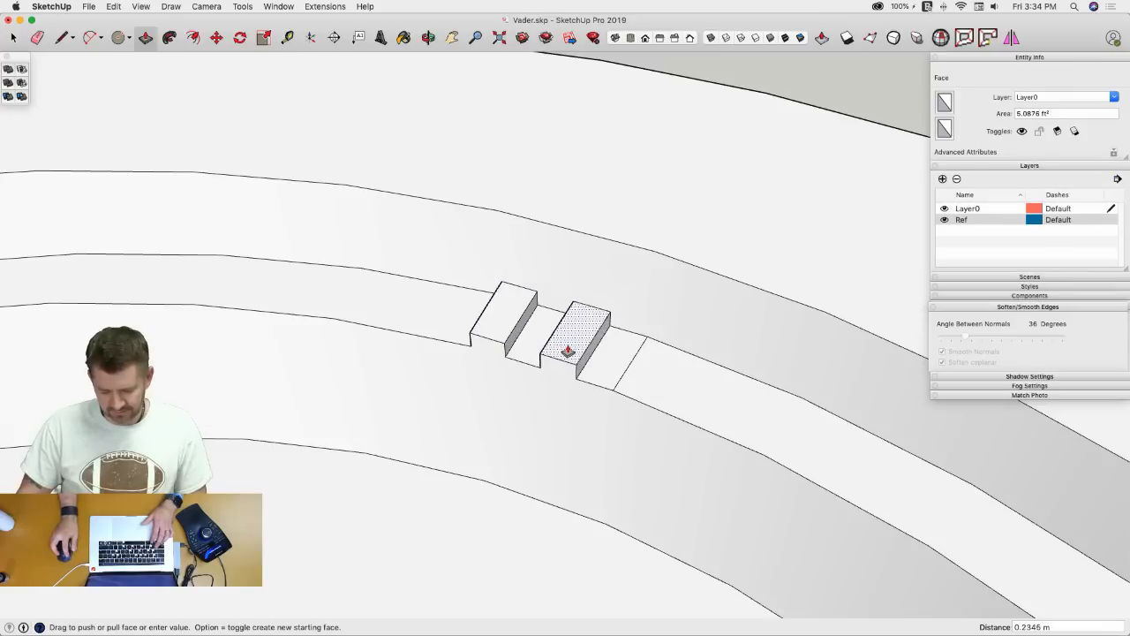
key("l")
left_click(470, 345)
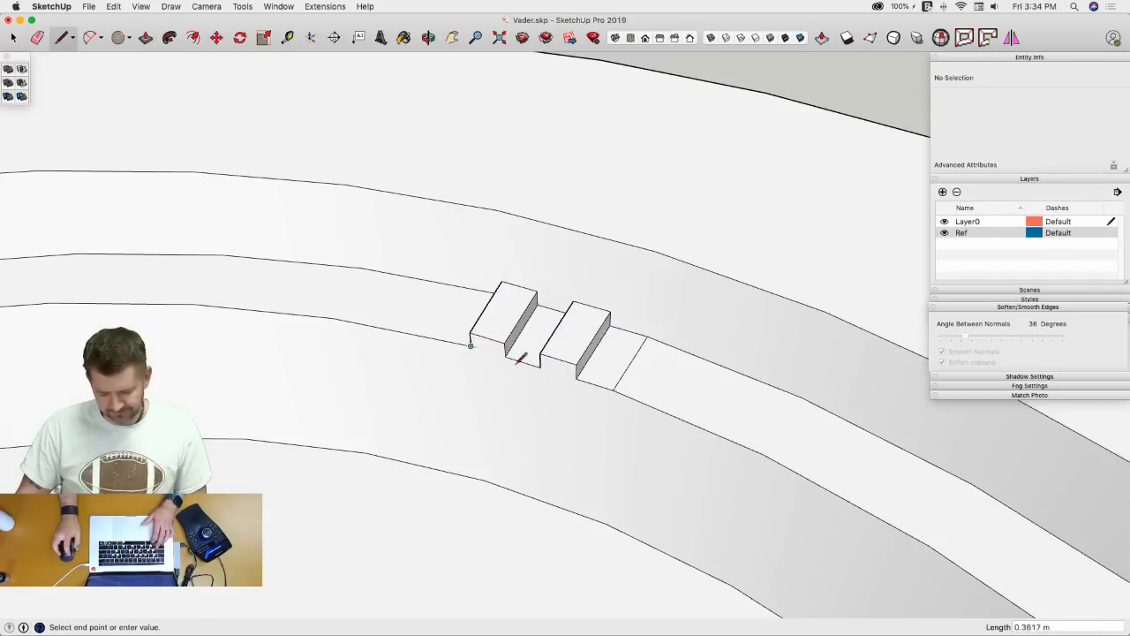
left_click(577, 377)
- Rotate-copy the four-cell tooth segment about the insert's centre to the adjacent segment and repeat the copy 47 times around the ring
key("space")
left_click_drag(569, 364, 664, 451)
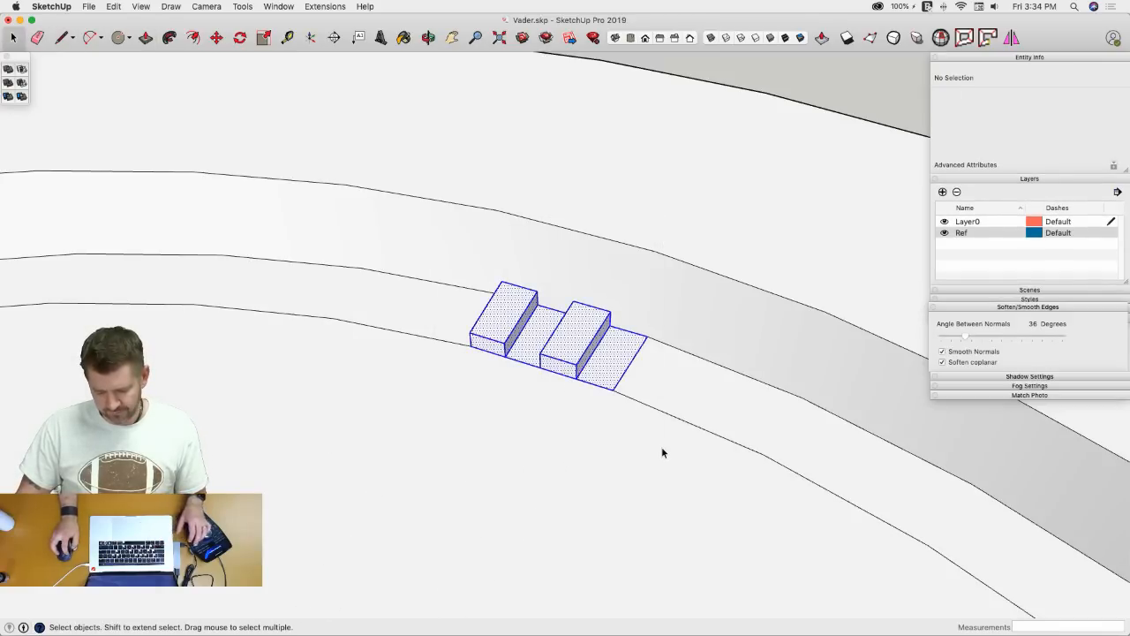
key("q")
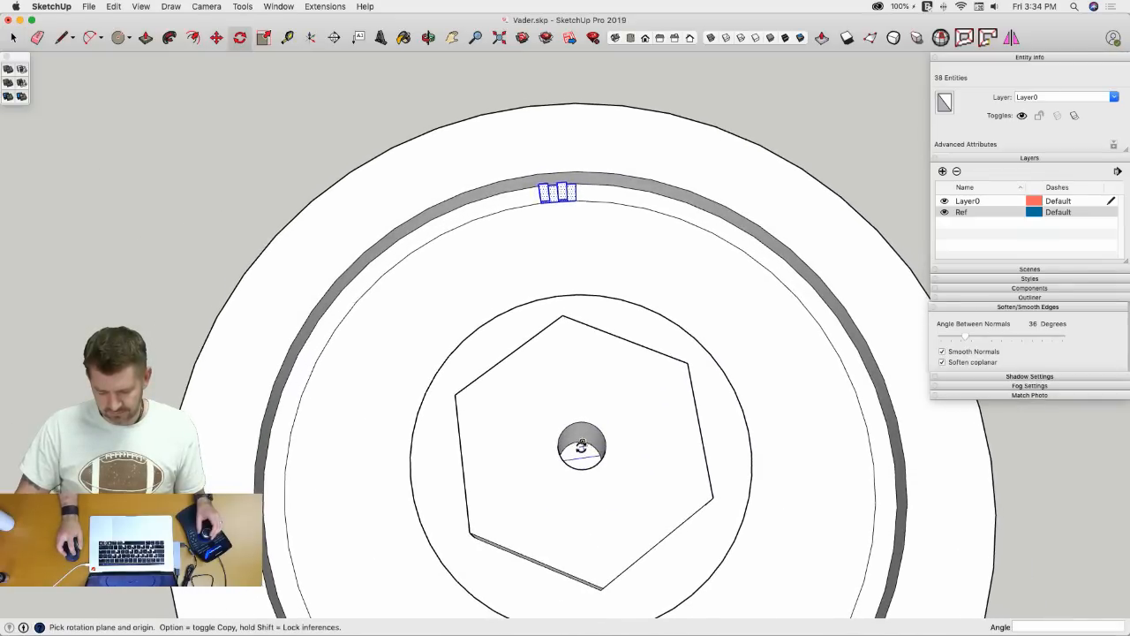
left_click(580, 456)
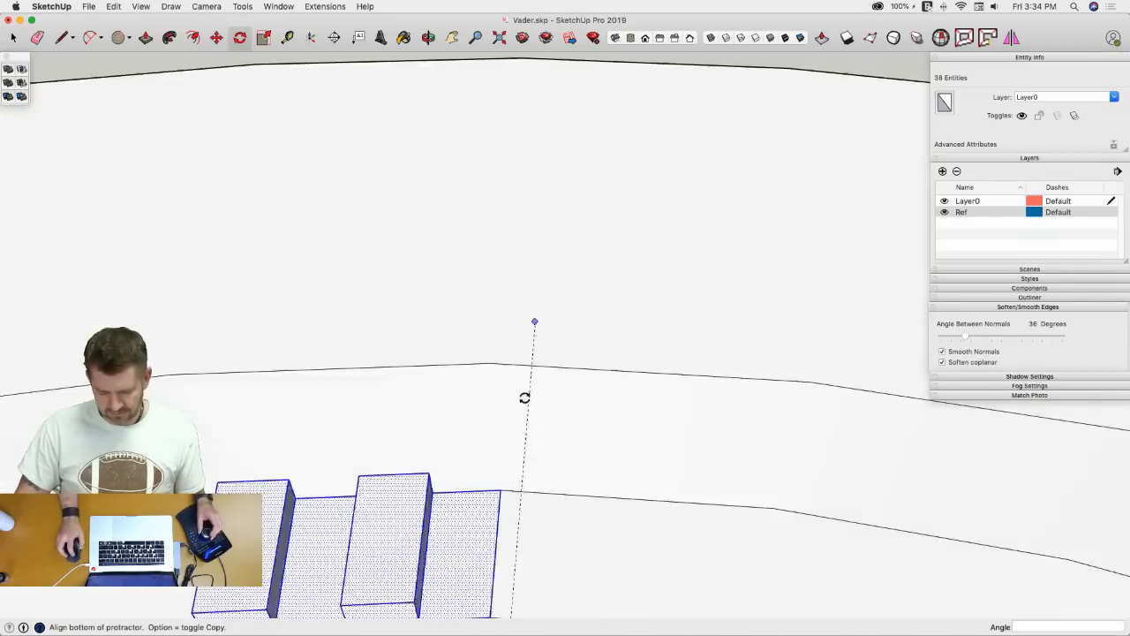
scroll(508, 325, "up", 3)
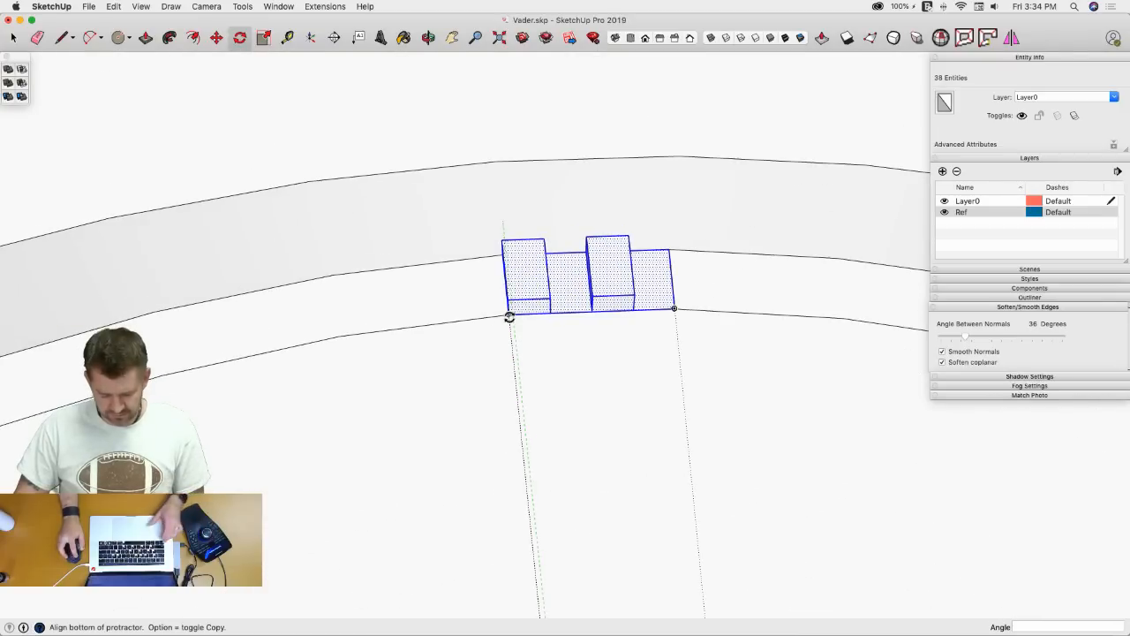
left_click(509, 317)
left_click(676, 308)
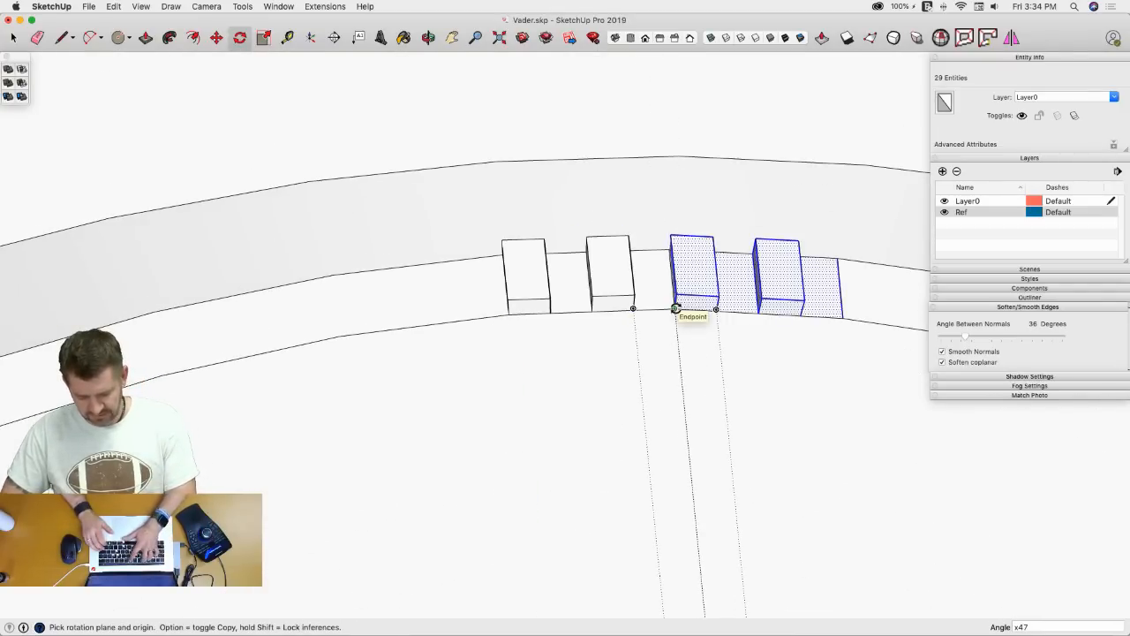
key("Return")
key("space")
scroll(677, 322, "down", 5)
scroll(644, 304, "up", 1)
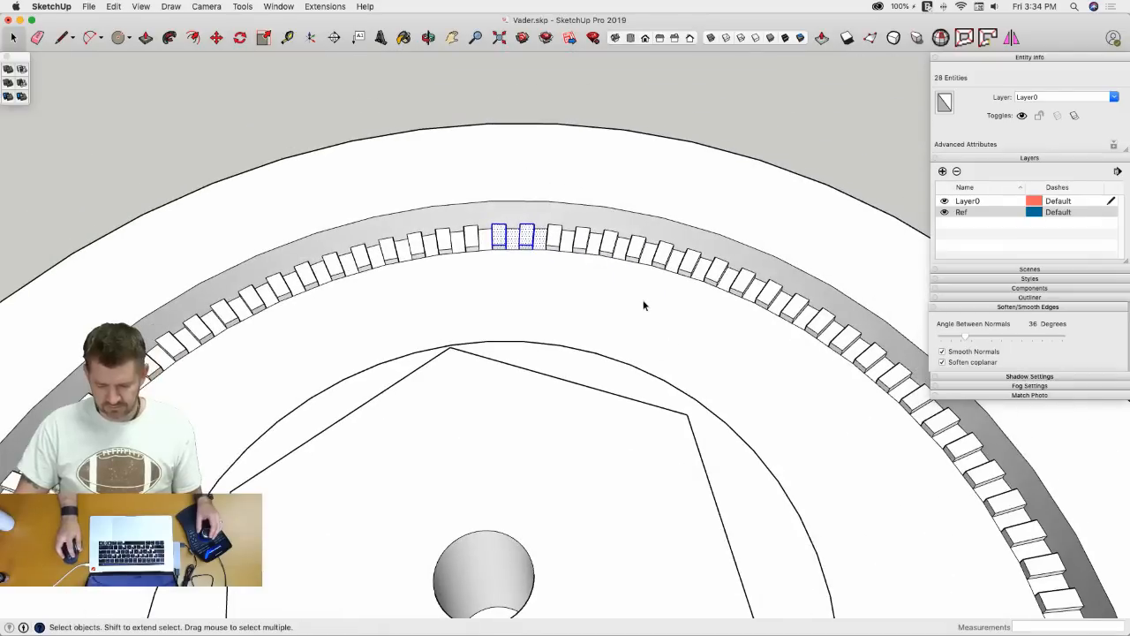
- Select the whole front insert, including the toothed ring and hex hub, and make it a group
left_click(644, 304)
scroll(643, 305, "down", 5)
key("super+t")
mouse_move(644, 305)
middle_mouse_down()
mouse_move(752, 360)
mouse_move(603, 335)
mouse_move(447, 235)
mouse_move(362, 197)
middle_mouse_up()
scroll(746, 362, "down", 3)
left_click_drag(362, 197, 707, 561)
right_click(547, 408)
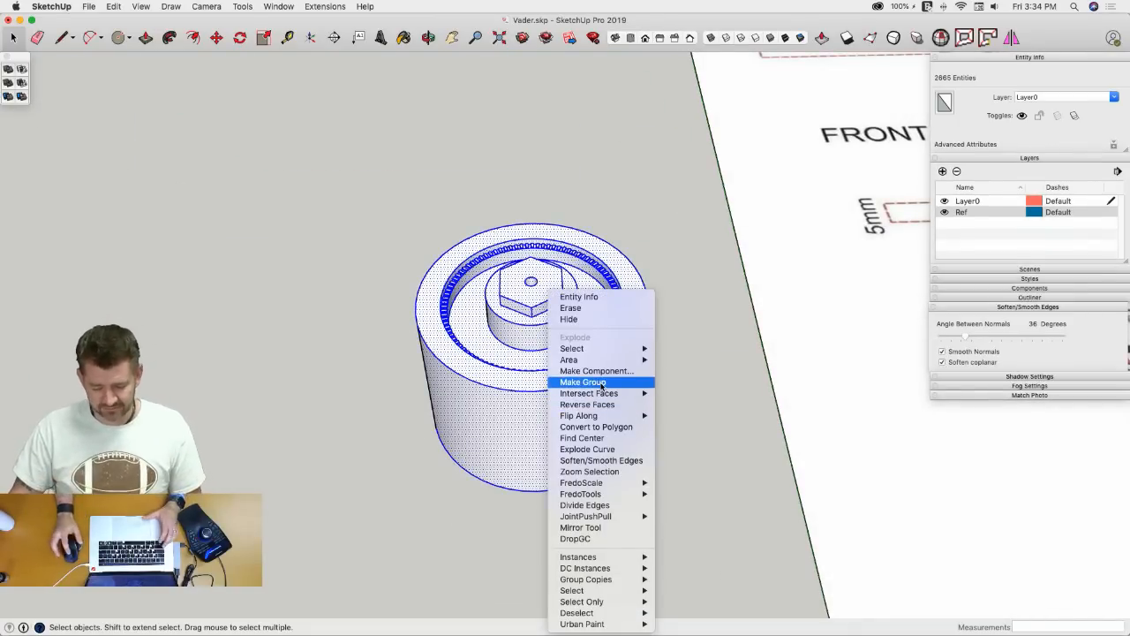
left_click(583, 382)
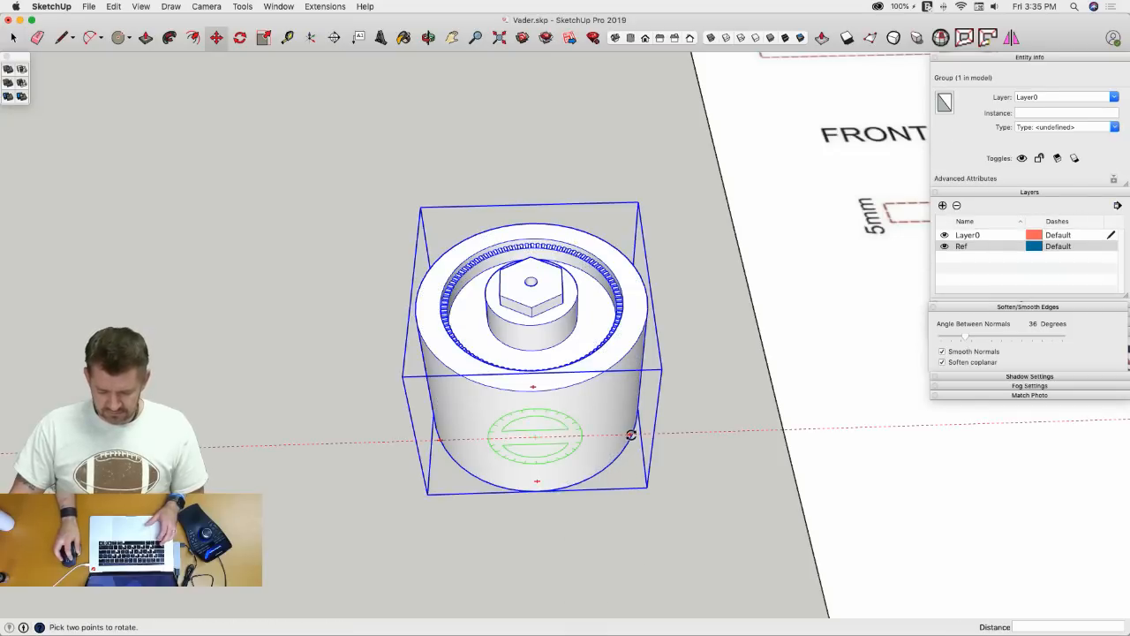
- Rotate the insert group 90 degrees onto its side and move it into the open front of the hilt
left_click(631, 434)
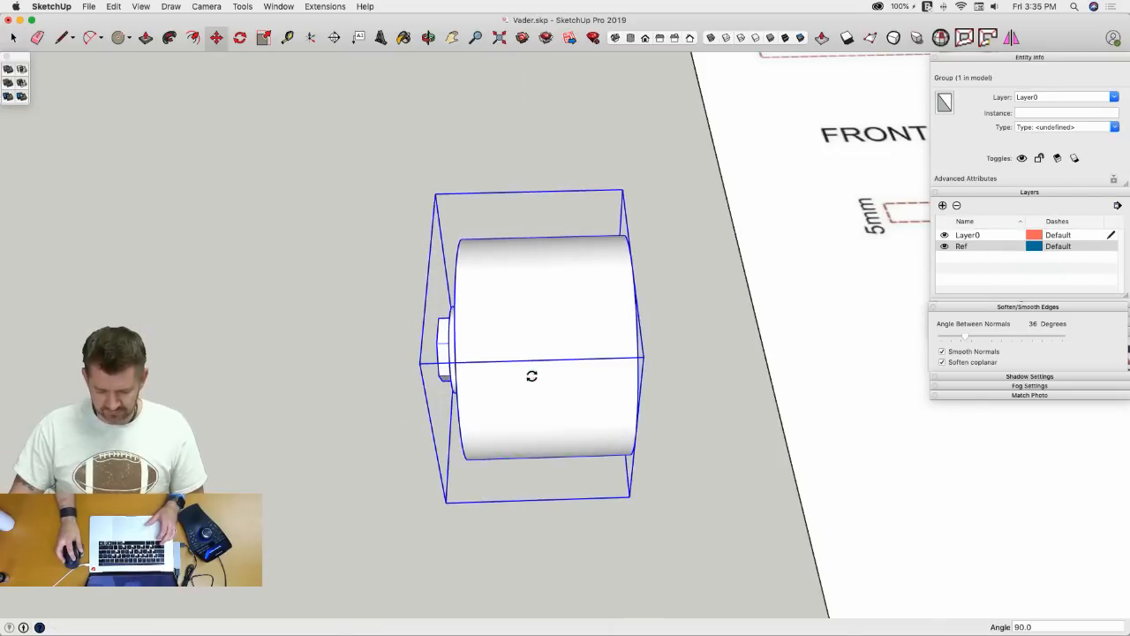
middle_click_drag(647, 471, 452, 413)
left_click(498, 315)
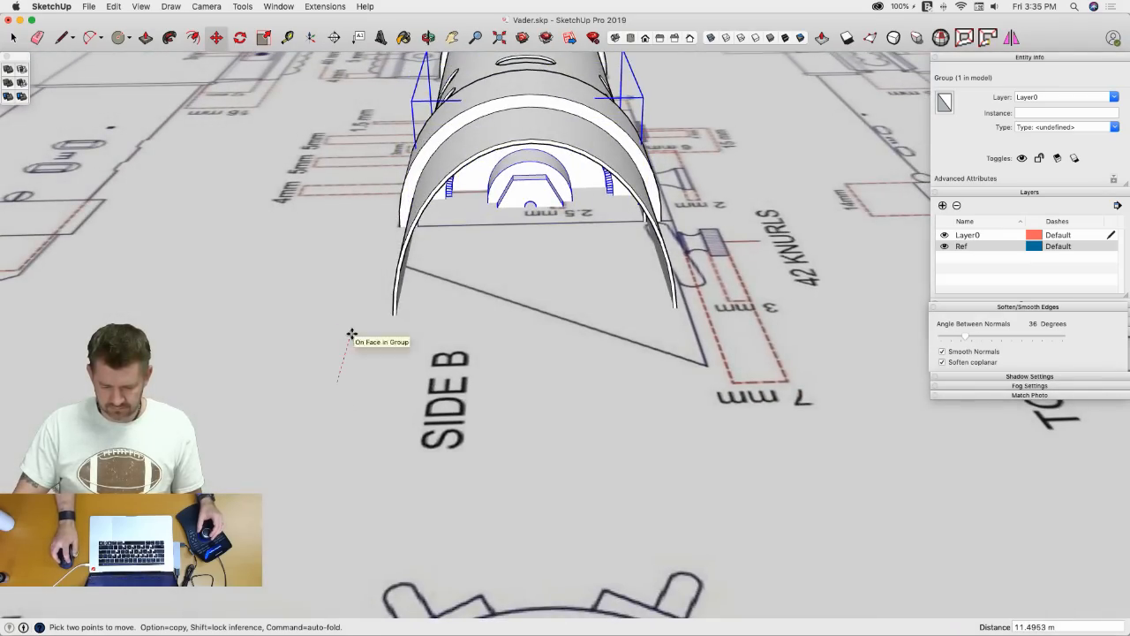
key("space")
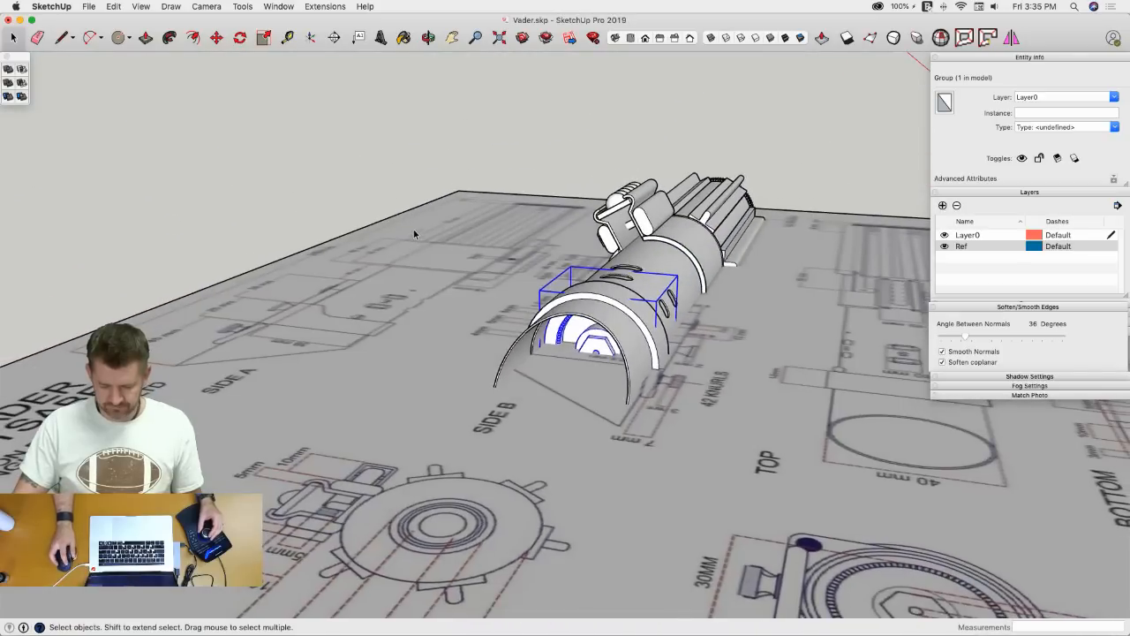
- Cut the insert group from the model and hide the Ref layer
left_click(380, 157)
left_click(590, 353)
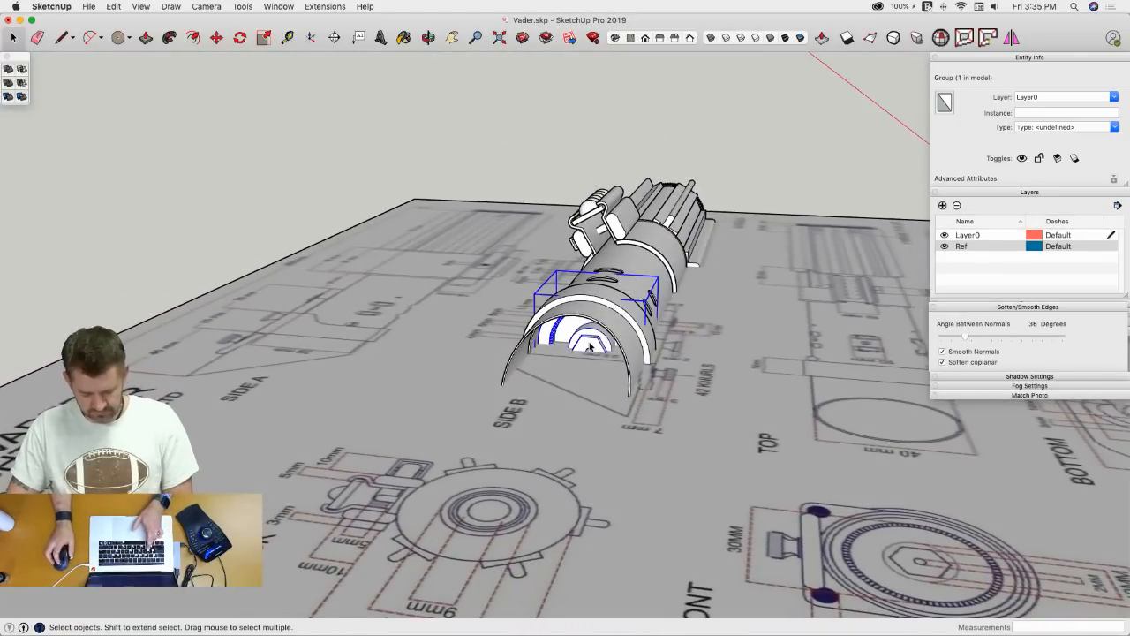
left_click(871, 218)
left_click(944, 232)
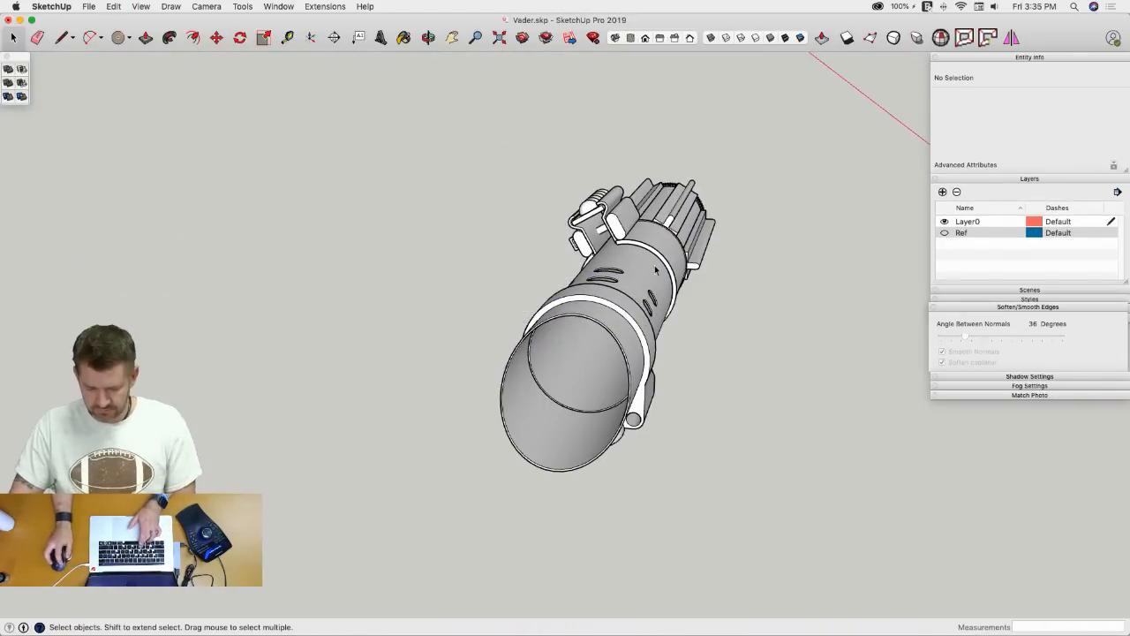
- Open the hilt group, paste the insert in place inside it, and close the group
double_click(611, 278)
left_click(112, 6)
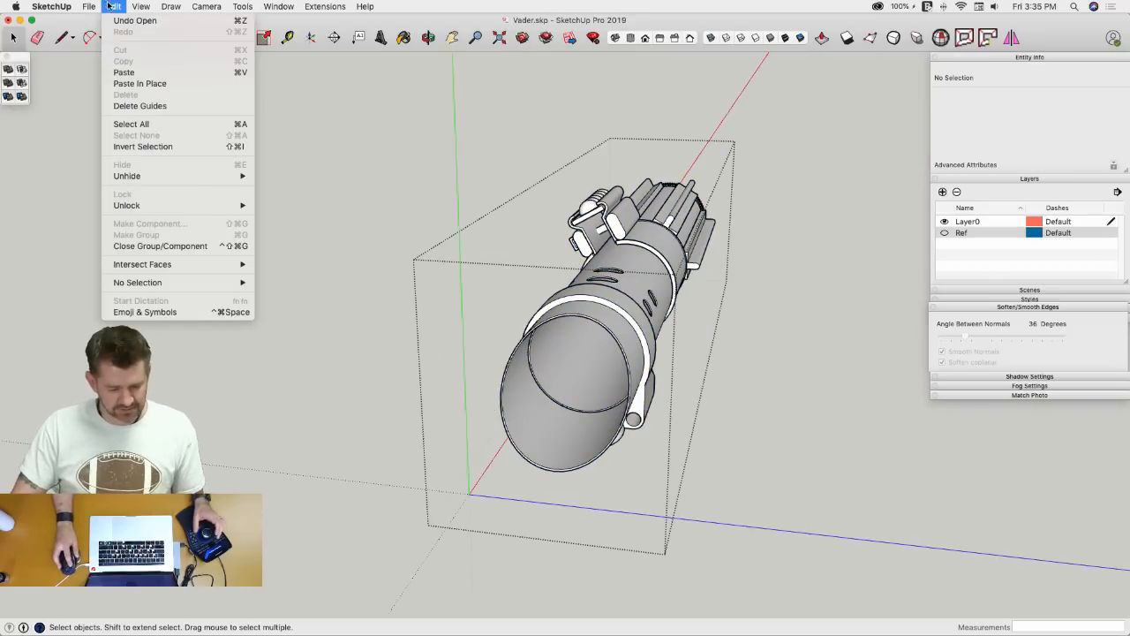
left_click(138, 83)
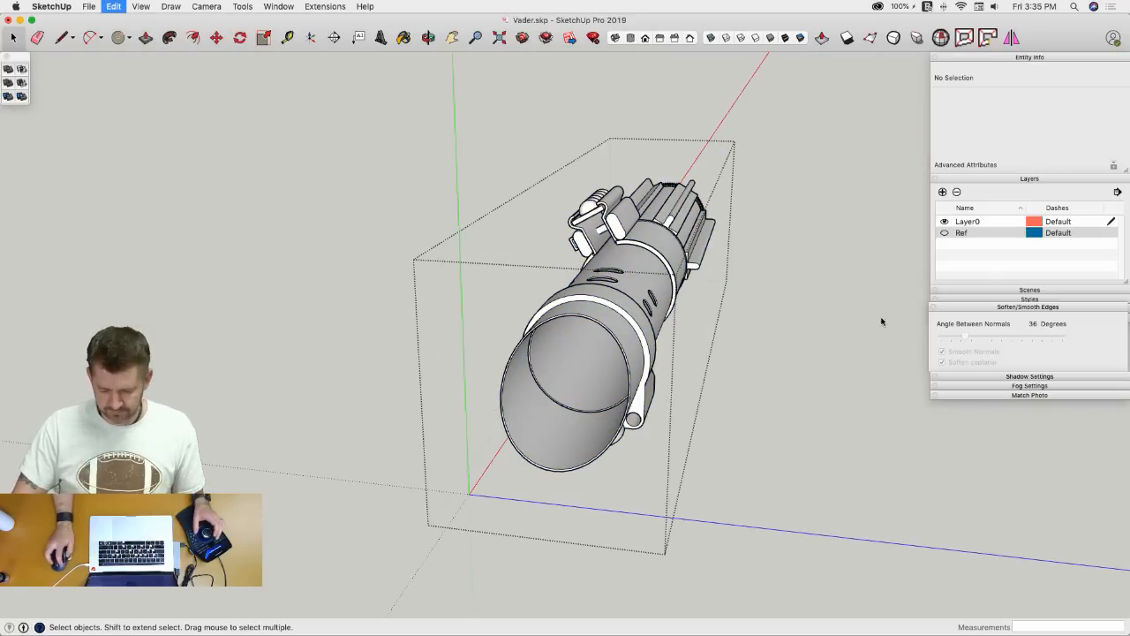
left_click(840, 323)
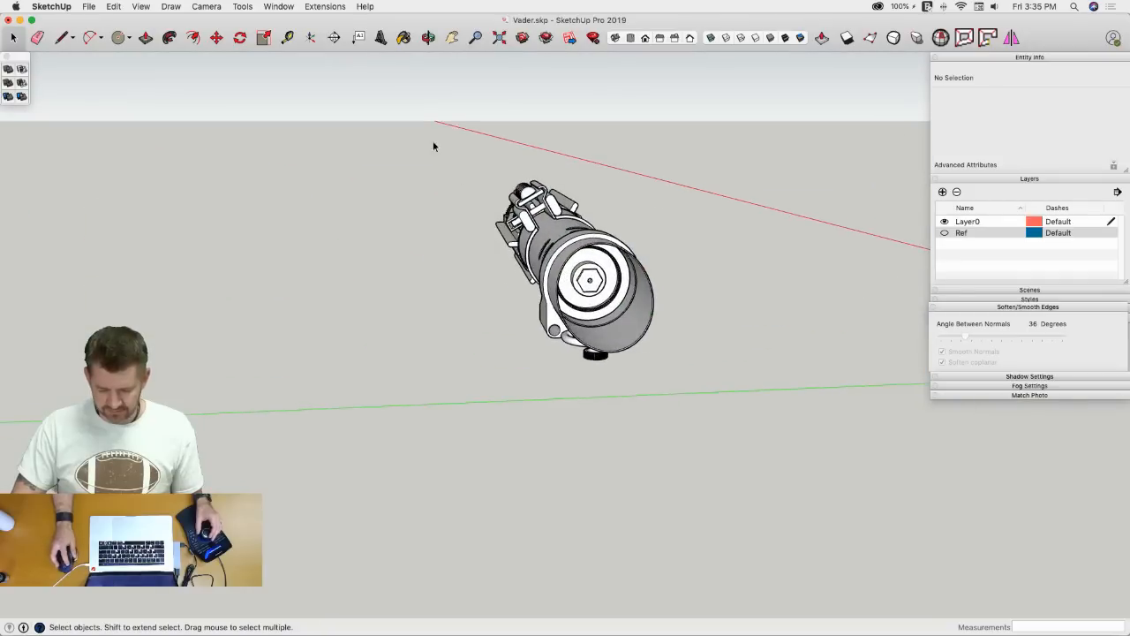
- Rotate the hilt group about half a turn around its long axis so the clamp's round knob faces up
key("m")
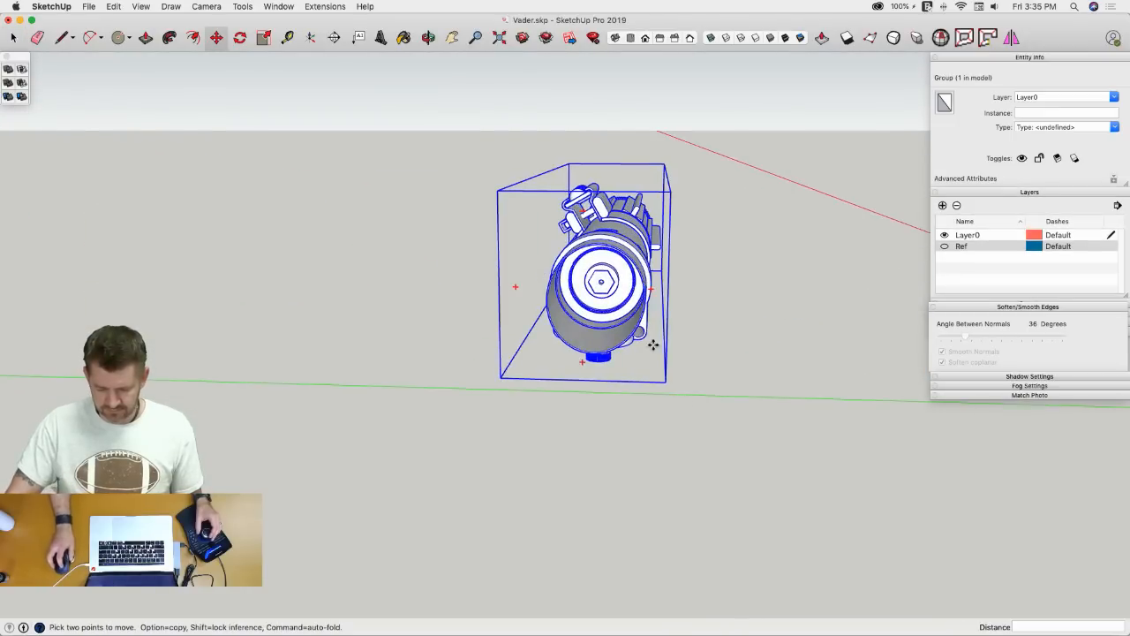
left_click(650, 289)
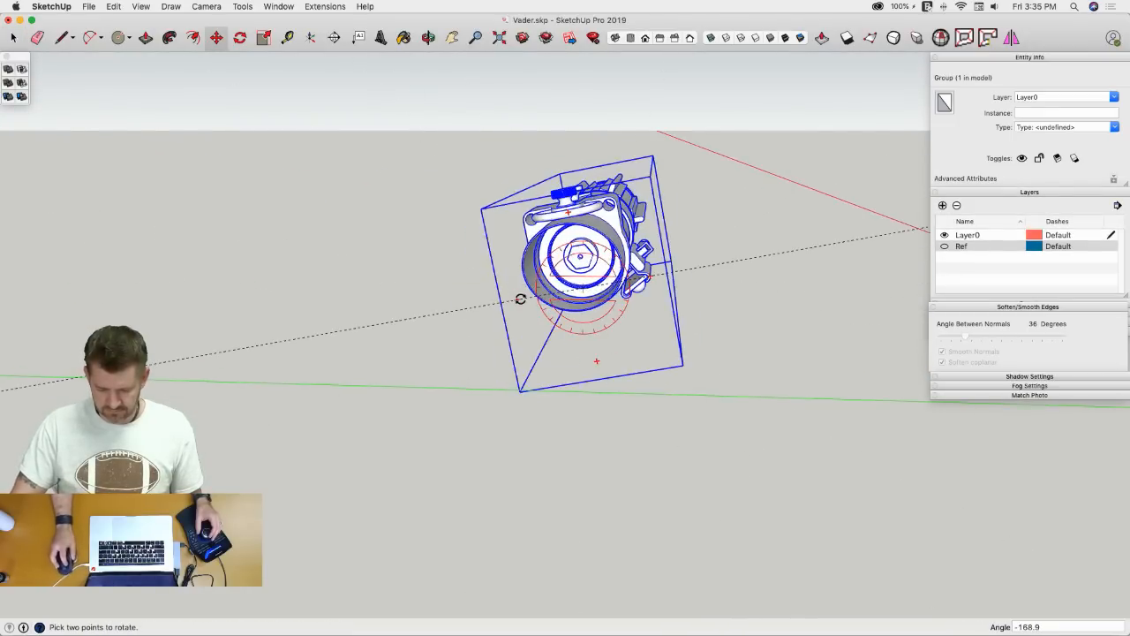
key("space")
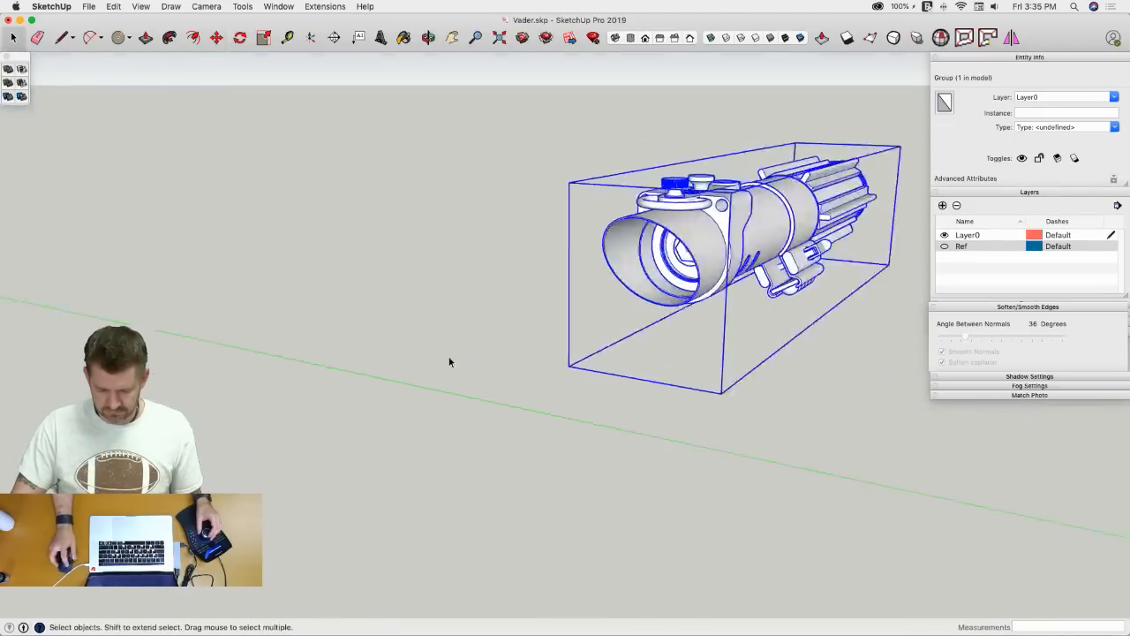
left_click(450, 373)
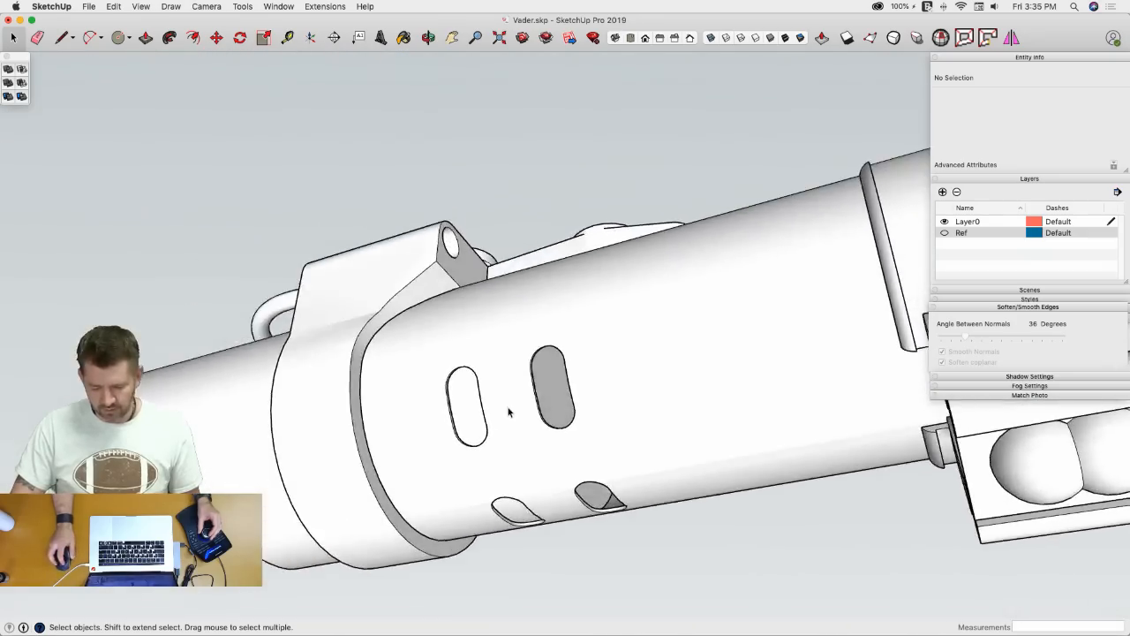
- Push/Pull the insert's flat back face outward about 20.75 m so the cylinder extends deeper into the hilt
key("p")
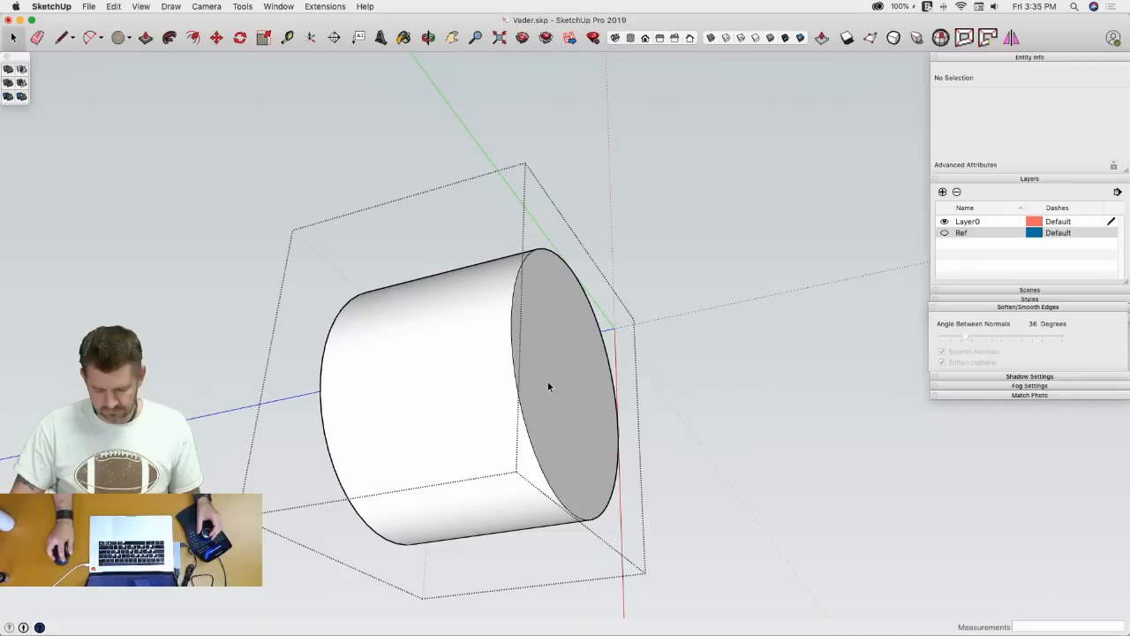
key("p")
left_click_drag(548, 384, 707, 383)
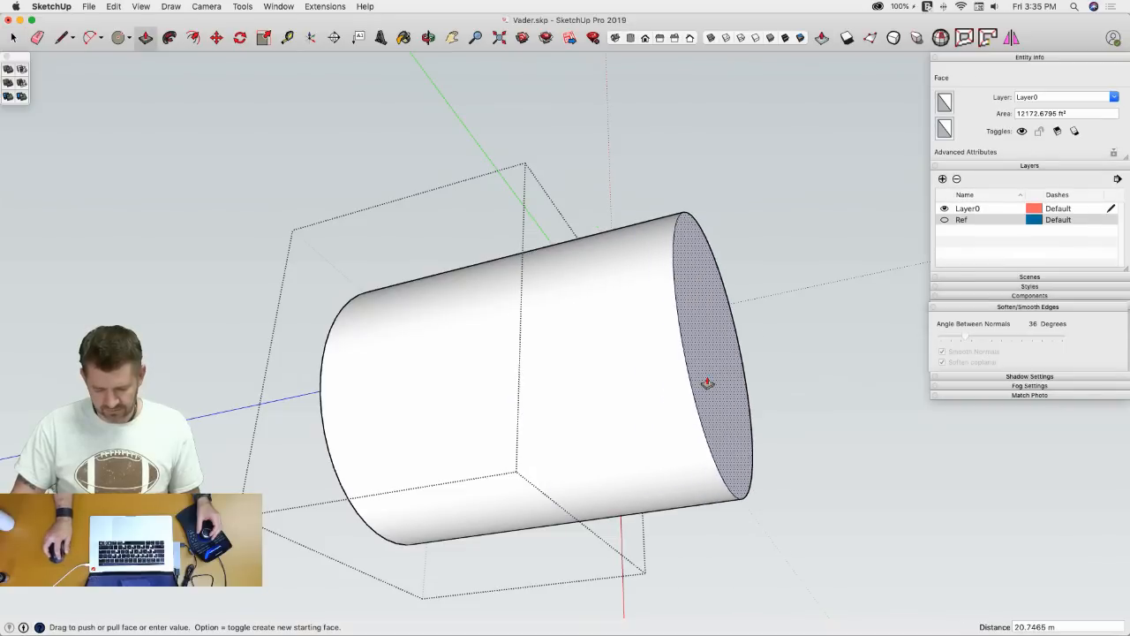
key("space")
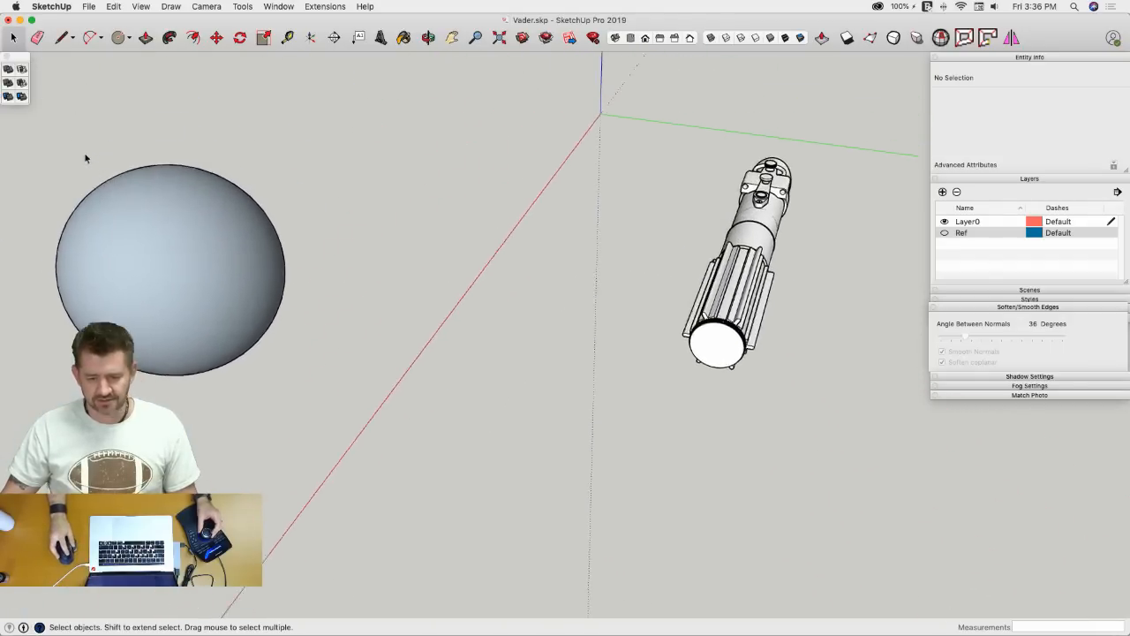
- Delete the leftover sphere geometry away from the hilt and move the hilt group beside the model origin
left_click_drag(606, 458, 622, 468)
key("Delete")
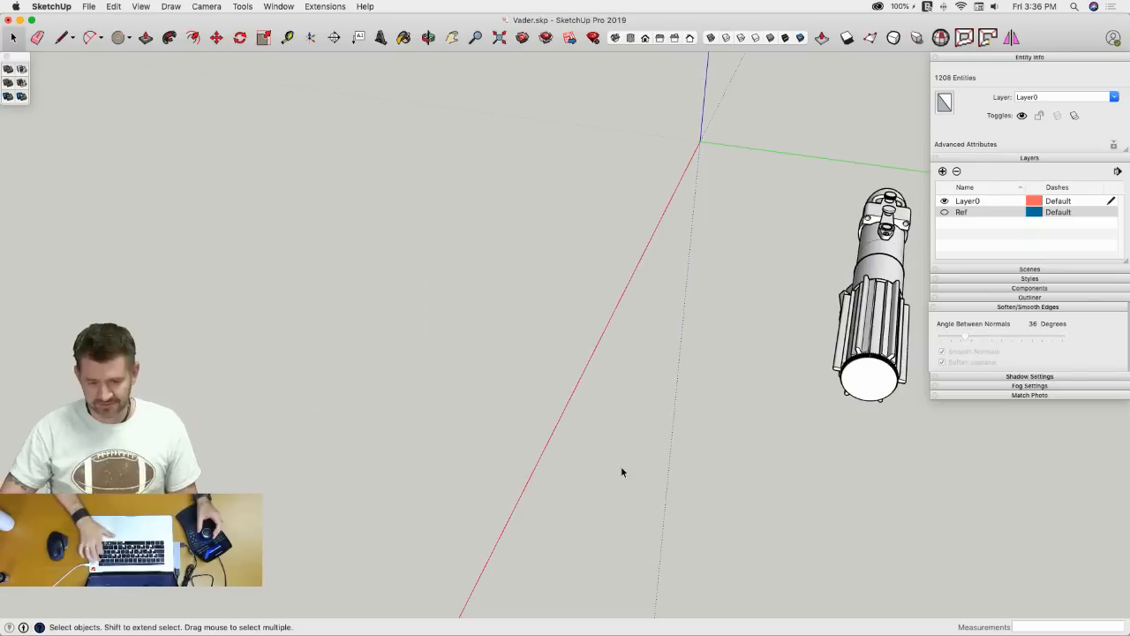
left_click_drag(391, 215, 936, 383)
key("m")
left_click(738, 412)
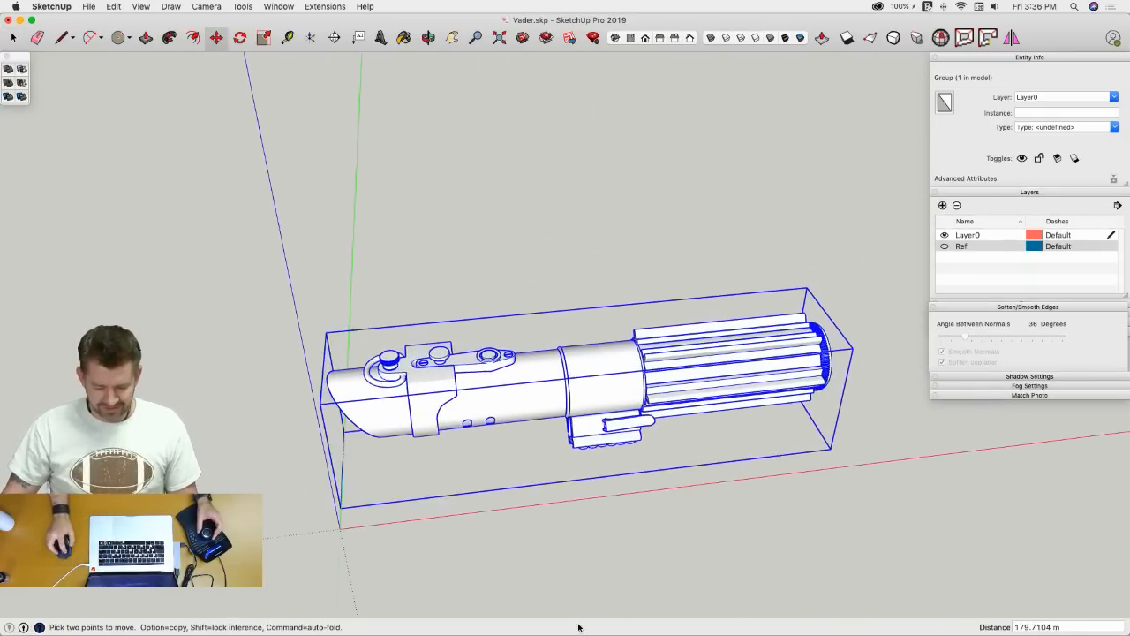
left_click(663, 504)
scroll(565, 441, "up", 10)
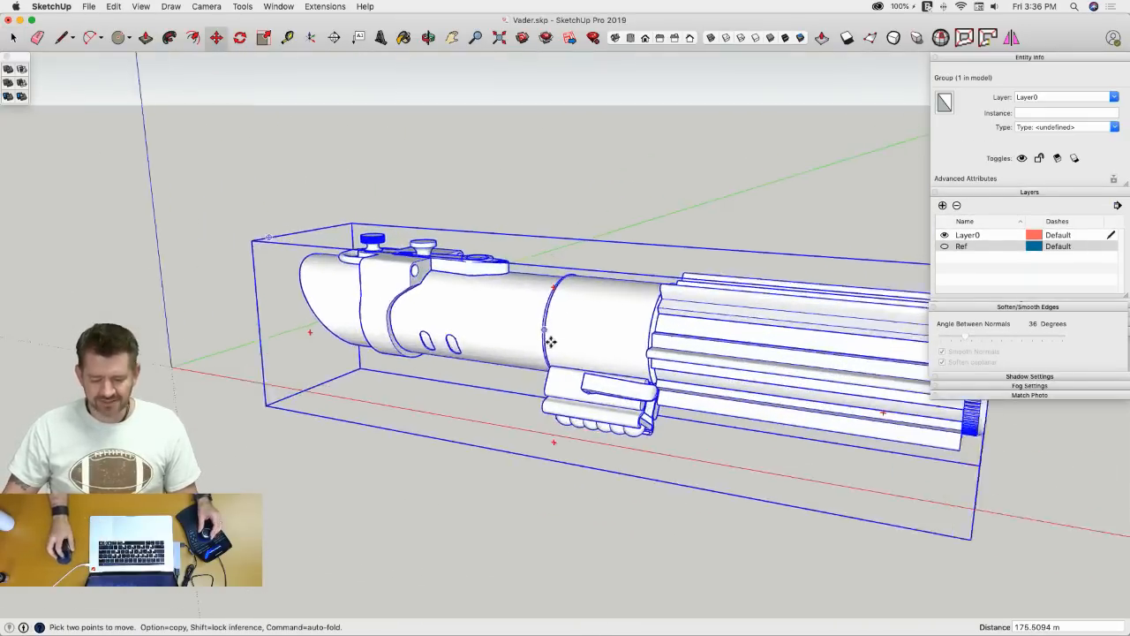
key("space")
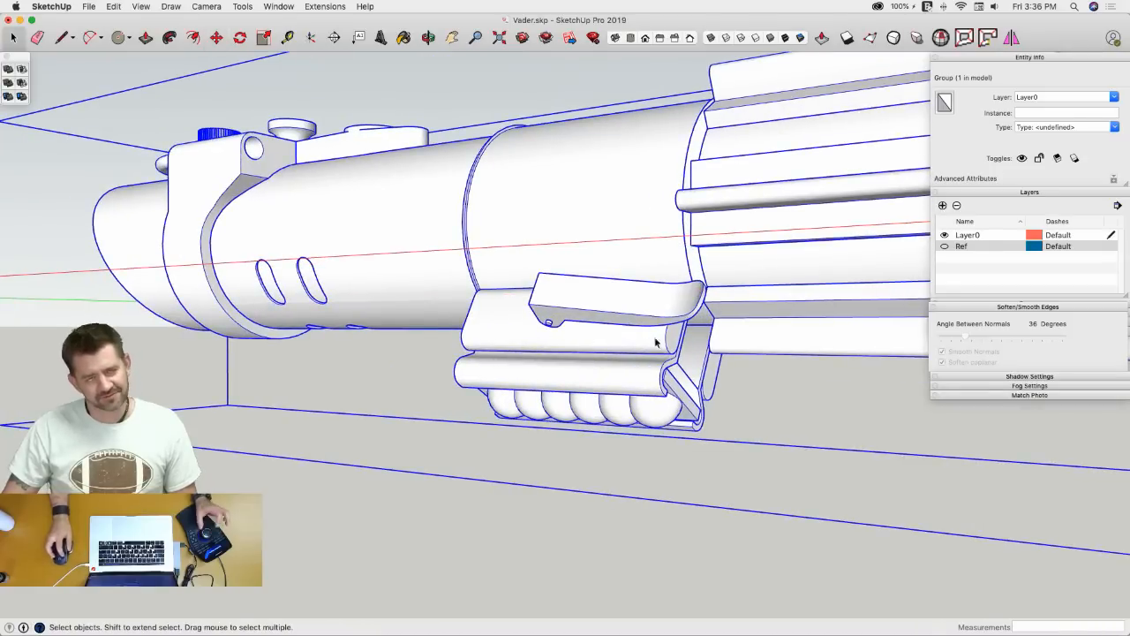
- Collapse the Entity Info, Layers and Soften/Smooth Edges panels and dock the Shadow Settings, Fog Settings and Match Photo panels beneath them
middle_click_drag(614, 333, 378, 389)
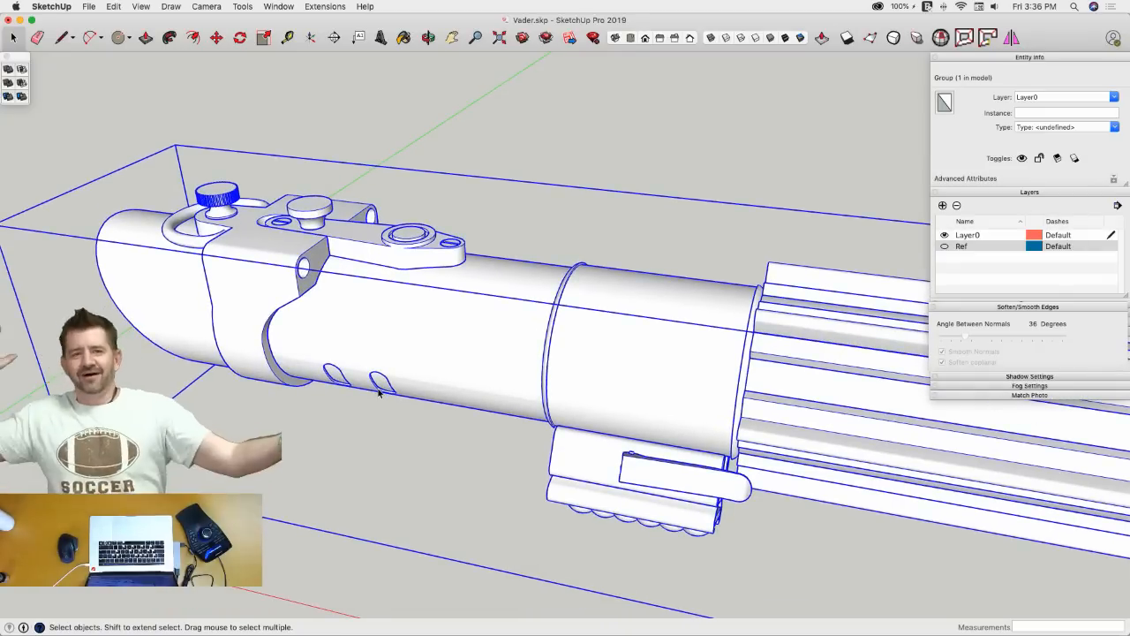
middle_click_drag(378, 392, 964, 74)
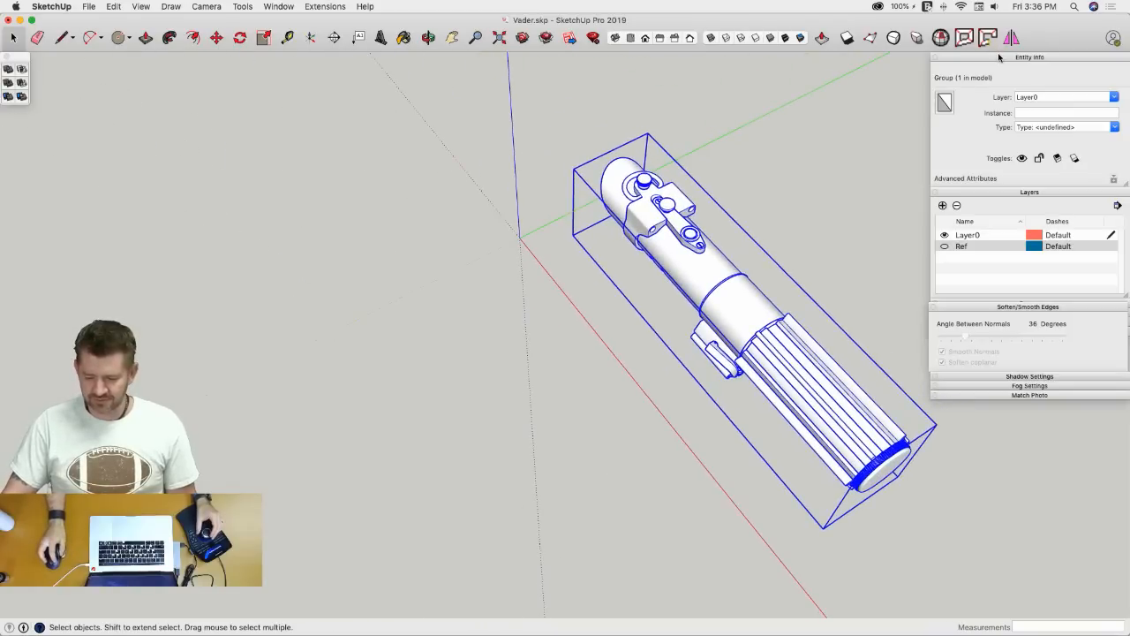
left_click(999, 56)
left_click(1018, 67)
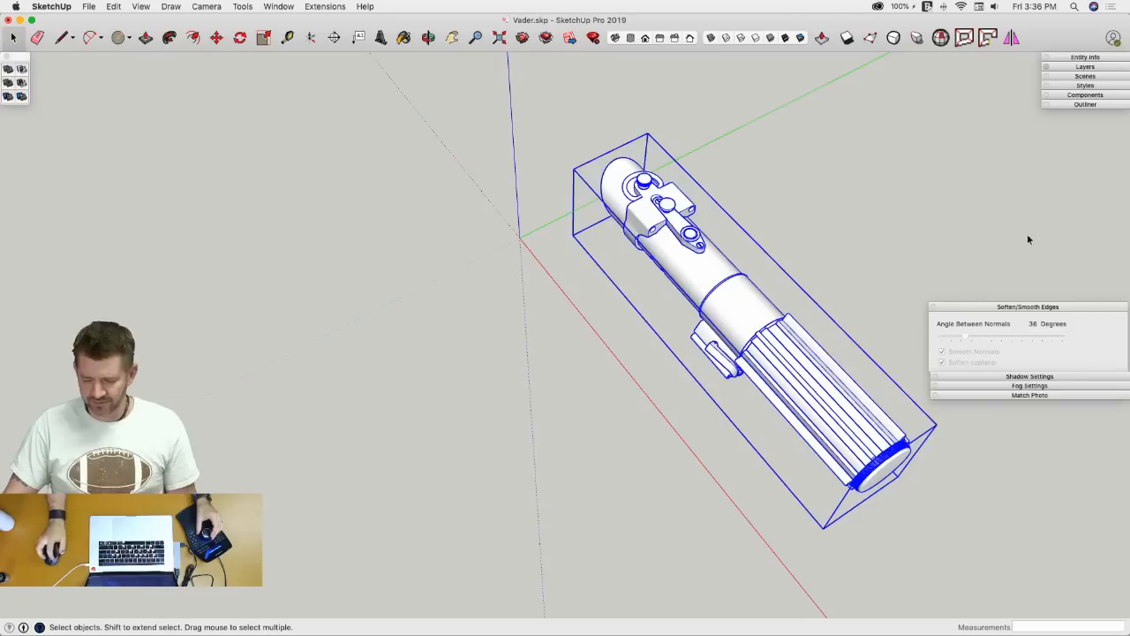
left_click(1028, 307)
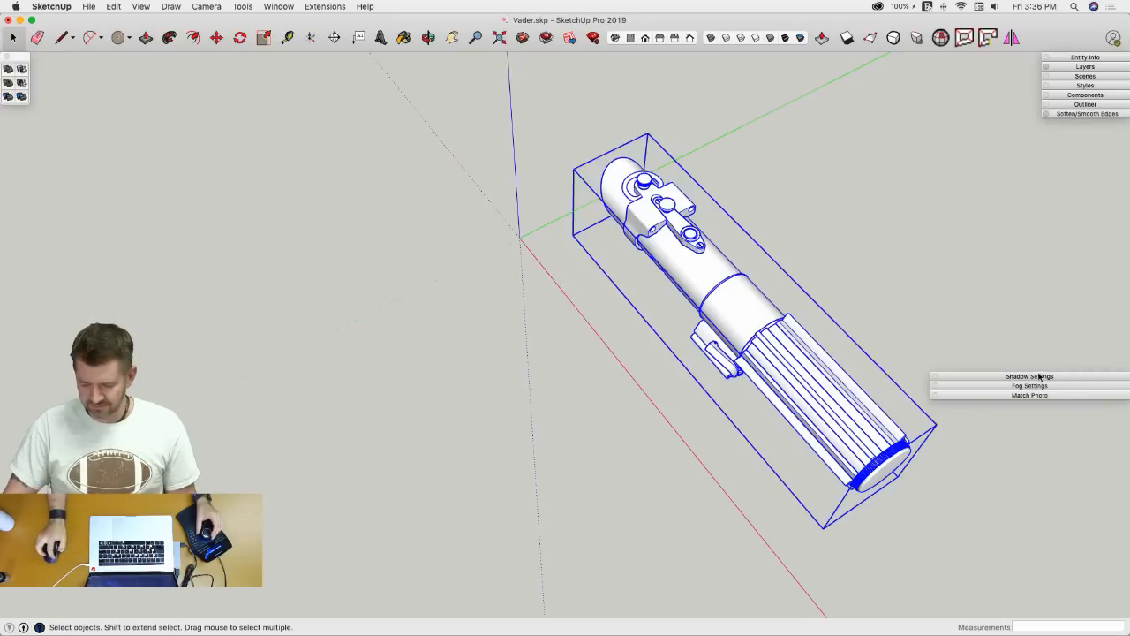
left_click_drag(1039, 377, 1123, 121)
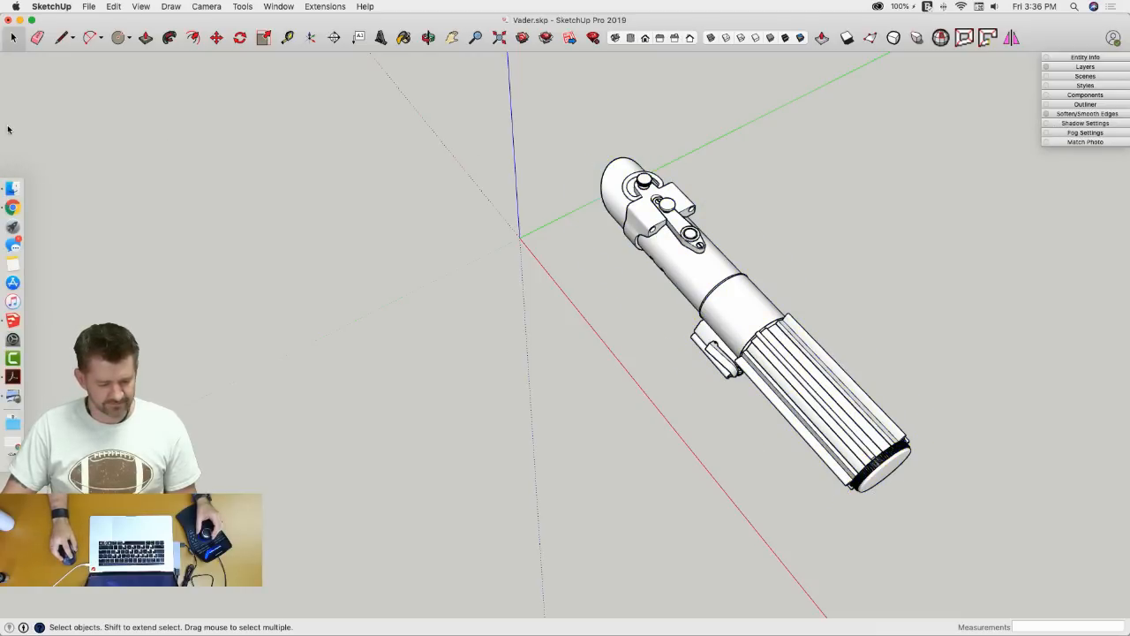
- Narrow the Vader window to reveal the Obiwan model behind it and set the Obiwan camera's field of view to 35 degrees
left_click_drag(2, 104, 687, 212)
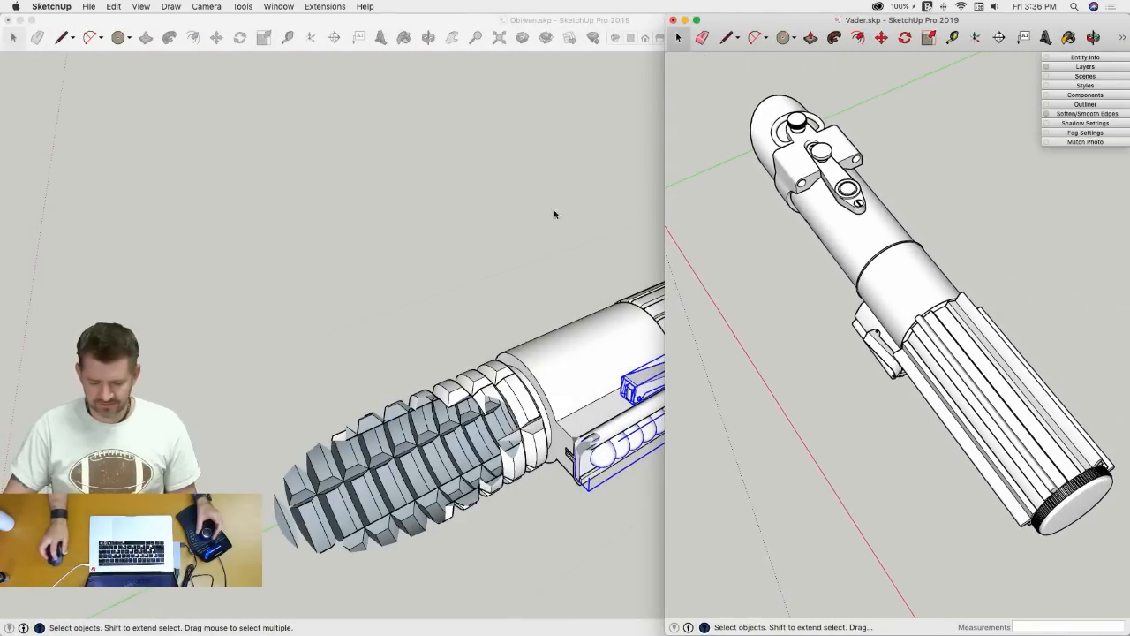
left_click(518, 208)
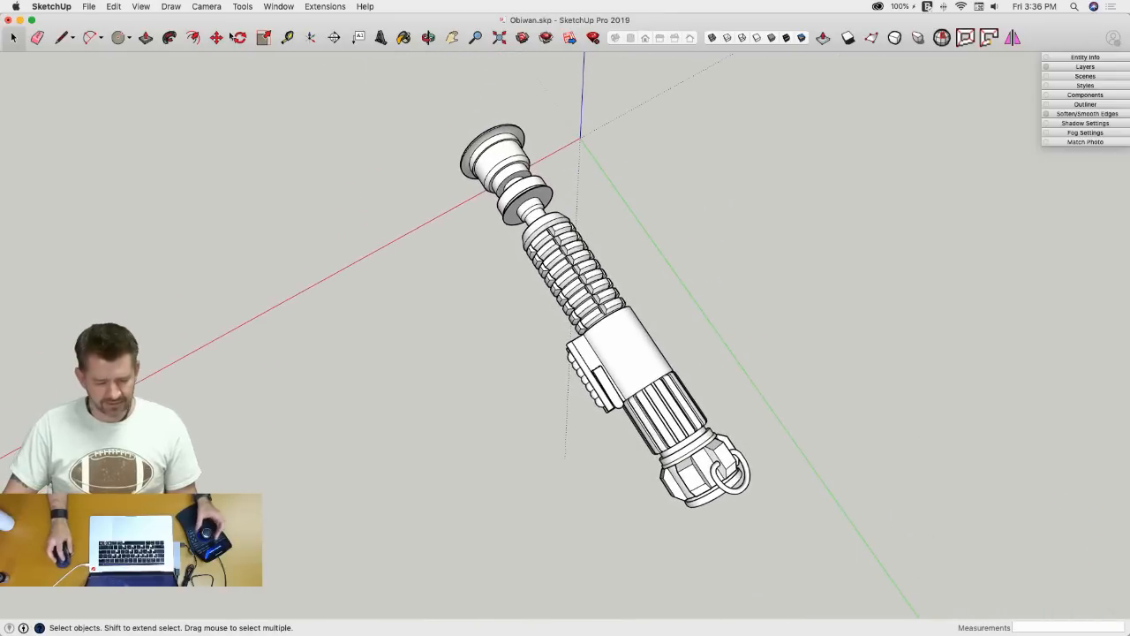
left_click(205, 6)
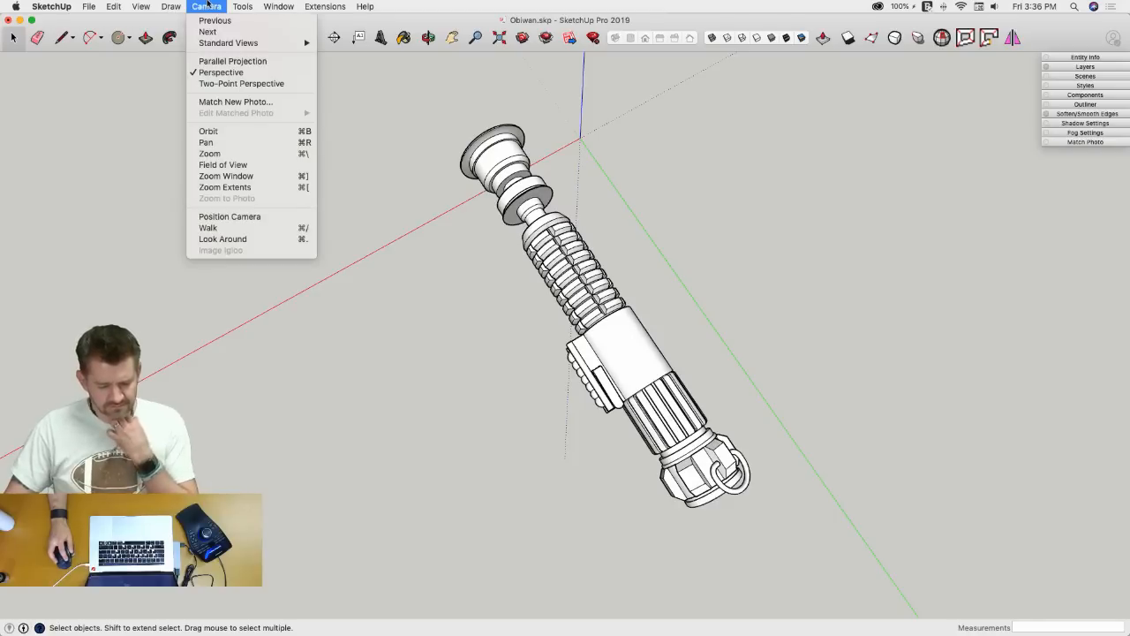
left_click(226, 165)
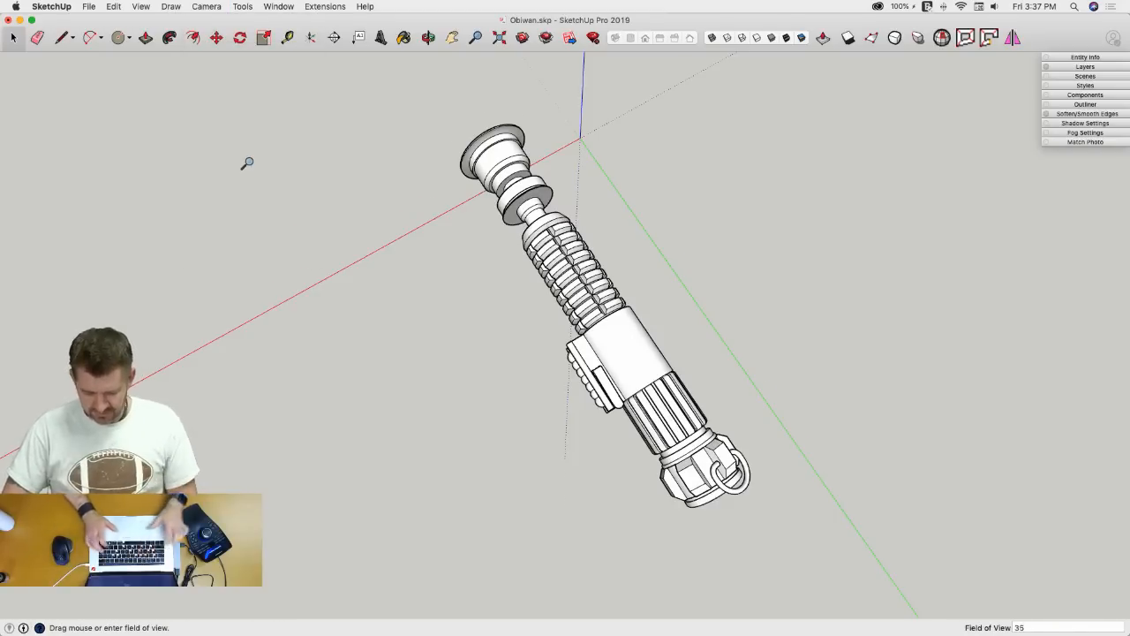
key("Return")
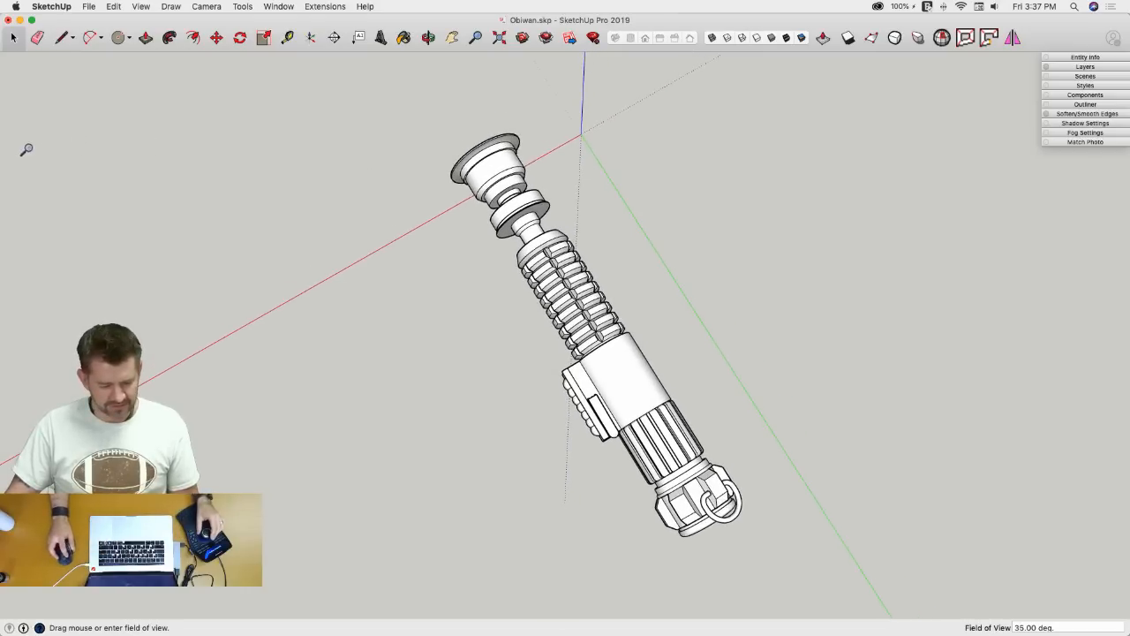
- Arrange the Vader window beside the Obiwan model so that both complete hilts show at a similar size and angle
left_click(281, 7)
left_click(351, 452)
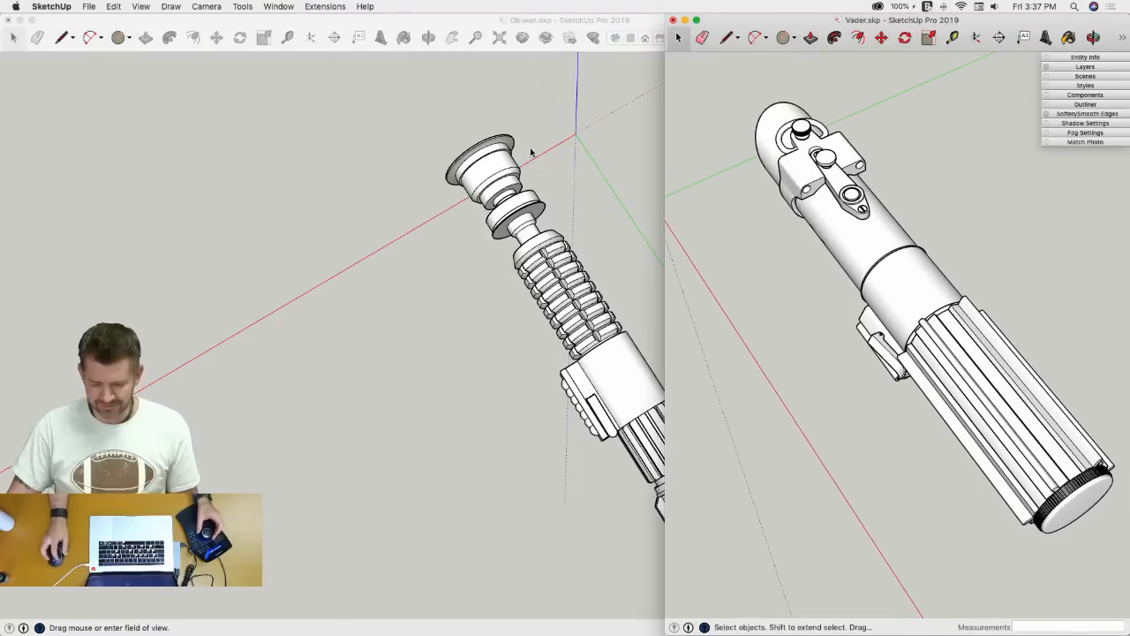
left_click_drag(663, 275, 748, 290)
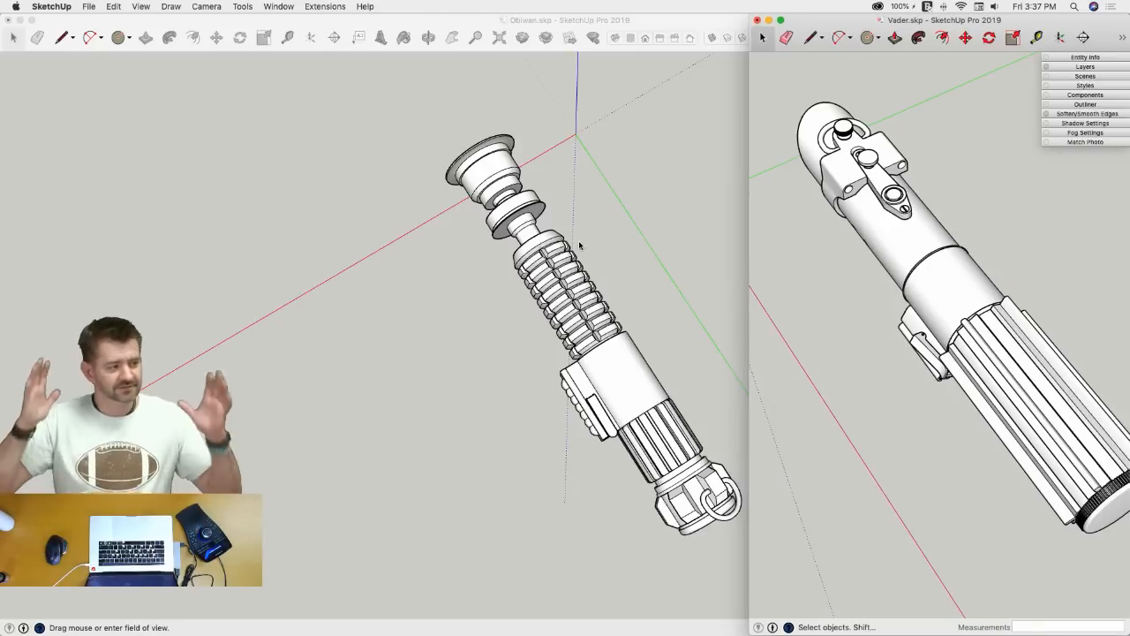
double_click(499, 21)
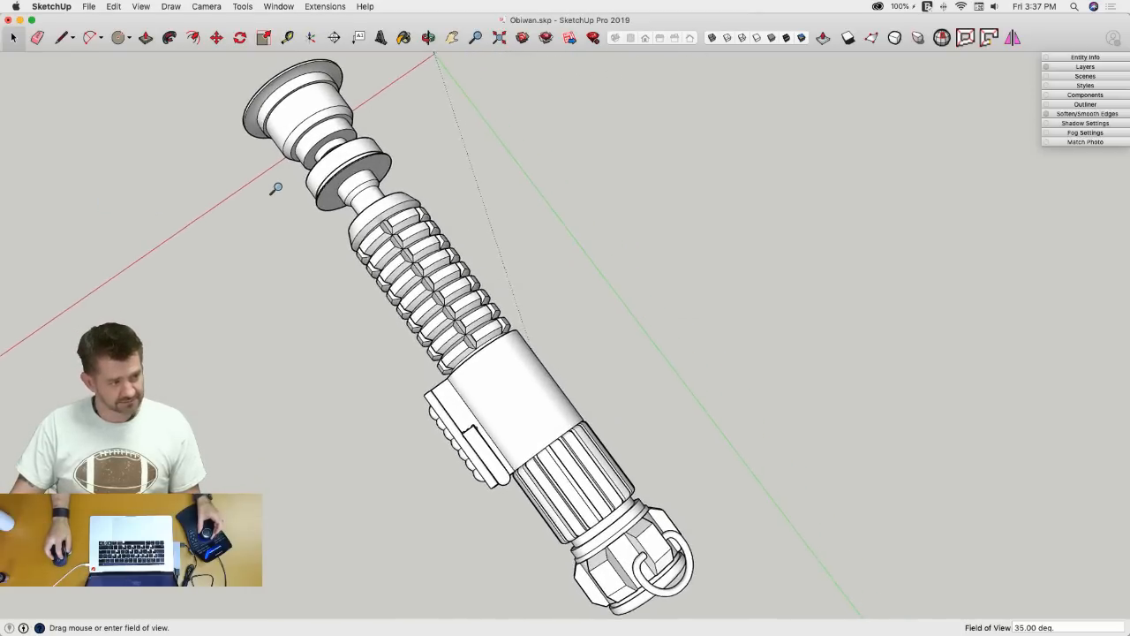
left_click(281, 7)
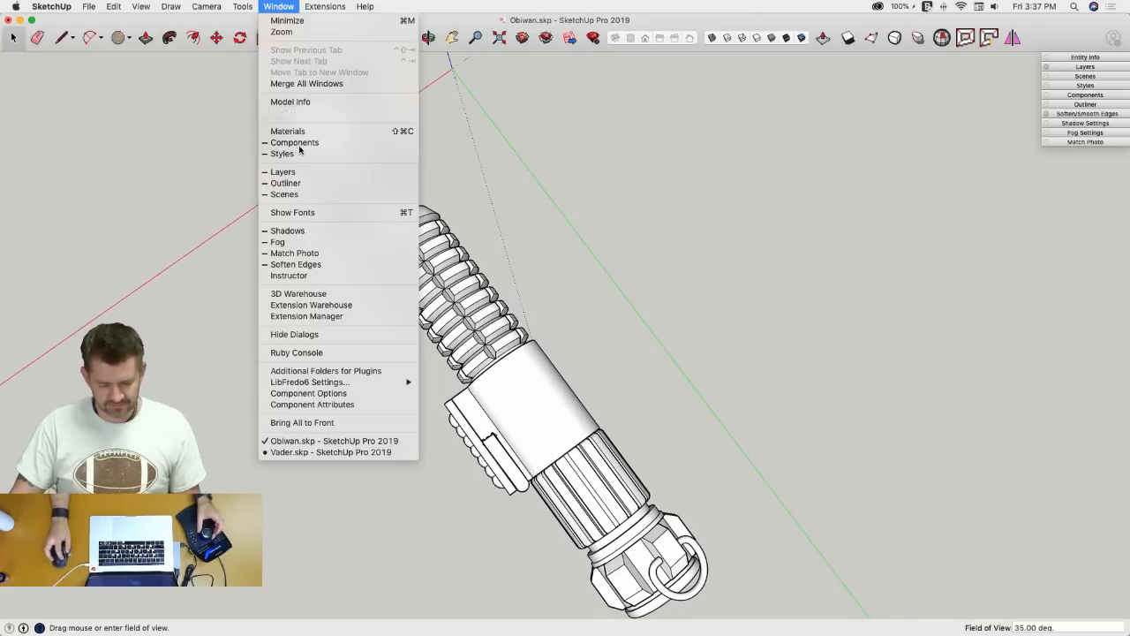
left_click(326, 452)
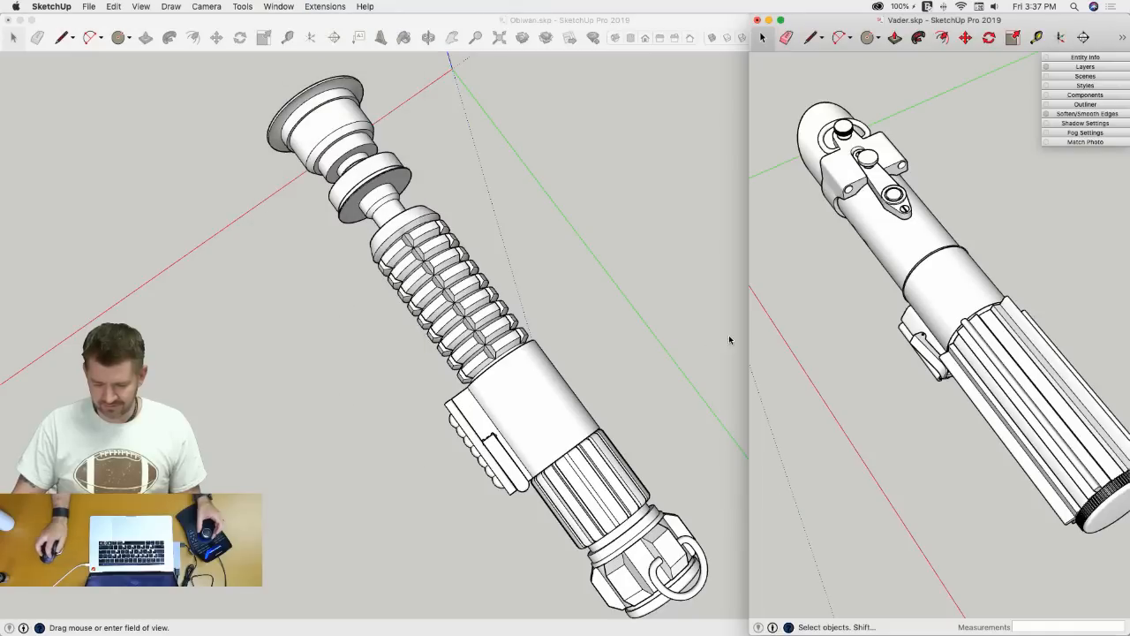
left_click_drag(747, 335, 708, 338)
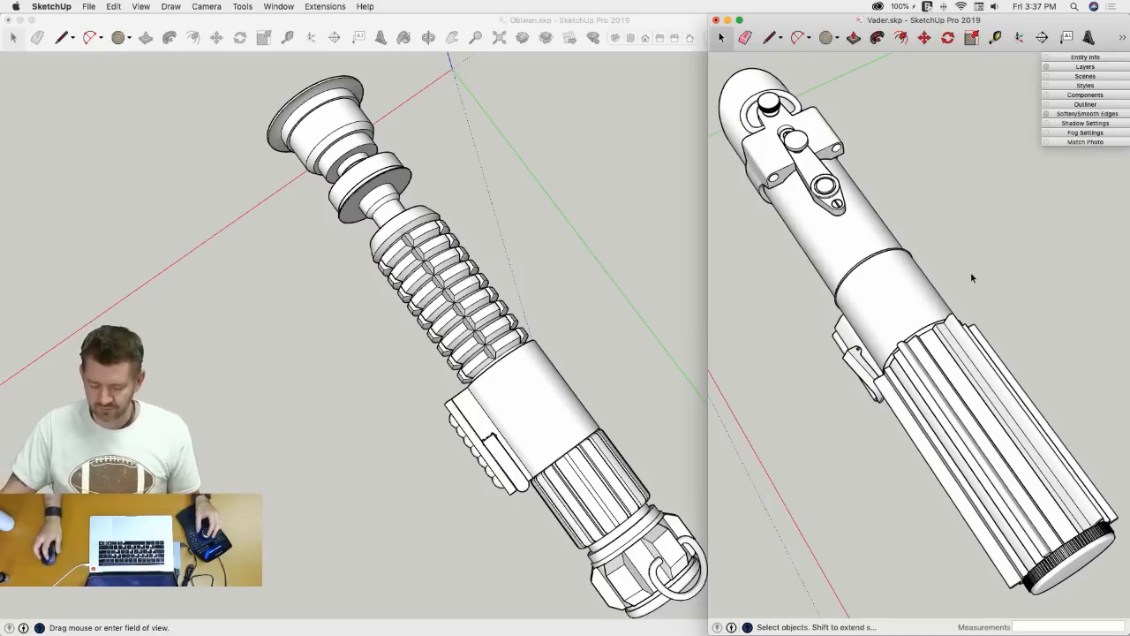
- Check the Vader hilt group's entity information, clear the selection and compare the hilt with the Obiwan one
left_click(920, 309)
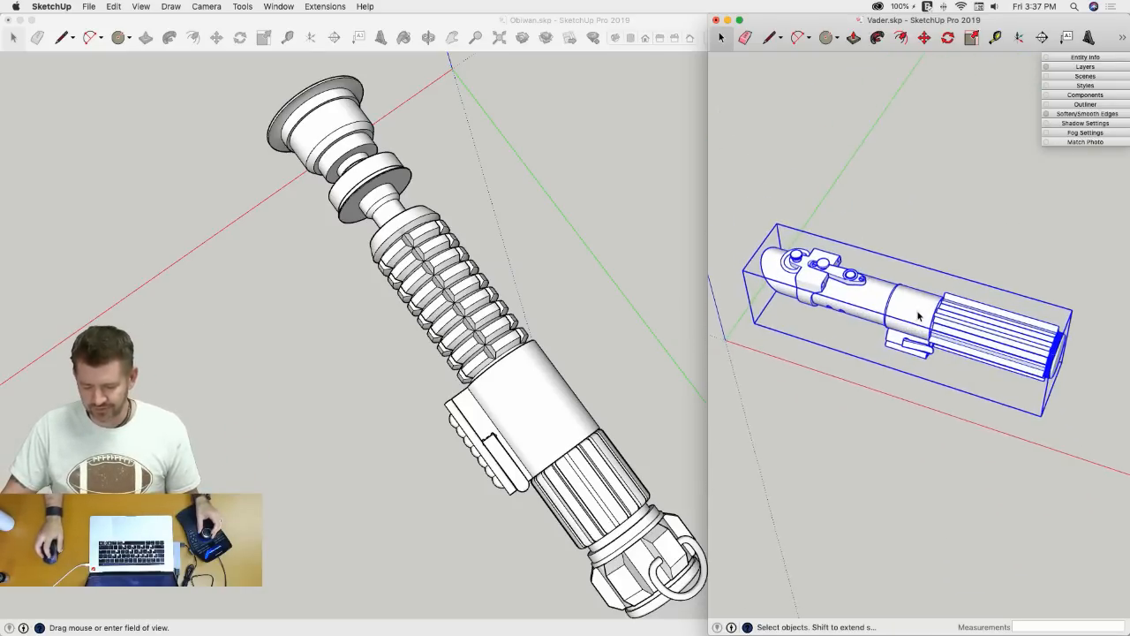
left_click(1070, 58)
left_click(1071, 58)
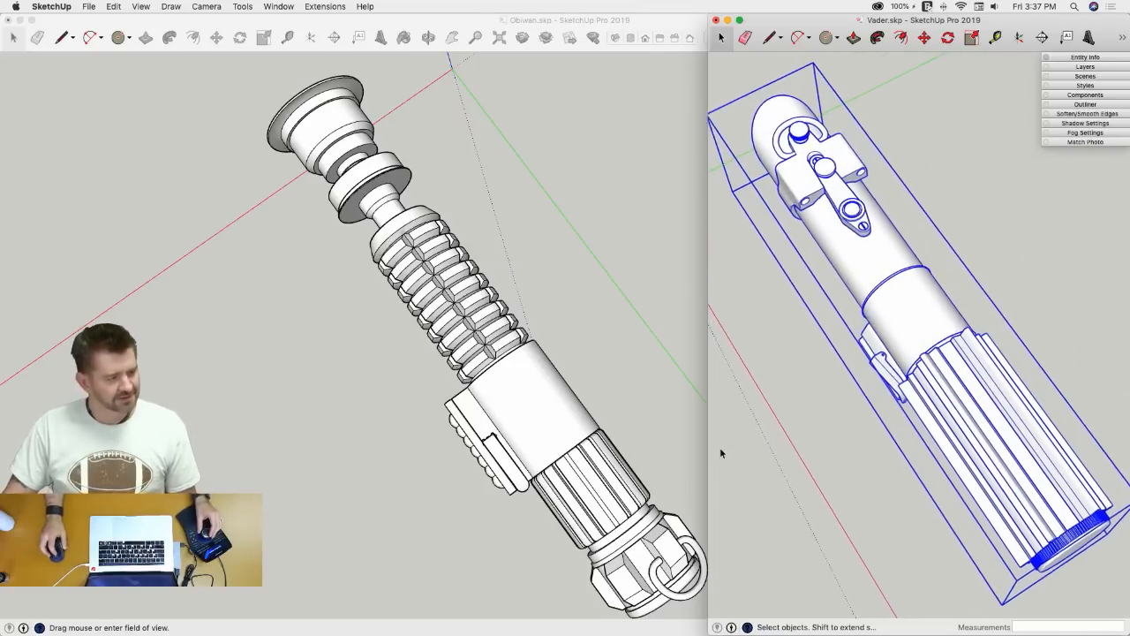
left_click(735, 385)
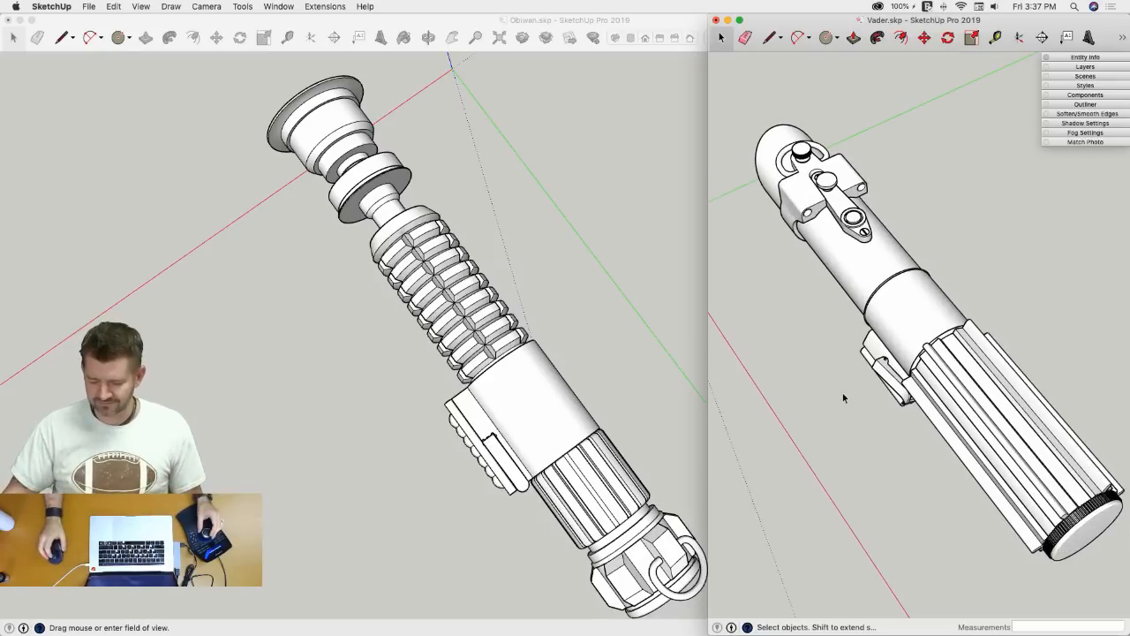
scroll(844, 397, "up", 1)
scroll(844, 397, "up", 1)
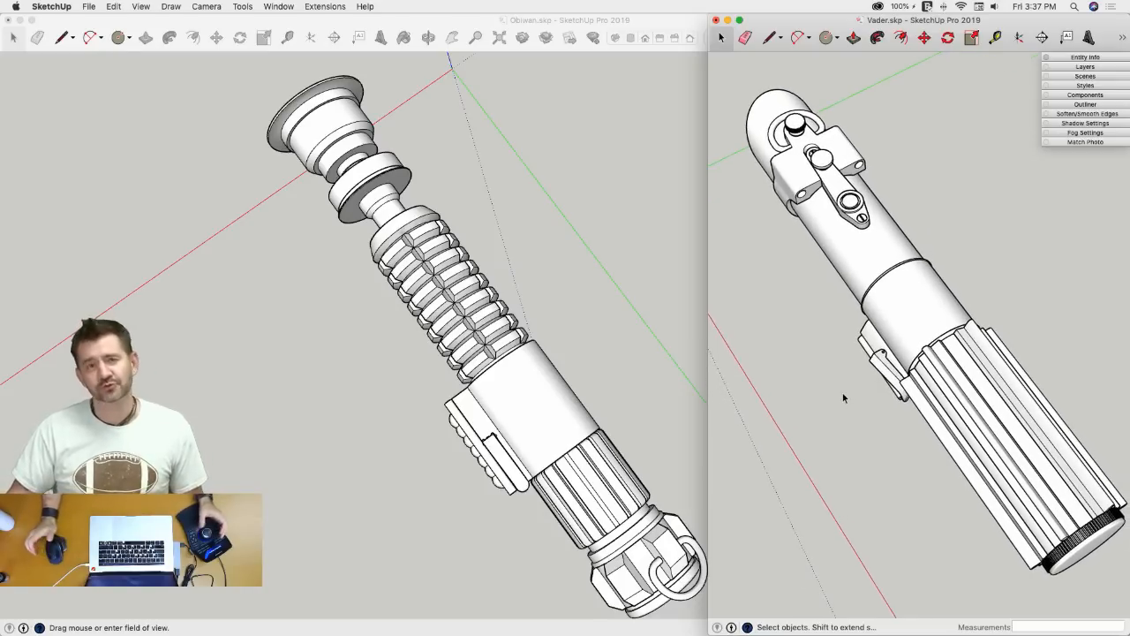